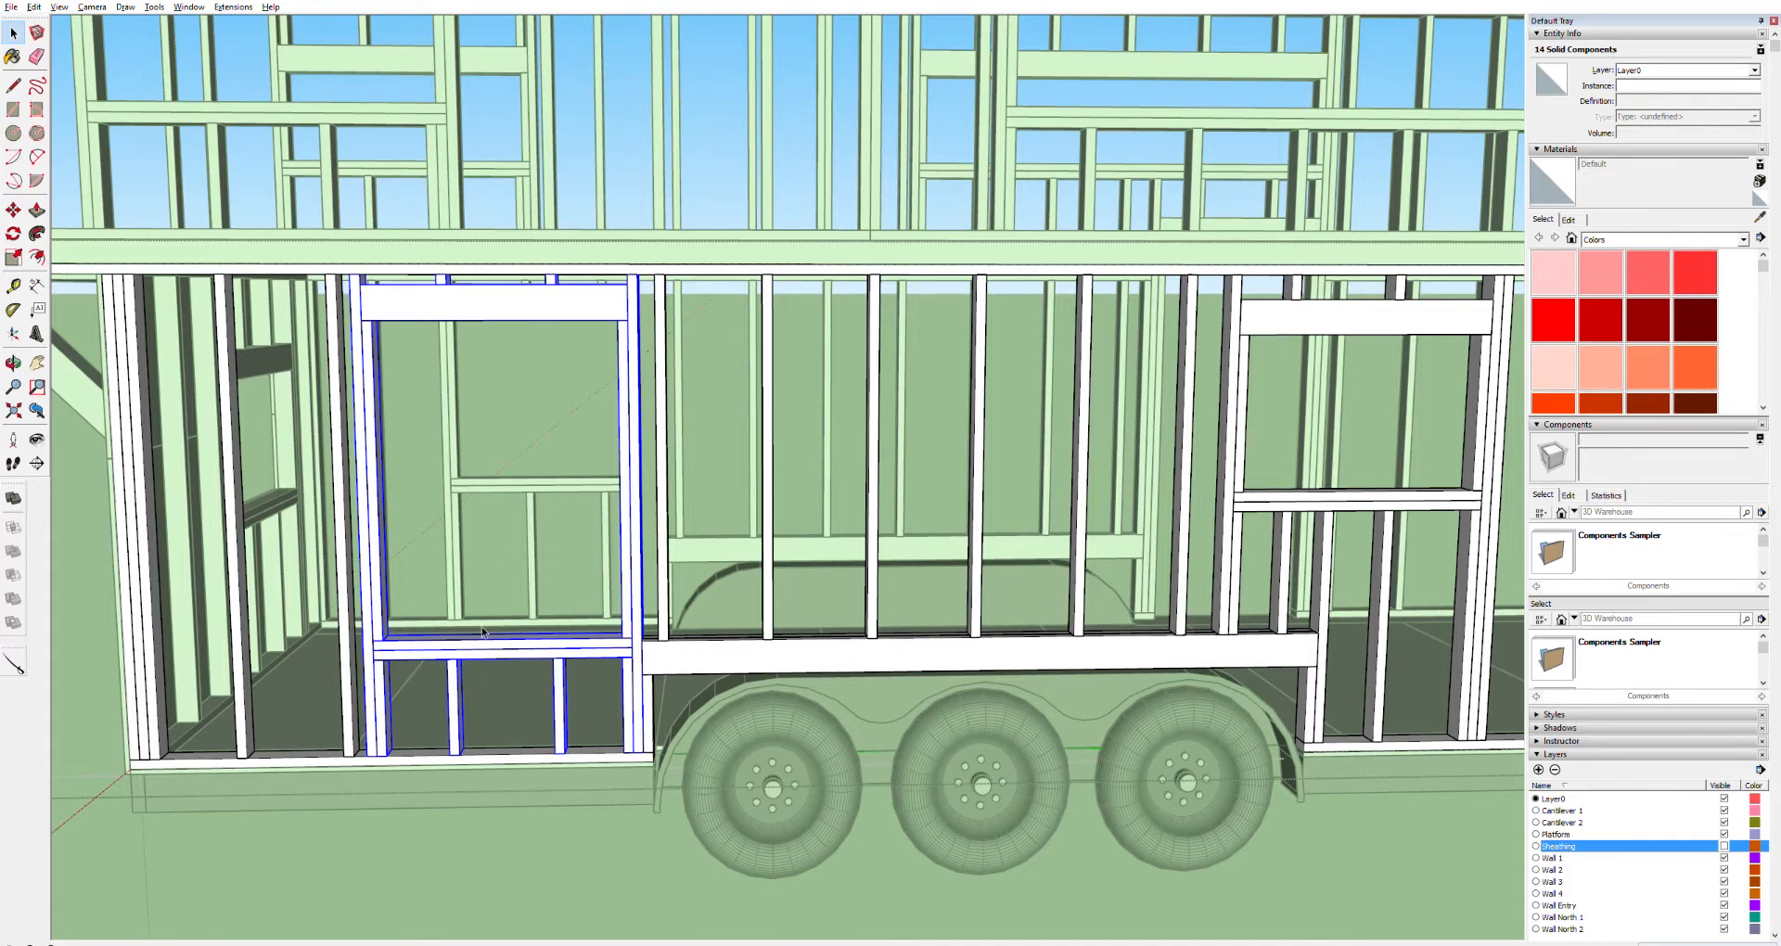
# Select and delete the stud just left of the window framing on the near wall
pyautogui.press('h')
pyautogui.moveTo(468, 627); pyautogui.dragTo(610, 630)
pyautogui.scroll(1, 613, 606)
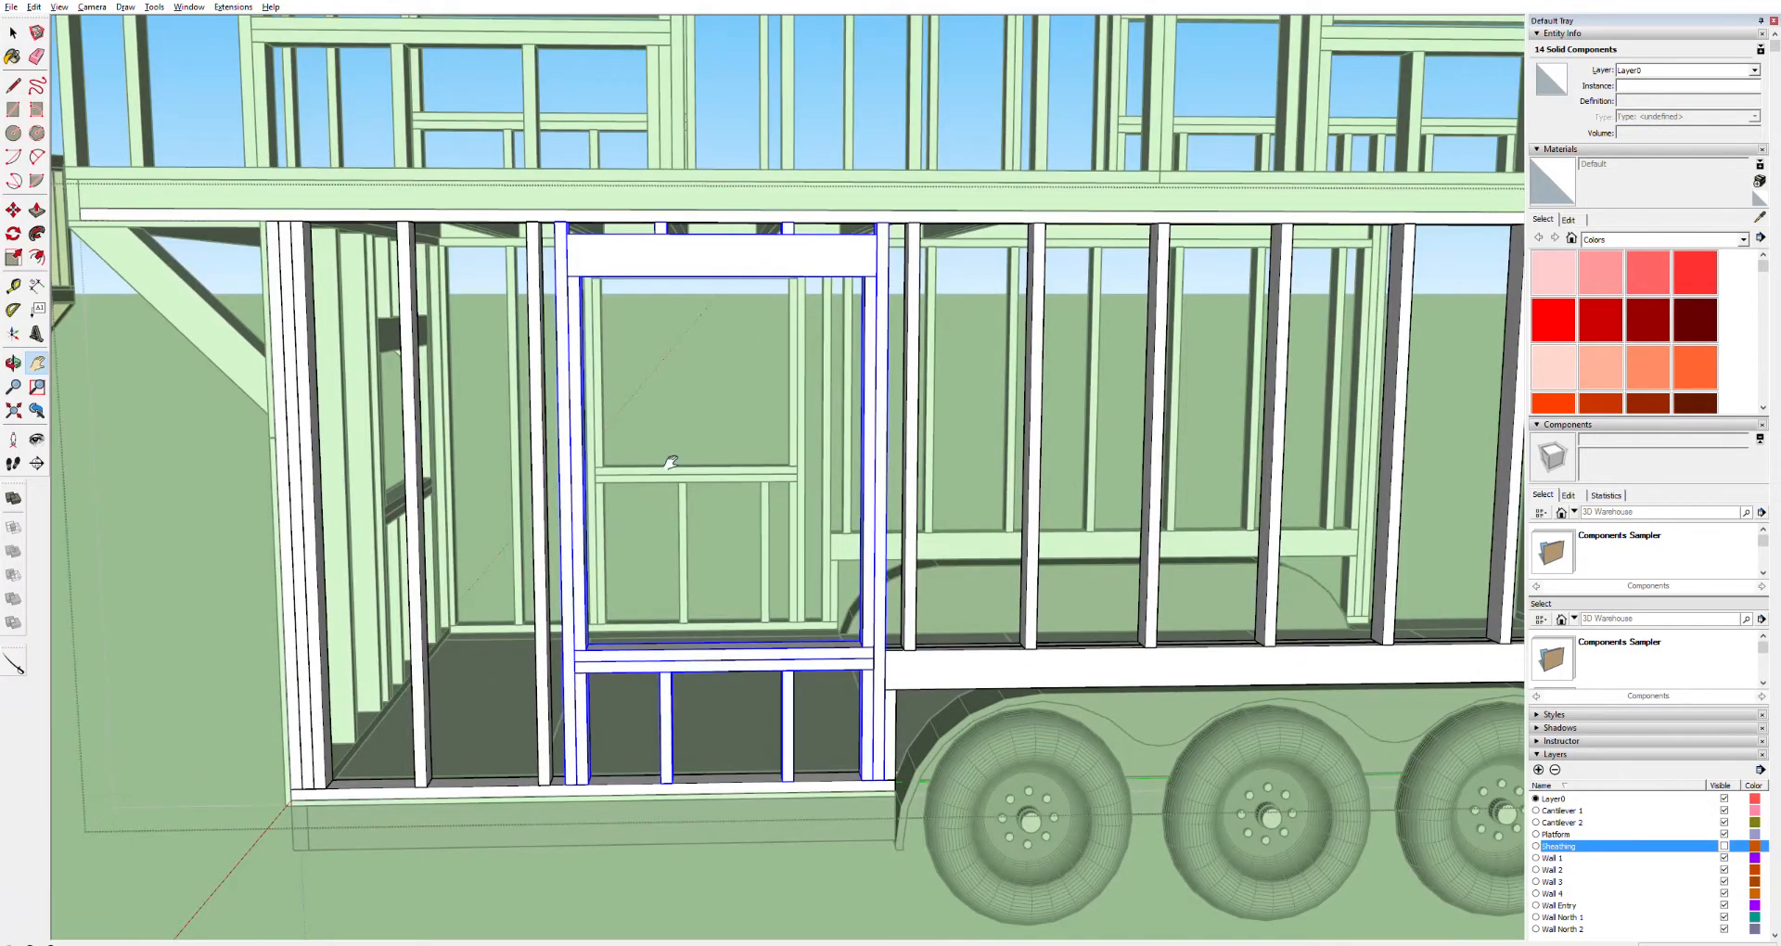
pyautogui.scroll(2, 714, 348)
pyautogui.scroll(-3, 715, 349)
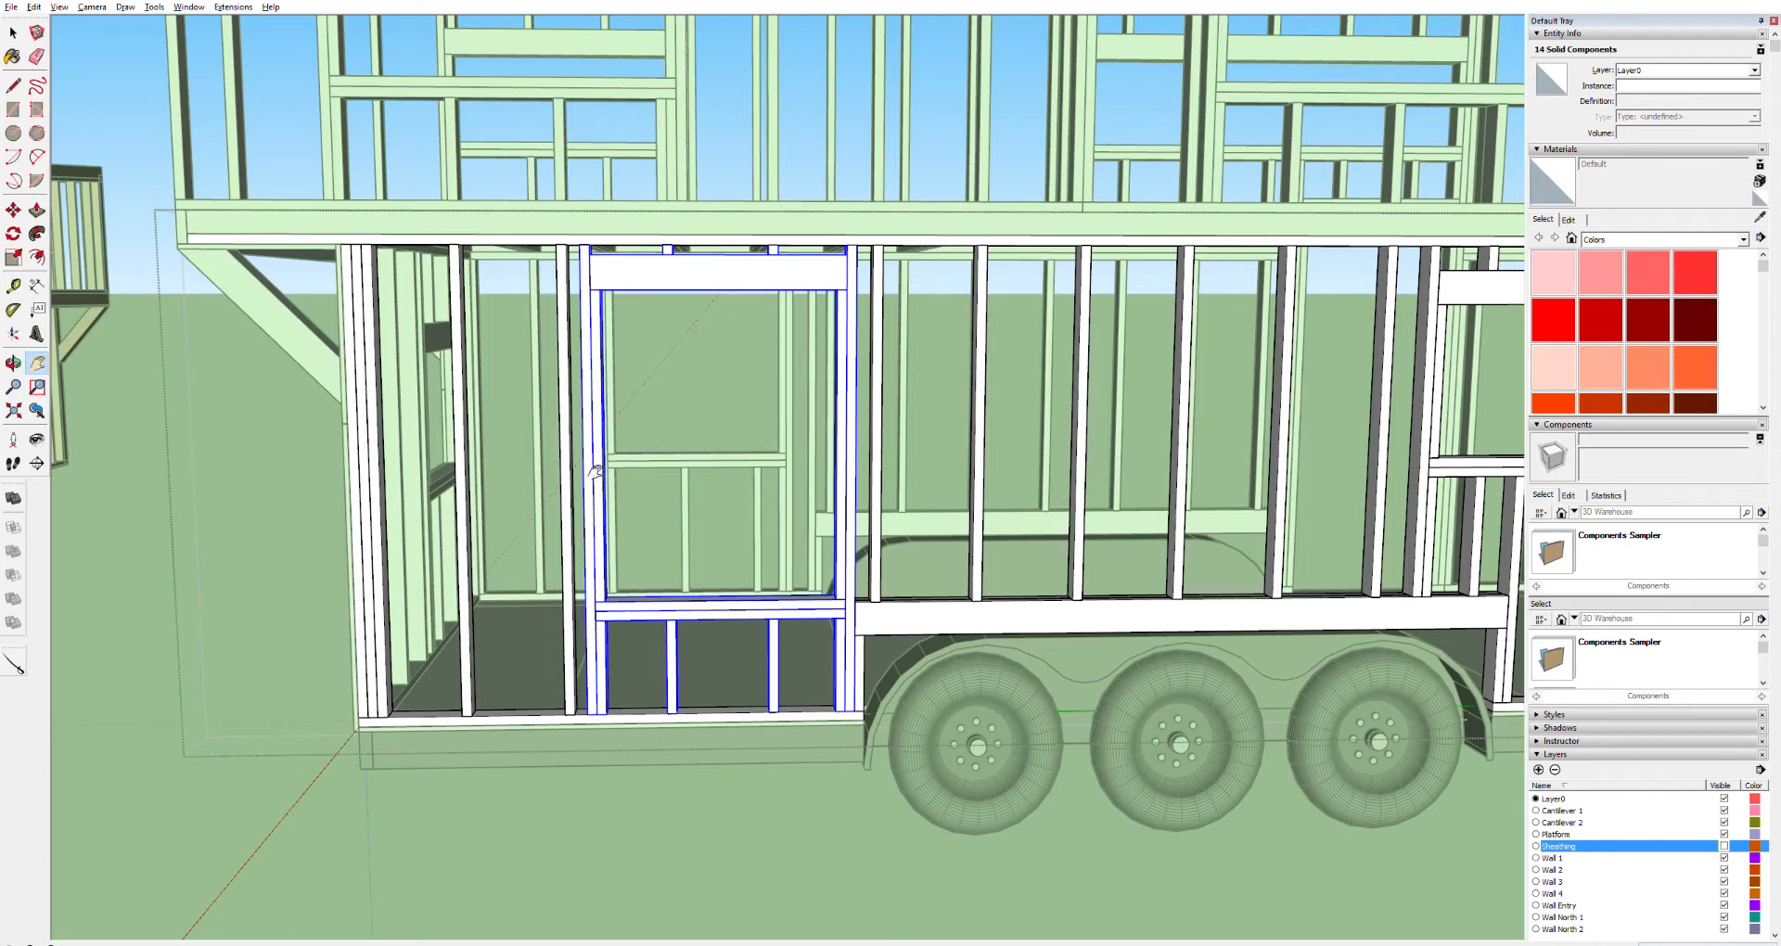
pyautogui.press('space')
pyautogui.click(569, 408)
pyautogui.press('Delete')
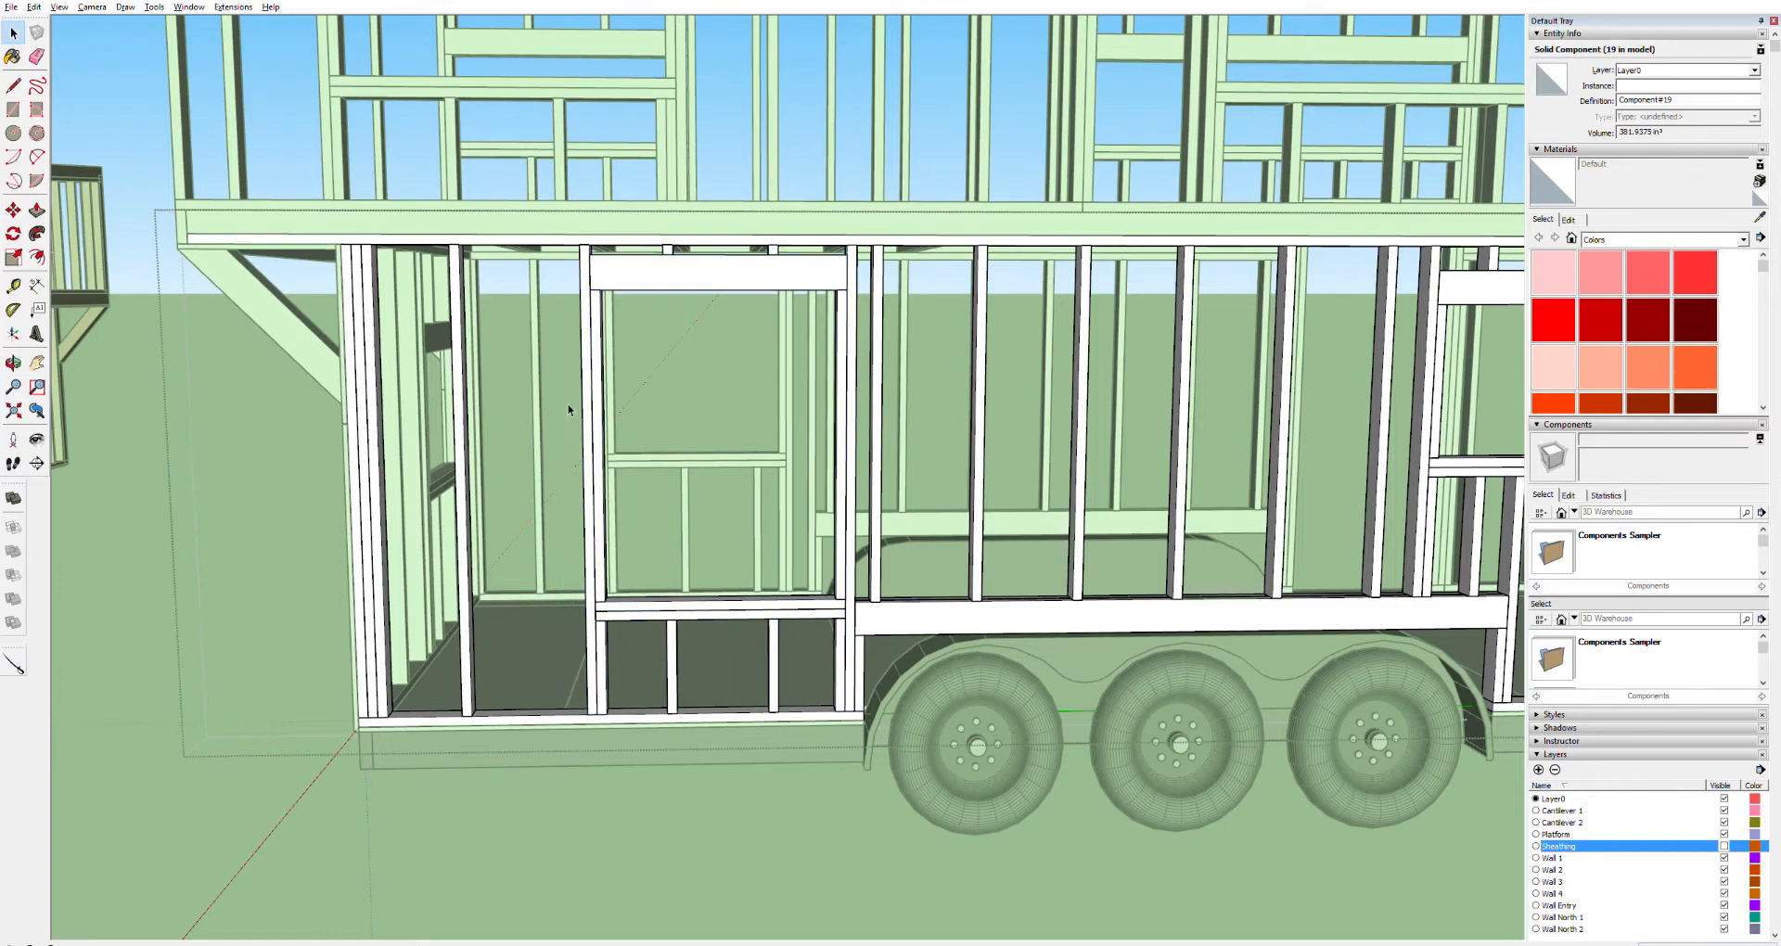
# Use the Tape Measure along the bottom plate from the wheel-well end to place a vertical guide line
pyautogui.scroll(2, 568, 410)
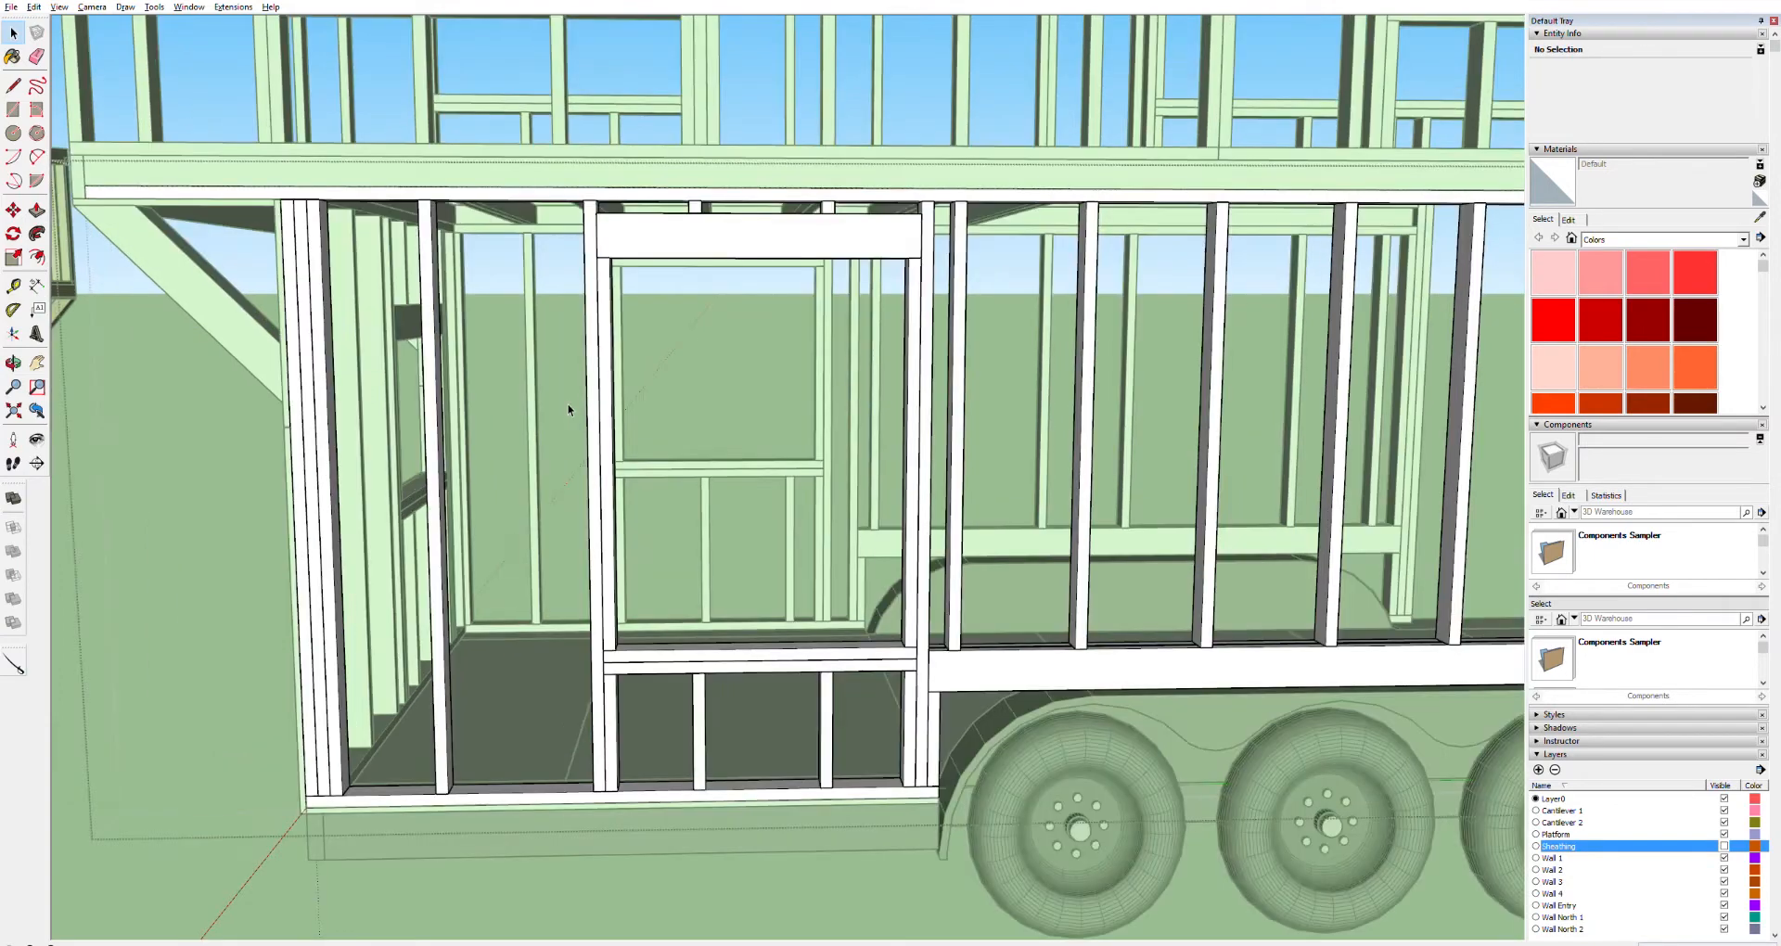
pyautogui.scroll(3, 937, 815)
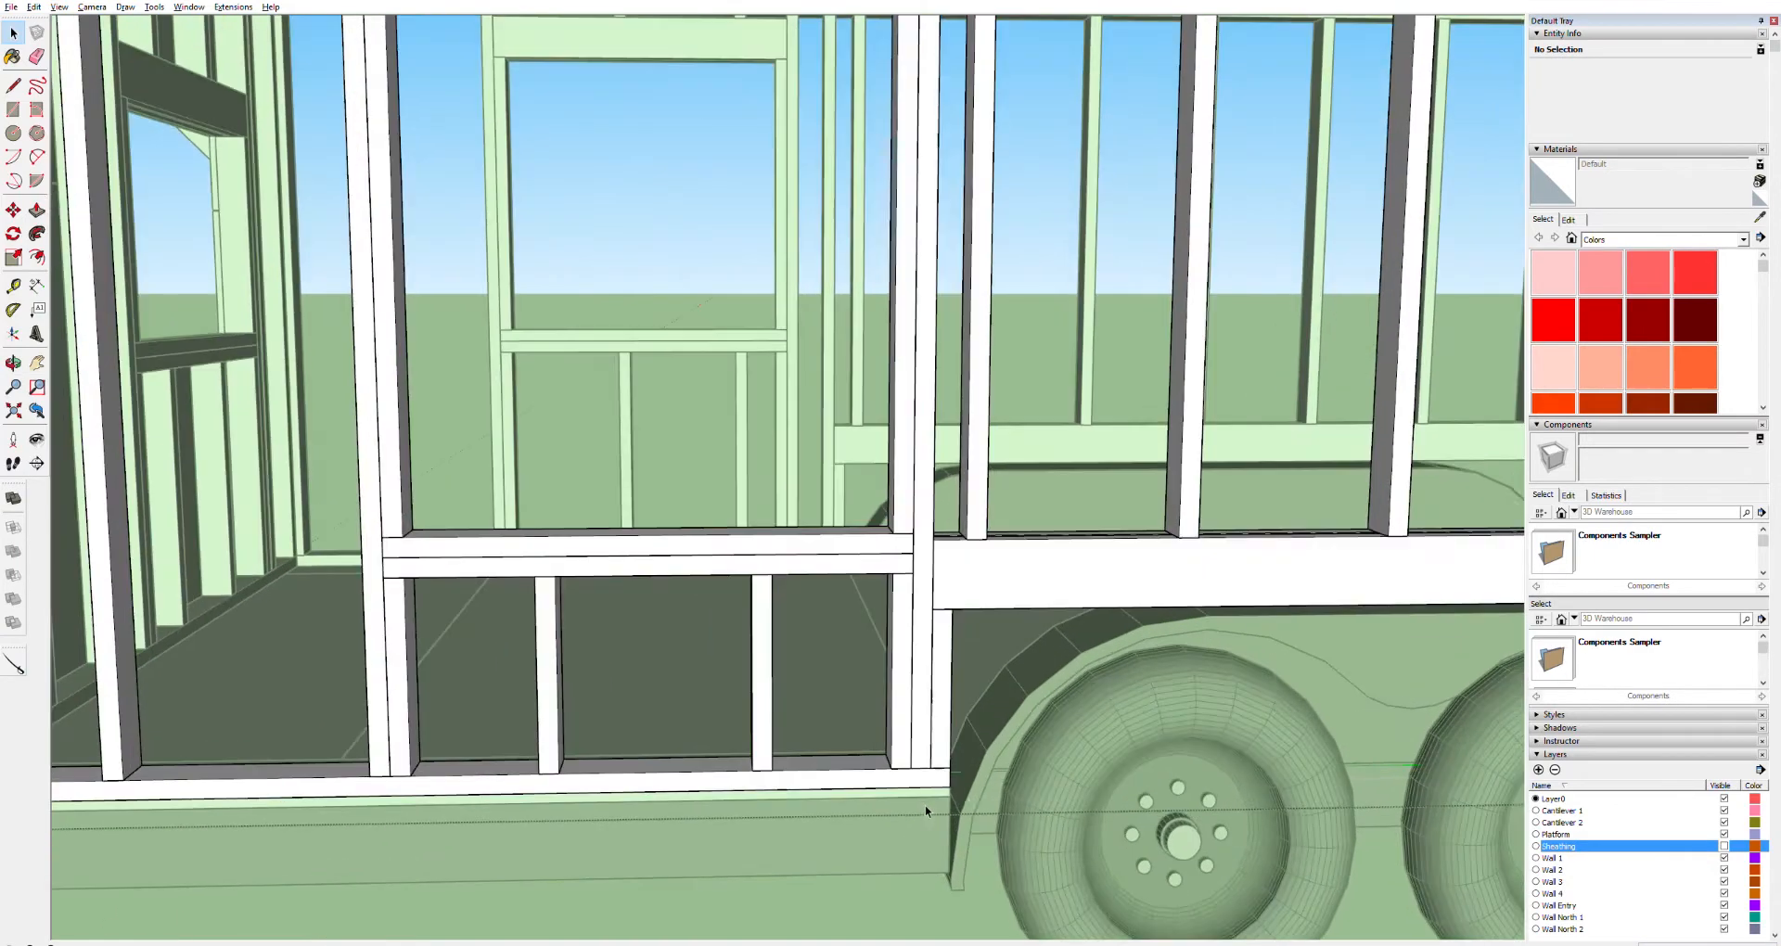
pyautogui.press('t')
pyautogui.click(945, 767)
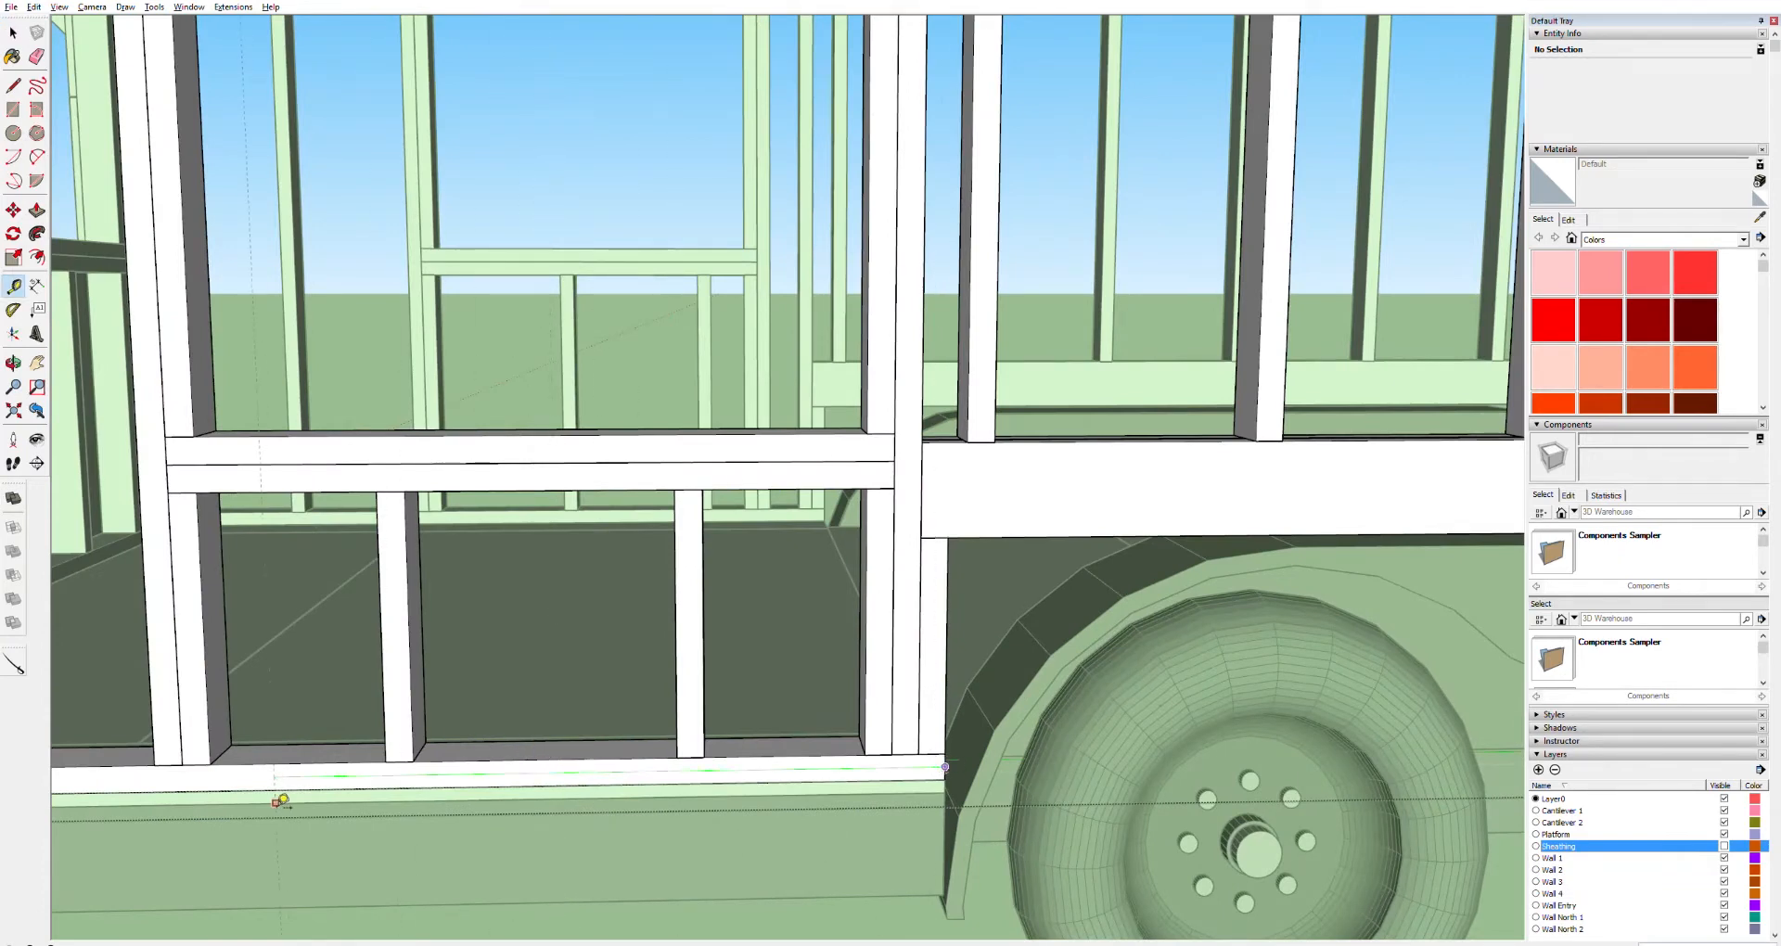
pyautogui.scroll(-6, 289, 799)
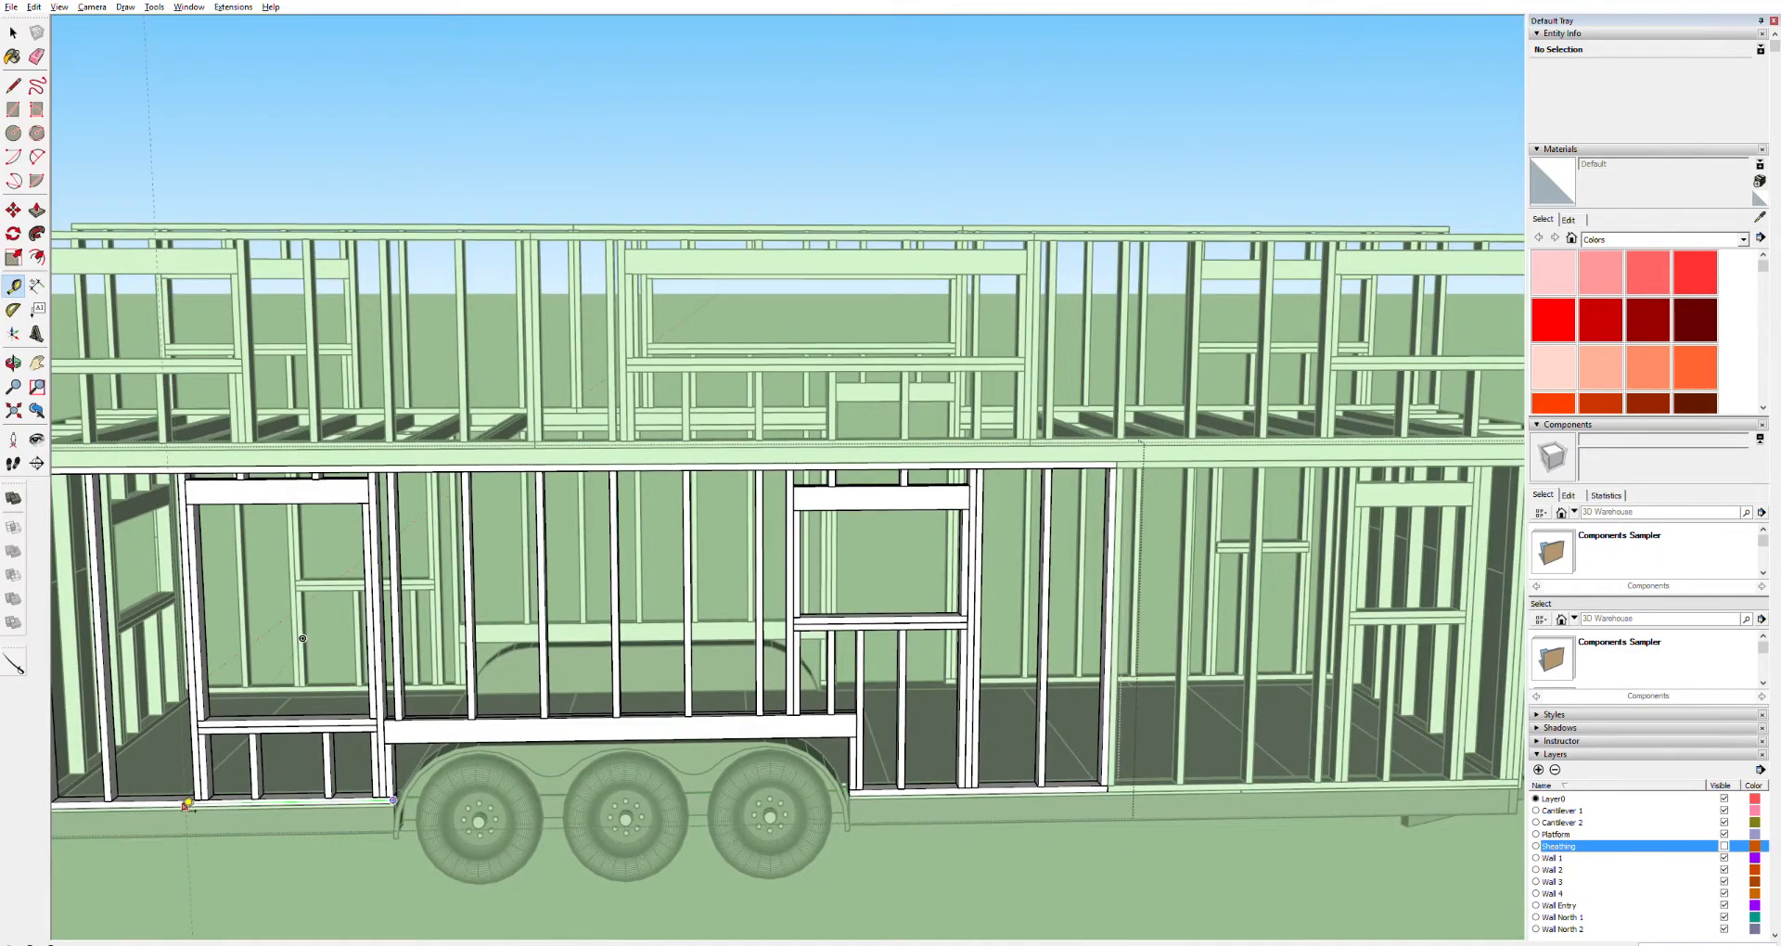
pyautogui.keyDown('shift'); pyautogui.moveTo(190, 798); pyautogui.dragTo(470, 782, button='middle'); pyautogui.keyUp('shift')
pyautogui.scroll(6, 470, 782)
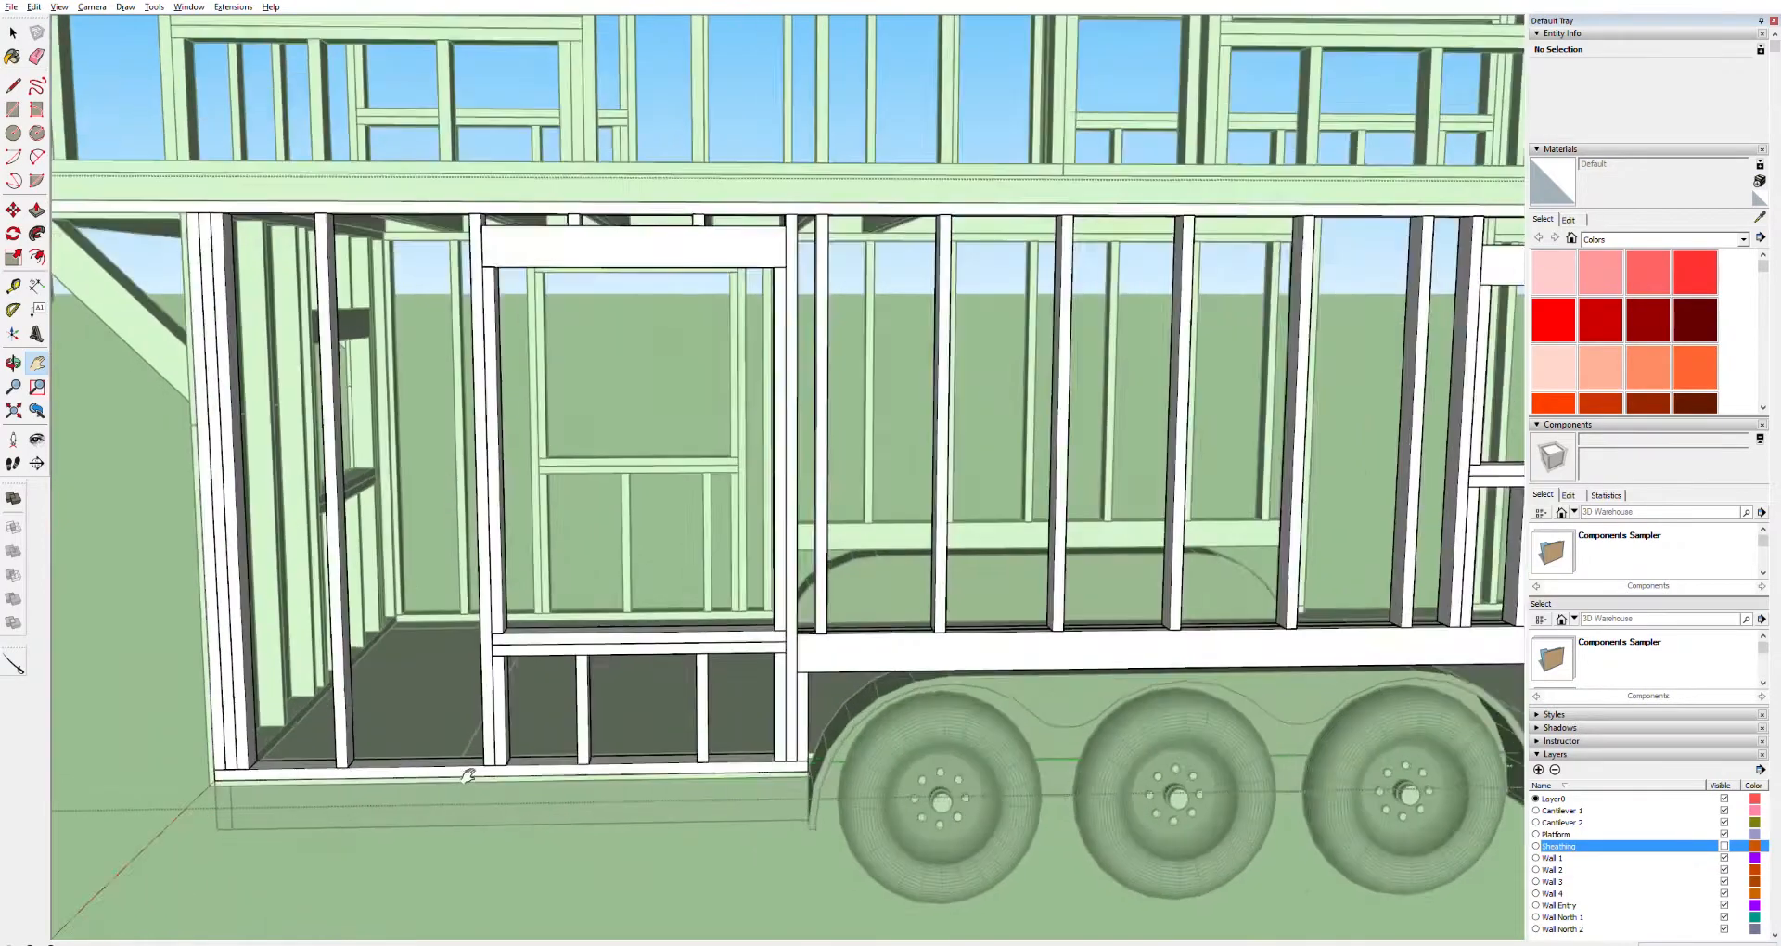
pyautogui.press('t')
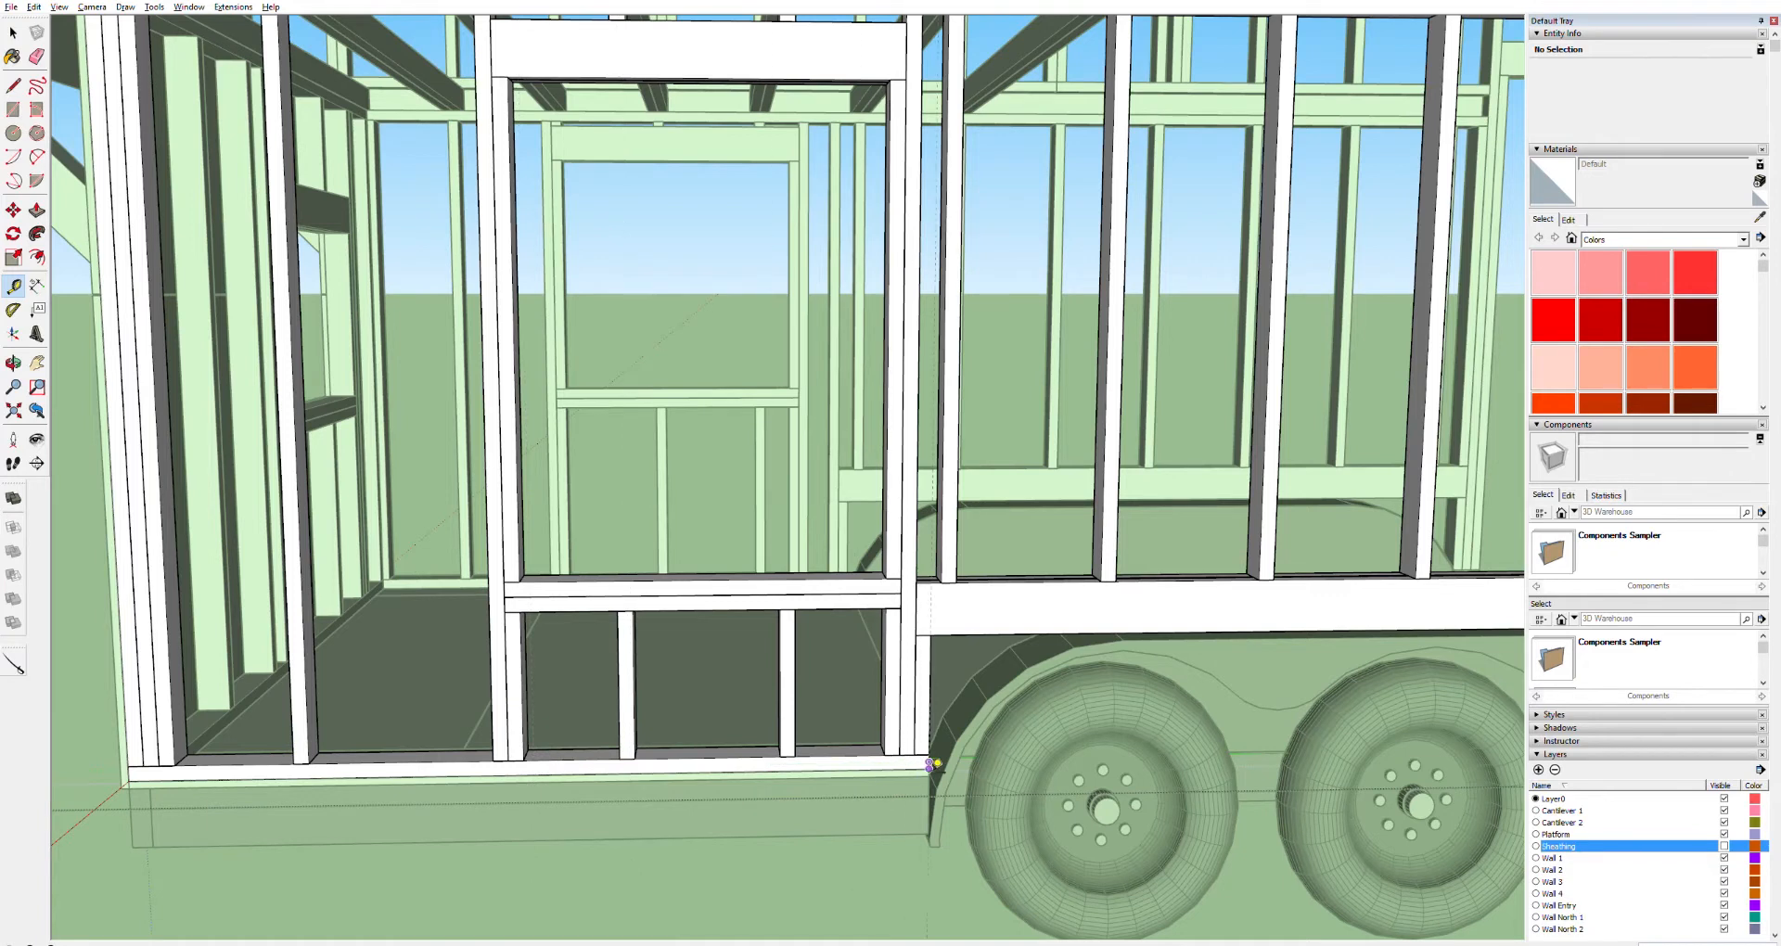
pyautogui.click(929, 762)
pyautogui.click(544, 758)
pyautogui.press('space')
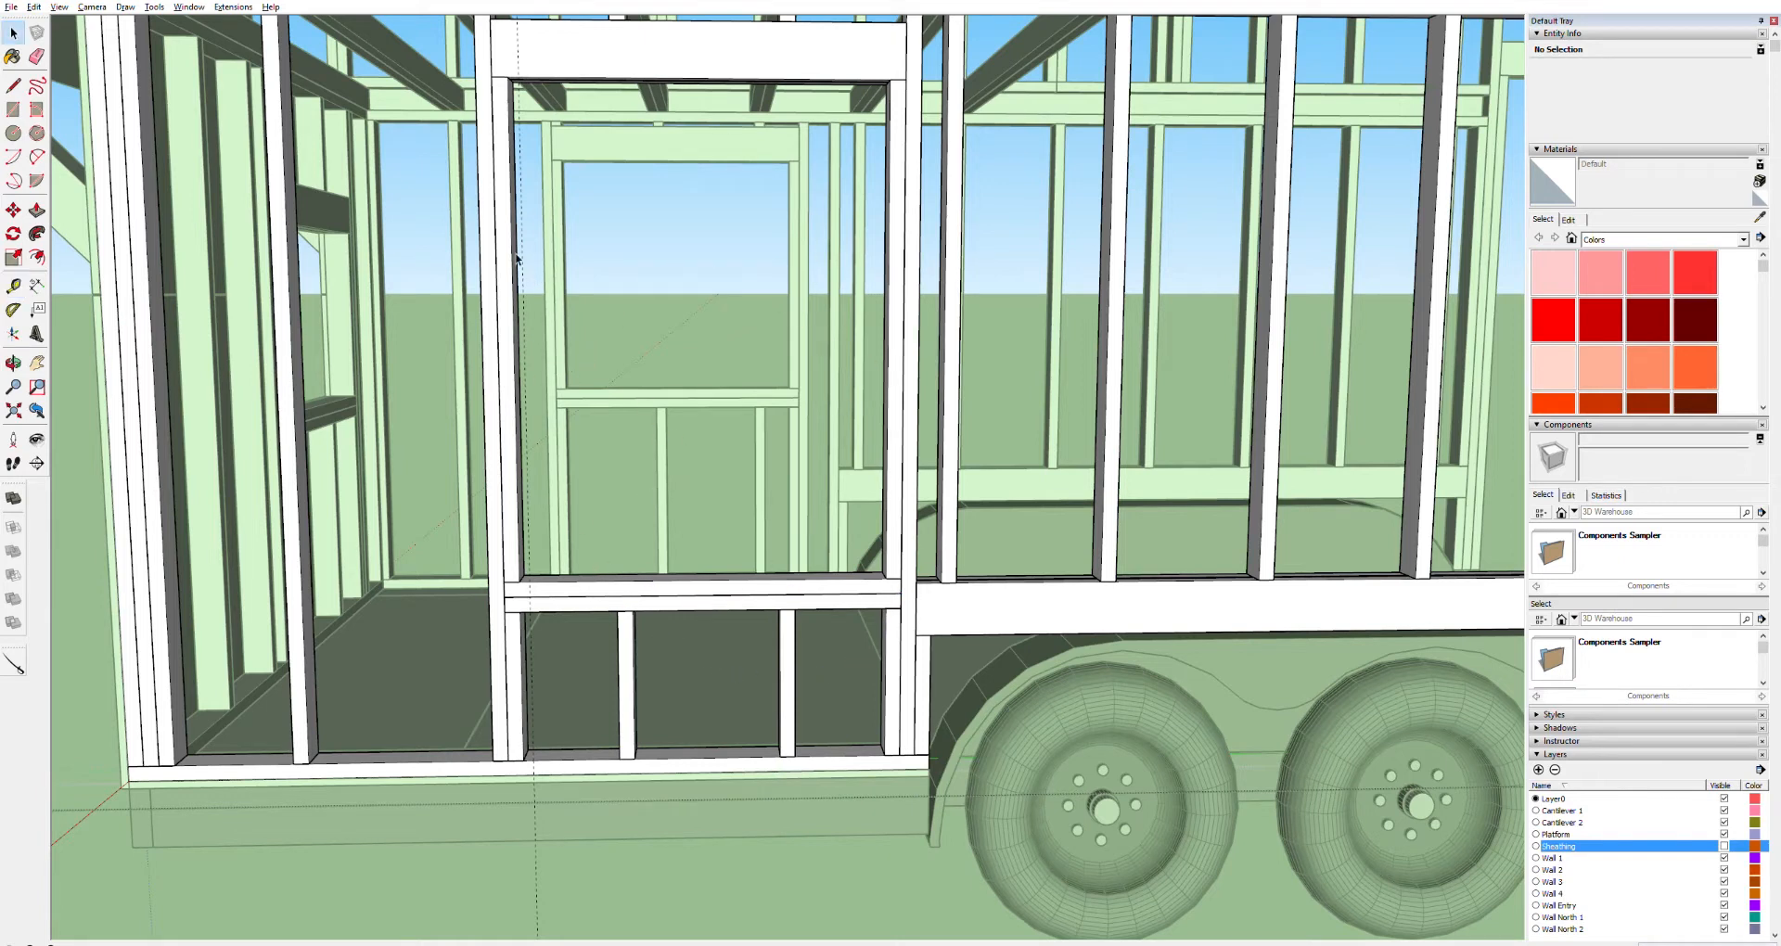
# Select the window's header, king studs, sill and cripple members
pyautogui.click(497, 203)
pyautogui.keyDown('ctrl'); pyautogui.click(510, 106); pyautogui.keyUp('ctrl')
pyautogui.keyDown('ctrl'); pyautogui.click(631, 51); pyautogui.keyUp('ctrl')
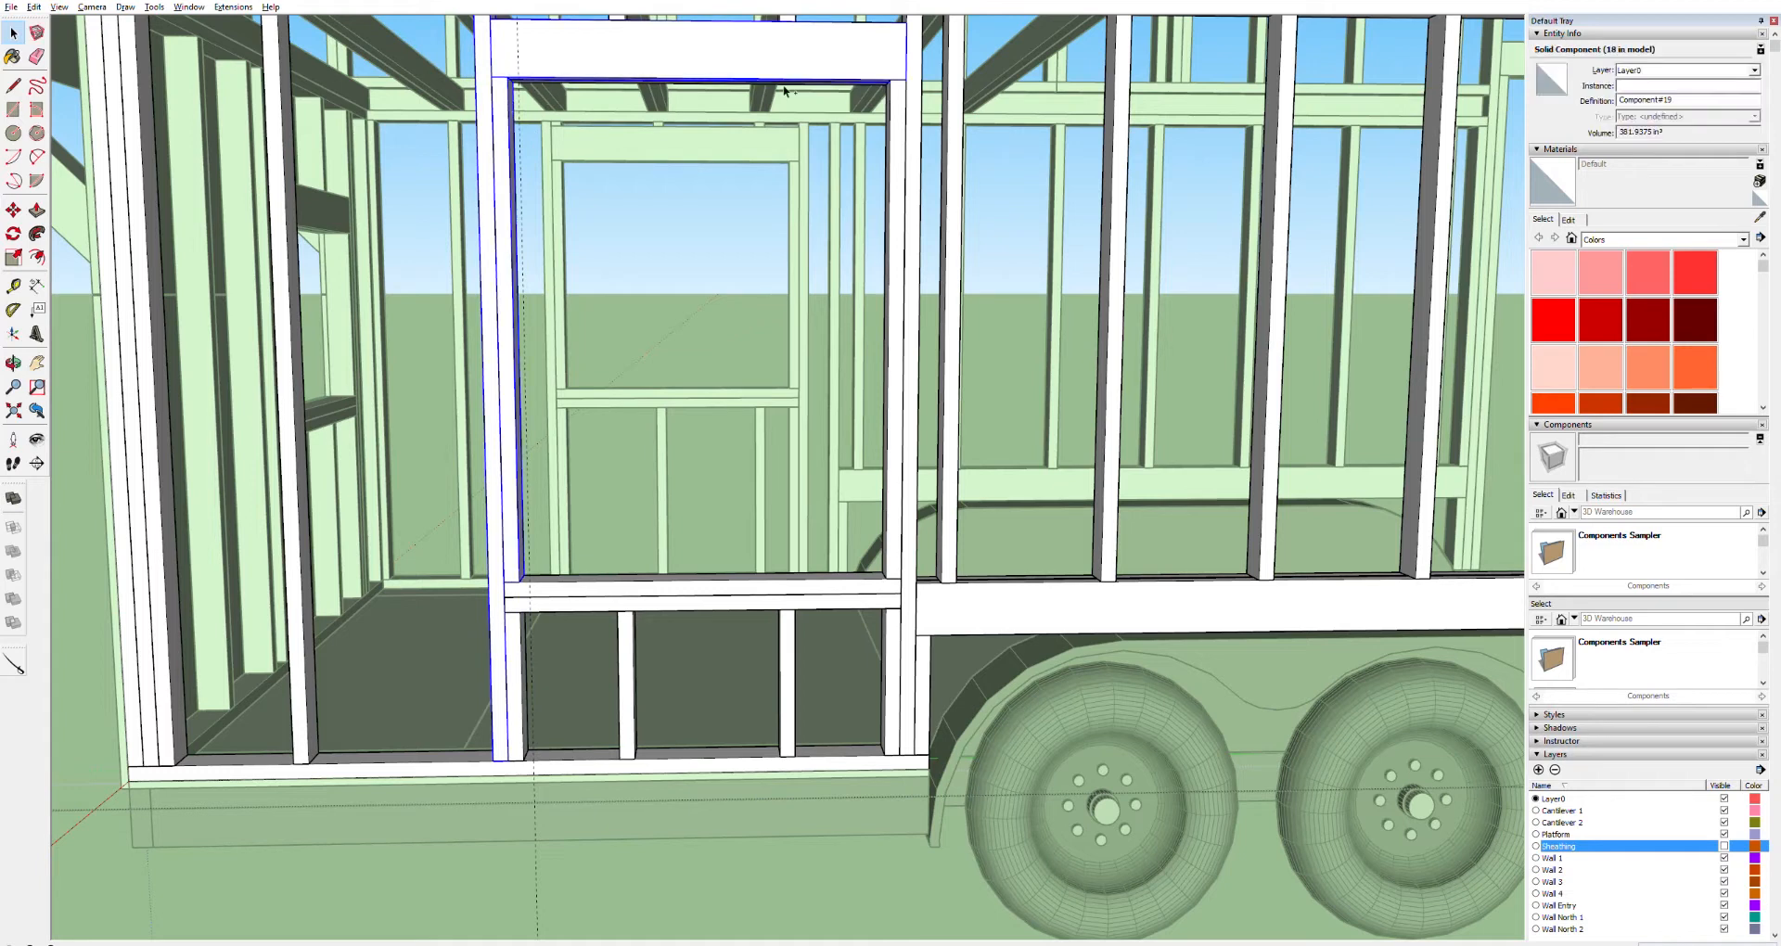
pyautogui.keyDown('ctrl'); pyautogui.click(909, 129); pyautogui.keyUp('ctrl')
pyautogui.keyDown('ctrl'); pyautogui.click(909, 636); pyautogui.keyUp('ctrl')
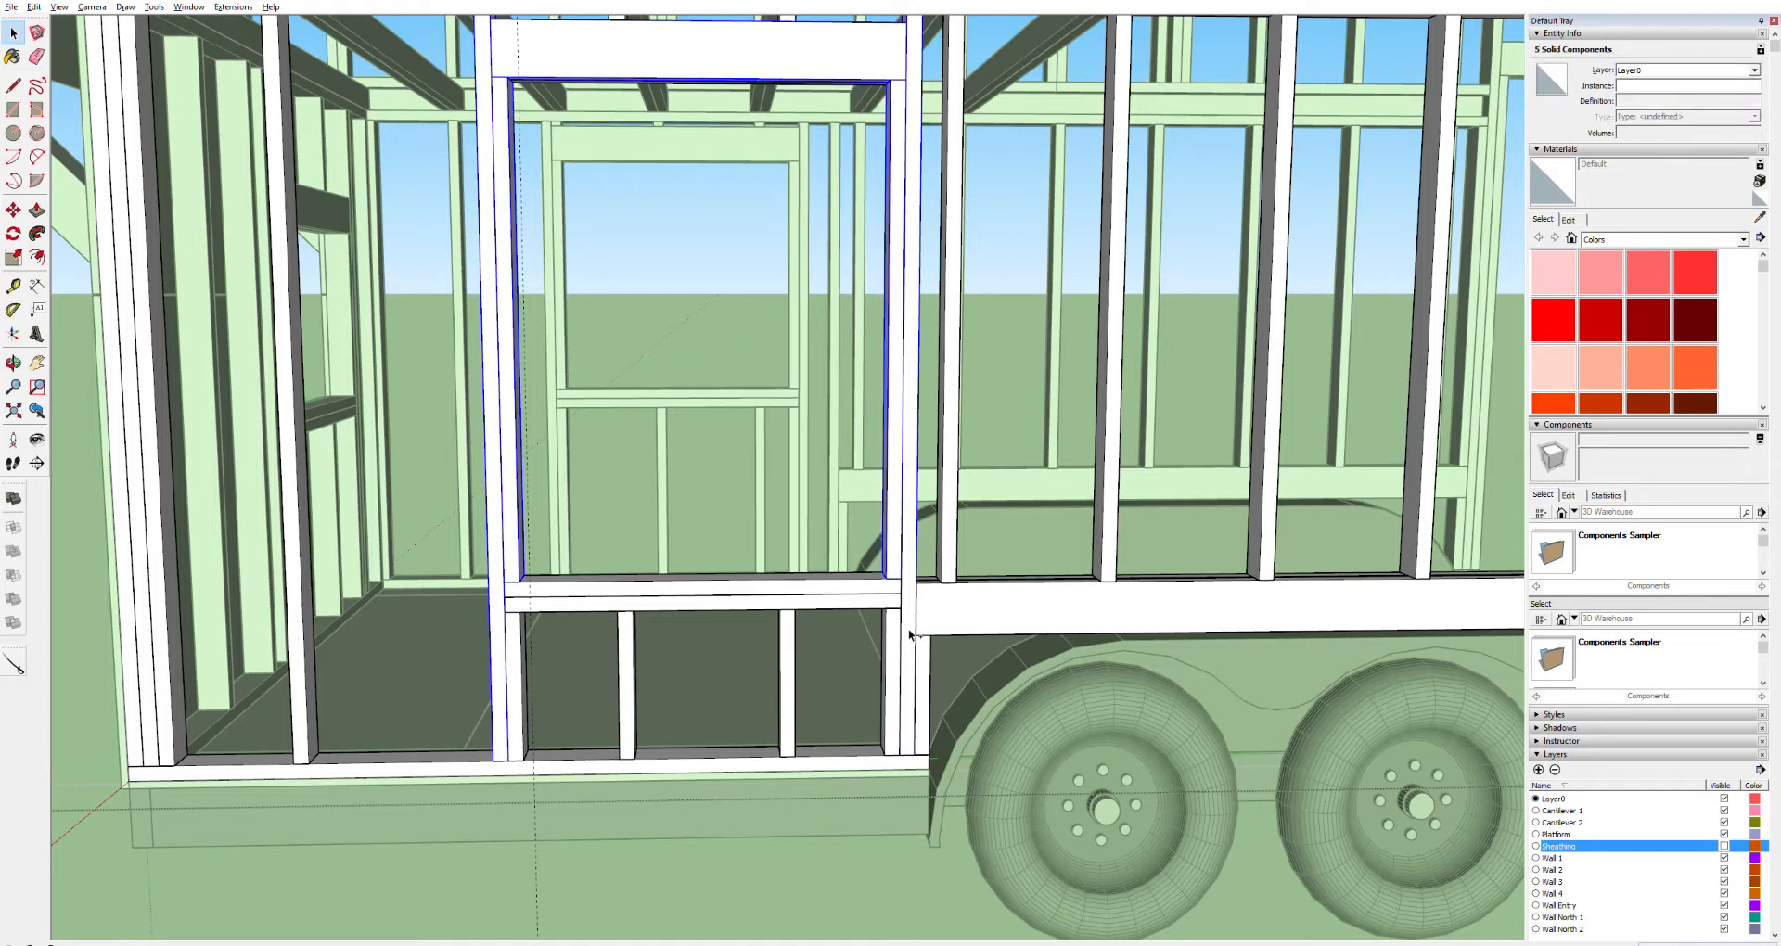
pyautogui.keyDown('ctrl'); pyautogui.click(898, 638); pyautogui.keyUp('ctrl')
pyautogui.keyDown('ctrl'); pyautogui.click(856, 586); pyautogui.keyUp('ctrl')
pyautogui.keyDown('ctrl'); pyautogui.click(784, 646); pyautogui.keyUp('ctrl')
pyautogui.keyDown('ctrl'); pyautogui.click(630, 652); pyautogui.keyUp('ctrl')
pyautogui.keyDown('ctrl'); pyautogui.click(525, 649); pyautogui.keyUp('ctrl')
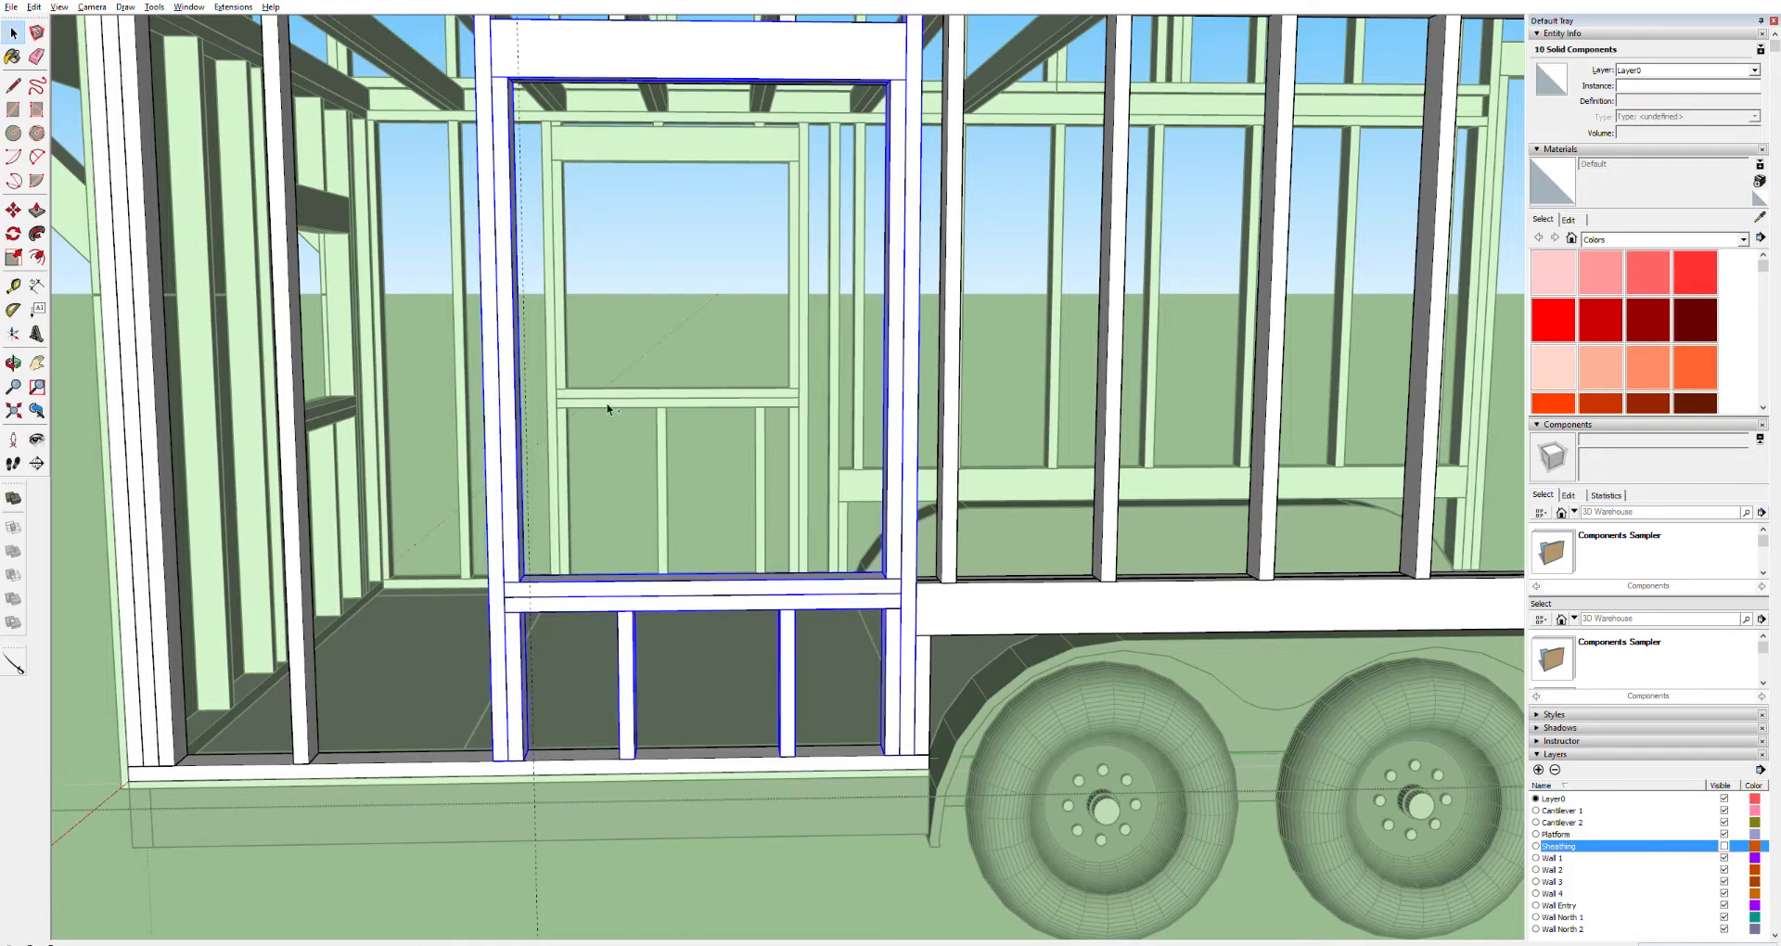
# Add the remaining window framing pieces to the selection
pyautogui.scroll(4, 668, 96)
pyautogui.scroll(-2, 556, 84)
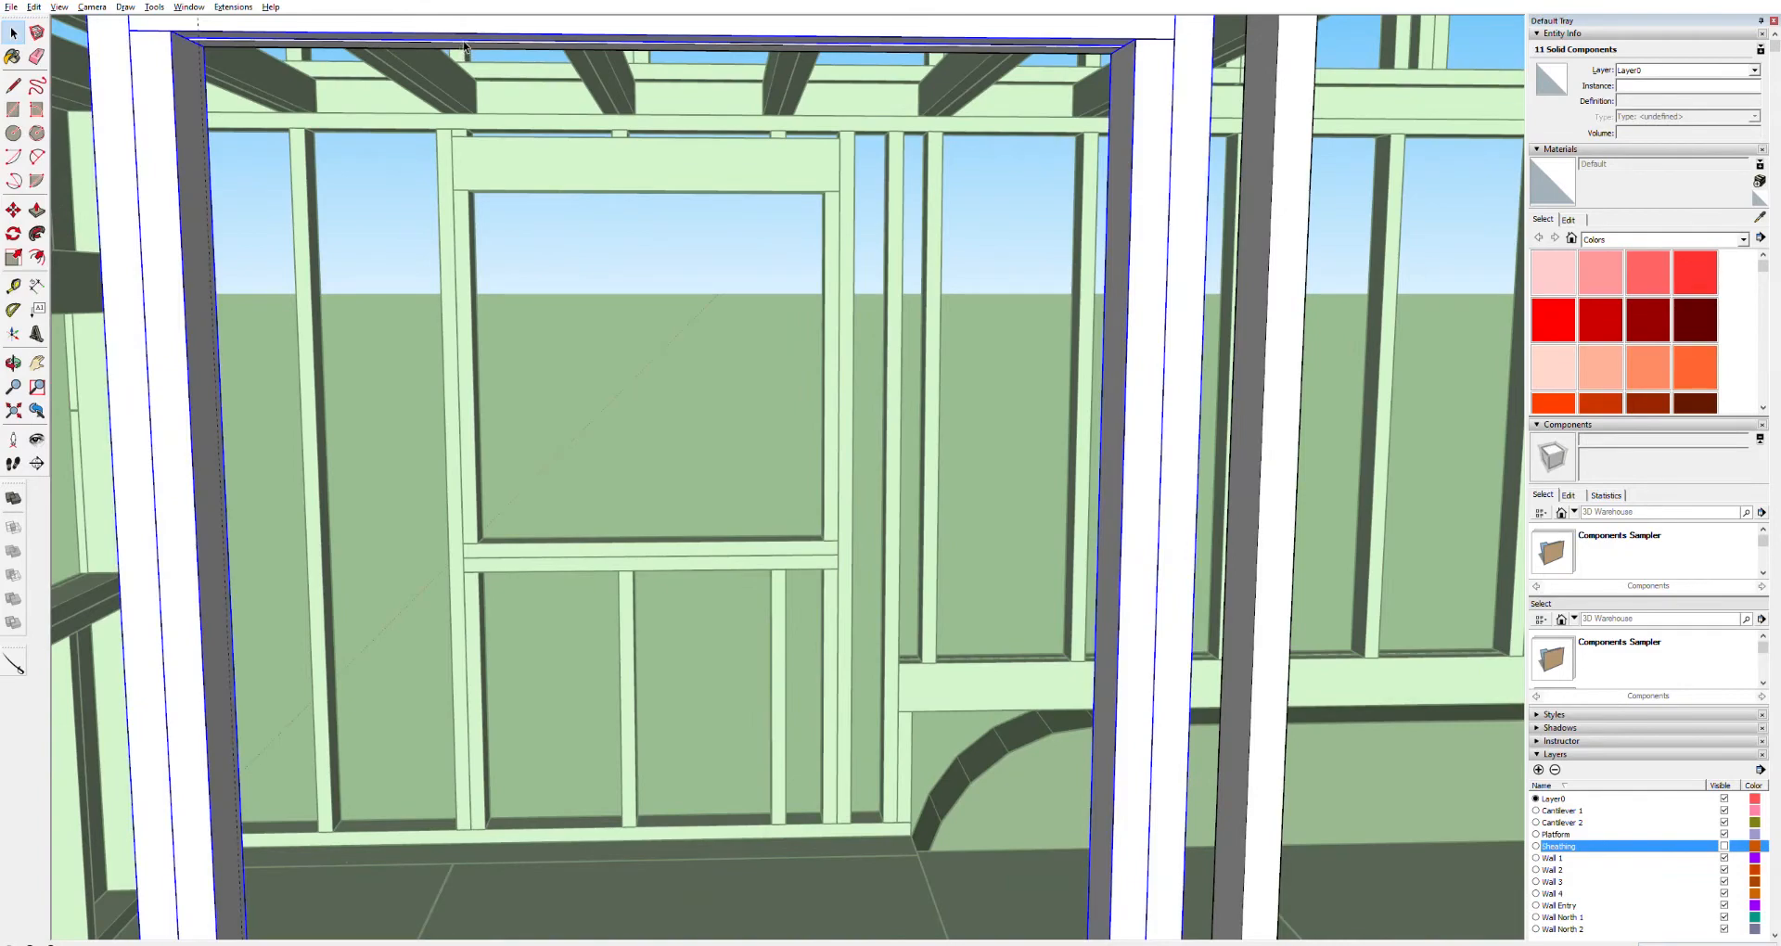
pyautogui.scroll(-4, 440, 198)
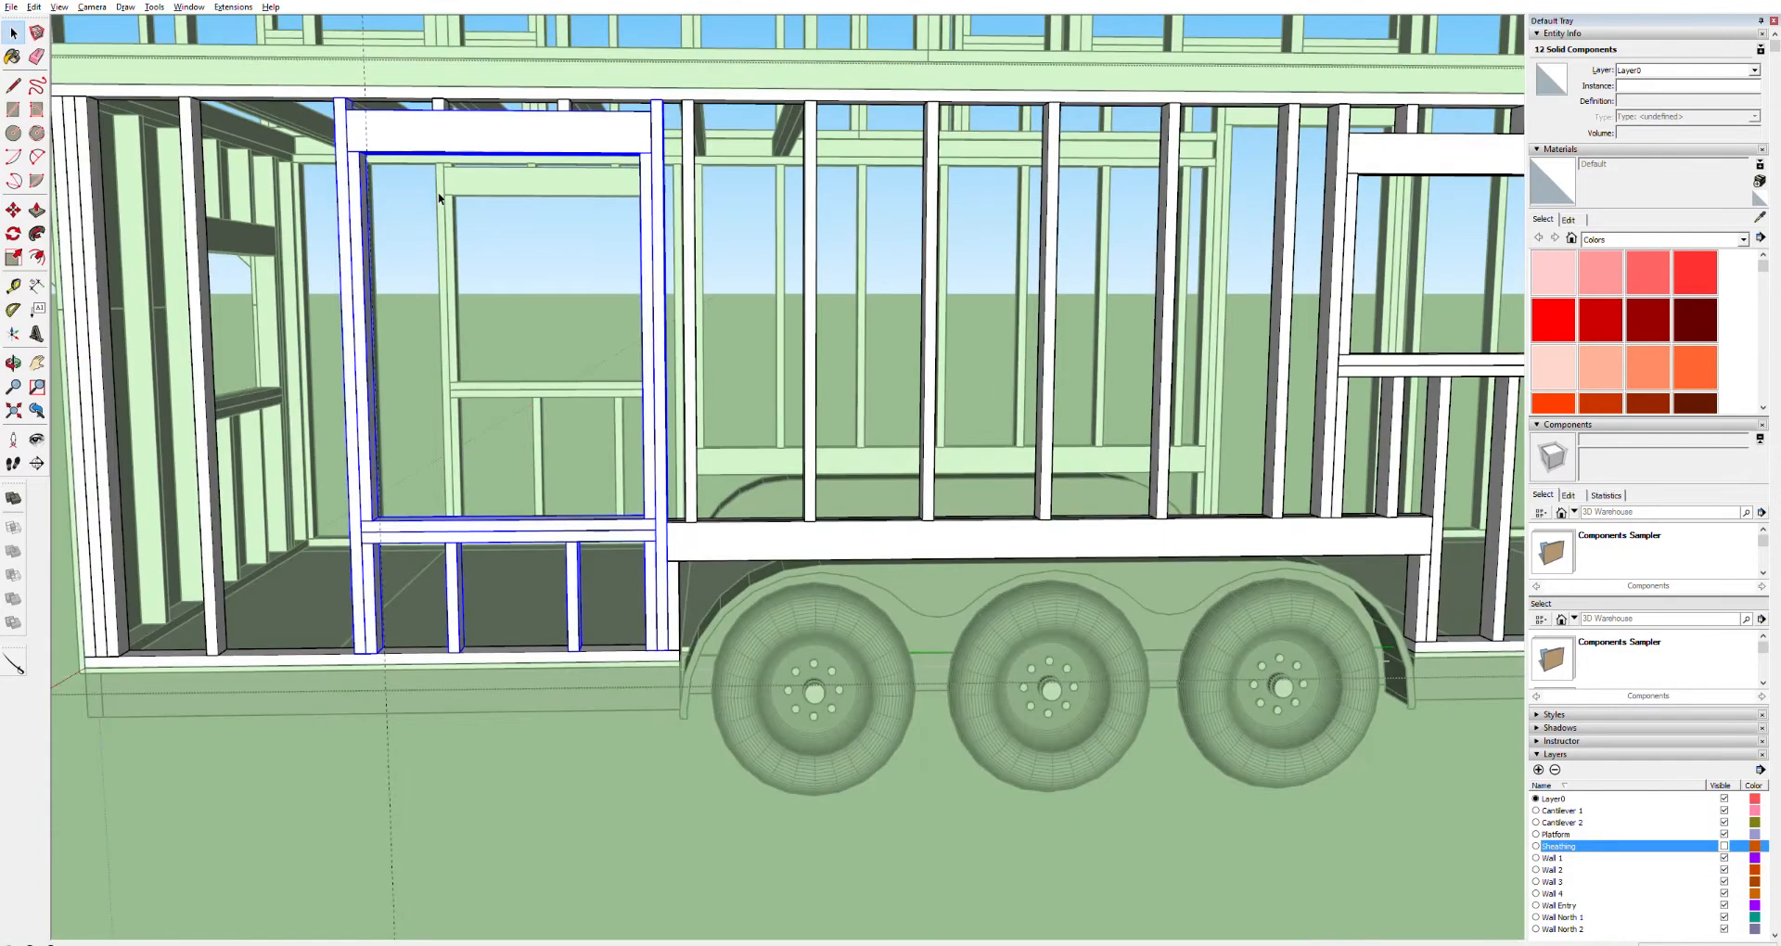
pyautogui.keyDown('ctrl'); pyautogui.click(567, 104); pyautogui.keyUp('ctrl')
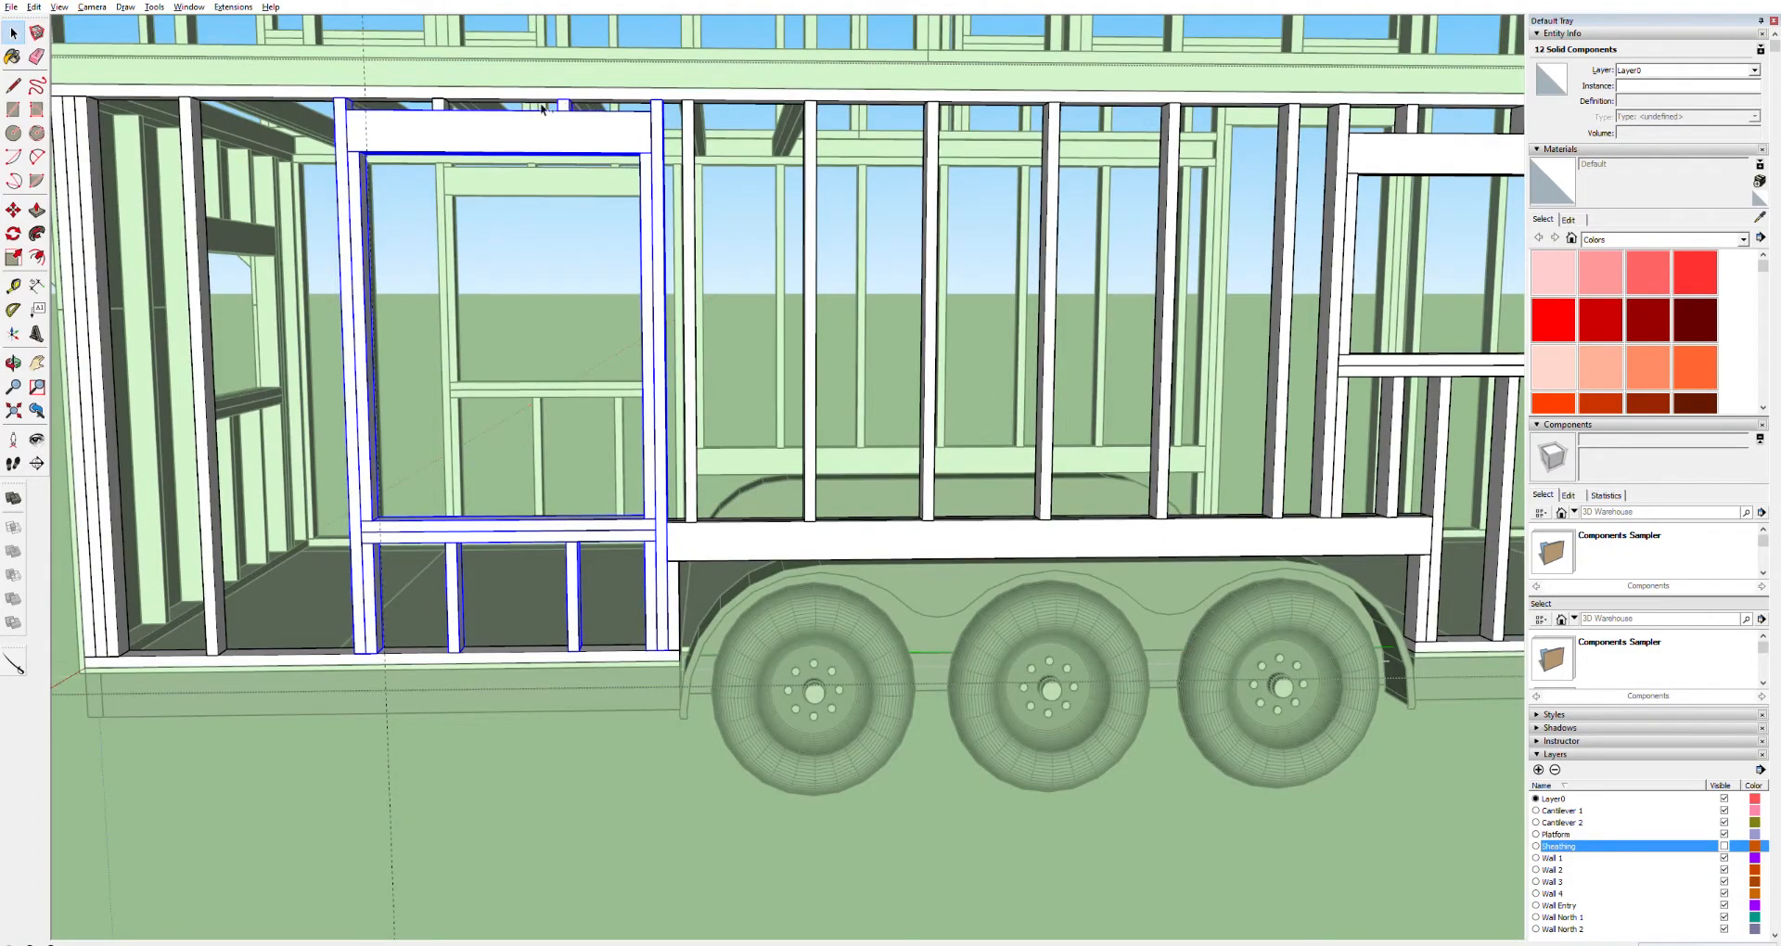
pyautogui.keyDown('shift'); pyautogui.click(440, 103); pyautogui.keyUp('shift')
pyautogui.keyDown('shift'); pyautogui.moveTo(384, 226); pyautogui.dragTo(545, 275, button='middle'); pyautogui.keyUp('shift')
pyautogui.scroll(2, 646, 238)
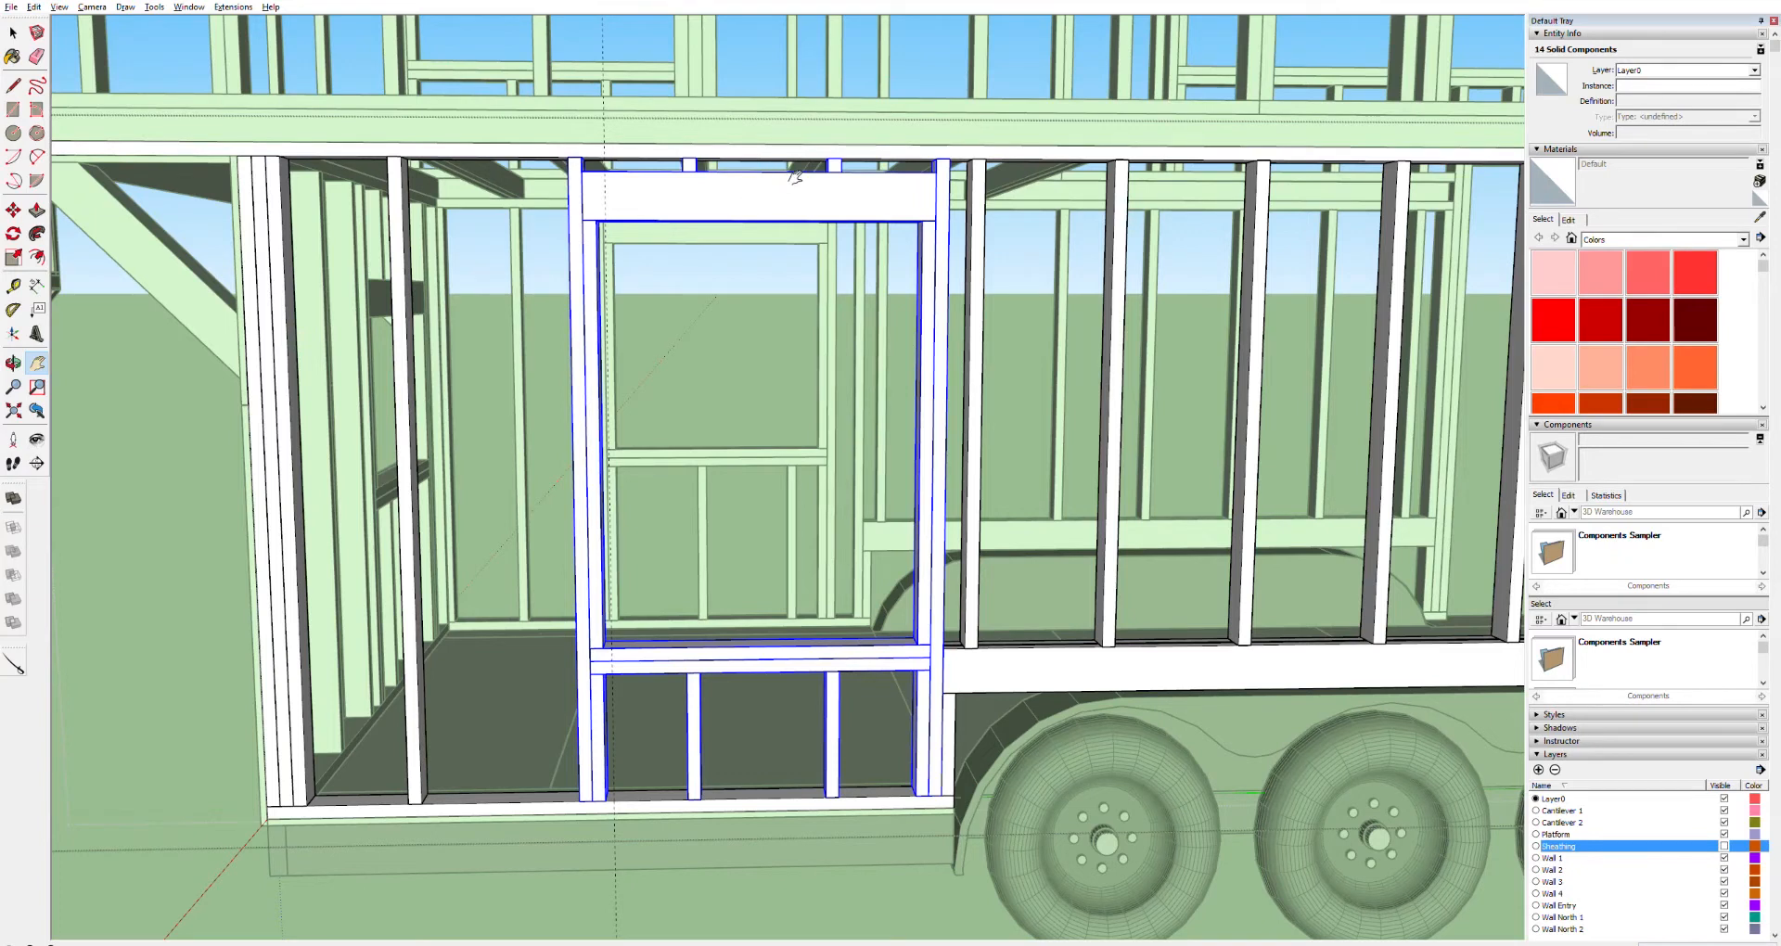
# Move the selected window framing along the wall so its edge snaps to the guide line
pyautogui.press('m')
pyautogui.scroll(5, 771, 171)
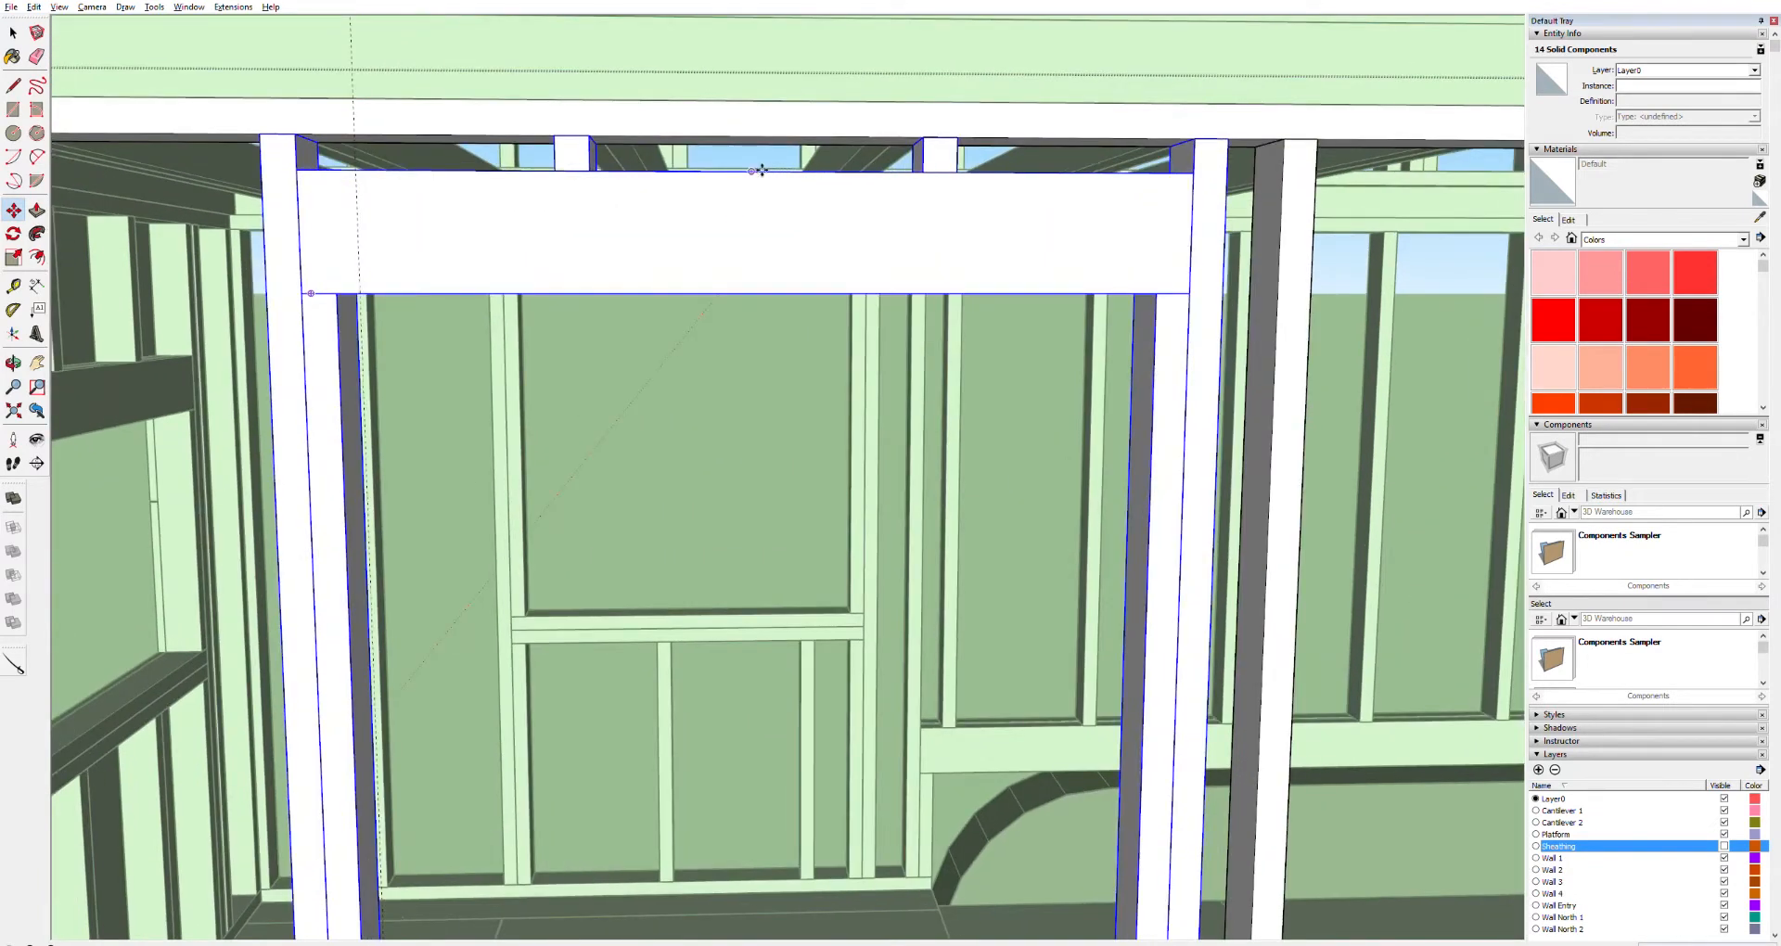
pyautogui.moveTo(761, 169); pyautogui.dragTo(357, 168)
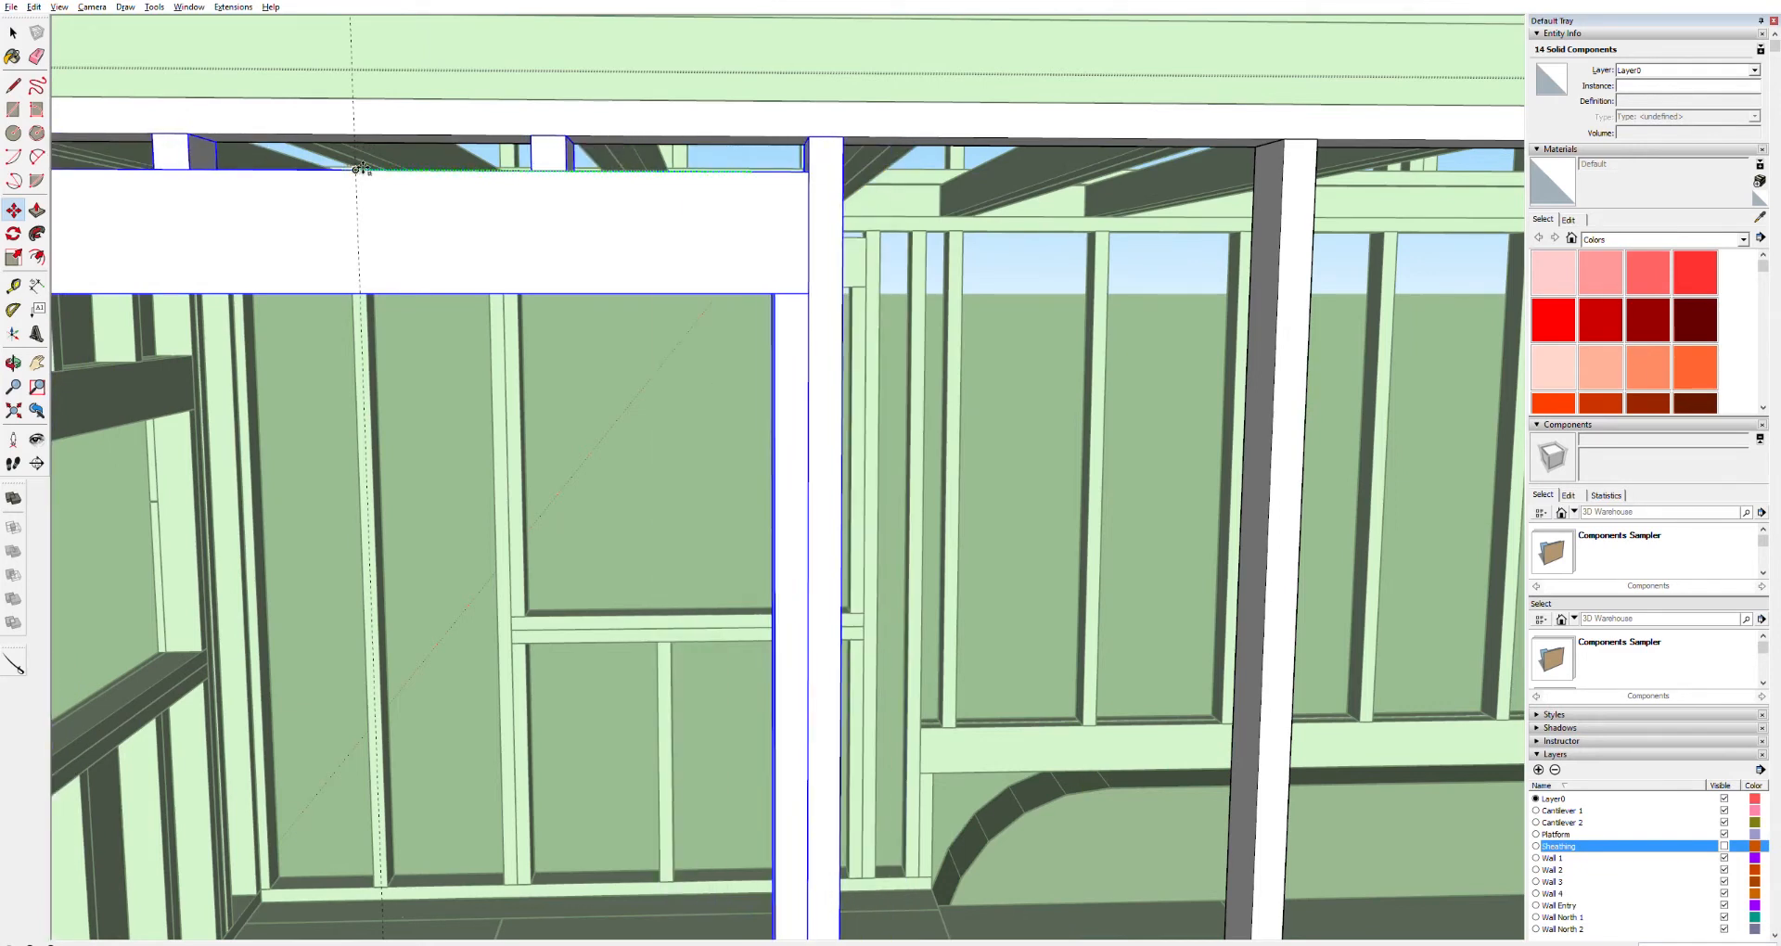
pyautogui.click(364, 168)
pyautogui.scroll(-5, 460, 340)
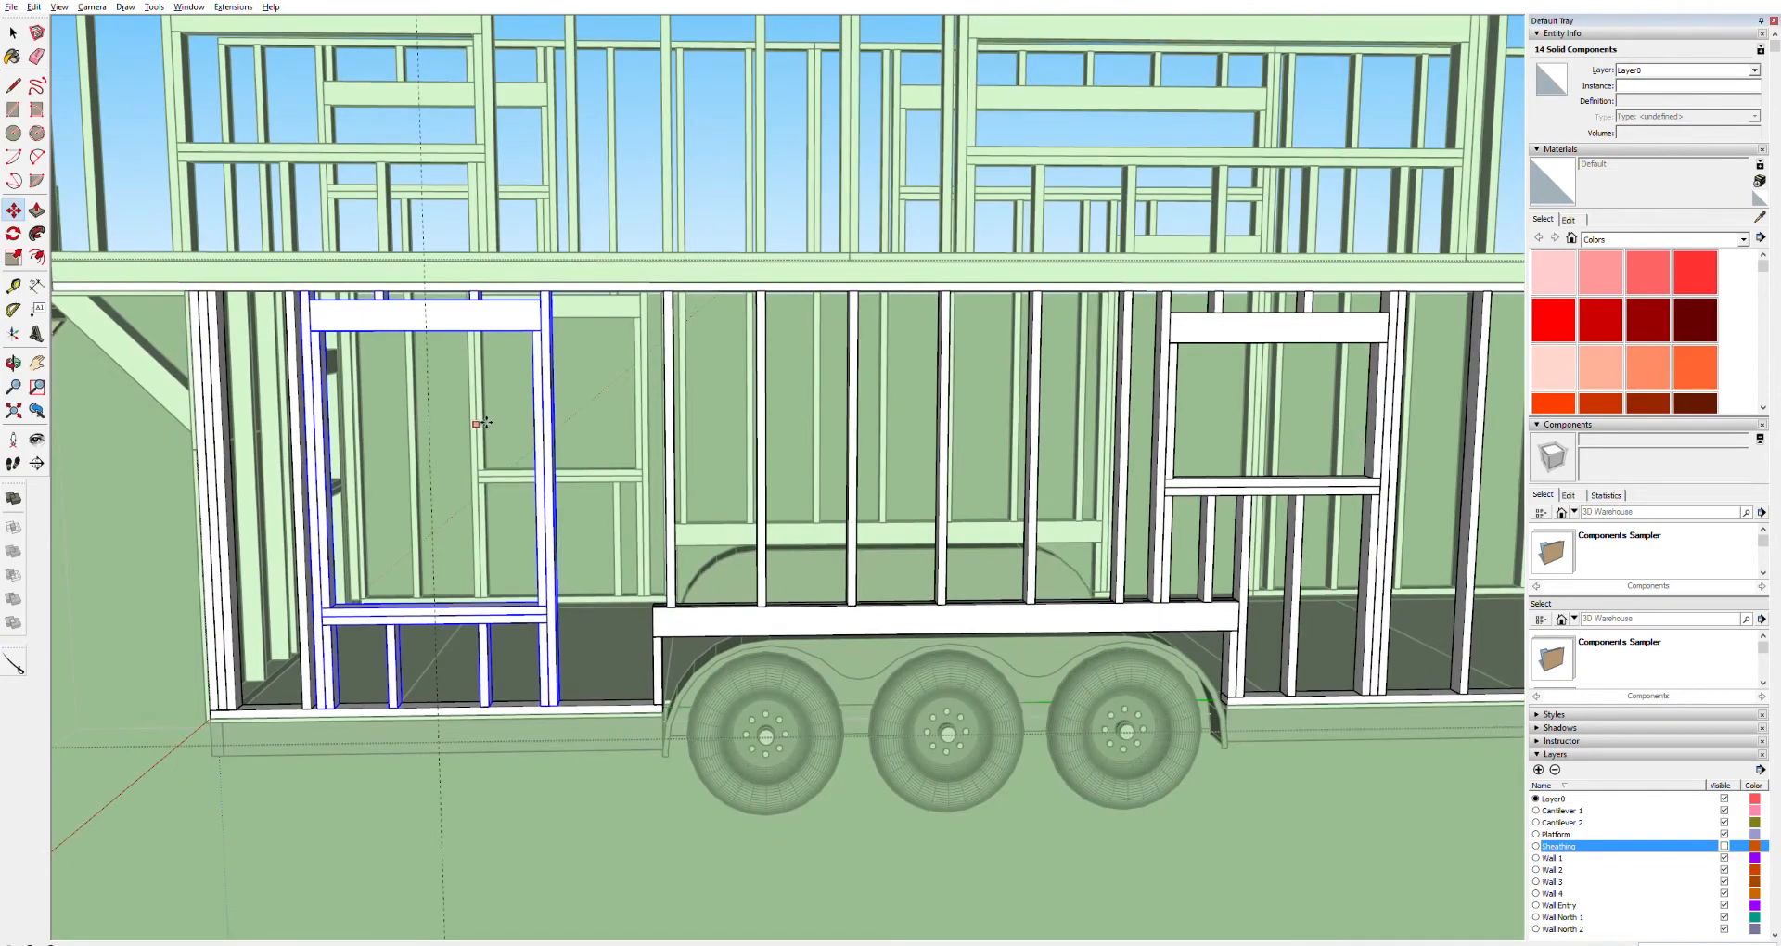
pyautogui.keyDown('shift'); pyautogui.moveTo(487, 475); pyautogui.dragTo(657, 408, button='middle'); pyautogui.keyUp('shift')
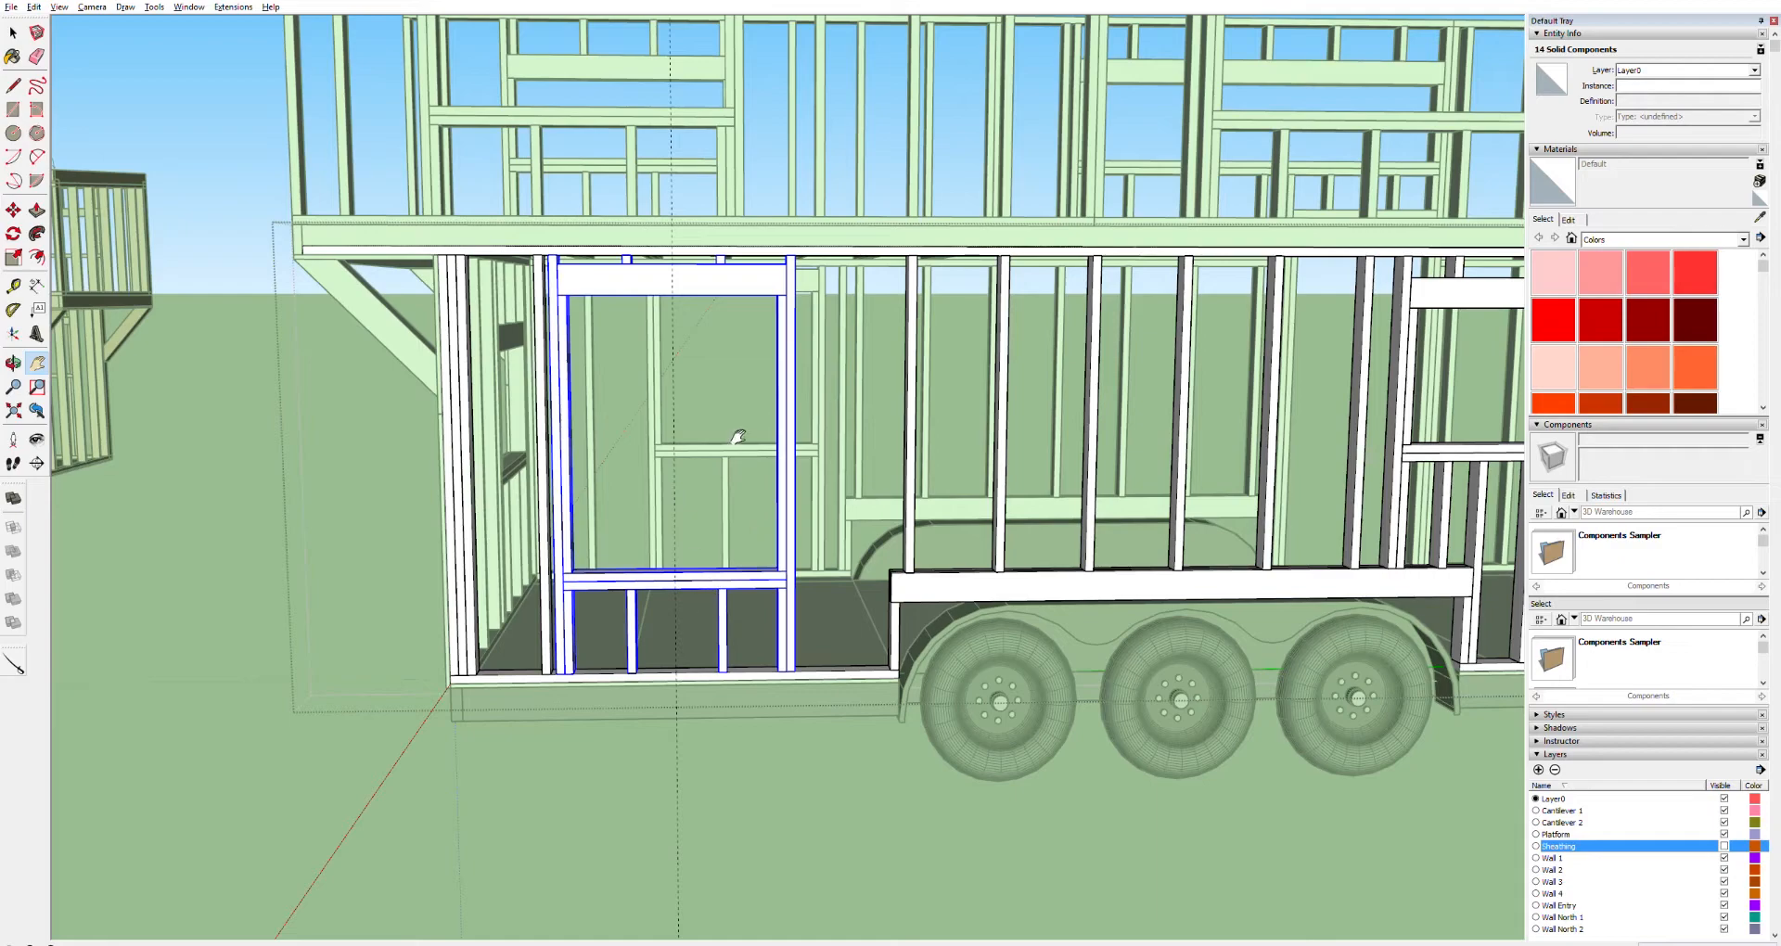
# Orbit to the opposite wall and open its wall group for editing
pyautogui.press('o')
pyautogui.moveTo(509, 485); pyautogui.dragTo(1153, 521)
pyautogui.press('space')
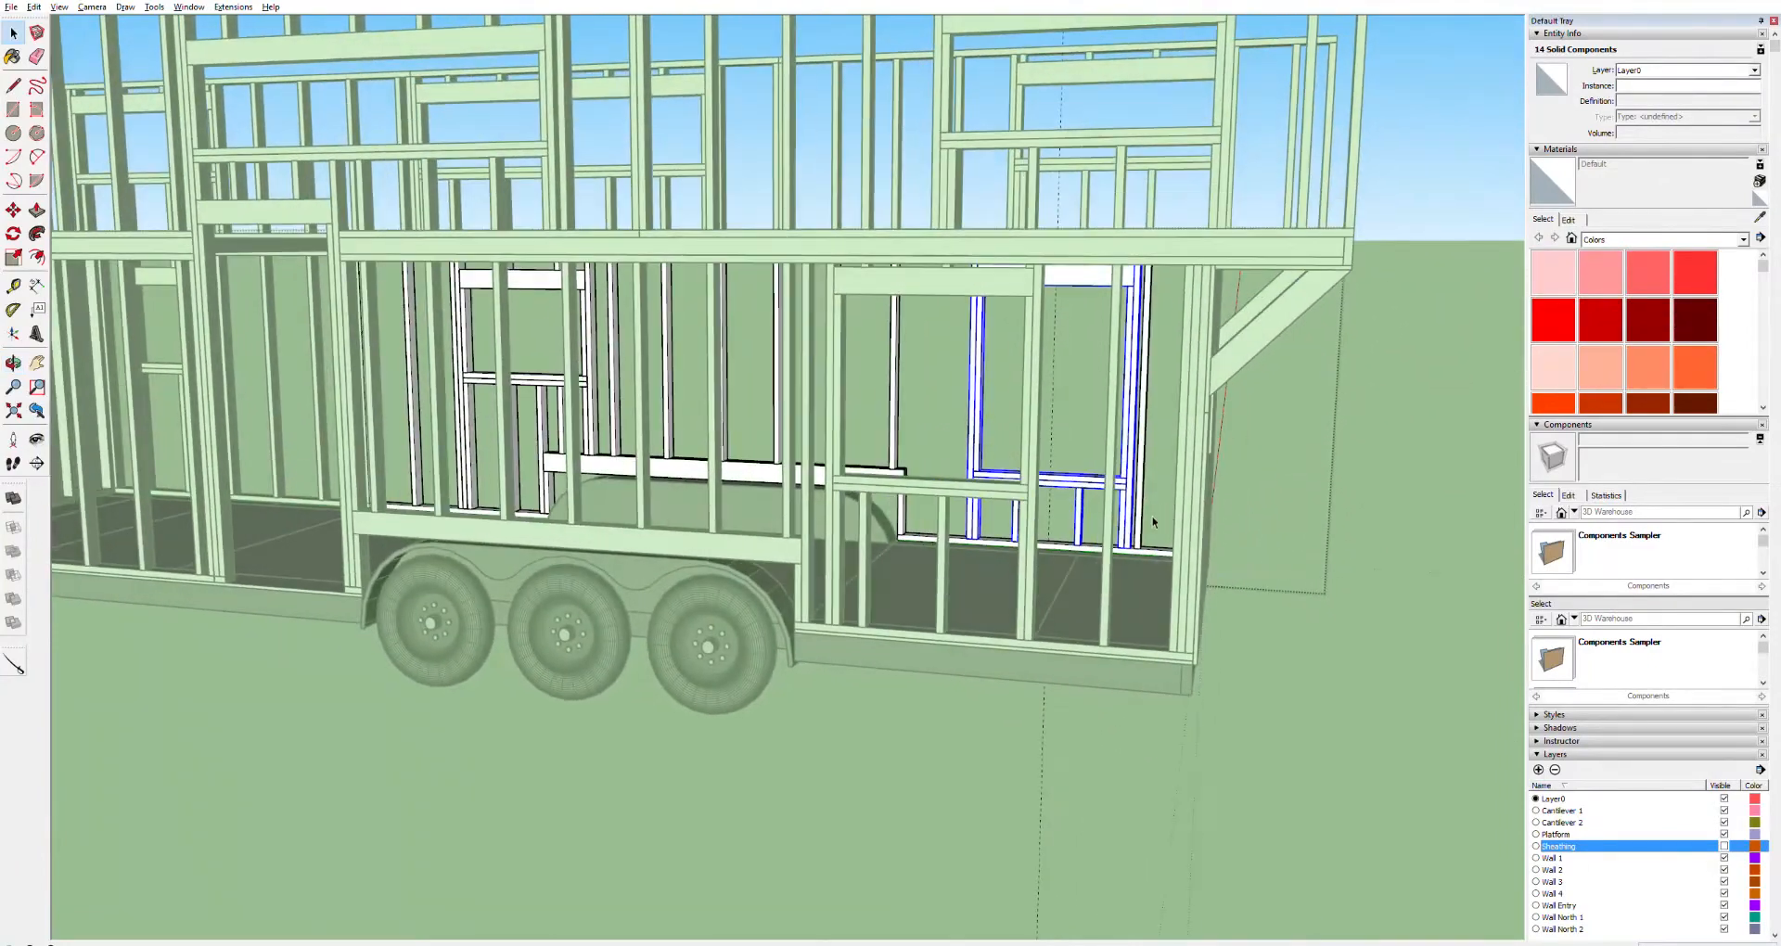
pyautogui.click(1002, 492)
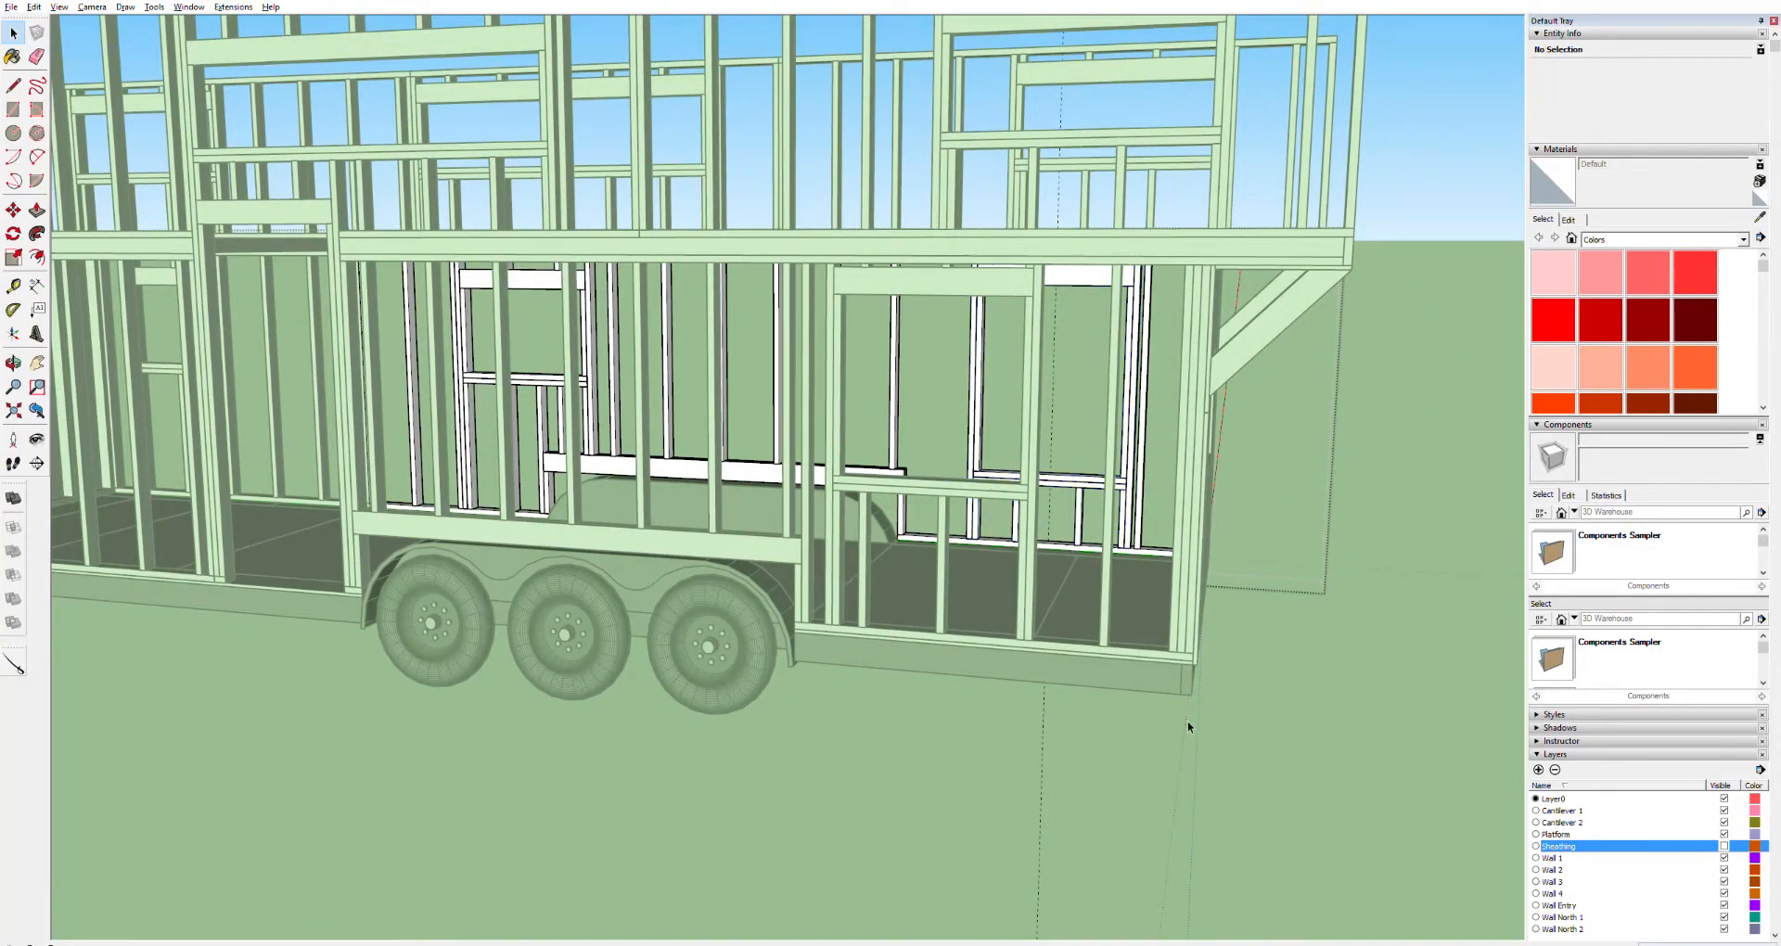
pyautogui.click(1153, 754)
pyautogui.click(1003, 489)
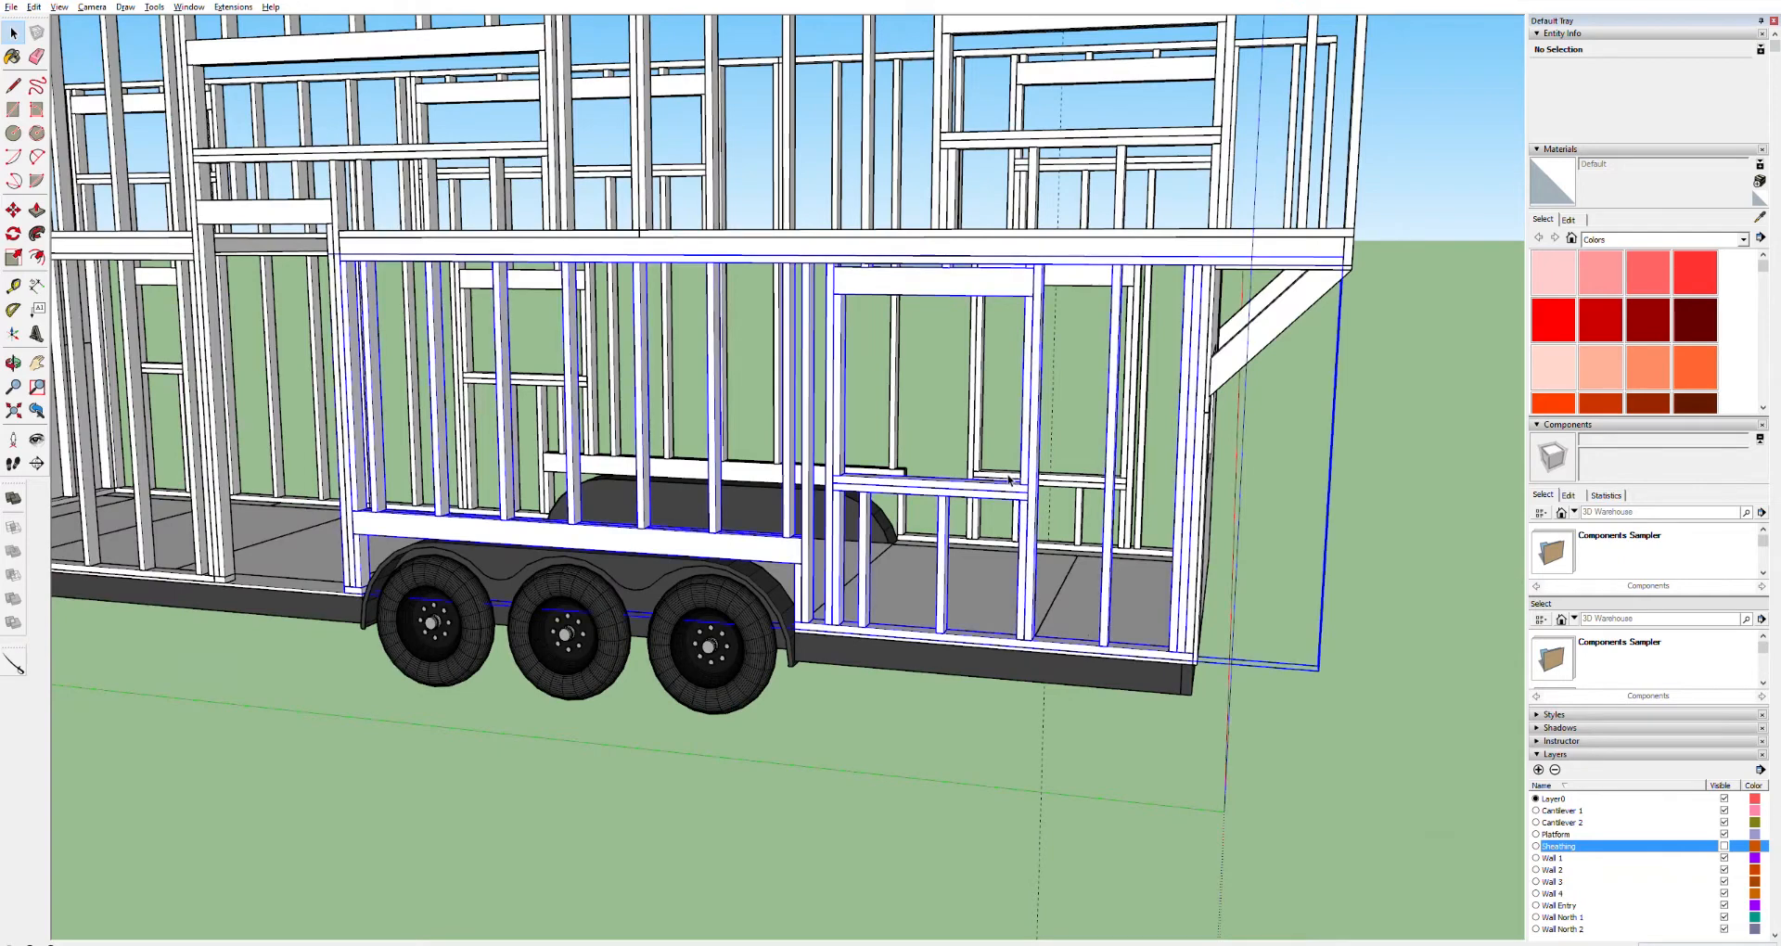
pyautogui.doubleClick(1003, 489)
# Select and delete that wall's window sill, studs and cripples
pyautogui.click(1002, 491)
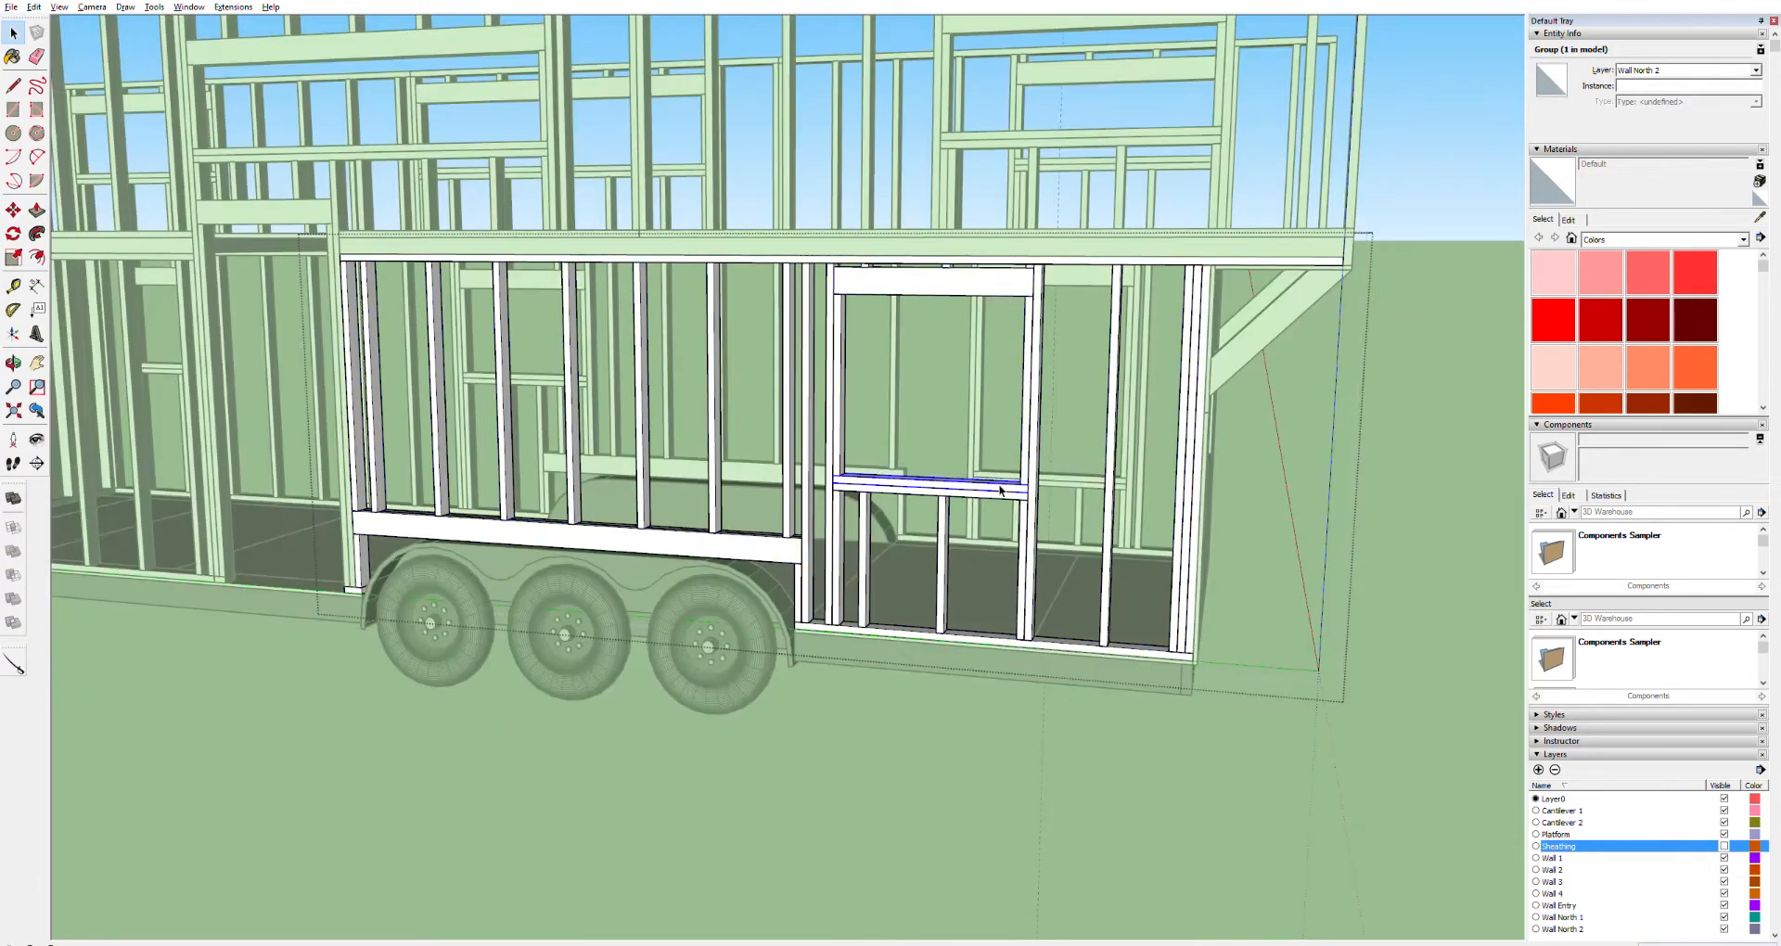
pyautogui.keyDown('shift'); pyautogui.click(1006, 496); pyautogui.keyUp('shift')
pyautogui.keyDown('shift'); pyautogui.click(1033, 516); pyautogui.keyUp('shift')
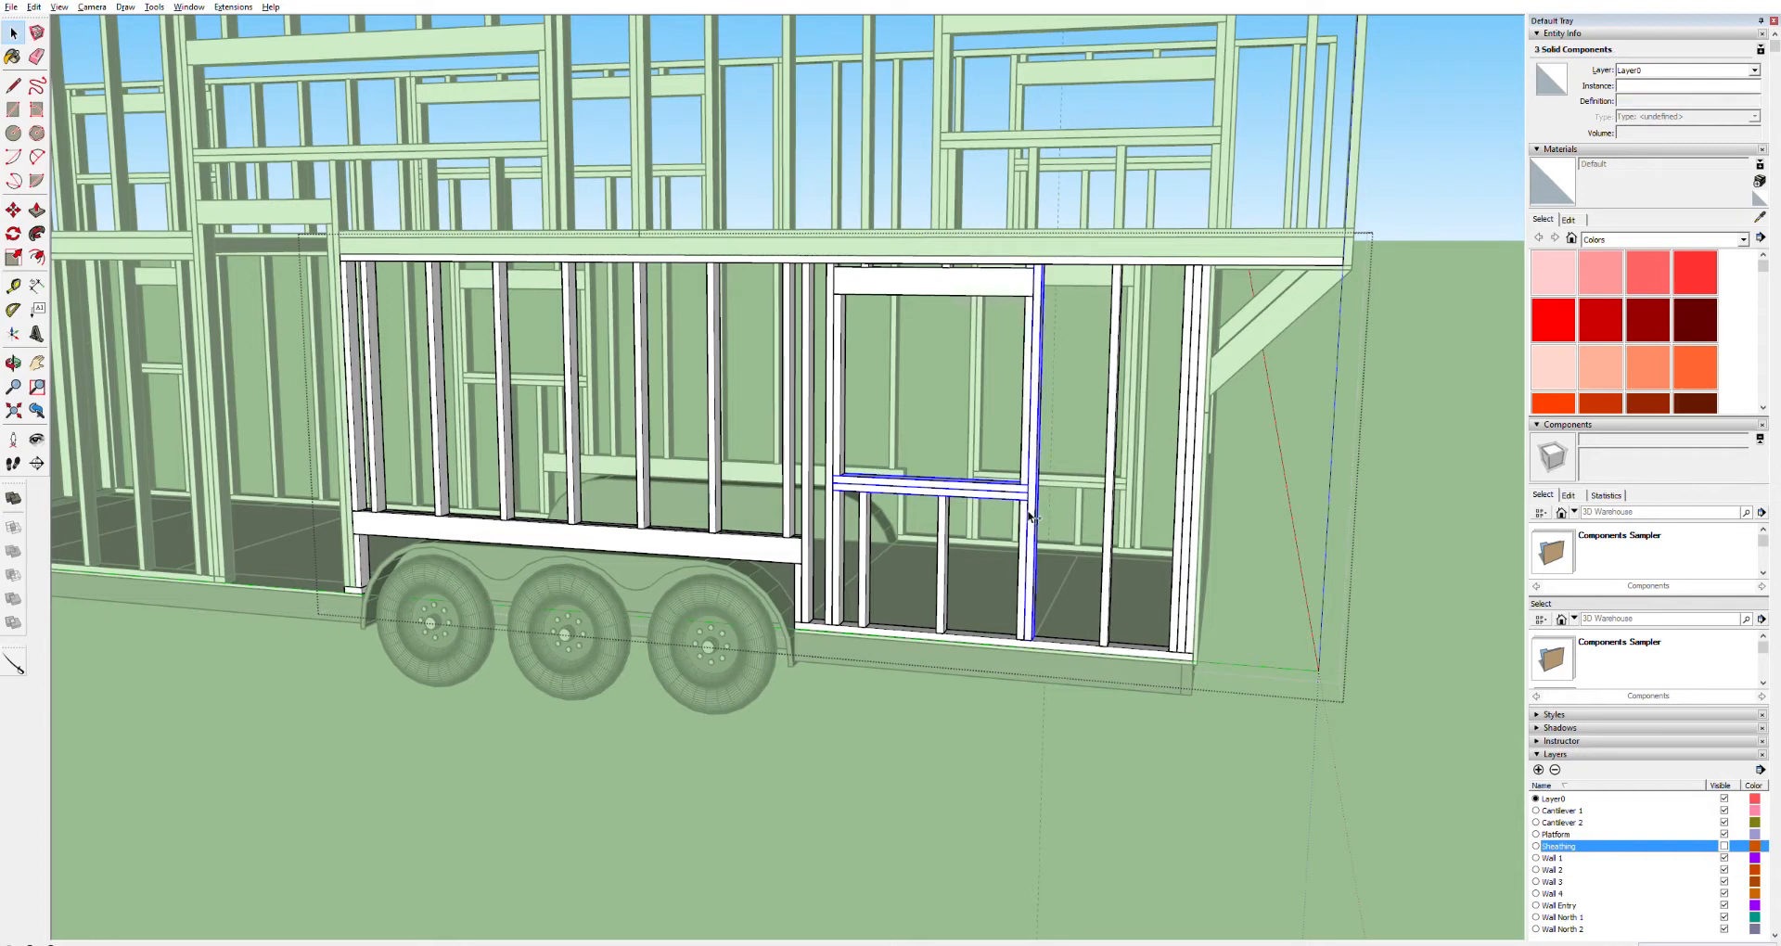
pyautogui.keyDown('shift'); pyautogui.click(945, 542); pyautogui.keyUp('shift')
pyautogui.keyDown('shift'); pyautogui.click(865, 538); pyautogui.keyUp('shift')
pyautogui.keyDown('shift'); pyautogui.click(834, 530); pyautogui.keyUp('shift')
pyautogui.keyDown('shift'); pyautogui.click(870, 283); pyautogui.keyUp('shift')
pyautogui.keyDown('shift'); pyautogui.click(873, 264); pyautogui.keyUp('shift')
pyautogui.keyDown('ctrl'); pyautogui.click(943, 265); pyautogui.keyUp('ctrl')
pyautogui.press('Delete')
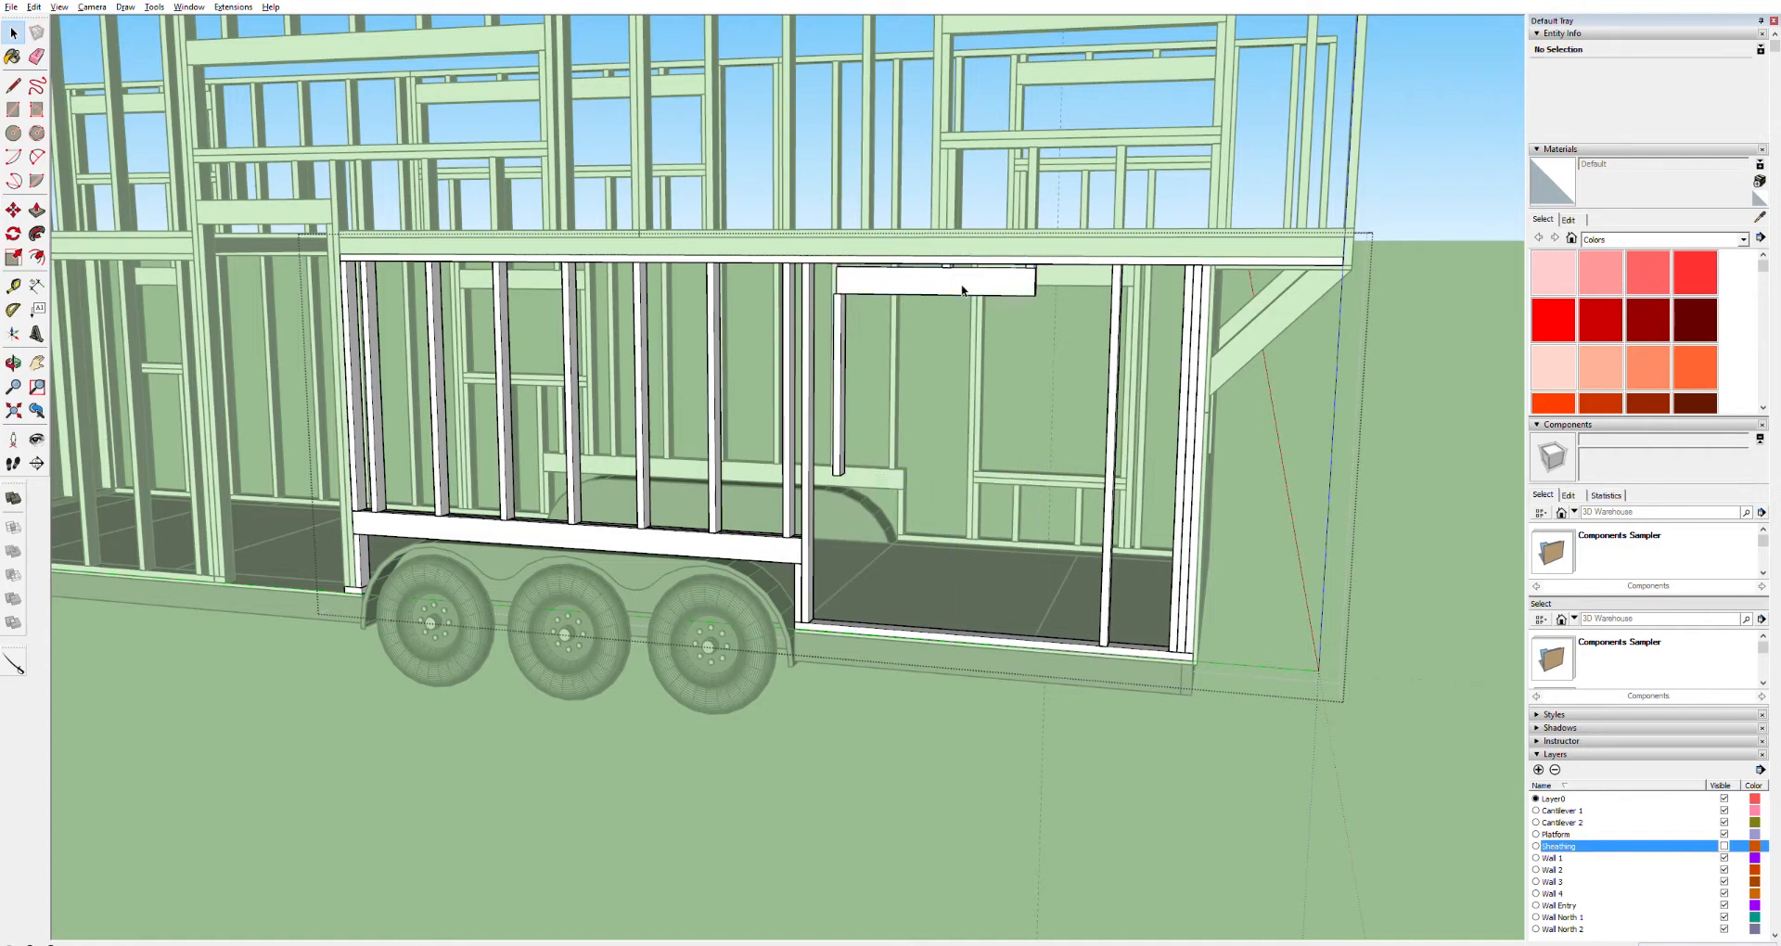
# Delete the leftover header and trimmer stud of the removed window
pyautogui.scroll(3, 962, 288)
pyautogui.click(782, 334)
pyautogui.keyDown('shift'); pyautogui.click(859, 264); pyautogui.keyUp('shift')
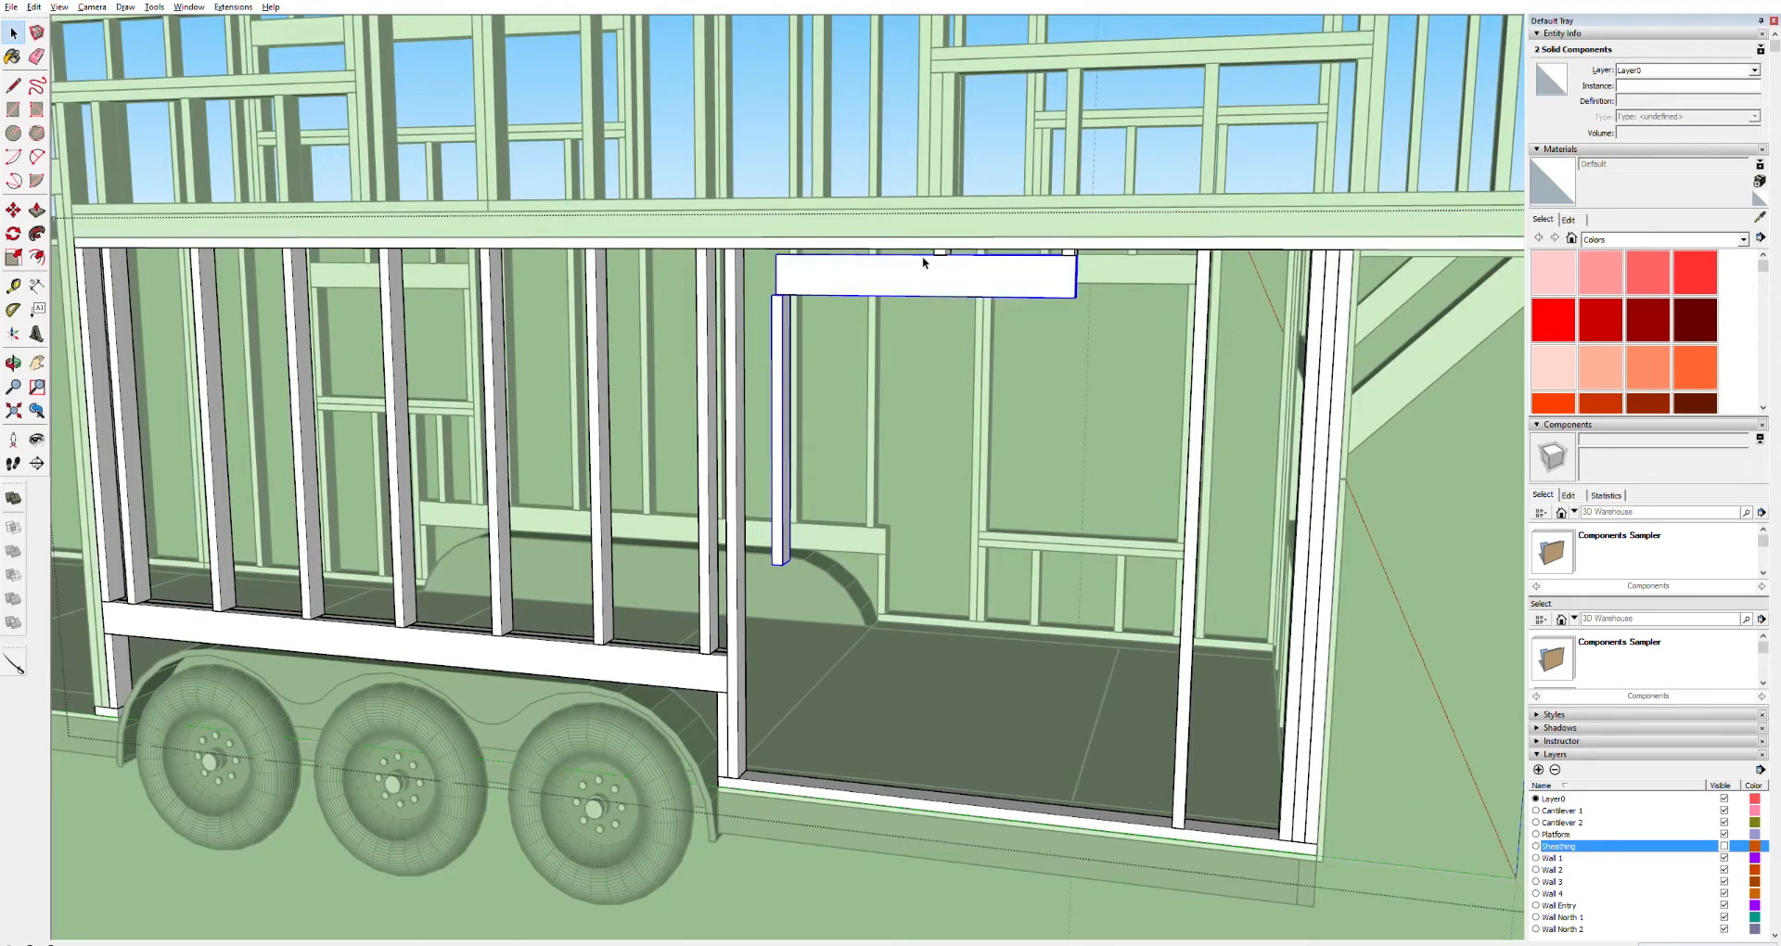
pyautogui.scroll(2, 928, 257)
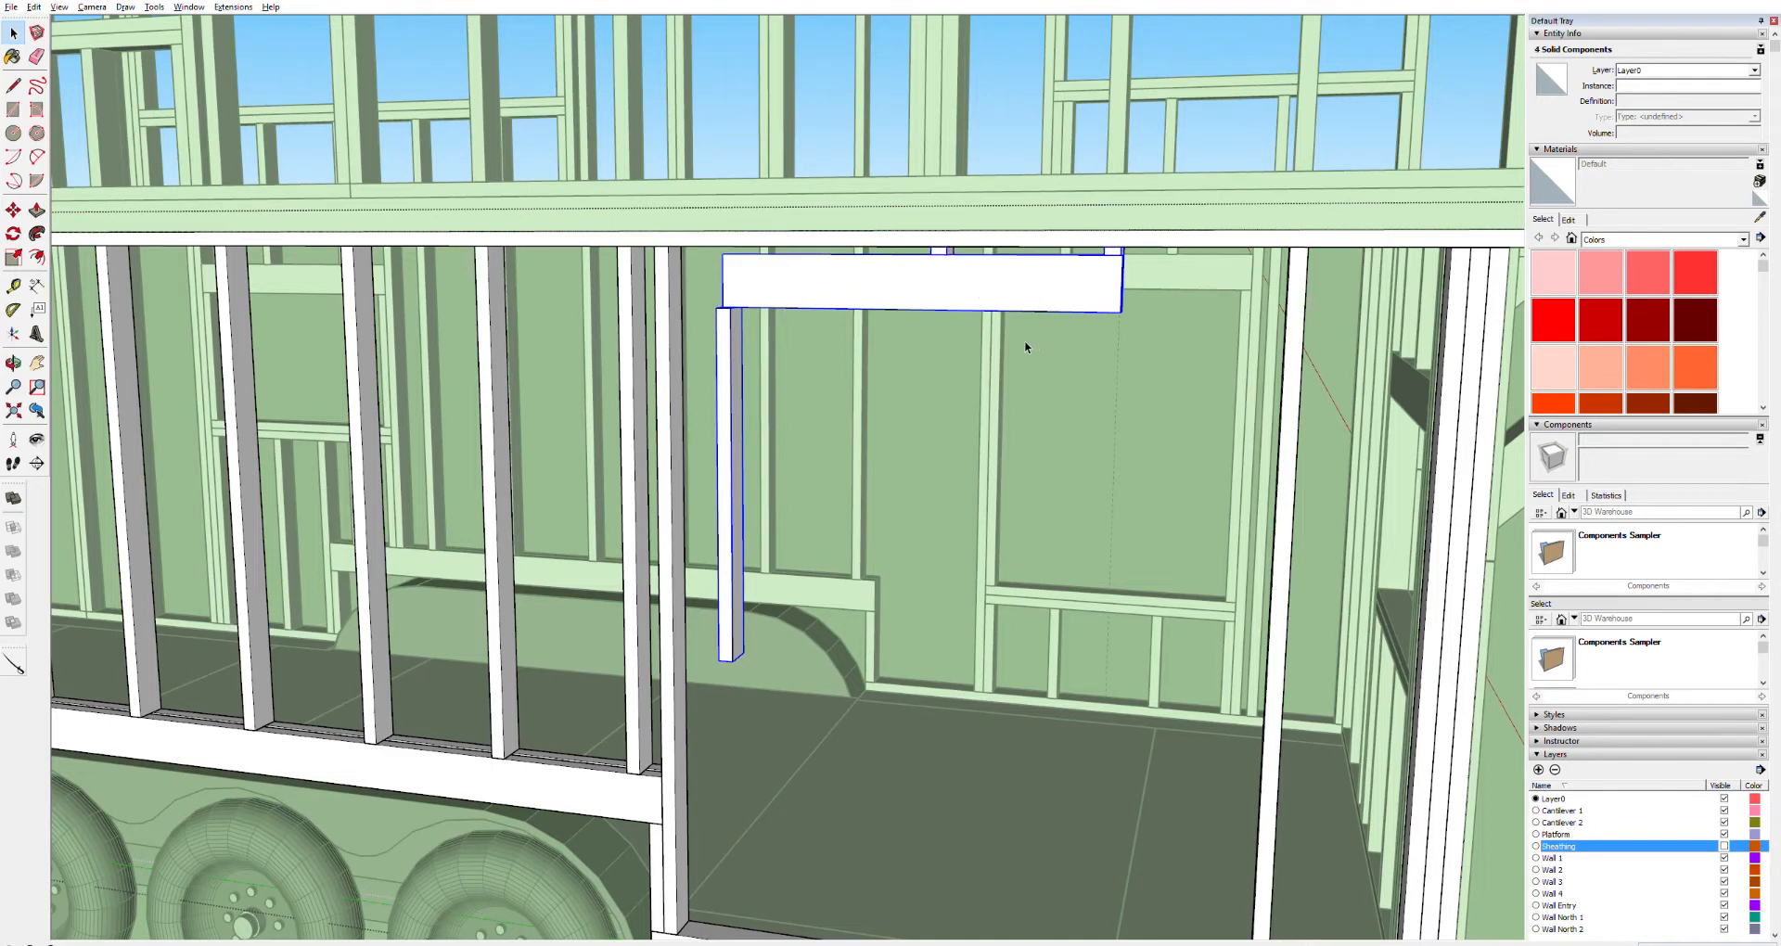
pyautogui.press('Delete')
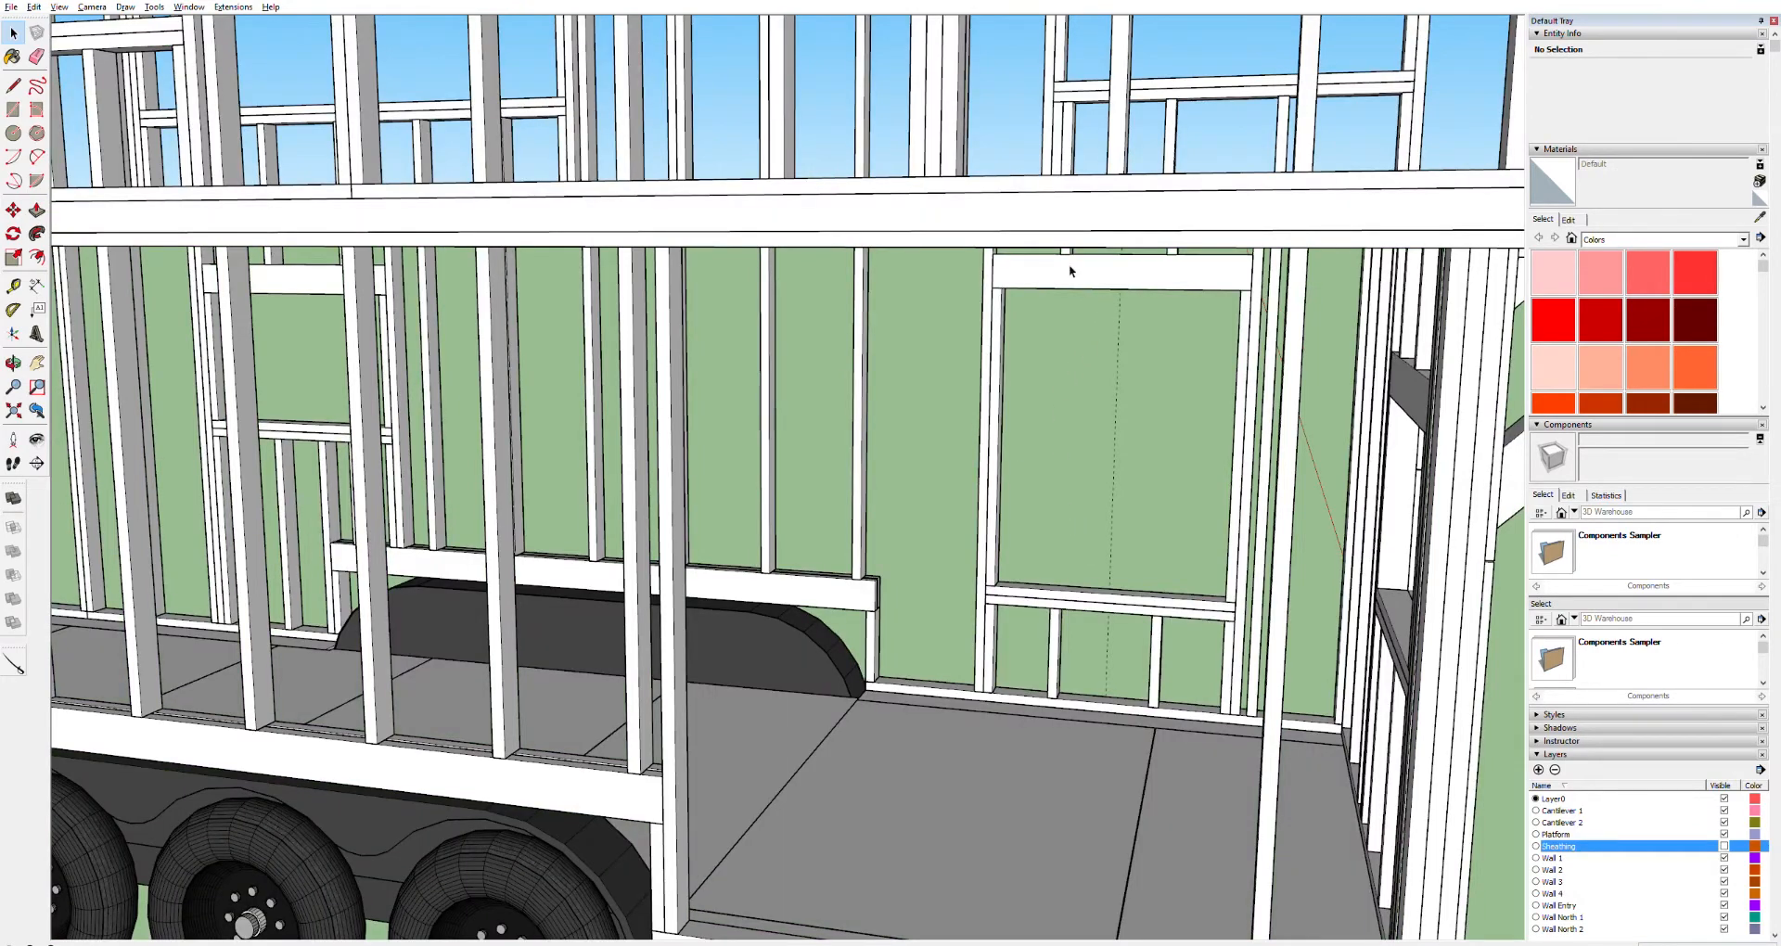
# Open the wall group and select the window's header, king and trimmer studs, sill and cripples
pyautogui.click(1066, 267)
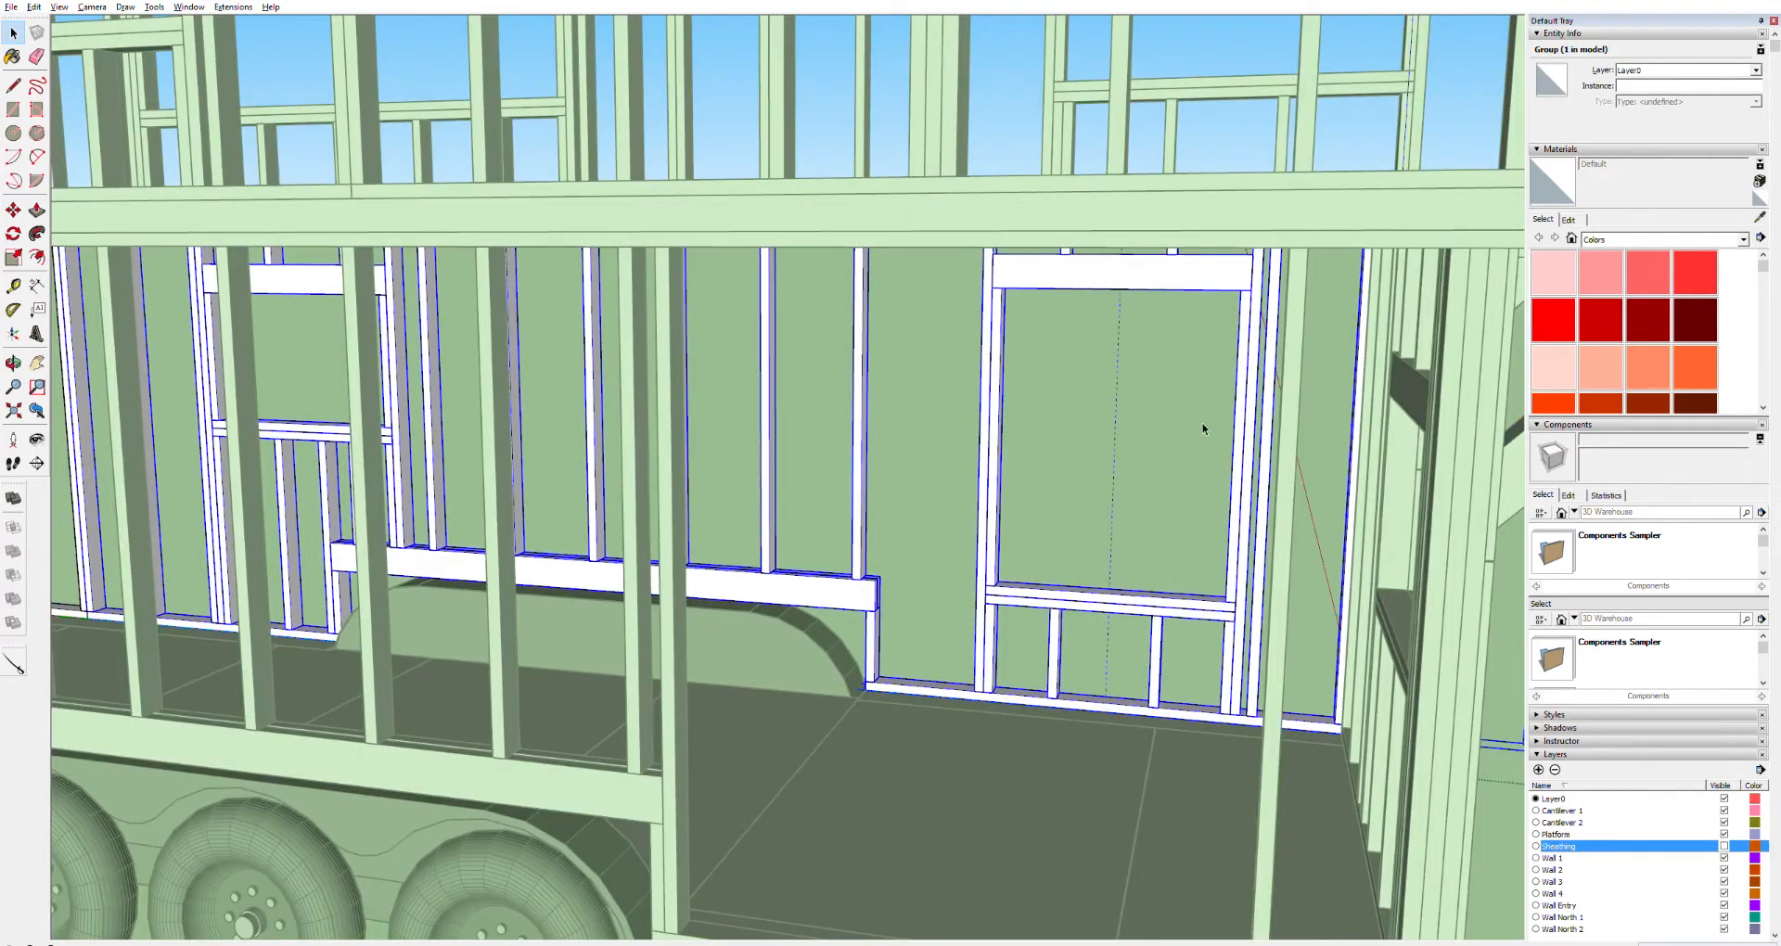
pyautogui.scroll(3, 1203, 429)
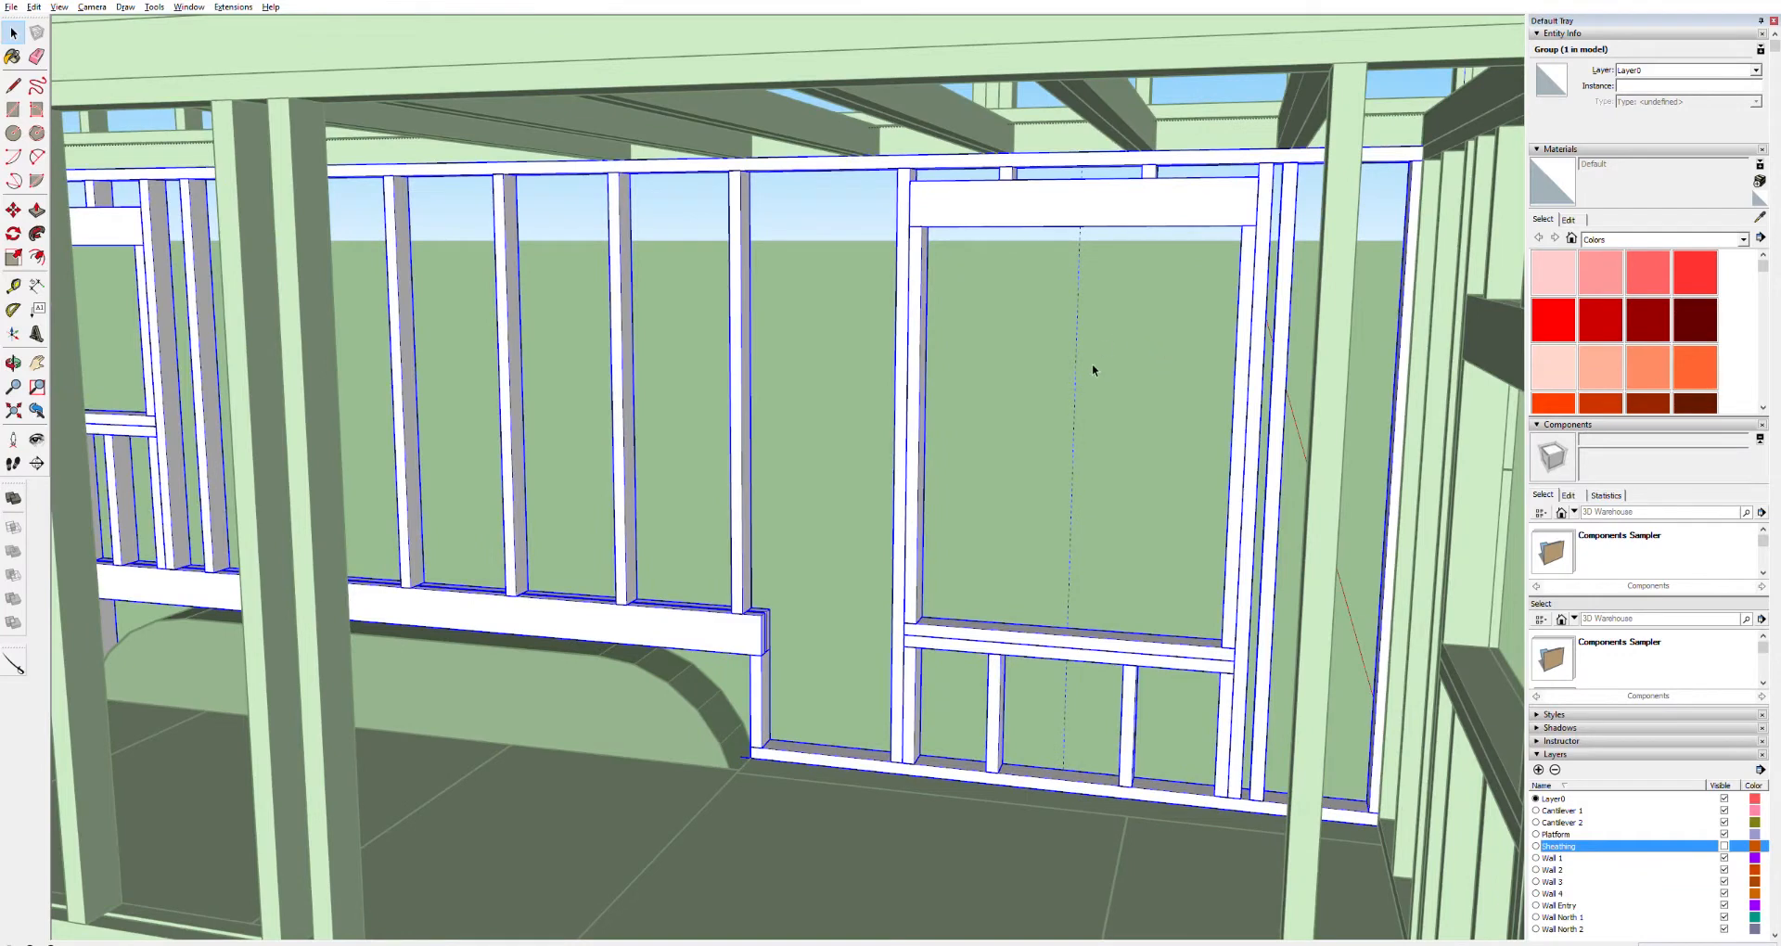
pyautogui.doubleClick(987, 205)
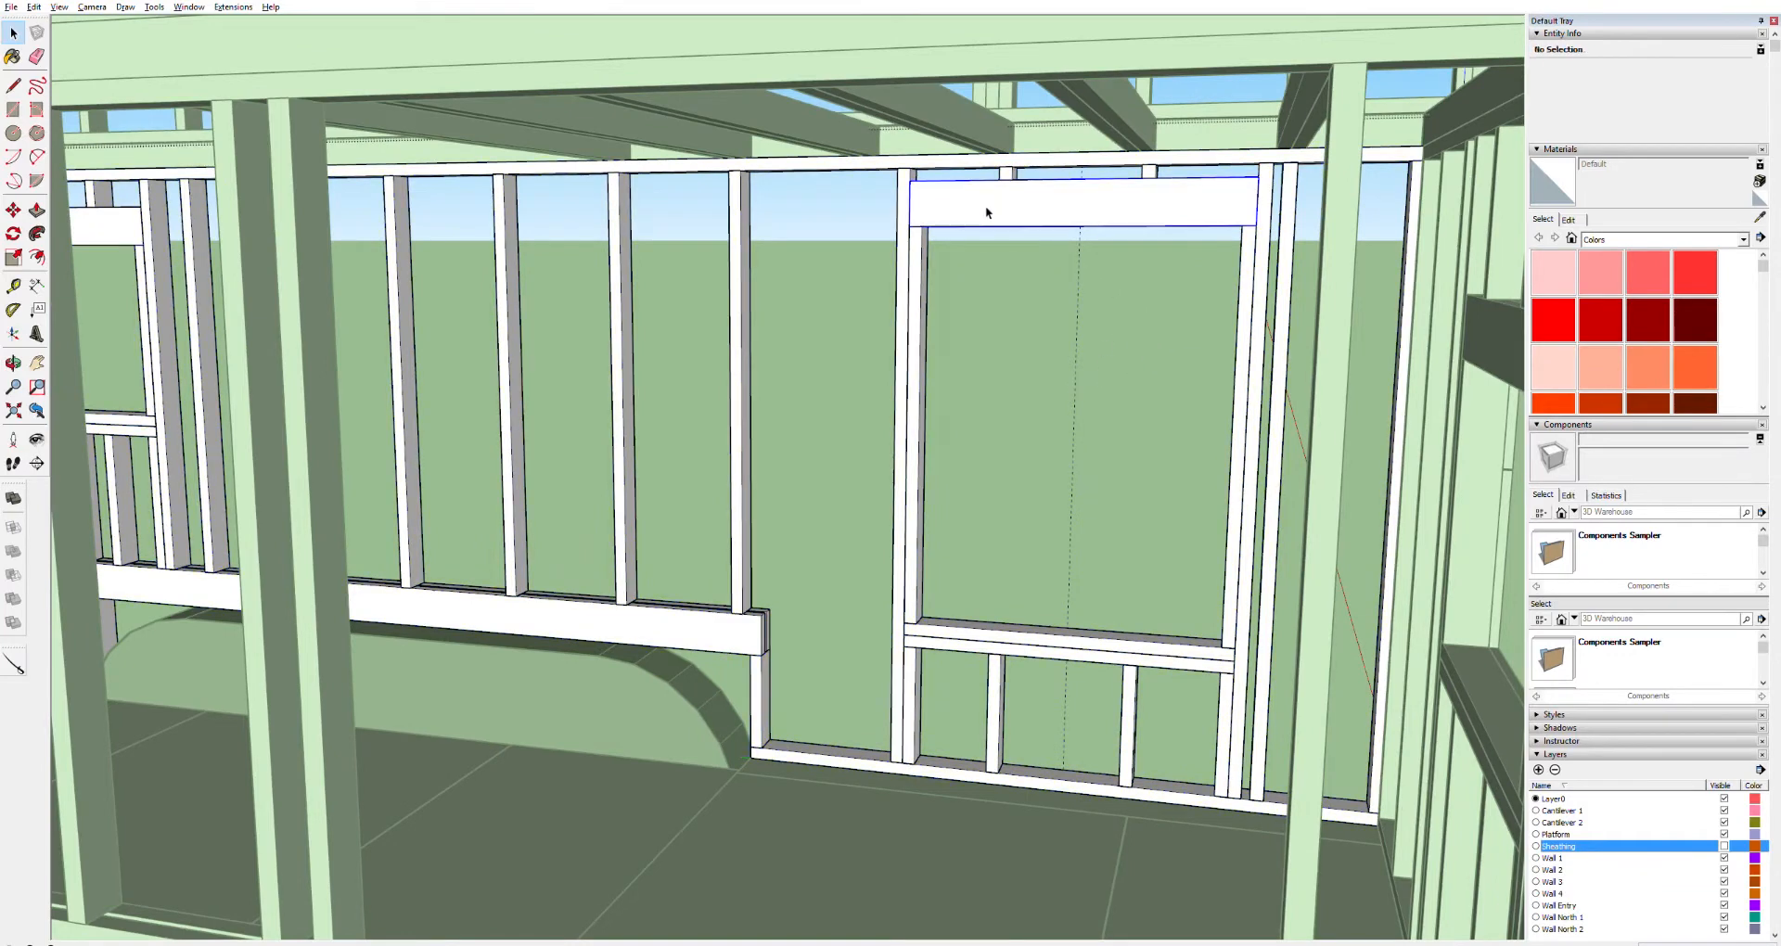
pyautogui.click(985, 205)
pyautogui.keyDown('ctrl'); pyautogui.click(921, 250); pyautogui.keyUp('ctrl')
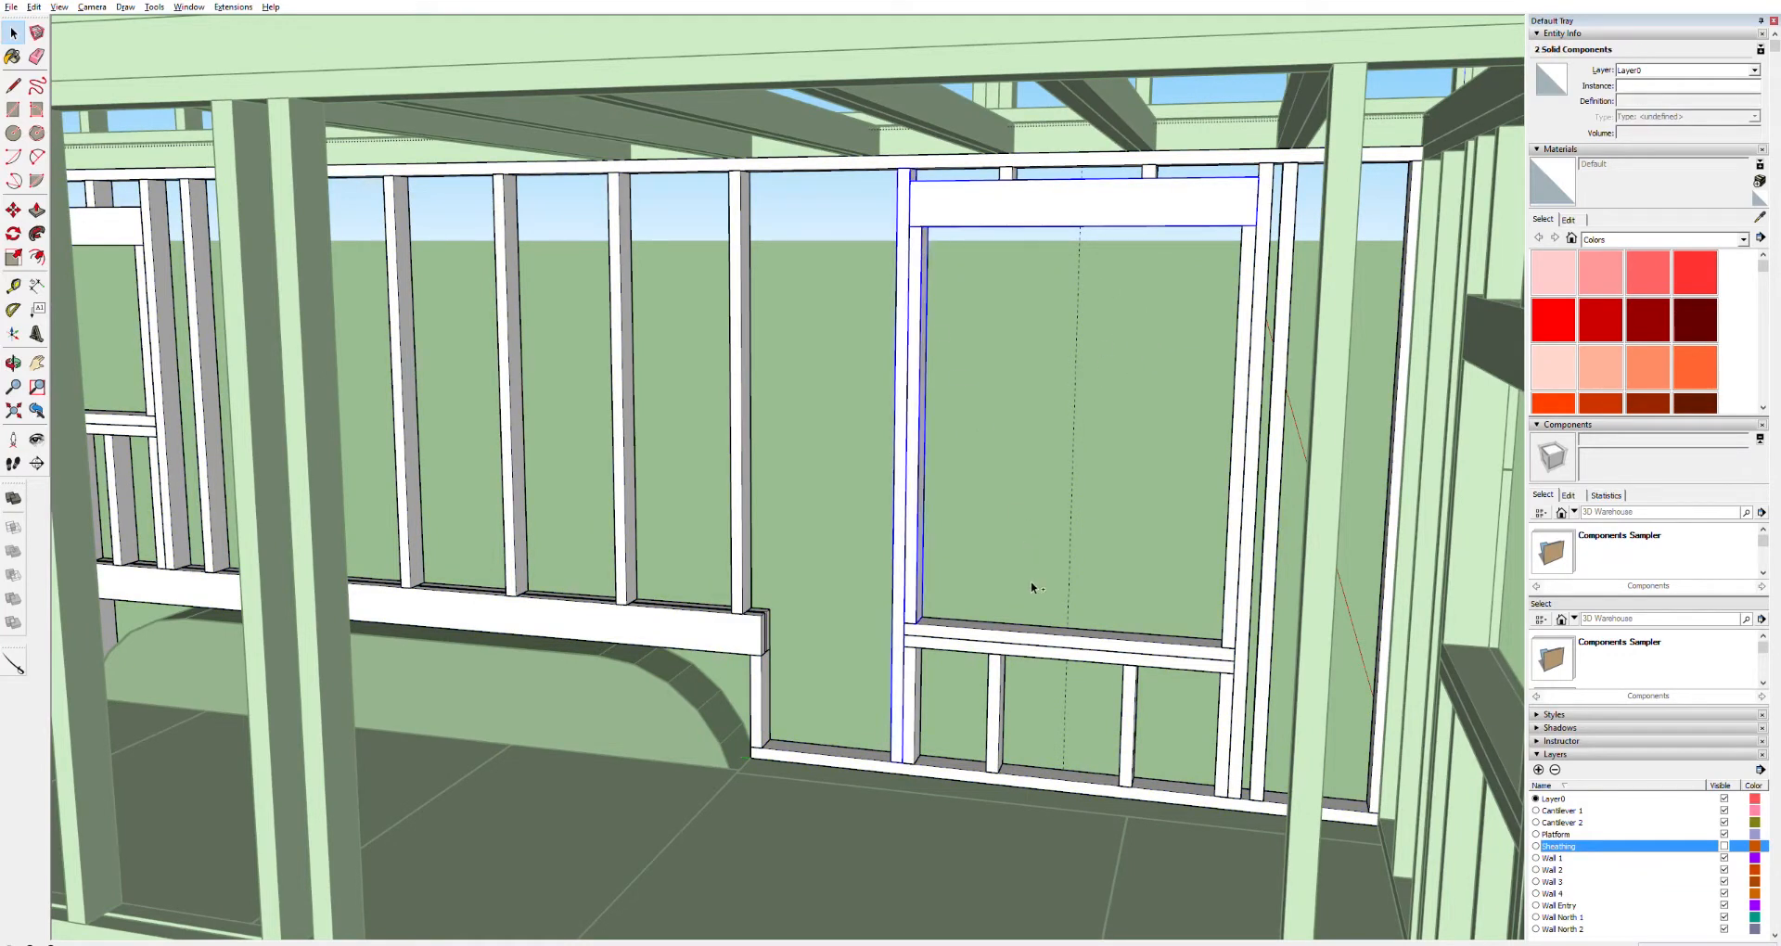
pyautogui.keyDown('ctrl'); pyautogui.click(983, 642); pyautogui.keyUp('ctrl')
pyautogui.keyDown('ctrl'); pyautogui.click(921, 666); pyautogui.keyUp('ctrl')
pyautogui.keyDown('ctrl'); pyautogui.click(1001, 672); pyautogui.keyUp('ctrl')
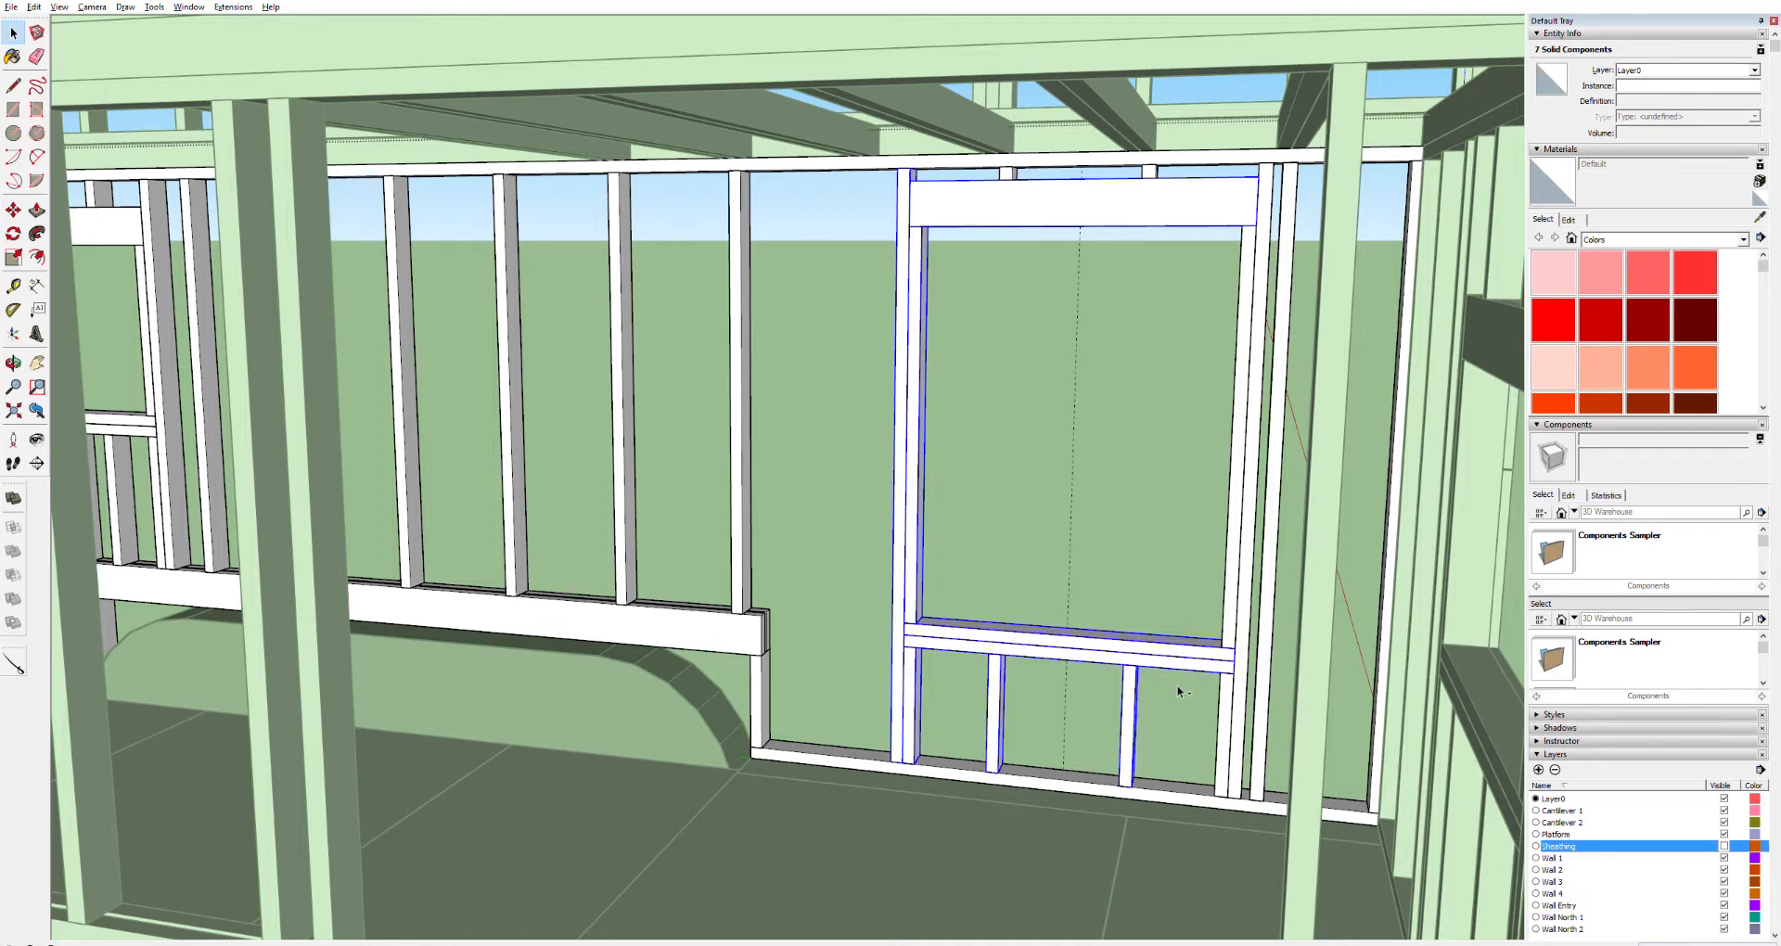
pyautogui.keyDown('ctrl'); pyautogui.click(1239, 627); pyautogui.keyUp('ctrl')
pyautogui.keyDown('ctrl'); pyautogui.click(1153, 171); pyautogui.keyUp('ctrl')
pyautogui.keyDown('ctrl'); pyautogui.click(1013, 171); pyautogui.keyUp('ctrl')
# Move the selected window framing along the wall, snapping its stud corner to a point on the bottom plate
pyautogui.scroll(3, 1137, 247)
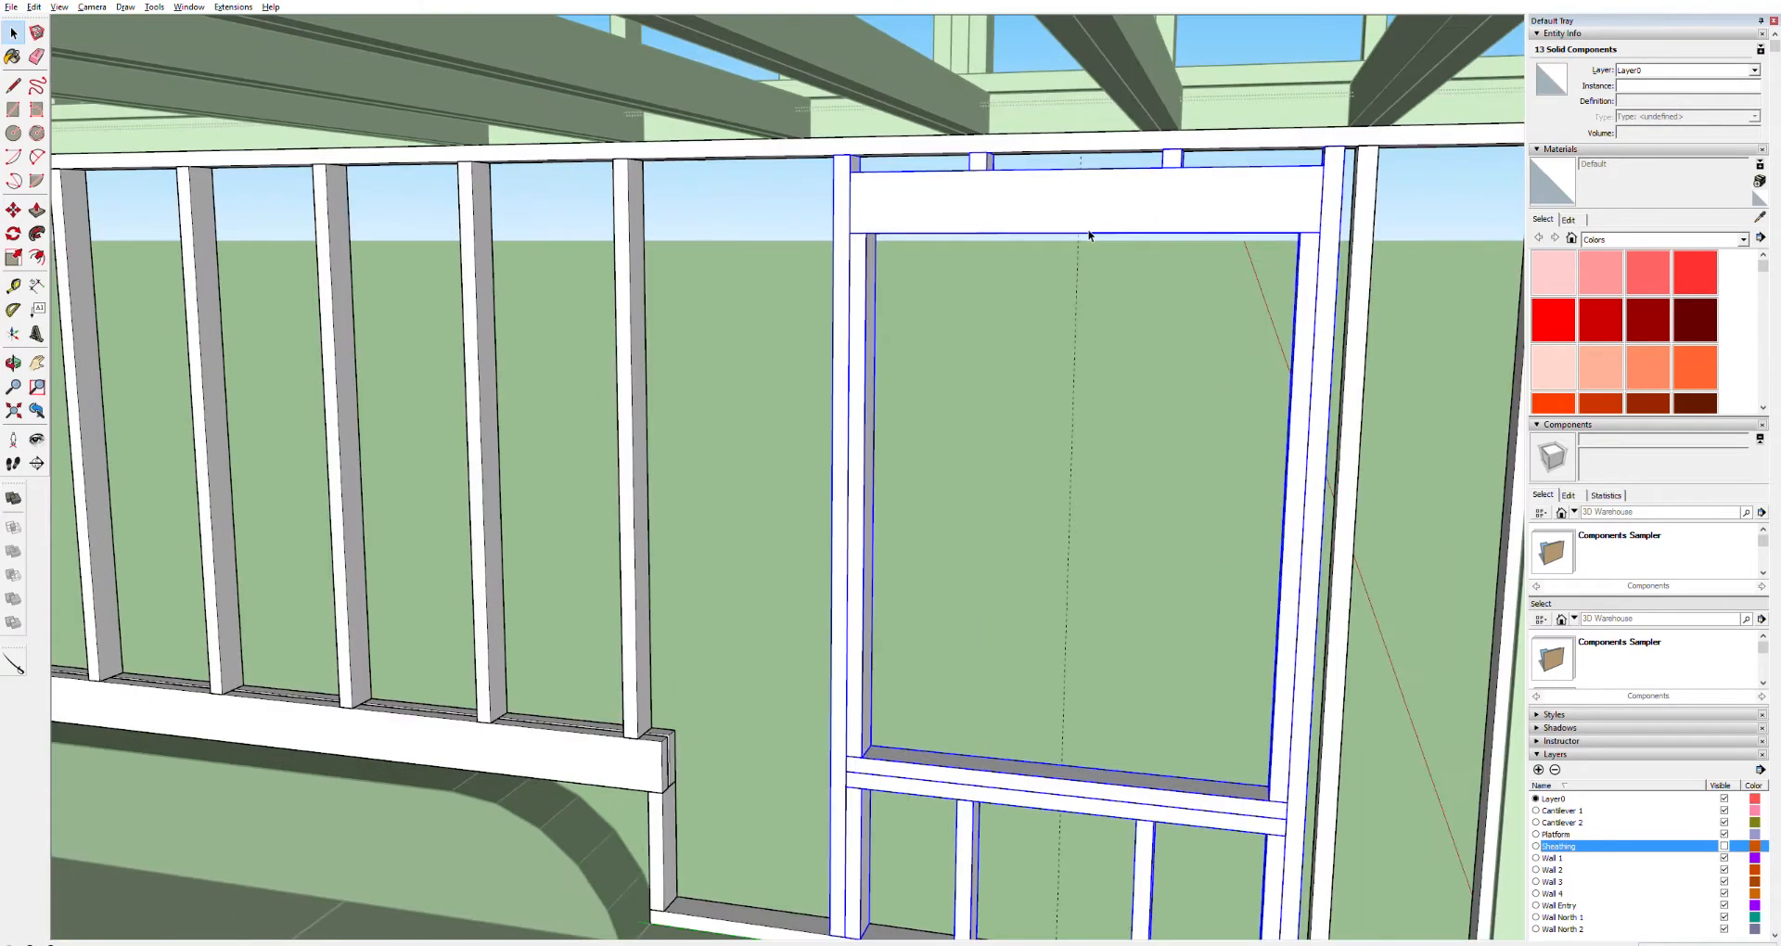
pyautogui.press('o')
pyautogui.moveTo(1091, 242); pyautogui.dragTo(980, 96)
pyautogui.press('space')
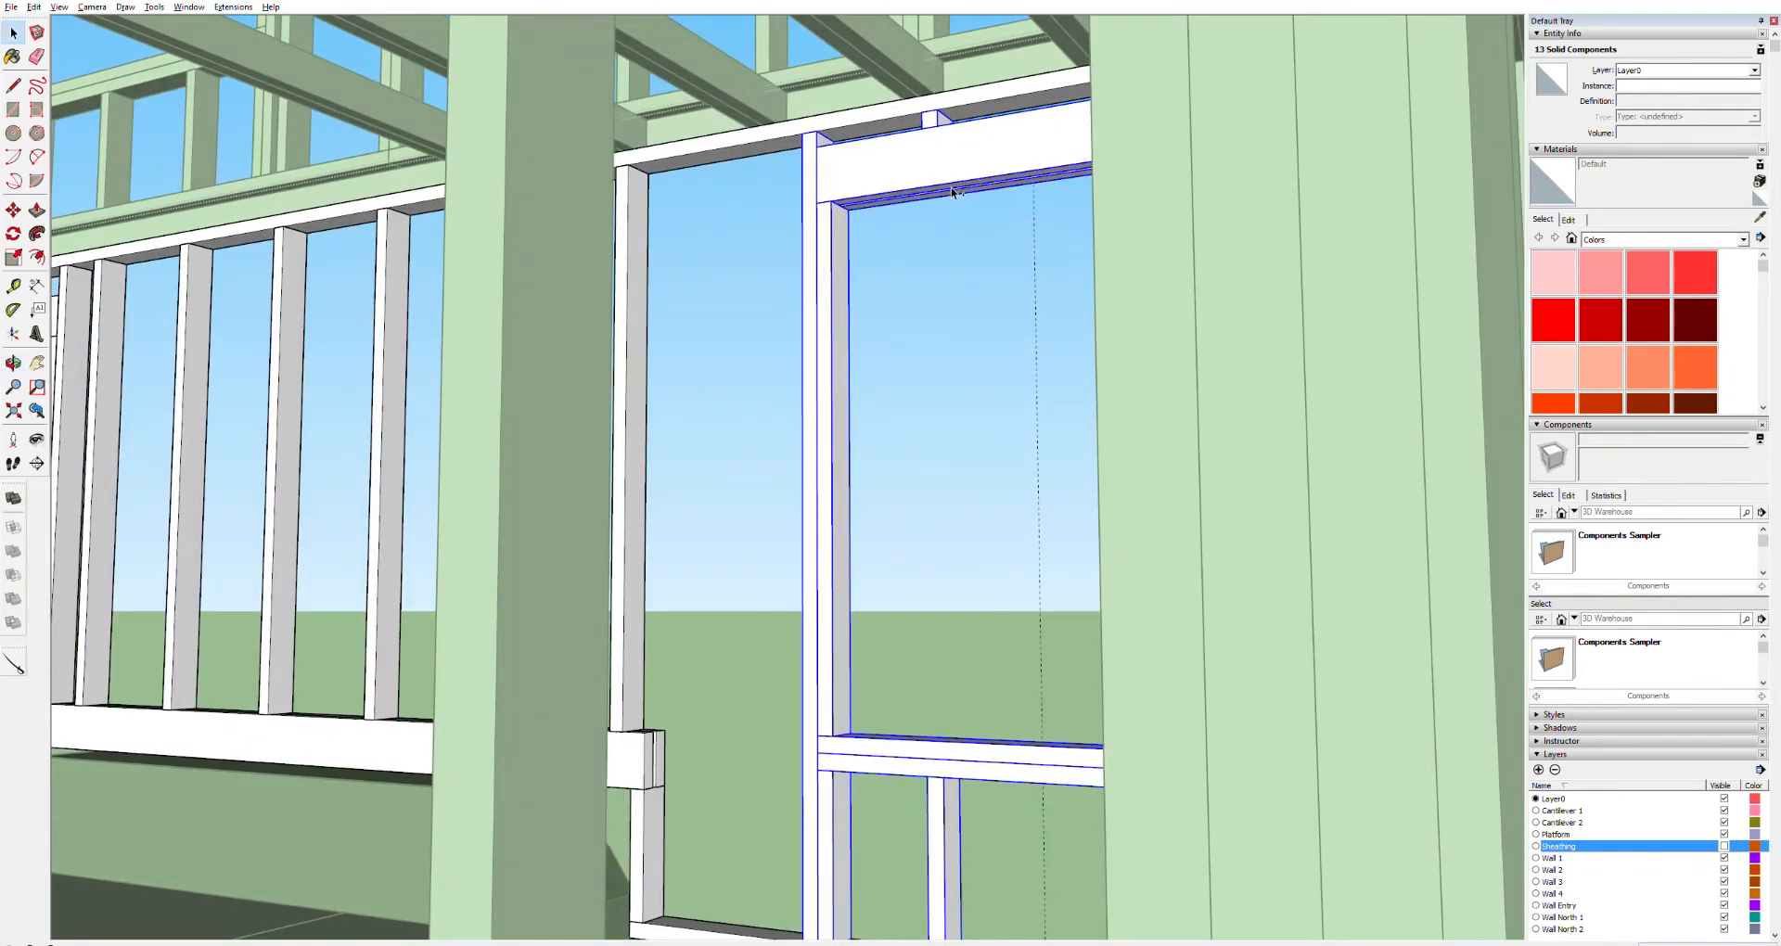
pyautogui.press('o')
pyautogui.moveTo(788, 369); pyautogui.dragTo(1445, 682)
pyautogui.scroll(-5, 474, 695)
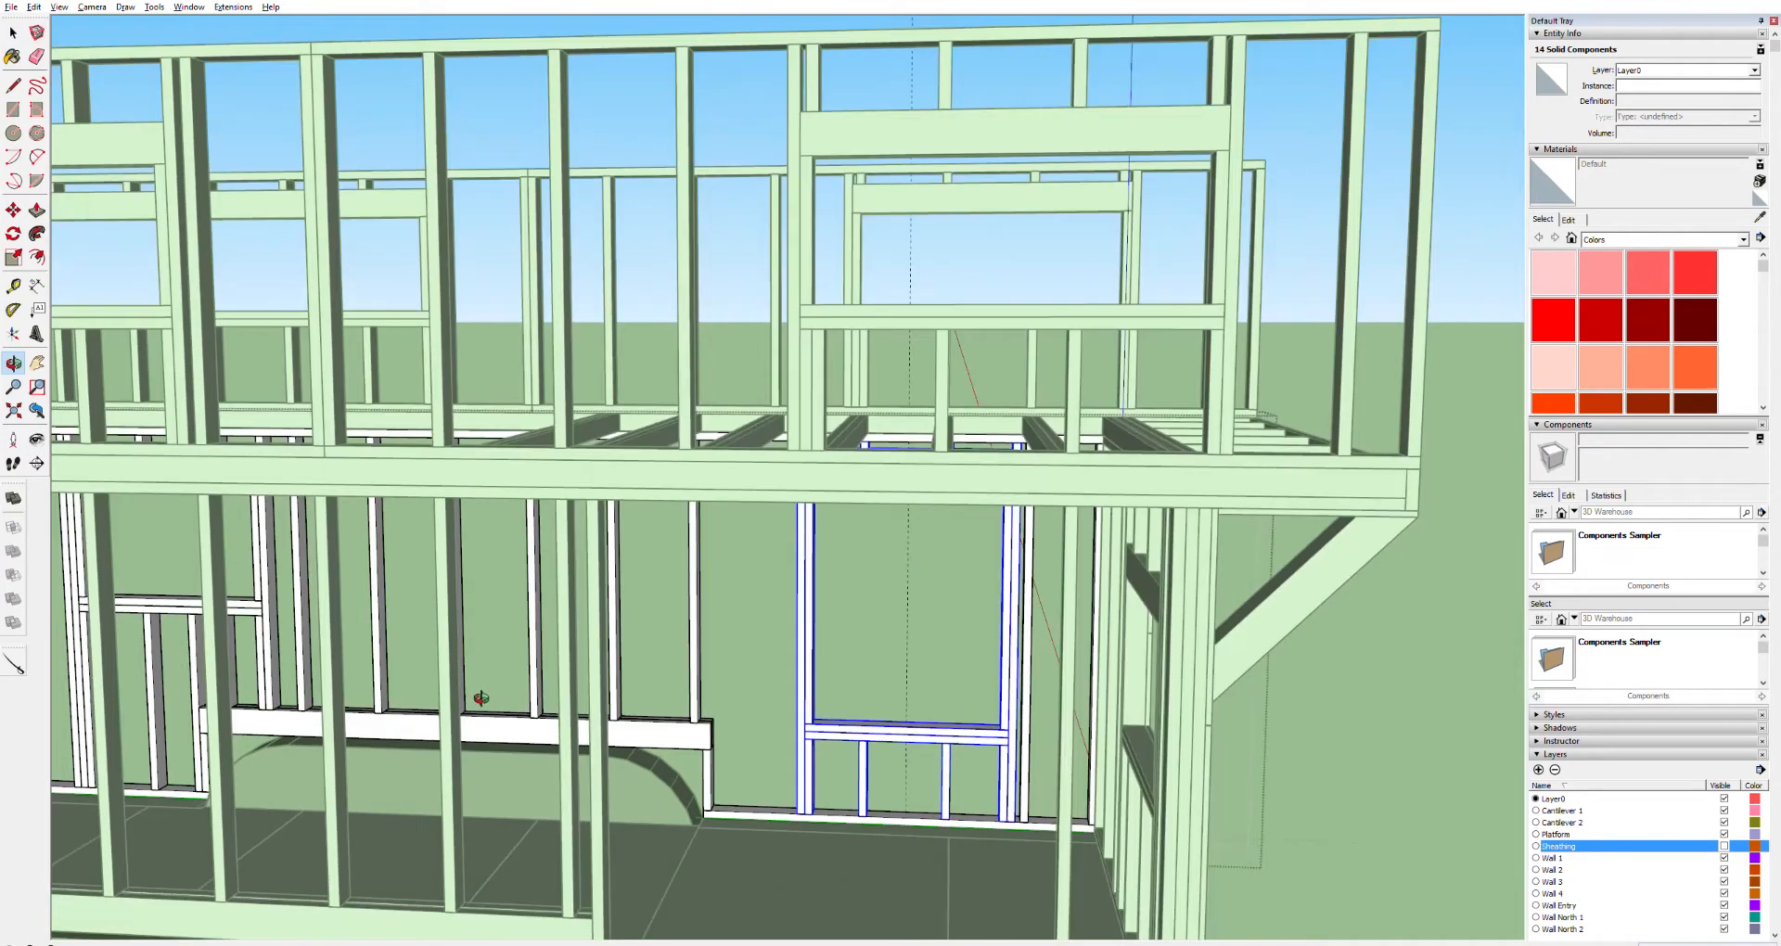
pyautogui.keyDown('shift'); pyautogui.moveTo(802, 832); pyautogui.dragTo(825, 640, button='middle'); pyautogui.keyUp('shift')
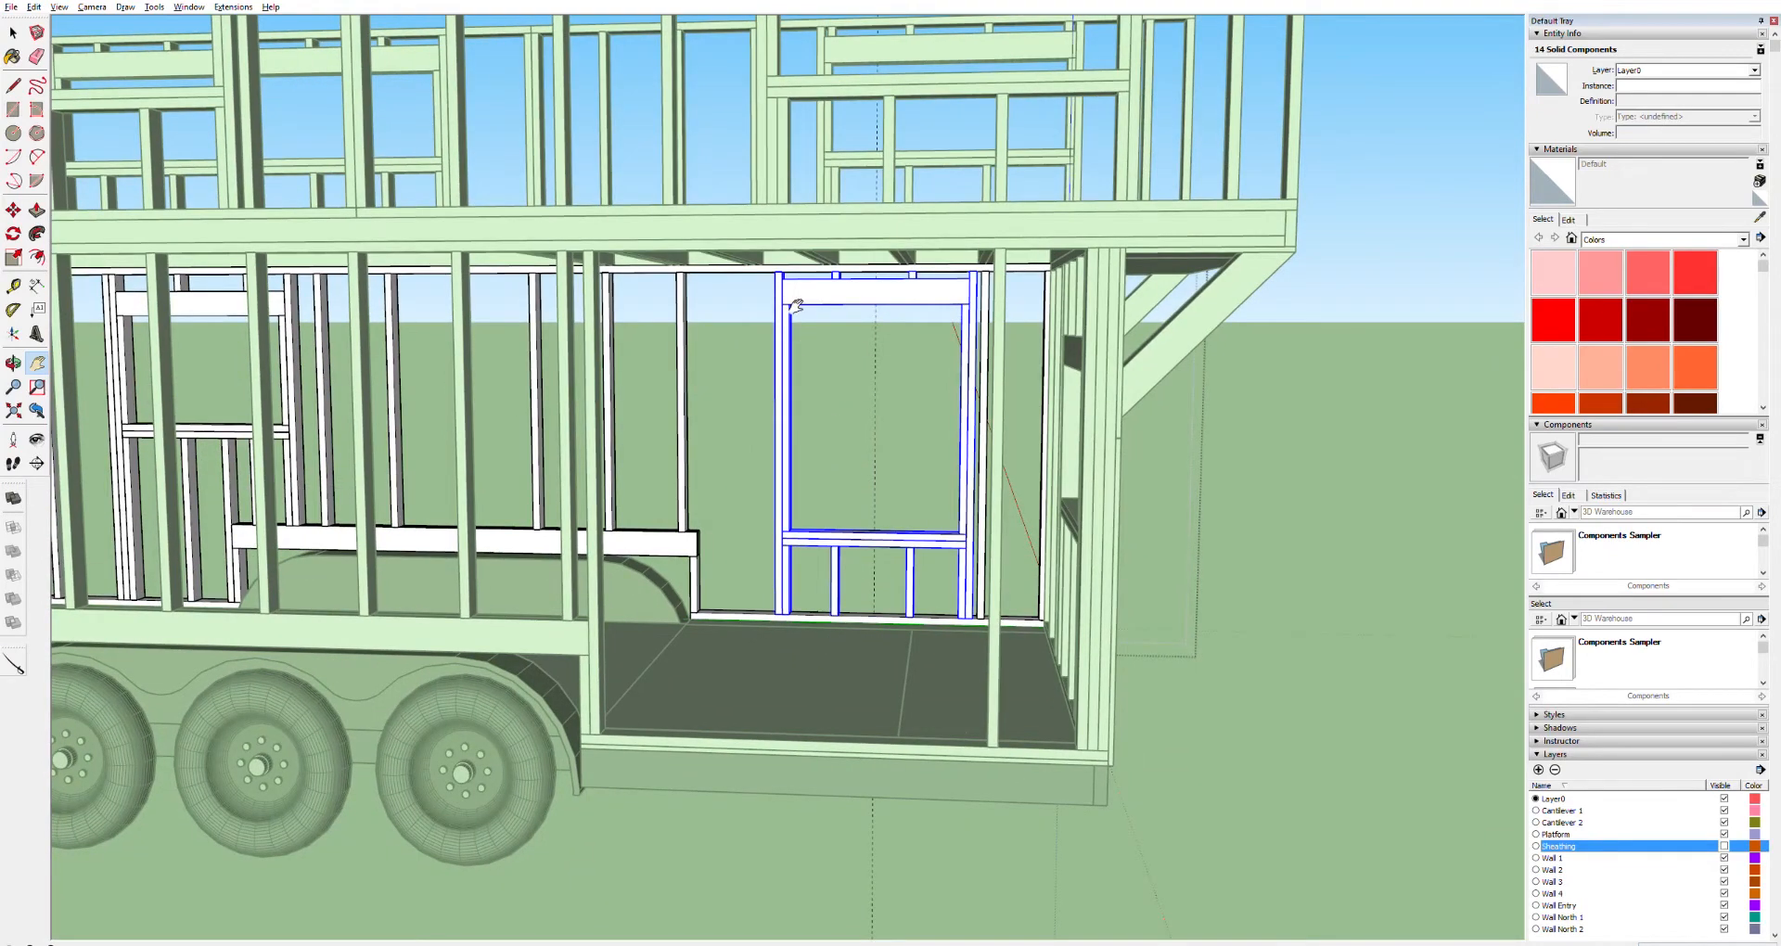
pyautogui.press('space')
pyautogui.press('m')
pyautogui.scroll(3, 990, 617)
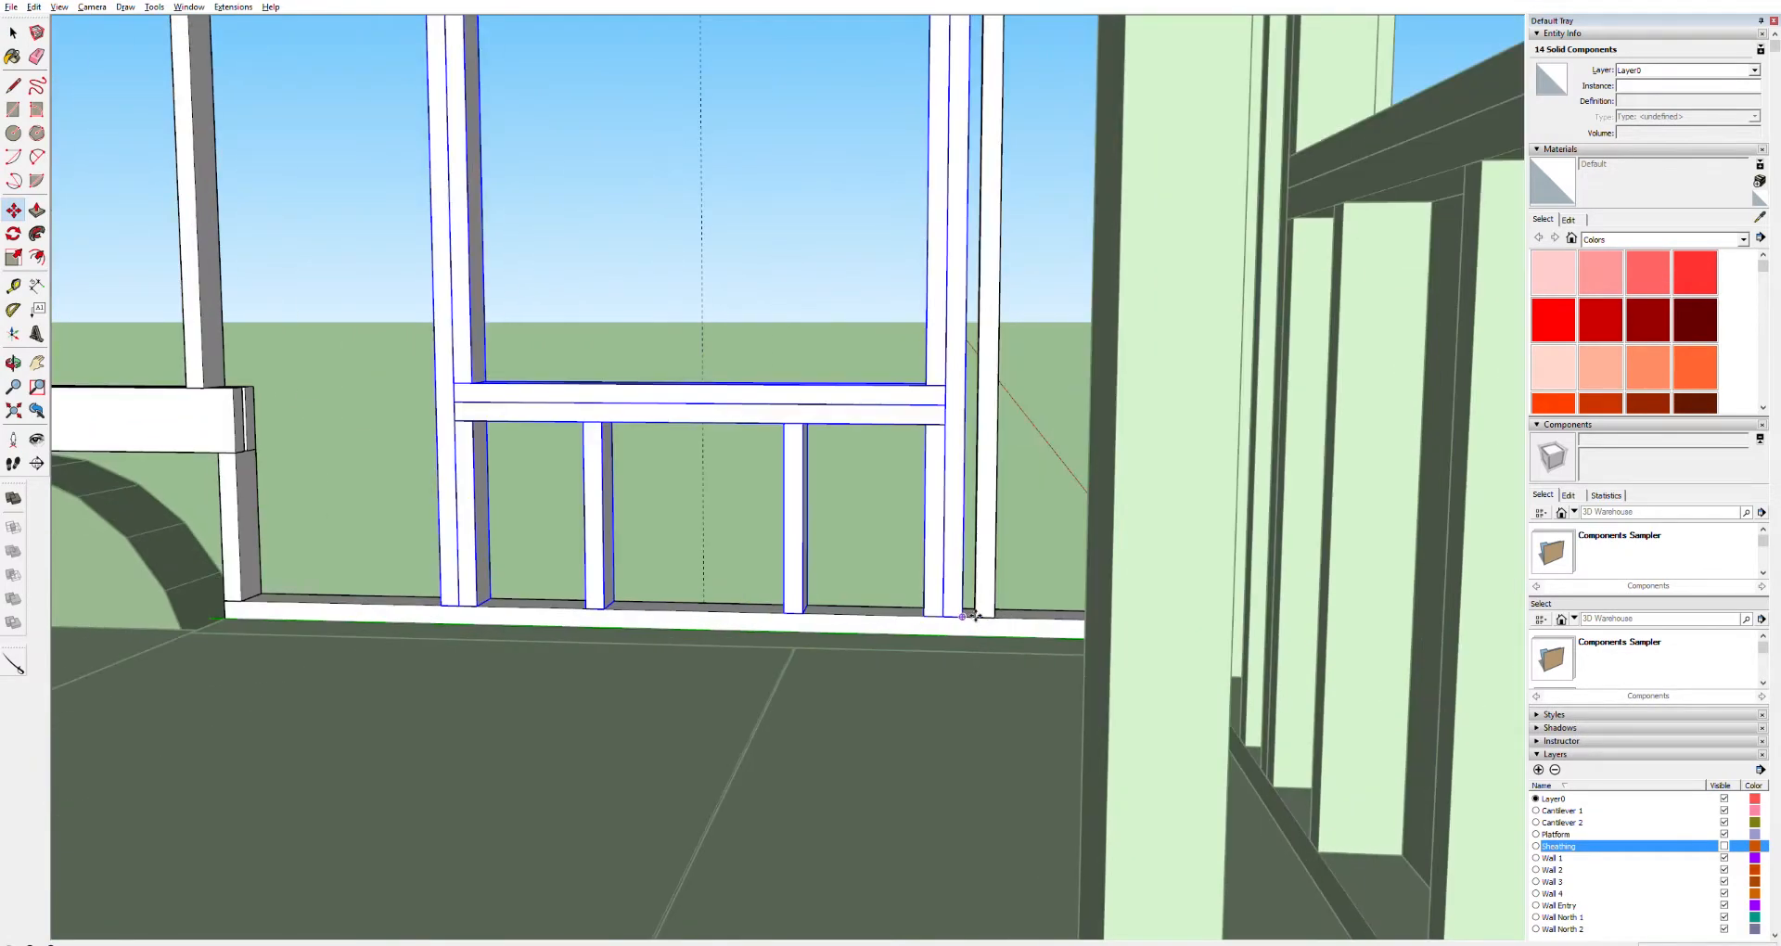
pyautogui.click(976, 616)
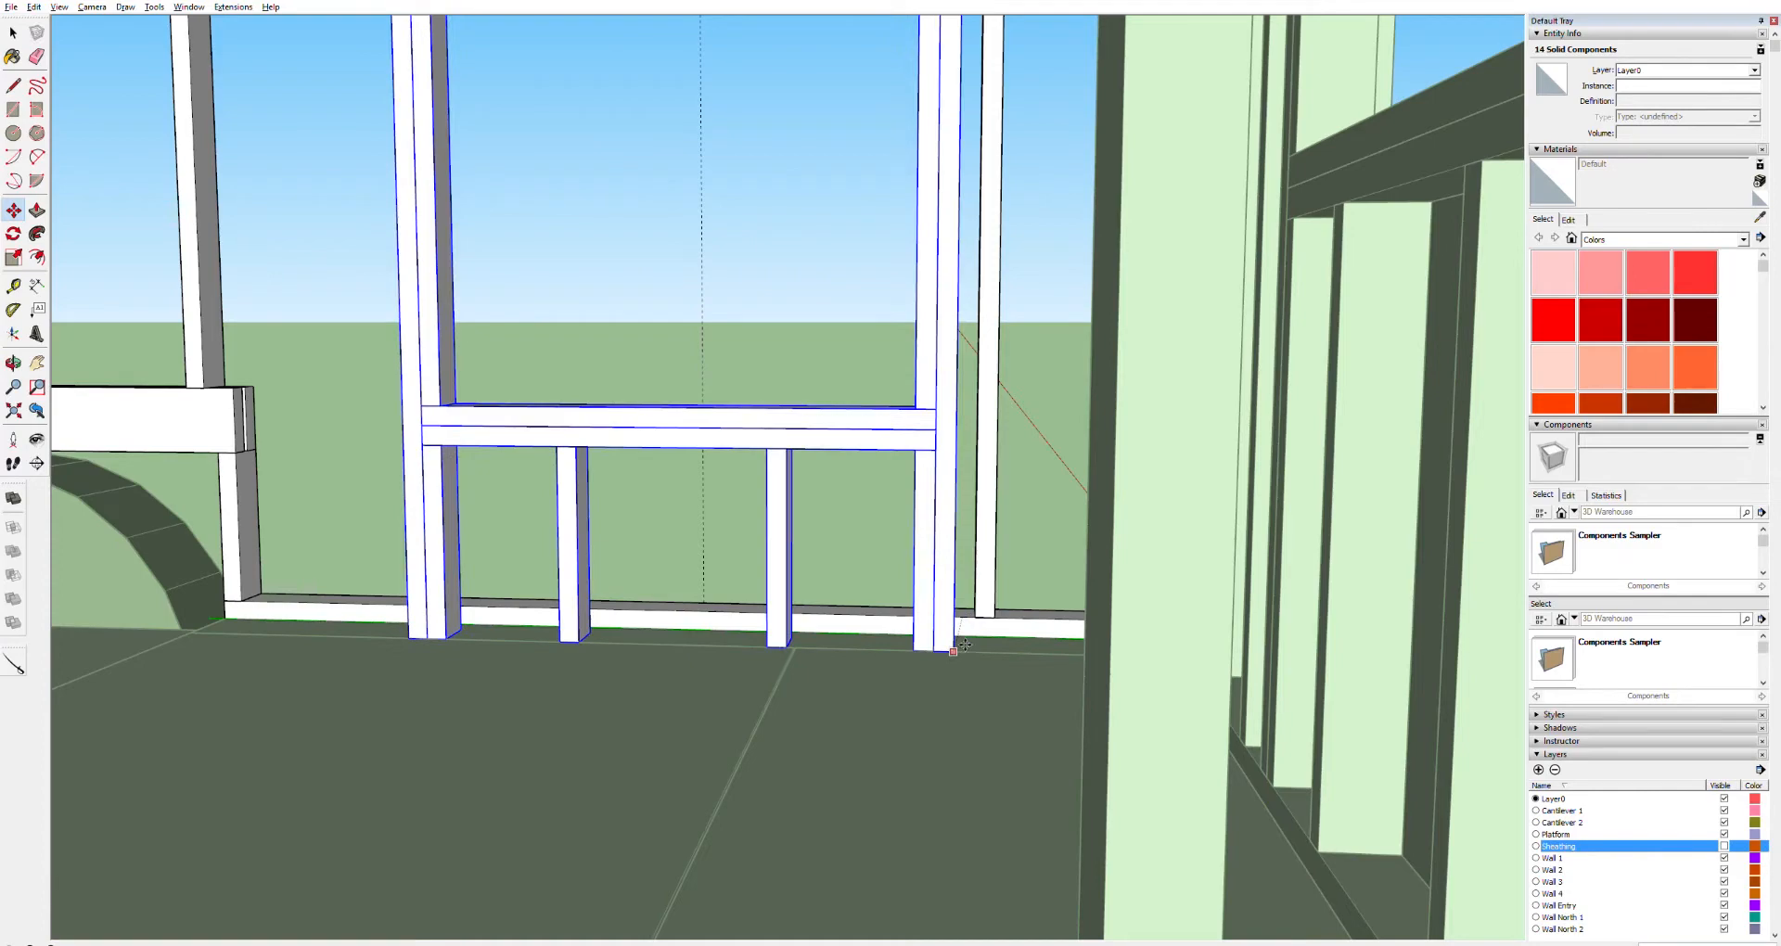
pyautogui.scroll(-6, 965, 645)
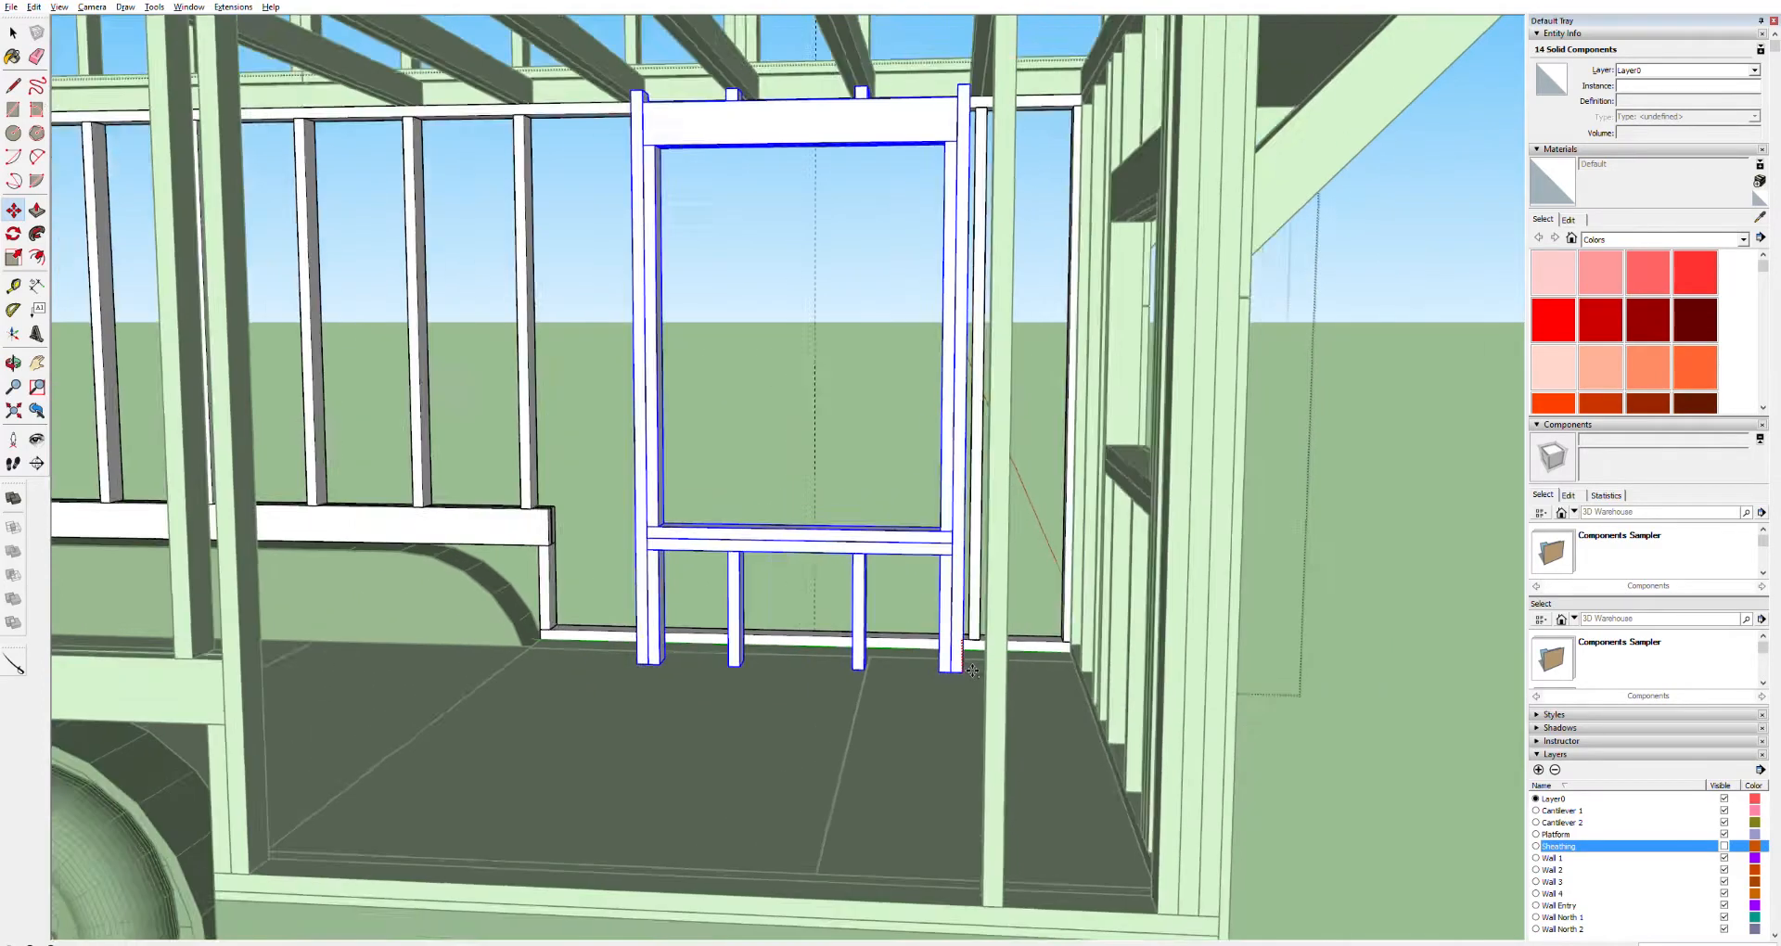
pyautogui.scroll(5, 974, 827)
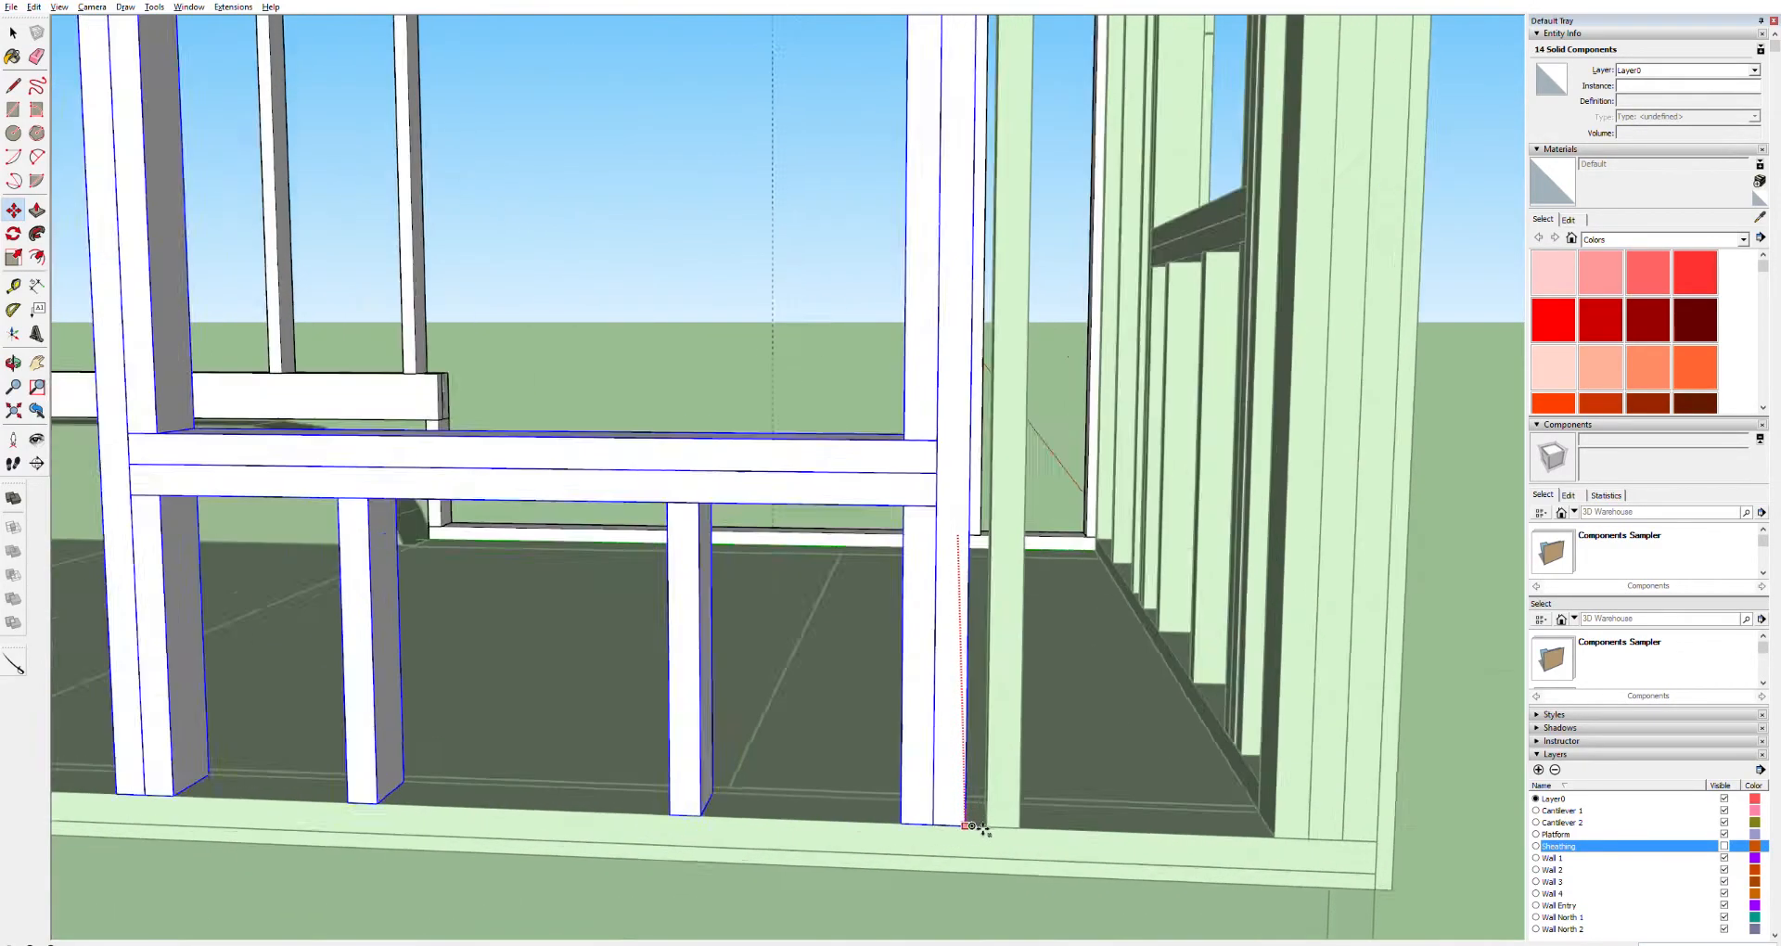
pyautogui.scroll(3, 974, 830)
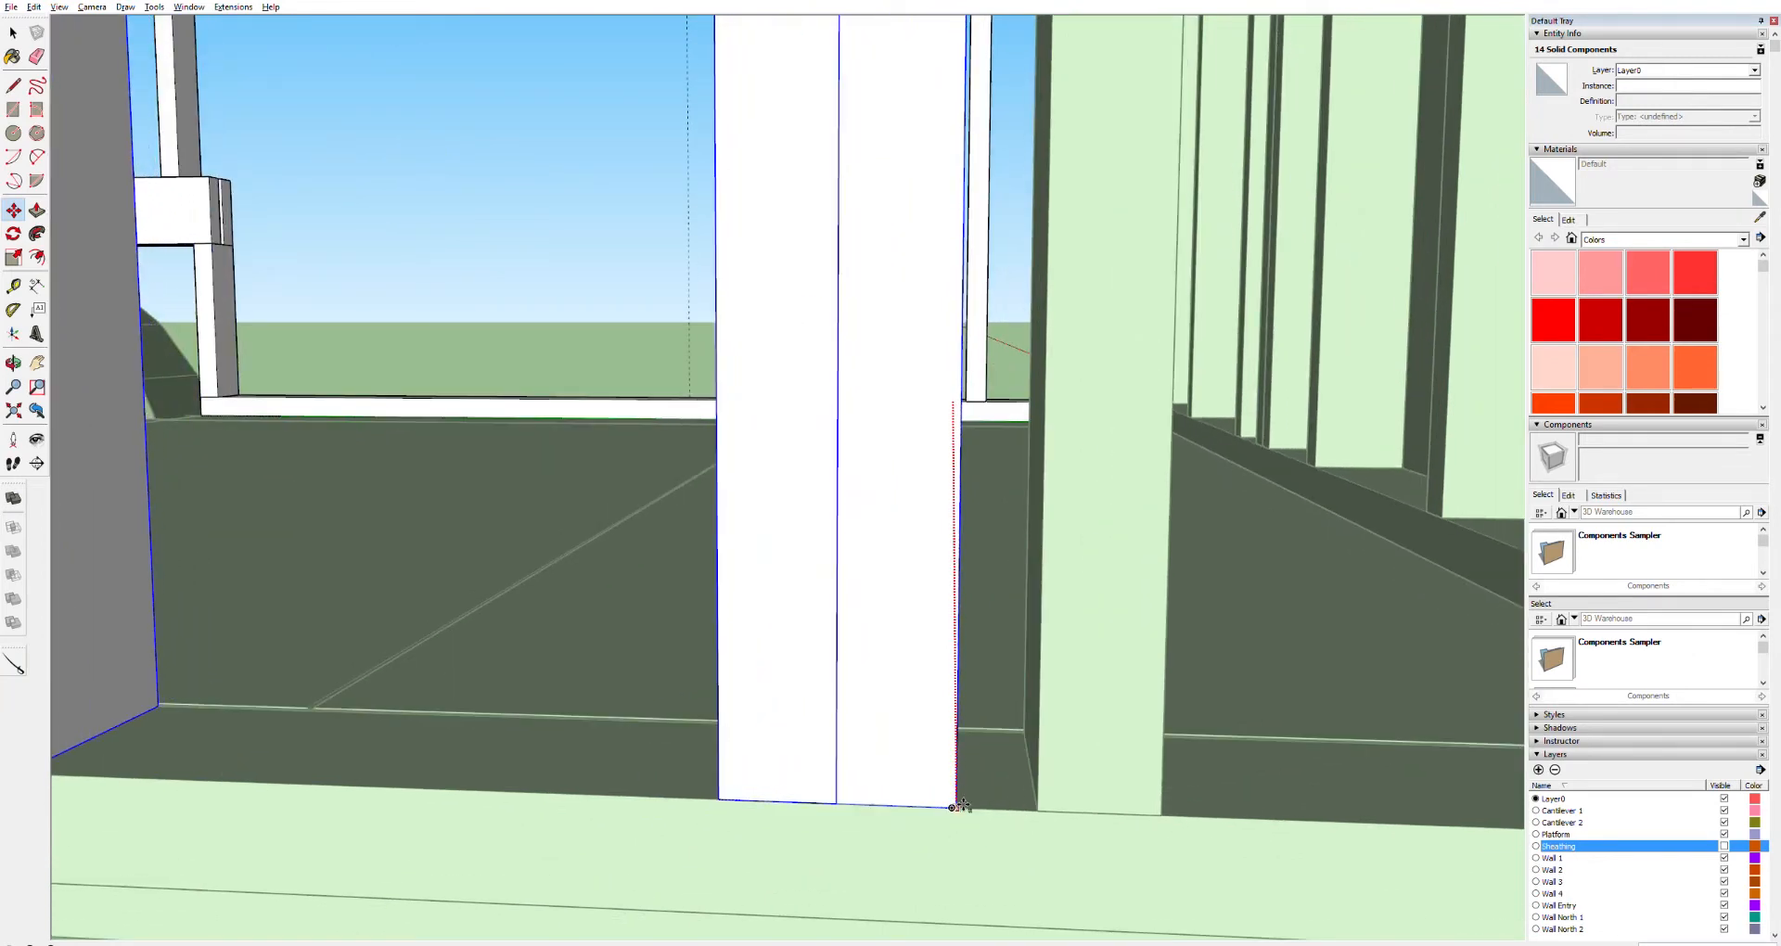
pyautogui.scroll(-4, 927, 822)
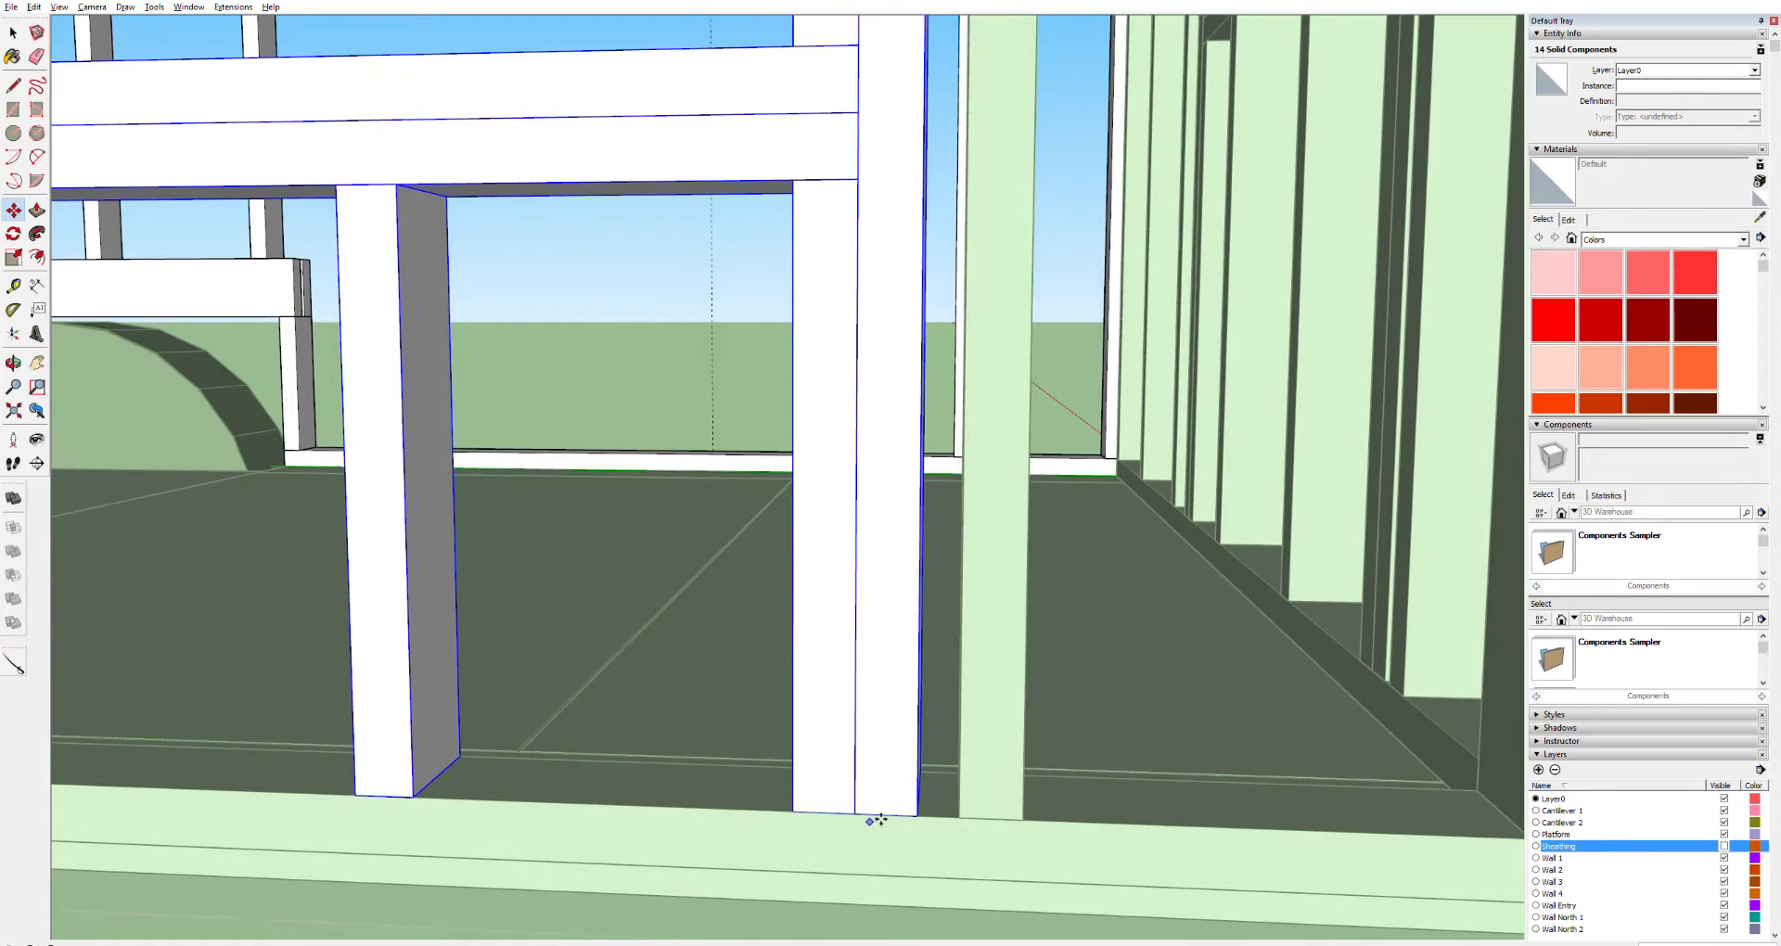
pyautogui.scroll(-3, 877, 798)
pyautogui.scroll(6, 905, 566)
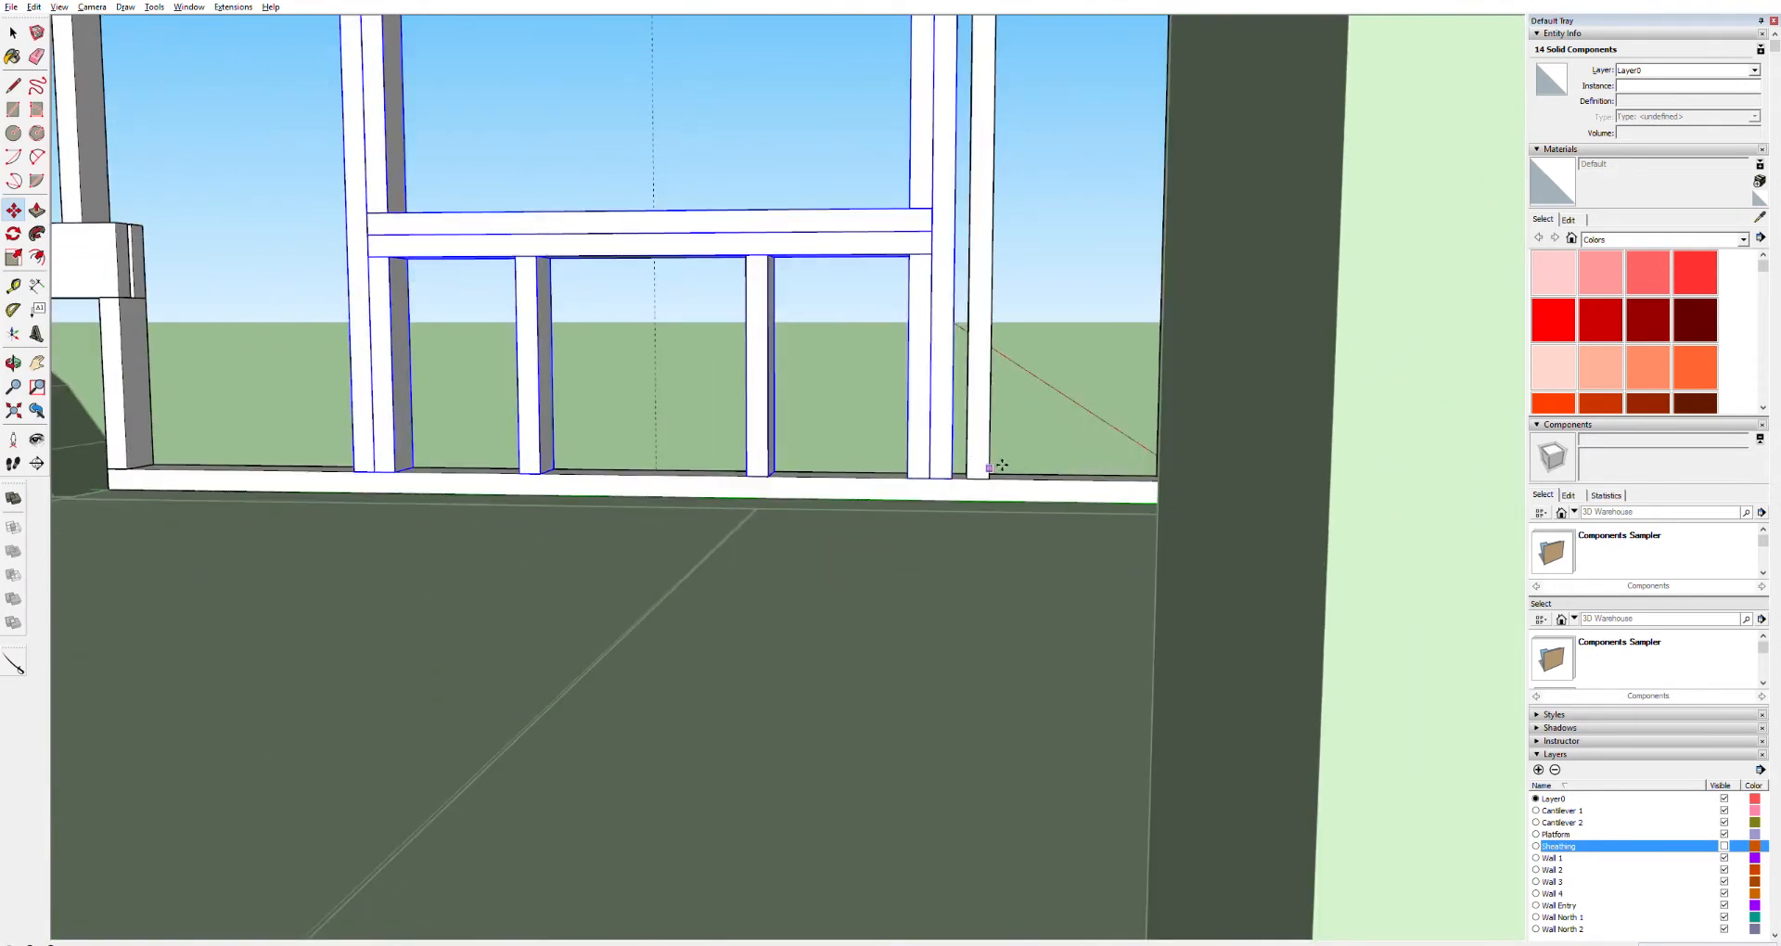
pyautogui.click(965, 473)
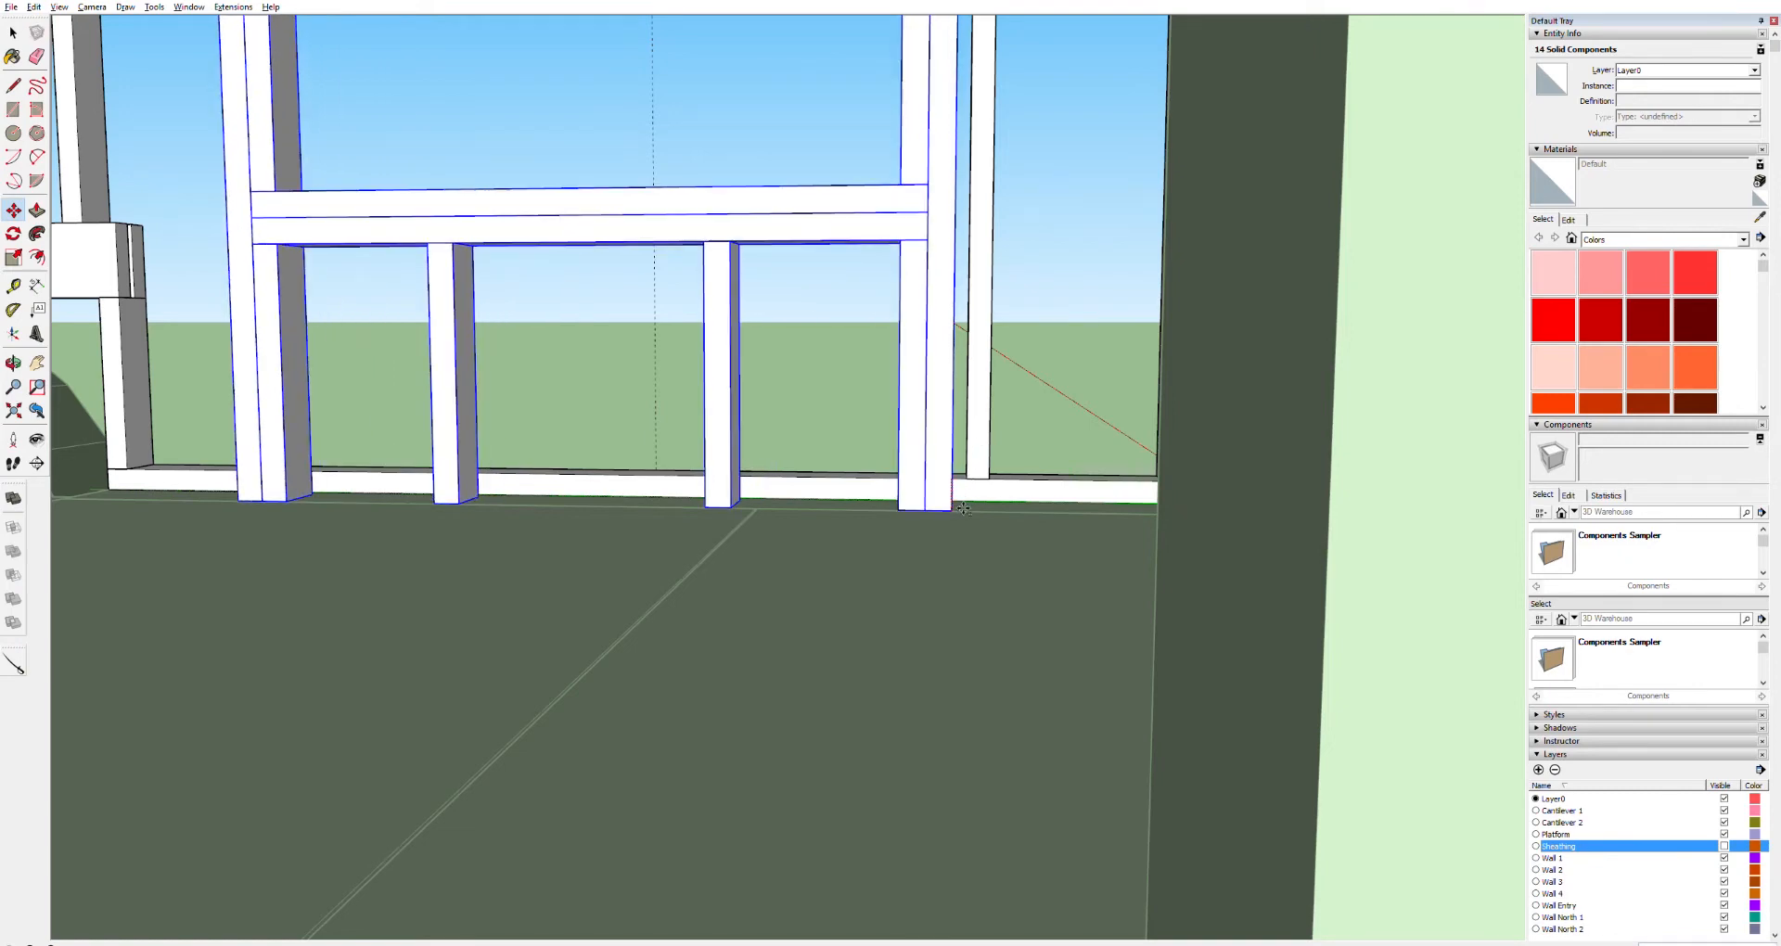
pyautogui.scroll(-5, 960, 556)
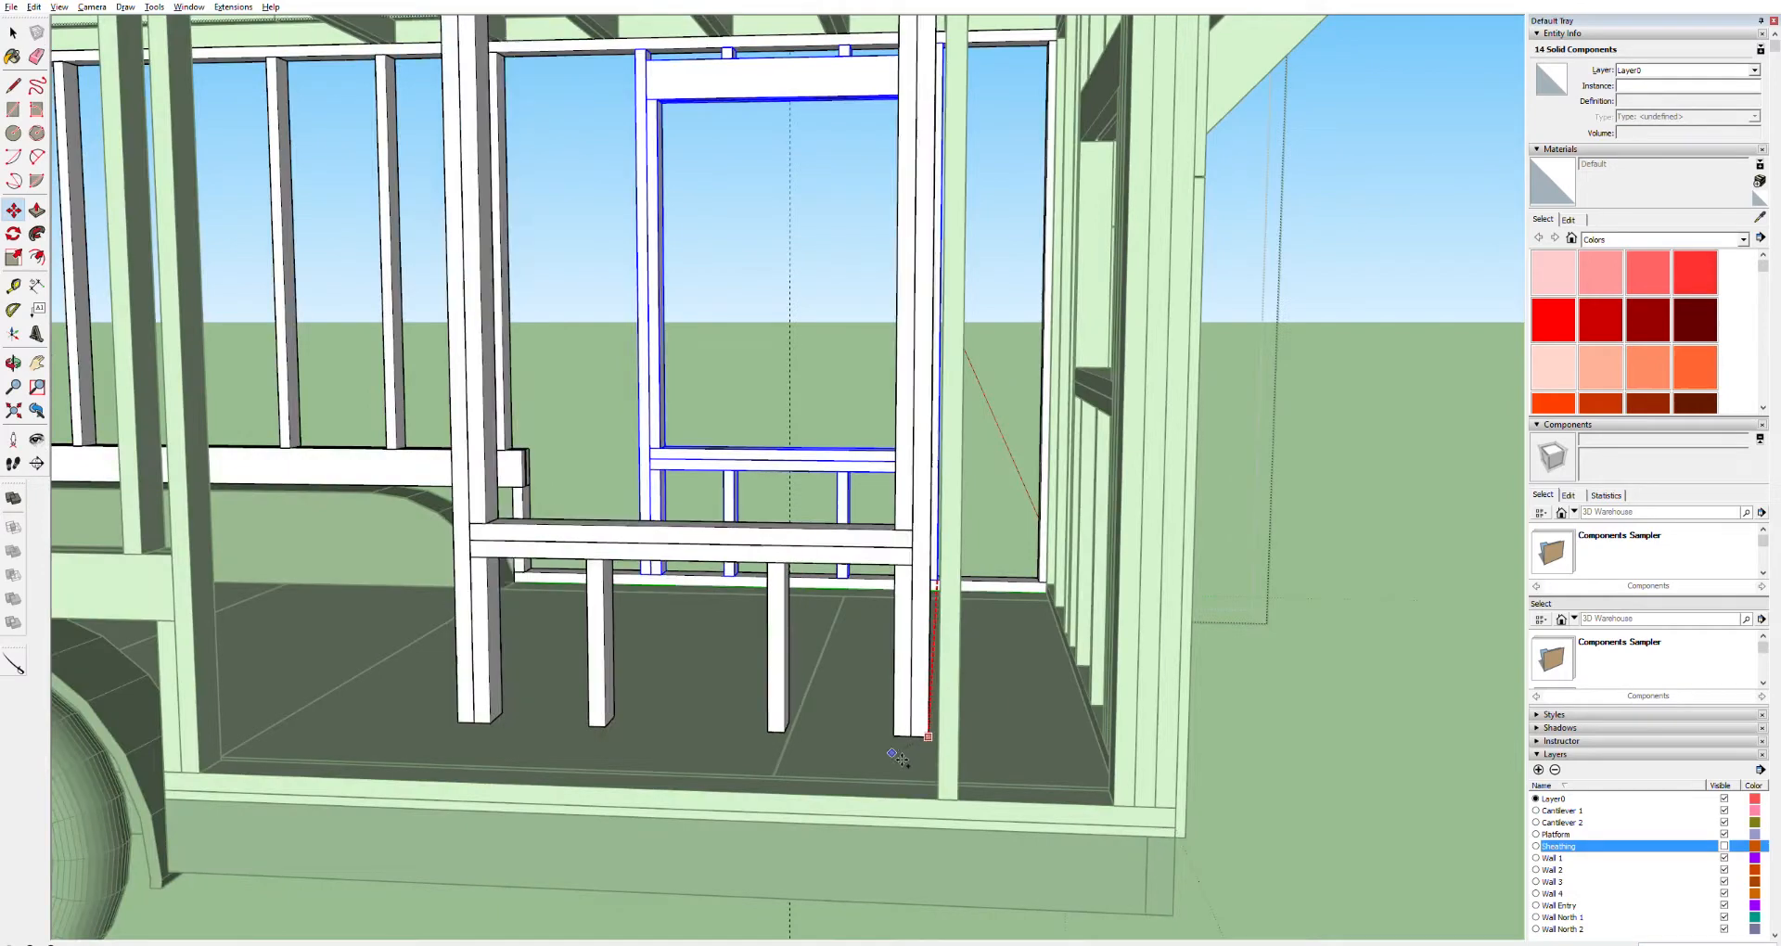
pyautogui.scroll(5, 898, 758)
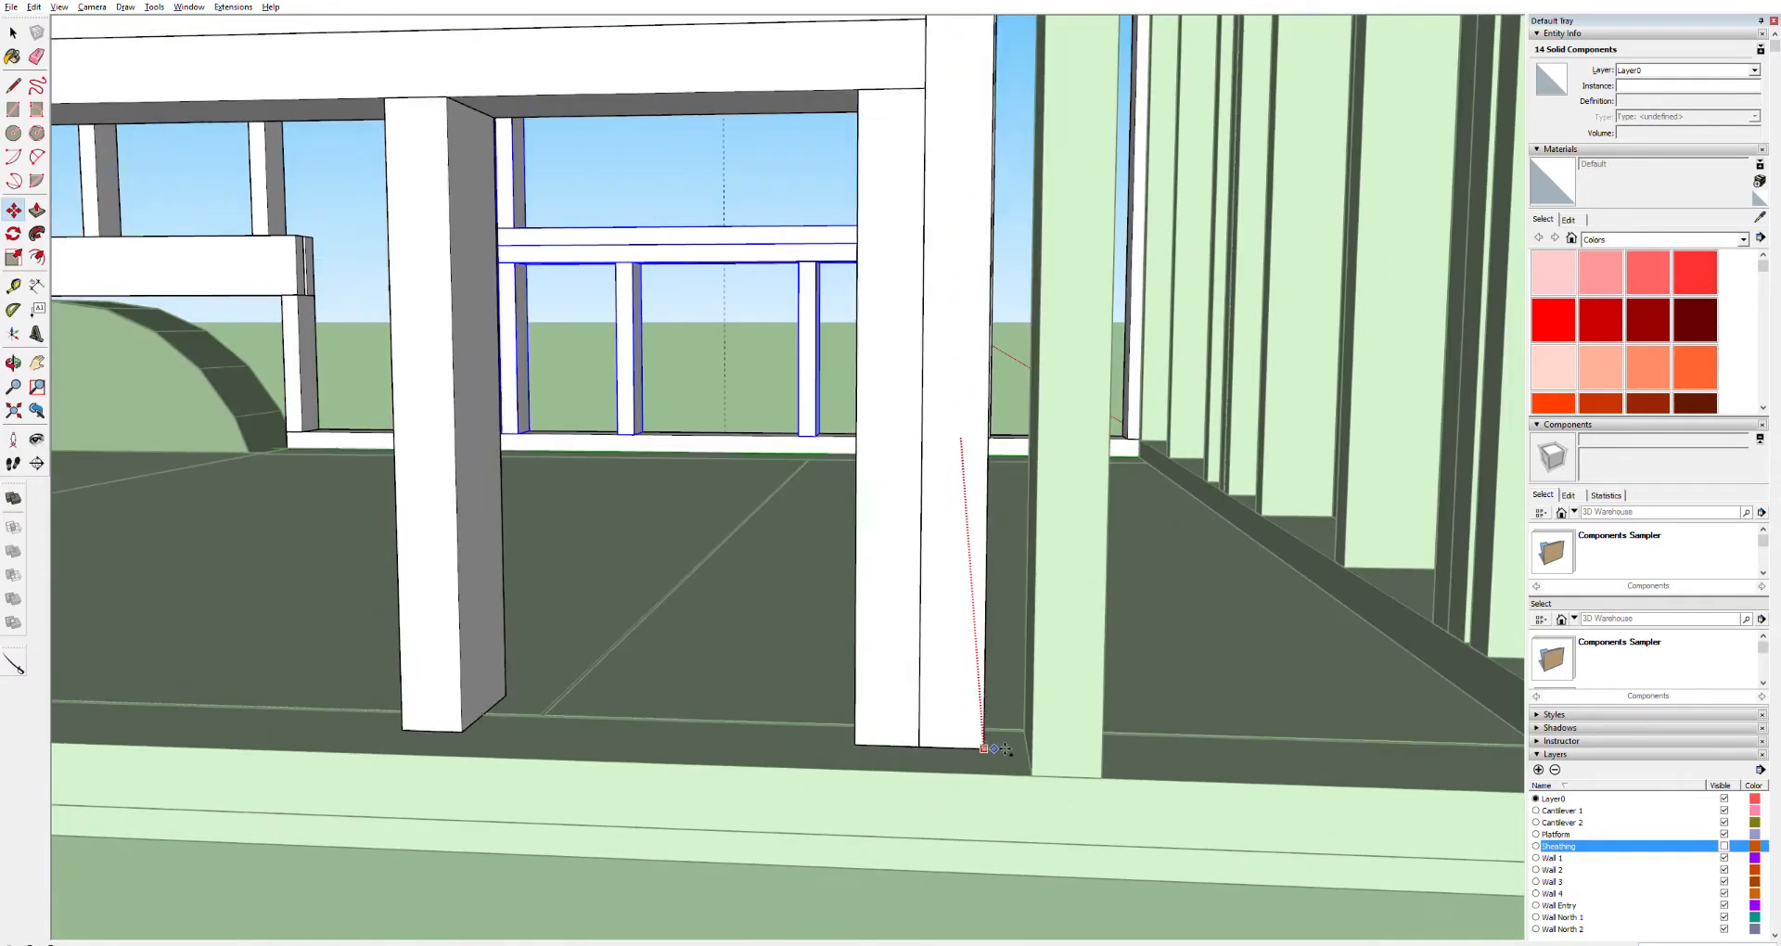
pyautogui.click(997, 768)
pyautogui.scroll(-8, 910, 754)
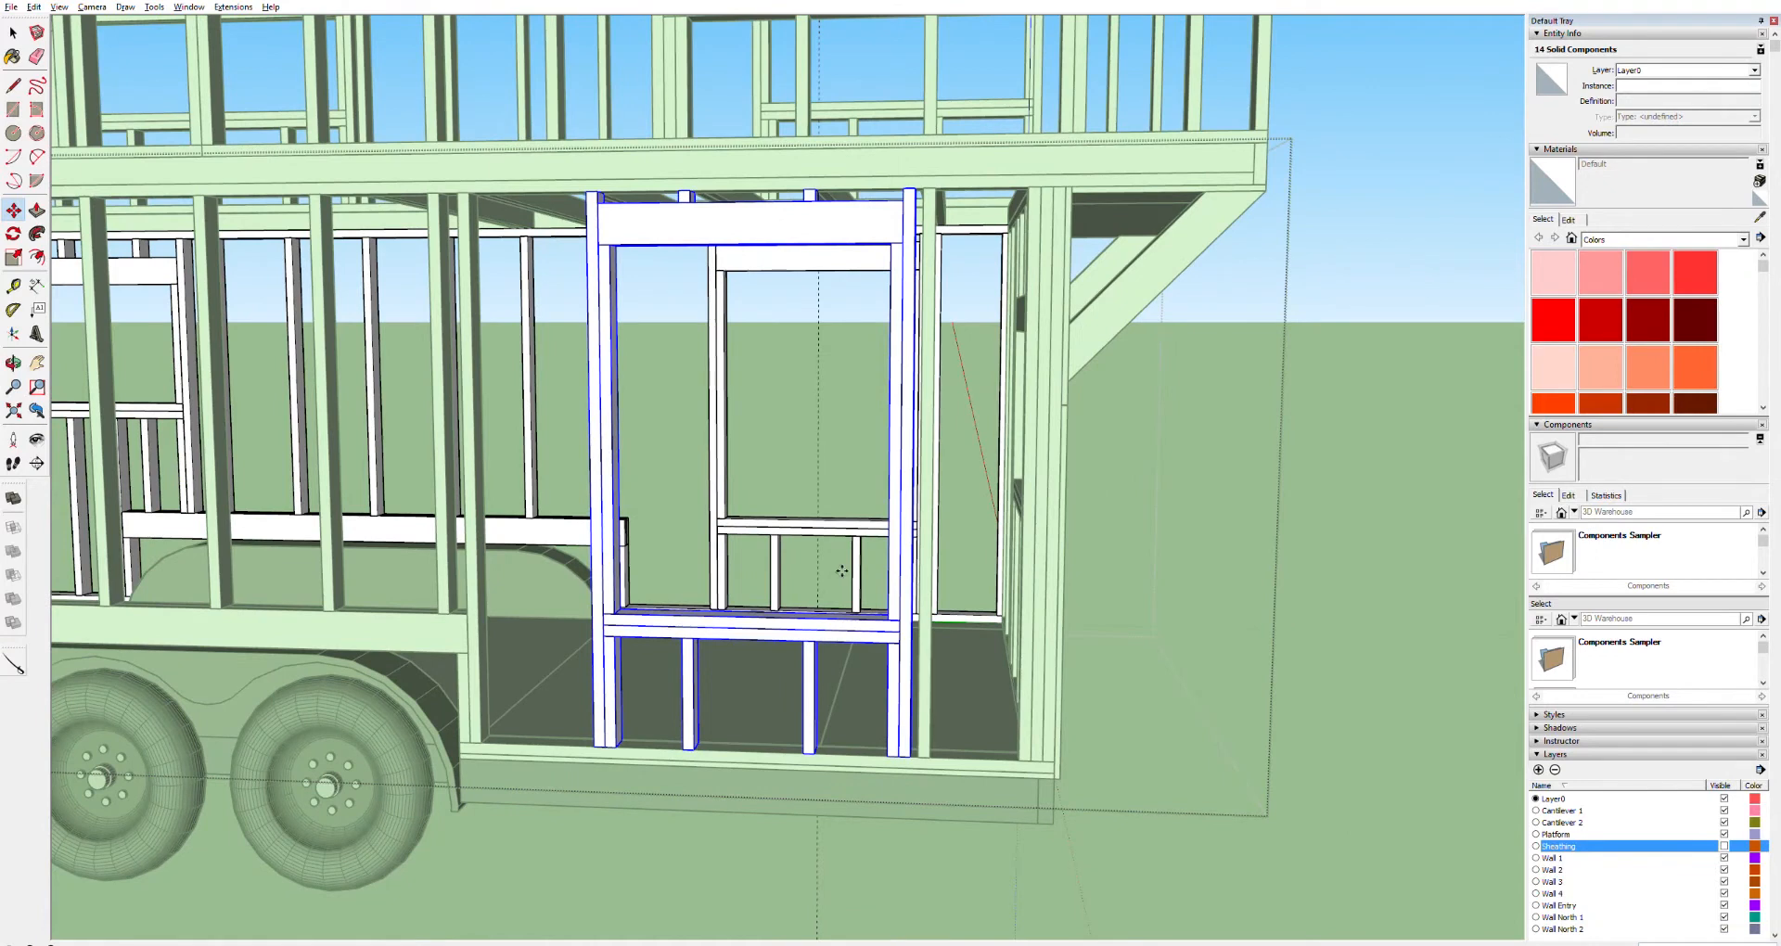
pyautogui.press('space')
pyautogui.scroll(-3, 1577, 842)
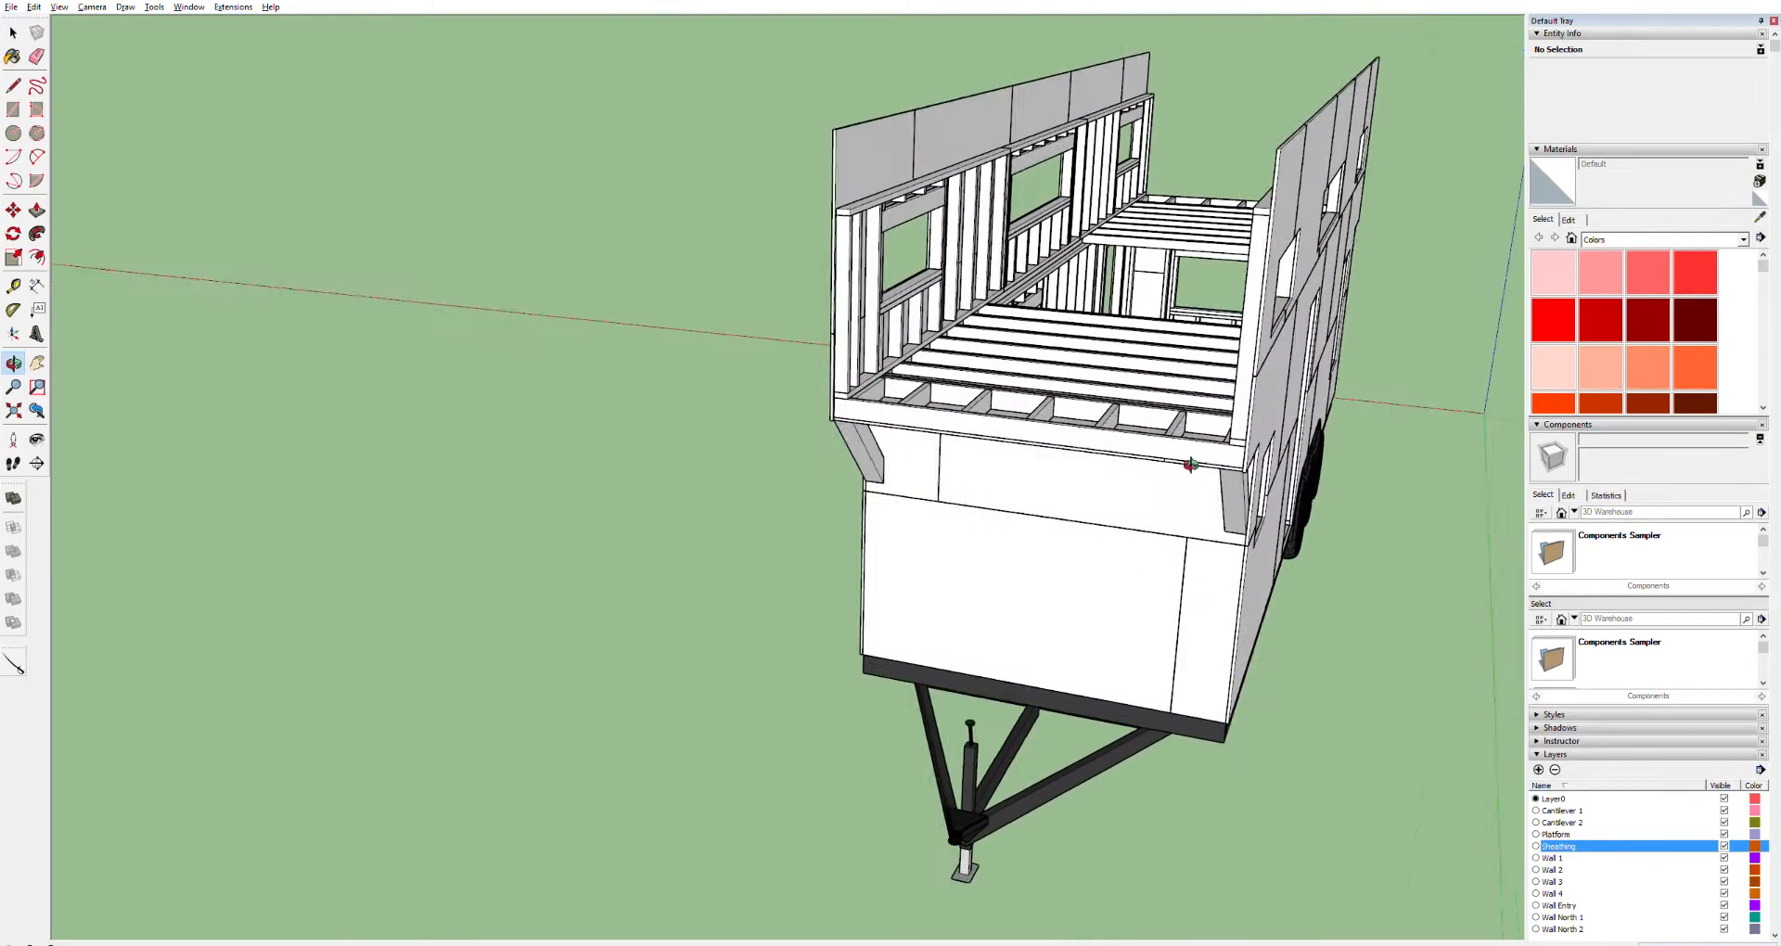
# Make Layer0 the active layer and draw a rectangle on the end face of the loft's rim joist
pyautogui.moveTo(1141, 445); pyautogui.dragTo(1278, 468)
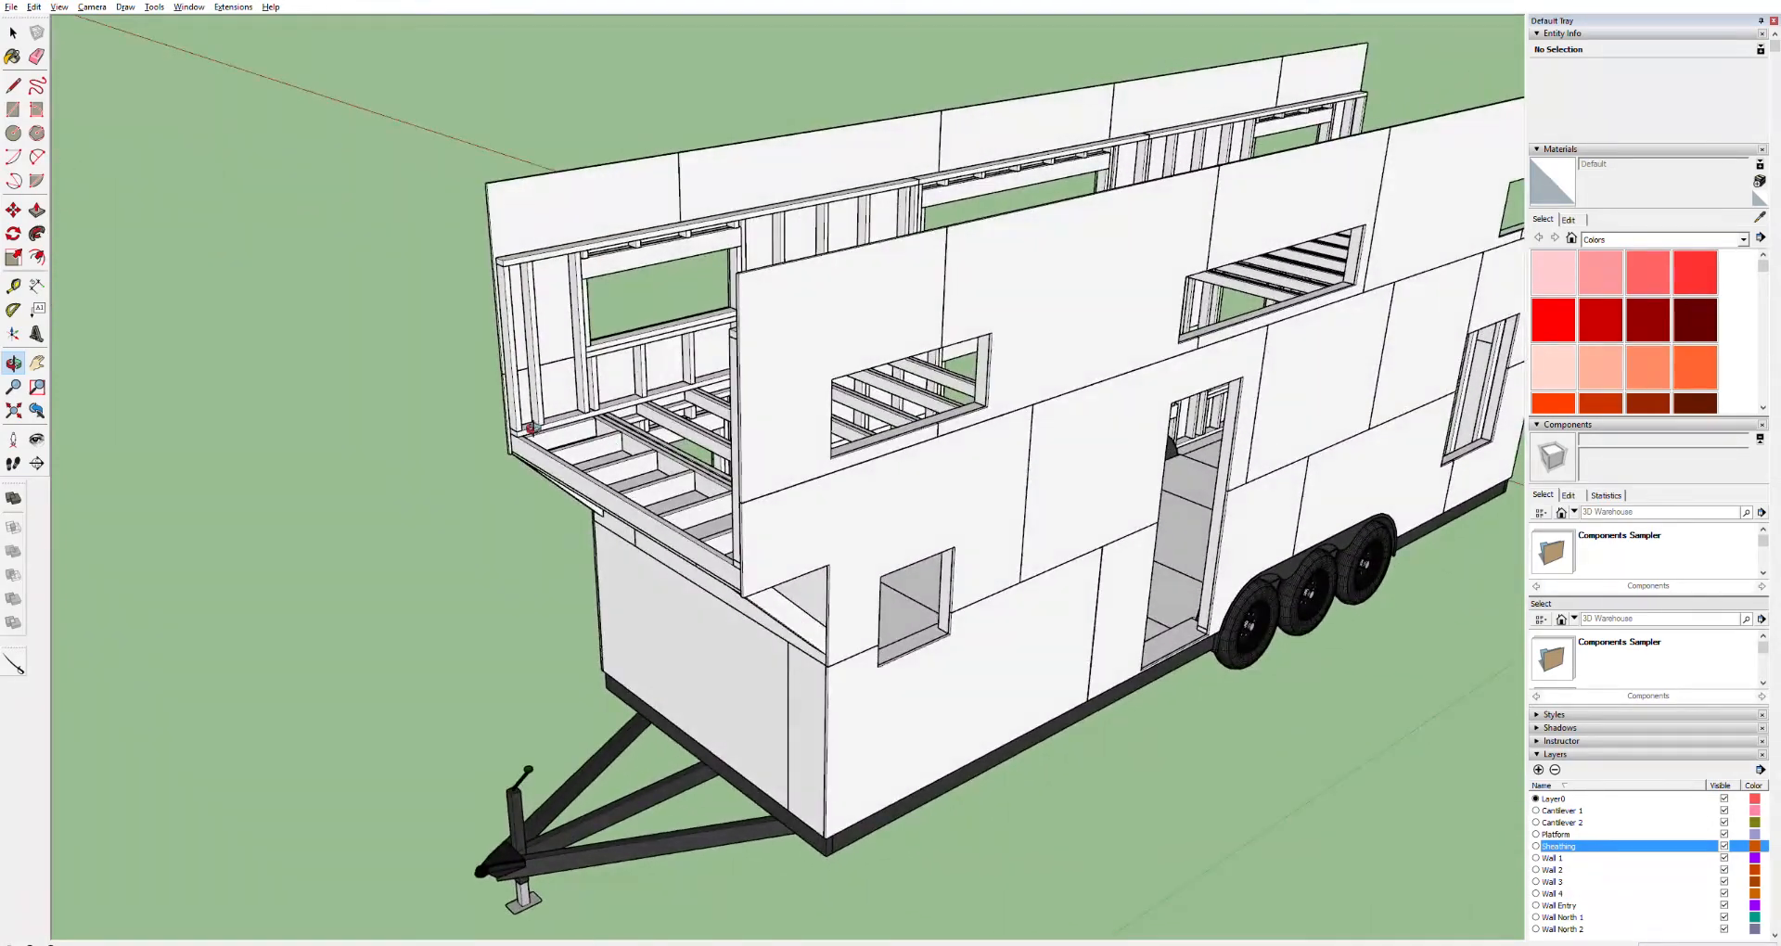
pyautogui.scroll(2, 538, 422)
pyautogui.scroll(2, 547, 425)
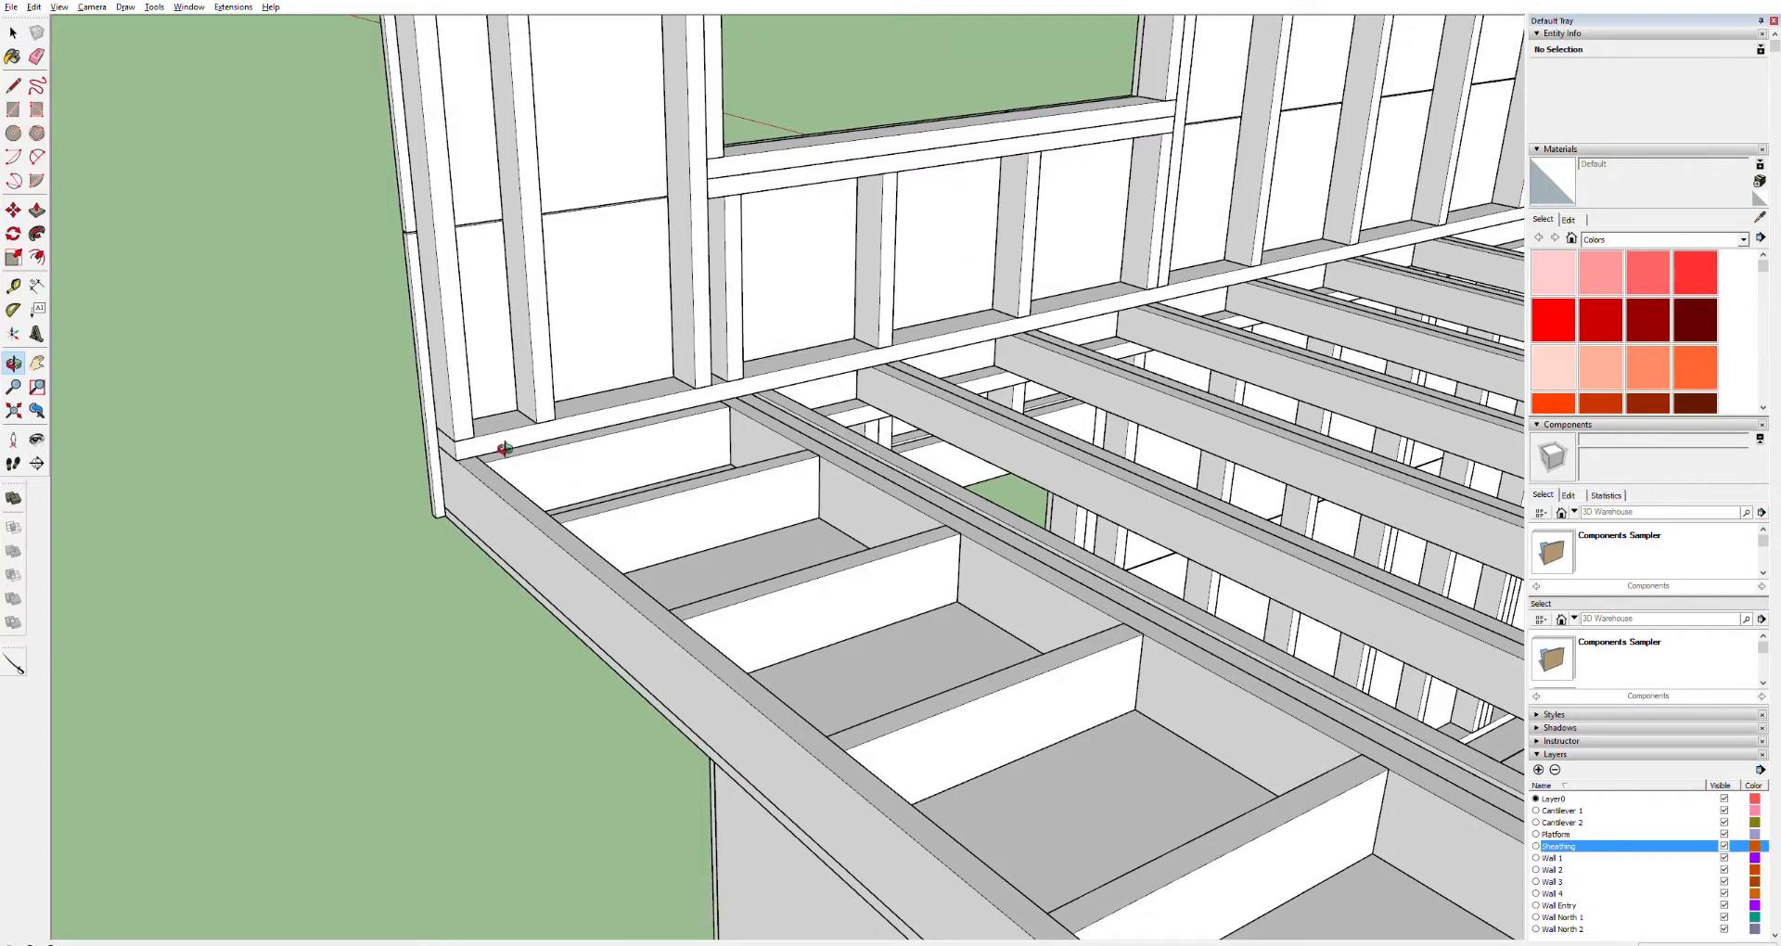
pyautogui.click(1558, 798)
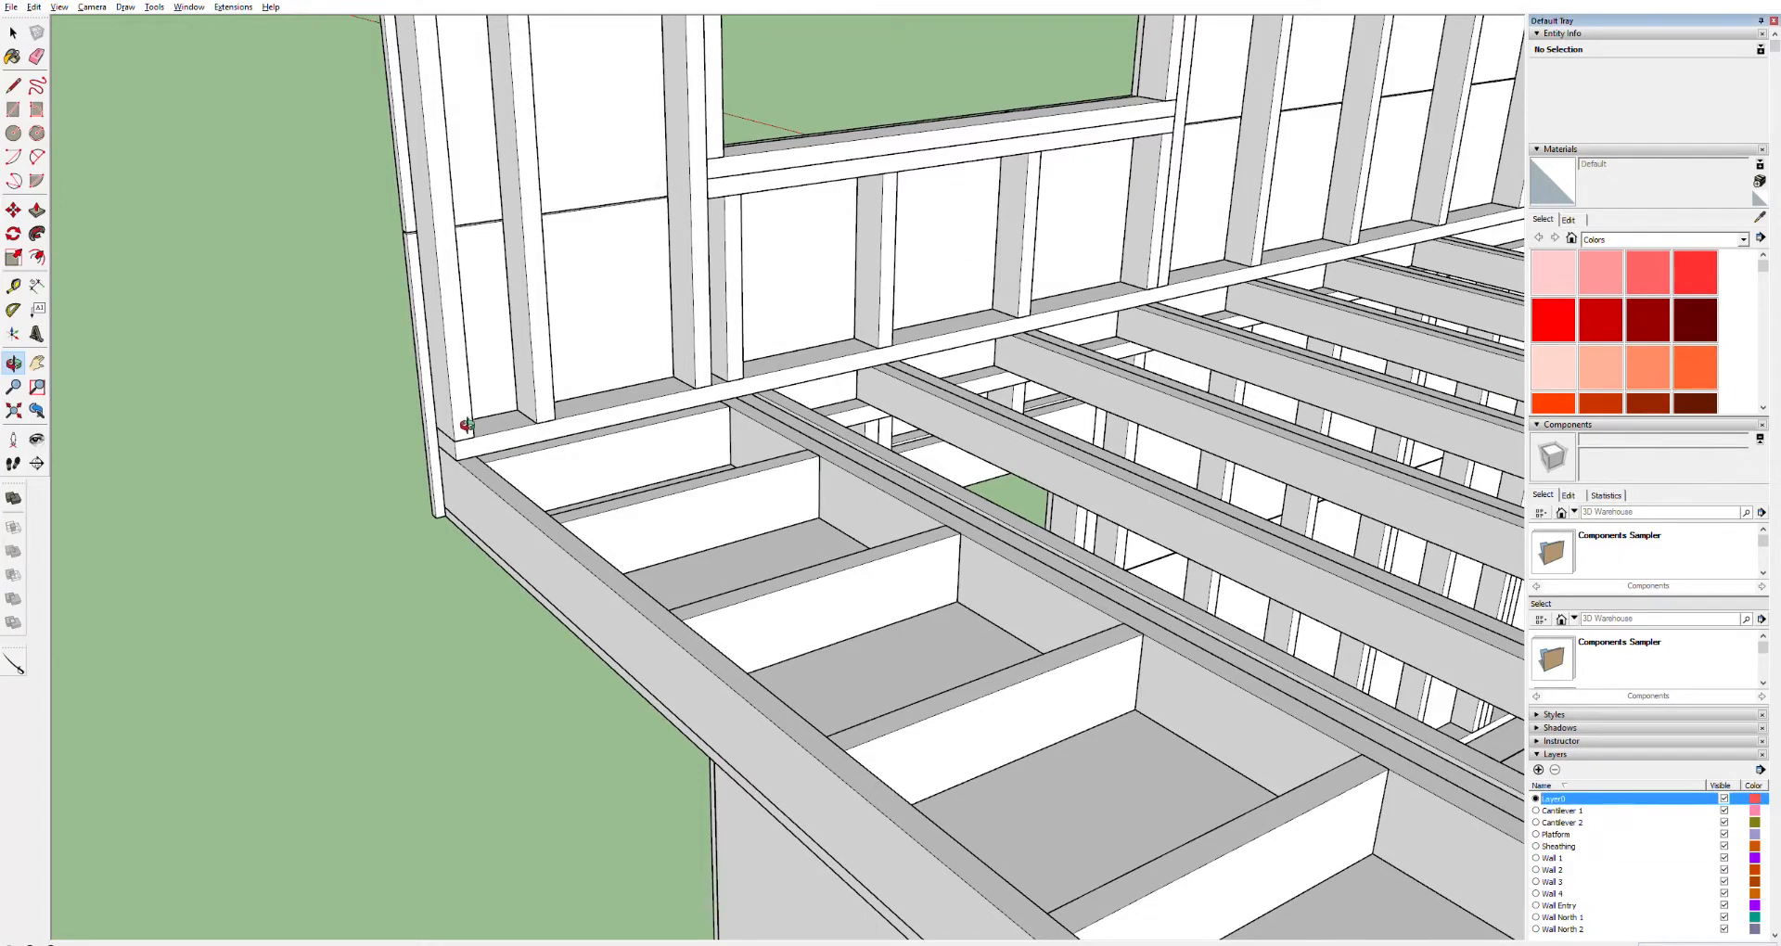
pyautogui.scroll(3, 474, 436)
pyautogui.press('r')
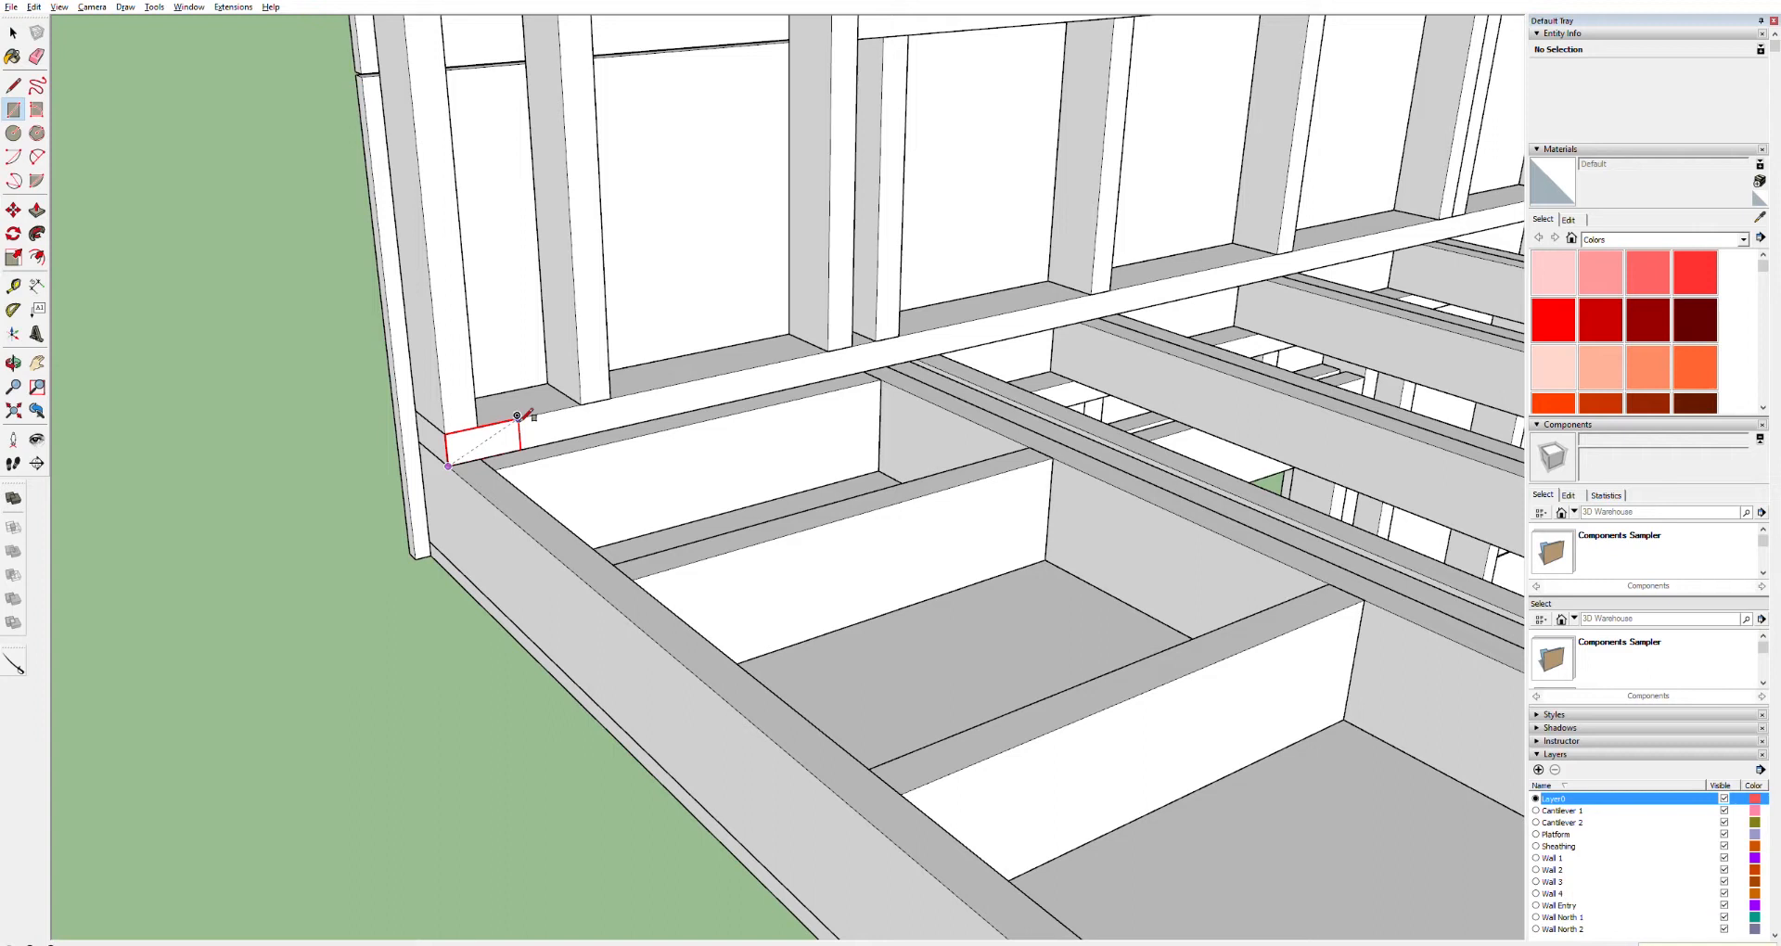
pyautogui.click(519, 418)
pyautogui.click(479, 438)
# Push/pull the rectangle along the loft edge up to the corner of the wall frame
pyautogui.press('p')
pyautogui.click(489, 437)
pyautogui.scroll(-8, 769, 579)
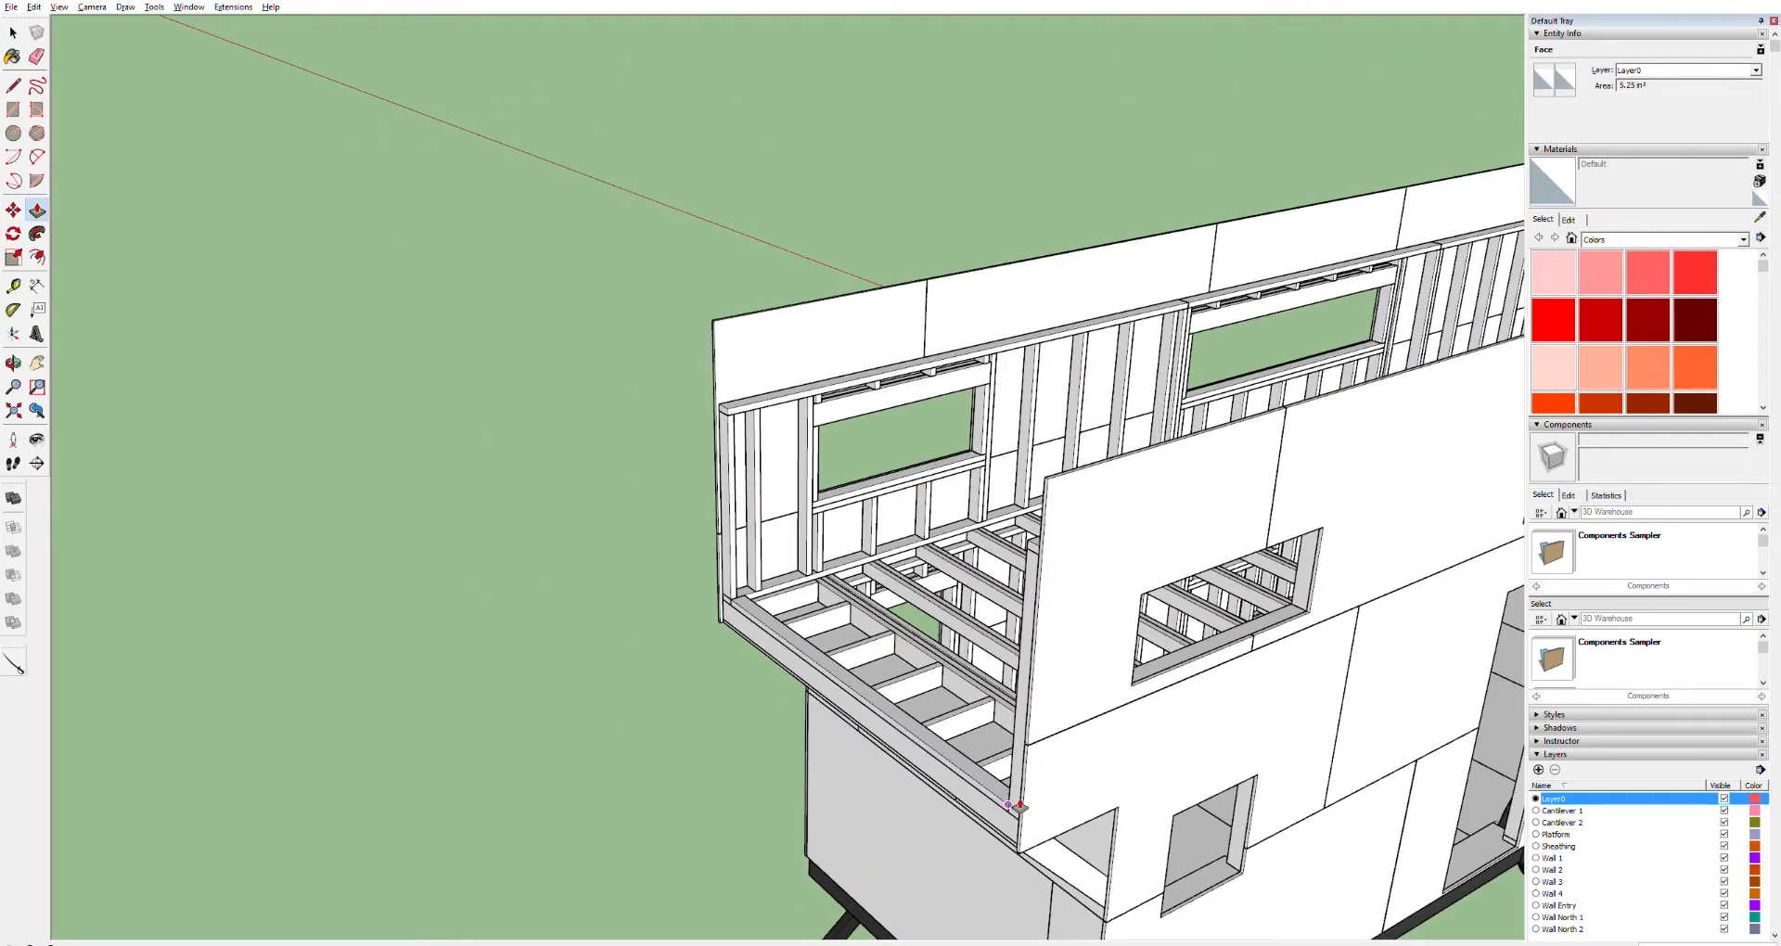
pyautogui.scroll(10, 1018, 806)
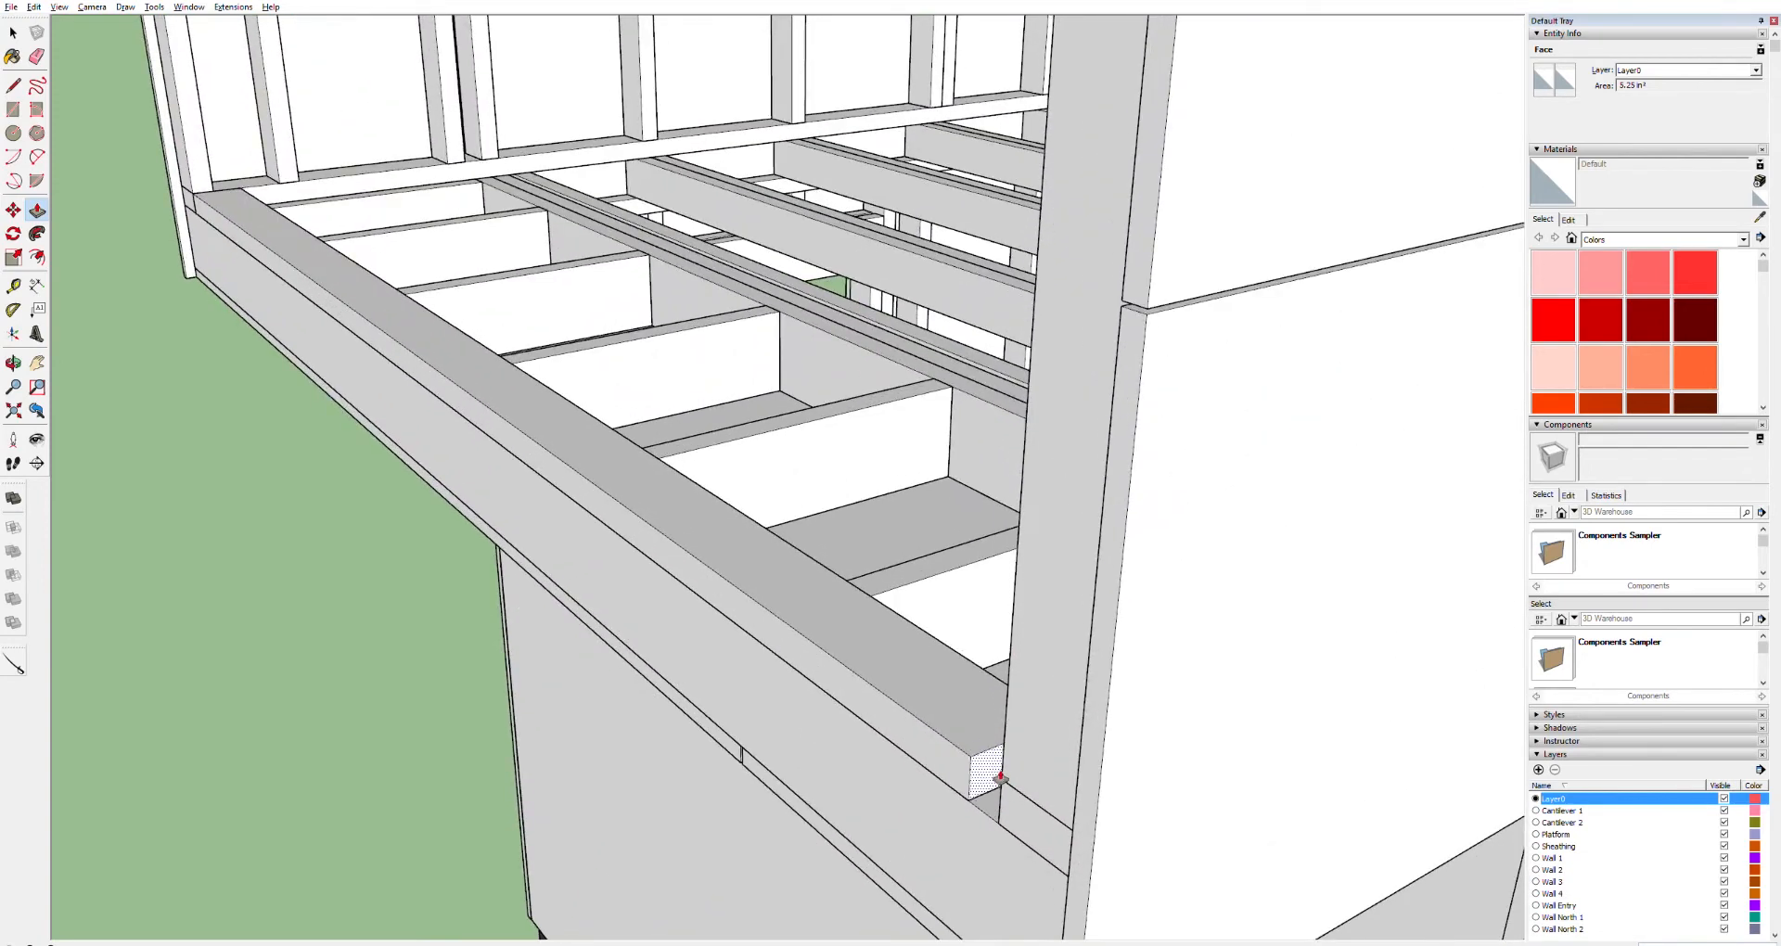
pyautogui.click(998, 777)
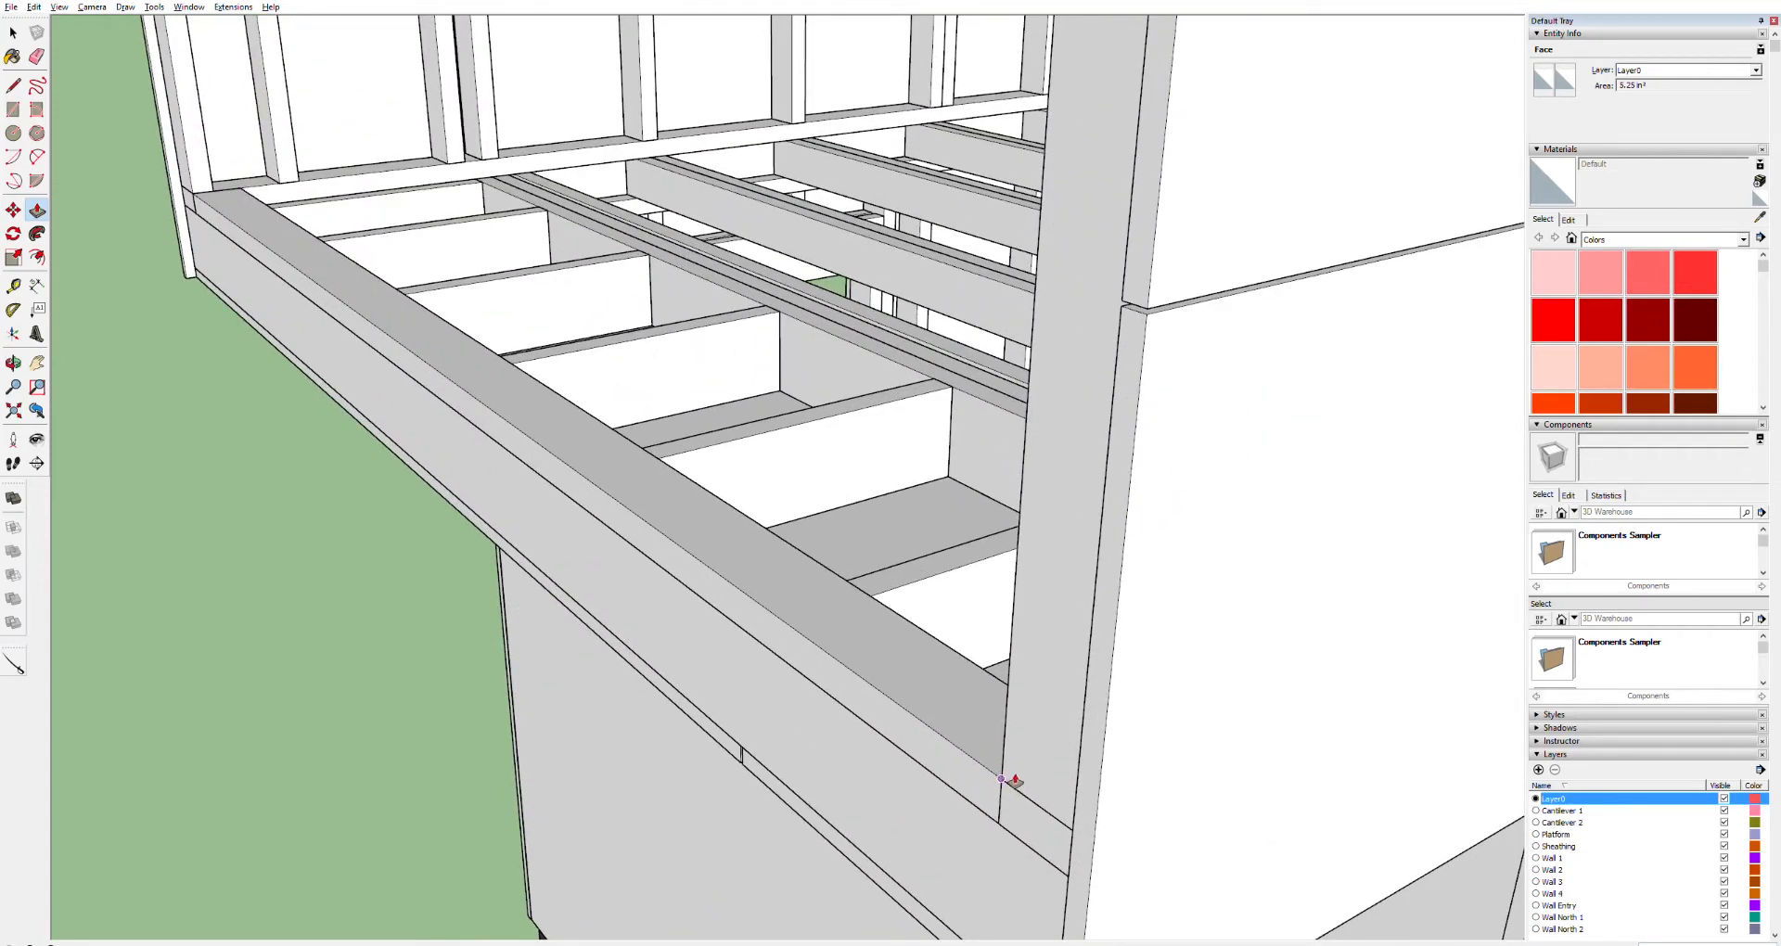
pyautogui.press('space')
# Select the new extruded board's geometry and make it a component
pyautogui.click(786, 588)
pyautogui.tripleClick(785, 583)
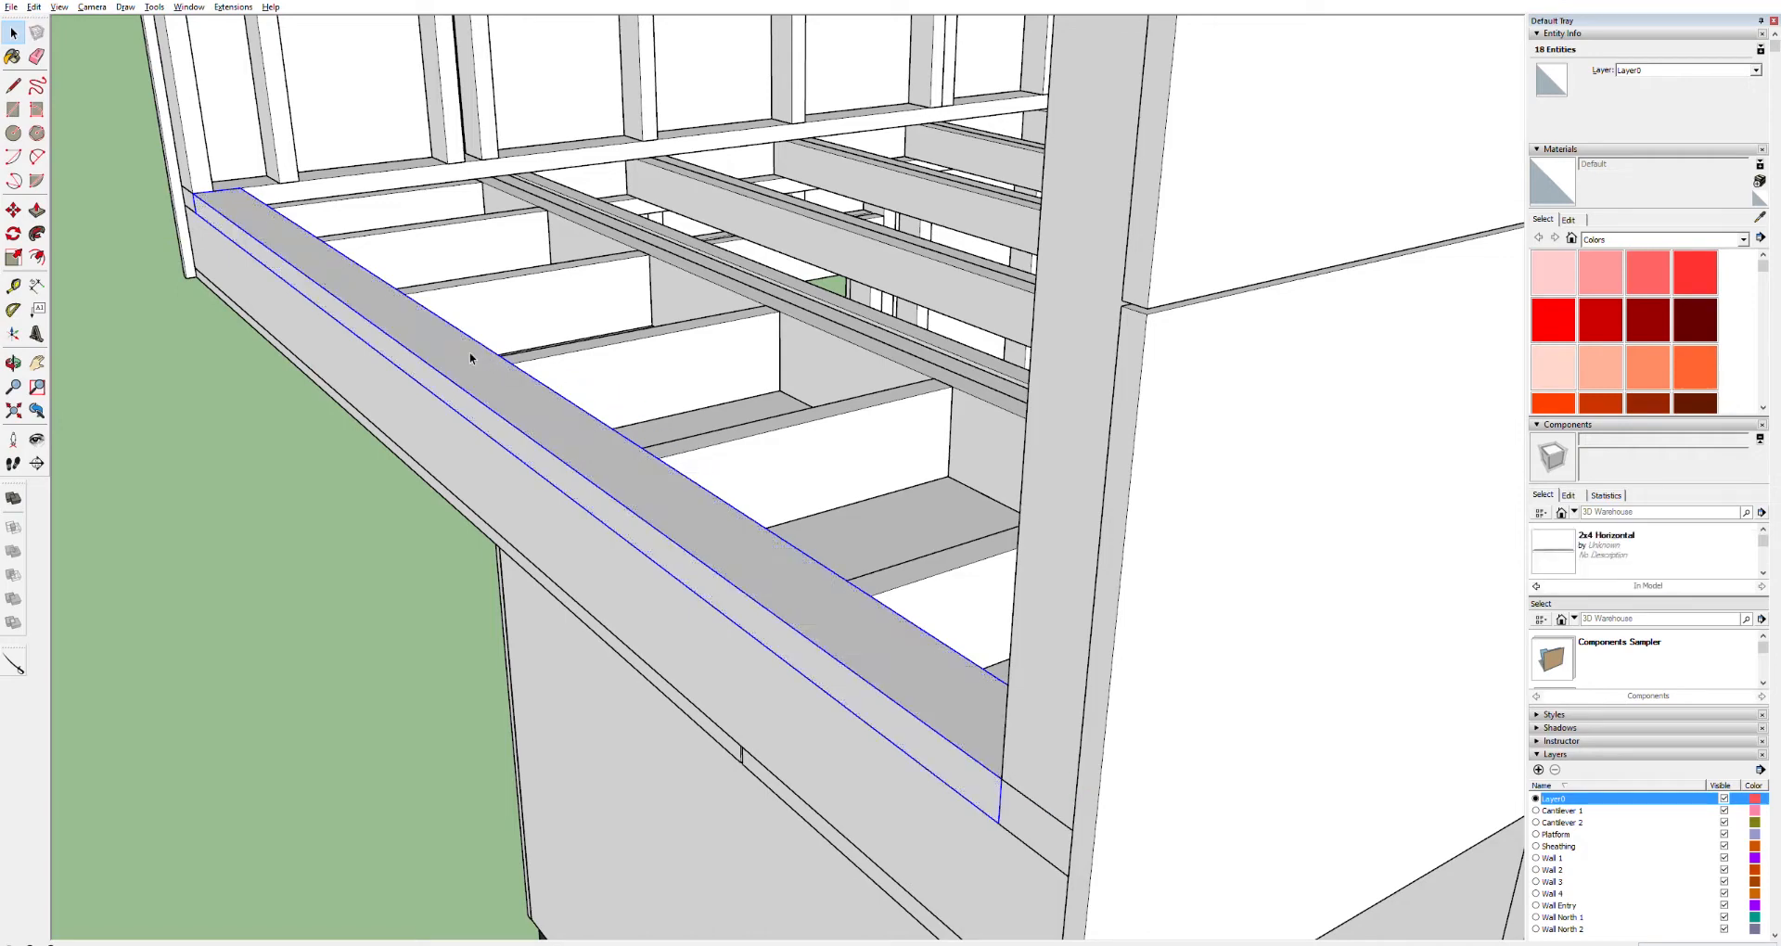
pyautogui.press('h')
pyautogui.moveTo(370, 382); pyautogui.dragTo(890, 659)
# Inspect the loft edge board and the wall frame corners, taking a tape-measure point at the corner of the wall's bottom plate
pyautogui.press('o')
pyautogui.moveTo(761, 538); pyautogui.dragTo(1110, 600)
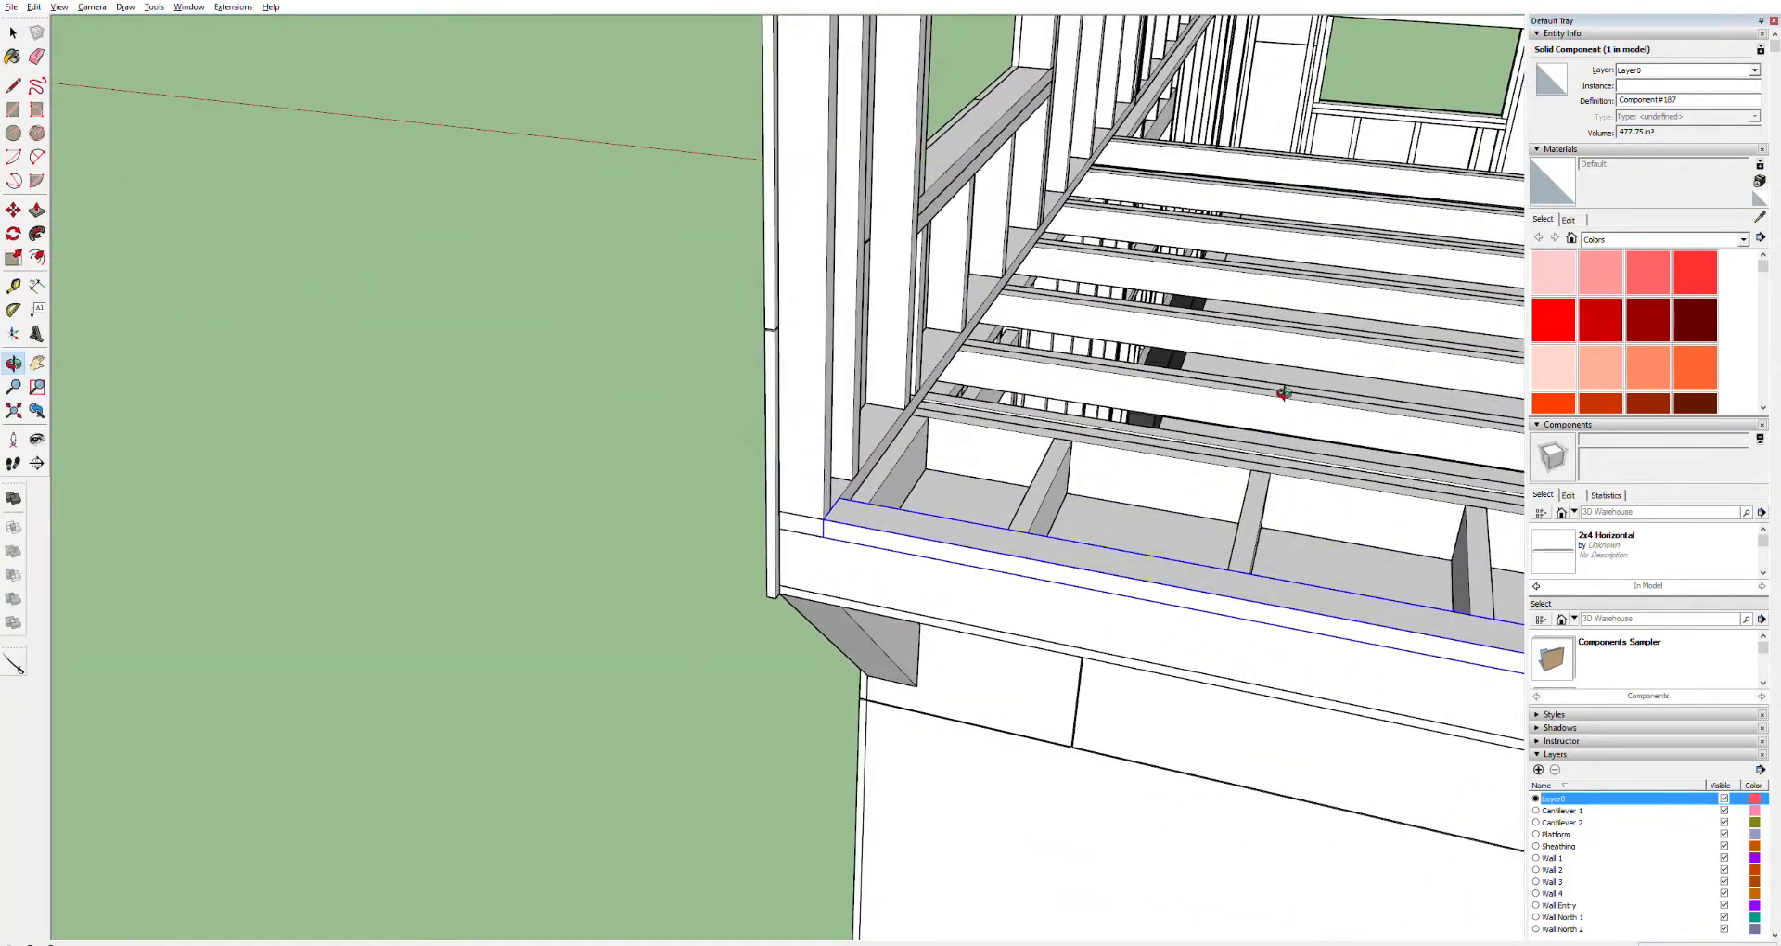
pyautogui.moveTo(1299, 370); pyautogui.dragTo(1324, 322)
pyautogui.press('h')
pyautogui.moveTo(1451, 175); pyautogui.dragTo(1008, 567)
pyautogui.scroll(4, 1208, 433)
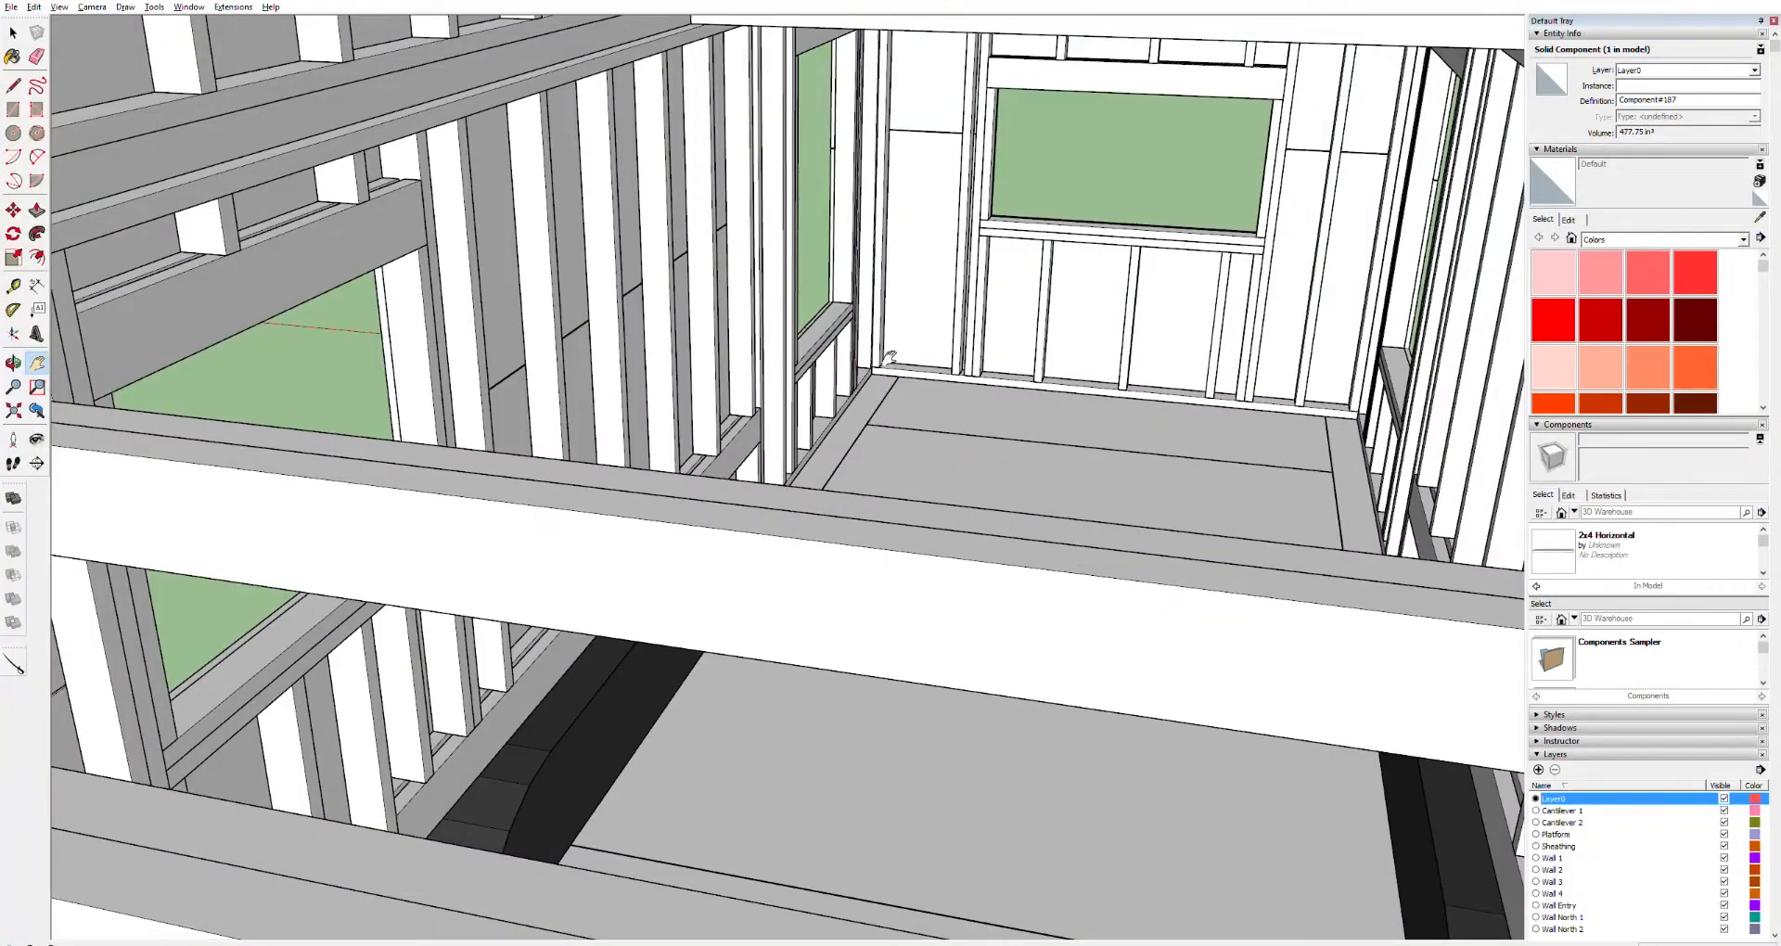
pyautogui.scroll(3, 891, 364)
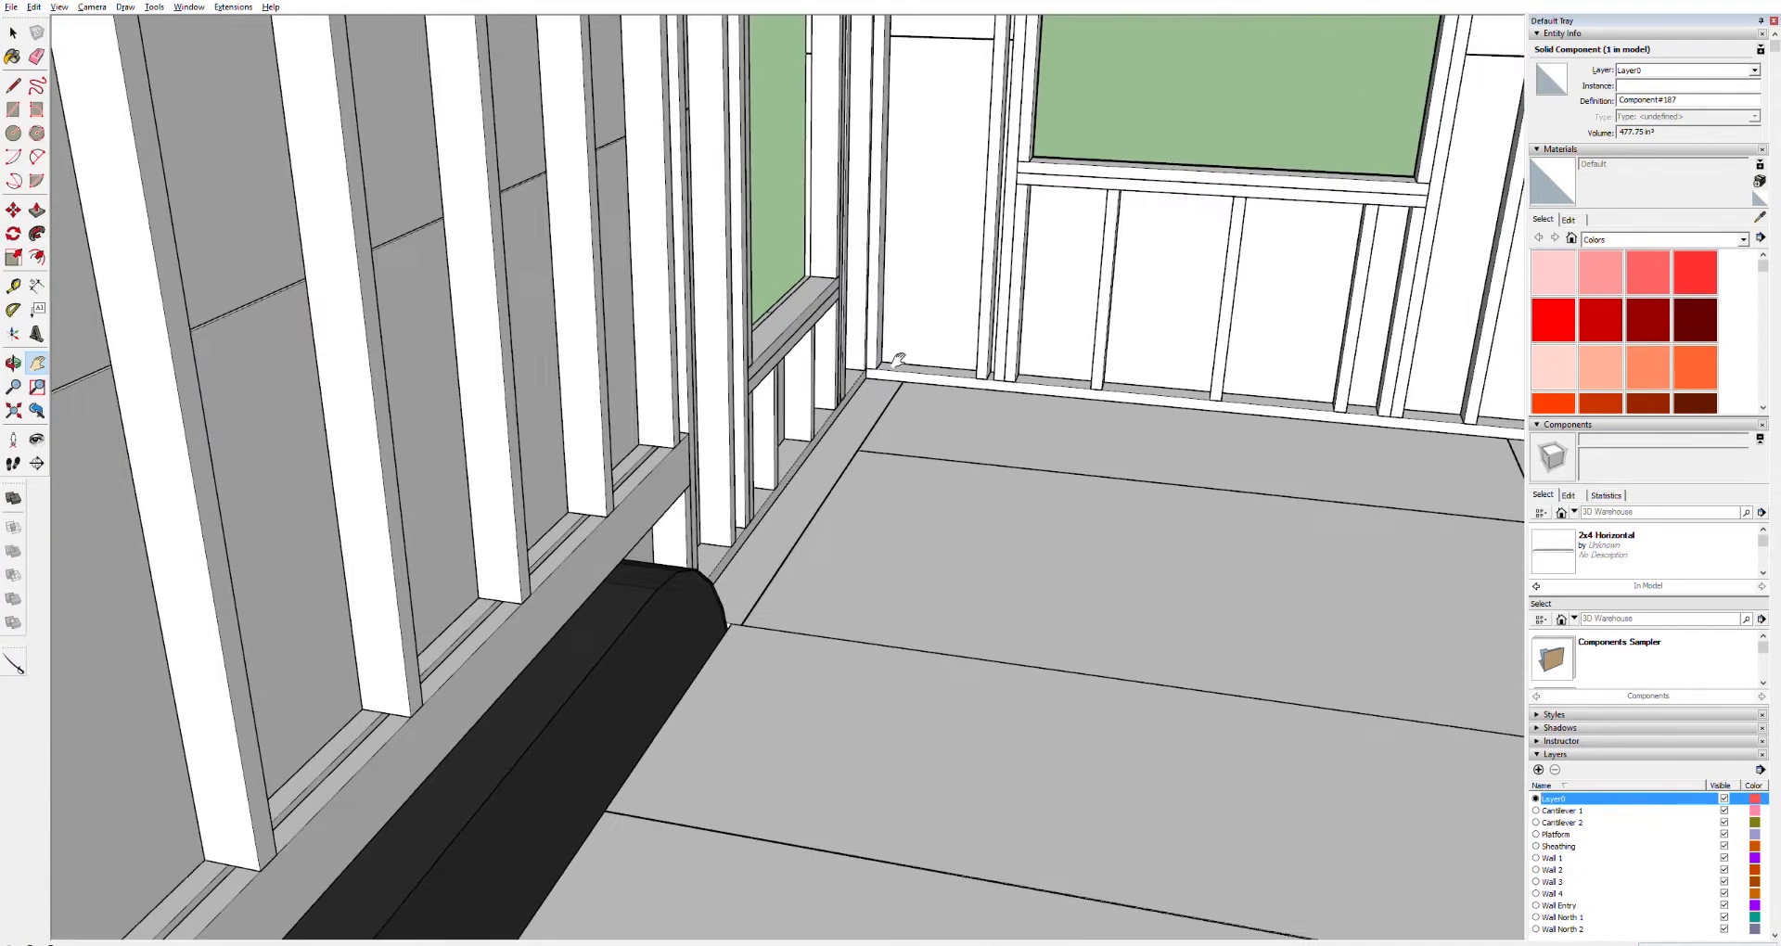
pyautogui.press('t')
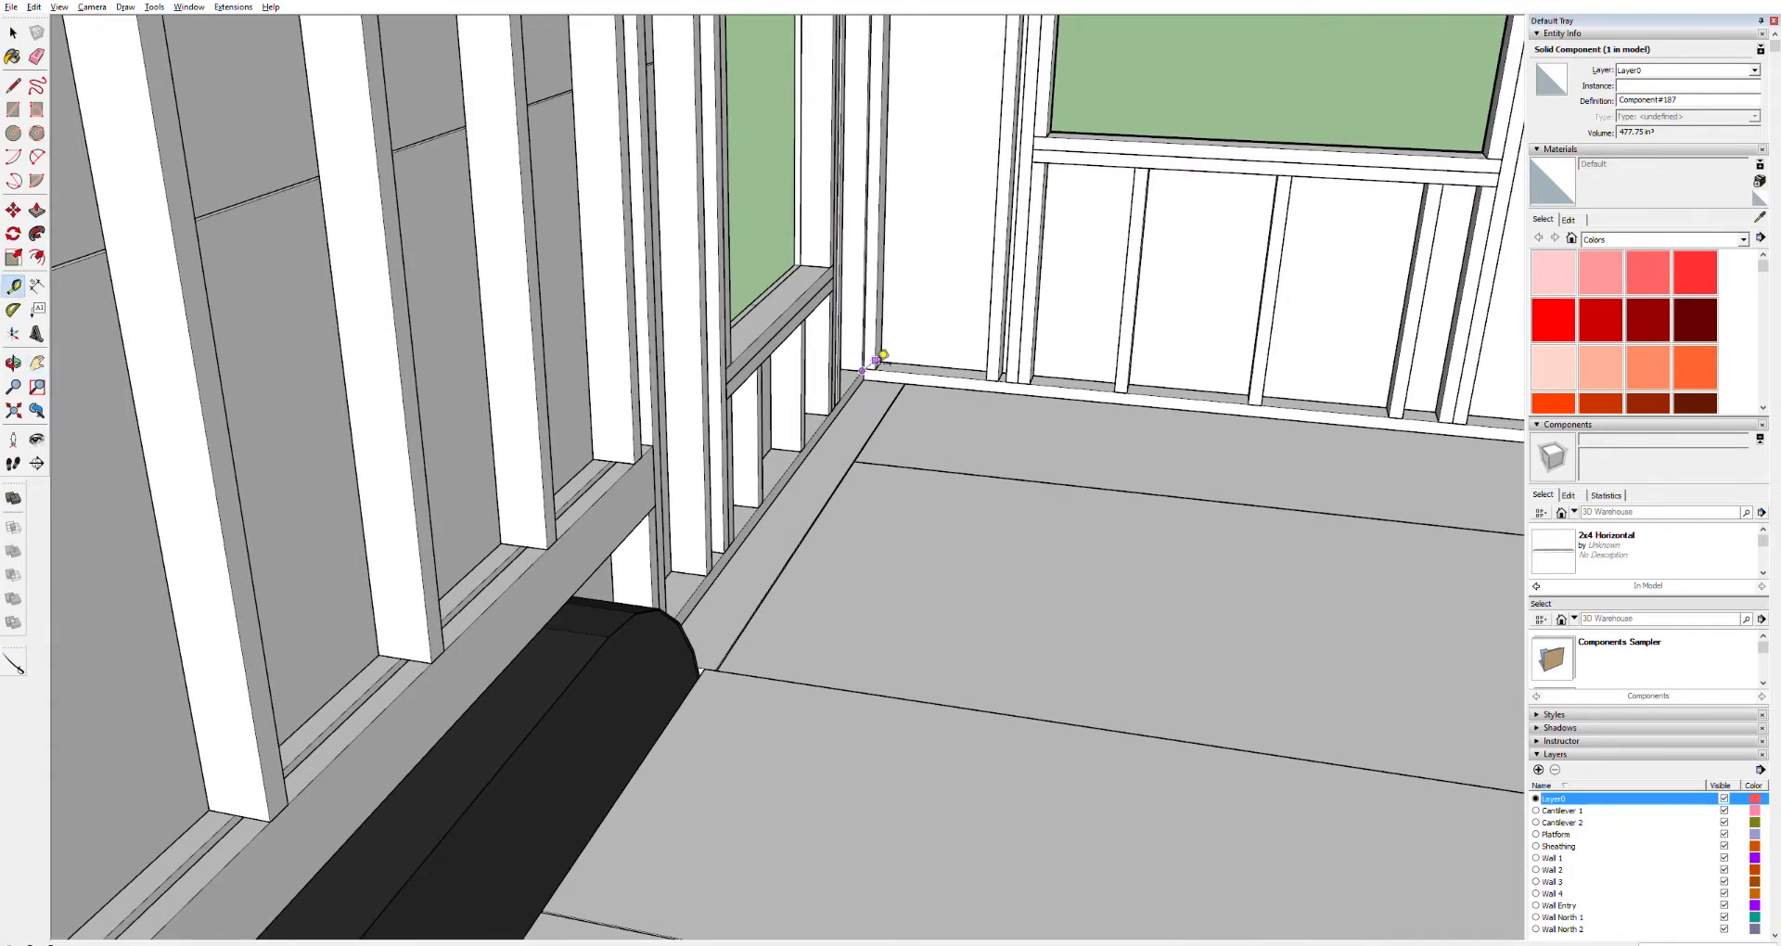
pyautogui.scroll(5, 875, 362)
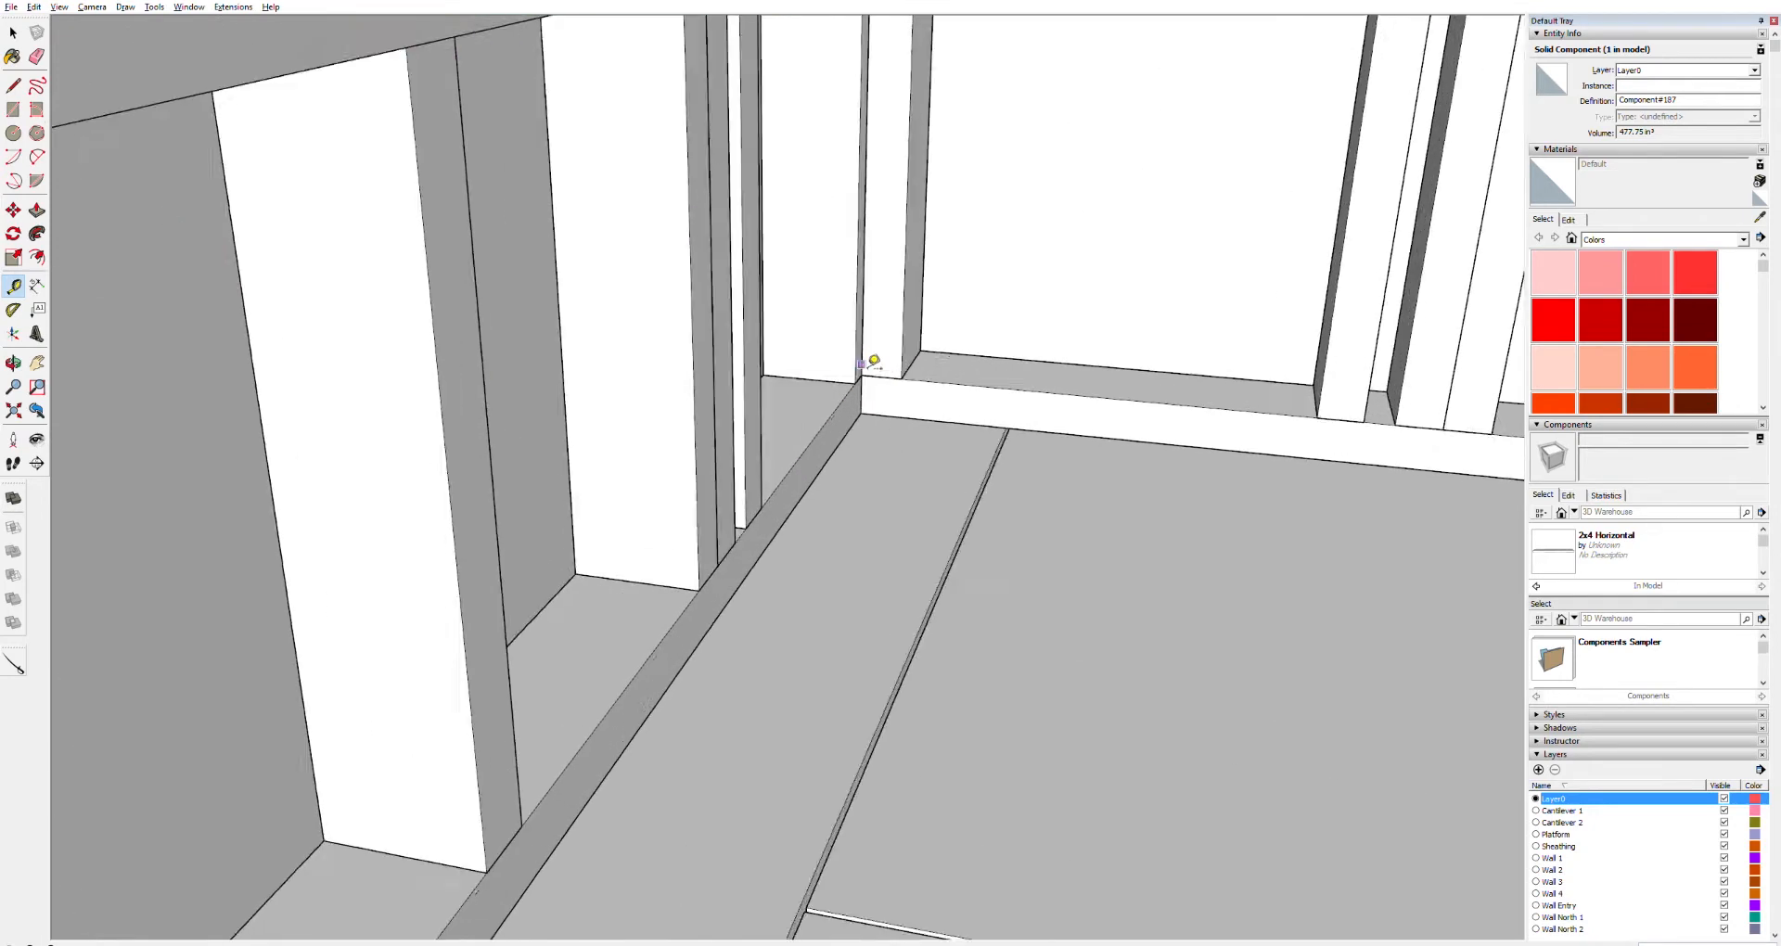
pyautogui.click(860, 378)
pyautogui.scroll(-4, 1020, 376)
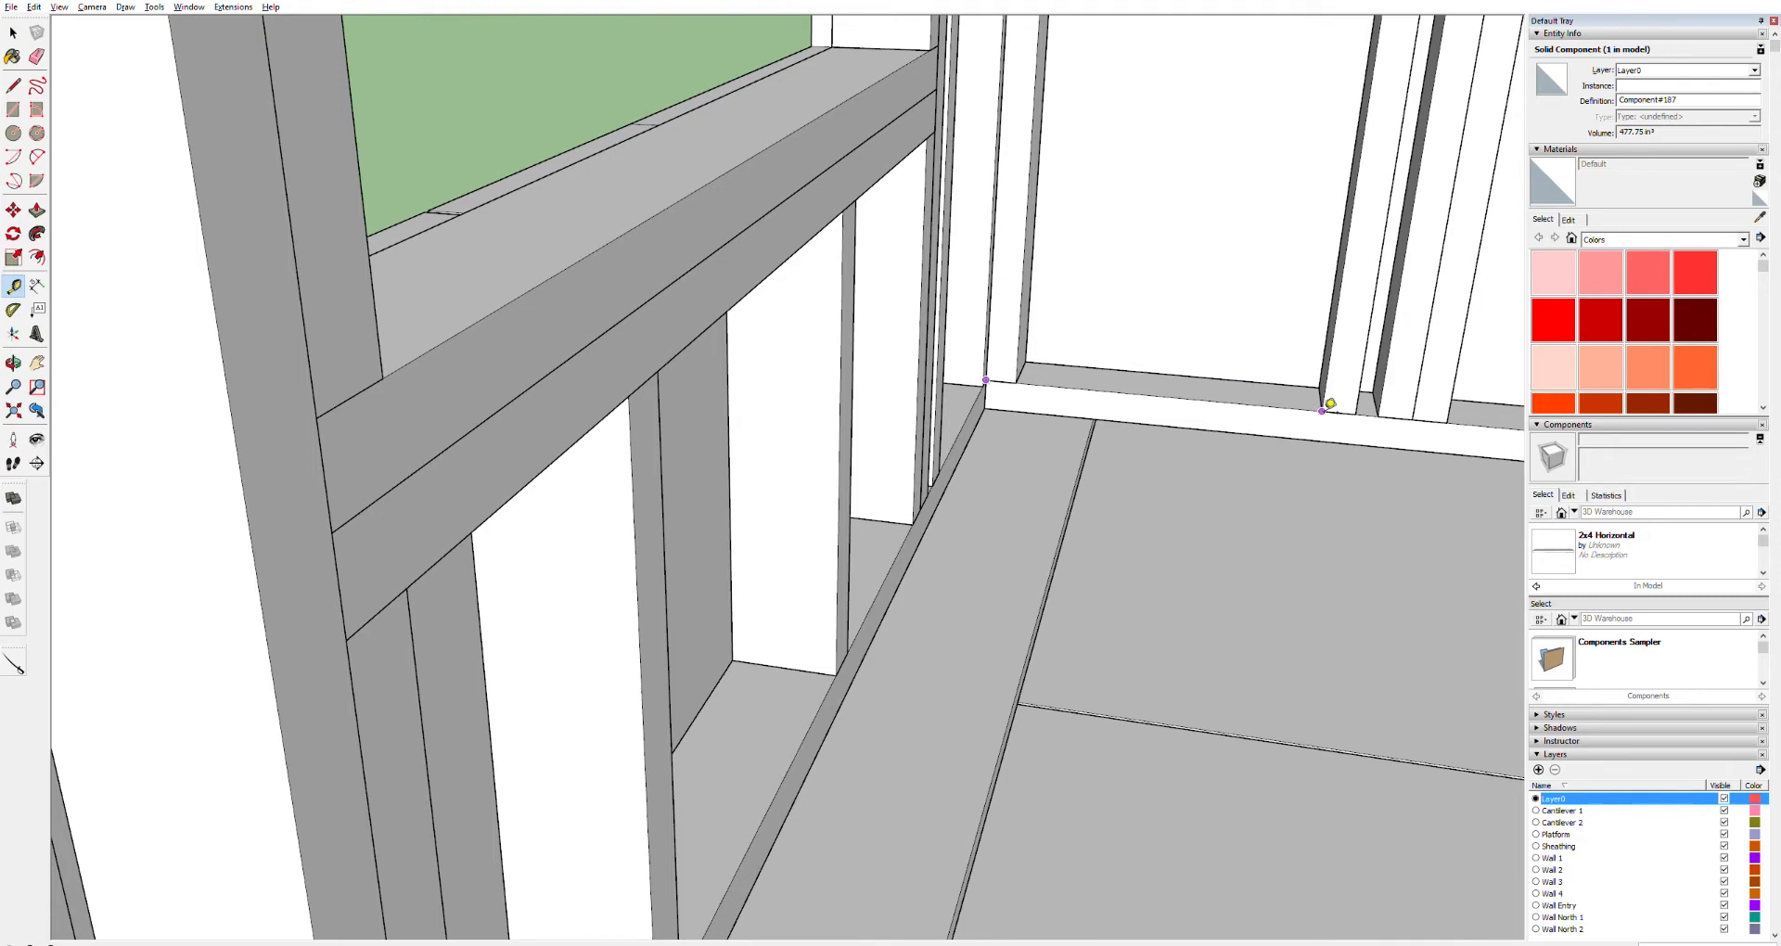
pyautogui.scroll(6, 1303, 426)
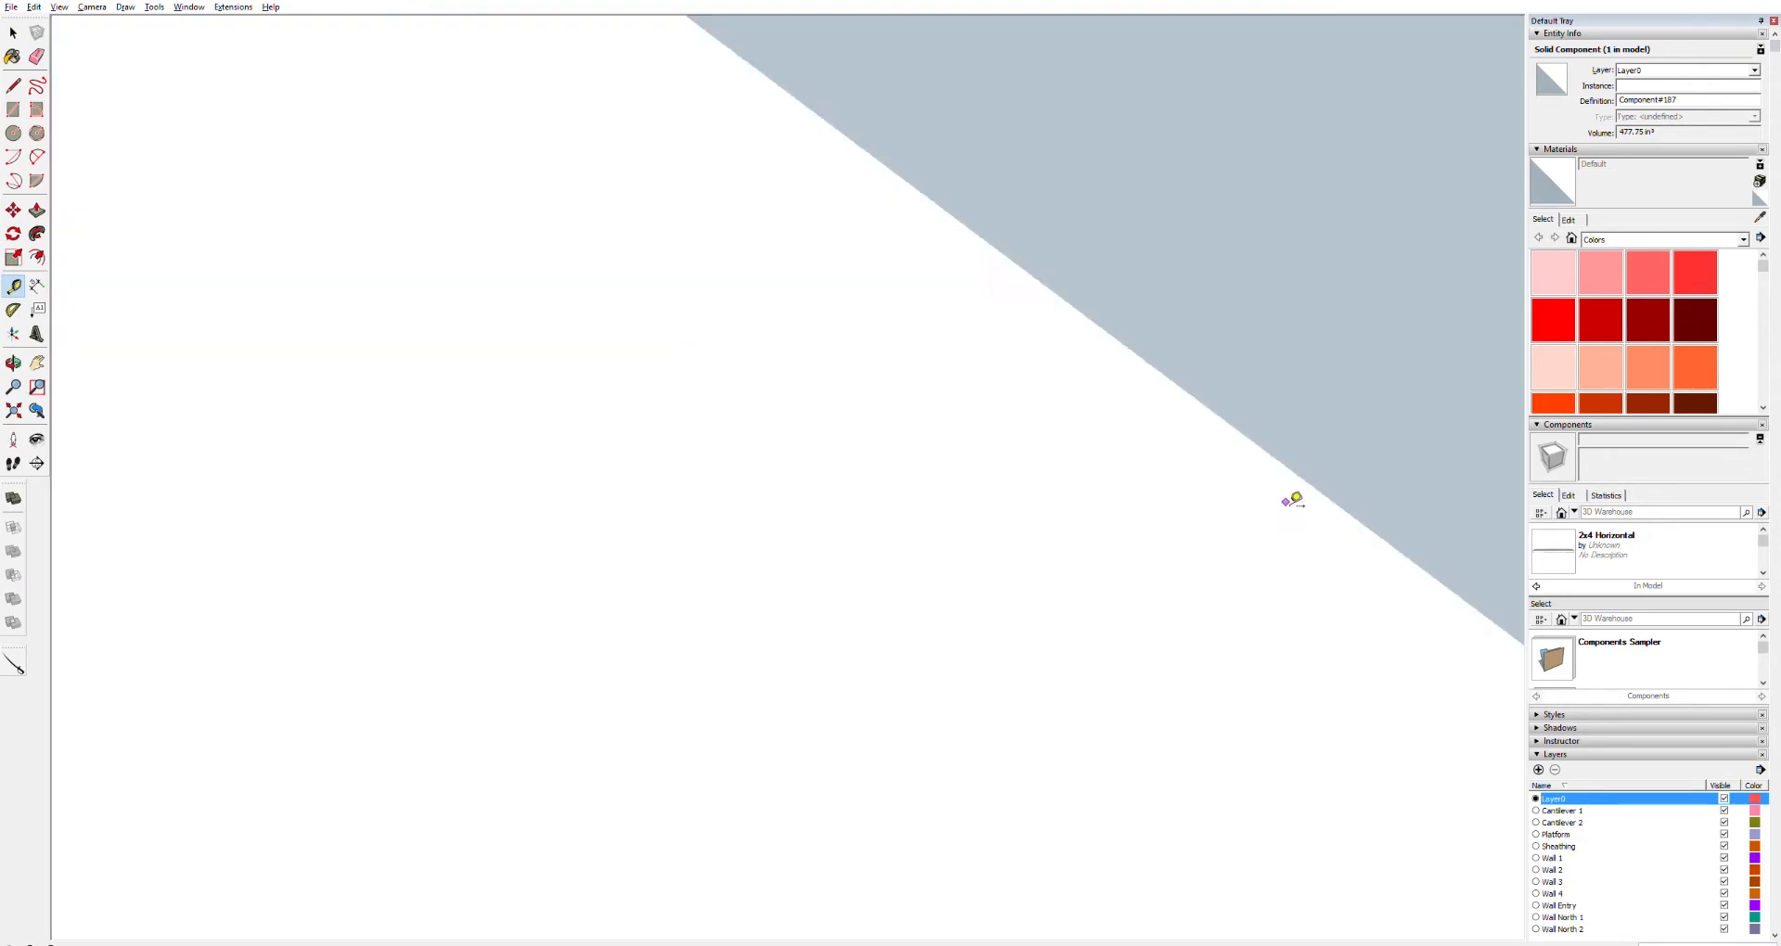
pyautogui.scroll(-5, 1294, 501)
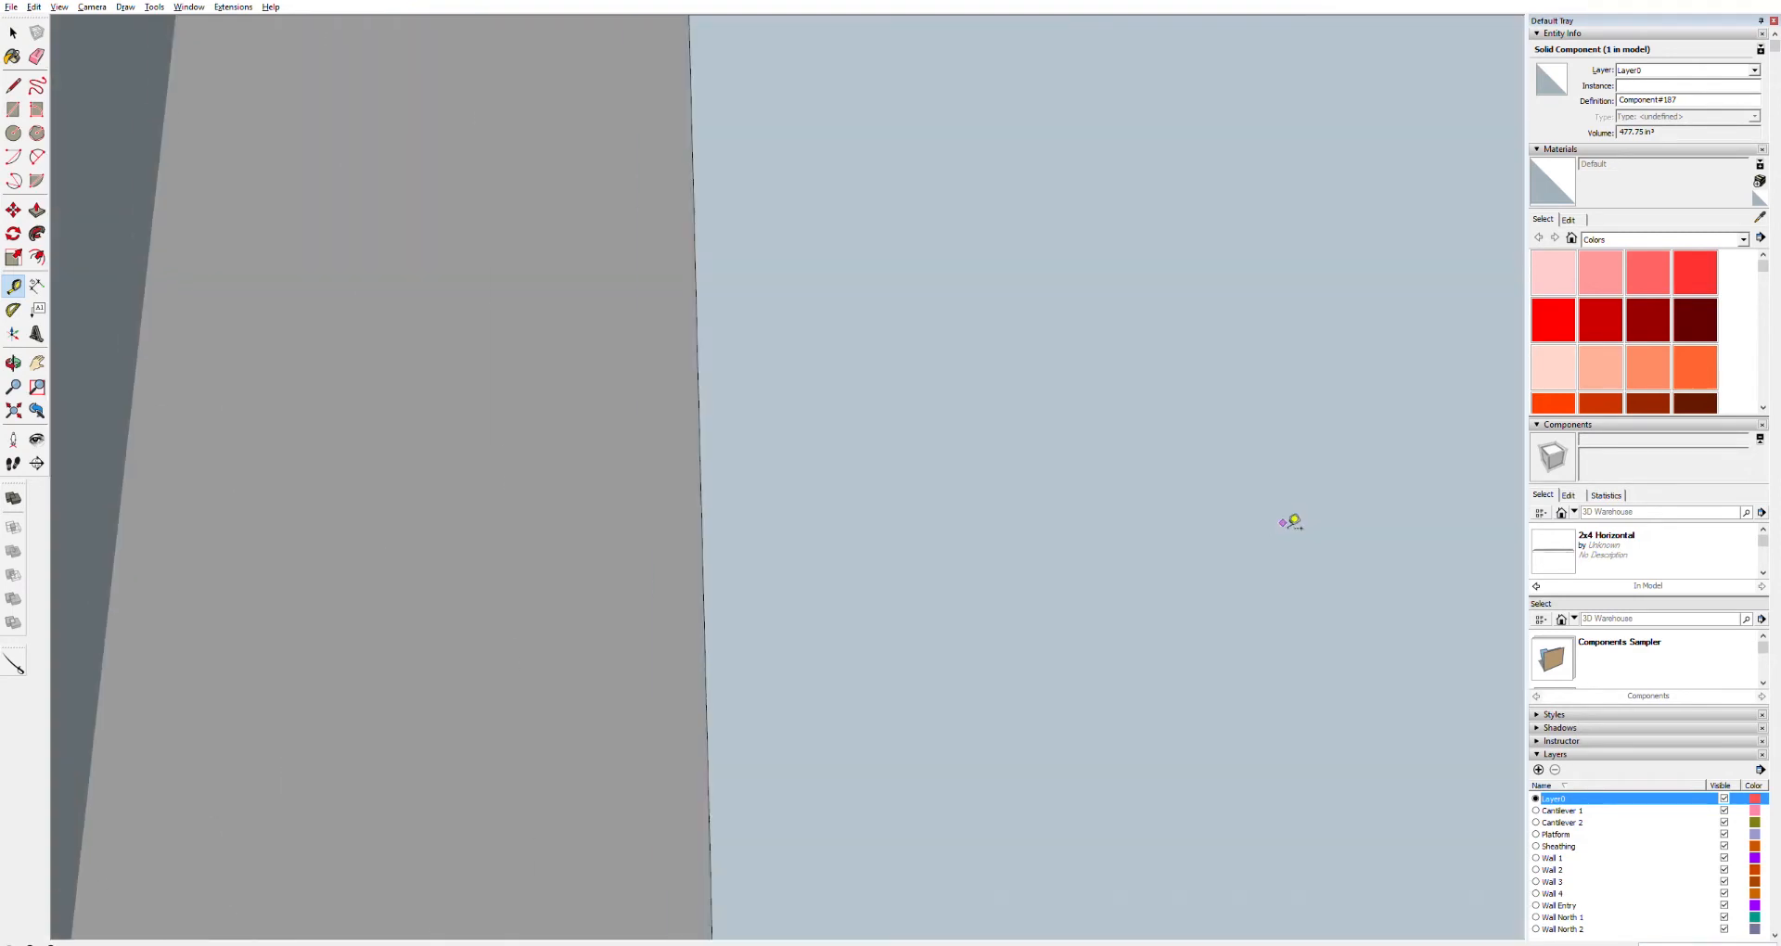
pyautogui.scroll(-5, 1291, 522)
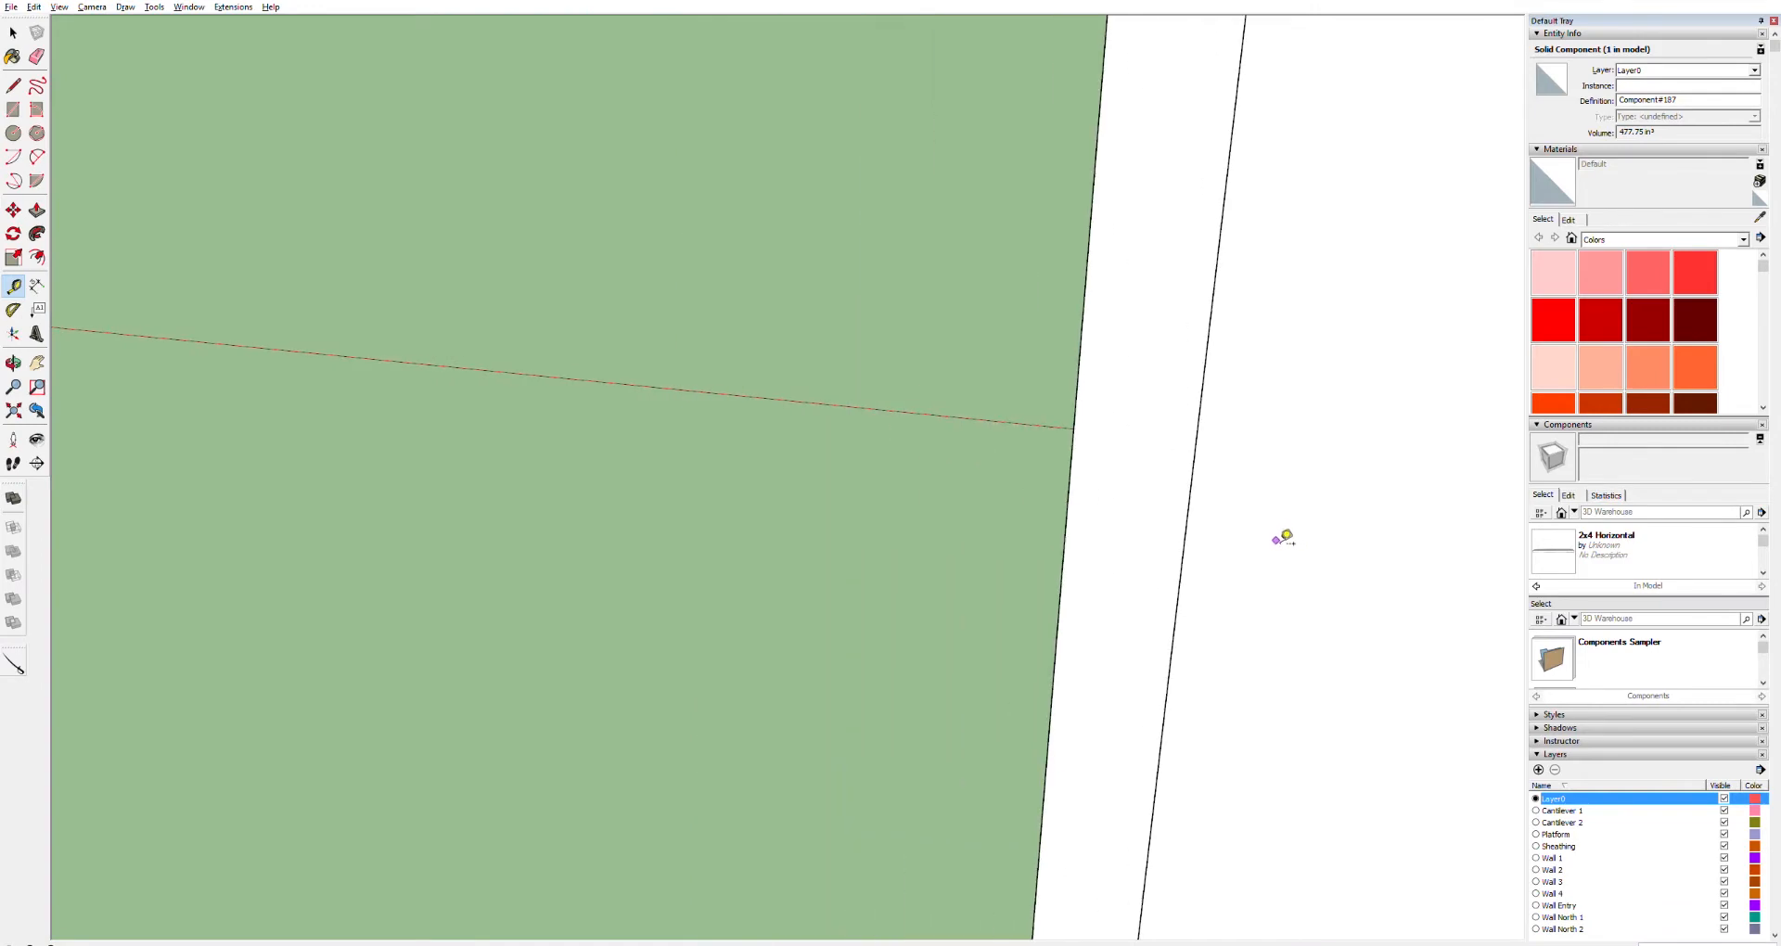
pyautogui.scroll(-6, 1285, 538)
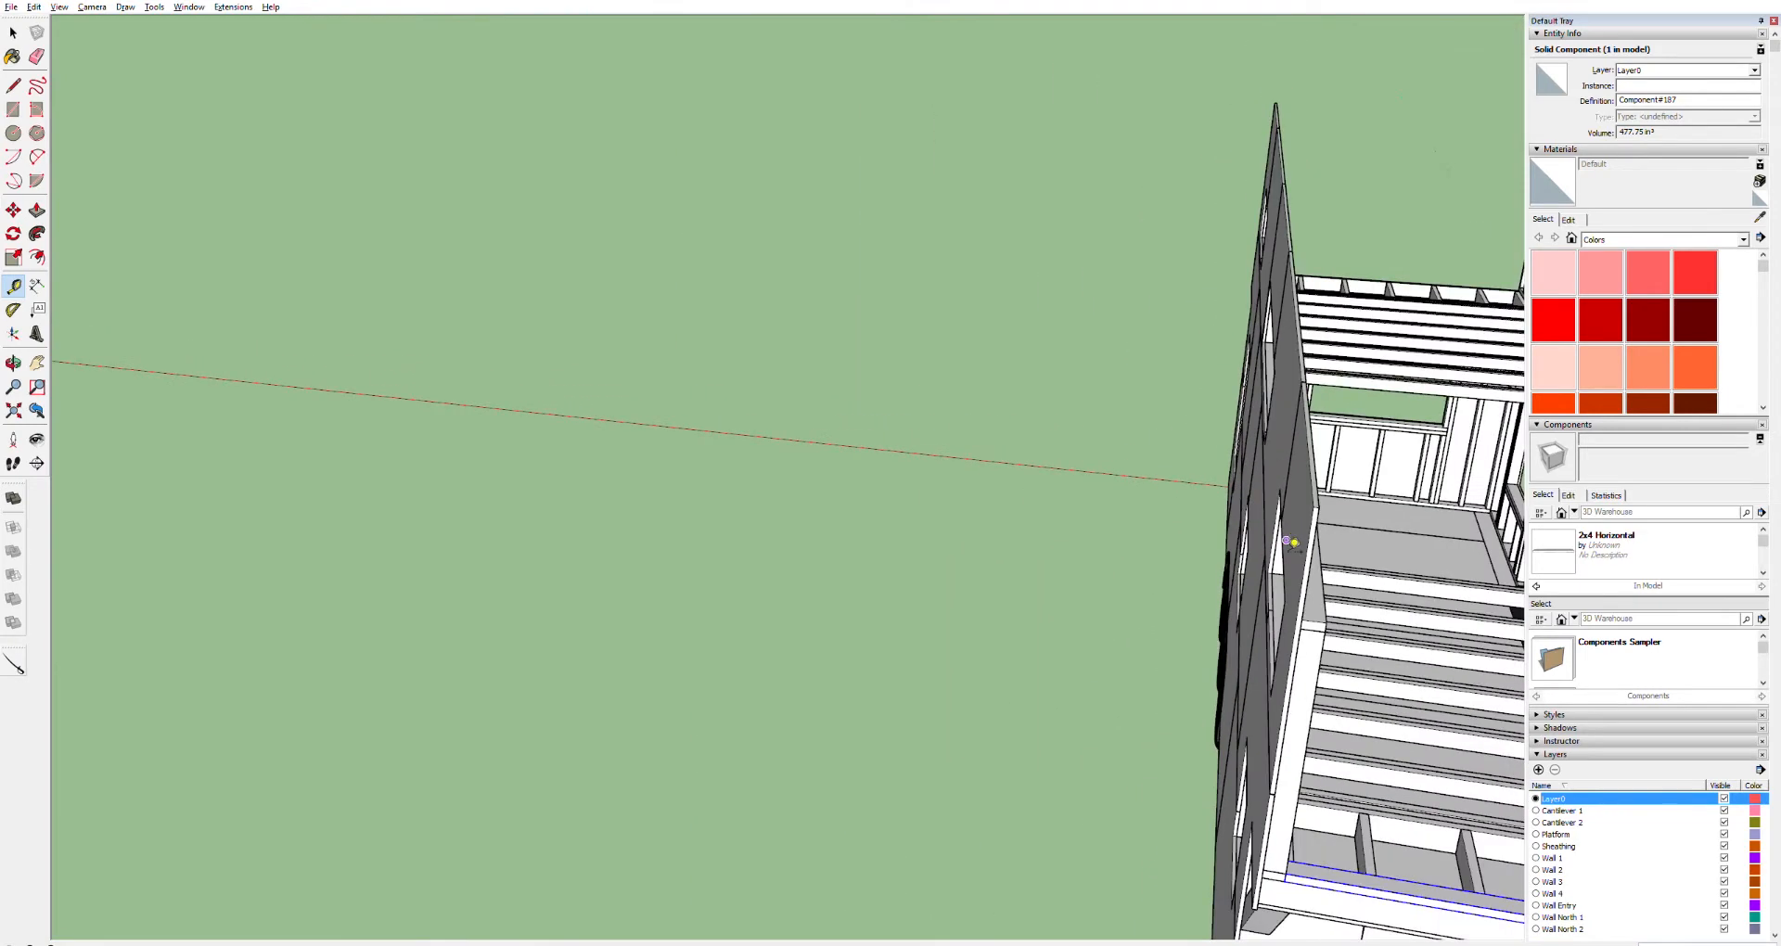
pyautogui.moveTo(1284, 694); pyautogui.dragTo(1000, 483, button='middle')
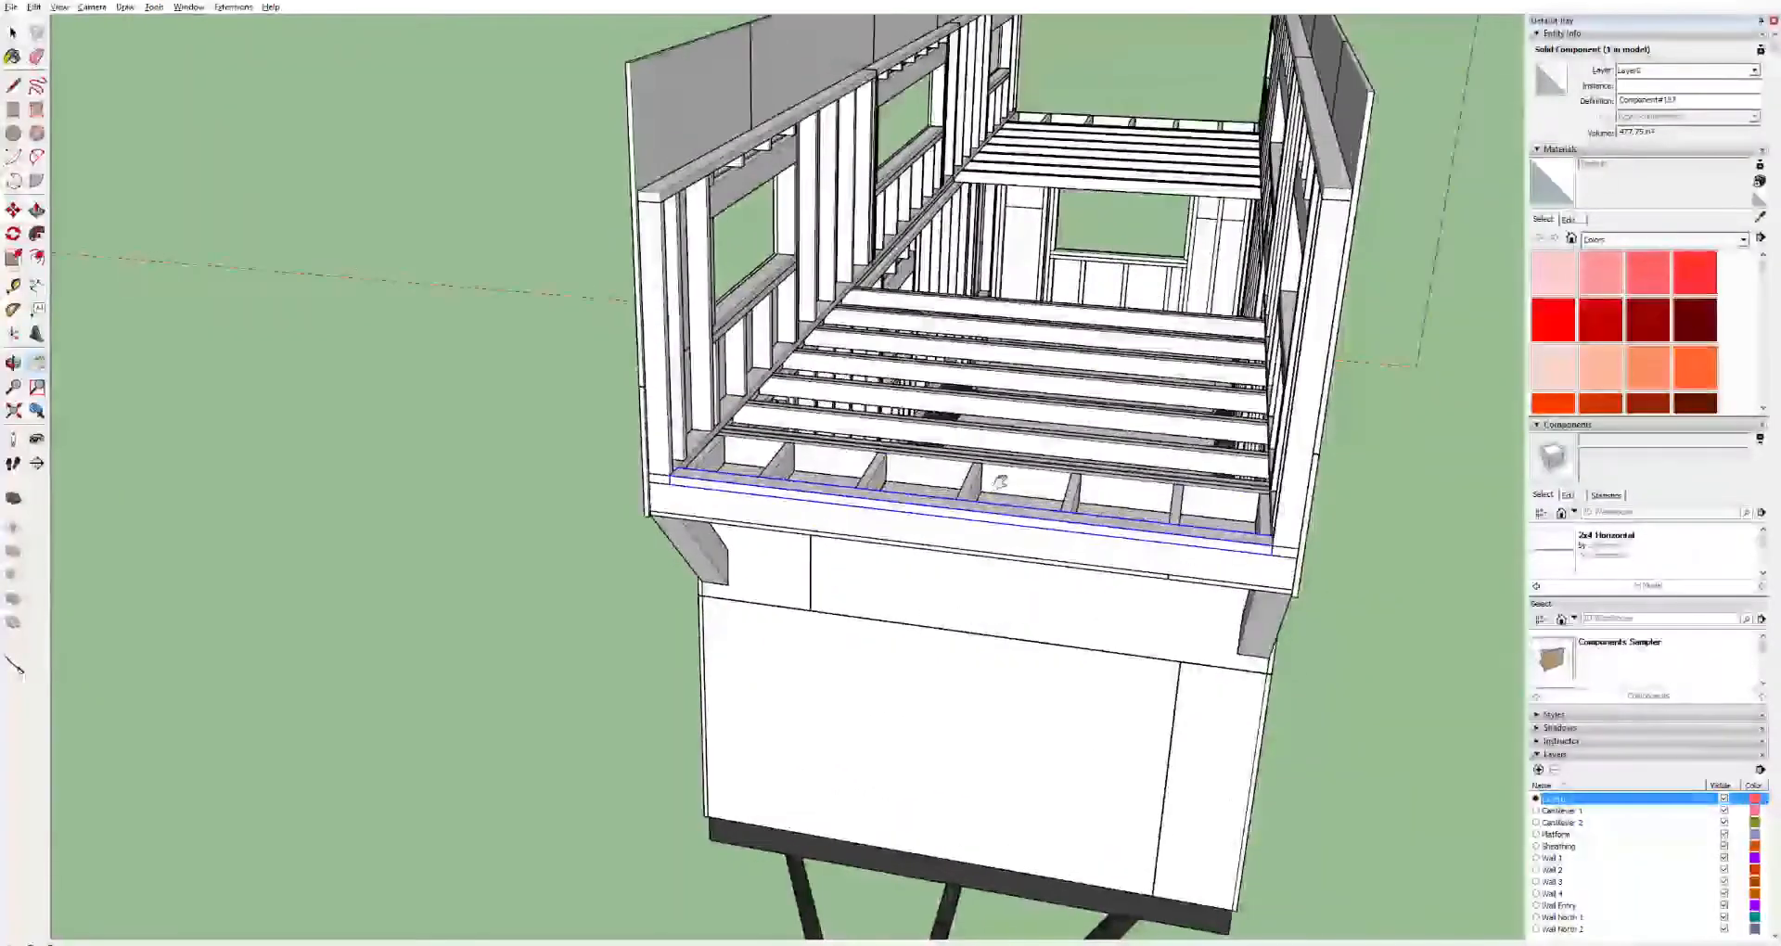
pyautogui.scroll(3, 733, 432)
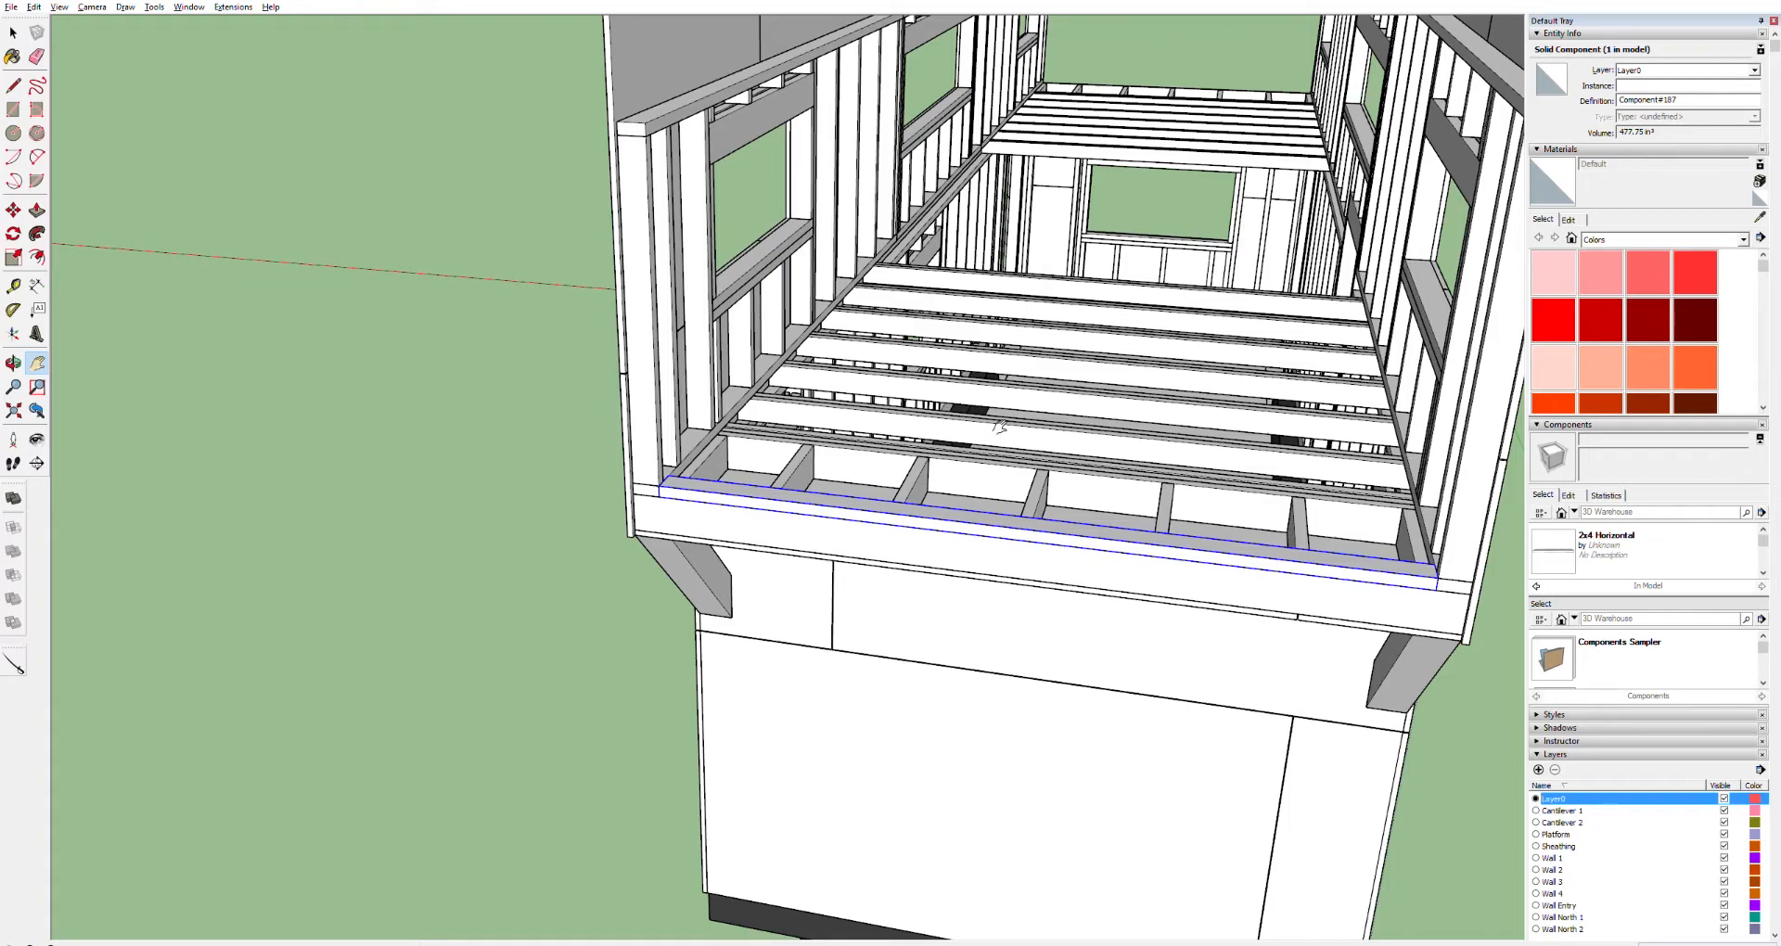
pyautogui.moveTo(1130, 339); pyautogui.dragTo(1079, 385)
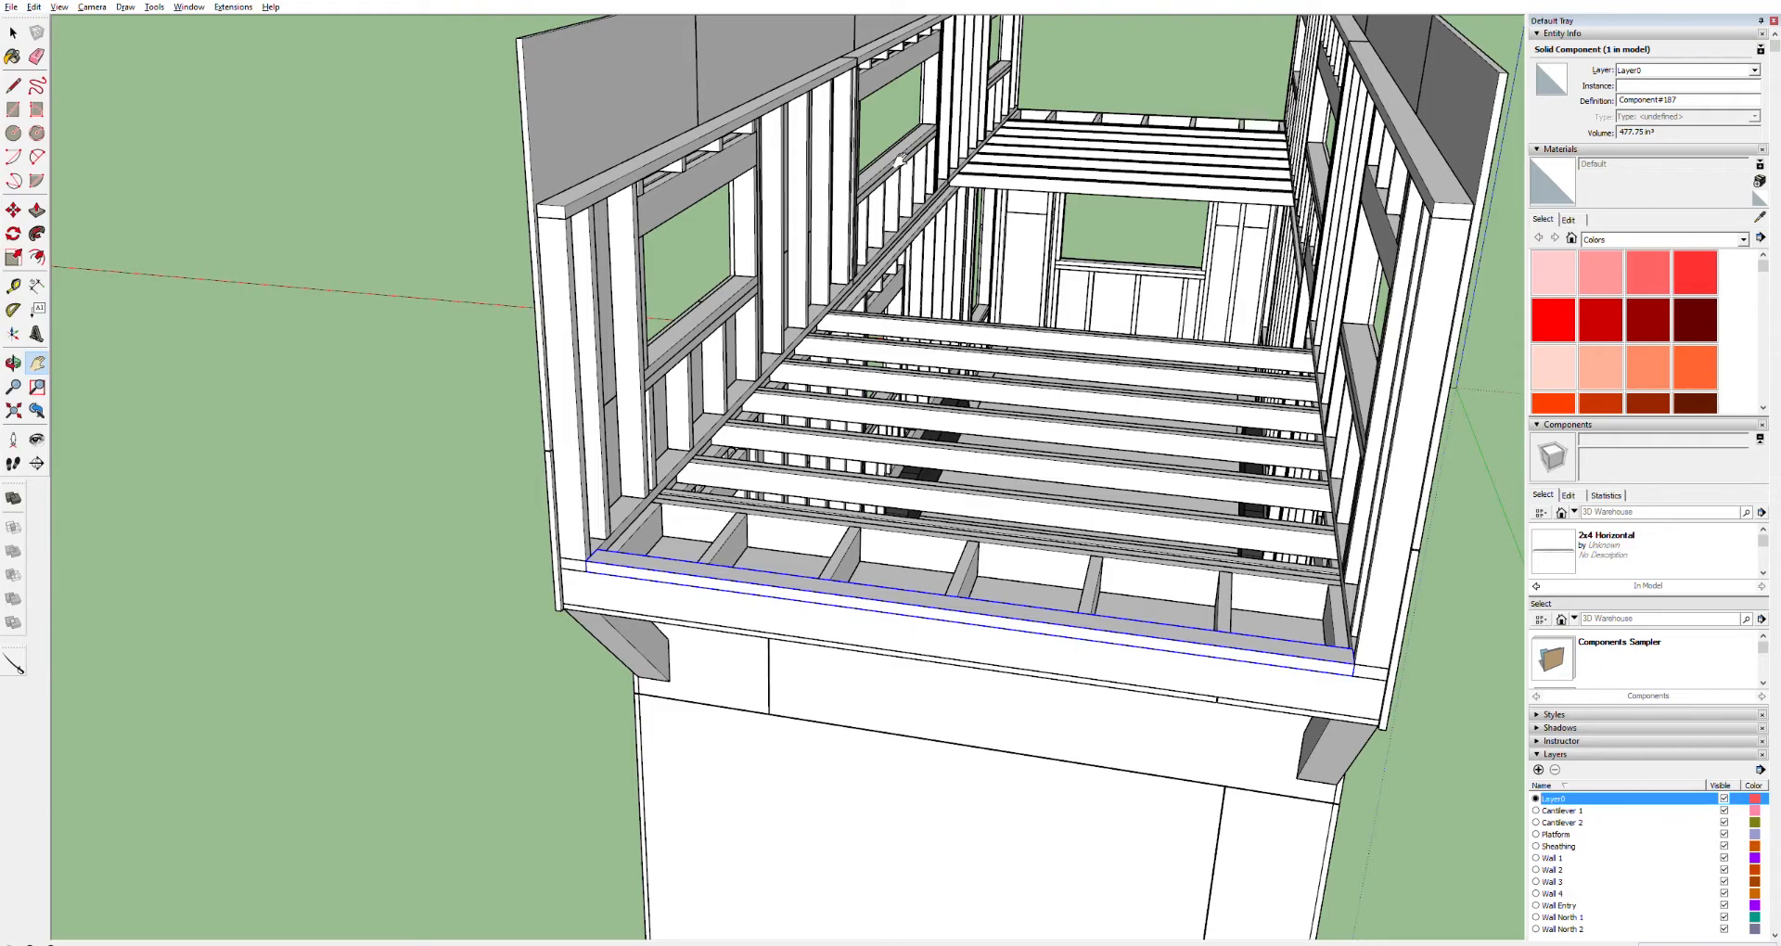
pyautogui.moveTo(874, 112); pyautogui.dragTo(809, 223, button='middle')
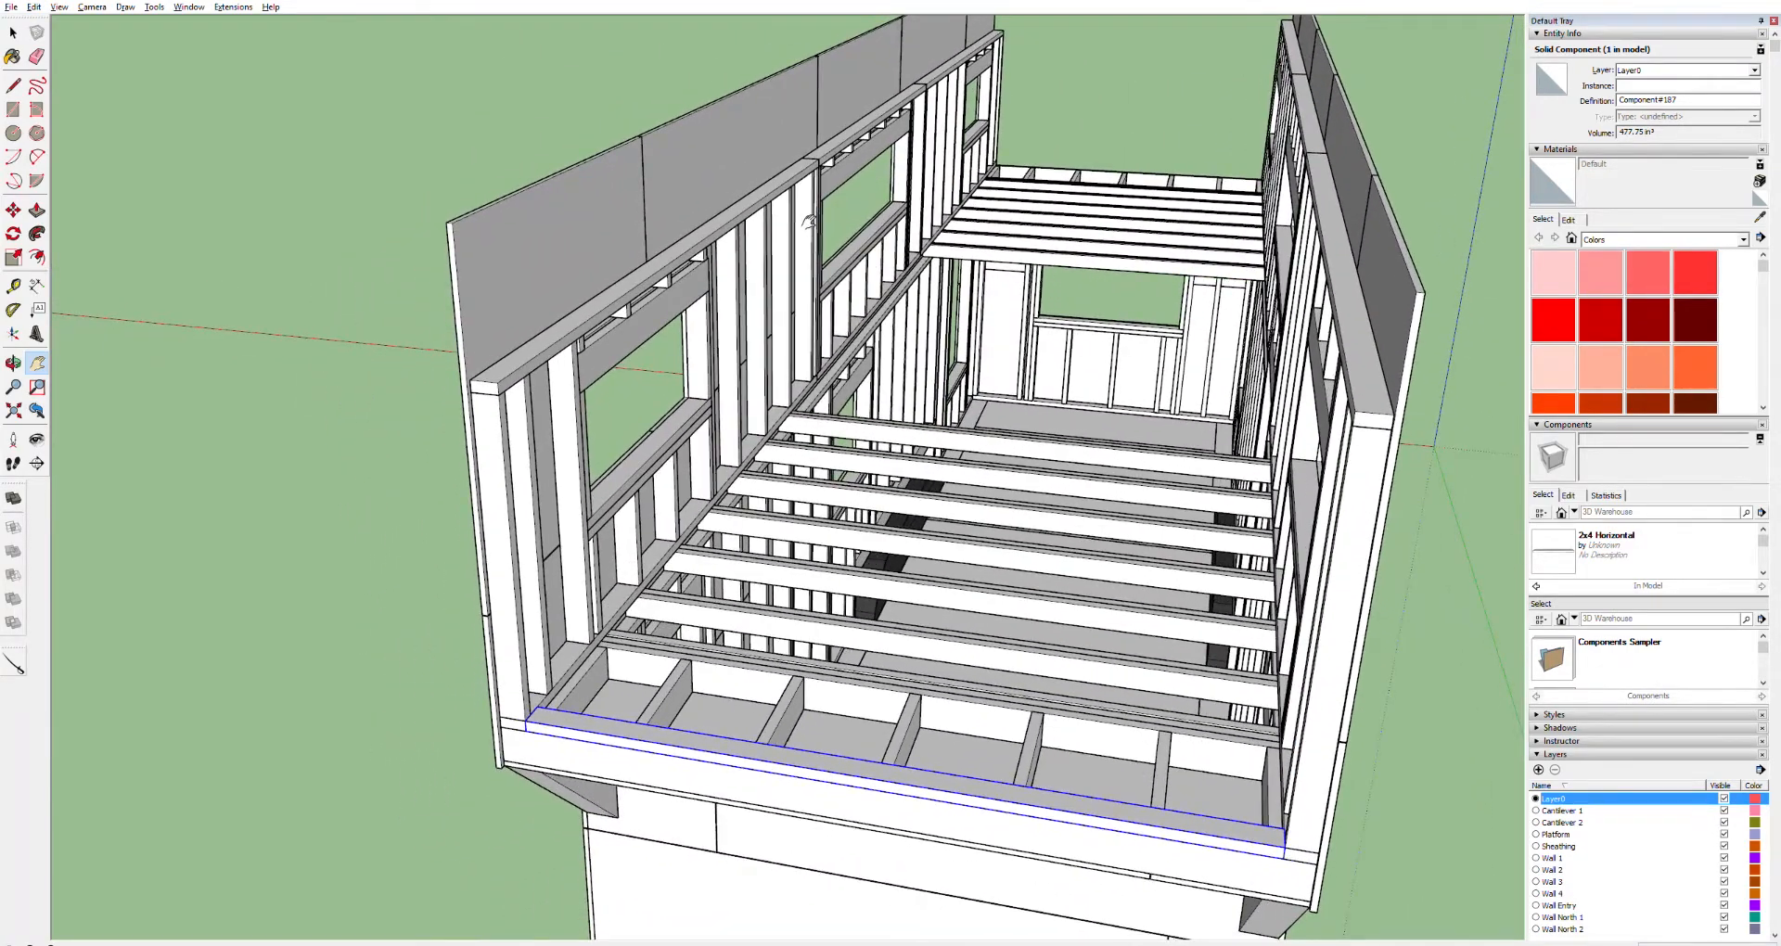
pyautogui.scroll(5, 518, 377)
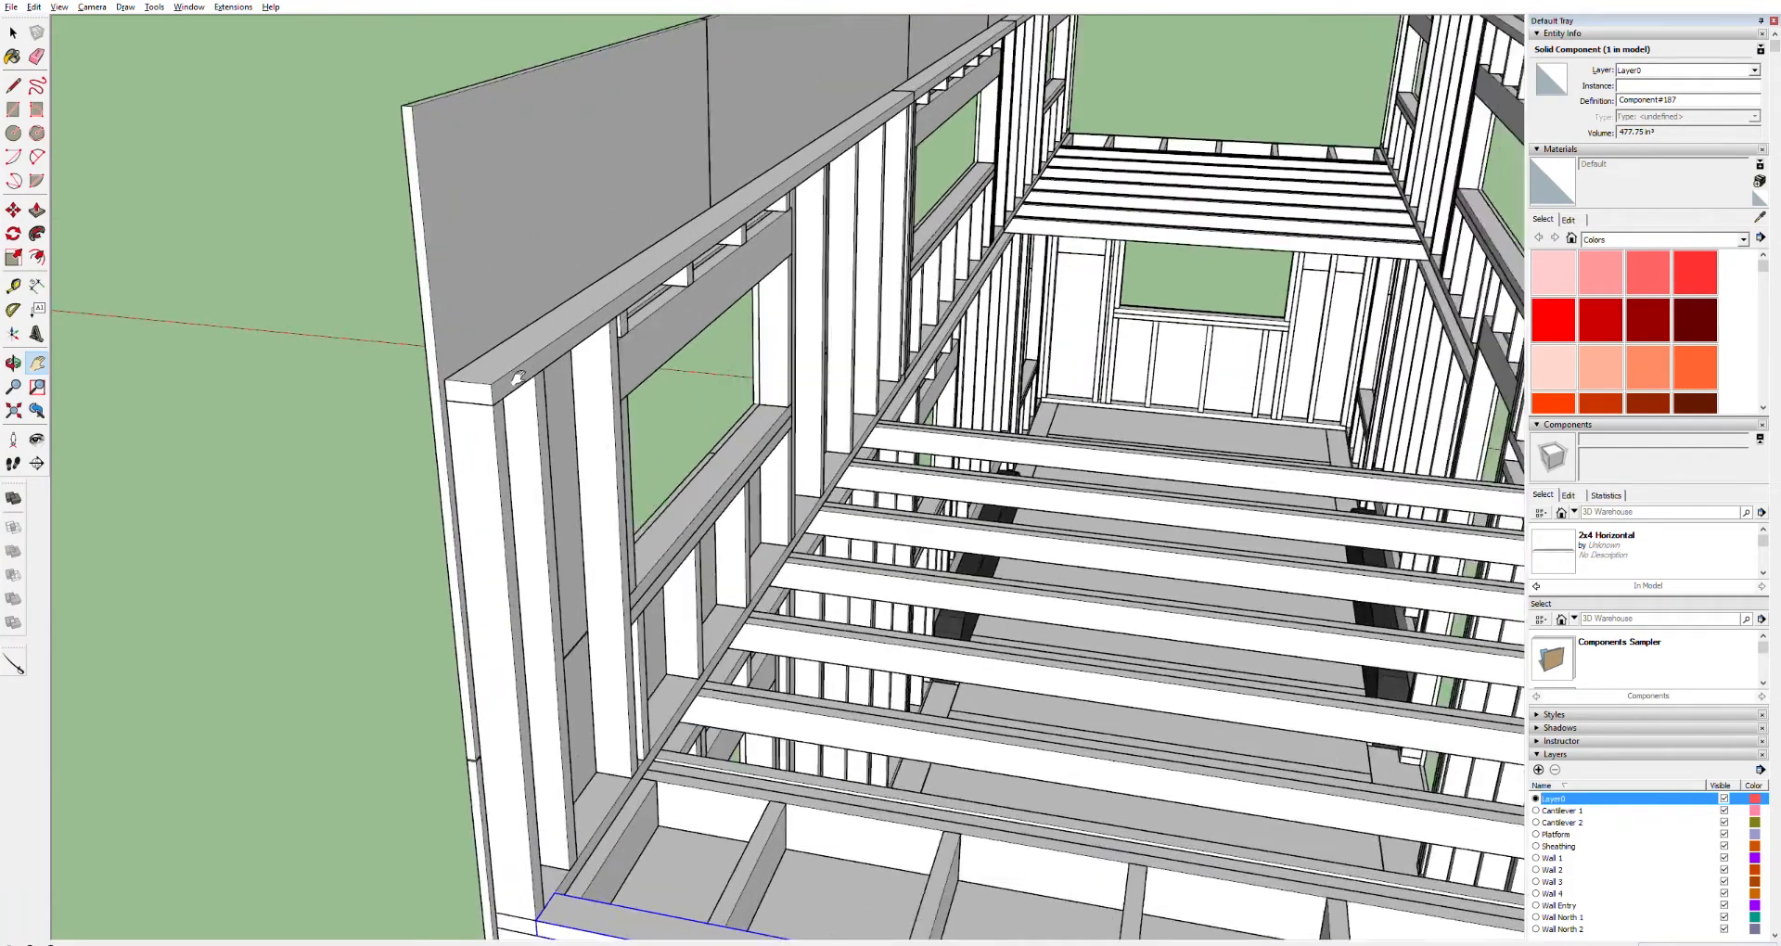
pyautogui.scroll(-8, 518, 377)
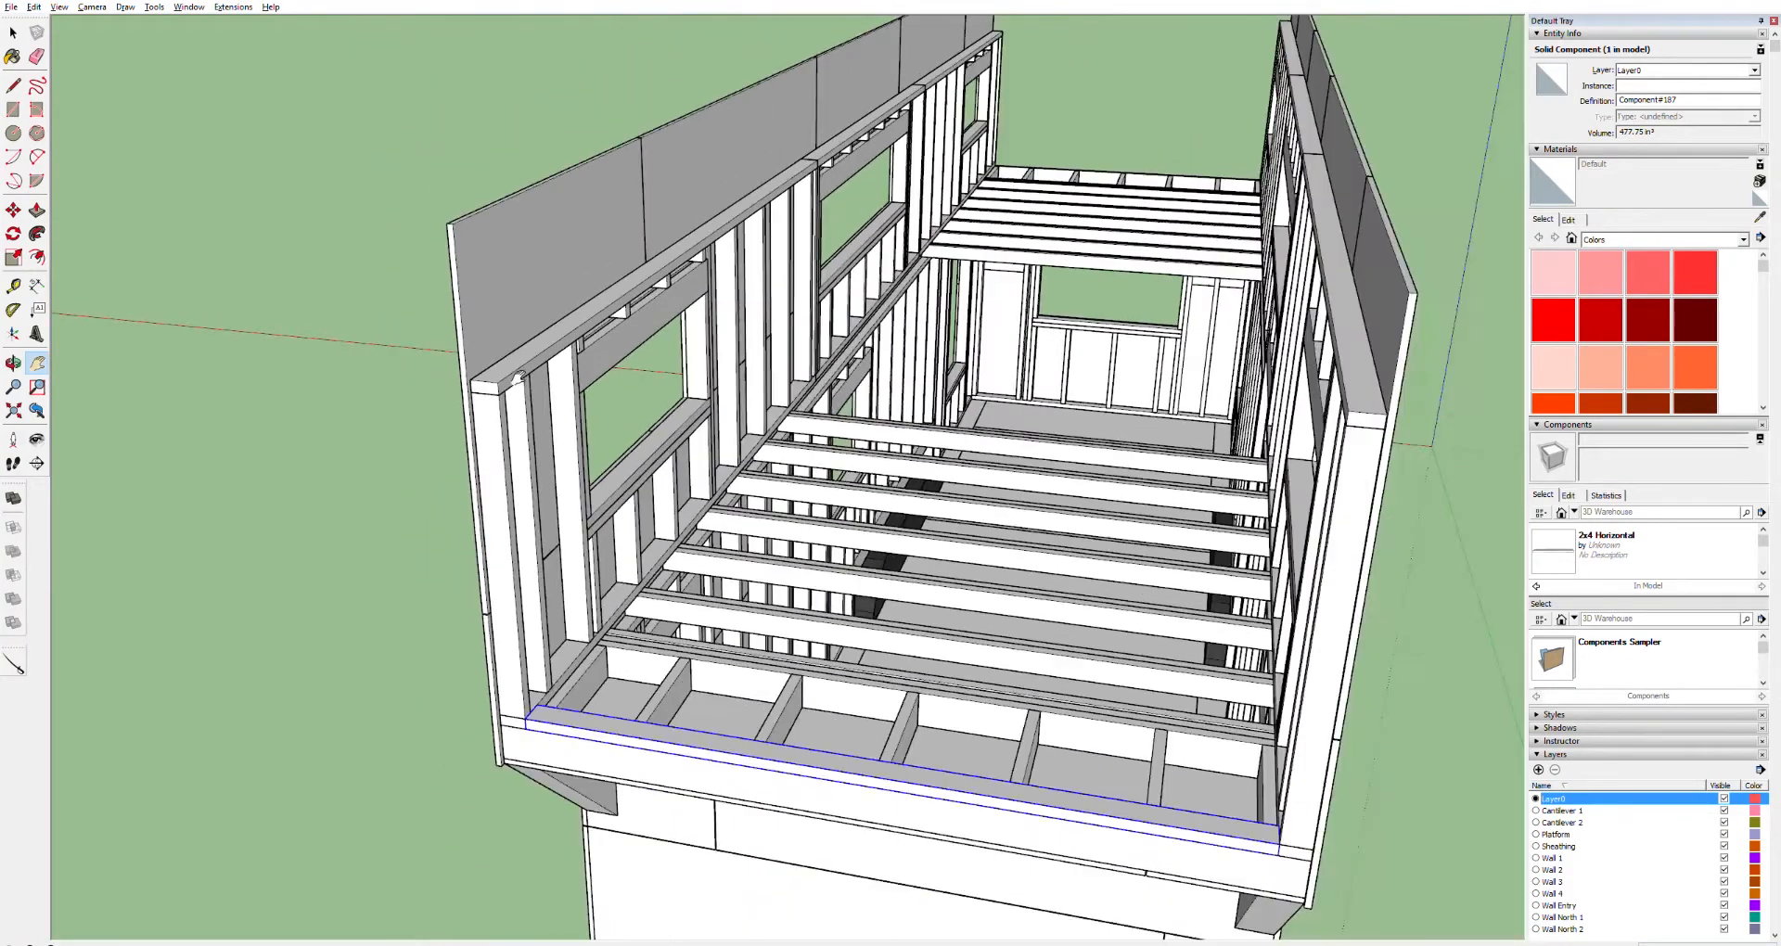
pyautogui.press('space')
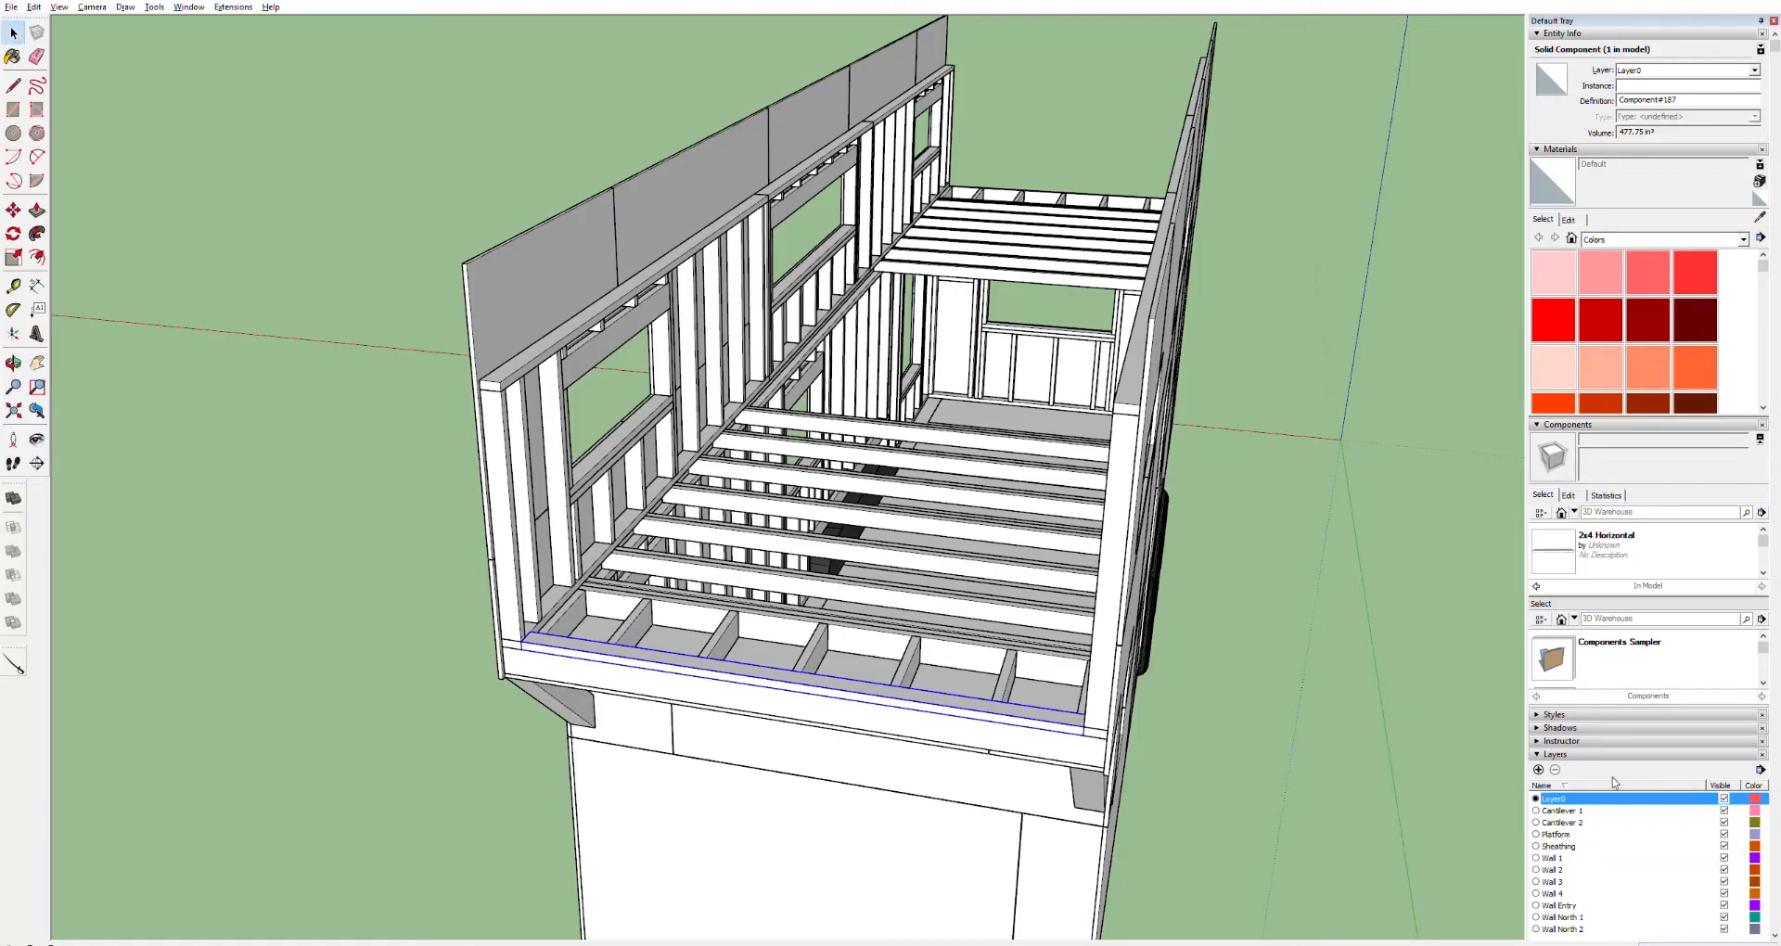
# Hide the Sheathing layer to expose the upper wall framing
pyautogui.click(1723, 845)
pyautogui.moveTo(1057, 456); pyautogui.dragTo(1182, 359, button='middle')
pyautogui.scroll(1, 937, 399)
pyautogui.scroll(1, 937, 399)
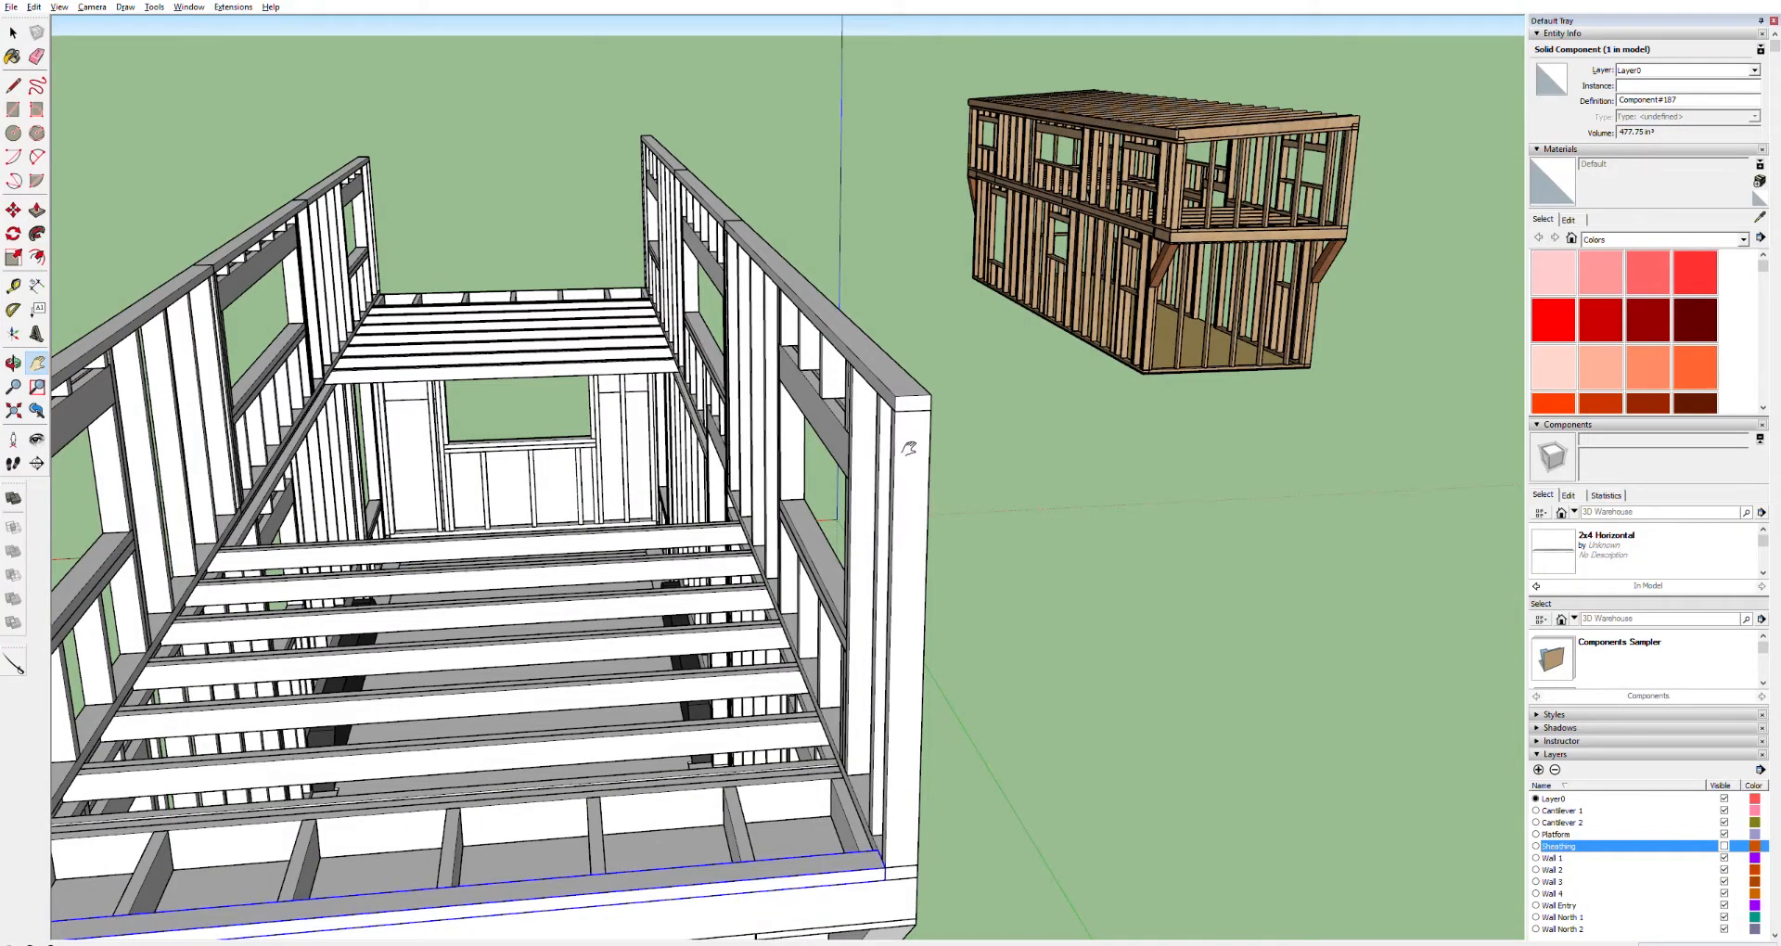
pyautogui.moveTo(923, 437); pyautogui.dragTo(1199, 440, button='middle')
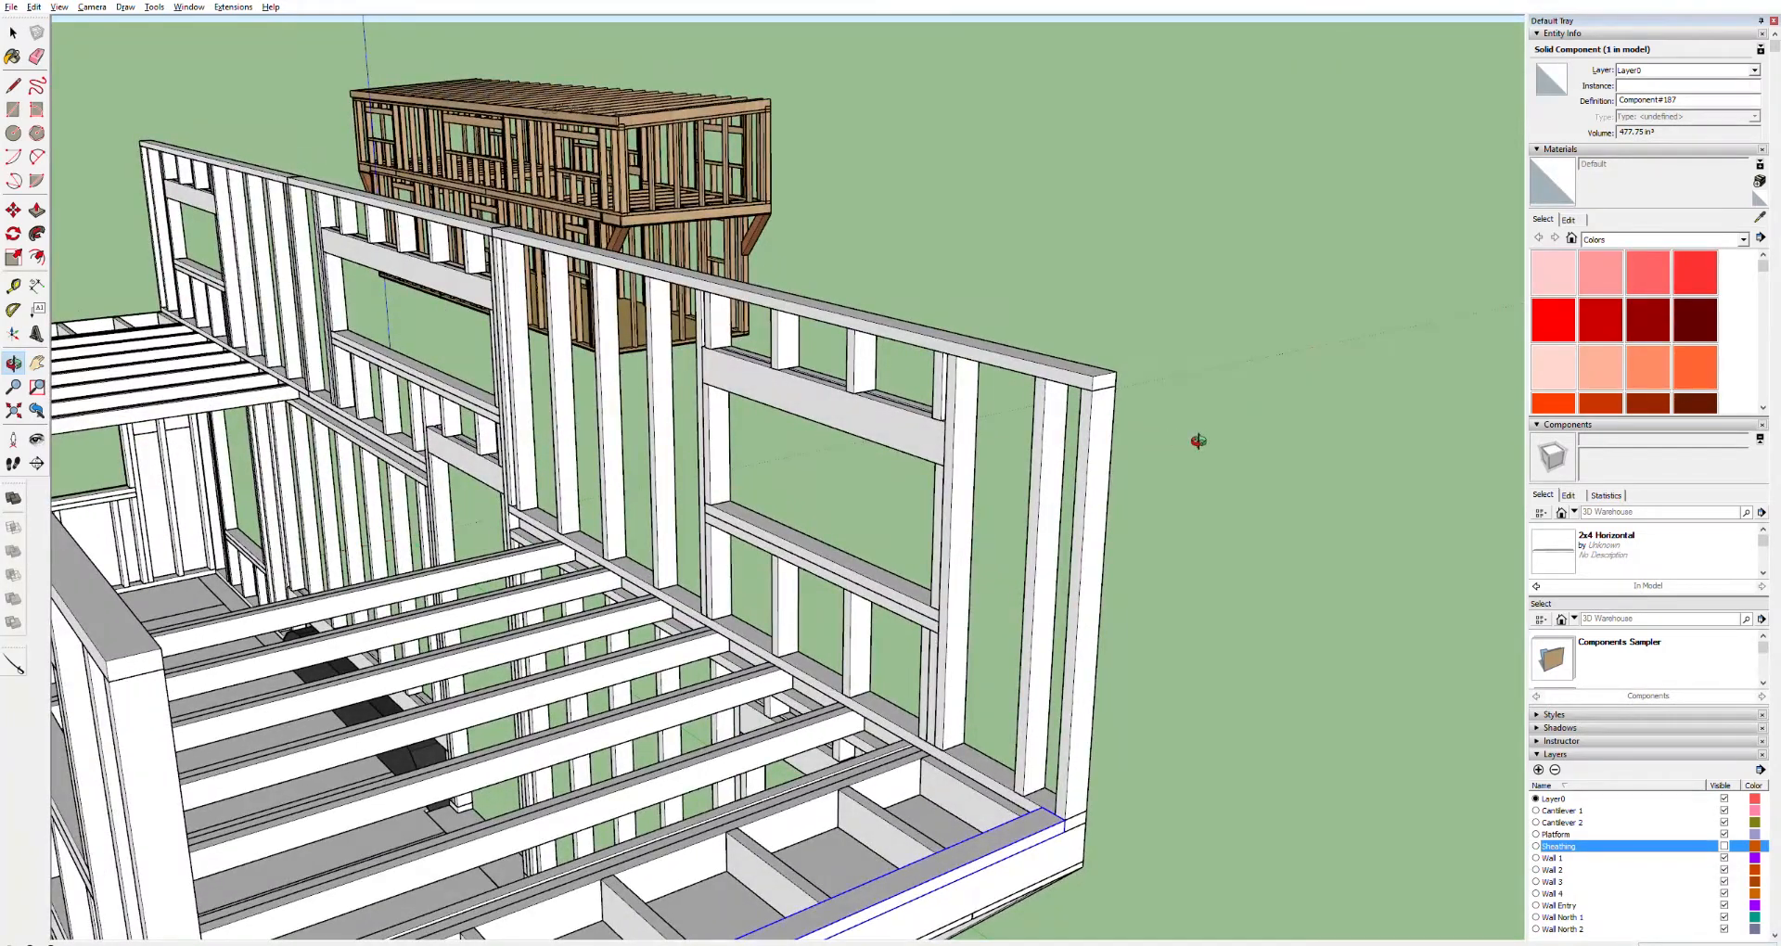
pyautogui.moveTo(1198, 441); pyautogui.dragTo(1198, 441, button='middle')
# Draw a rectangle on the end of the wall frame's top plate and push/pull it along the top of the wall
pyautogui.click(1115, 372)
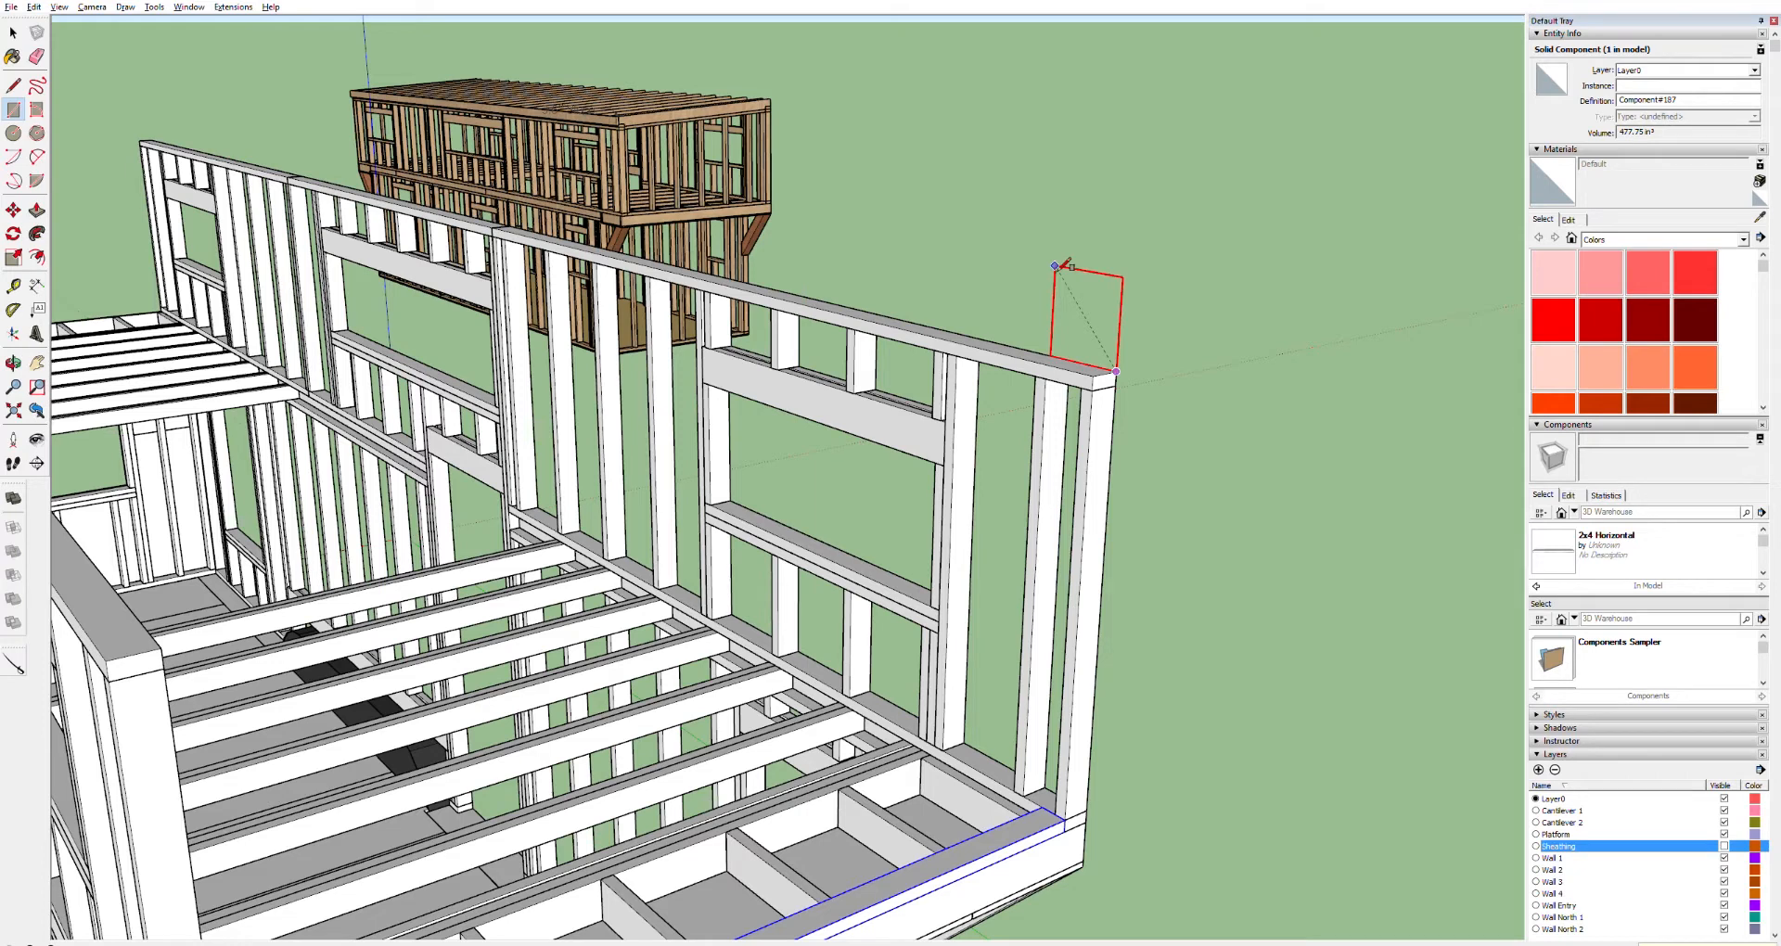
pyautogui.press('Return')
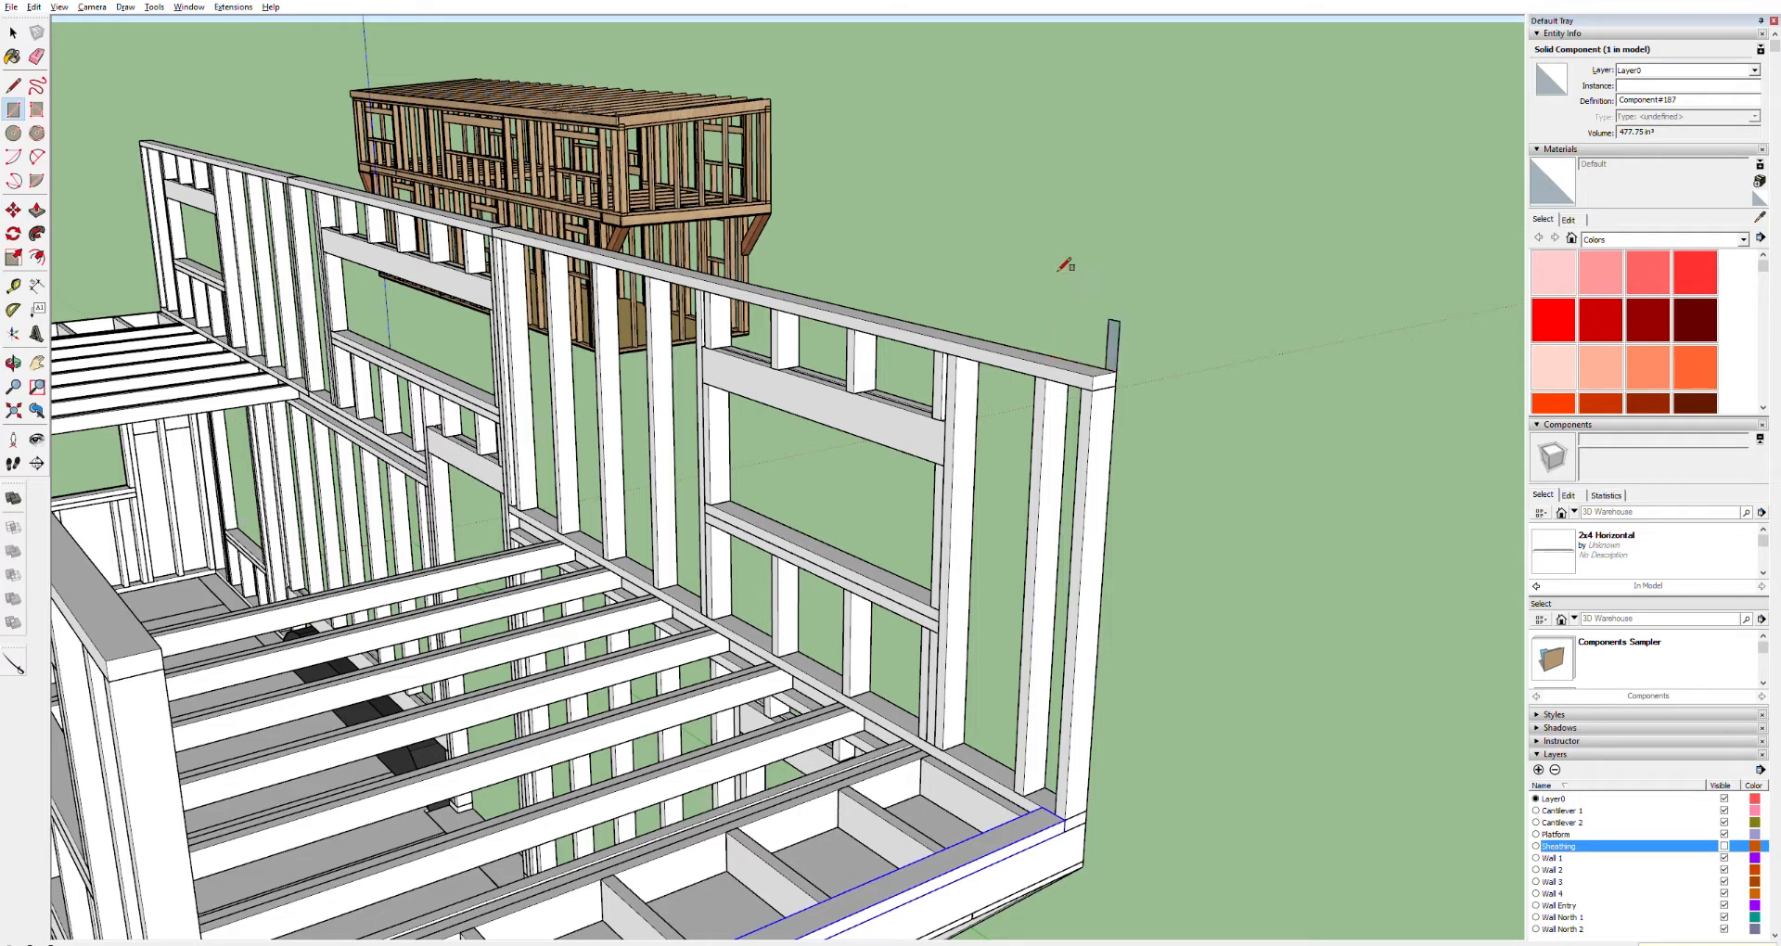
pyautogui.press('p')
pyautogui.click(1104, 345)
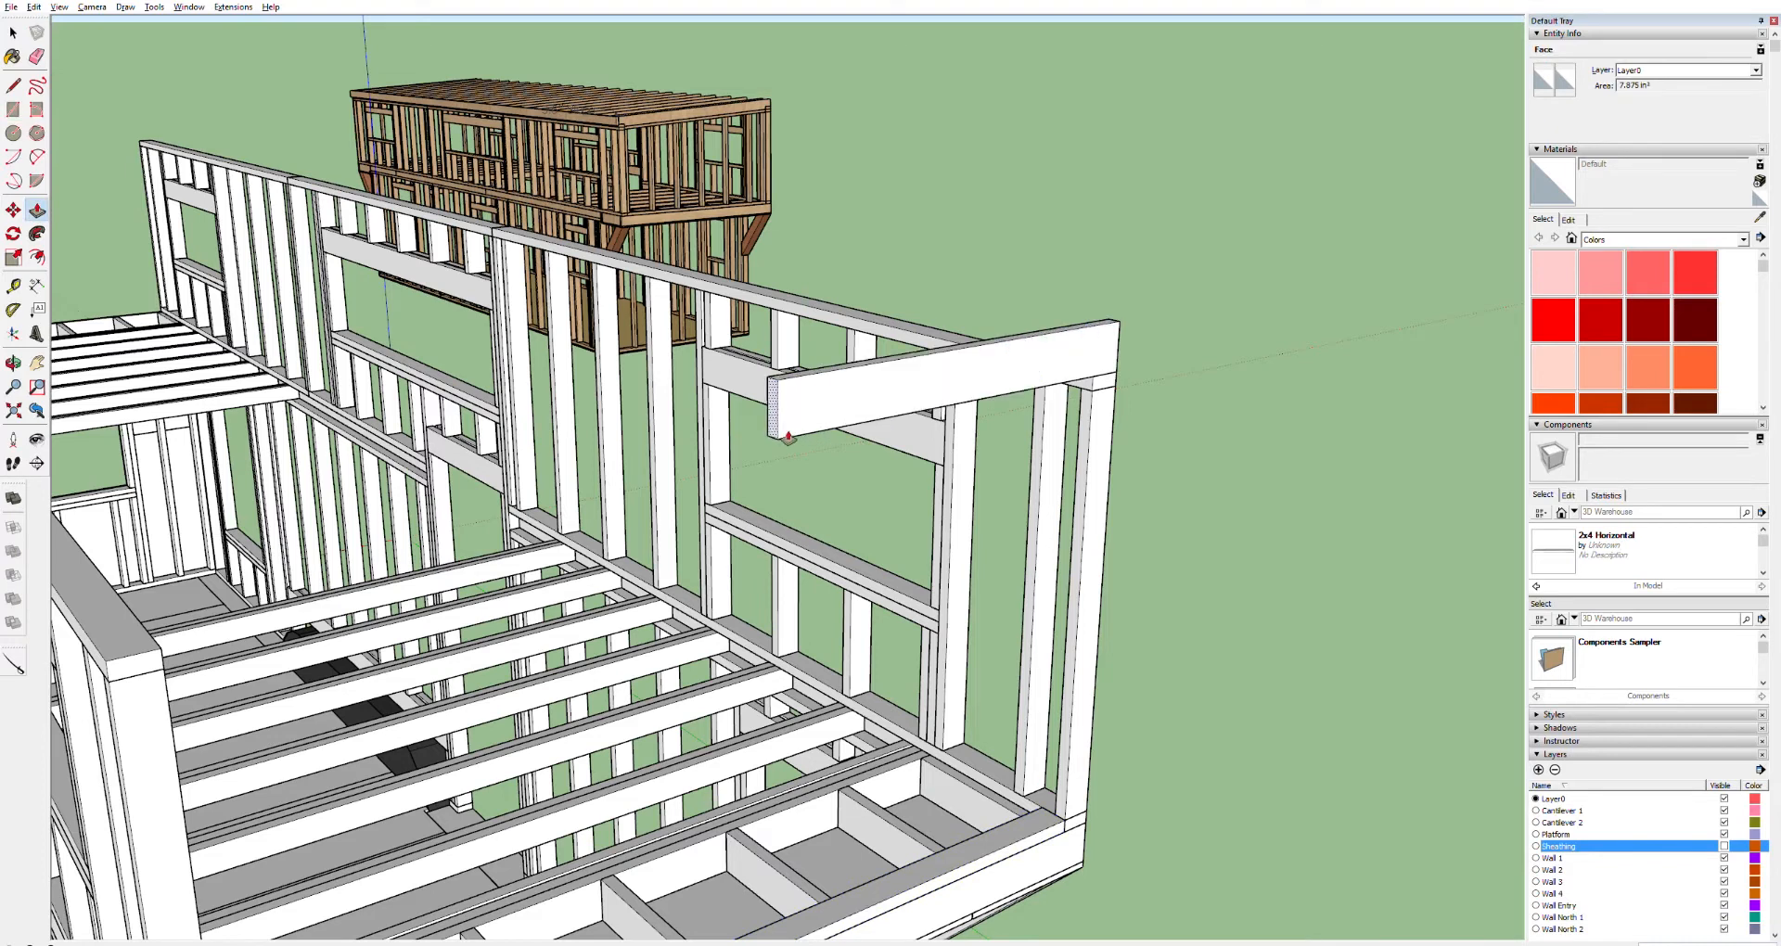
pyautogui.click(787, 436)
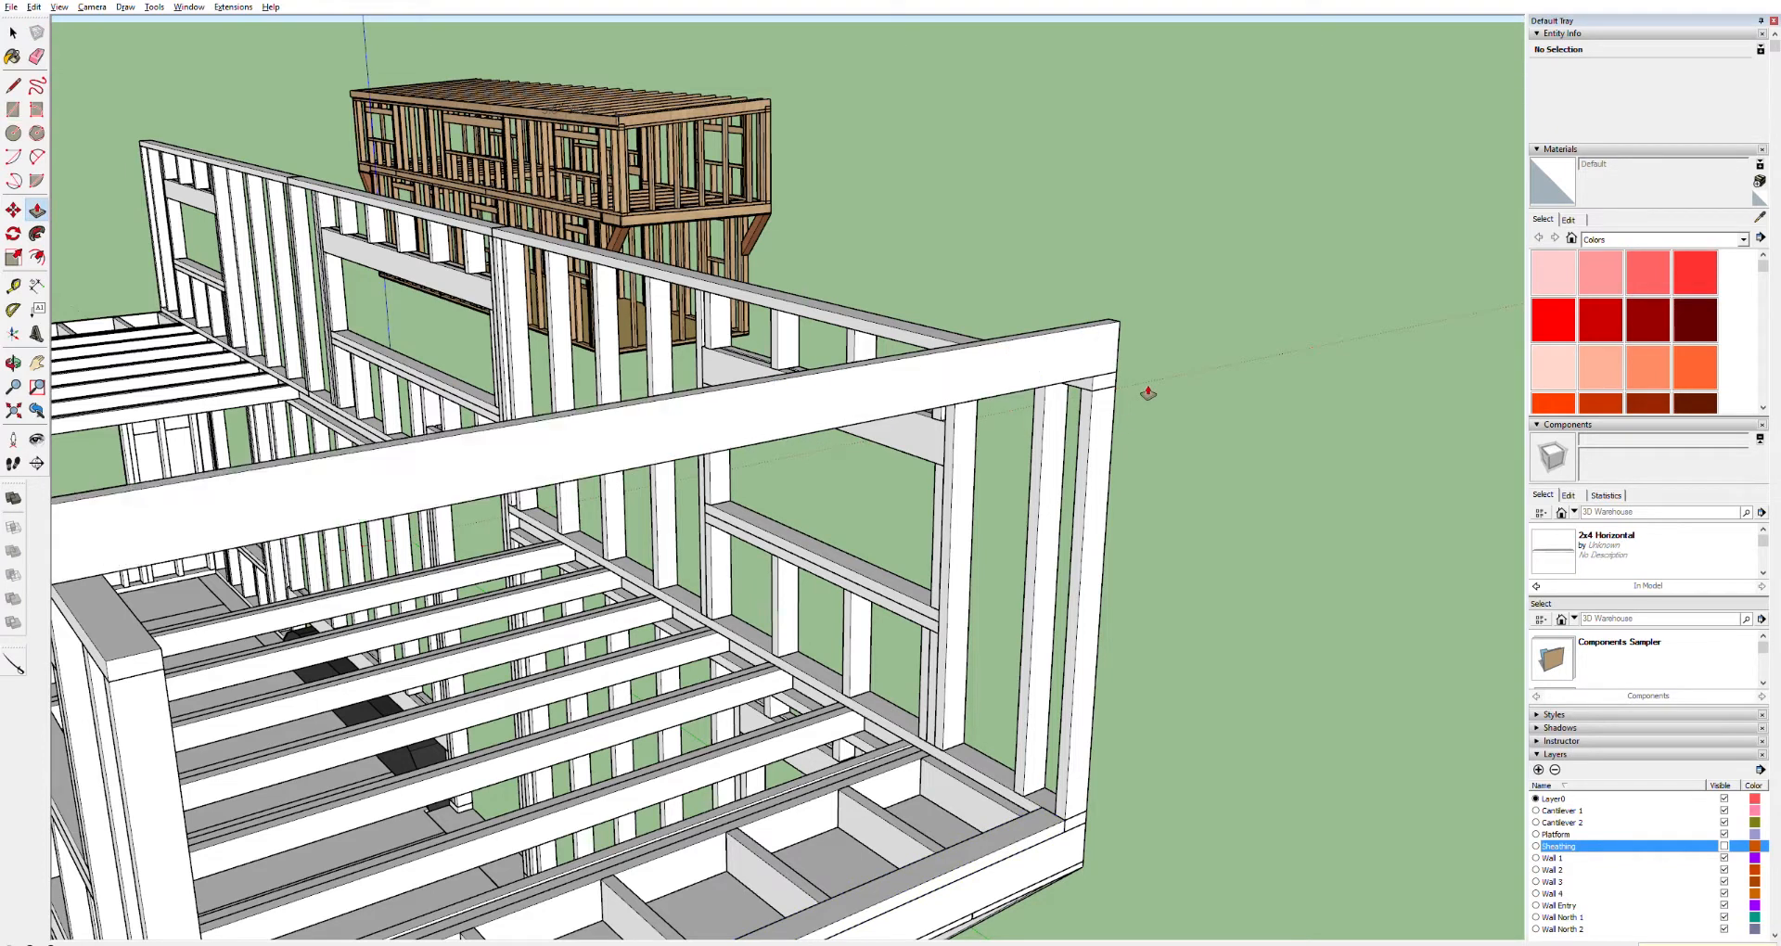
# Select the new board's geometry along the wall top and make it a component
pyautogui.moveTo(1133, 386); pyautogui.dragTo(859, 430, button='middle')
pyautogui.press('space')
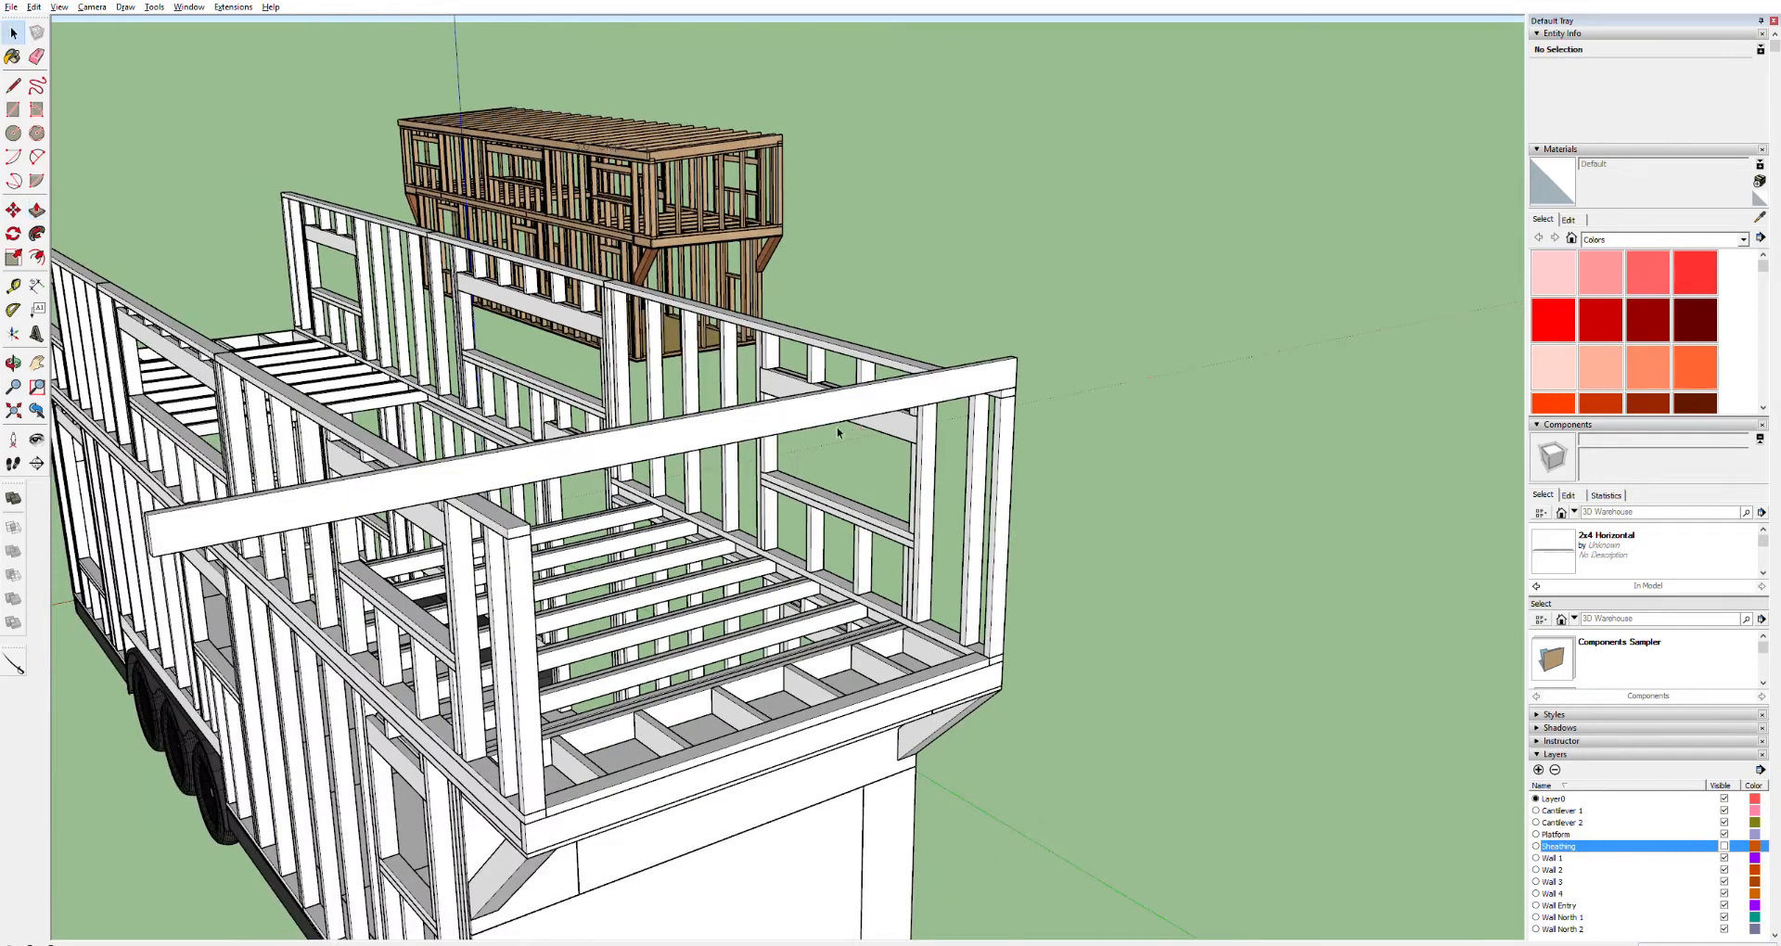
pyautogui.tripleClick(807, 409)
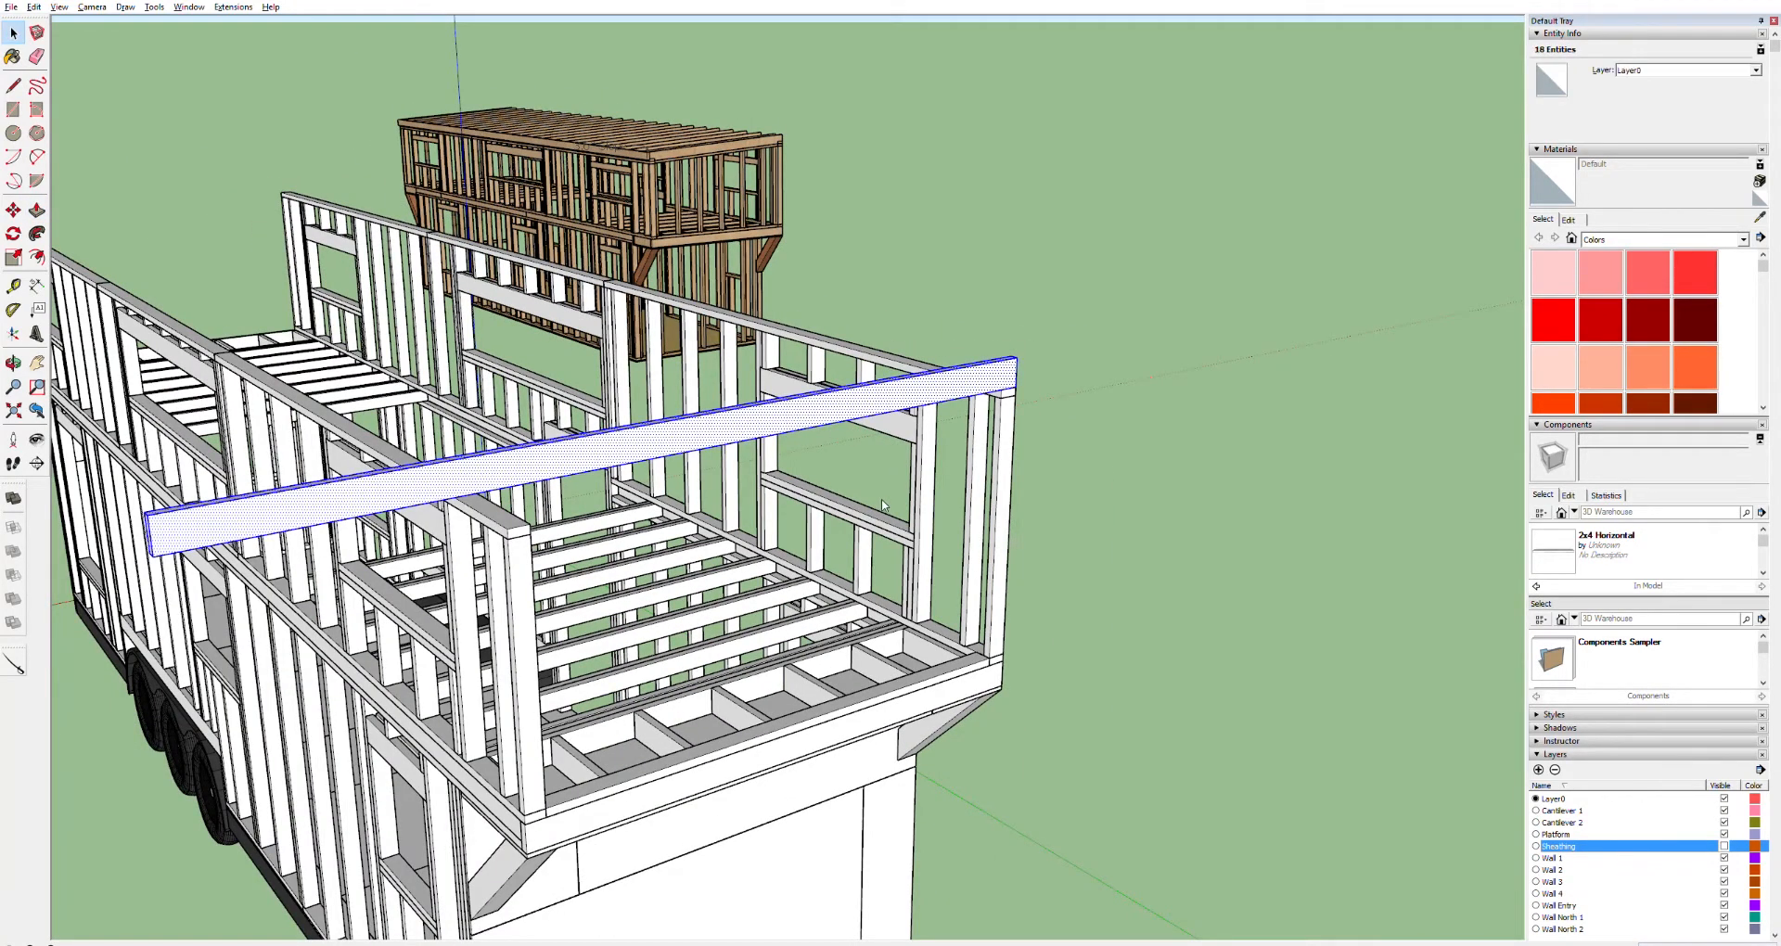
pyautogui.press('g')
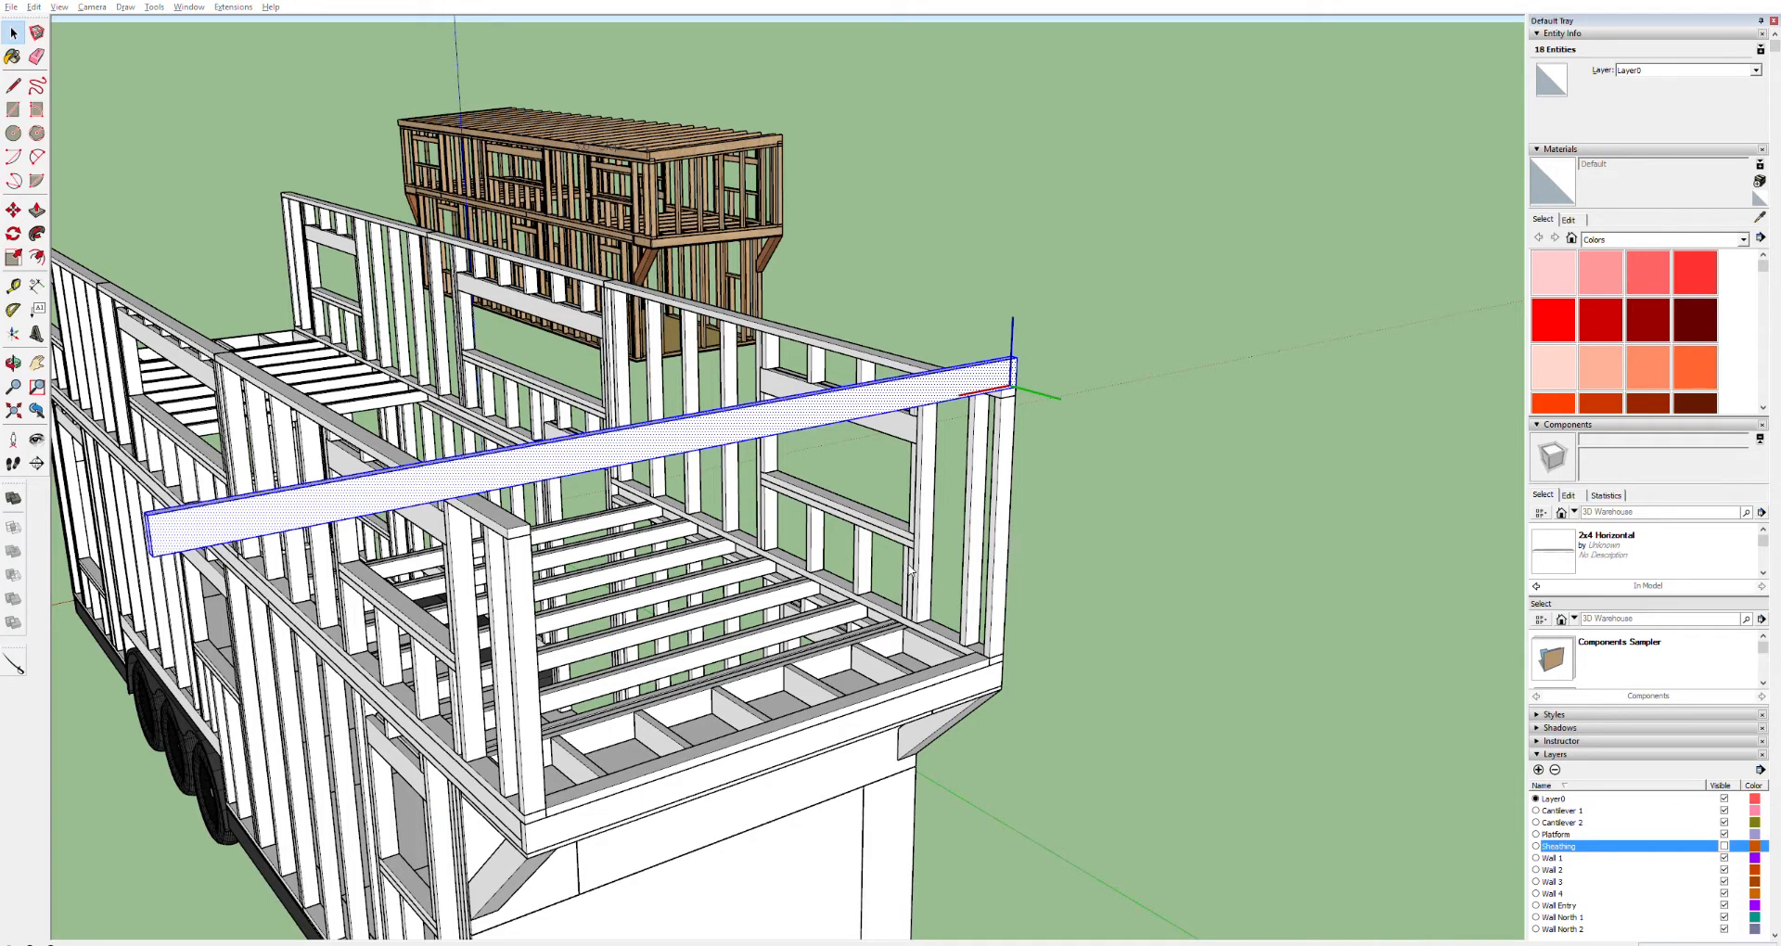
pyautogui.press('Return')
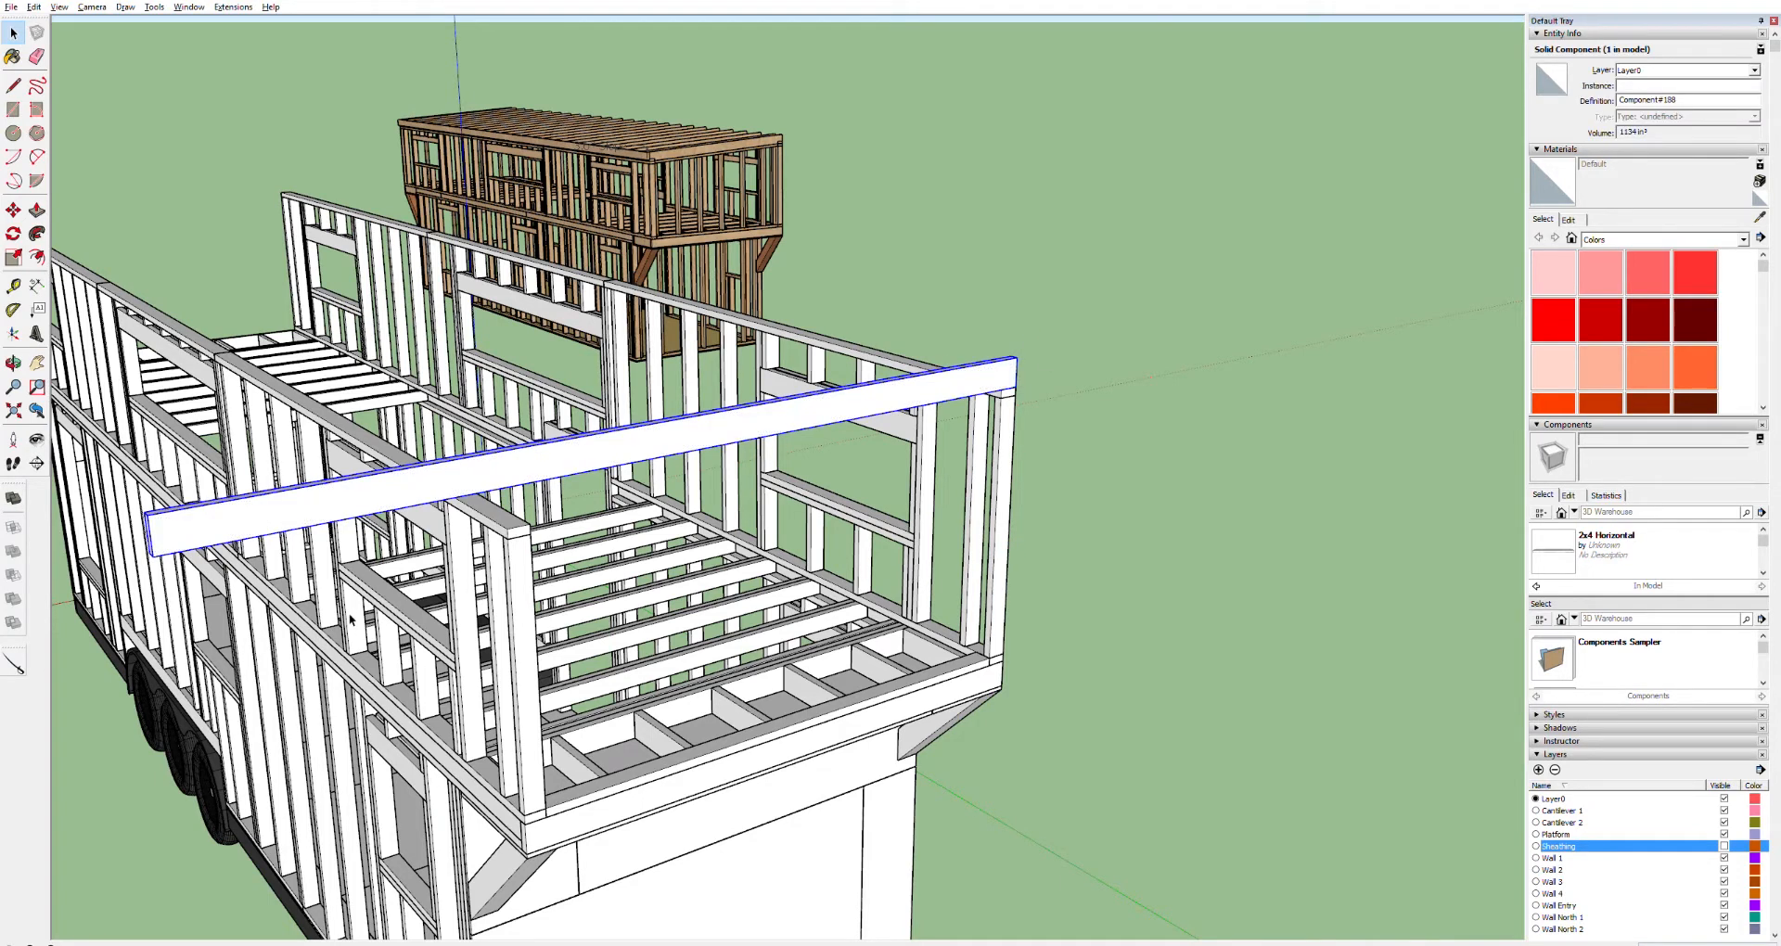
# Move the new board component along the top of the wall frame
pyautogui.press('m')
pyautogui.click(165, 554)
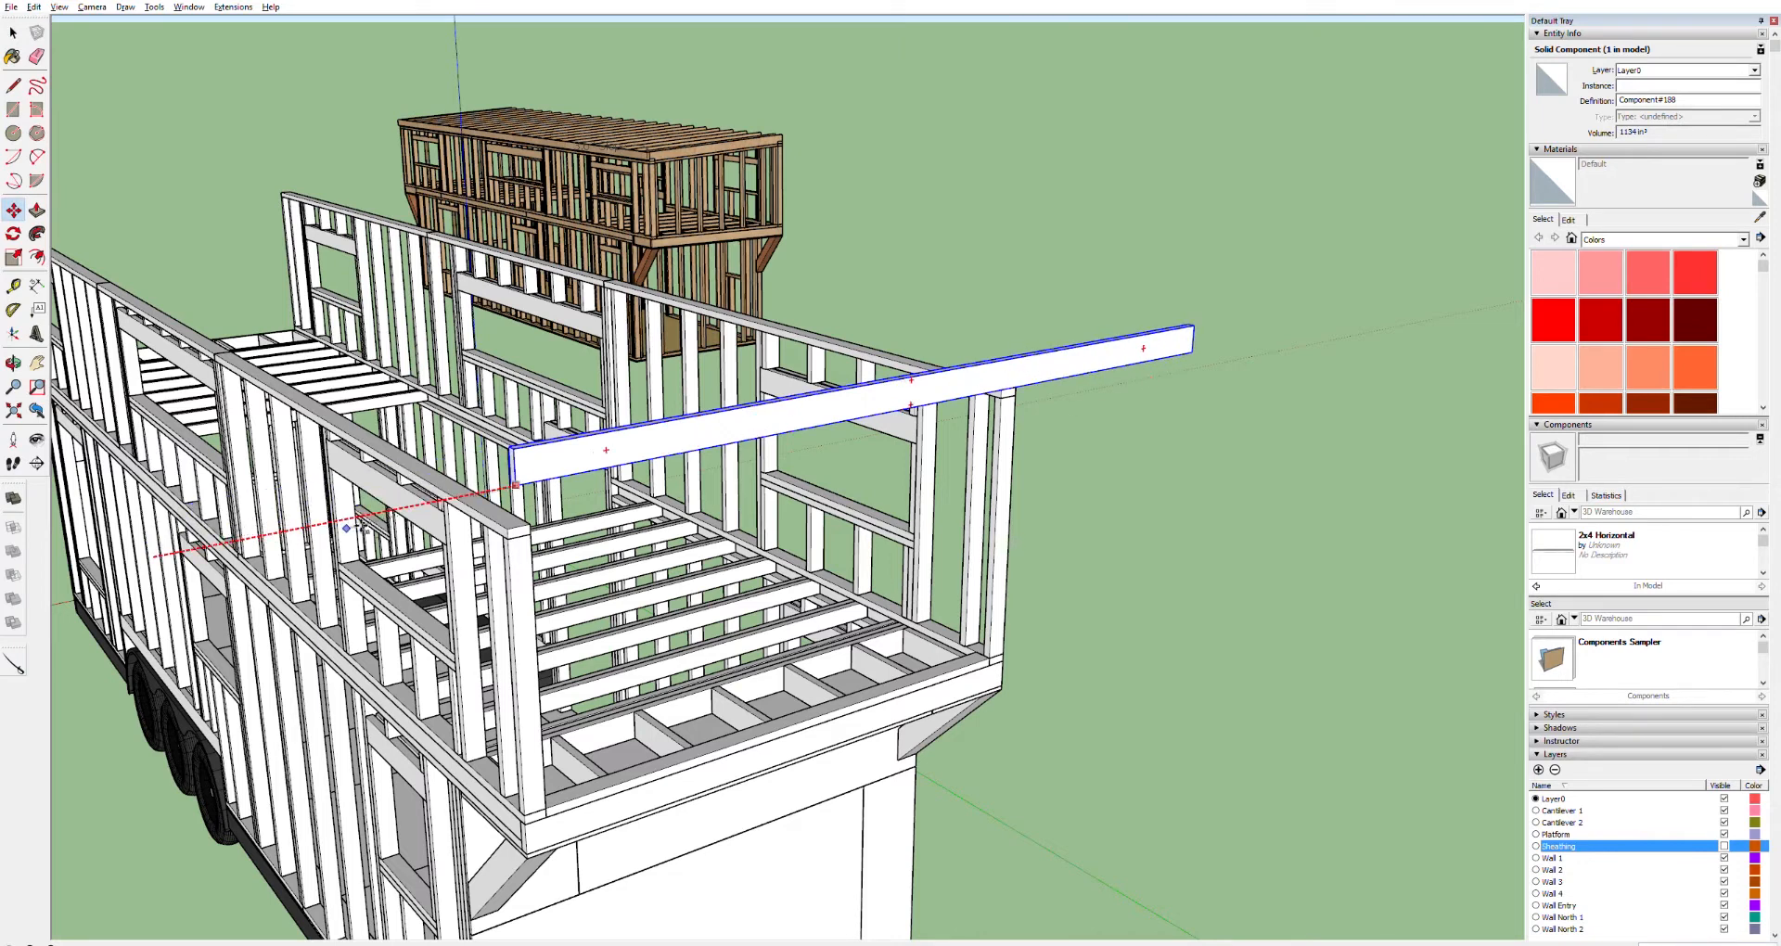
pyautogui.click(353, 513)
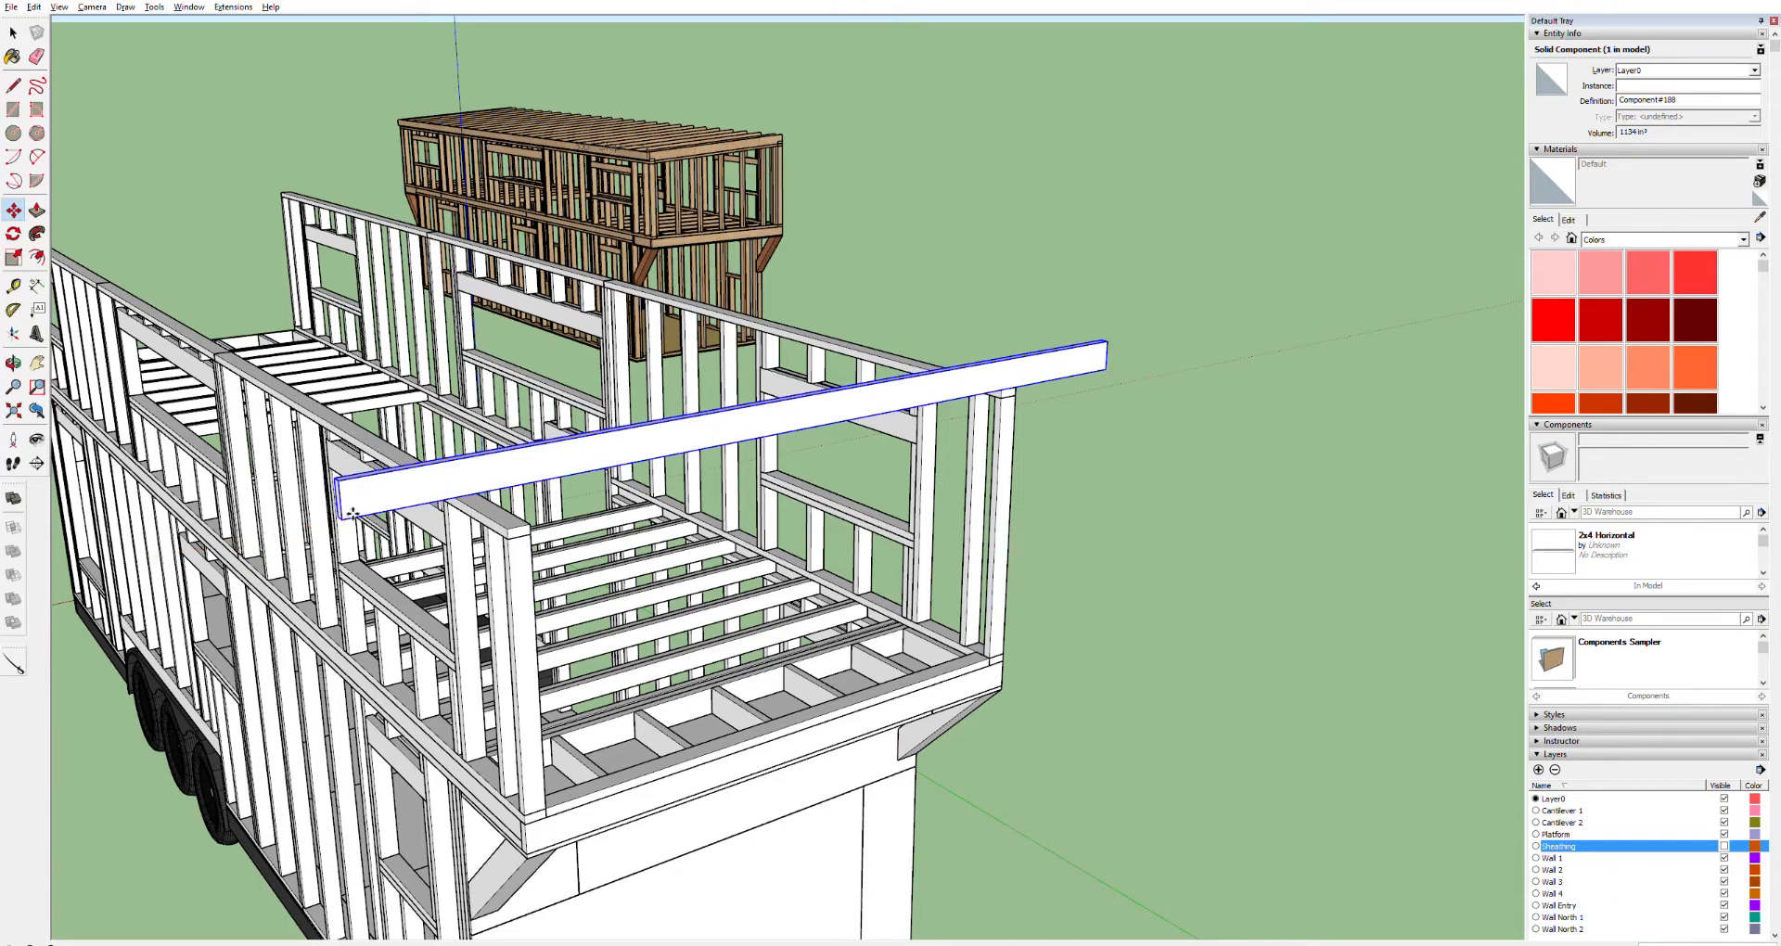
pyautogui.scroll(5, 1071, 405)
pyautogui.scroll(-8, 1070, 406)
pyautogui.moveTo(1031, 410); pyautogui.dragTo(640, 360, button='middle')
pyautogui.scroll(5, 719, 294)
pyautogui.scroll(-6, 649, 317)
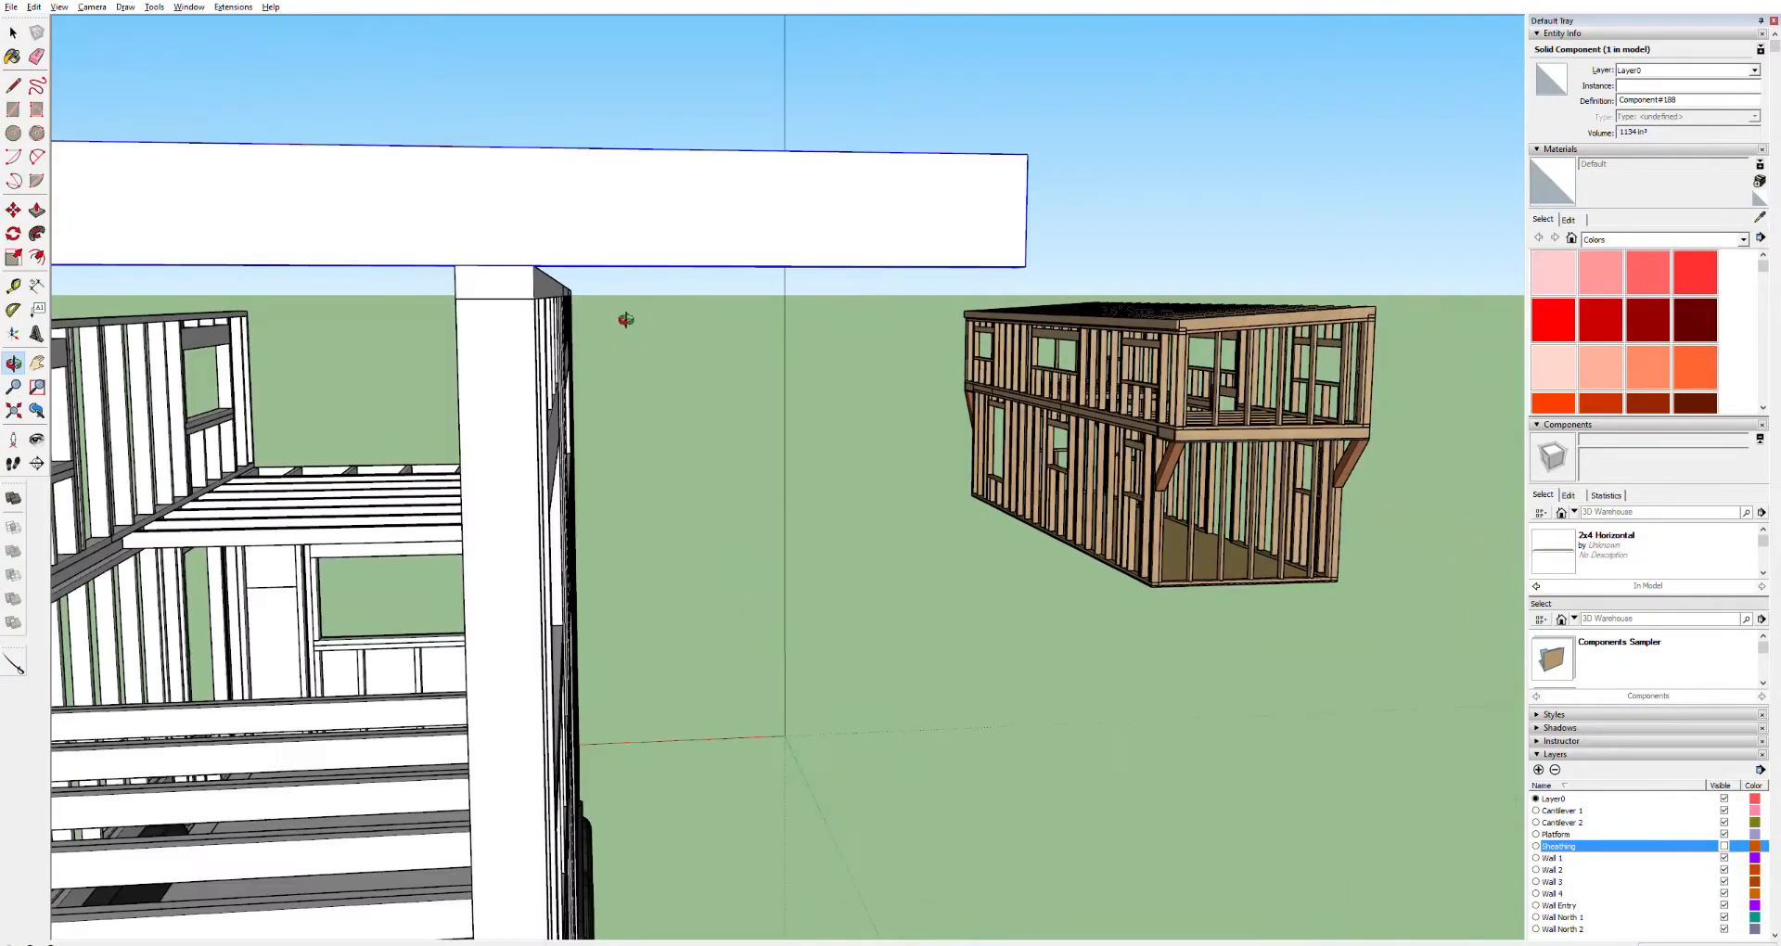
pyautogui.scroll(4, 612, 305)
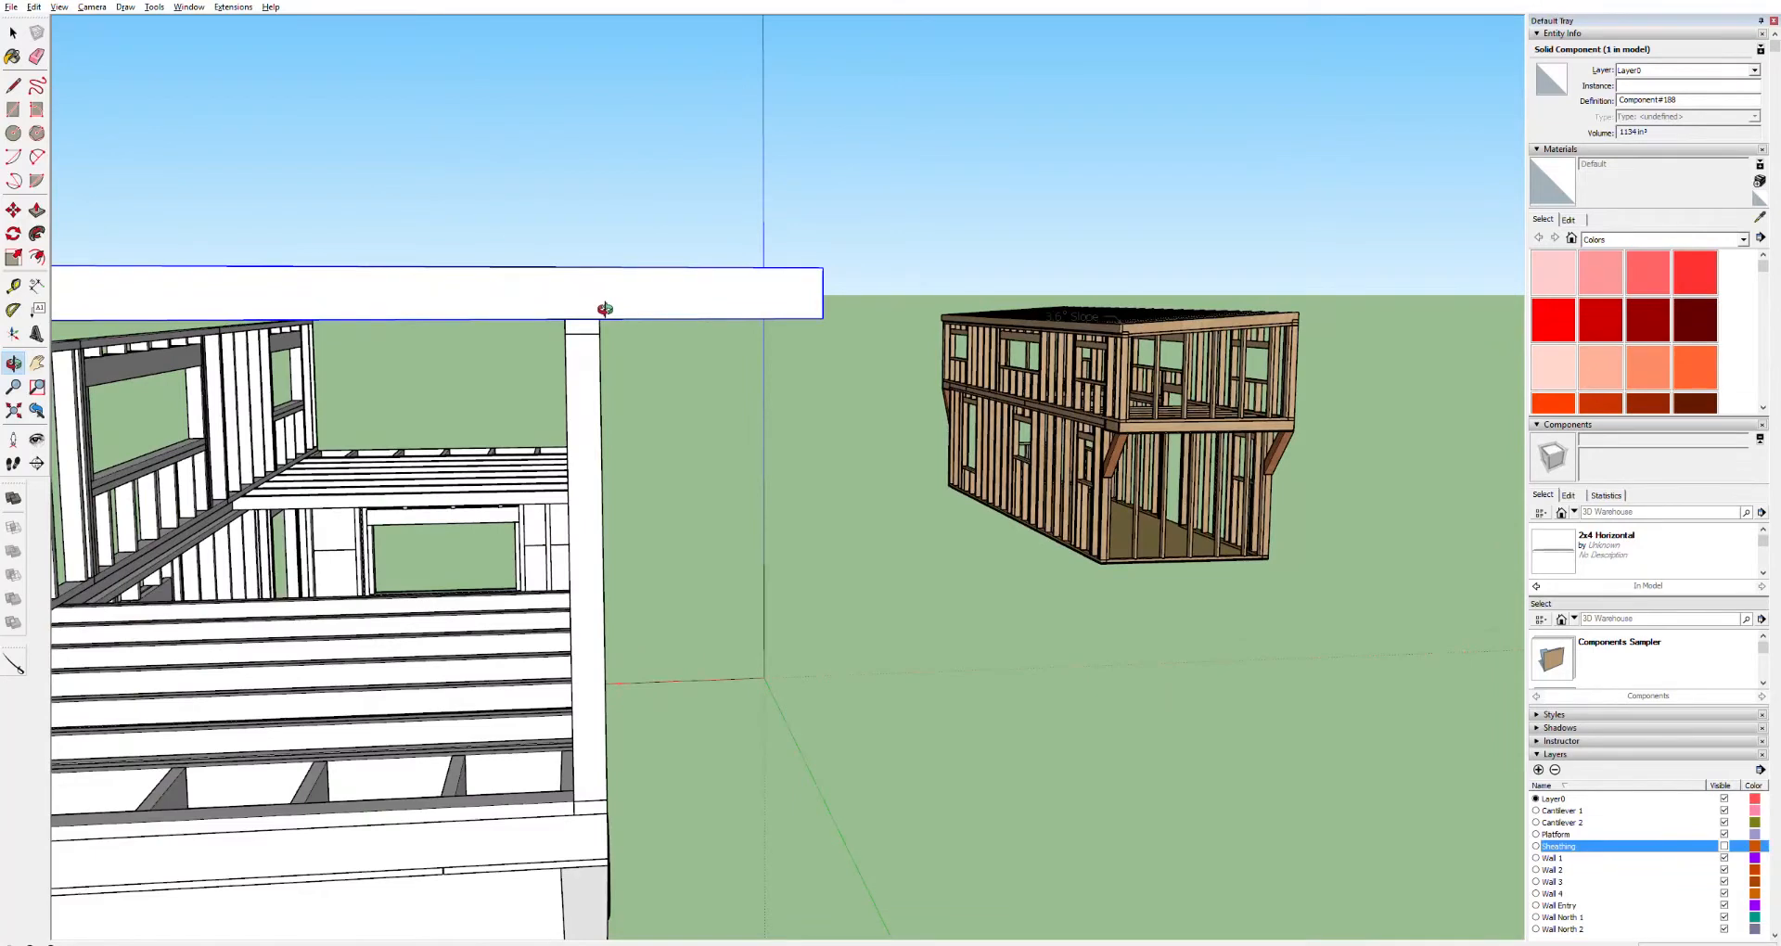
pyautogui.press('space')
pyautogui.press('m')
pyautogui.click(834, 318)
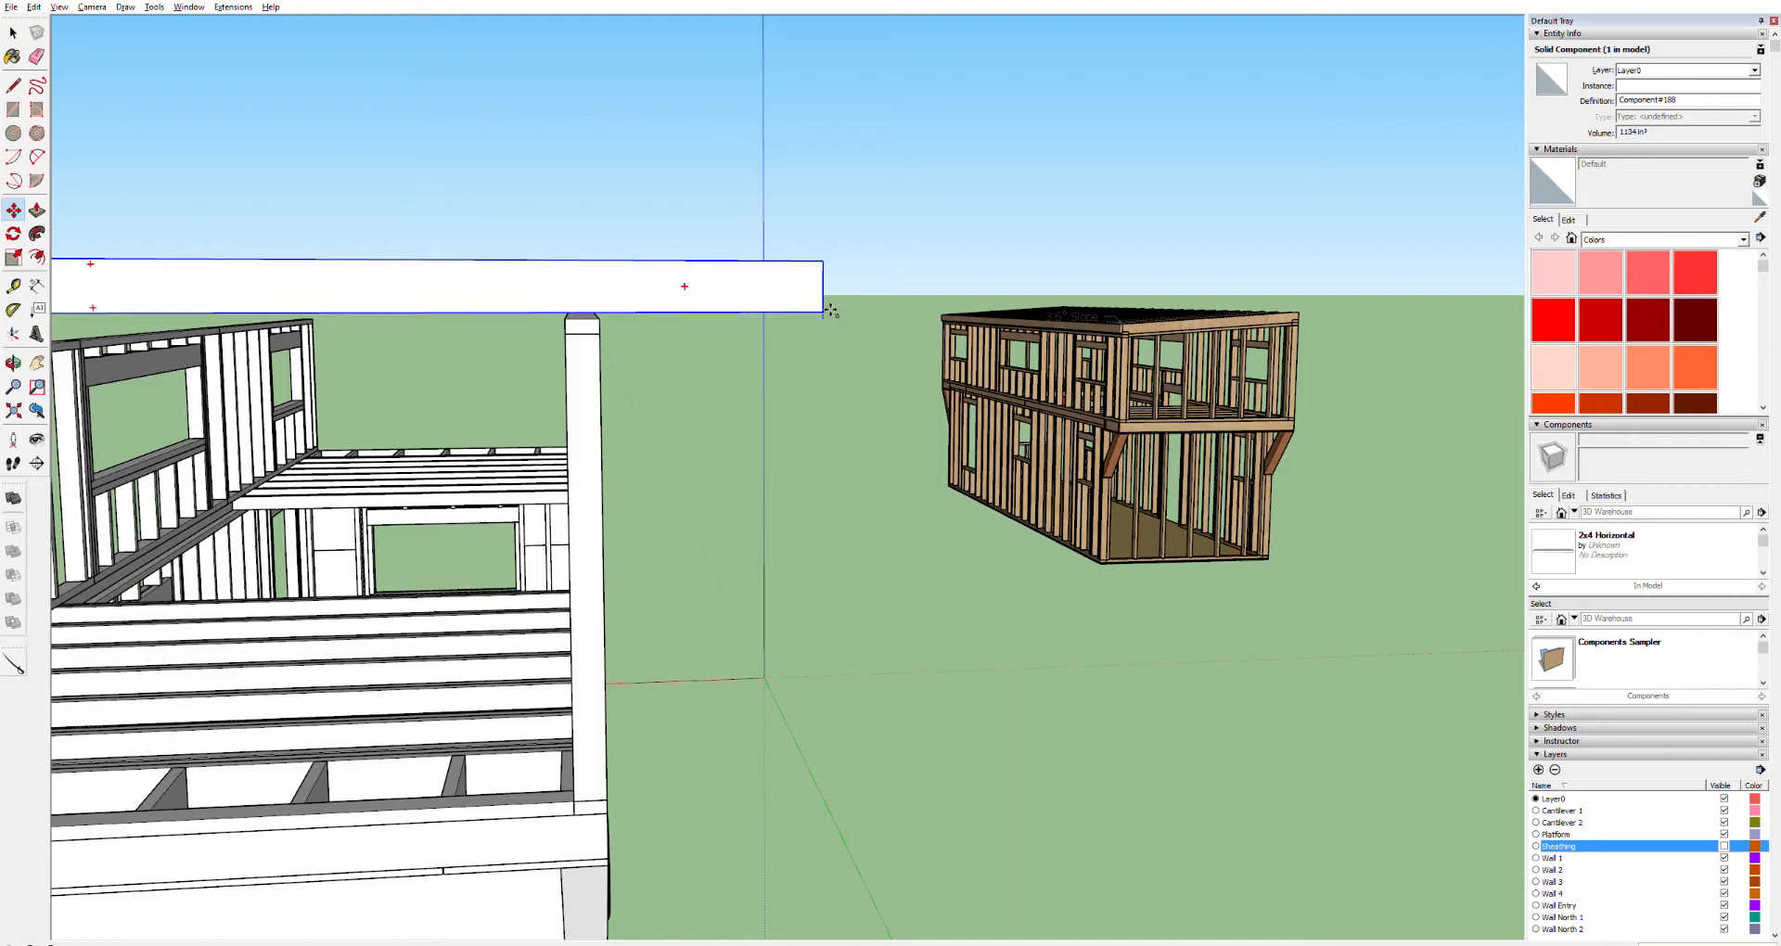
pyautogui.press('Return')
# Delete the board component from the top of the wall
pyautogui.press('o')
pyautogui.moveTo(798, 234); pyautogui.dragTo(822, 270)
pyautogui.press('space')
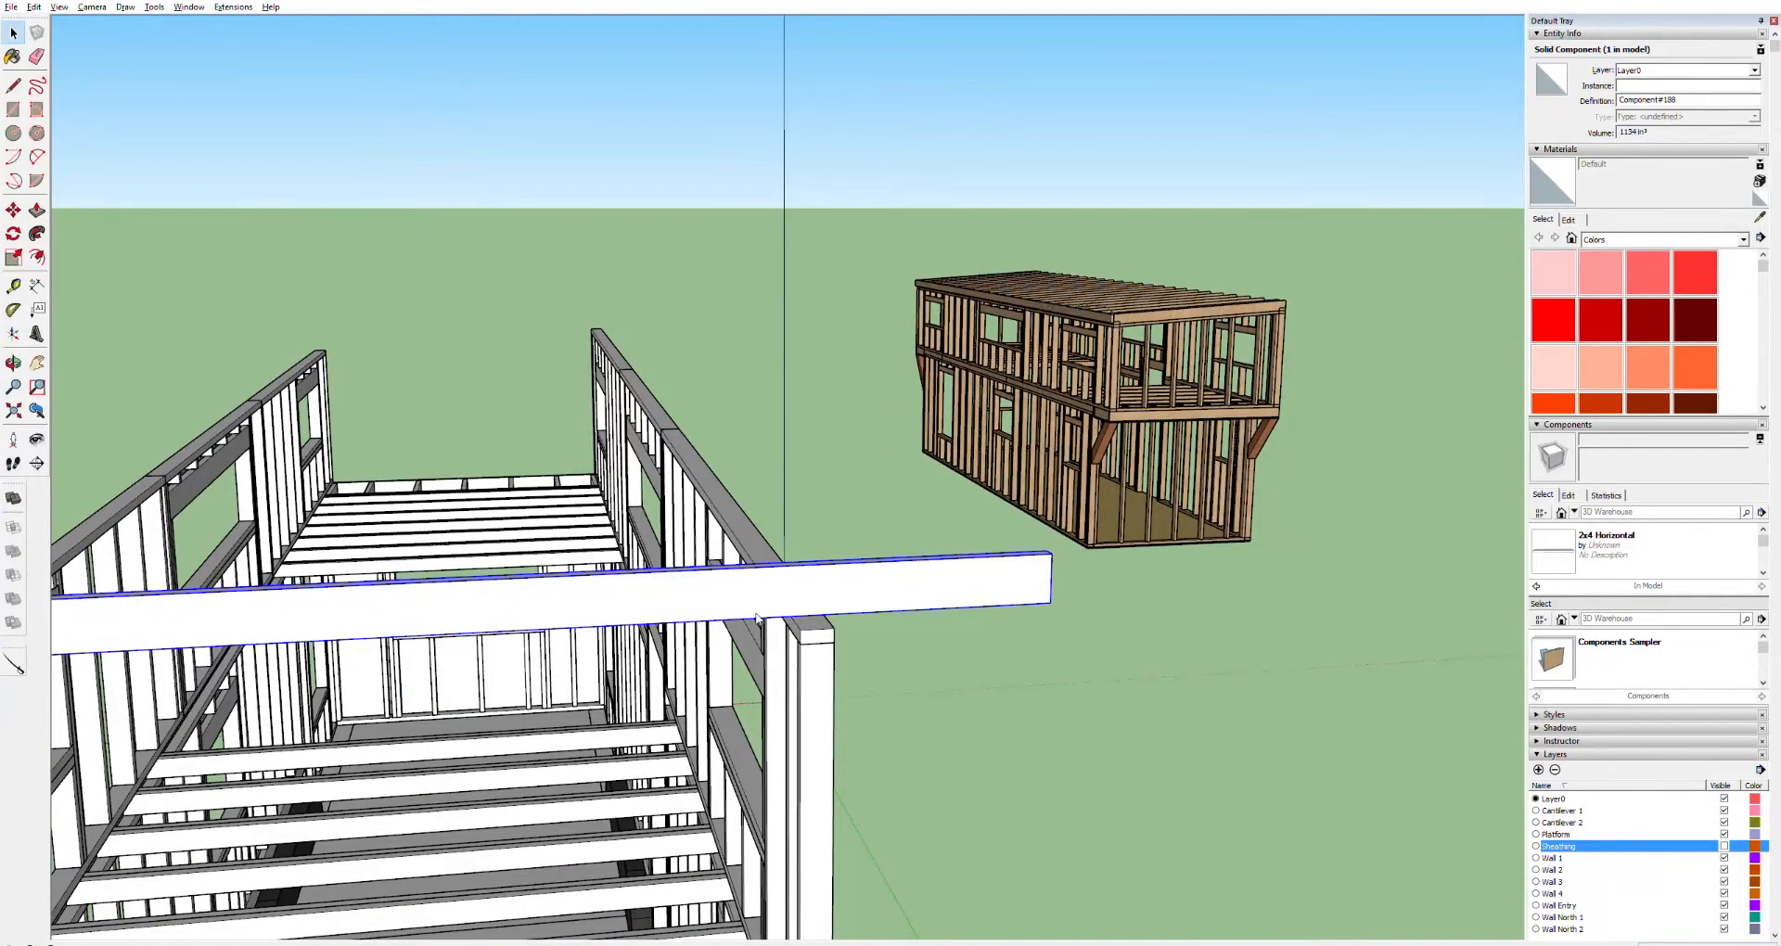
pyautogui.press('Delete')
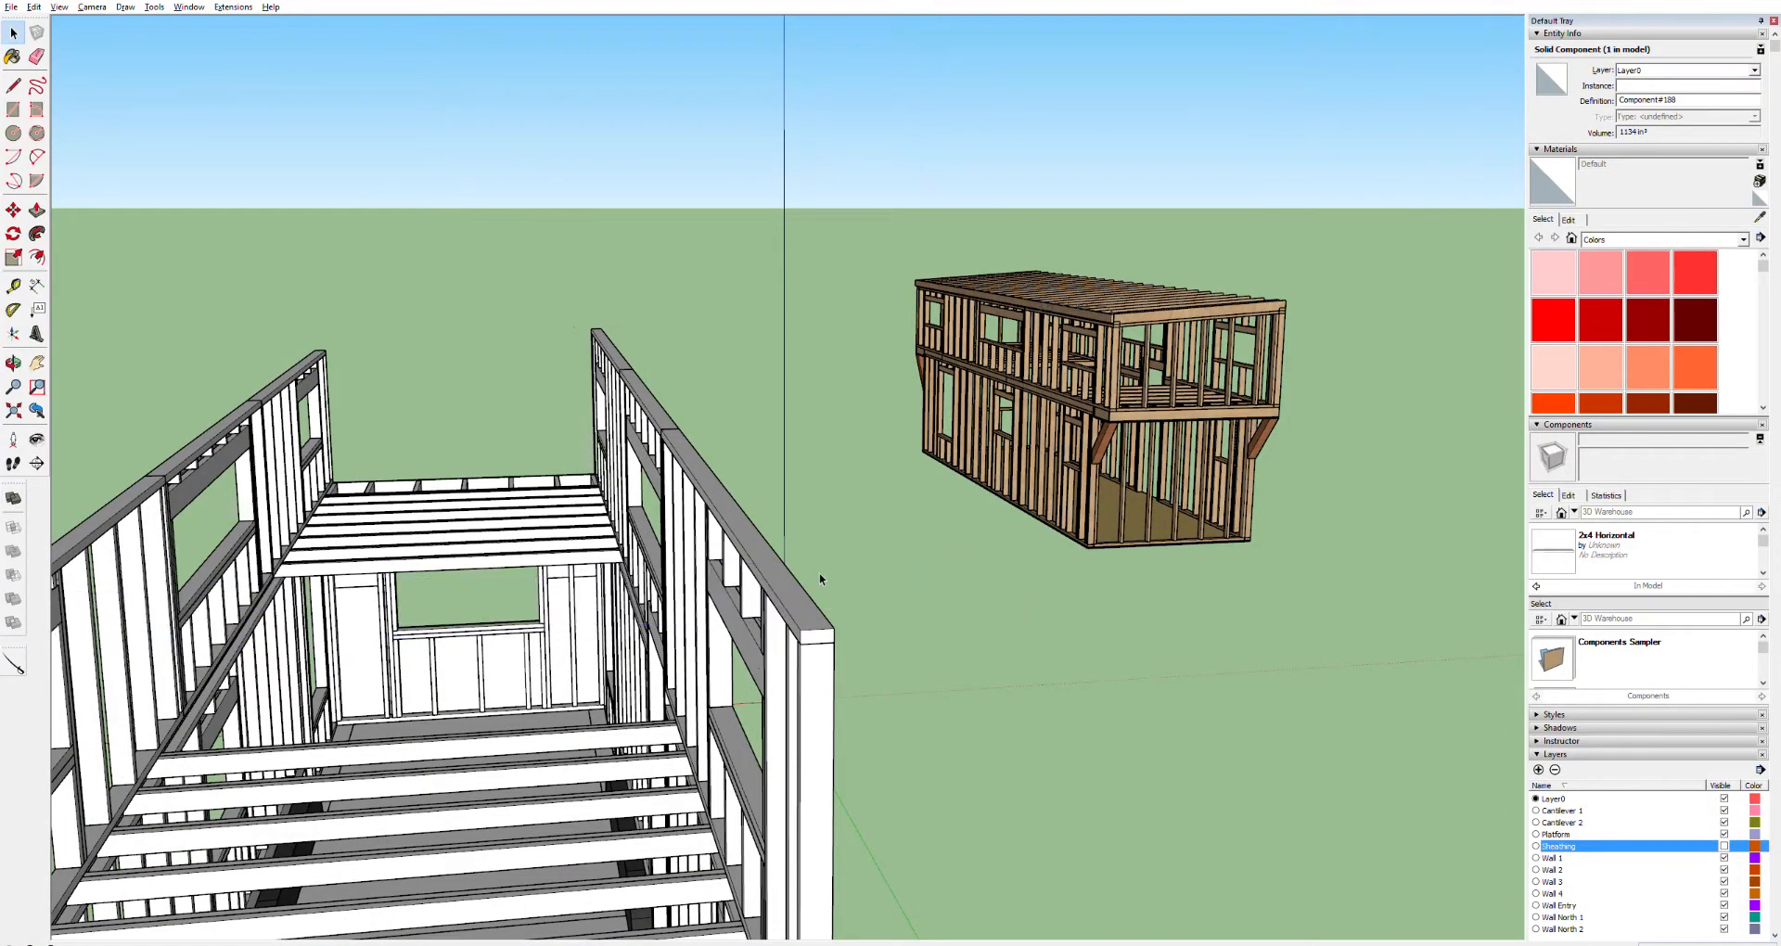
pyautogui.press('o')
pyautogui.moveTo(758, 521); pyautogui.dragTo(625, 445)
pyautogui.press('h')
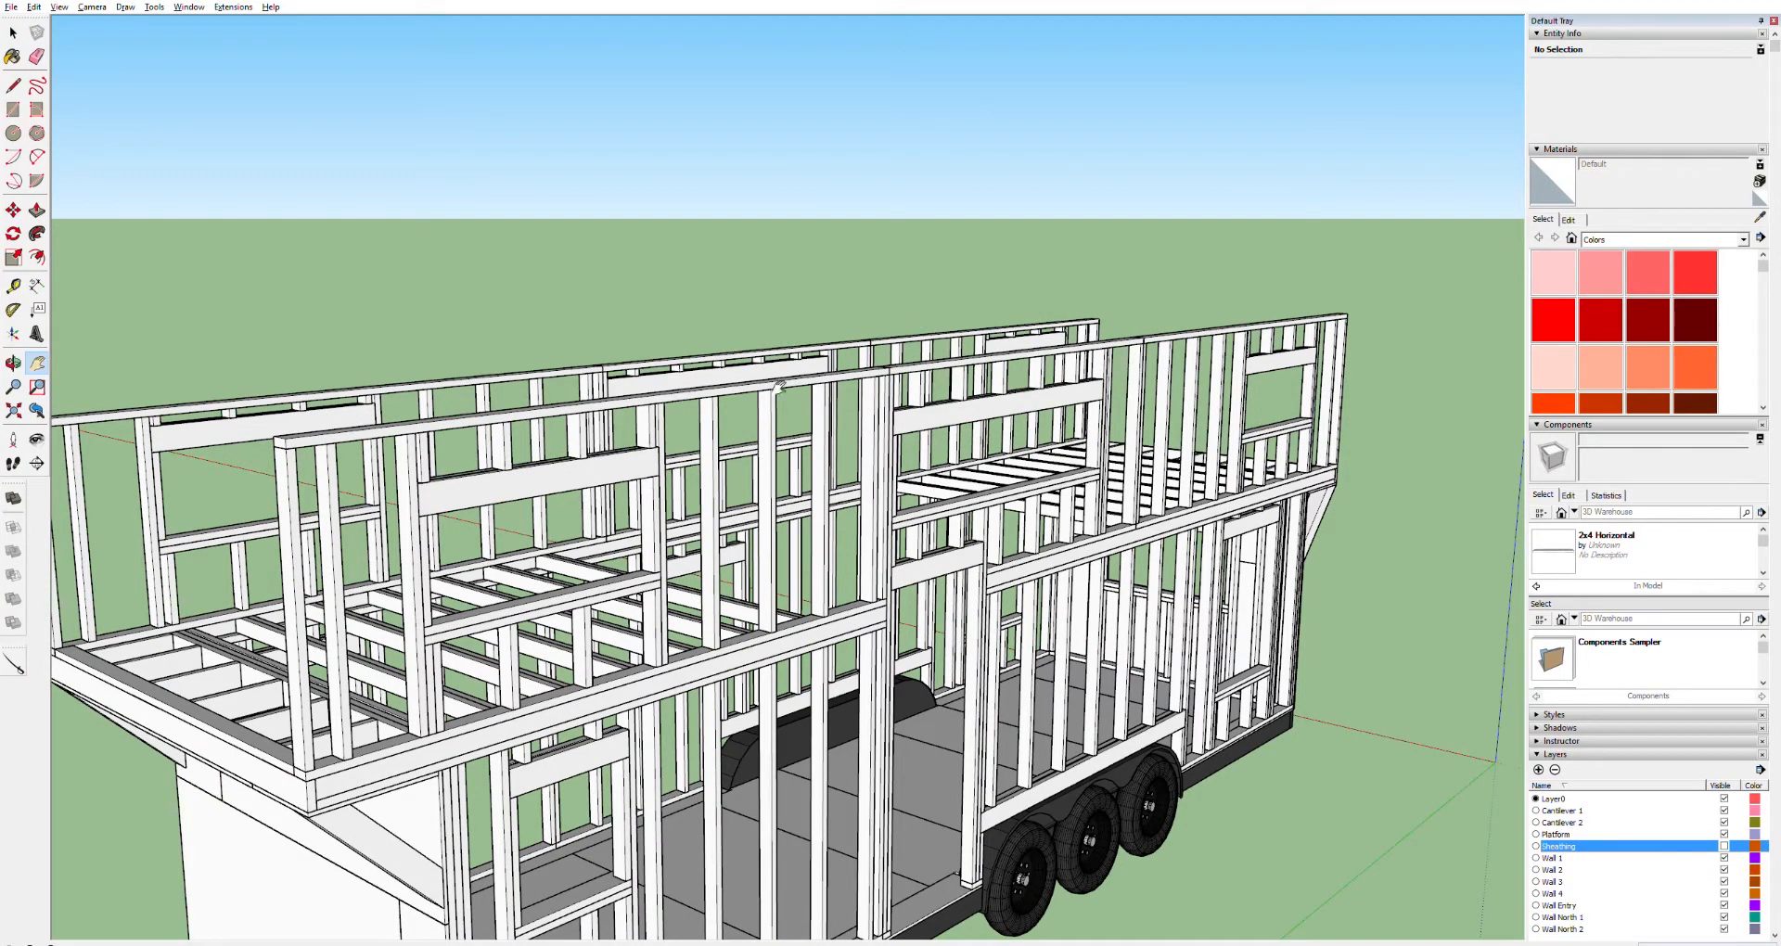
# Draw a rectangle on the end of the loft wall's top plate and push/pull it into a board along the wall top
pyautogui.moveTo(990, 345); pyautogui.dragTo(647, 391, button='middle')
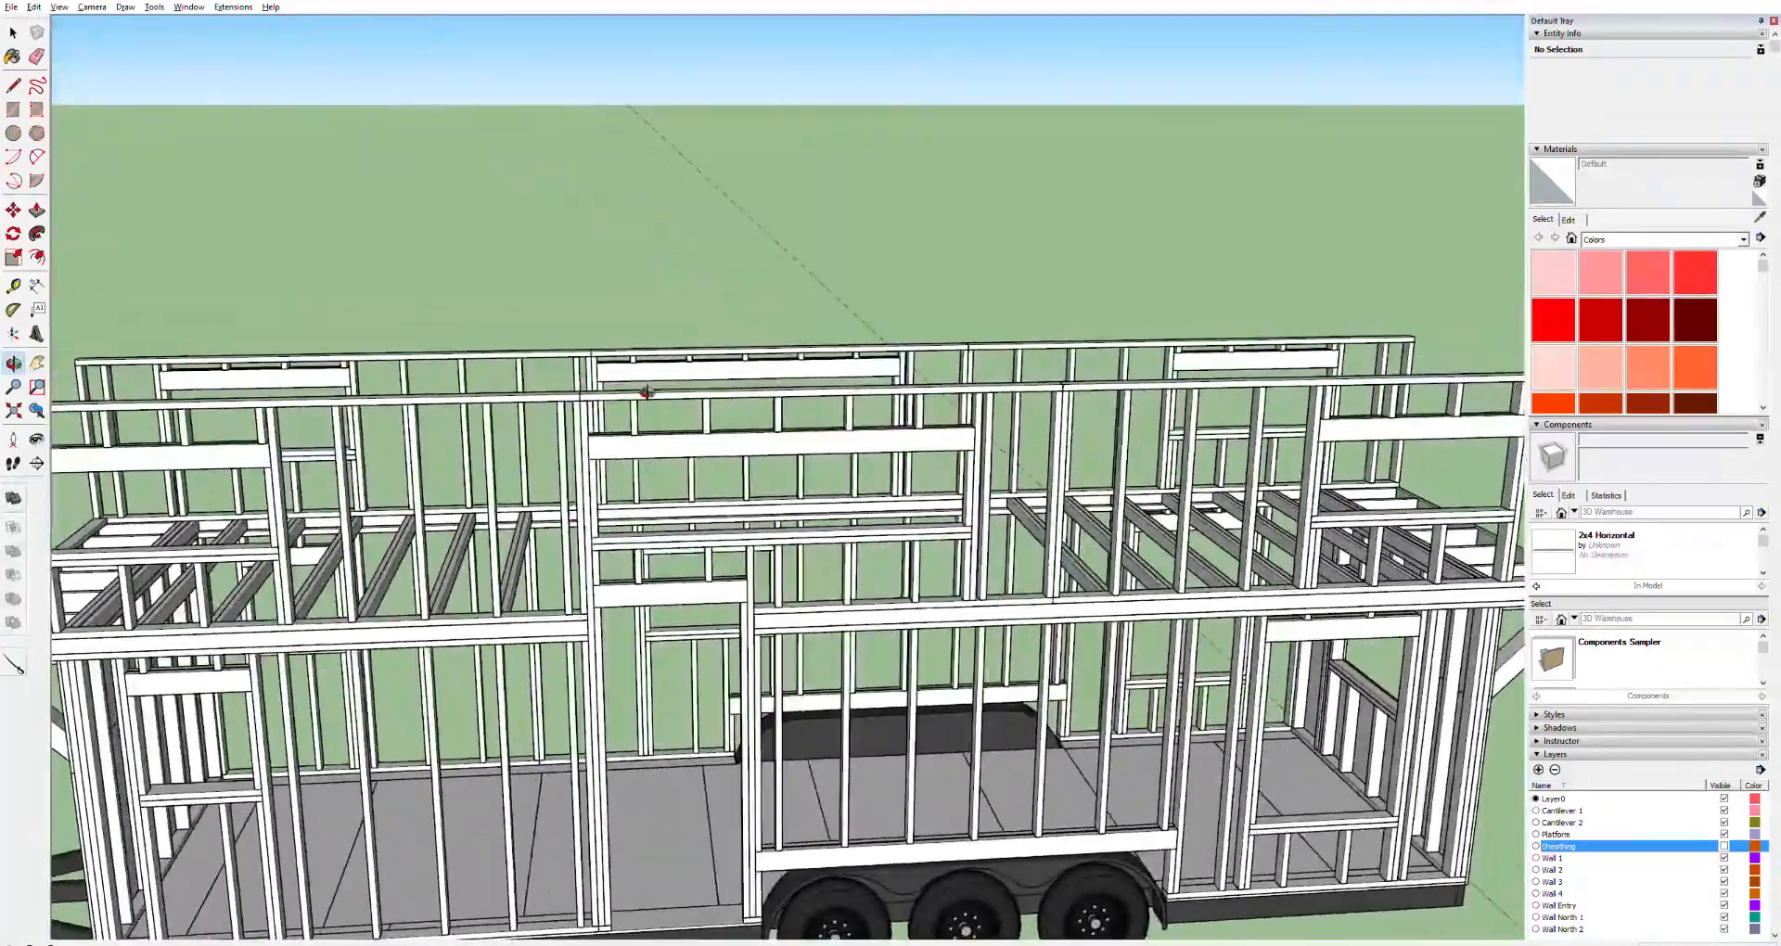
pyautogui.moveTo(527, 421); pyautogui.dragTo(945, 418, button='middle')
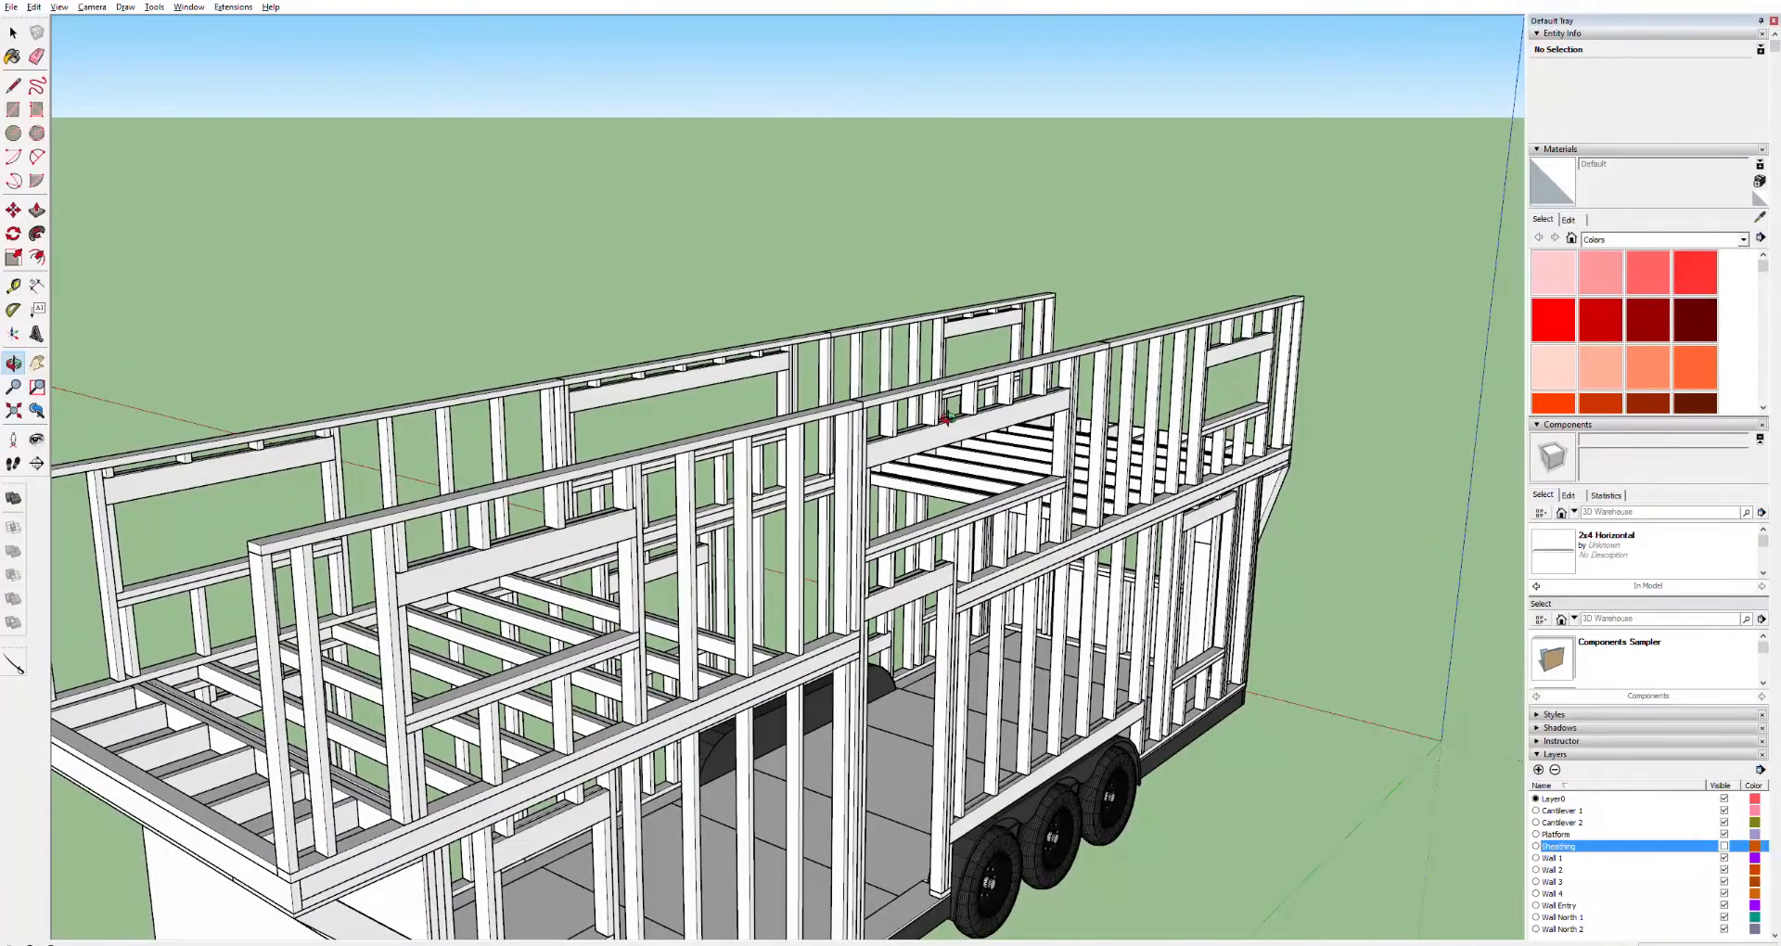
pyautogui.press('t')
pyautogui.click(264, 545)
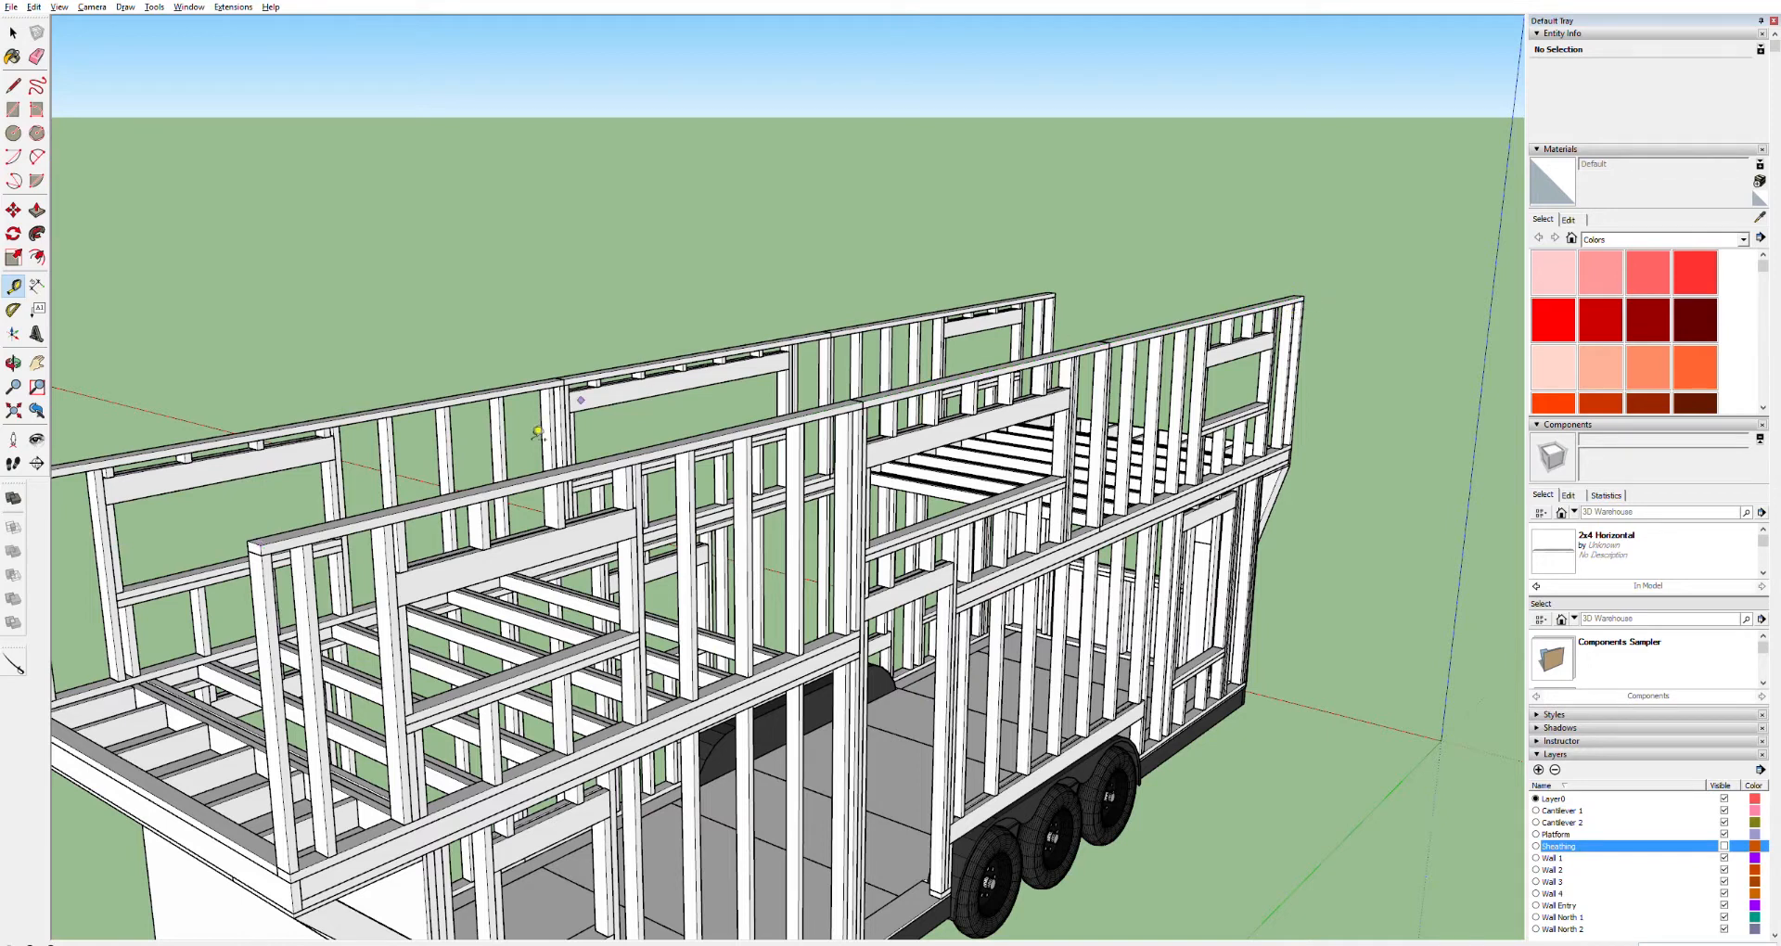
pyautogui.scroll(10, 278, 540)
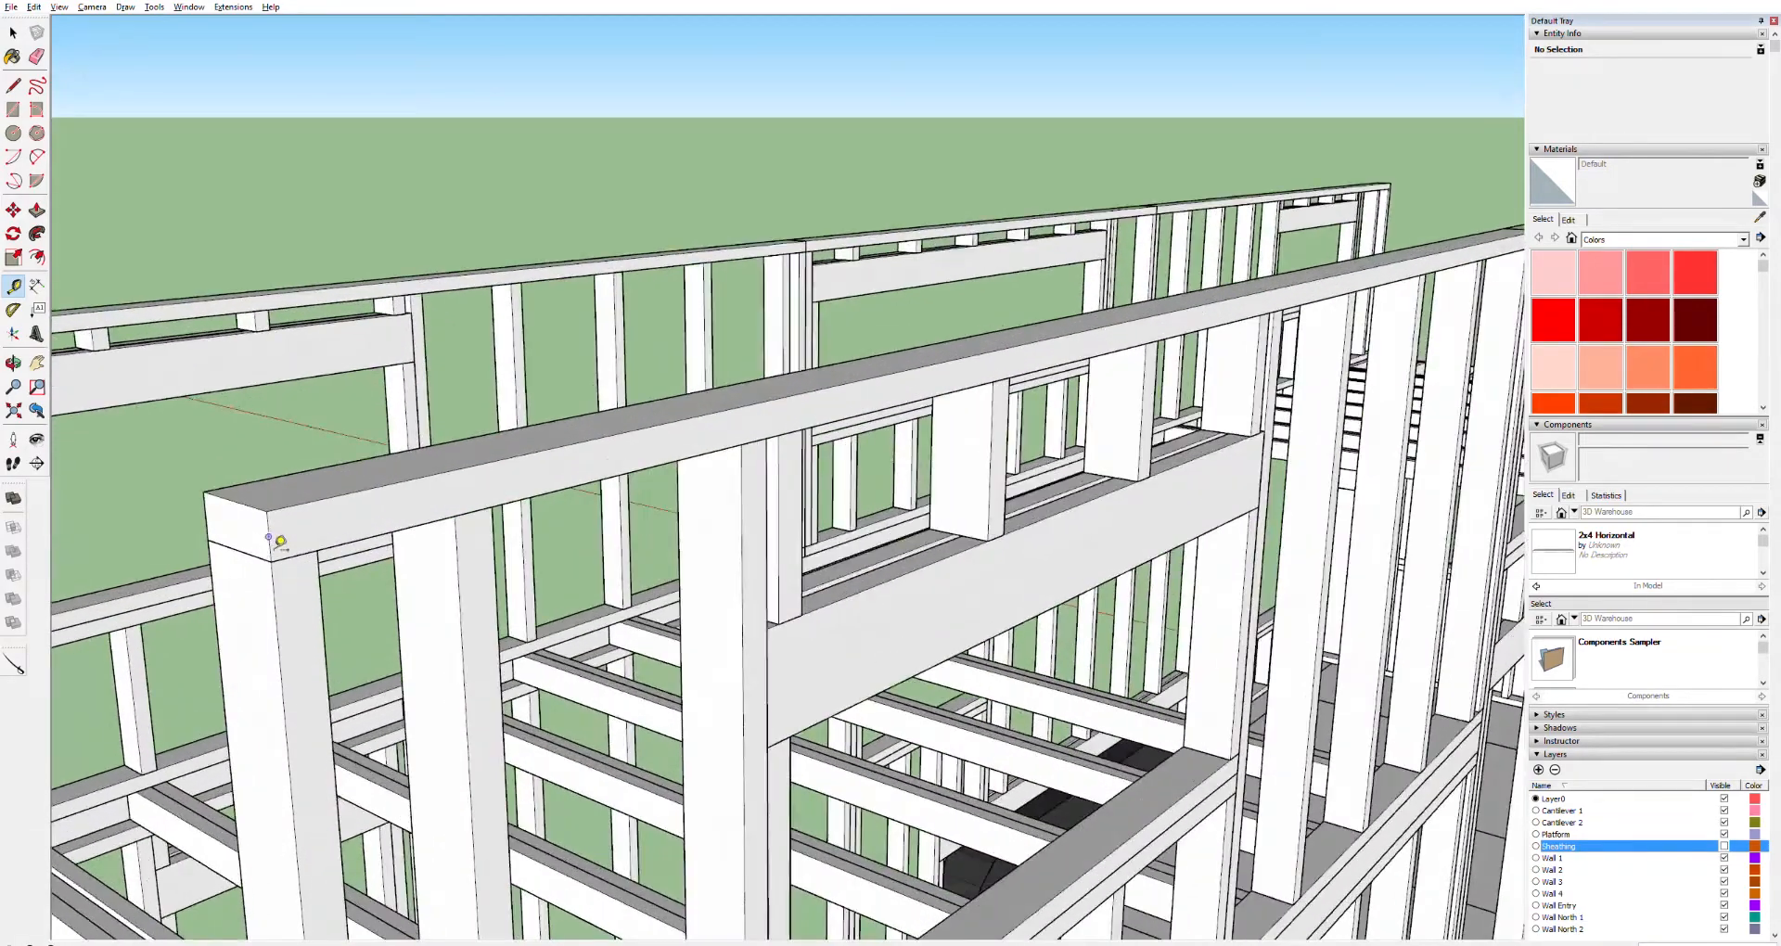
pyautogui.press('r')
pyautogui.click(266, 511)
pyautogui.click(212, 453)
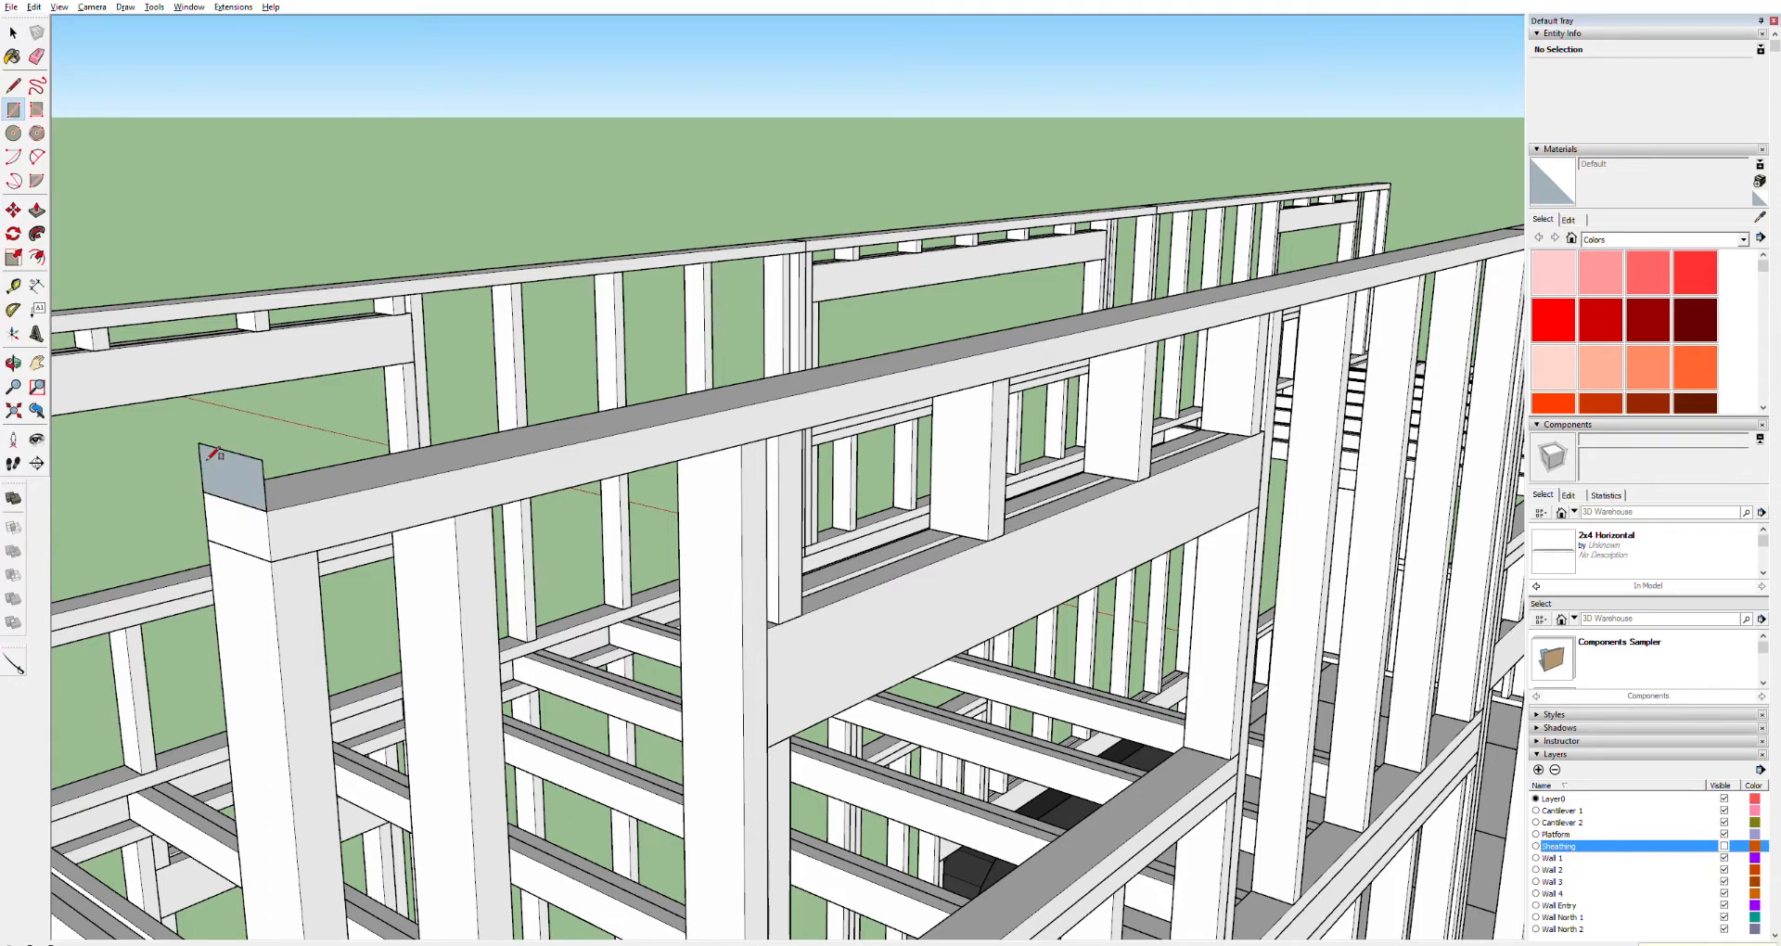
pyautogui.press('p')
pyautogui.click(232, 468)
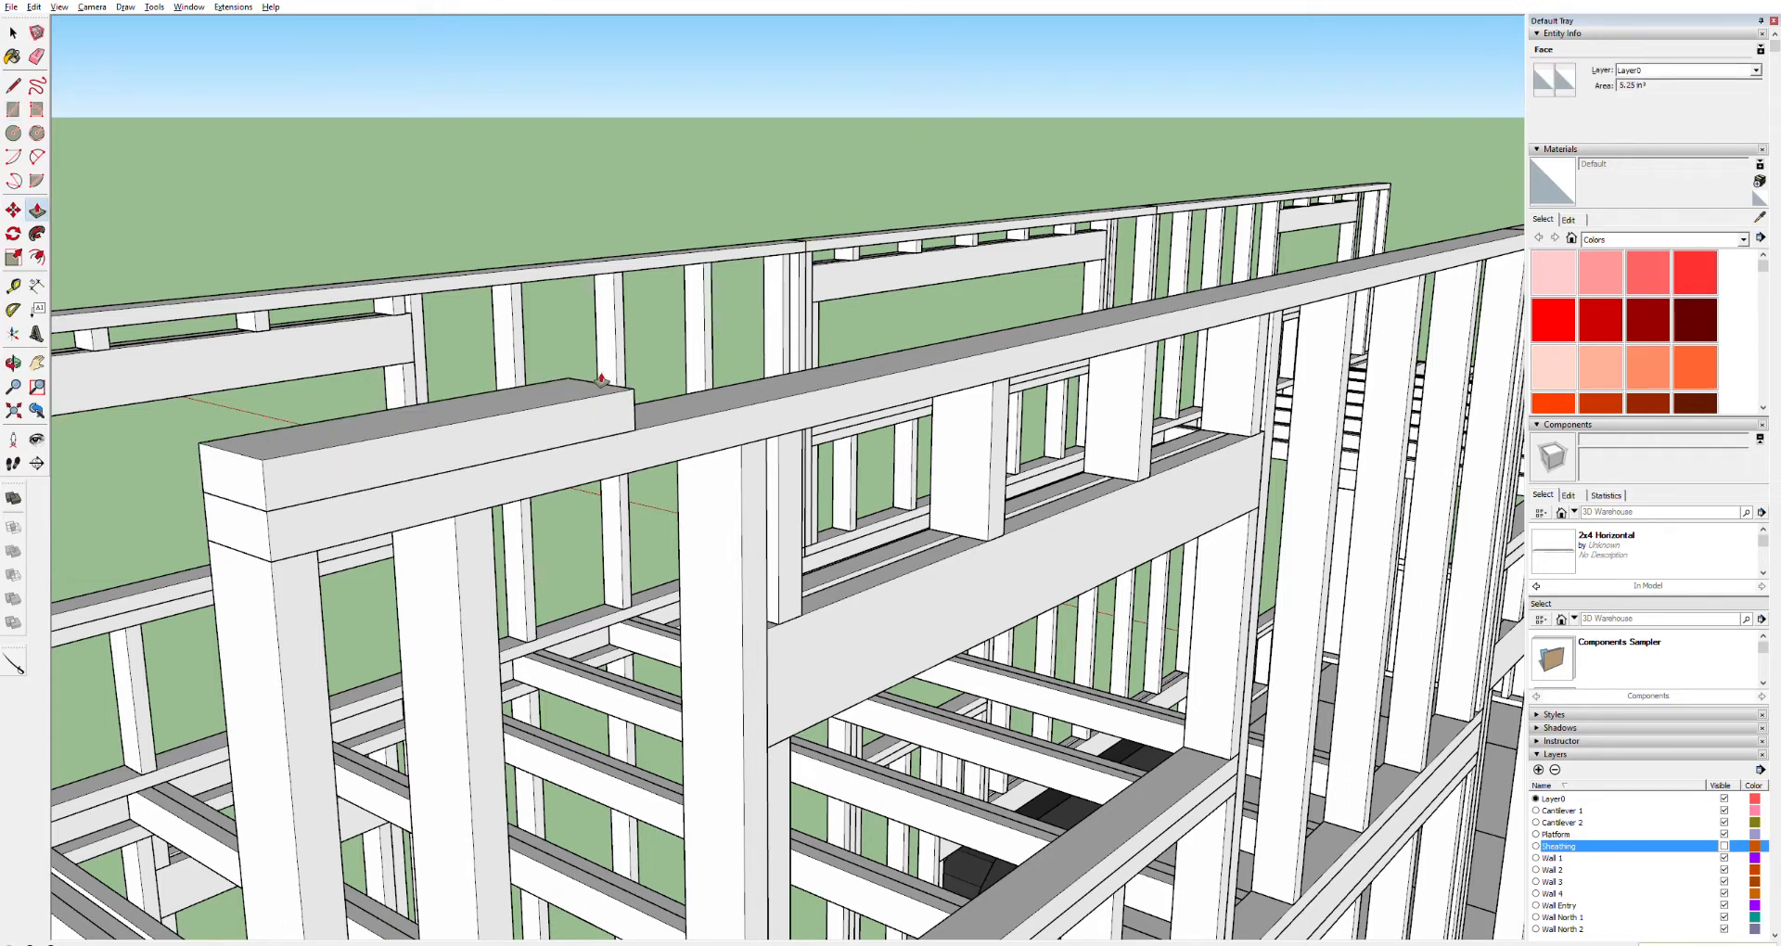
pyautogui.press('Return')
# Select the new board's geometry along the top plate and make it a component
pyautogui.press('space')
pyautogui.doubleClick(649, 416)
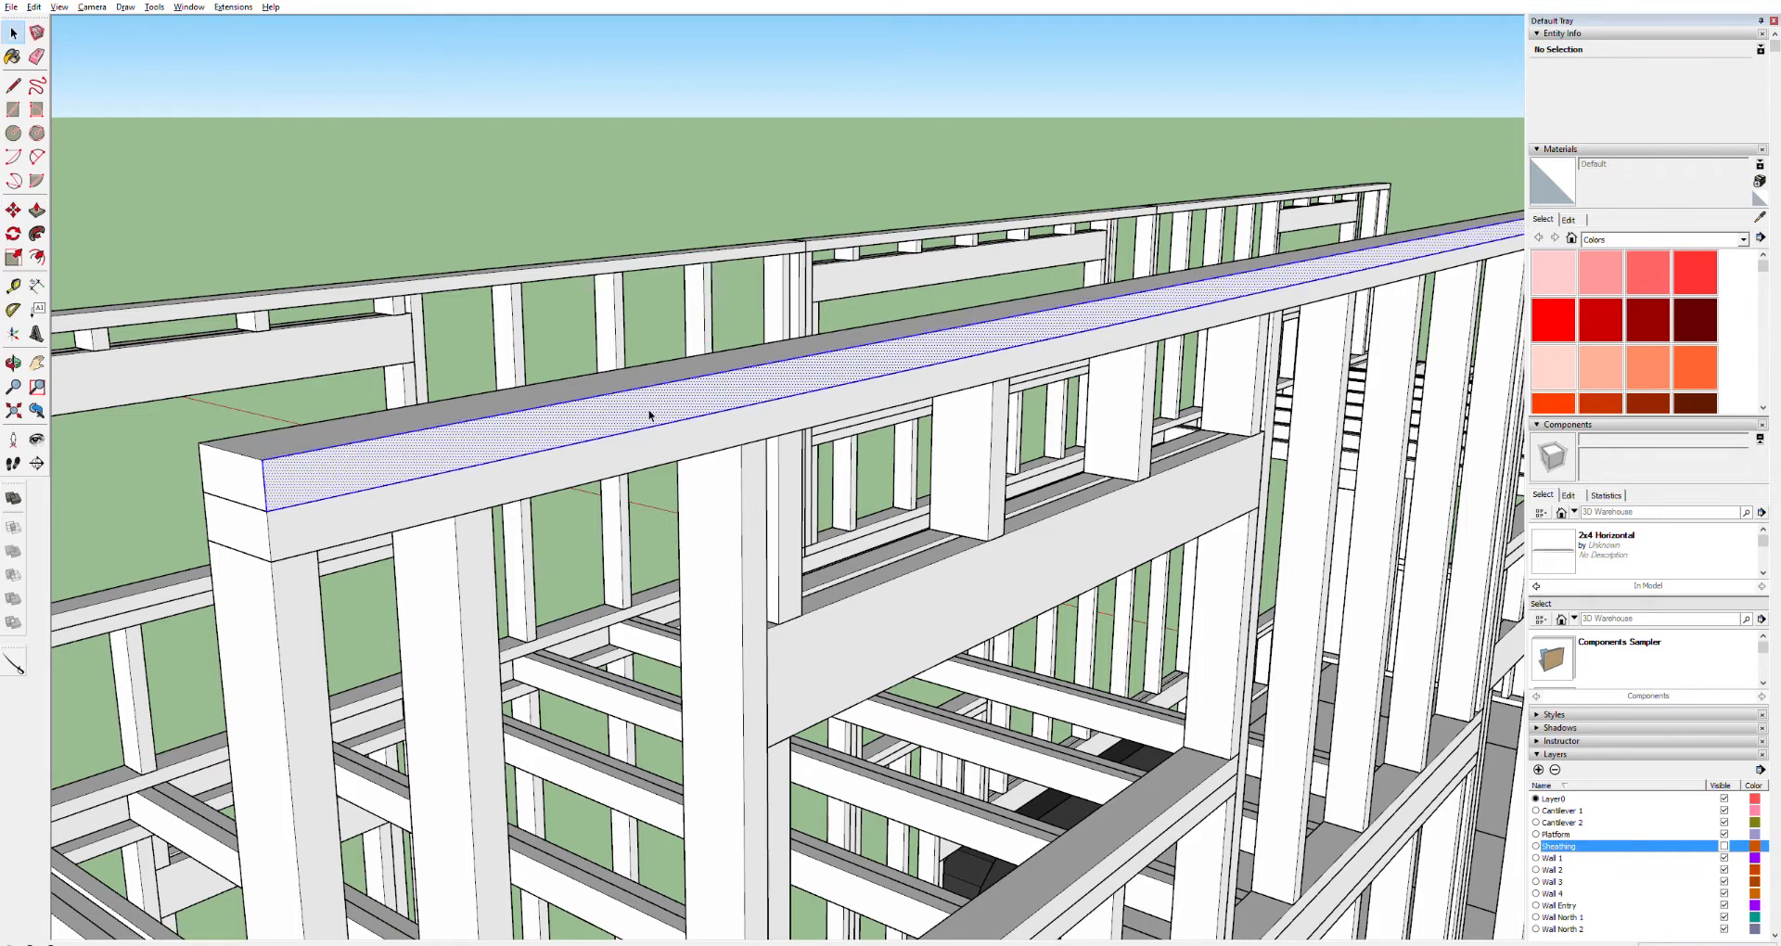
pyautogui.tripleClick(649, 416)
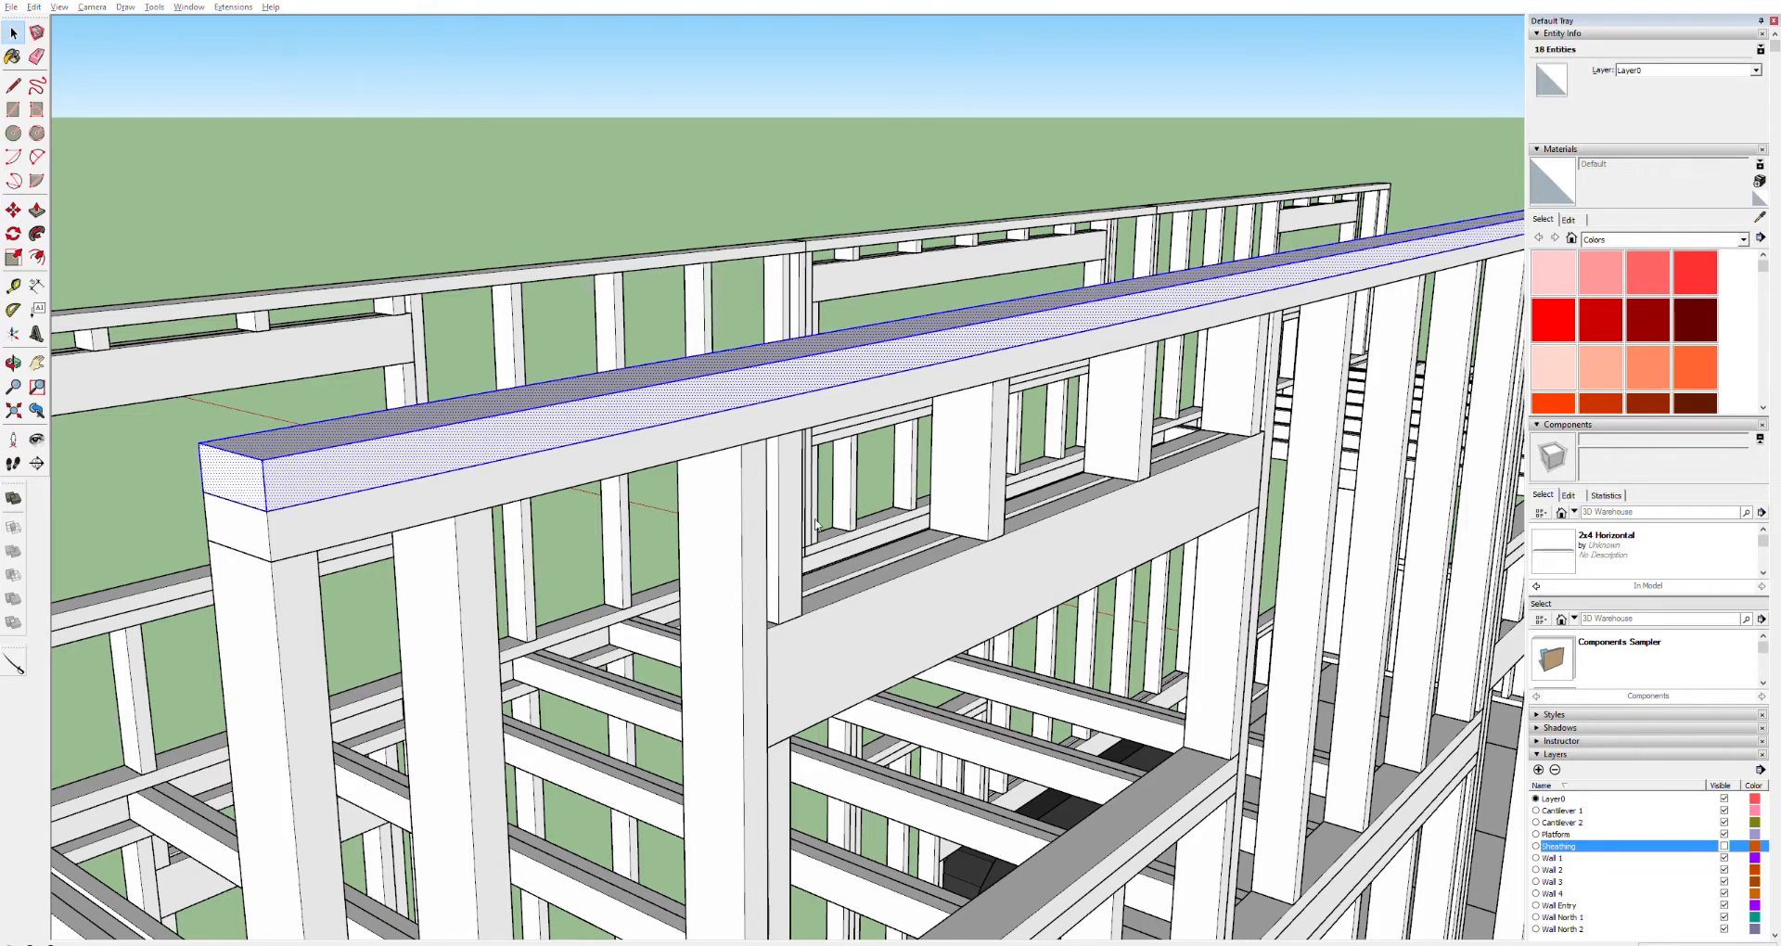
pyautogui.click(913, 567)
pyautogui.scroll(-4, 1173, 555)
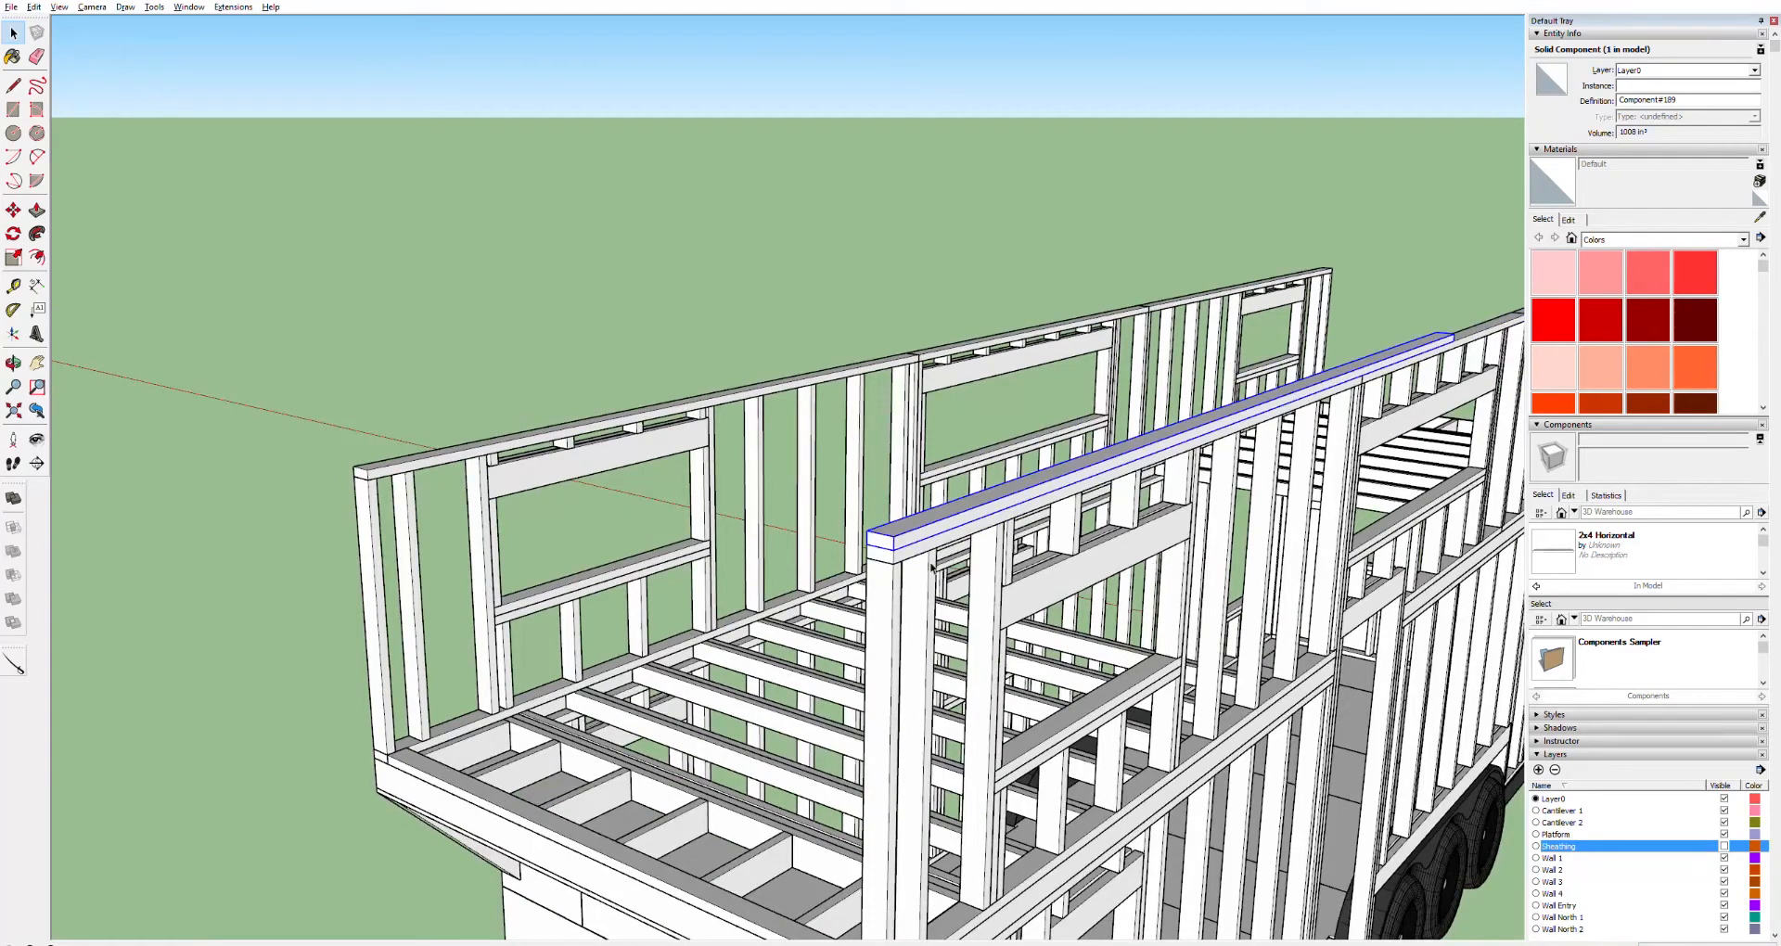
pyautogui.scroll(3, 906, 551)
# Move a copy of the board component along the top of the wall frame
pyautogui.press('m')
pyautogui.click(889, 568)
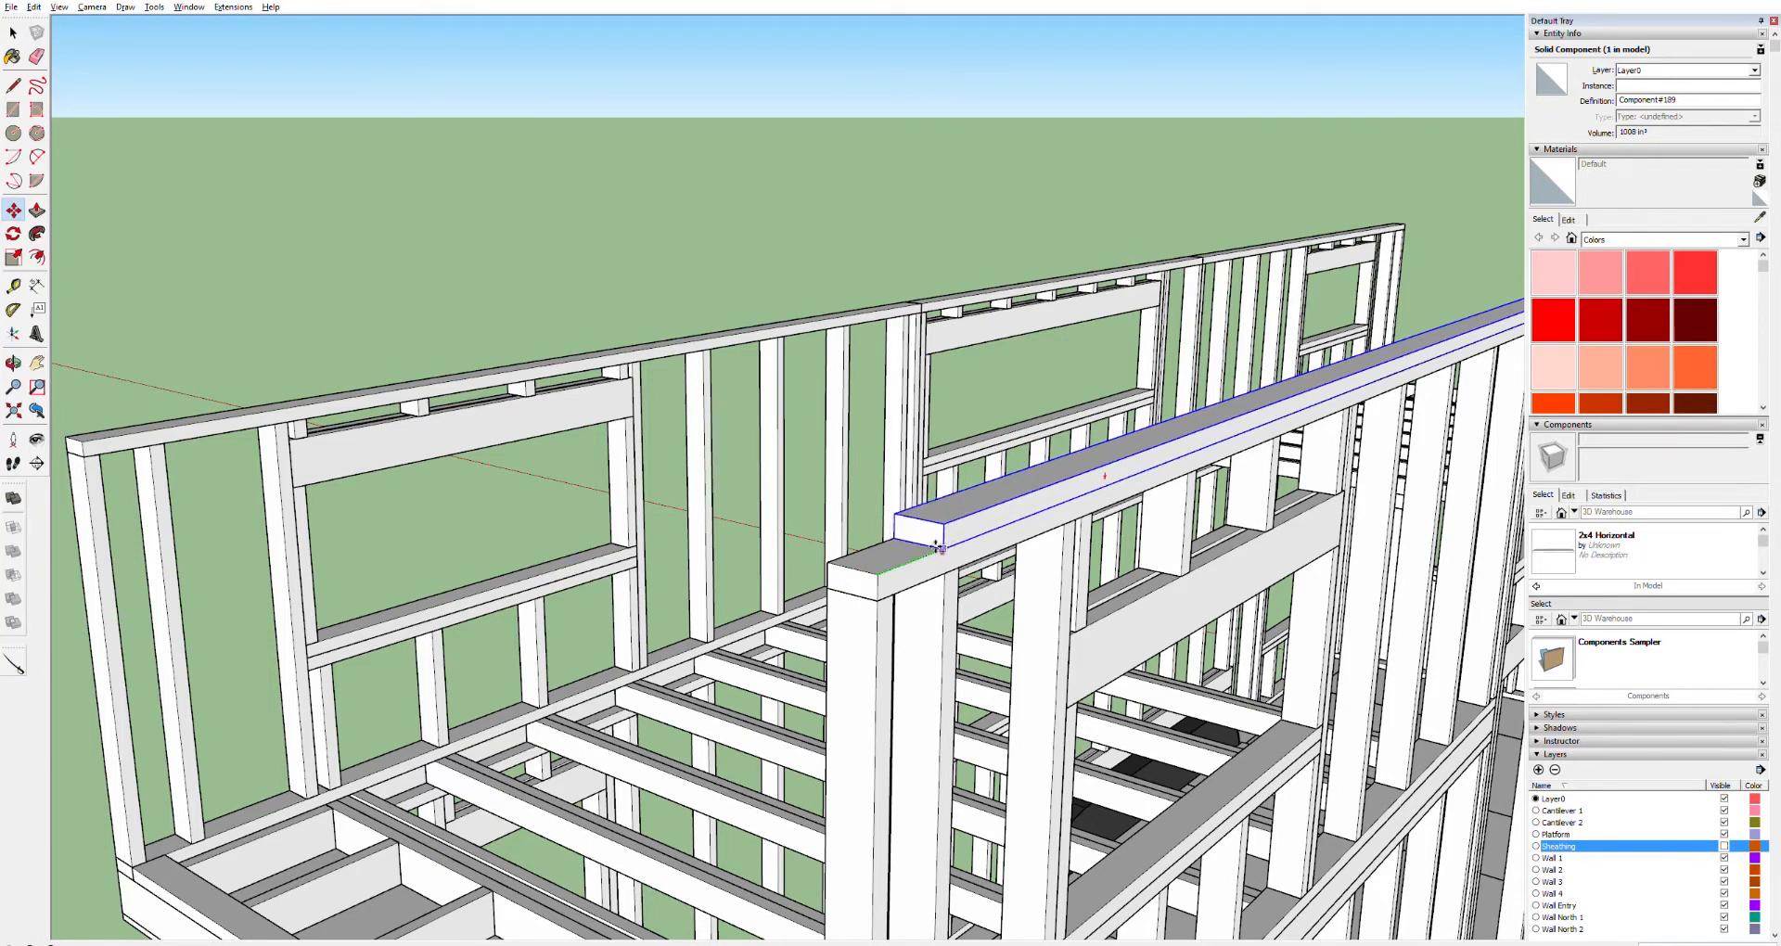
pyautogui.press('Escape')
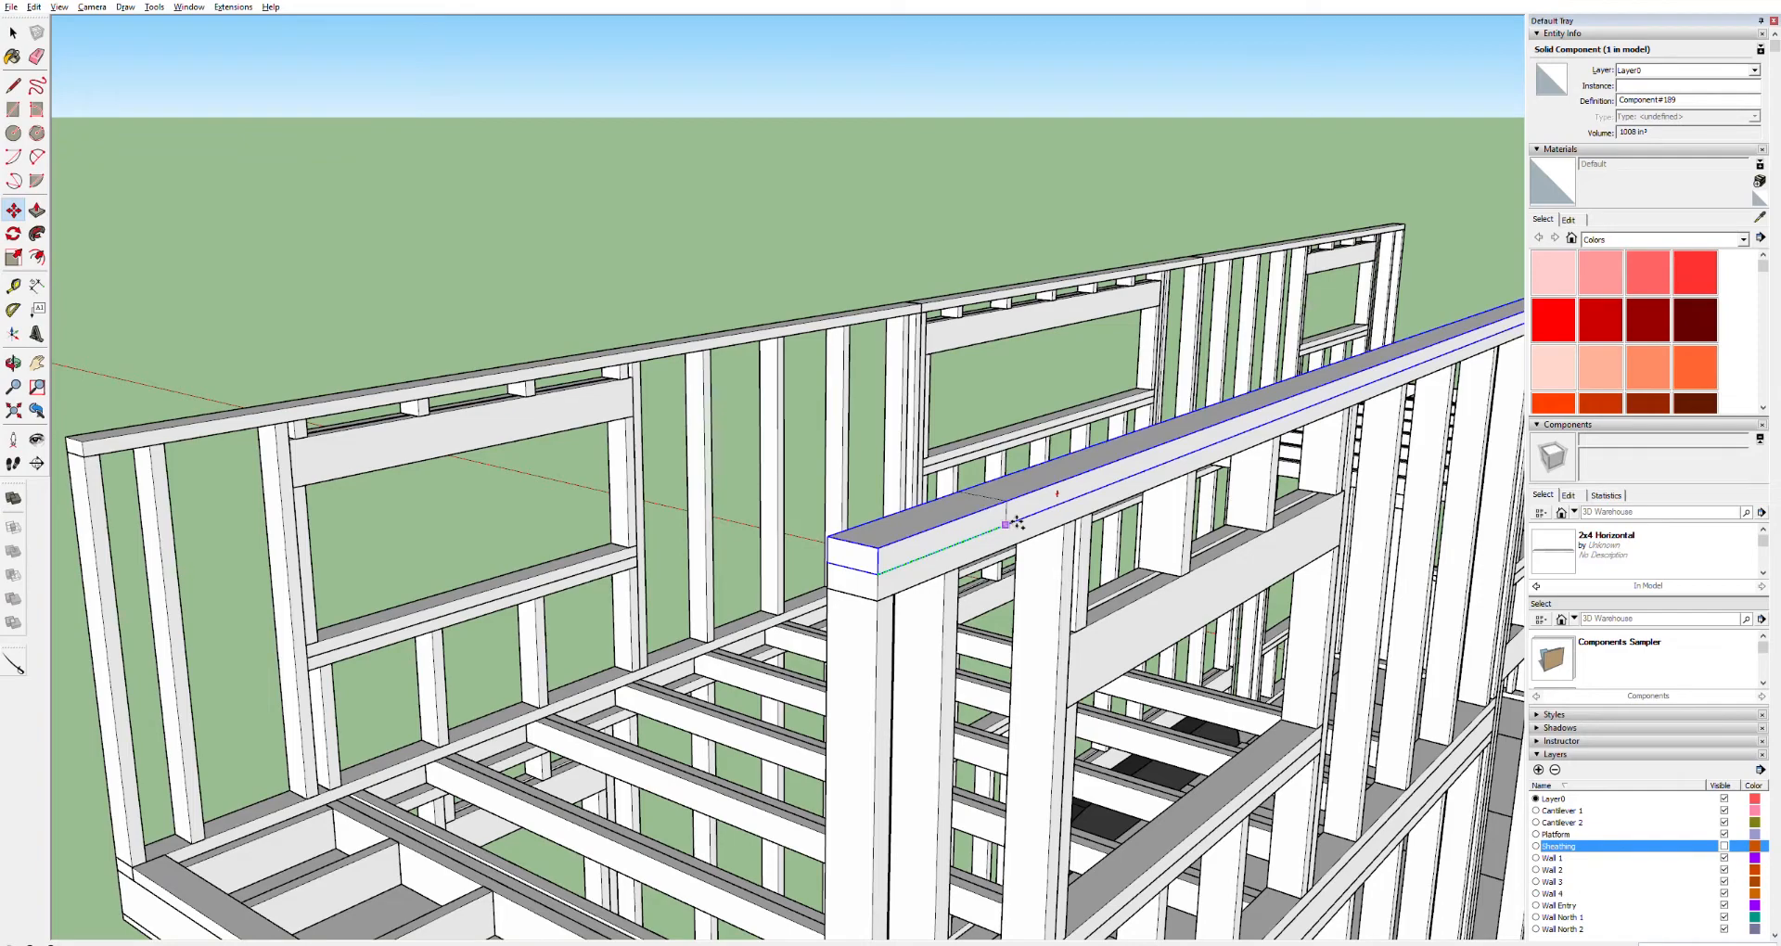
pyautogui.press('Escape')
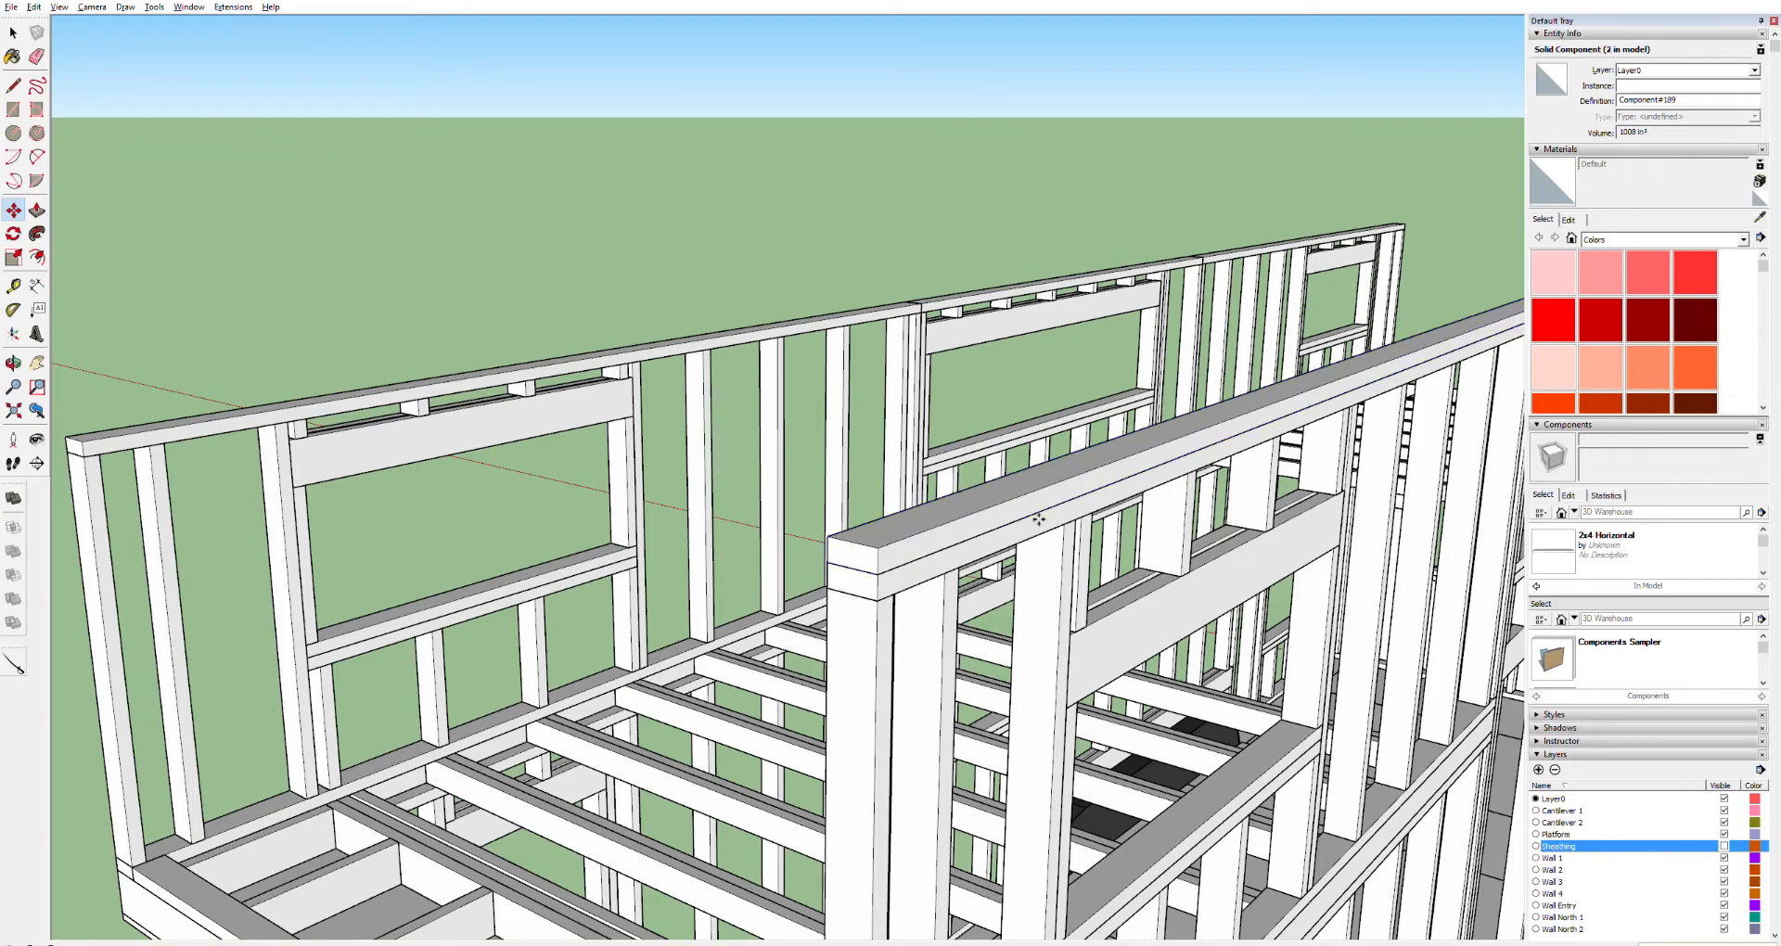
# Inspect the boards along the top of the loft wall from several angles
pyautogui.press('h')
pyautogui.moveTo(1199, 585); pyautogui.dragTo(875, 675)
pyautogui.moveTo(1183, 503); pyautogui.dragTo(868, 584)
pyautogui.moveTo(1186, 462); pyautogui.dragTo(698, 624)
pyautogui.scroll(3, 916, 554)
pyautogui.scroll(-1, 968, 521)
pyautogui.moveTo(1253, 392); pyautogui.dragTo(1033, 473)
pyautogui.scroll(2, 1363, 325)
pyautogui.moveTo(1363, 325); pyautogui.dragTo(455, 472)
pyautogui.scroll(5, 909, 485)
pyautogui.press('o')
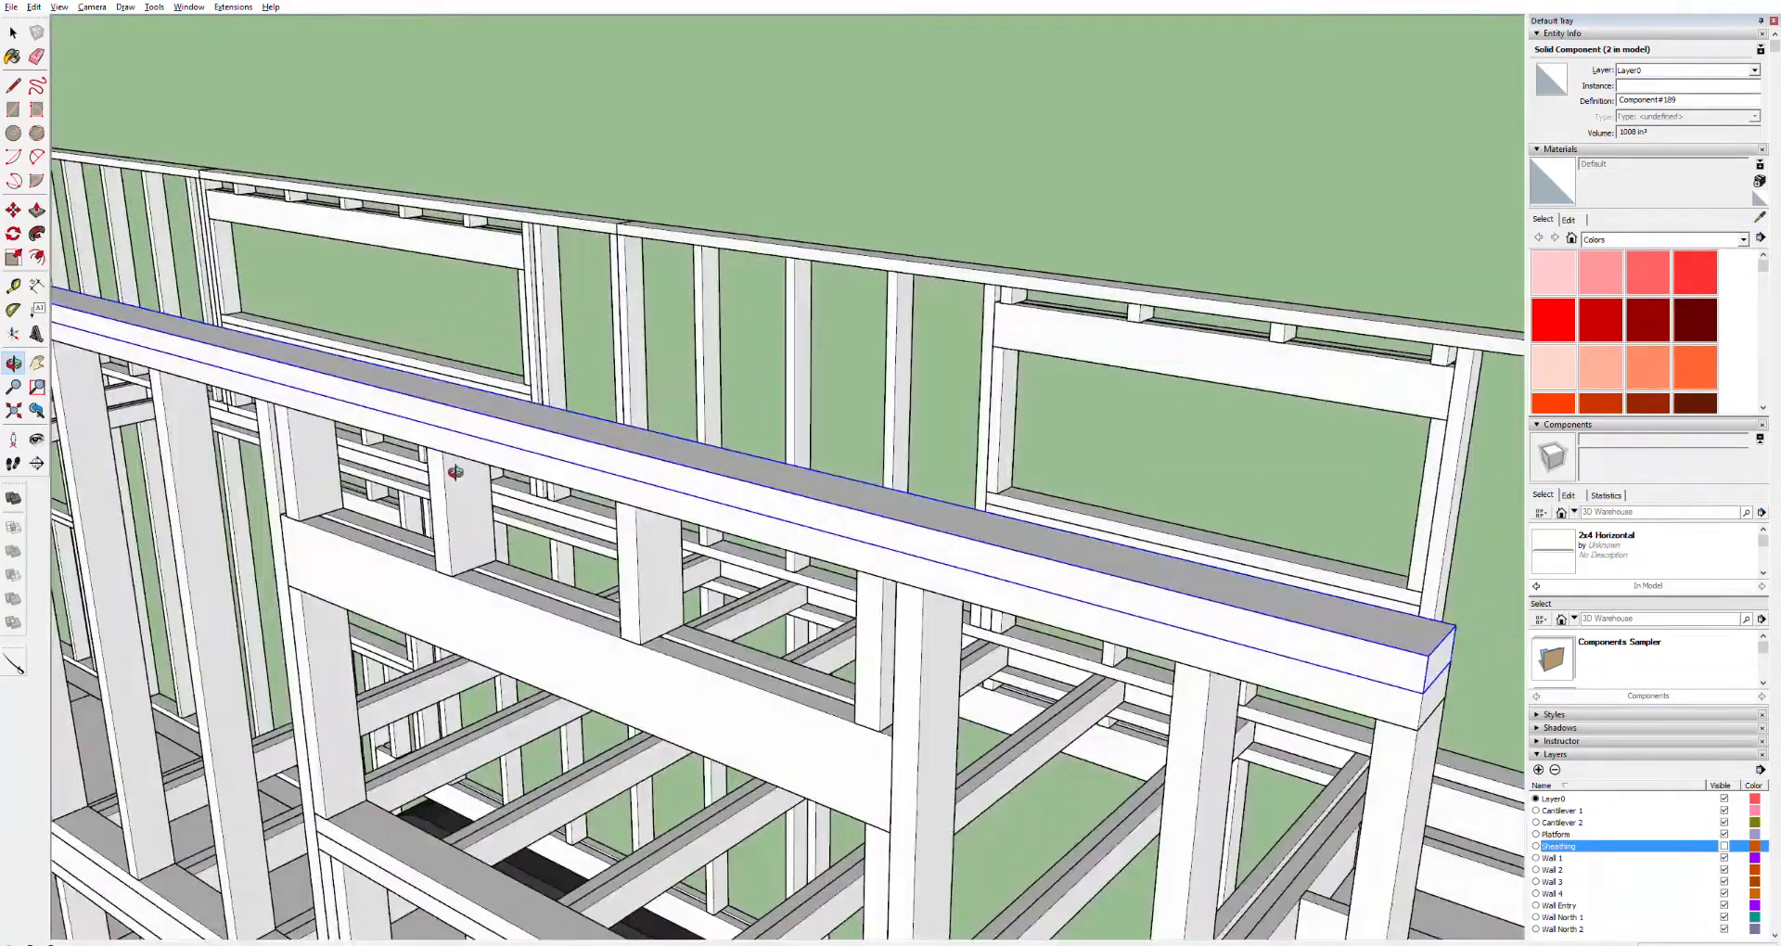
# Select both board components on the wall top and copy them onto the top of the opposite loft wall
pyautogui.scroll(-8, 417, 481)
pyautogui.moveTo(382, 476); pyautogui.dragTo(224, 459, button='middle')
pyautogui.keyDown('shift'); pyautogui.click(180, 355); pyautogui.keyUp('shift')
pyautogui.click(219, 295)
pyautogui.click(183, 352)
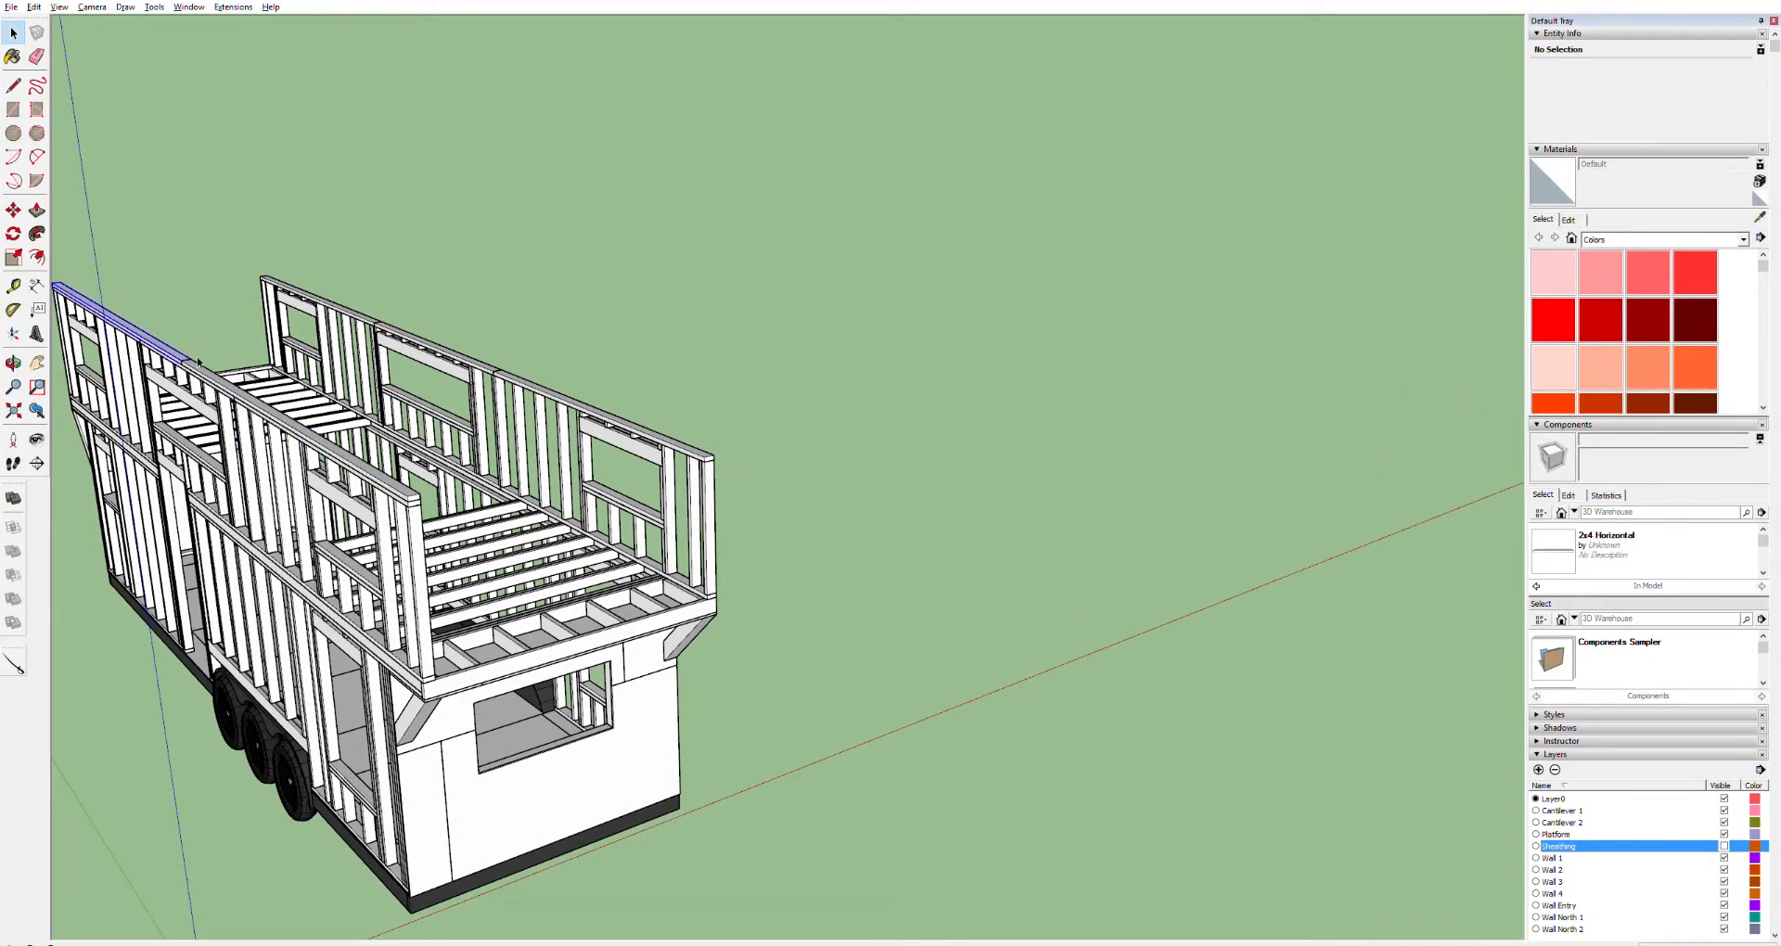
pyautogui.keyDown('shift'); pyautogui.click(225, 374); pyautogui.keyUp('shift')
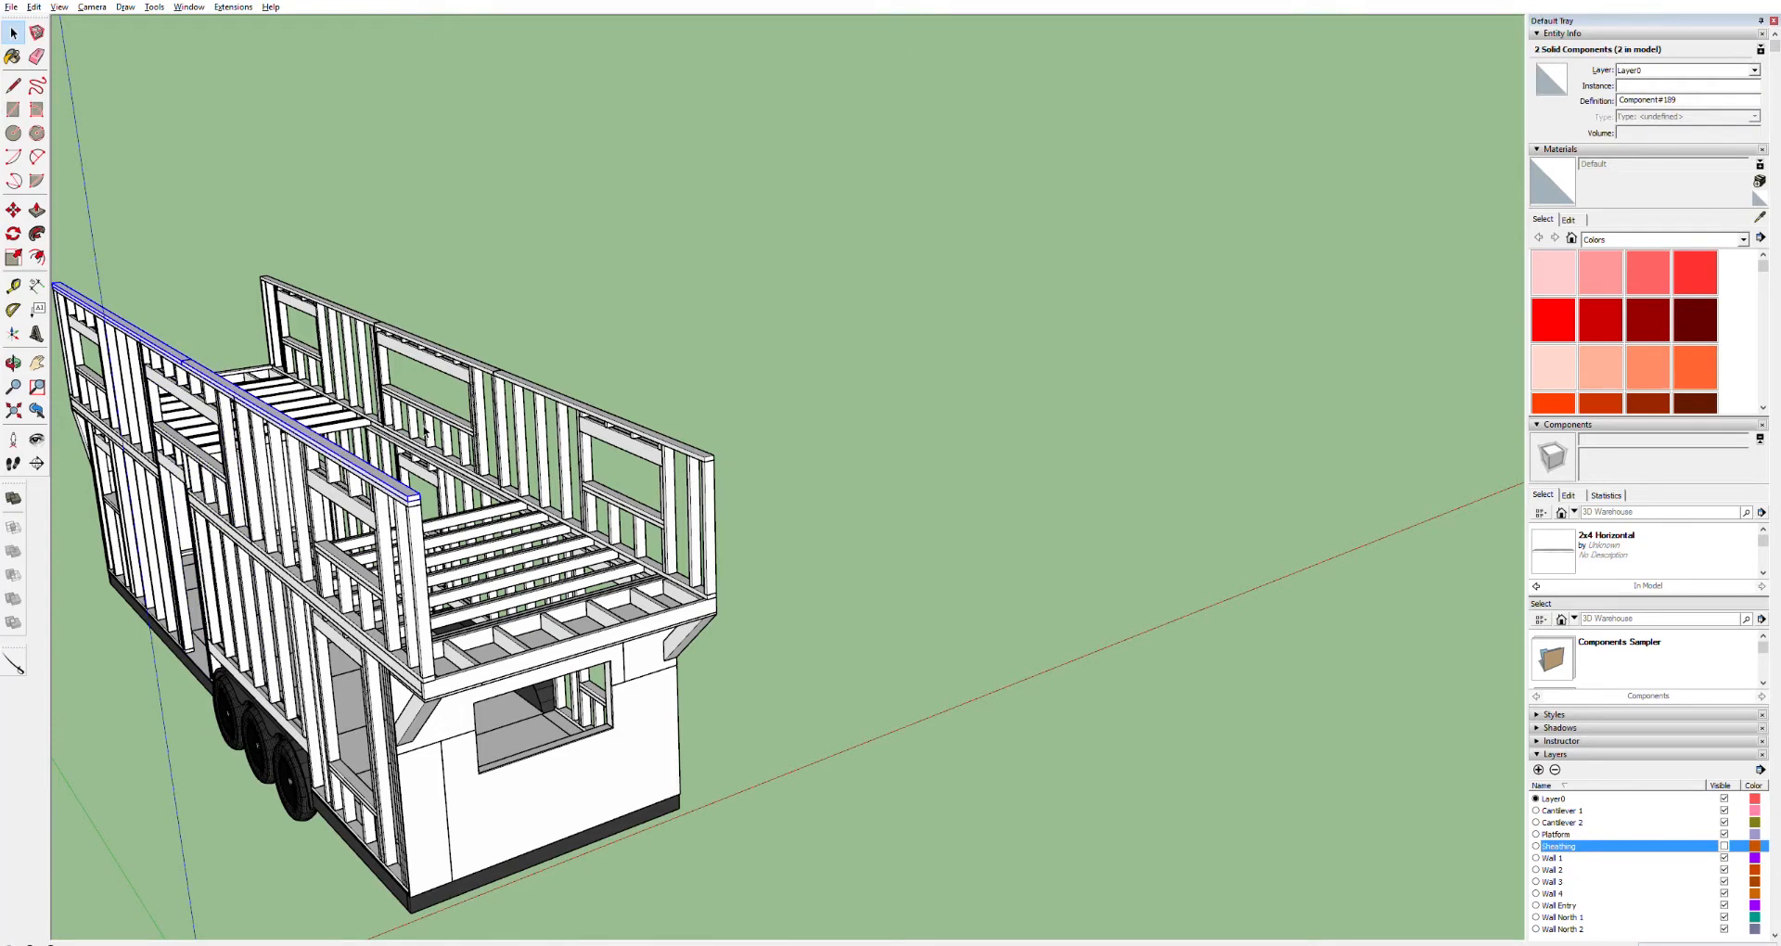
pyautogui.press('m')
pyautogui.scroll(5, 415, 495)
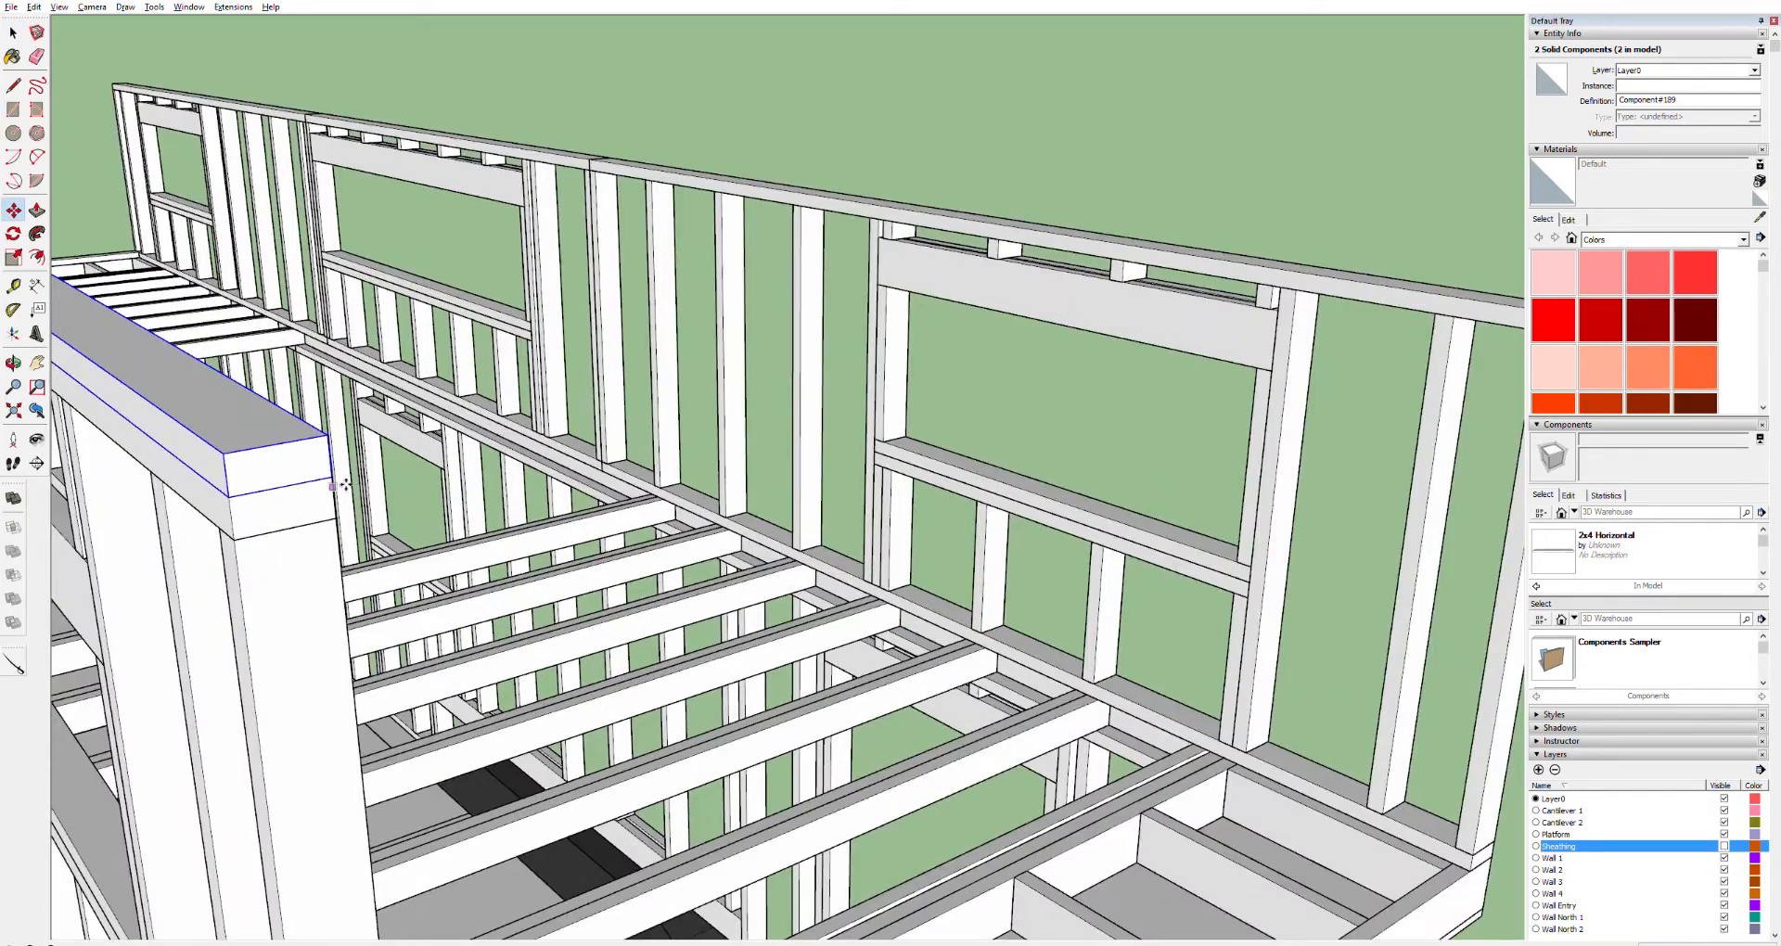
pyautogui.click(239, 491)
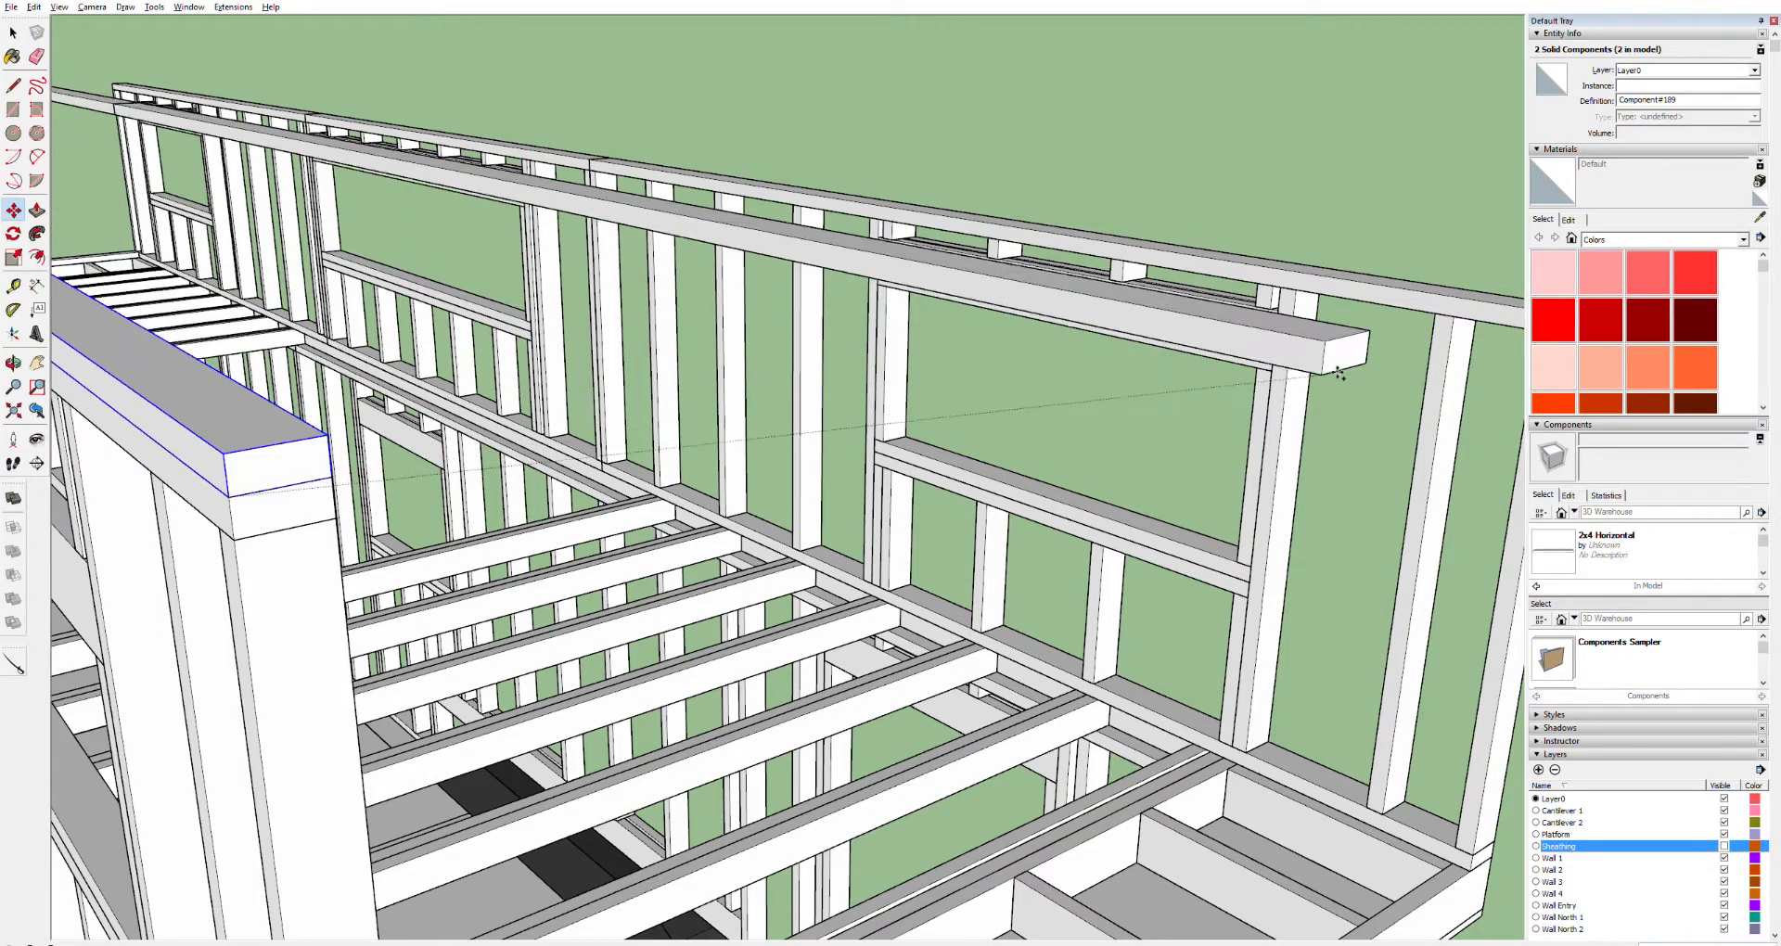
pyautogui.scroll(-5, 1433, 451)
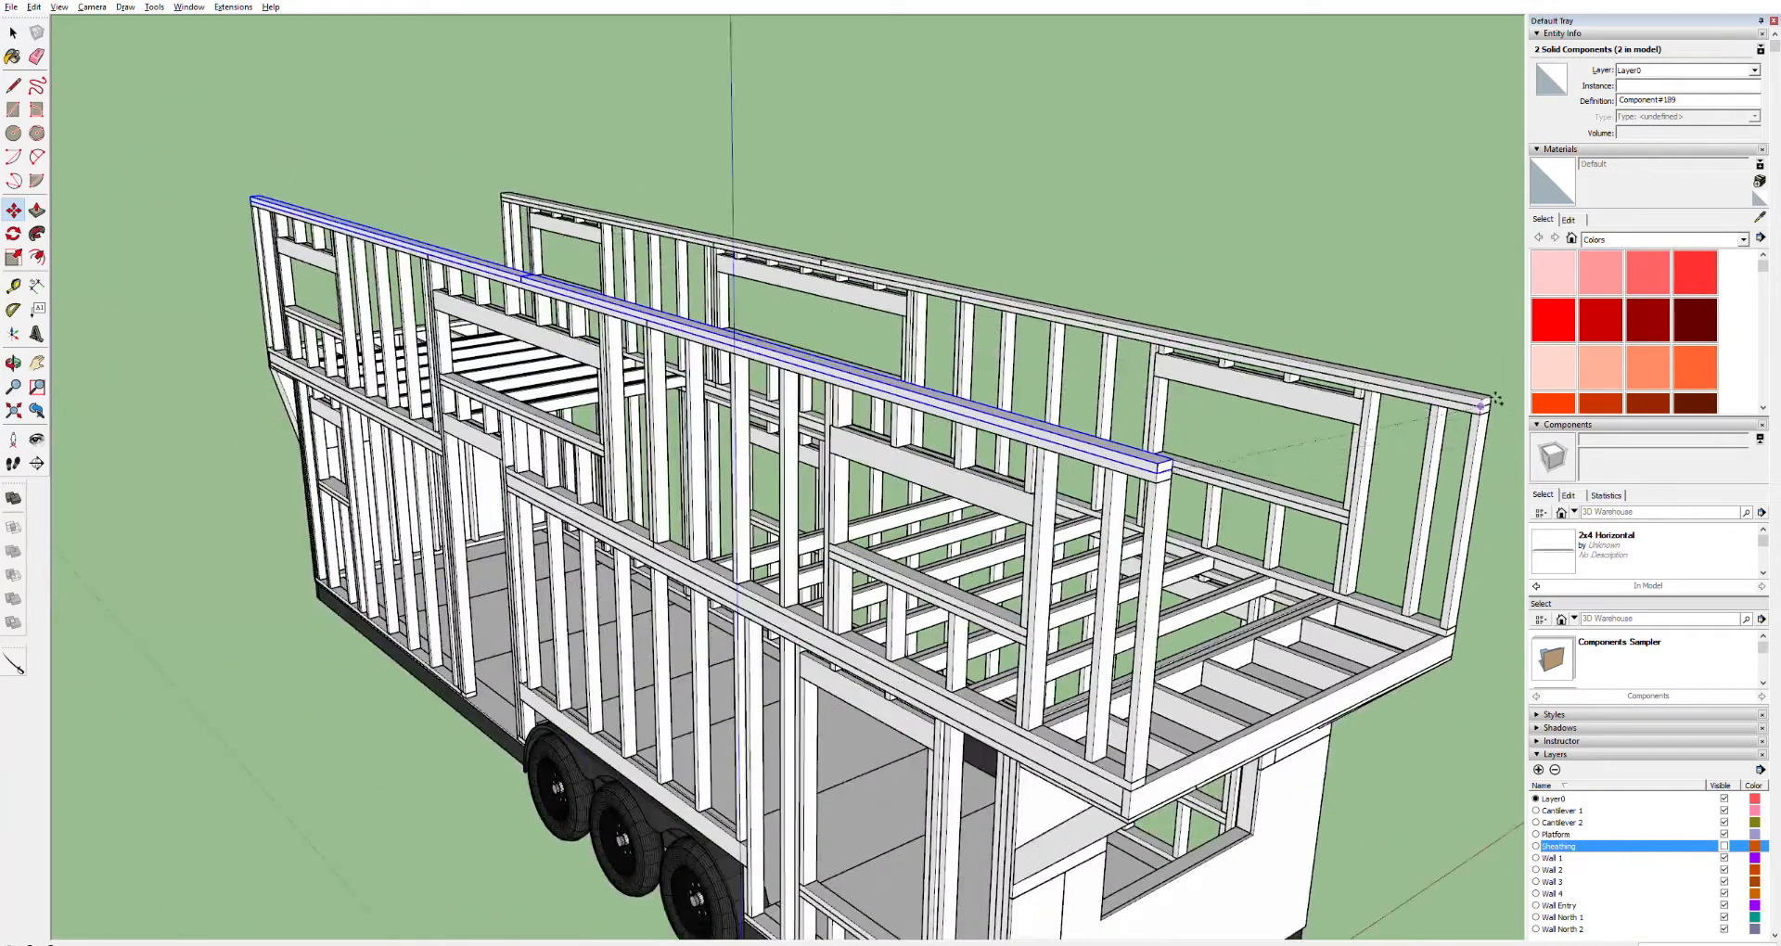
pyautogui.scroll(4, 1510, 425)
pyautogui.scroll(8, 1510, 425)
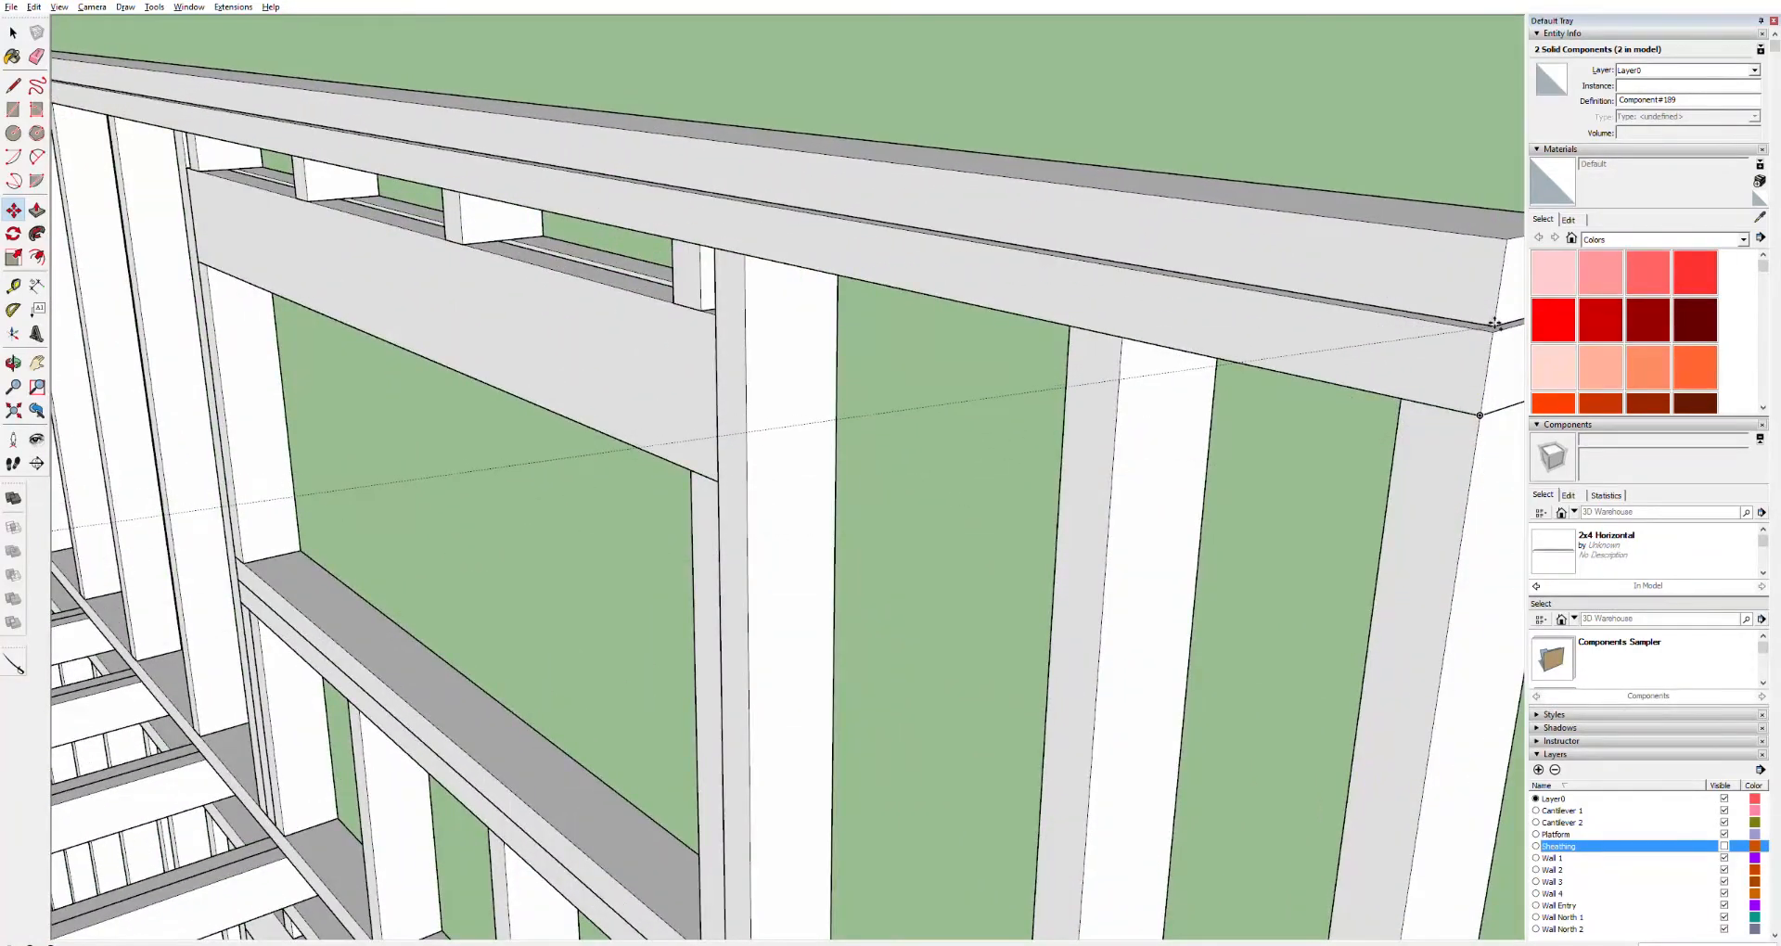
pyautogui.click(1495, 330)
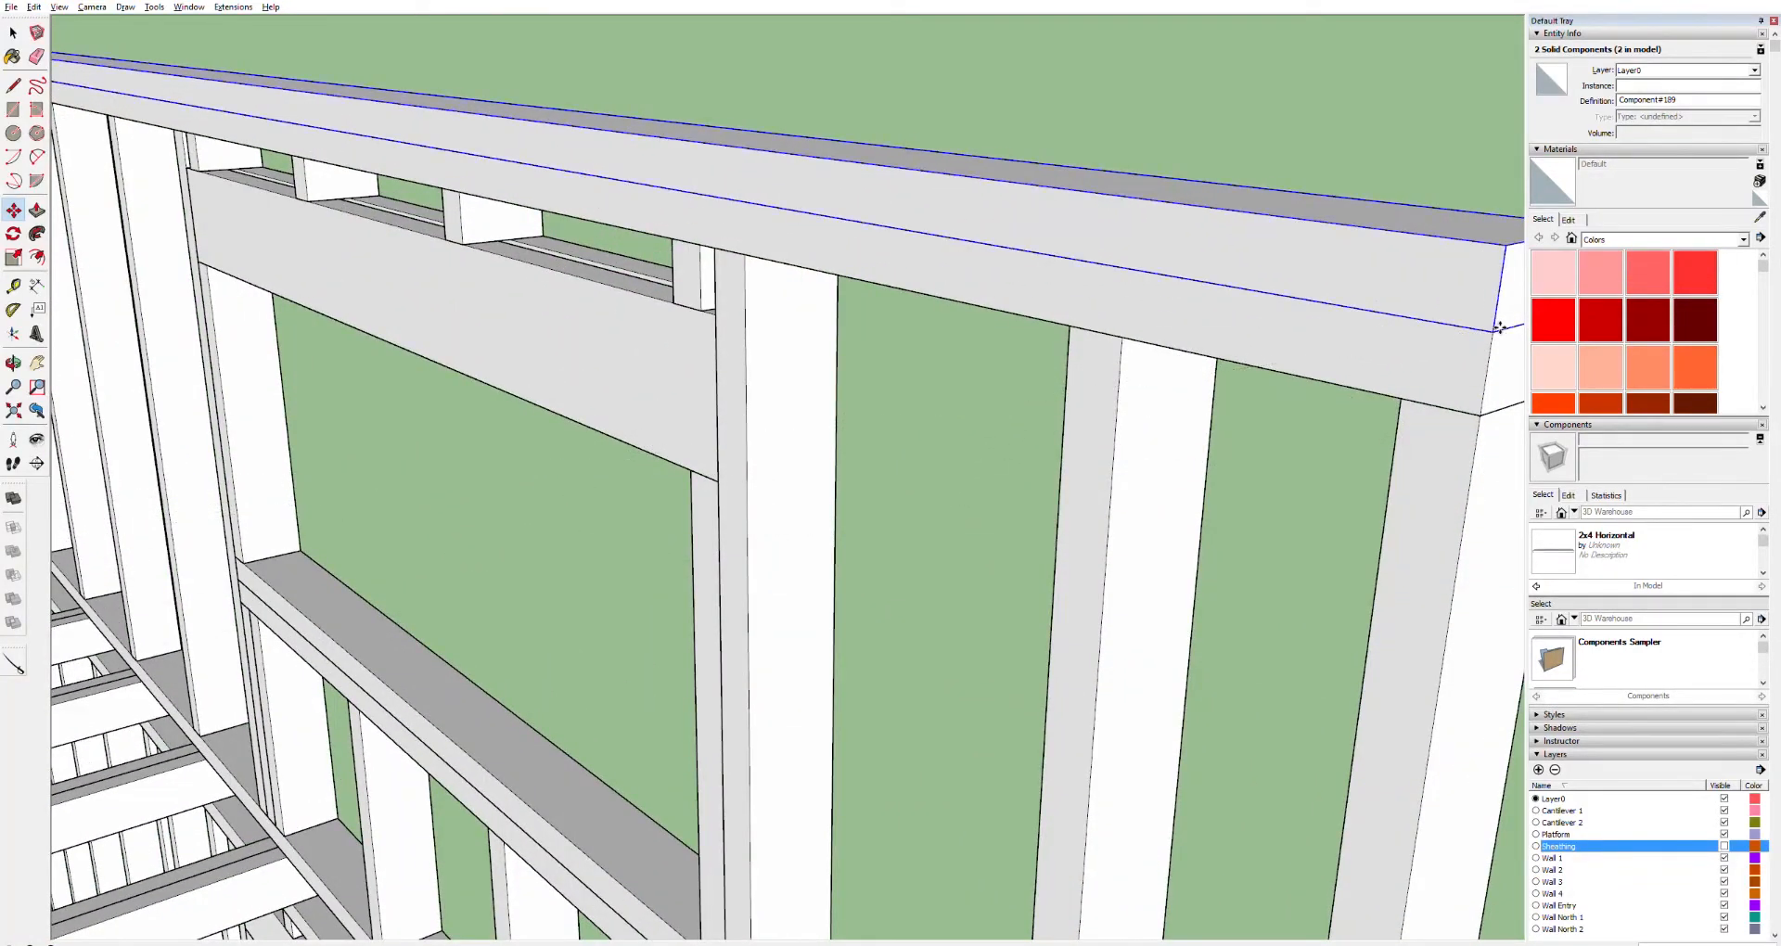
# Paste a copy of the board above the loft's end wall
pyautogui.scroll(-4, 1121, 413)
pyautogui.moveTo(1121, 420); pyautogui.dragTo(621, 418, button='middle')
pyautogui.scroll(-5, 622, 418)
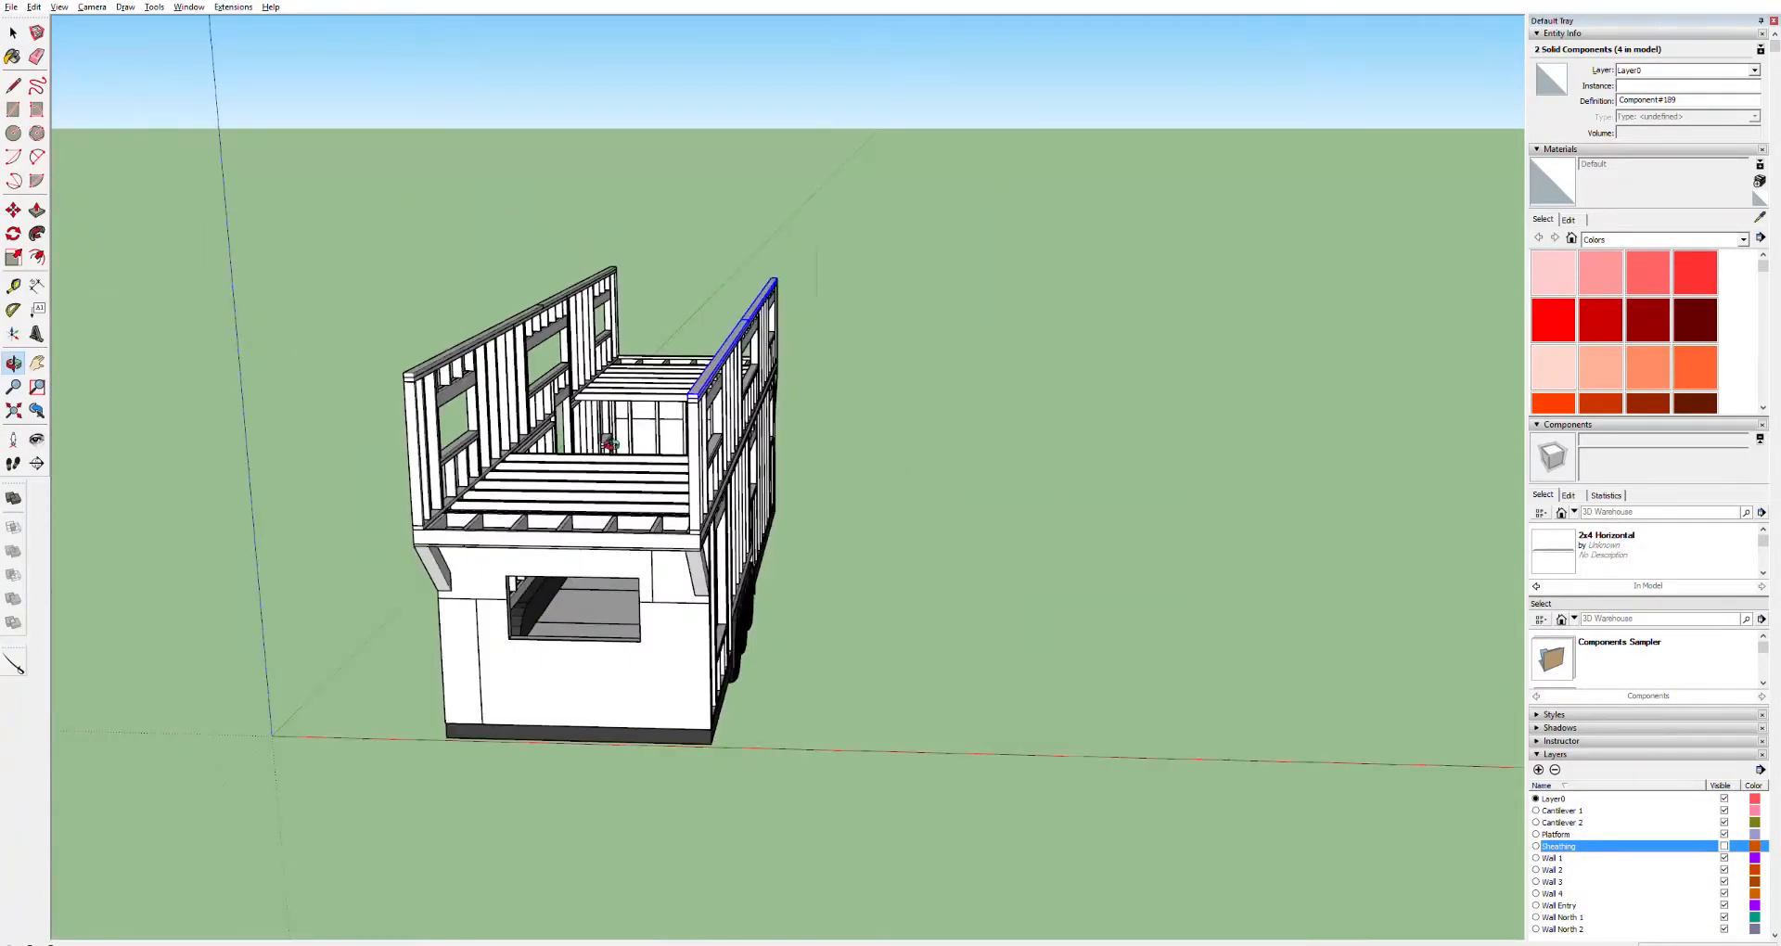
pyautogui.scroll(3, 609, 446)
pyautogui.click(13, 33)
pyautogui.click(325, 119)
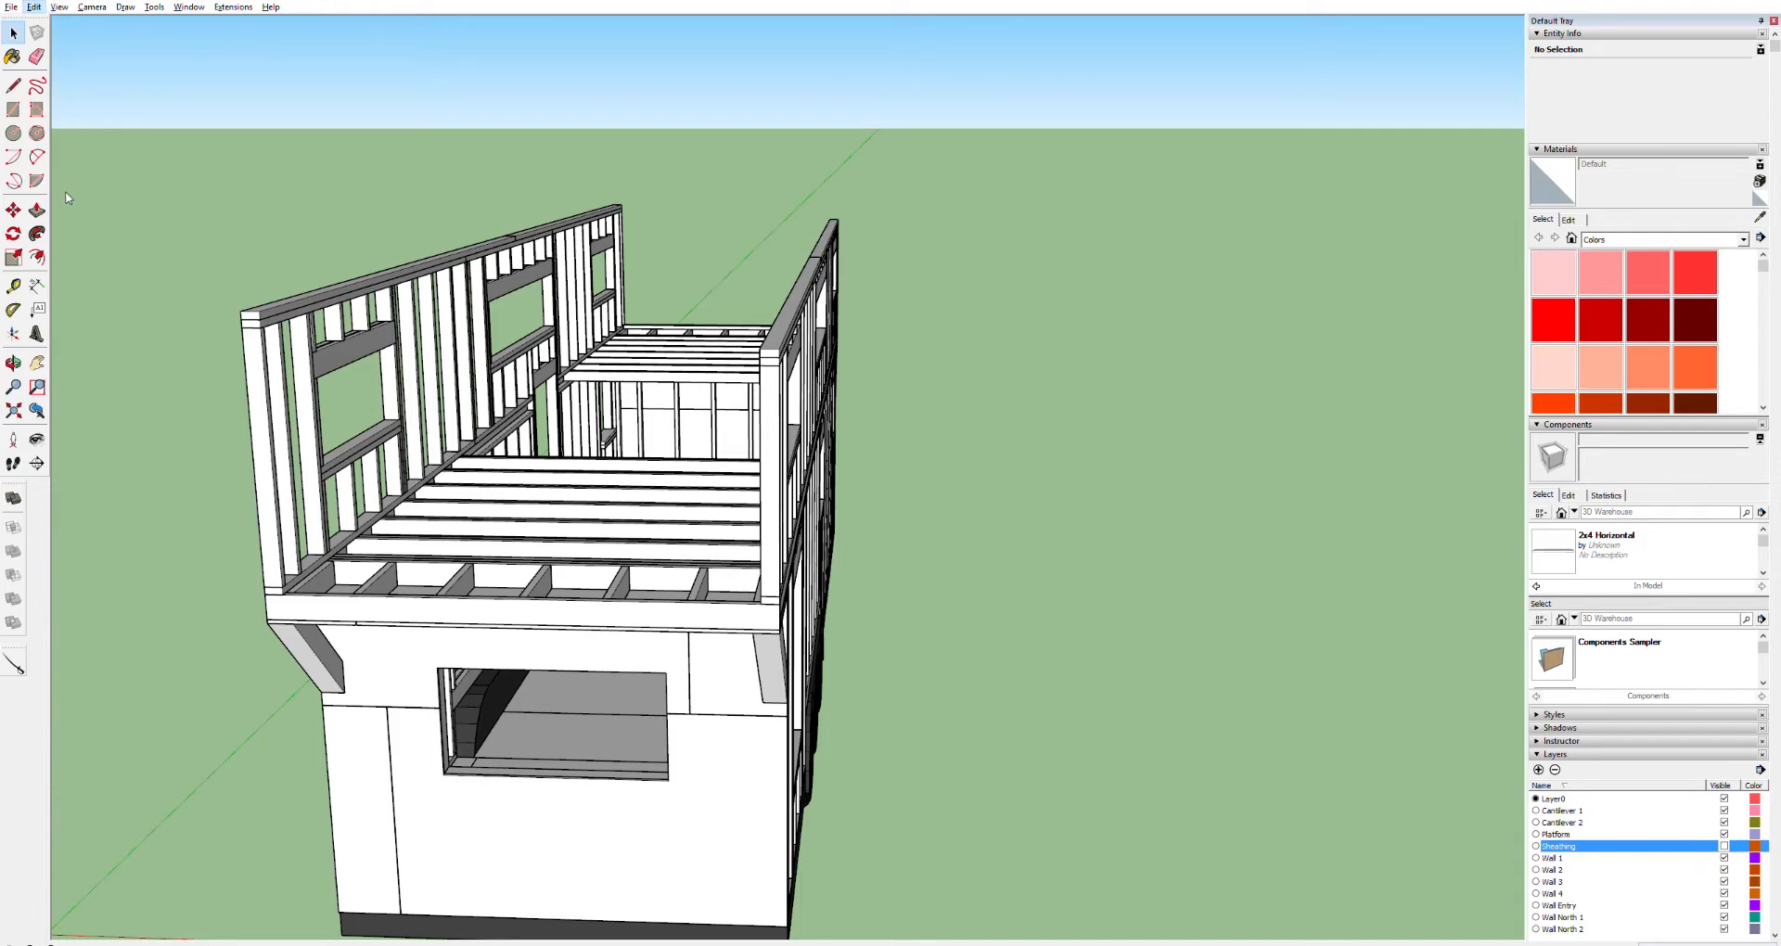
pyautogui.hotkey('ctrl', 'v')
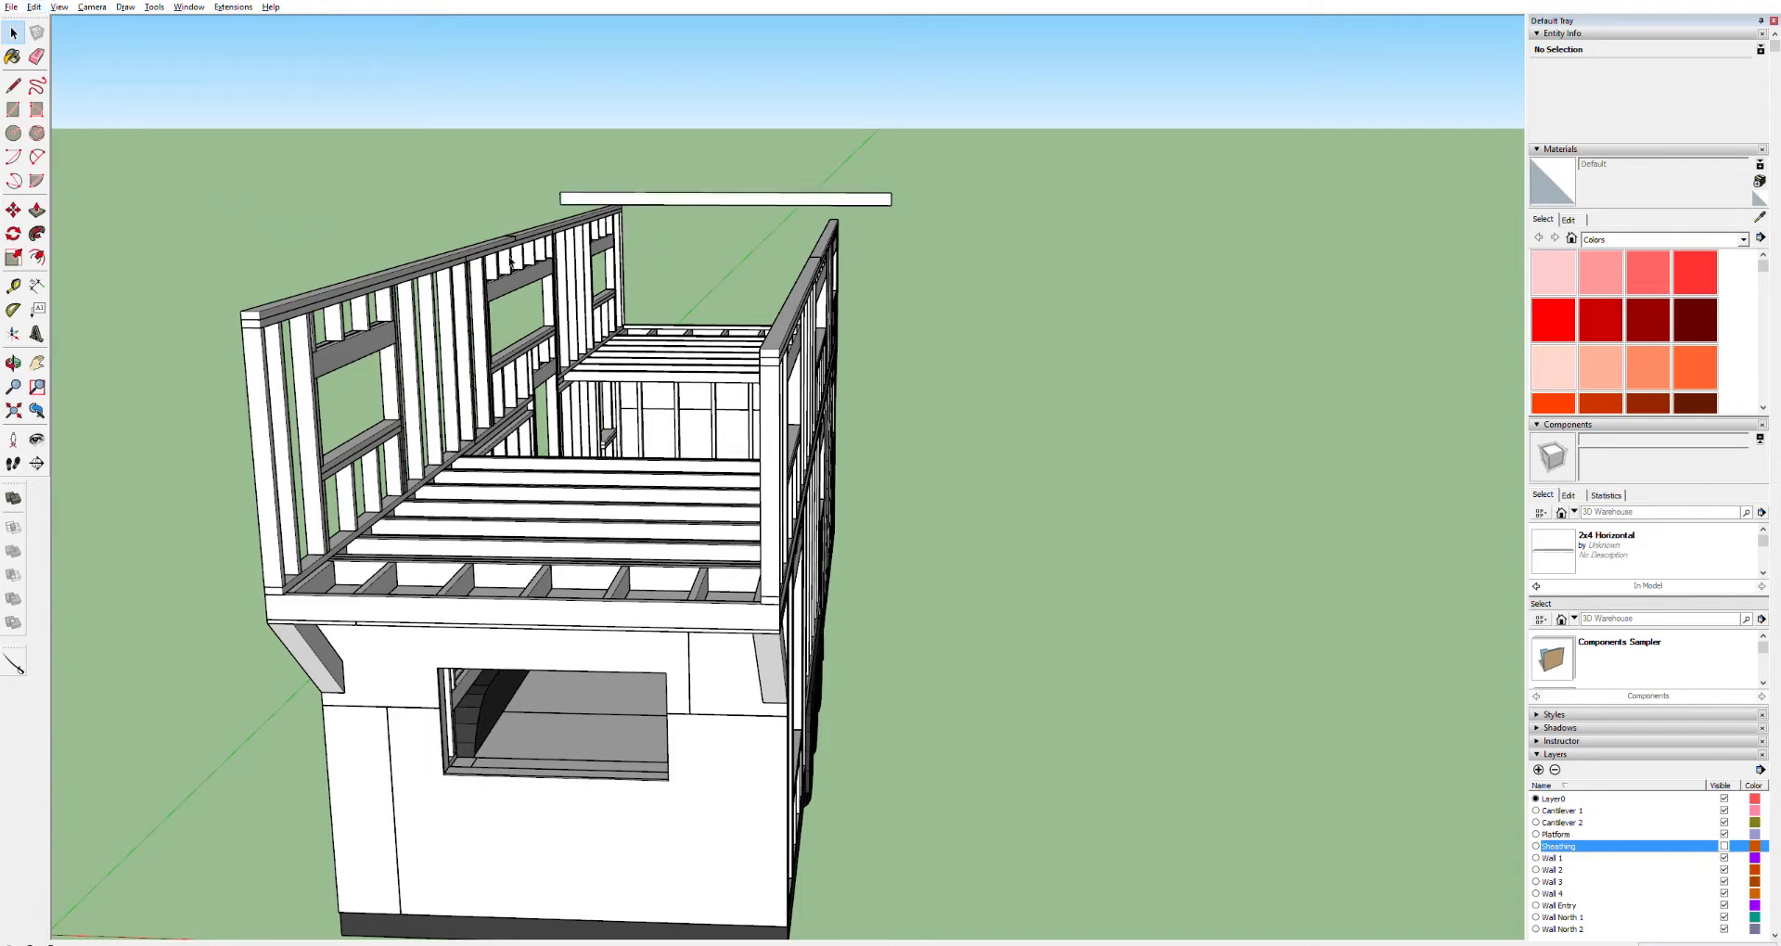
pyautogui.press('o')
pyautogui.moveTo(641, 196); pyautogui.dragTo(315, 186)
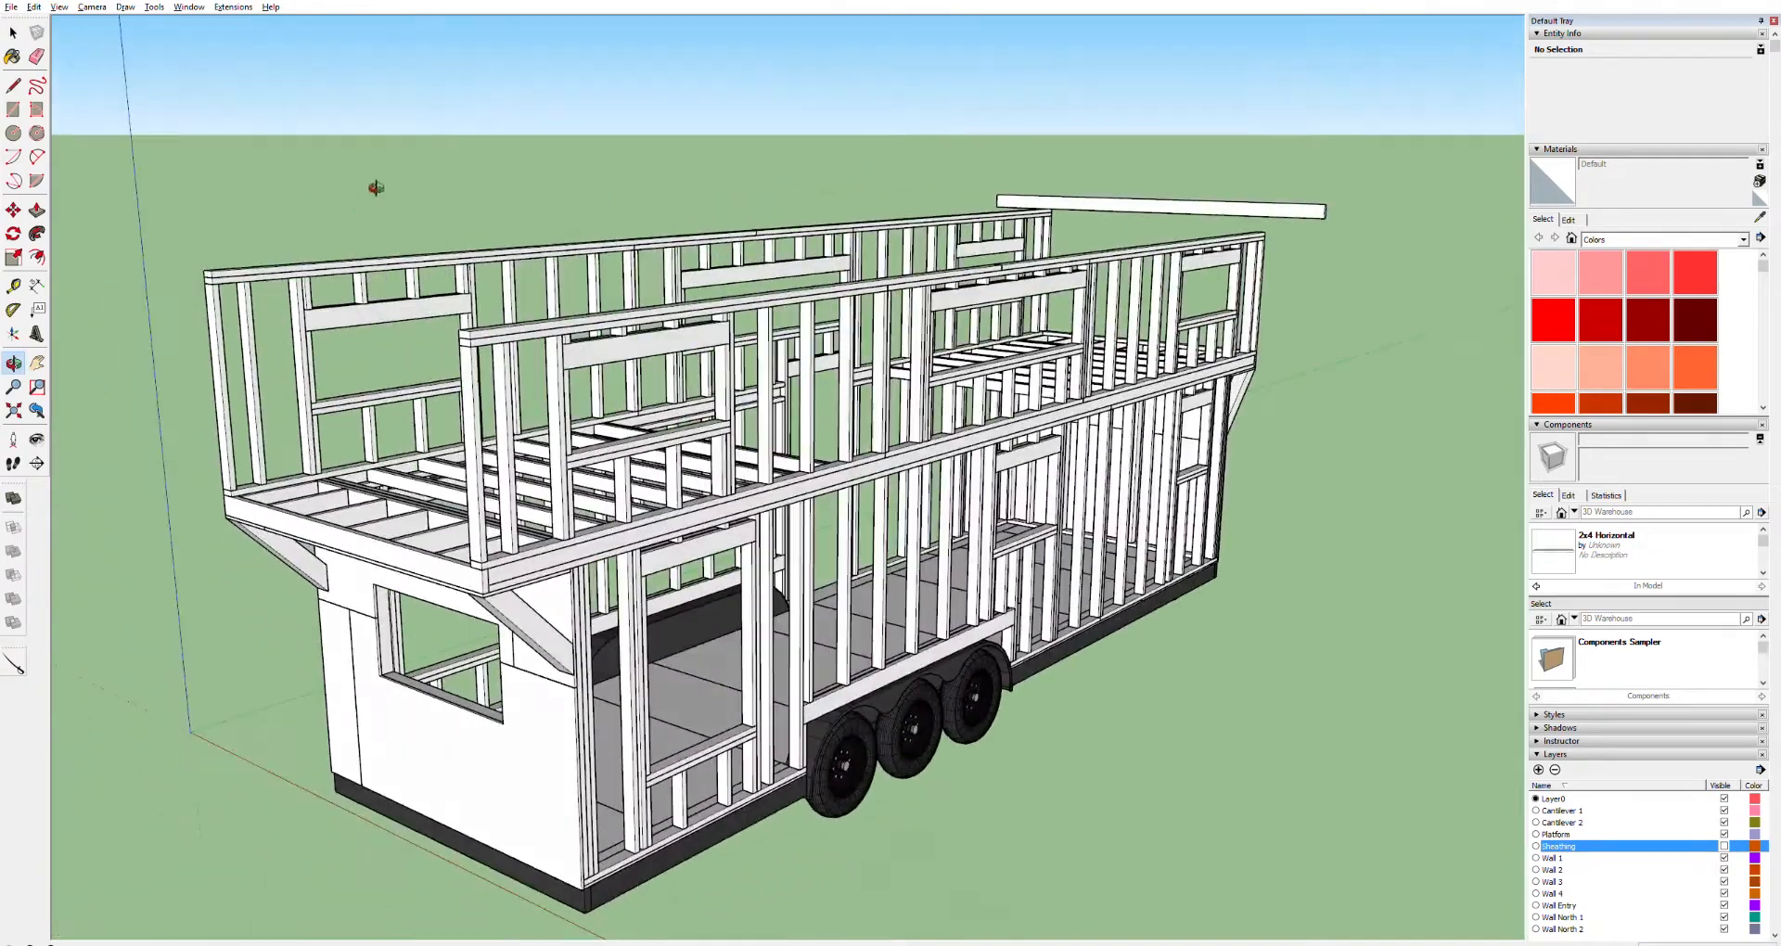
pyautogui.moveTo(1238, 248); pyautogui.dragTo(802, 314)
pyautogui.scroll(5, 1008, 292)
pyautogui.scroll(-6, 802, 313)
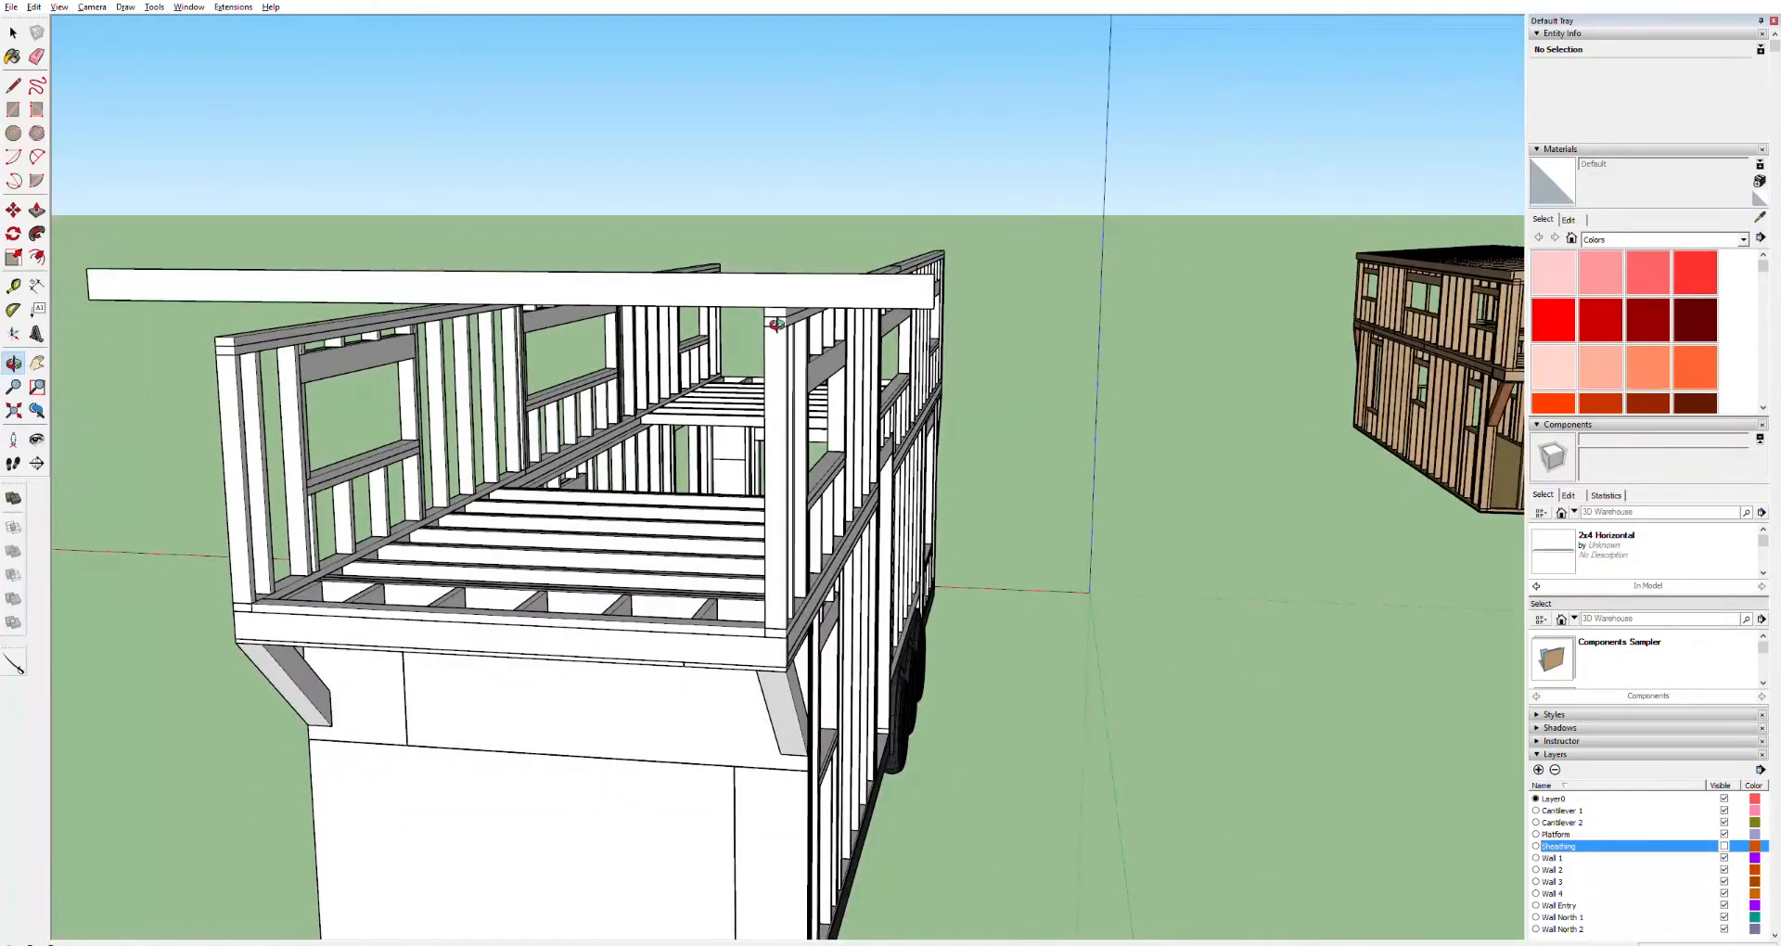
pyautogui.scroll(5, 775, 324)
pyautogui.scroll(-6, 888, 311)
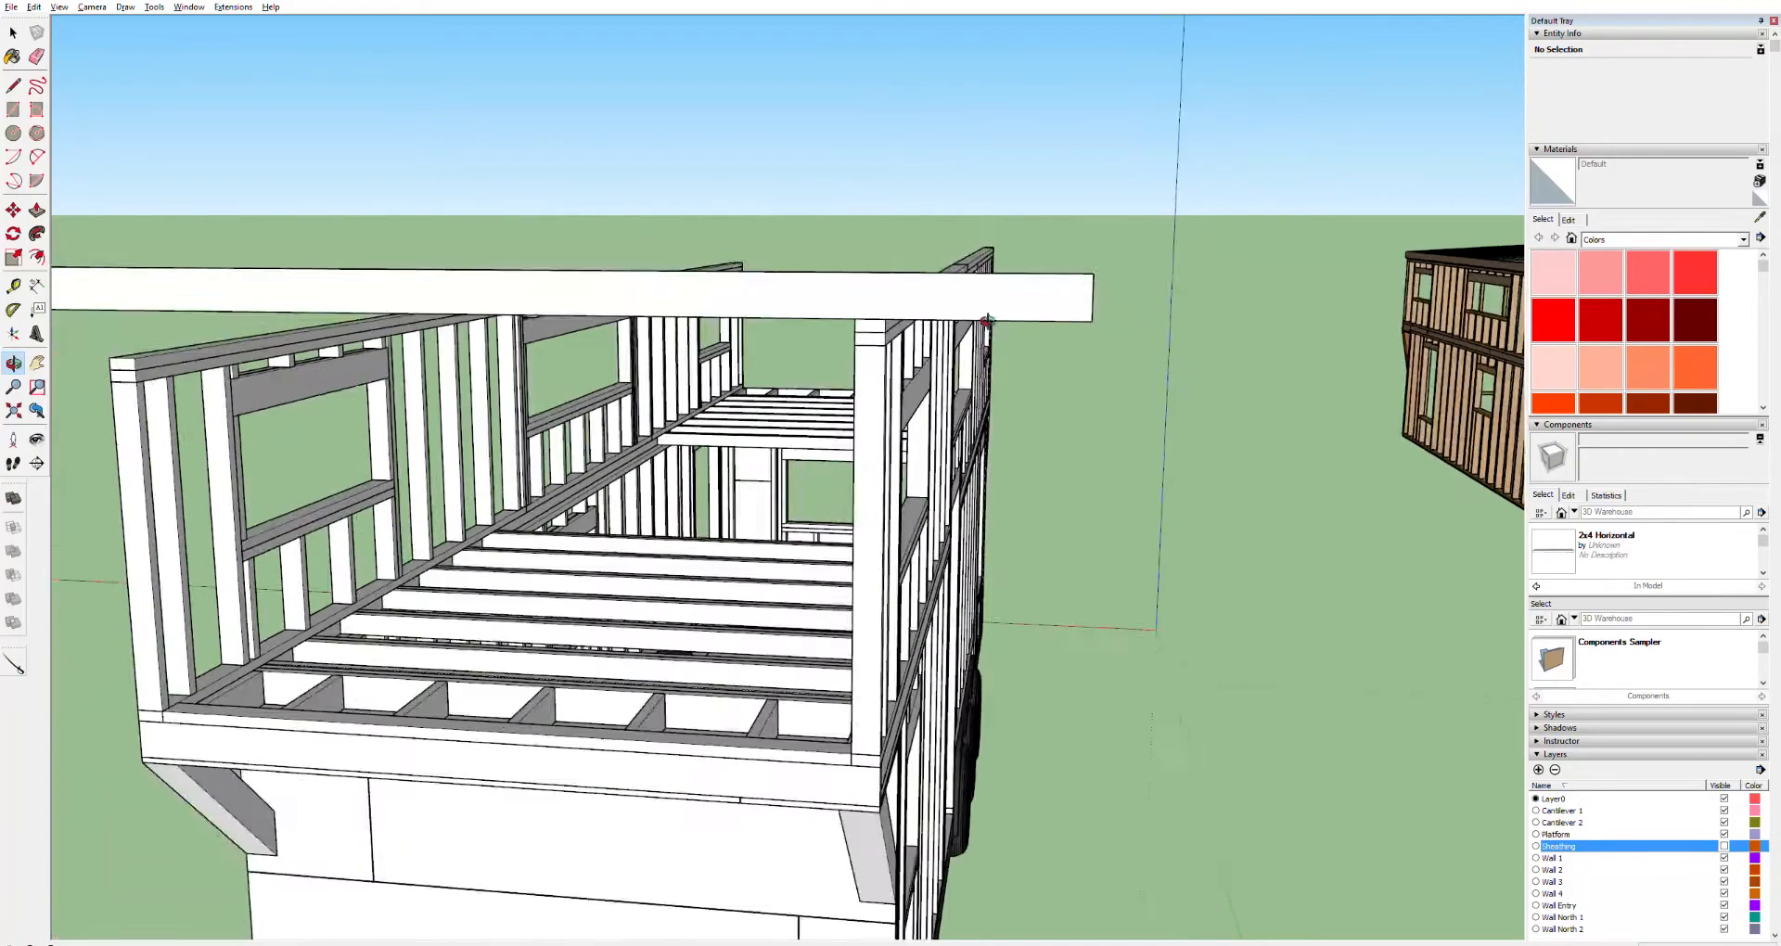
pyautogui.keyDown('shift'); pyautogui.moveTo(1482, 337); pyautogui.dragTo(1026, 353, button='middle'); pyautogui.keyUp('shift')
pyautogui.scroll(6, 919, 320)
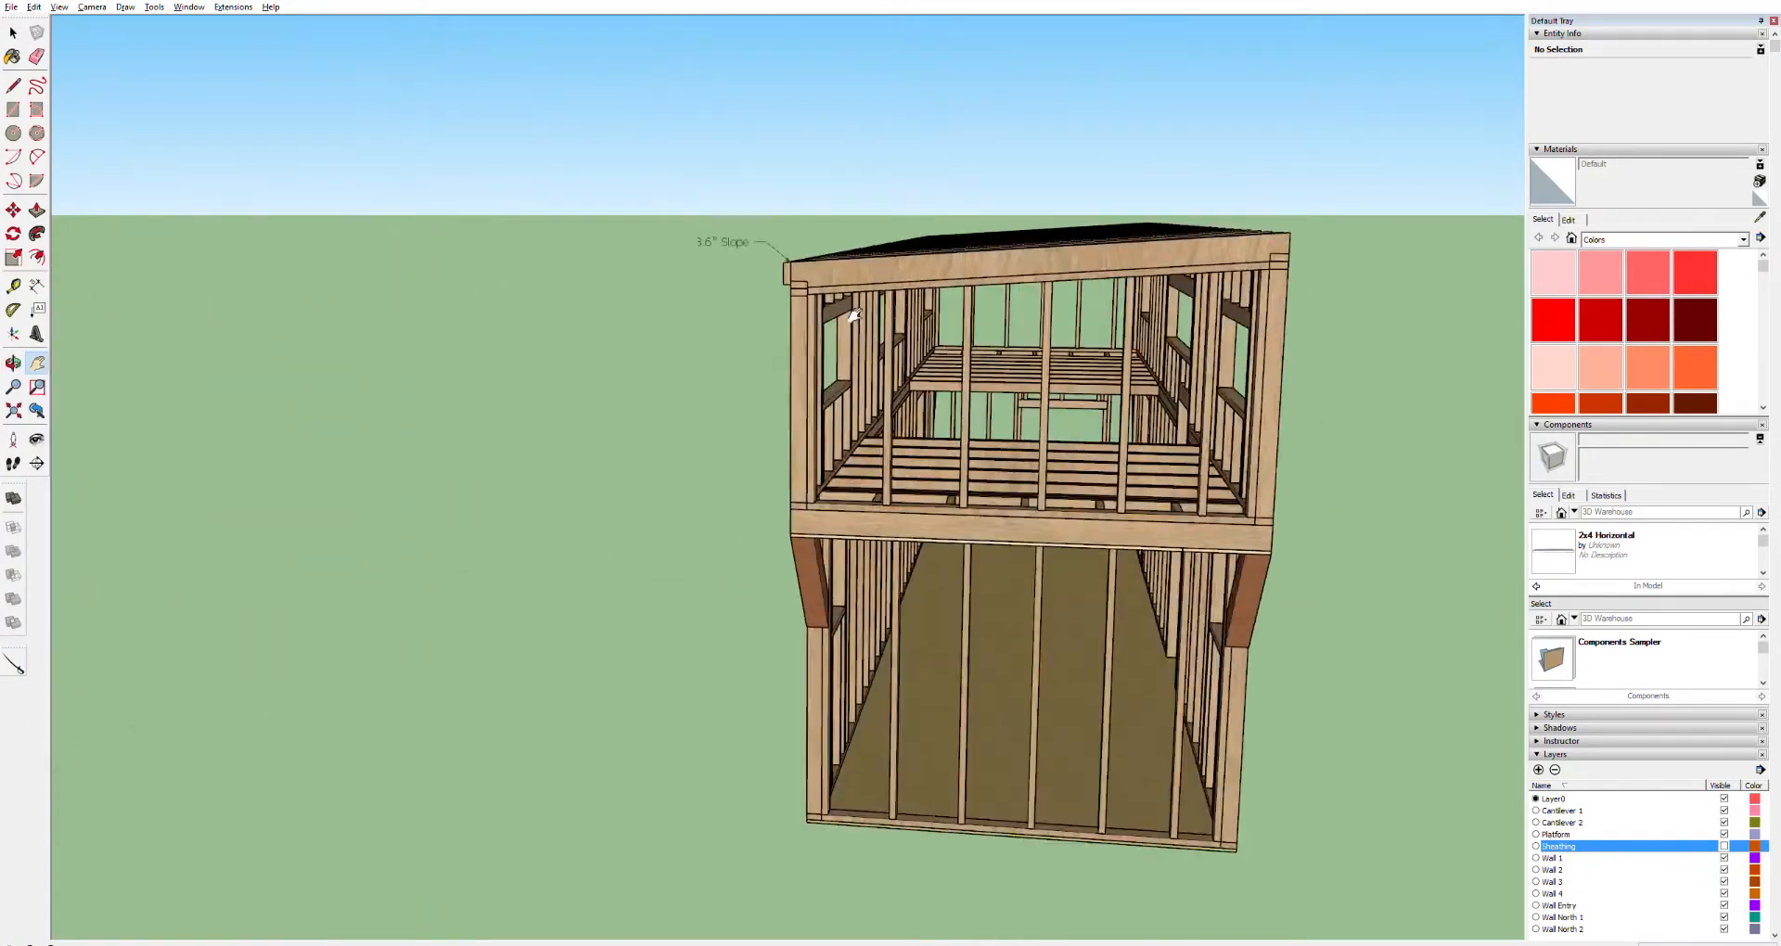
pyautogui.moveTo(1016, 262); pyautogui.dragTo(815, 266)
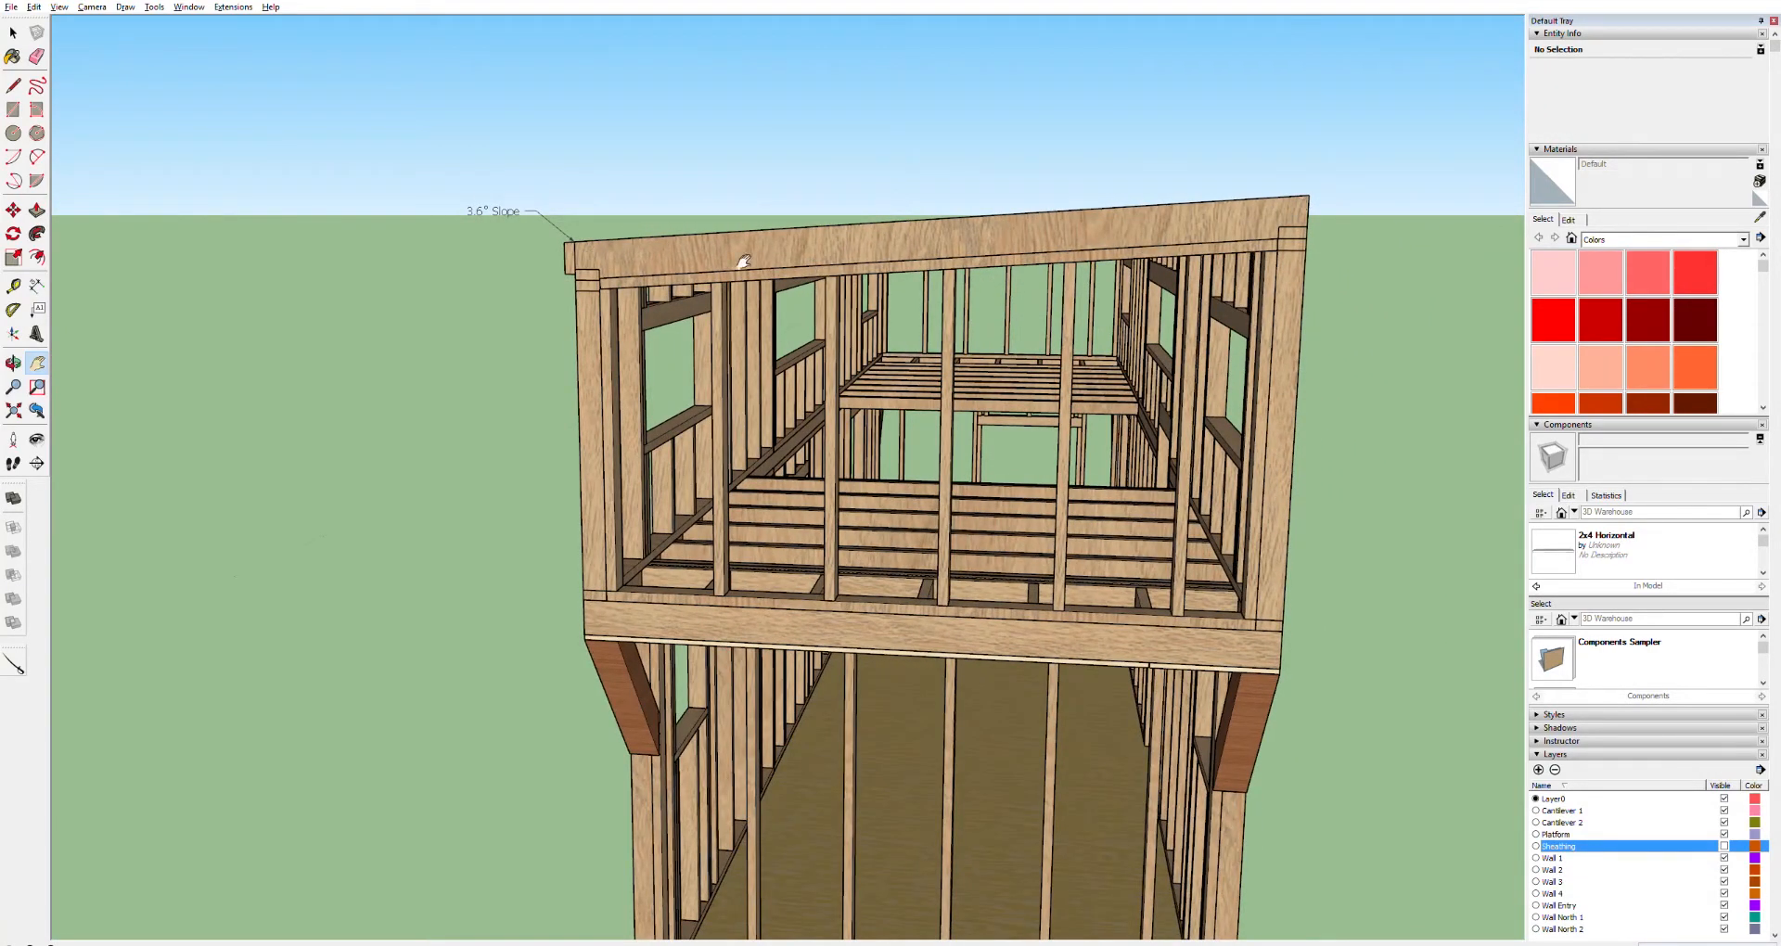
# Examine the sloped top plate of the reference house model beside the trailer
pyautogui.press('space')
pyautogui.click(1177, 221)
pyautogui.doubleClick(1155, 230)
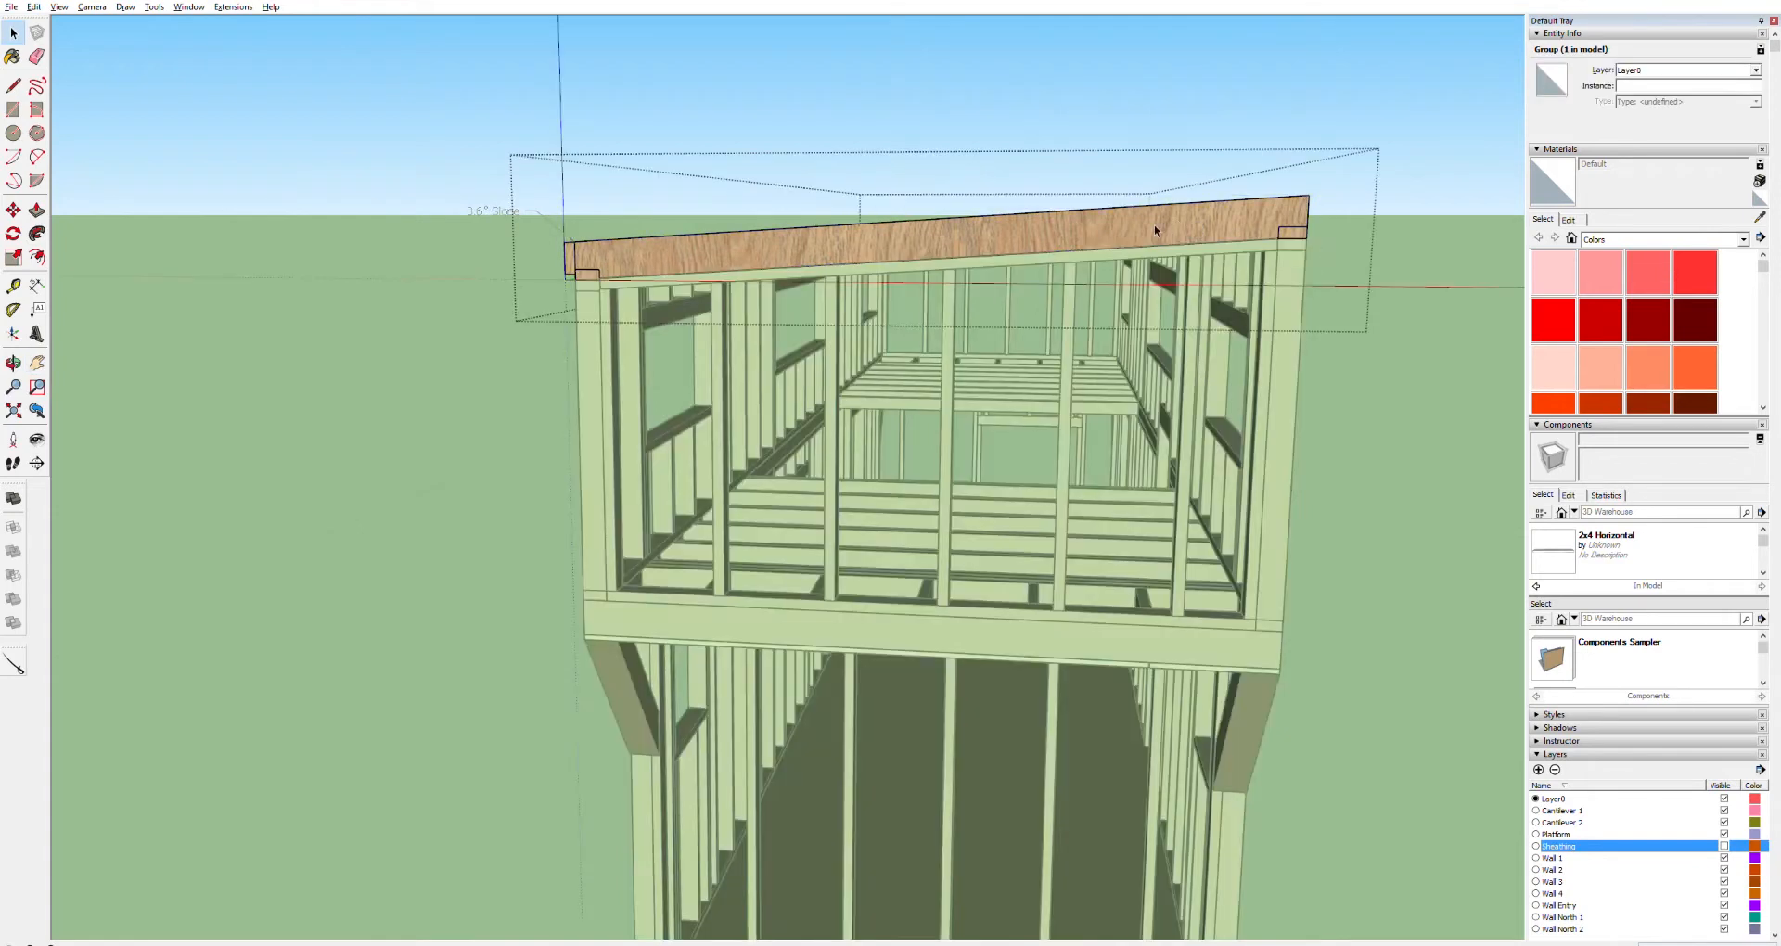
pyautogui.click(1113, 221)
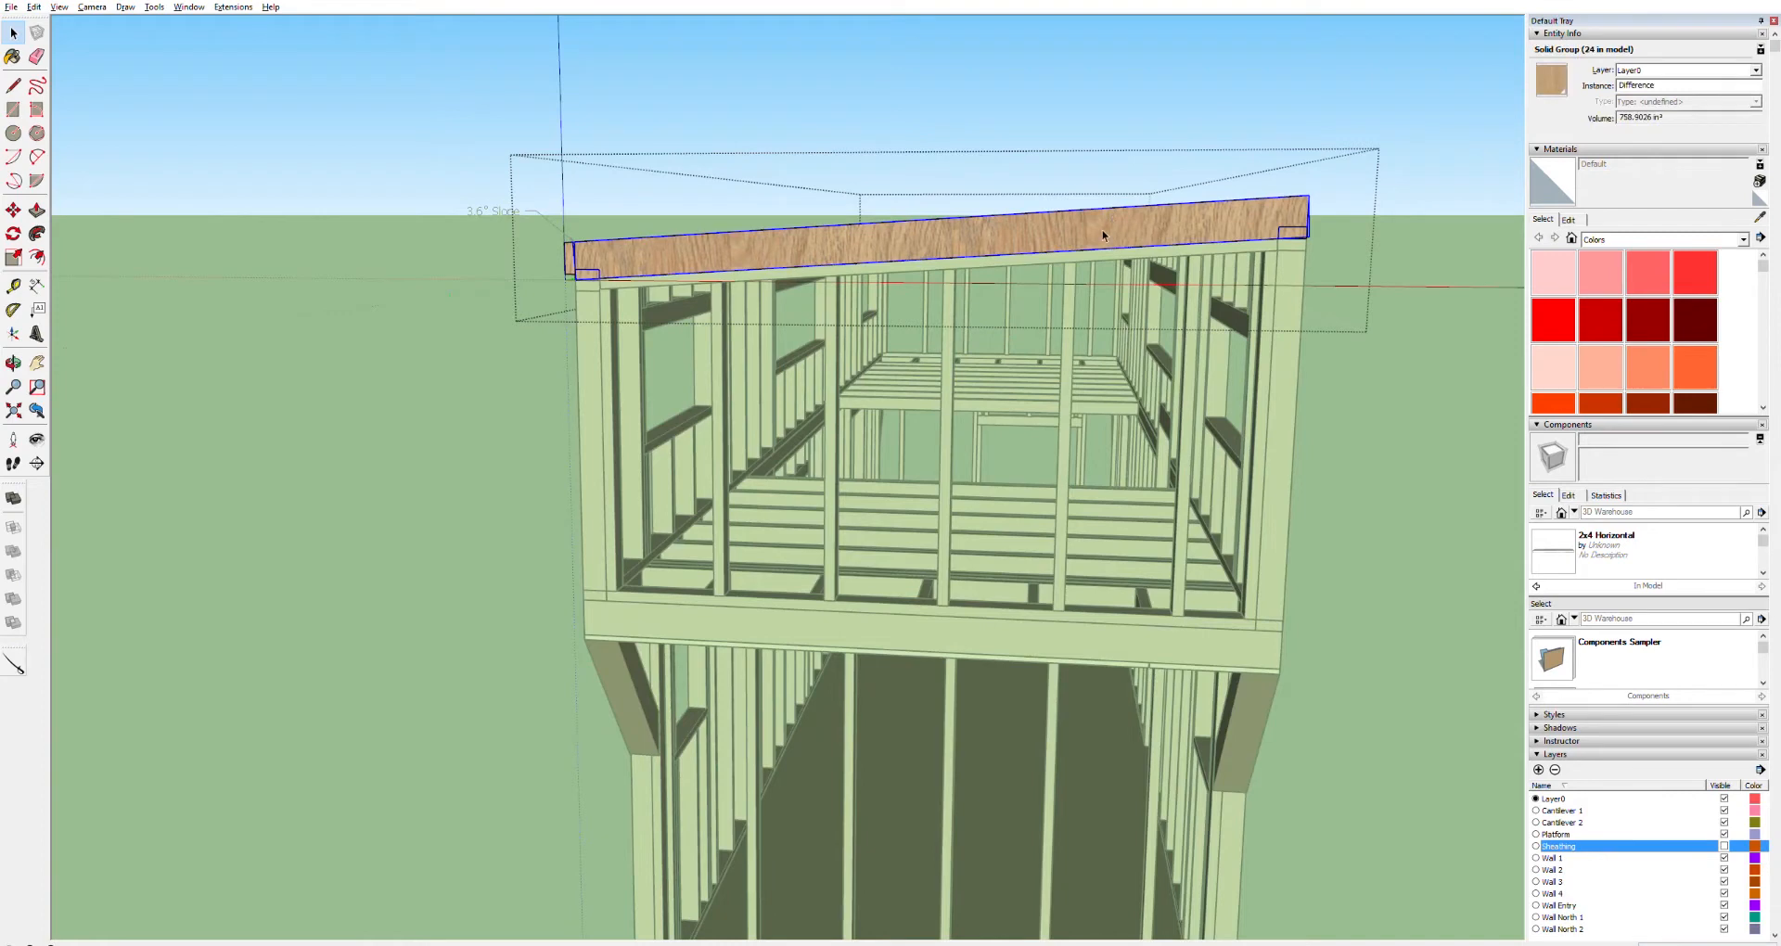
pyautogui.press('h')
pyautogui.moveTo(918, 299); pyautogui.dragTo(1224, 271)
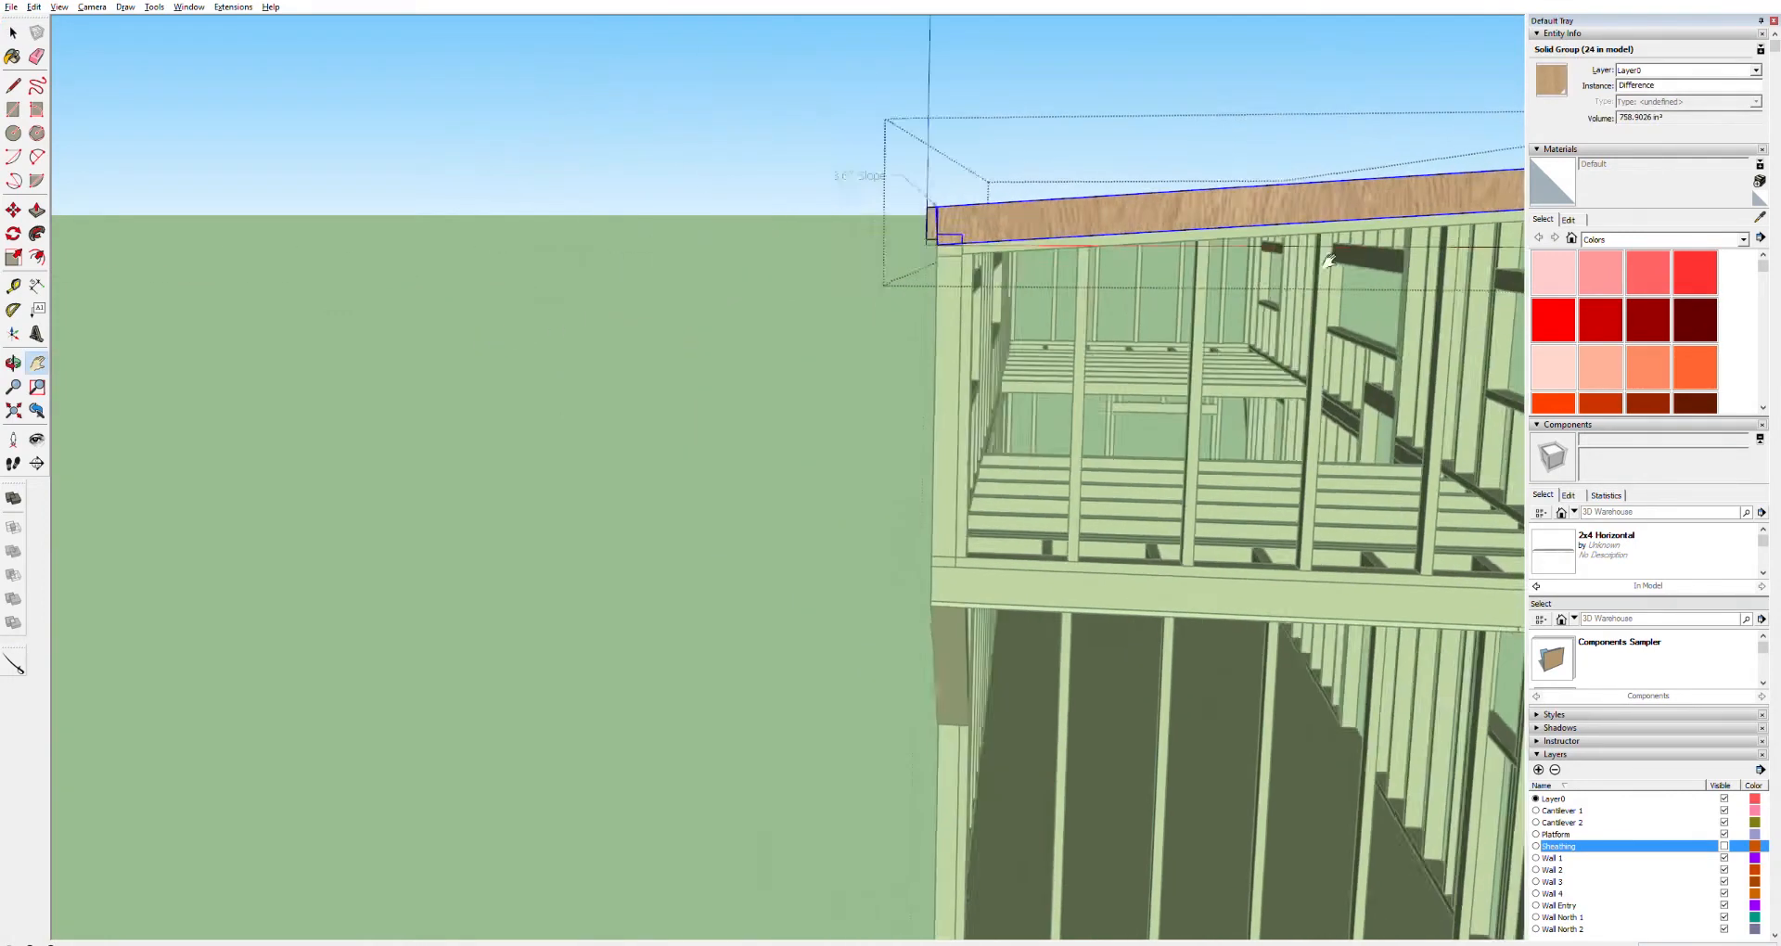
pyautogui.scroll(-8, 589, 298)
pyautogui.moveTo(231, 384); pyautogui.dragTo(910, 325)
pyautogui.scroll(8, 913, 341)
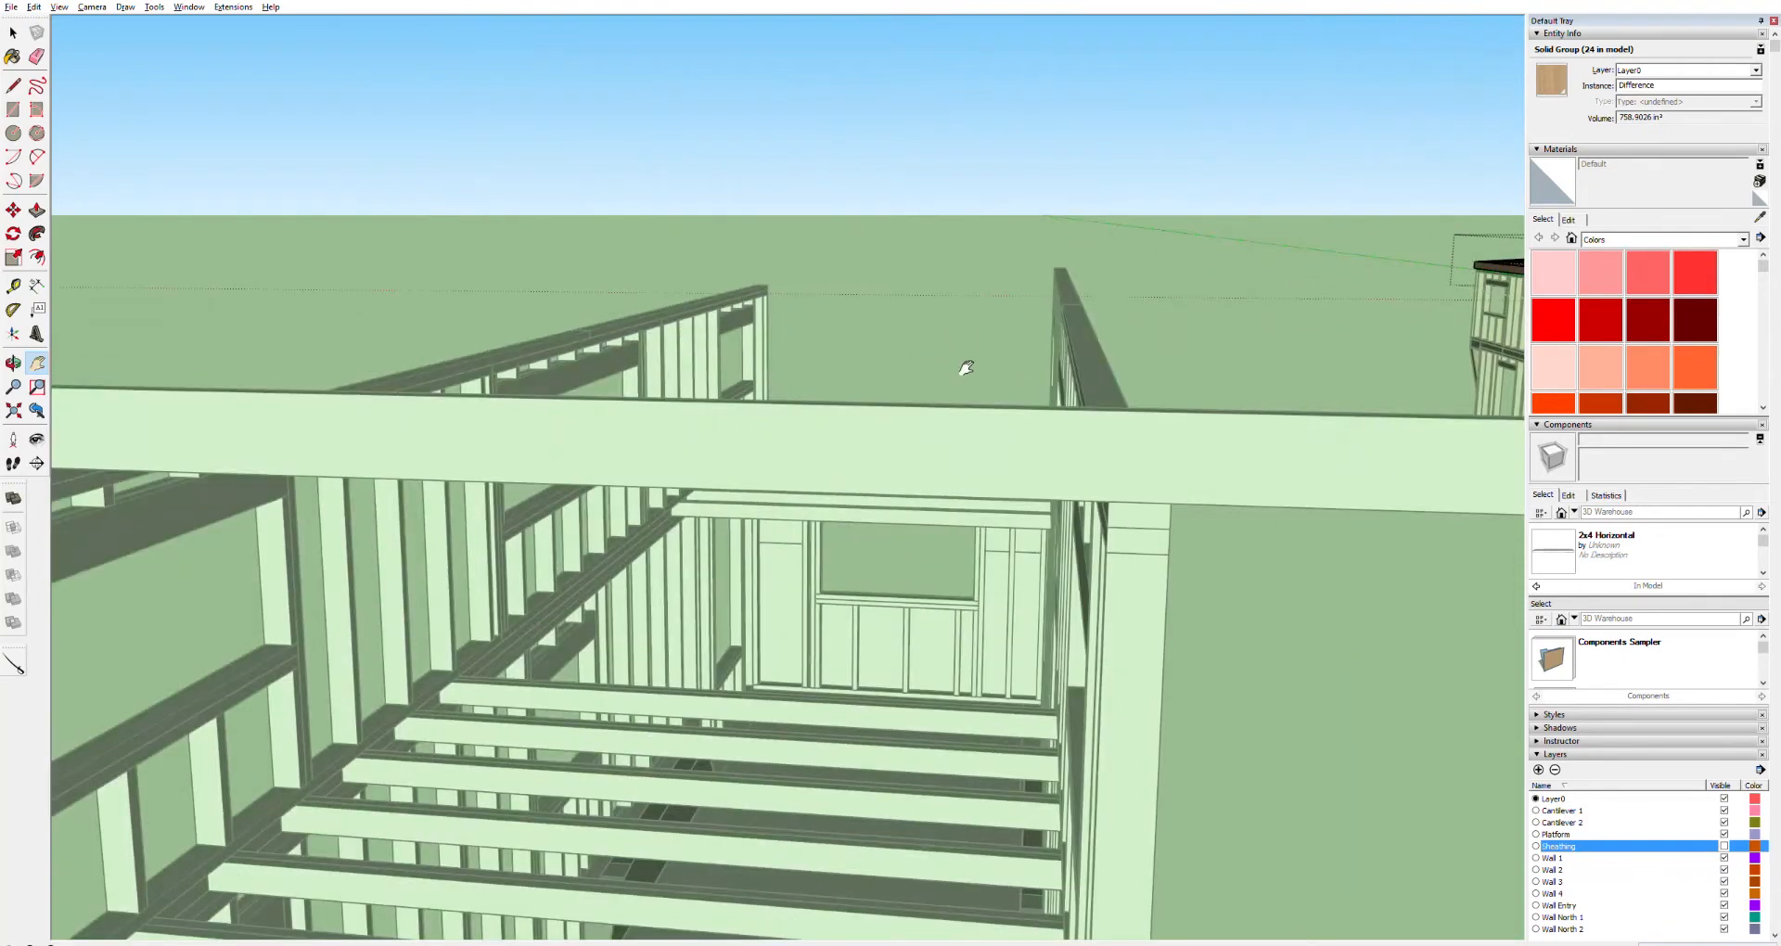
# Delete the pasted board spanning the loft's end wall
pyautogui.press('space')
pyautogui.click(1104, 113)
pyautogui.click(1020, 420)
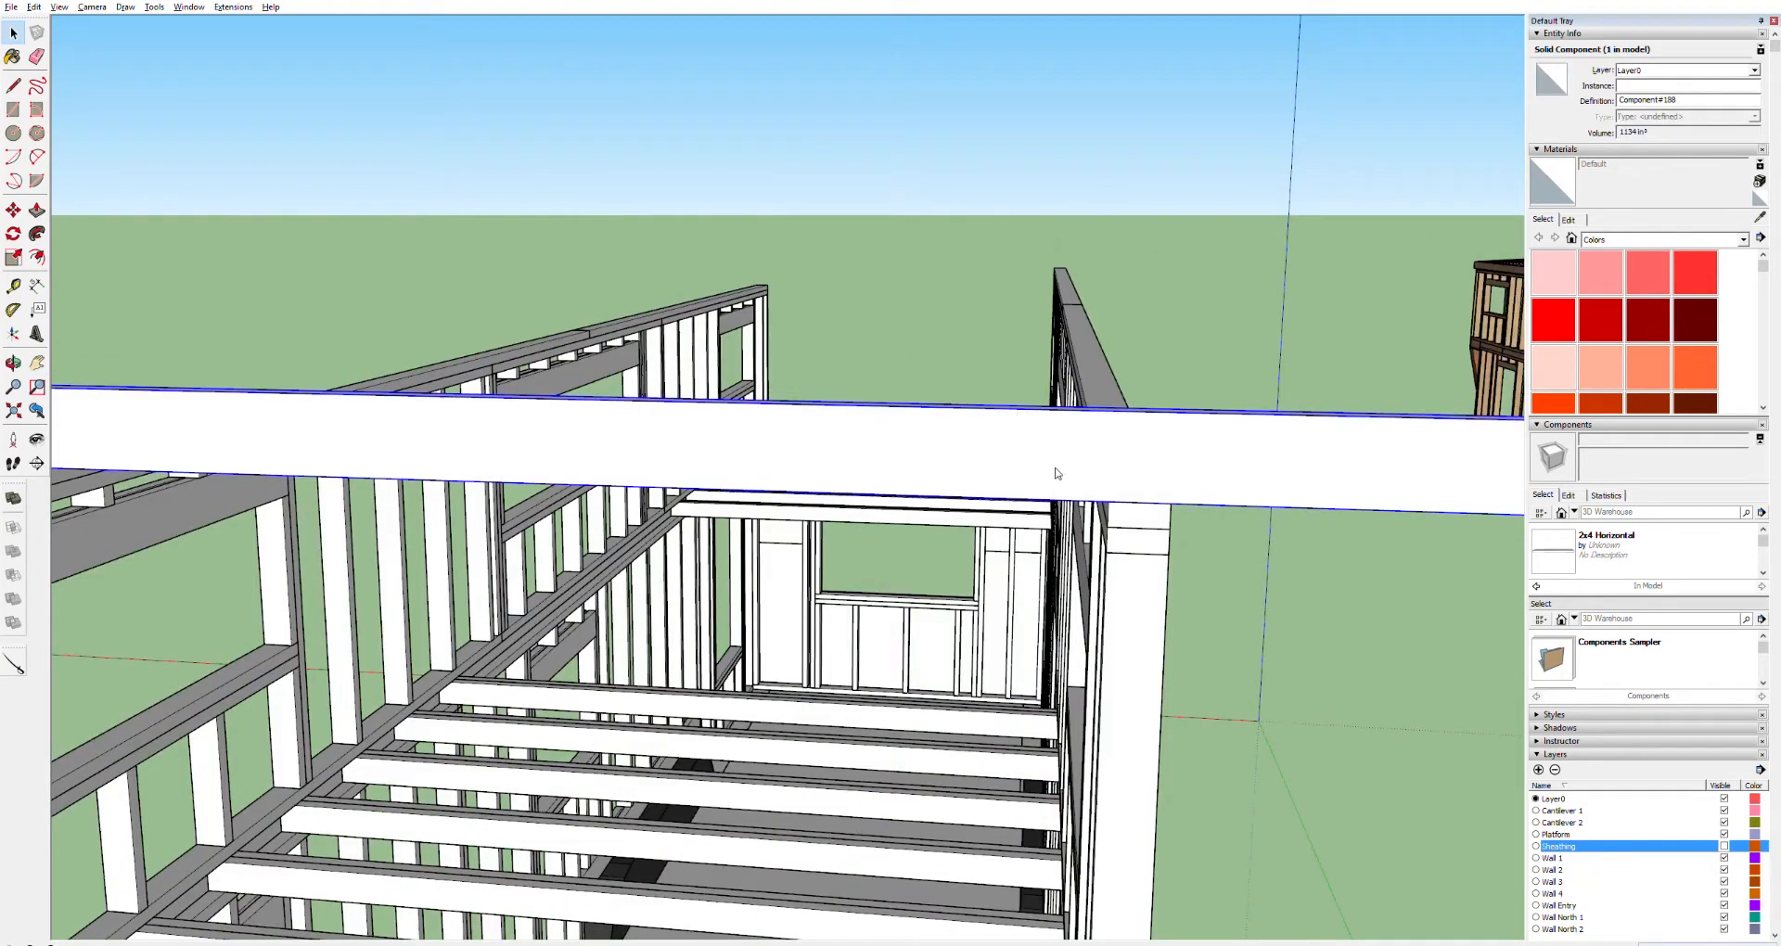
pyautogui.press('Delete')
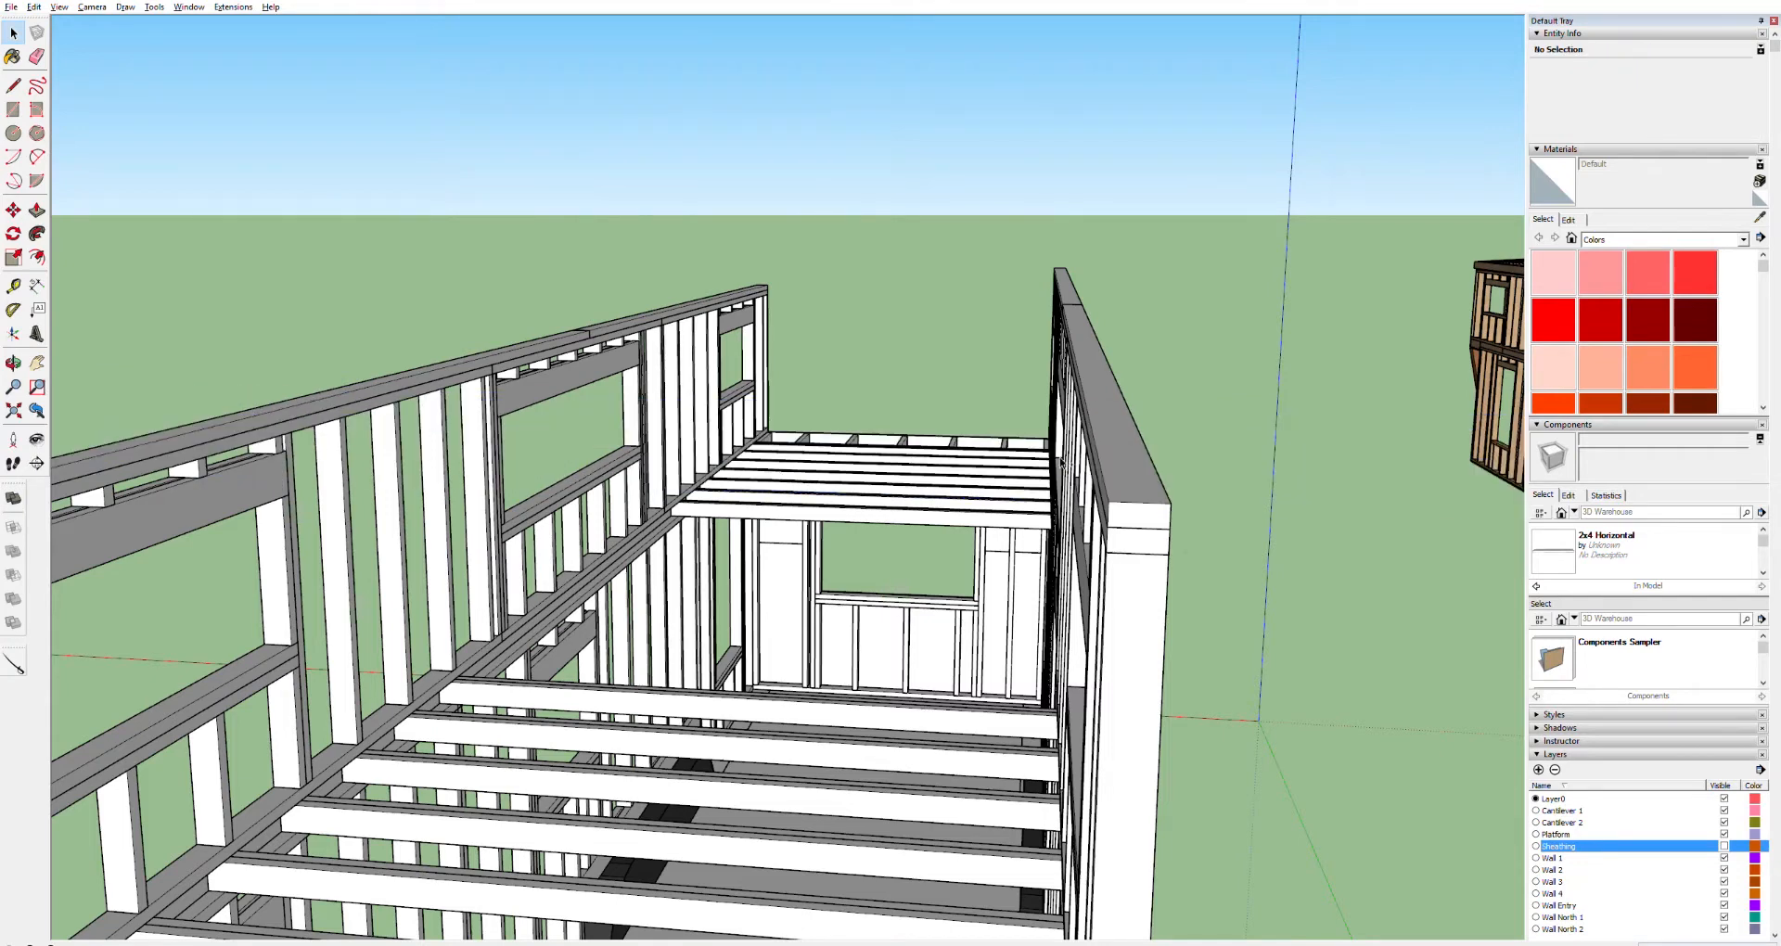
# Paste a copy of the board and place it floating above the loft's end wall
pyautogui.hotkey('ctrl', 'v')
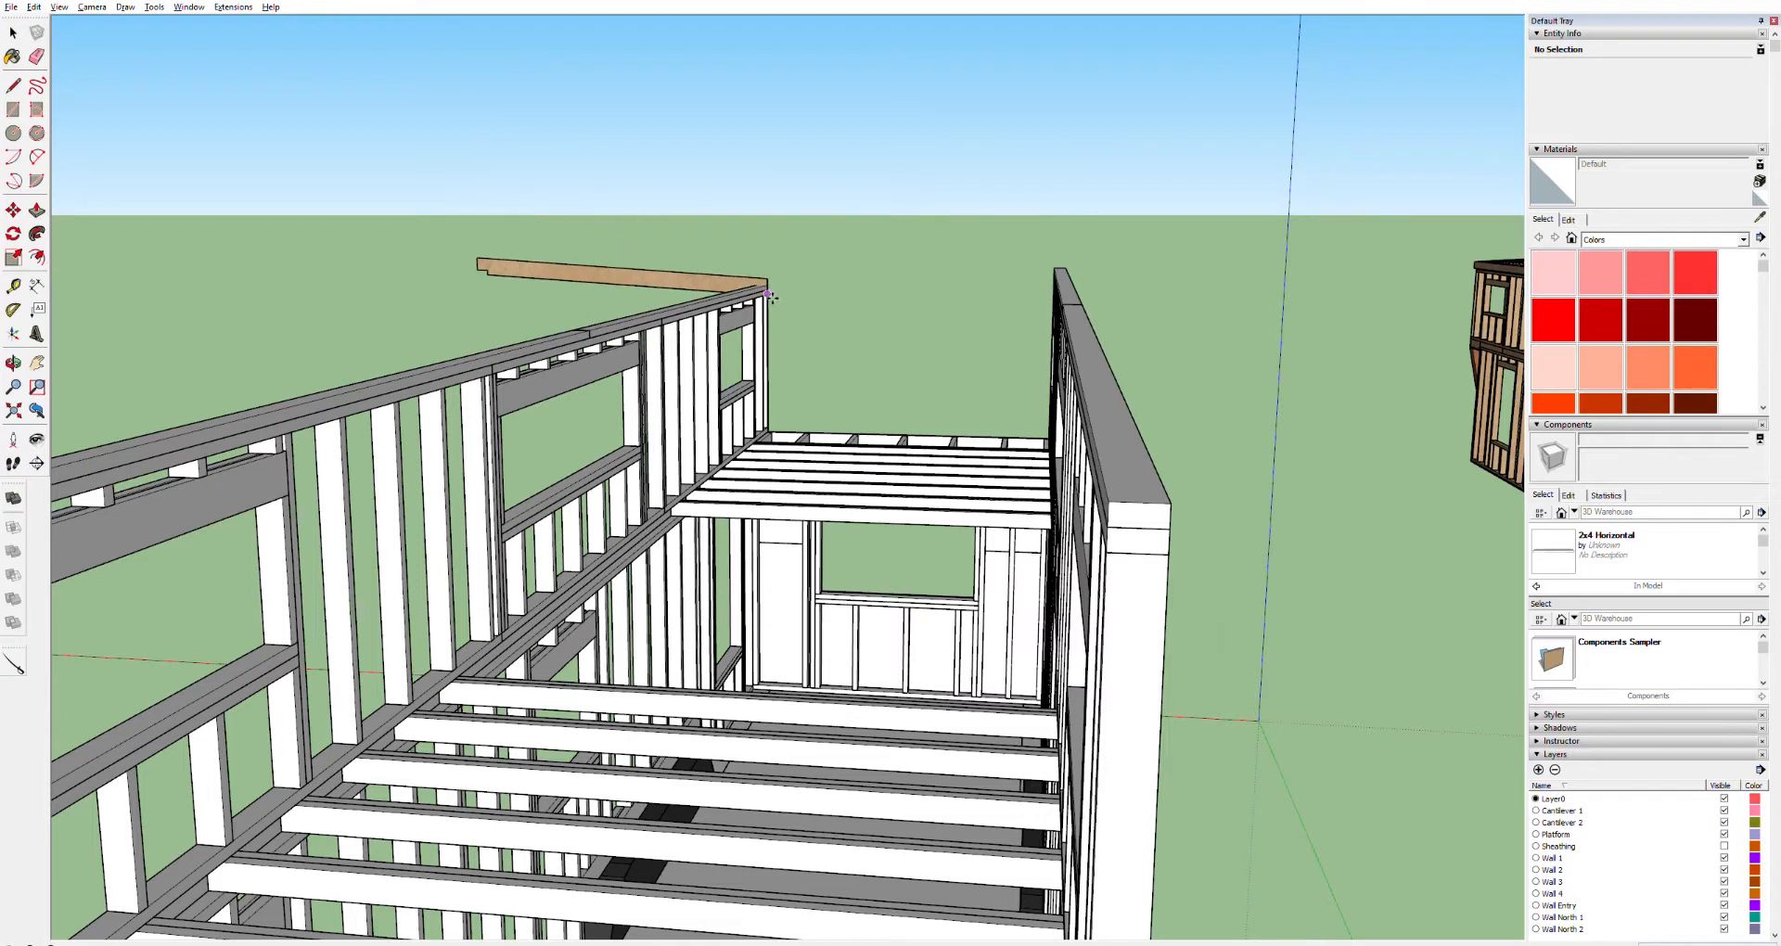
pyautogui.click(713, 252)
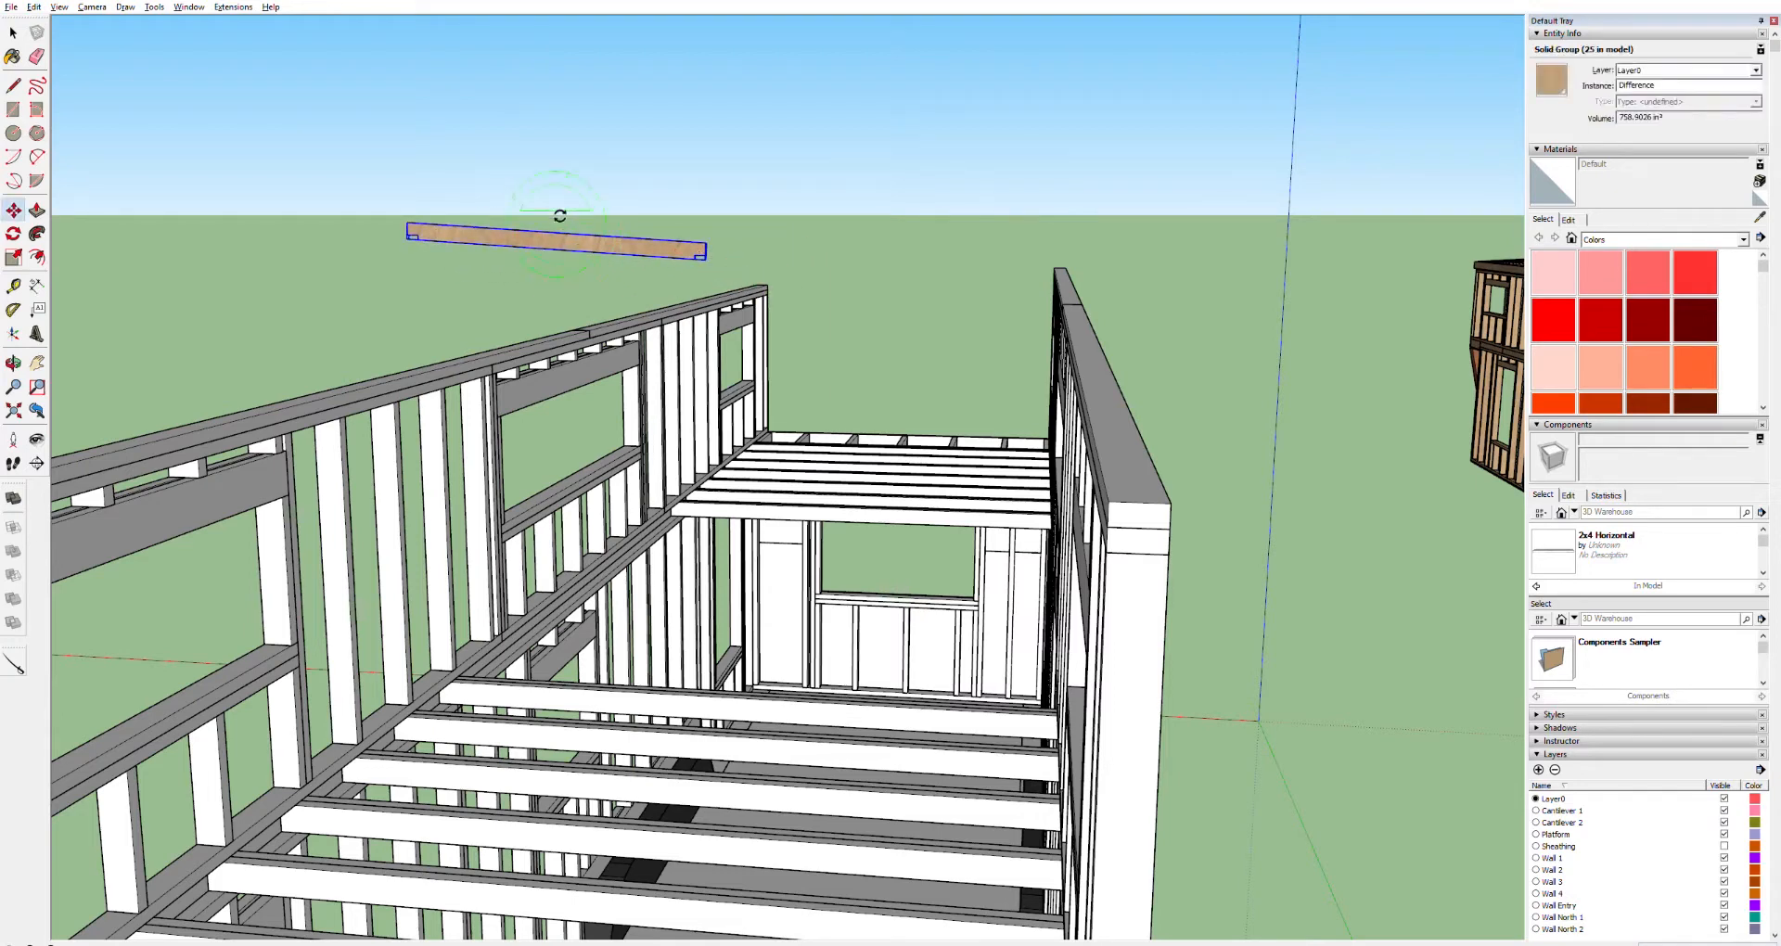
pyautogui.press('q')
pyautogui.press('Right')
pyautogui.press('Up')
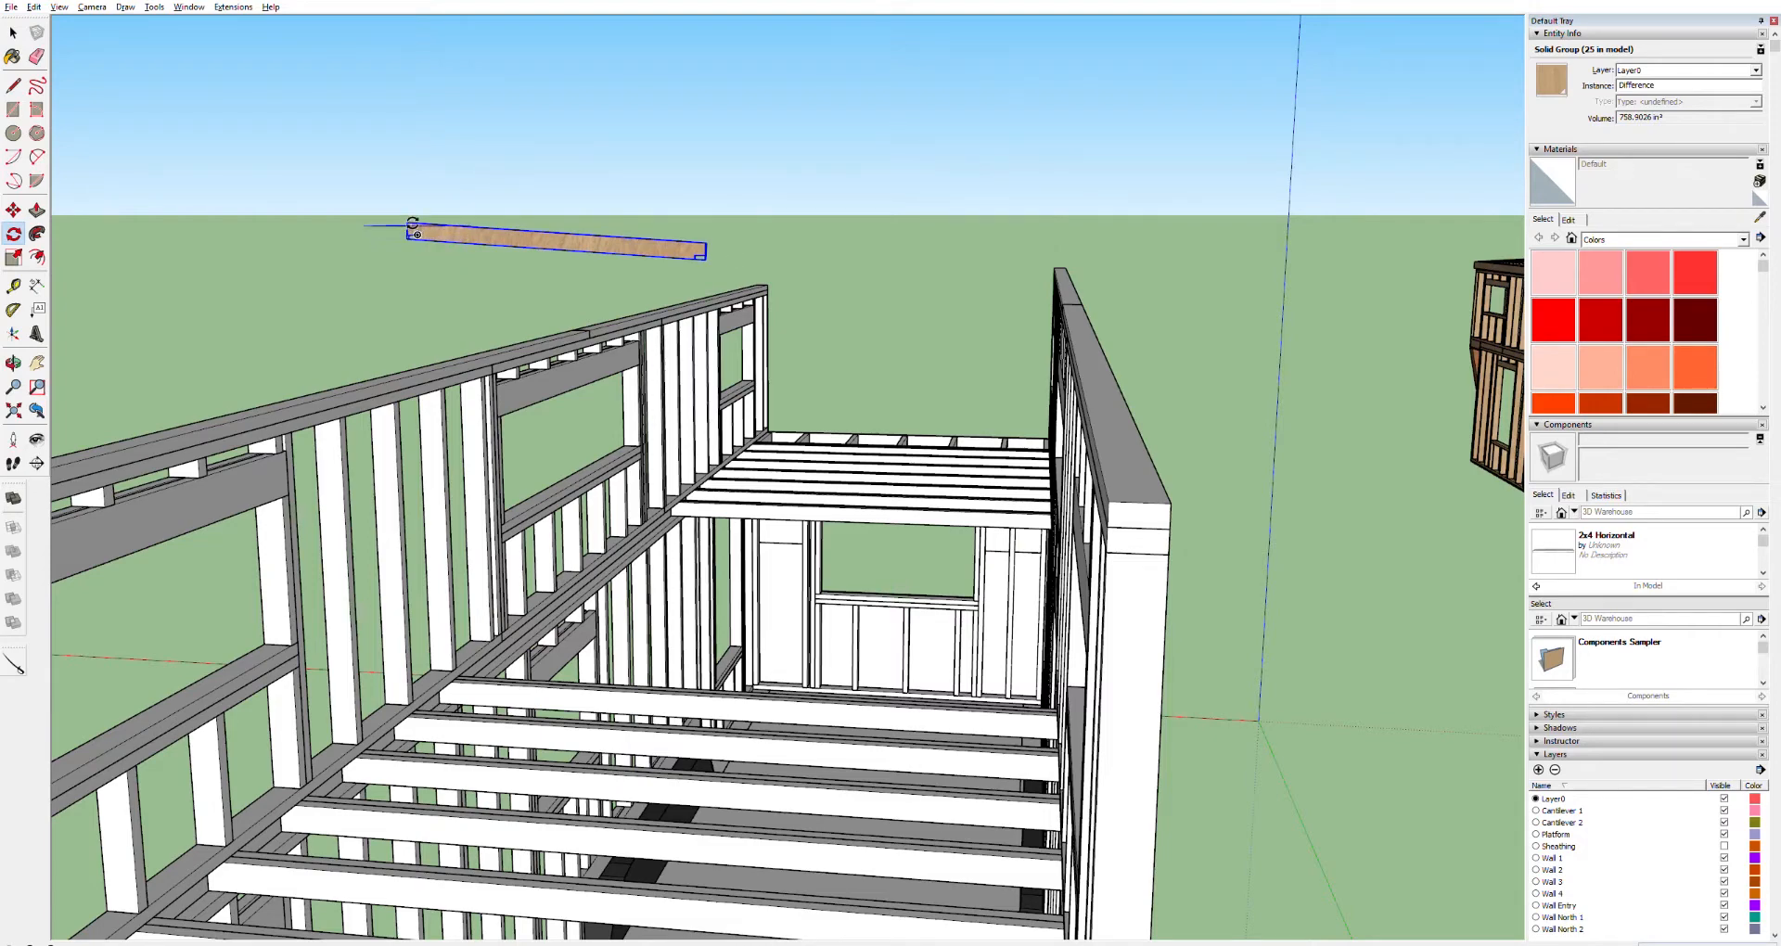
pyautogui.scroll(6, 686, 252)
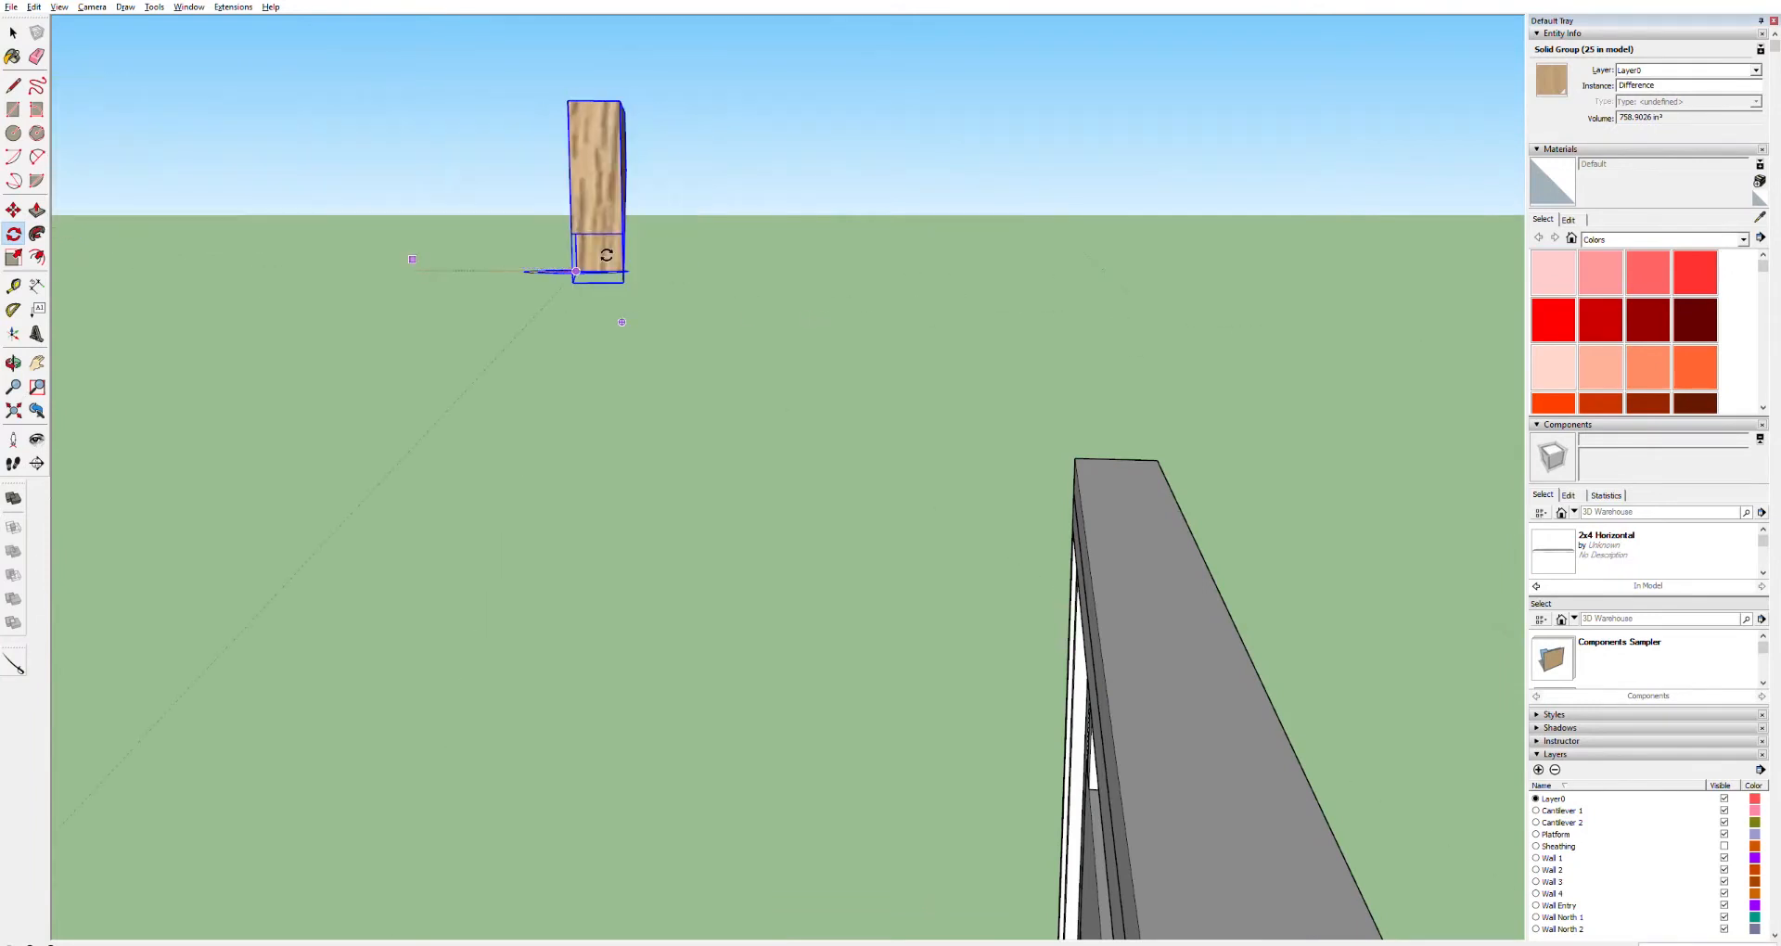
pyautogui.press('Escape')
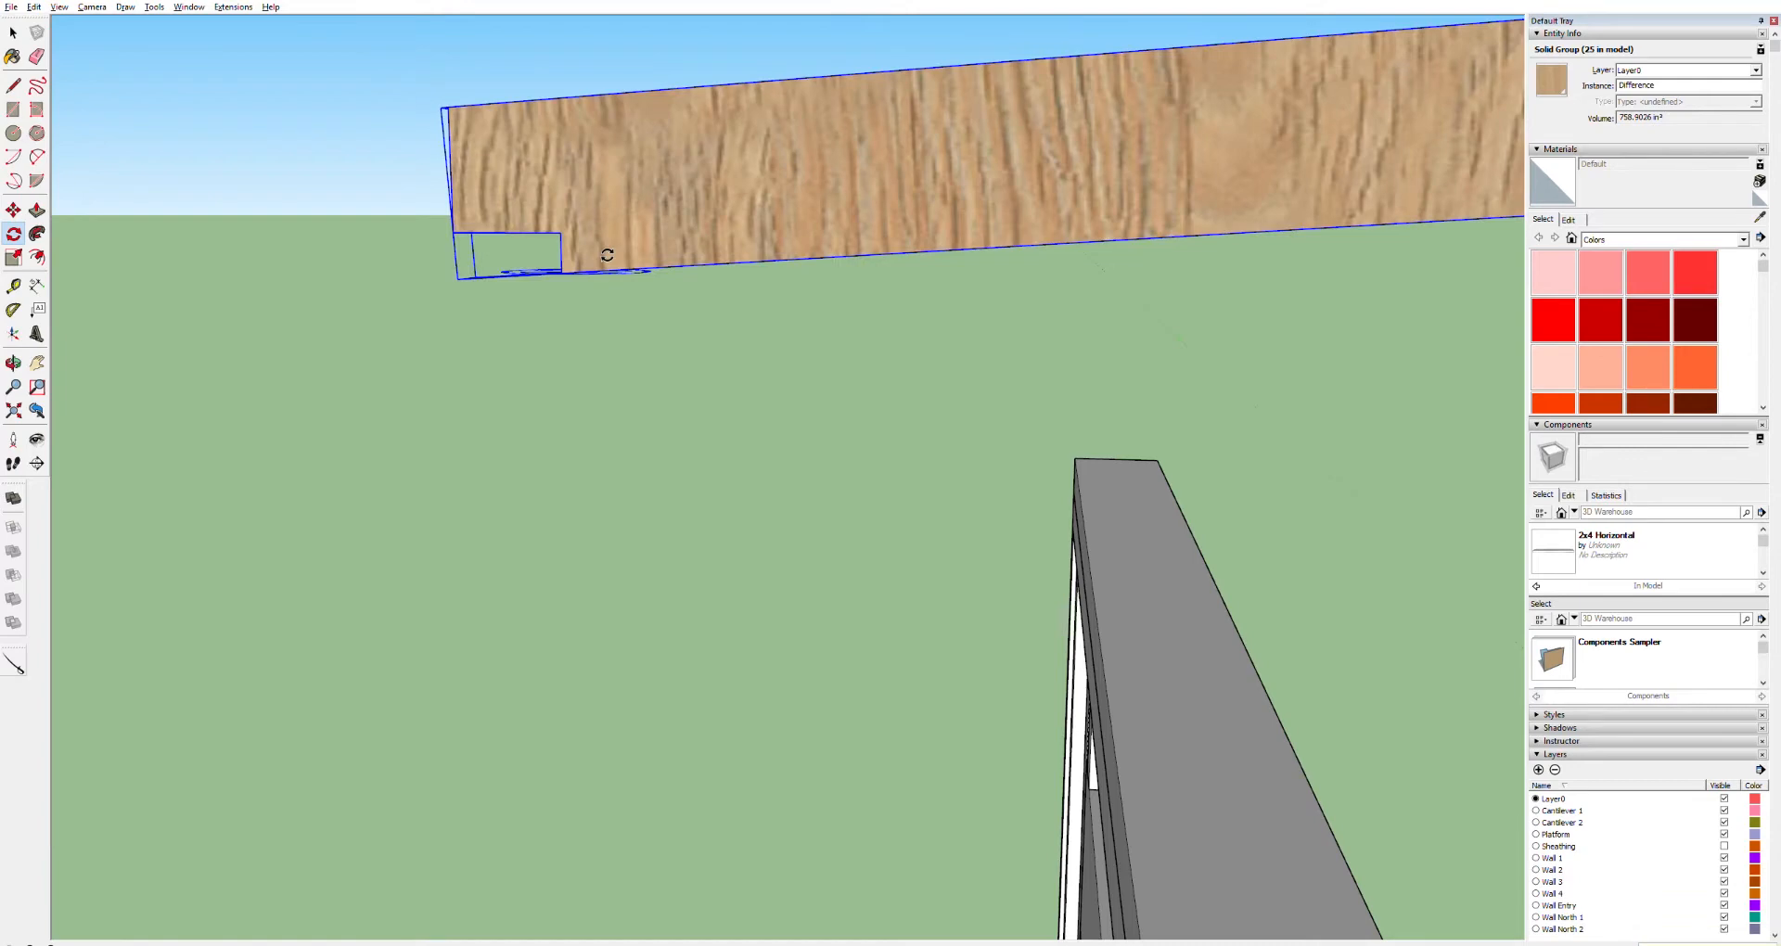
pyautogui.scroll(-10, 835, 291)
pyautogui.press('space')
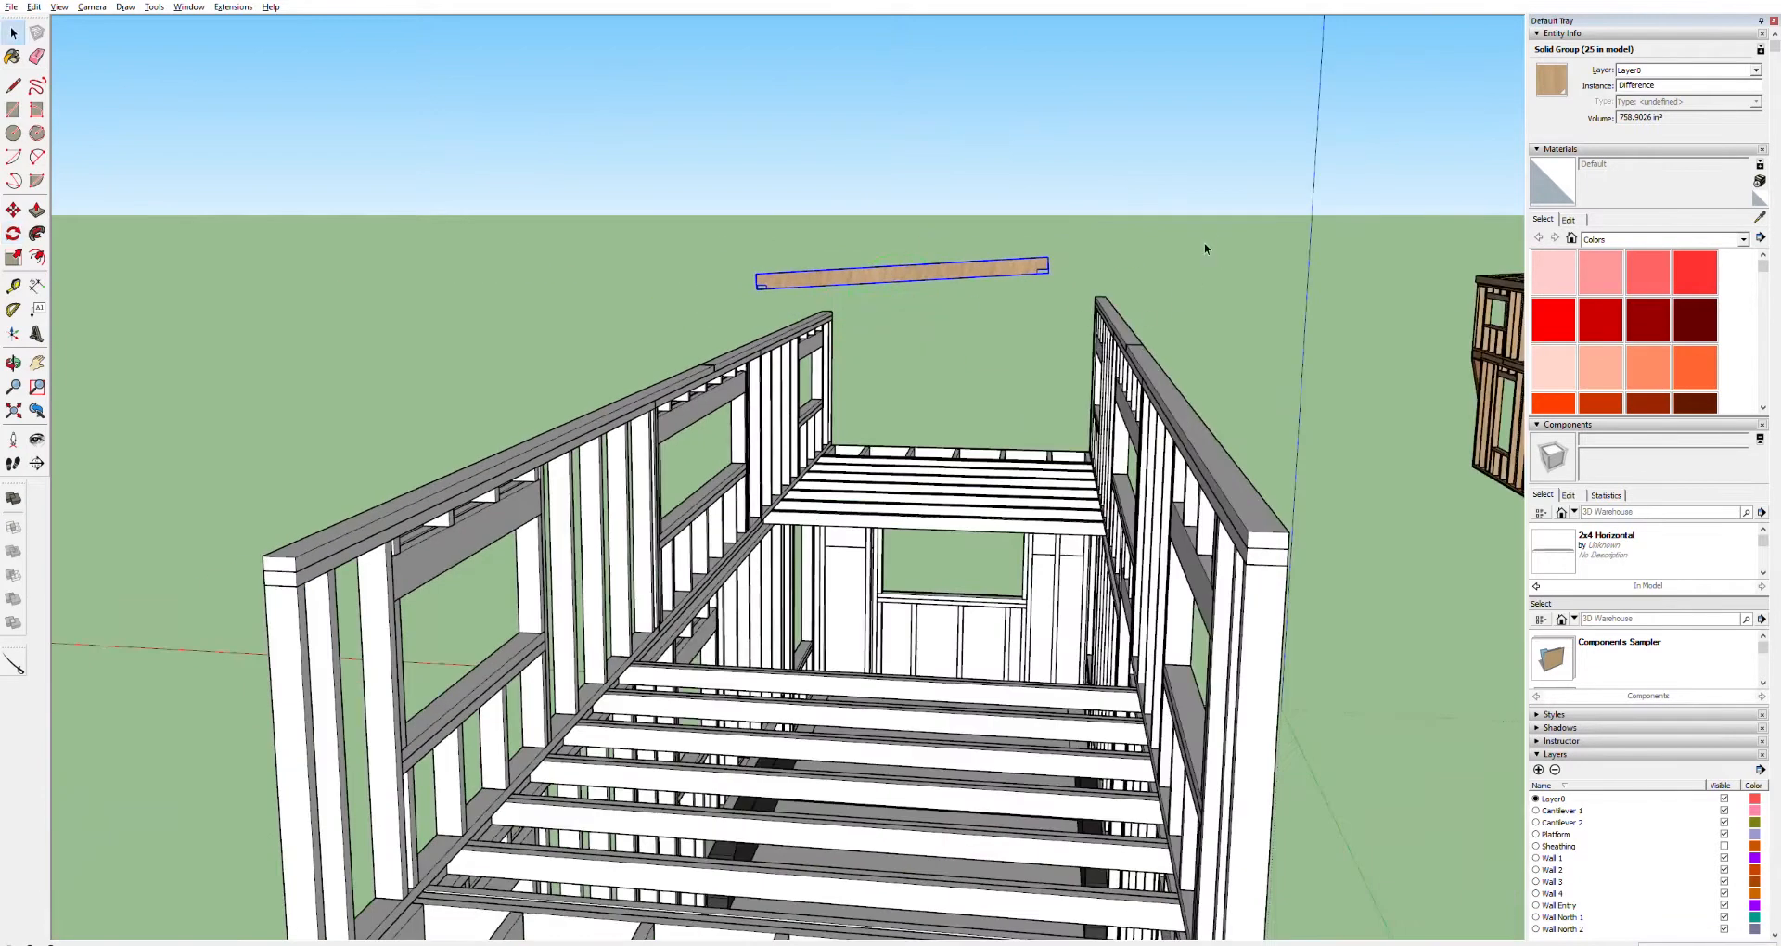
pyautogui.click(1172, 265)
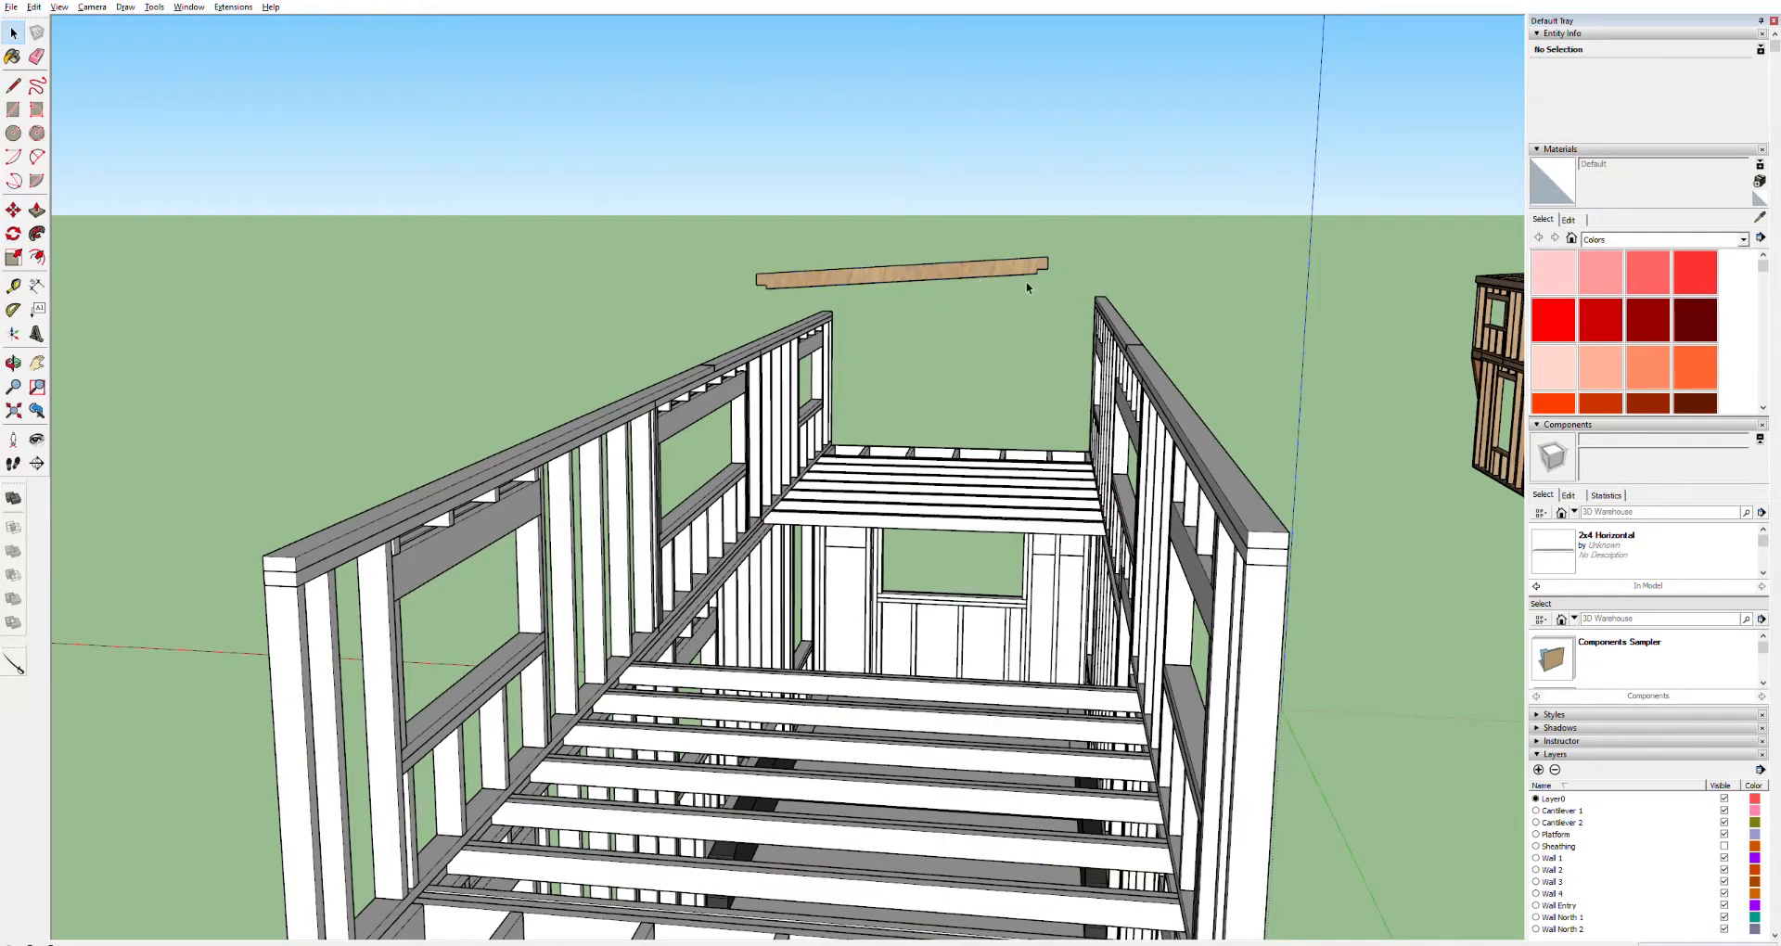
# Move the pasted board so its end rests on the corner post at the top of the loft's end wall
pyautogui.scroll(-5, 1024, 280)
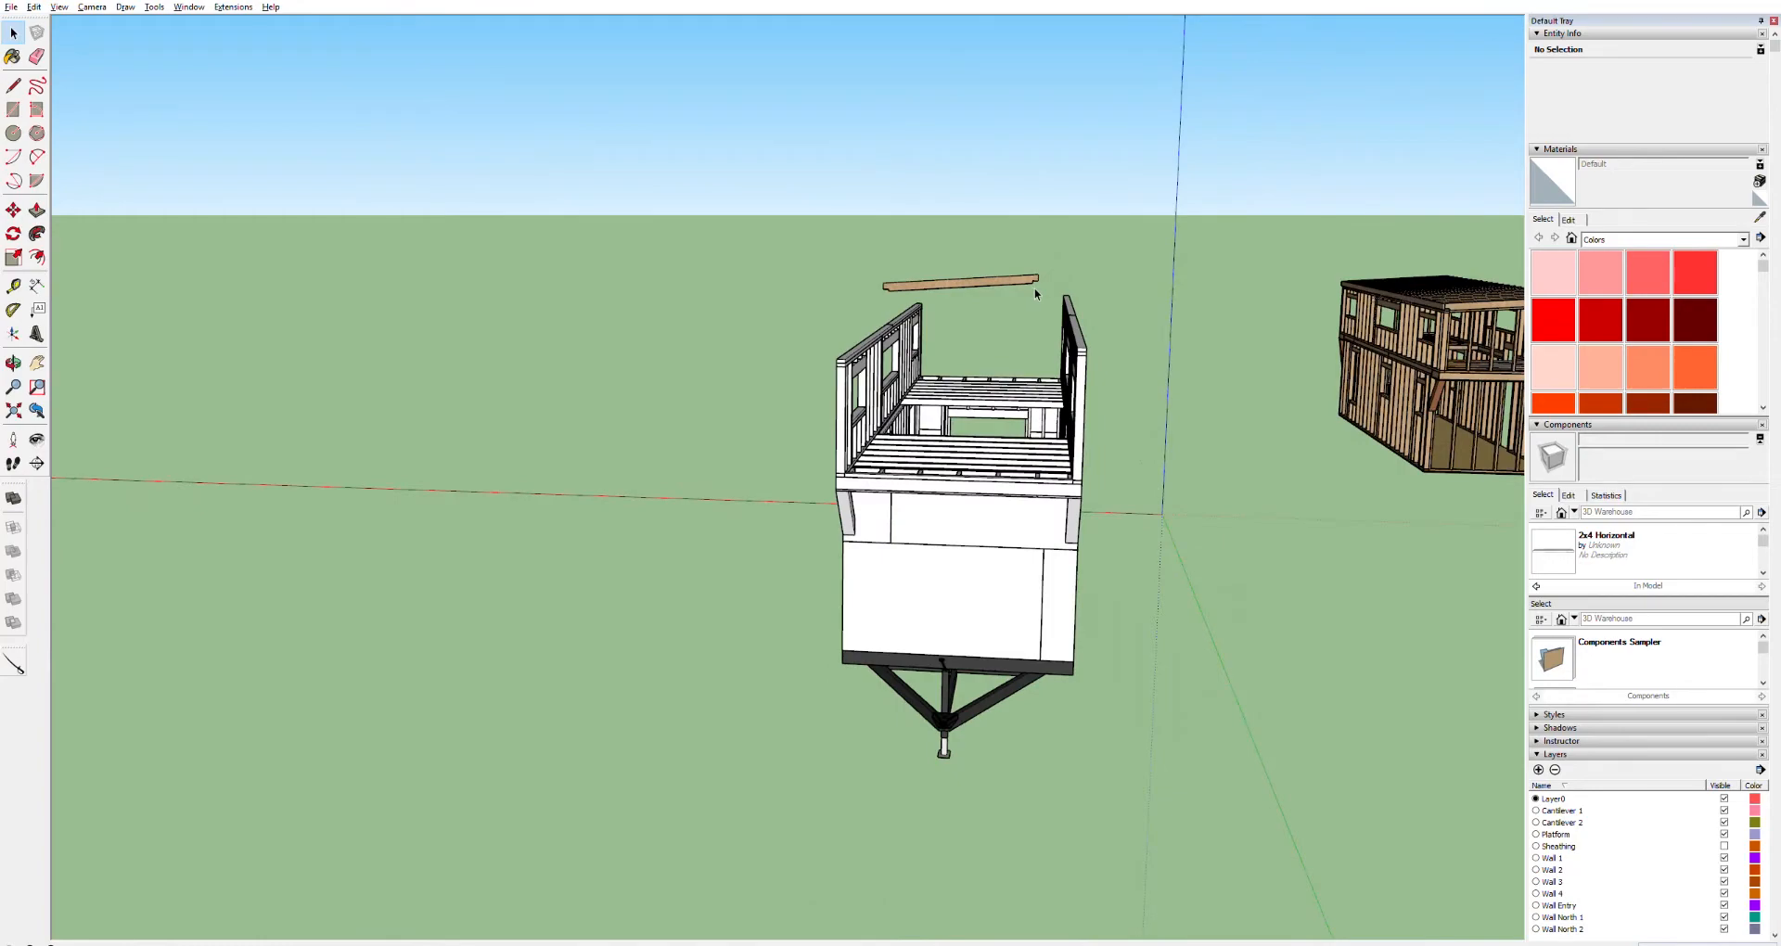
pyautogui.scroll(-3, 1035, 294)
pyautogui.scroll(8, 1030, 293)
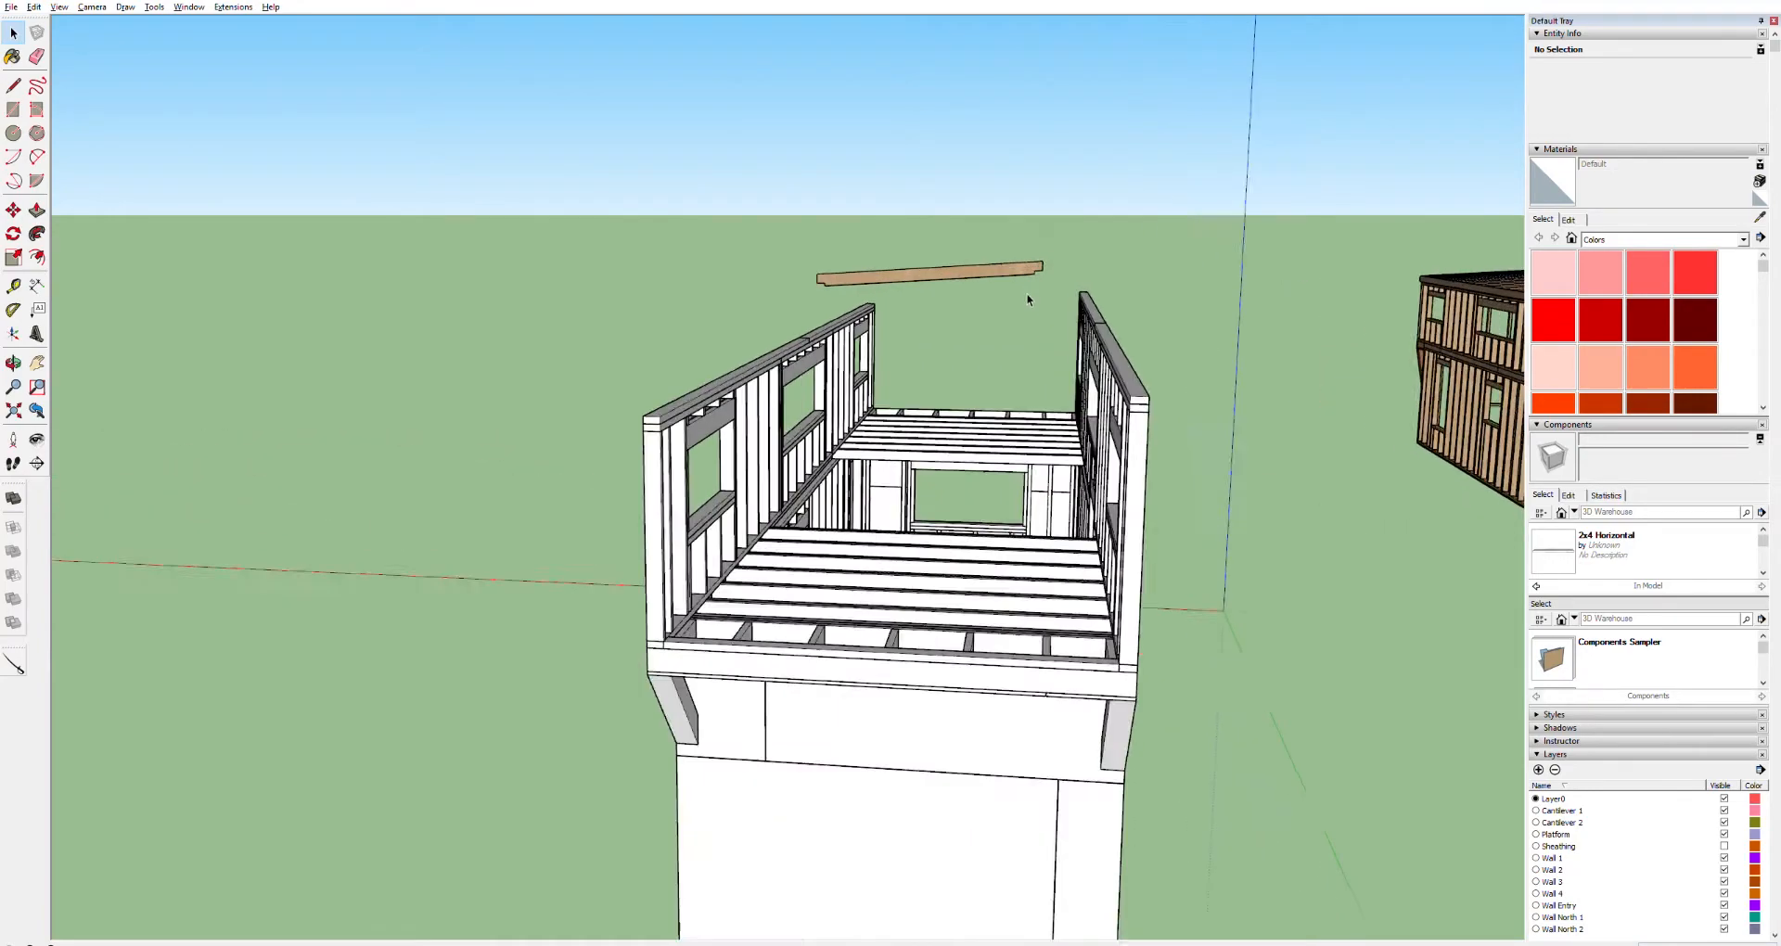
pyautogui.scroll(-2, 865, 267)
pyautogui.click(864, 263)
pyautogui.scroll(-3, 865, 265)
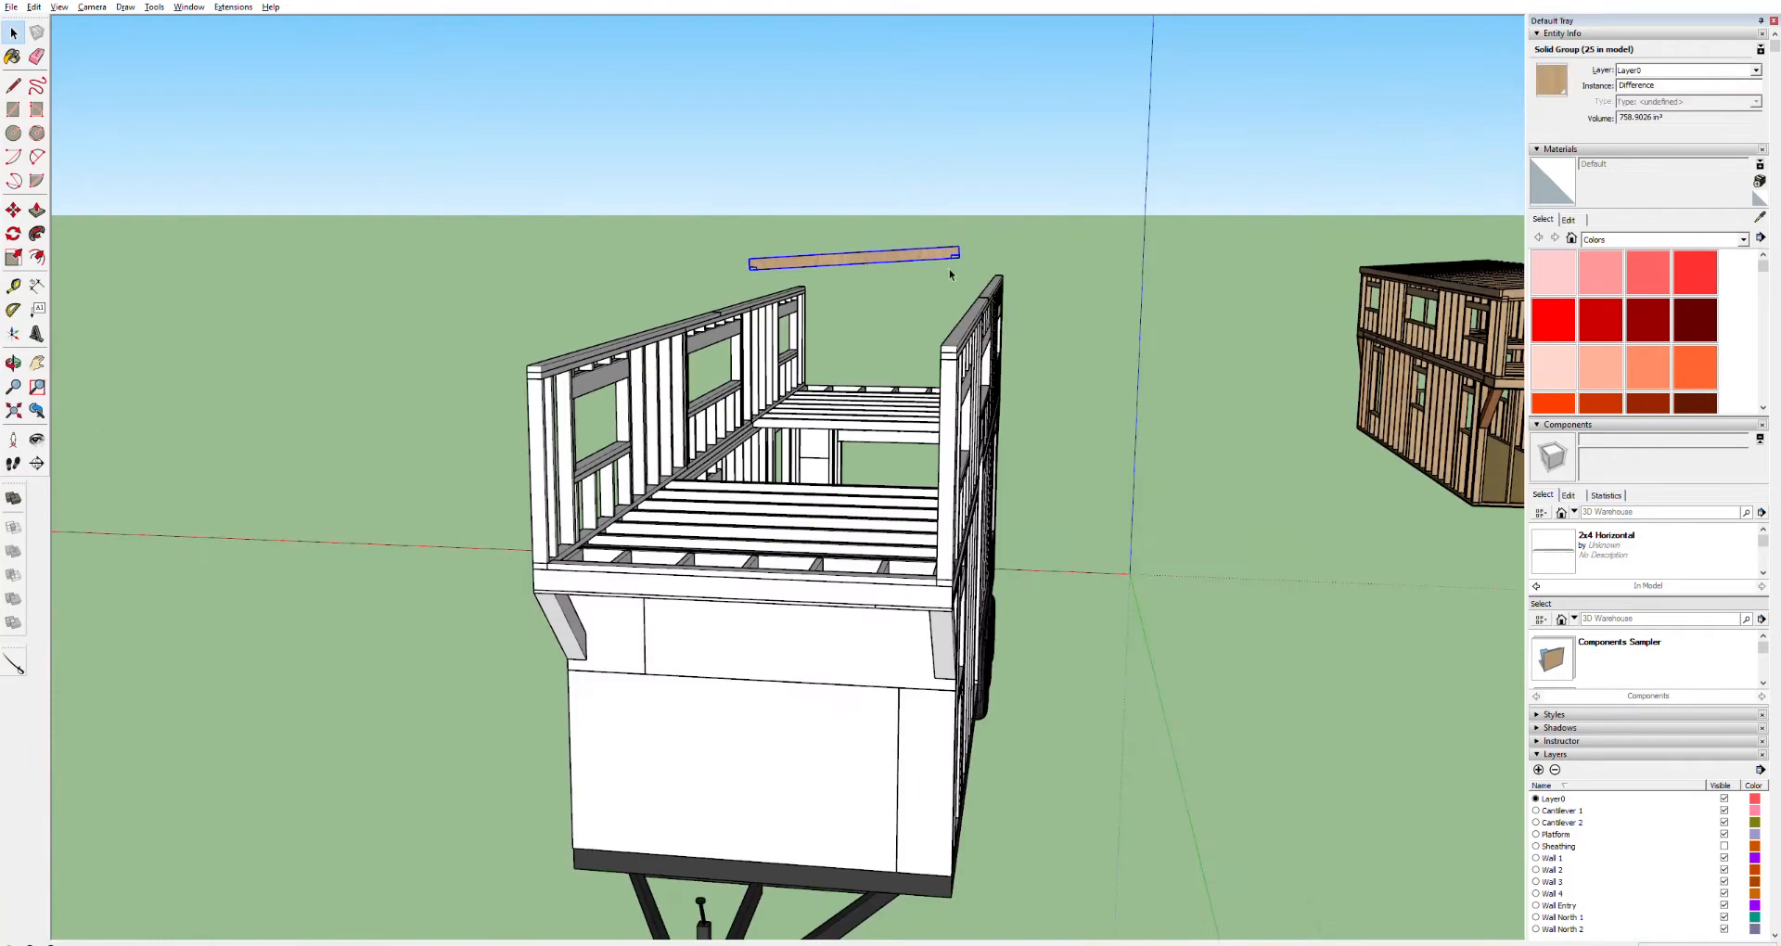
pyautogui.press('m')
pyautogui.click(959, 255)
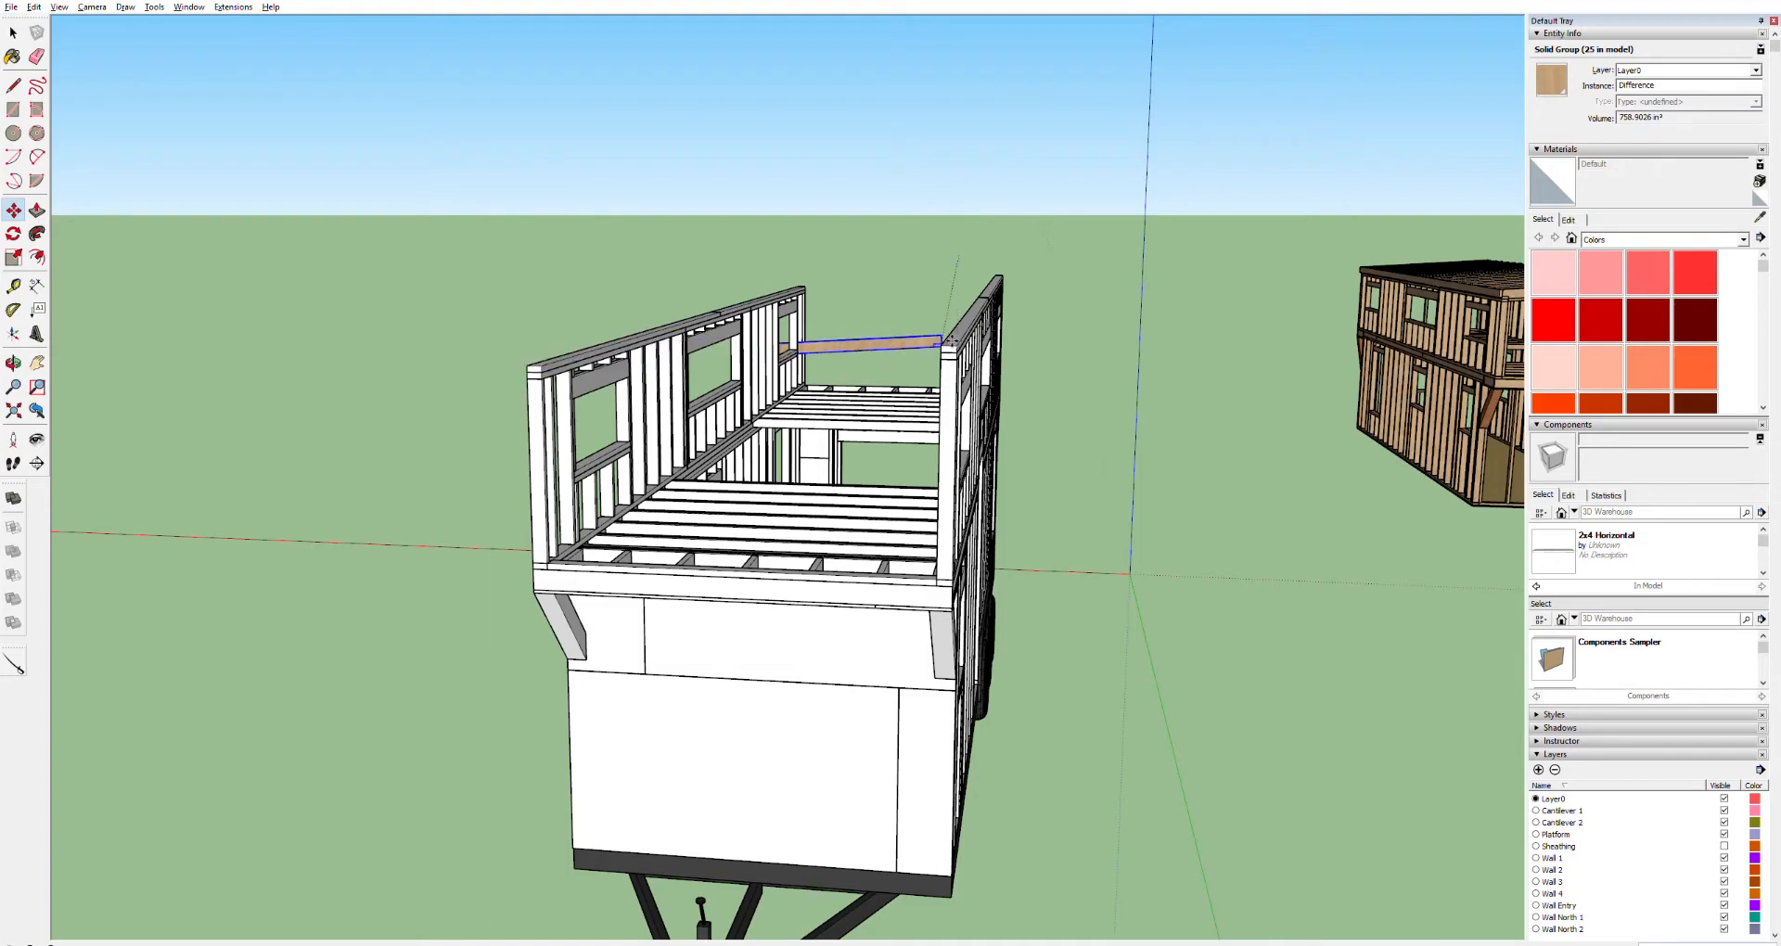
pyautogui.scroll(5, 939, 358)
pyautogui.scroll(-5, 939, 358)
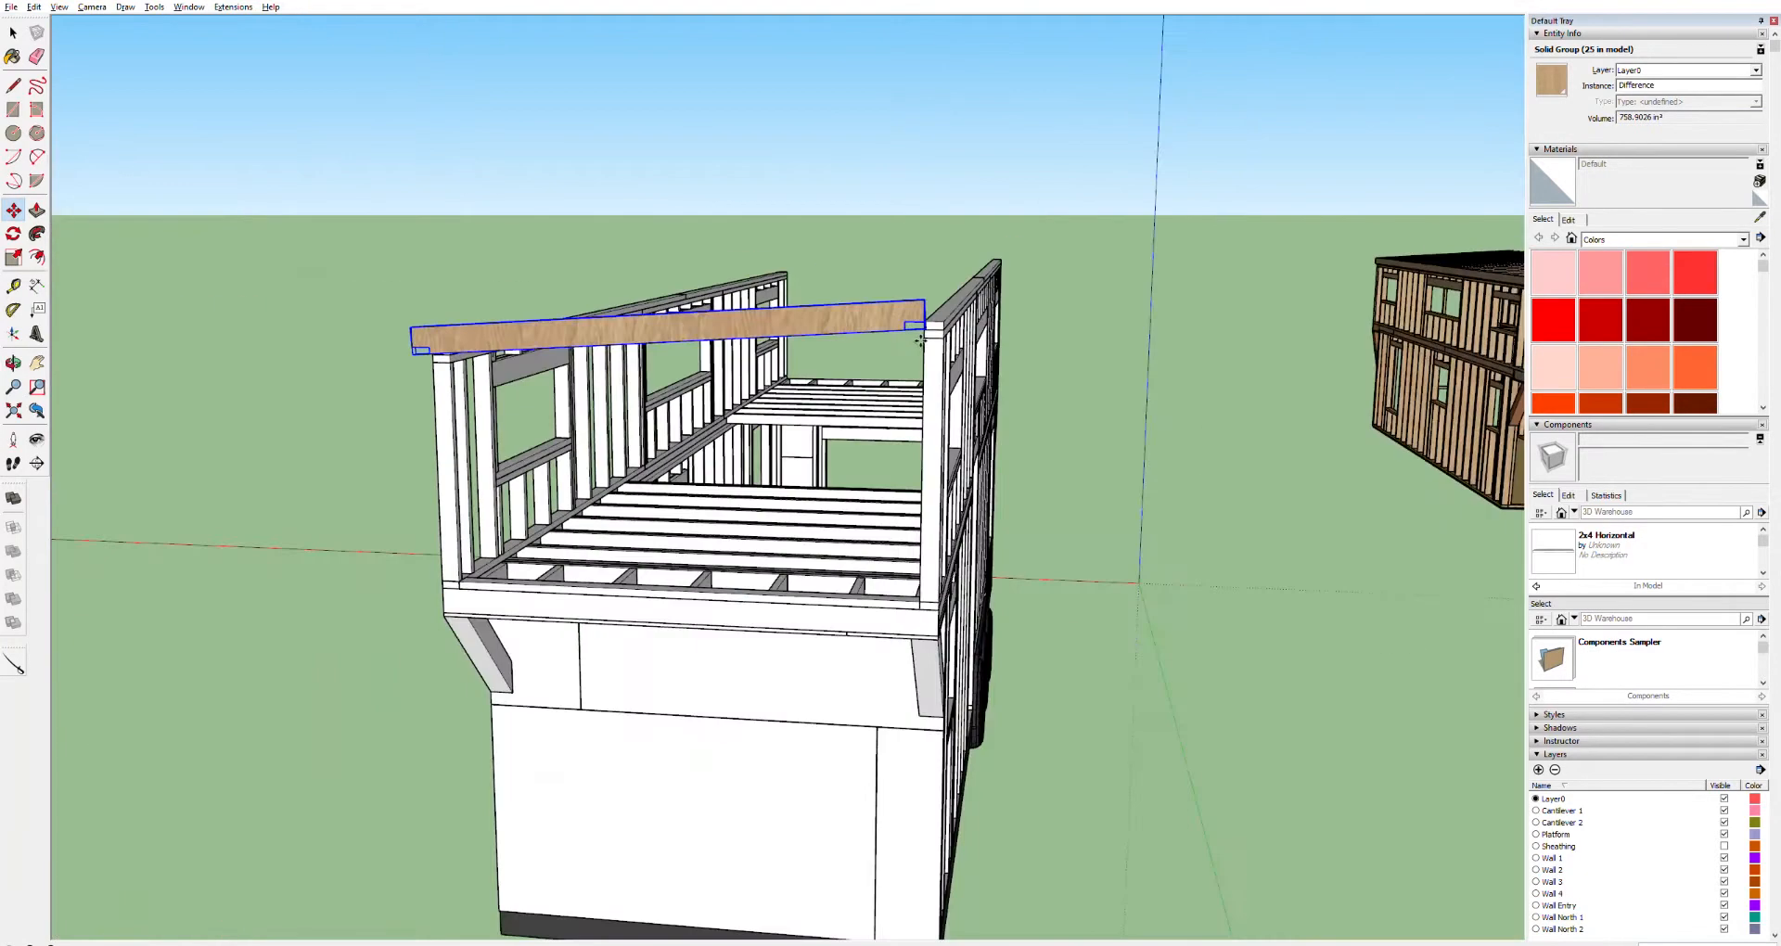
pyautogui.scroll(6, 955, 343)
pyautogui.scroll(-6, 973, 339)
pyautogui.scroll(6, 978, 362)
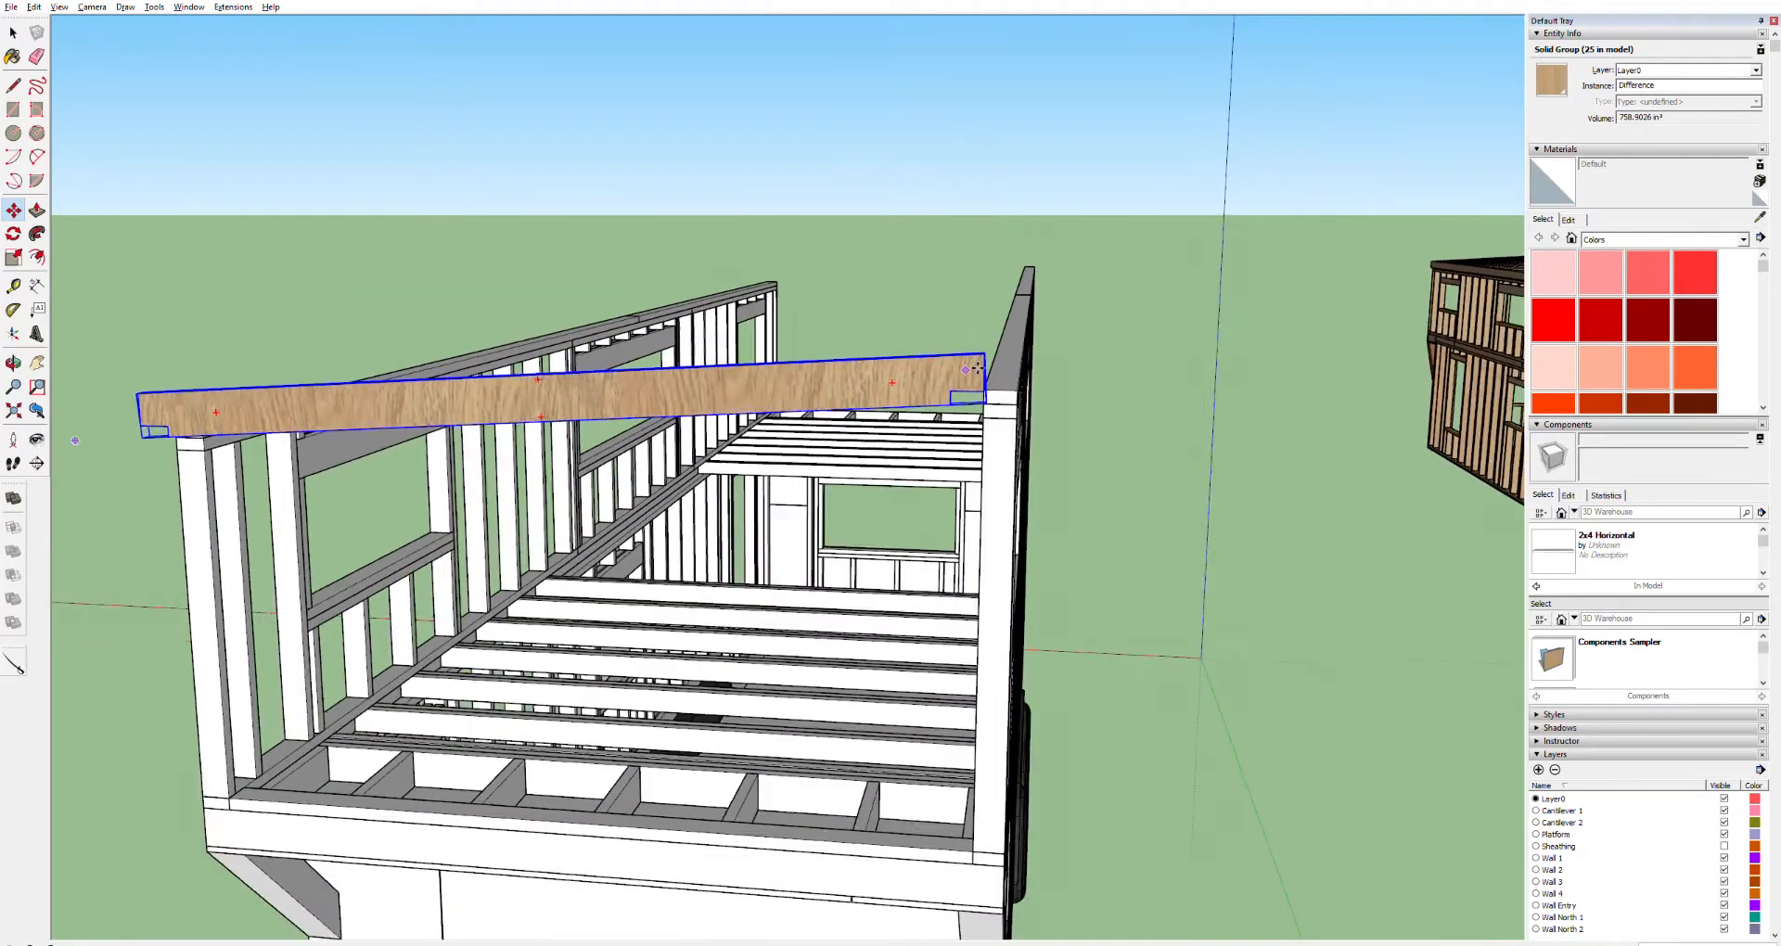
pyautogui.scroll(2, 983, 378)
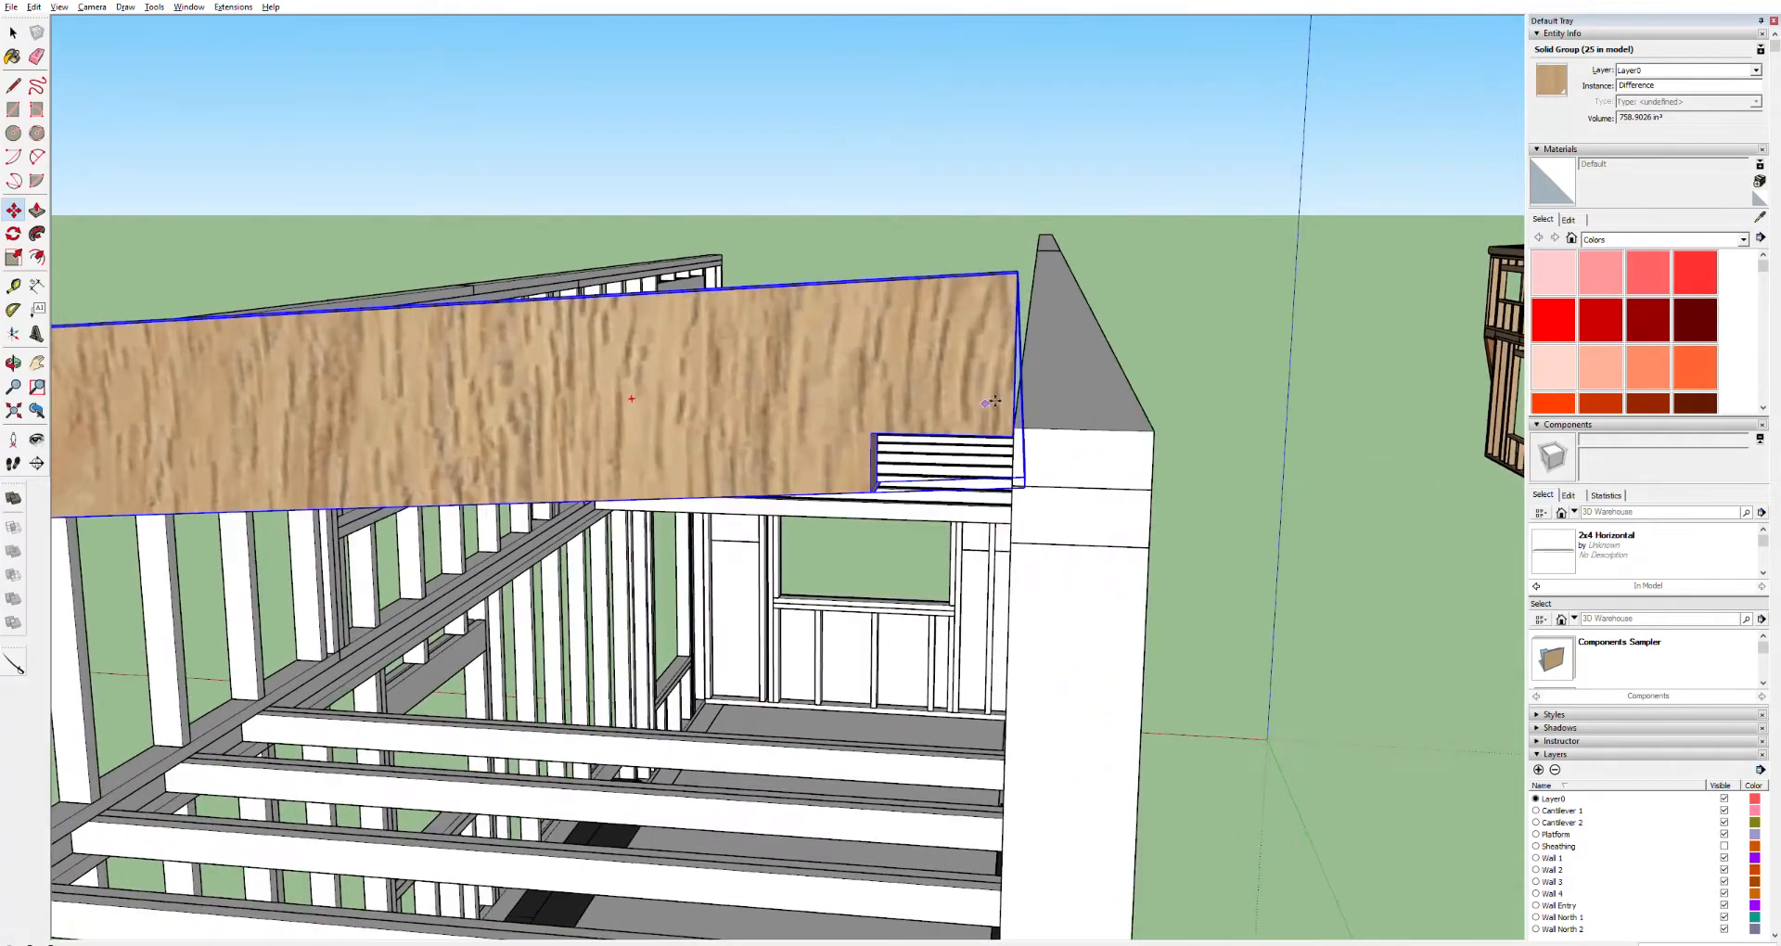
pyautogui.moveTo(973, 397); pyautogui.dragTo(858, 376, button='middle')
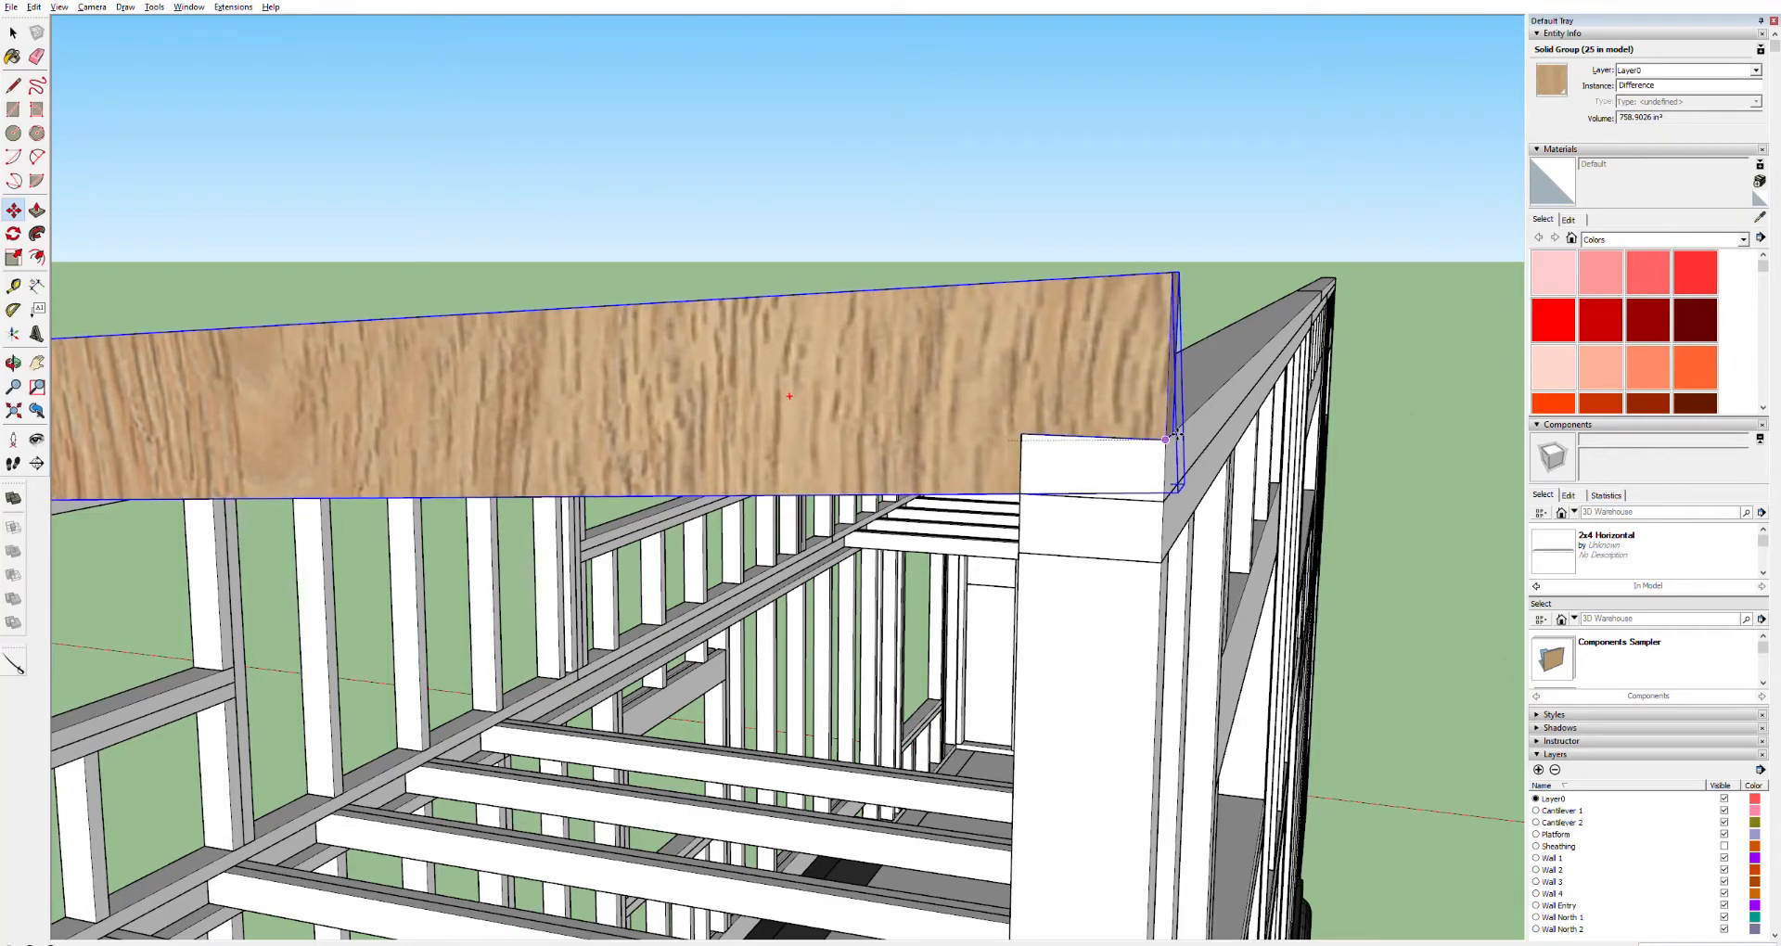
pyautogui.click(1175, 435)
# Move the board again so it spans across the tops of both side walls at the loft's end
pyautogui.keyDown('shift'); pyautogui.moveTo(569, 429); pyautogui.dragTo(1445, 341, button='middle'); pyautogui.keyUp('shift')
pyautogui.keyDown('shift'); pyautogui.moveTo(580, 334); pyautogui.dragTo(1142, 331, button='middle'); pyautogui.keyUp('shift')
pyautogui.moveTo(544, 337); pyautogui.dragTo(1137, 379)
pyautogui.scroll(5, 807, 432)
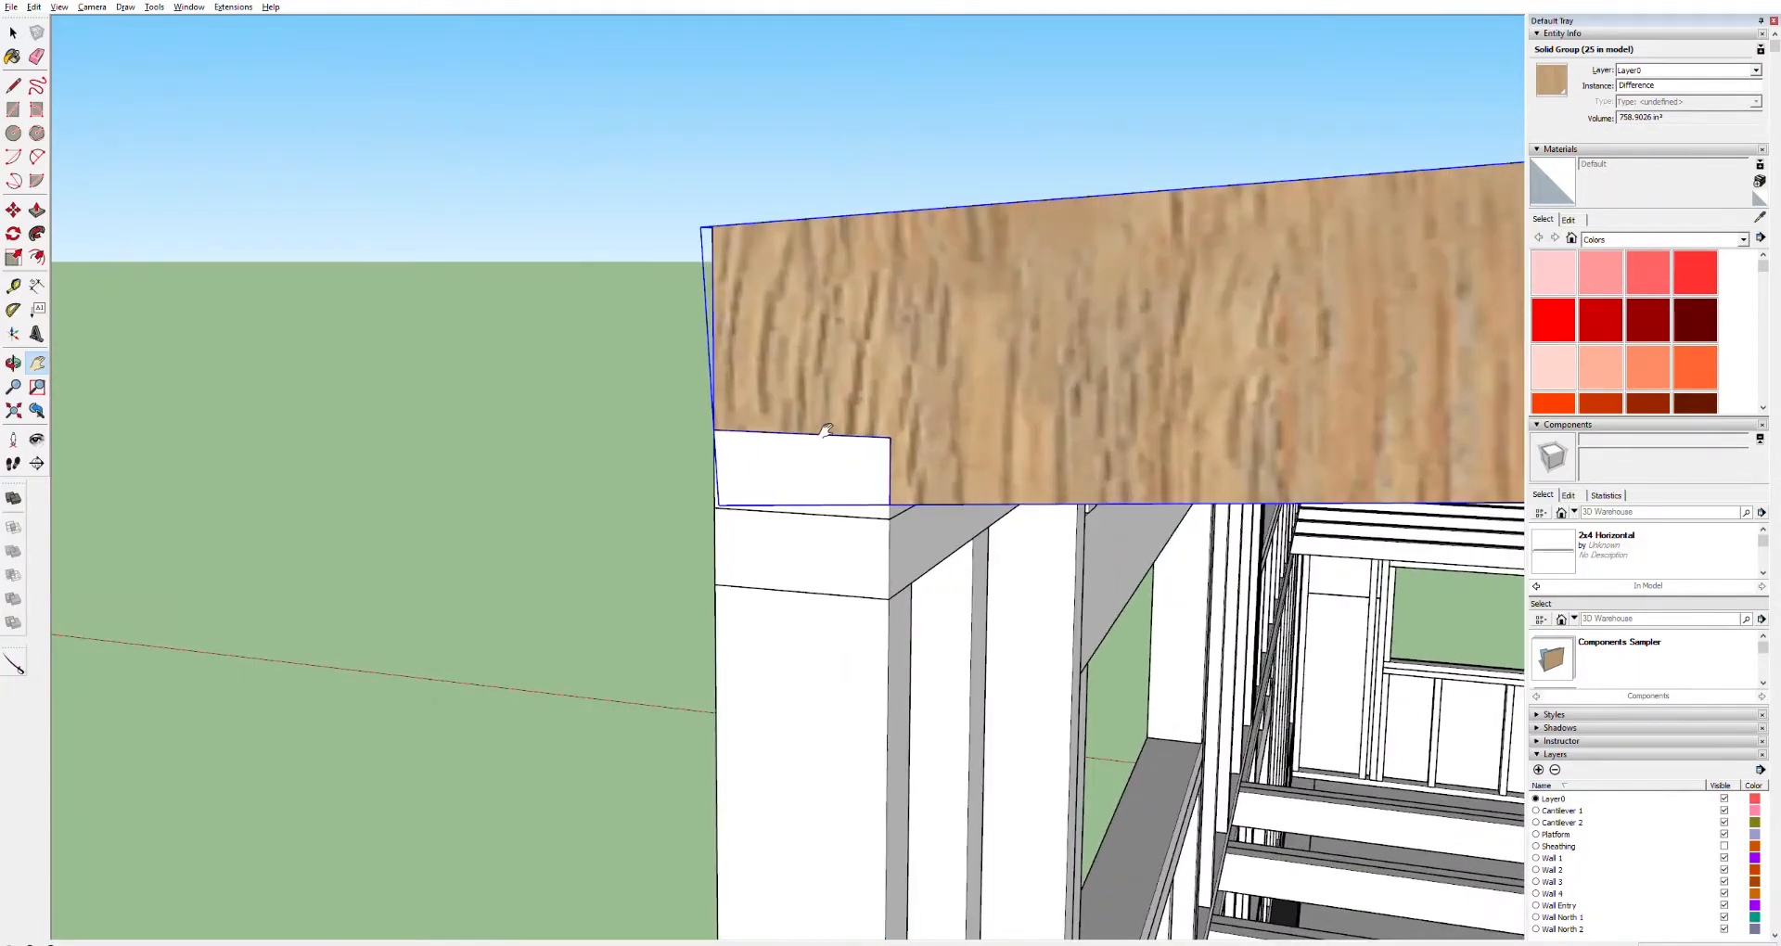
pyautogui.scroll(-8, 826, 430)
pyautogui.scroll(-3, 936, 423)
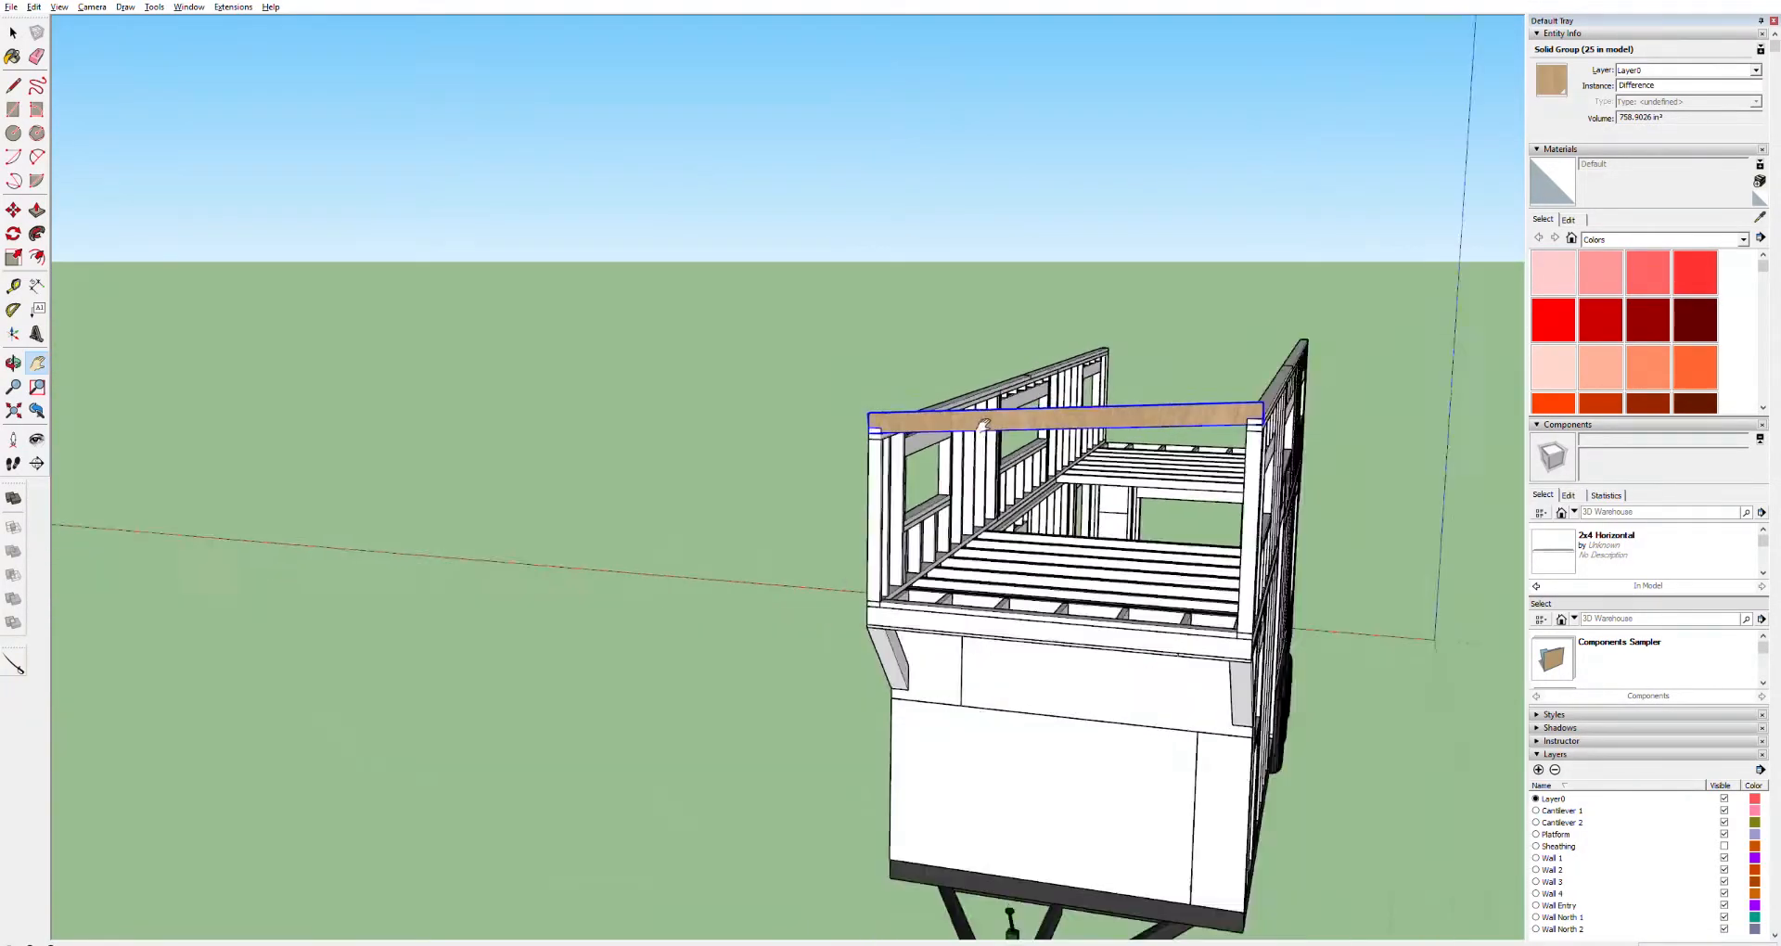
pyautogui.scroll(7, 1238, 422)
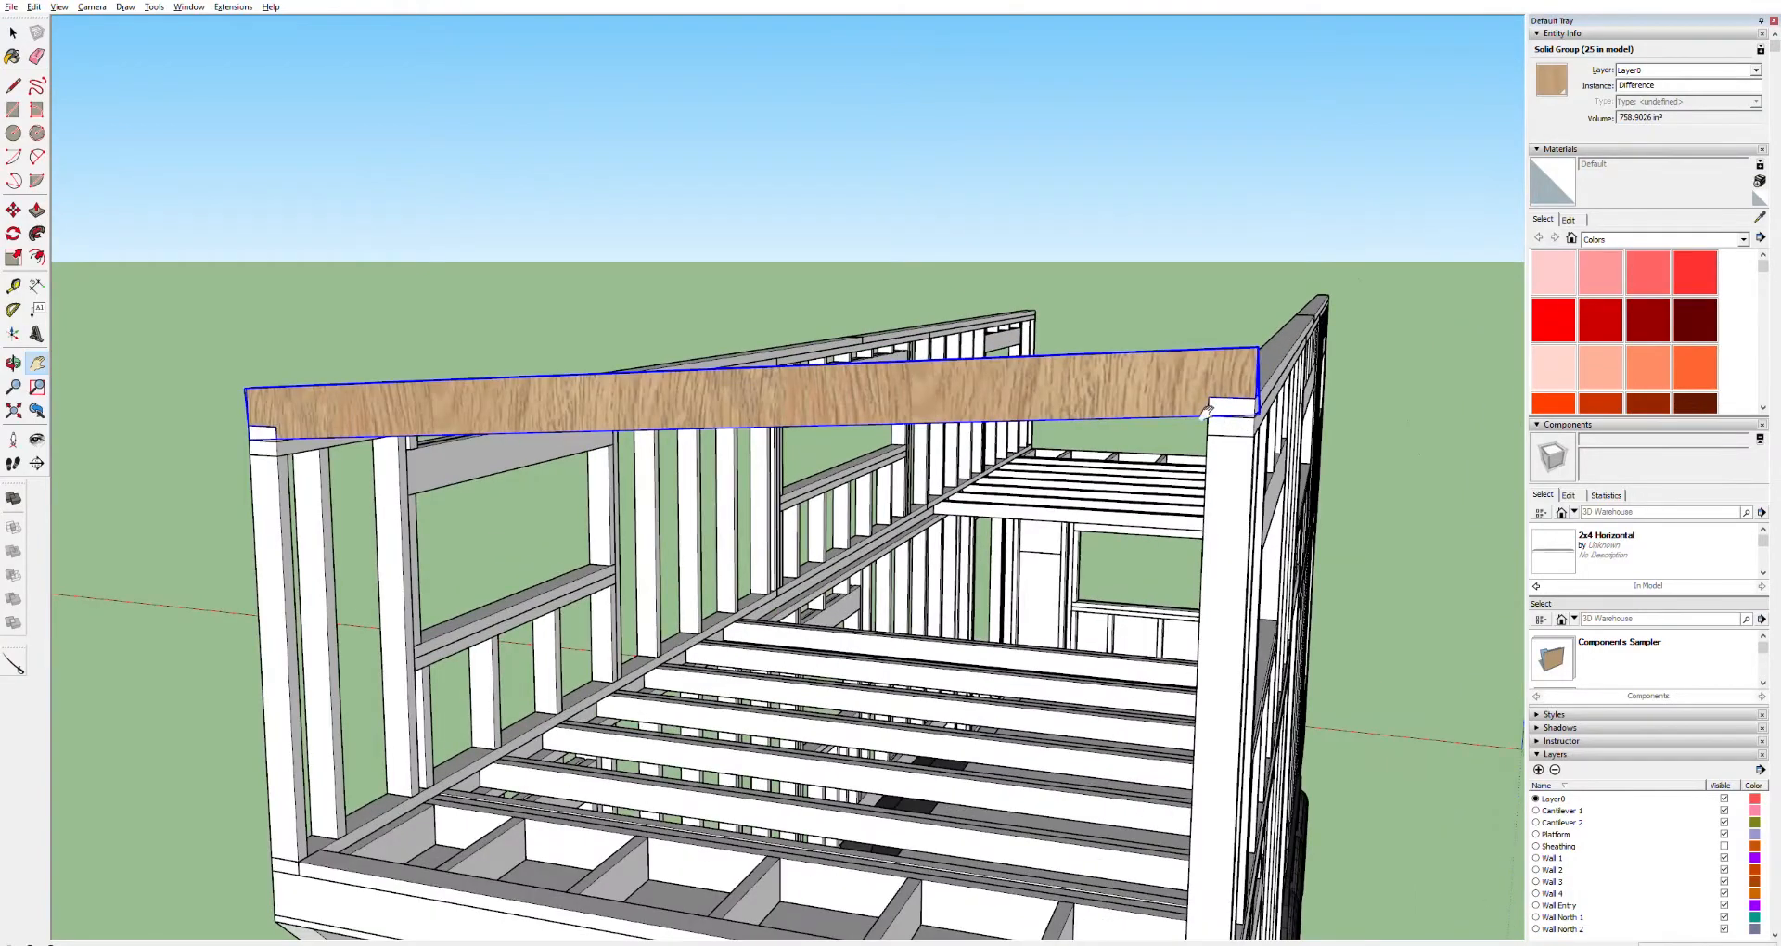
pyautogui.press('m')
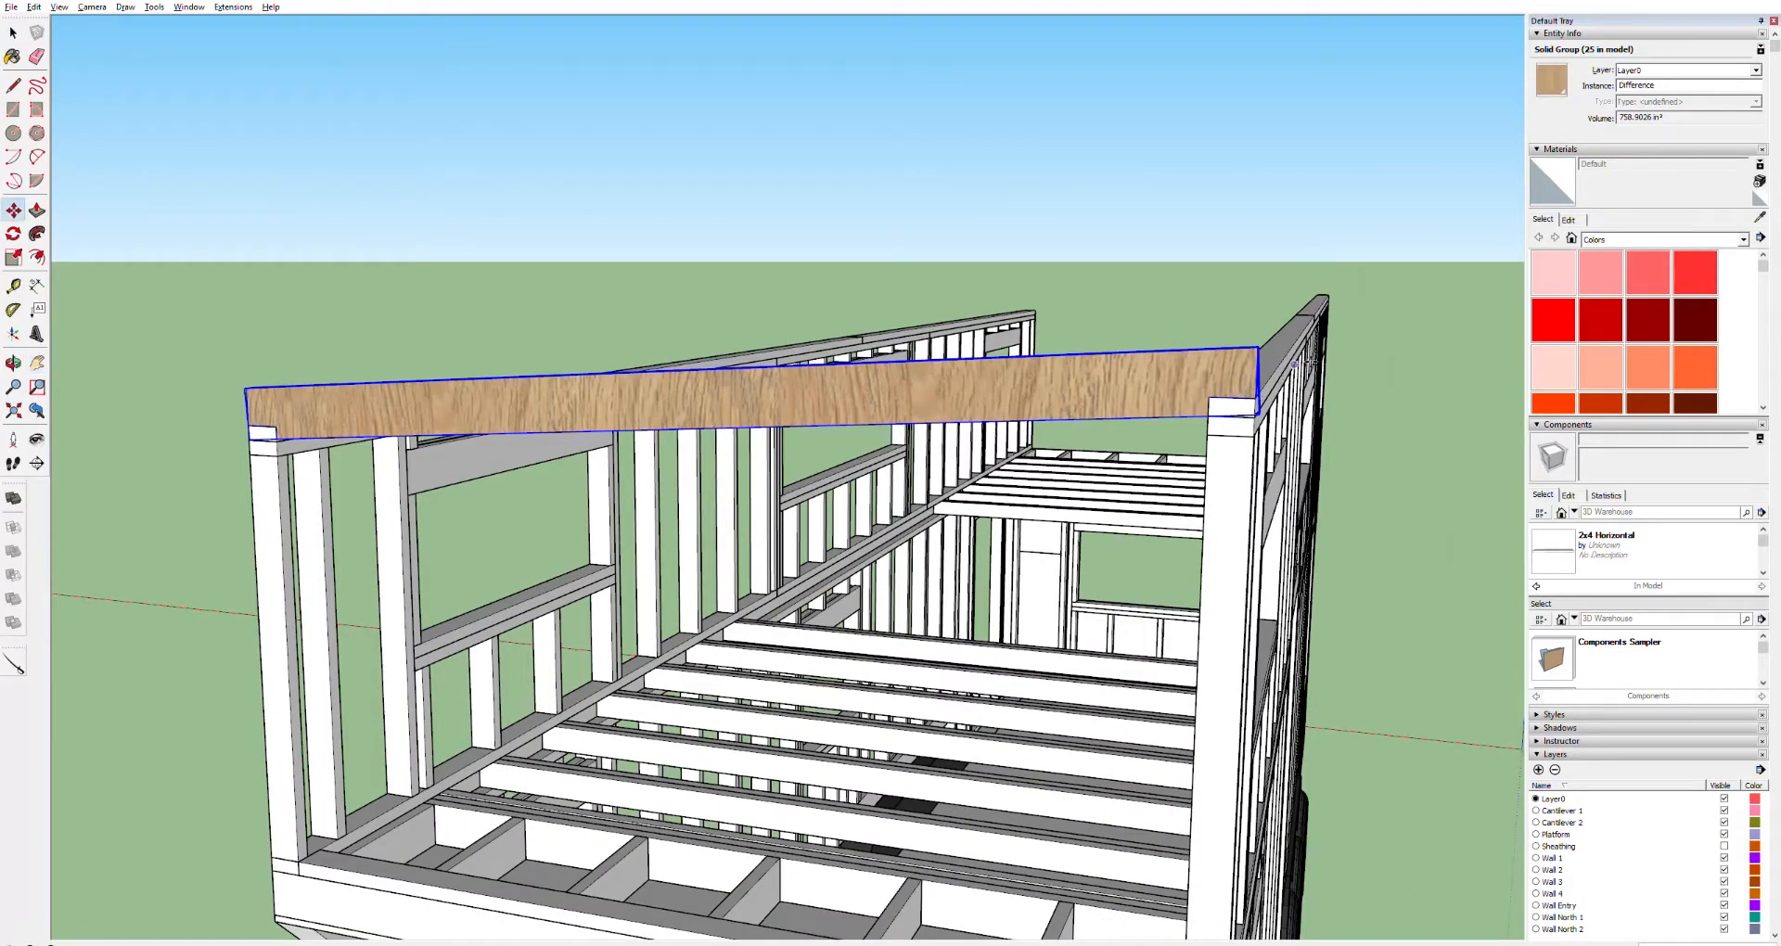
pyautogui.scroll(5, 1261, 399)
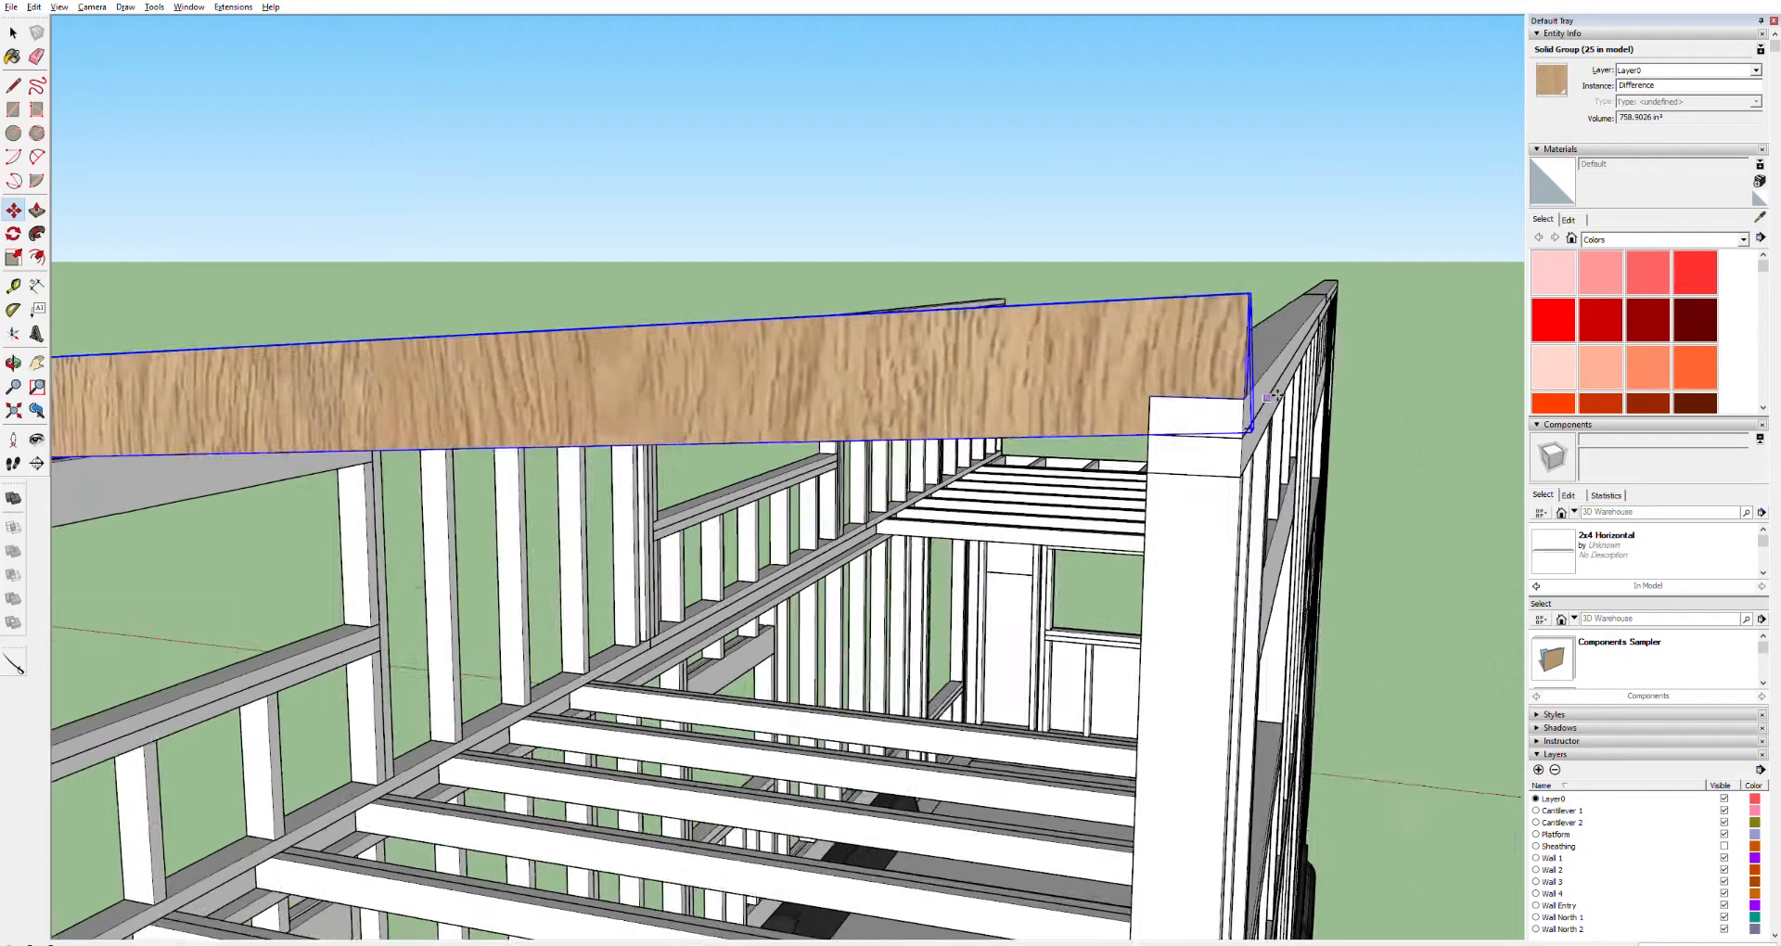
pyautogui.moveTo(1206, 394); pyautogui.dragTo(1352, 283)
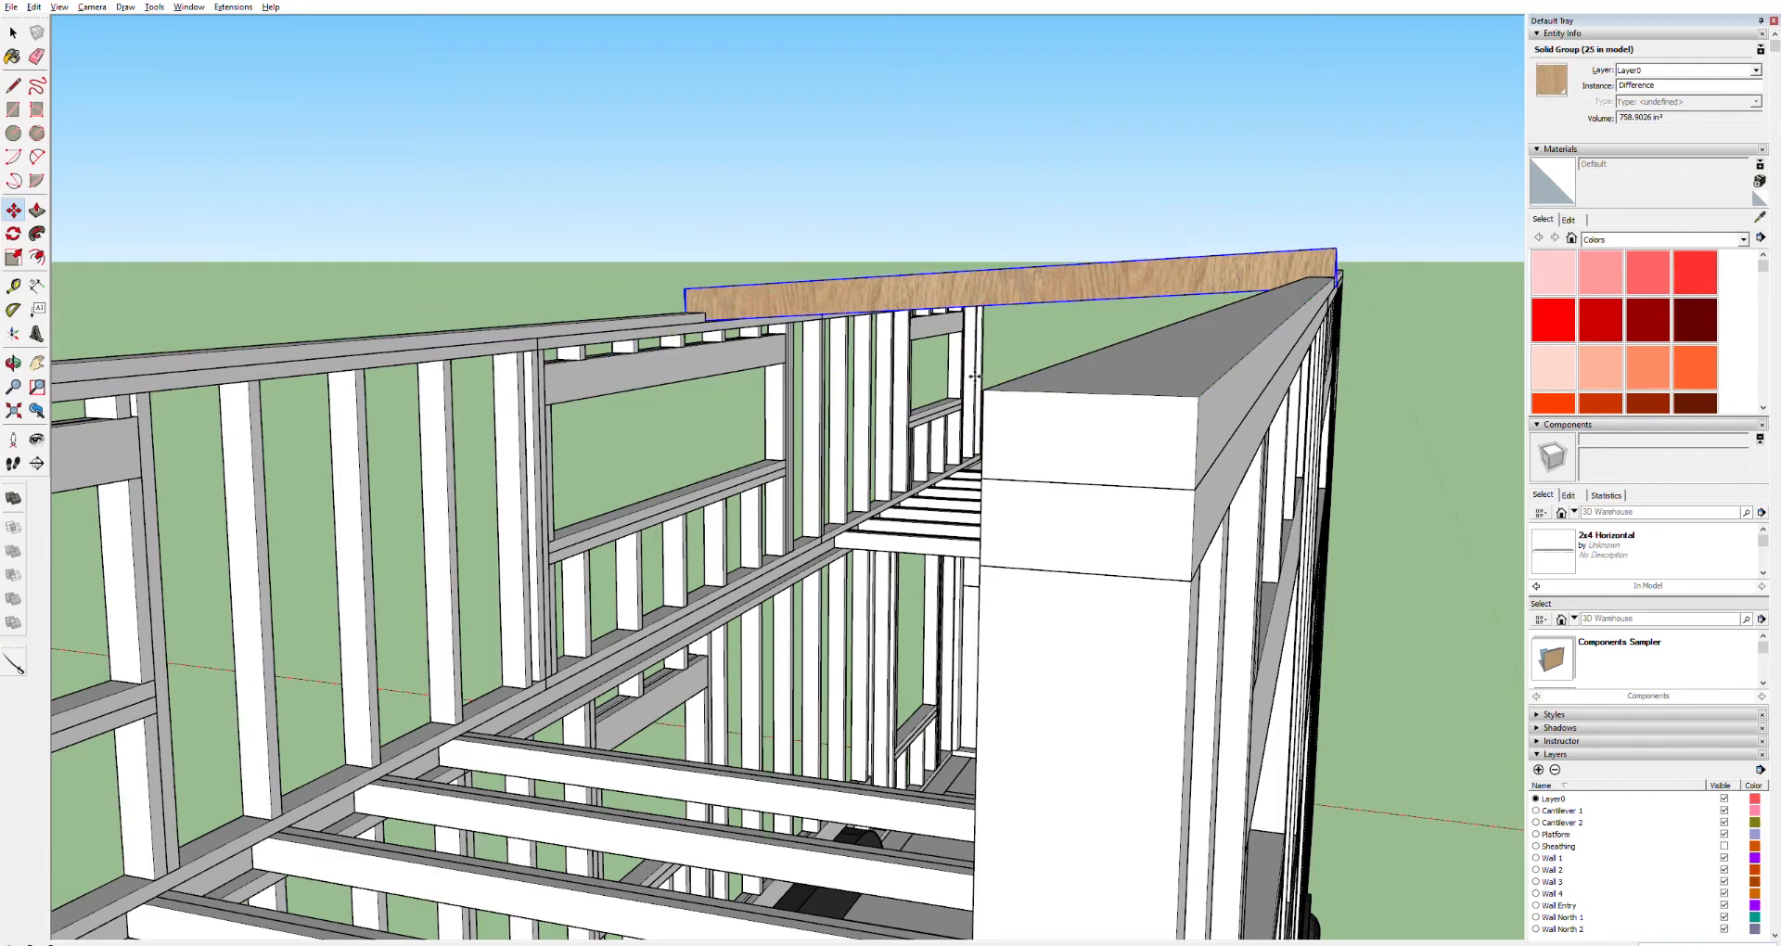
pyautogui.scroll(-3, 635, 516)
pyautogui.press('space')
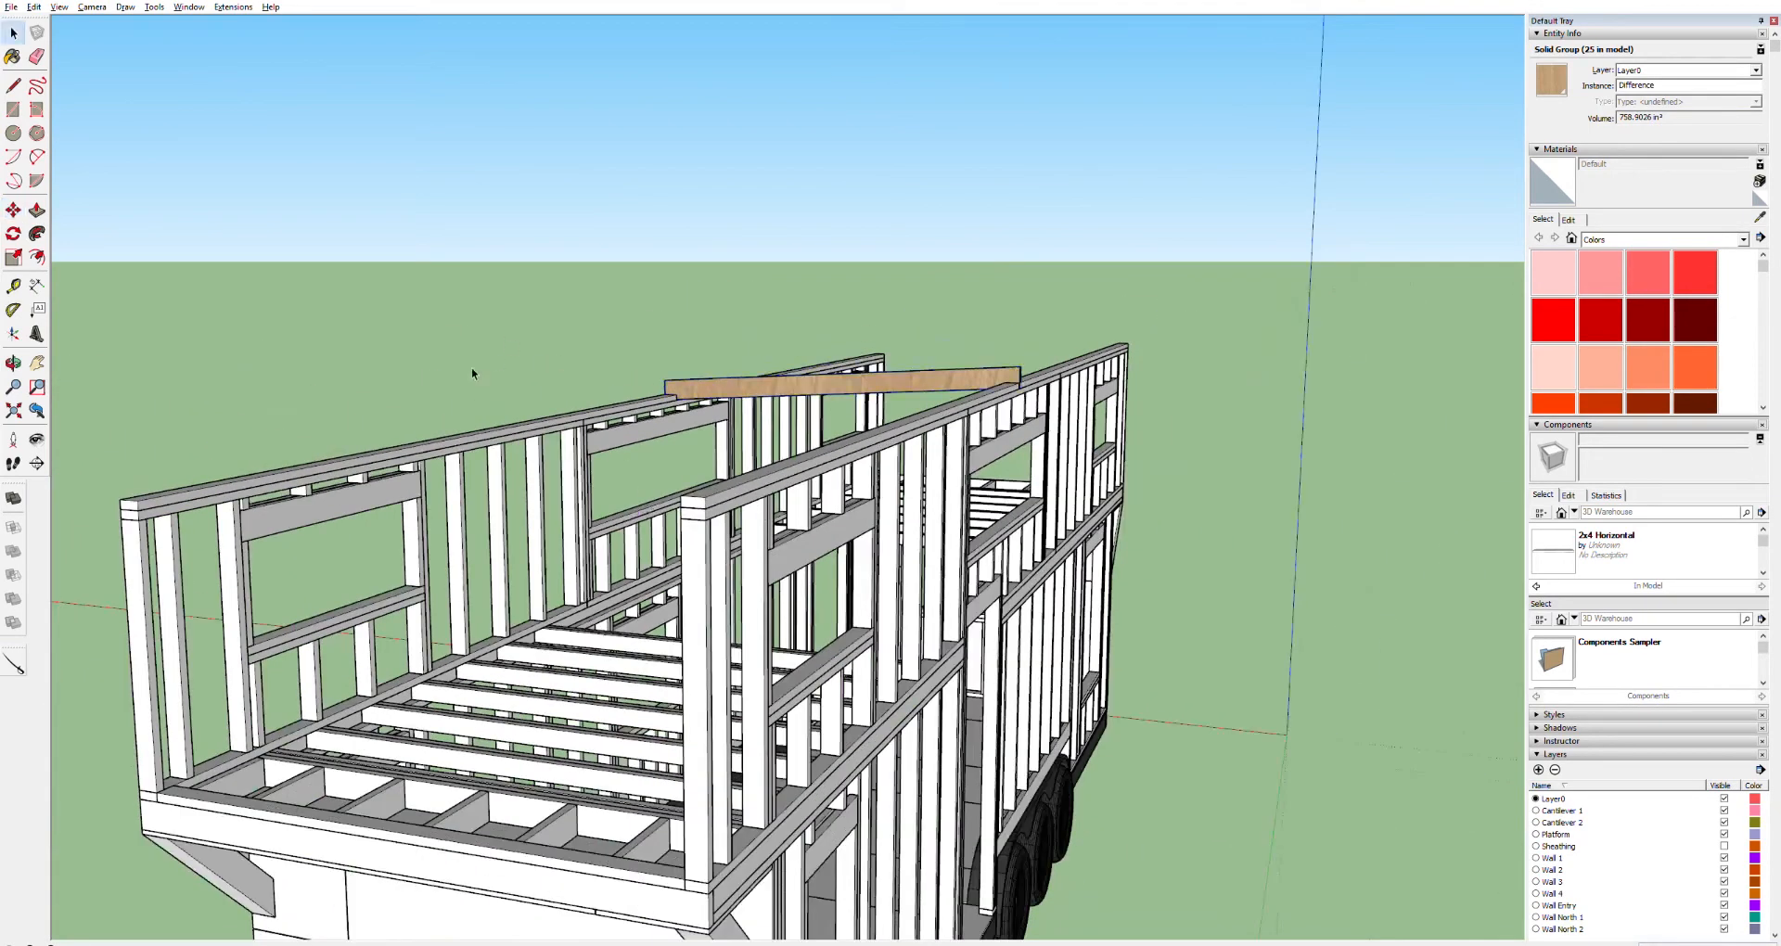
pyautogui.click(472, 369)
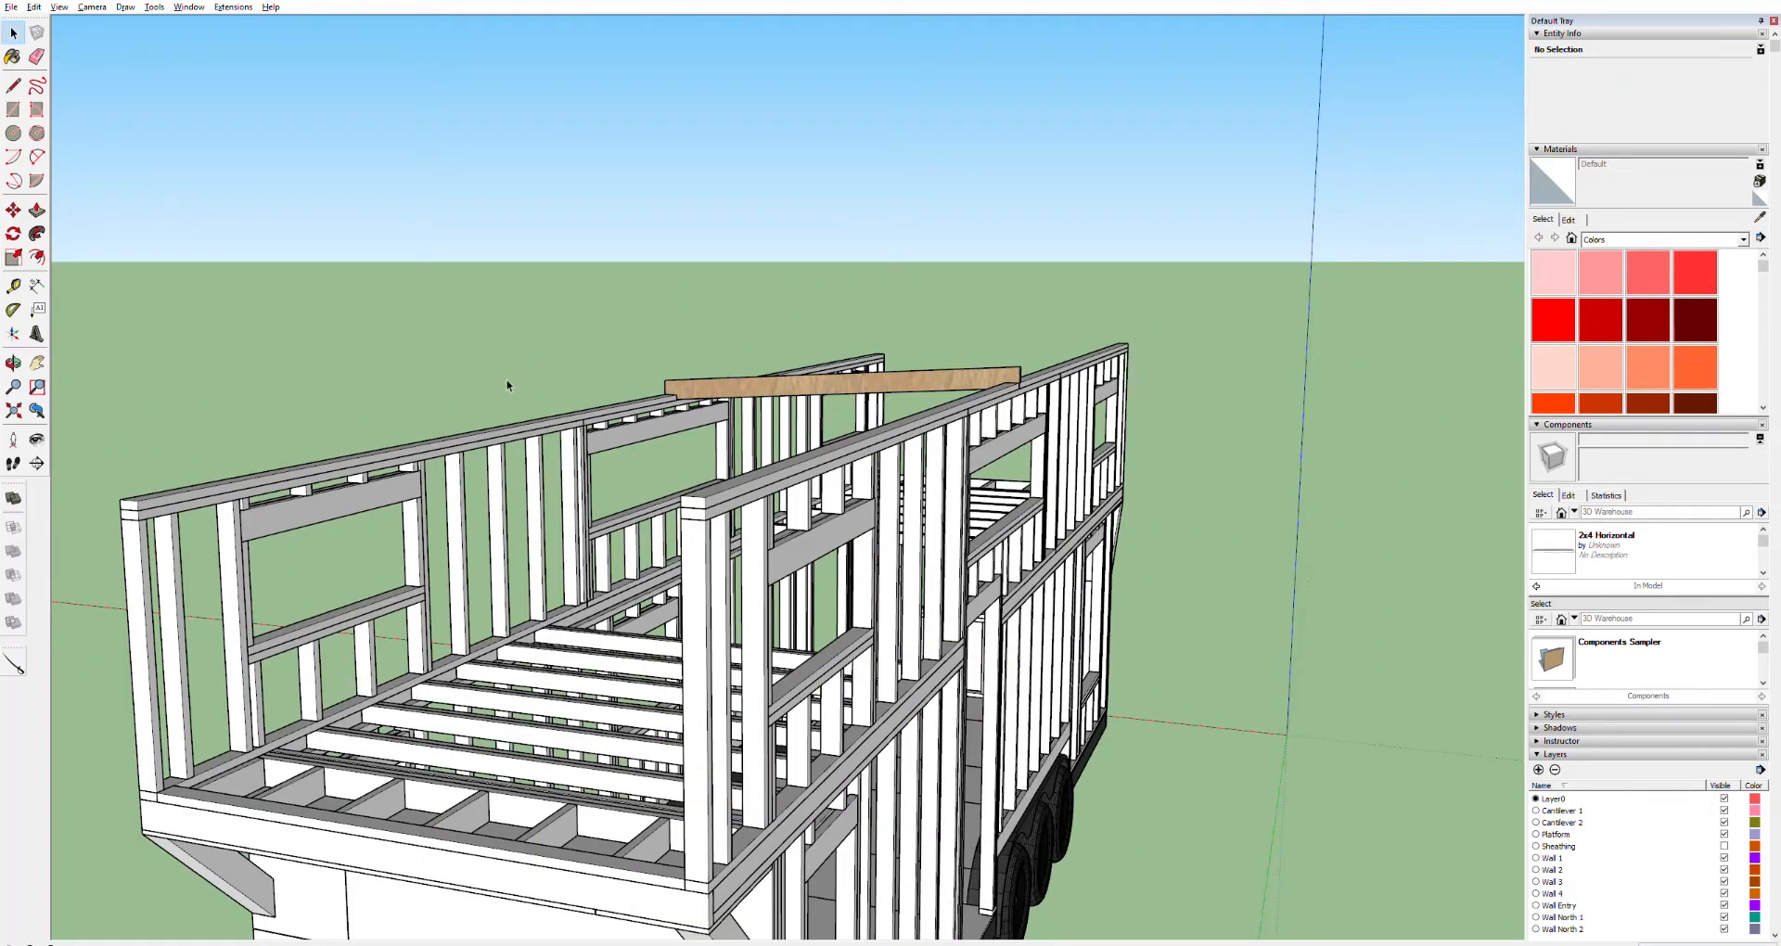
# Rotate the long white board above the loft's end wall about its end so it slopes
pyautogui.moveTo(526, 418); pyautogui.dragTo(515, 254, button='middle')
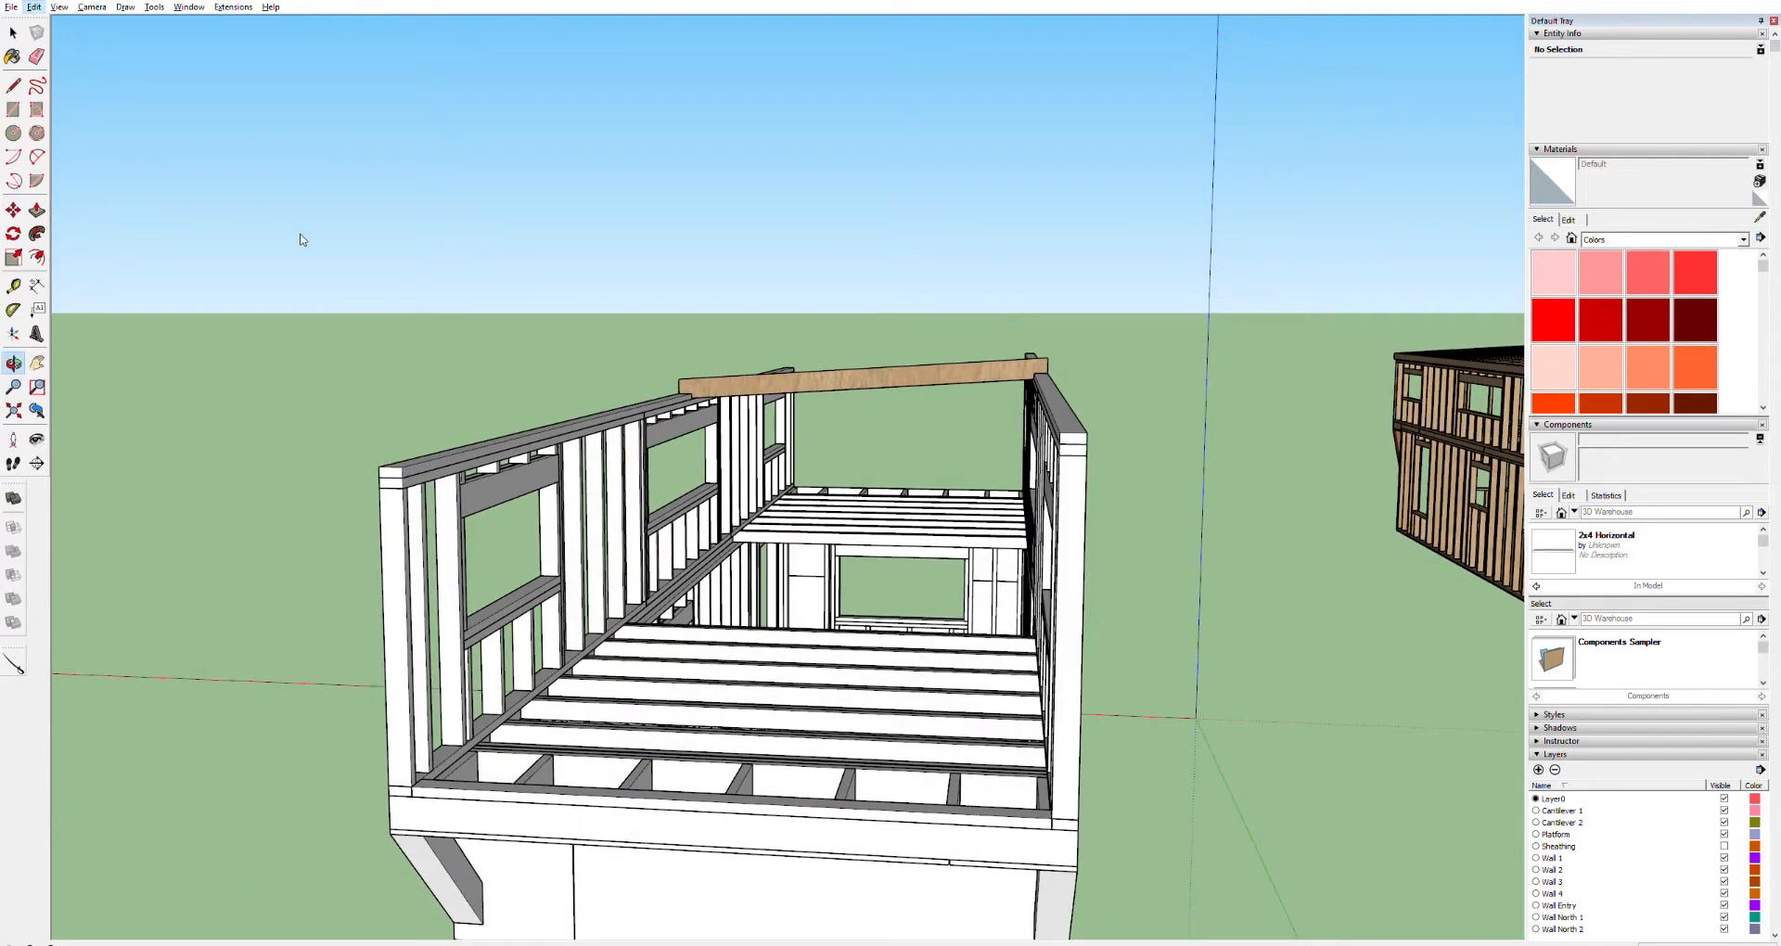
pyautogui.scroll(3, 1092, 436)
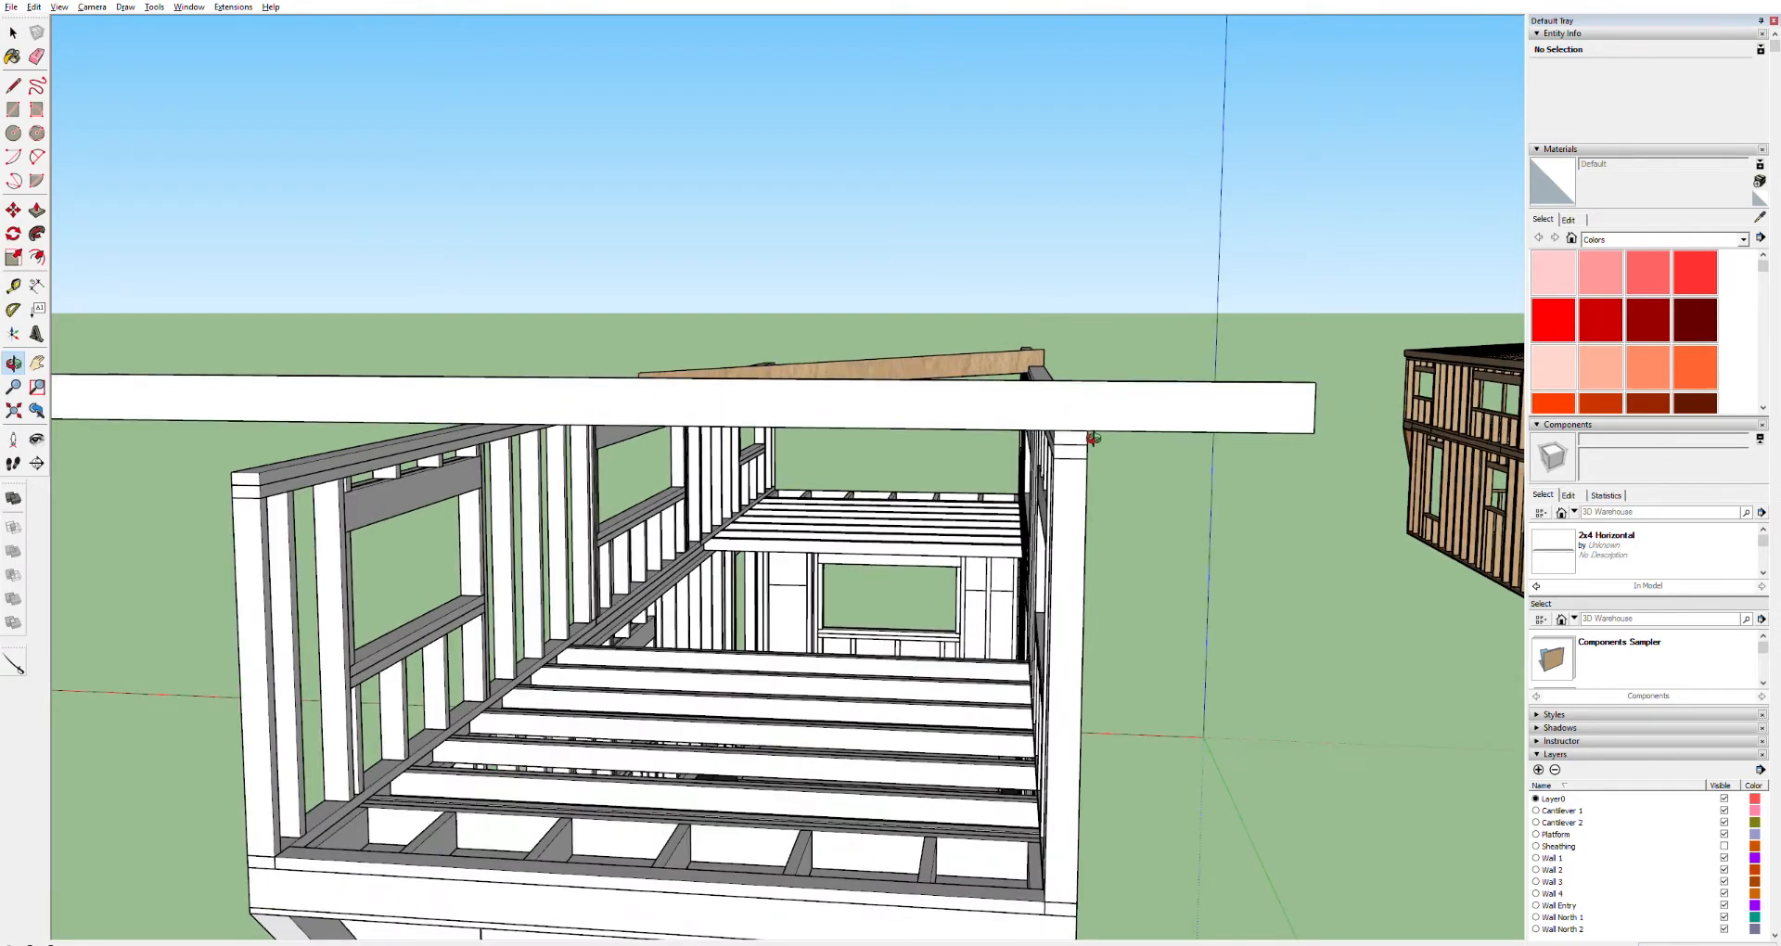
pyautogui.scroll(-4, 1092, 436)
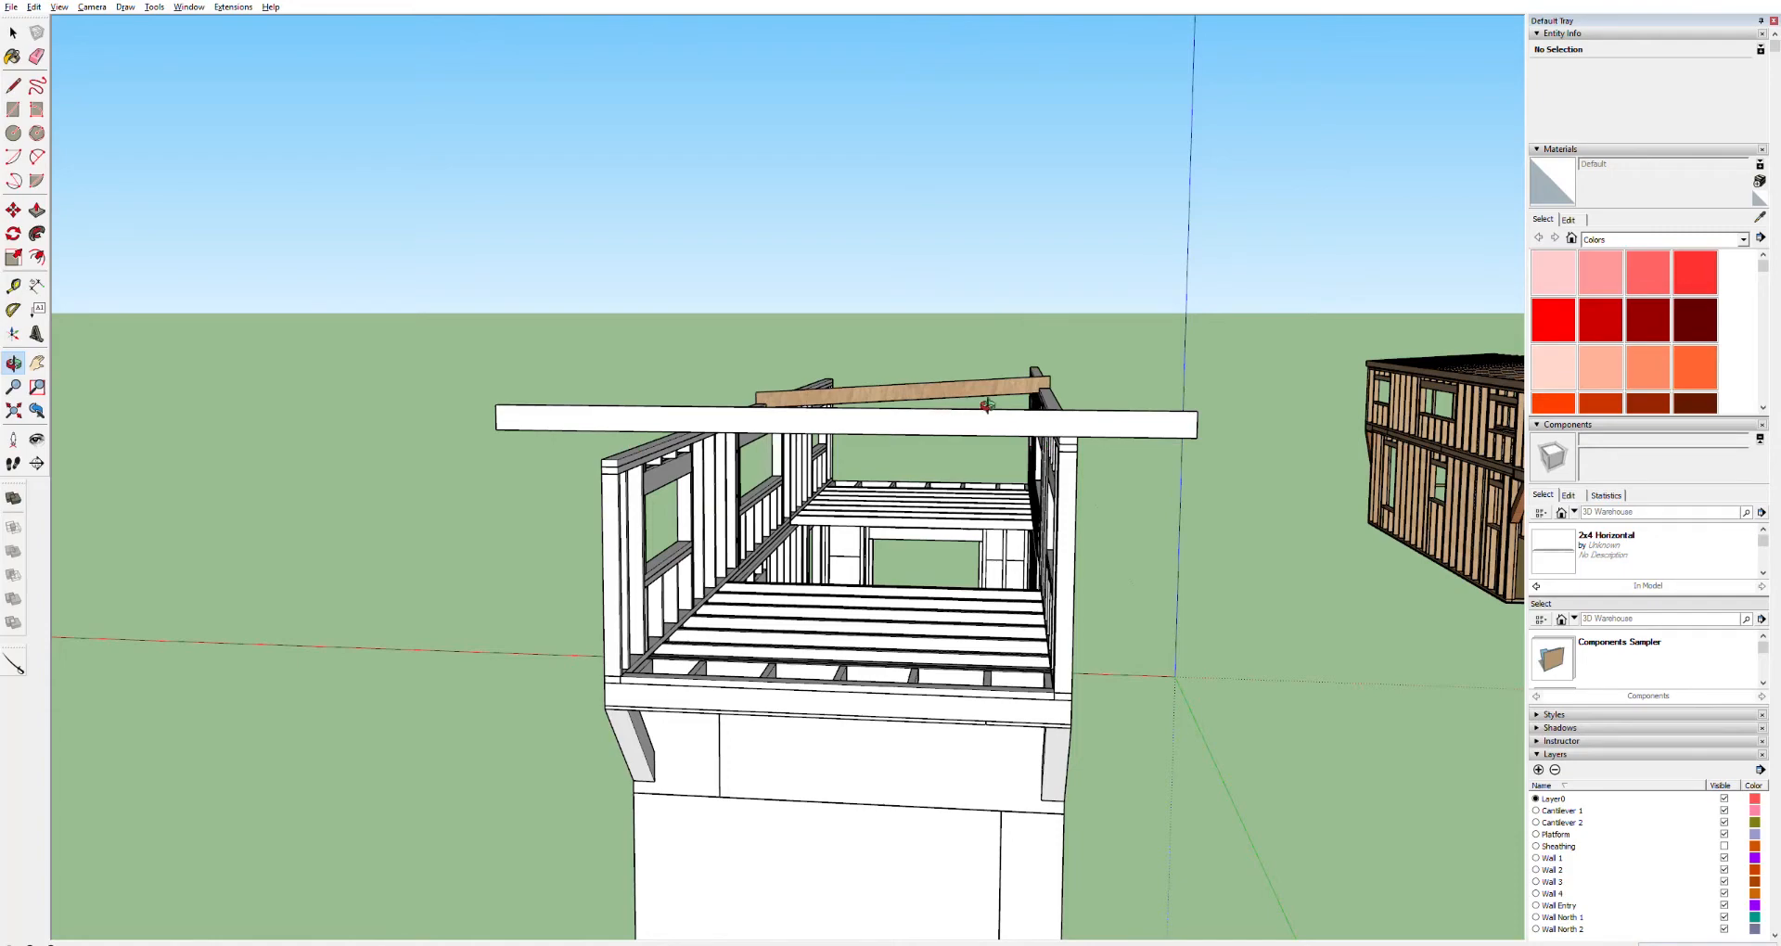
pyautogui.scroll(2, 1087, 425)
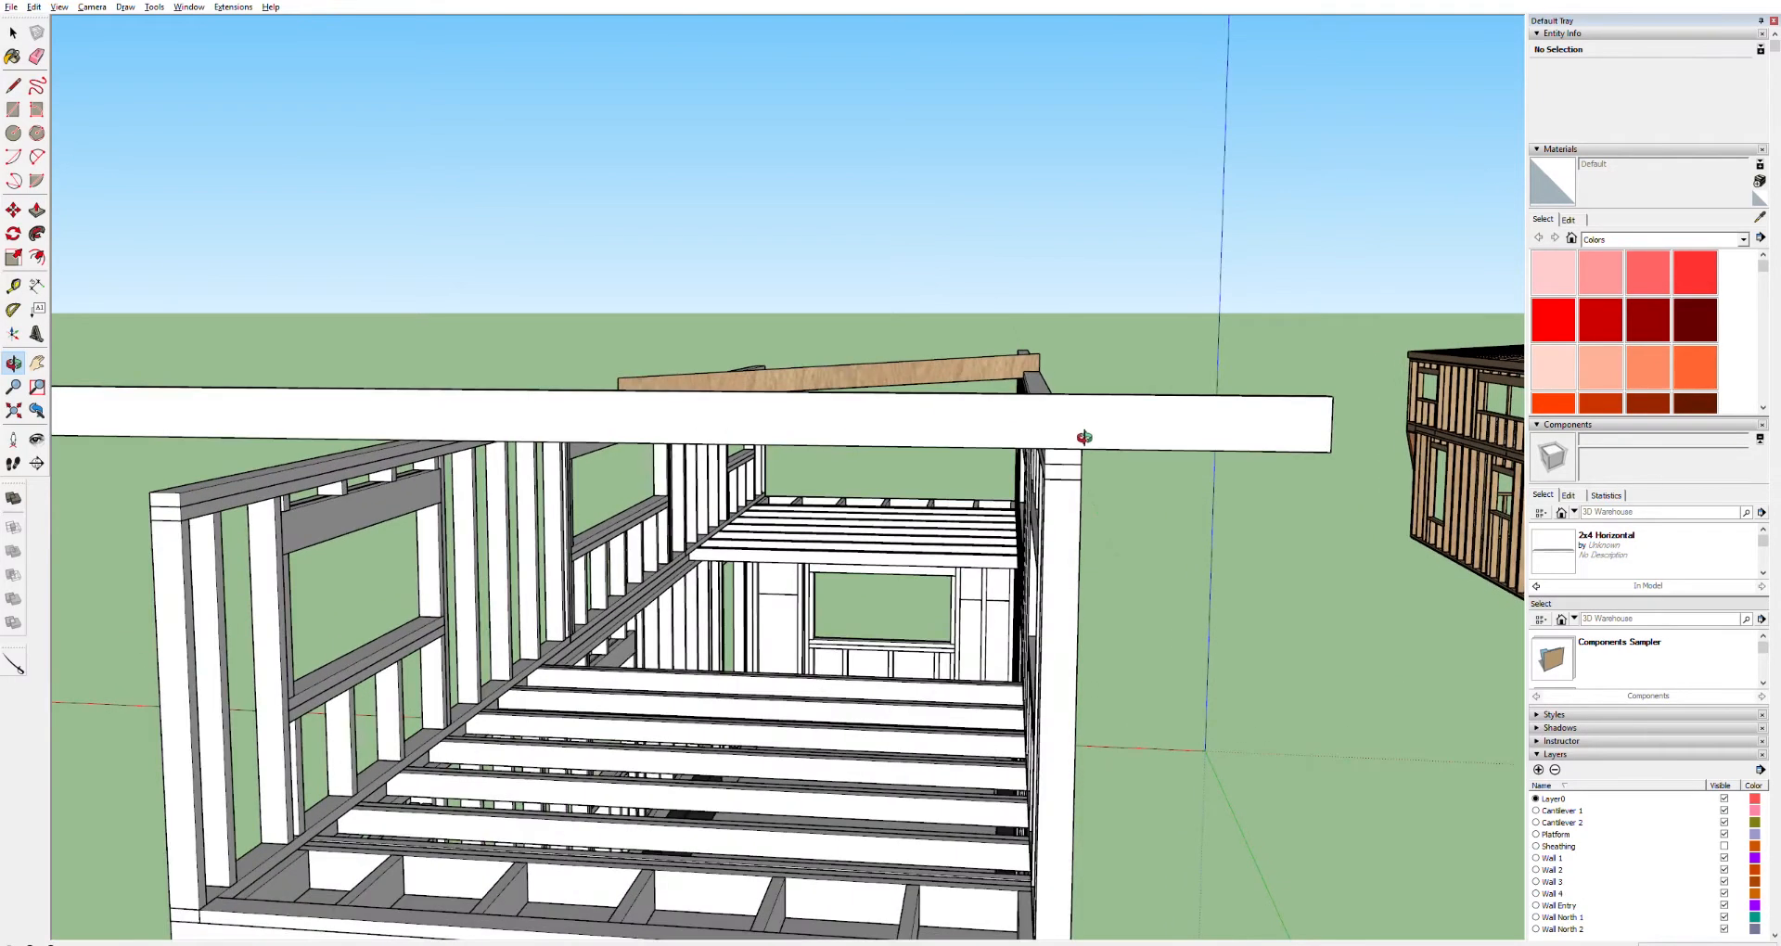
pyautogui.scroll(1, 1090, 436)
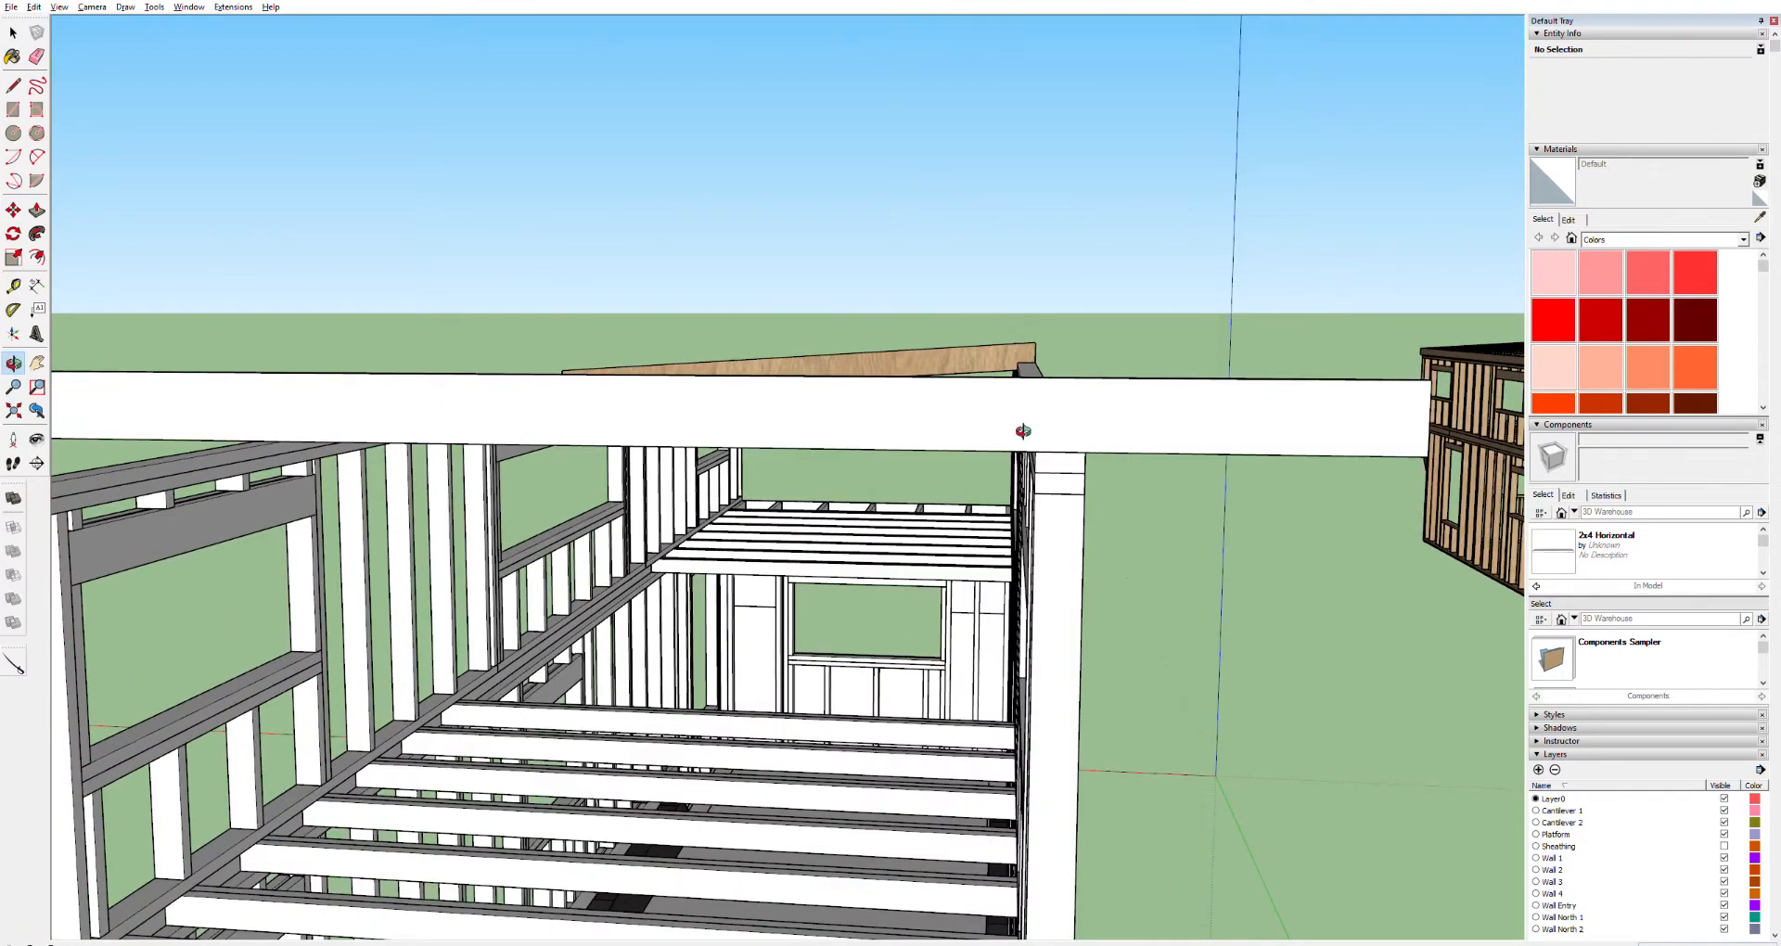
pyautogui.scroll(3, 1076, 446)
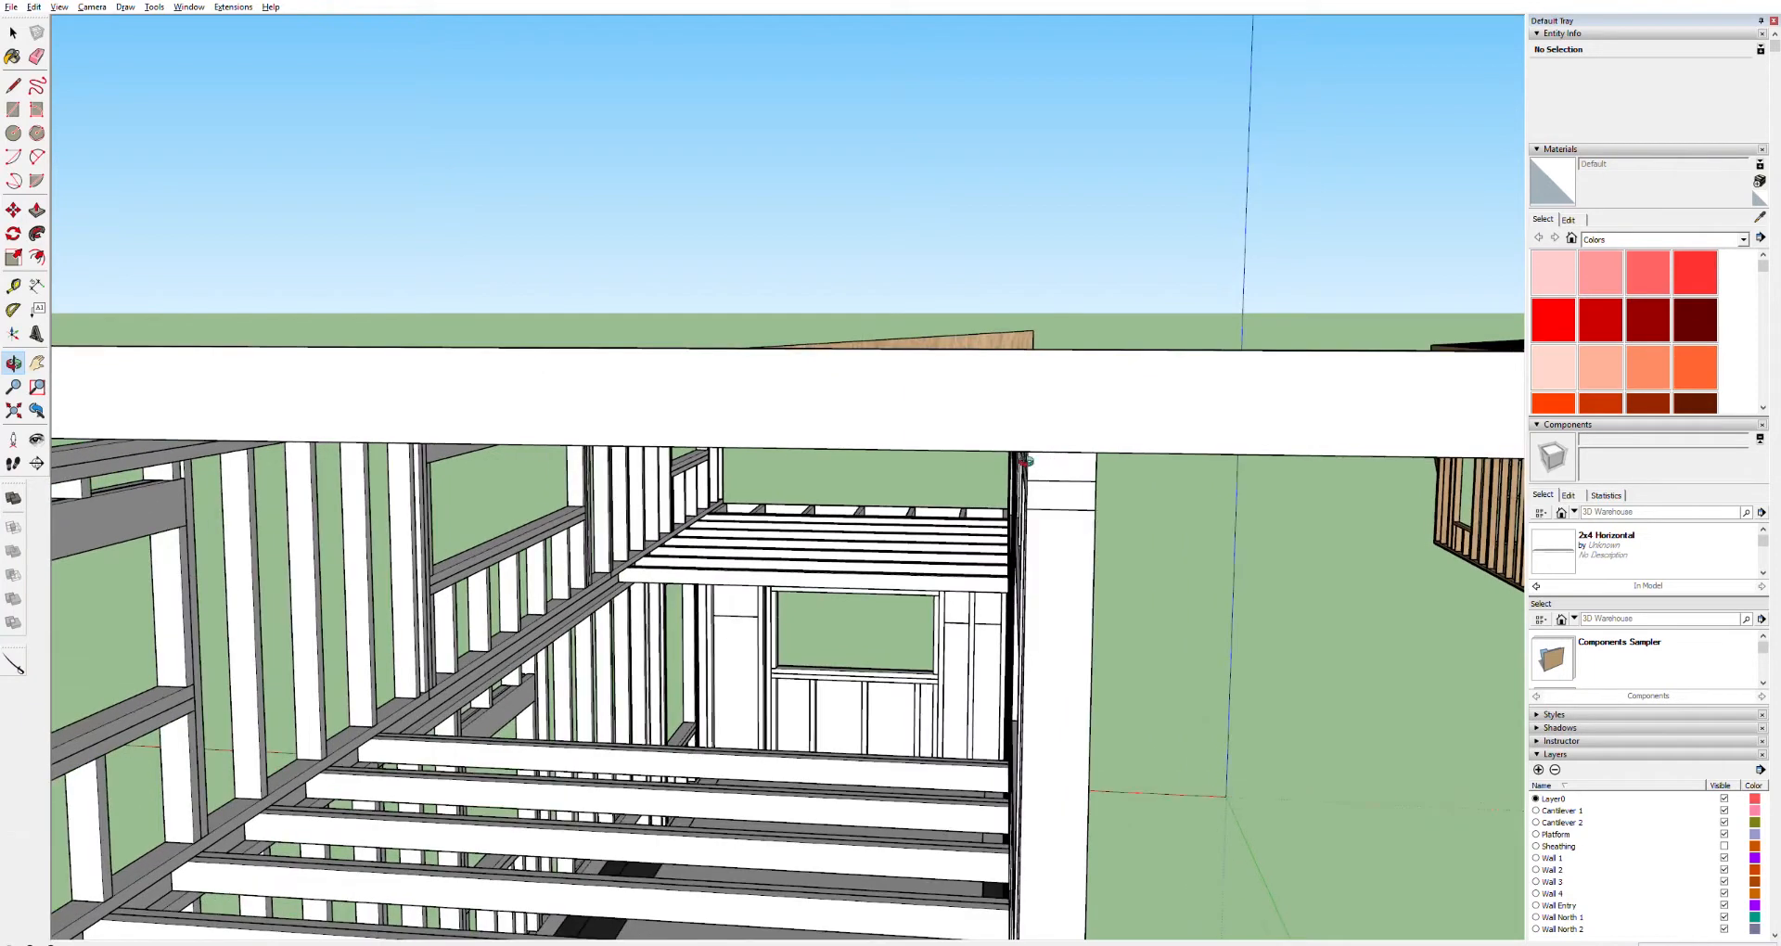
pyautogui.press('space')
pyautogui.click(983, 408)
pyautogui.press('q')
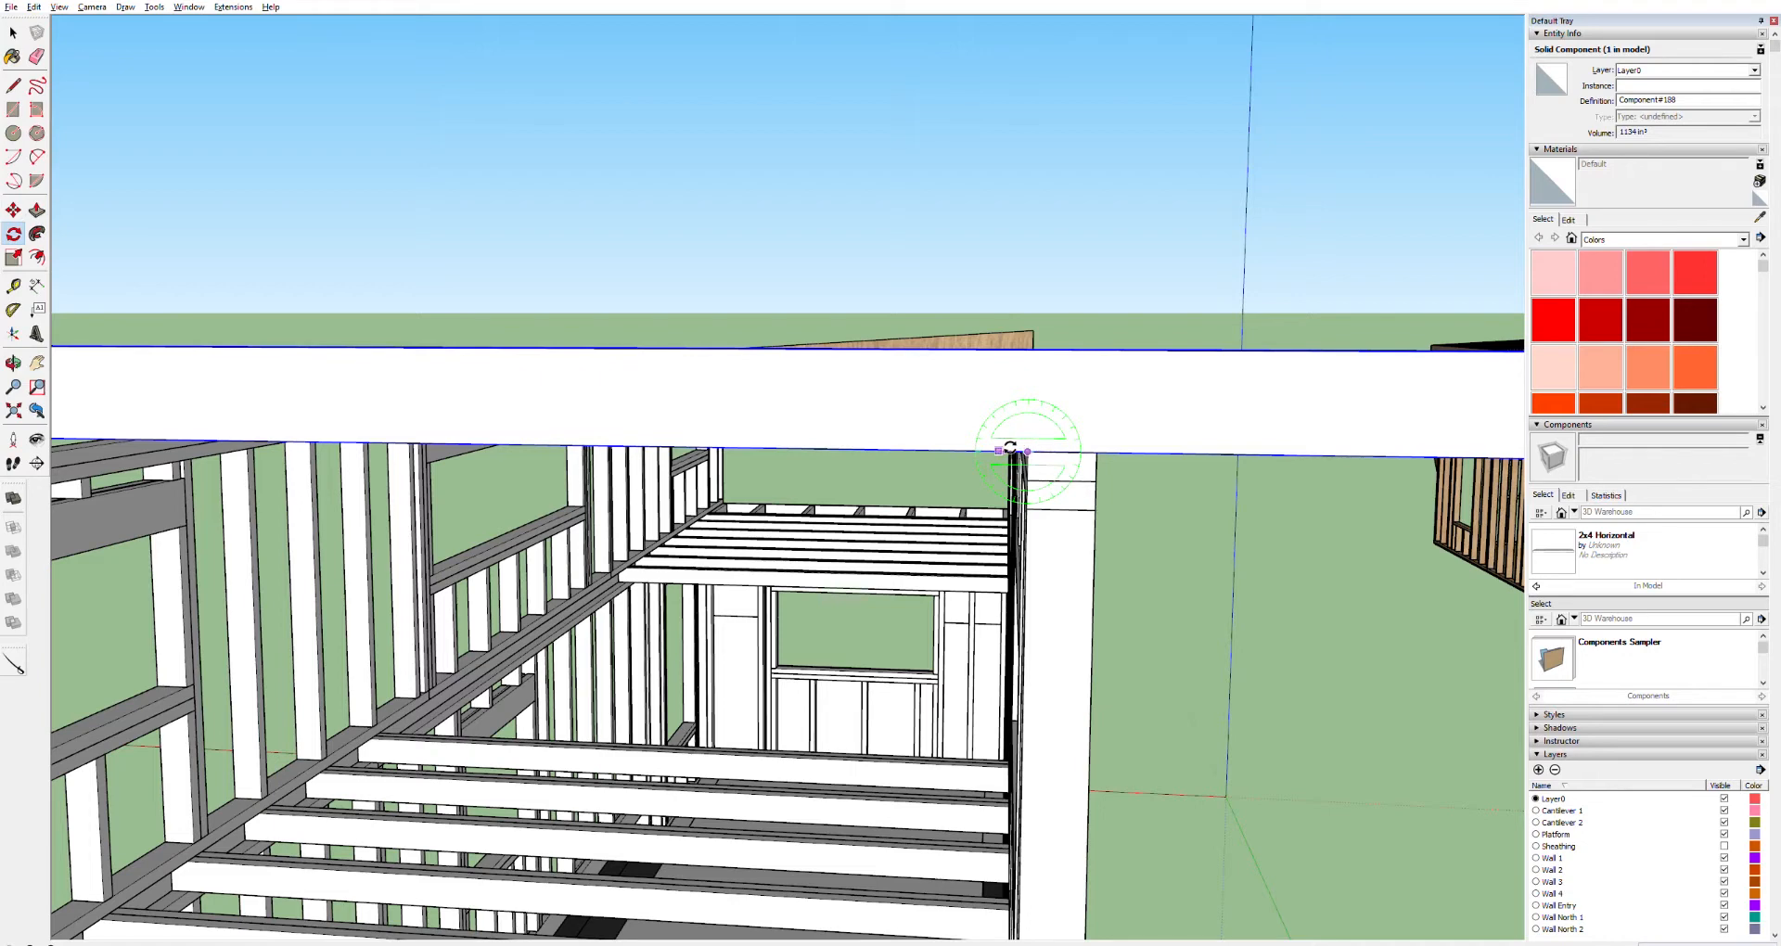
pyautogui.click(862, 448)
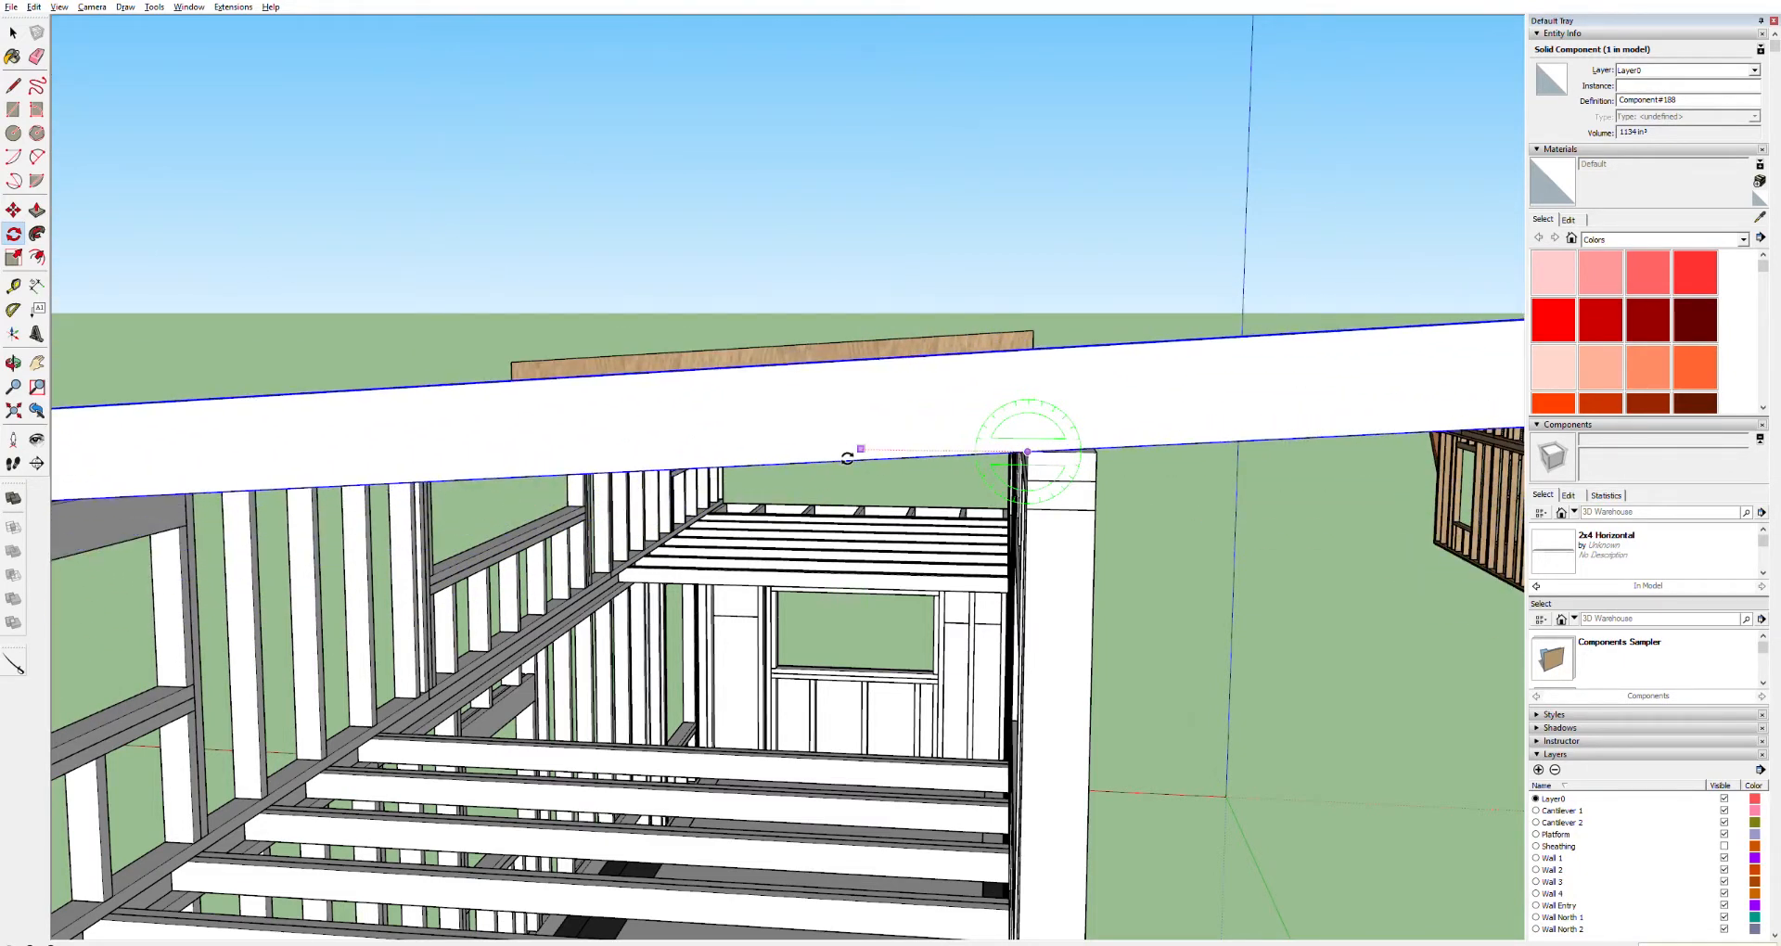
pyautogui.click(846, 458)
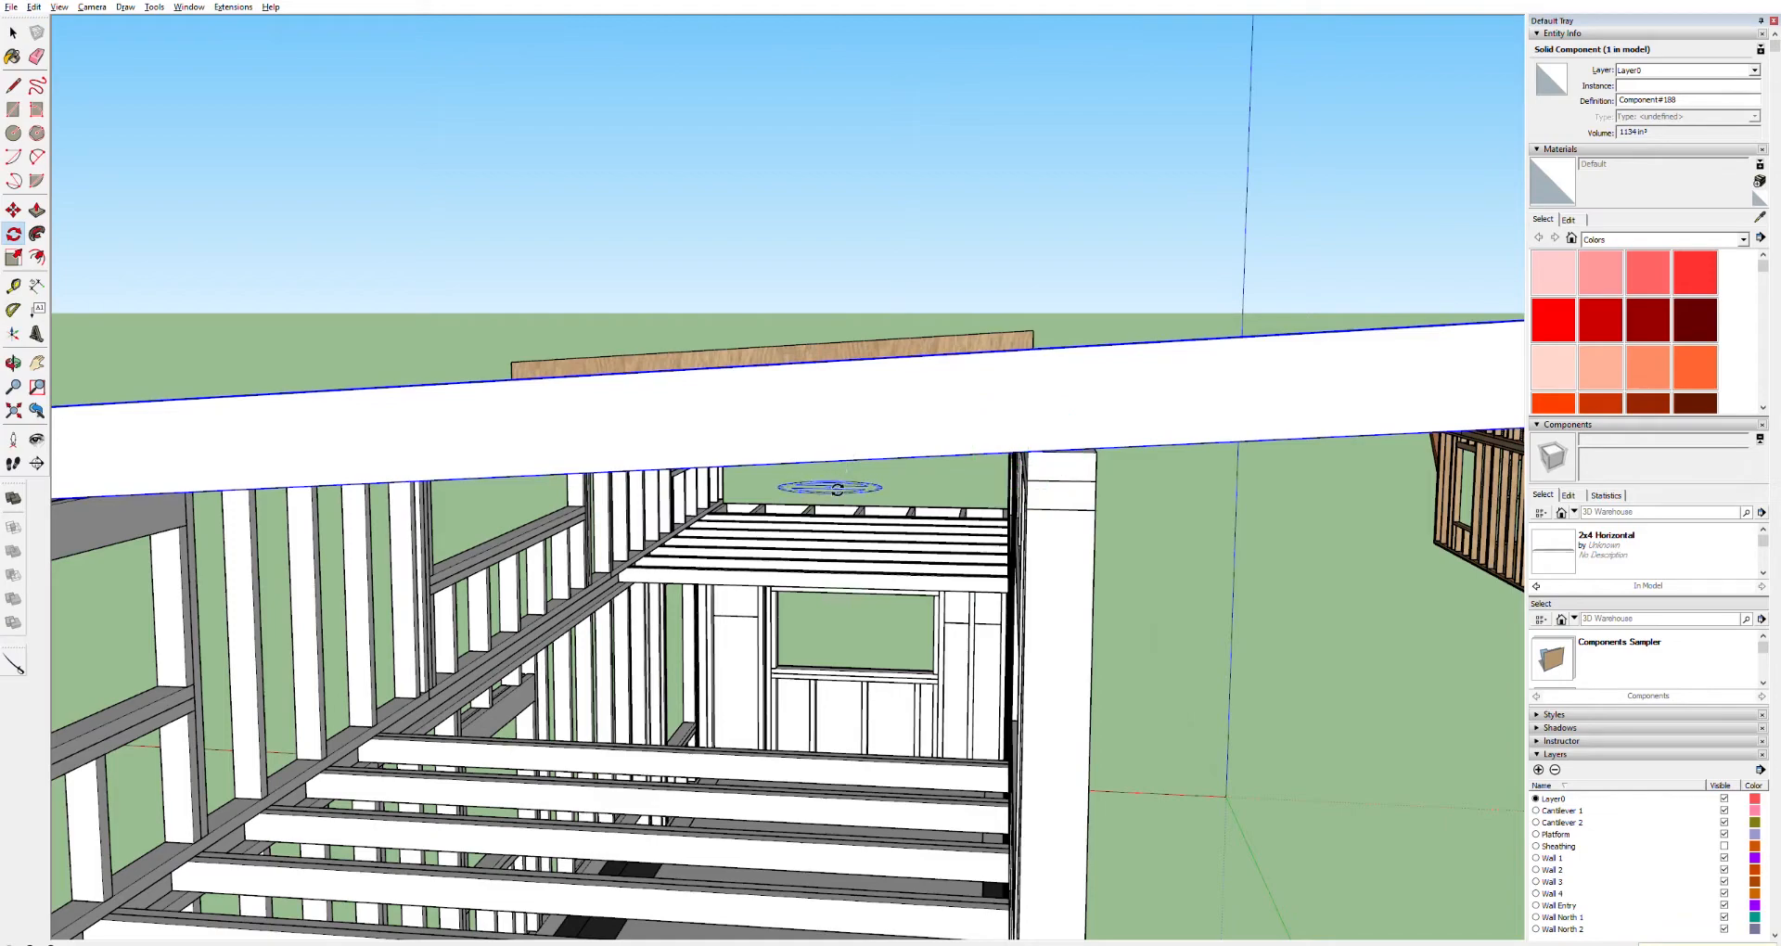
# Examine where the sloped board meets the corner post of the loft's end wall
pyautogui.press('h')
pyautogui.moveTo(779, 526); pyautogui.dragTo(1096, 375)
pyautogui.moveTo(552, 361); pyautogui.dragTo(1227, 276)
pyautogui.scroll(3, 769, 352)
pyautogui.scroll(-6, 955, 345)
pyautogui.scroll(2, 1132, 335)
pyautogui.scroll(5, 1066, 335)
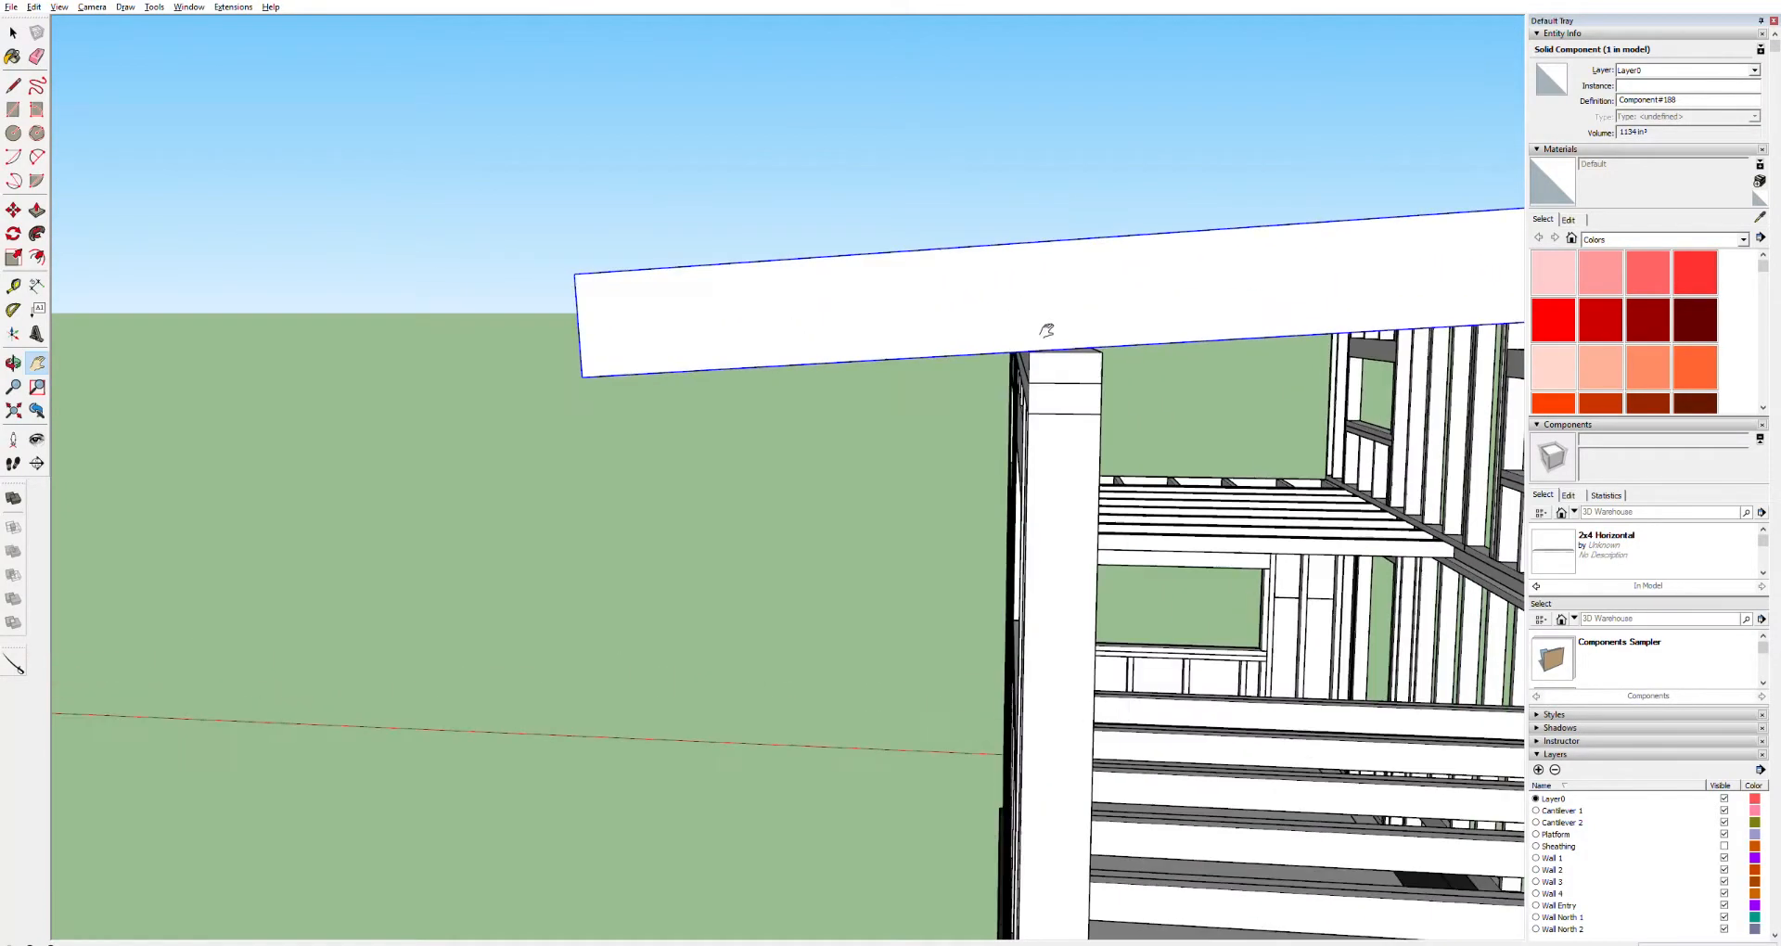
pyautogui.moveTo(1029, 361); pyautogui.dragTo(1356, 300, button='middle')
pyautogui.moveTo(1356, 300); pyautogui.dragTo(899, 434)
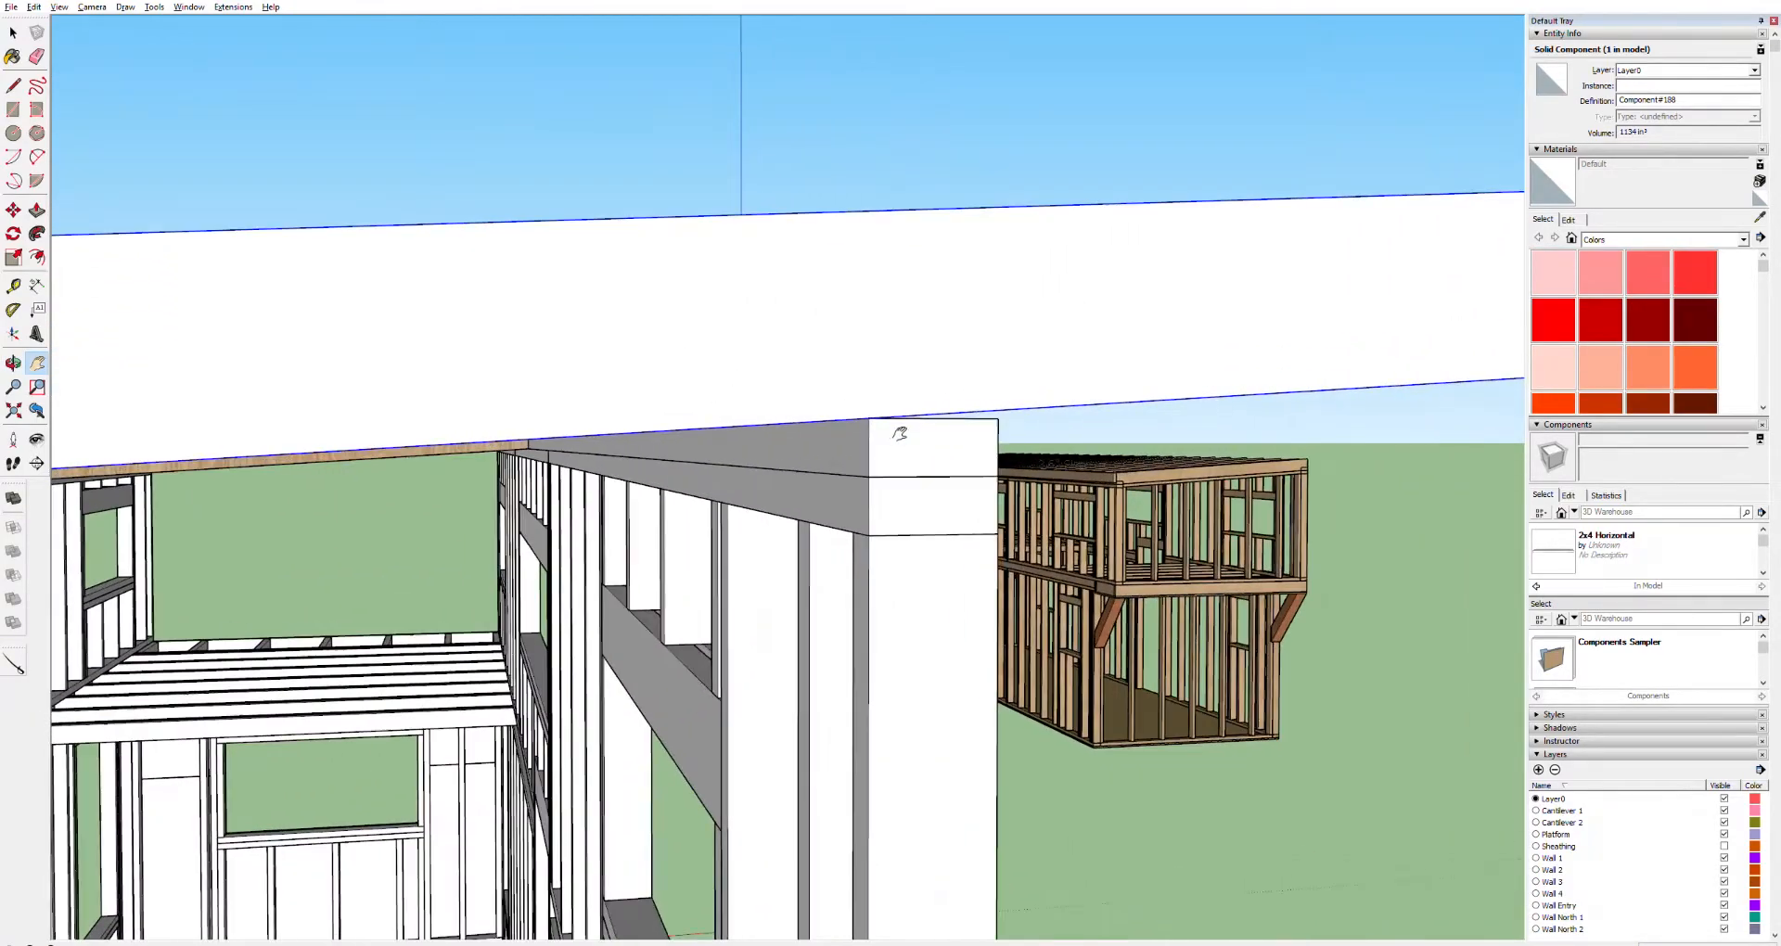
pyautogui.scroll(2, 893, 440)
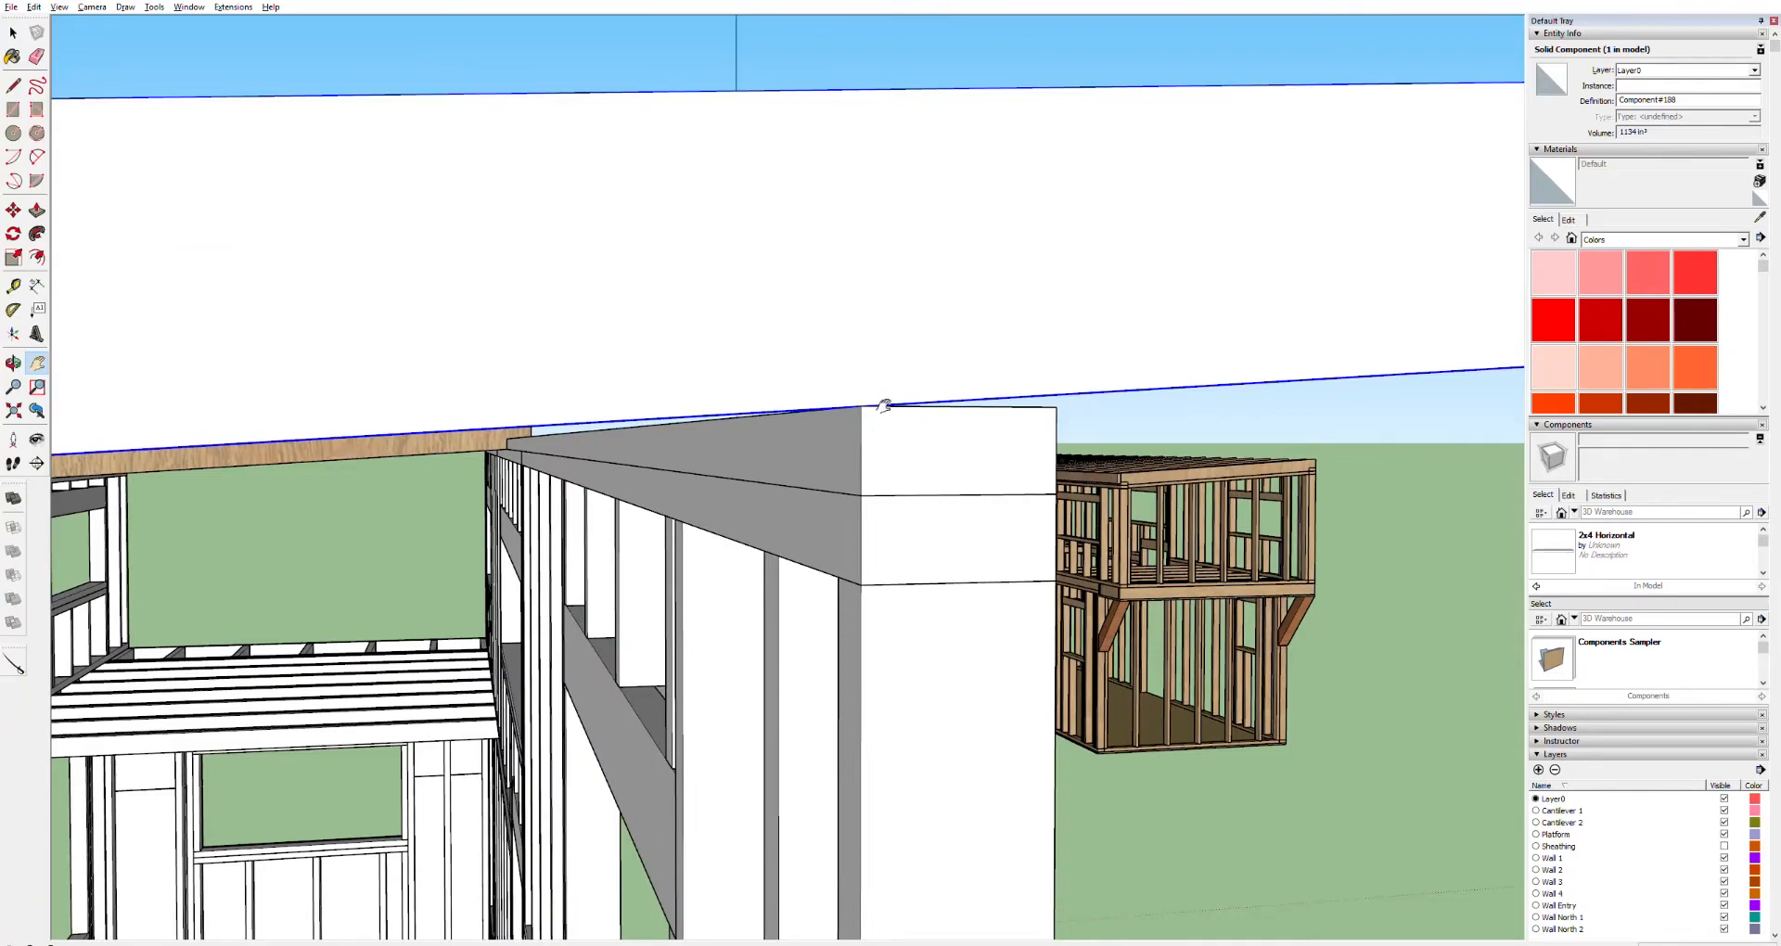
# Move the sloped board down so its lower edge rests on the top of the corner post
pyautogui.moveTo(271, 436); pyautogui.dragTo(763, 406)
pyautogui.scroll(-7, 376, 426)
pyautogui.scroll(5, 498, 432)
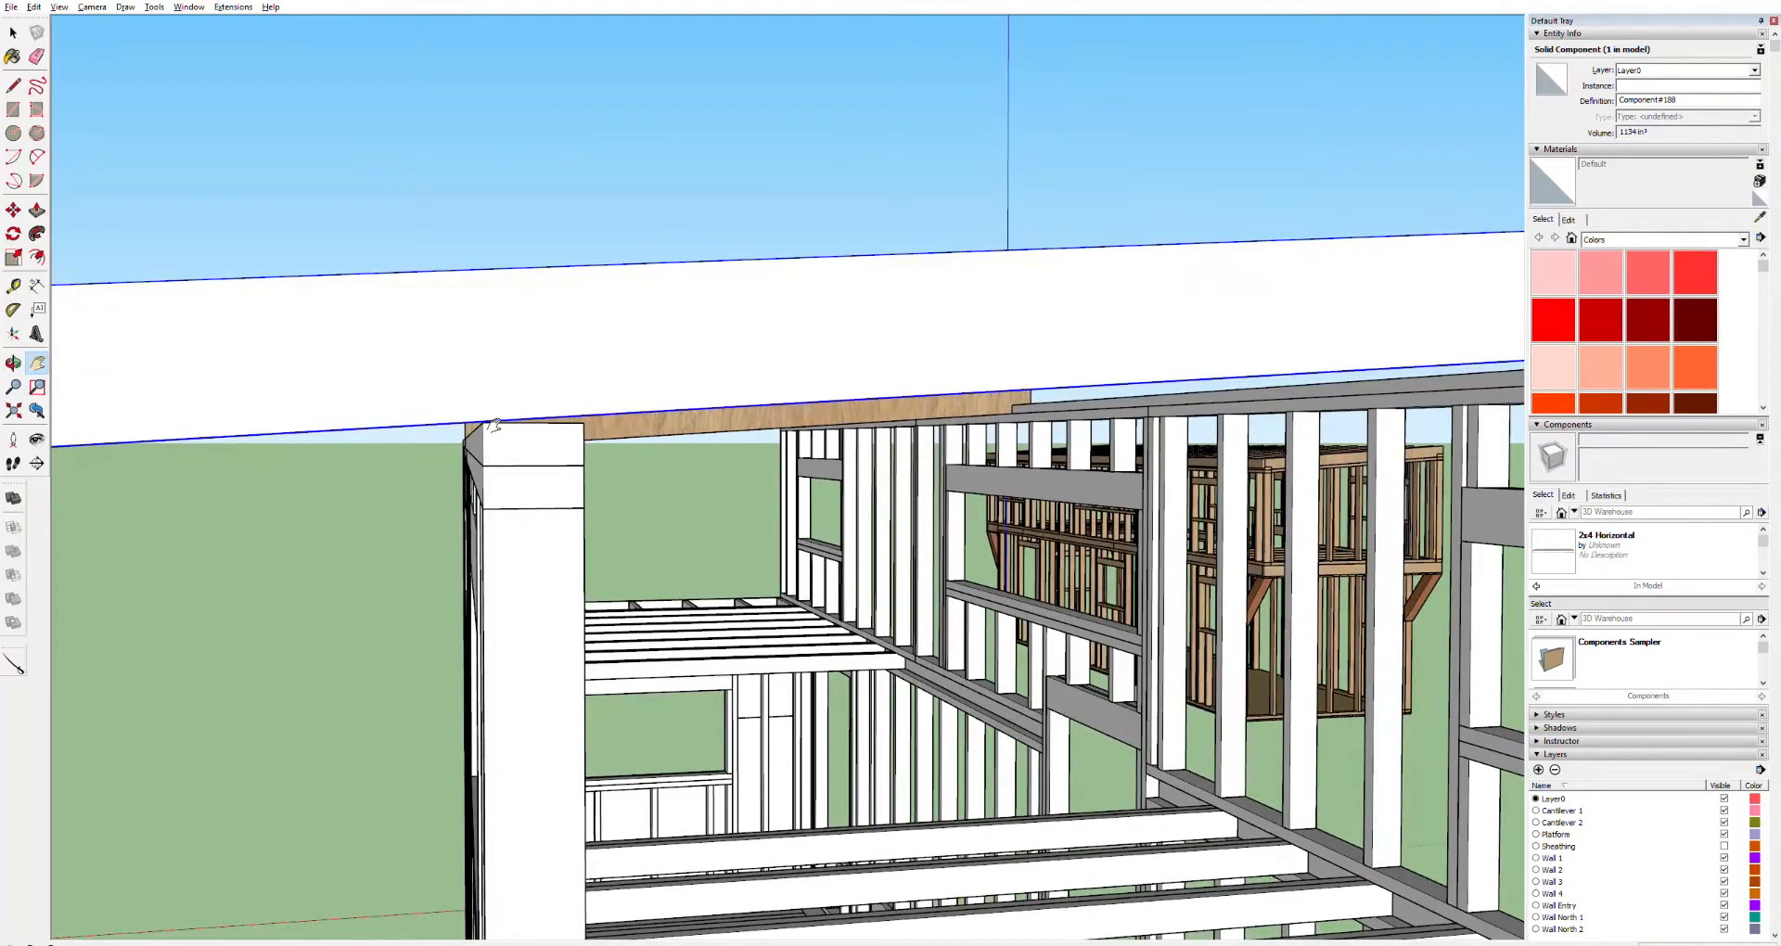
pyautogui.moveTo(584, 436); pyautogui.dragTo(888, 414, button='middle')
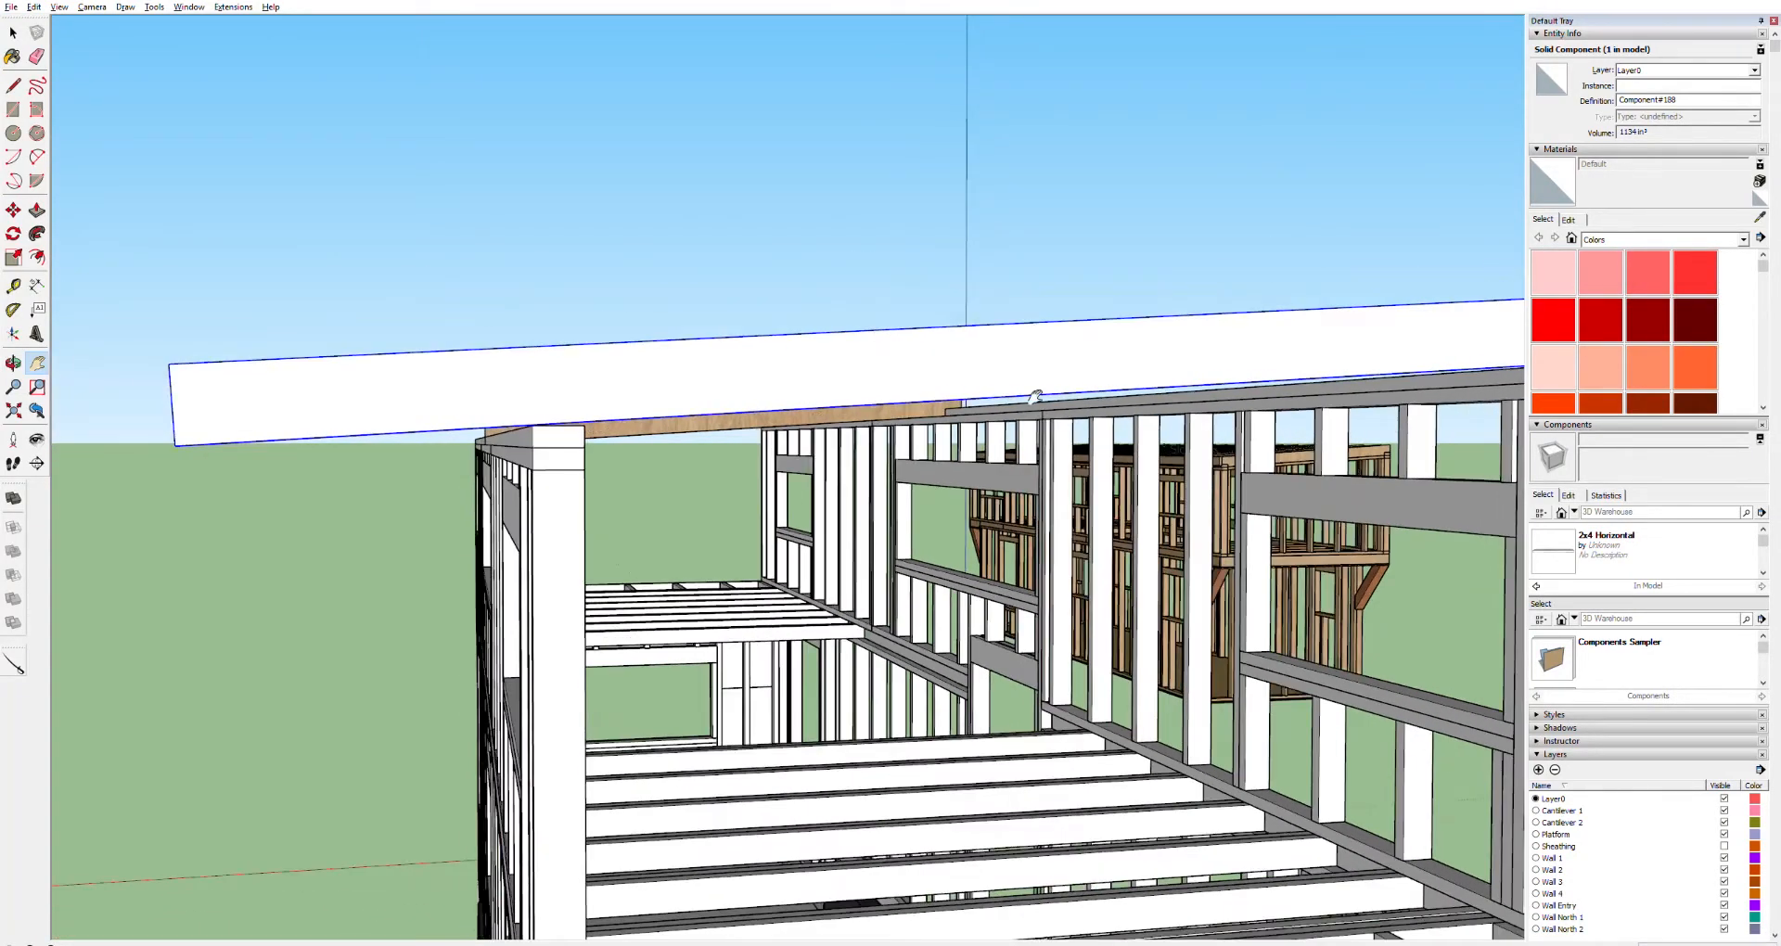
pyautogui.moveTo(1150, 376); pyautogui.dragTo(489, 389)
pyautogui.moveTo(1002, 375)
pyautogui.mouseDown()
pyautogui.moveTo(664, 411)
pyautogui.moveTo(504, 473)
pyautogui.mouseUp()
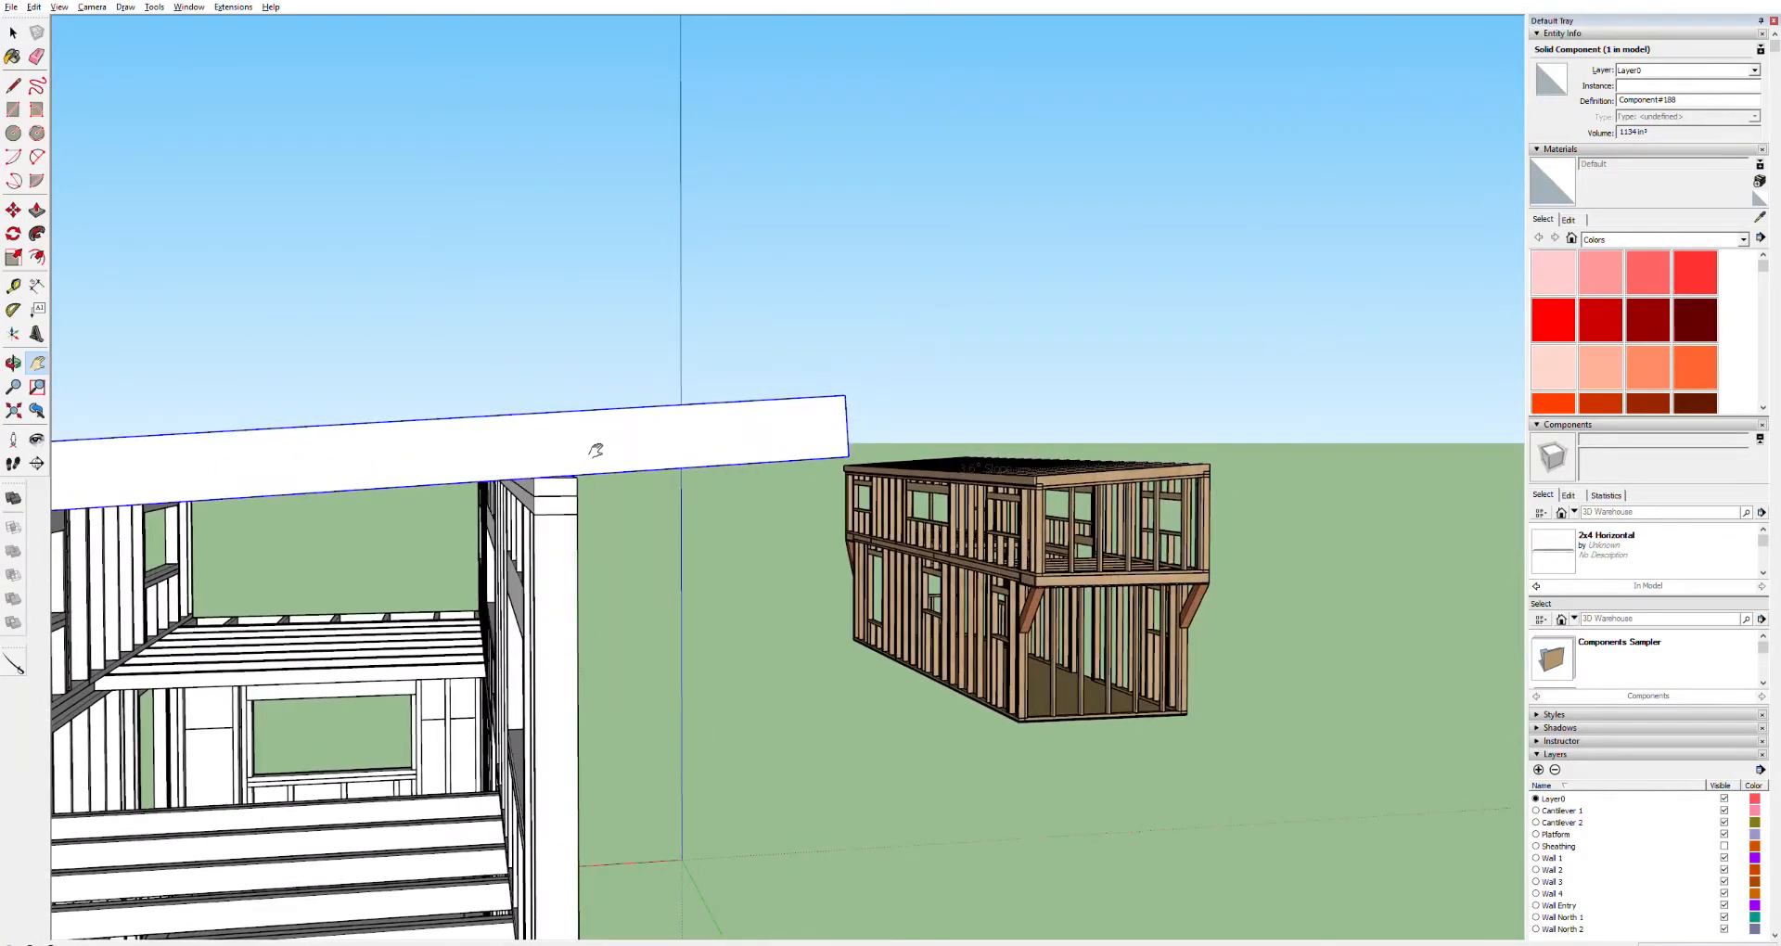
pyautogui.scroll(3, 568, 452)
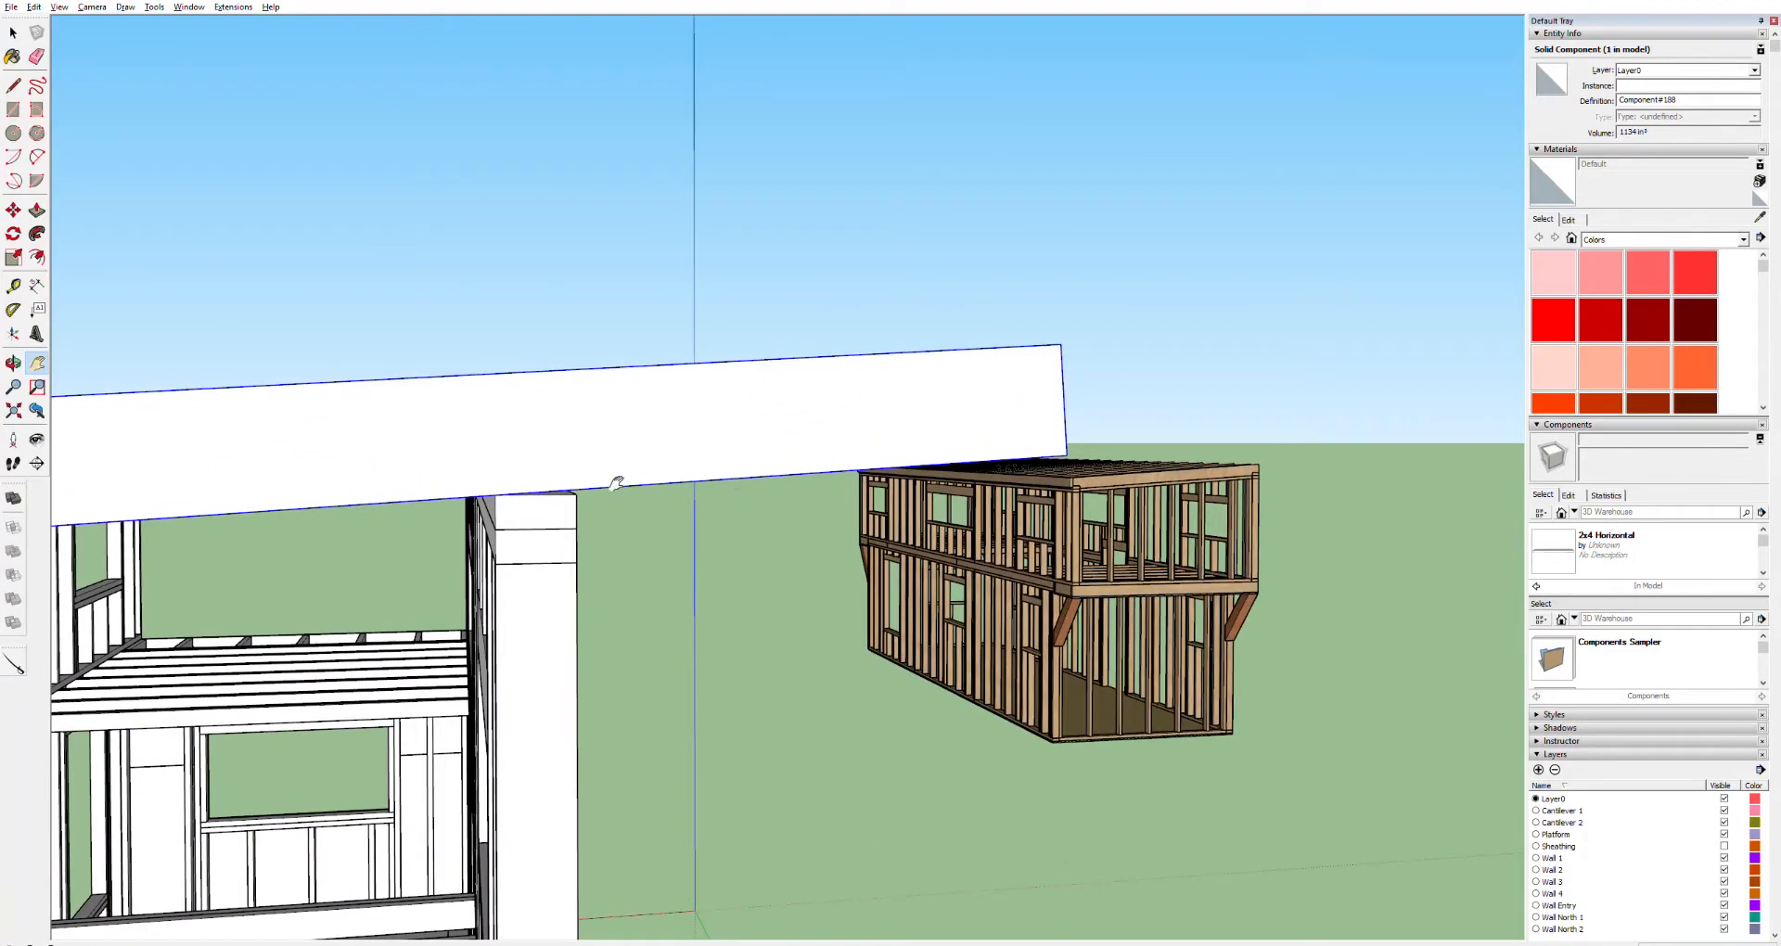
pyautogui.press('m')
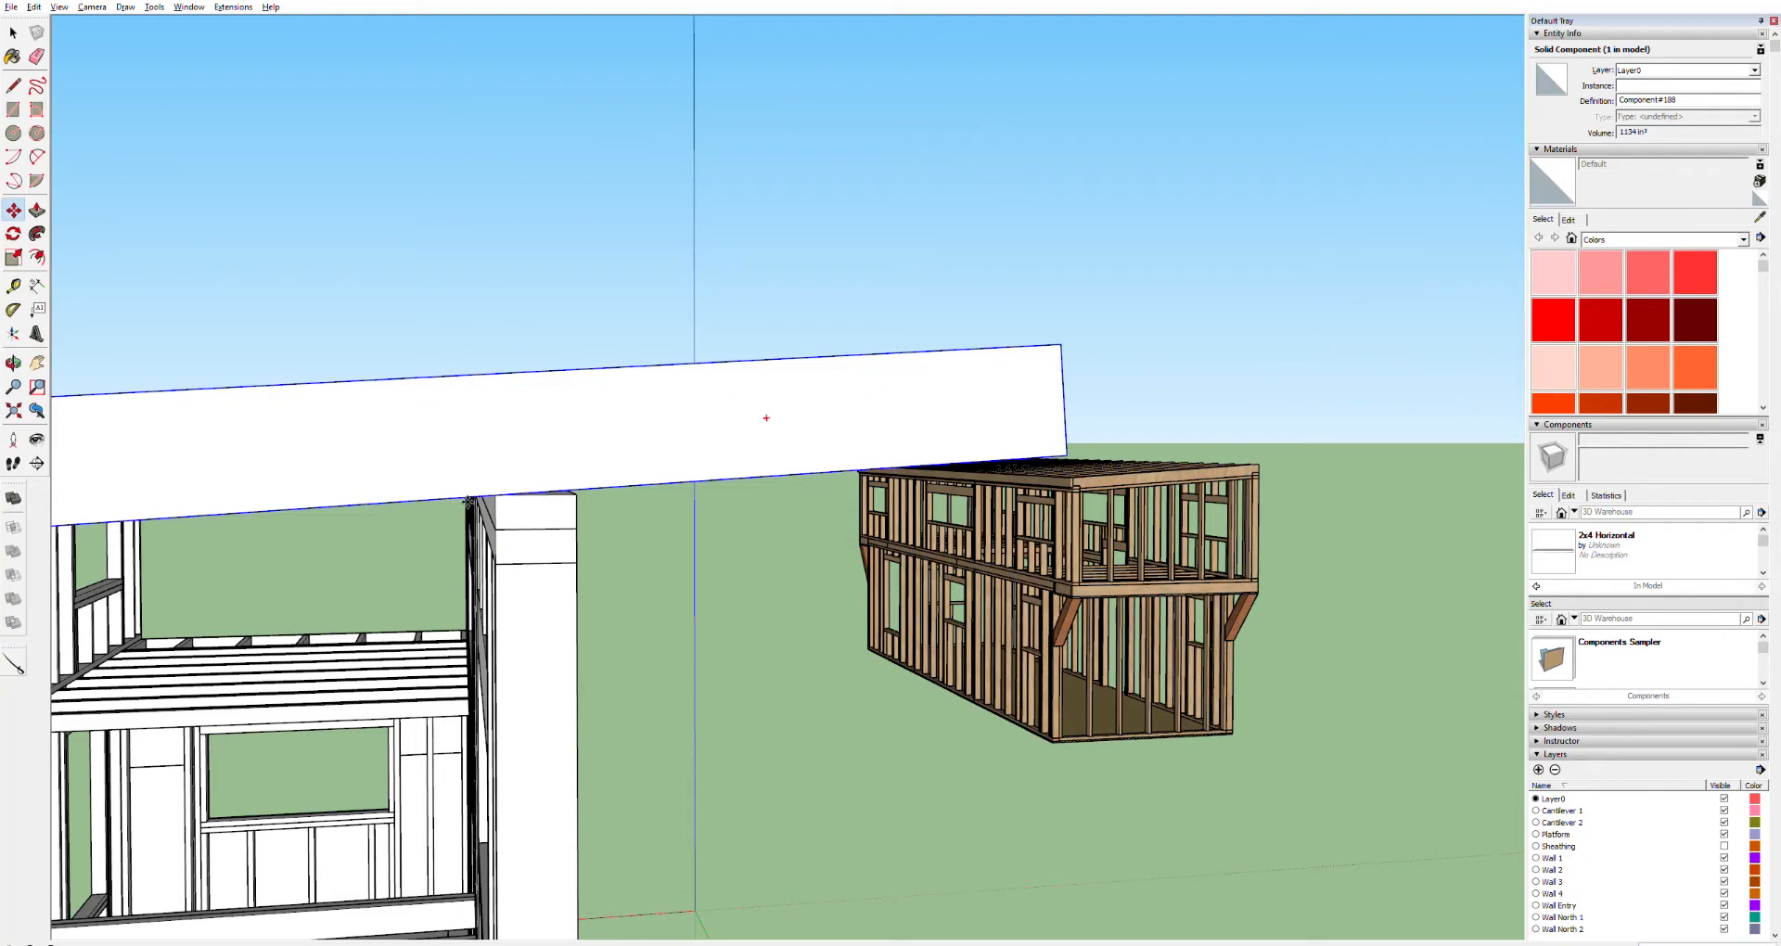
pyautogui.click(469, 502)
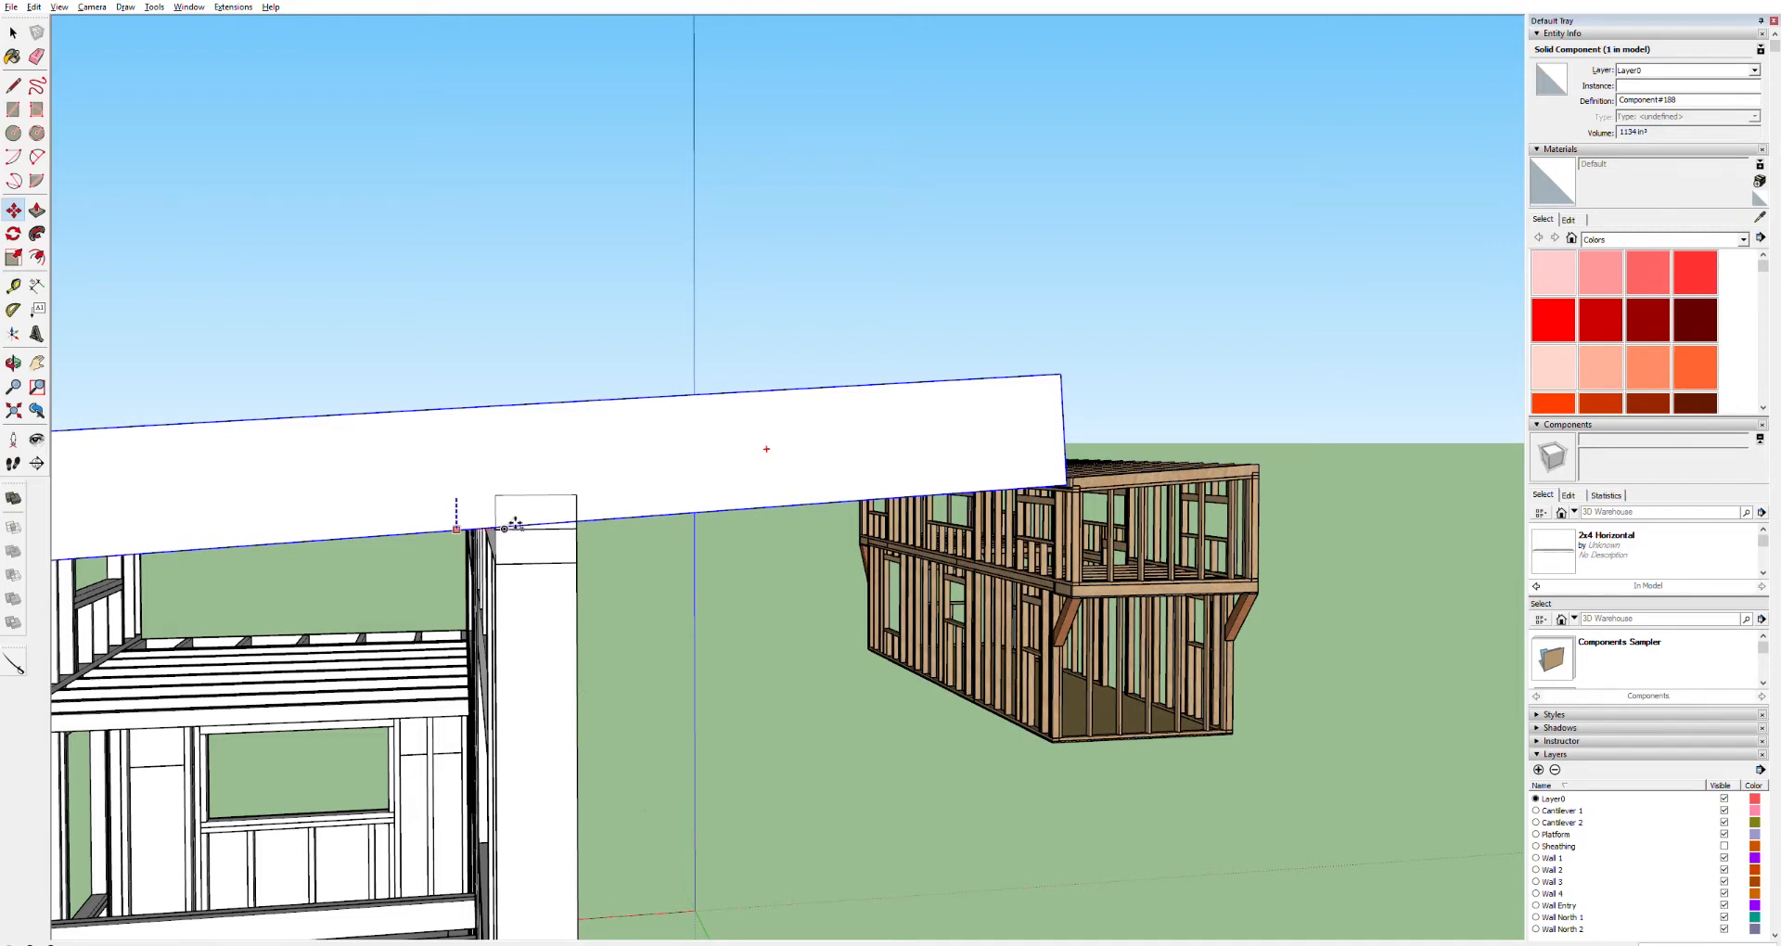
pyautogui.press('Escape')
pyautogui.scroll(5, 515, 494)
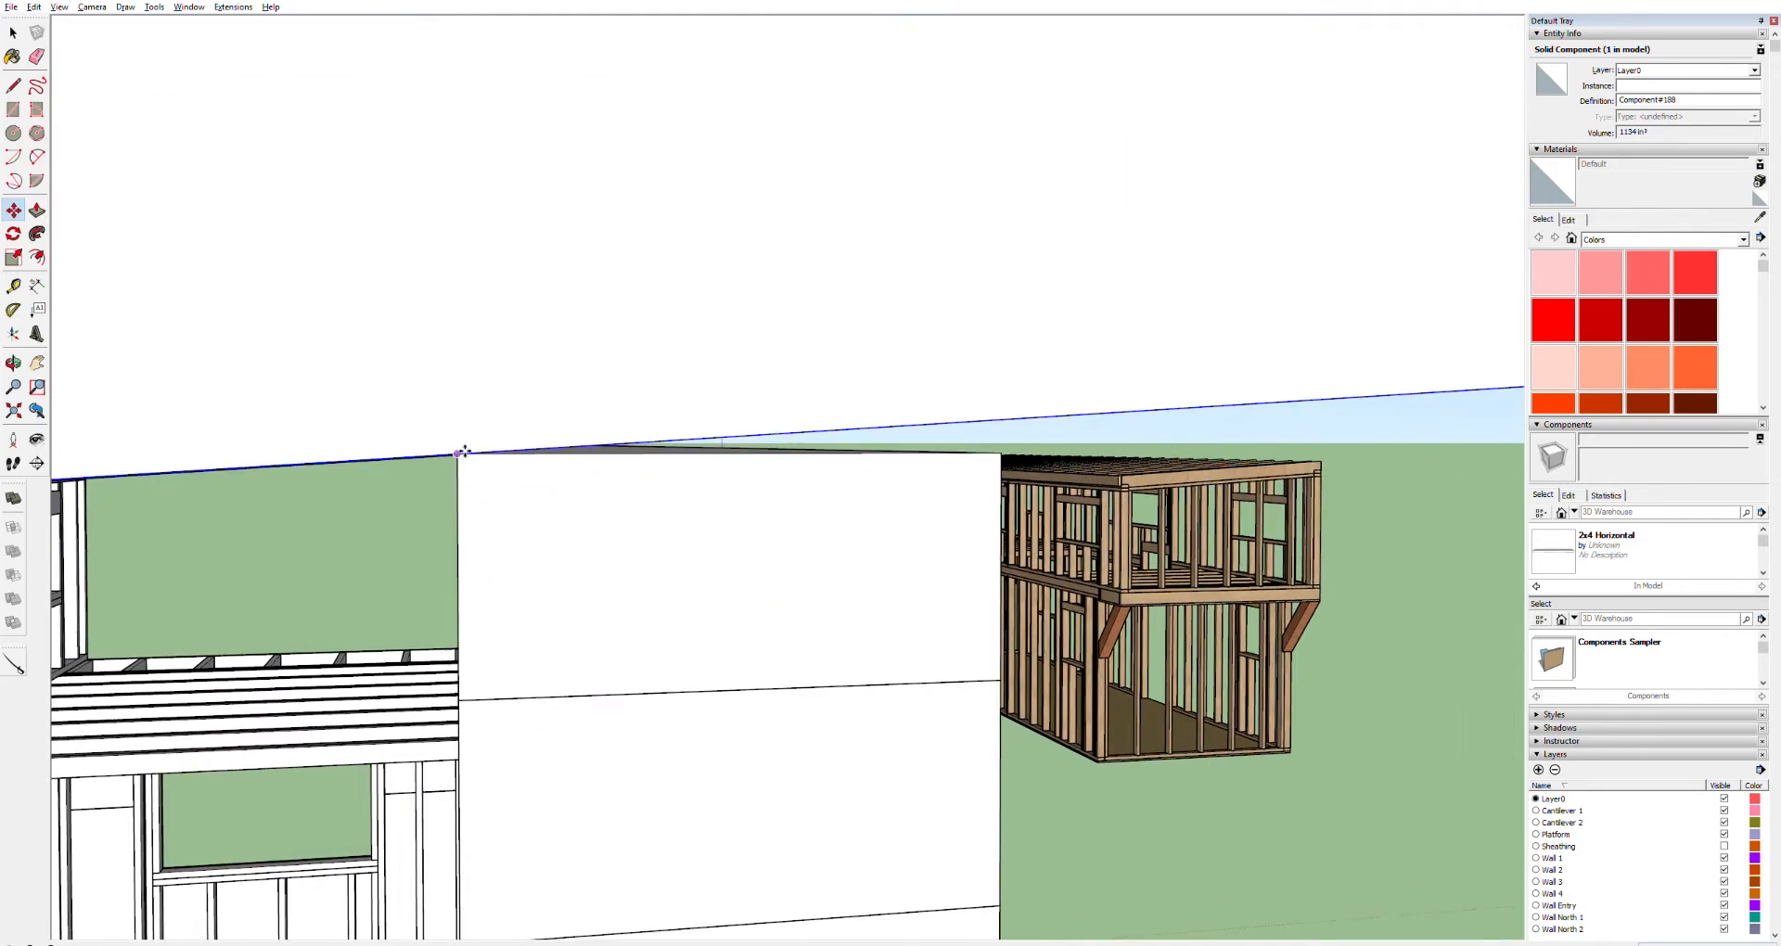
pyautogui.click(461, 452)
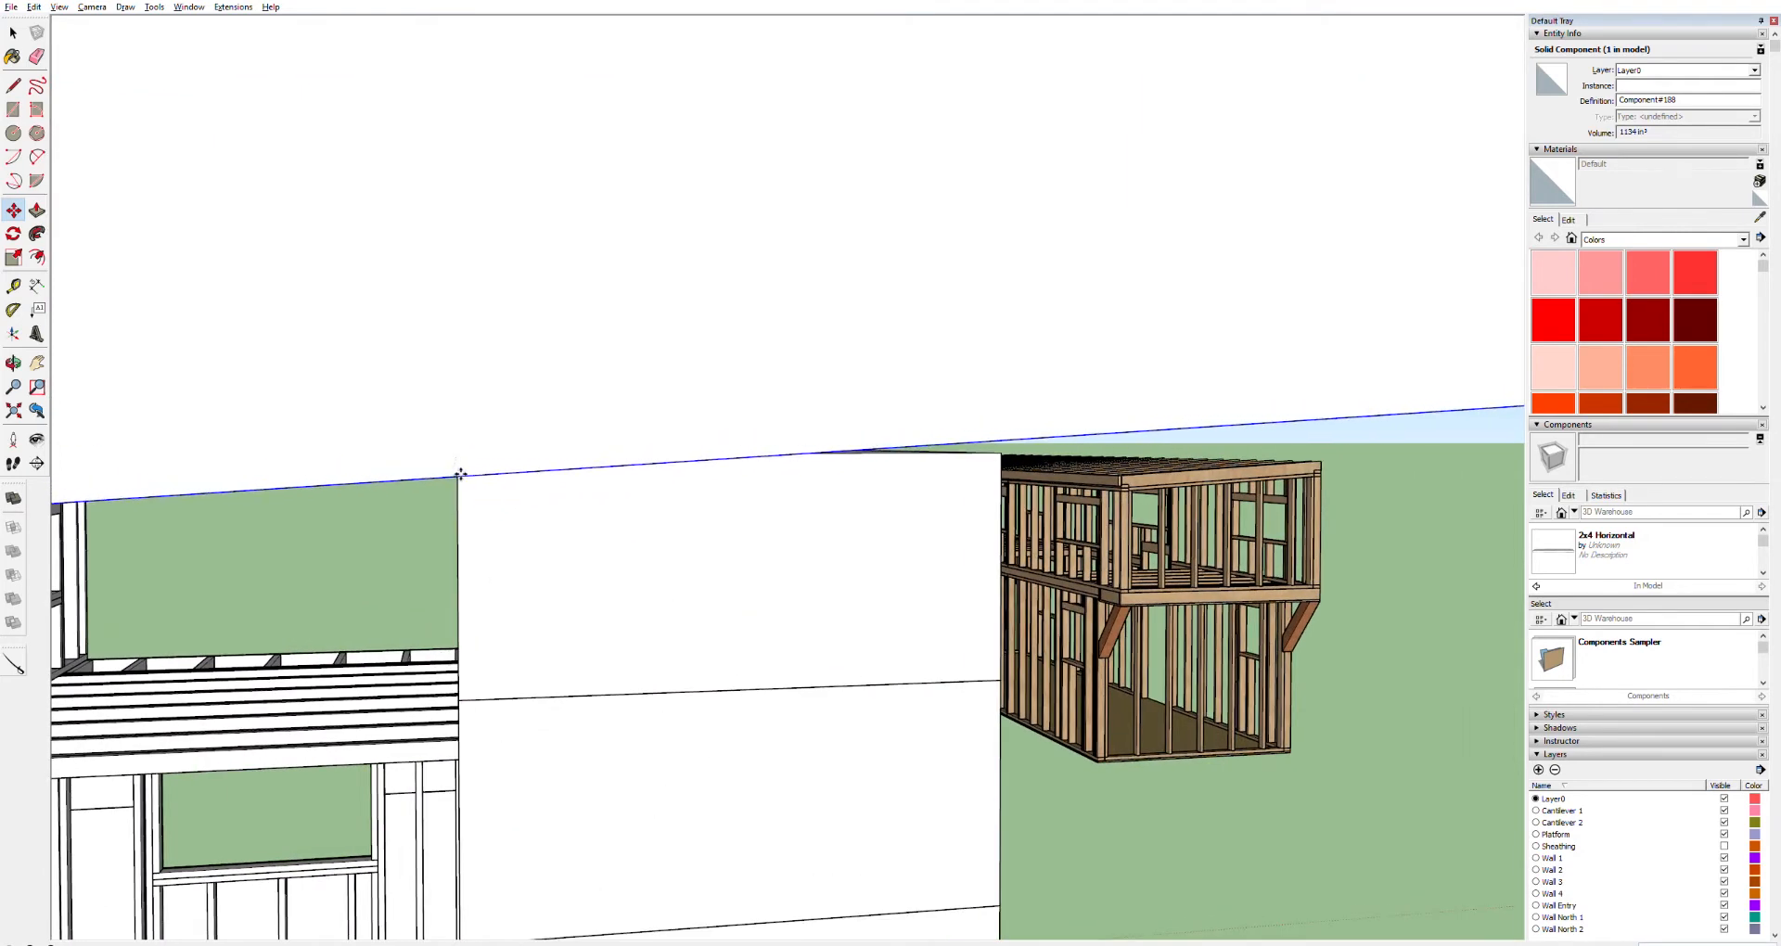
pyautogui.click(471, 698)
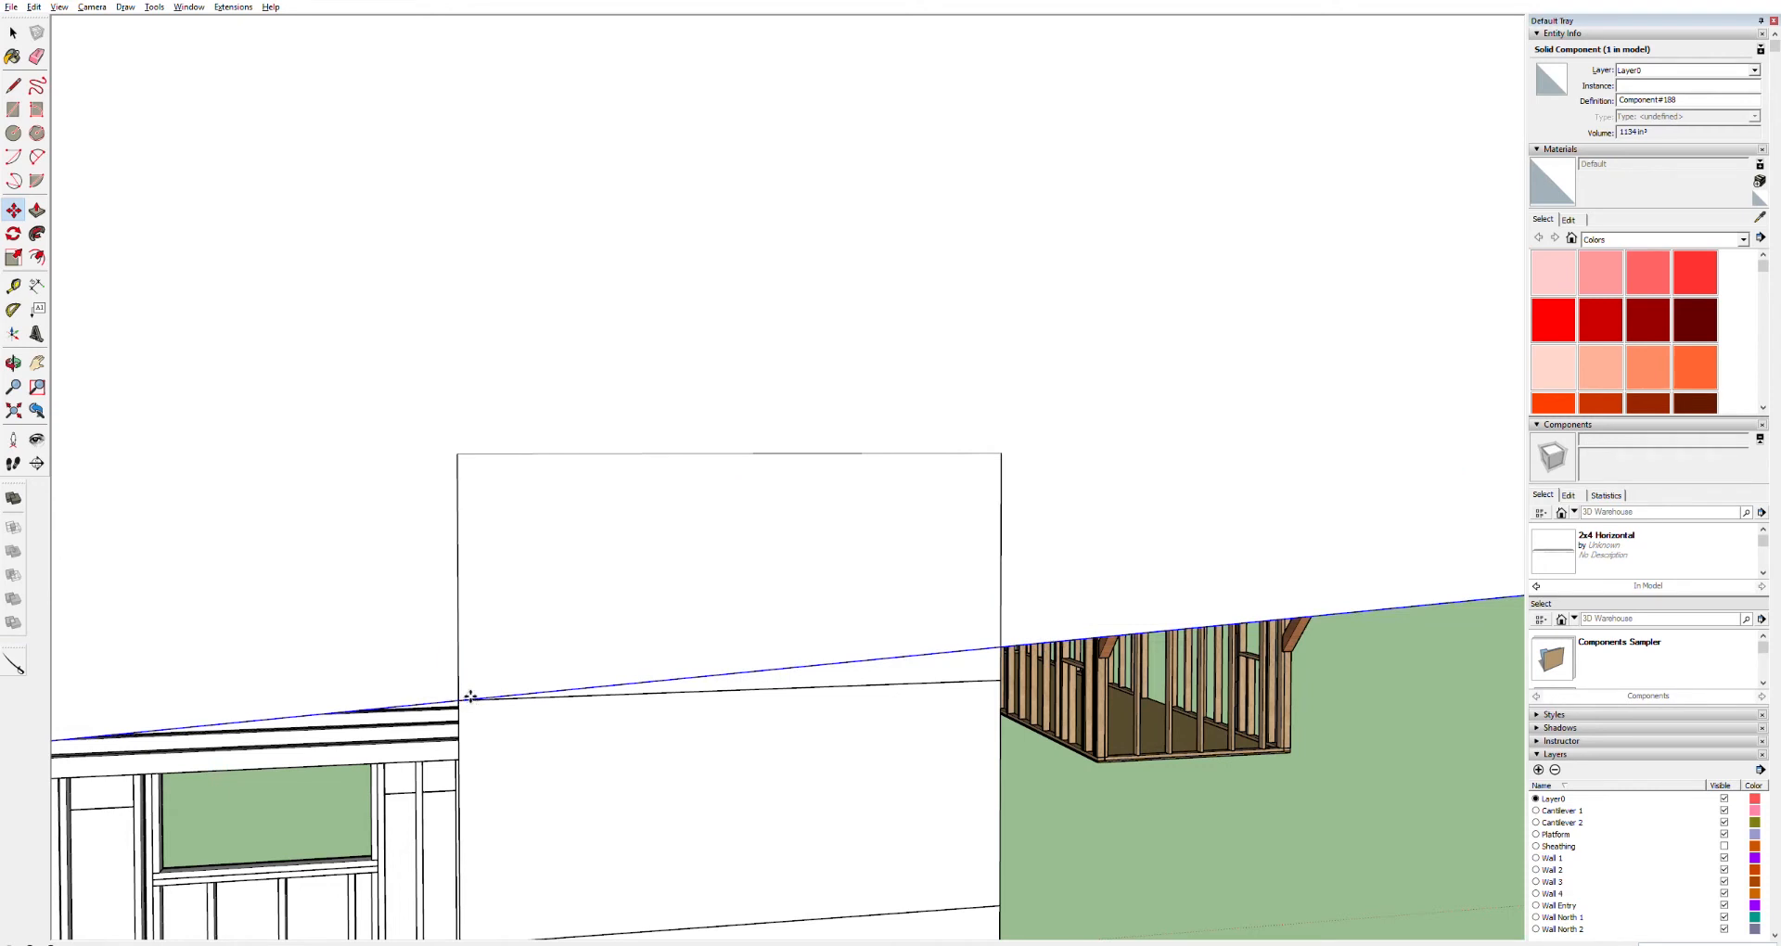
# Examine how the sloped board sits over the corner post from several angles
pyautogui.scroll(-5, 498, 726)
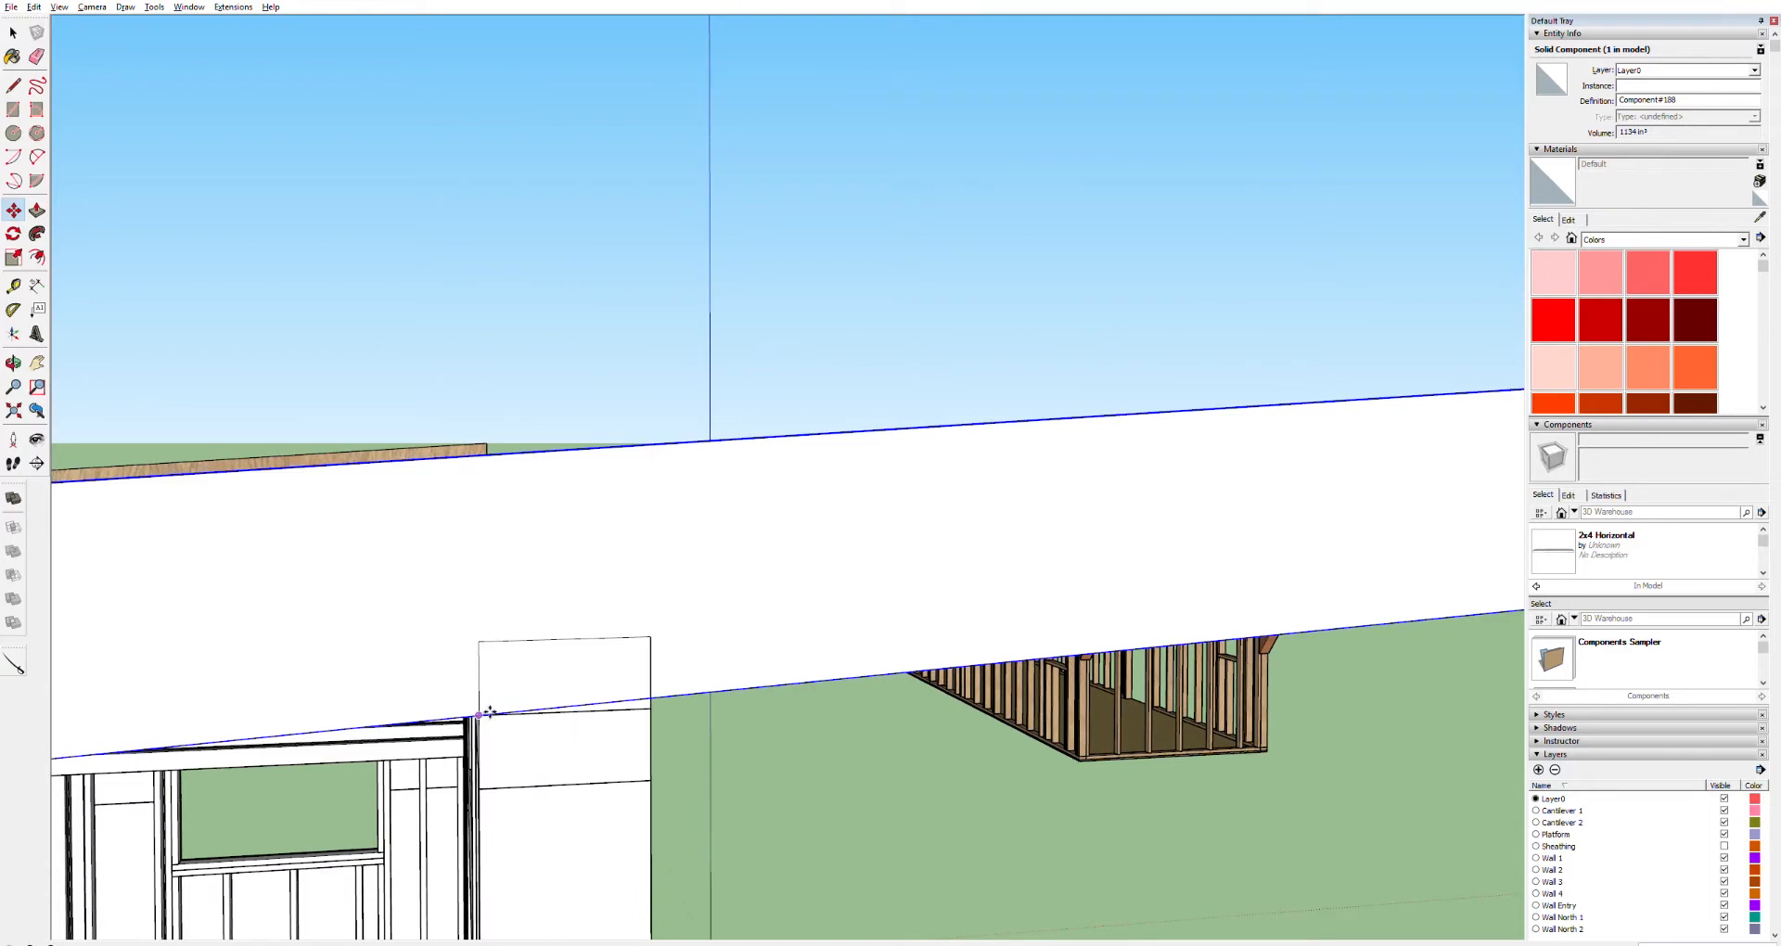
pyautogui.keyDown('shift'); pyautogui.moveTo(491, 715); pyautogui.dragTo(709, 457, button='middle'); pyautogui.keyUp('shift')
pyautogui.keyDown('shift'); pyautogui.moveTo(368, 477); pyautogui.dragTo(1048, 411, button='middle'); pyautogui.keyUp('shift')
pyautogui.scroll(-7, 454, 519)
pyautogui.keyDown('shift'); pyautogui.moveTo(309, 506); pyautogui.dragTo(538, 499, button='middle'); pyautogui.keyUp('shift')
pyautogui.scroll(10, 491, 524)
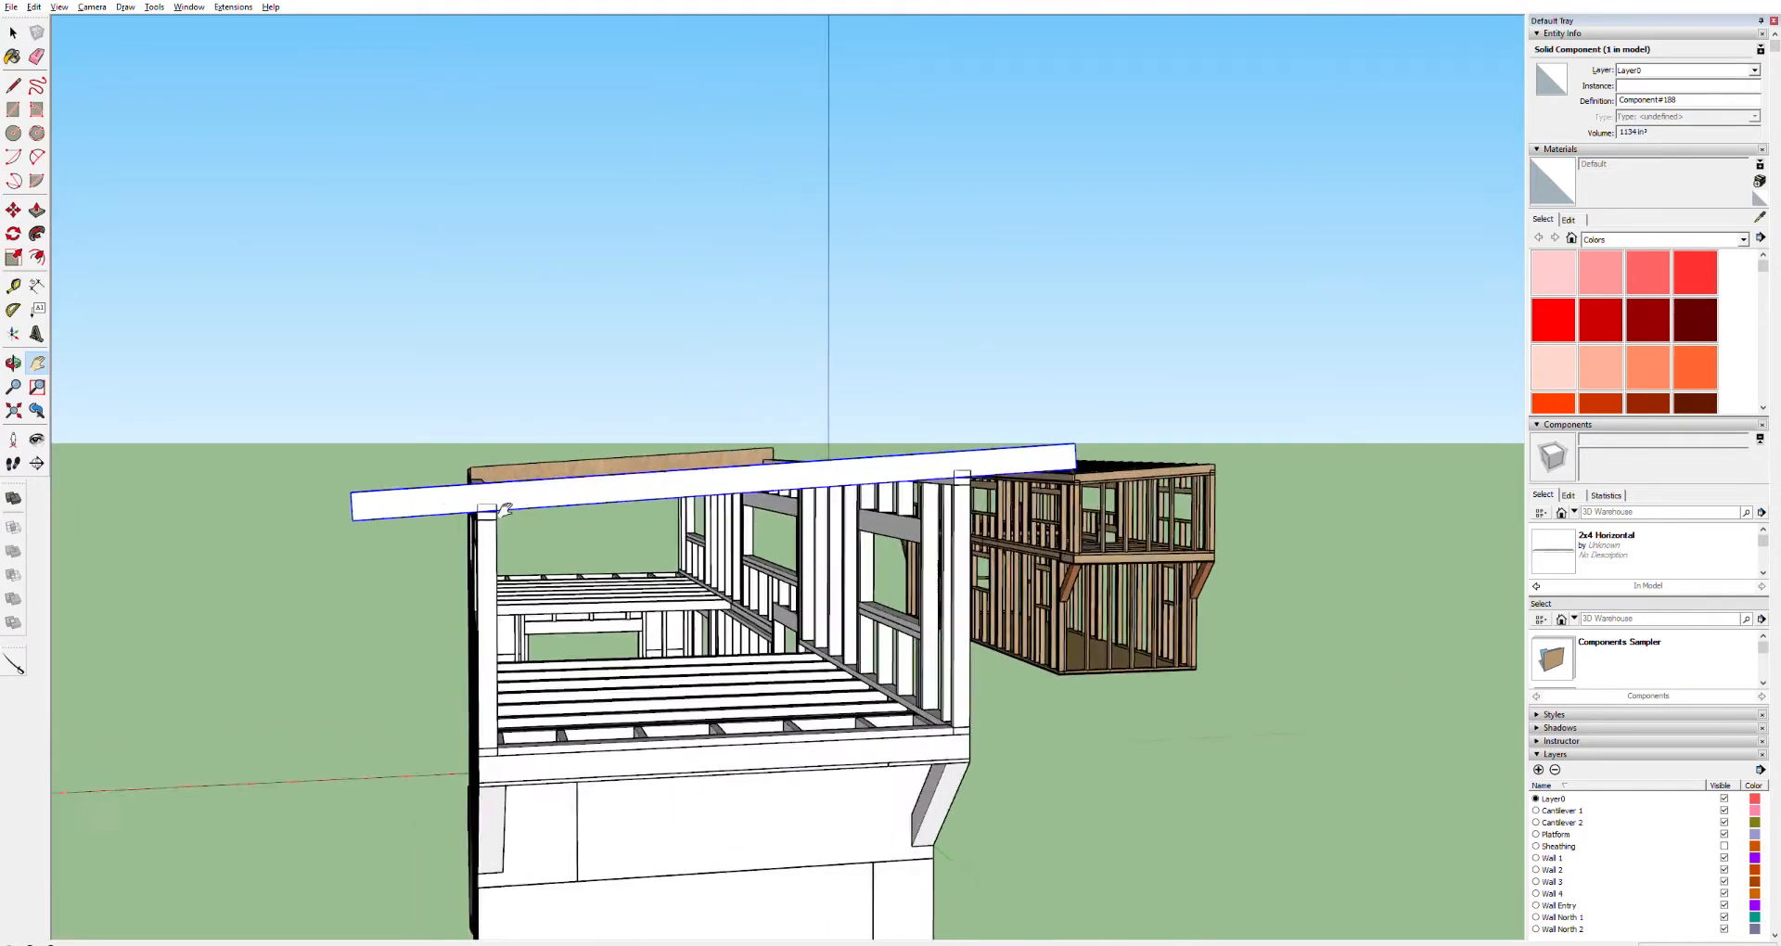
pyautogui.scroll(6, 466, 495)
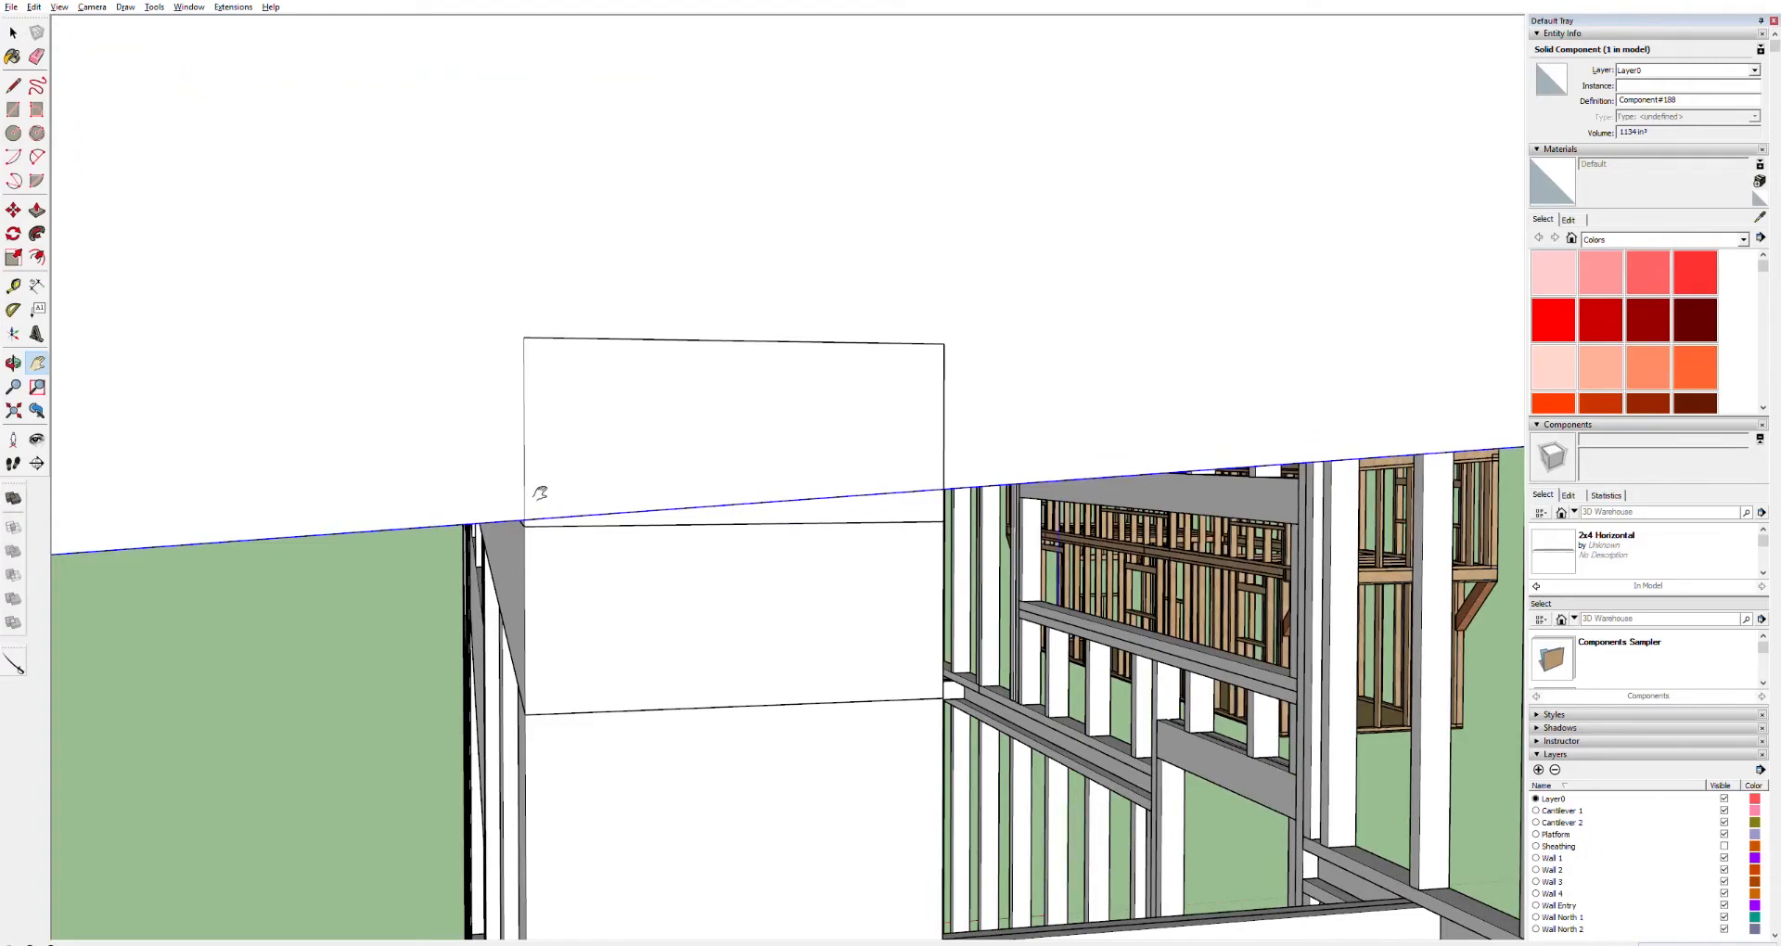
pyautogui.scroll(-8, 804, 459)
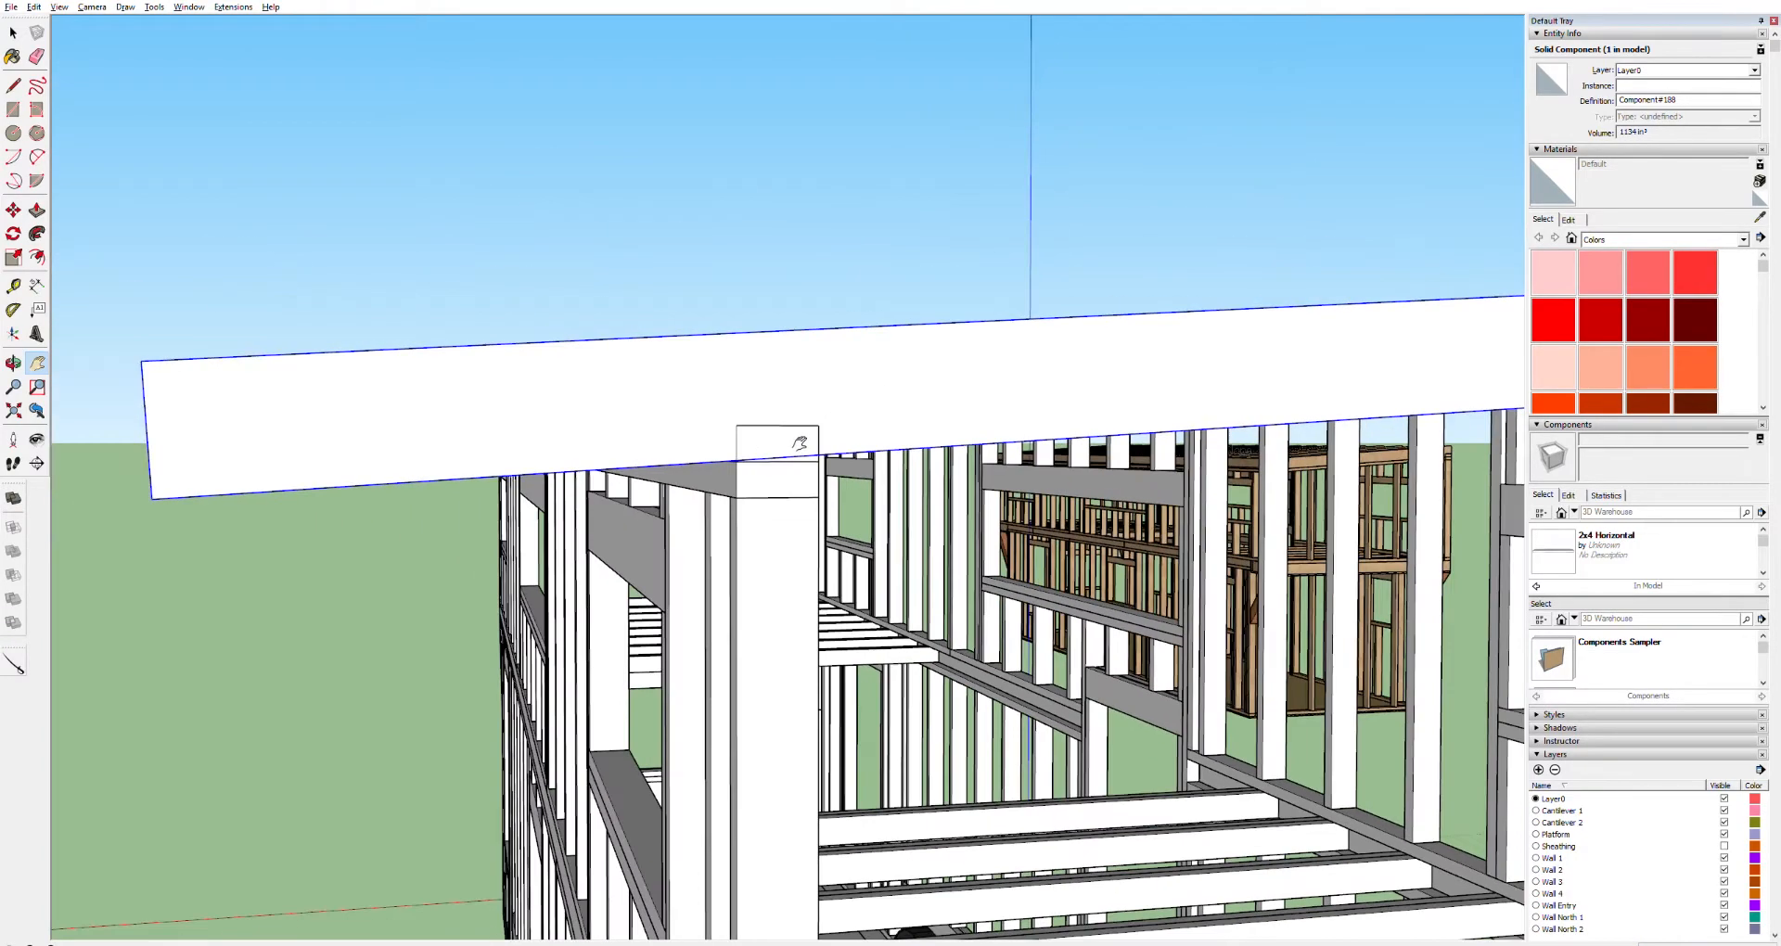
pyautogui.moveTo(872, 432); pyautogui.dragTo(635, 457, button='middle')
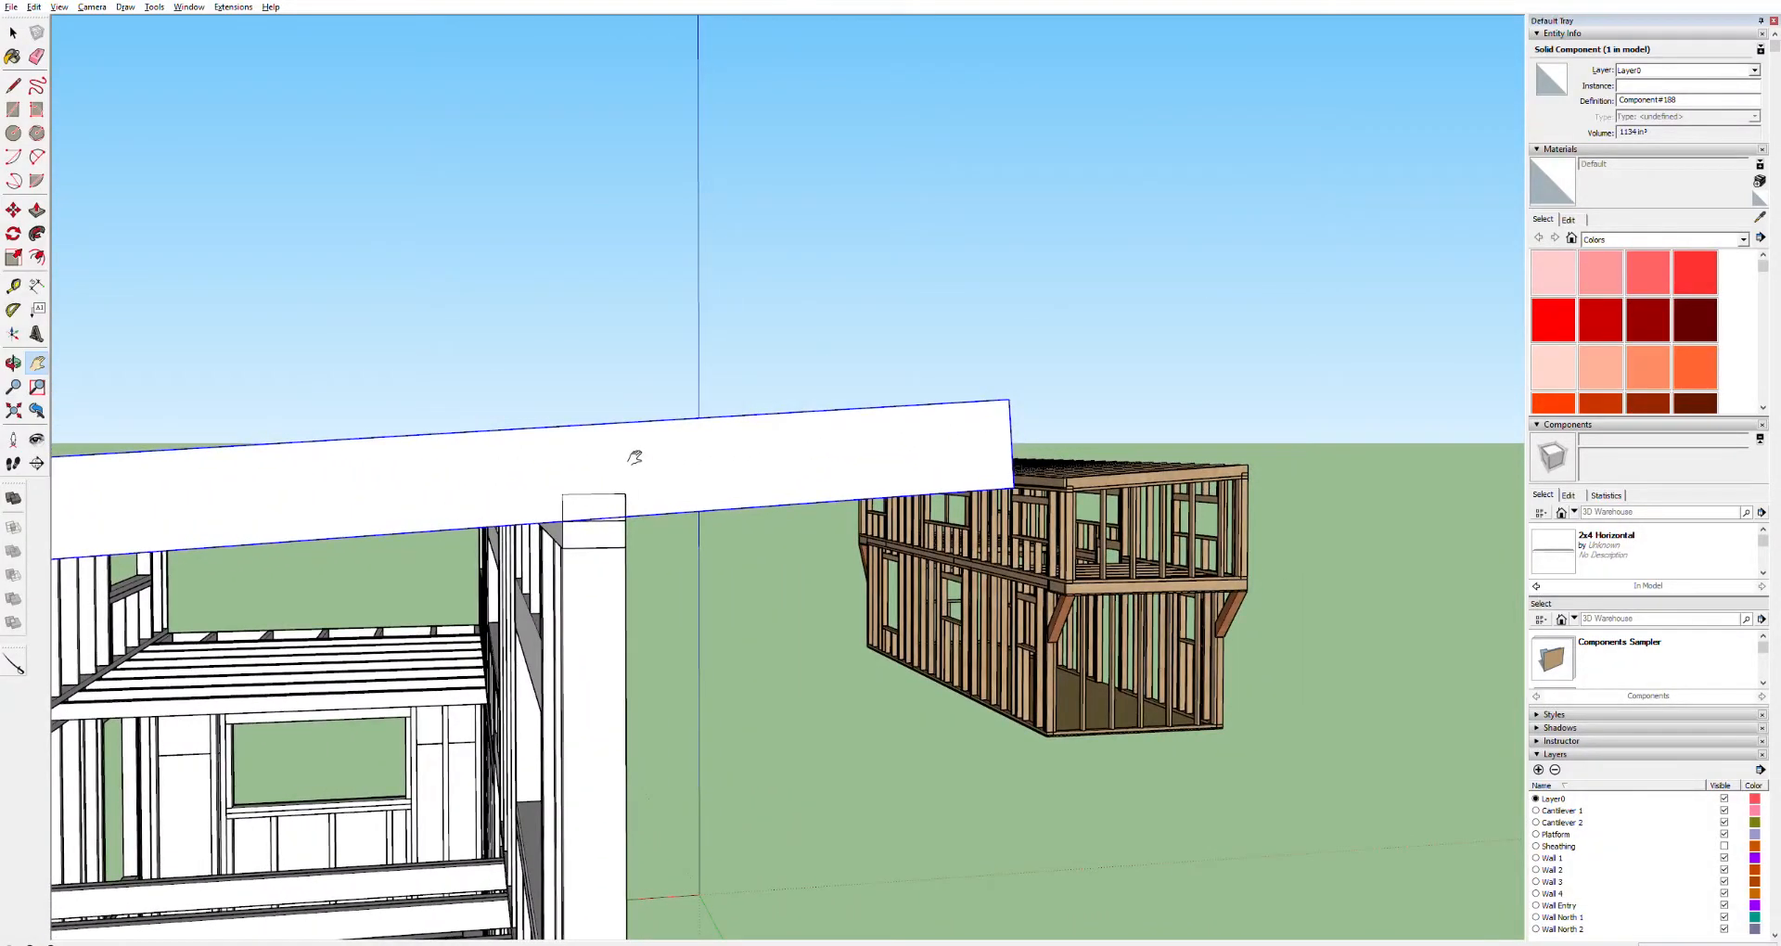
pyautogui.moveTo(635, 457)
pyautogui.mouseDown(button='middle')
pyautogui.moveTo(565, 465)
pyautogui.moveTo(540, 492)
pyautogui.moveTo(657, 445)
pyautogui.mouseUp(button='middle')
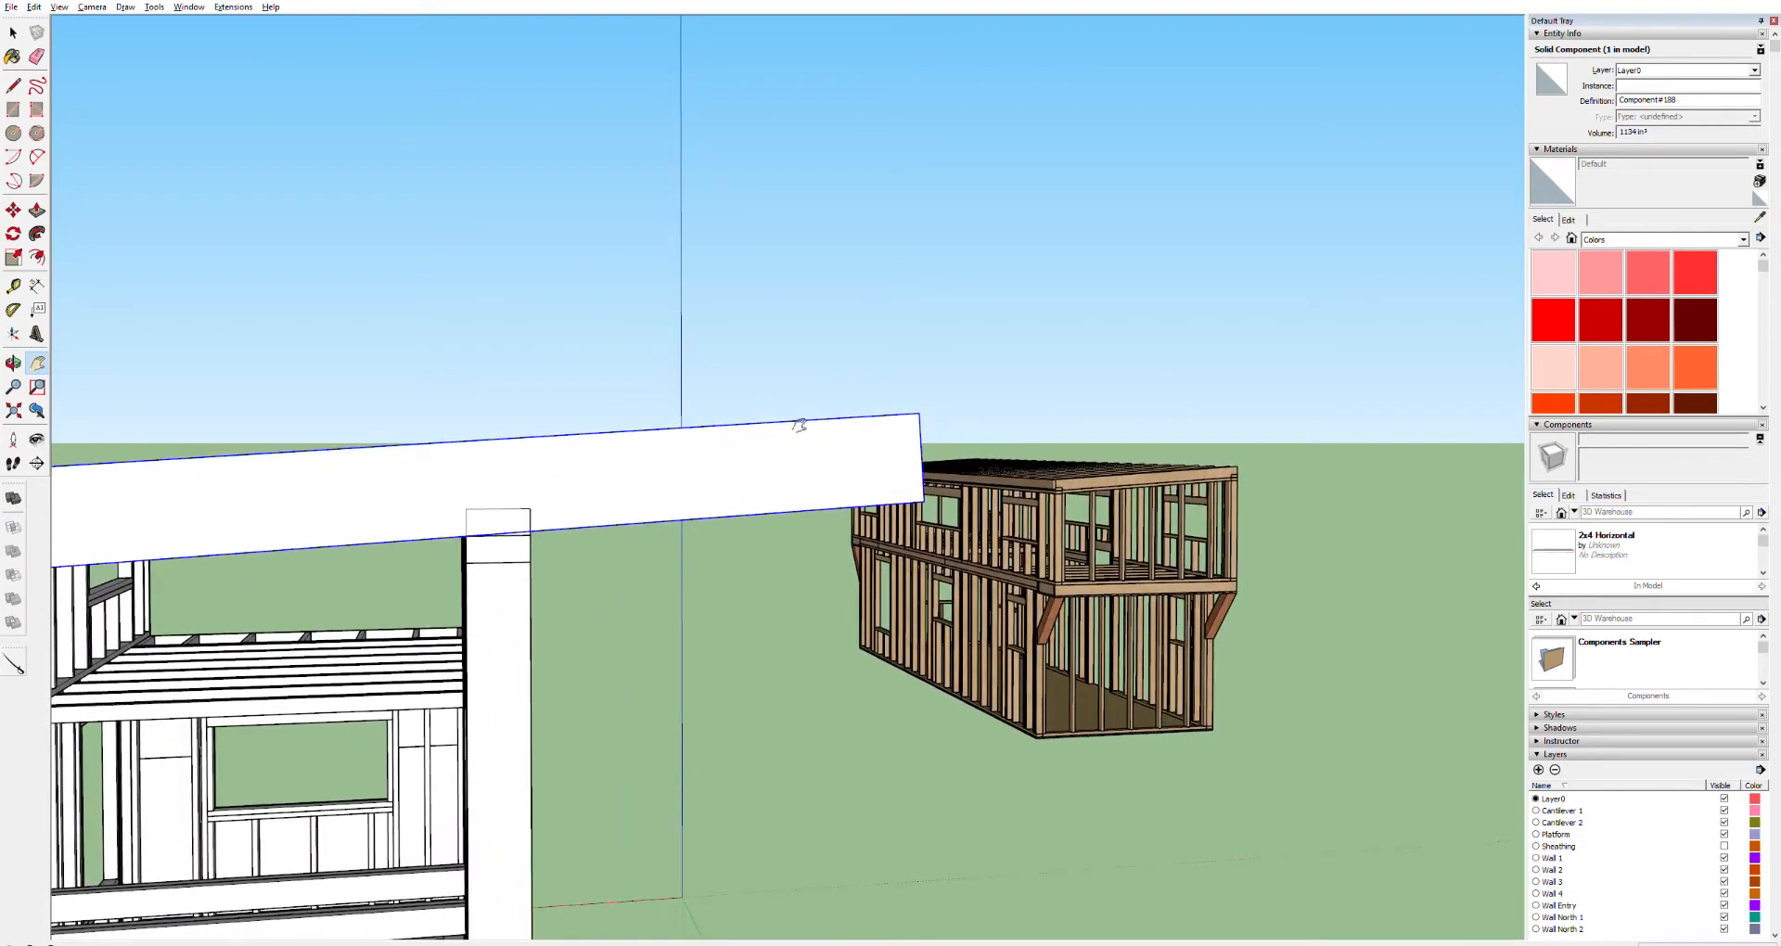
pyautogui.scroll(5, 554, 509)
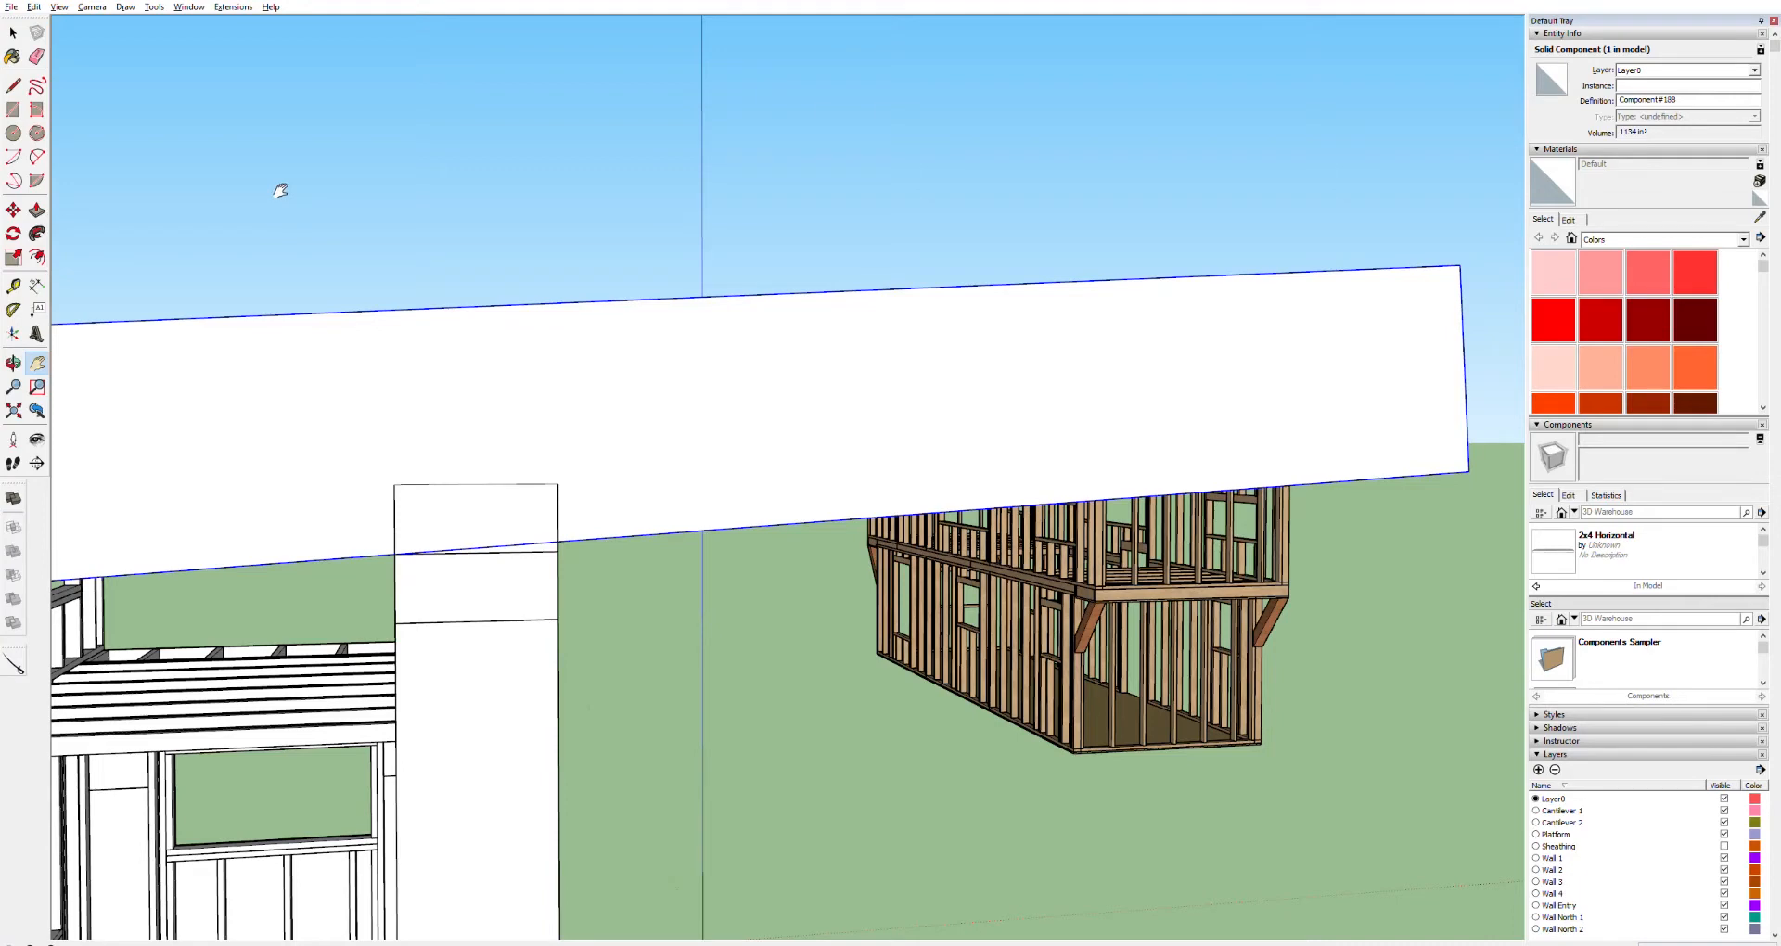
# Draw a line on the board's side at the post's outer face and push the overhanging end back flush with it
pyautogui.press('space')
pyautogui.hotkey('ctrl', 'a')
pyautogui.press('l')
pyautogui.click(558, 539)
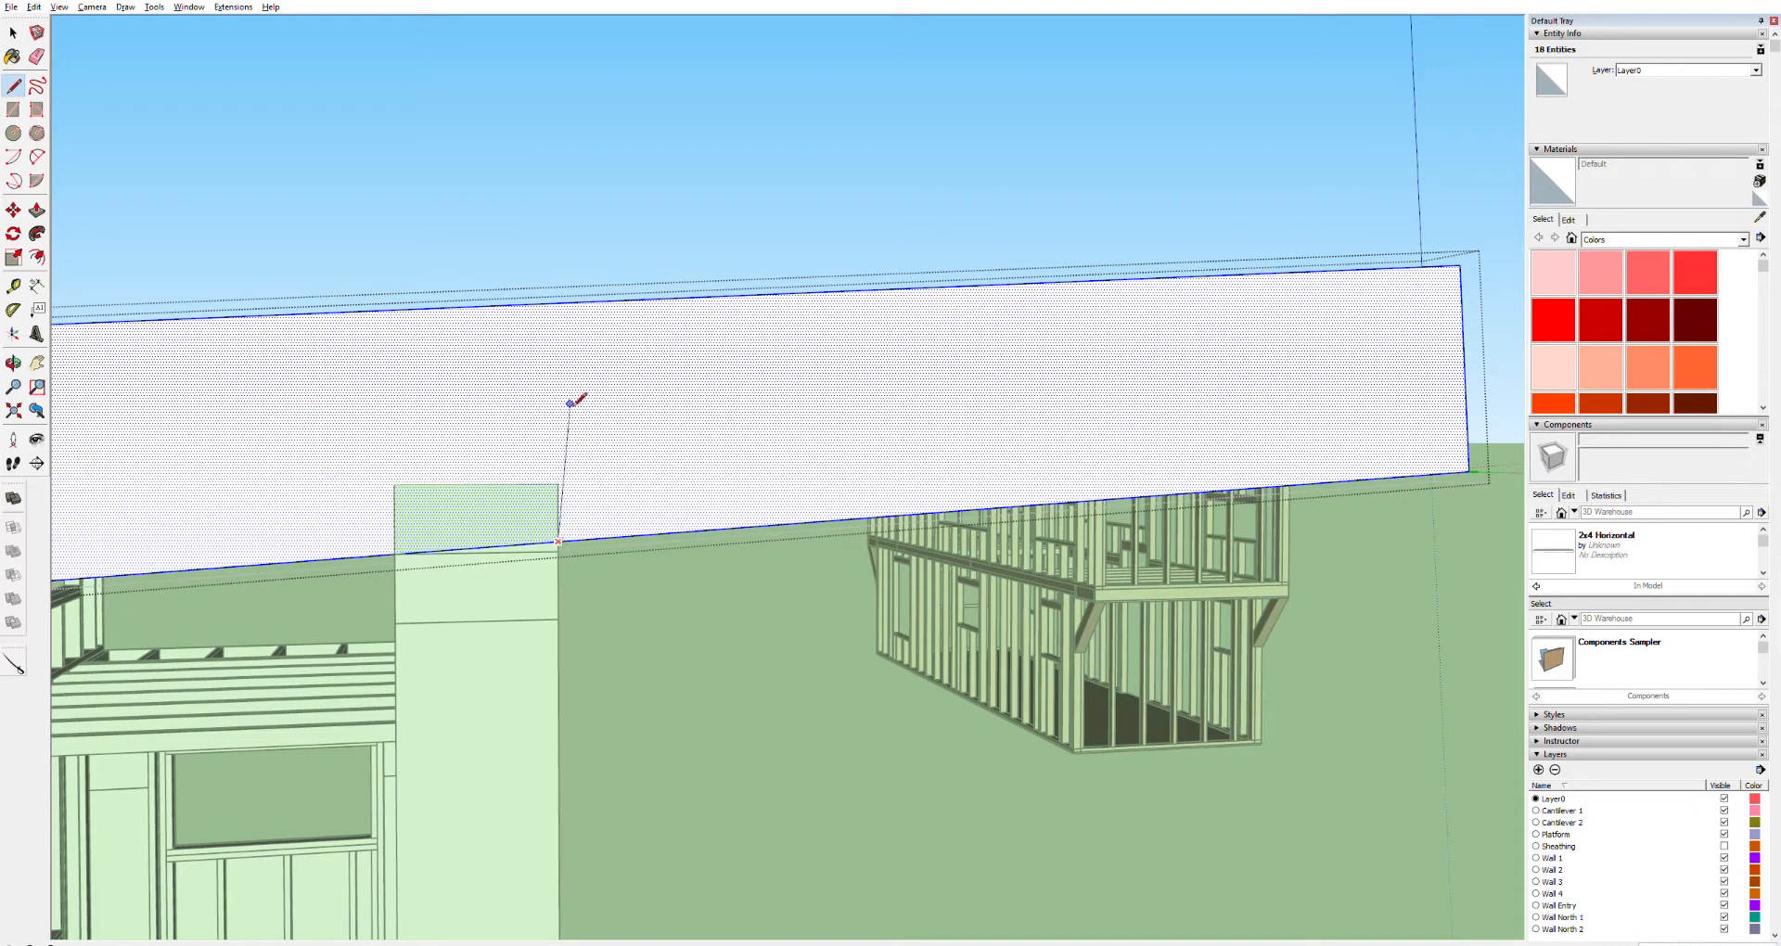
pyautogui.click(558, 303)
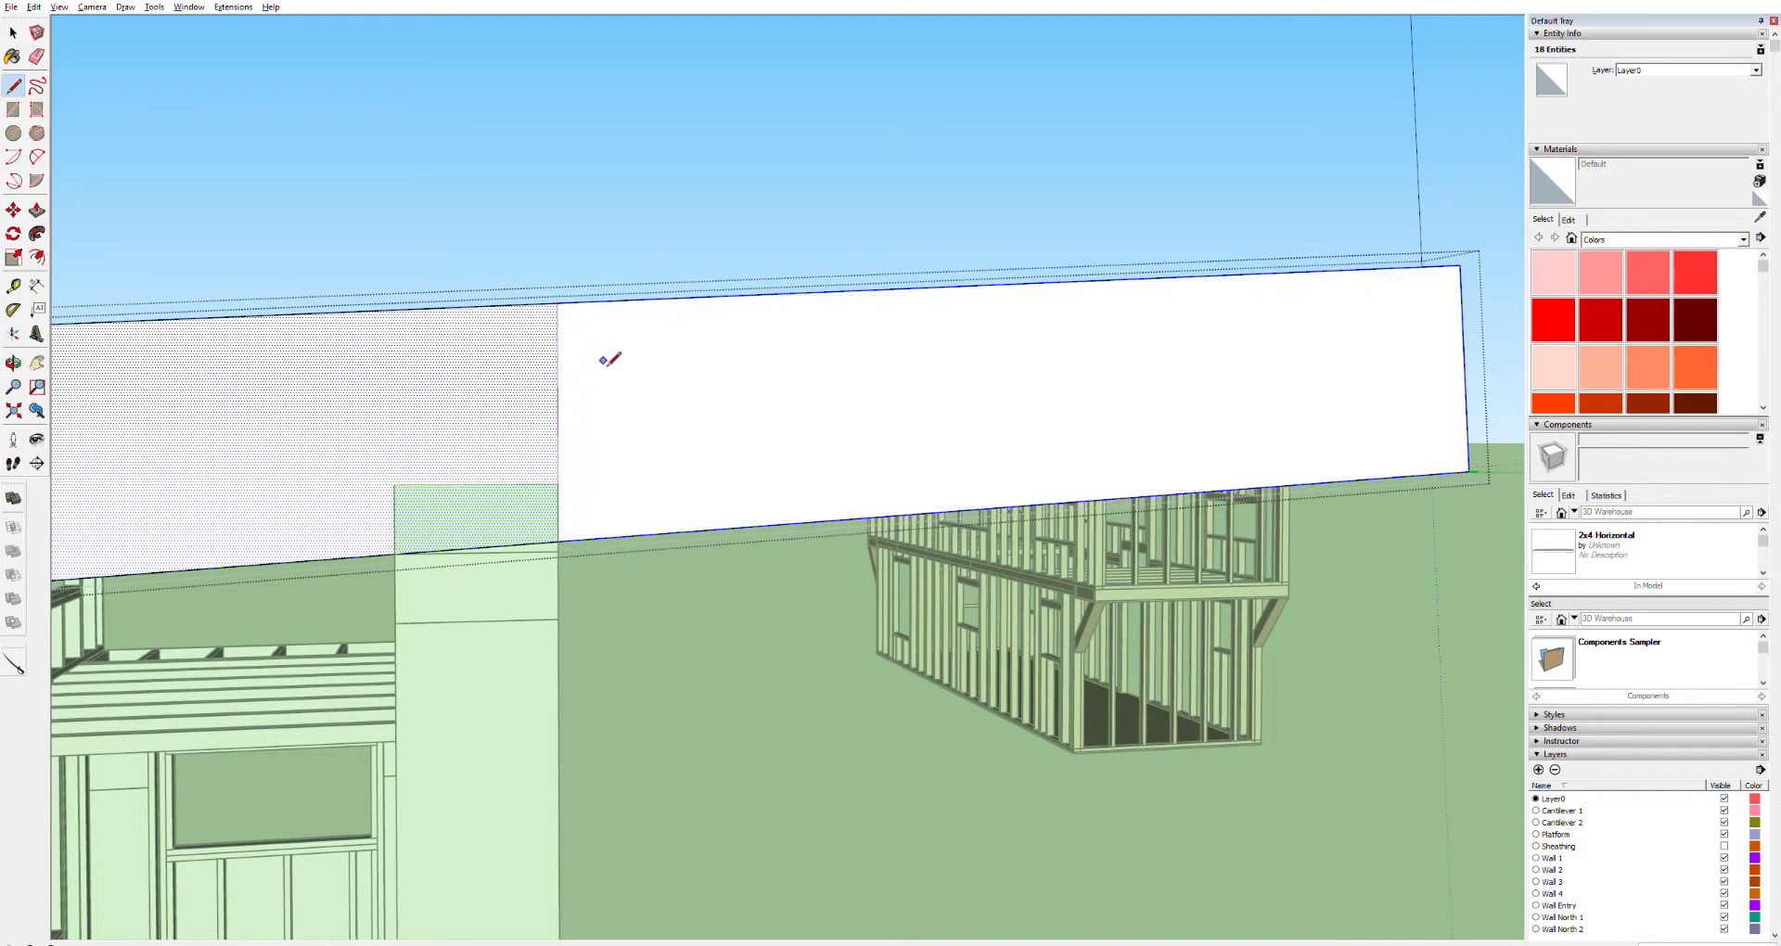
pyautogui.press('p')
pyautogui.click(715, 374)
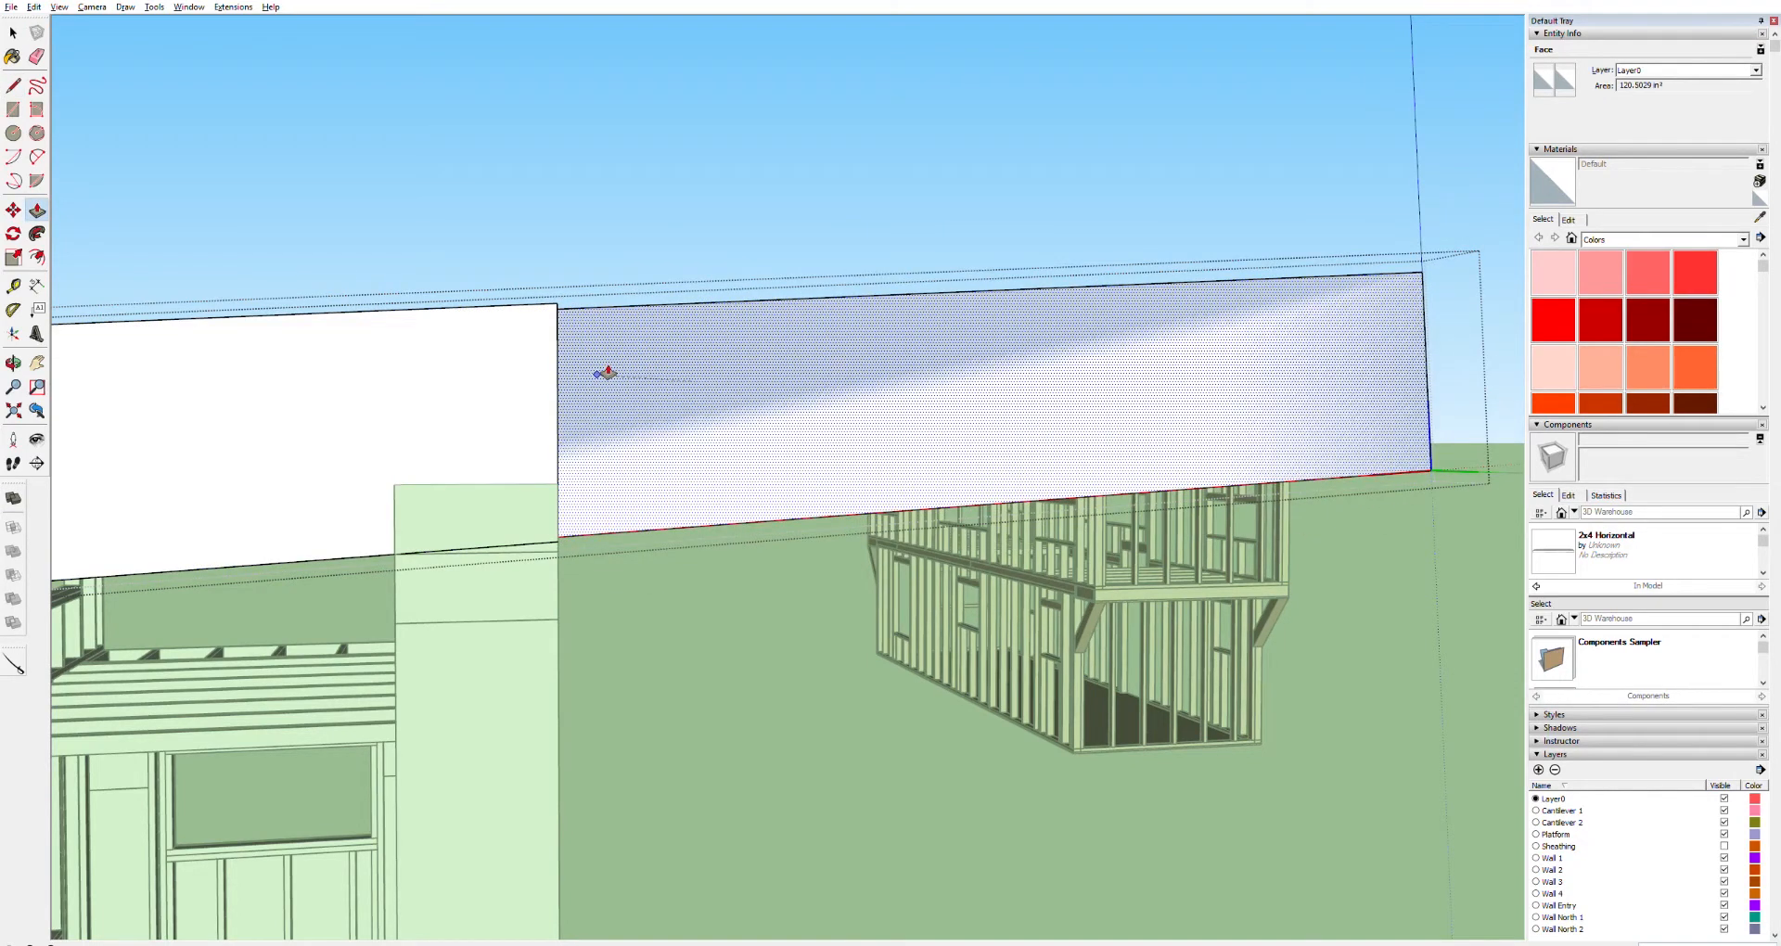
pyautogui.click(608, 373)
pyautogui.moveTo(642, 406)
pyautogui.mouseDown(button='middle')
pyautogui.moveTo(505, 413)
pyautogui.moveTo(652, 407)
pyautogui.mouseUp(button='middle')
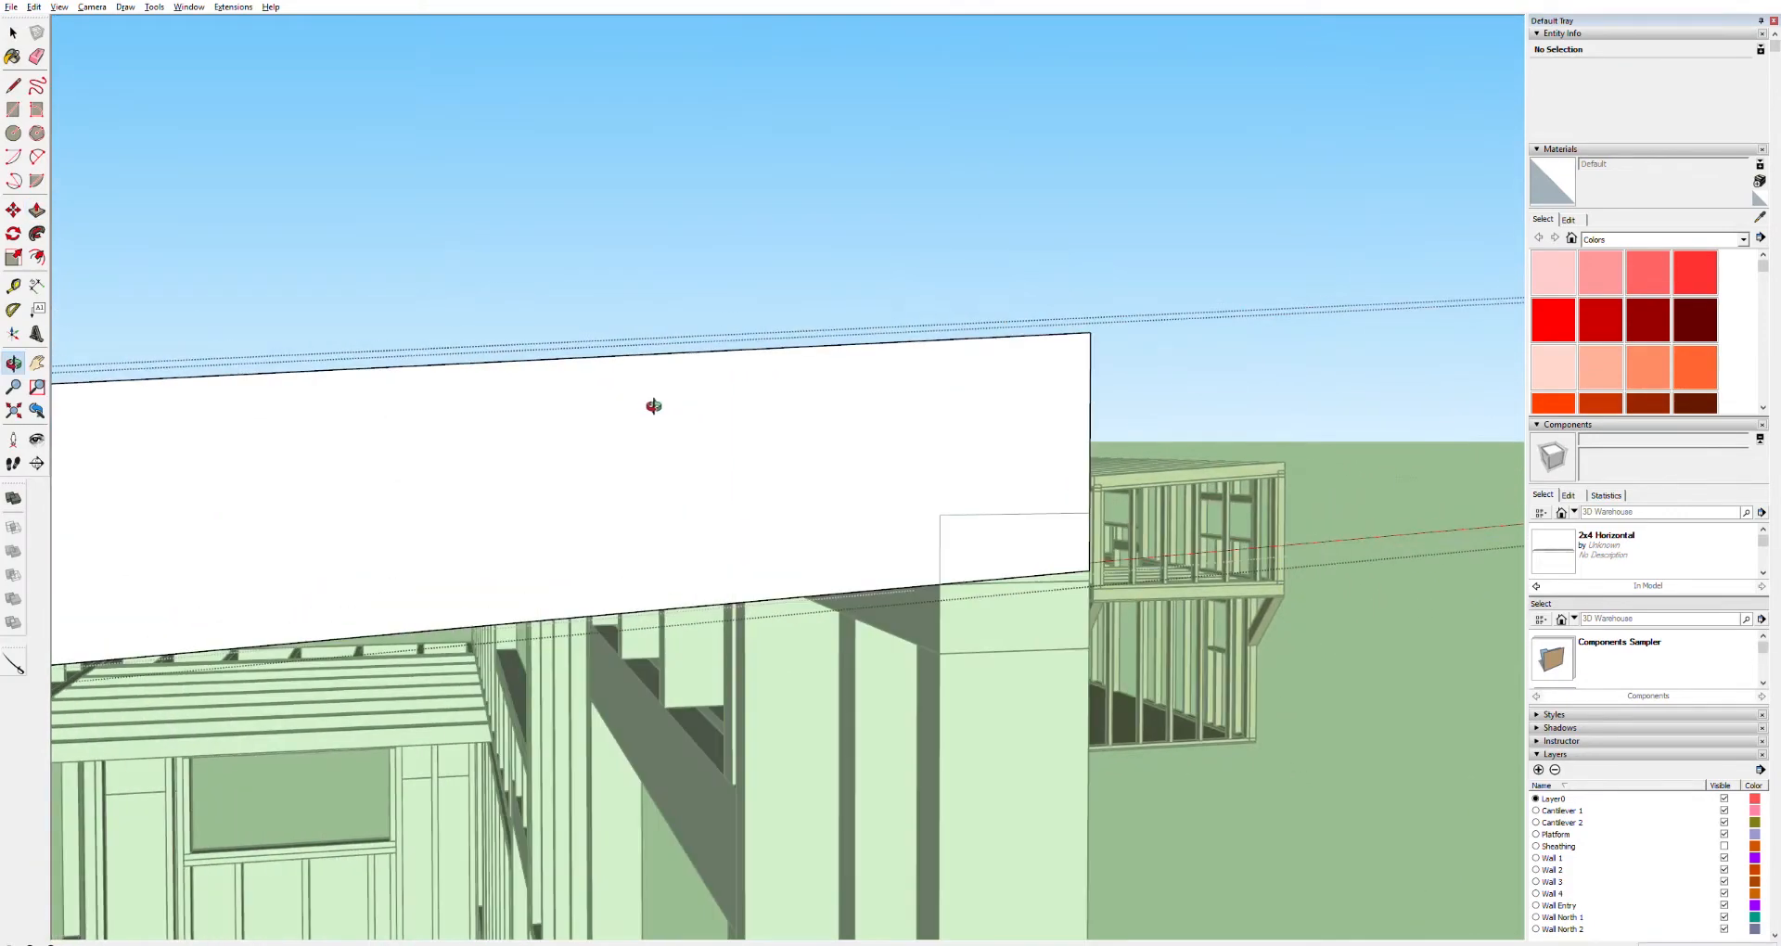
# Draw a line at the post's inner edge and push out a notch in the board's underside over the post
pyautogui.moveTo(958, 454); pyautogui.dragTo(779, 444, button='middle')
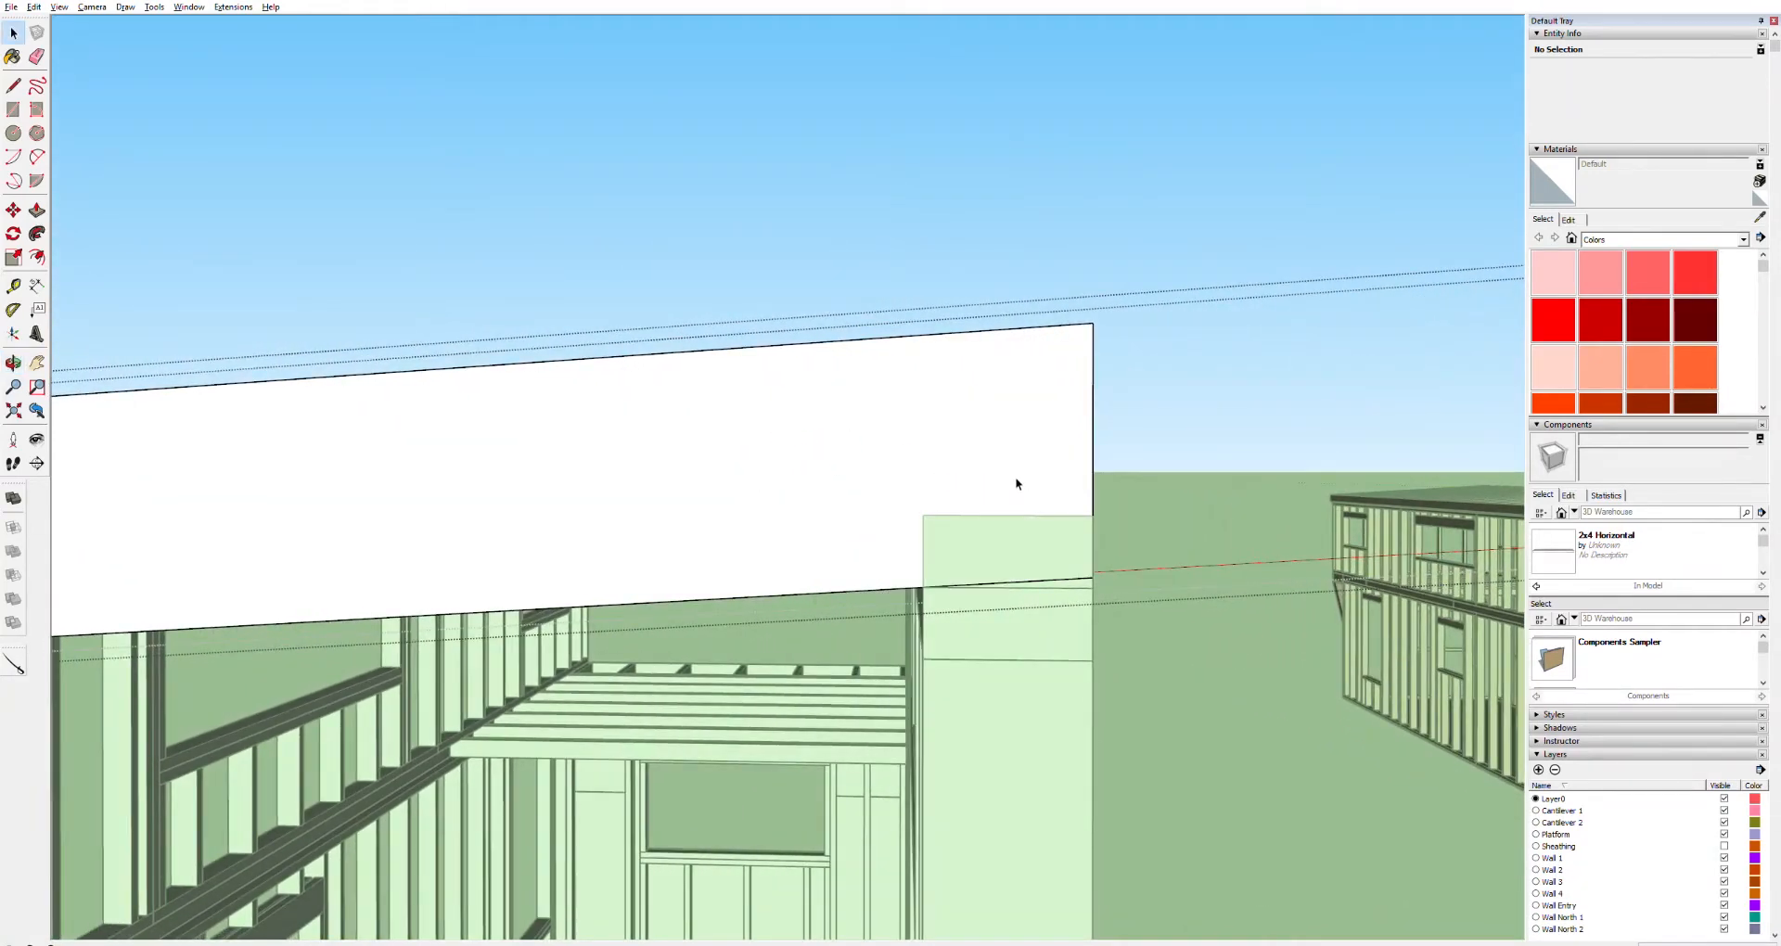
pyautogui.press('space')
pyautogui.doubleClick(1006, 467)
pyautogui.click(1005, 467)
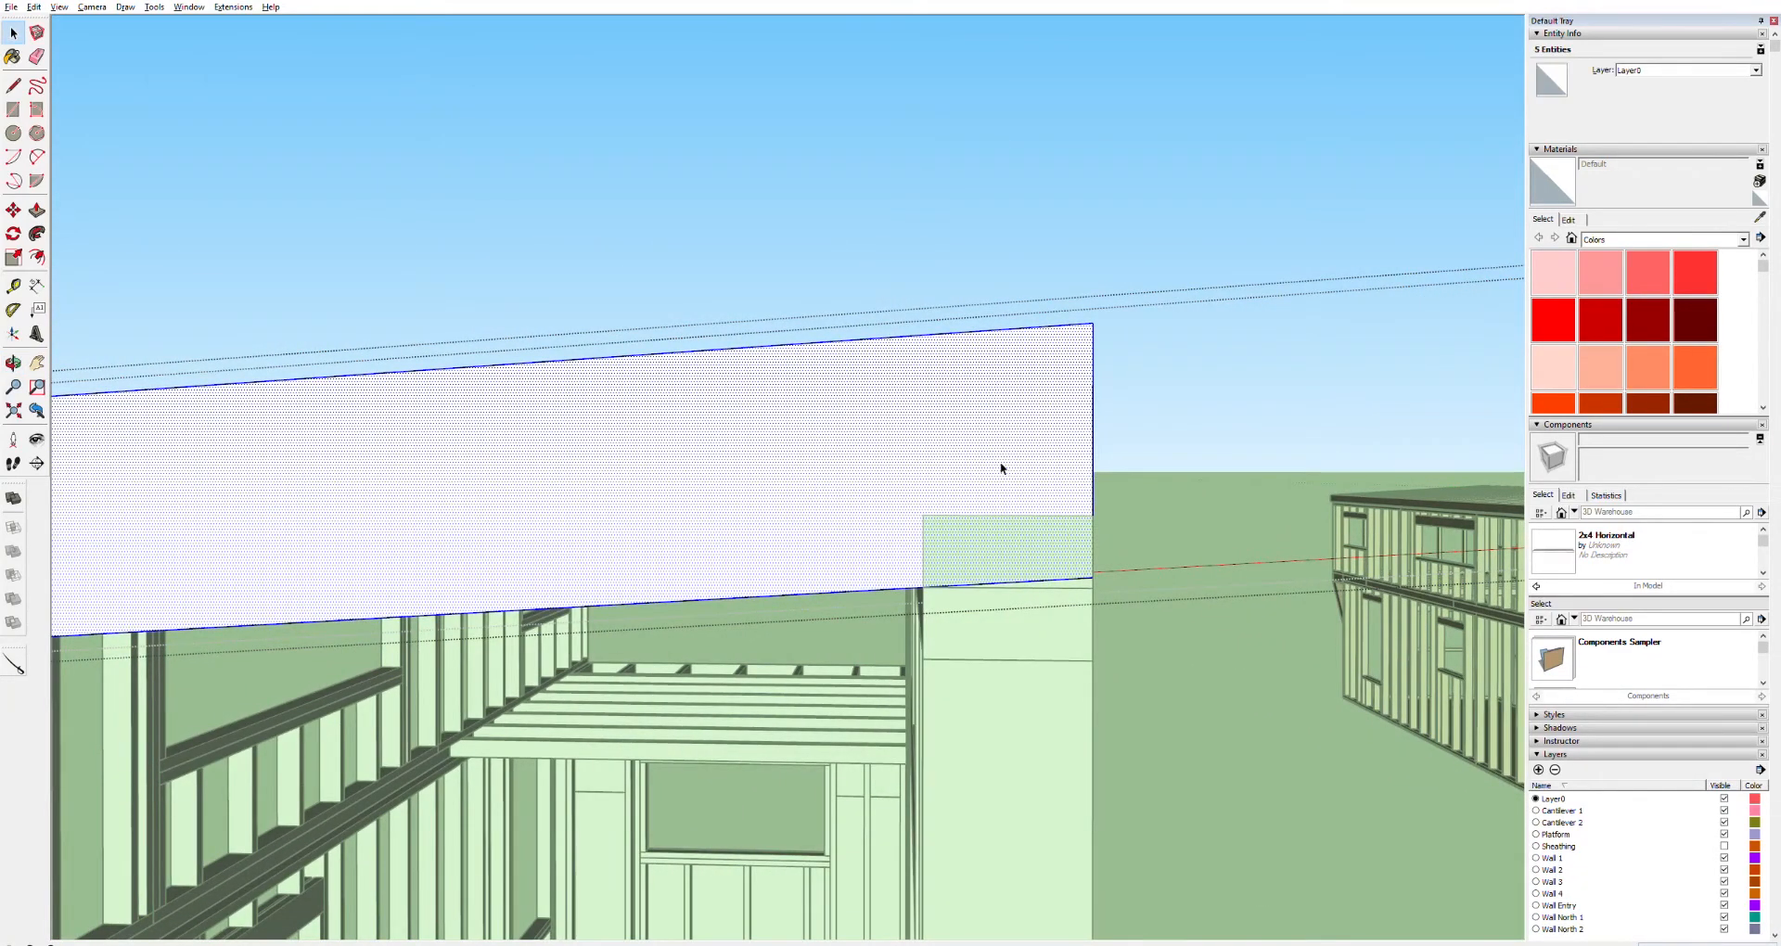
pyautogui.press('l')
pyautogui.click(924, 516)
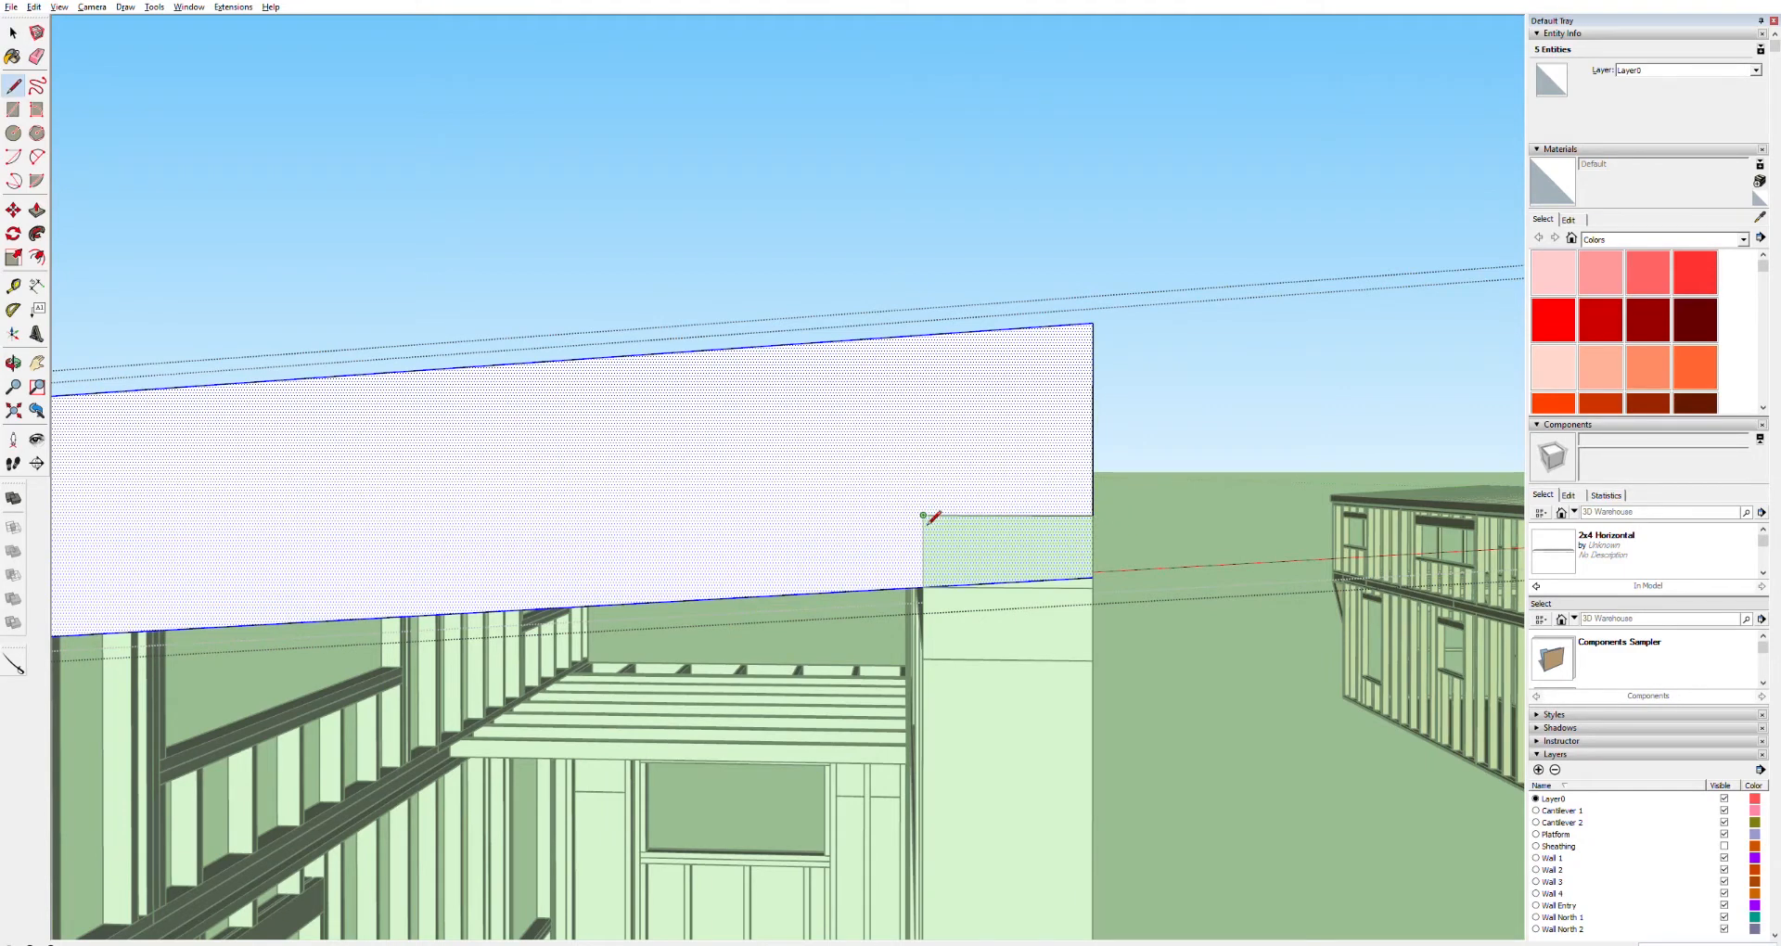
pyautogui.click(922, 586)
pyautogui.press('p')
pyautogui.click(1025, 541)
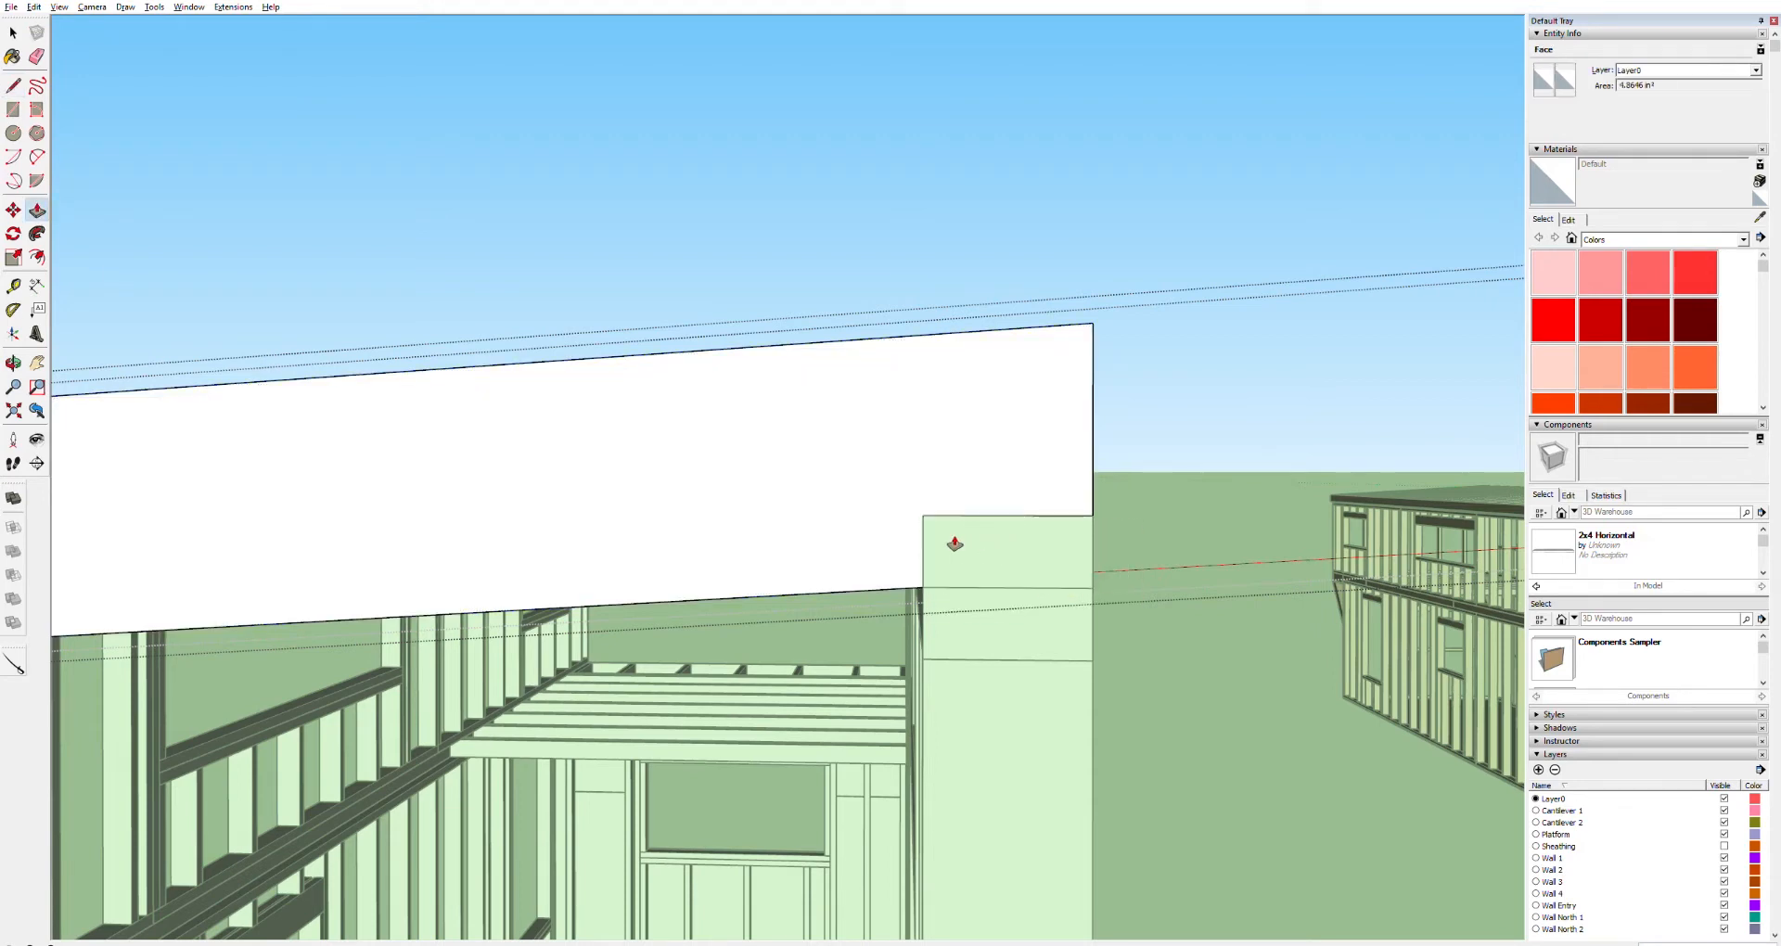
# At the board's other end, draw lines on its side marking the corner post's outer face and top
pyautogui.press('space')
pyautogui.press('o')
pyautogui.moveTo(1093, 516); pyautogui.dragTo(990, 520)
pyautogui.press('h')
pyautogui.moveTo(561, 500); pyautogui.dragTo(1097, 449)
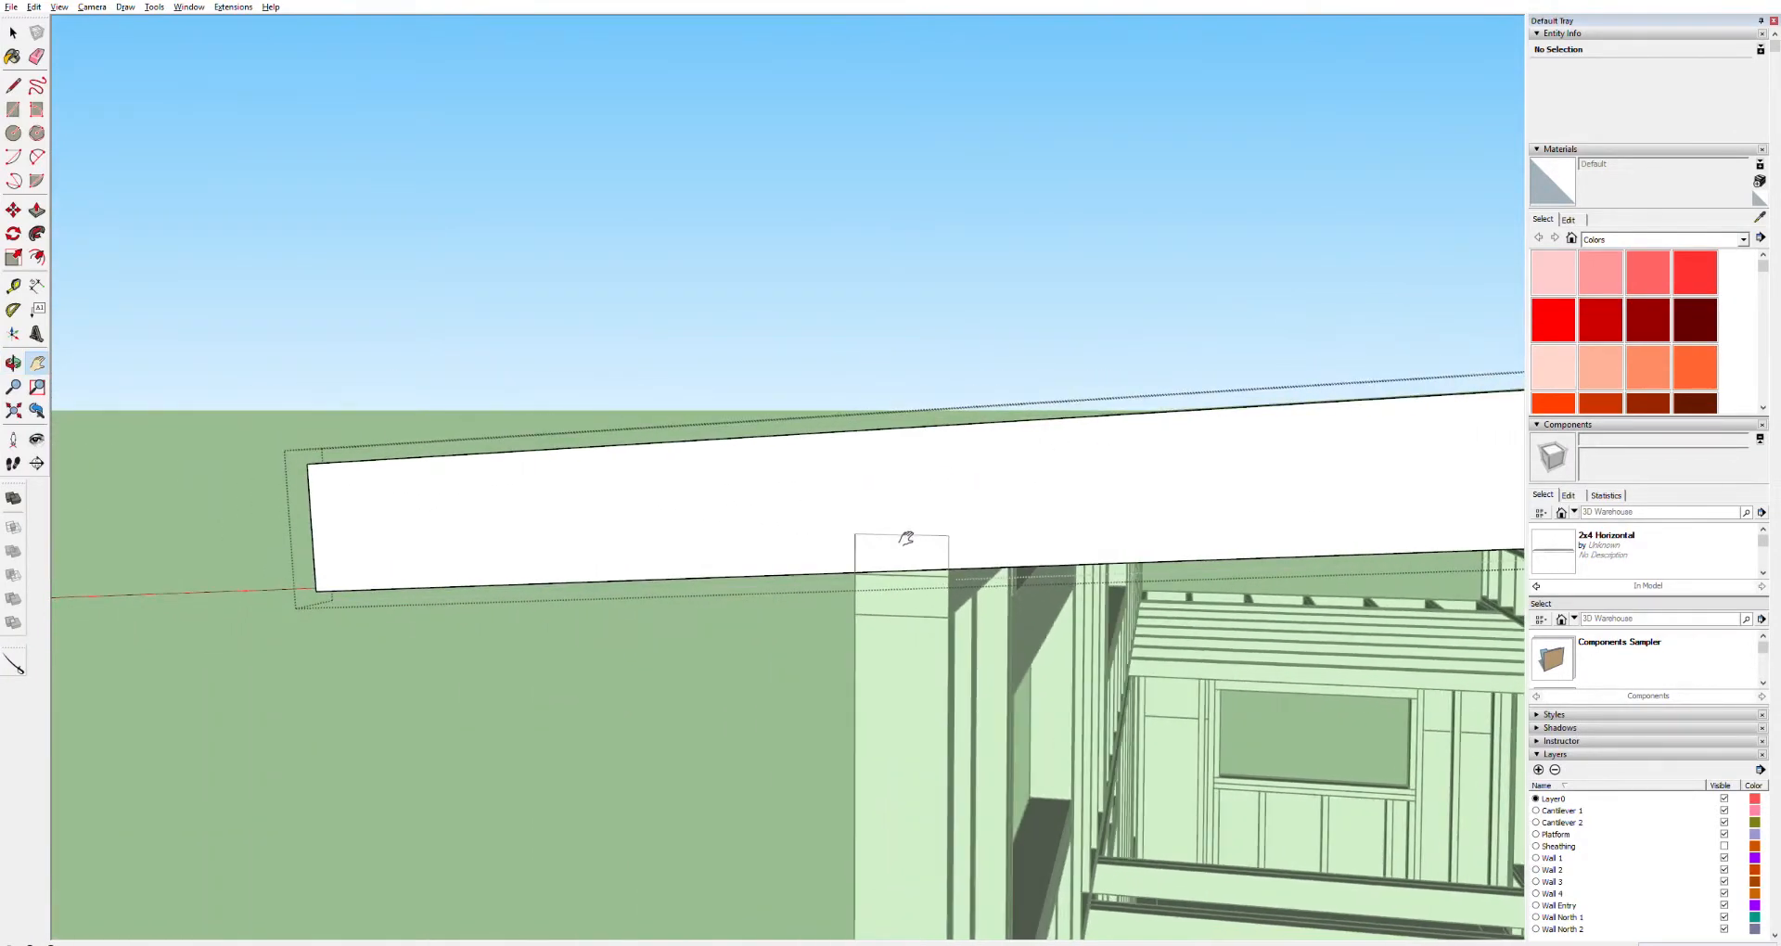
pyautogui.scroll(4, 899, 540)
pyautogui.press('space')
pyautogui.click(785, 481)
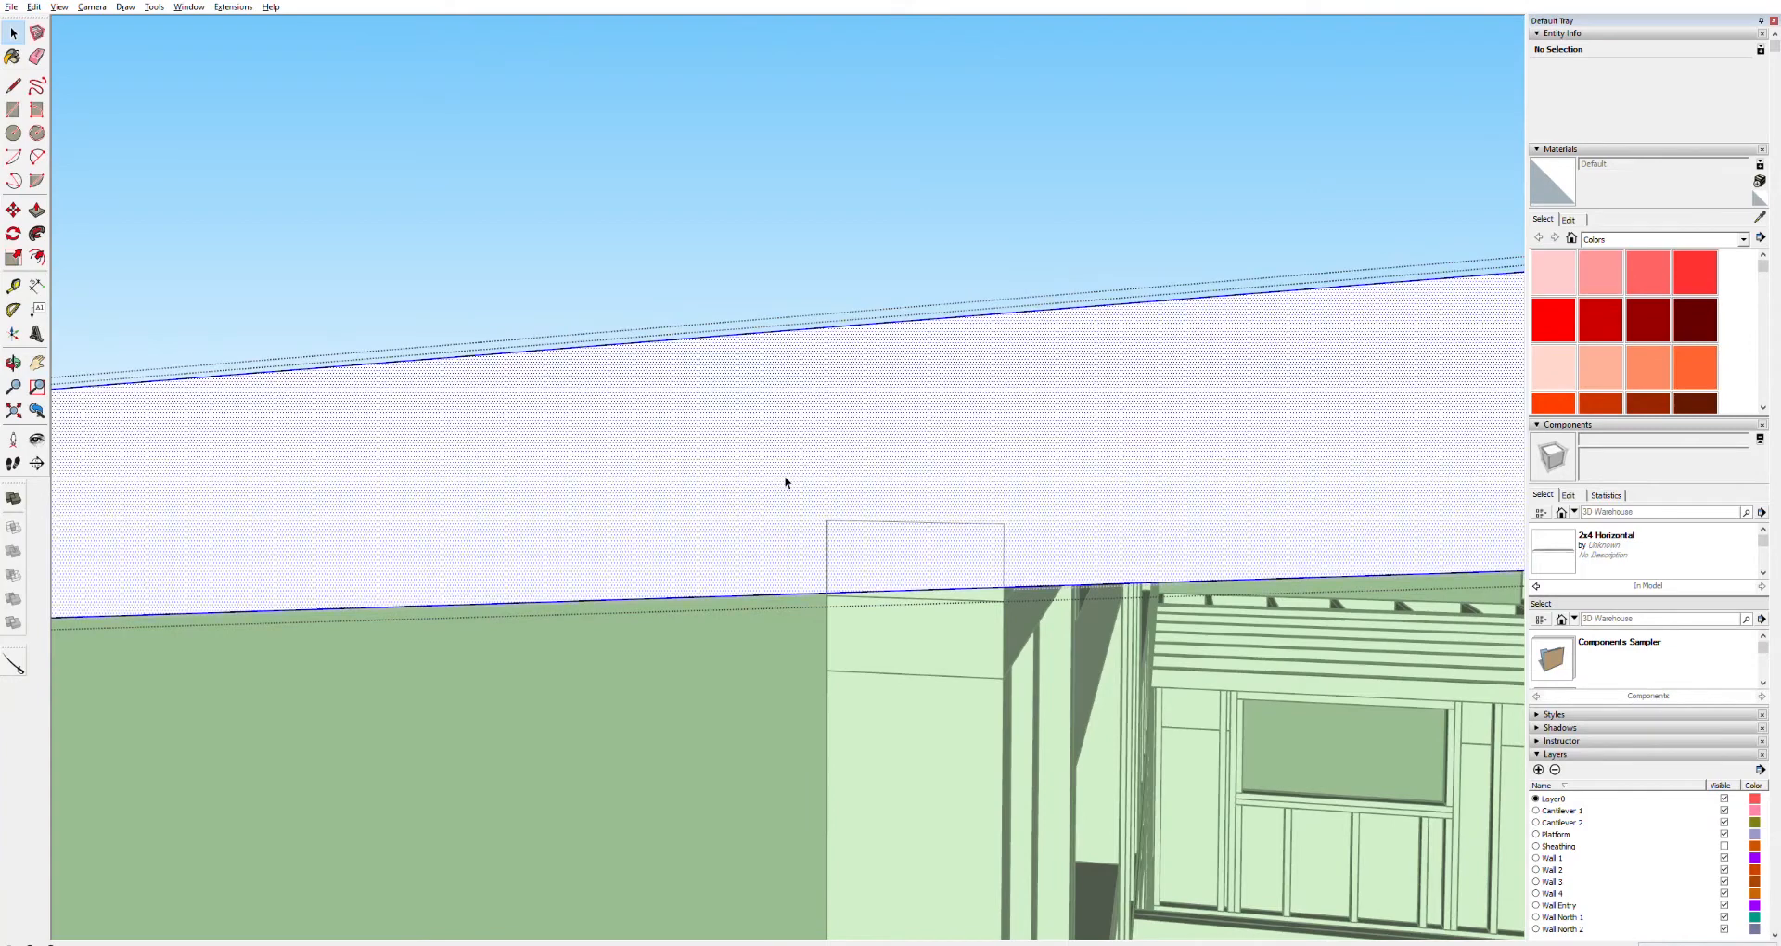
pyautogui.press('l')
pyautogui.click(826, 595)
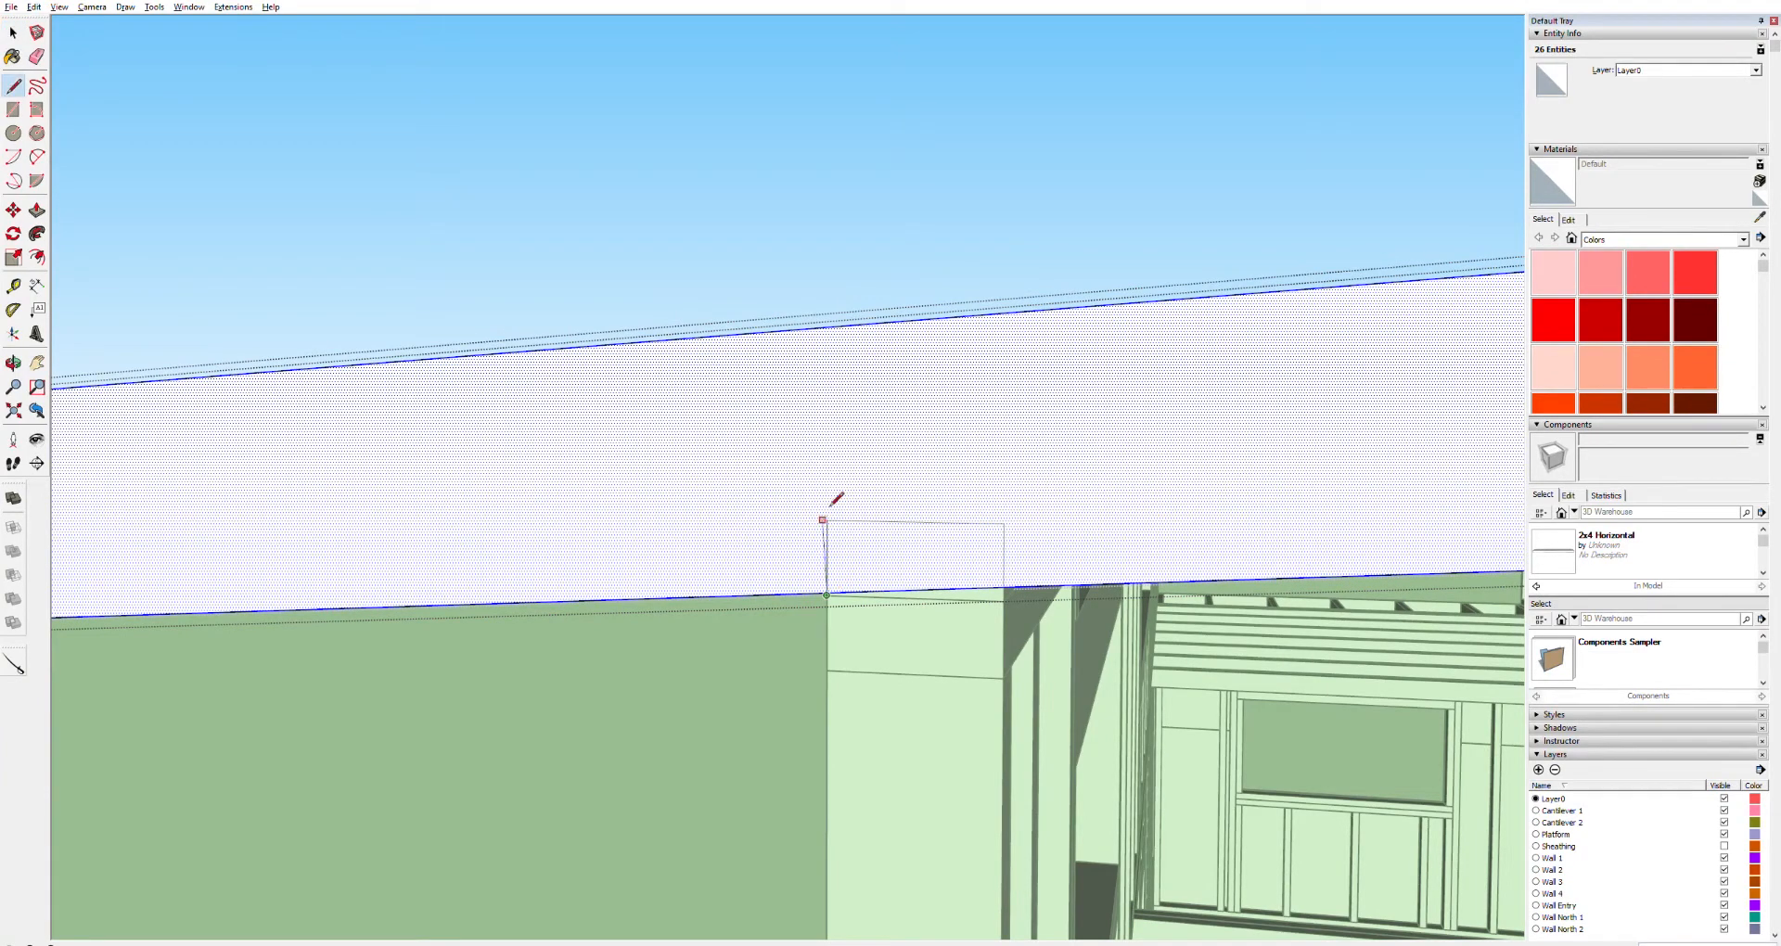
pyautogui.click(828, 327)
pyautogui.click(827, 520)
pyautogui.click(1004, 523)
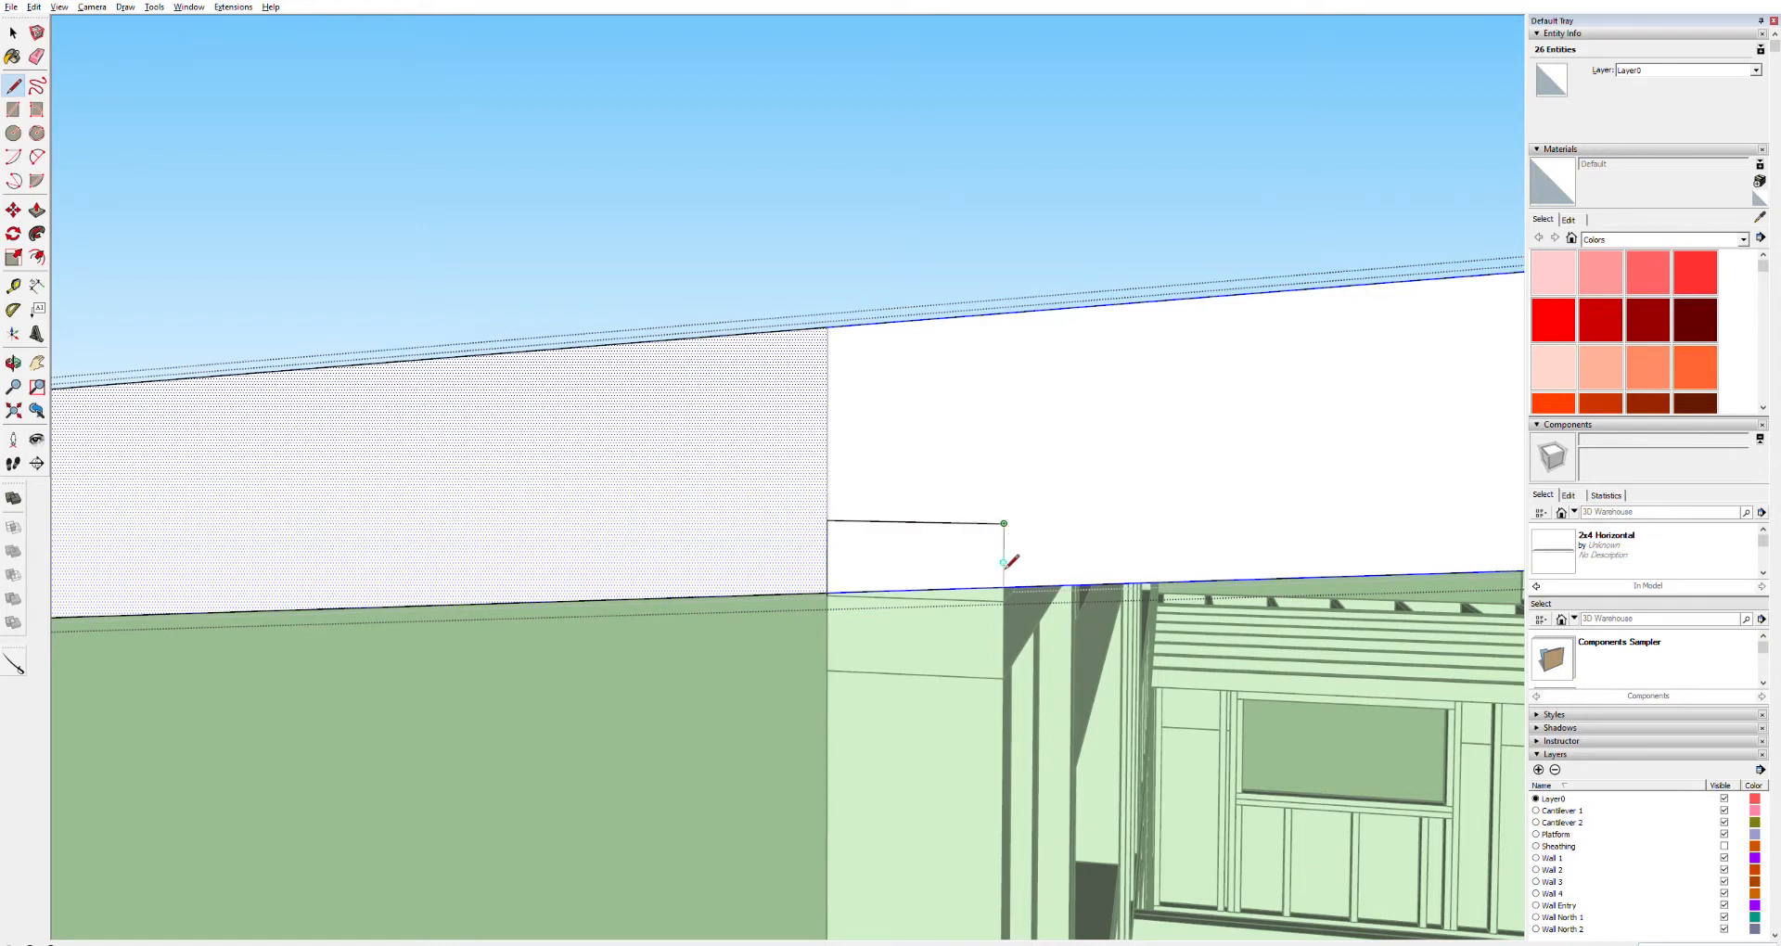
pyautogui.click(1003, 586)
# Push that end's overhang flush with the post and cut the notch over the post's top
pyautogui.press('space')
pyautogui.press('p')
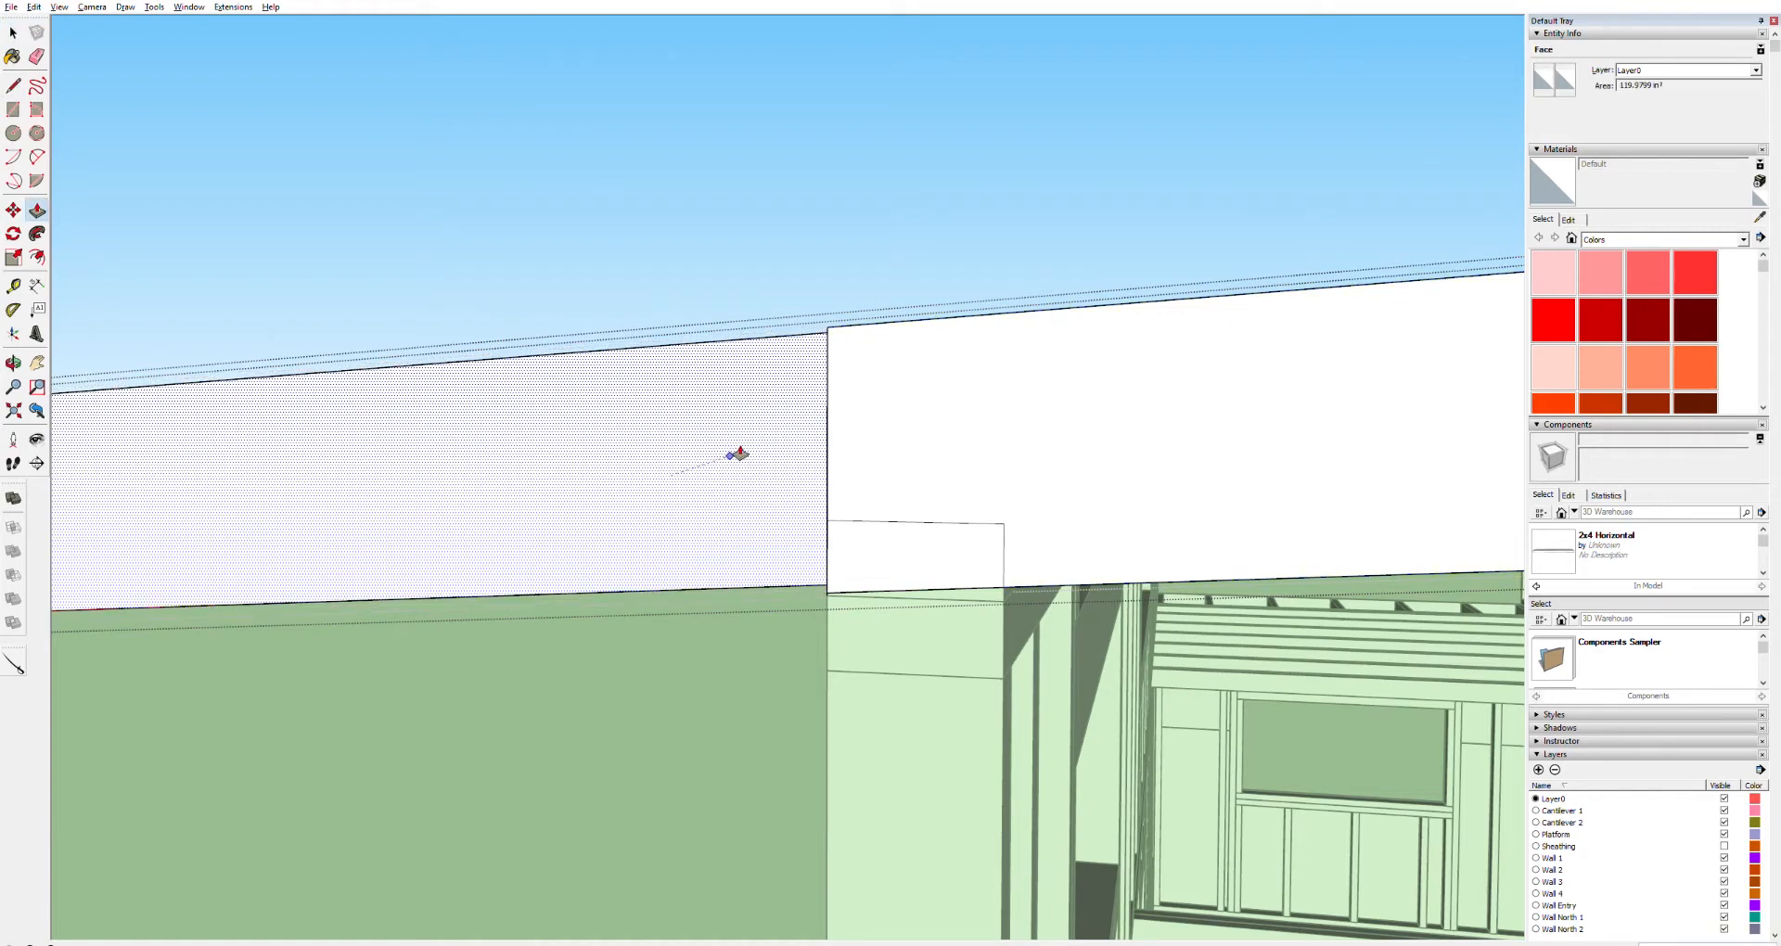
pyautogui.click(790, 432)
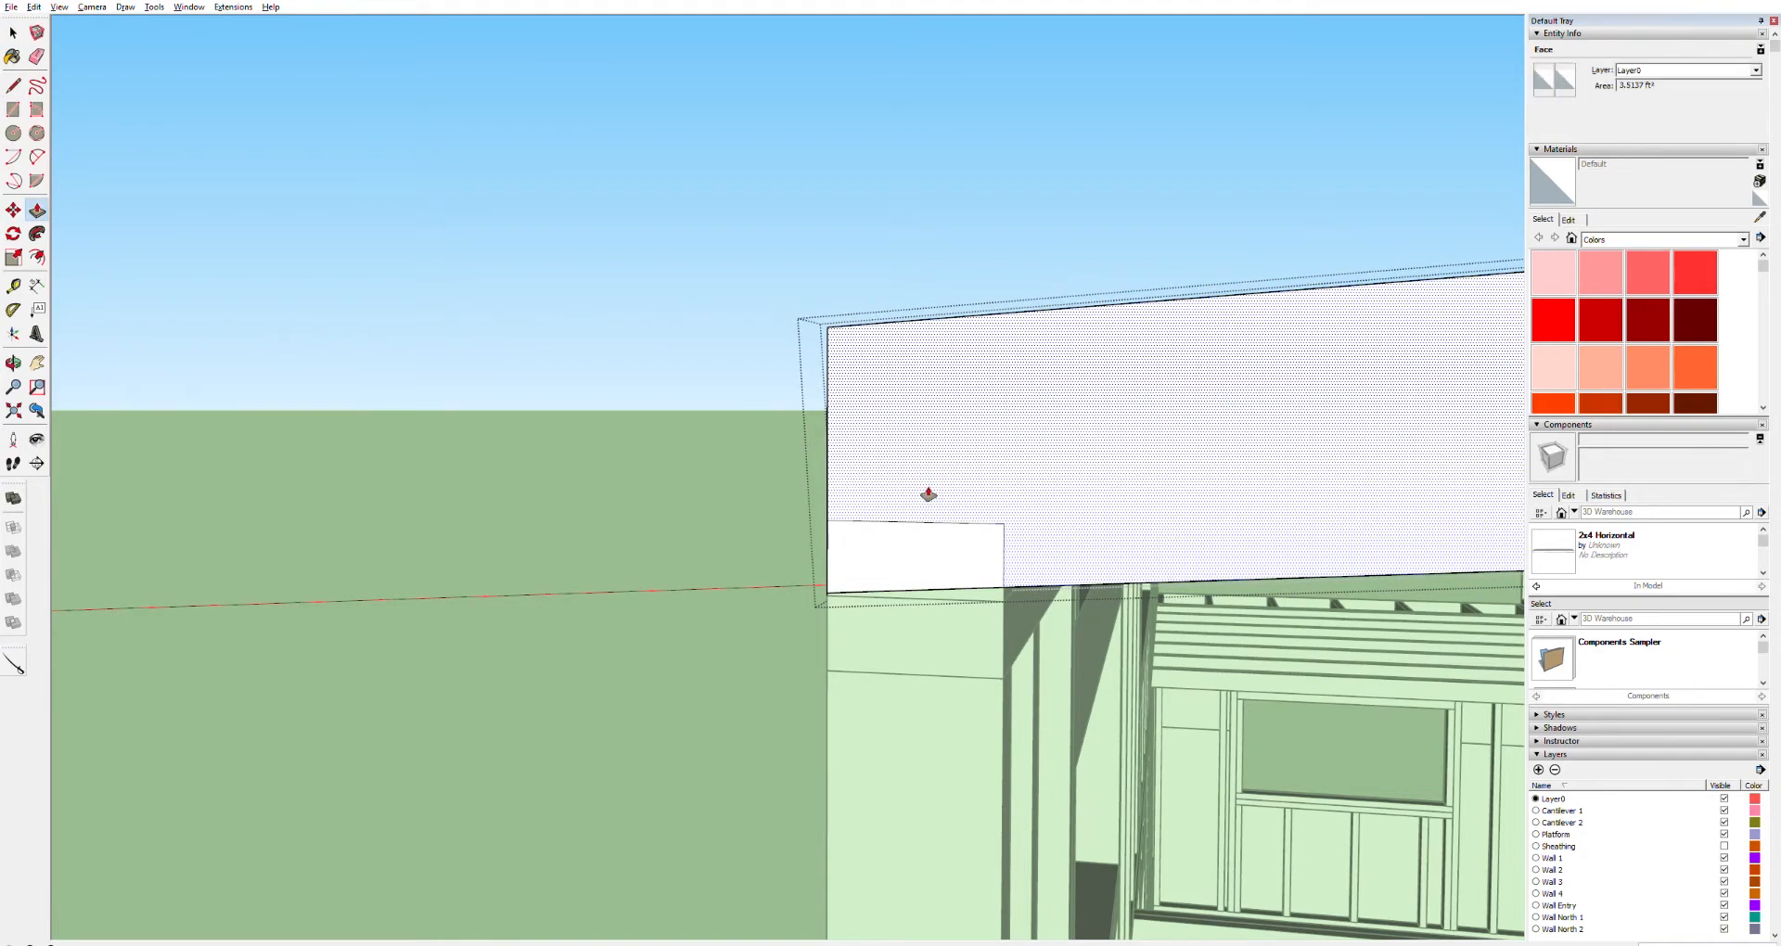
pyautogui.doubleClick(898, 549)
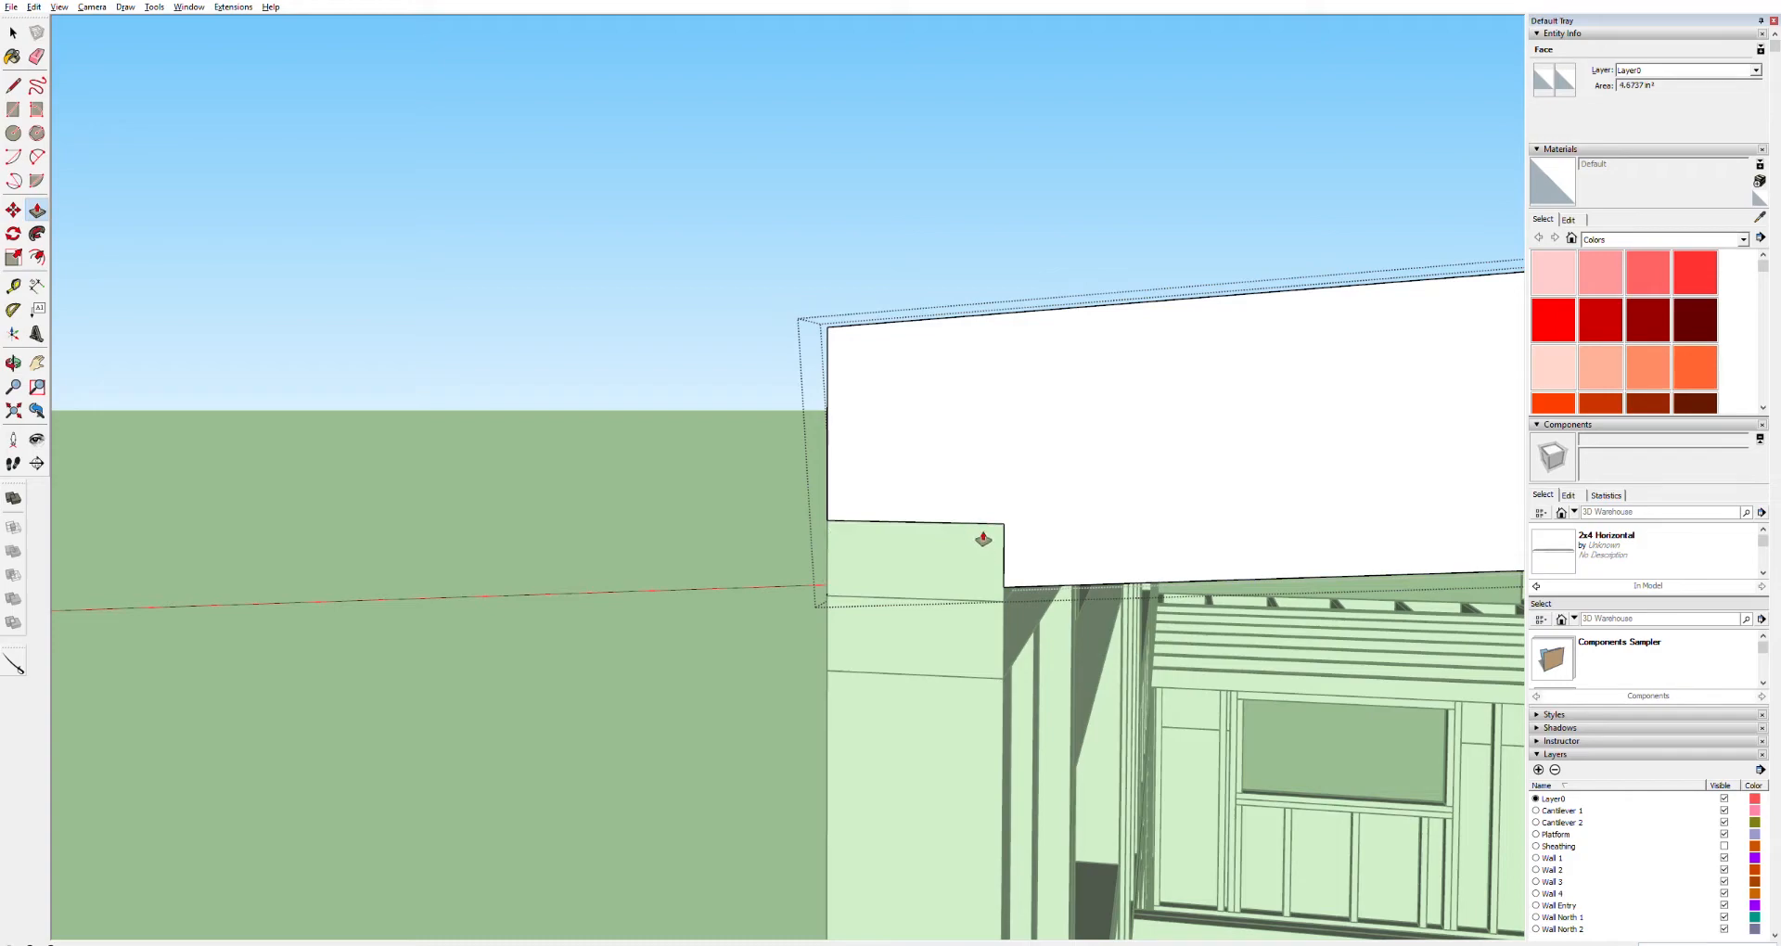
# Delete a stray edge left on the board and close the board's editing
pyautogui.press('o')
pyautogui.moveTo(942, 528); pyautogui.dragTo(807, 597)
pyautogui.scroll(3, 815, 593)
pyautogui.scroll(4, 816, 594)
pyautogui.press('space')
pyautogui.click(874, 581)
pyautogui.press('Delete')
pyautogui.click(888, 581)
pyautogui.scroll(-6, 887, 581)
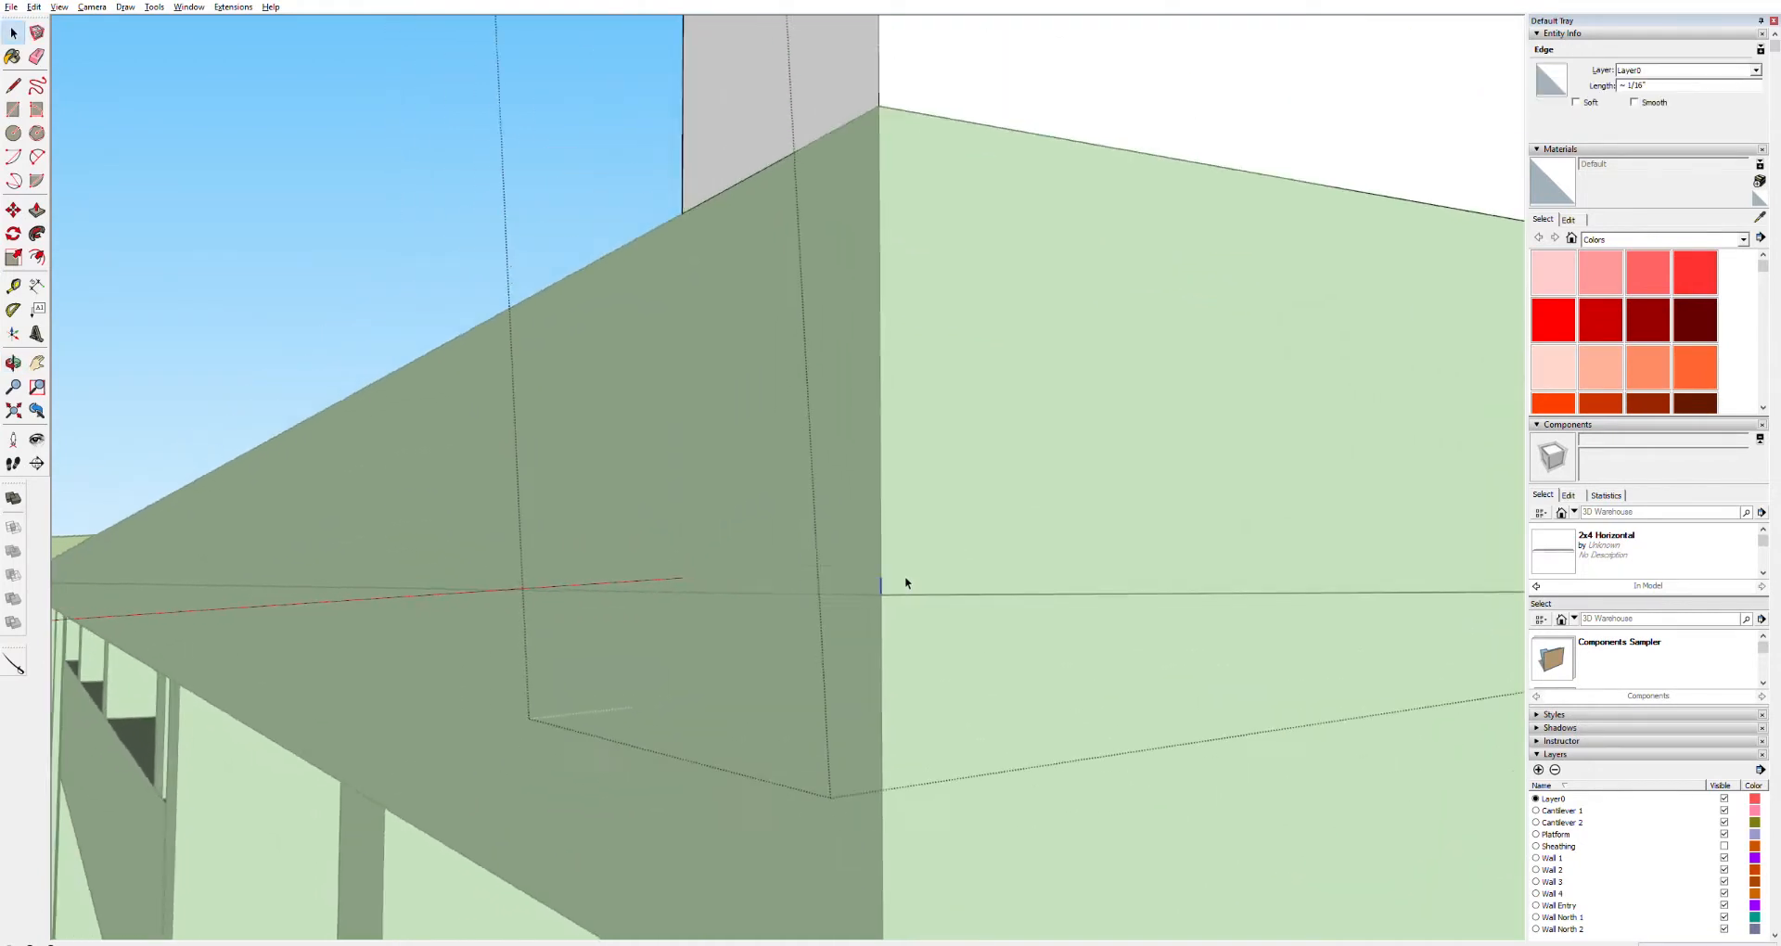
pyautogui.press('Escape')
# Delete the two extra boards lying along the wall top beneath the sloped board
pyautogui.click(700, 510)
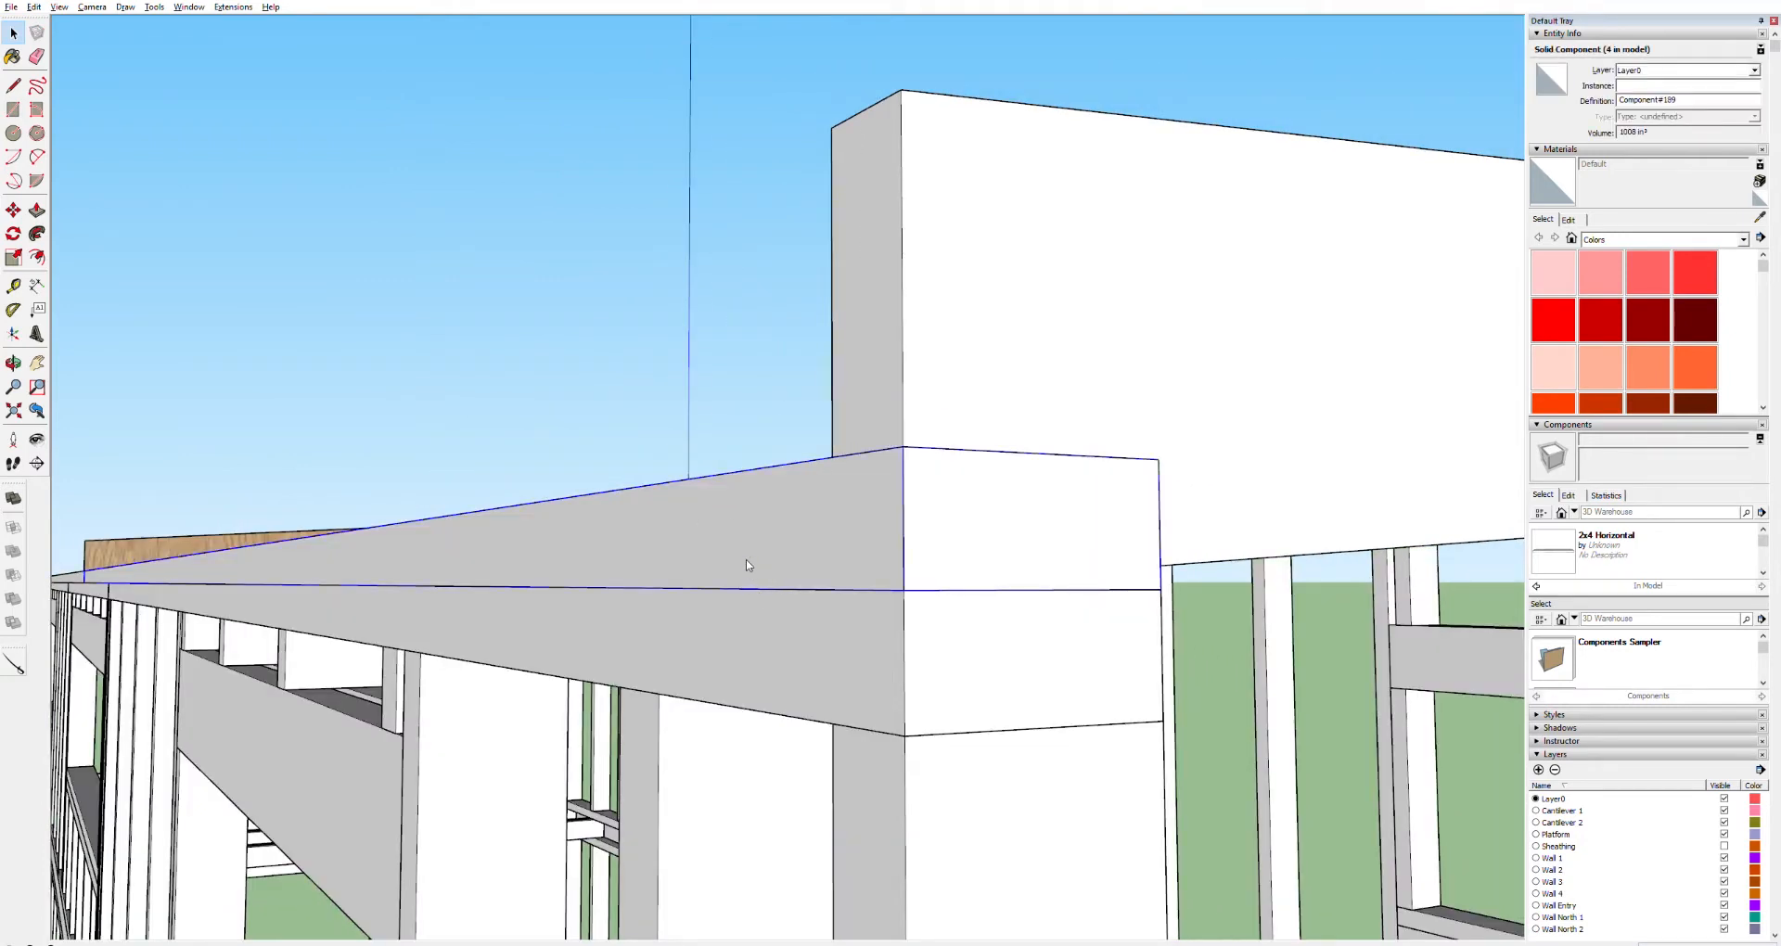
pyautogui.press('Delete')
pyautogui.scroll(-3, 933, 588)
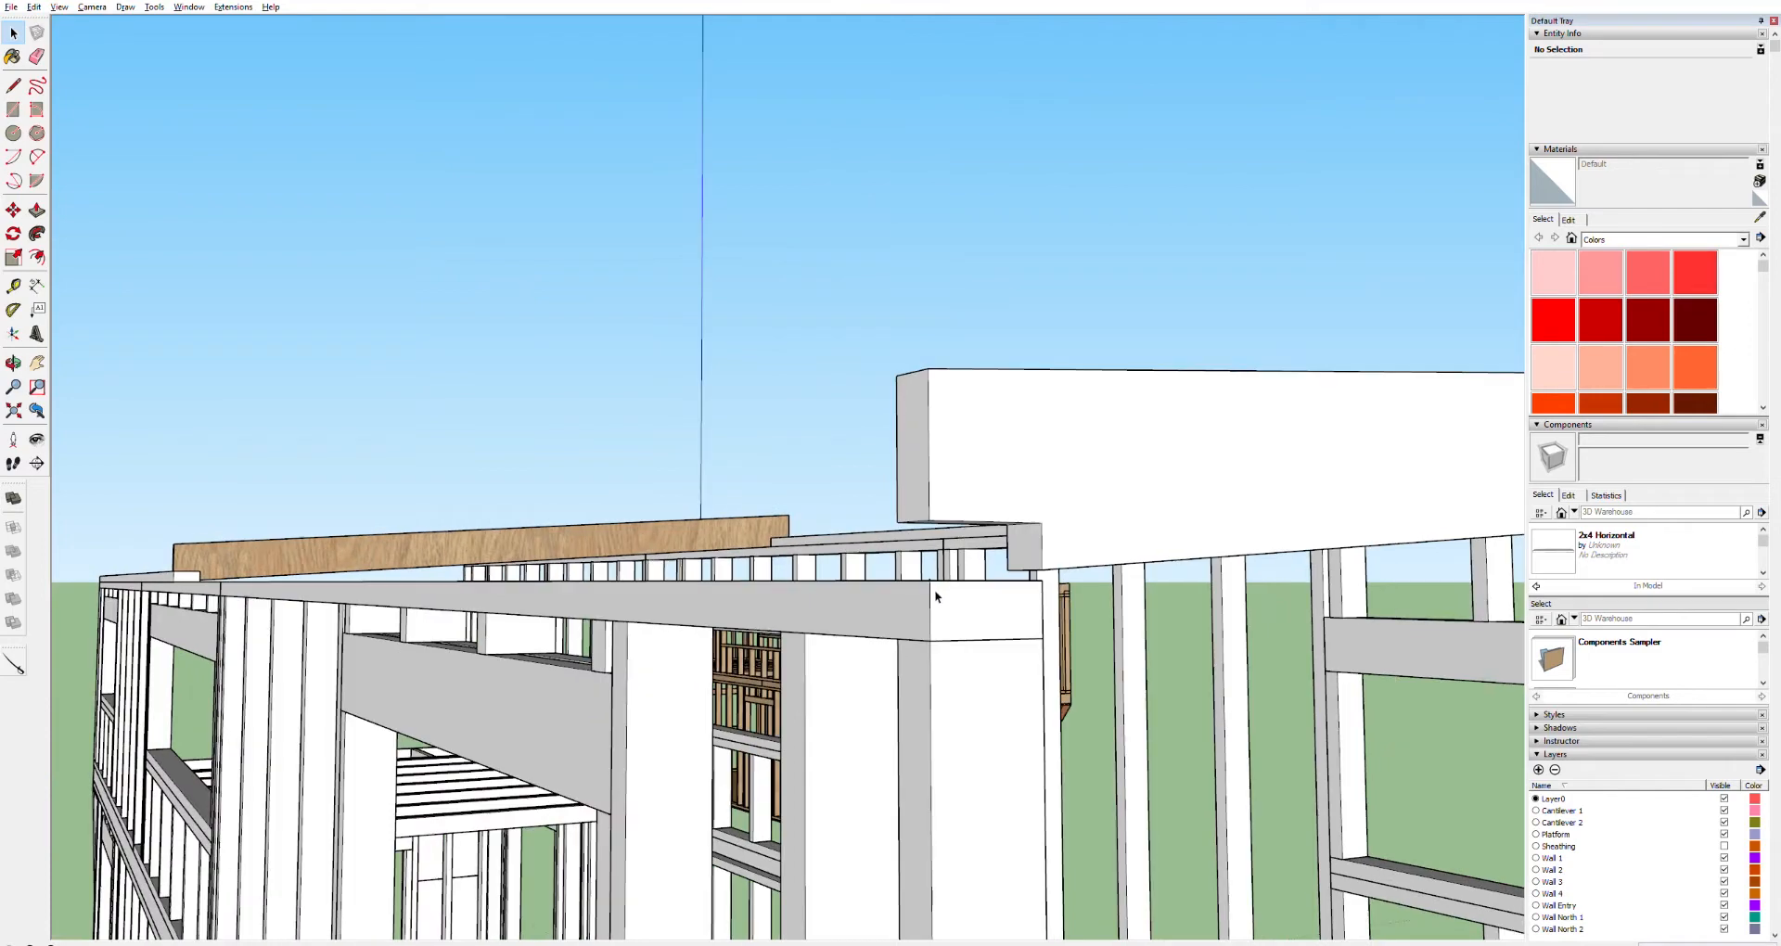
pyautogui.scroll(2, 933, 588)
pyautogui.click(882, 608)
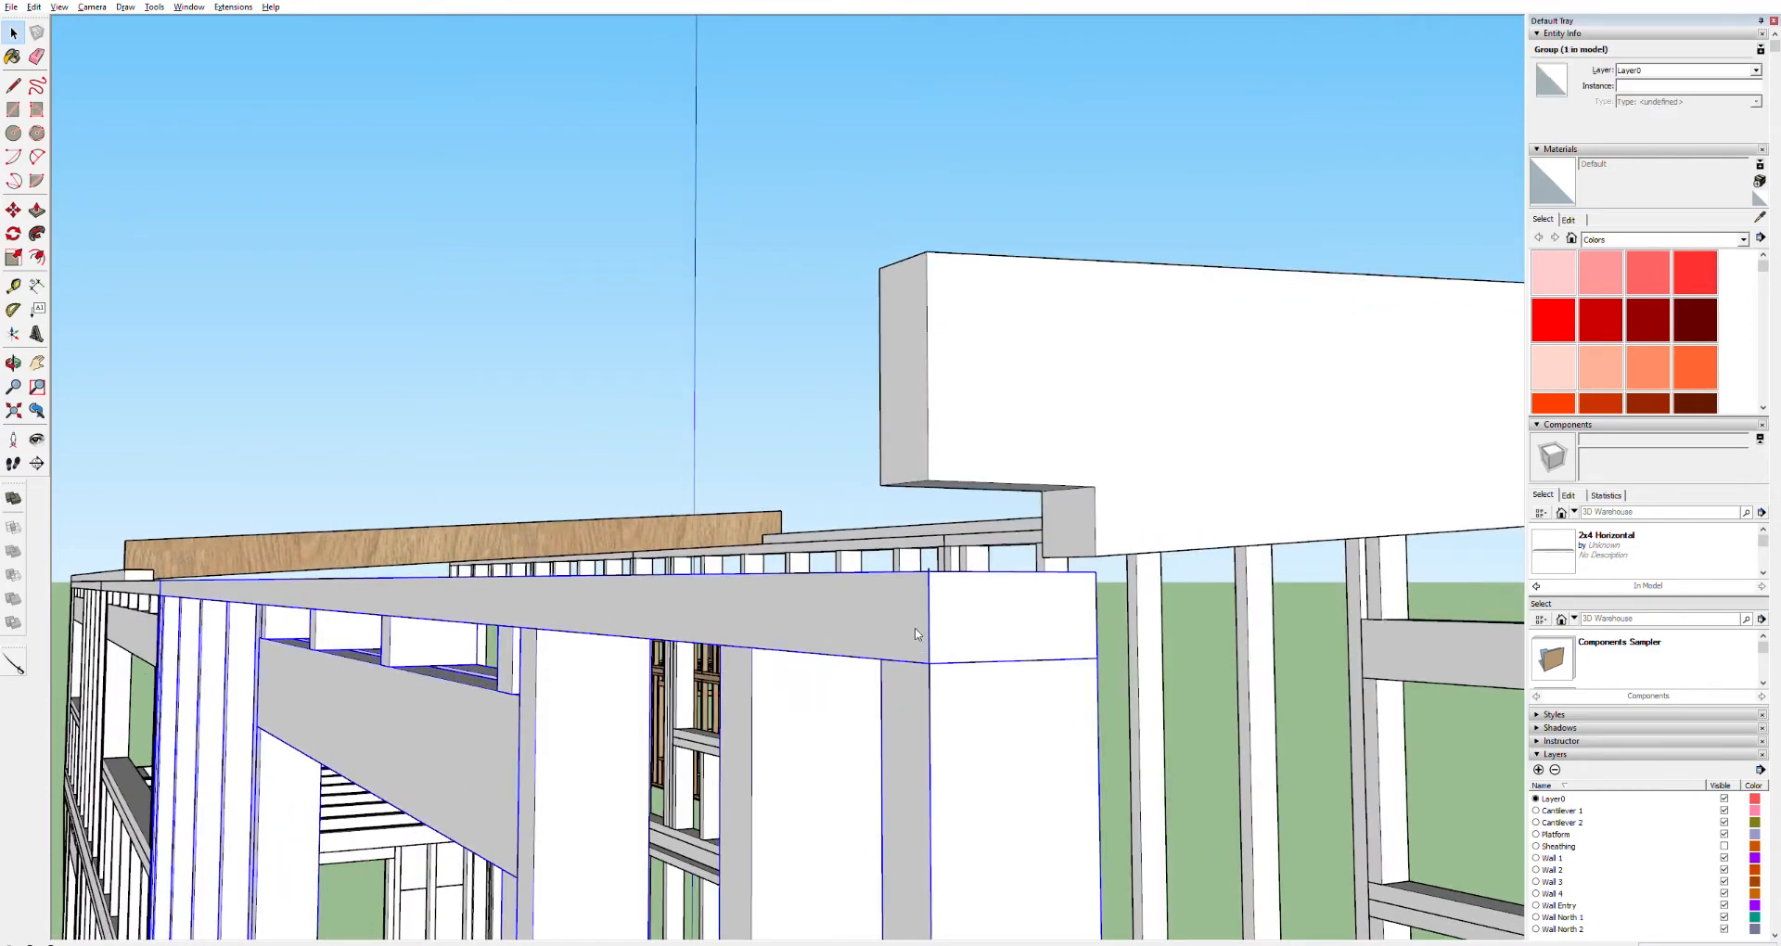
pyautogui.press('Delete')
pyautogui.scroll(3, 949, 556)
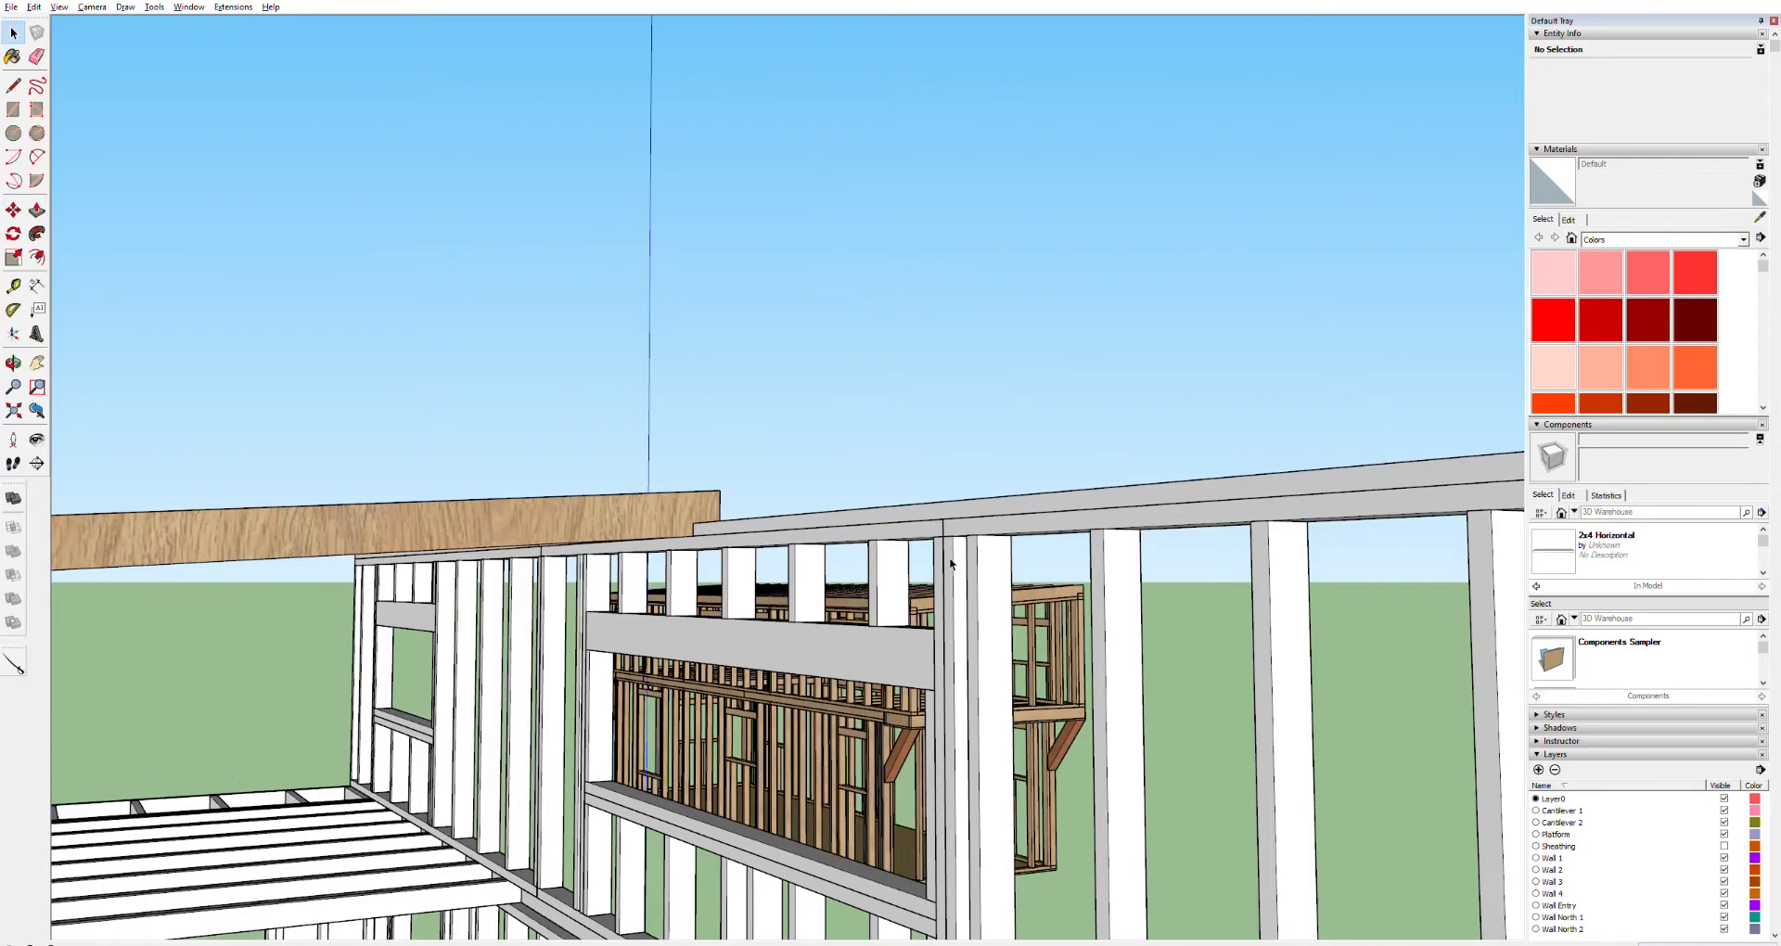
# Orbit and zoom around the upper wall frames to inspect the sloped board and the wall tops beneath it
pyautogui.scroll(-5, 949, 562)
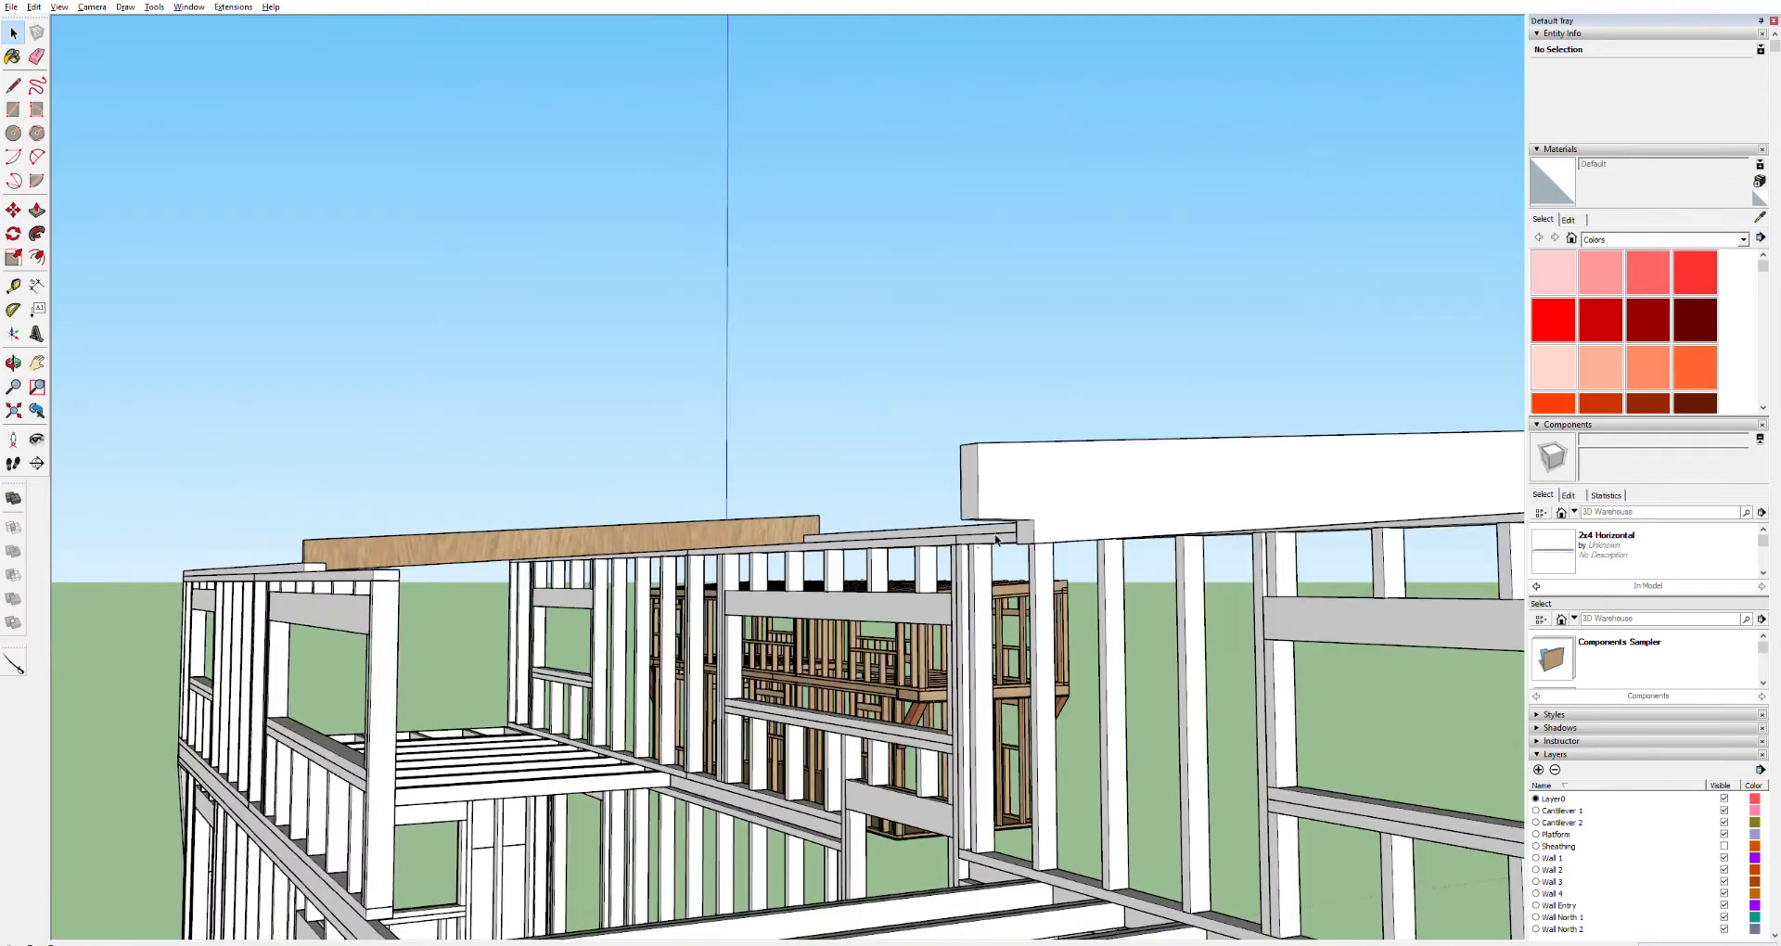
pyautogui.scroll(2, 991, 540)
pyautogui.scroll(2, 991, 539)
pyautogui.scroll(-3, 965, 555)
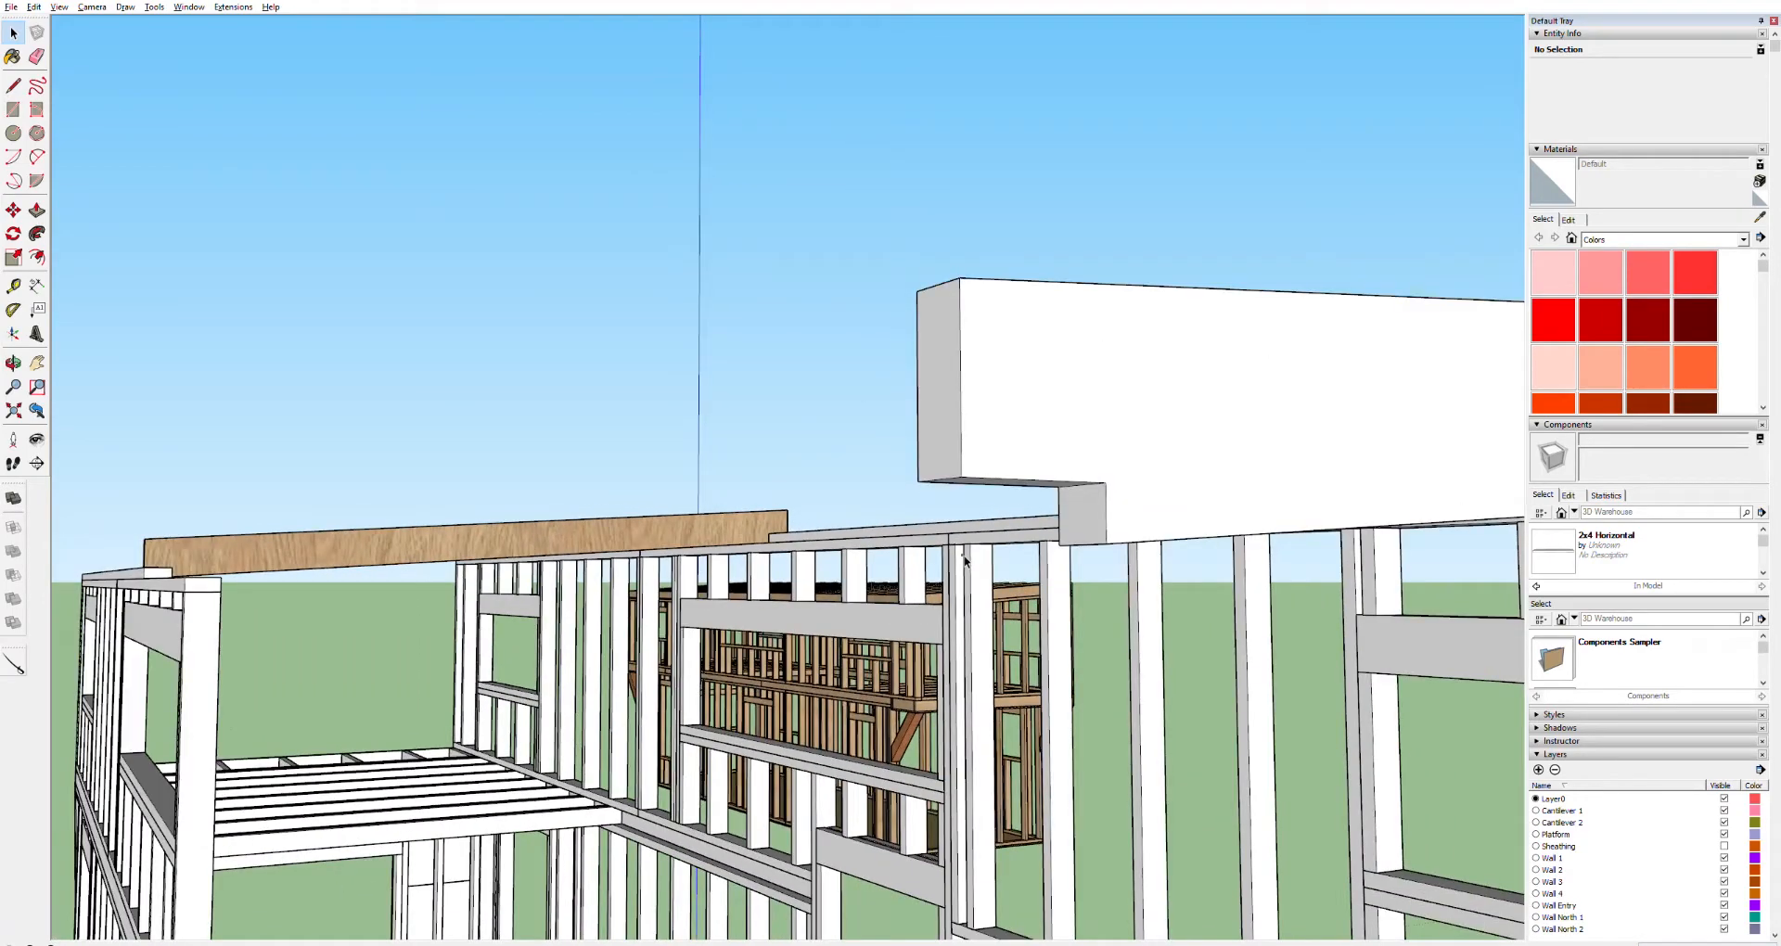
pyautogui.moveTo(949, 558)
pyautogui.mouseDown(button='middle')
pyautogui.moveTo(955, 520)
pyautogui.moveTo(953, 540)
pyautogui.mouseUp(button='middle')
pyautogui.scroll(2, 795, 489)
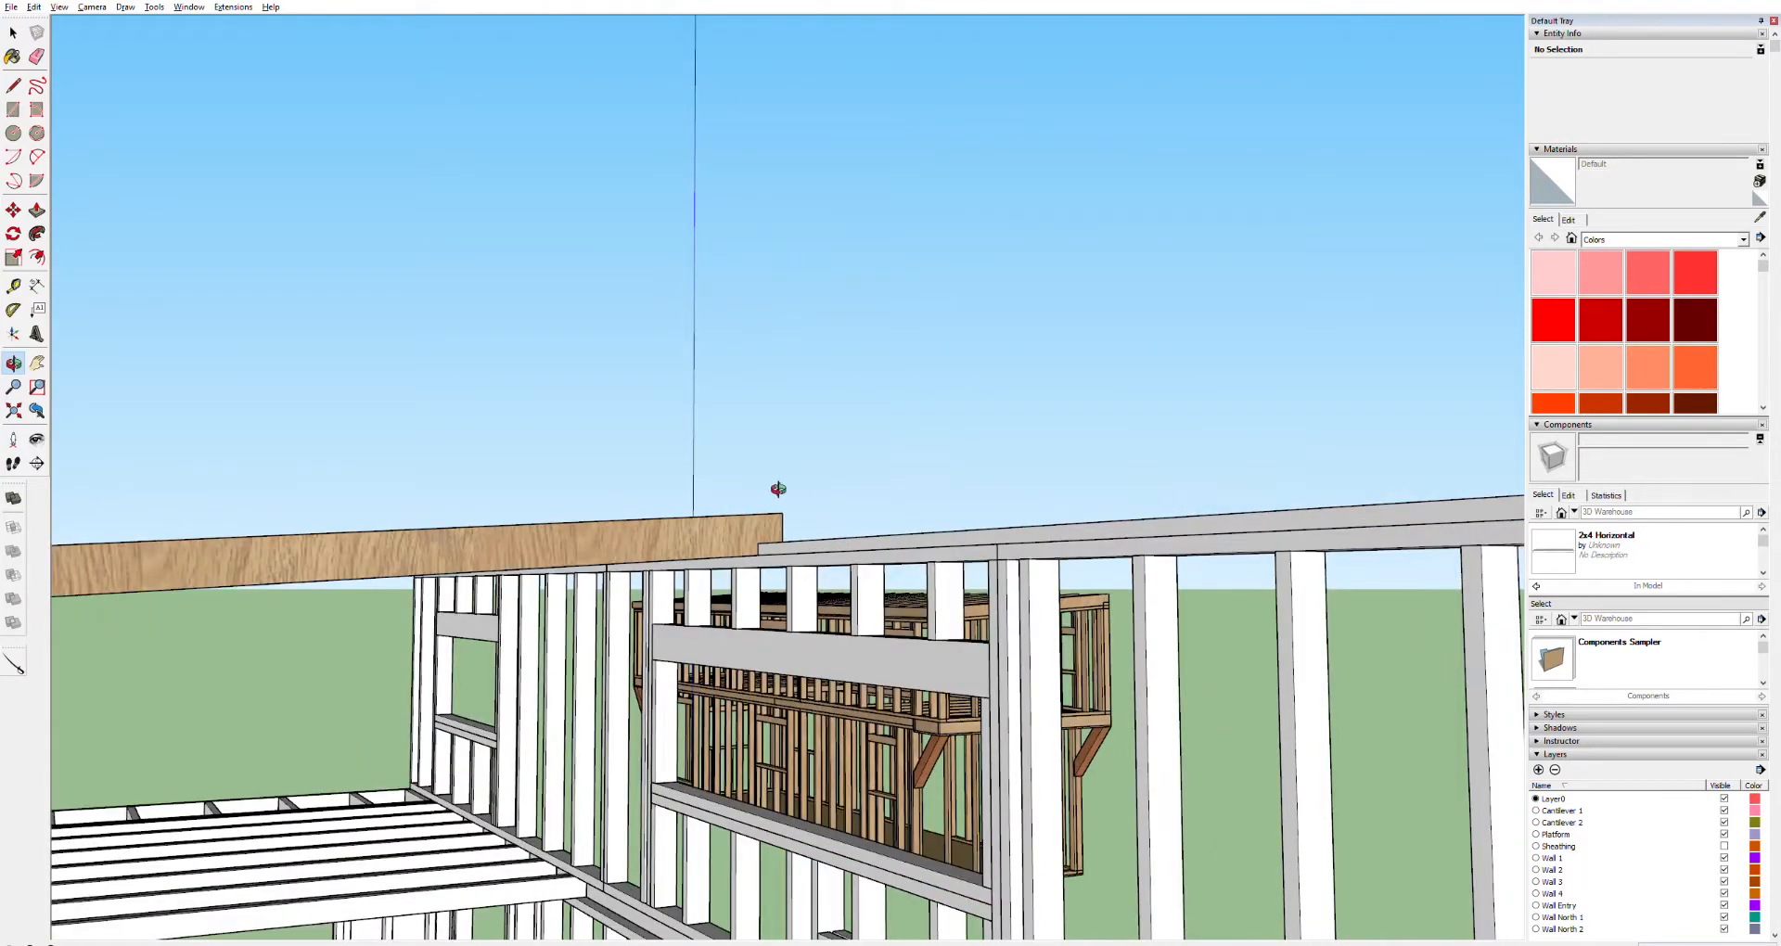
pyautogui.scroll(-2, 780, 493)
pyautogui.scroll(1, 750, 370)
pyautogui.scroll(2, 750, 370)
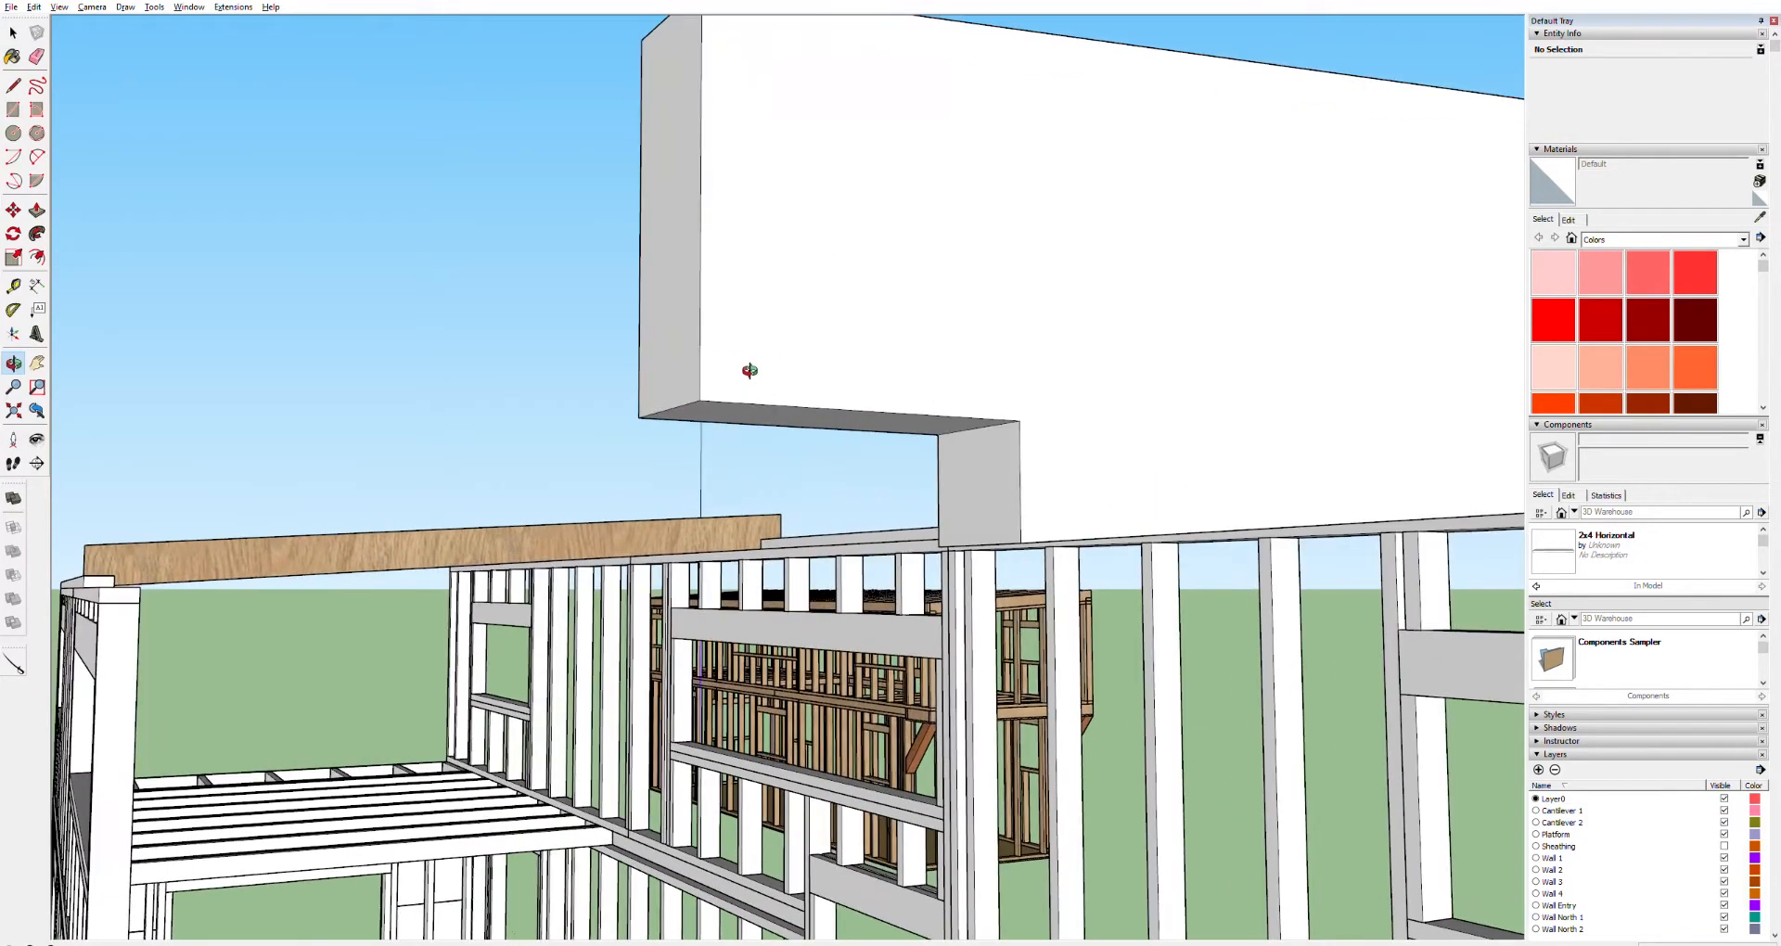
pyautogui.scroll(3, 705, 566)
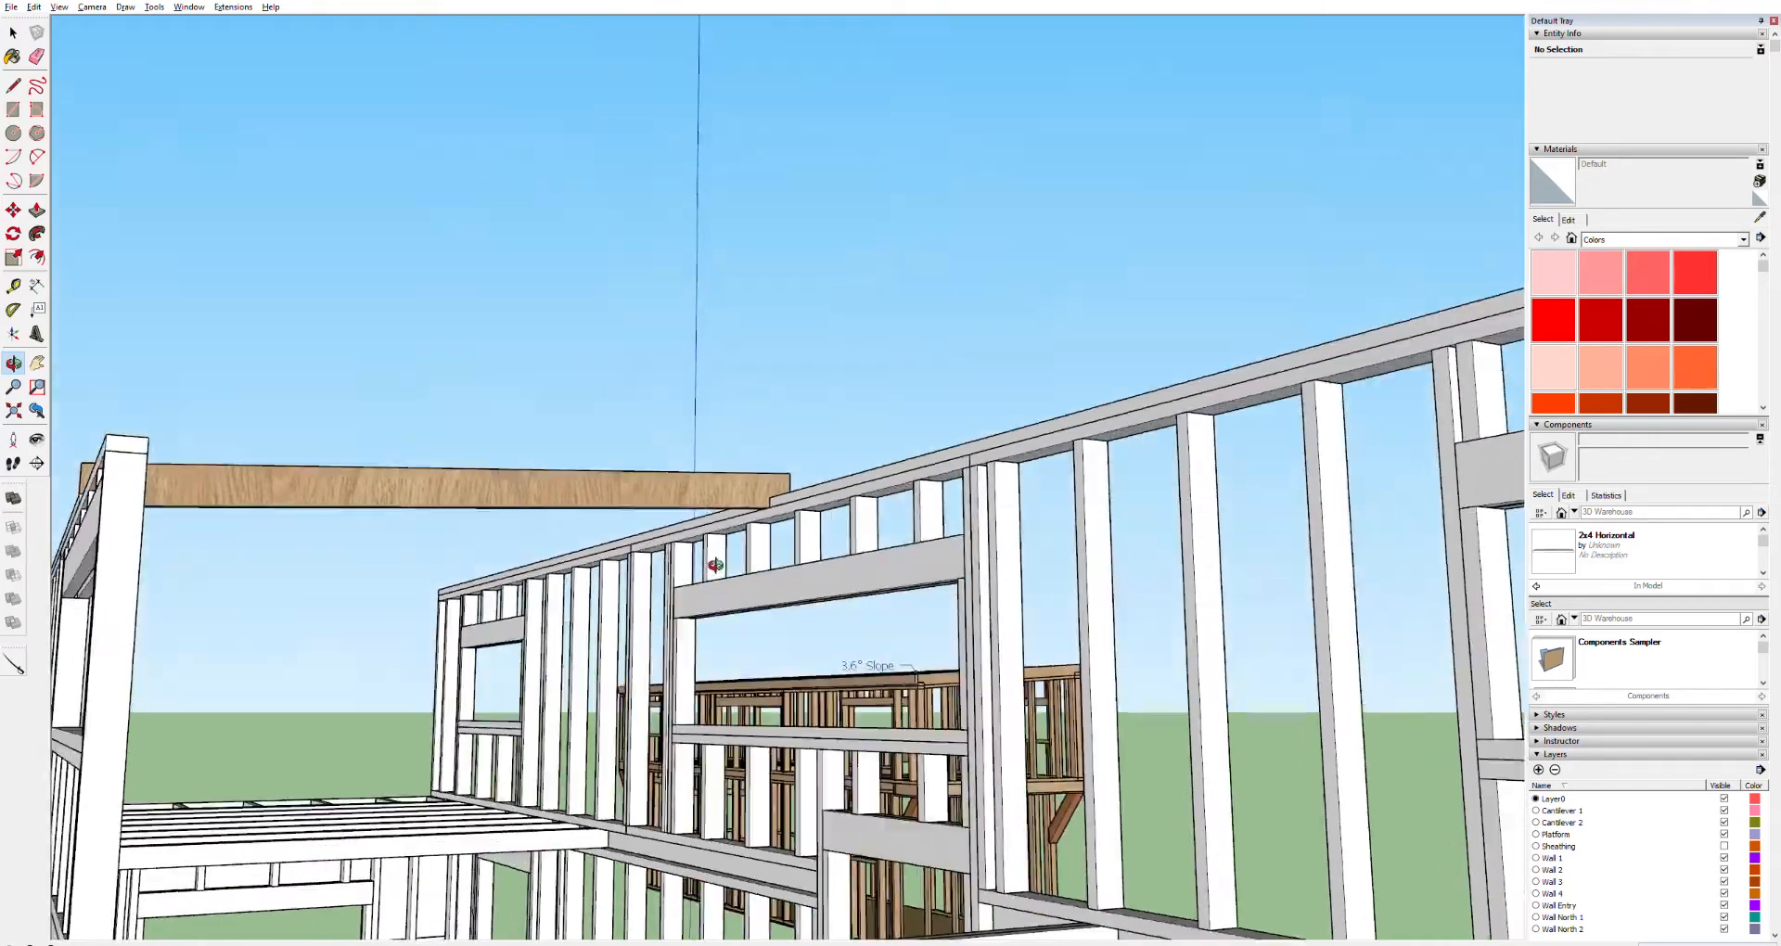
pyautogui.scroll(-3, 724, 520)
pyautogui.scroll(1, 721, 595)
pyautogui.moveTo(721, 595); pyautogui.dragTo(906, 615)
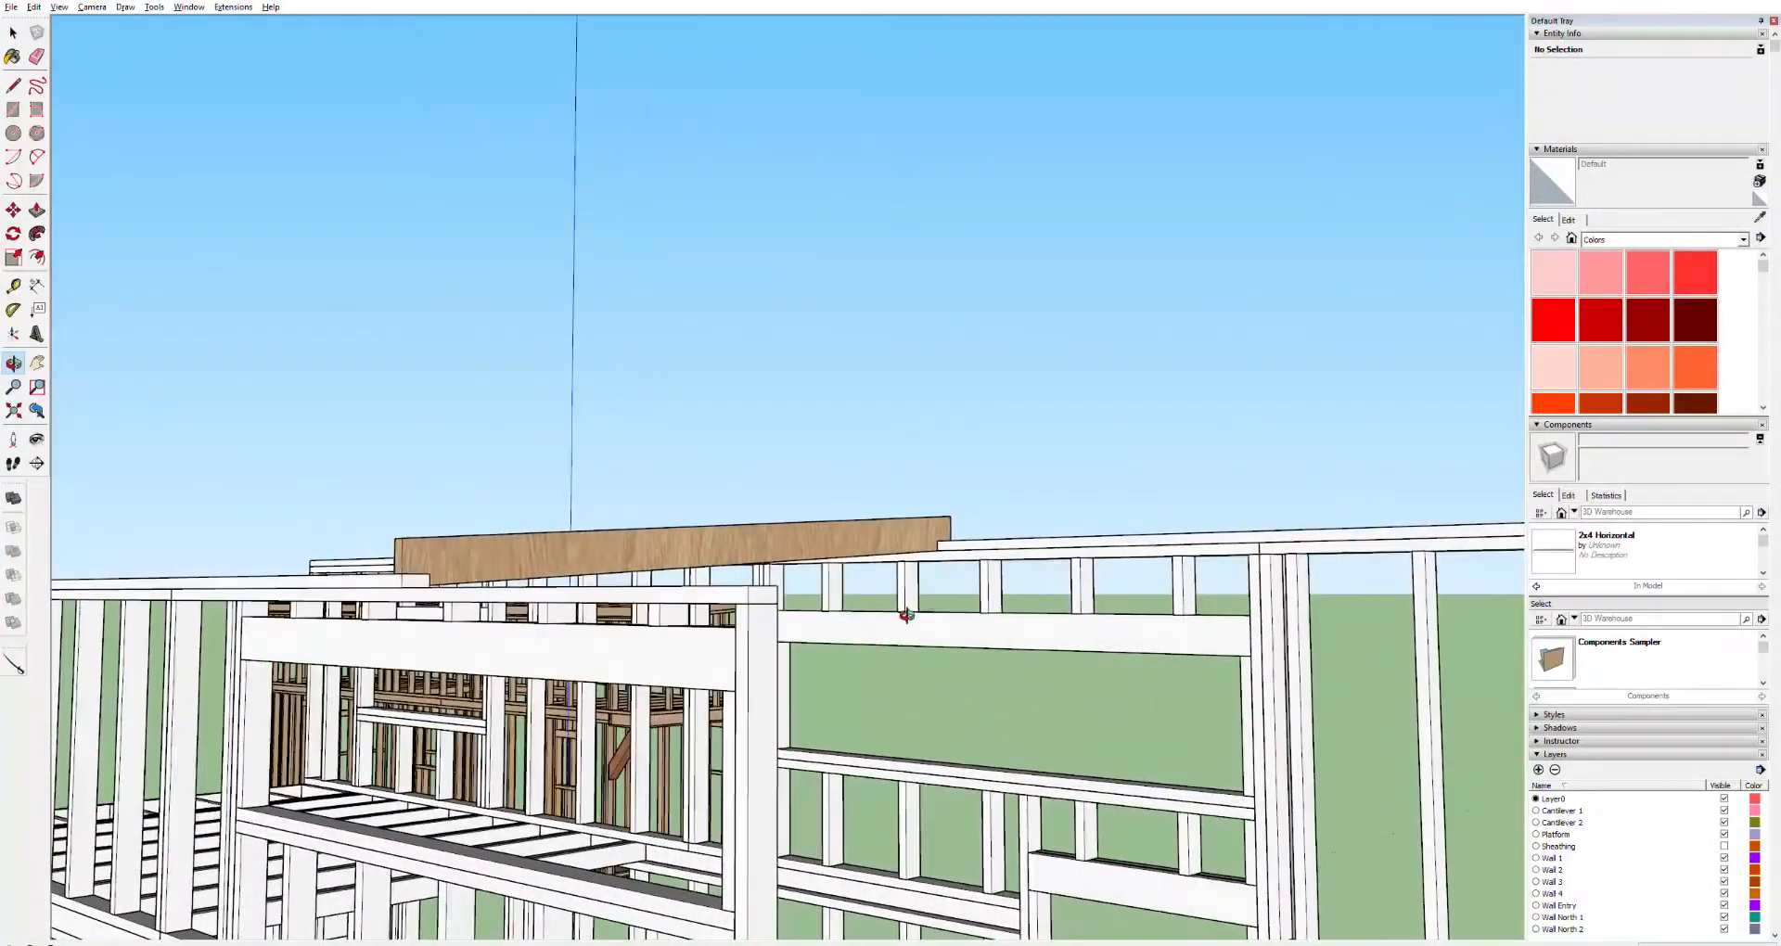
pyautogui.scroll(-10, 906, 615)
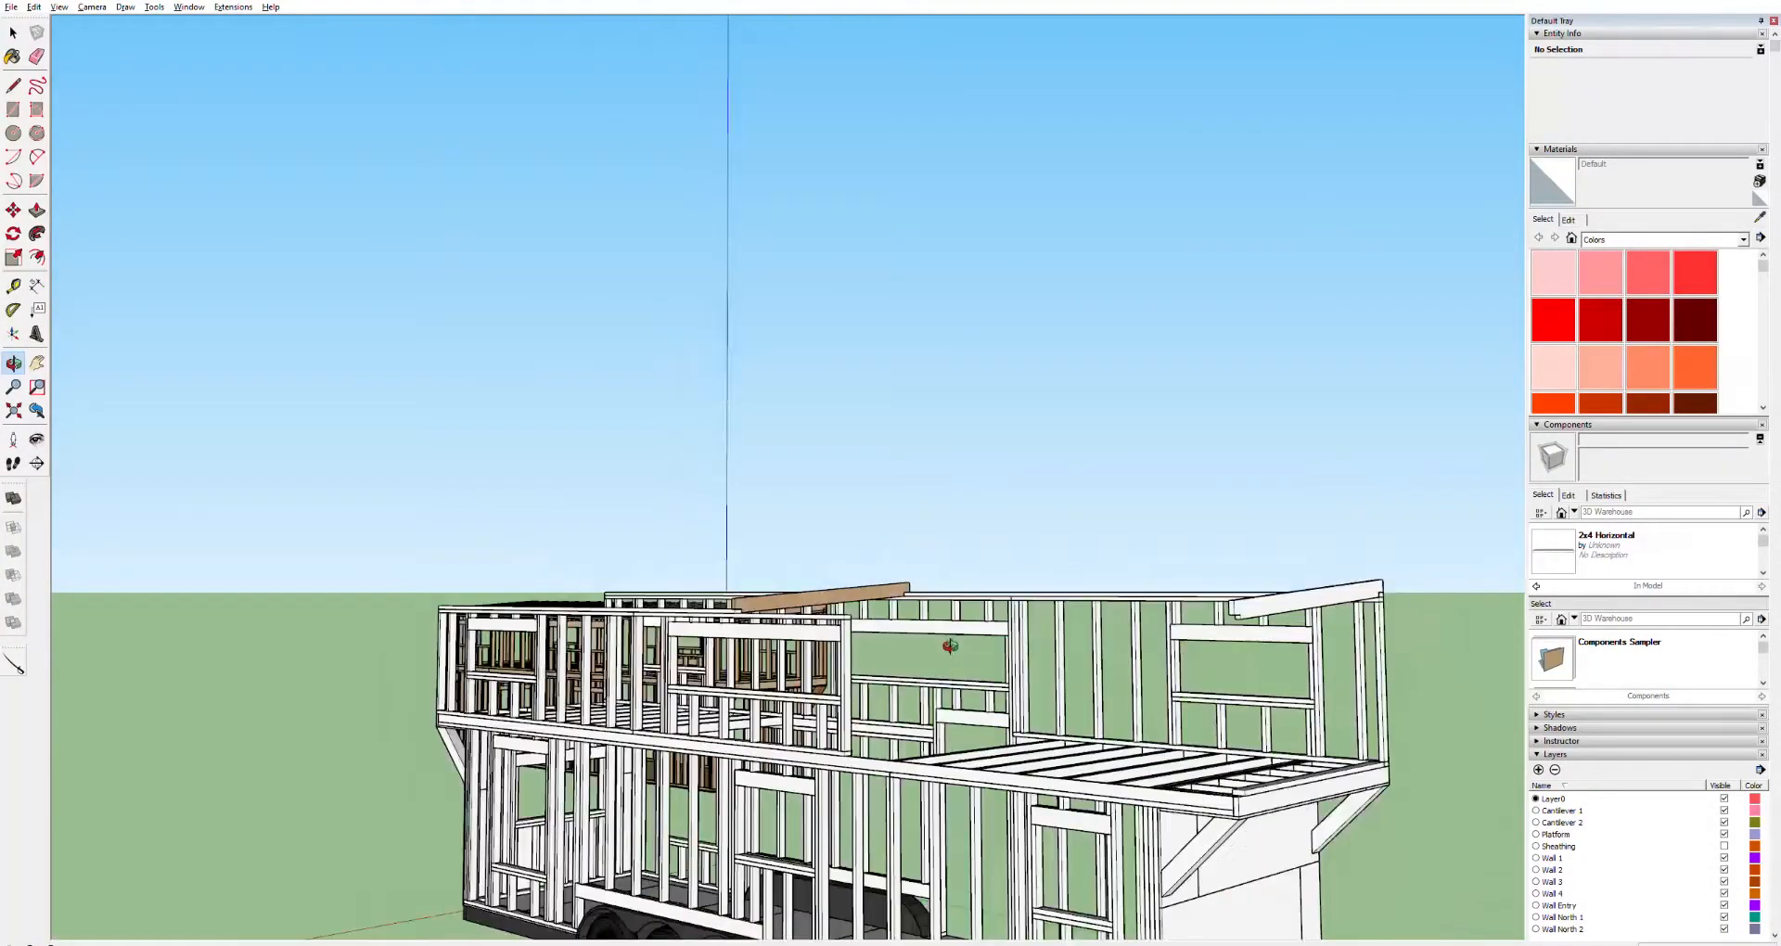
pyautogui.scroll(10, 1171, 667)
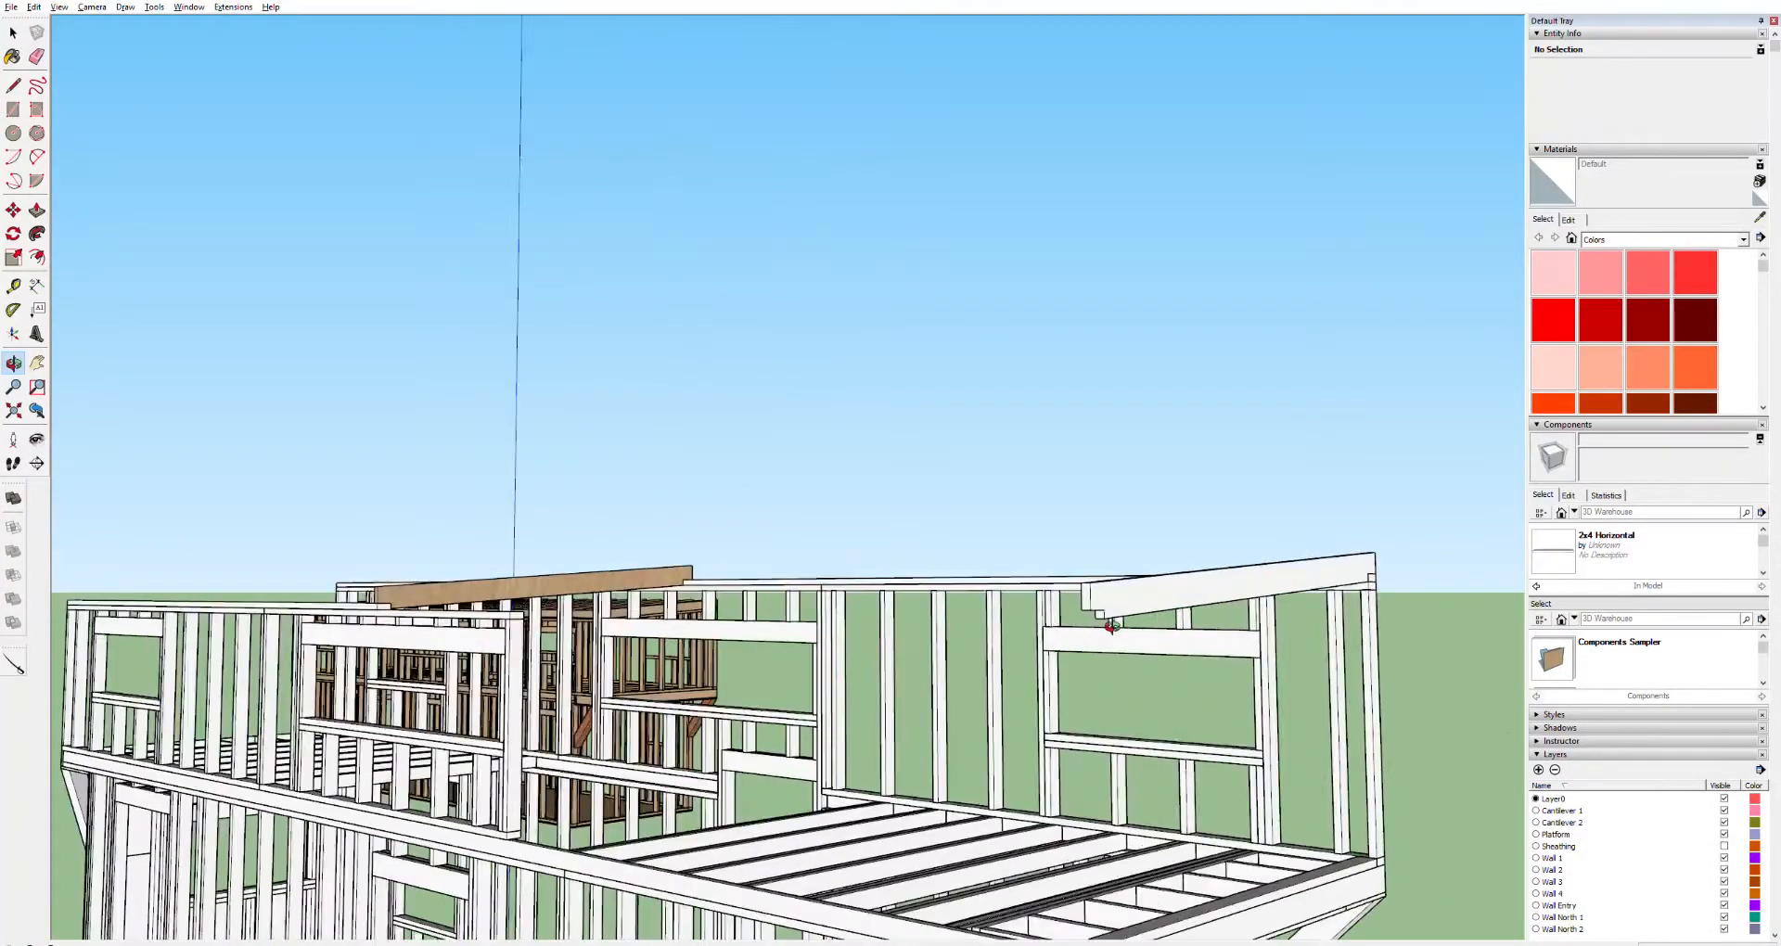
pyautogui.press('e')
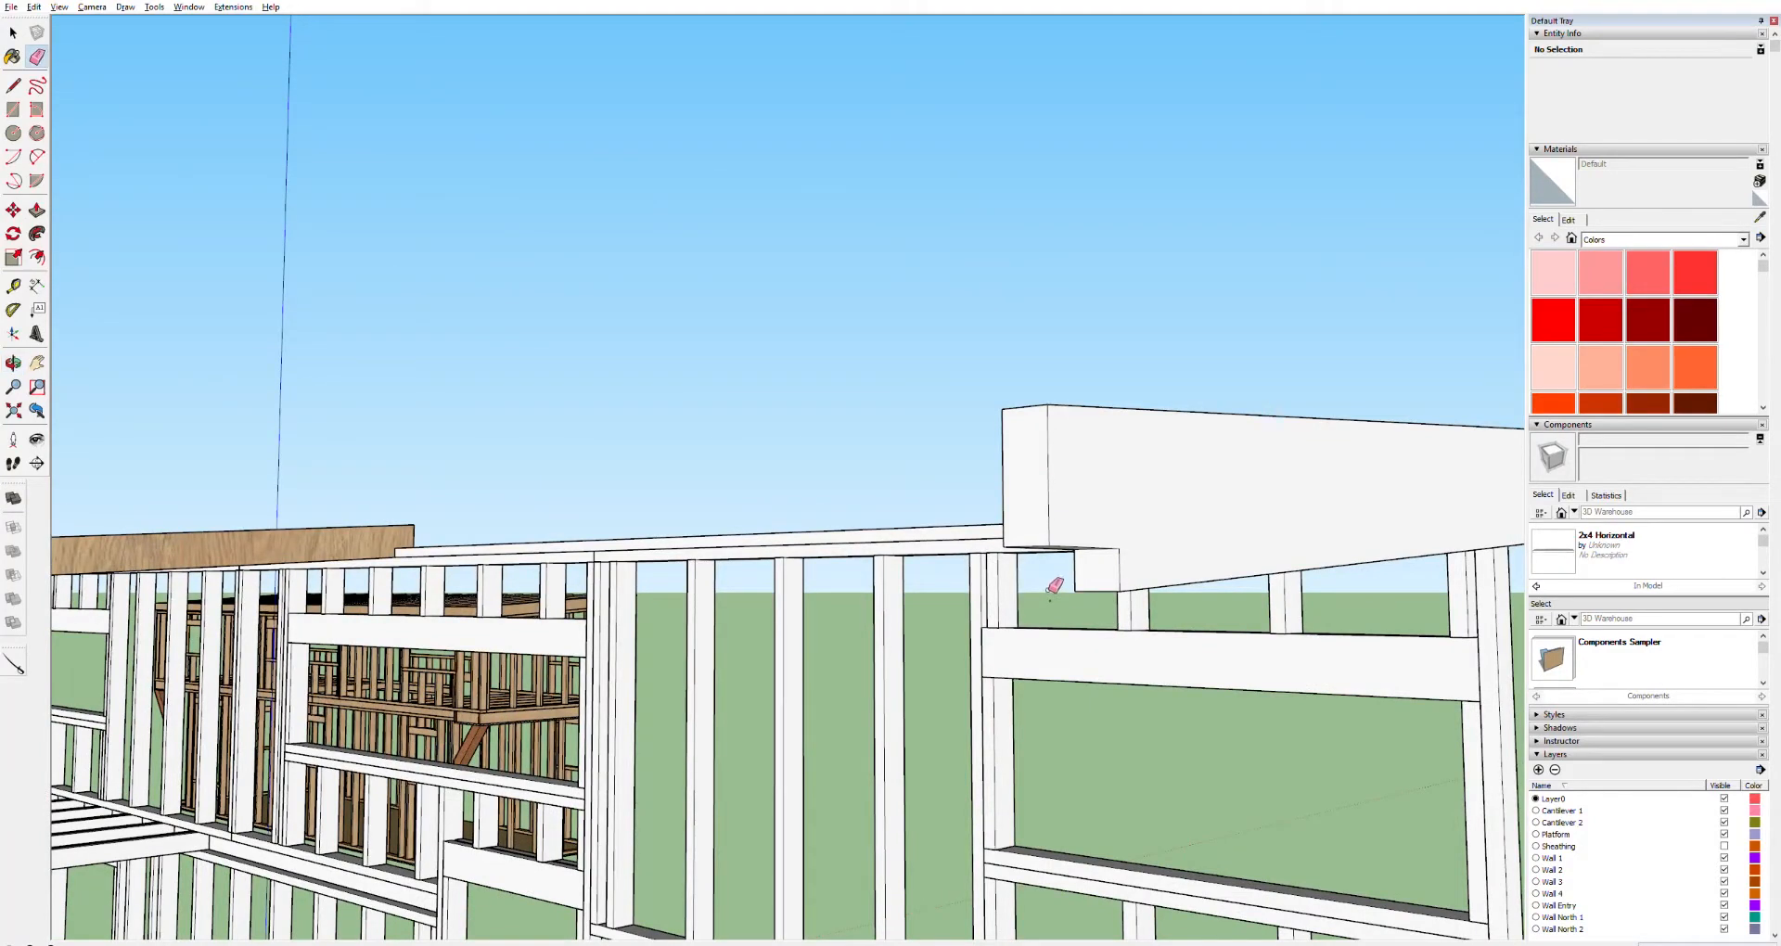
pyautogui.click(1067, 596)
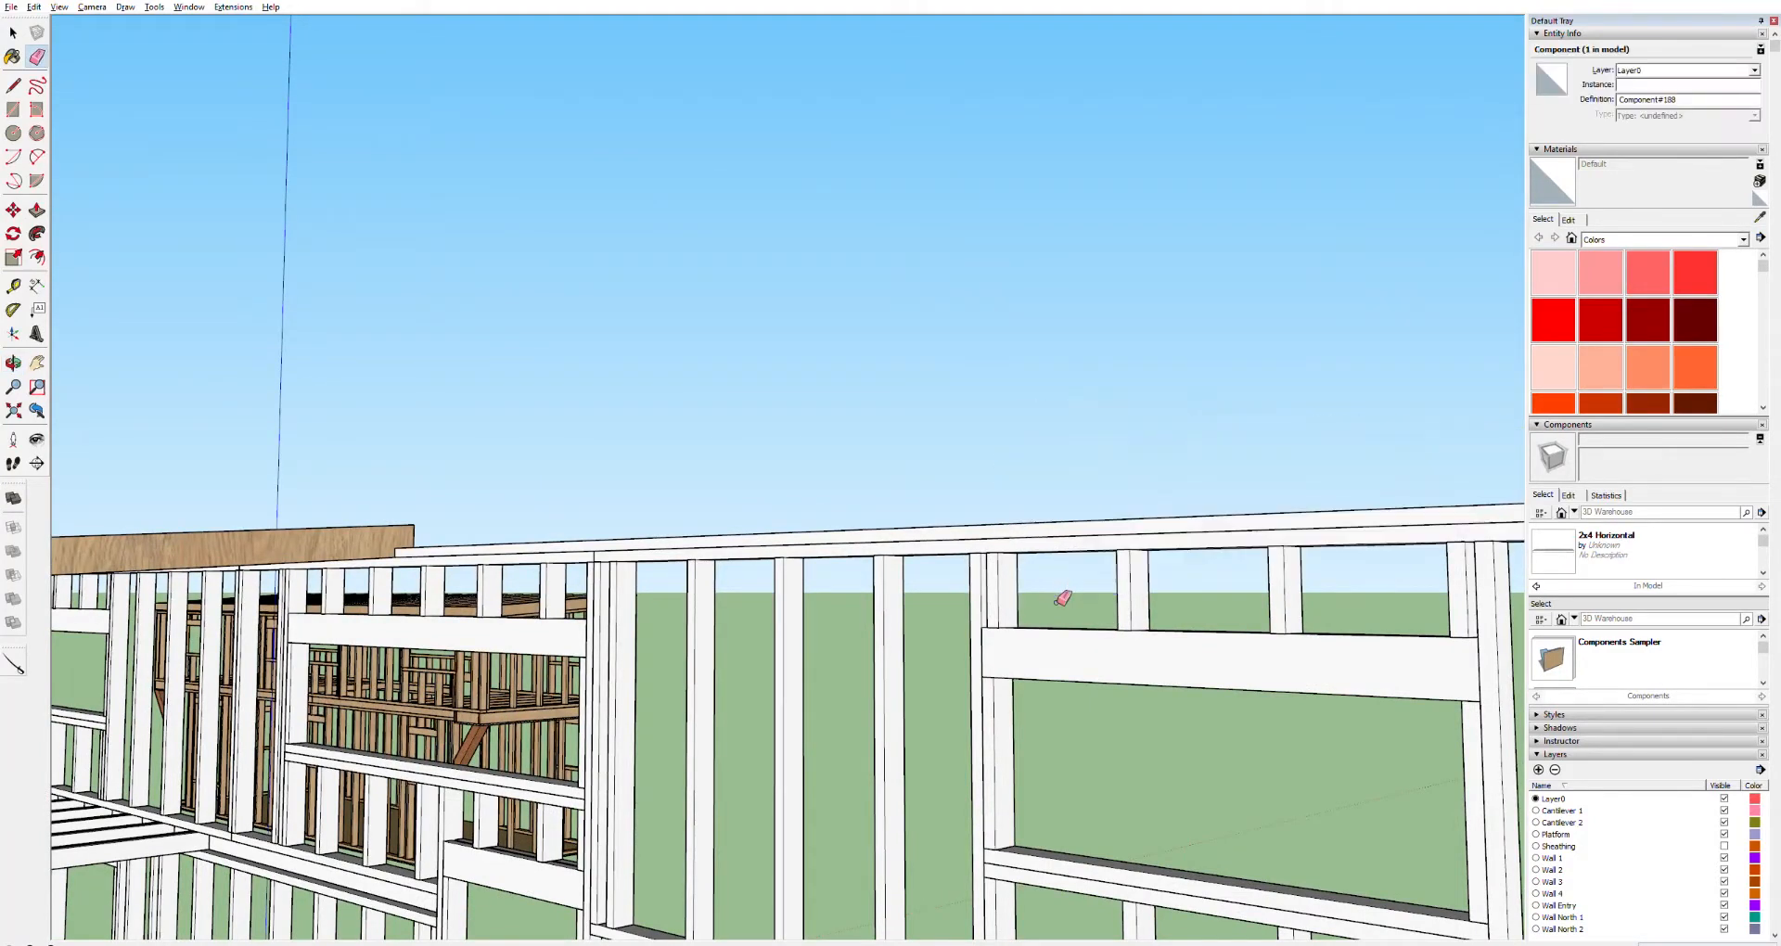
pyautogui.hotkey('ctrl', 'z')
pyautogui.scroll(5, 1067, 597)
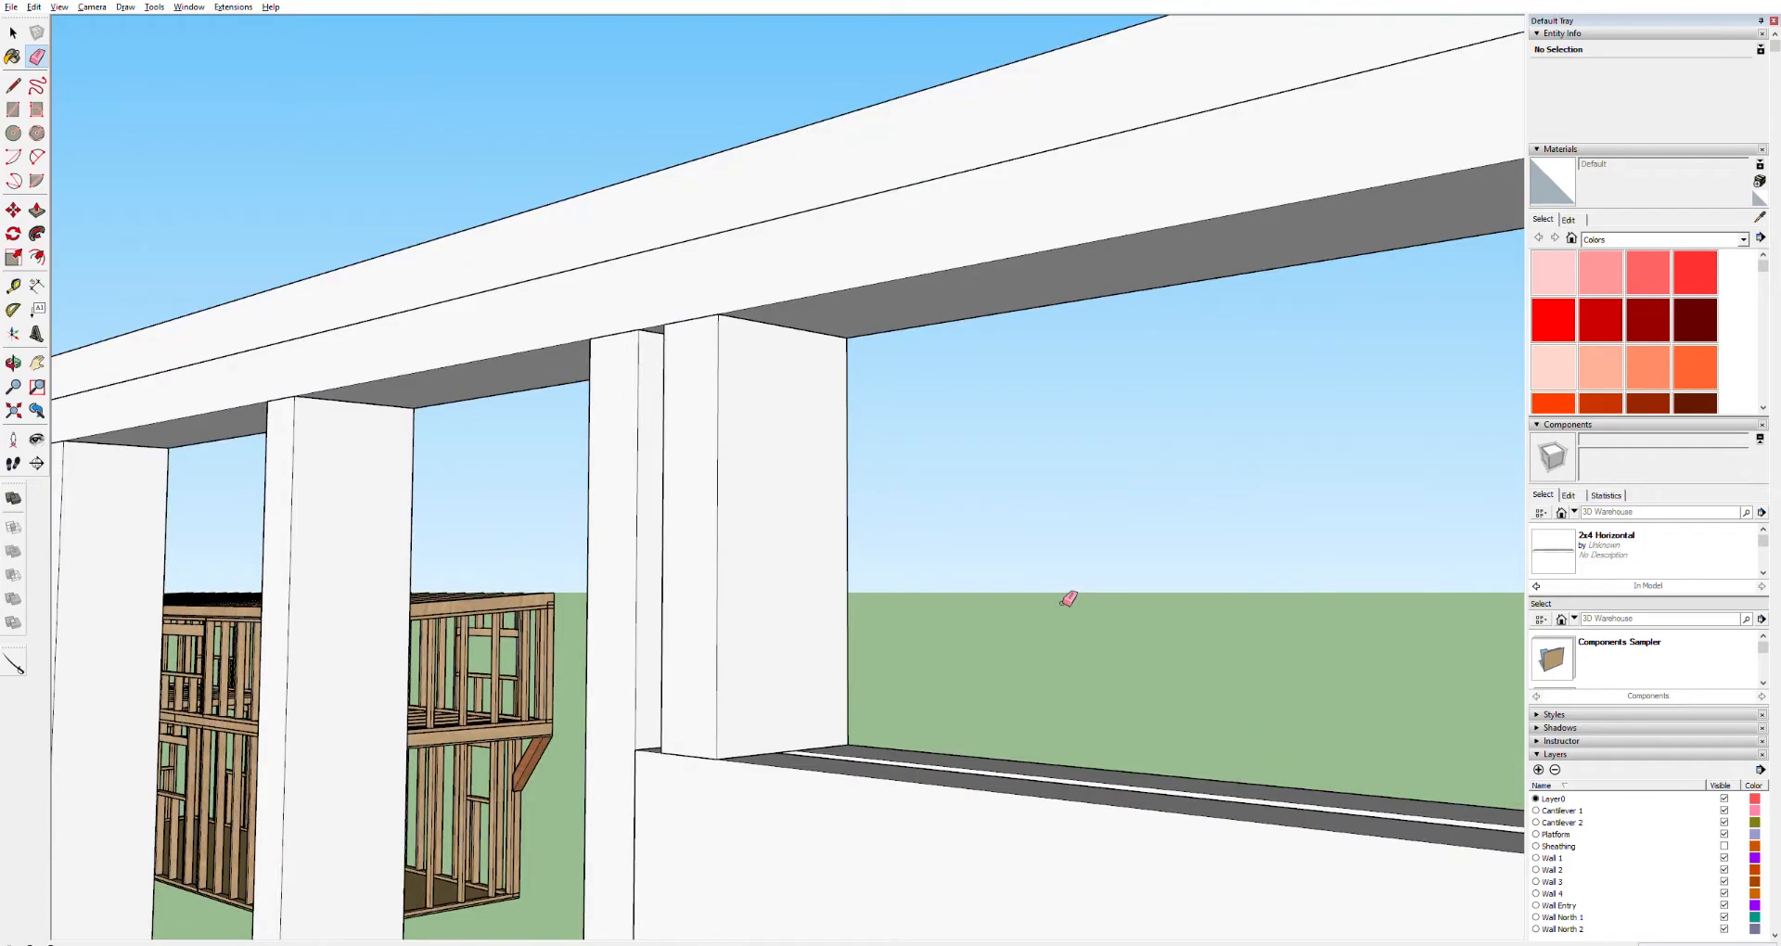
pyautogui.scroll(-6, 1067, 598)
pyautogui.scroll(4, 1103, 602)
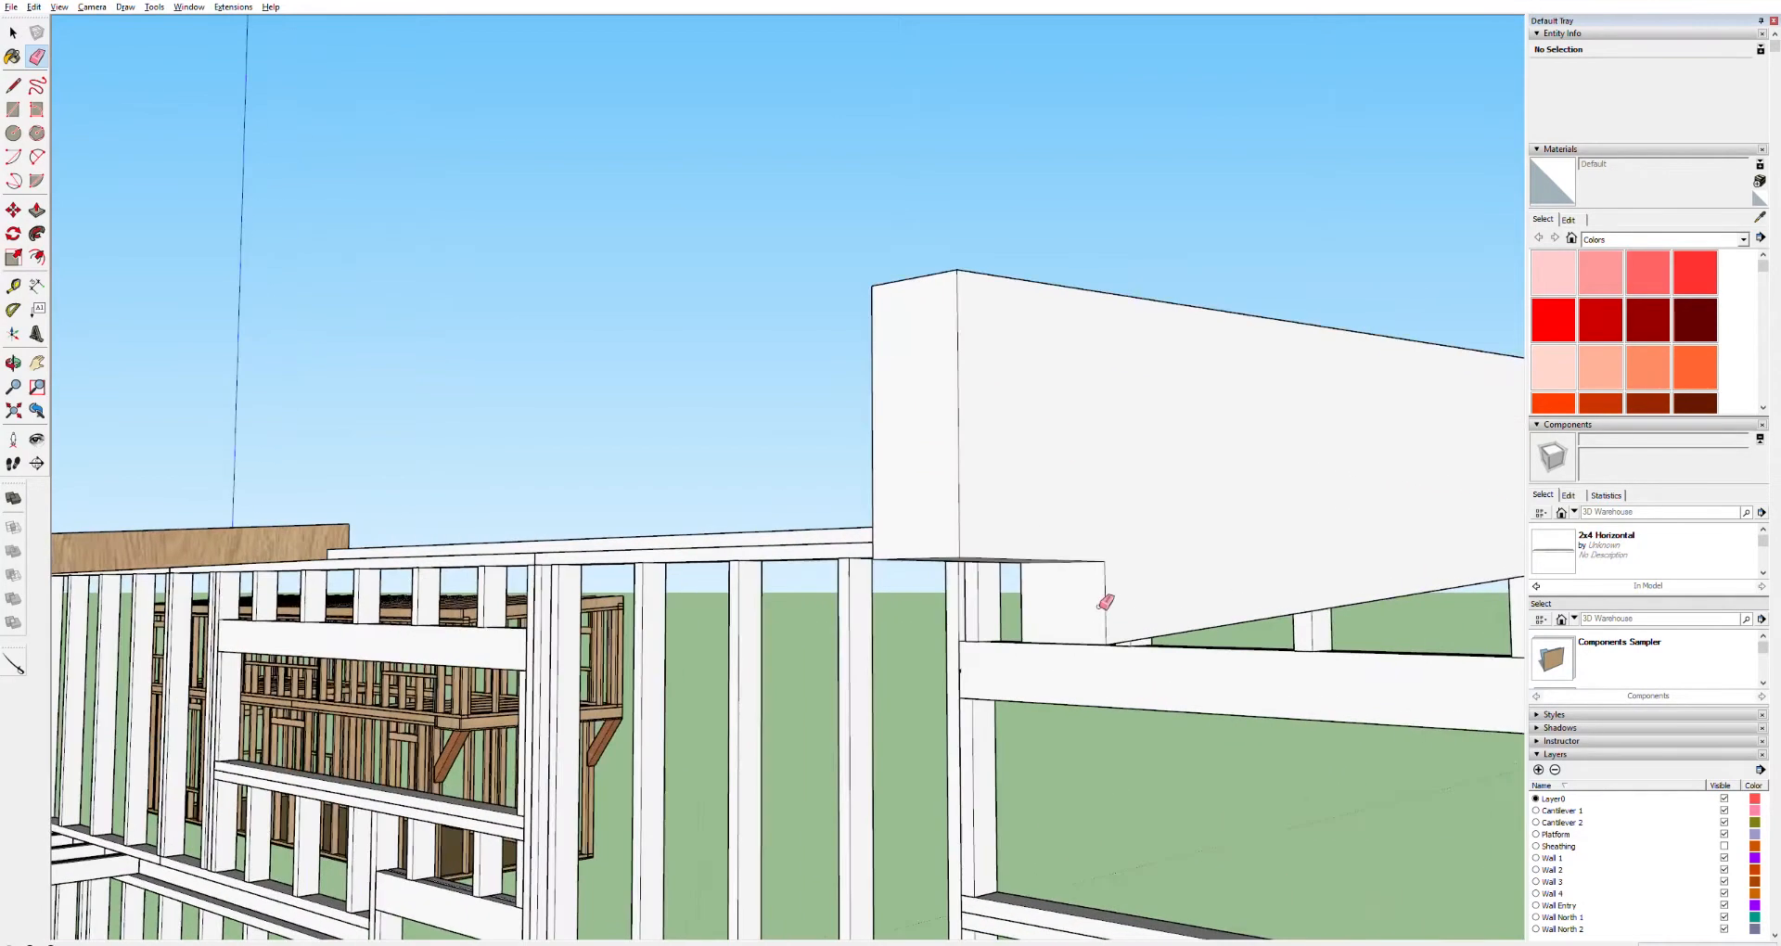
# Open the sloped board for editing and inspect the edges at its end over the corner post
pyautogui.press('space')
pyautogui.click(852, 725)
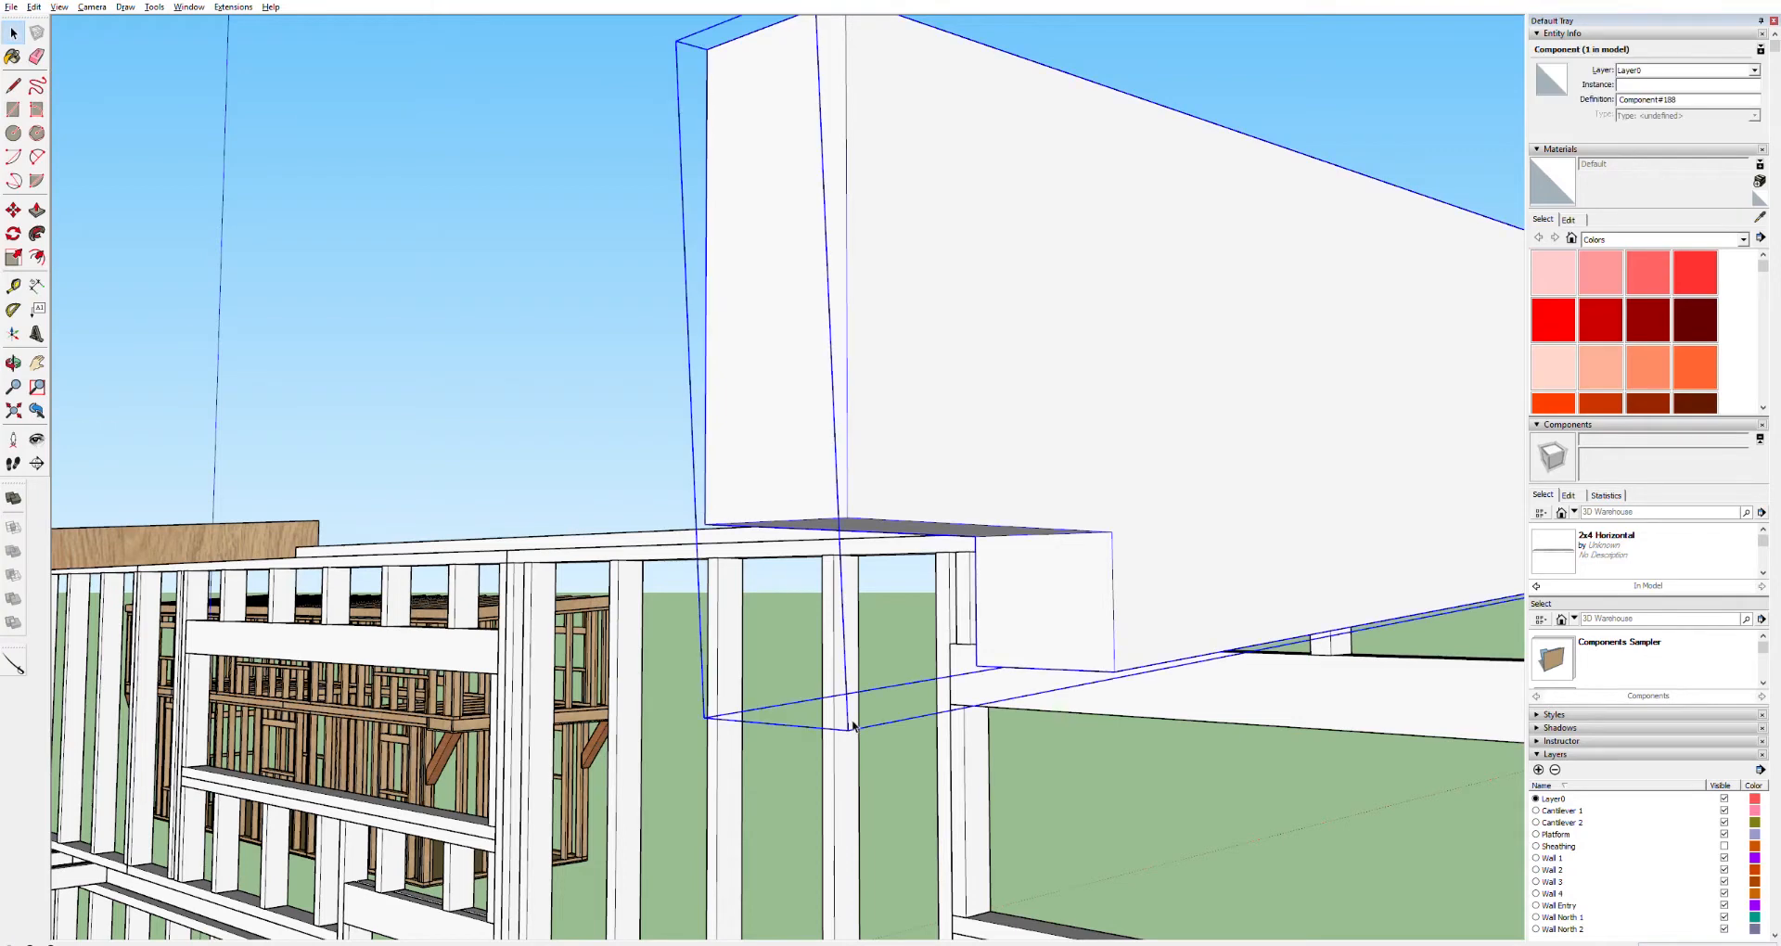
pyautogui.doubleClick(1088, 473)
pyautogui.tripleClick(1088, 473)
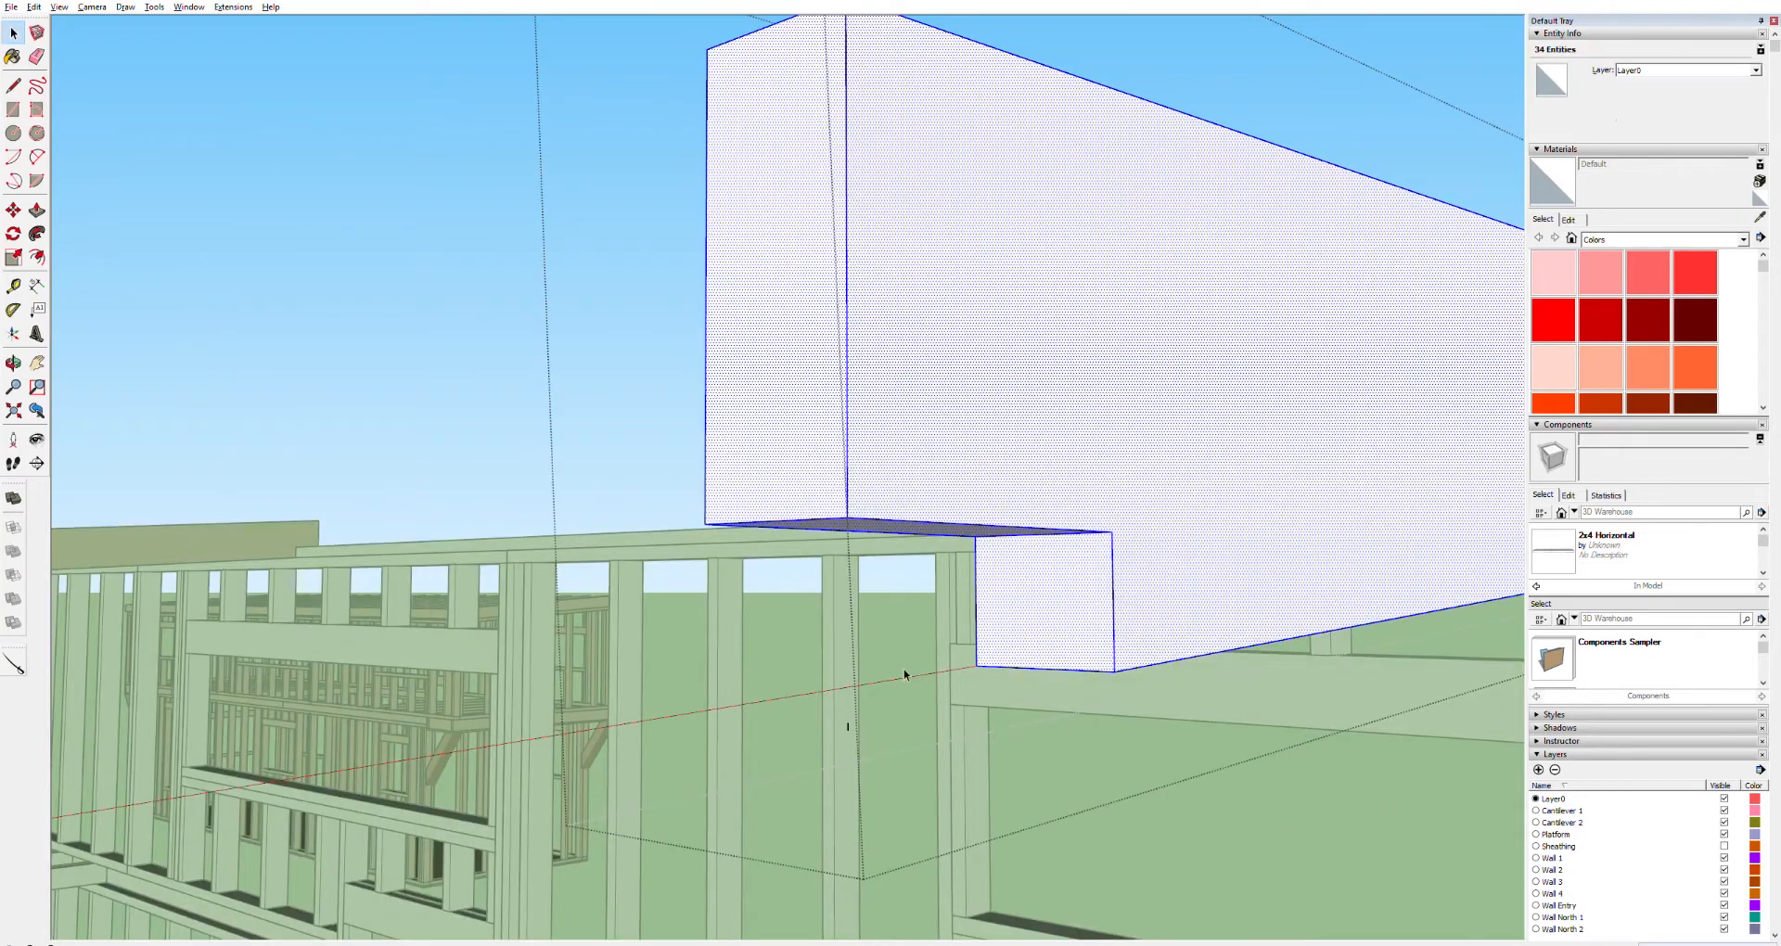
pyautogui.click(851, 716)
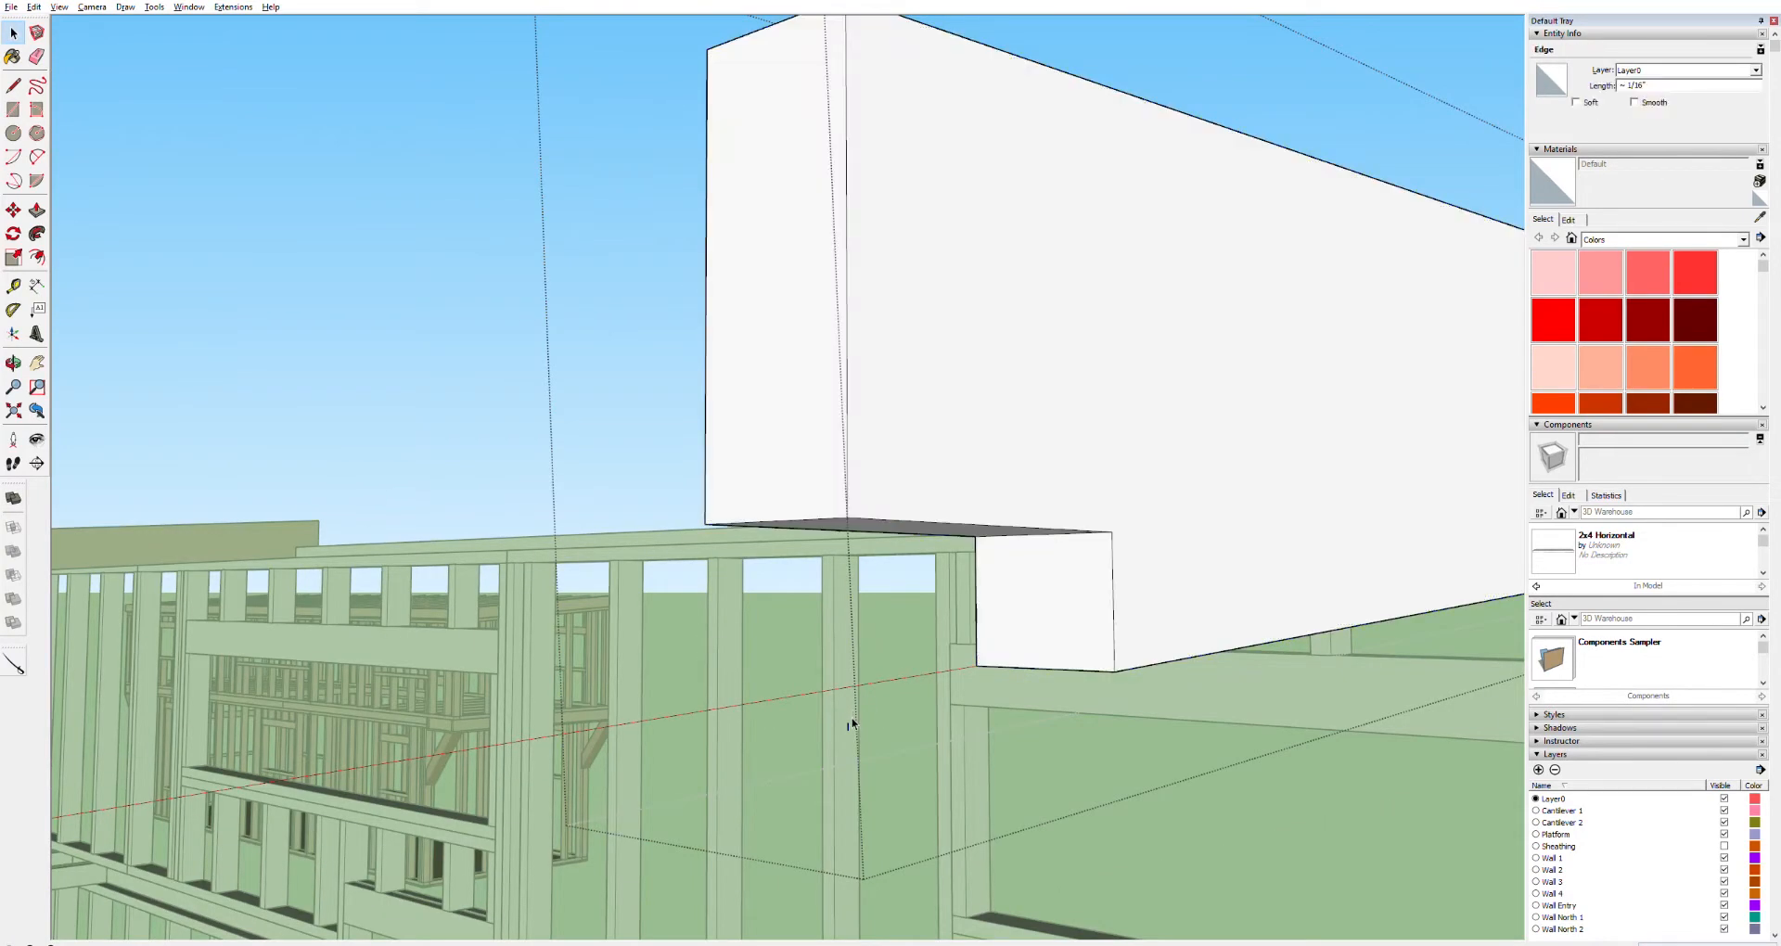
pyautogui.click(867, 718)
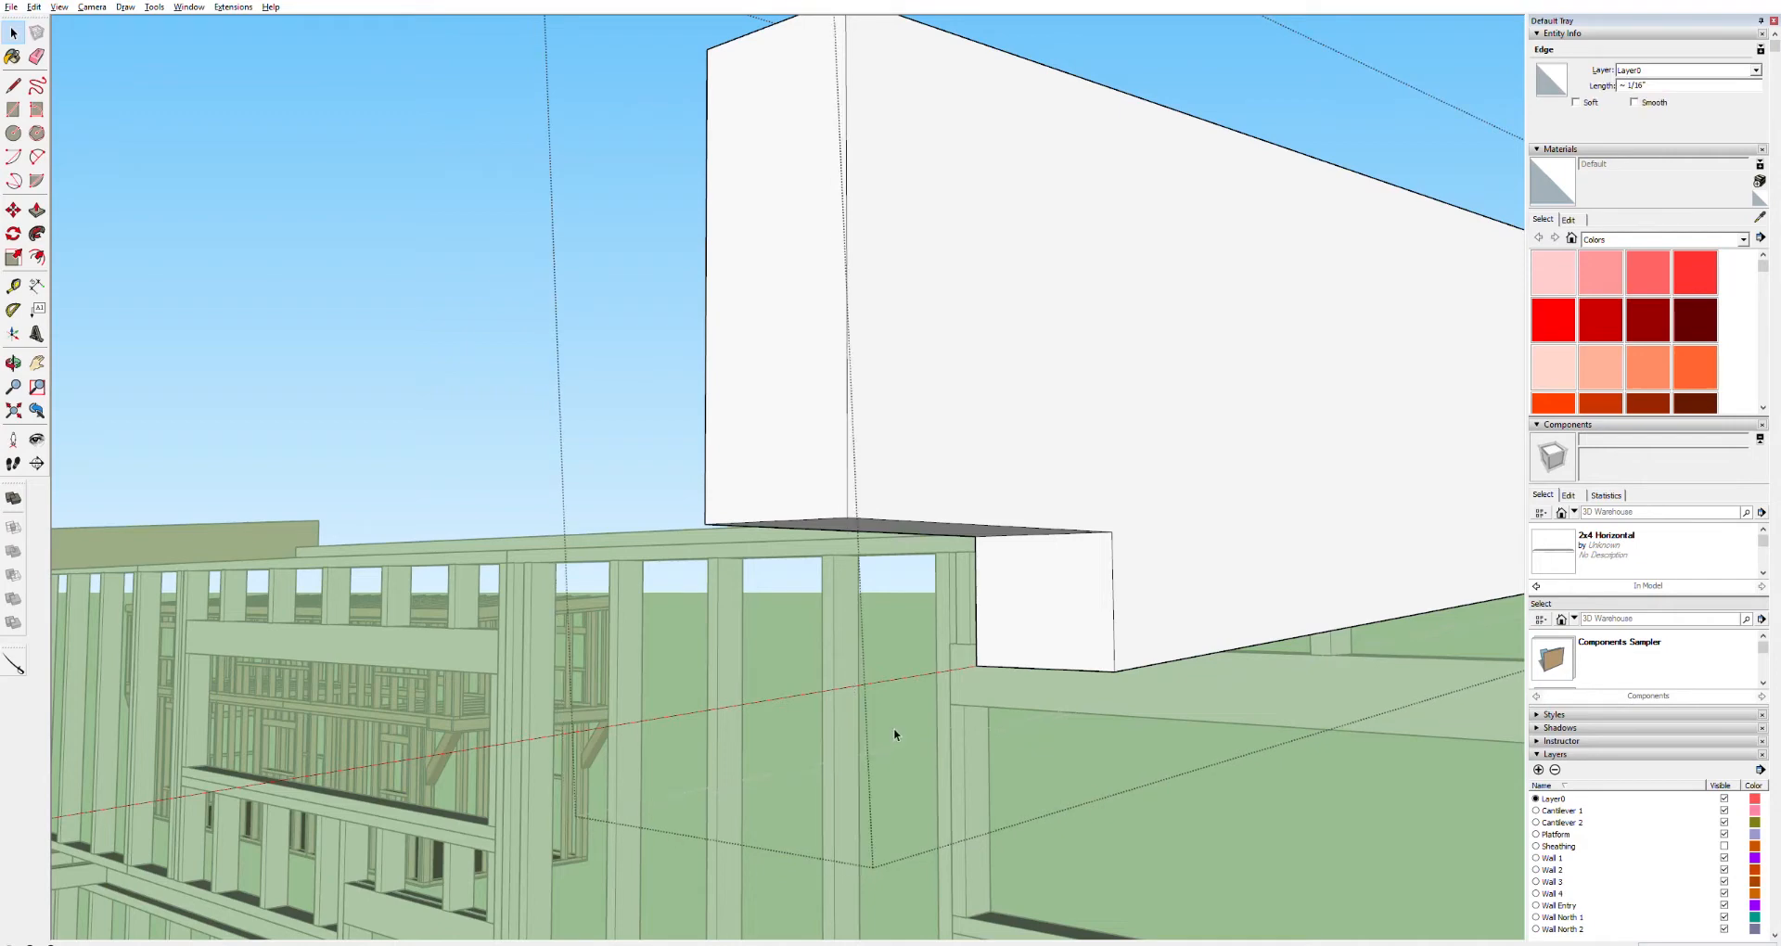
pyautogui.scroll(-2, 1037, 688)
pyautogui.scroll(-4, 1071, 662)
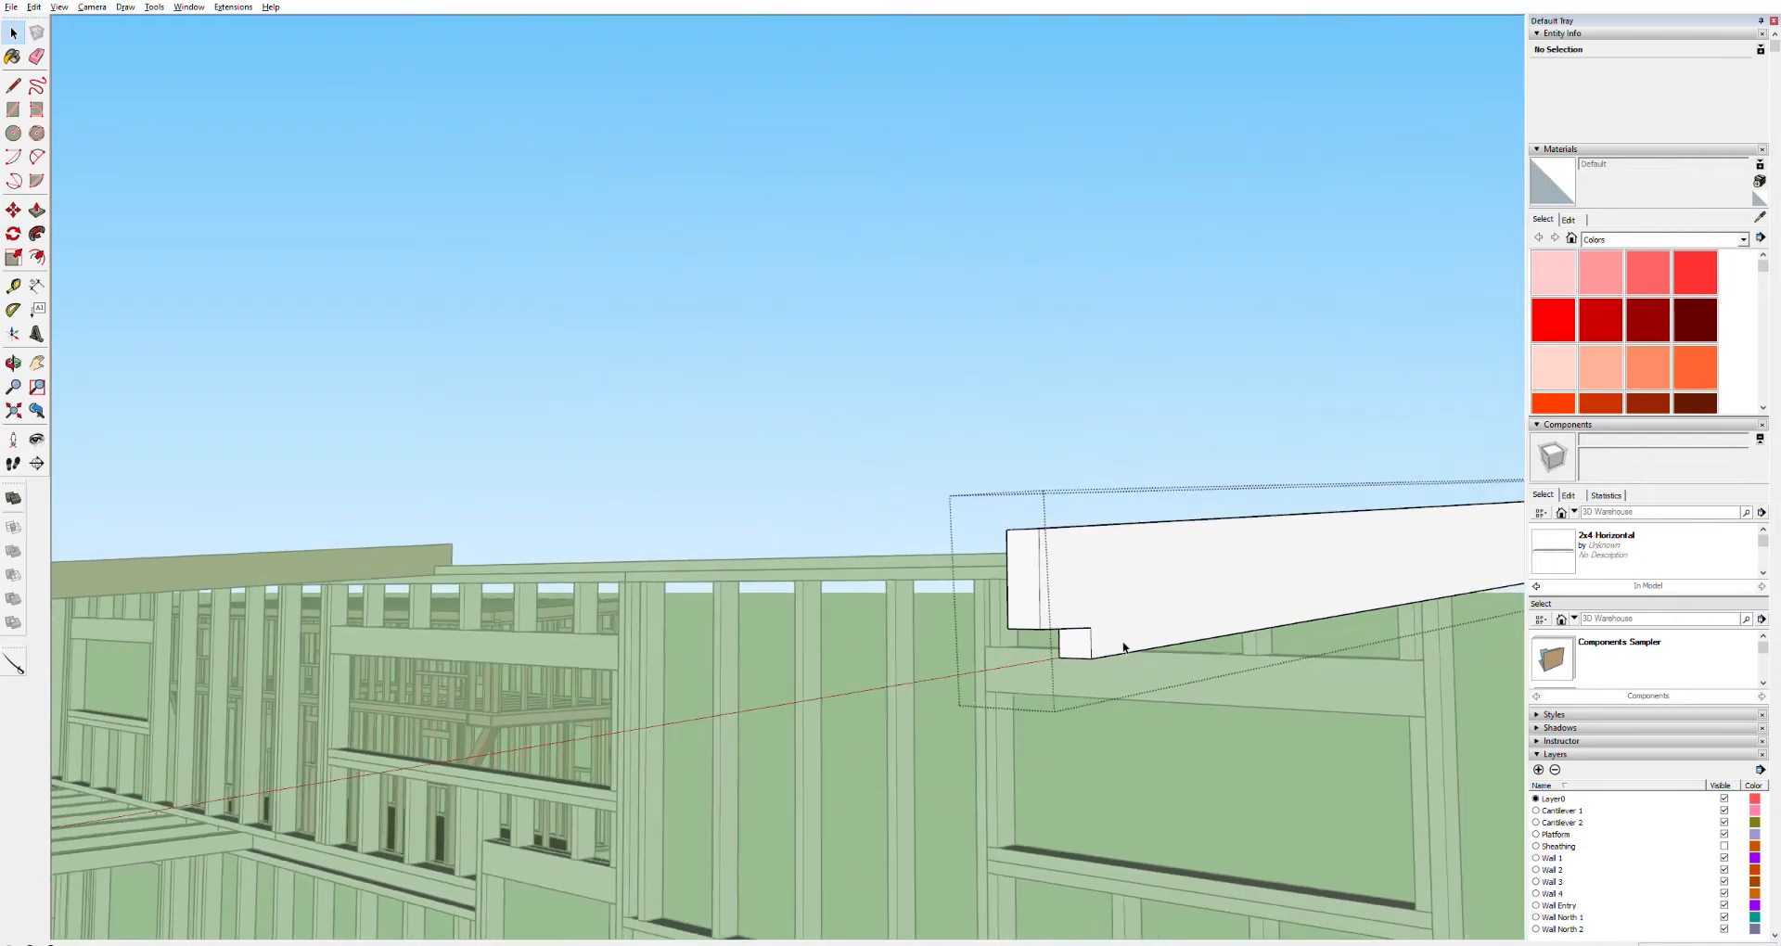
# Open the wall frame and delete the leftover board on the wall top beneath the sloped board's end
pyautogui.press('h')
pyautogui.moveTo(1352, 616)
pyautogui.mouseDown()
pyautogui.moveTo(1177, 604)
pyautogui.moveTo(974, 627)
pyautogui.mouseUp()
pyautogui.moveTo(1420, 556); pyautogui.dragTo(943, 613)
pyautogui.moveTo(1038, 640); pyautogui.dragTo(1024, 640)
pyautogui.scroll(3, 733, 566)
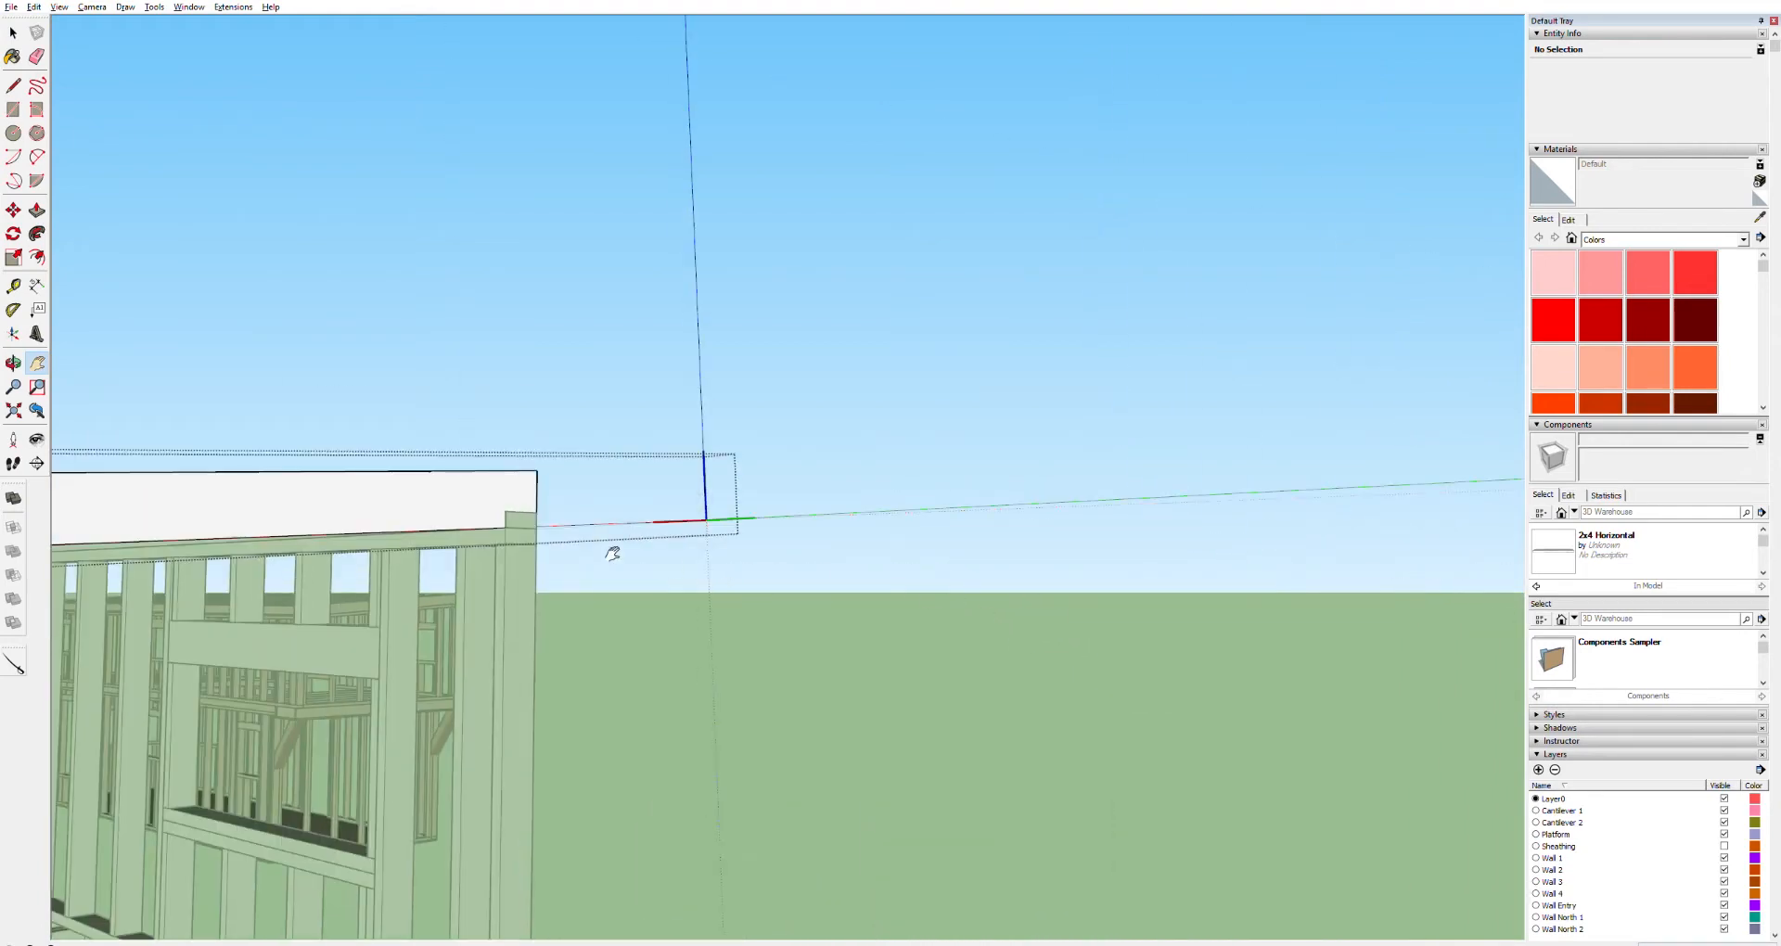
pyautogui.scroll(4, 519, 512)
pyautogui.scroll(5, 515, 509)
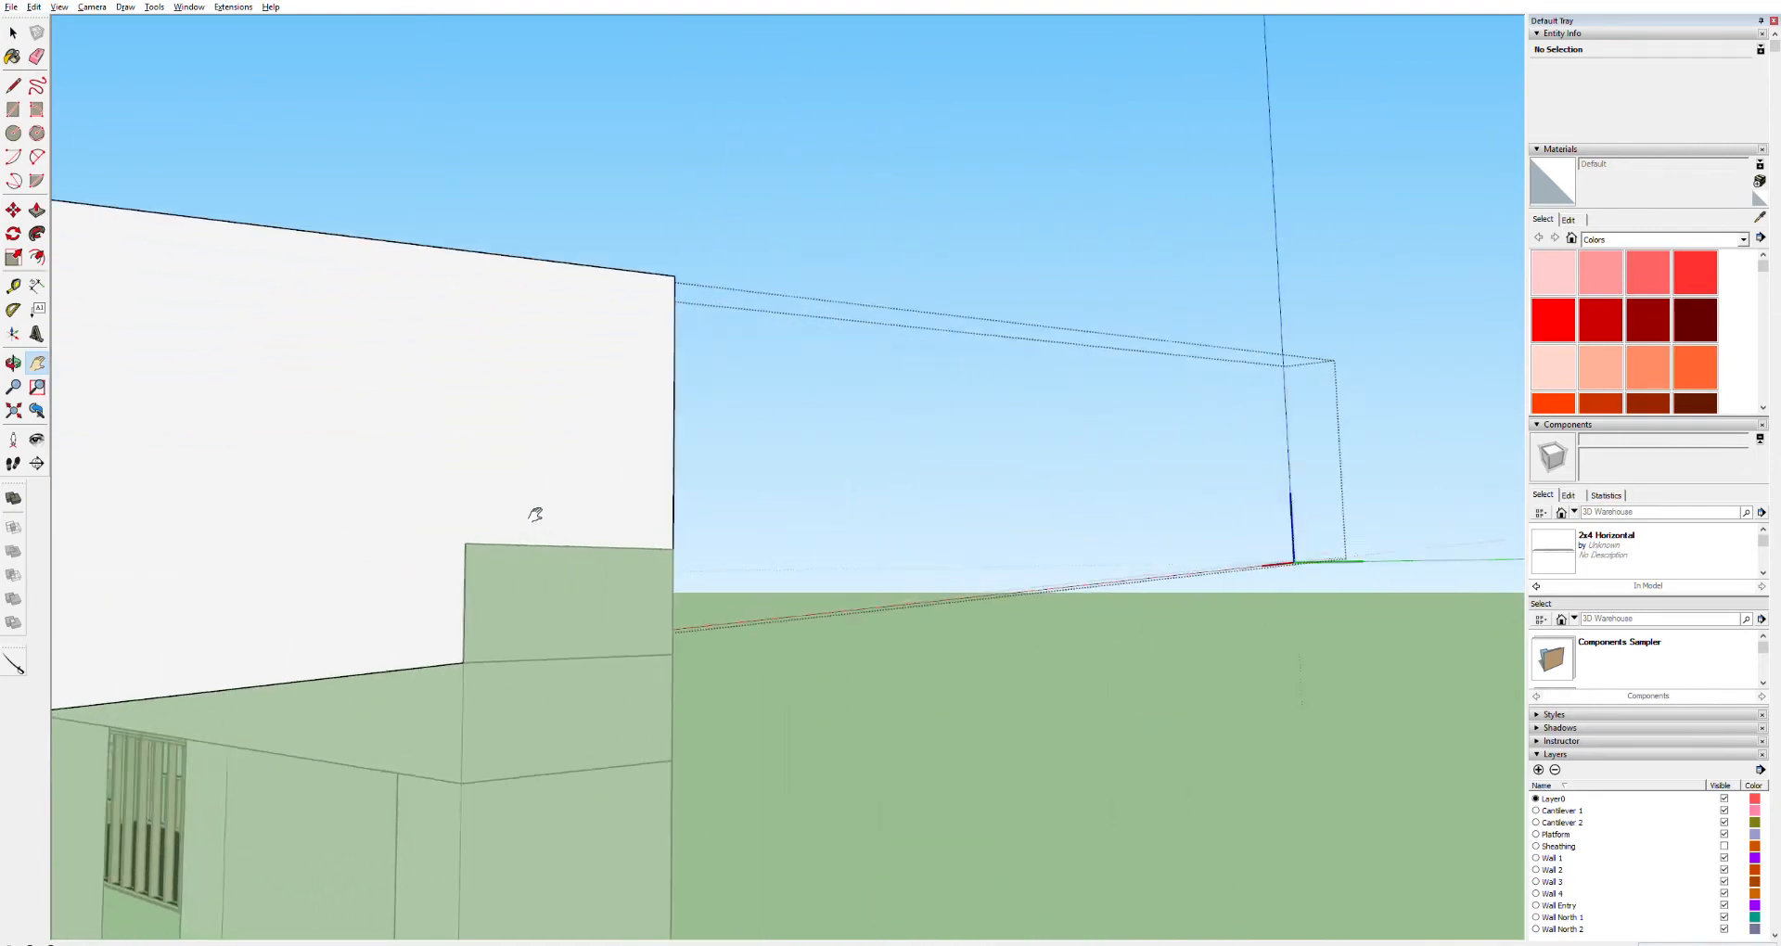
pyautogui.press('o')
pyautogui.moveTo(539, 527)
pyautogui.mouseDown()
pyautogui.moveTo(87, 501)
pyautogui.moveTo(442, 509)
pyautogui.moveTo(519, 532)
pyautogui.mouseUp()
pyautogui.press('space')
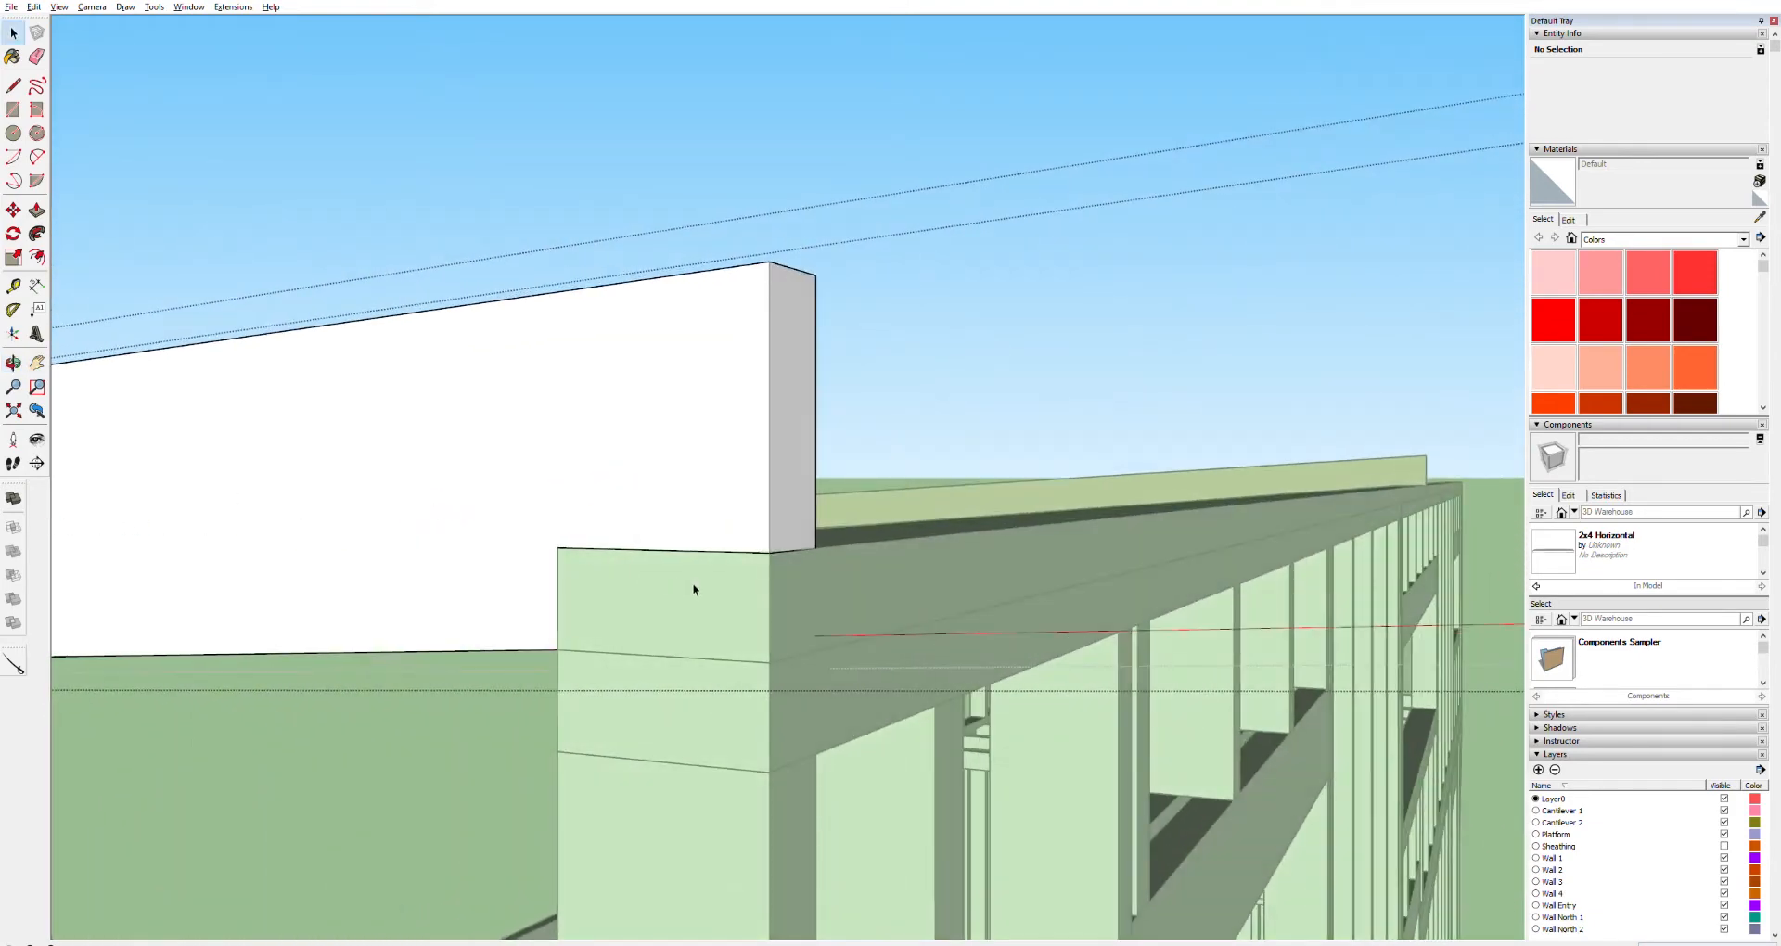
pyautogui.doubleClick(895, 569)
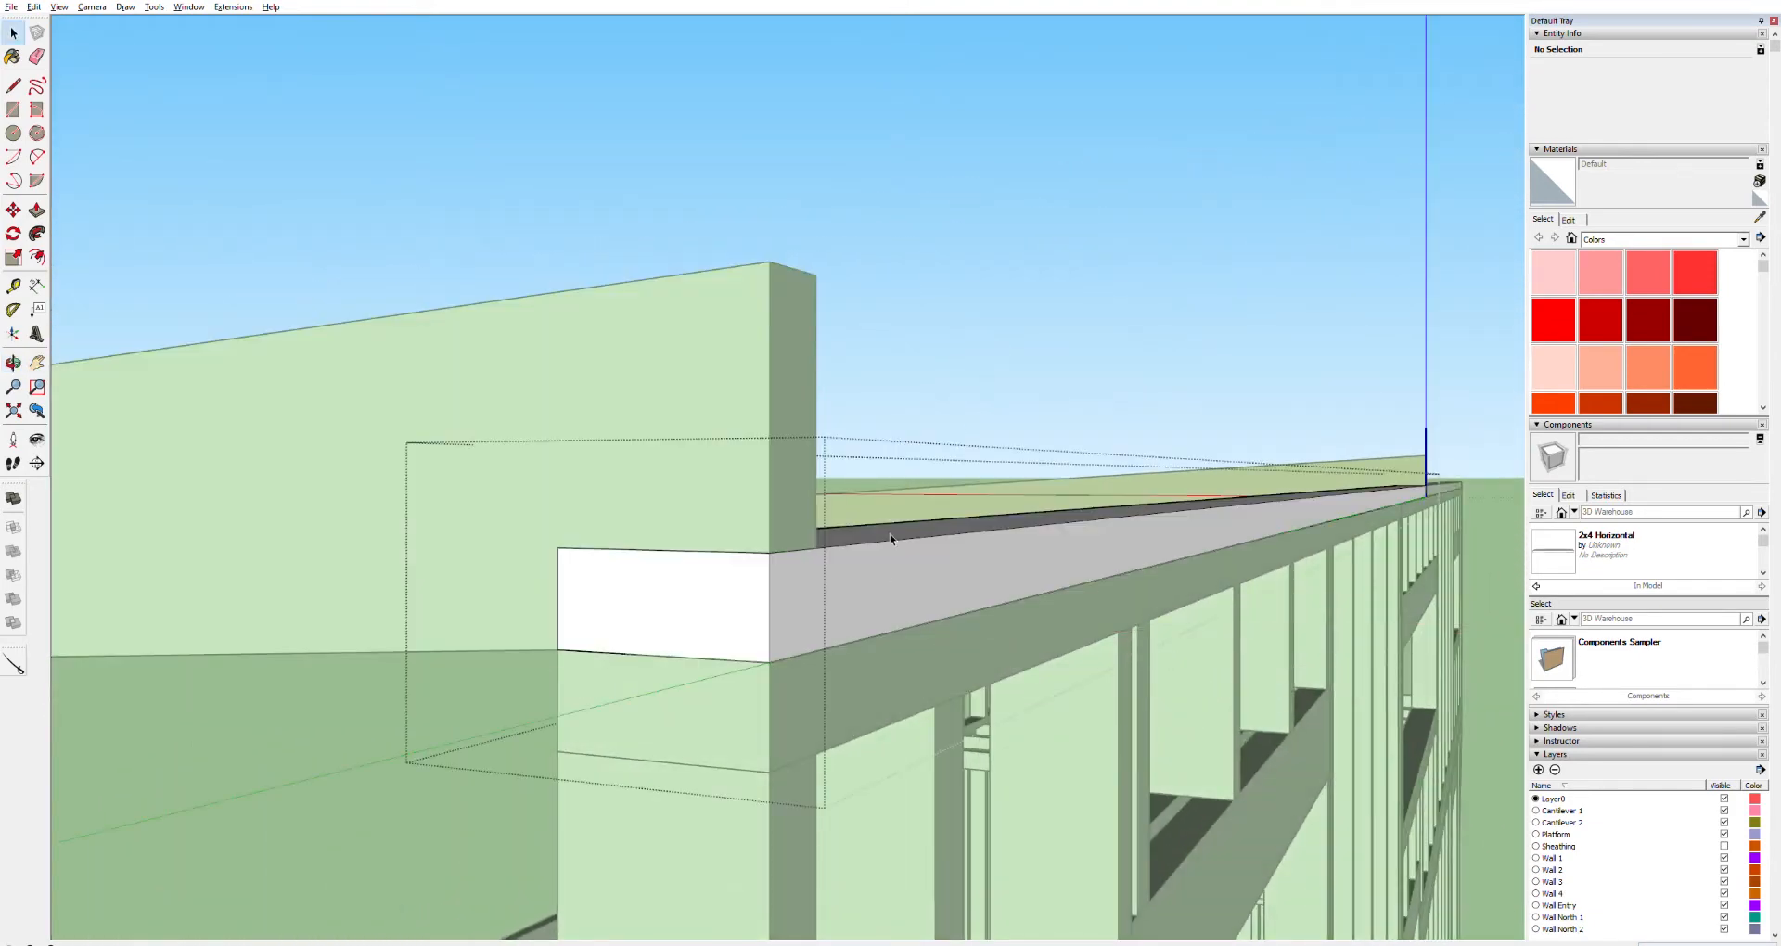
pyautogui.click(867, 570)
pyautogui.click(995, 247)
pyautogui.click(863, 589)
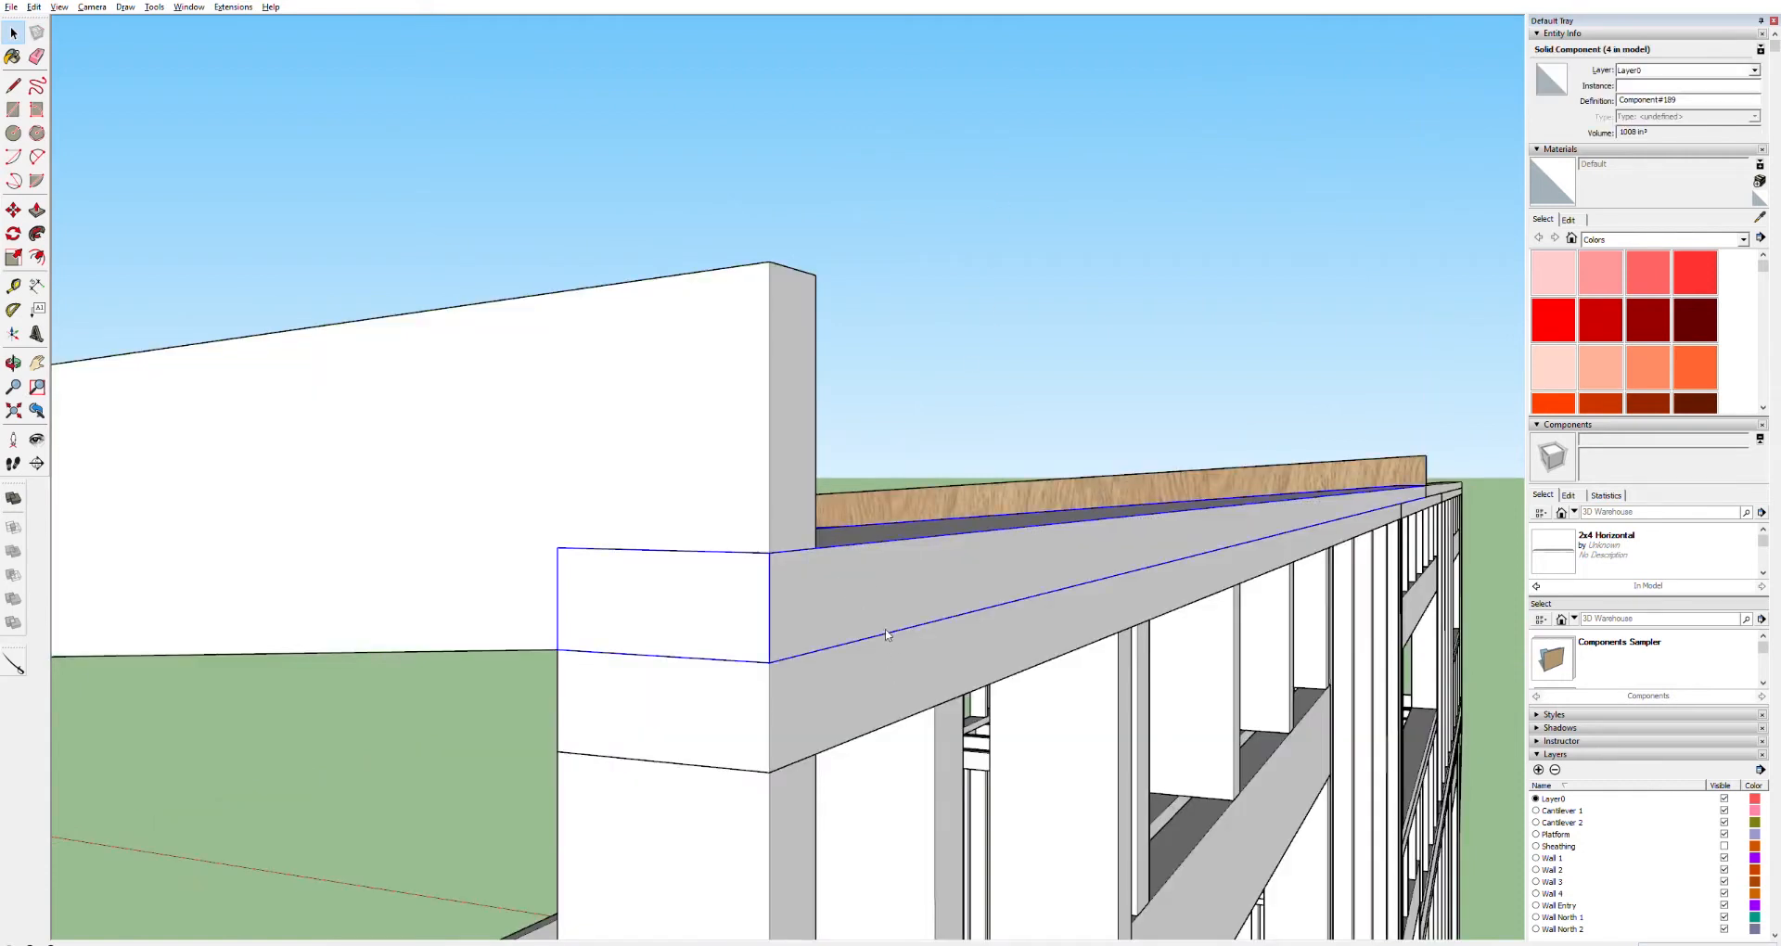
pyautogui.press('Delete')
pyautogui.click(718, 685)
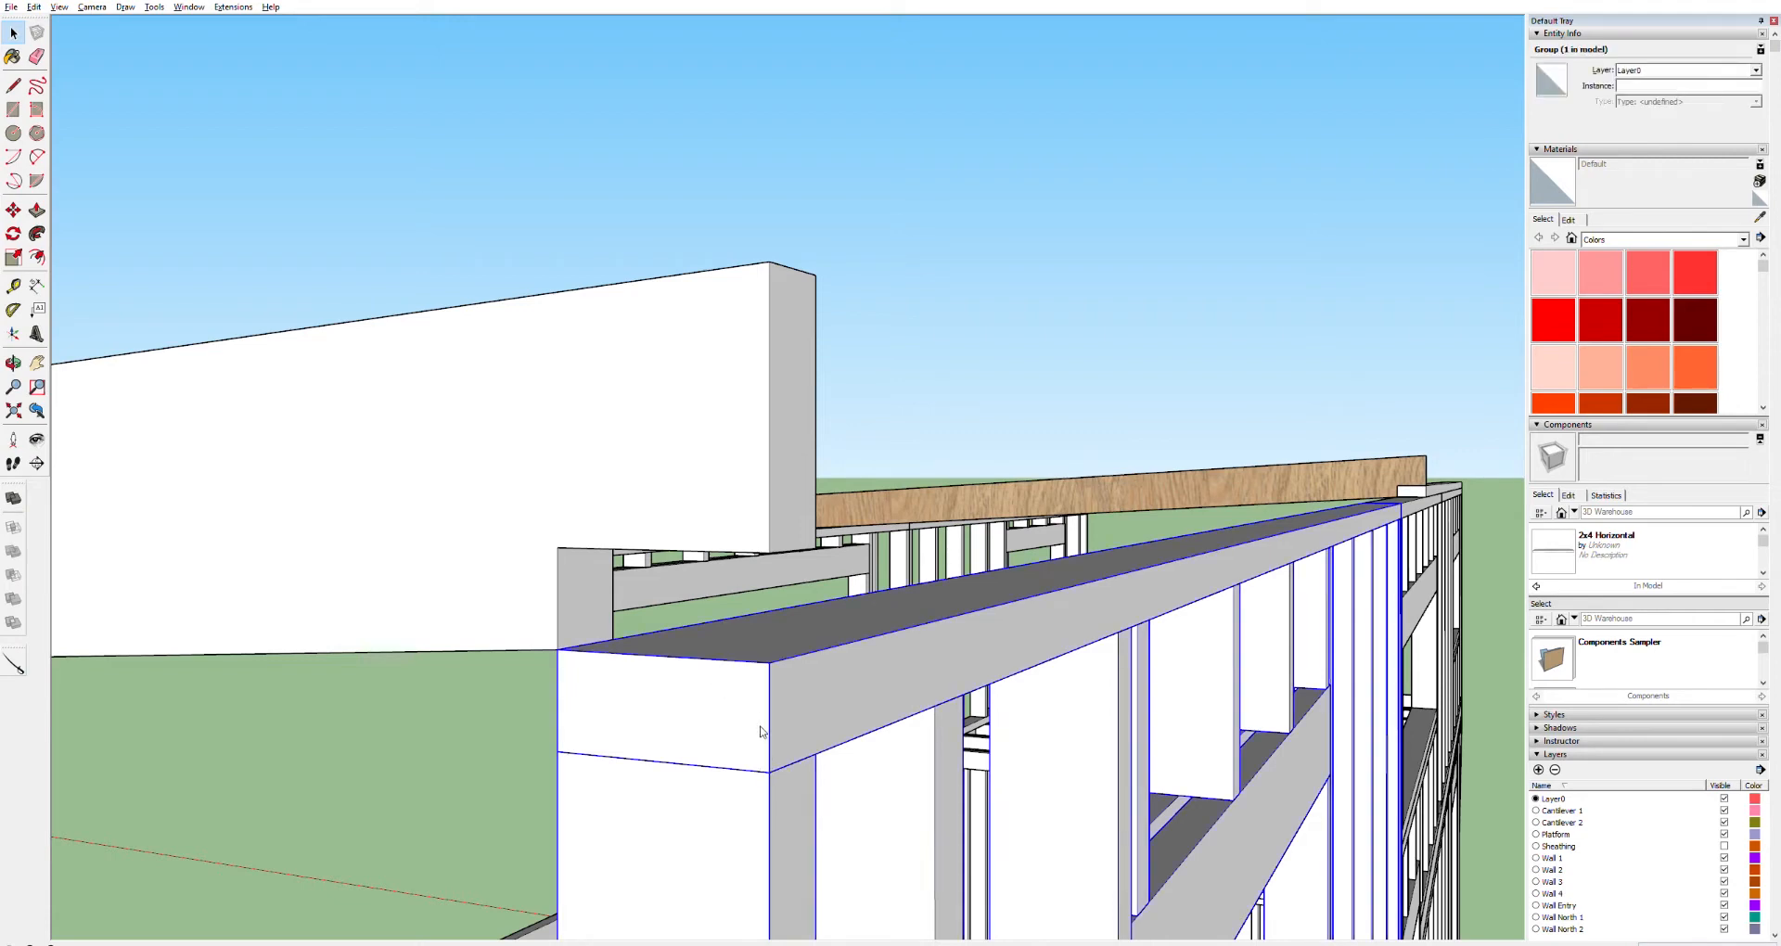
pyautogui.press('Delete')
# Select the sloped board and browse the list of components already in the model
pyautogui.moveTo(744, 675); pyautogui.dragTo(474, 643, button='middle')
pyautogui.moveTo(378, 604)
pyautogui.keyDown('shift'); pyautogui.mouseDown(button='middle')
pyautogui.moveTo(1139, 549)
pyautogui.moveTo(568, 565)
pyautogui.moveTo(739, 569)
pyautogui.moveTo(807, 532)
pyautogui.moveTo(1206, 431)
pyautogui.moveTo(1383, 433)
pyautogui.moveTo(998, 505)
pyautogui.mouseUp(button='middle'); pyautogui.keyUp('shift')
pyautogui.press('space')
pyautogui.click(998, 508)
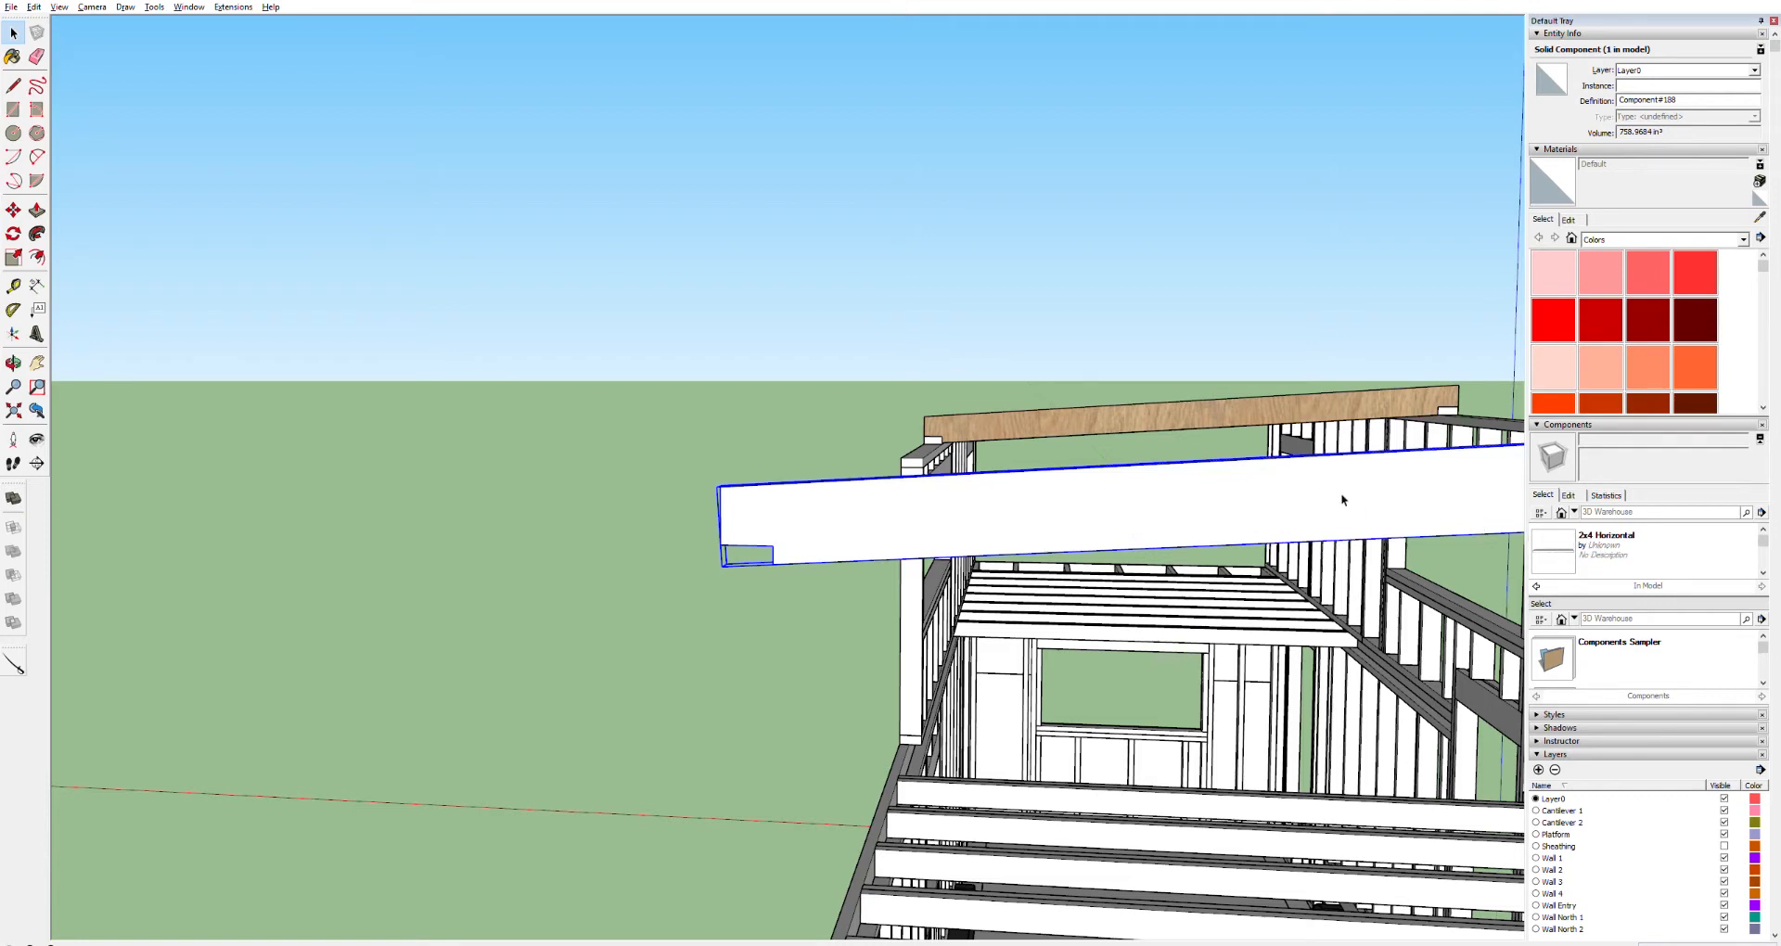
pyautogui.scroll(-1, 1766, 538)
pyautogui.scroll(1, 1766, 537)
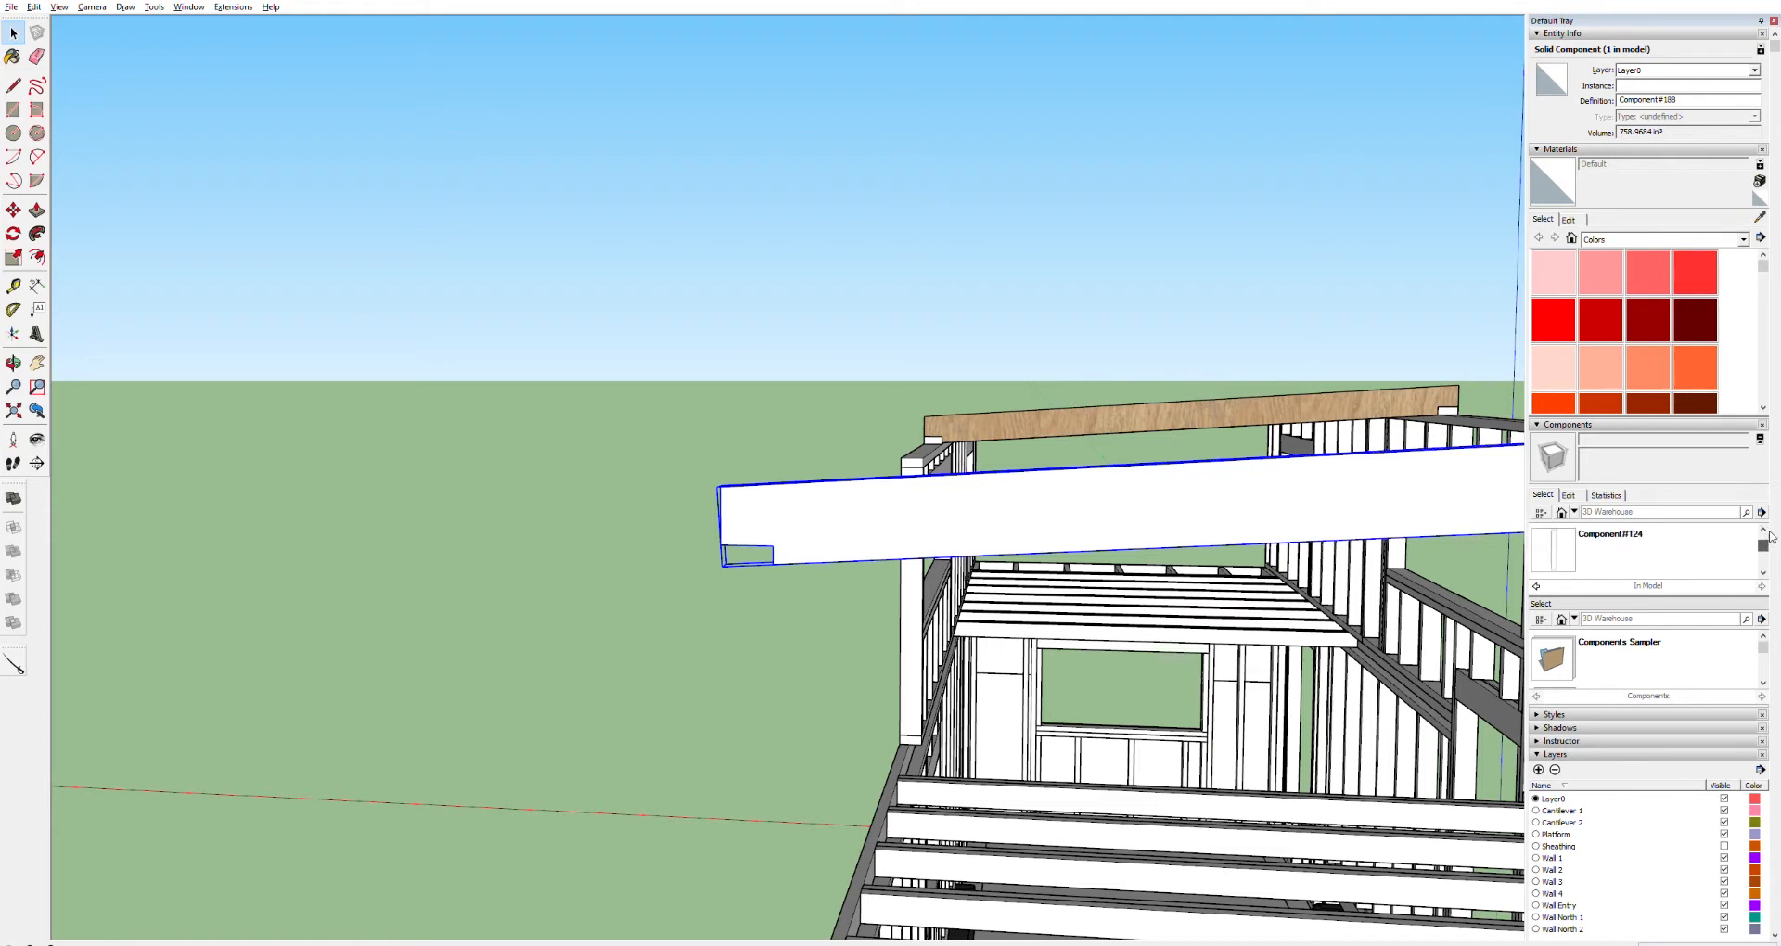
pyautogui.scroll(-5, 1773, 530)
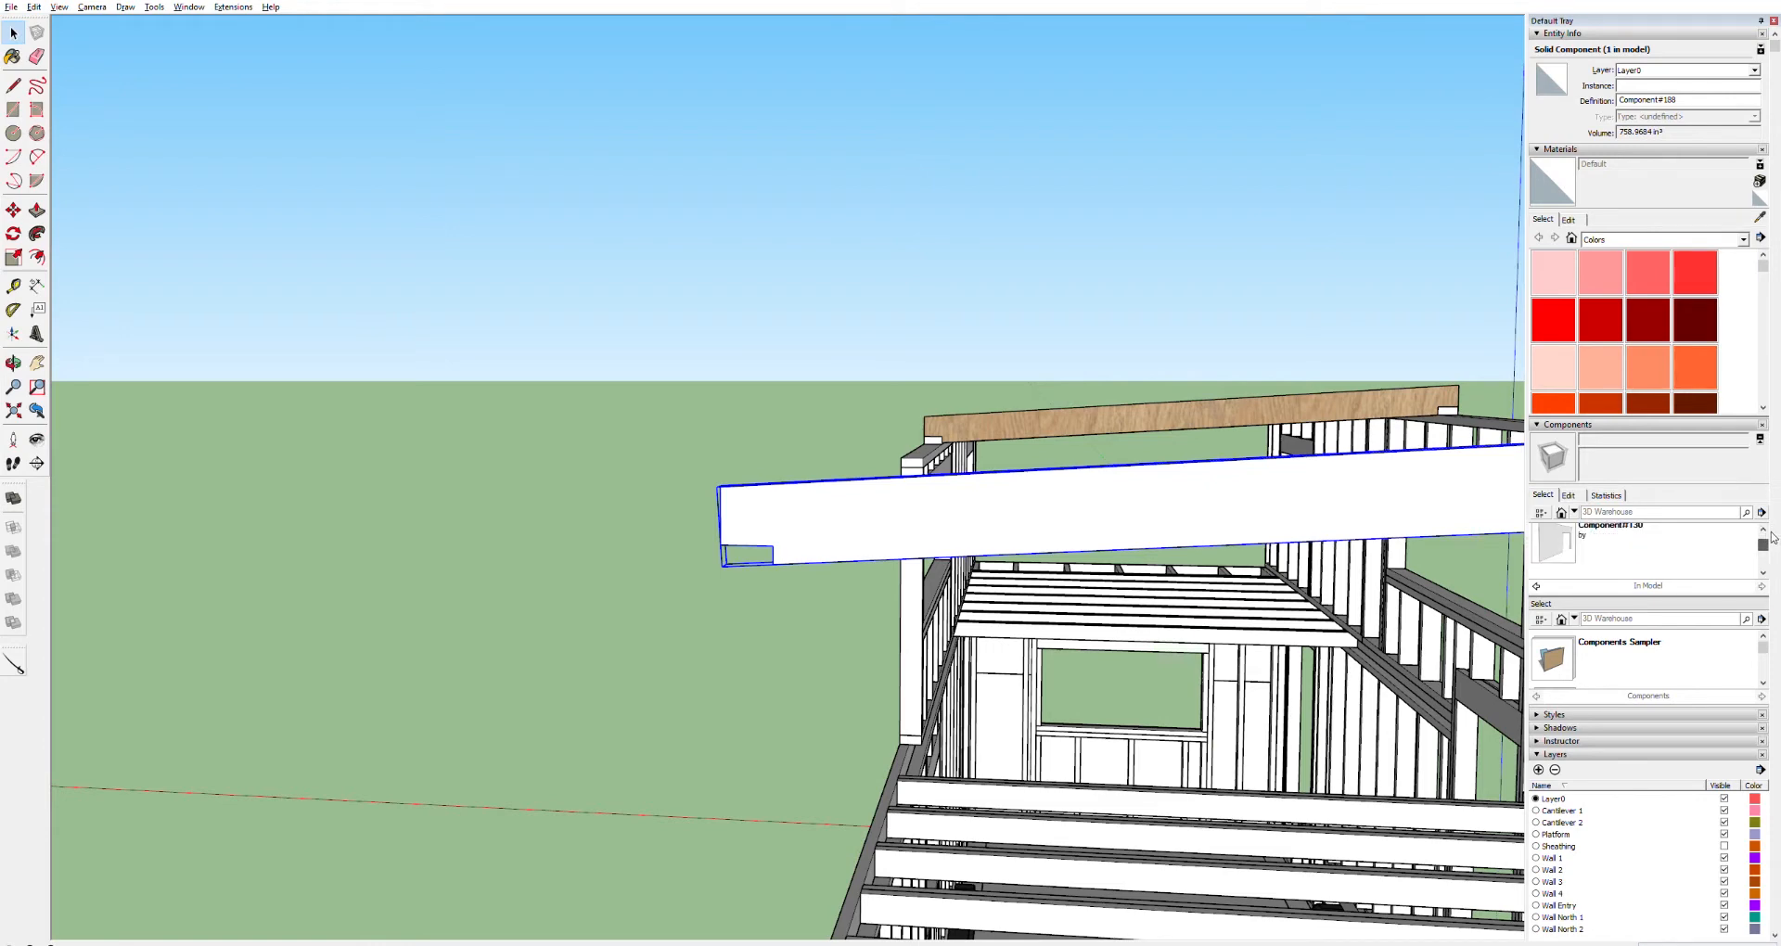
pyautogui.scroll(5, 1774, 557)
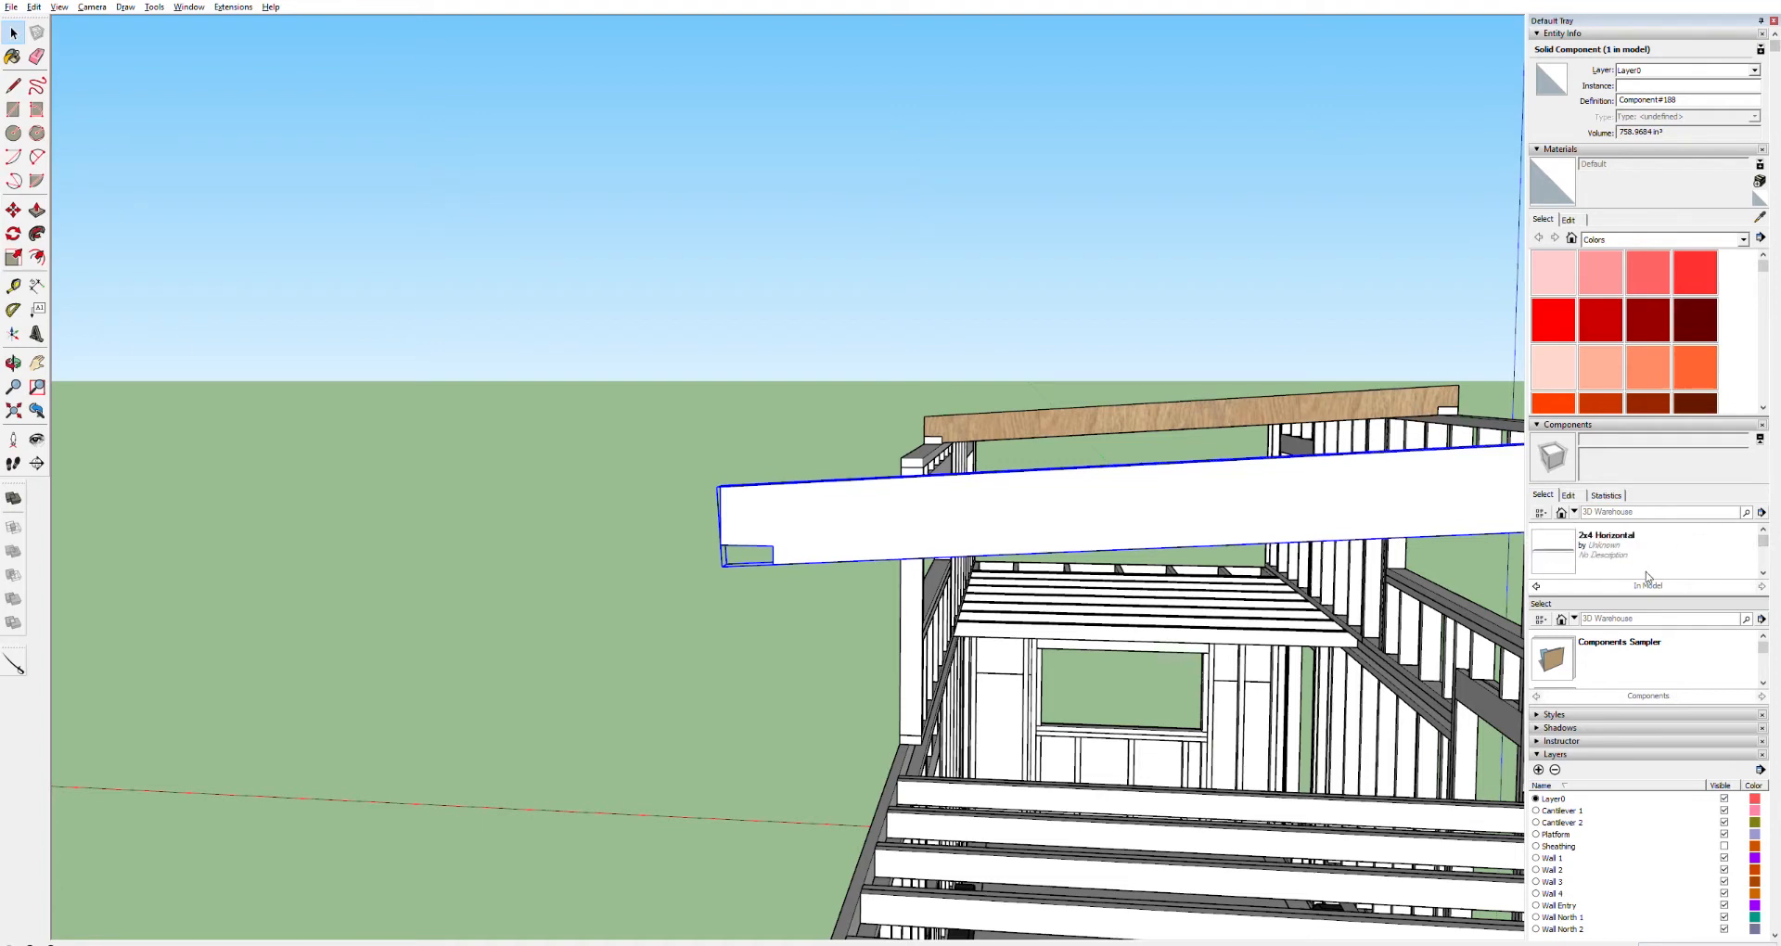
pyautogui.click(1535, 584)
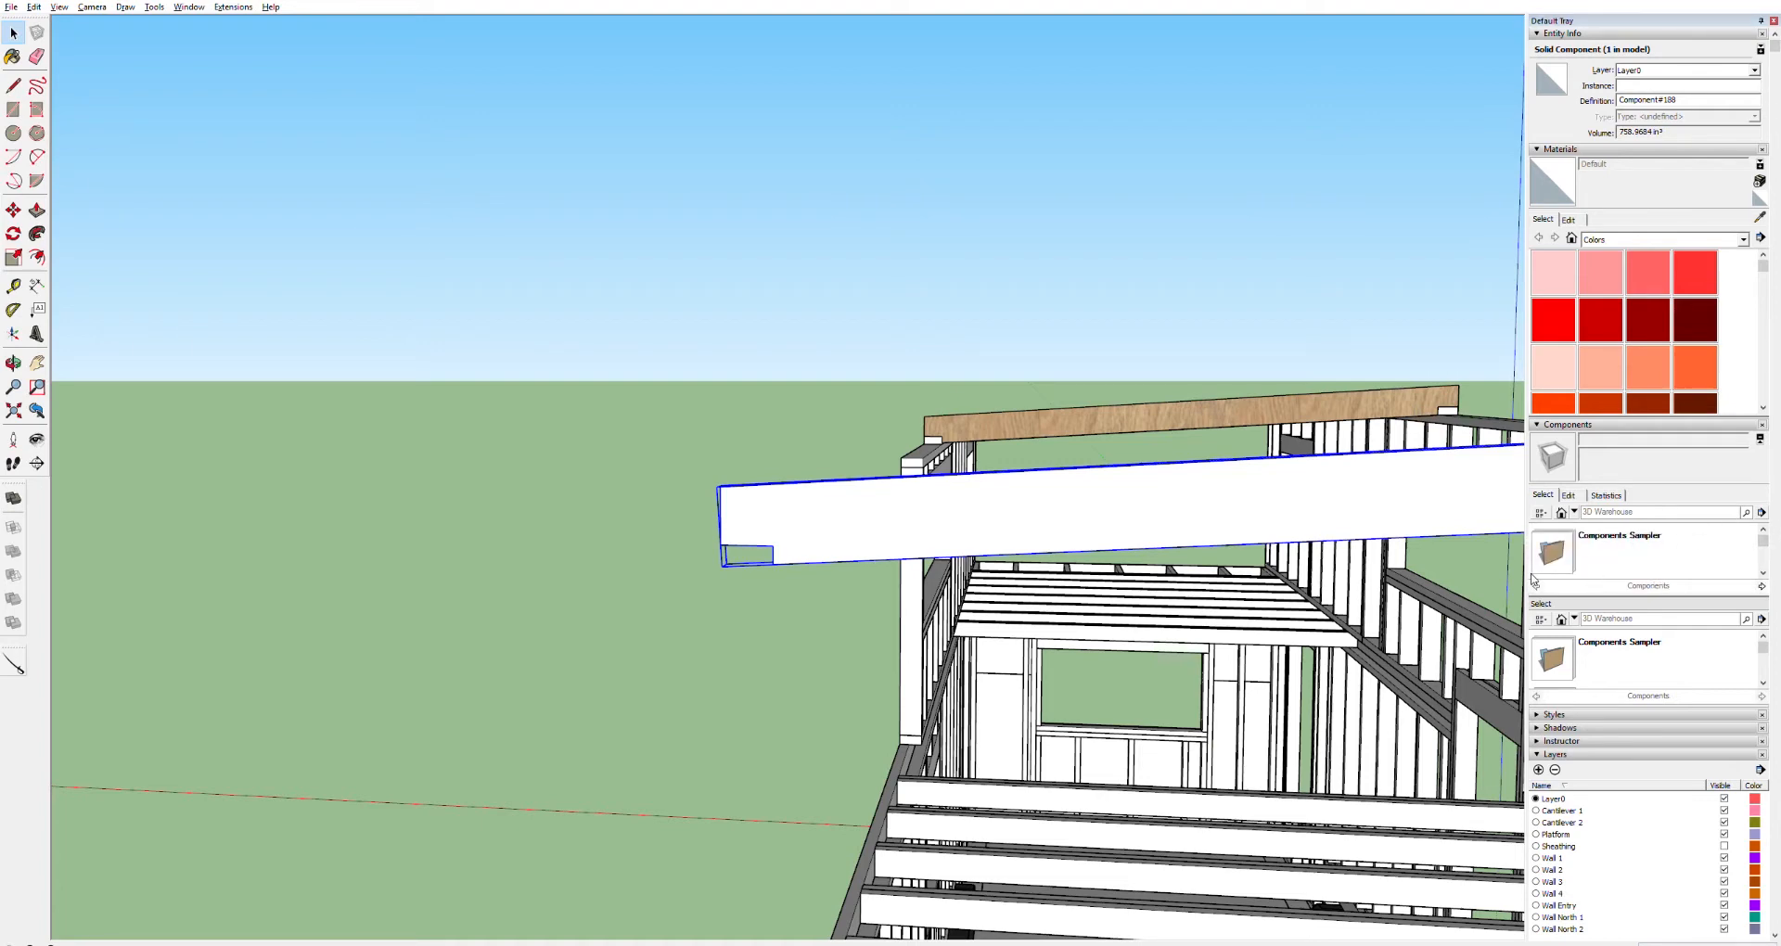
pyautogui.click(1762, 585)
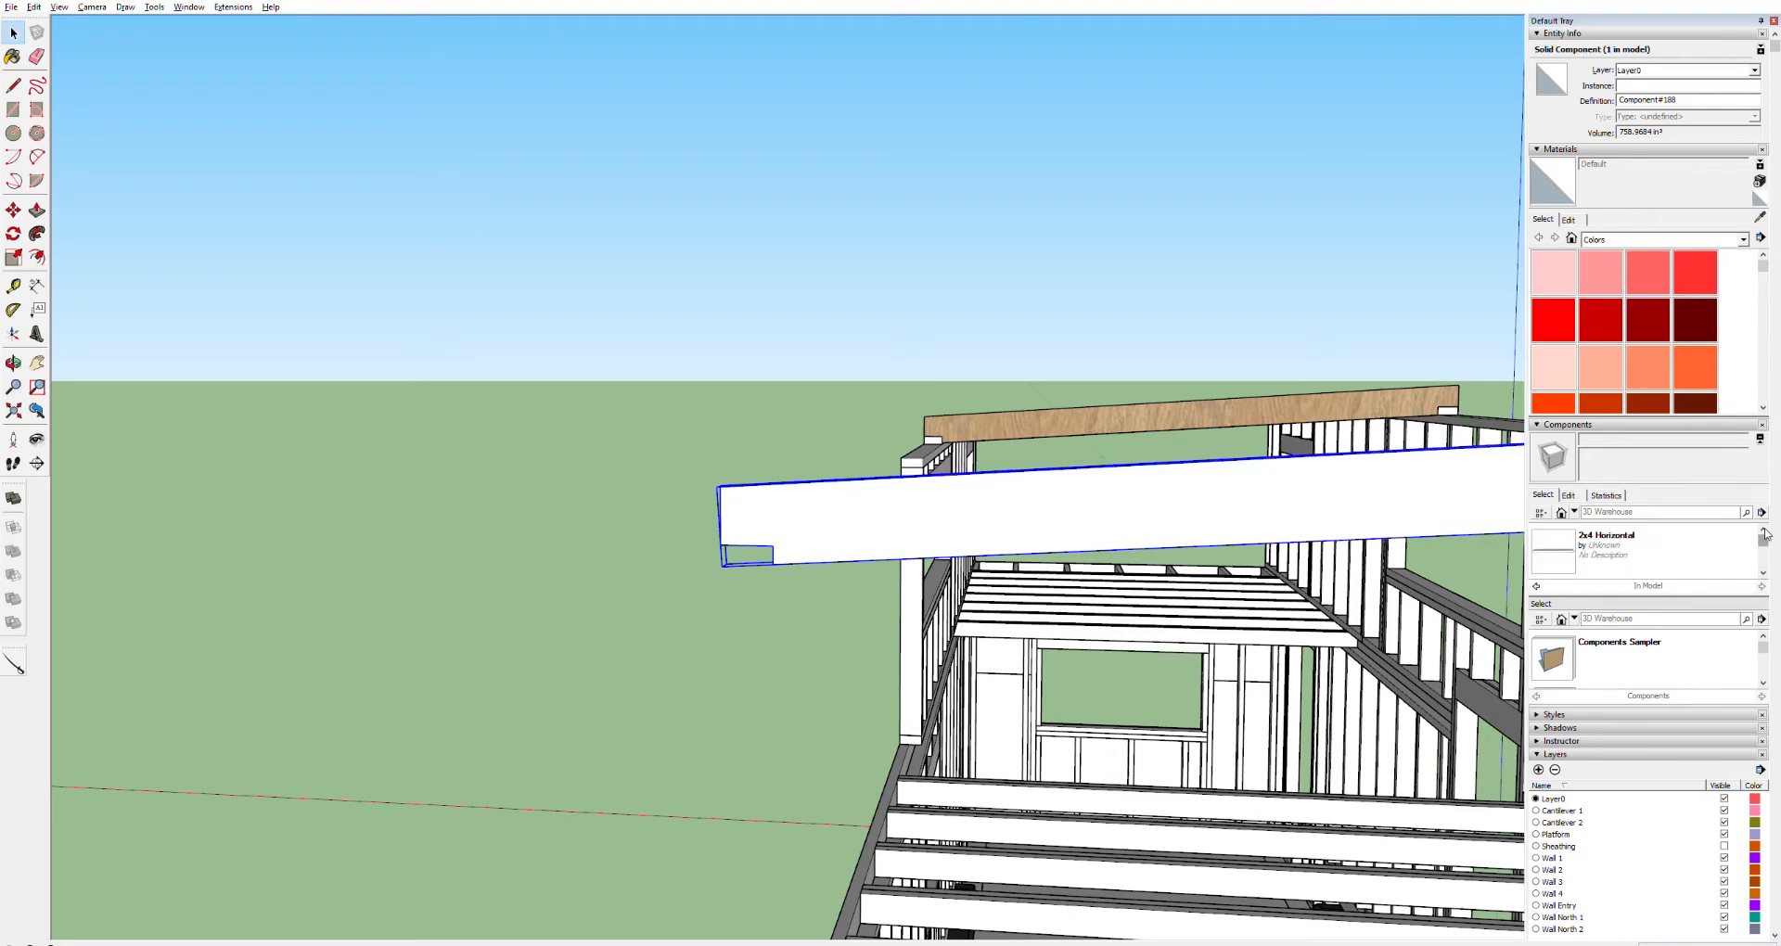
pyautogui.moveTo(1763, 534); pyautogui.dragTo(1764, 549)
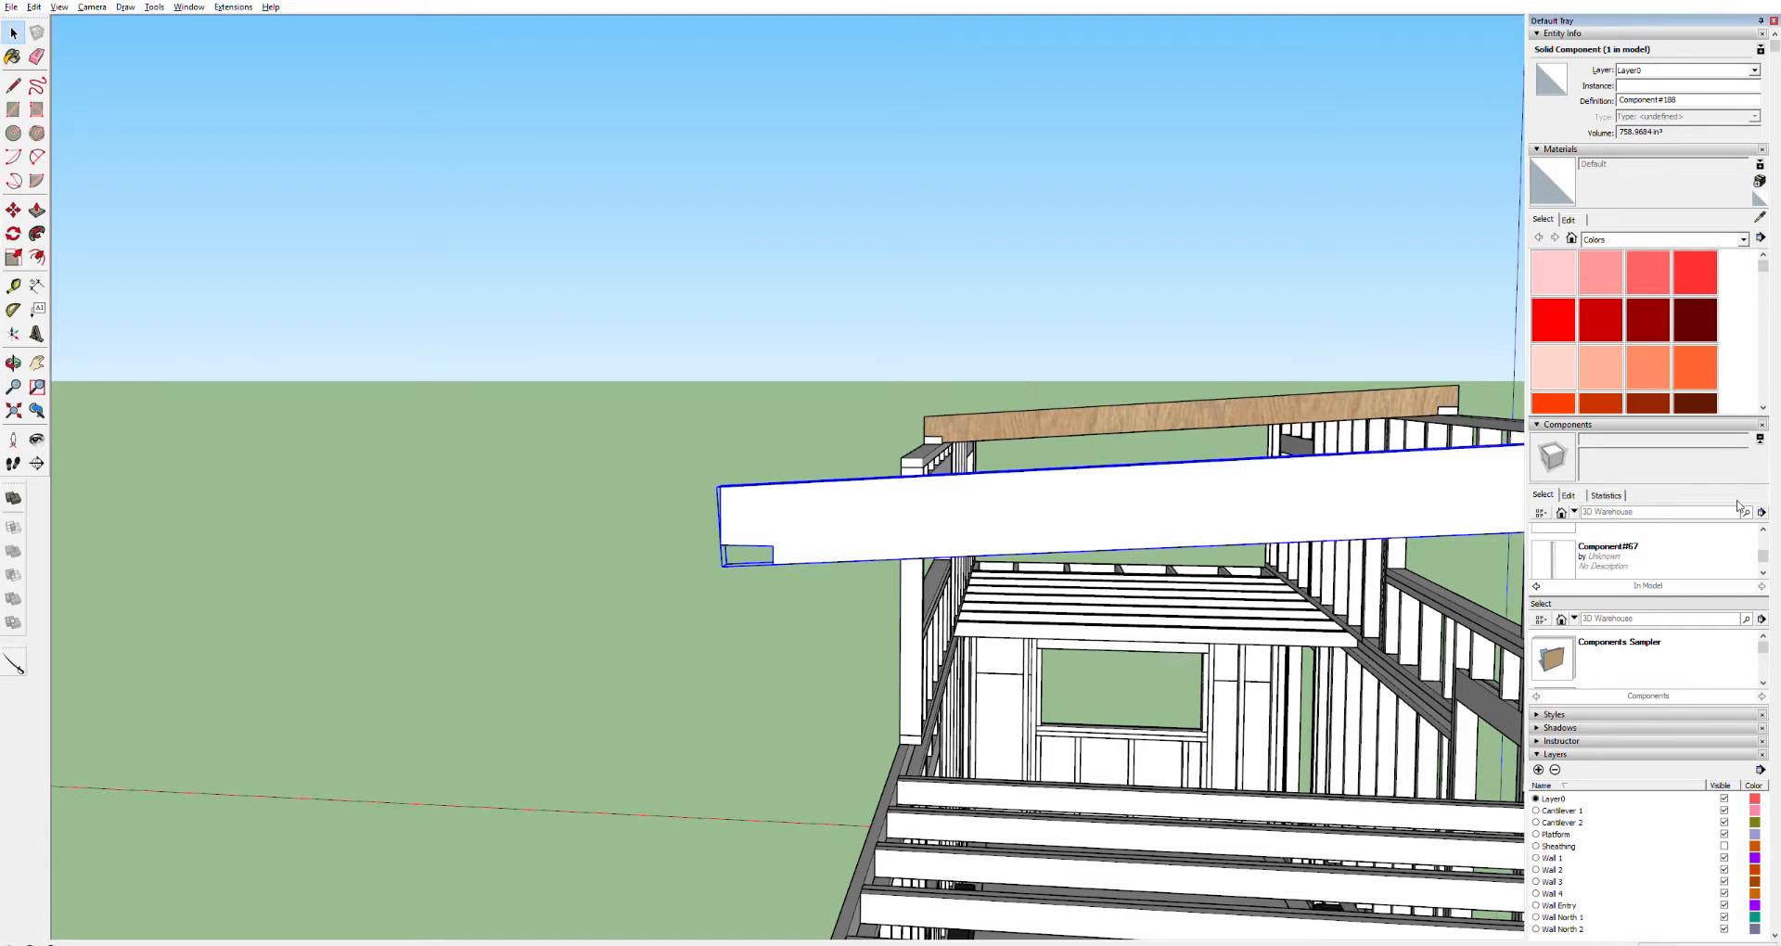
pyautogui.click(1643, 562)
pyautogui.moveTo(1764, 550); pyautogui.dragTo(1766, 533)
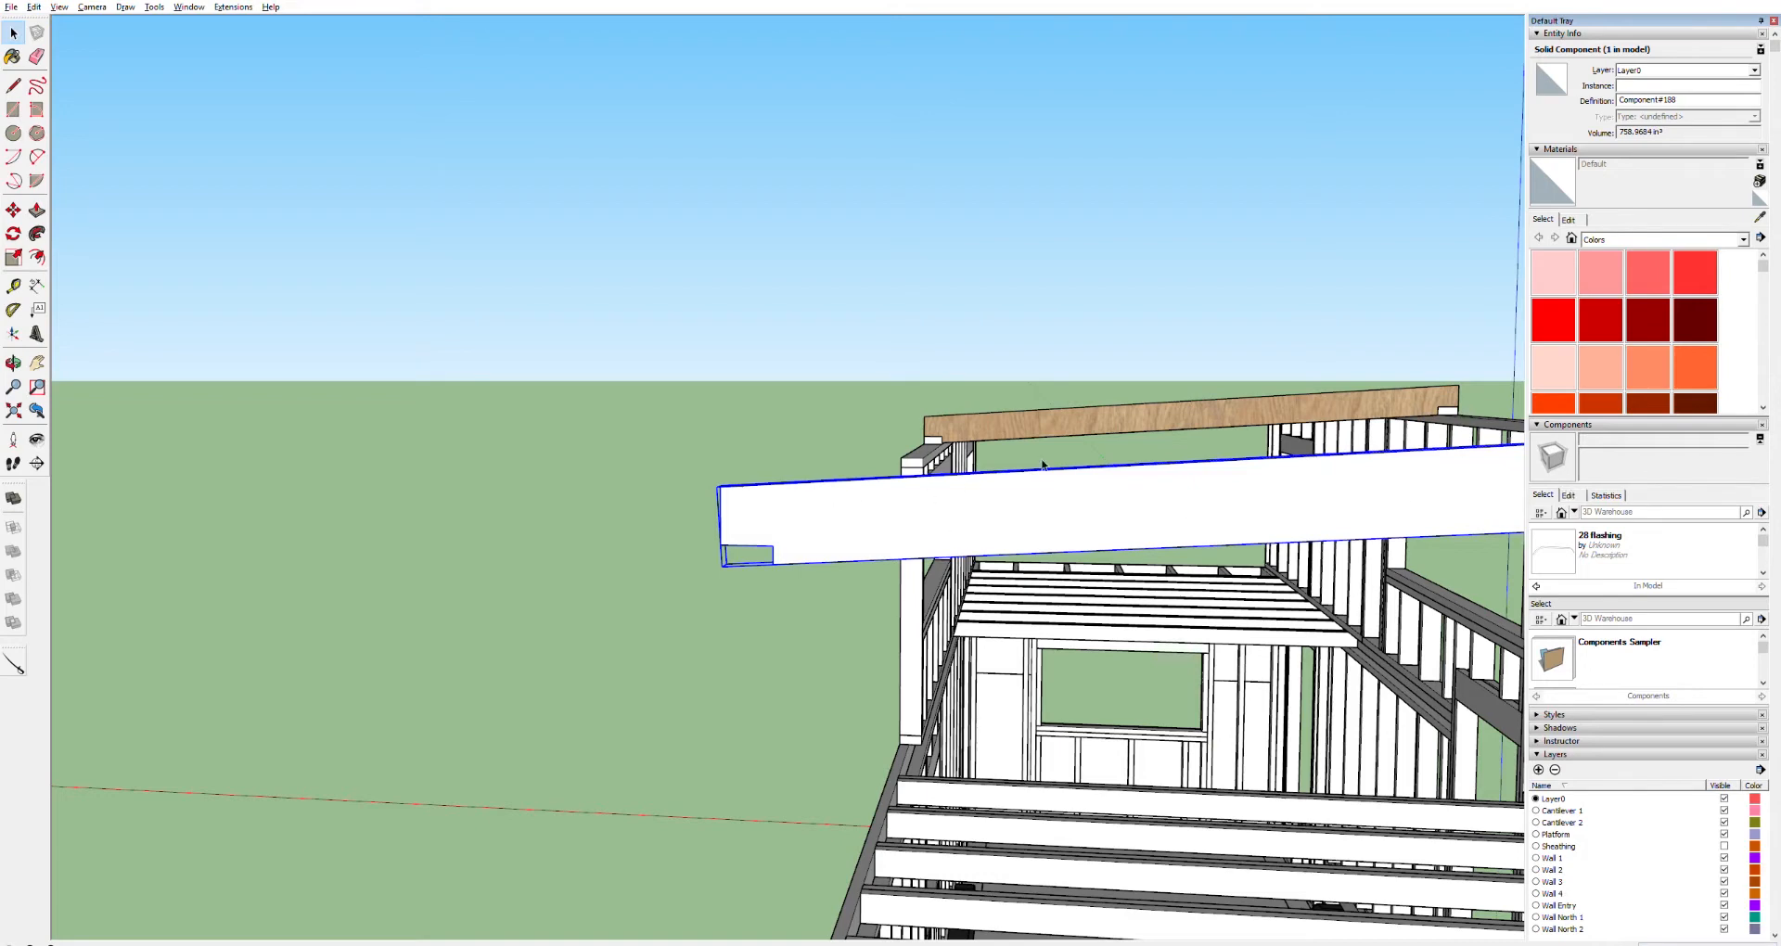
pyautogui.click(738, 283)
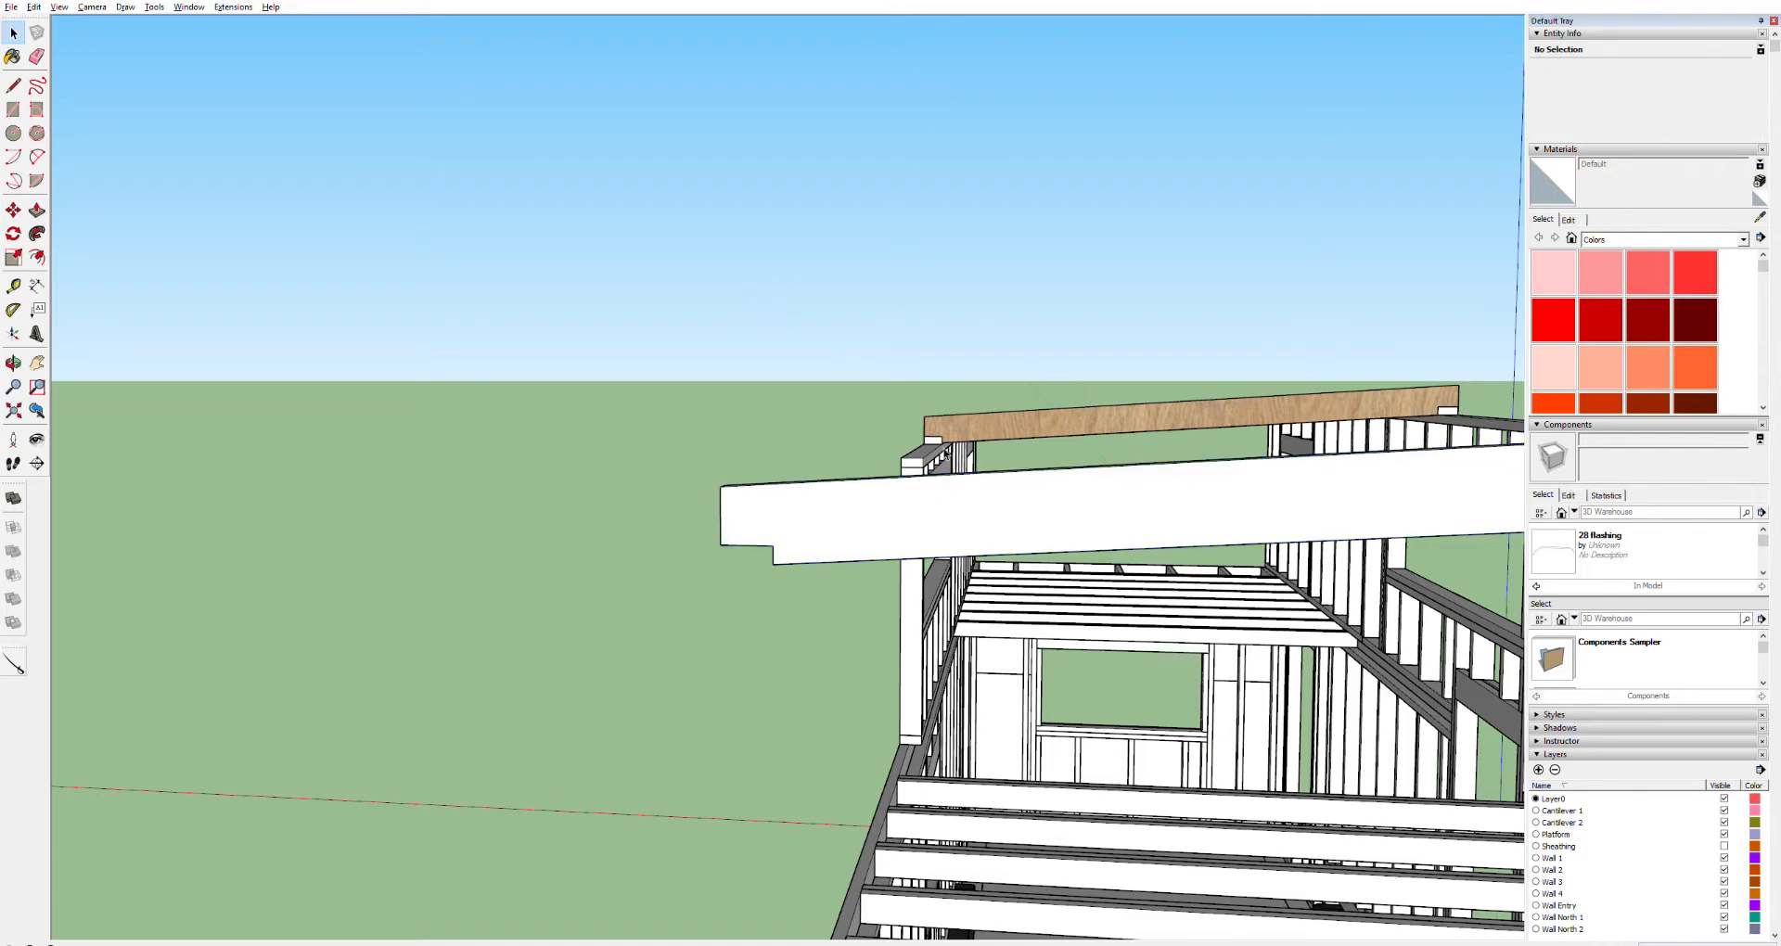
pyautogui.click(1000, 506)
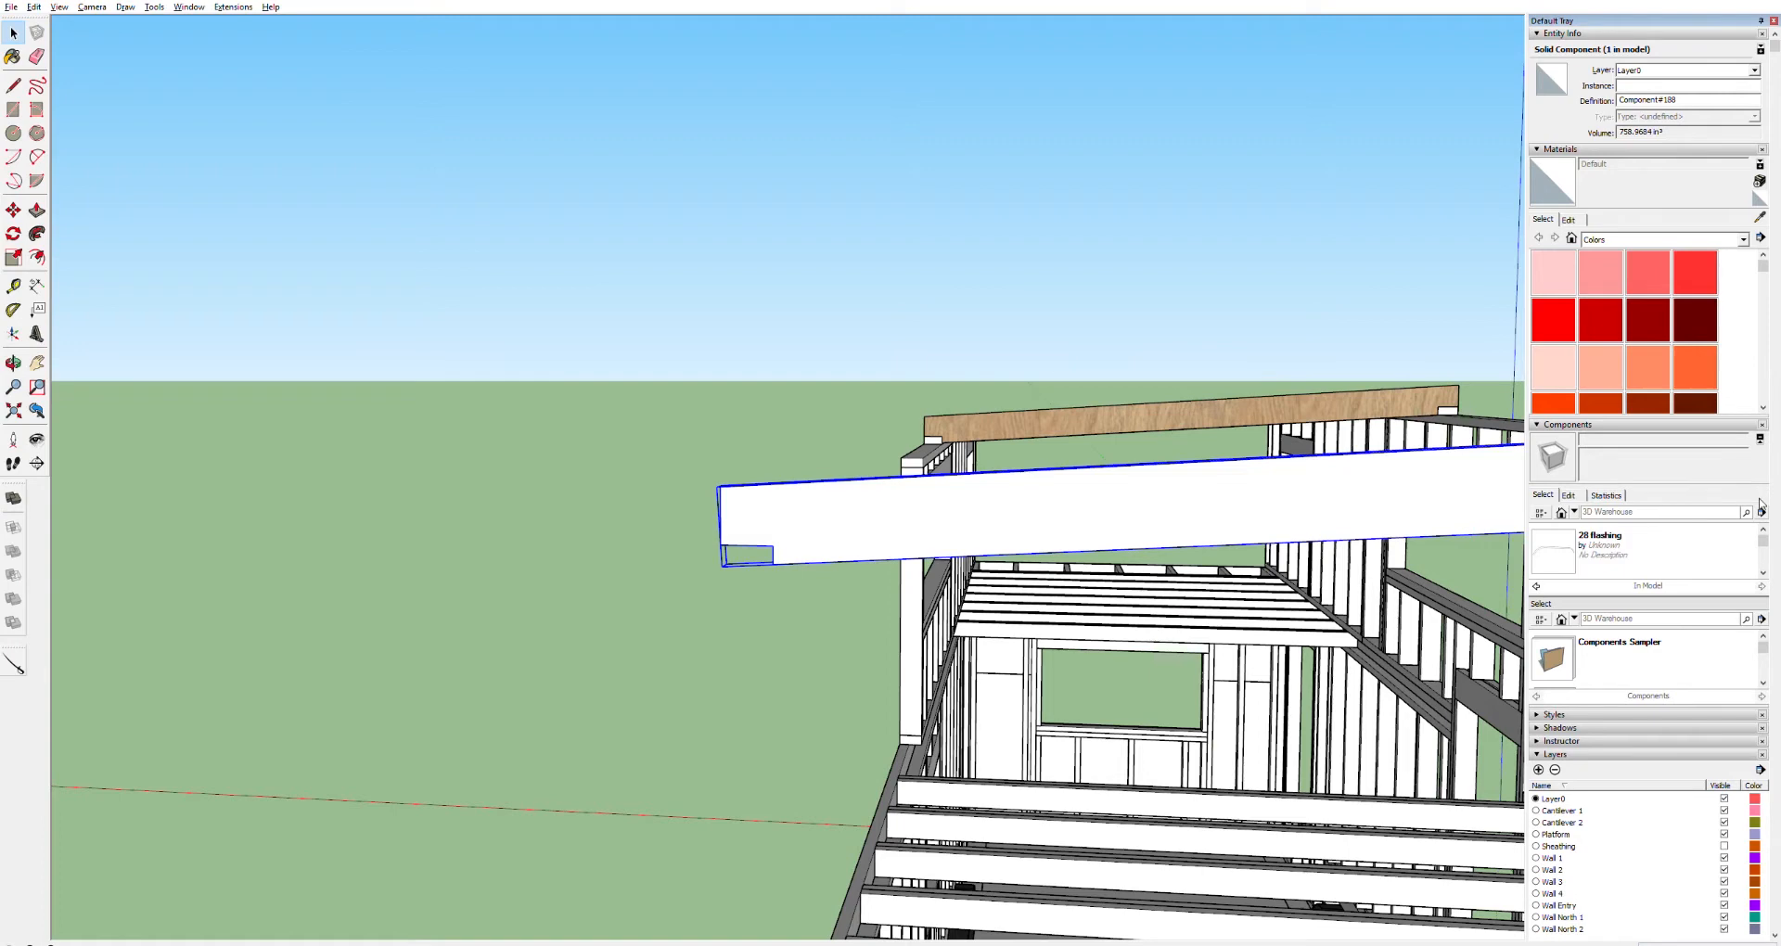
pyautogui.scroll(-2, 1670, 561)
pyautogui.click(1761, 437)
pyautogui.click(1760, 437)
pyautogui.click(1761, 436)
pyautogui.click(1761, 436)
pyautogui.click(1760, 436)
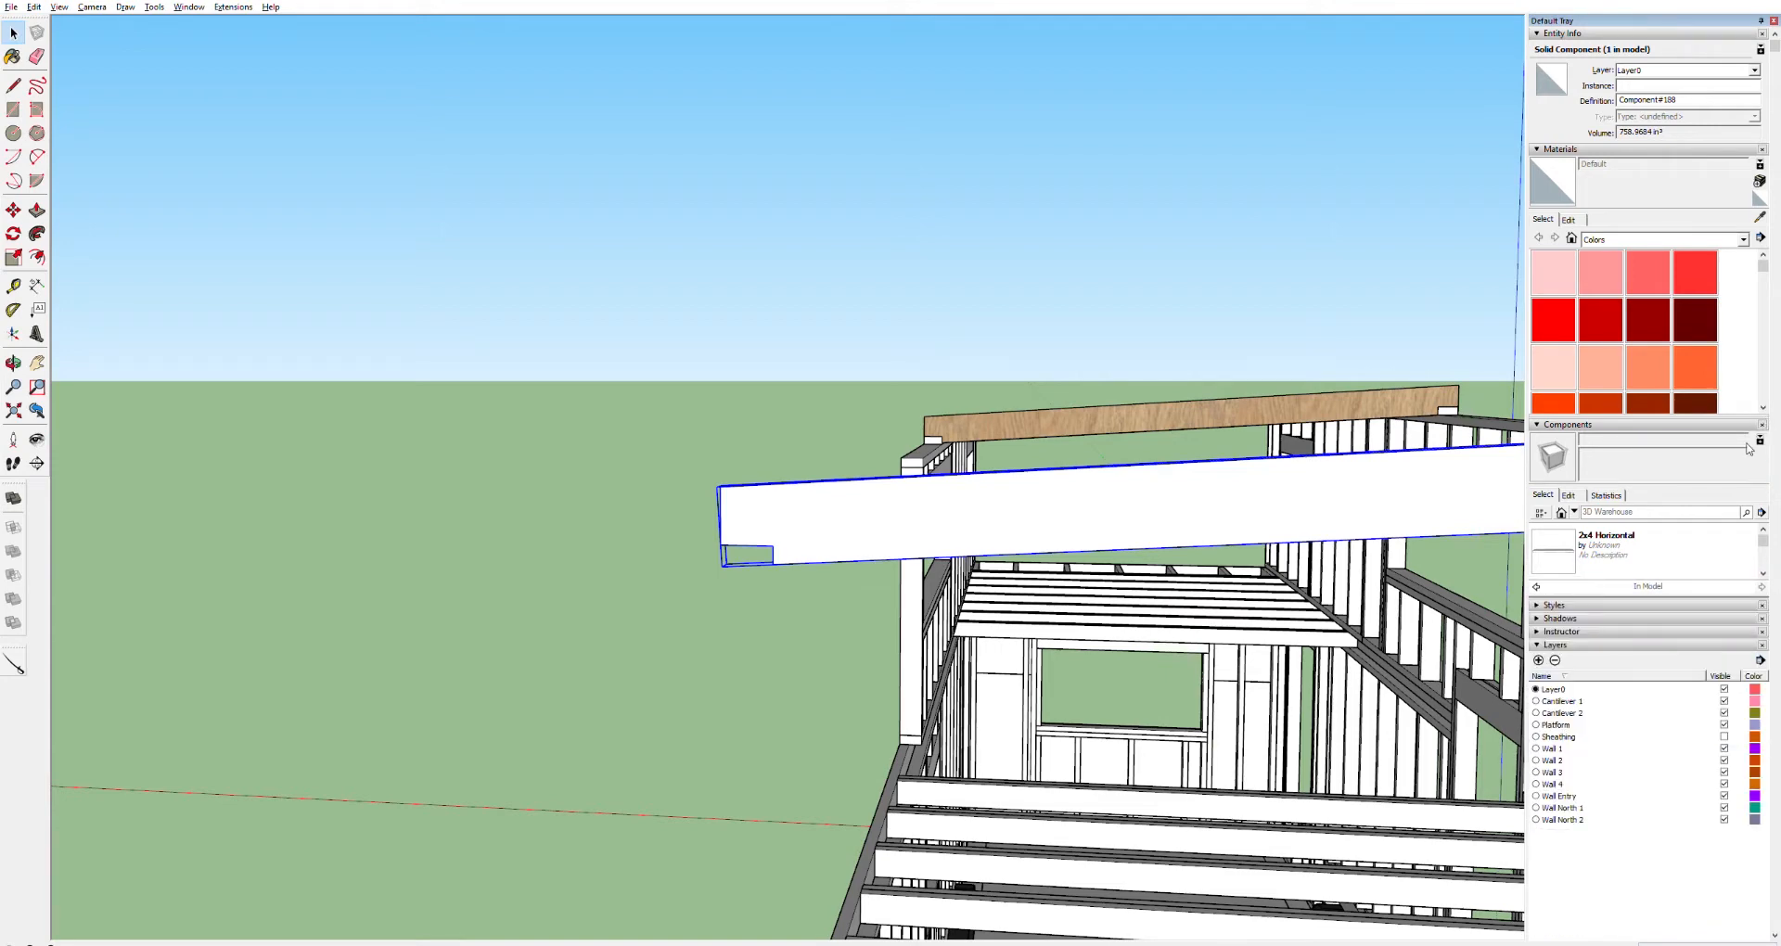
pyautogui.moveTo(1677, 595); pyautogui.dragTo(1686, 727)
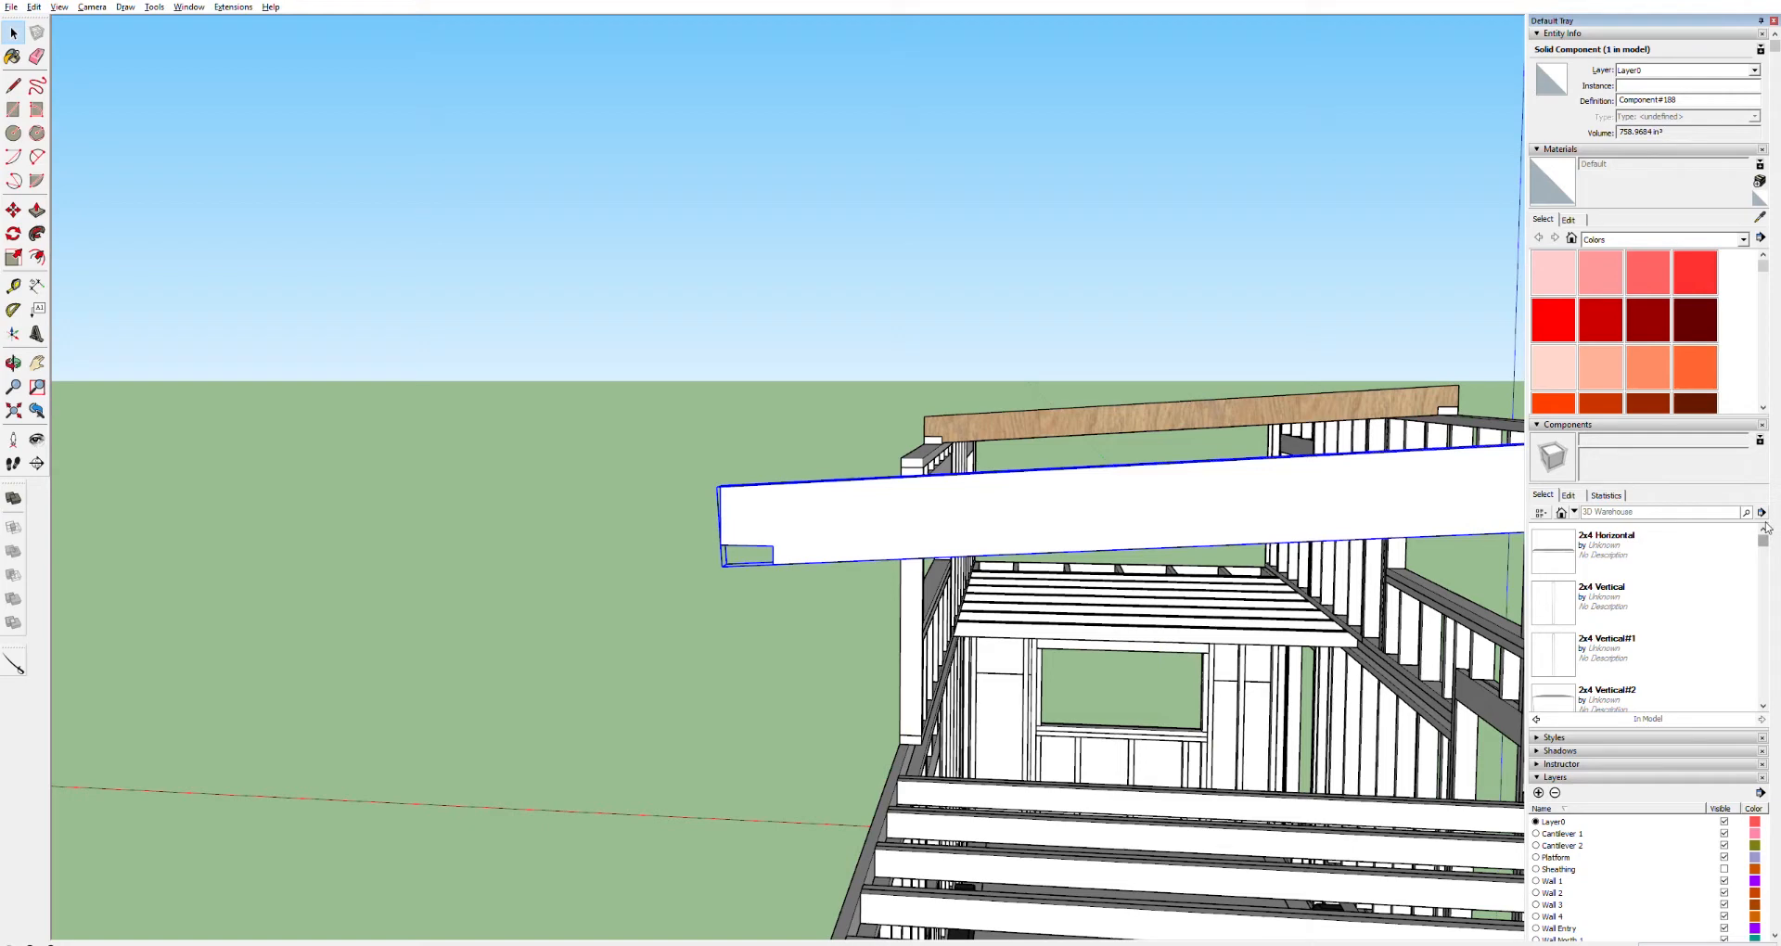
# Scroll through the list of components in the model
pyautogui.scroll(-10, 1764, 528)
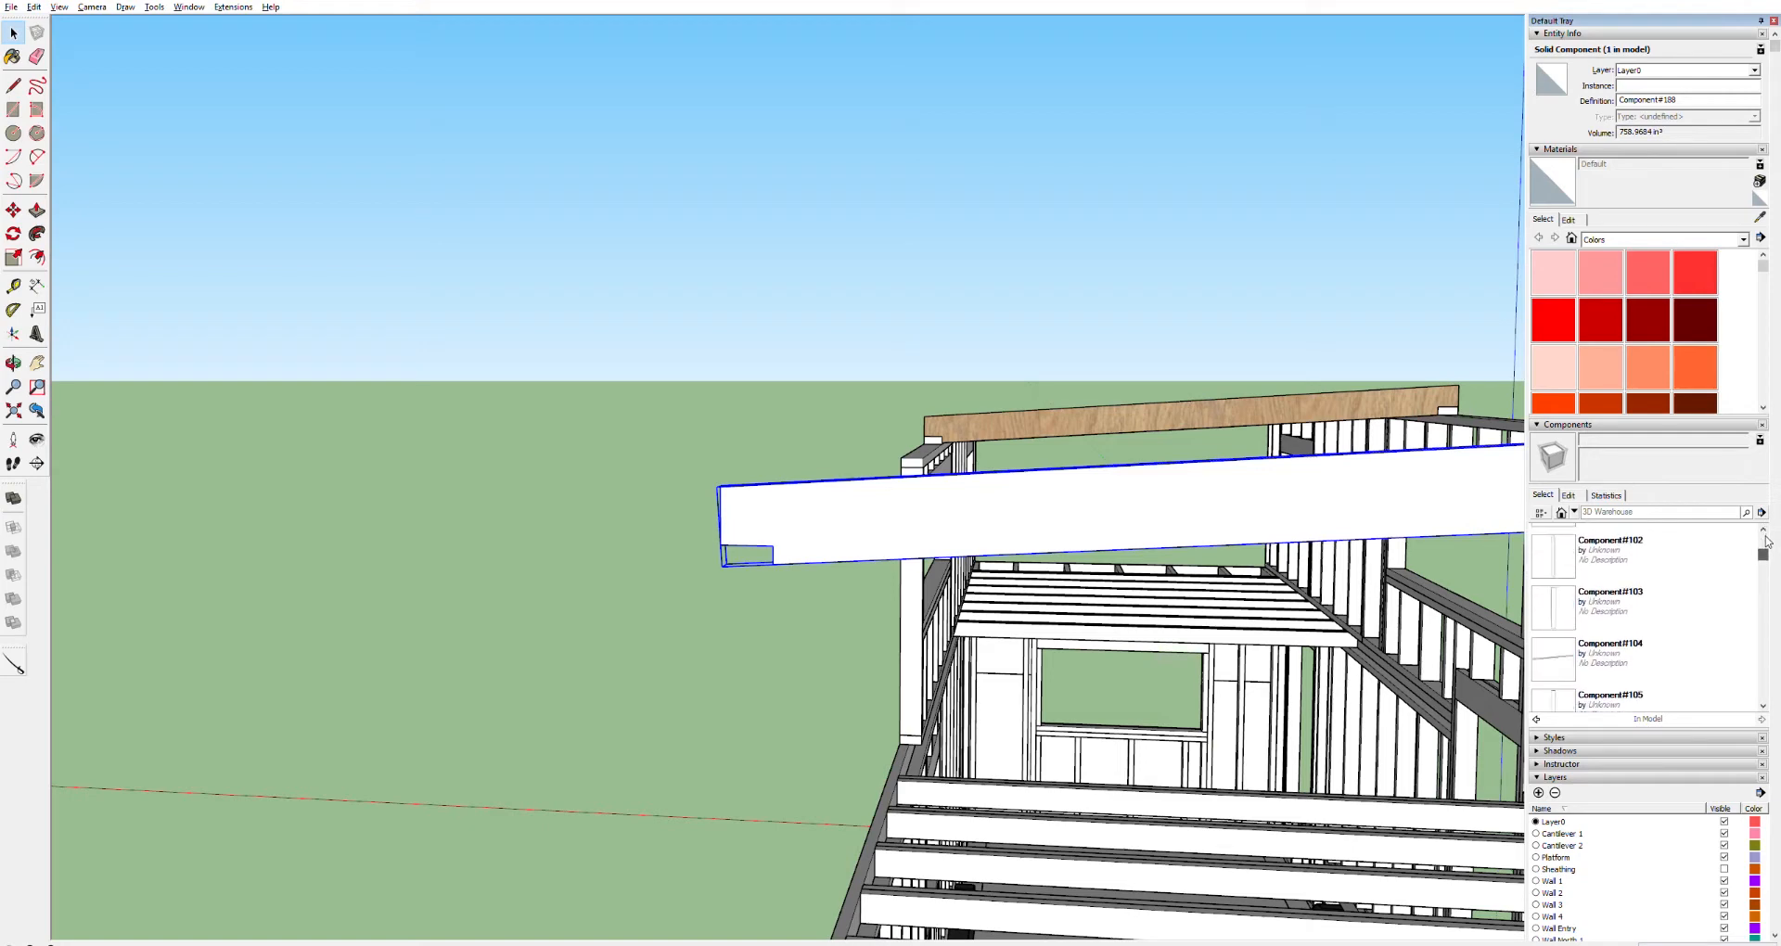
pyautogui.scroll(-5, 1765, 548)
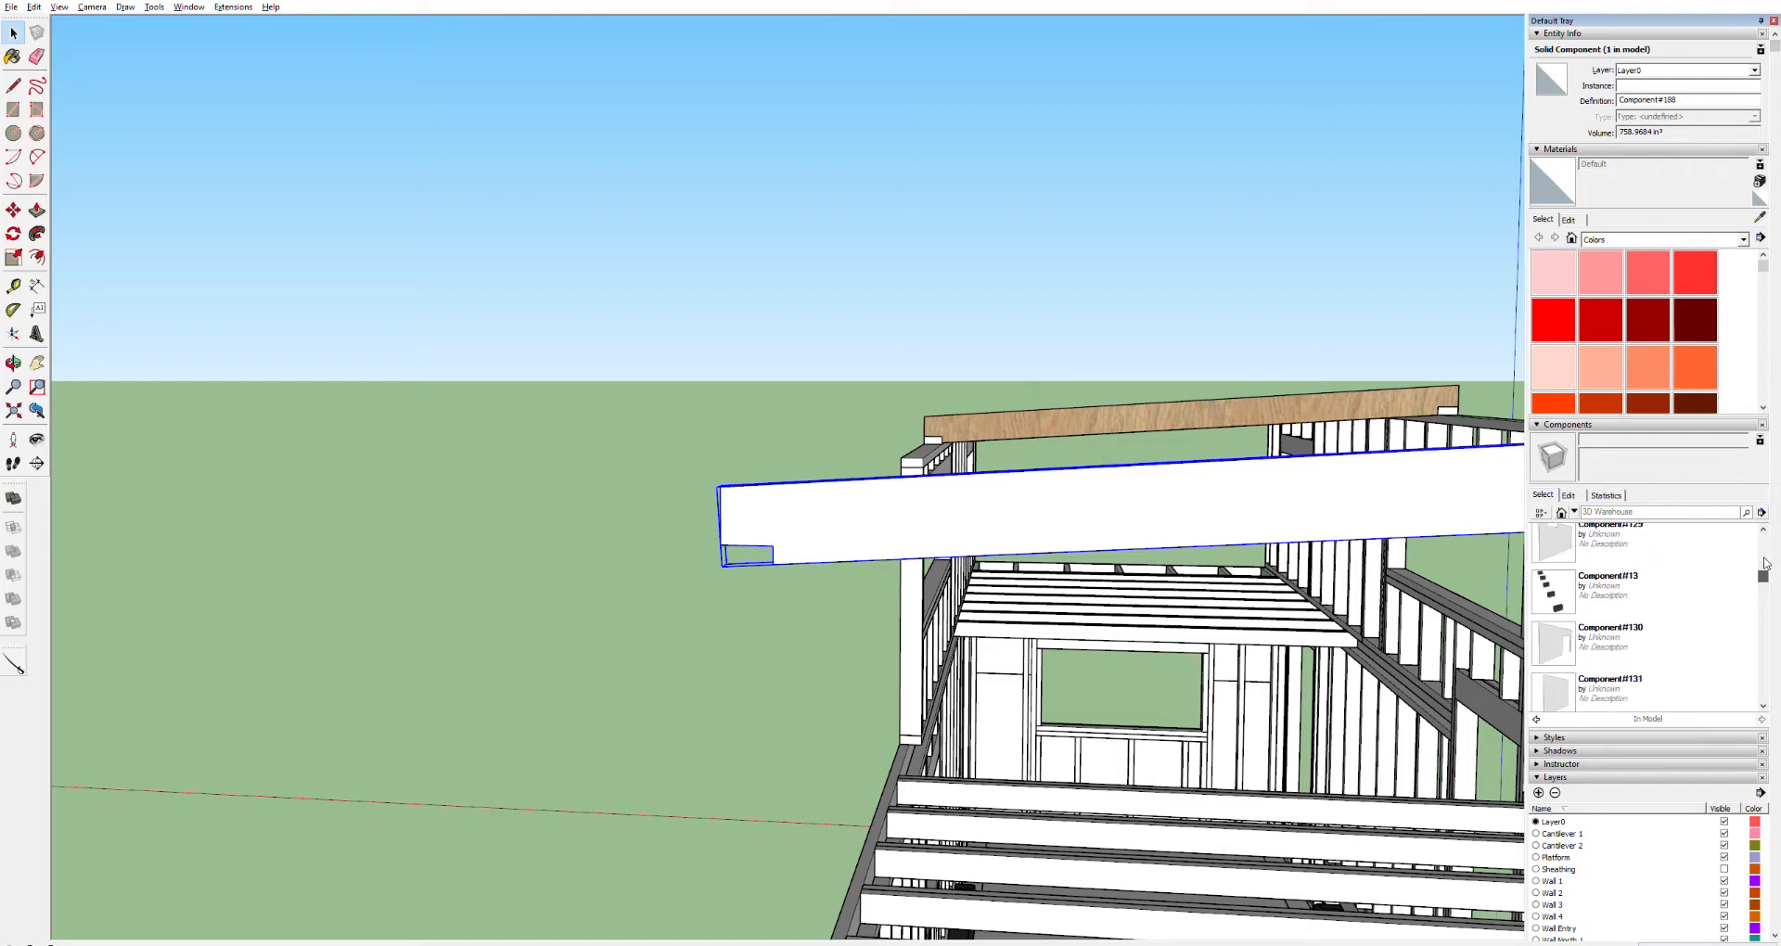
pyautogui.scroll(-3, 1765, 565)
pyautogui.moveTo(1764, 591); pyautogui.dragTo(1762, 694)
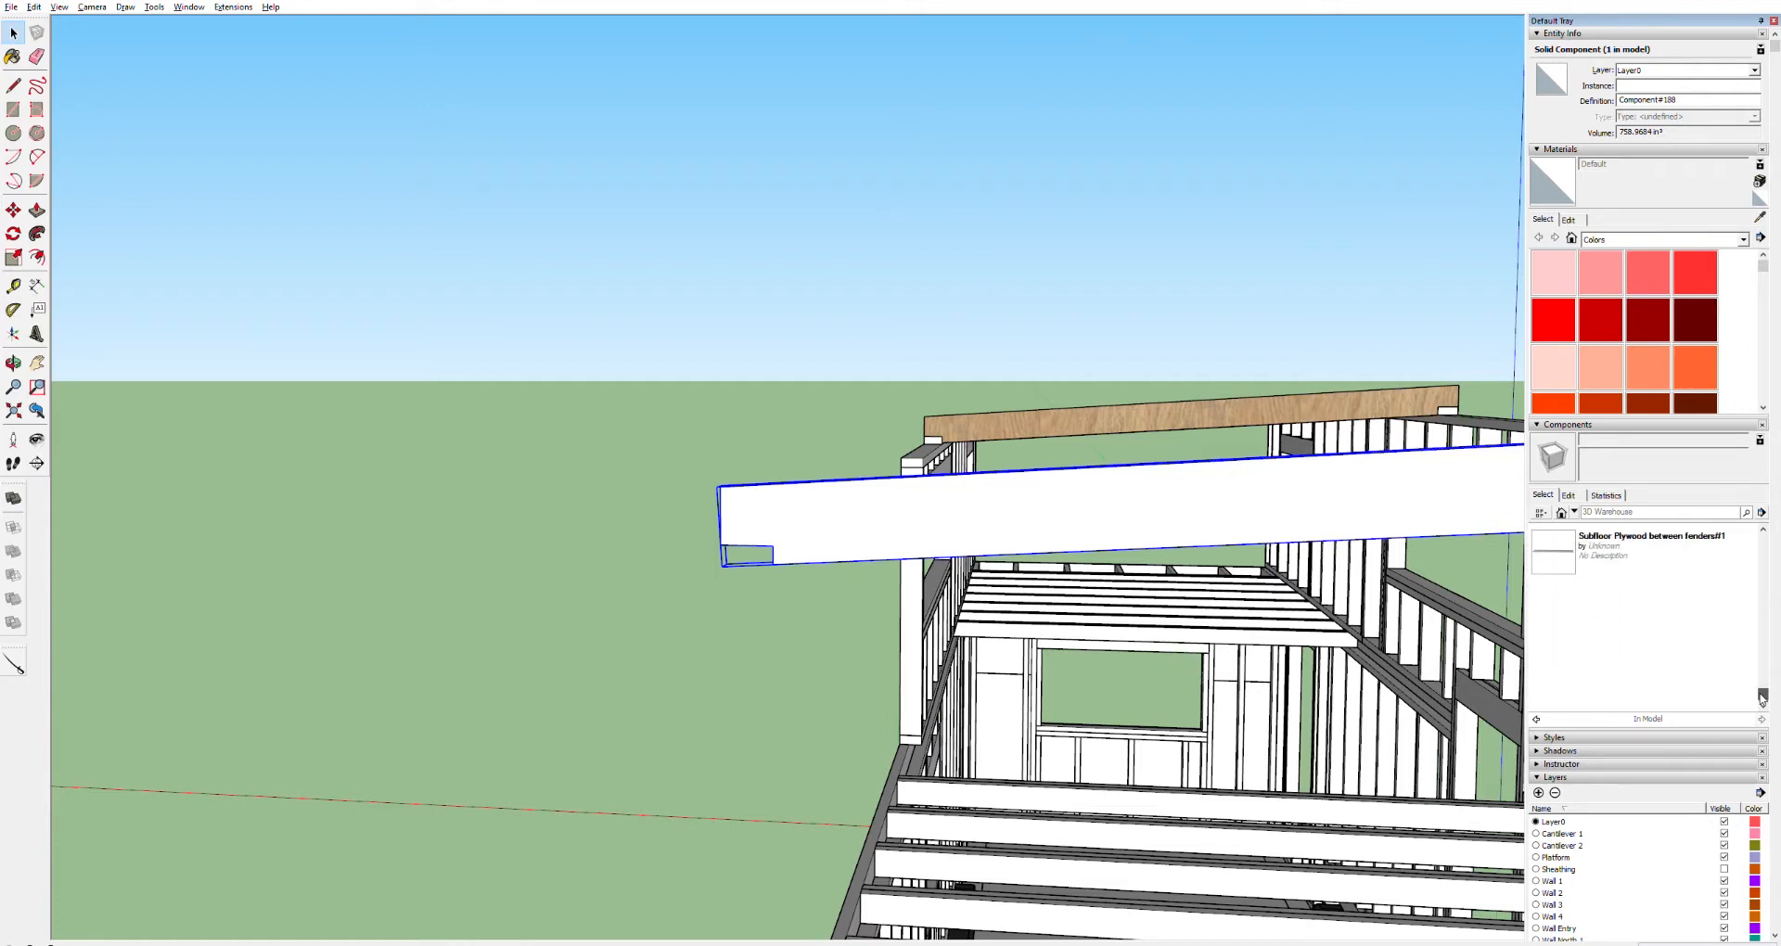
pyautogui.scroll(5, 1761, 686)
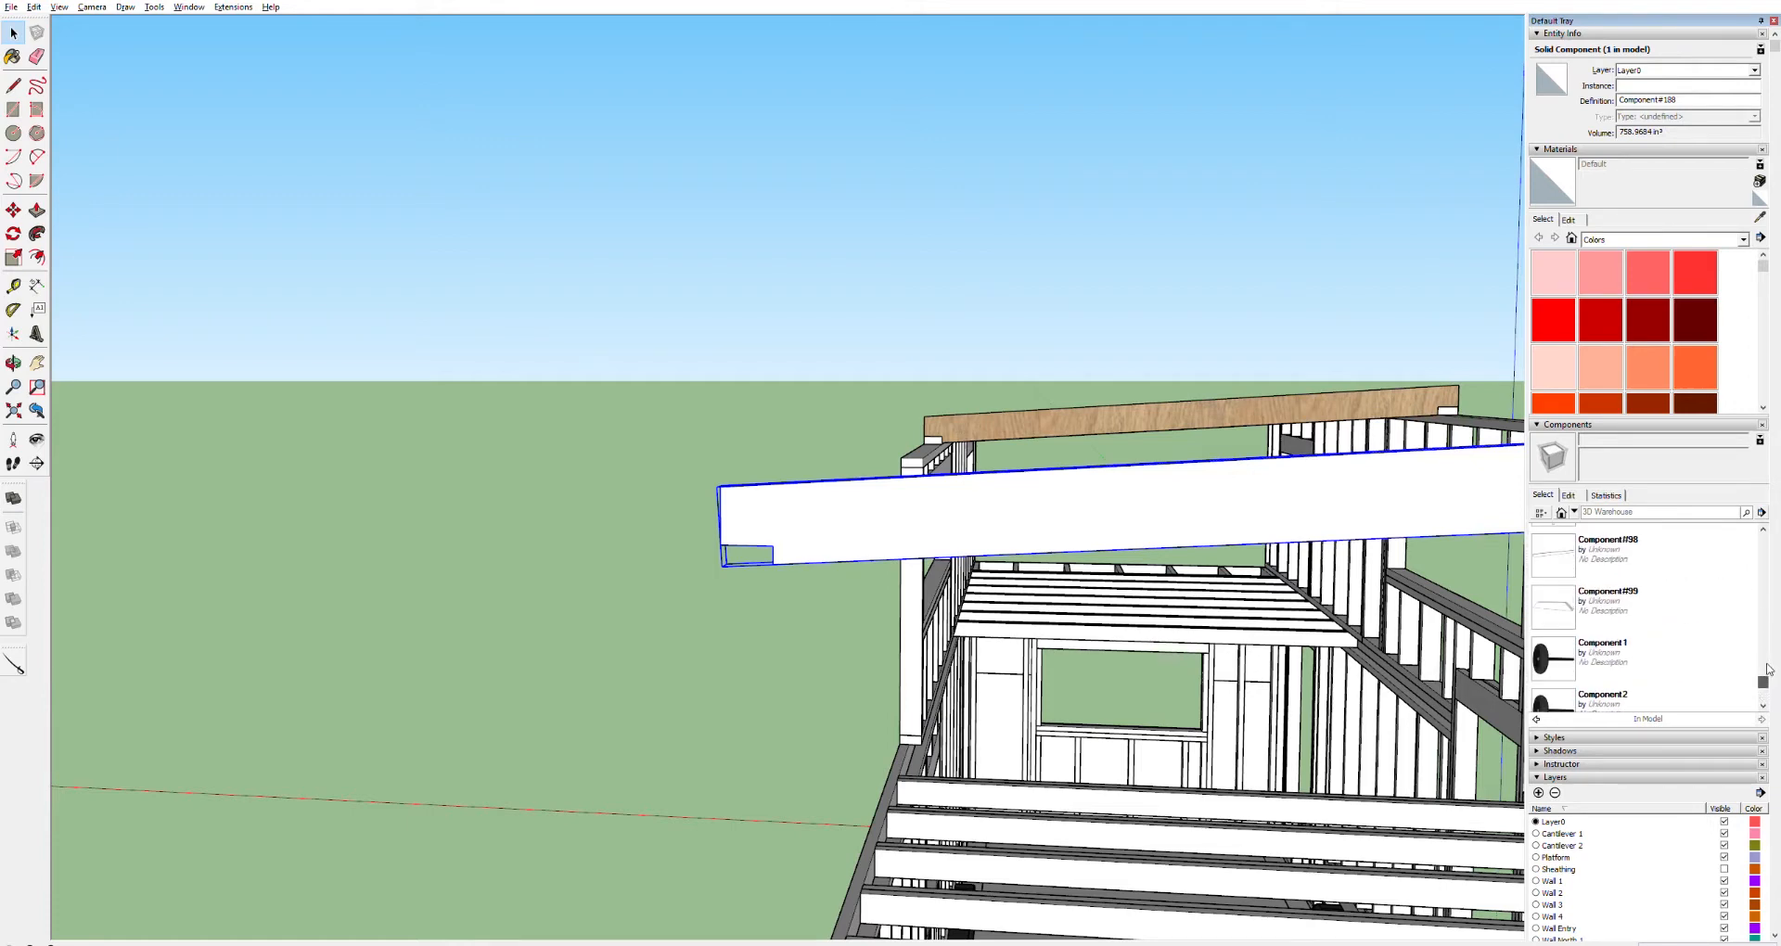
pyautogui.scroll(6, 1768, 669)
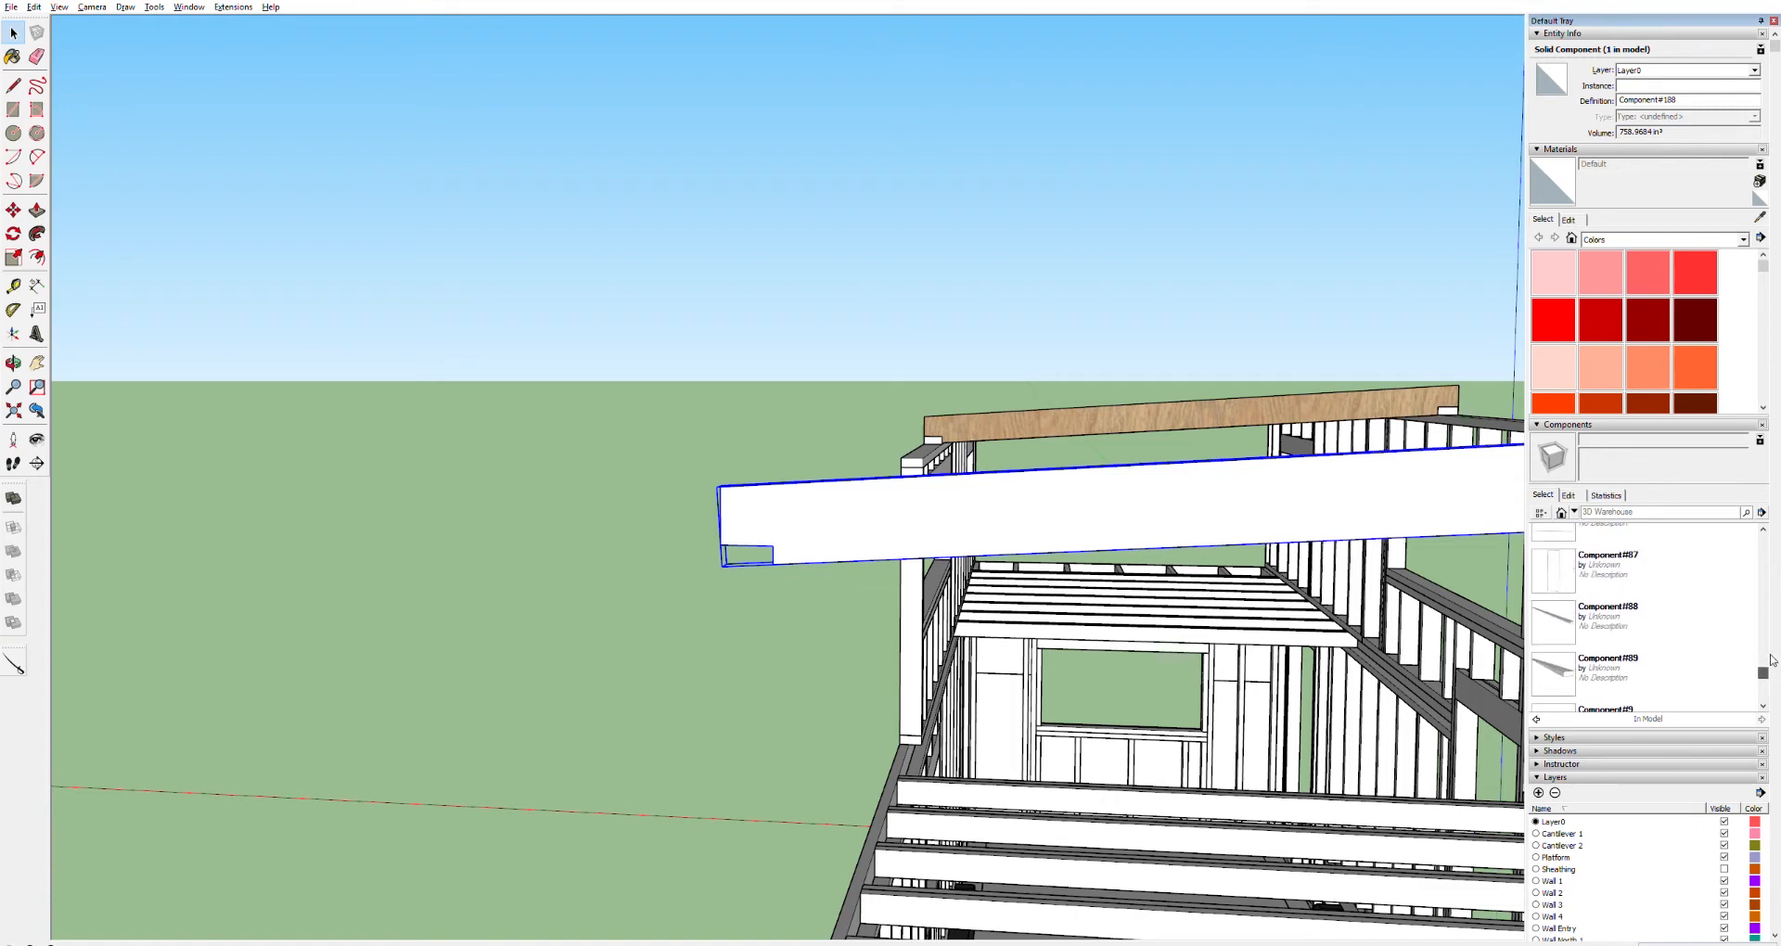
pyautogui.scroll(15, 1772, 655)
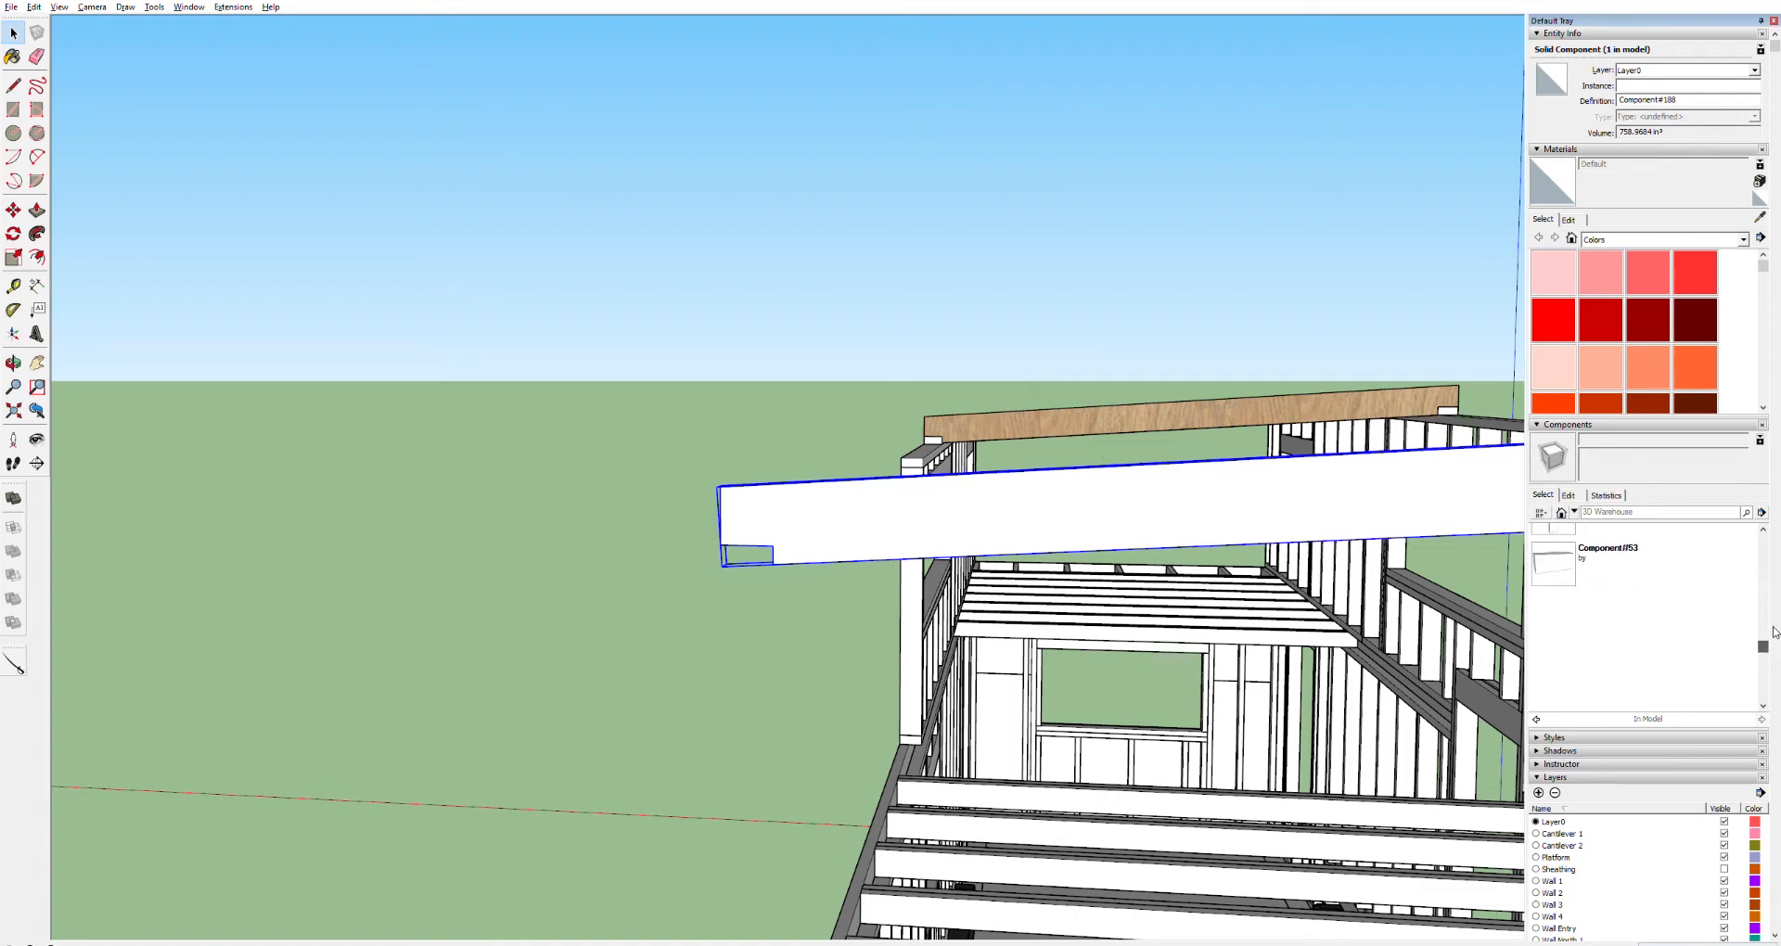
pyautogui.scroll(10, 1773, 621)
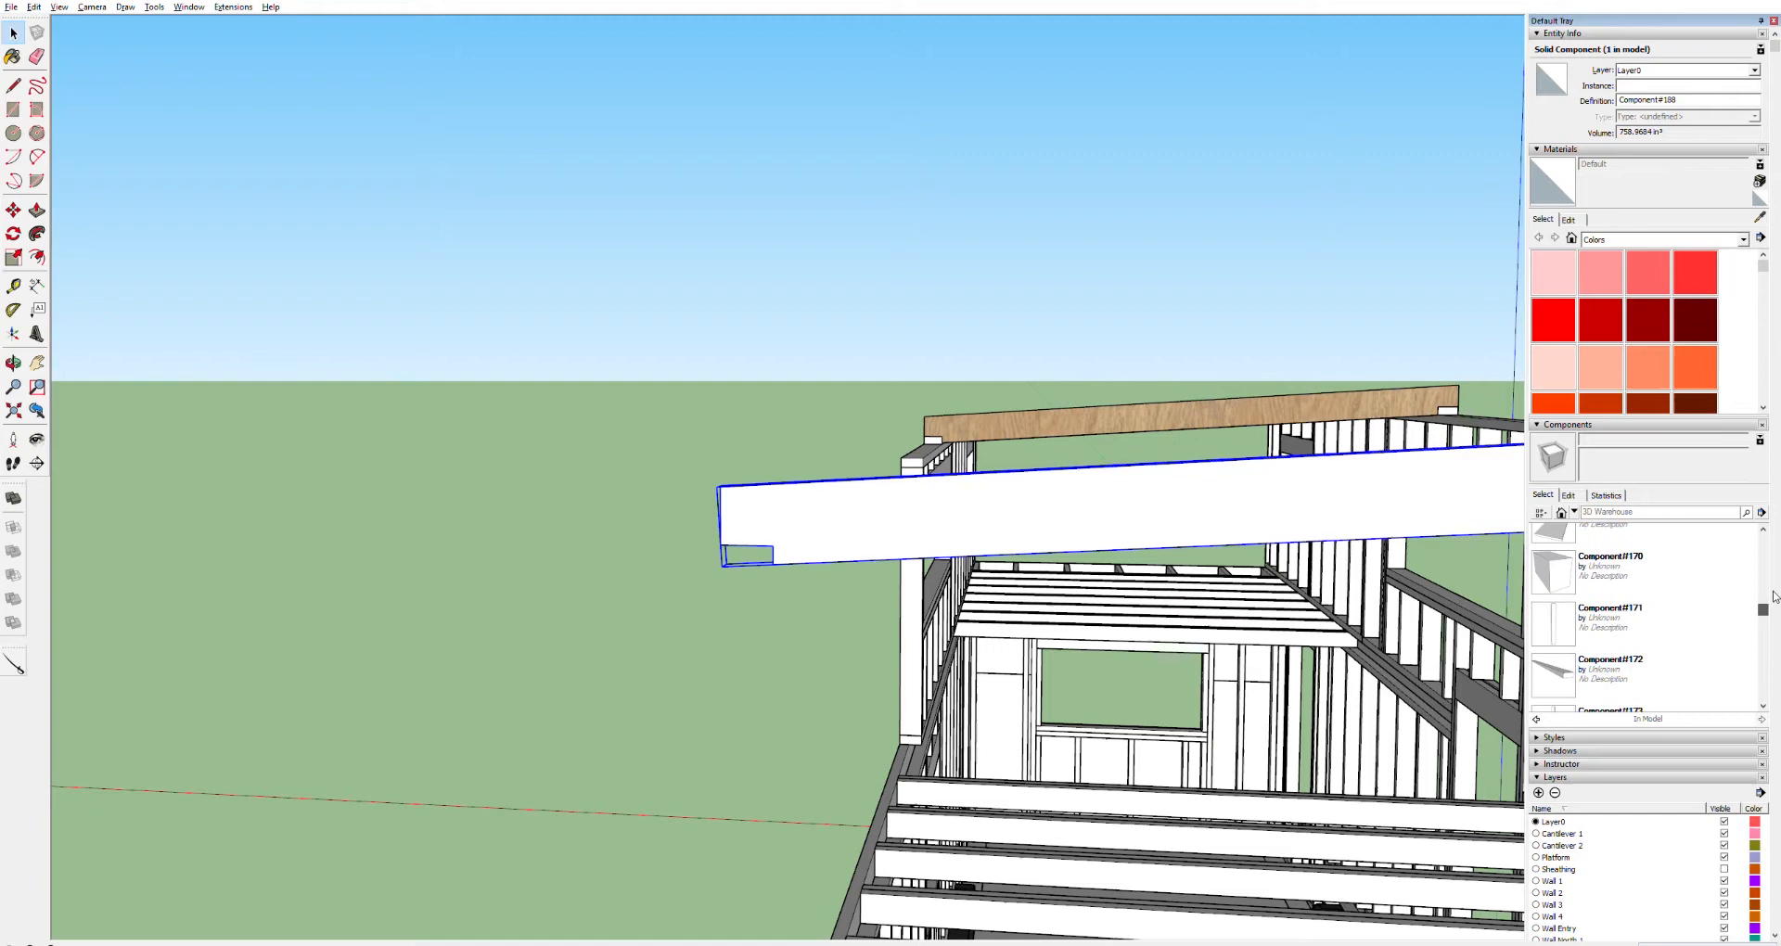
pyautogui.moveTo(1775, 600); pyautogui.dragTo(1770, 607)
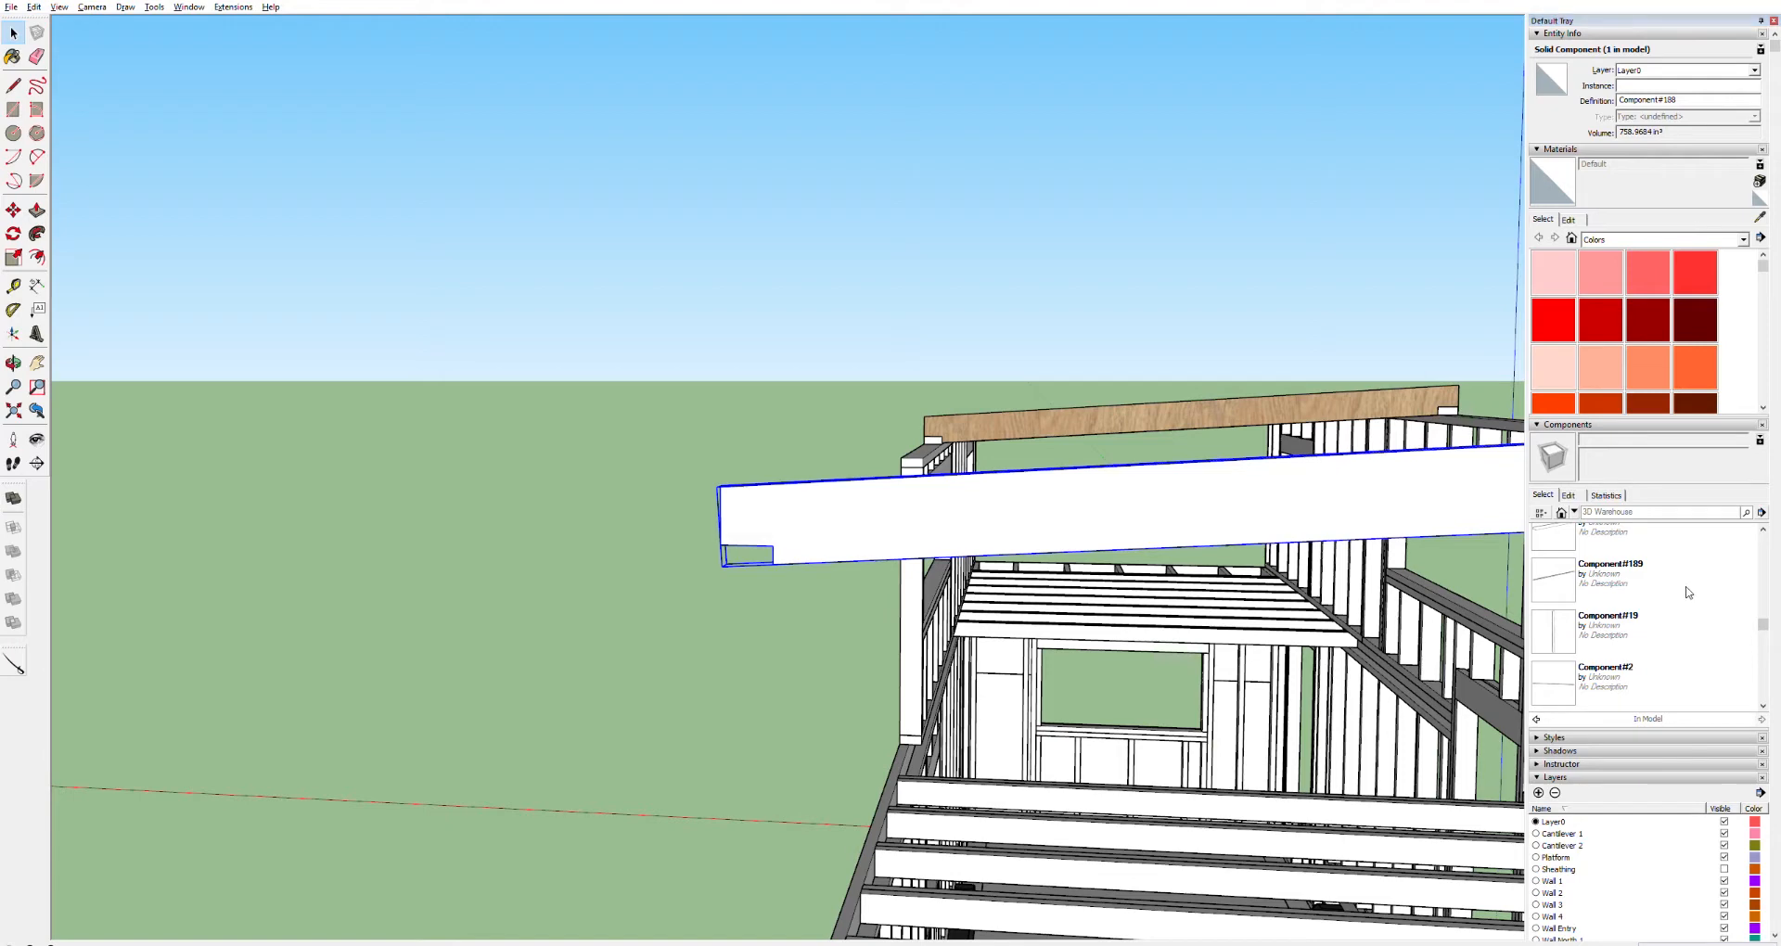
# Rename the selected sloped board's component definition to Roof Rafter
pyautogui.click(1634, 545)
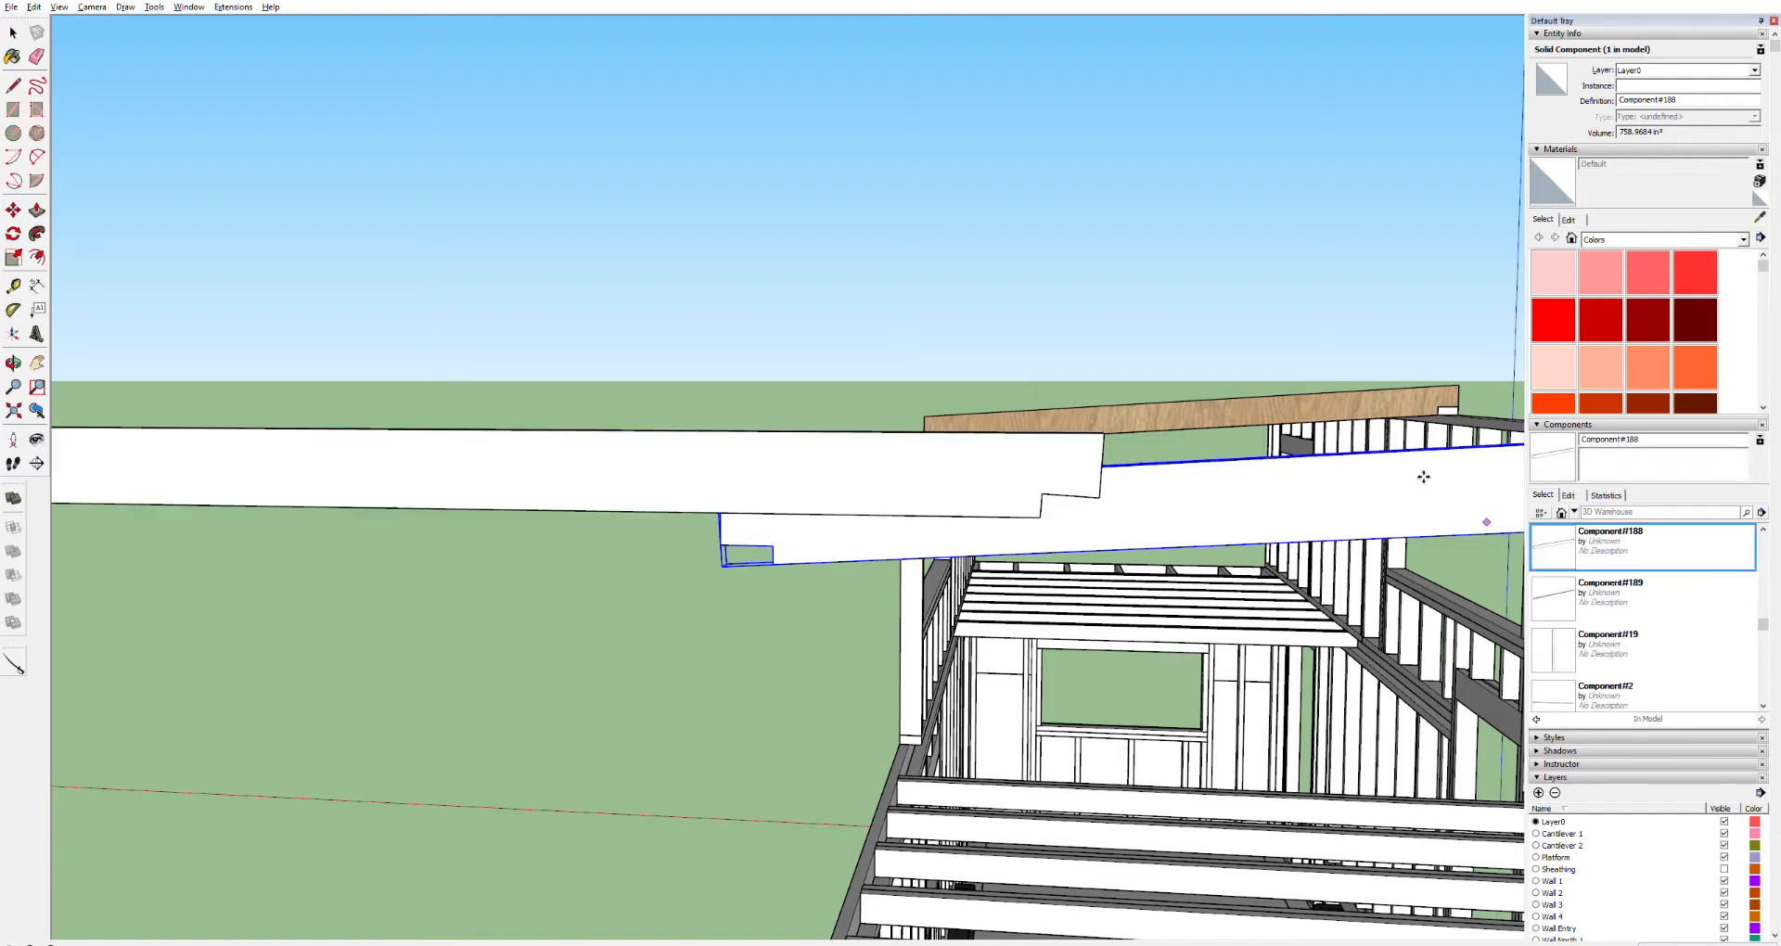
pyautogui.press('Escape')
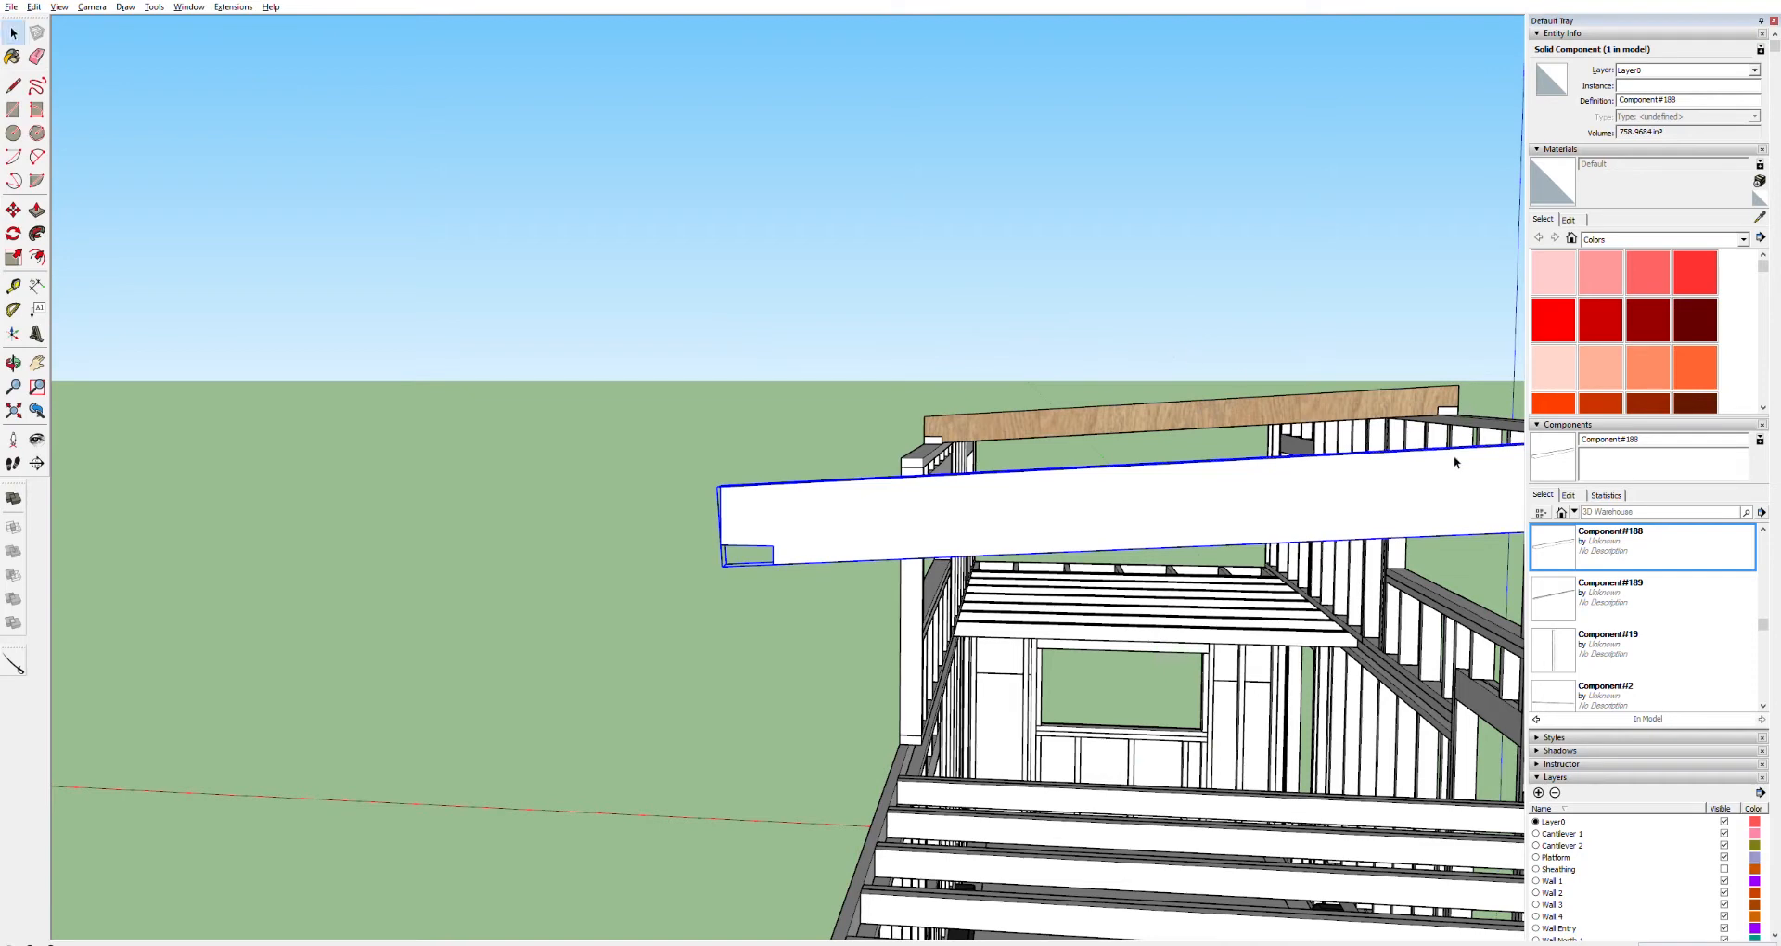
pyautogui.doubleClick(1655, 539)
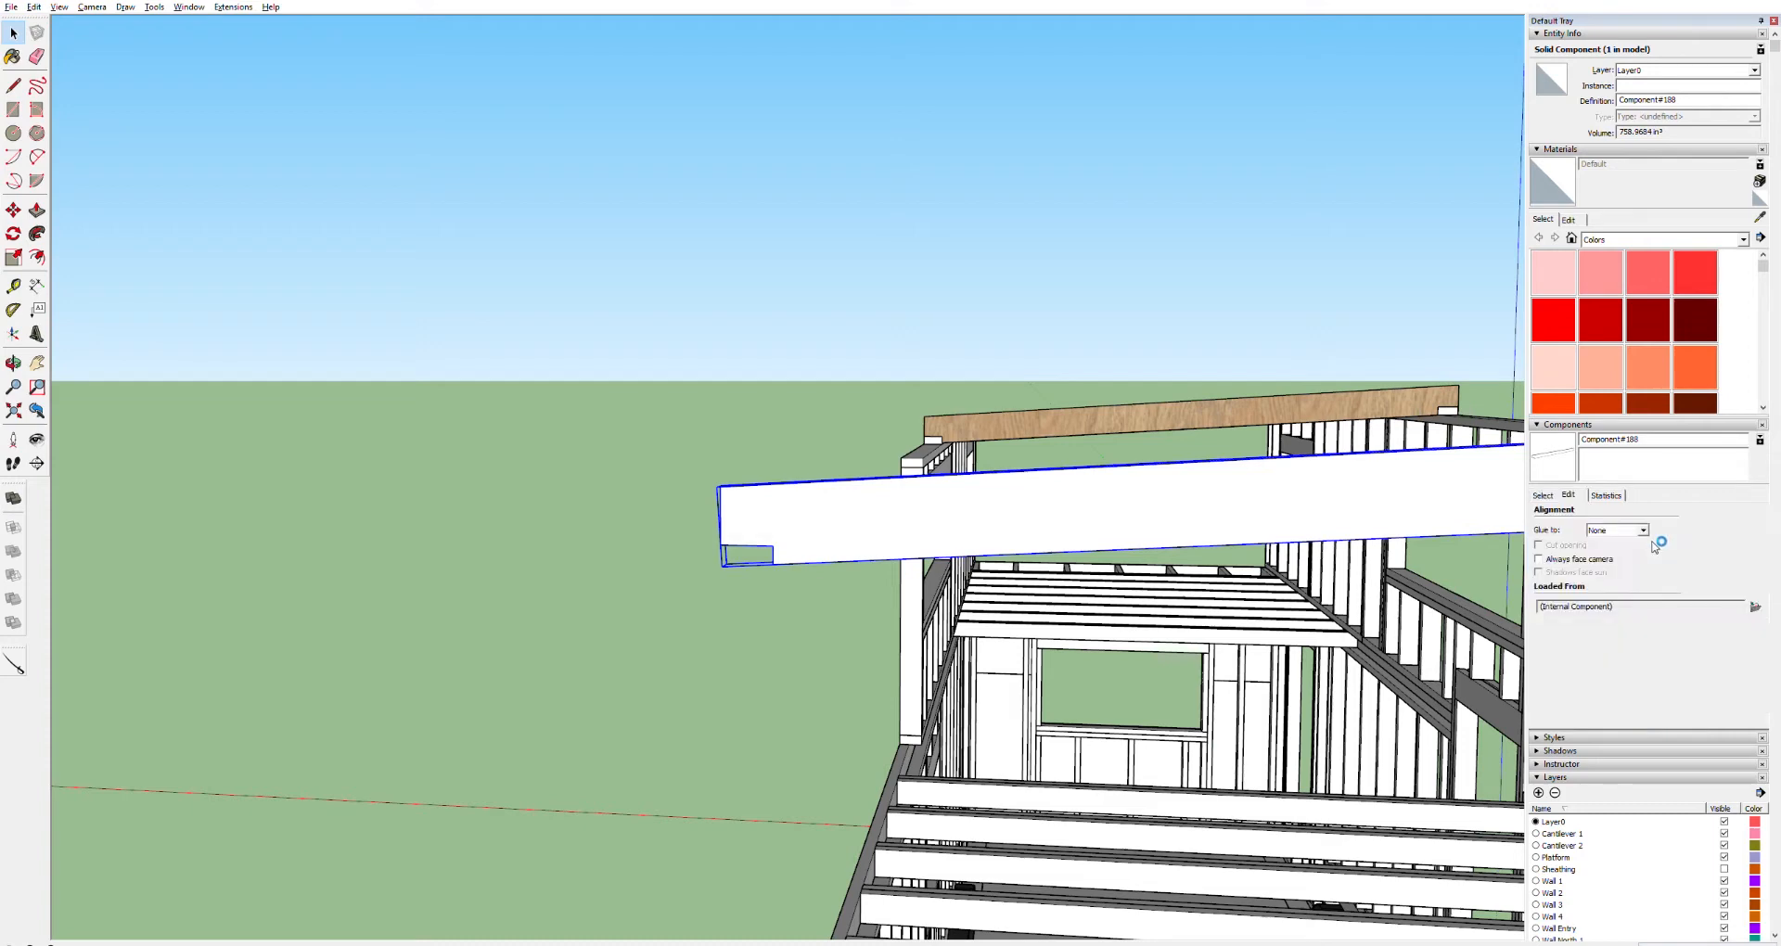
pyautogui.doubleClick(1643, 439)
pyautogui.write('Roof Rafter')
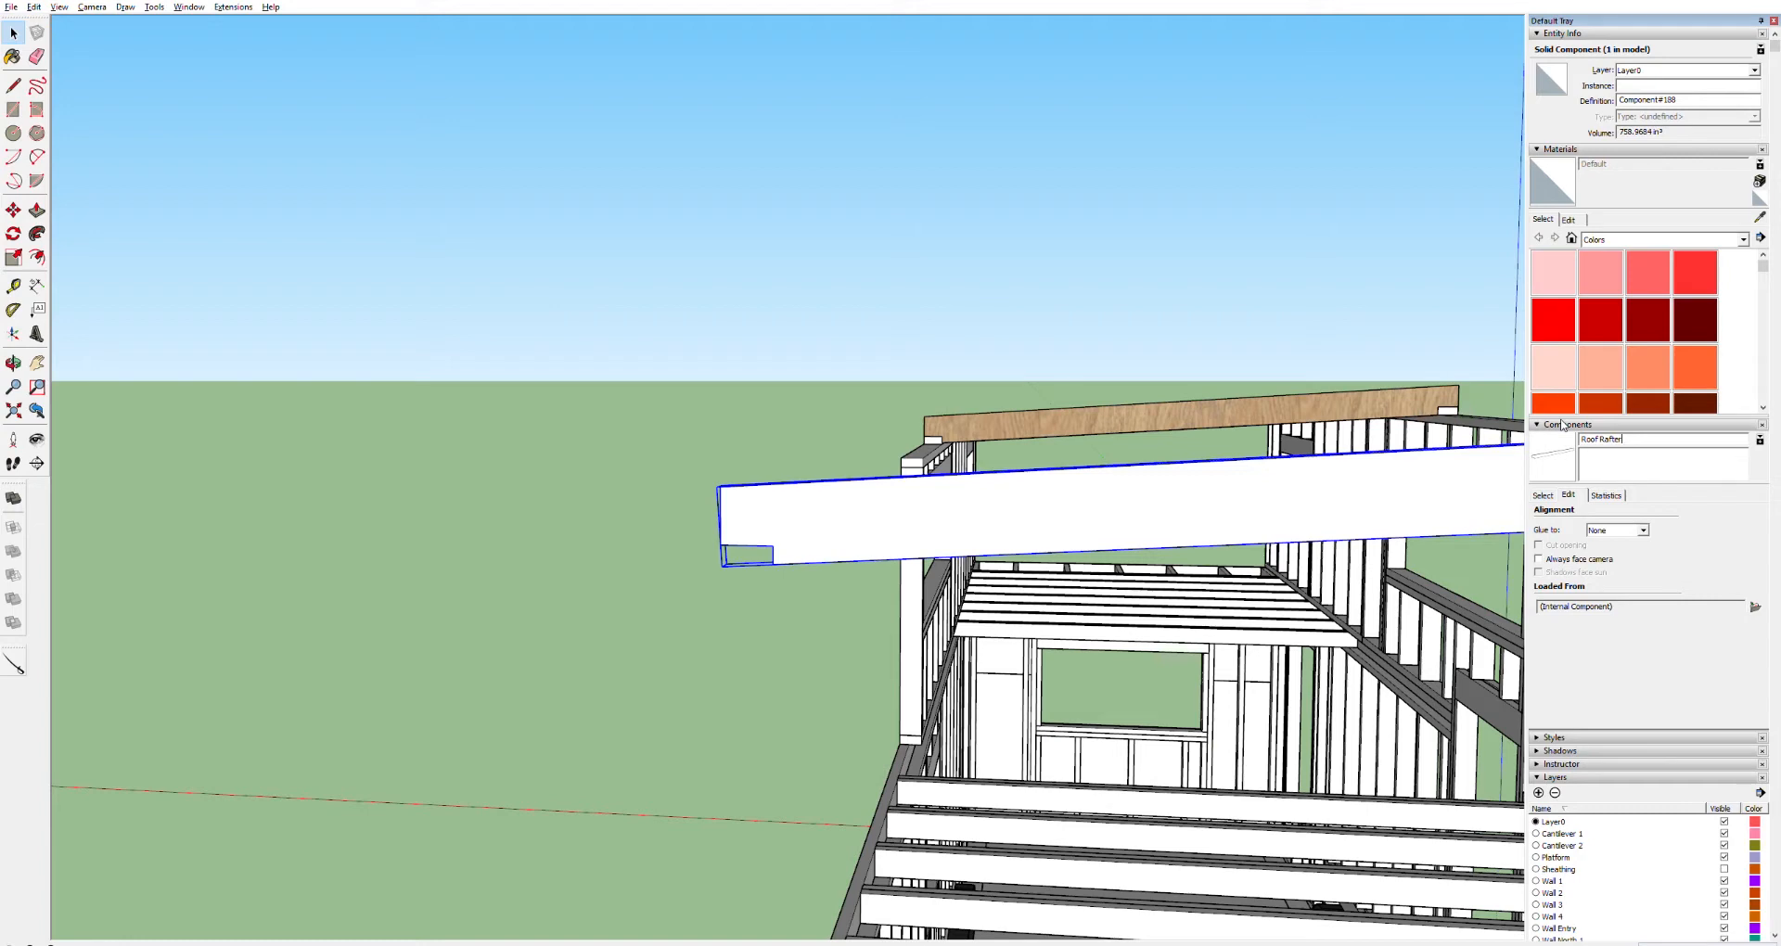
pyautogui.press('Return')
# Return to the in-model components list and scroll to the Roof Rafter entry
pyautogui.click(1544, 495)
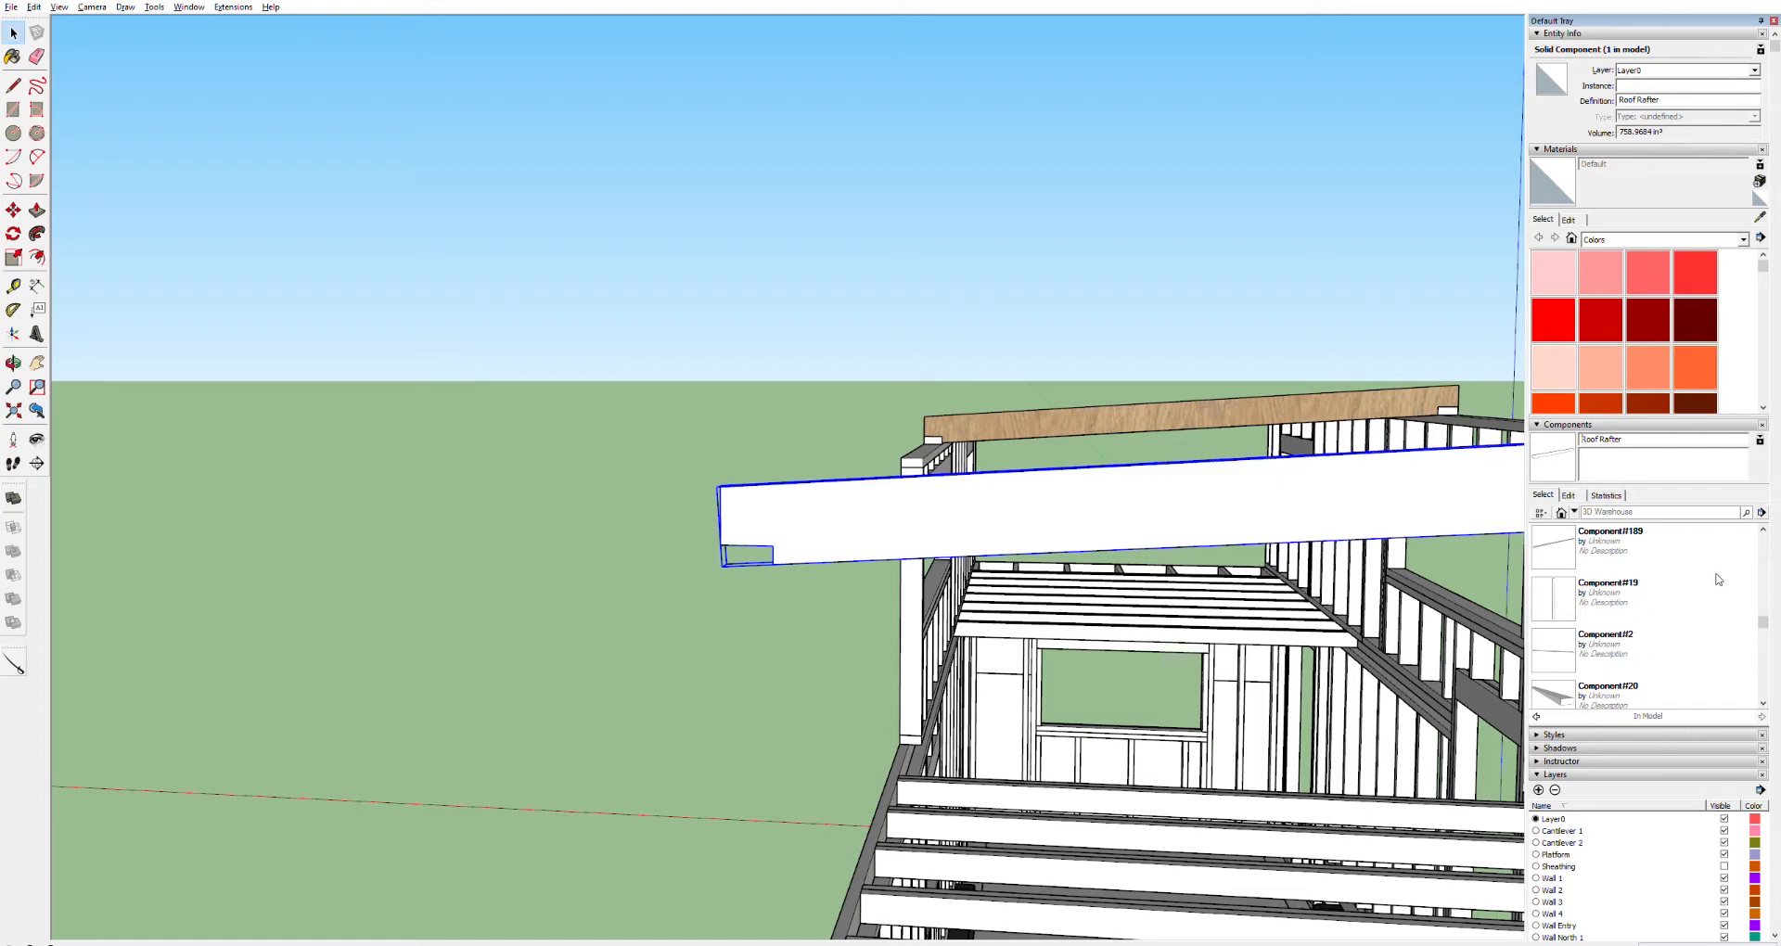
pyautogui.click(1763, 525)
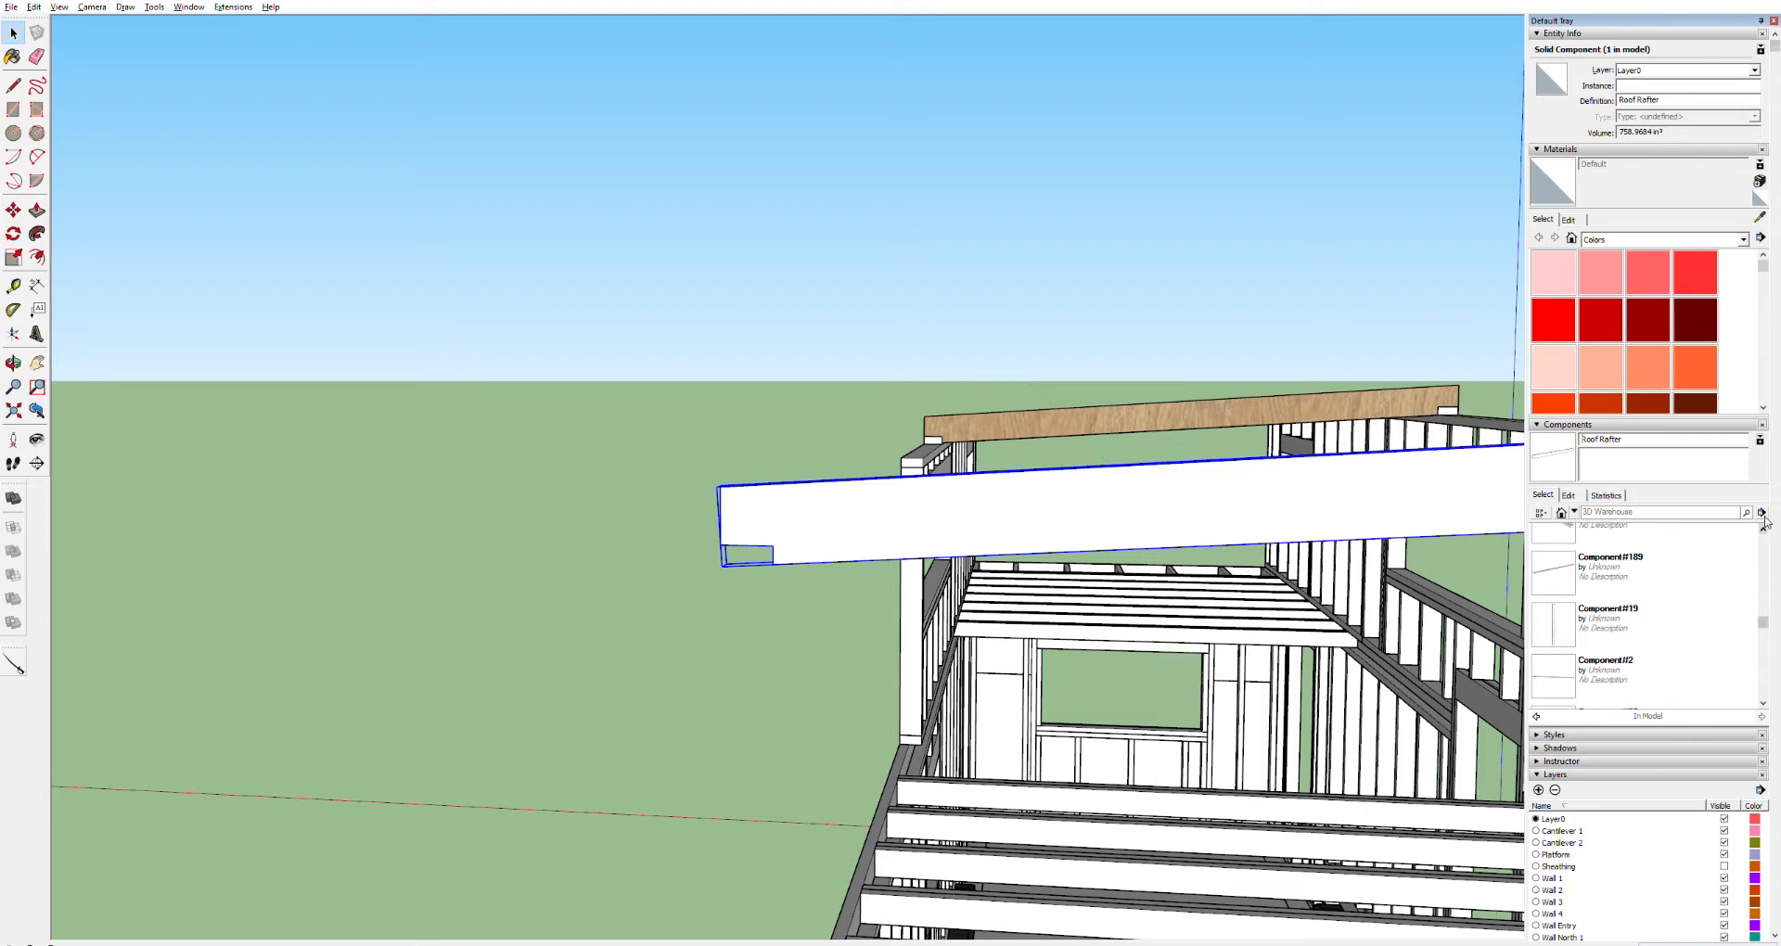
pyautogui.click(1763, 525)
pyautogui.click(1763, 525)
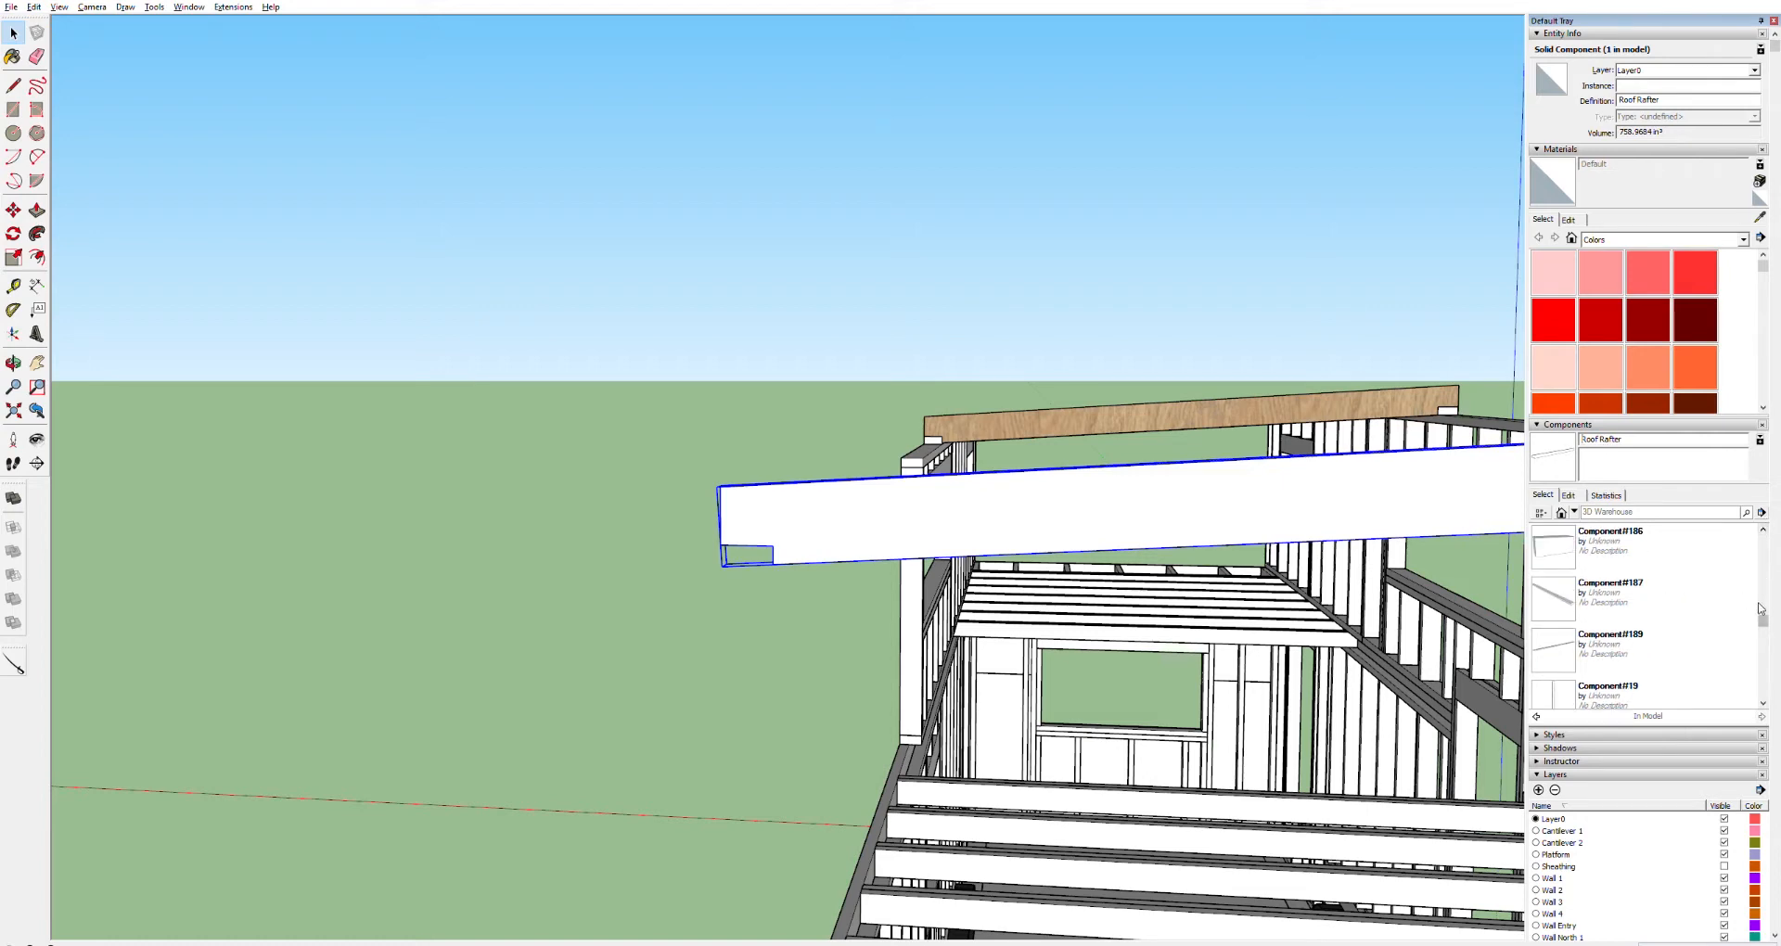
pyautogui.moveTo(1759, 609); pyautogui.dragTo(1779, 705)
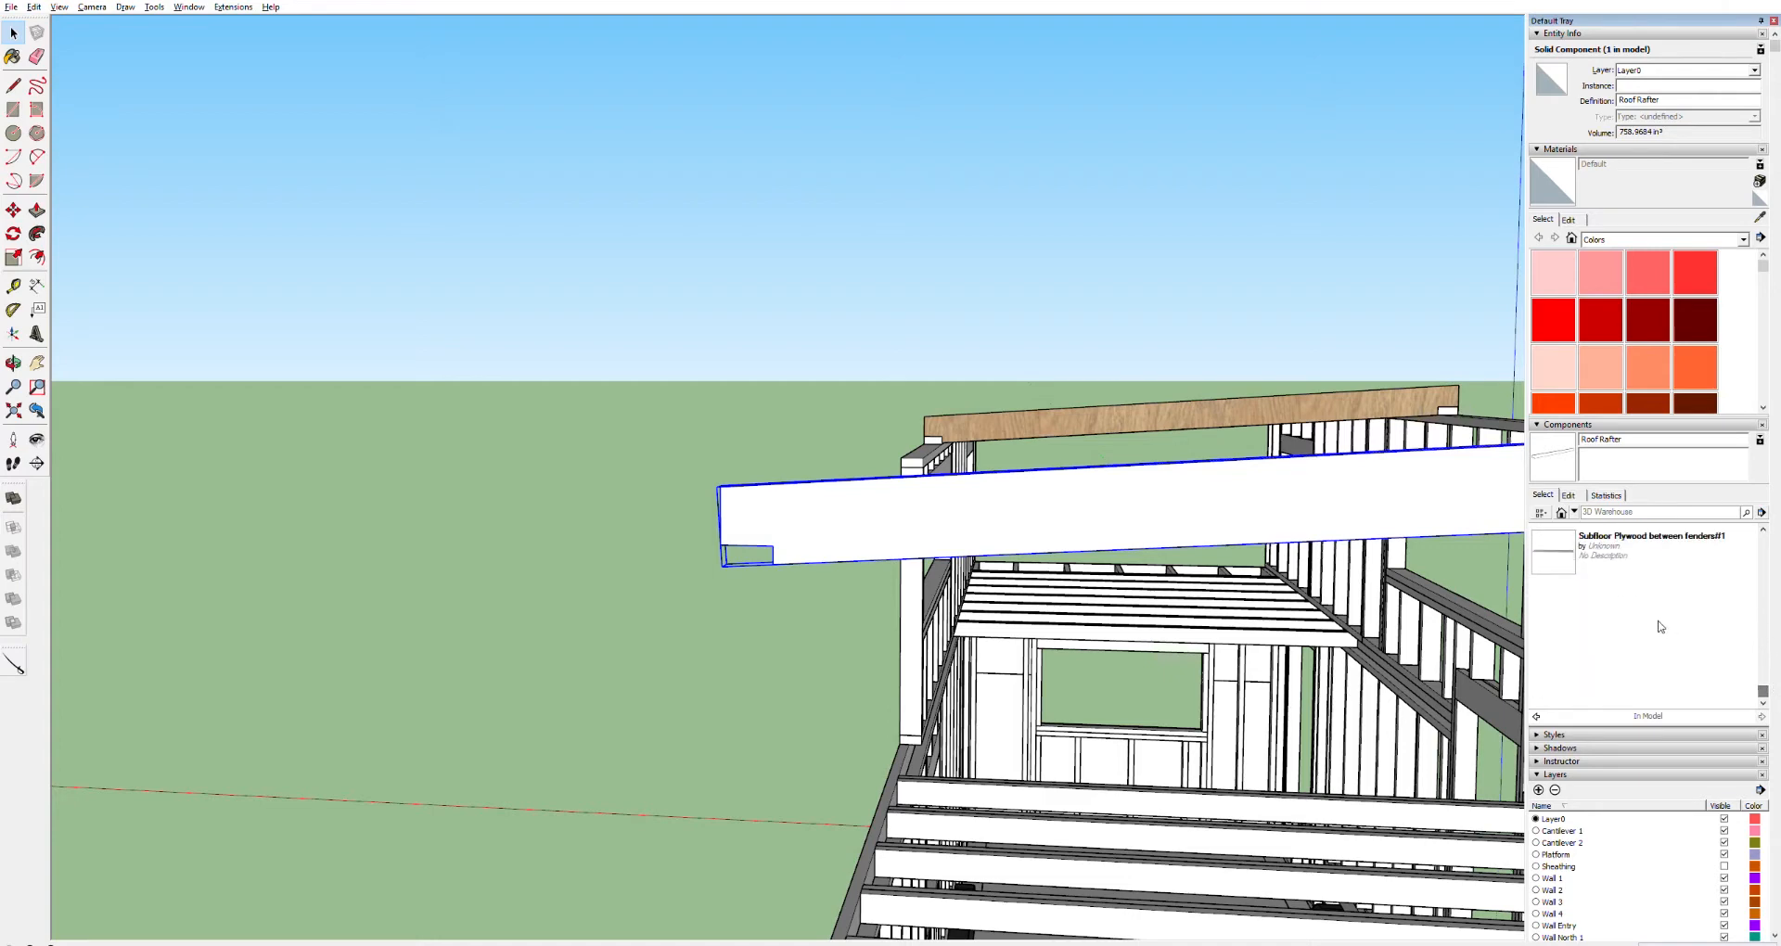
pyautogui.scroll(2, 1660, 628)
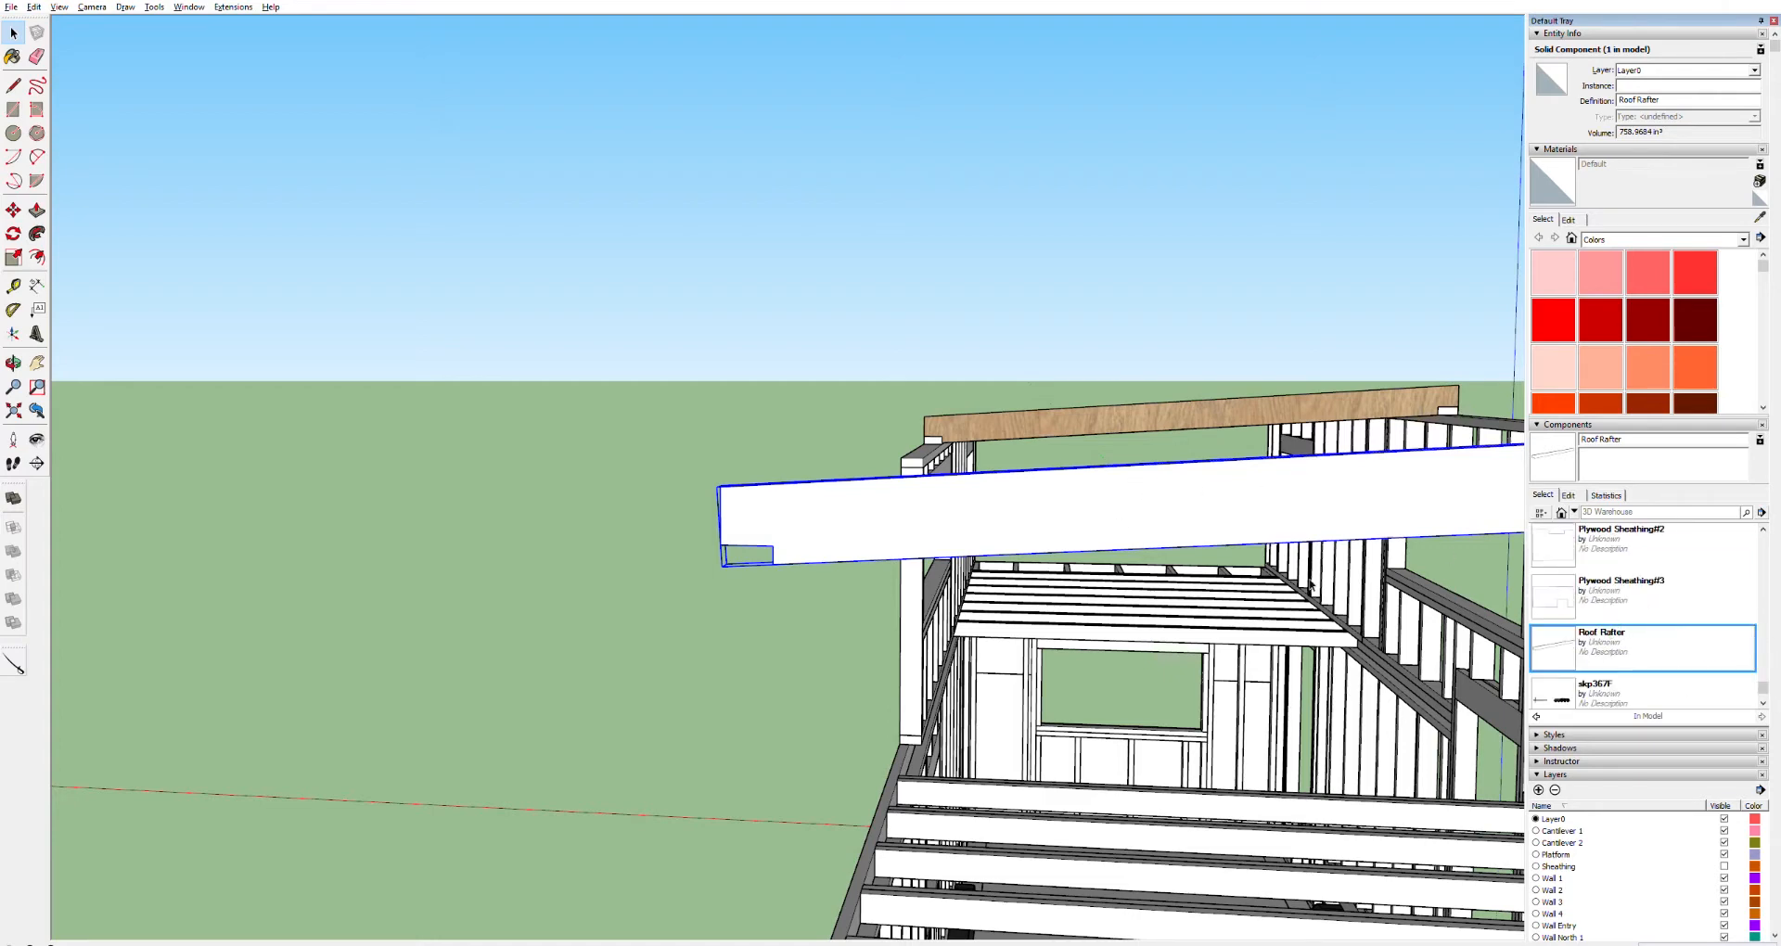
# Delete the wood-textured board lying on top of the far upper wall frame
pyautogui.click(731, 223)
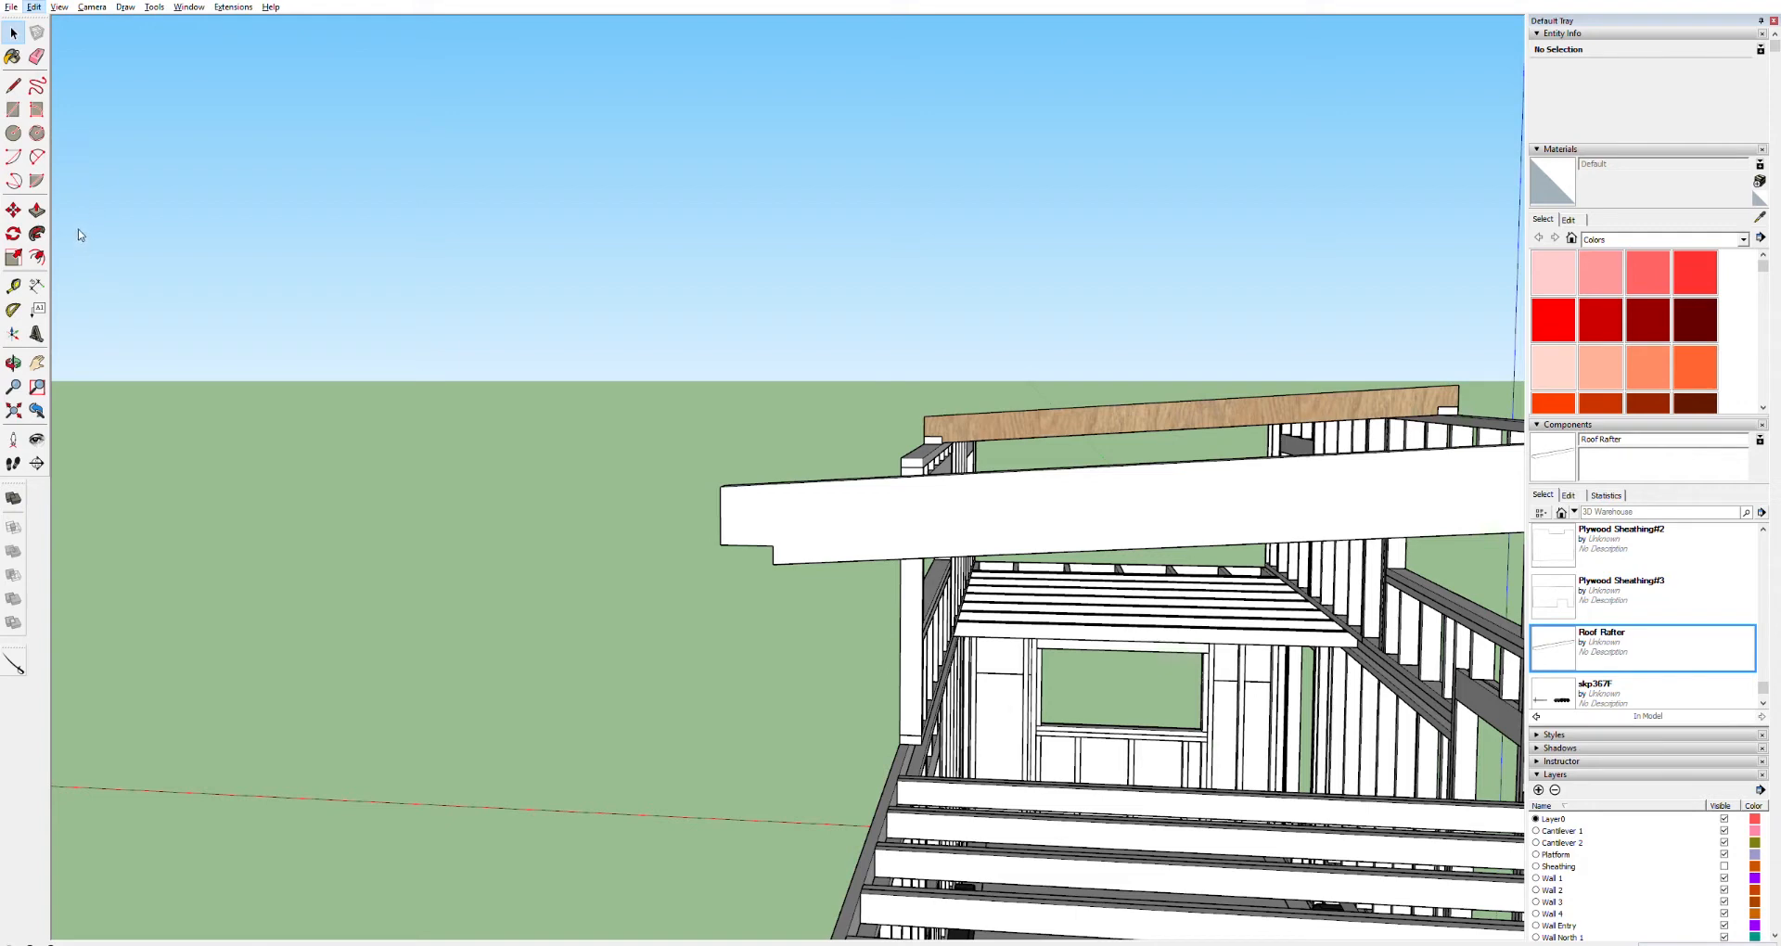
pyautogui.click(294, 223)
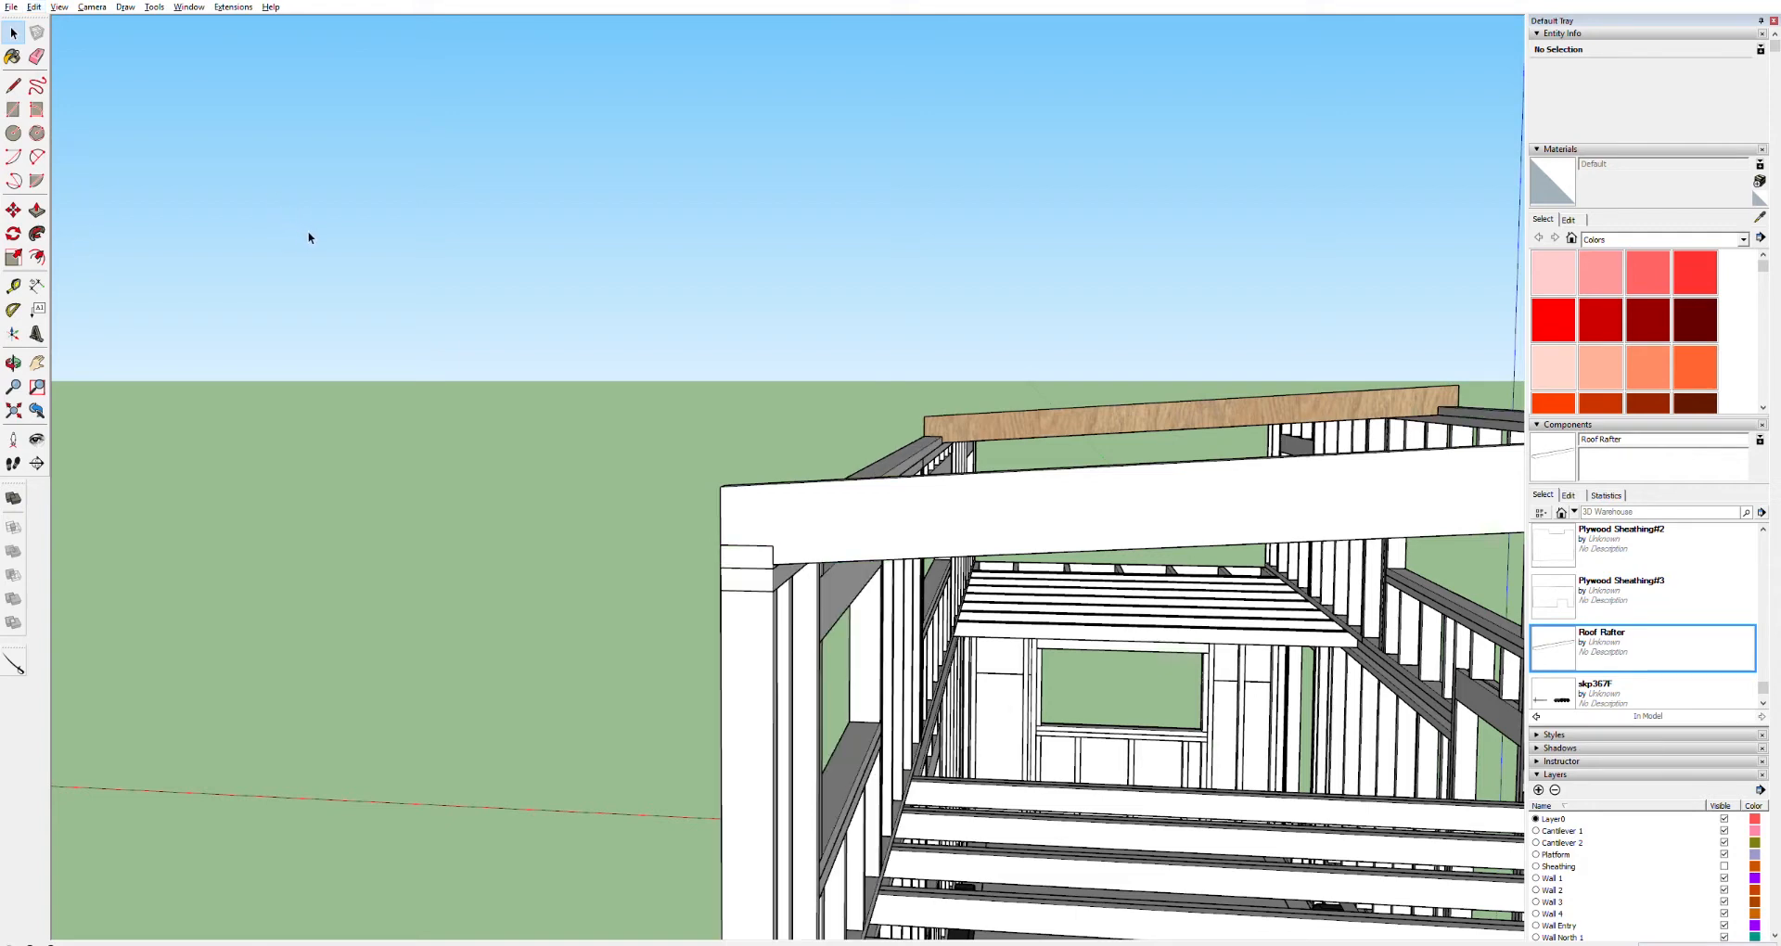
pyautogui.click(1167, 410)
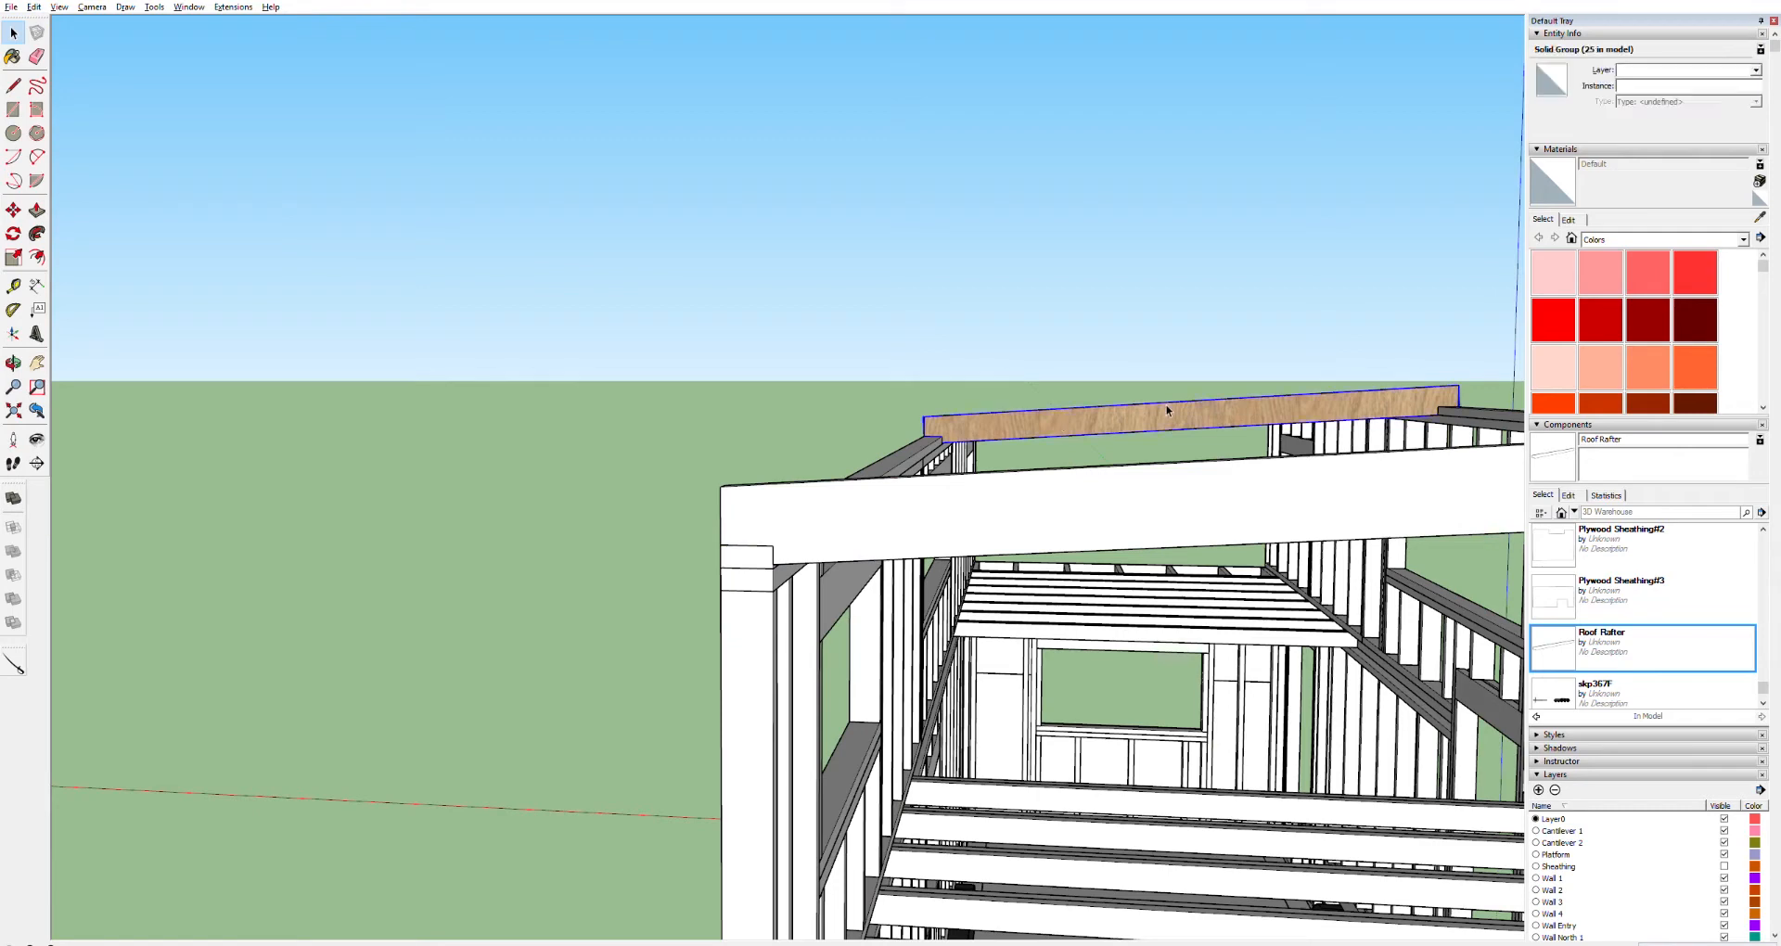
pyautogui.press('Delete')
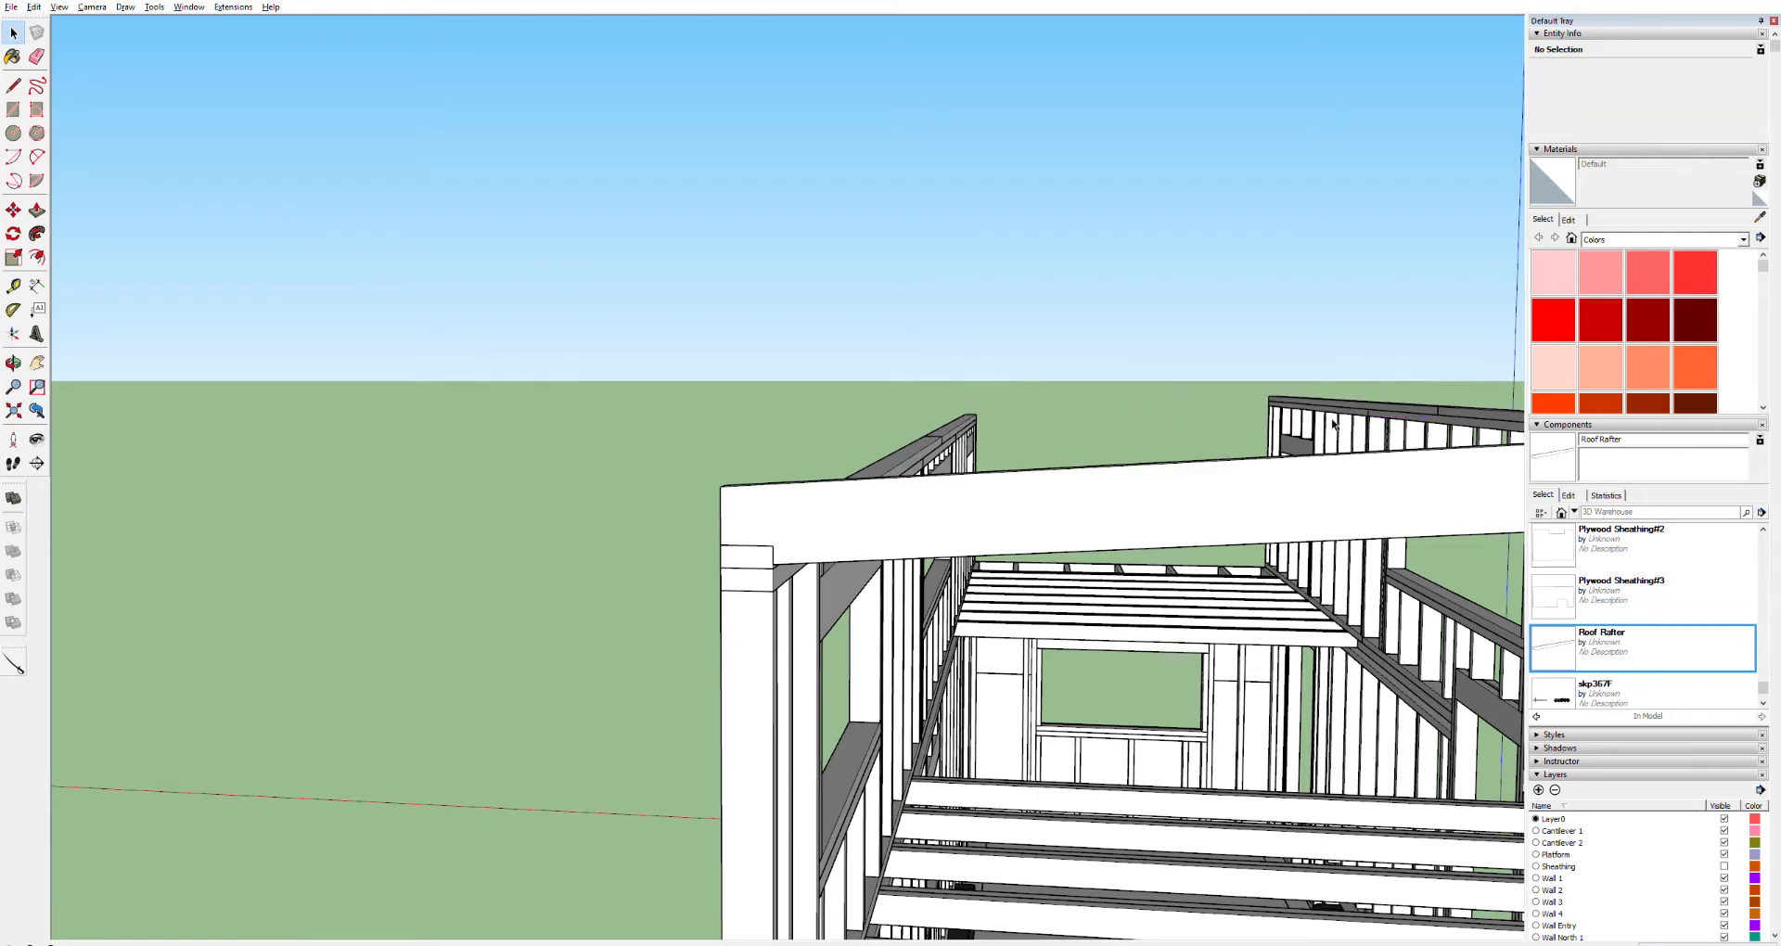
# Orbit and zoom out to view the whole trailer model next to the reference model
pyautogui.moveTo(1301, 427); pyautogui.dragTo(1258, 132, button='middle')
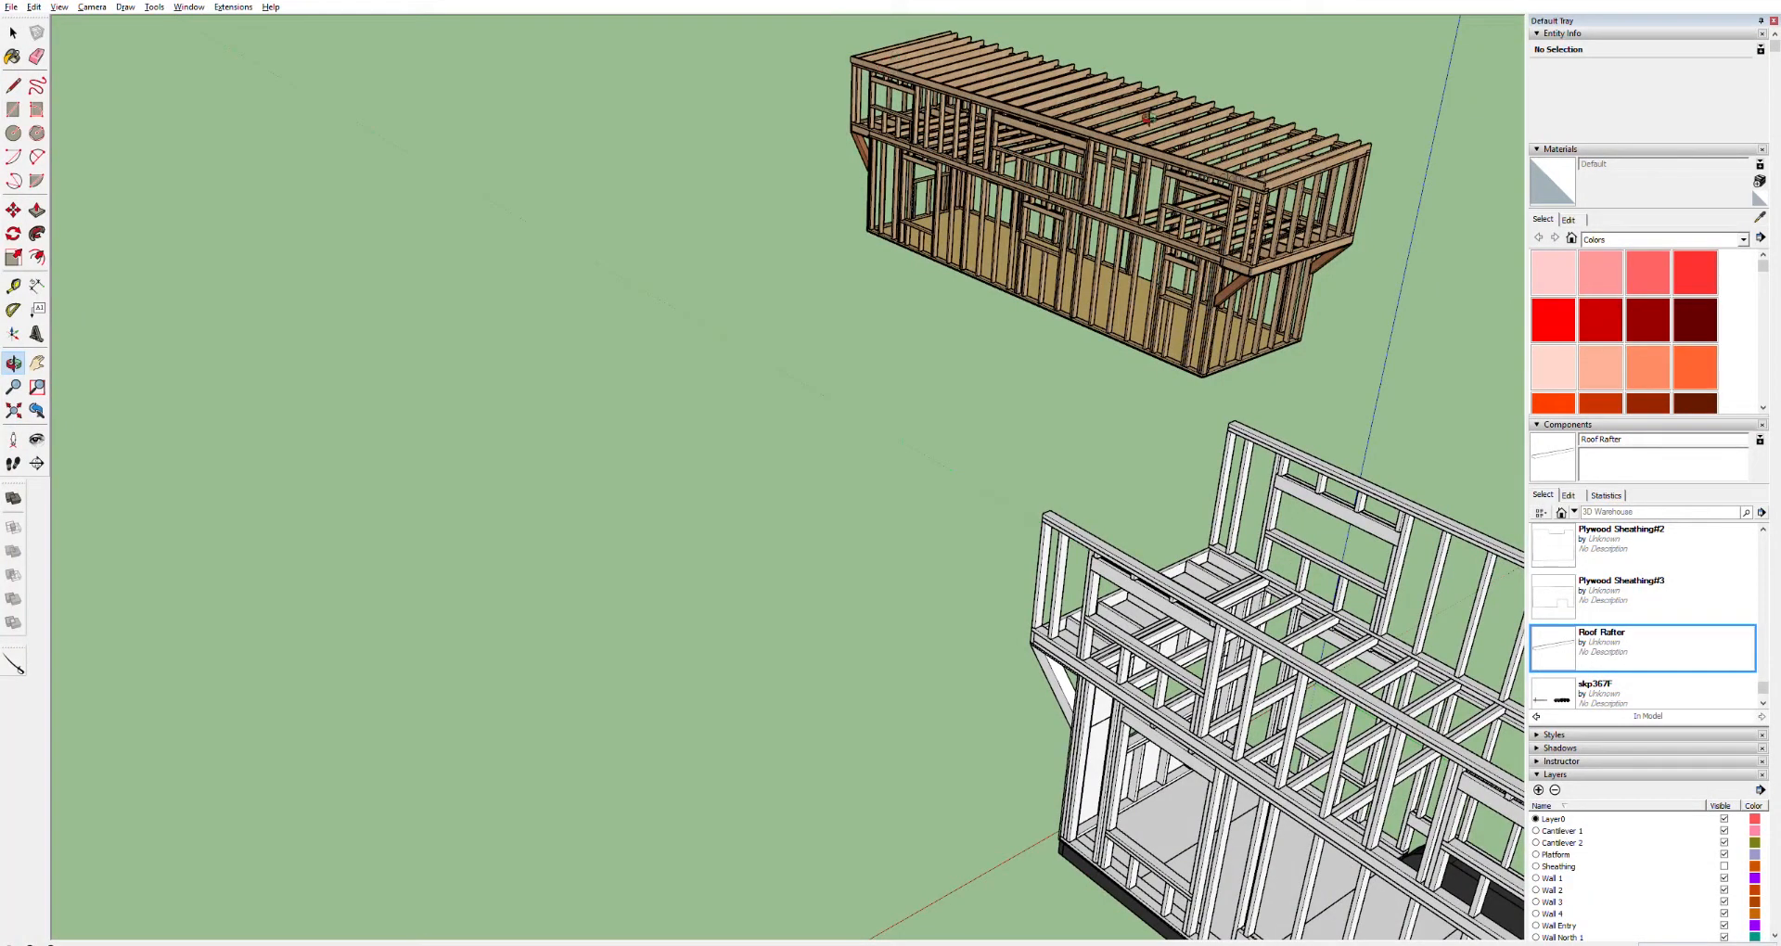
pyautogui.scroll(8, 1307, 174)
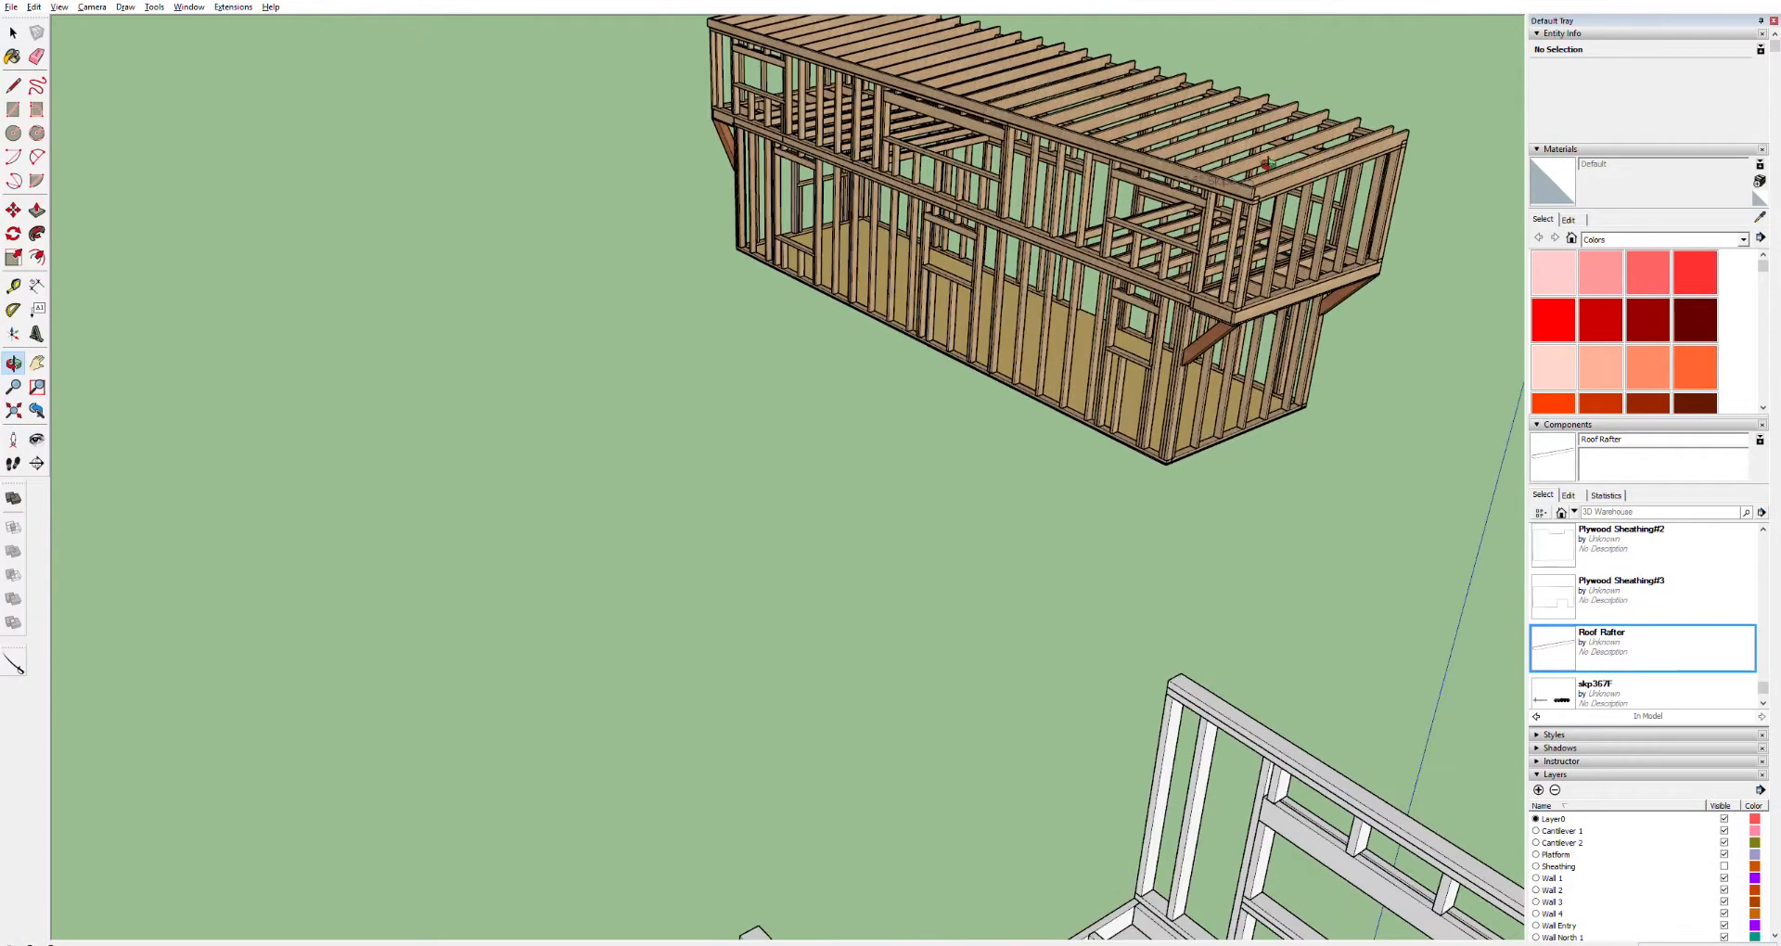
pyautogui.scroll(-10, 1300, 199)
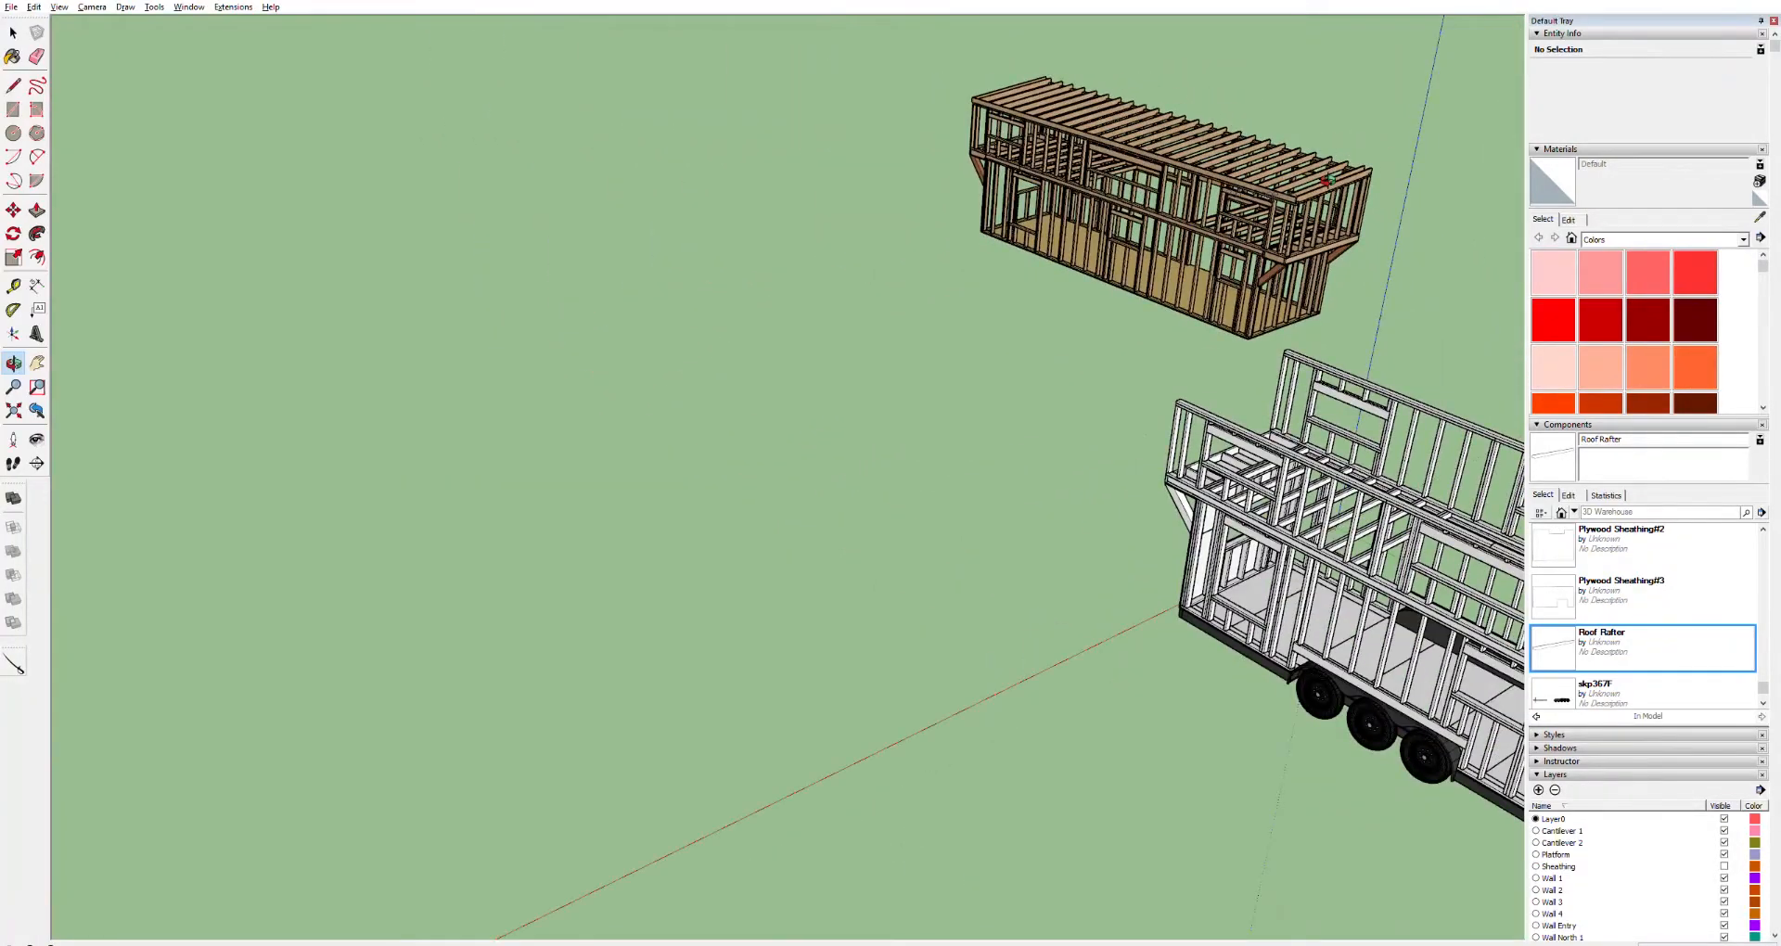
pyautogui.press('h')
pyautogui.moveTo(1152, 343); pyautogui.dragTo(1038, 323)
pyautogui.moveTo(1256, 473); pyautogui.dragTo(1038, 405)
pyautogui.scroll(3, 1202, 456)
pyautogui.scroll(-3, 1200, 452)
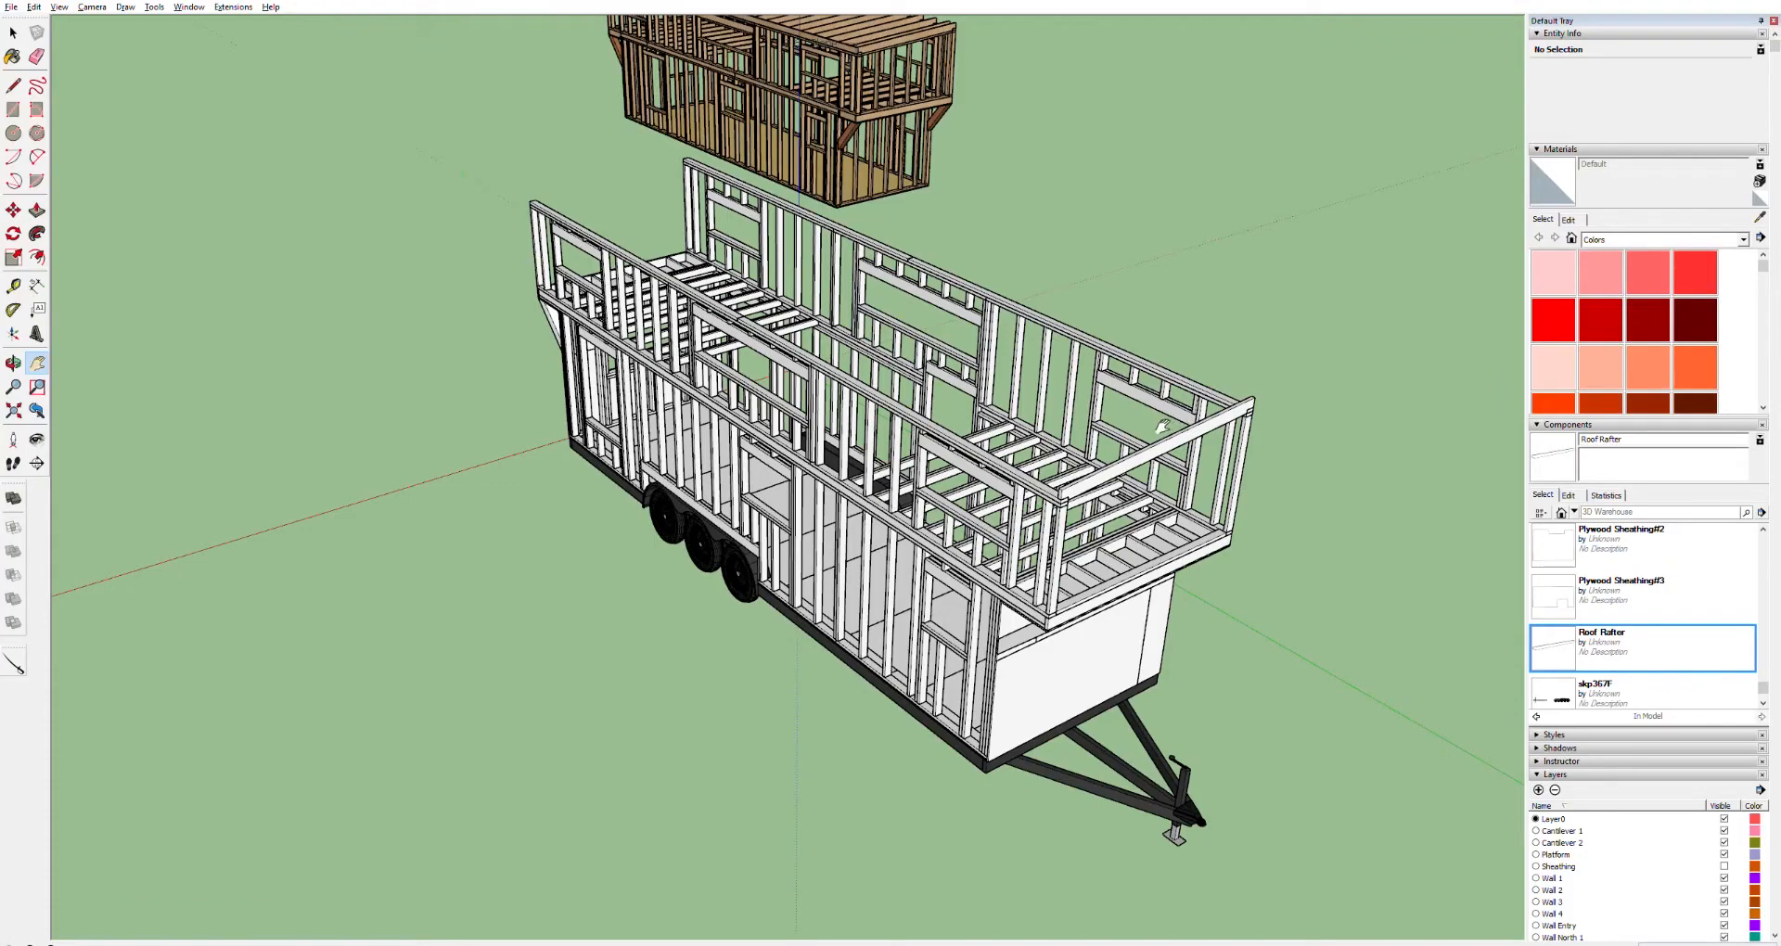
# Orbit, pan and zoom in on the long side wall frame below and above the loft edge
pyautogui.moveTo(1152, 393); pyautogui.dragTo(1321, 284, button='middle')
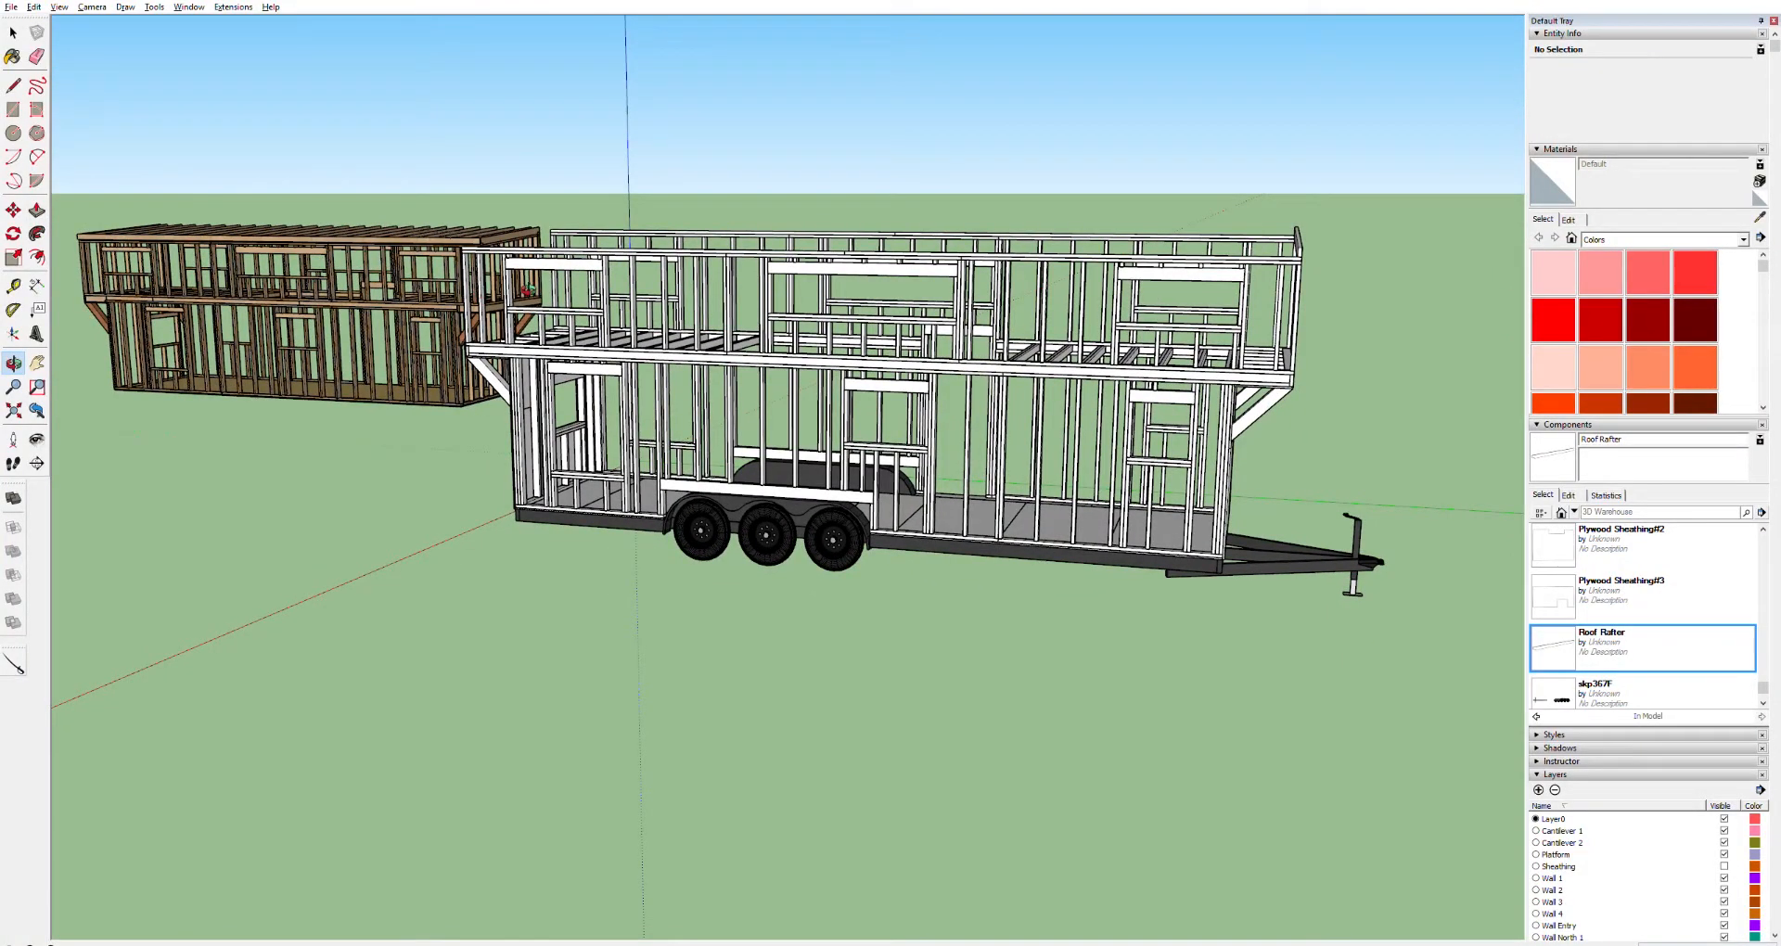
pyautogui.moveTo(509, 275); pyautogui.dragTo(593, 304, button='middle')
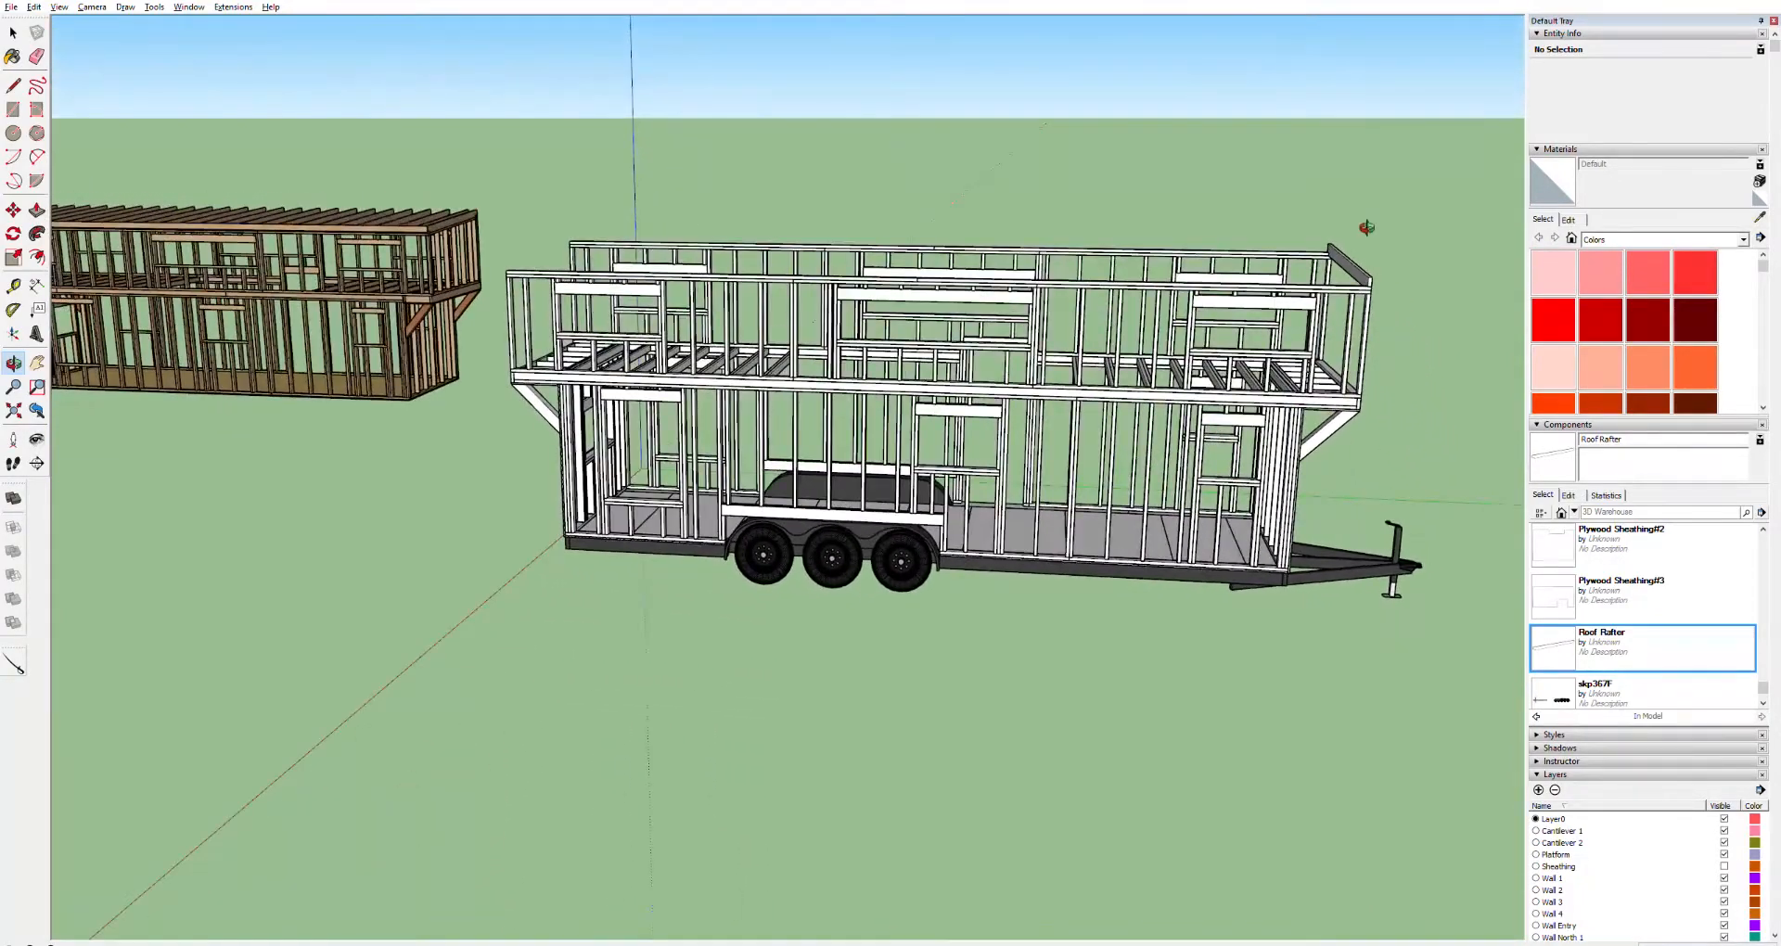
pyautogui.moveTo(1368, 230); pyautogui.dragTo(1433, 312, button='middle')
pyautogui.scroll(4, 1391, 306)
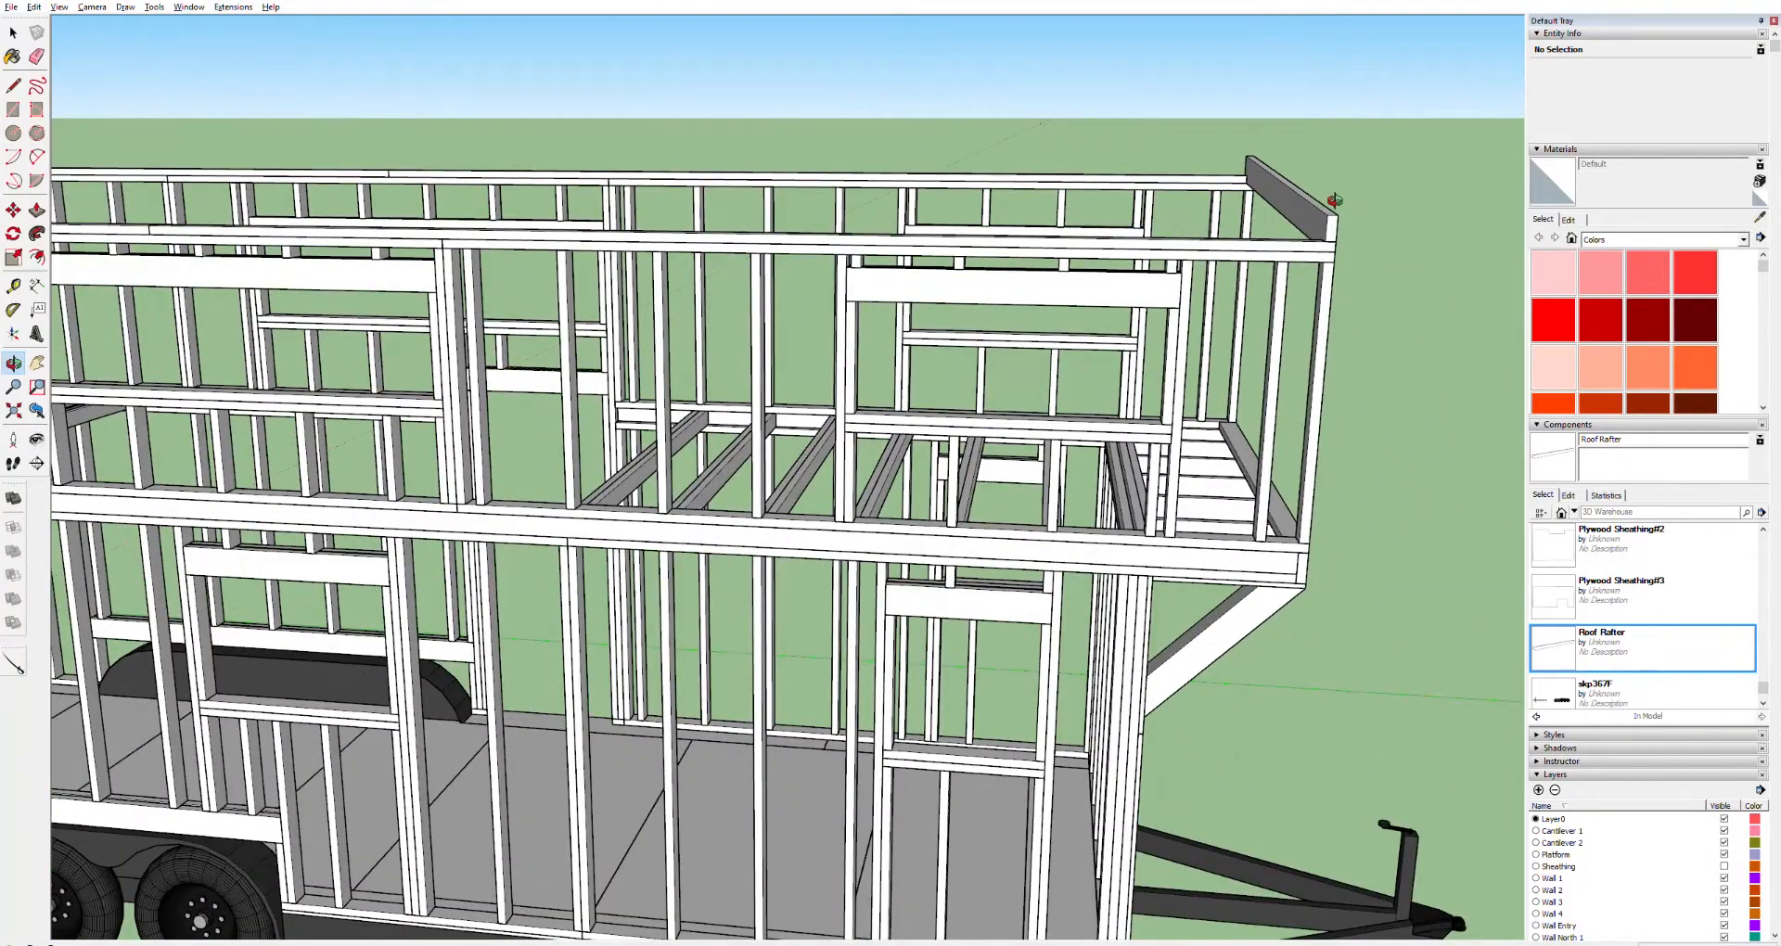
pyautogui.moveTo(708, 381); pyautogui.dragTo(774, 534, button='middle')
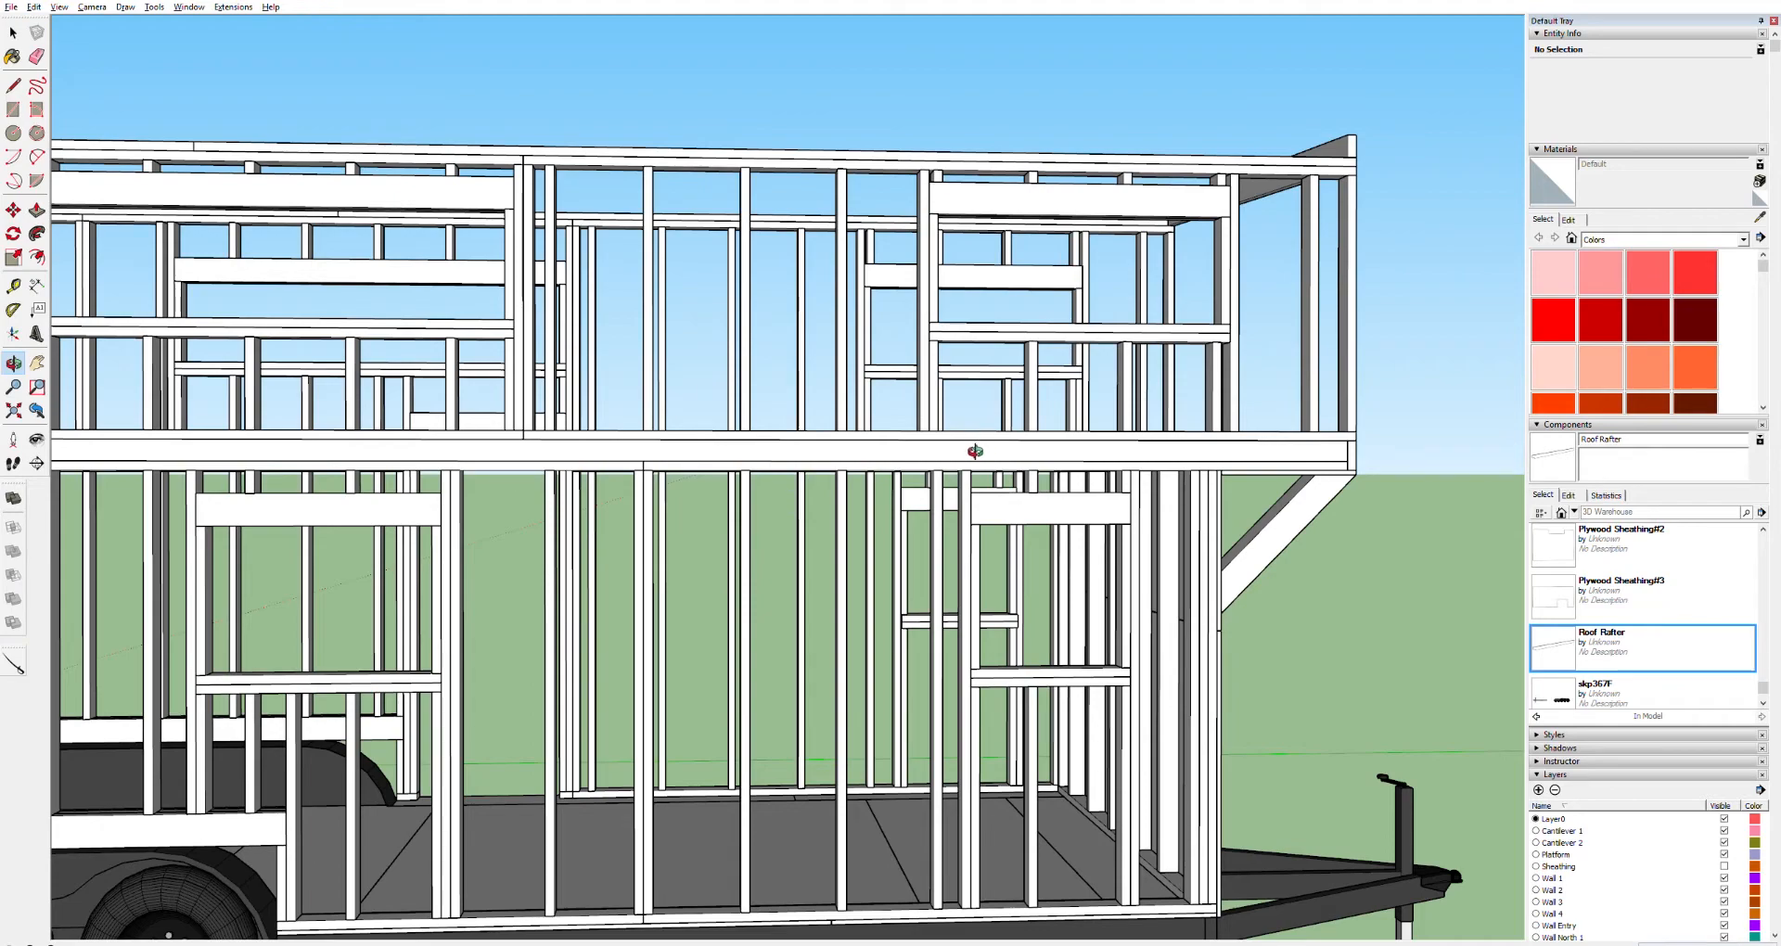
pyautogui.press('h')
pyautogui.moveTo(627, 395); pyautogui.dragTo(1095, 343)
pyautogui.moveTo(393, 356); pyautogui.dragTo(1076, 308)
pyautogui.moveTo(352, 397); pyautogui.dragTo(529, 432)
pyautogui.scroll(10, 528, 430)
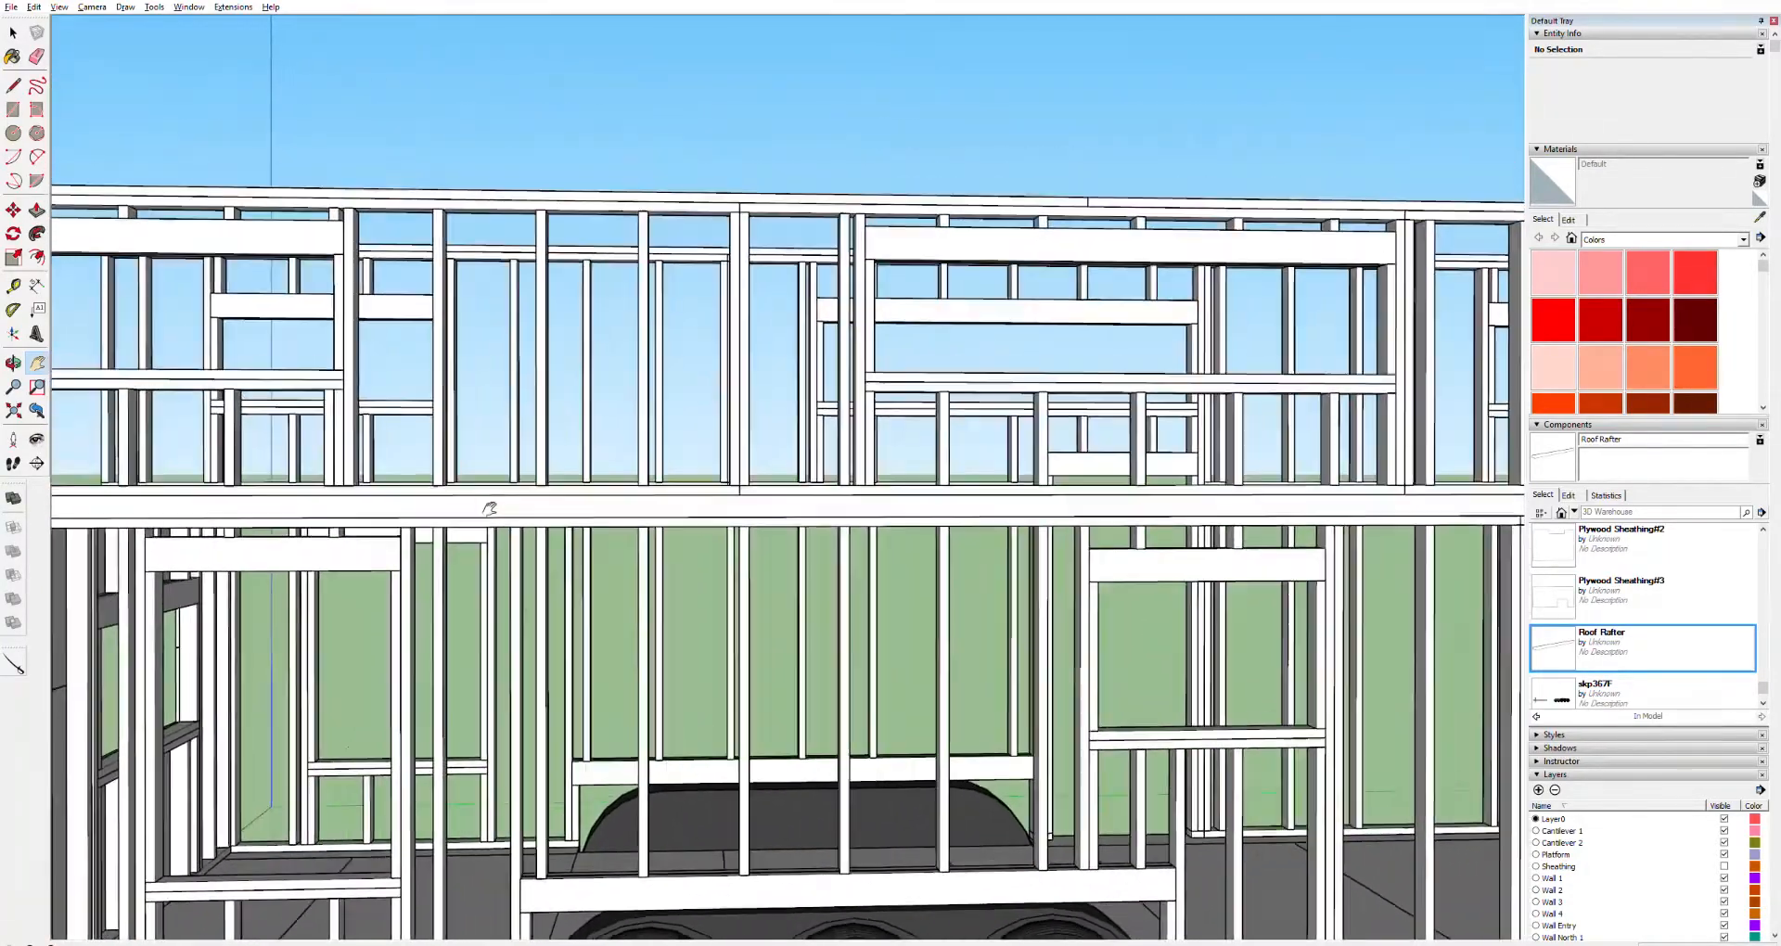
pyautogui.moveTo(490, 509); pyautogui.dragTo(485, 543)
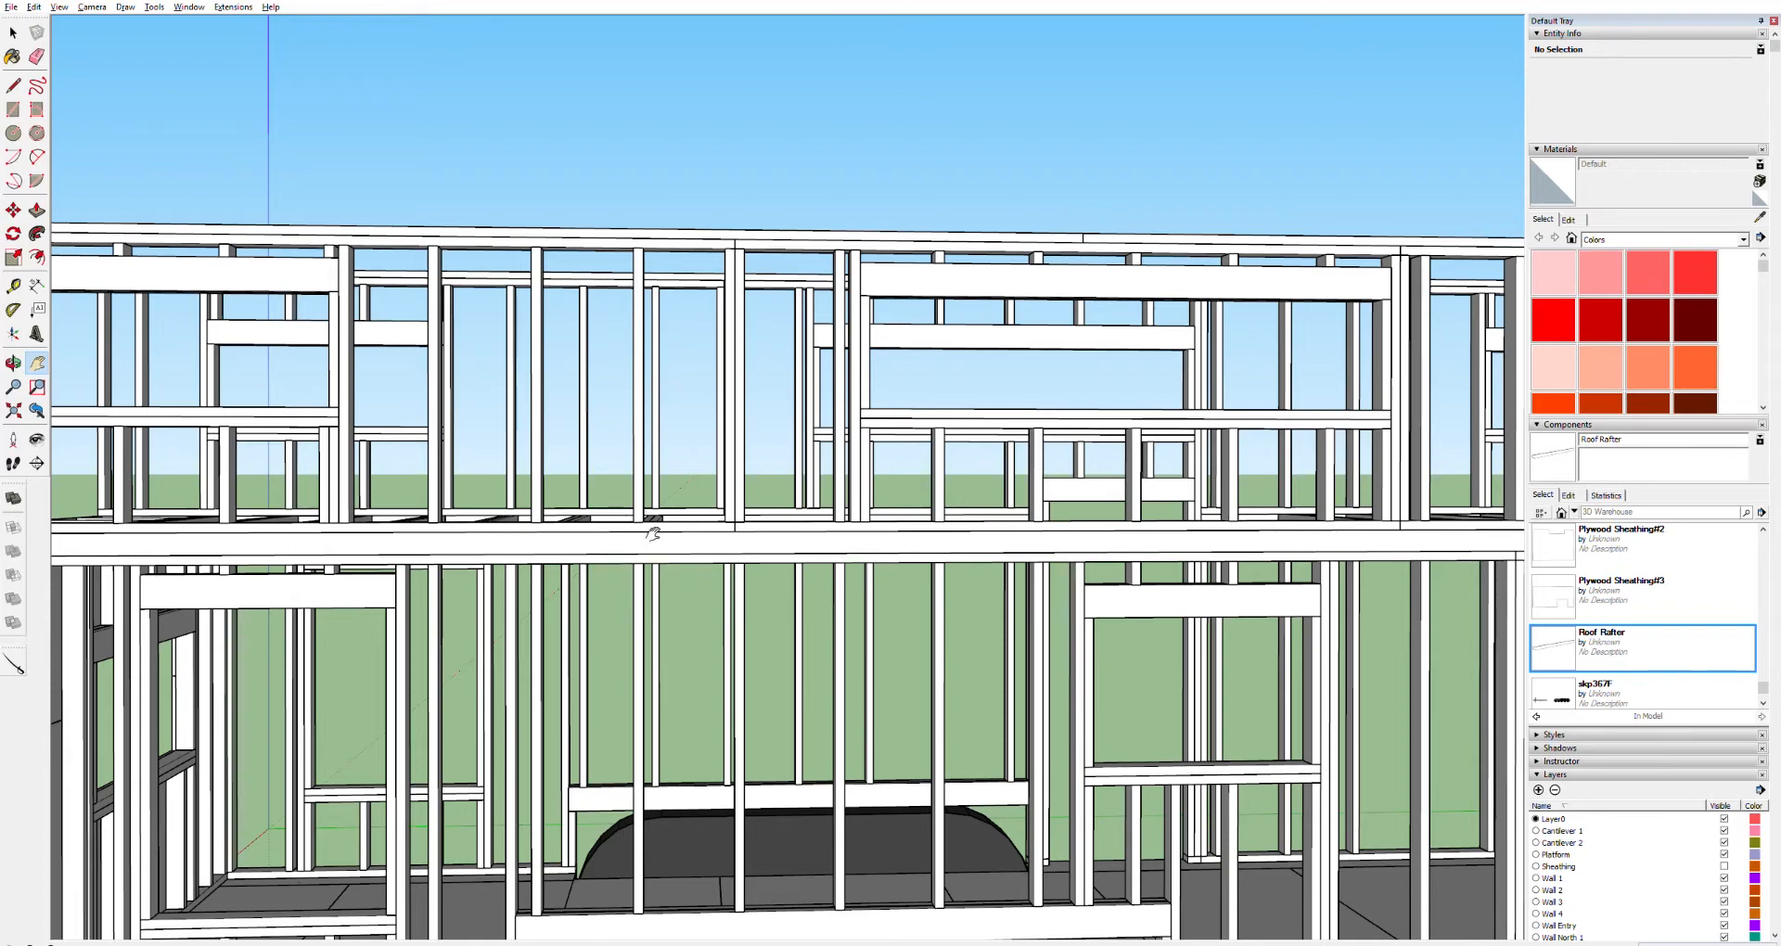
# Measure the stud spacing along the bottom plate of the upper side wall frame with the Tape Measure
pyautogui.scroll(5, 617, 538)
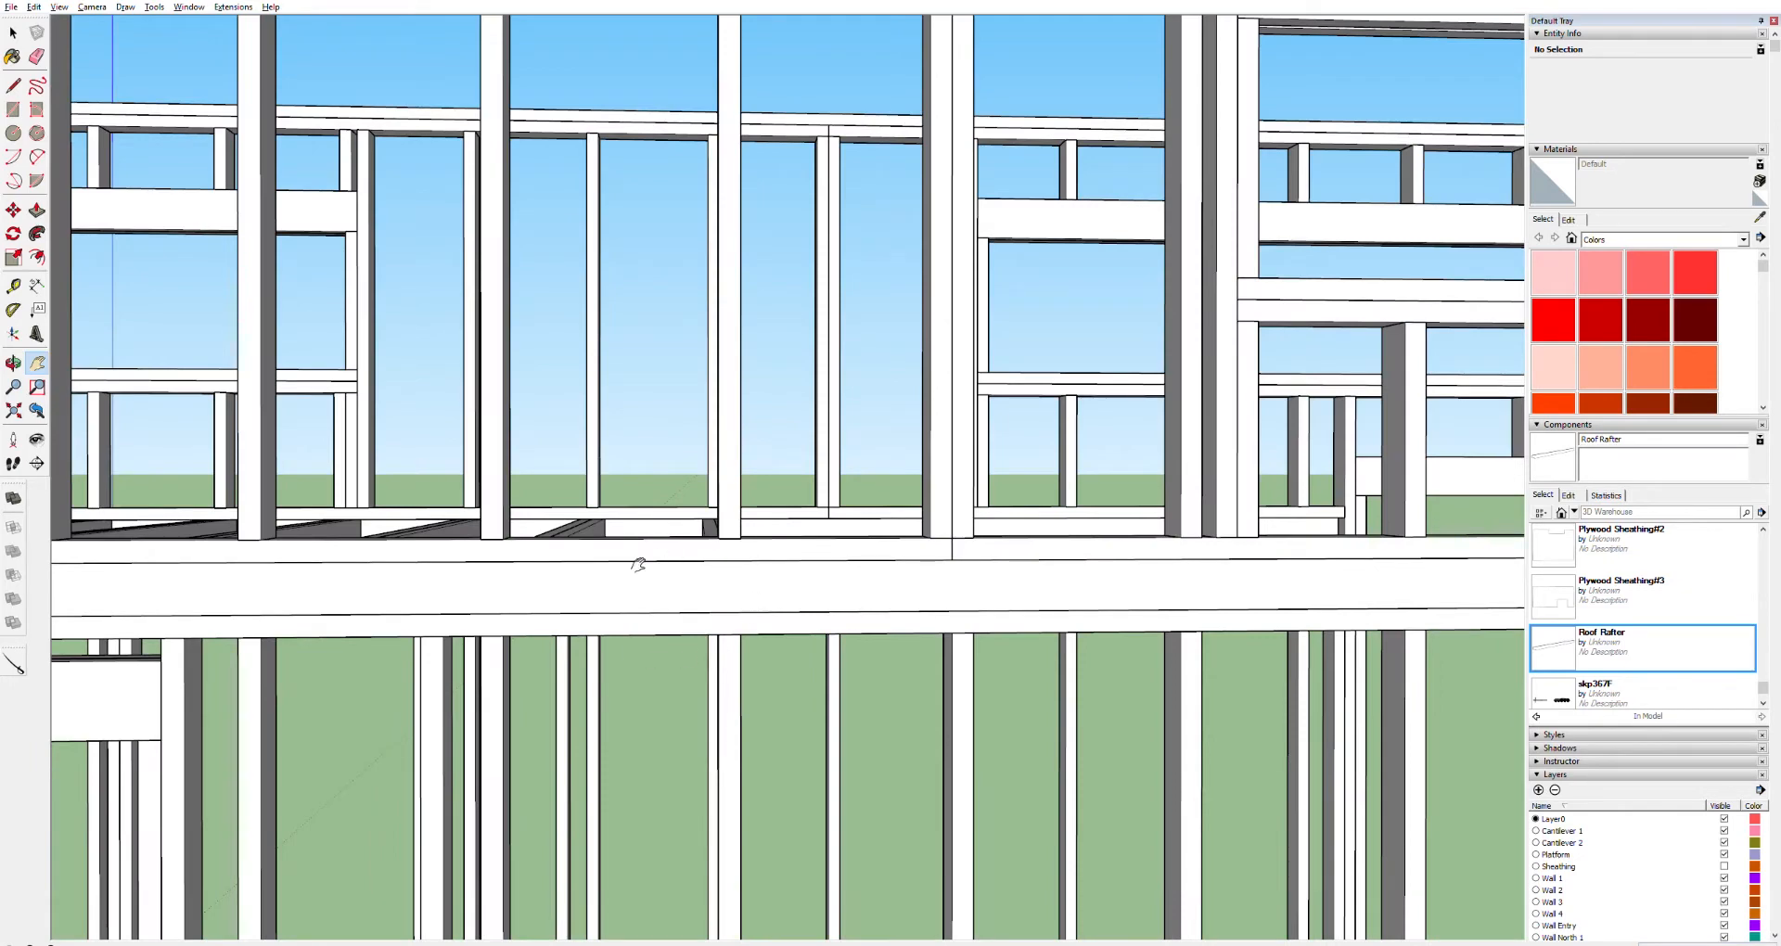
pyautogui.scroll(-8, 756, 576)
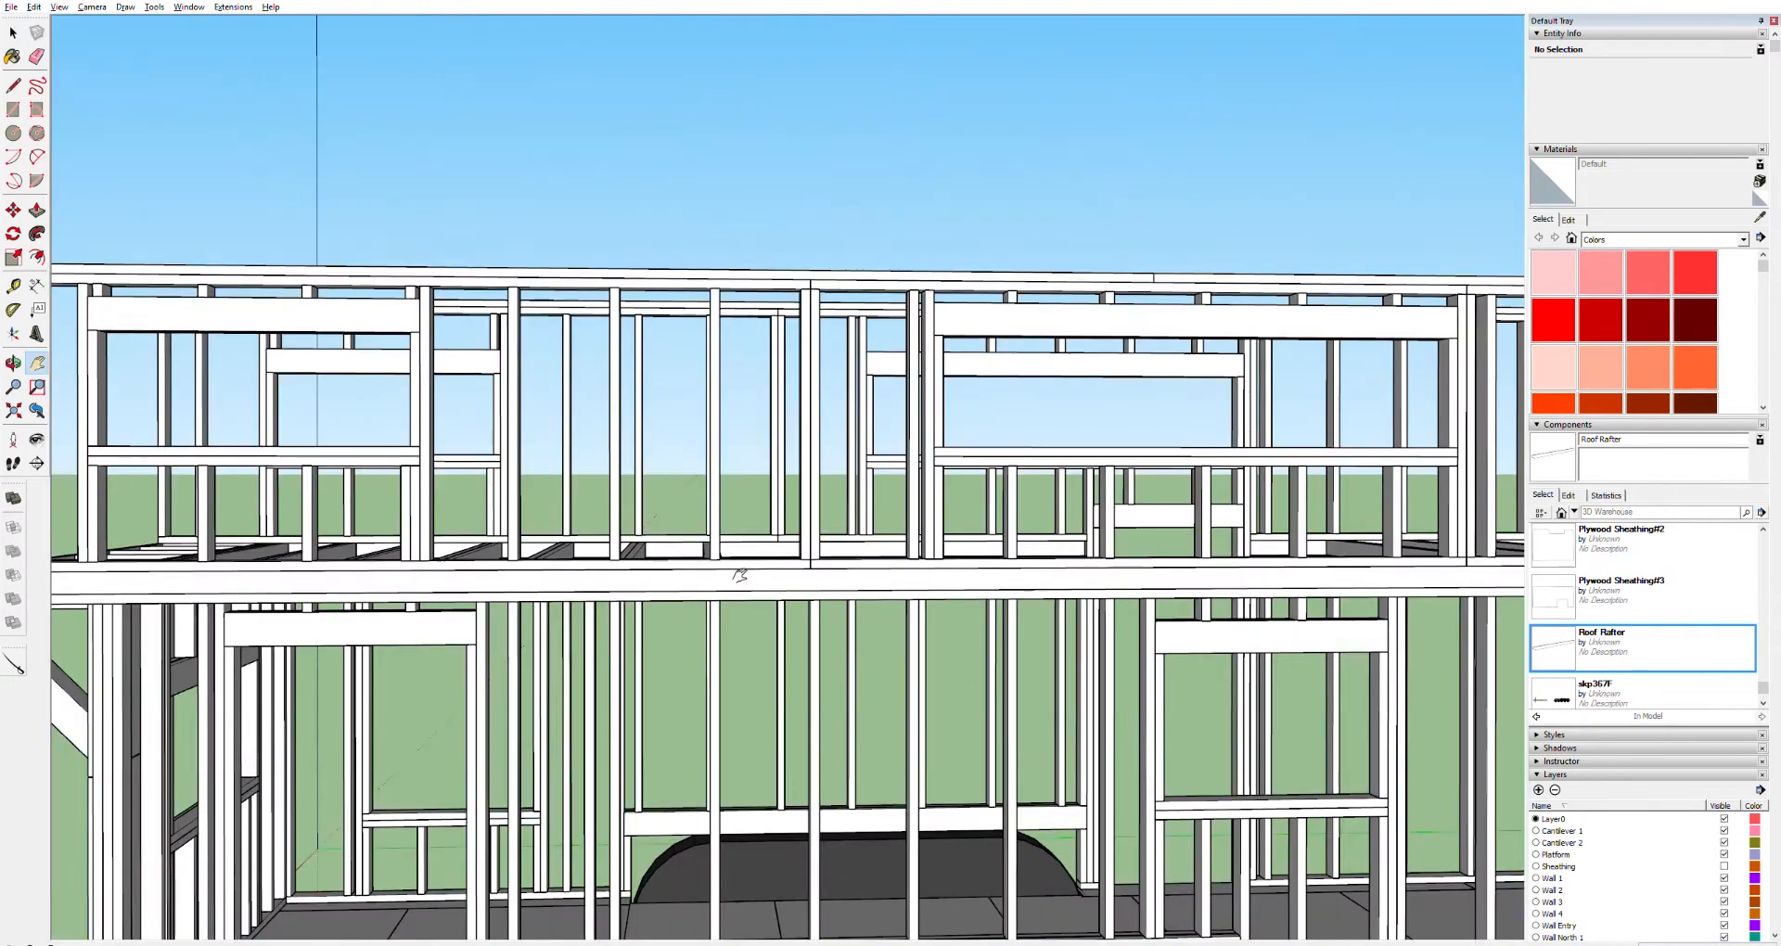
pyautogui.scroll(-3, 744, 570)
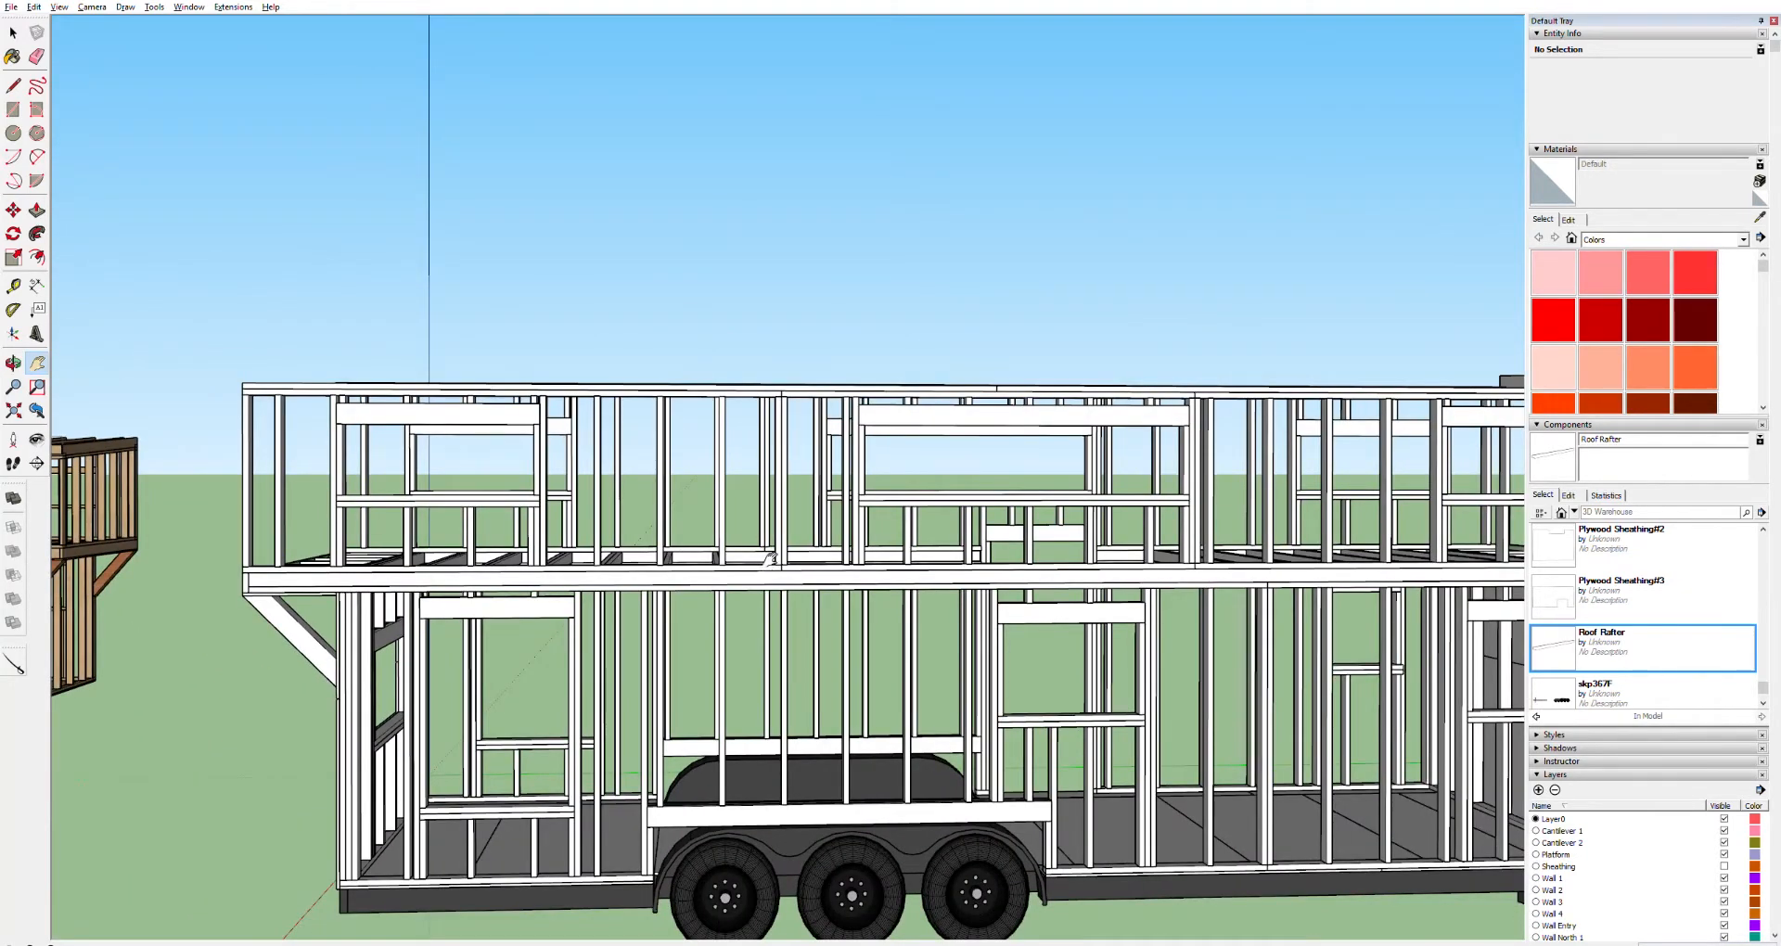
pyautogui.scroll(-6, 798, 547)
pyautogui.scroll(10, 1319, 557)
pyautogui.scroll(2, 1318, 551)
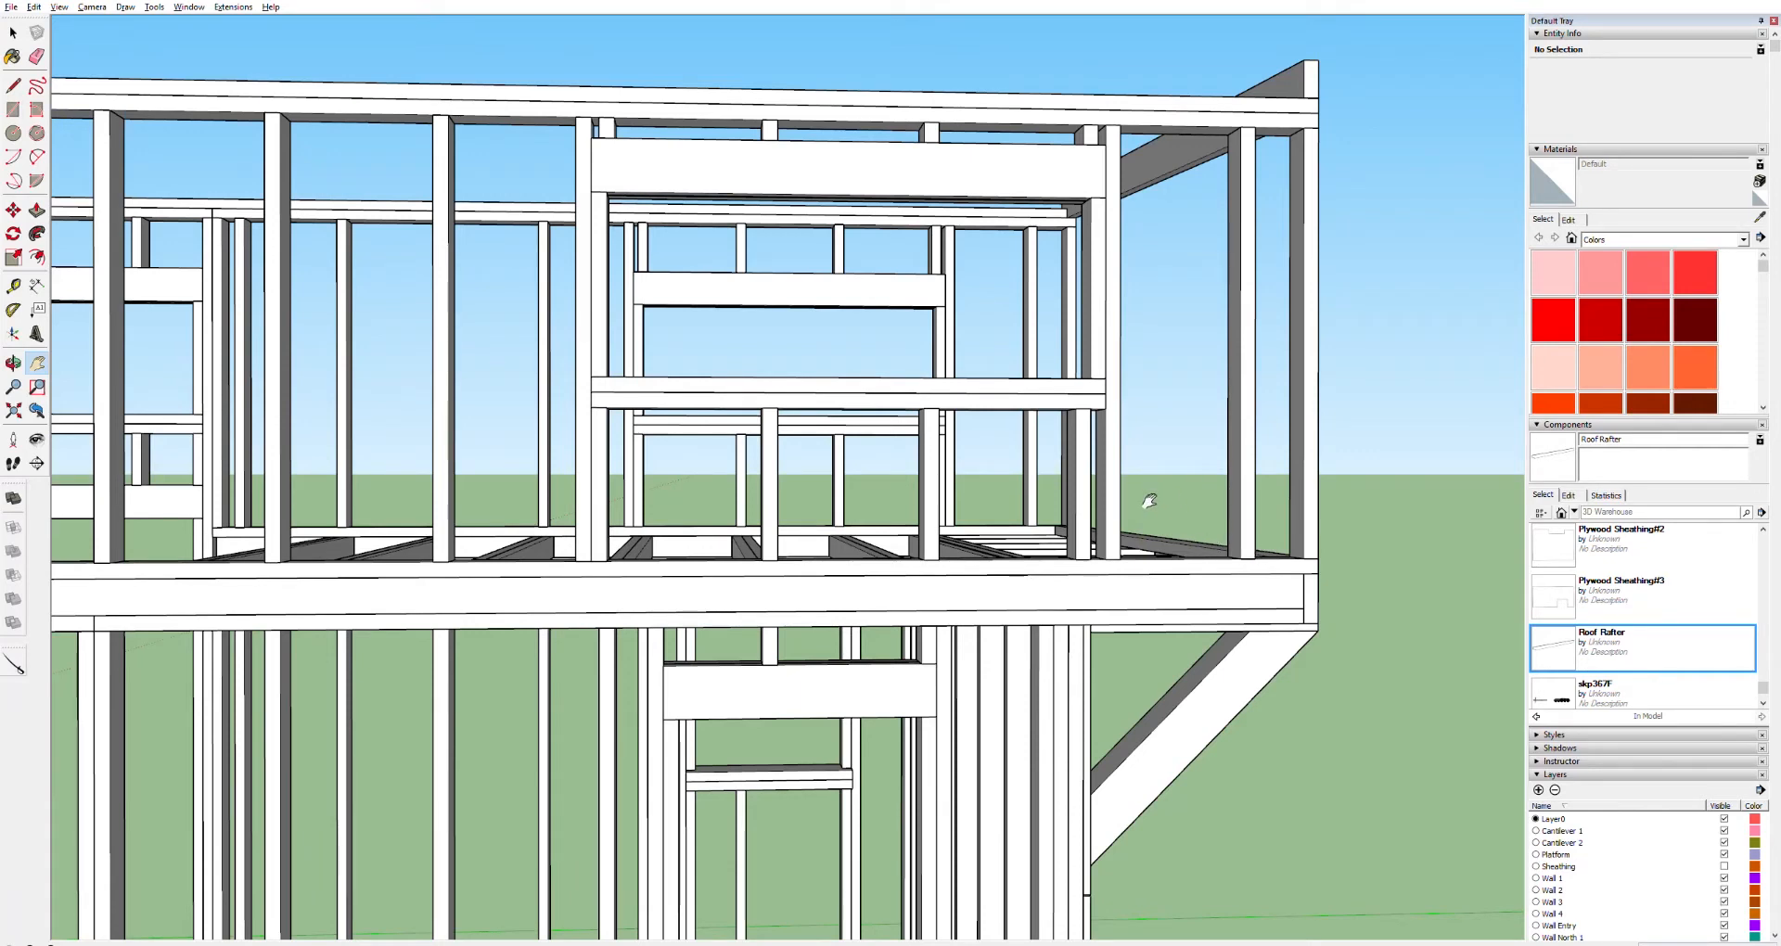
pyautogui.press('t')
pyautogui.click(1257, 557)
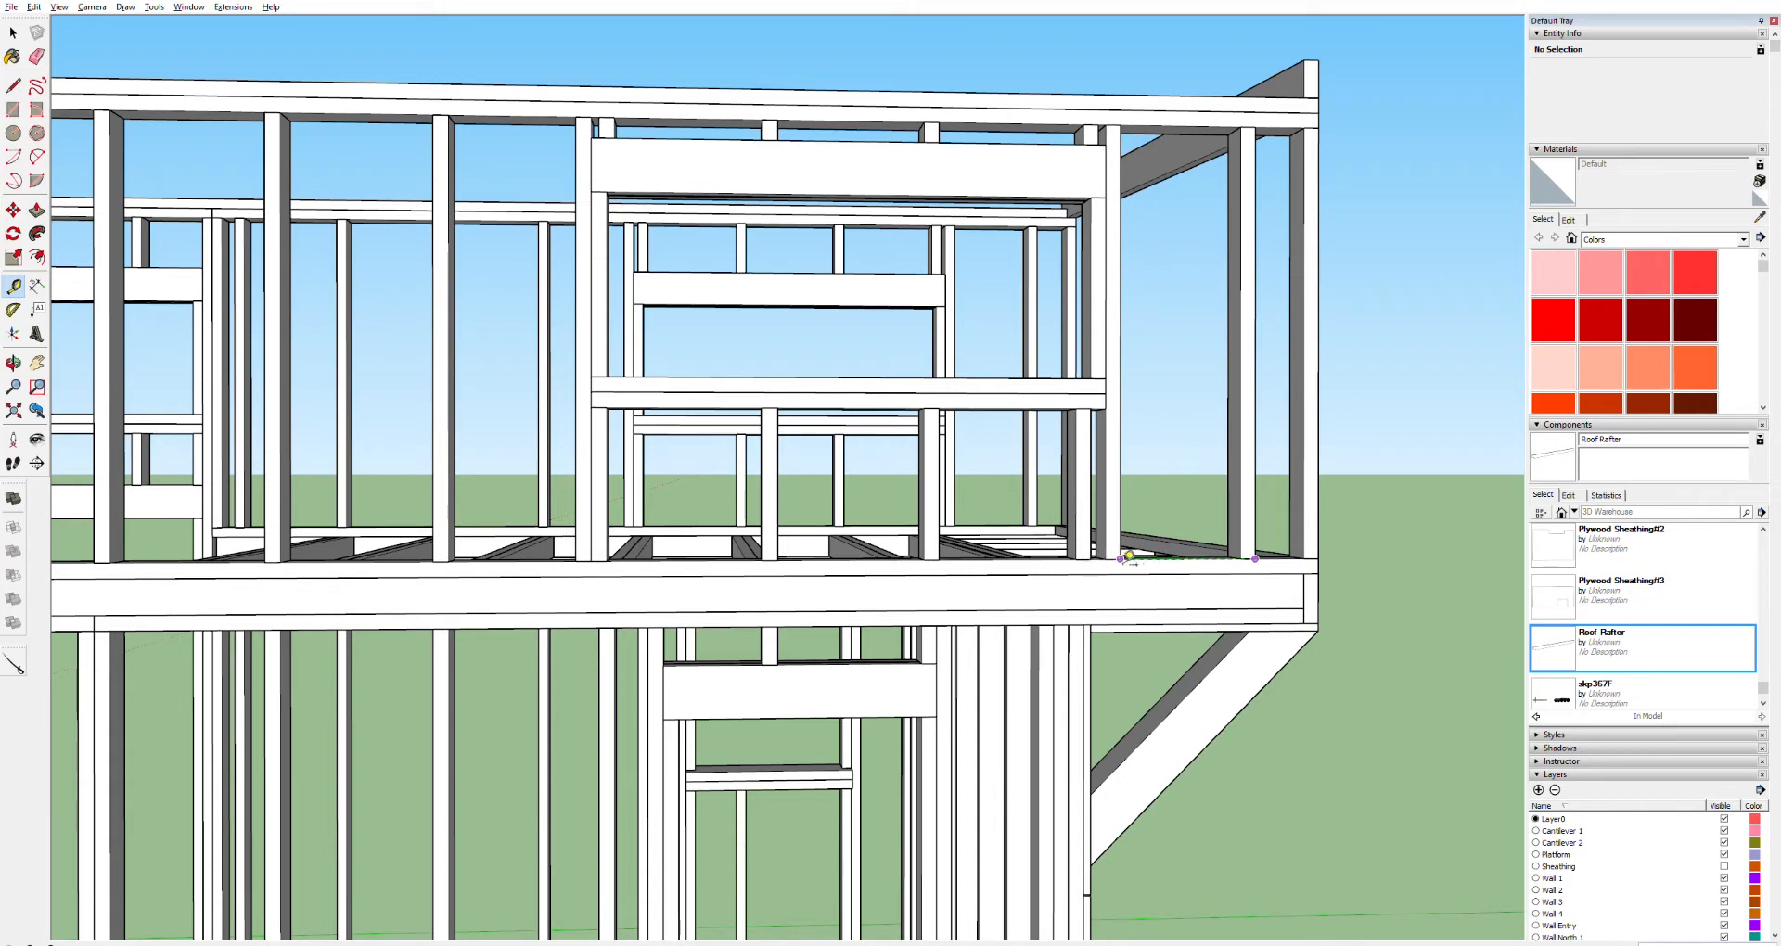
pyautogui.click(1091, 560)
pyautogui.click(434, 561)
pyautogui.click(592, 562)
pyautogui.click(264, 563)
pyautogui.click(762, 560)
pyautogui.click(762, 560)
pyautogui.click(924, 558)
pyautogui.press('Escape')
# Measure along the top plate and place a vertical guide line at the window's corner stud
pyautogui.click(433, 114)
pyautogui.click(607, 111)
pyautogui.click(599, 118)
pyautogui.click(762, 119)
pyautogui.click(763, 118)
pyautogui.click(926, 121)
pyautogui.click(763, 129)
pyautogui.click(1097, 145)
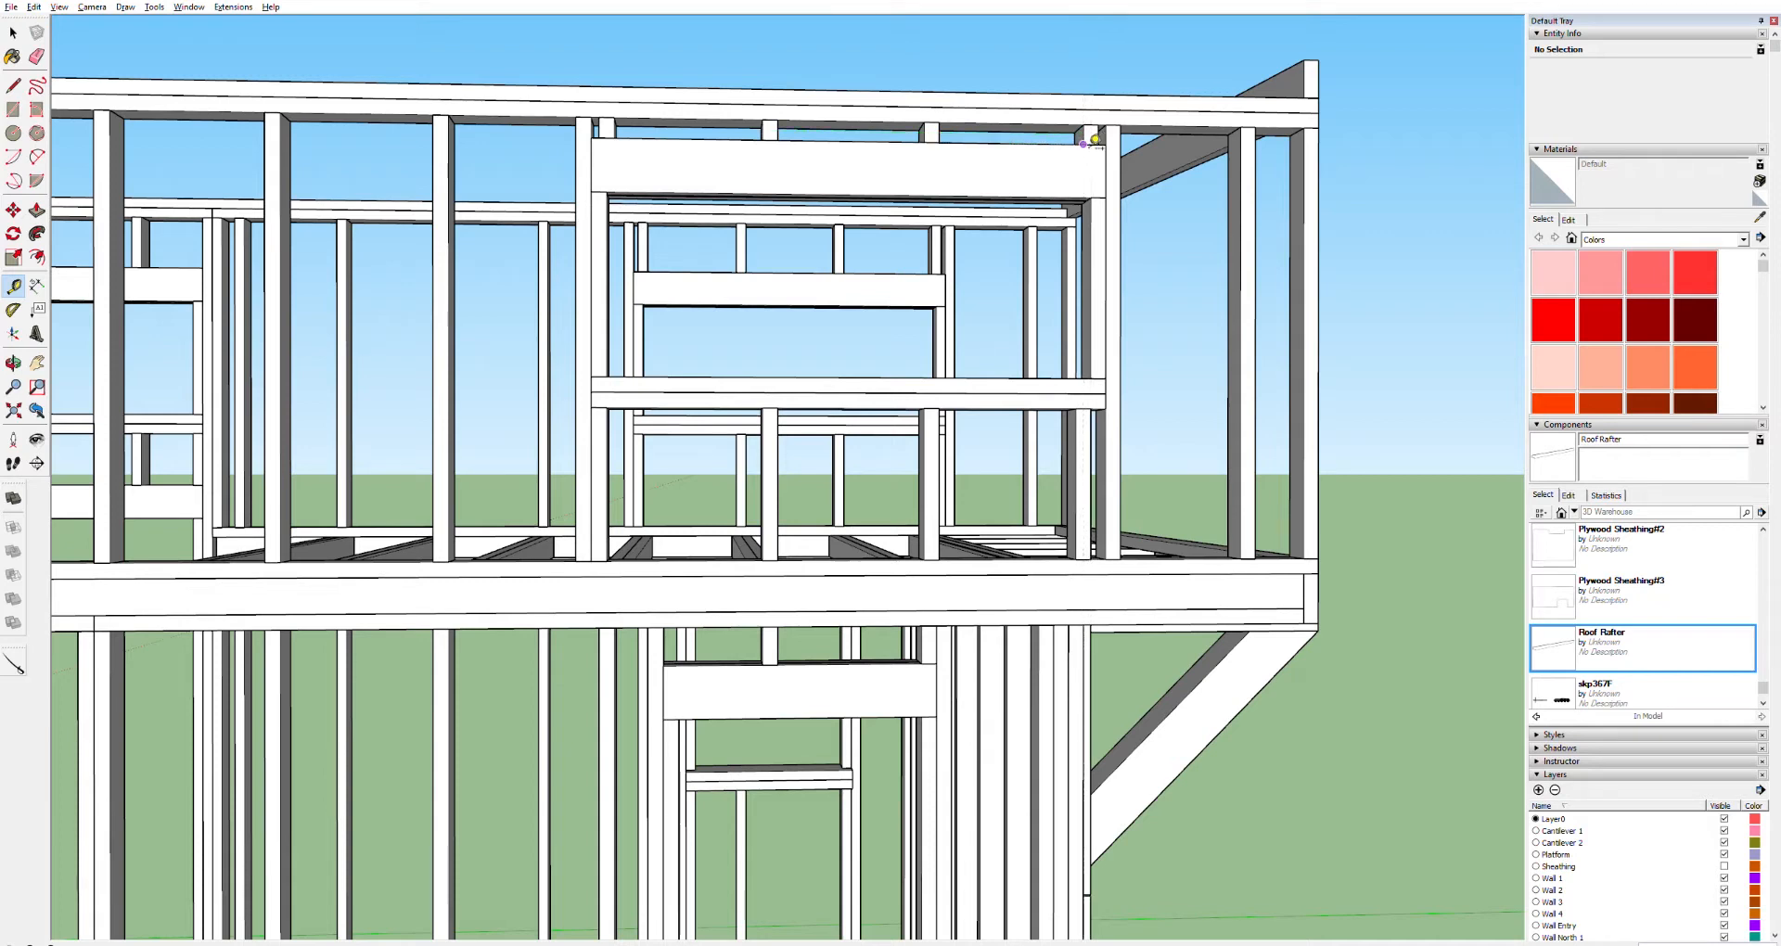
pyautogui.click(1252, 148)
pyautogui.click(938, 132)
pyautogui.click(1084, 134)
pyautogui.press('m')
pyautogui.scroll(5, 1124, 446)
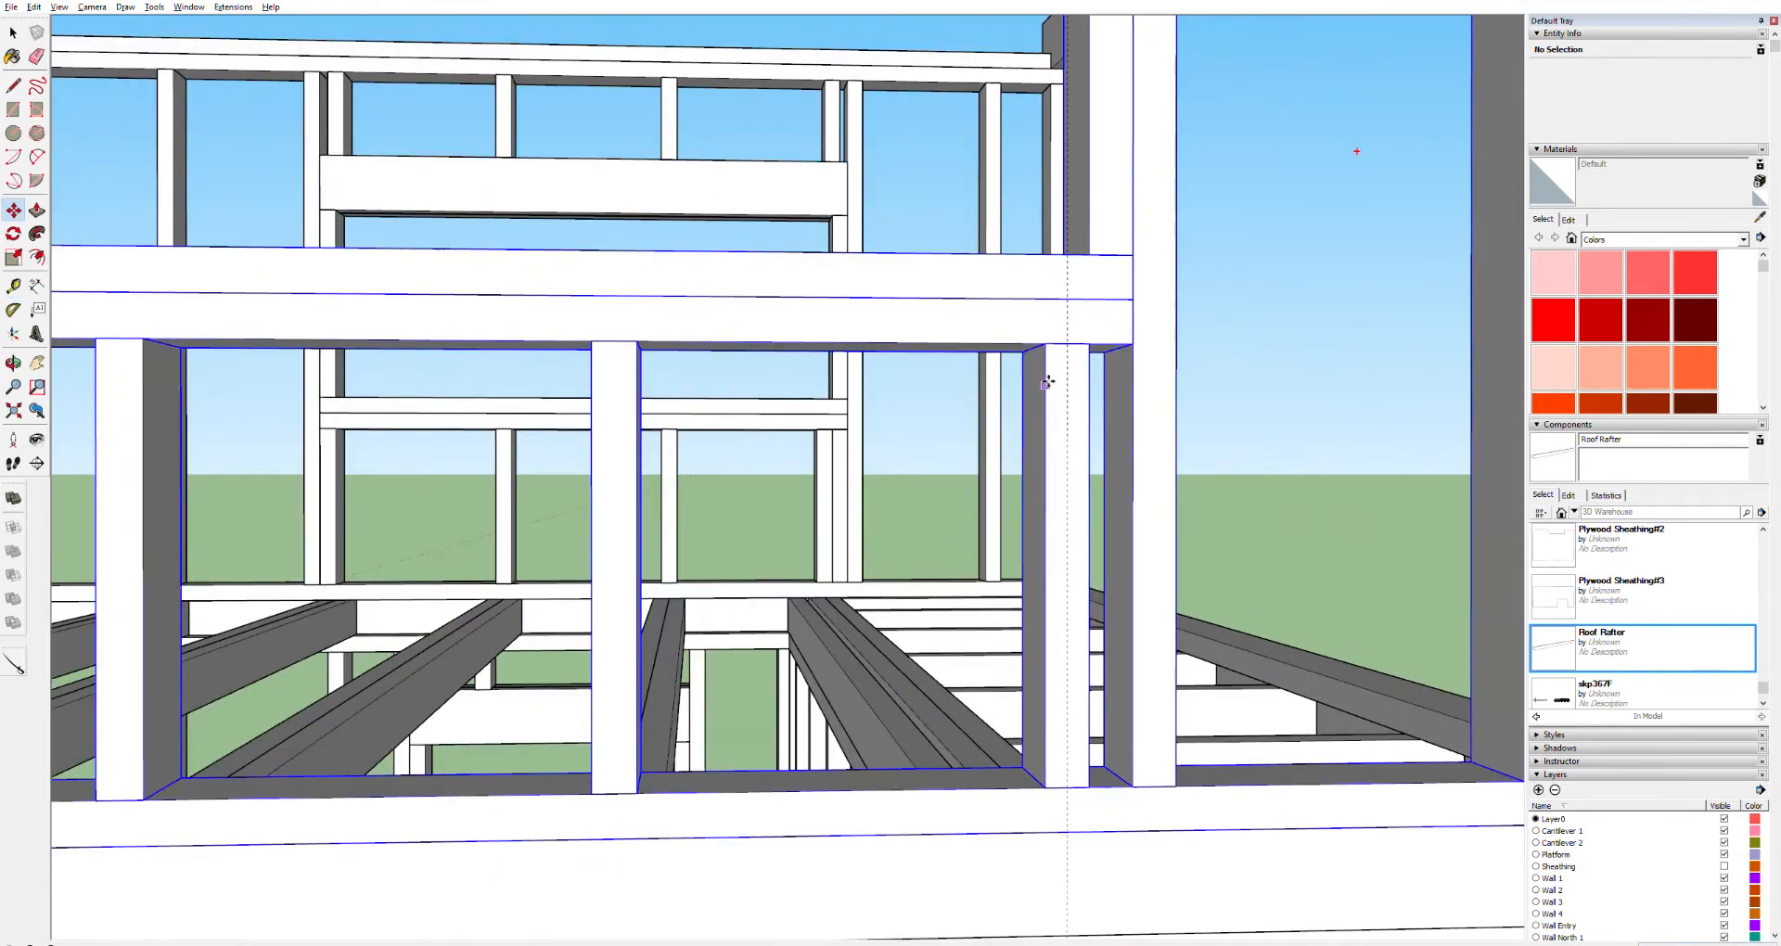
pyautogui.click(1053, 339)
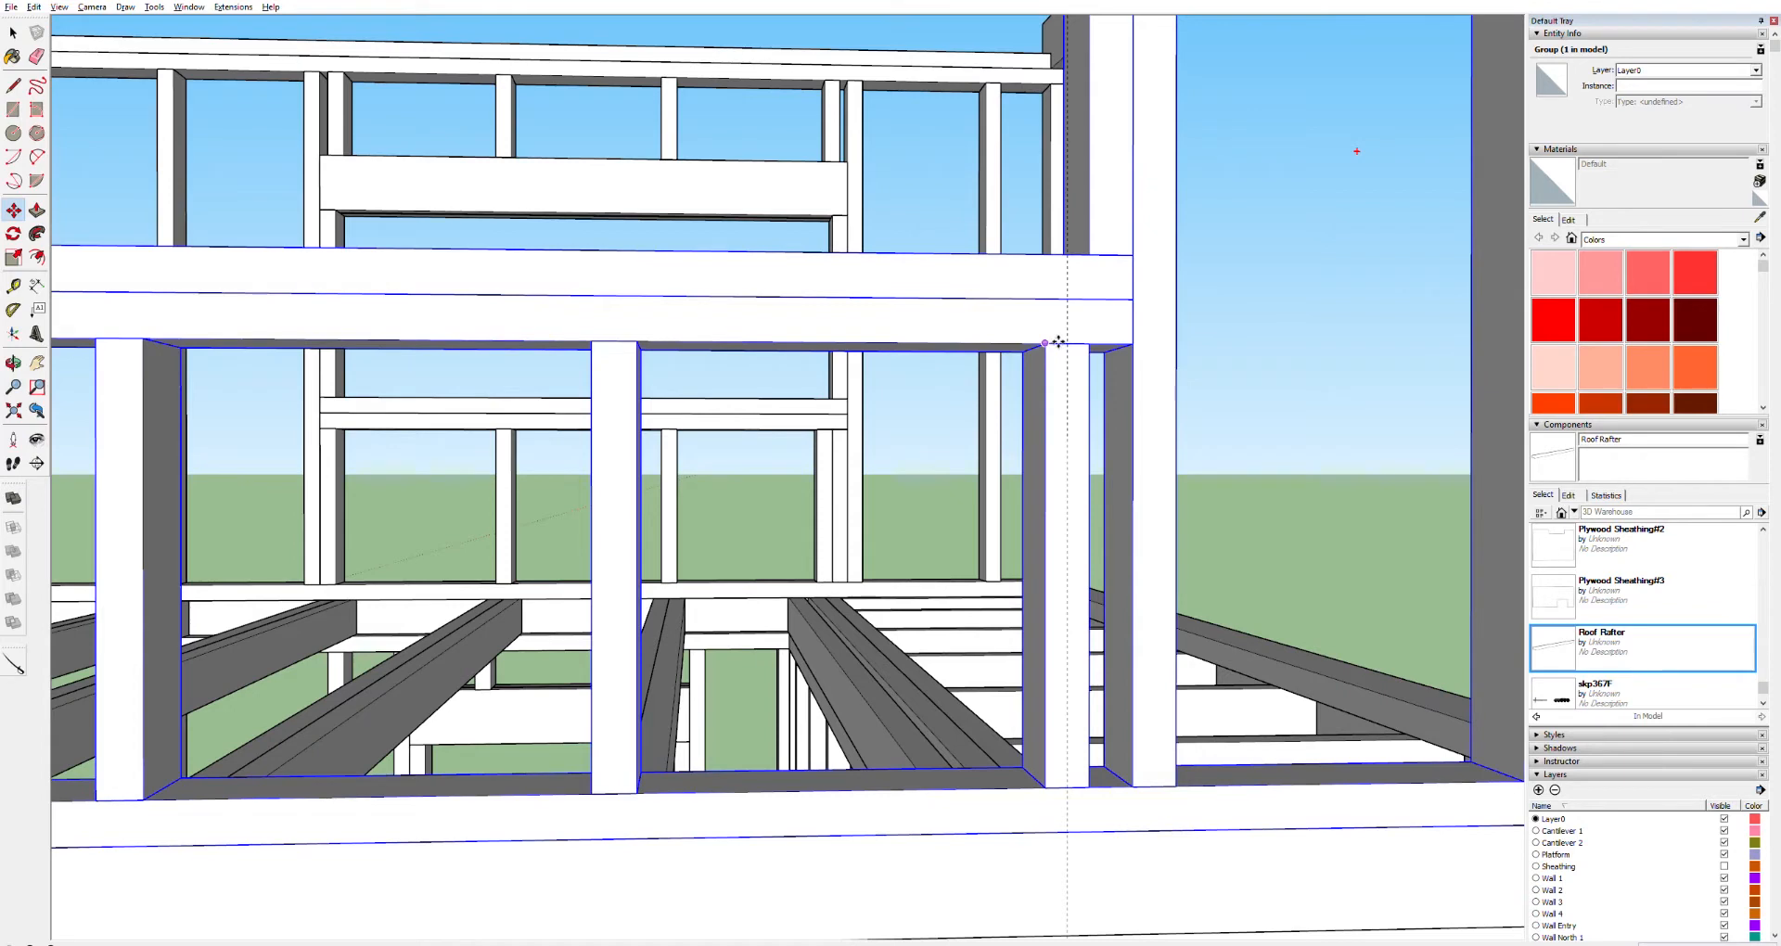
pyautogui.press('Escape')
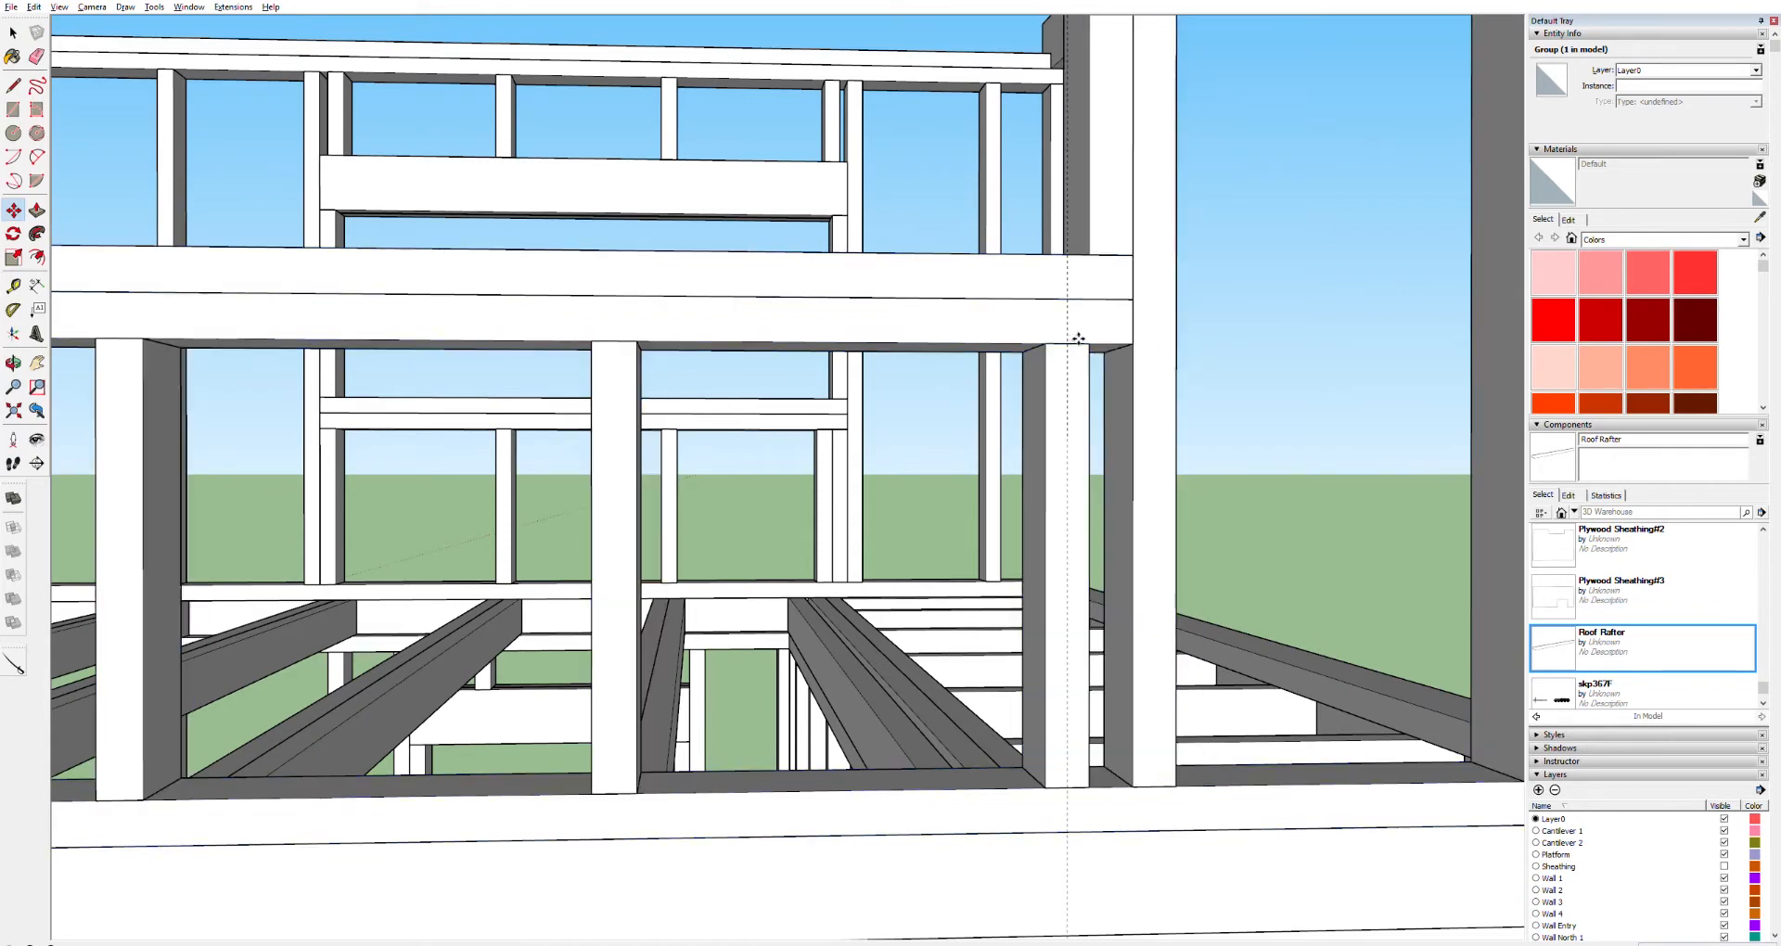
# Open the wall frame group and move the stud beside the window onto the vertical guide line
pyautogui.press('space')
pyautogui.doubleClick(1054, 368)
pyautogui.click(1053, 368)
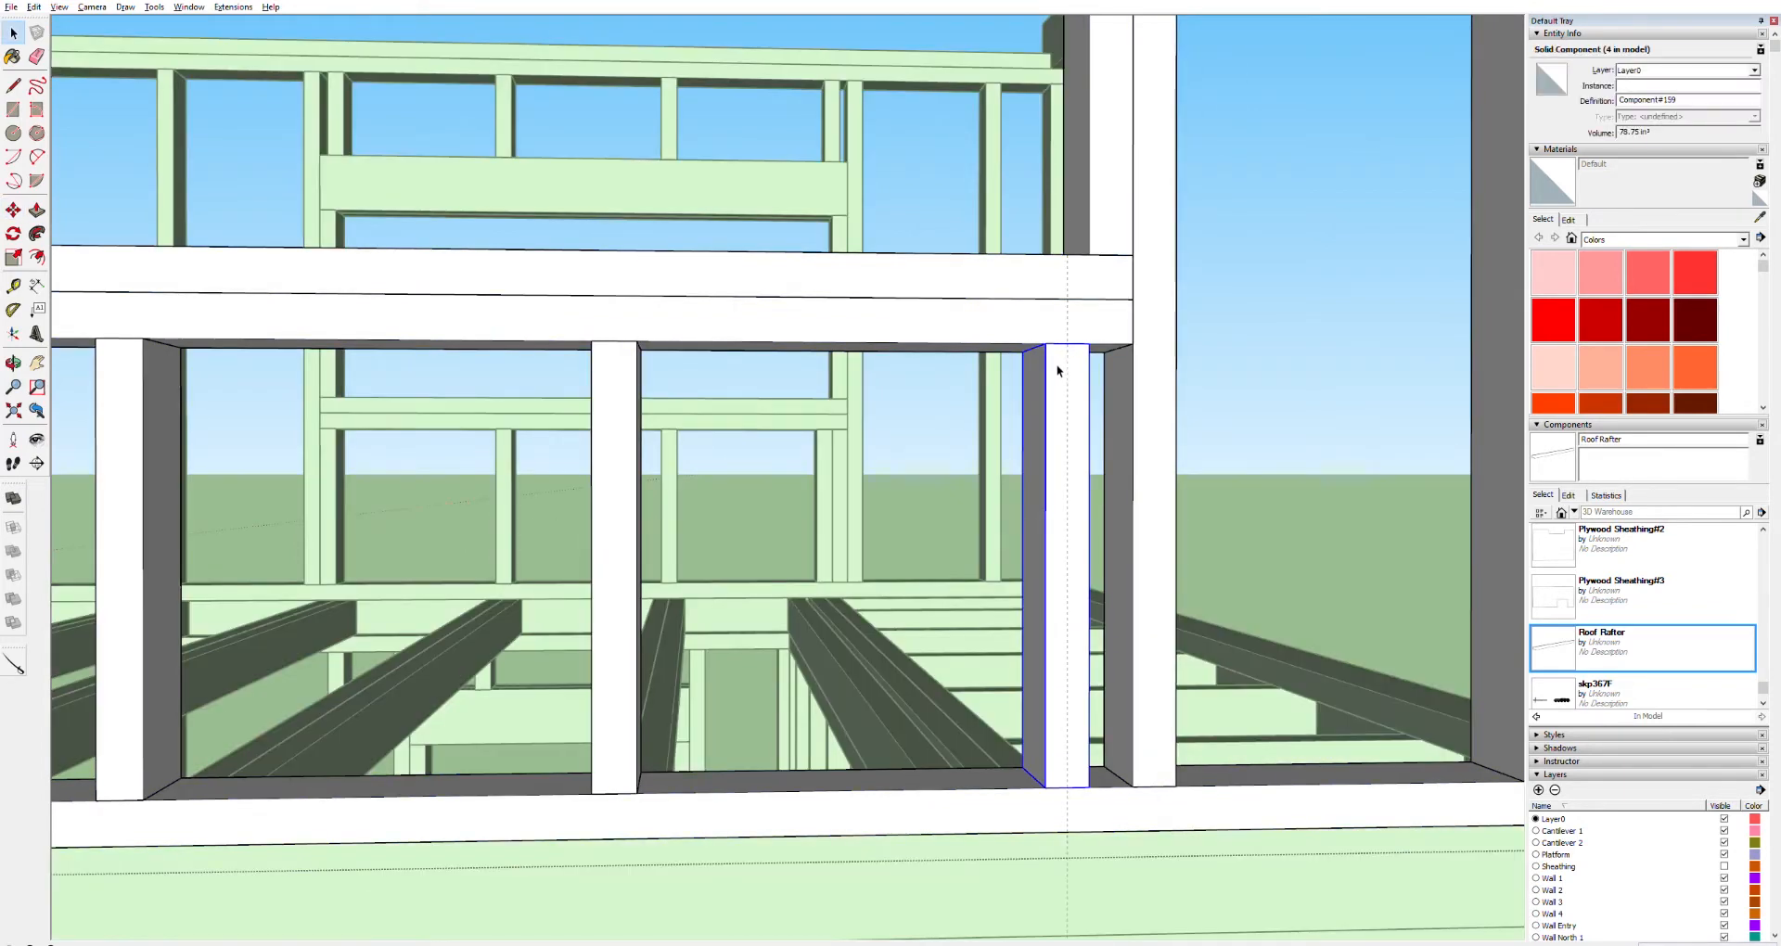
pyautogui.press('m')
pyautogui.click(1065, 340)
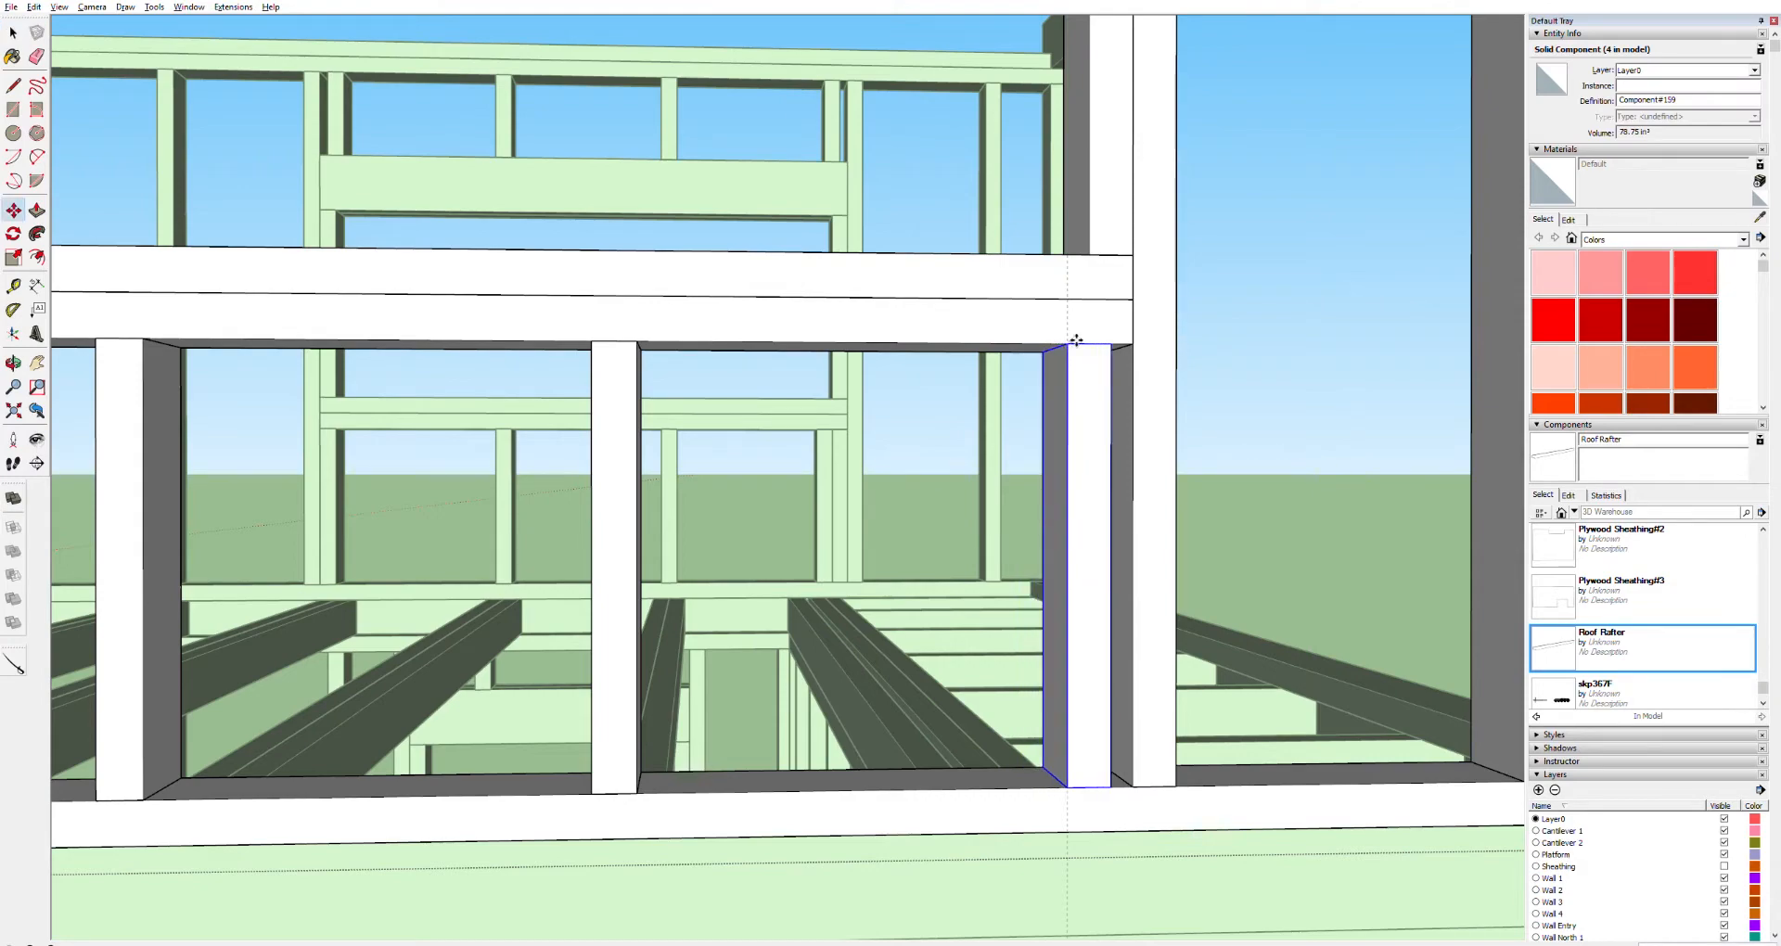
pyautogui.scroll(-6, 1089, 449)
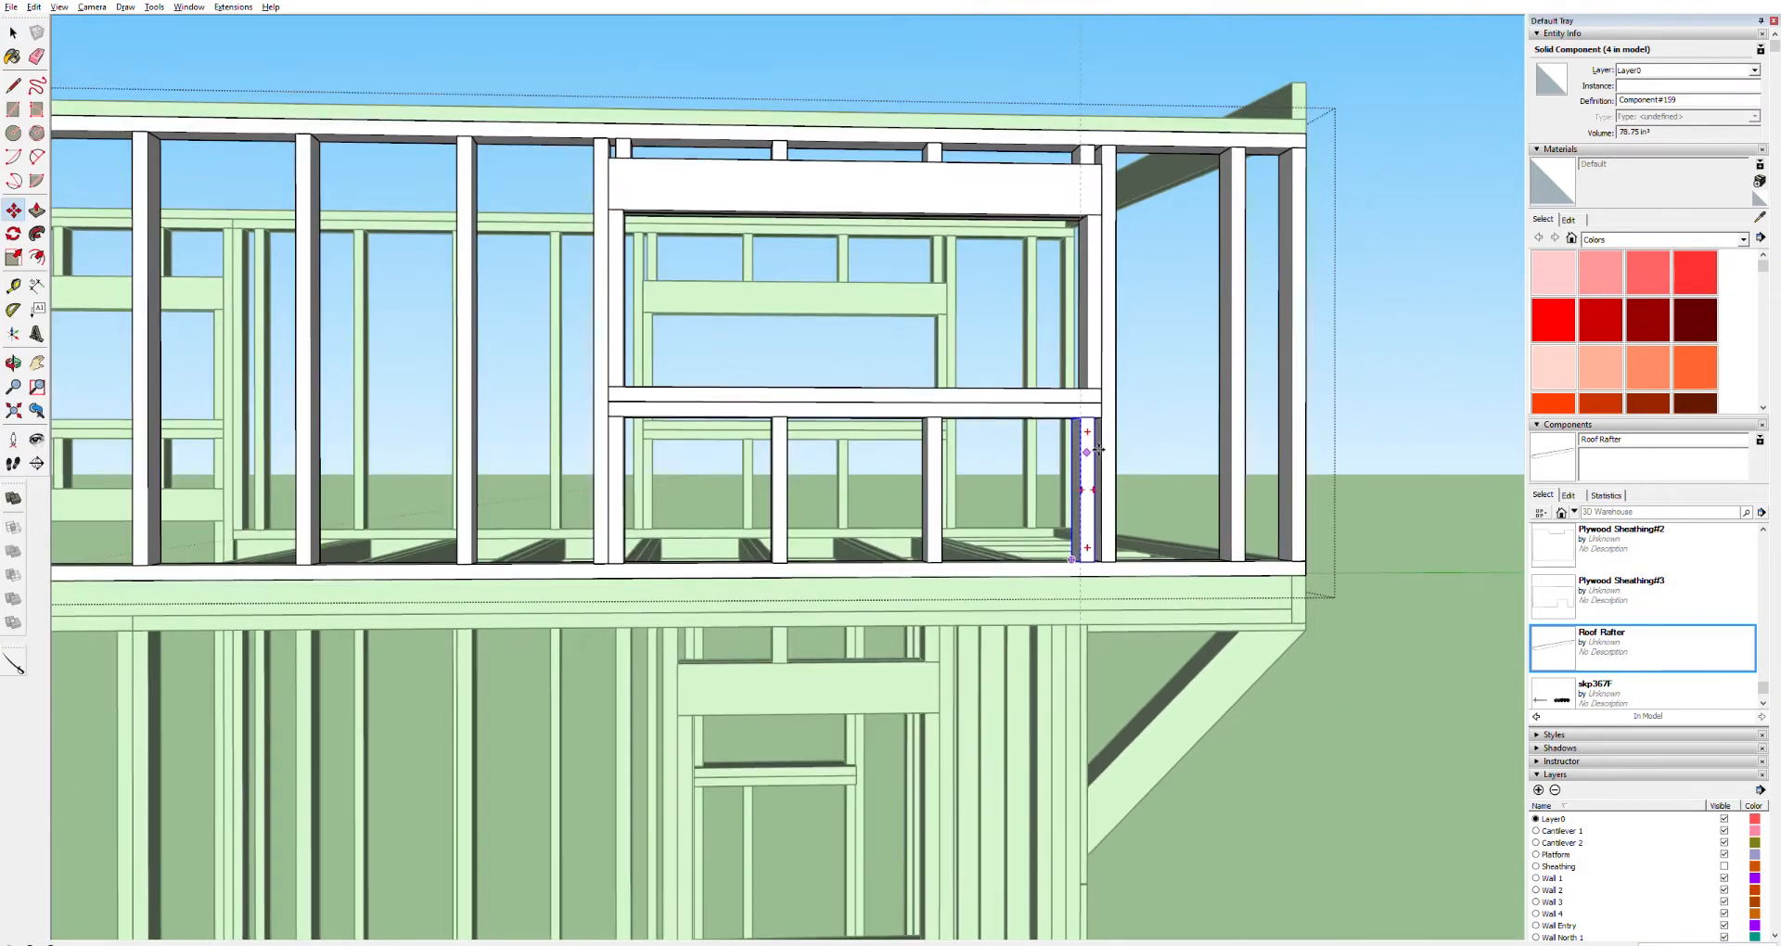
pyautogui.scroll(6, 1100, 448)
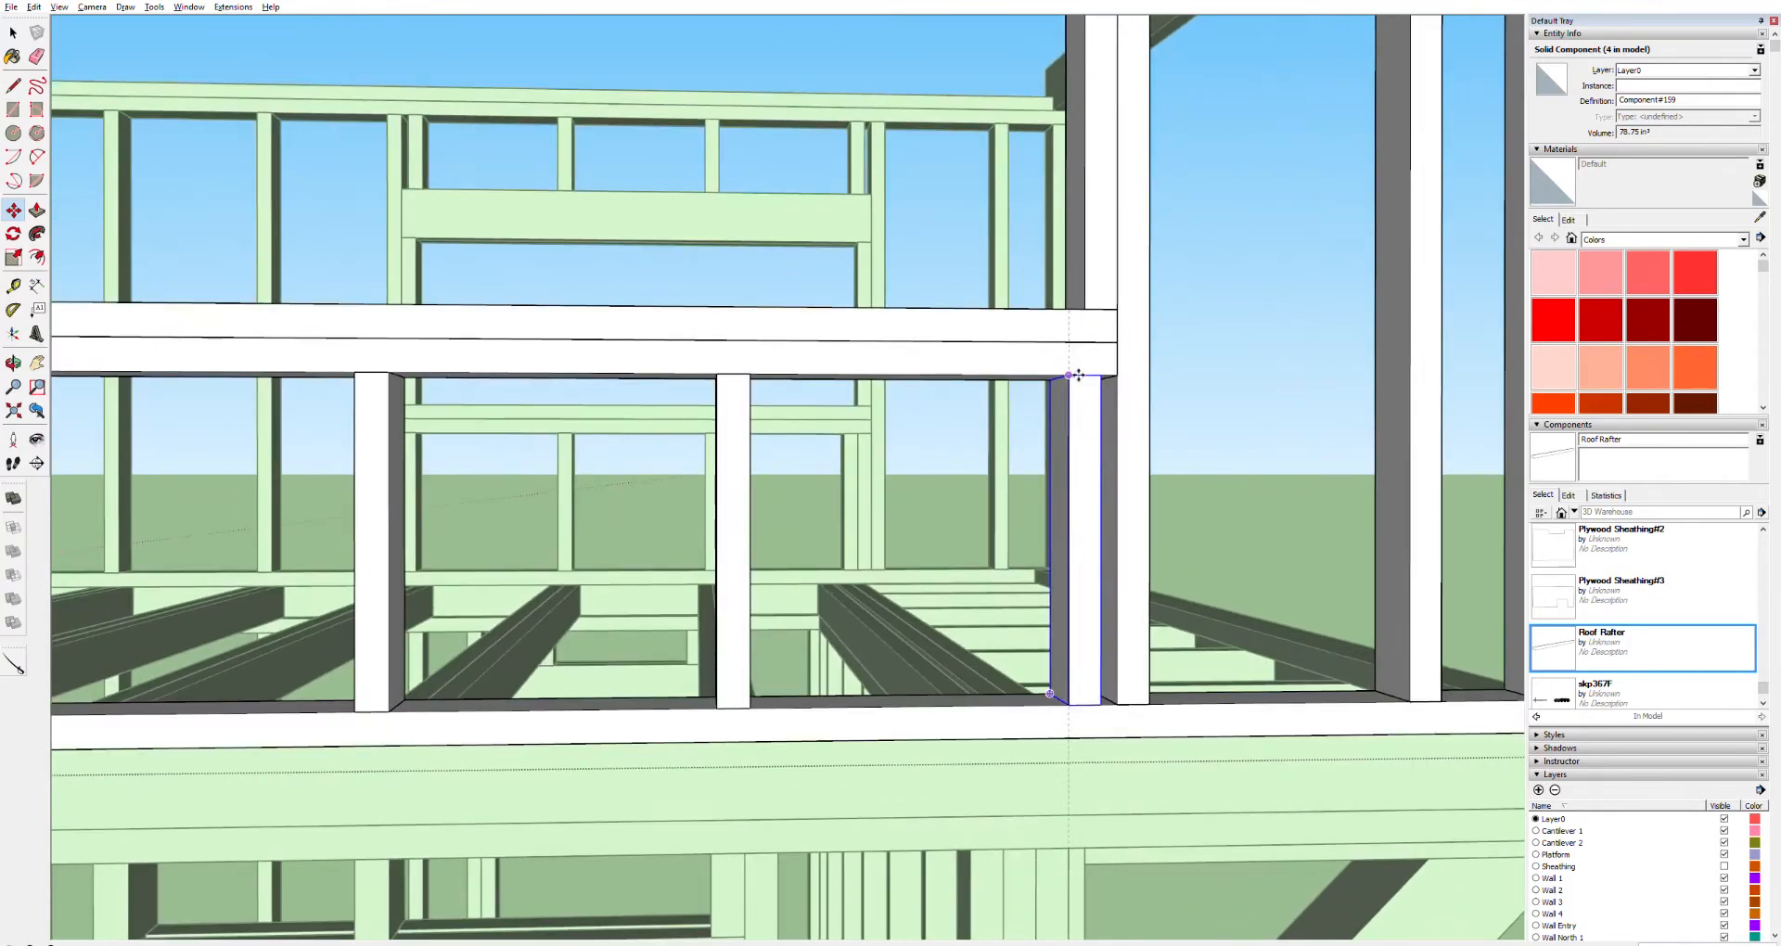
pyautogui.hotkey('ctrl', 'z')
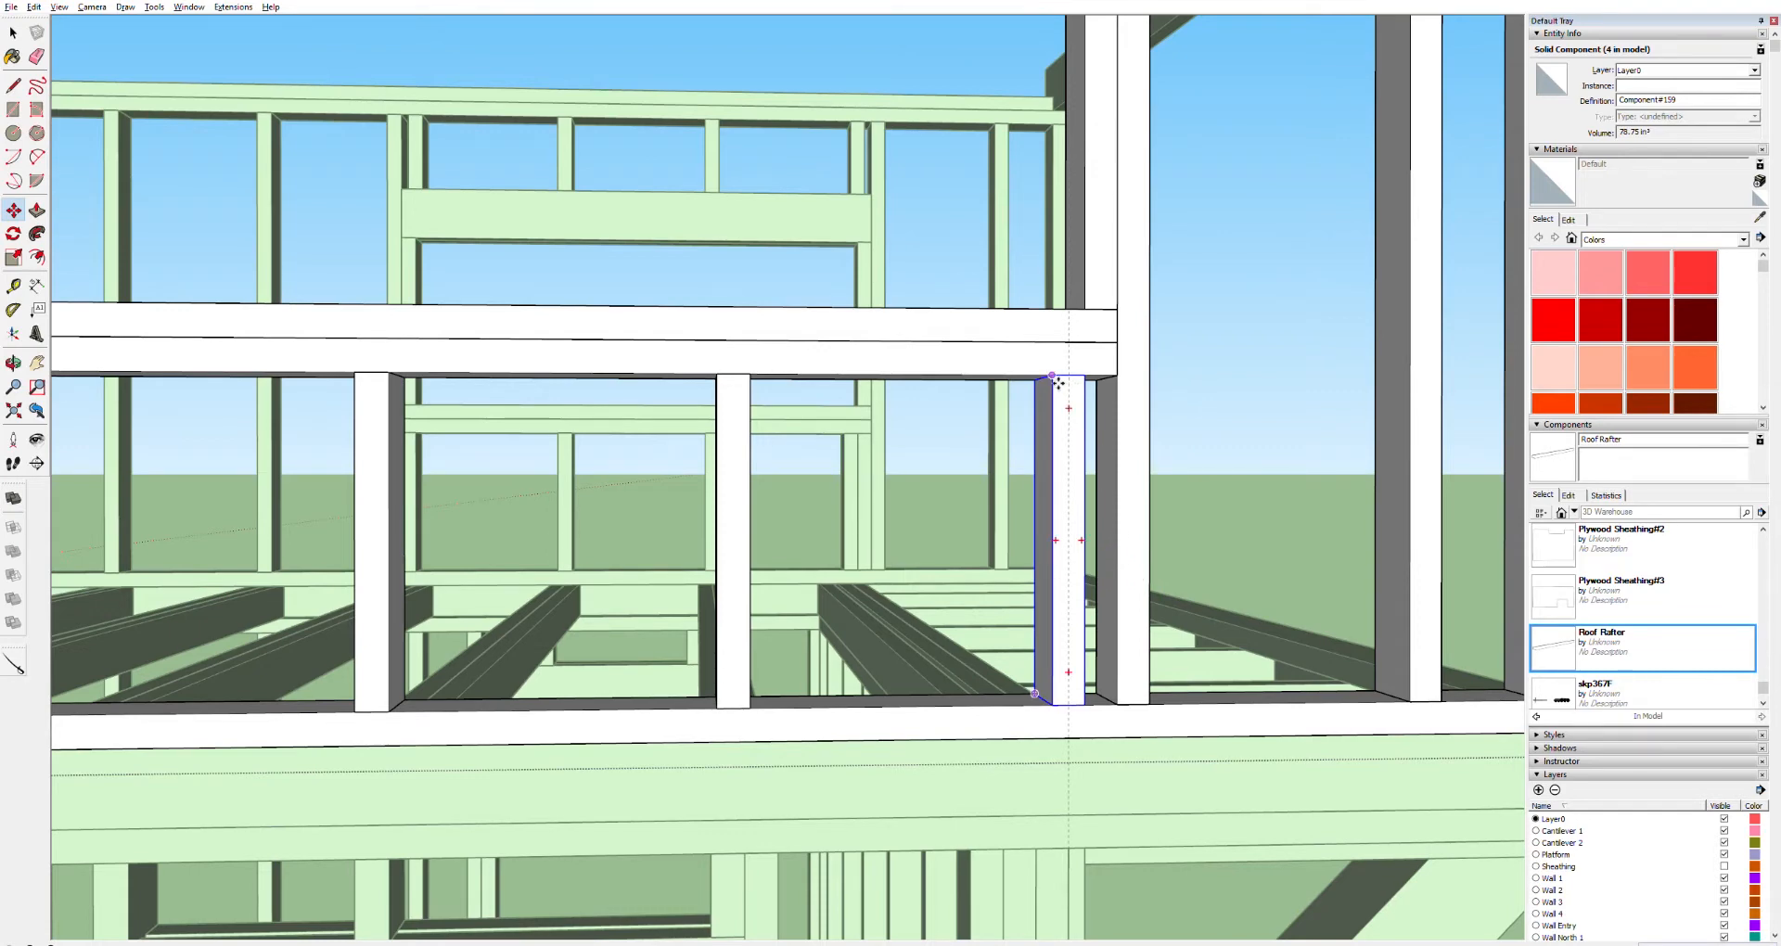
pyautogui.scroll(4, 886, 504)
pyautogui.scroll(-3, 886, 503)
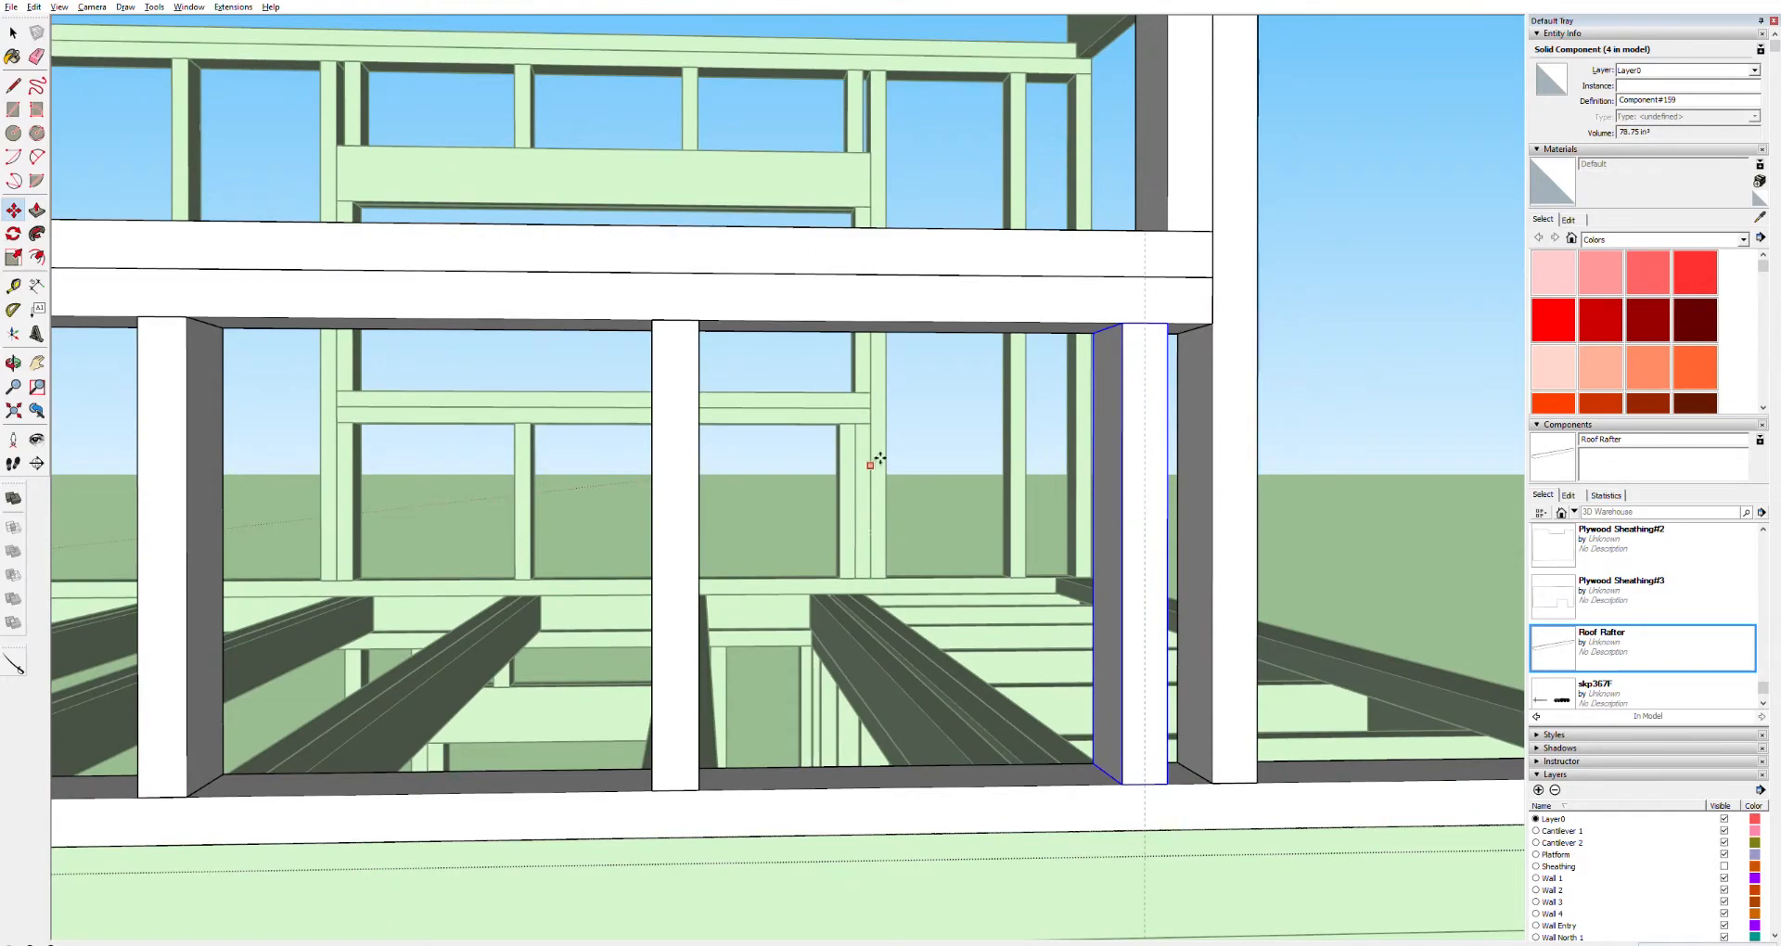
pyautogui.scroll(-5, 1147, 317)
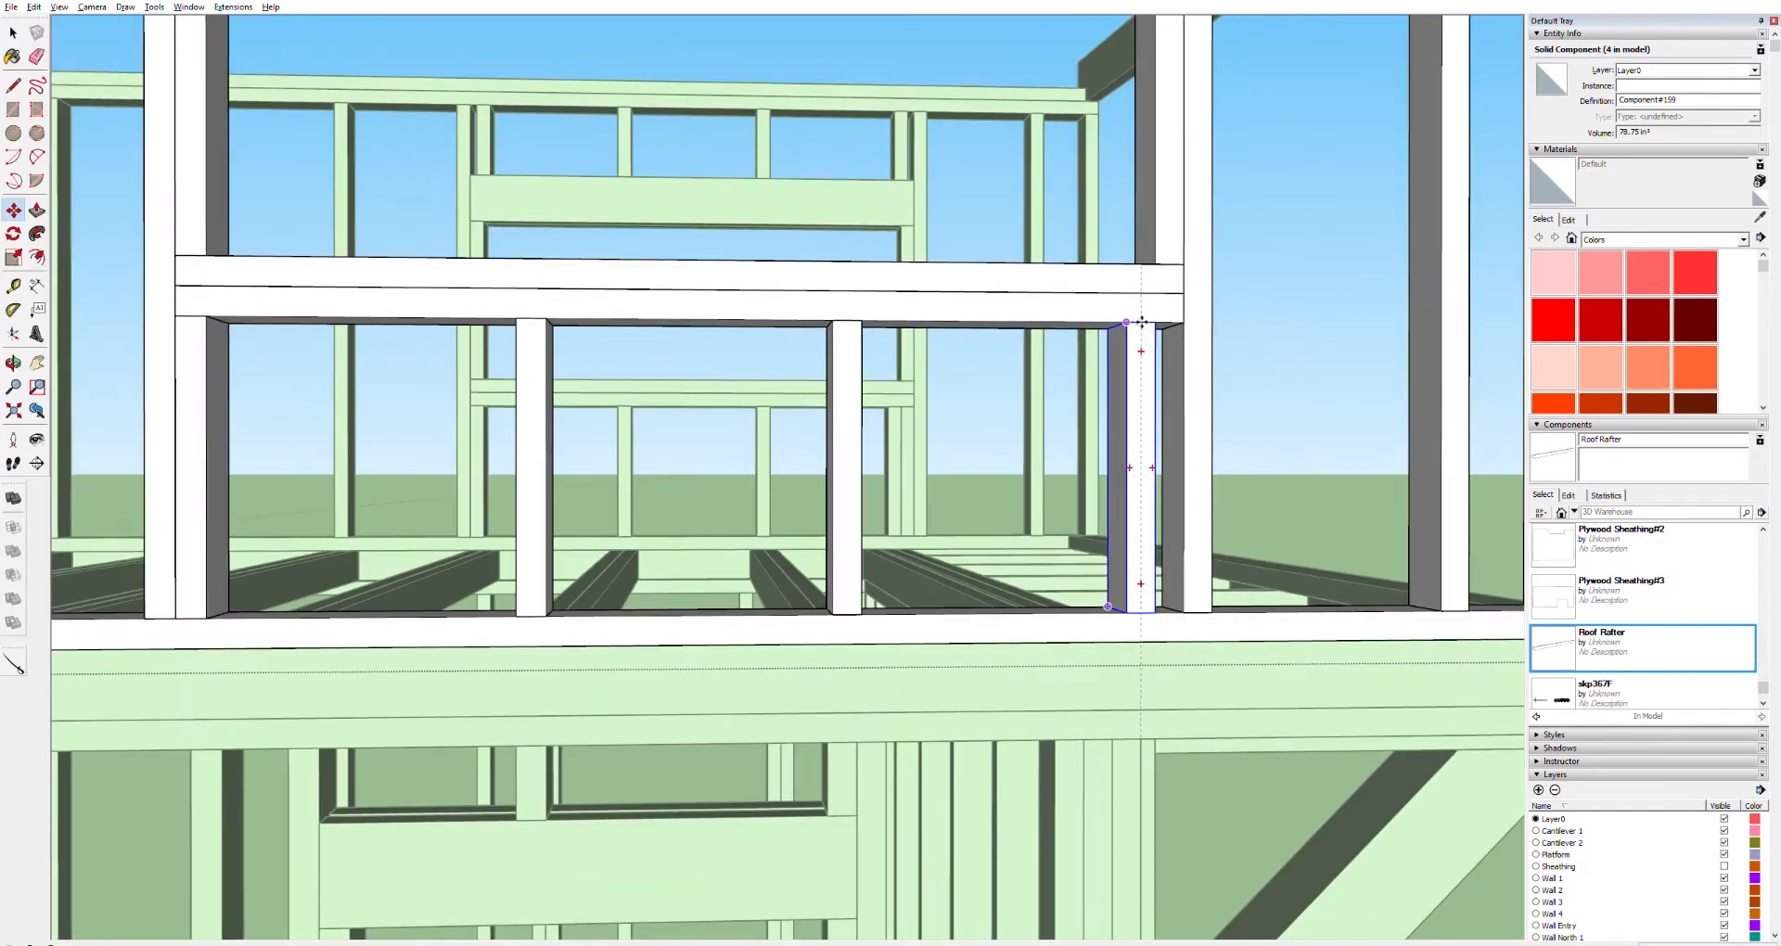
pyautogui.scroll(3, 1148, 329)
pyautogui.scroll(2, 1148, 329)
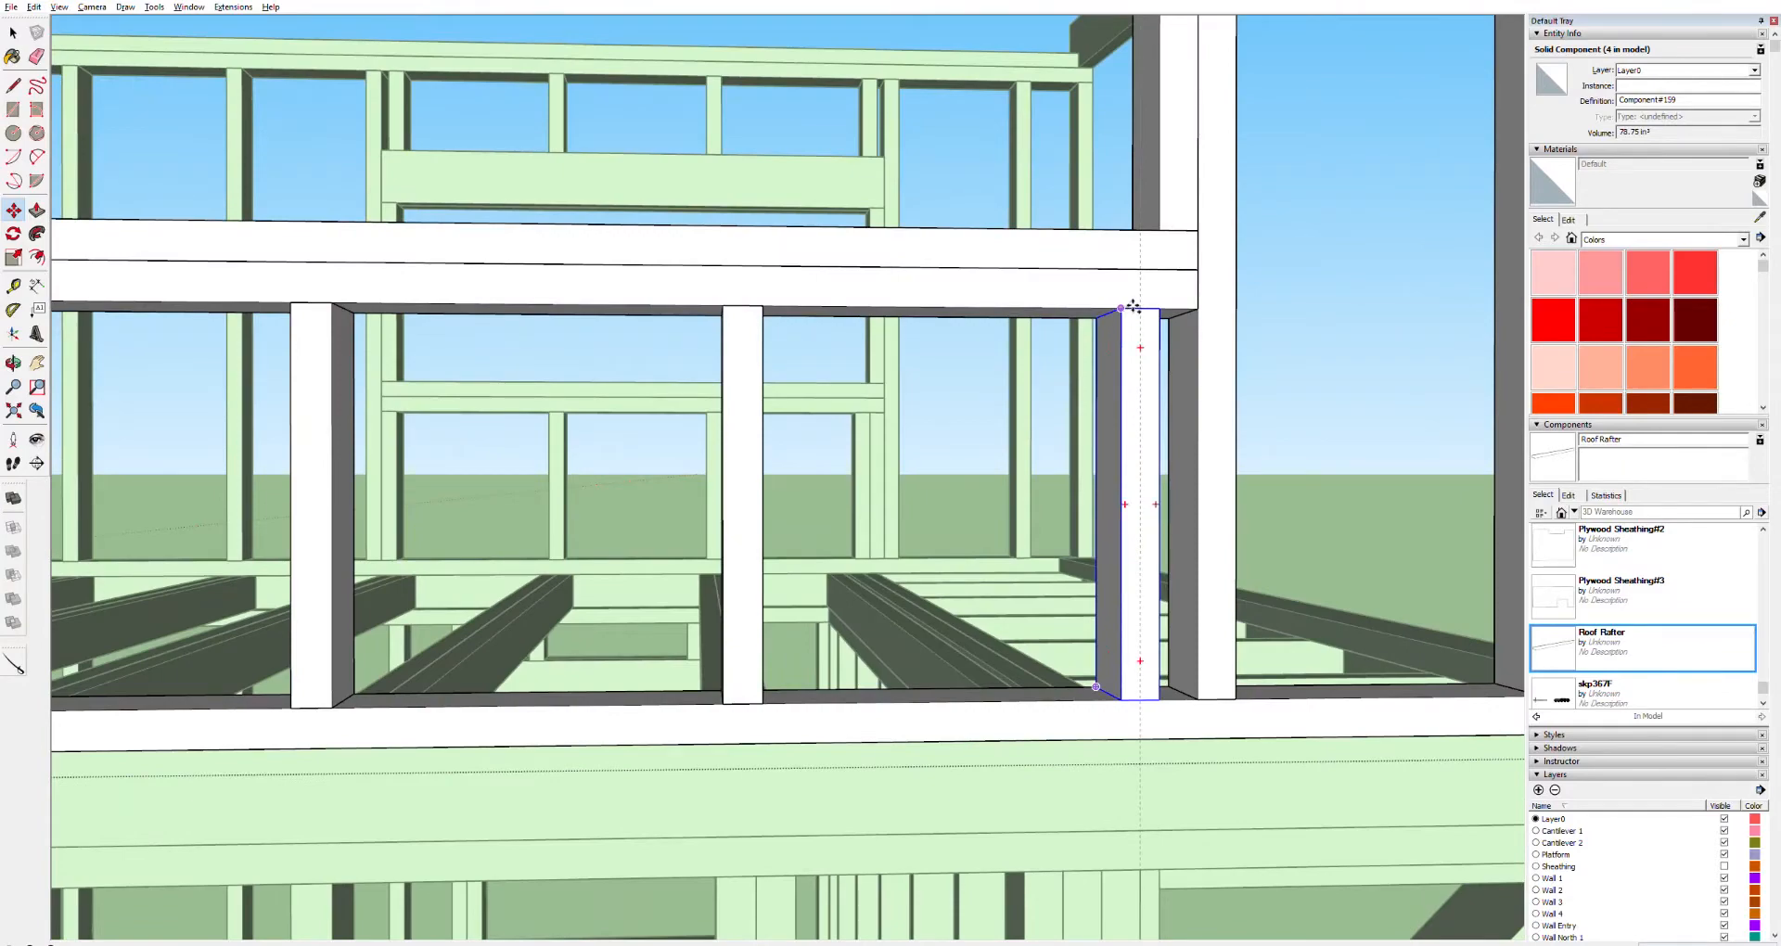
pyautogui.click(1124, 308)
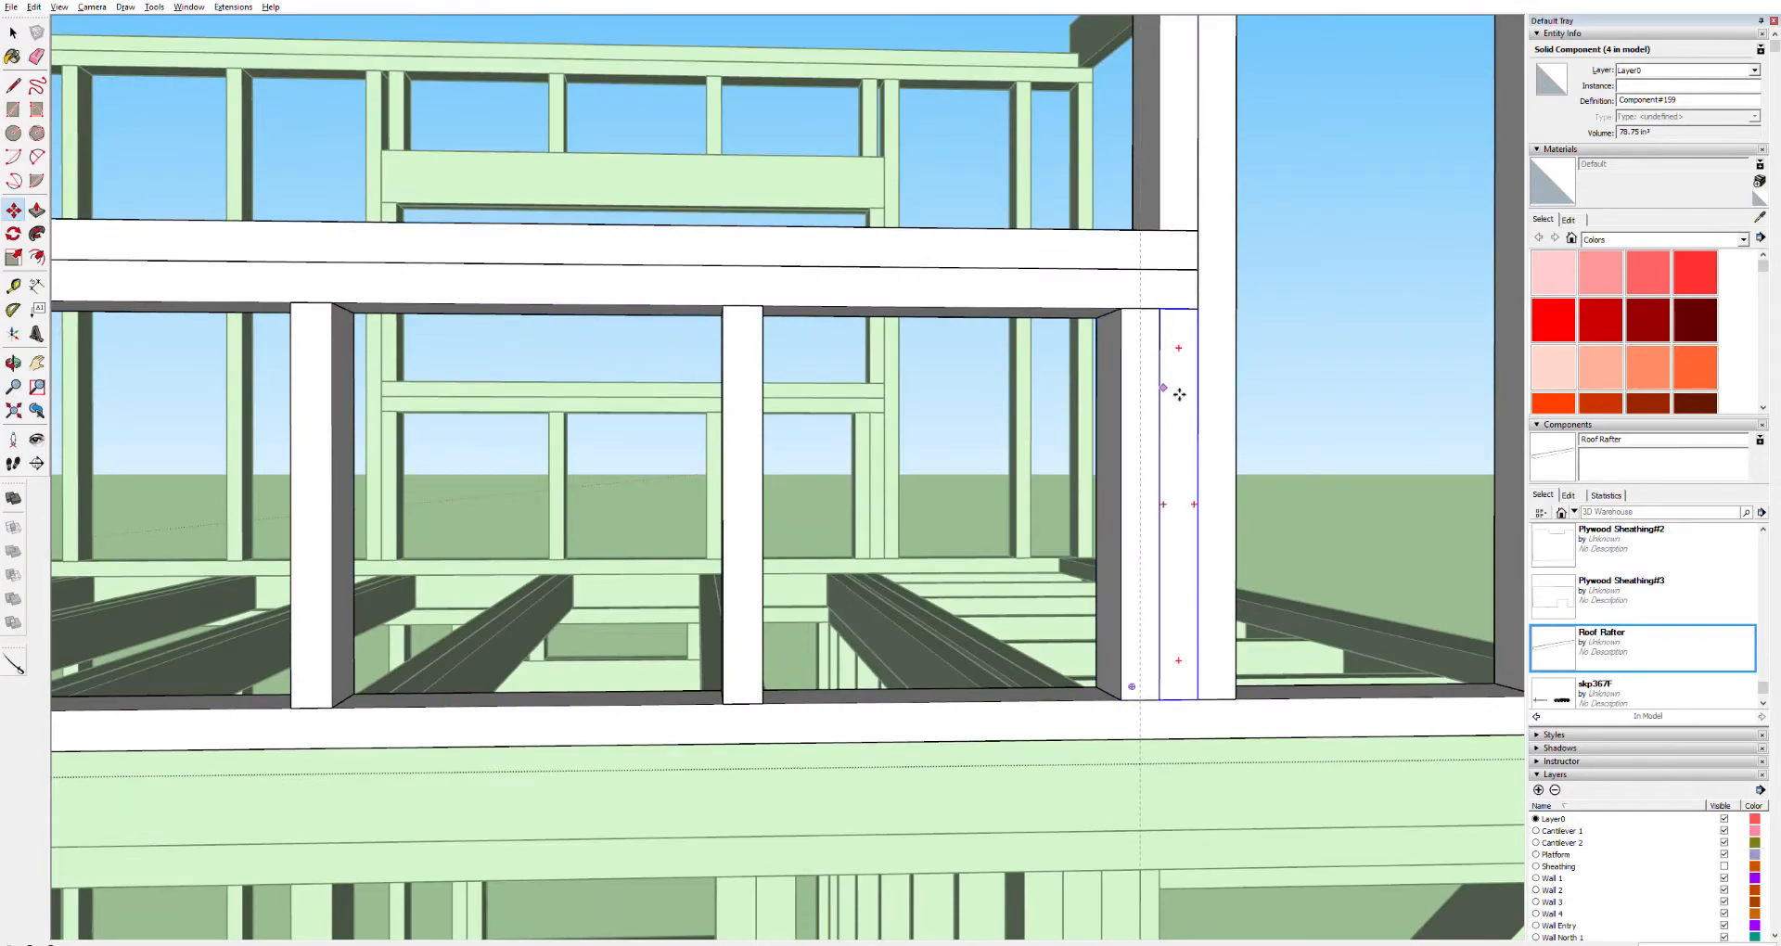
# Close the wall frame group after viewing the whole upper wall frame
pyautogui.scroll(-5, 1160, 365)
pyautogui.press('space')
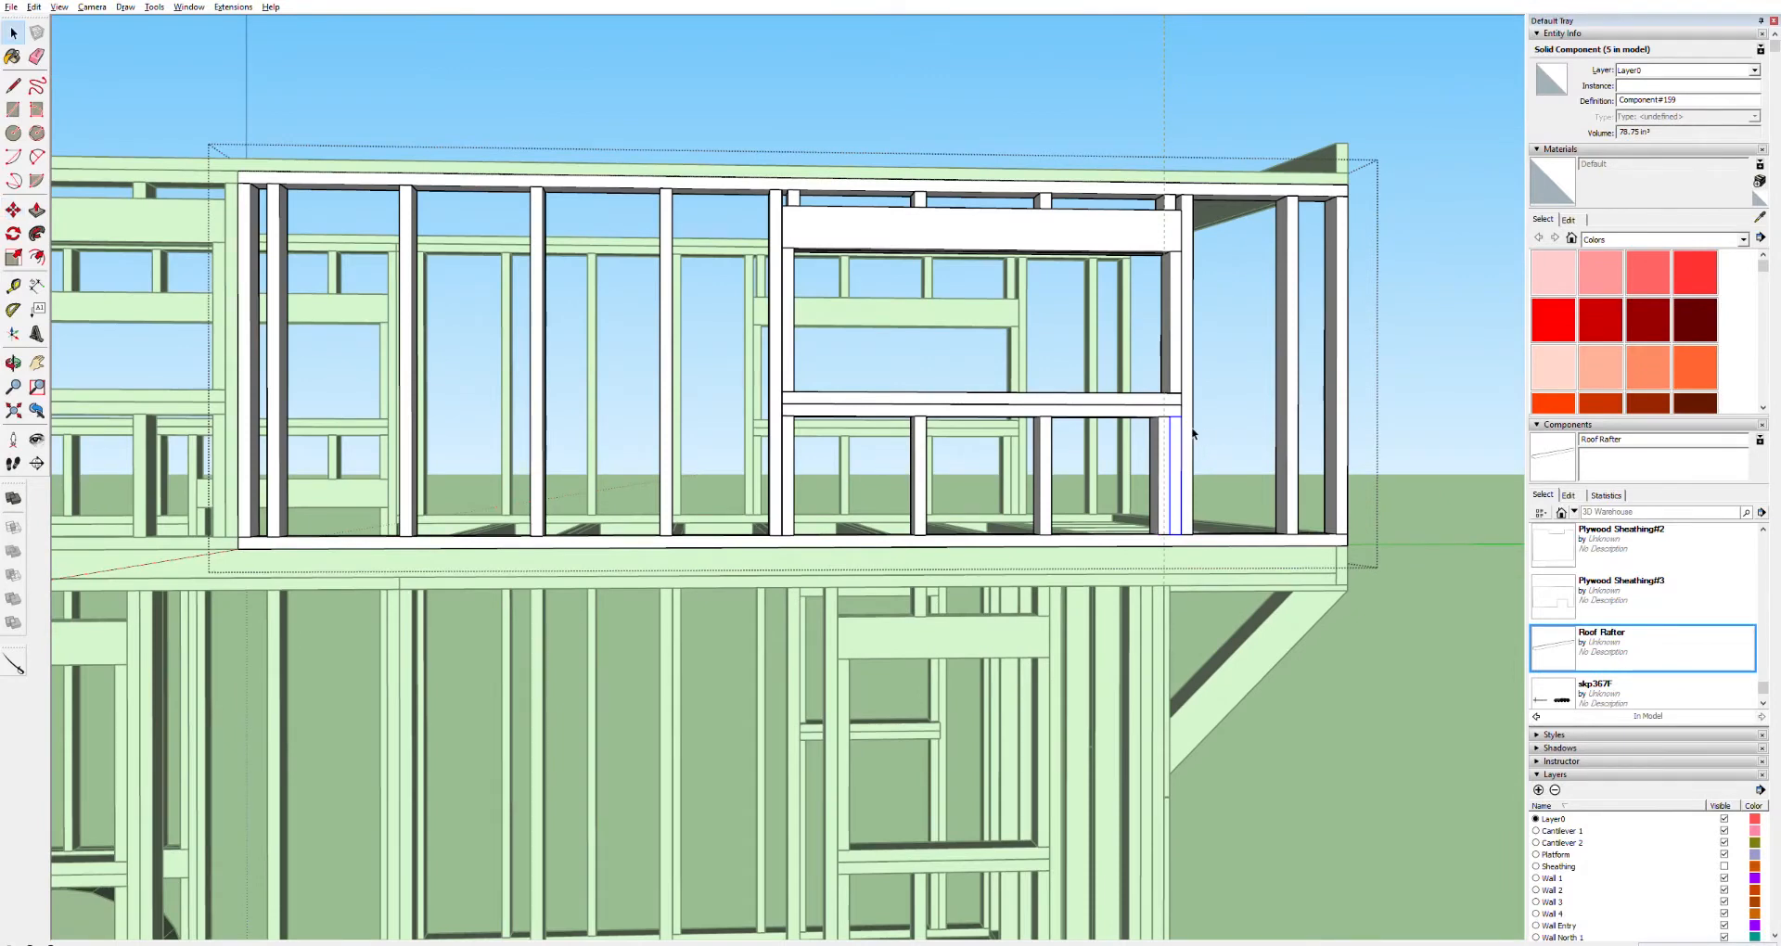
pyautogui.press('t')
pyautogui.click(1164, 209)
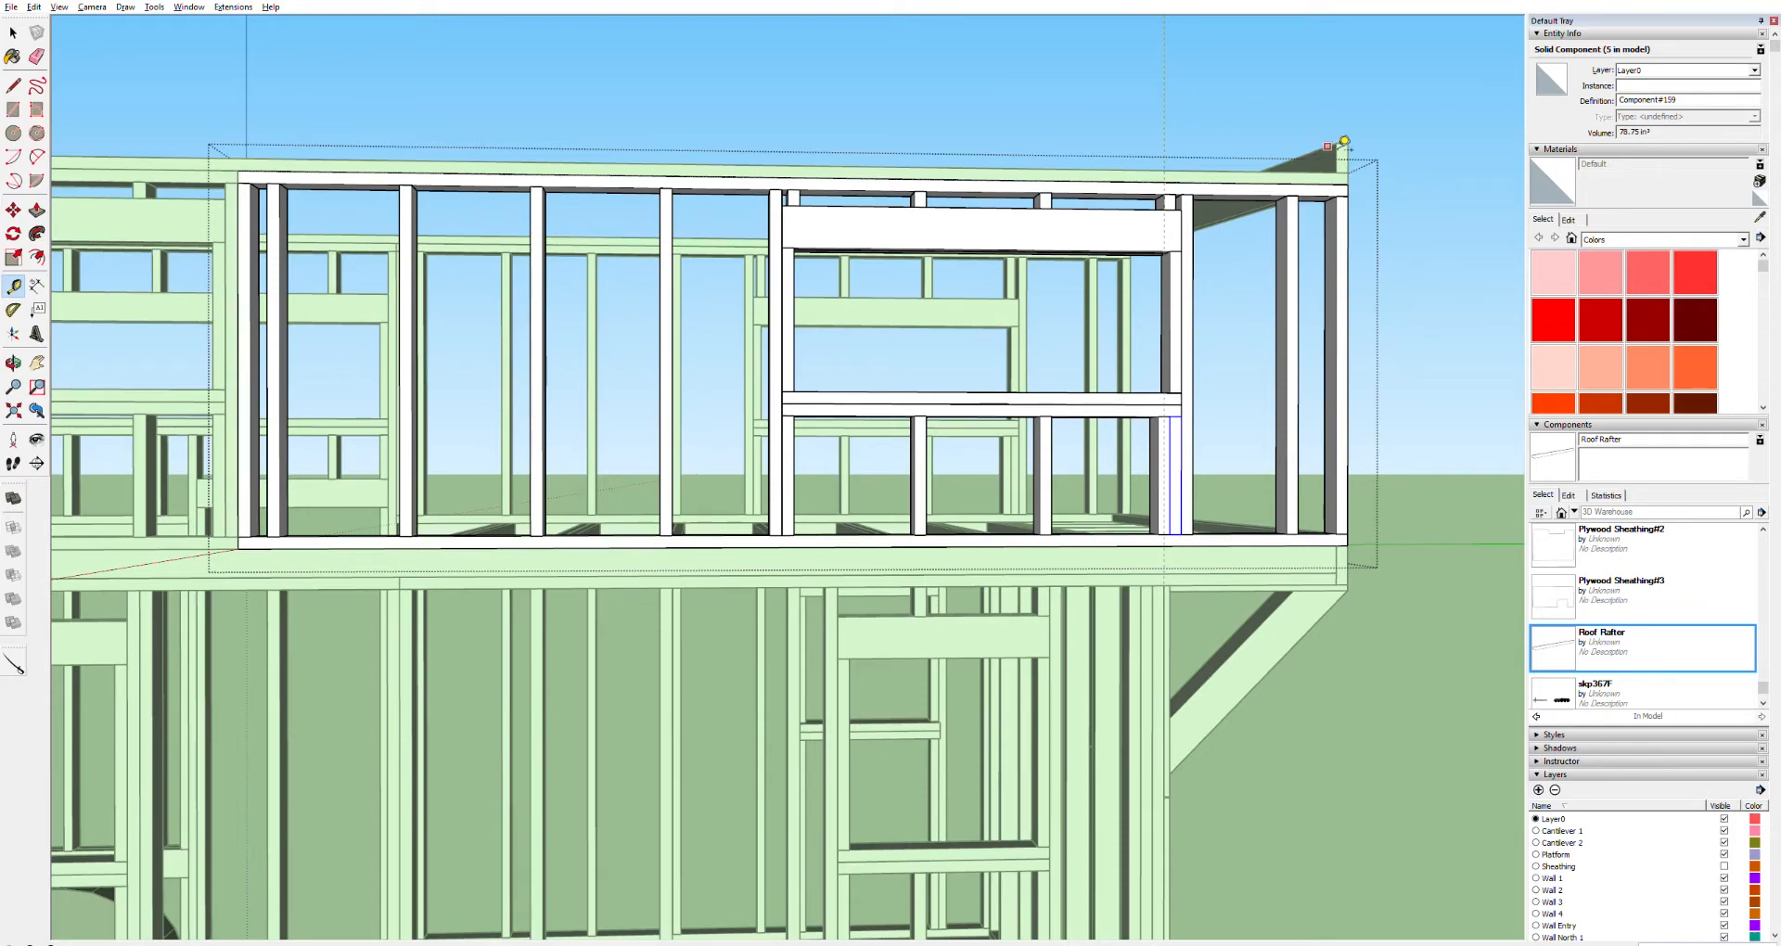
pyautogui.press('h')
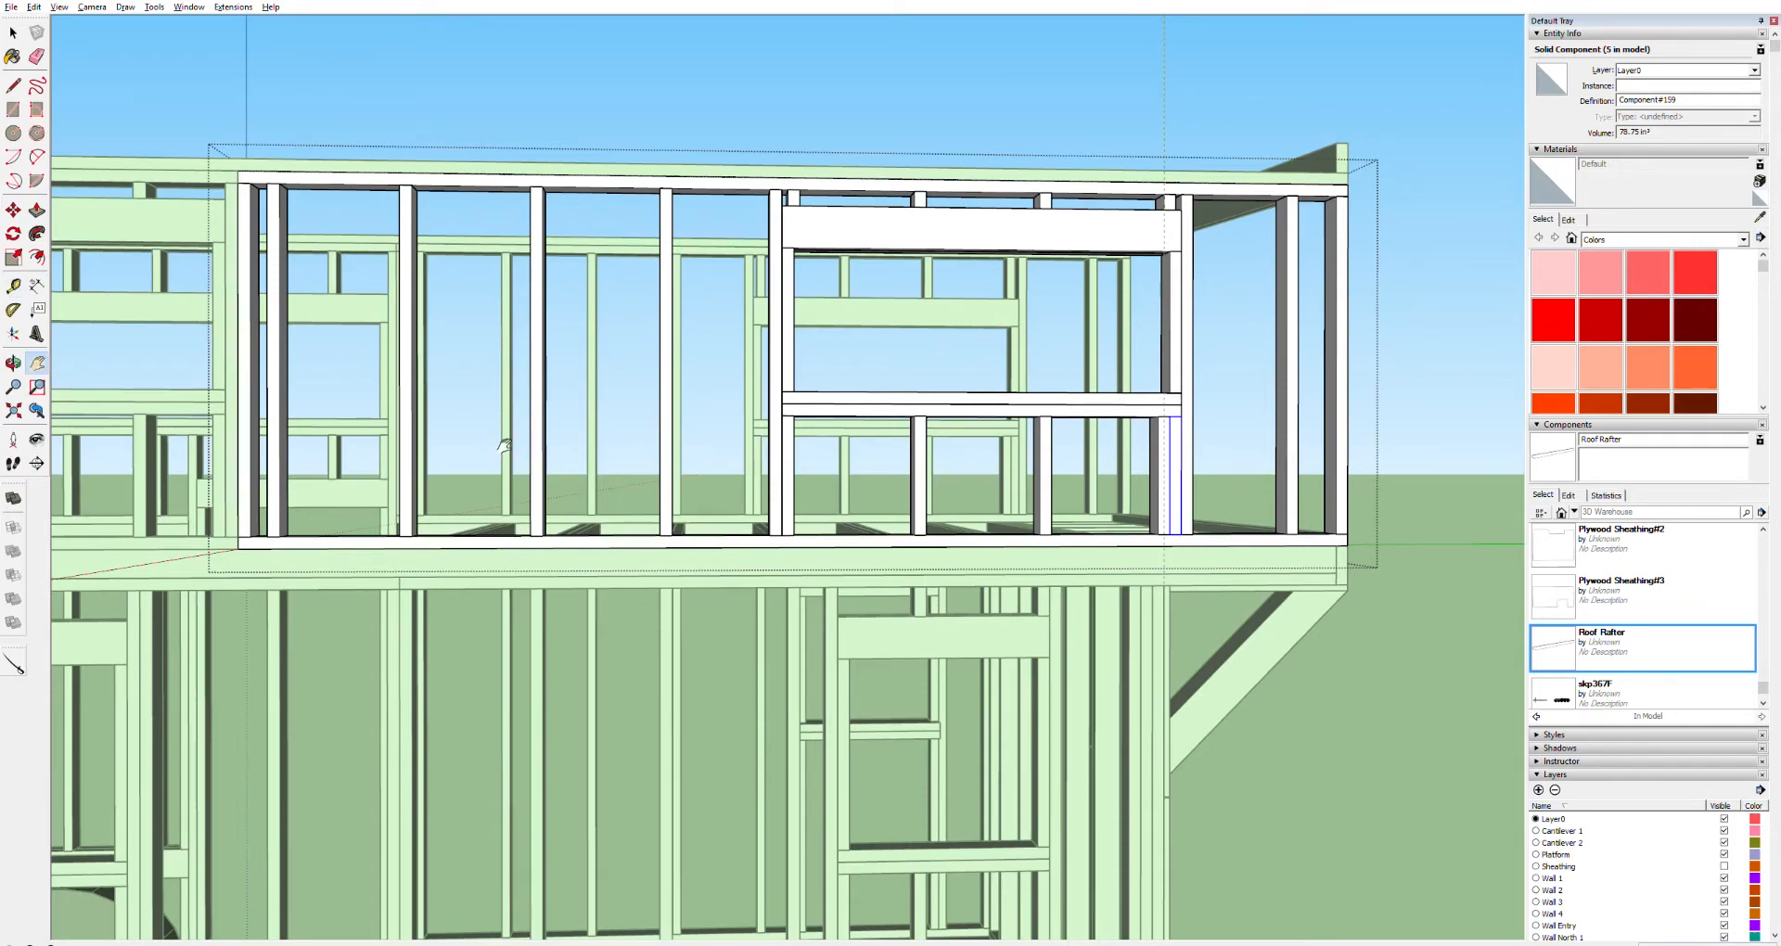
pyautogui.moveTo(503, 445); pyautogui.dragTo(1114, 389)
pyautogui.moveTo(716, 338); pyautogui.dragTo(1297, 347)
pyautogui.moveTo(580, 303); pyautogui.dragTo(1505, 298)
pyautogui.press('space')
pyautogui.click(565, 274)
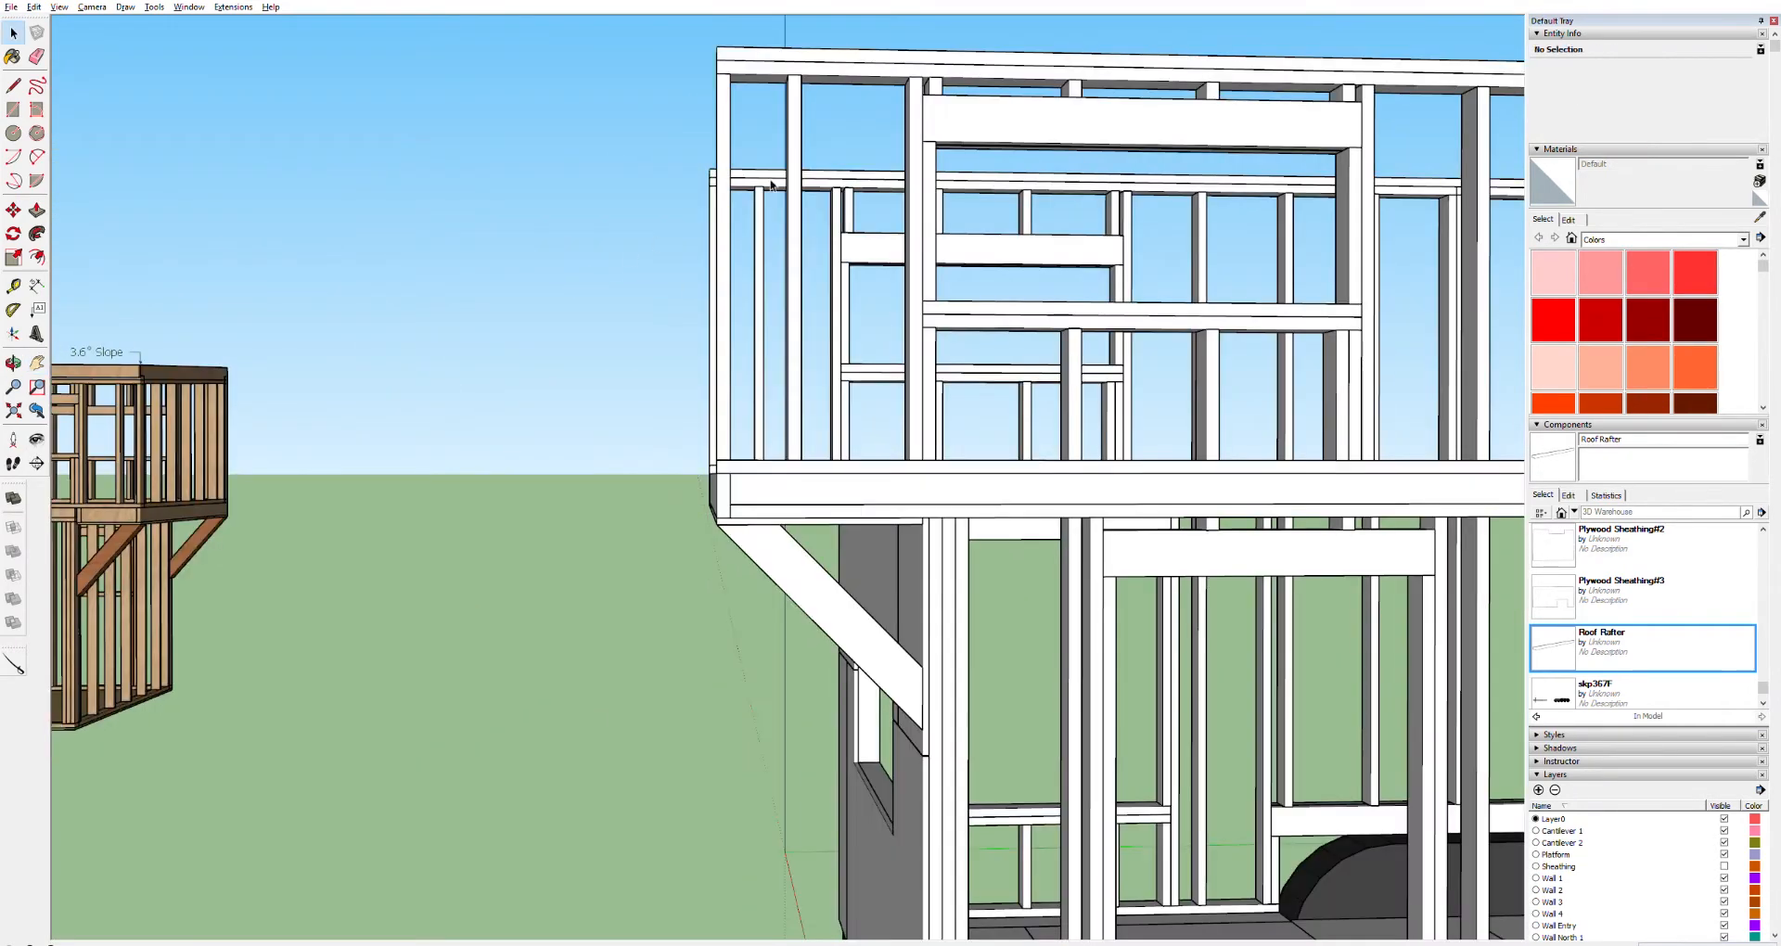
# Examine the trailer's loft end against the reference model's 3.6" slope end, then view the end wall's top corner
pyautogui.press('h')
pyautogui.moveTo(874, 298); pyautogui.dragTo(778, 350)
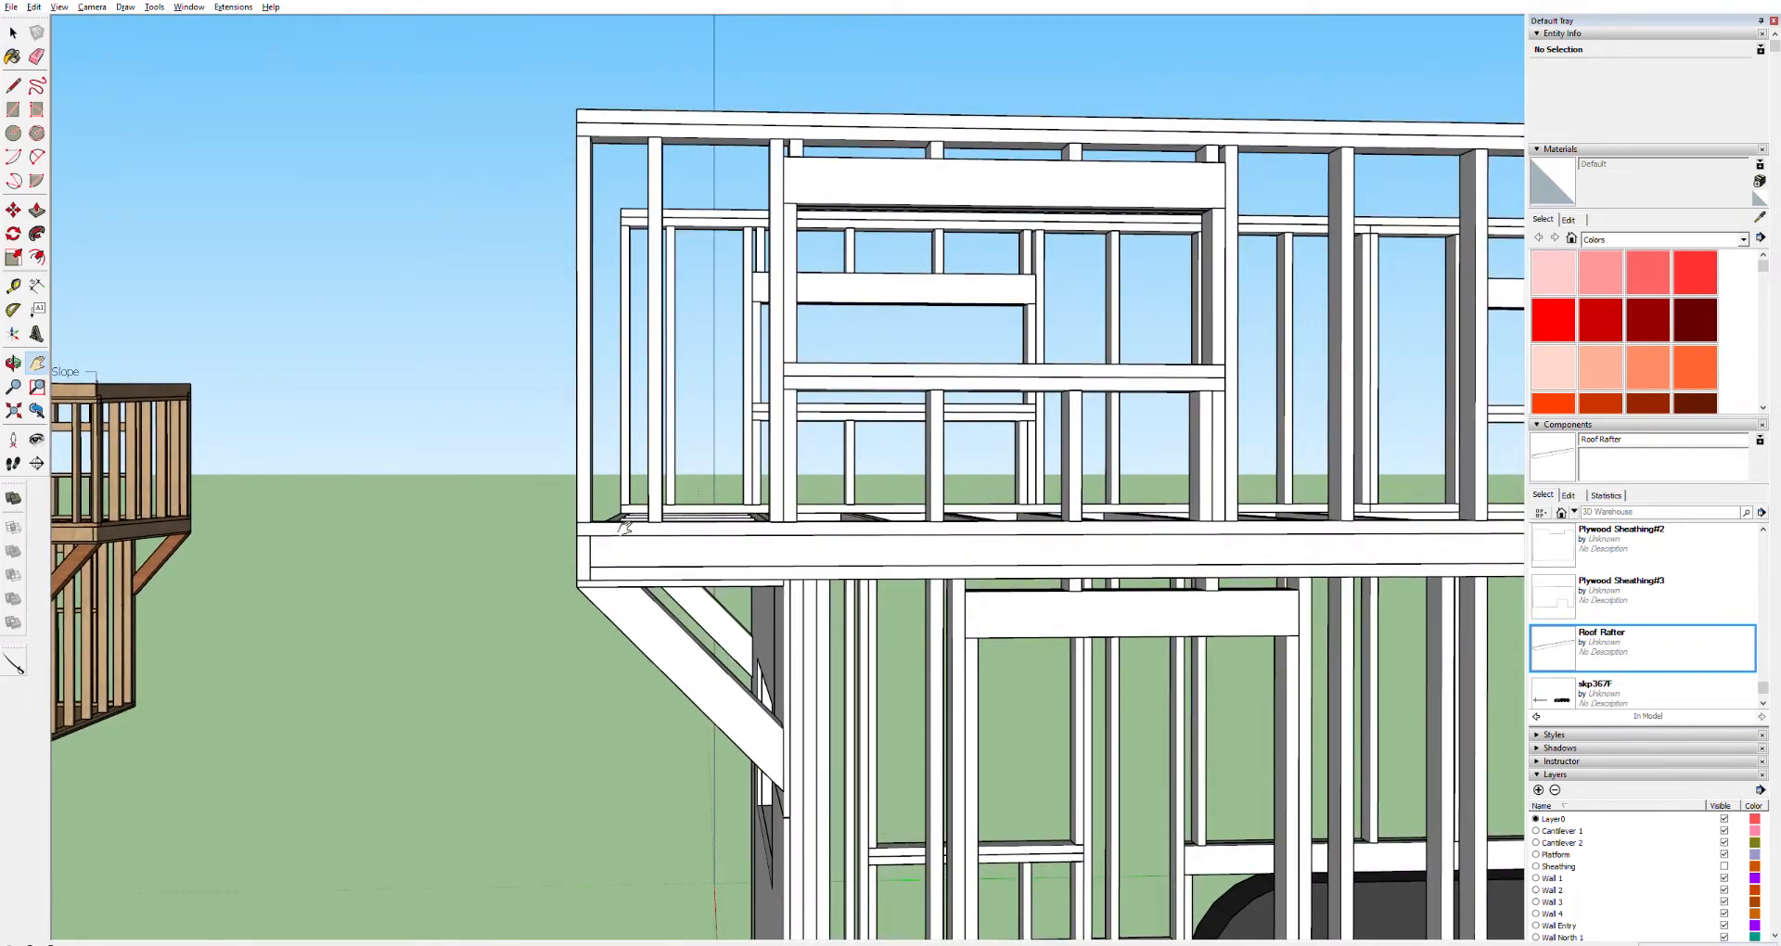
pyautogui.press('t')
pyautogui.scroll(-5, 1020, 292)
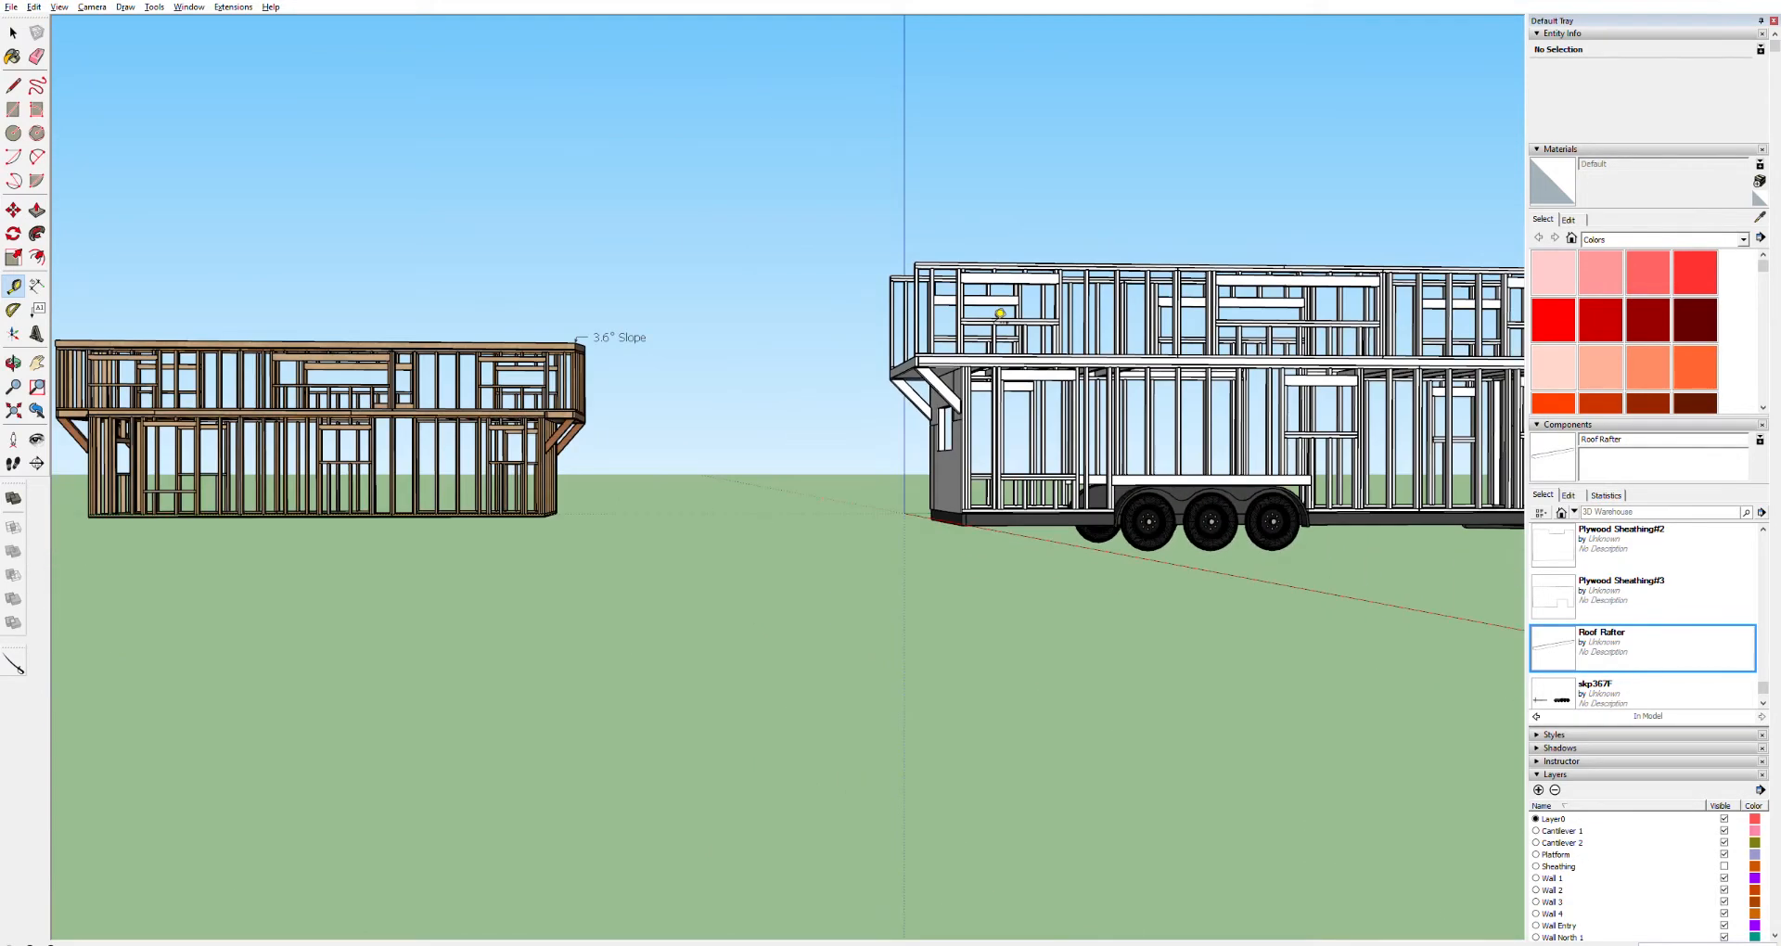
pyautogui.scroll(4, 1004, 315)
pyautogui.scroll(2, 1001, 319)
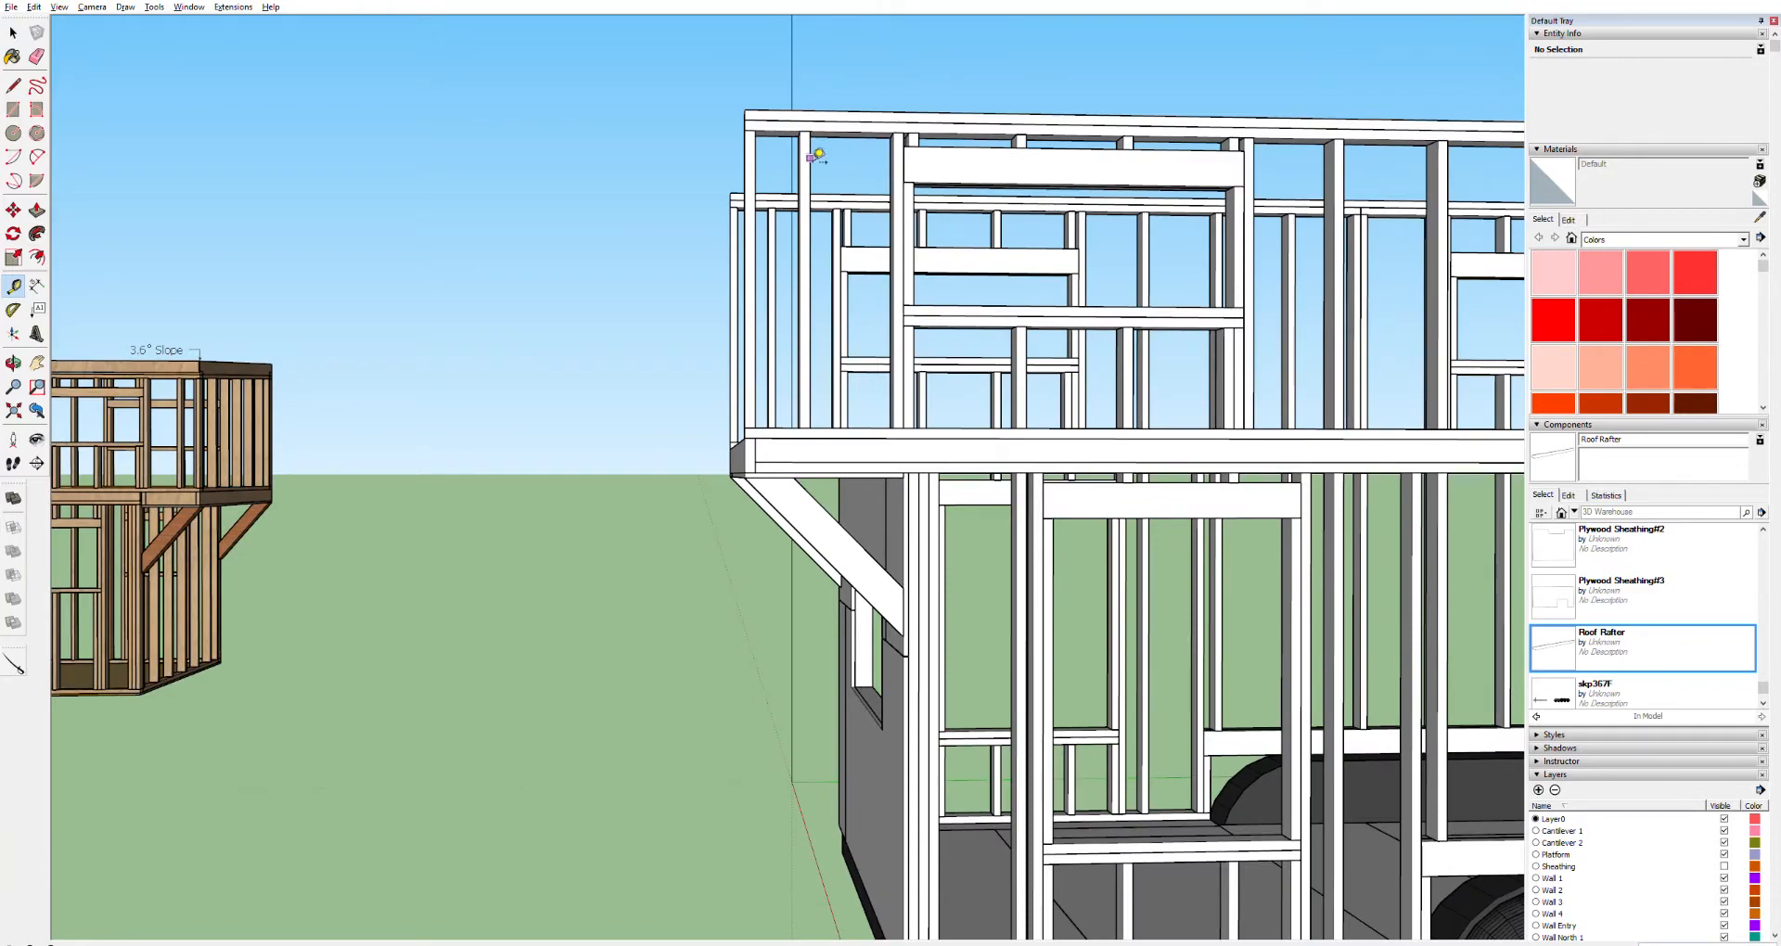
pyautogui.press('h')
pyautogui.moveTo(1083, 186)
pyautogui.mouseDown()
pyautogui.moveTo(863, 226)
pyautogui.moveTo(650, 223)
pyautogui.mouseUp()
pyautogui.moveTo(1345, 200); pyautogui.dragTo(593, 232)
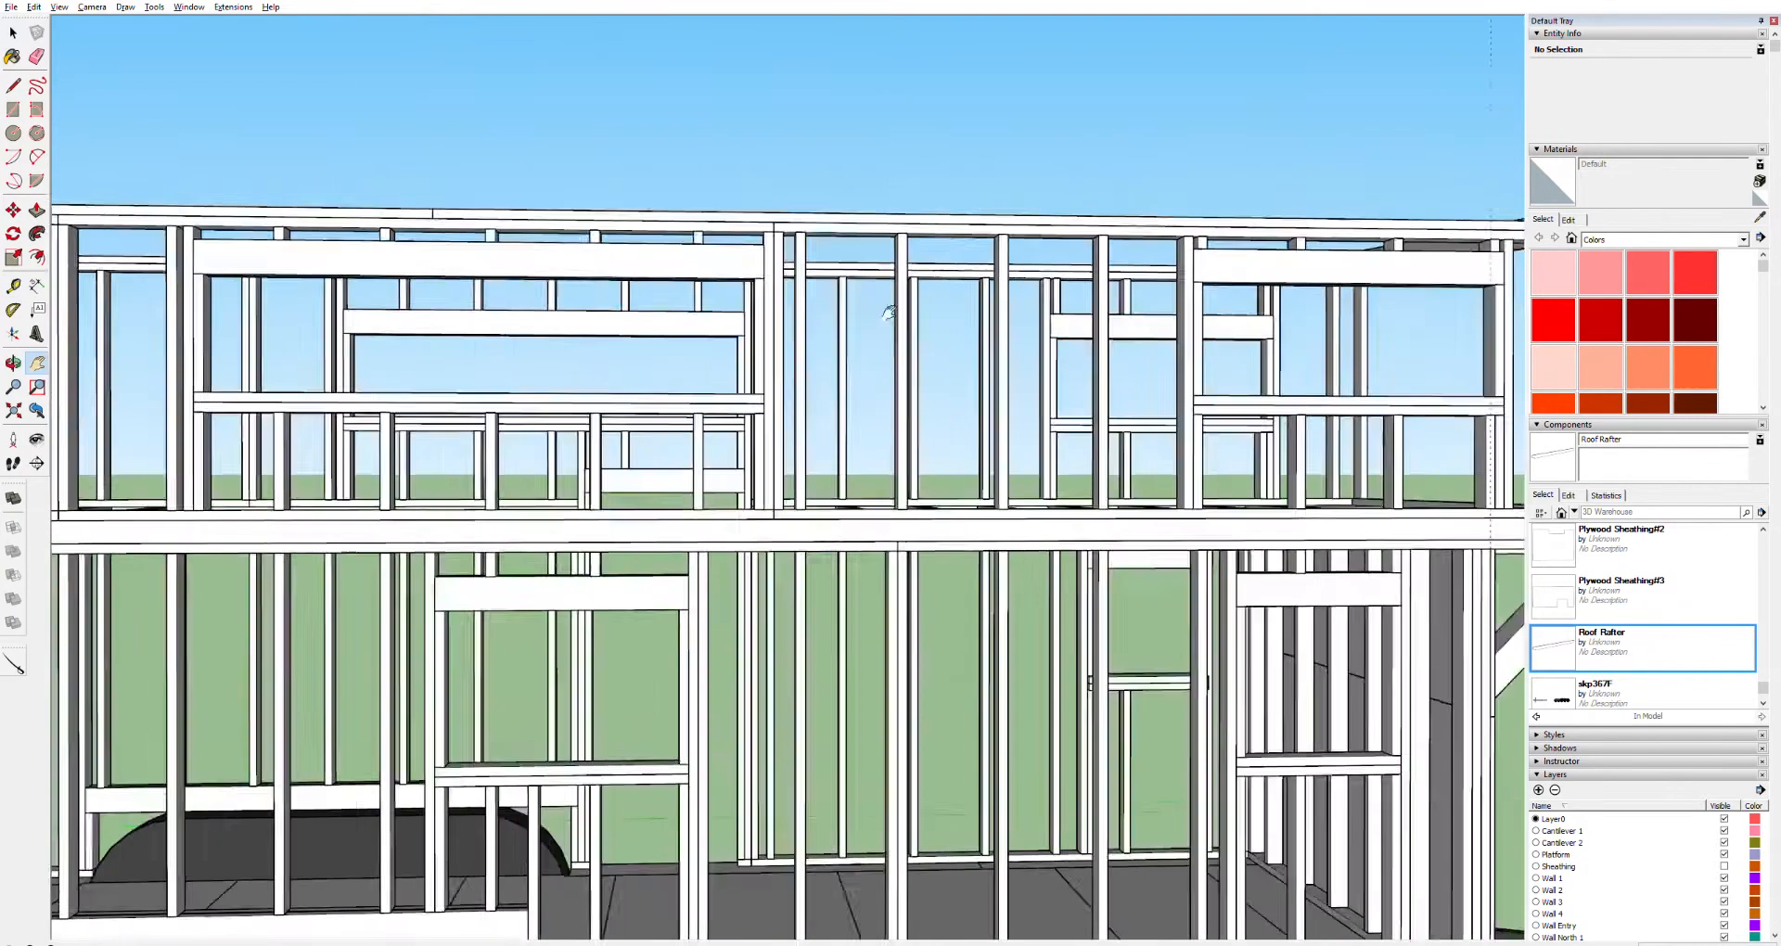
pyautogui.moveTo(1321, 319); pyautogui.dragTo(826, 275)
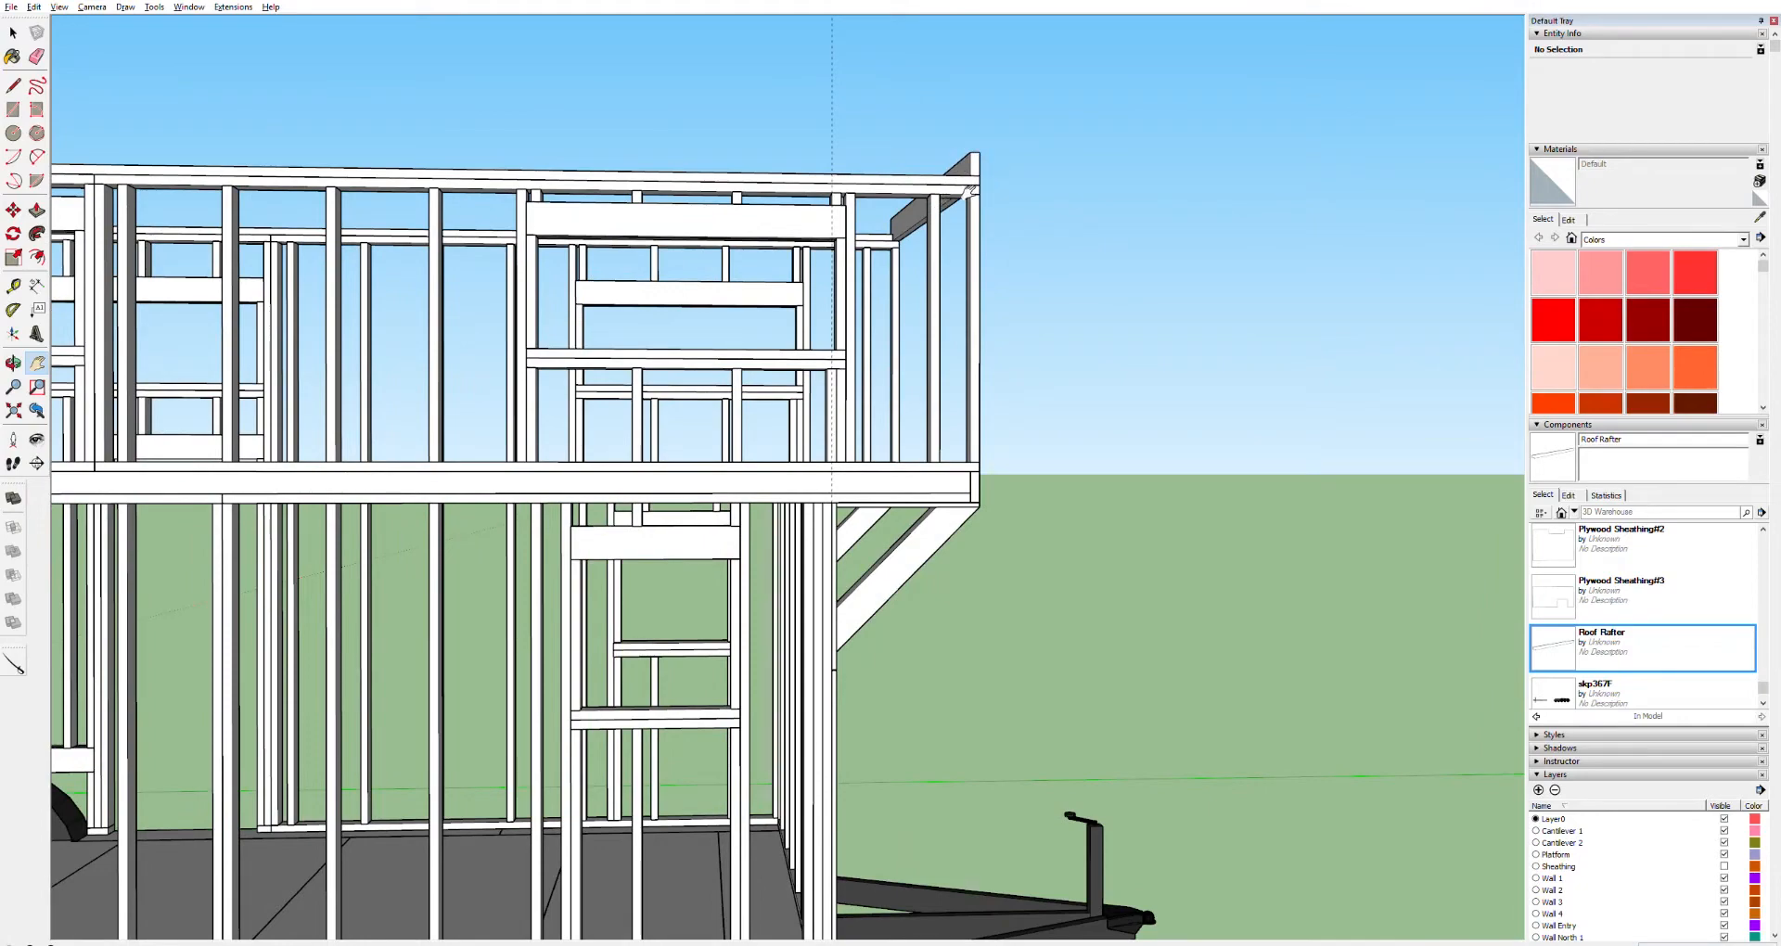
pyautogui.moveTo(974, 195); pyautogui.dragTo(888, 321)
pyautogui.press('o')
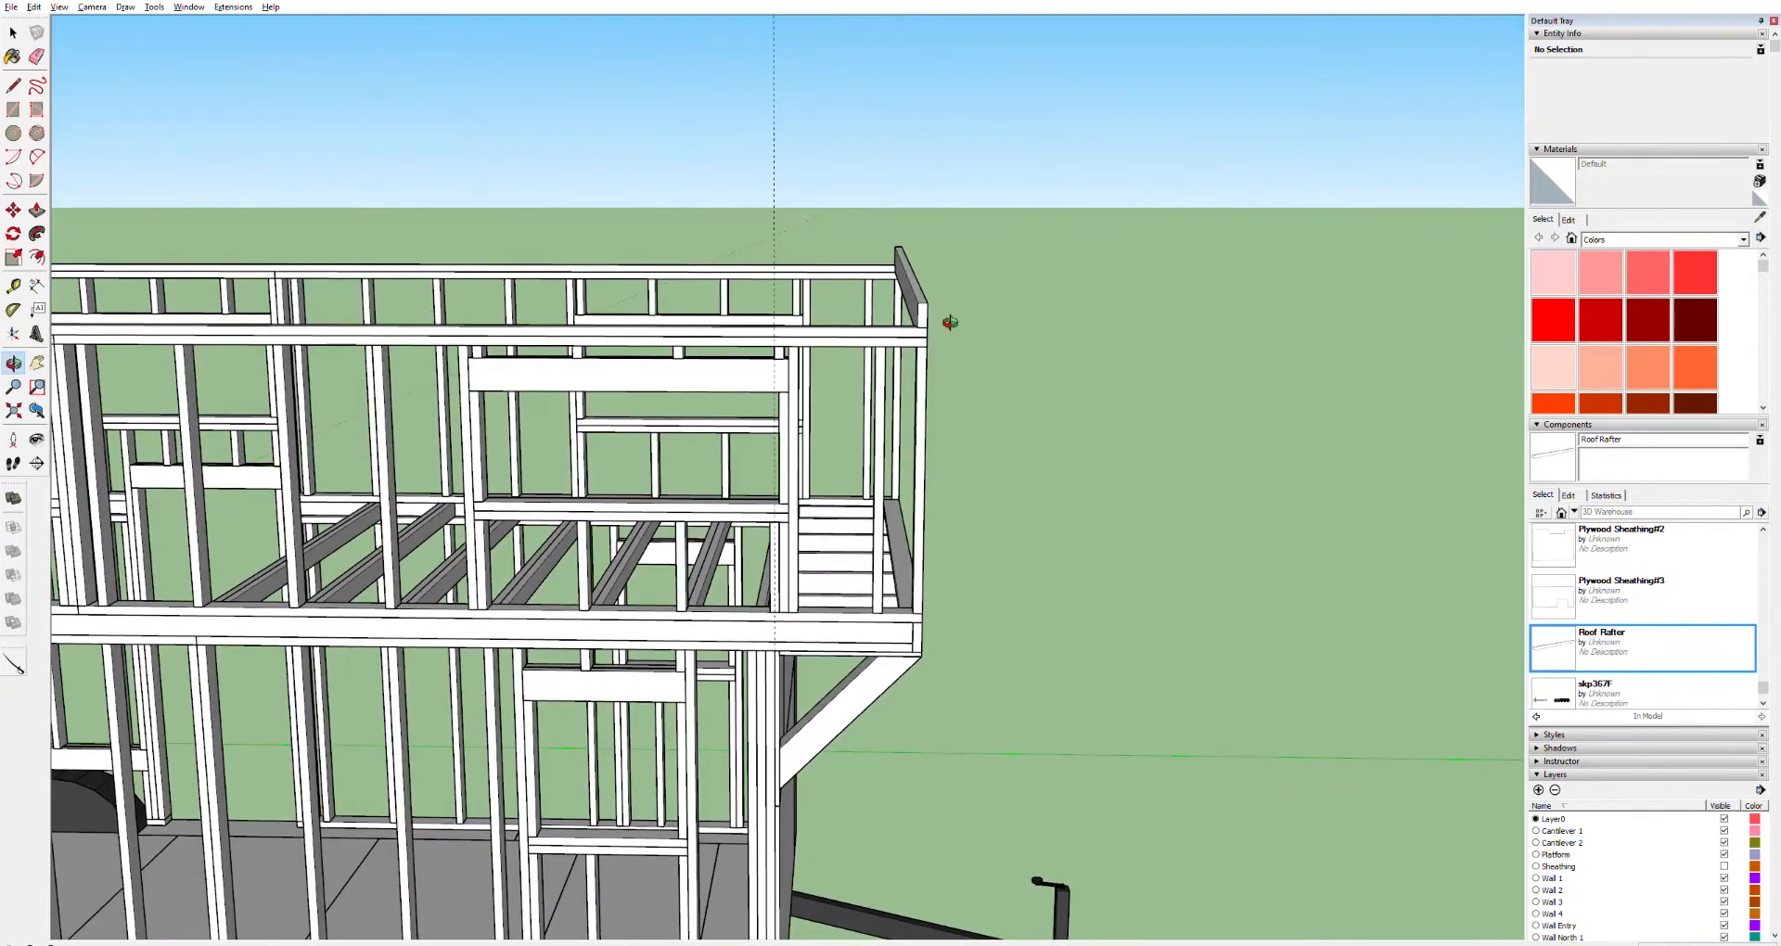
pyautogui.moveTo(799, 409); pyautogui.dragTo(823, 342)
pyautogui.press('h')
pyautogui.moveTo(741, 434); pyautogui.dragTo(1043, 317)
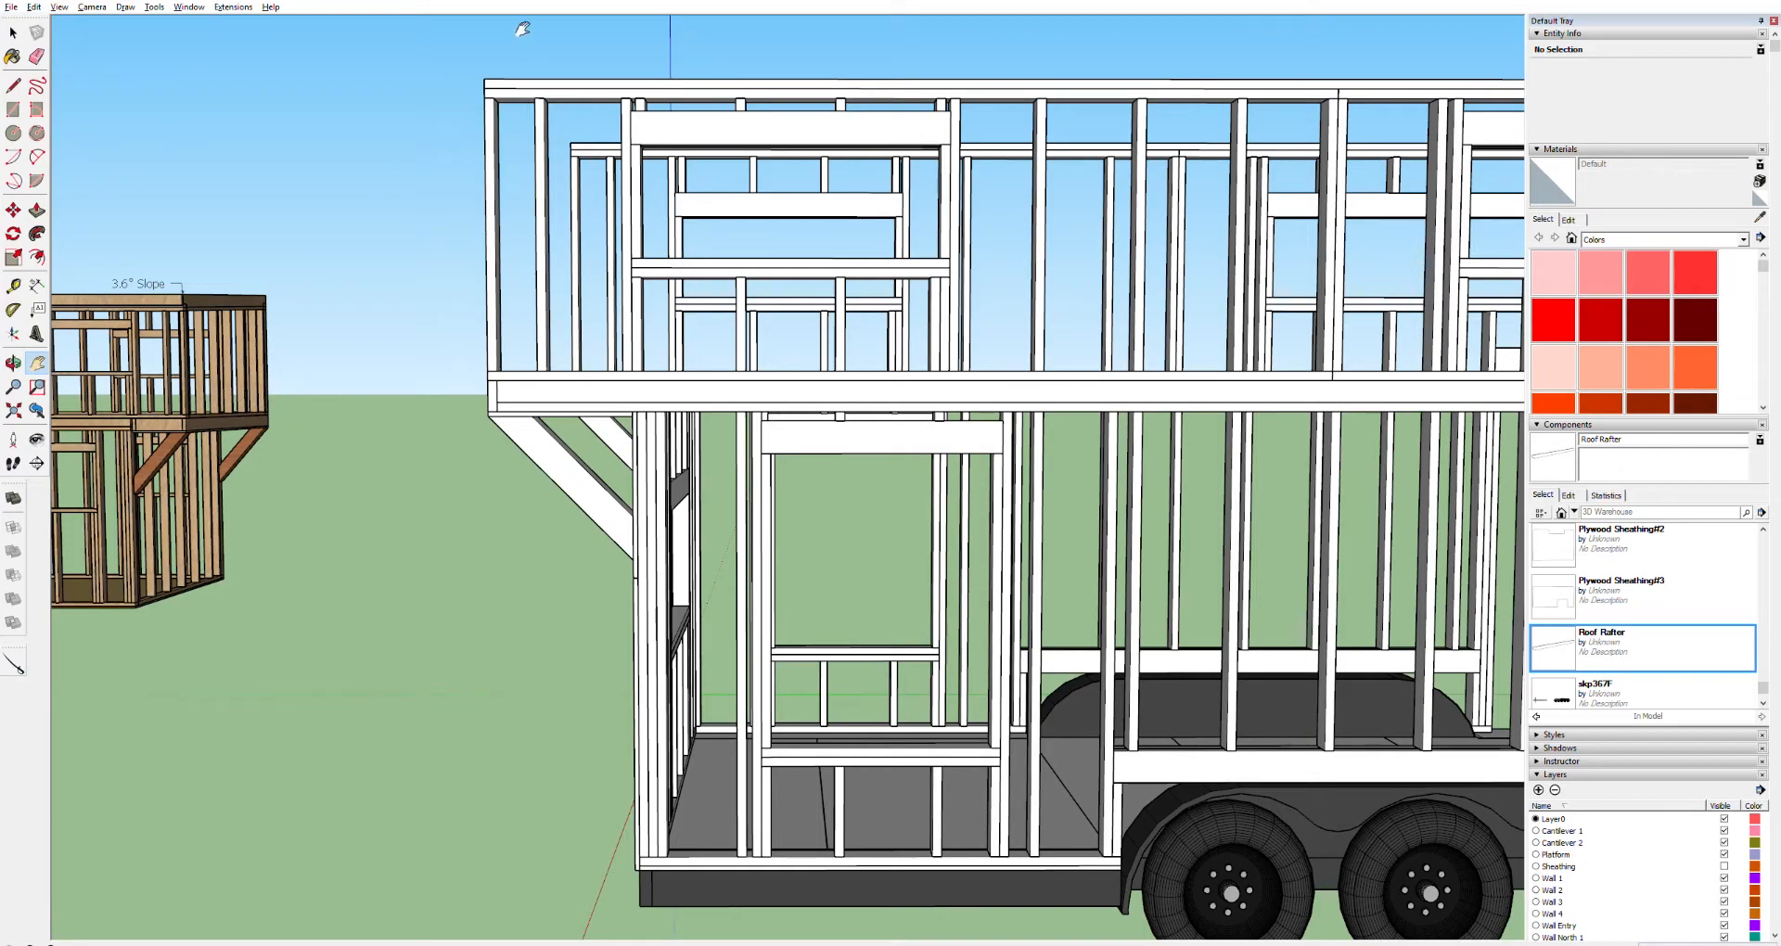
pyautogui.moveTo(648, 131); pyautogui.dragTo(639, 365)
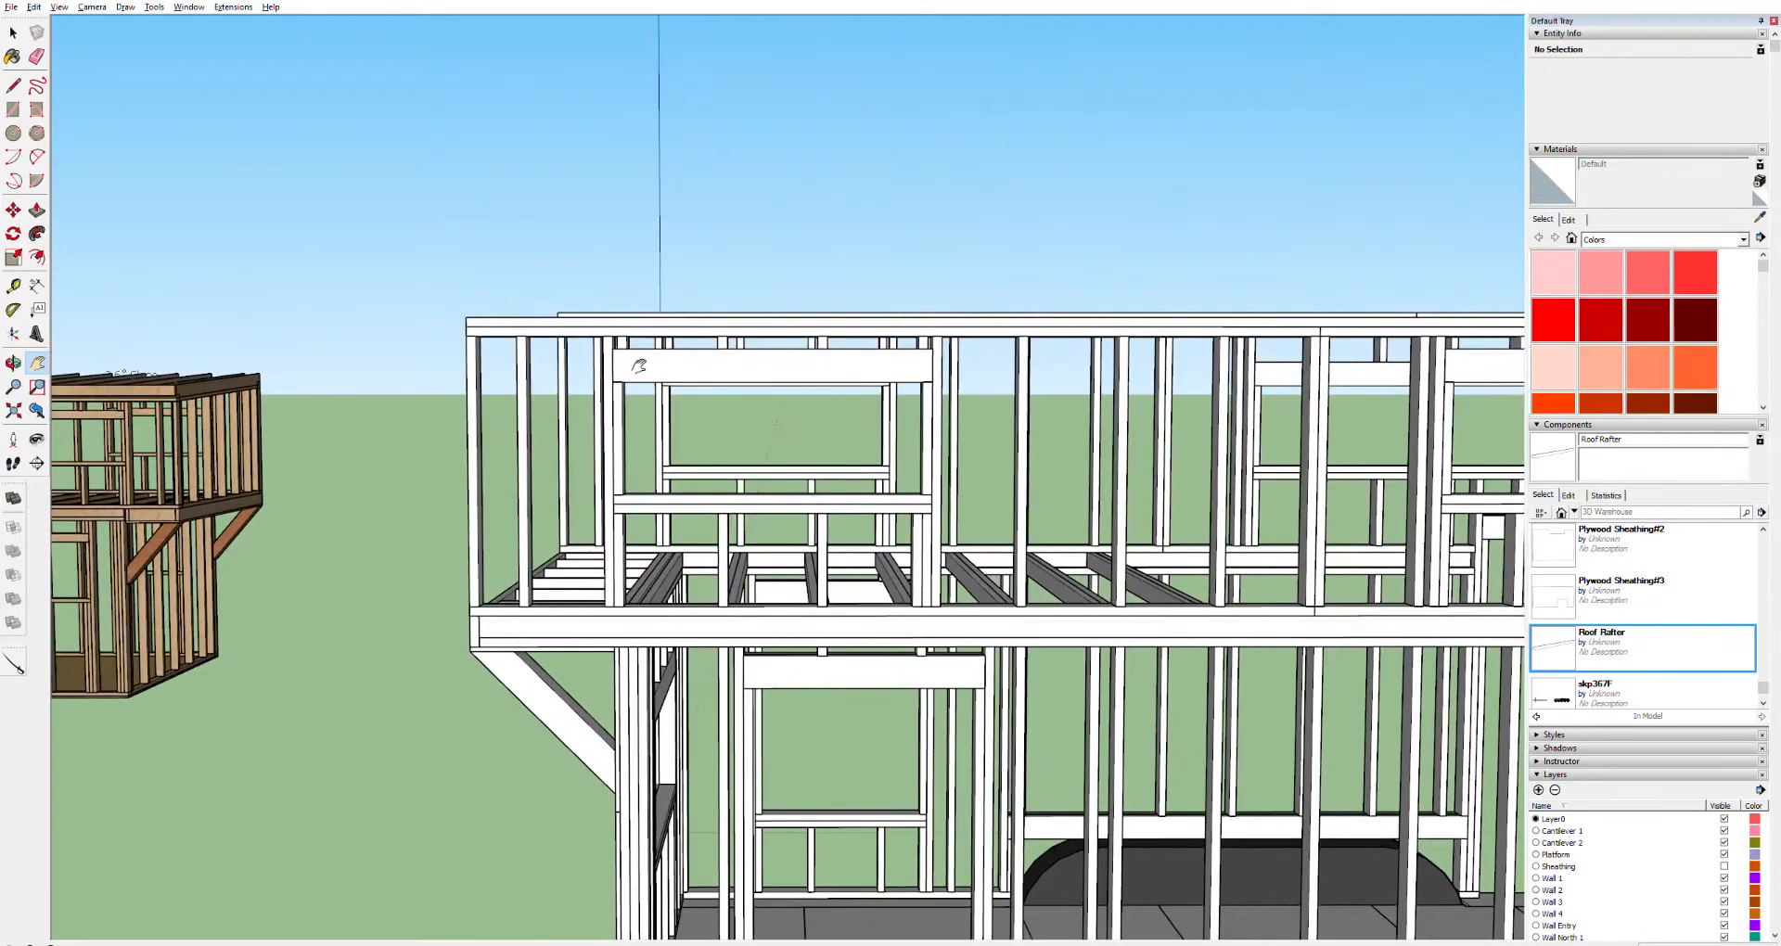
pyautogui.moveTo(1359, 362)
pyautogui.mouseDown()
pyautogui.moveTo(747, 576)
pyautogui.moveTo(223, 669)
pyautogui.mouseUp()
pyautogui.moveTo(1409, 670); pyautogui.dragTo(583, 657)
pyautogui.scroll(3, 899, 588)
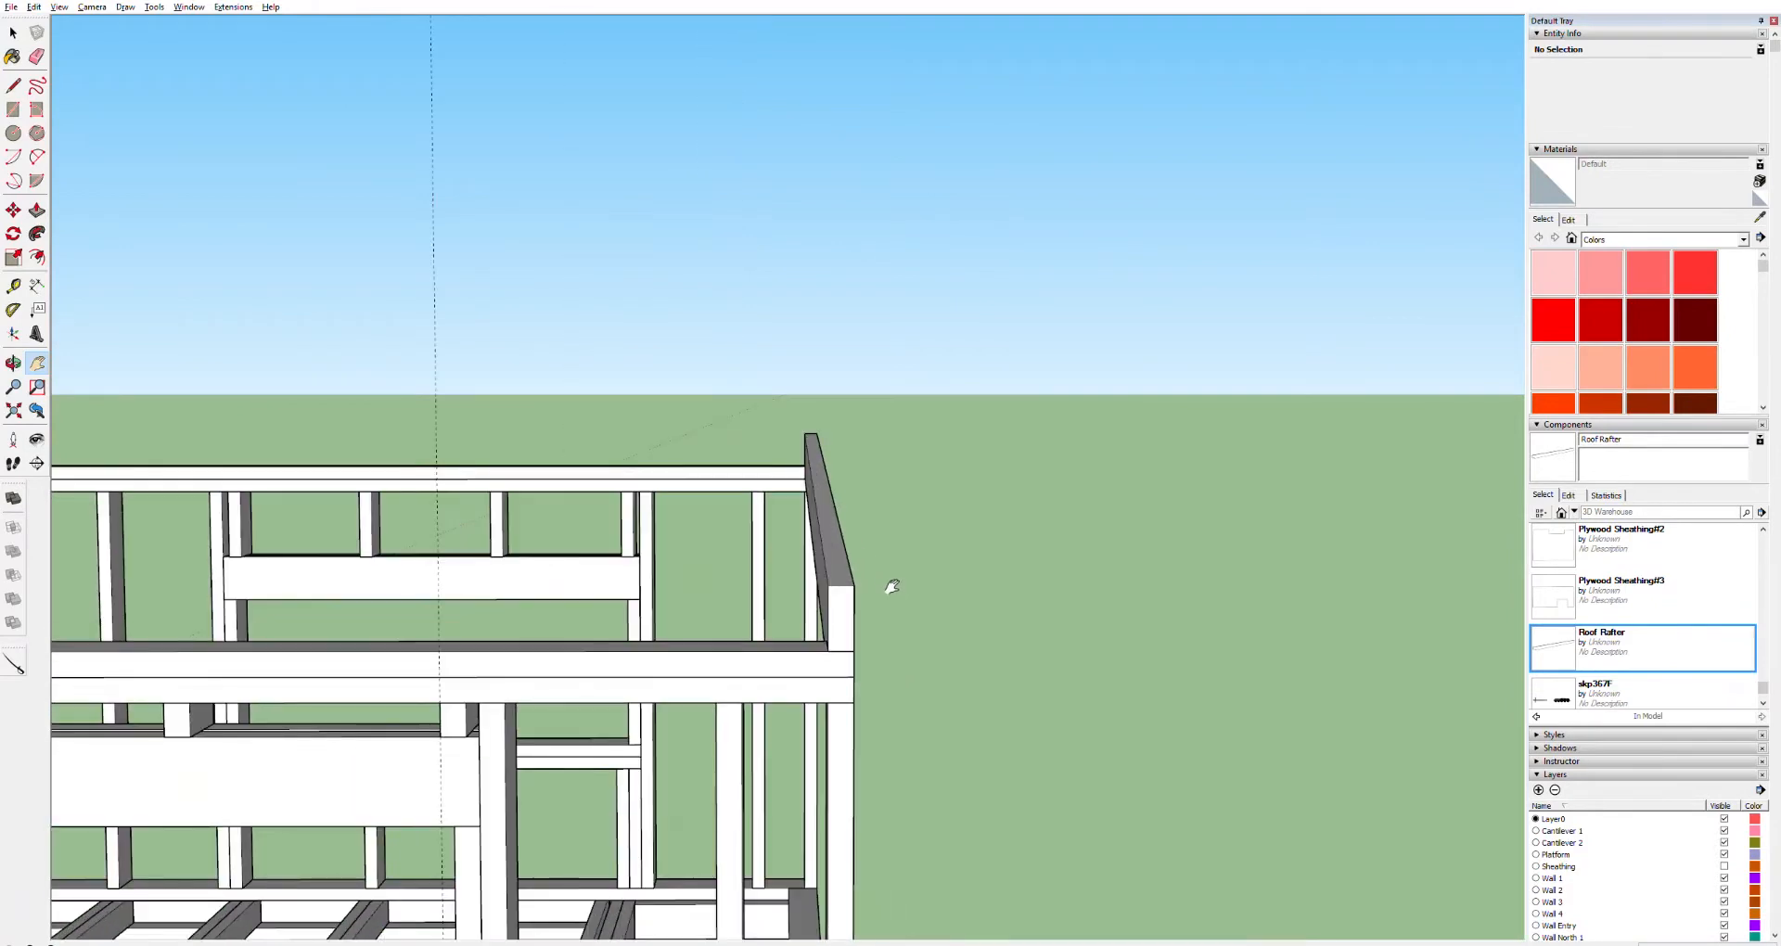
# Move the roof rafter inward along the wall top plate next to the end wall
pyautogui.press('m')
pyautogui.keyDown('ctrl'); pyautogui.moveTo(853, 648); pyautogui.dragTo(750, 702); pyautogui.keyUp('ctrl')
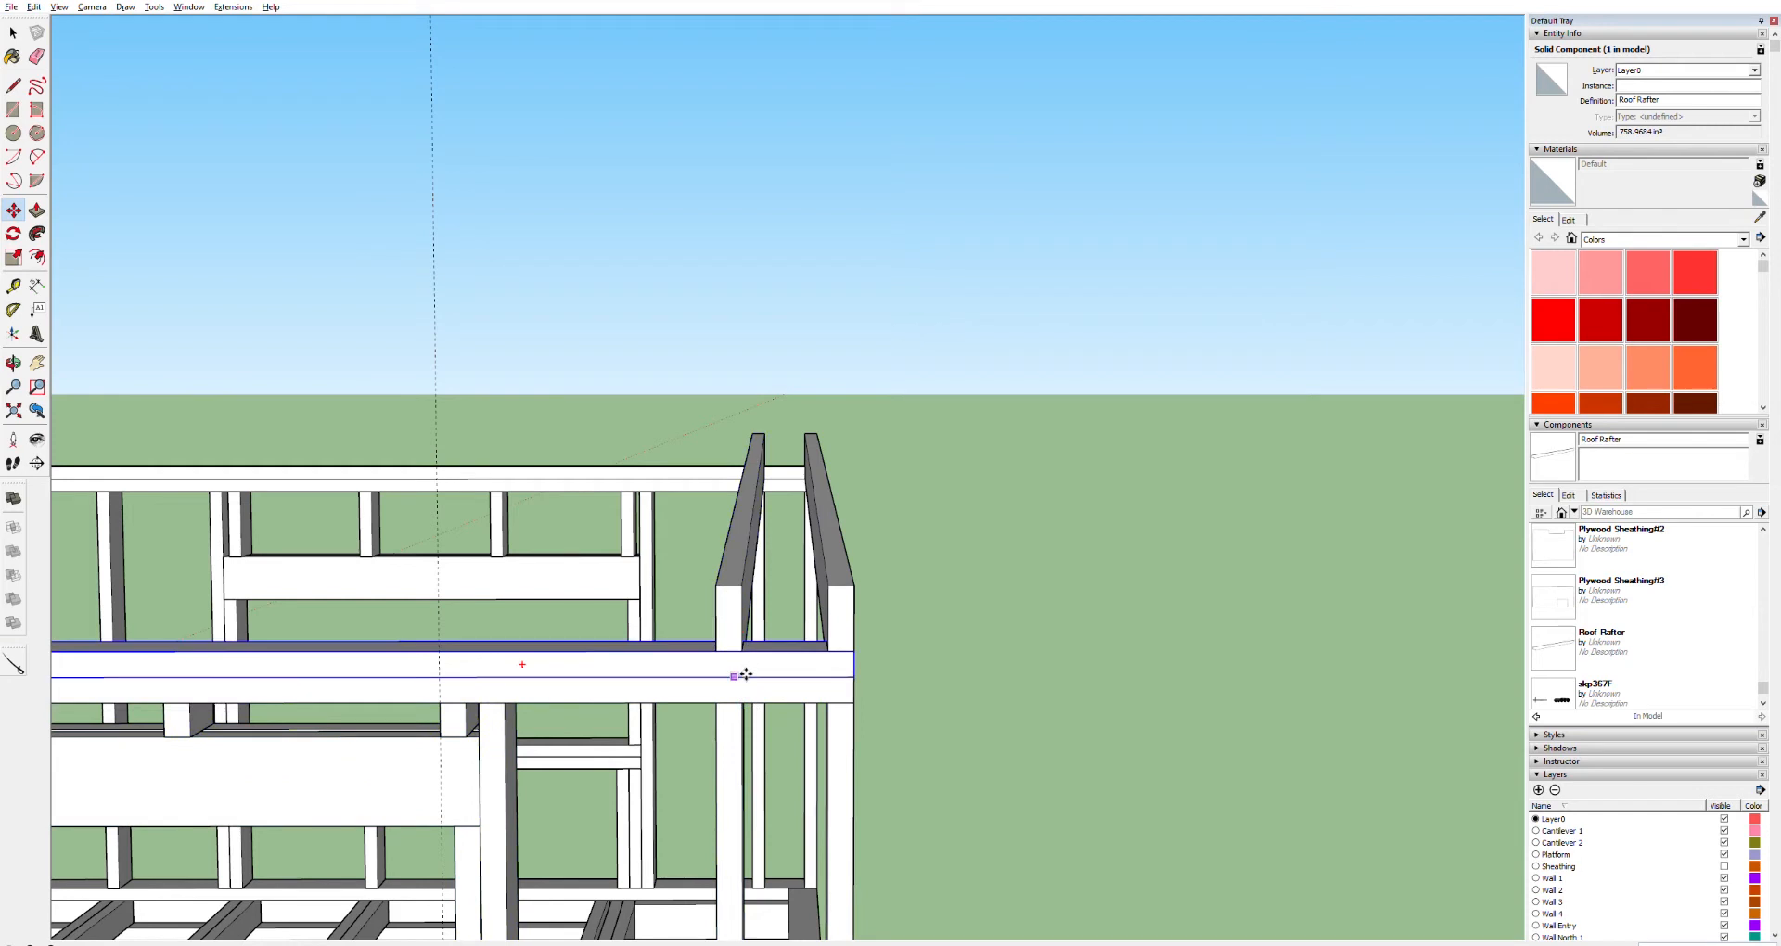
pyautogui.press('space')
# Copy the rafter 16" along the top plate
pyautogui.click(743, 644)
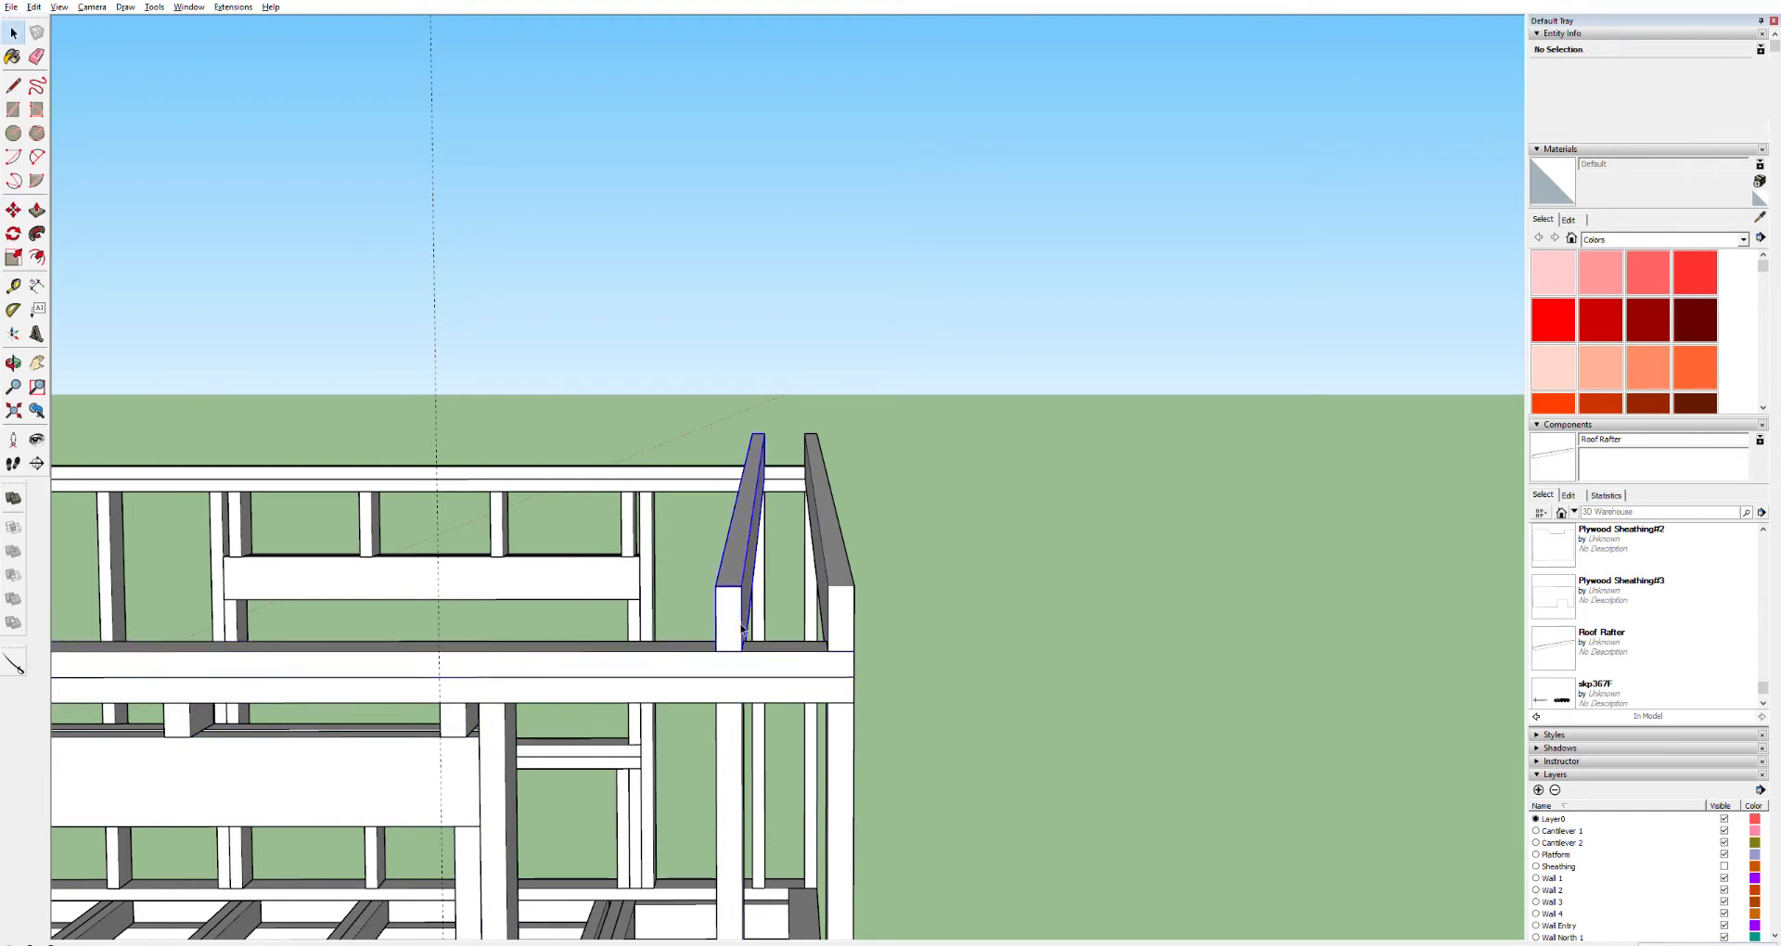
pyautogui.press('m')
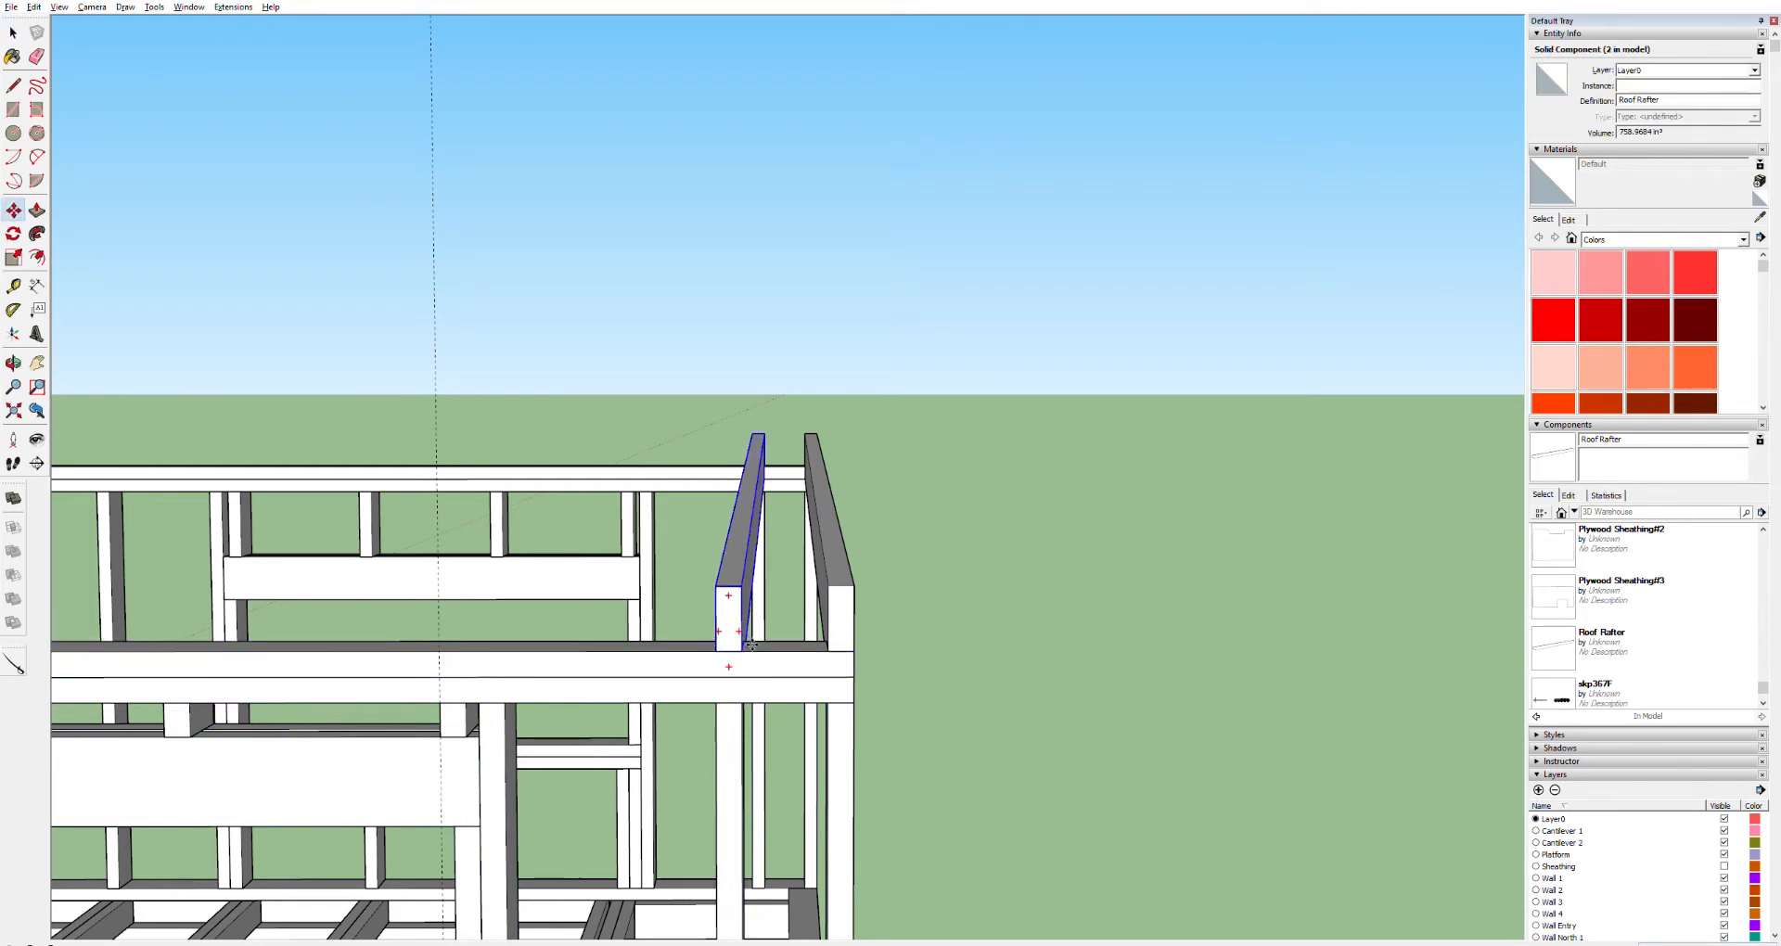
pyautogui.click(751, 646)
pyautogui.press('ctrl')
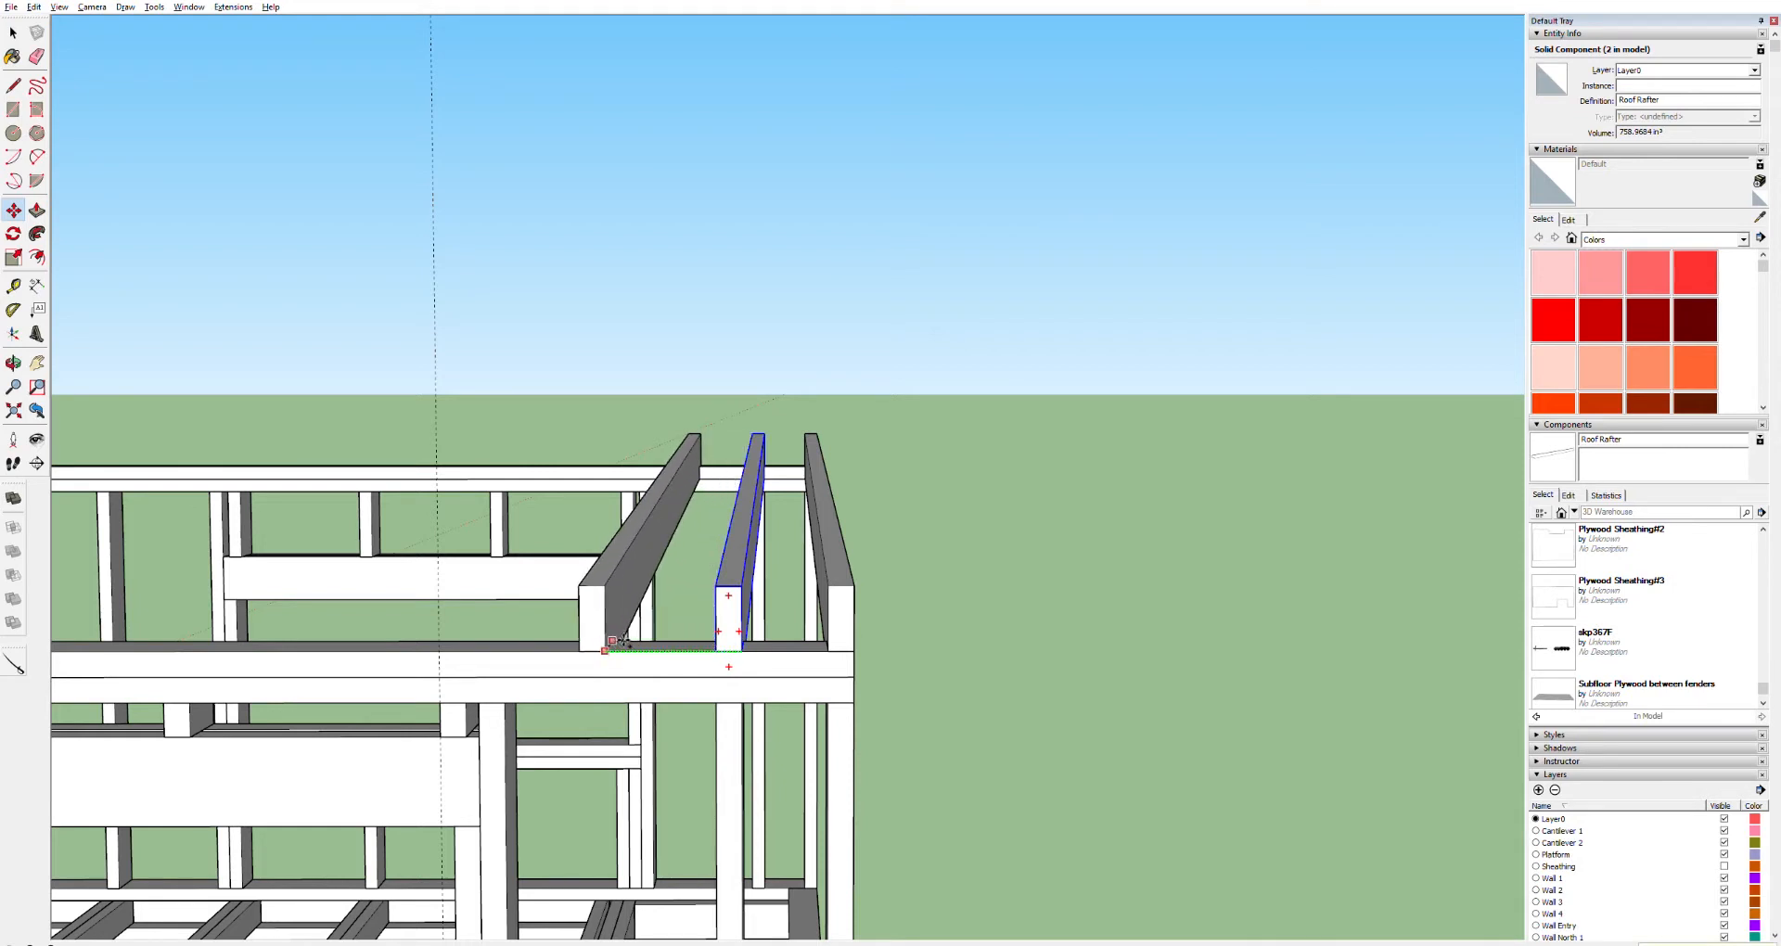
pyautogui.write('16')
pyautogui.press('Return')
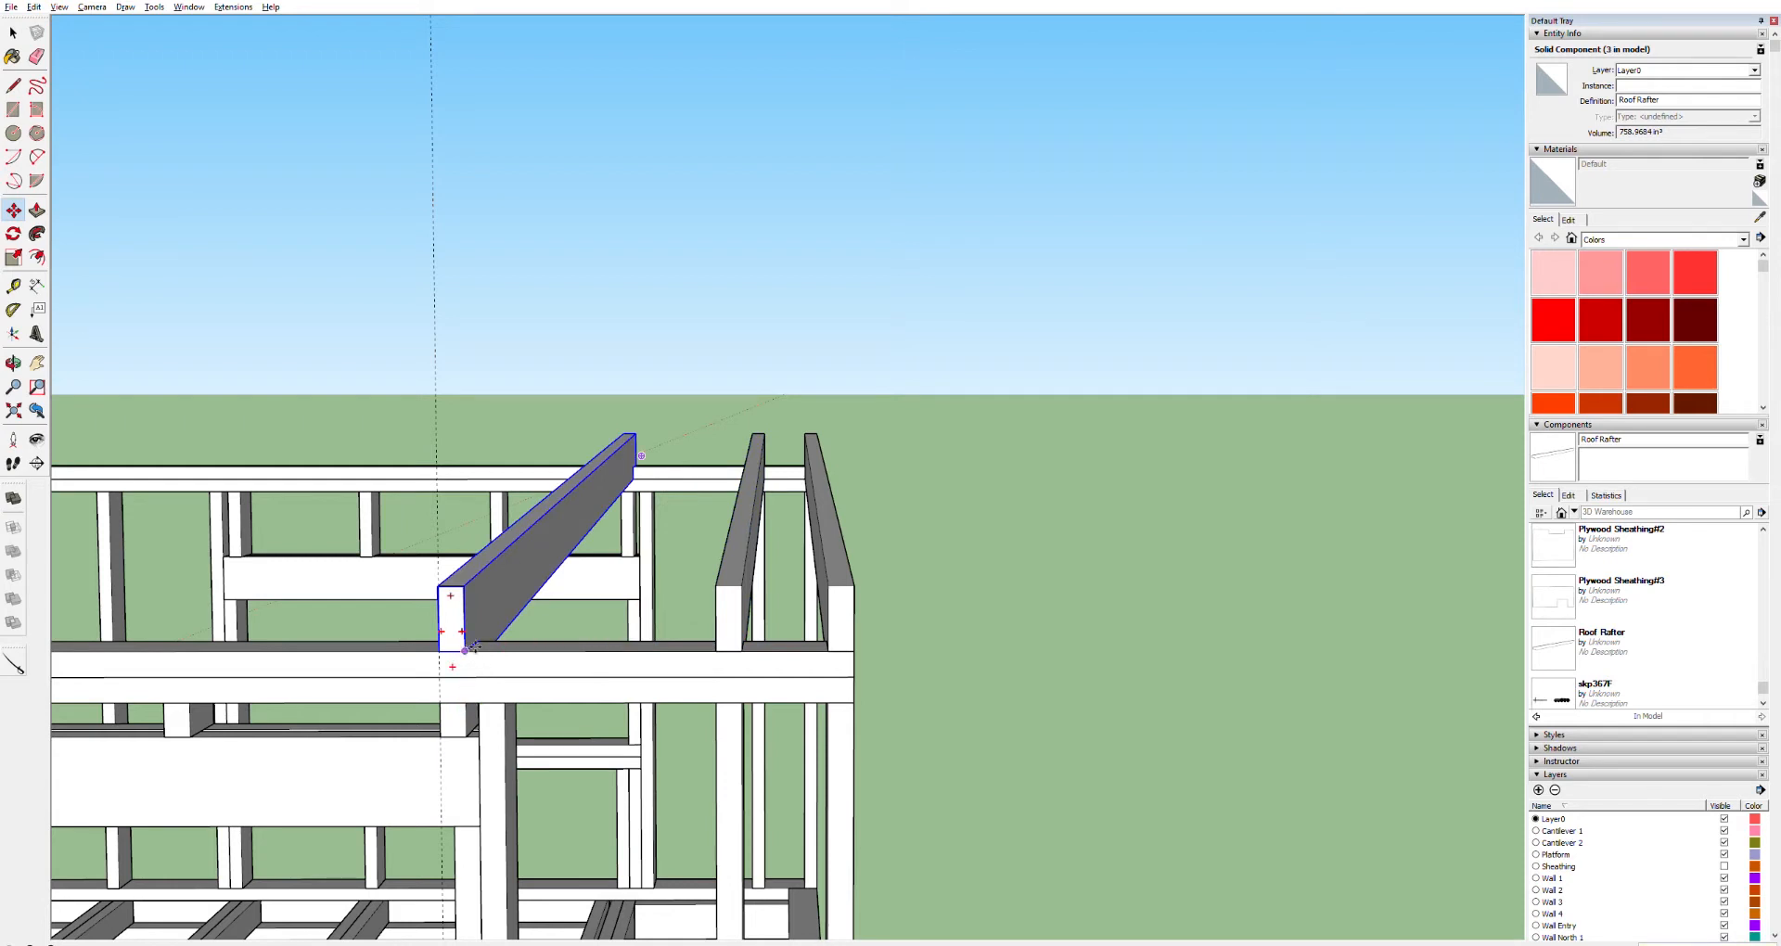
# Copy the new rafter one more spacing along the top plate toward the loft
pyautogui.press('t')
pyautogui.click(743, 654)
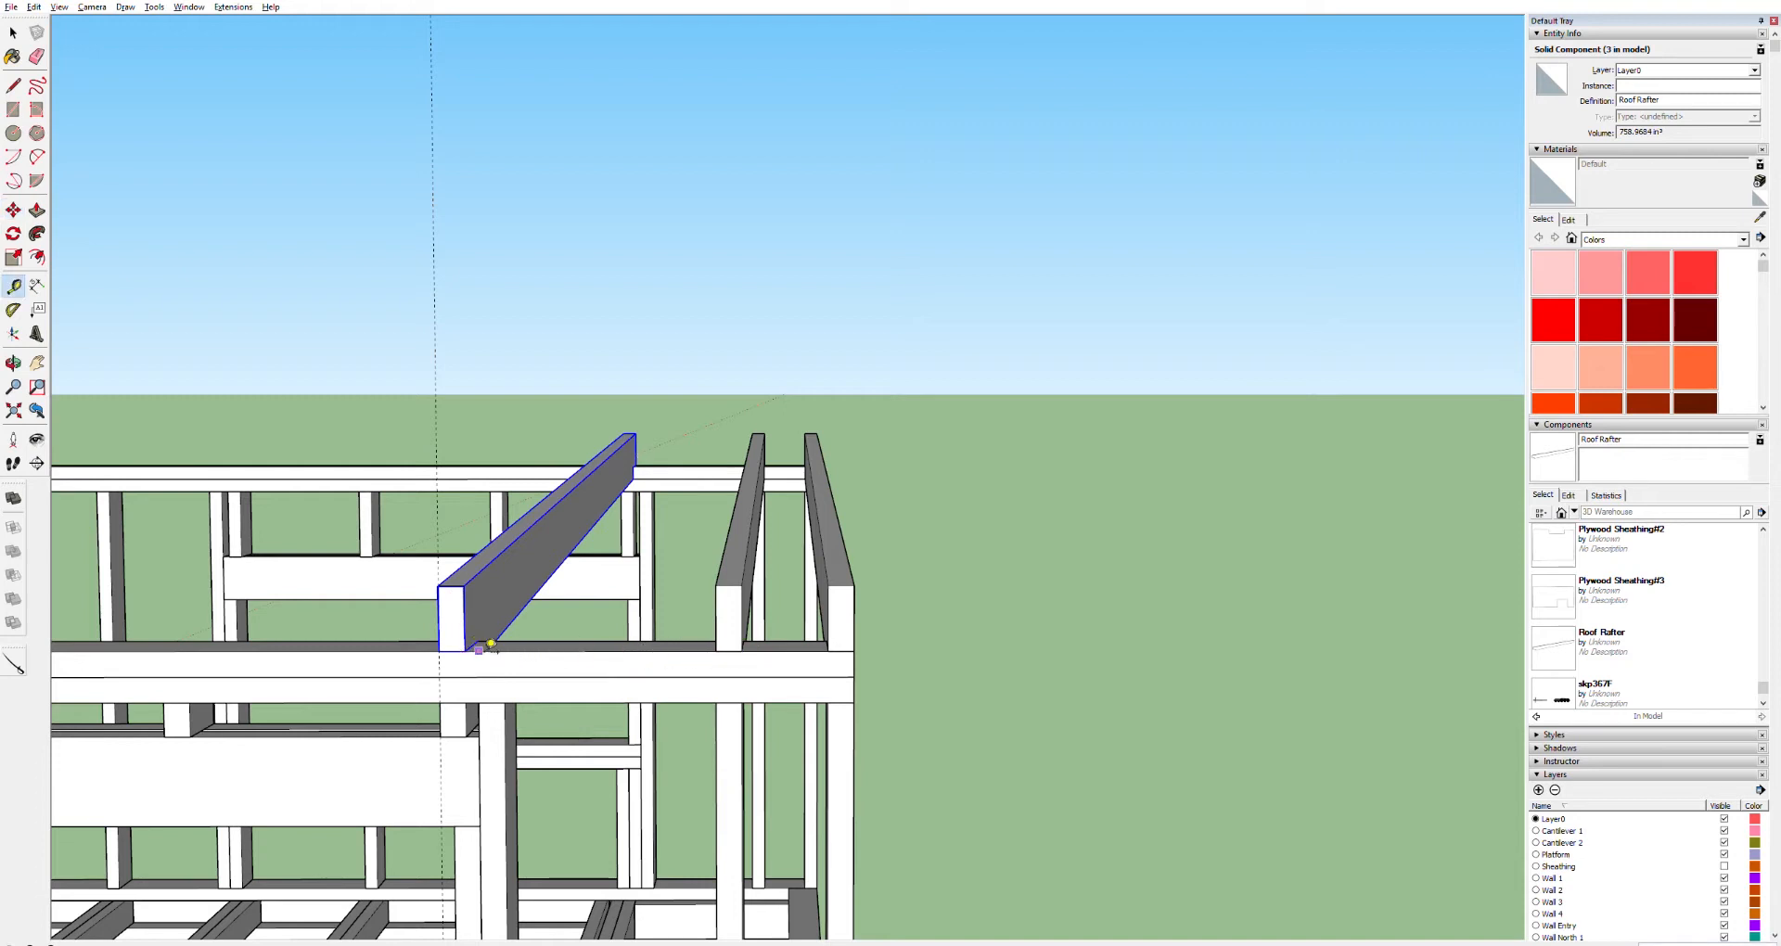
pyautogui.press('m')
pyautogui.click(476, 642)
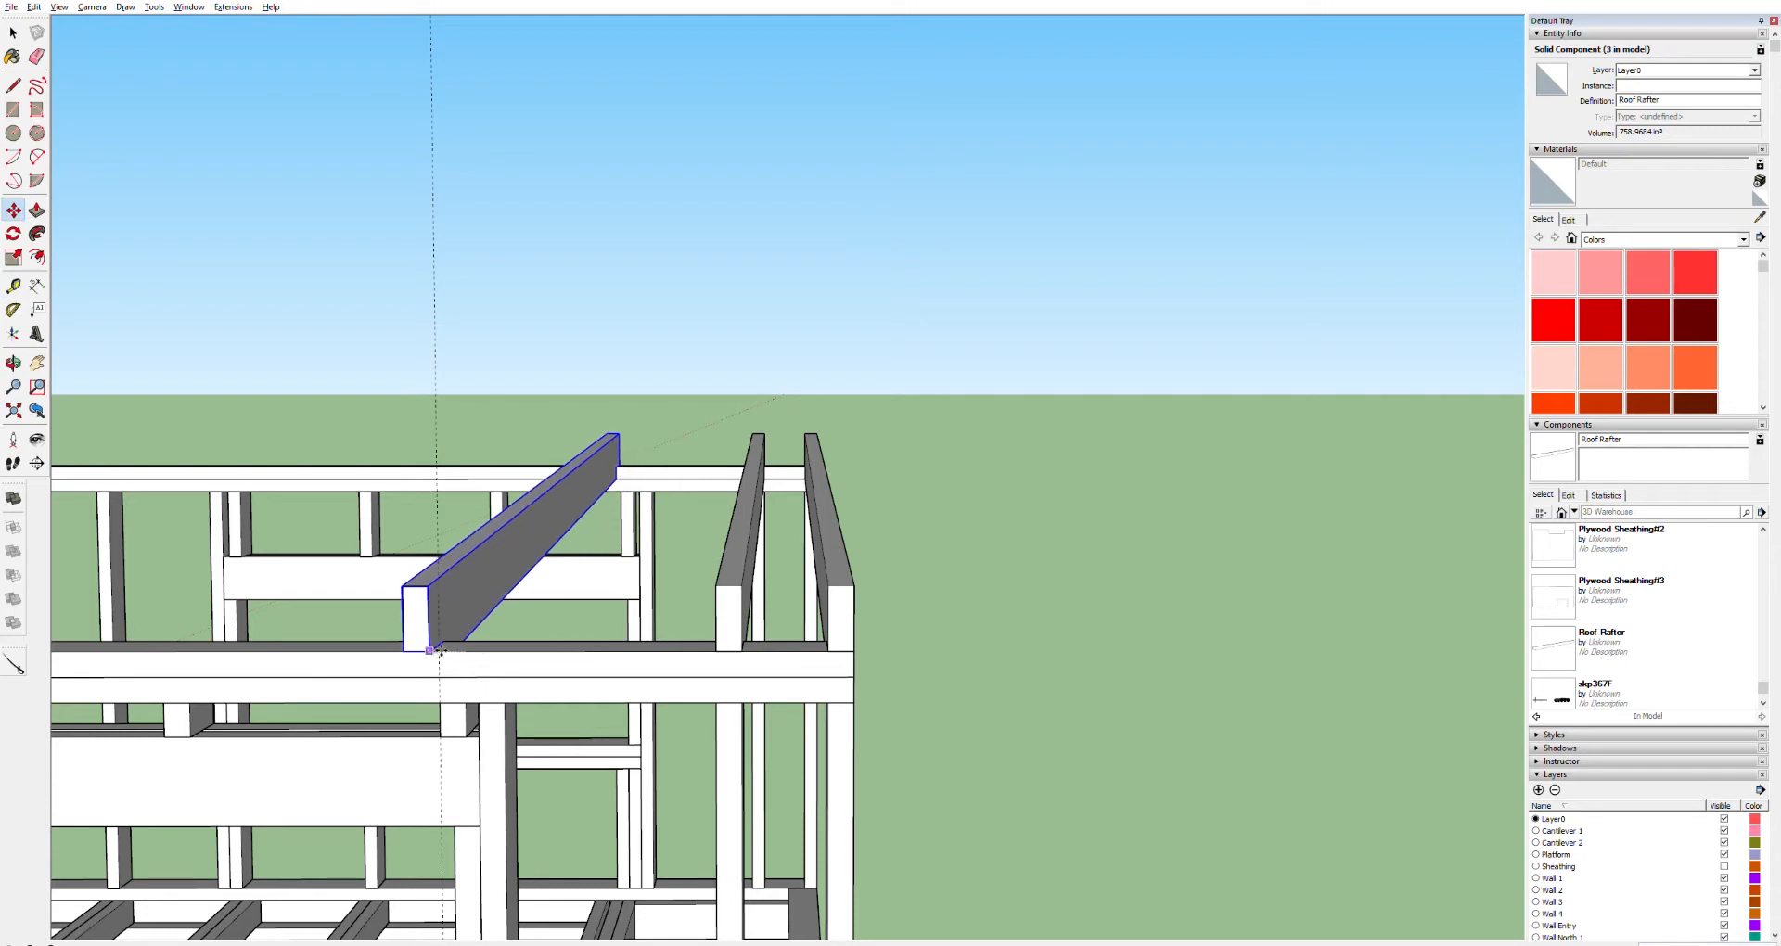
pyautogui.press('ctrl')
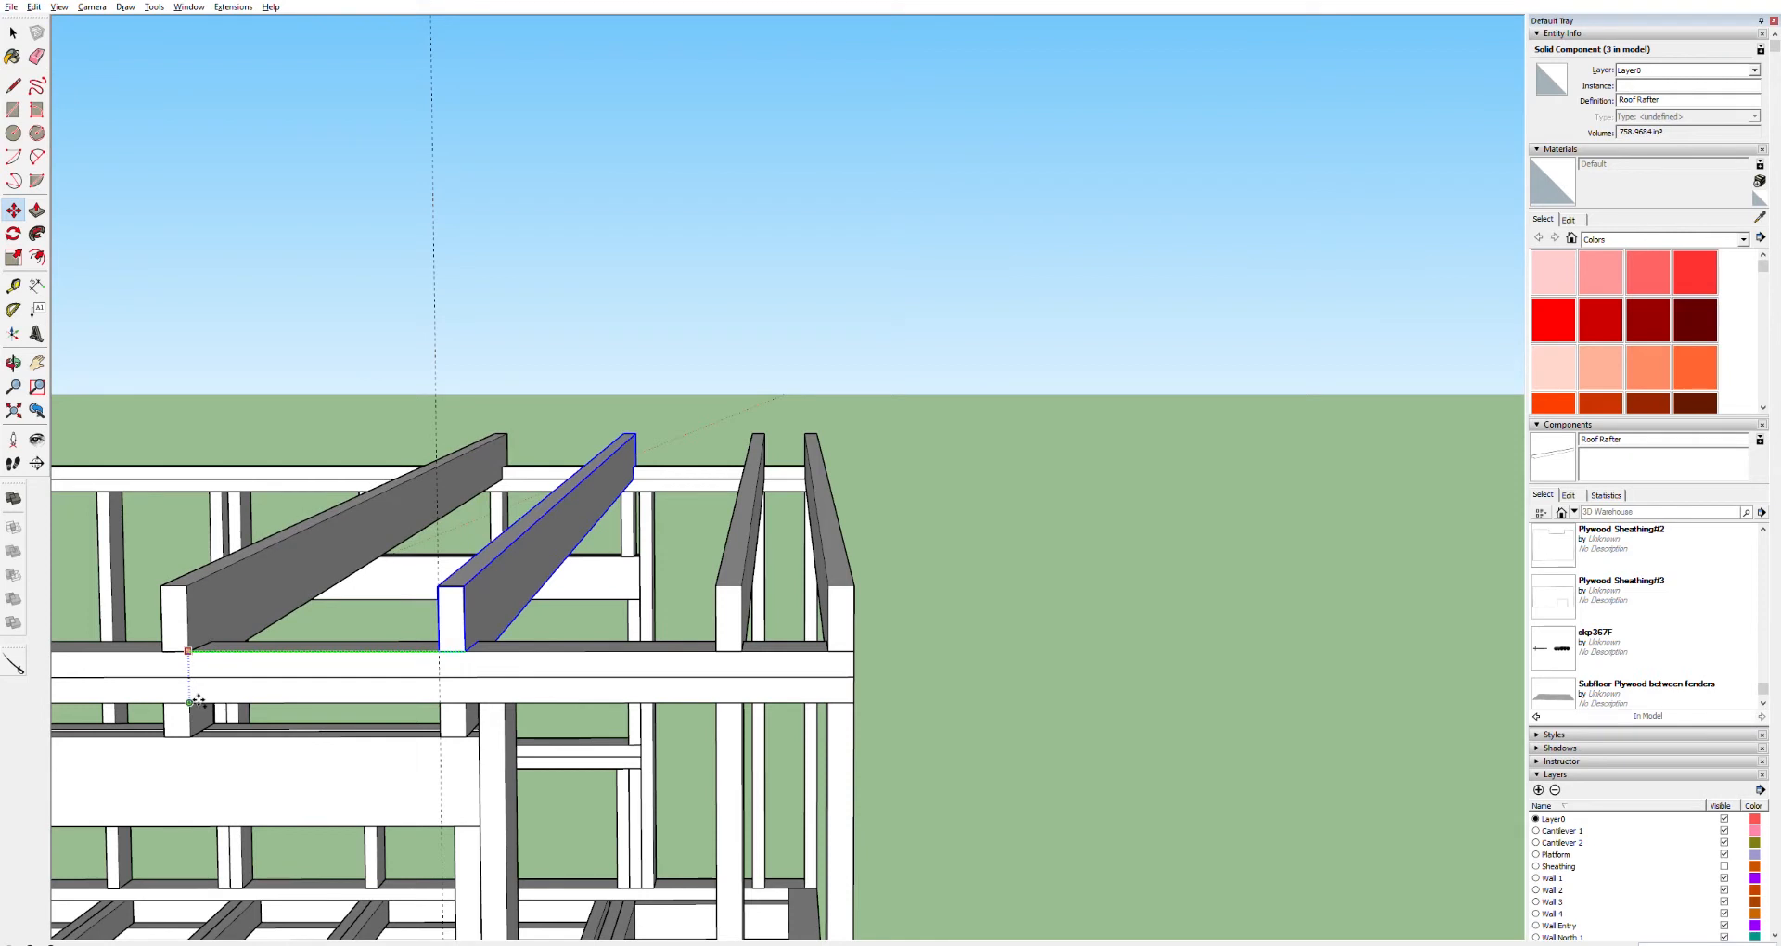
pyautogui.click(199, 700)
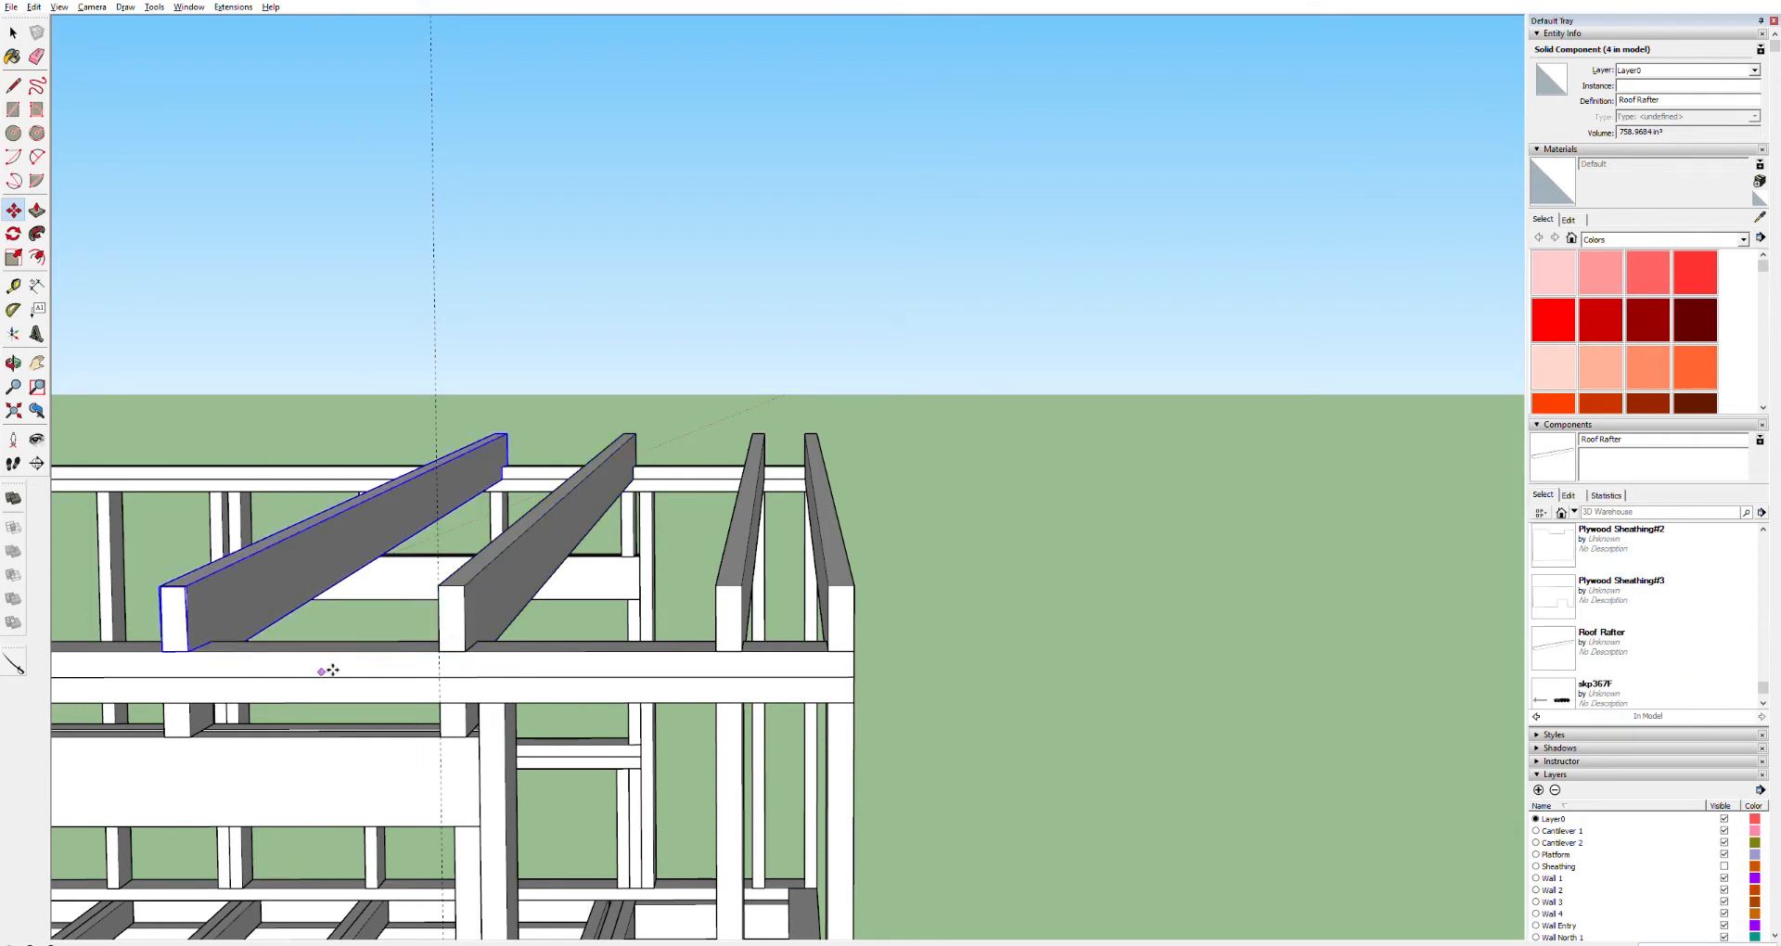
# Select the placed rafters and copy them as a group farther along the top plate
pyautogui.press('t')
pyautogui.scroll(-5, 596, 560)
pyautogui.scroll(3, 603, 547)
pyautogui.press('space')
pyautogui.click(678, 585)
pyautogui.keyDown('shift'); pyautogui.click(554, 577); pyautogui.keyUp('shift')
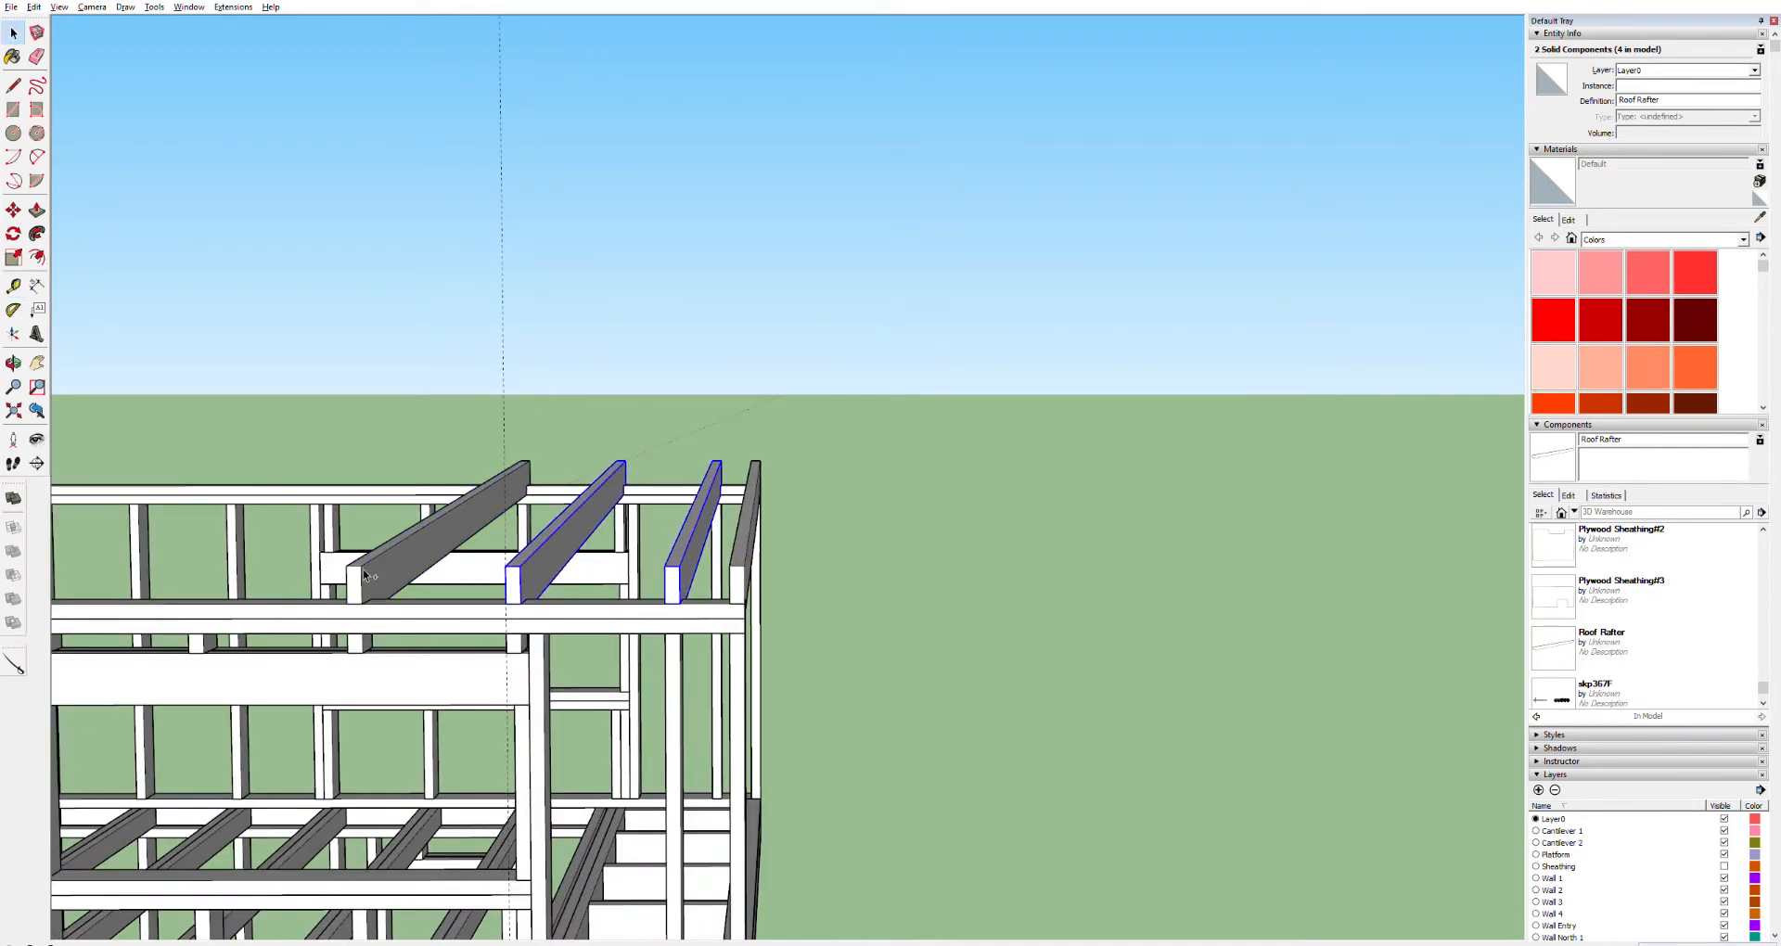
pyautogui.press('m')
pyautogui.click(691, 603)
pyautogui.press('ctrl')
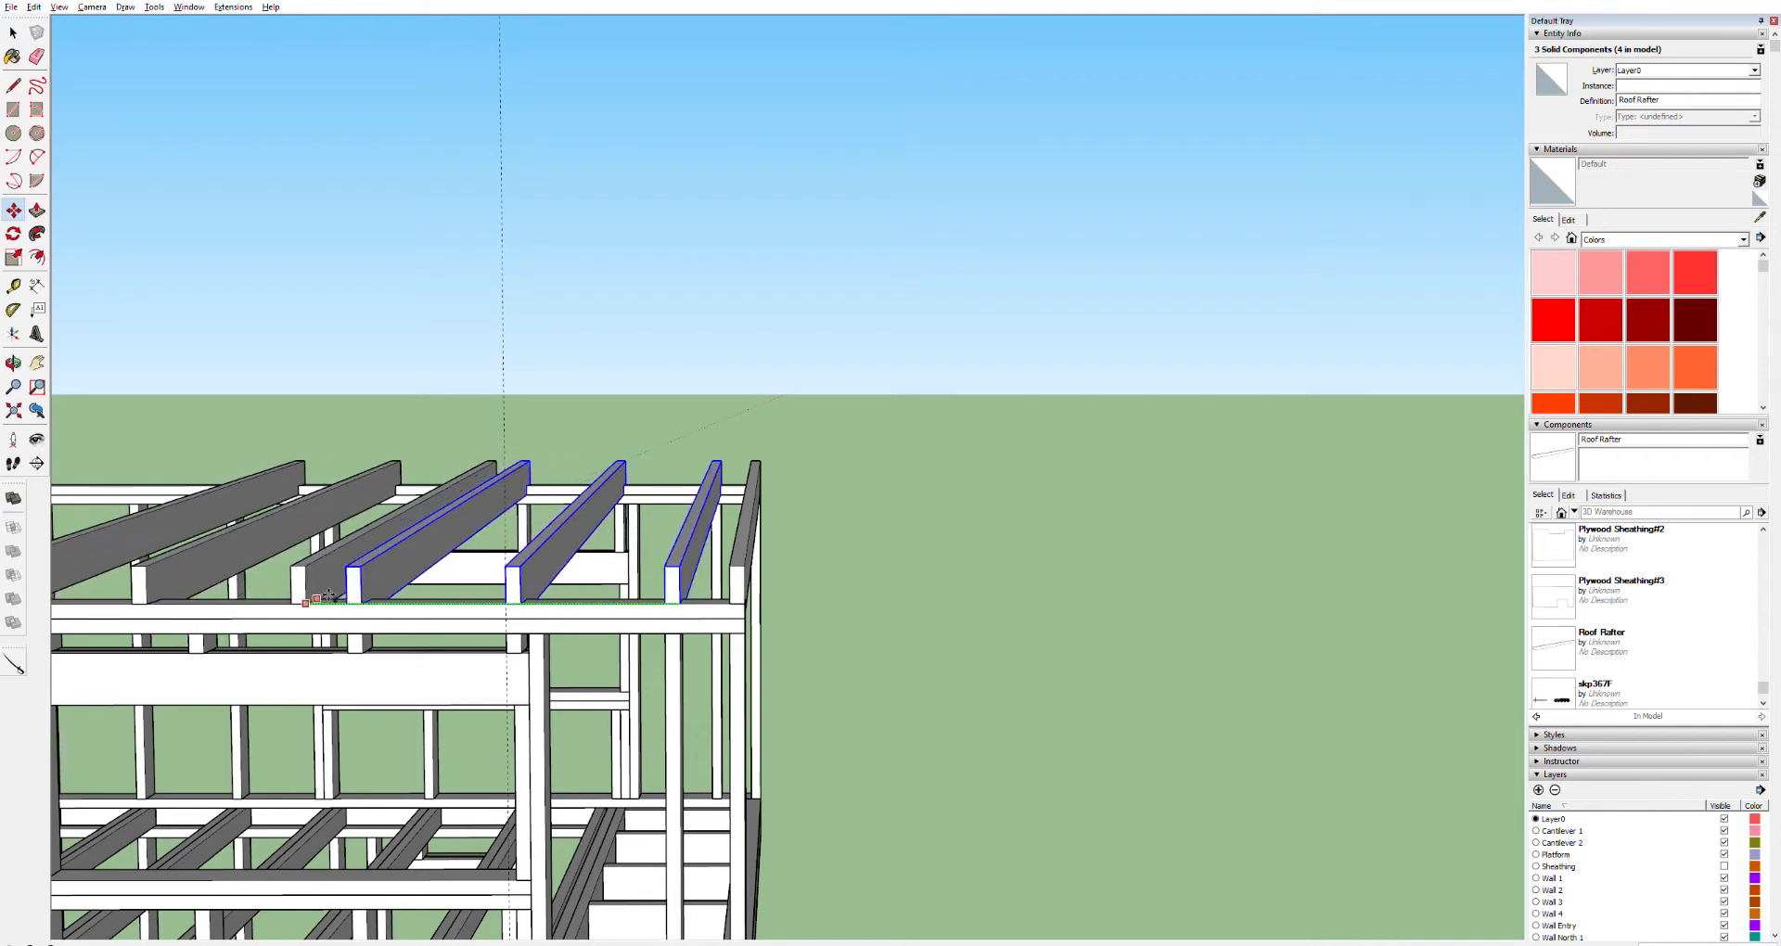
pyautogui.click(329, 594)
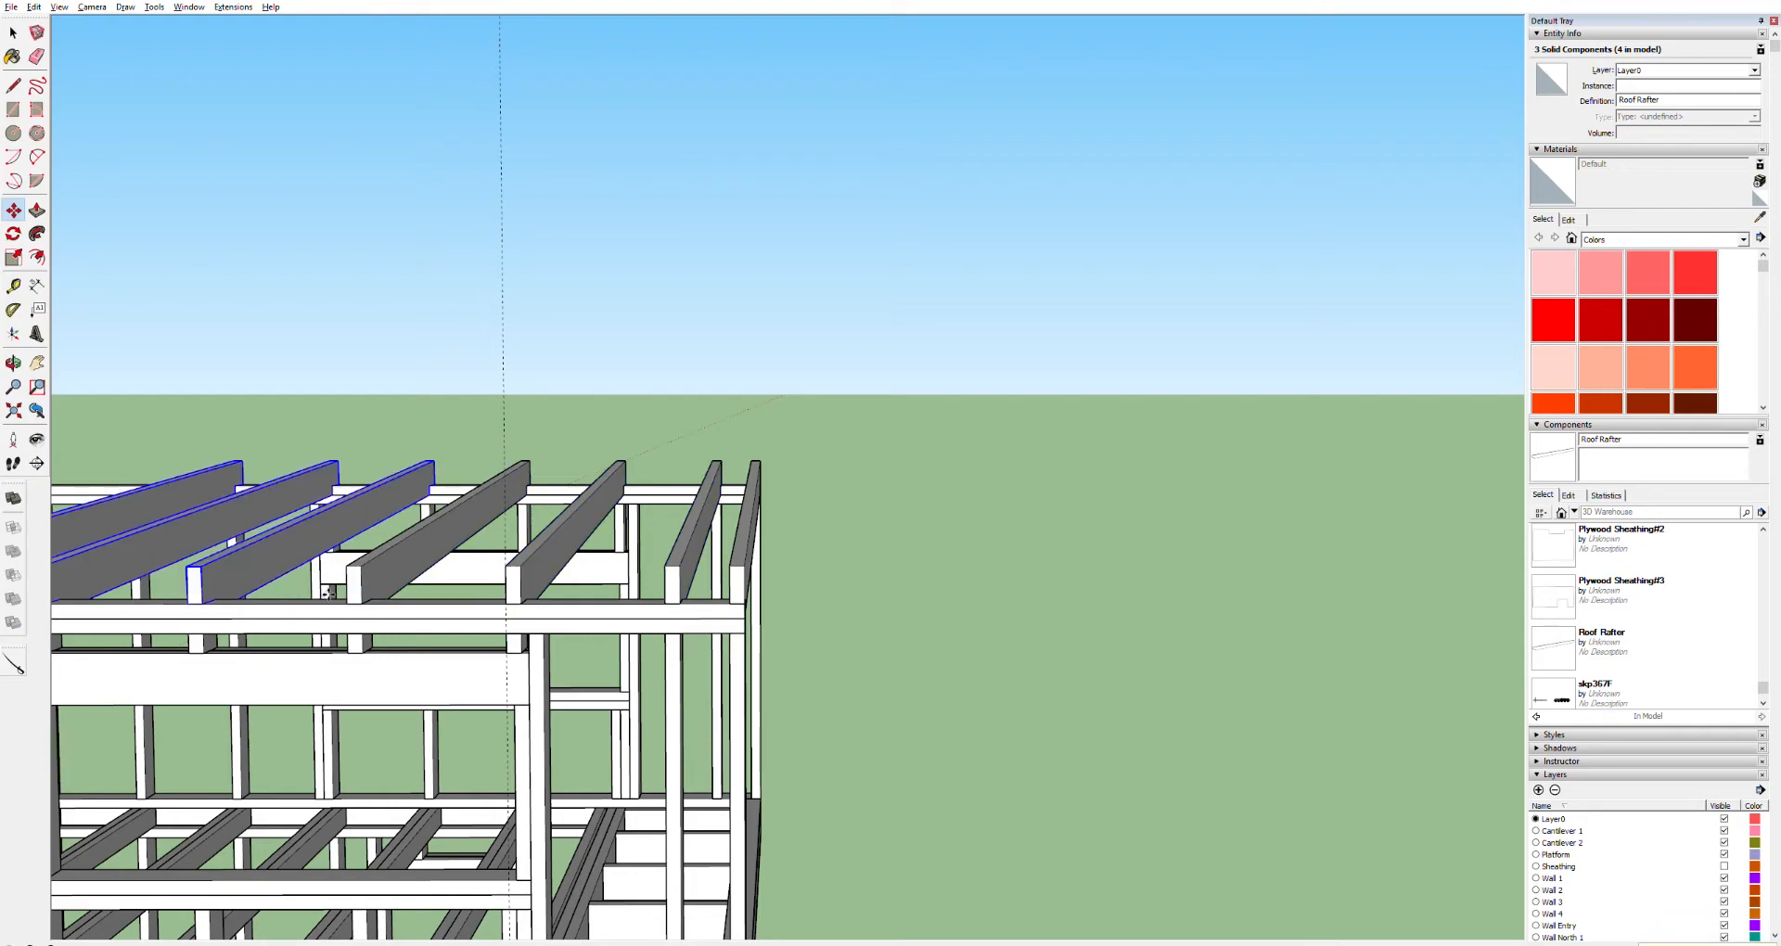
# Inspect closely how the rafter ends sit on the wall top plate
pyautogui.scroll(-4, 329, 595)
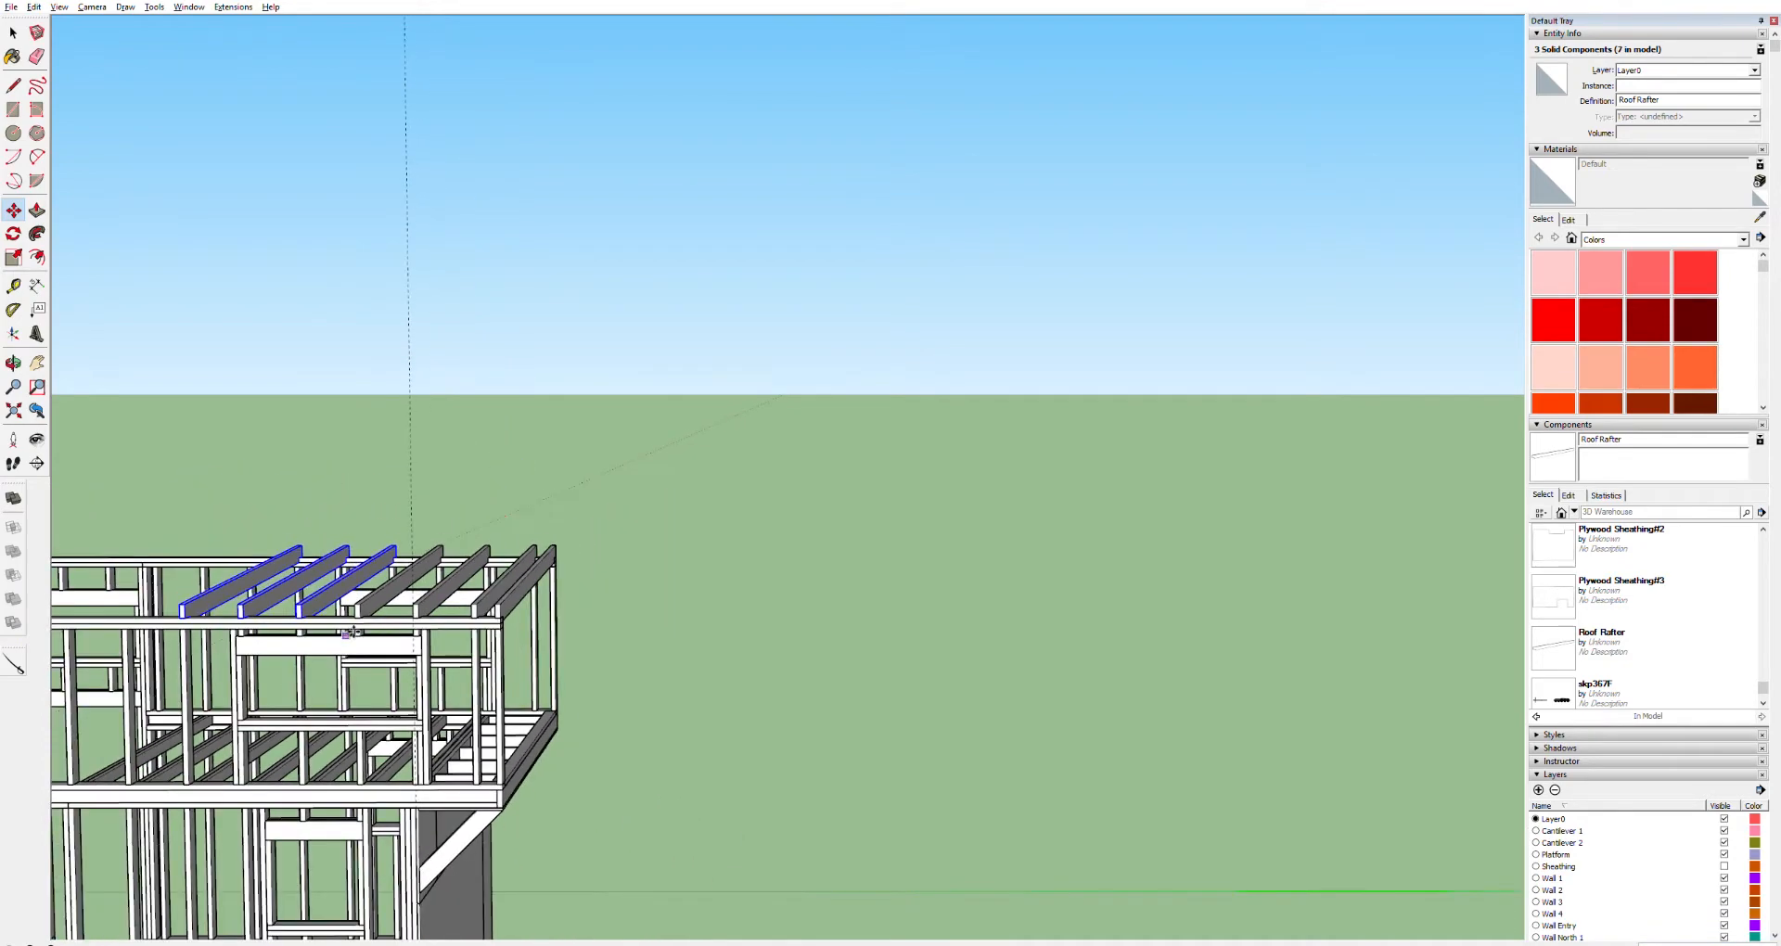
pyautogui.moveTo(277, 624); pyautogui.dragTo(400, 516, button='middle')
pyautogui.moveTo(495, 471); pyautogui.dragTo(467, 601)
pyautogui.scroll(5, 182, 608)
pyautogui.press('h')
pyautogui.press('p')
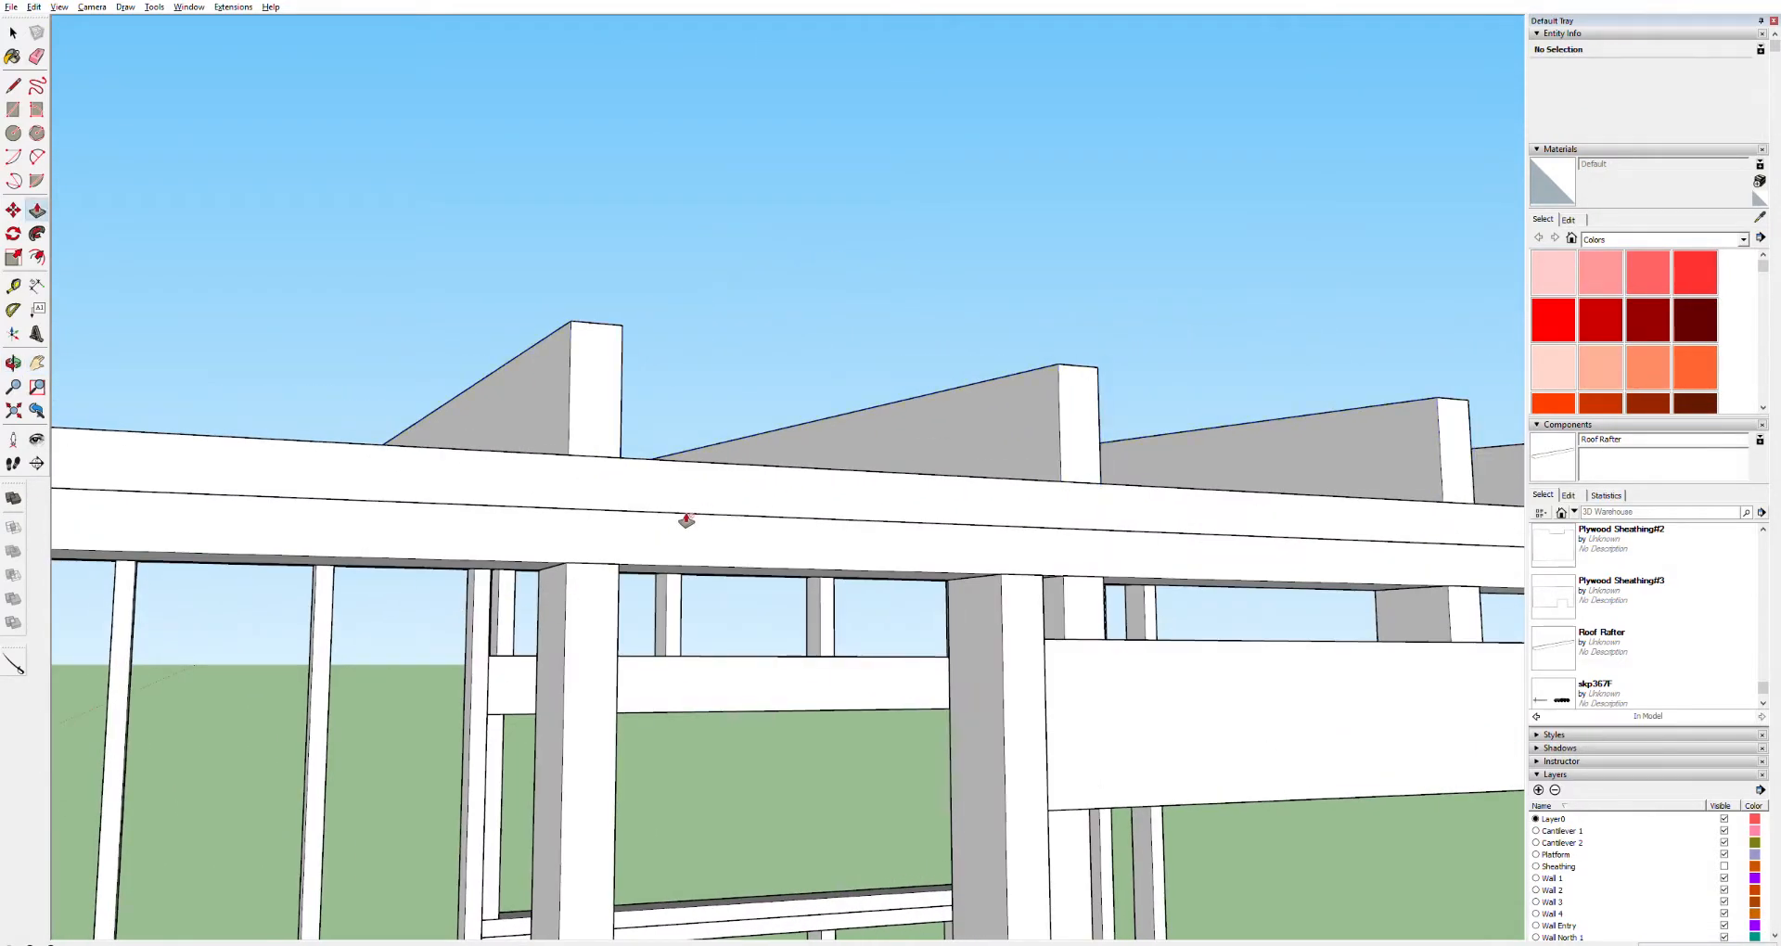
pyautogui.press('o')
pyautogui.moveTo(686, 509); pyautogui.dragTo(571, 487)
pyautogui.press('h')
pyautogui.moveTo(1020, 598); pyautogui.dragTo(536, 598)
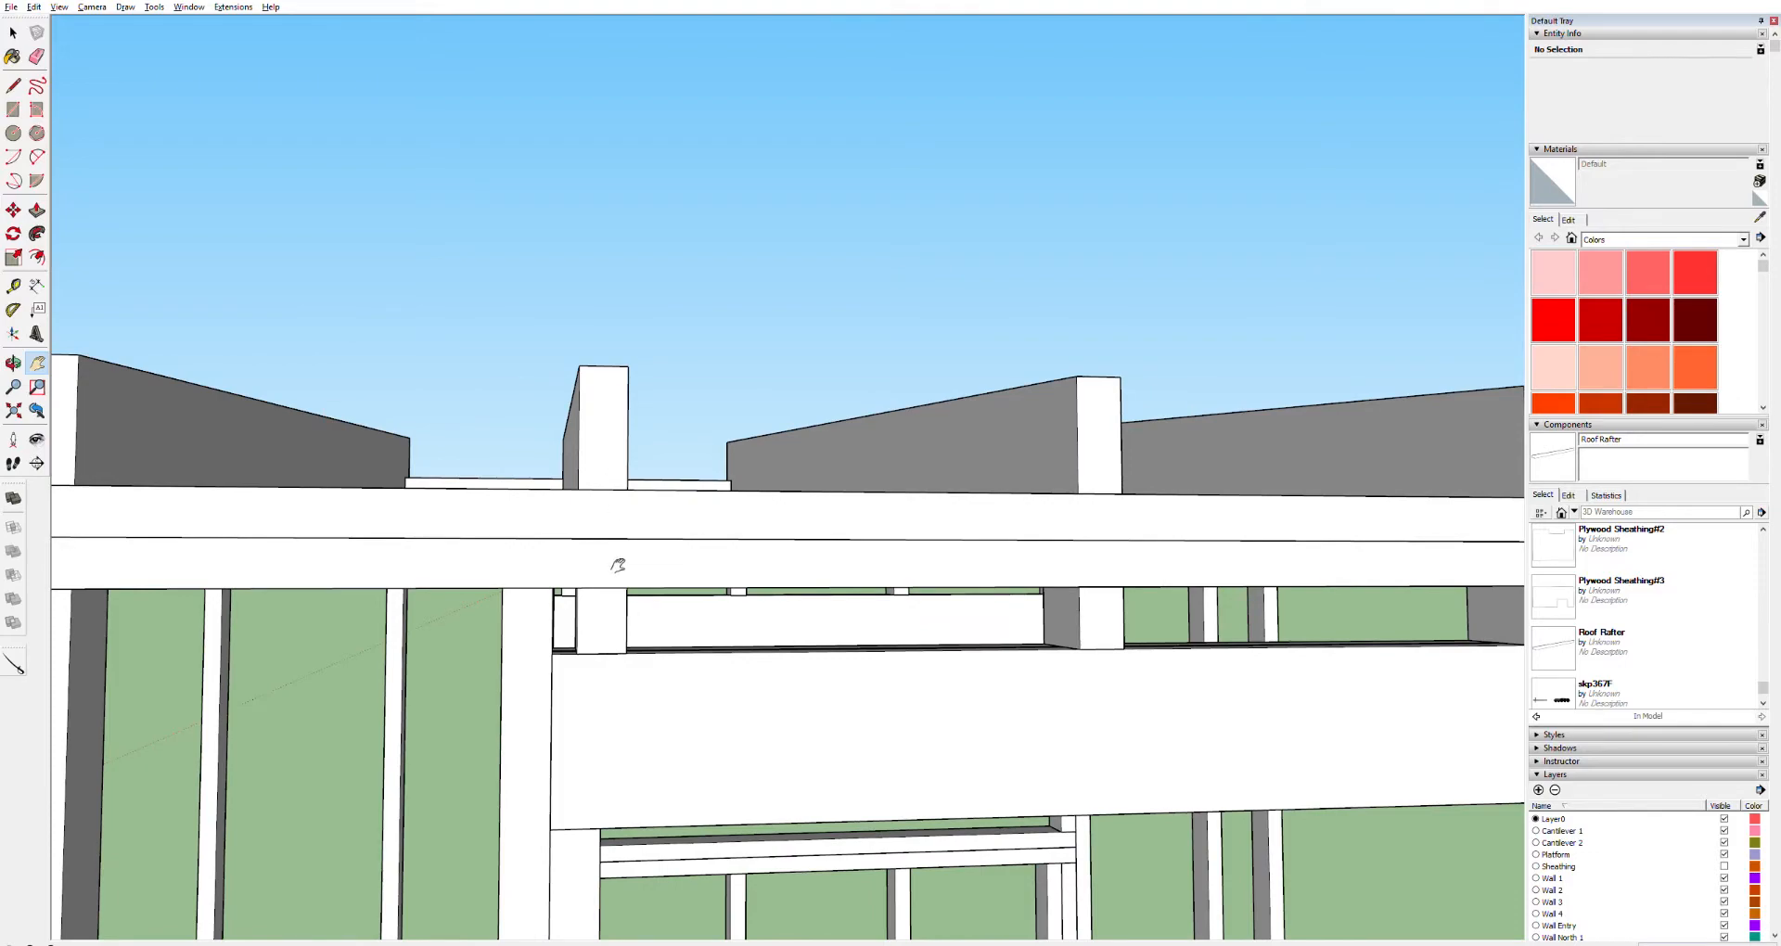
pyautogui.moveTo(935, 524); pyautogui.dragTo(596, 562)
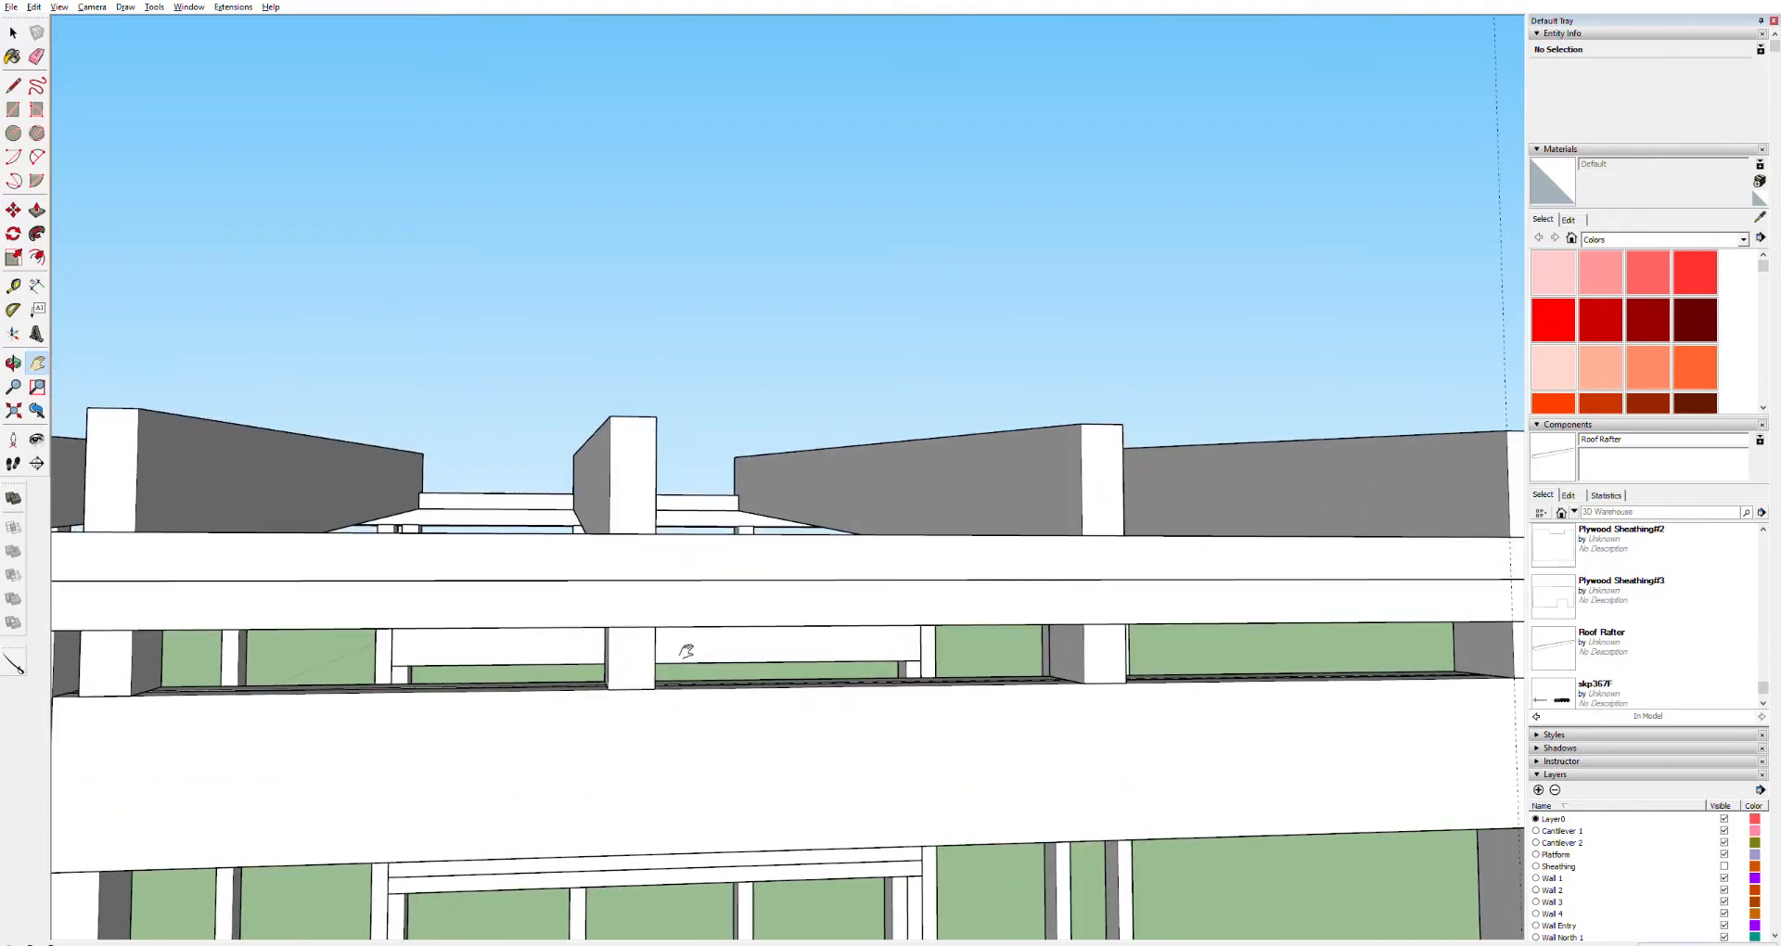
pyautogui.scroll(-6, 767, 597)
pyautogui.moveTo(860, 598); pyautogui.dragTo(887, 619, button='middle')
# Select the six rafters and copy them 8' along the top plate
pyautogui.press('space')
pyautogui.keyDown('ctrl'); pyautogui.click(854, 608); pyautogui.keyUp('ctrl')
pyautogui.keyDown('ctrl'); pyautogui.click(756, 610); pyautogui.keyUp('ctrl')
pyautogui.keyDown('ctrl'); pyautogui.click(685, 605); pyautogui.keyUp('ctrl')
pyautogui.keyDown('ctrl'); pyautogui.click(593, 605); pyautogui.keyUp('ctrl')
pyautogui.keyDown('ctrl'); pyautogui.click(501, 604); pyautogui.keyUp('ctrl')
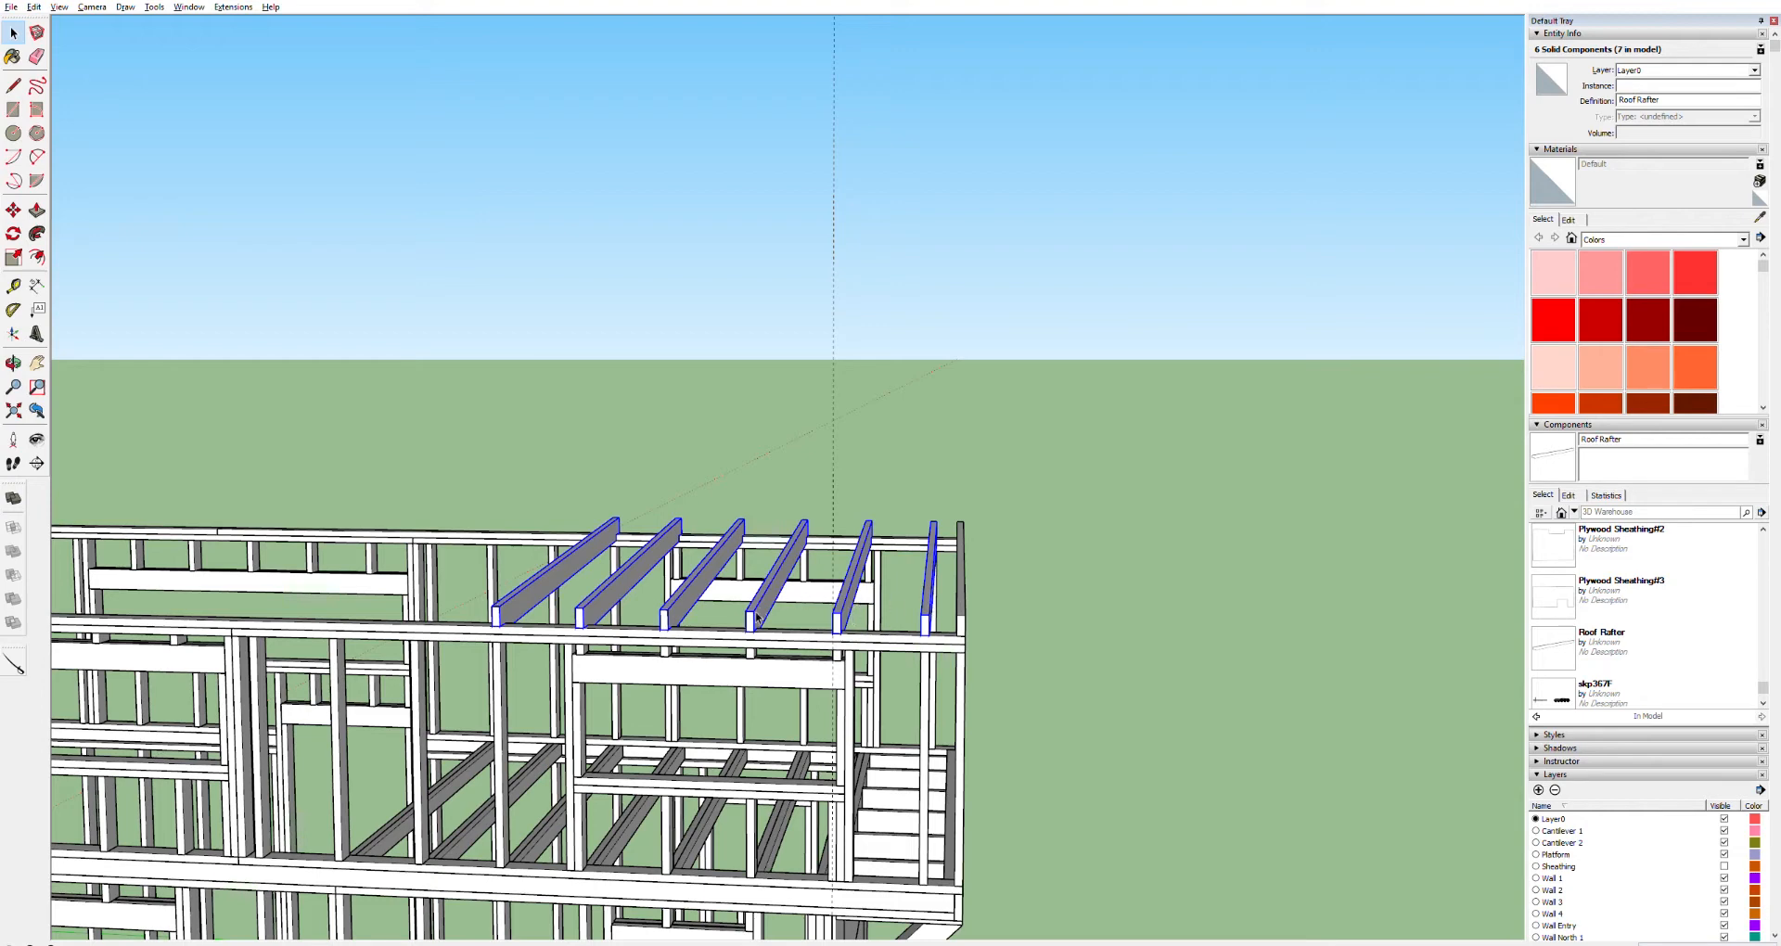
pyautogui.press('m')
pyautogui.click(931, 634)
pyautogui.press('ctrl')
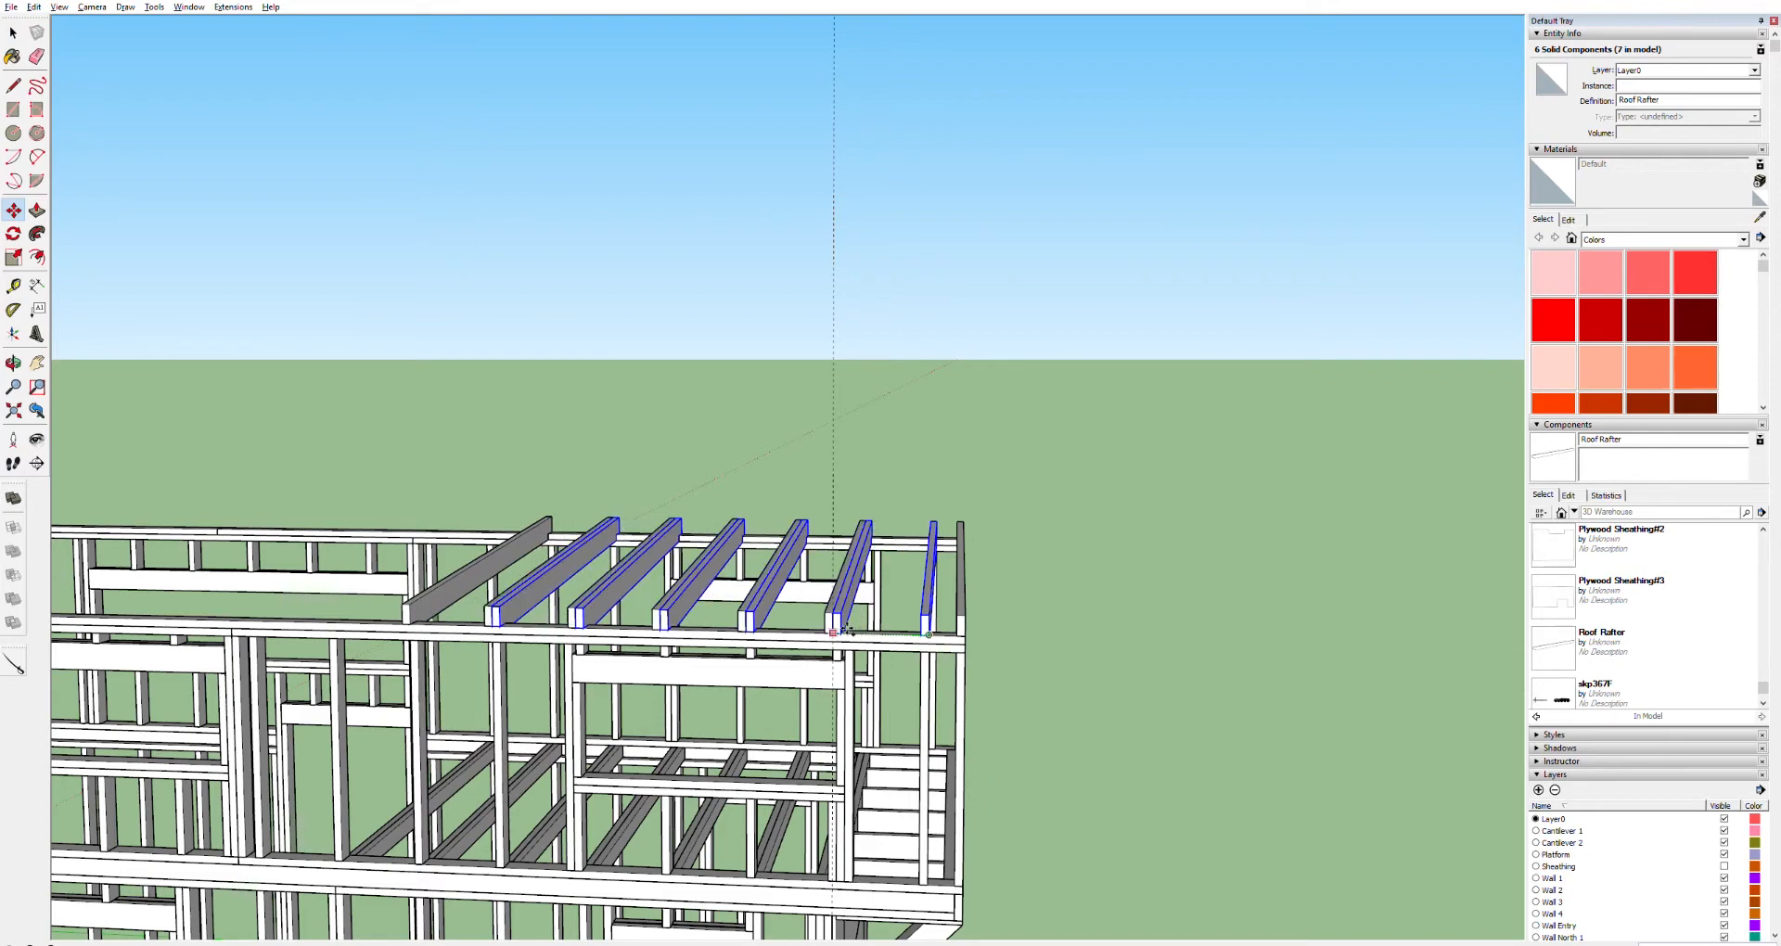
pyautogui.write("8'")
pyautogui.press('Return')
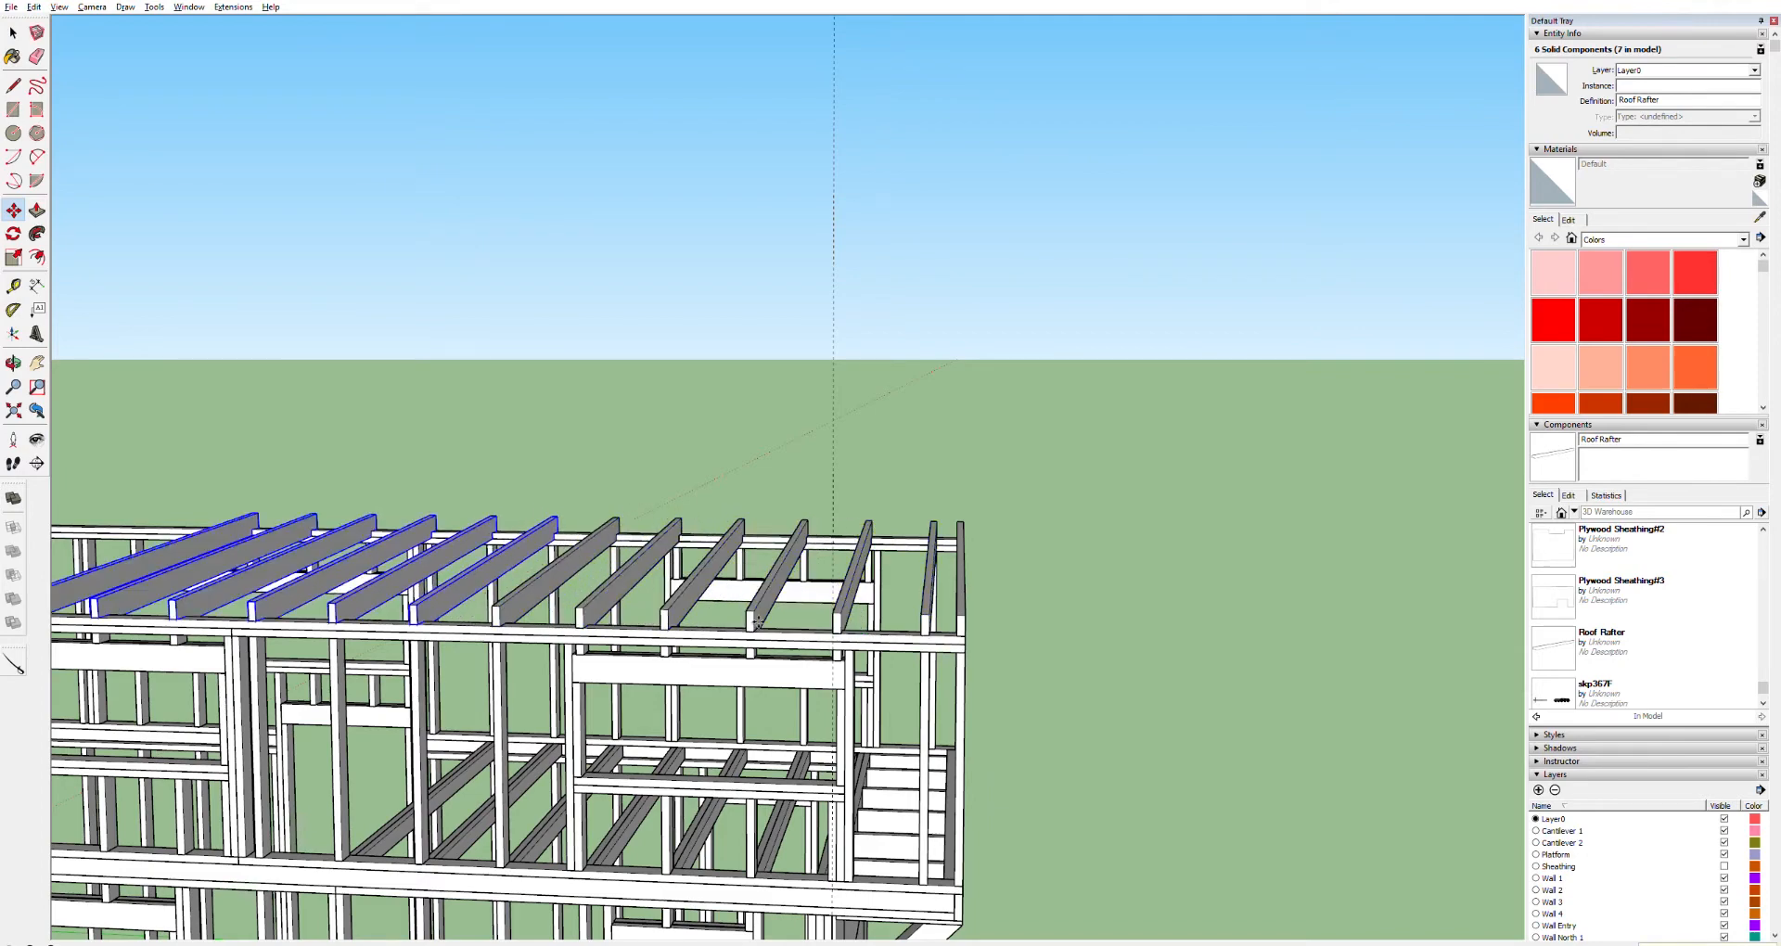
# Copy the six-rafter set again farther along the wall top
pyautogui.press('h')
pyautogui.moveTo(223, 641); pyautogui.dragTo(637, 625)
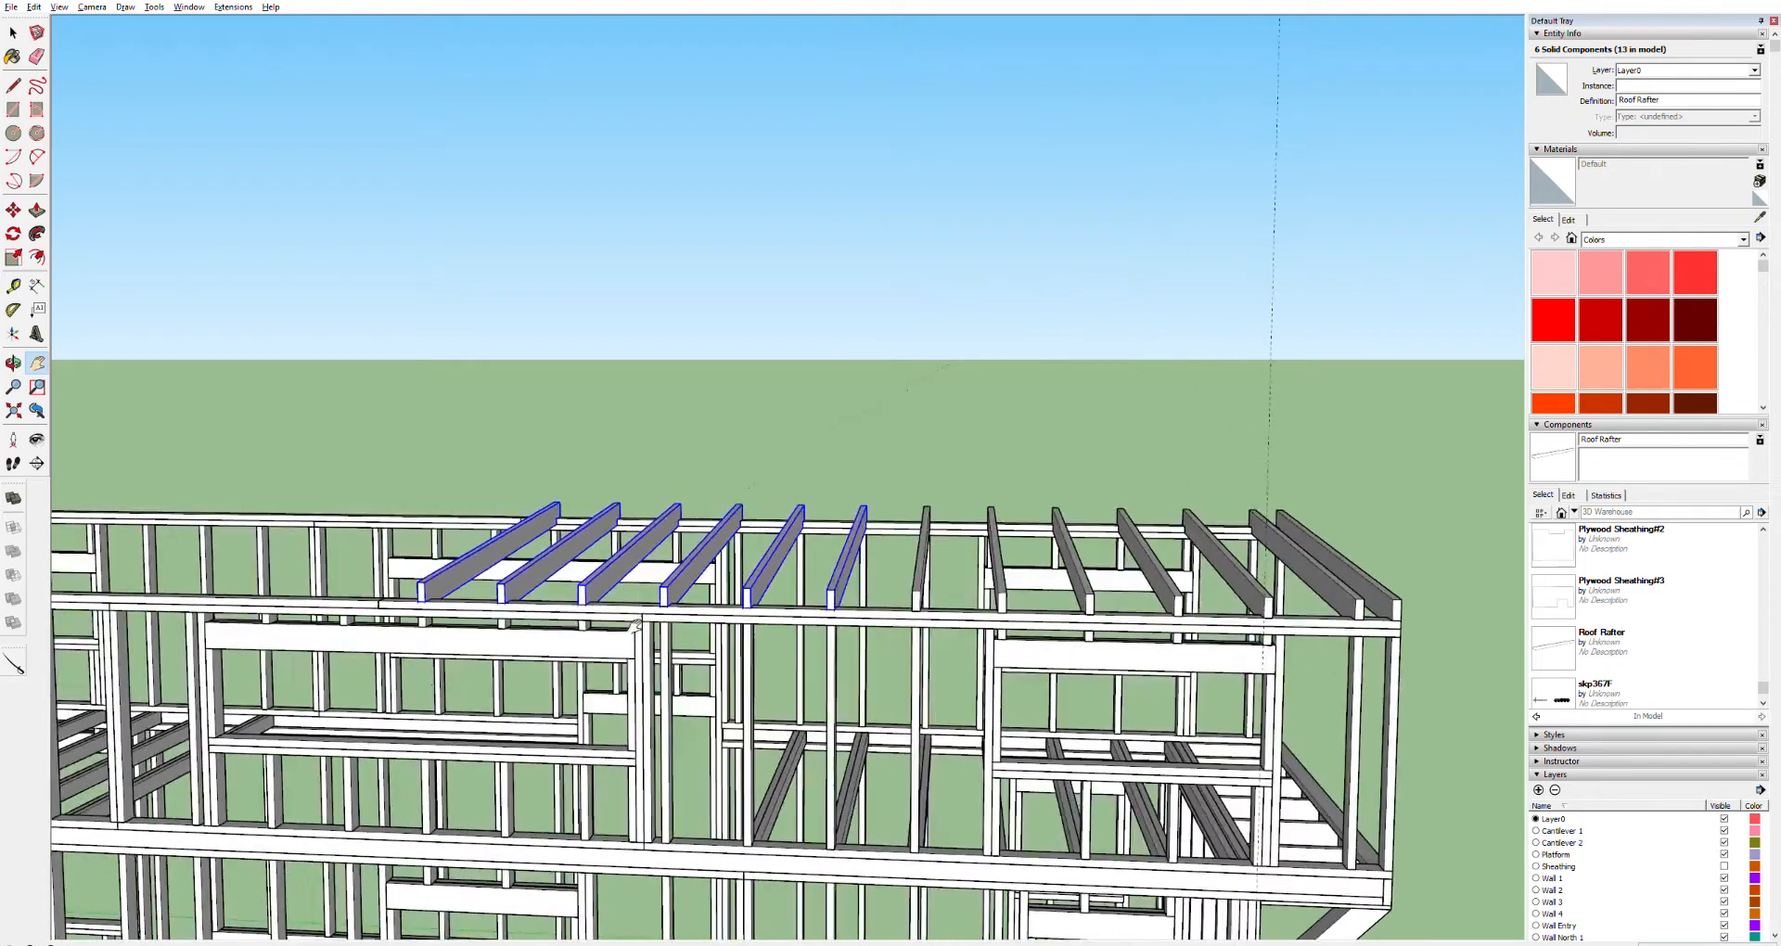
pyautogui.press('m')
pyautogui.click(845, 609)
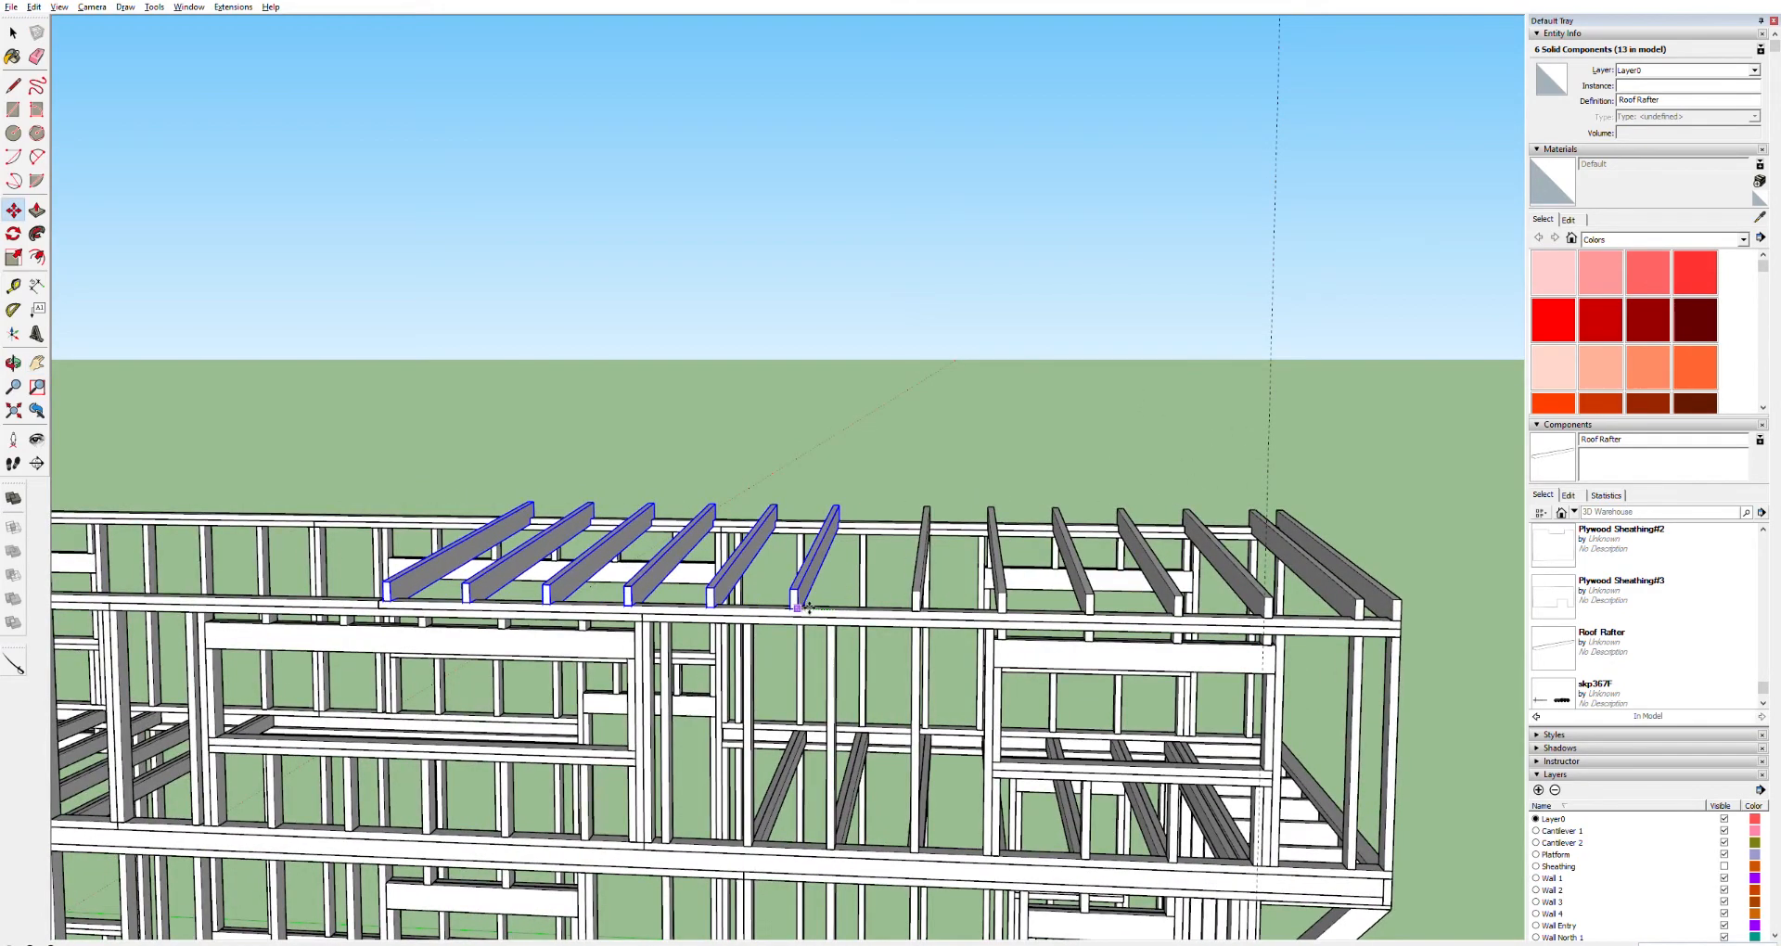
pyautogui.press('ctrl')
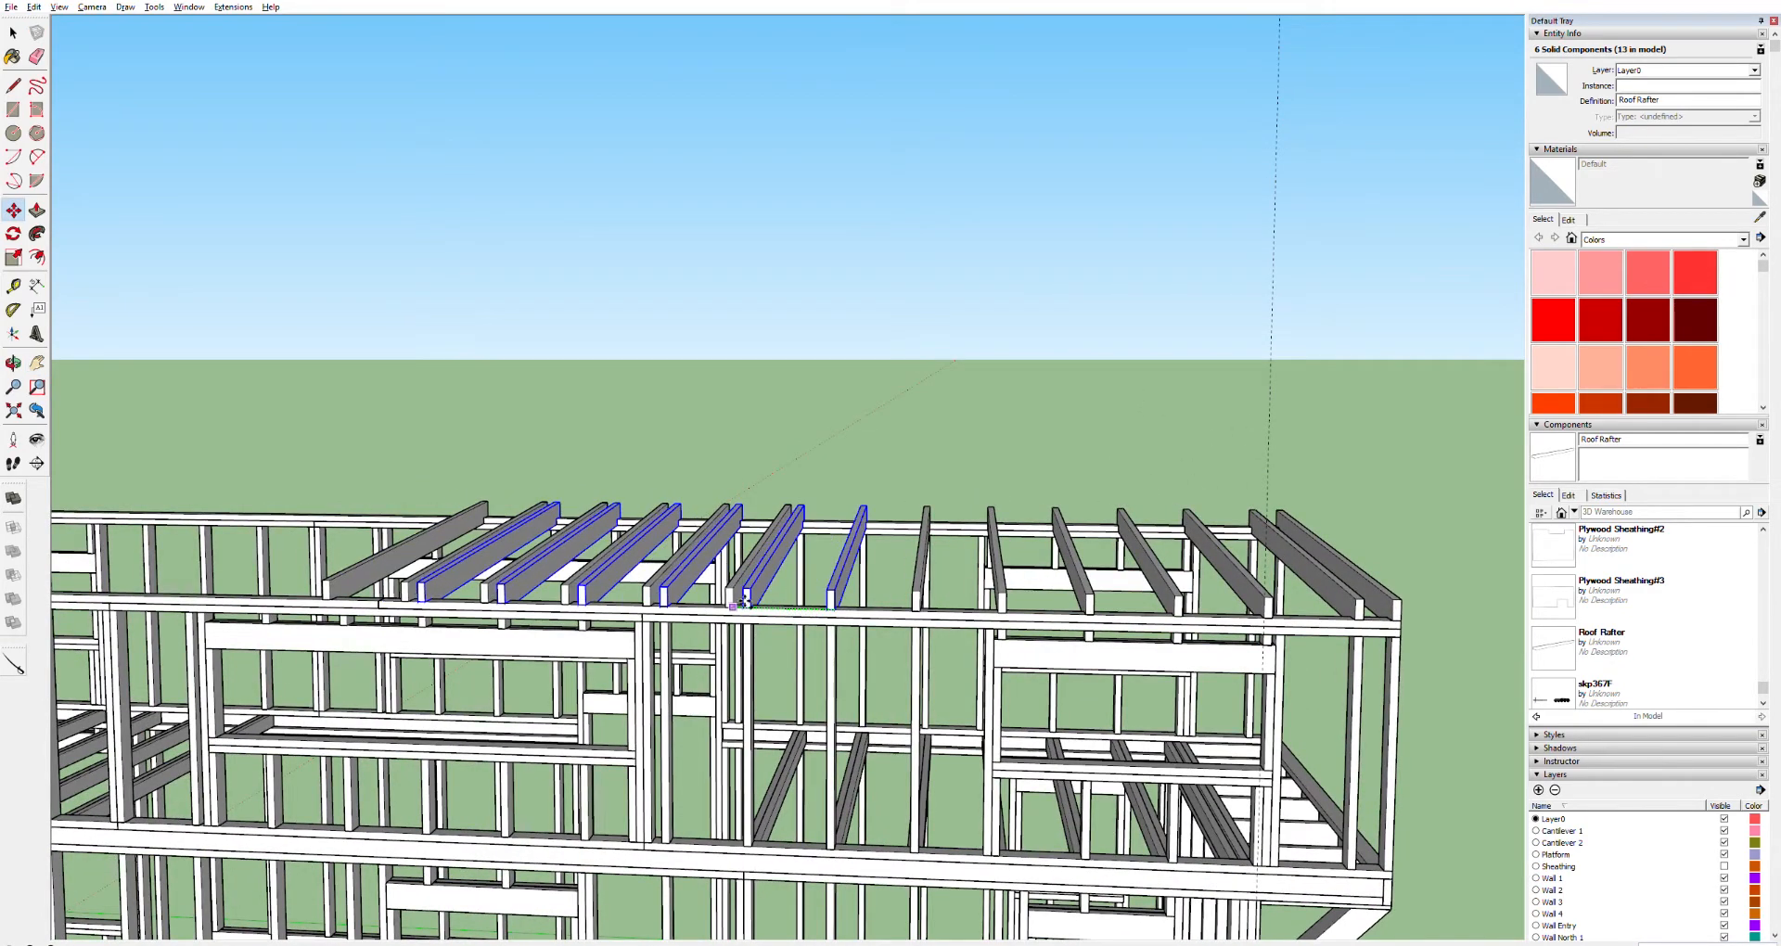
pyautogui.press('Return')
# Copy the six-rafter set once more toward the trailer's far end
pyautogui.press('h')
pyautogui.moveTo(496, 548); pyautogui.dragTo(960, 562)
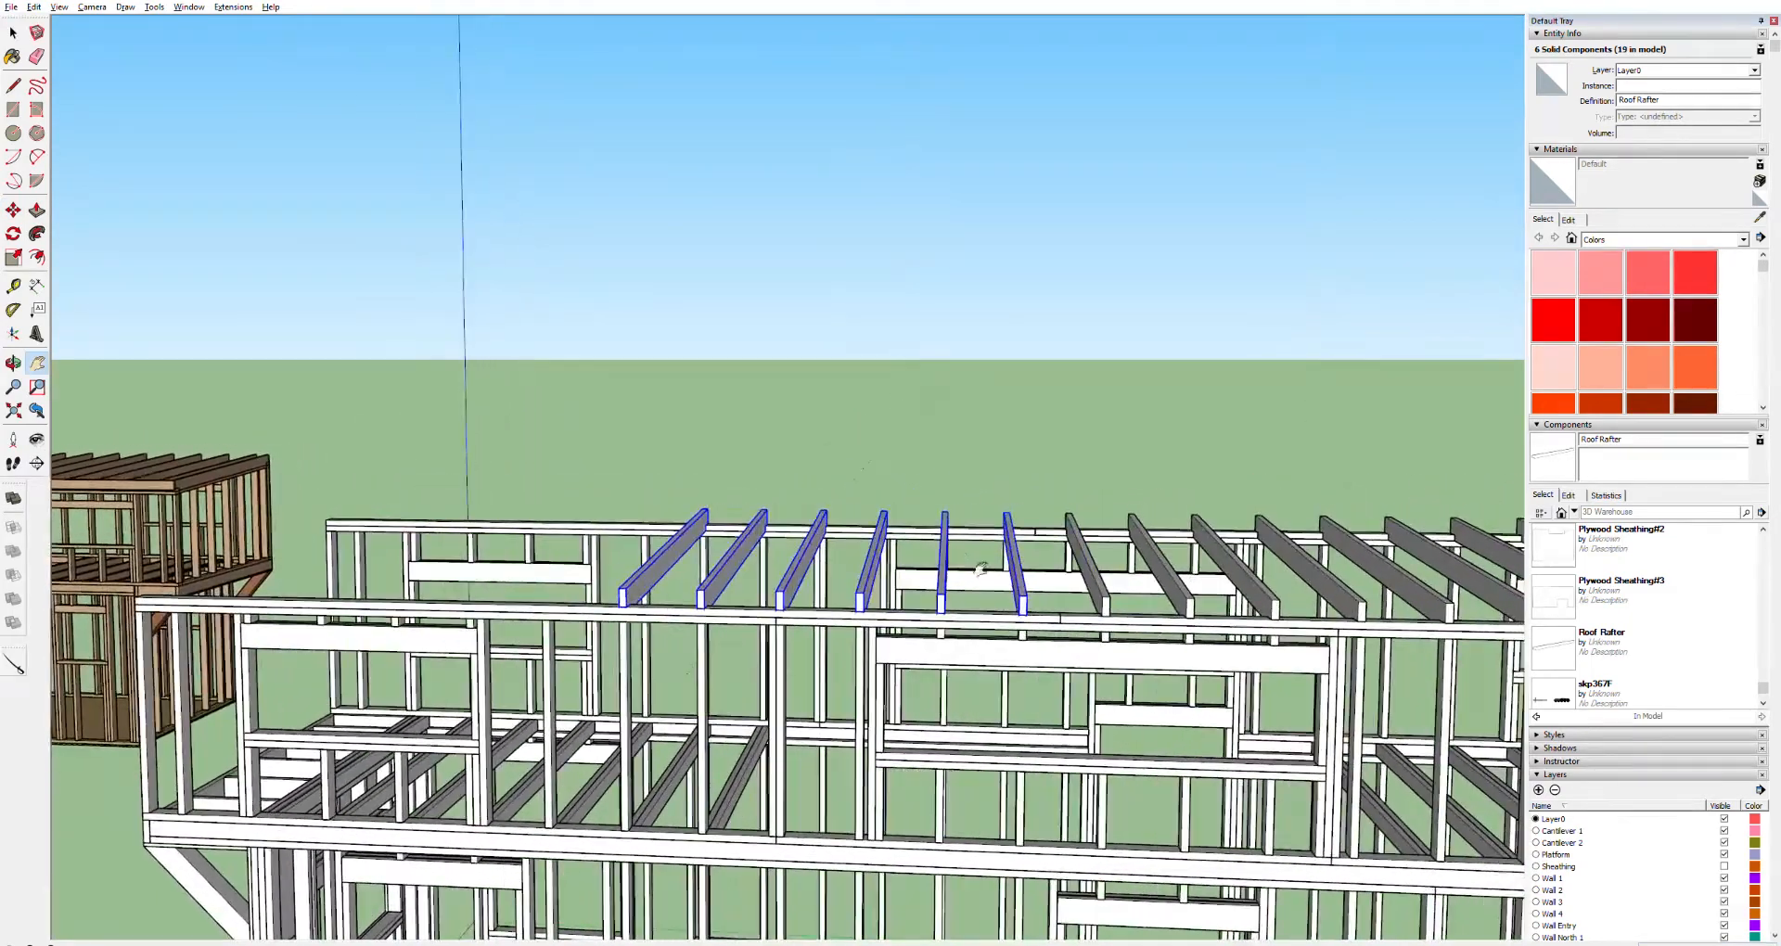
pyautogui.press('m')
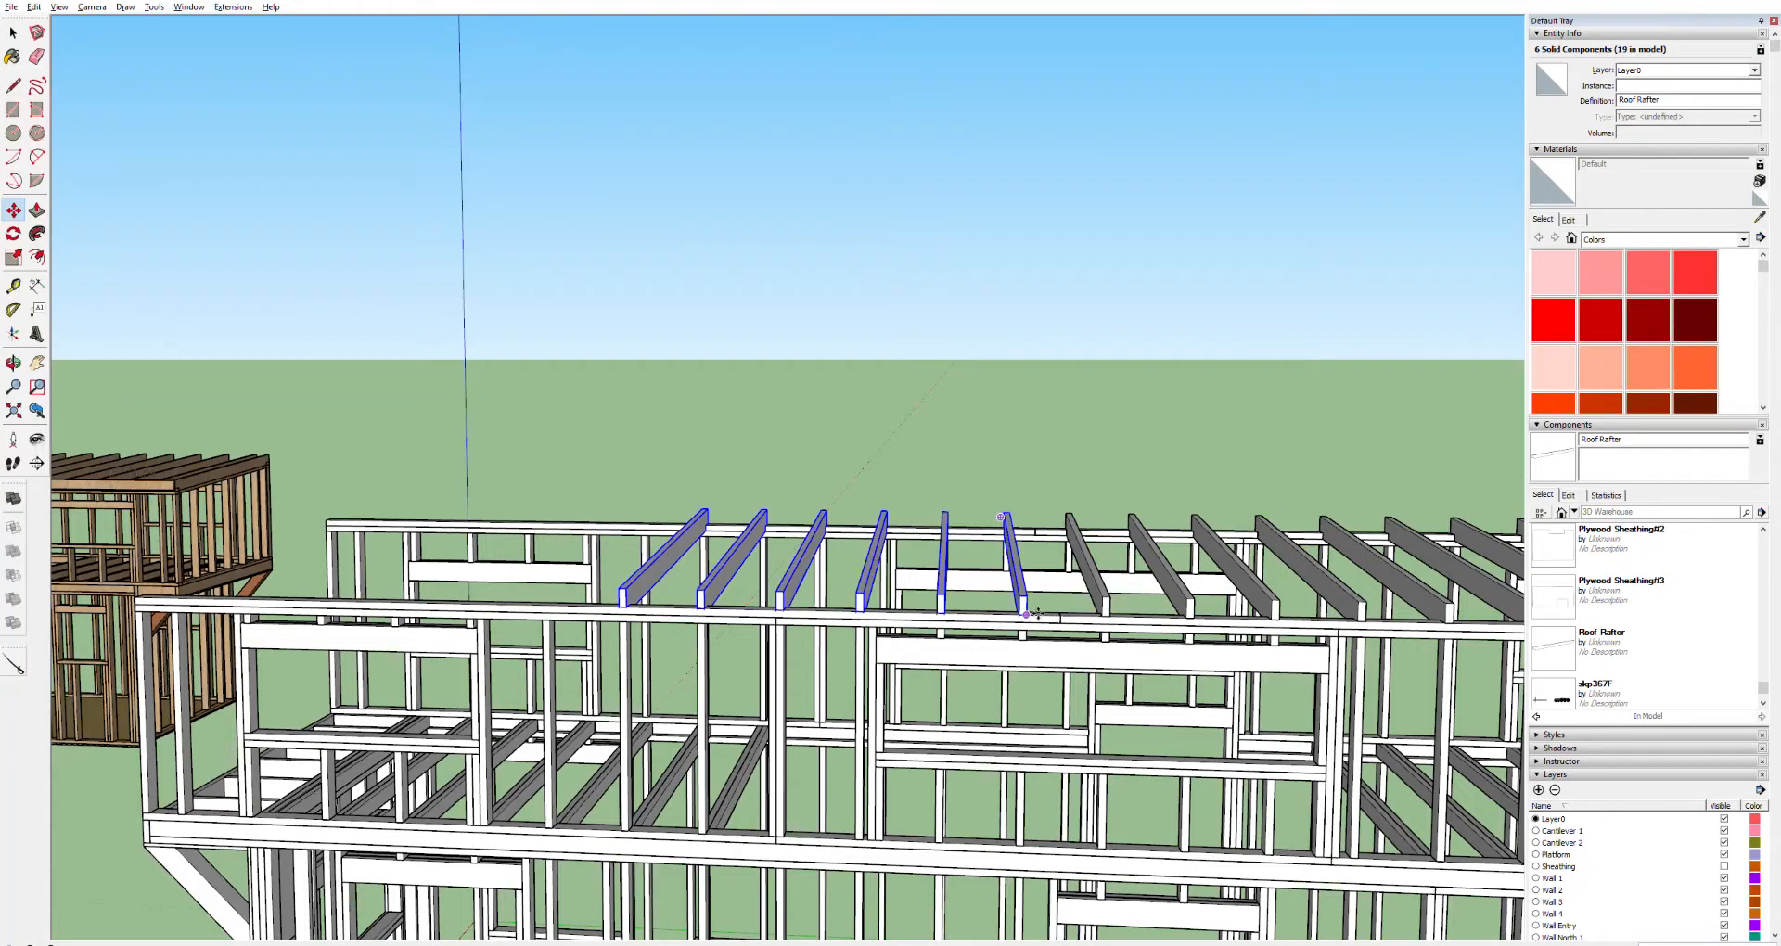
pyautogui.click(1037, 613)
pyautogui.press('ctrl')
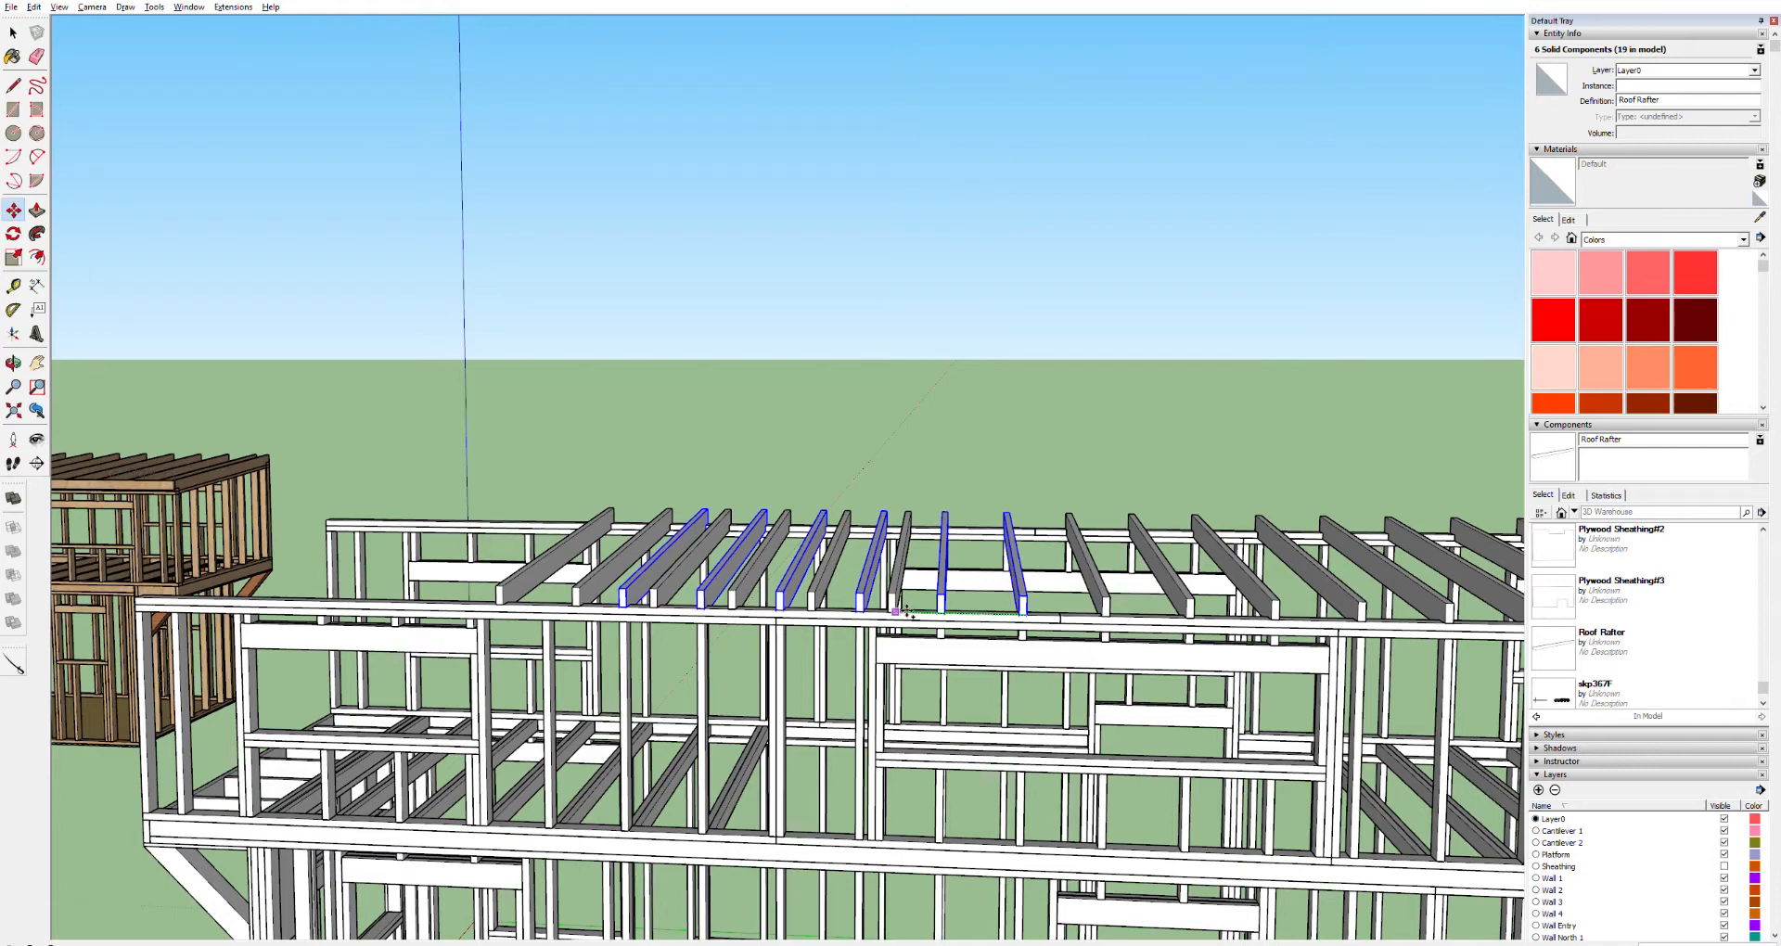
pyautogui.press('Return')
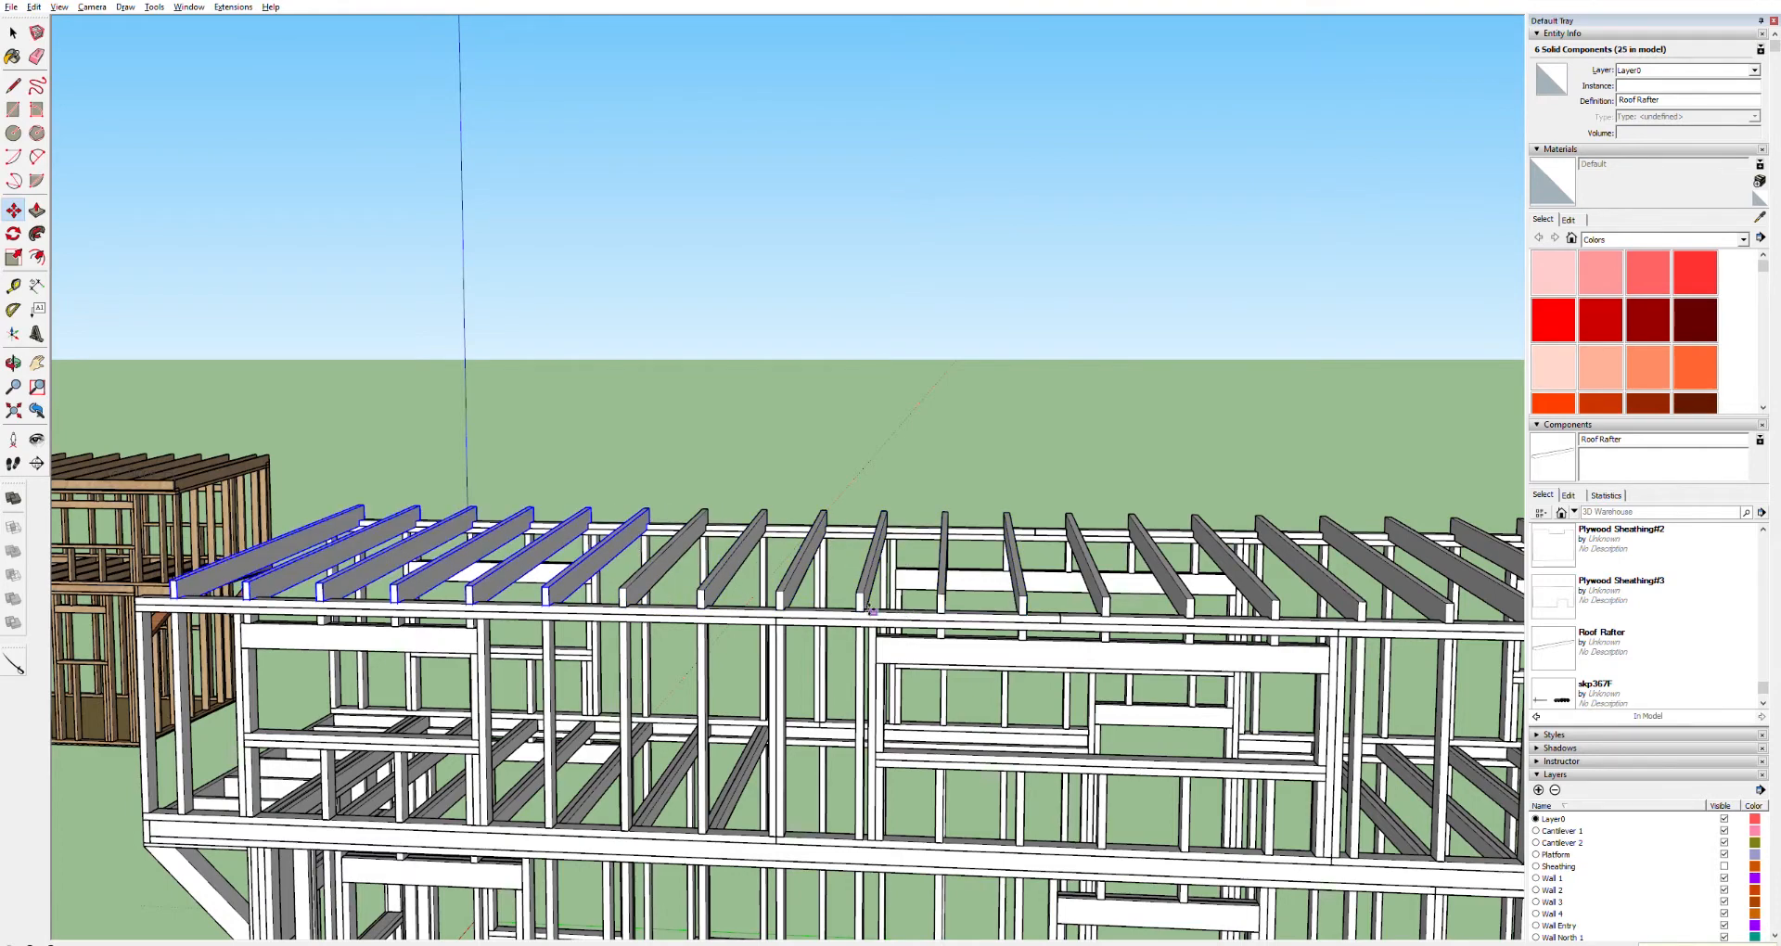
# Copy the last rafter outward to the end of the wall top plate
pyautogui.moveTo(522, 639); pyautogui.dragTo(684, 533, button='middle')
pyautogui.scroll(8, 445, 517)
pyautogui.scroll(-6, 408, 538)
pyautogui.scroll(3, 362, 582)
pyautogui.scroll(1, 362, 579)
pyautogui.press('space')
pyautogui.click(351, 581)
pyautogui.press('o')
pyautogui.moveTo(346, 588); pyautogui.dragTo(407, 620)
pyautogui.press('space')
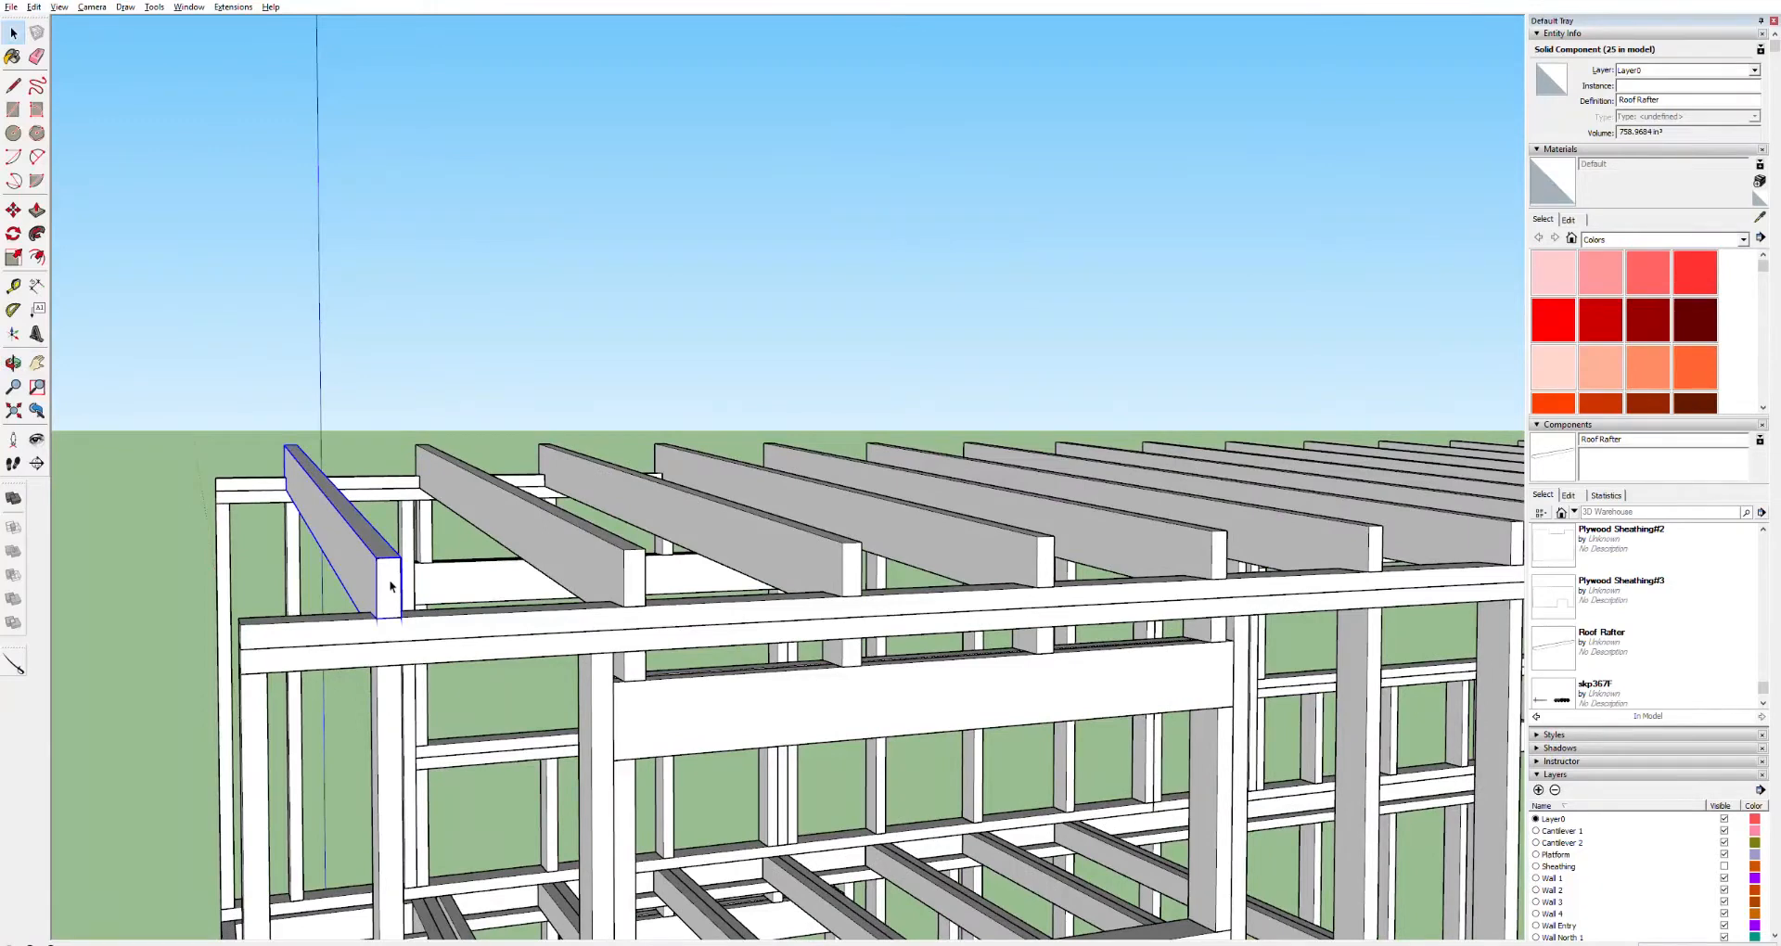
pyautogui.press('m')
pyautogui.click(388, 618)
pyautogui.click(360, 619)
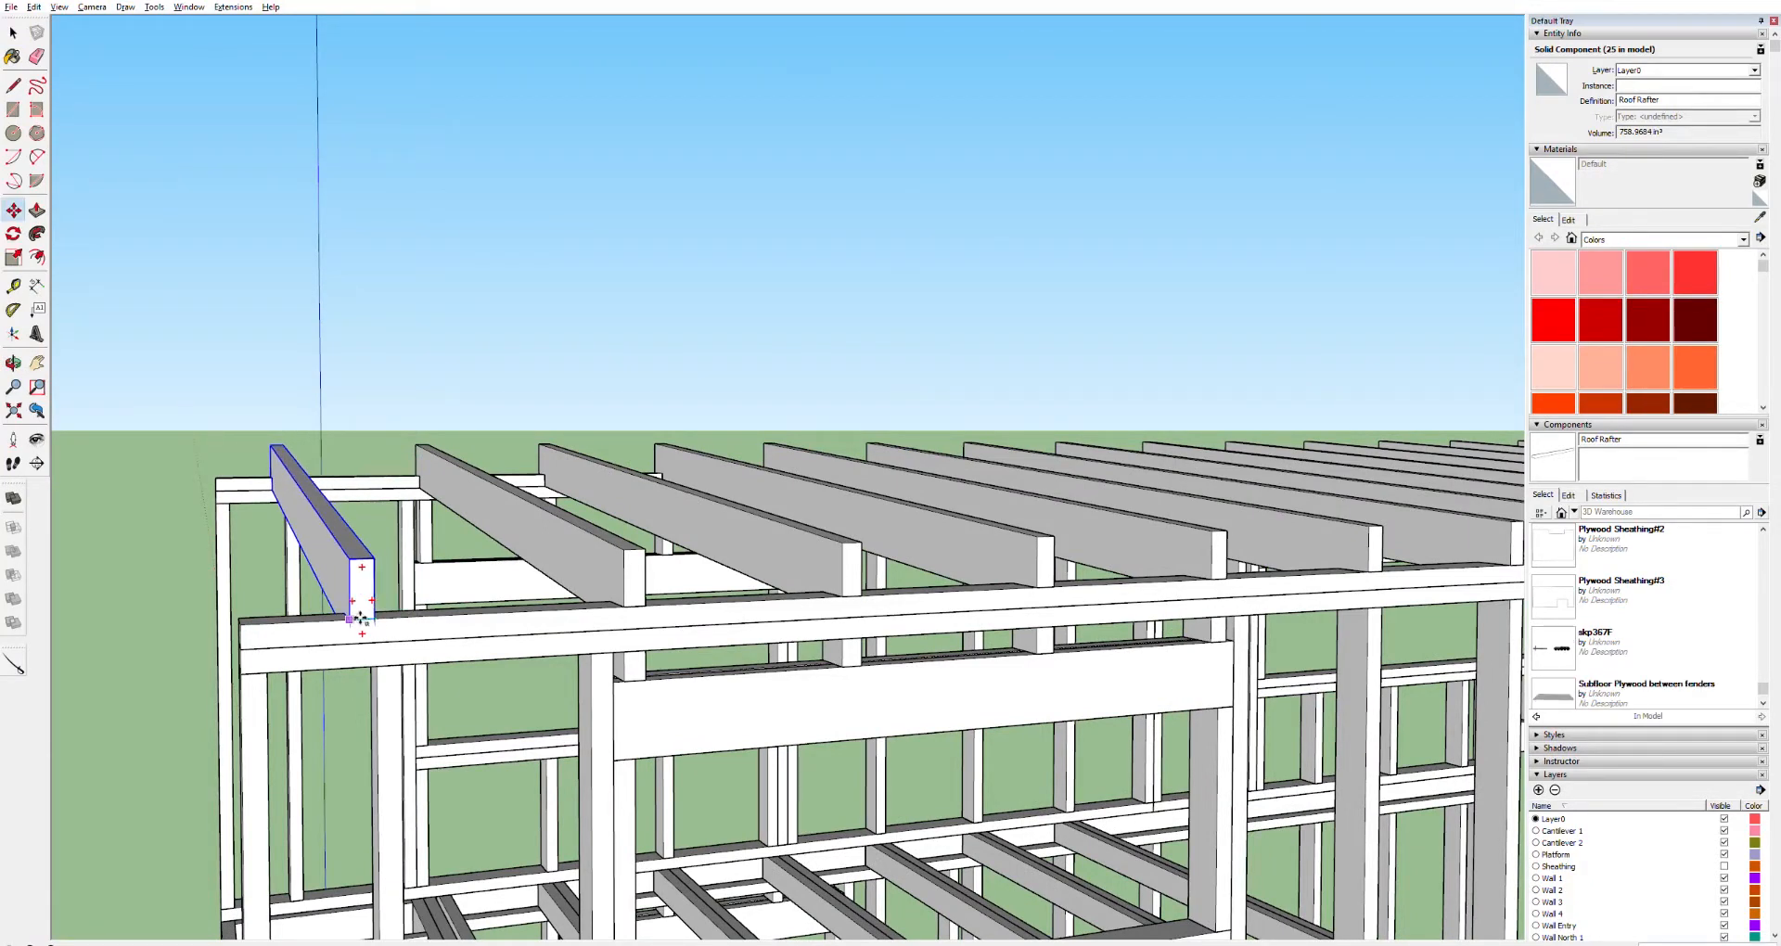
pyautogui.press('ctrl')
pyautogui.click(258, 625)
# Orbit around the completed rafter run and compare it with the reference model's roof framing
pyautogui.scroll(-3, 418, 677)
pyautogui.scroll(-2, 415, 666)
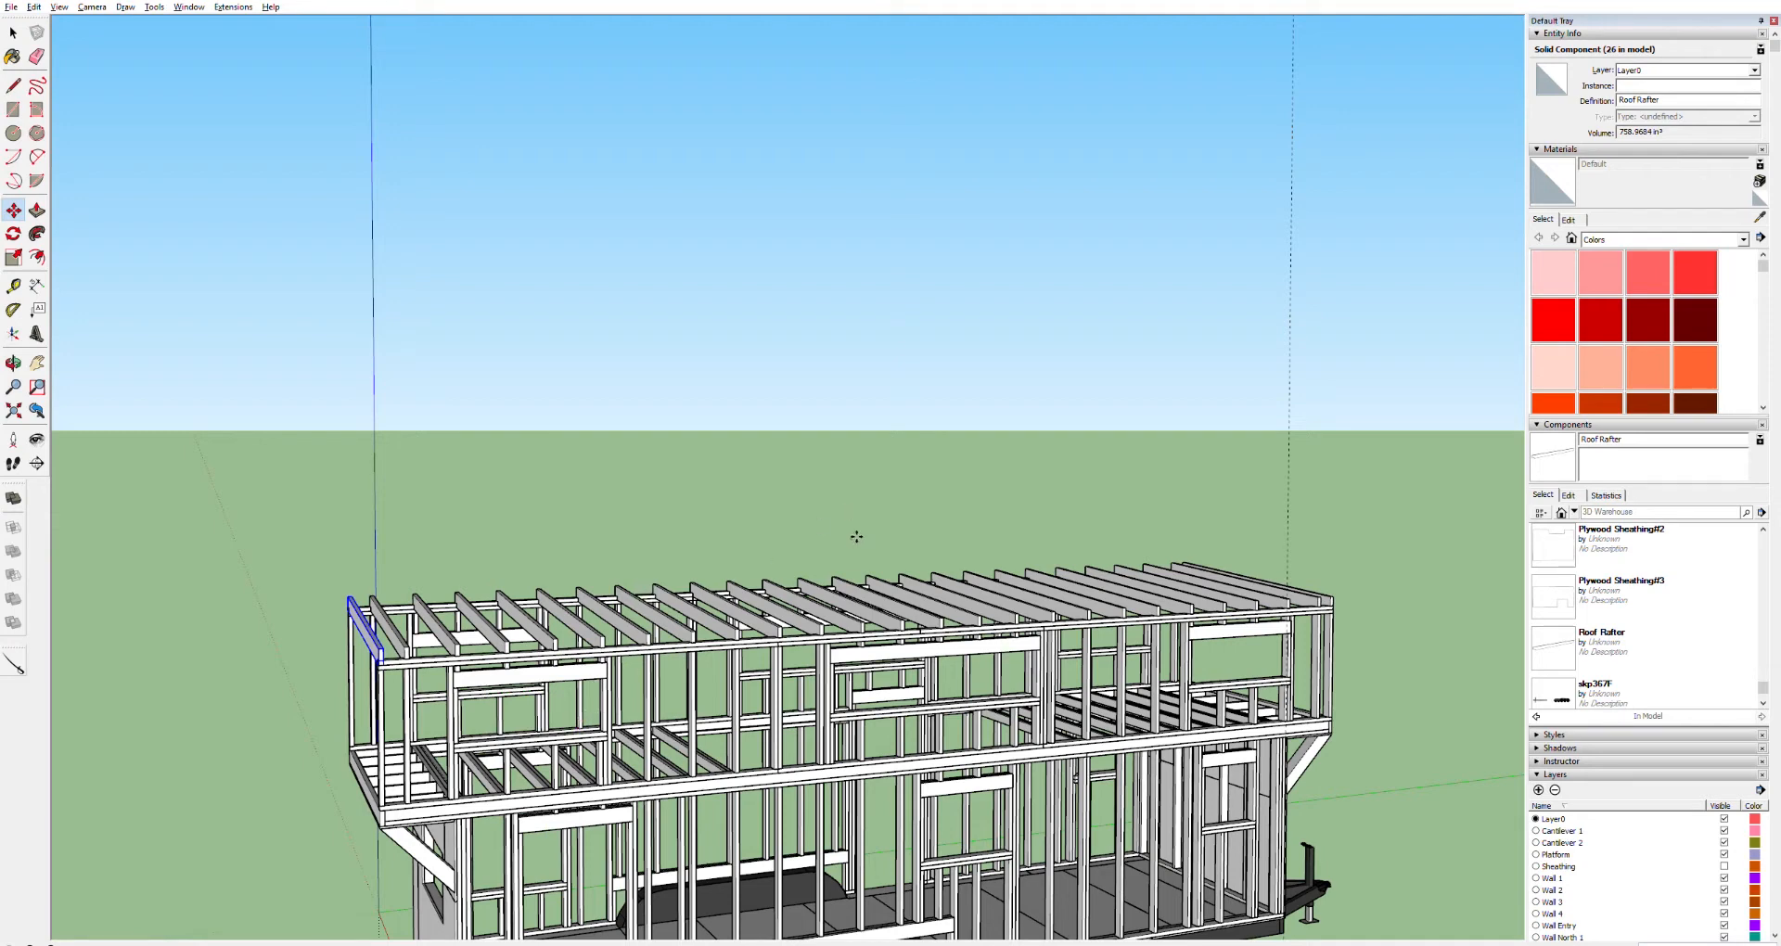
pyautogui.press('o')
pyautogui.moveTo(1045, 608); pyautogui.dragTo(908, 597)
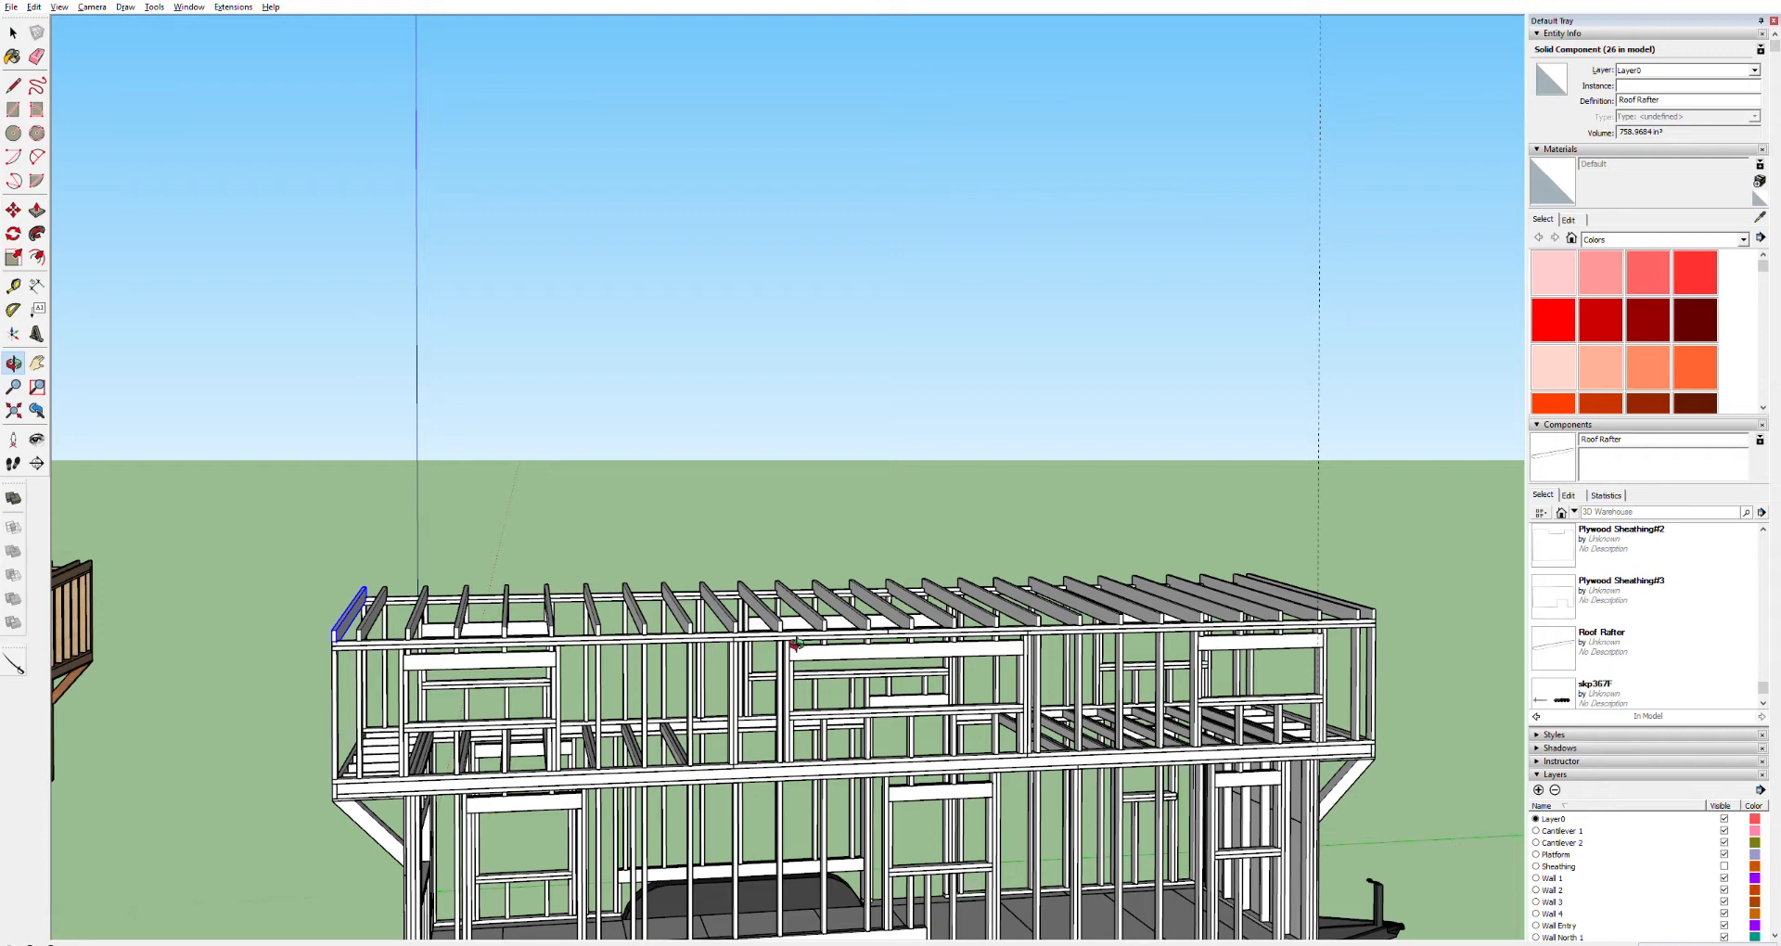
pyautogui.moveTo(1221, 607)
pyautogui.mouseDown()
pyautogui.moveTo(1169, 607)
pyautogui.moveTo(1228, 607)
pyautogui.mouseUp()
pyautogui.press('space')
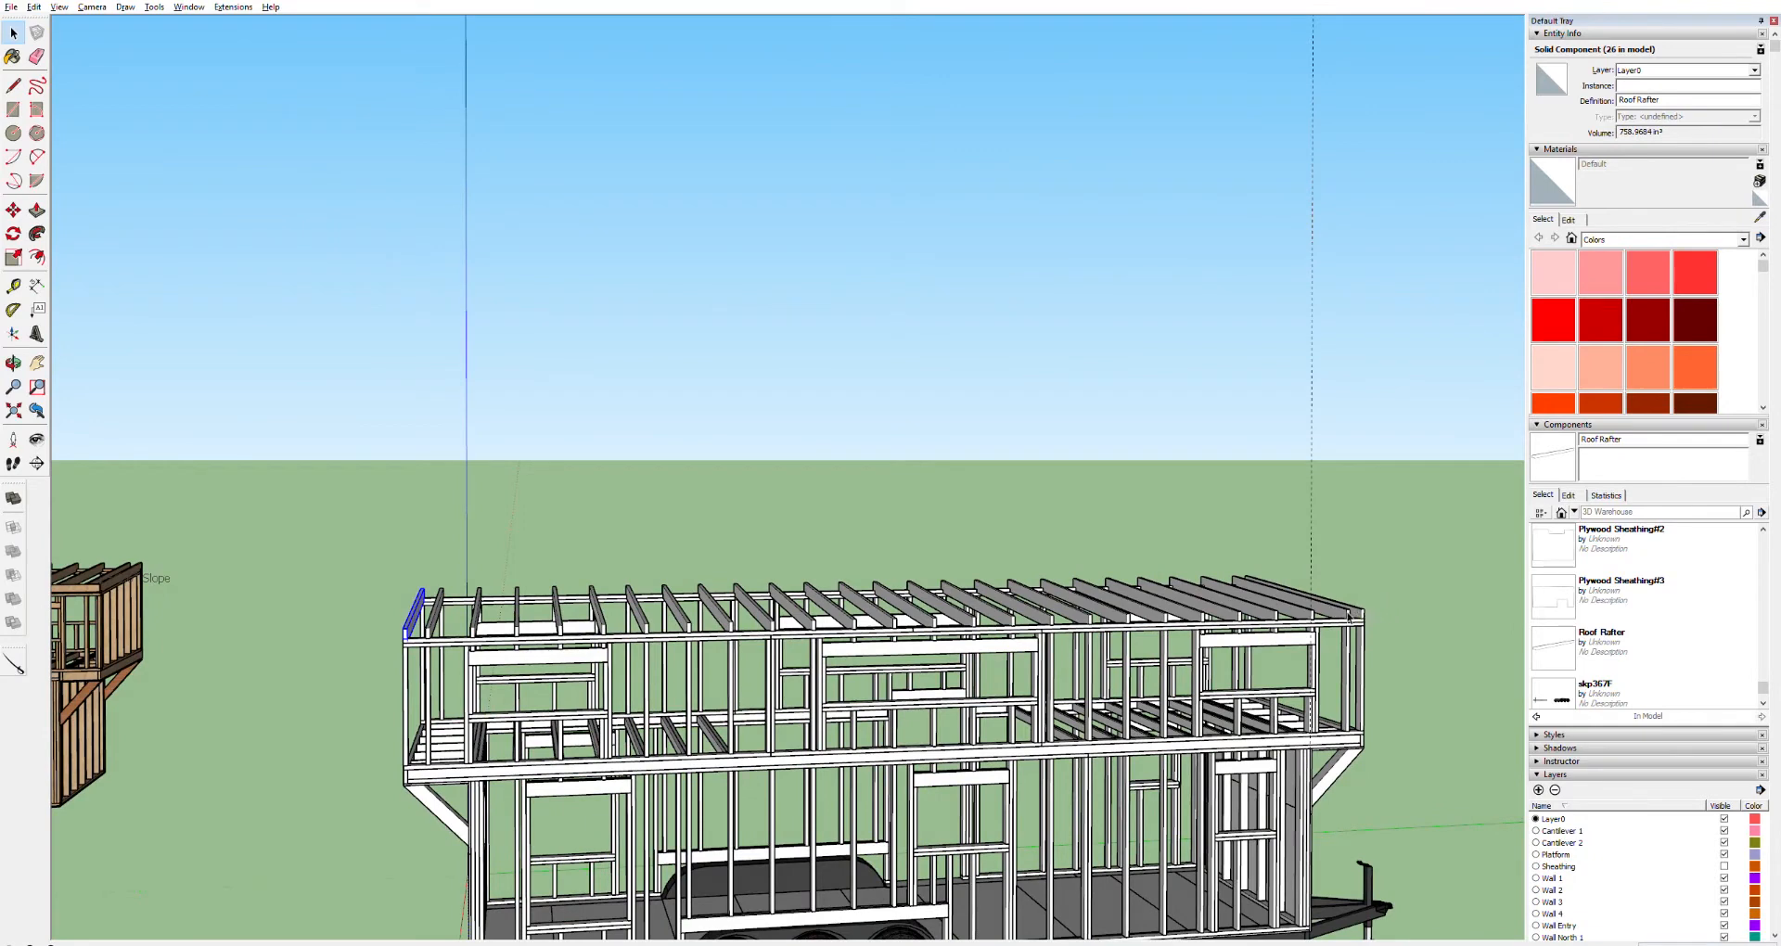
pyautogui.click(823, 524)
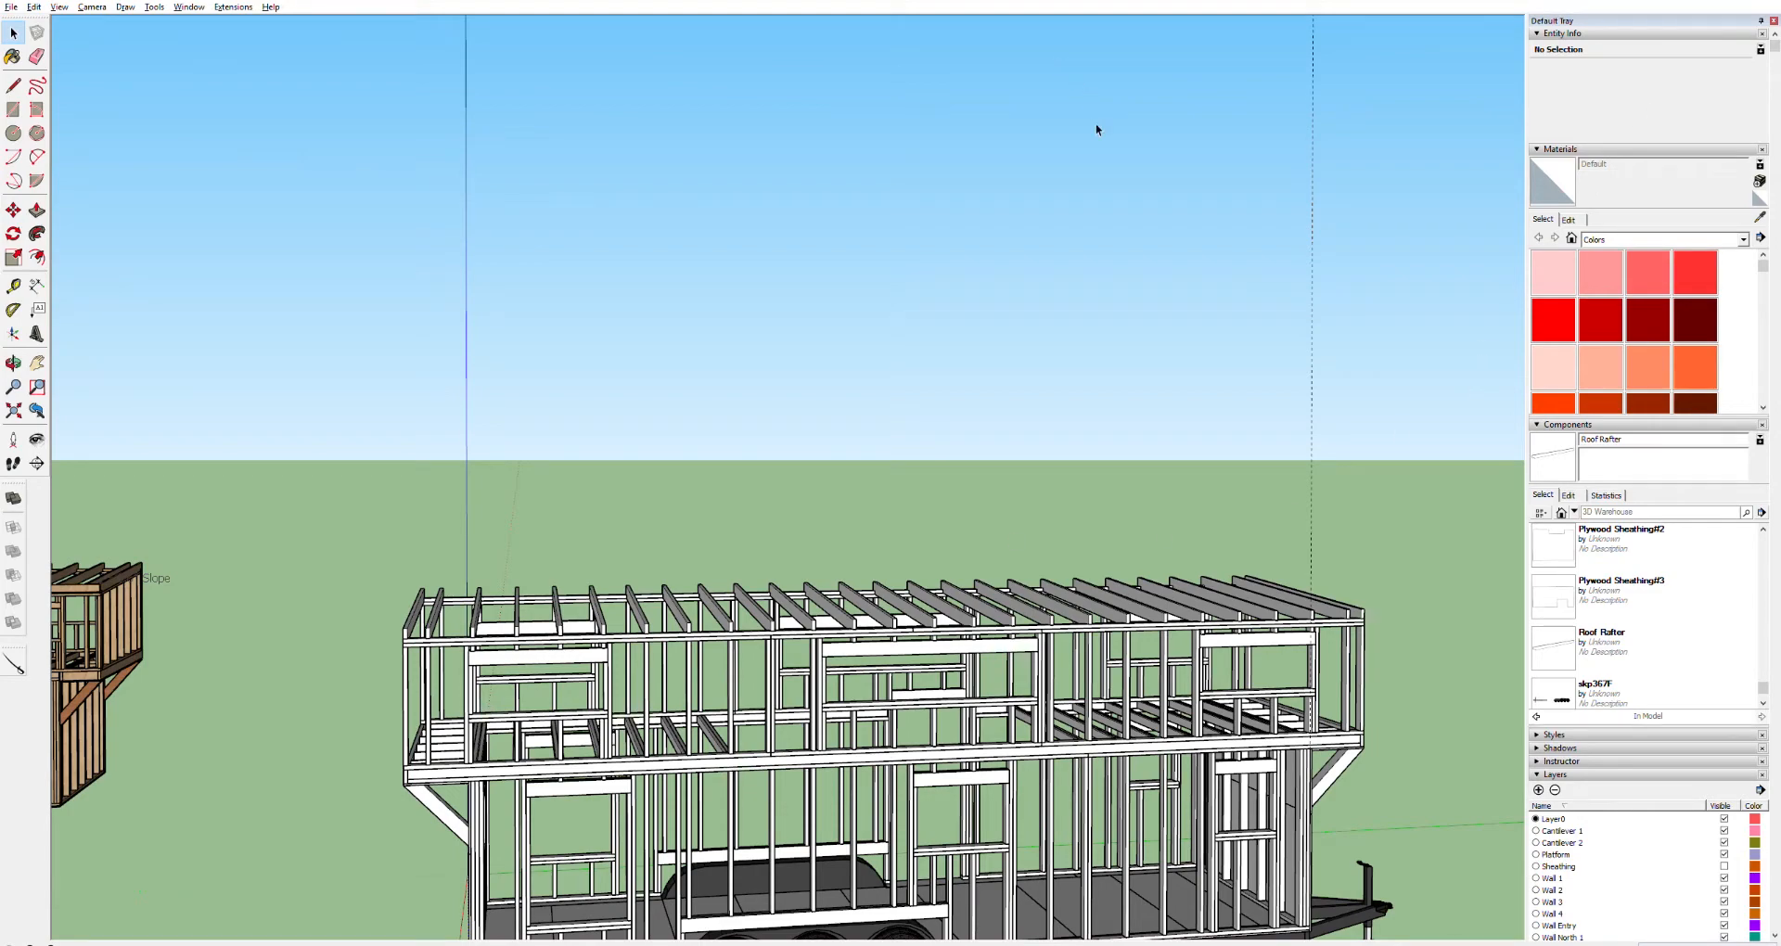
pyautogui.moveTo(940, 613); pyautogui.dragTo(1065, 684, button='middle')
pyautogui.click(1052, 681)
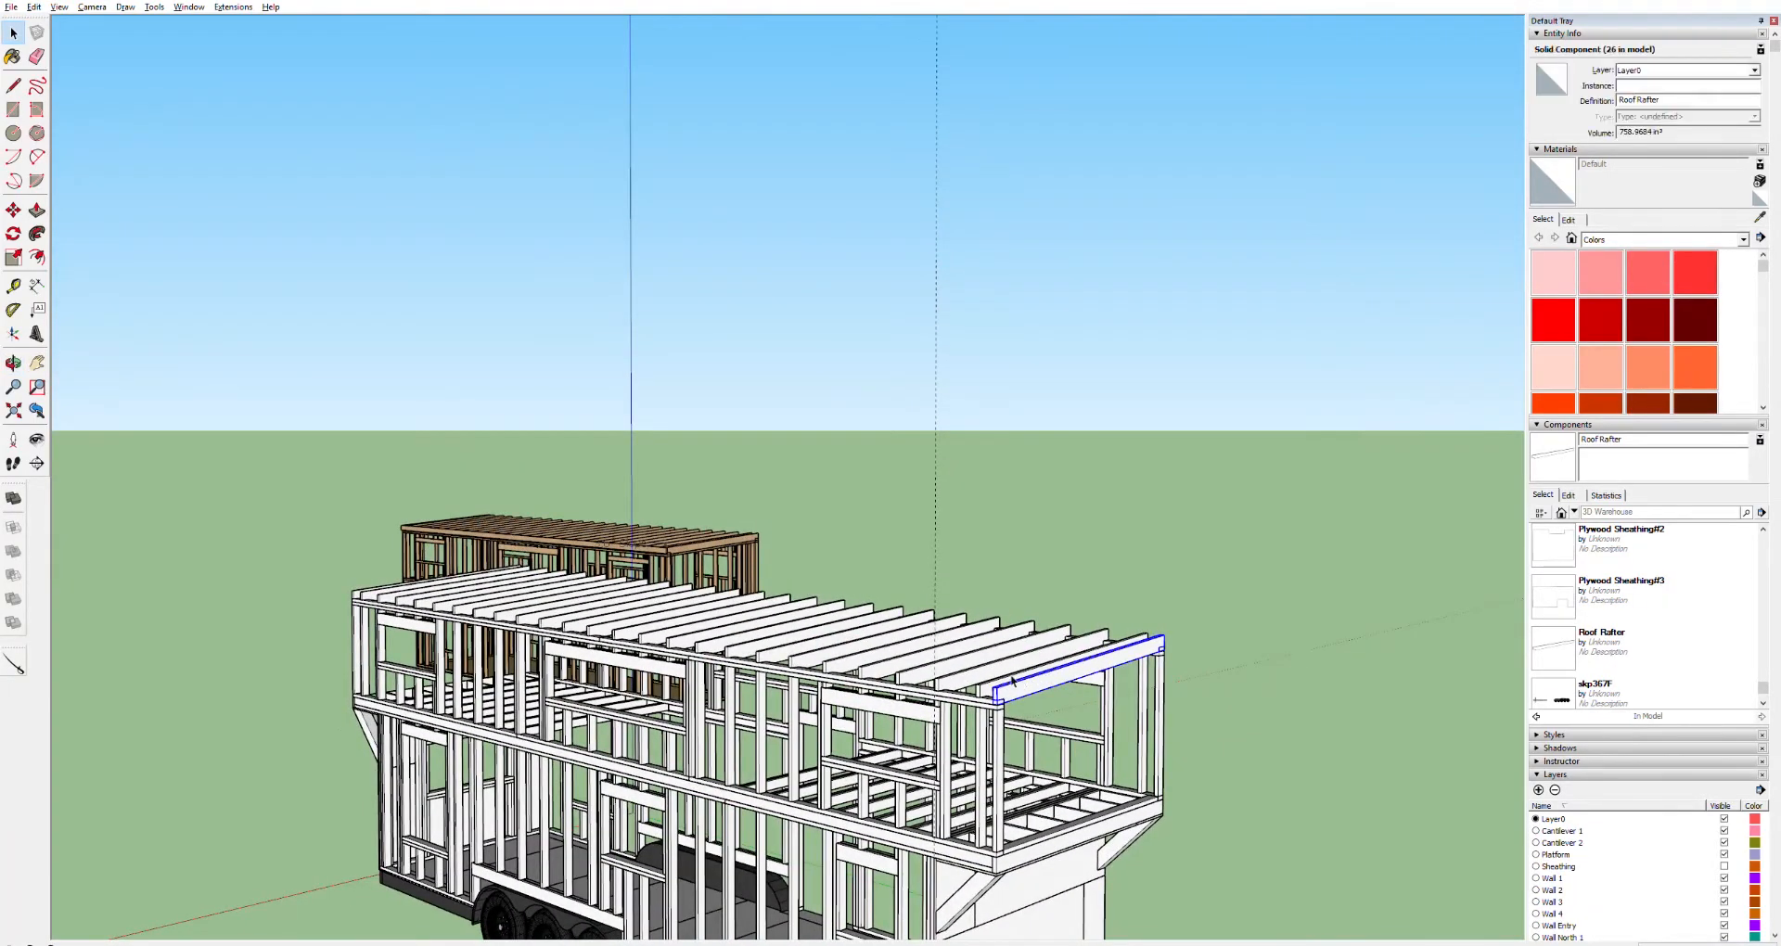
pyautogui.click(968, 670)
pyautogui.moveTo(1028, 680); pyautogui.dragTo(1411, 608, button='middle')
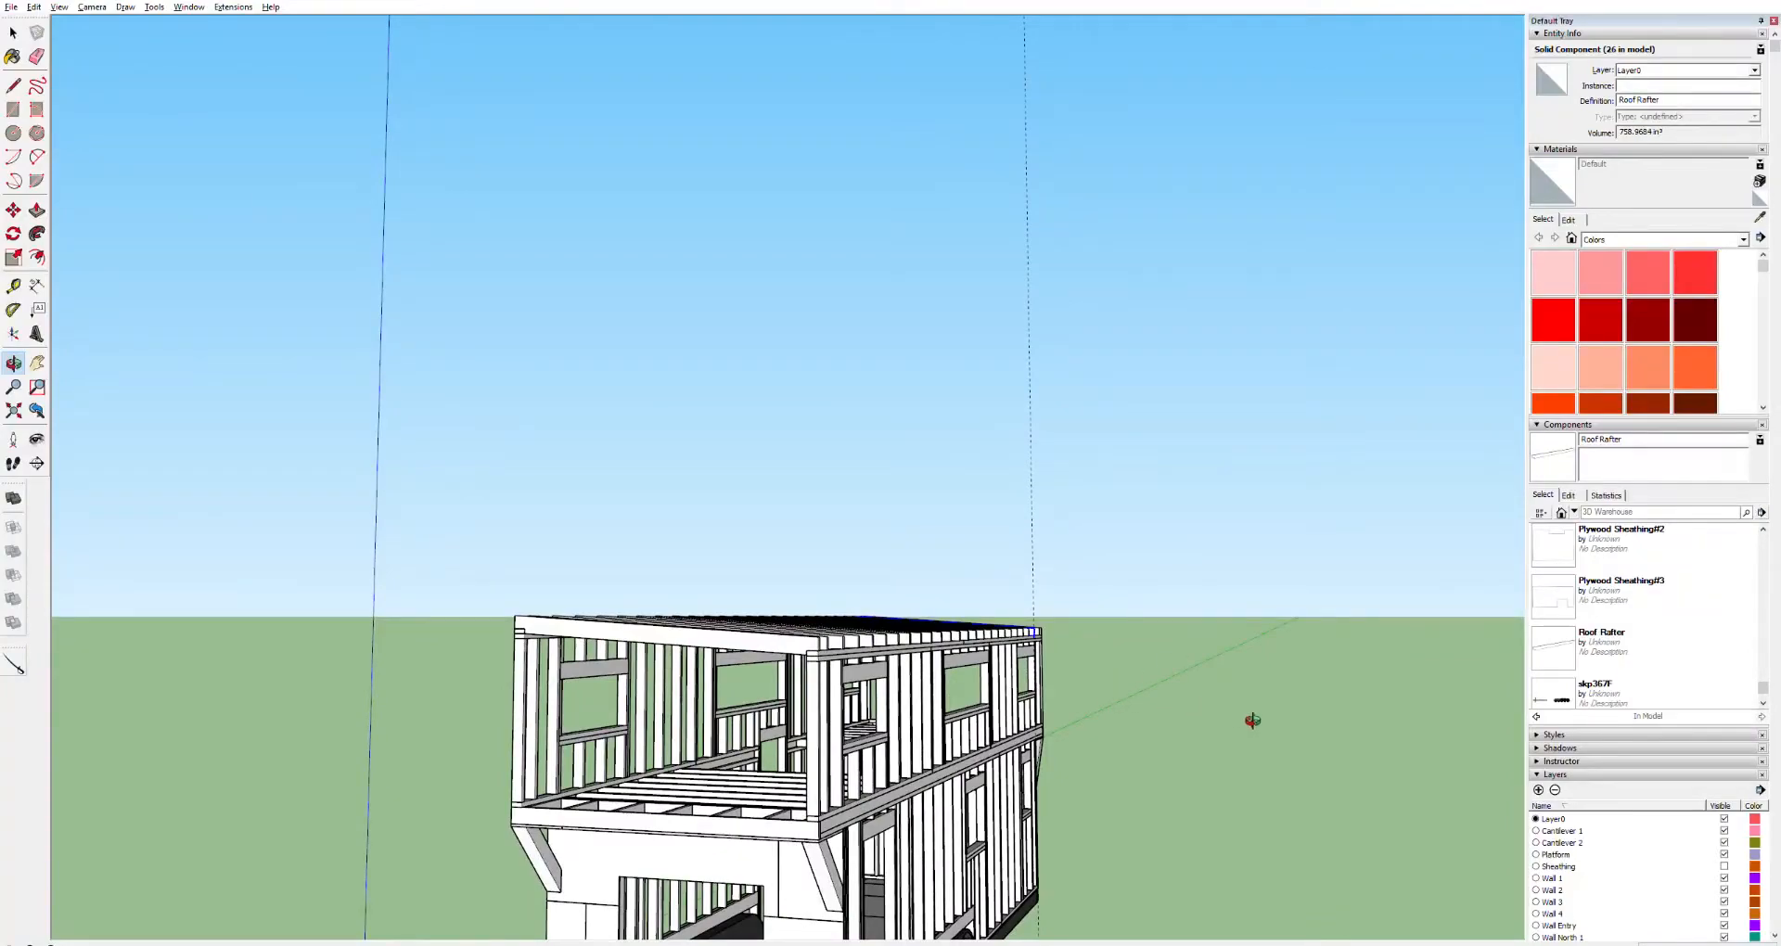
pyautogui.keyDown('shift'); pyautogui.moveTo(1404, 704); pyautogui.dragTo(1322, 691, button='middle'); pyautogui.keyUp('shift')
pyautogui.moveTo(873, 664); pyautogui.dragTo(252, 681, button='middle')
pyautogui.moveTo(858, 613); pyautogui.dragTo(918, 538, button='middle')
pyautogui.scroll(6, 1001, 524)
pyautogui.scroll(8, 931, 590)
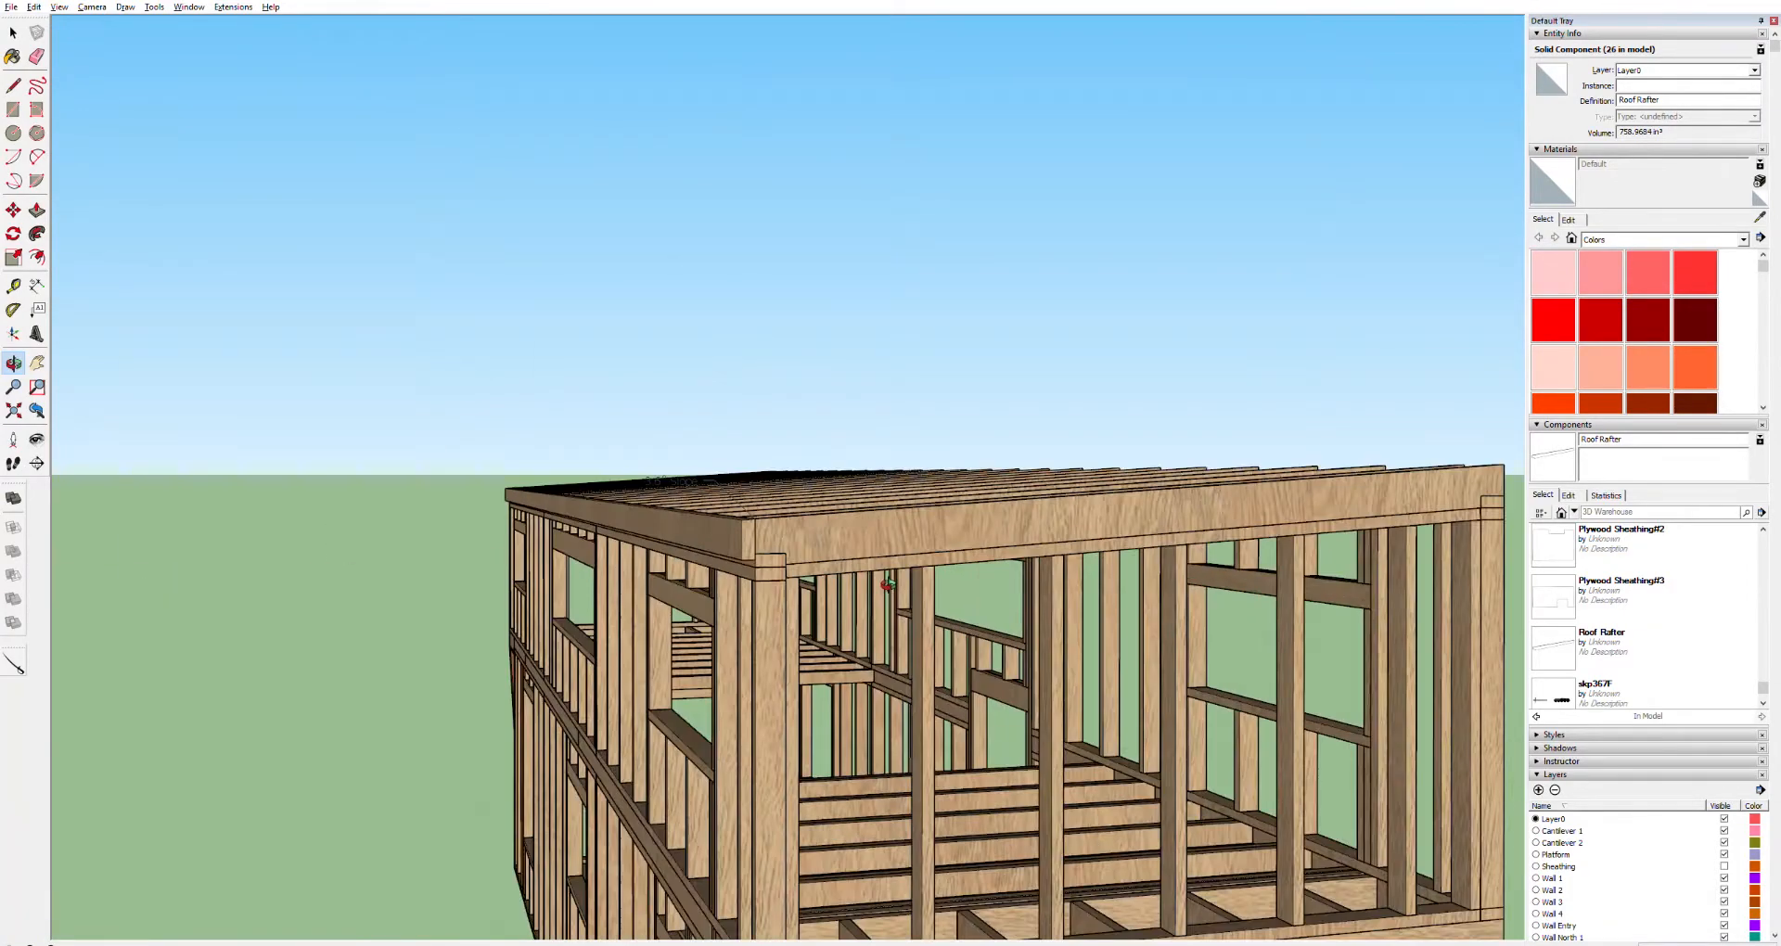
# Select the sloped roof-edge group at the corner of the wall top and inspect it from several angles
pyautogui.scroll(-3, 635, 480)
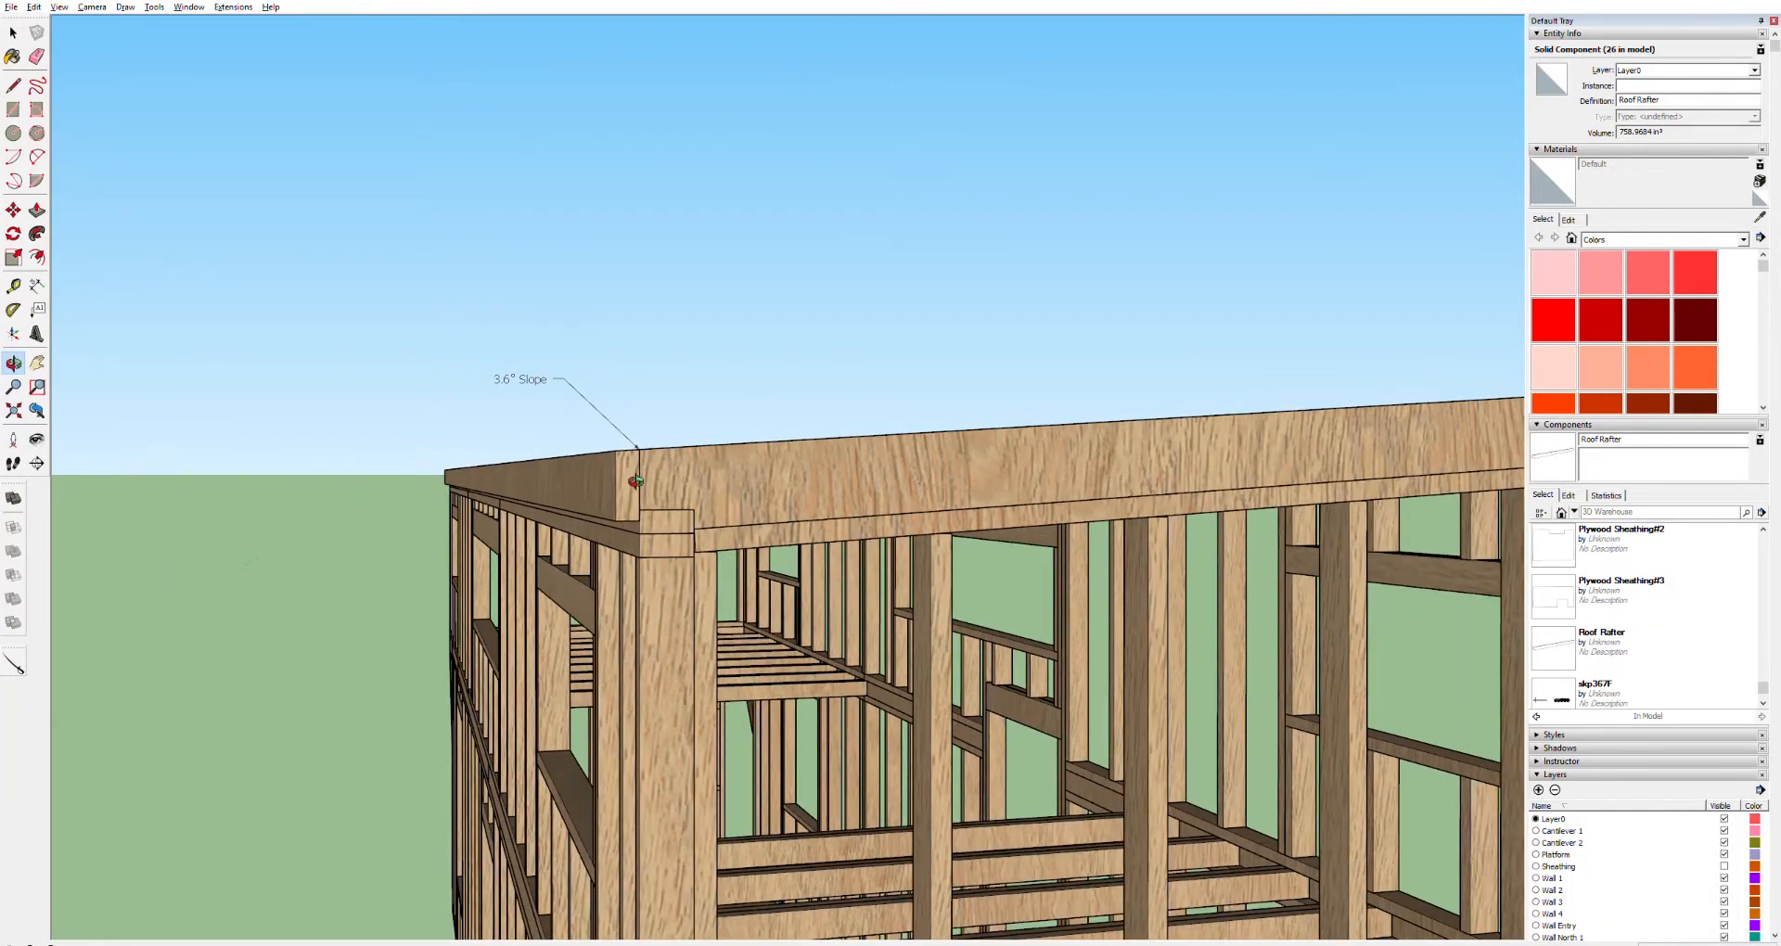
pyautogui.scroll(-2, 717, 489)
pyautogui.scroll(5, 717, 488)
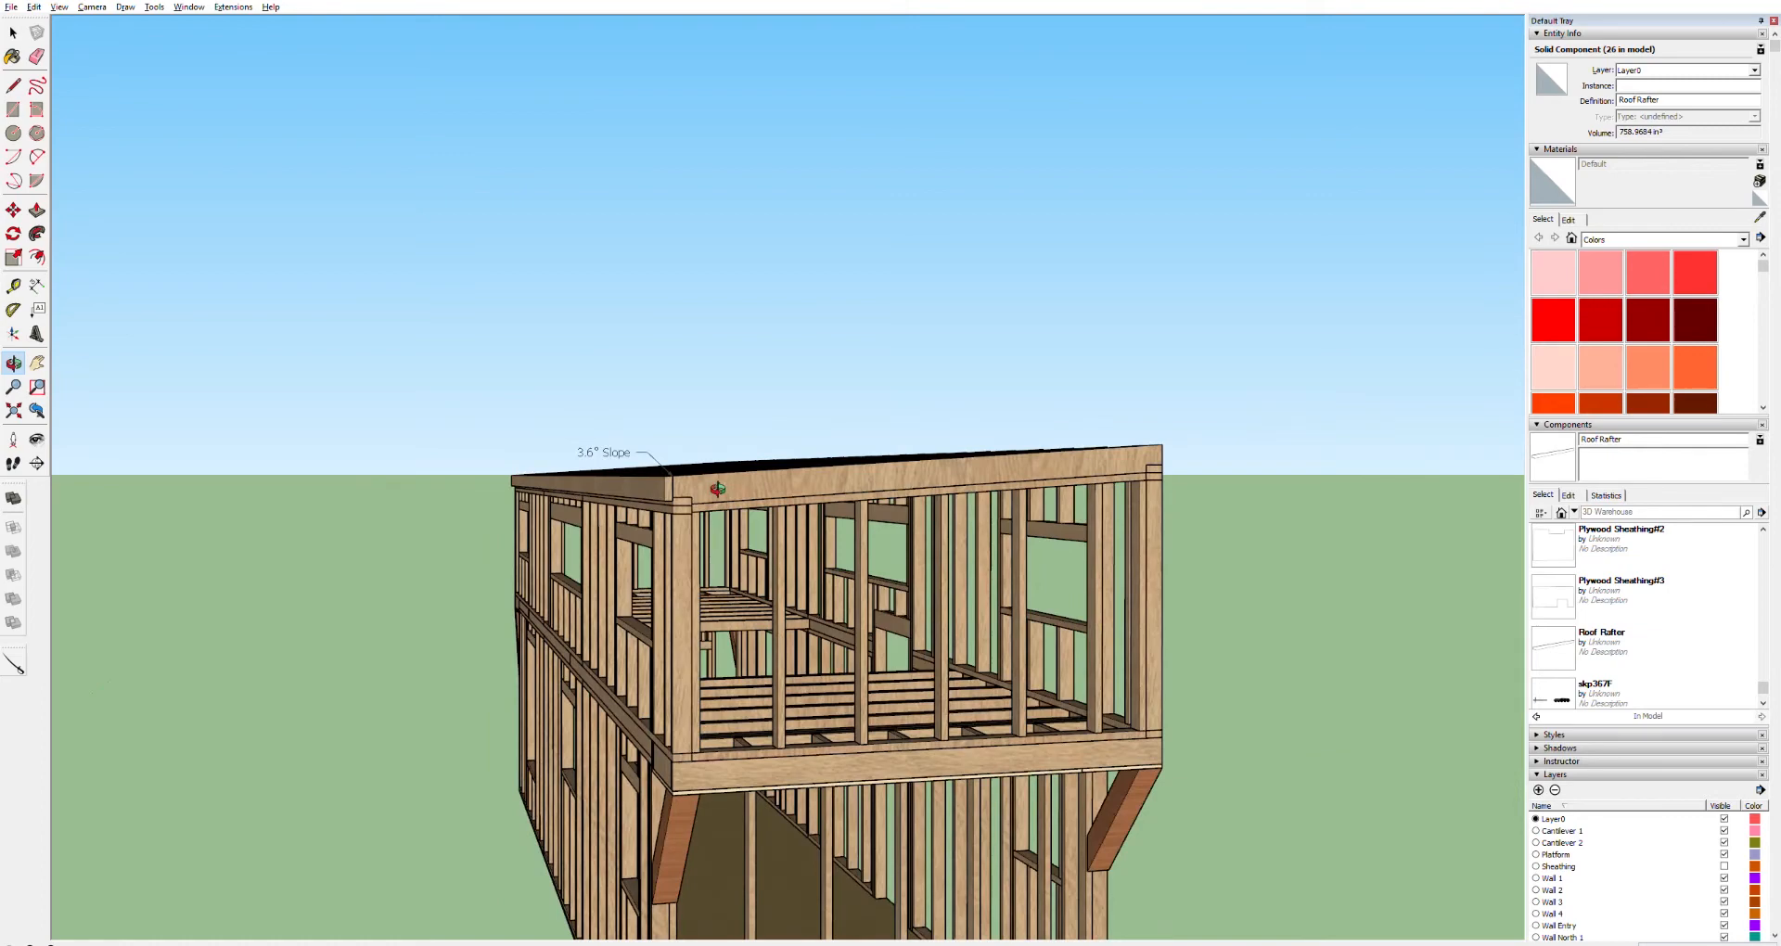
pyautogui.press('space')
pyautogui.click(616, 483)
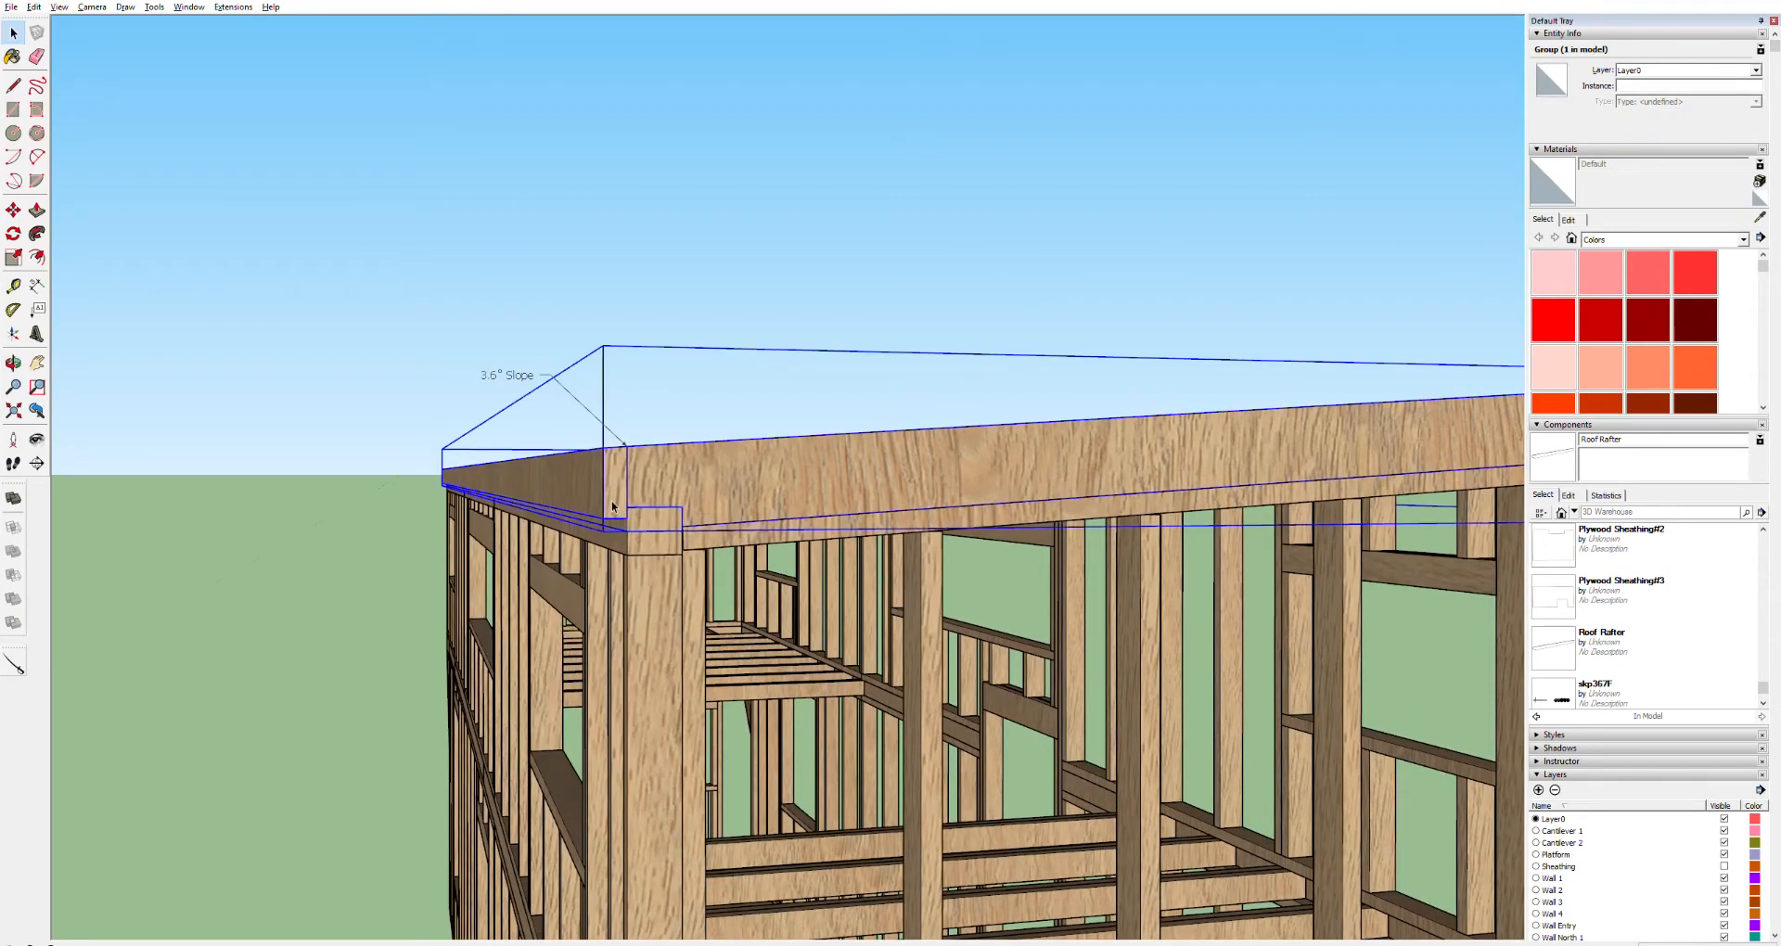
pyautogui.scroll(-4, 627, 481)
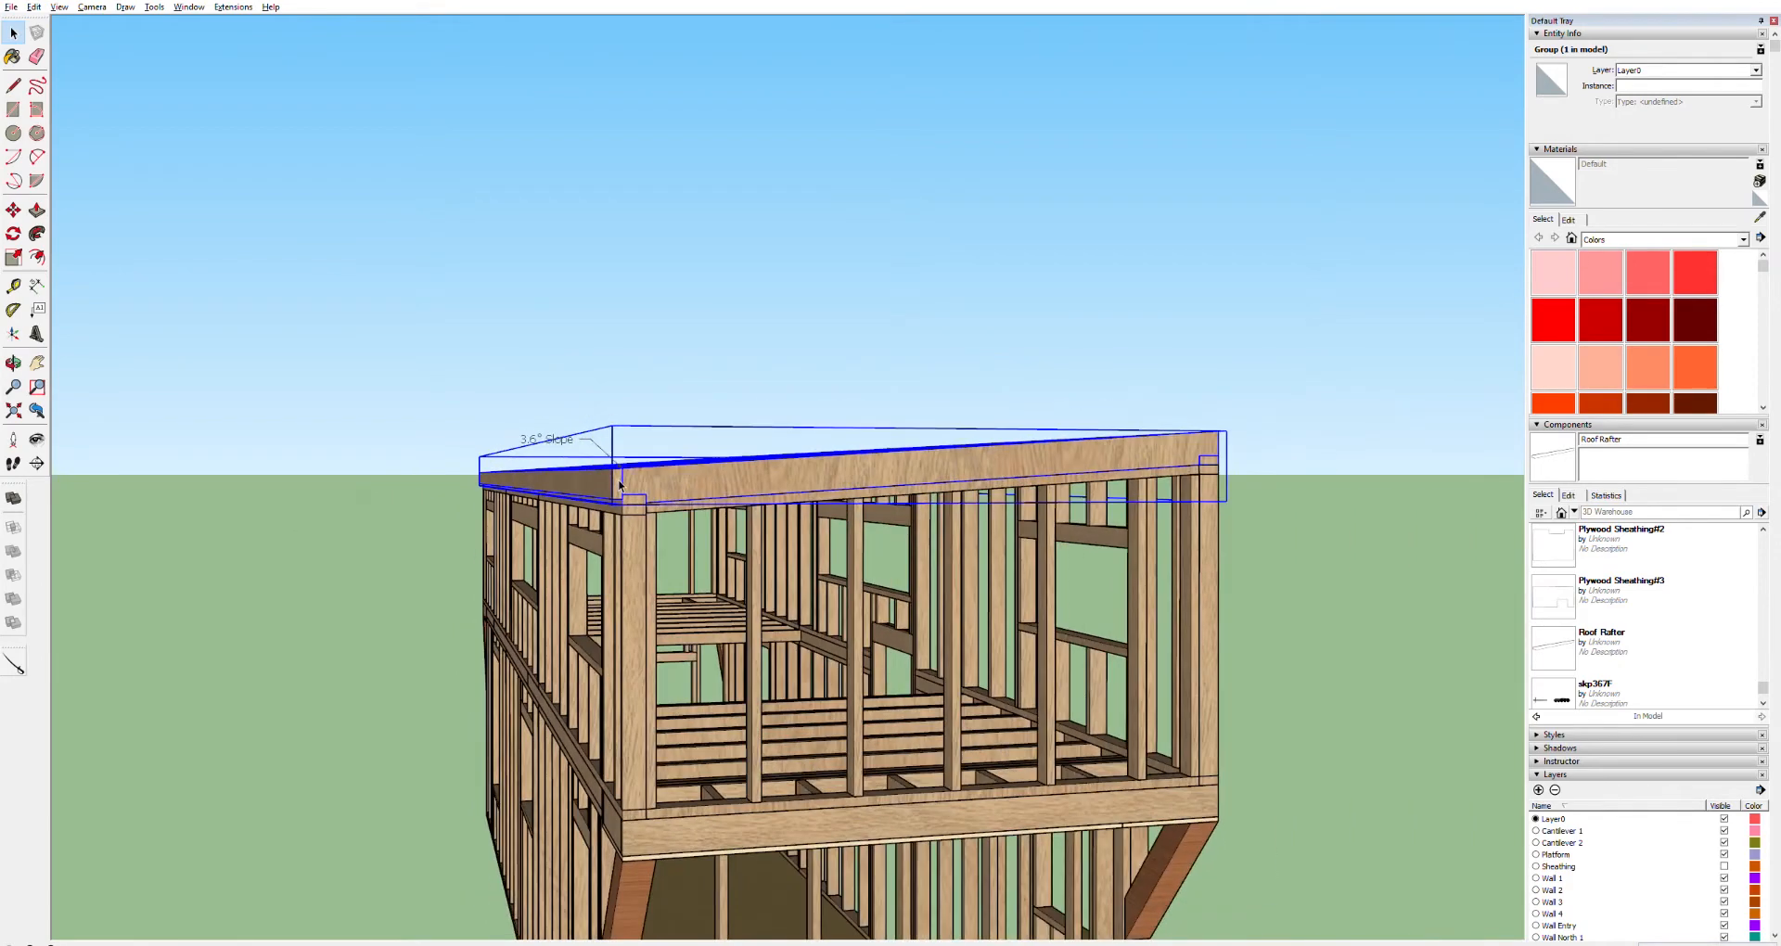
pyautogui.scroll(3, 619, 485)
pyautogui.scroll(2, 621, 486)
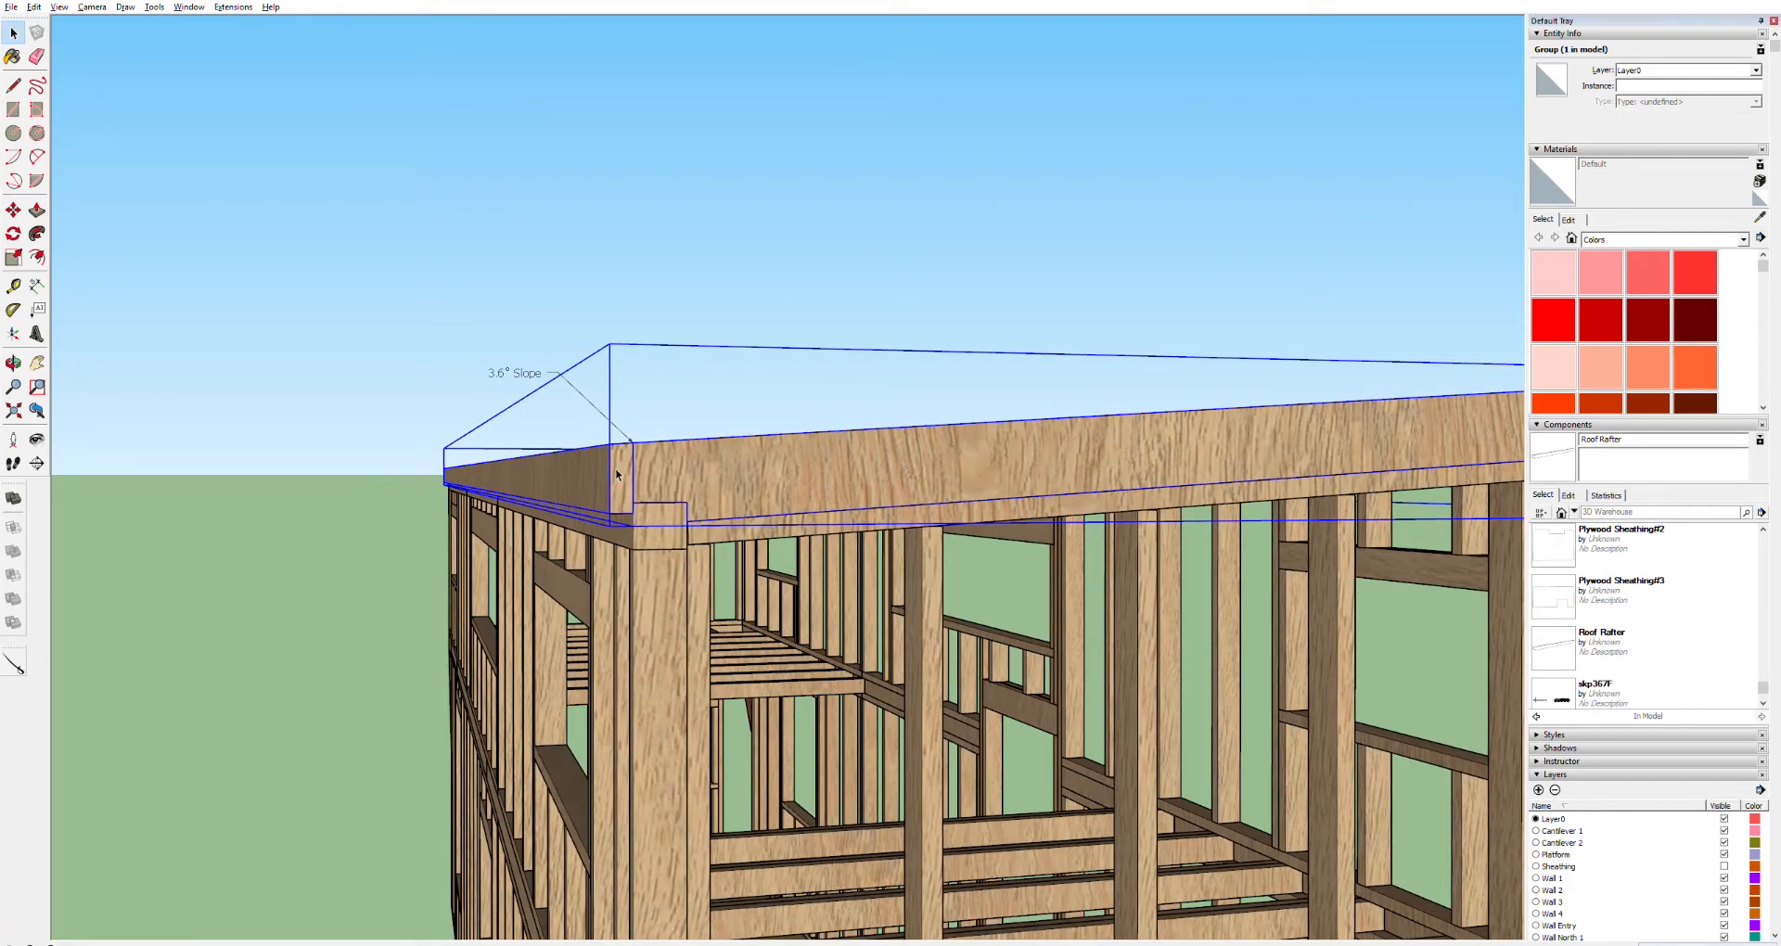
pyautogui.scroll(-8, 616, 475)
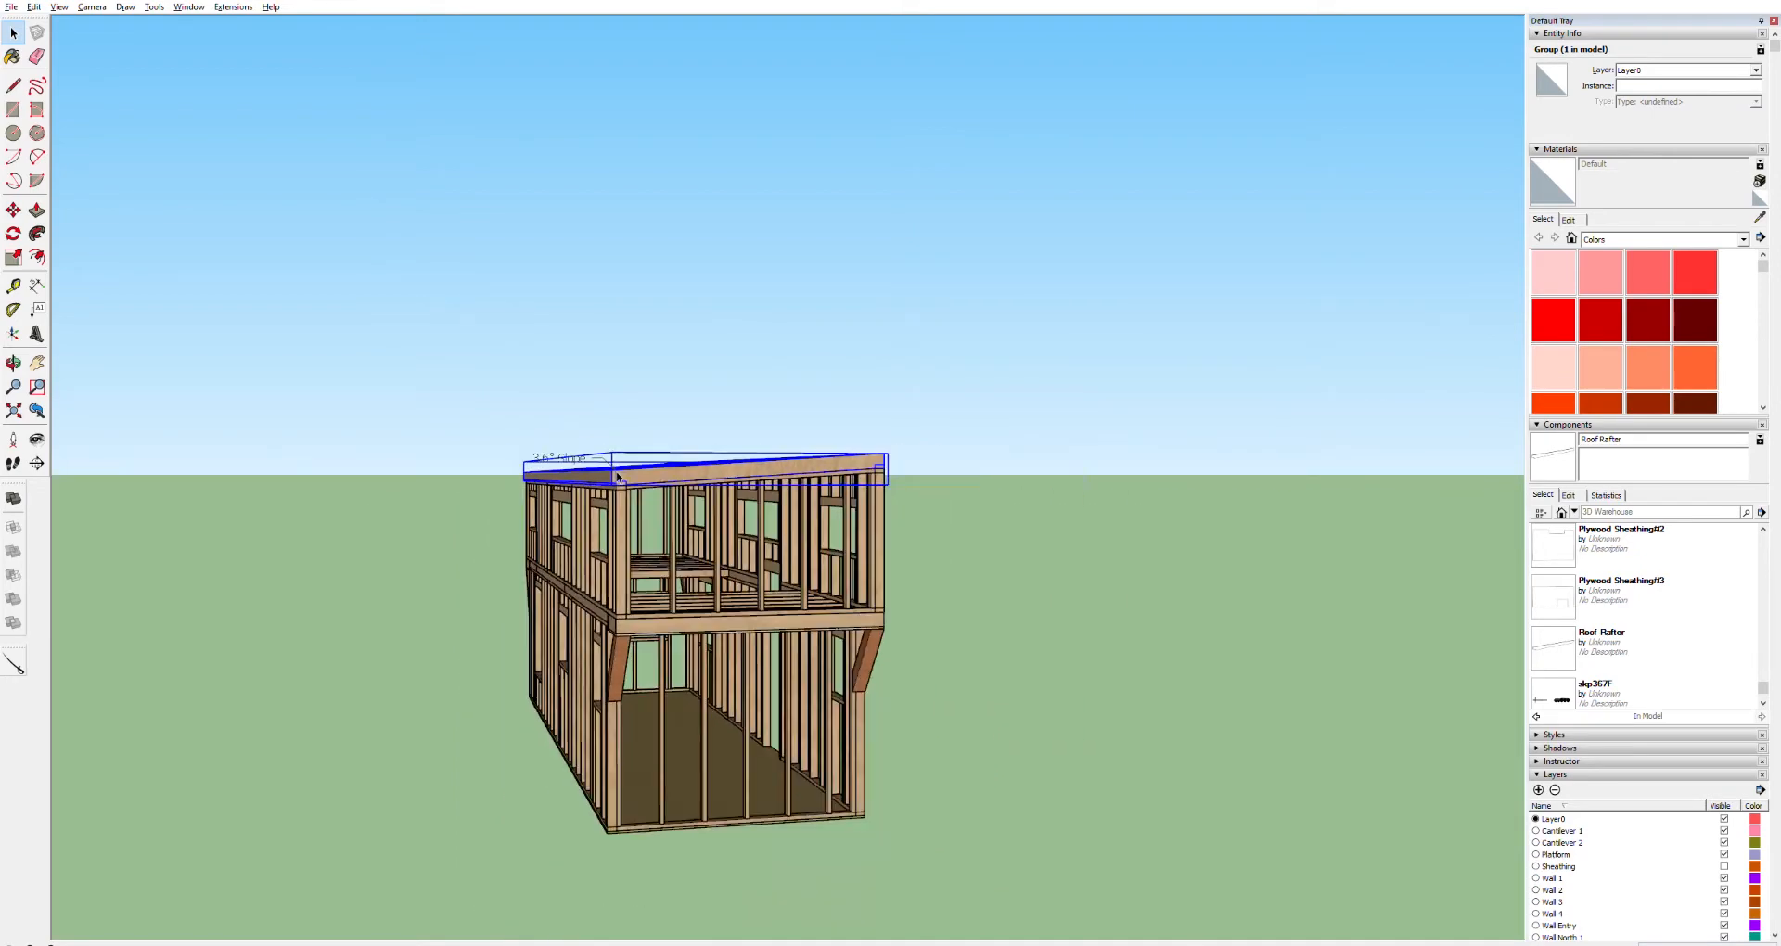
pyautogui.scroll(-3, 607, 478)
pyautogui.keyDown('shift'); pyautogui.moveTo(329, 520); pyautogui.dragTo(593, 545, button='middle'); pyautogui.keyUp('shift')
pyautogui.scroll(5, 595, 545)
pyautogui.scroll(4, 598, 543)
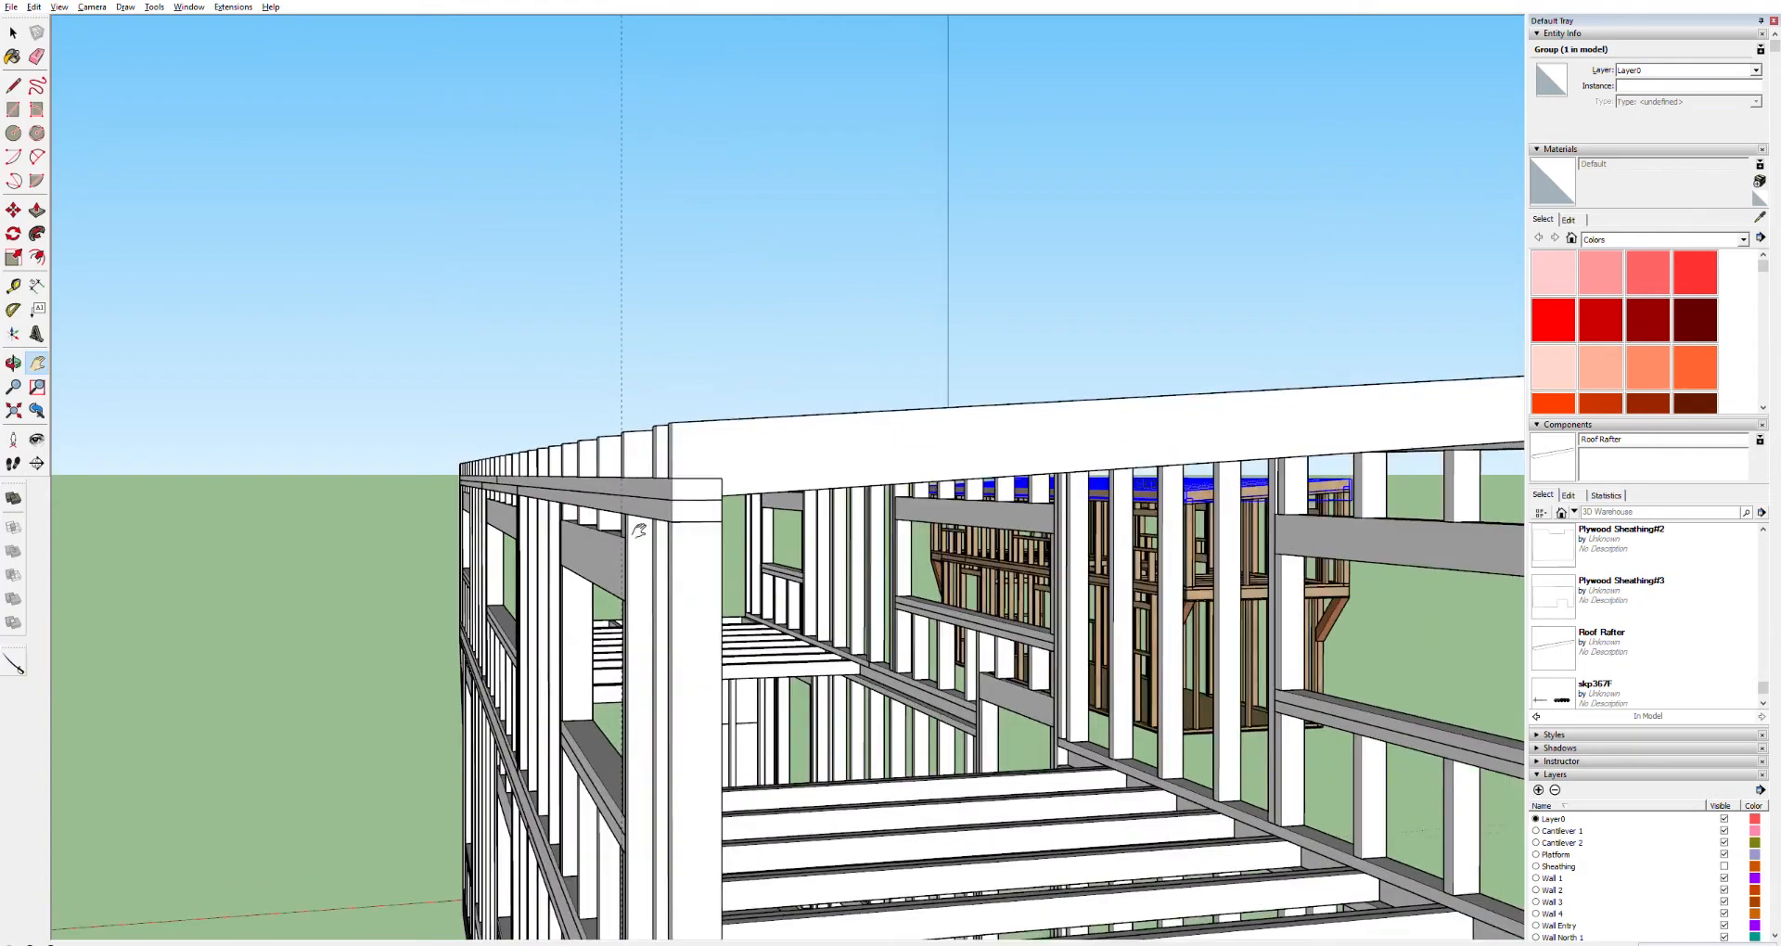
pyautogui.scroll(2, 682, 443)
pyautogui.scroll(1, 684, 445)
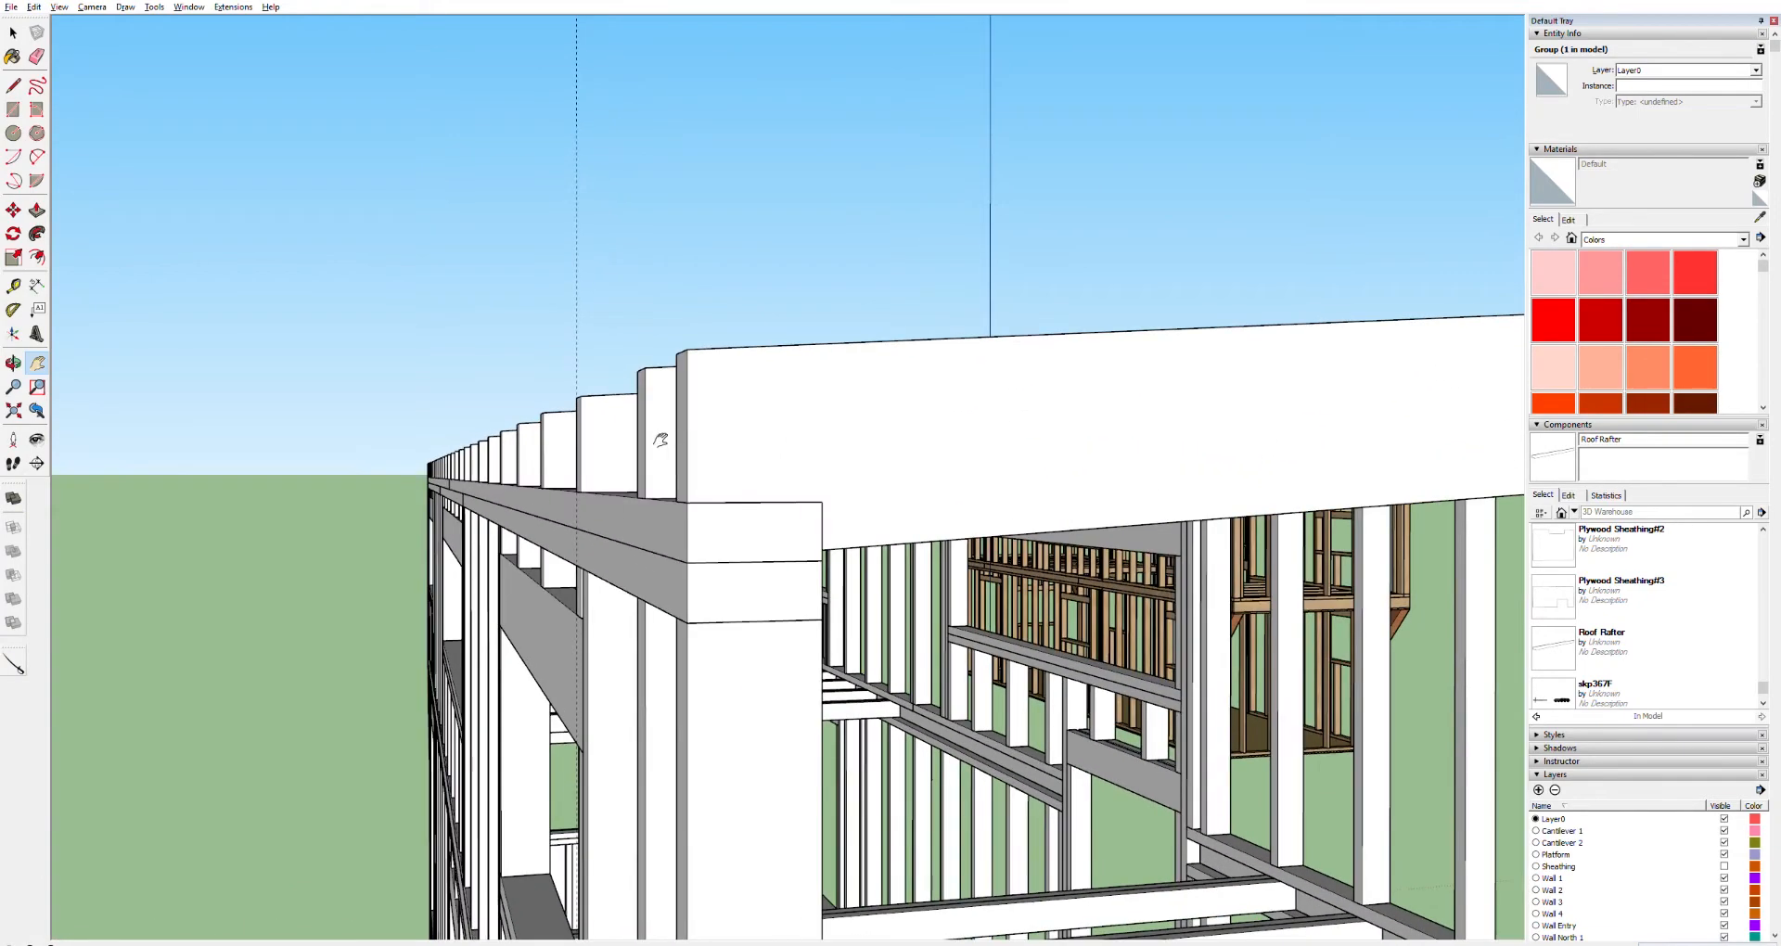
pyautogui.moveTo(602, 401); pyautogui.dragTo(1533, 480, button='middle')
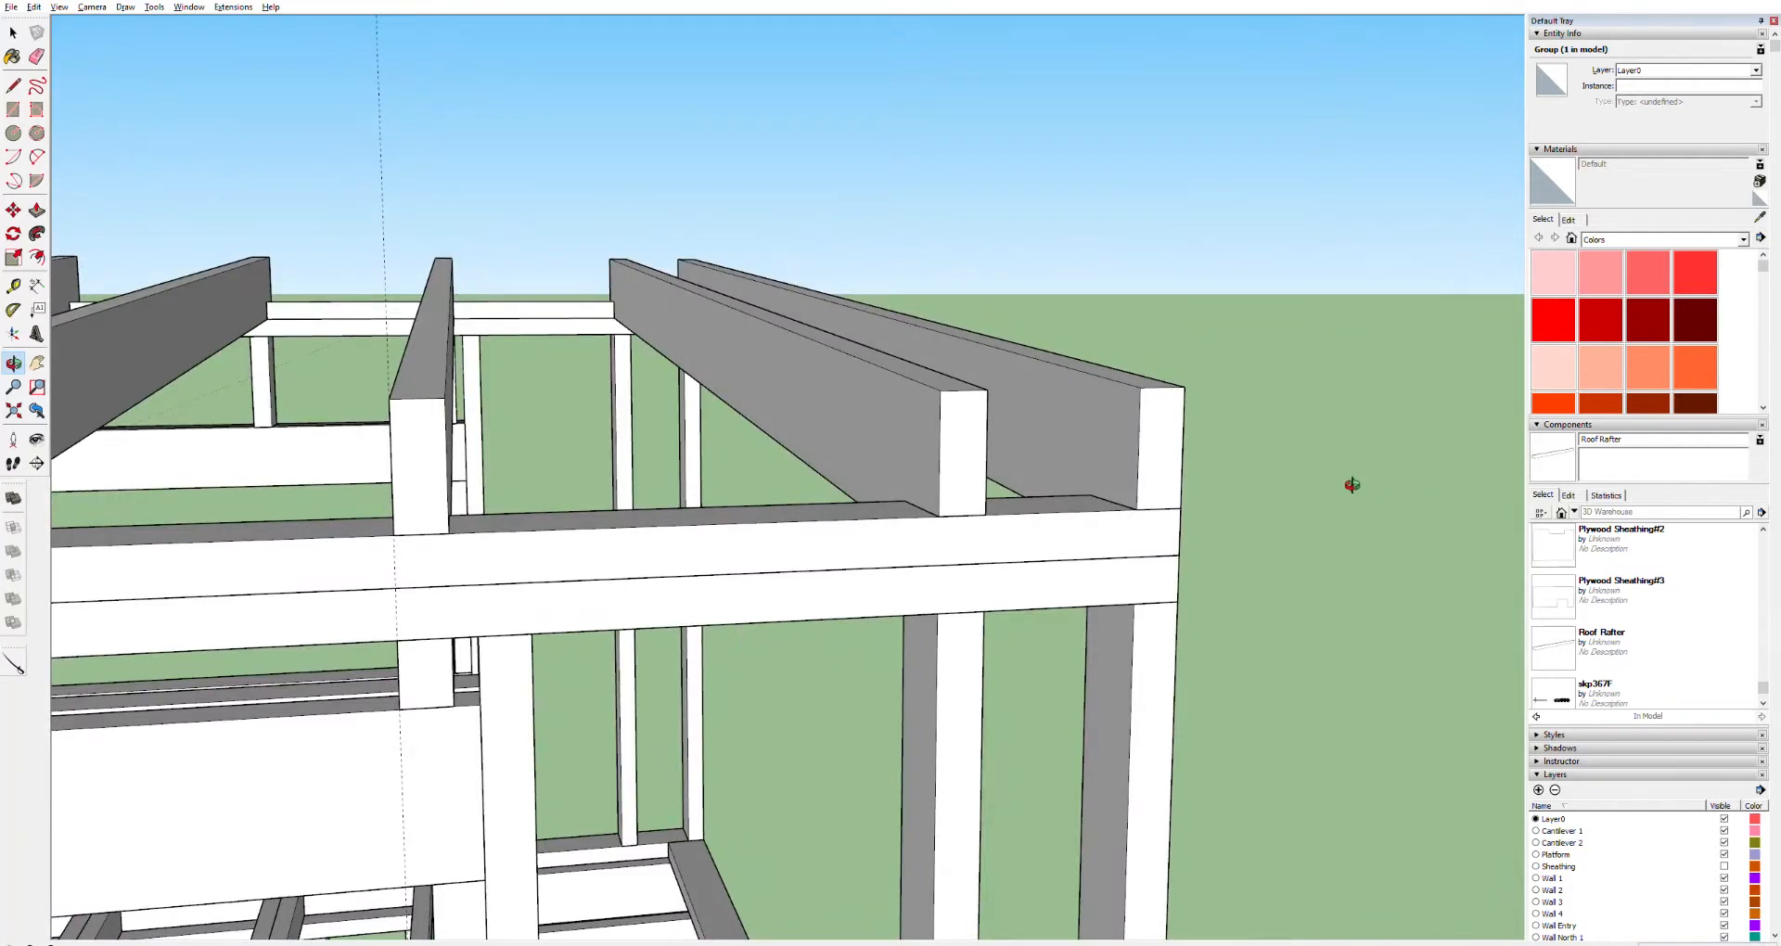
# Draw a thin vertical rectangle against the outer end of the last rafter as a fascia profile
pyautogui.press('r')
pyautogui.click(1184, 387)
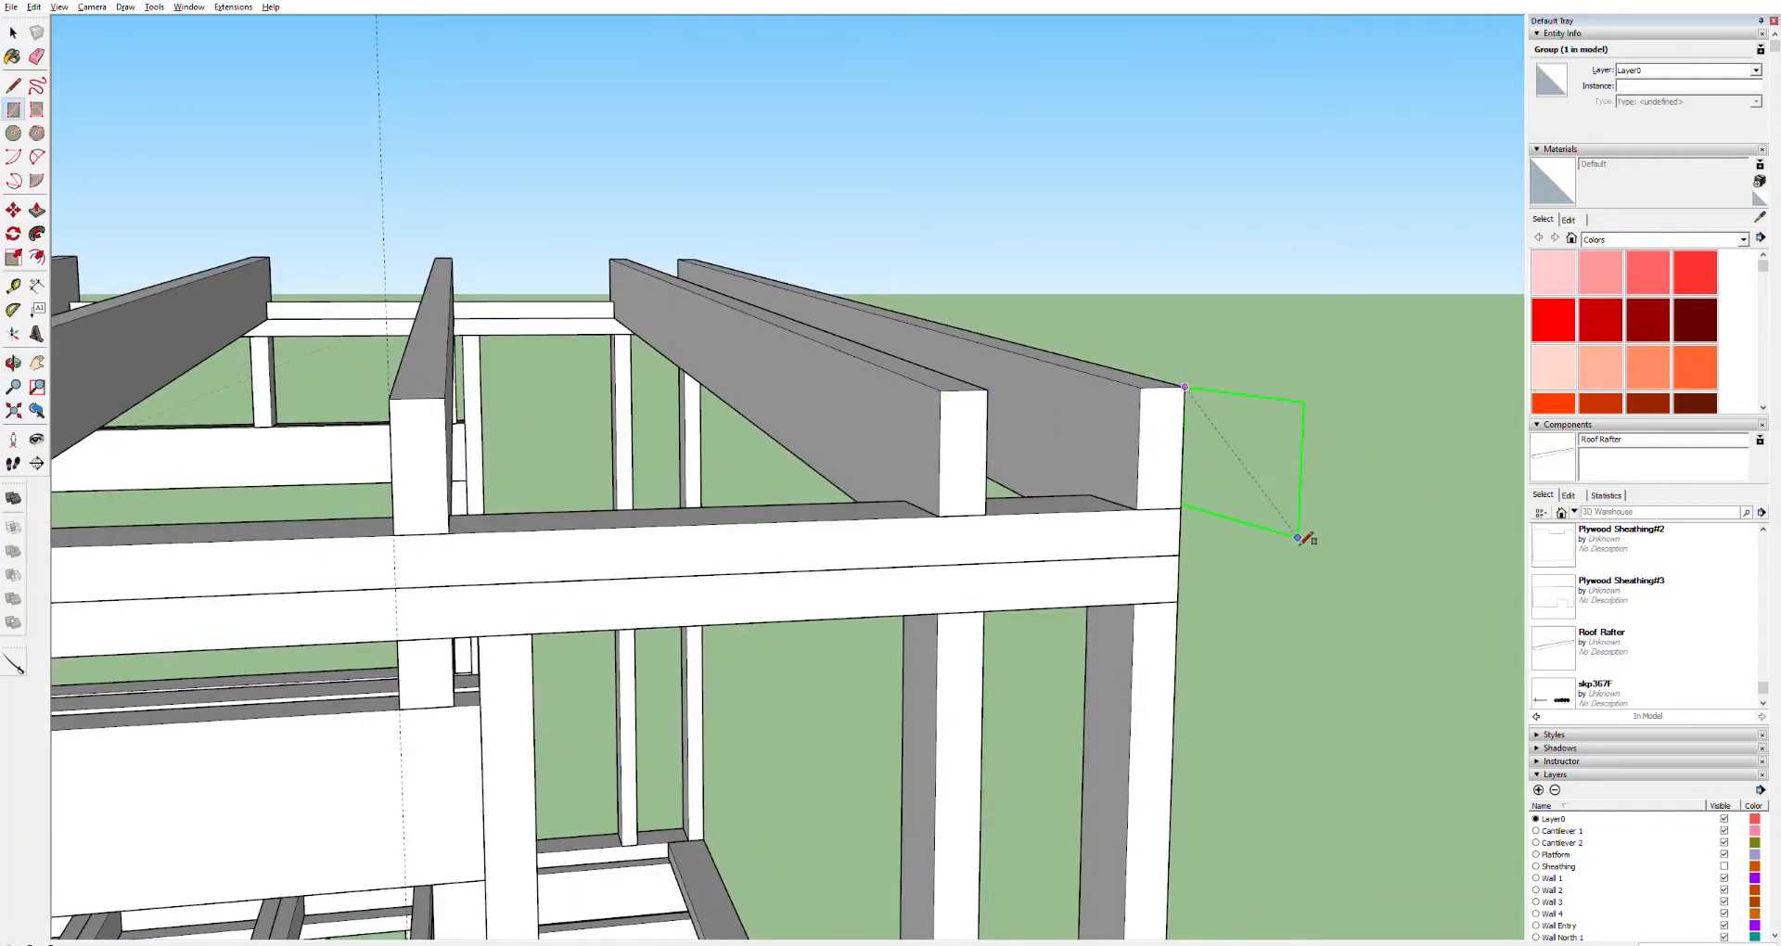
pyautogui.click(1205, 512)
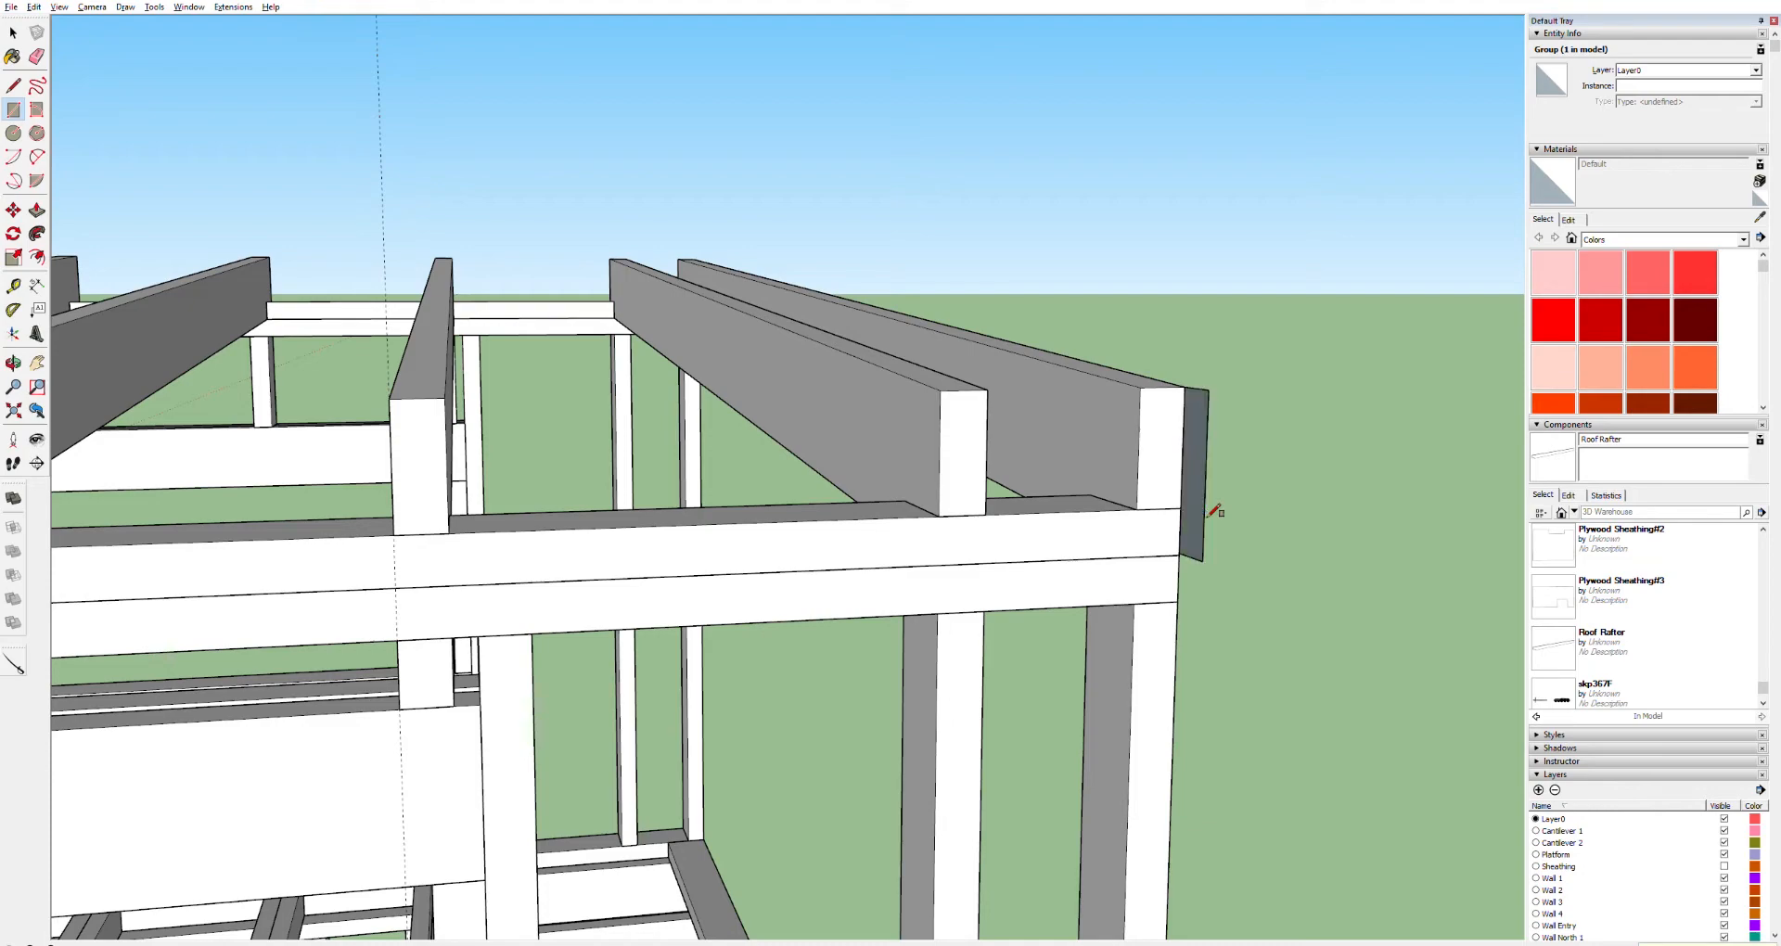
# Draw a line across the top of the rafter end to close off the fascia profile
pyautogui.press('o')
pyautogui.moveTo(1226, 434); pyautogui.dragTo(833, 435)
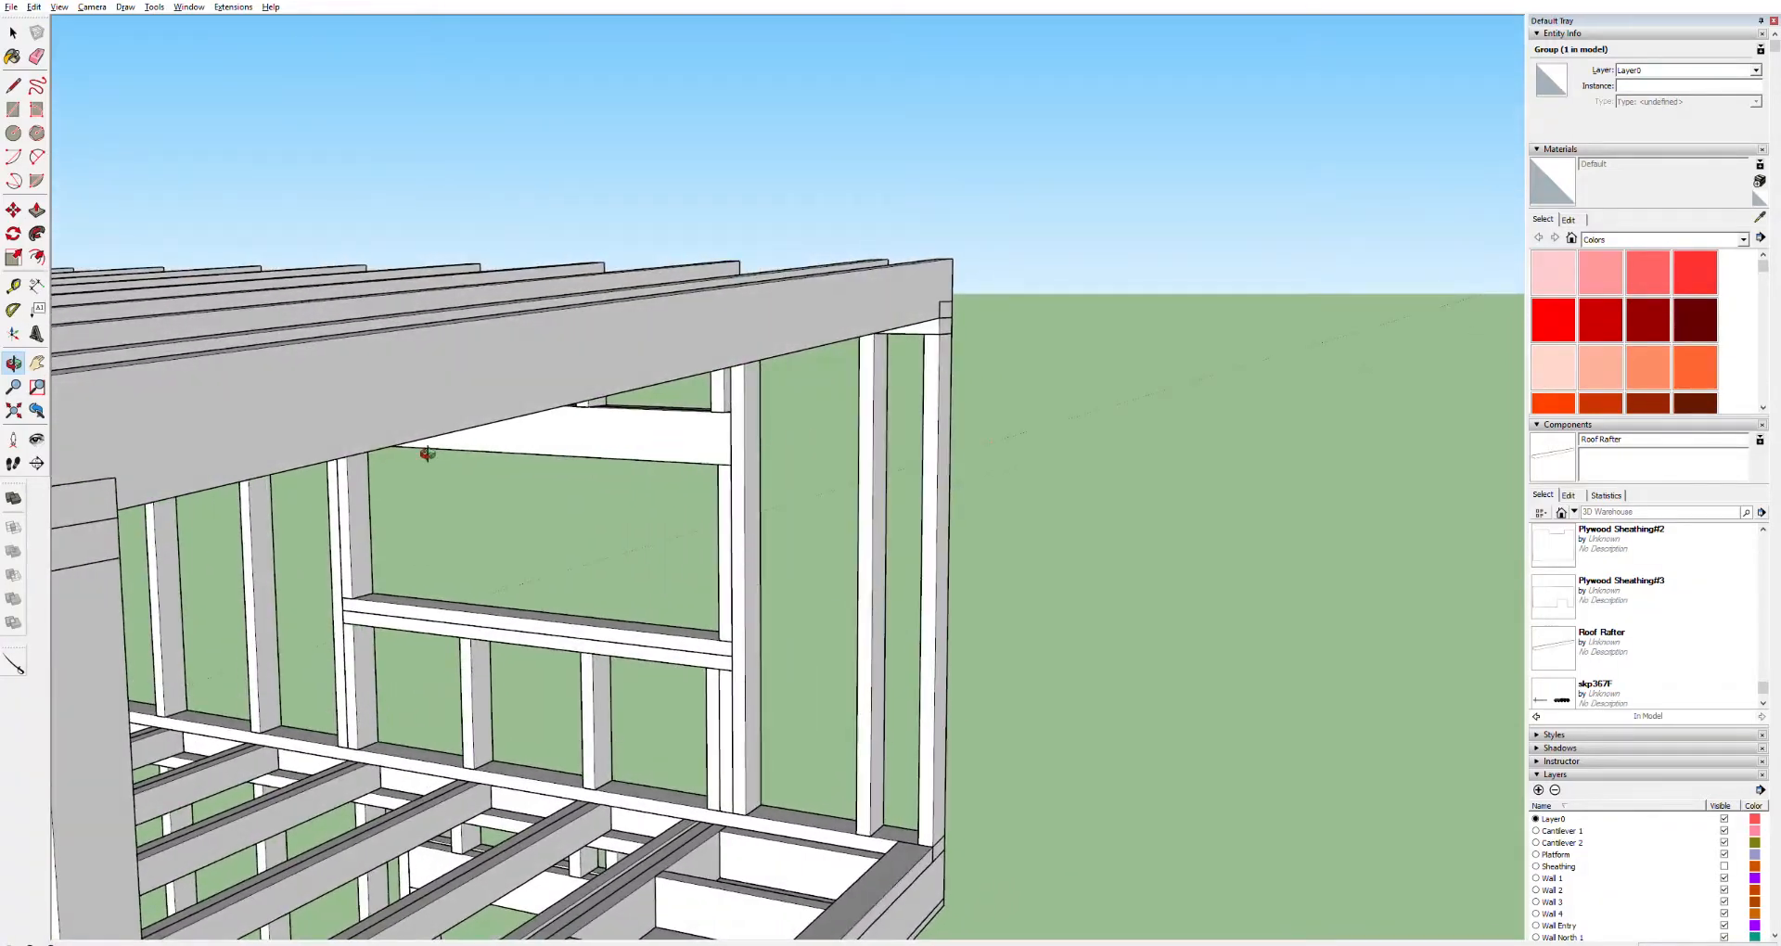
pyautogui.press('h')
pyautogui.moveTo(265, 404); pyautogui.dragTo(628, 361)
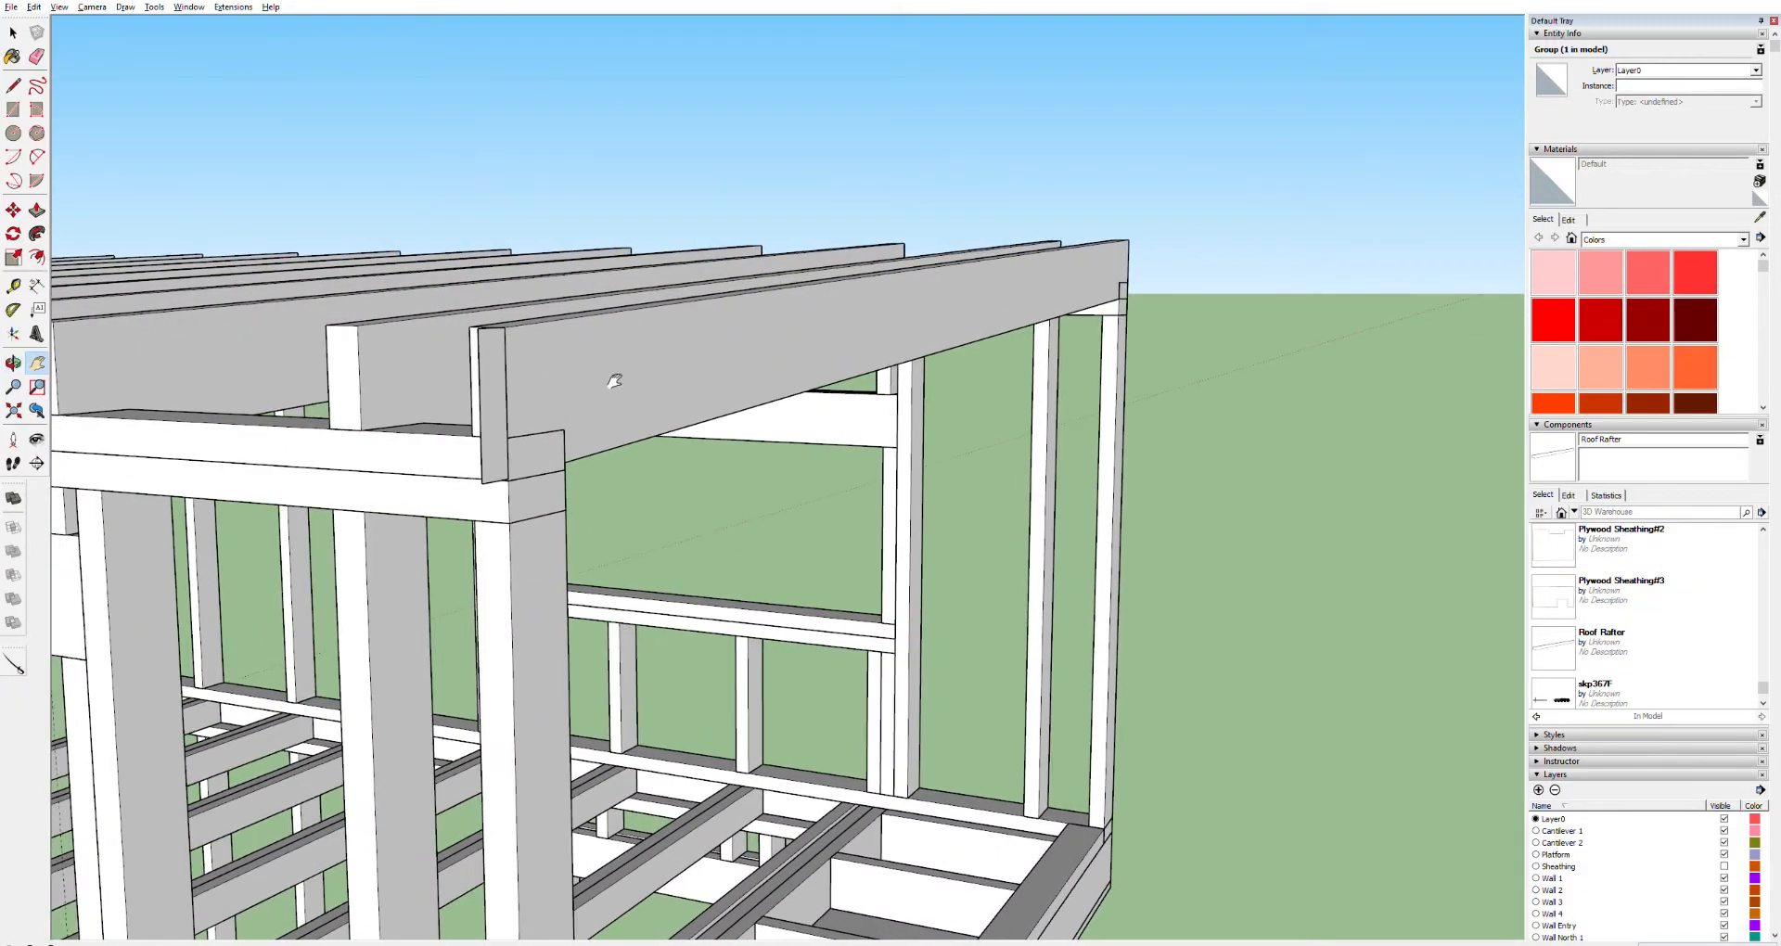
pyautogui.press('o')
pyautogui.moveTo(499, 346); pyautogui.dragTo(303, 431)
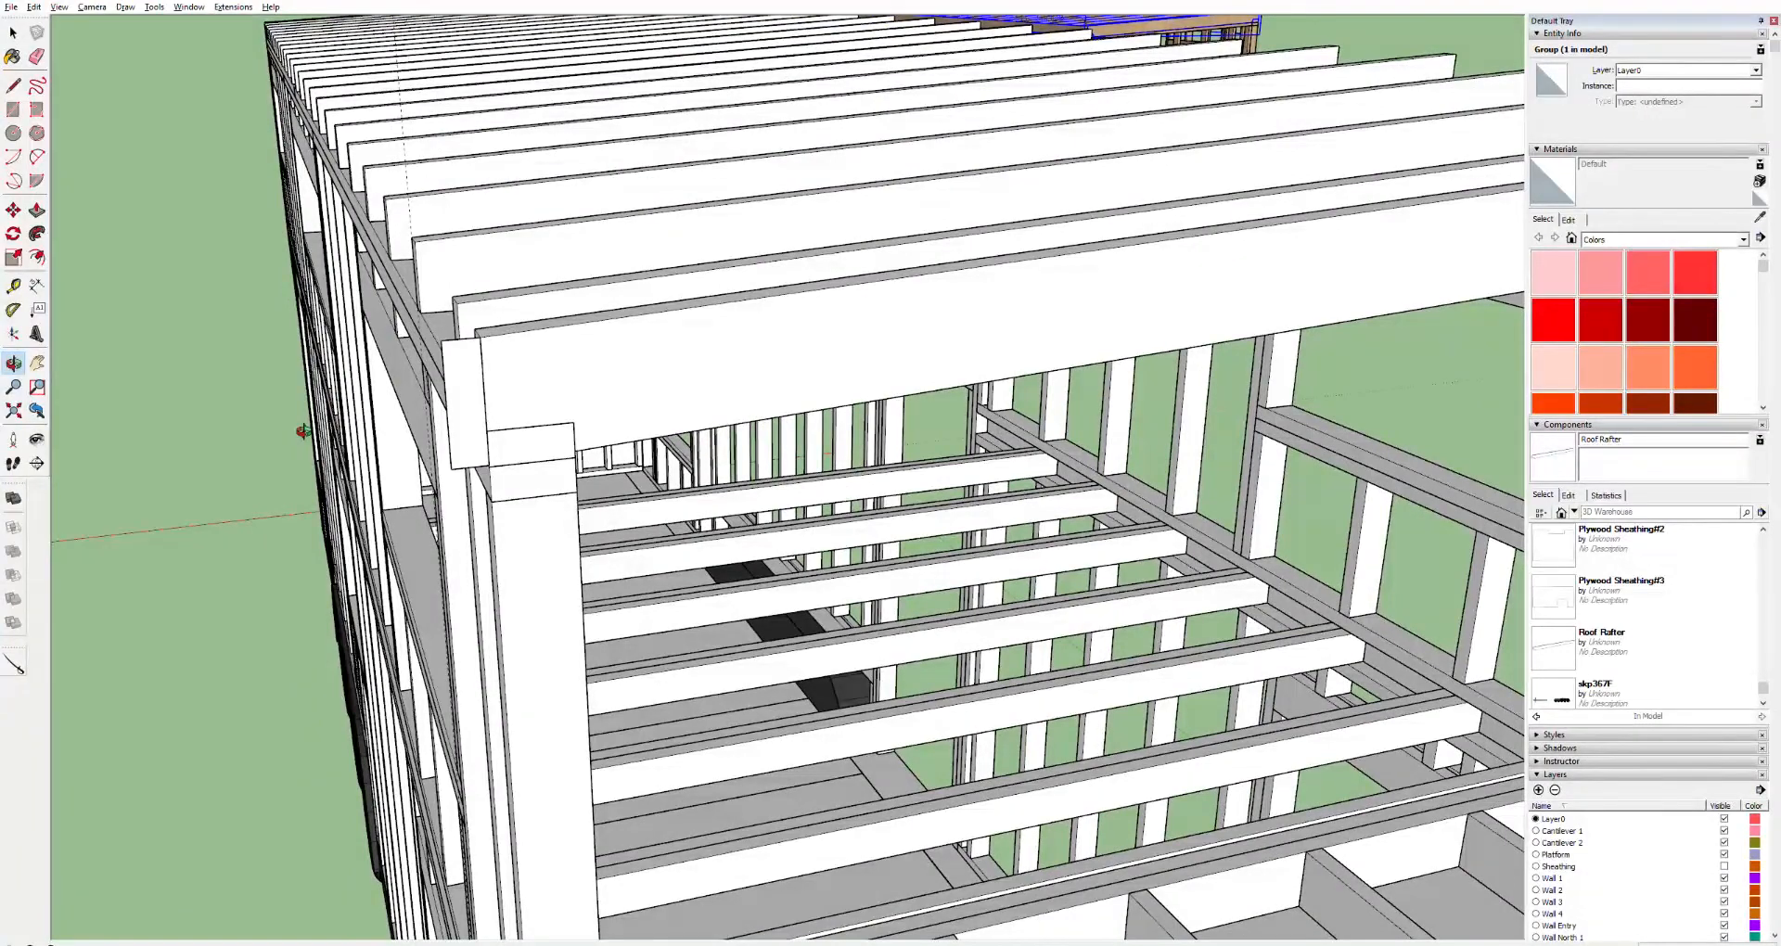
pyautogui.moveTo(303, 430); pyautogui.dragTo(283, 357)
pyautogui.moveTo(590, 354); pyautogui.dragTo(544, 288)
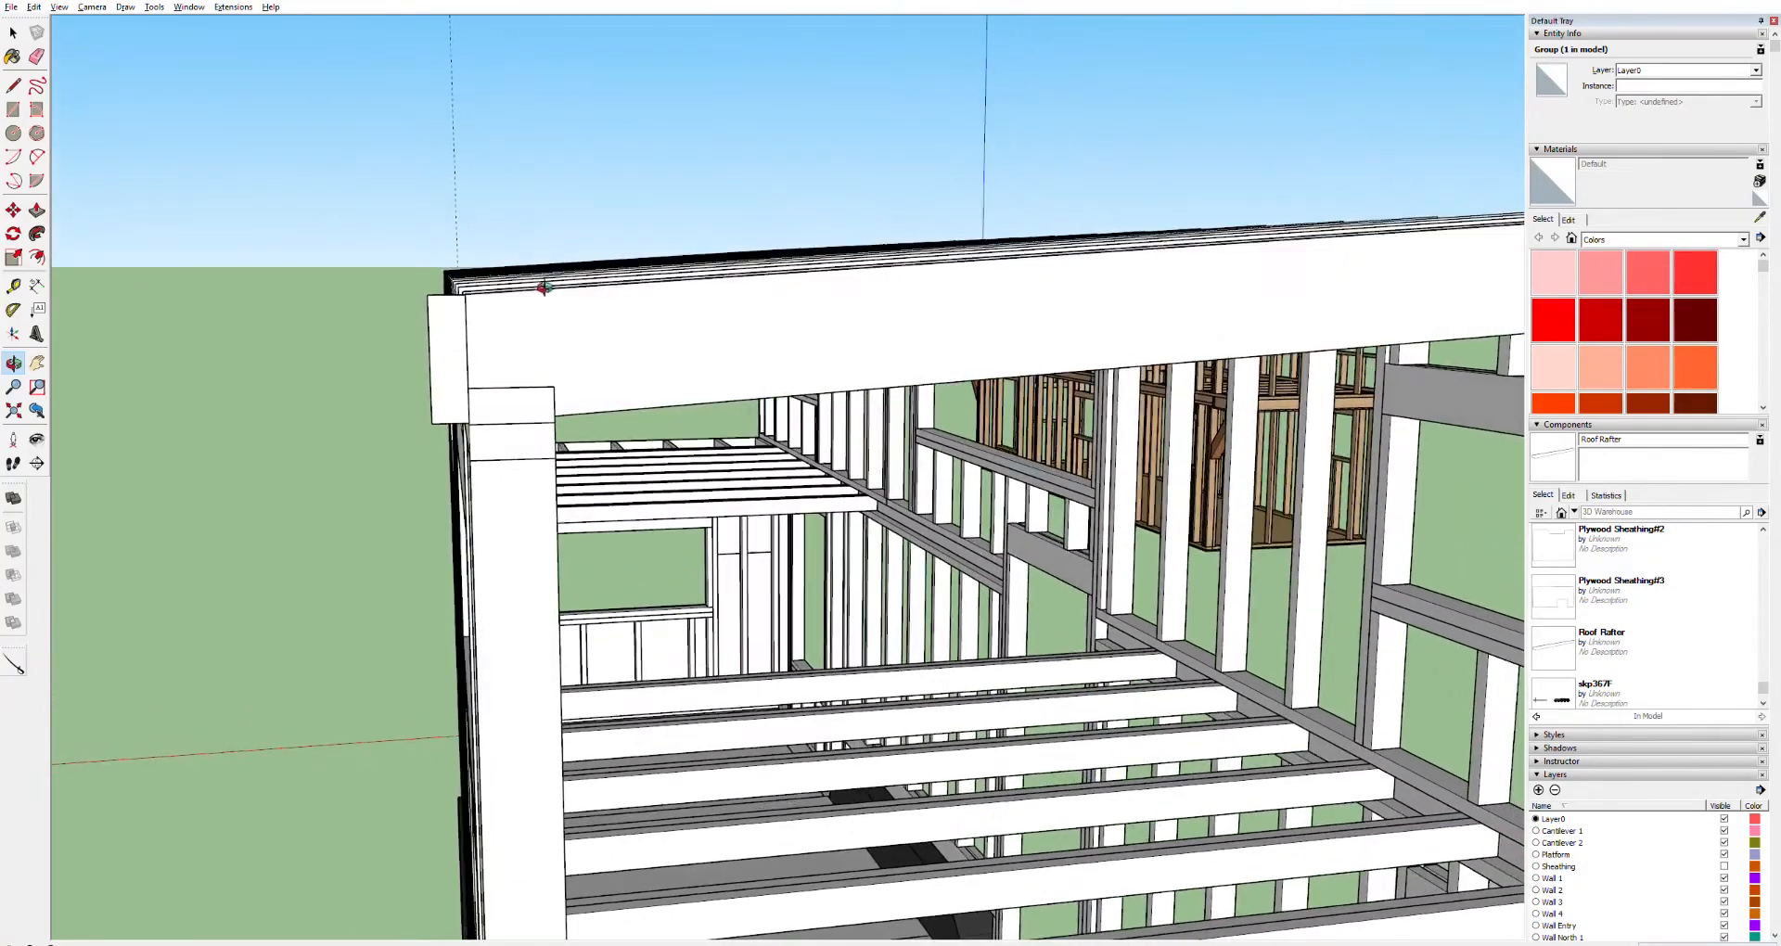
pyautogui.scroll(8, 502, 311)
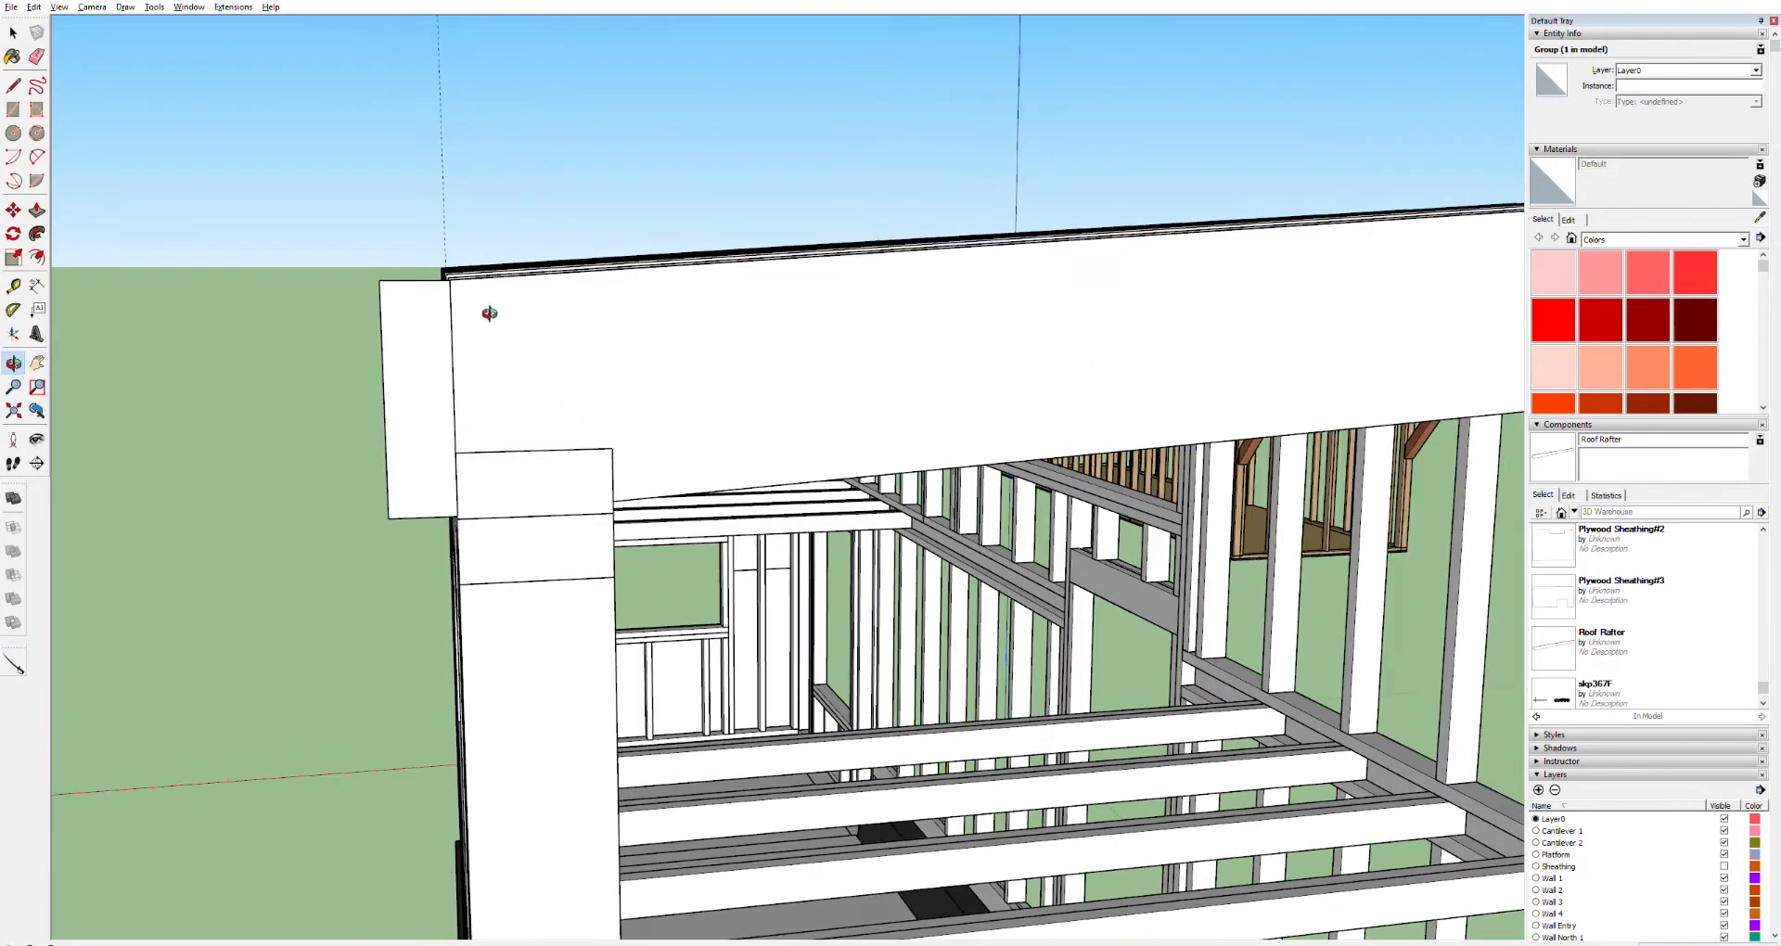
pyautogui.scroll(-5, 492, 317)
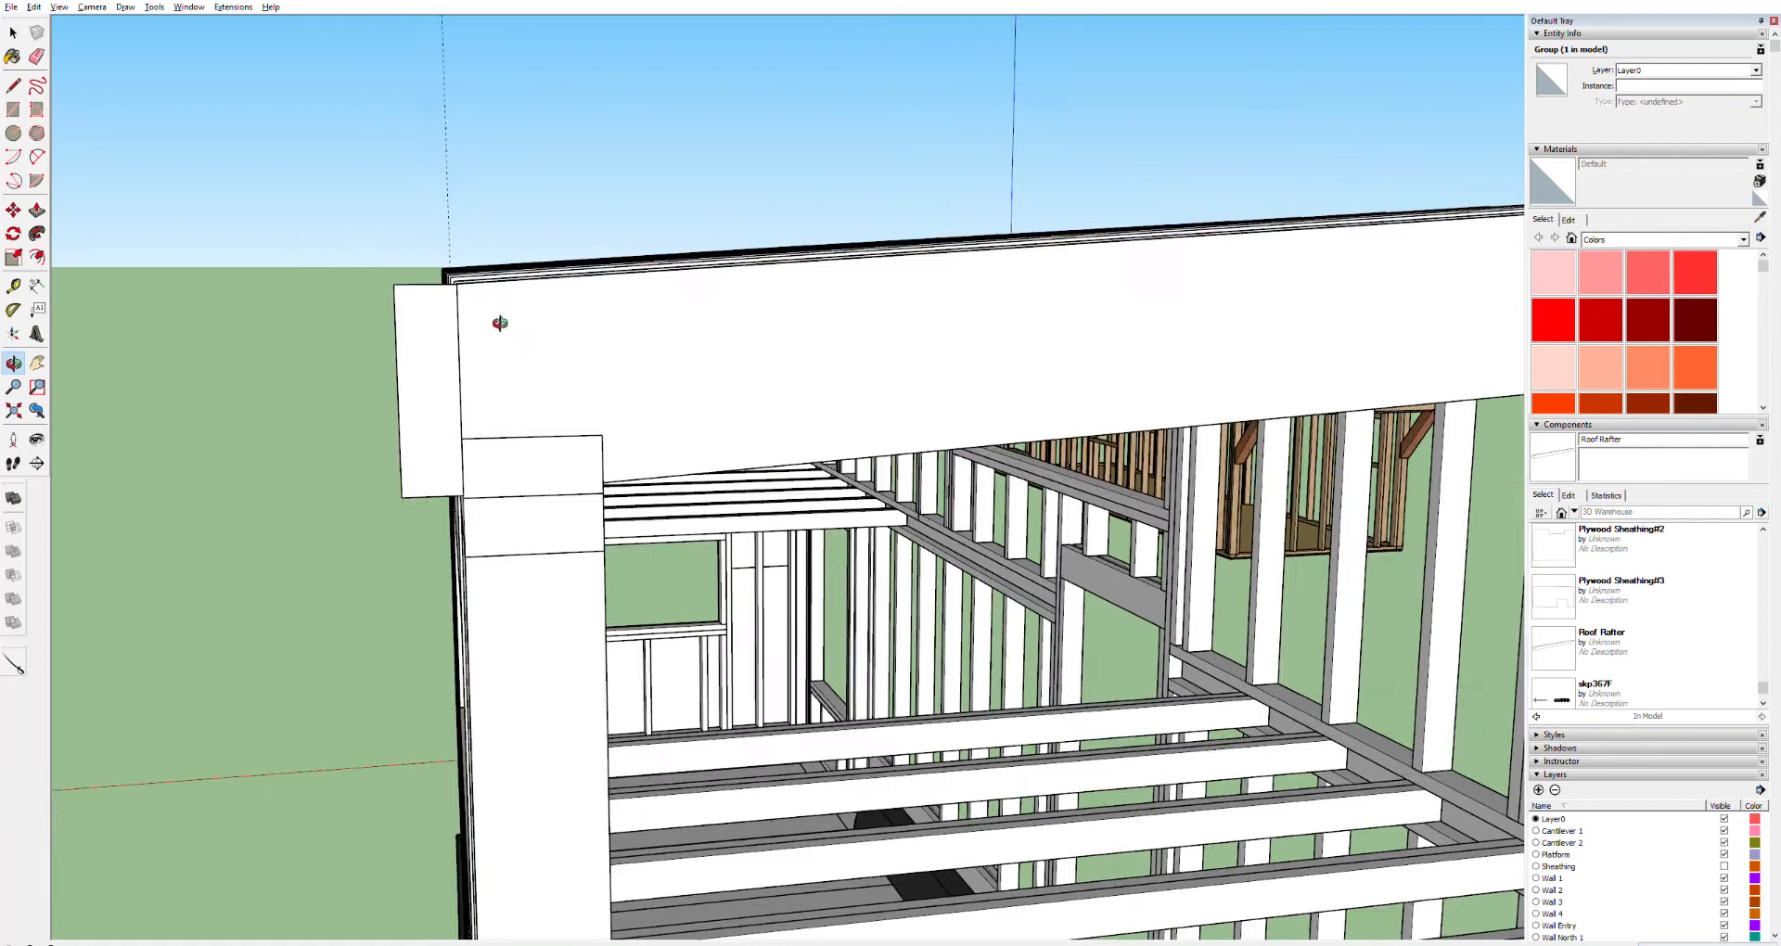
pyautogui.press('space')
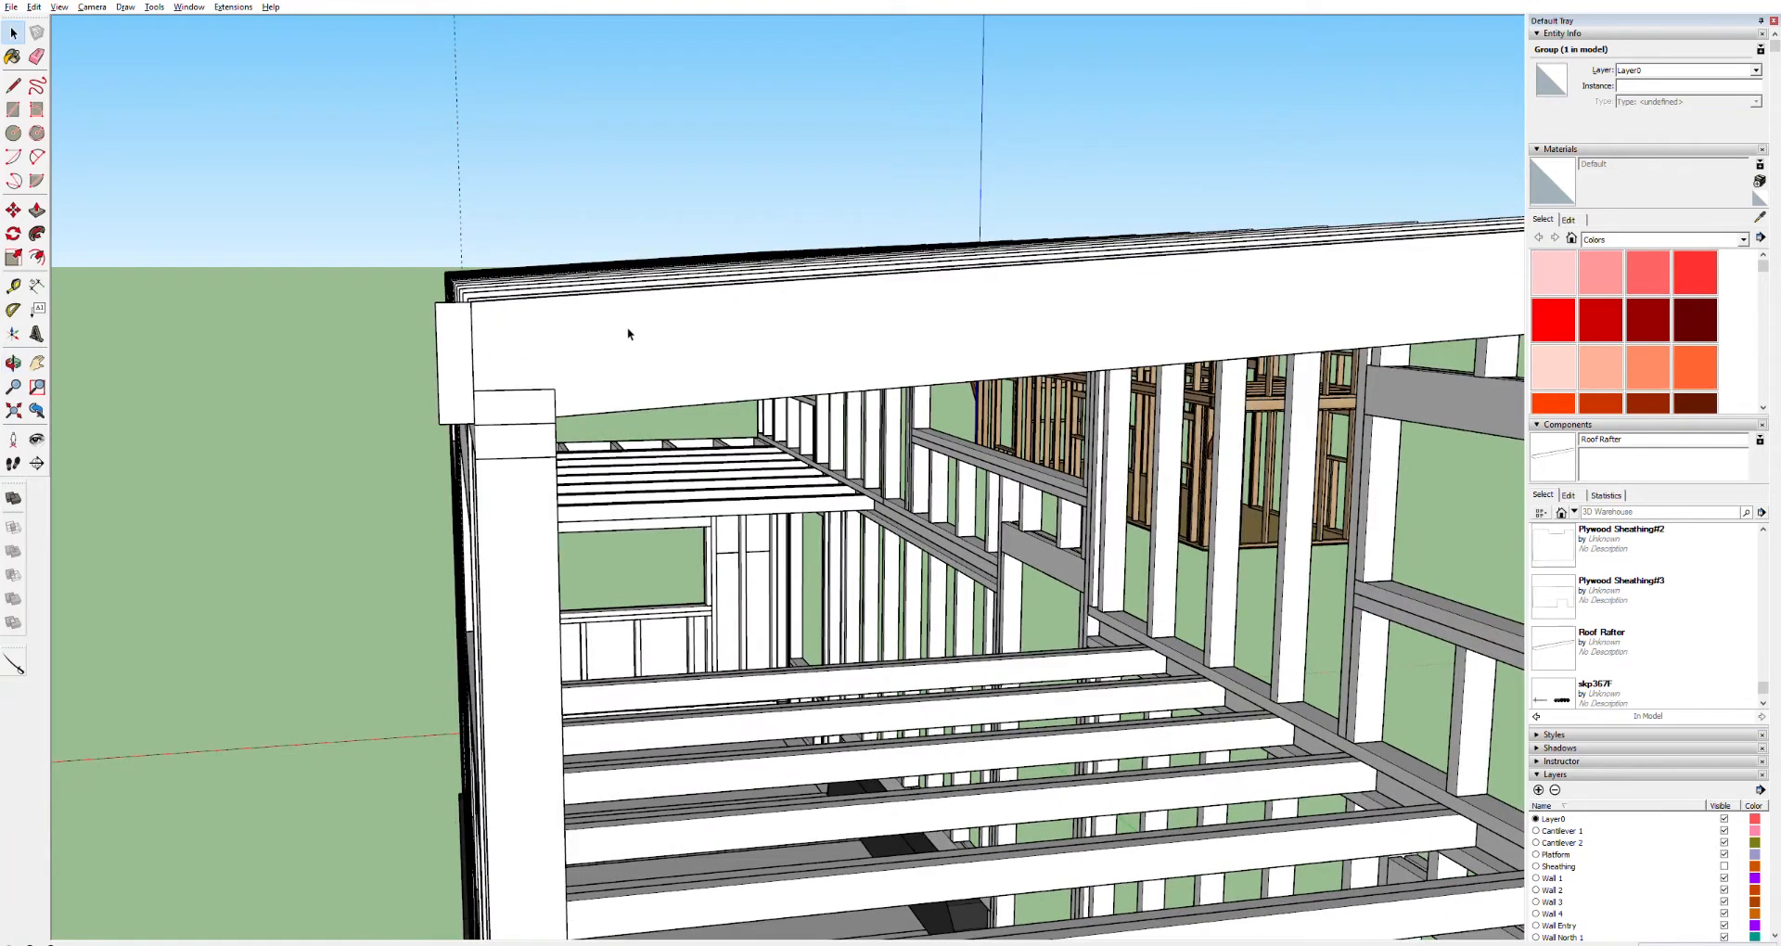
pyautogui.press('t')
pyautogui.click(775, 277)
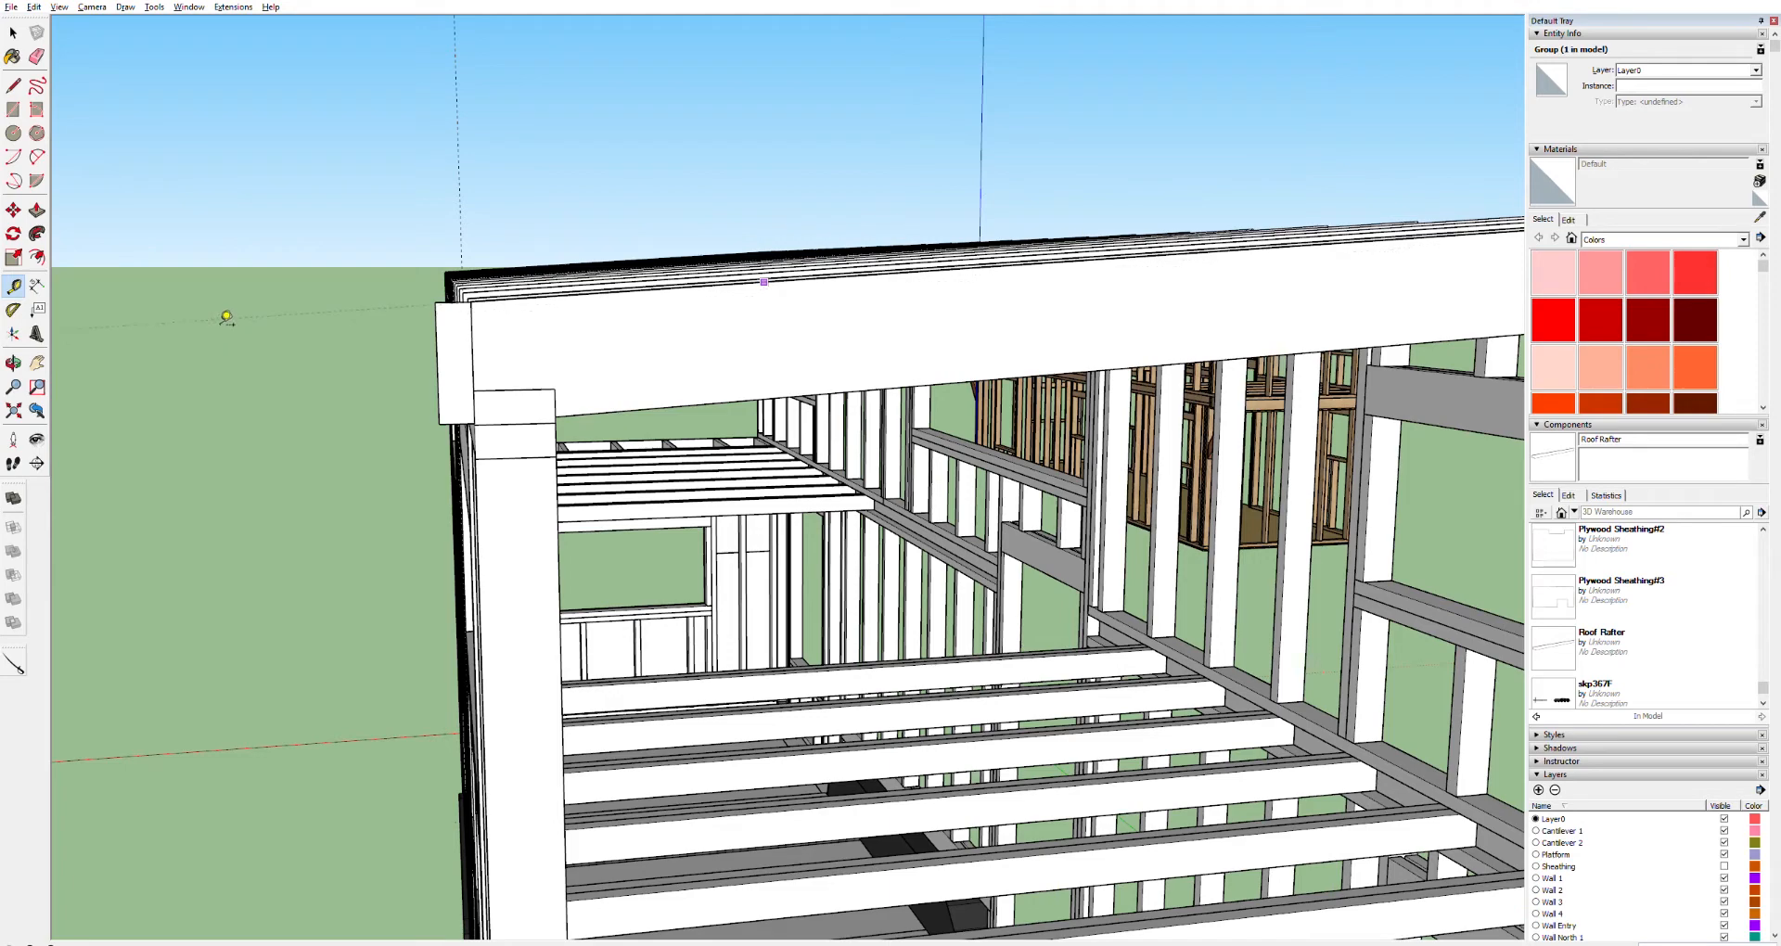
pyautogui.scroll(4, 477, 322)
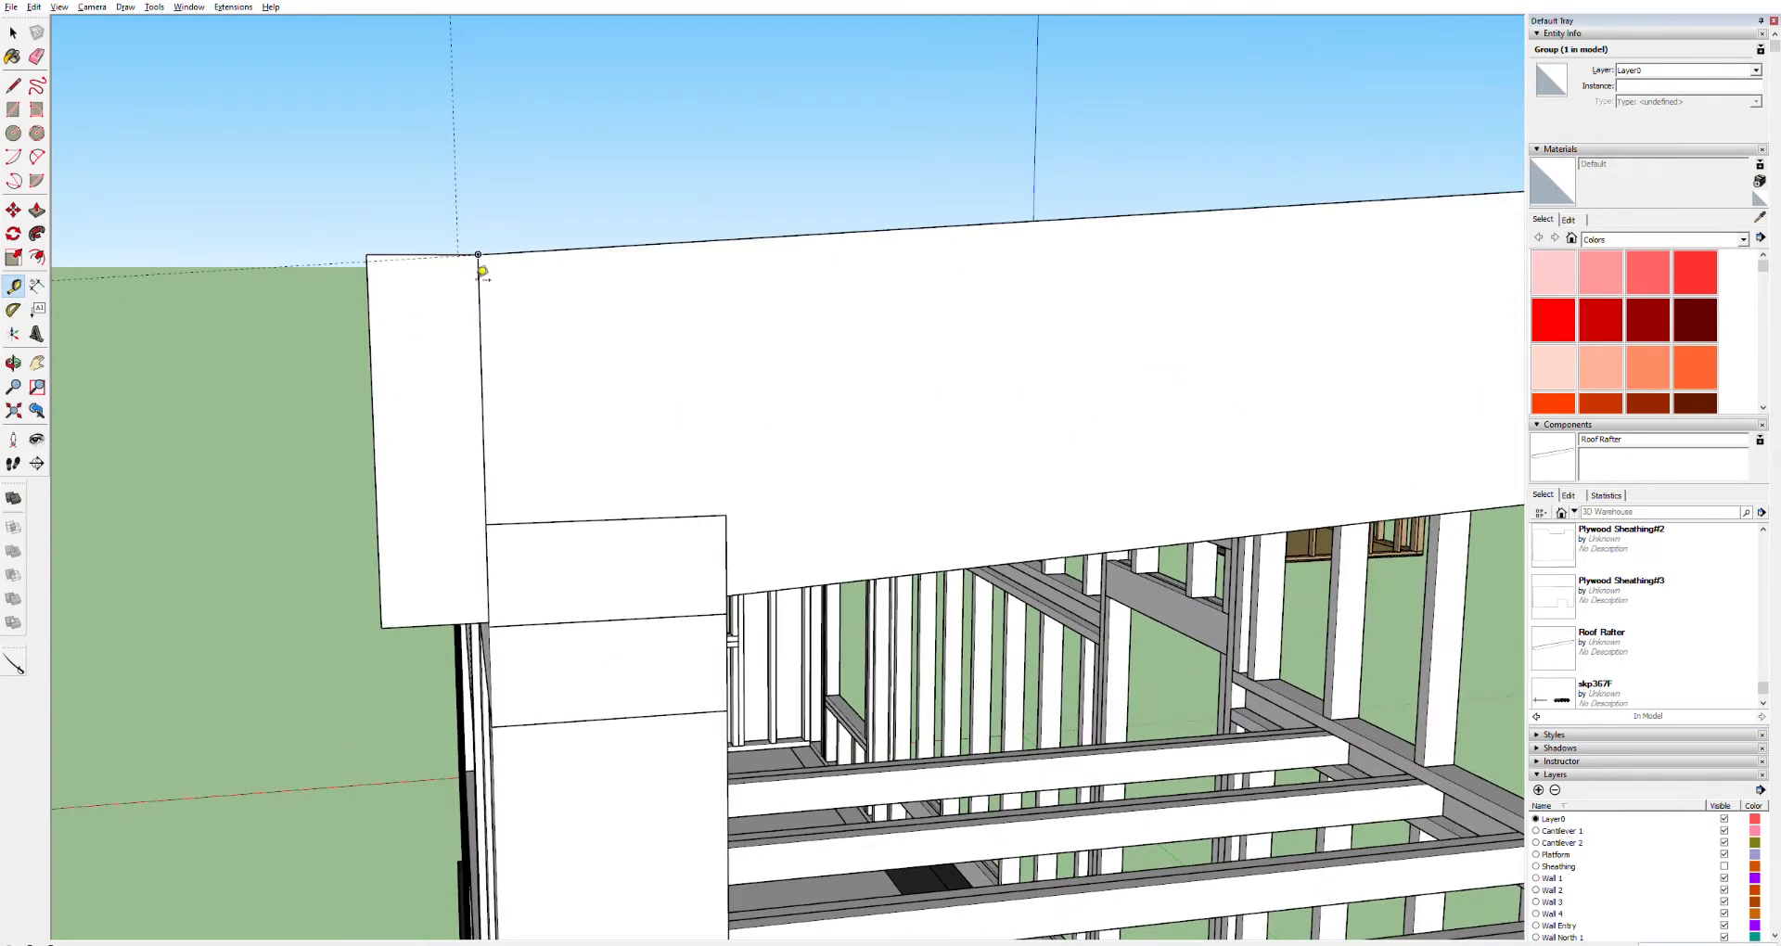
pyautogui.press('l')
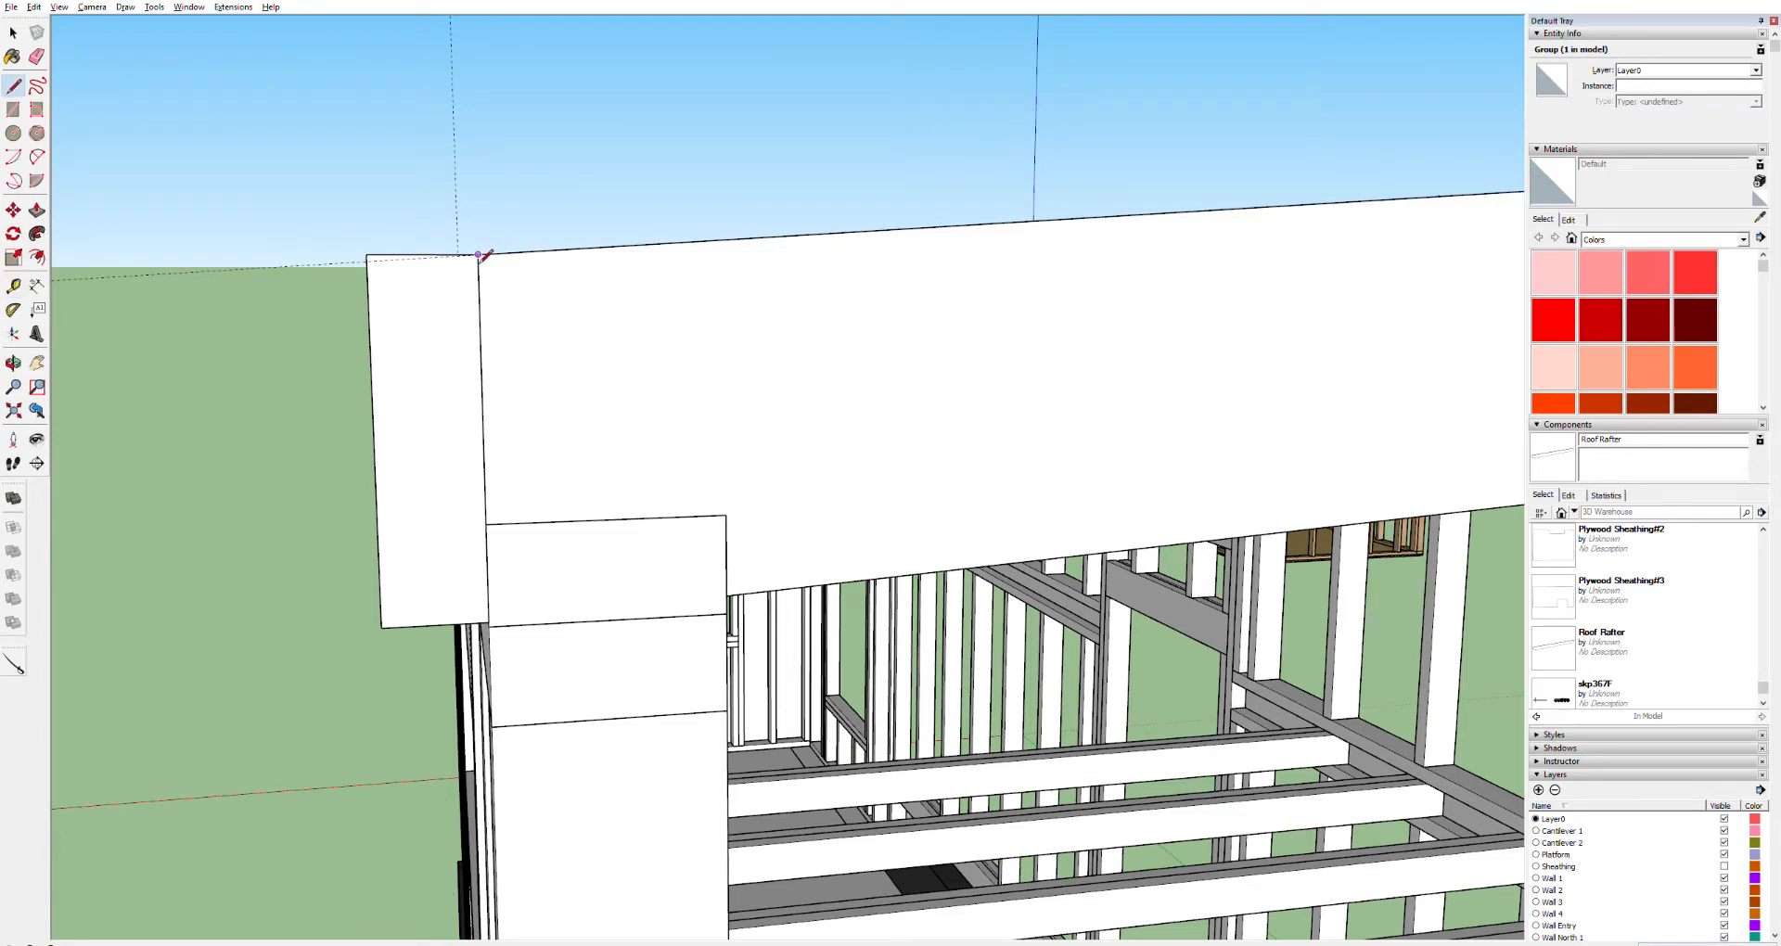
pyautogui.click(468, 259)
pyautogui.click(367, 261)
# Select and delete the stray edges left at the top of the rafter end
pyautogui.press('space')
pyautogui.click(429, 298)
pyautogui.click(378, 254)
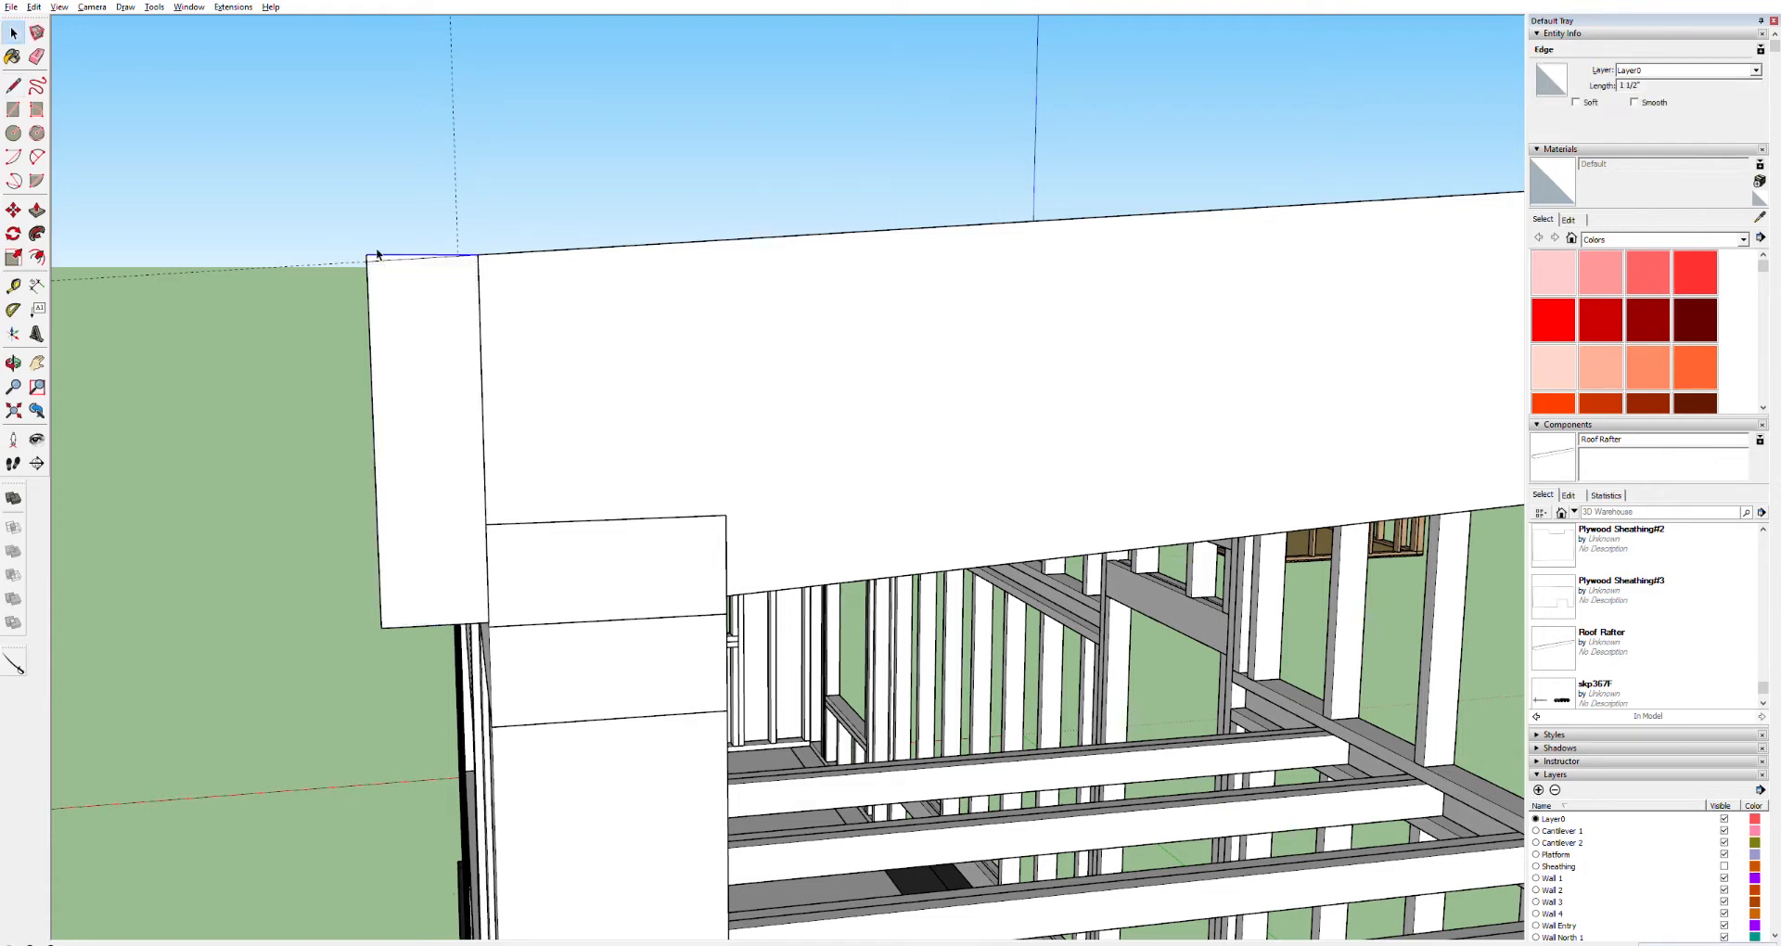
pyautogui.click(376, 250)
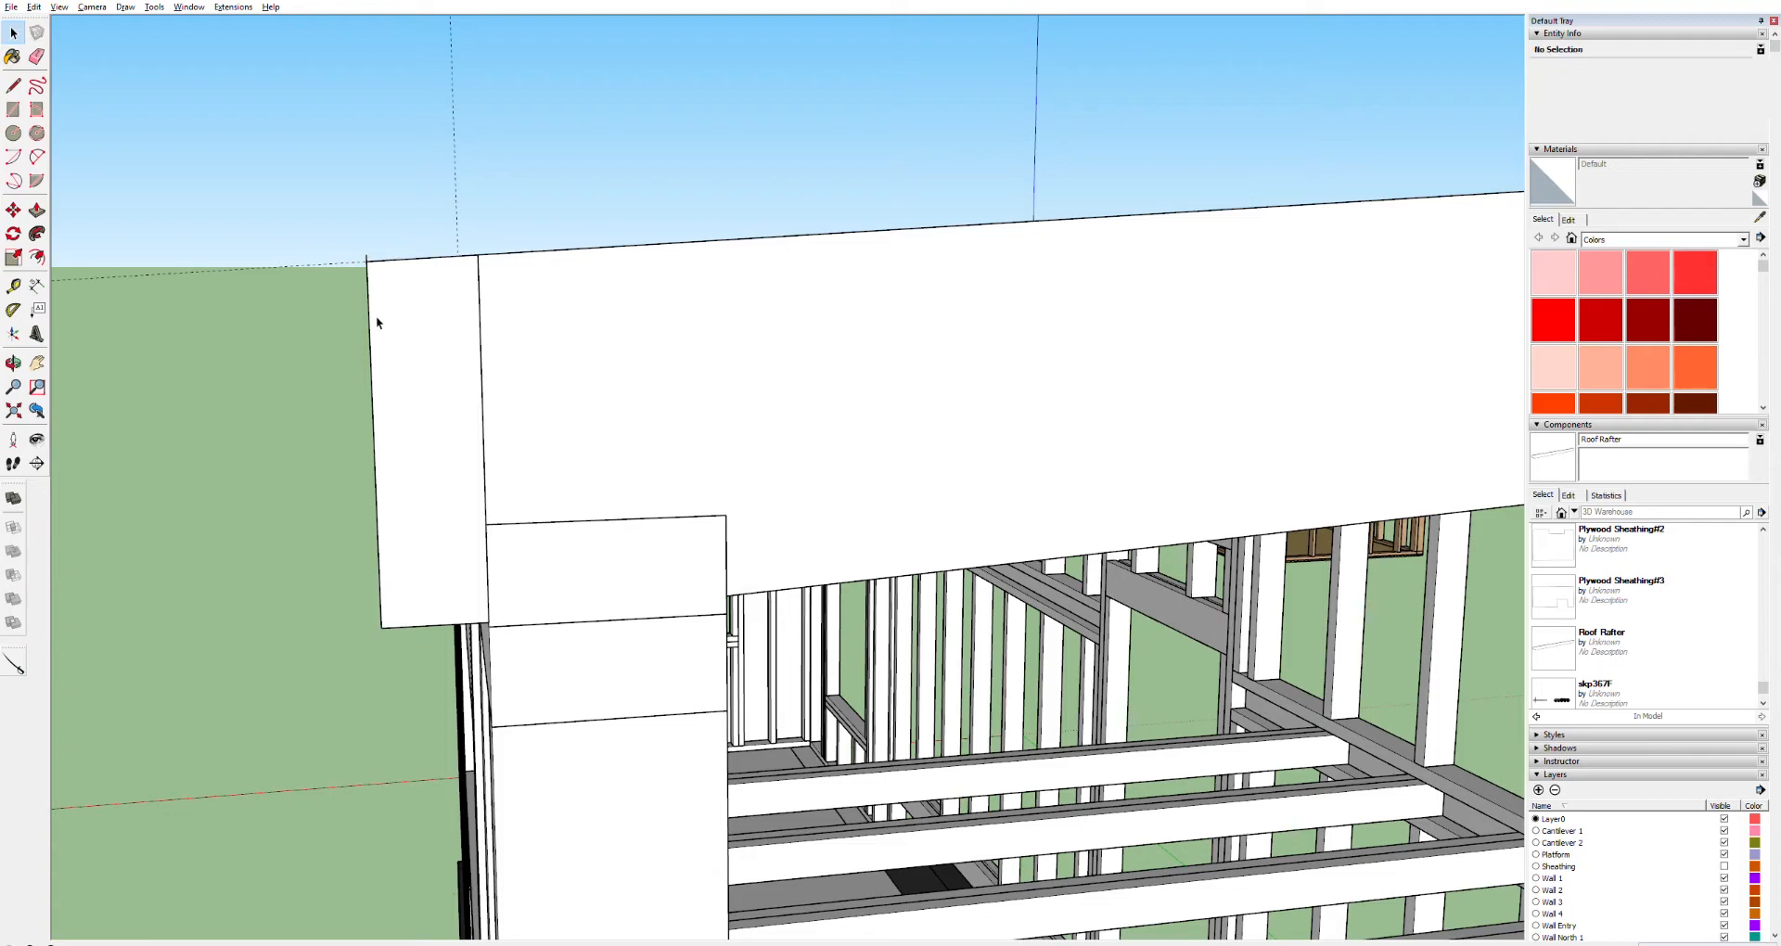
pyautogui.press('o')
pyautogui.moveTo(409, 306); pyautogui.dragTo(994, 373)
pyautogui.press('space')
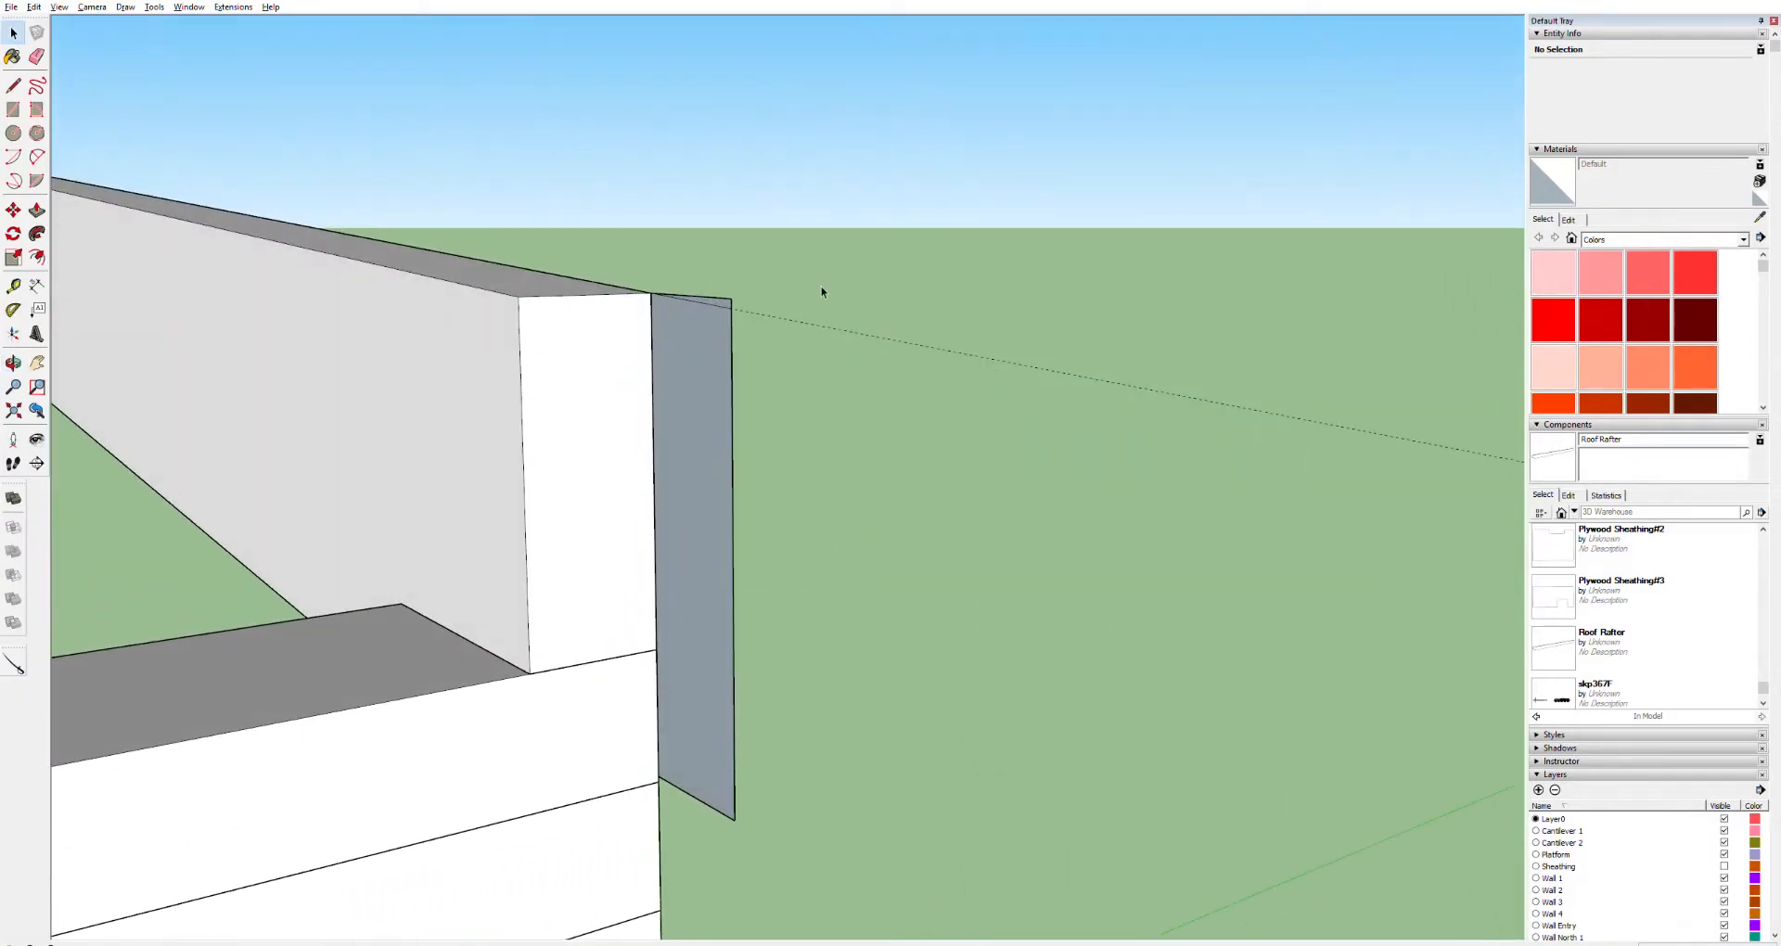
pyautogui.click(714, 295)
pyautogui.click(736, 293)
pyautogui.press('Delete')
# Push/Pull the fascia profile along the full length of the rafter ends to form a fascia board
pyautogui.press('p')
pyautogui.click(680, 321)
pyautogui.press('o')
pyautogui.moveTo(763, 310); pyautogui.dragTo(37, 269)
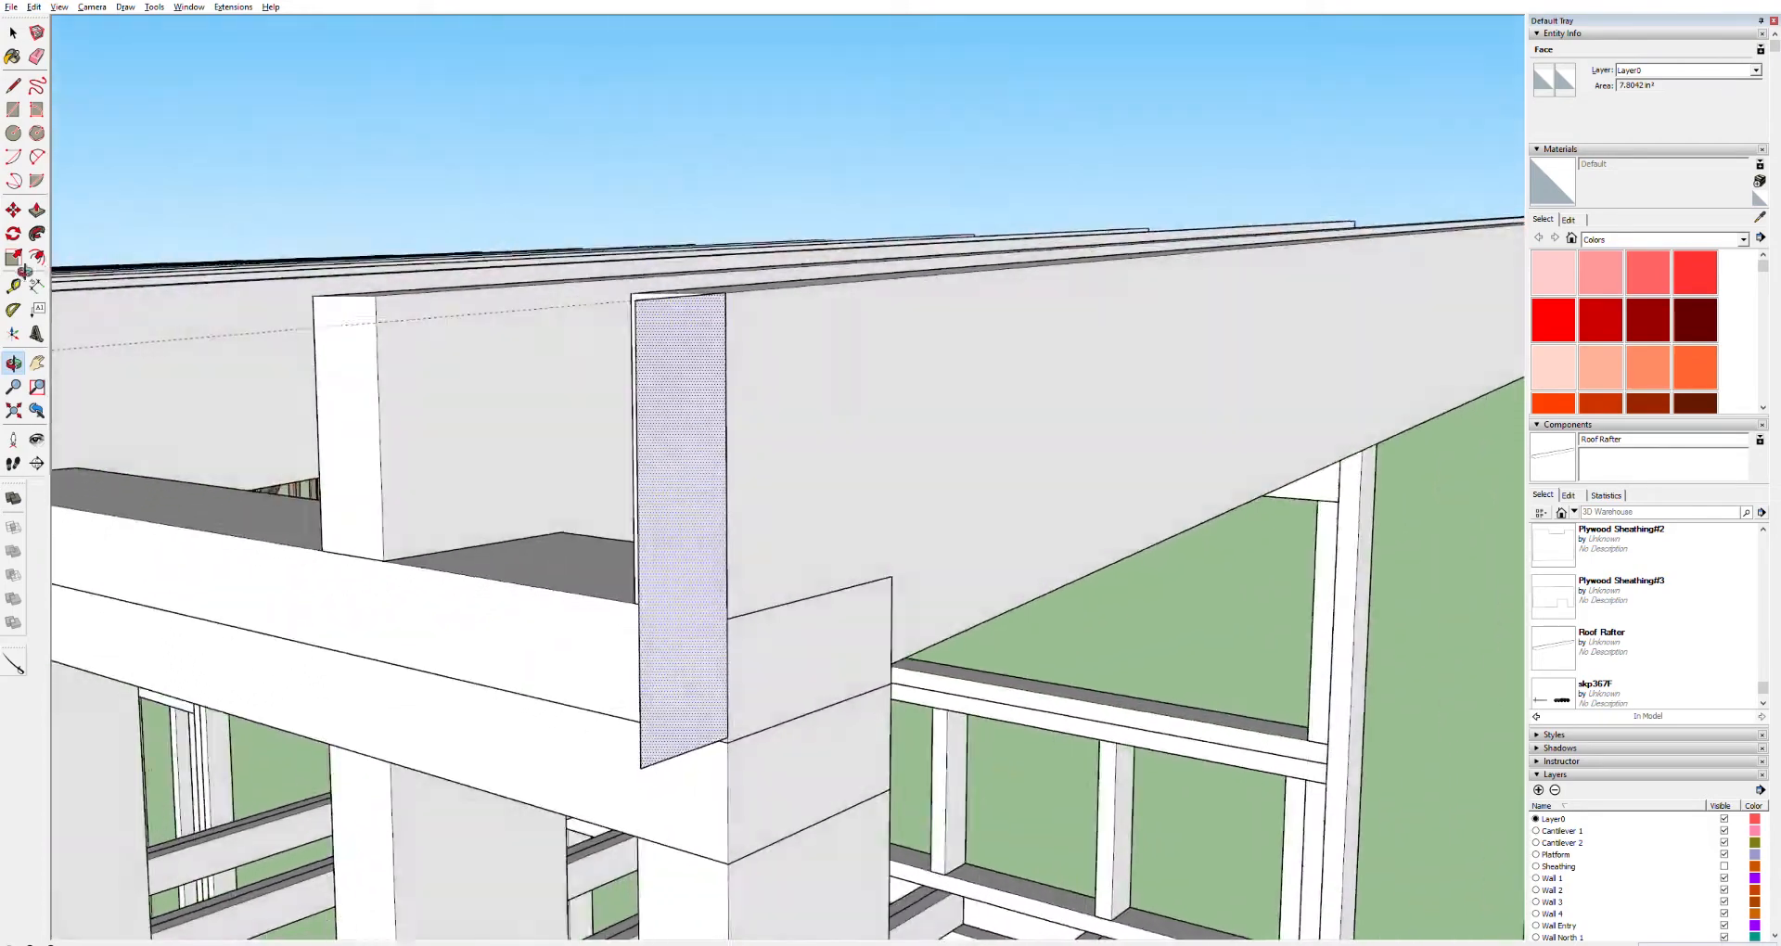
pyautogui.moveTo(708, 390)
pyautogui.mouseDown()
pyautogui.moveTo(287, 282)
pyautogui.moveTo(251, 231)
pyautogui.moveTo(489, 469)
pyautogui.moveTo(815, 469)
pyautogui.moveTo(1372, 421)
pyautogui.moveTo(485, 469)
pyautogui.mouseUp()
pyautogui.press('p')
pyautogui.moveTo(628, 418); pyautogui.dragTo(395, 312)
# Select all the fascia board geometry and make it into a component
pyautogui.press('space')
pyautogui.tripleClick(453, 353)
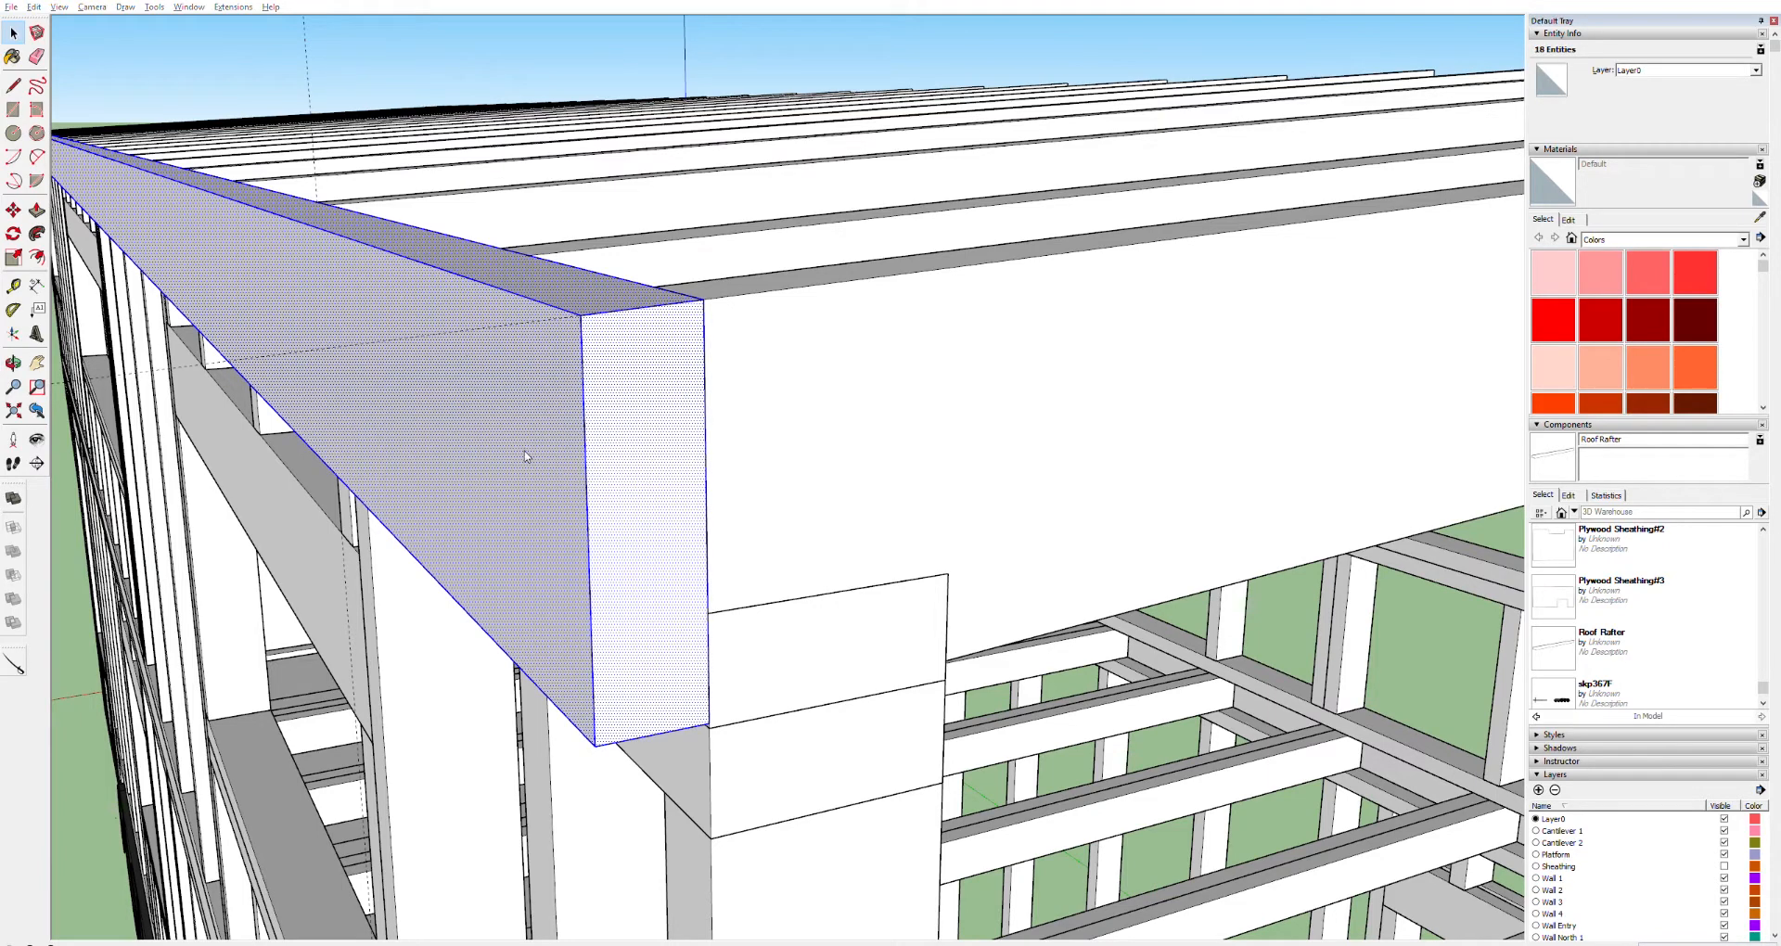
pyautogui.press('g')
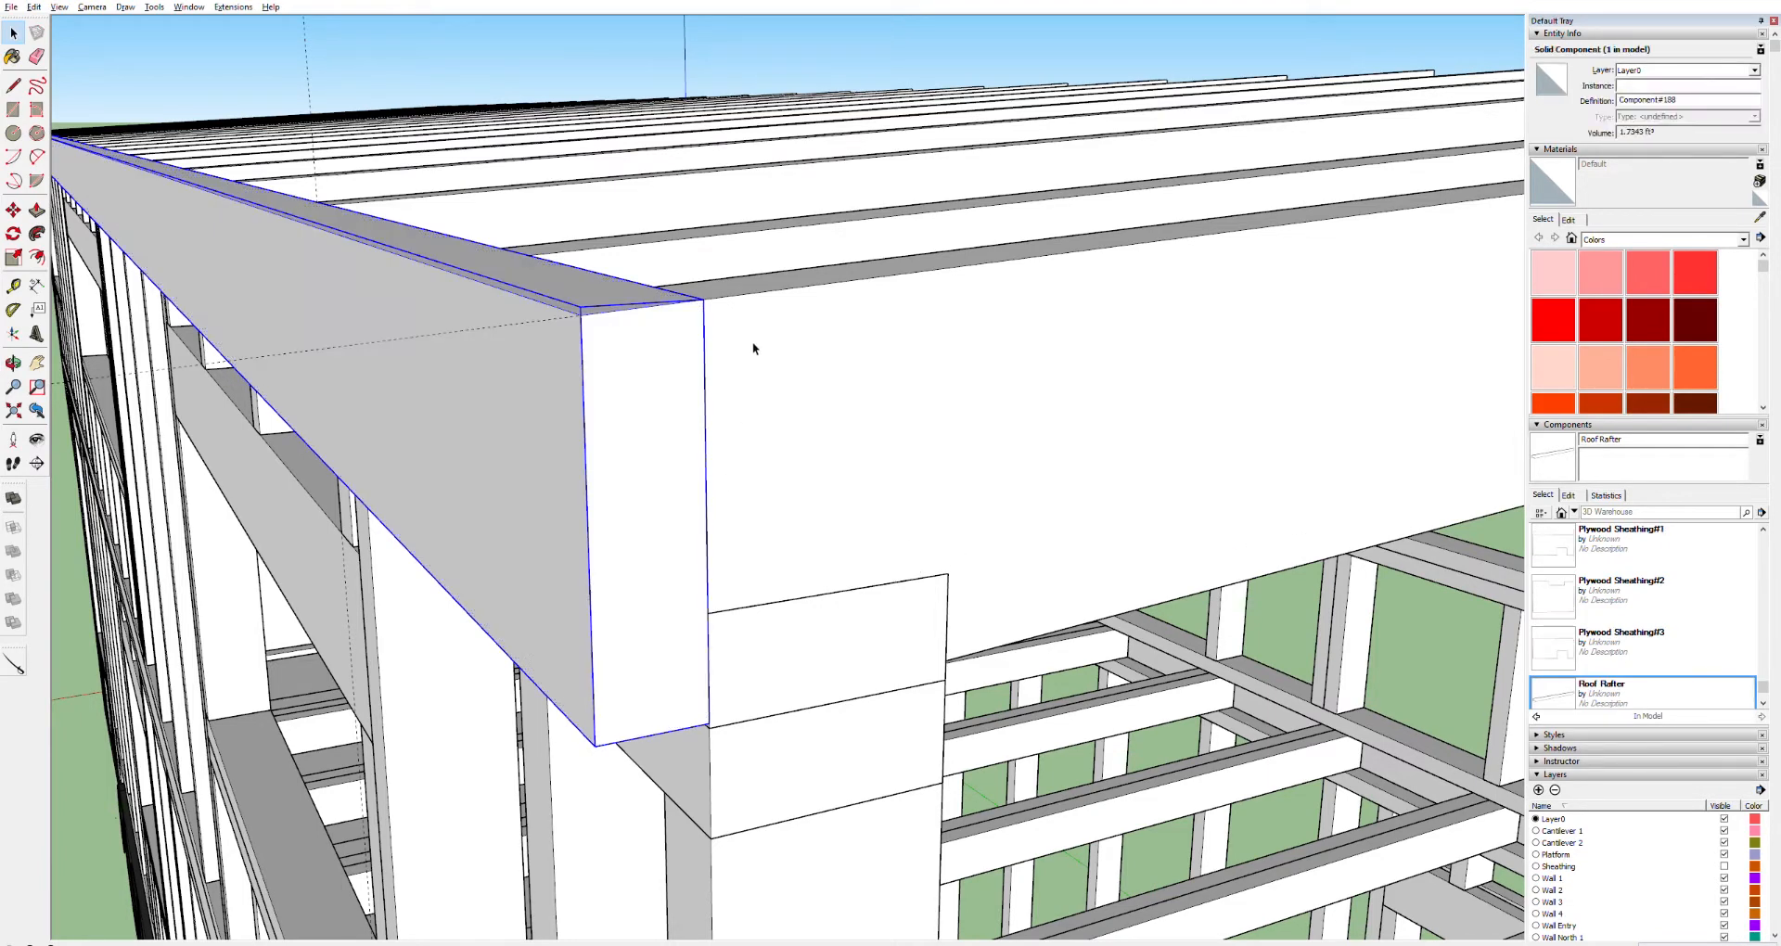
# Orbit and zoom around the new fascia board to inspect how it meets the rafters
pyautogui.press('o')
pyautogui.moveTo(715, 341); pyautogui.dragTo(587, 342)
pyautogui.press('space')
pyautogui.click(901, 390)
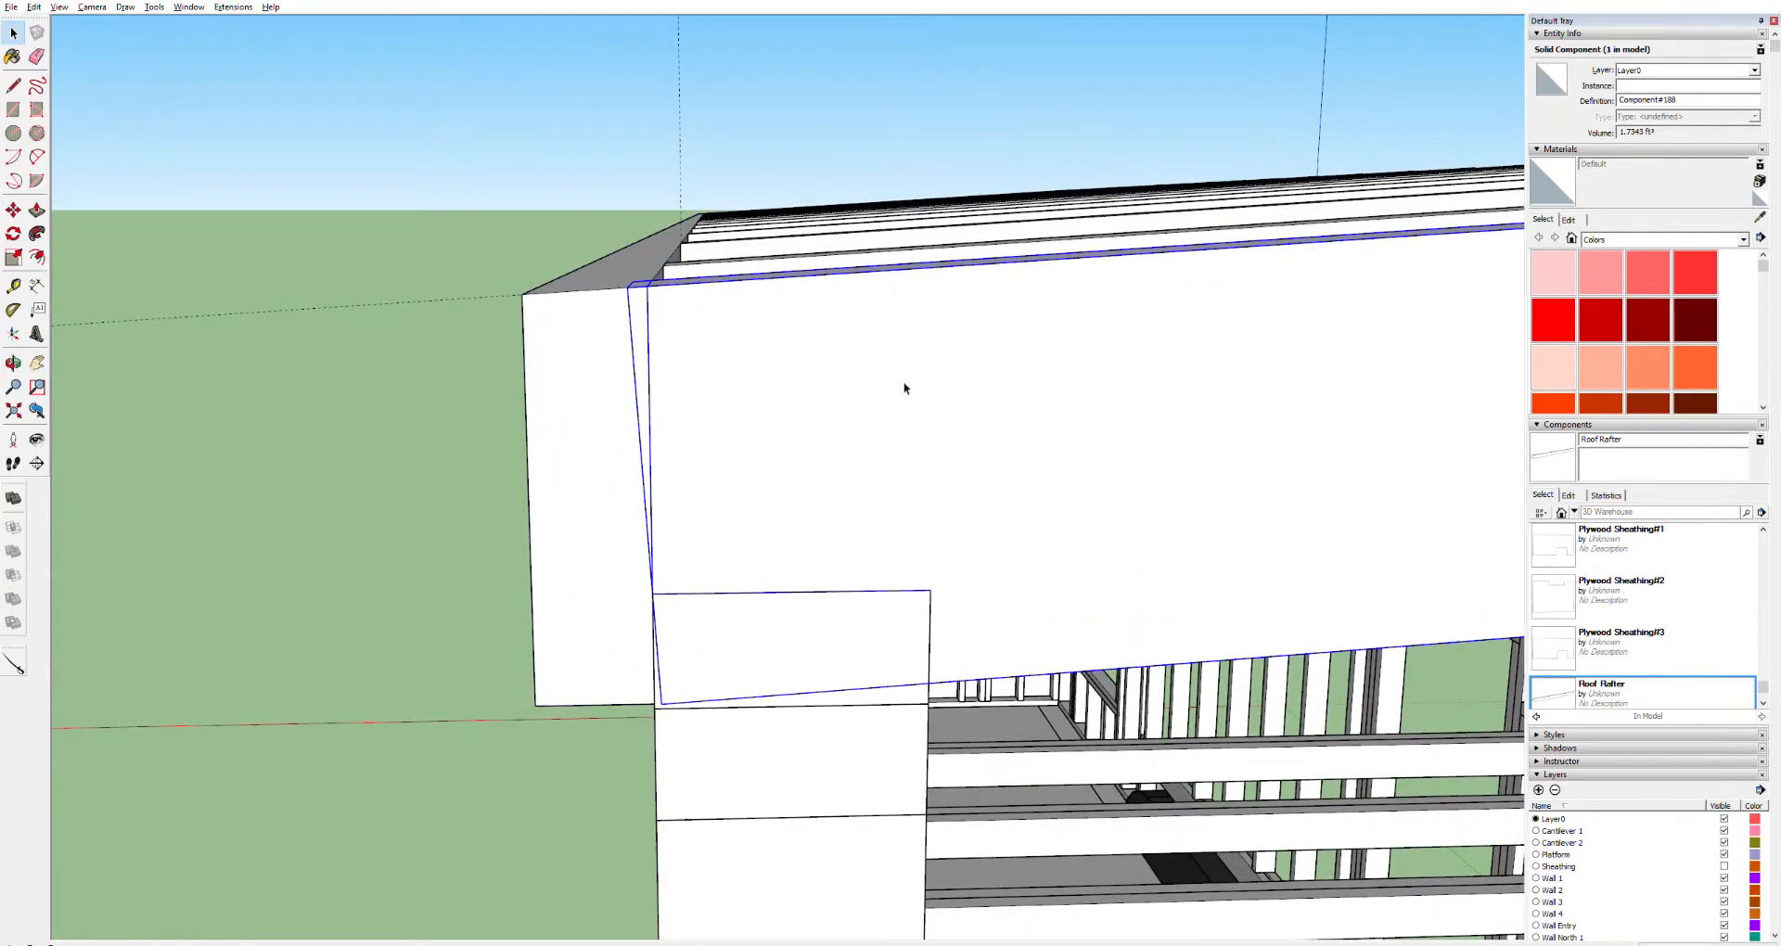
pyautogui.click(413, 775)
pyautogui.press('o')
pyautogui.moveTo(604, 548); pyautogui.dragTo(838, 420)
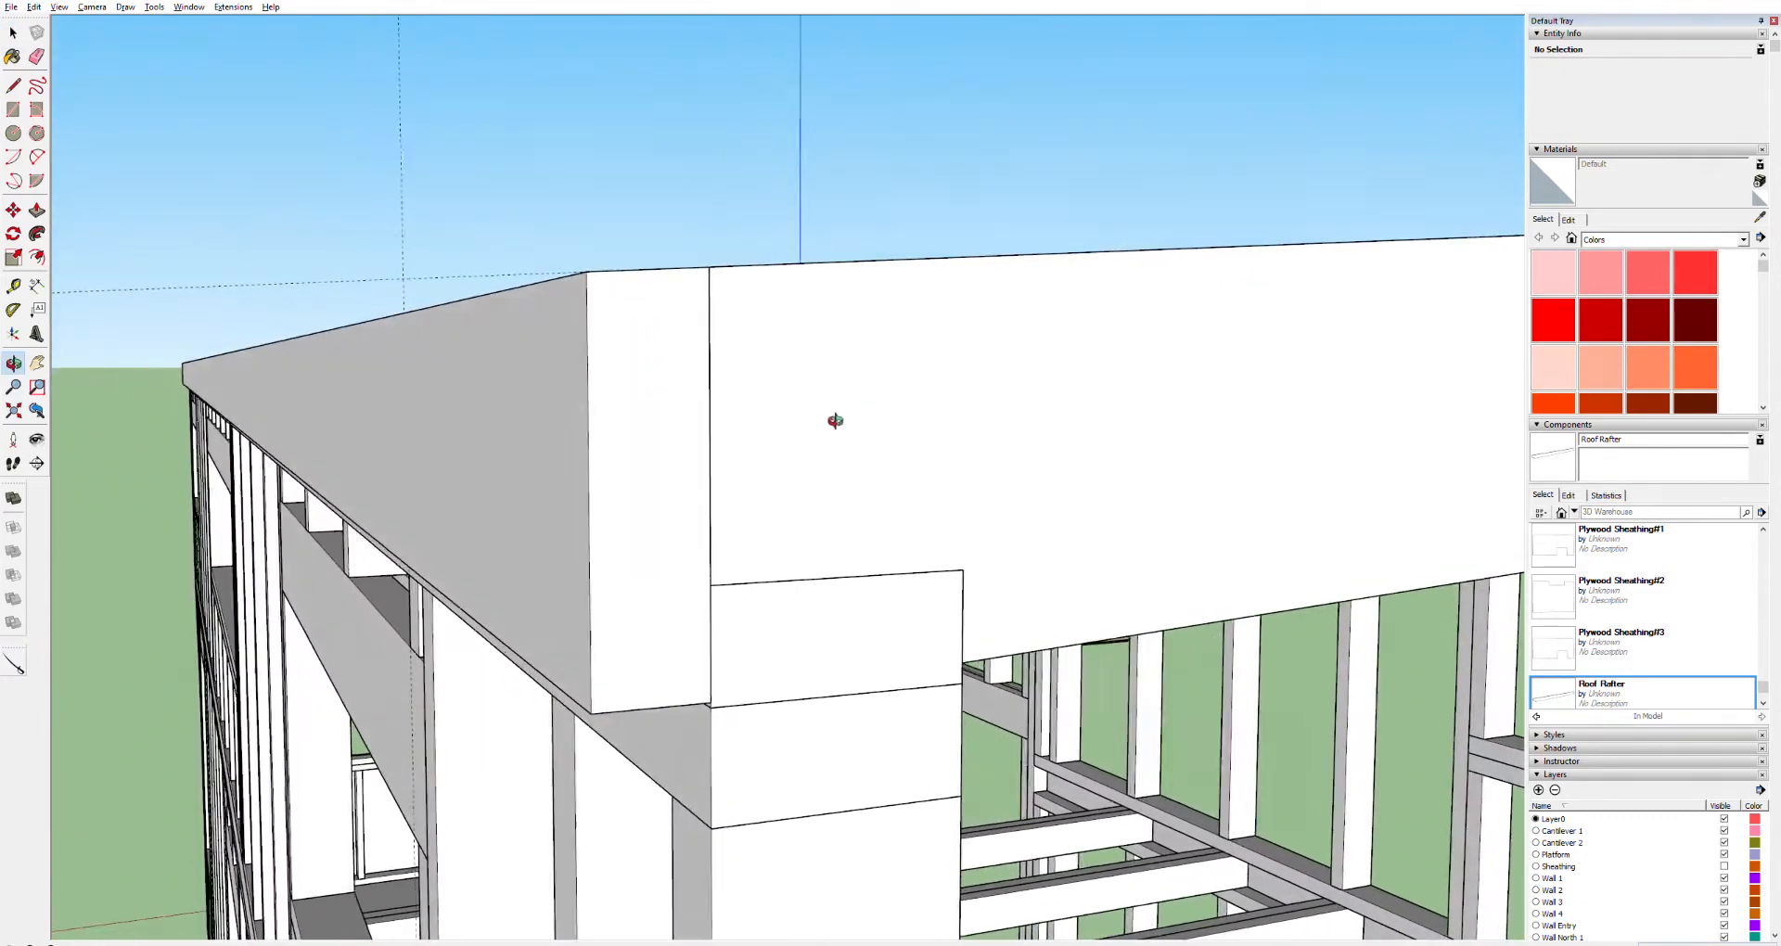
pyautogui.moveTo(551, 393); pyautogui.dragTo(525, 408)
pyautogui.scroll(-3, 599, 410)
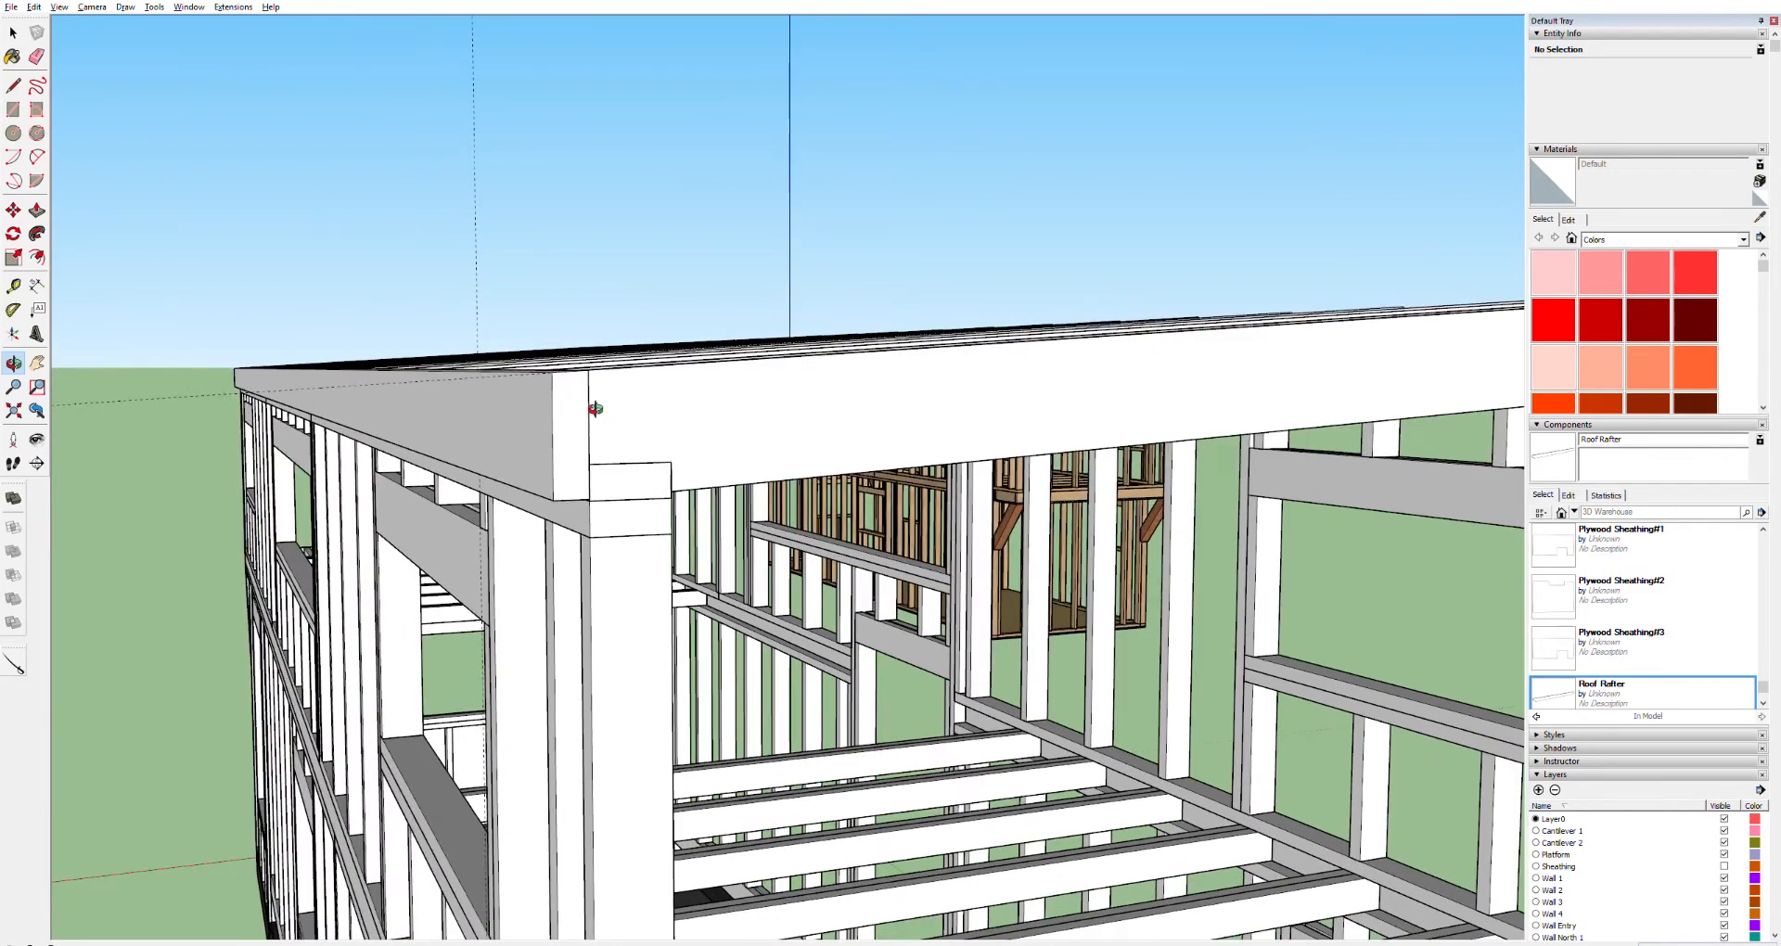
pyautogui.scroll(-1, 581, 531)
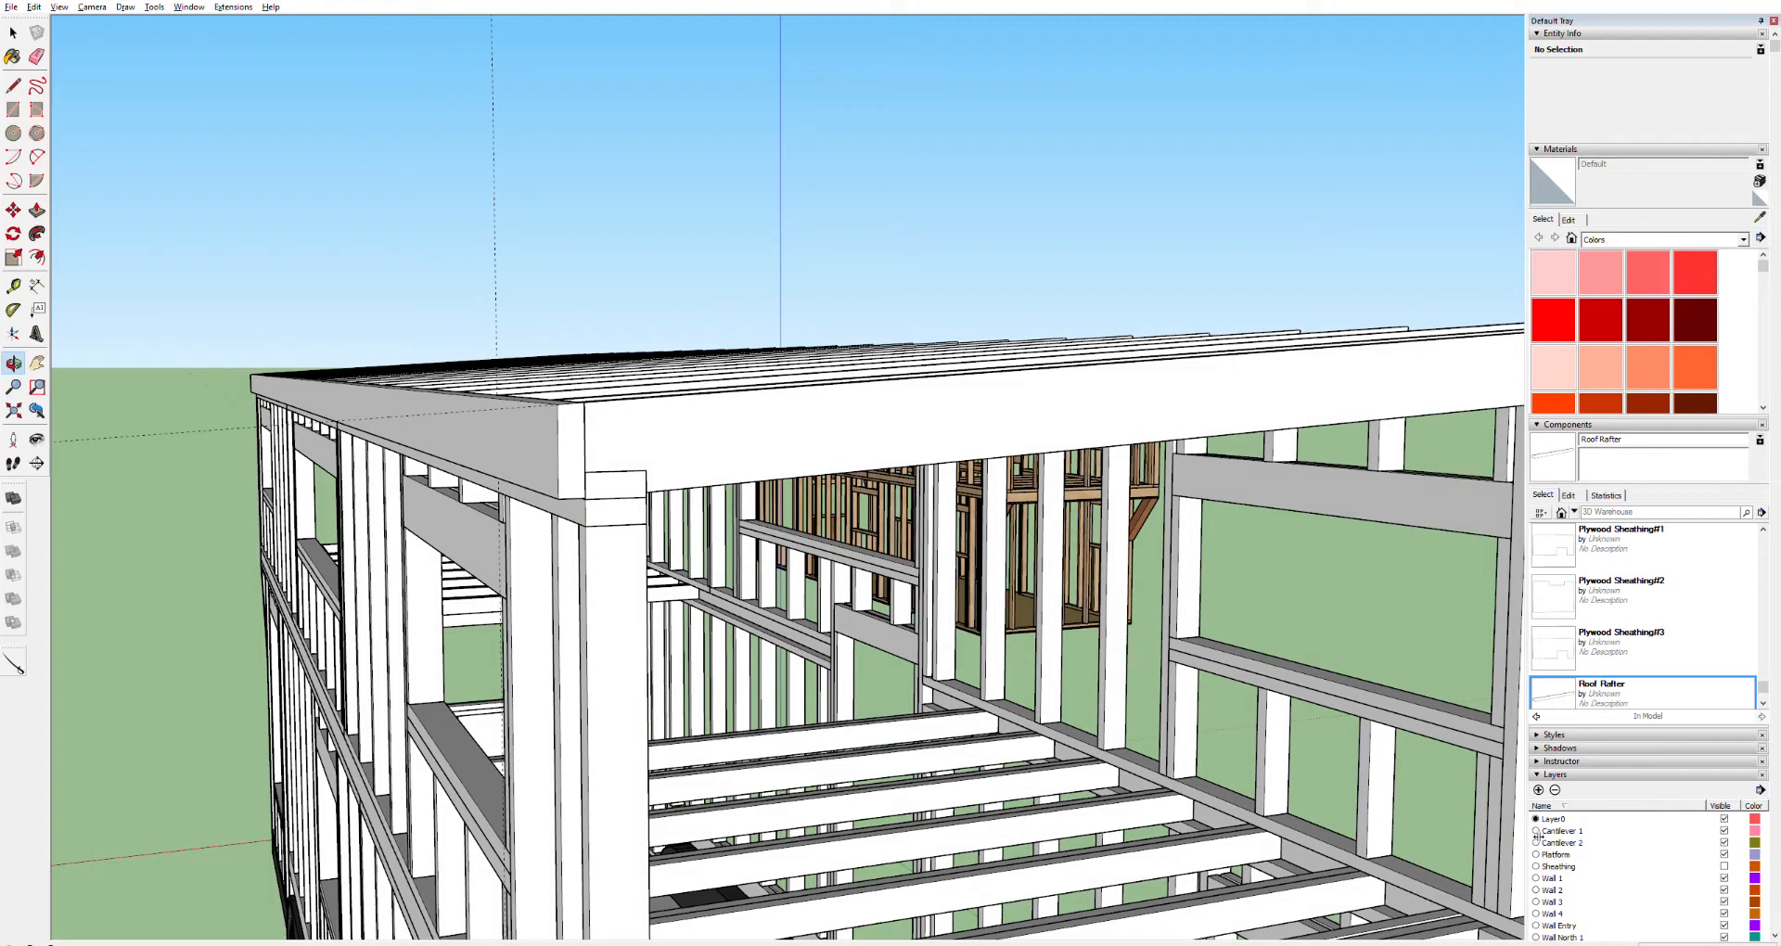
# Turn on the Sheathing layer's visibility and orbit to the wall sheathing at the roof edge
pyautogui.click(1723, 866)
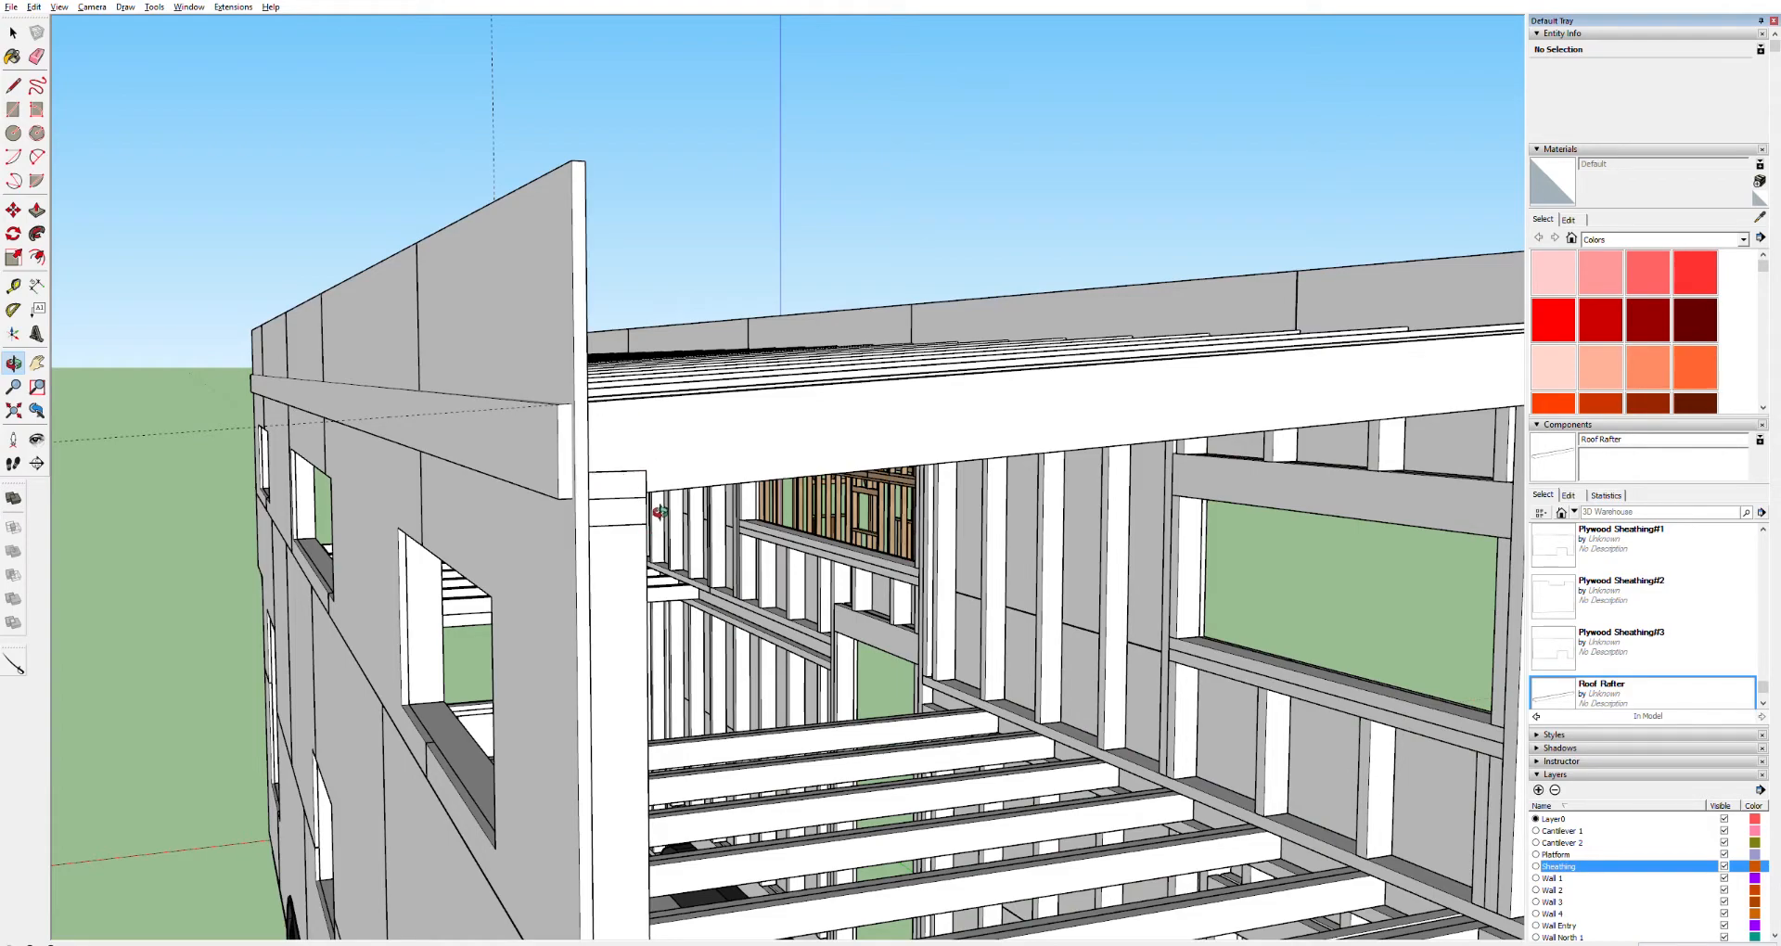
pyautogui.moveTo(610, 442); pyautogui.dragTo(840, 360)
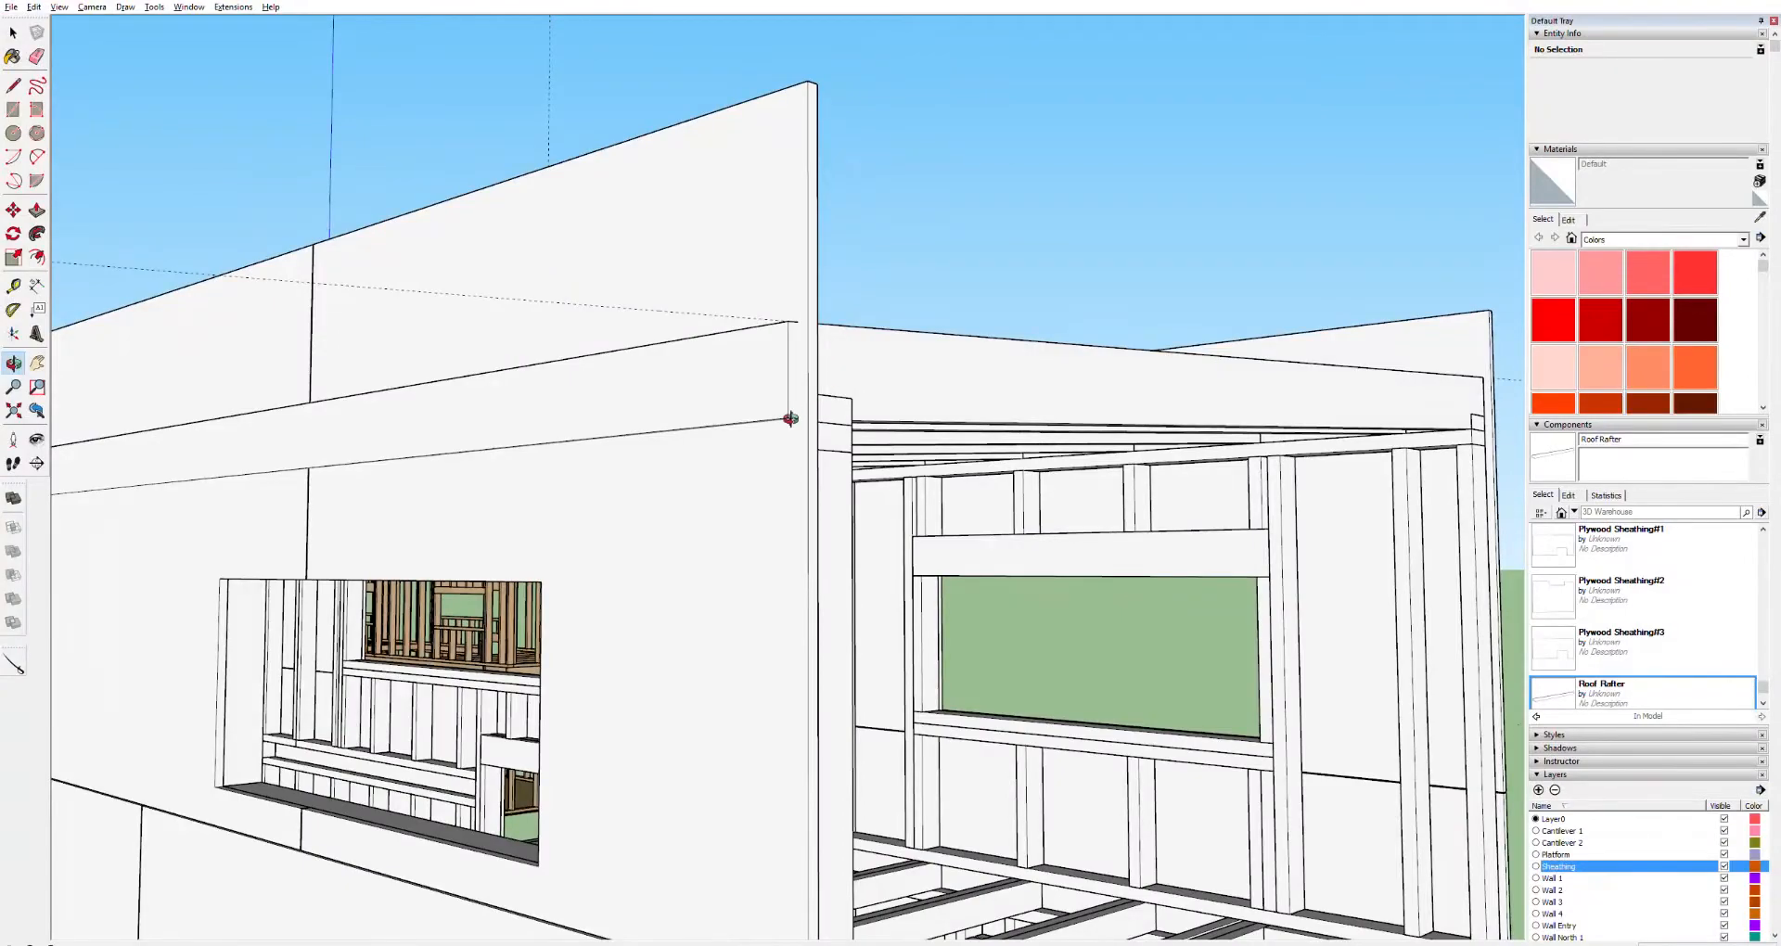
pyautogui.moveTo(707, 285); pyautogui.dragTo(660, 517)
pyautogui.press('space')
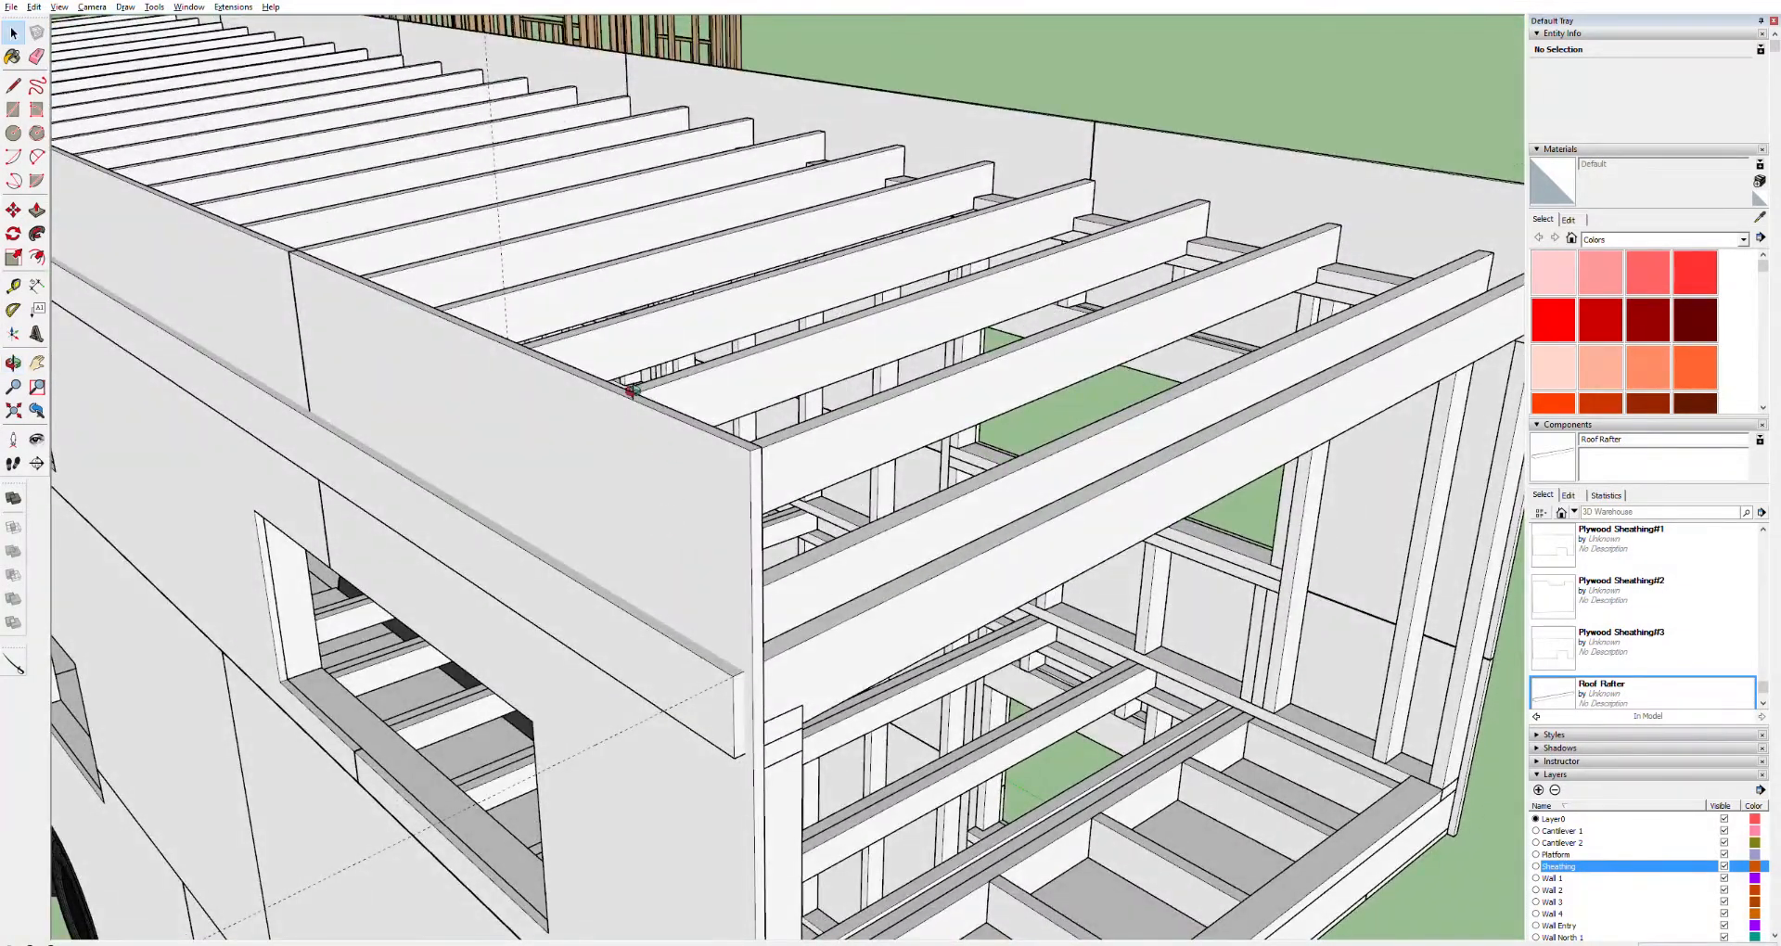
# Open the front corner sheathing panel and Push/Pull its top face so the panel ends beneath the fascia board
pyautogui.click(635, 386)
pyautogui.doubleClick(629, 391)
pyautogui.doubleClick(629, 391)
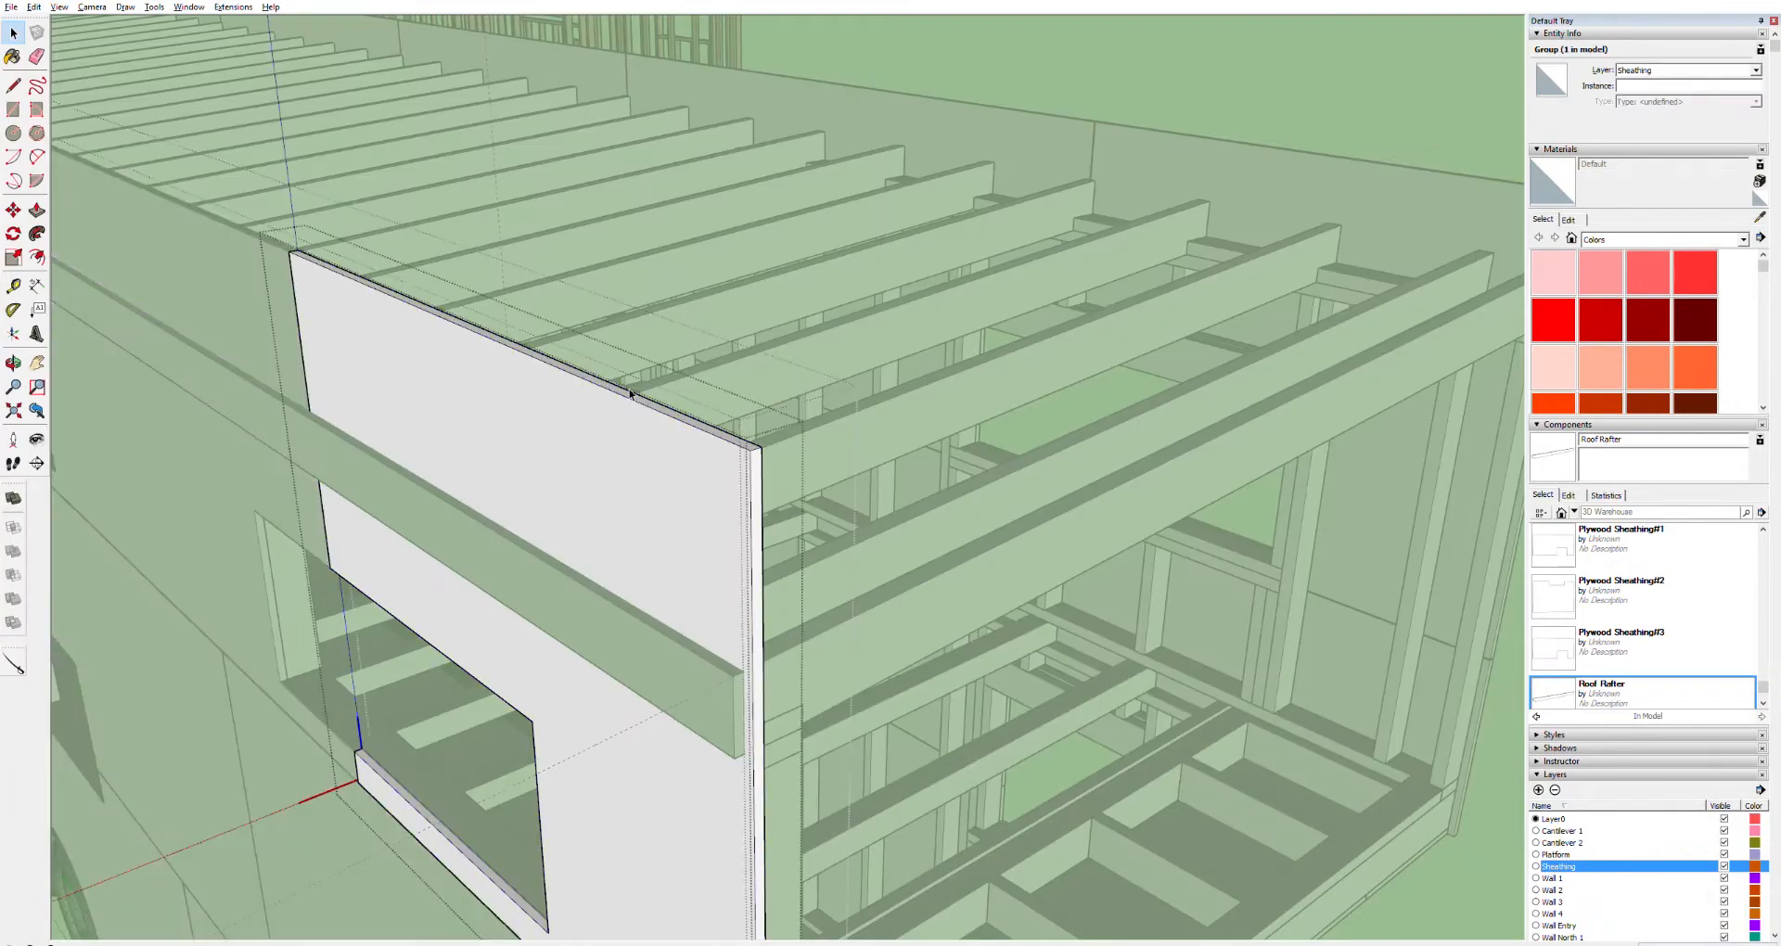
pyautogui.click(630, 391)
pyautogui.click(631, 392)
pyautogui.press('p')
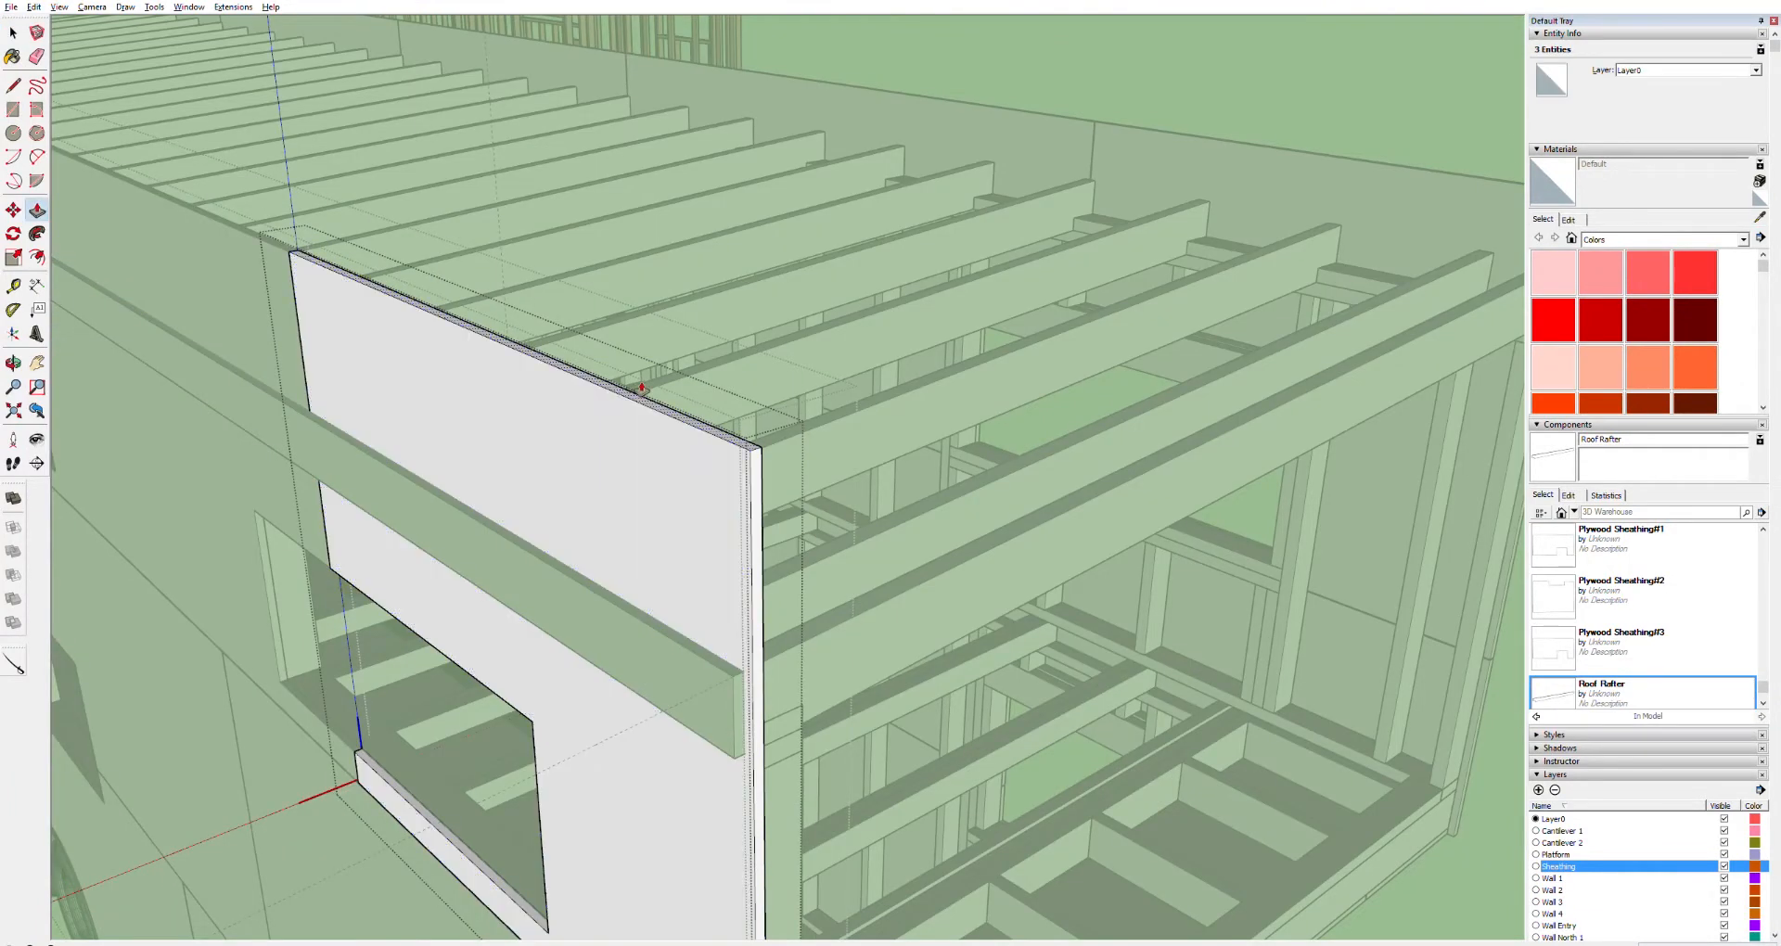
pyautogui.moveTo(641, 389); pyautogui.dragTo(660, 740)
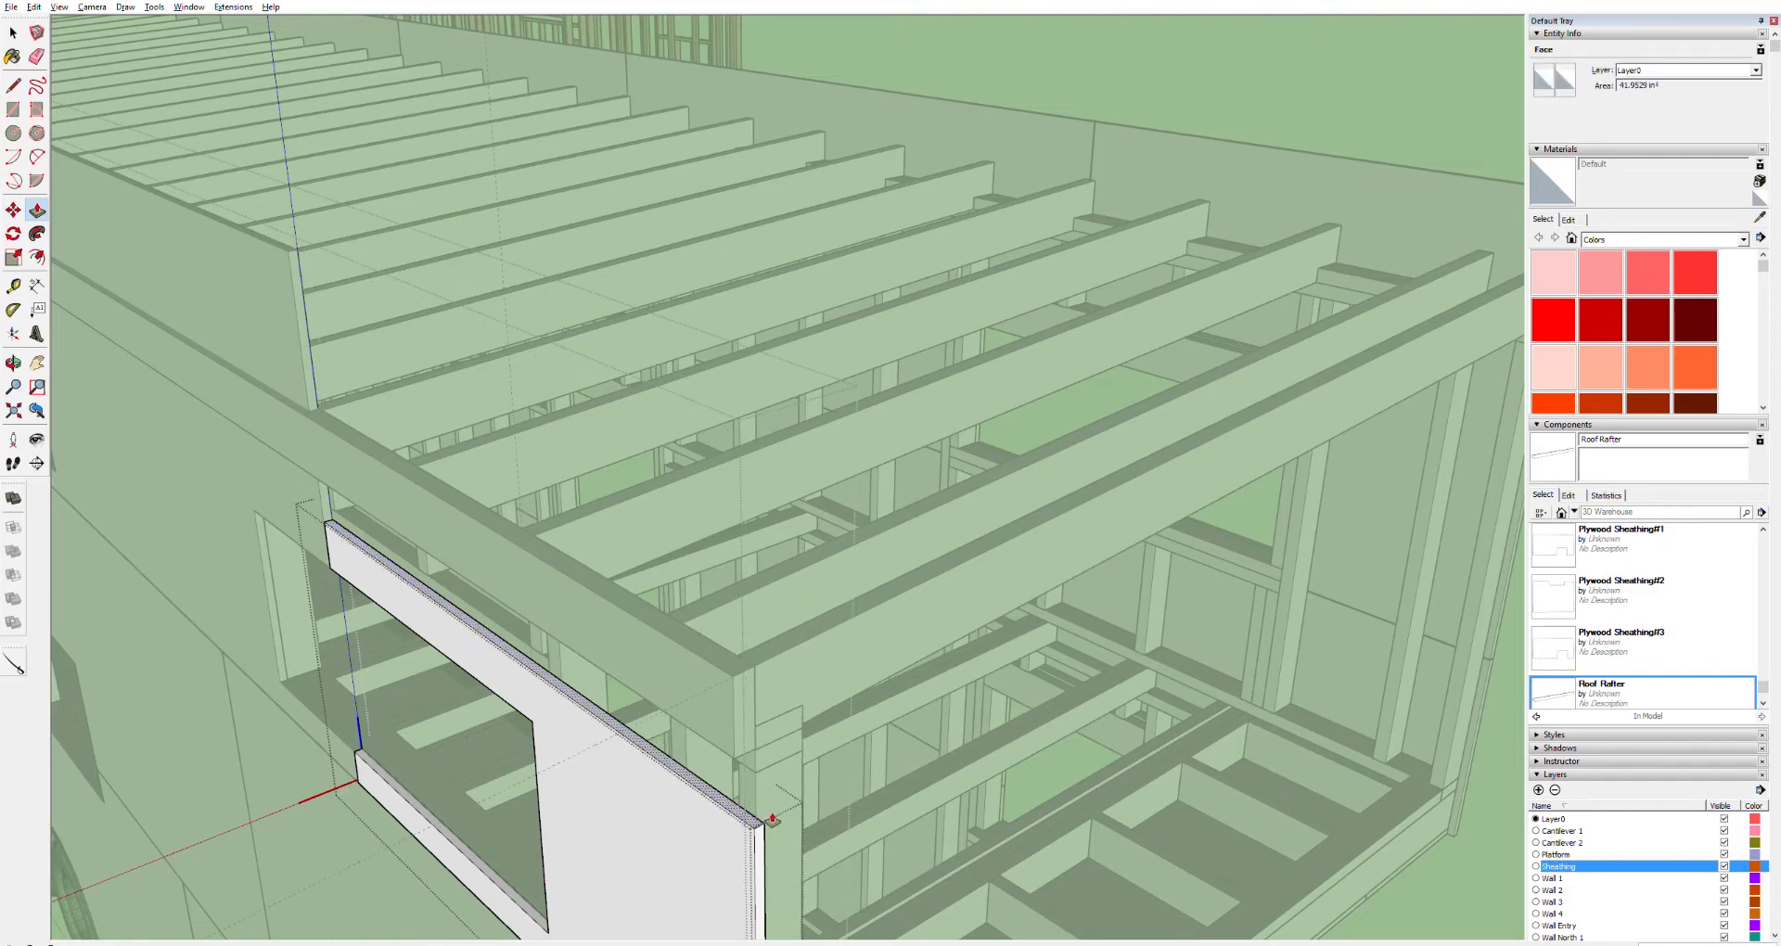
pyautogui.moveTo(751, 783); pyautogui.dragTo(711, 600, button='middle')
pyautogui.scroll(5, 675, 533)
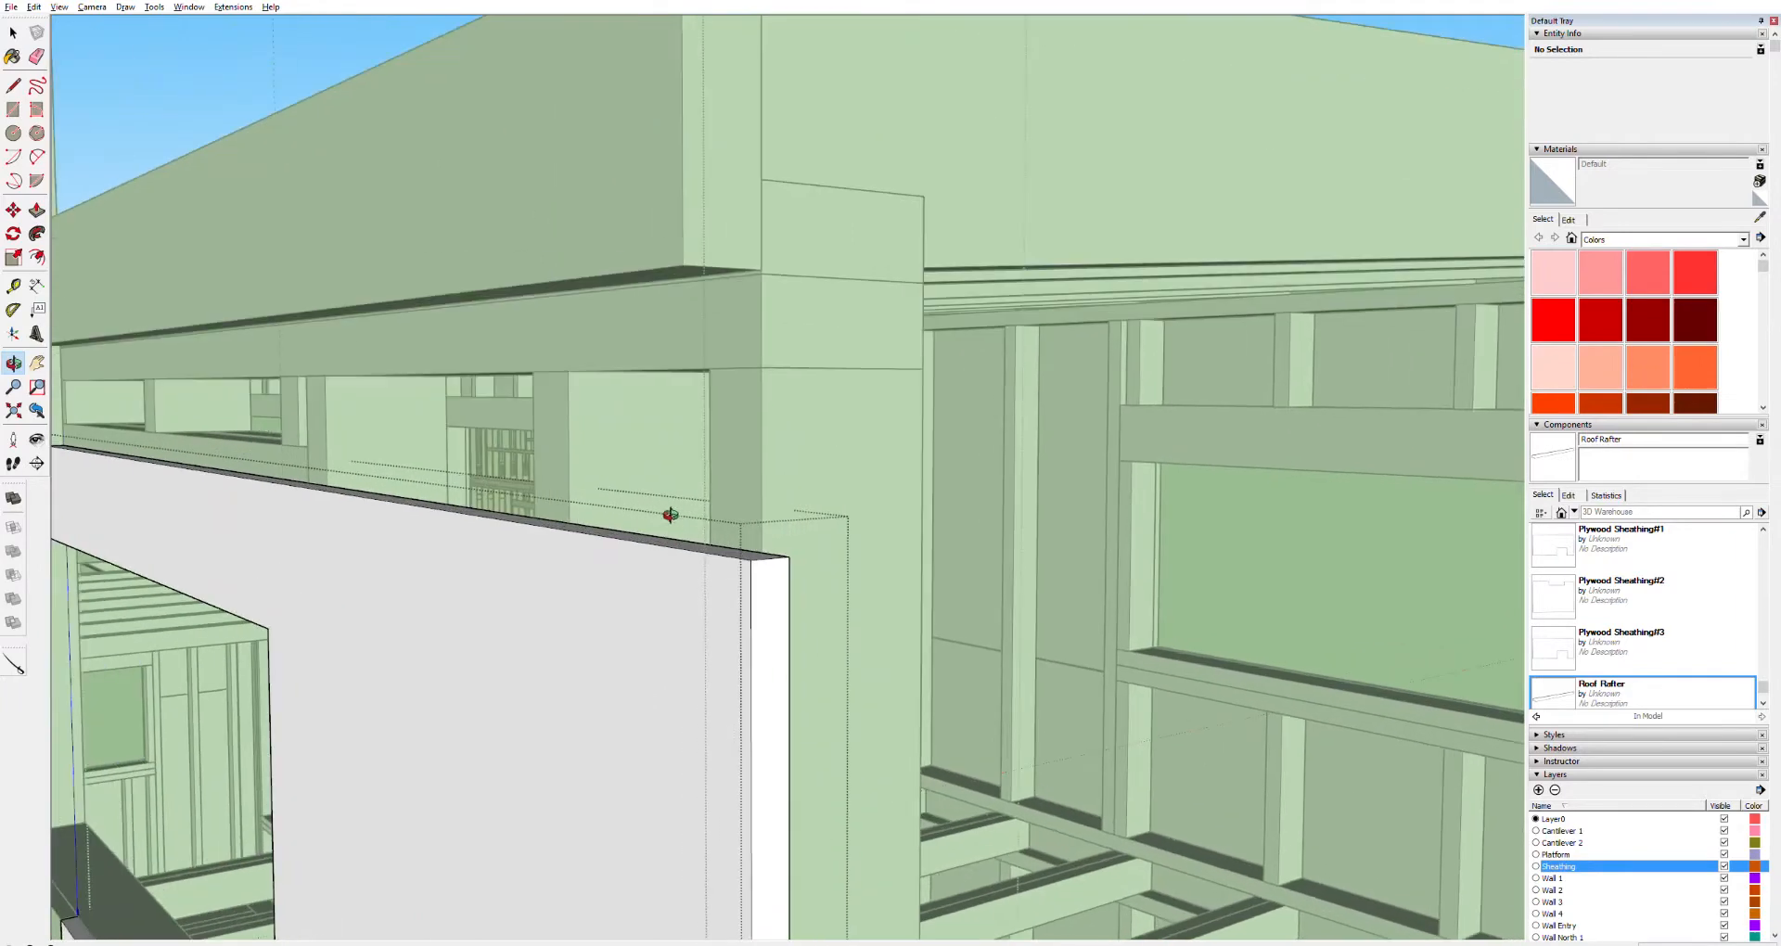
pyautogui.press('p')
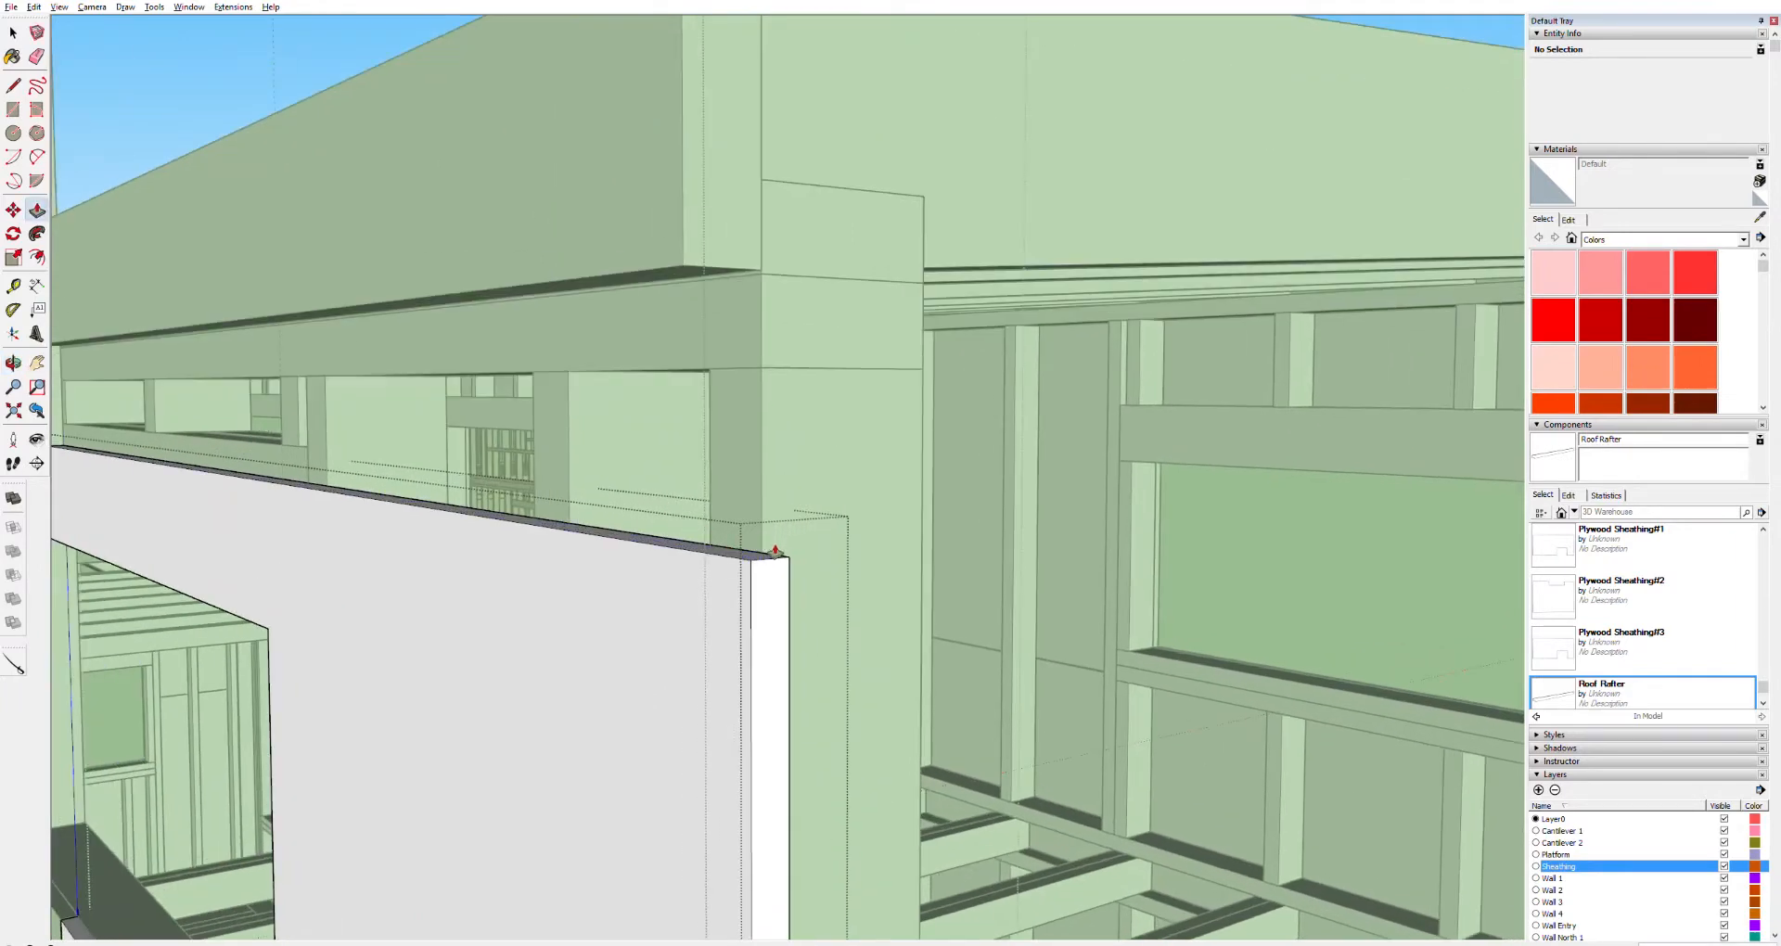
pyautogui.moveTo(772, 552); pyautogui.dragTo(721, 267)
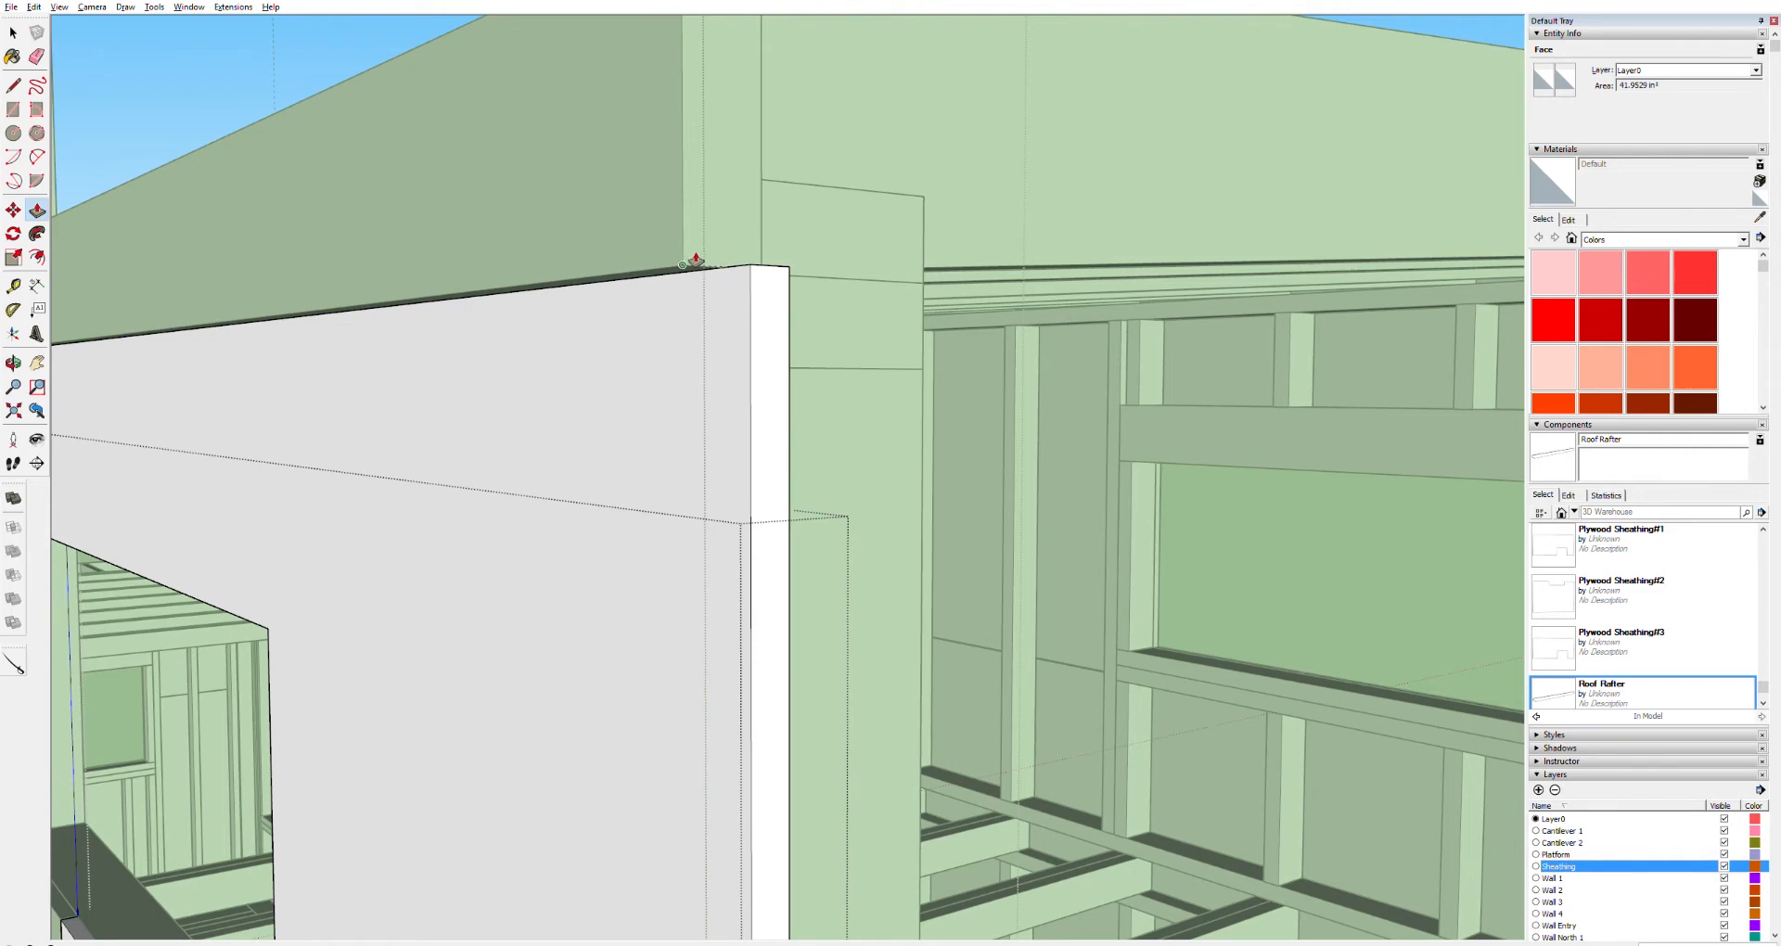
pyautogui.moveTo(696, 261); pyautogui.dragTo(696, 260)
pyautogui.scroll(-4, 742, 278)
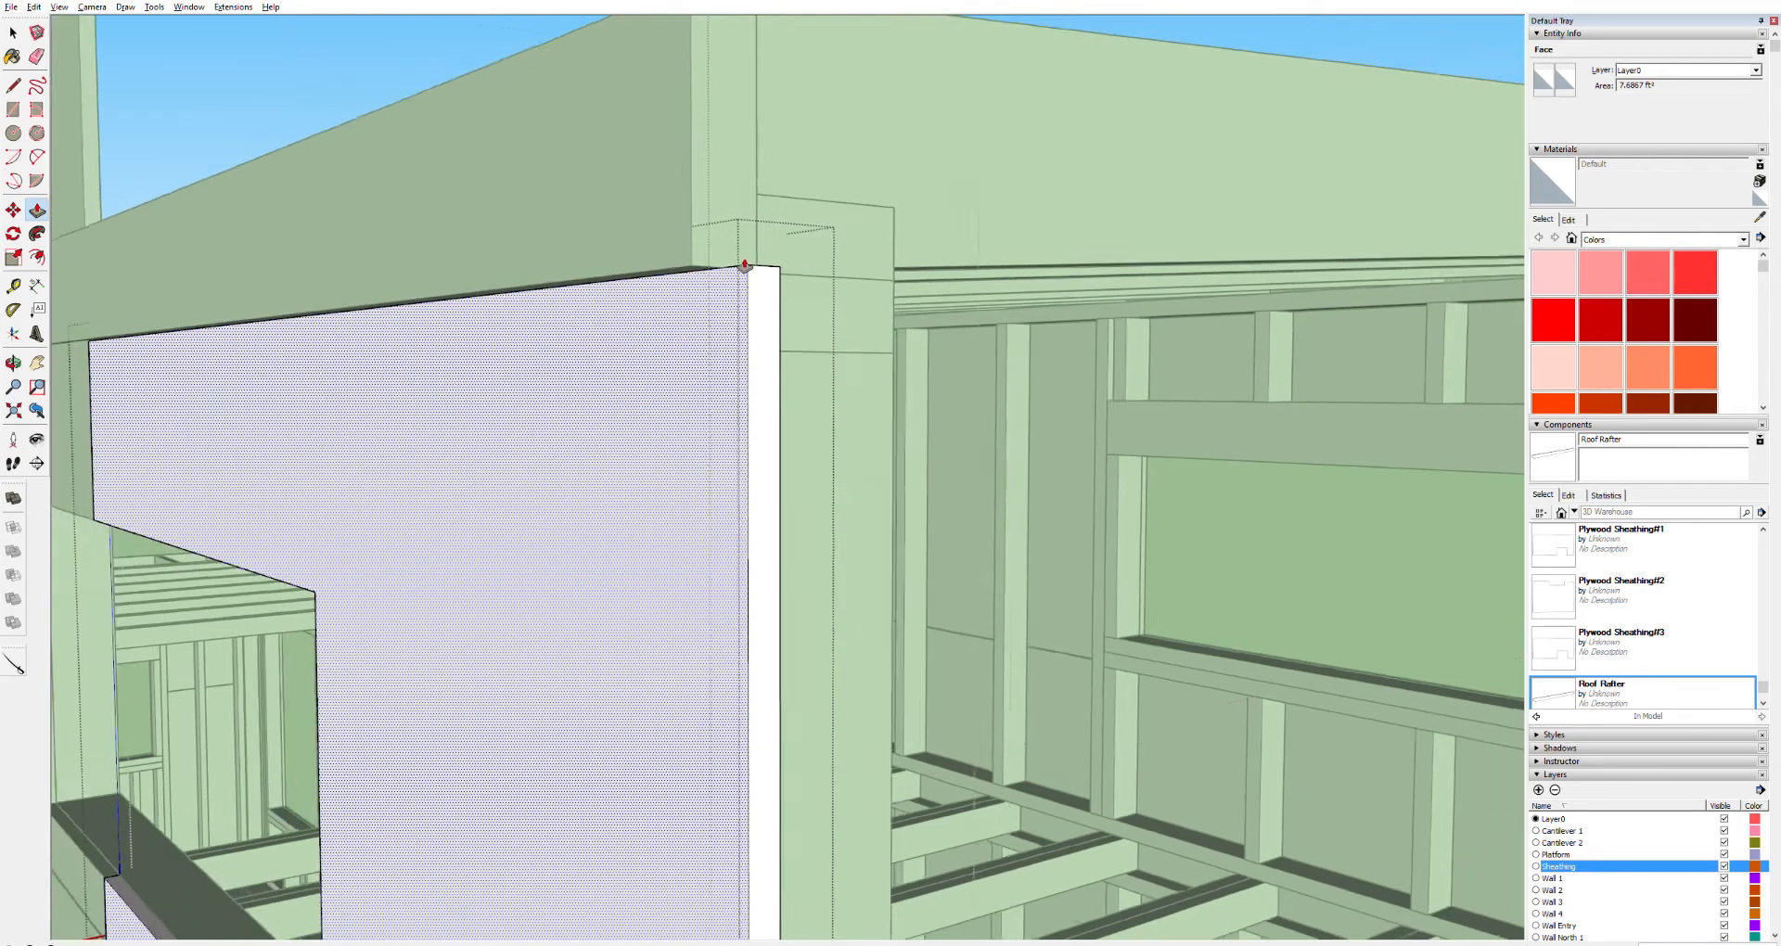
pyautogui.scroll(-2, 737, 287)
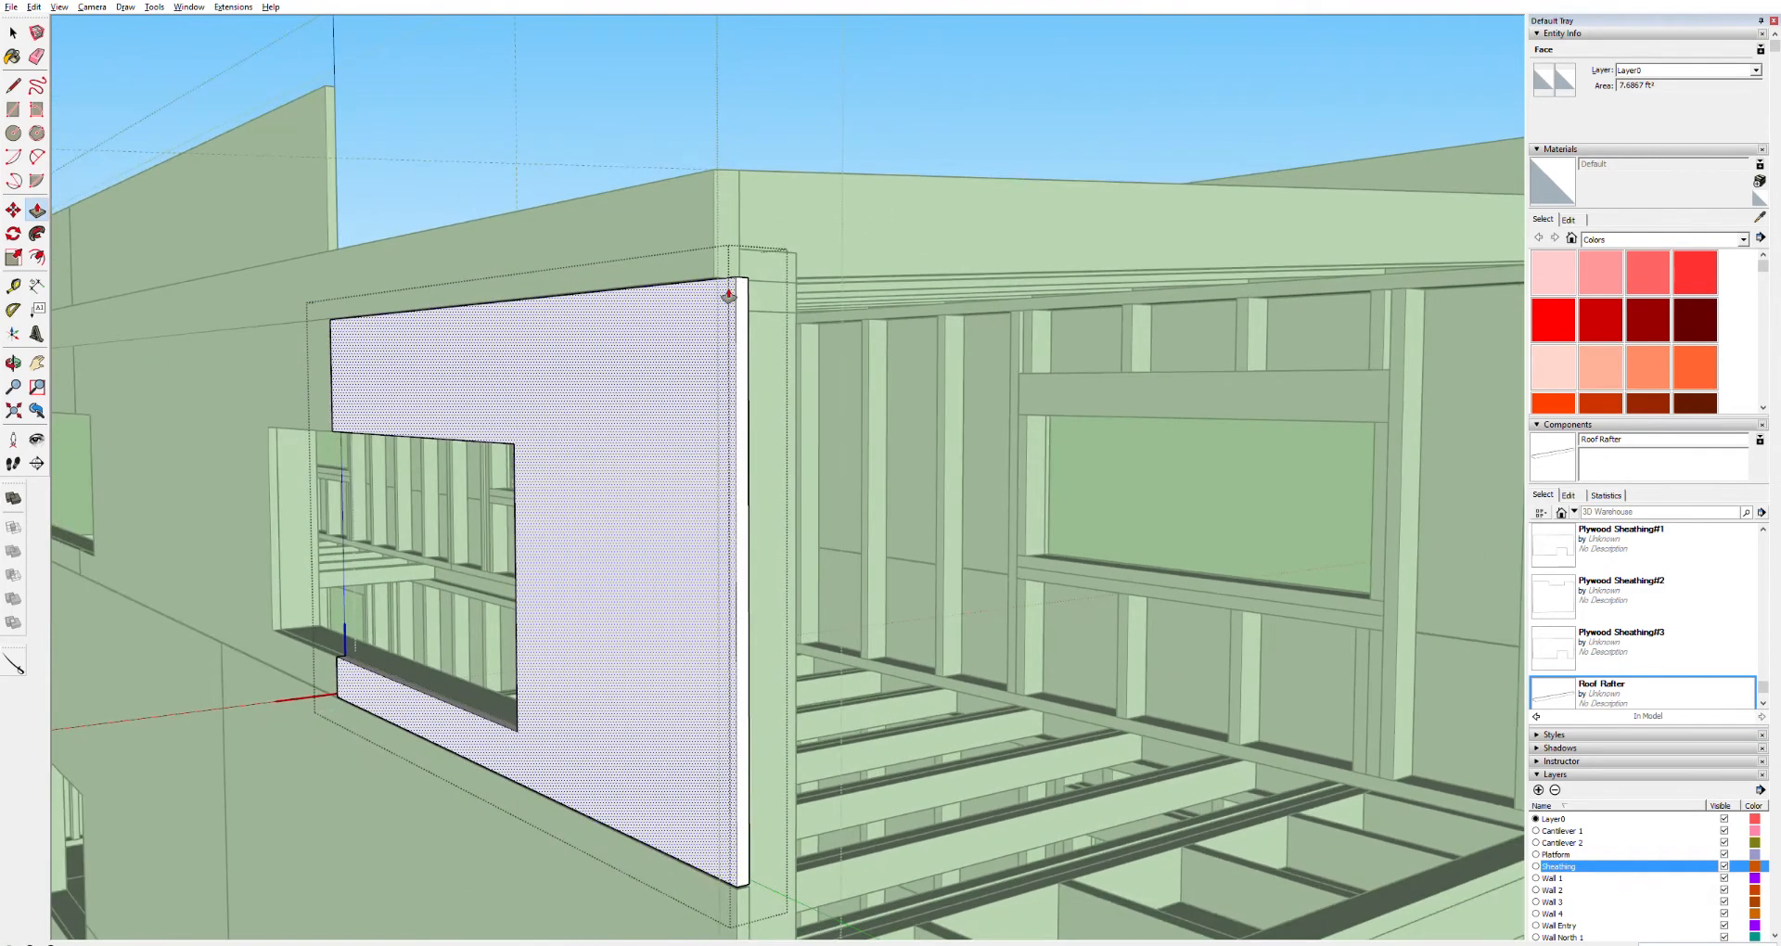
# Orbit, zoom and pan around the roof edge to inspect where the wall sheathing meets the rafters and fascia
pyautogui.moveTo(762, 190); pyautogui.dragTo(659, 235, button='middle')
pyautogui.press('space')
pyautogui.click(702, 51)
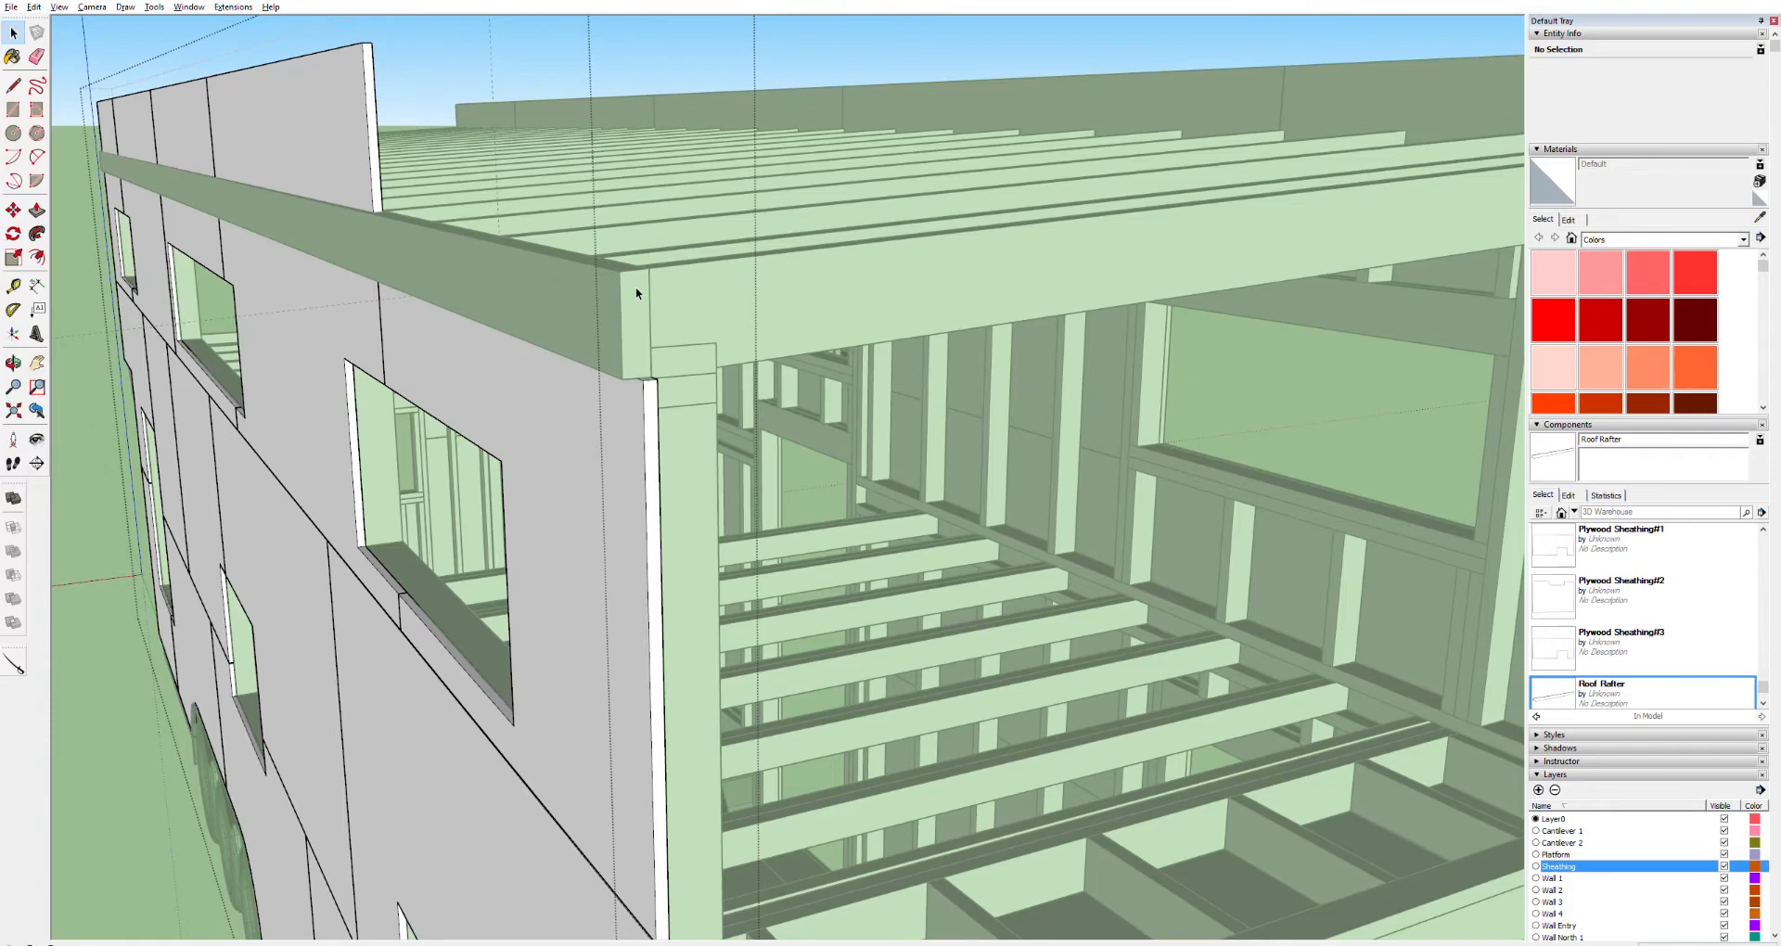
pyautogui.moveTo(642, 302); pyautogui.dragTo(710, 285, button='middle')
pyautogui.scroll(-5, 644, 380)
pyautogui.scroll(-3, 631, 401)
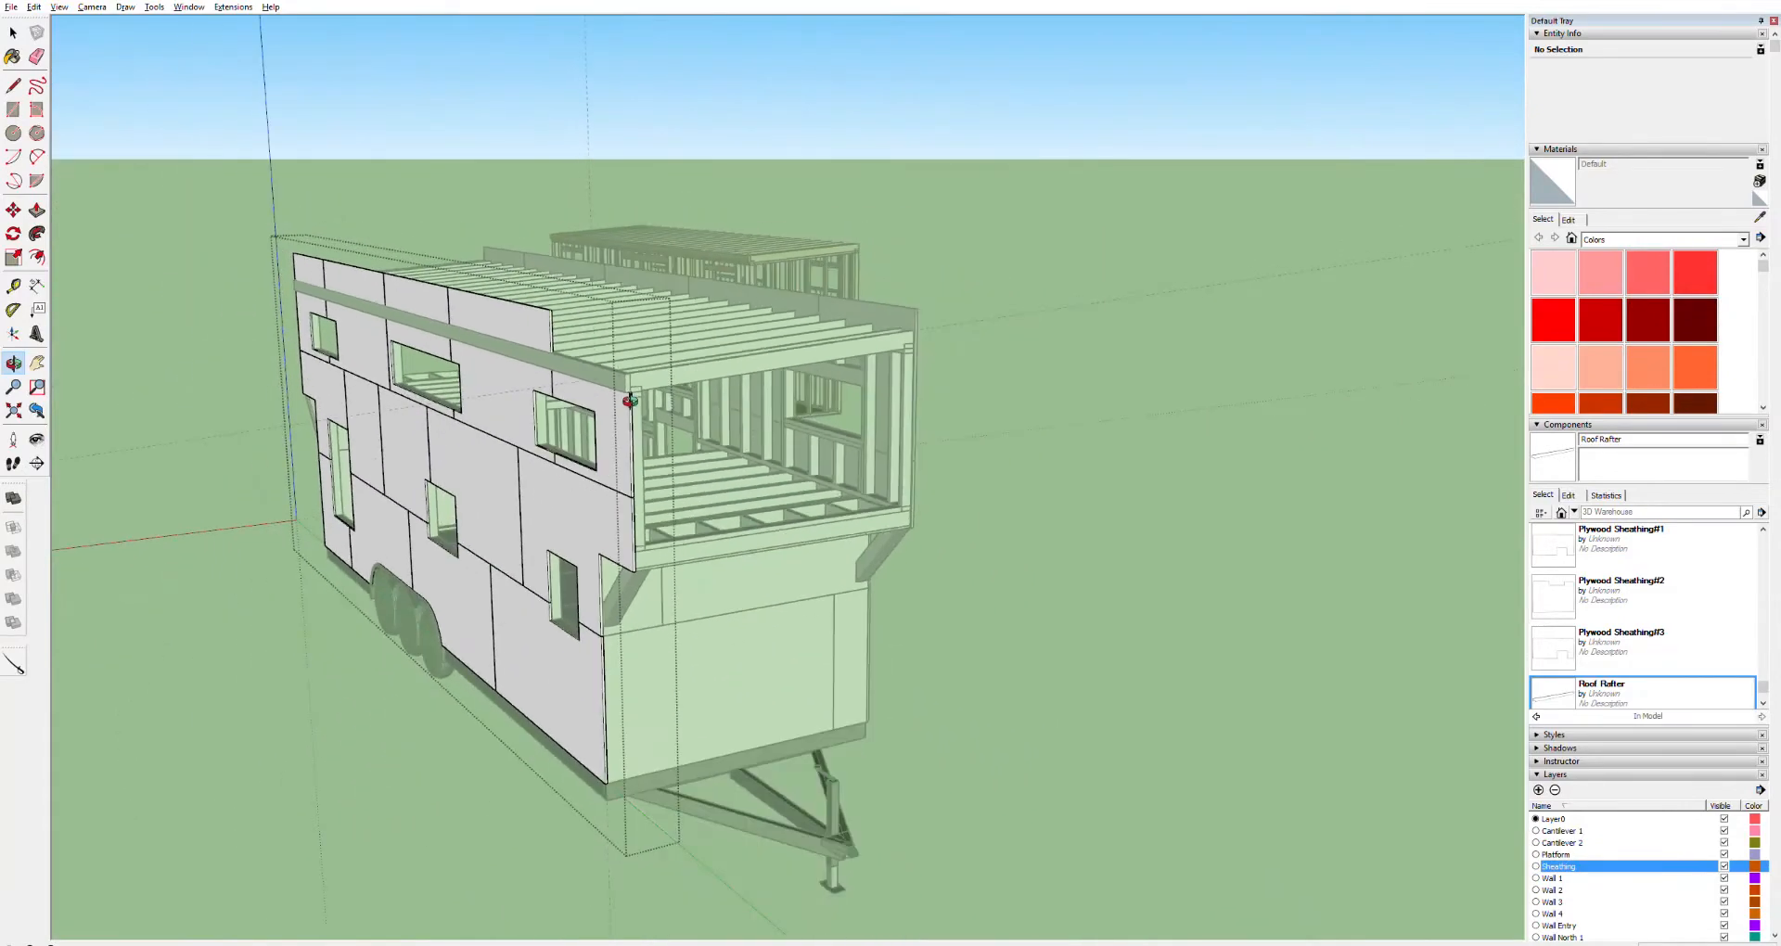
pyautogui.scroll(8, 630, 408)
pyautogui.press('space')
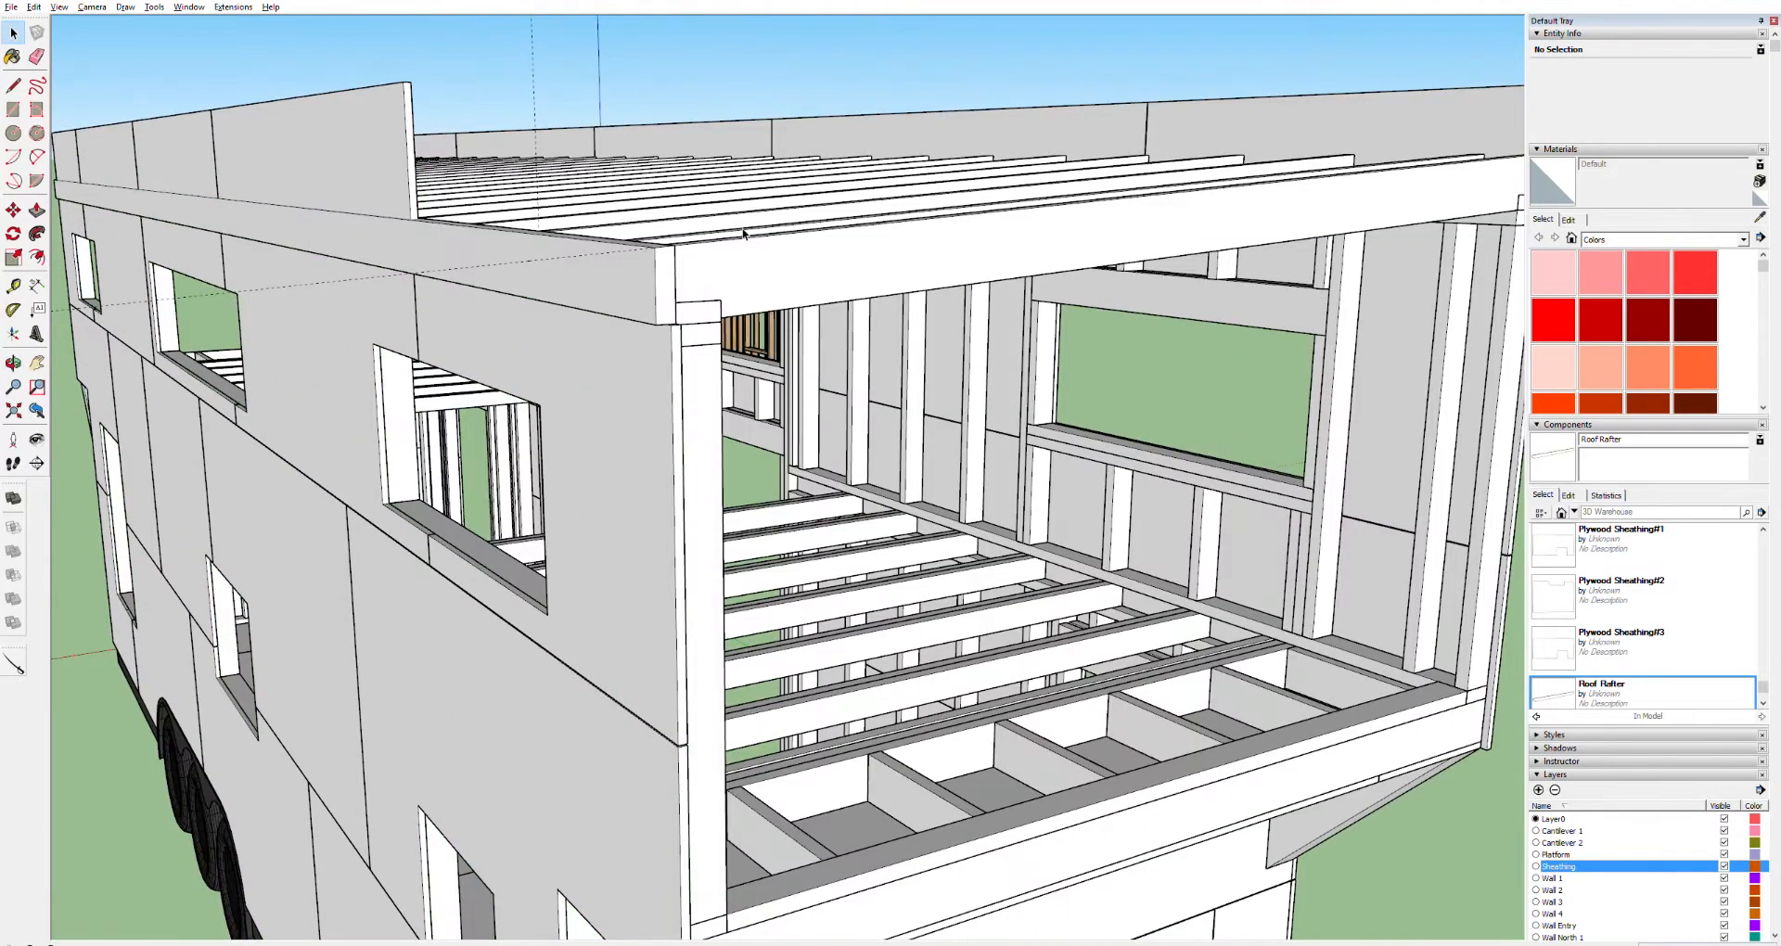
pyautogui.press('o')
pyautogui.moveTo(744, 233); pyautogui.dragTo(727, 167)
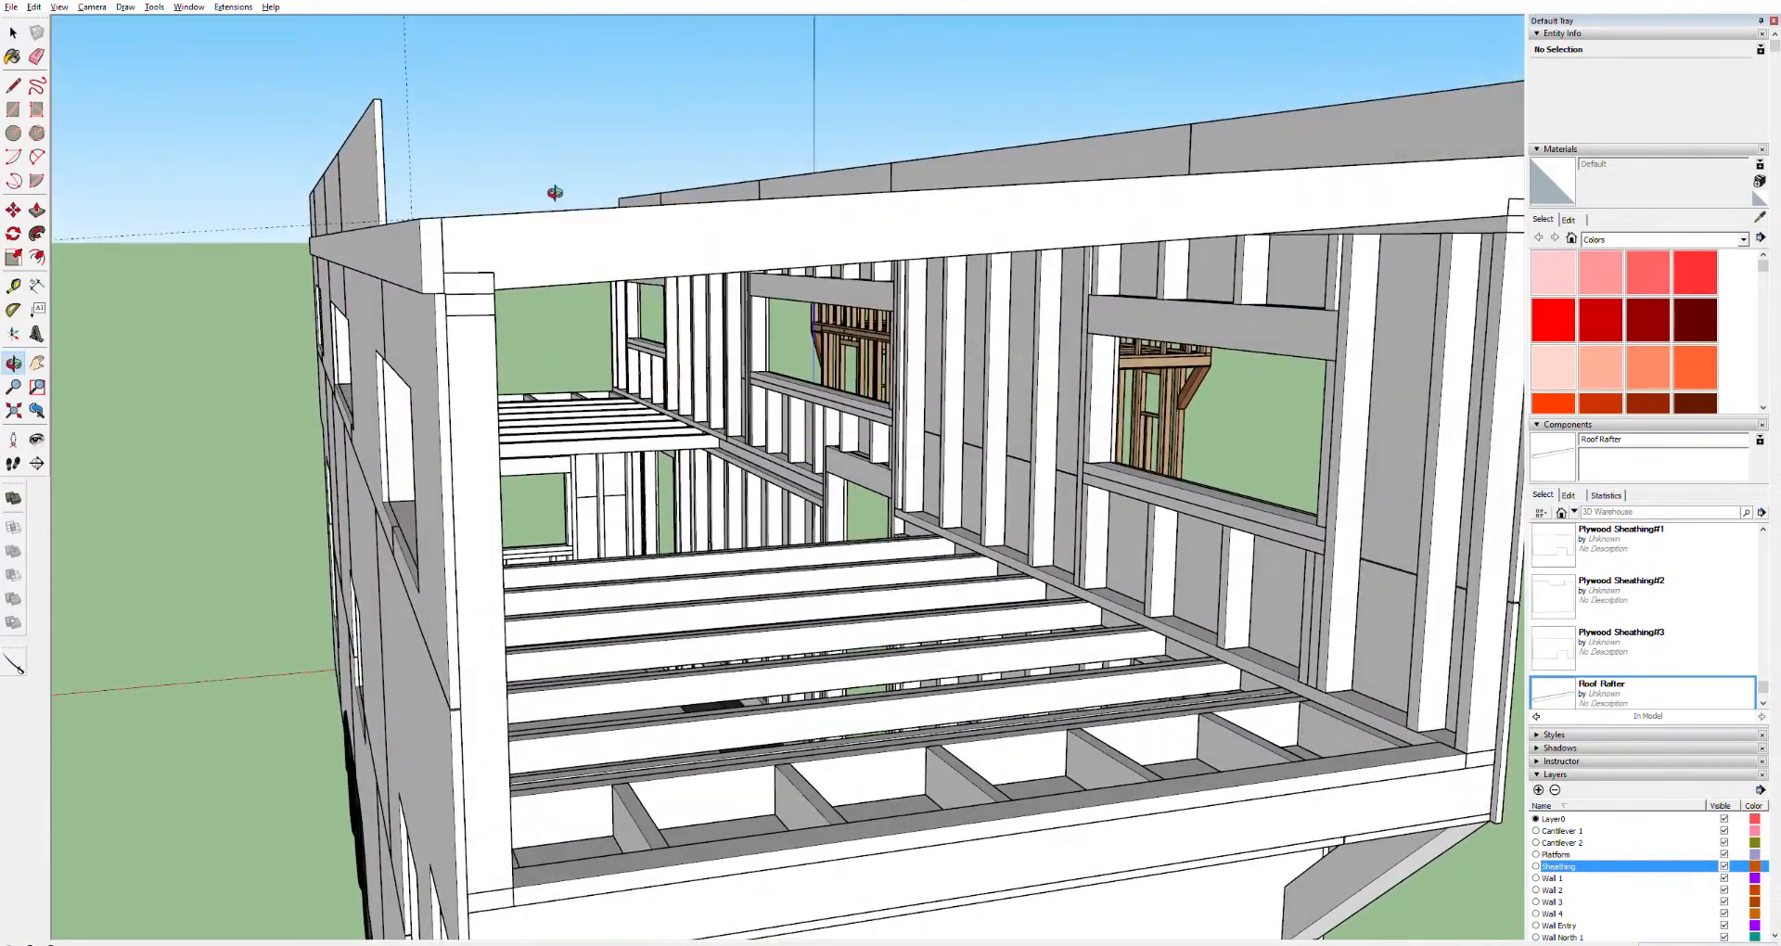
pyautogui.moveTo(468, 200); pyautogui.dragTo(479, 237)
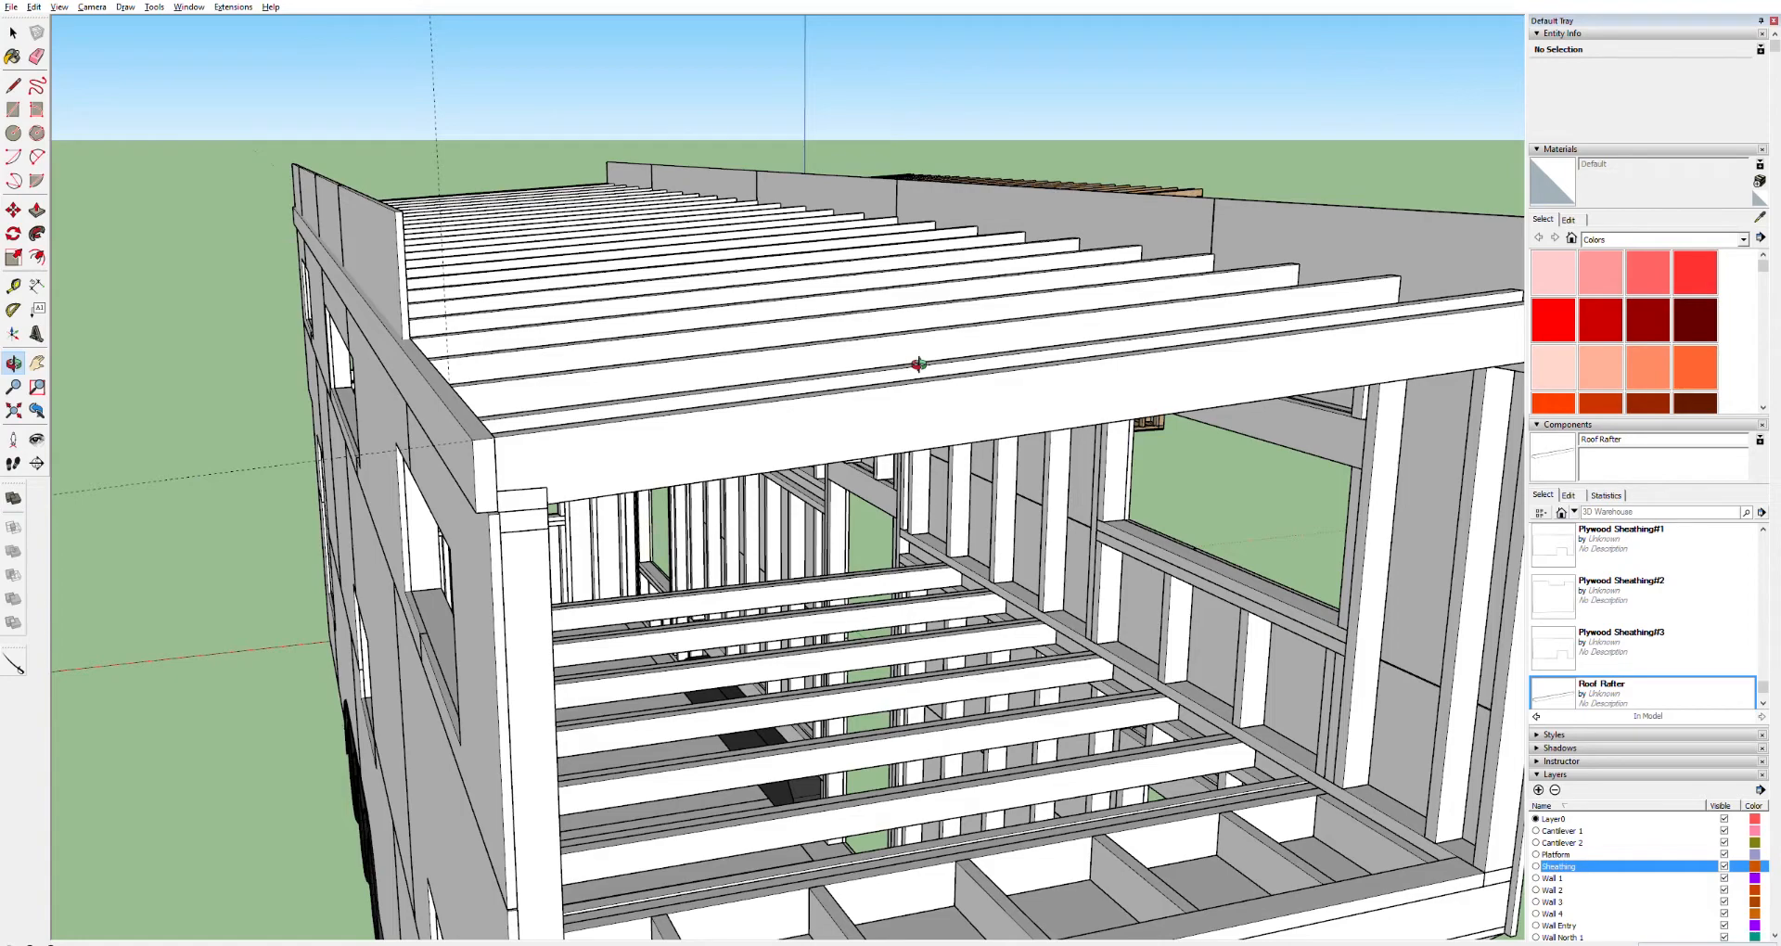
pyautogui.moveTo(816, 386)
pyautogui.mouseDown()
pyautogui.moveTo(735, 353)
pyautogui.moveTo(822, 328)
pyautogui.moveTo(820, 308)
pyautogui.moveTo(831, 370)
pyautogui.mouseUp()
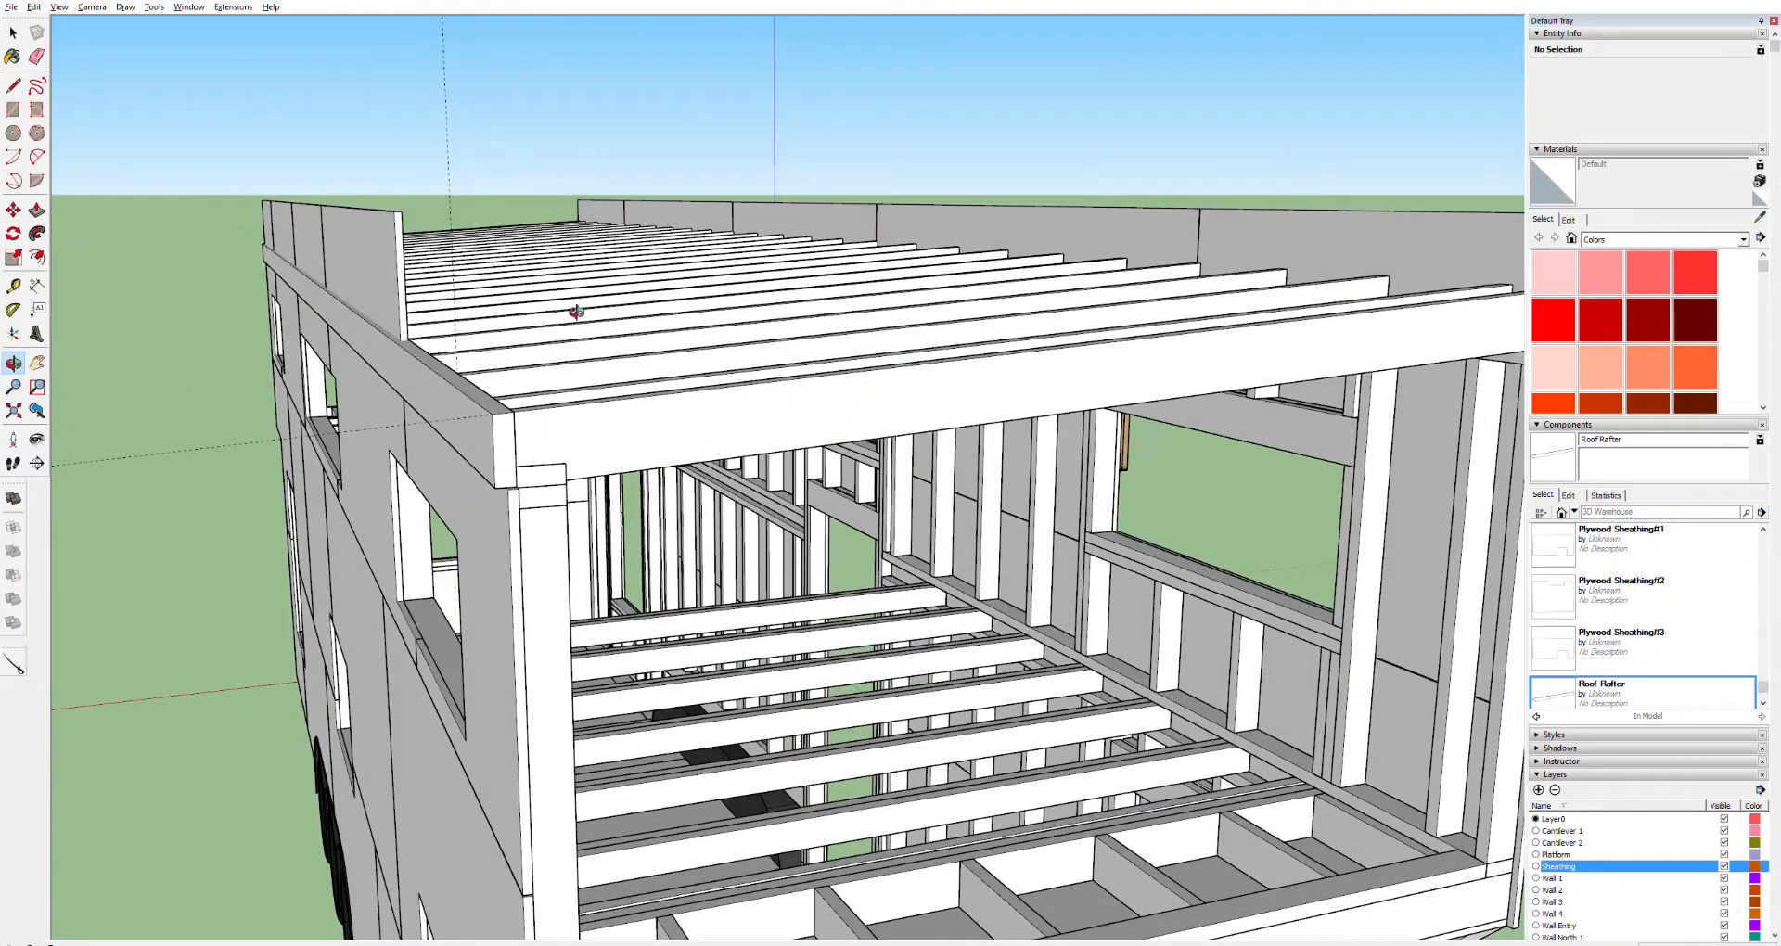
pyautogui.moveTo(496, 440); pyautogui.dragTo(478, 380)
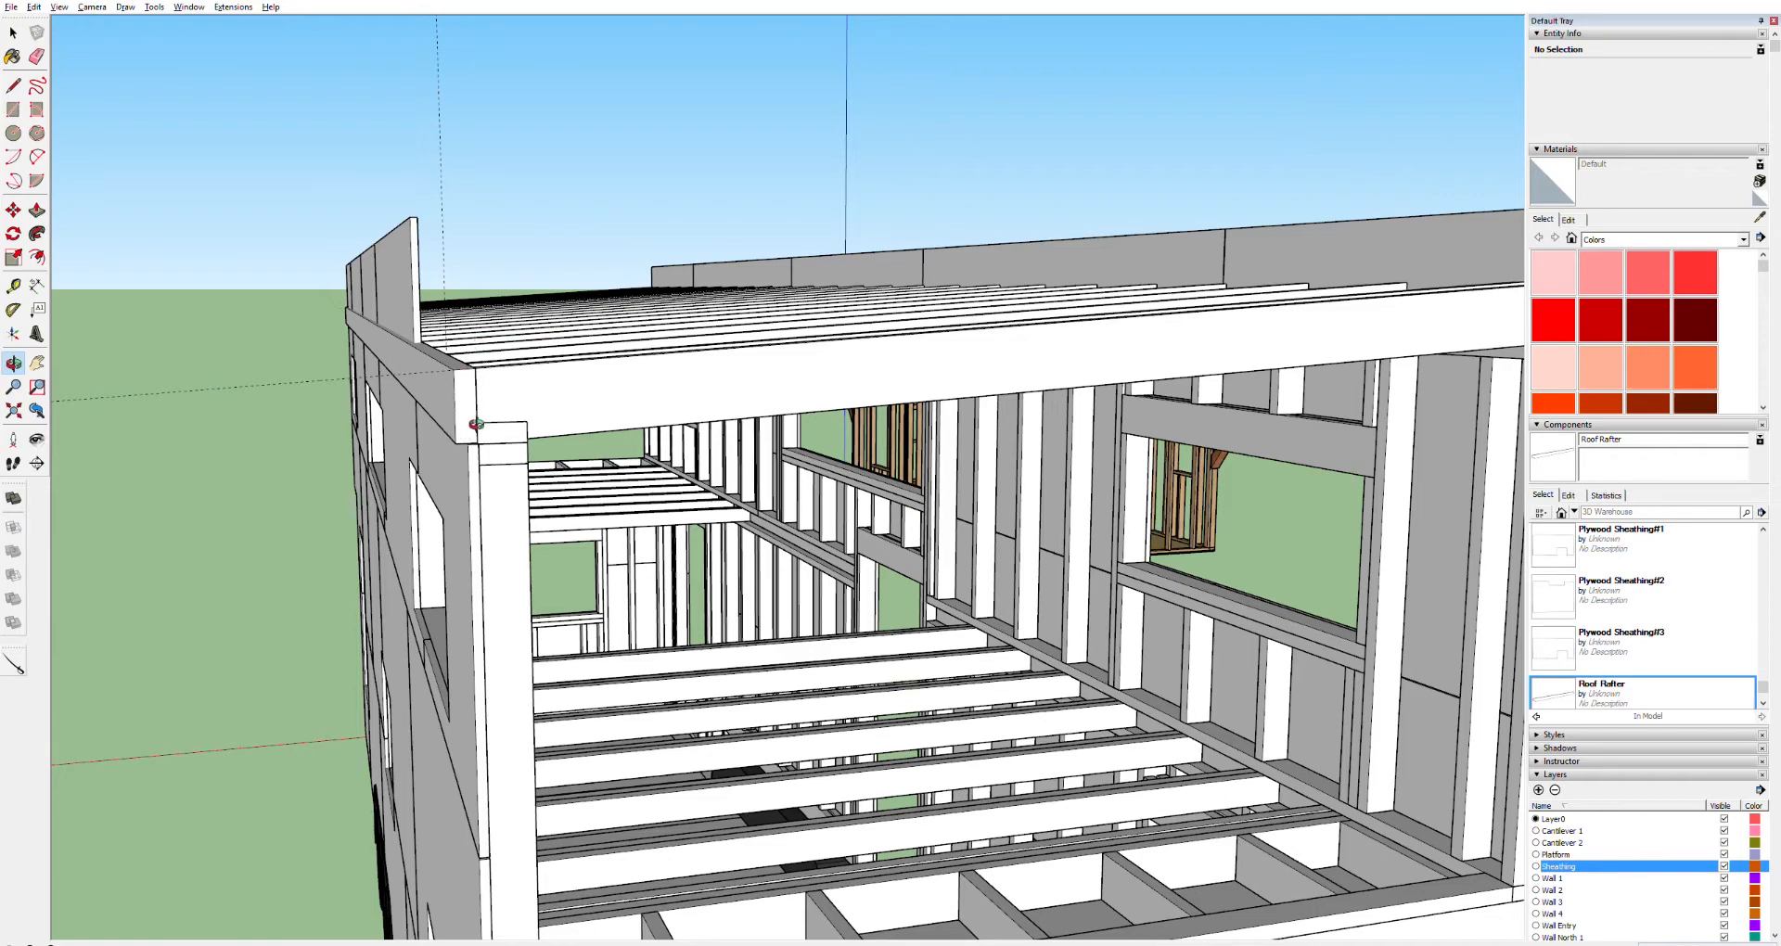
pyautogui.scroll(4, 475, 422)
pyautogui.moveTo(426, 410); pyautogui.dragTo(490, 390)
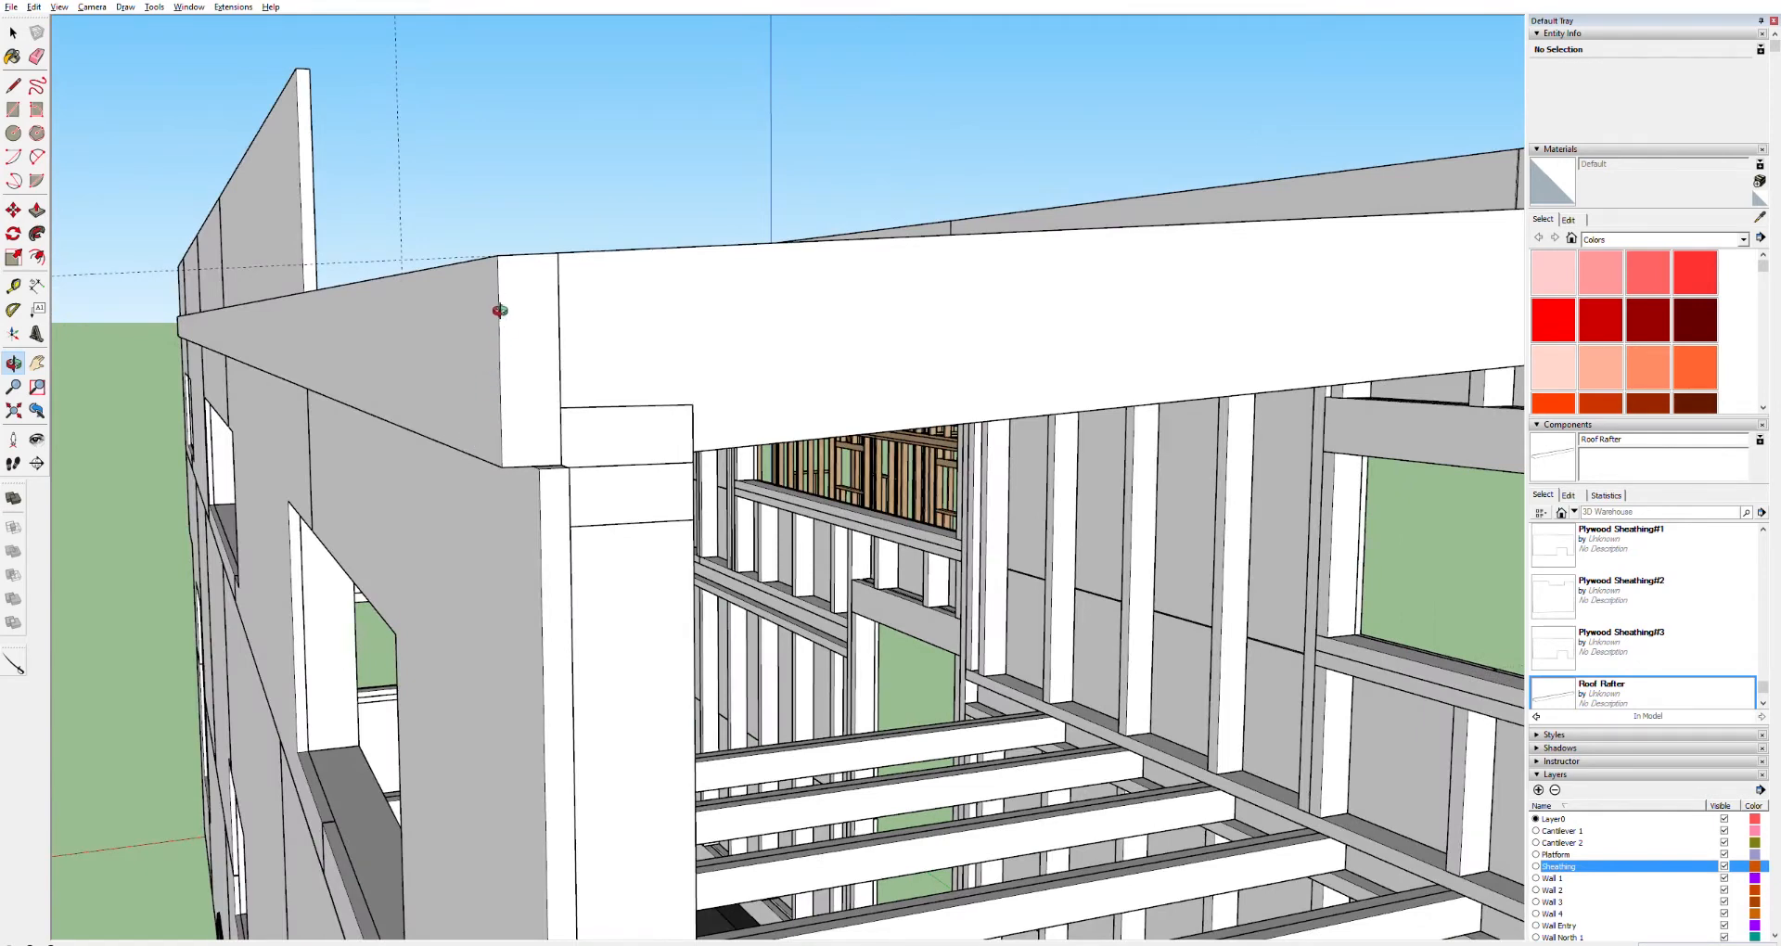
pyautogui.press('h')
pyautogui.moveTo(531, 266); pyautogui.dragTo(527, 424)
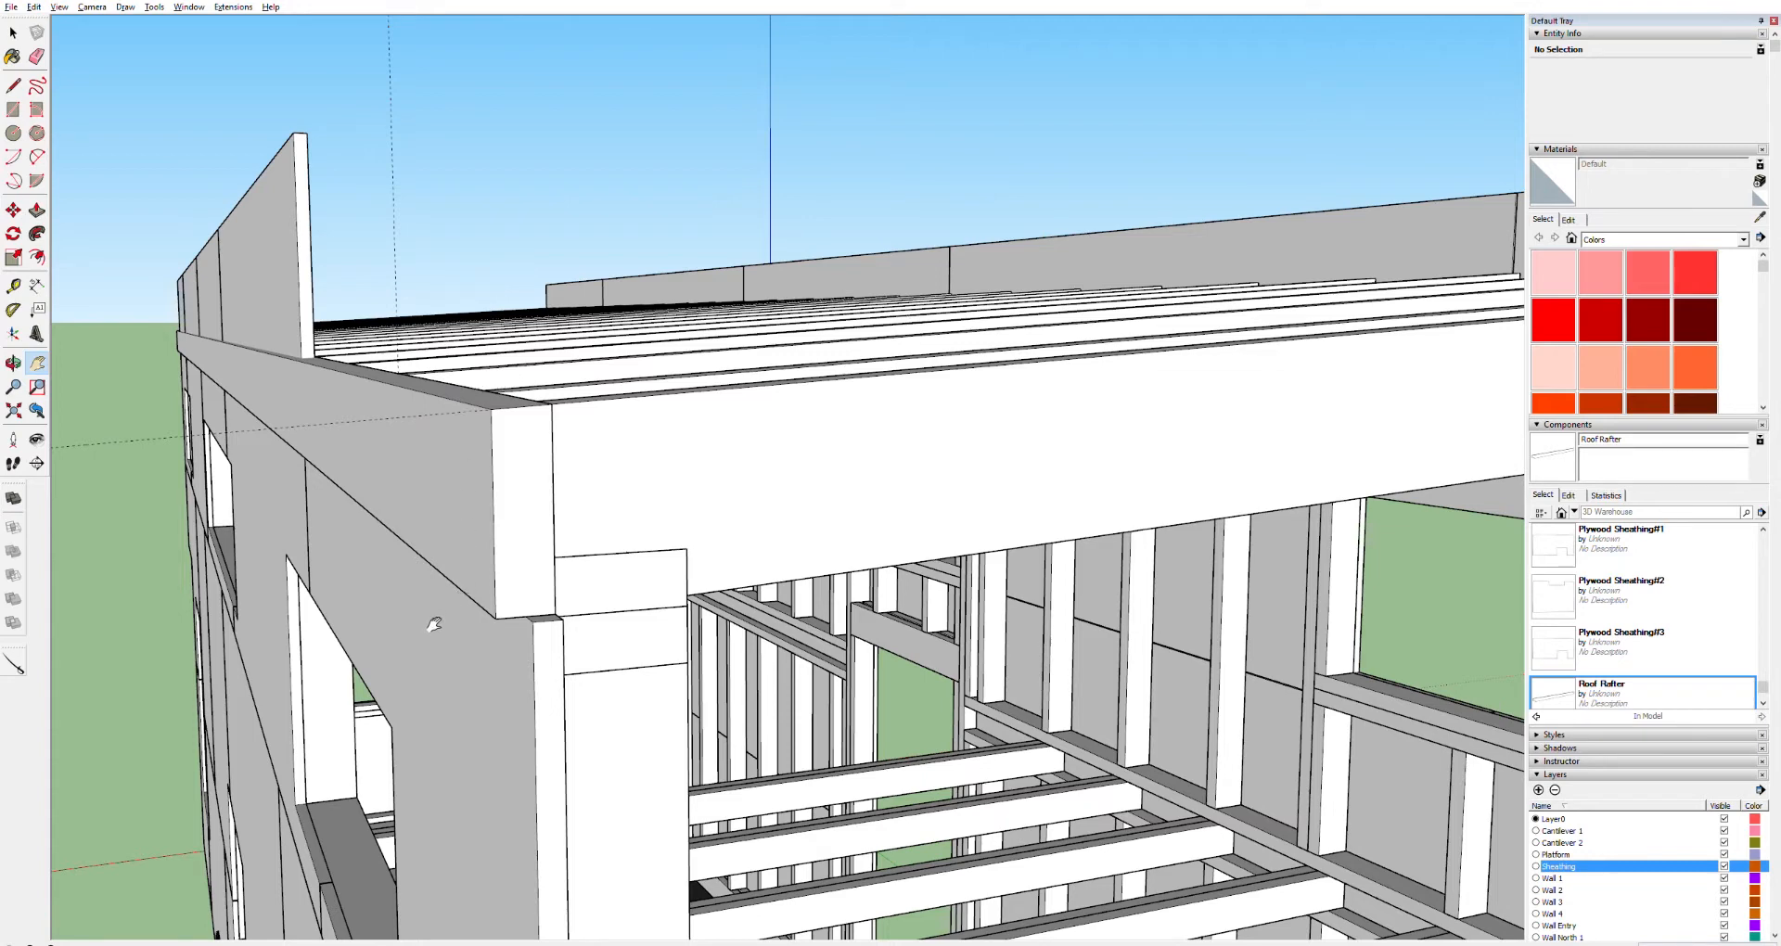
pyautogui.moveTo(453, 624); pyautogui.dragTo(414, 564, button='middle')
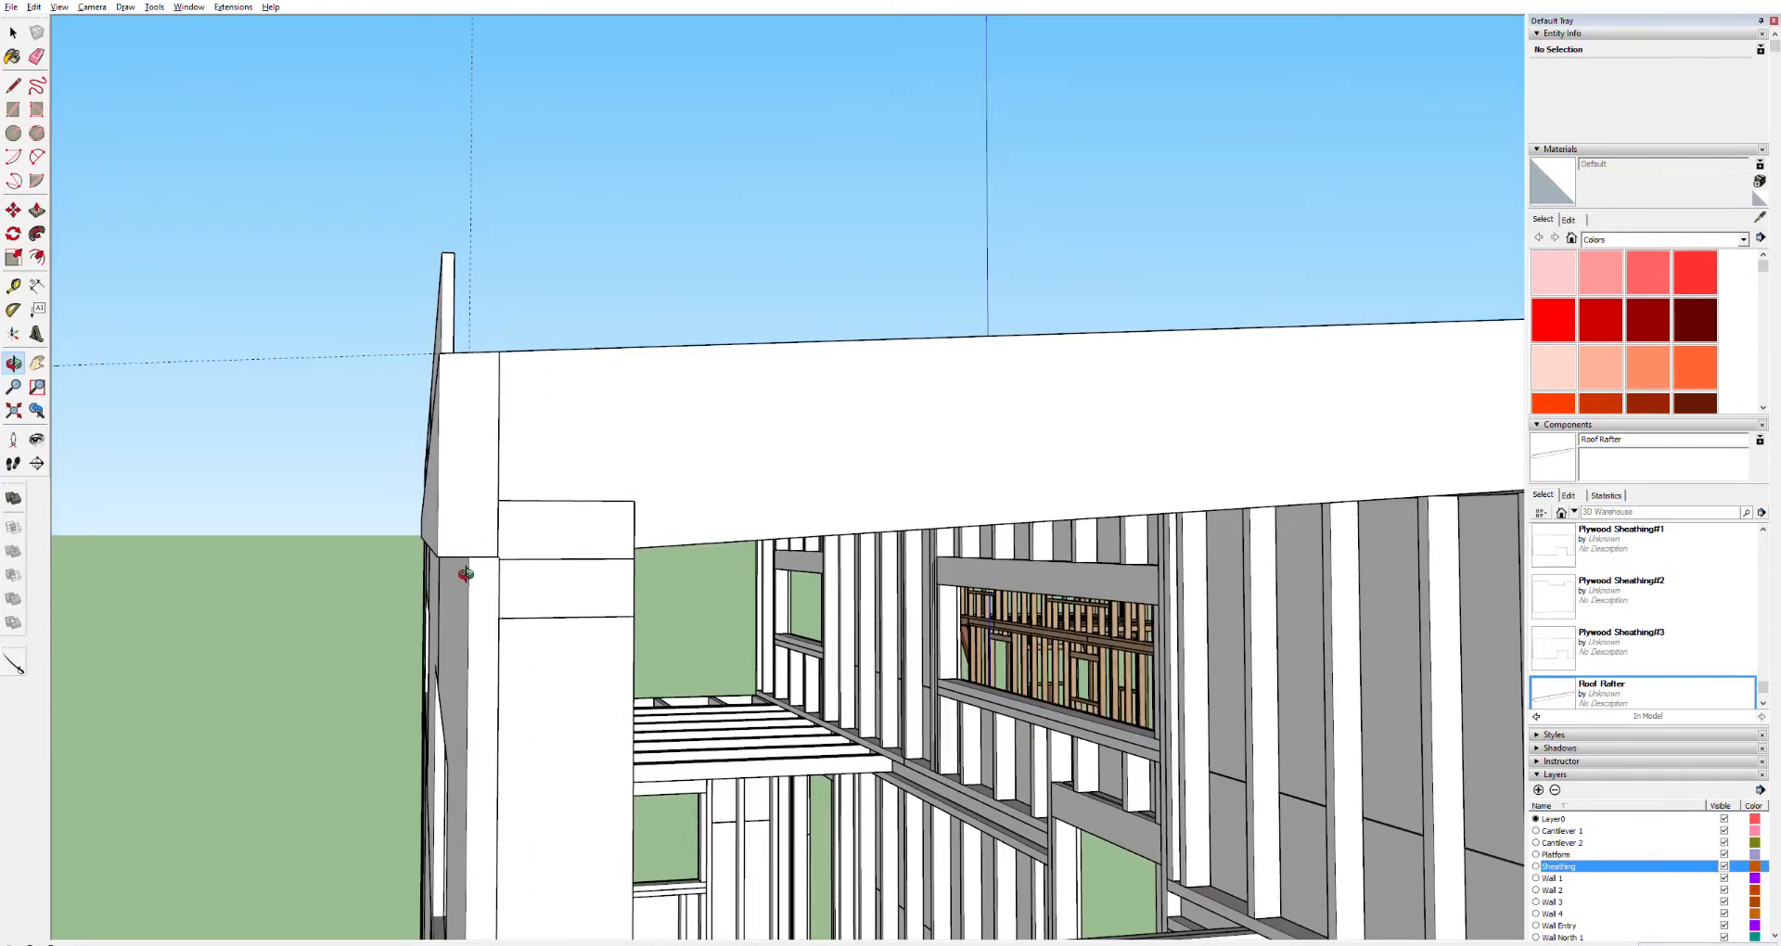
pyautogui.moveTo(461, 604); pyautogui.dragTo(468, 519, button='middle')
pyautogui.moveTo(449, 628); pyautogui.dragTo(480, 482, button='middle')
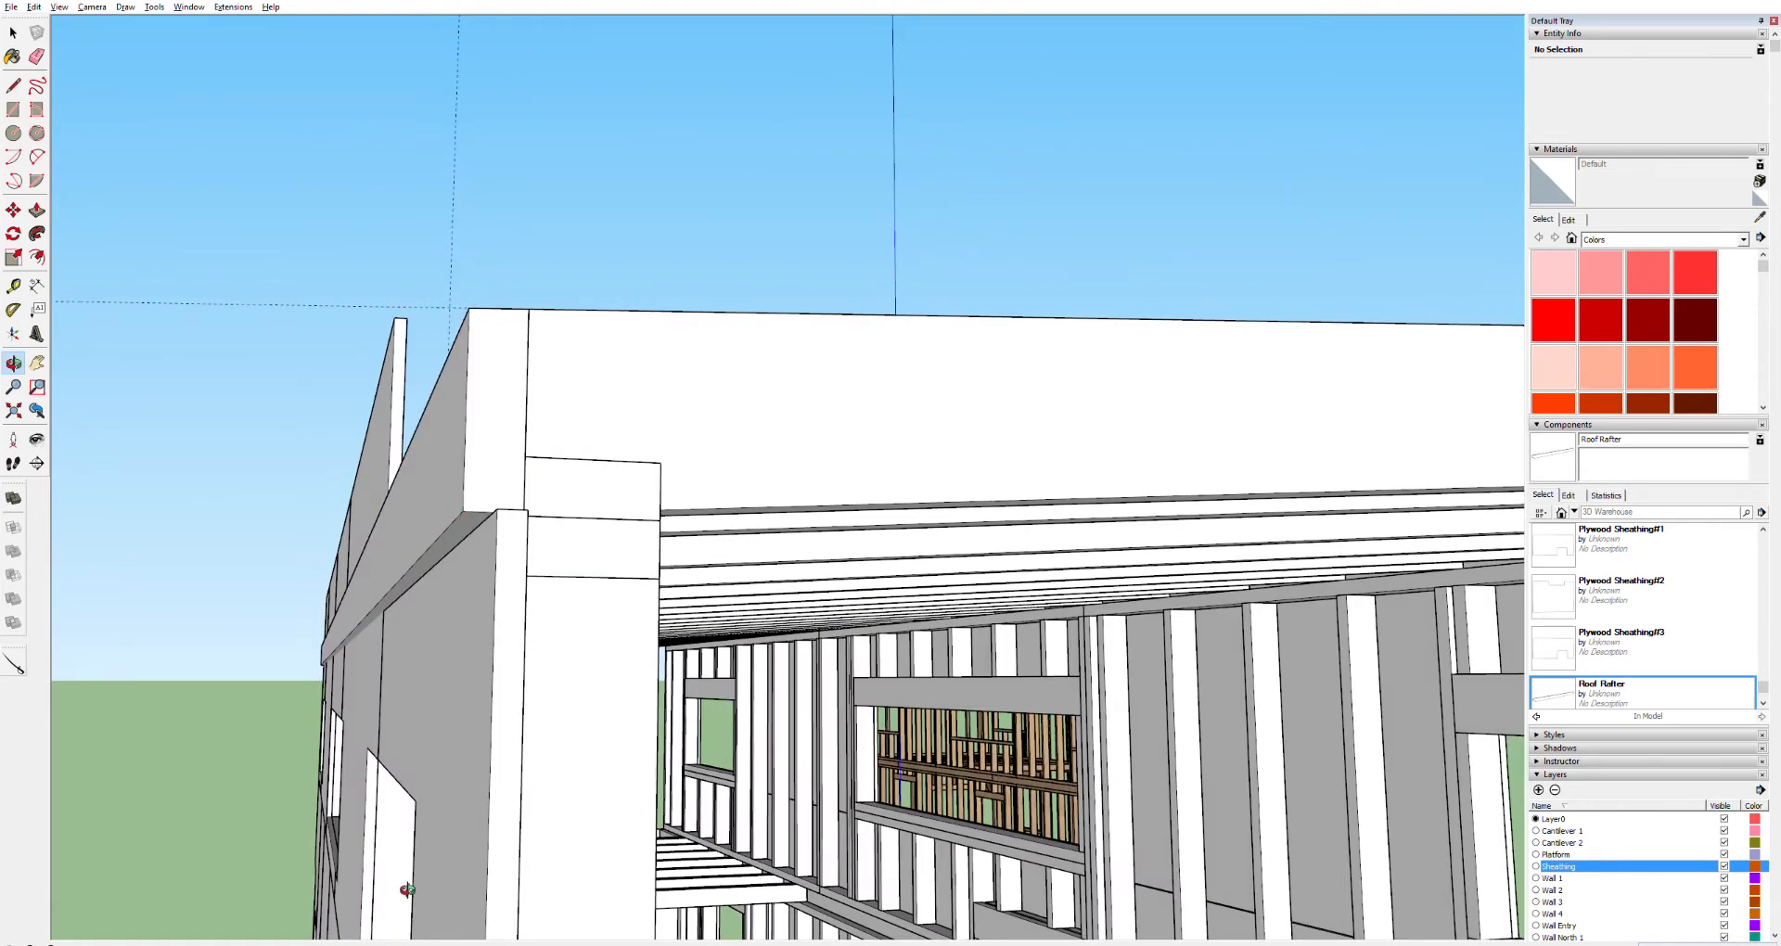
pyautogui.keyDown('shift'); pyautogui.moveTo(444, 811); pyautogui.dragTo(446, 347, button='middle'); pyautogui.keyUp('shift')
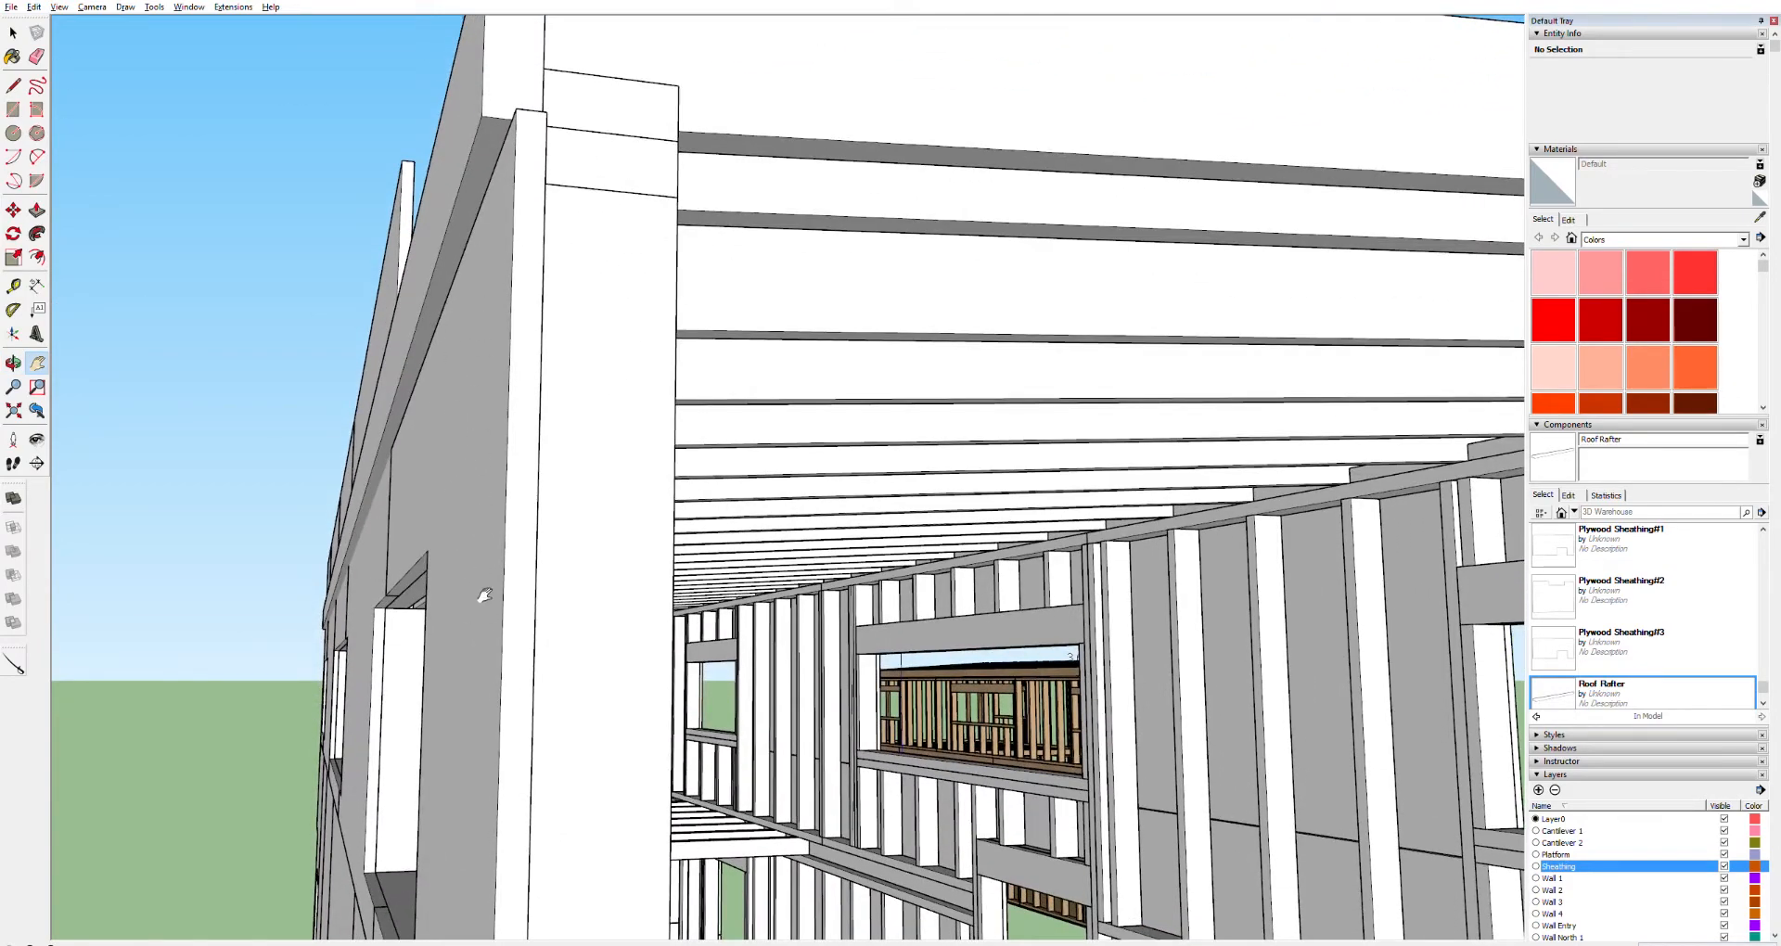
pyautogui.moveTo(489, 644); pyautogui.dragTo(495, 570)
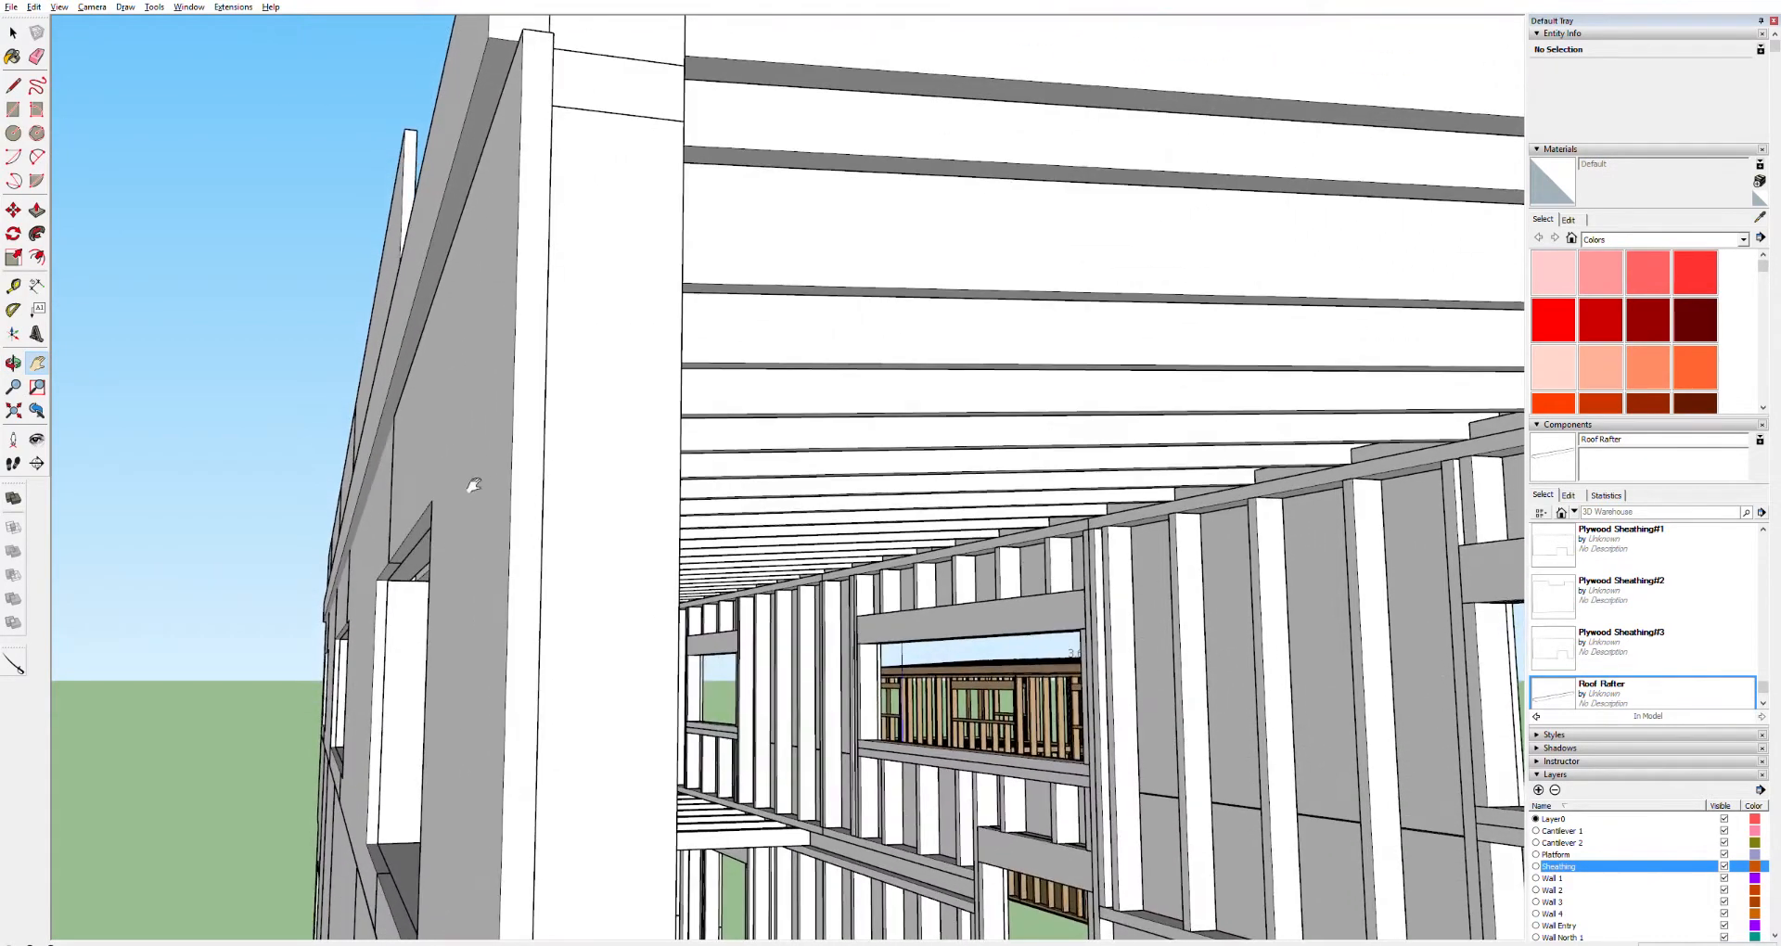
pyautogui.moveTo(467, 278); pyautogui.dragTo(464, 510)
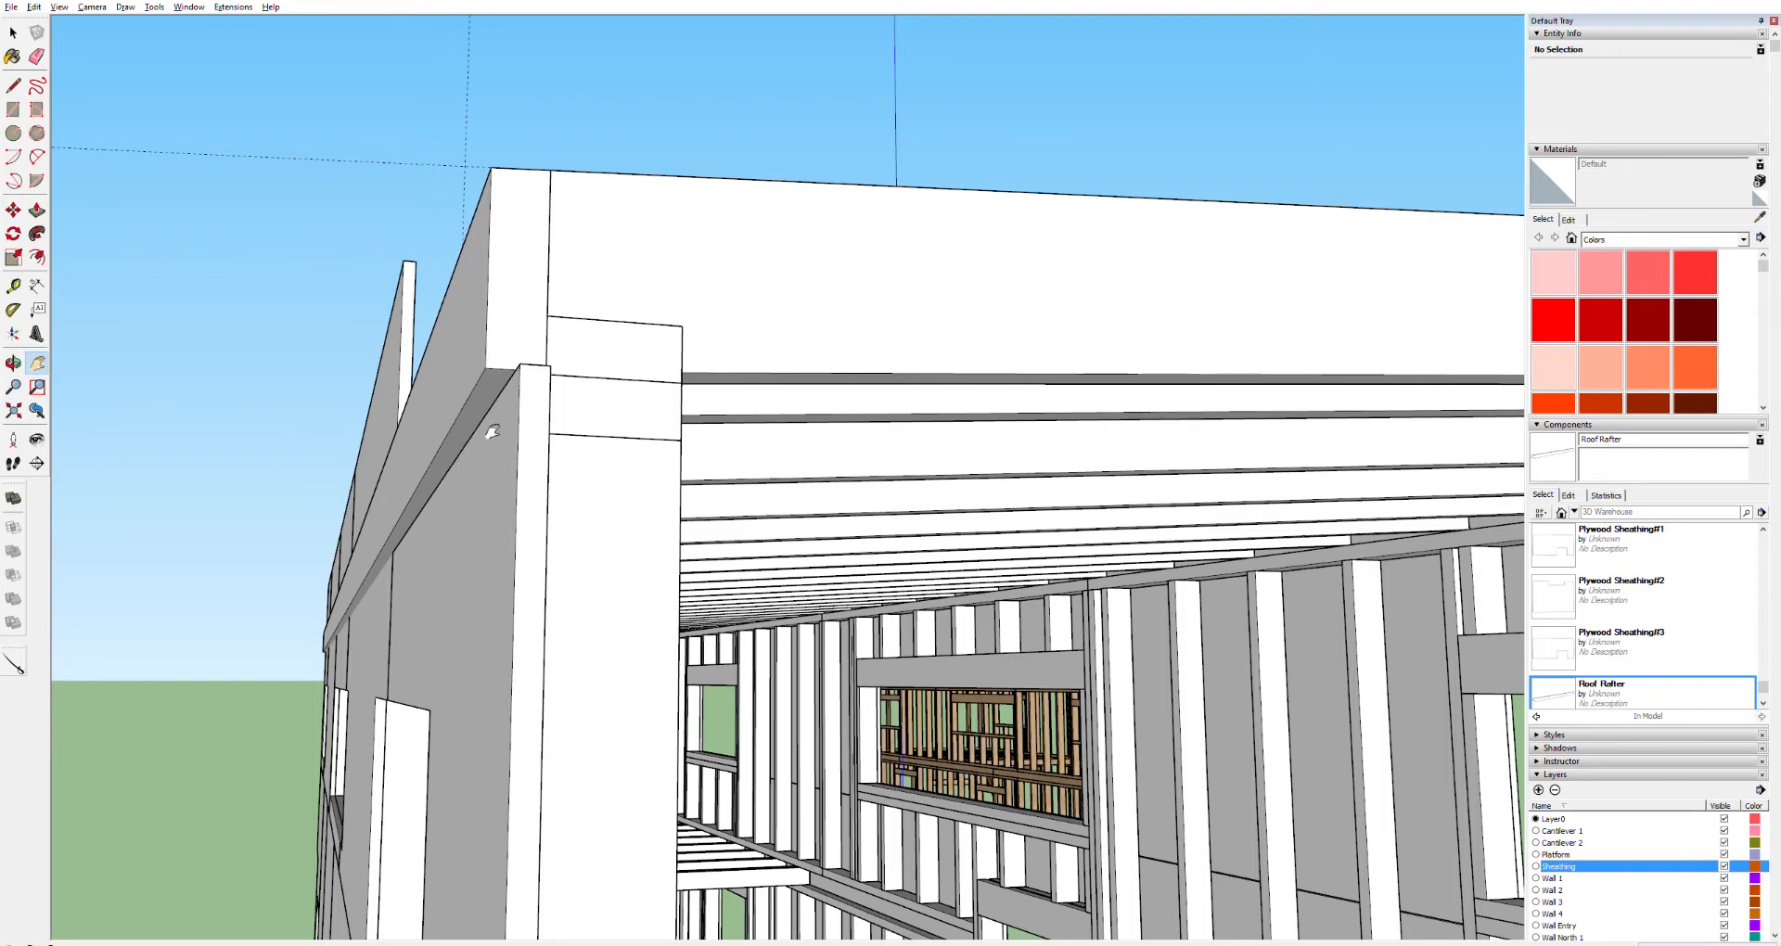
pyautogui.moveTo(456, 422); pyautogui.dragTo(399, 416, button='middle')
pyautogui.moveTo(399, 282); pyautogui.dragTo(560, 485, button='middle')
# Push/Pull the tops of the two side-wall sheathing panels down below the rafter line
pyautogui.doubleClick(529, 423)
pyautogui.click(529, 423)
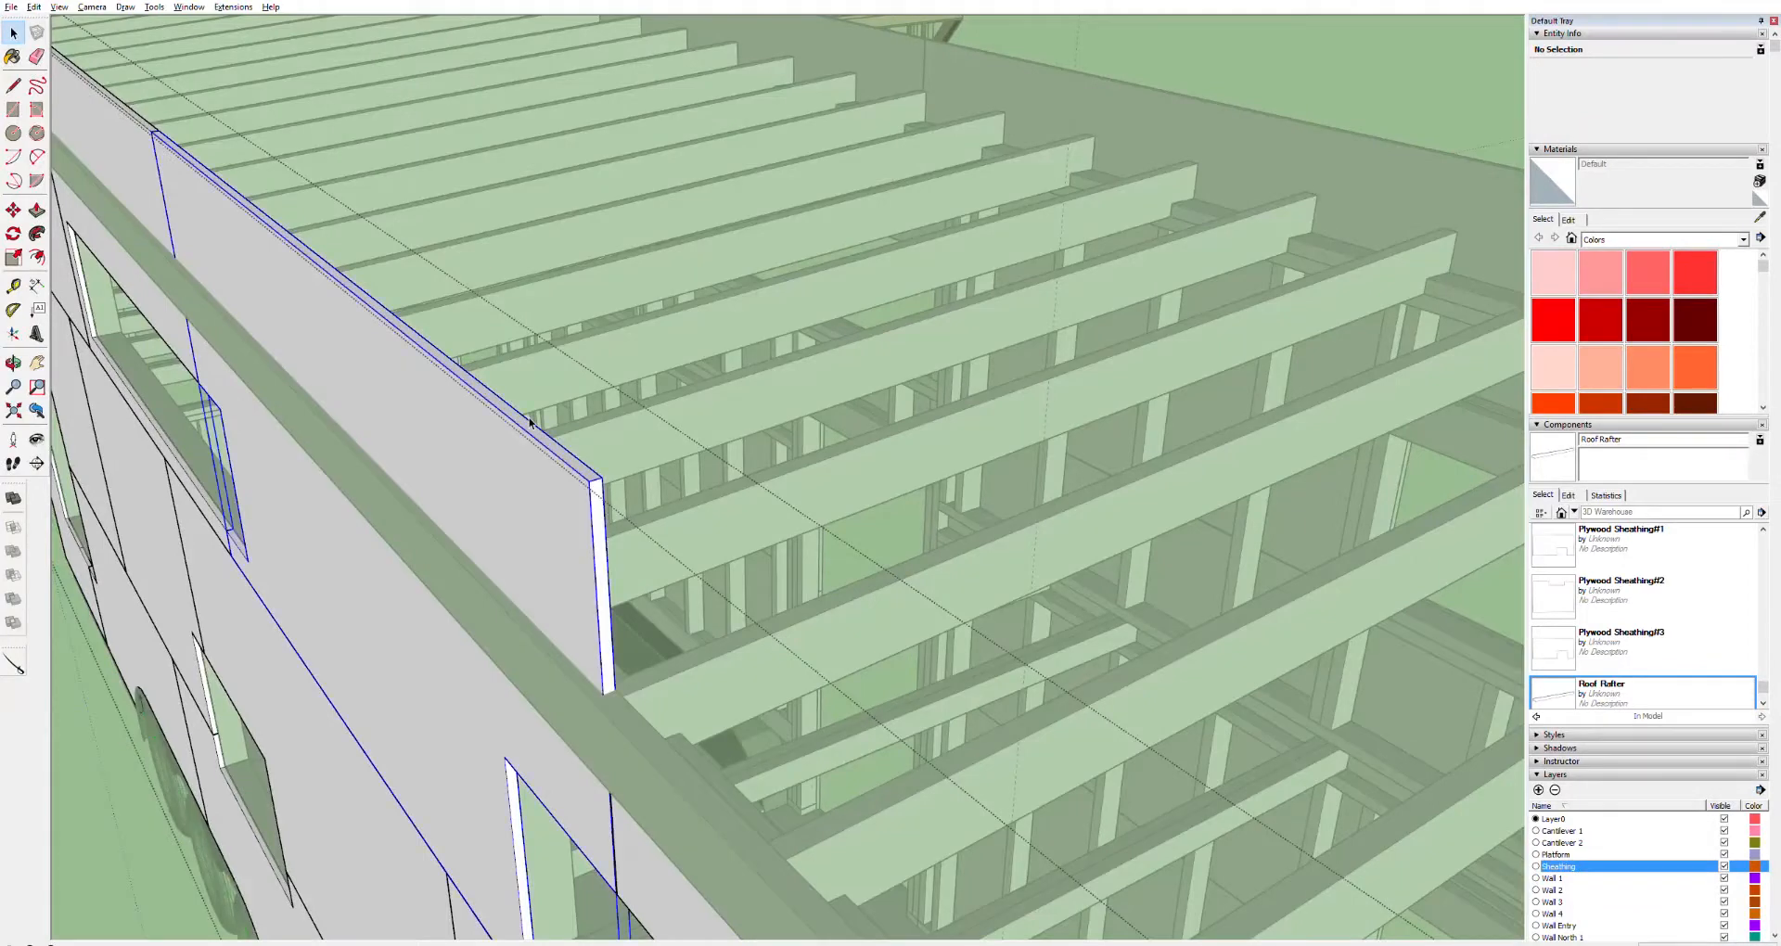
pyautogui.tripleClick(530, 418)
pyautogui.press('p')
pyautogui.click(540, 420)
pyautogui.click(556, 740)
pyautogui.press('space')
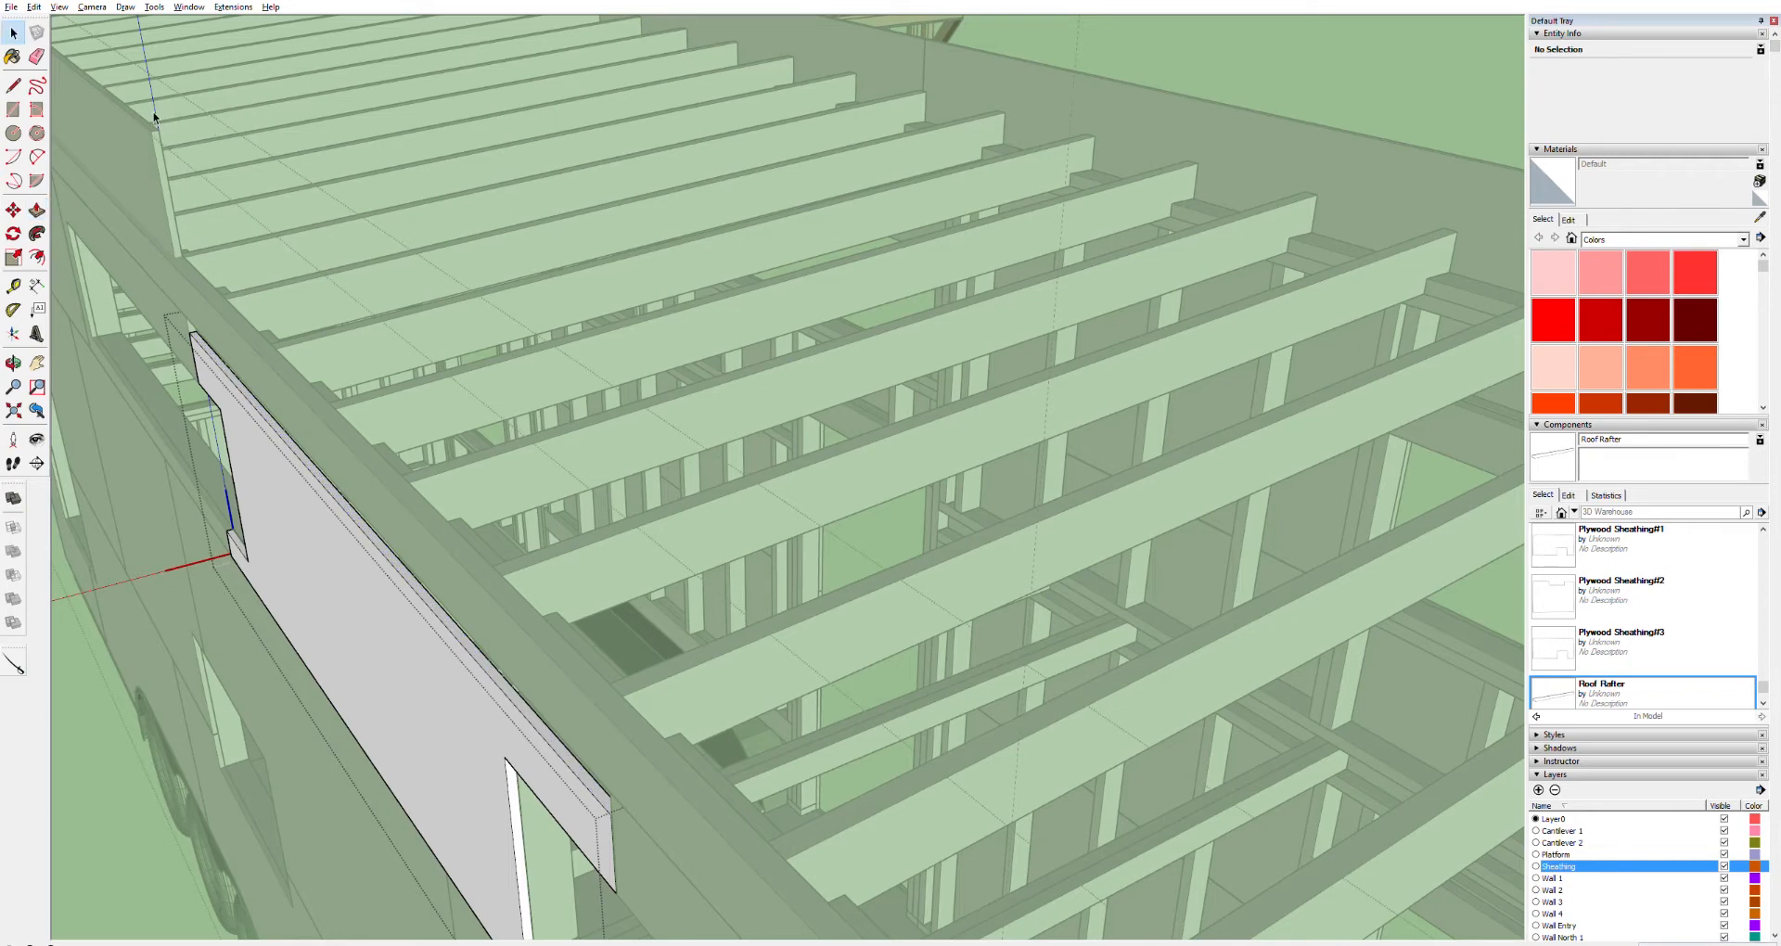
pyautogui.click(150, 118)
pyautogui.tripleClick(150, 121)
pyautogui.press('p')
pyautogui.click(157, 115)
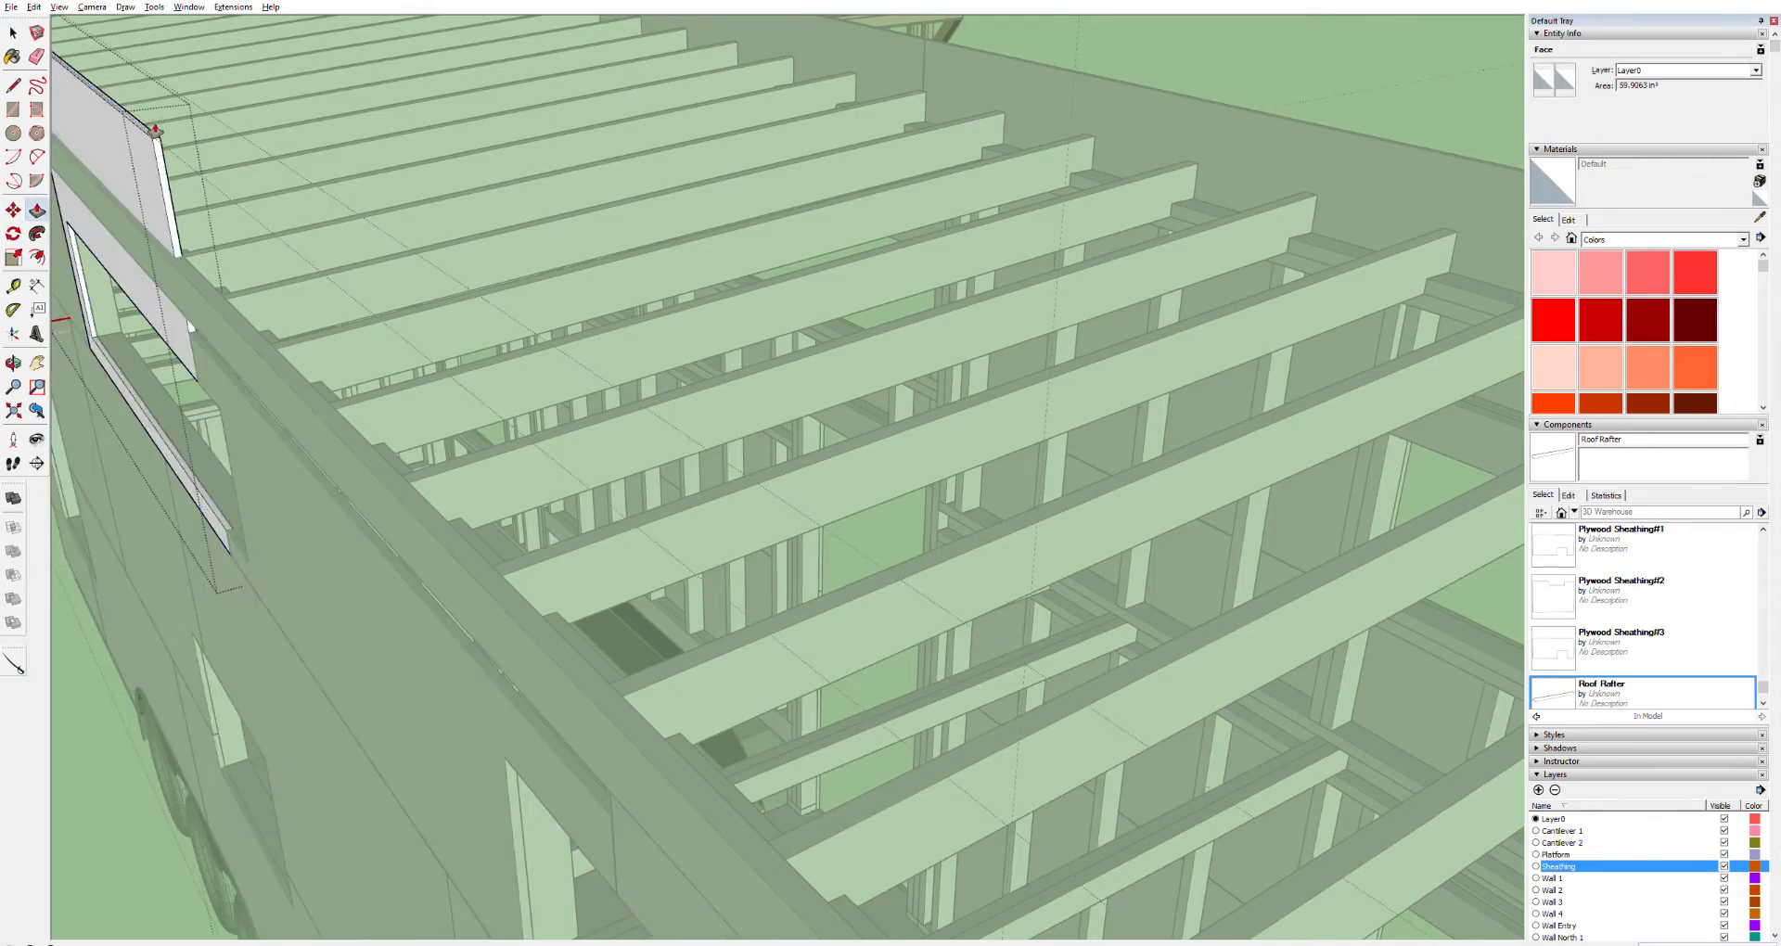
pyautogui.click(181, 316)
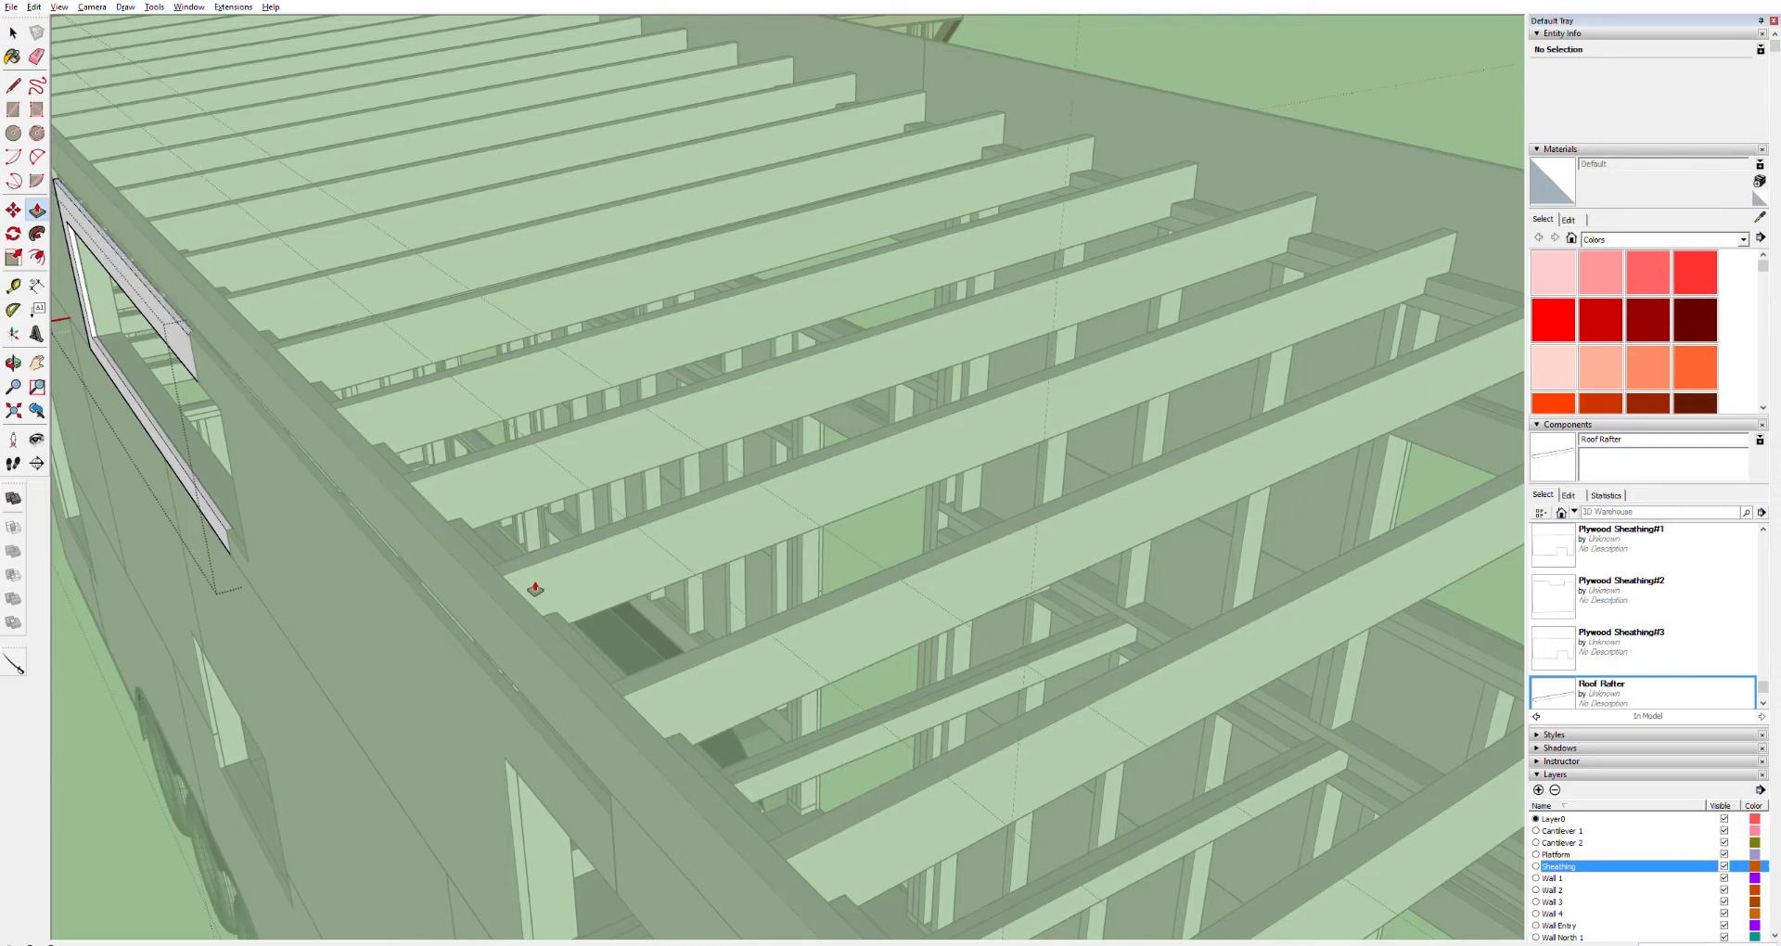
# Push/Pull the side sheathing panel's top face up until it meets the fascia board
pyautogui.moveTo(601, 630); pyautogui.dragTo(701, 307, button='middle')
pyautogui.press('space')
pyautogui.tripleClick(712, 342)
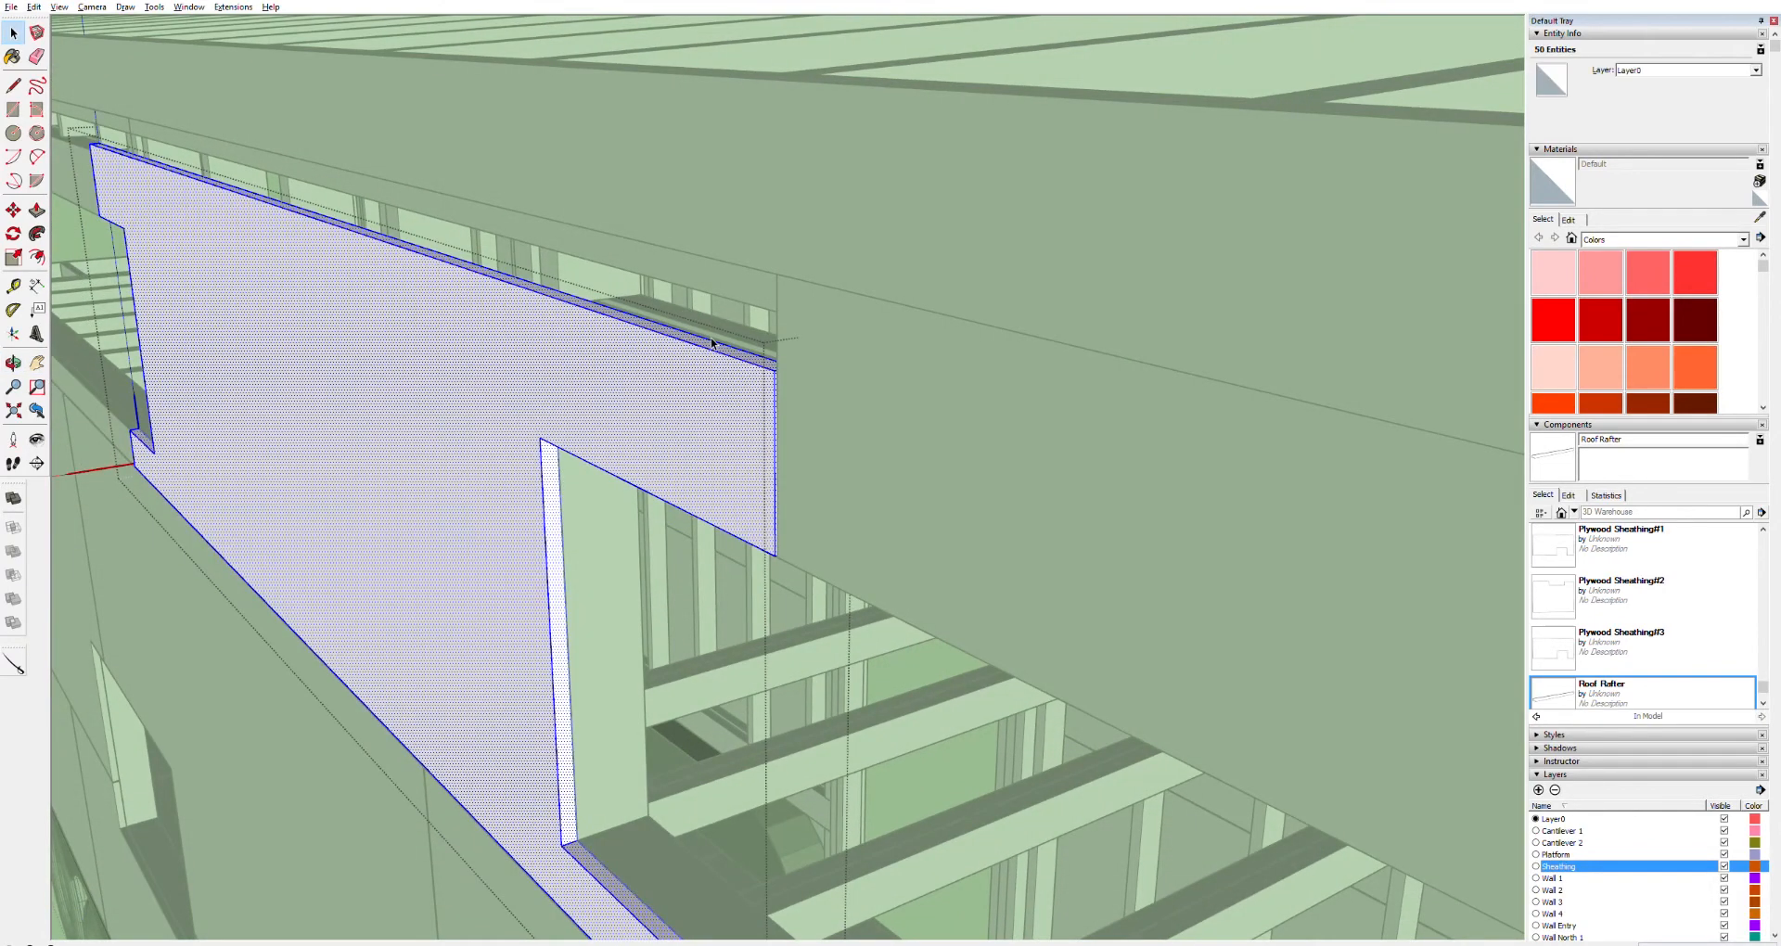
pyautogui.press('p')
pyautogui.moveTo(784, 362); pyautogui.dragTo(786, 268)
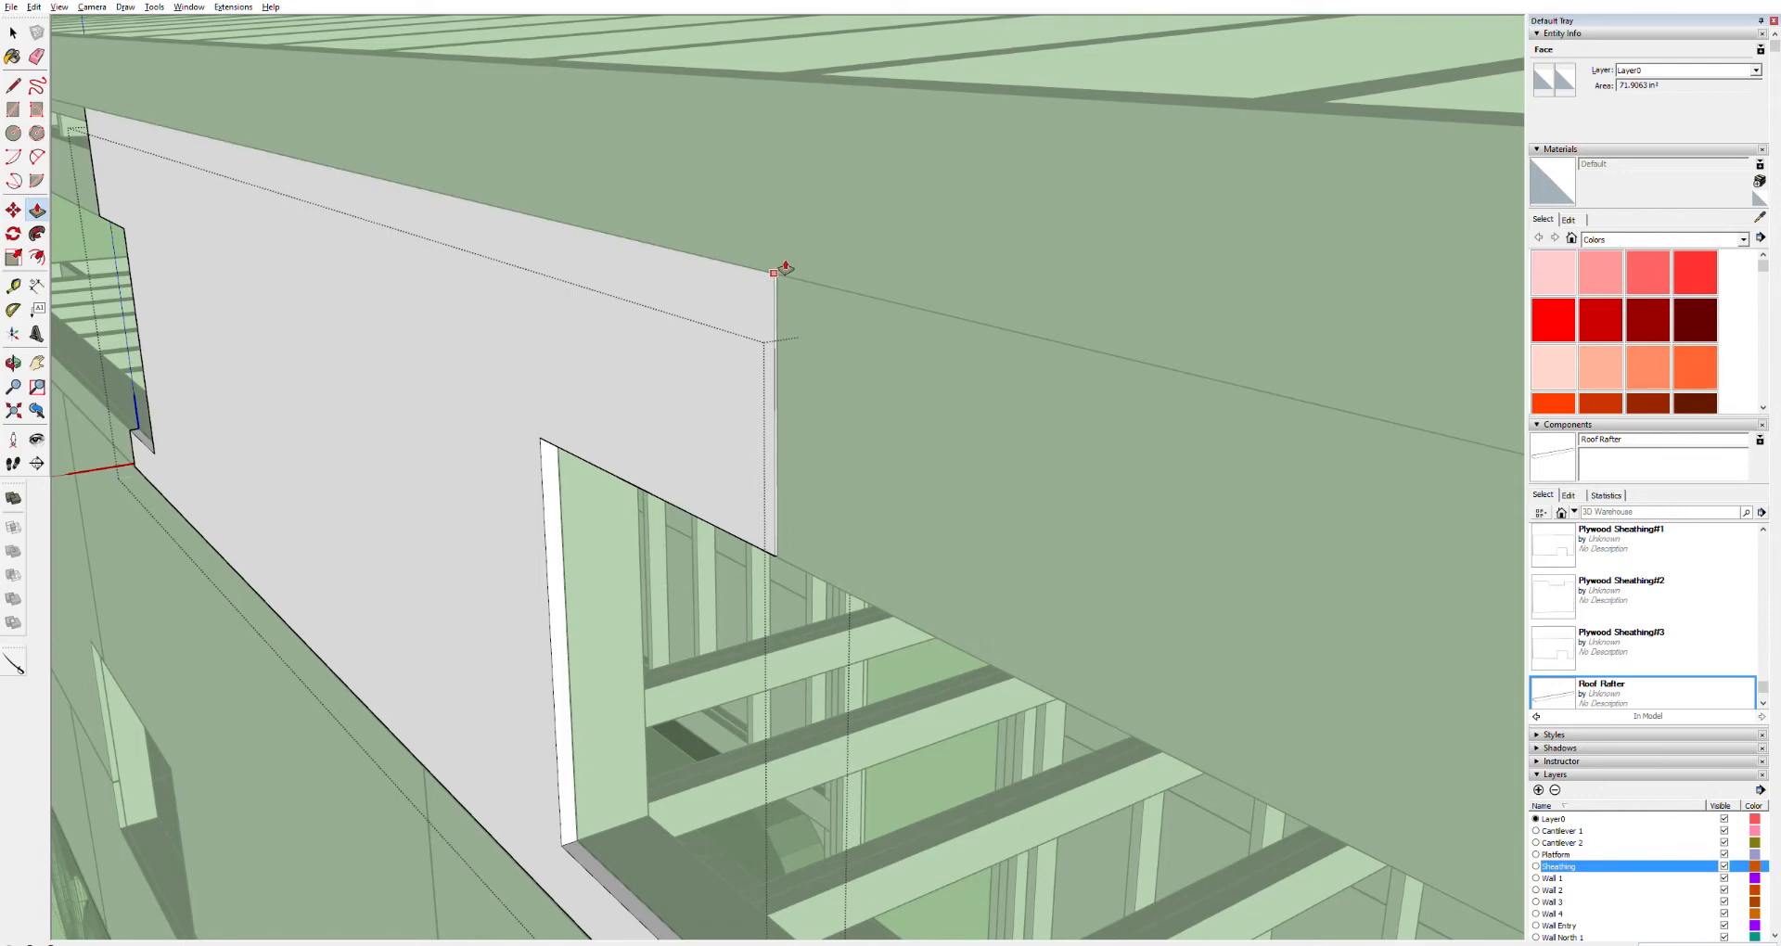
pyautogui.click(776, 287)
pyautogui.moveTo(757, 315); pyautogui.dragTo(757, 196, button='middle')
pyautogui.scroll(5, 757, 197)
pyautogui.moveTo(825, 219); pyautogui.dragTo(829, 257, button='middle')
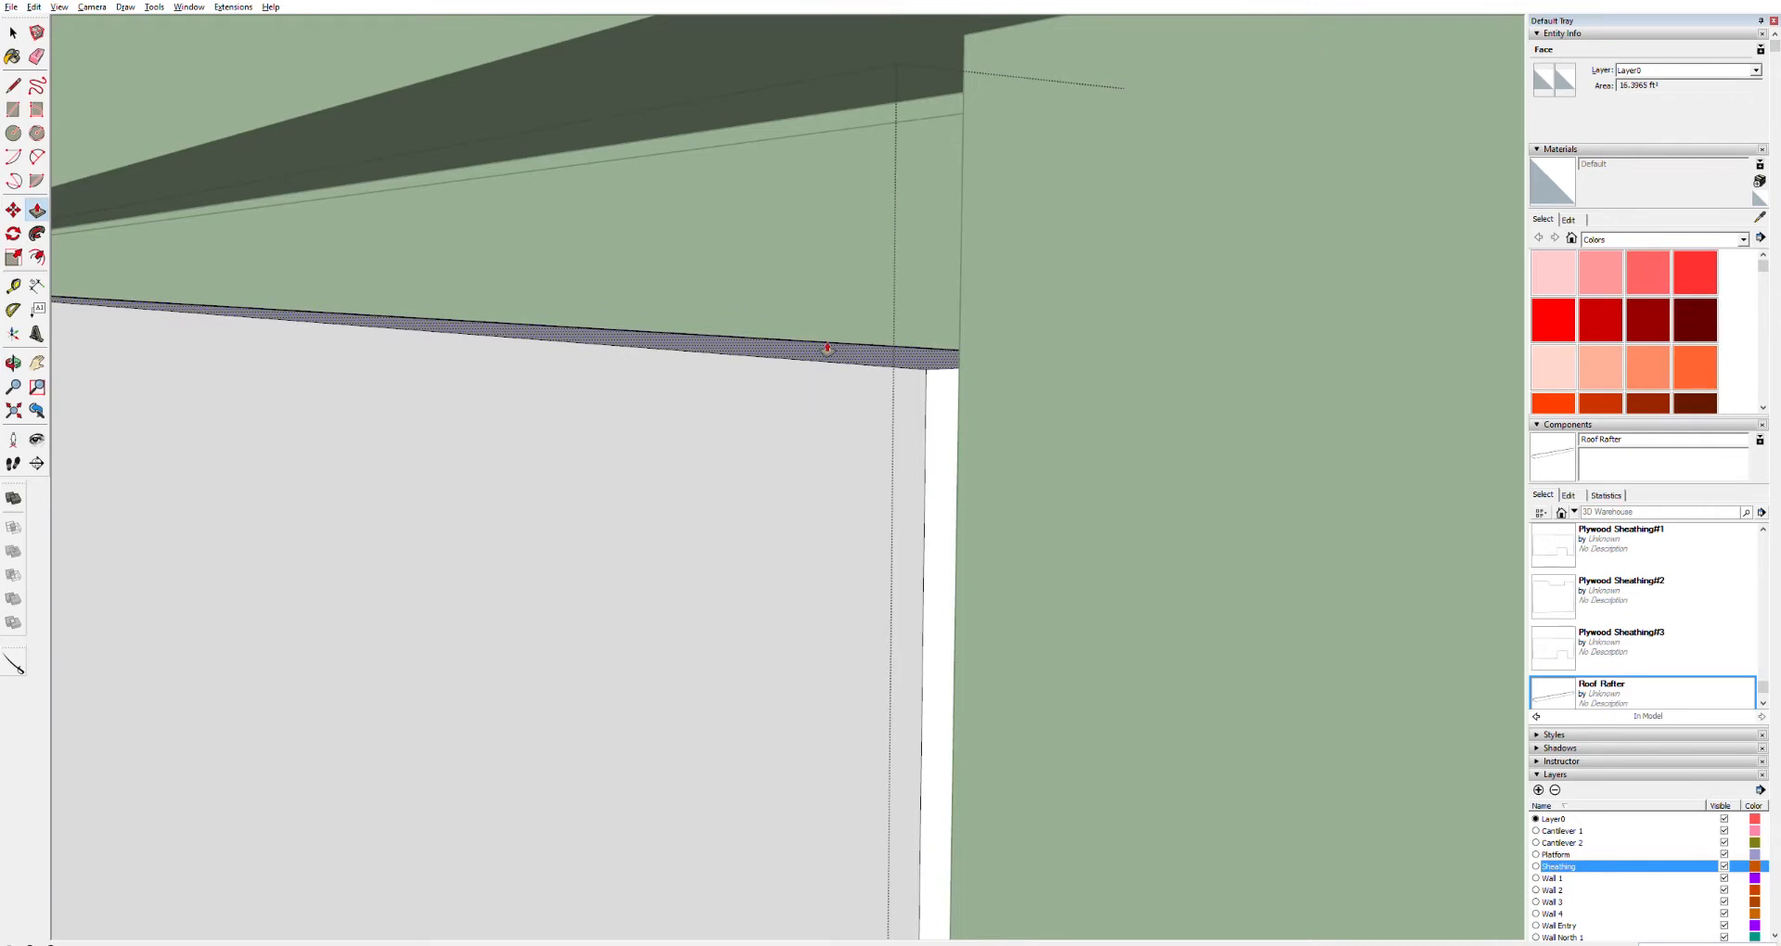
pyautogui.moveTo(828, 350); pyautogui.dragTo(976, 37)
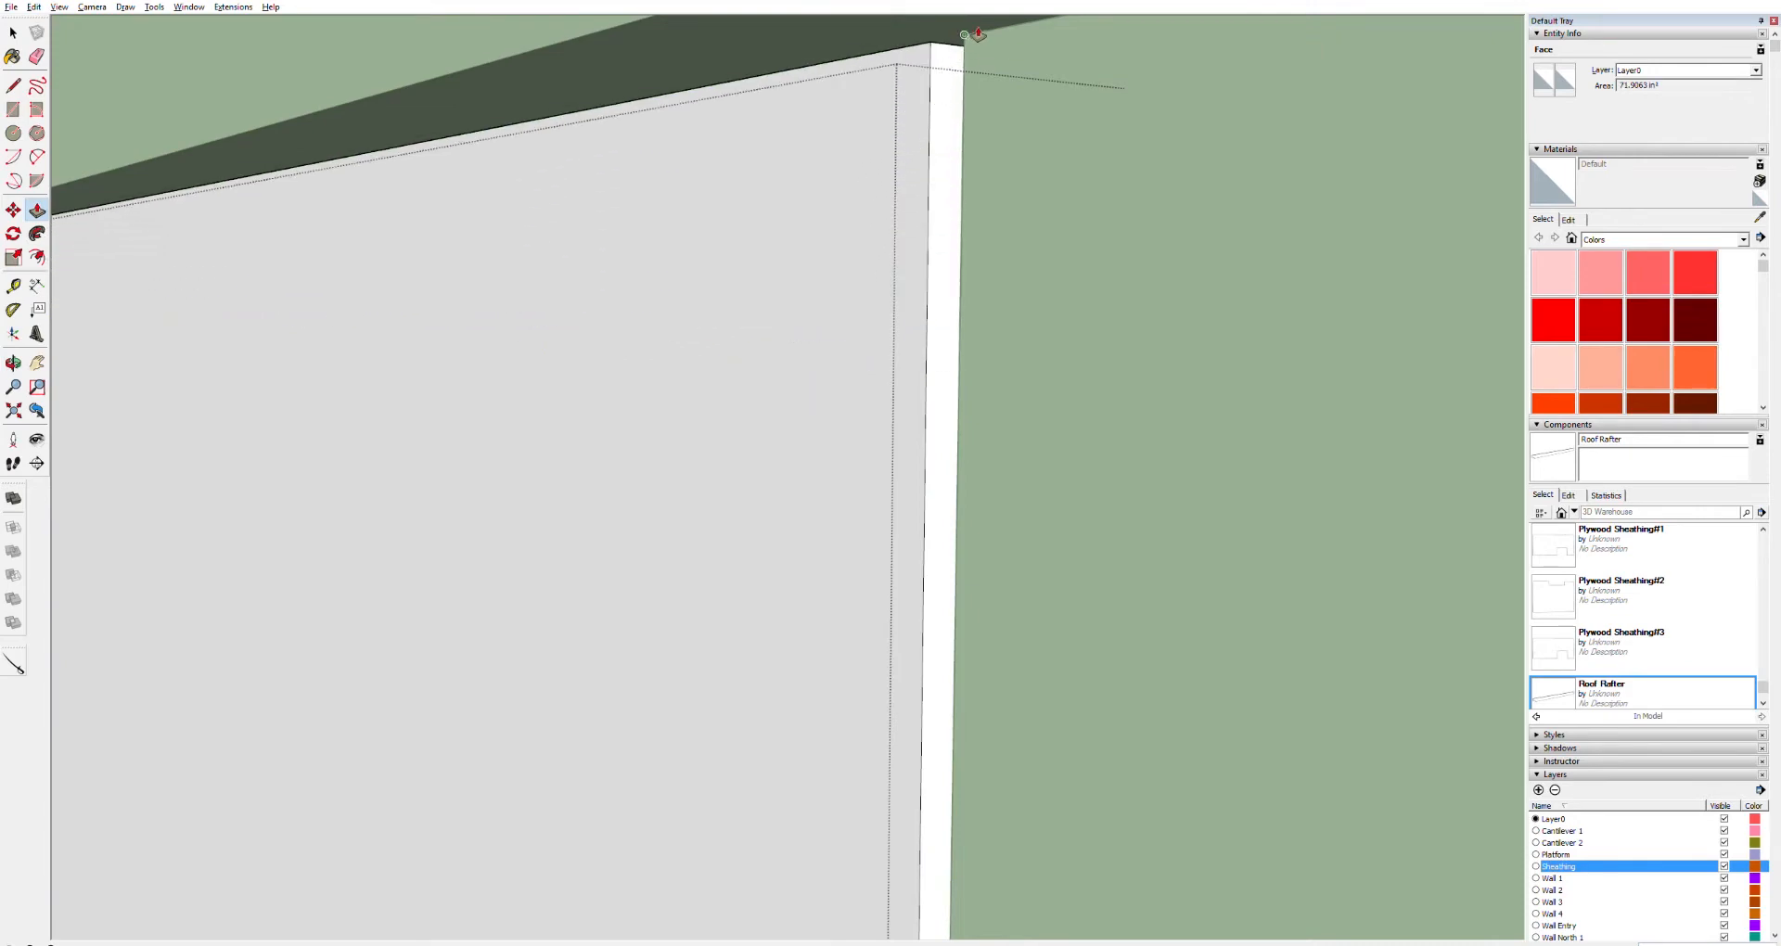
pyautogui.click(977, 35)
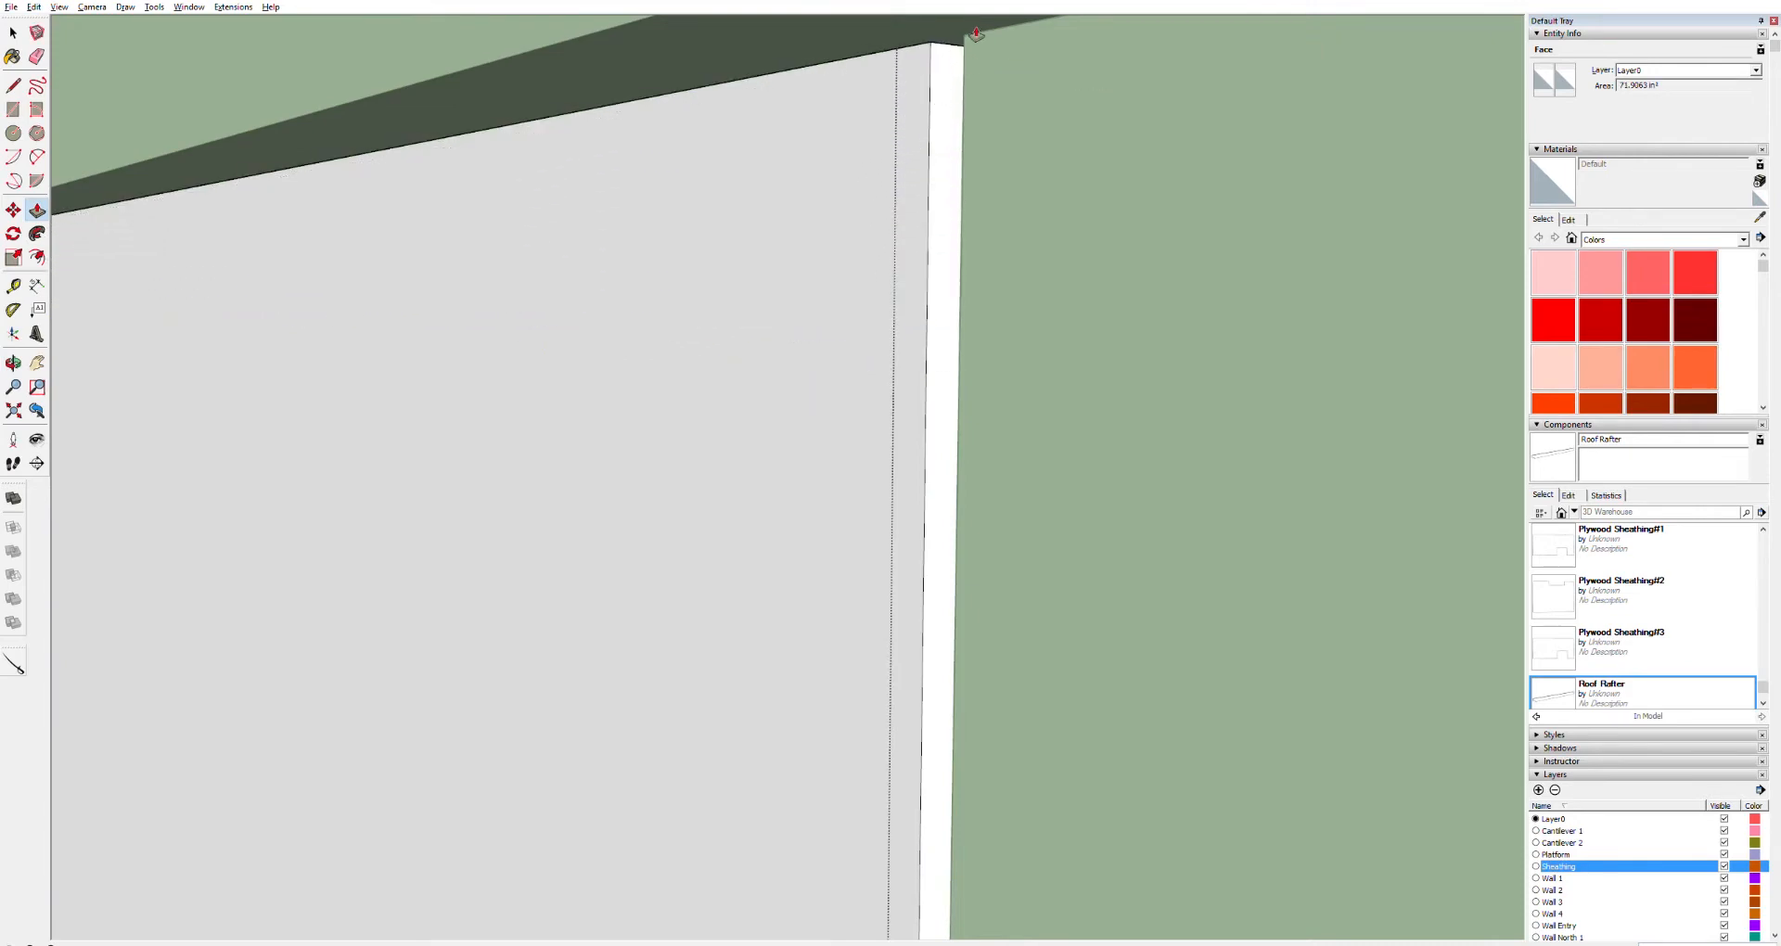
# Push/Pull the neighbouring sheathing panel's top face up to the same fascia height
pyautogui.scroll(-5, 819, 110)
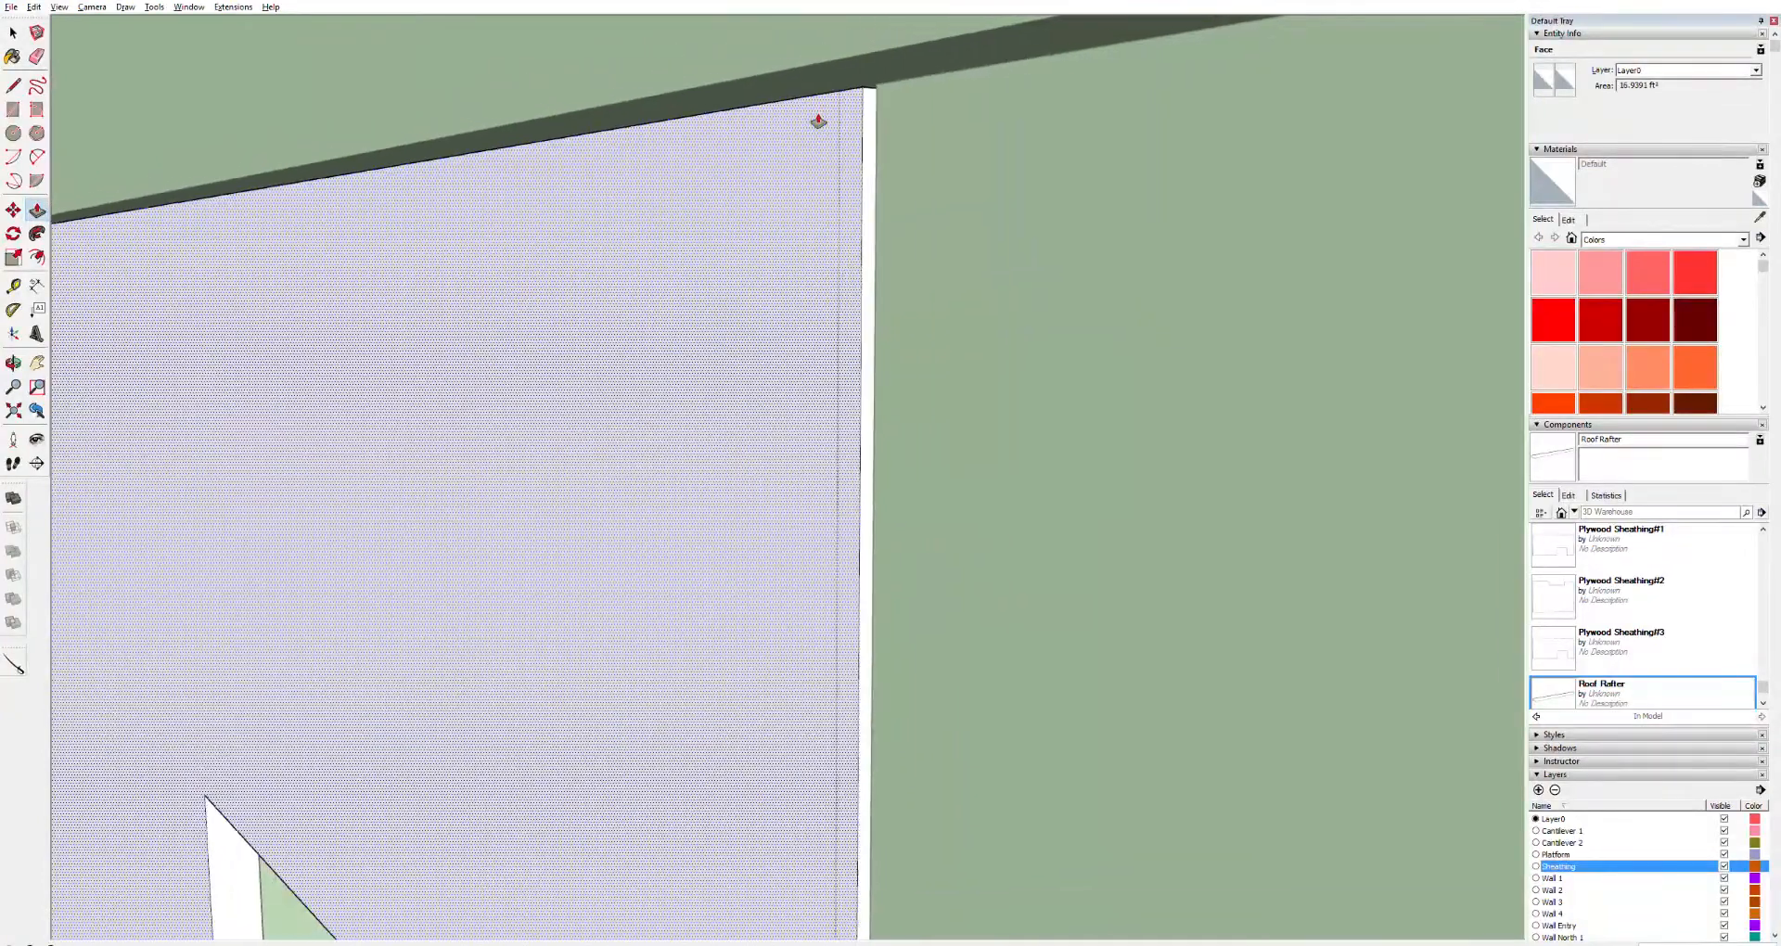
pyautogui.moveTo(823, 123)
pyautogui.mouseDown(button='middle')
pyautogui.moveTo(847, 100)
pyautogui.moveTo(822, 167)
pyautogui.moveTo(822, 134)
pyautogui.moveTo(732, 179)
pyautogui.moveTo(604, 161)
pyautogui.mouseUp(button='middle')
pyautogui.keyDown('shift'); pyautogui.moveTo(604, 161); pyautogui.dragTo(954, 278, button='middle'); pyautogui.keyUp('shift')
pyautogui.moveTo(398, 232)
pyautogui.keyDown('shift'); pyautogui.mouseDown(button='middle')
pyautogui.moveTo(711, 207)
pyautogui.moveTo(1057, 210)
pyautogui.mouseUp(button='middle'); pyautogui.keyUp('shift')
pyautogui.scroll(5, 273, 157)
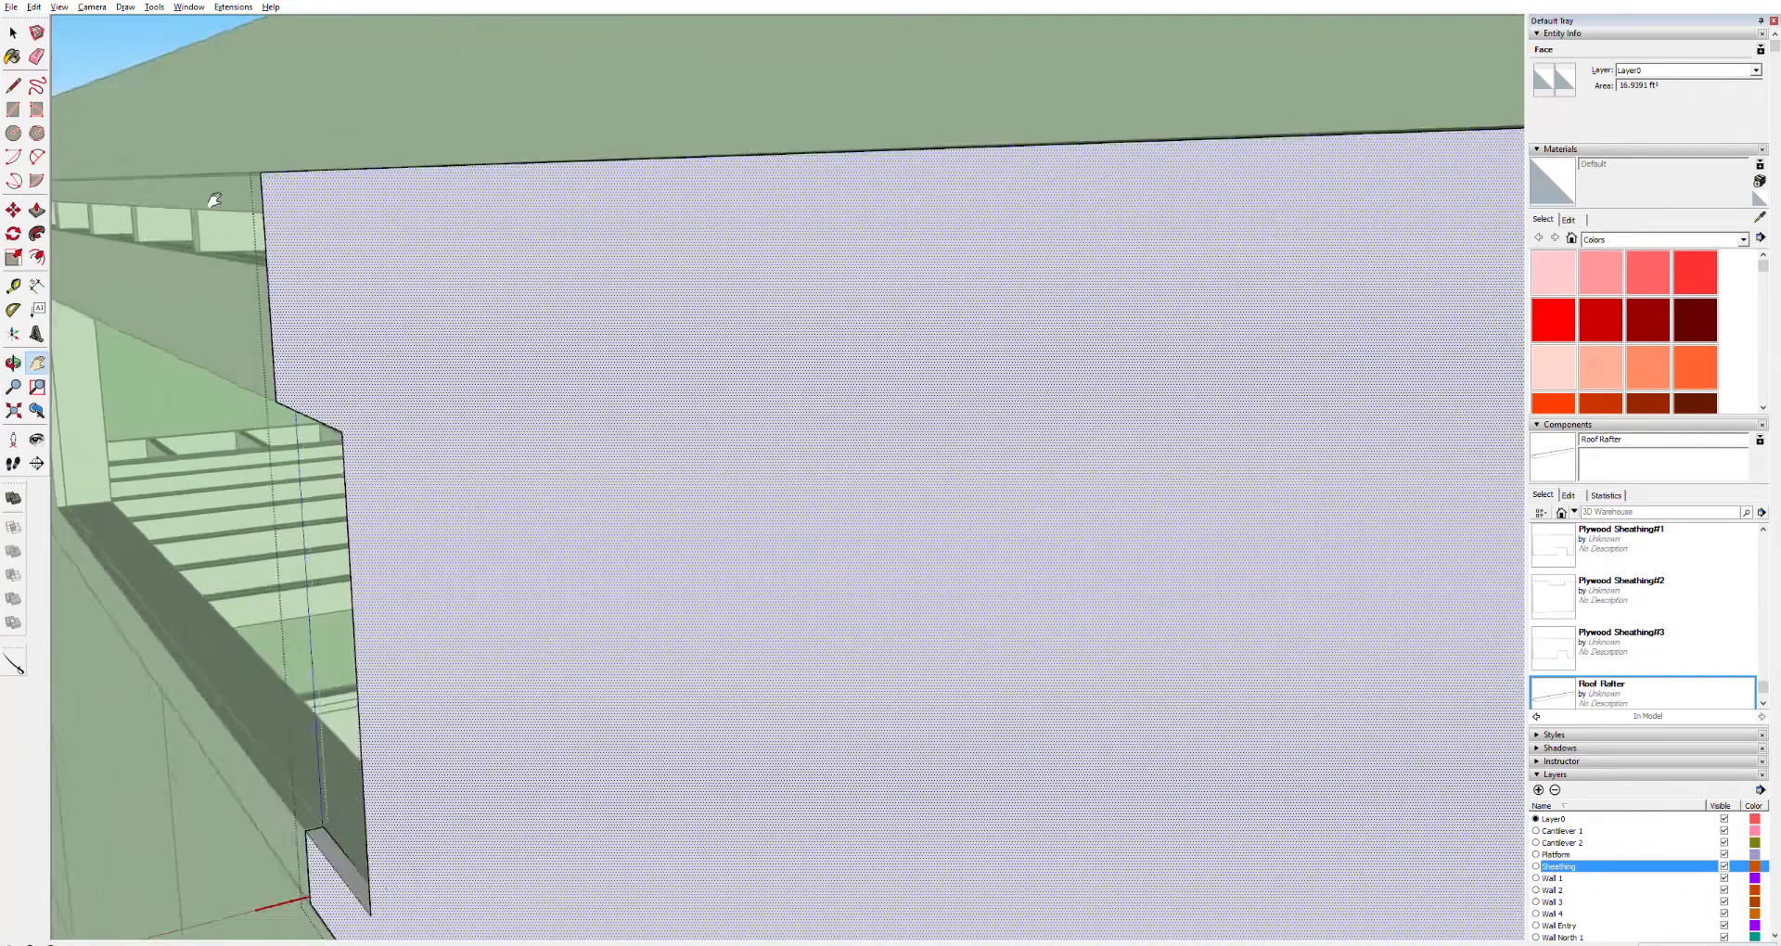
pyautogui.scroll(3, 267, 220)
pyautogui.keyDown('shift'); pyautogui.moveTo(370, 225); pyautogui.dragTo(631, 231, button='middle'); pyautogui.keyUp('shift')
pyautogui.click(656, 670)
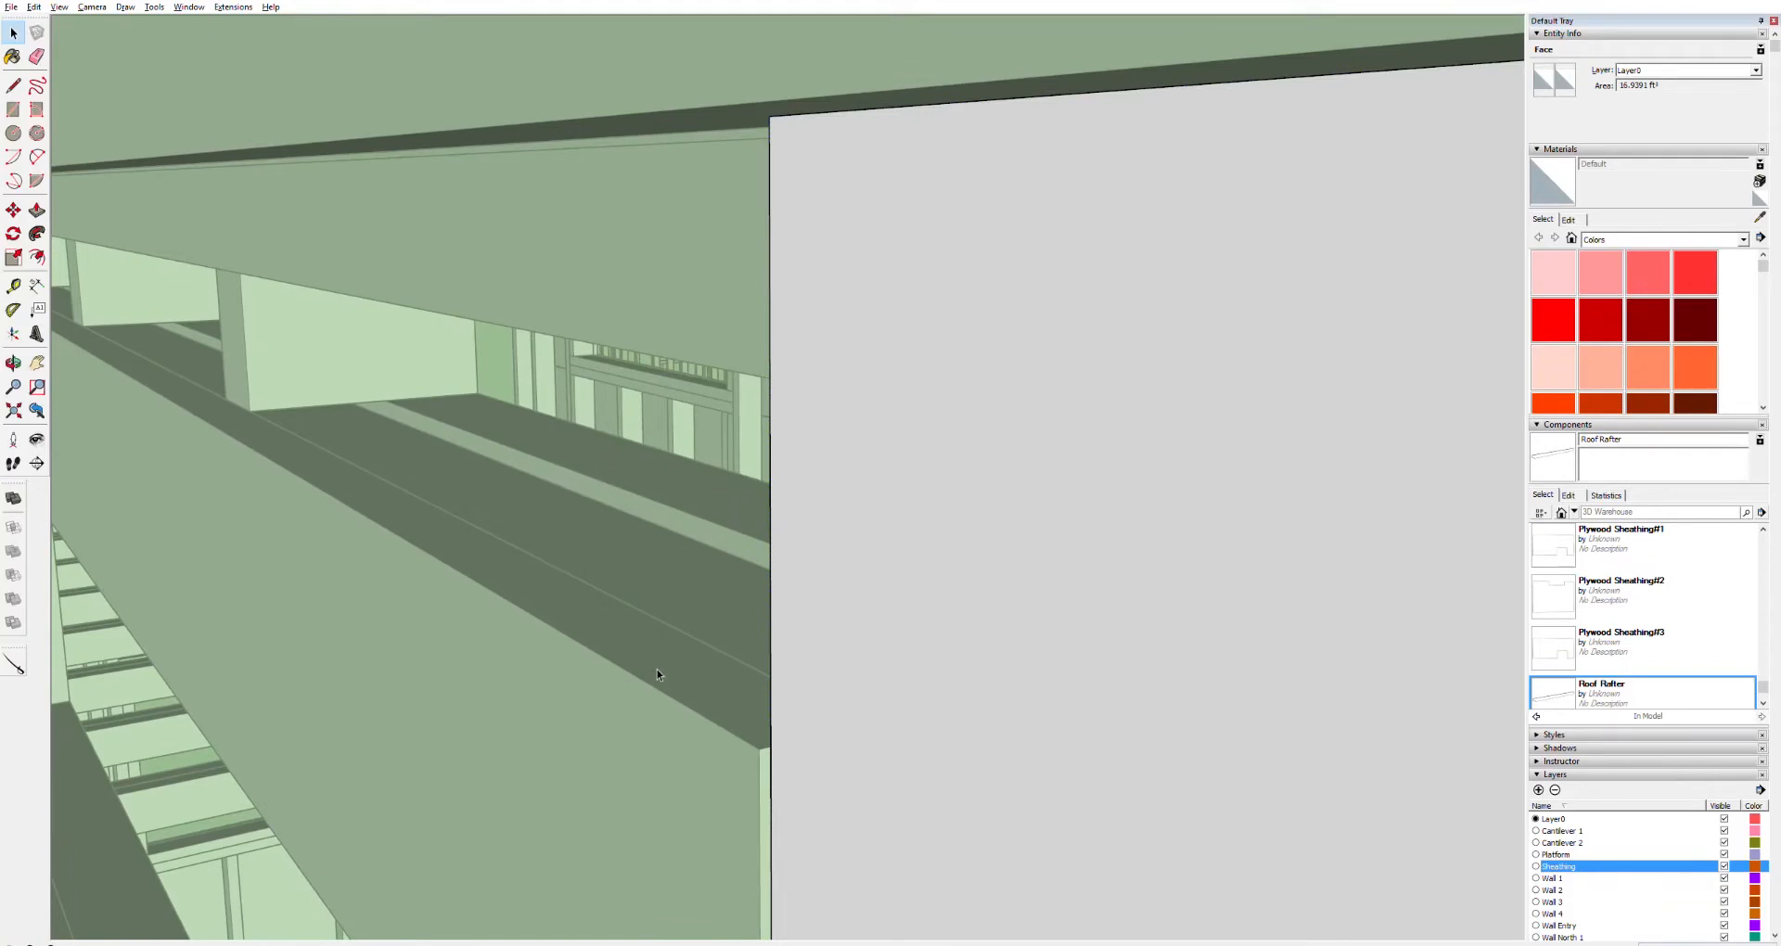
pyautogui.doubleClick(657, 670)
pyautogui.click(657, 670)
pyautogui.press('p')
pyautogui.moveTo(689, 690); pyautogui.dragTo(775, 119)
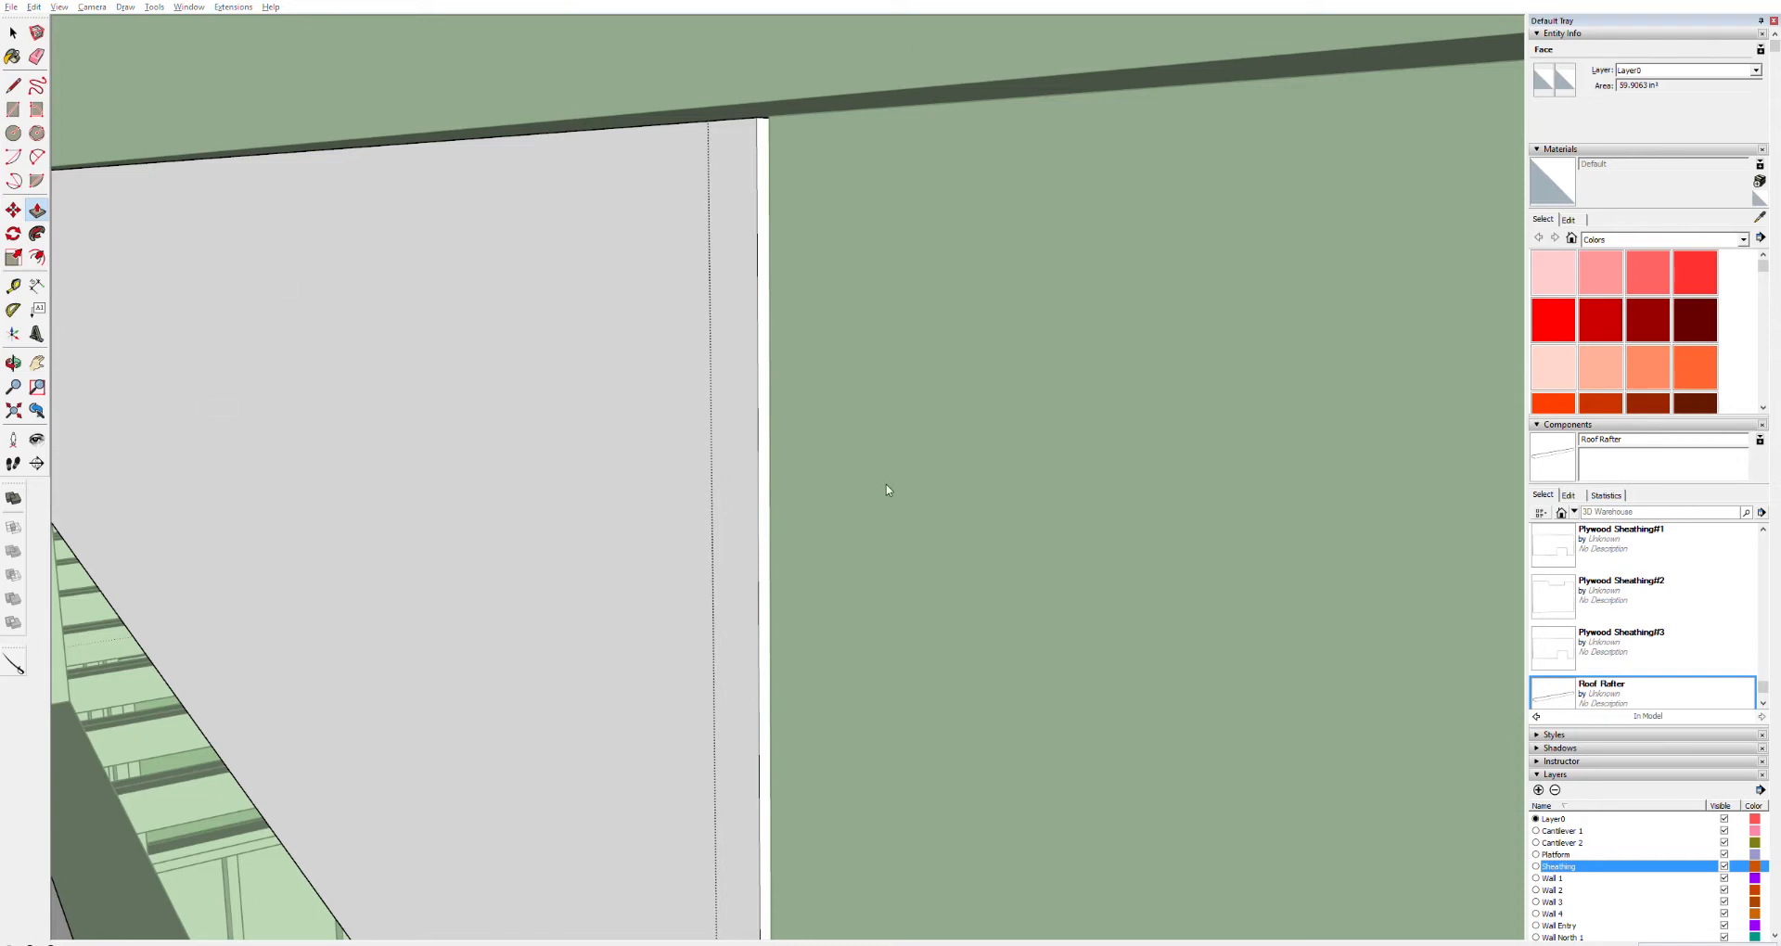
pyautogui.press('space')
pyautogui.moveTo(386, 303); pyautogui.dragTo(1015, 408)
pyautogui.press('h')
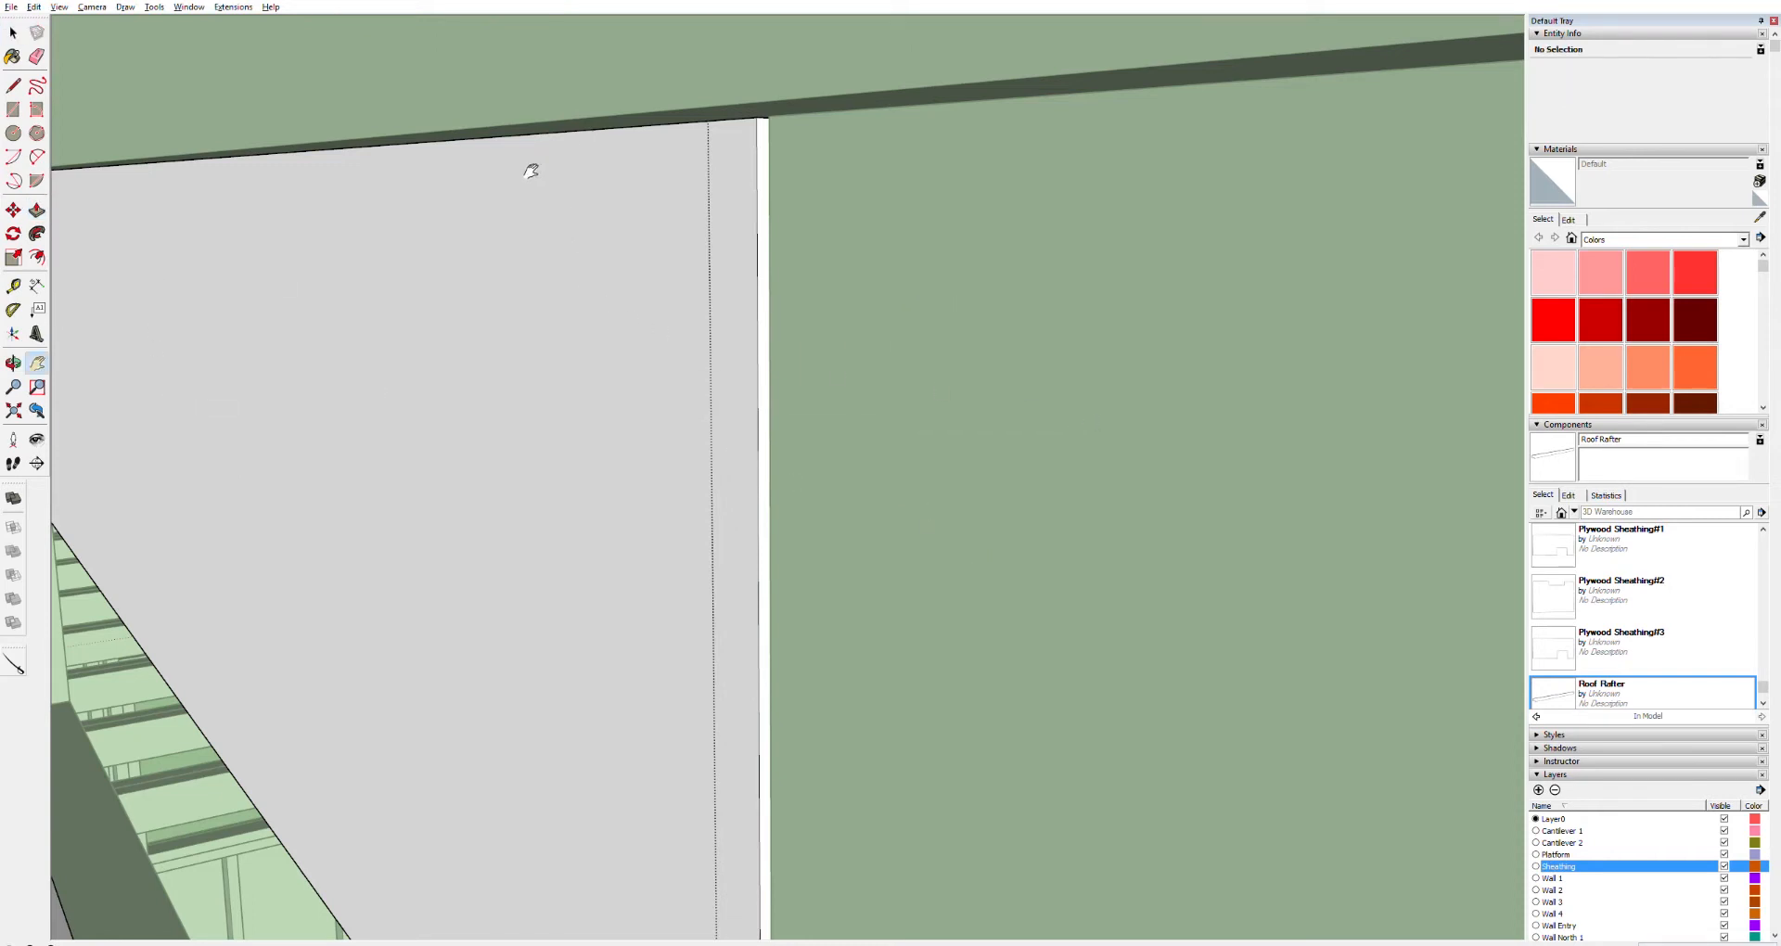
# Push/Pull the tops of the two sheathing panels on the opposite side wall down below the rafters
pyautogui.moveTo(545, 163); pyautogui.dragTo(1149, 426)
pyautogui.moveTo(515, 372); pyautogui.dragTo(913, 740)
pyautogui.moveTo(1006, 663); pyautogui.dragTo(986, 624)
pyautogui.press('space')
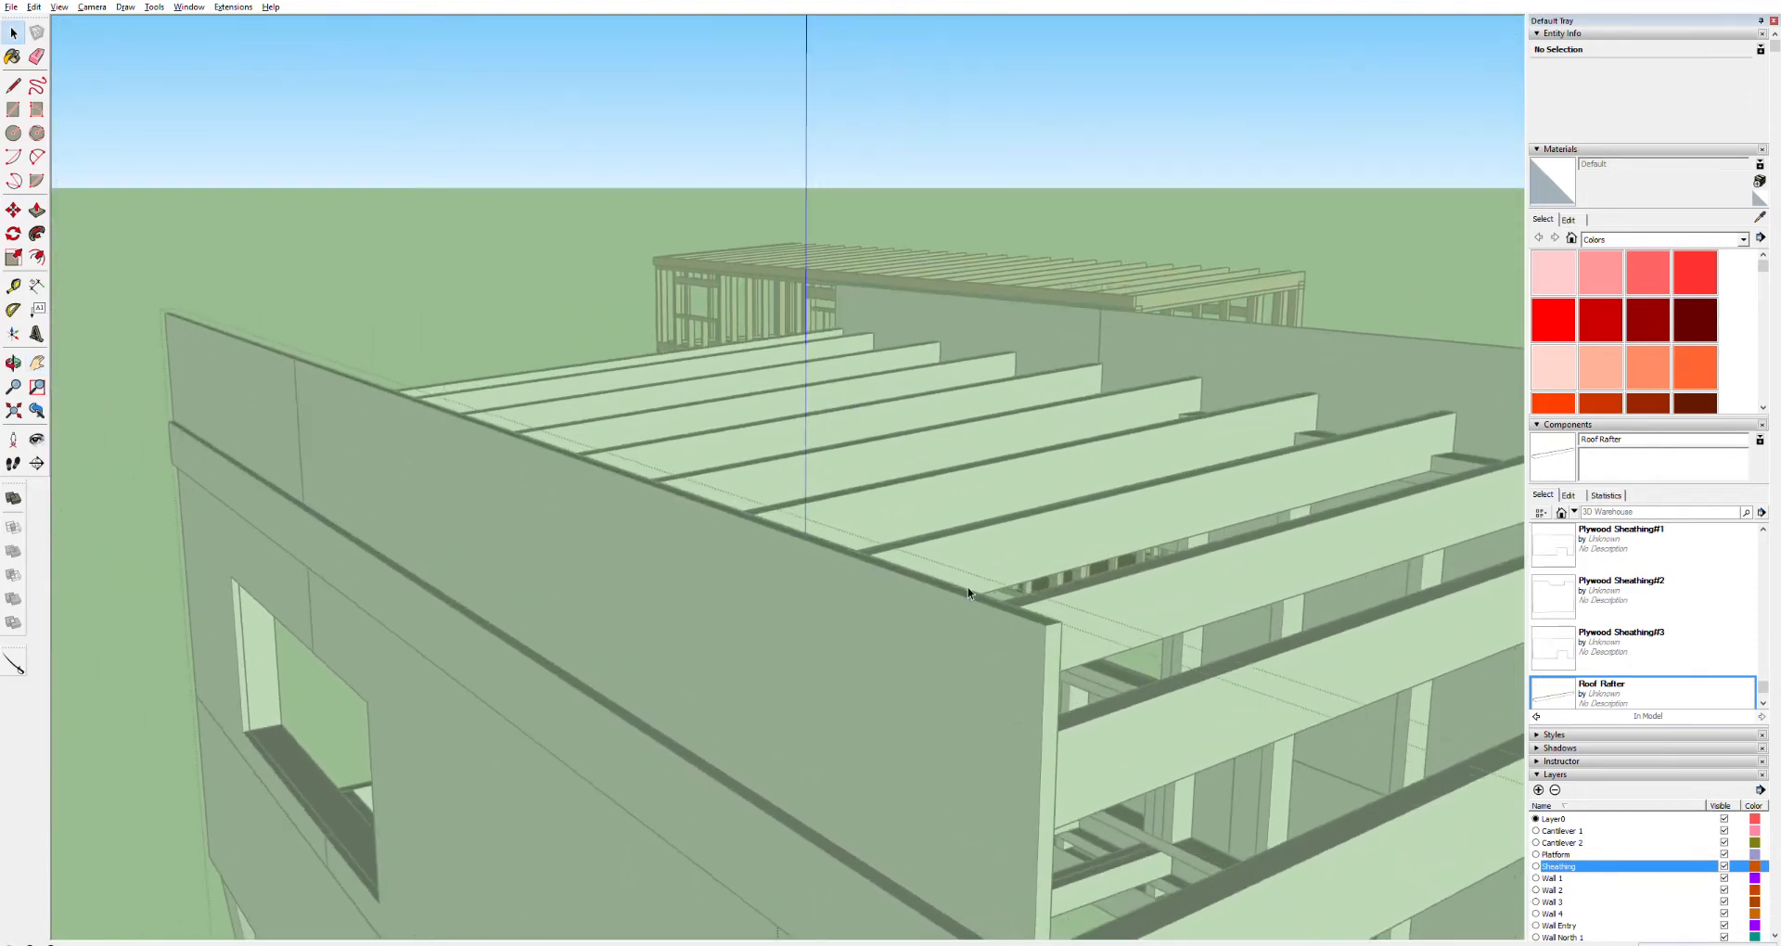
pyautogui.tripleClick(970, 592)
pyautogui.press('p')
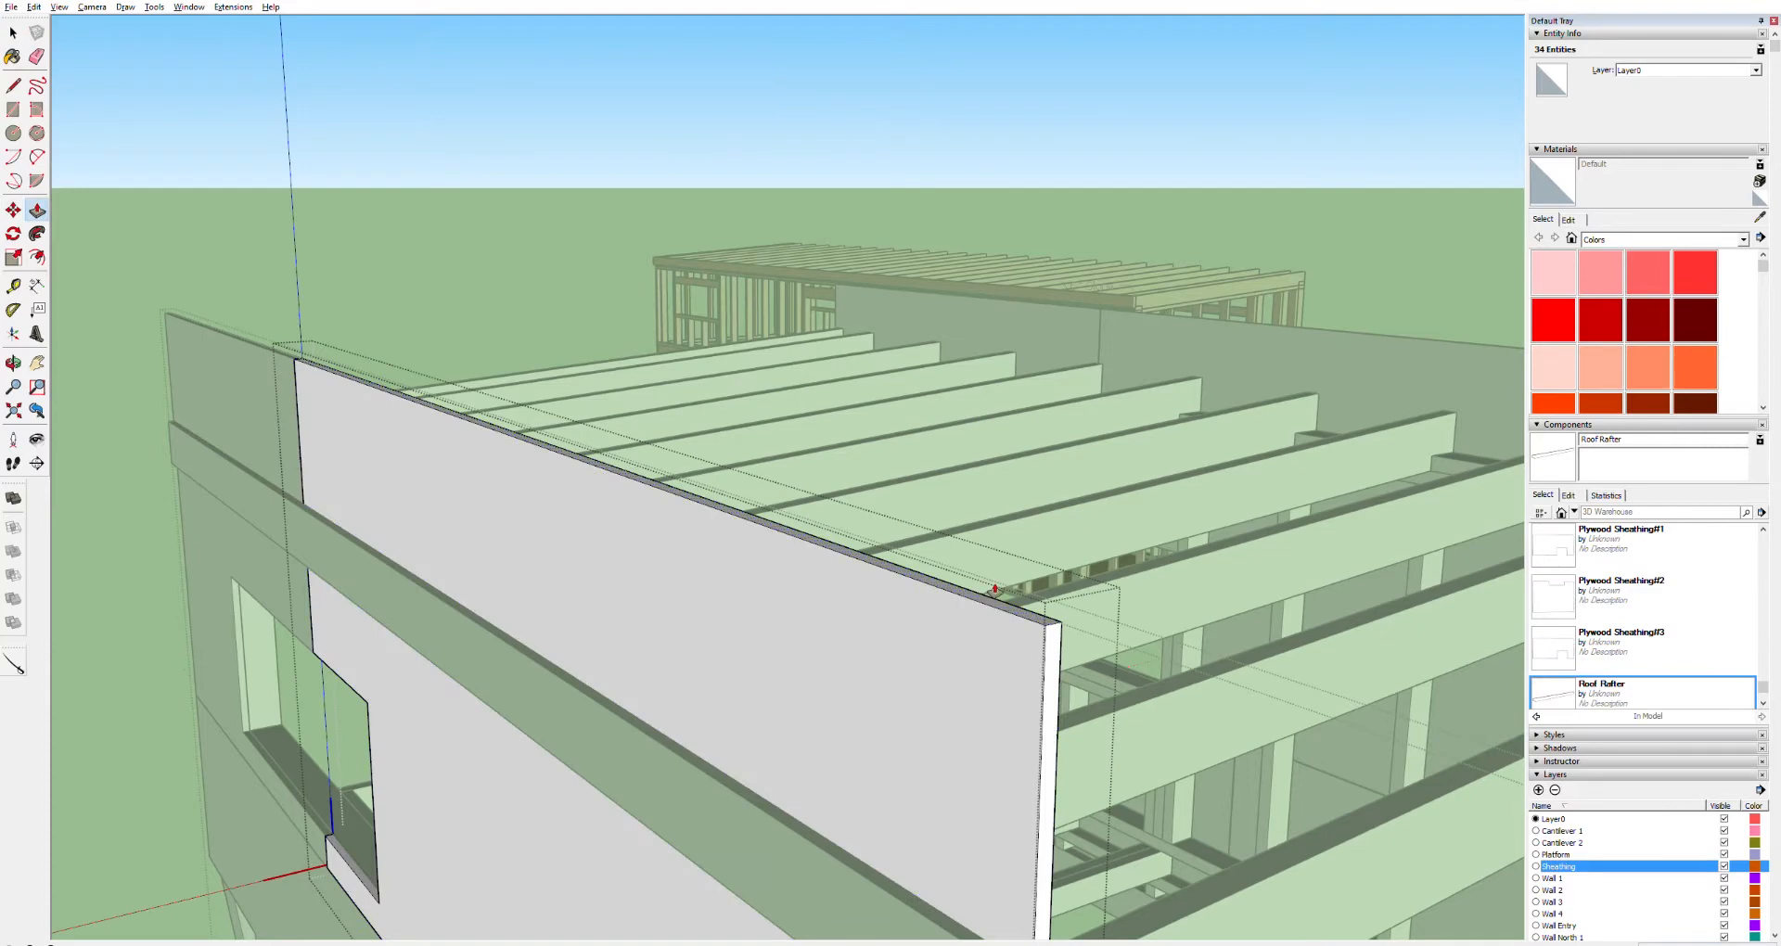
pyautogui.click(969, 593)
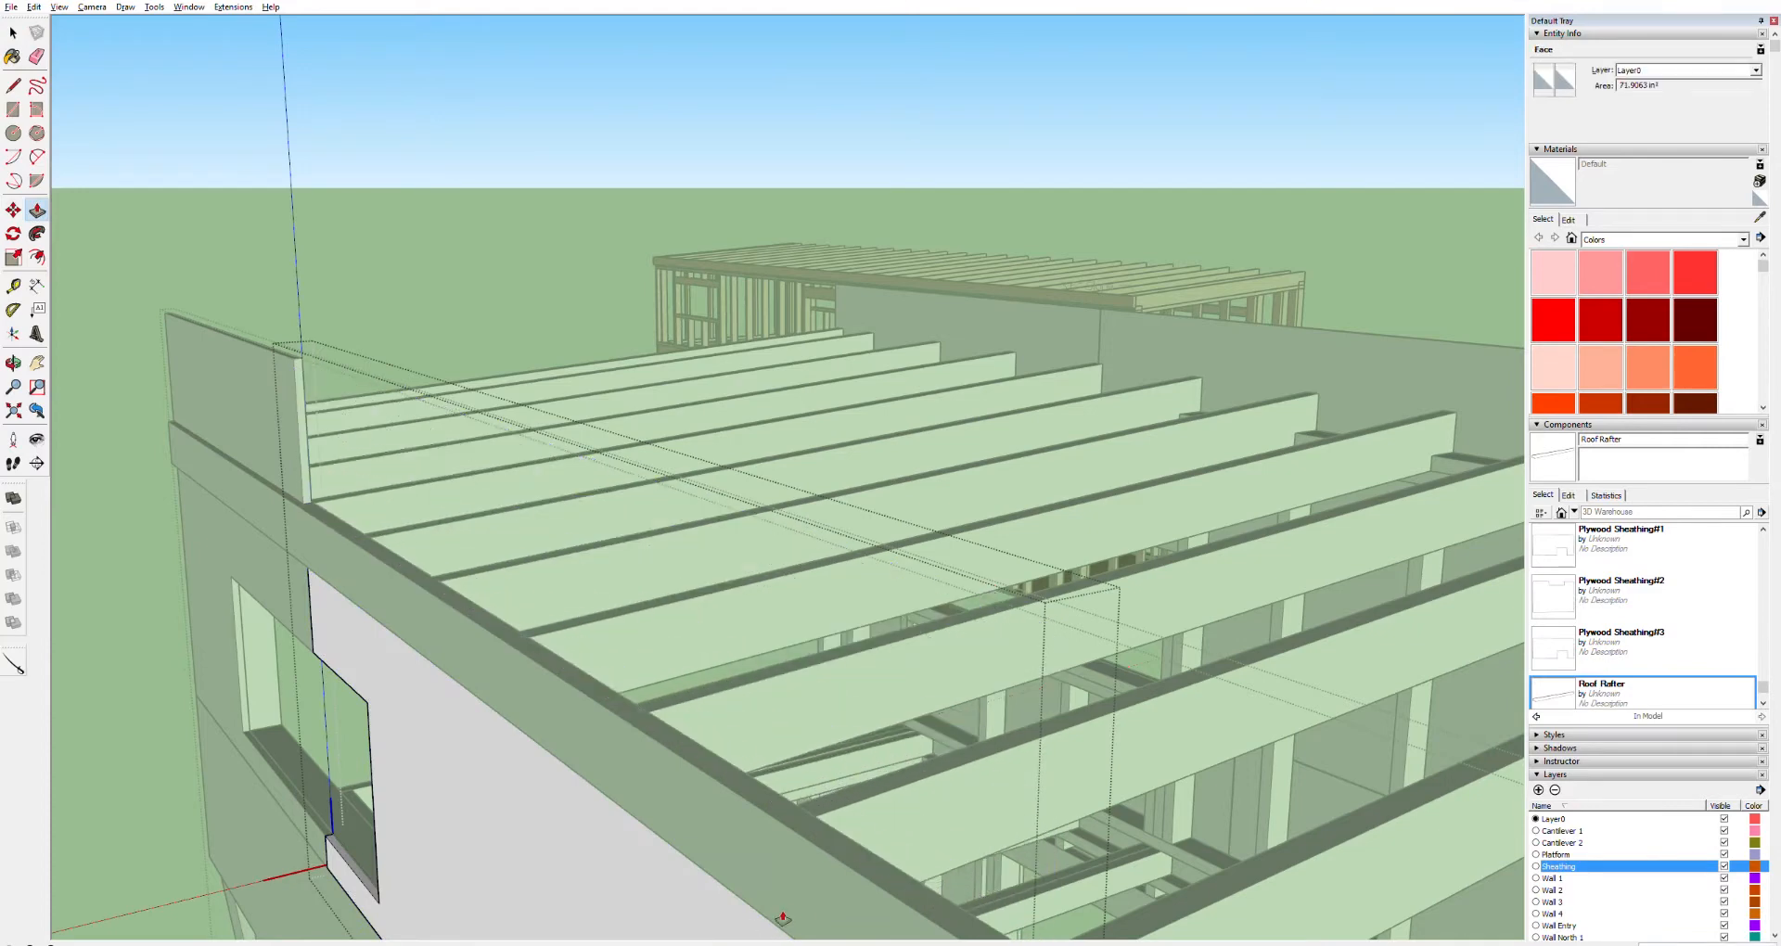
pyautogui.scroll(-5, 834, 935)
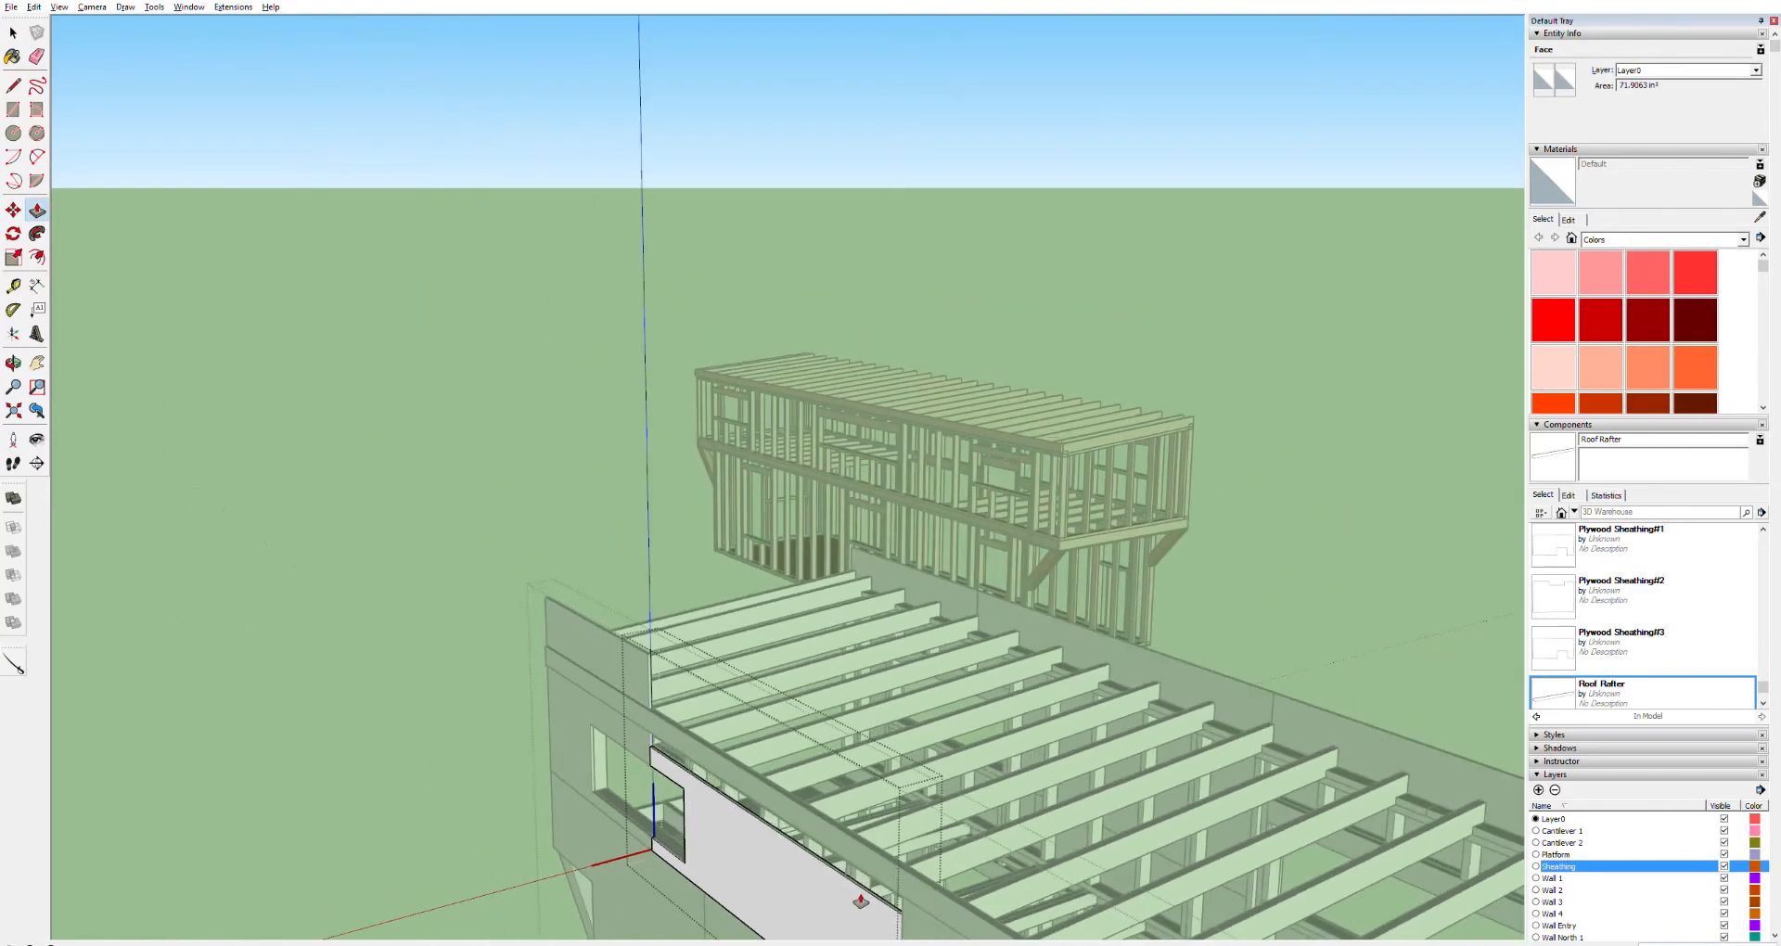
pyautogui.scroll(5, 658, 643)
pyautogui.press('space')
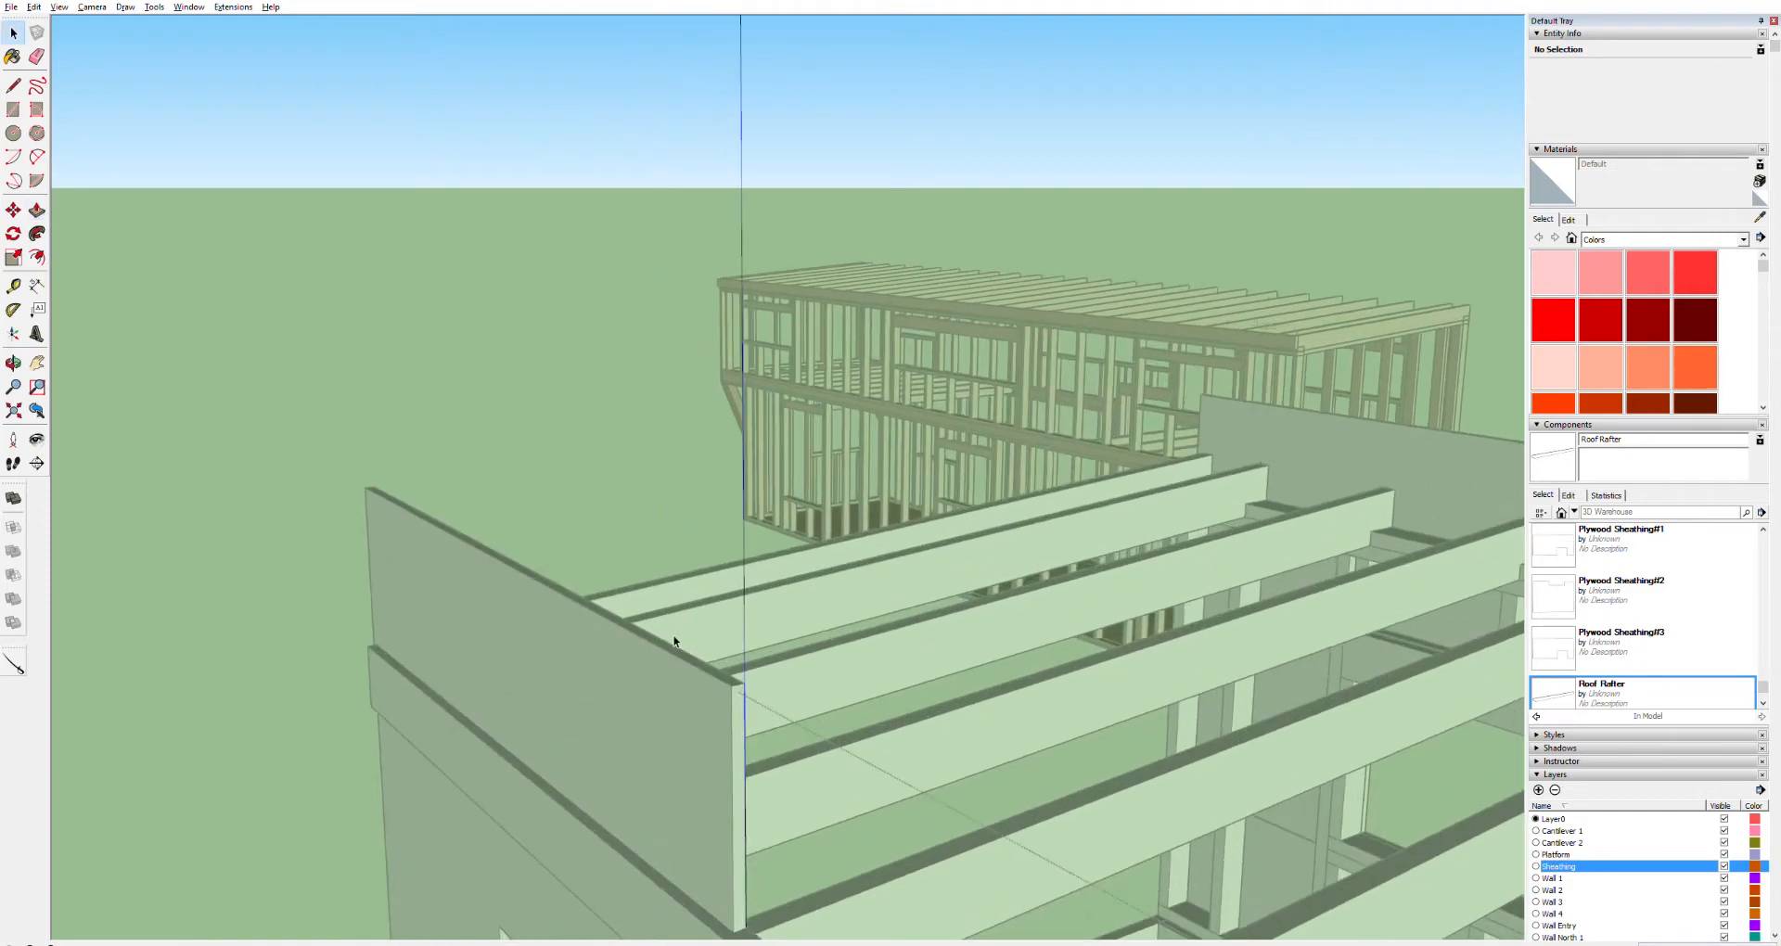
pyautogui.doubleClick(673, 644)
pyautogui.press('p')
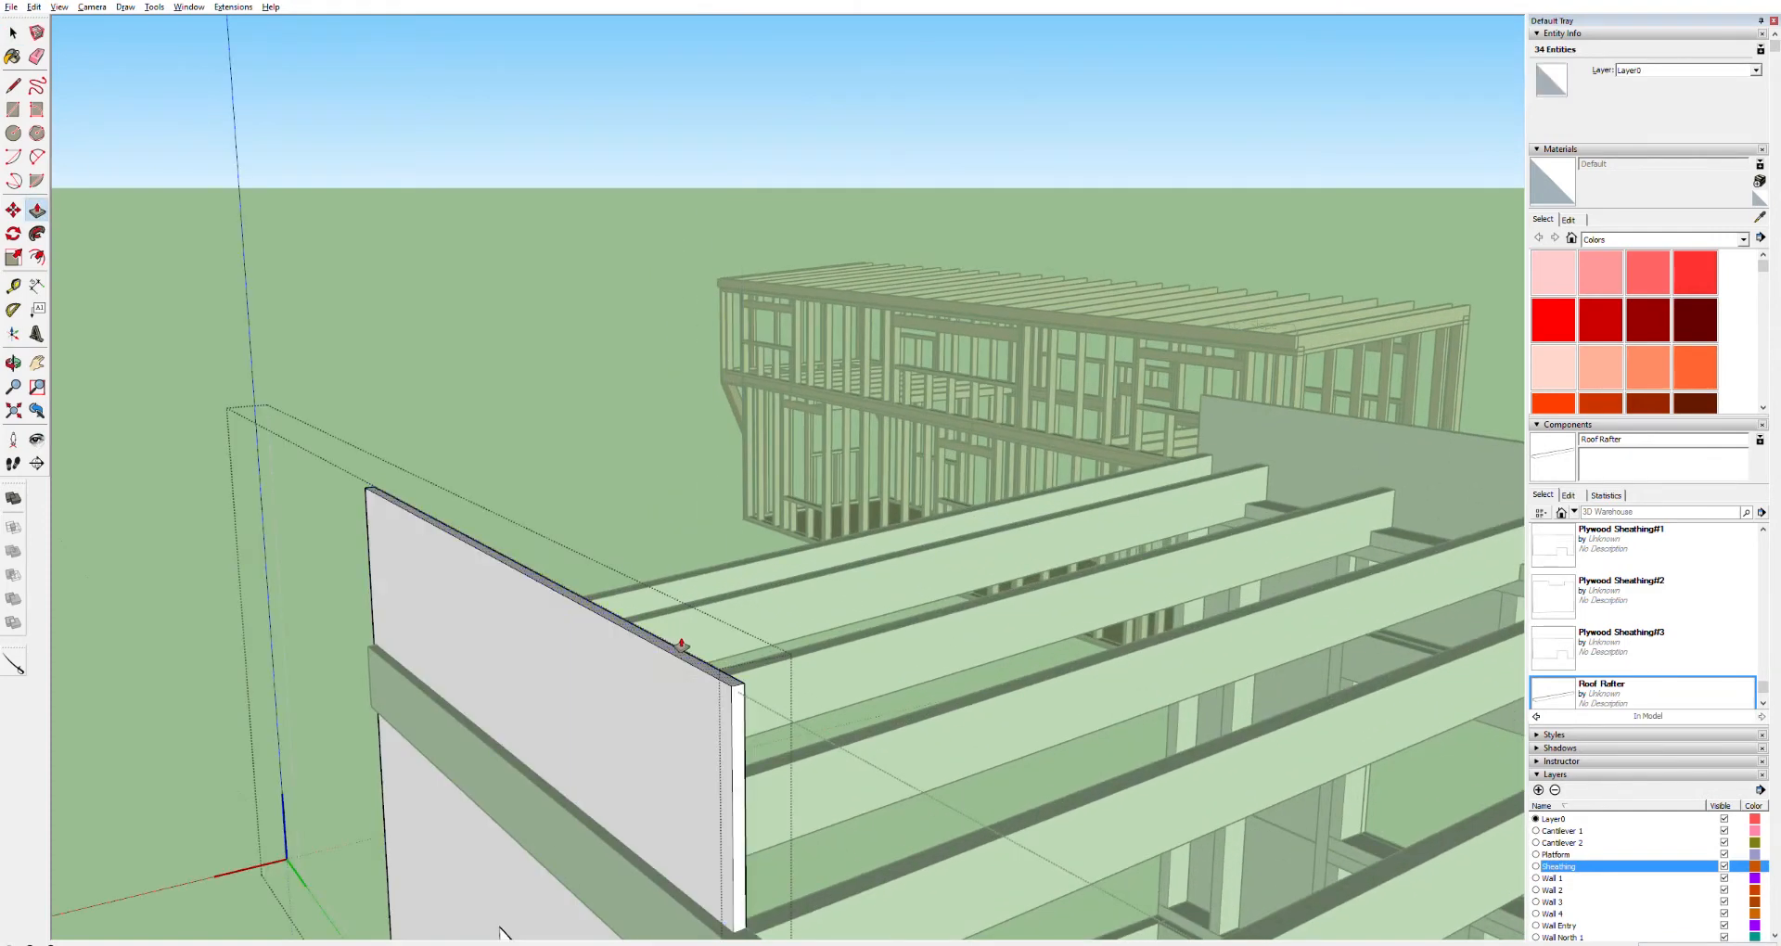
pyautogui.scroll(-5, 601, 891)
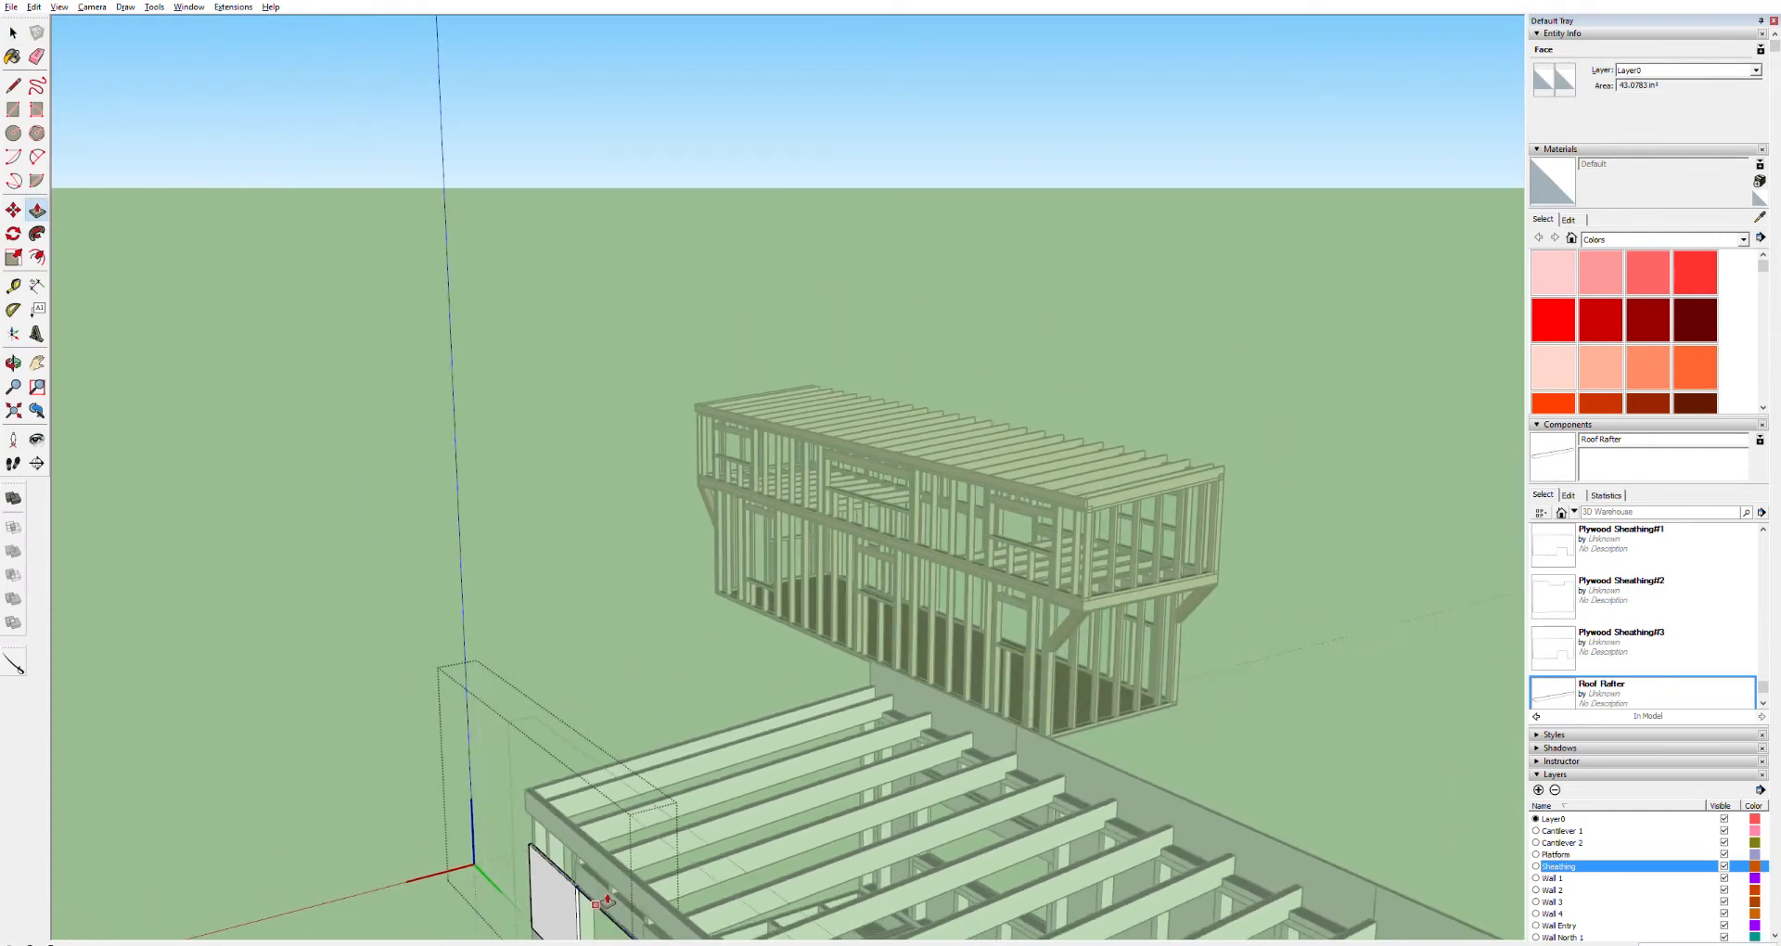
pyautogui.scroll(1, 605, 896)
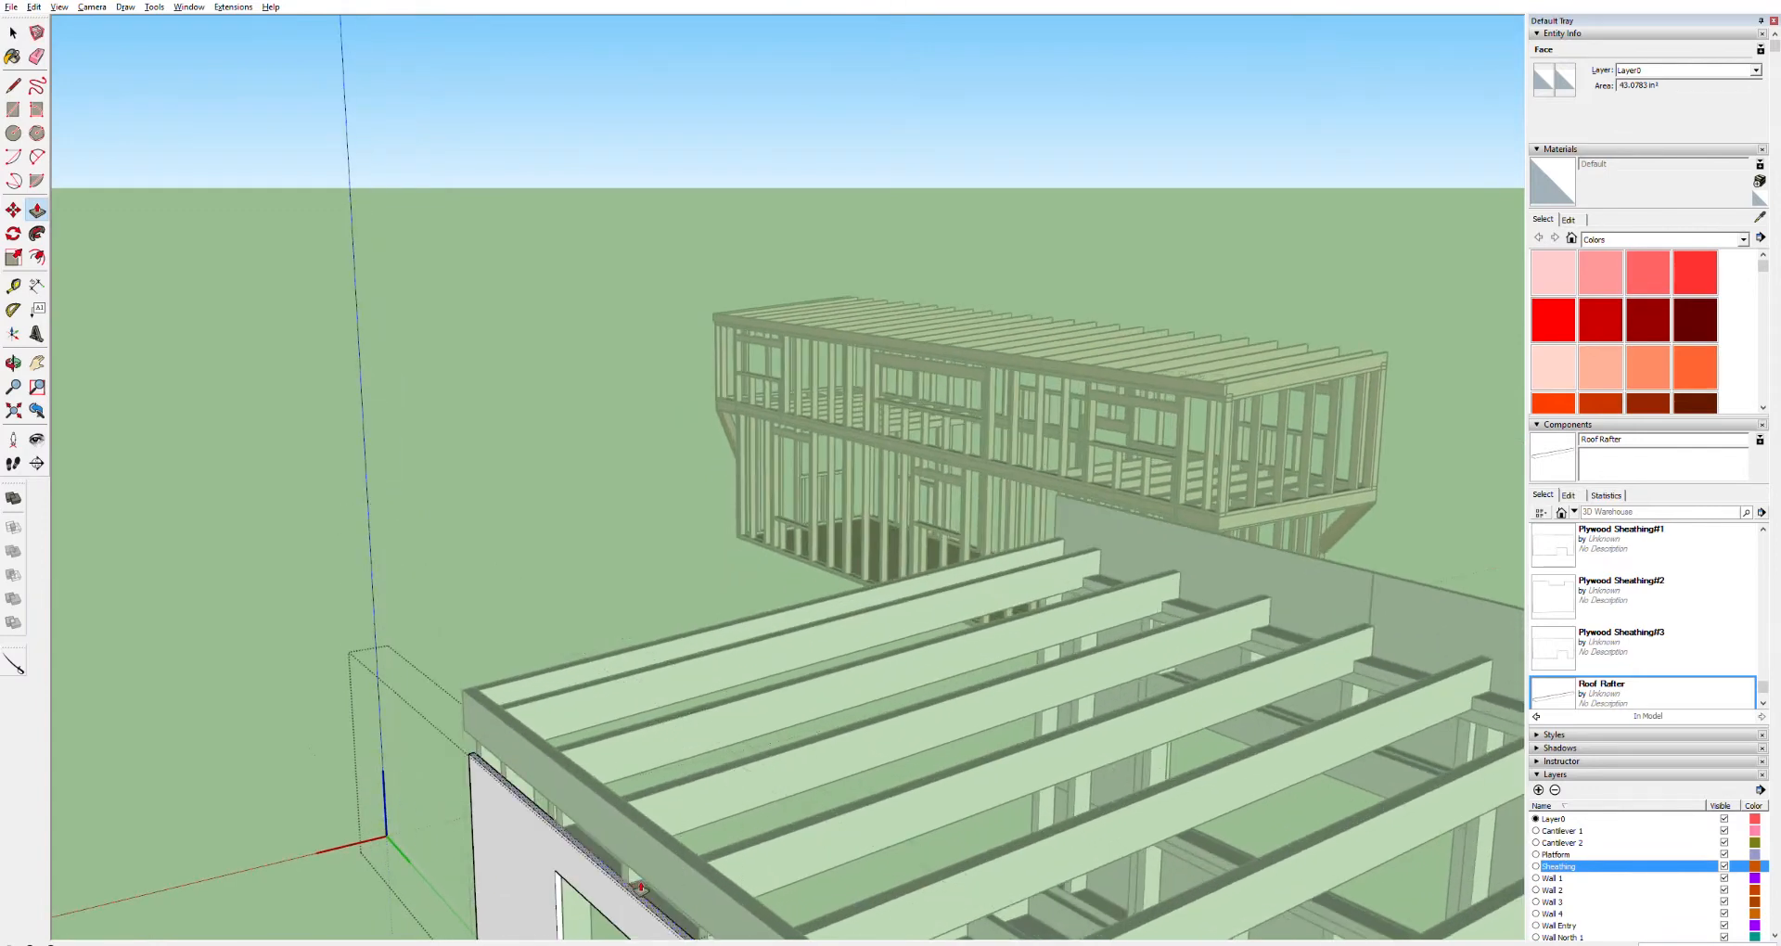
pyautogui.press('Escape')
# Push/Pull the first of those side sheathing panels' top face up until it meets the fascia board
pyautogui.scroll(-4, 812, 763)
pyautogui.scroll(3, 955, 910)
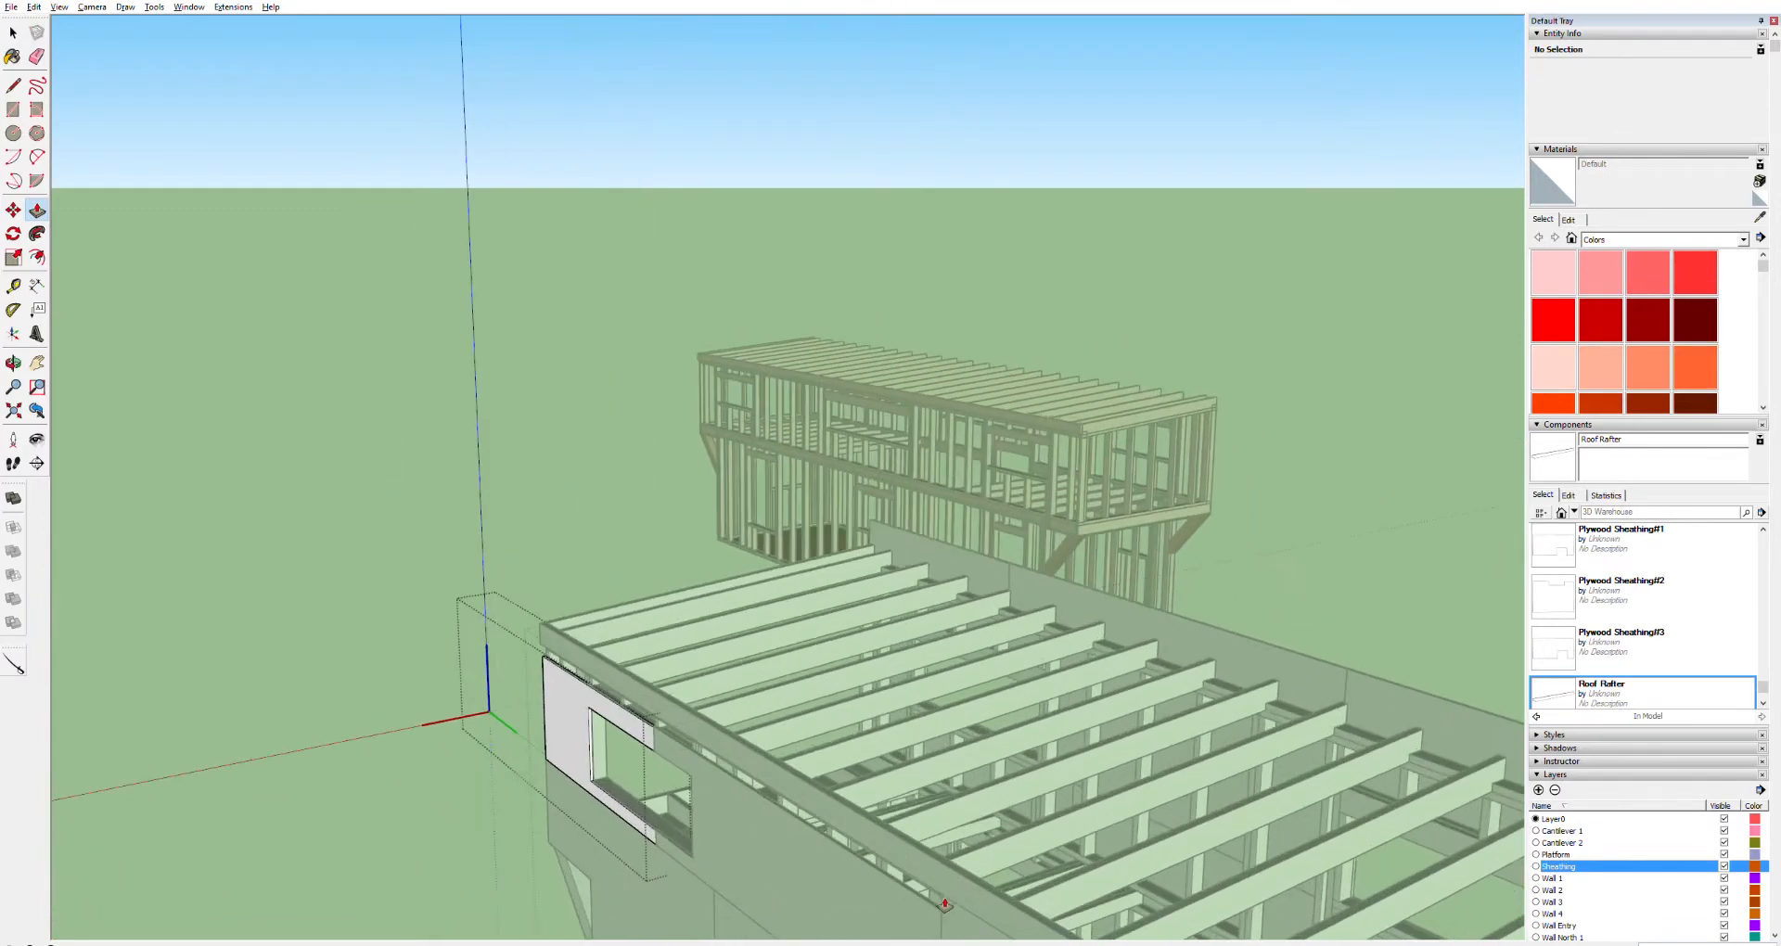
pyautogui.scroll(4, 955, 902)
pyautogui.moveTo(928, 898); pyautogui.dragTo(1037, 743, button='middle')
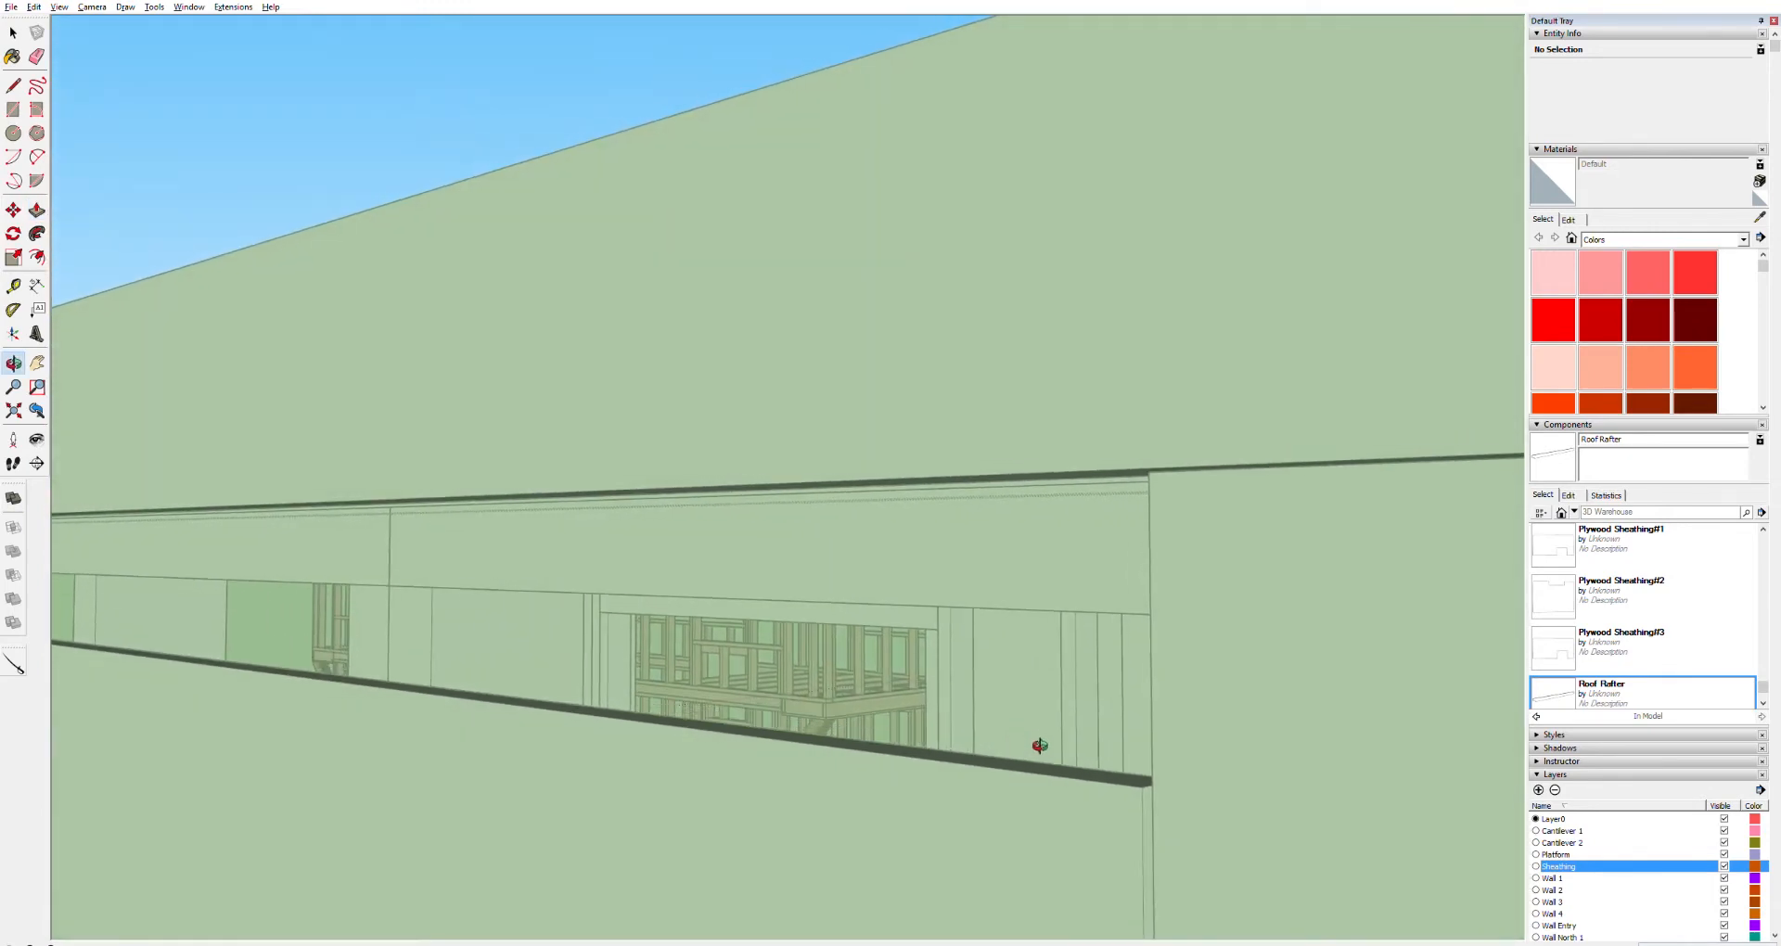
pyautogui.press('space')
pyautogui.tripleClick(1075, 765)
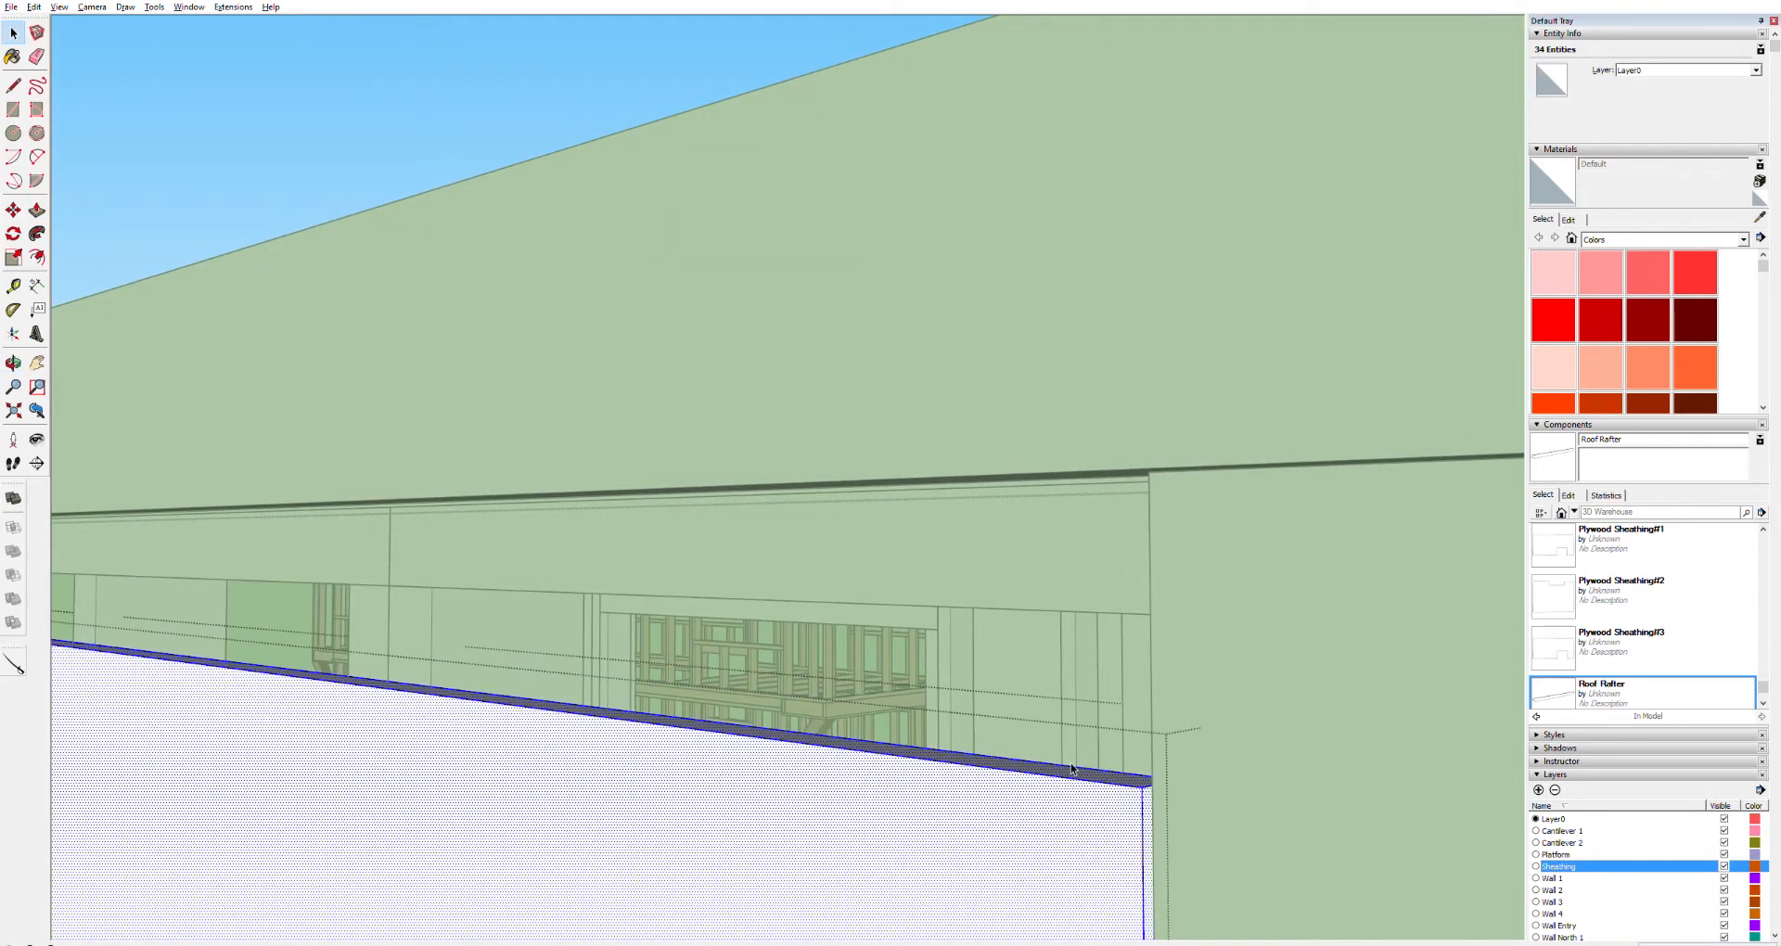
pyautogui.press('p')
pyautogui.moveTo(1091, 769); pyautogui.dragTo(1157, 470)
# Push/Pull the adjacent side sheathing panel's top face up to the fascia as well, then clear the selection
pyautogui.press('h')
pyautogui.moveTo(199, 560); pyautogui.dragTo(1166, 587)
pyautogui.moveTo(302, 597); pyautogui.dragTo(1046, 615)
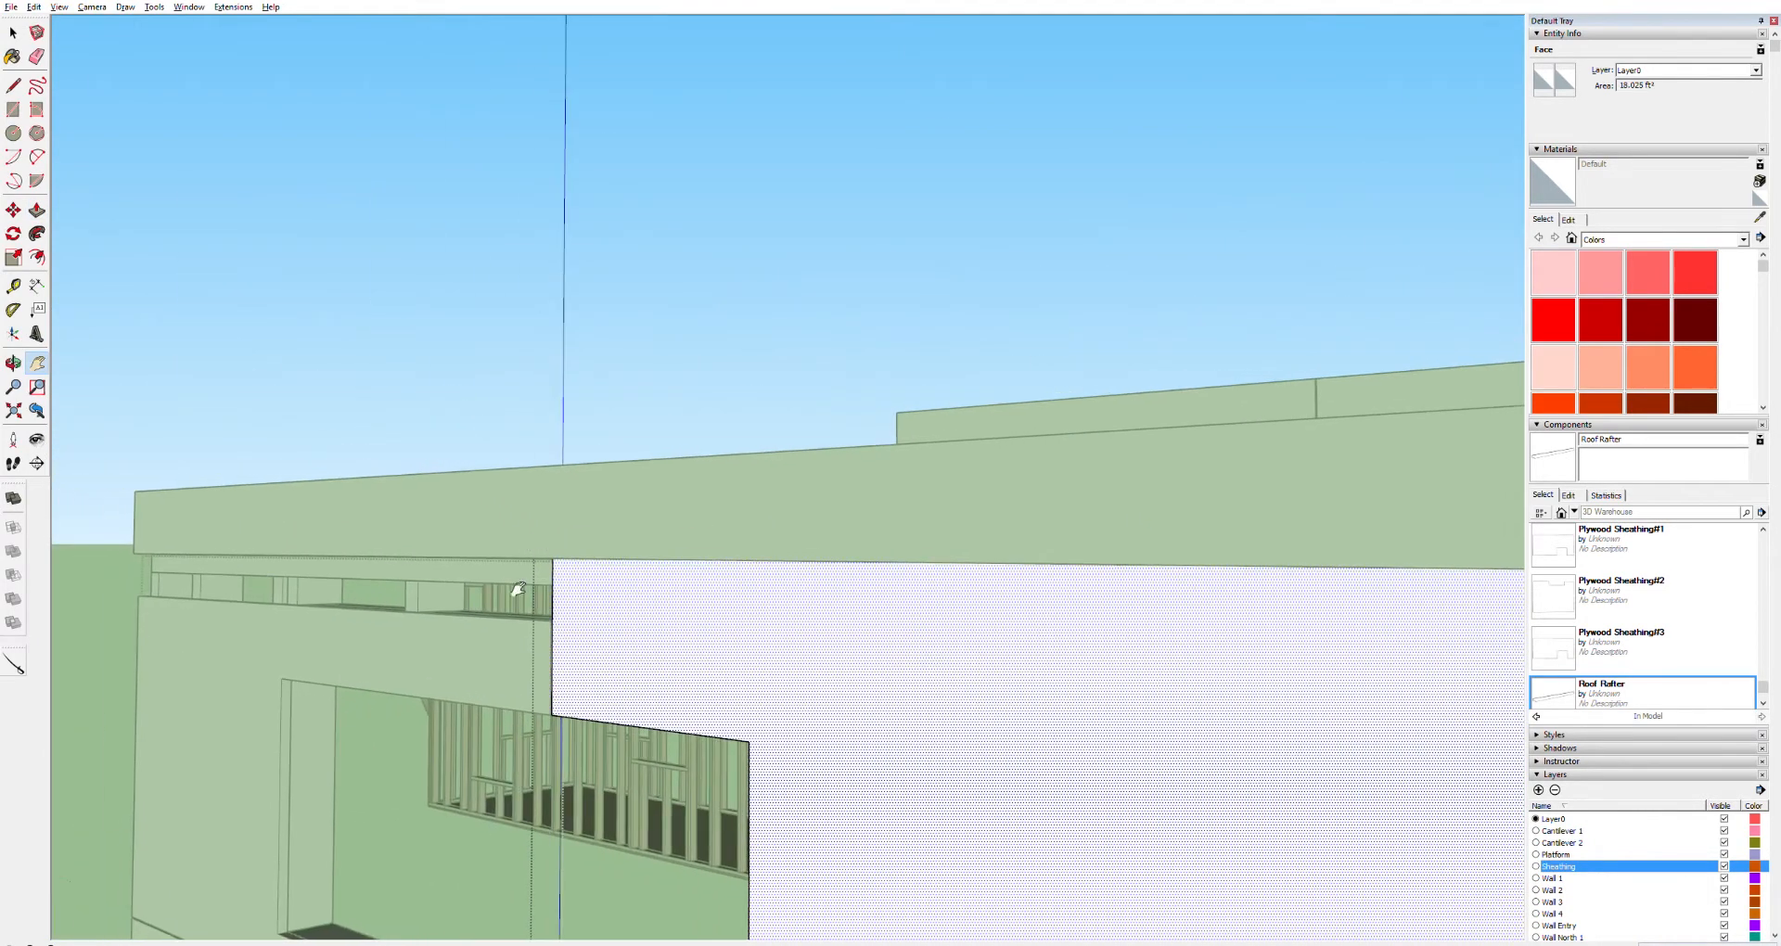
pyautogui.scroll(2, 511, 593)
pyautogui.scroll(-2, 545, 590)
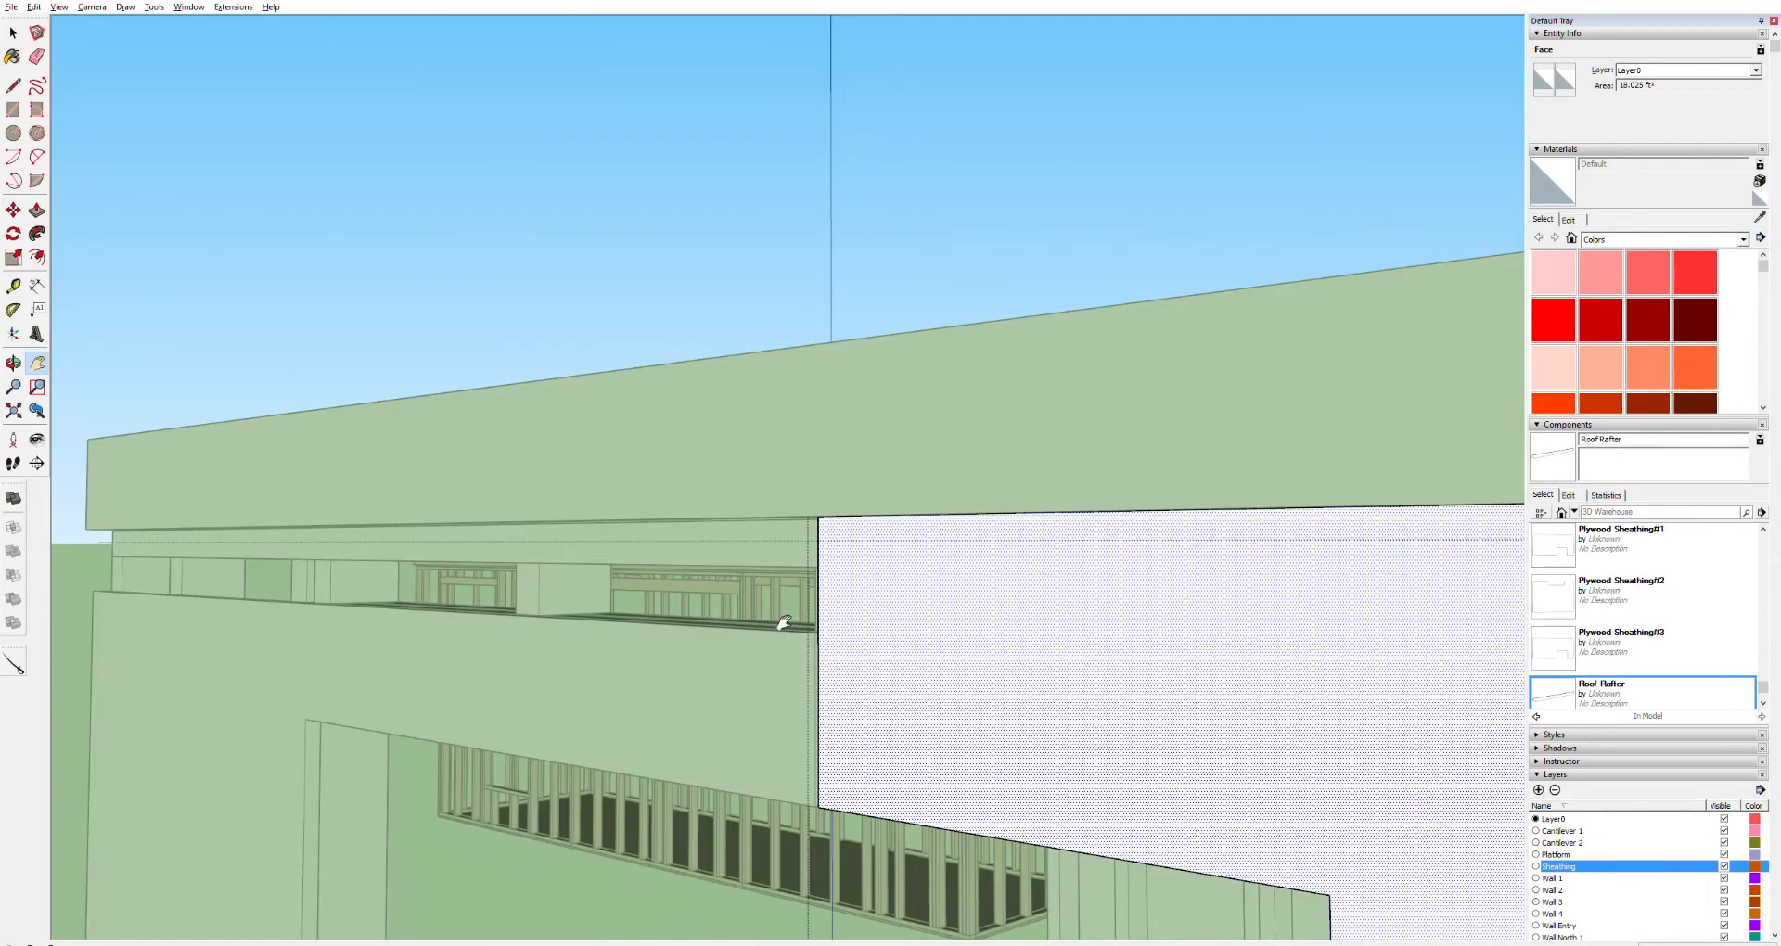
pyautogui.scroll(3, 788, 644)
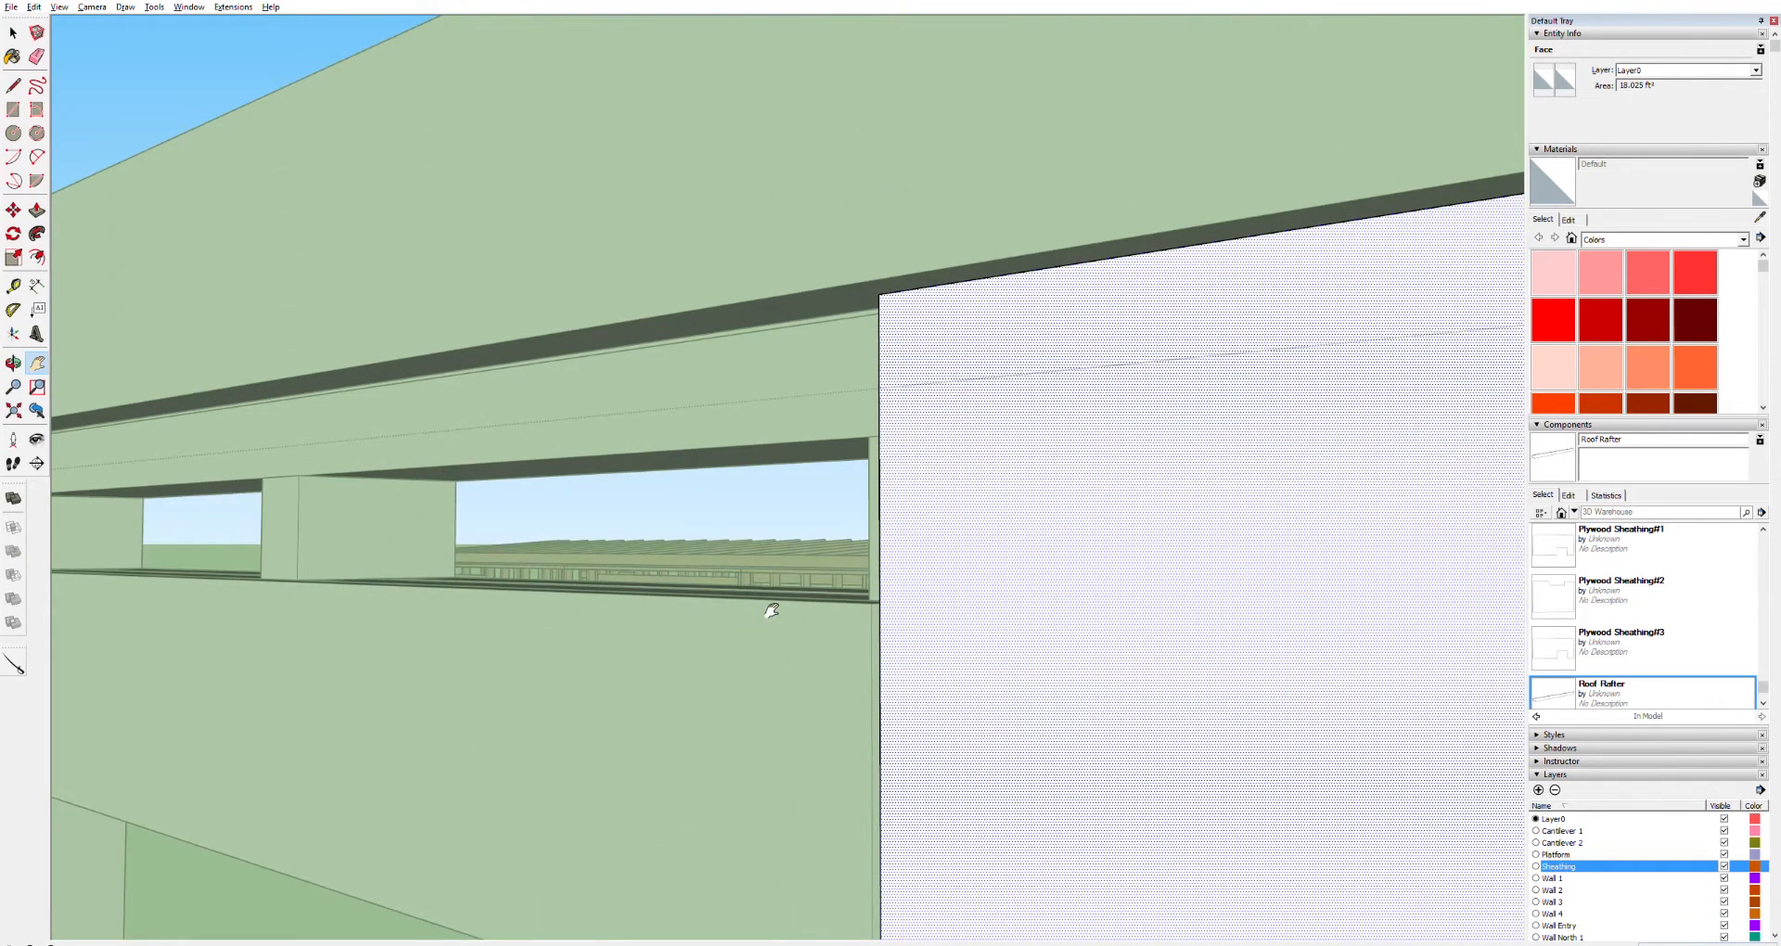
pyautogui.scroll(3, 793, 649)
pyautogui.scroll(3, 851, 707)
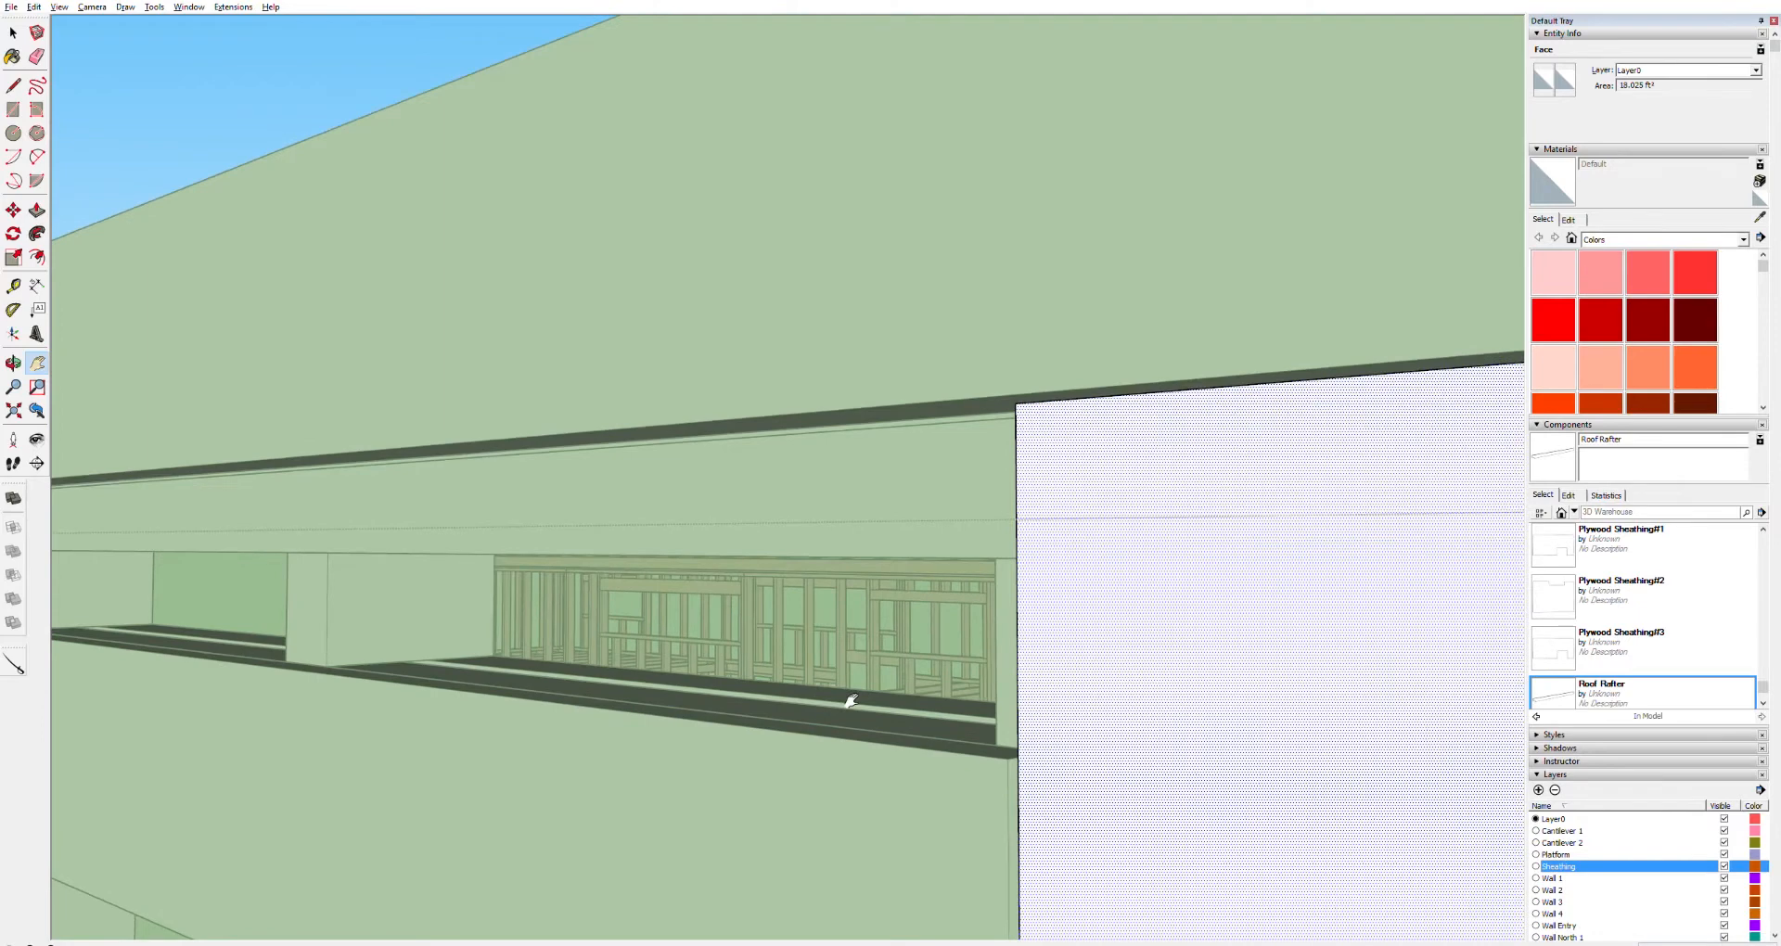
pyautogui.press('space')
pyautogui.tripleClick(987, 751)
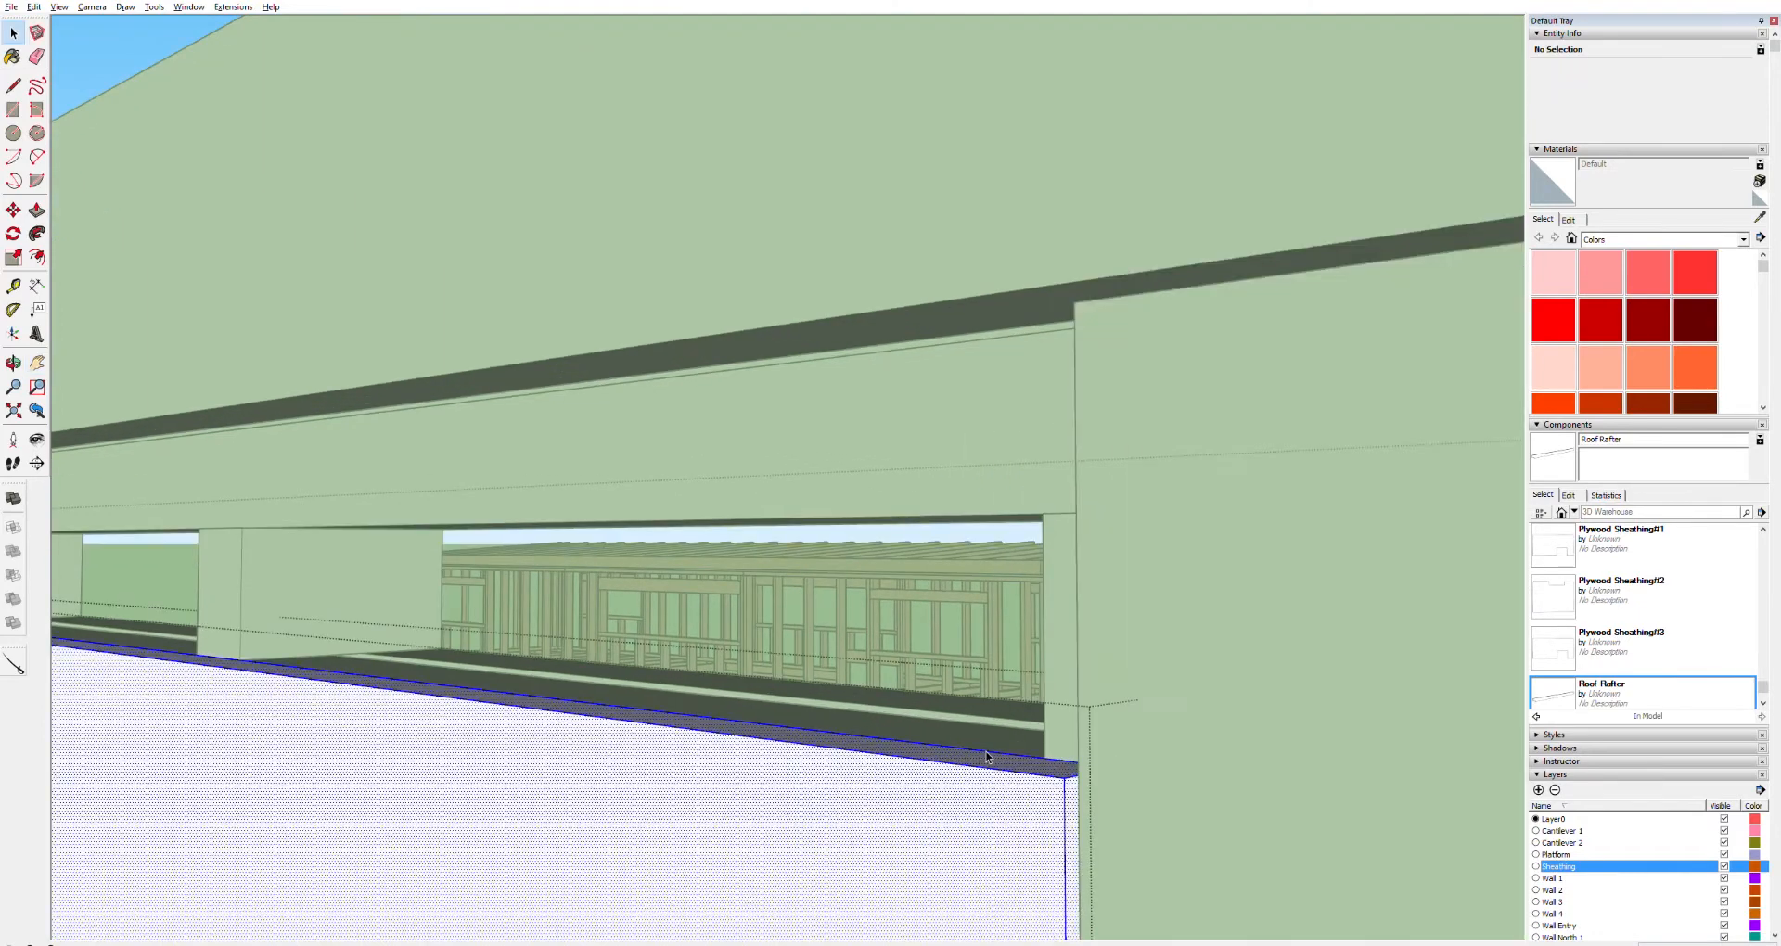
pyautogui.press('p')
pyautogui.moveTo(1016, 763); pyautogui.dragTo(1085, 313)
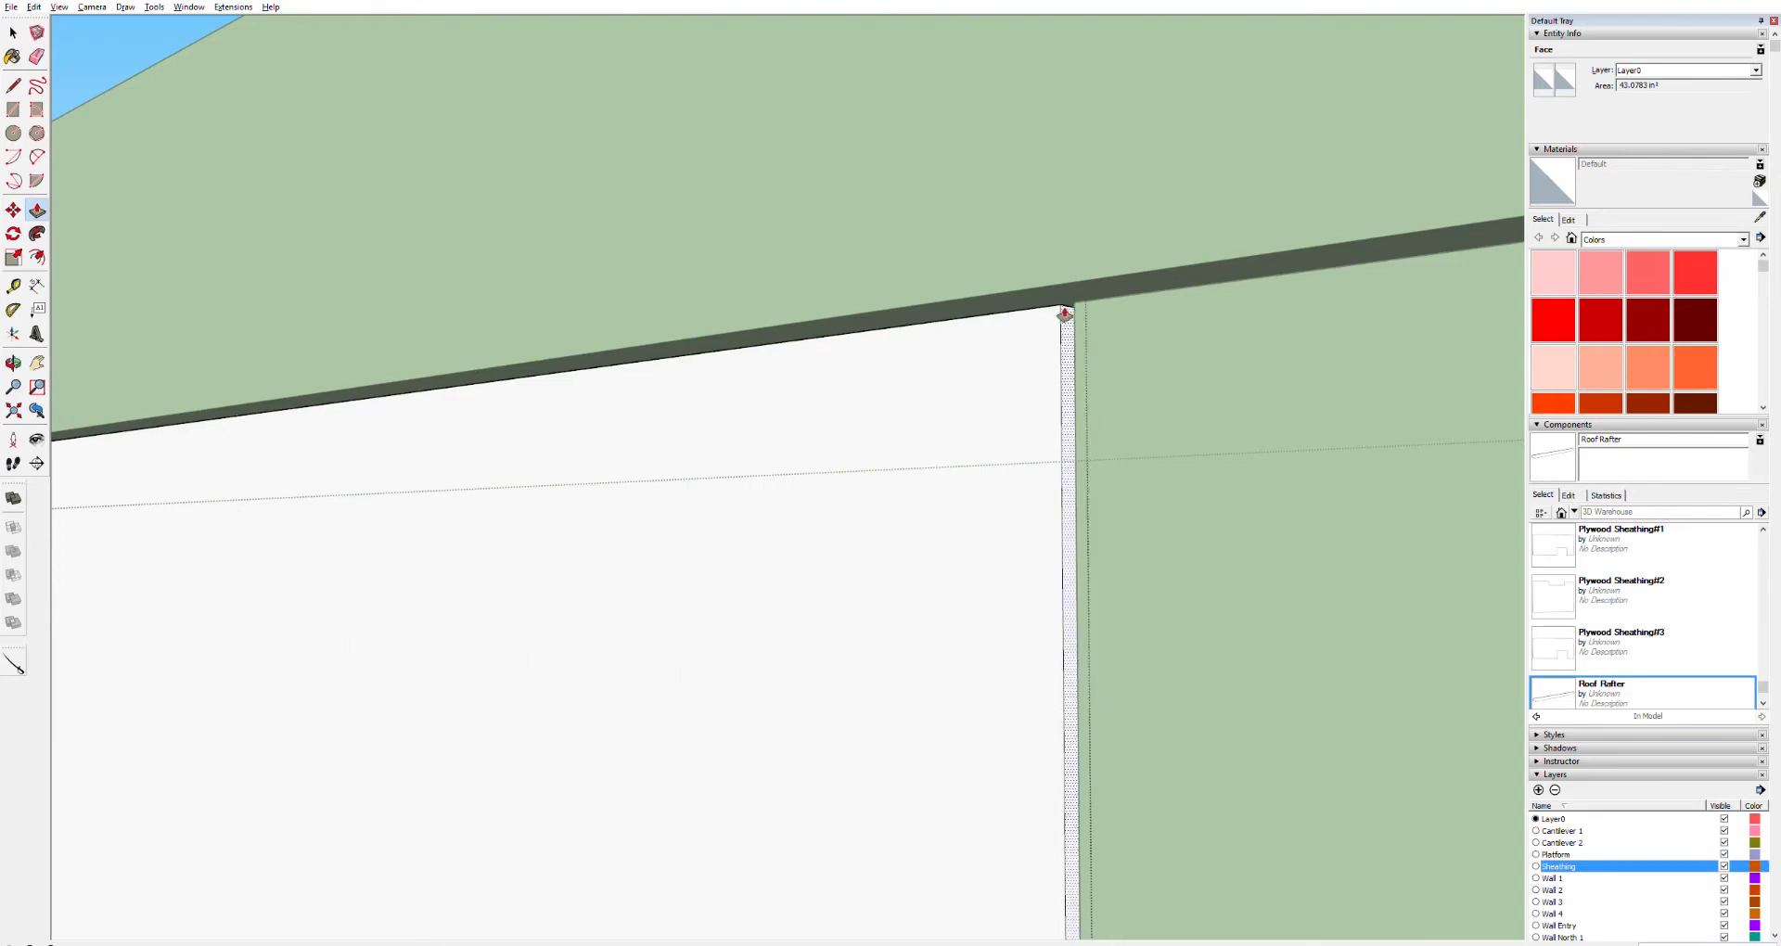
pyautogui.scroll(-5, 755, 442)
pyautogui.scroll(-6, 713, 473)
pyautogui.press('space')
pyautogui.click(950, 168)
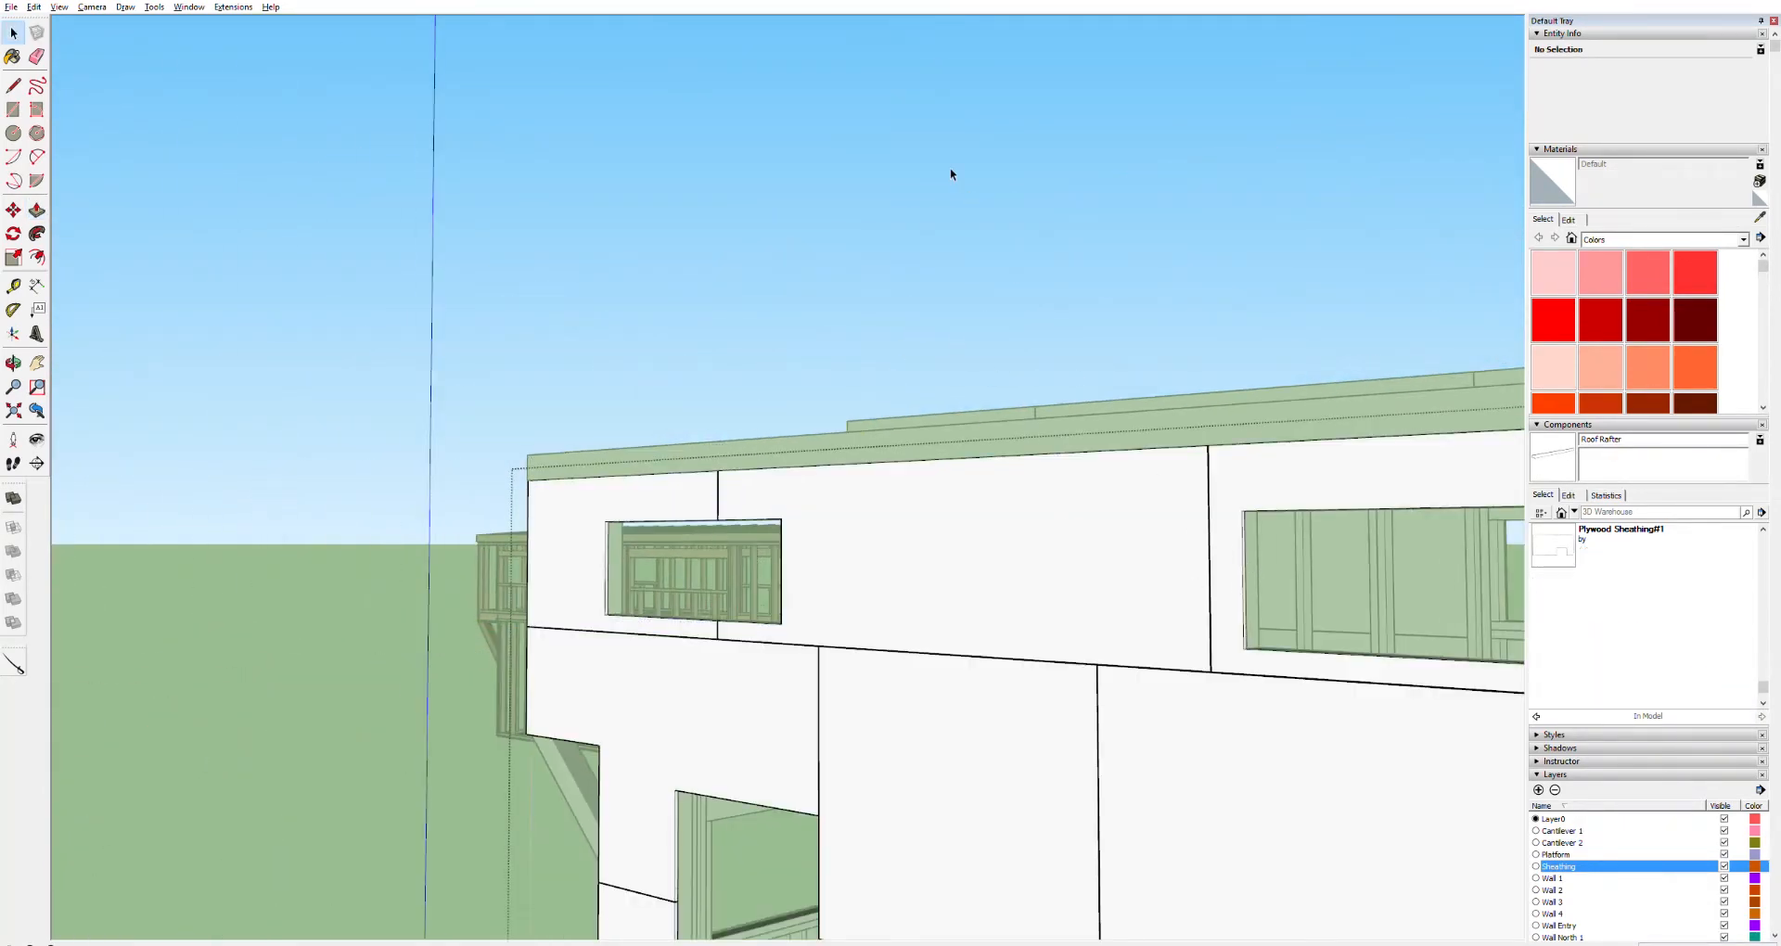
# Orbit and pan around the trailer to inspect the roof rafters and fascia from the open end
pyautogui.press('h')
pyautogui.moveTo(1258, 551); pyautogui.dragTo(498, 544)
pyautogui.moveTo(1289, 575); pyautogui.dragTo(772, 667)
pyautogui.scroll(10, 807, 632)
pyautogui.moveTo(781, 645); pyautogui.dragTo(613, 633, button='middle')
pyautogui.moveTo(386, 658); pyautogui.dragTo(421, 740)
pyautogui.press('h')
pyautogui.moveTo(886, 612); pyautogui.dragTo(200, 640)
pyautogui.moveTo(1095, 524); pyautogui.dragTo(454, 596)
pyautogui.moveTo(1229, 489); pyautogui.dragTo(377, 493)
pyautogui.moveTo(937, 460); pyautogui.dragTo(71, 461)
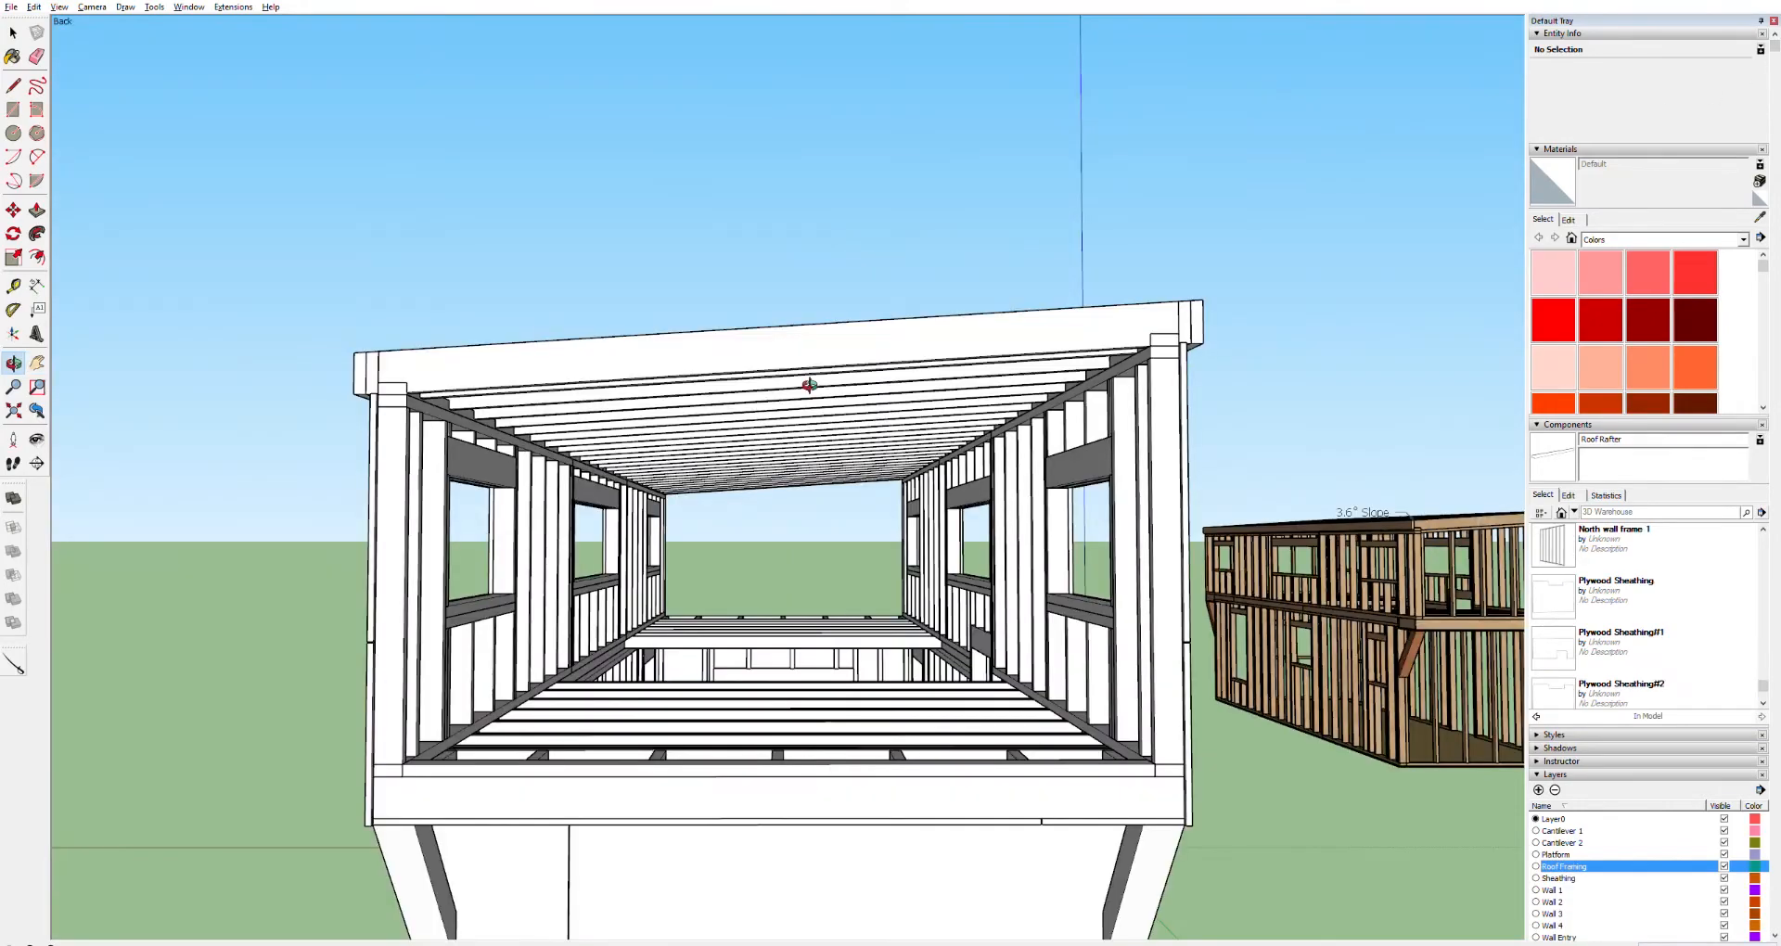
pyautogui.moveTo(944, 362); pyautogui.dragTo(1051, 424)
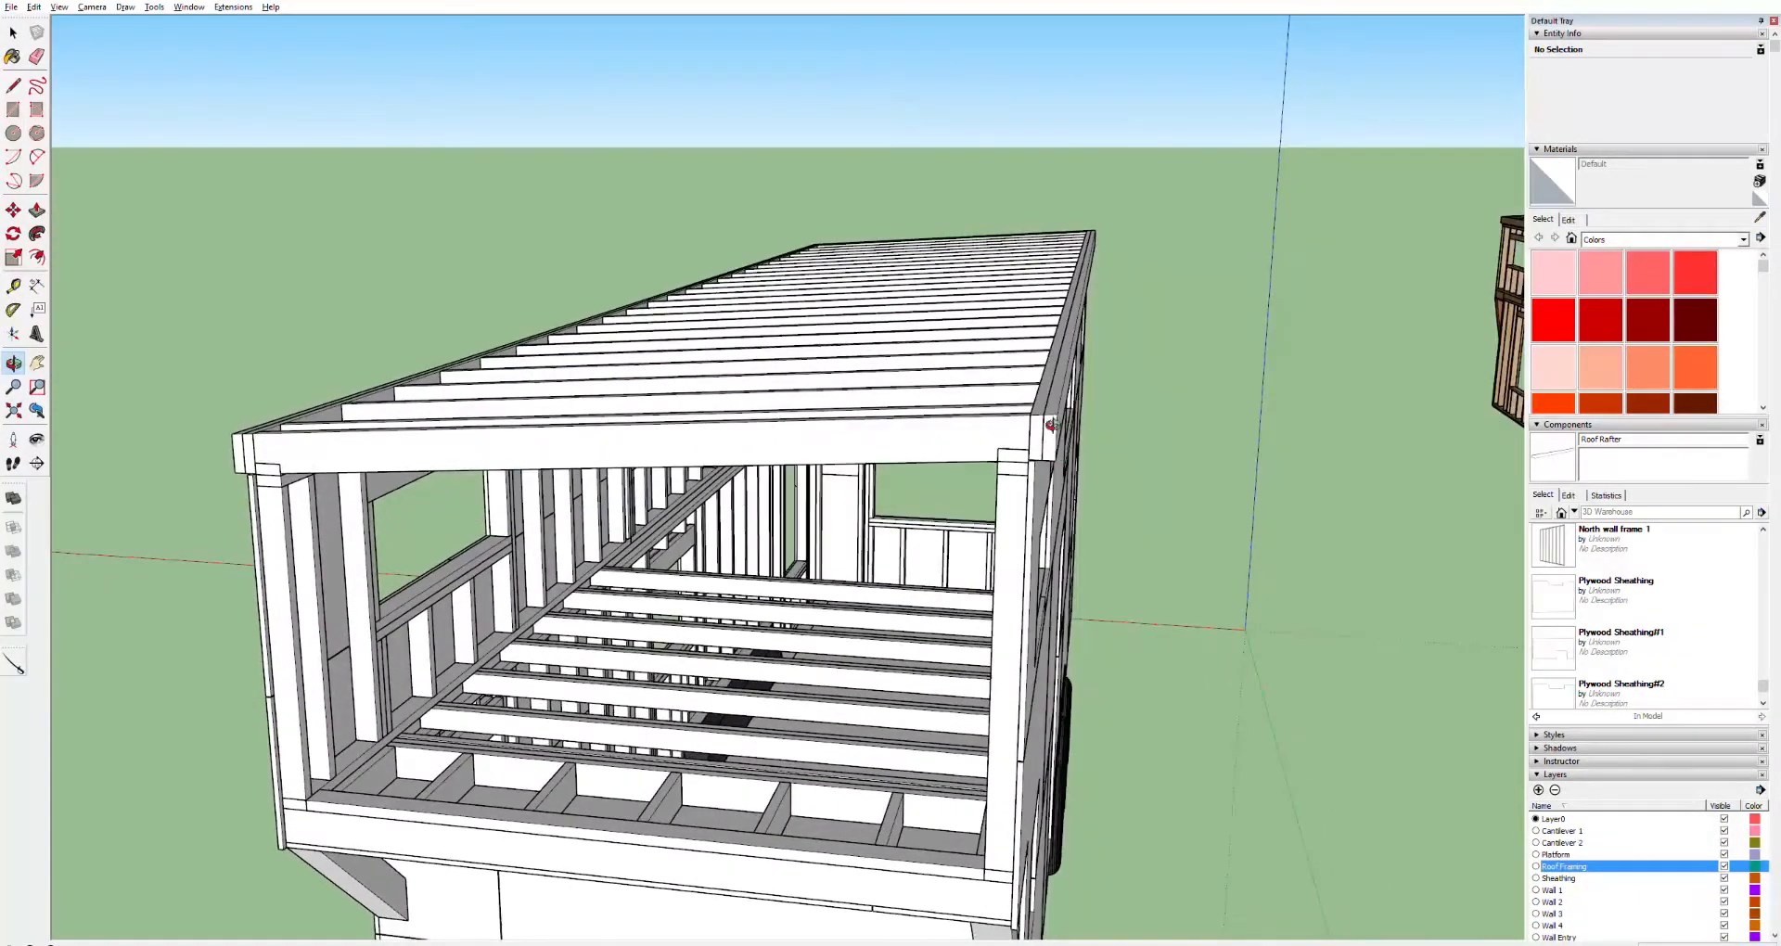
pyautogui.moveTo(1053, 423); pyautogui.dragTo(564, 437, button='middle')
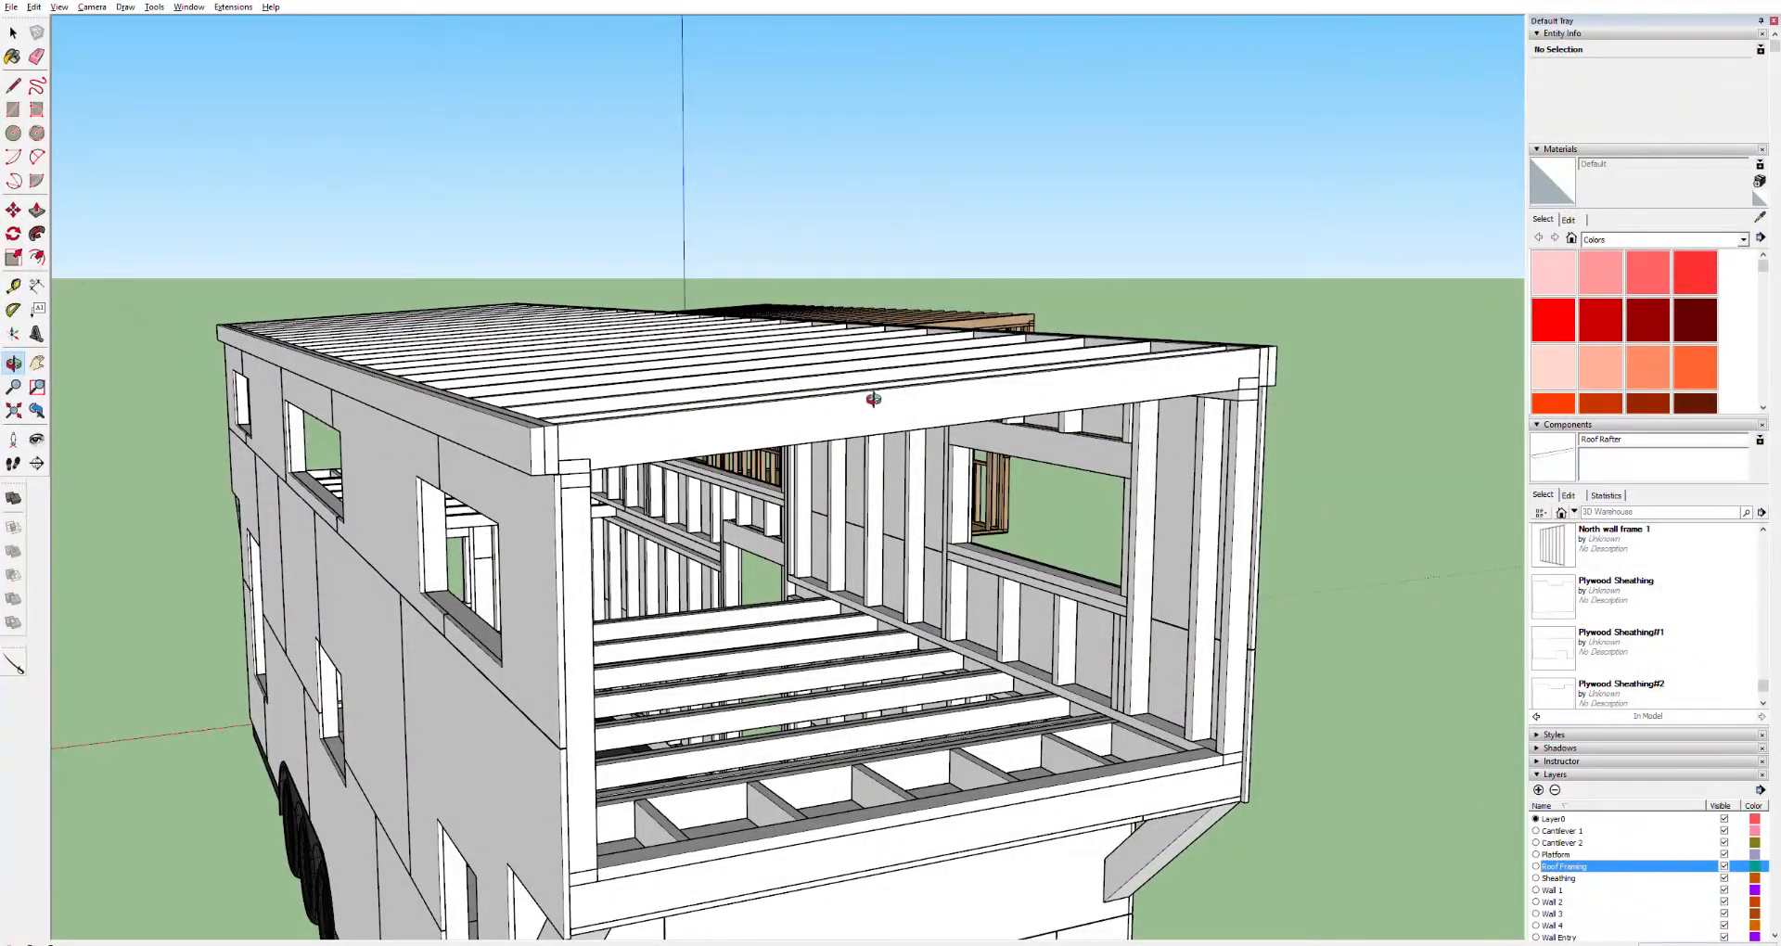
pyautogui.moveTo(1218, 367); pyautogui.dragTo(918, 435)
pyautogui.scroll(6, 905, 410)
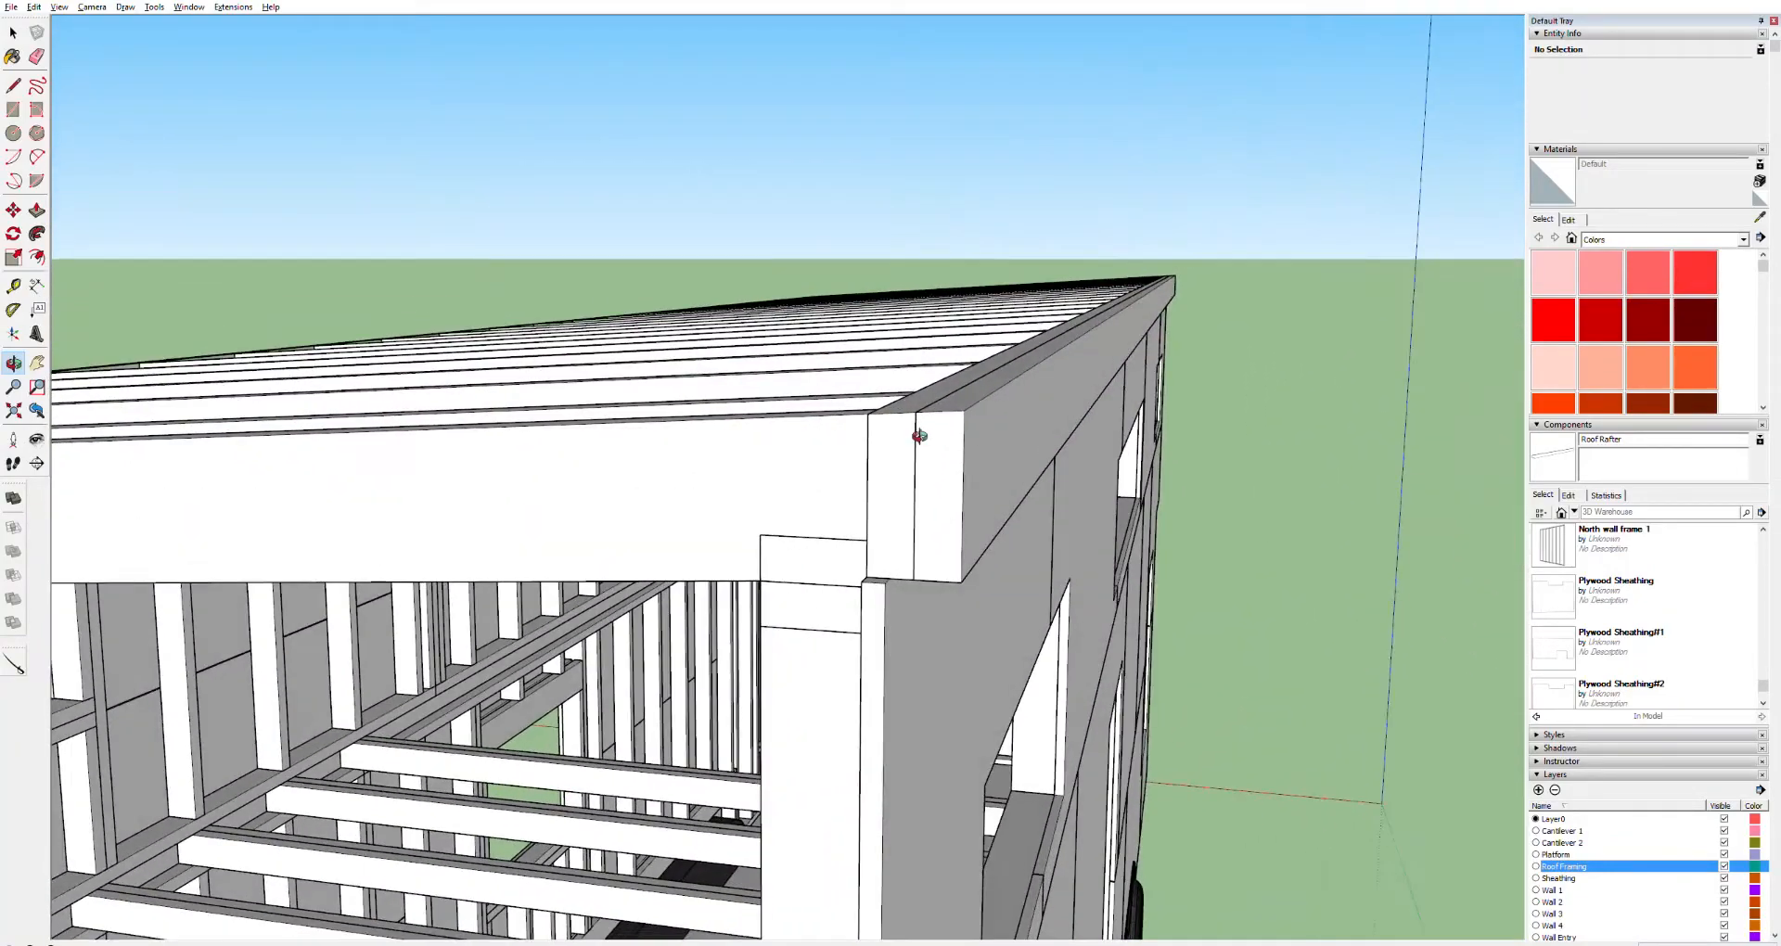
pyautogui.scroll(-8, 988, 512)
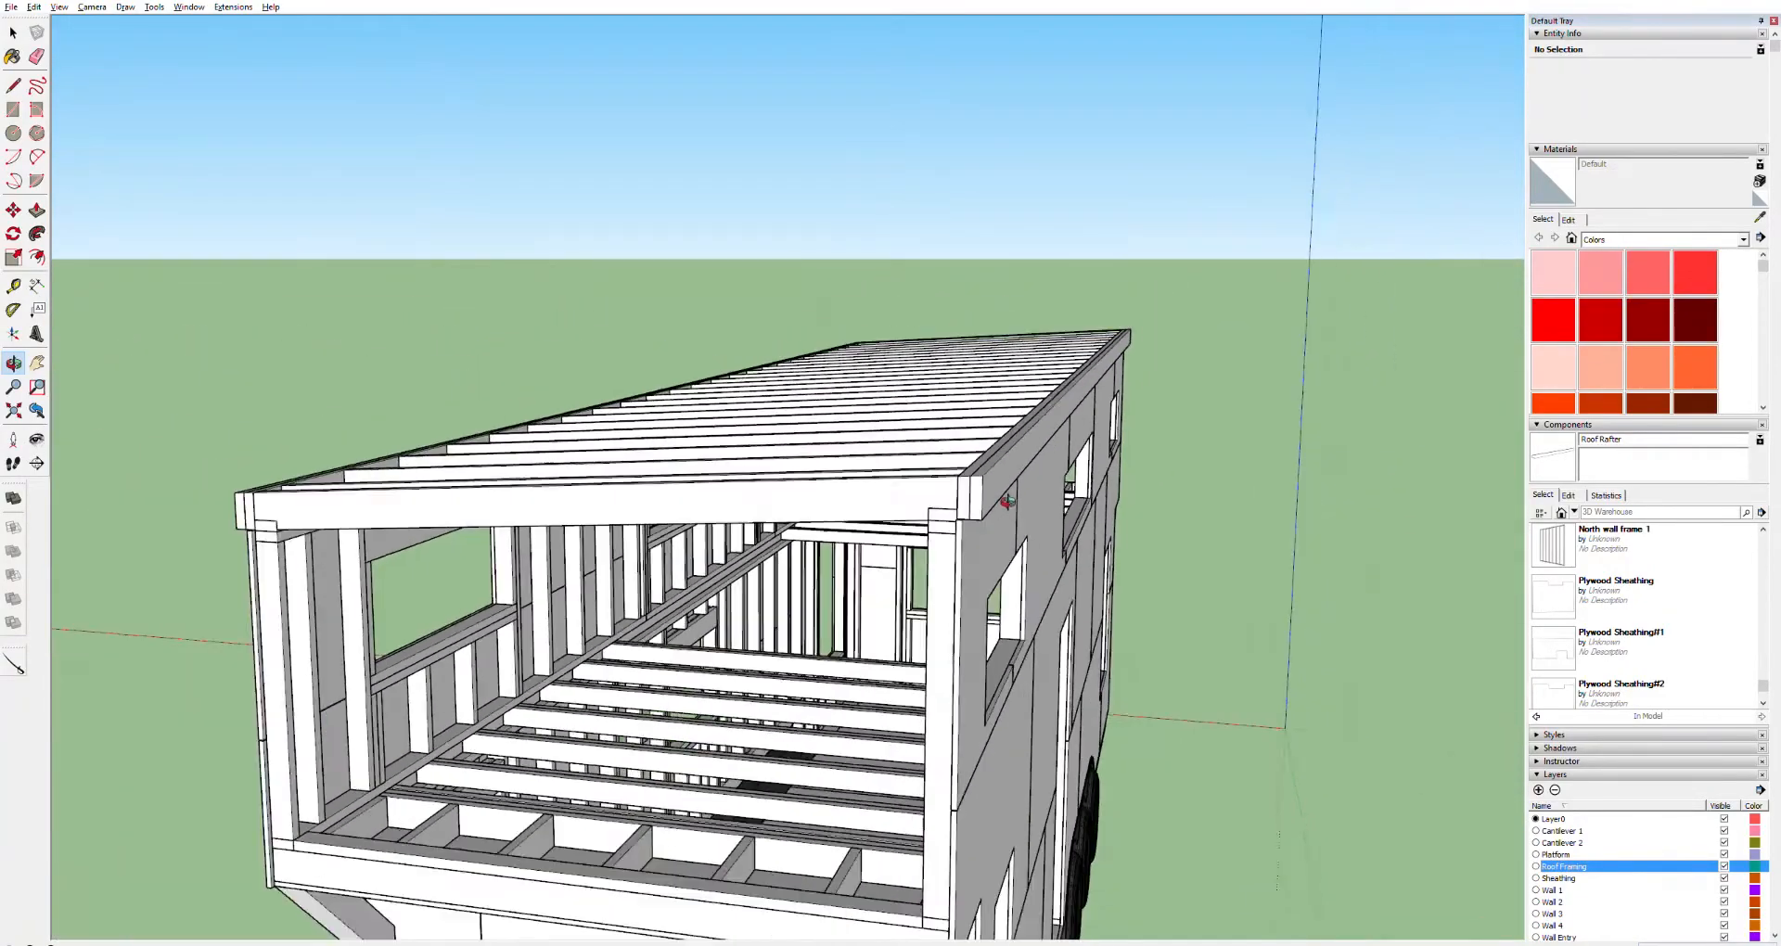
pyautogui.moveTo(1016, 490); pyautogui.dragTo(1065, 446)
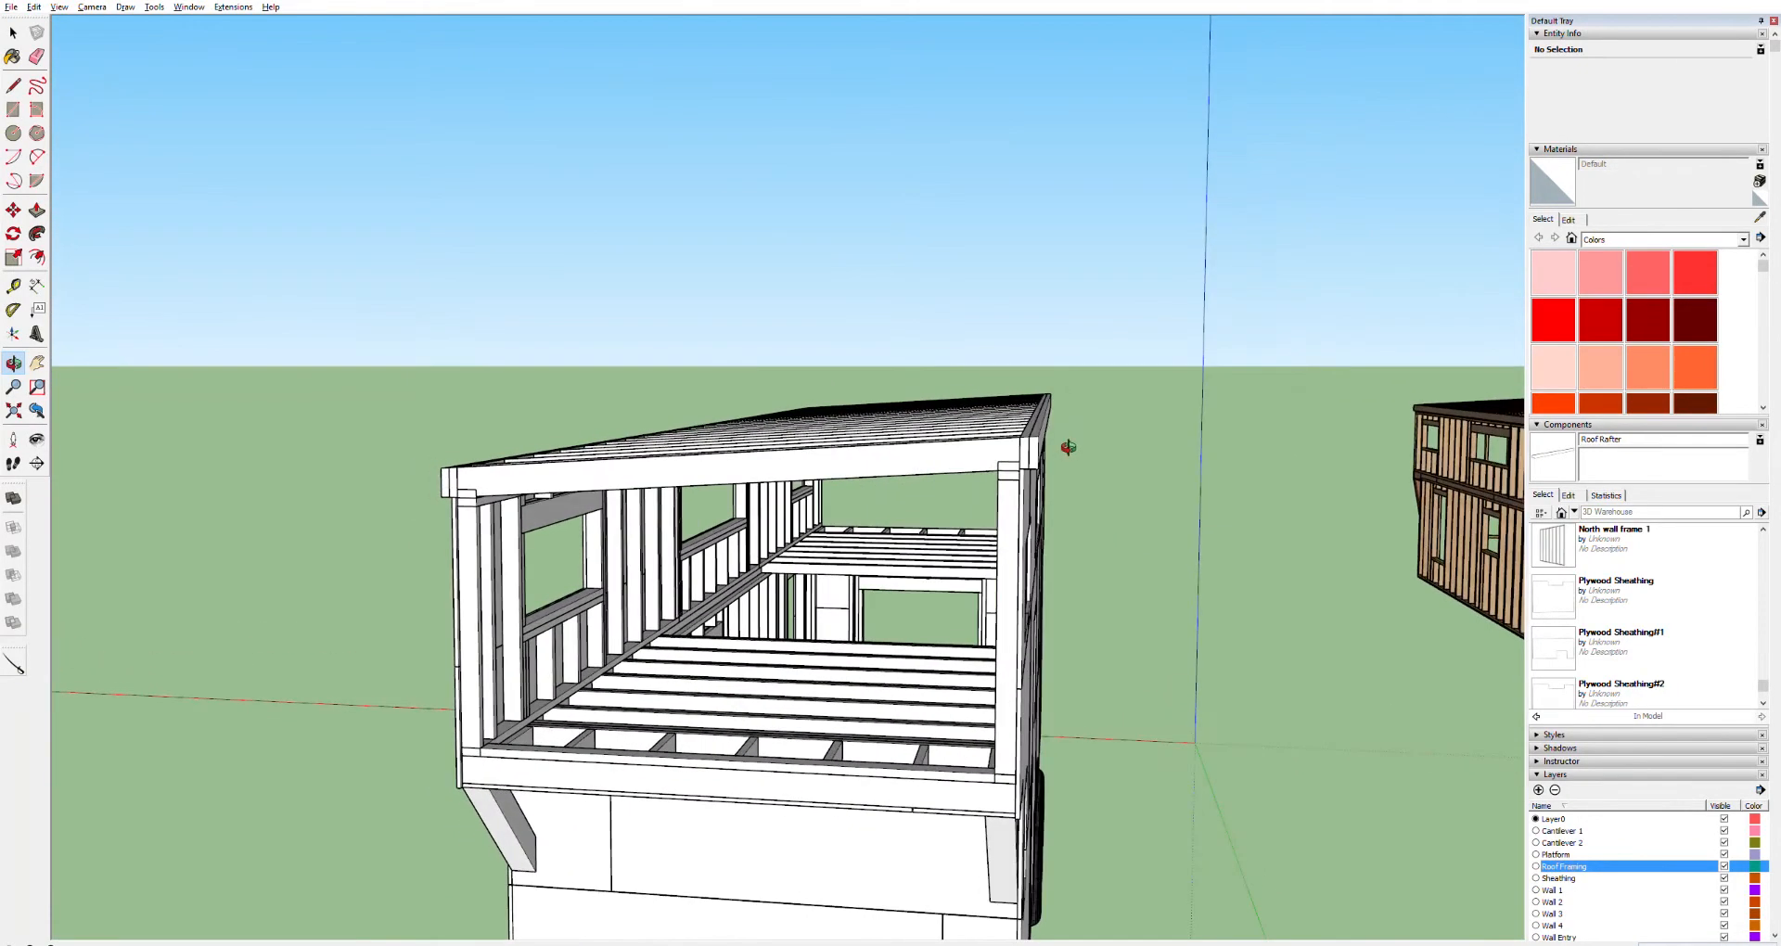
# Zoom and orbit to examine the corner where the fascia board meets the wall sheathing and rafters
pyautogui.scroll(4, 1044, 495)
pyautogui.scroll(4, 1044, 494)
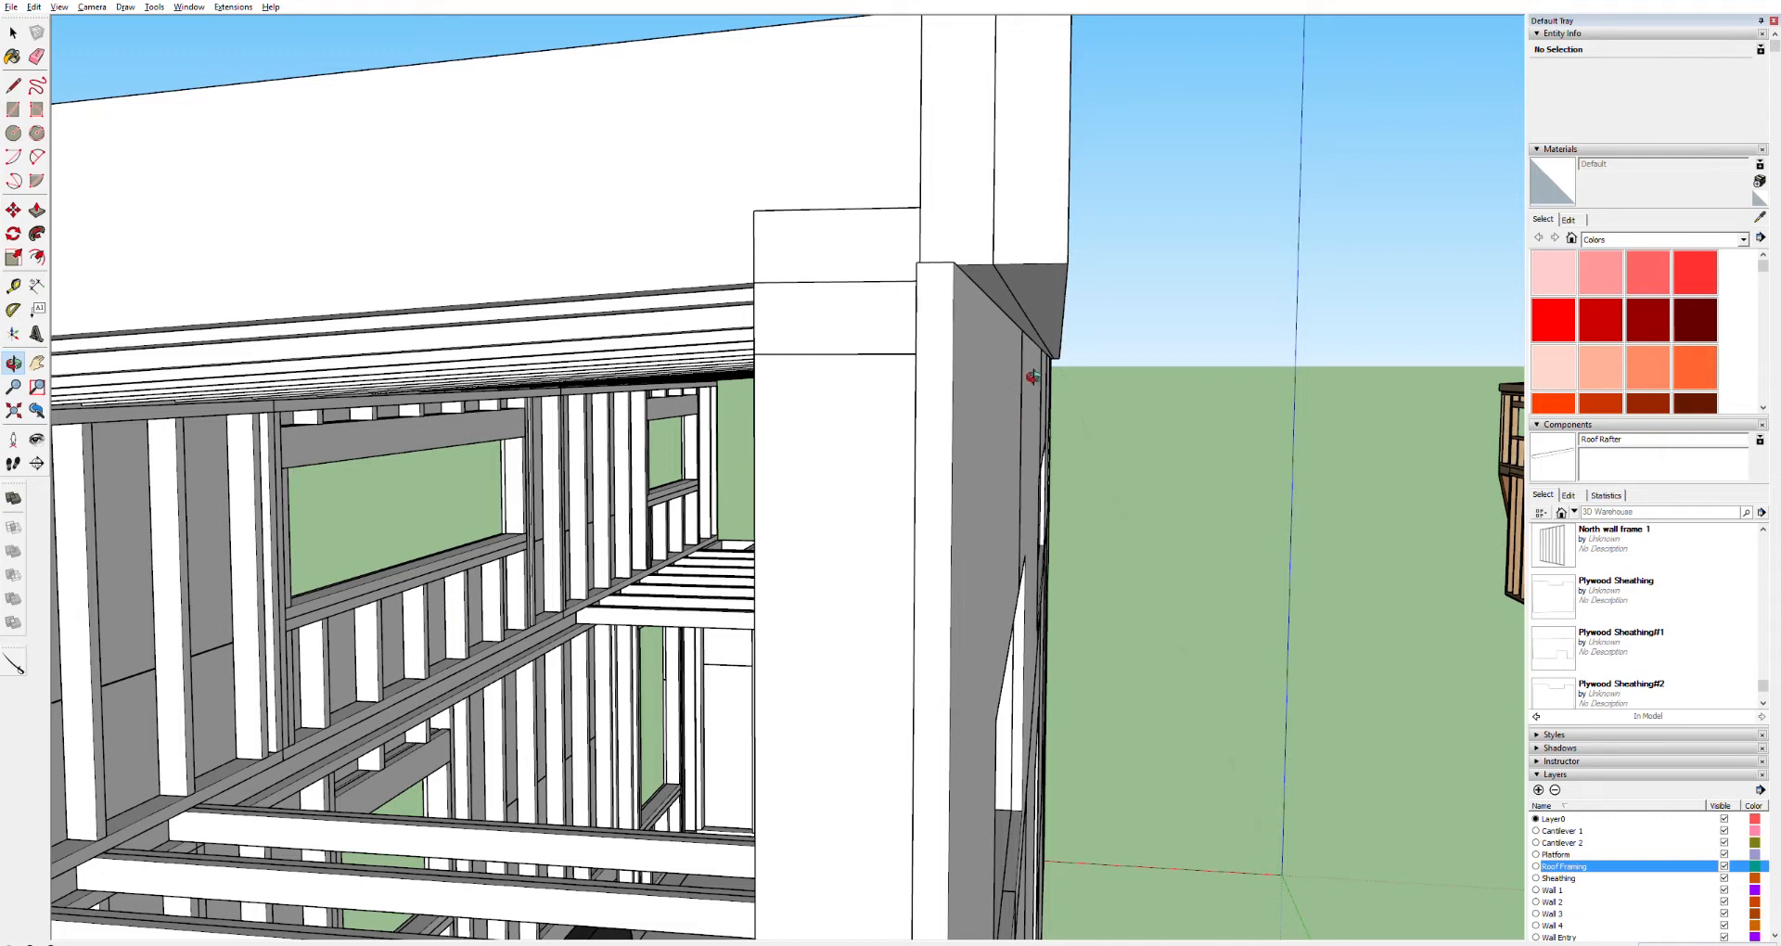
pyautogui.moveTo(1042, 372)
pyautogui.mouseDown()
pyautogui.moveTo(1010, 371)
pyautogui.moveTo(1041, 373)
pyautogui.mouseUp()
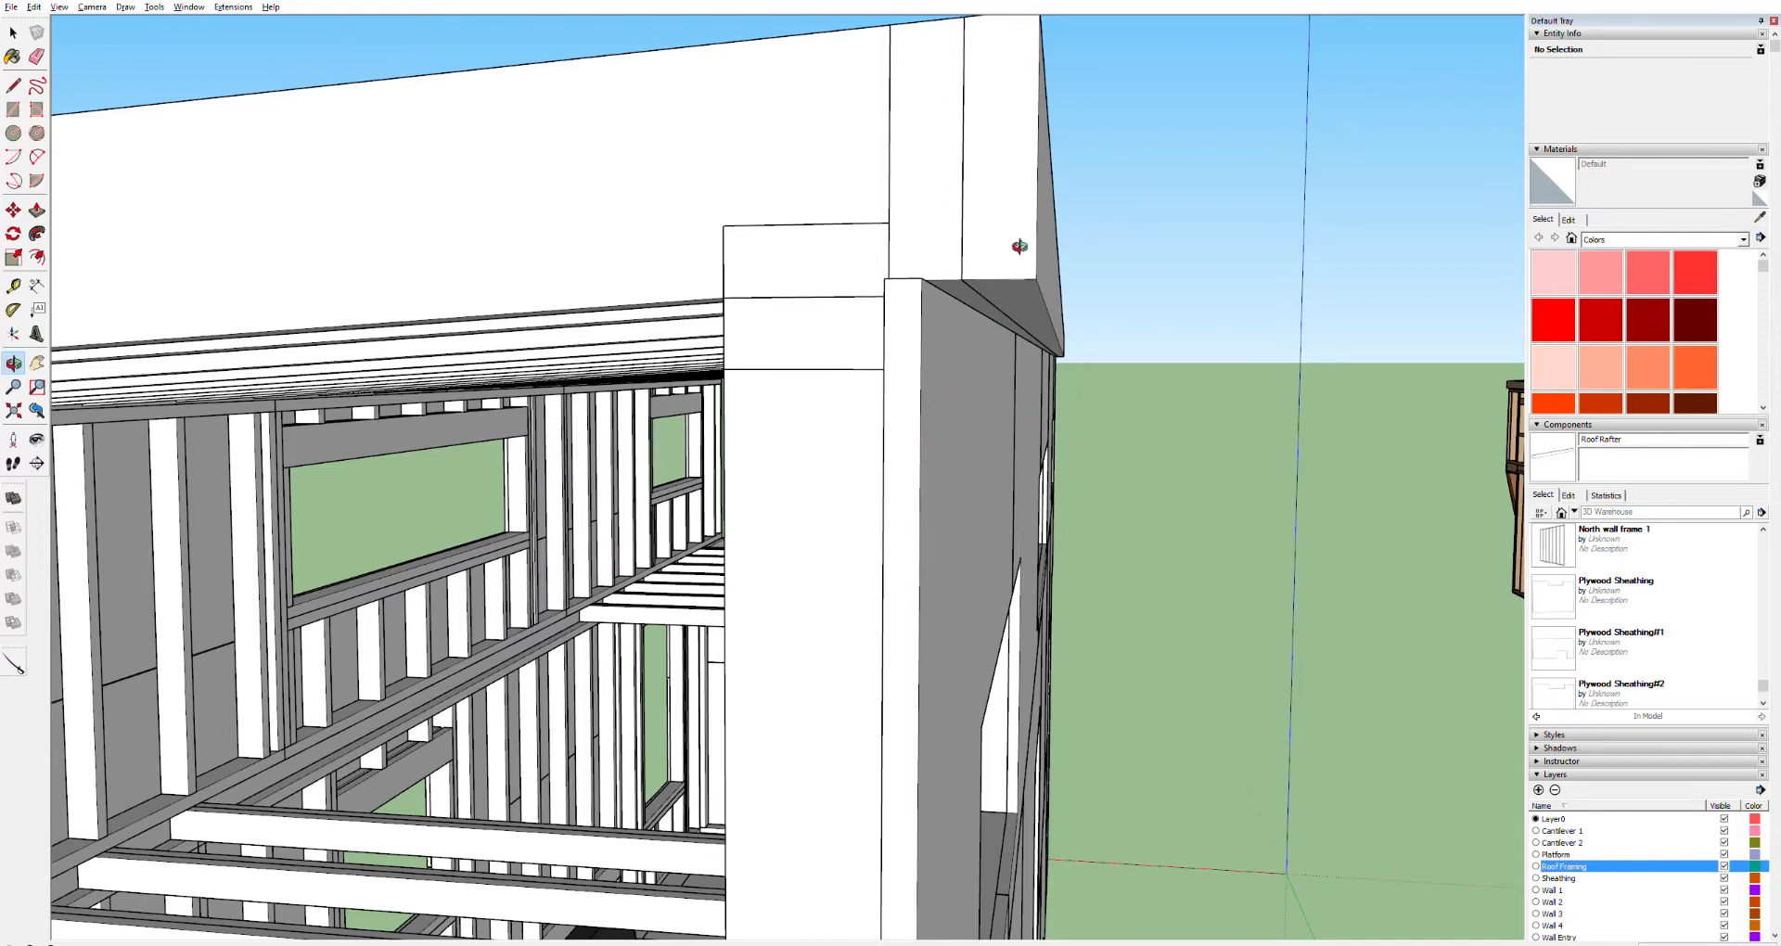
pyautogui.moveTo(1024, 145); pyautogui.dragTo(1029, 207)
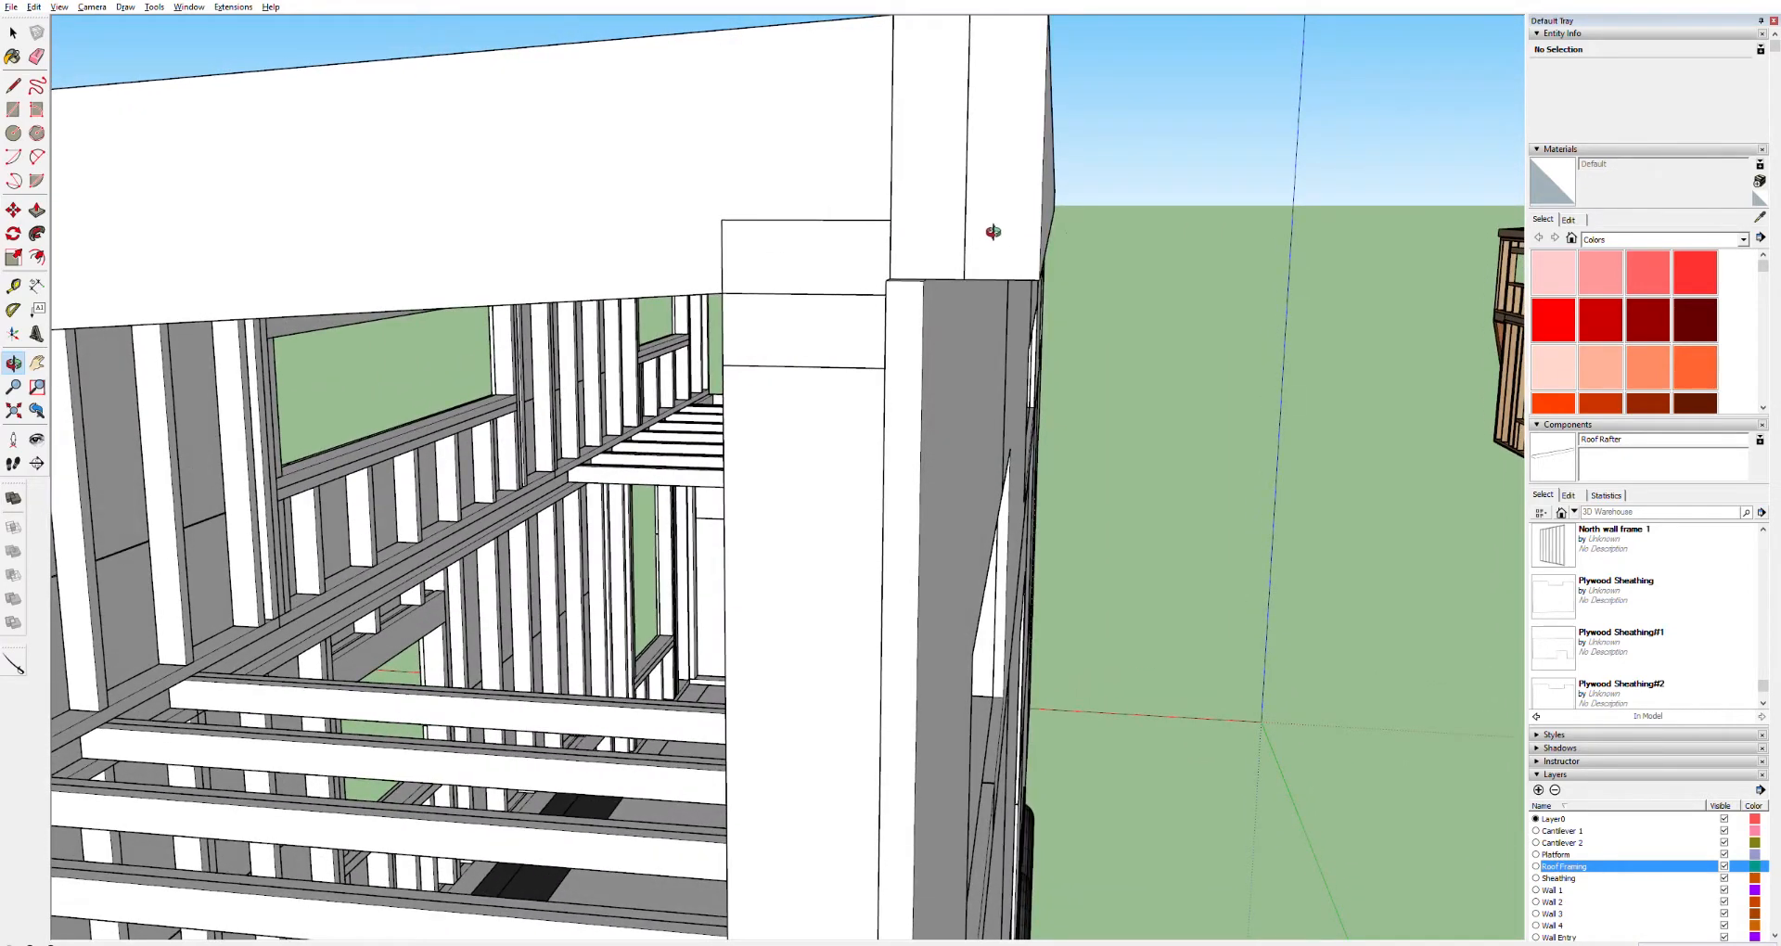
pyautogui.press('h')
pyautogui.moveTo(1017, 183); pyautogui.dragTo(928, 226)
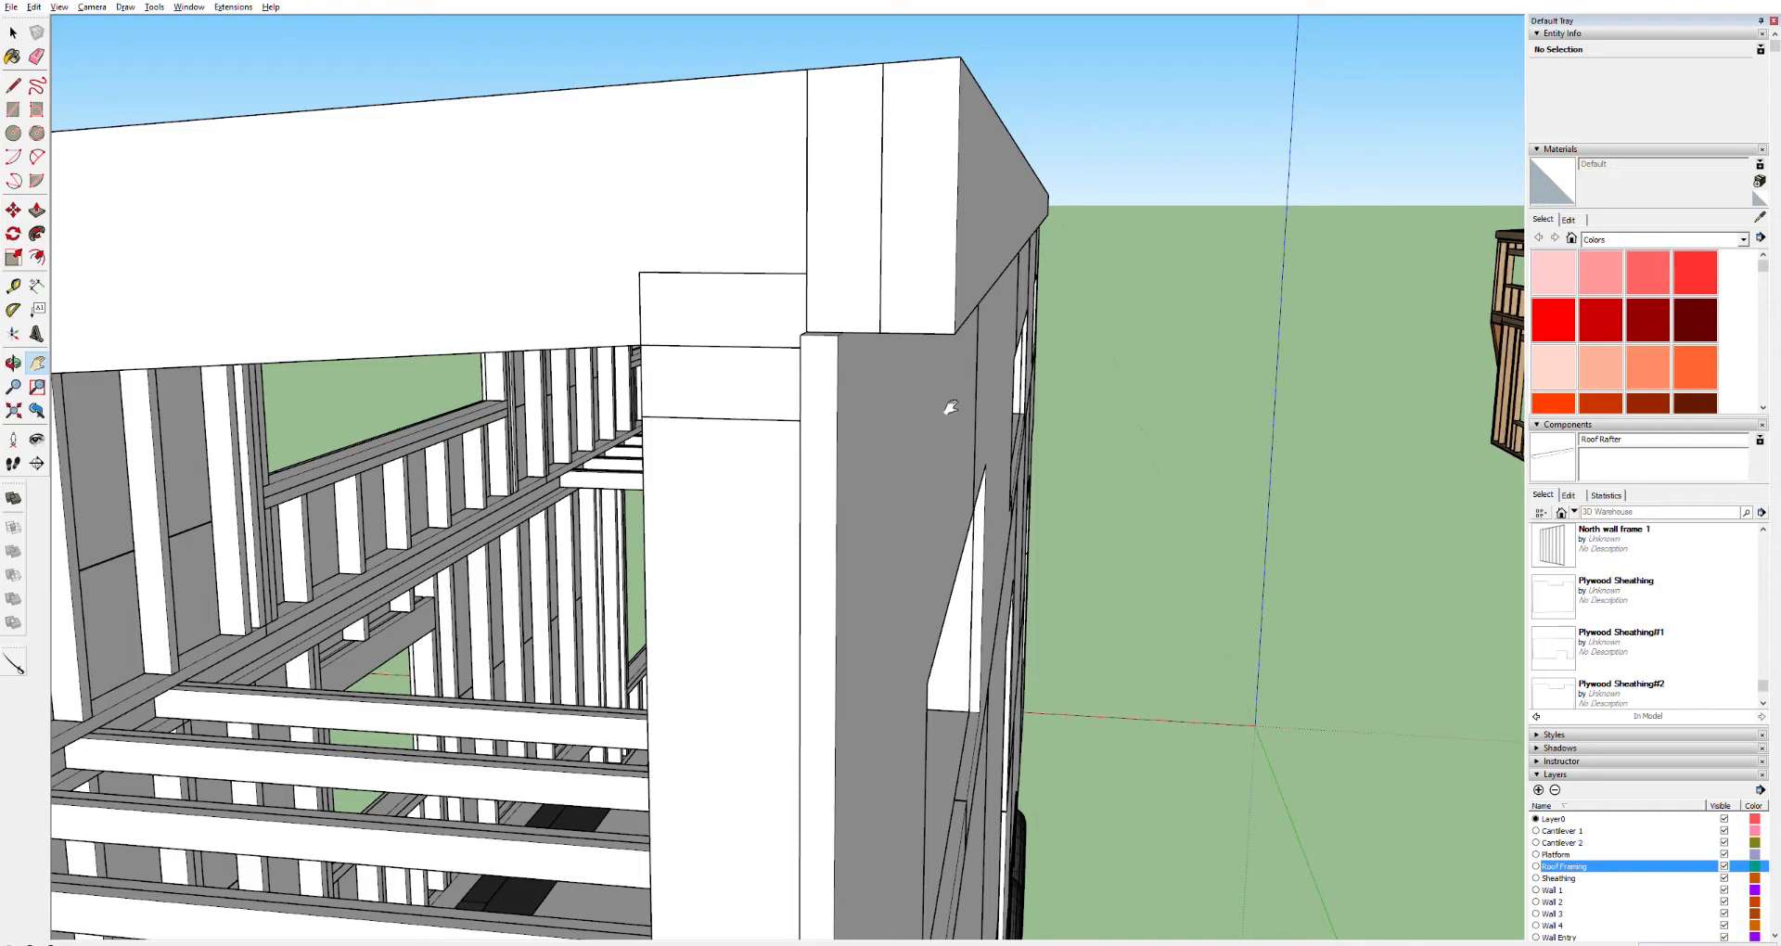
pyautogui.moveTo(964, 325); pyautogui.dragTo(825, 434)
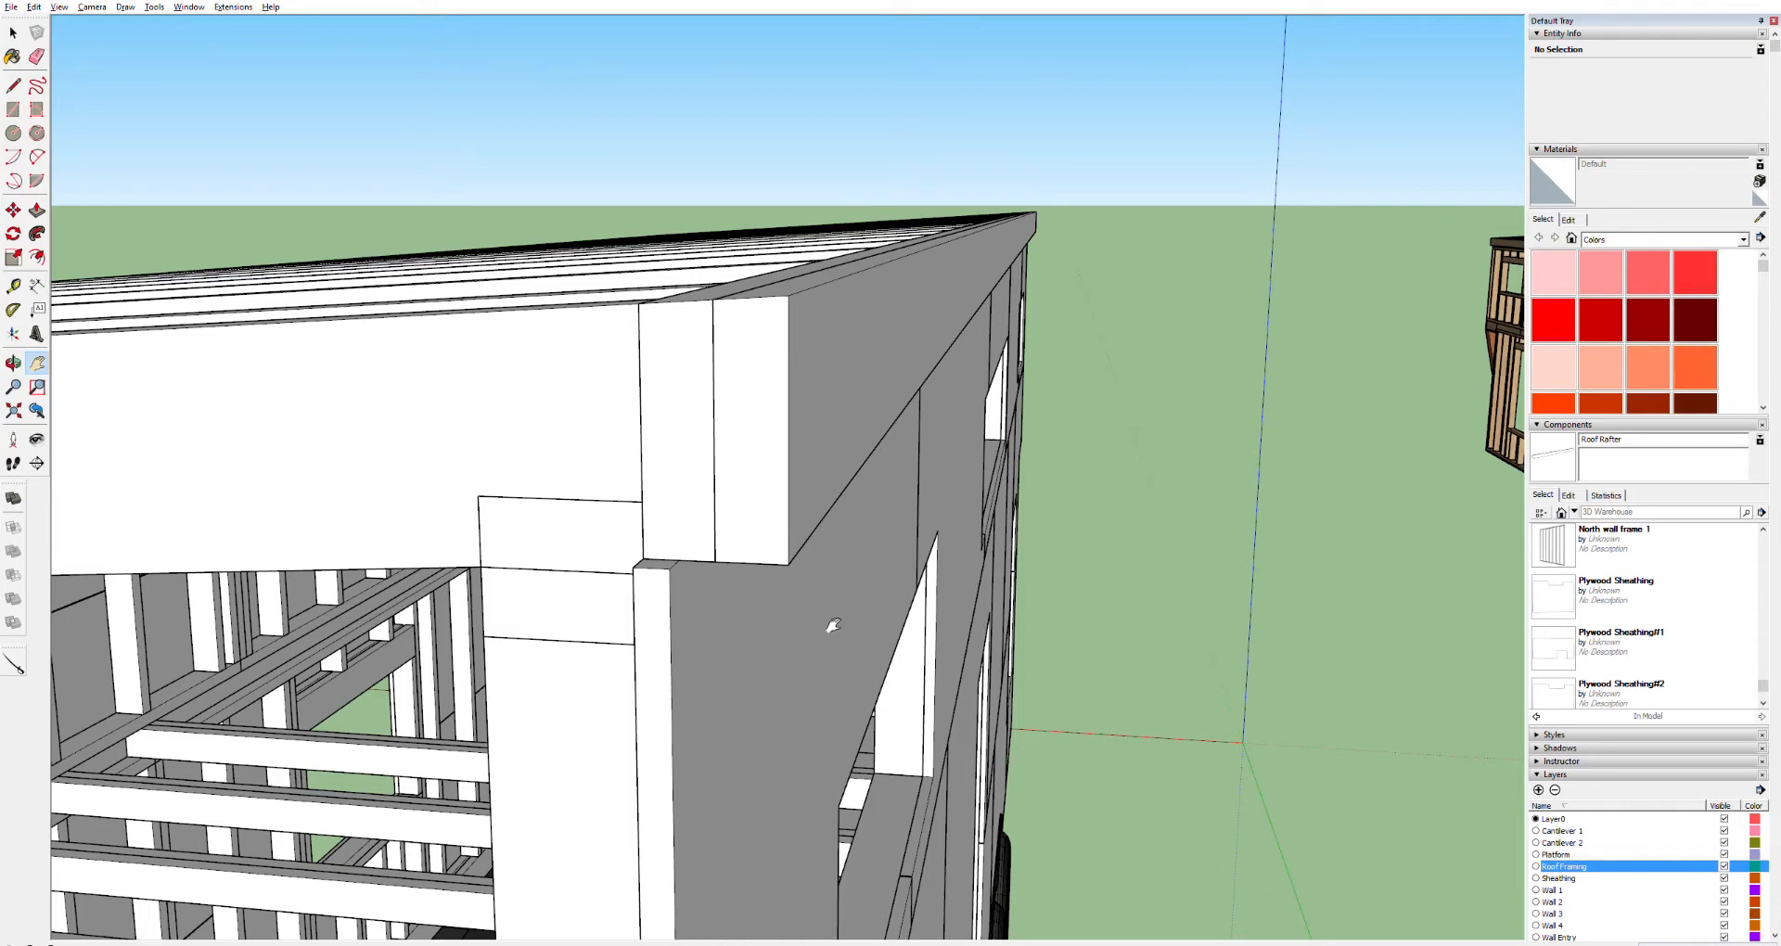
pyautogui.scroll(-3, 849, 641)
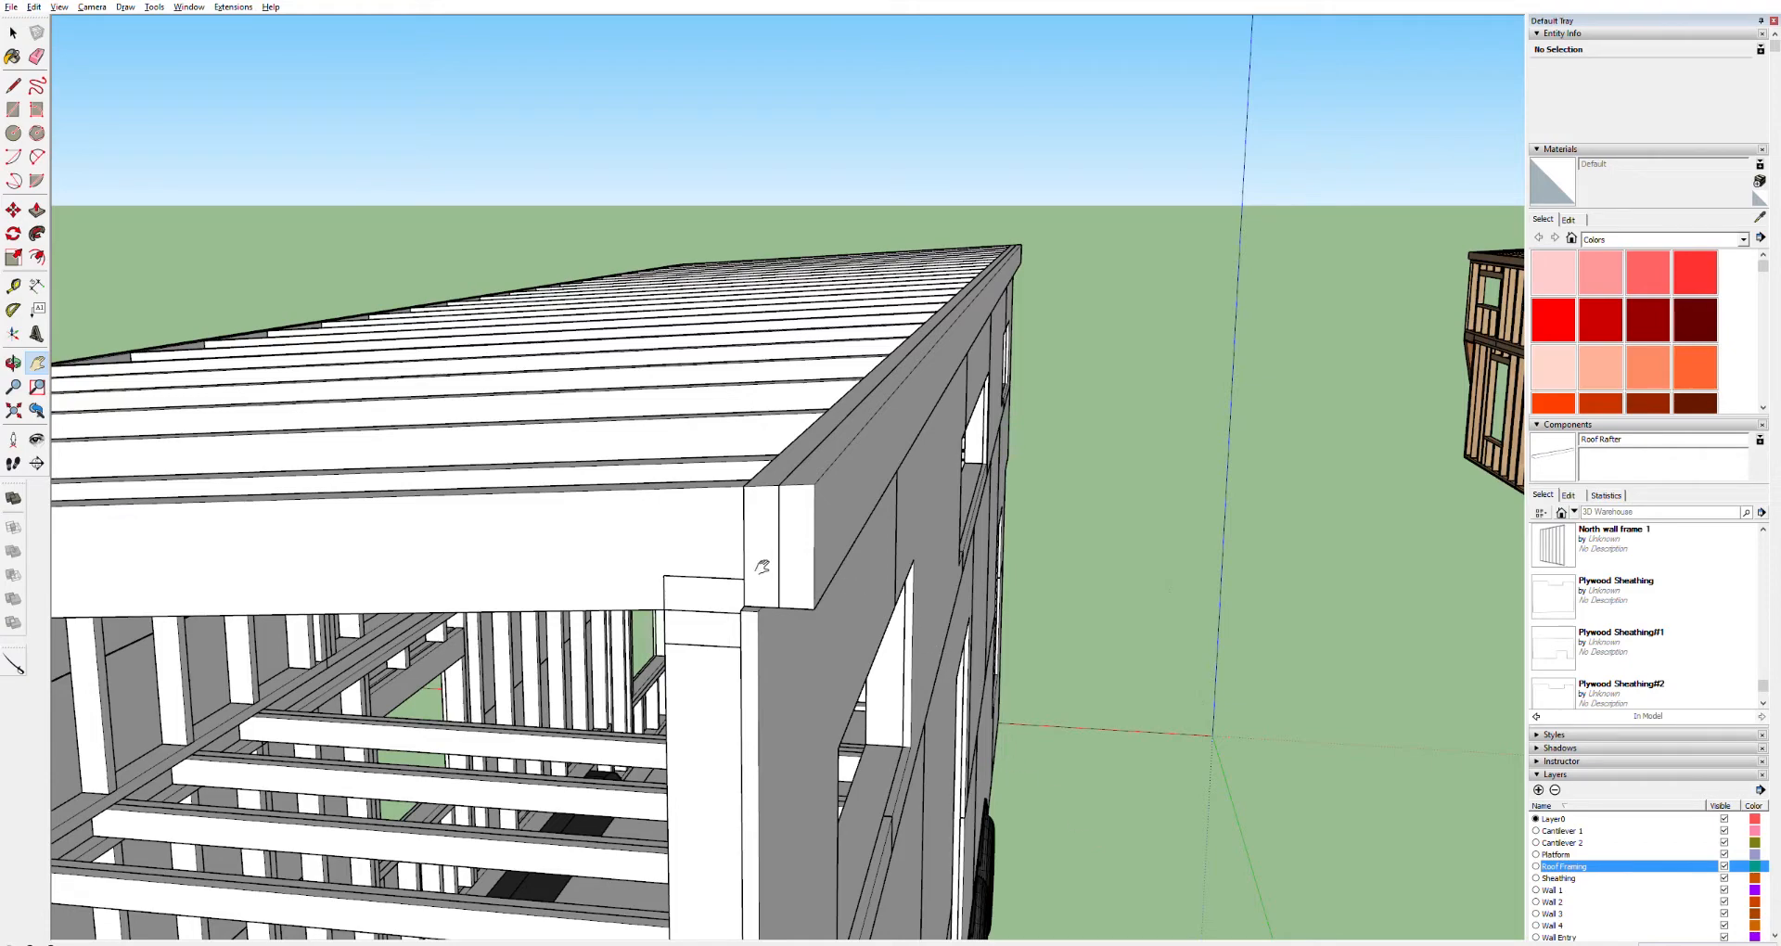
pyautogui.press('o')
pyautogui.moveTo(379, 498); pyautogui.dragTo(628, 454)
pyautogui.press('h')
pyautogui.moveTo(298, 484); pyautogui.dragTo(1038, 374)
pyautogui.moveTo(458, 438); pyautogui.dragTo(823, 453)
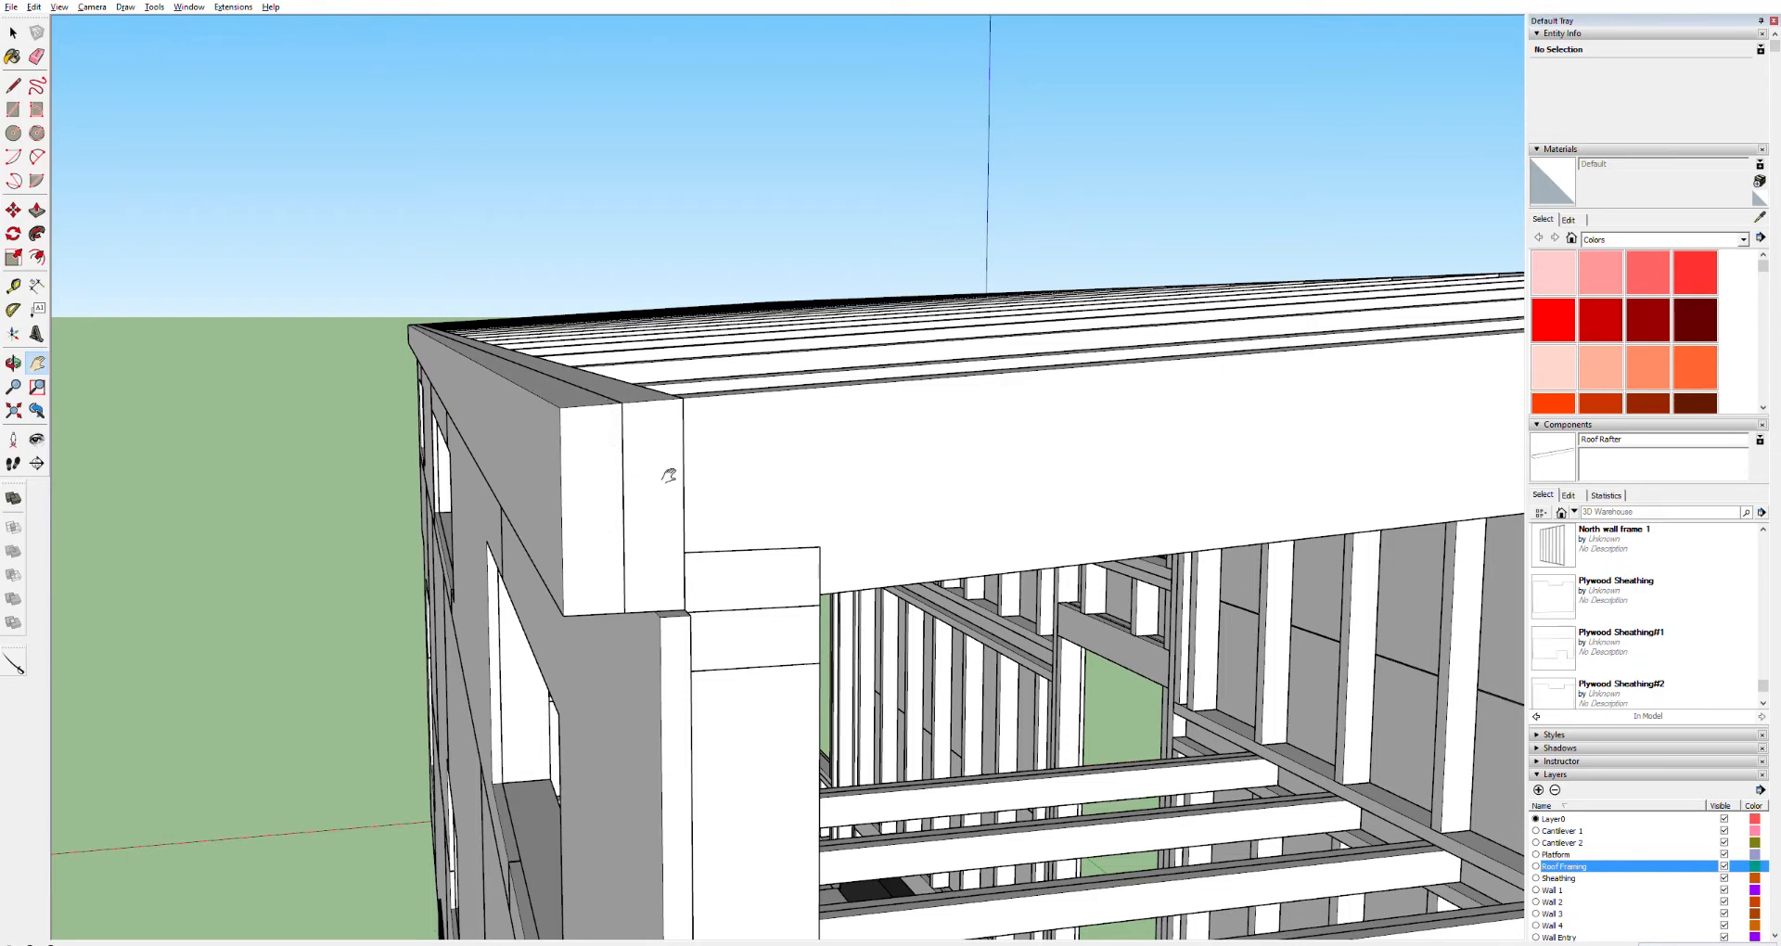
pyautogui.scroll(-10, 679, 475)
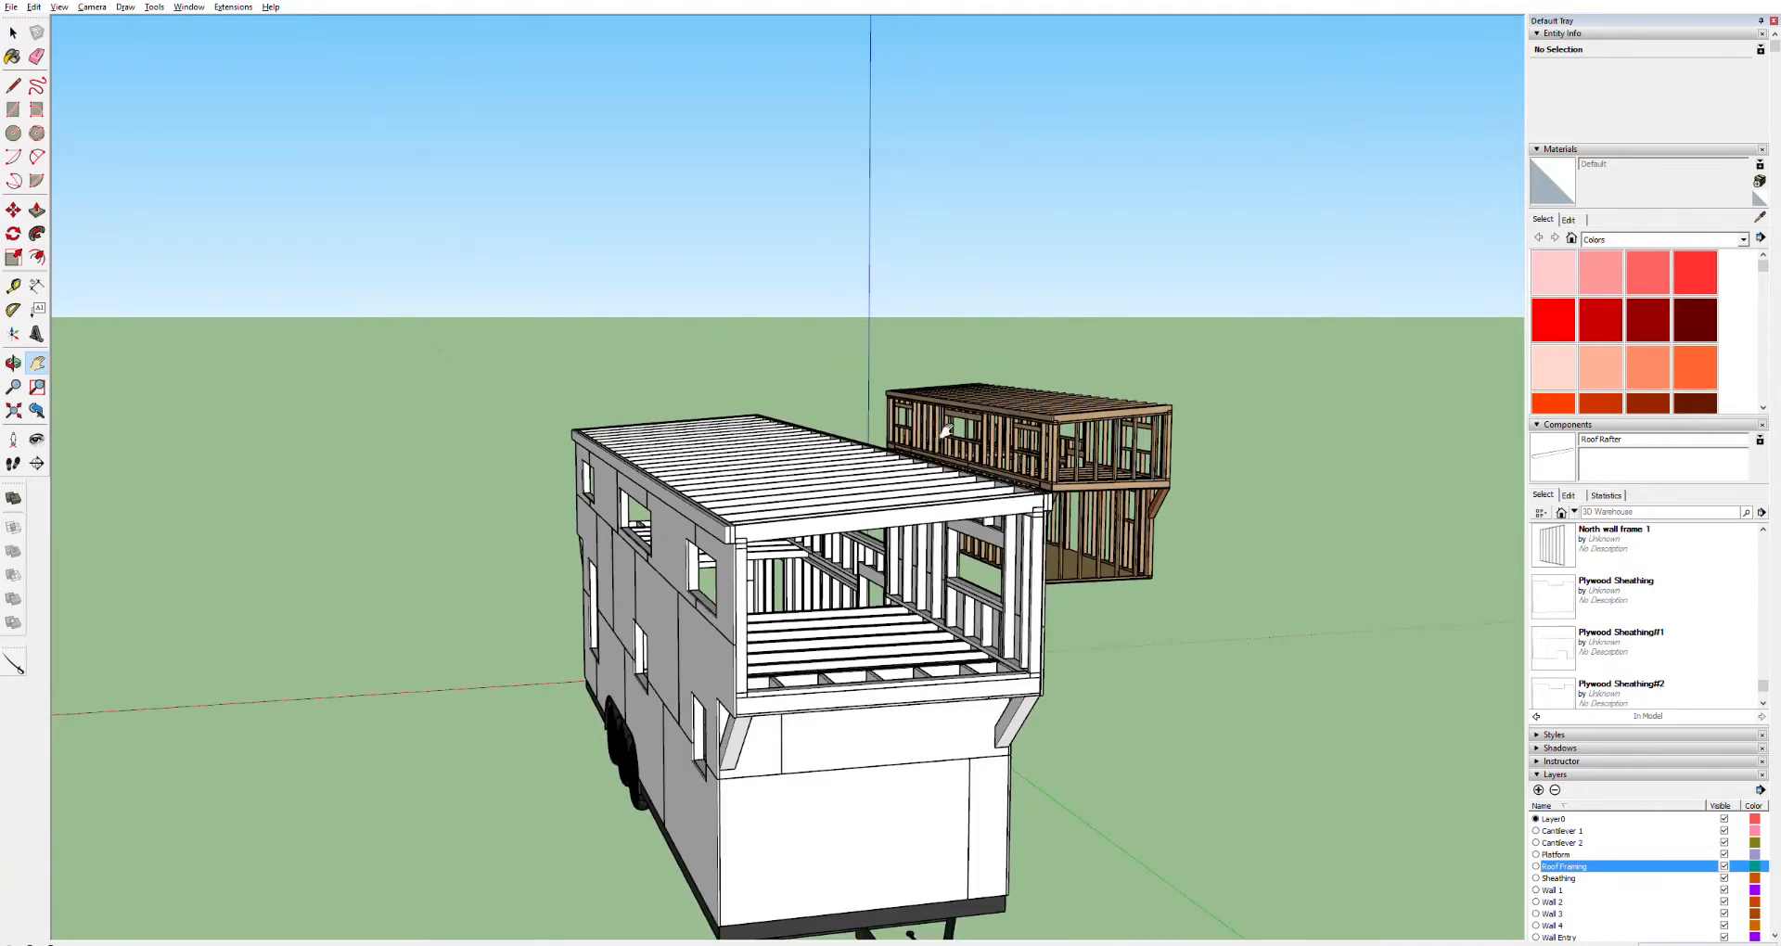
pyautogui.moveTo(863, 689); pyautogui.dragTo(630, 611, button='middle')
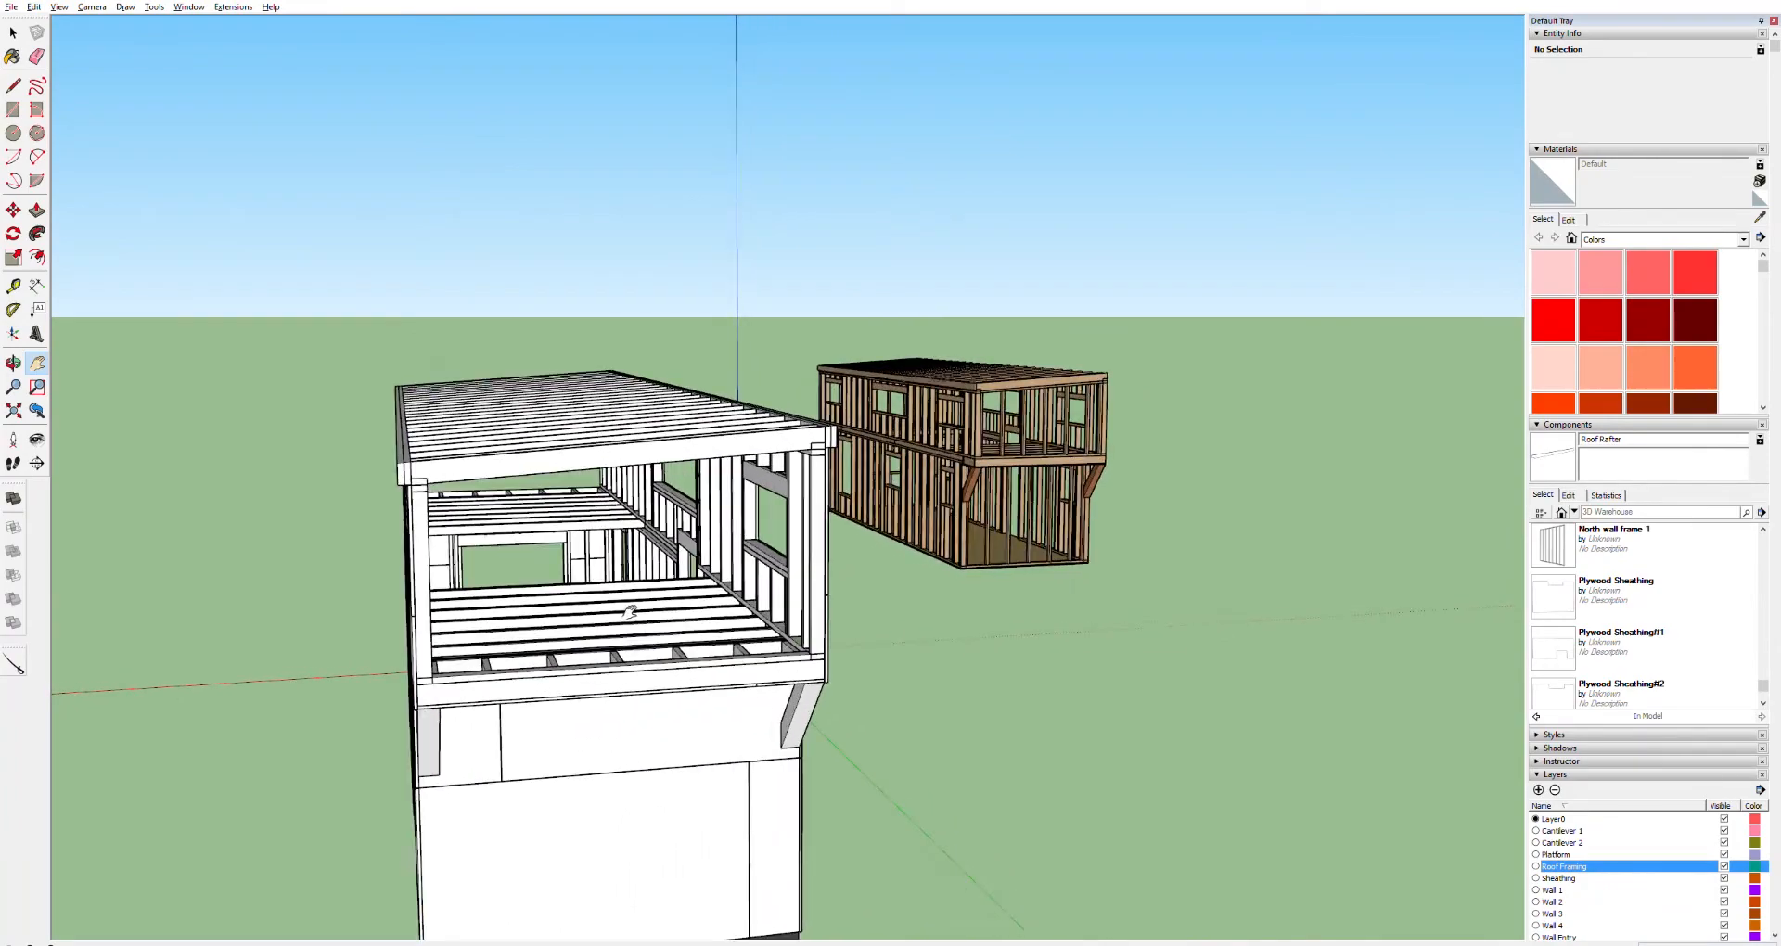
pyautogui.scroll(4, 640, 611)
pyautogui.moveTo(655, 626); pyautogui.dragTo(562, 598, button='middle')
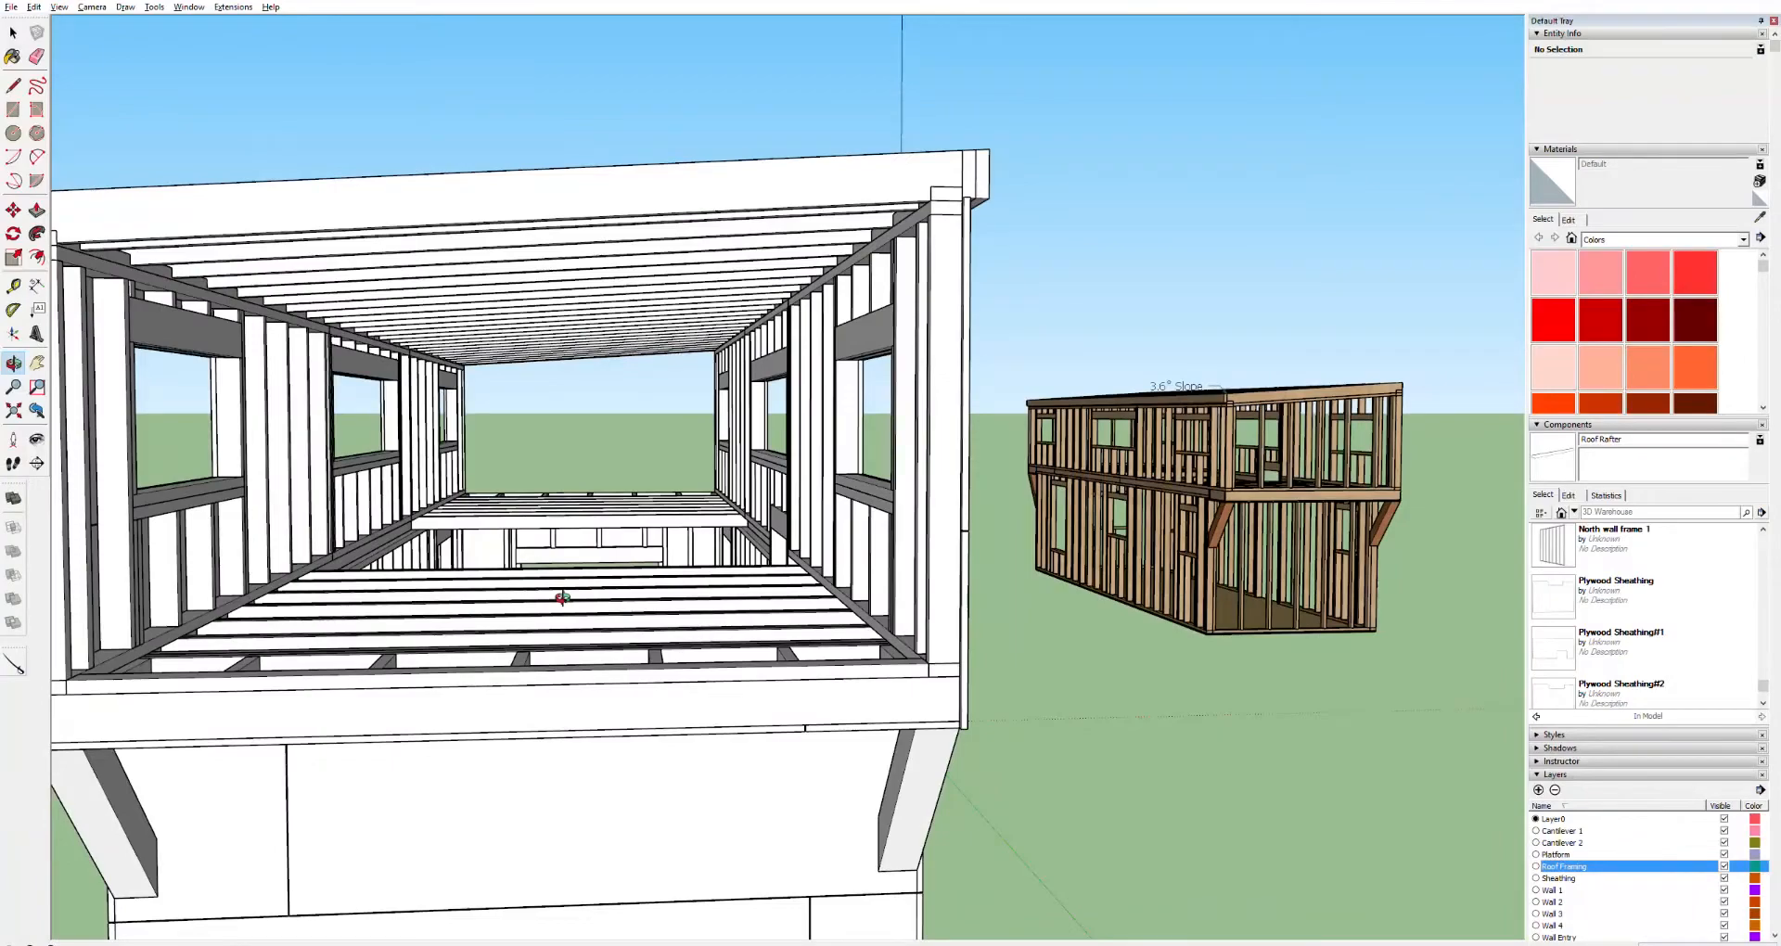
pyautogui.moveTo(1298, 478)
pyautogui.mouseDown(button='middle')
pyautogui.moveTo(1010, 489)
pyautogui.moveTo(1010, 454)
pyautogui.moveTo(1273, 451)
pyautogui.moveTo(1322, 482)
pyautogui.mouseUp(button='middle')
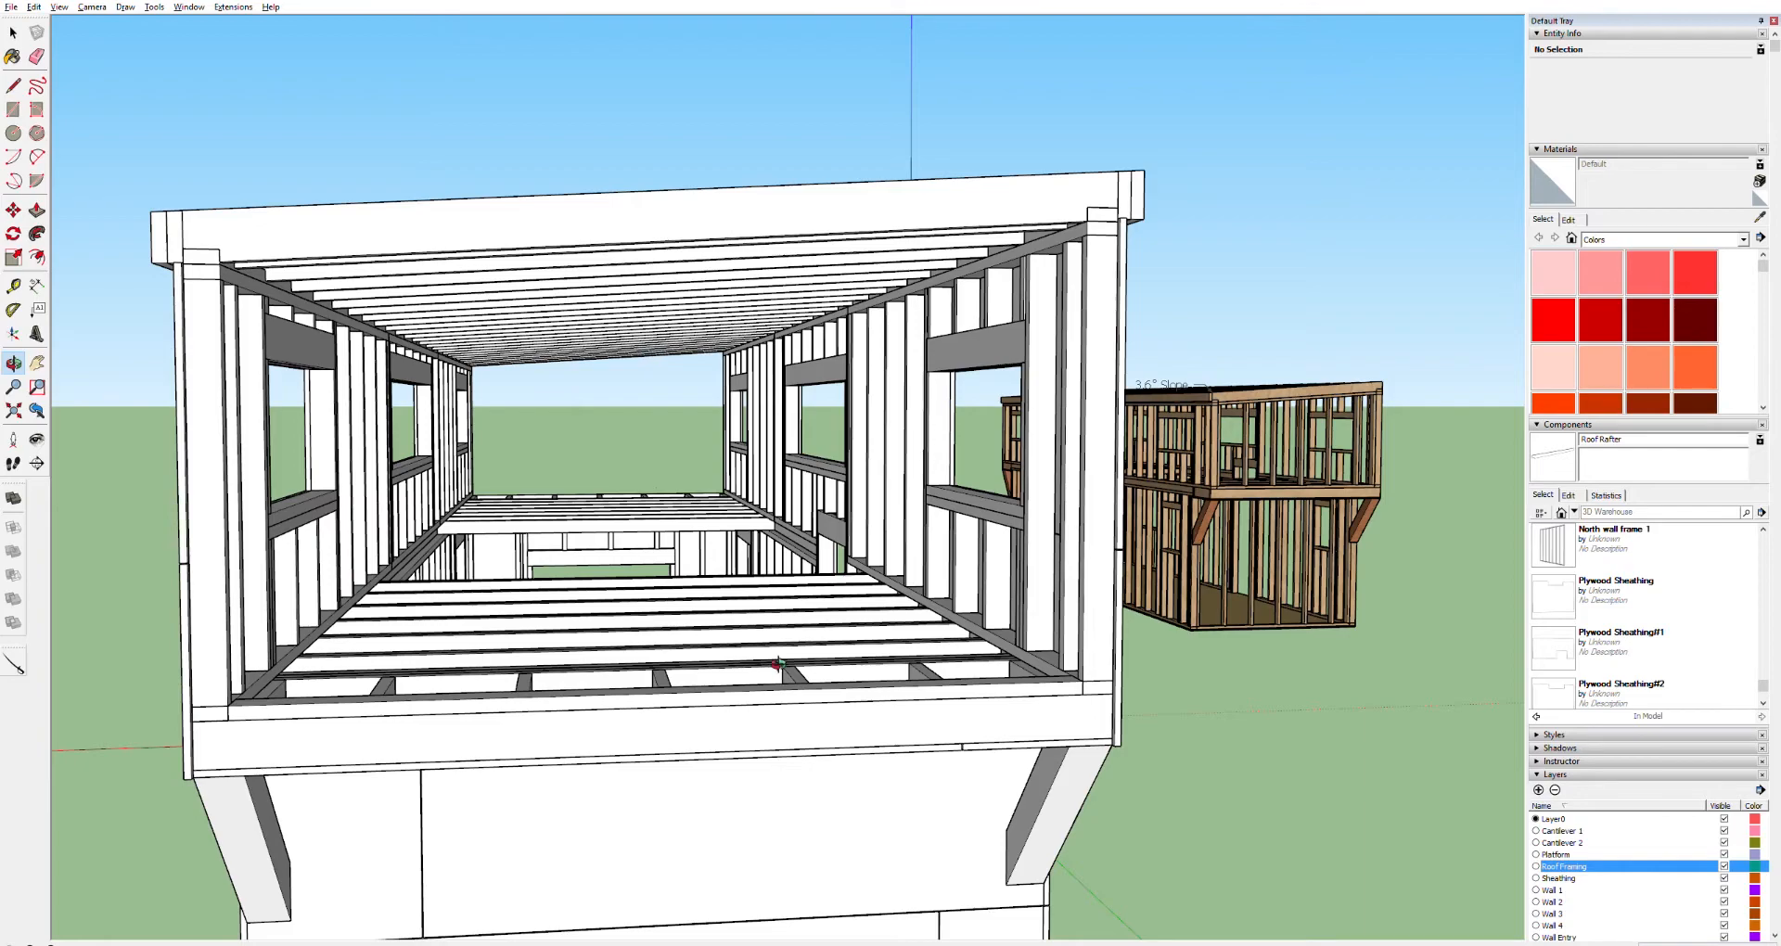
# Draw a rectangle on the end of the wall's top plate and push/pull it into a board running along the wall top
pyautogui.moveTo(835, 725); pyautogui.dragTo(354, 652)
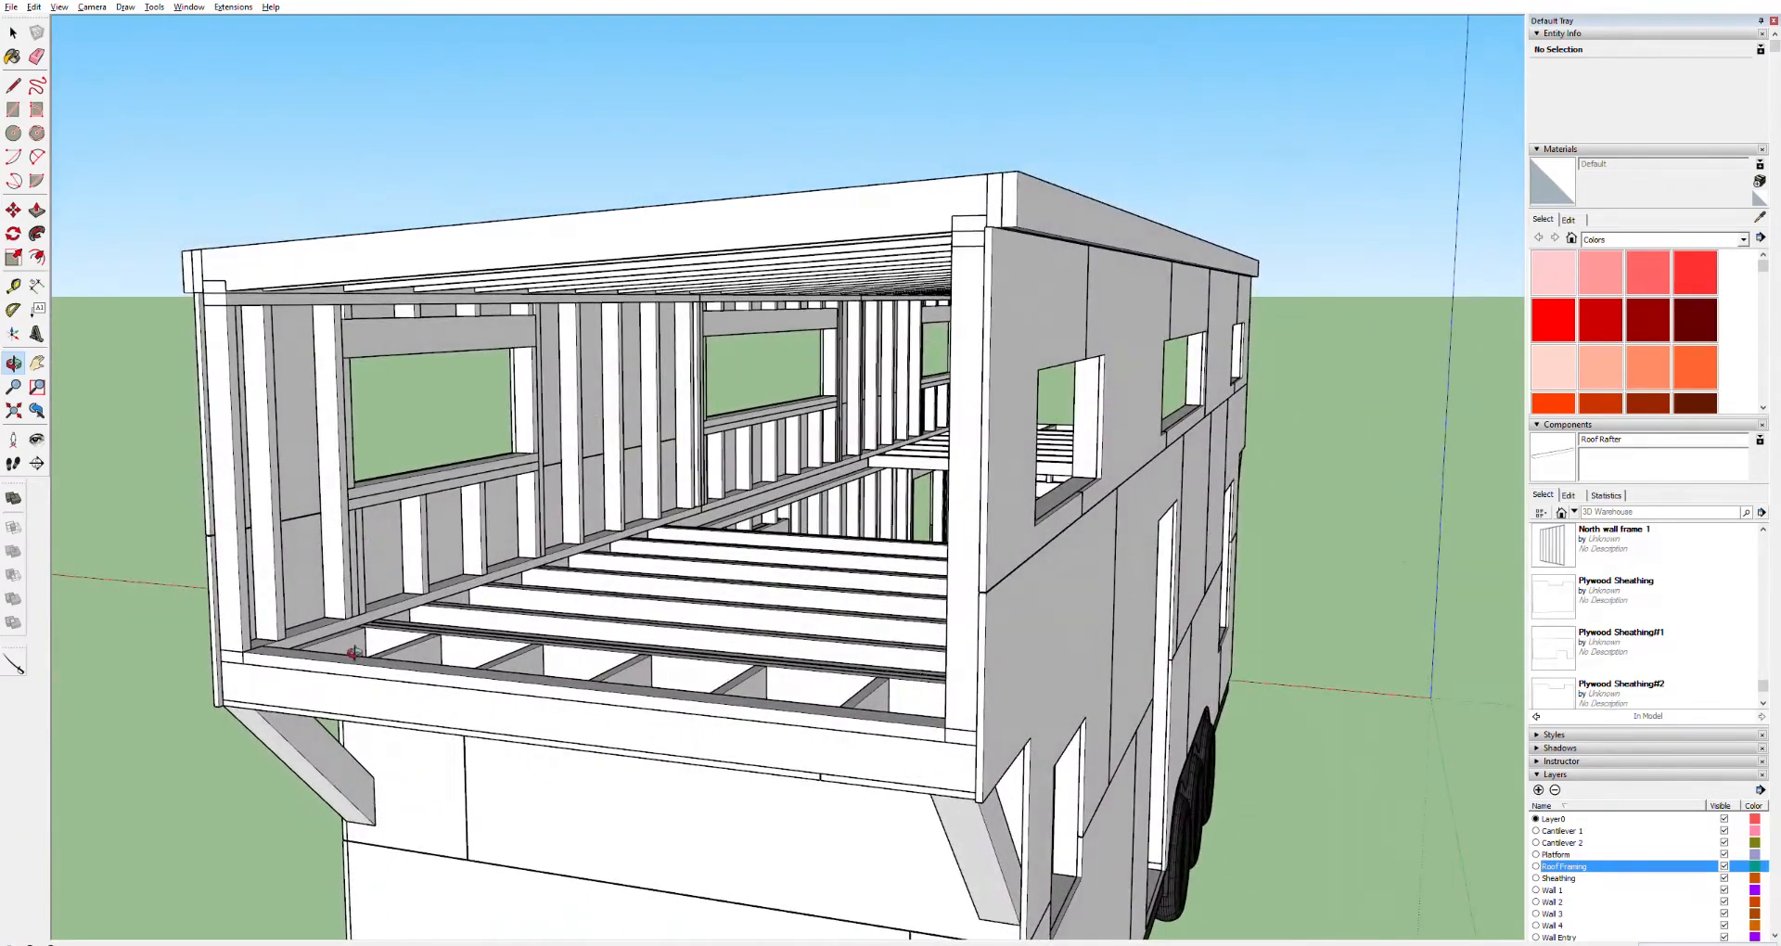
pyautogui.scroll(5, 259, 643)
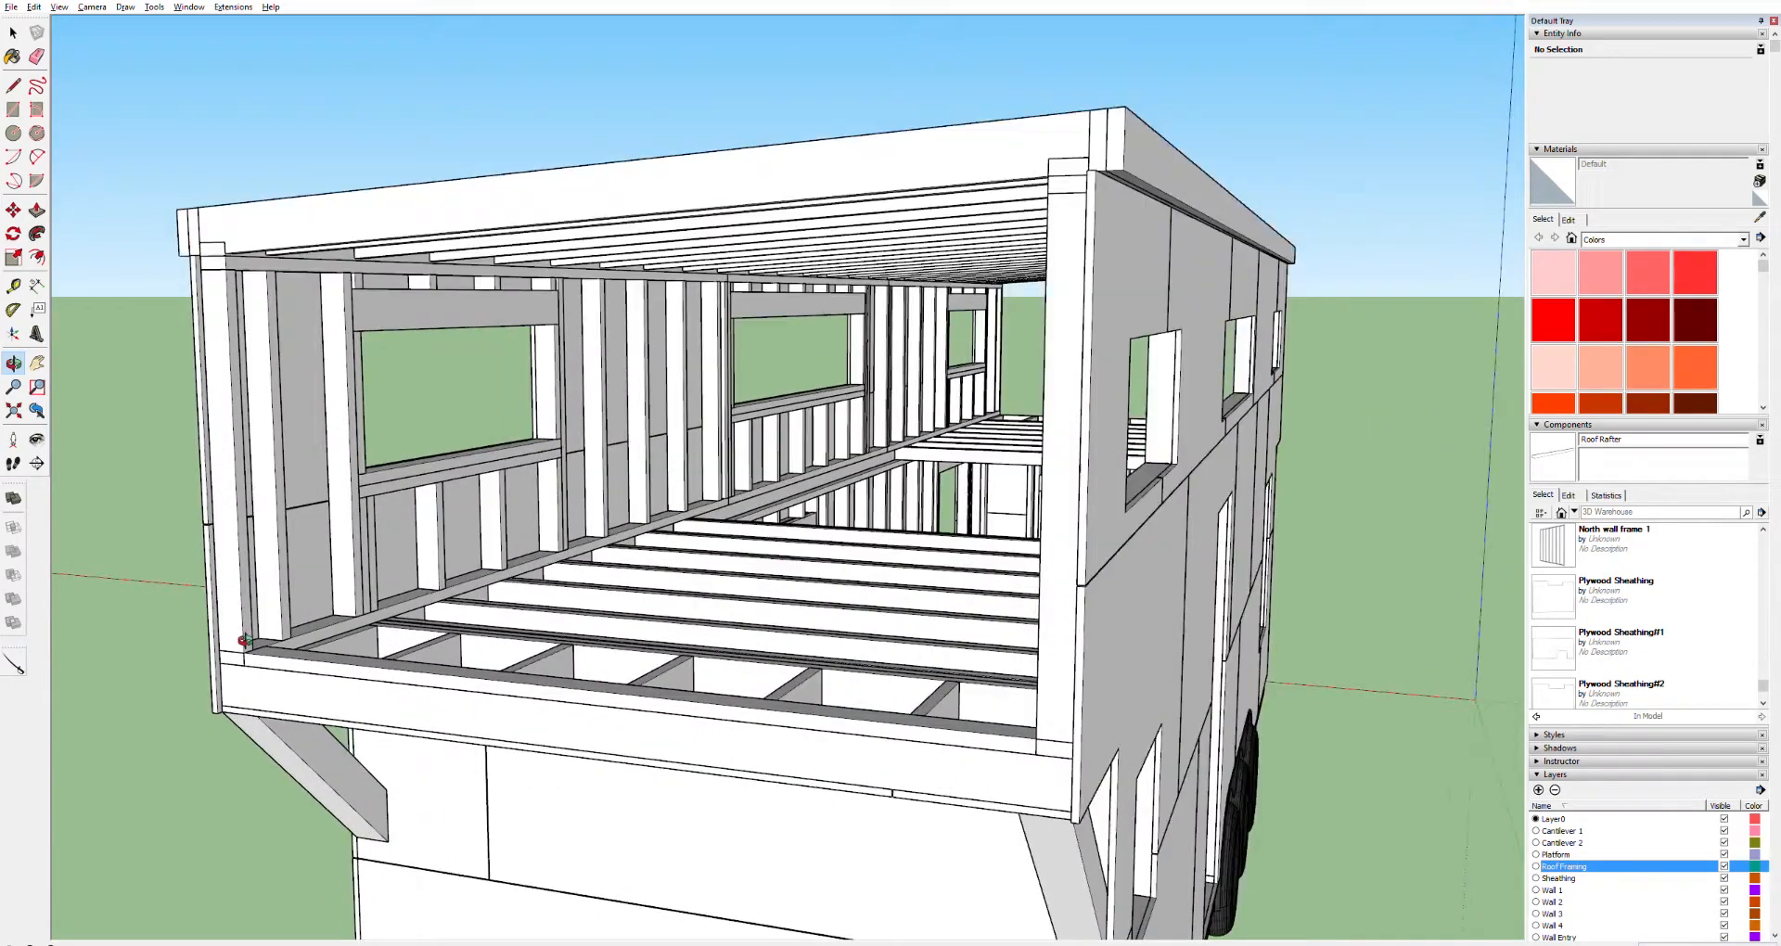
pyautogui.scroll(2, 259, 640)
pyautogui.scroll(-2, 288, 635)
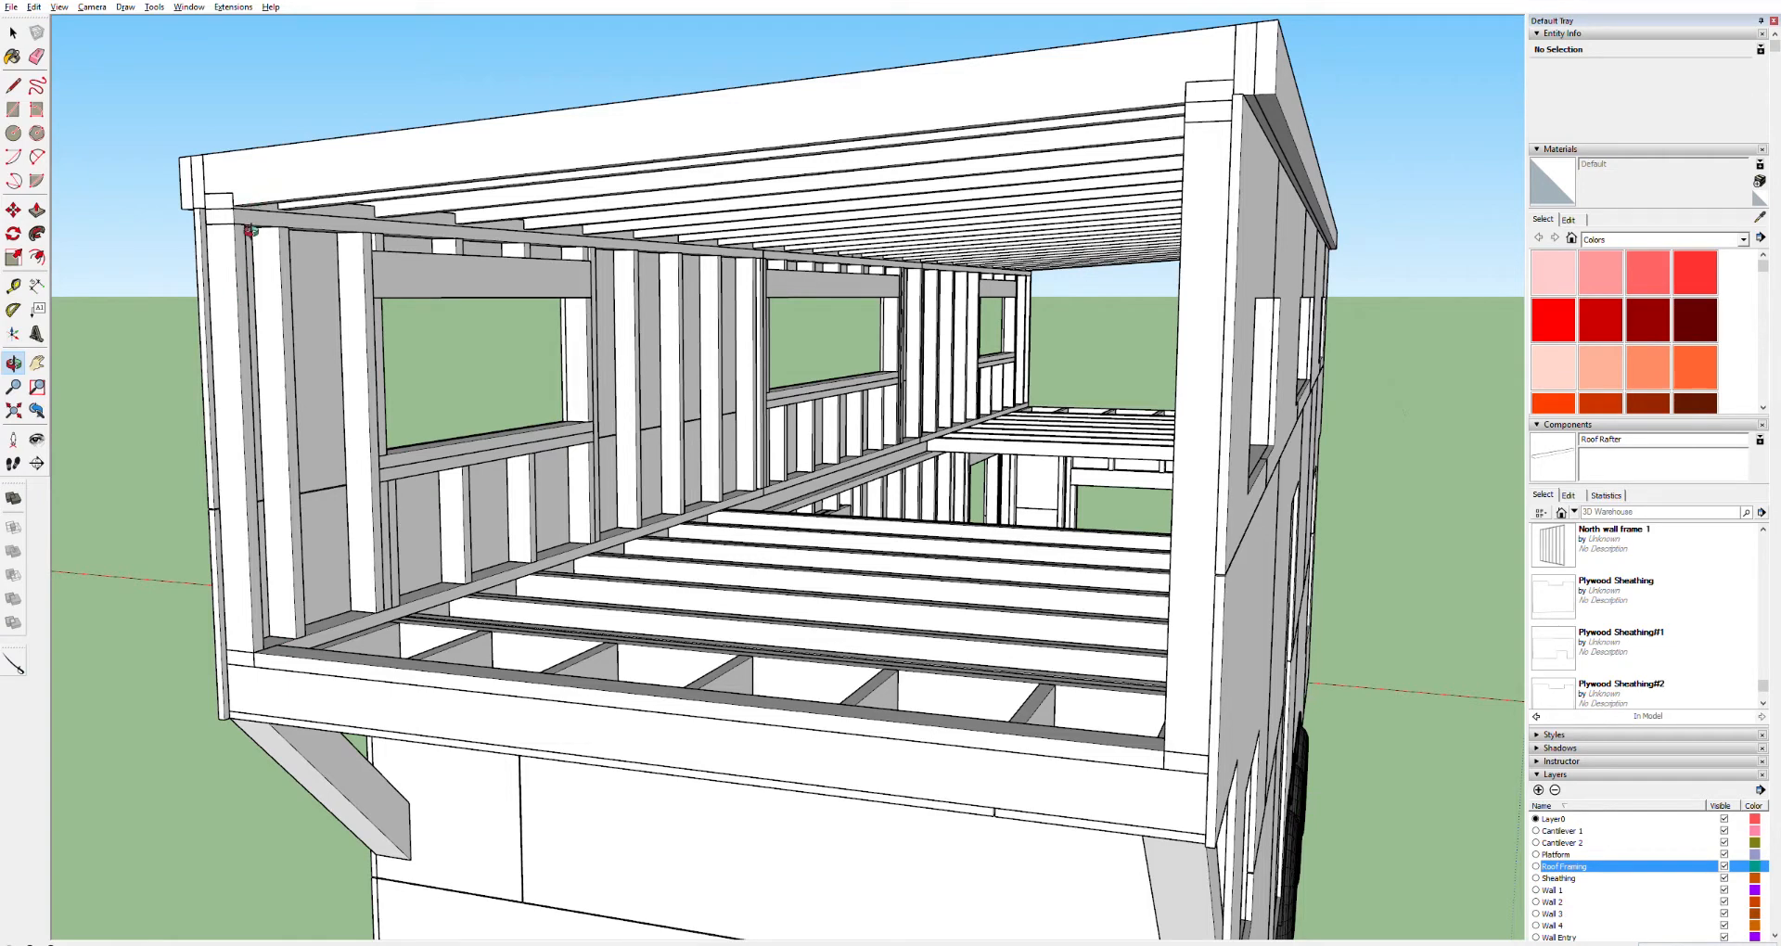
pyautogui.scroll(5, 251, 210)
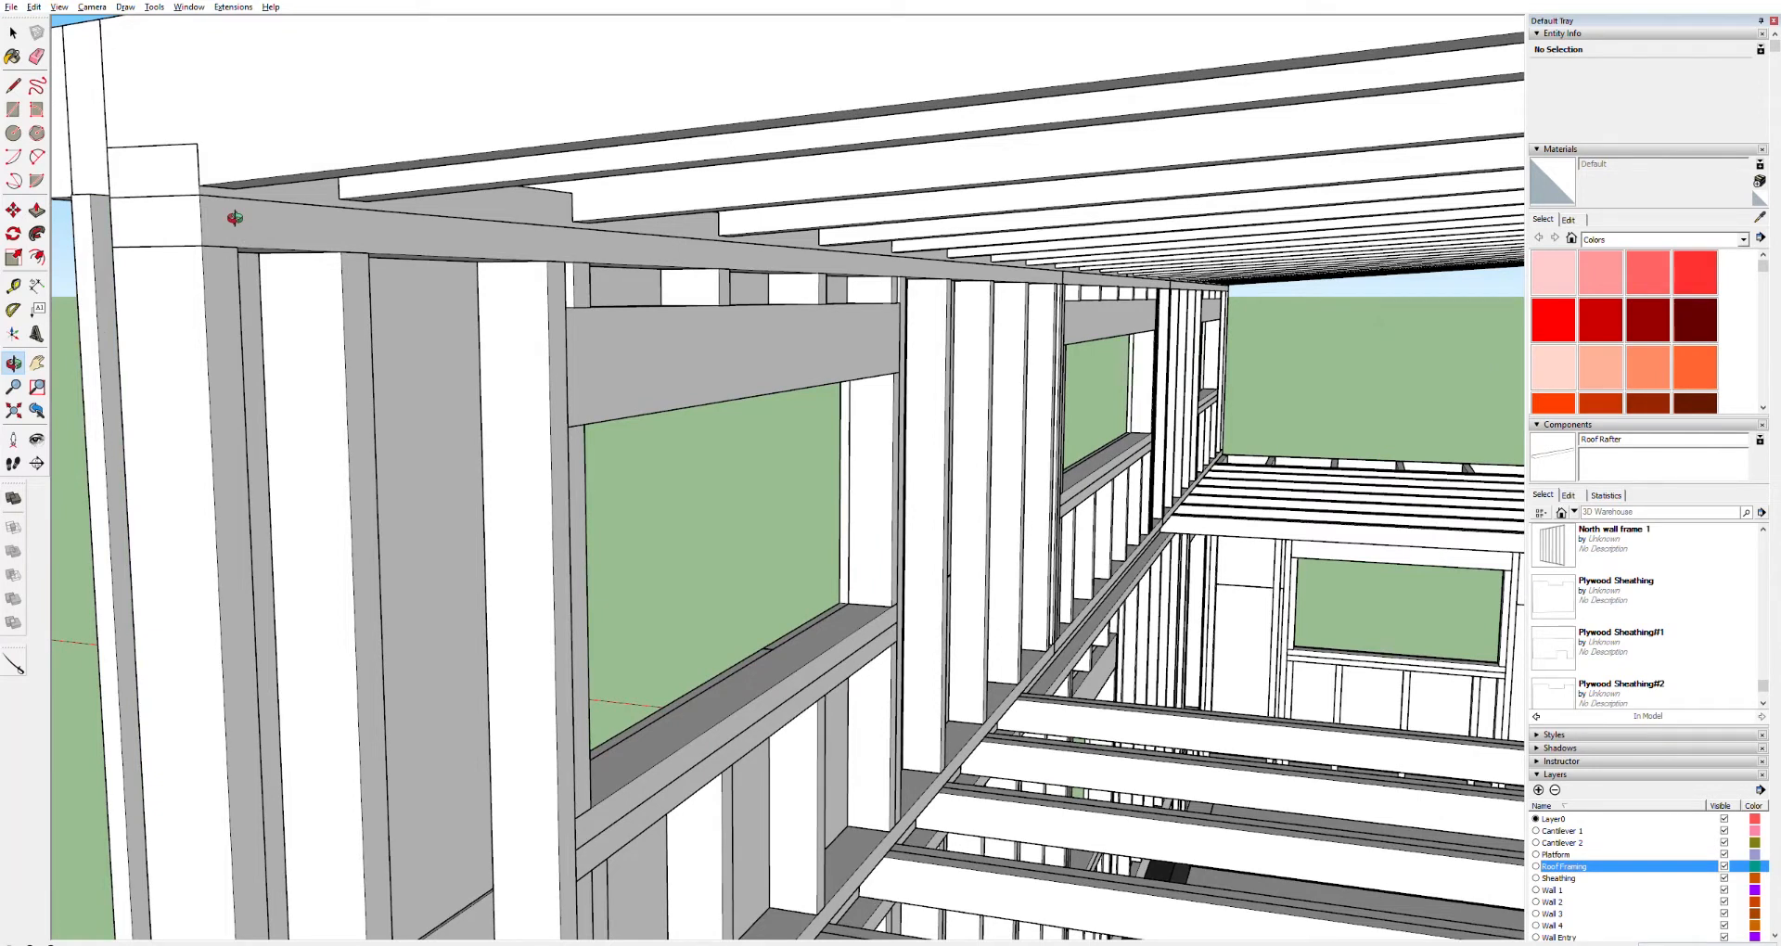
pyautogui.press('r')
pyautogui.click(200, 195)
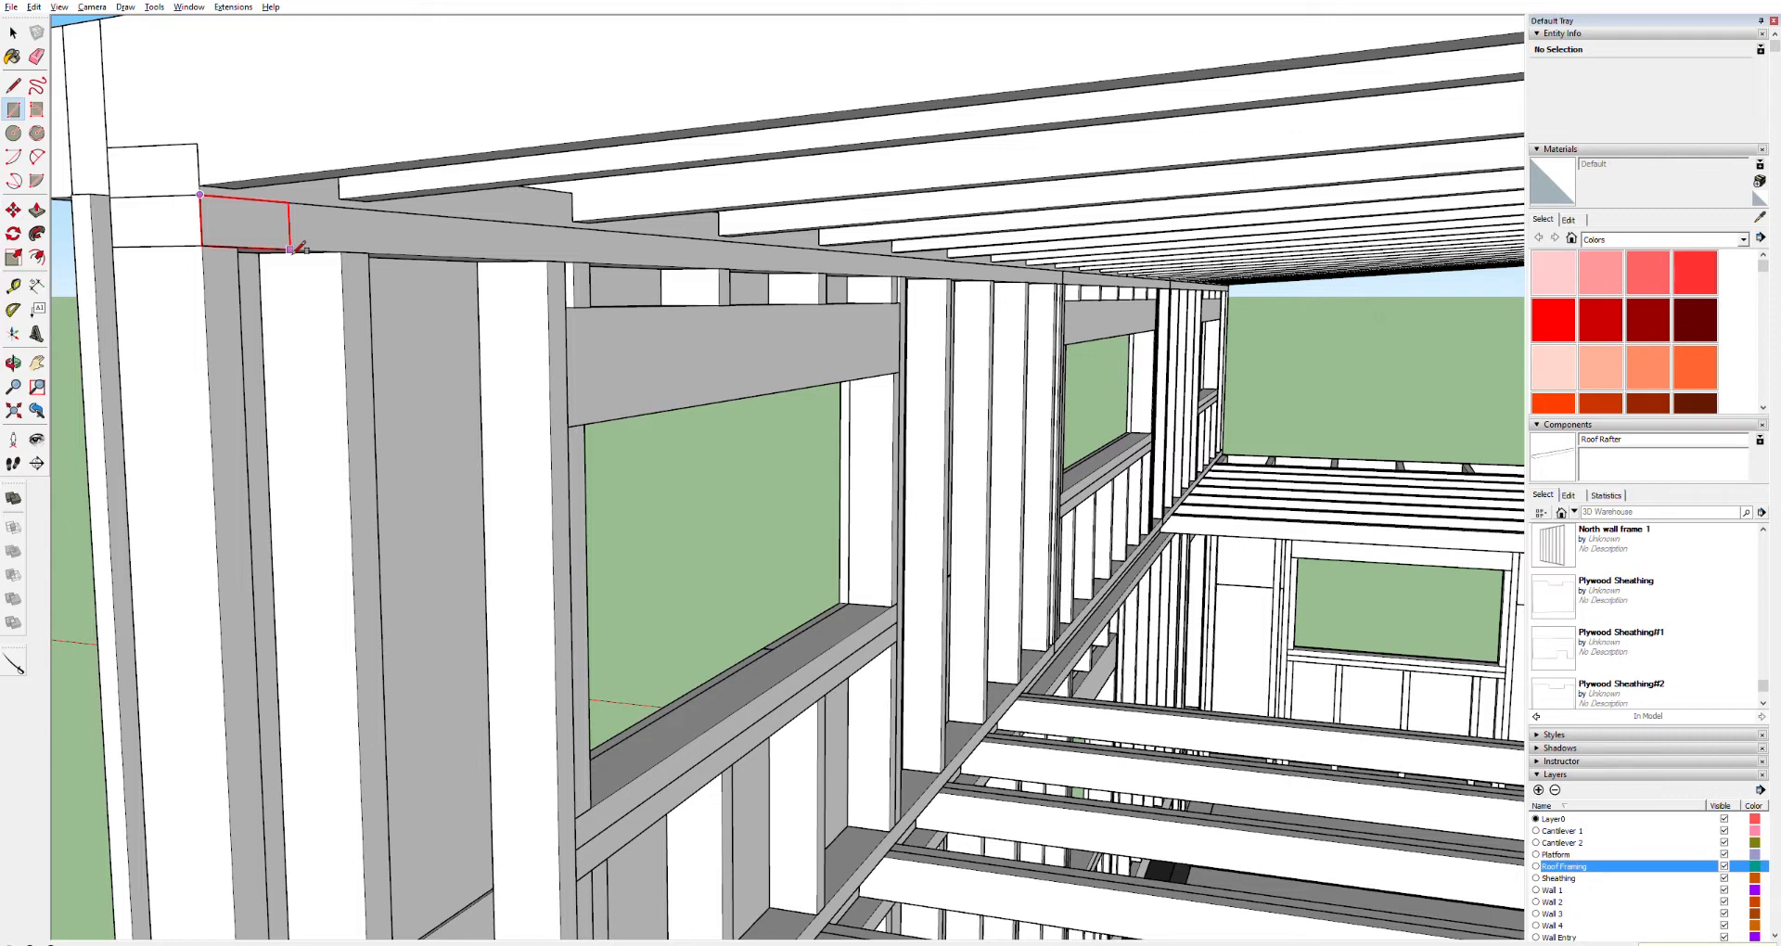
pyautogui.click(290, 250)
pyautogui.press('p')
pyautogui.moveTo(274, 228); pyautogui.dragTo(931, 231)
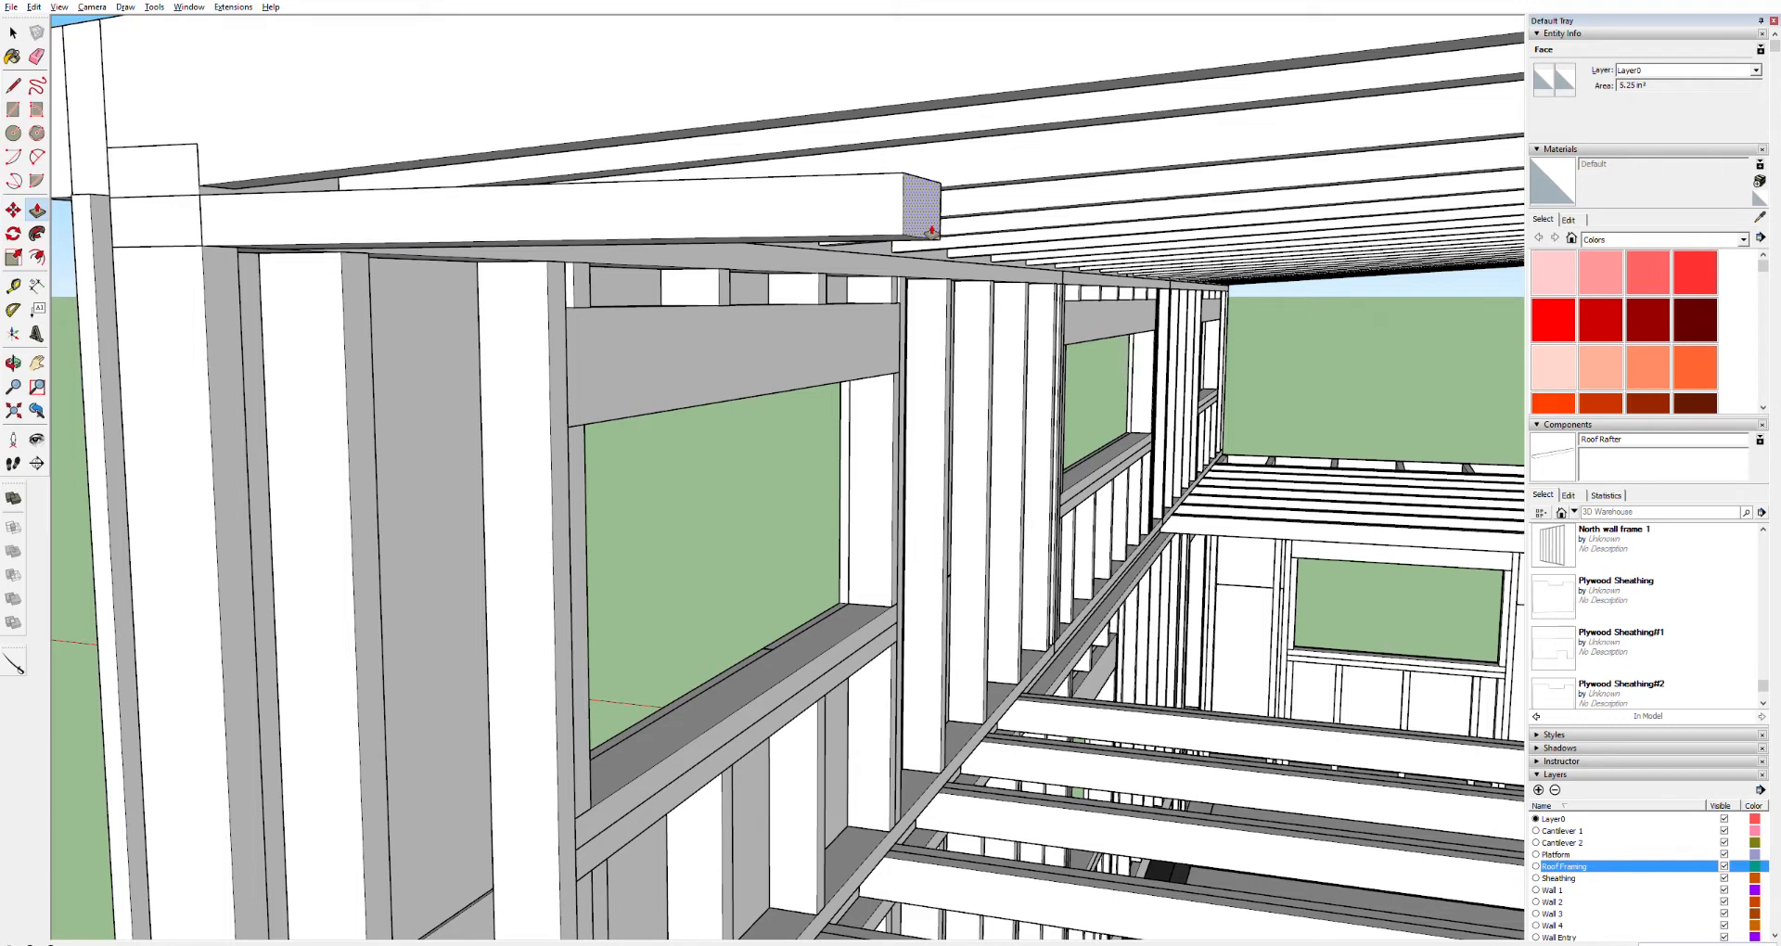
# Make the new board a component and rotate it about its end so it follows the roof slope
pyautogui.press('space')
pyautogui.tripleClick(820, 200)
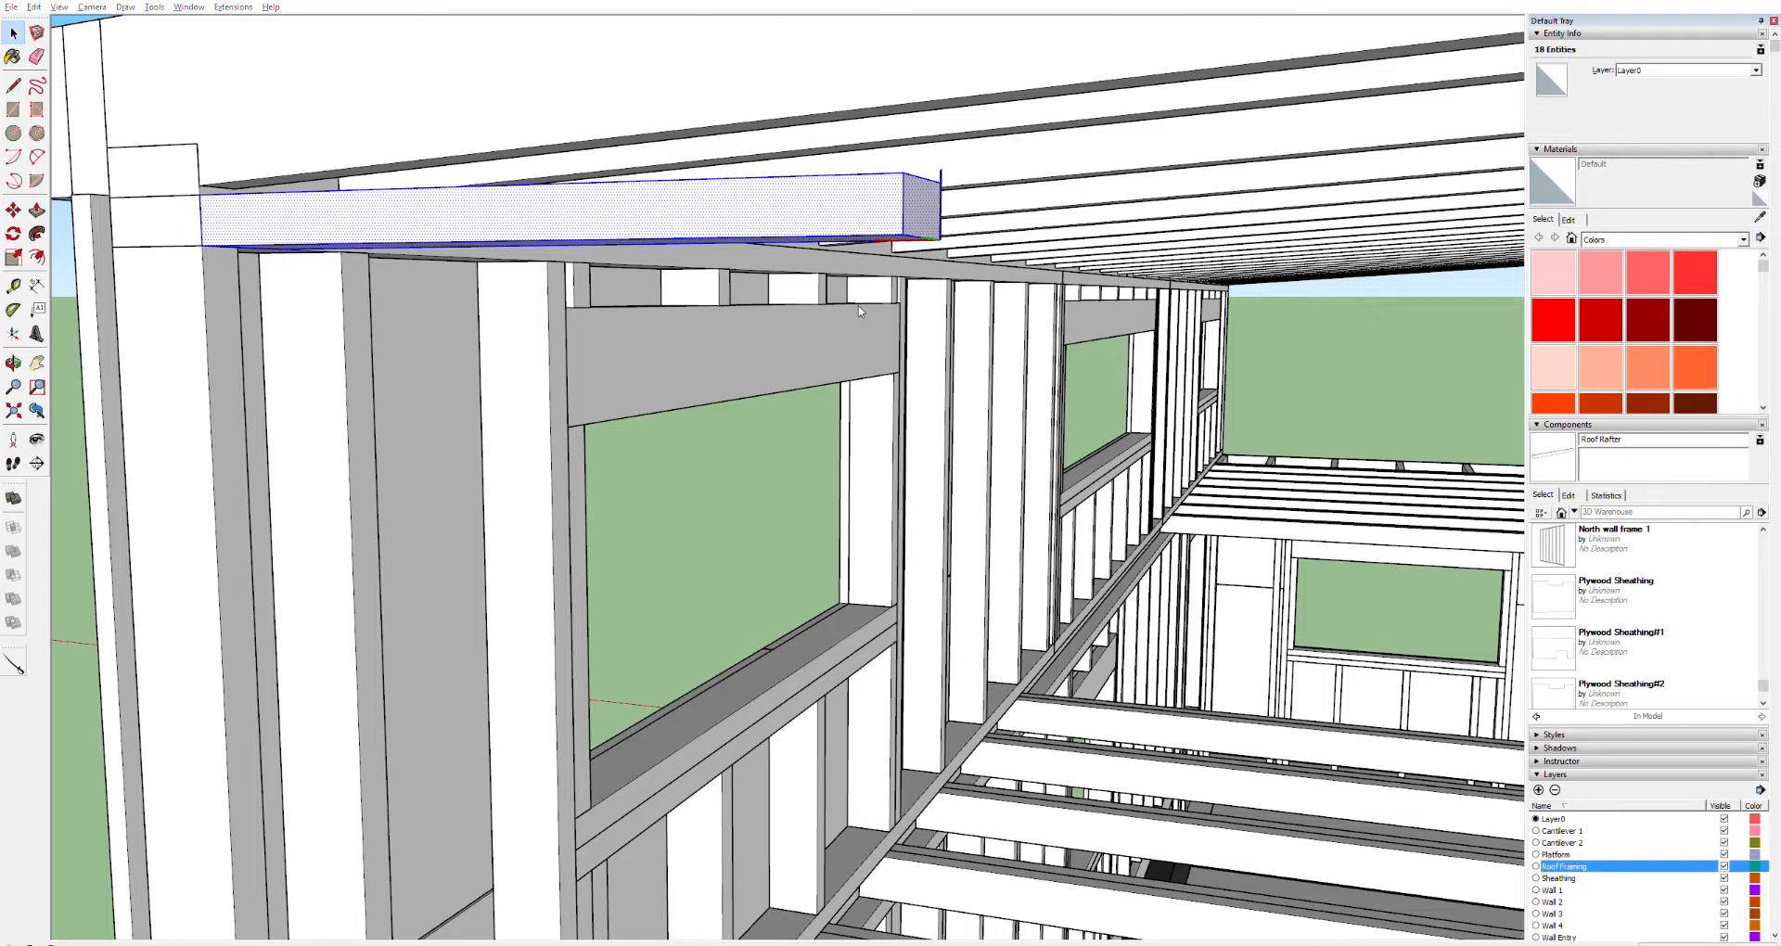
pyautogui.click(905, 565)
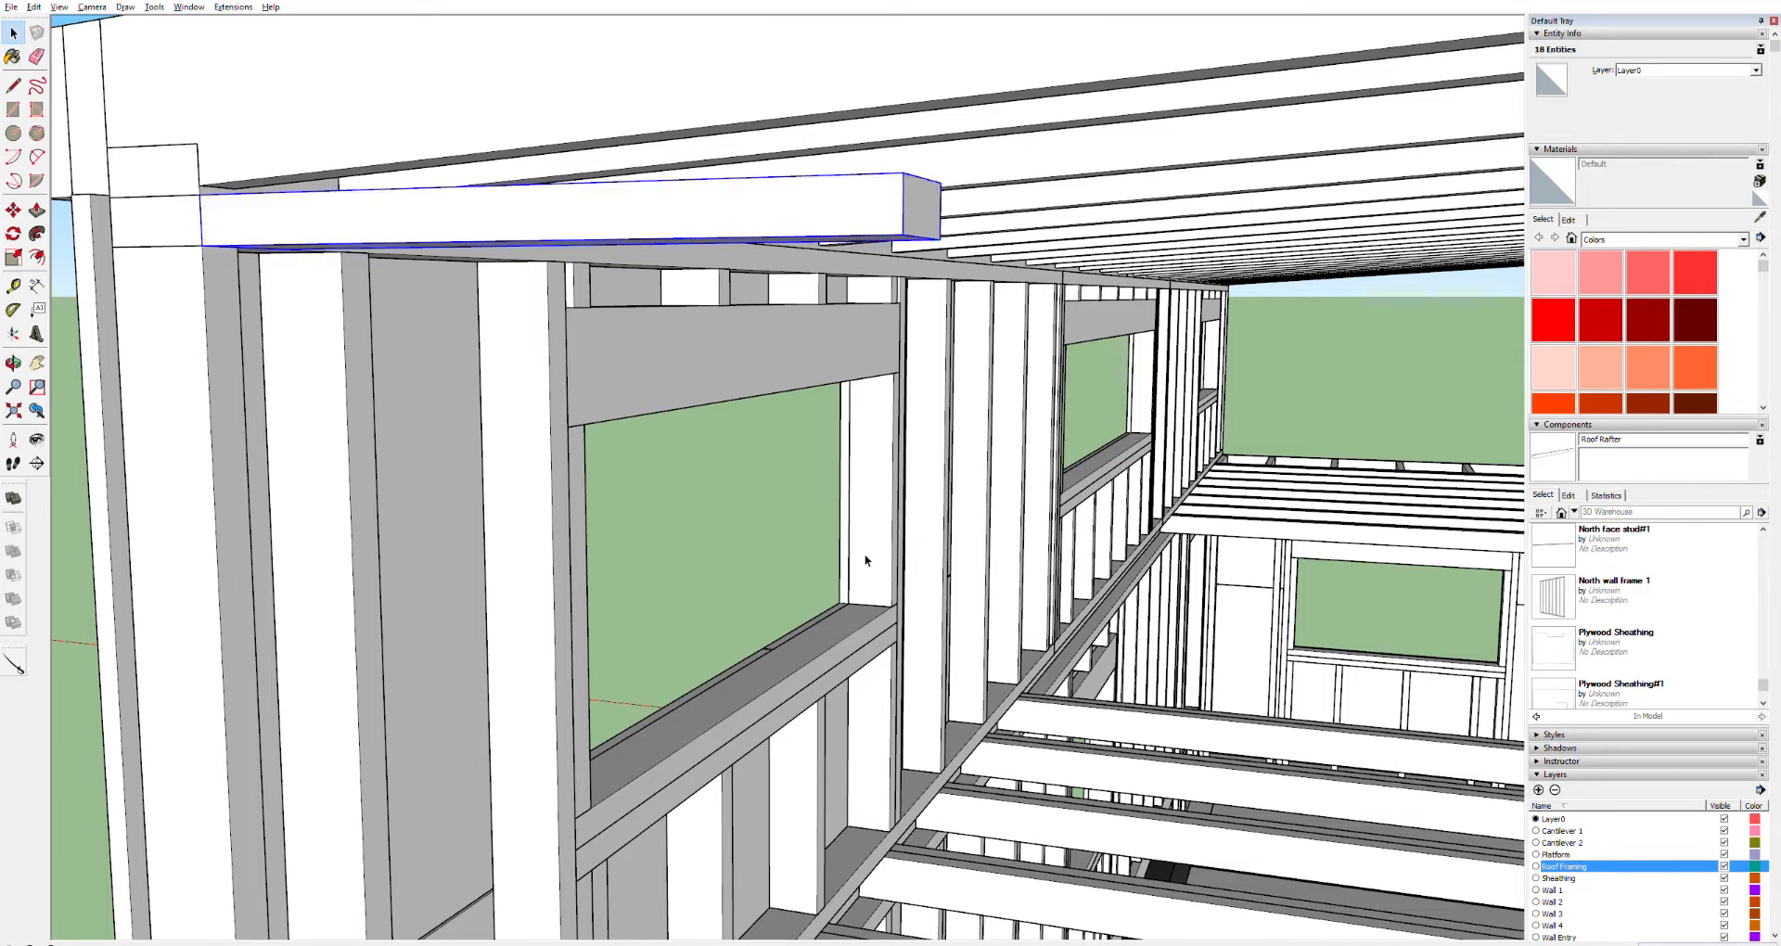
pyautogui.press('q')
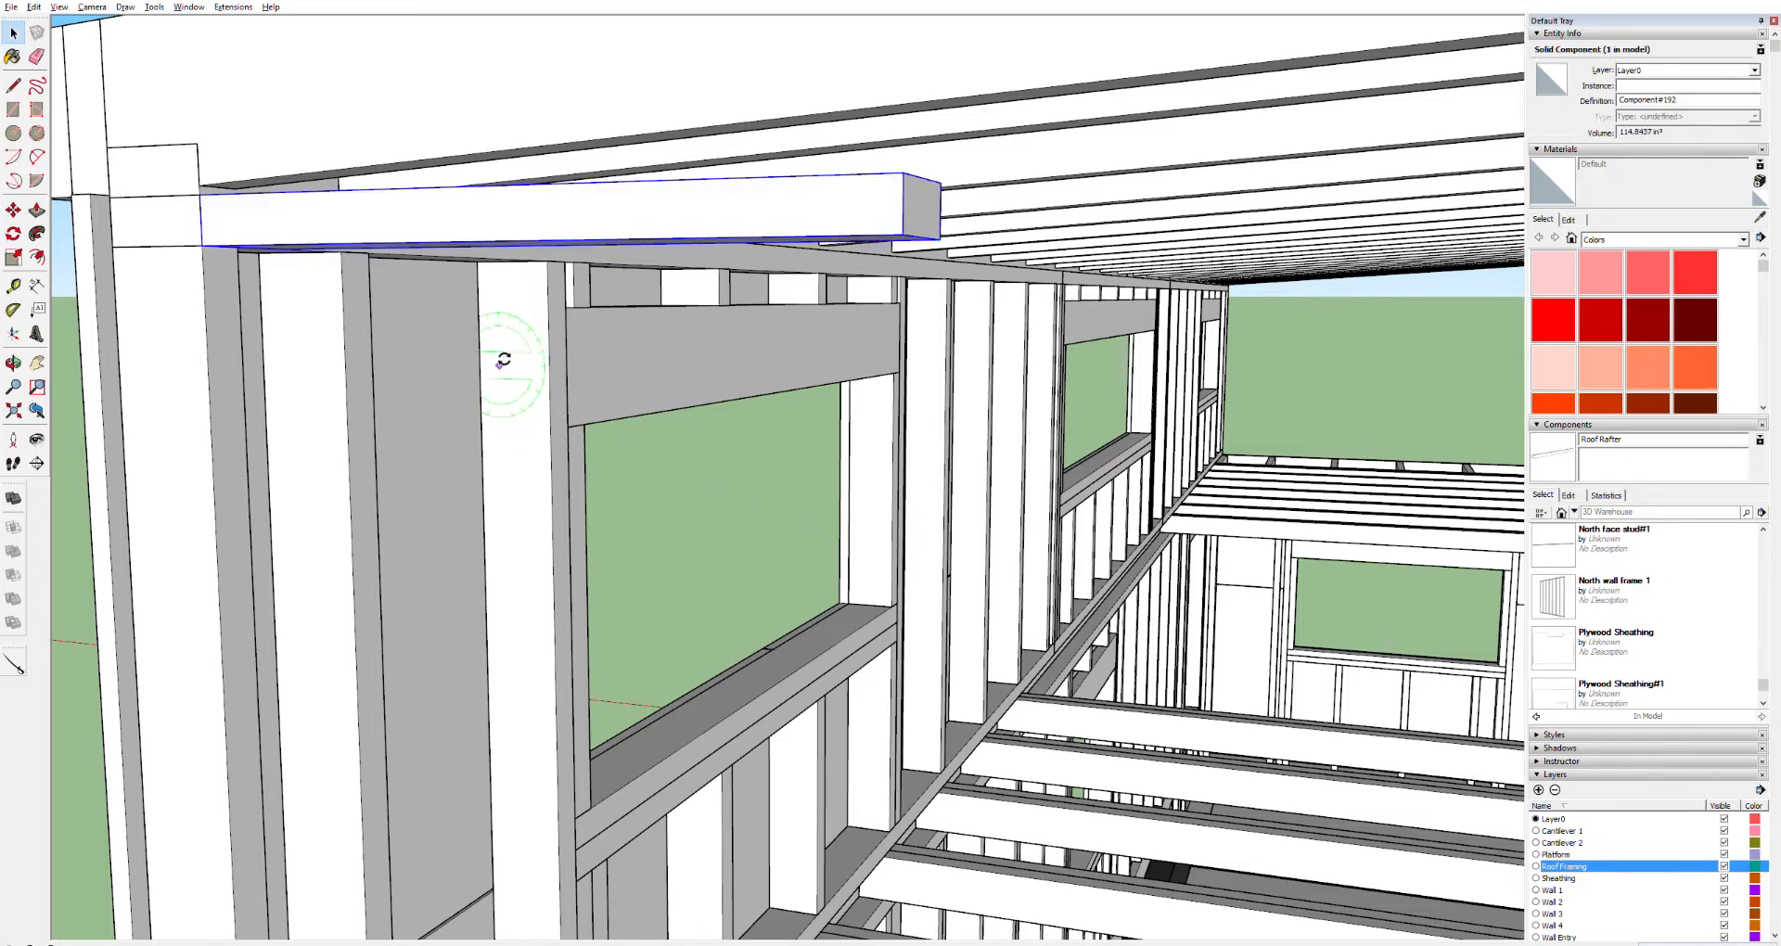
pyautogui.click(202, 245)
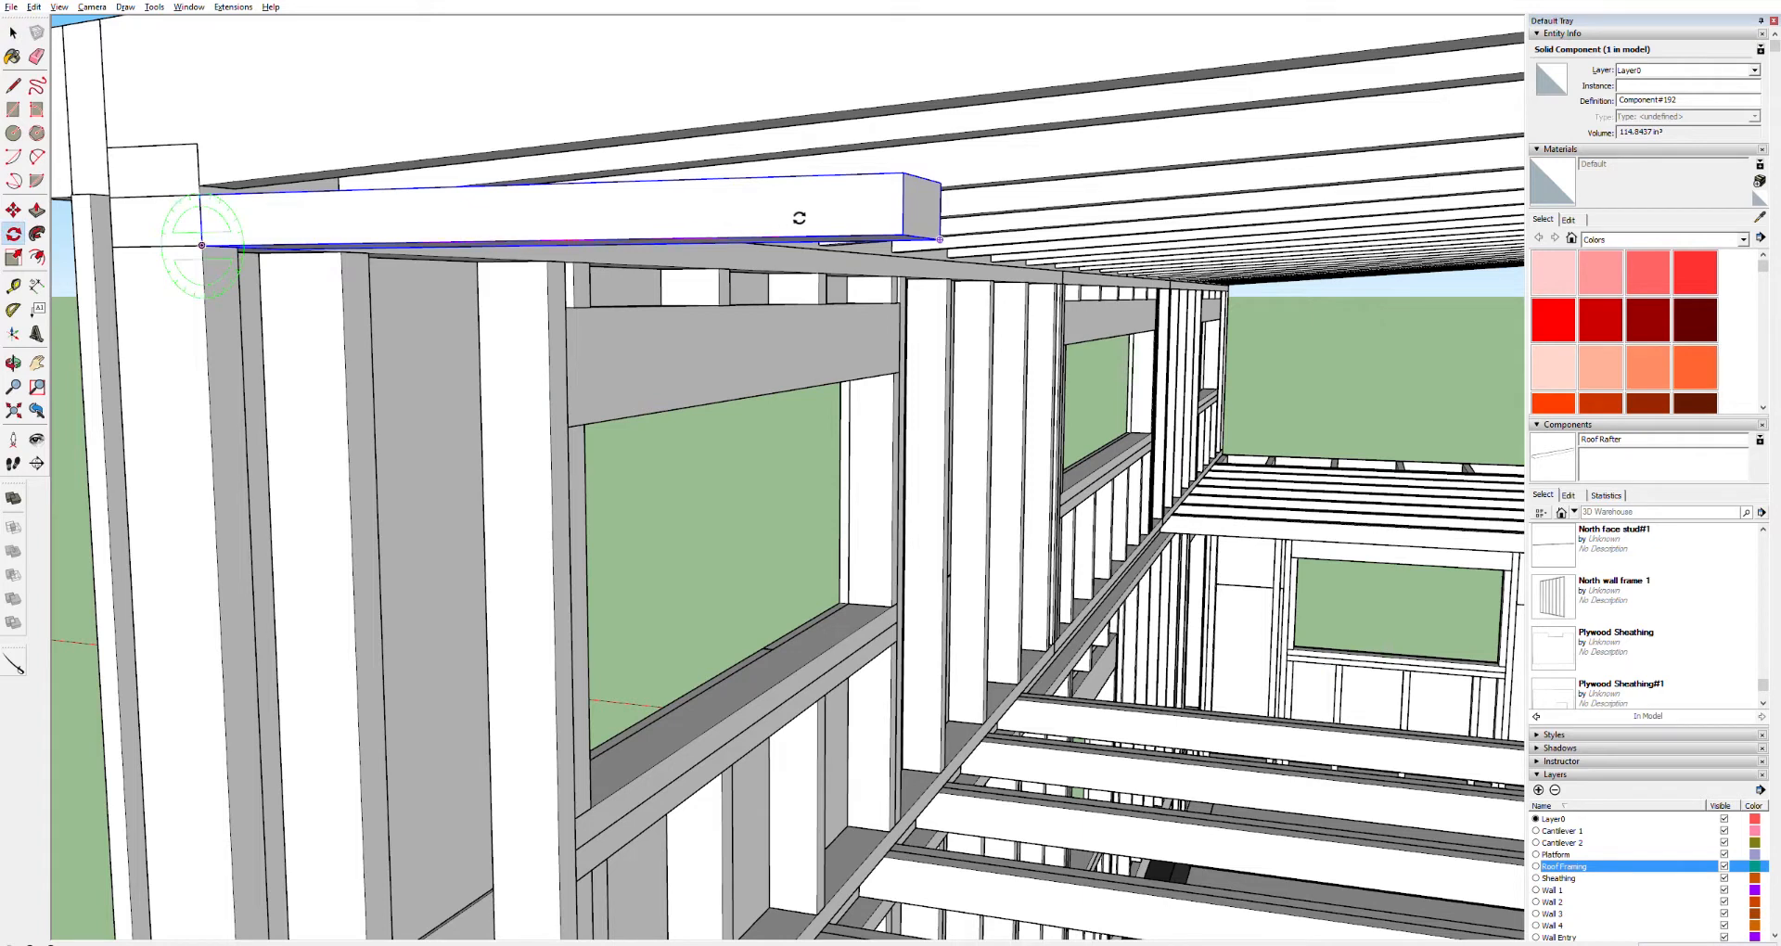
pyautogui.click(902, 234)
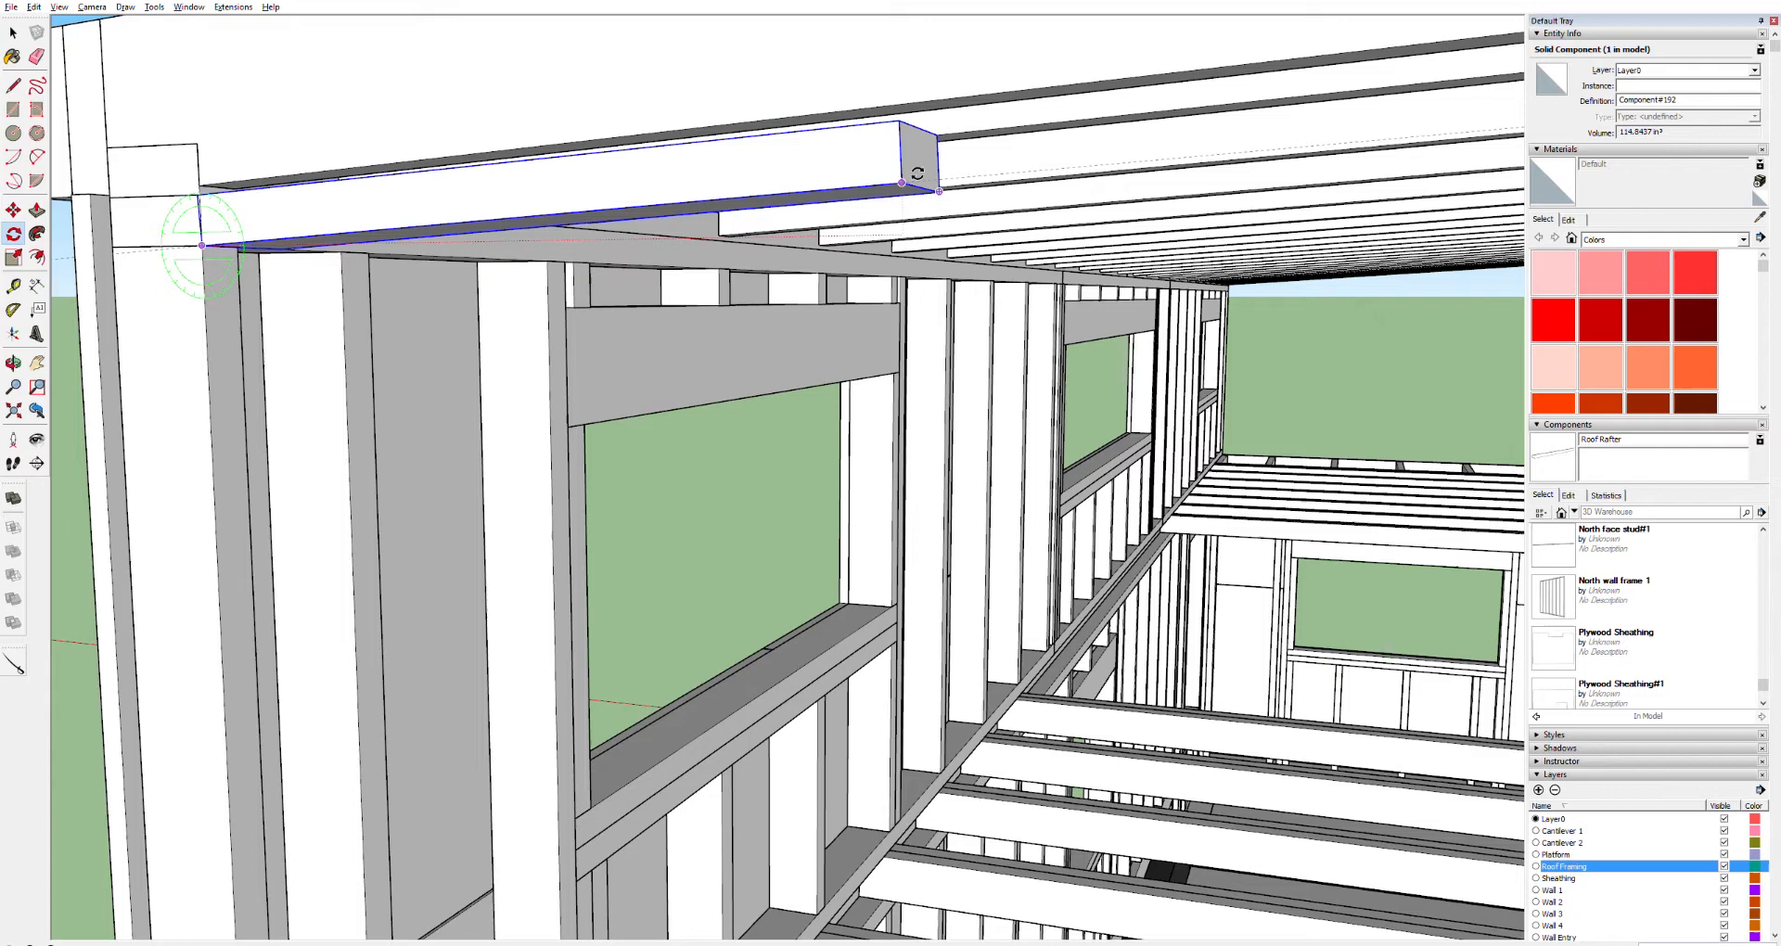
pyautogui.press('Return')
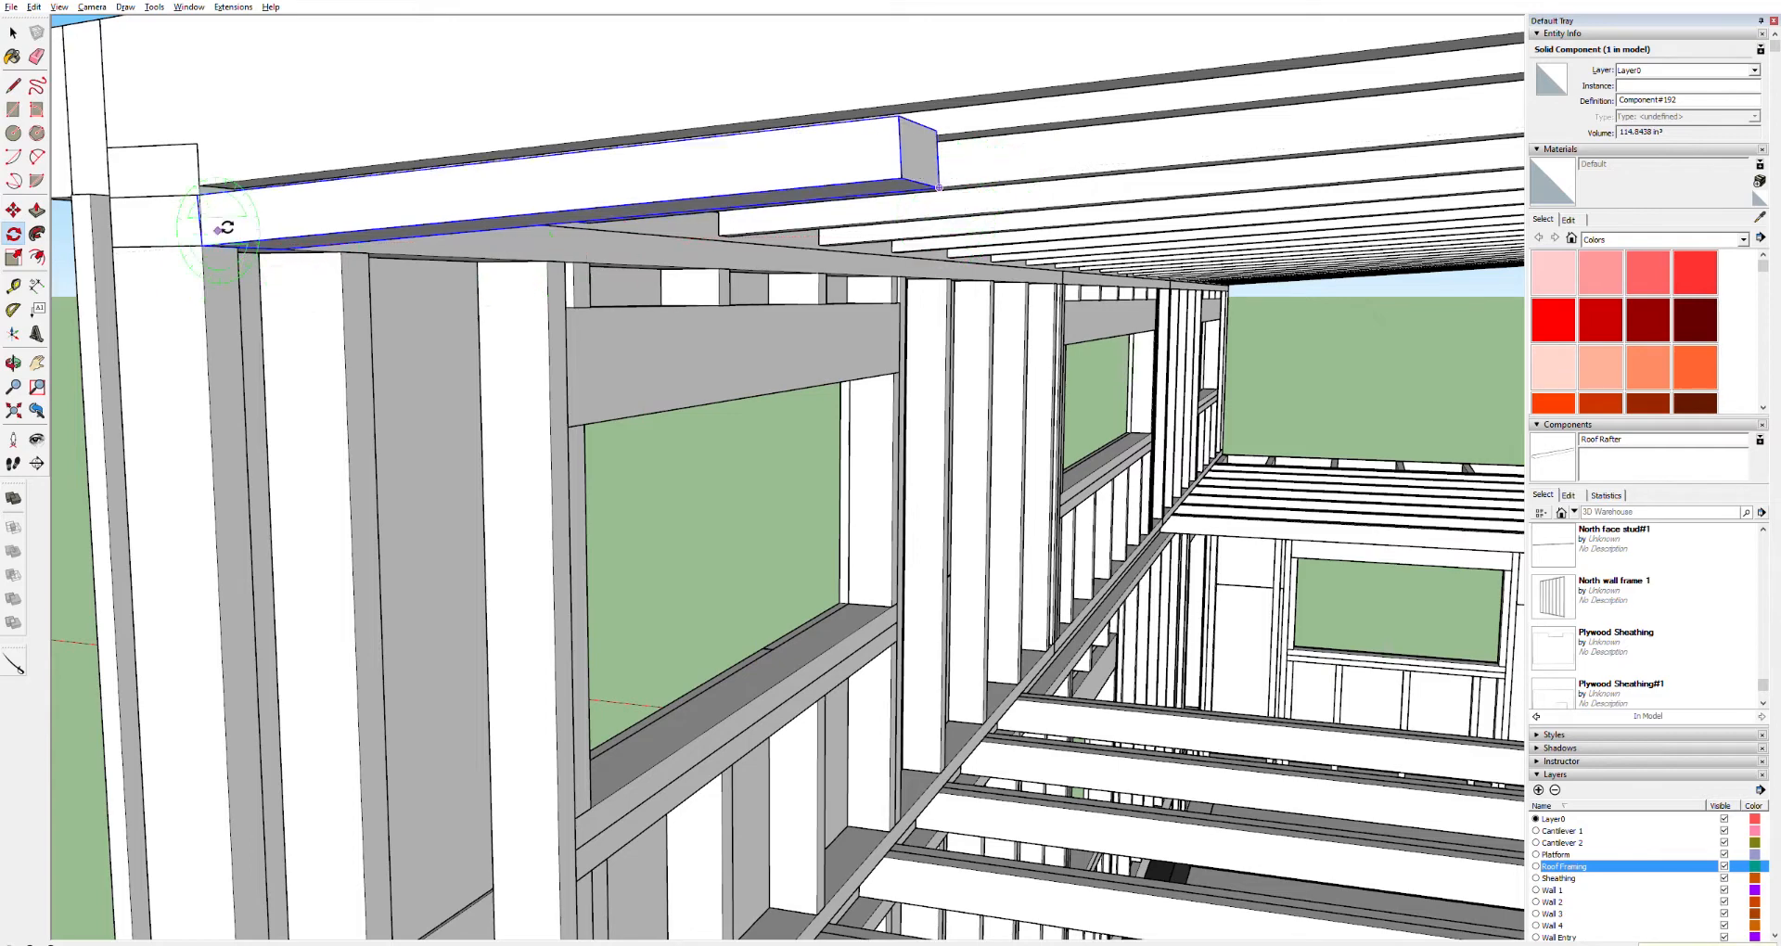
# Move the rotated board so its end sits at the upper corner of the wall's top plate
pyautogui.scroll(4, 223, 223)
pyautogui.scroll(2, 221, 204)
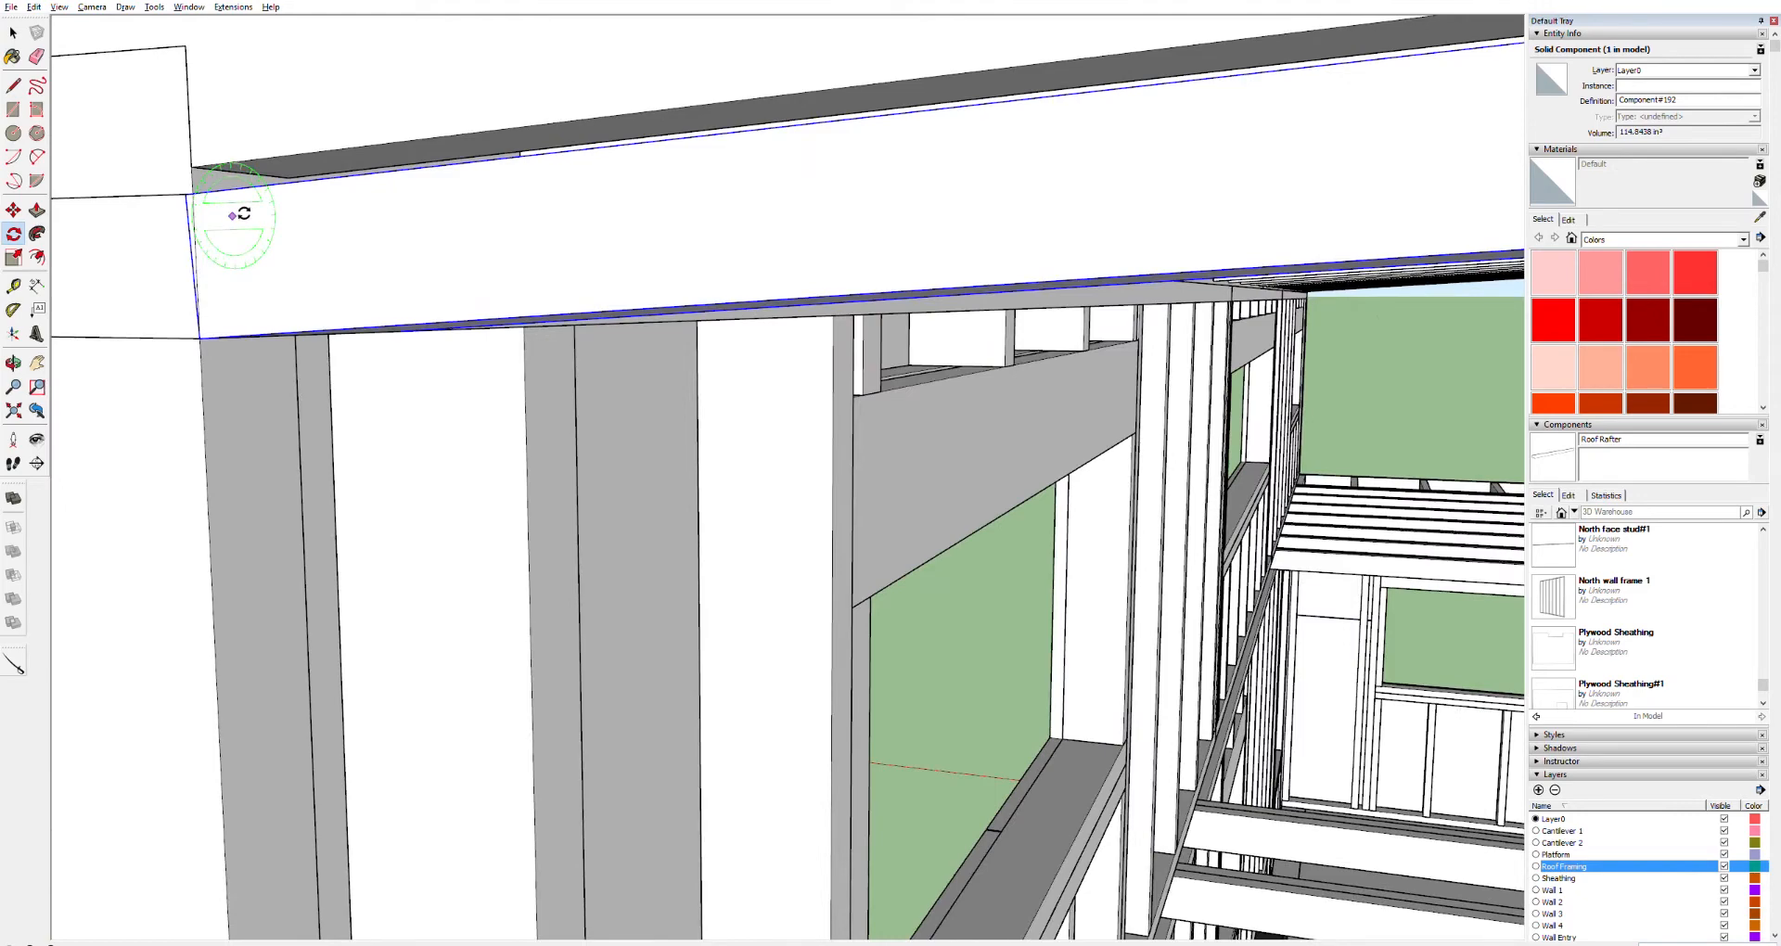
pyautogui.press('h')
pyautogui.moveTo(278, 293); pyautogui.dragTo(941, 293)
pyautogui.press('p')
pyautogui.press('o')
pyautogui.moveTo(962, 238); pyautogui.dragTo(1082, 250)
pyautogui.press('space')
pyautogui.click(891, 339)
pyautogui.press('m')
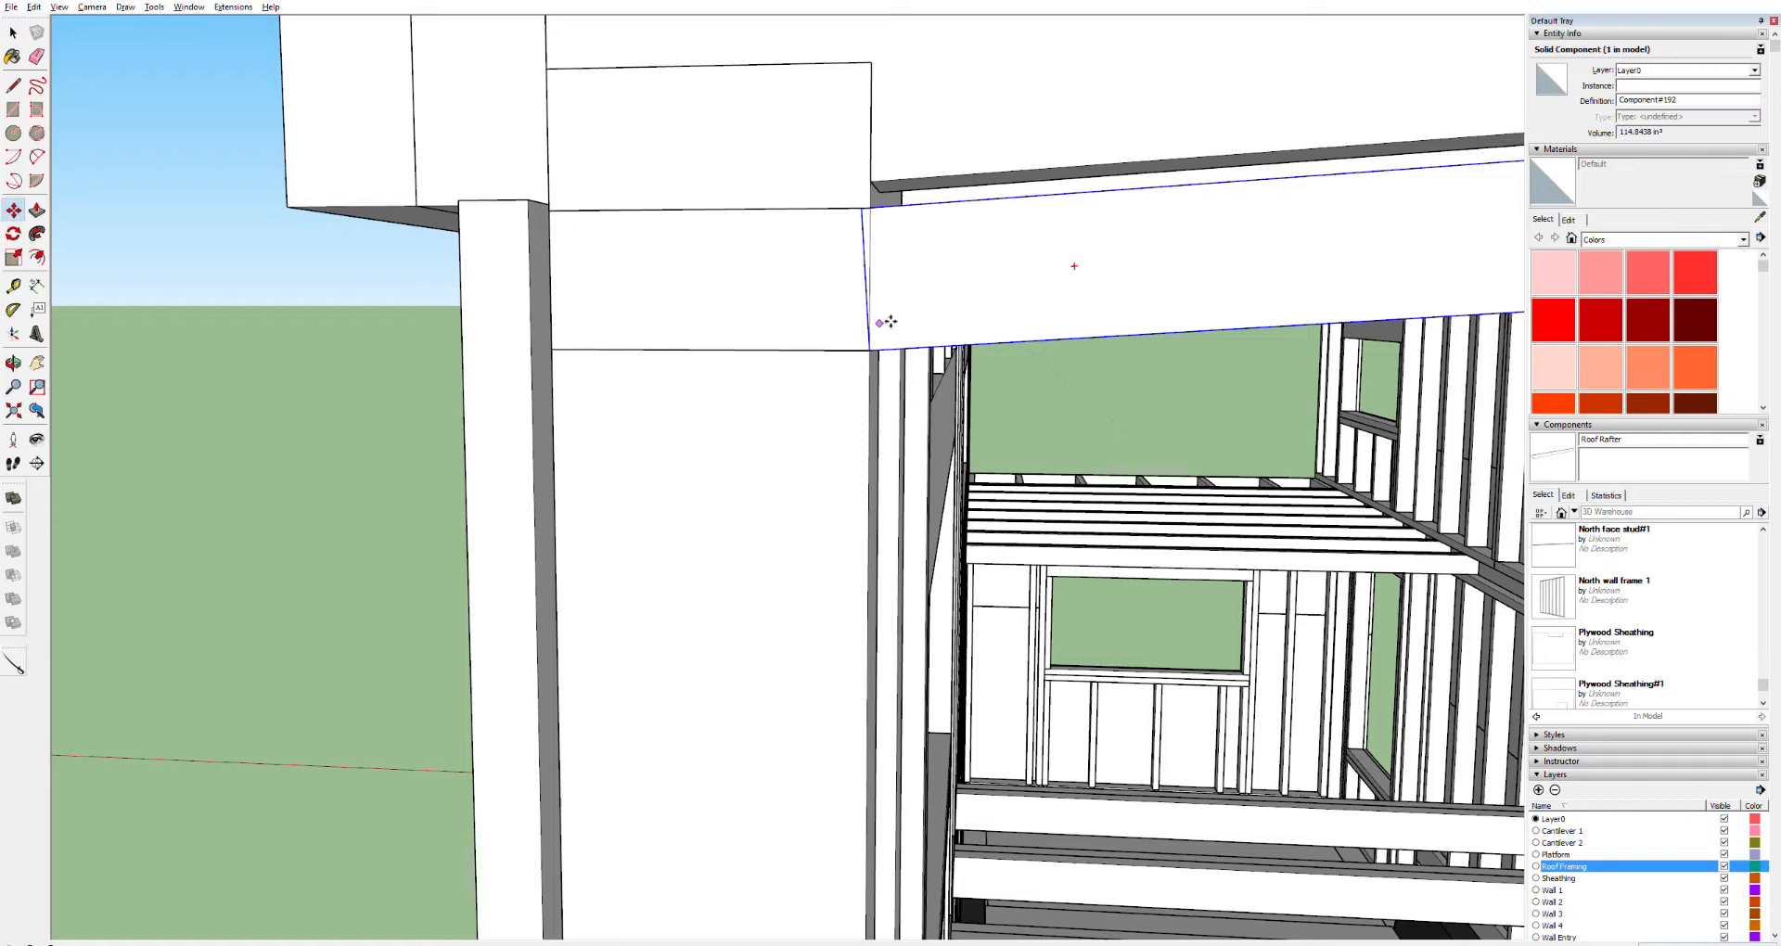
pyautogui.moveTo(881, 349)
pyautogui.mouseDown()
pyautogui.moveTo(889, 325)
pyautogui.moveTo(920, 322)
pyautogui.mouseUp()
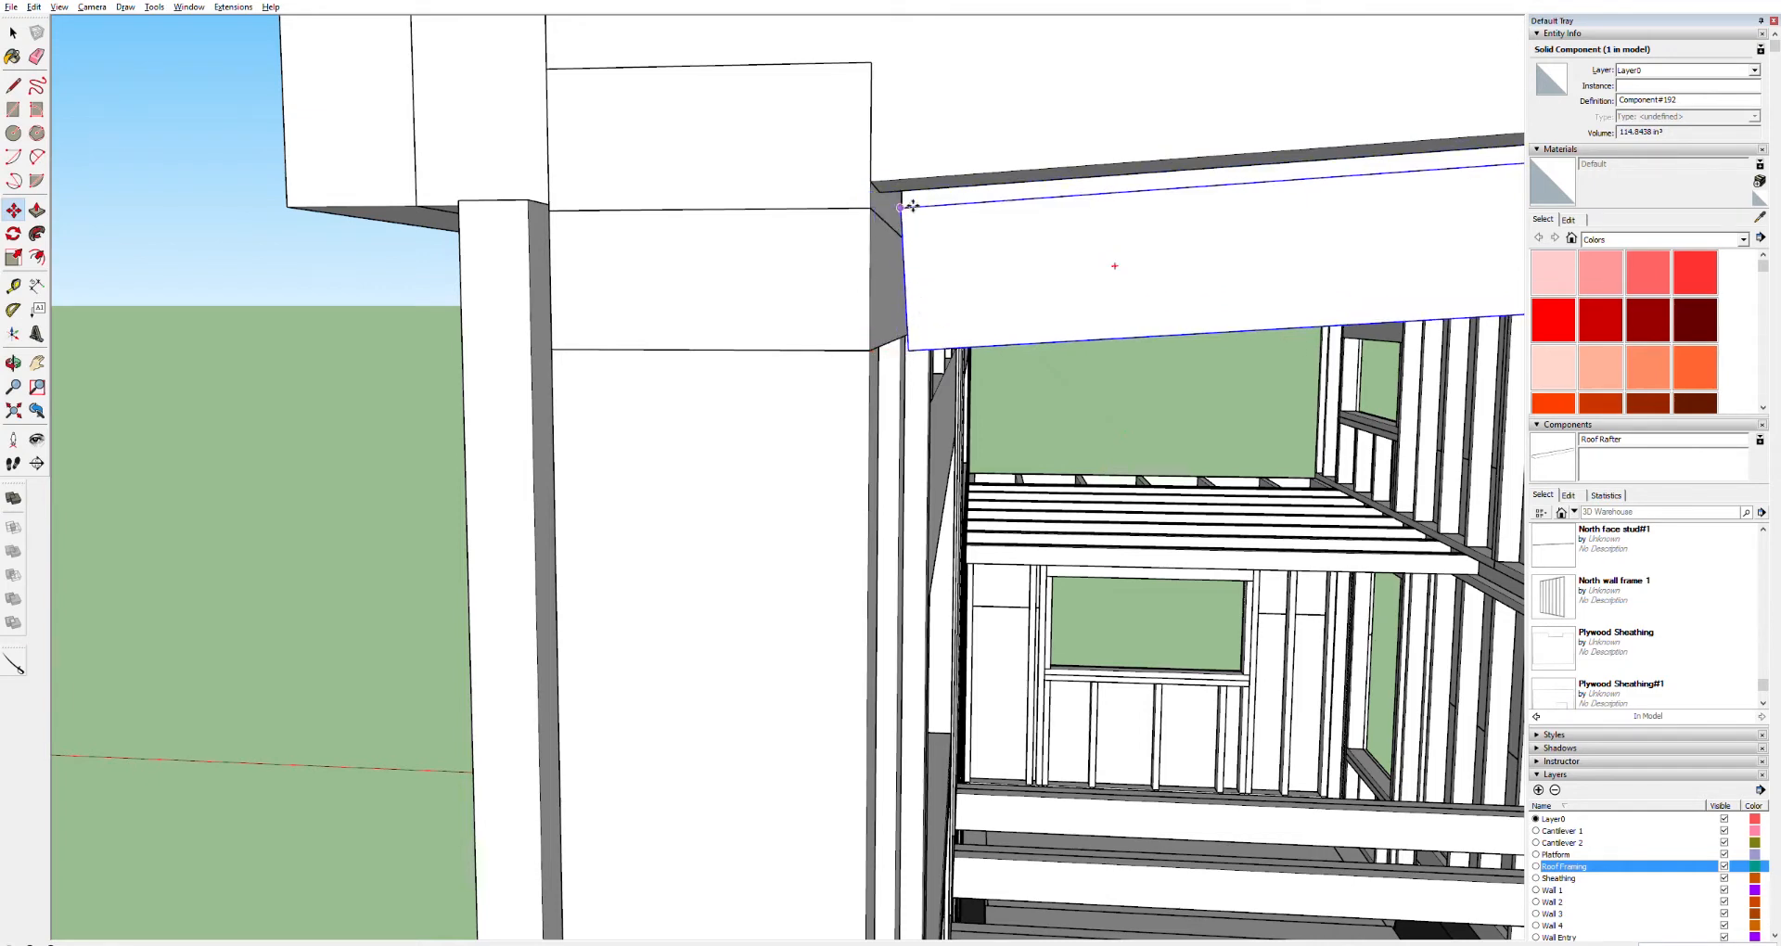
pyautogui.moveTo(912, 206); pyautogui.dragTo(885, 206)
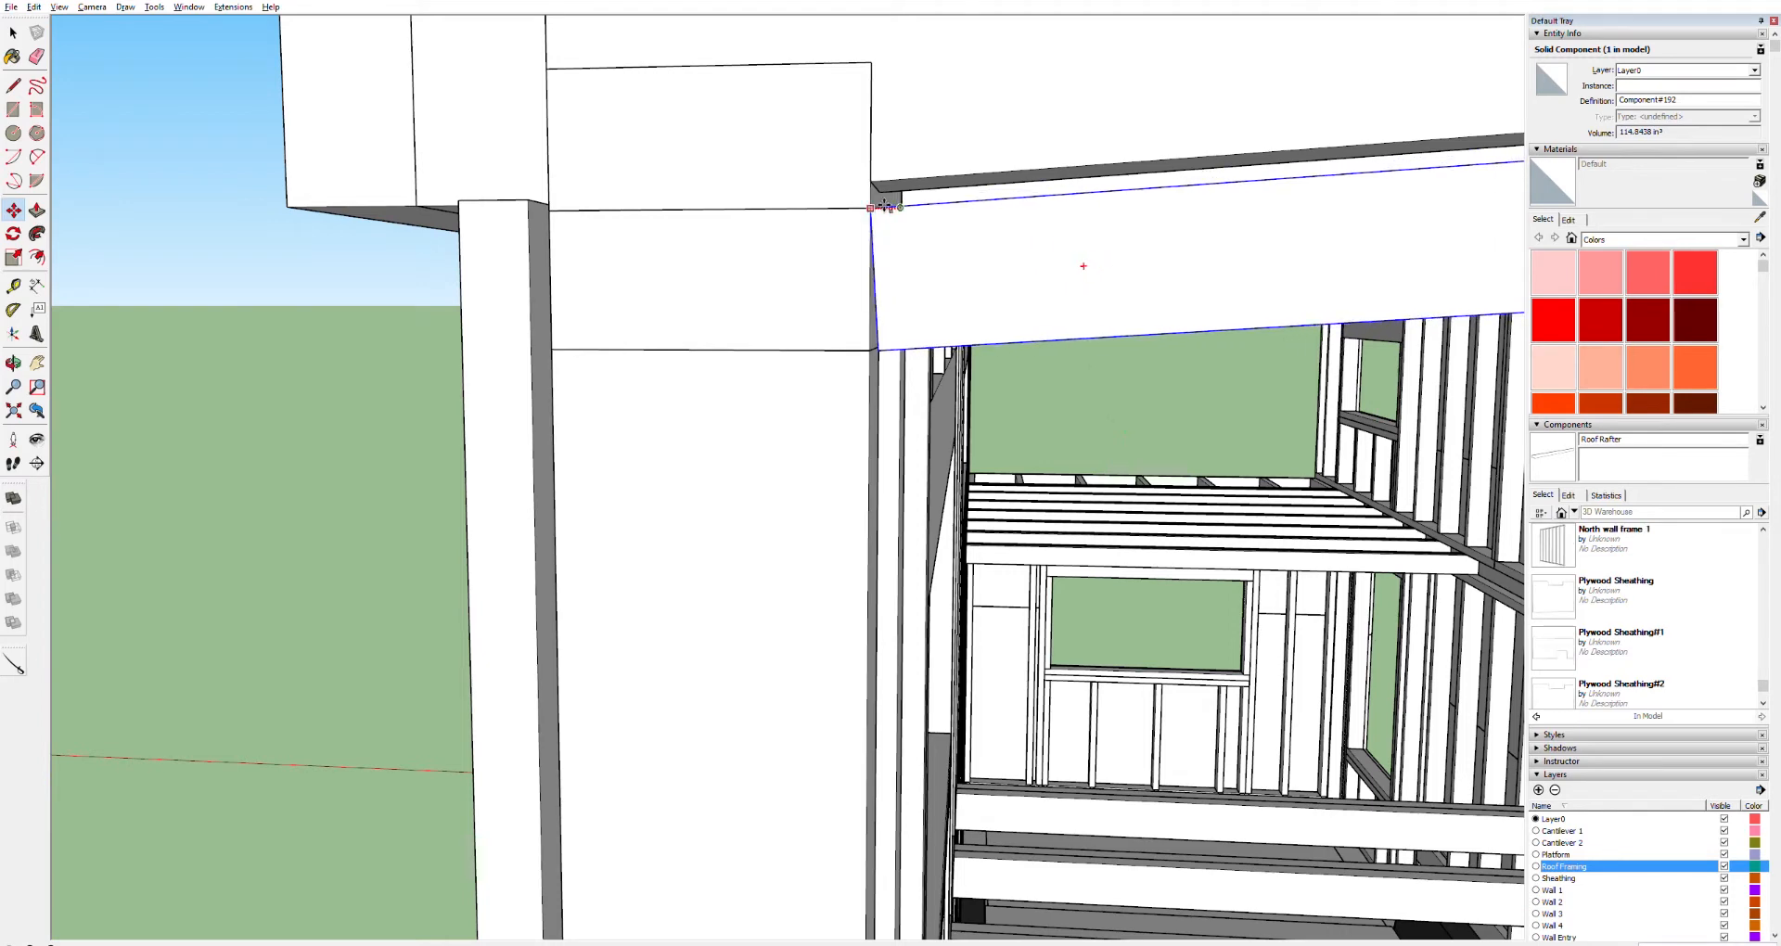
pyautogui.moveTo(886, 206); pyautogui.dragTo(884, 205)
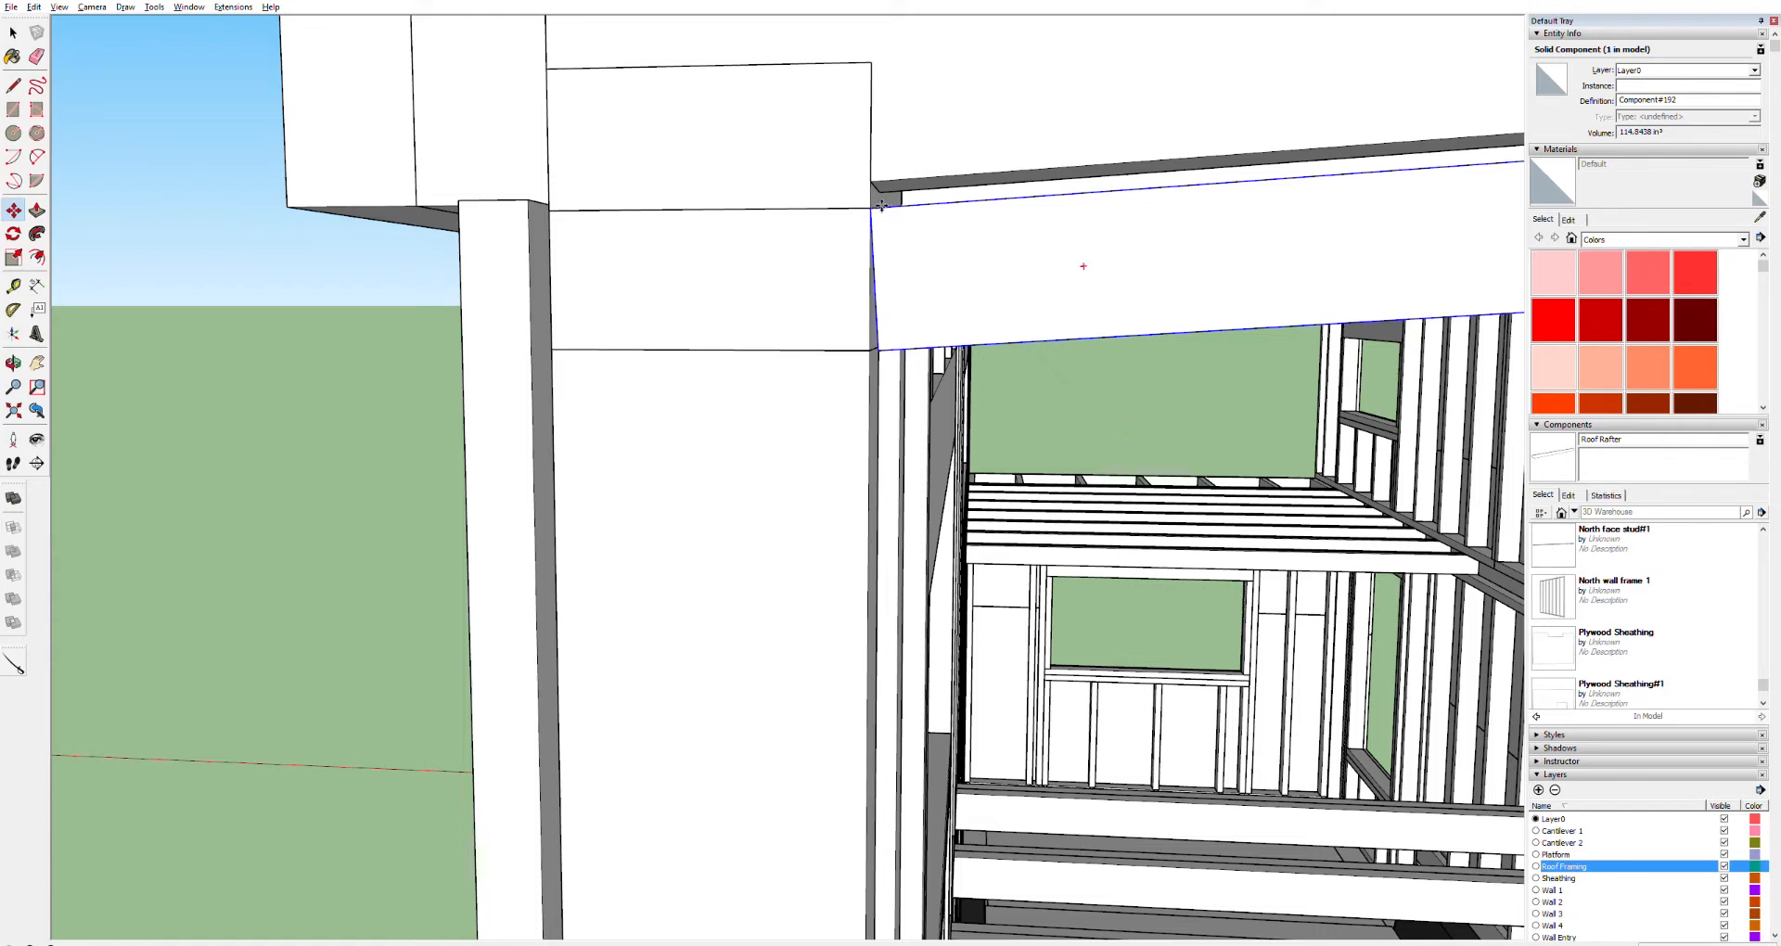
pyautogui.moveTo(881, 206); pyautogui.dragTo(886, 180)
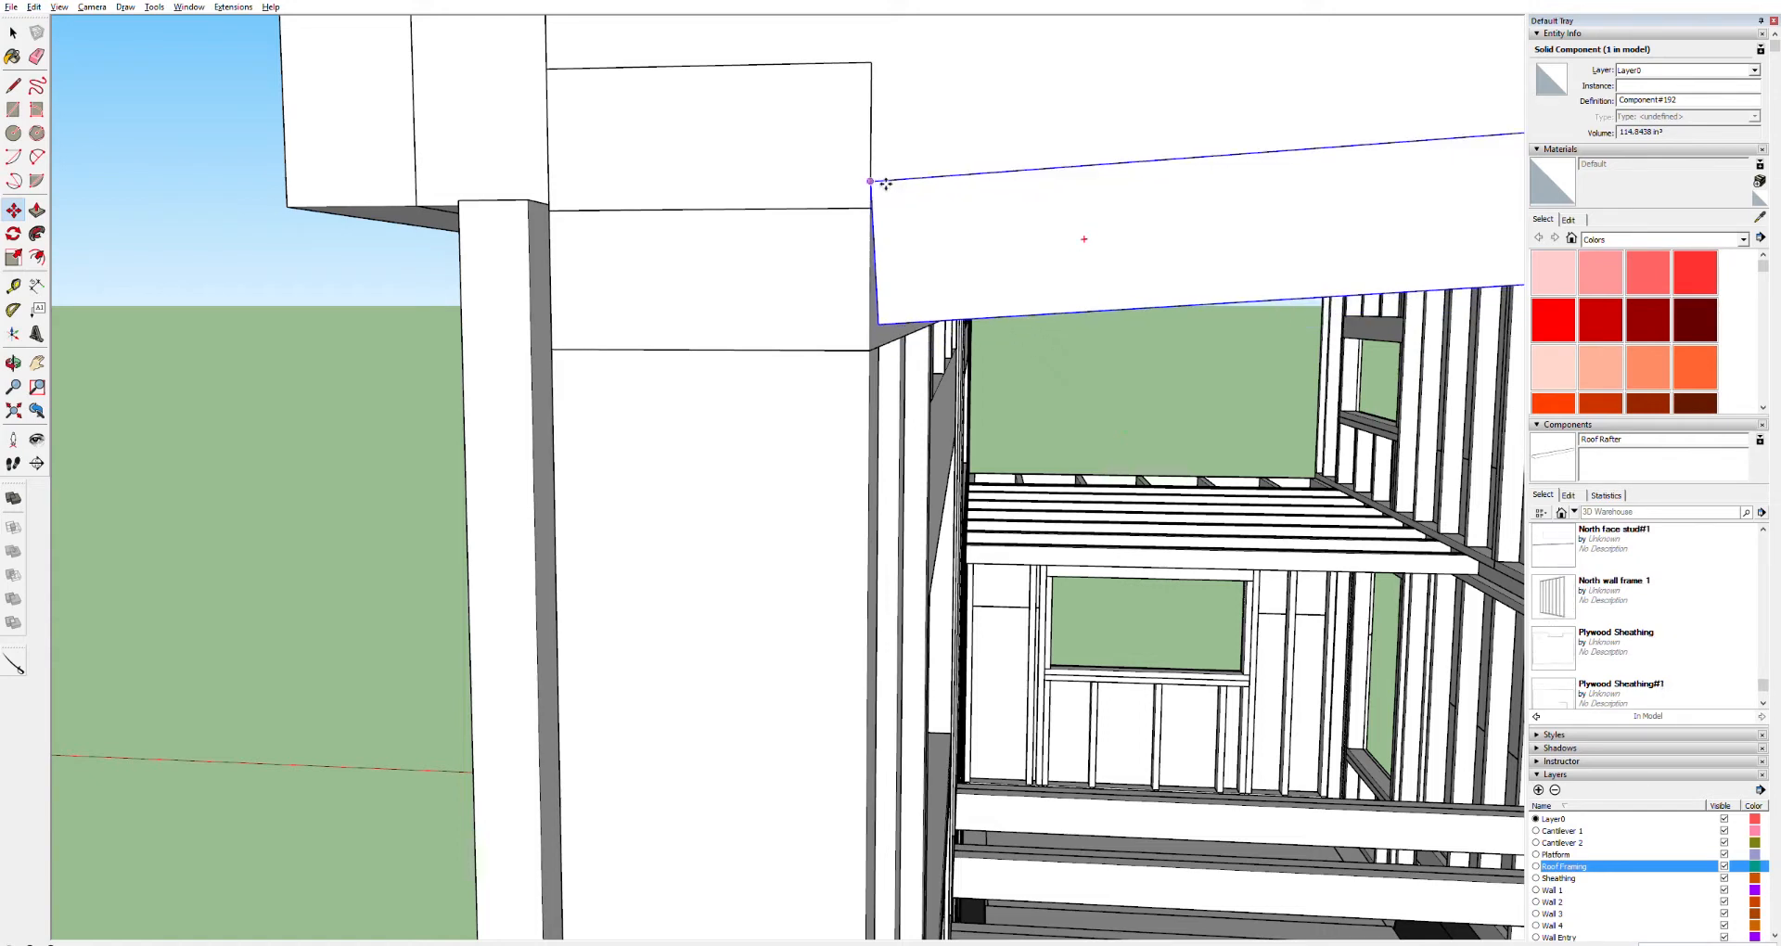
# Zoom and pan along the board to examine where it ends beneath the roof
pyautogui.scroll(-5, 935, 454)
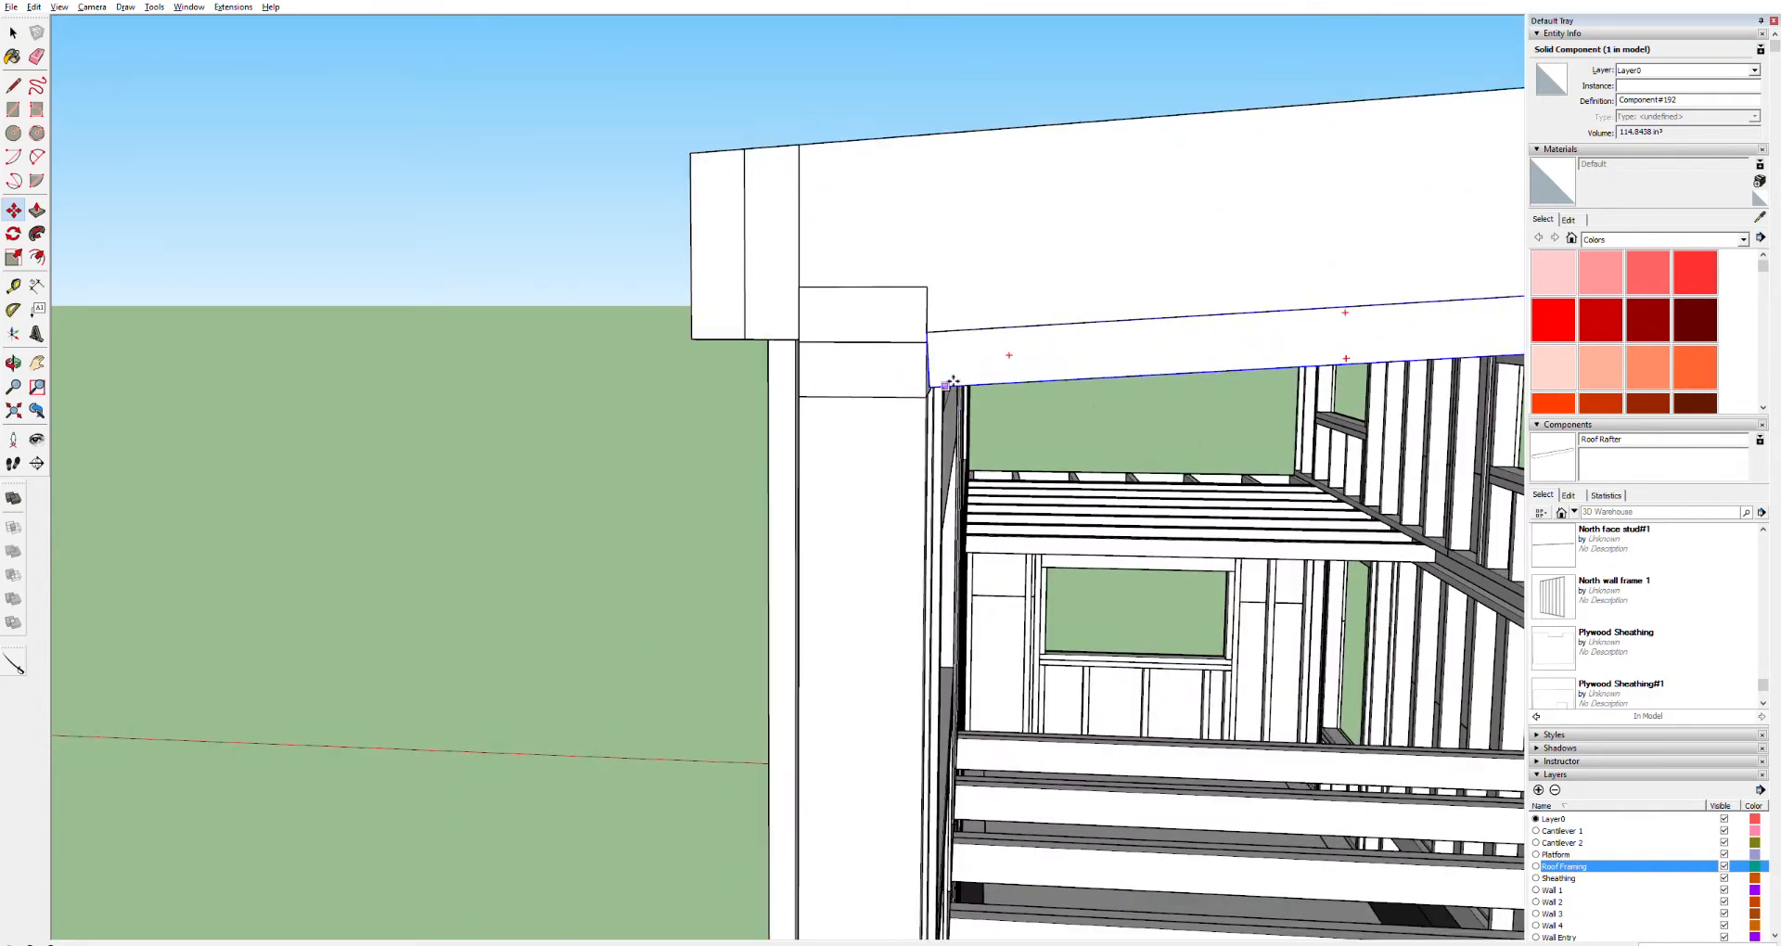
pyautogui.scroll(-1, 965, 380)
pyautogui.scroll(-3, 965, 380)
pyautogui.scroll(8, 965, 381)
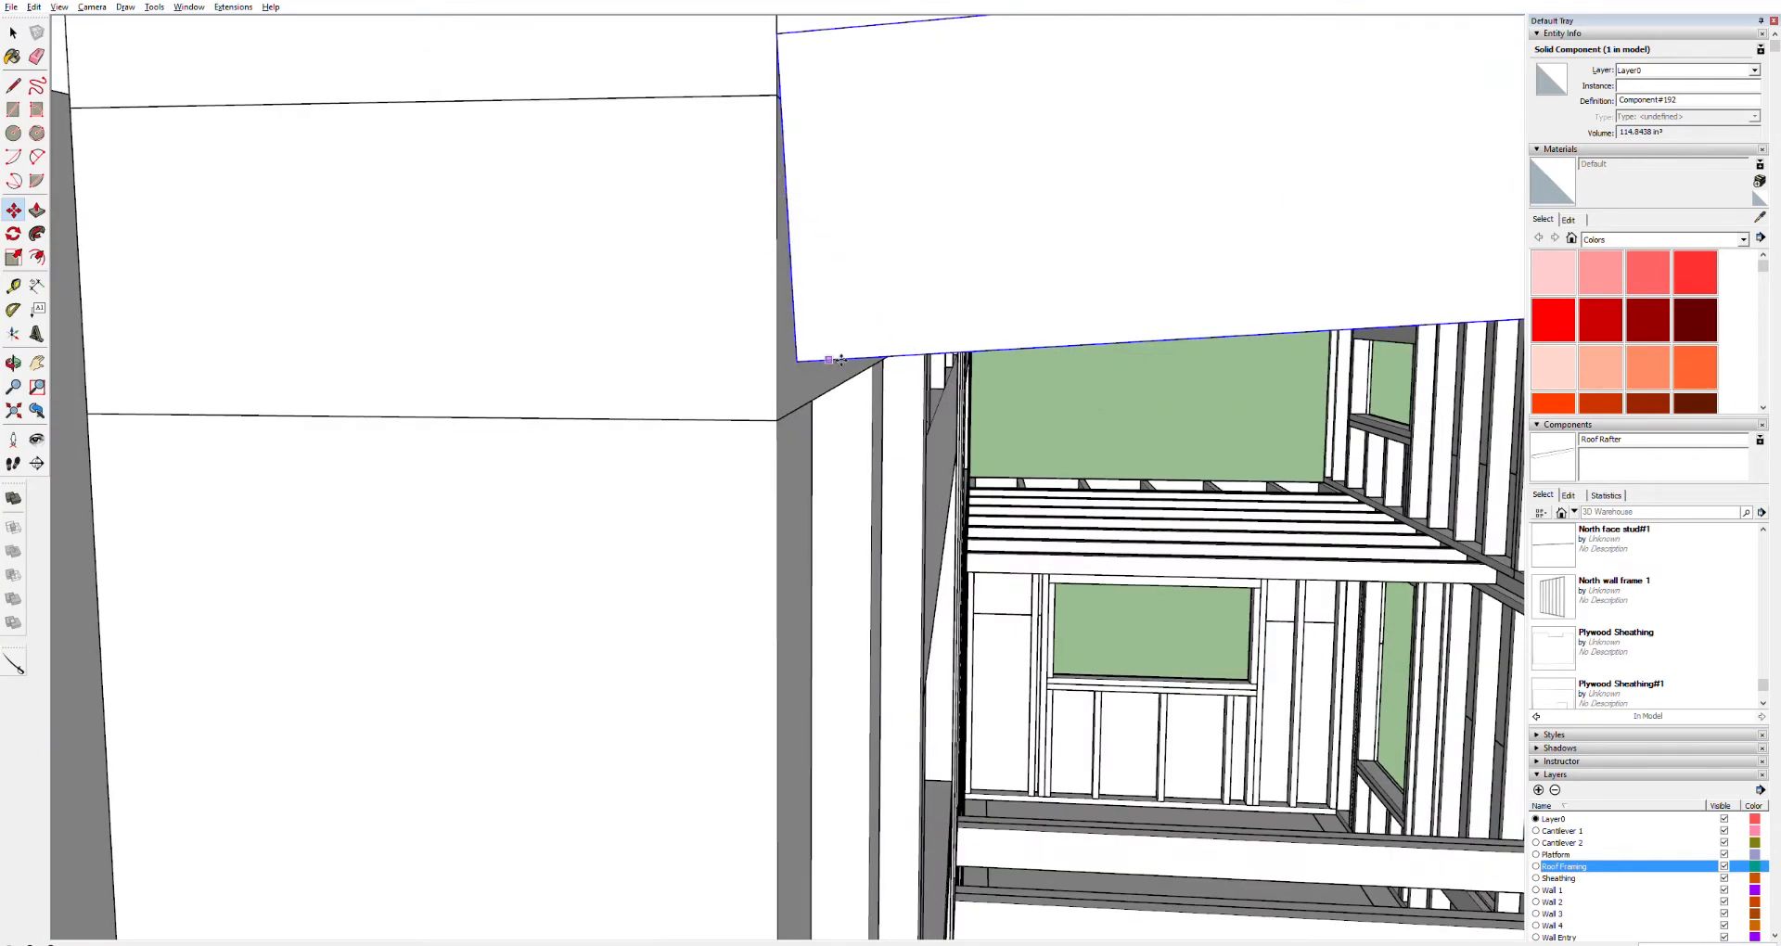
pyautogui.press('h')
pyautogui.moveTo(1173, 274); pyautogui.dragTo(337, 362)
pyautogui.moveTo(1123, 259); pyautogui.dragTo(922, 306)
pyautogui.scroll(-3, 909, 298)
pyautogui.scroll(-5, 909, 298)
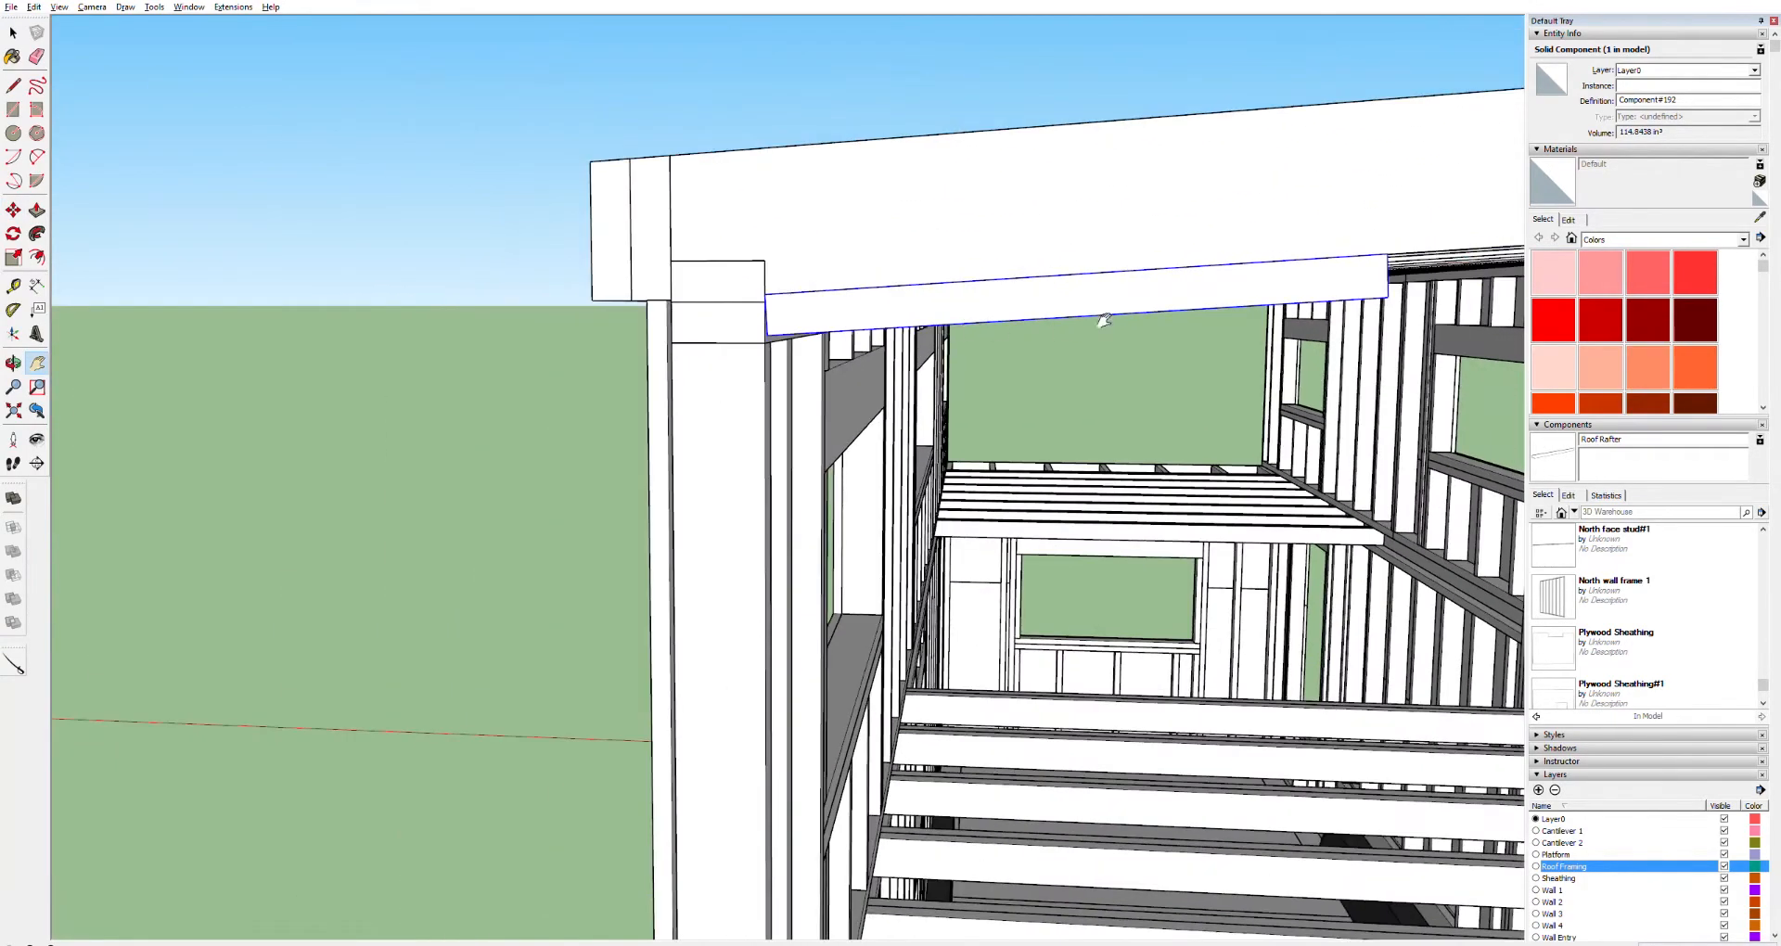
pyautogui.scroll(5, 597, 318)
# Try to push/pull the board's end out to the far corner post, and undo it
pyautogui.press('space')
pyautogui.tripleClick(520, 365)
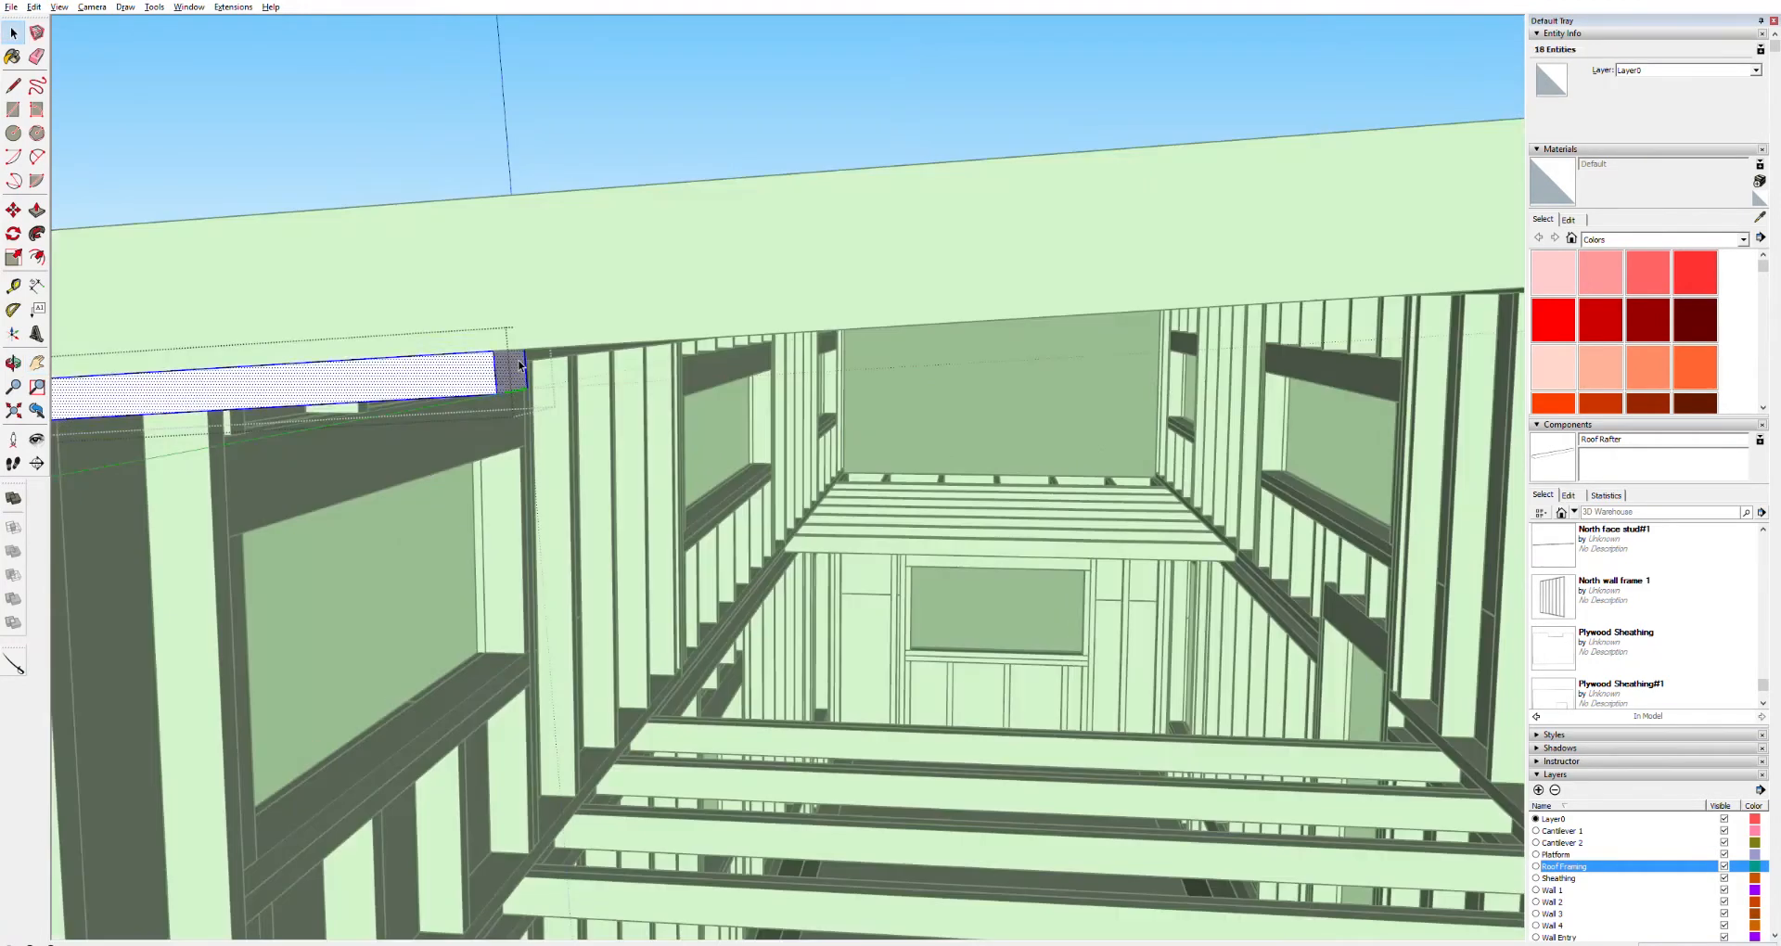
pyautogui.press('p')
pyautogui.click(523, 364)
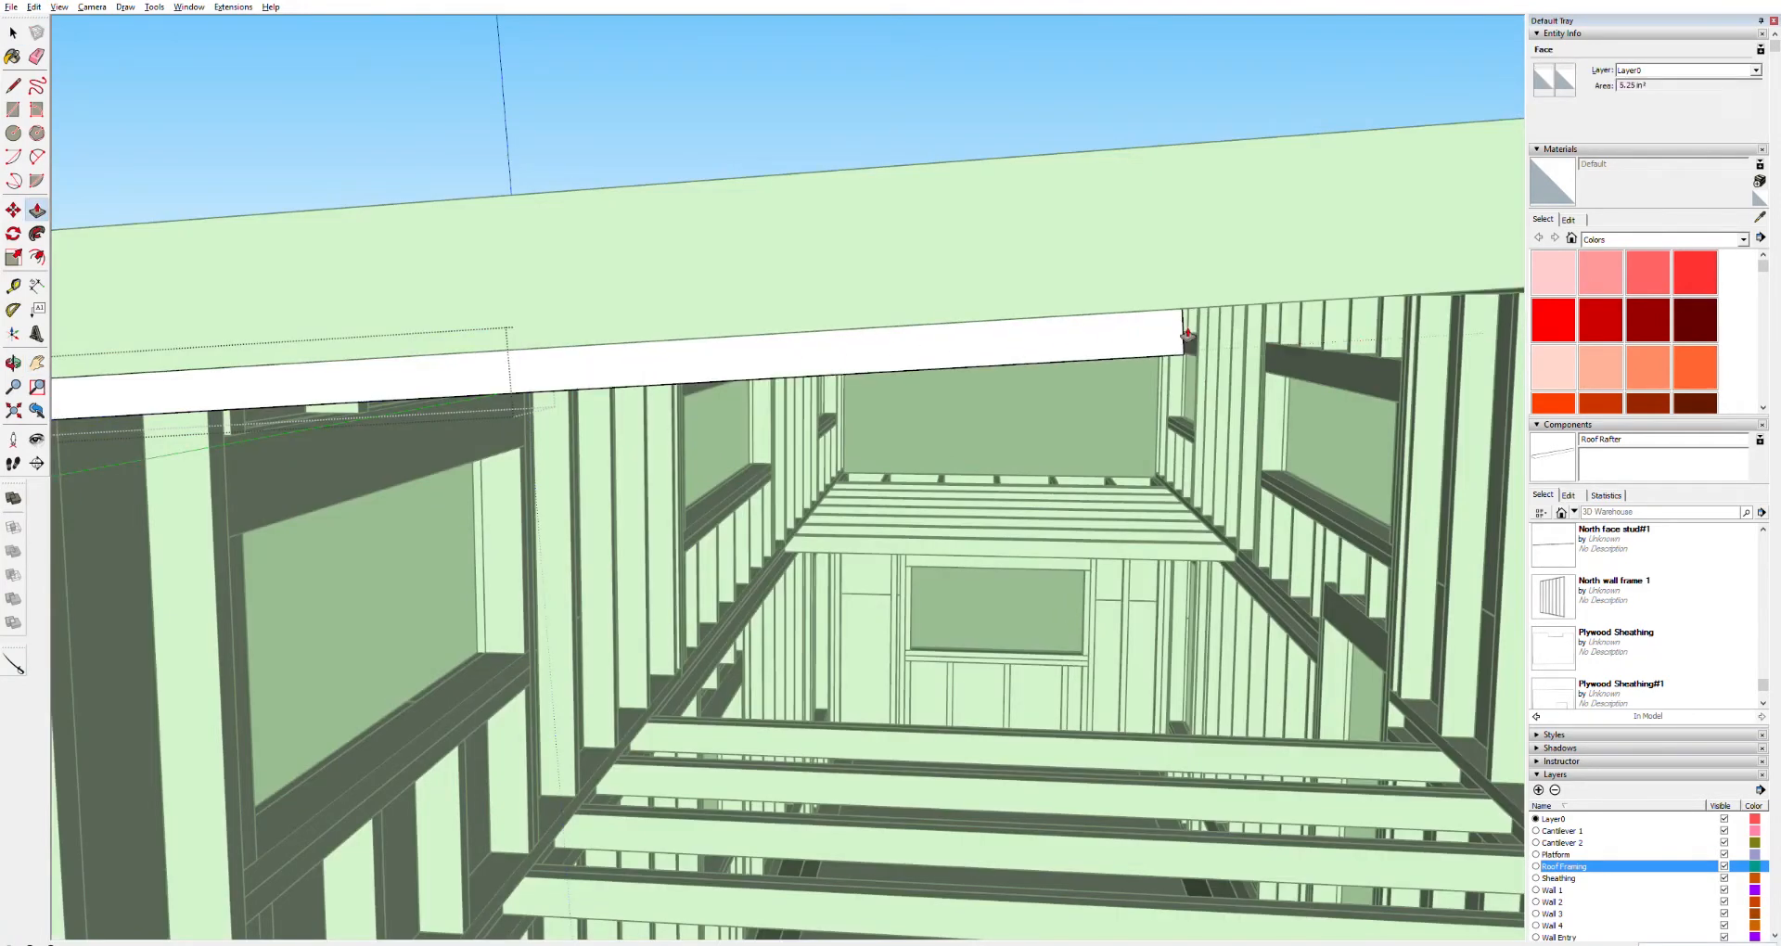
pyautogui.keyDown('shift'); pyautogui.moveTo(1229, 339); pyautogui.dragTo(1036, 347, button='middle'); pyautogui.keyUp('shift')
pyautogui.press('o')
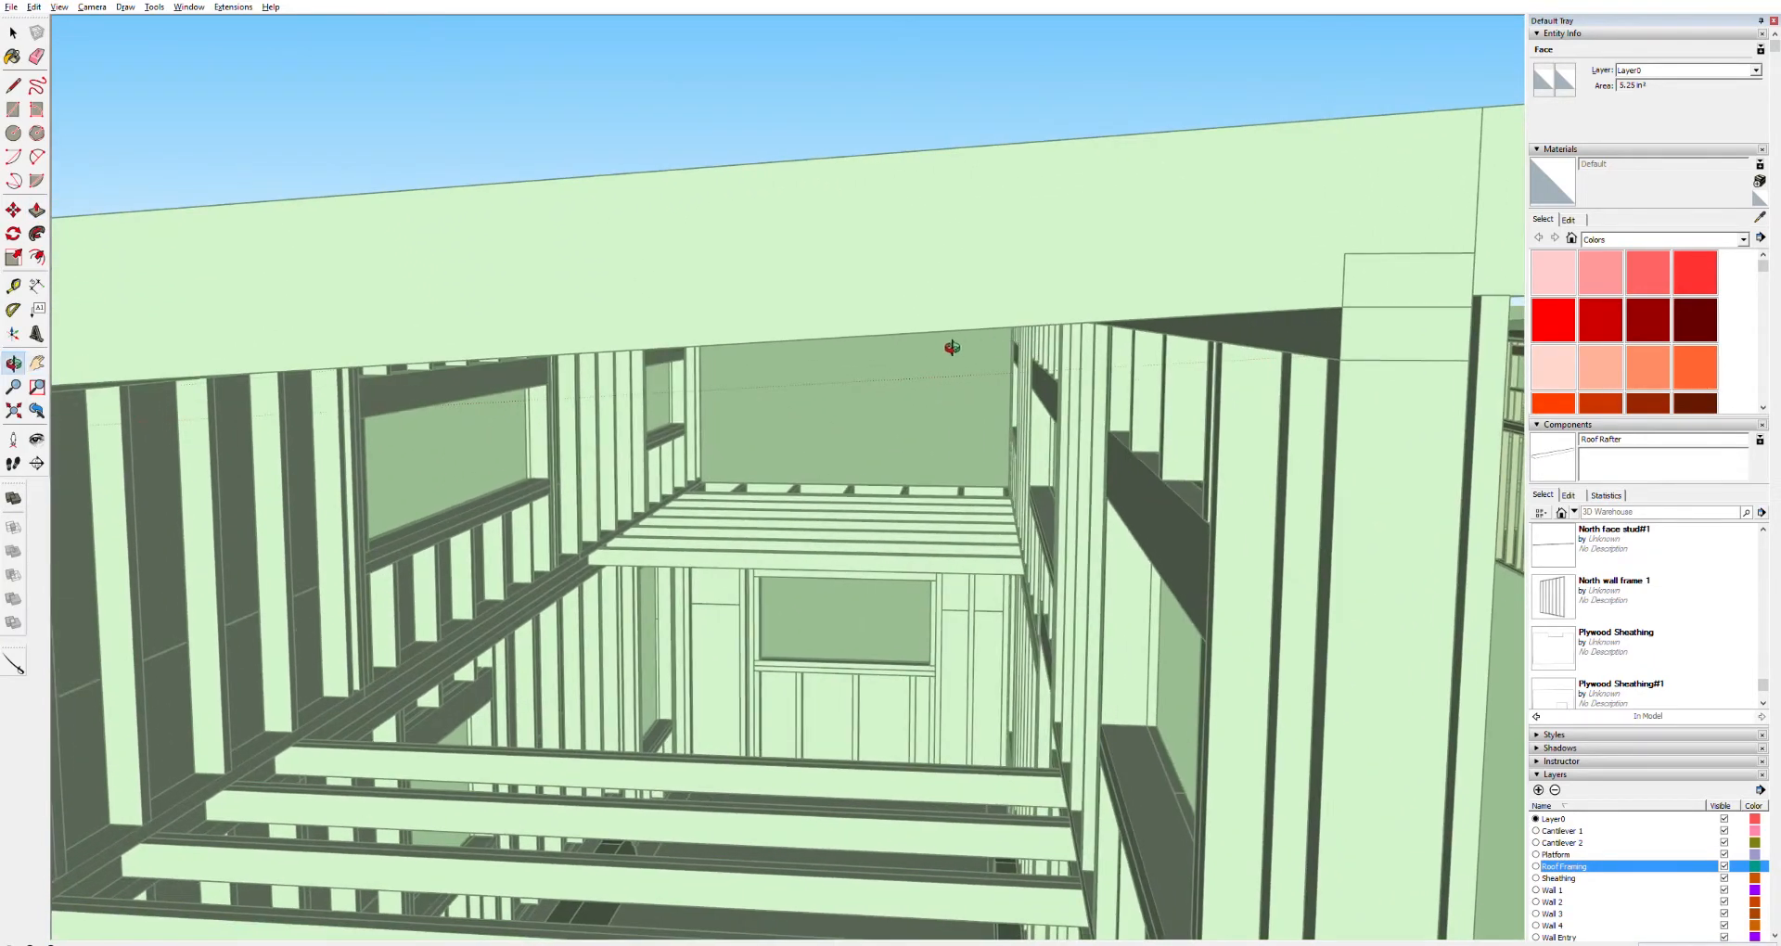
pyautogui.keyDown('shift'); pyautogui.moveTo(523, 434); pyautogui.dragTo(608, 419, button='middle'); pyautogui.keyUp('shift')
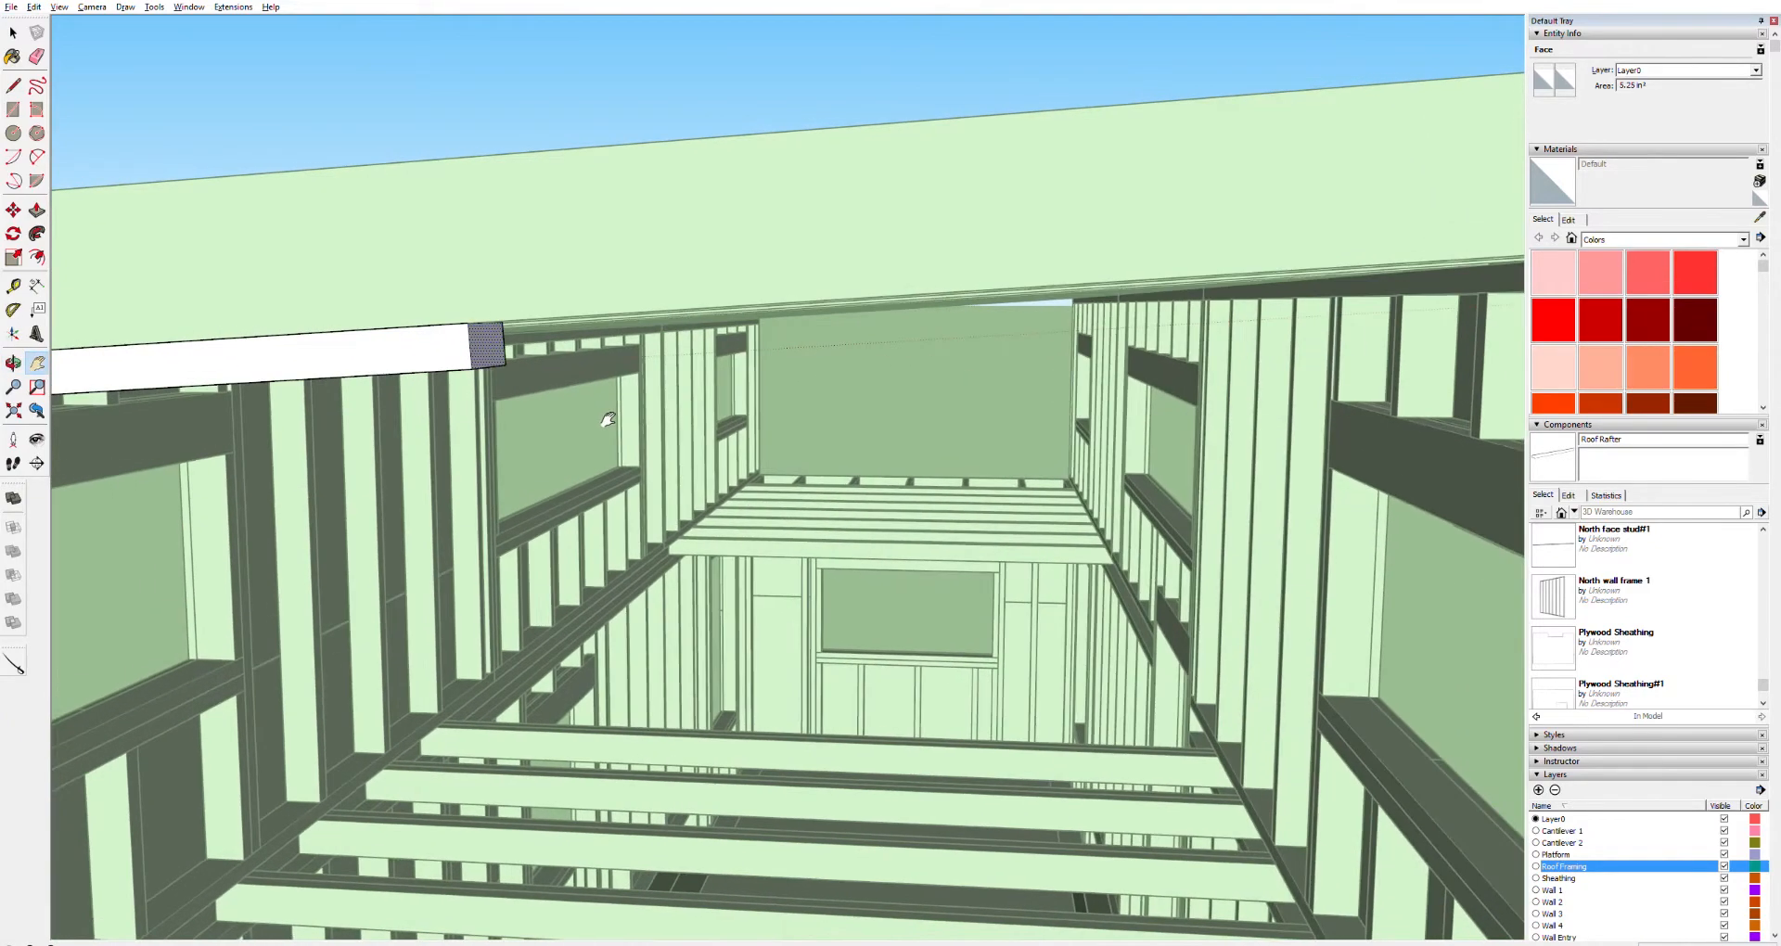
pyautogui.press('p')
pyautogui.click(490, 347)
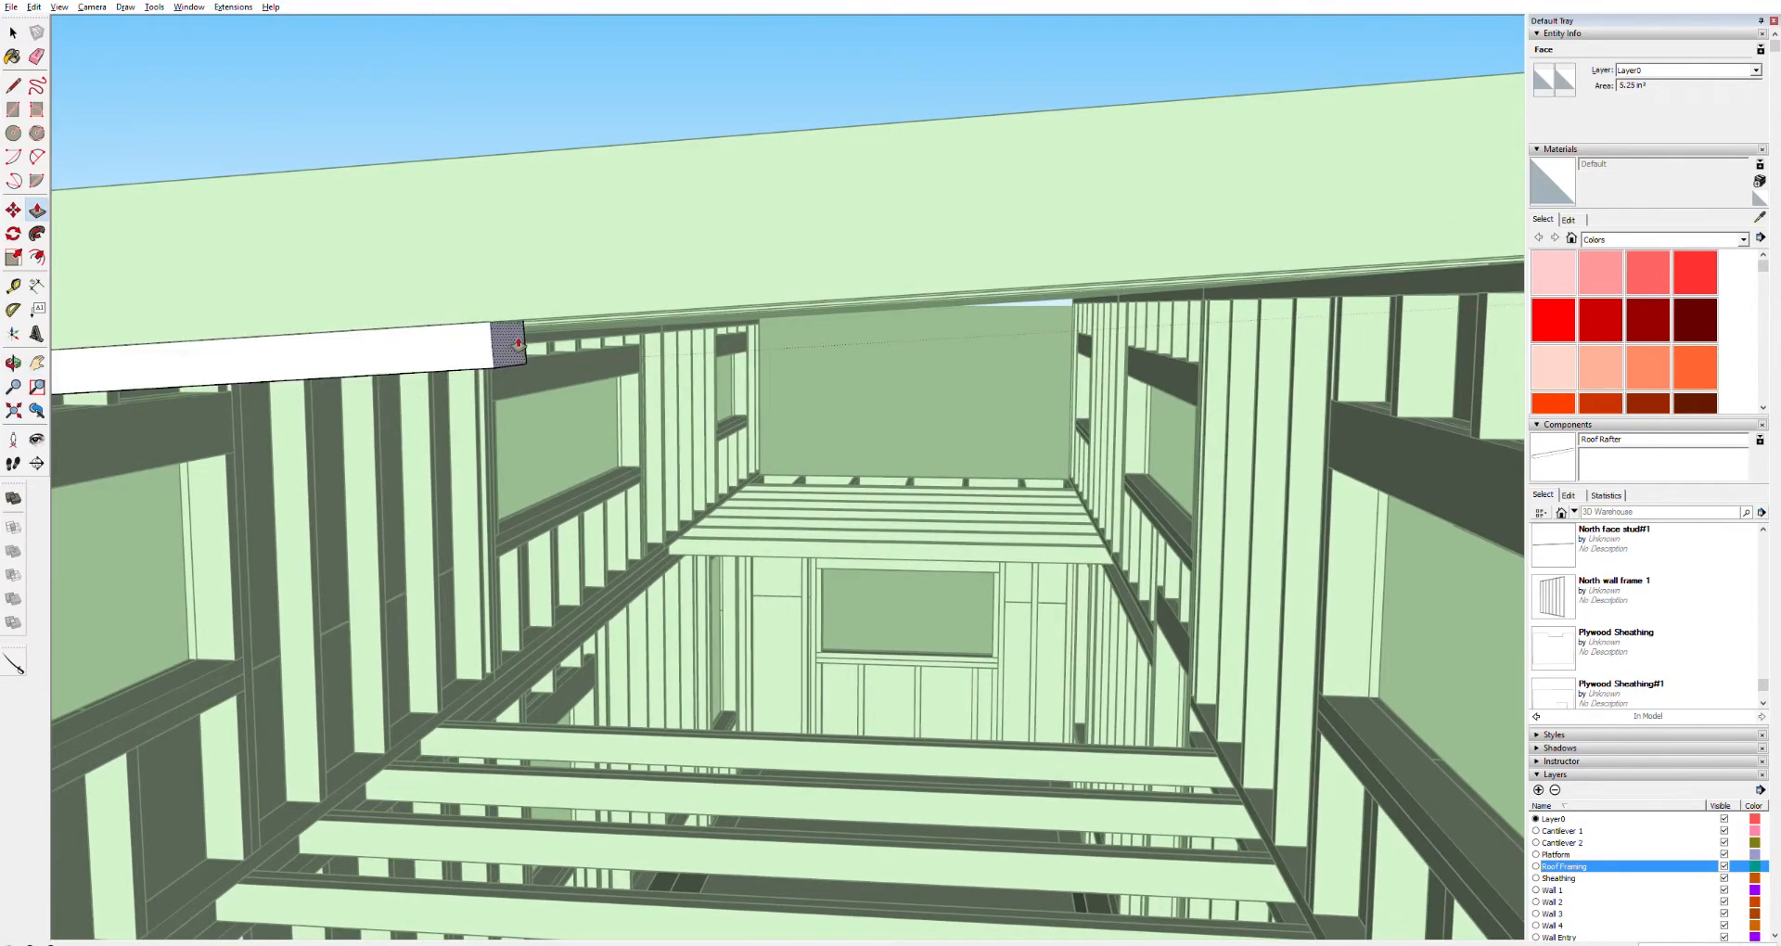
pyautogui.keyDown('shift'); pyautogui.moveTo(1321, 306); pyautogui.dragTo(1141, 298, button='middle'); pyautogui.keyUp('shift')
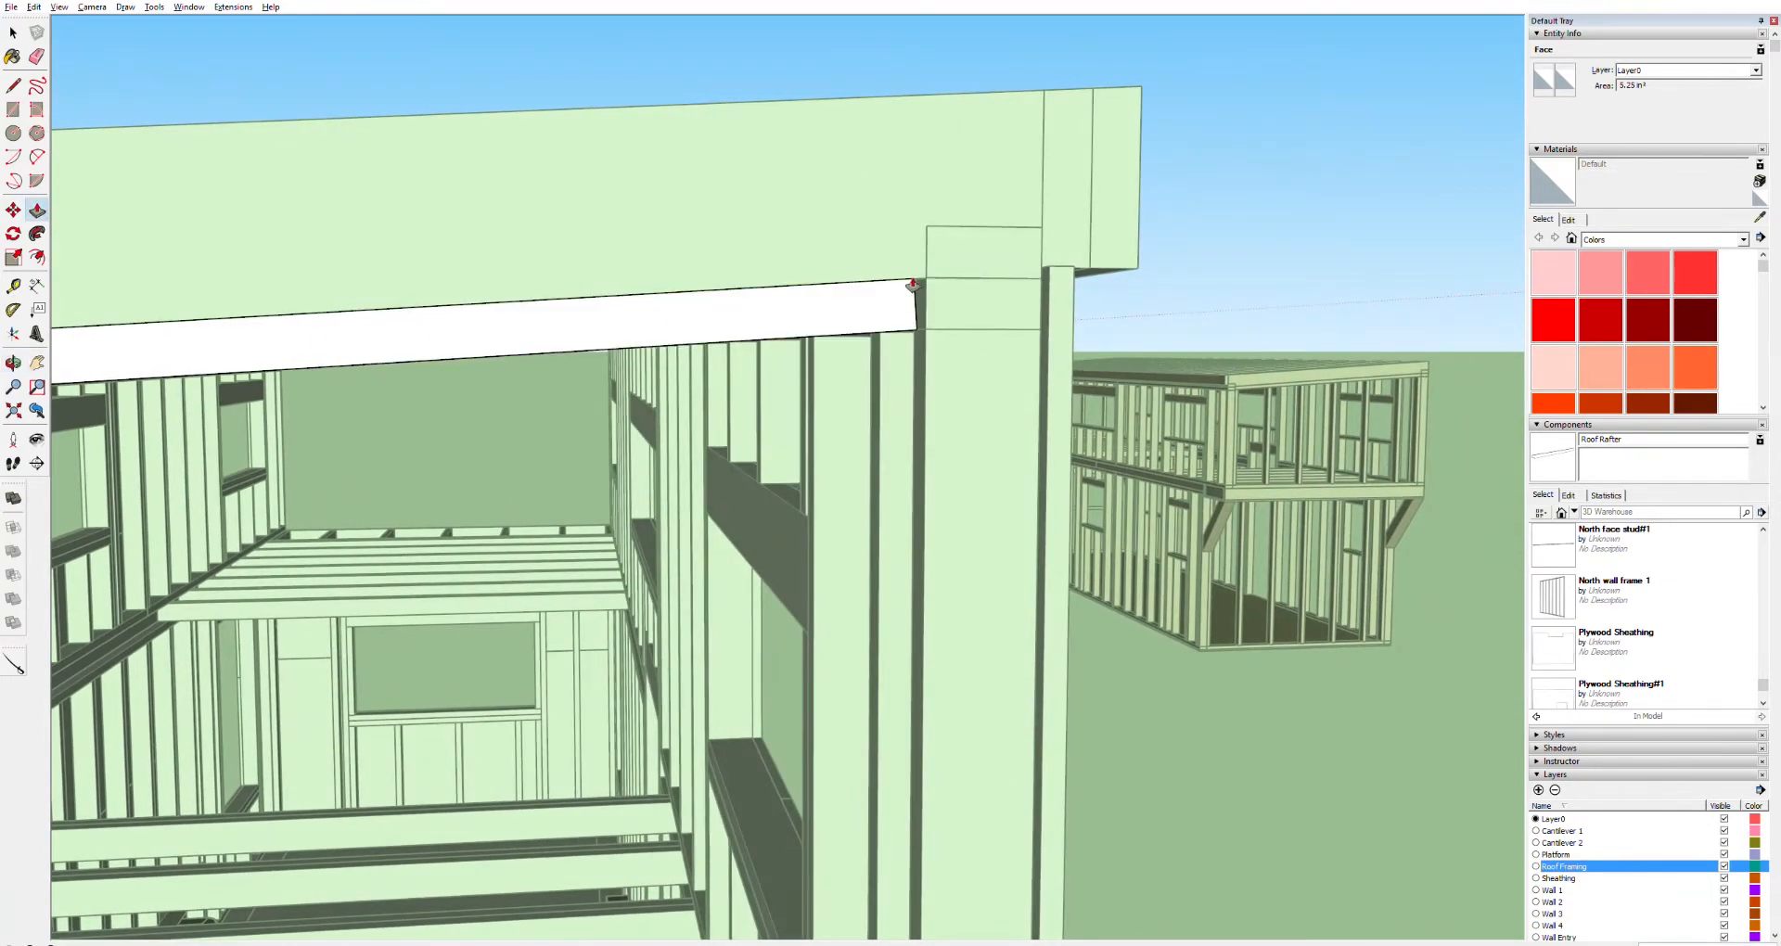
pyautogui.click(904, 287)
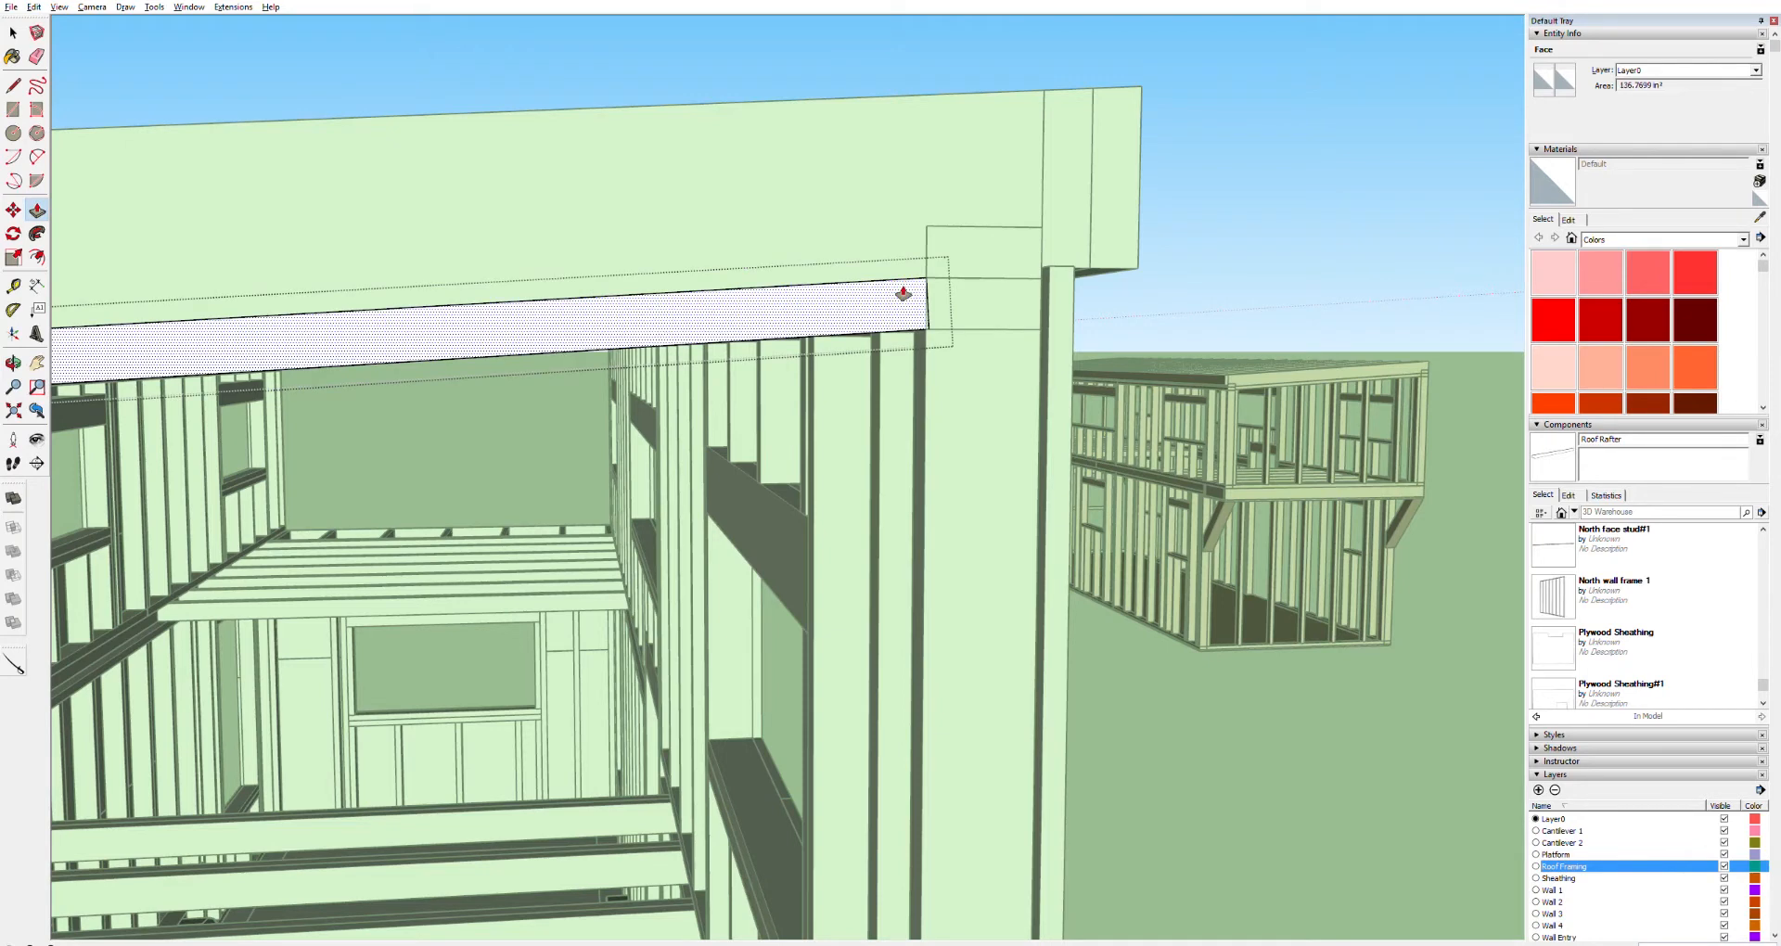
pyautogui.hotkey('ctrl', 'z')
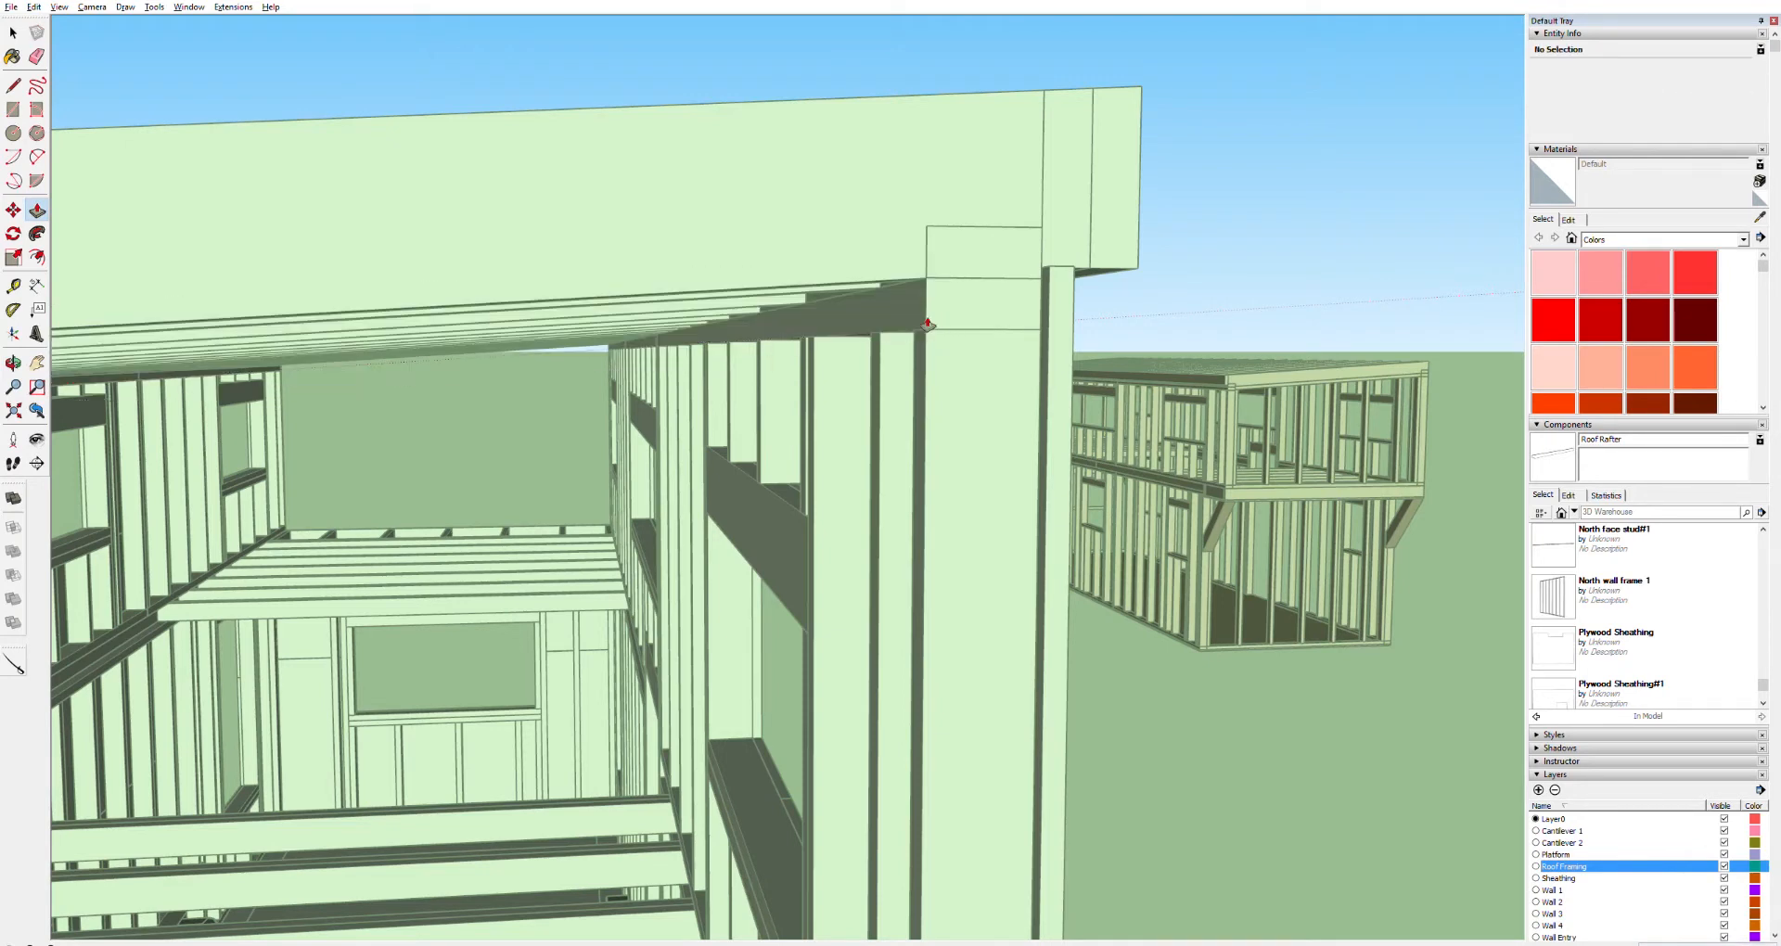
# Push/Pull the board's end out until it meets the far corner post under the fascia
pyautogui.scroll(-10, 463, 415)
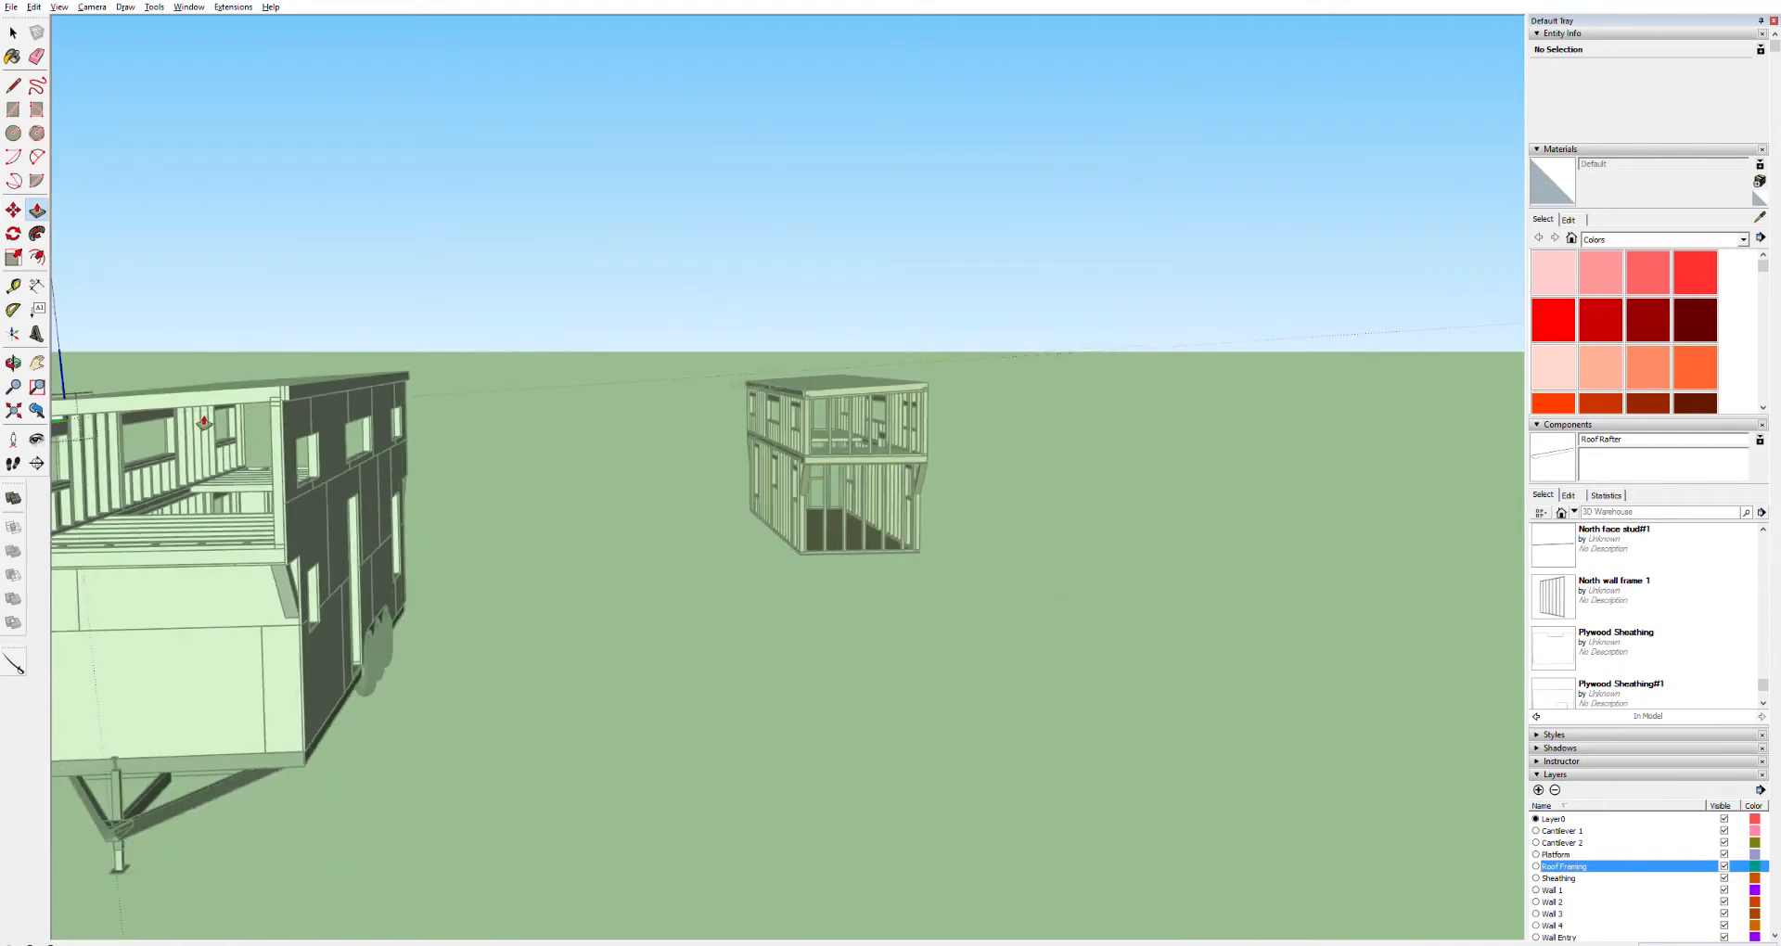
pyautogui.scroll(3, 113, 422)
pyautogui.keyDown('shift'); pyautogui.moveTo(103, 422); pyautogui.dragTo(446, 431, button='middle'); pyautogui.keyUp('shift')
pyautogui.scroll(3, 446, 433)
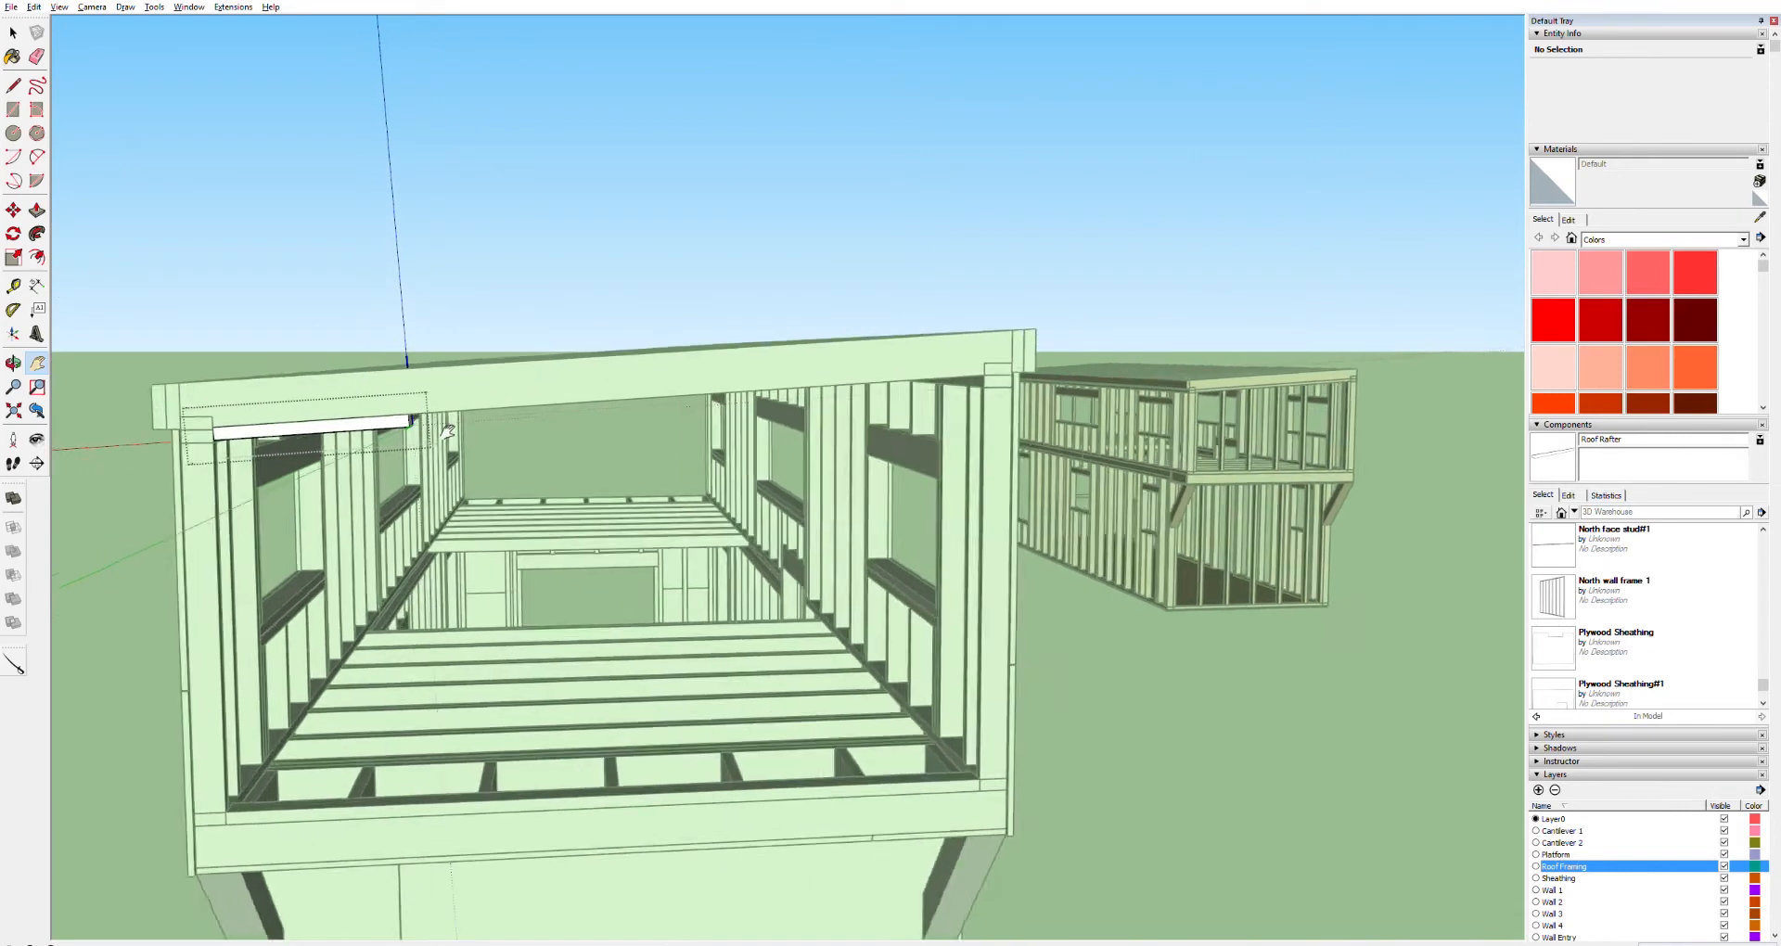
pyautogui.scroll(4, 446, 431)
pyautogui.scroll(-2, 390, 420)
pyautogui.press('p')
pyautogui.click(282, 376)
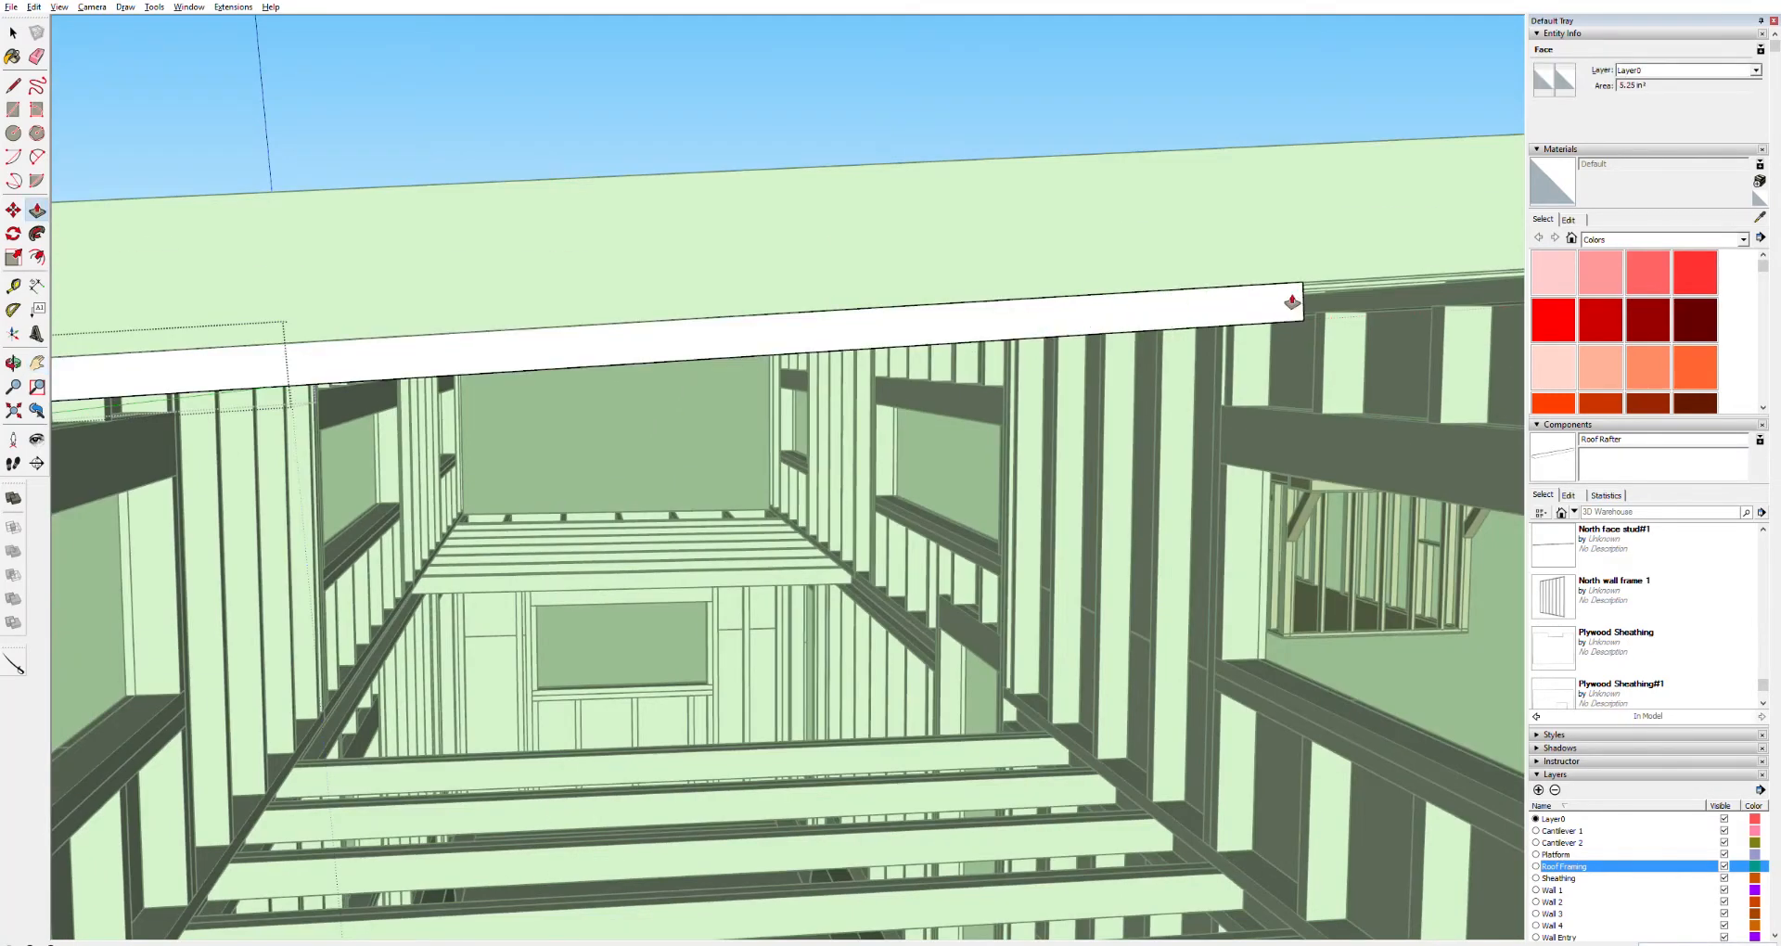
pyautogui.keyDown('shift'); pyautogui.moveTo(1327, 299); pyautogui.dragTo(802, 362, button='middle'); pyautogui.keyUp('shift')
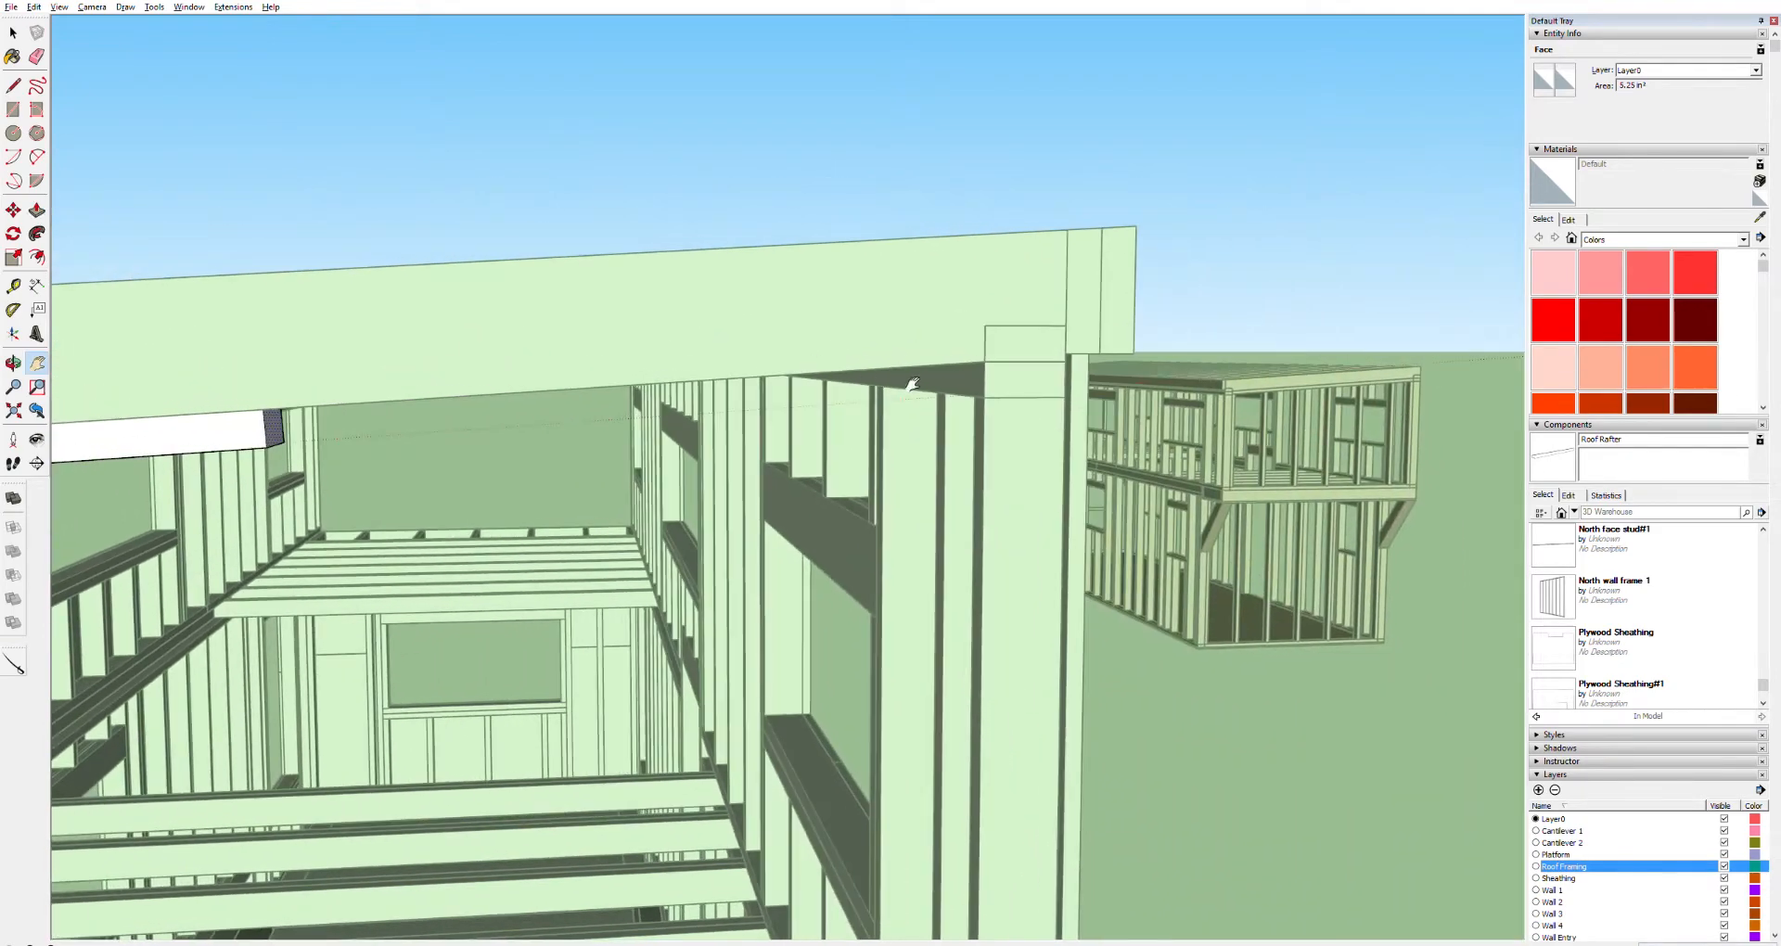
pyautogui.click(952, 371)
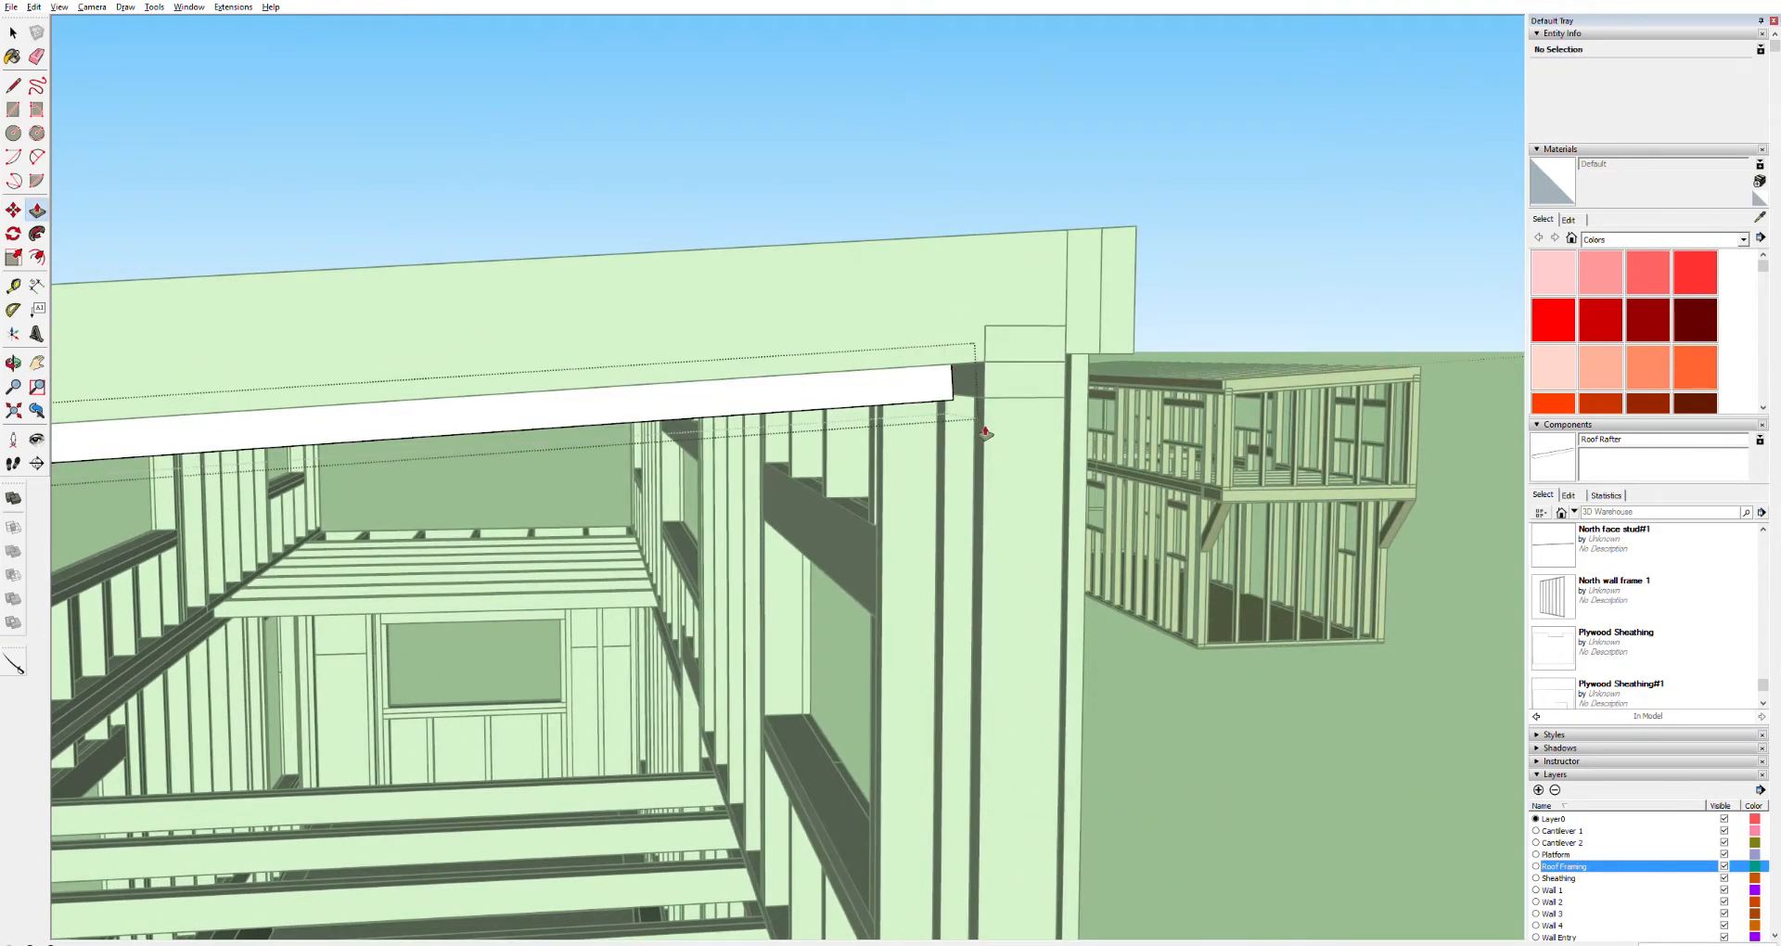
pyautogui.scroll(6, 986, 432)
pyautogui.moveTo(956, 438); pyautogui.dragTo(838, 471, button='middle')
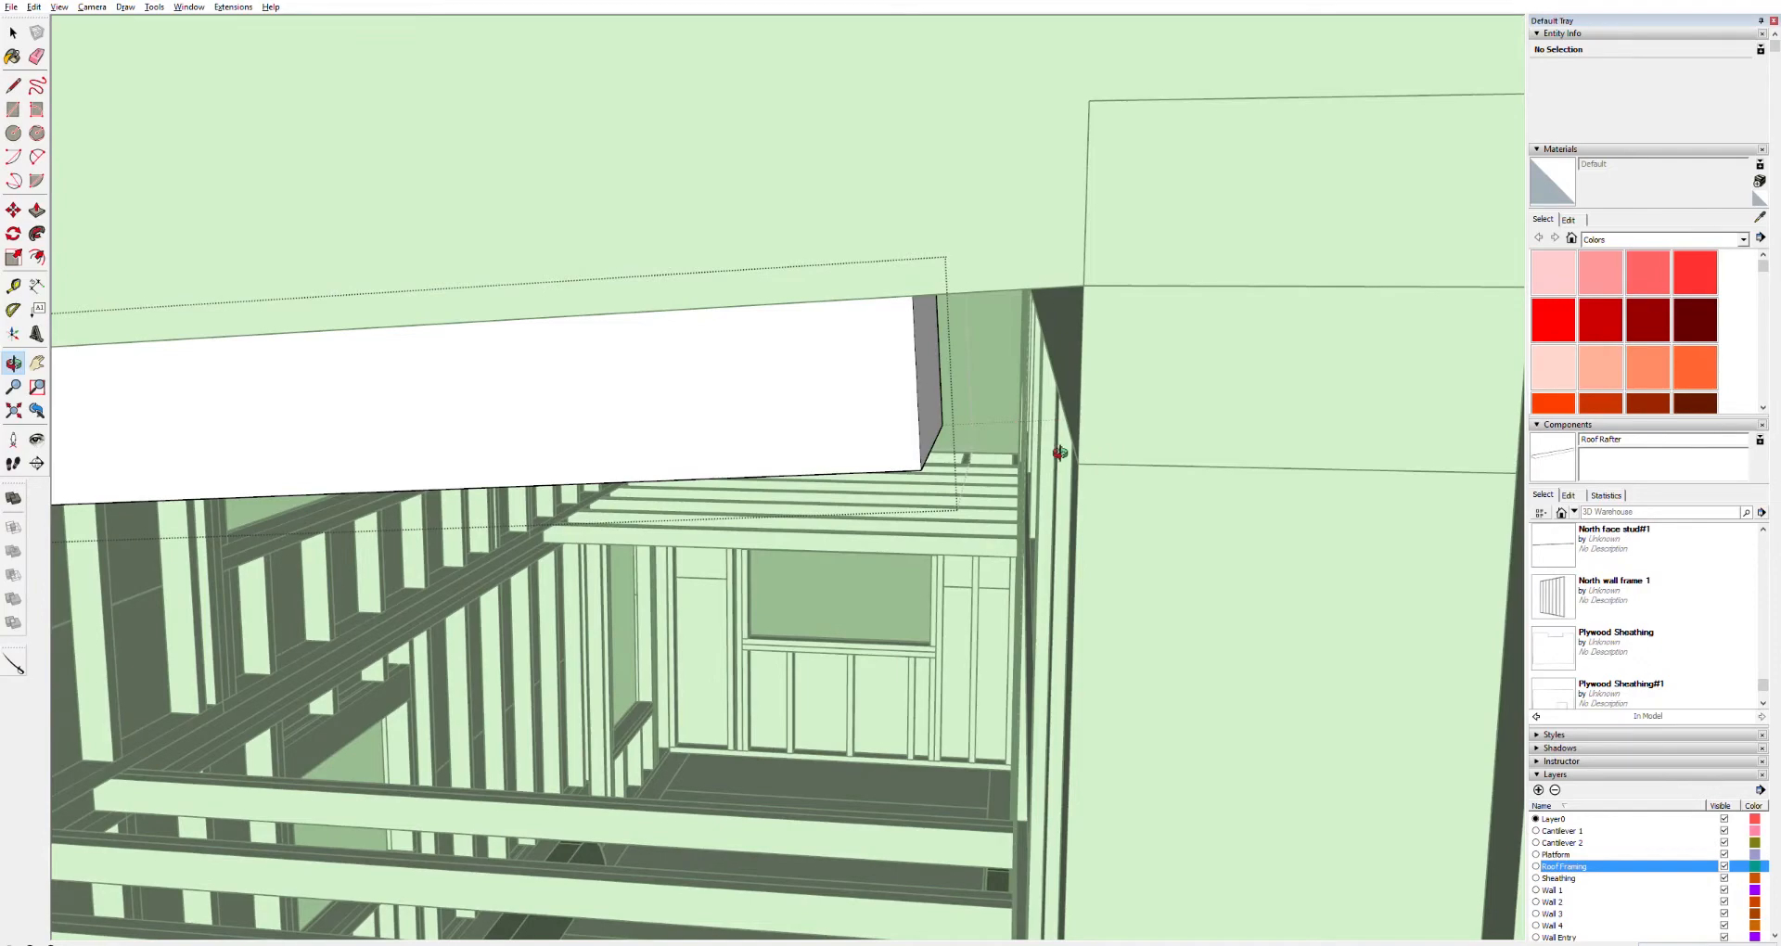
# Push/Pull the board's end further out until it lines up with the outer corner of the wall frame
pyautogui.scroll(3, 1005, 454)
pyautogui.scroll(-4, 1005, 454)
pyautogui.scroll(-1, 992, 450)
pyautogui.scroll(5, 985, 449)
pyautogui.scroll(2, 984, 449)
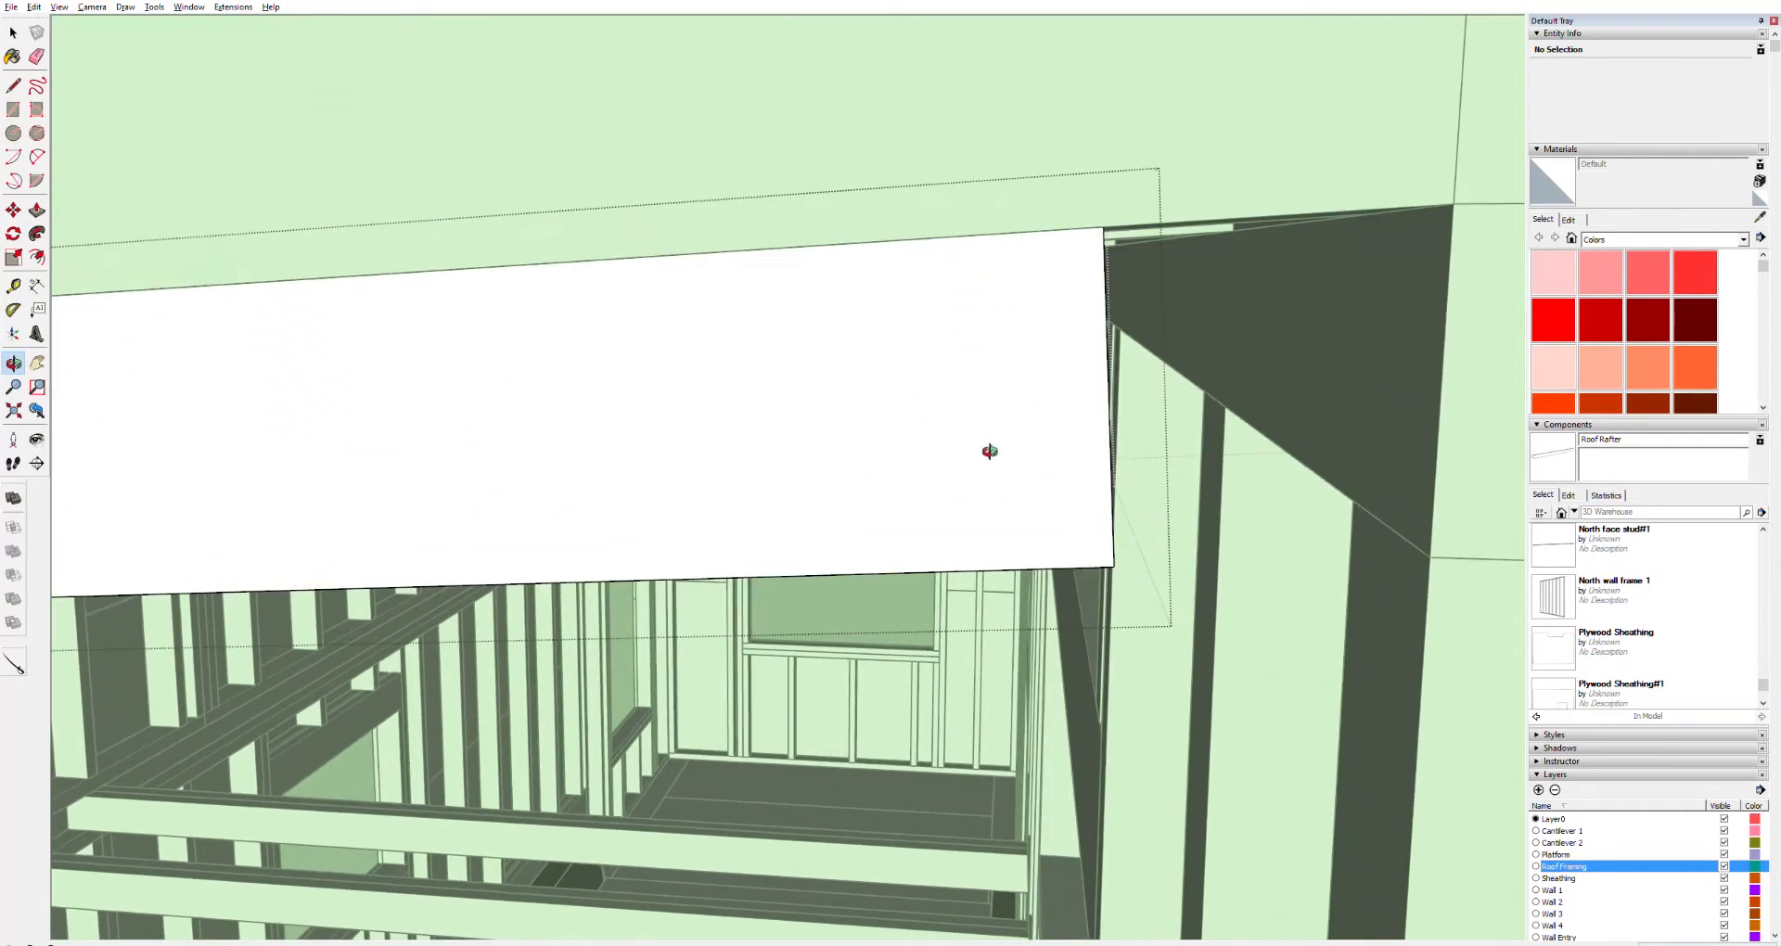
pyautogui.press('h')
pyautogui.moveTo(1194, 479); pyautogui.dragTo(1130, 485)
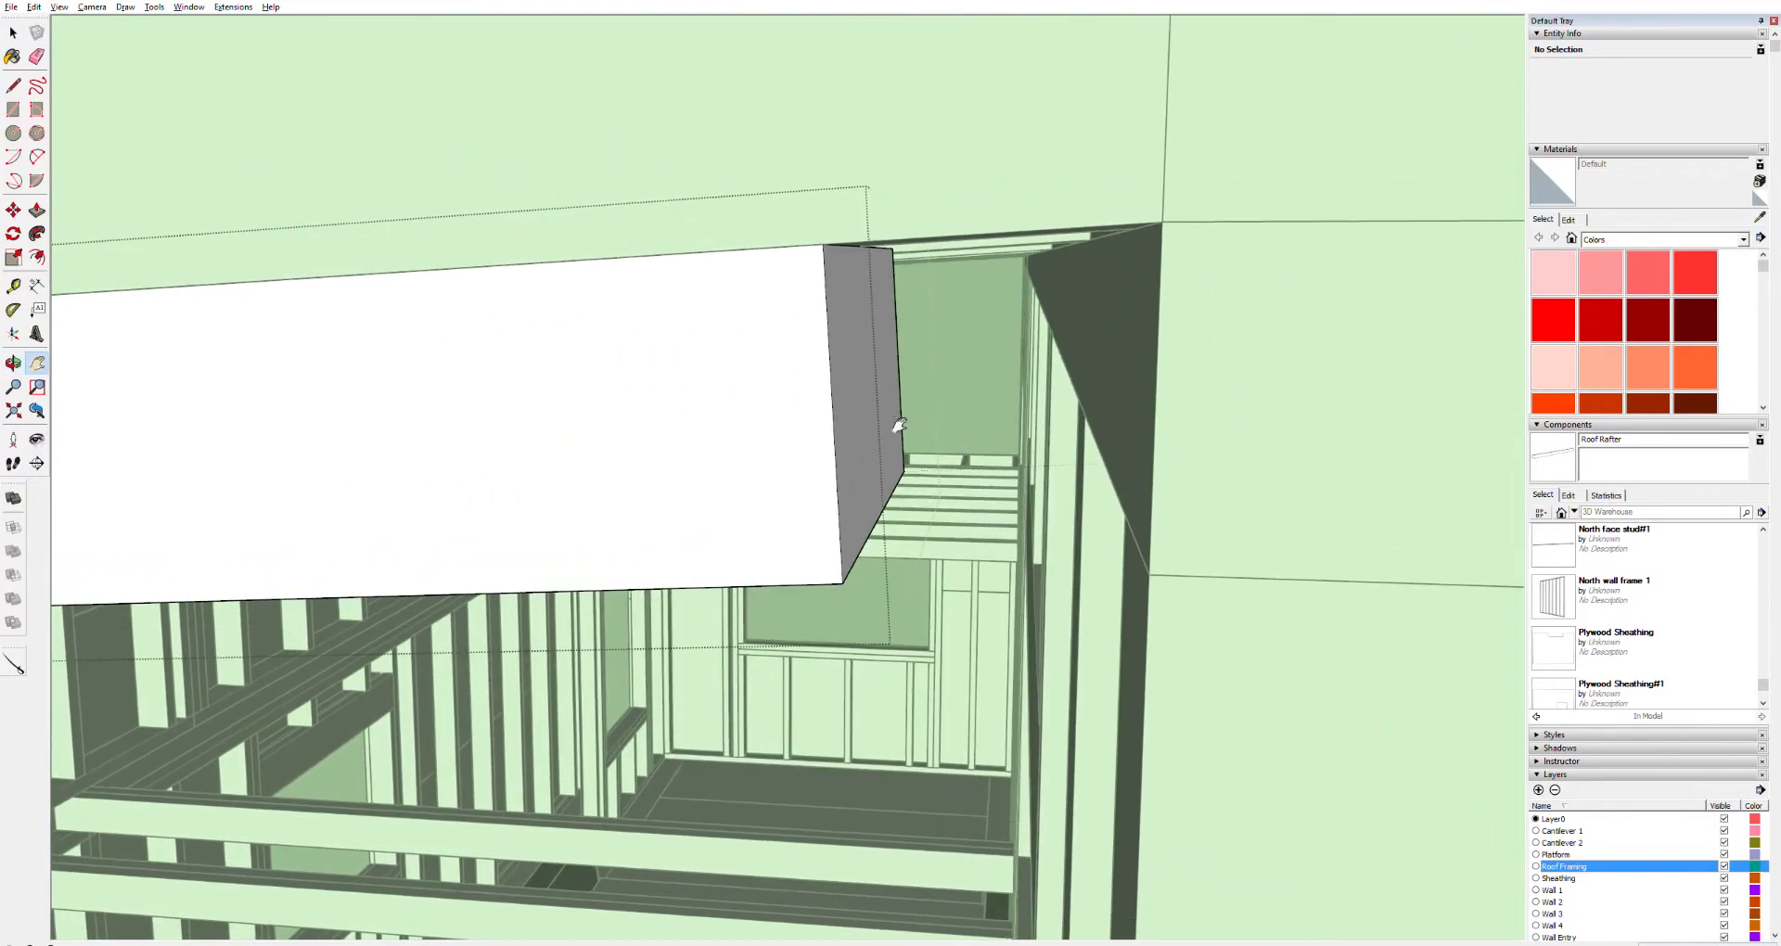
pyautogui.press('p')
pyautogui.click(865, 524)
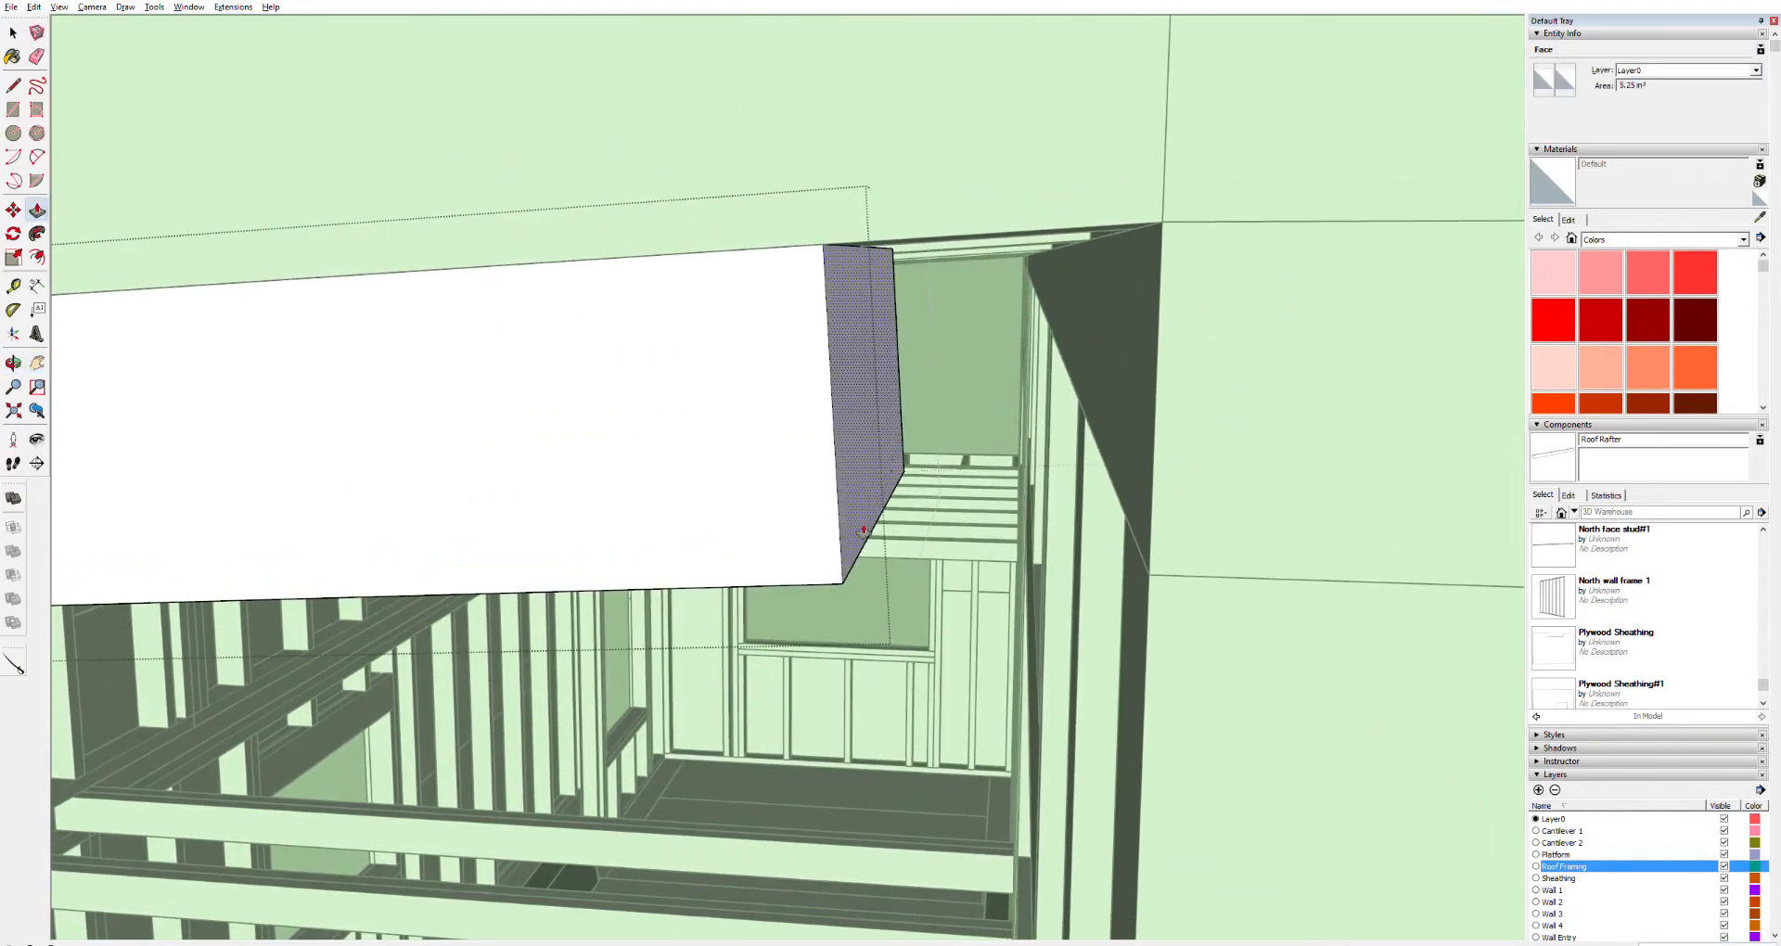
pyautogui.click(1163, 569)
# Select the entire board and make it into a component
pyautogui.scroll(-4, 1037, 557)
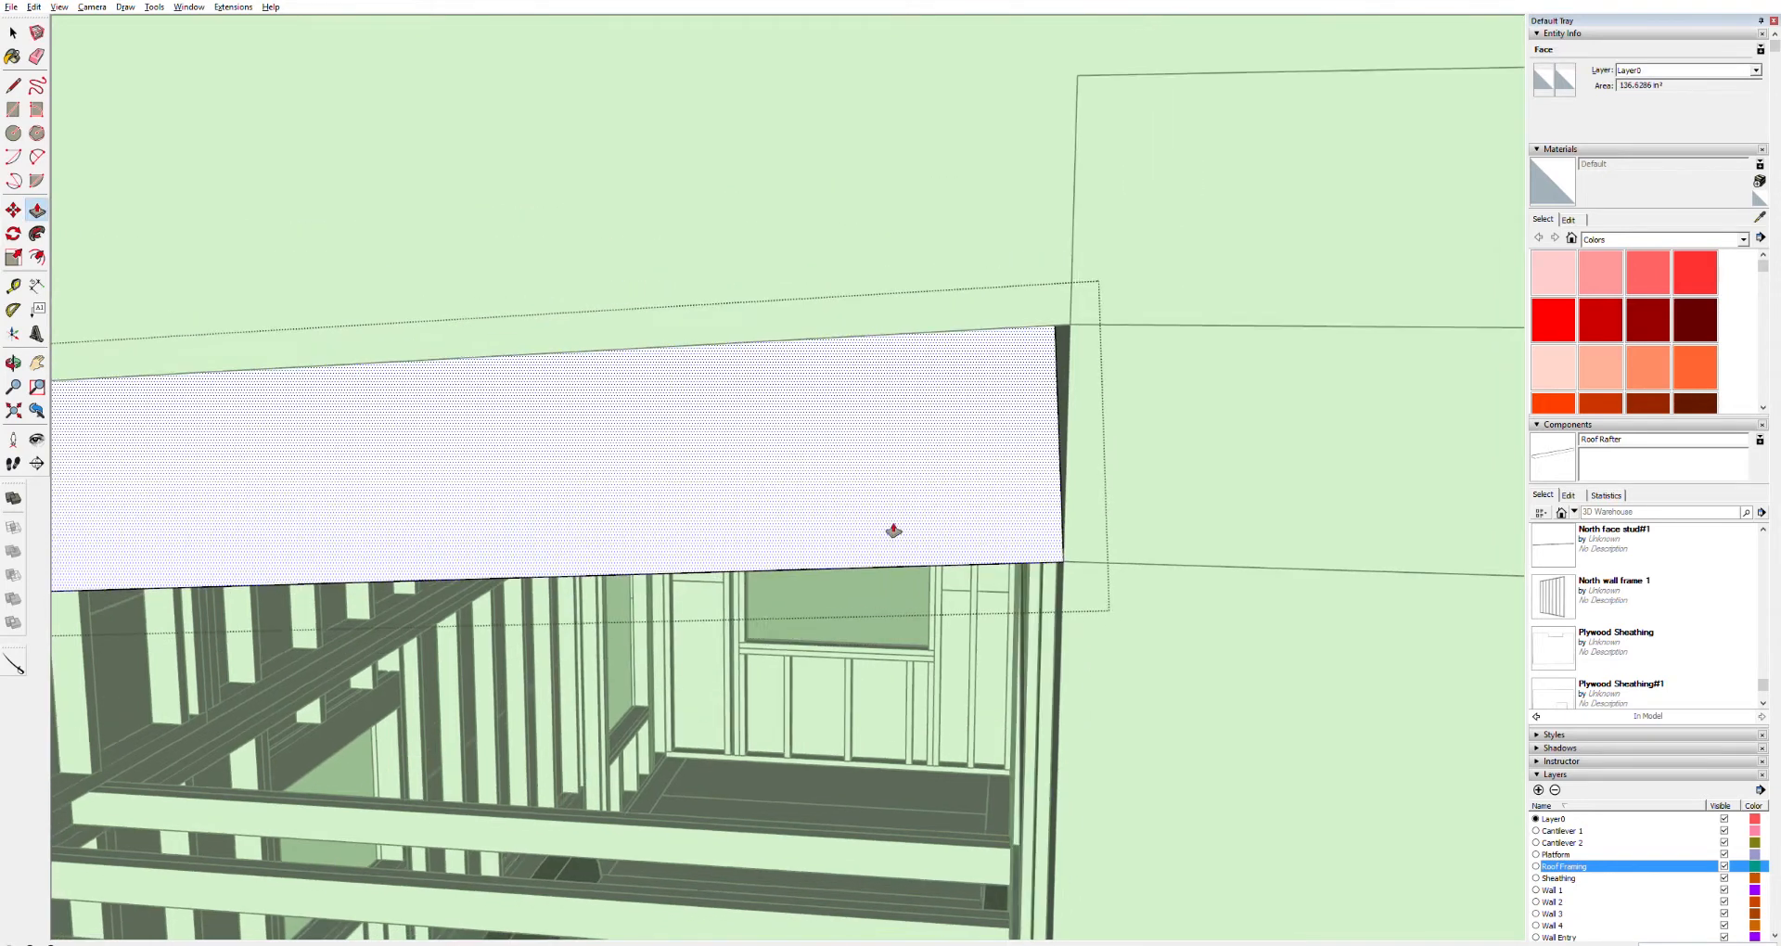
pyautogui.press('space')
pyautogui.click(725, 492)
pyautogui.tripleClick(723, 490)
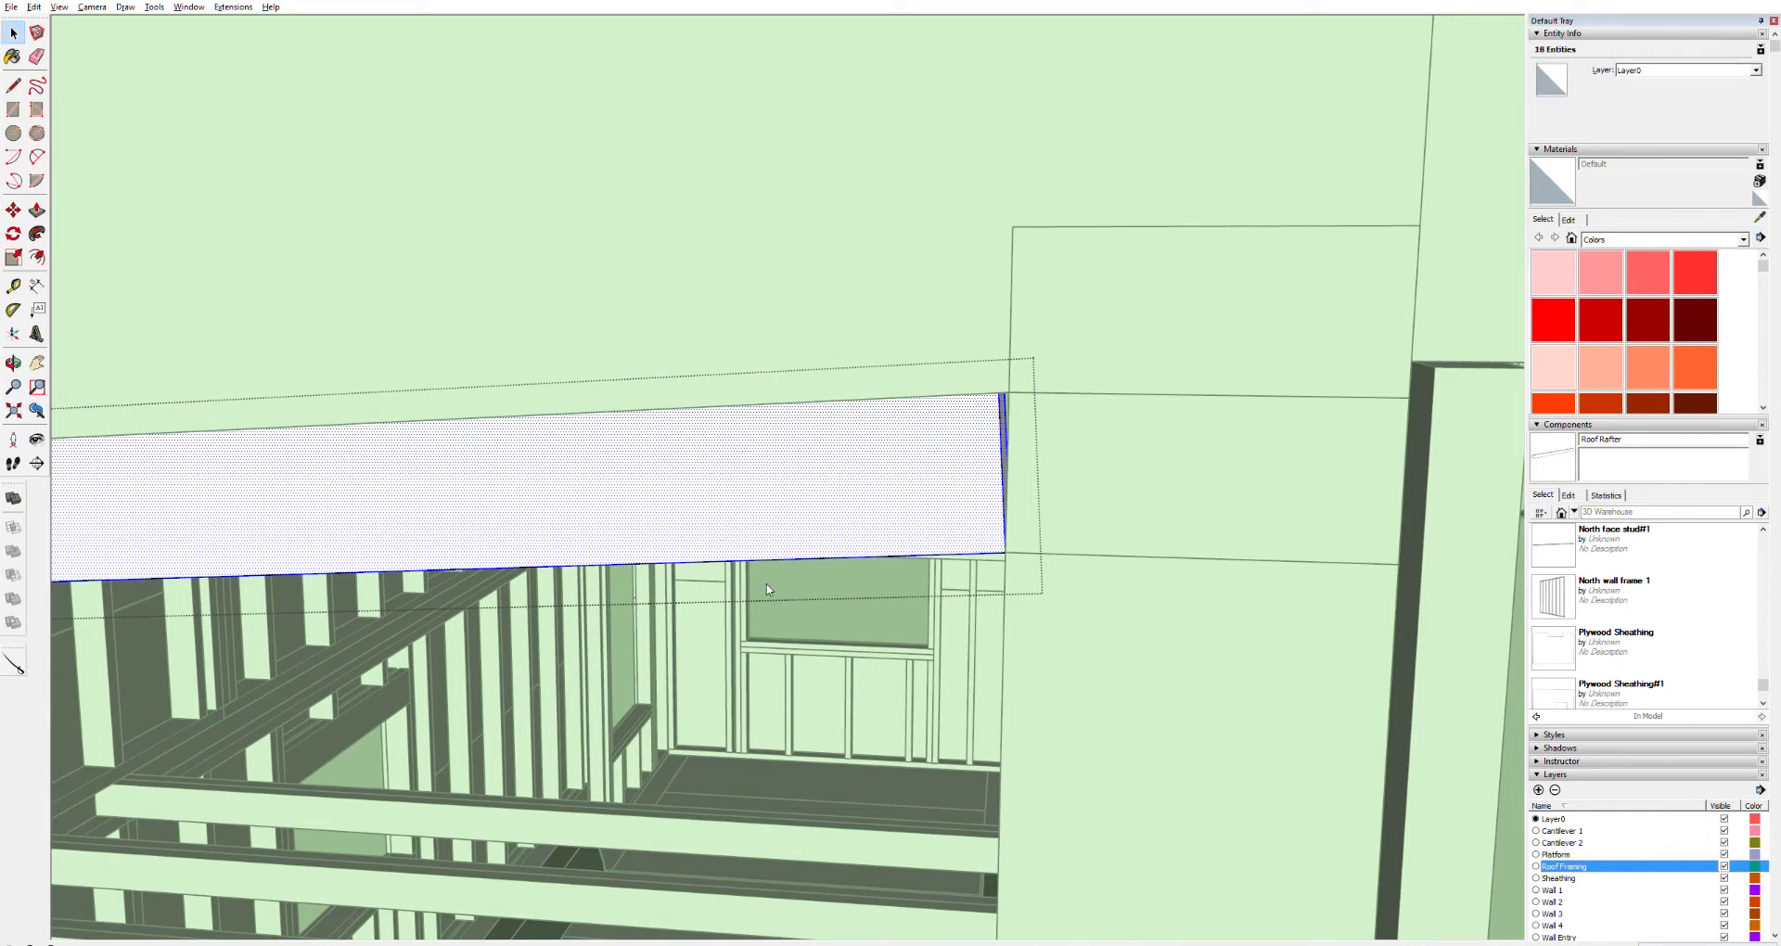
pyautogui.press('g')
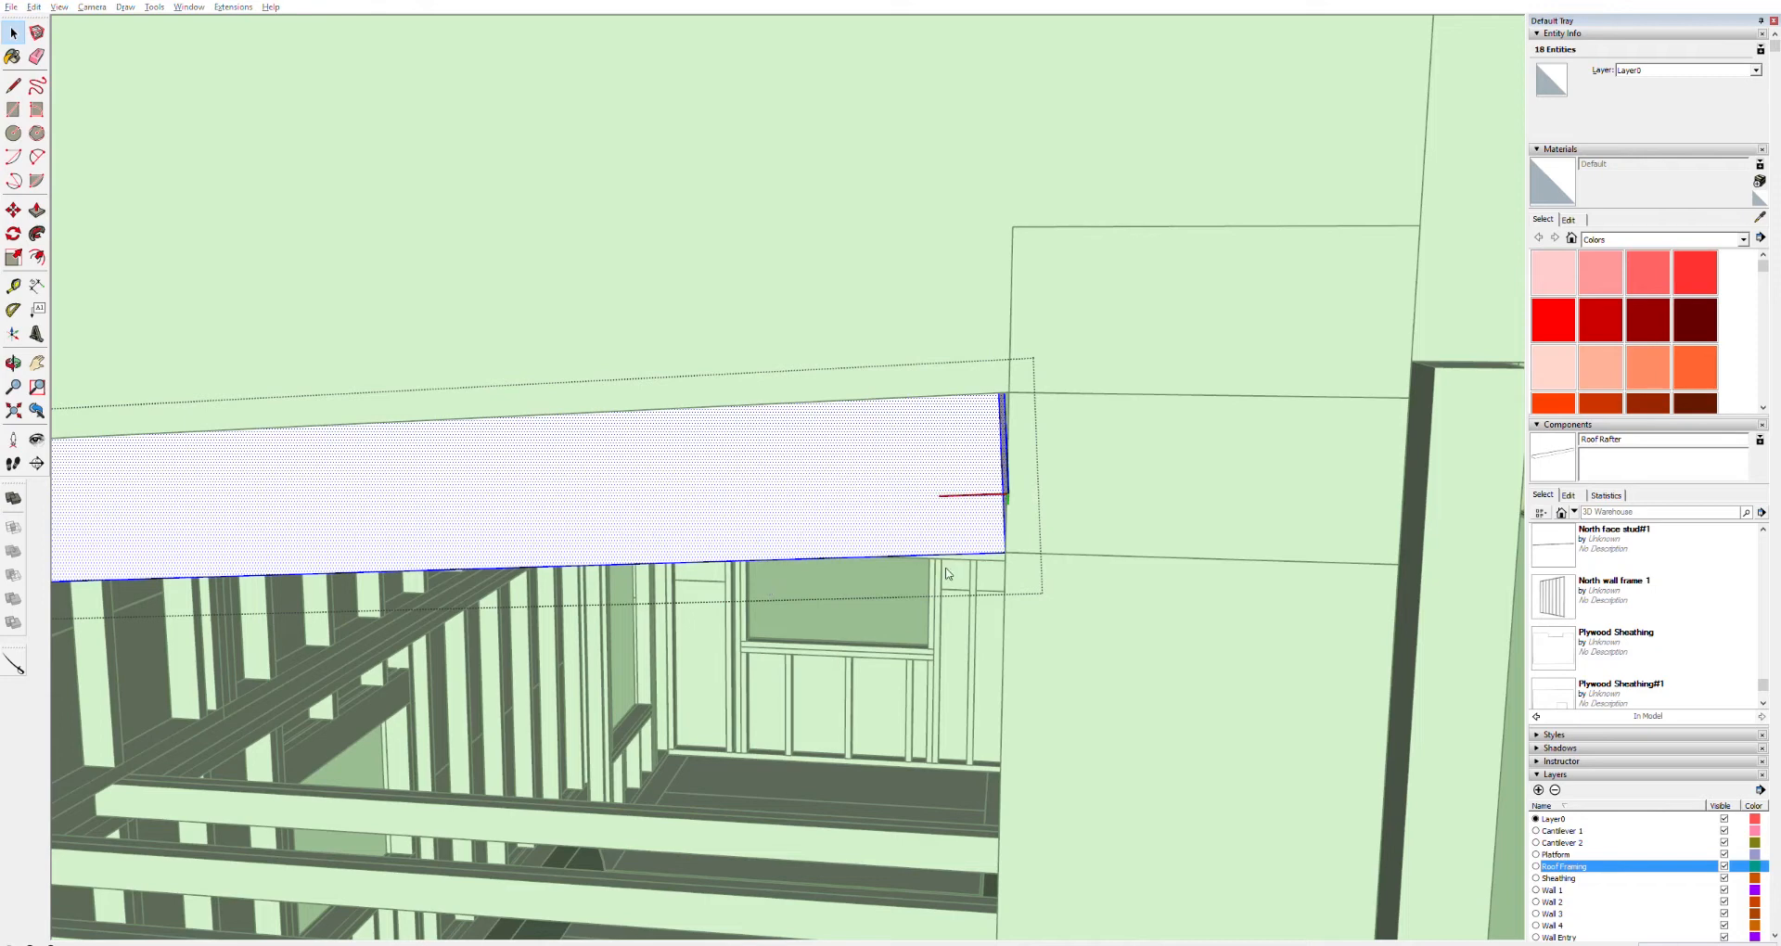
# Orbit and zoom around the trailer to examine the new board along the top of the wall
pyautogui.scroll(-10, 590, 623)
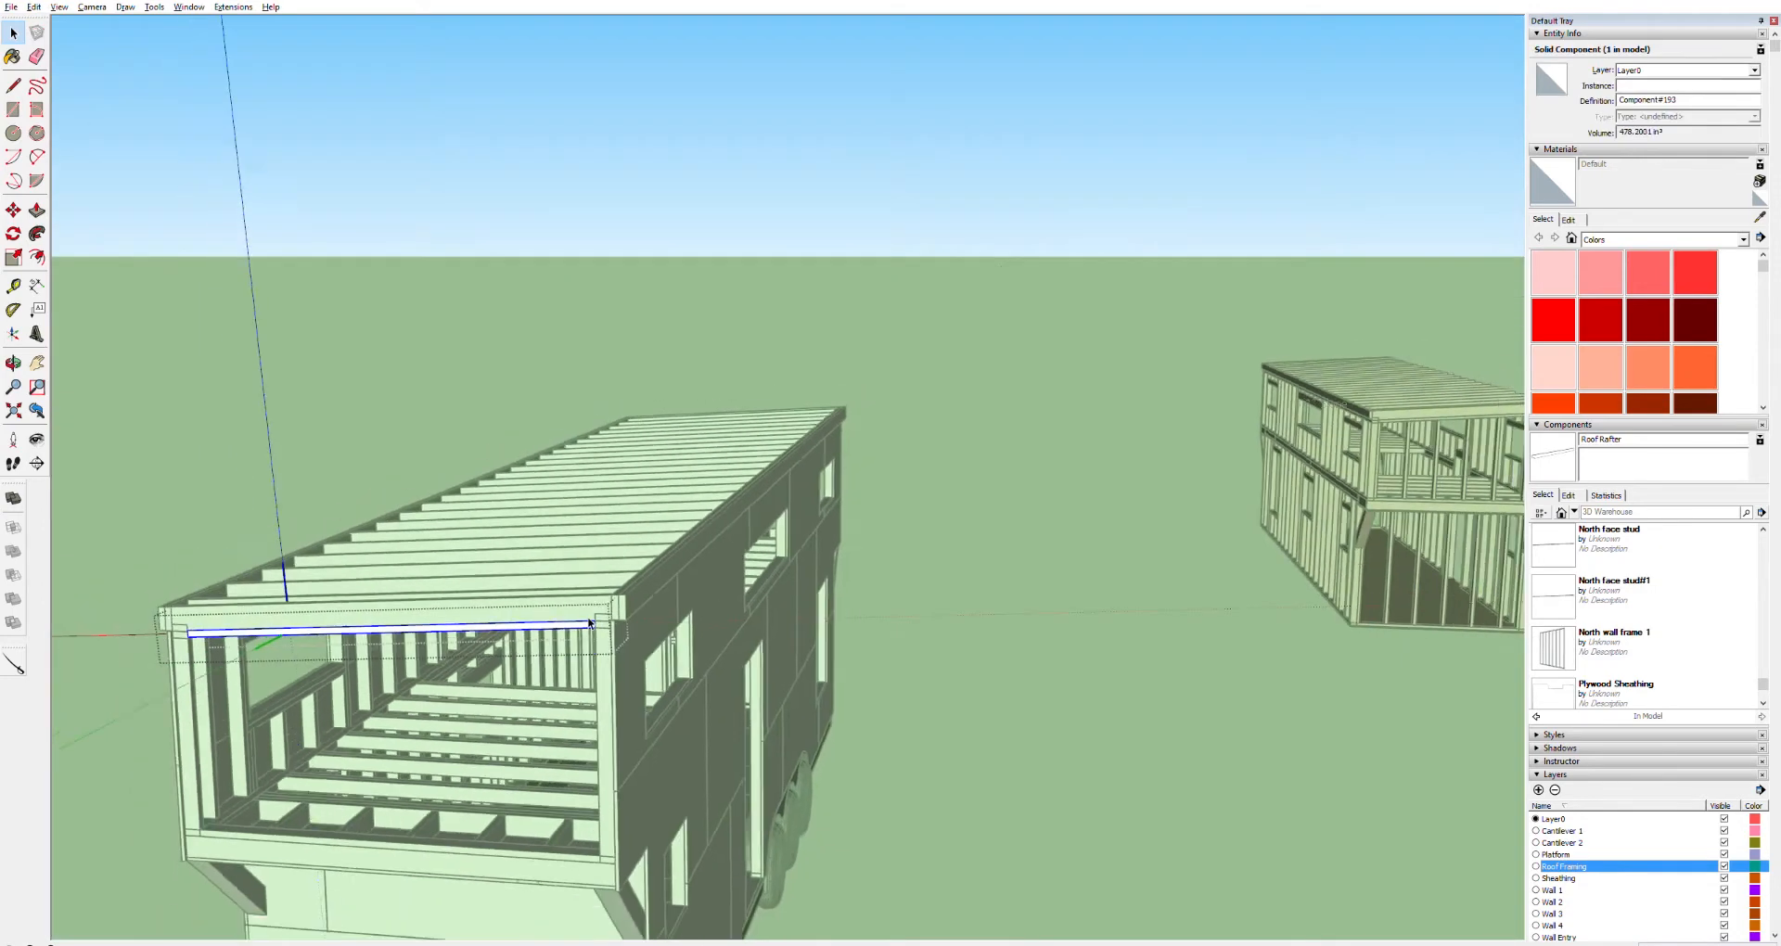
pyautogui.scroll(-3, 590, 624)
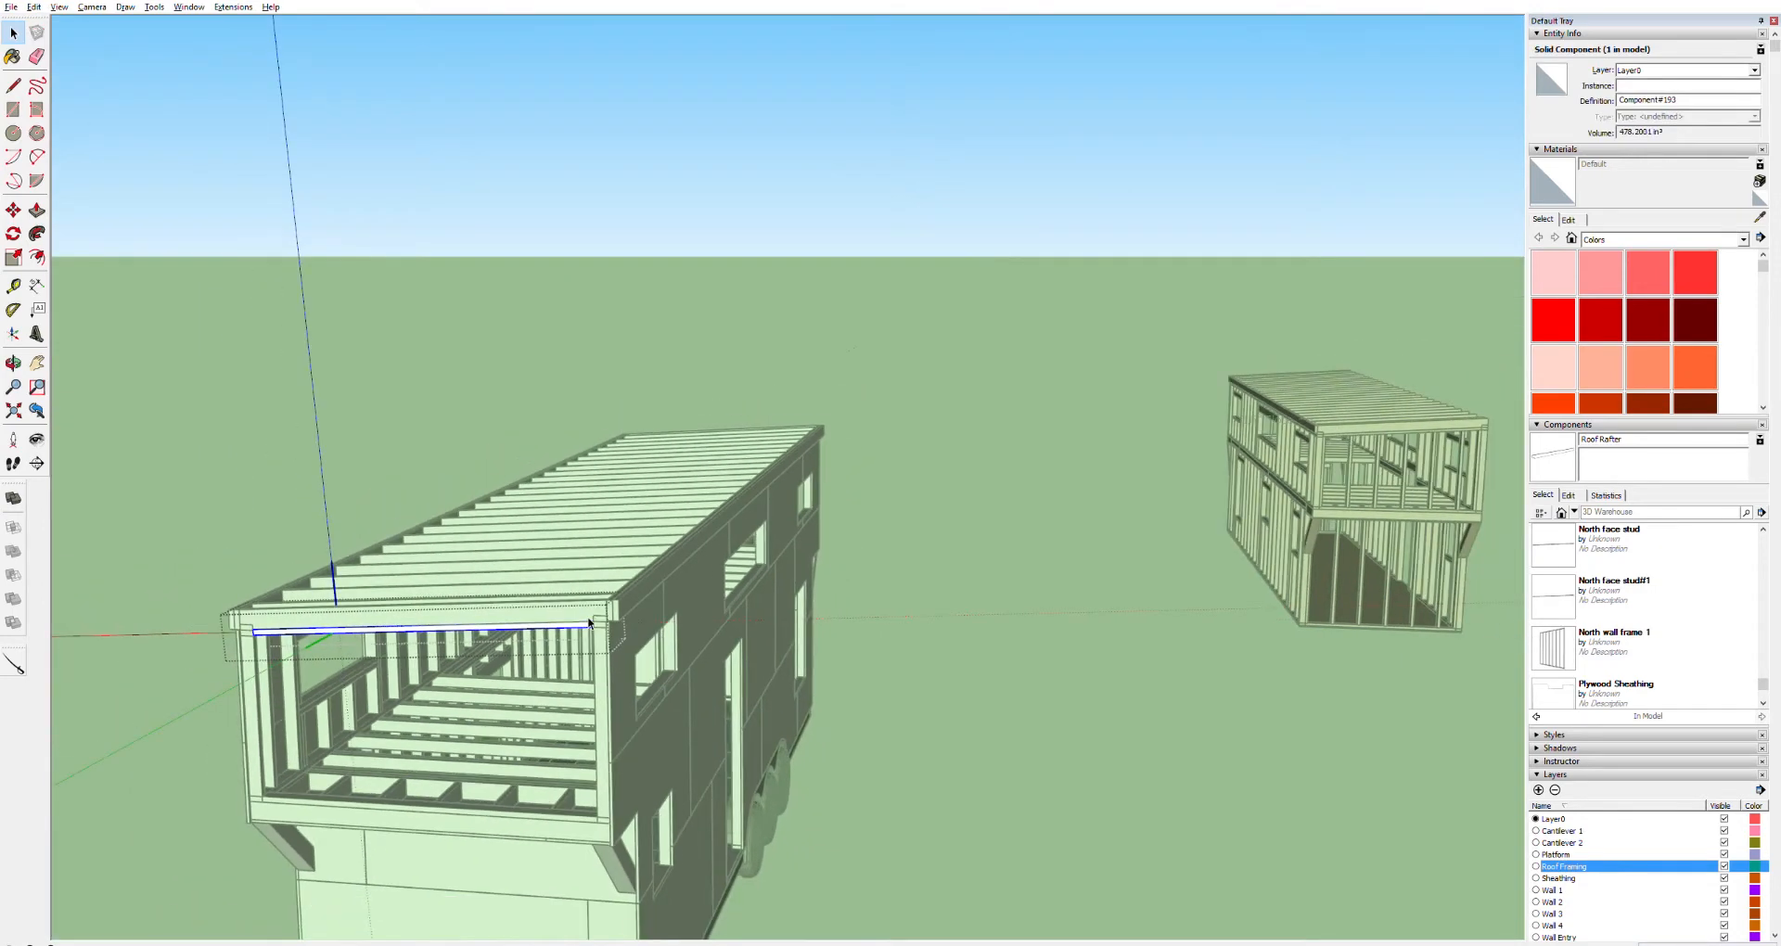
pyautogui.moveTo(538, 619); pyautogui.dragTo(677, 499, button='middle')
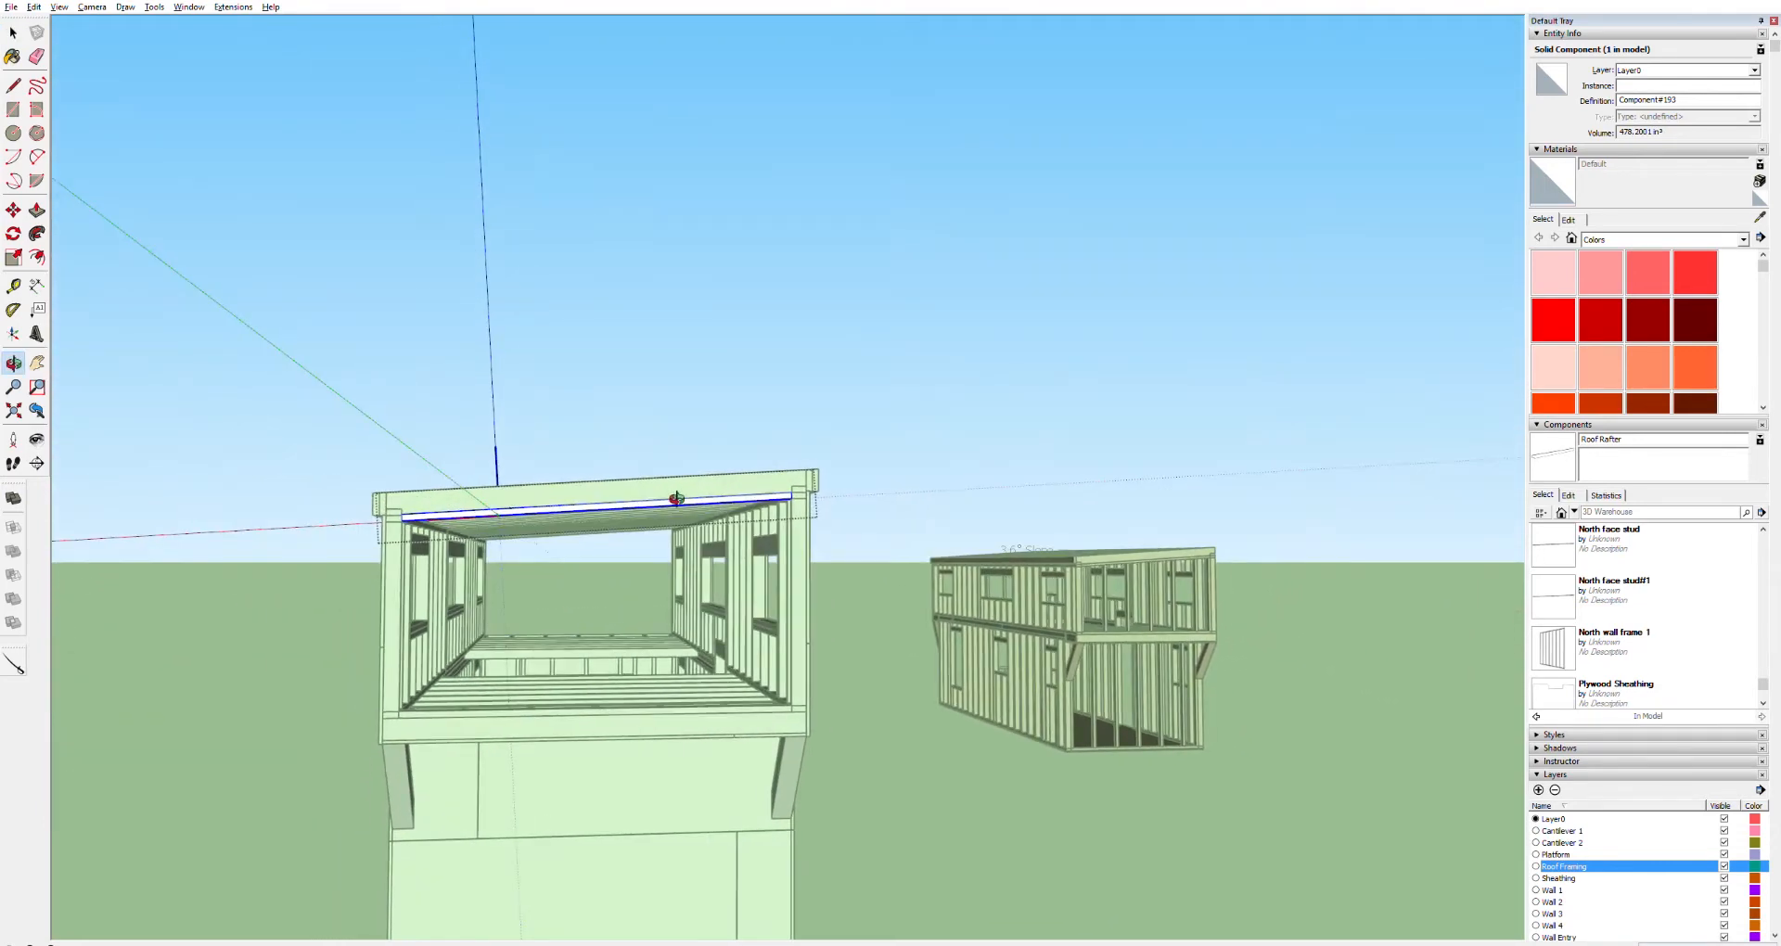
pyautogui.scroll(5, 677, 501)
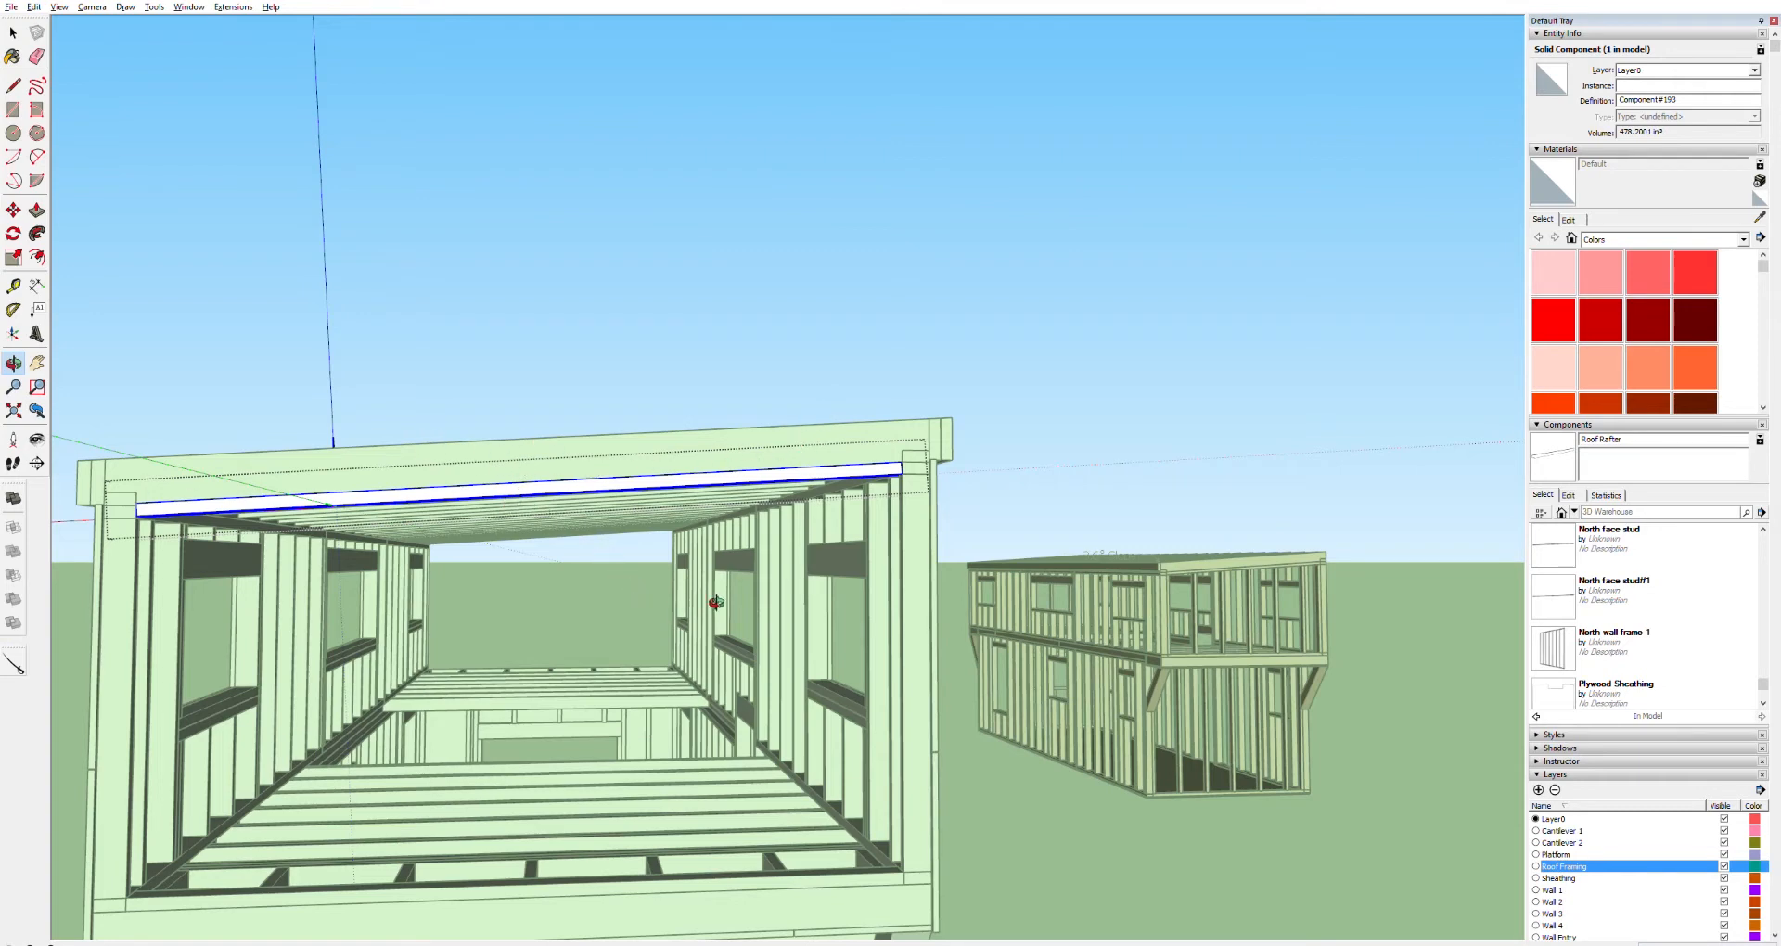
pyautogui.moveTo(783, 595); pyautogui.dragTo(869, 592)
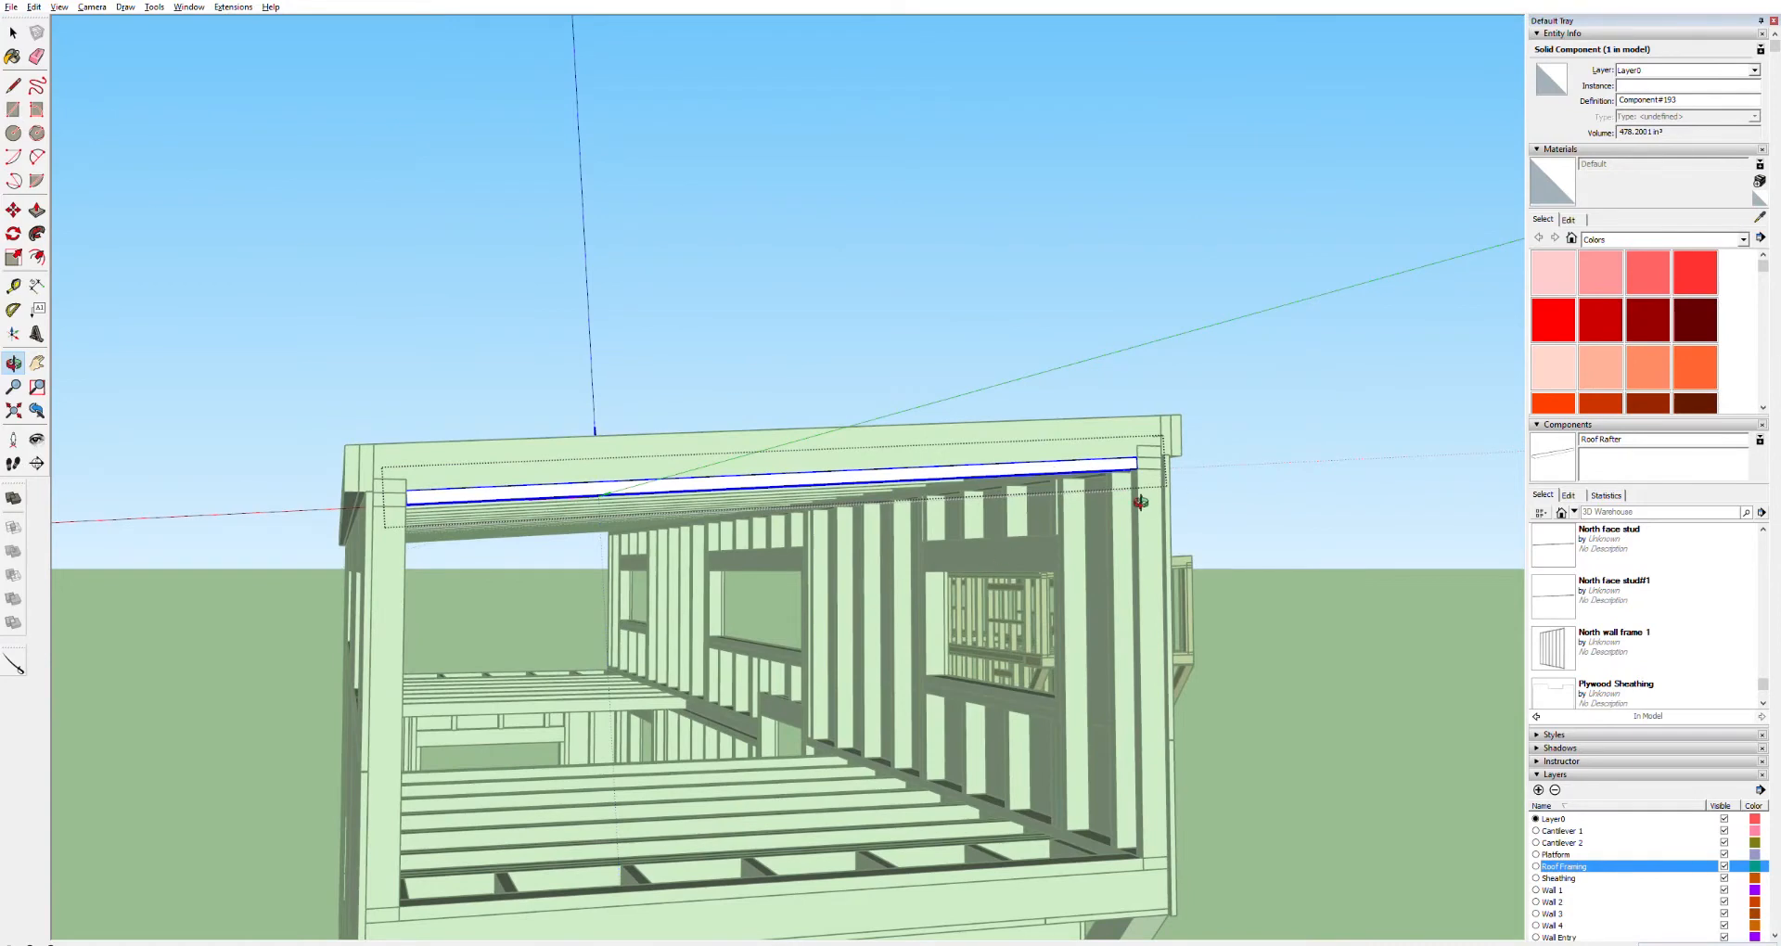
pyautogui.scroll(5, 1141, 500)
pyautogui.scroll(-3, 1142, 502)
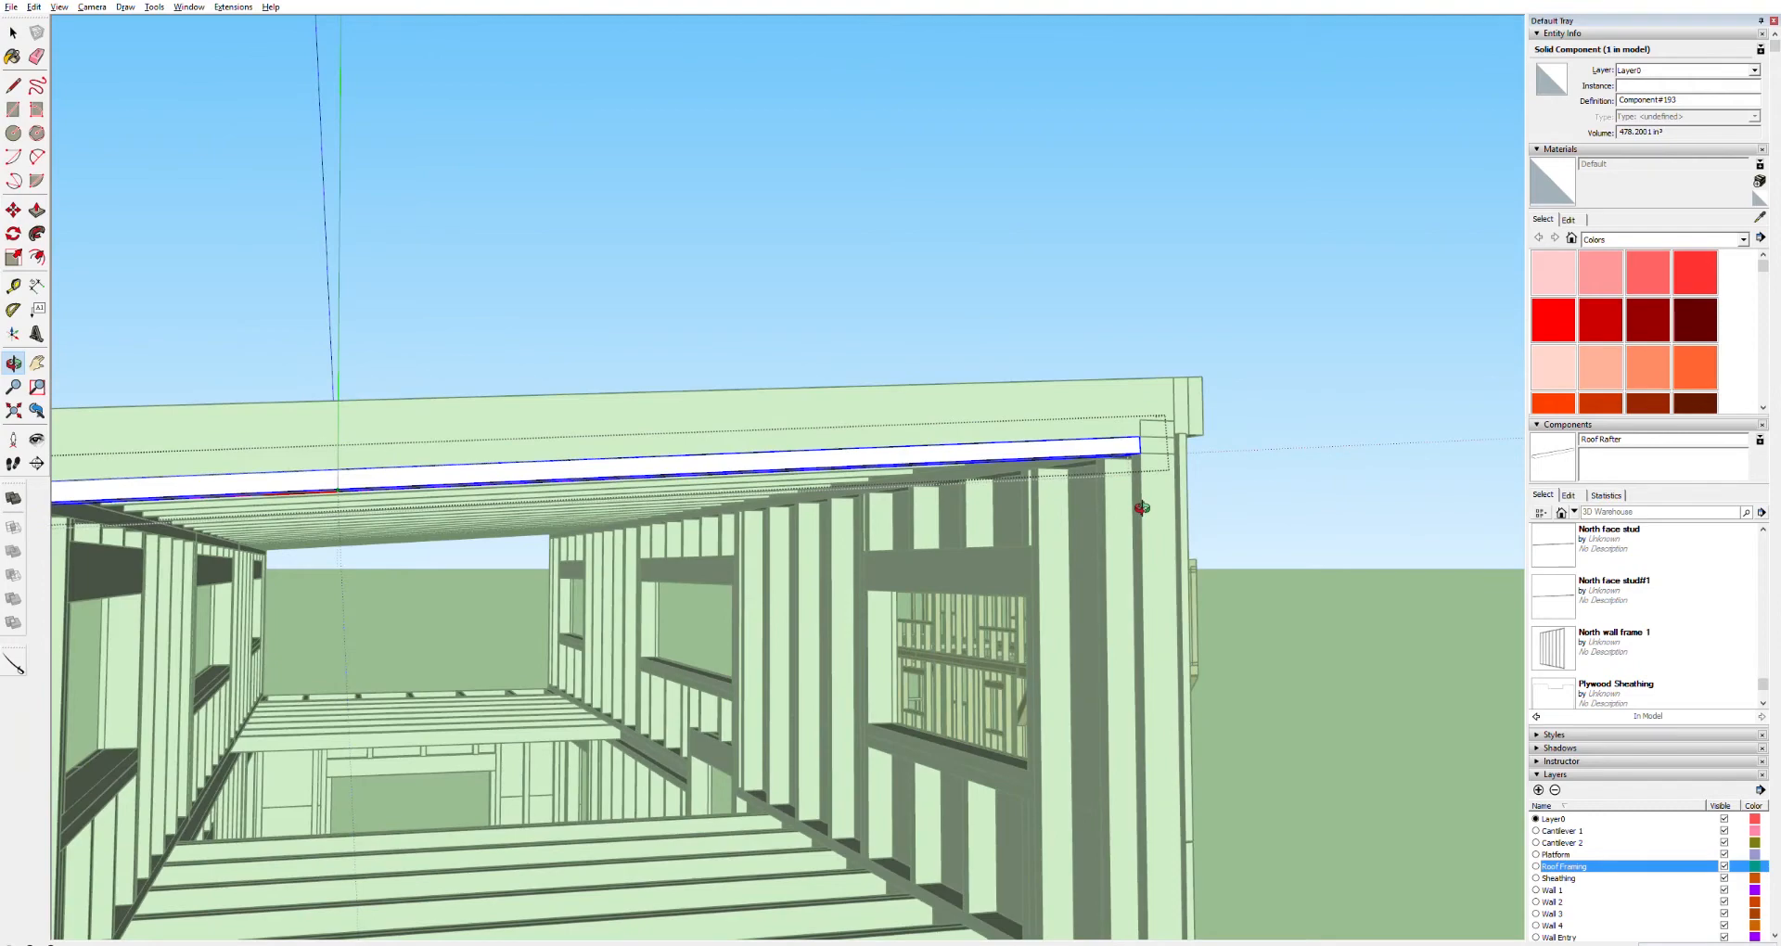
pyautogui.scroll(-4, 1142, 508)
pyautogui.moveTo(1065, 525); pyautogui.dragTo(751, 509)
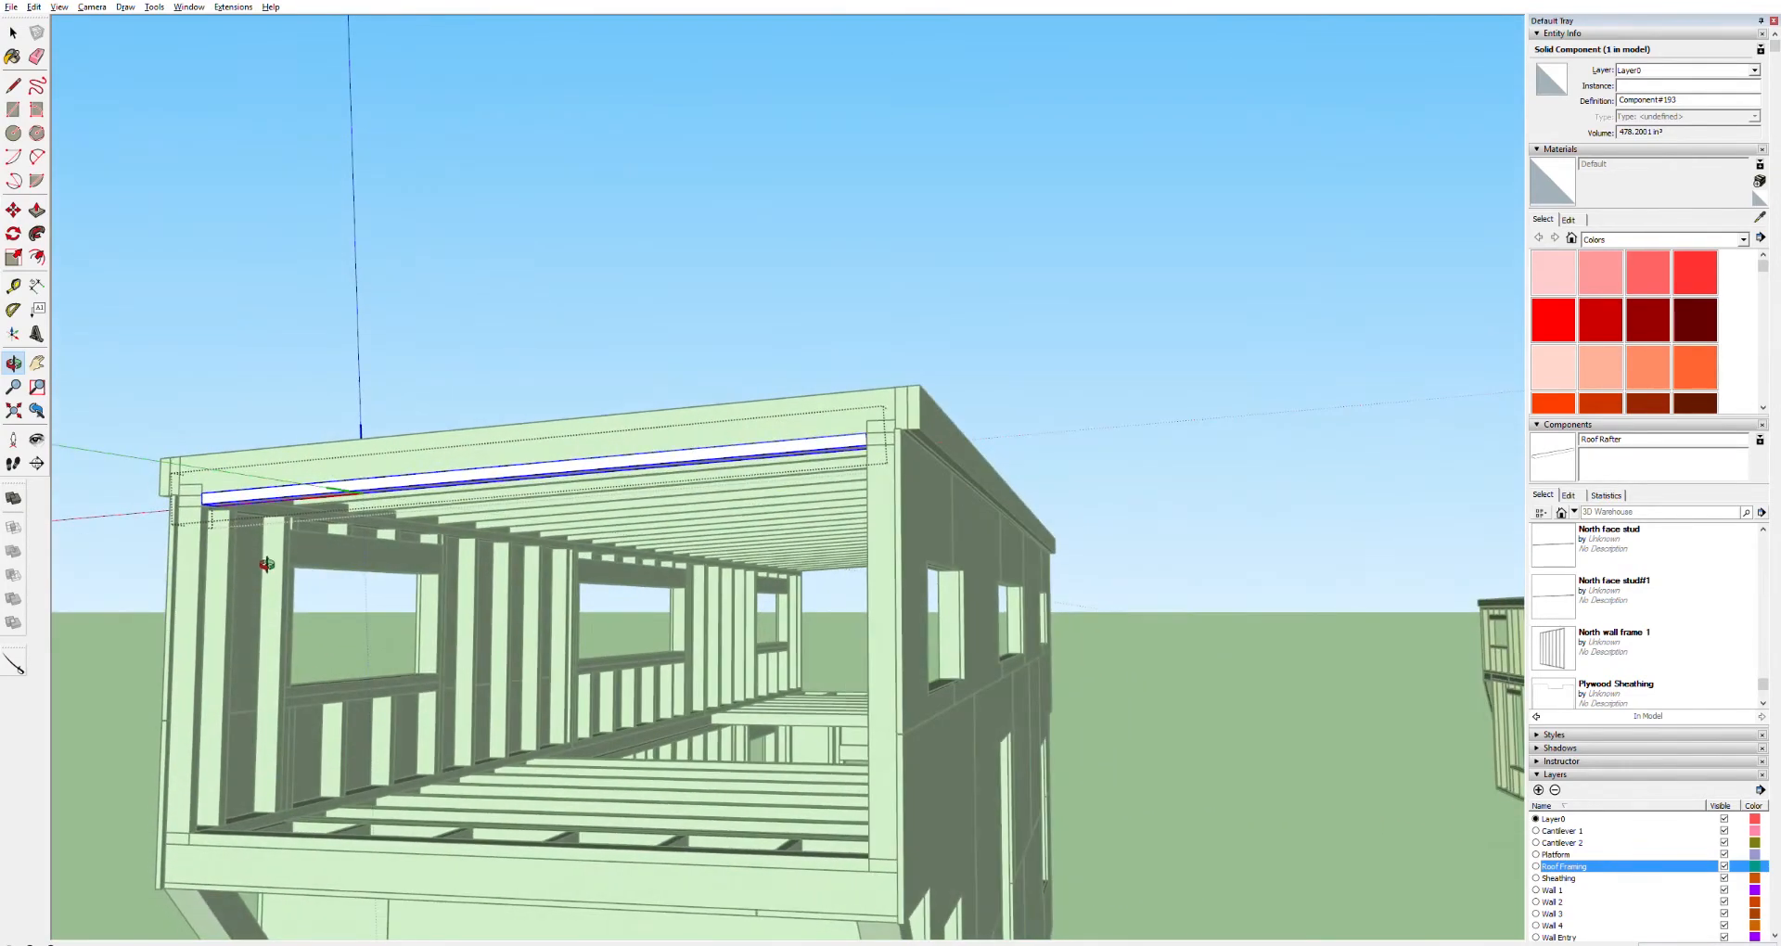
pyautogui.scroll(3, 213, 809)
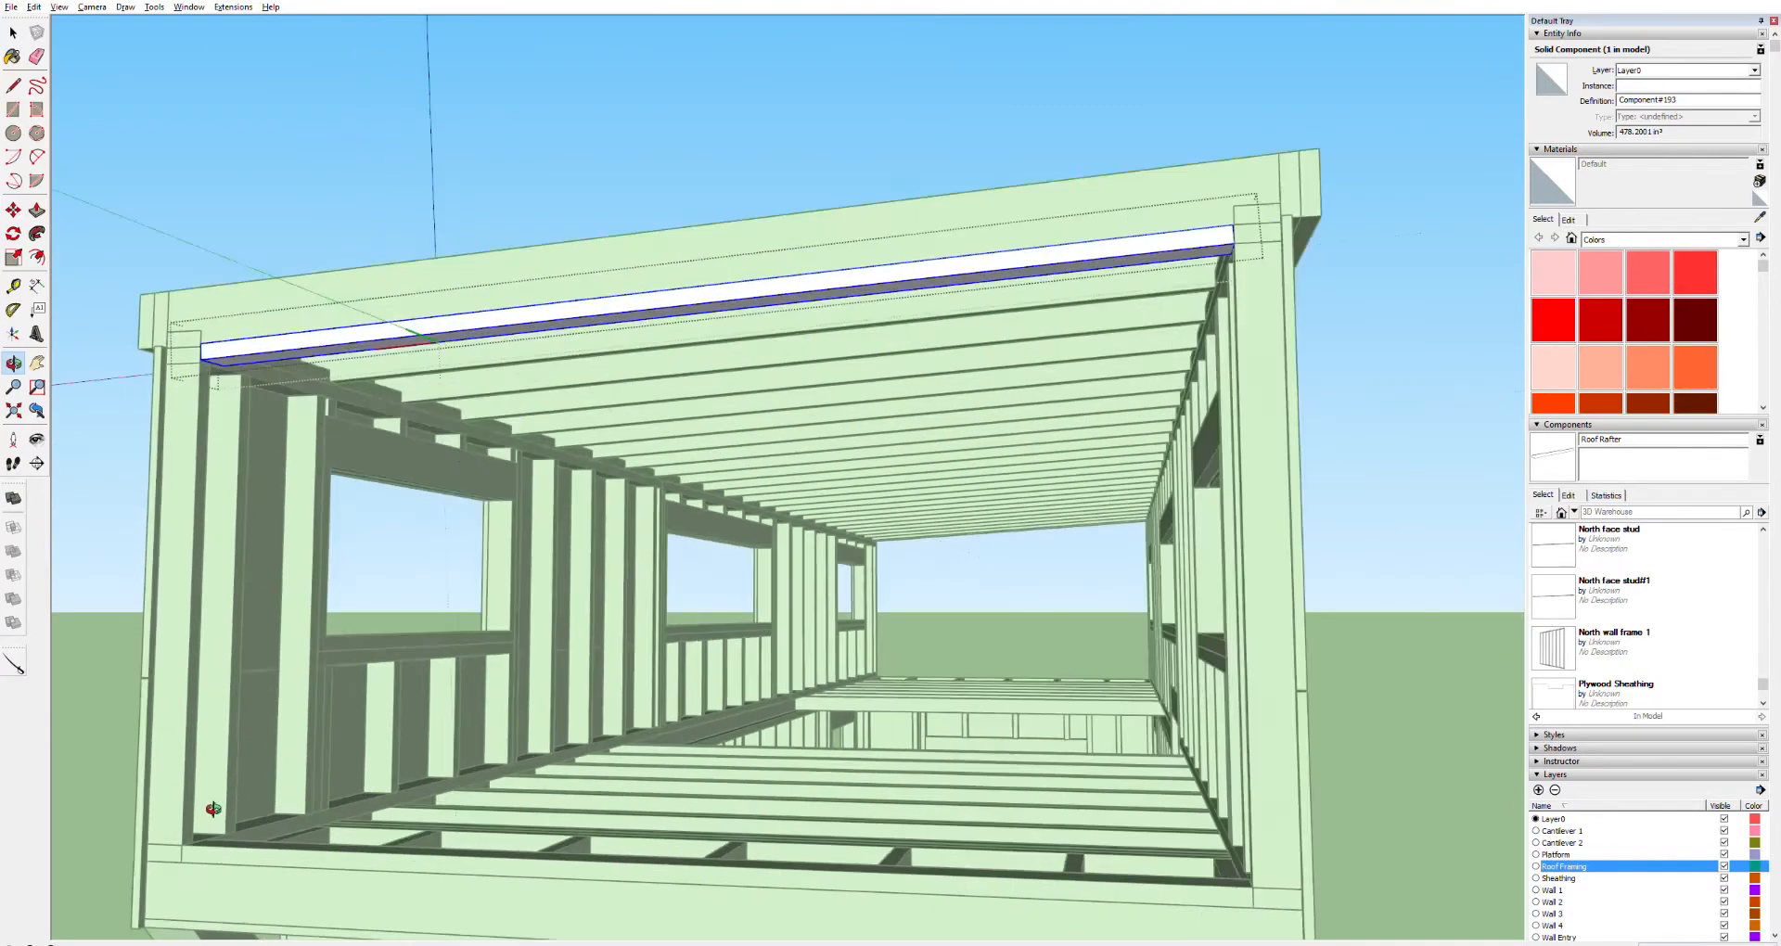
pyautogui.scroll(3, 214, 809)
pyautogui.moveTo(251, 817); pyautogui.dragTo(114, 877)
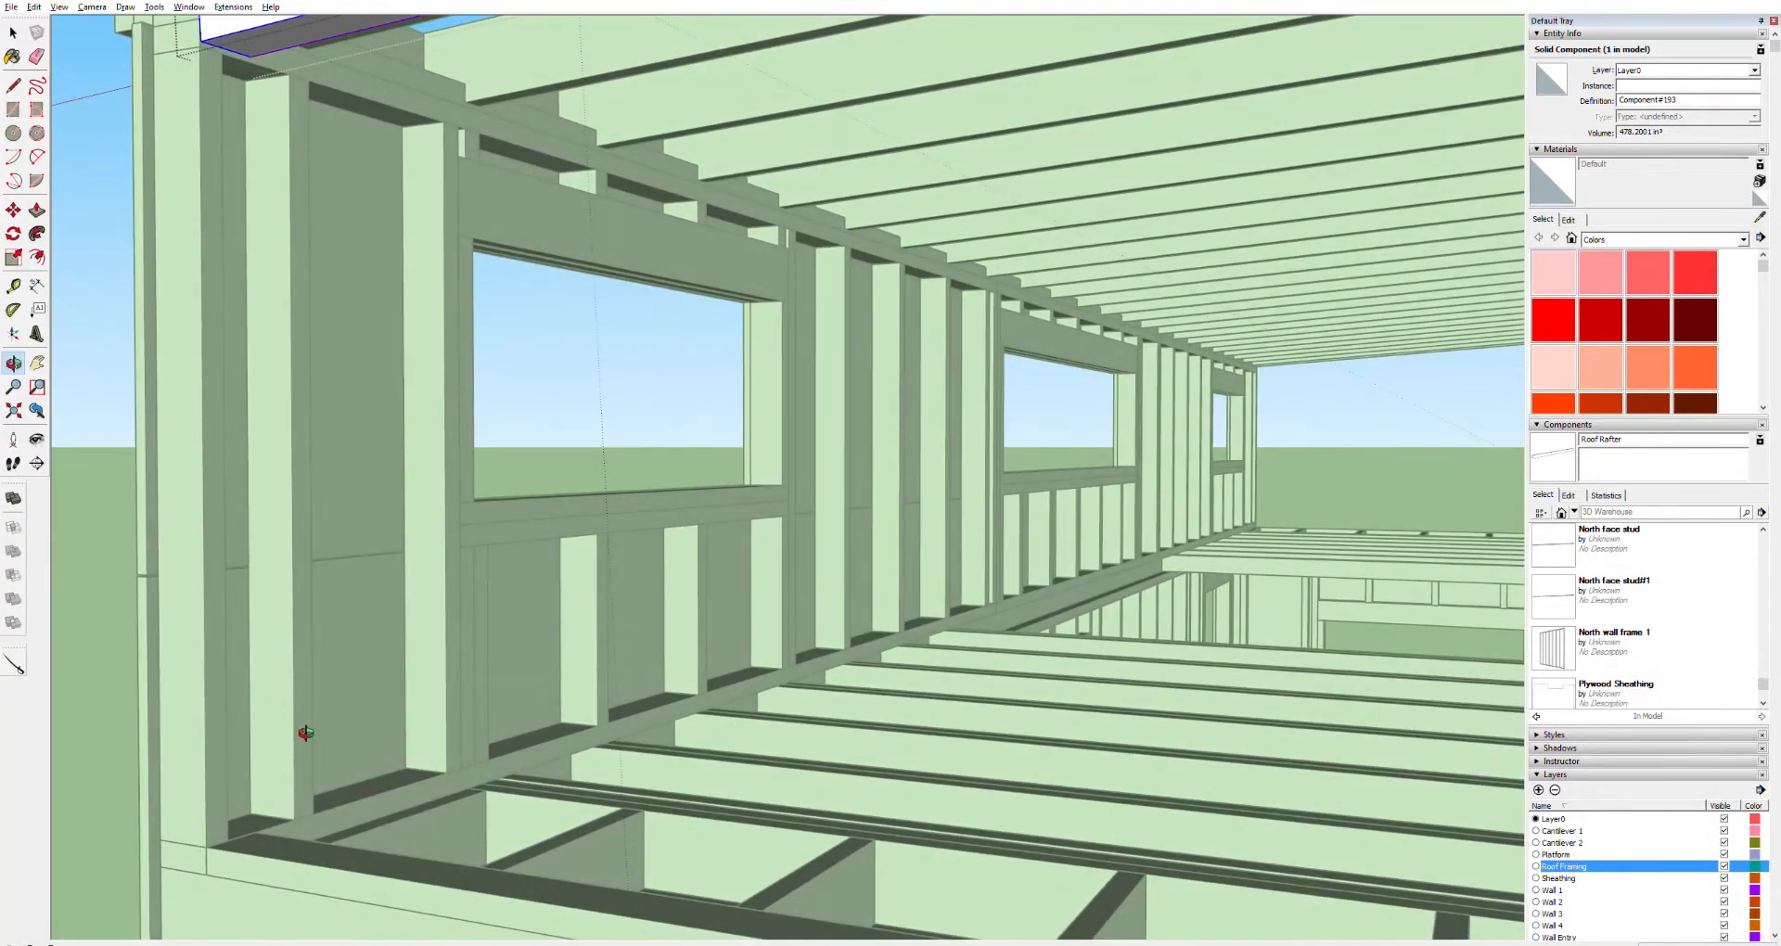
# Draw a rectangle at the bottom corner of the wall and push/pull it up into a new corner post
pyautogui.press('space')
pyautogui.click(103, 620)
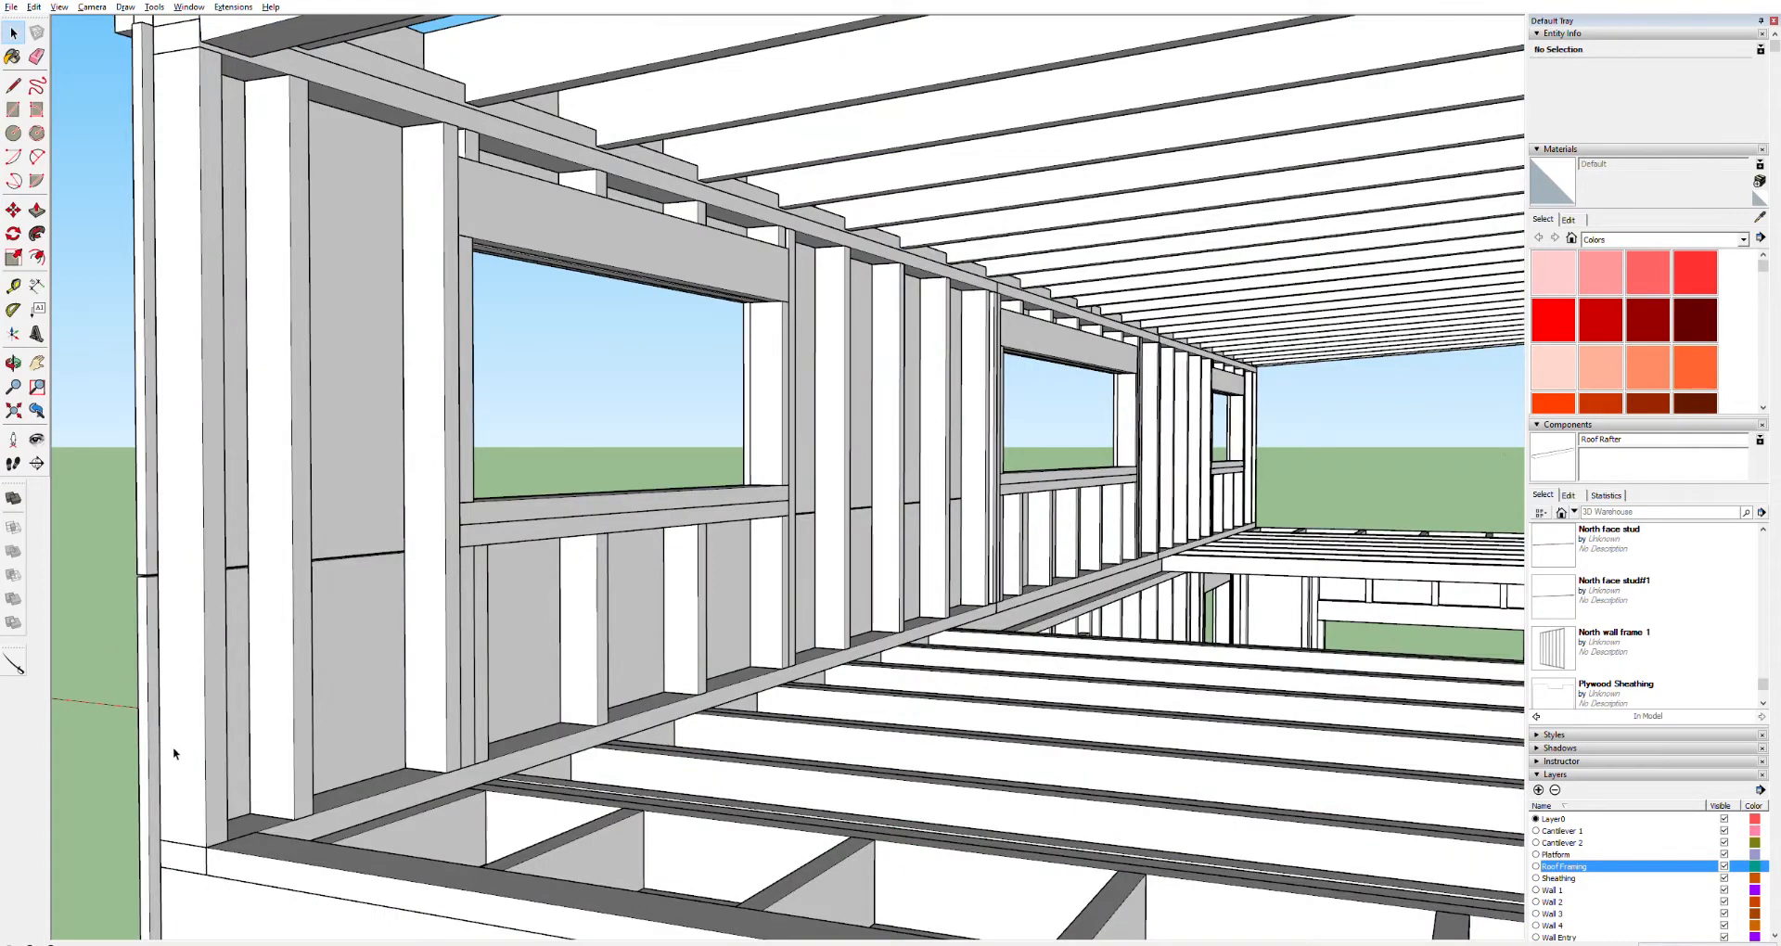
pyautogui.press('r')
pyautogui.click(209, 847)
pyautogui.click(286, 838)
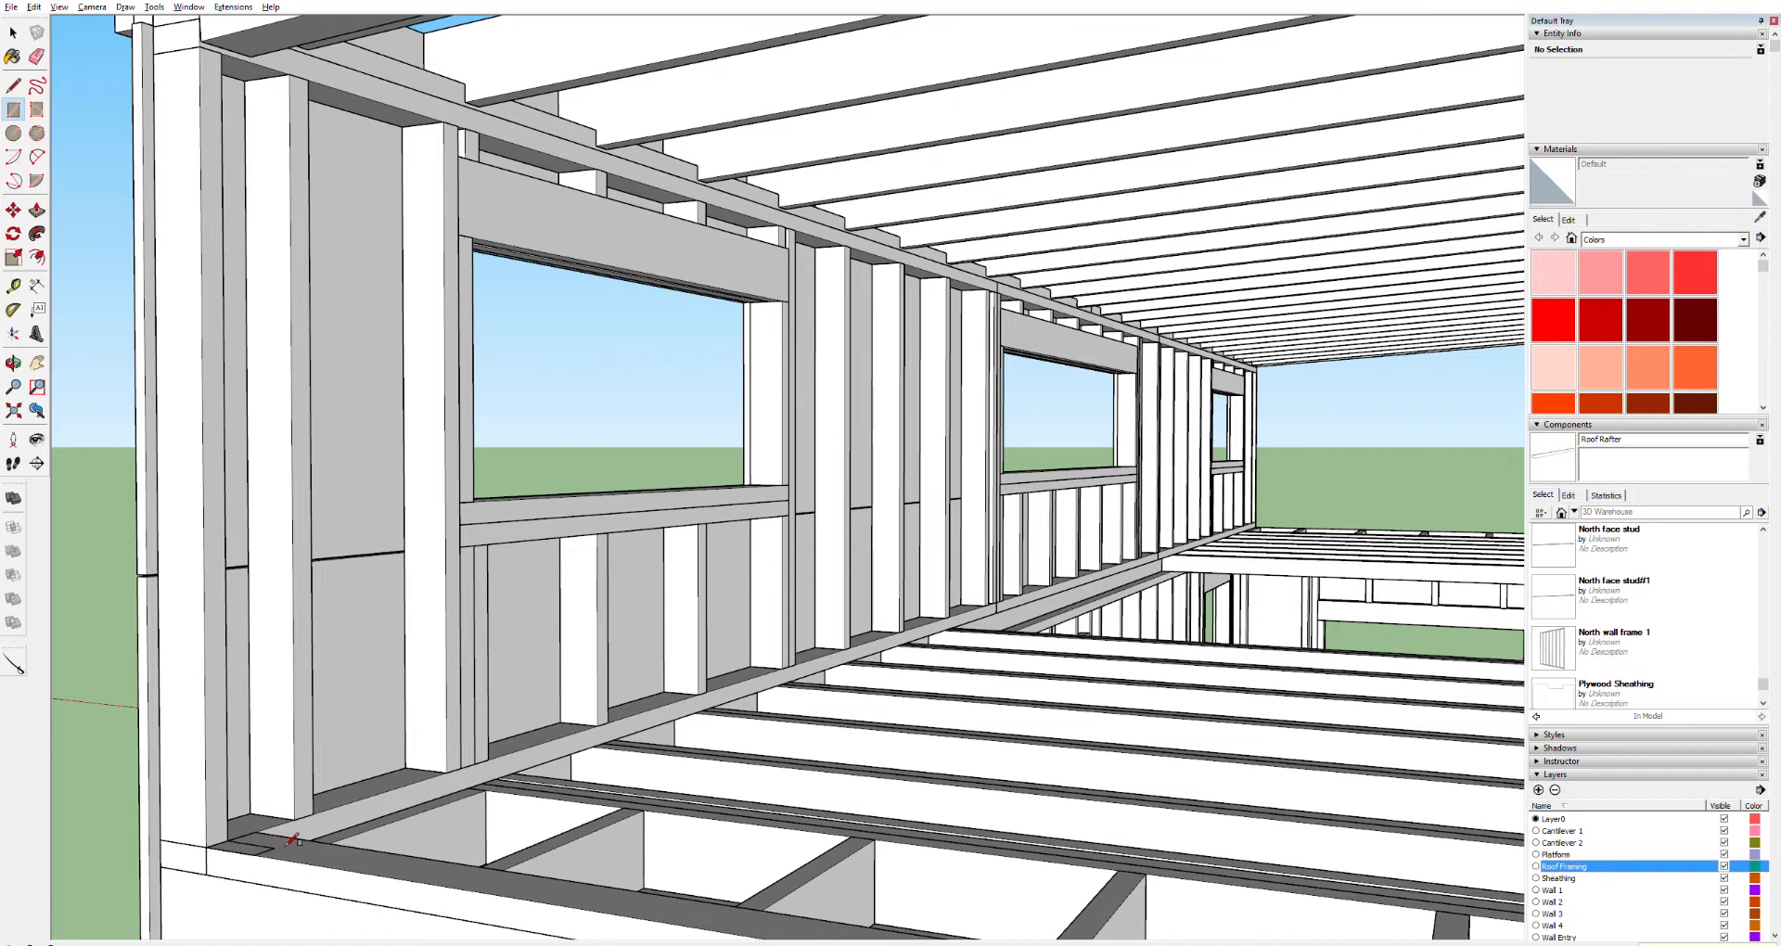
pyautogui.hotkey('ctrl', 'z')
pyautogui.click(206, 846)
pyautogui.press('Return')
pyautogui.press('p')
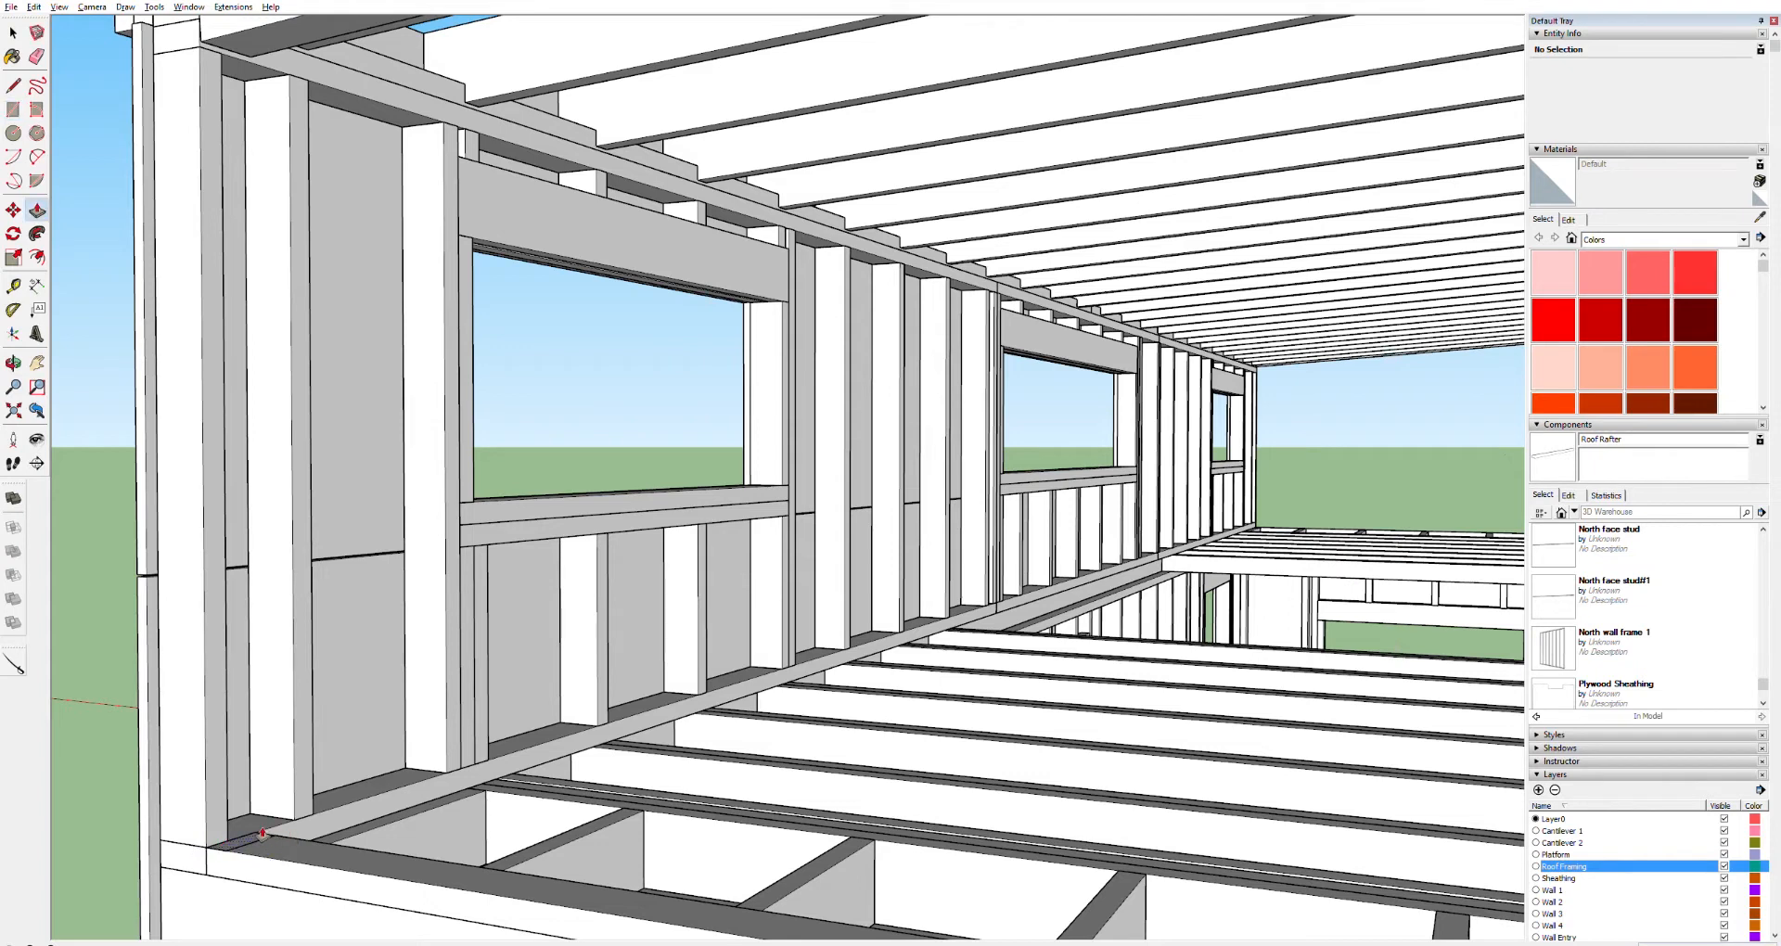
pyautogui.click(266, 831)
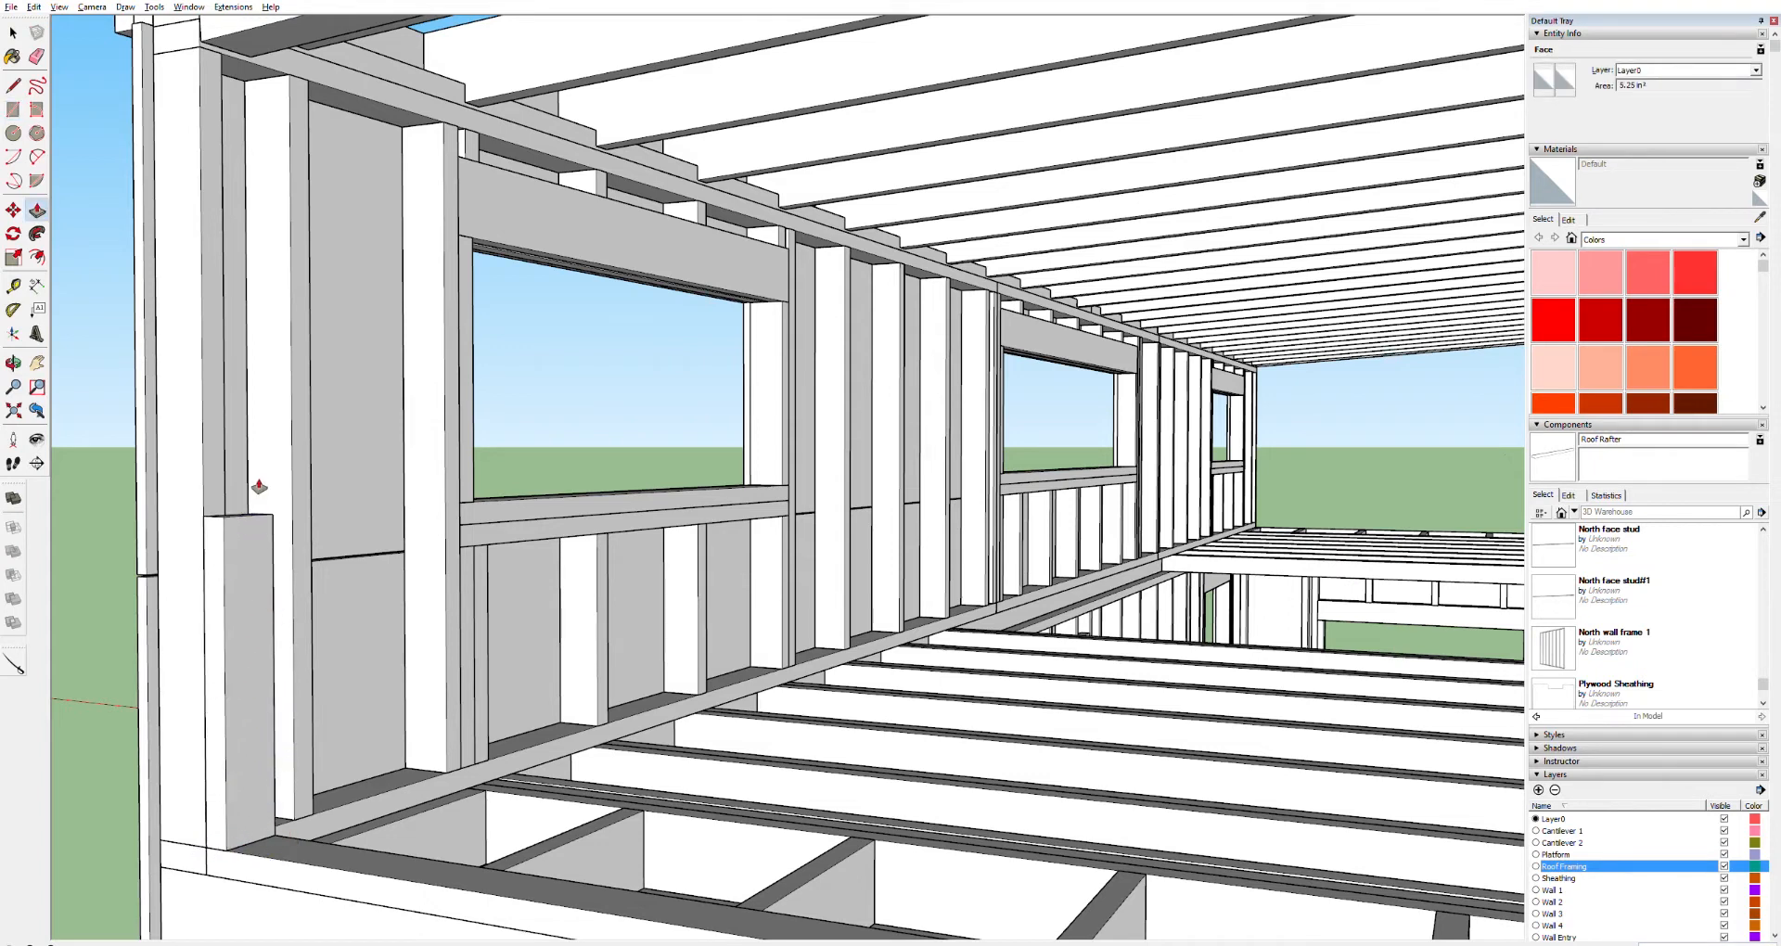
pyautogui.click(240, 66)
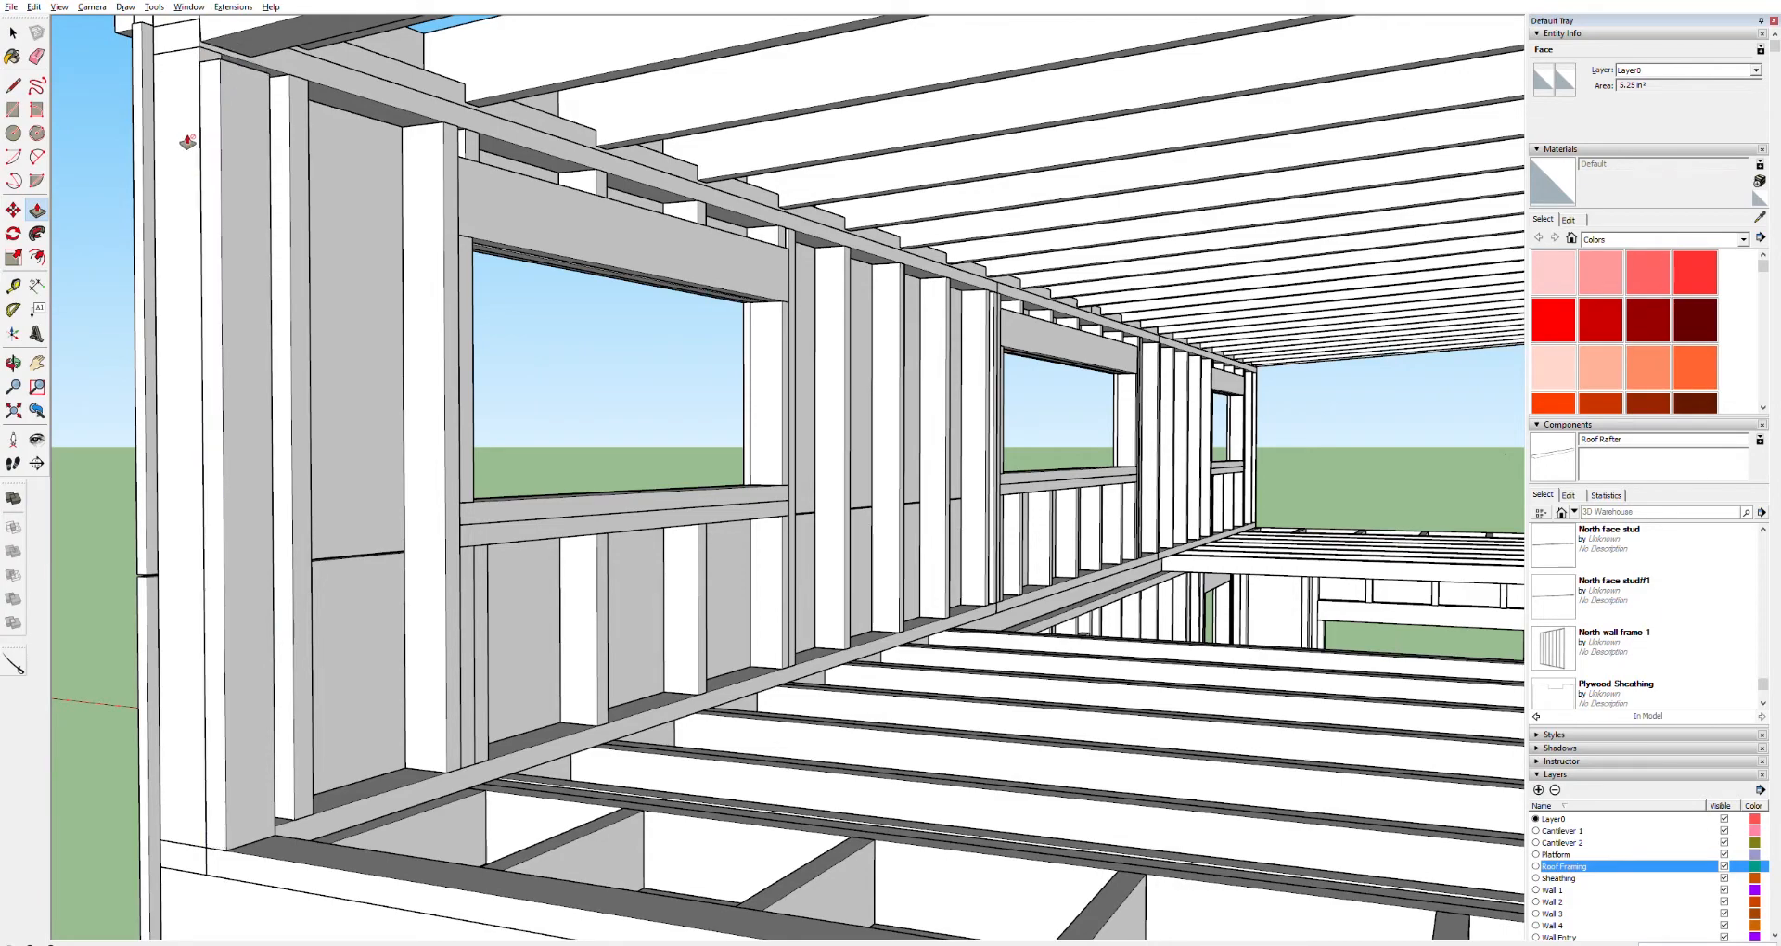
# Push/Pull the new post's top up until it meets the underside of the sloped board
pyautogui.keyDown('shift'); pyautogui.moveTo(180, 63); pyautogui.dragTo(509, 554, button='middle'); pyautogui.keyUp('shift')
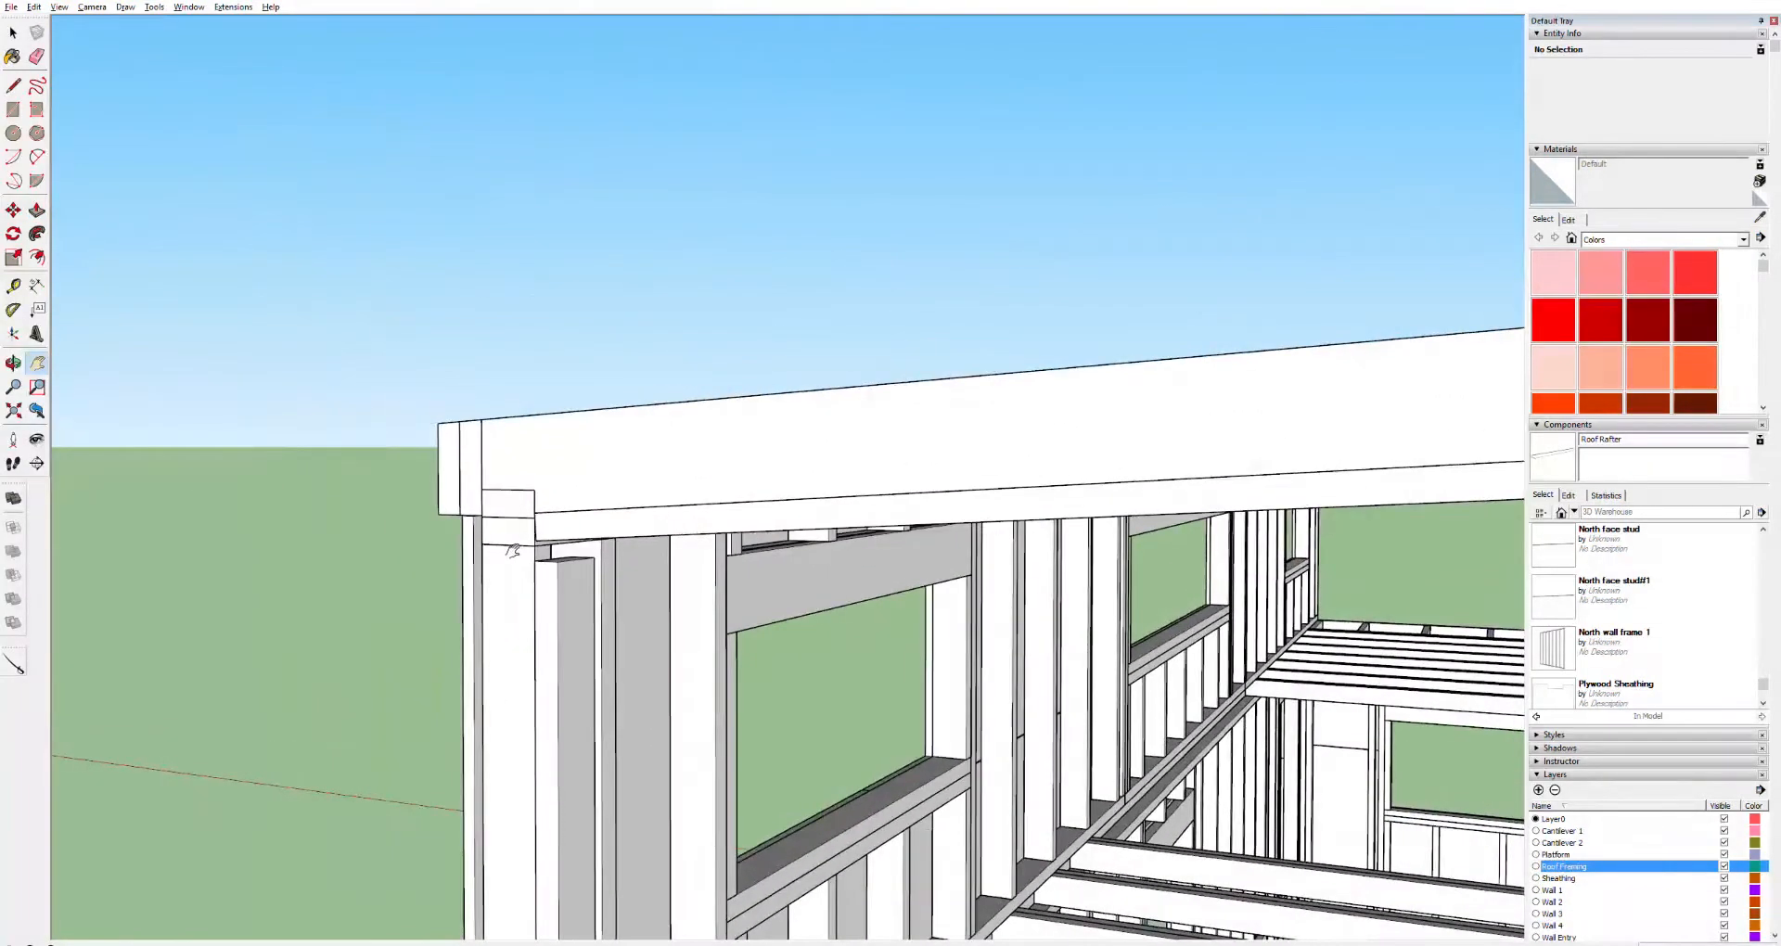
pyautogui.scroll(6, 559, 555)
pyautogui.scroll(2, 561, 556)
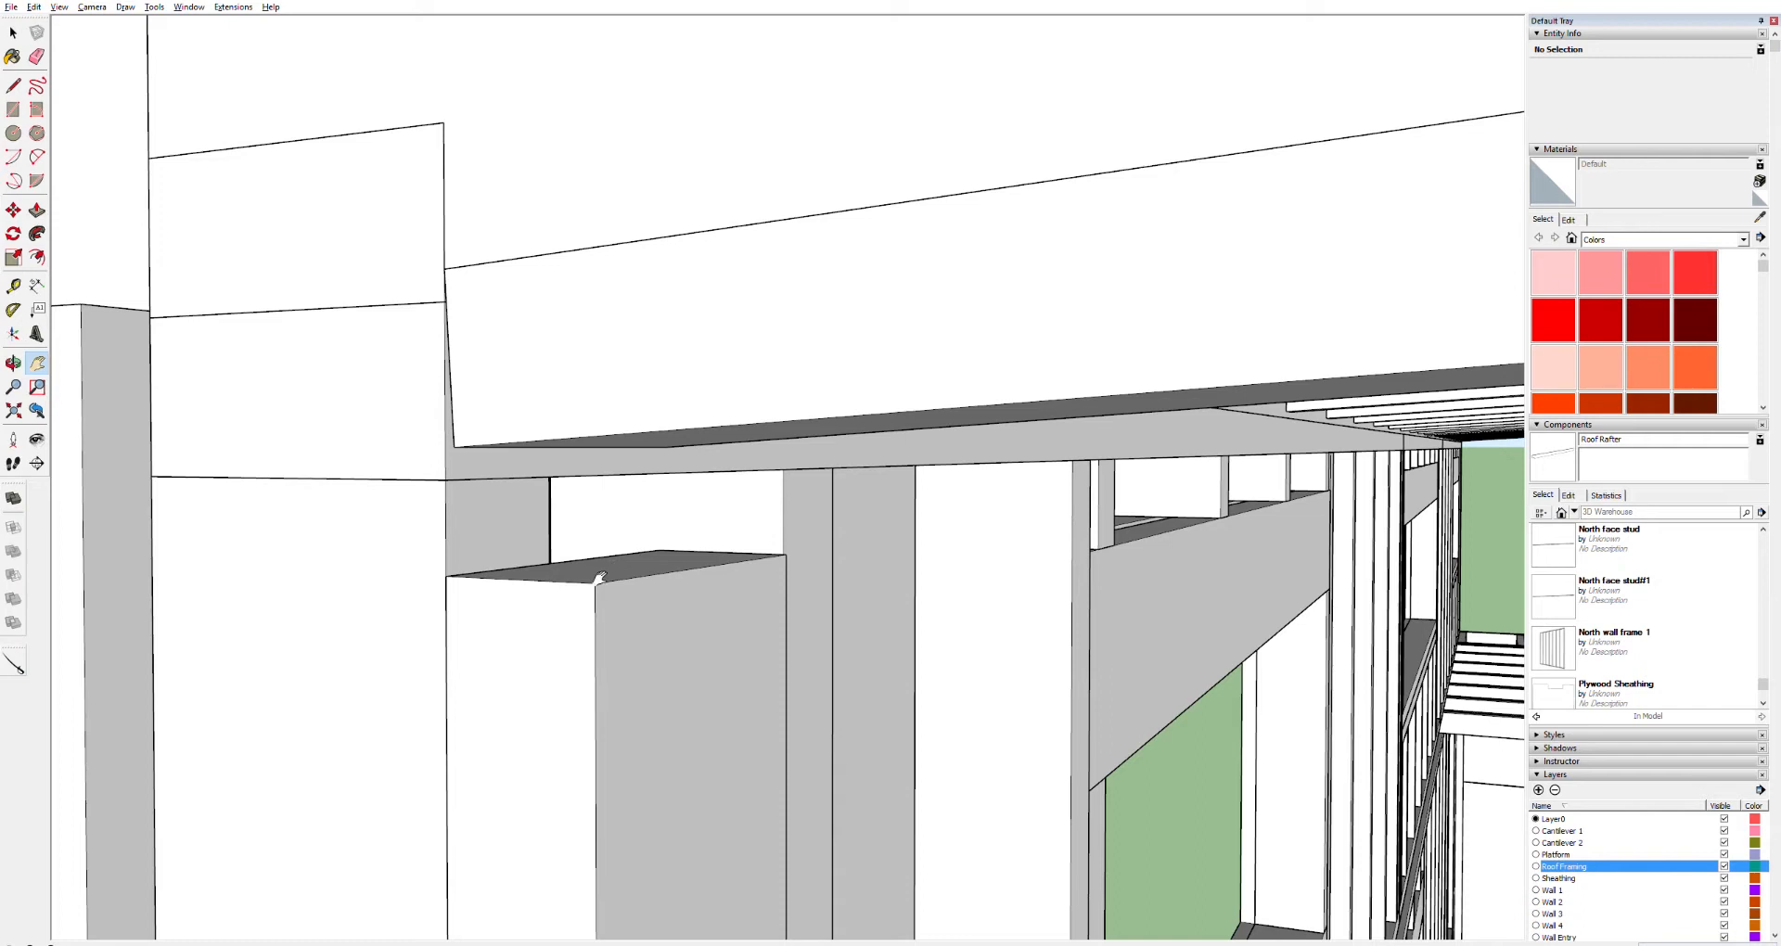
pyautogui.press('p')
pyautogui.moveTo(621, 573); pyautogui.dragTo(623, 434)
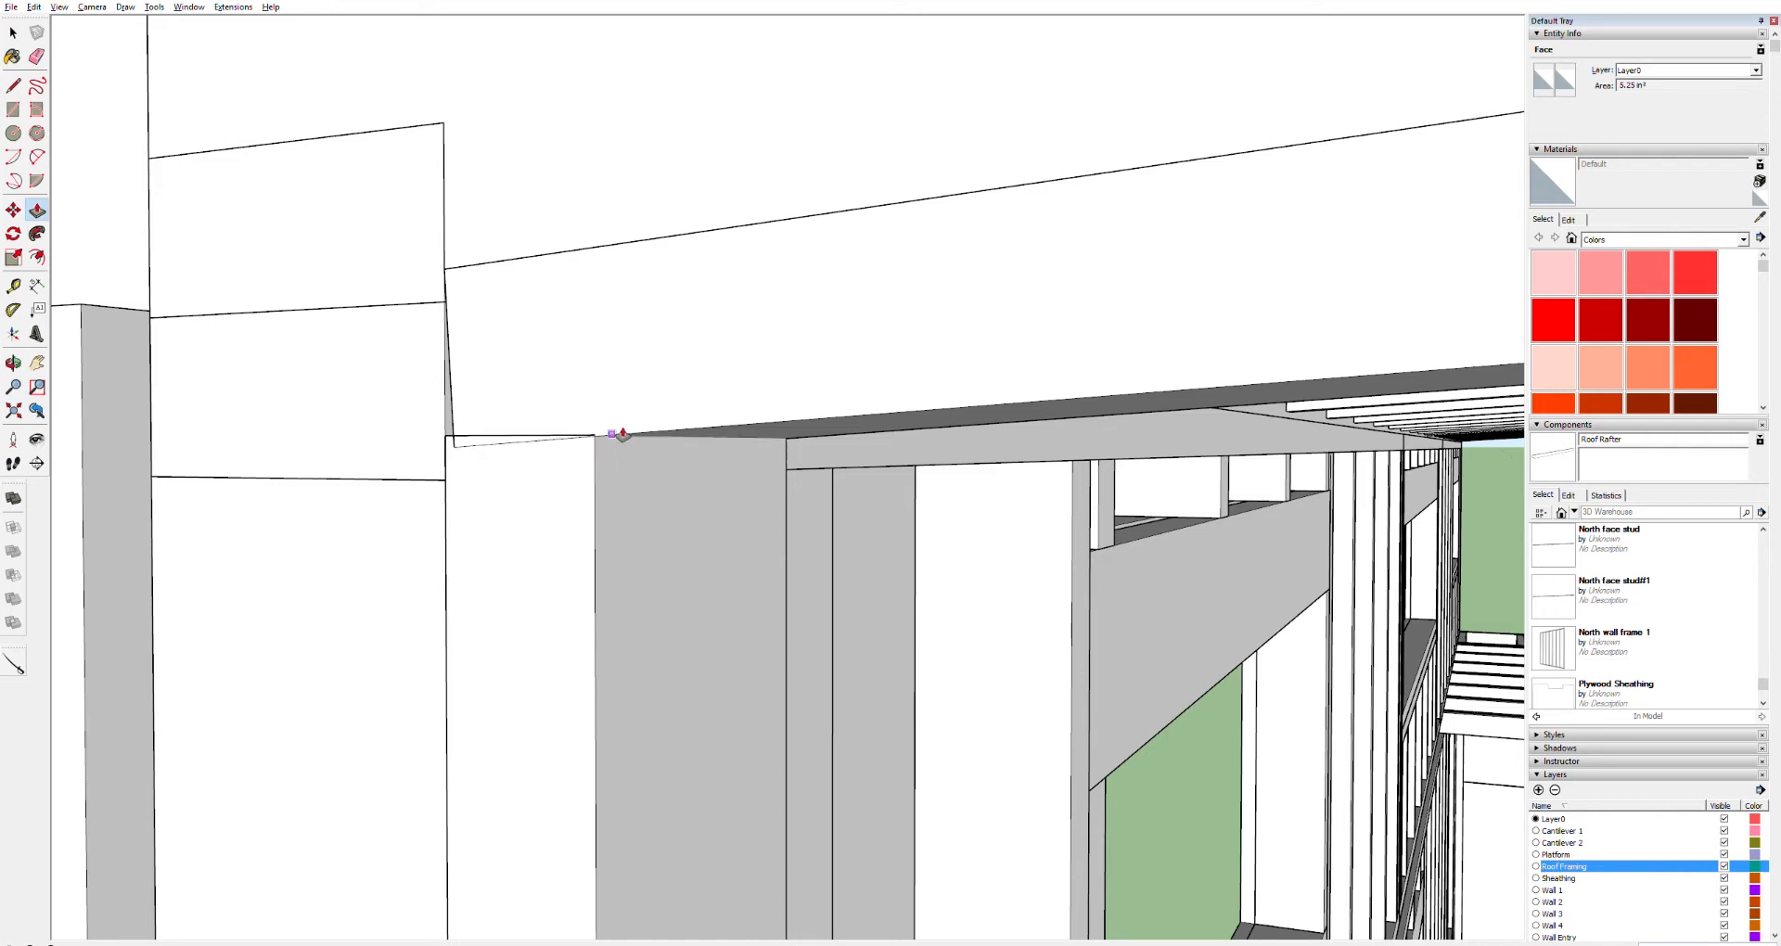
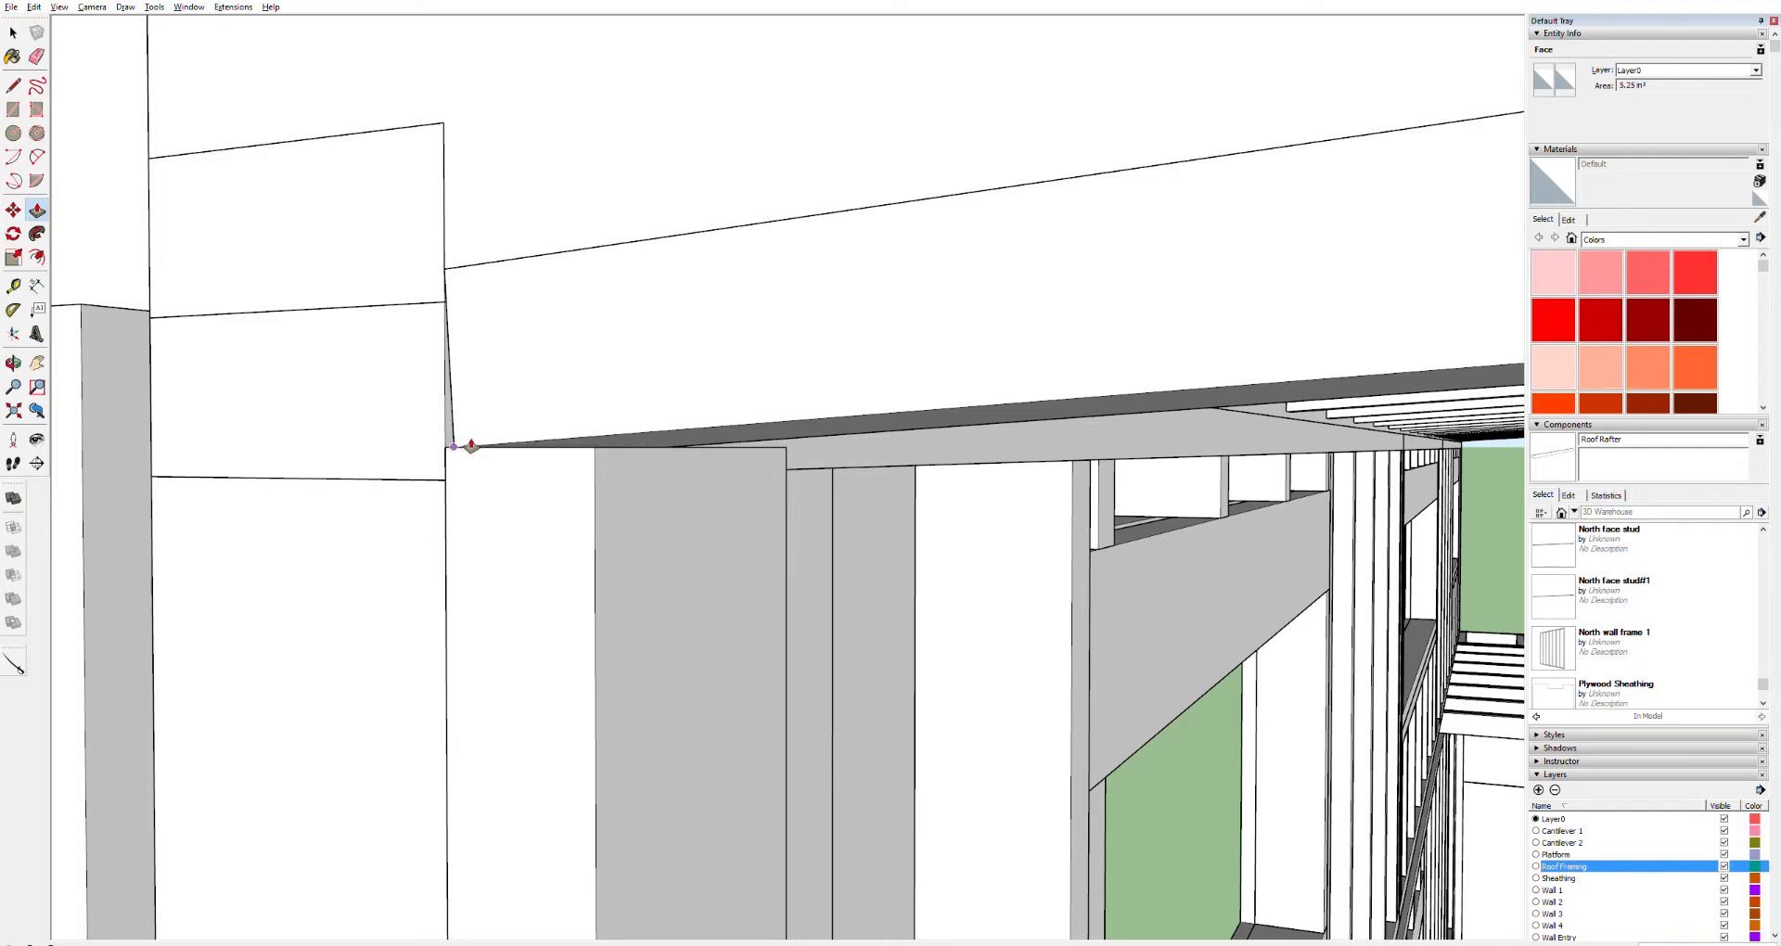
# Finish extending the corner post up to the underside of the sloped board
pyautogui.click(471, 447)
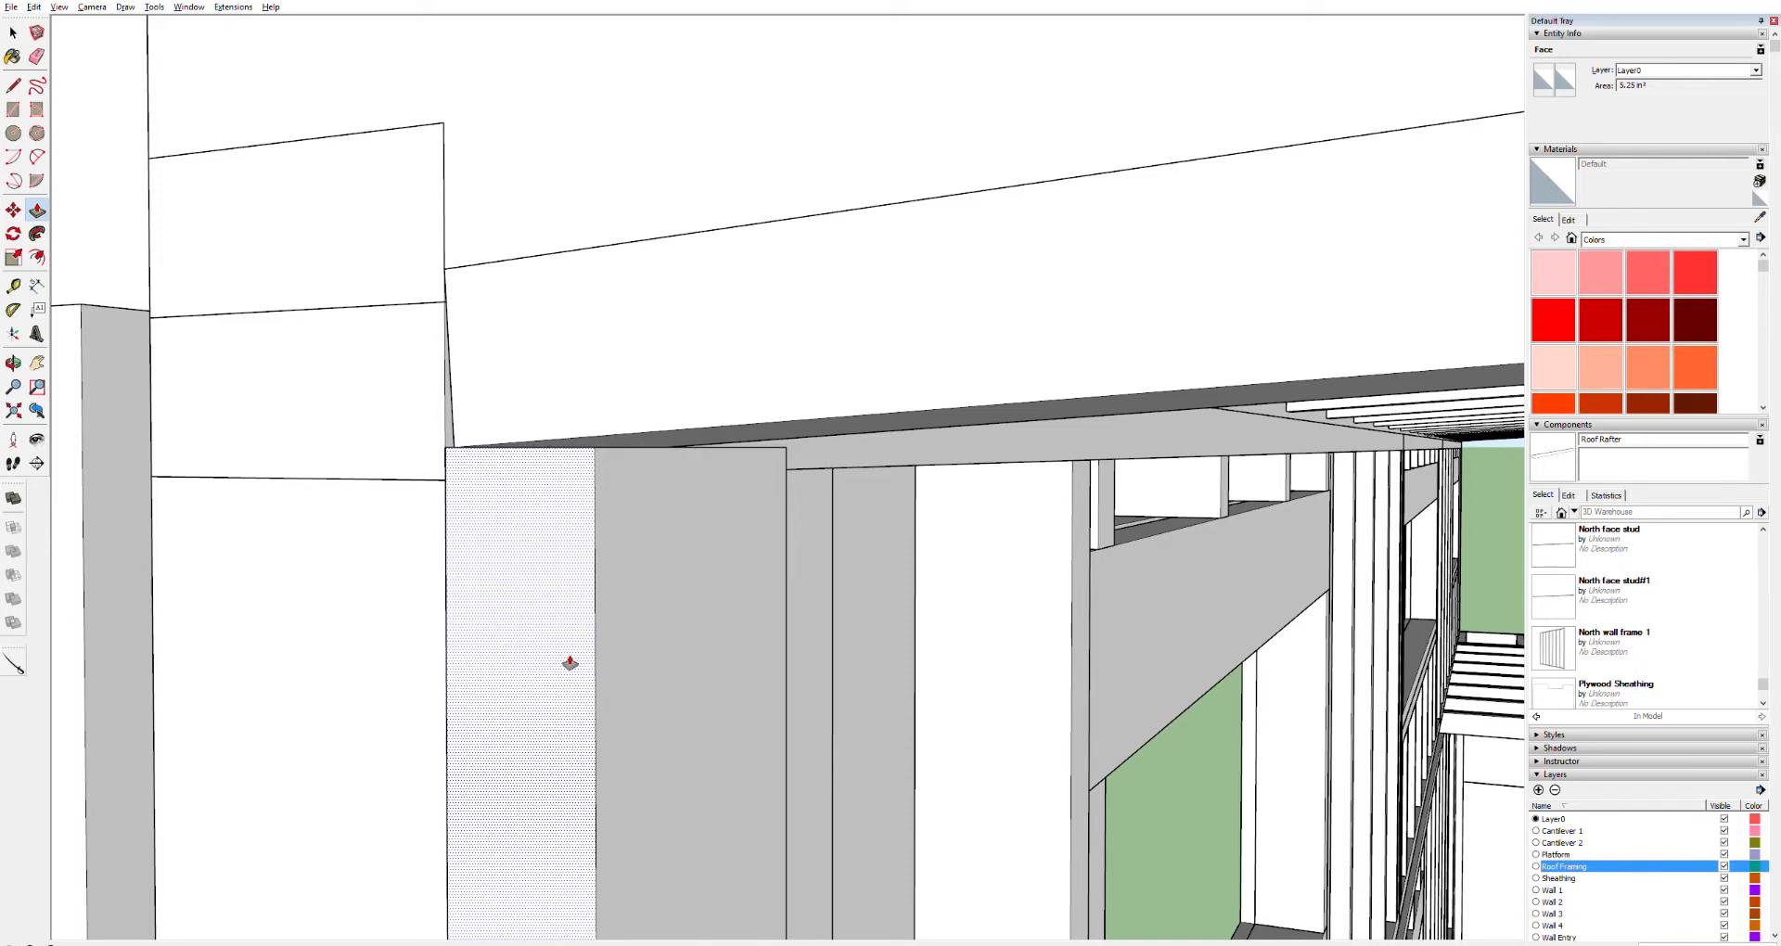
pyautogui.scroll(-2, 689, 735)
pyautogui.scroll(-5, 690, 735)
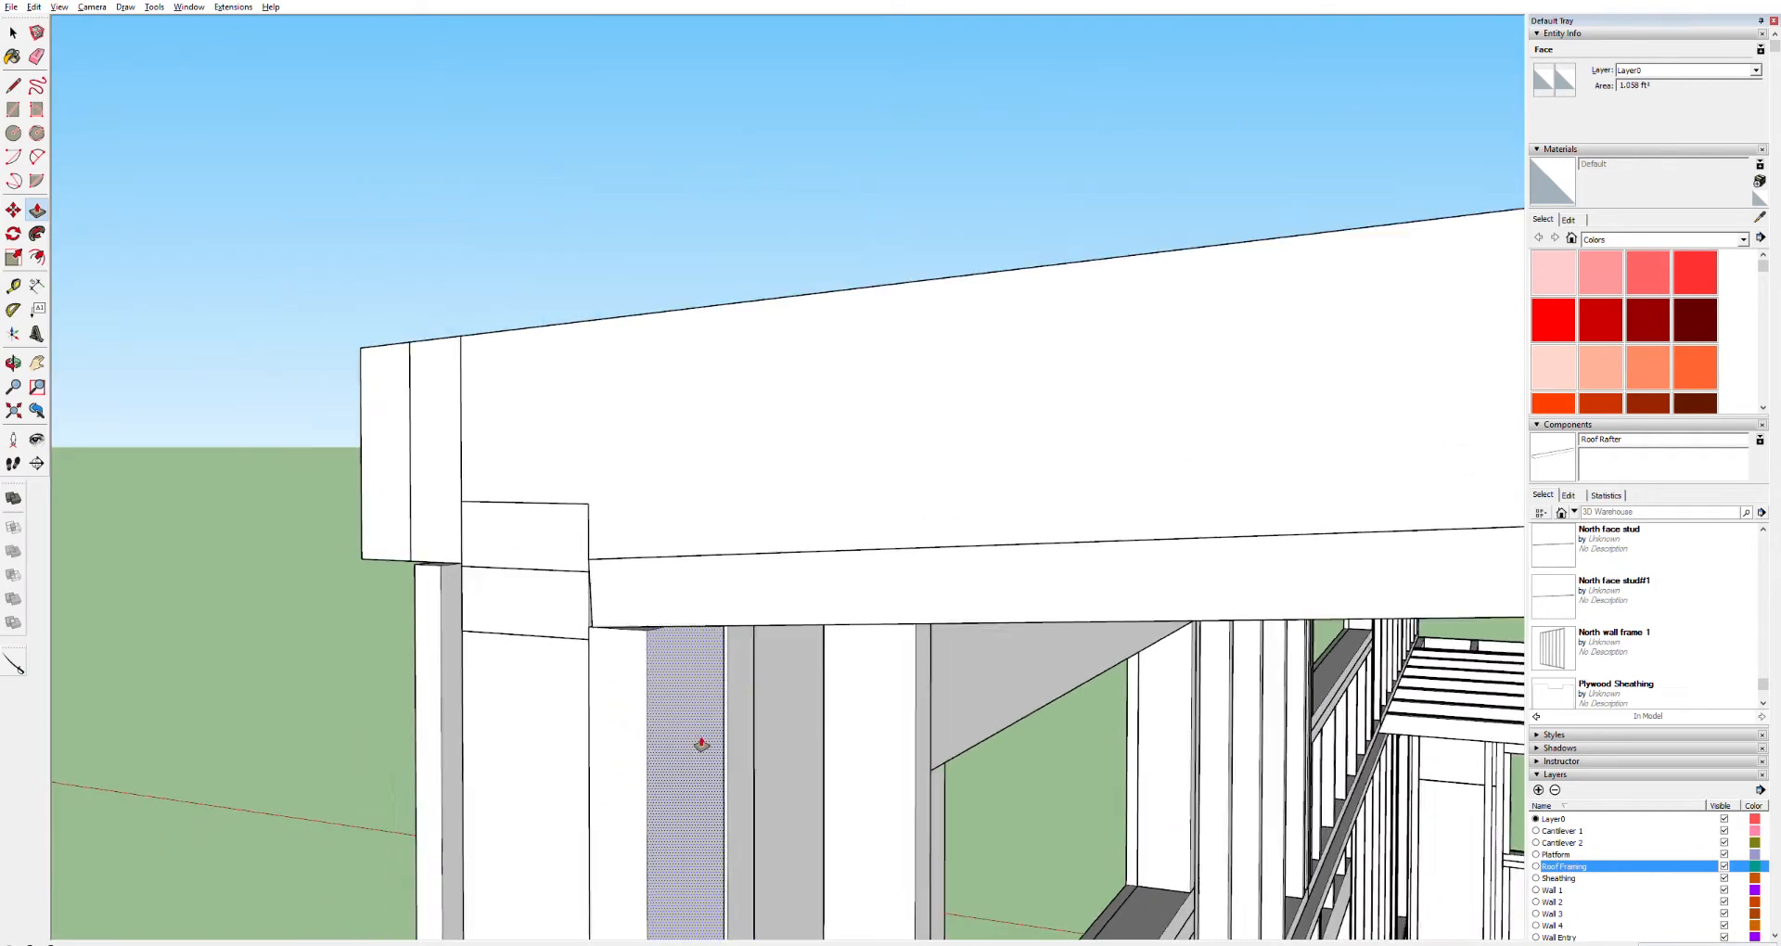
pyautogui.scroll(4, 730, 764)
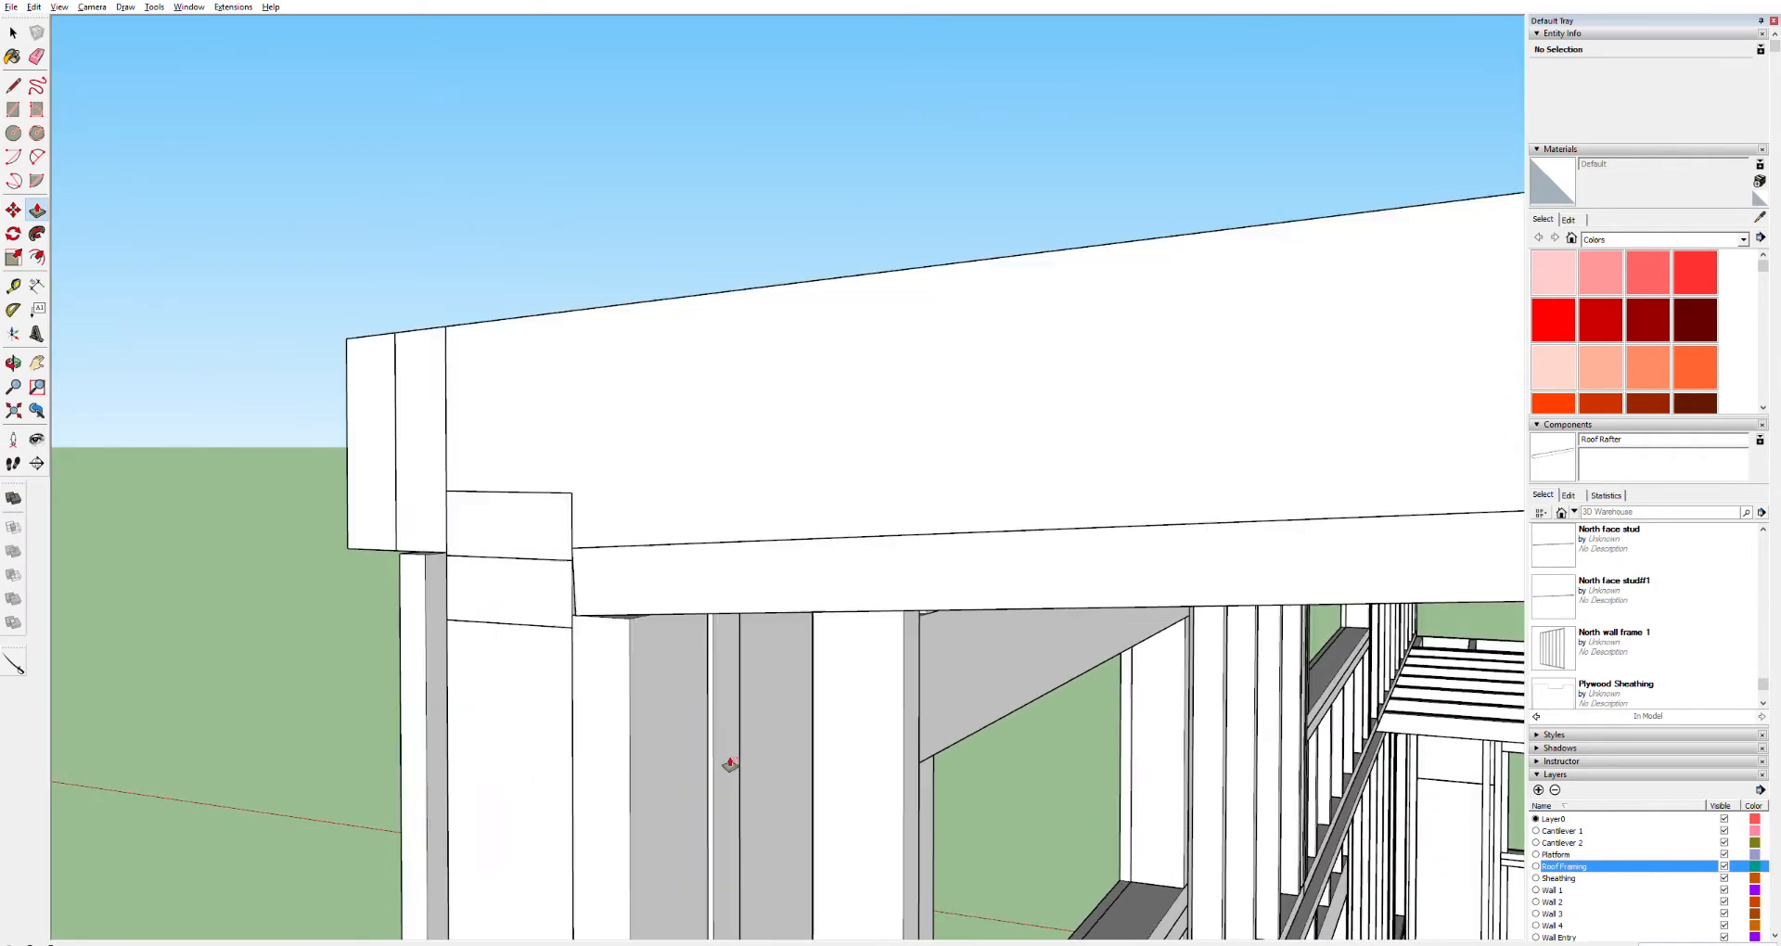
pyautogui.scroll(8, 737, 764)
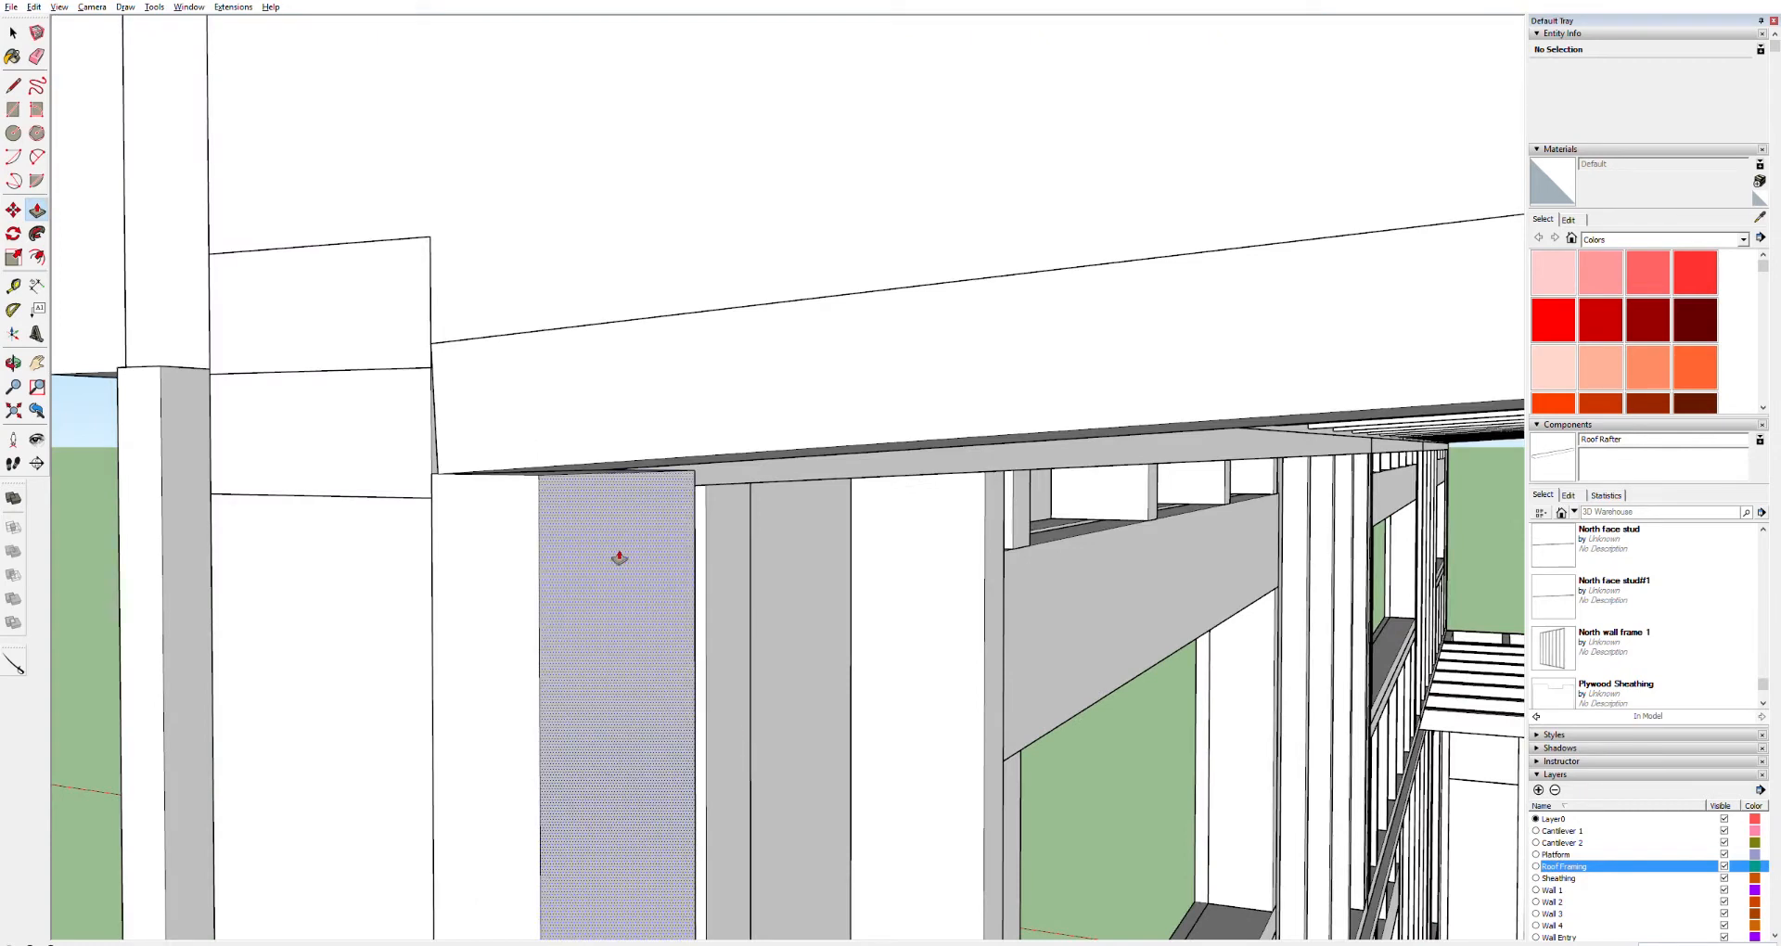
pyautogui.scroll(-4, 584, 459)
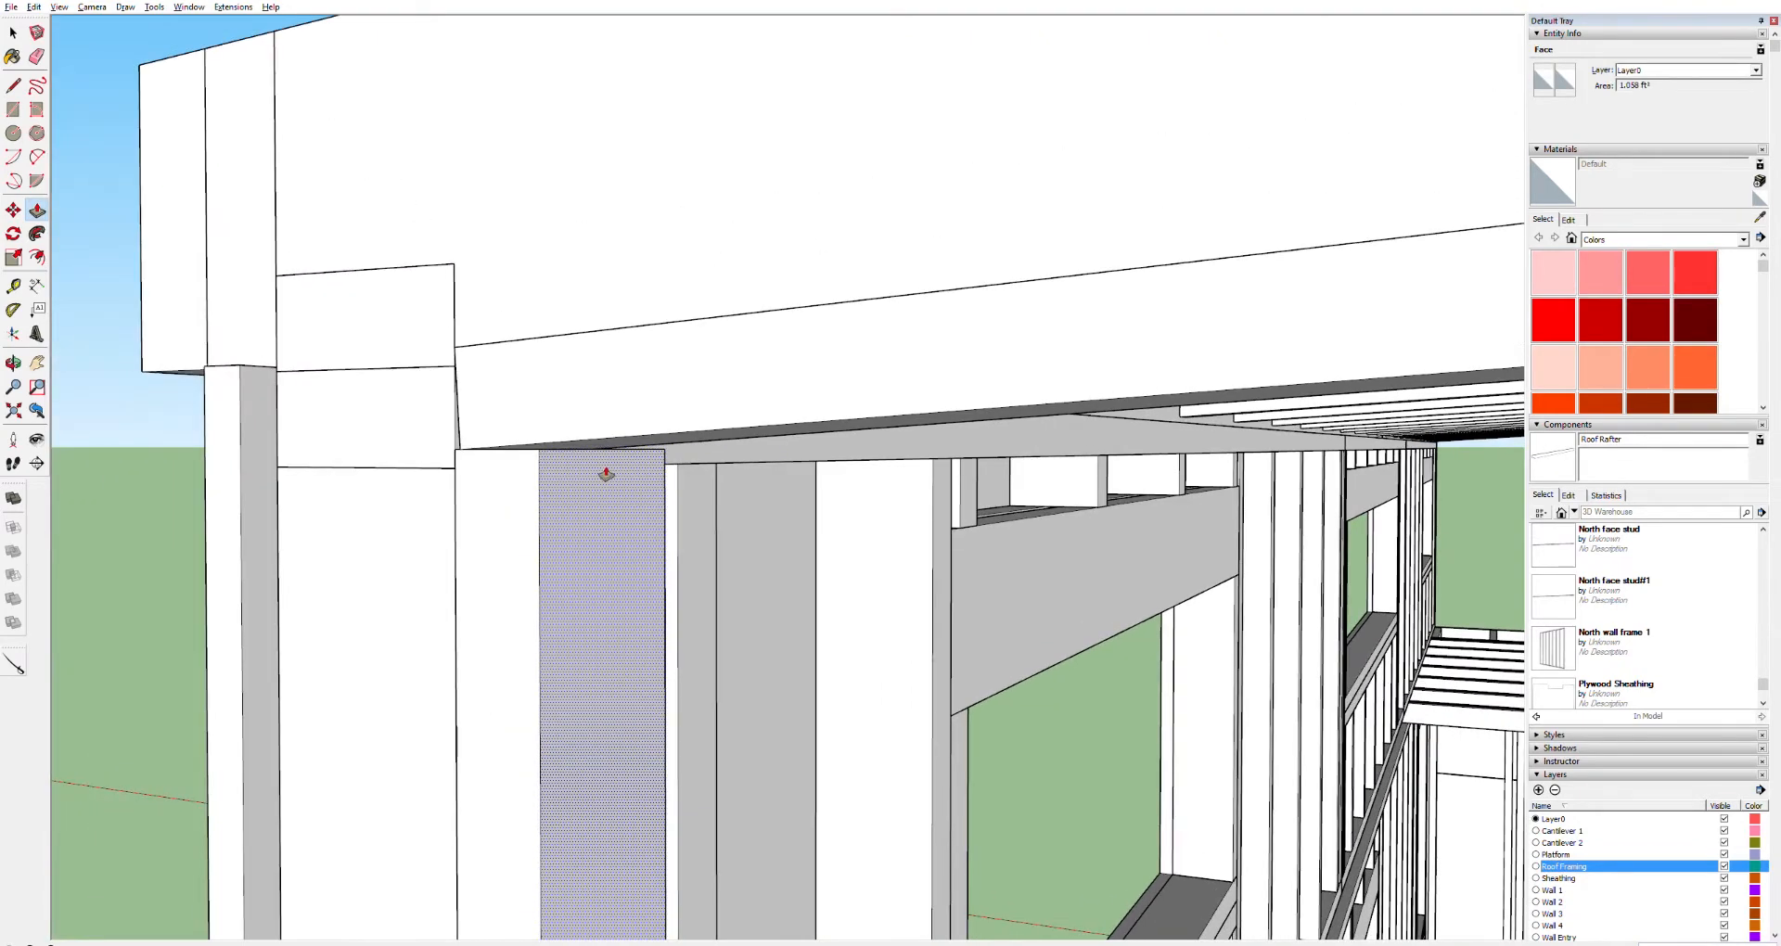
pyautogui.scroll(6, 609, 469)
pyautogui.moveTo(604, 461); pyautogui.dragTo(596, 477, button='middle')
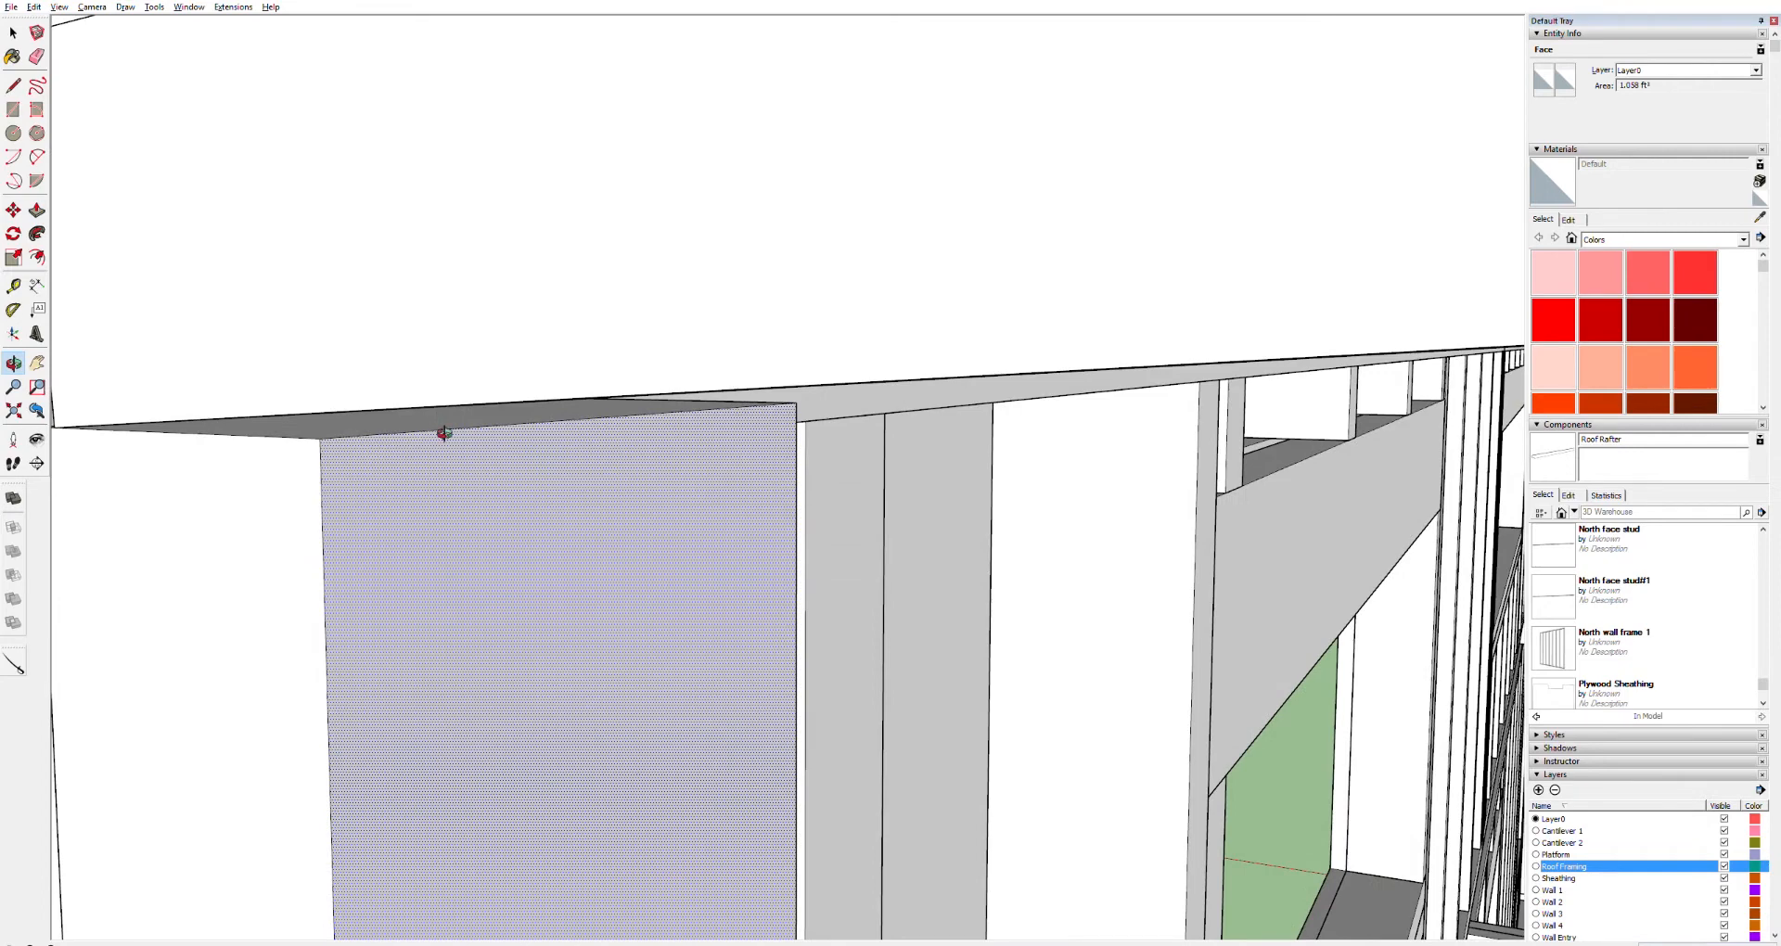
pyautogui.press('m')
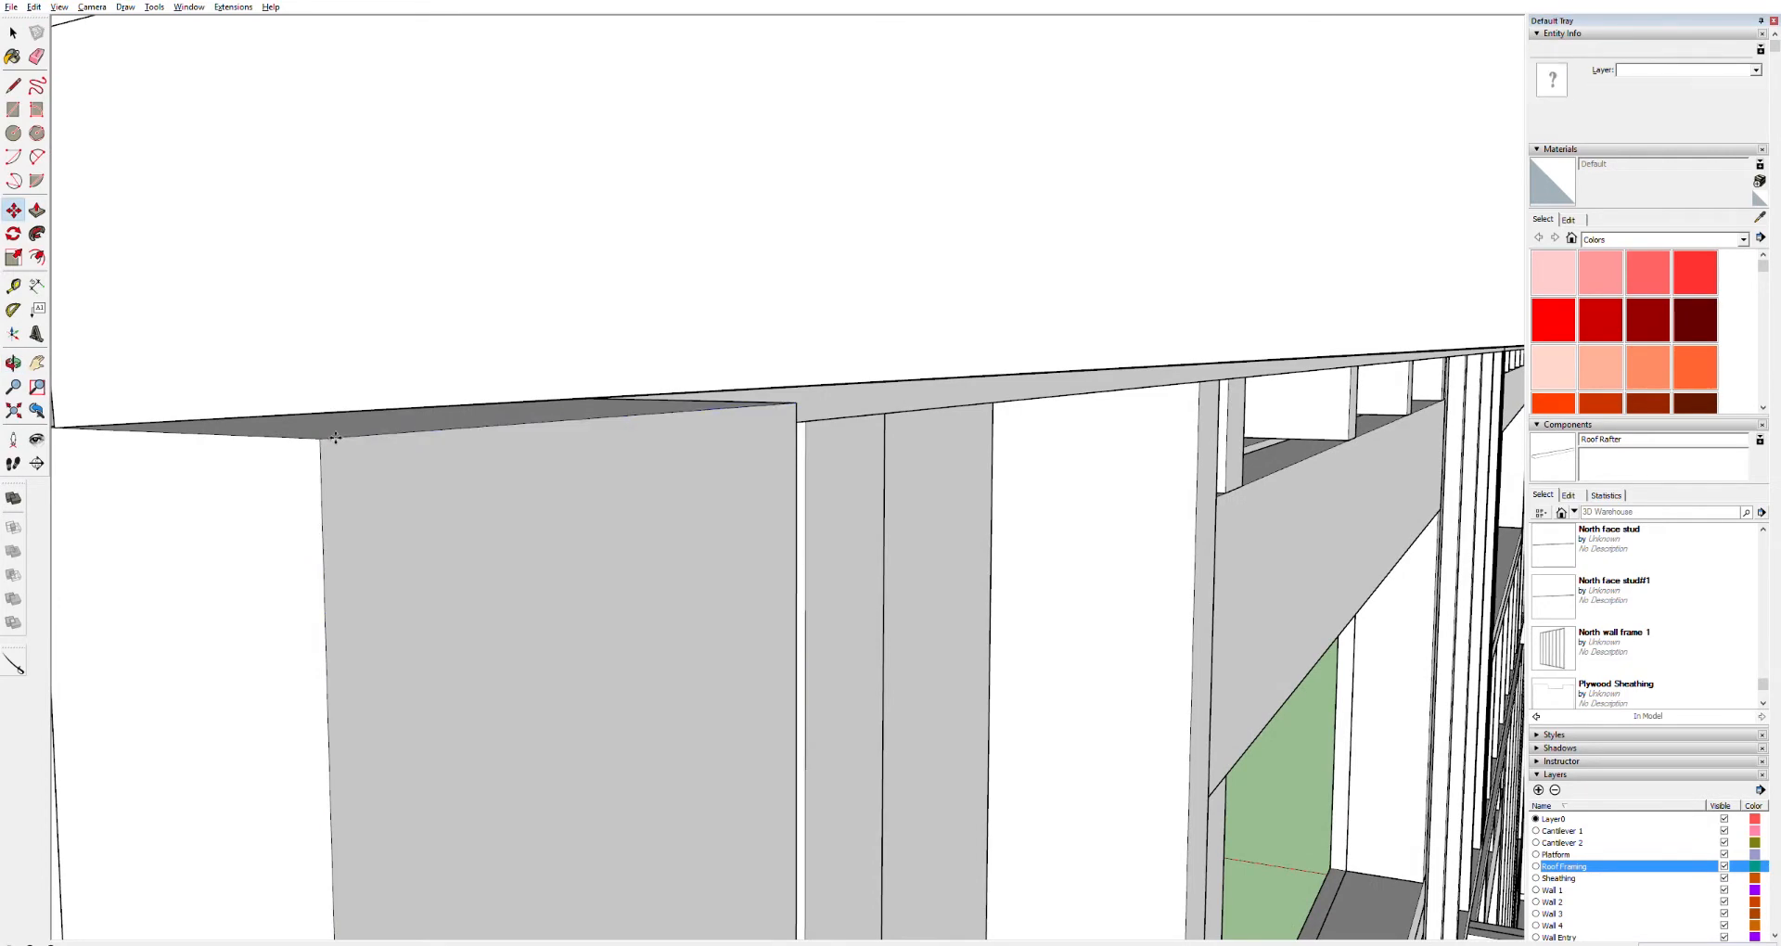
pyautogui.moveTo(335, 437); pyautogui.dragTo(331, 420)
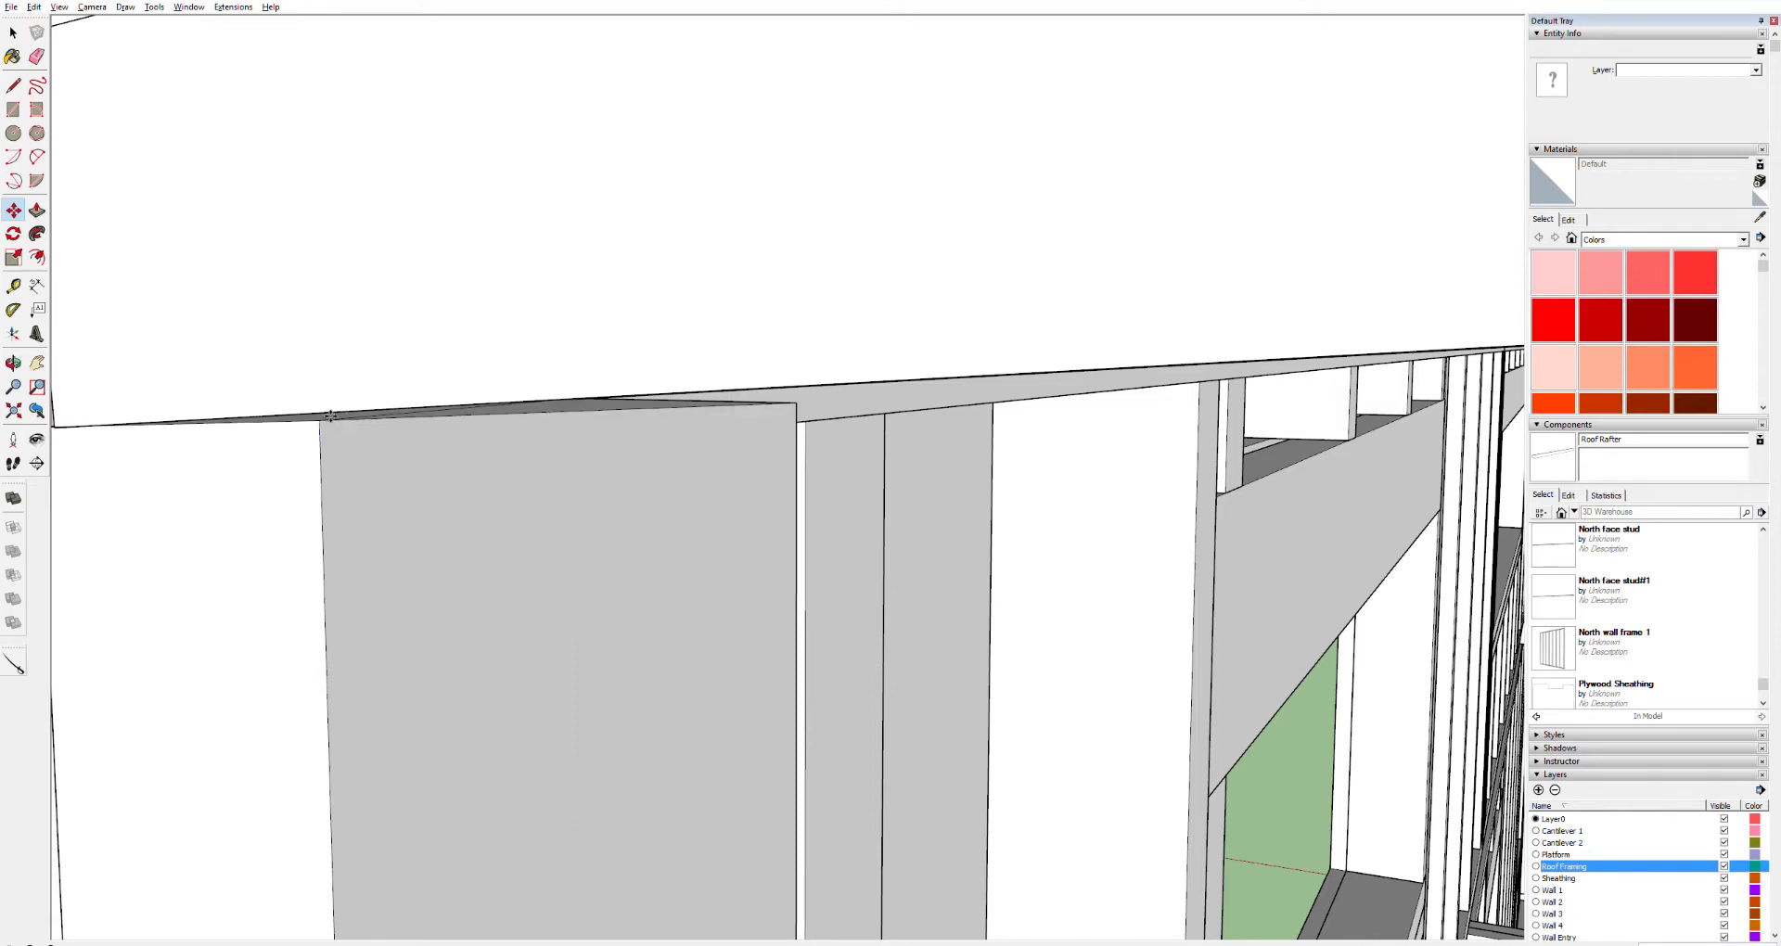
pyautogui.hotkey('ctrl', 'z')
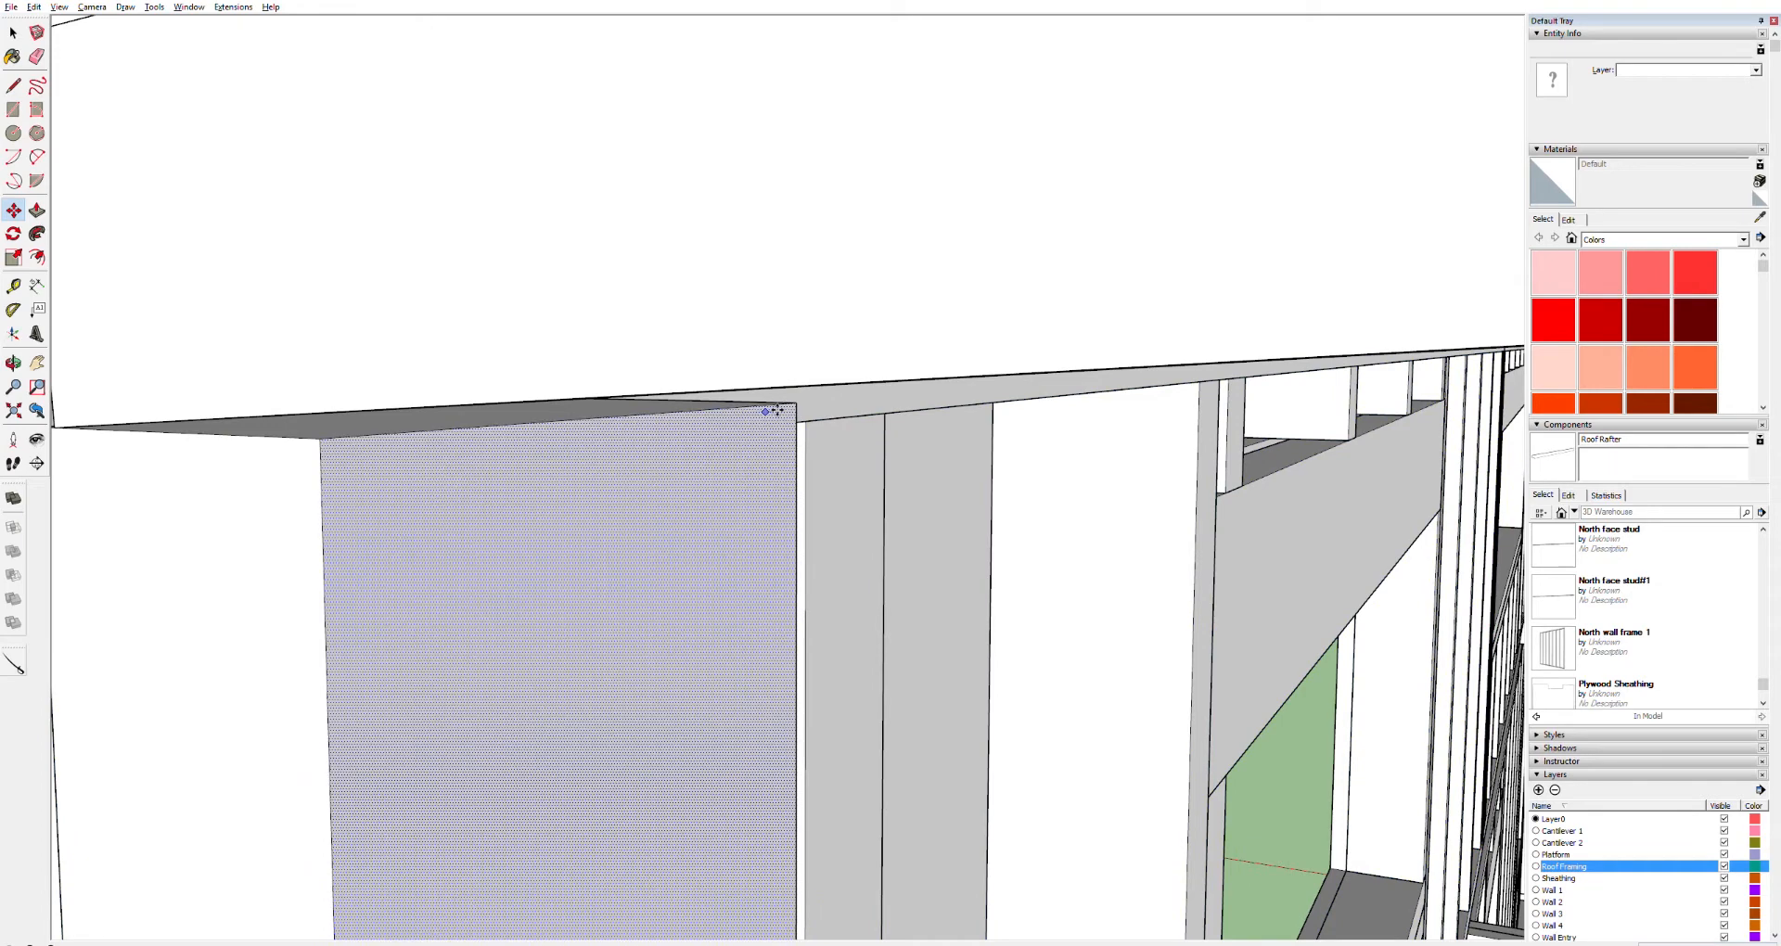
# Move the post's top edge up so it meets the underside of the sloped board
pyautogui.moveTo(783, 405); pyautogui.dragTo(767, 445, button='middle')
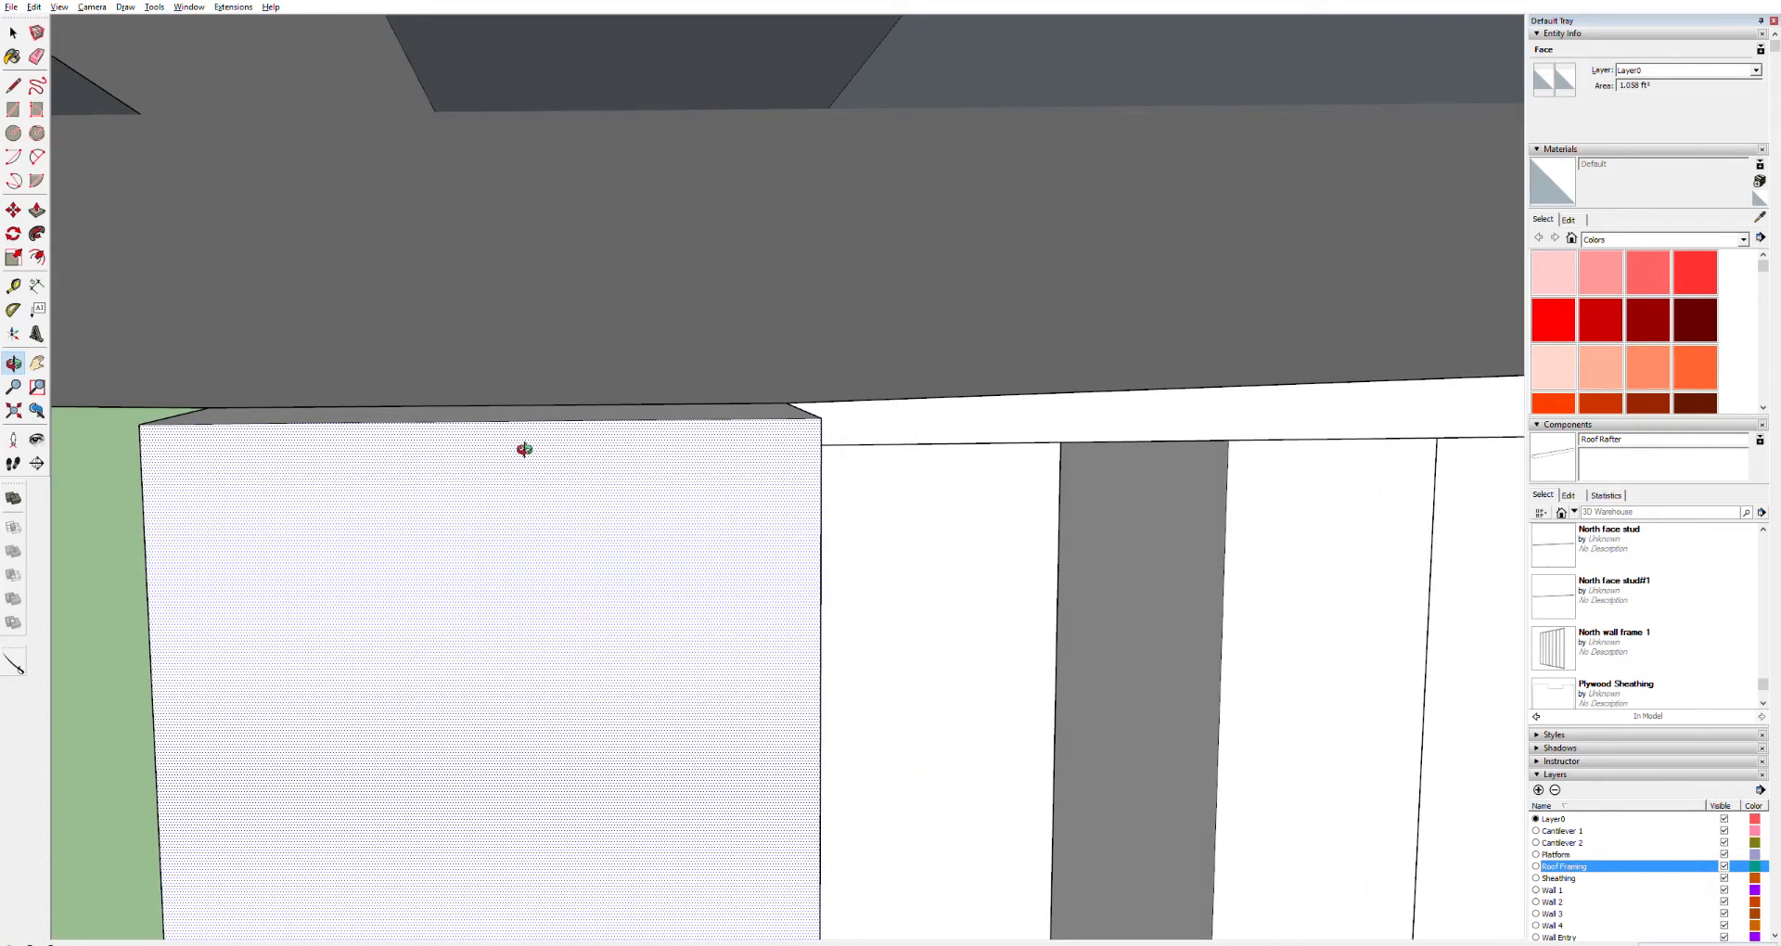
pyautogui.press('space')
pyautogui.click(508, 420)
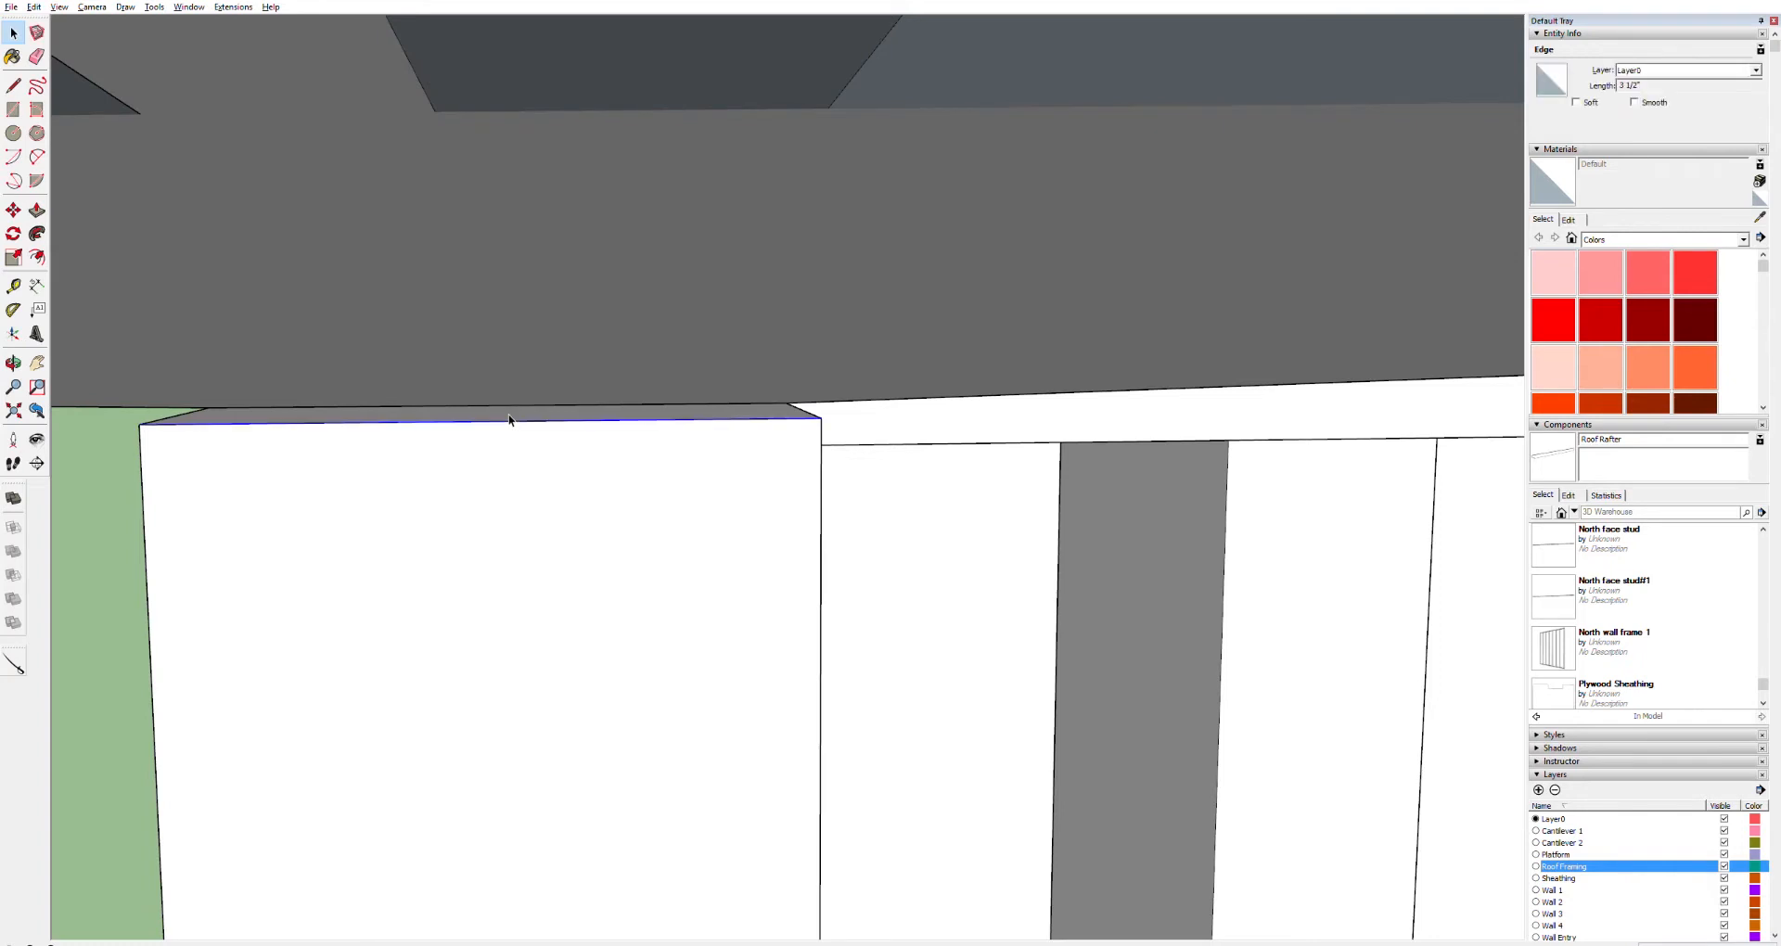
pyautogui.press('m')
pyautogui.moveTo(517, 419); pyautogui.dragTo(507, 427)
pyautogui.moveTo(644, 414); pyautogui.dragTo(477, 454, button='middle')
pyautogui.press('m')
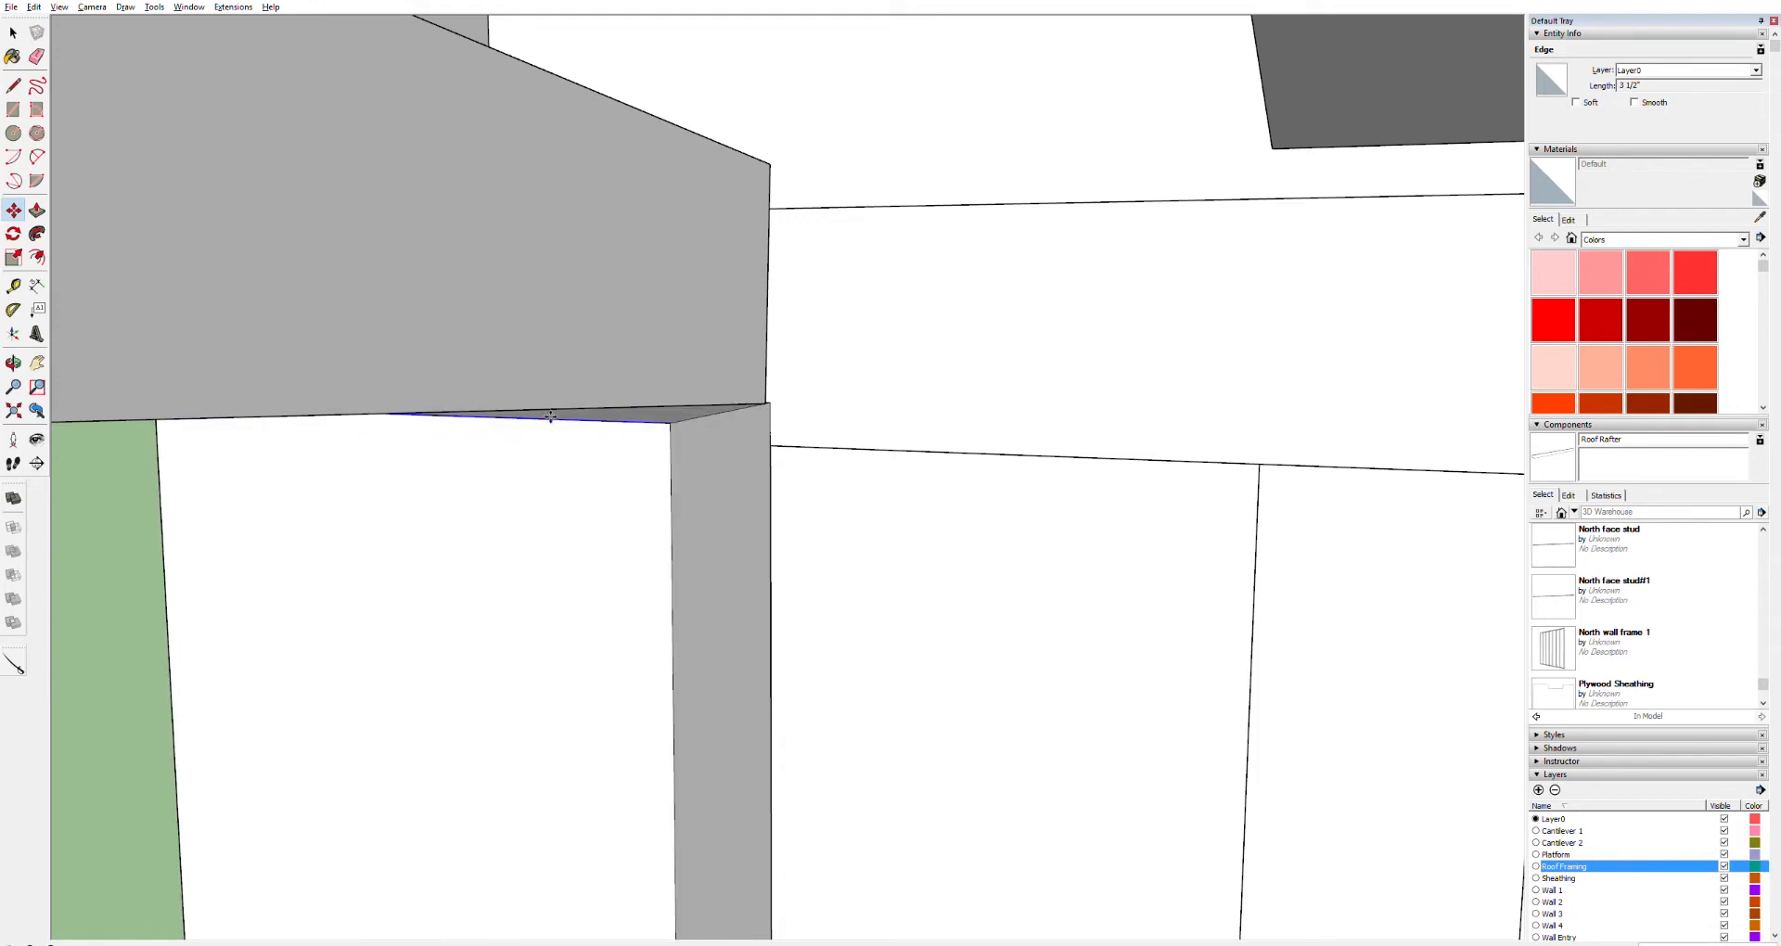
pyautogui.click(544, 403)
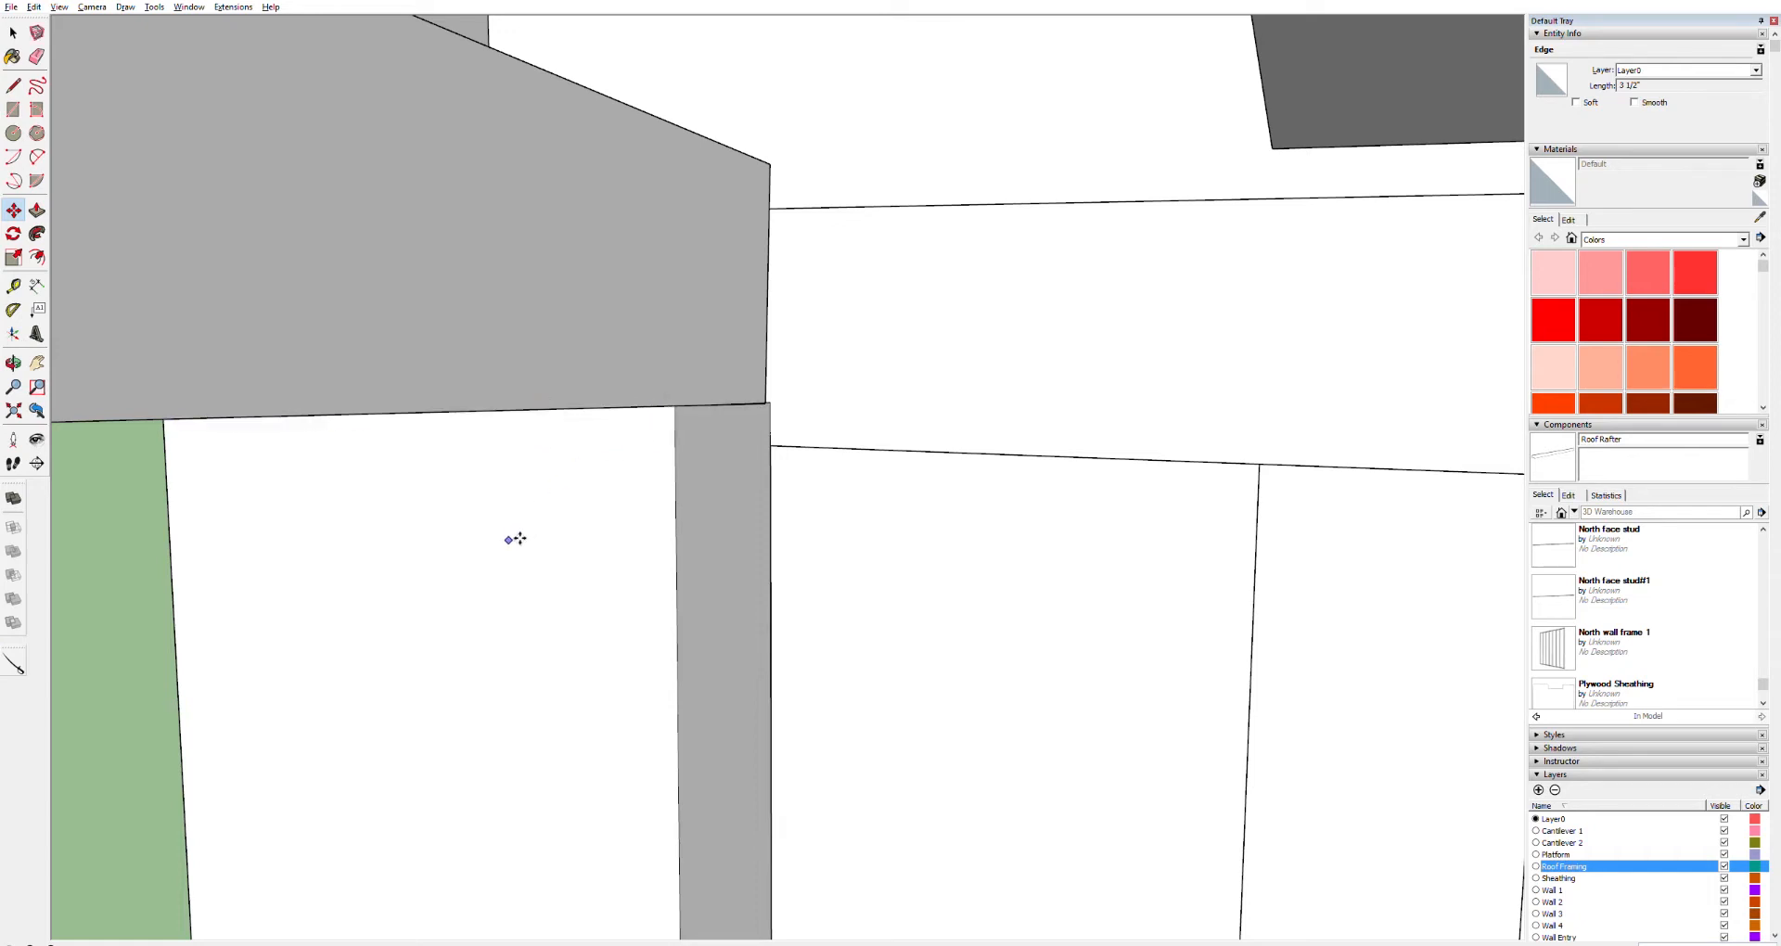
# Select the whole corner post and make it into a component
pyautogui.press('h')
pyautogui.press('o')
pyautogui.moveTo(226, 489); pyautogui.dragTo(1121, 441)
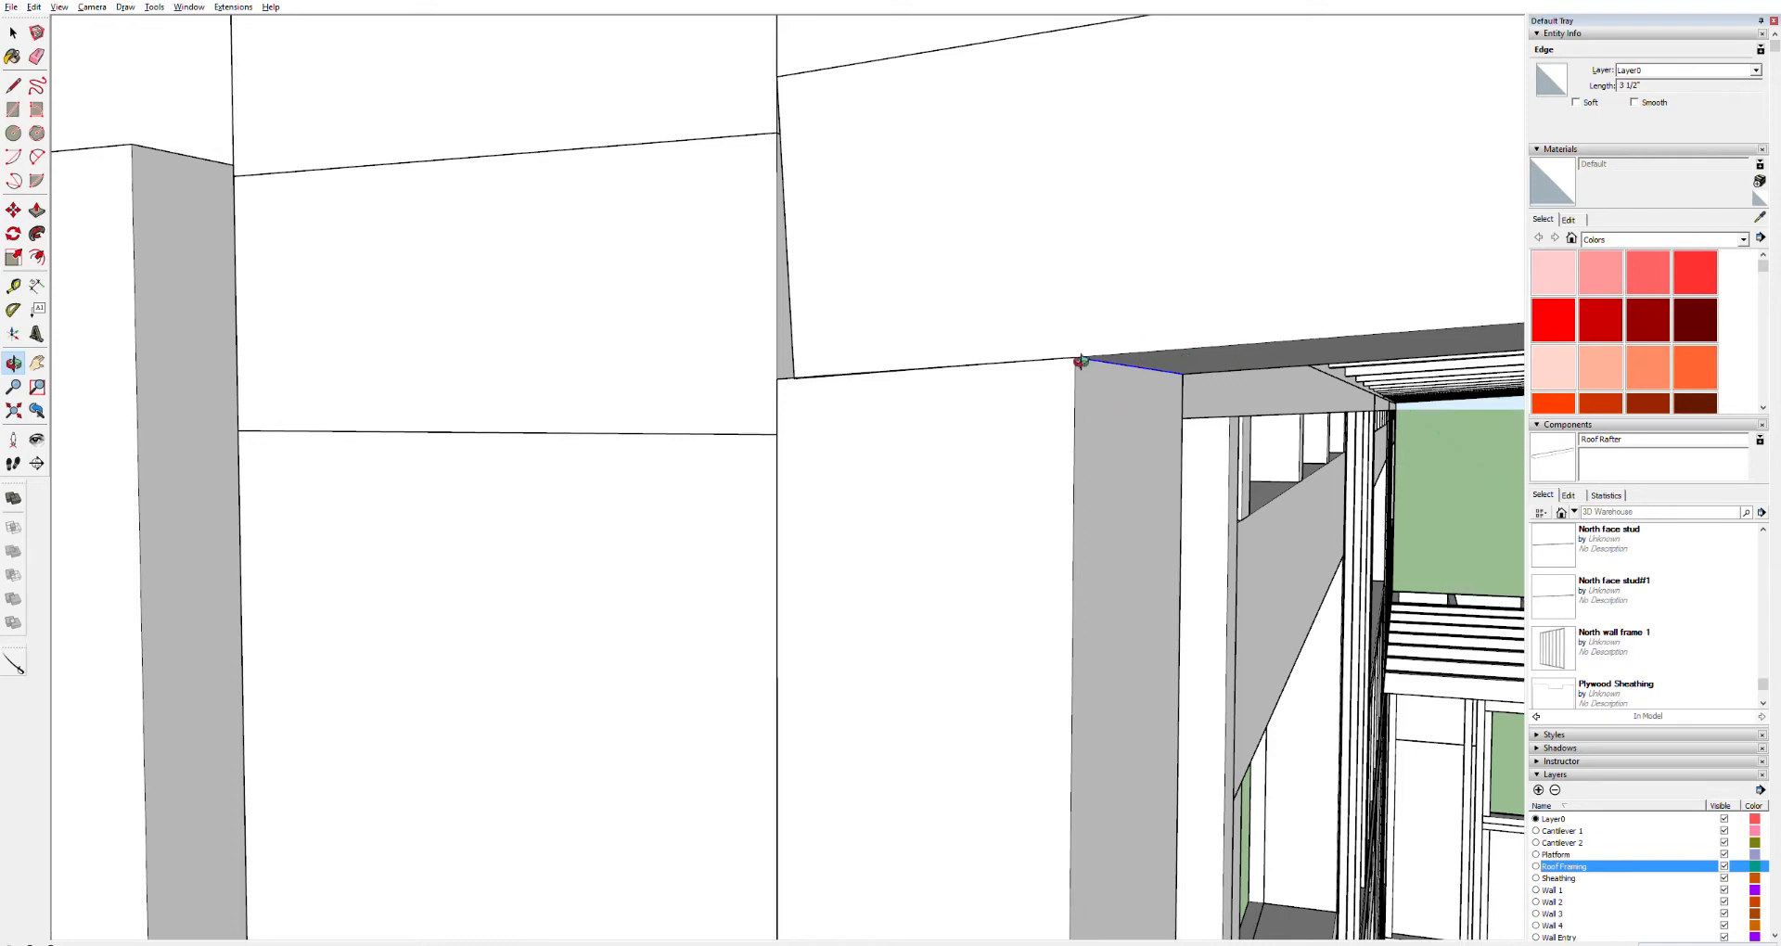
pyautogui.tripleClick(923, 523)
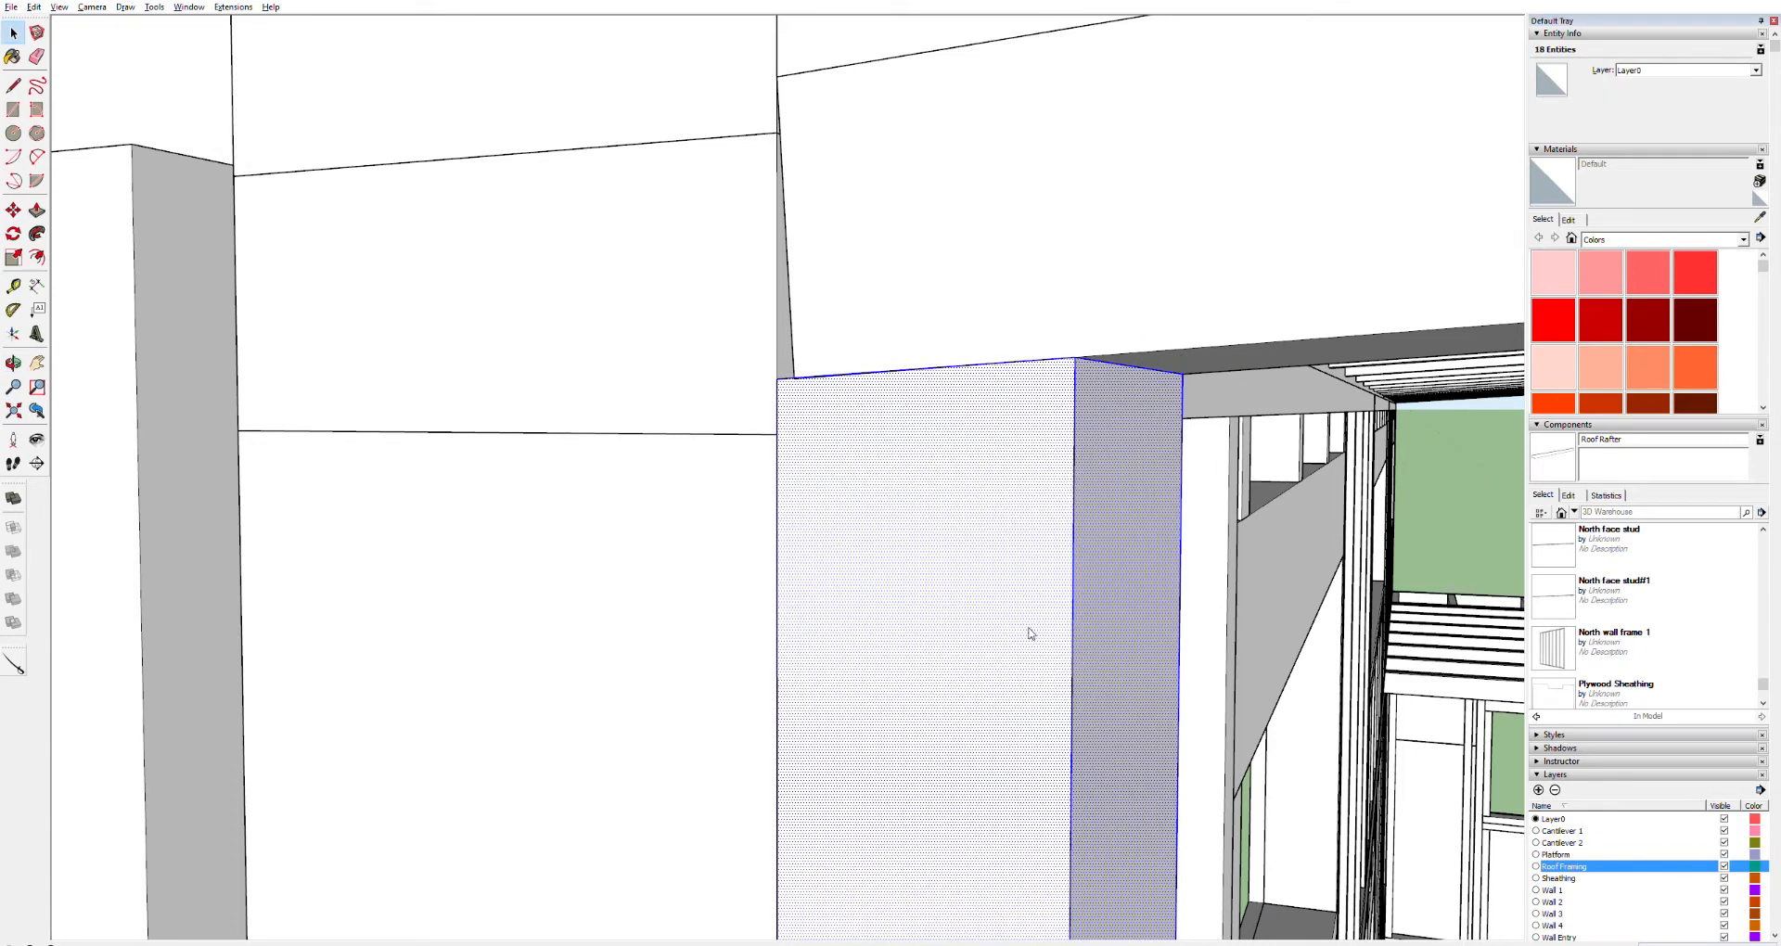
pyautogui.press('Return')
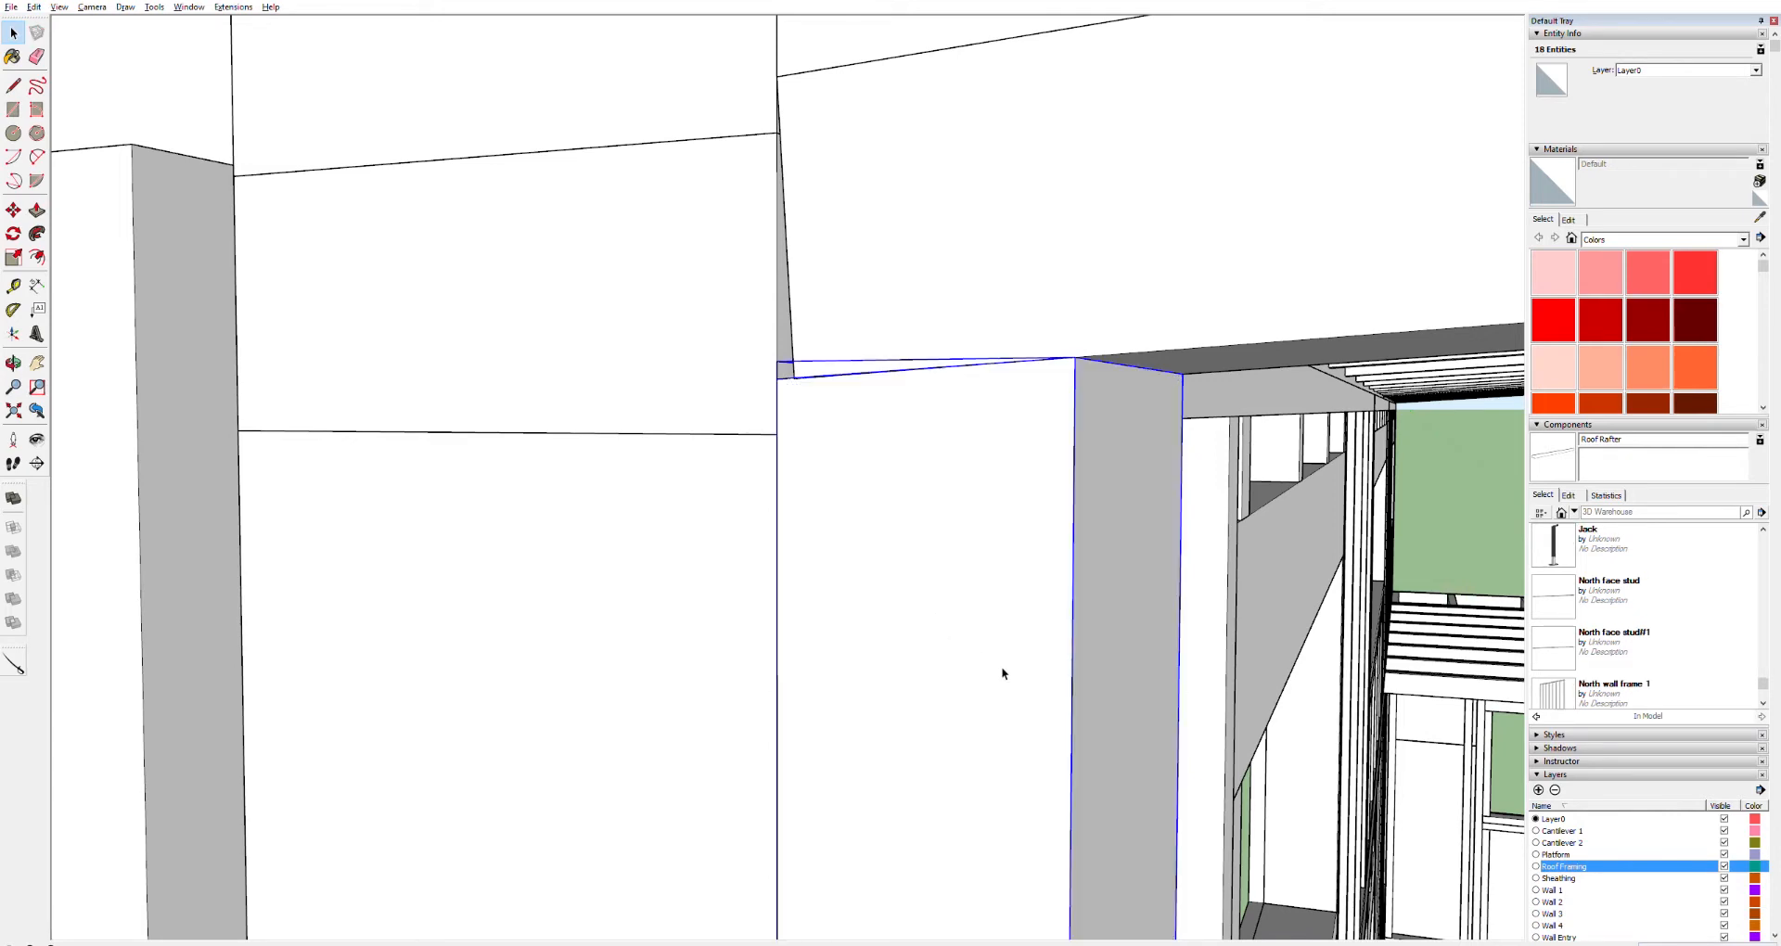
# Measure along the floor plate from the corner post and draw a stud-sized rectangle at the guide point
pyautogui.scroll(-8, 1166, 748)
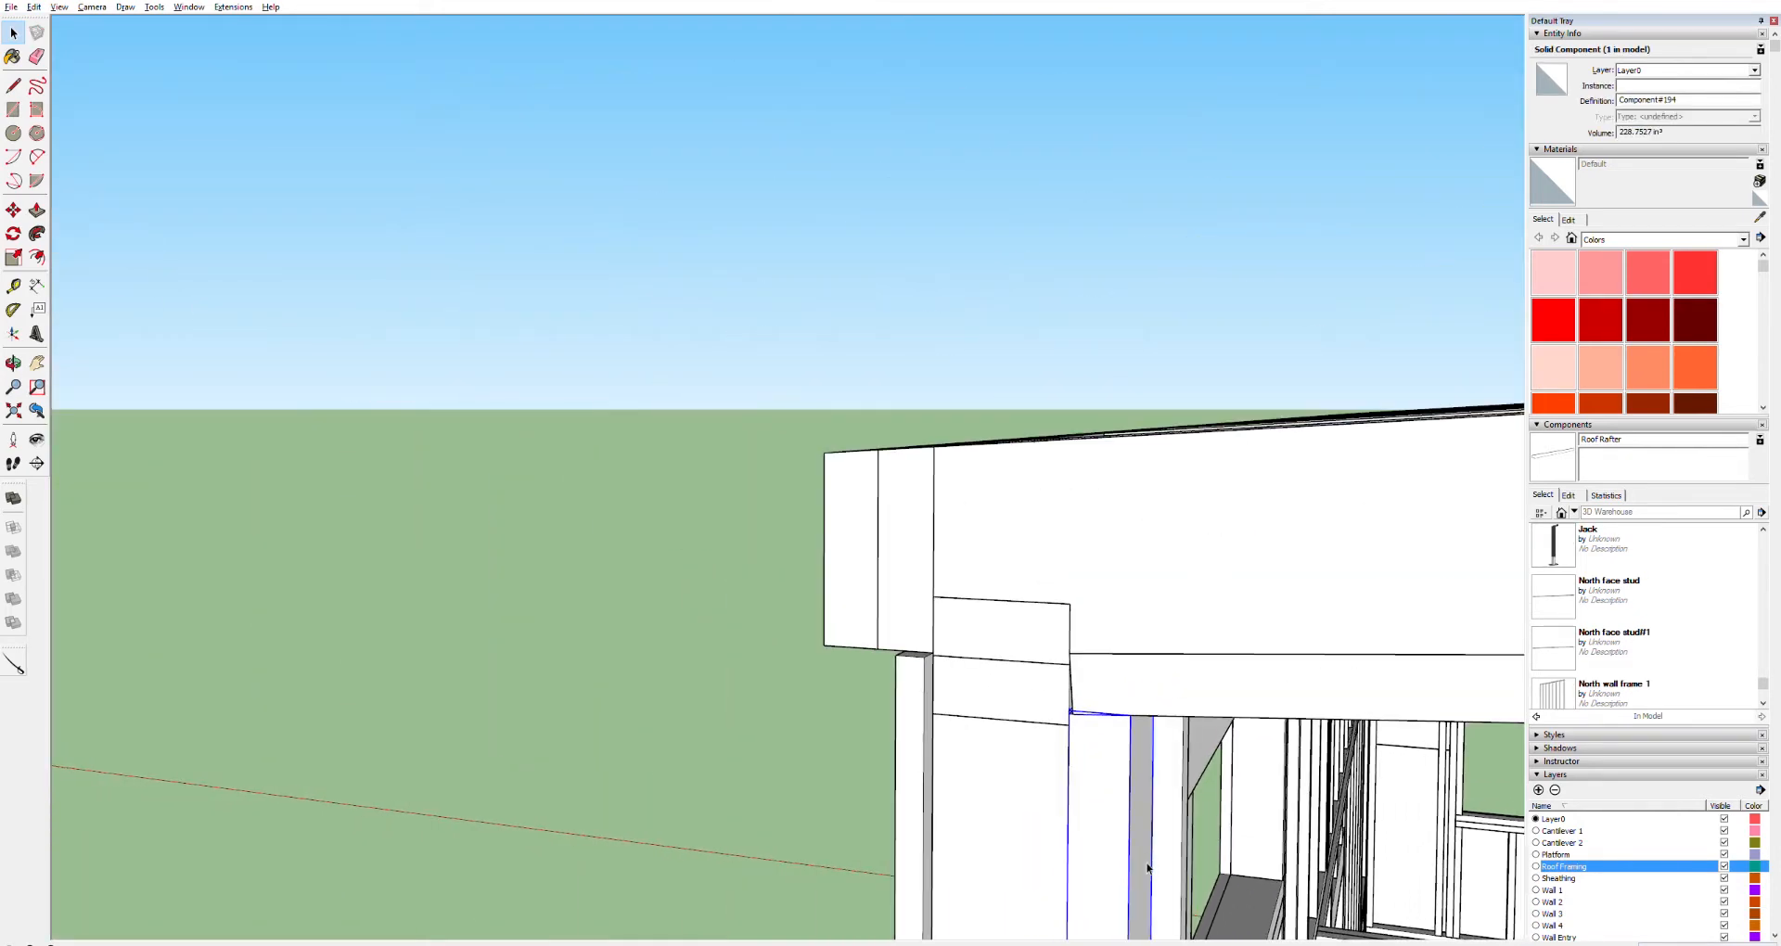
pyautogui.press('h')
pyautogui.moveTo(1152, 921); pyautogui.dragTo(898, 323)
pyautogui.scroll(-10, 898, 323)
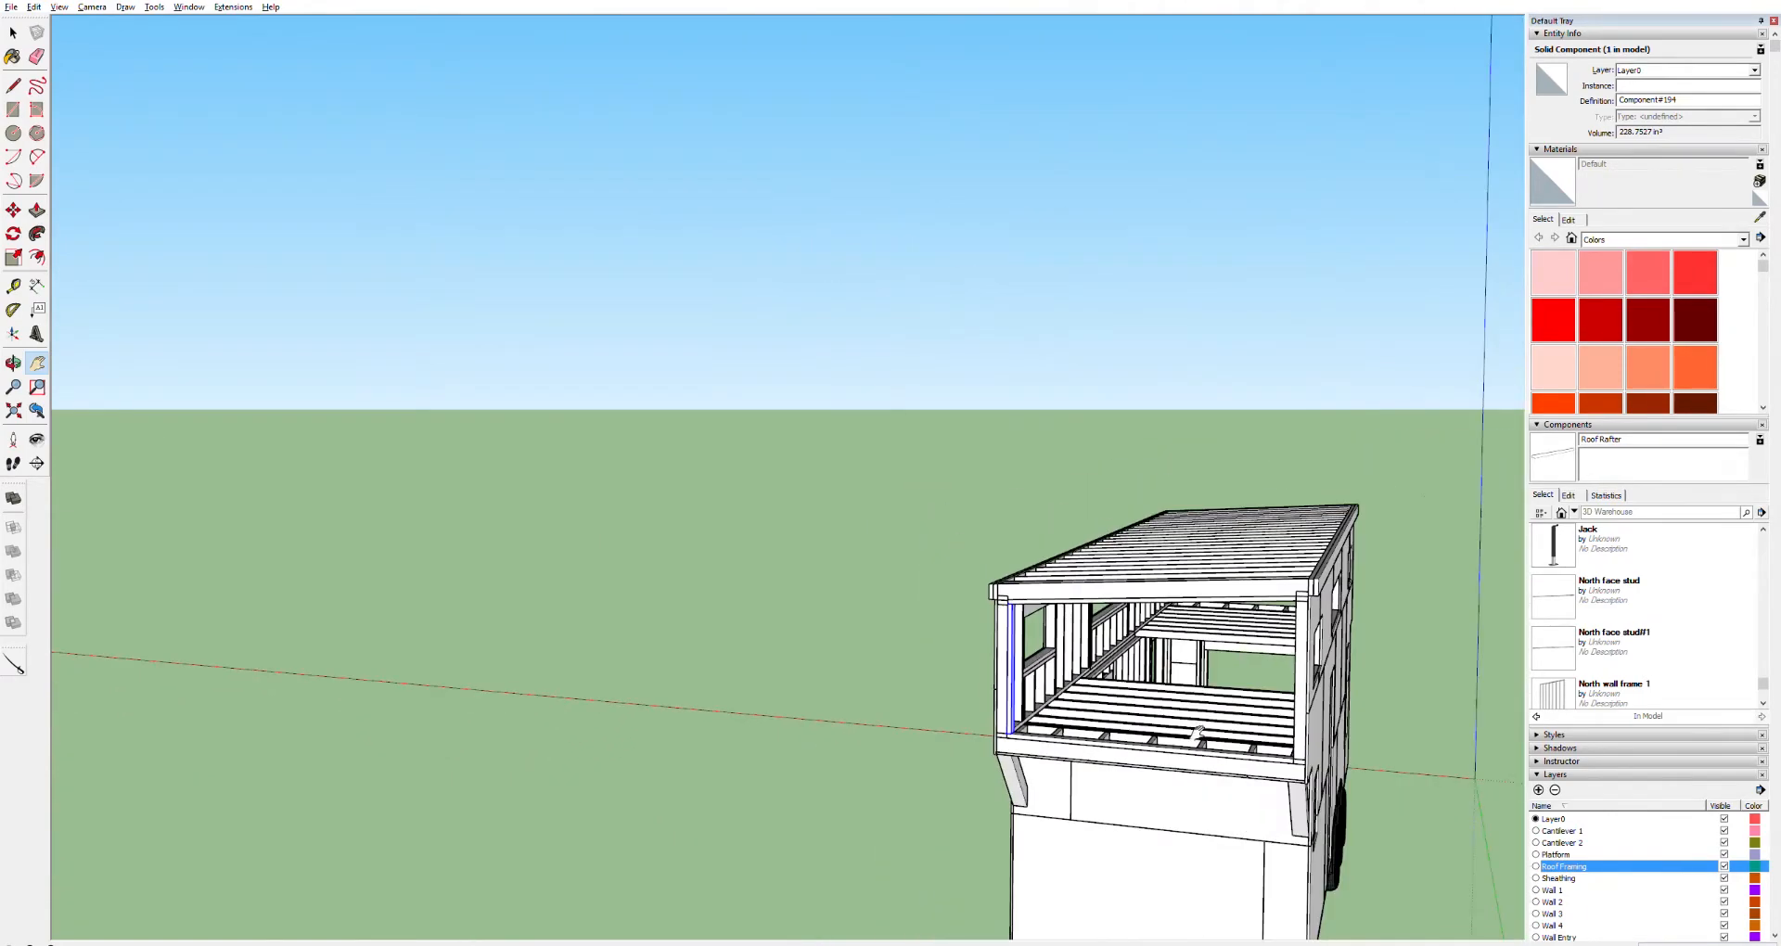
pyautogui.scroll(10, 1218, 750)
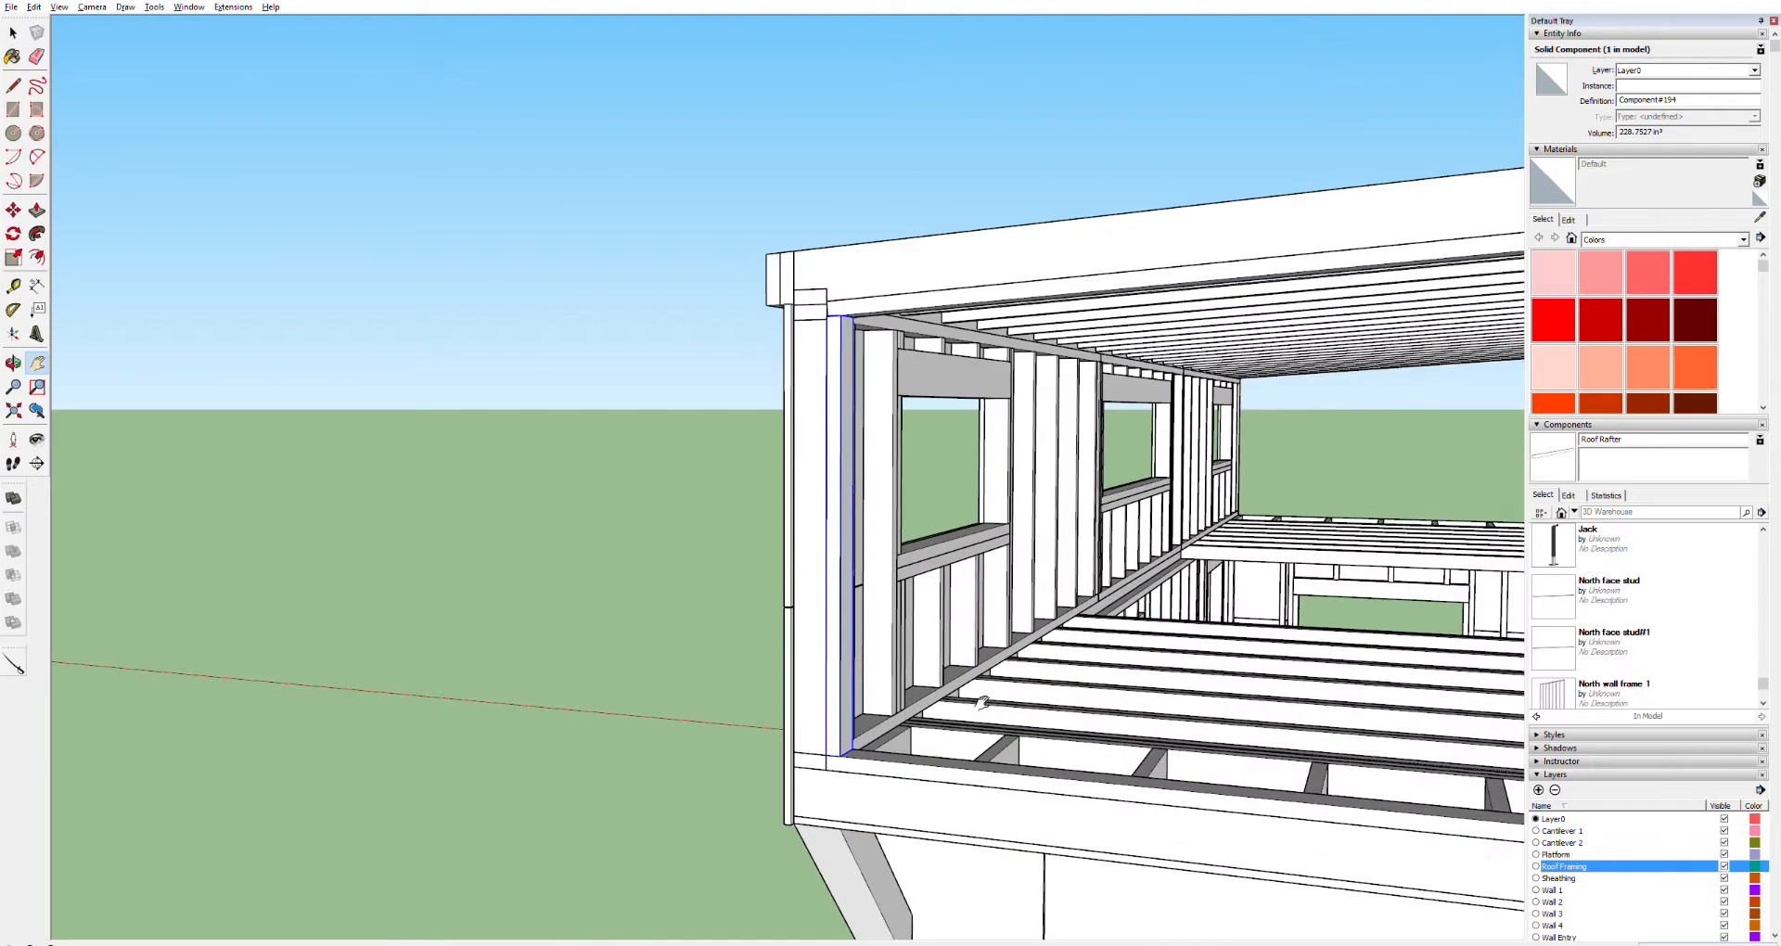
pyautogui.scroll(3, 982, 702)
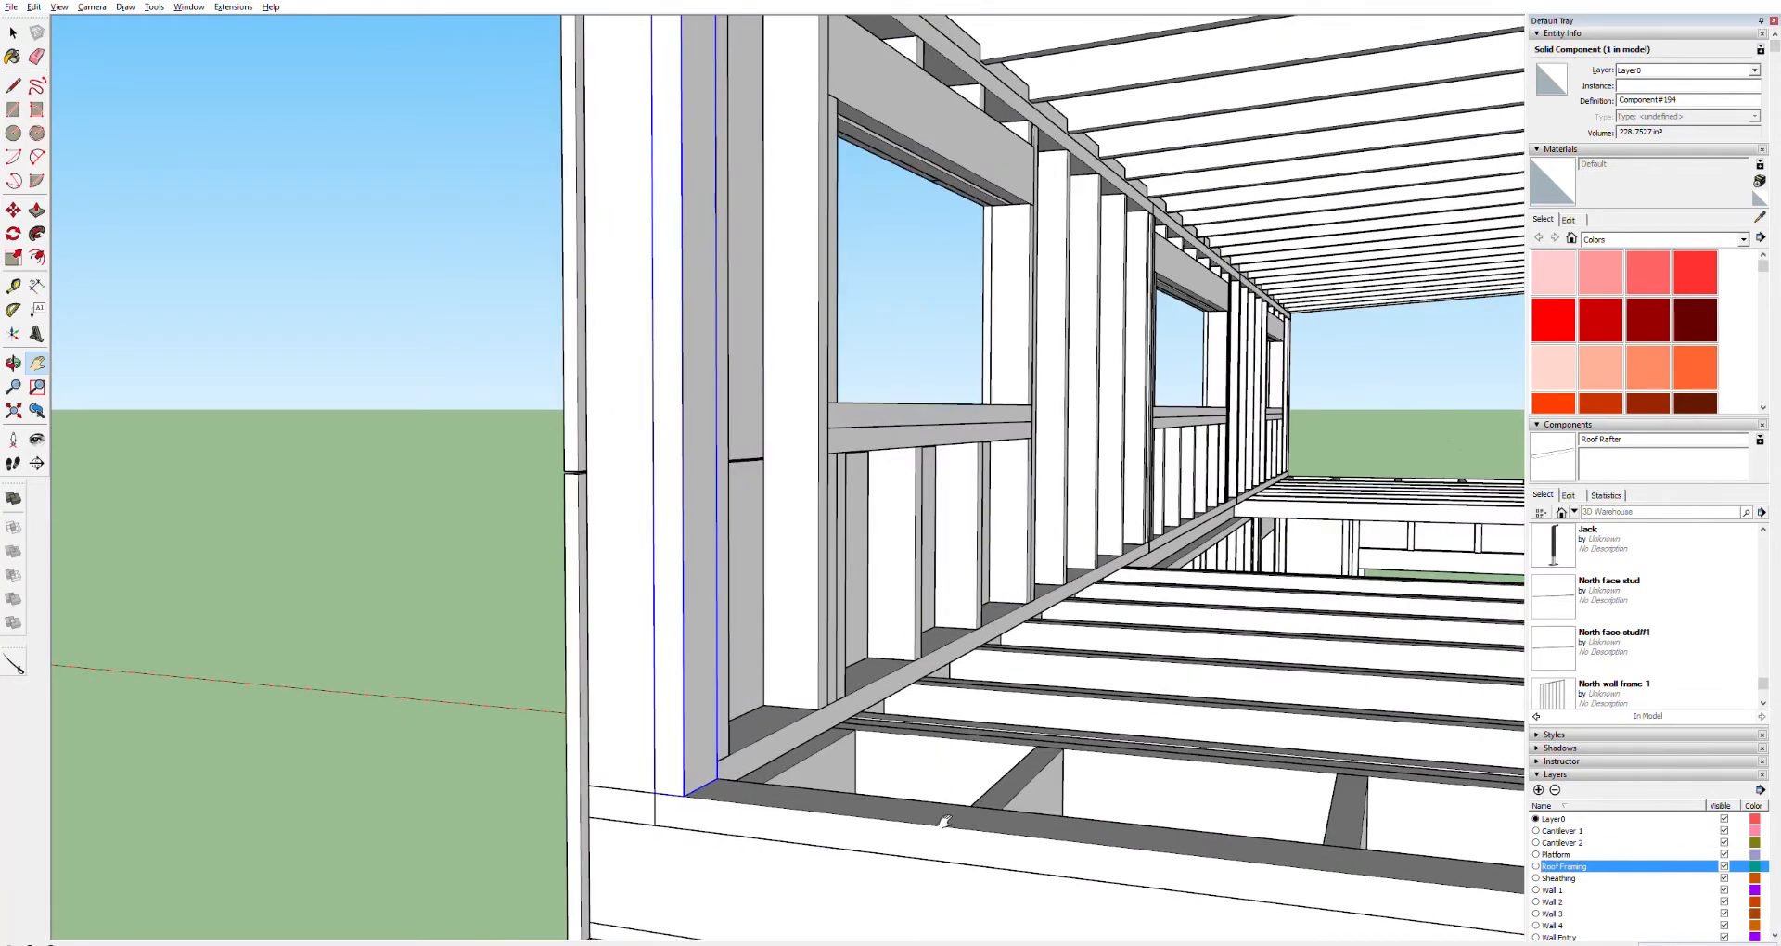
pyautogui.press('t')
pyautogui.click(655, 765)
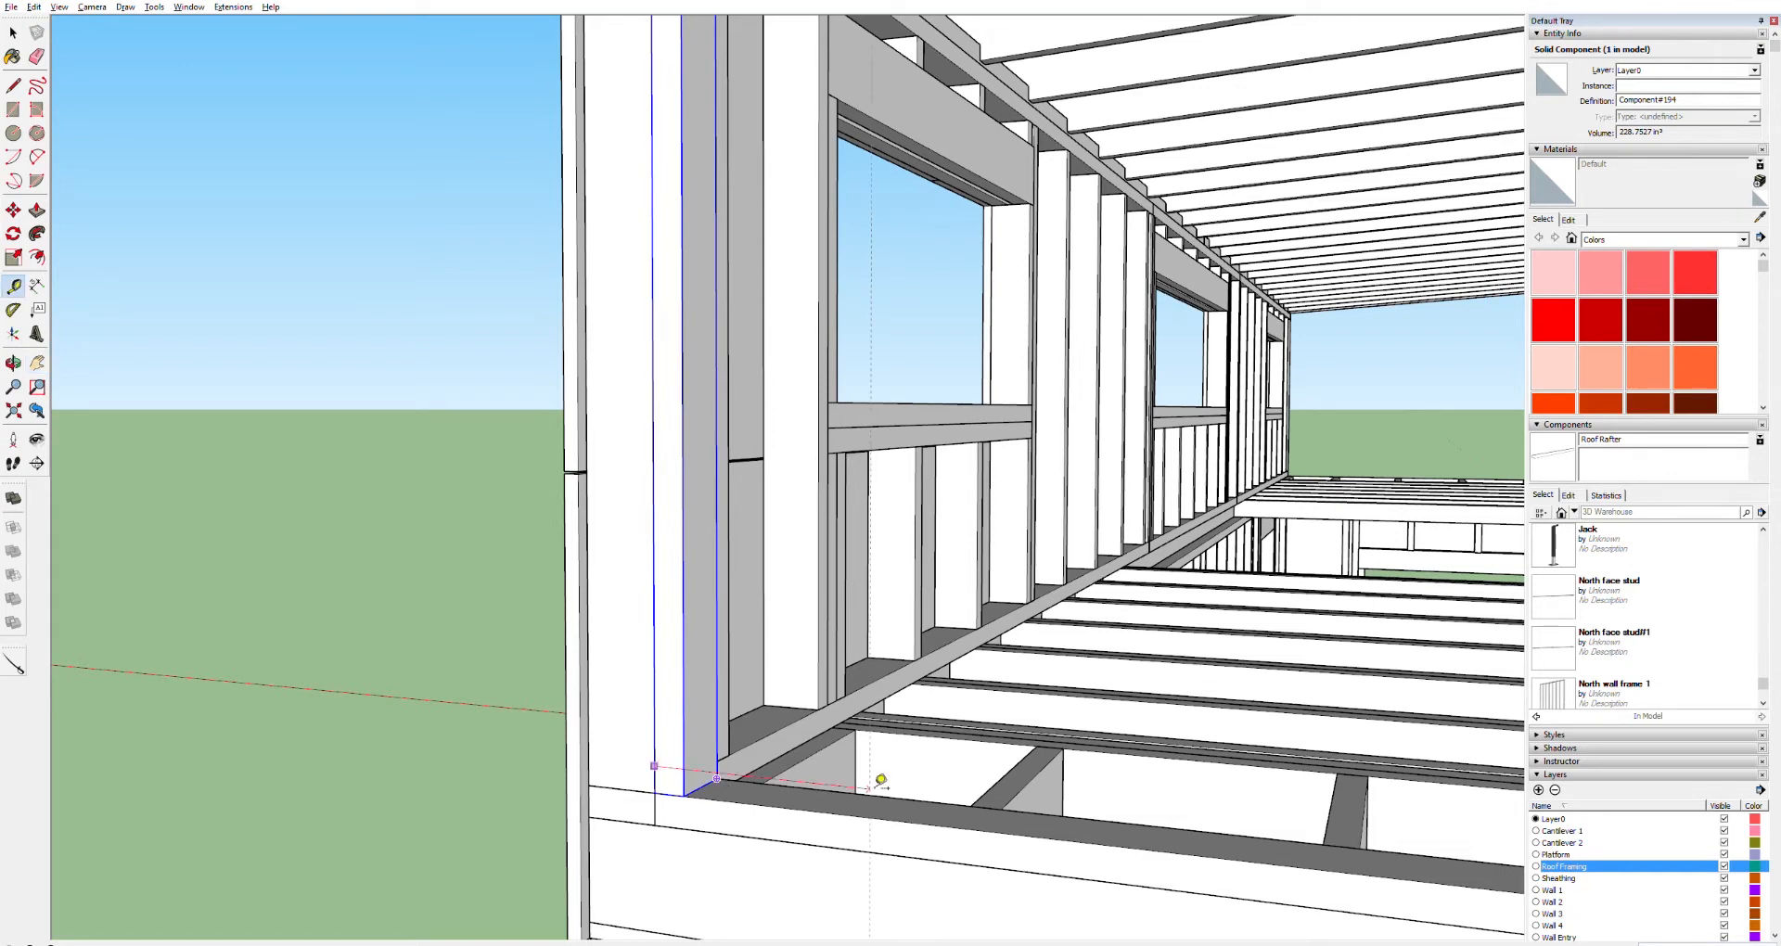
pyautogui.press('Return')
pyautogui.press('r')
pyautogui.click(994, 832)
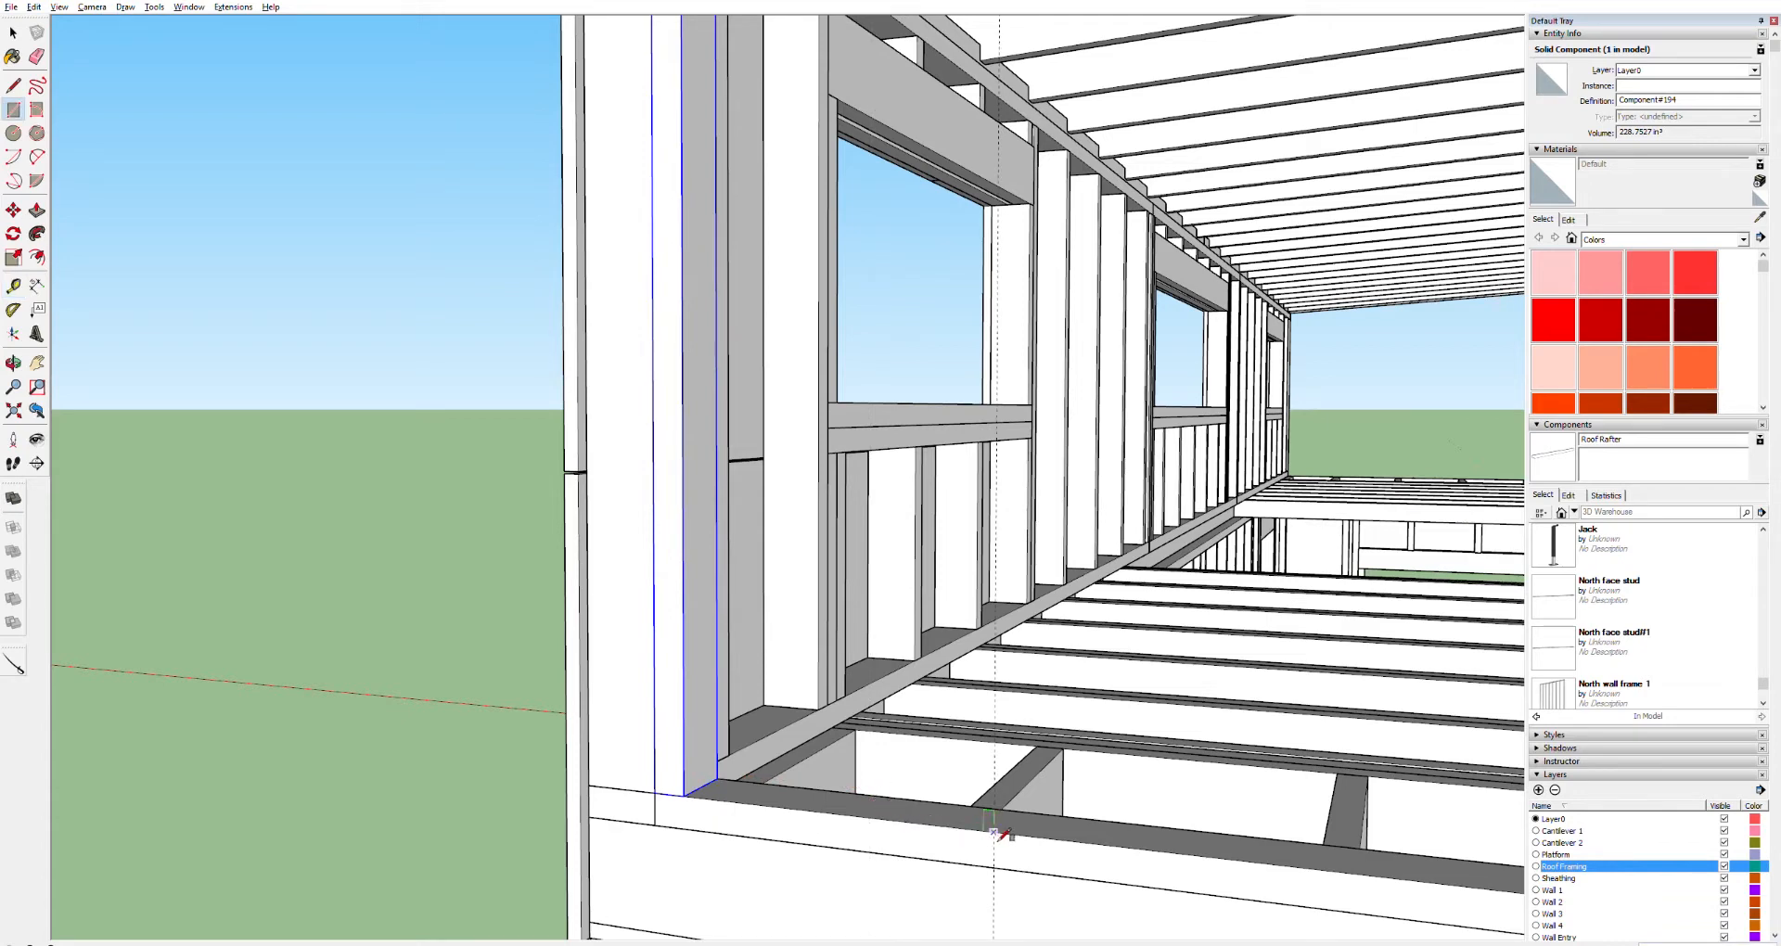
pyautogui.click(1055, 817)
# Push/Pull the rectangle up into a stud reaching the underside of the top board
pyautogui.press('p')
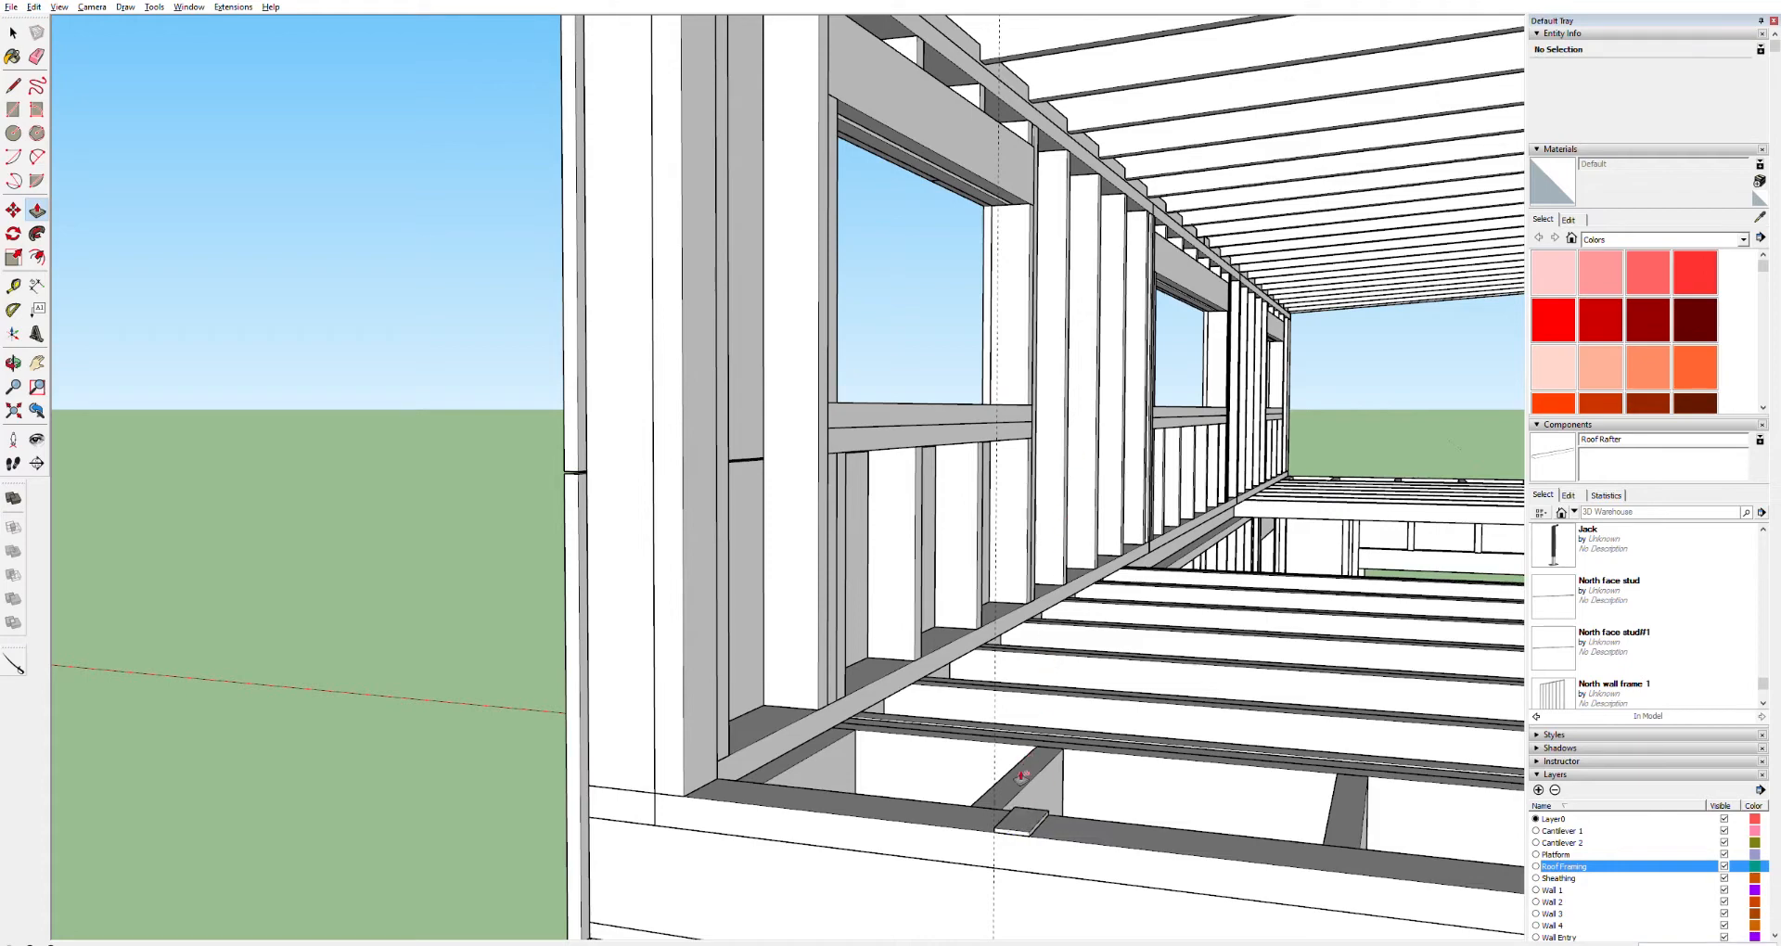
pyautogui.click(1031, 815)
pyautogui.keyDown('shift'); pyautogui.moveTo(1038, 133); pyautogui.dragTo(986, 529, button='middle'); pyautogui.keyUp('shift')
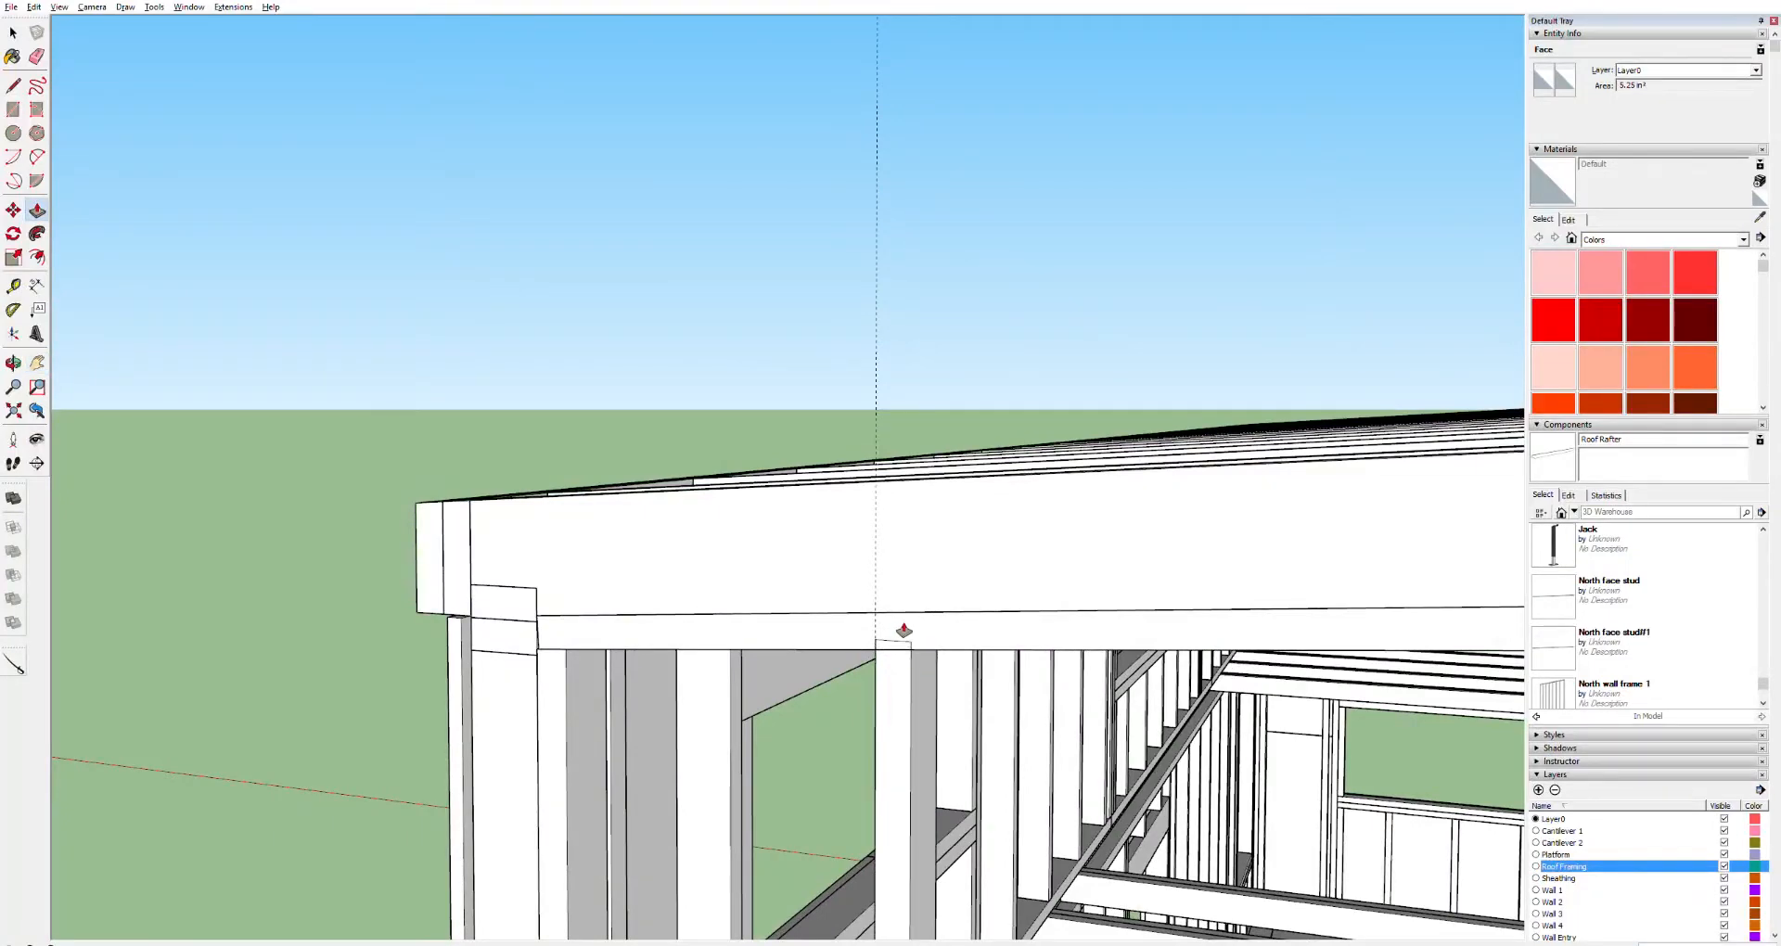
pyautogui.click(883, 779)
# Select the new stud and make it into a component
pyautogui.scroll(-3, 993, 759)
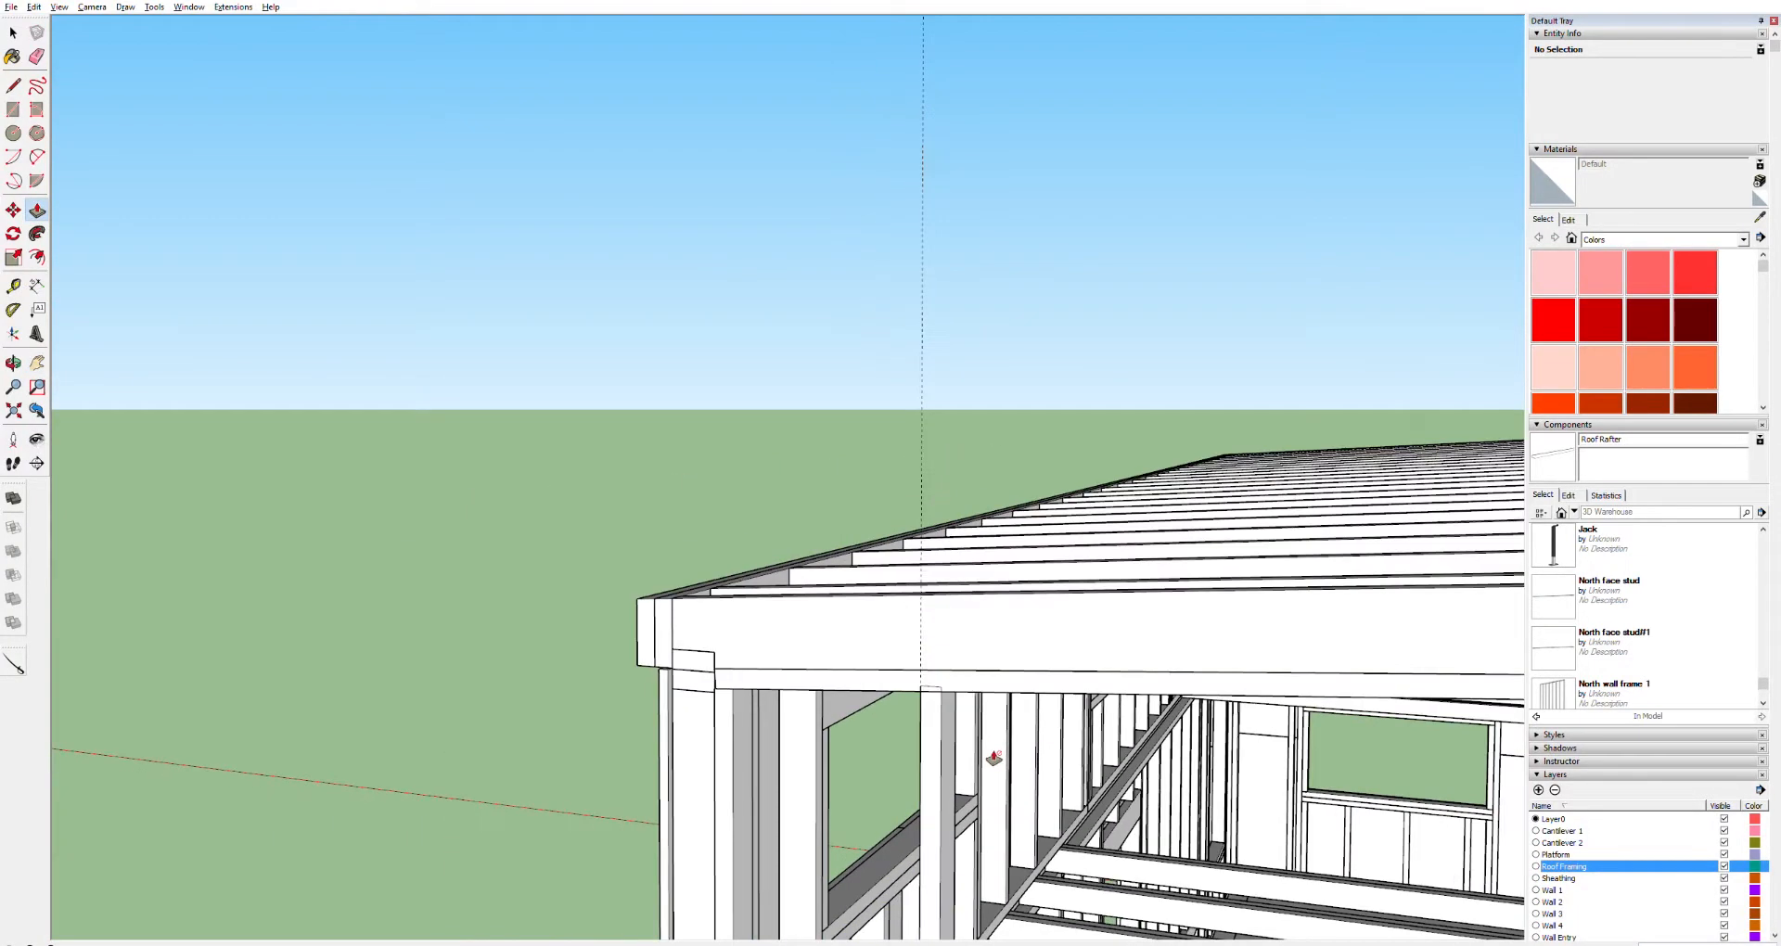
pyautogui.scroll(-2, 993, 758)
pyautogui.press('space')
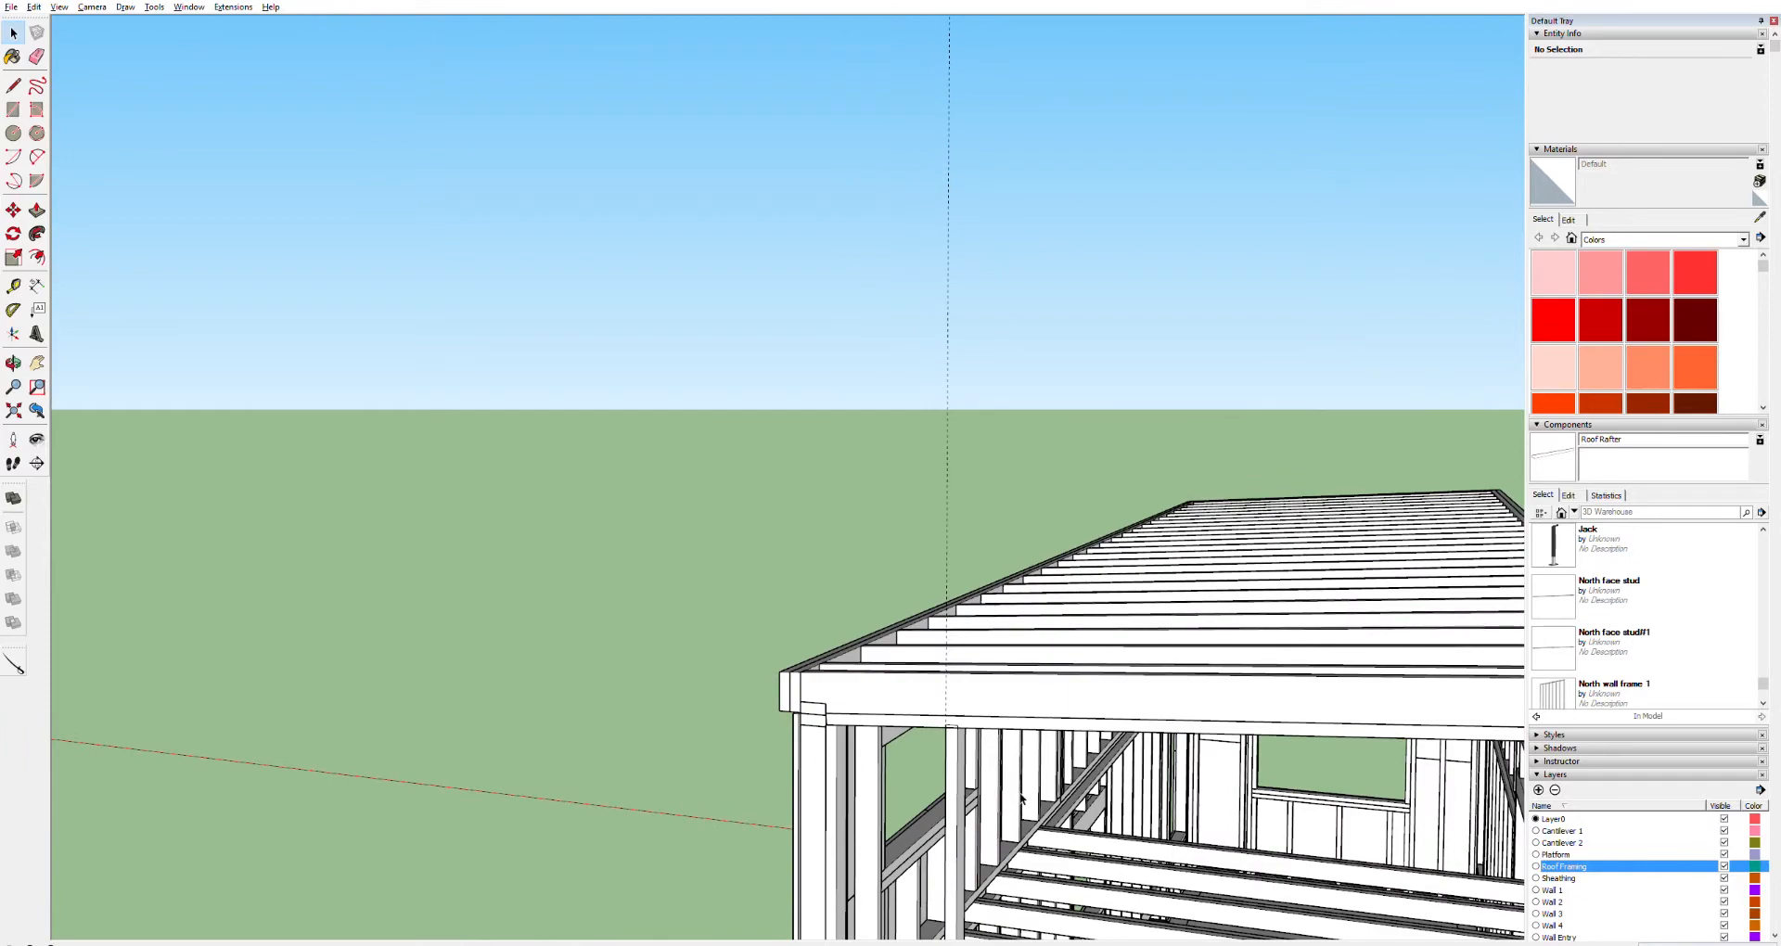
pyautogui.scroll(2, 1023, 816)
pyautogui.scroll(-4, 1022, 782)
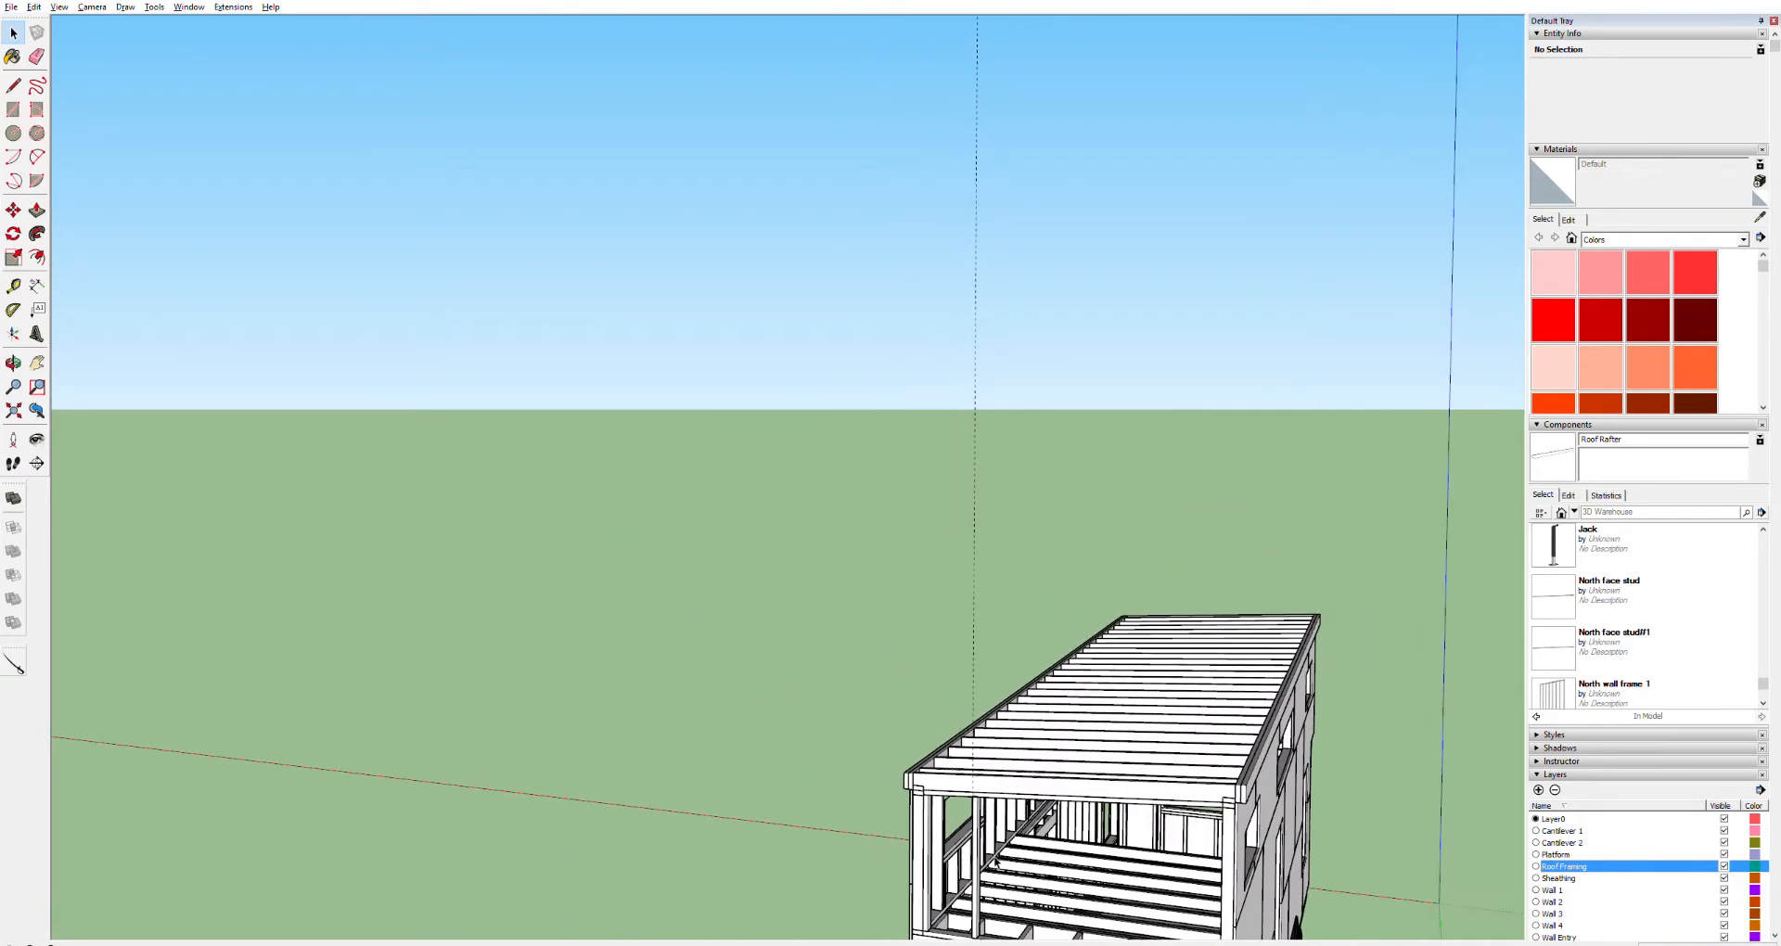
pyautogui.scroll(6, 995, 925)
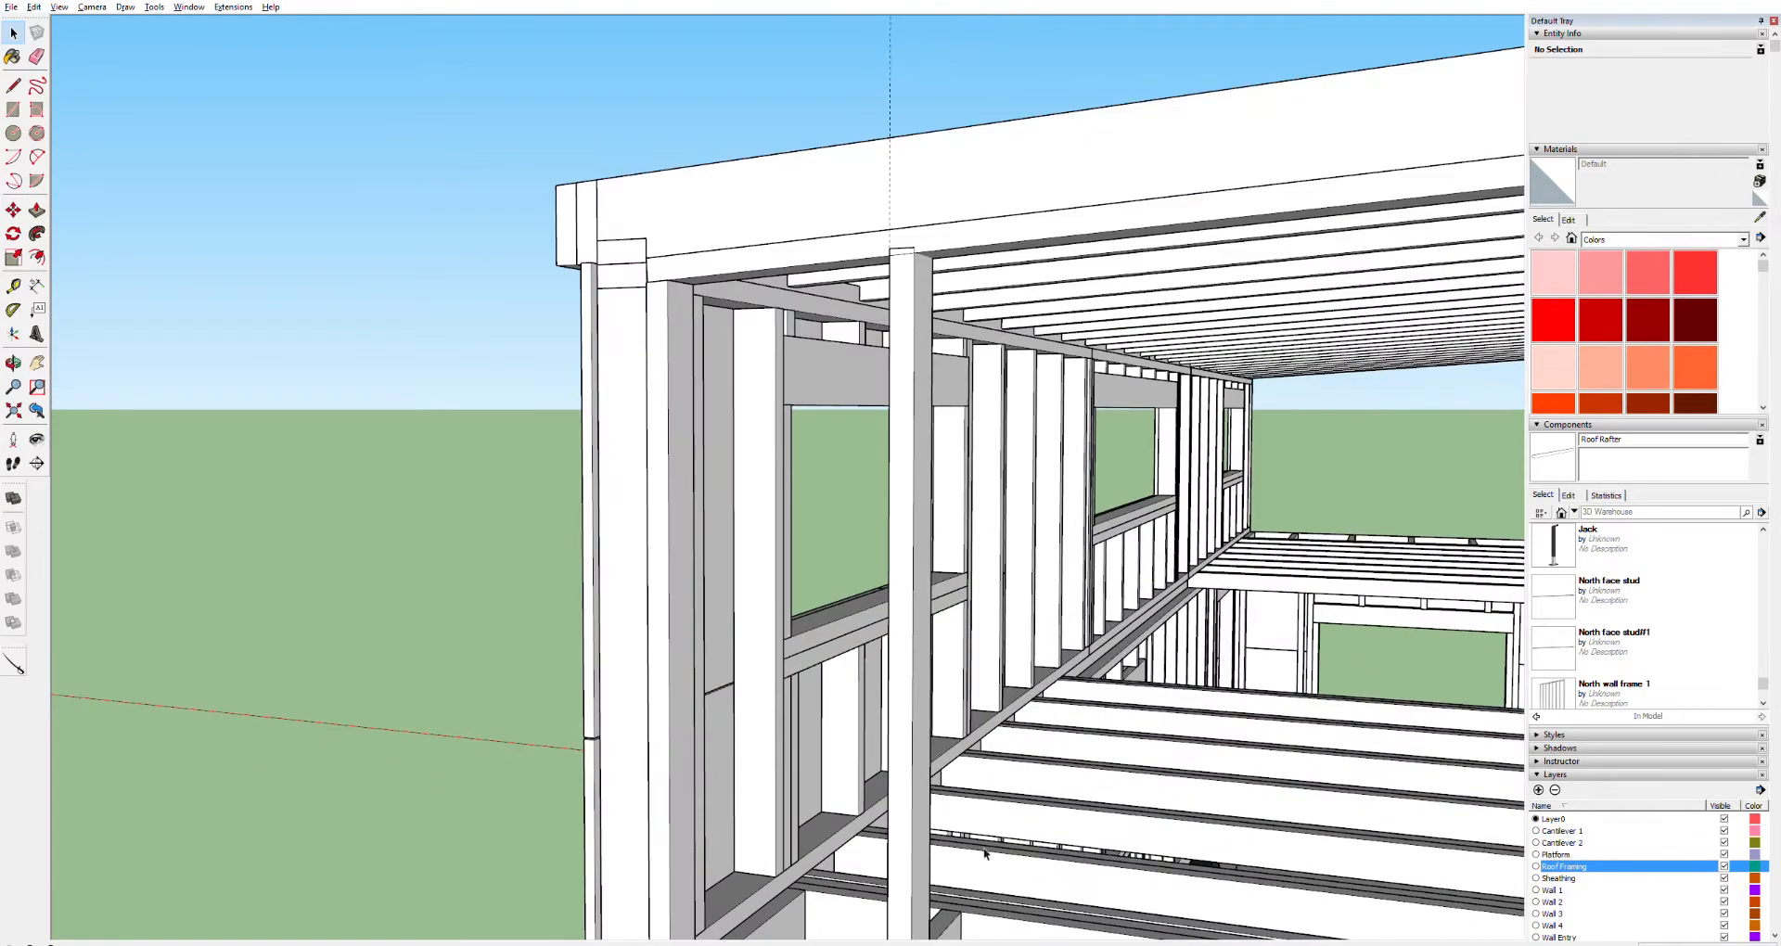
pyautogui.tripleClick(910, 784)
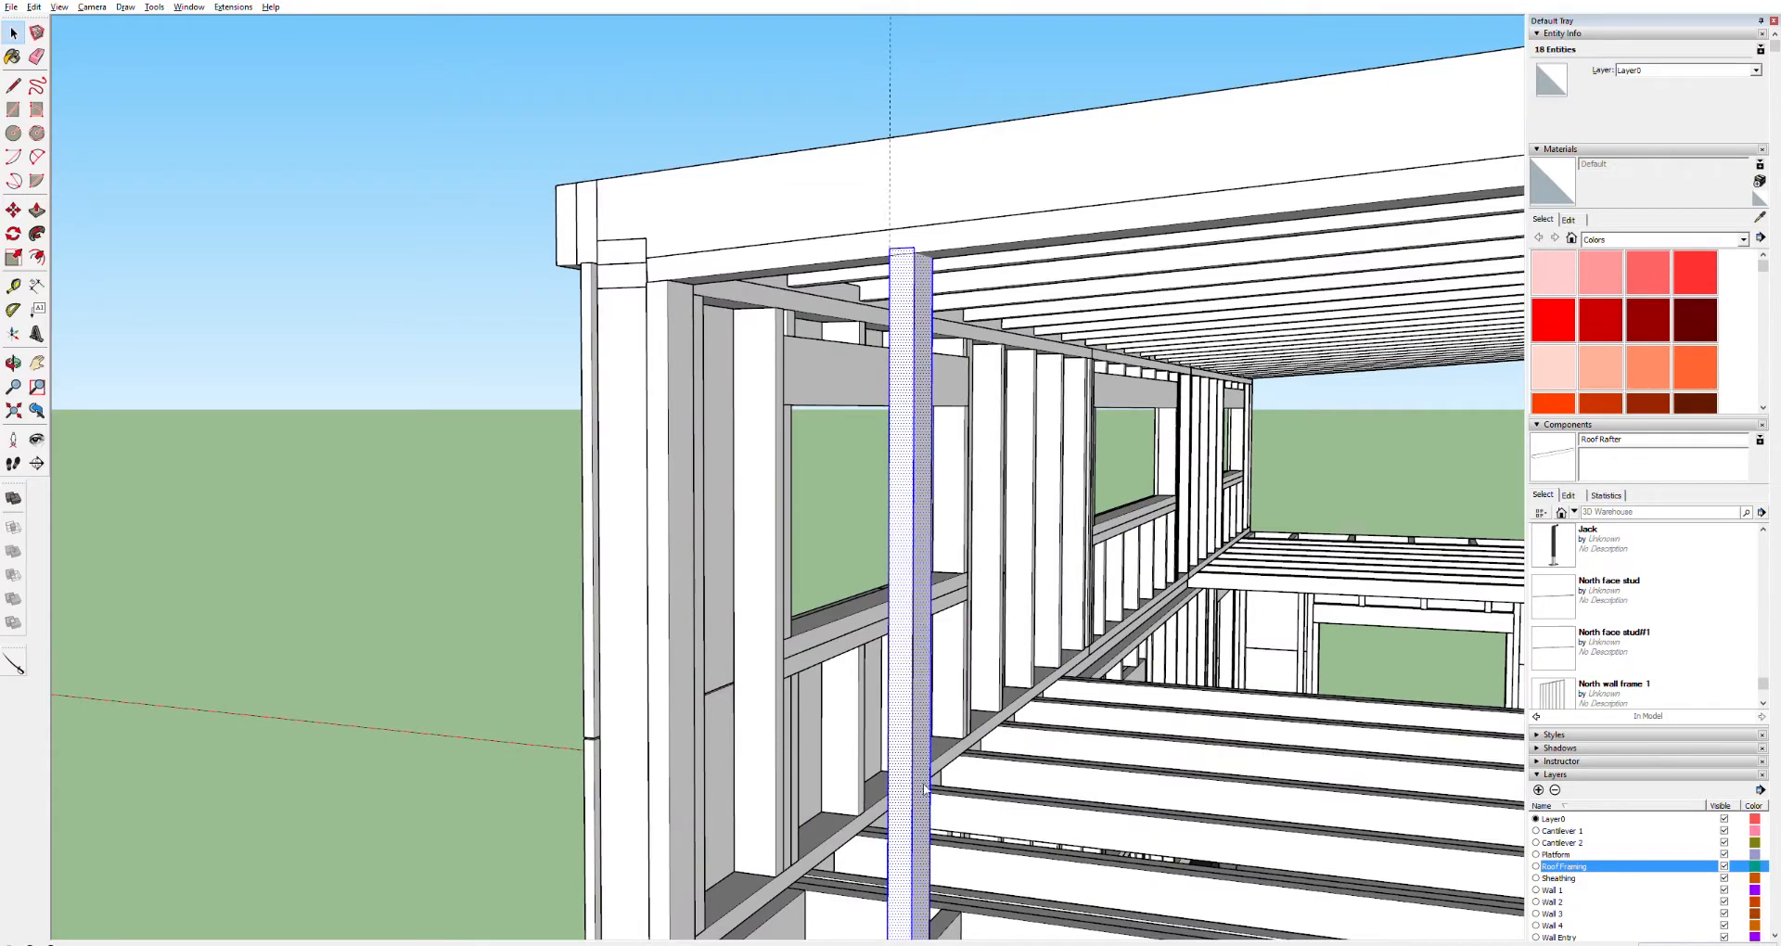
pyautogui.click(972, 647)
pyautogui.click(903, 565)
# Copy the stud component along the wall to add a second stud
pyautogui.scroll(-6, 1014, 743)
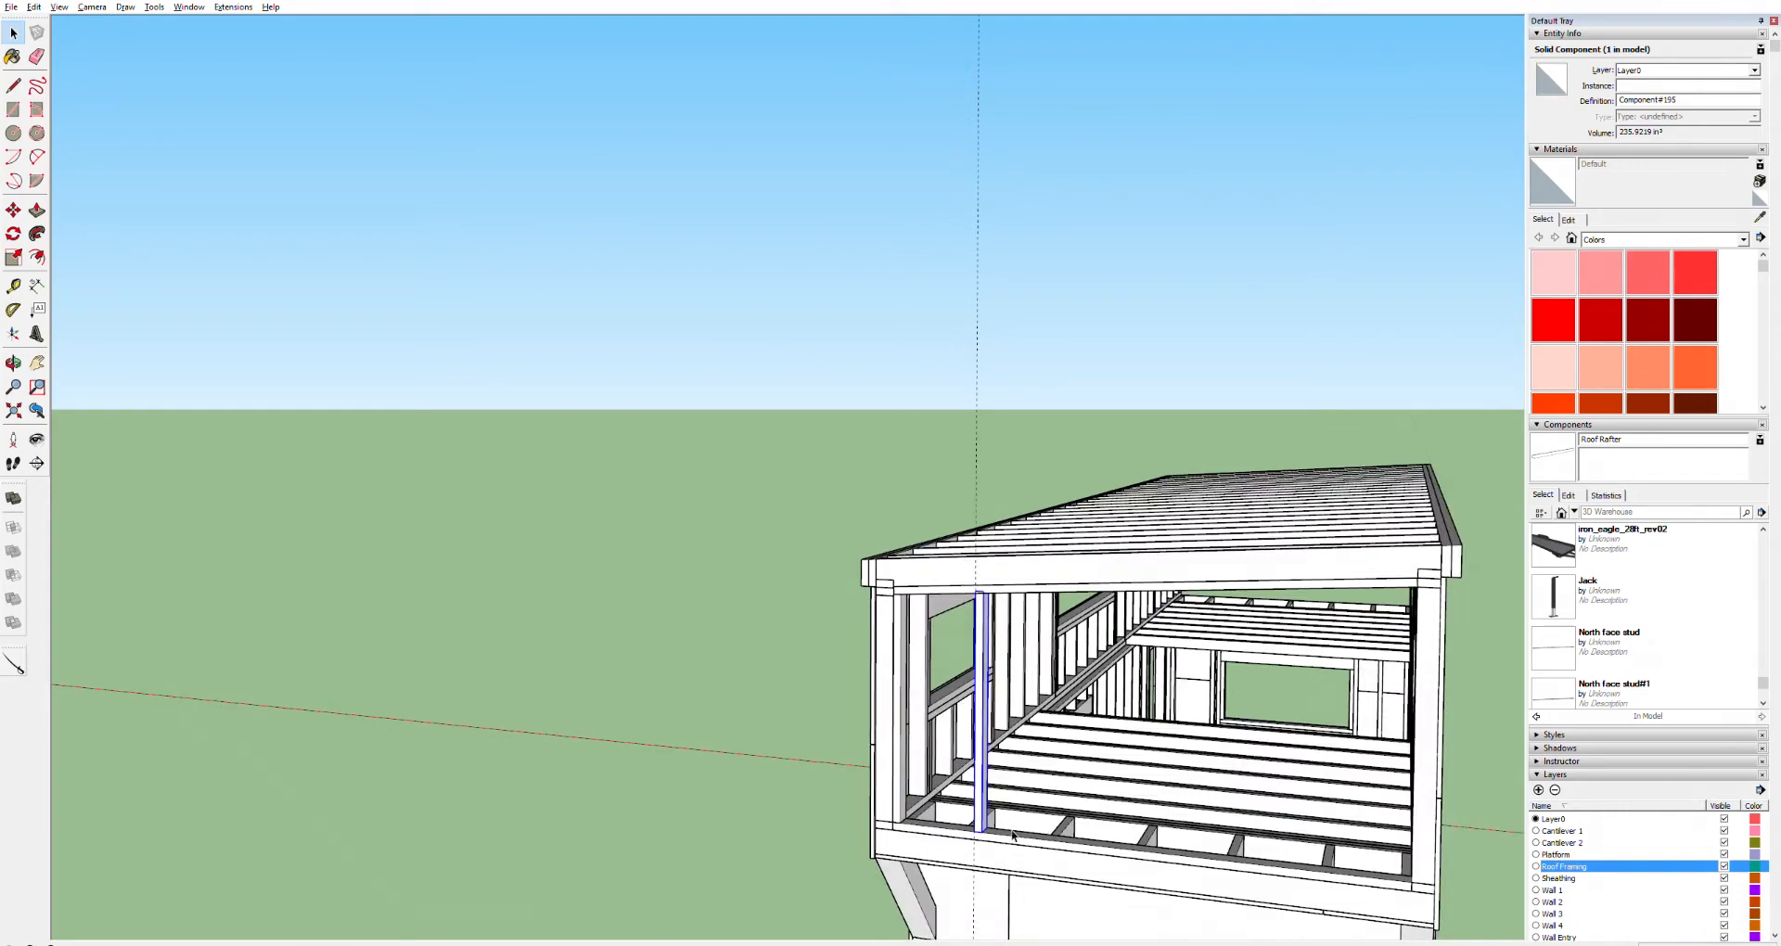
pyautogui.press('m')
pyautogui.press('ctrl')
pyautogui.click(985, 827)
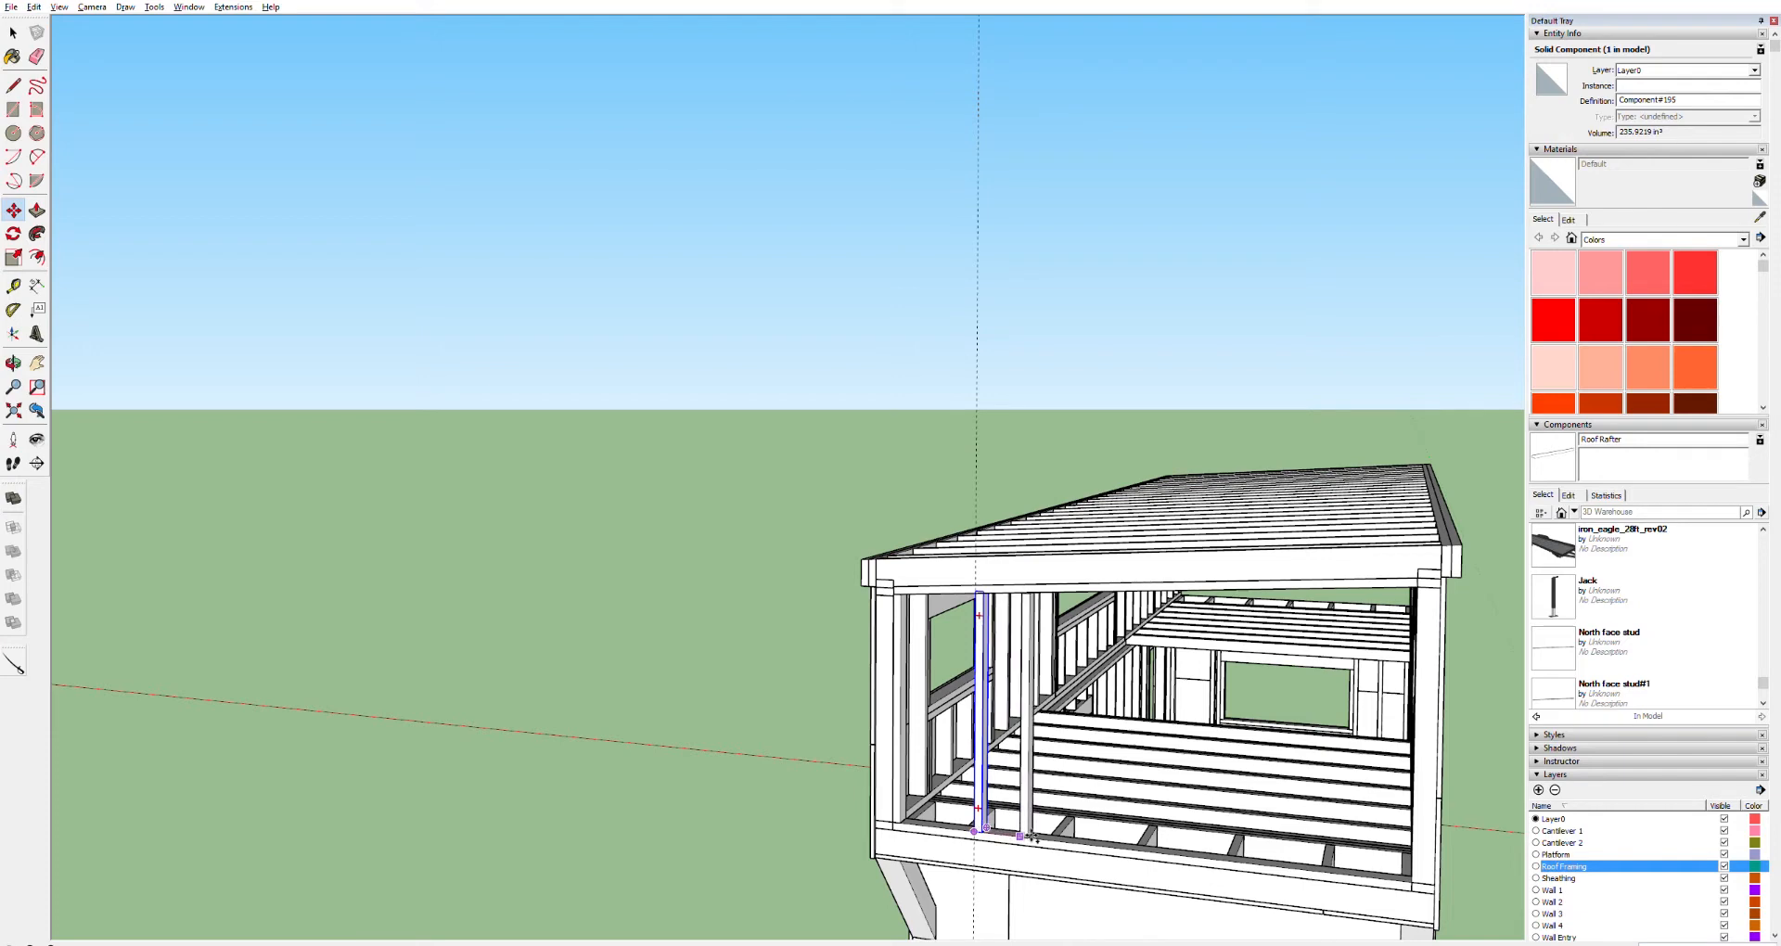
pyautogui.press('Return')
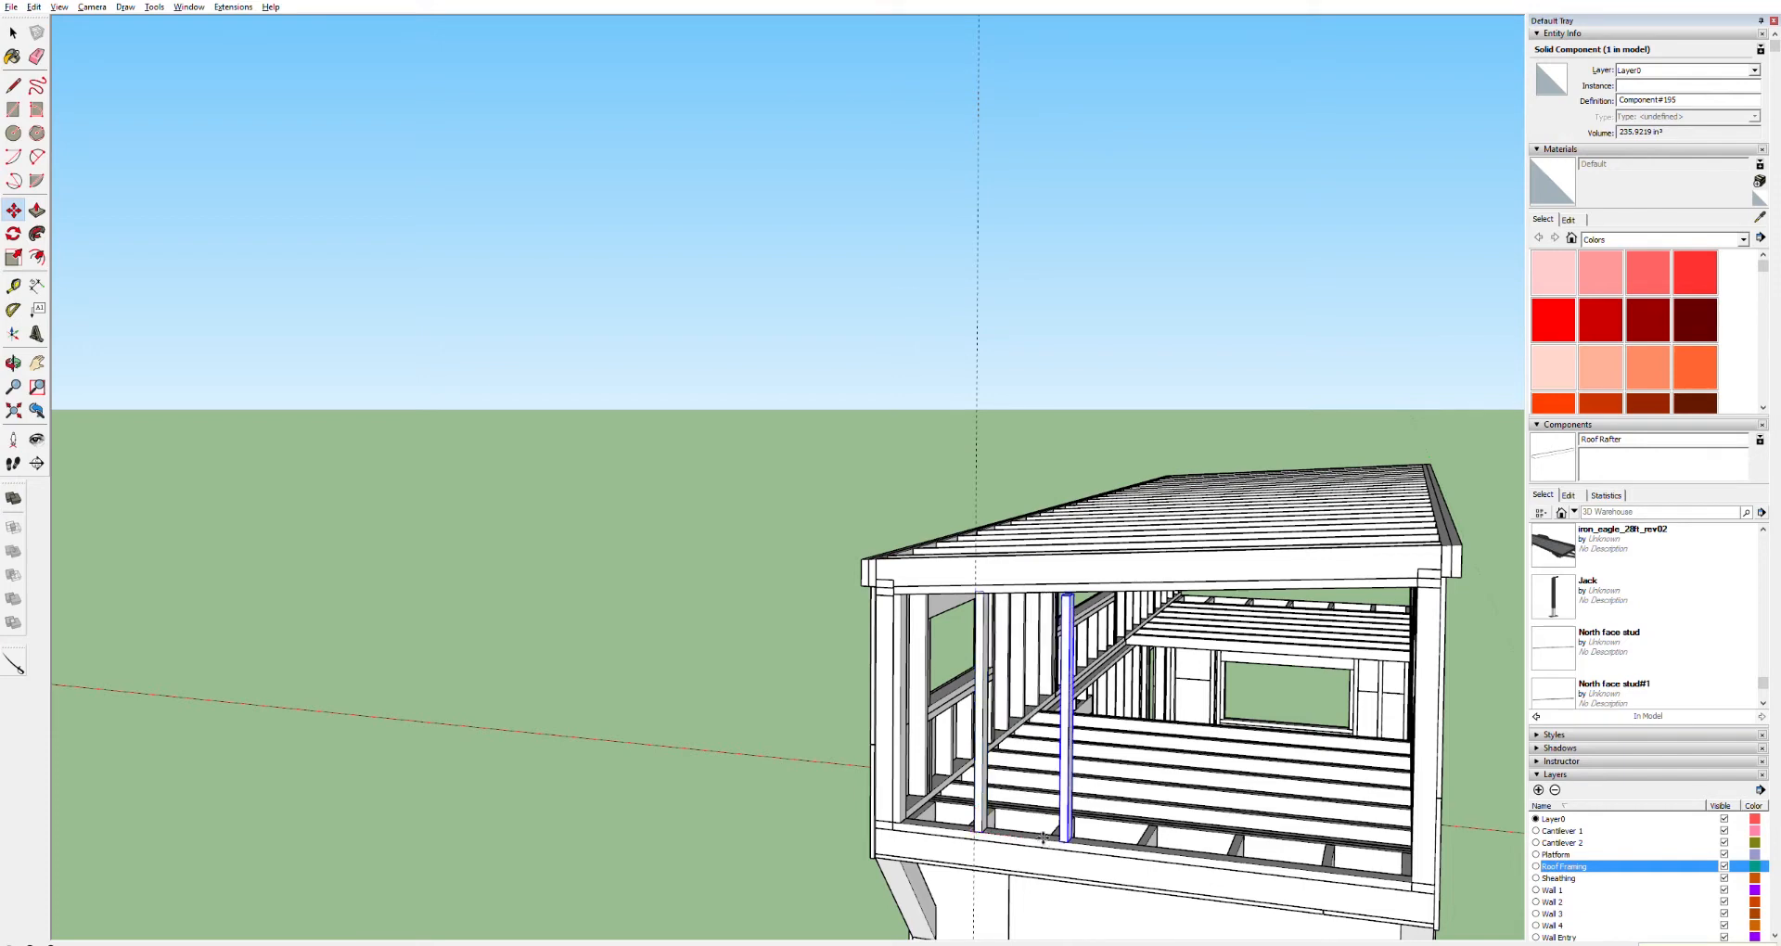
# Copy the second stud another 16 inches along the wall
pyautogui.press('space')
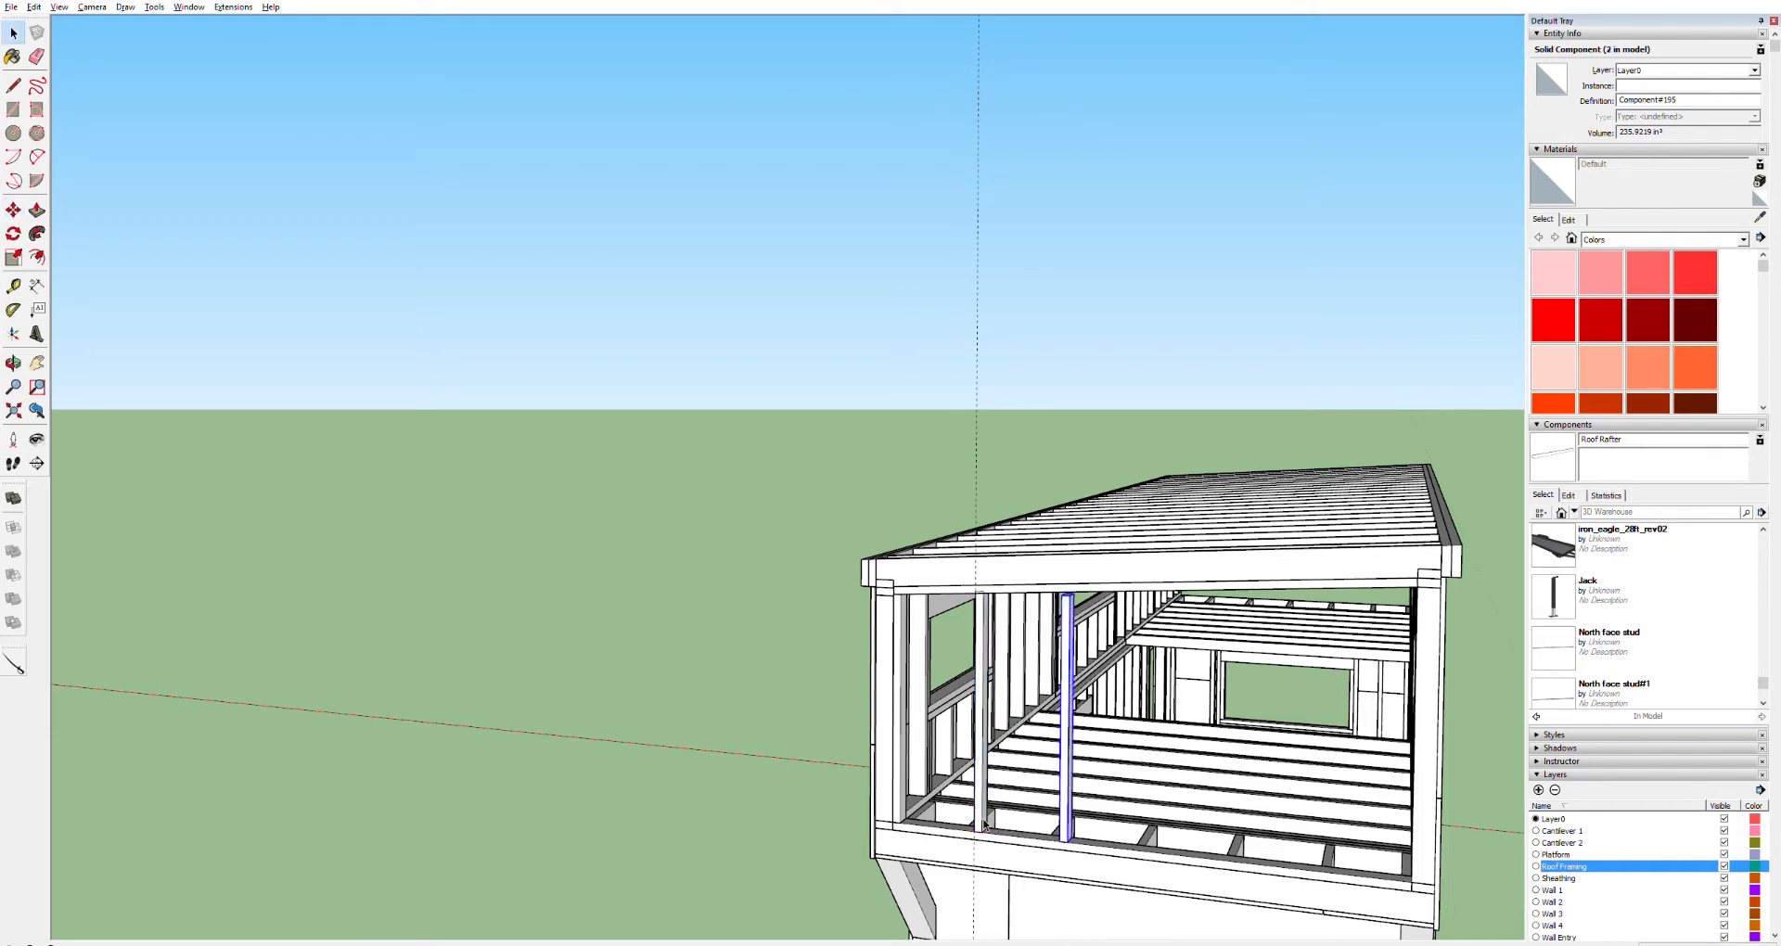
pyautogui.press('m')
pyautogui.keyDown('ctrl'); pyautogui.click(1069, 840); pyautogui.keyUp('ctrl')
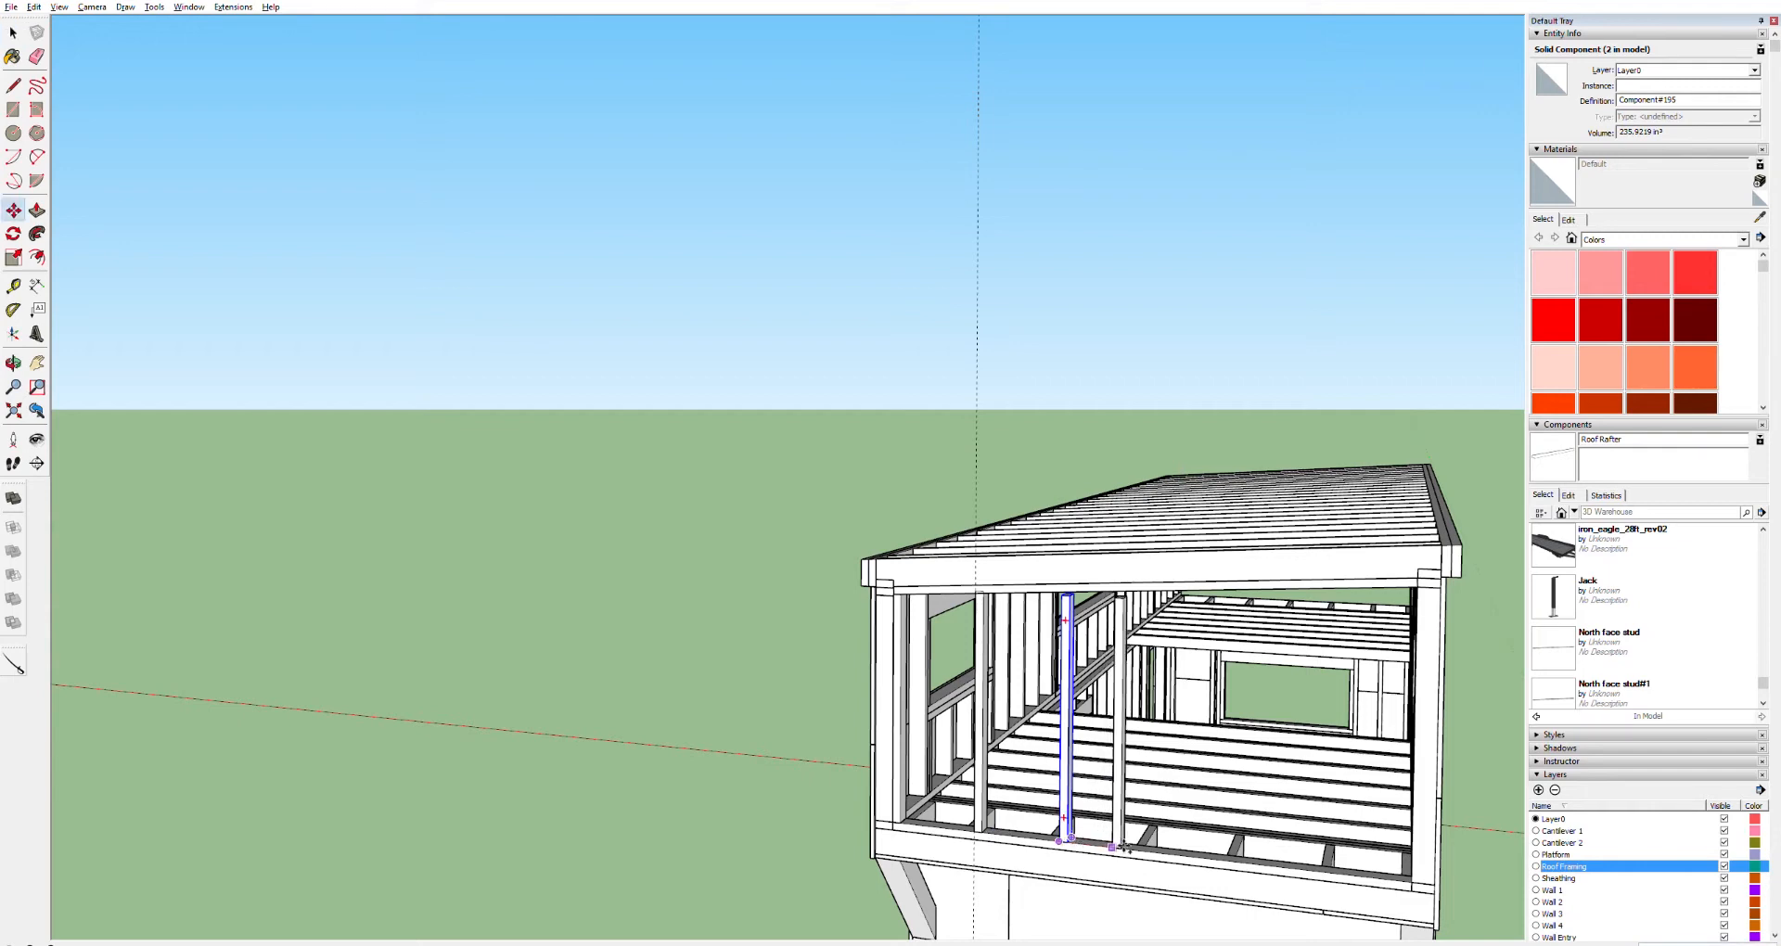
pyautogui.write('16')
pyautogui.press('Return')
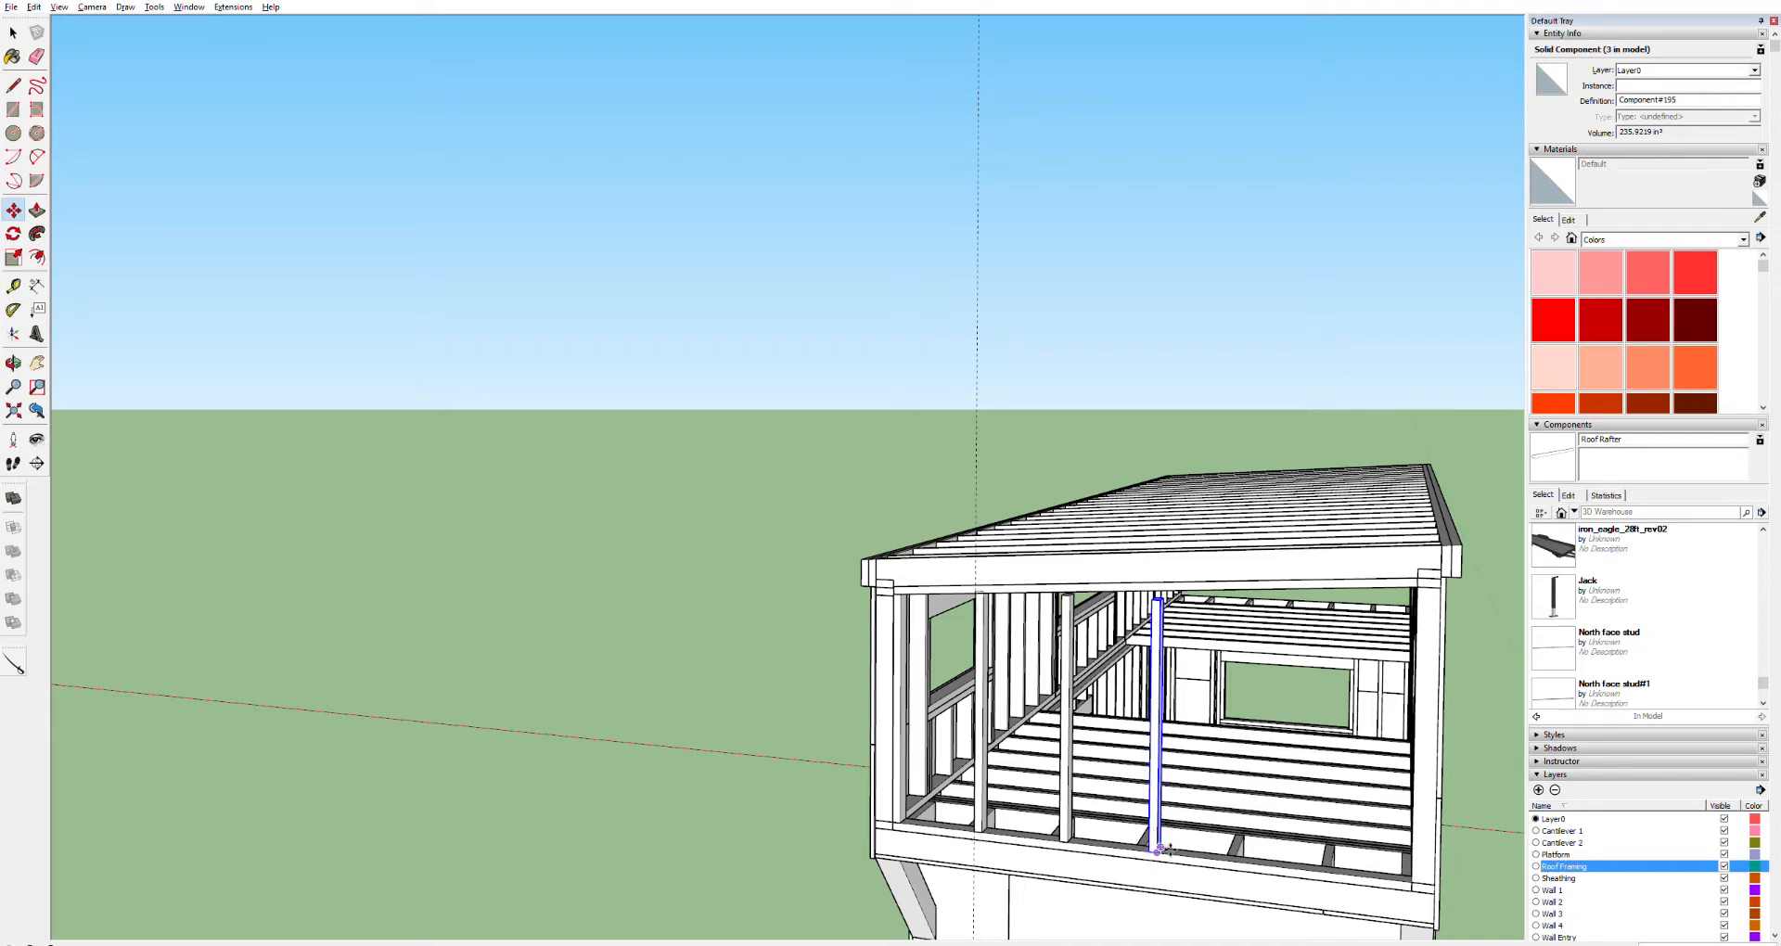
# Copy the stud along the wall to the far corner of the wall
pyautogui.moveTo(1169, 849); pyautogui.dragTo(1190, 851)
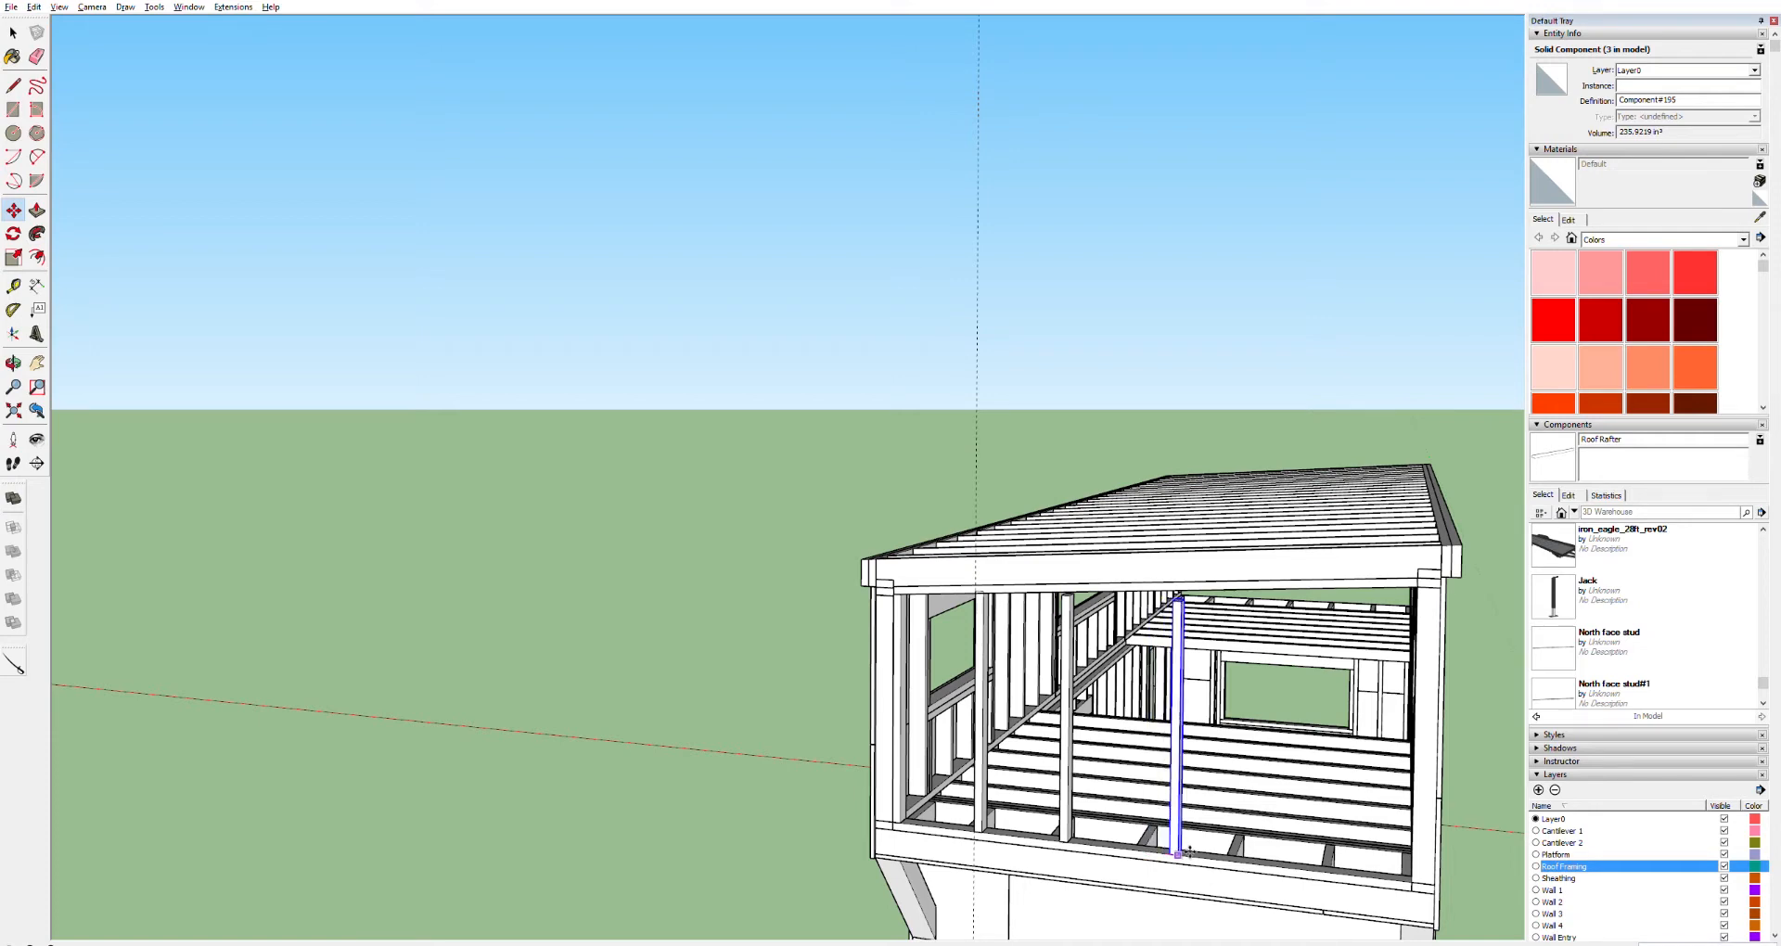
pyautogui.press('ctrl')
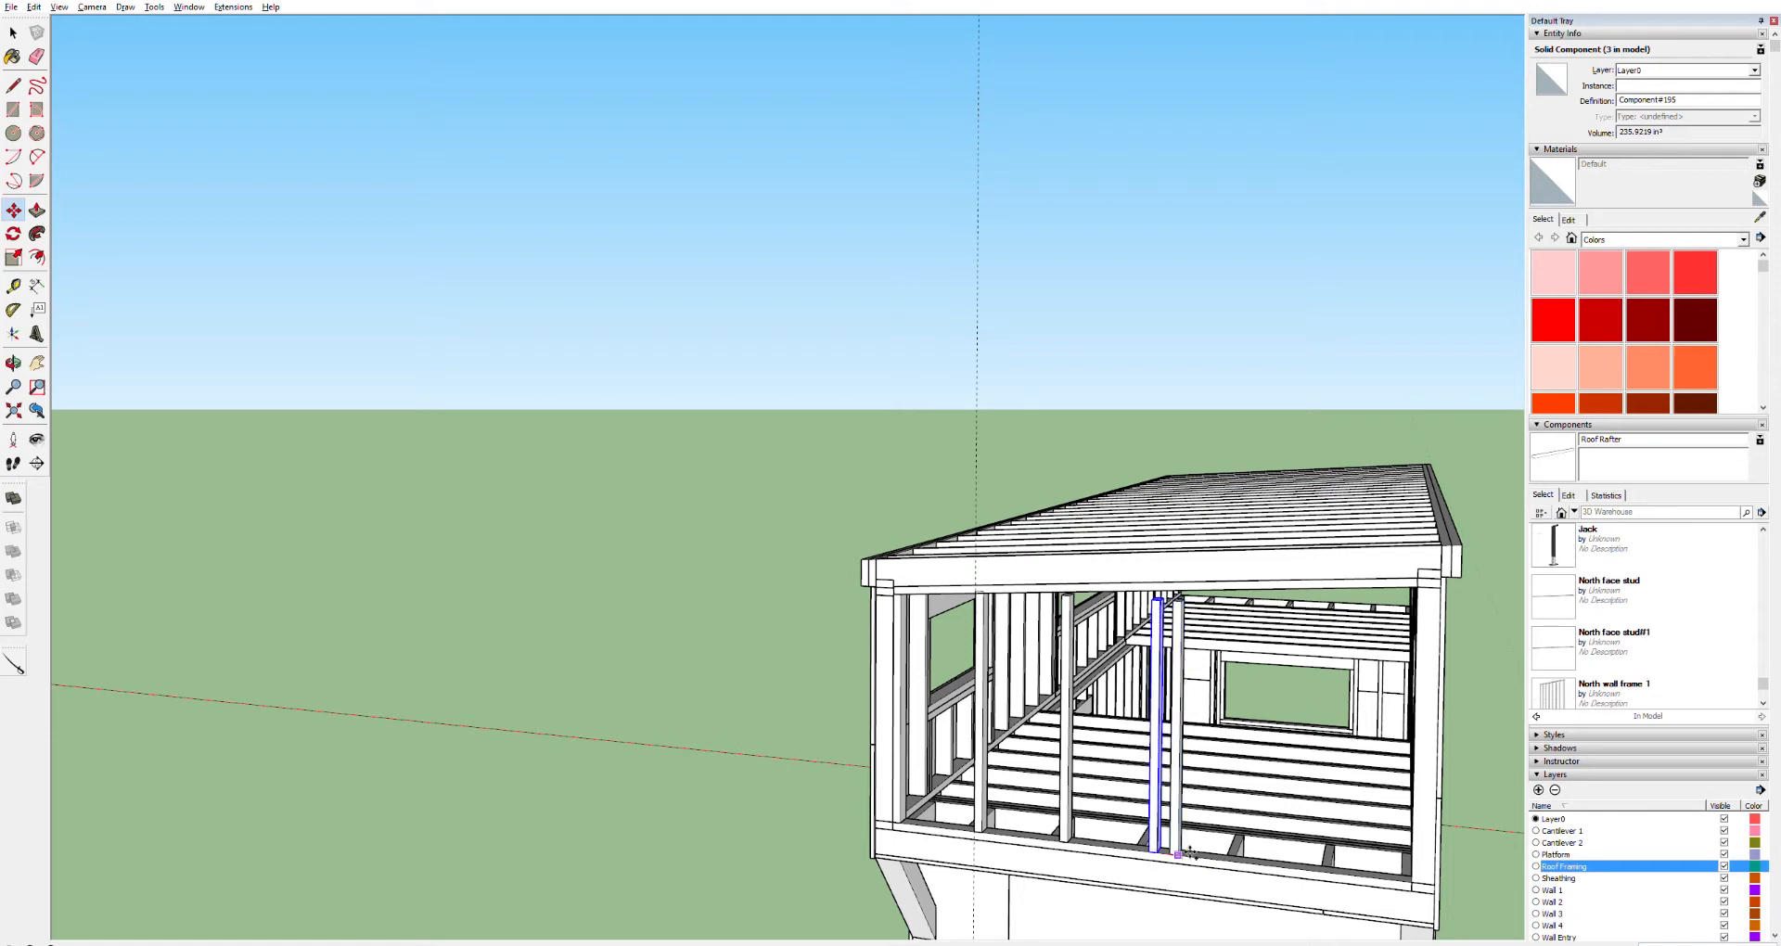
pyautogui.moveTo(1190, 851); pyautogui.dragTo(1422, 881)
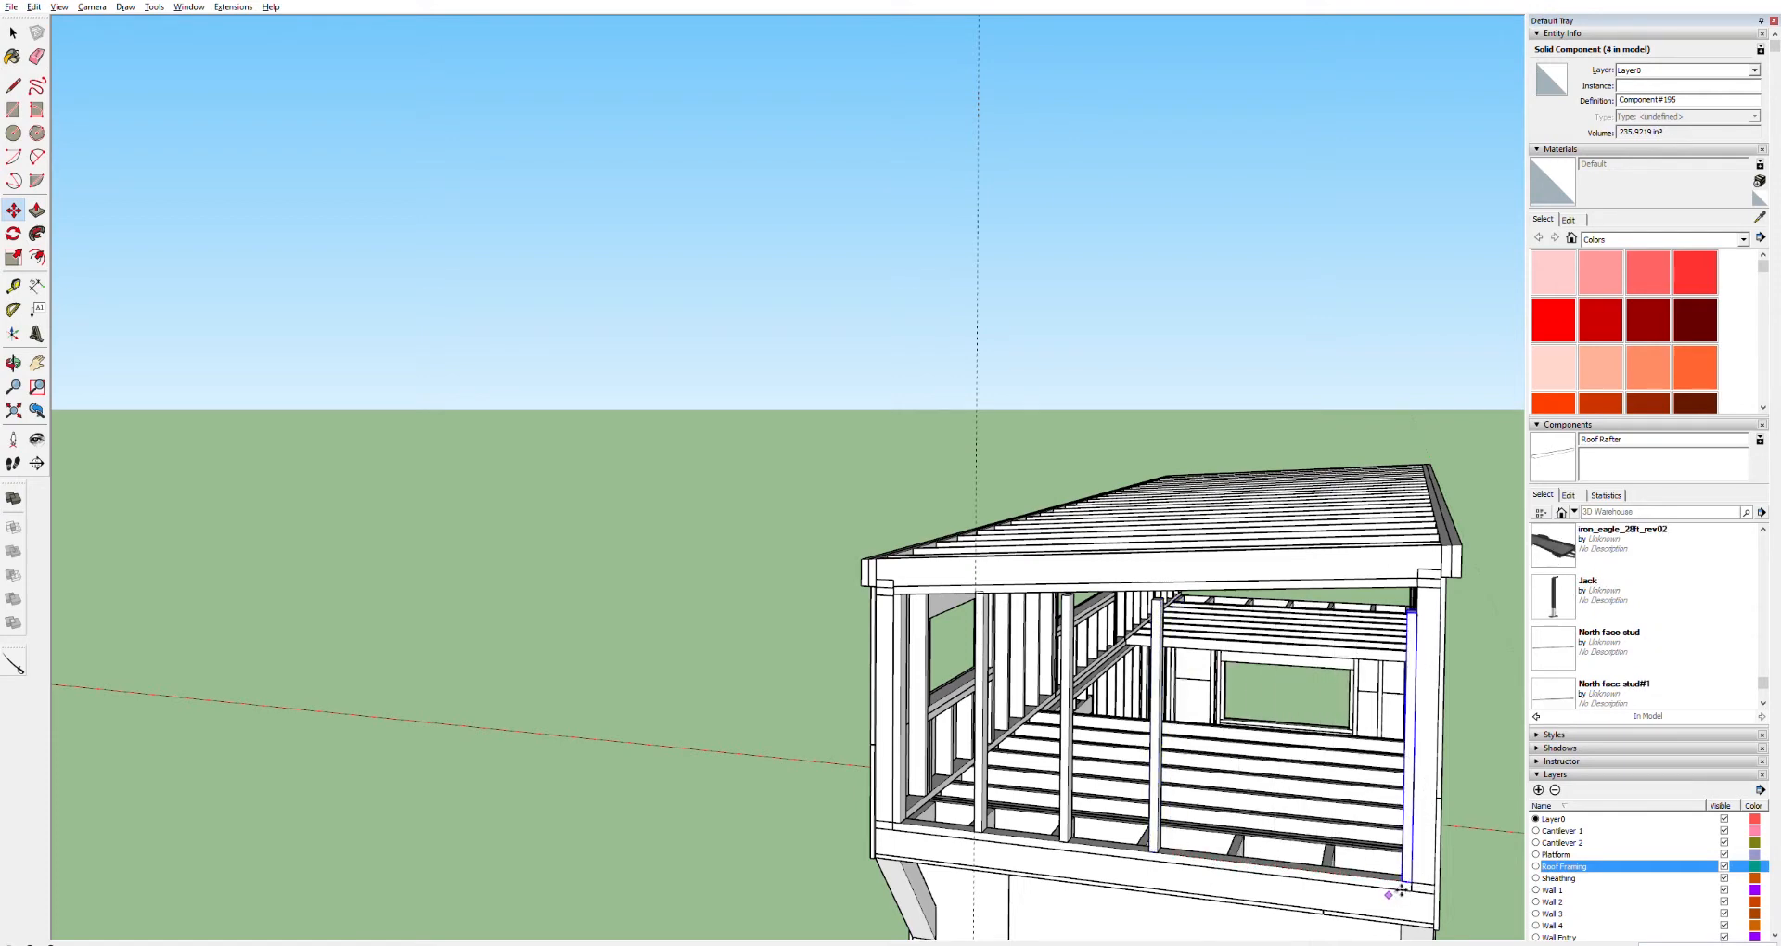
# Delete three of the old studs from the wall
pyautogui.press('space')
pyautogui.click(1149, 809)
pyautogui.press('Delete')
pyautogui.click(1076, 796)
pyautogui.press('Delete')
pyautogui.click(985, 756)
pyautogui.press('Delete')
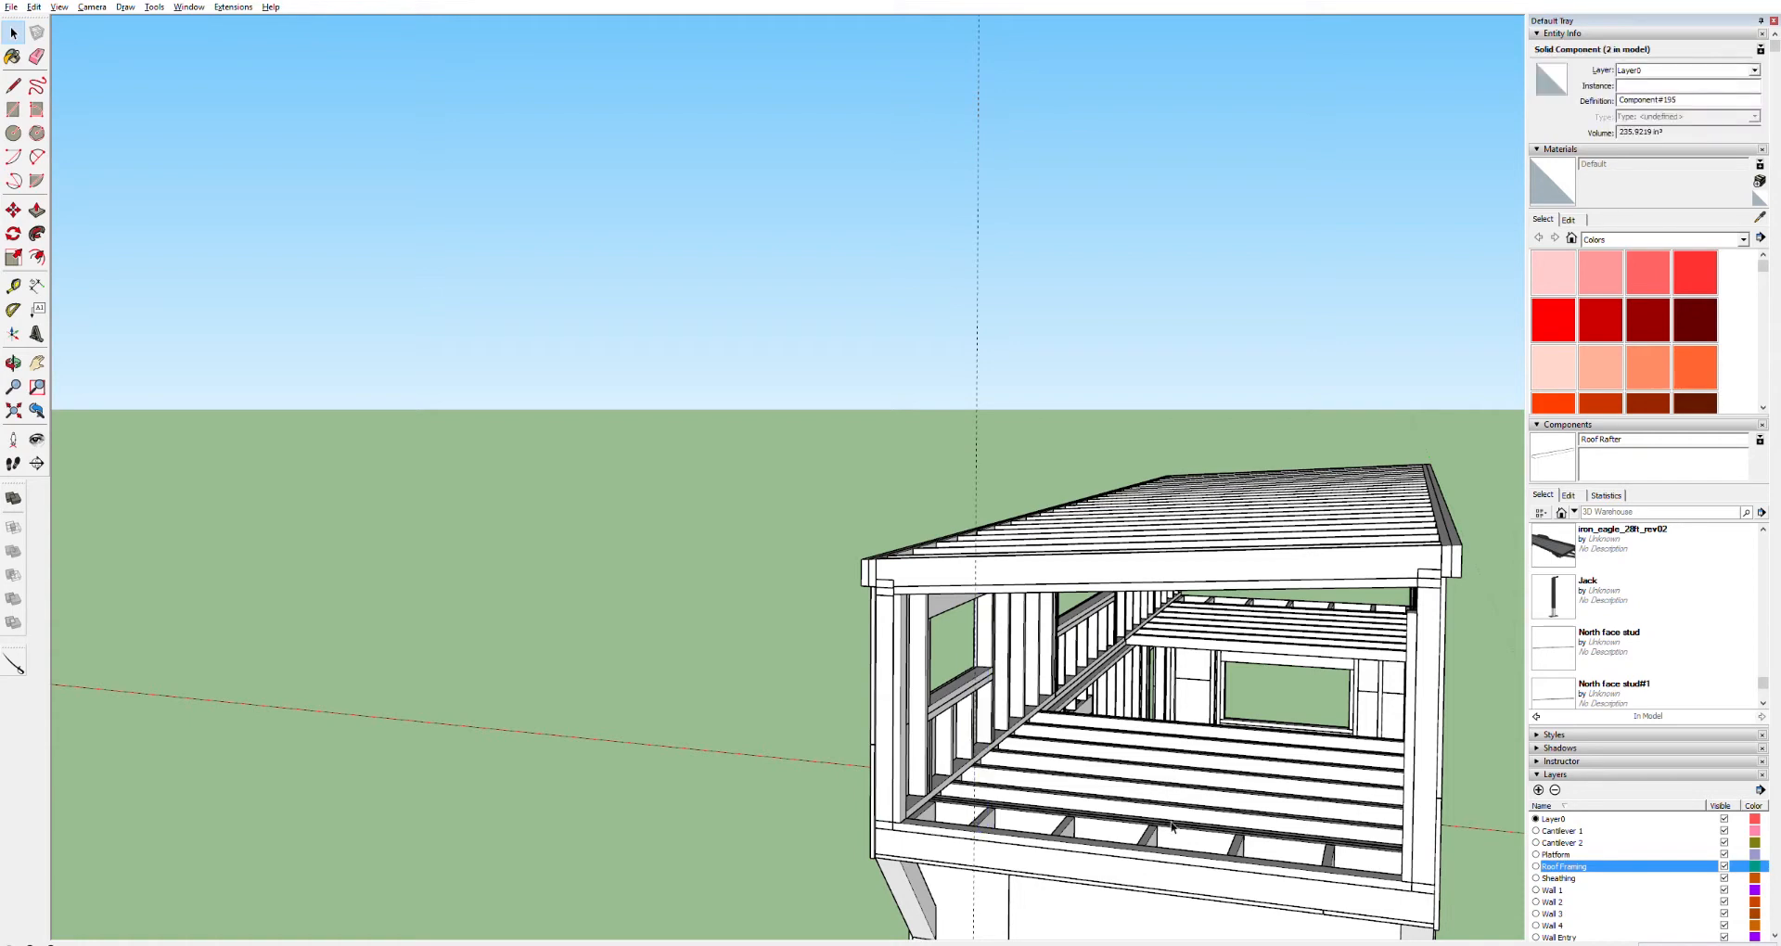
# Copy the corner stud back along the wall to place a new stud
pyautogui.click(1411, 833)
pyautogui.scroll(6, 1440, 889)
pyautogui.press('m')
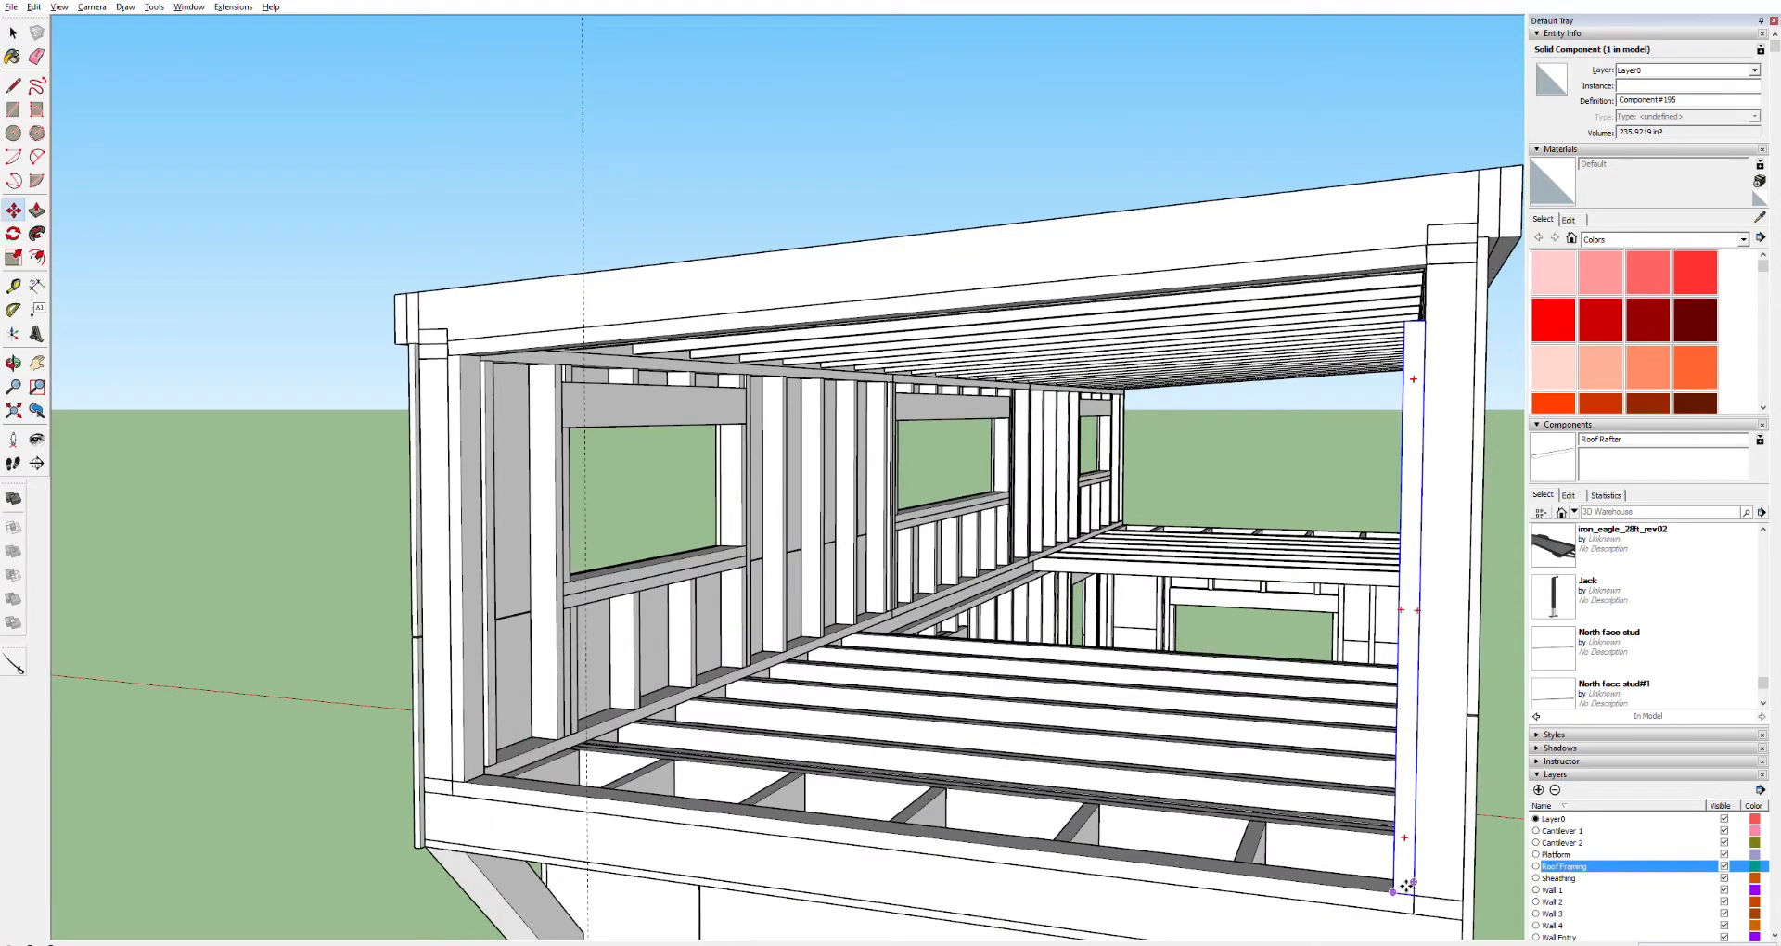
pyautogui.moveTo(1406, 886); pyautogui.dragTo(1345, 881)
pyautogui.press('ctrl')
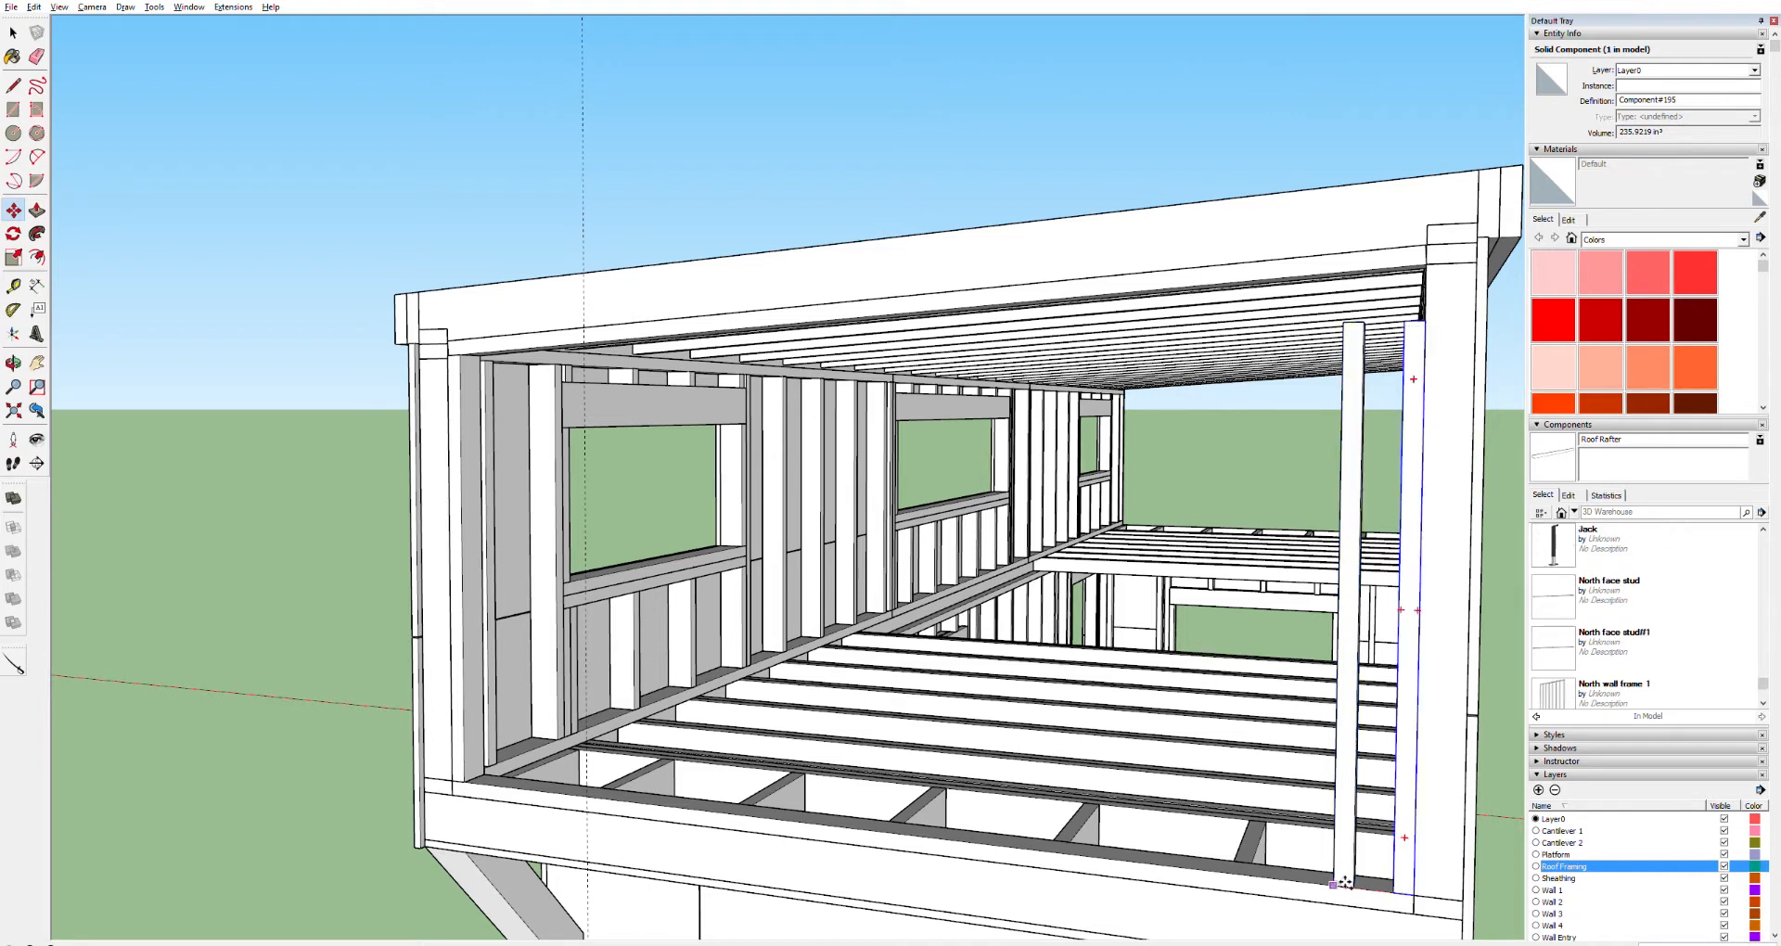
pyautogui.moveTo(1345, 882); pyautogui.dragTo(1201, 869)
pyautogui.press('space')
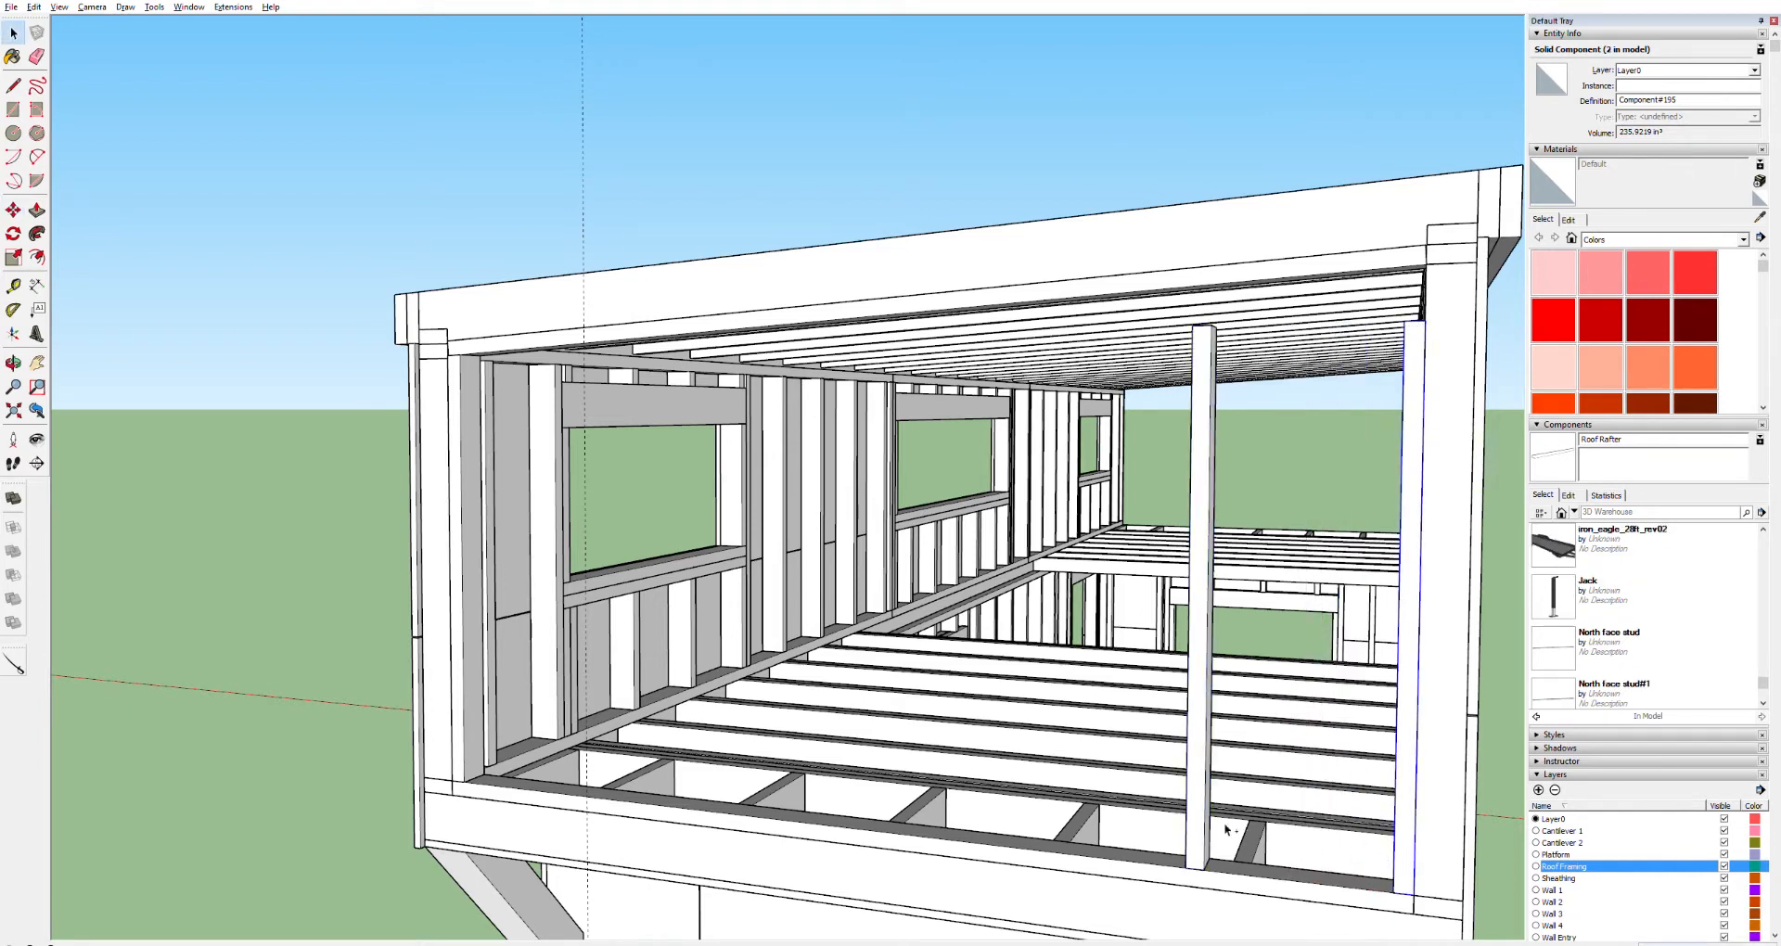
# Copy the stud 32 inches along the wall to add two more studs
pyautogui.keyDown('shift'); pyautogui.click(1199, 829); pyautogui.keyUp('shift')
pyautogui.press('m')
pyautogui.press('ctrl')
pyautogui.moveTo(1197, 861); pyautogui.dragTo(1089, 852)
pyautogui.write('32')
pyautogui.press('Return')
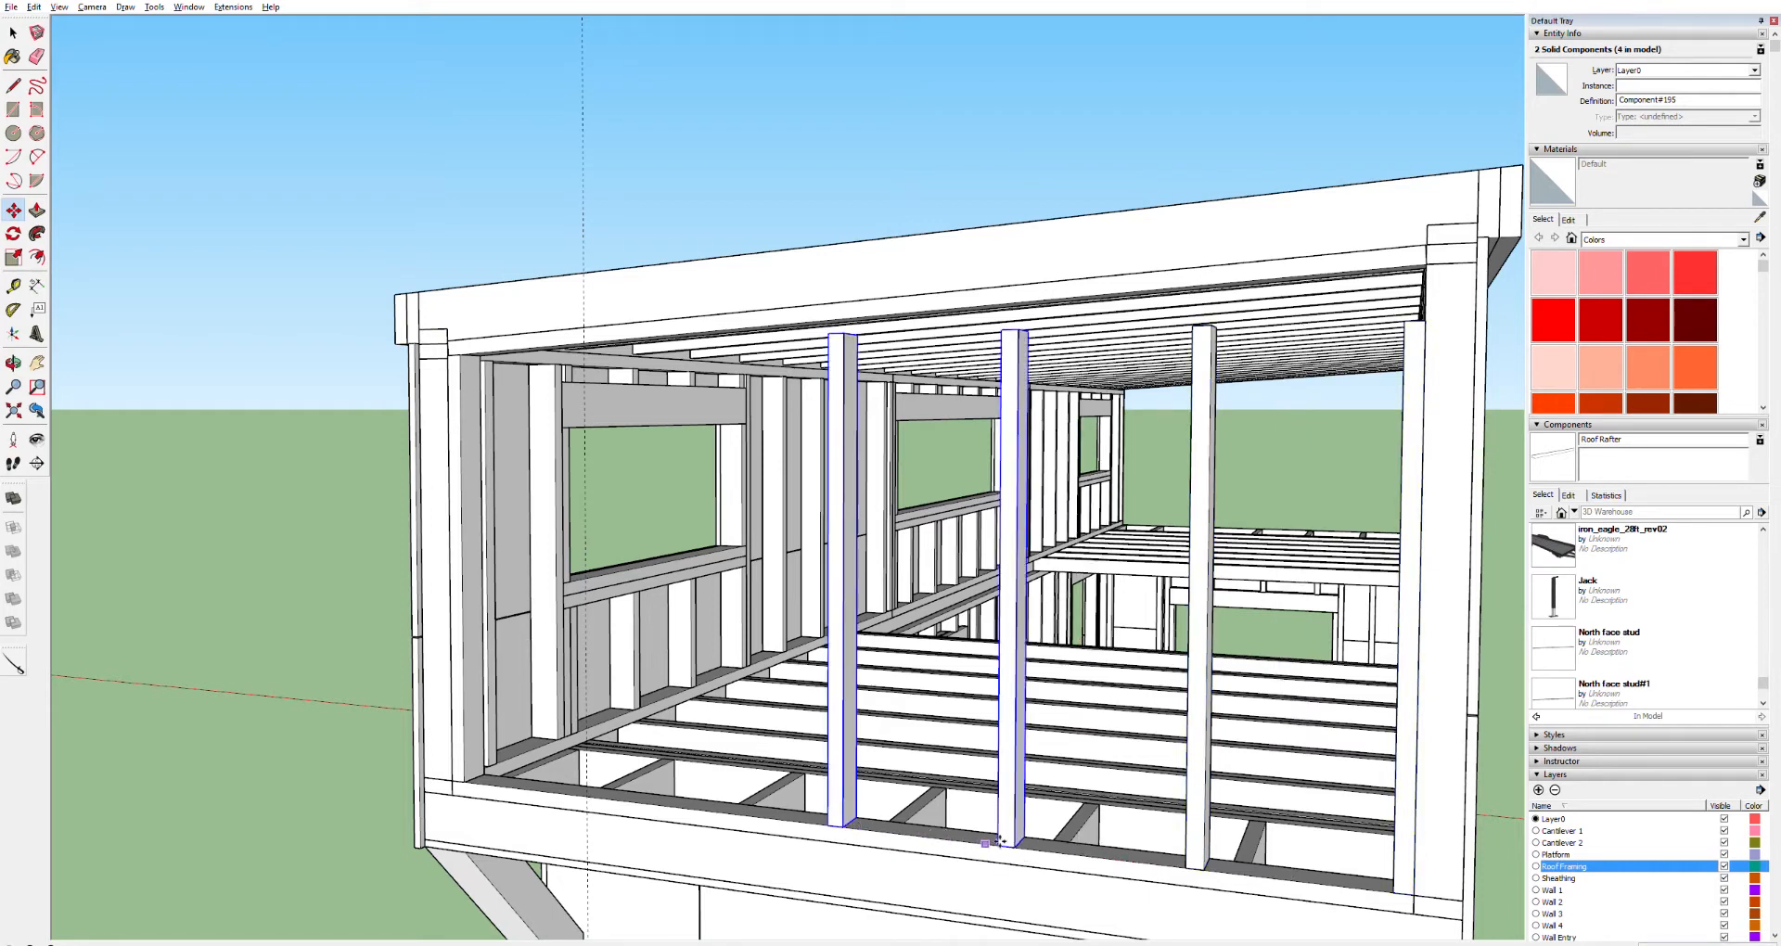
# Copy the two new studs another 32 inches along the wall
pyautogui.click(1019, 843)
pyautogui.press('ctrl')
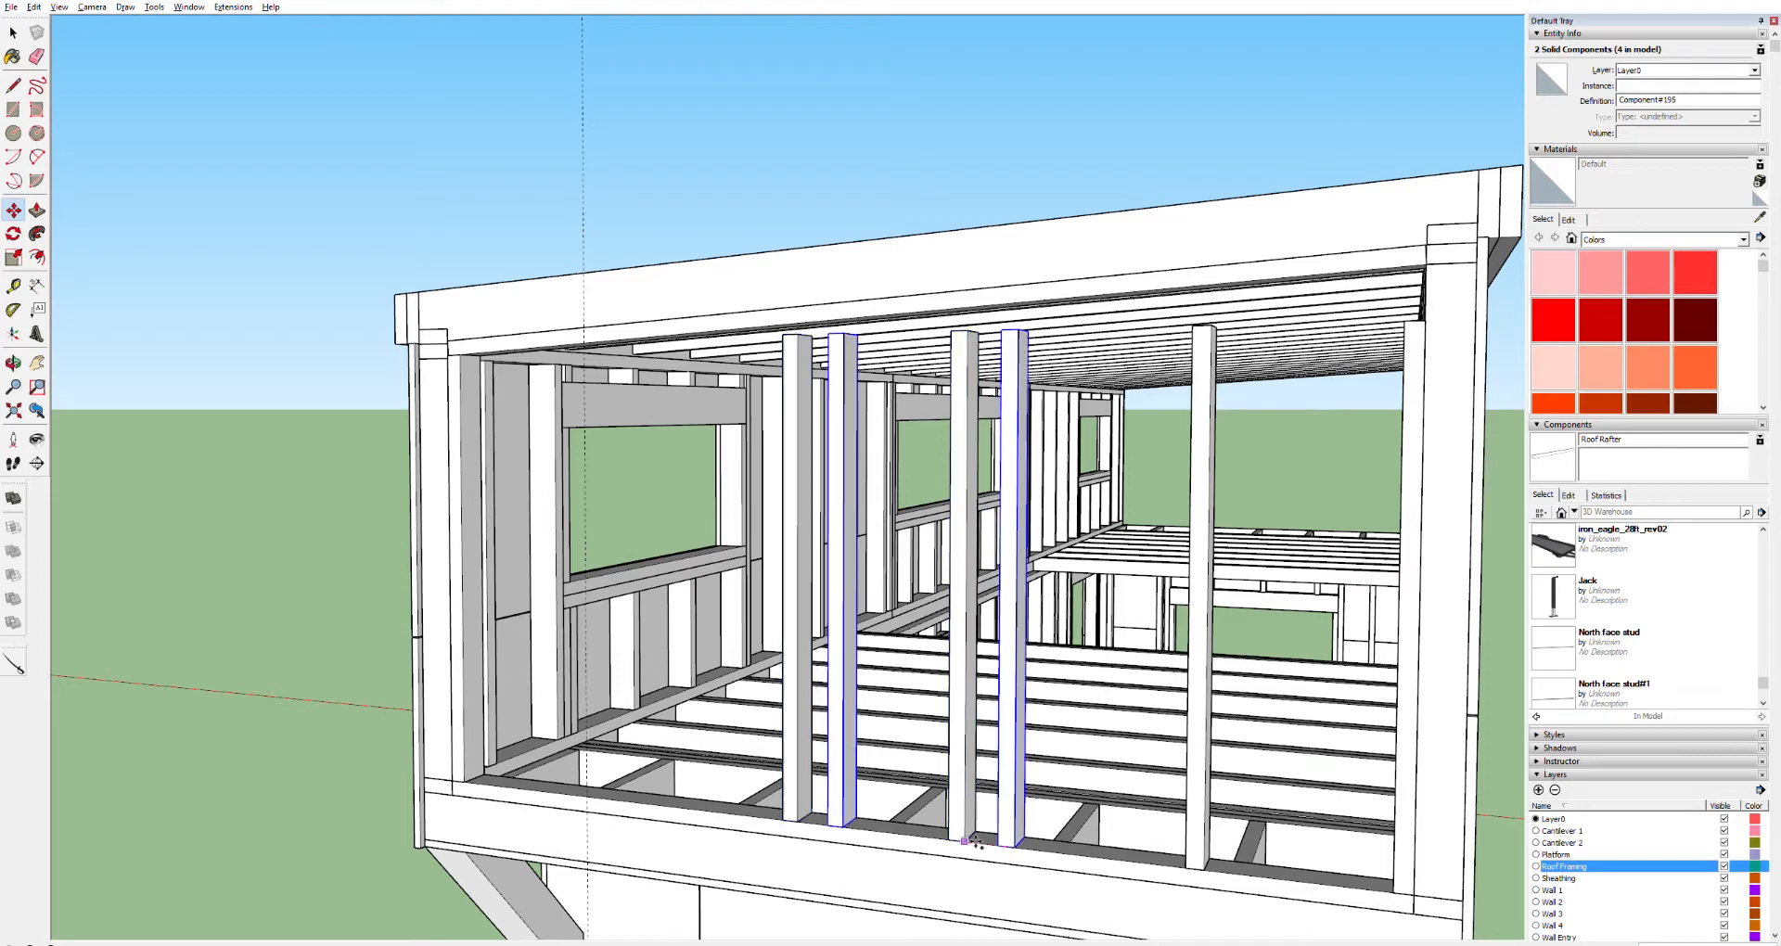
pyautogui.write('32')
pyautogui.press('Return')
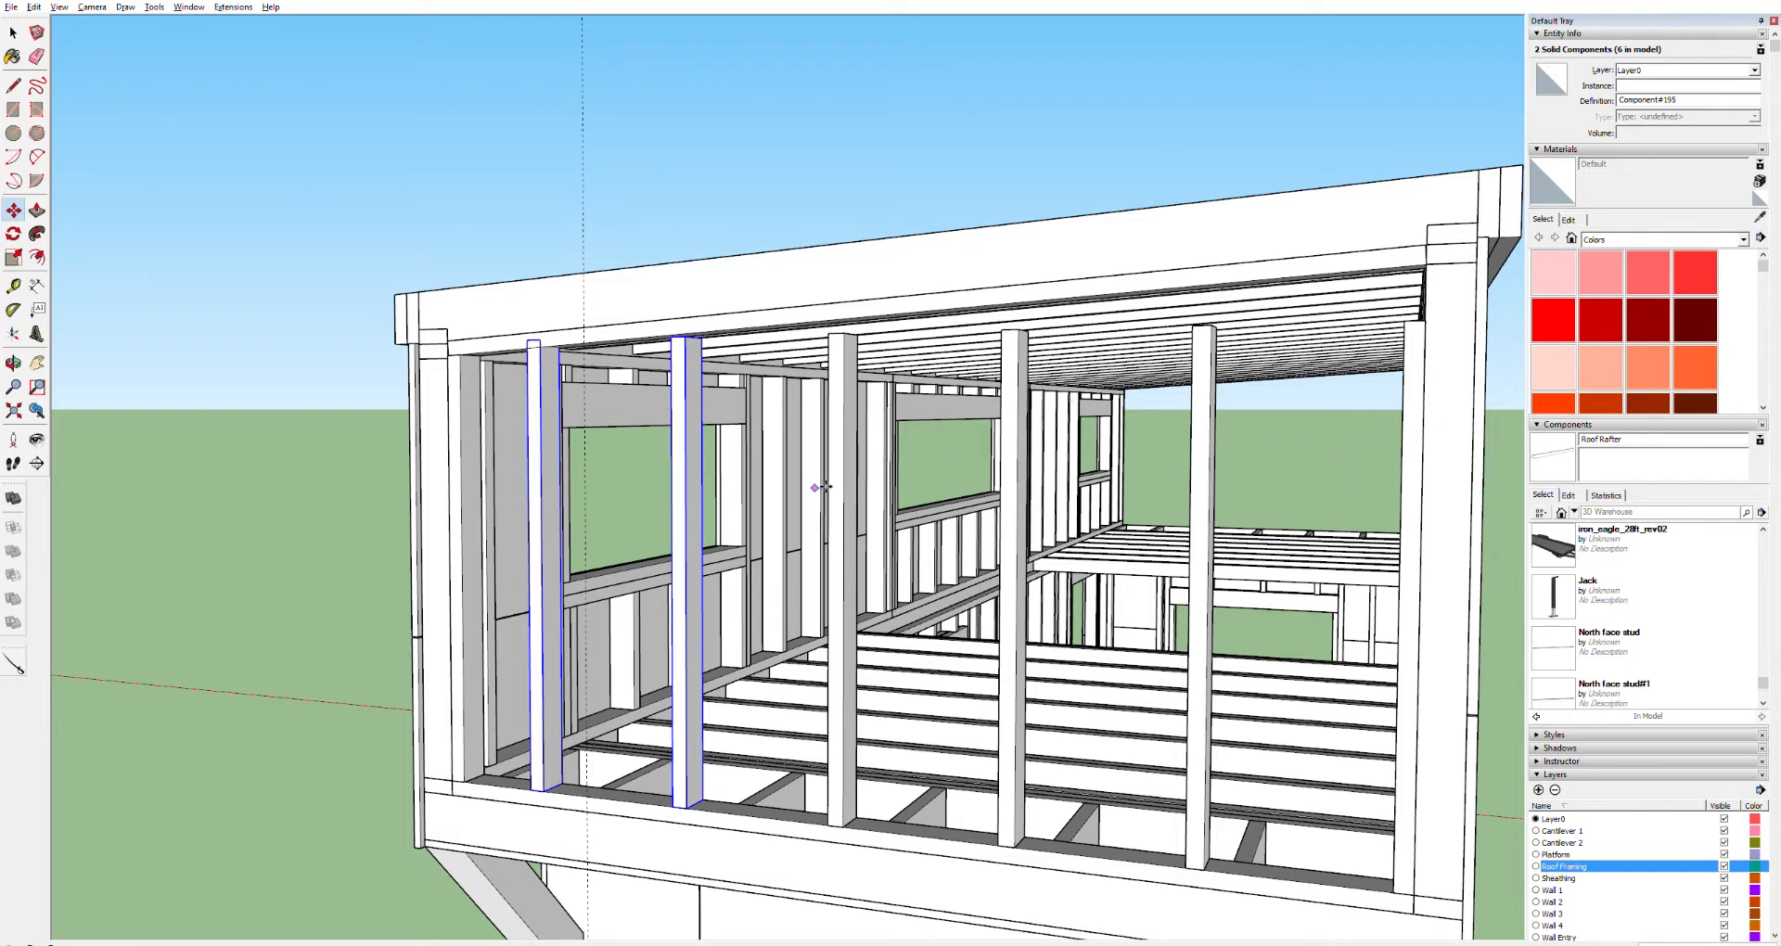
# Inspect the new wall studs one by one
pyautogui.press('space')
pyautogui.click(789, 237)
pyautogui.click(690, 389)
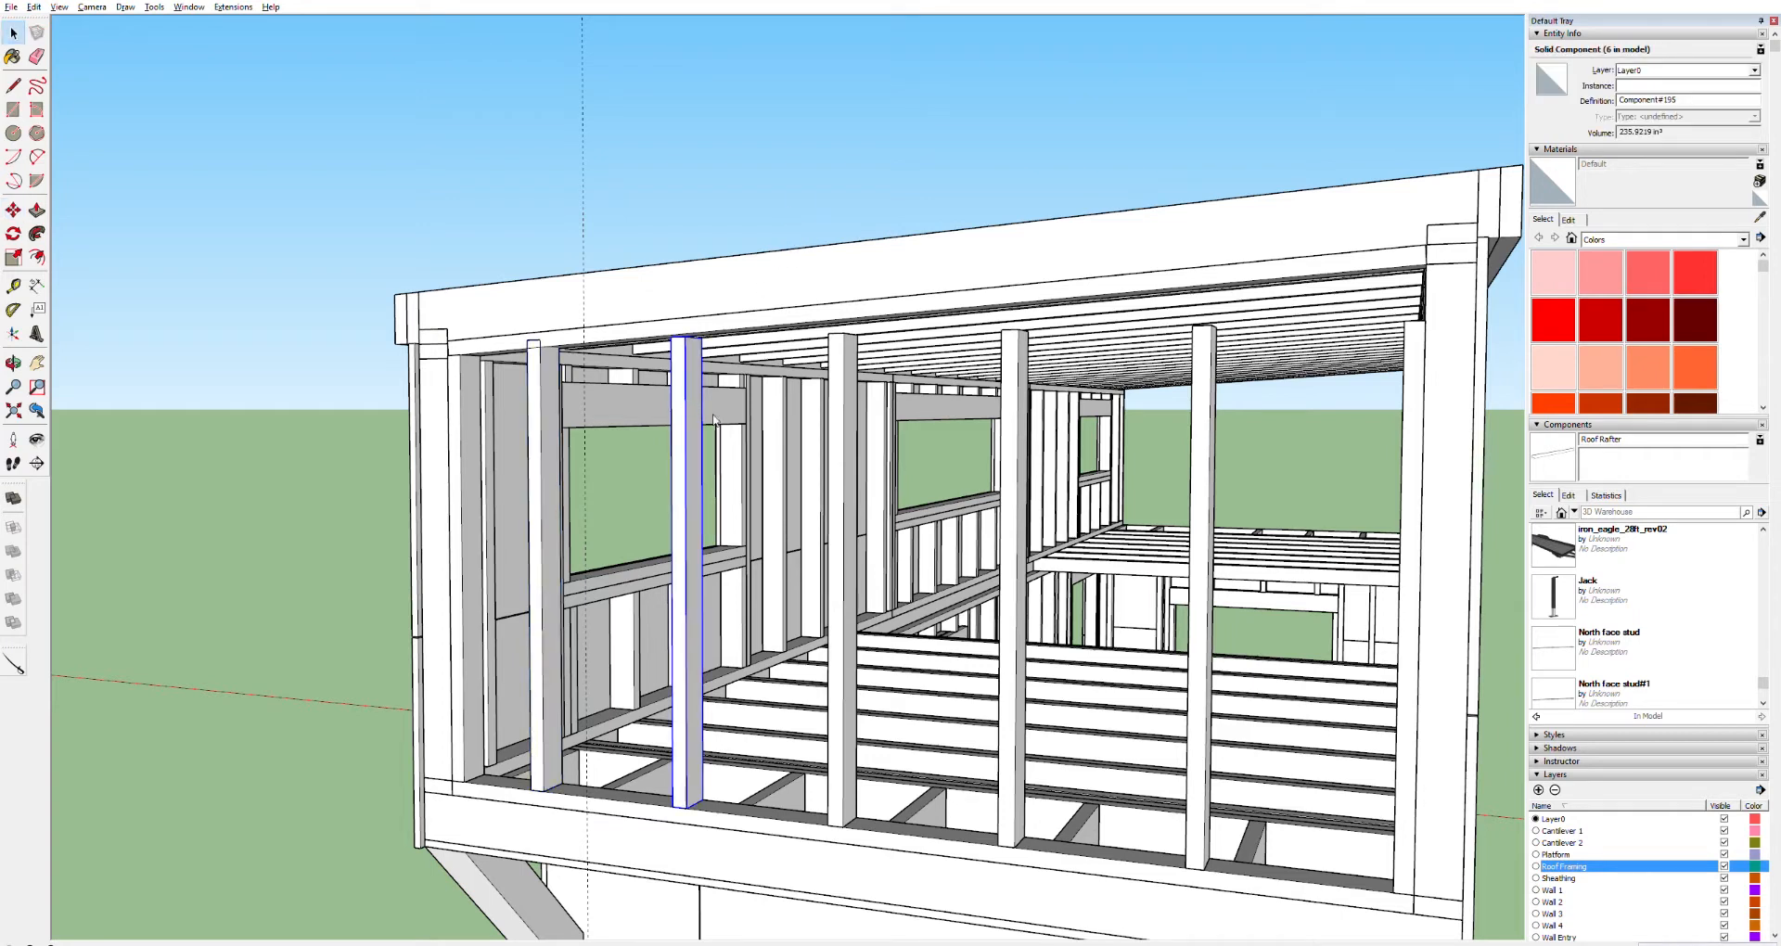
pyautogui.click(851, 470)
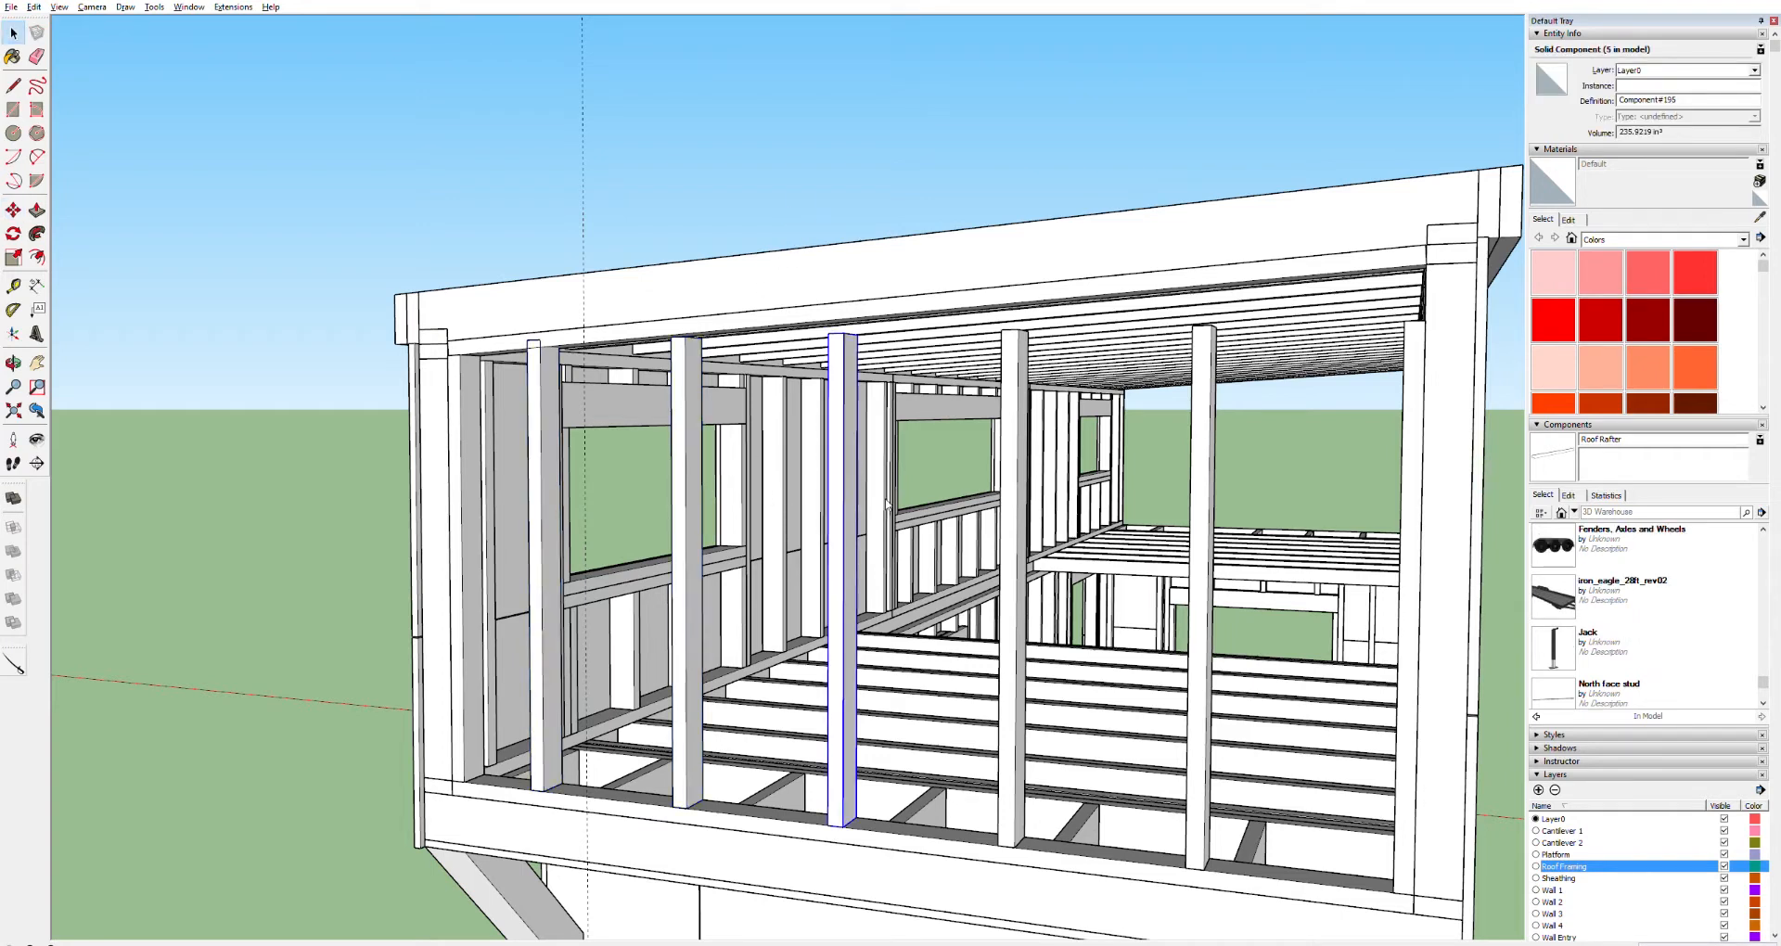
pyautogui.click(1013, 530)
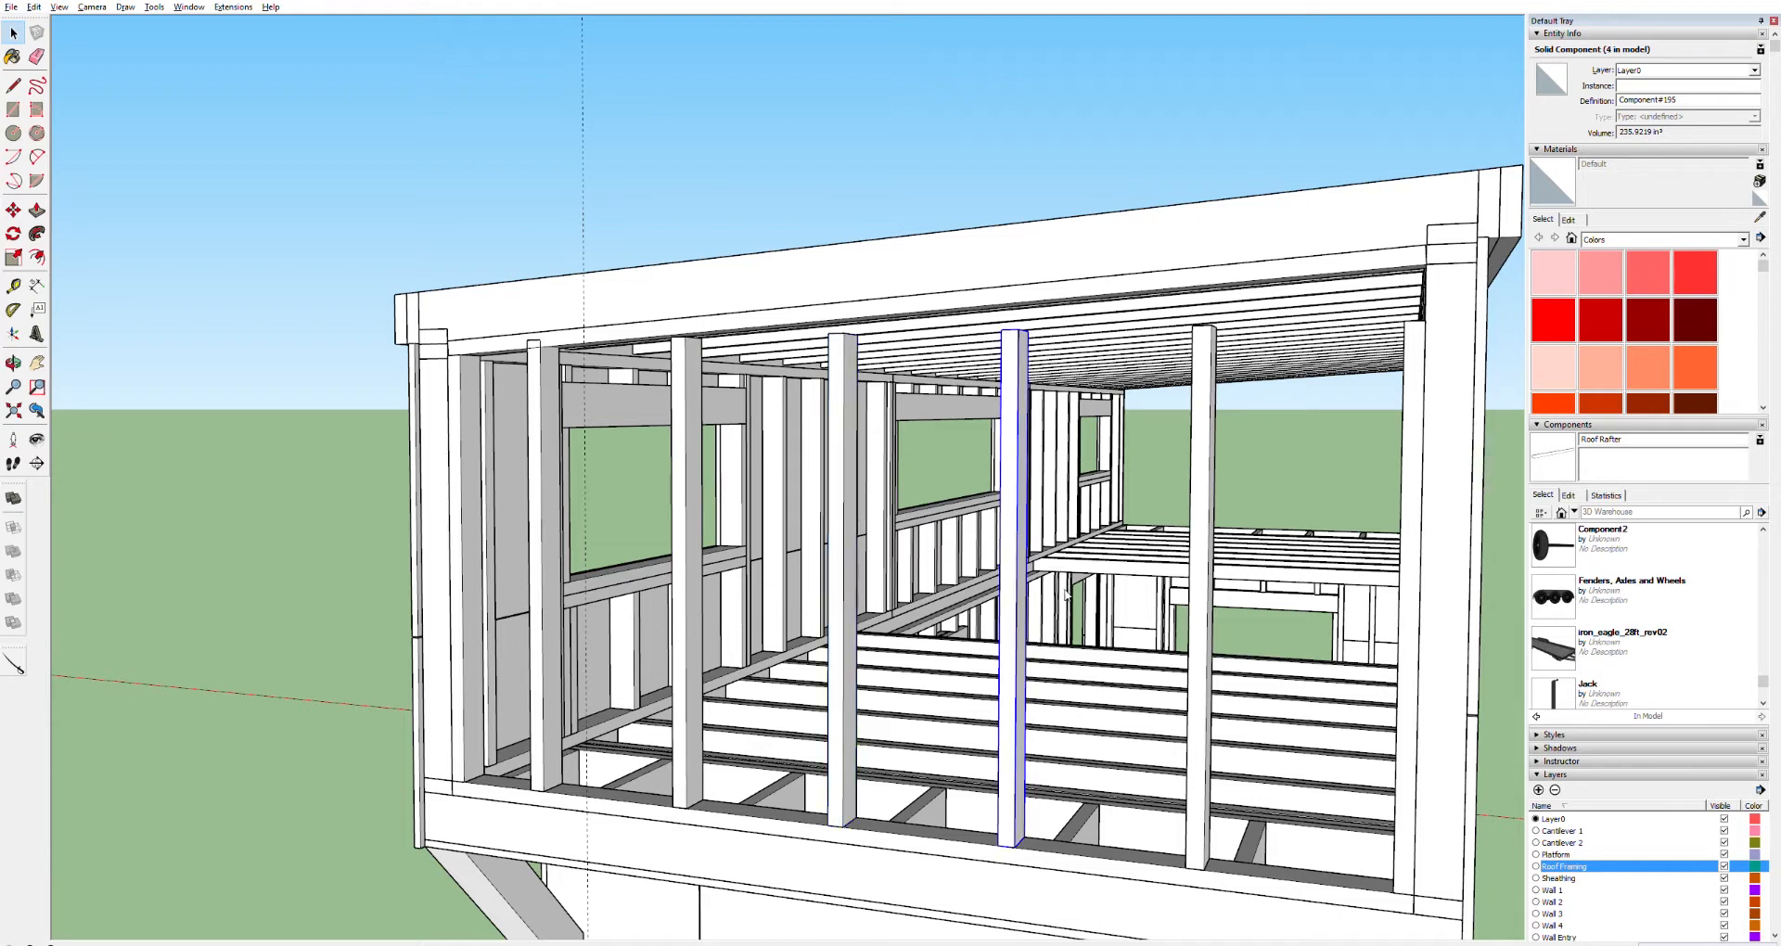
pyautogui.click(1210, 639)
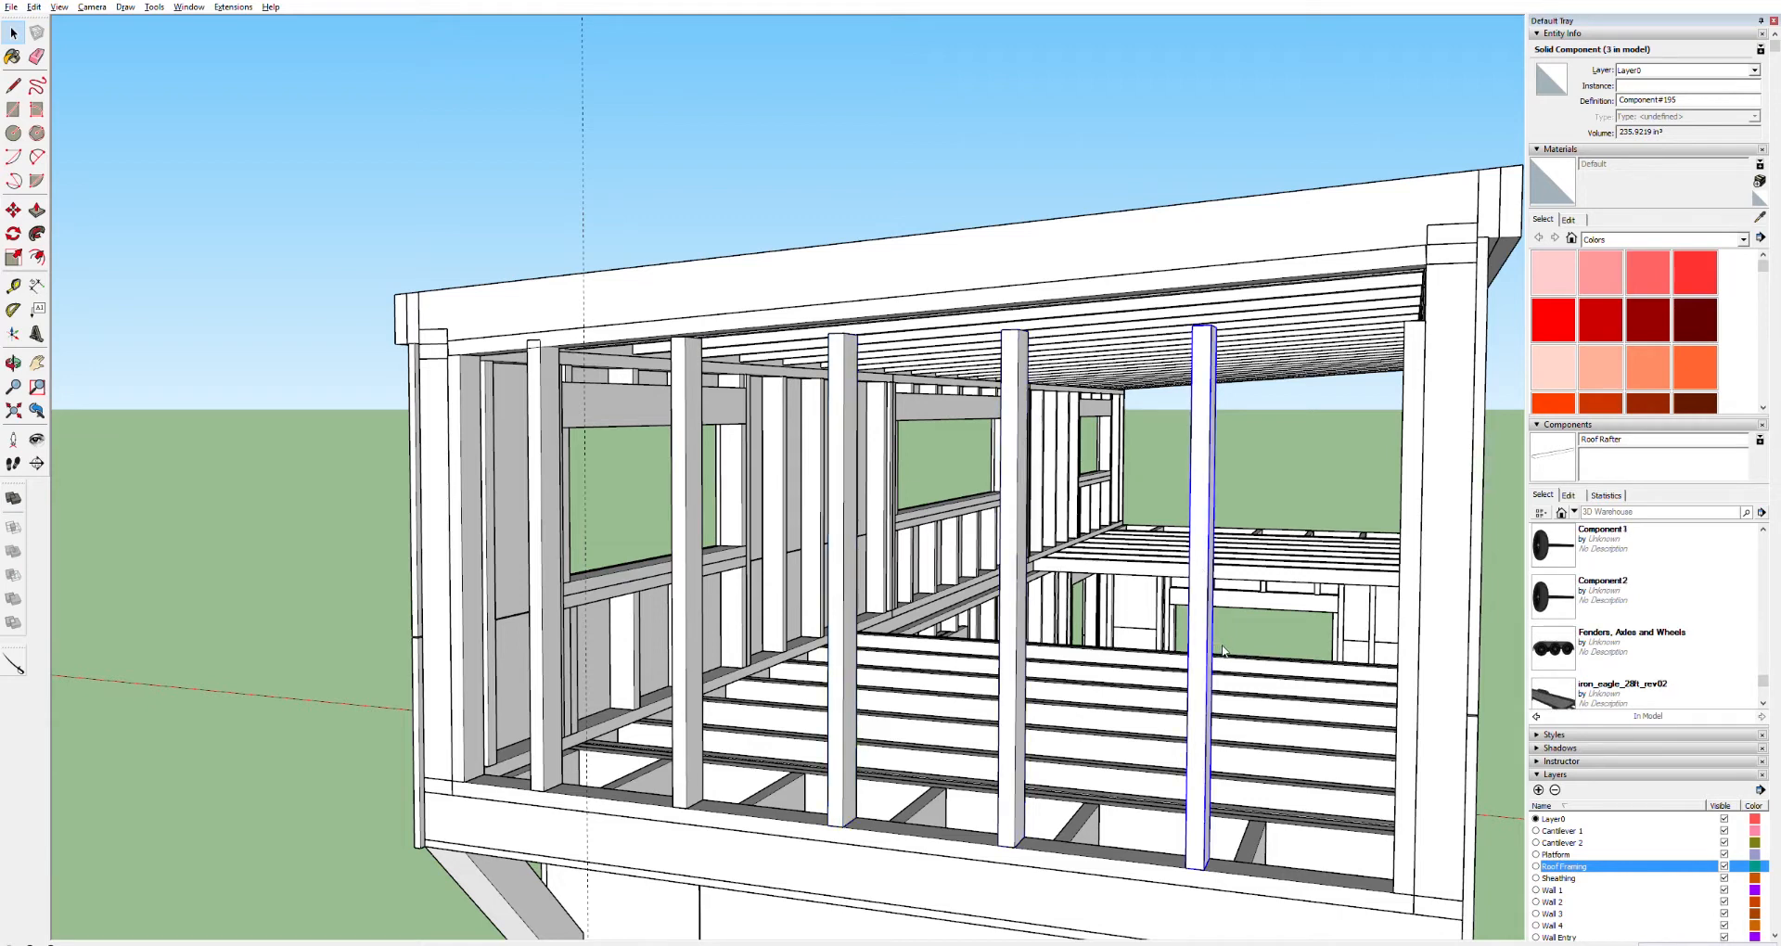
pyautogui.click(1411, 556)
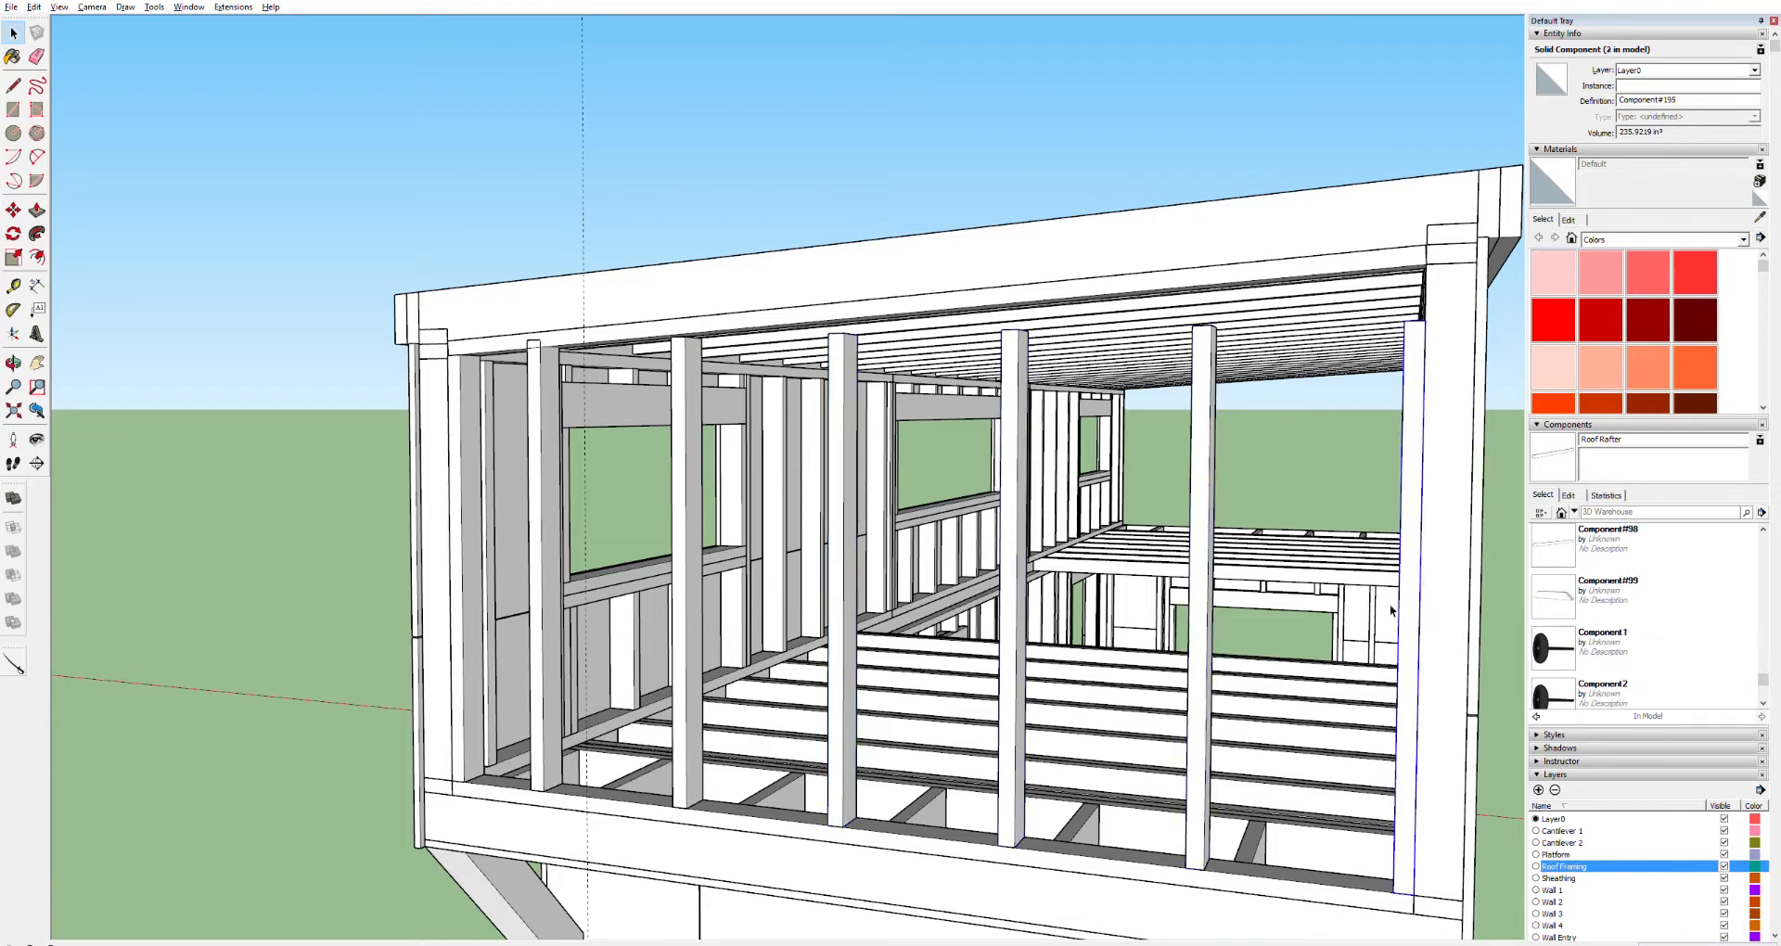
pyautogui.click(474, 393)
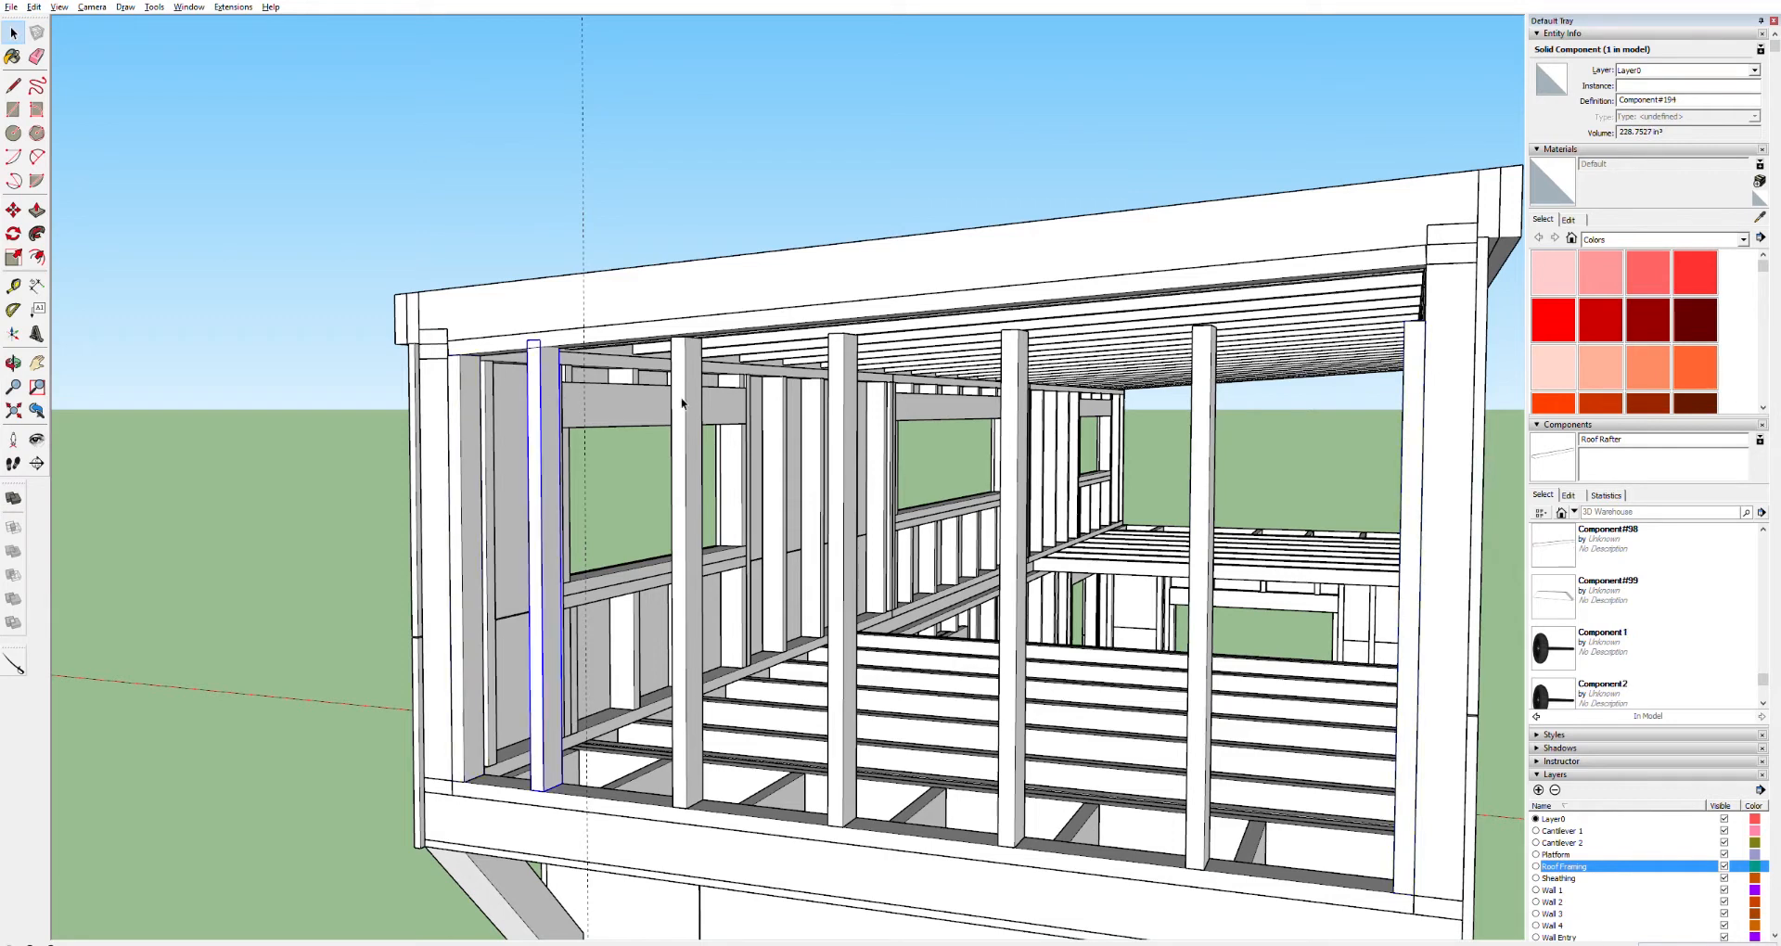
pyautogui.click(998, 446)
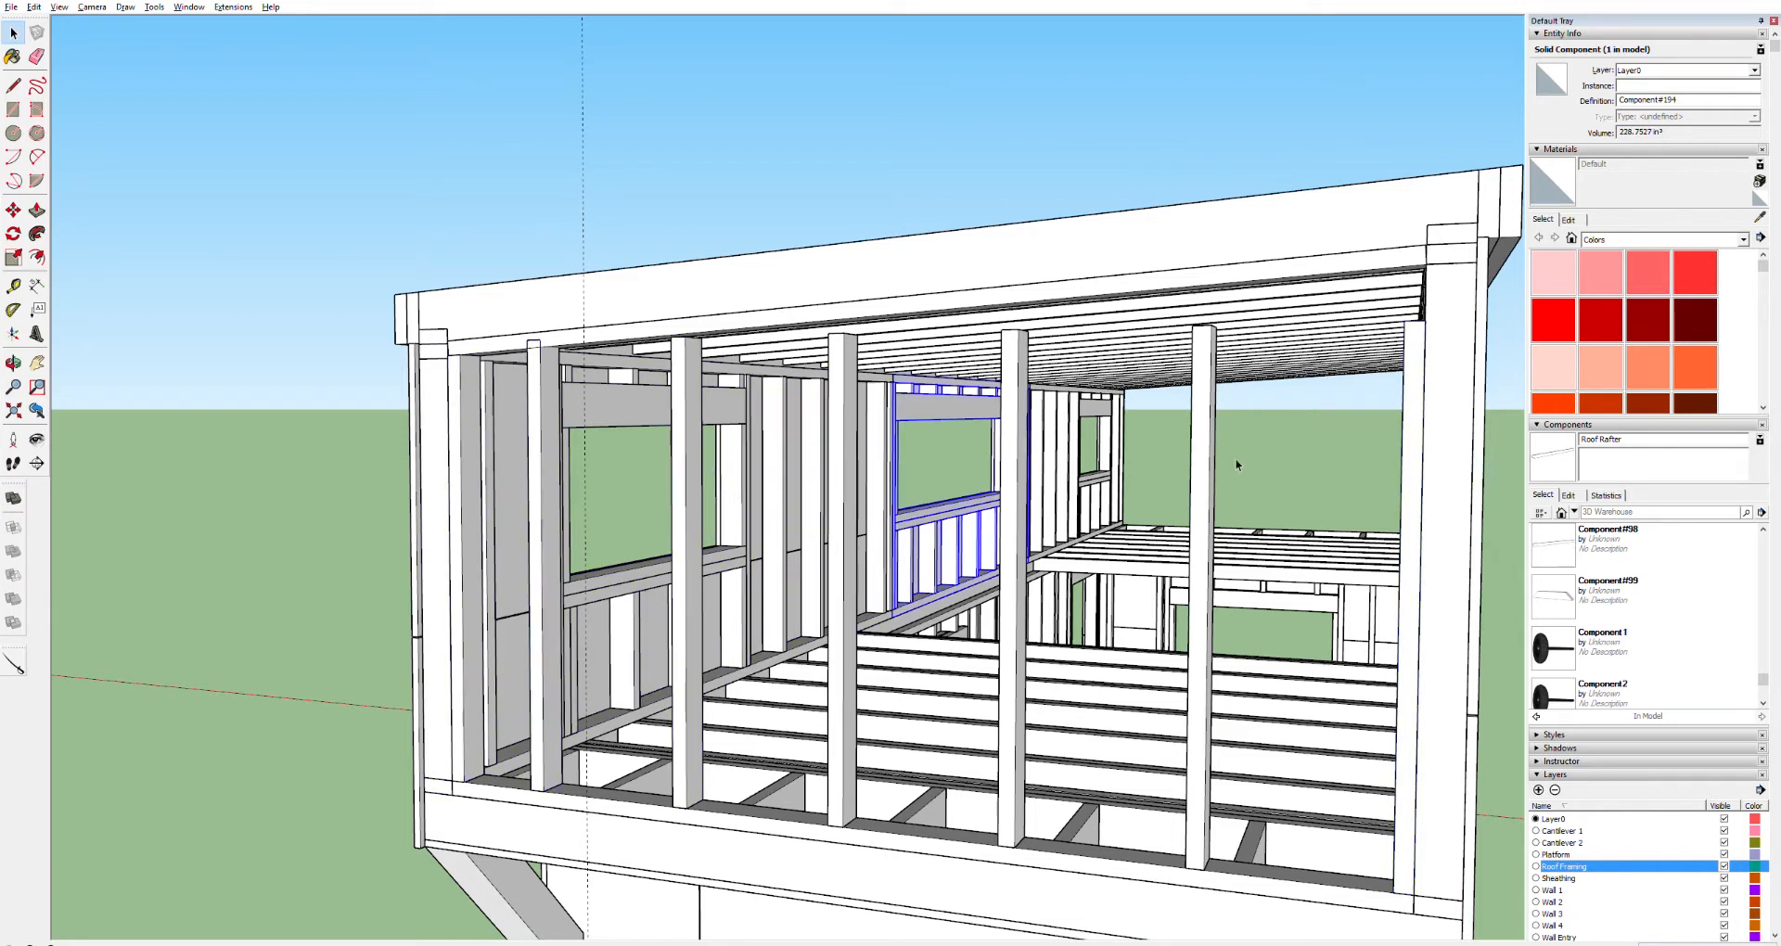
pyautogui.click(1384, 469)
# Open a stud for editing and Push/Pull its top face up to the underside of the top board
pyautogui.moveTo(689, 367)
pyautogui.mouseDown(button='middle')
pyautogui.moveTo(715, 353)
pyautogui.moveTo(652, 437)
pyautogui.moveTo(684, 378)
pyautogui.mouseUp(button='middle')
pyautogui.scroll(3, 684, 379)
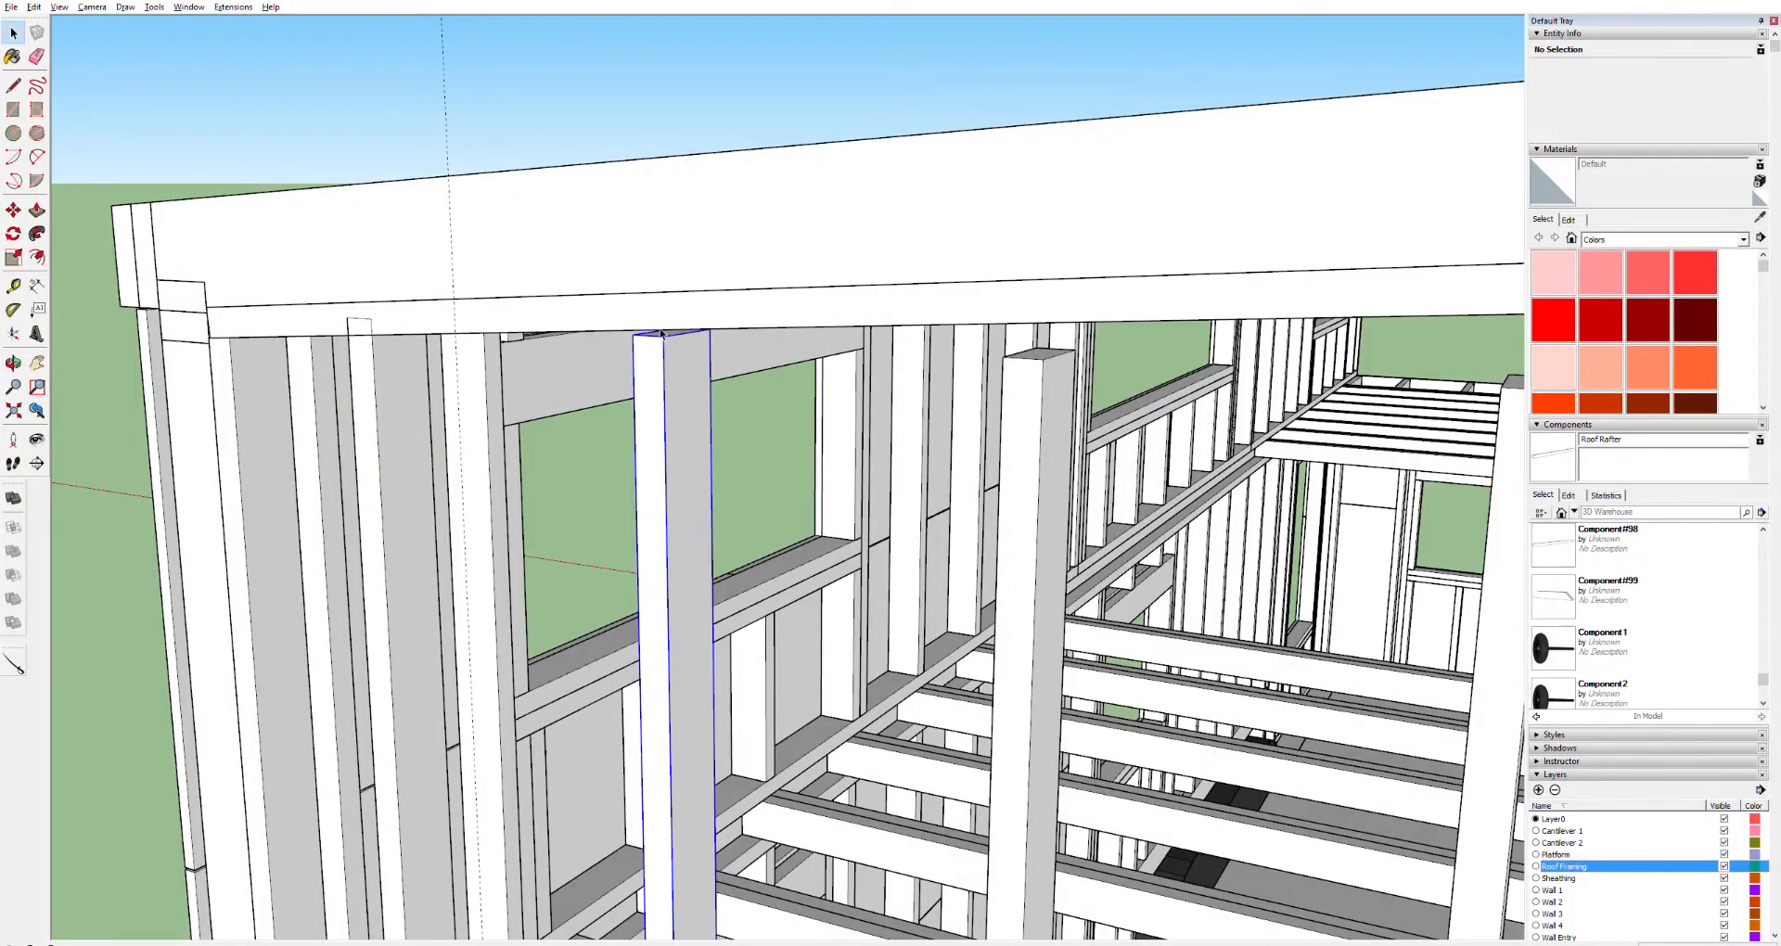
pyautogui.doubleClick(661, 332)
pyautogui.click(665, 336)
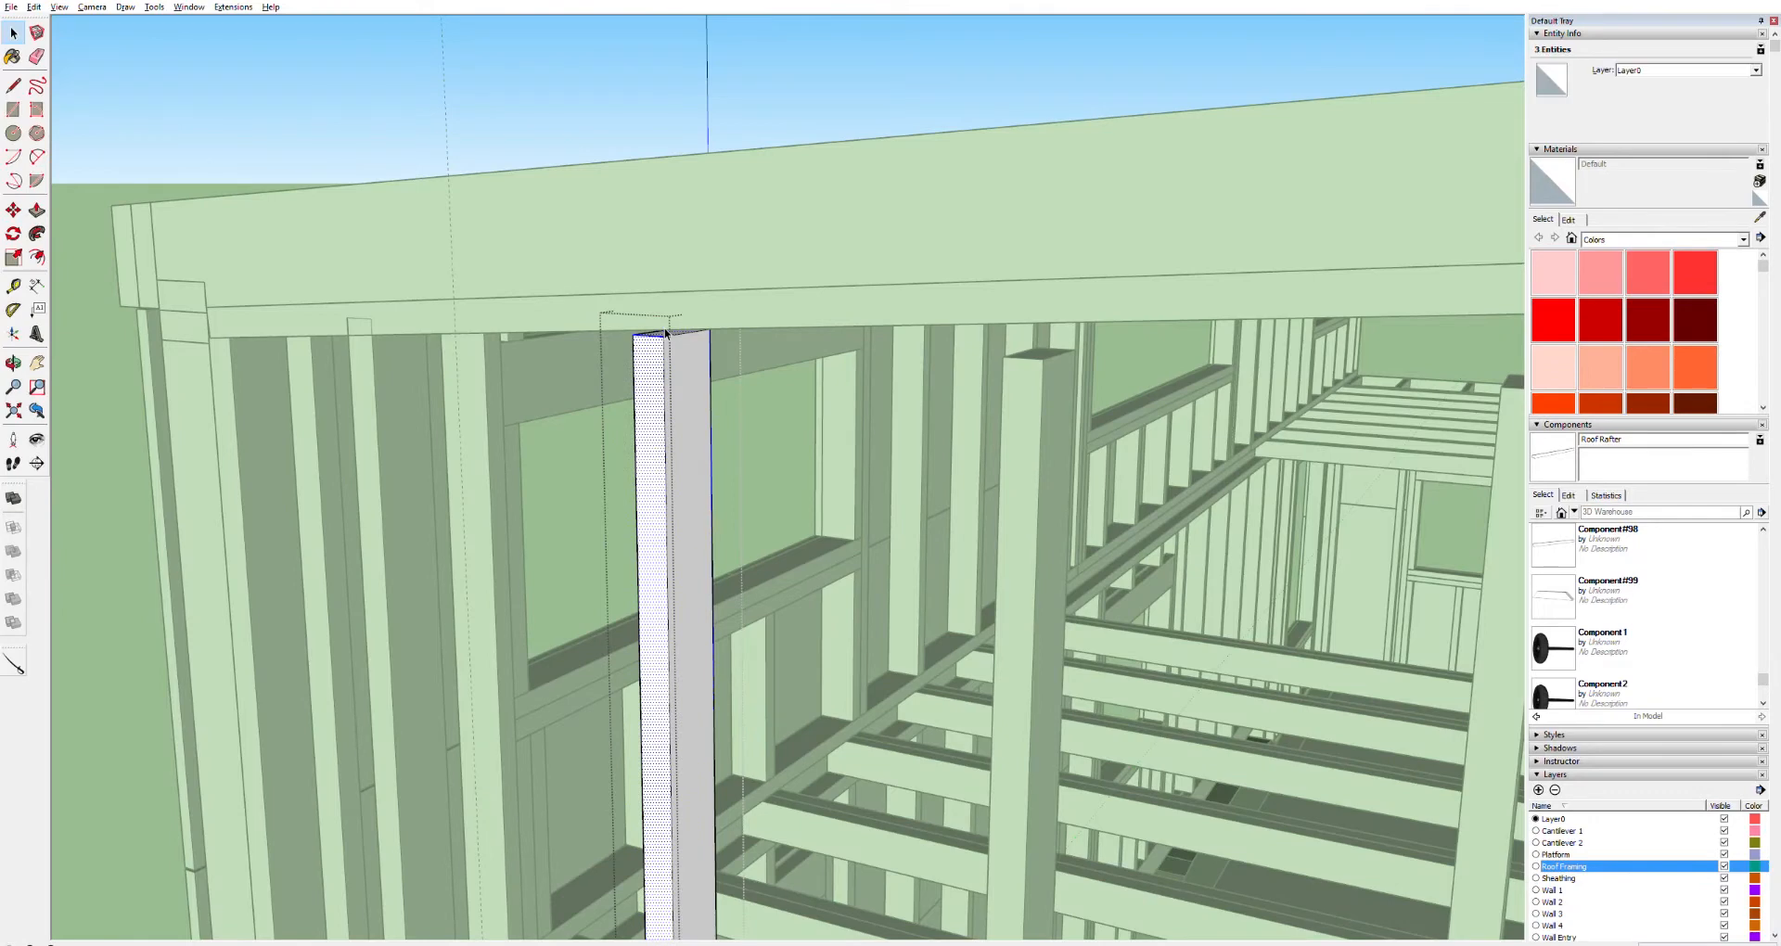
pyautogui.press('p')
pyautogui.press('space')
pyautogui.tripleClick(1046, 345)
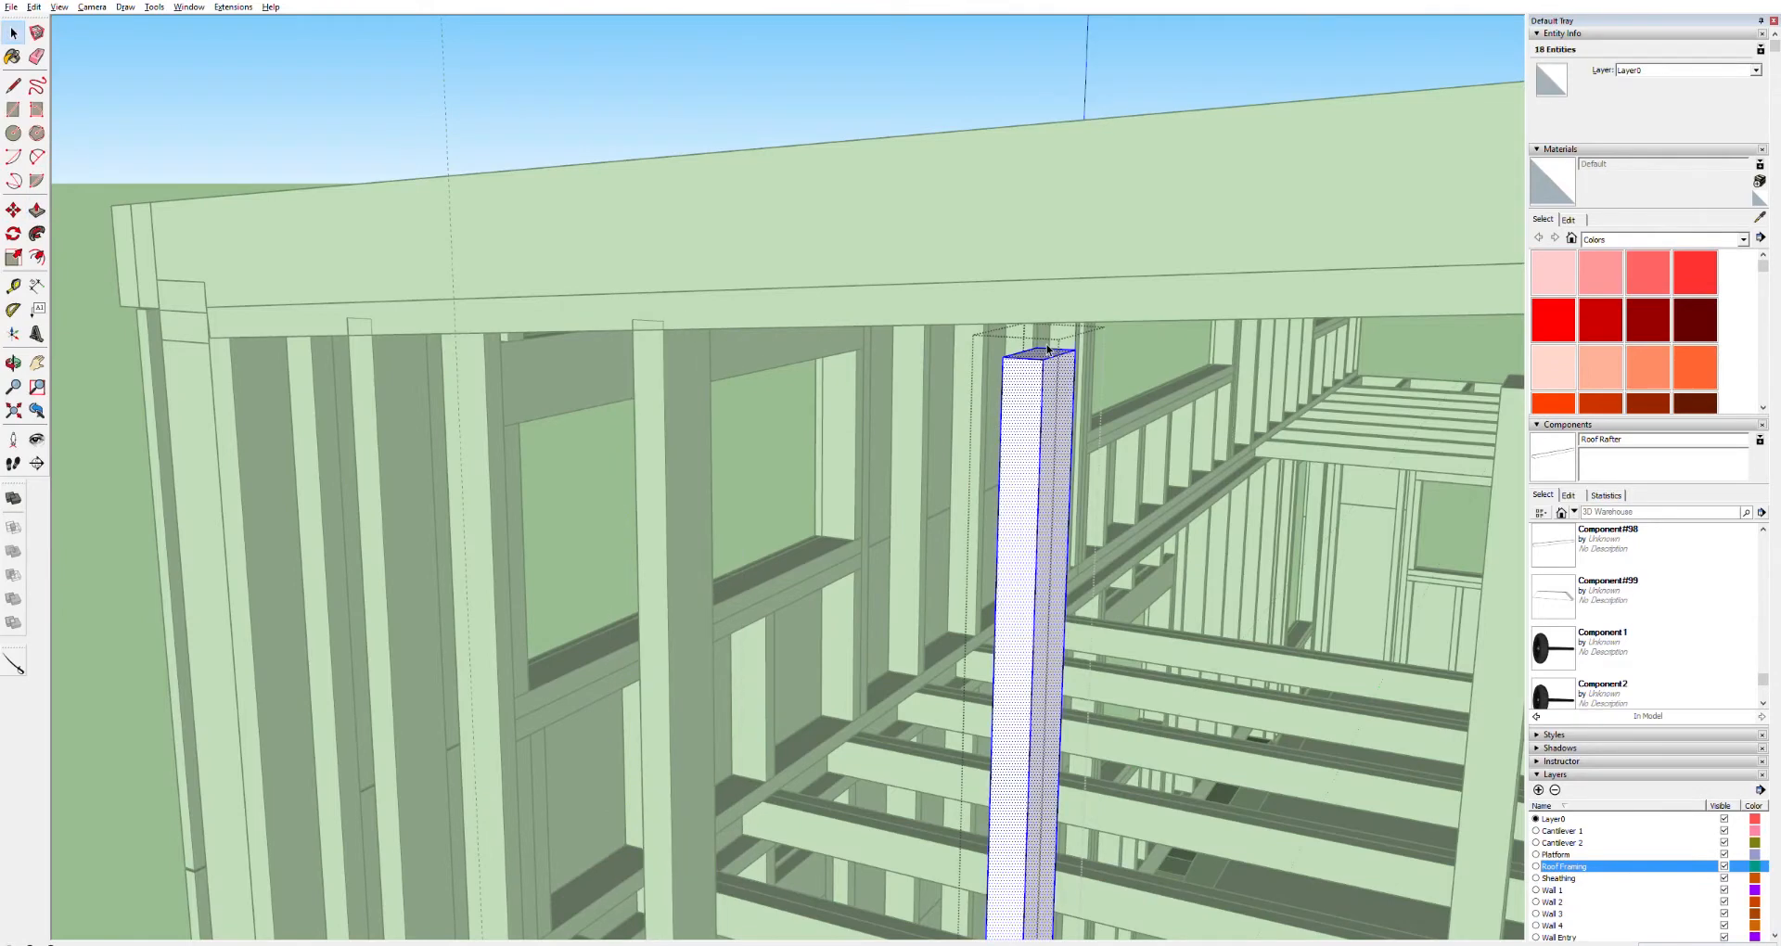
pyautogui.press('p')
pyautogui.moveTo(1046, 351); pyautogui.dragTo(1063, 310)
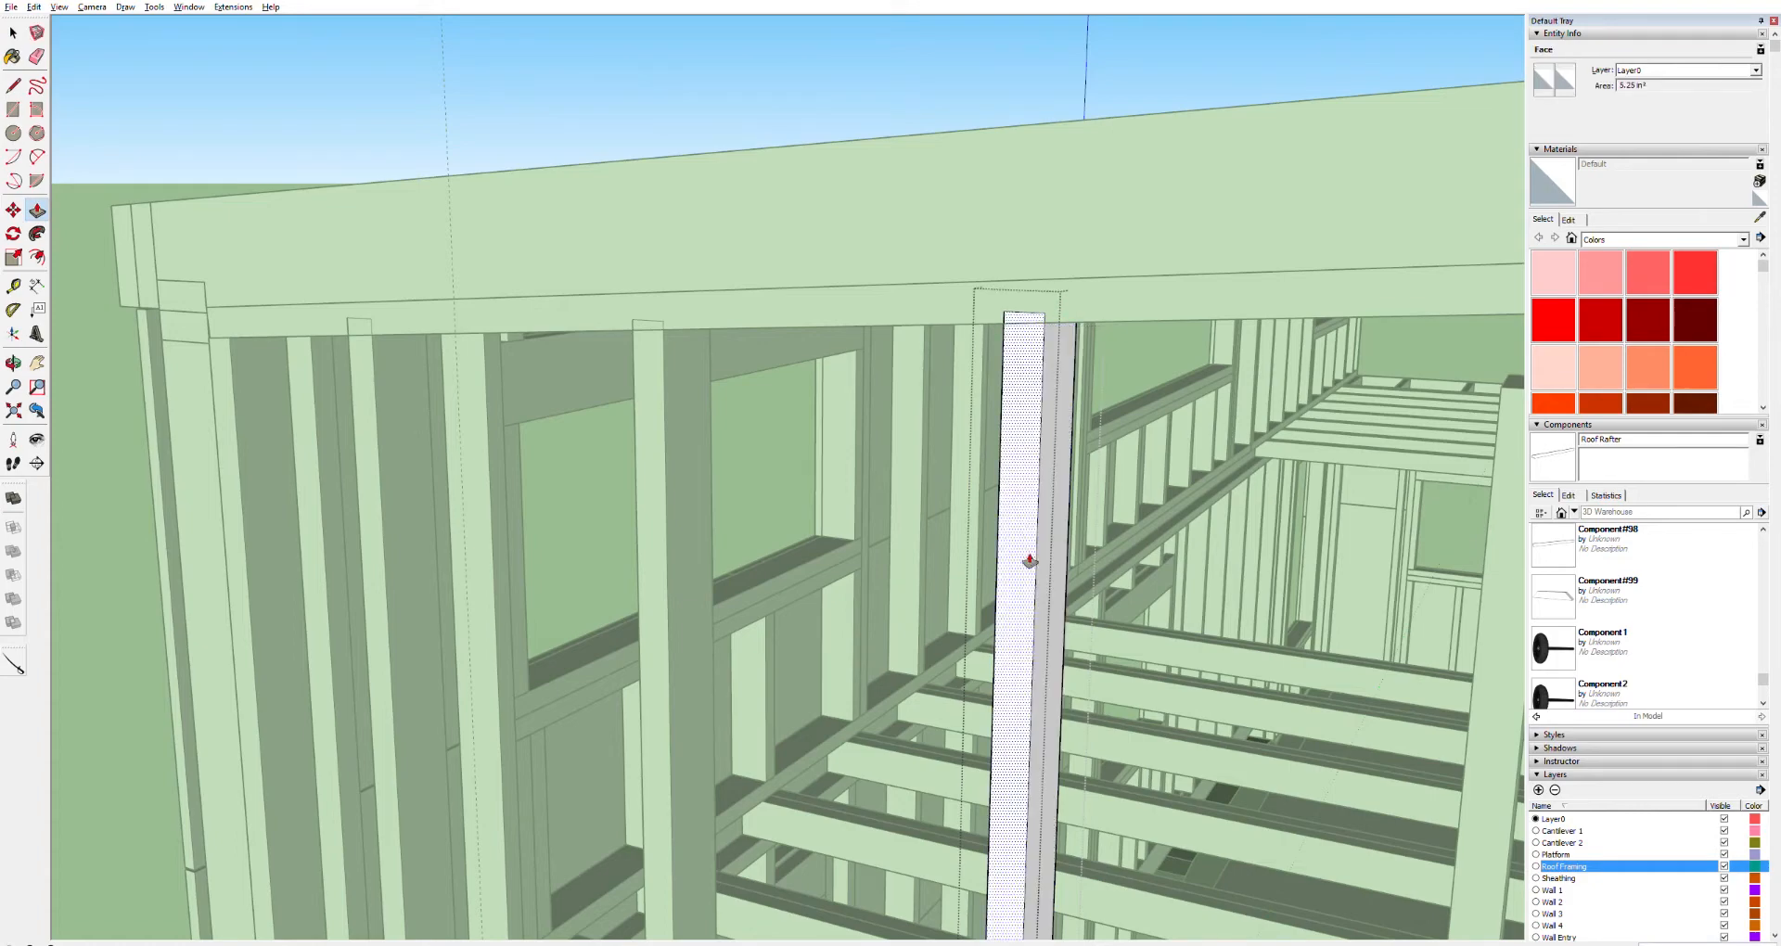
# Push/Pull the tops of the next two studs up to the underside of the top board
pyautogui.keyDown('shift'); pyautogui.moveTo(1172, 659); pyautogui.dragTo(931, 561, button='middle'); pyautogui.keyUp('shift')
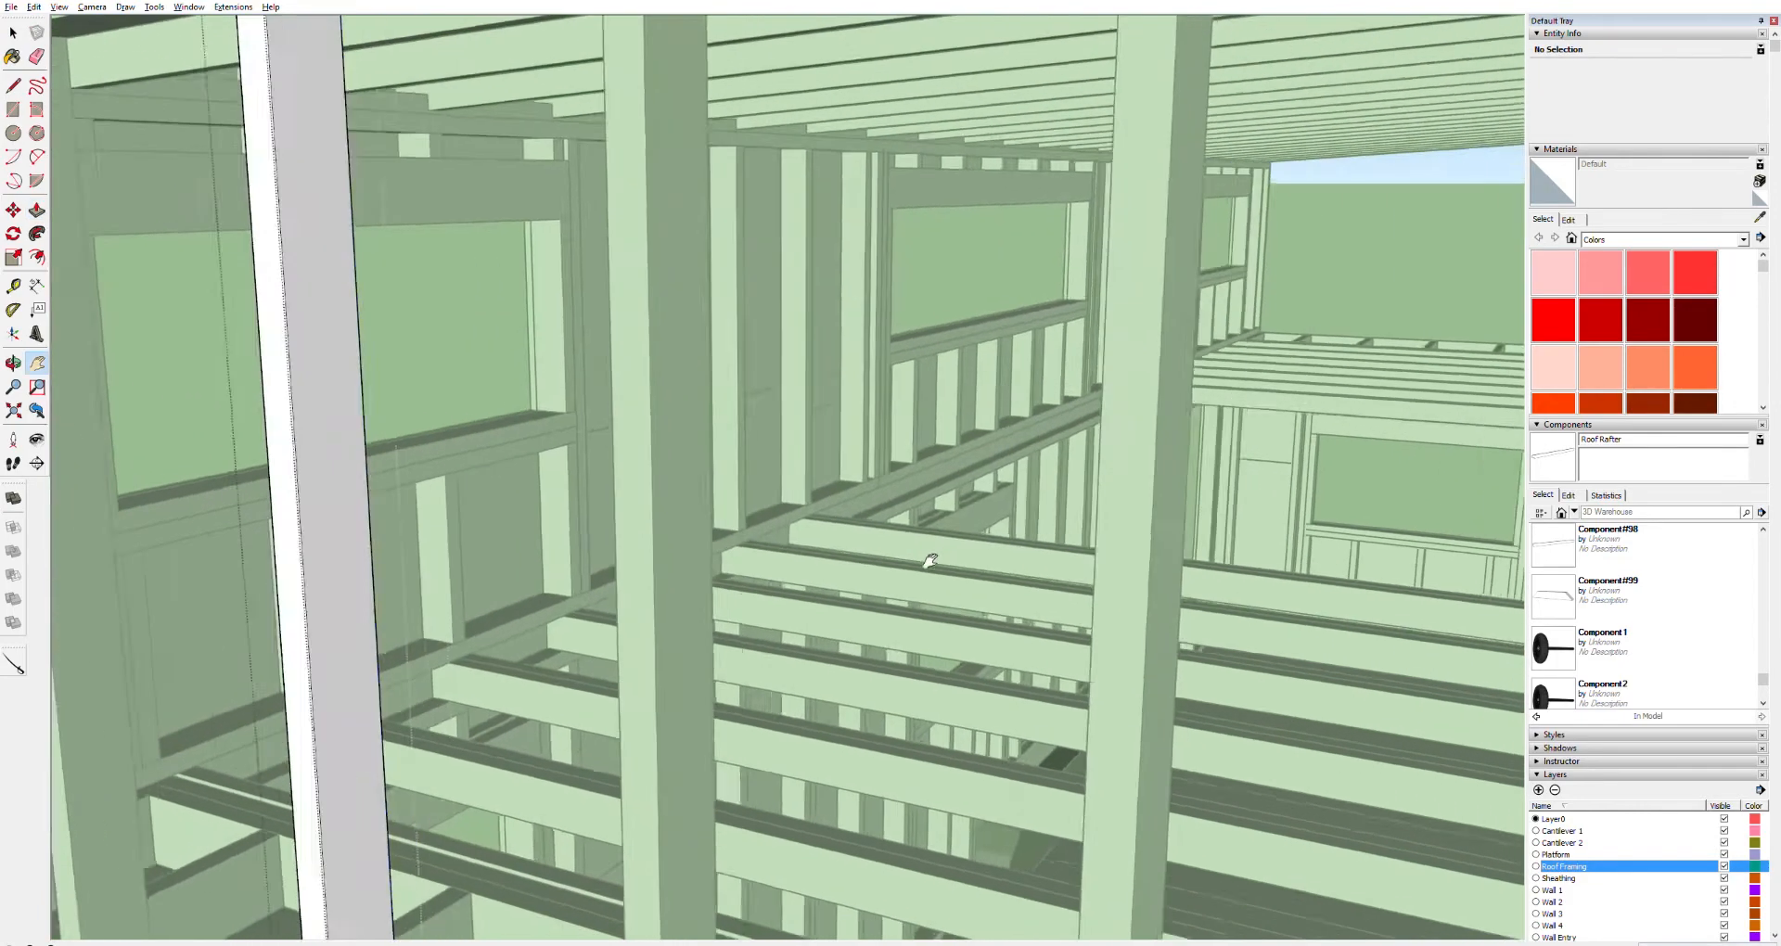
pyautogui.scroll(-3, 930, 560)
pyautogui.press('space')
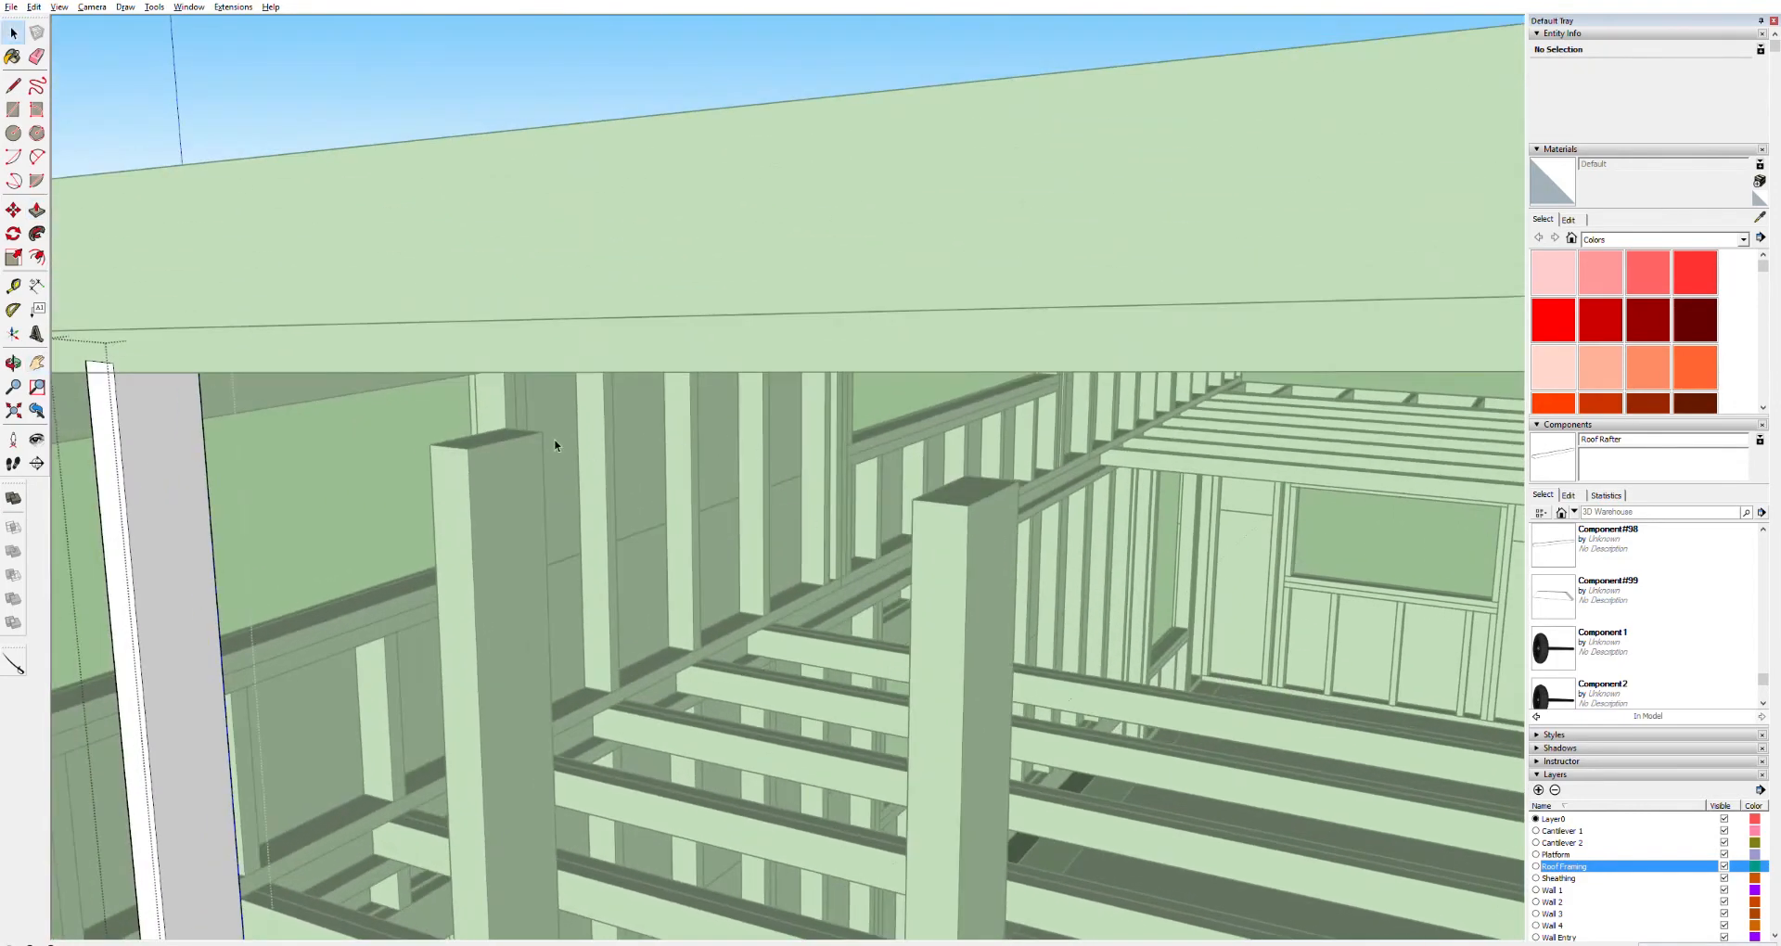
pyautogui.tripleClick(497, 431)
pyautogui.press('p')
pyautogui.click(497, 432)
pyautogui.press('space')
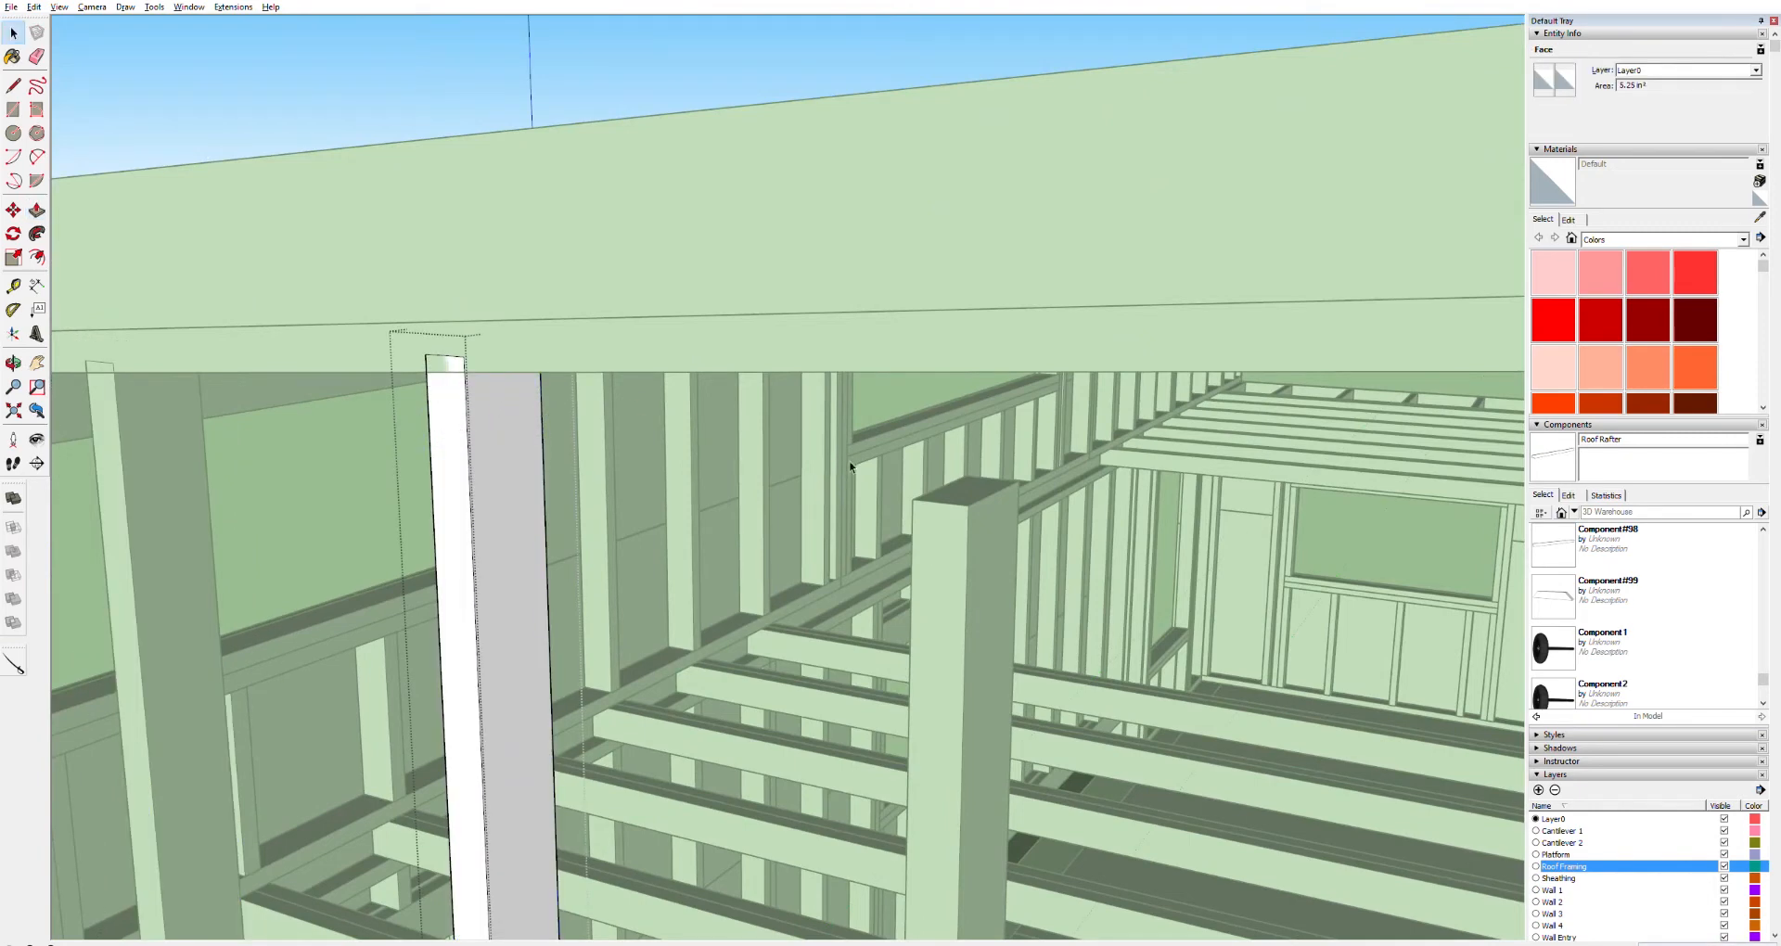
pyautogui.tripleClick(955, 487)
pyautogui.press('p')
pyautogui.click(956, 489)
pyautogui.click(981, 346)
# Push/Pull the top of the stud near the corner up to meet the top board
pyautogui.moveTo(1101, 616)
pyautogui.keyDown('shift'); pyautogui.mouseDown(button='middle')
pyautogui.moveTo(926, 521)
pyautogui.moveTo(815, 557)
pyautogui.moveTo(1082, 496)
pyautogui.moveTo(1078, 632)
pyautogui.mouseUp(button='middle'); pyautogui.keyUp('shift')
pyautogui.press('space')
pyautogui.tripleClick(1015, 722)
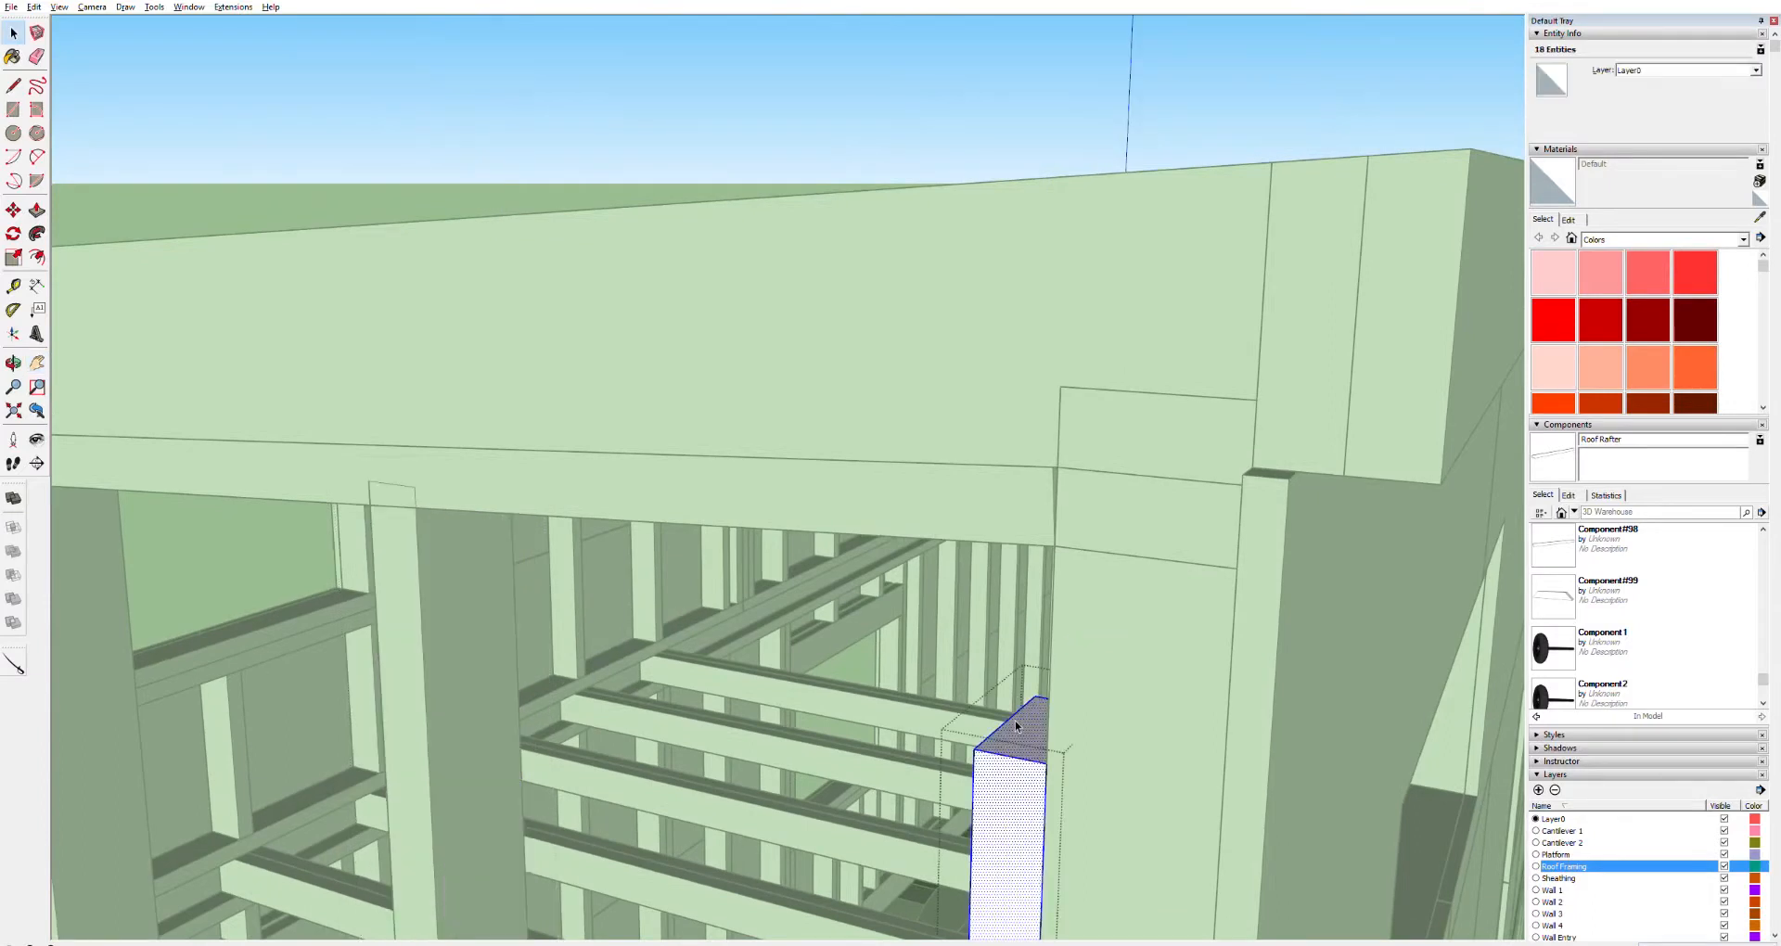
pyautogui.press('p')
pyautogui.click(1015, 721)
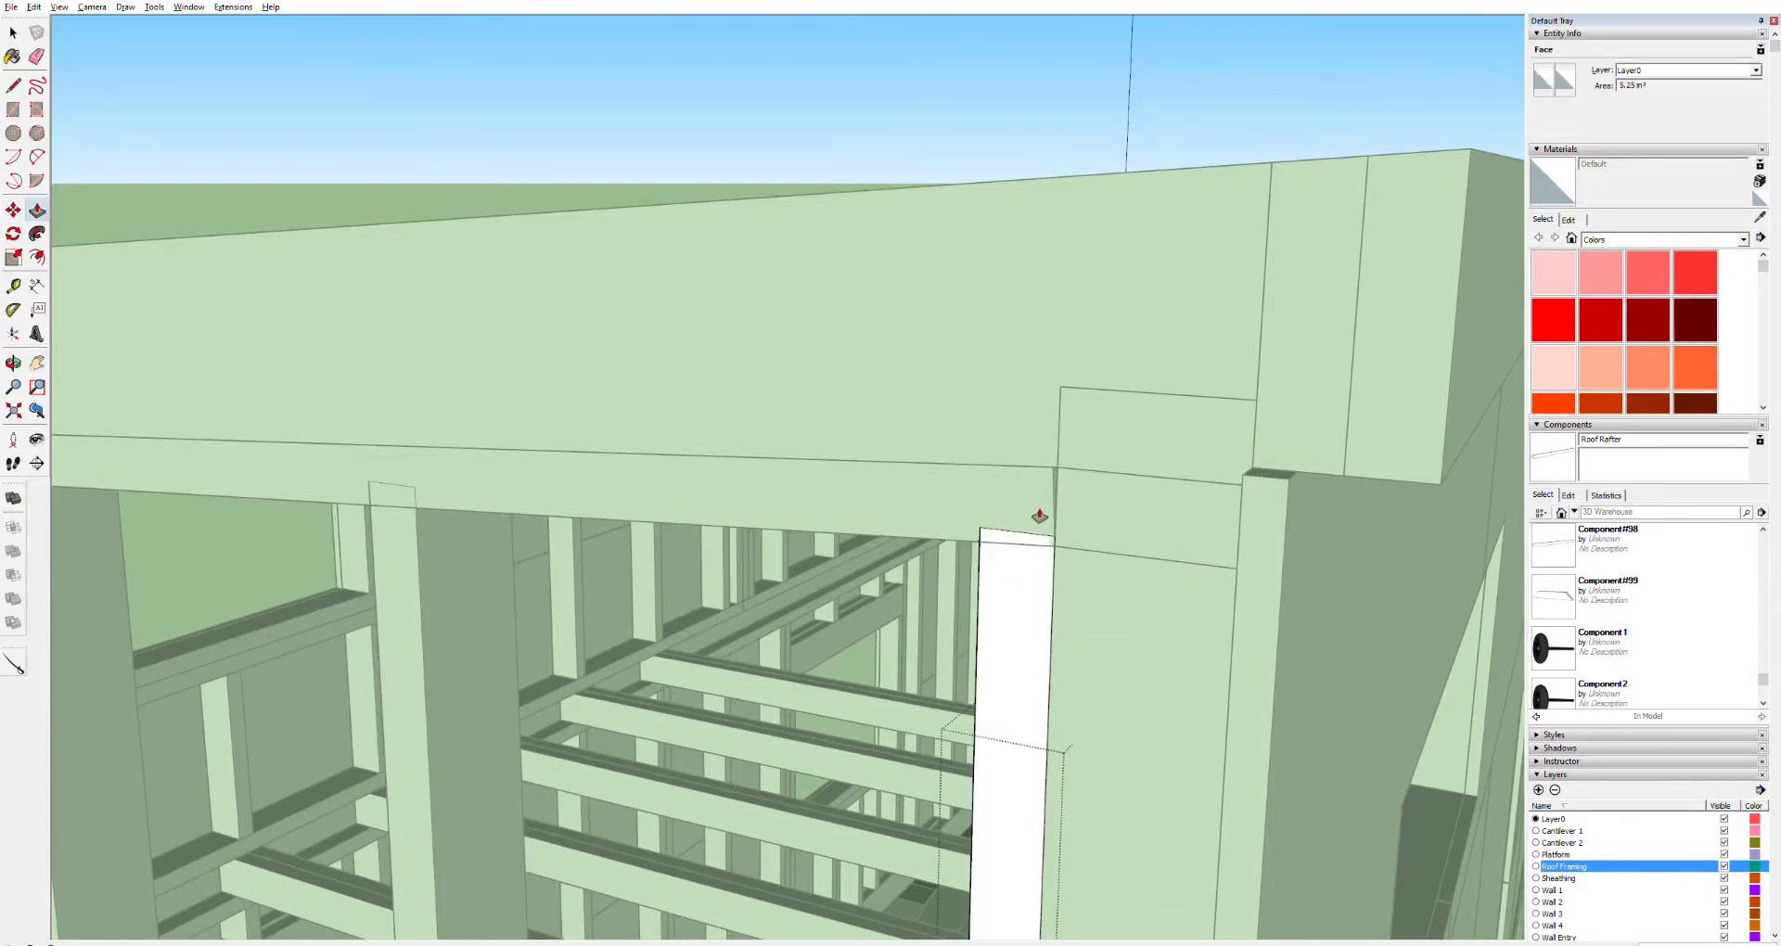
pyautogui.click(1035, 522)
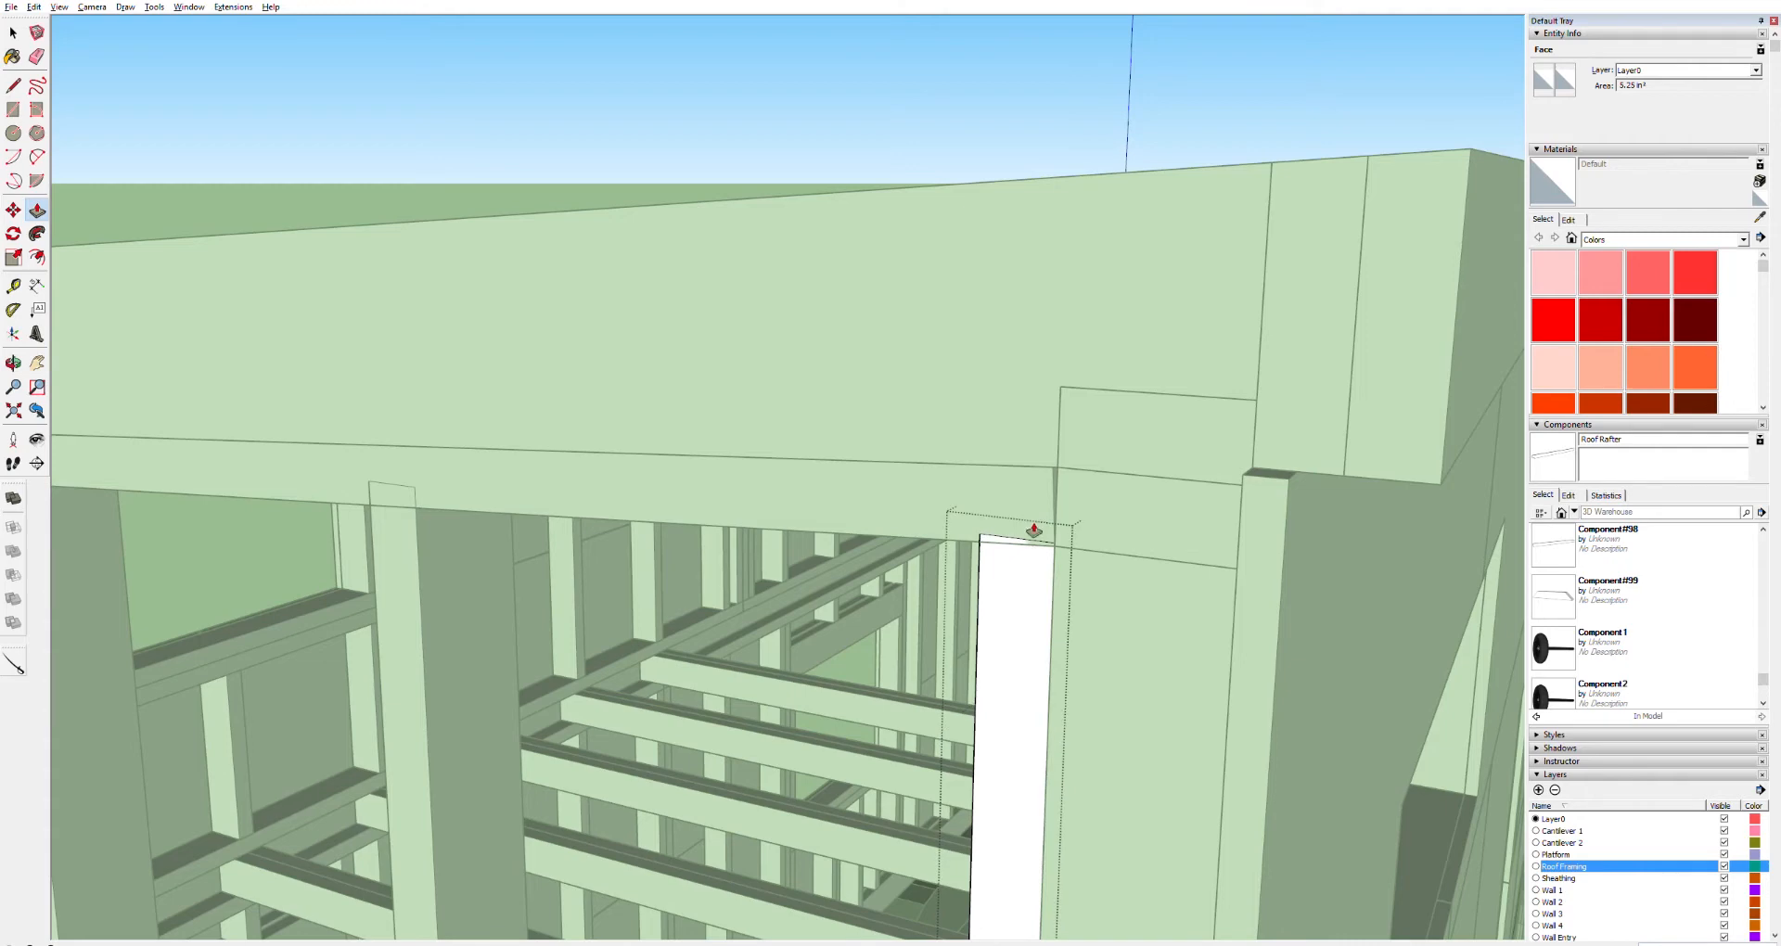
pyautogui.press('h')
pyautogui.keyDown('shift'); pyautogui.moveTo(810, 810); pyautogui.dragTo(900, 759, button='middle'); pyautogui.keyUp('shift')
pyautogui.scroll(-8, 784, 644)
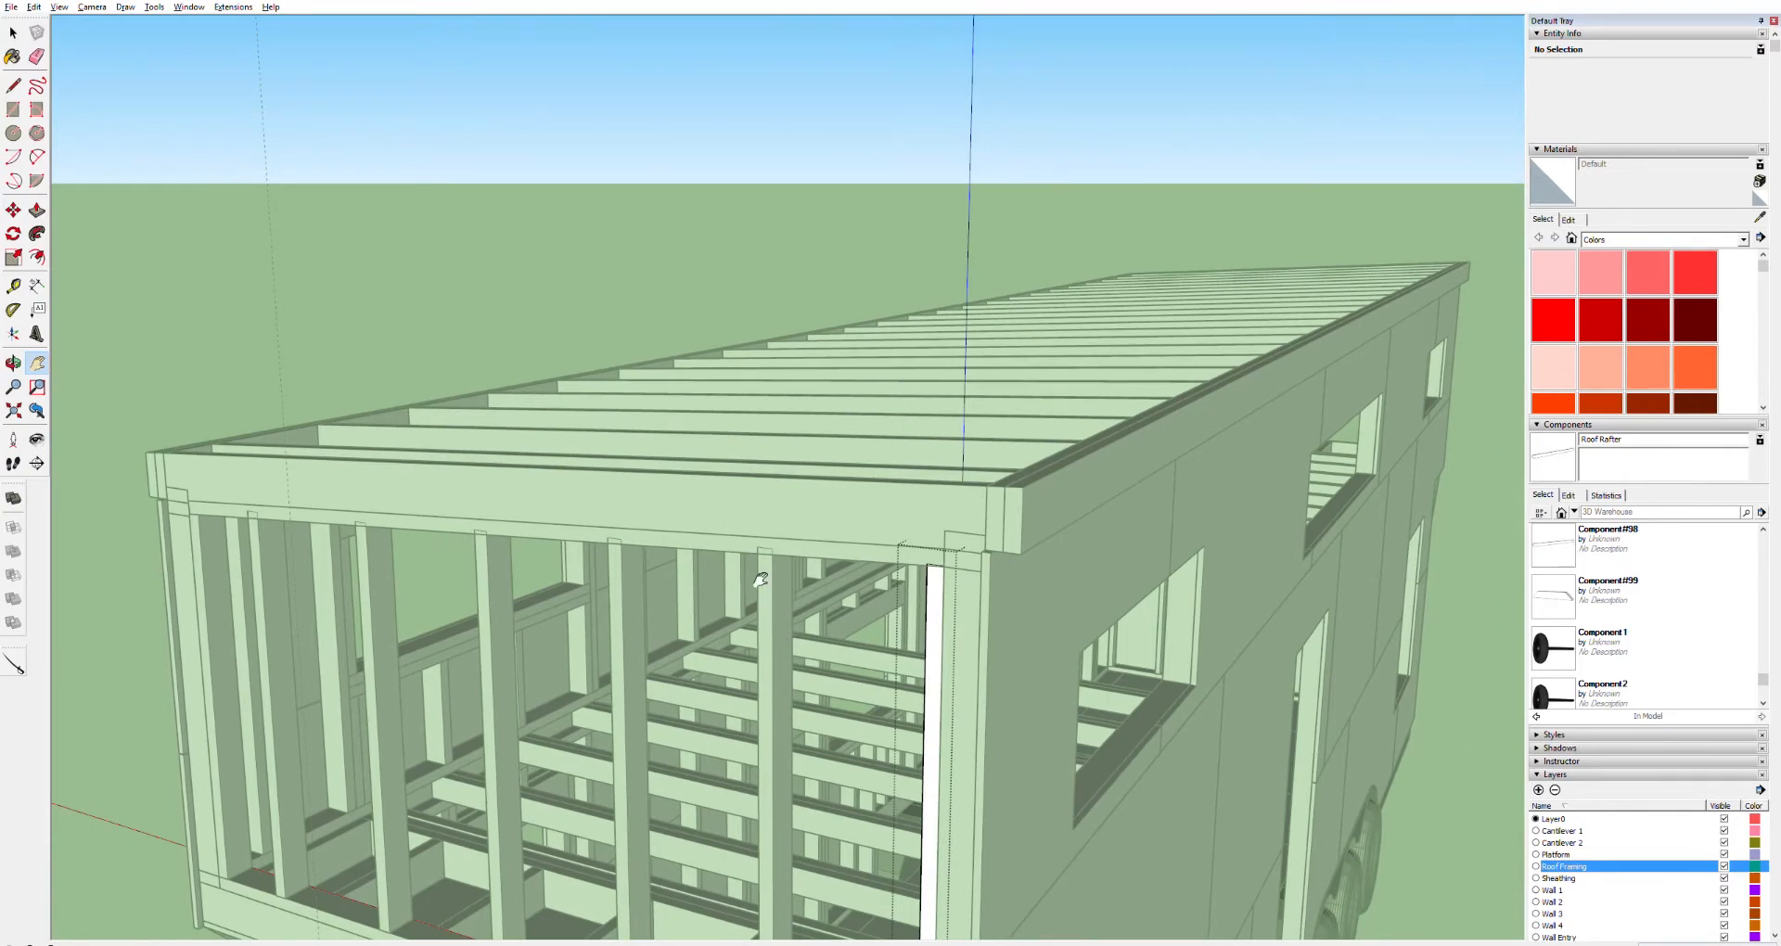
# Select a stud together with the top board above it and zoom in on the wall's upper edge
pyautogui.press('space')
pyautogui.click(802, 547)
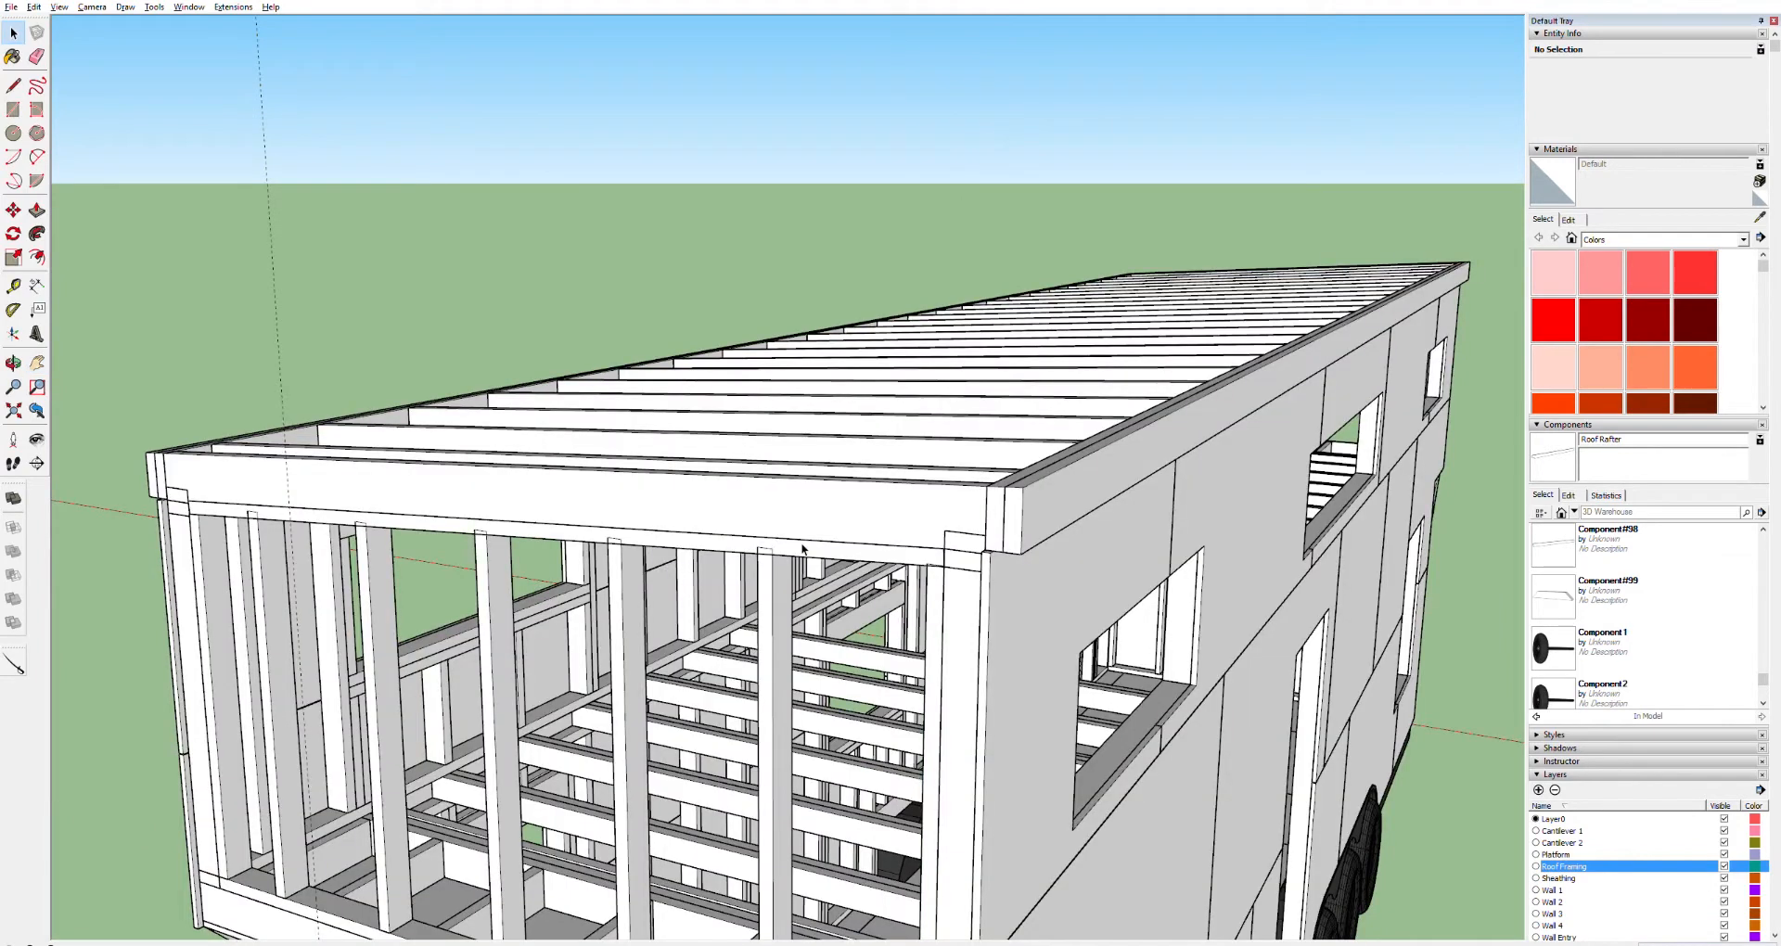
pyautogui.click(866, 572)
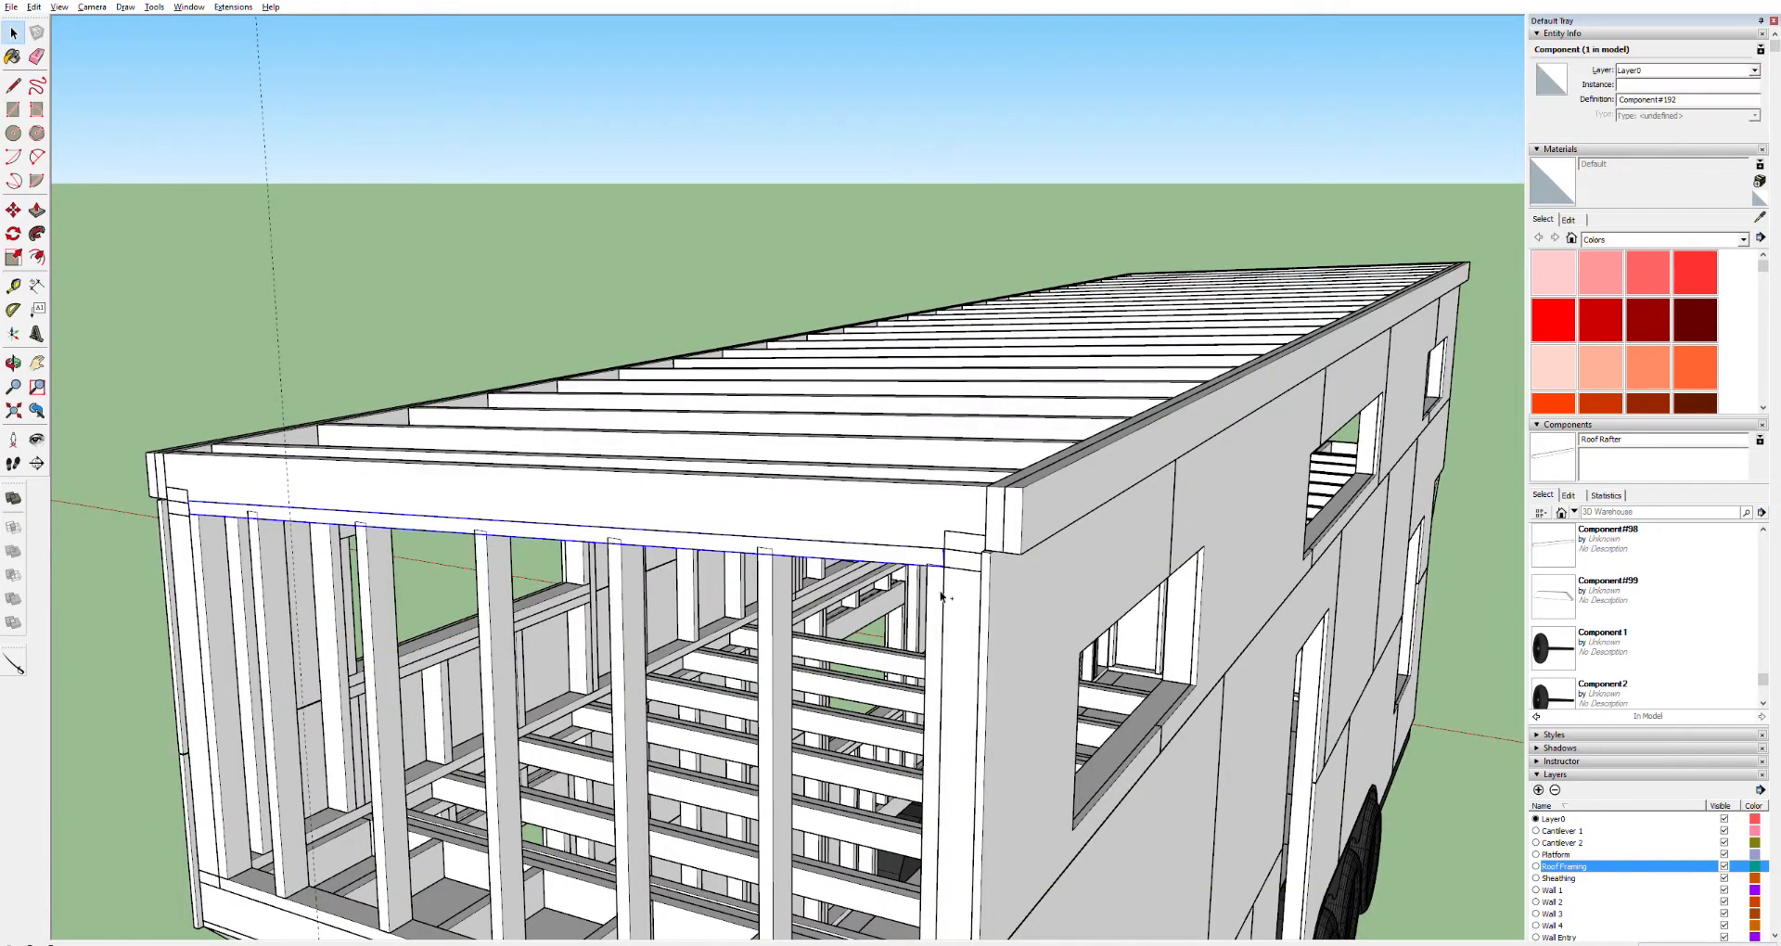
pyautogui.keyDown('ctrl'); pyautogui.click(265, 547); pyautogui.keyUp('ctrl')
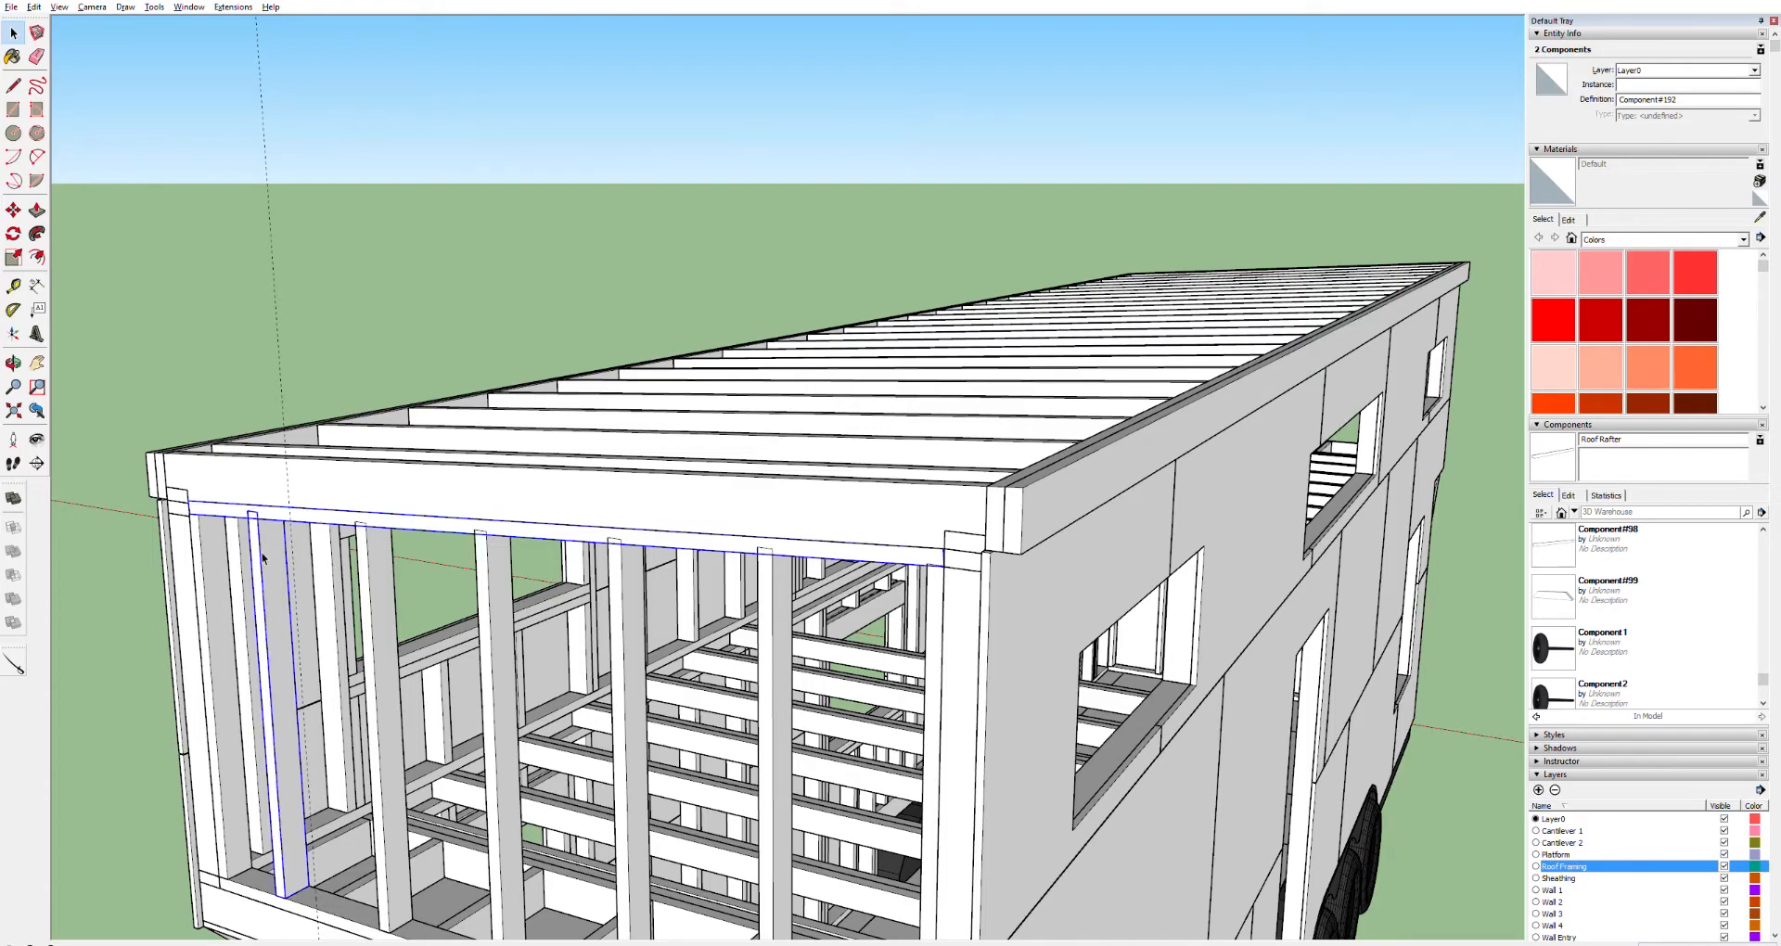
pyautogui.moveTo(265, 548); pyautogui.dragTo(325, 546, button='middle')
pyautogui.scroll(5, 582, 518)
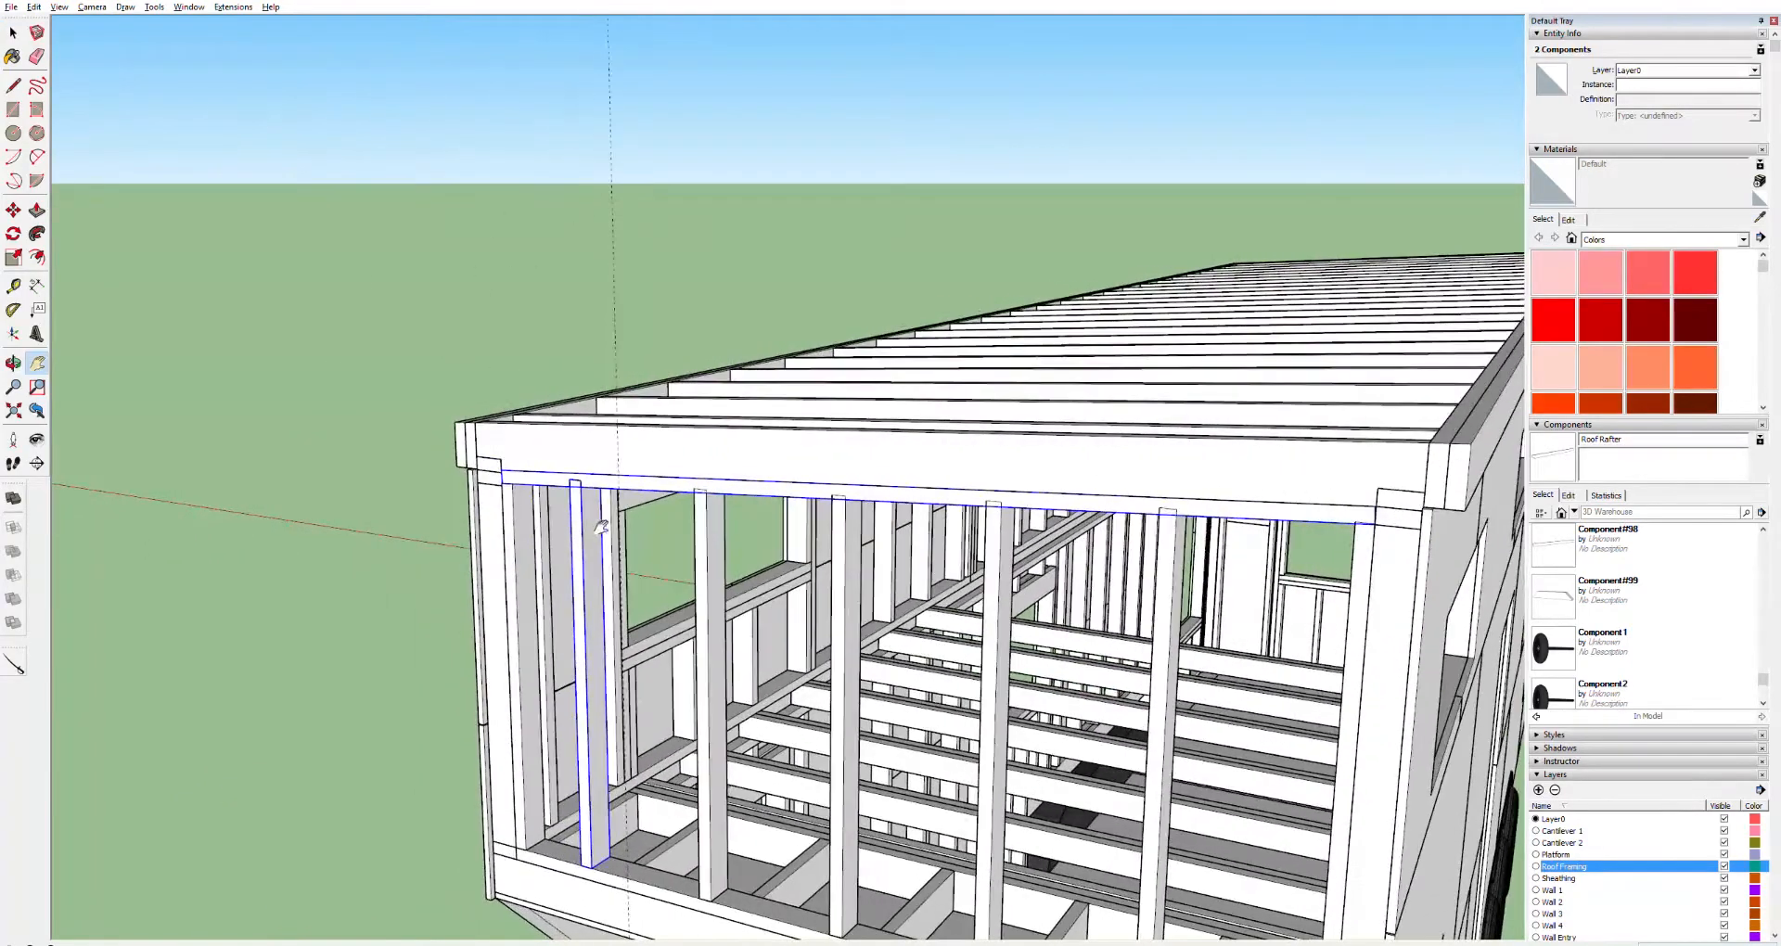
pyautogui.scroll(1, 583, 518)
pyautogui.scroll(2, 590, 516)
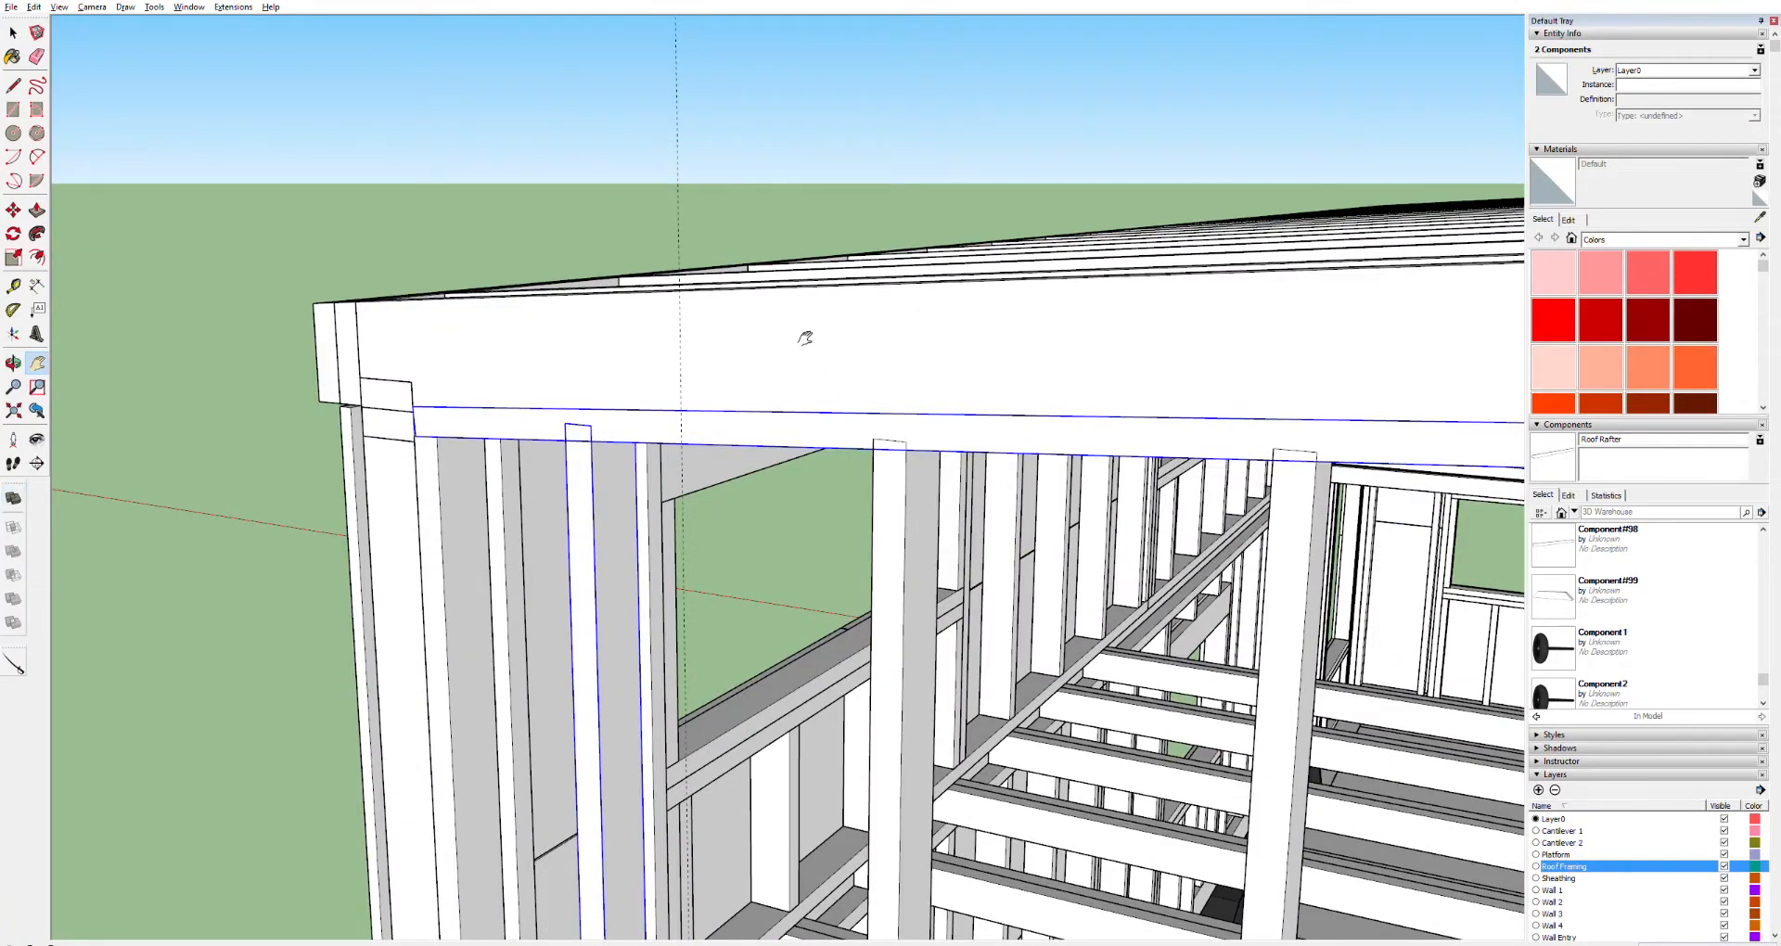
# Open the top board component and inspect how the stud beneath it meets the board
pyautogui.press('space')
pyautogui.click(795, 456)
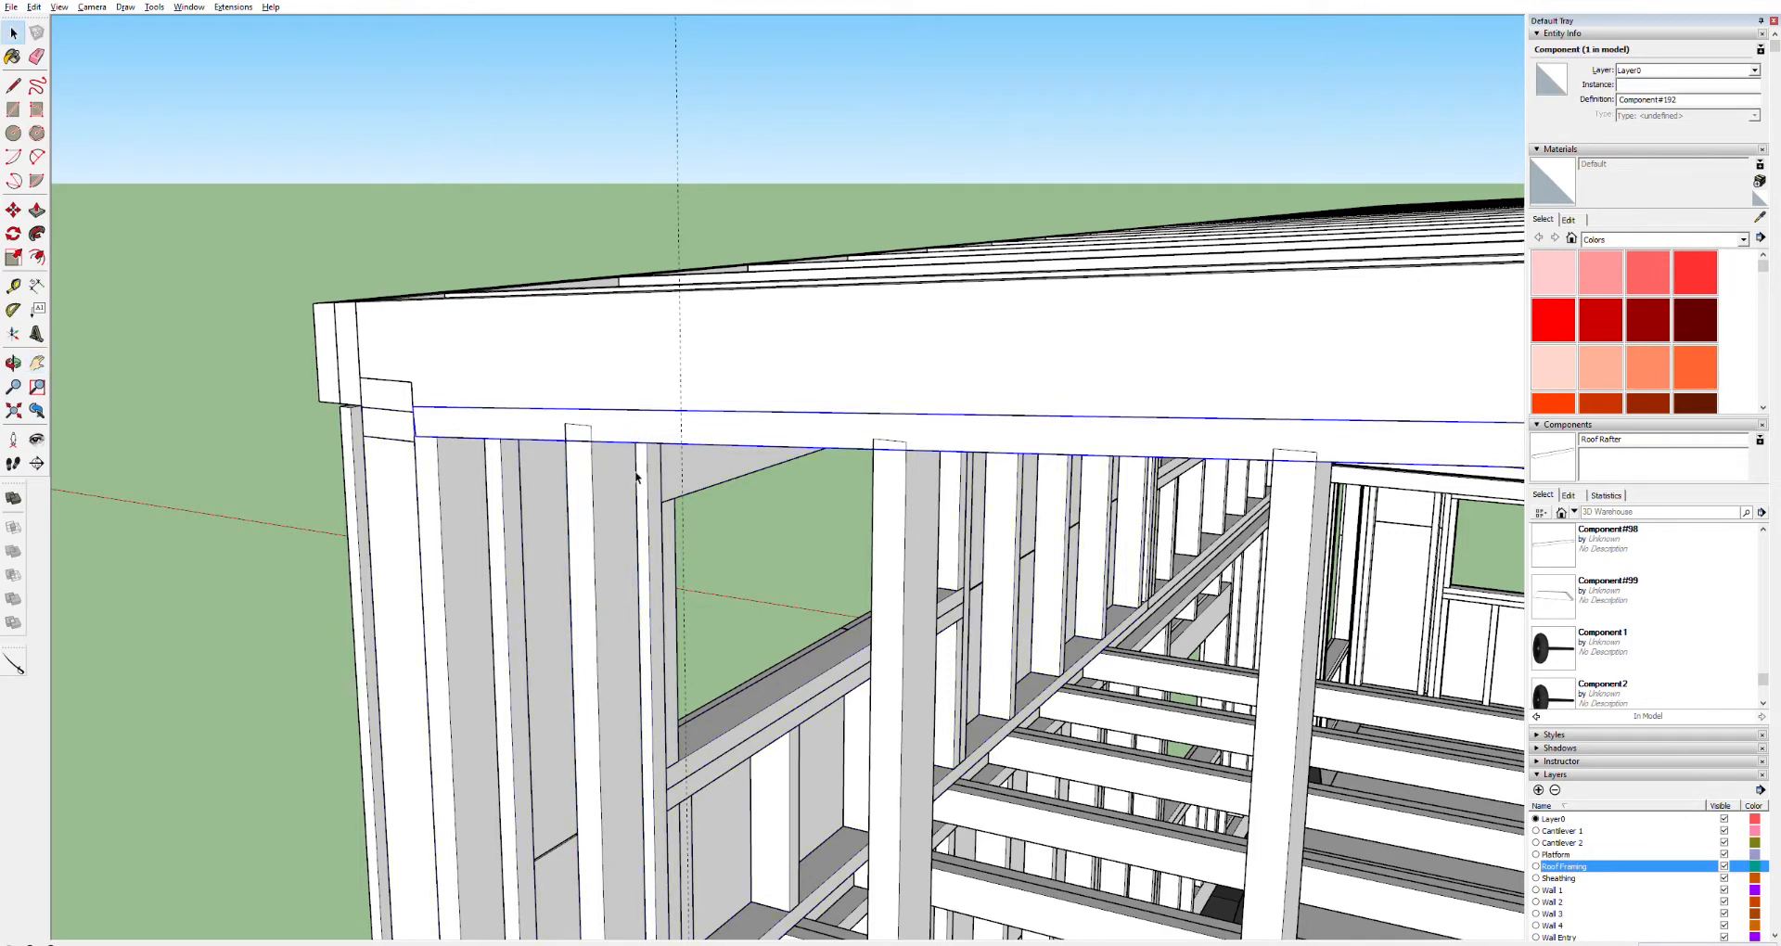
pyautogui.doubleClick(660, 432)
pyautogui.tripleClick(621, 436)
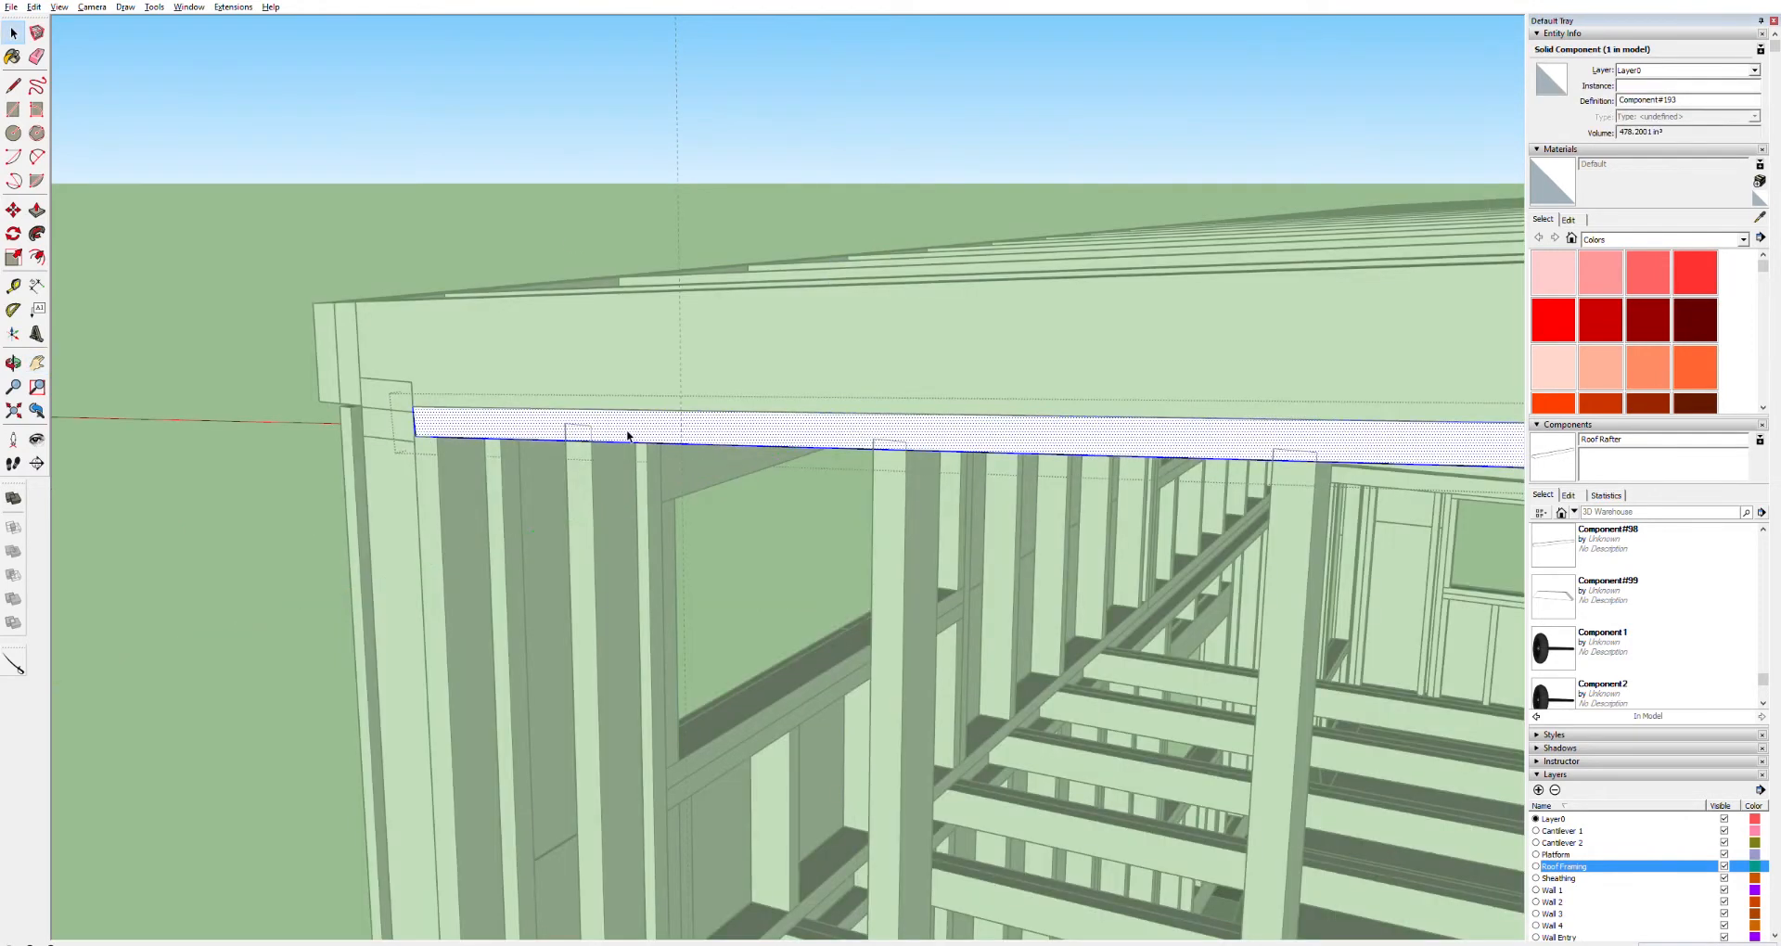
pyautogui.click(592, 502)
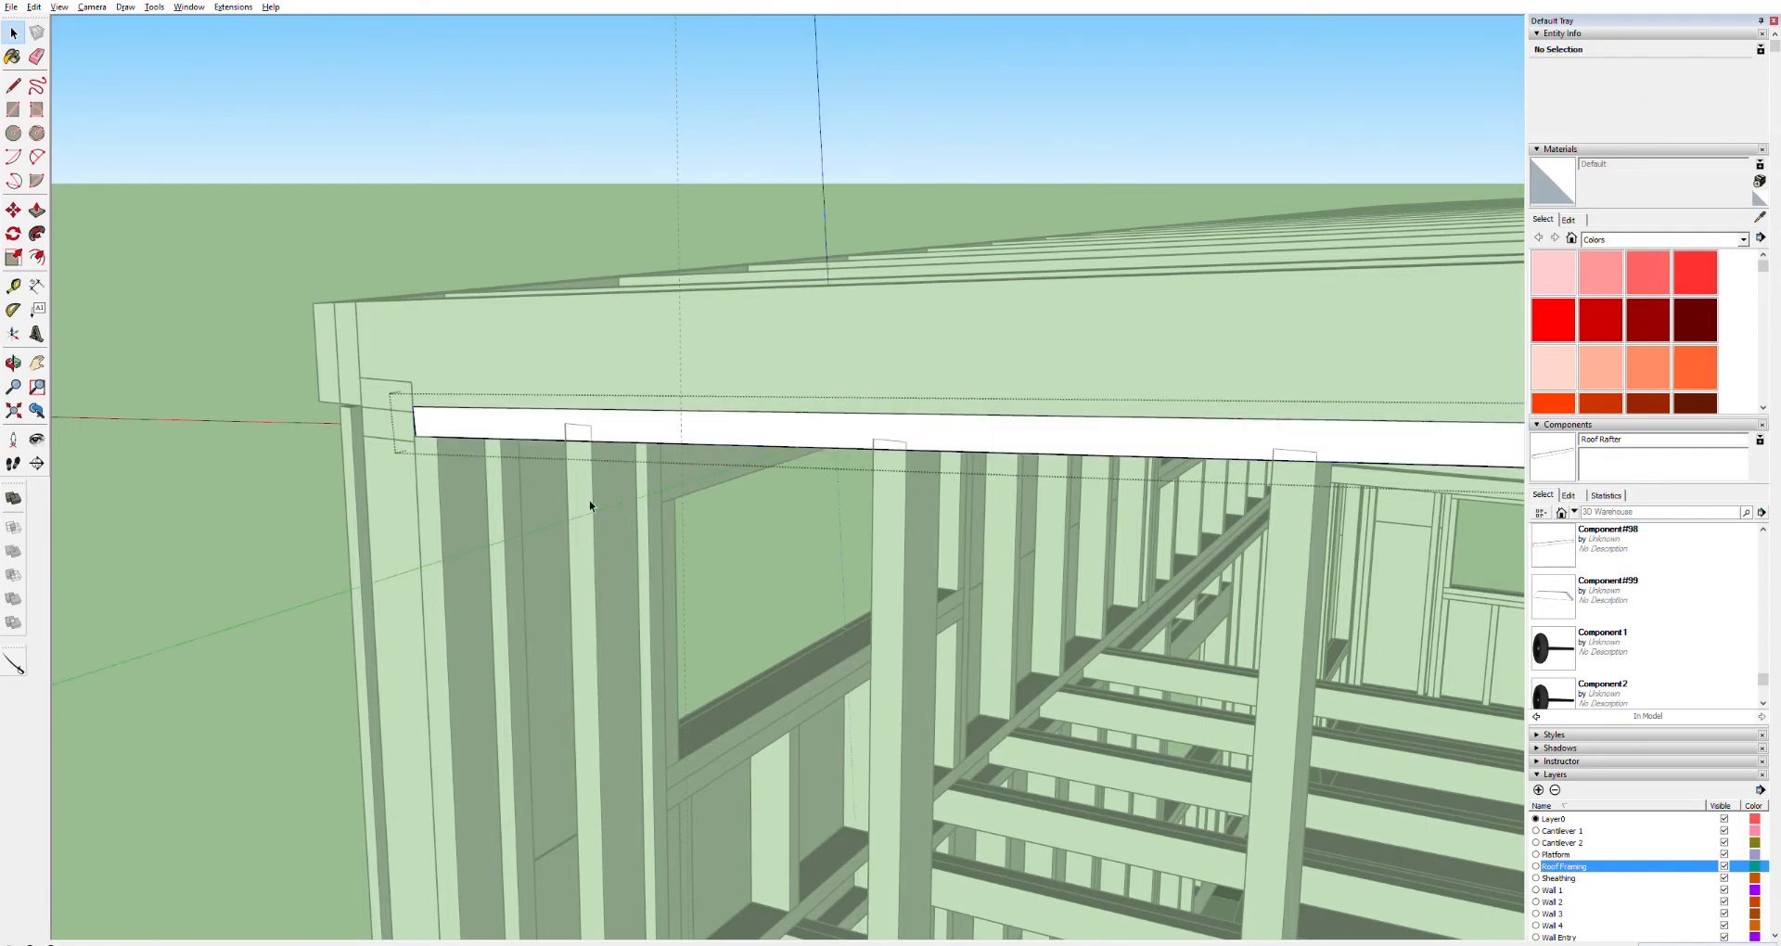
pyautogui.click(569, 211)
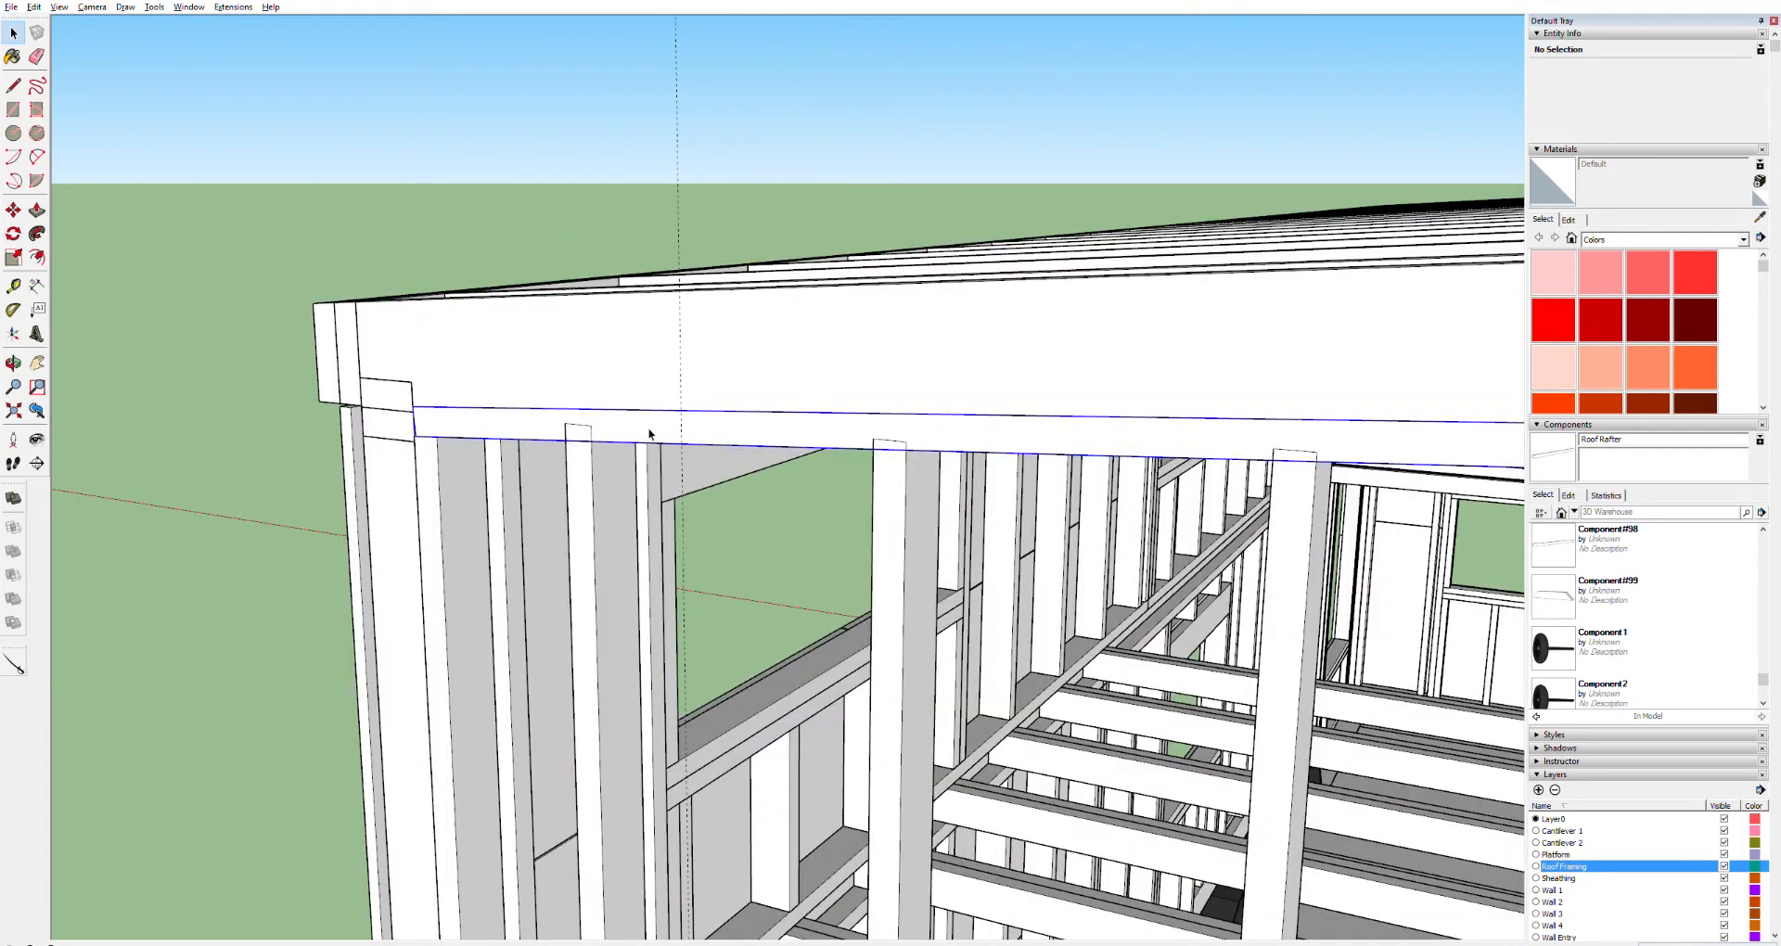
pyautogui.keyDown('ctrl'); pyautogui.click(592, 476); pyautogui.keyUp('ctrl')
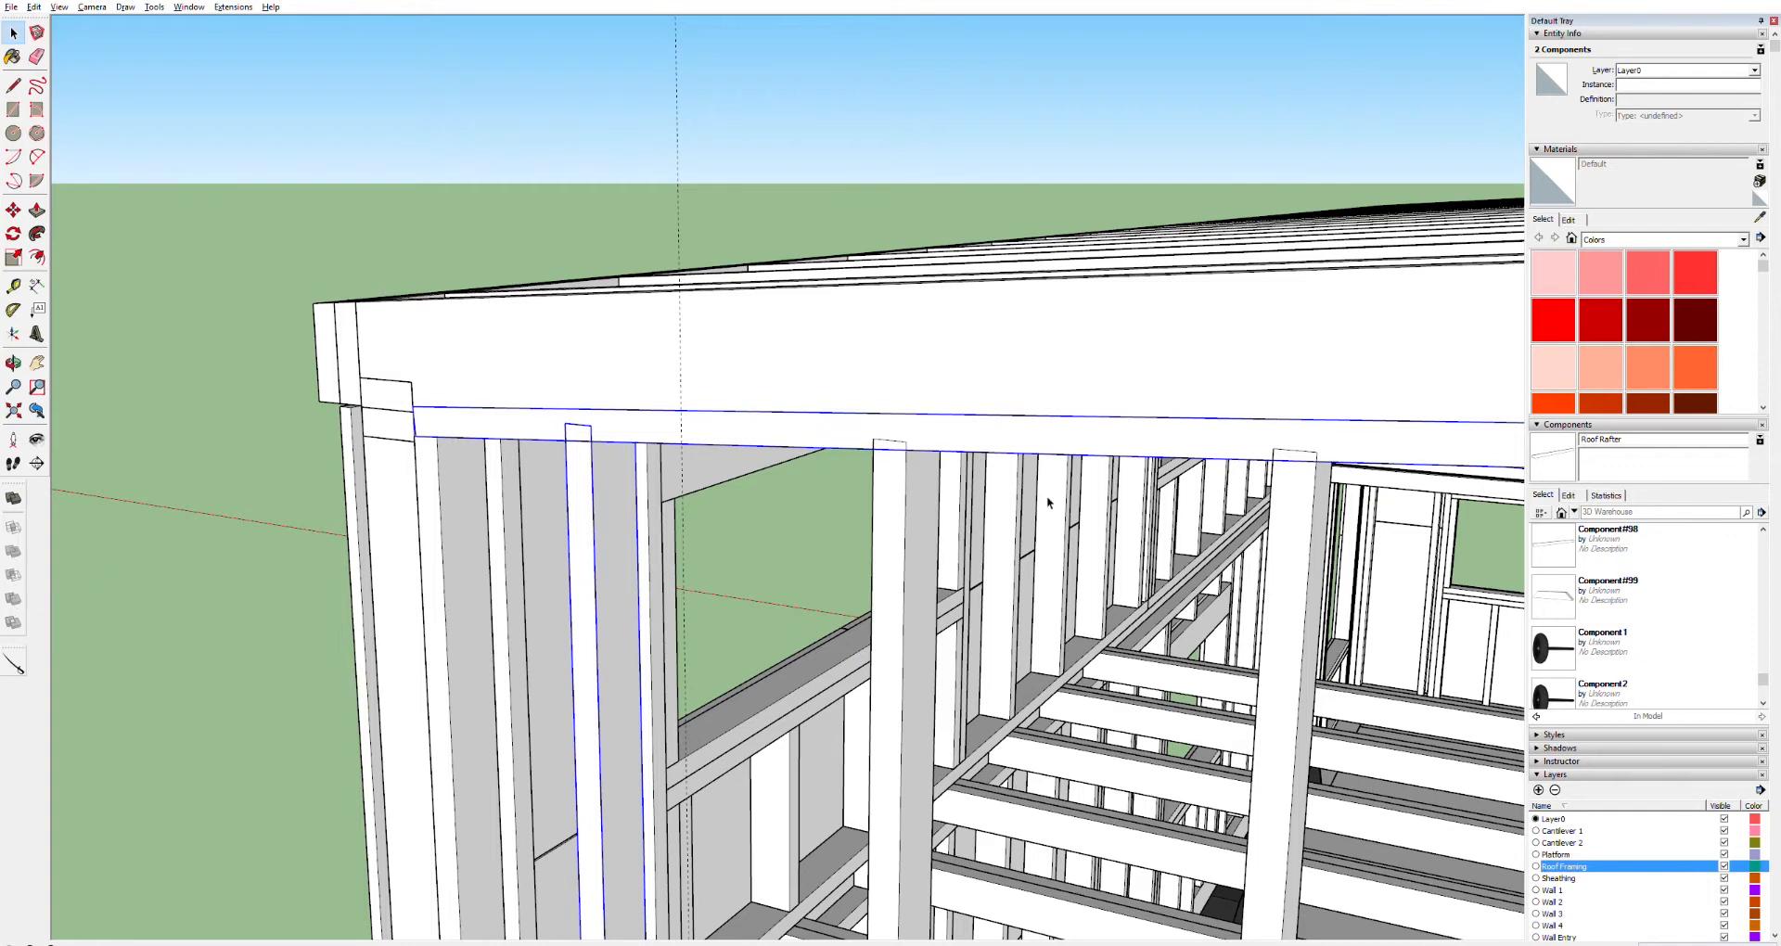
pyautogui.click(621, 421)
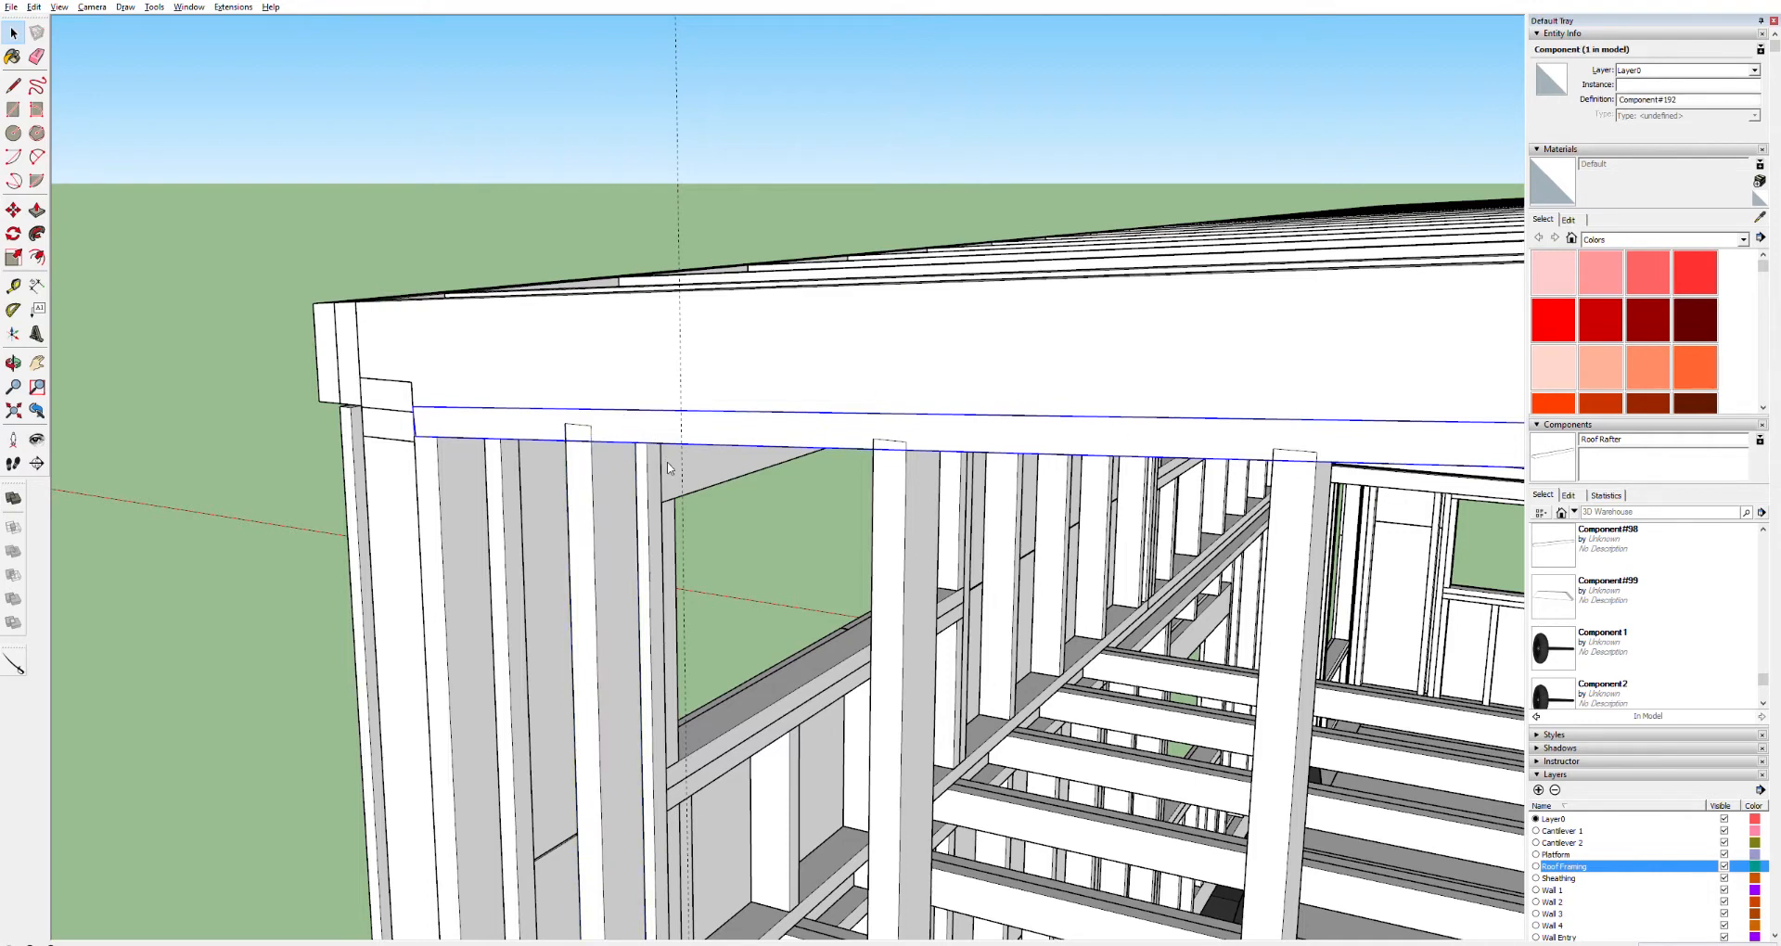
pyautogui.click(666, 522)
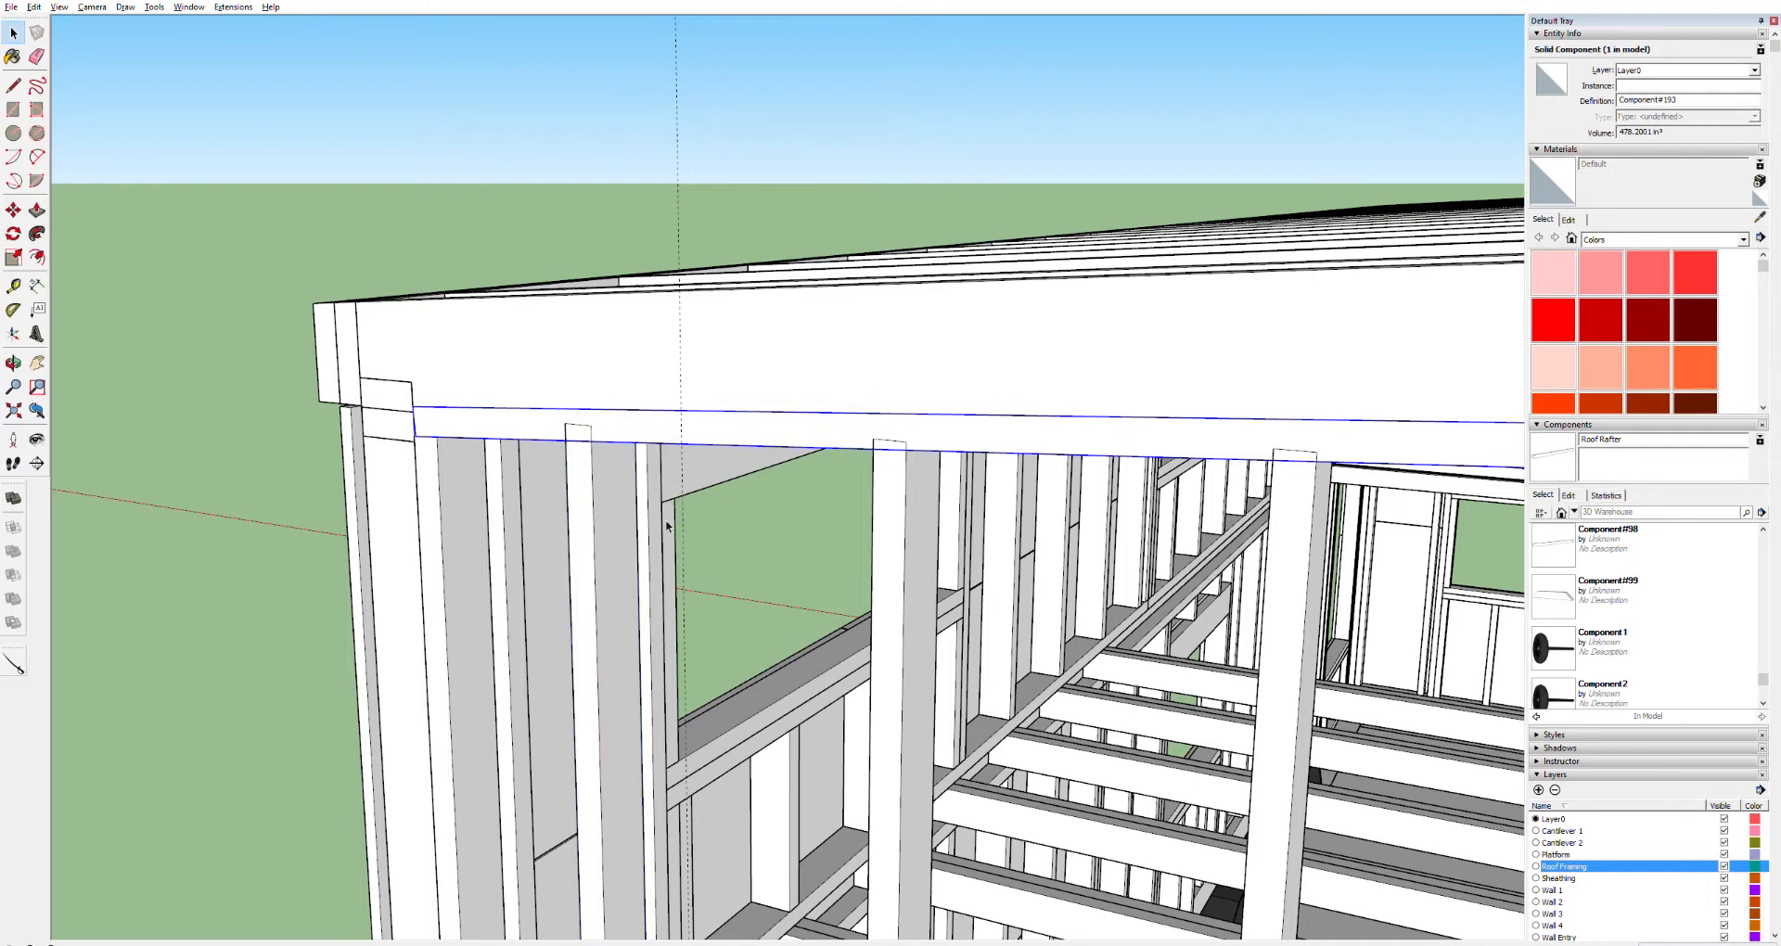
pyautogui.click(598, 491)
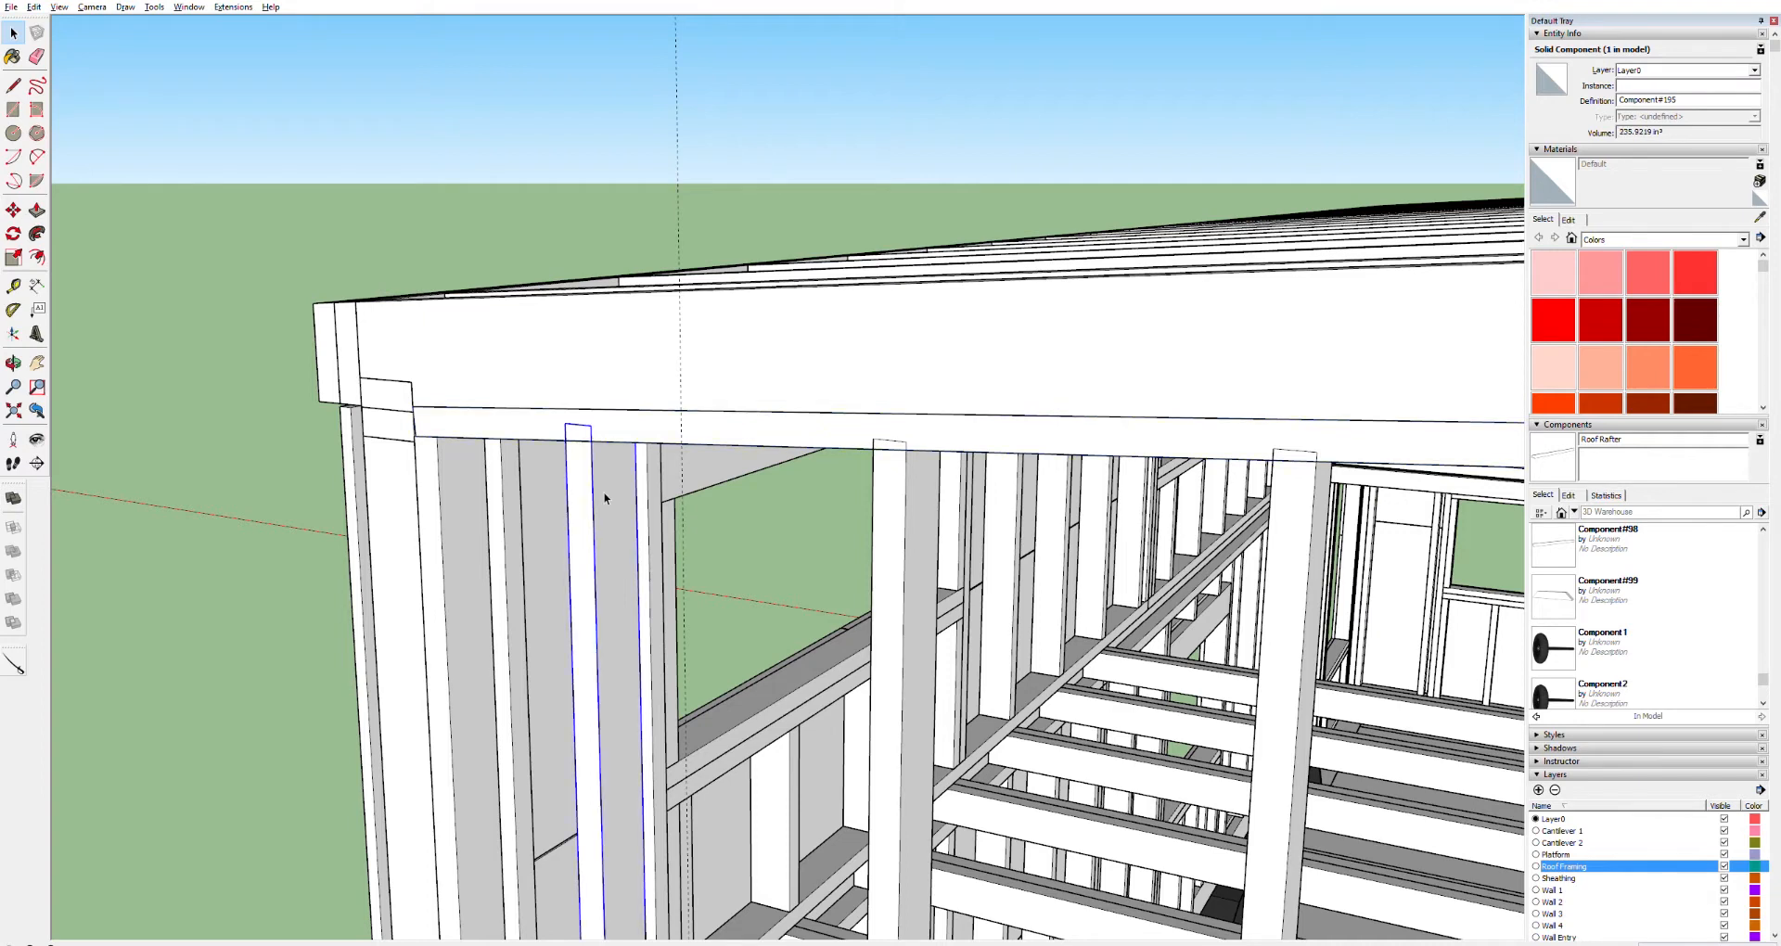
pyautogui.tripleClick(640, 579)
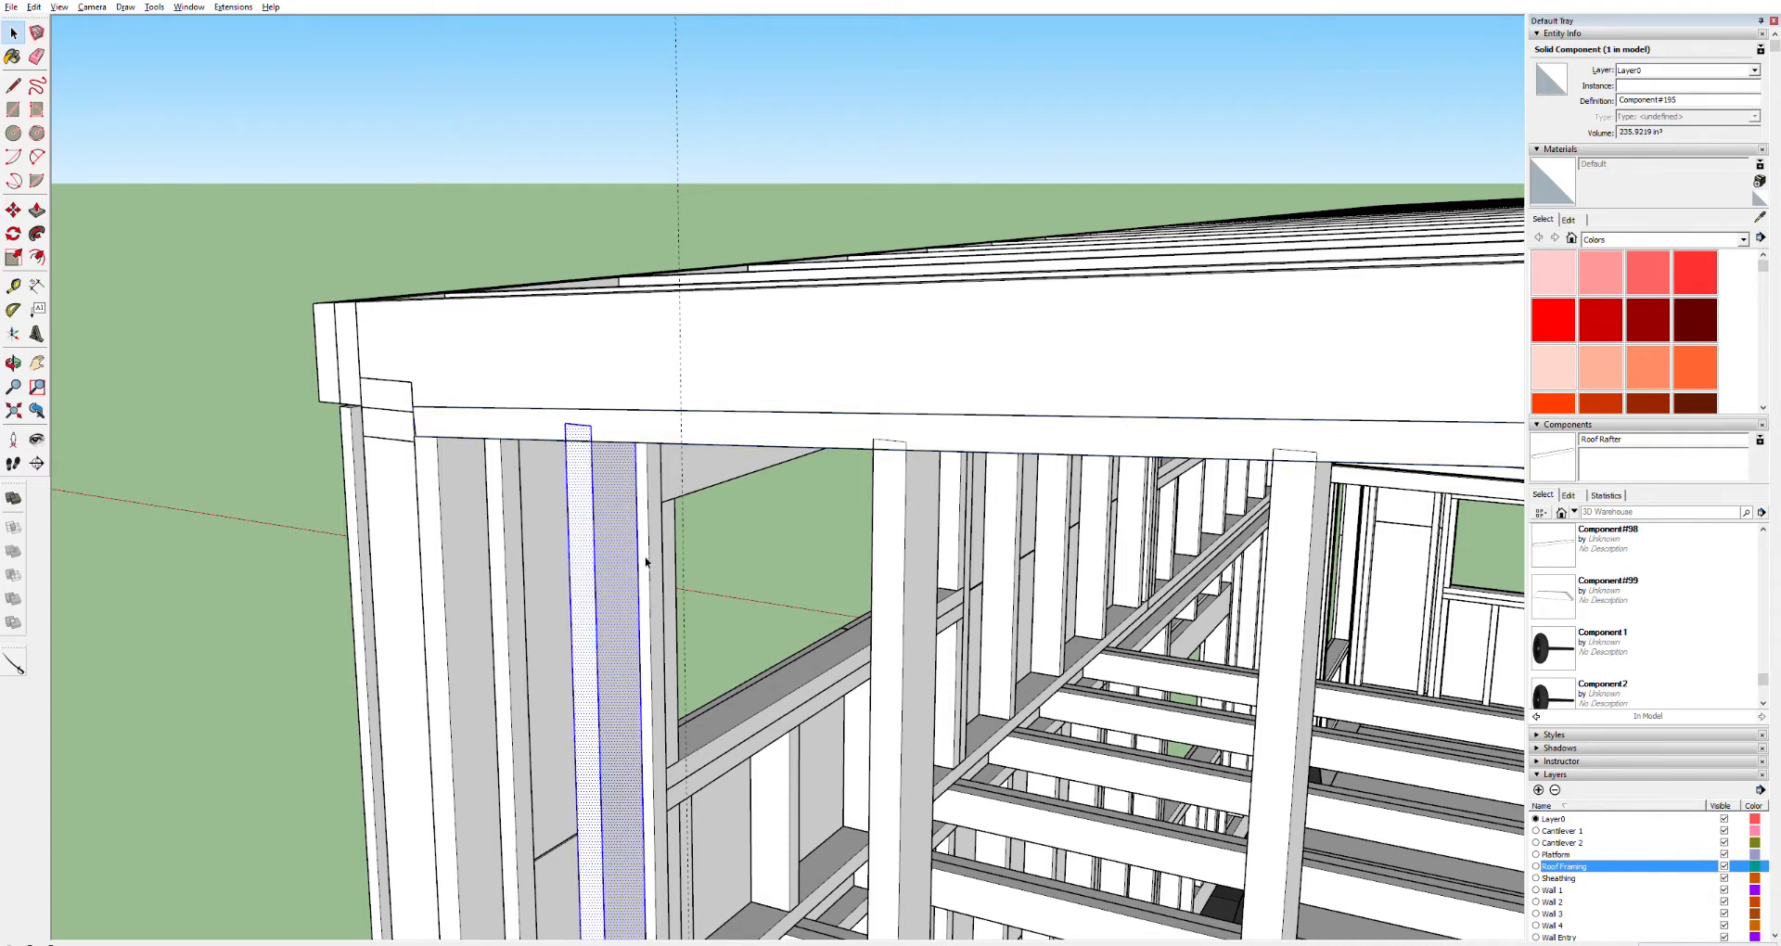
pyautogui.keyDown('ctrl'); pyautogui.click(666, 430); pyautogui.keyUp('ctrl')
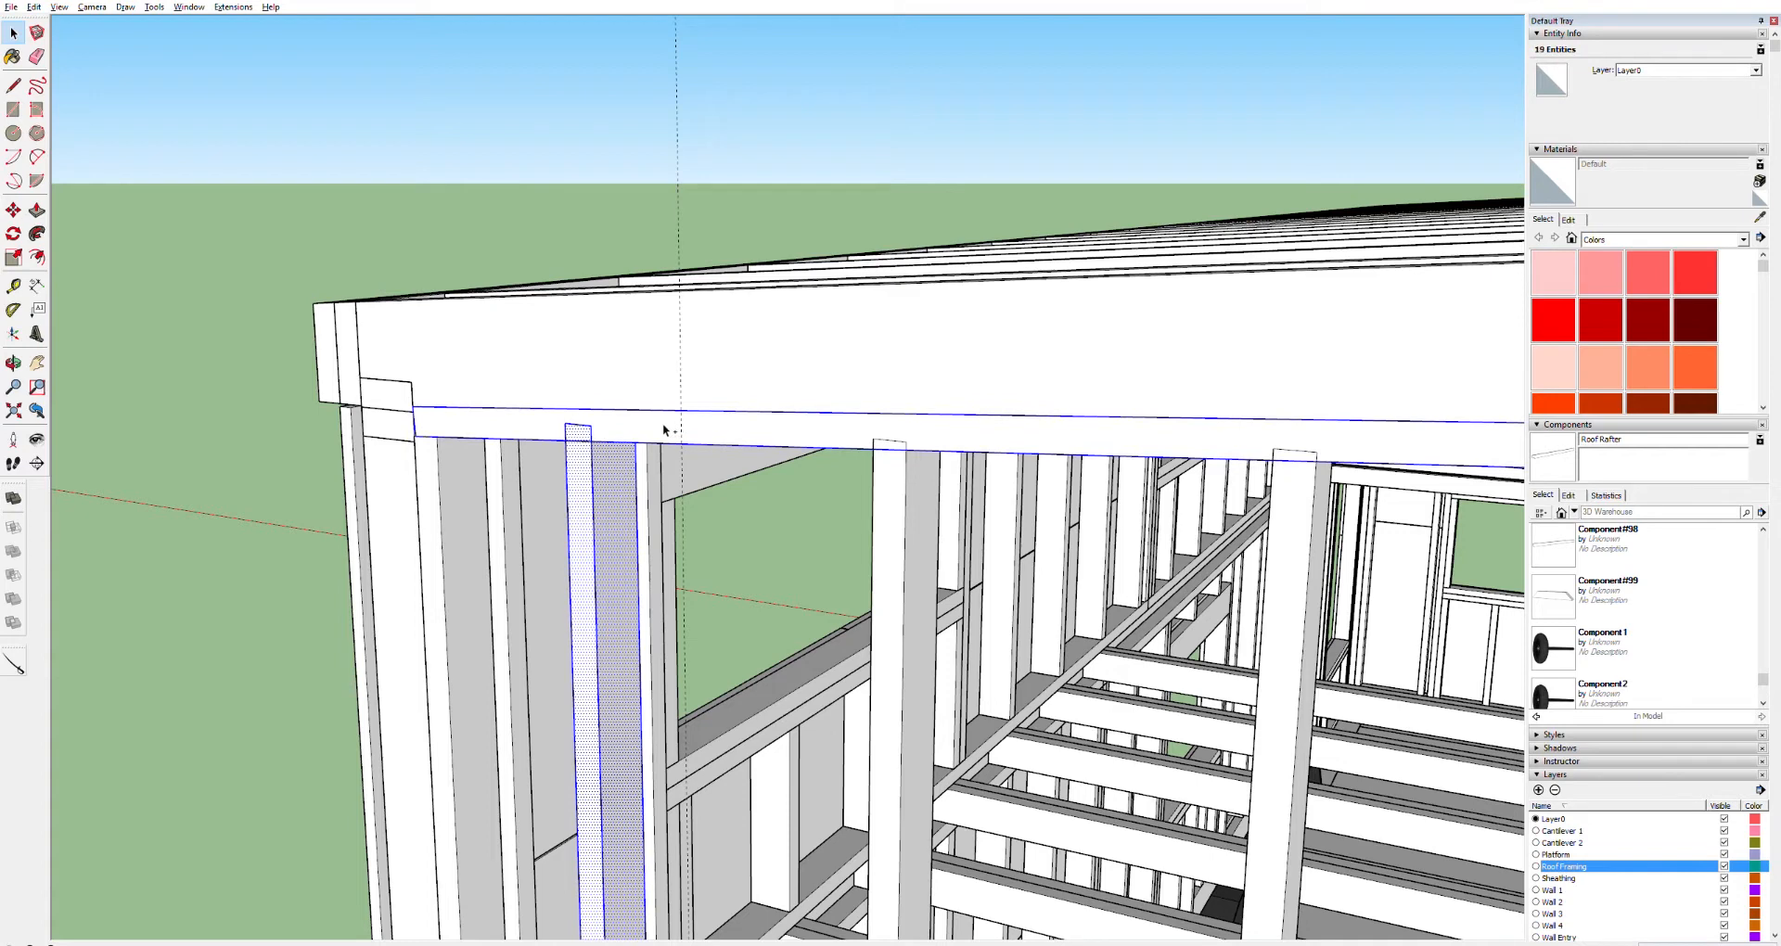
pyautogui.click(698, 343)
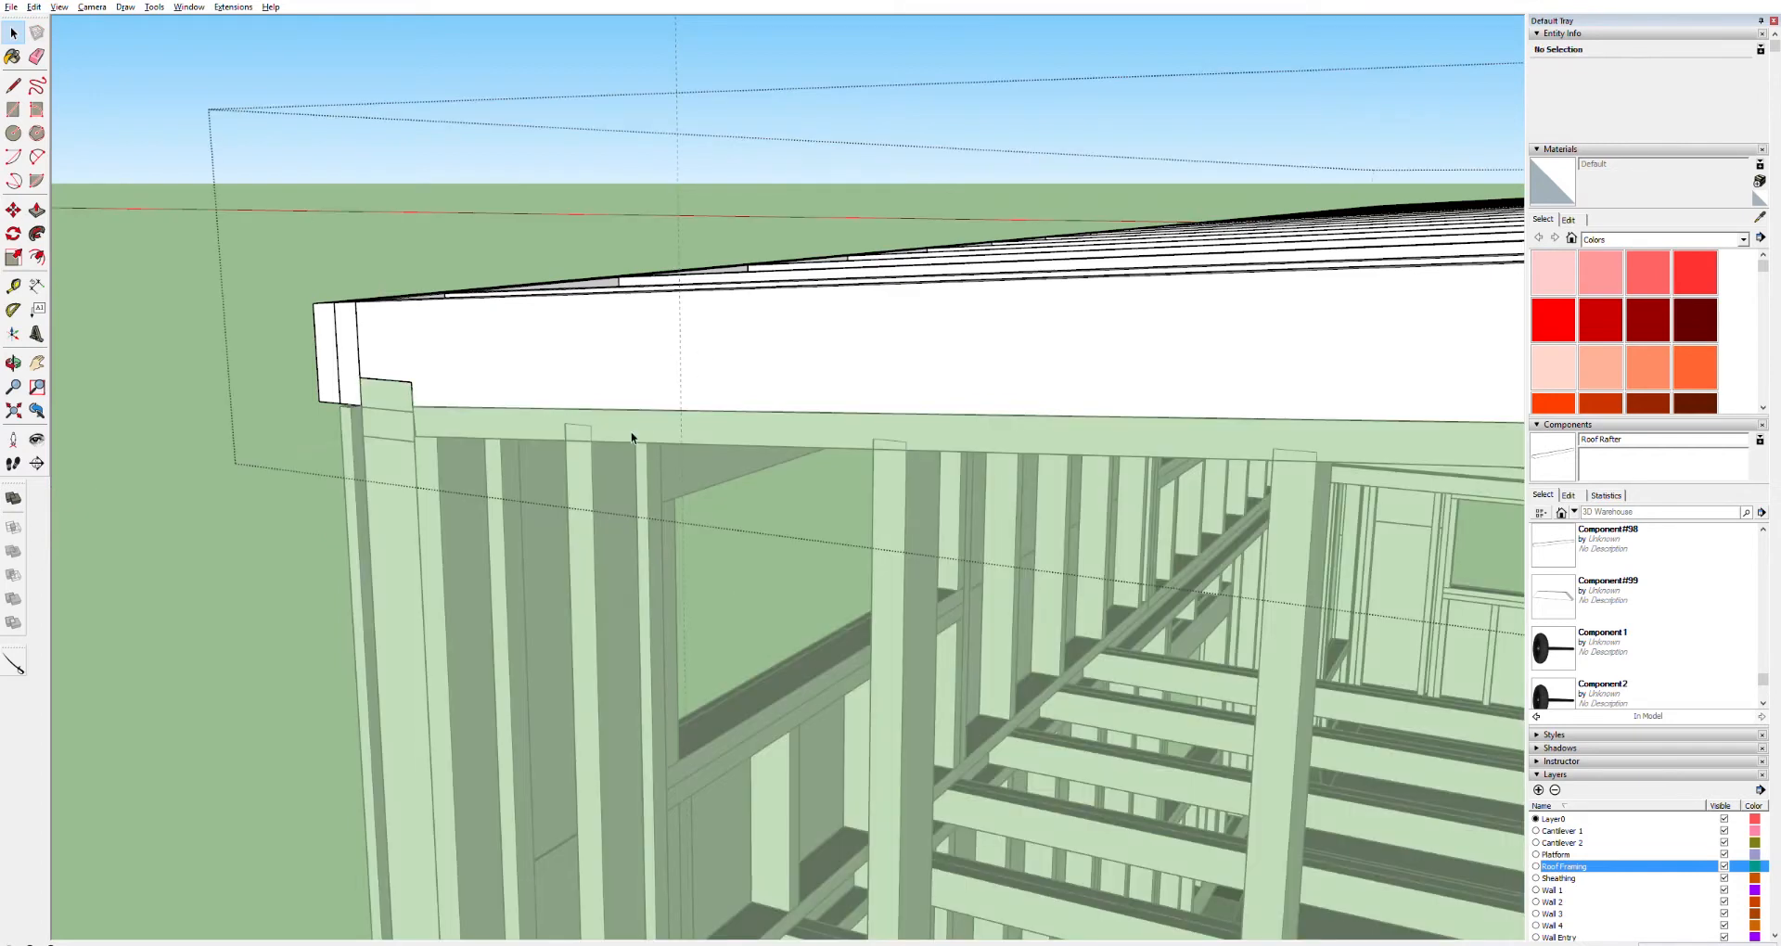
pyautogui.click(208, 248)
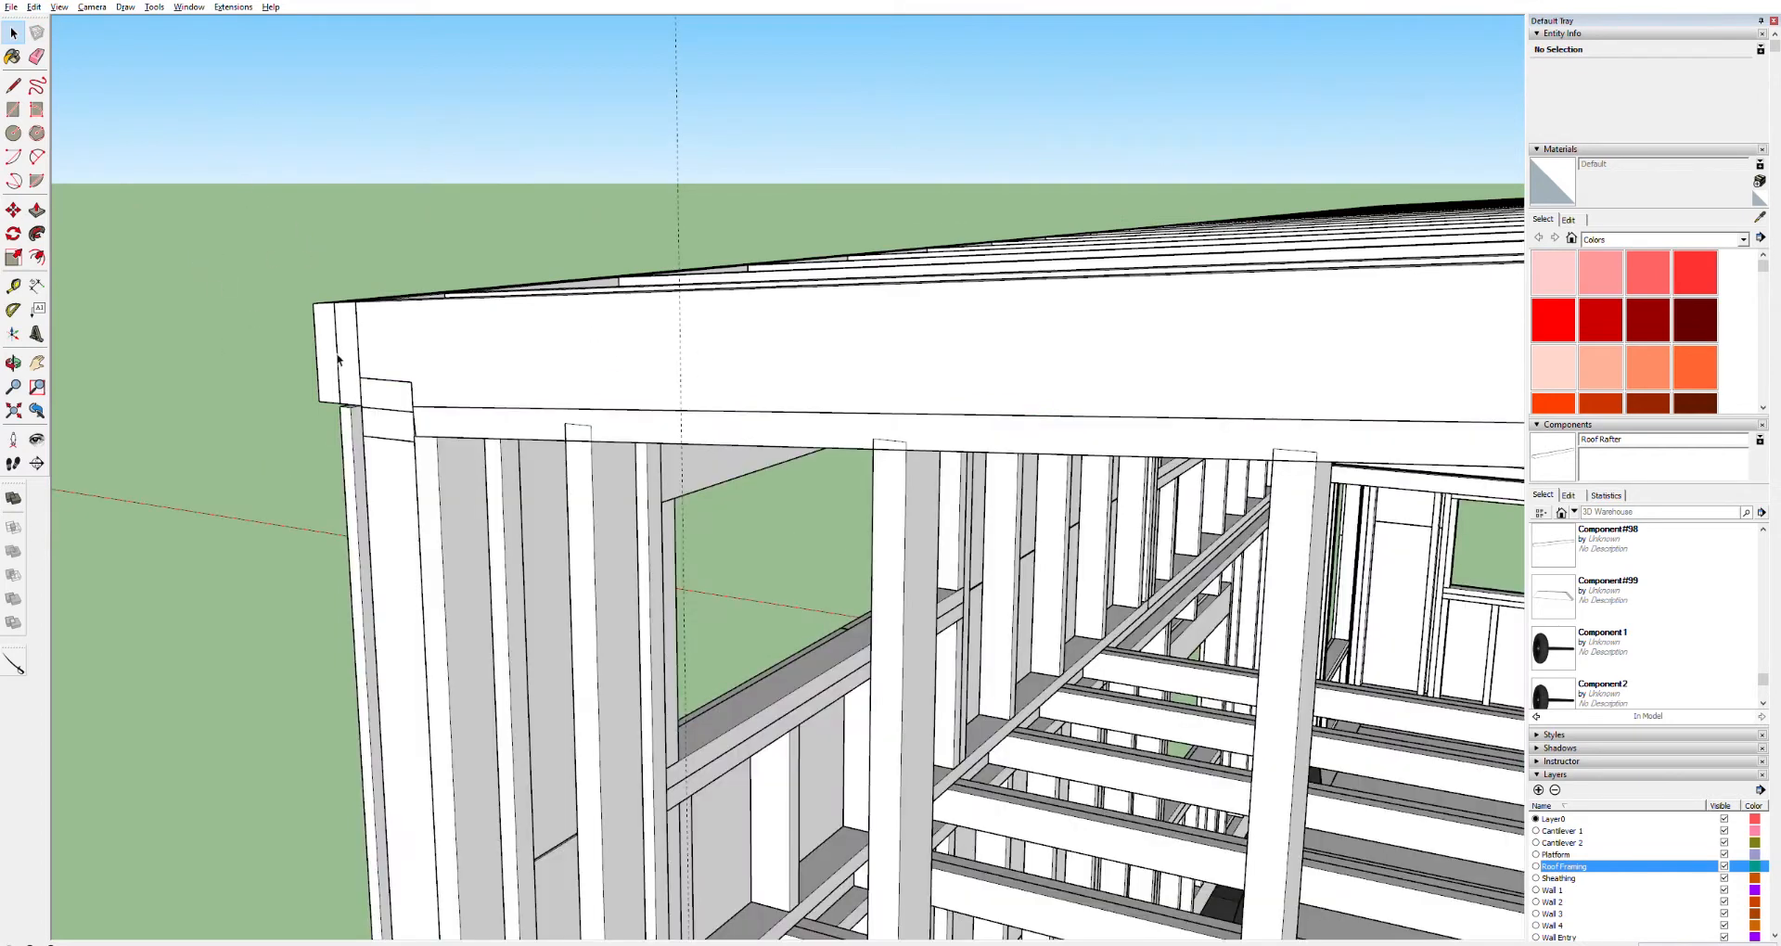
pyautogui.click(715, 425)
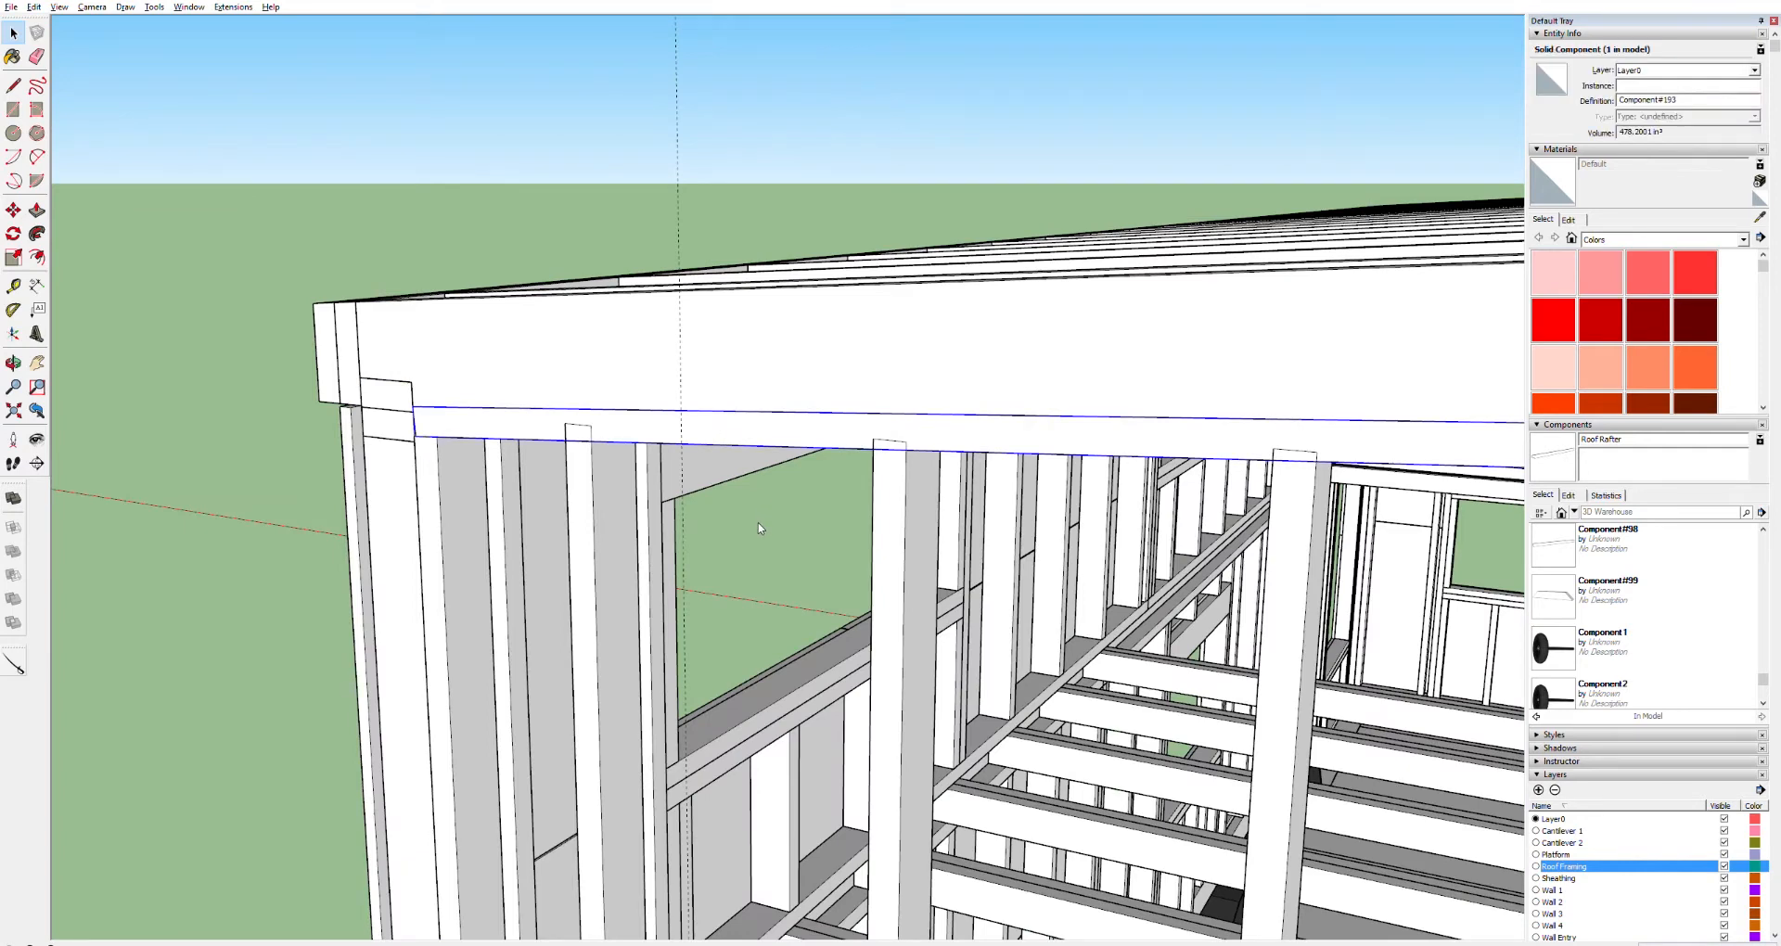
pyautogui.press('x')
pyautogui.keyDown('ctrl'); pyautogui.click(615, 488); pyautogui.keyUp('ctrl')
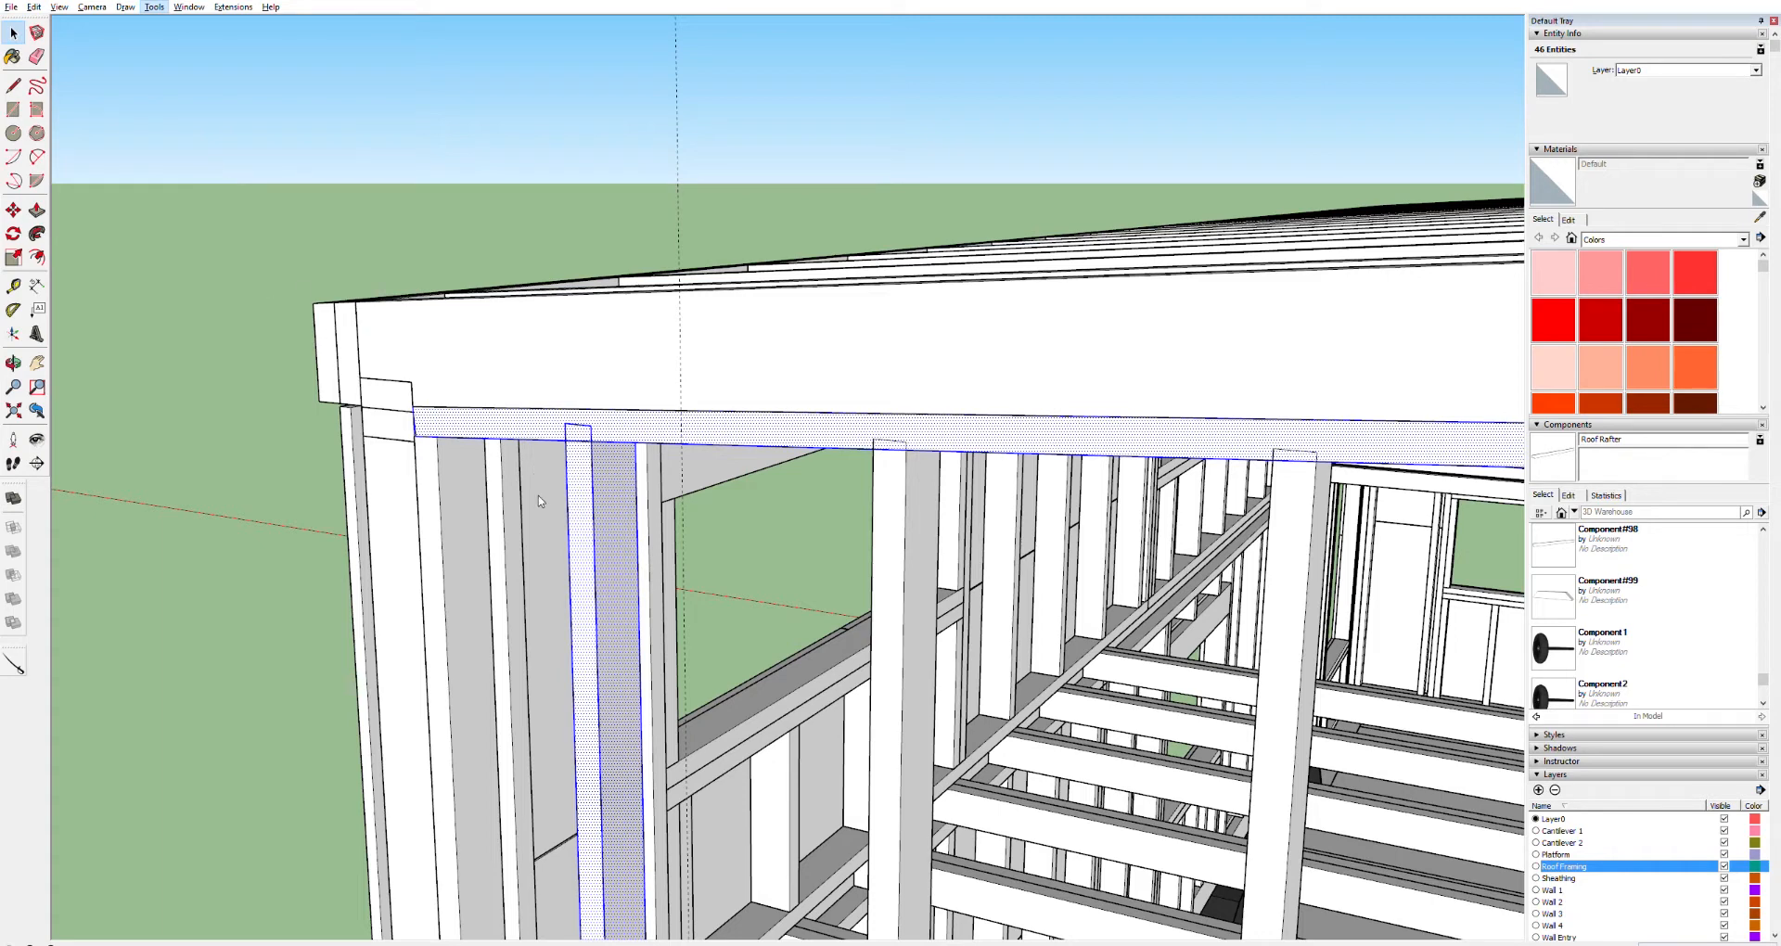
pyautogui.click(504, 247)
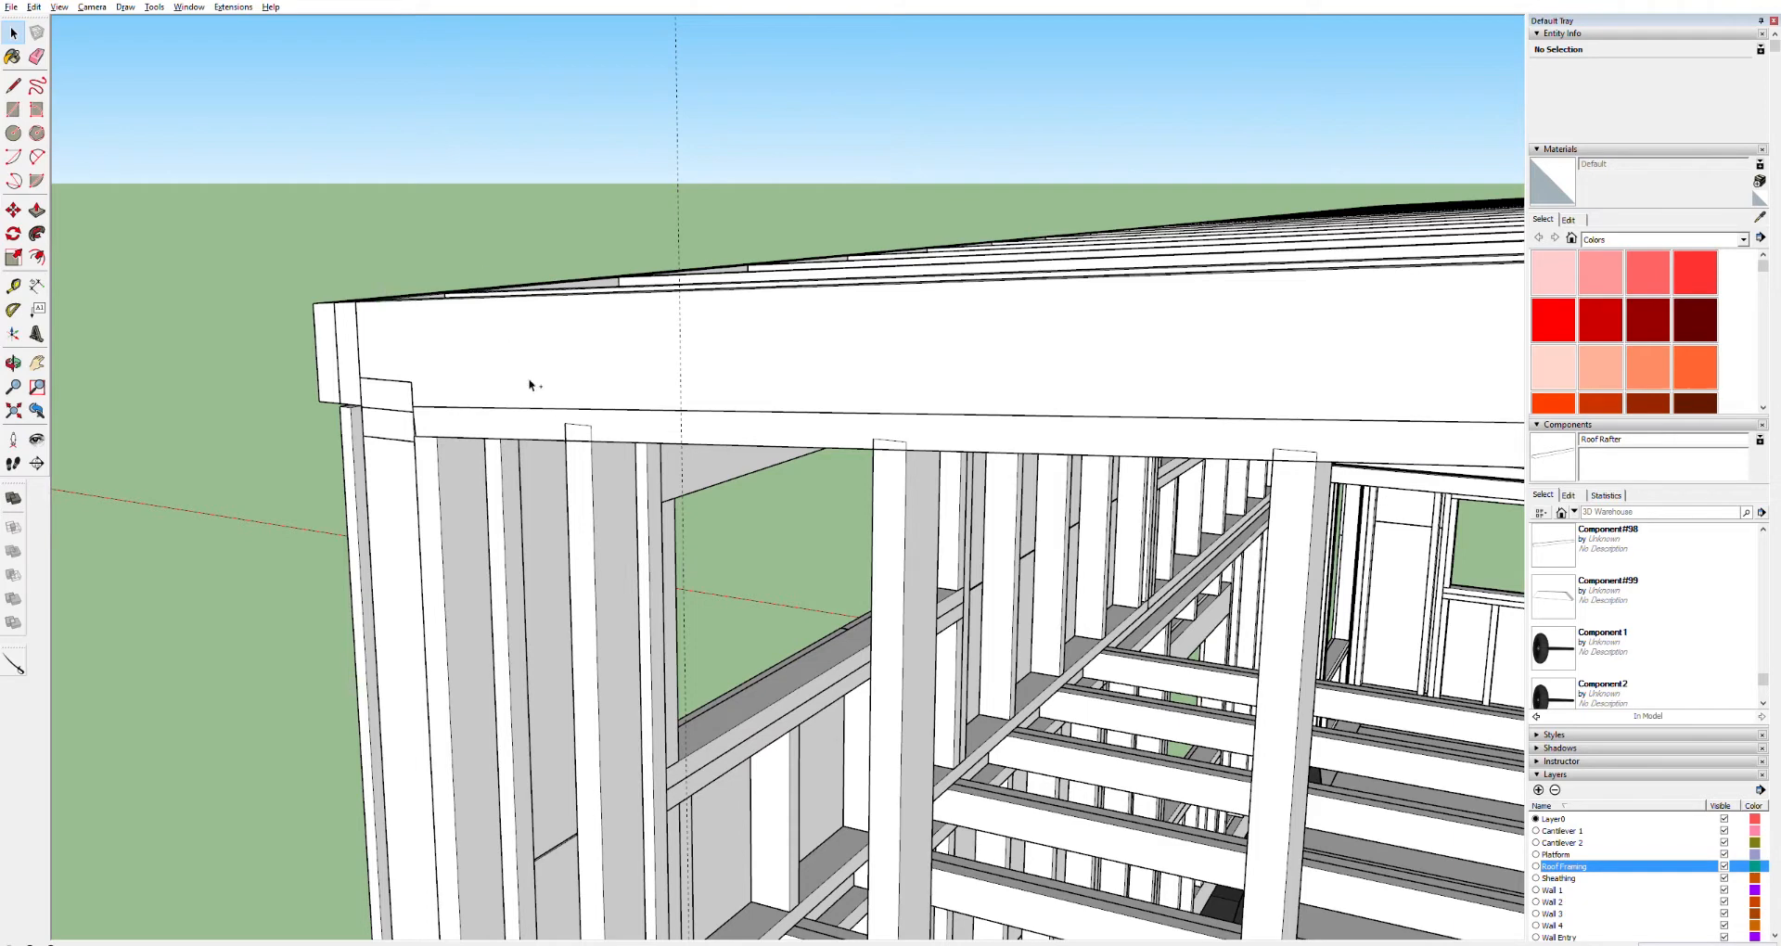
pyautogui.click(623, 519)
pyautogui.click(931, 523)
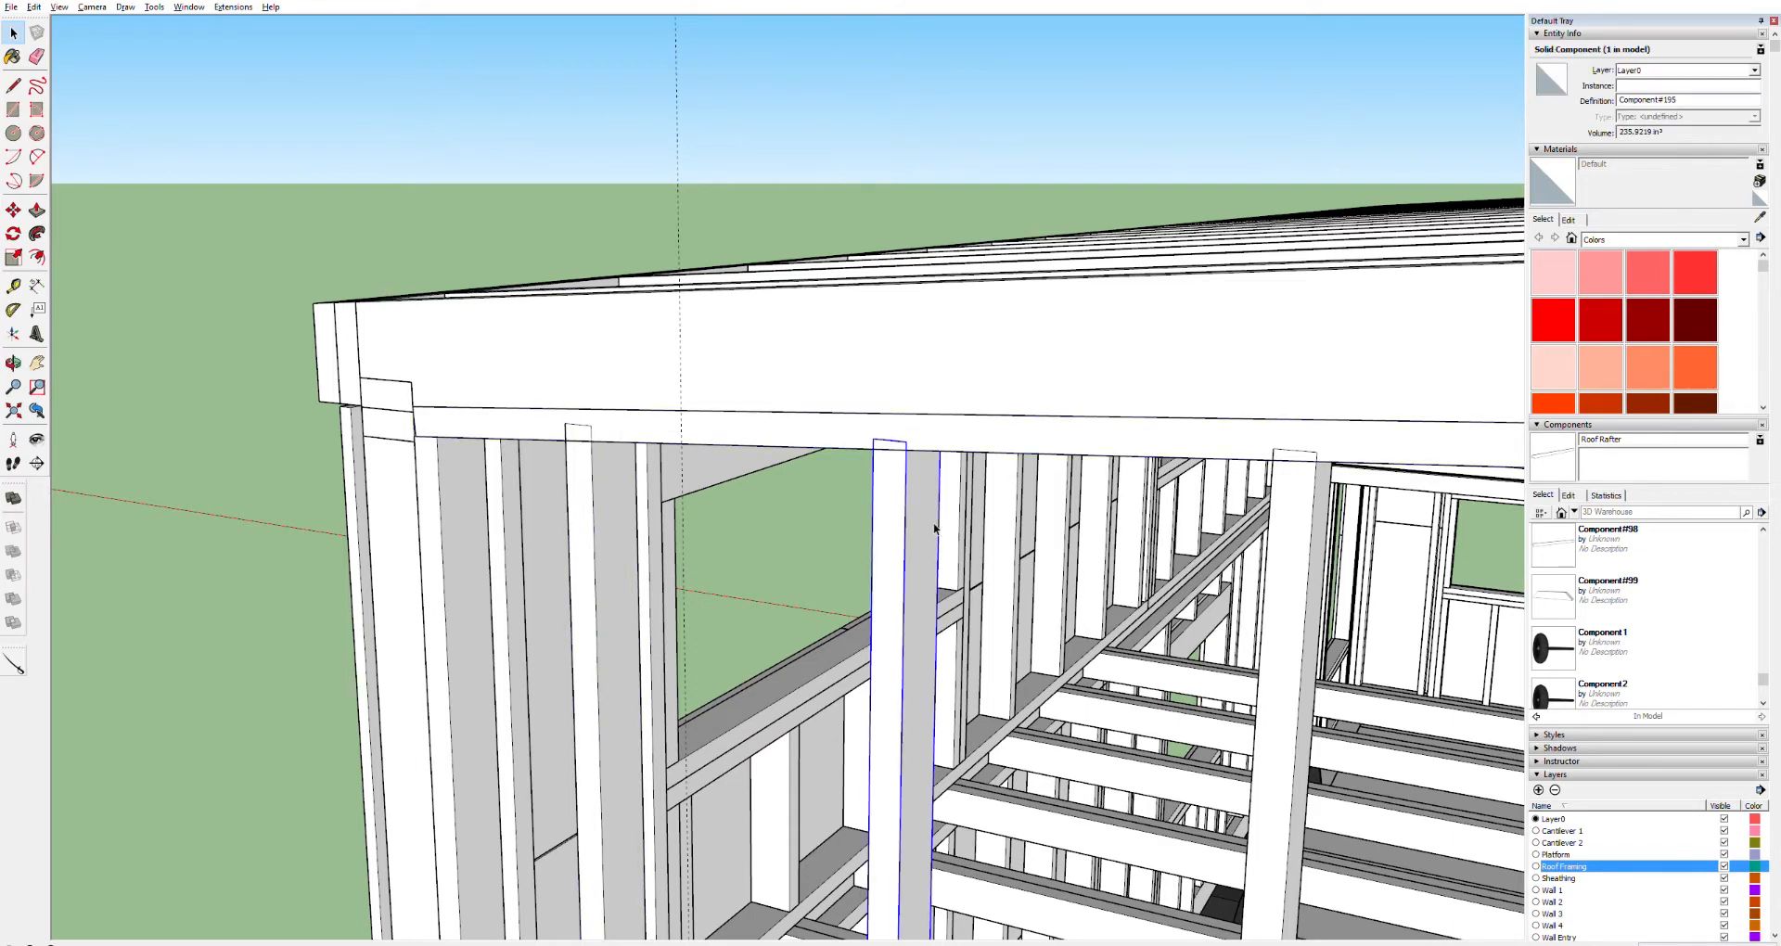
pyautogui.doubleClick(710, 440)
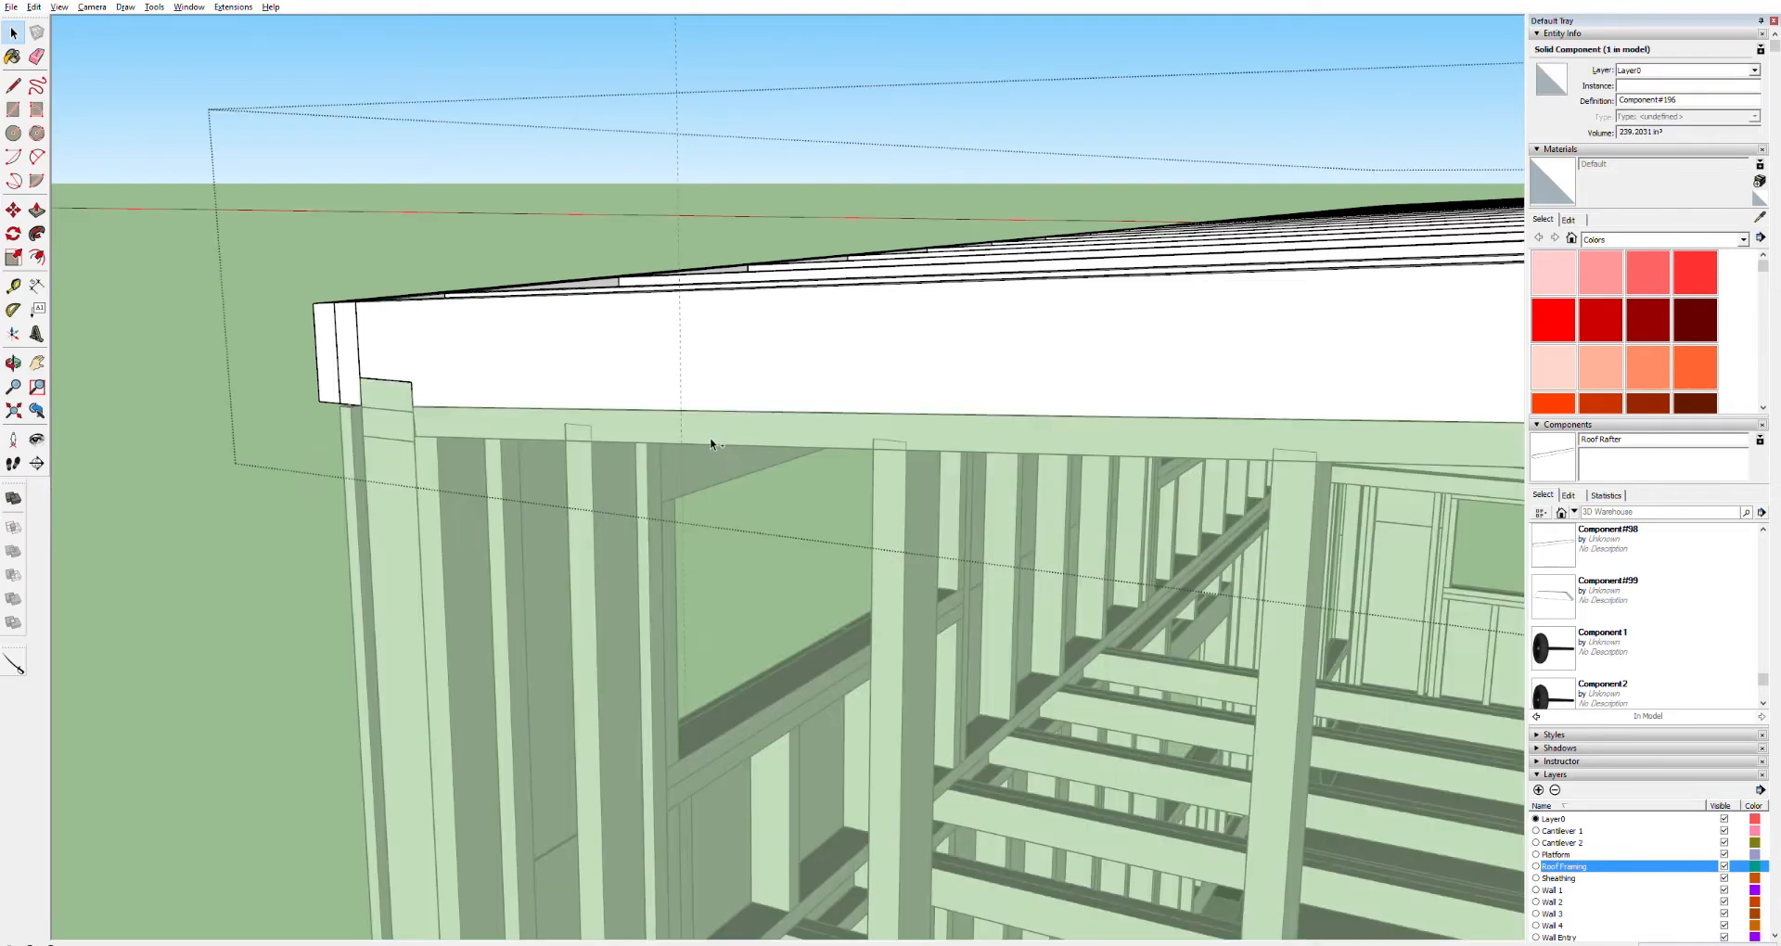
pyautogui.click(256, 239)
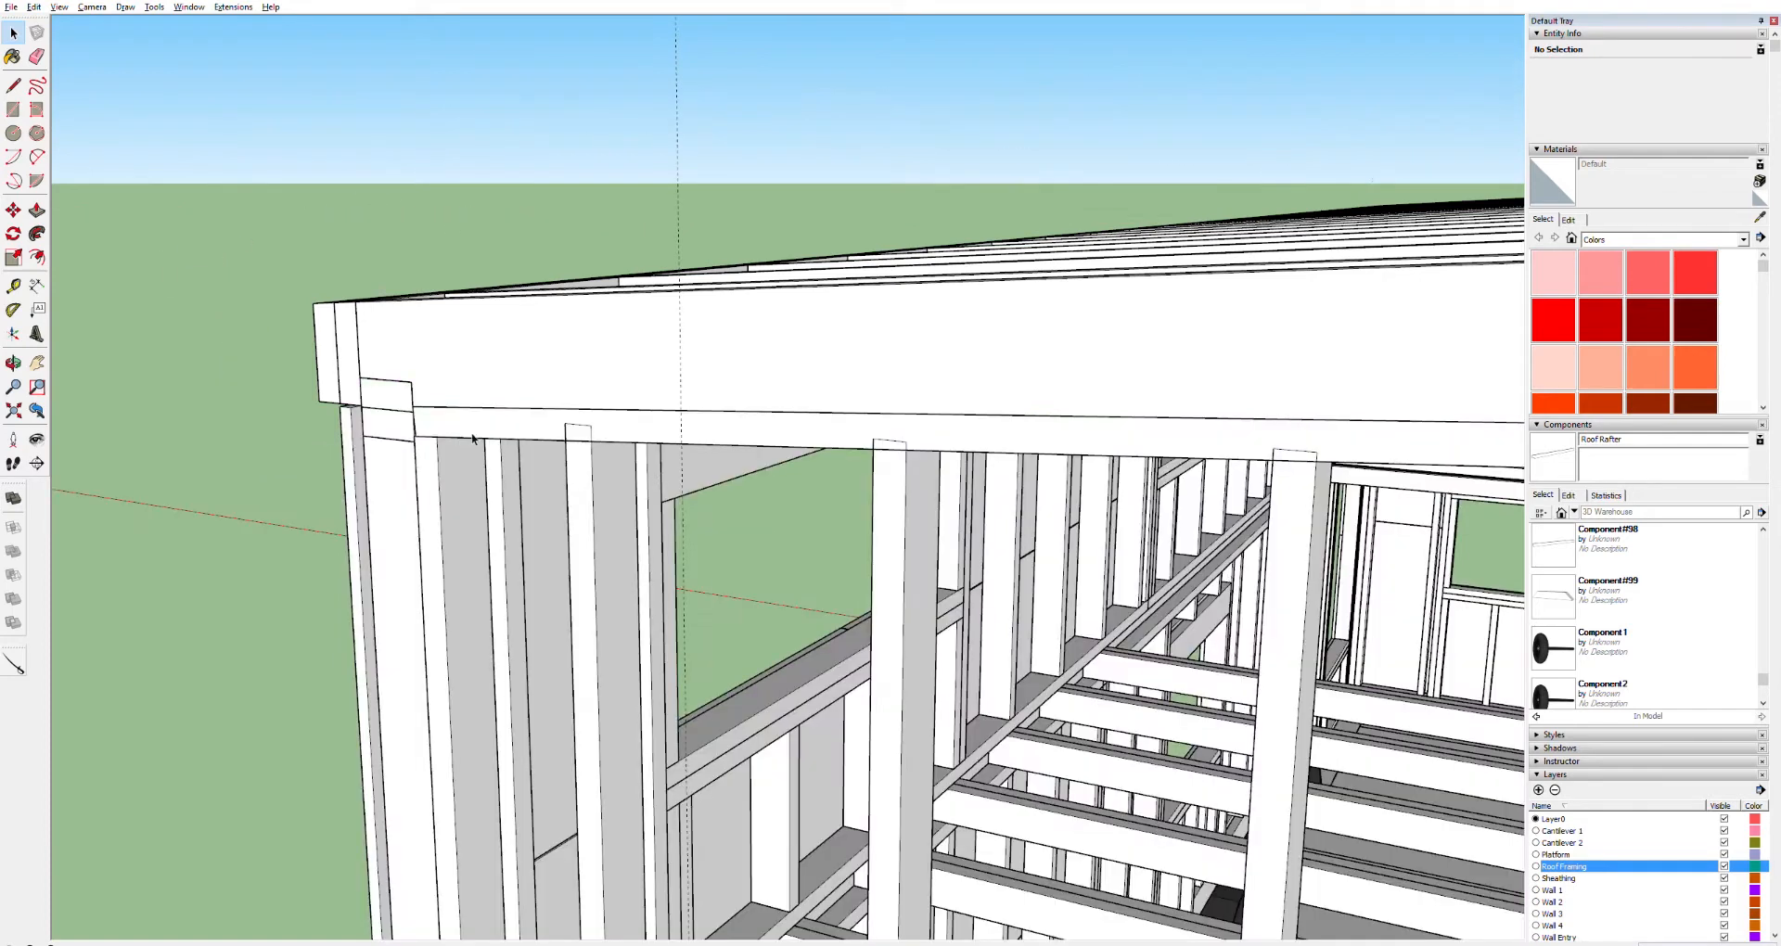
pyautogui.click(677, 436)
pyautogui.click(593, 473)
pyautogui.doubleClick(593, 473)
pyautogui.click(599, 475)
pyautogui.click(612, 579)
pyautogui.doubleClick(613, 579)
pyautogui.hotkey('ctrl', 'z')
pyautogui.click(610, 539)
pyautogui.hotkey('ctrl', 'z')
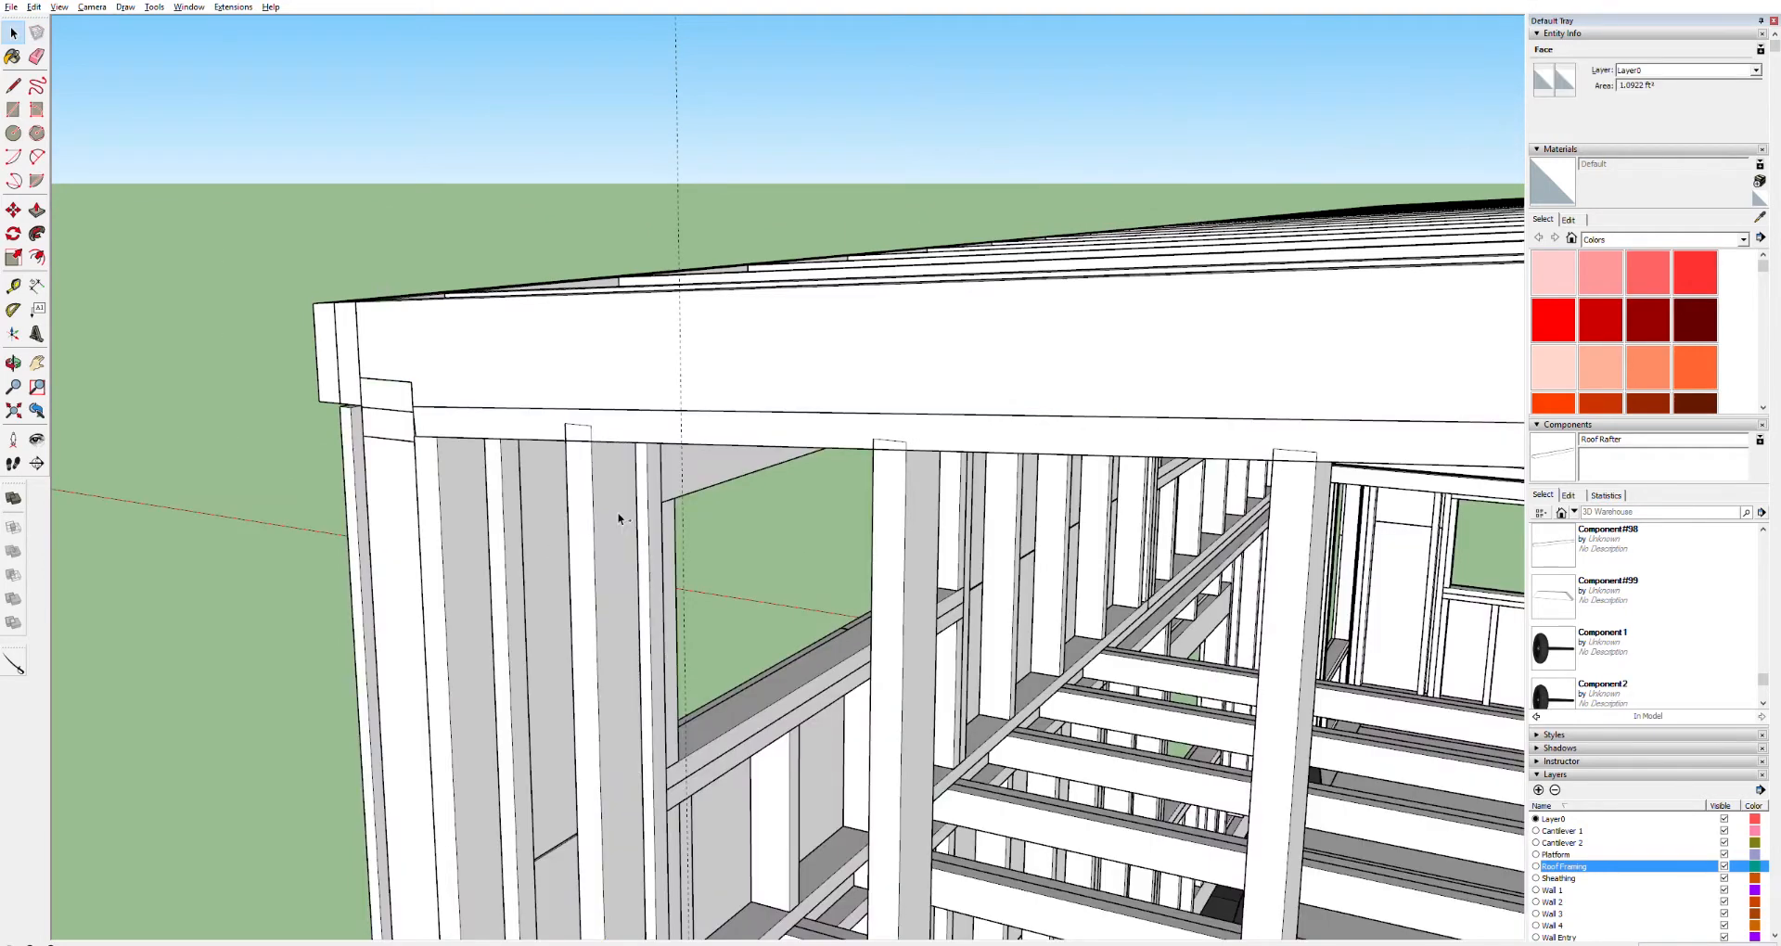
# Select the short stud and the top board together to compare their positions
pyautogui.click(603, 520)
pyautogui.click(642, 420)
pyautogui.click(601, 490)
pyautogui.click(625, 438)
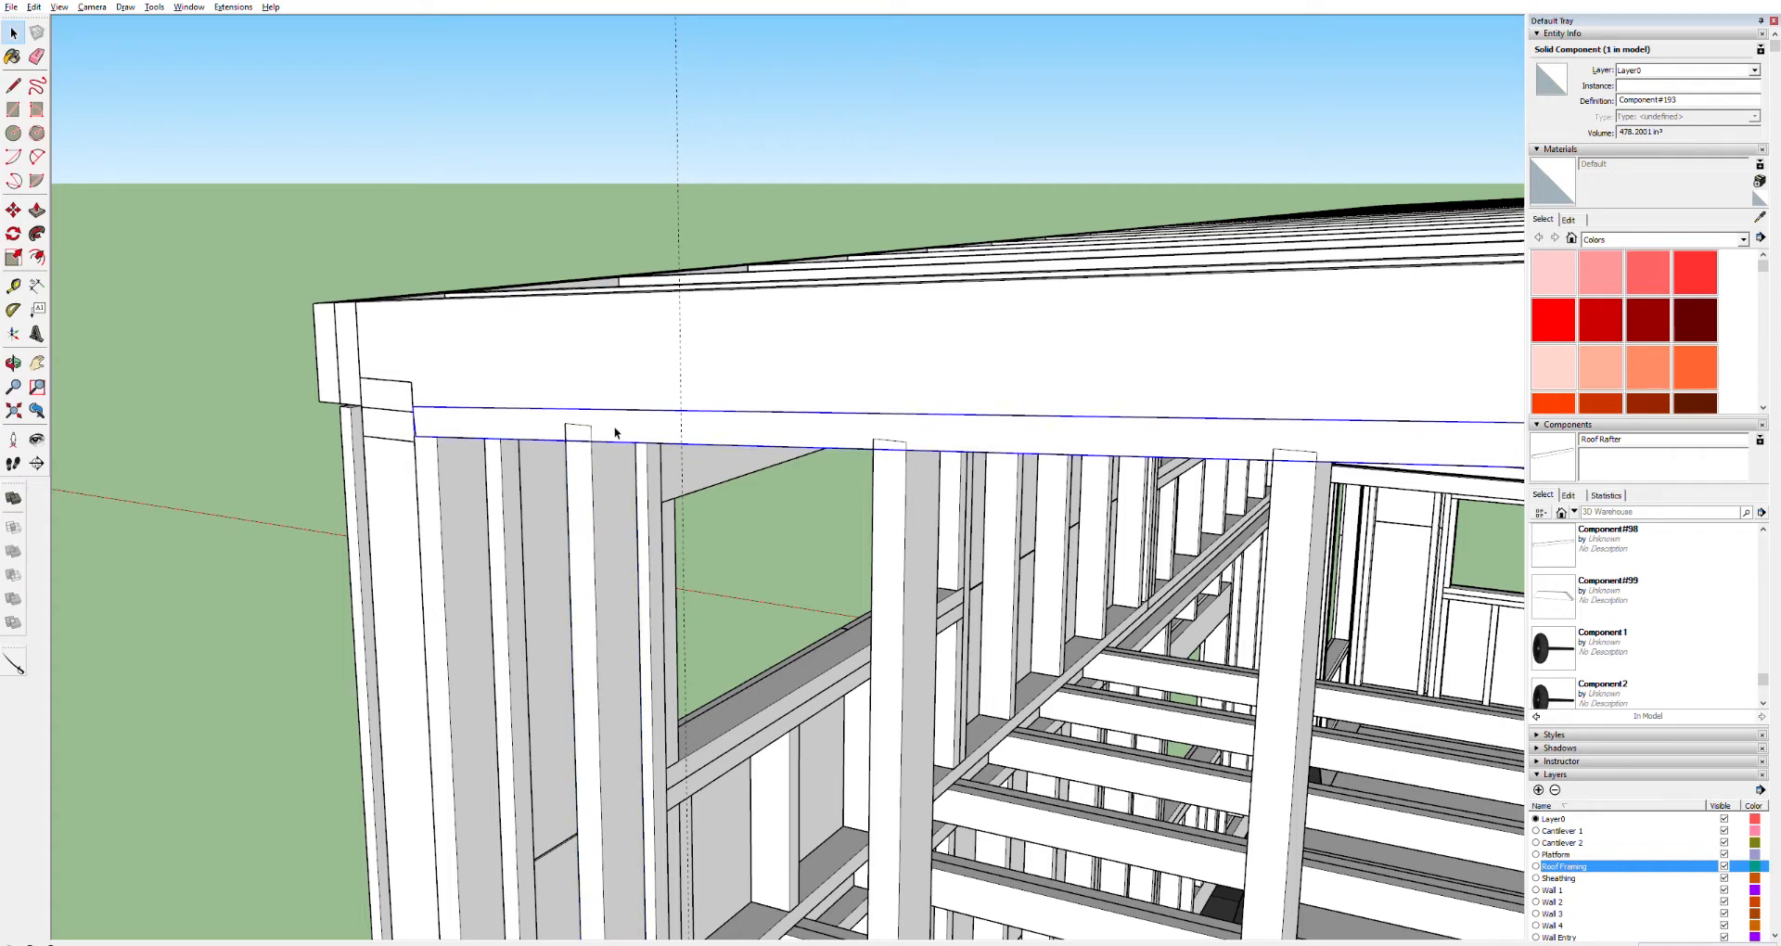
pyautogui.keyDown('ctrl'); pyautogui.click(608, 481); pyautogui.keyUp('ctrl')
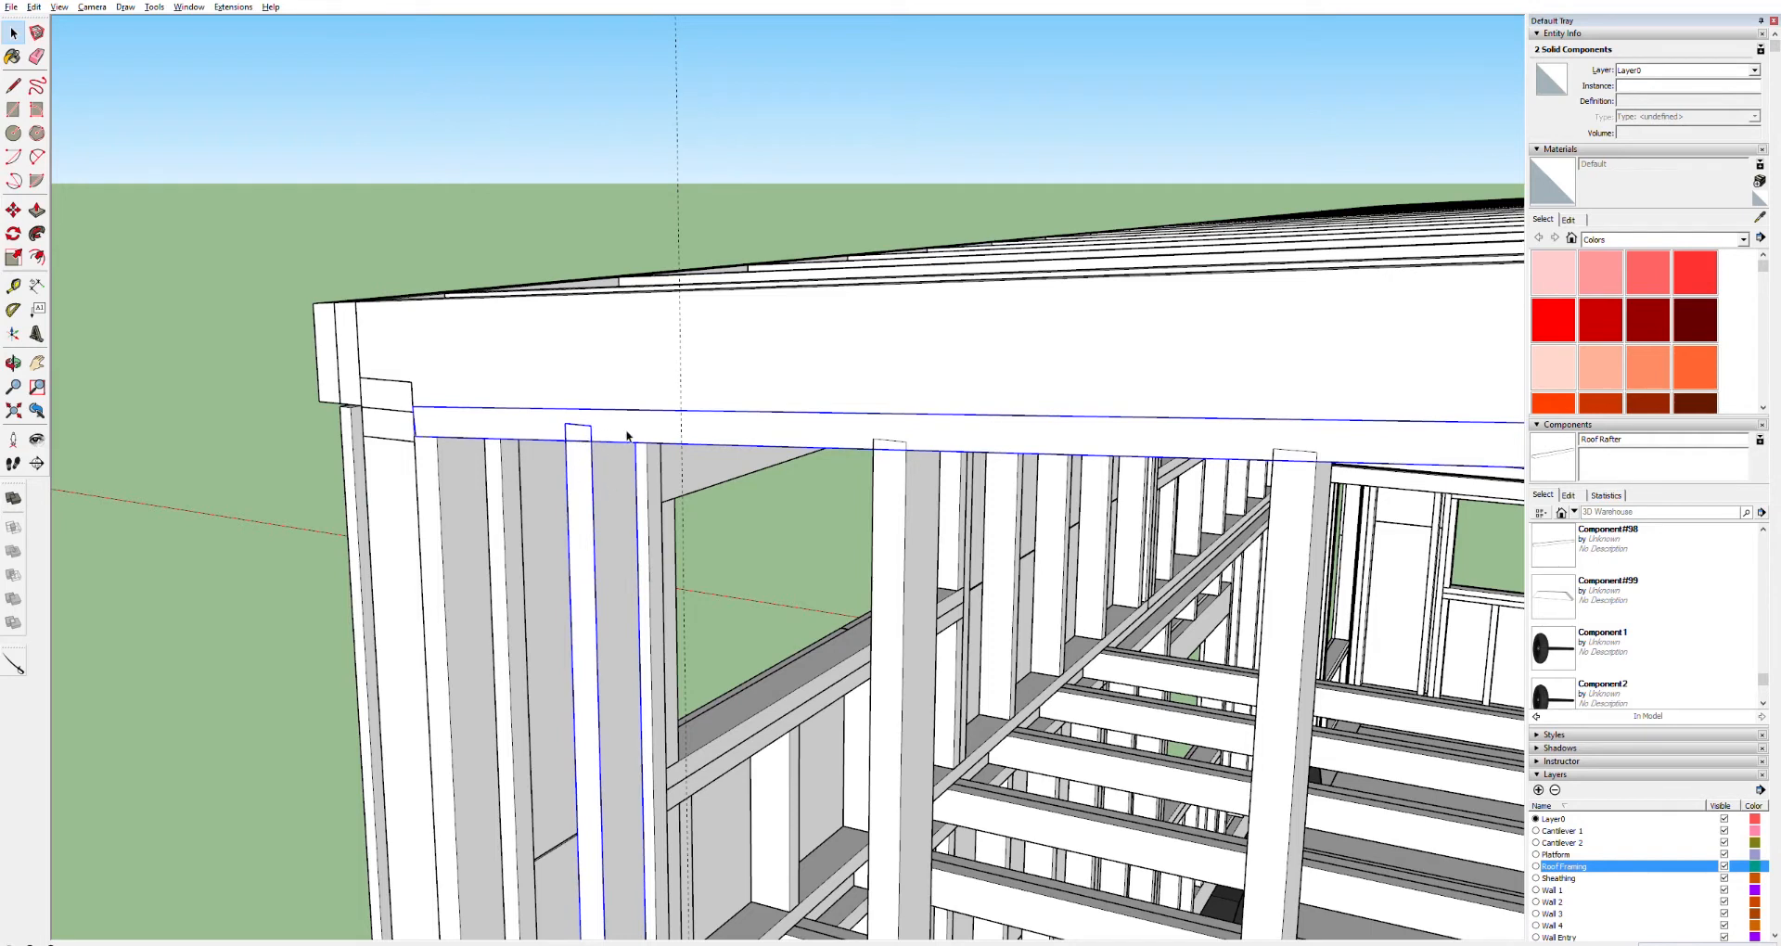
# Open the short stud and Push/Pull its top face up to the underside of the top board
pyautogui.press('o')
pyautogui.moveTo(532, 461); pyautogui.dragTo(859, 293)
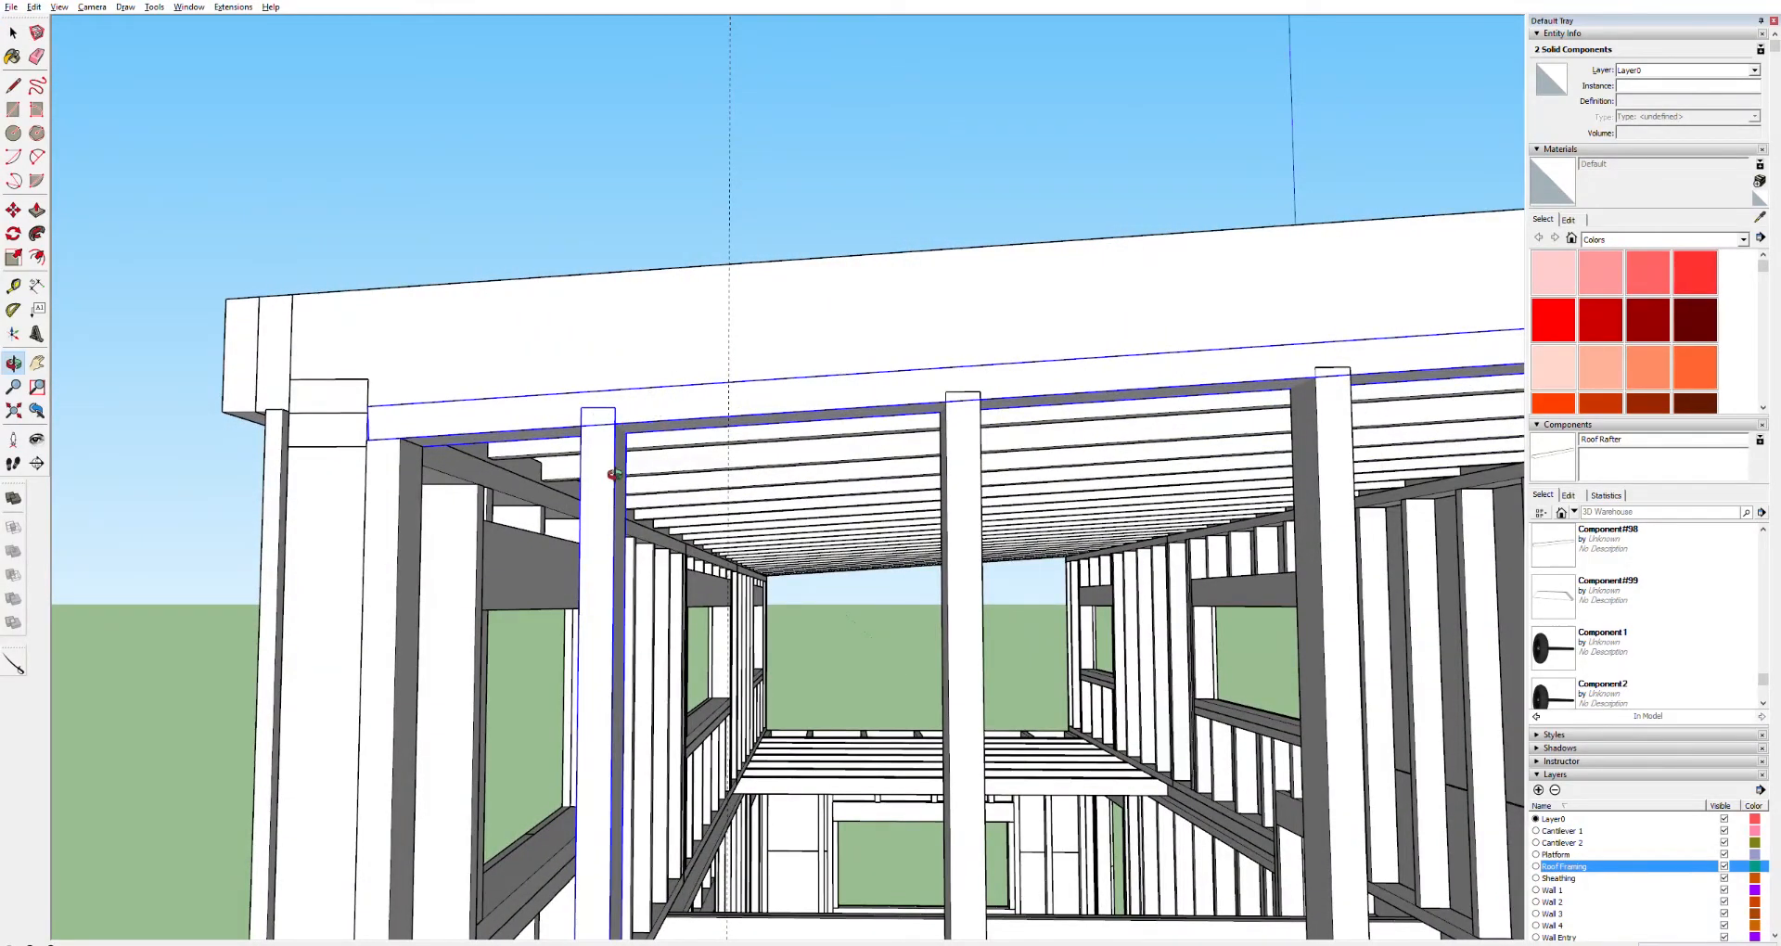
pyautogui.moveTo(638, 417); pyautogui.dragTo(604, 509)
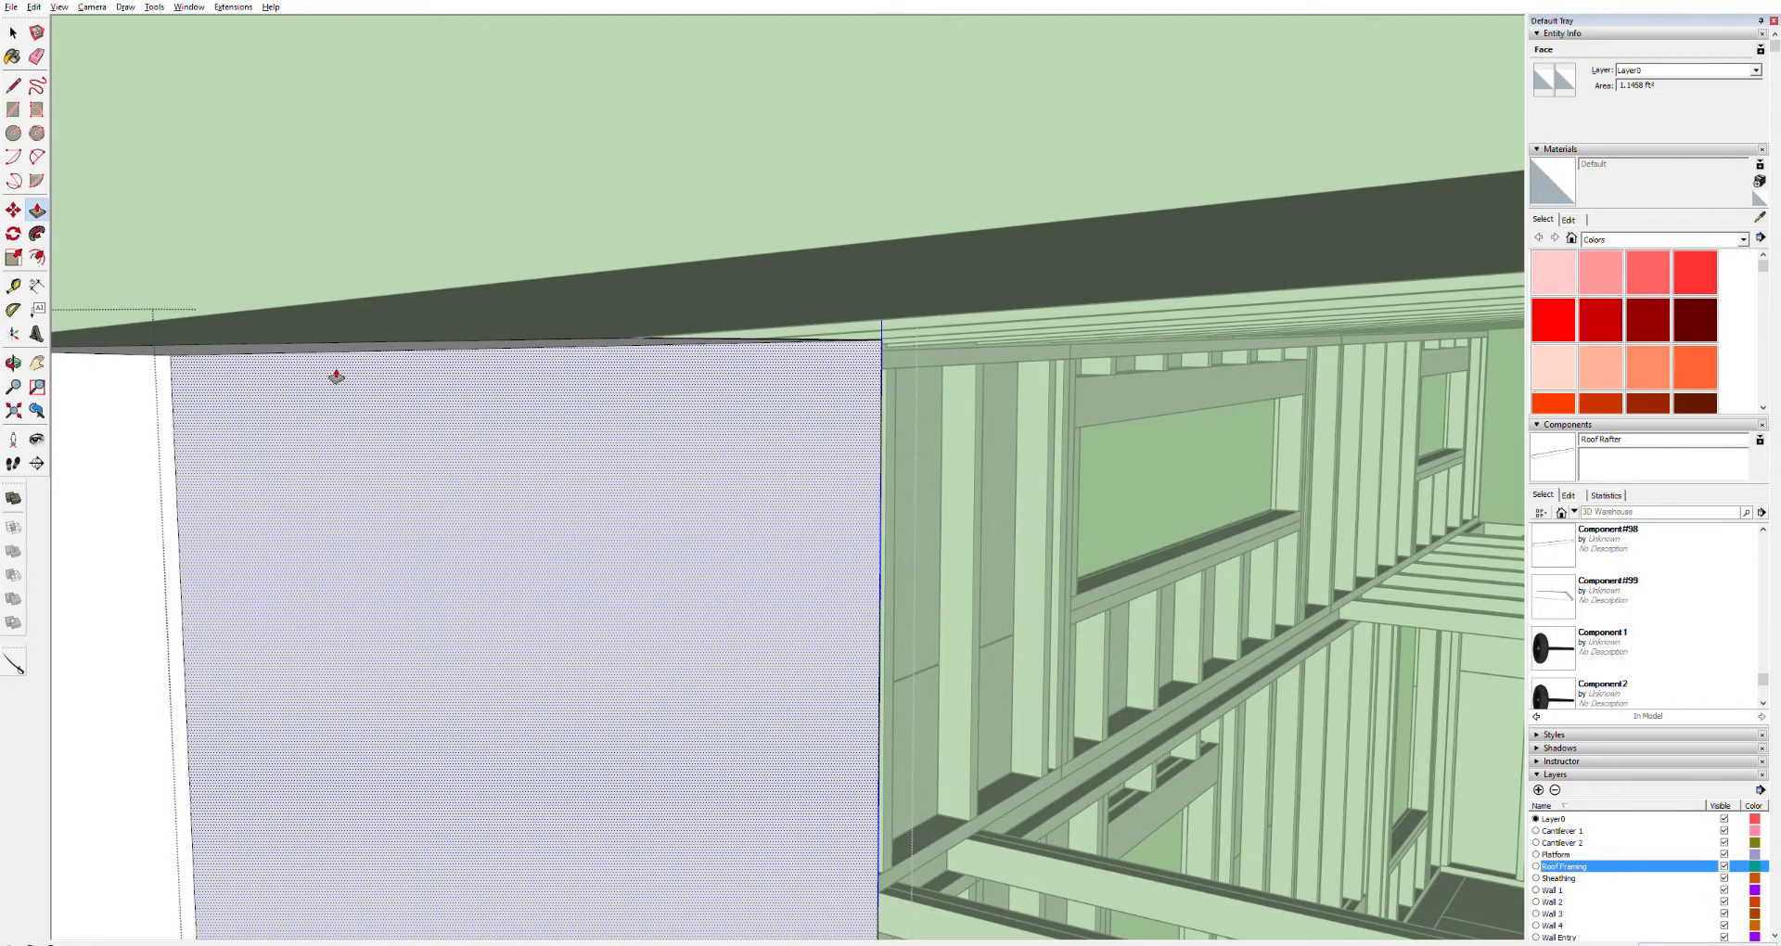
pyautogui.scroll(3, 339, 373)
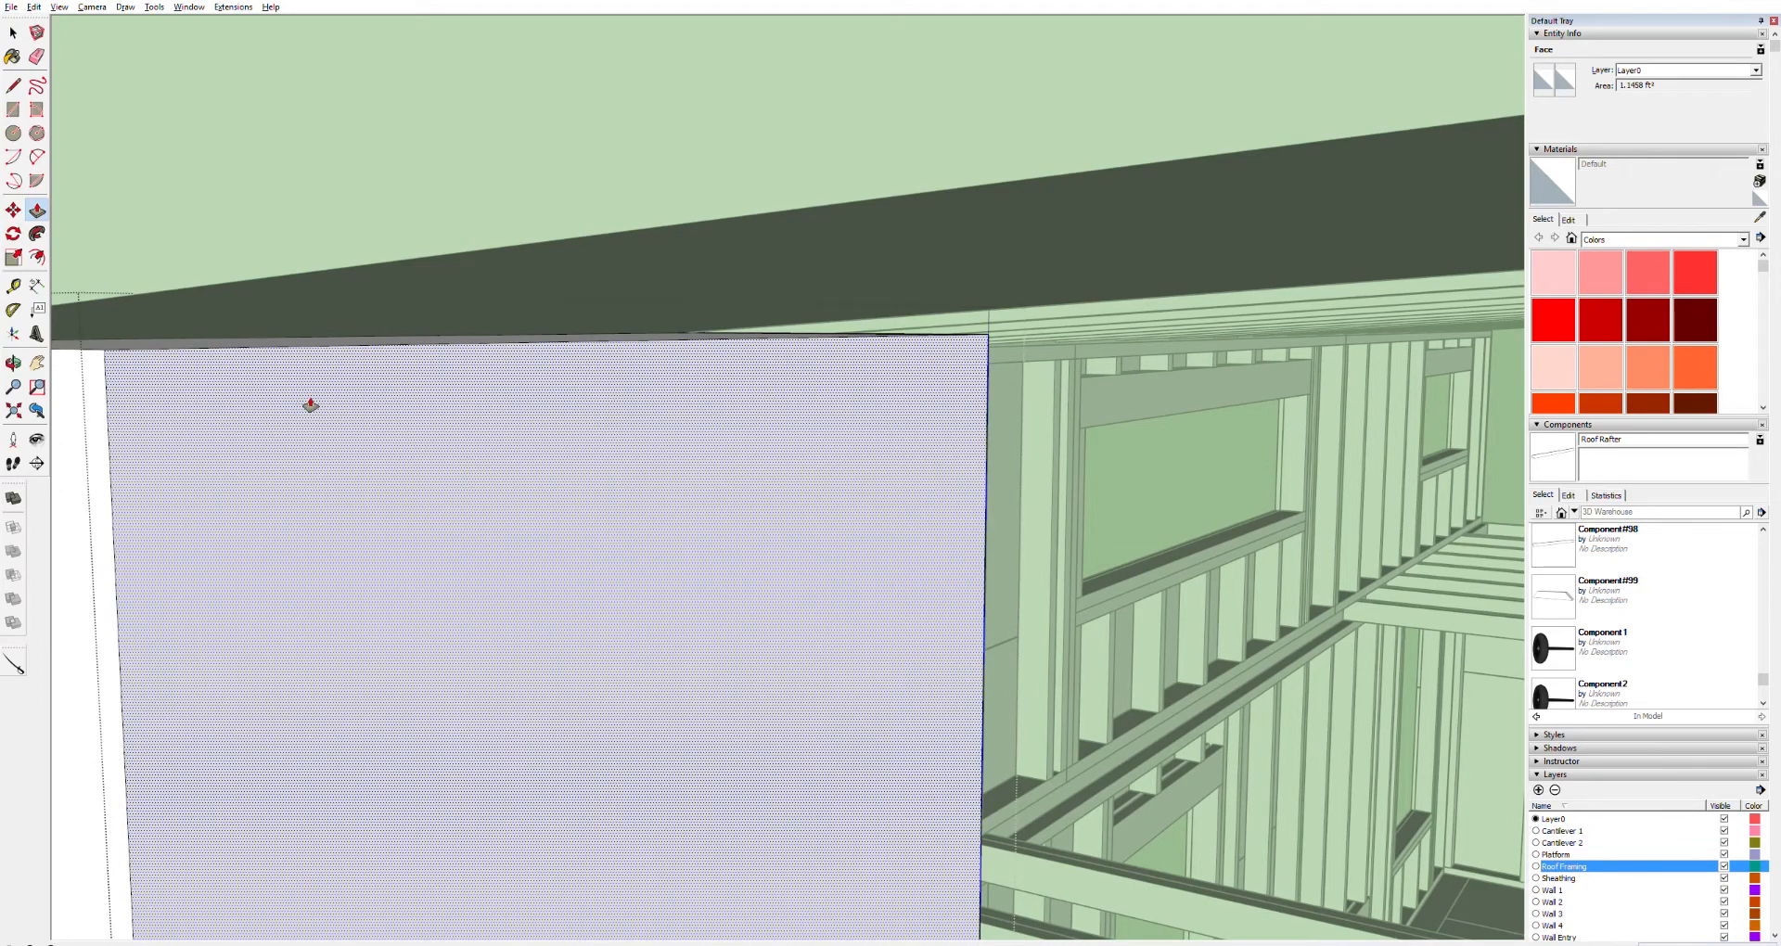
pyautogui.scroll(-4, 310, 402)
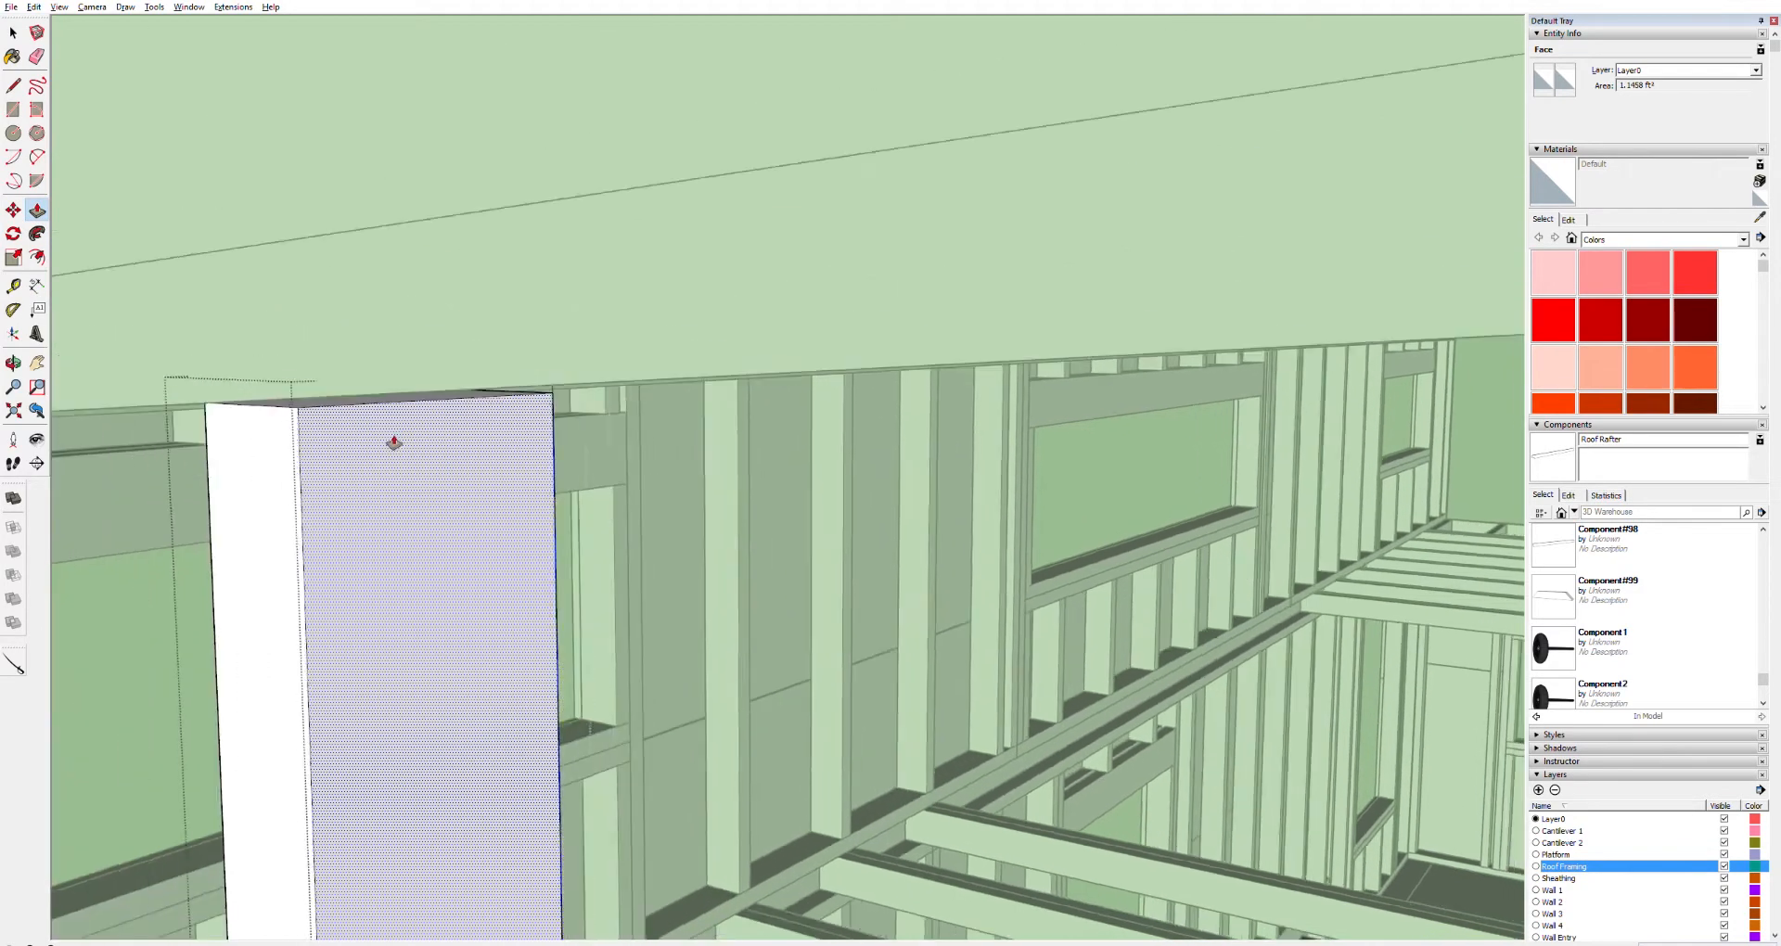
pyautogui.scroll(-5, 393, 445)
pyautogui.scroll(4, 388, 455)
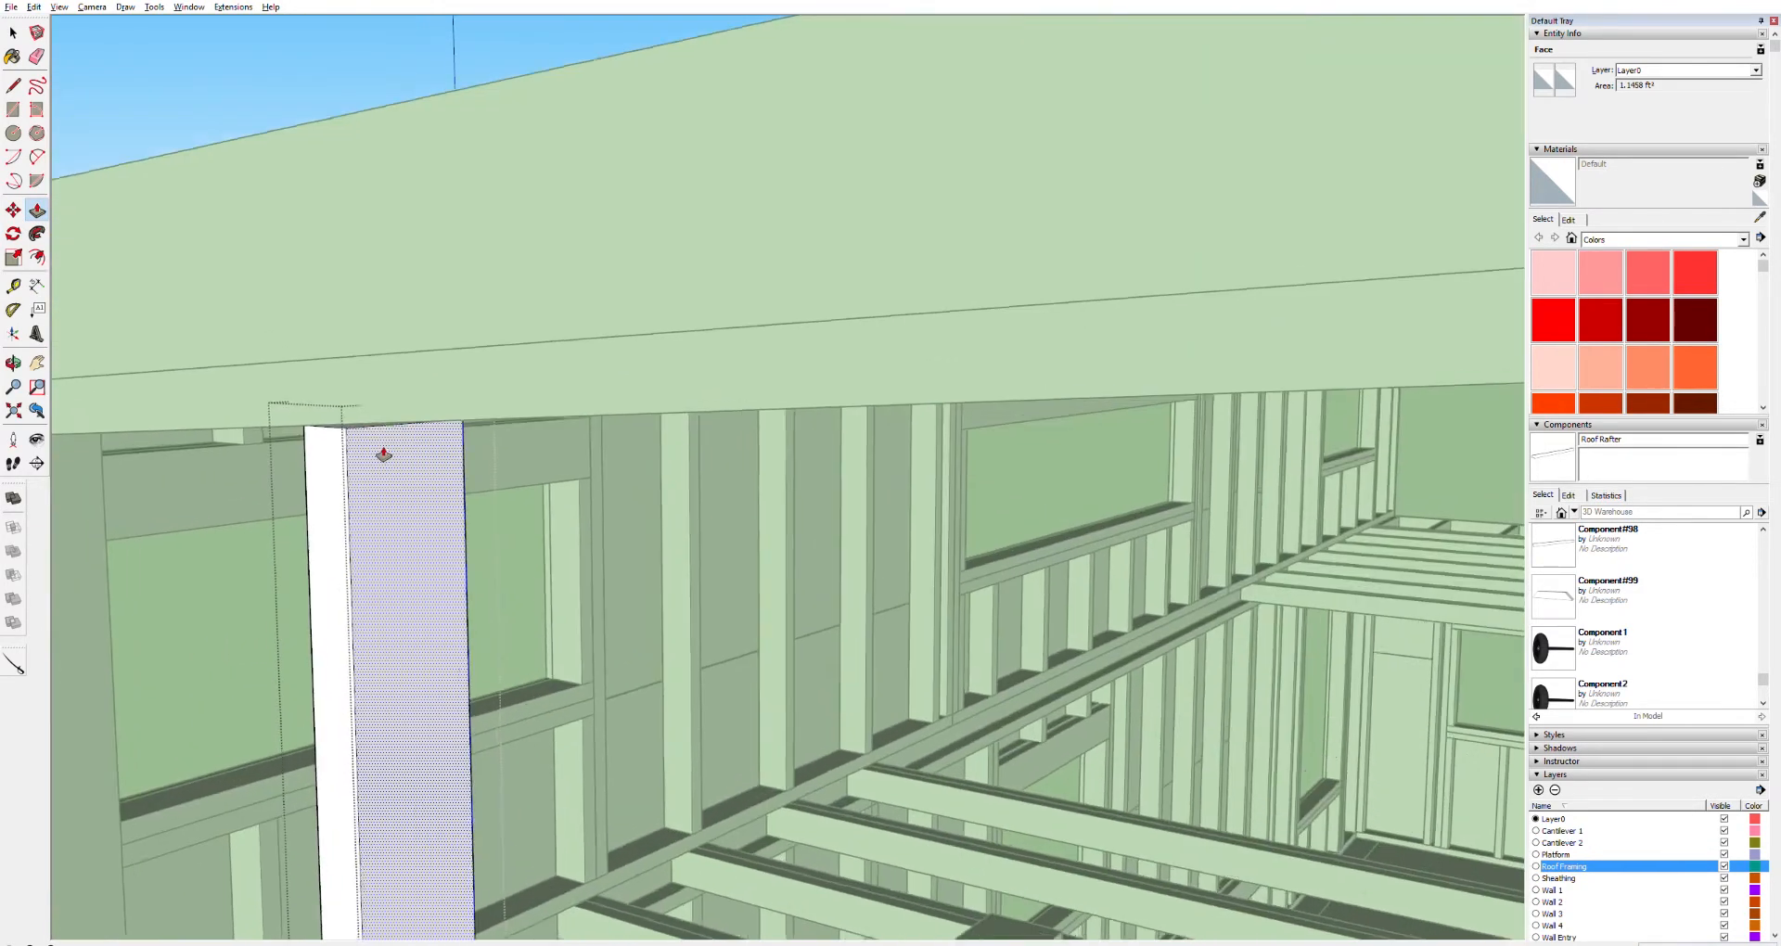
pyautogui.scroll(4, 384, 455)
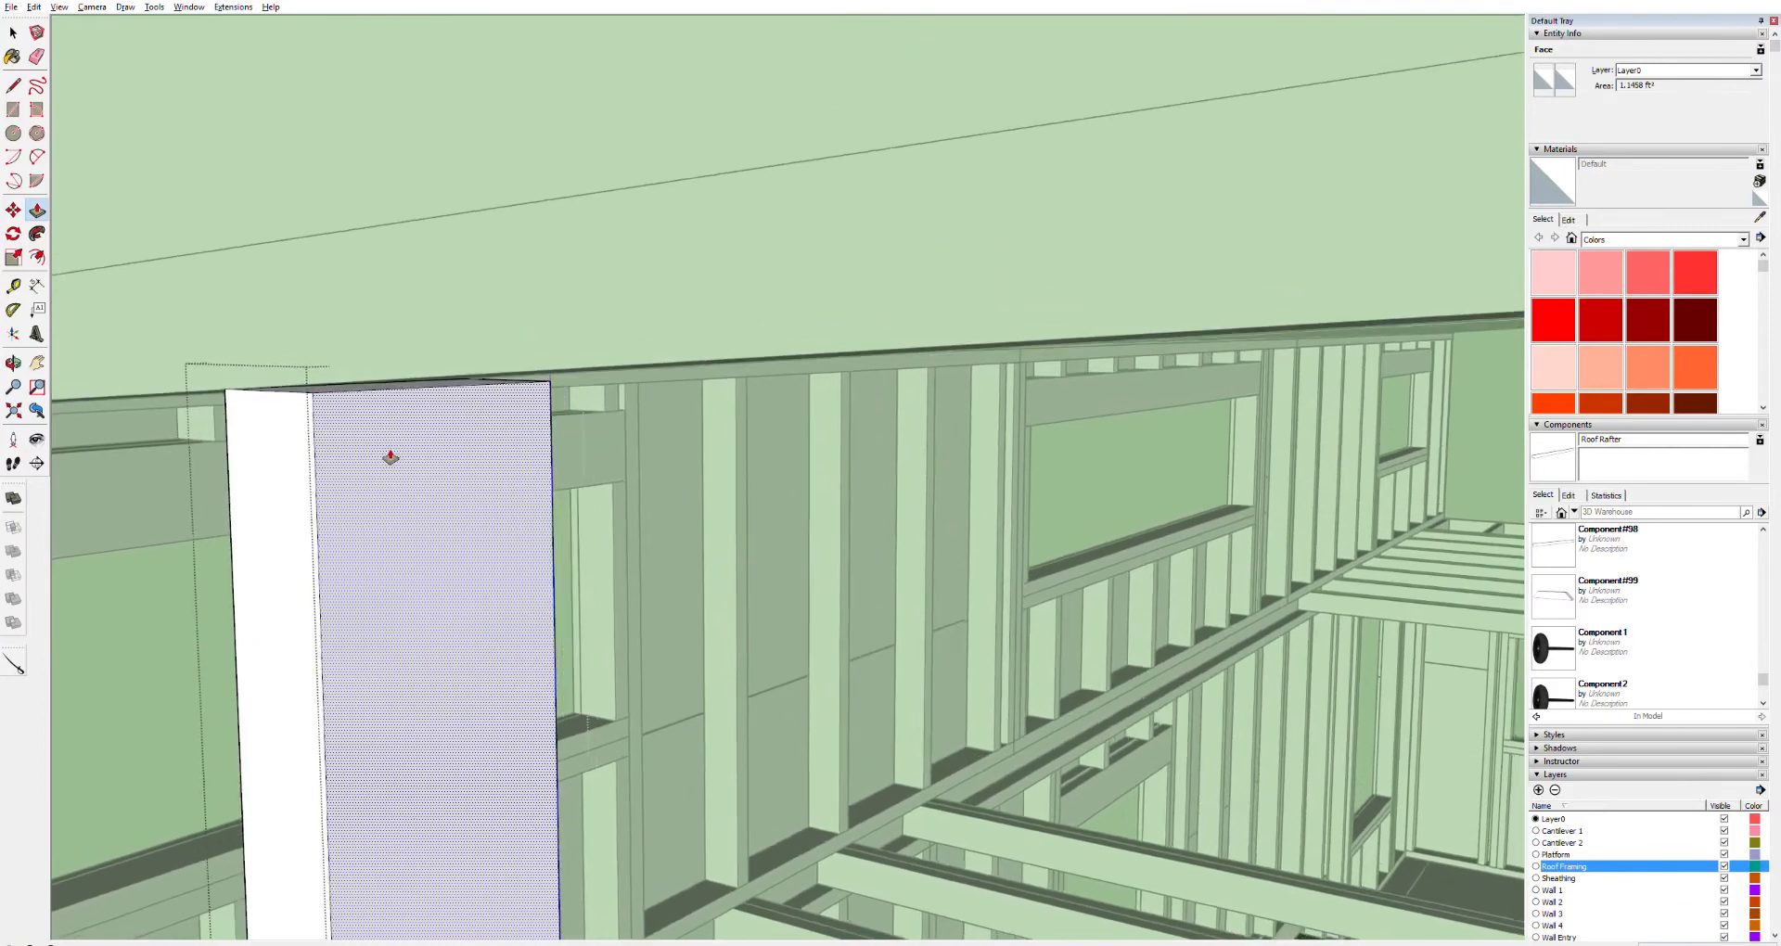
pyautogui.scroll(-5, 399, 464)
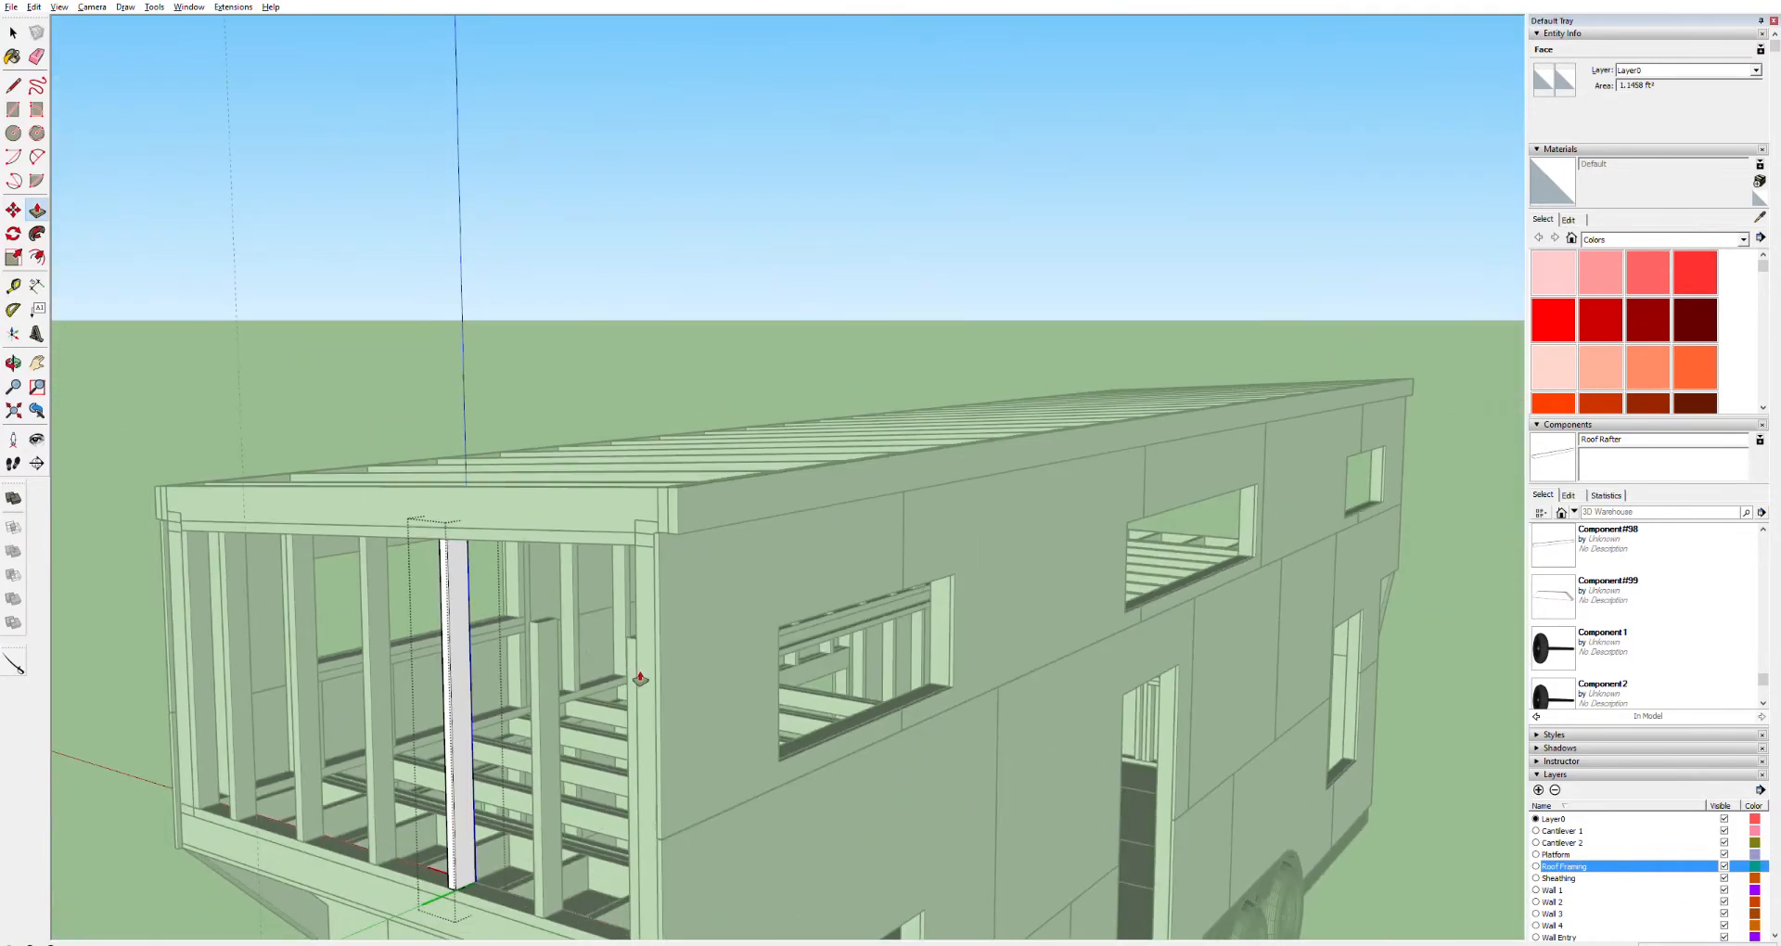
pyautogui.scroll(5, 558, 620)
pyautogui.scroll(6, 558, 620)
pyautogui.press('space')
pyautogui.click(534, 615)
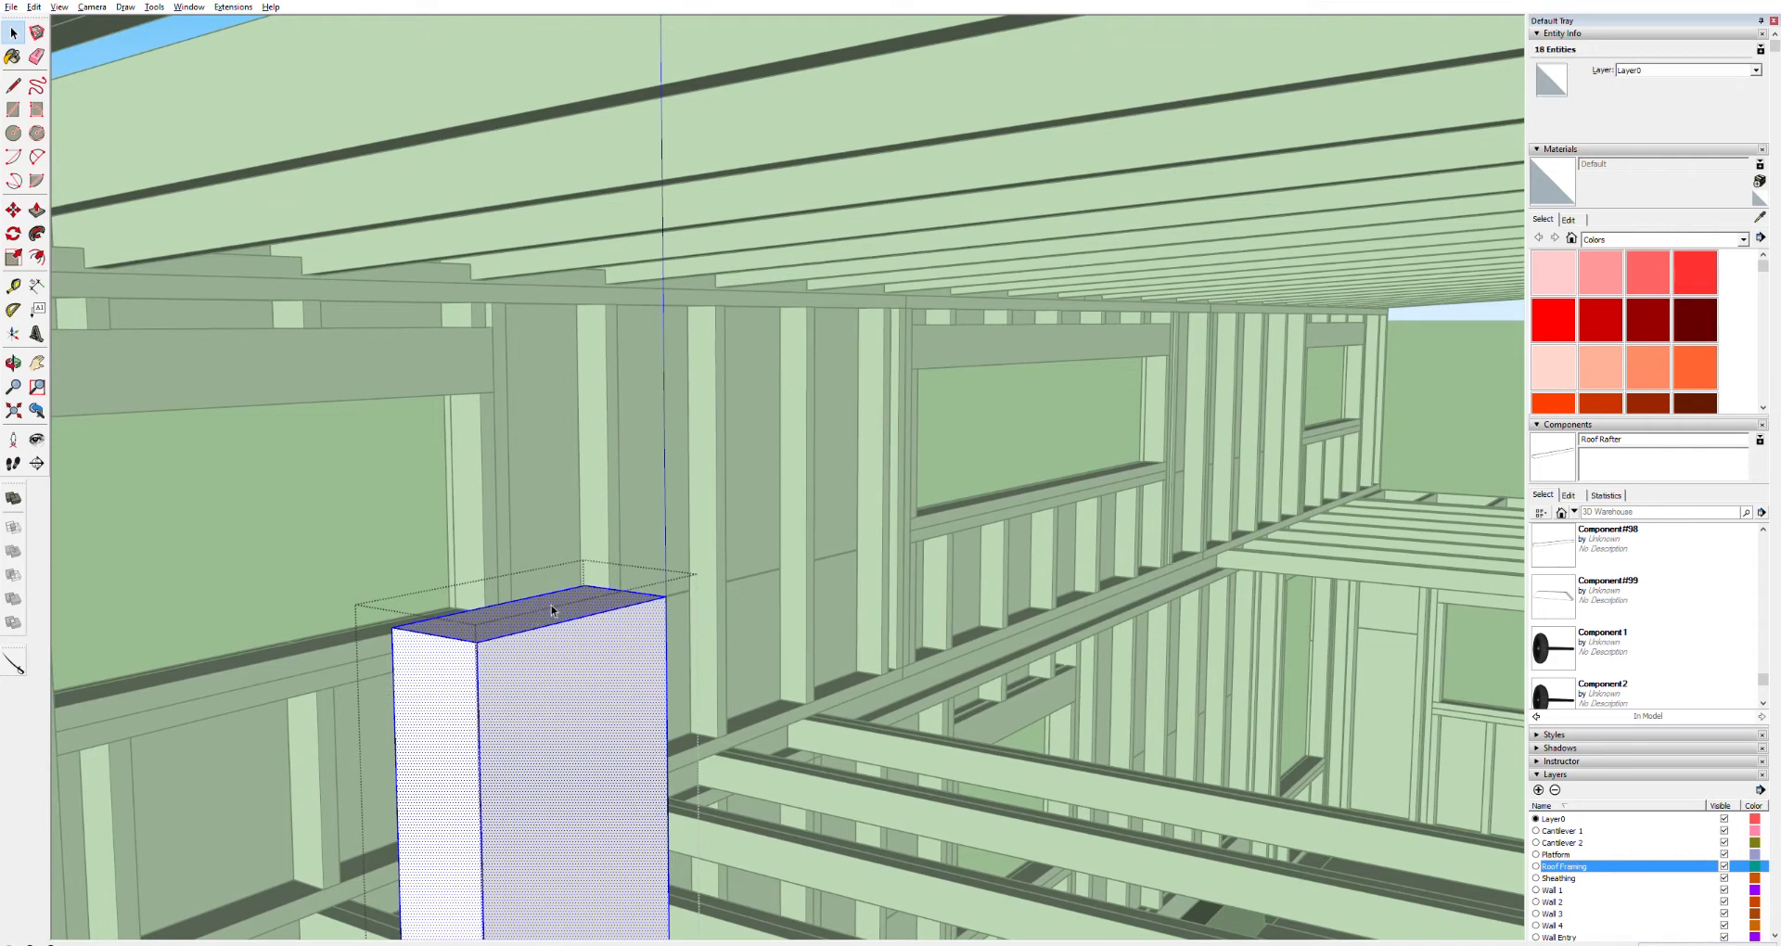
pyautogui.press('p')
pyautogui.moveTo(479, 626); pyautogui.dragTo(501, 201)
pyautogui.keyDown('shift'); pyautogui.moveTo(490, 163); pyautogui.dragTo(509, 287, button='middle'); pyautogui.keyUp('shift')
pyautogui.click(491, 286)
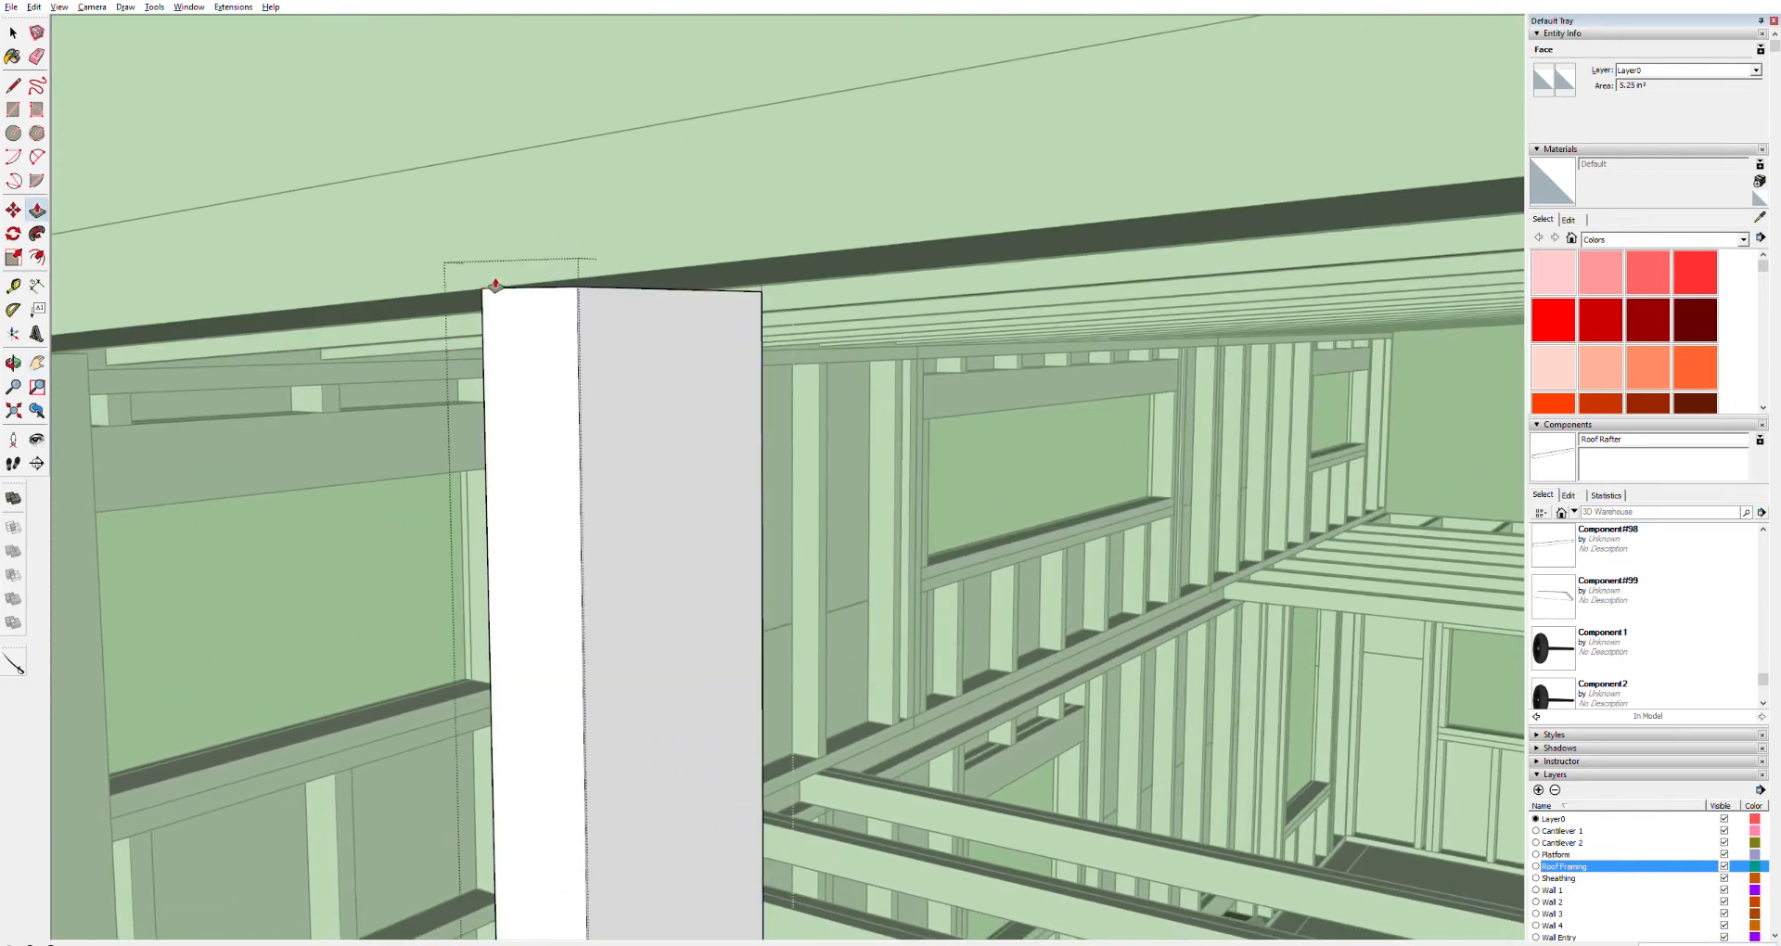
pyautogui.scroll(5, 672, 286)
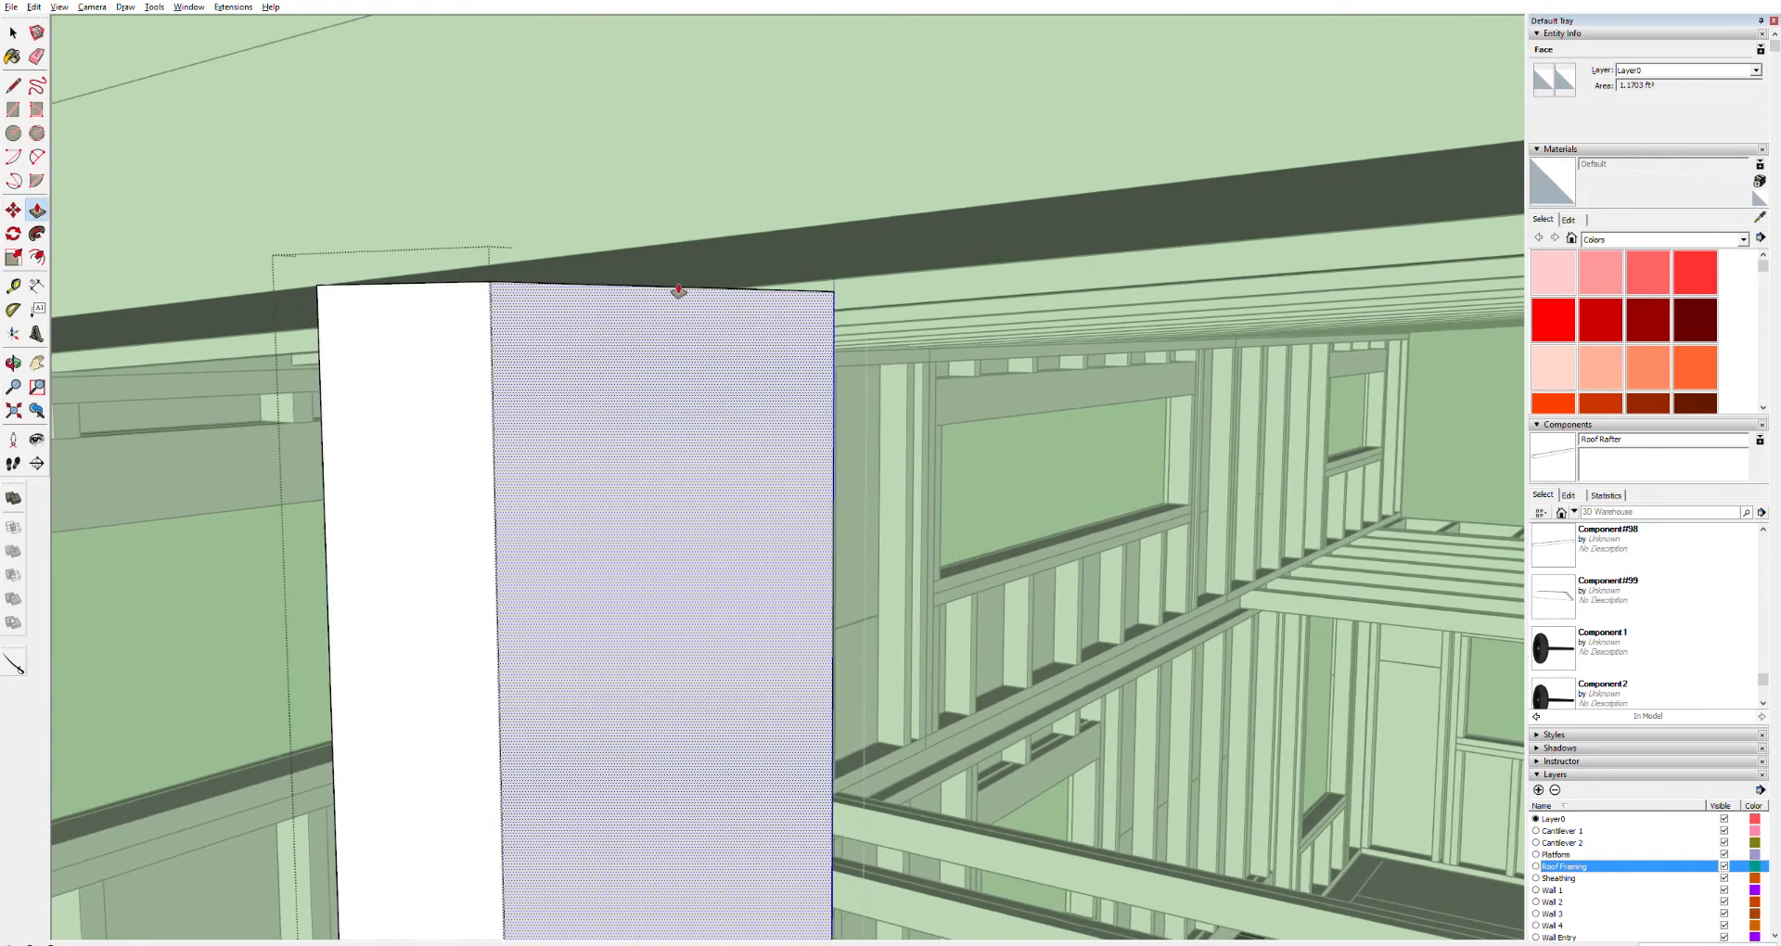
pyautogui.moveTo(678, 300); pyautogui.dragTo(659, 318, button='middle')
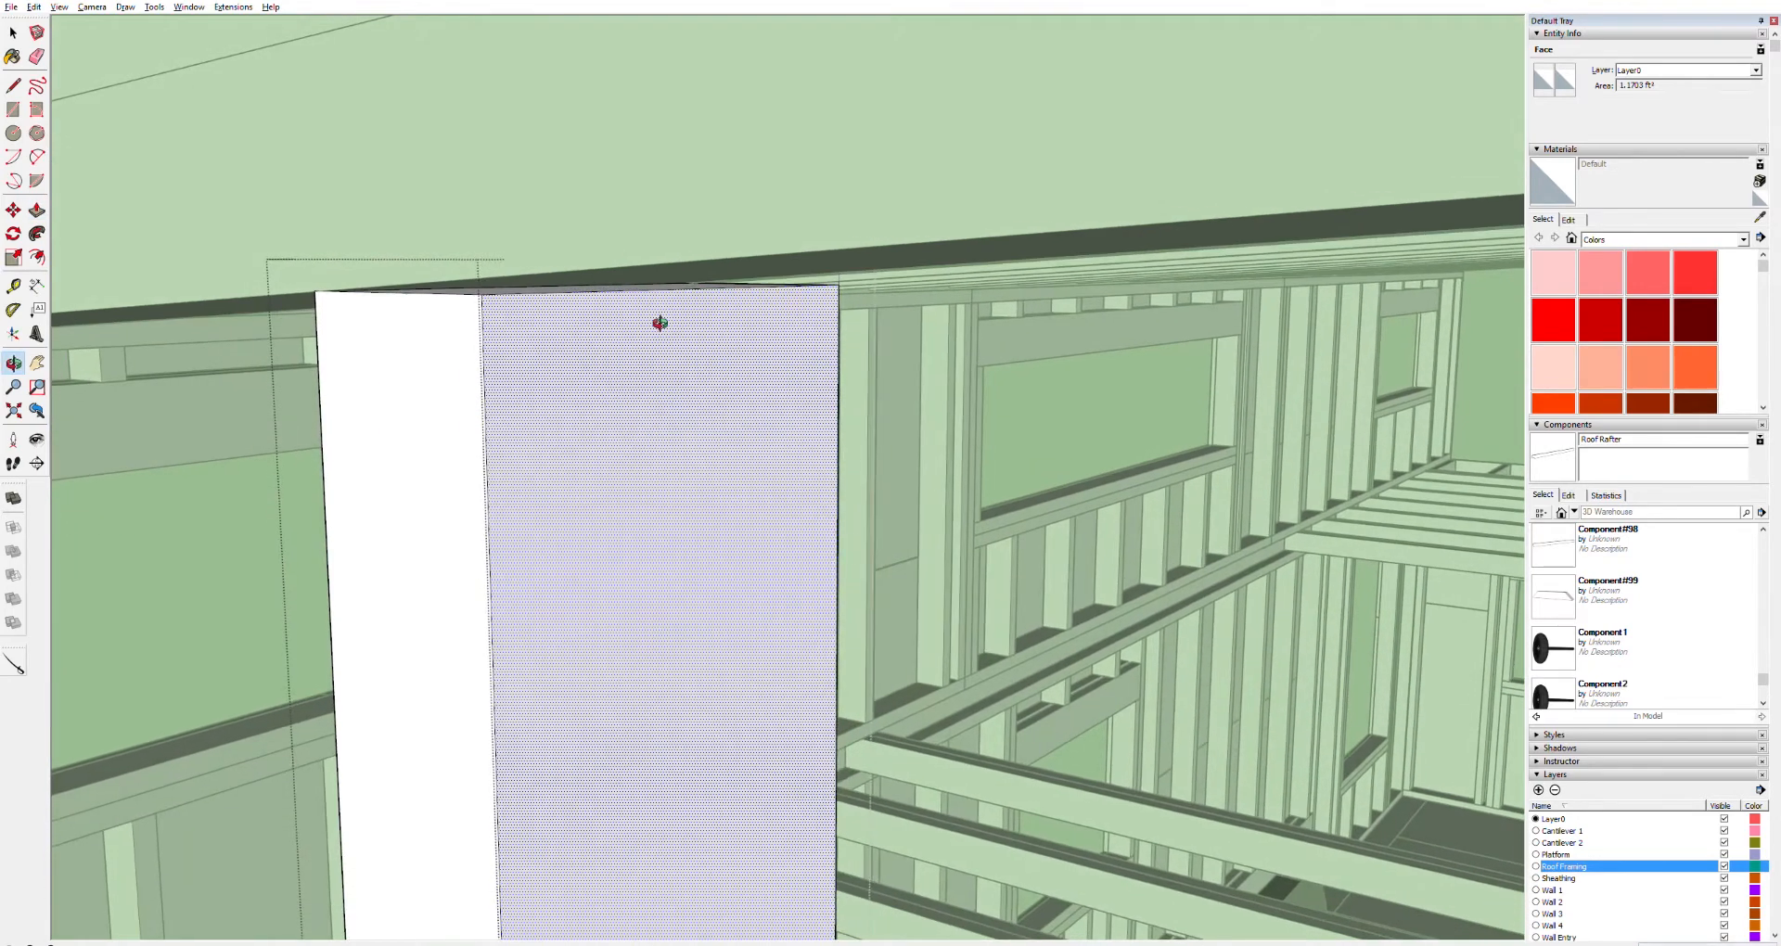
# Move the short stud's top edge up to meet the sloped top board and close the component
pyautogui.press('space')
pyautogui.click(659, 288)
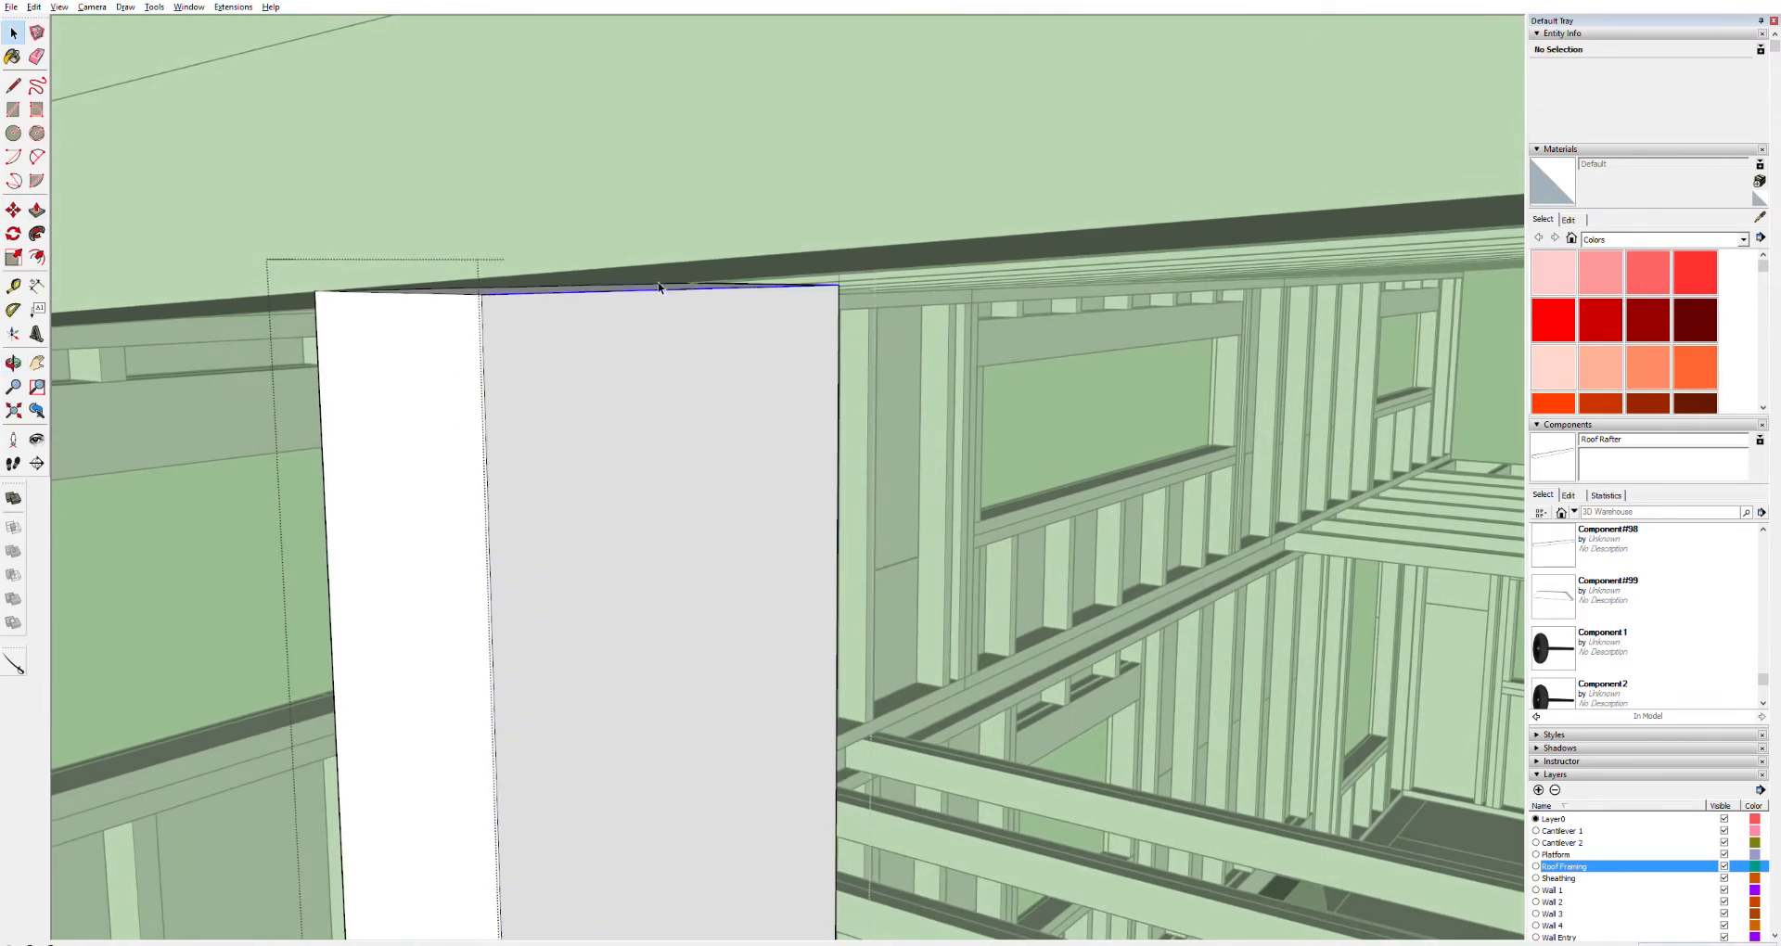
pyautogui.press('m')
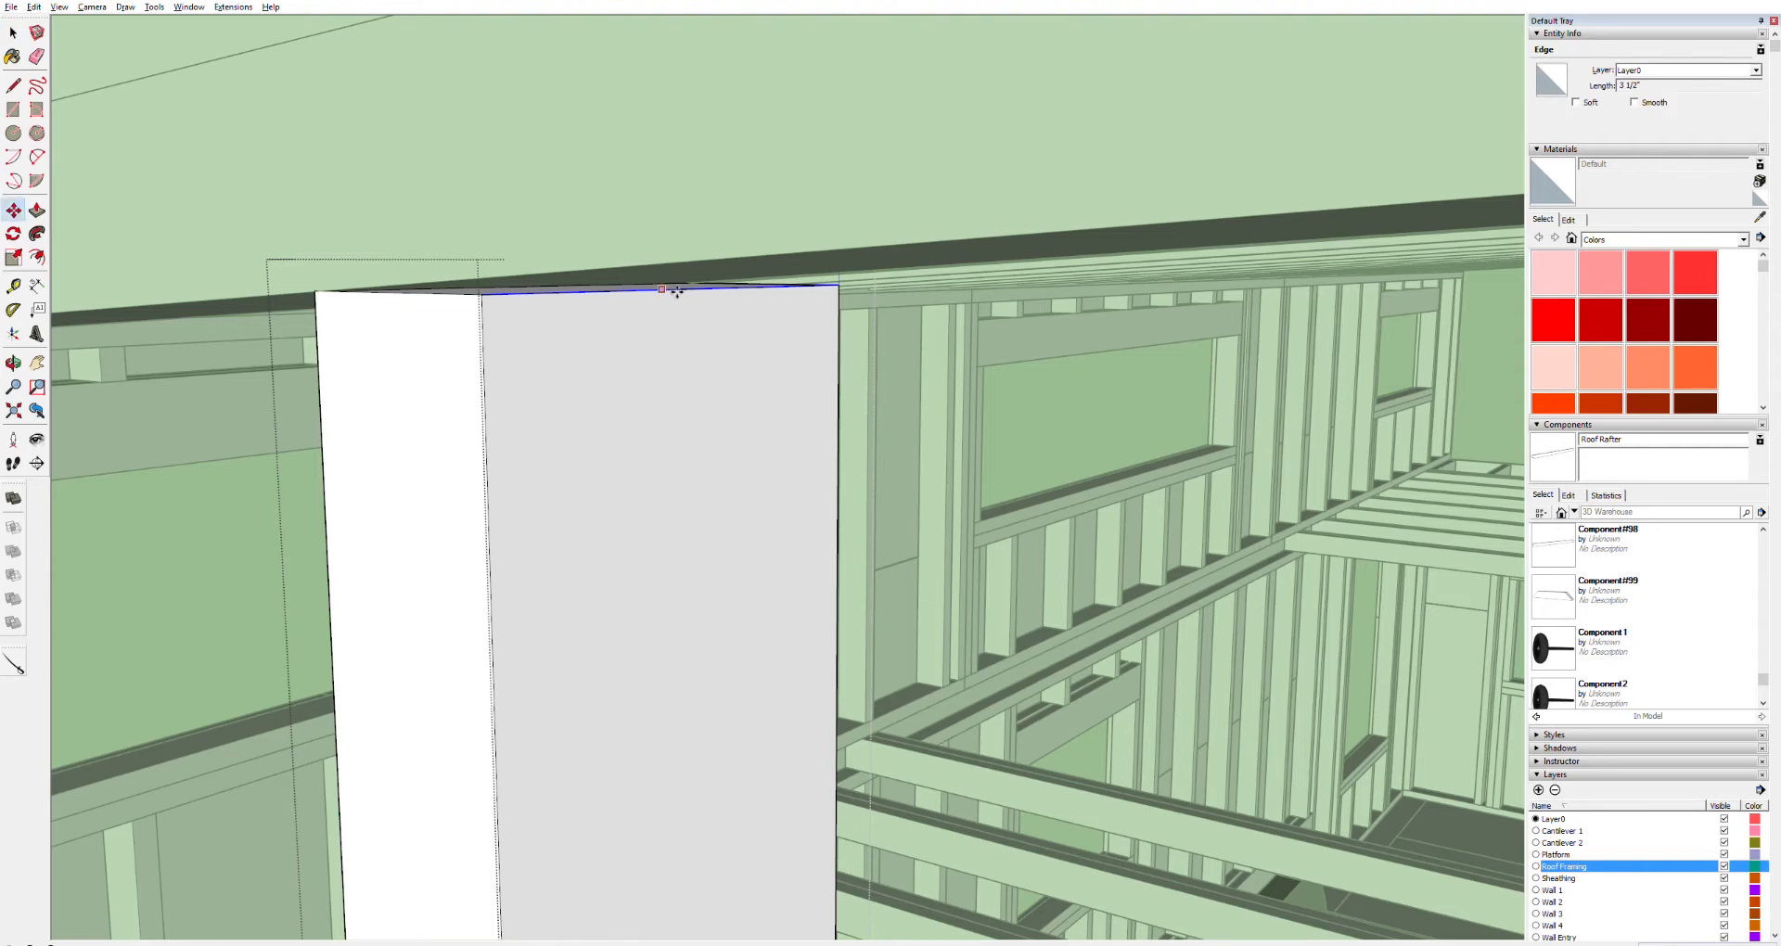
pyautogui.moveTo(681, 289); pyautogui.dragTo(680, 271)
pyautogui.scroll(-3, 619, 419)
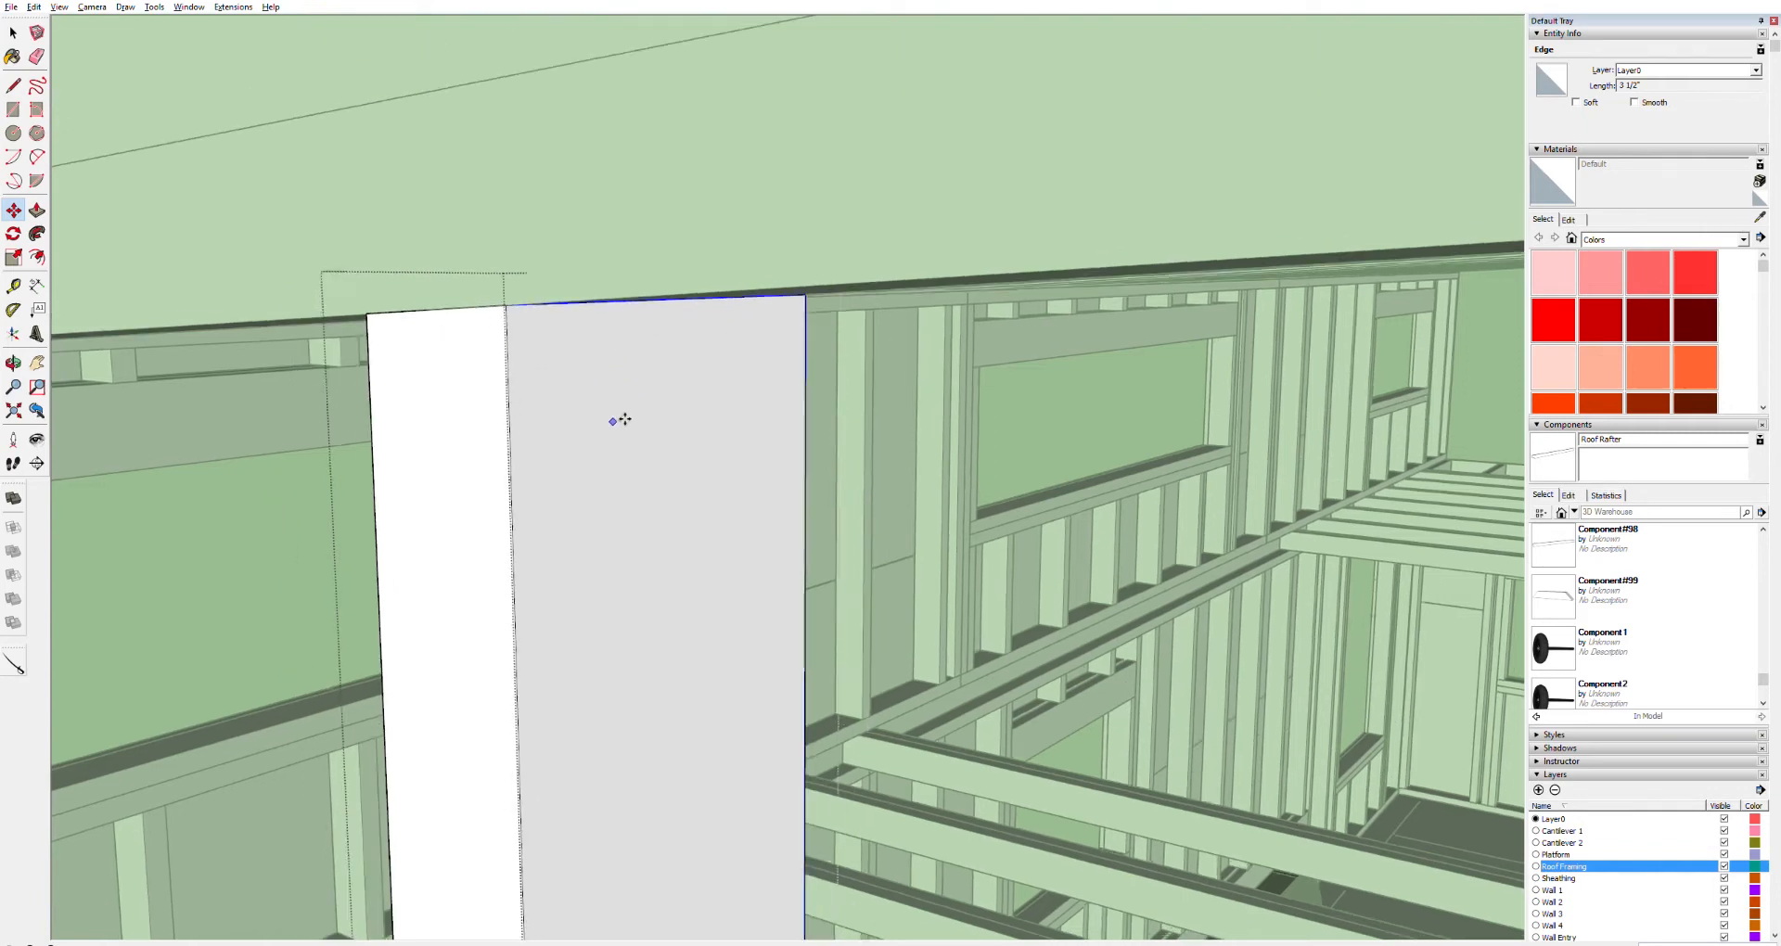
pyautogui.scroll(-6, 668, 426)
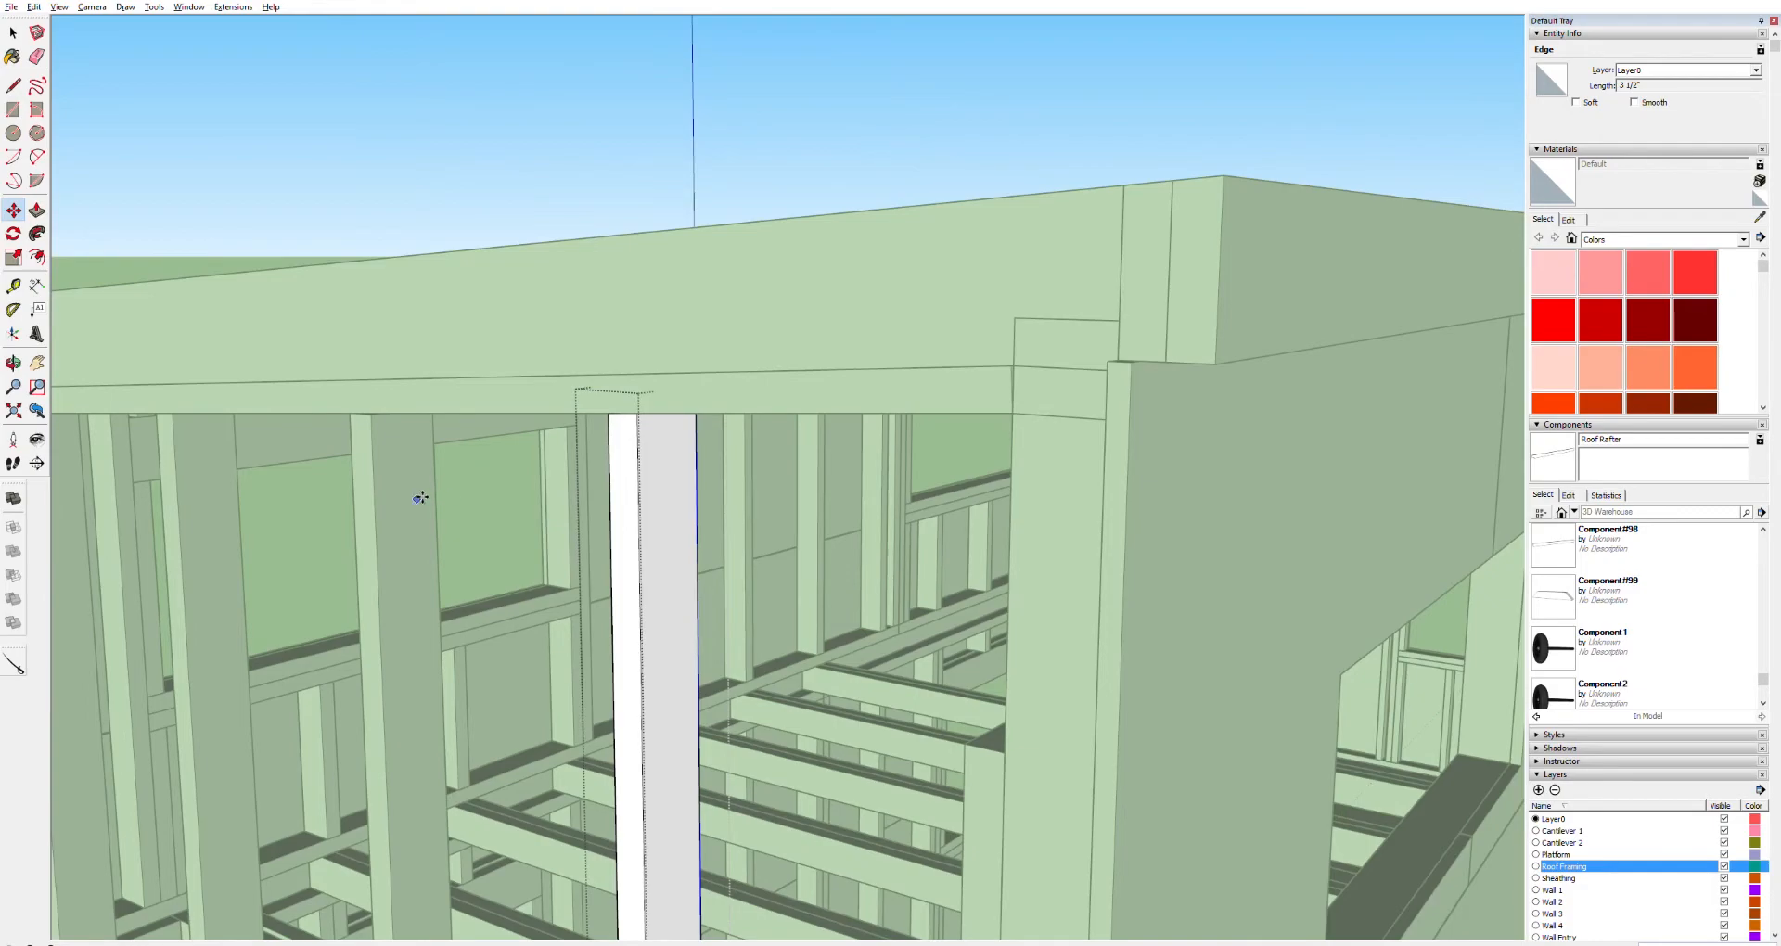
pyautogui.press('space')
pyautogui.click(402, 175)
# Open the next stud along the wall and move its top edge up to the underside of the top board
pyautogui.moveTo(345, 419); pyautogui.dragTo(834, 385, button='middle')
pyautogui.scroll(4, 766, 408)
pyautogui.scroll(-3, 693, 419)
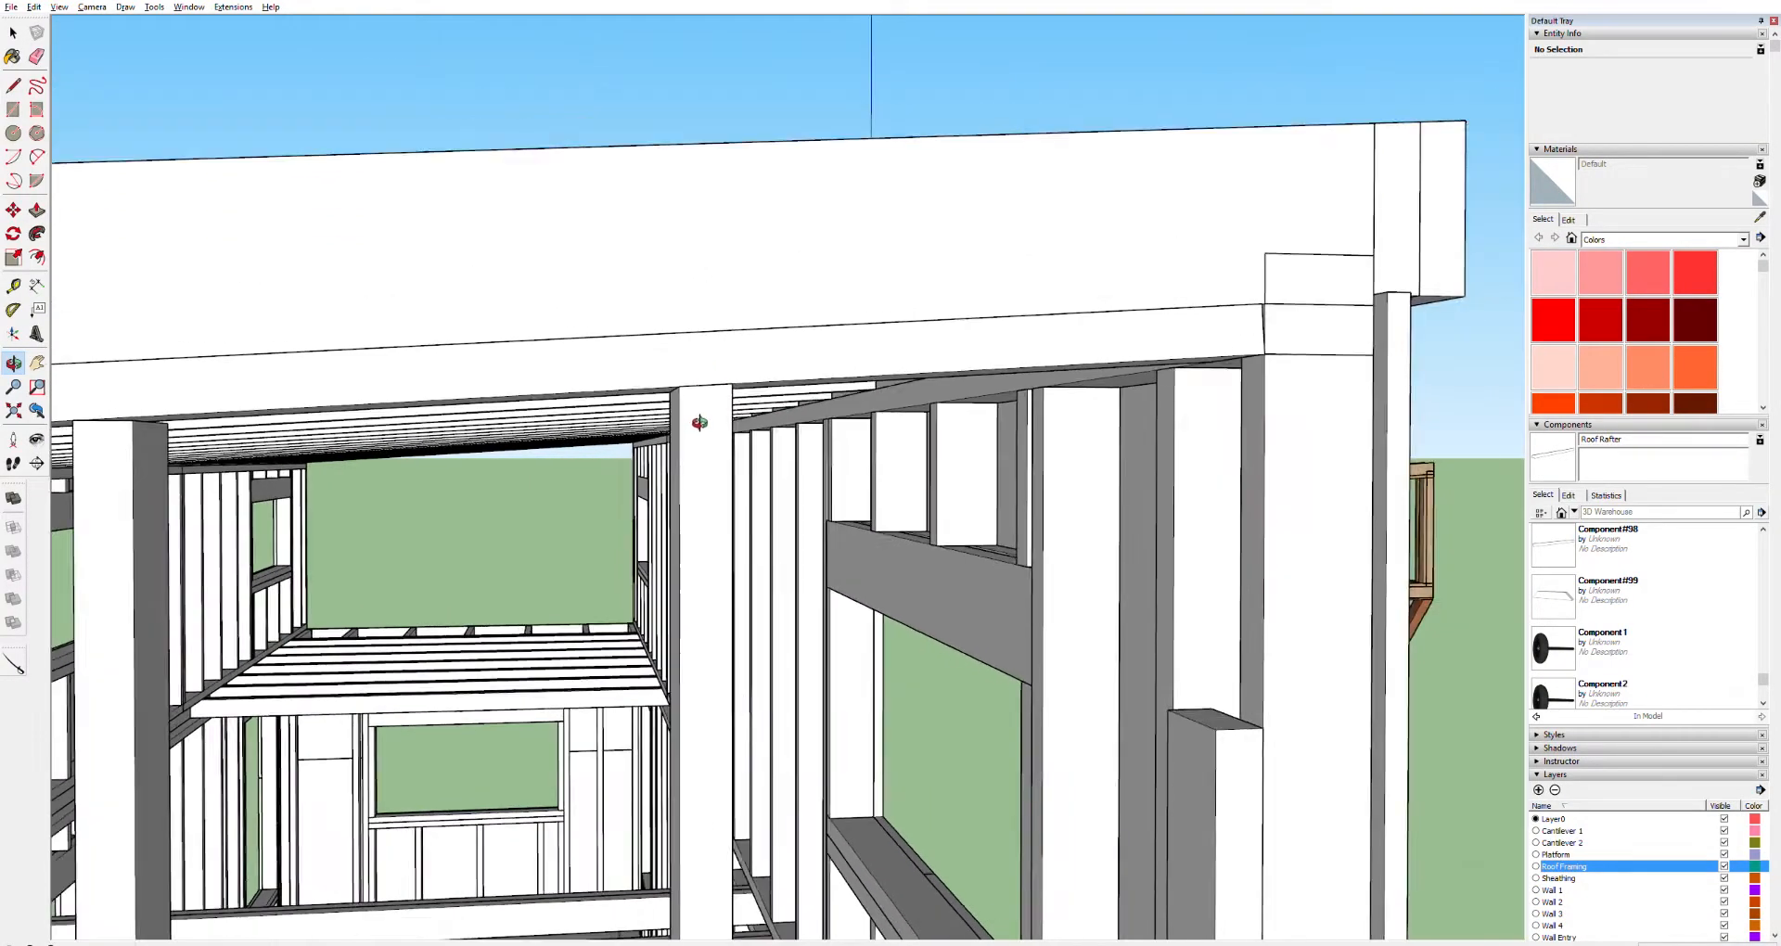
pyautogui.scroll(-6, 699, 422)
pyautogui.scroll(2, 538, 471)
pyautogui.scroll(2, 568, 468)
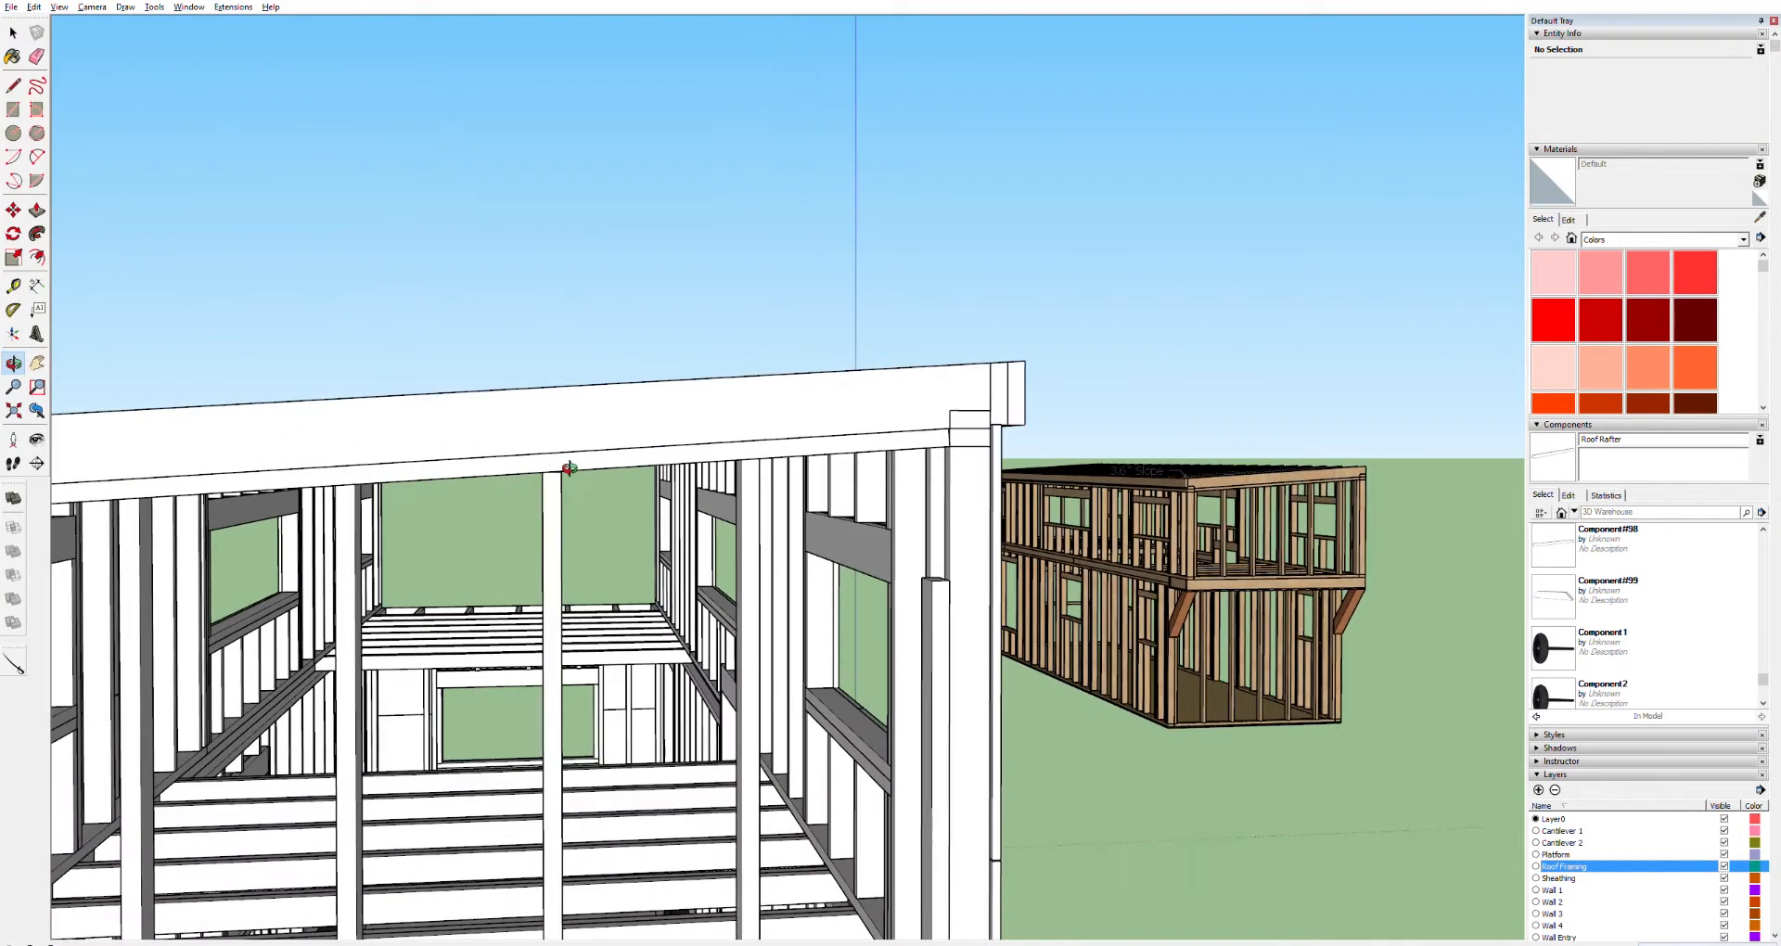
pyautogui.scroll(4, 569, 468)
pyautogui.scroll(-2, 577, 466)
pyautogui.scroll(1, 589, 466)
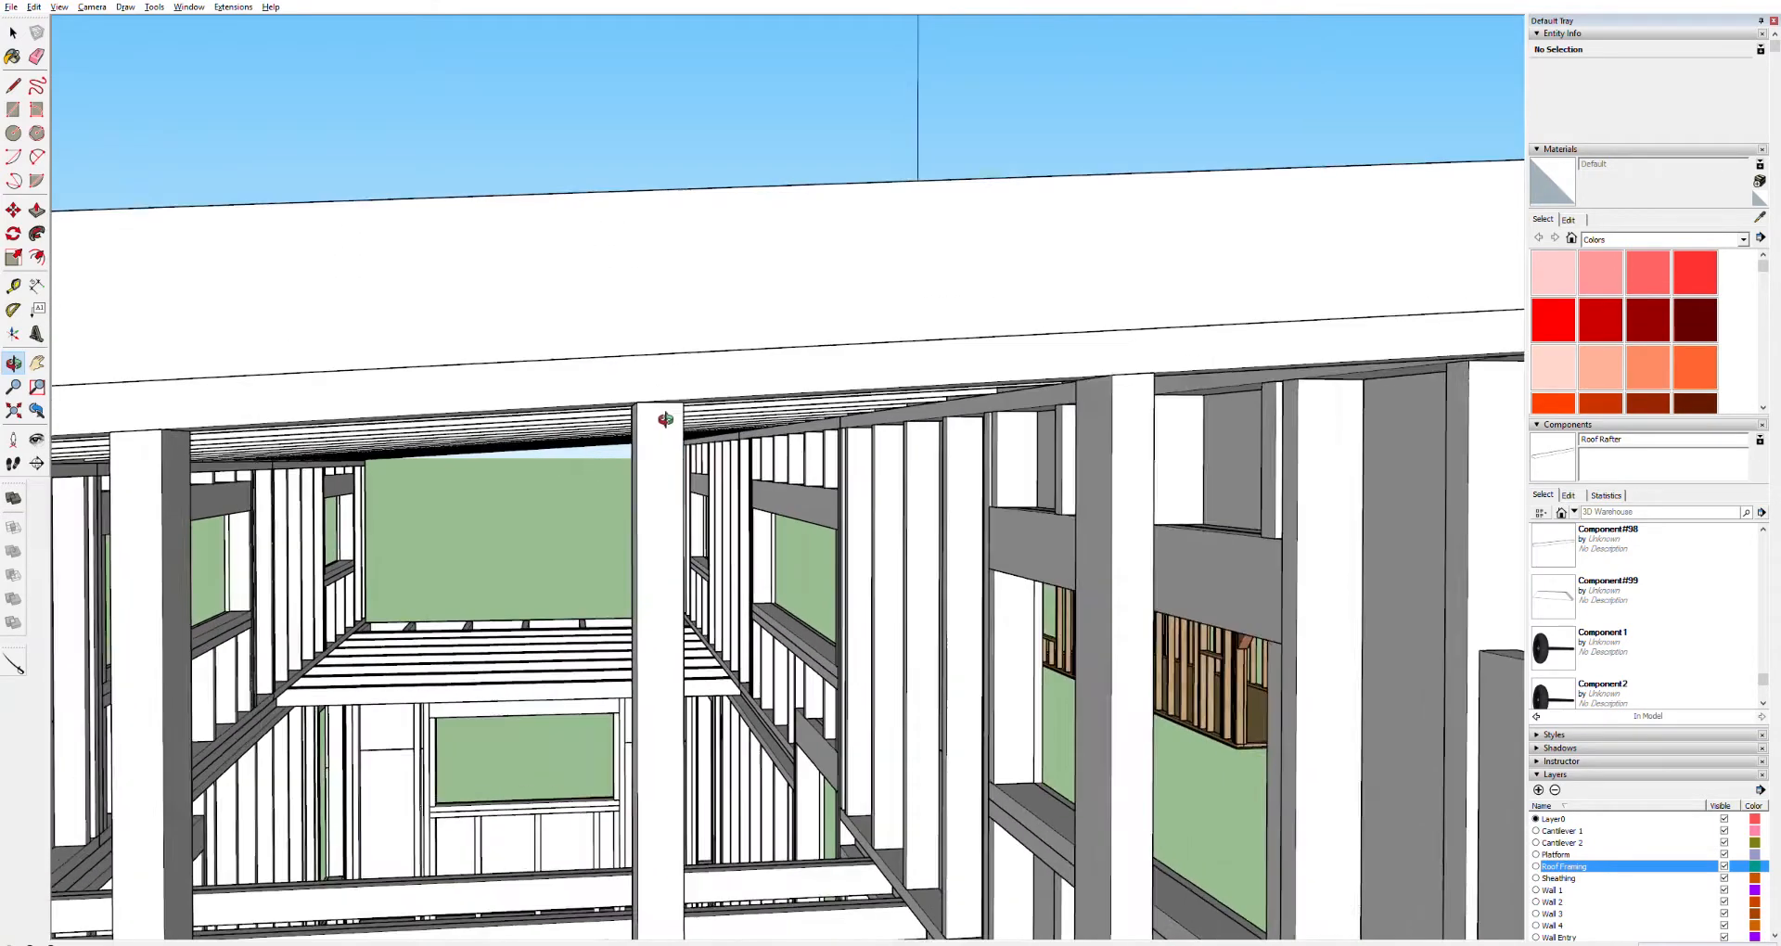
pyautogui.scroll(4, 665, 420)
pyautogui.moveTo(640, 433); pyautogui.dragTo(596, 449)
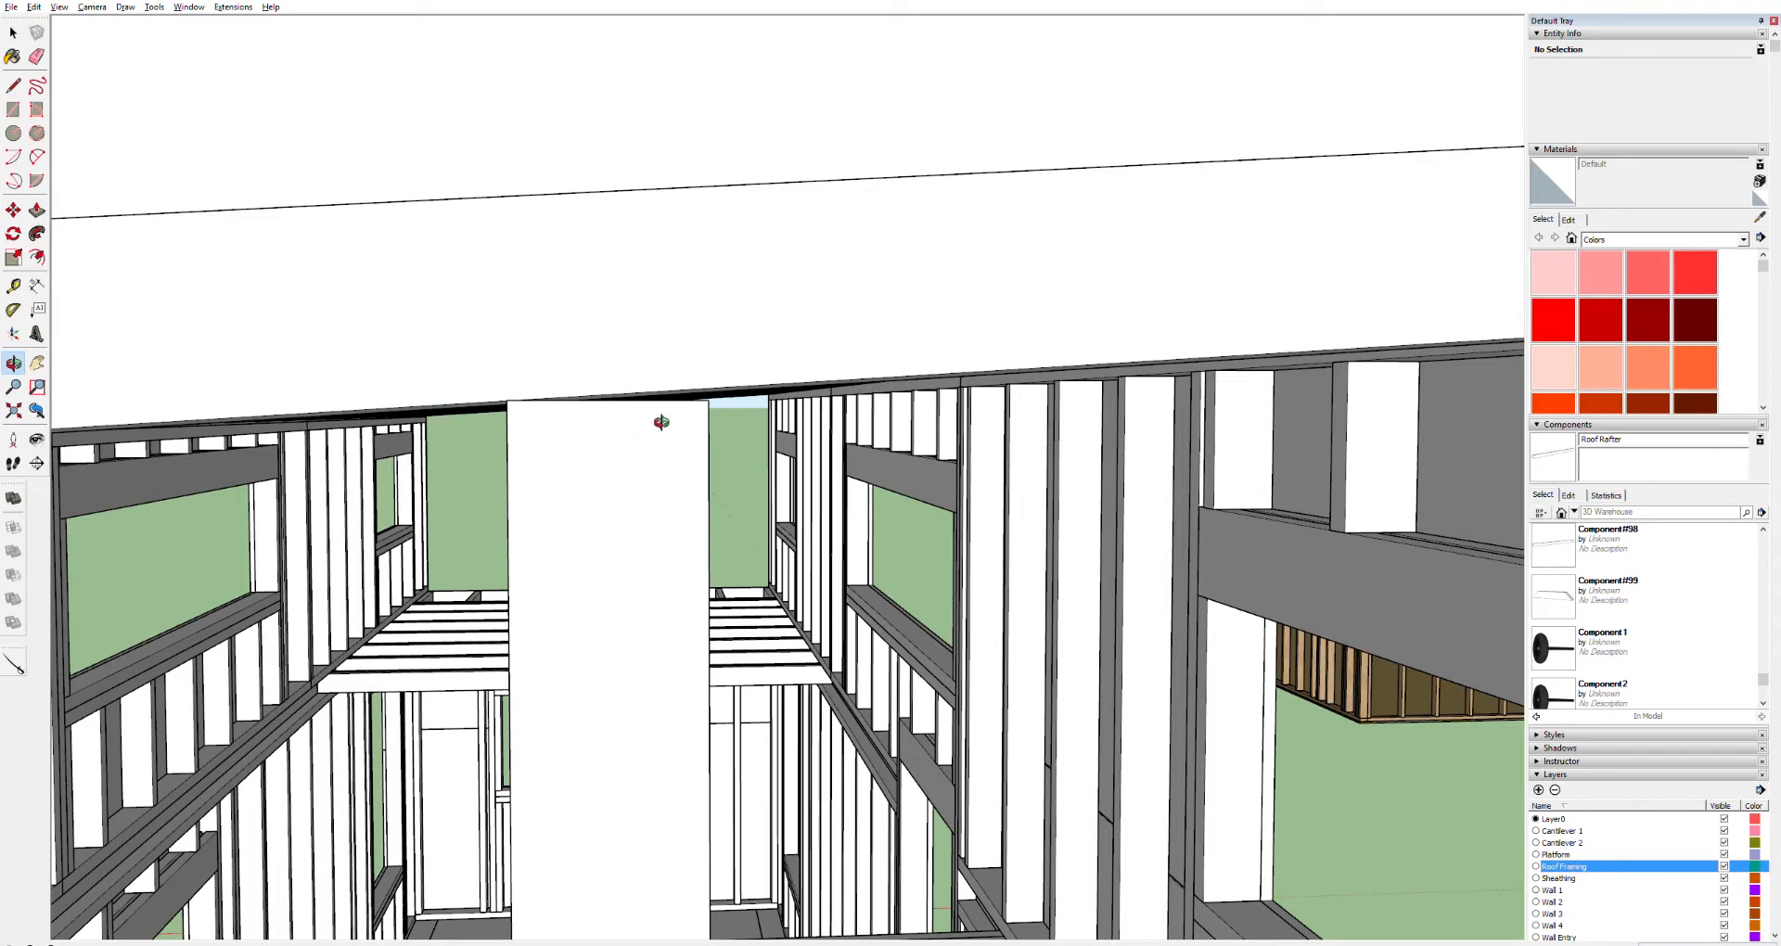
pyautogui.scroll(-3, 650, 417)
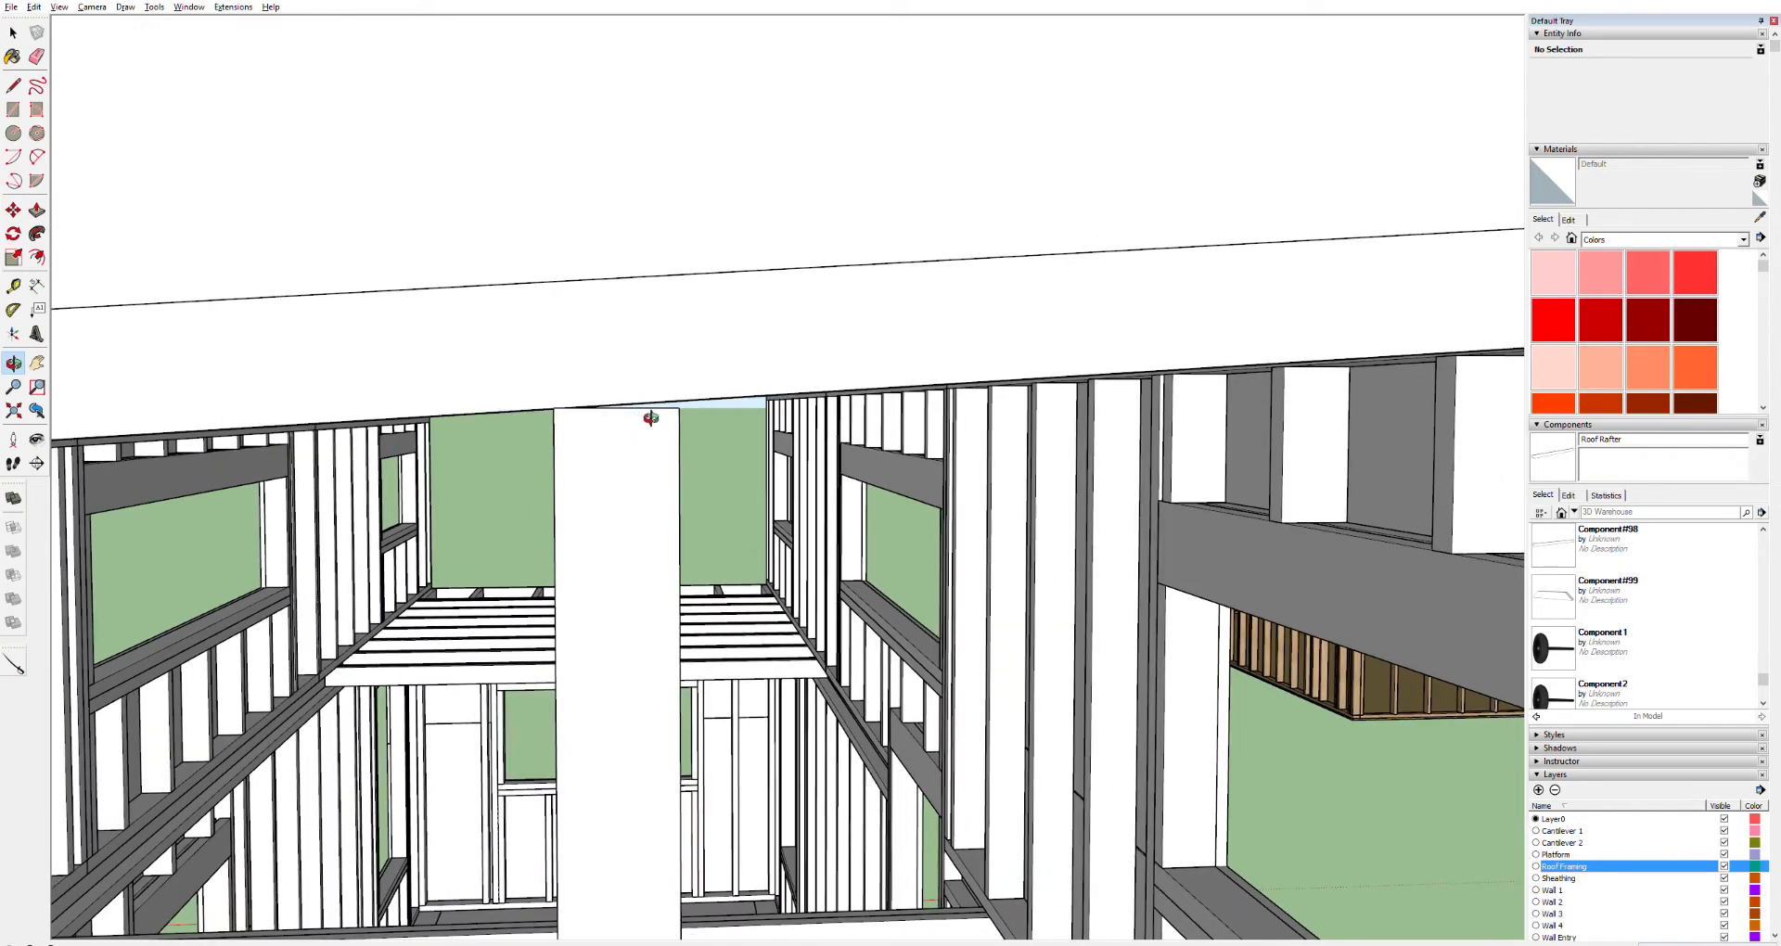
pyautogui.moveTo(659, 414); pyautogui.dragTo(680, 386)
pyautogui.scroll(3, 680, 399)
pyautogui.press('space')
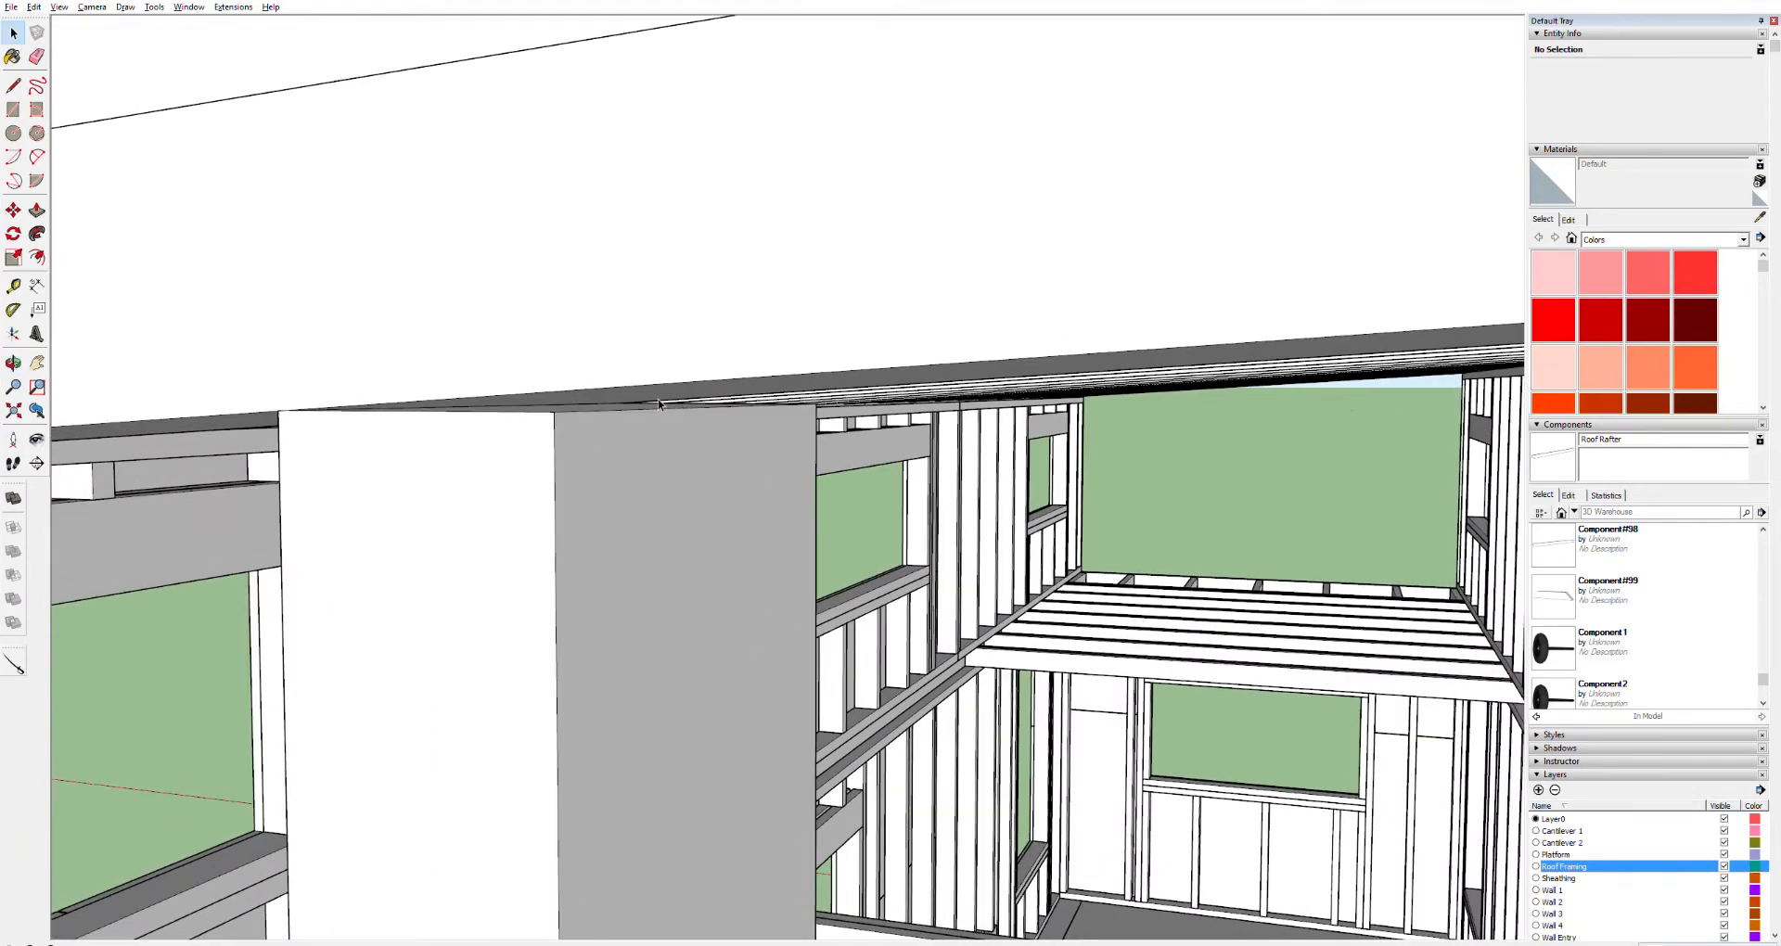
pyautogui.click(662, 405)
pyautogui.doubleClick(664, 406)
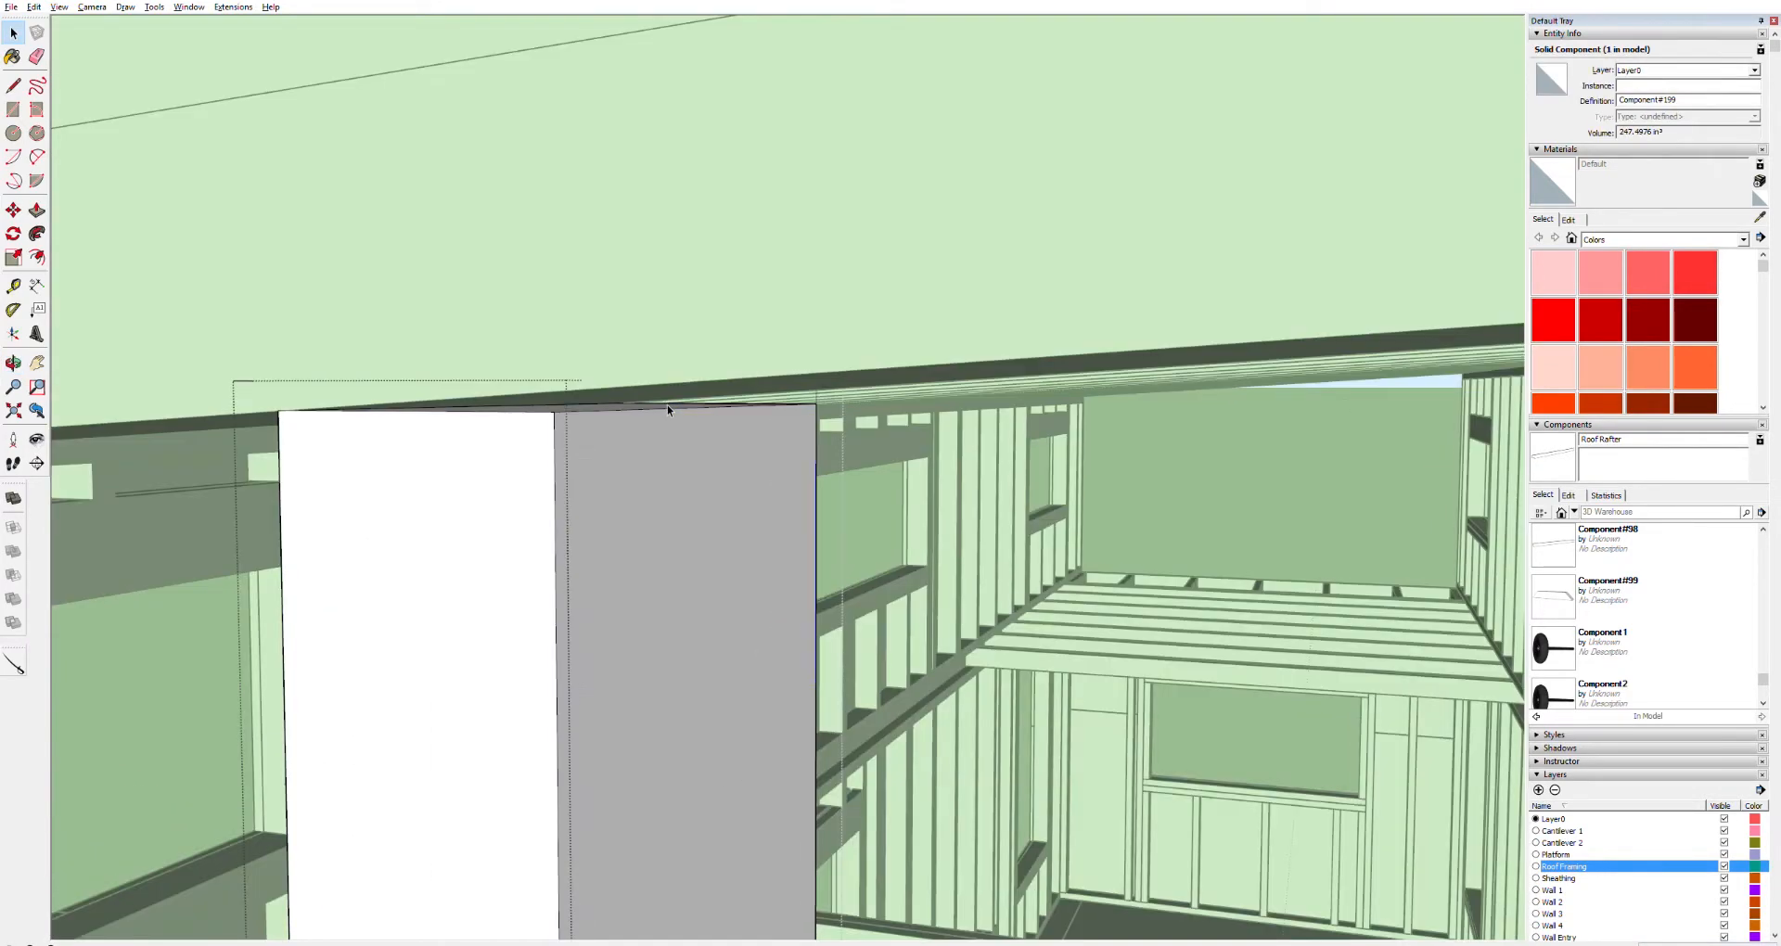
pyautogui.click(666, 405)
pyautogui.click(671, 405)
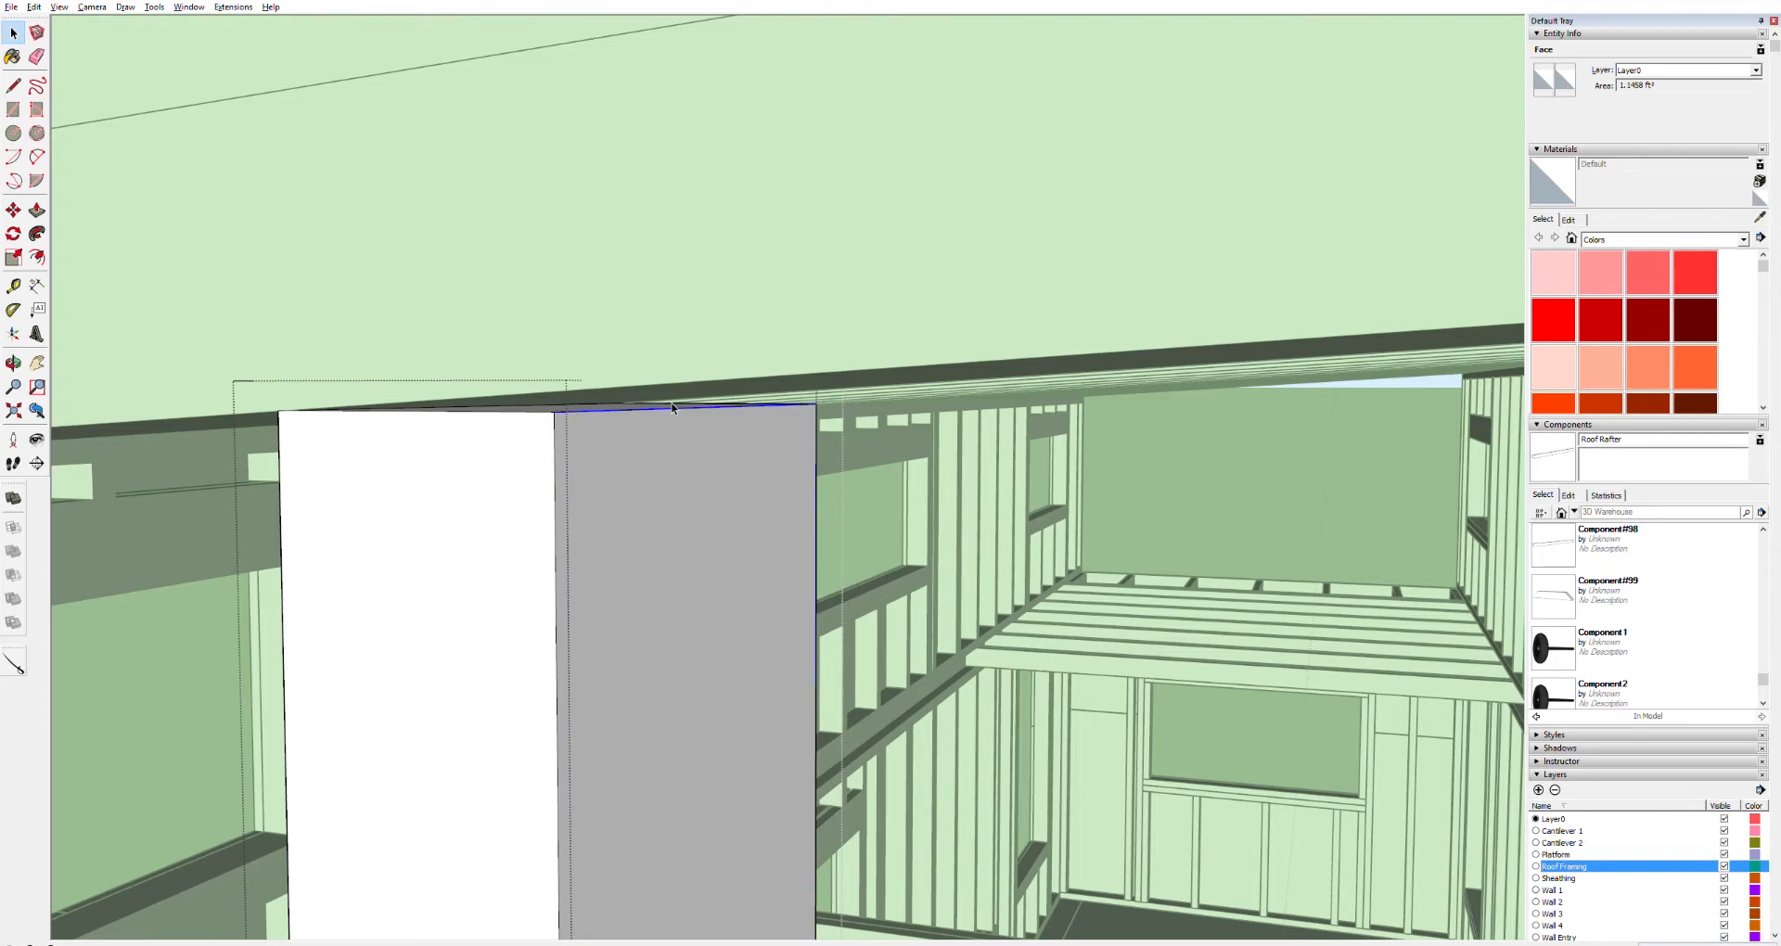
pyautogui.press('m')
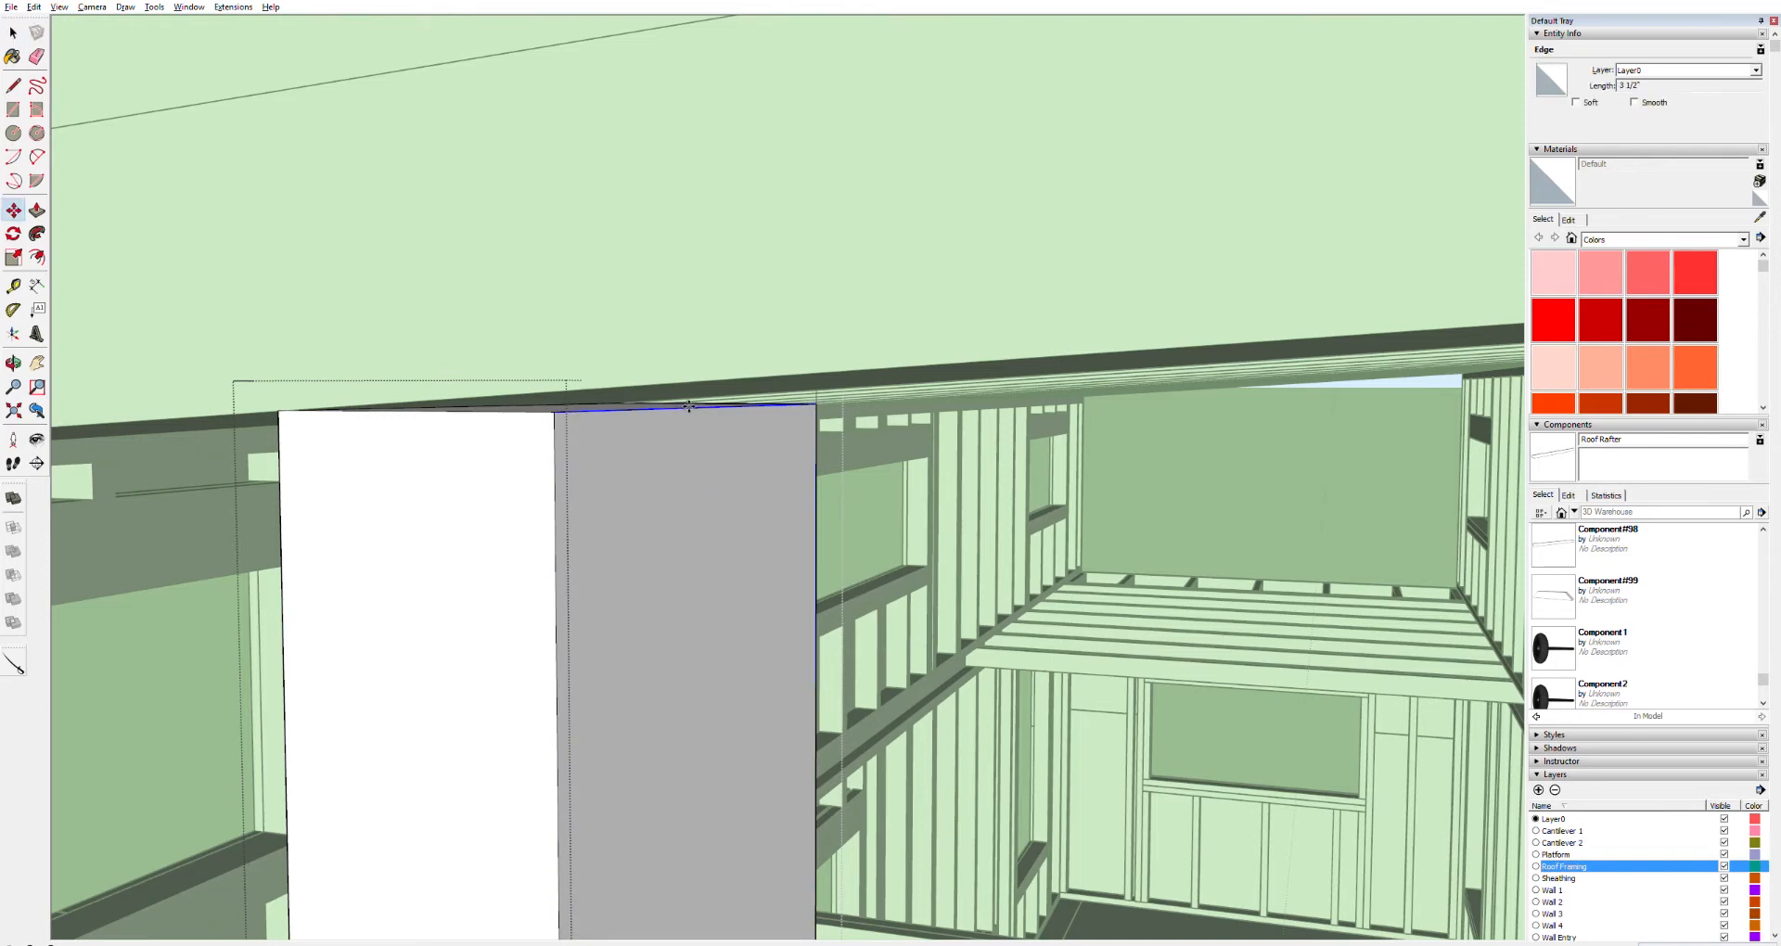
pyautogui.click(690, 393)
# Push/Pull the top face of the short stud stub near the corner up to the top board
pyautogui.scroll(-7, 720, 481)
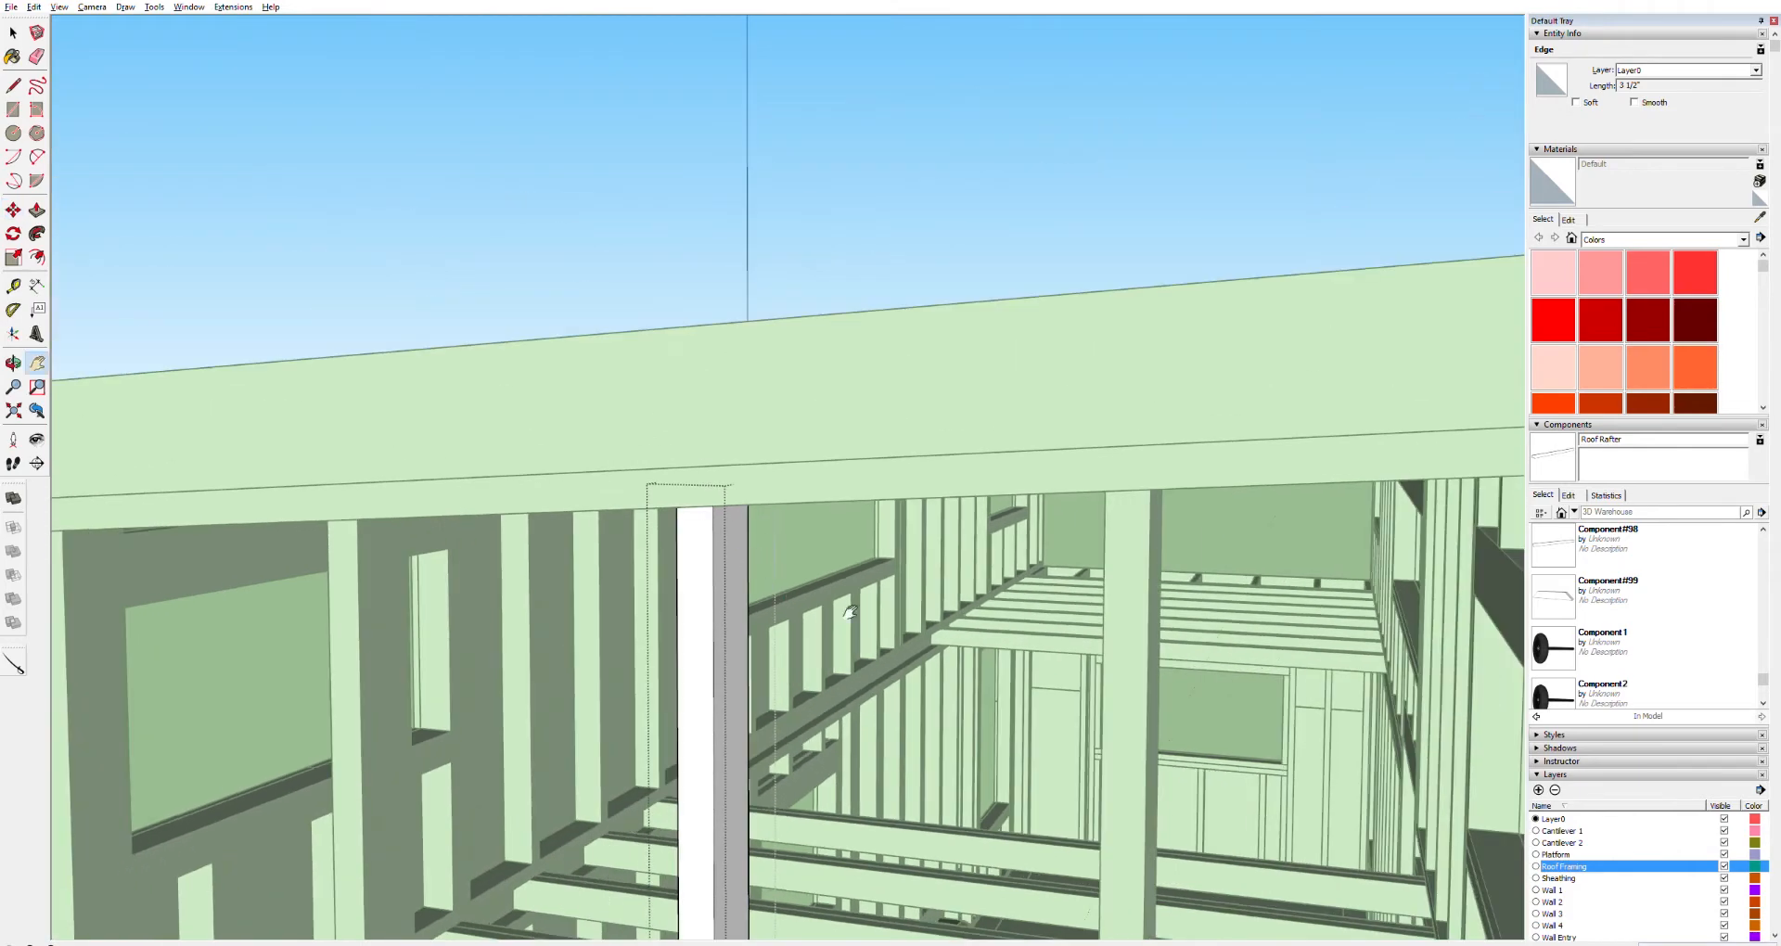
pyautogui.keyDown('shift'); pyautogui.moveTo(1102, 634); pyautogui.dragTo(1030, 620, button='middle'); pyautogui.keyUp('shift')
pyautogui.moveTo(927, 648); pyautogui.dragTo(1141, 799, button='middle')
pyautogui.tripleClick(1139, 822)
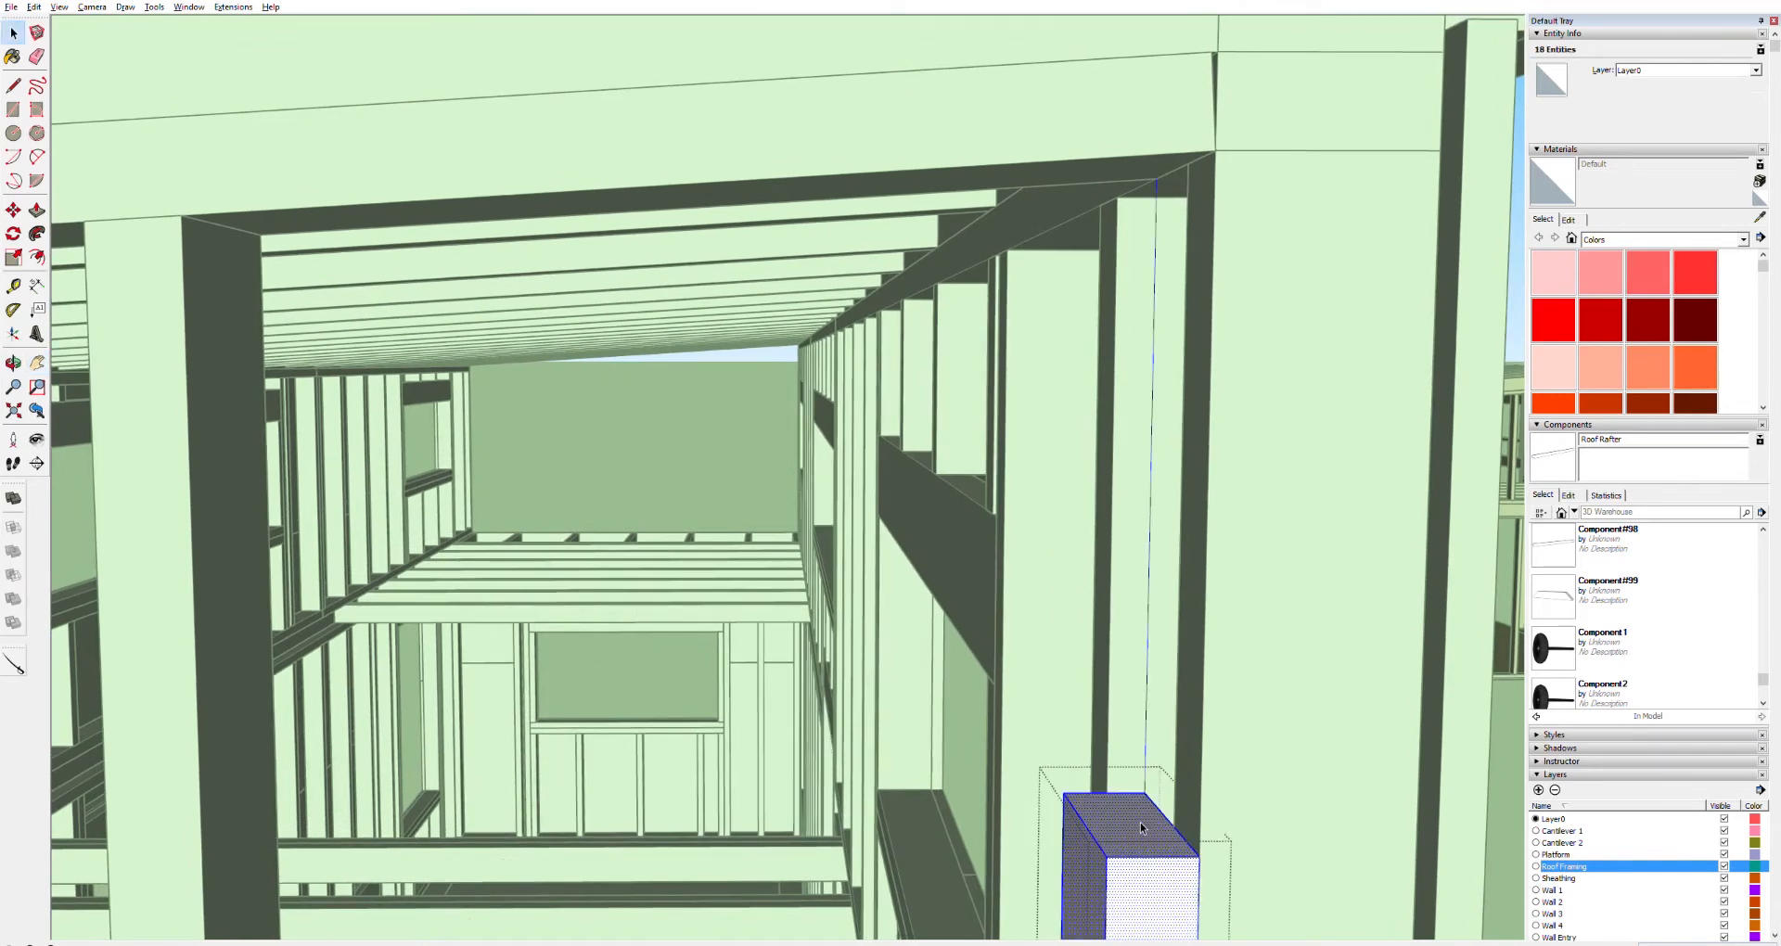
pyautogui.press('p')
pyautogui.moveTo(1141, 832)
pyautogui.mouseDown()
pyautogui.moveTo(1093, 345)
pyautogui.moveTo(1093, 191)
pyautogui.moveTo(1118, 158)
pyautogui.mouseUp()
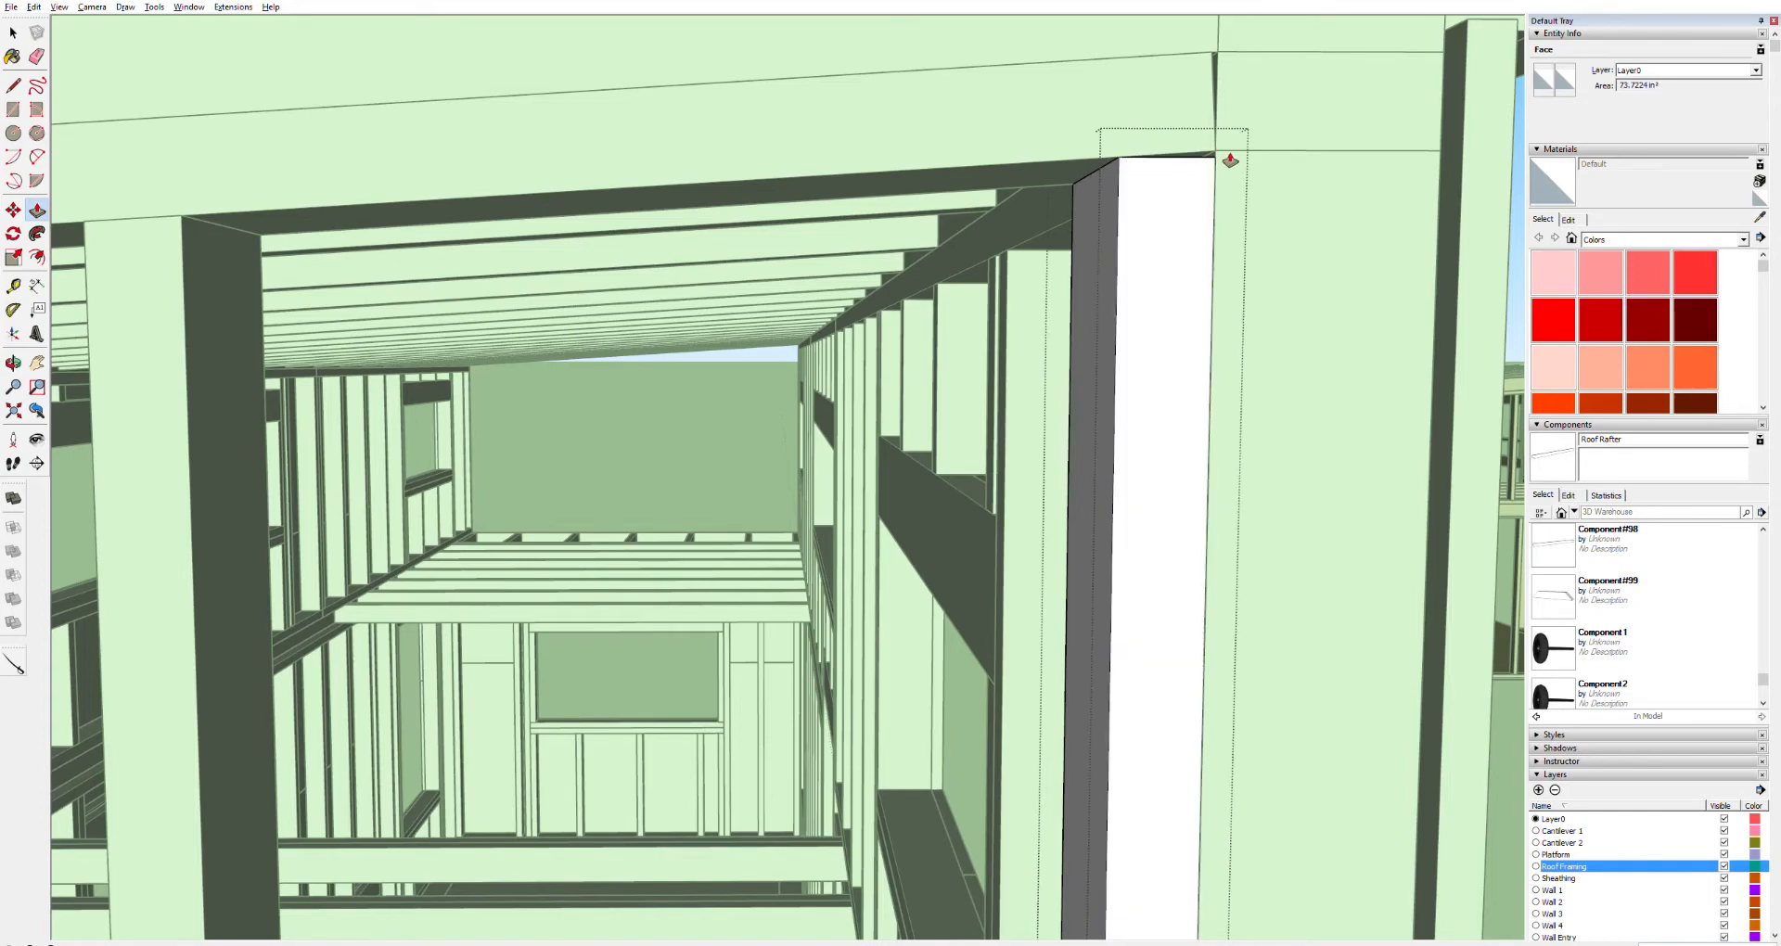
# Delete the selected group at the wall corner
pyautogui.moveTo(1226, 159); pyautogui.dragTo(835, 199, button='middle')
pyautogui.press('space')
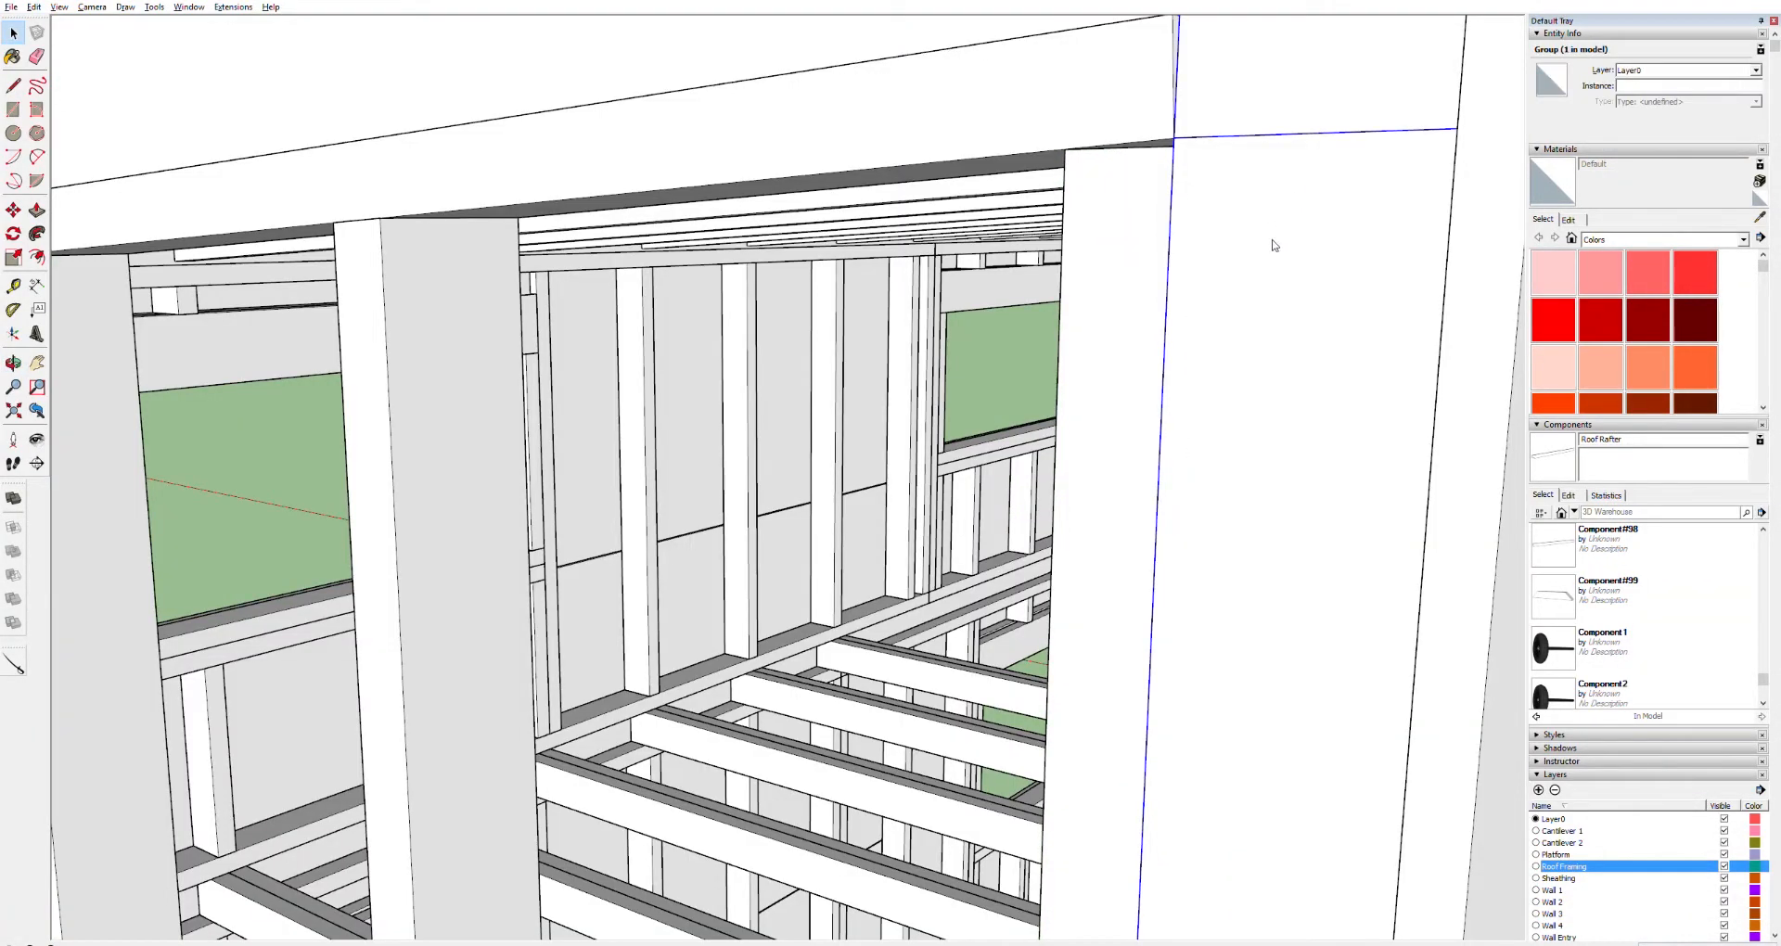
pyautogui.press('Delete')
# Try to move the whole corner stud up to the top board
pyautogui.moveTo(1306, 238); pyautogui.dragTo(1086, 171, button='middle')
pyautogui.press('space')
pyautogui.doubleClick(1236, 148)
pyautogui.hotkey('ctrl', 'a')
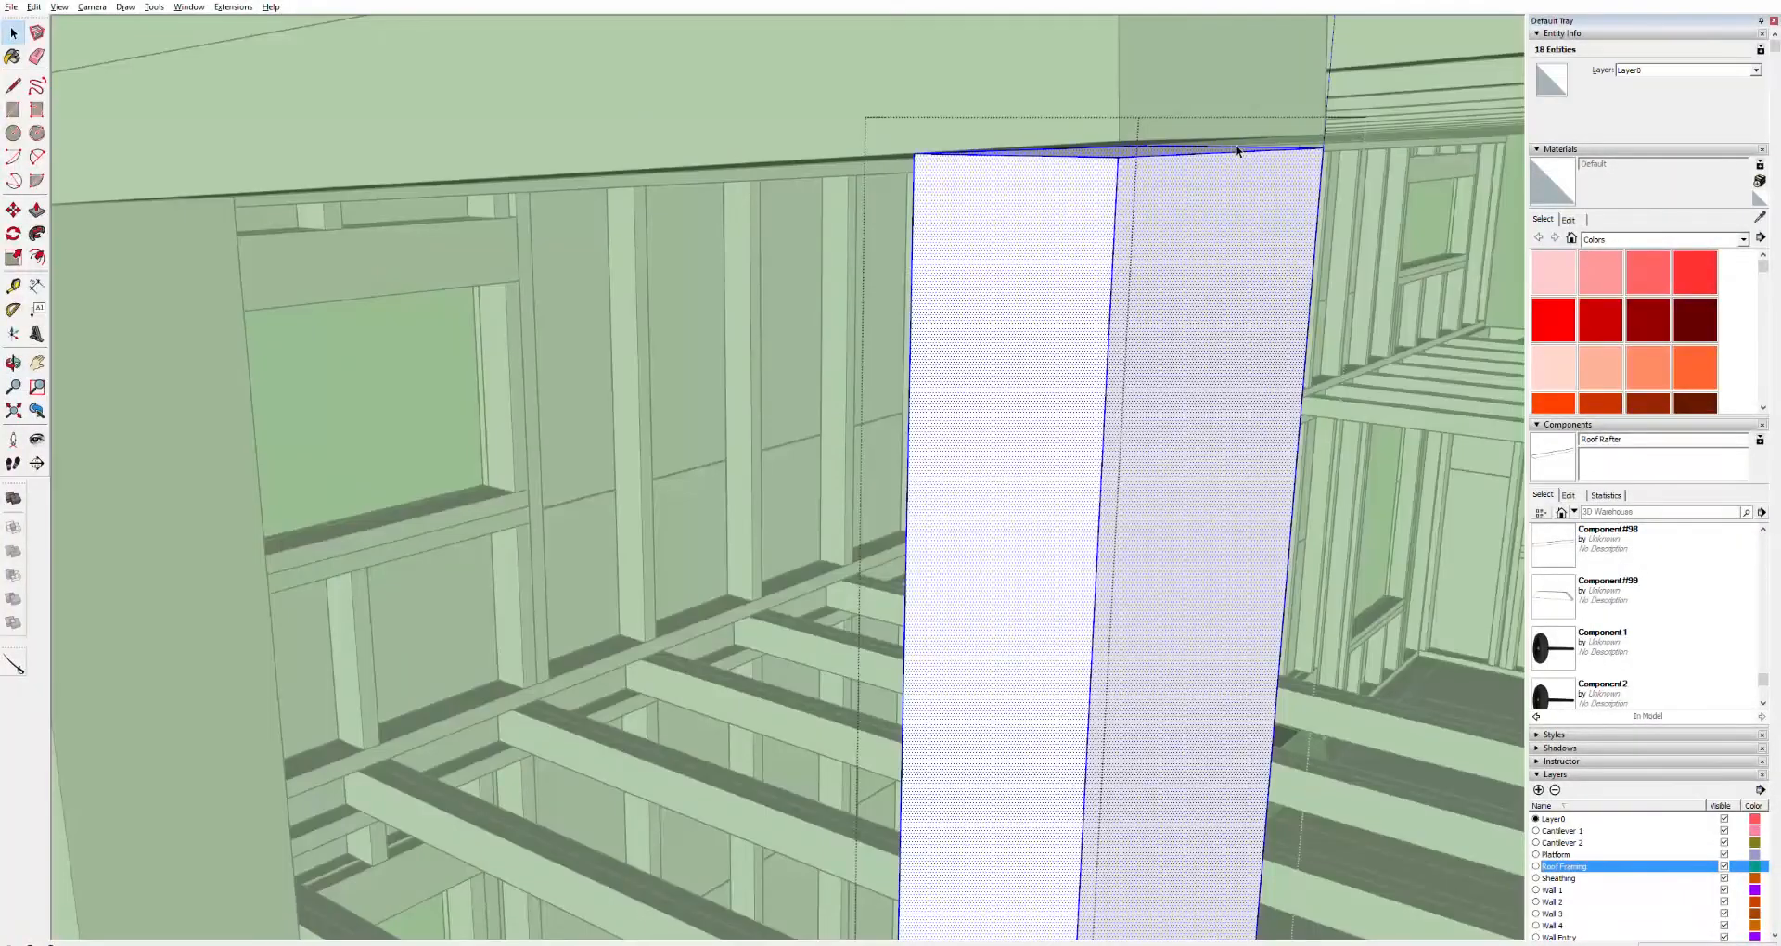
pyautogui.press('m')
pyautogui.click(1240, 151)
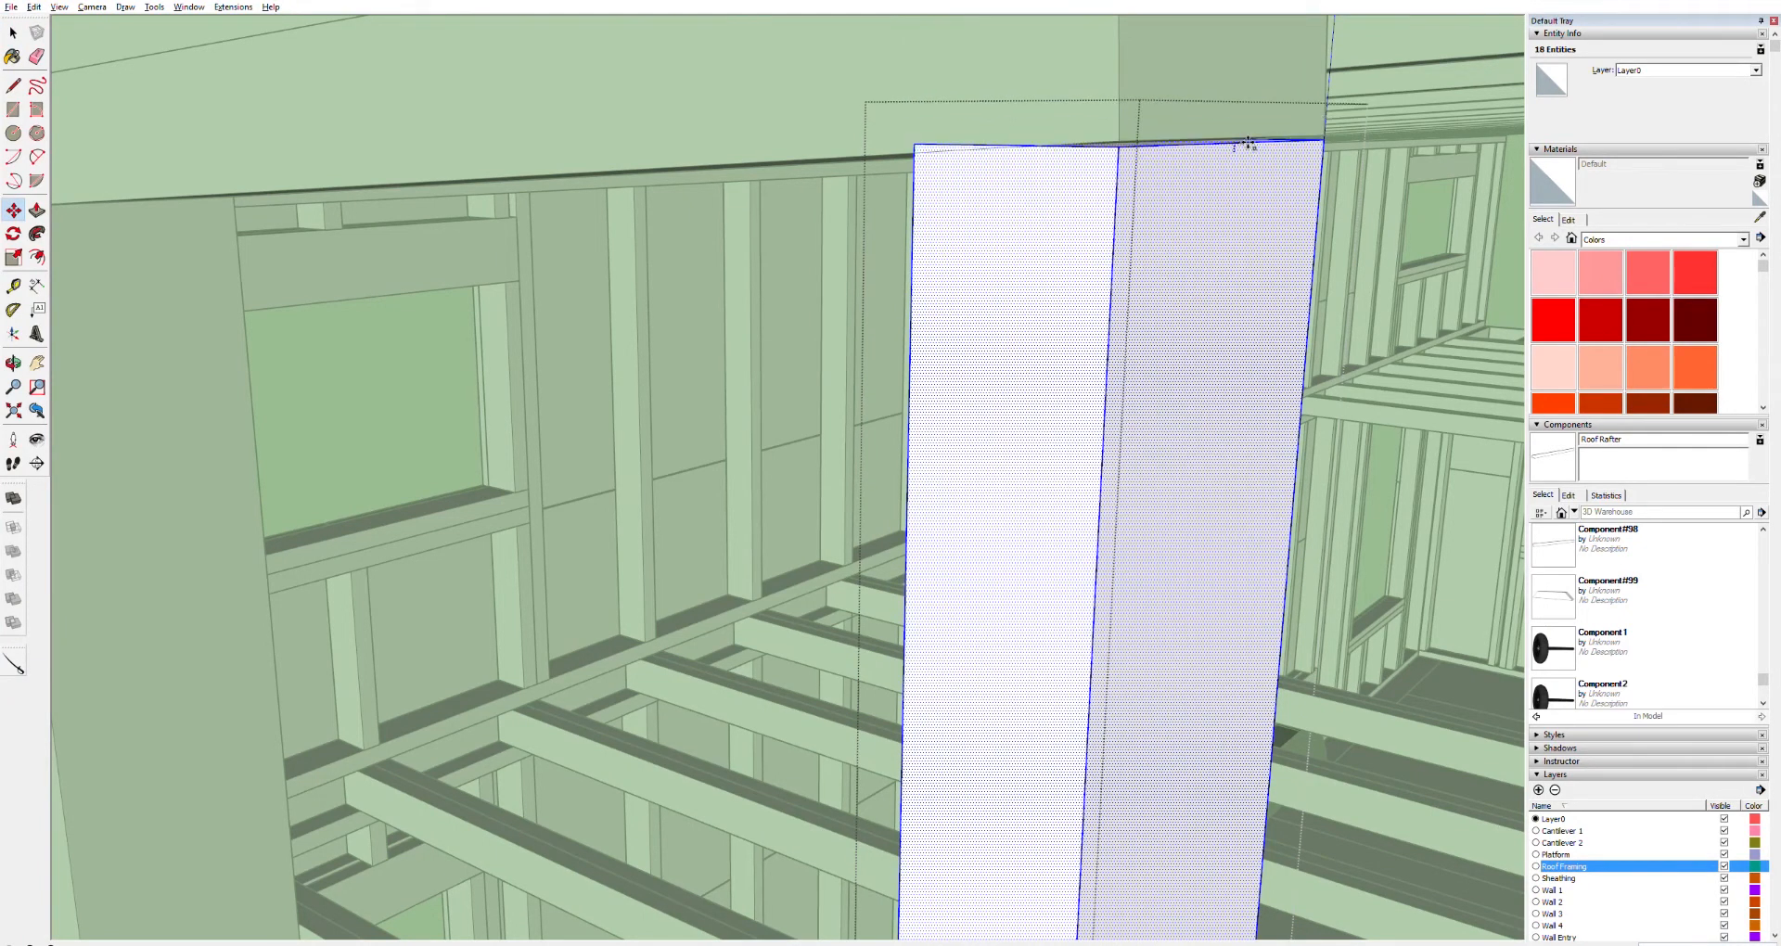
pyautogui.click(1247, 153)
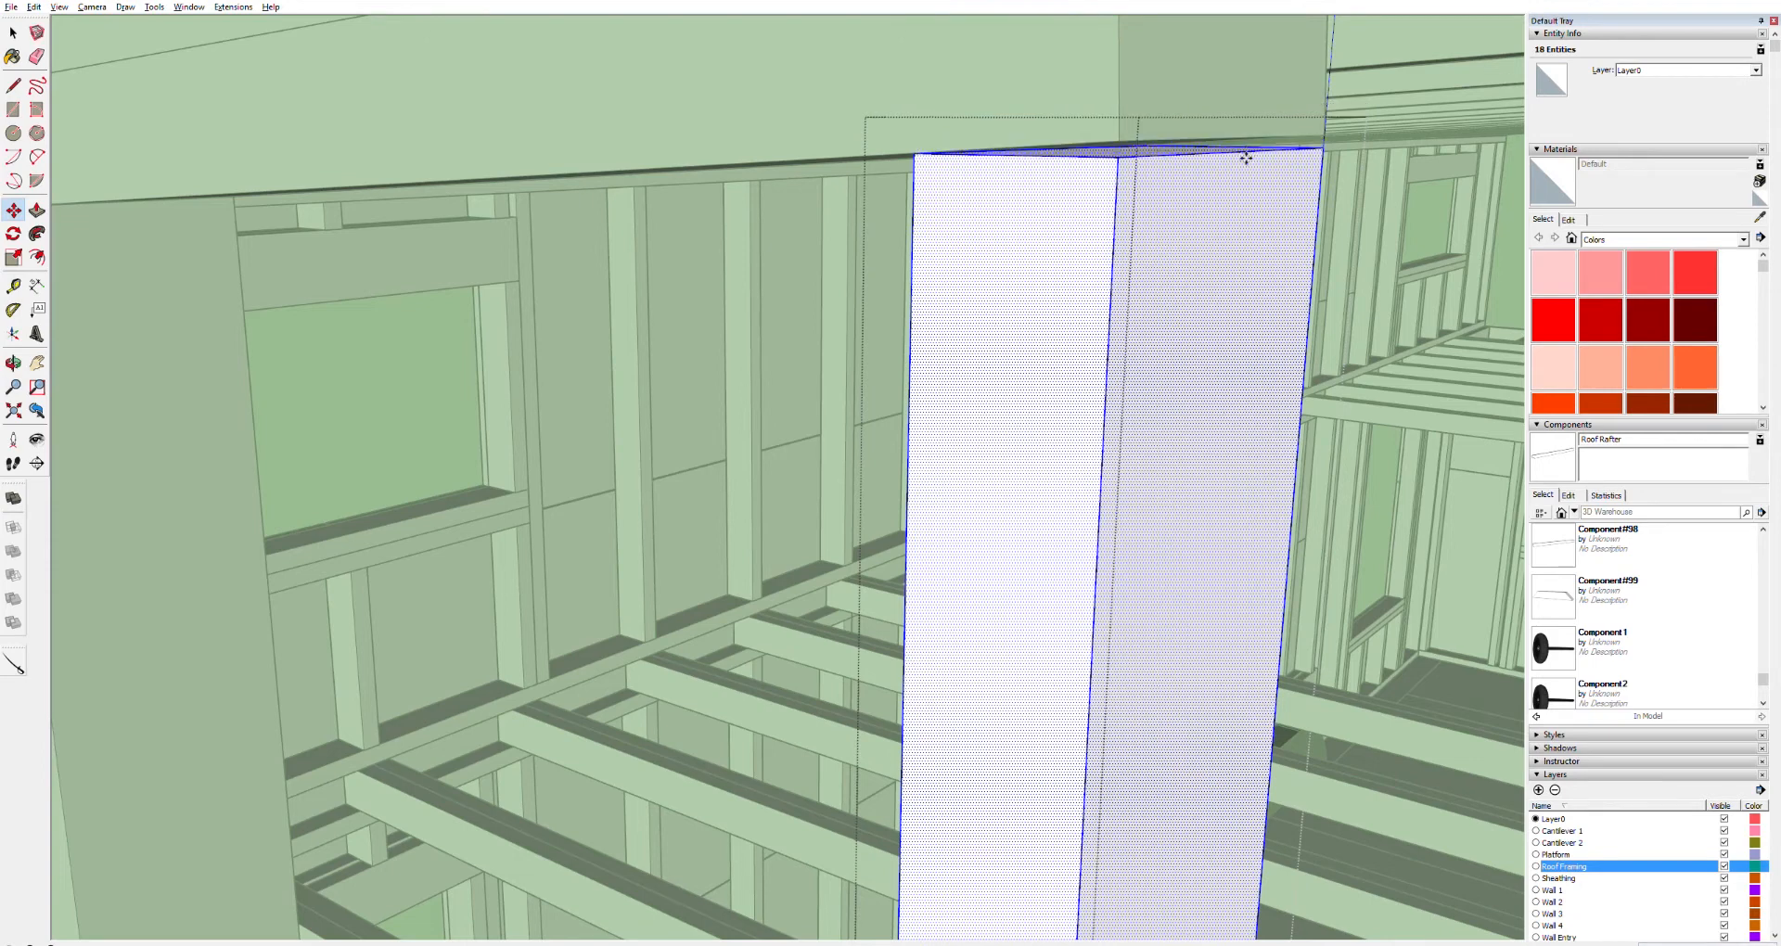
pyautogui.press('Escape')
# Move the corner stud's top edge up to meet the sloped top board and close the component
pyautogui.press('space')
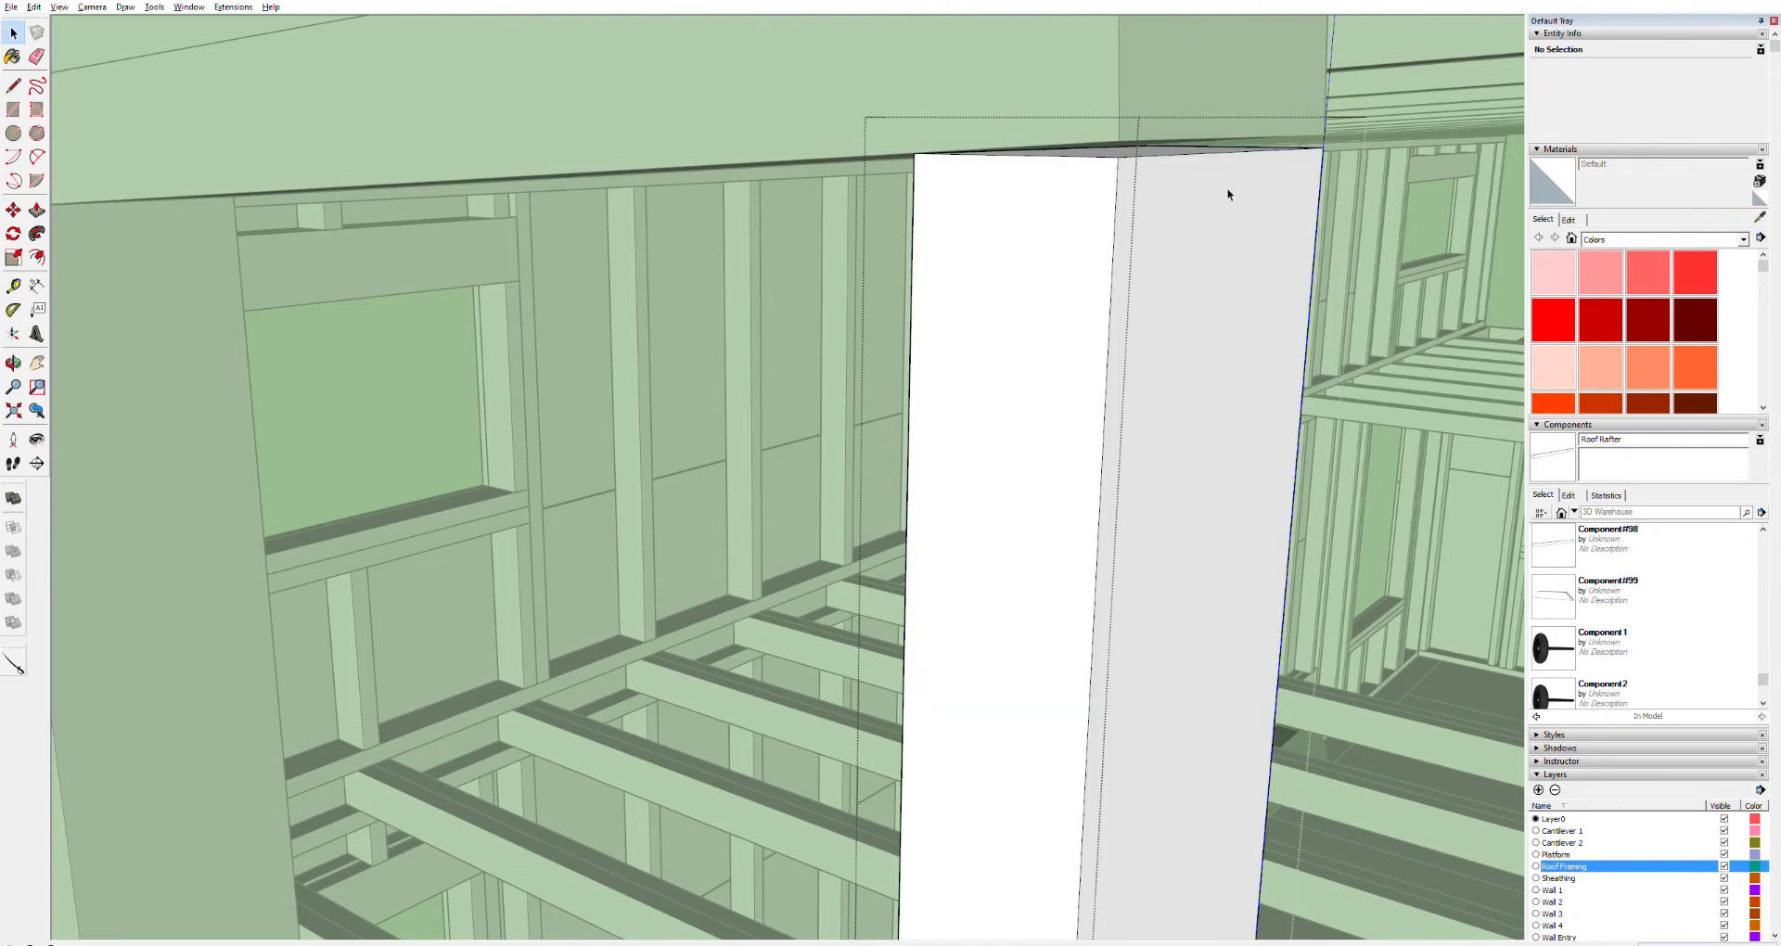
pyautogui.tripleClick(1227, 187)
pyautogui.click(1226, 186)
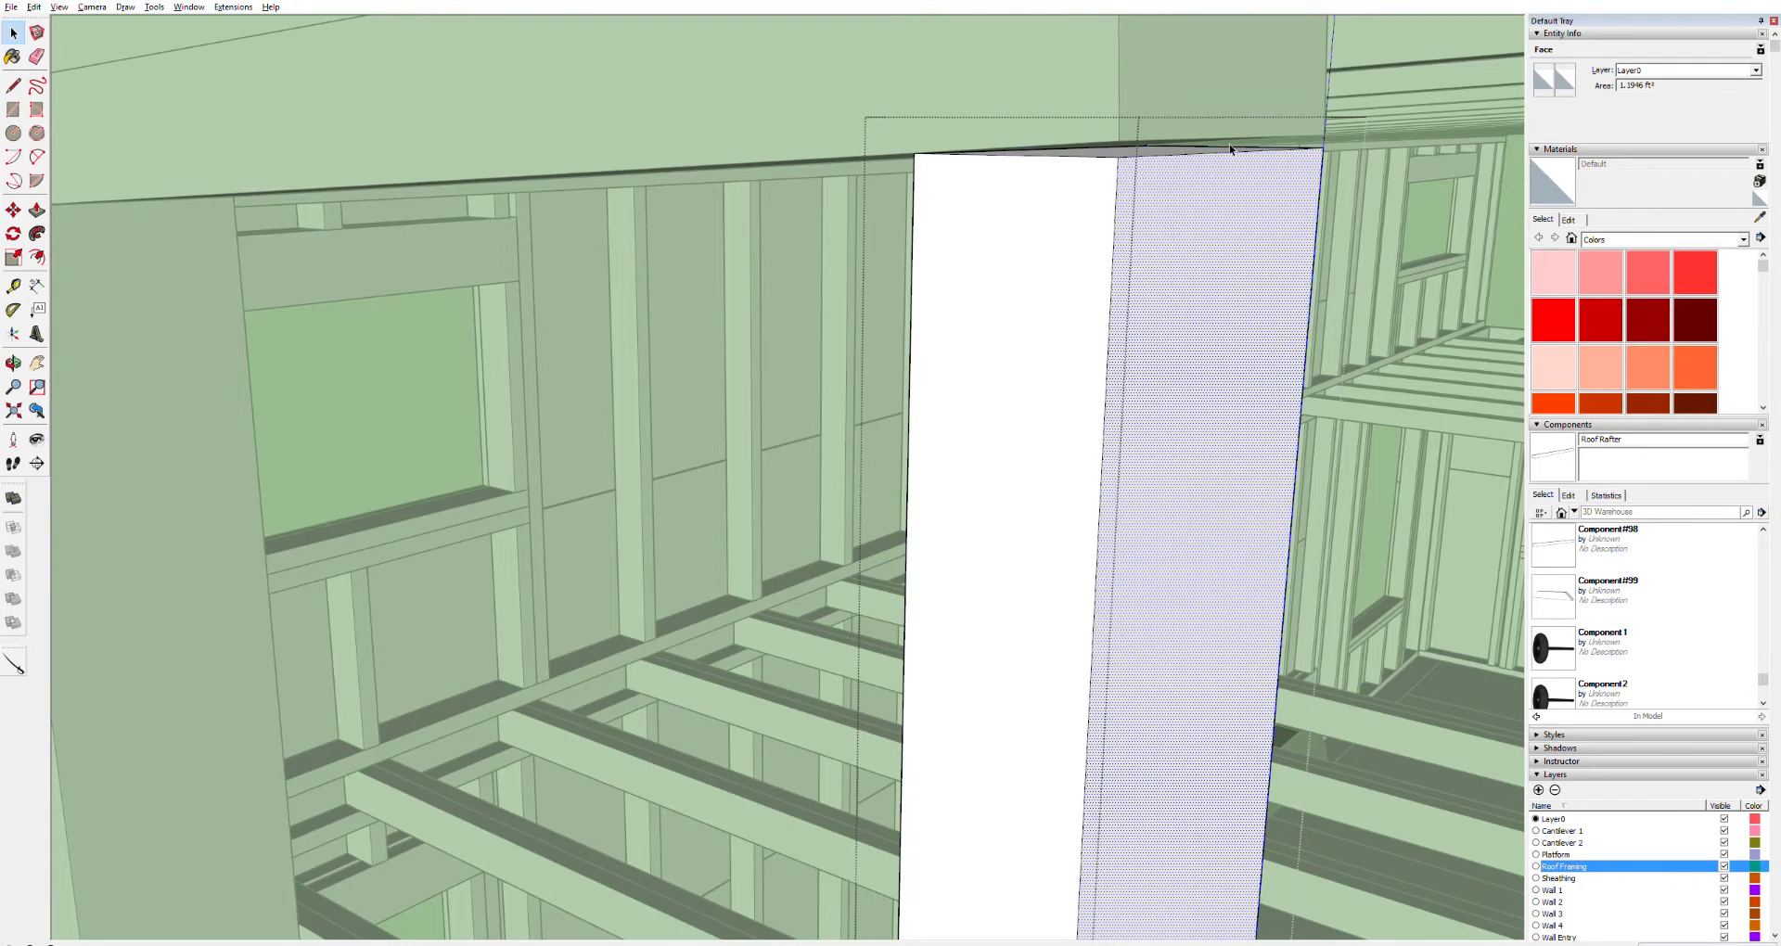
pyautogui.click(1230, 152)
pyautogui.press('m')
pyautogui.moveTo(1240, 150)
pyautogui.mouseDown()
pyautogui.moveTo(1247, 171)
pyautogui.moveTo(1254, 138)
pyautogui.mouseUp()
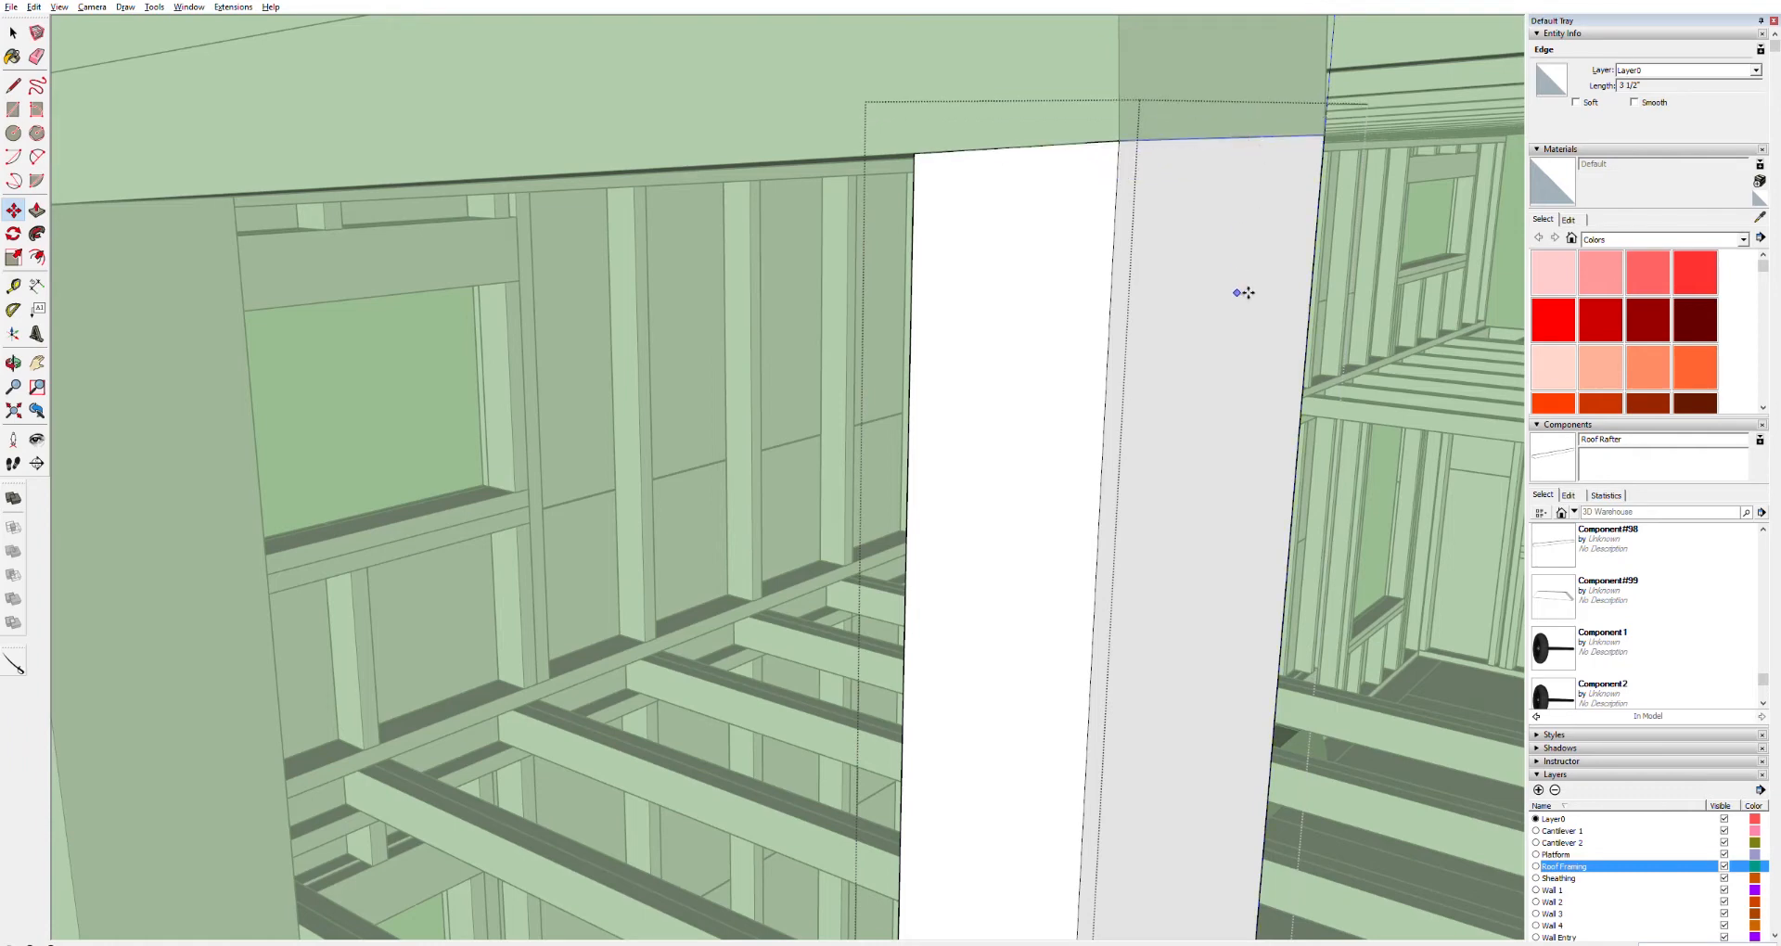
pyautogui.scroll(-6, 1244, 291)
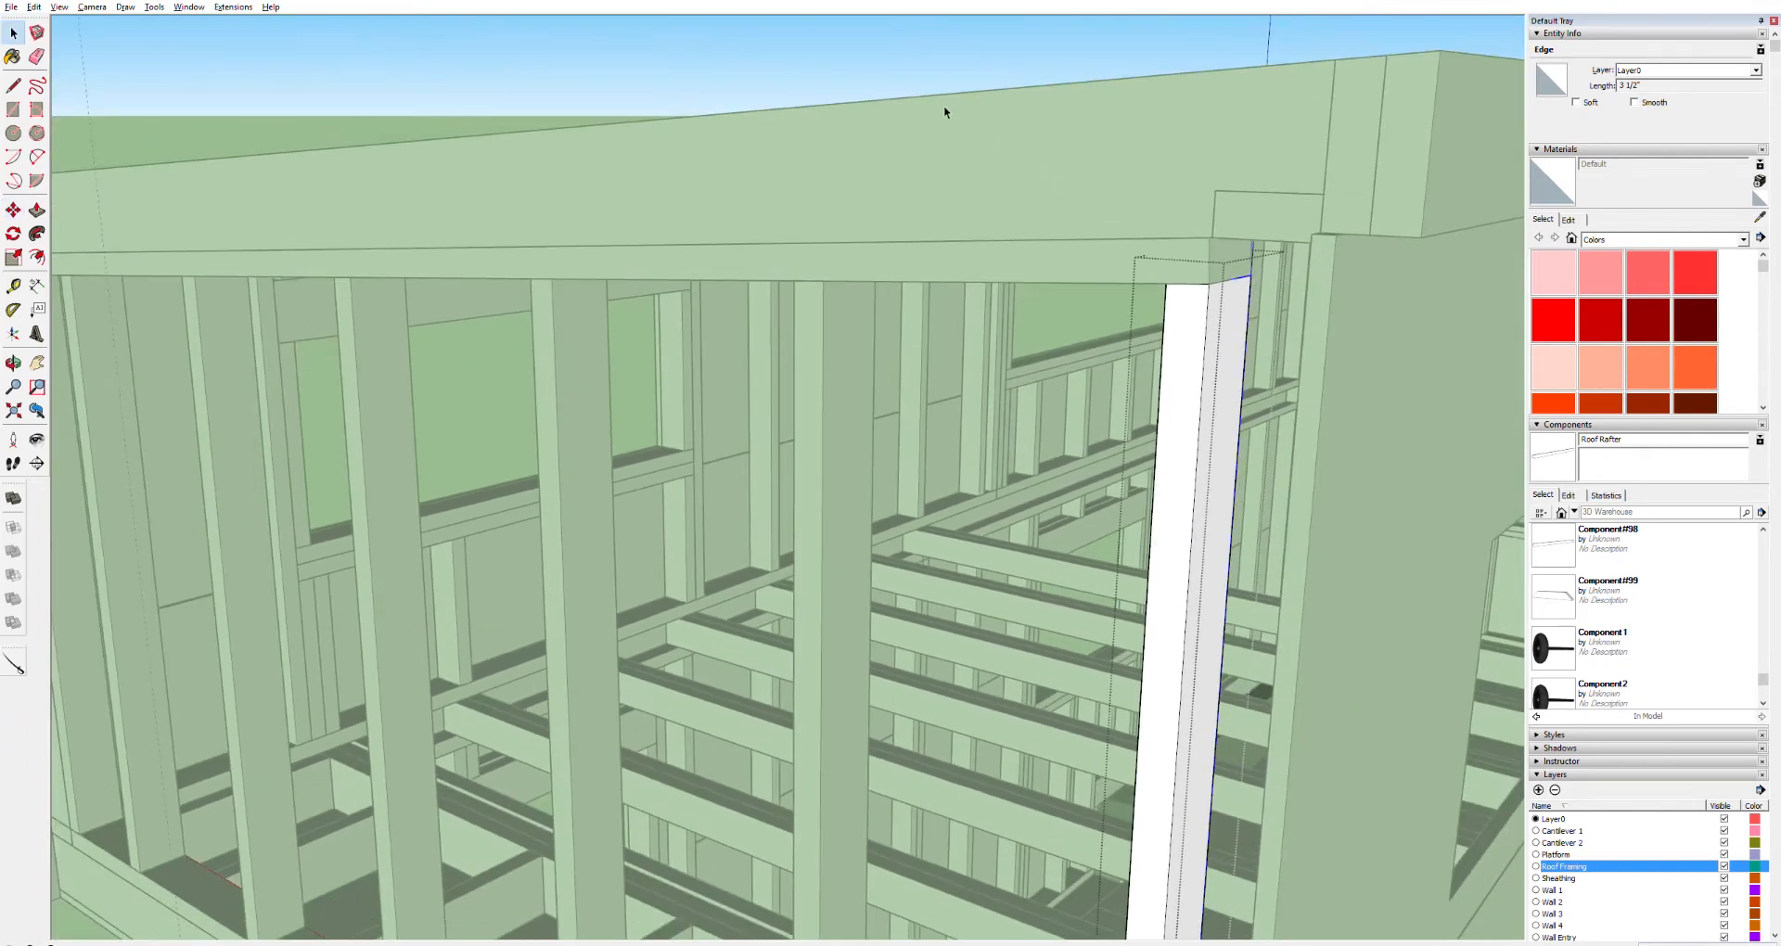
pyautogui.click(913, 95)
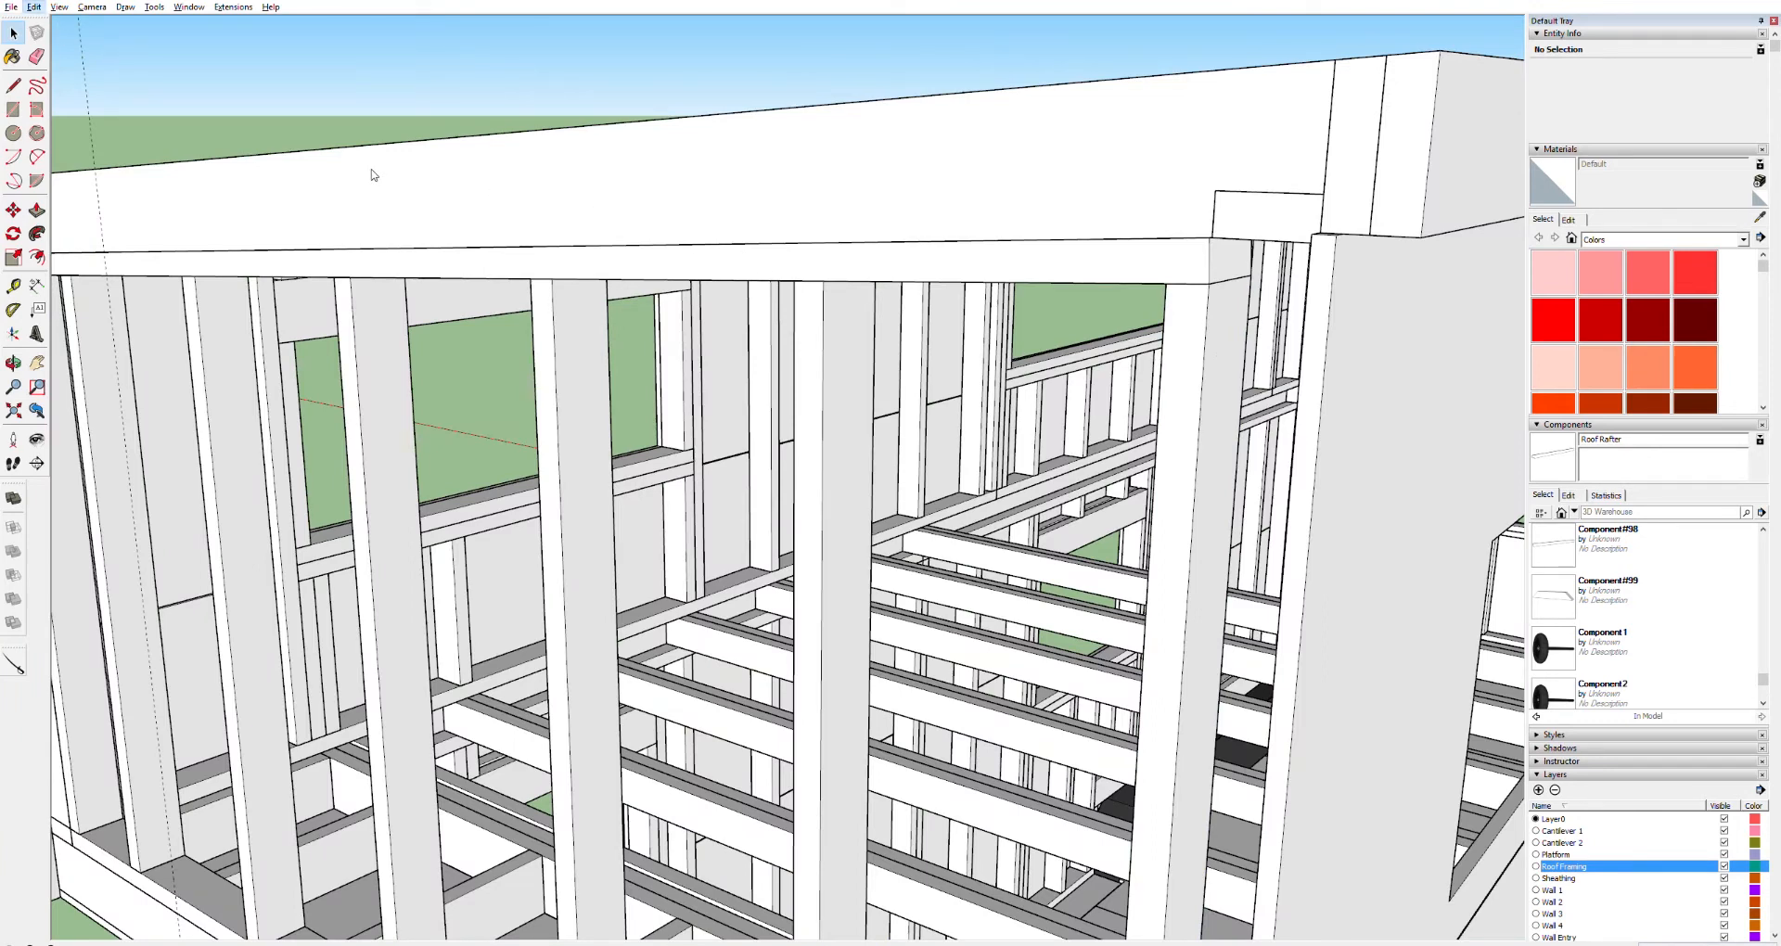
# Select the end wall's nine studs and corner posts and move them to the opposite end wall
pyautogui.click(278, 230)
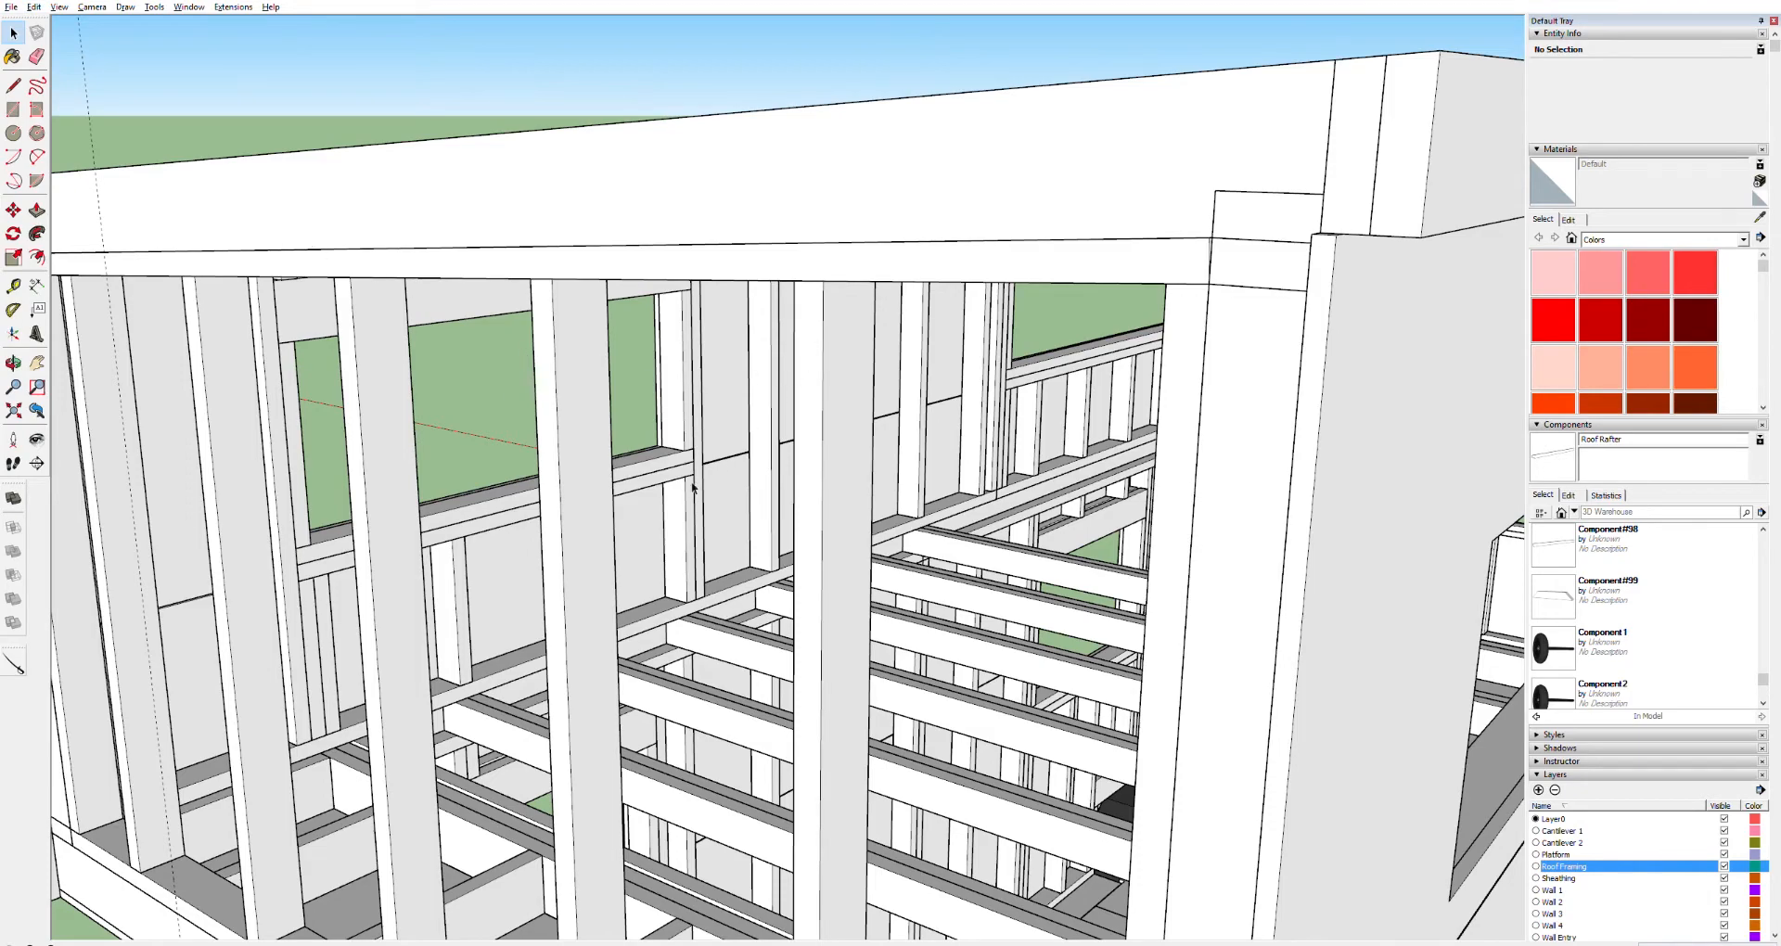
pyautogui.keyDown('shift'); pyautogui.moveTo(644, 501); pyautogui.dragTo(956, 349, button='middle'); pyautogui.keyUp('shift')
pyautogui.scroll(-6, 847, 366)
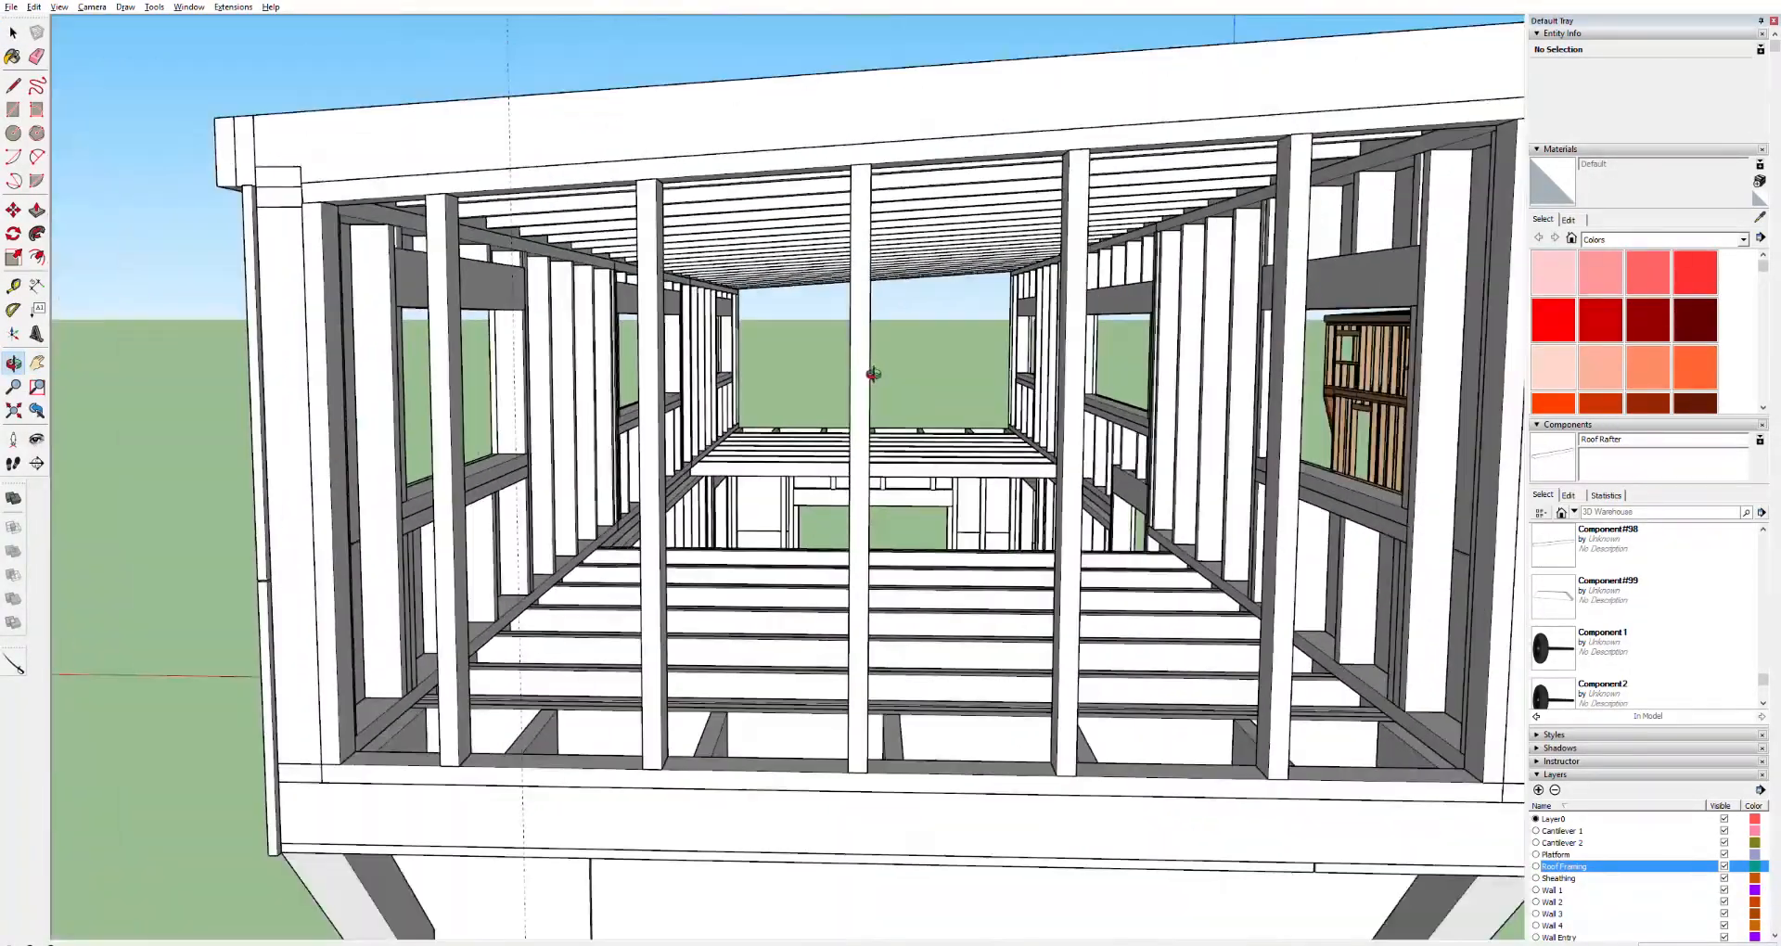
pyautogui.scroll(1, 1188, 451)
pyautogui.press('space')
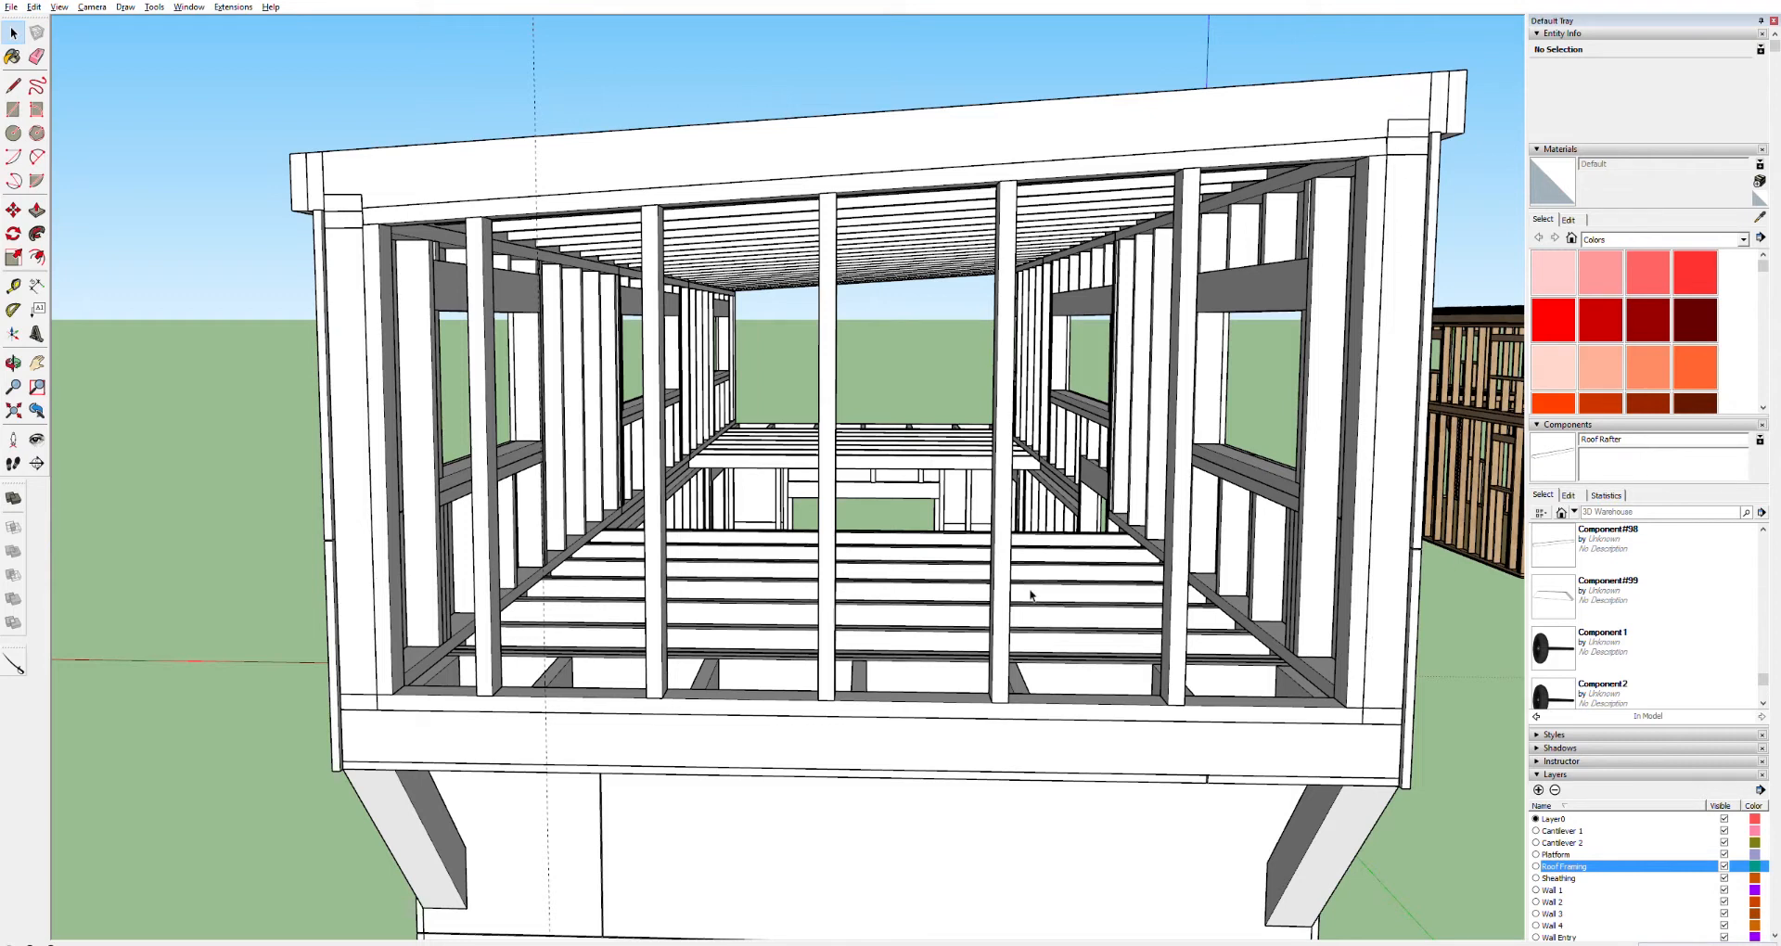
pyautogui.click(1355, 636)
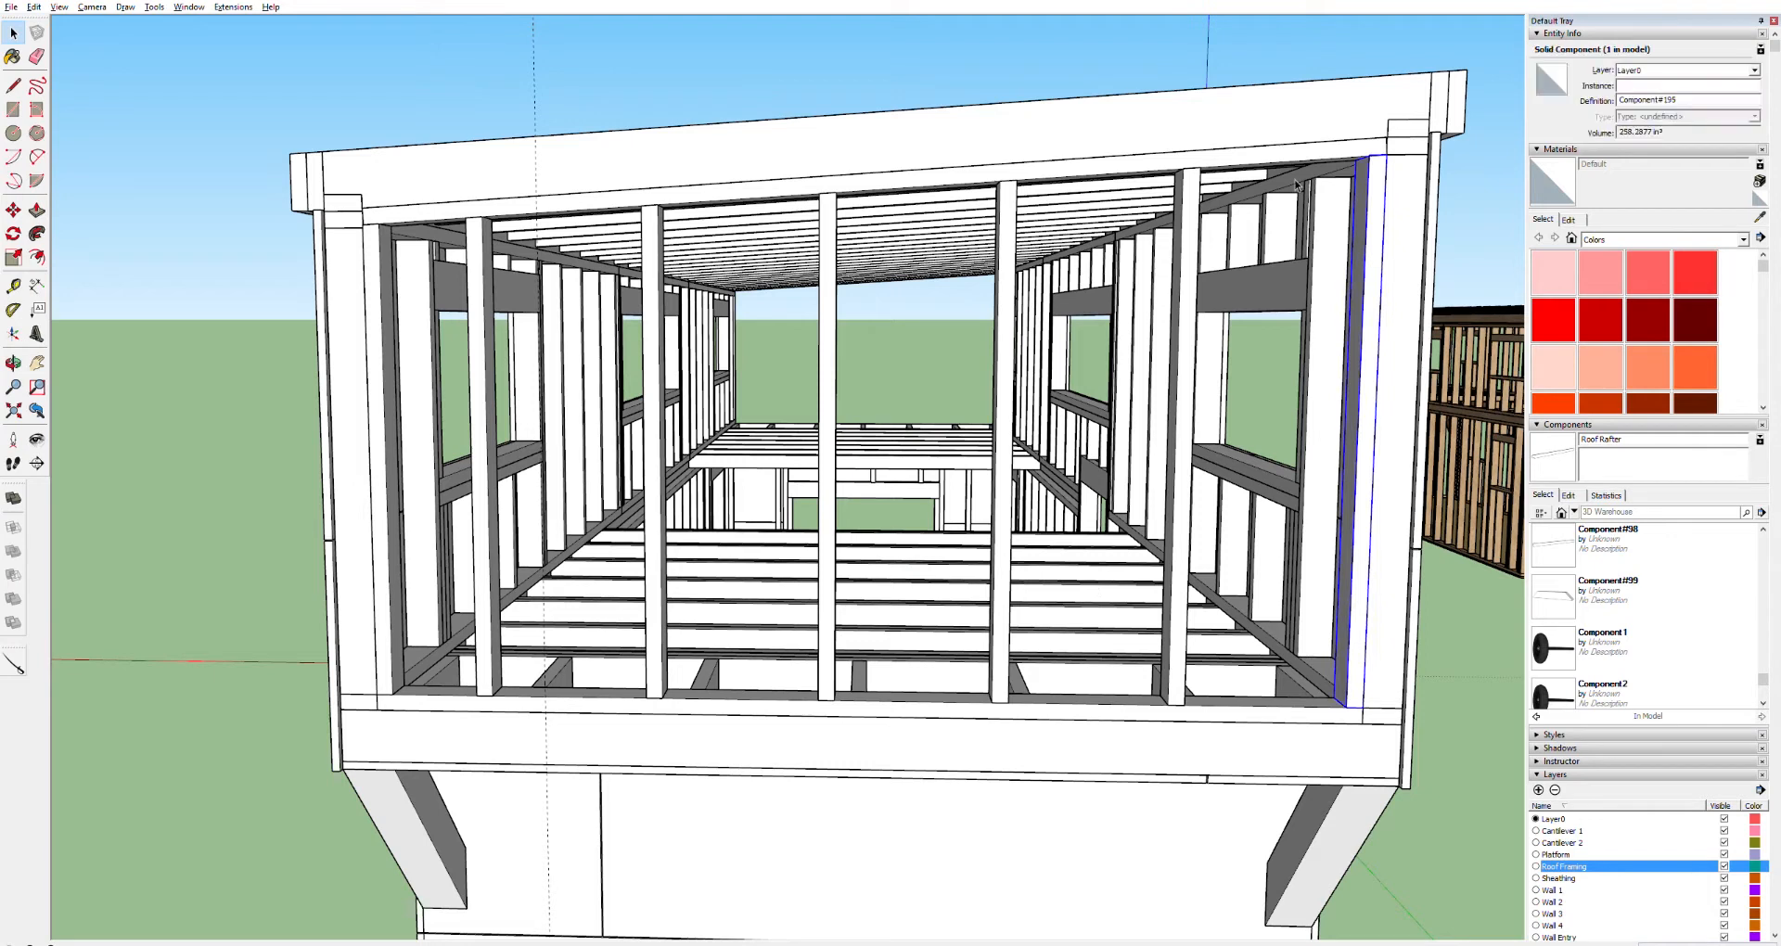
pyautogui.keyDown('shift'); pyautogui.click(1243, 153); pyautogui.keyUp('shift')
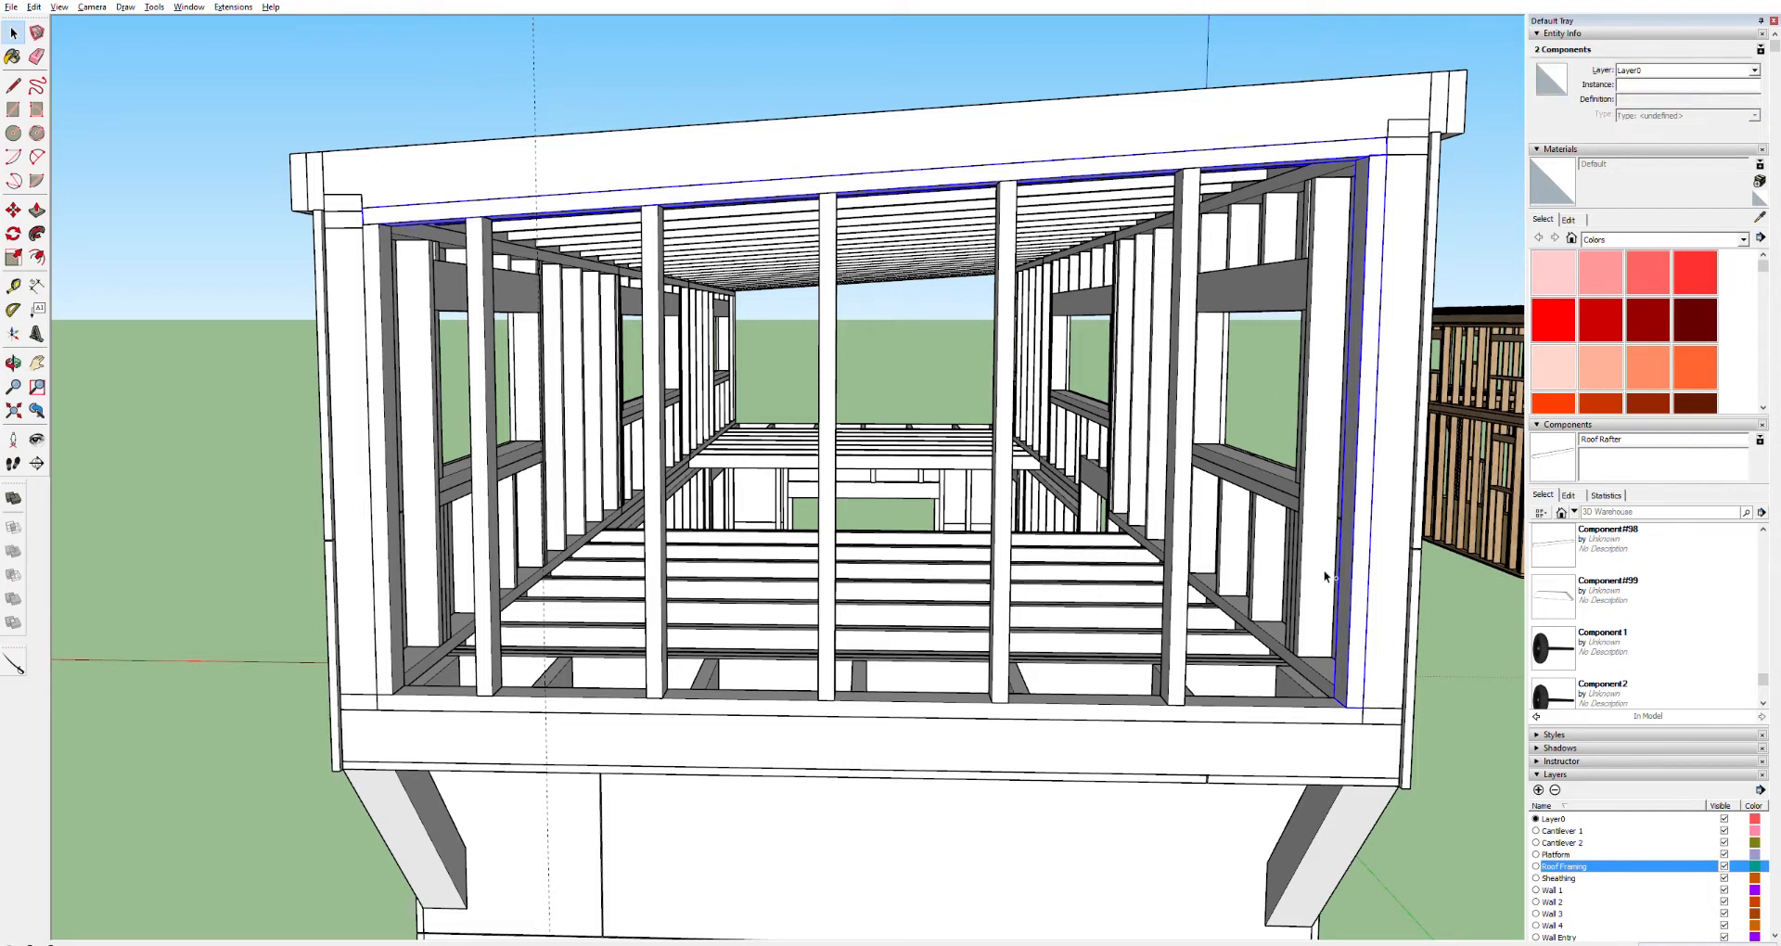
pyautogui.keyDown('shift'); pyautogui.click(1253, 705); pyautogui.keyUp('shift')
pyautogui.keyDown('shift'); pyautogui.click(1172, 664); pyautogui.keyUp('shift')
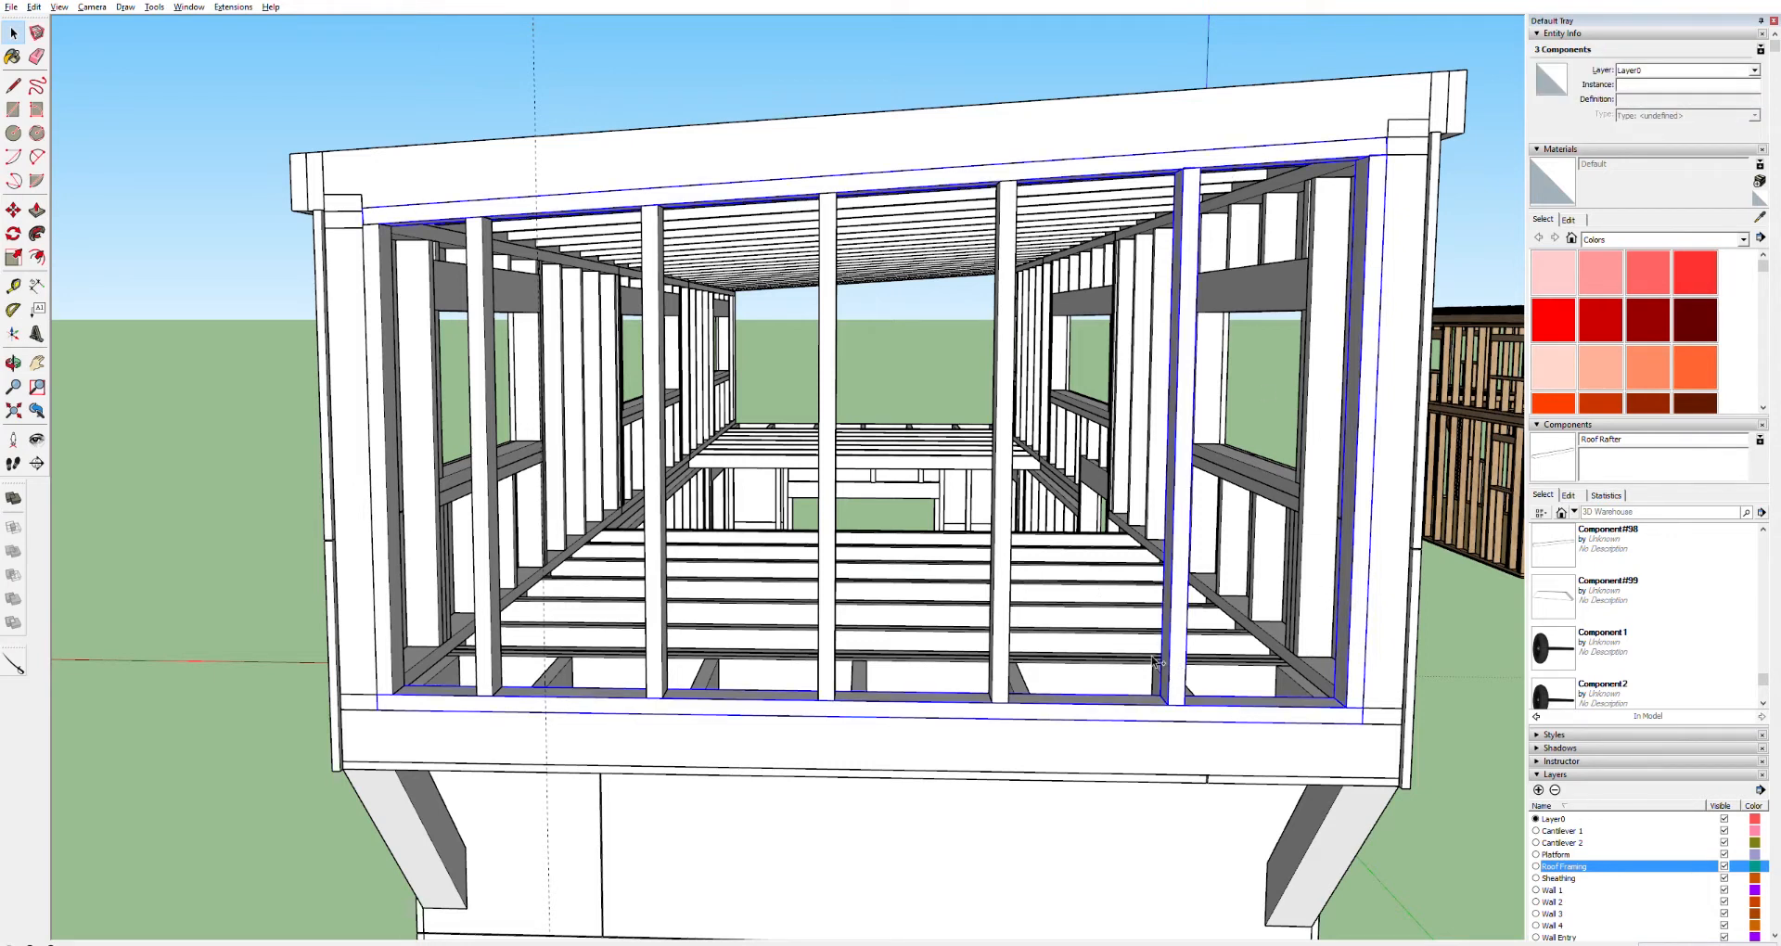
pyautogui.keyDown('shift'); pyautogui.click(1004, 626); pyautogui.keyUp('shift')
pyautogui.keyDown('shift'); pyautogui.click(827, 612); pyautogui.keyUp('shift')
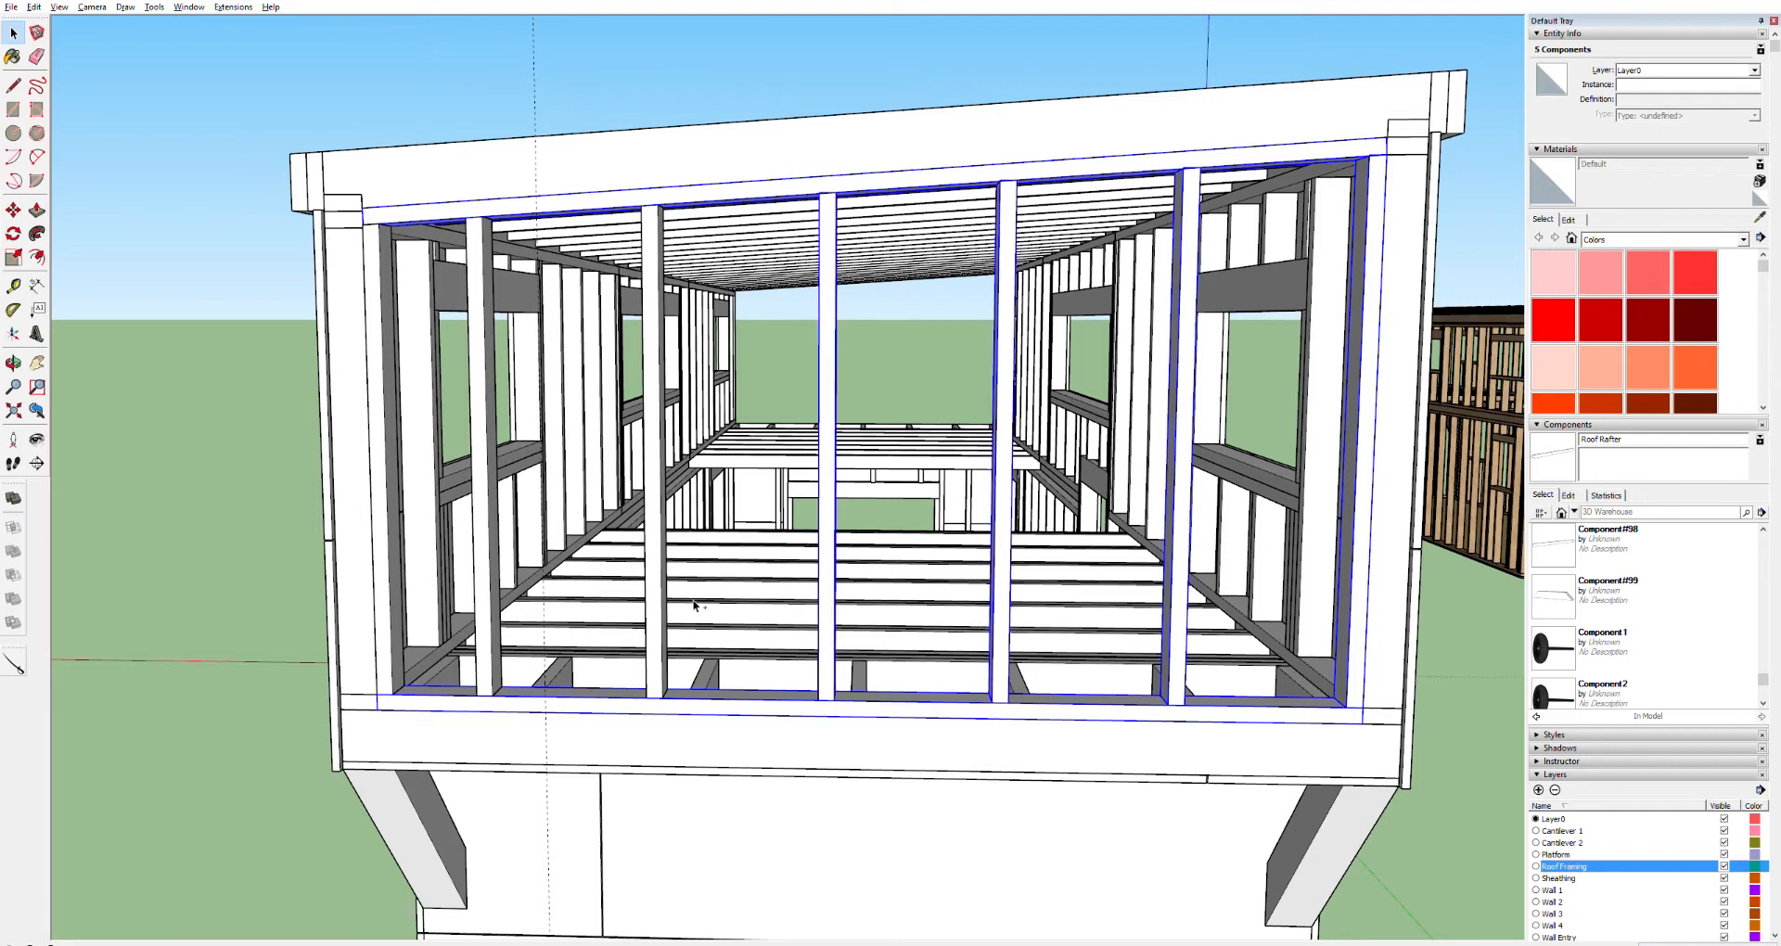
pyautogui.keyDown('shift'); pyautogui.click(664, 602); pyautogui.keyUp('shift')
pyautogui.keyDown('shift'); pyautogui.click(481, 598); pyautogui.keyUp('shift')
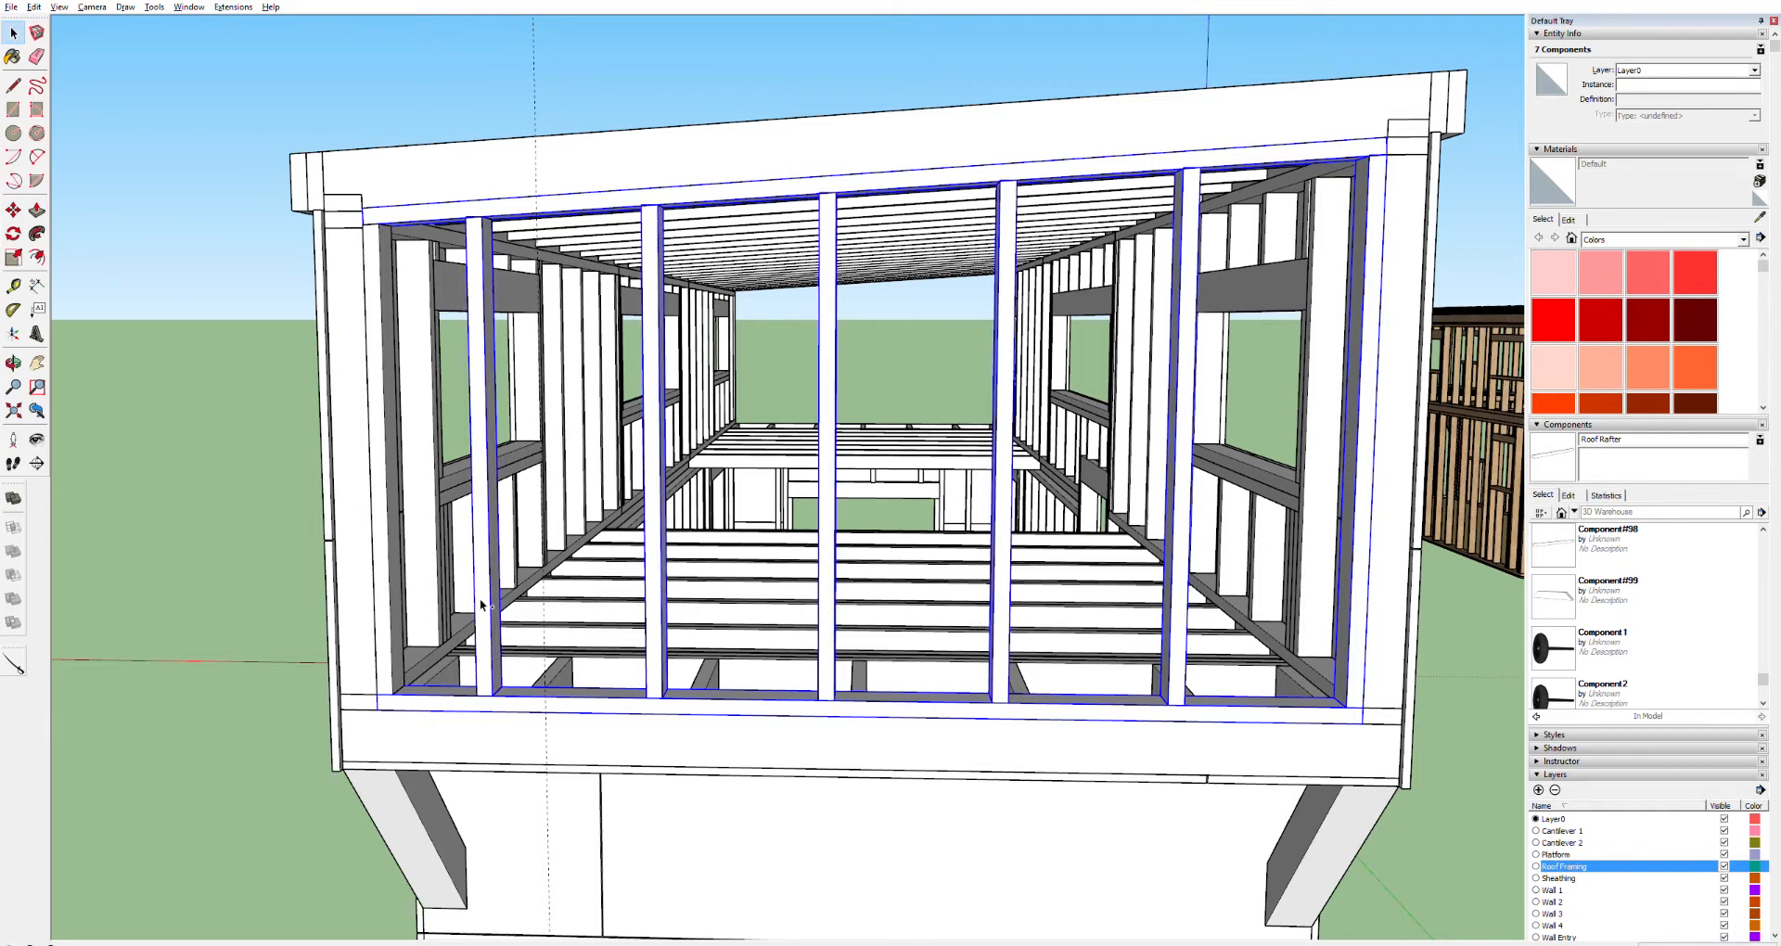
pyautogui.keyDown('shift'); pyautogui.click(384, 607); pyautogui.keyUp('shift')
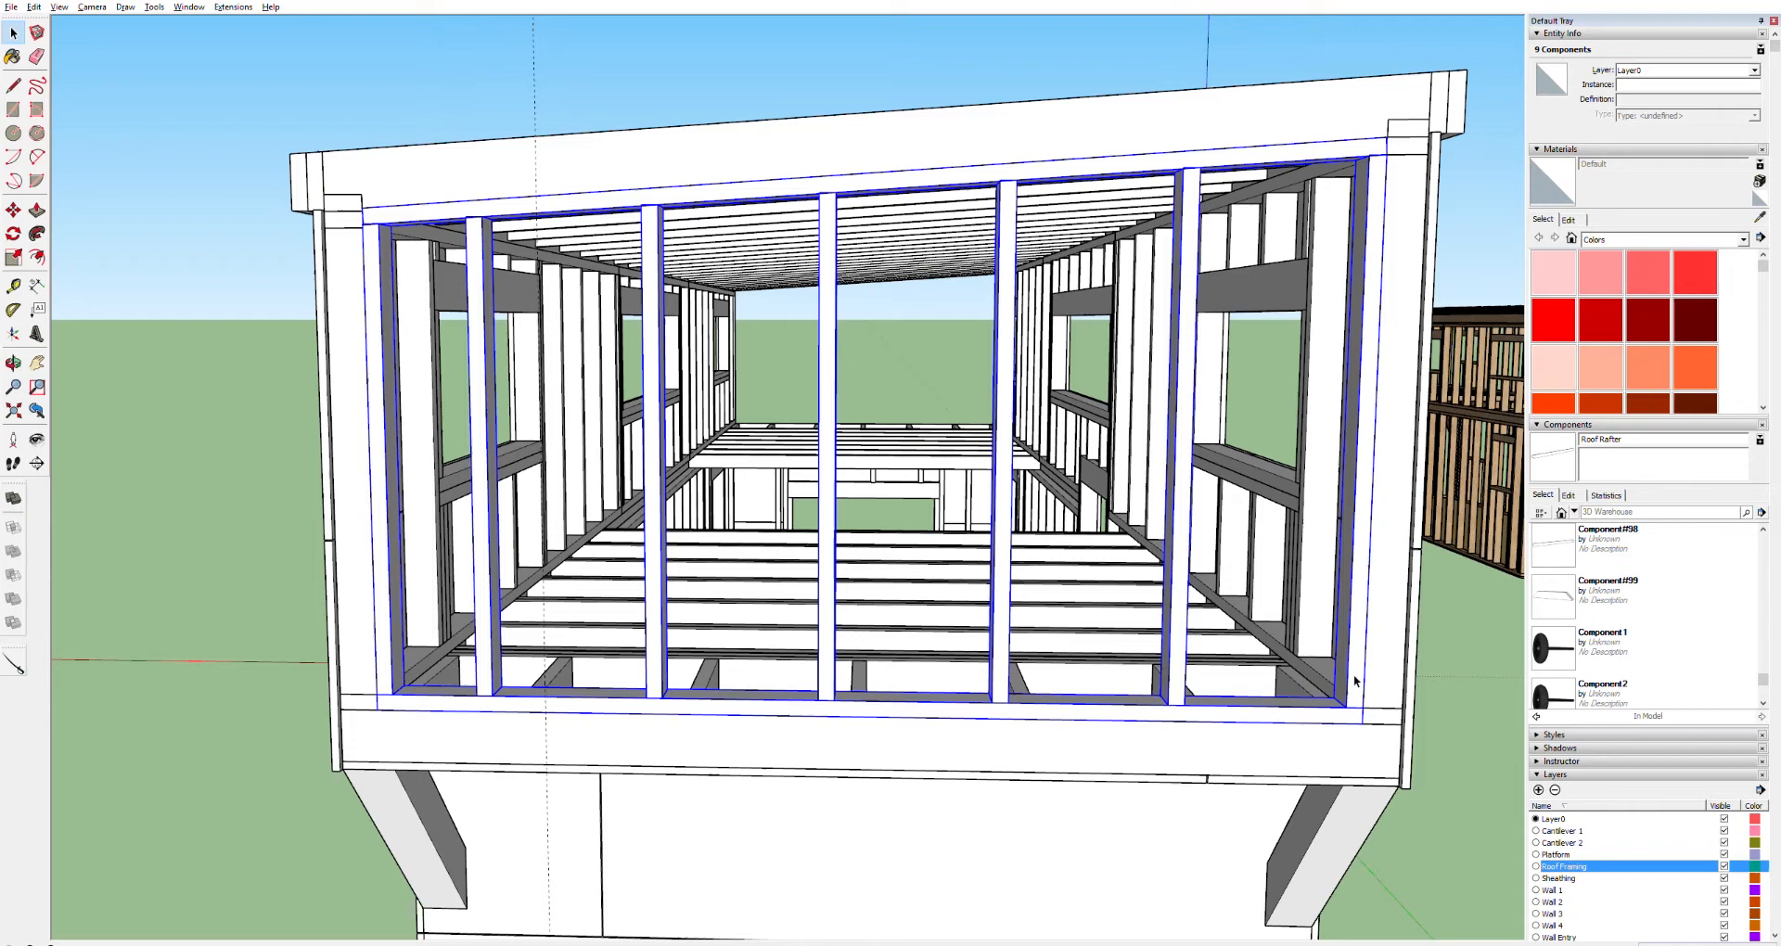
pyautogui.press('m')
pyautogui.click(1374, 721)
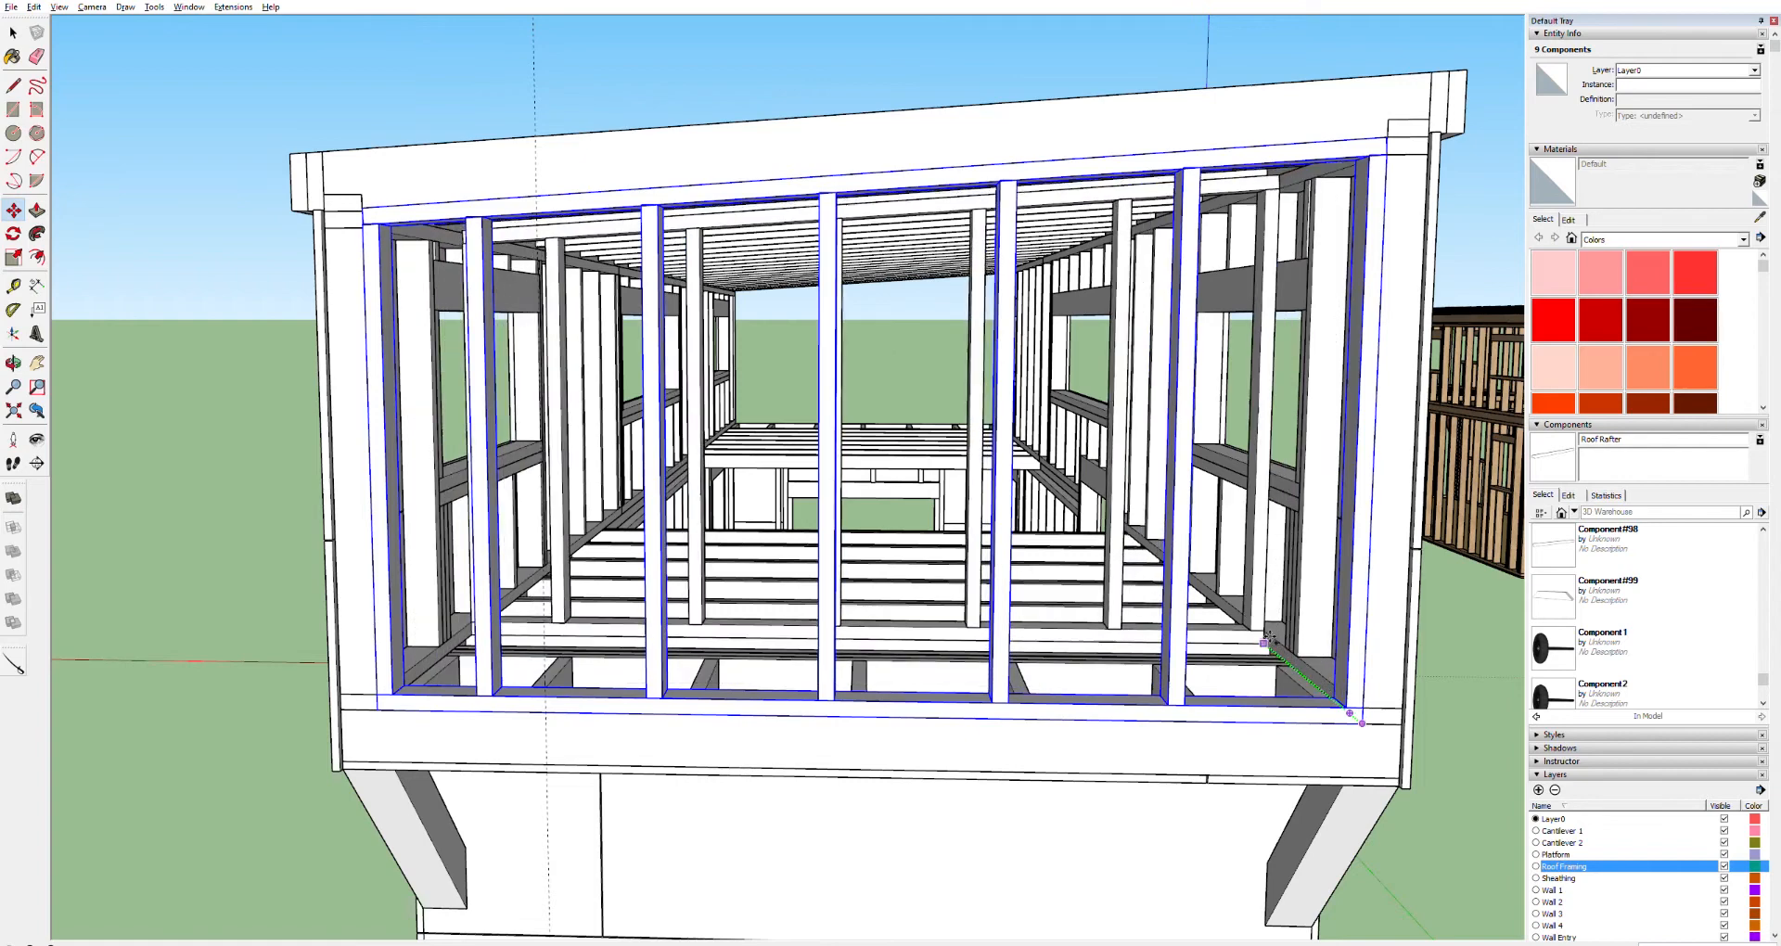
pyautogui.click(1263, 631)
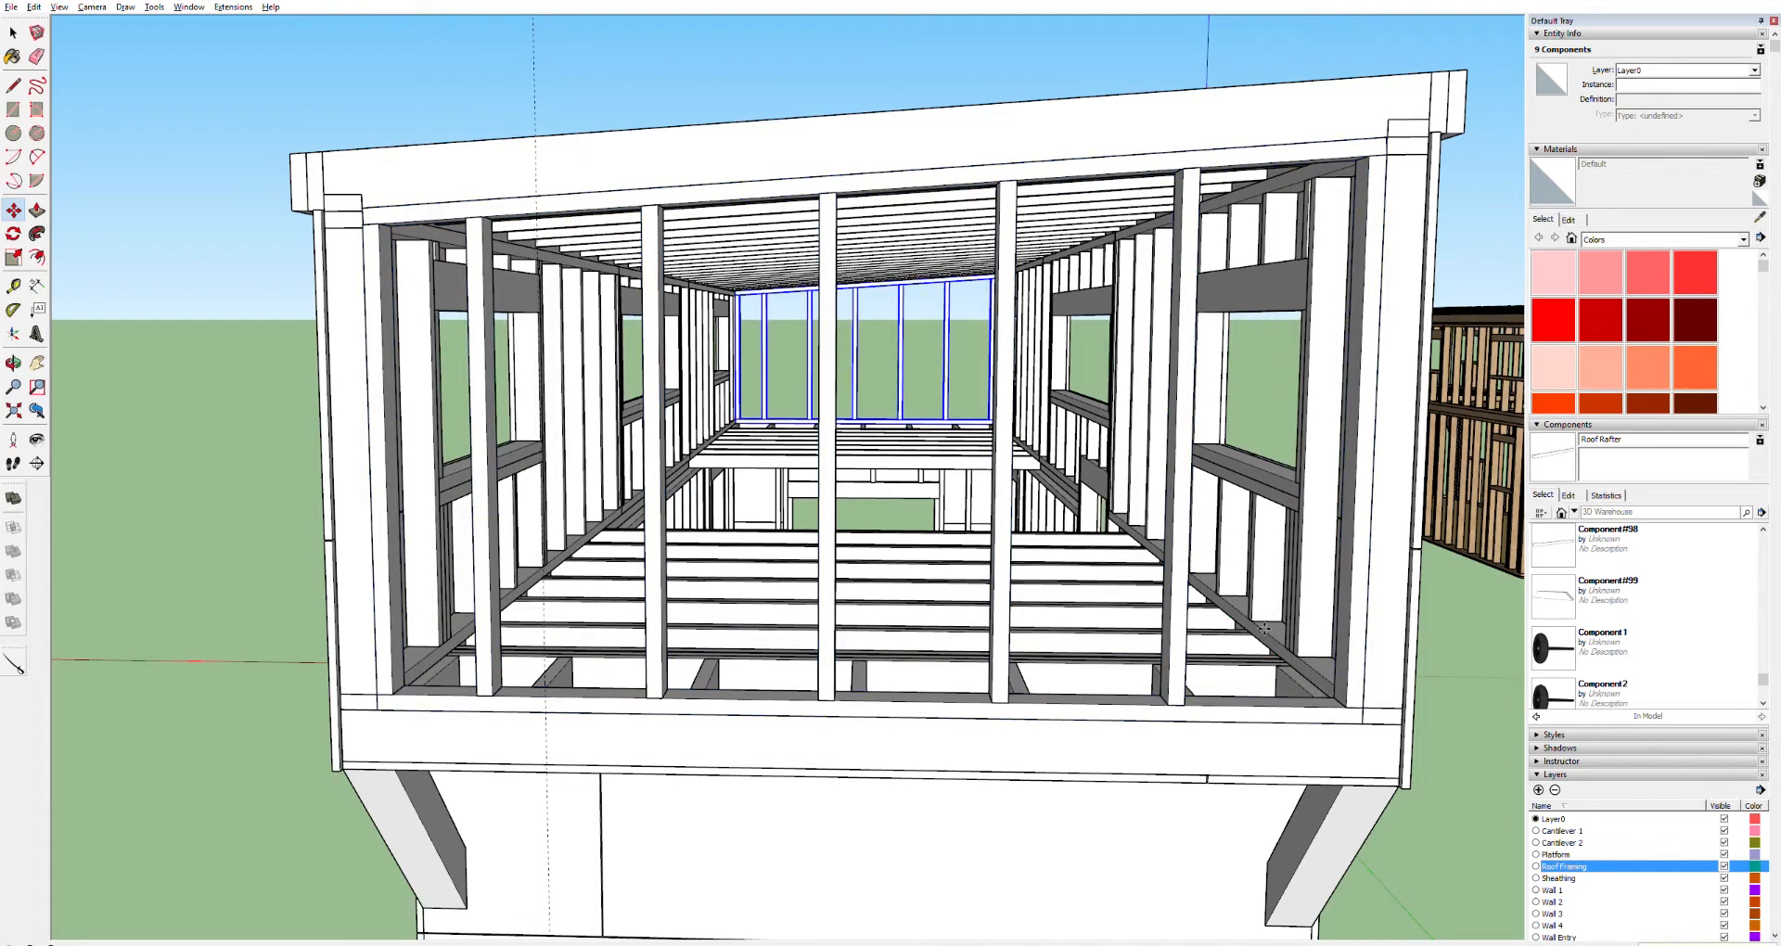
# Group the moved studs at the far end wall, then select the near end wall's nine studs and corner posts and group them
pyautogui.press('space')
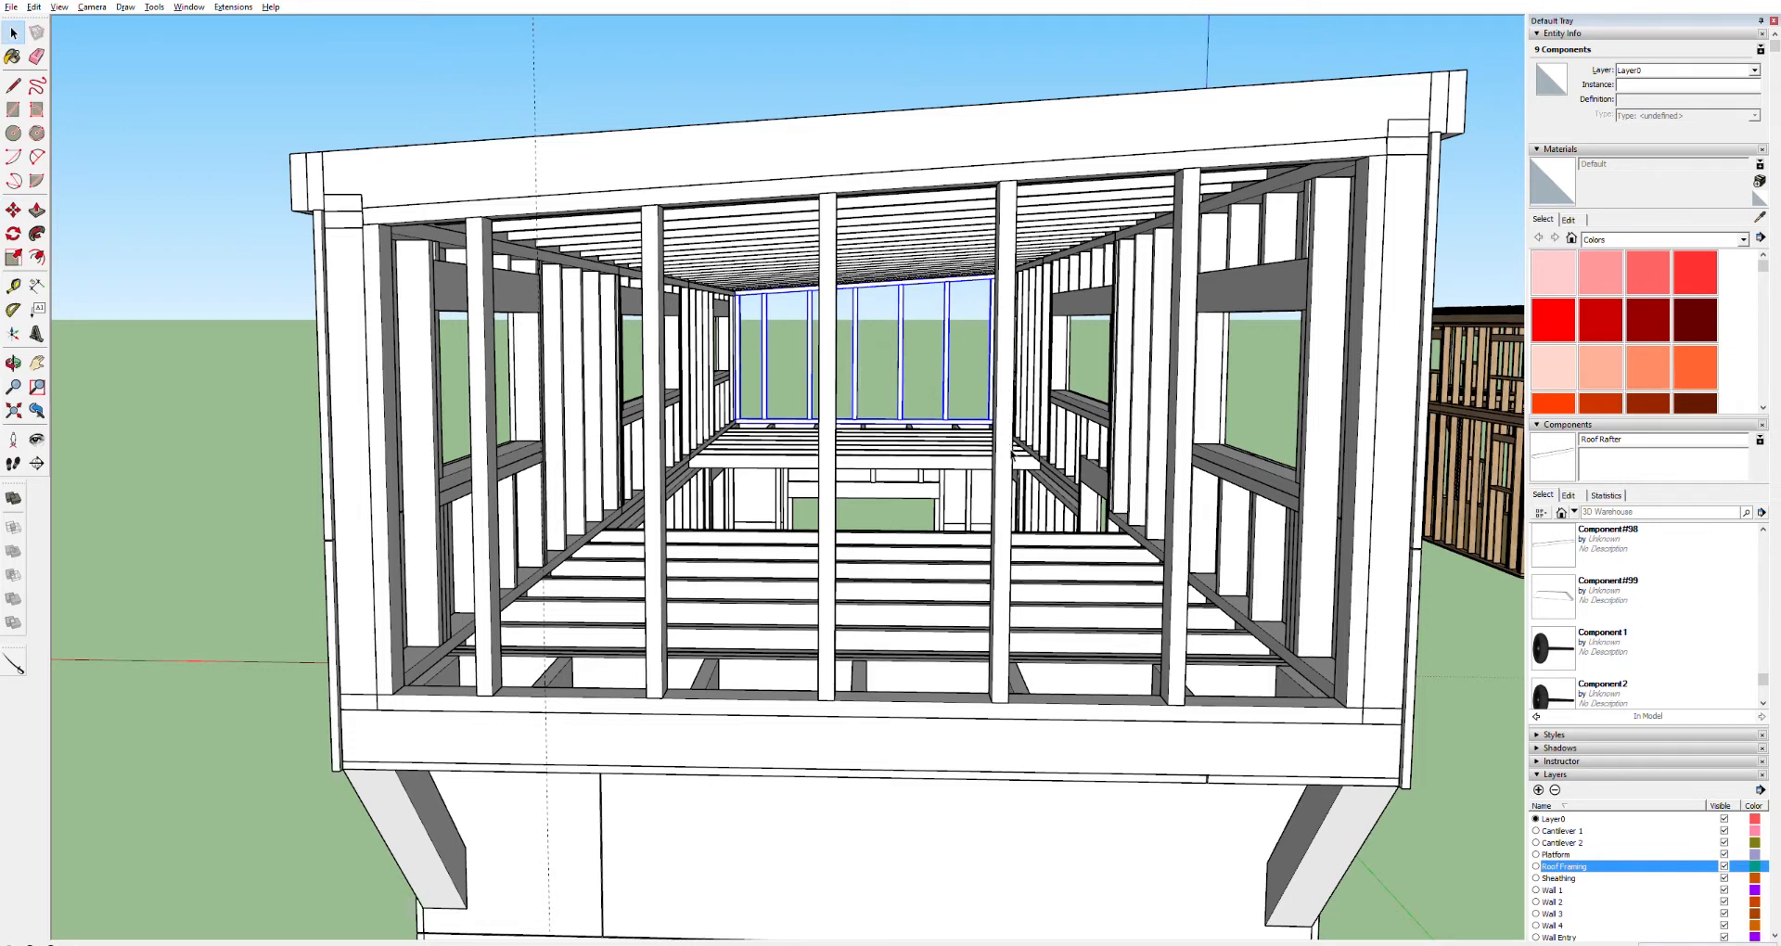
pyautogui.hotkey('ctrl', 'g')
pyautogui.click(1004, 459)
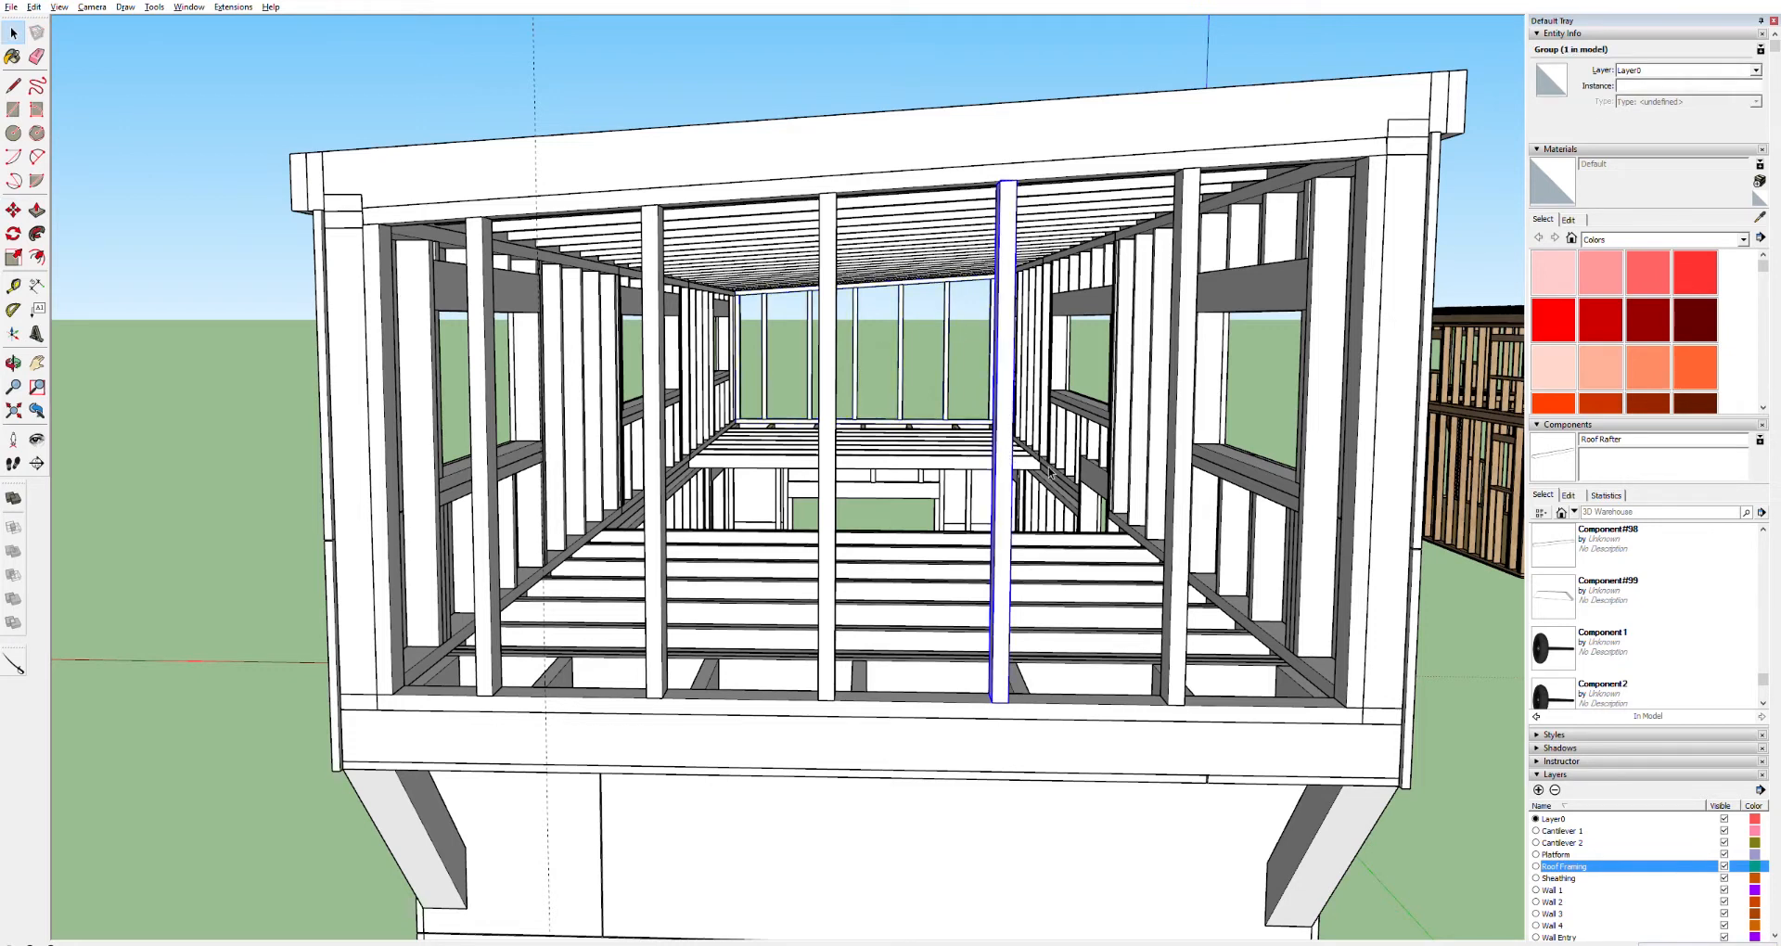
pyautogui.keyDown('ctrl'); pyautogui.click(1188, 475); pyautogui.keyUp('ctrl')
pyautogui.keyDown('ctrl'); pyautogui.click(1360, 459); pyautogui.keyUp('ctrl')
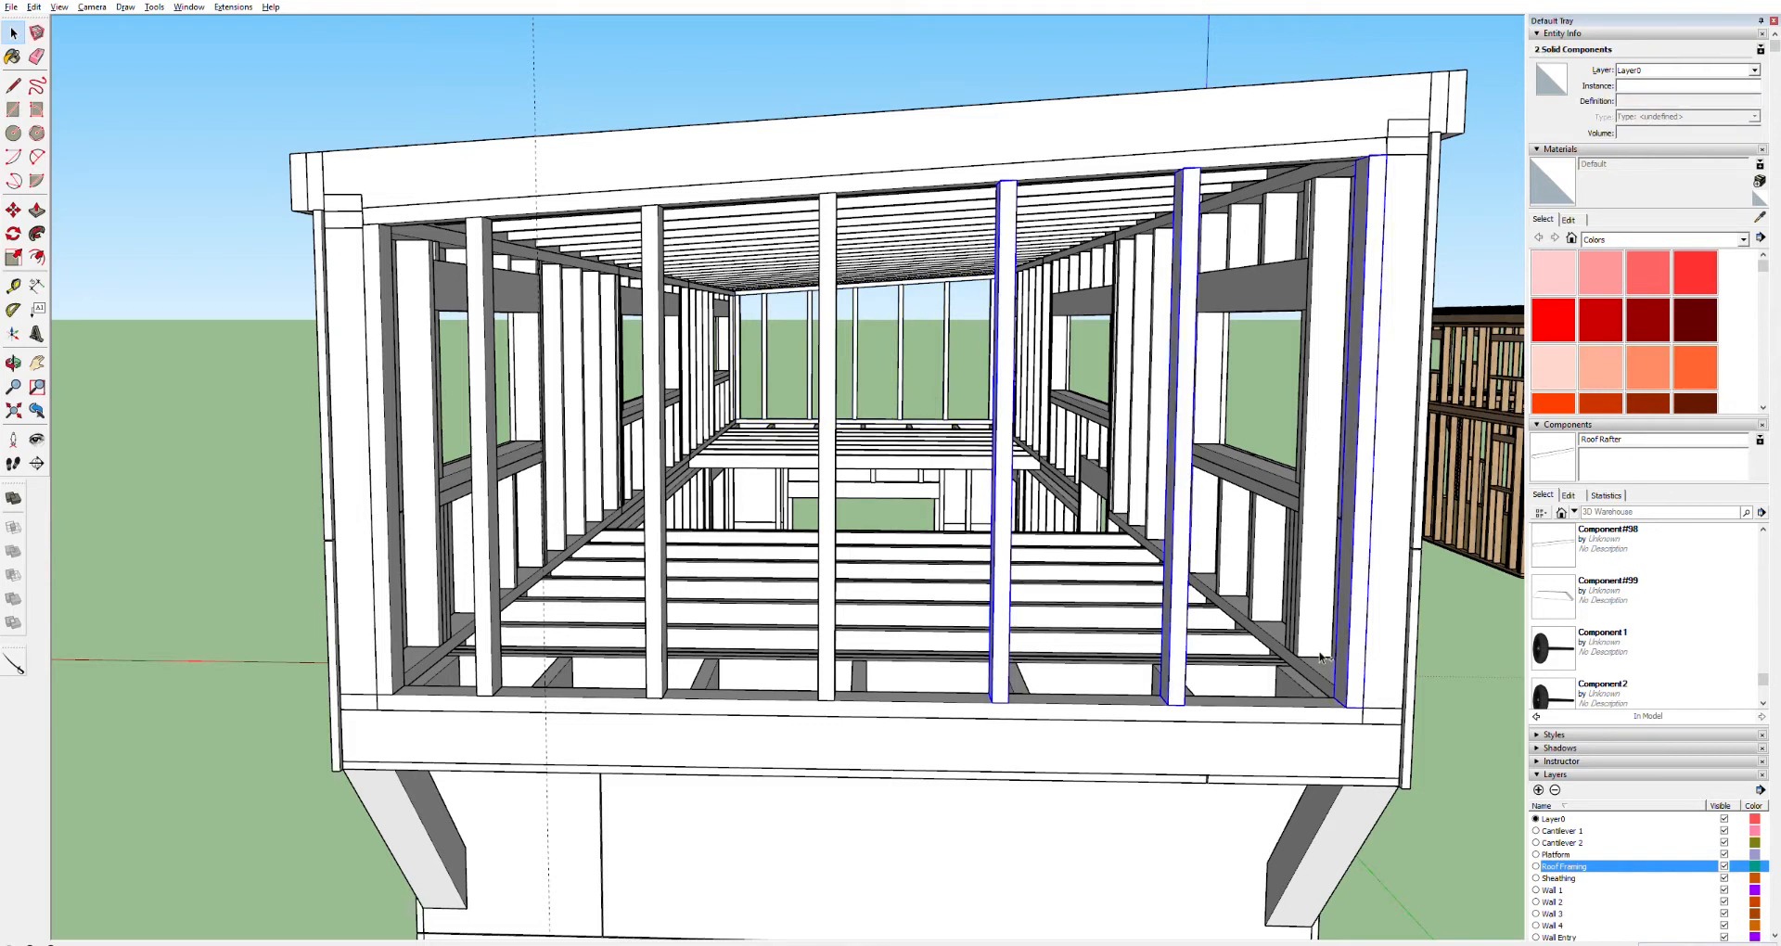
pyautogui.keyDown('ctrl'); pyautogui.click(1333, 703); pyautogui.keyUp('ctrl')
pyautogui.keyDown('ctrl'); pyautogui.click(1280, 153); pyautogui.keyUp('ctrl')
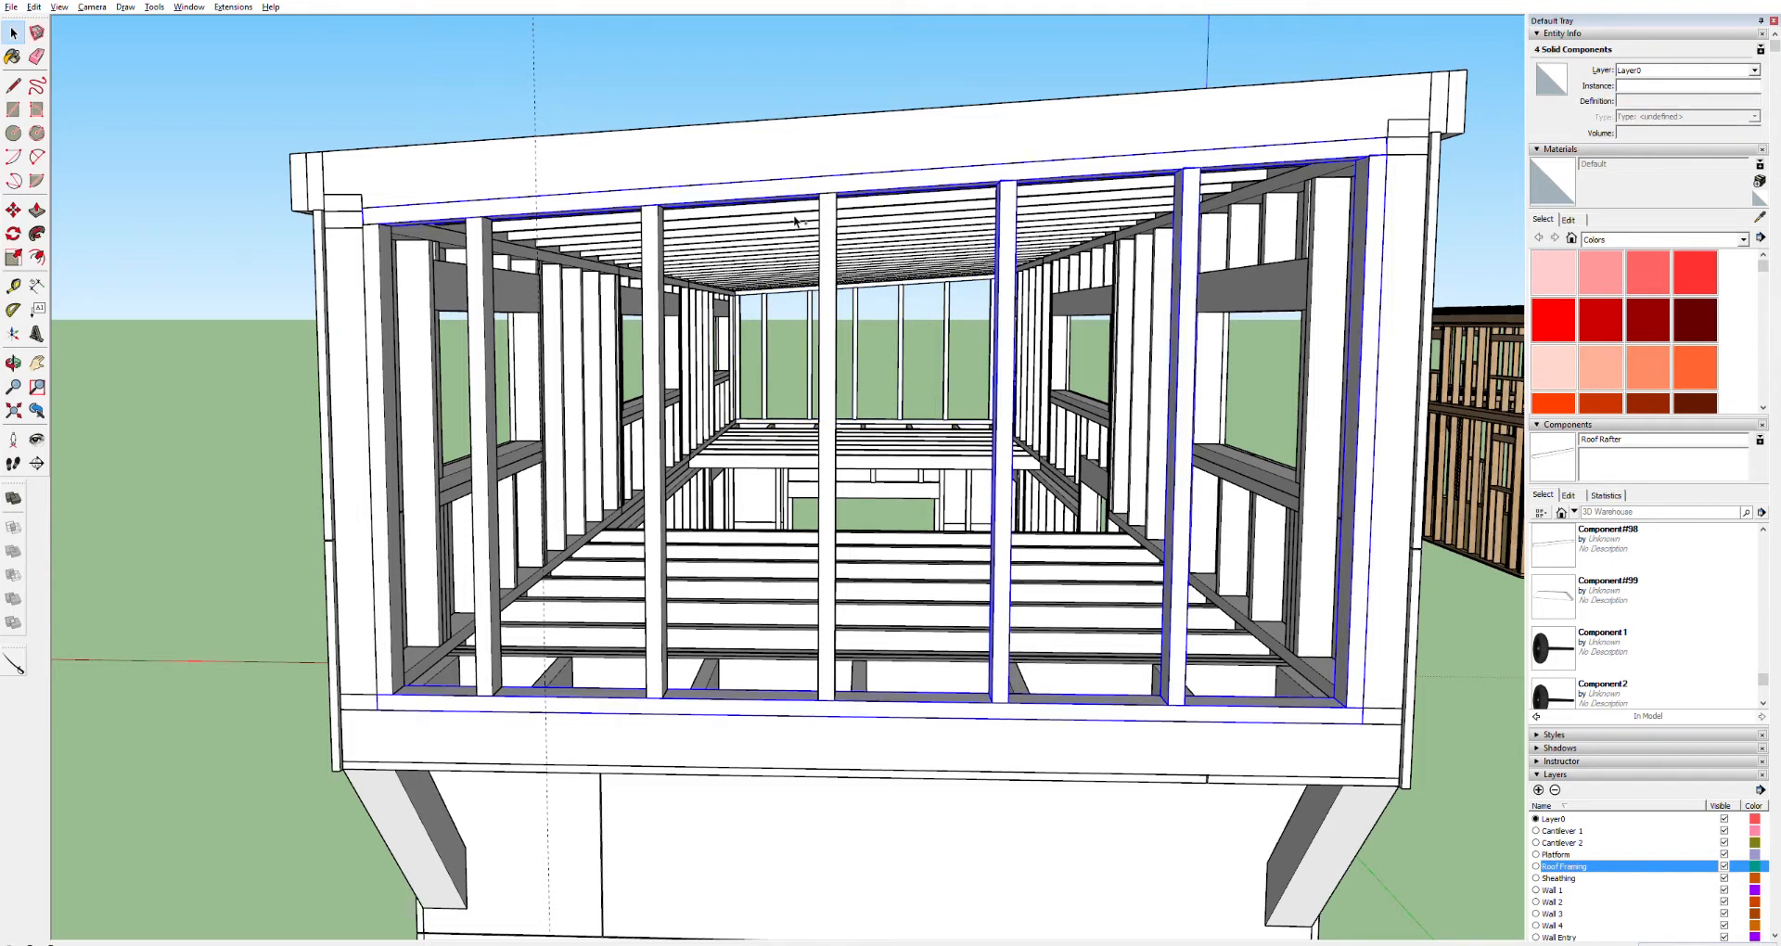
pyautogui.keyDown('ctrl'); pyautogui.click(661, 277); pyautogui.keyUp('ctrl')
pyautogui.keyDown('ctrl'); pyautogui.click(480, 283); pyautogui.keyUp('ctrl')
pyautogui.keyDown('ctrl'); pyautogui.click(380, 287); pyautogui.keyUp('ctrl')
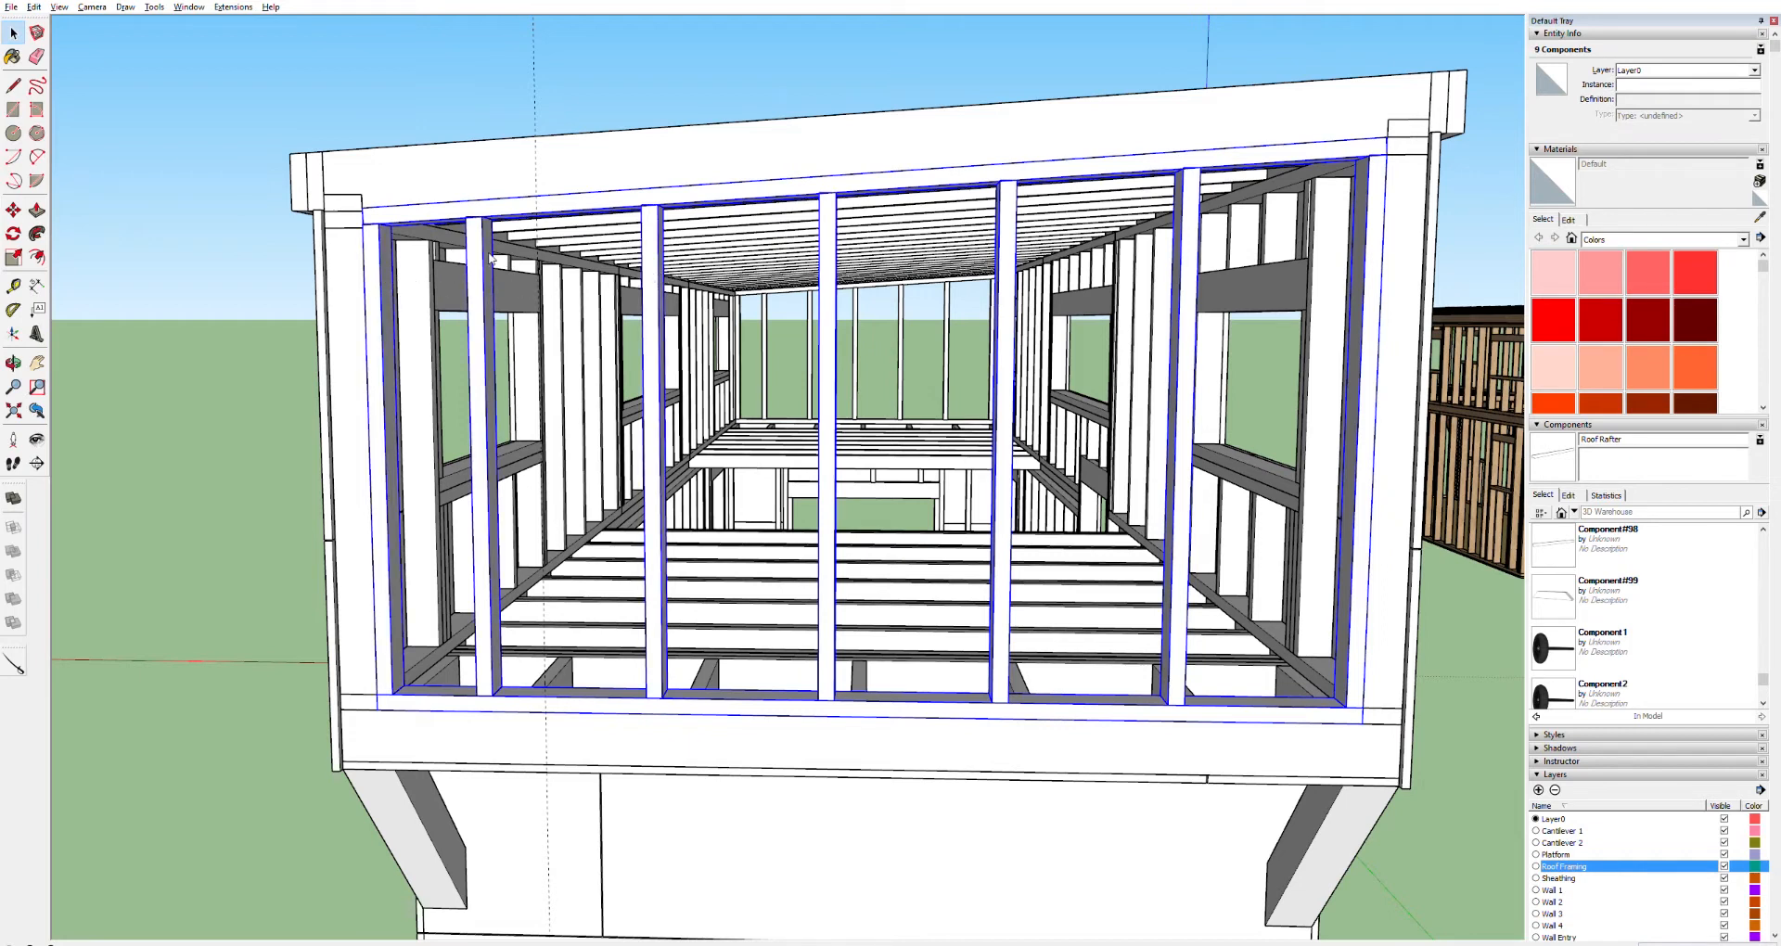
pyautogui.hotkey('ctrl', 'g')
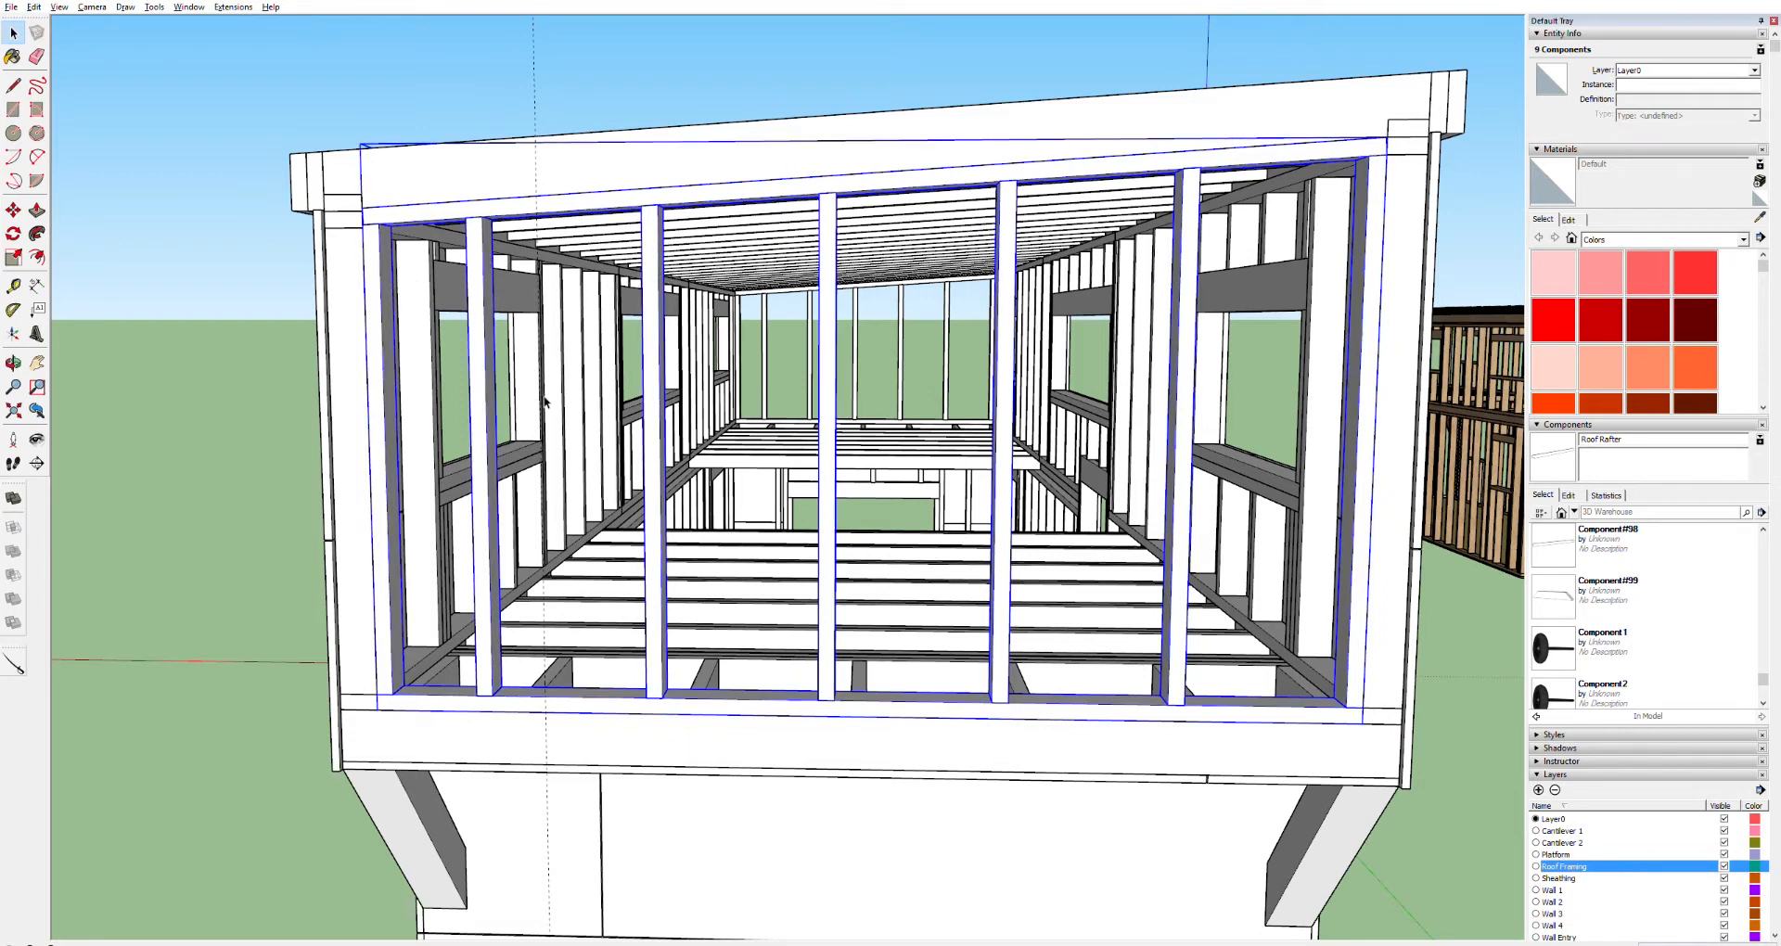
# Add a new layer named Layer 1
pyautogui.moveTo(665, 439); pyautogui.dragTo(782, 463, button='middle')
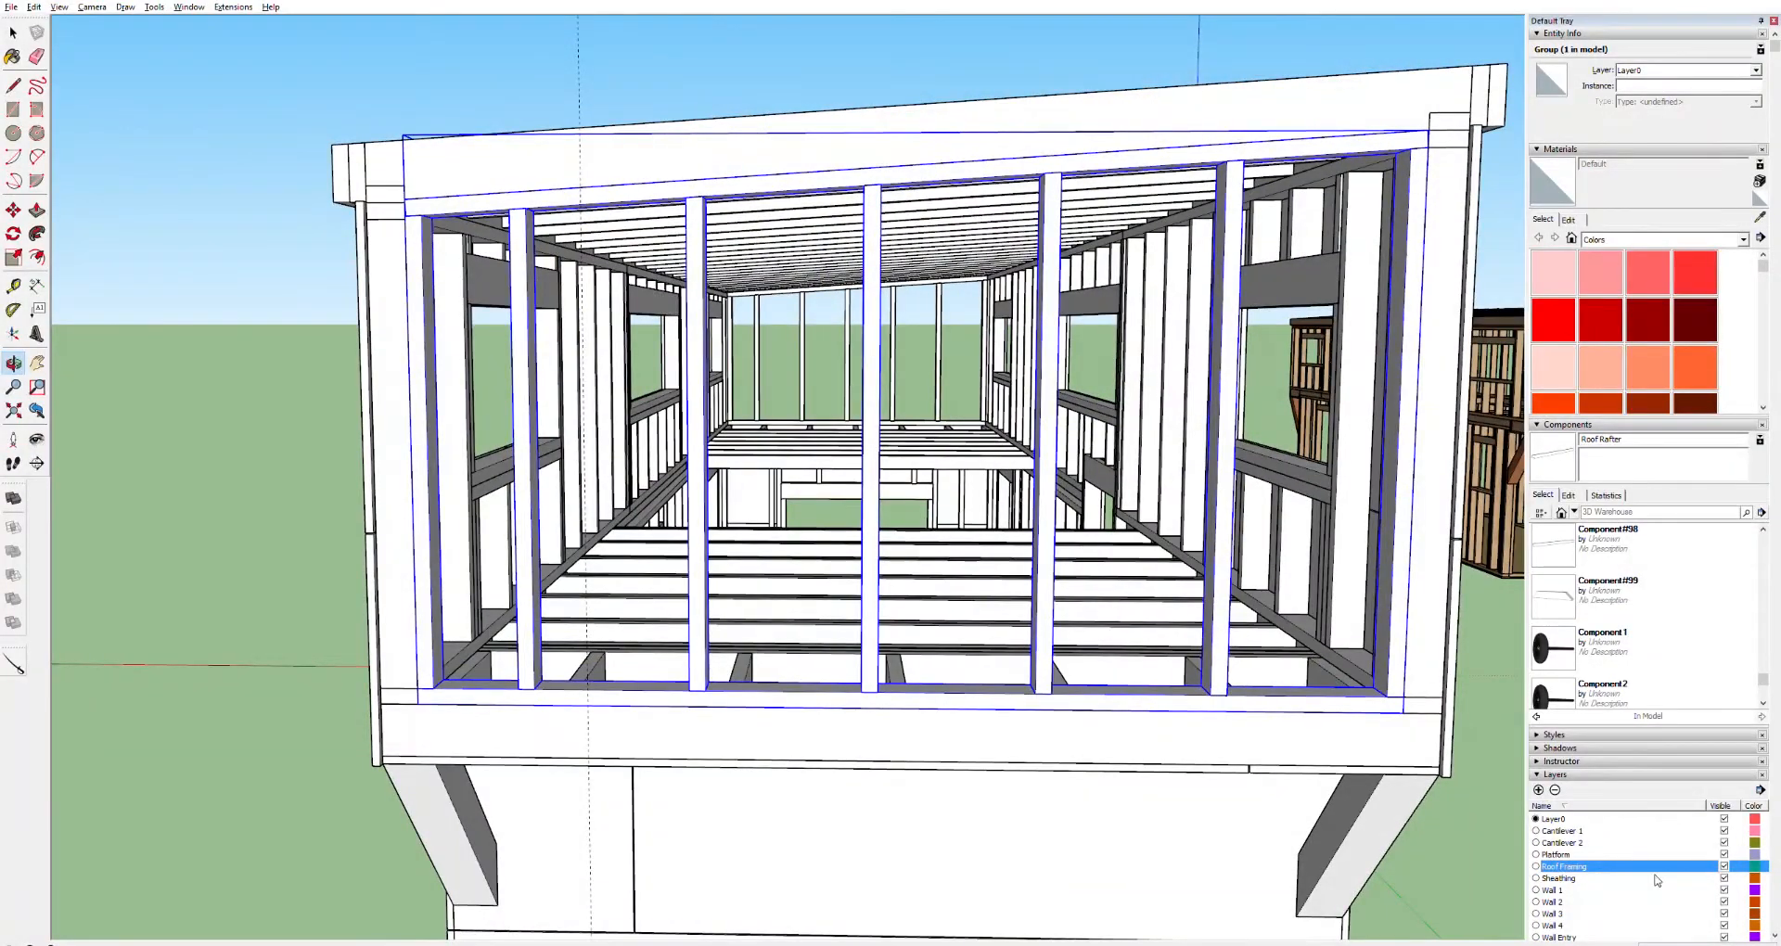
pyautogui.click(1539, 789)
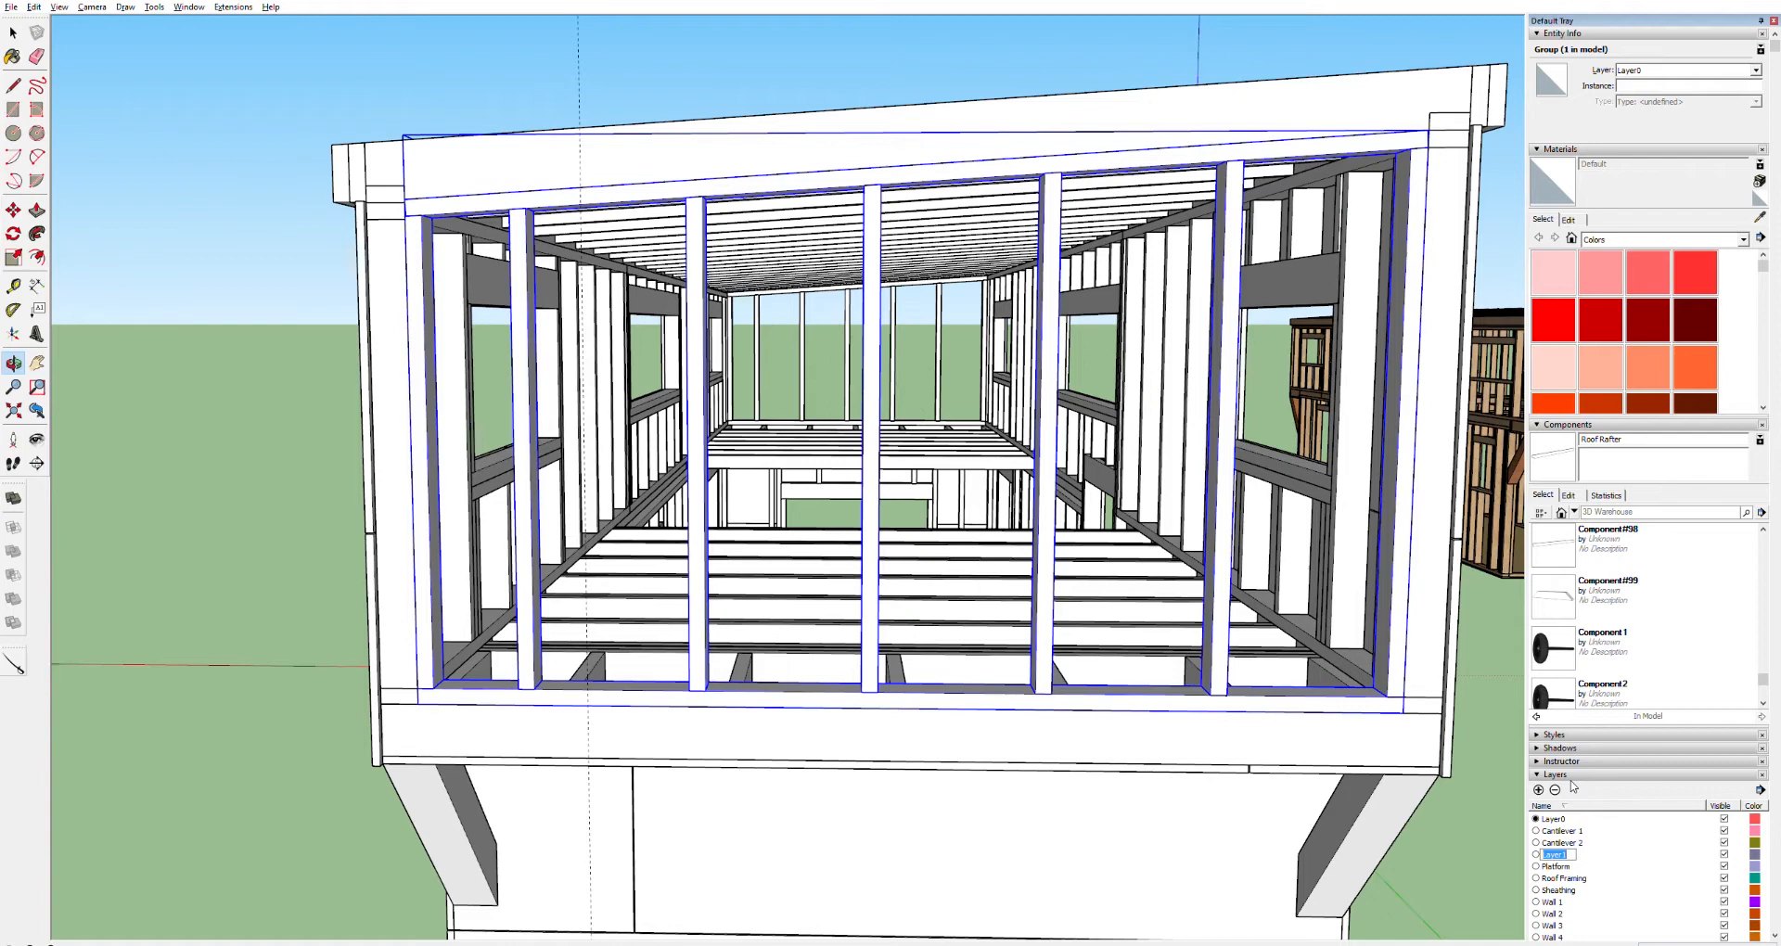
pyautogui.press('Return')
# Select the sheathing panel on the lower end wall of the trailer and delete it
pyautogui.scroll(-3, 1591, 830)
pyautogui.scroll(-5, 1294, 816)
pyautogui.moveTo(1284, 823); pyautogui.dragTo(1288, 822, button='middle')
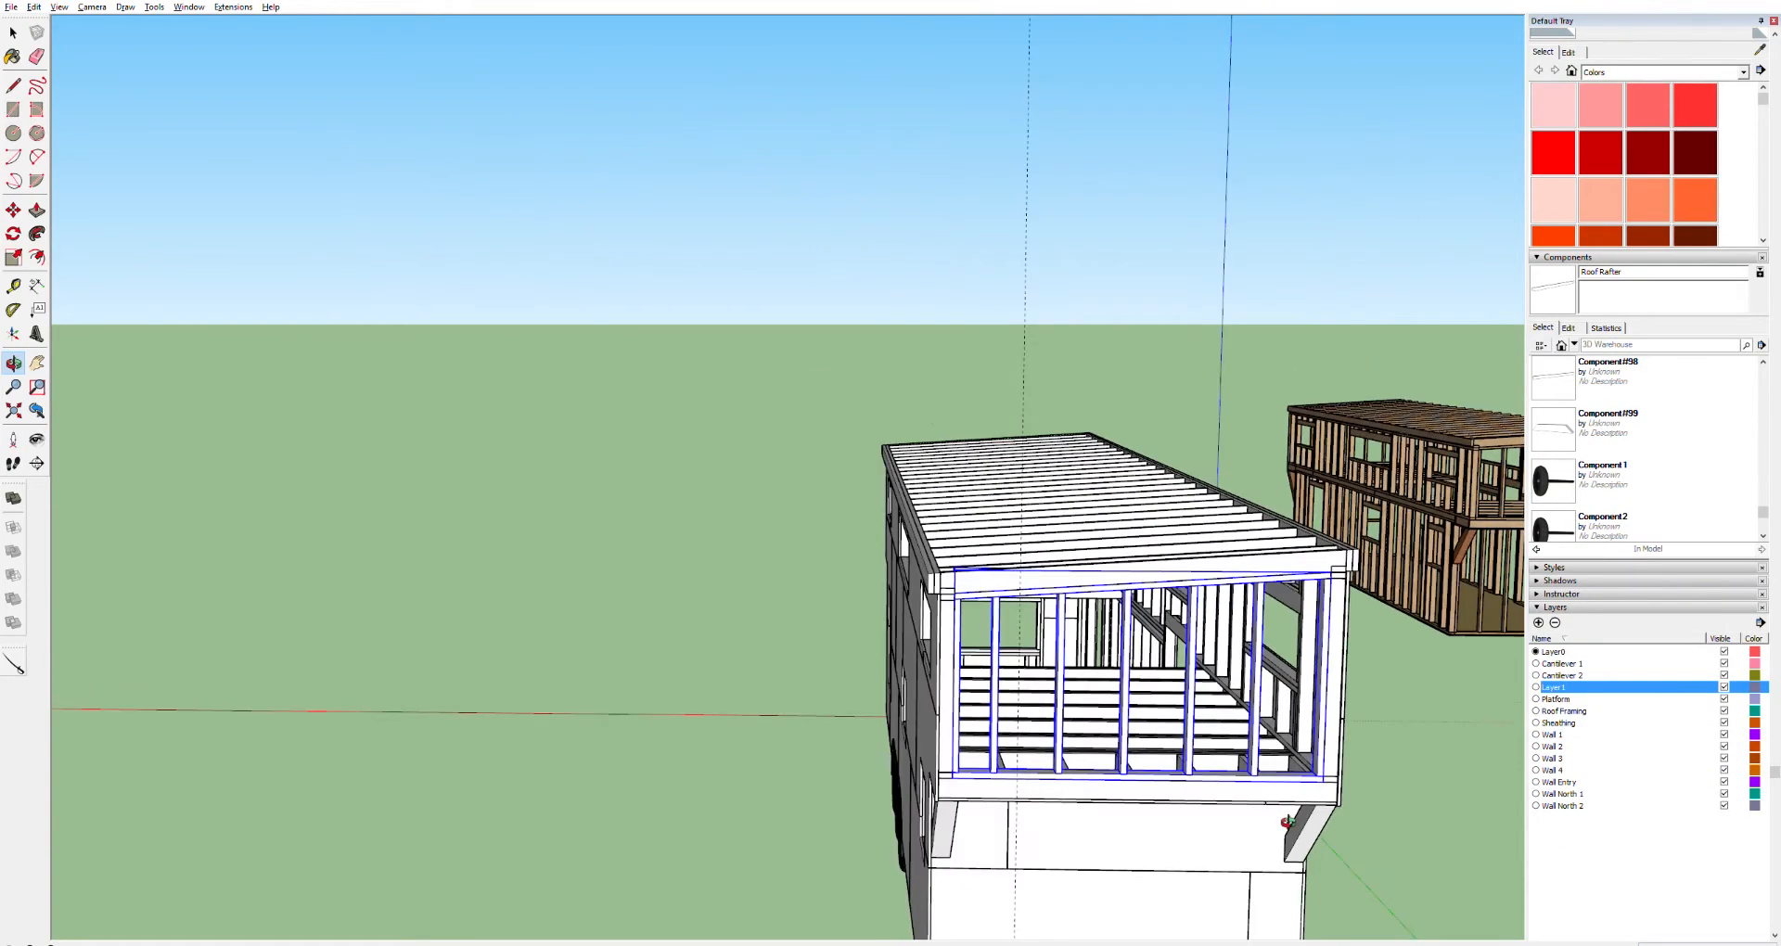
pyautogui.moveTo(1187, 862); pyautogui.dragTo(1333, 791, button='middle')
pyautogui.click(1304, 787)
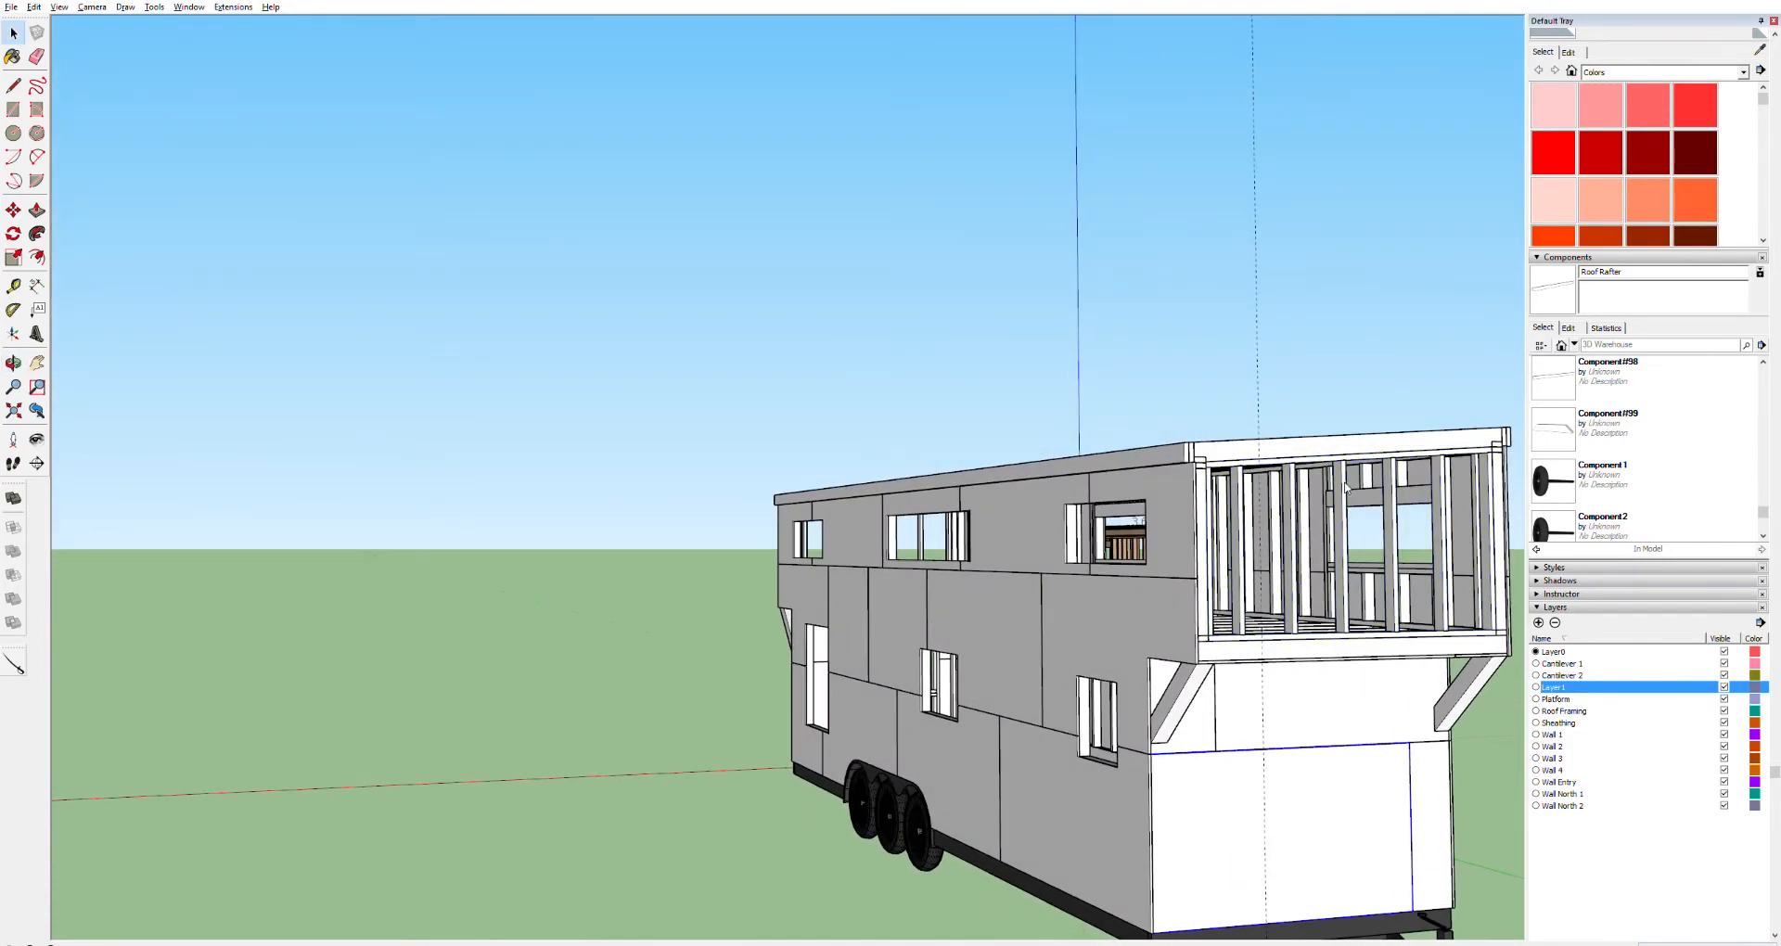
pyautogui.press('Delete')
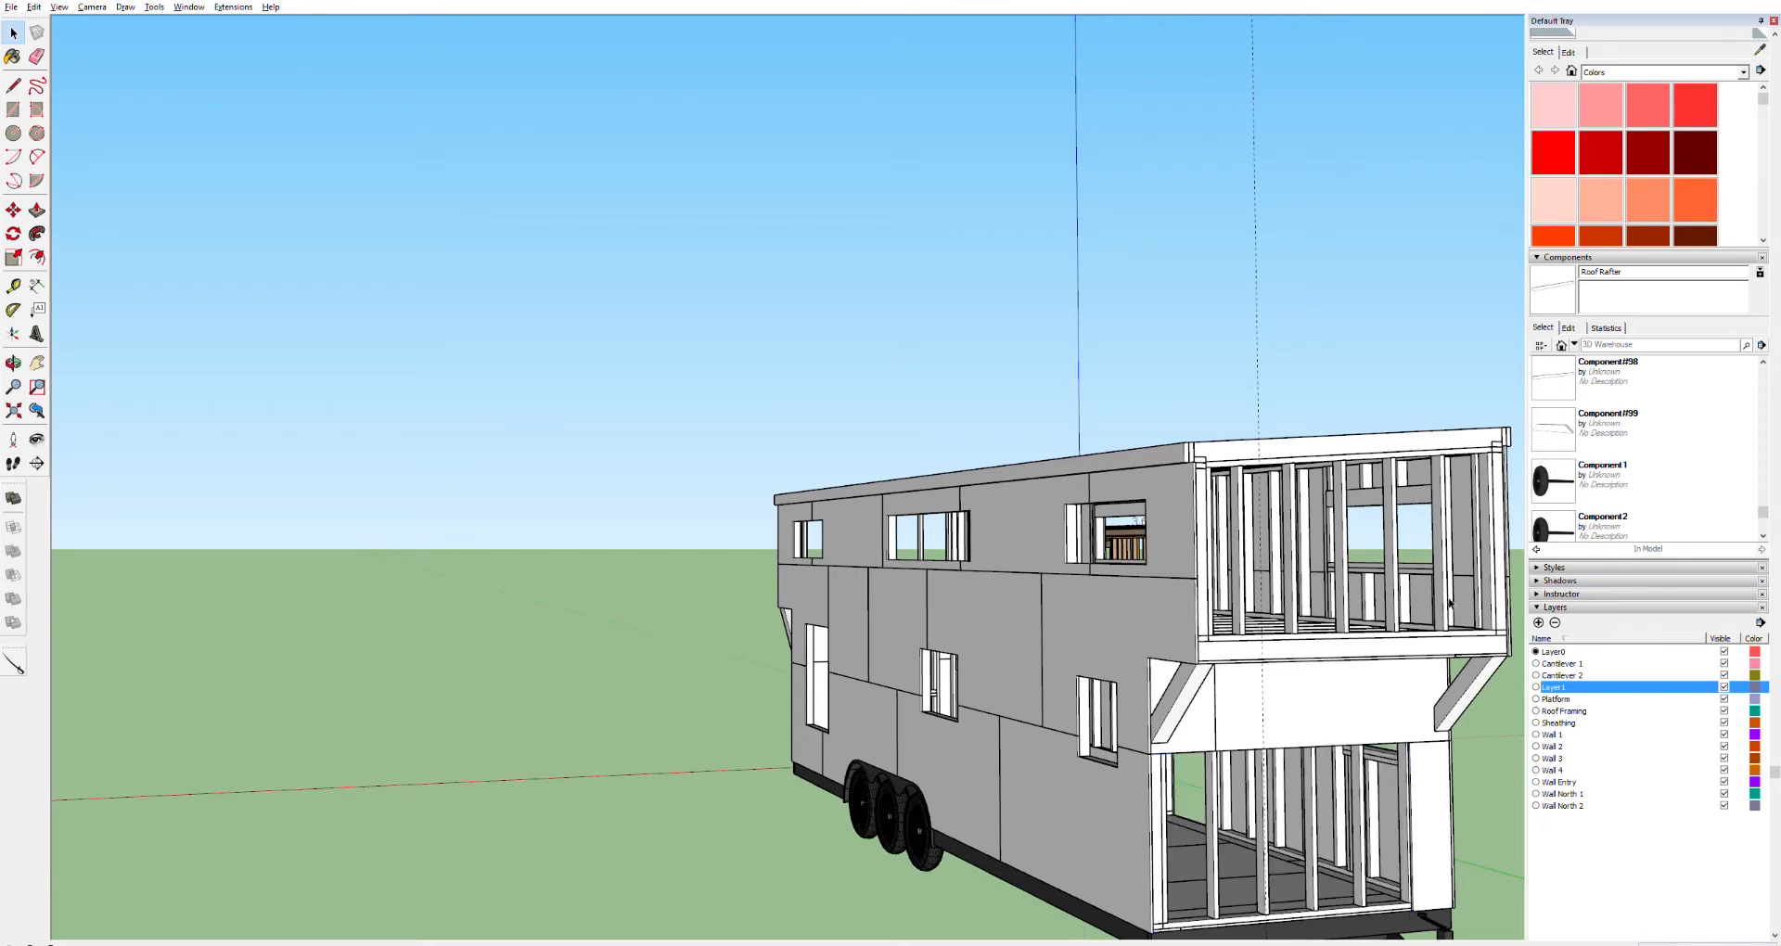
# Toggle the visibility of the Wall 2, Wall 4 and Wall 3 layers to inspect the end wall framing
pyautogui.click(1723, 745)
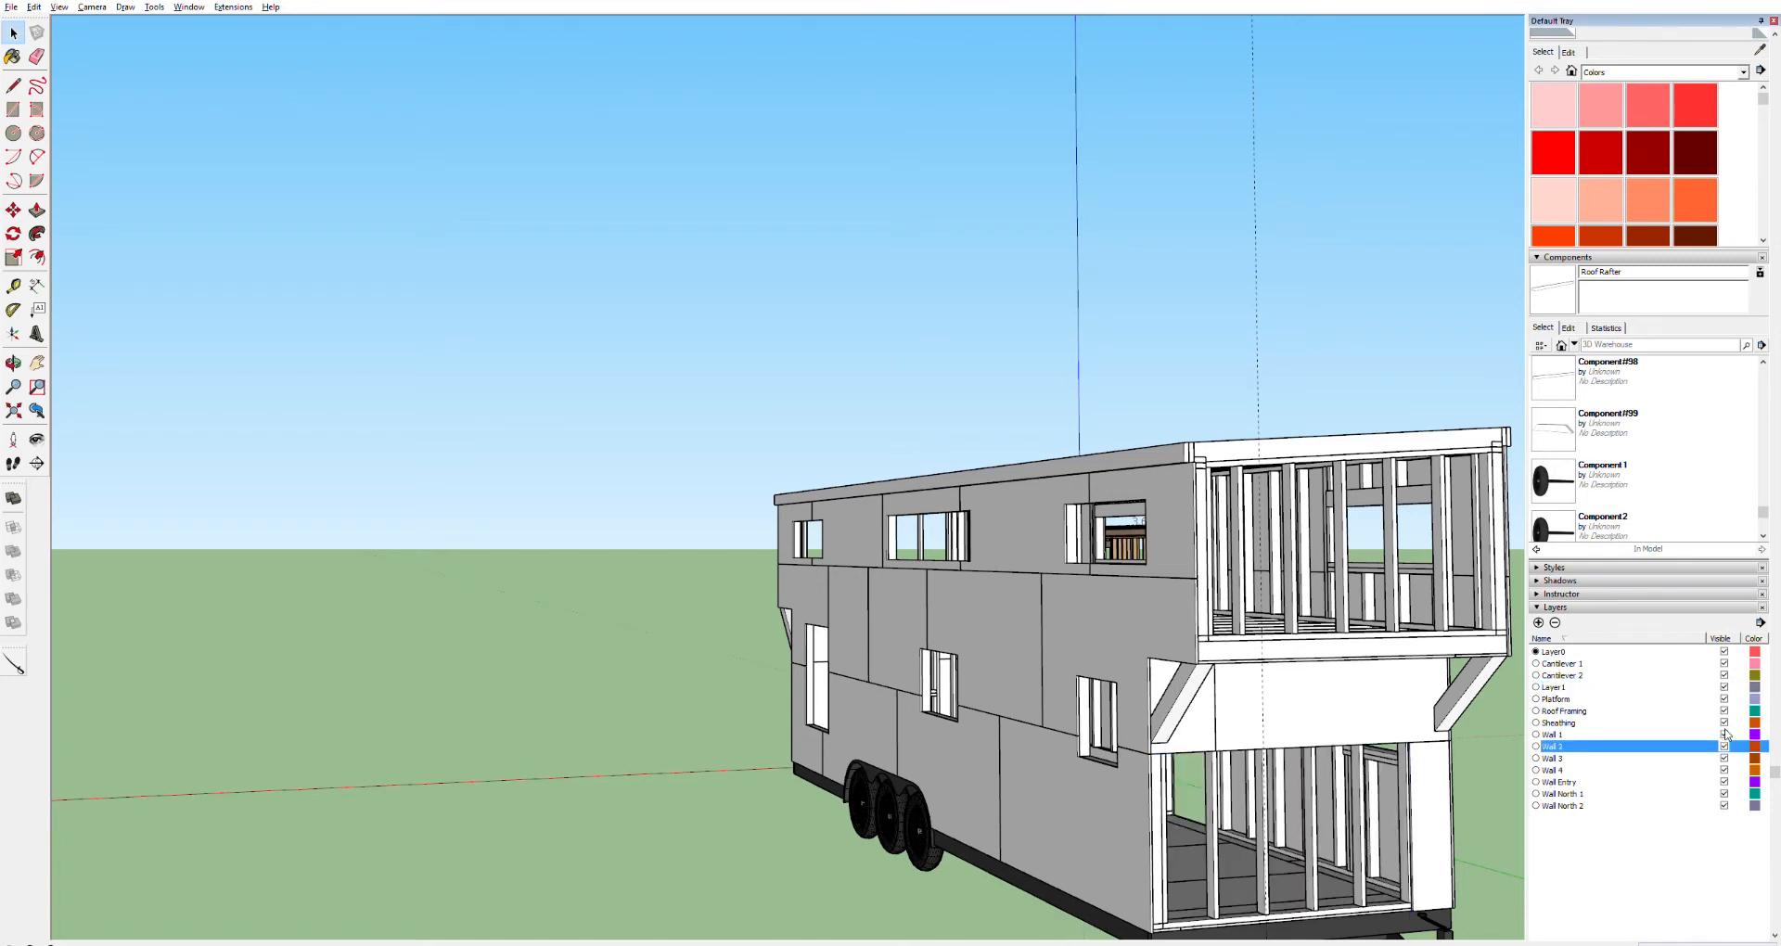
pyautogui.click(1724, 770)
pyautogui.click(1725, 769)
pyautogui.click(1725, 769)
pyautogui.click(1724, 769)
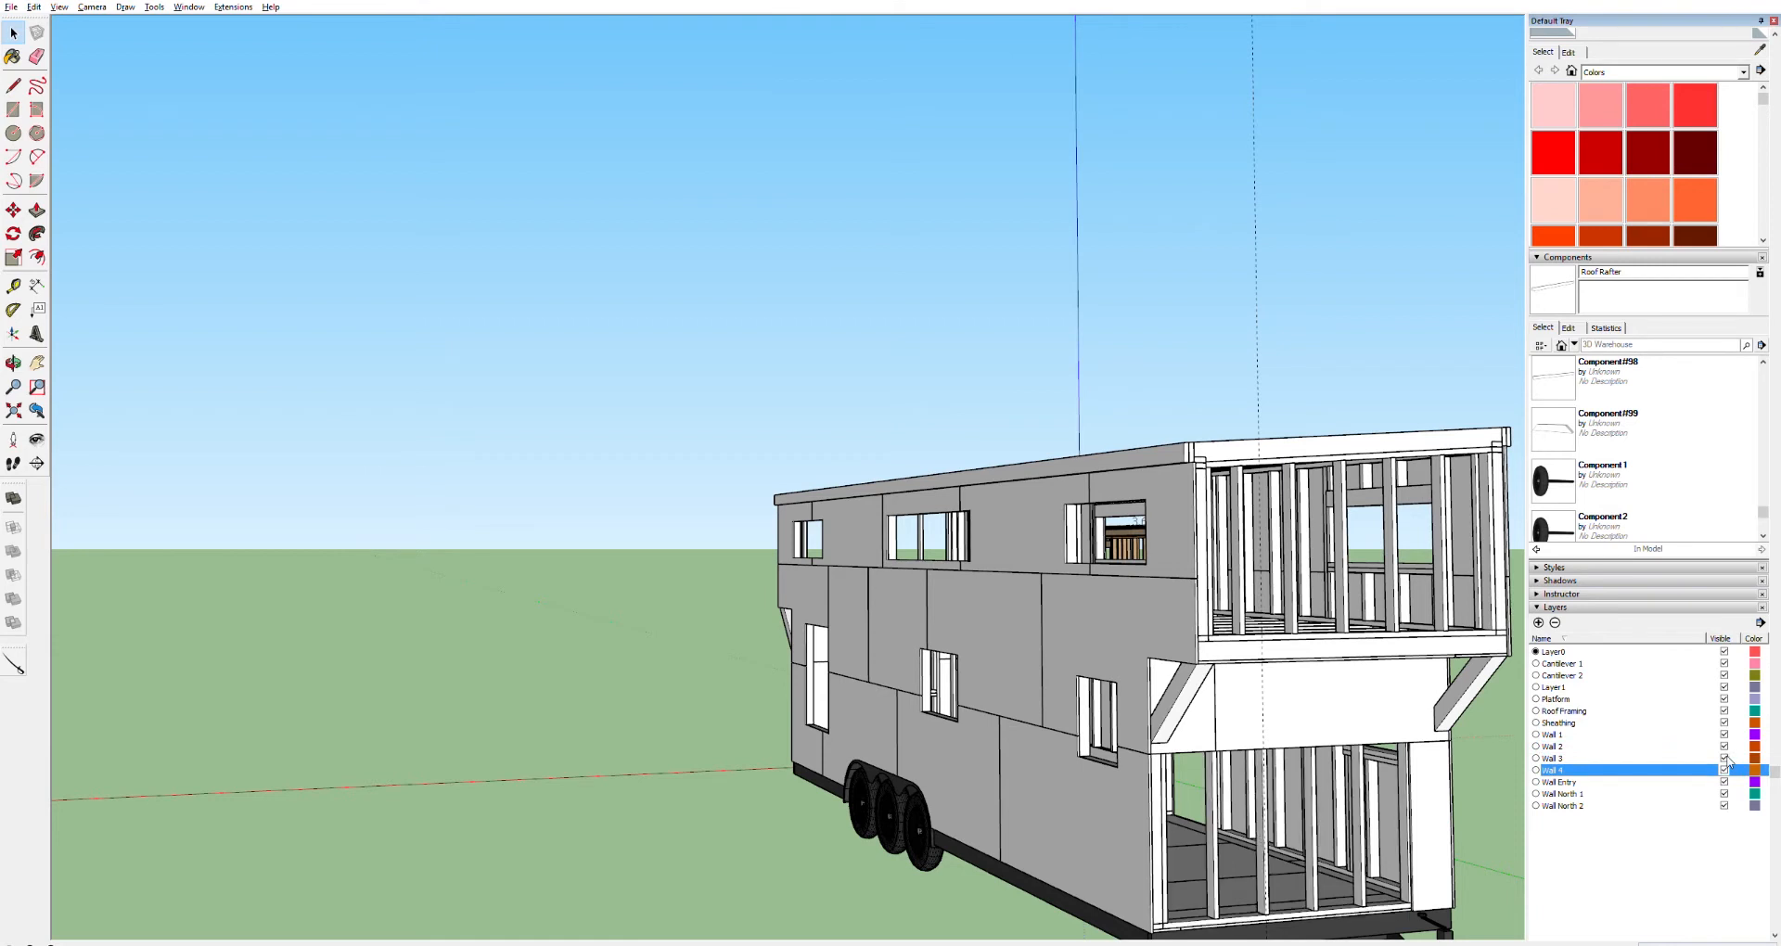
pyautogui.click(1725, 757)
pyautogui.click(1725, 757)
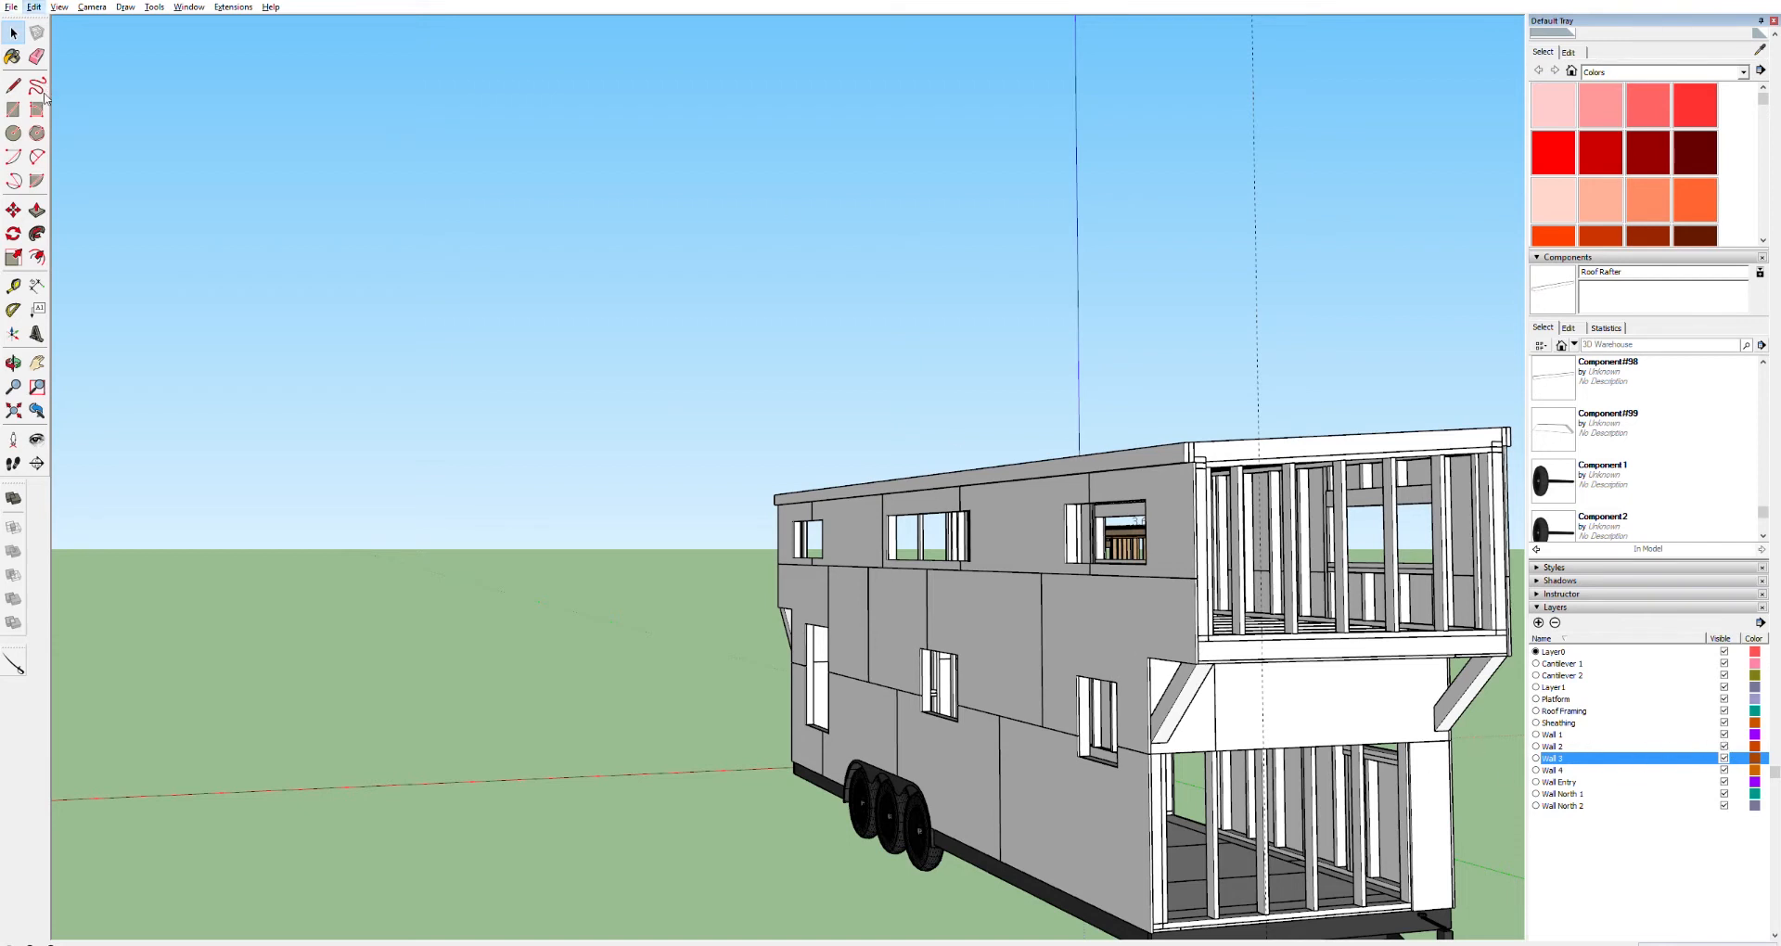
pyautogui.click(278, 231)
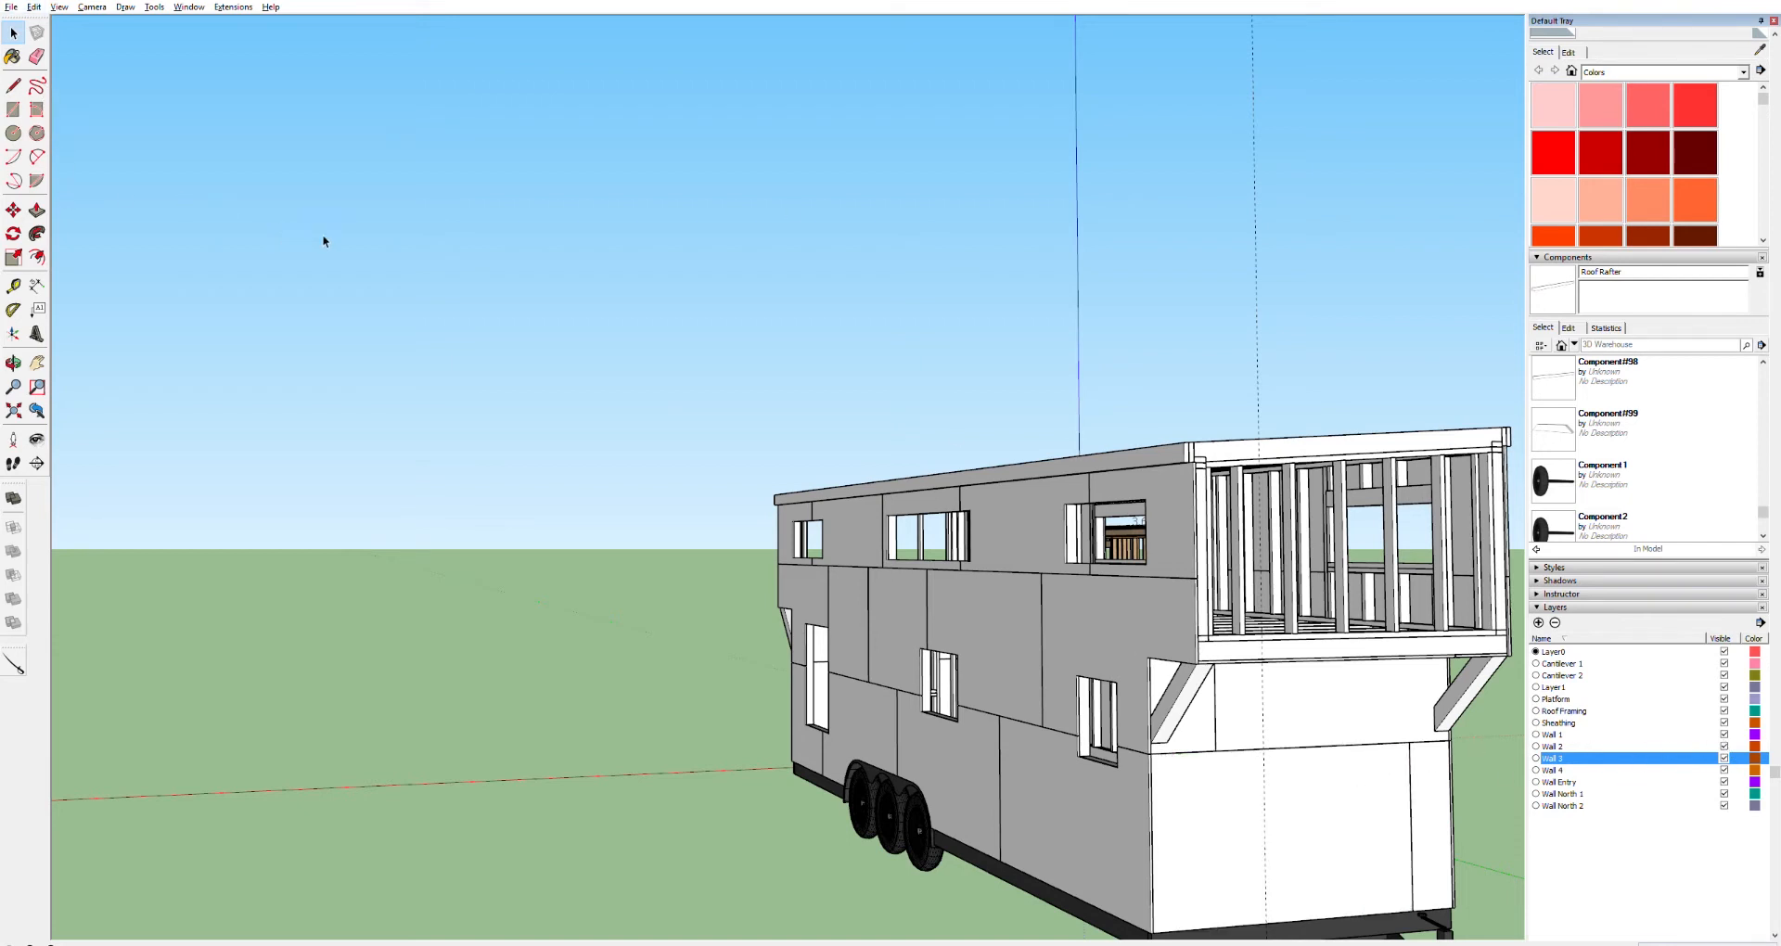
# Move the upper end wall's framing group slightly sideways to line it up with the wall corner
pyautogui.click(1398, 556)
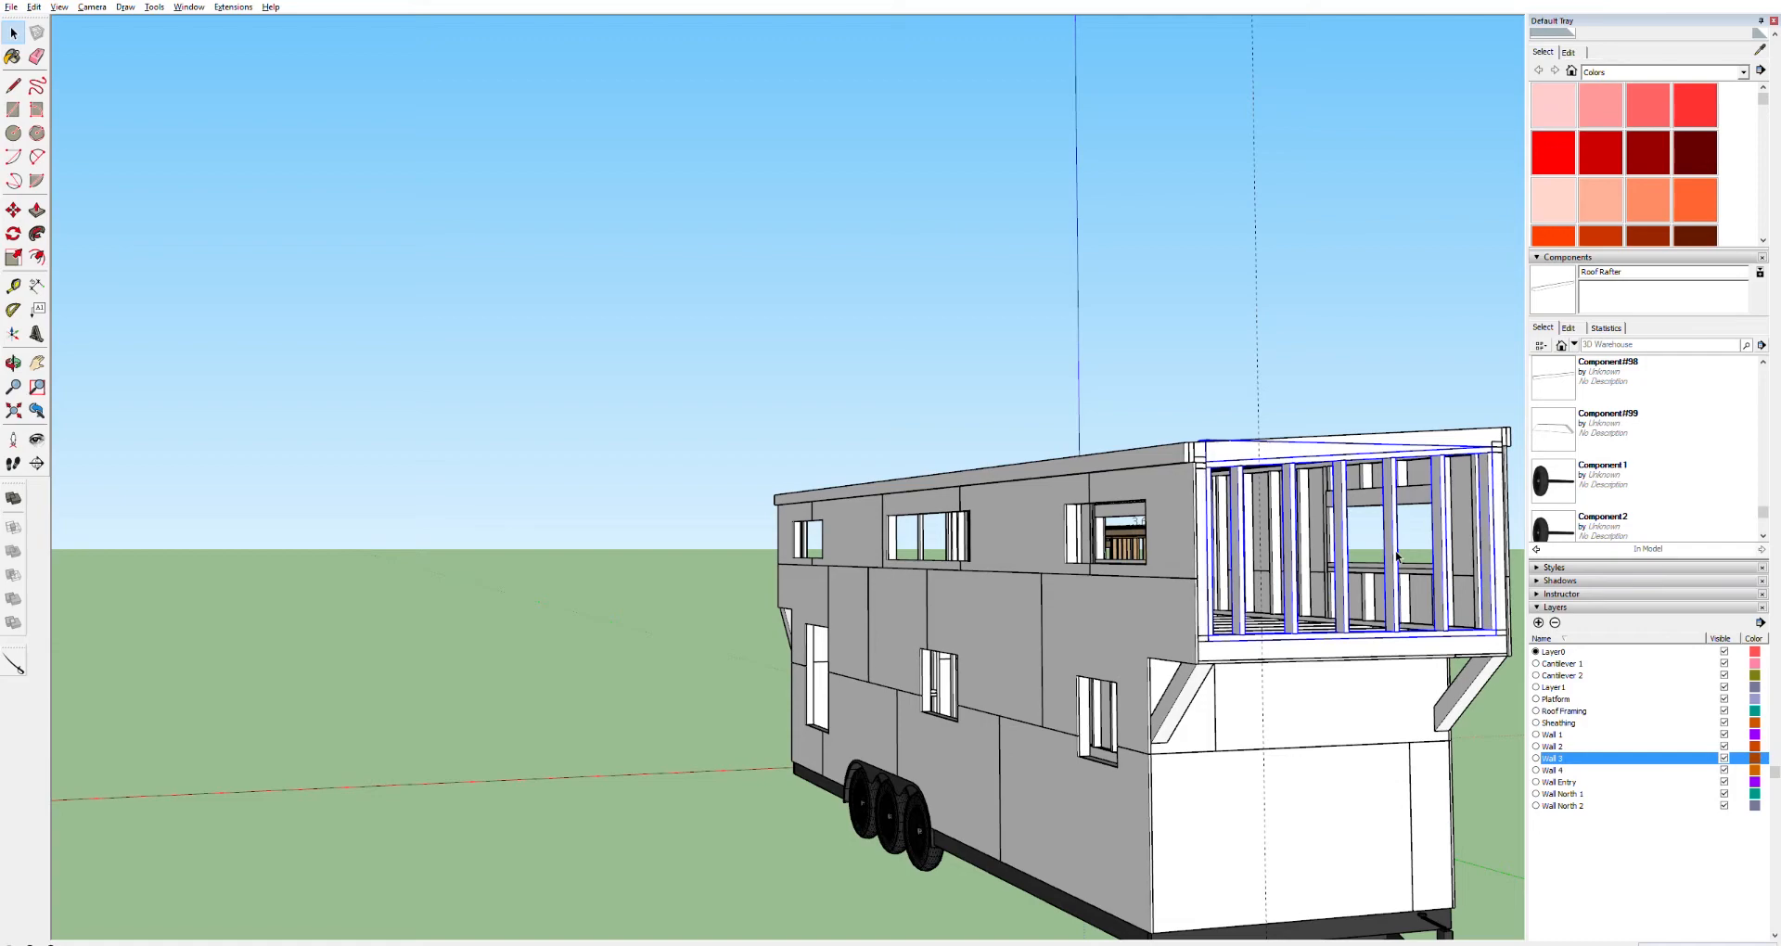
pyautogui.press('o')
pyautogui.moveTo(1398, 556); pyautogui.dragTo(1466, 545)
pyautogui.moveTo(1039, 515); pyautogui.dragTo(1503, 529)
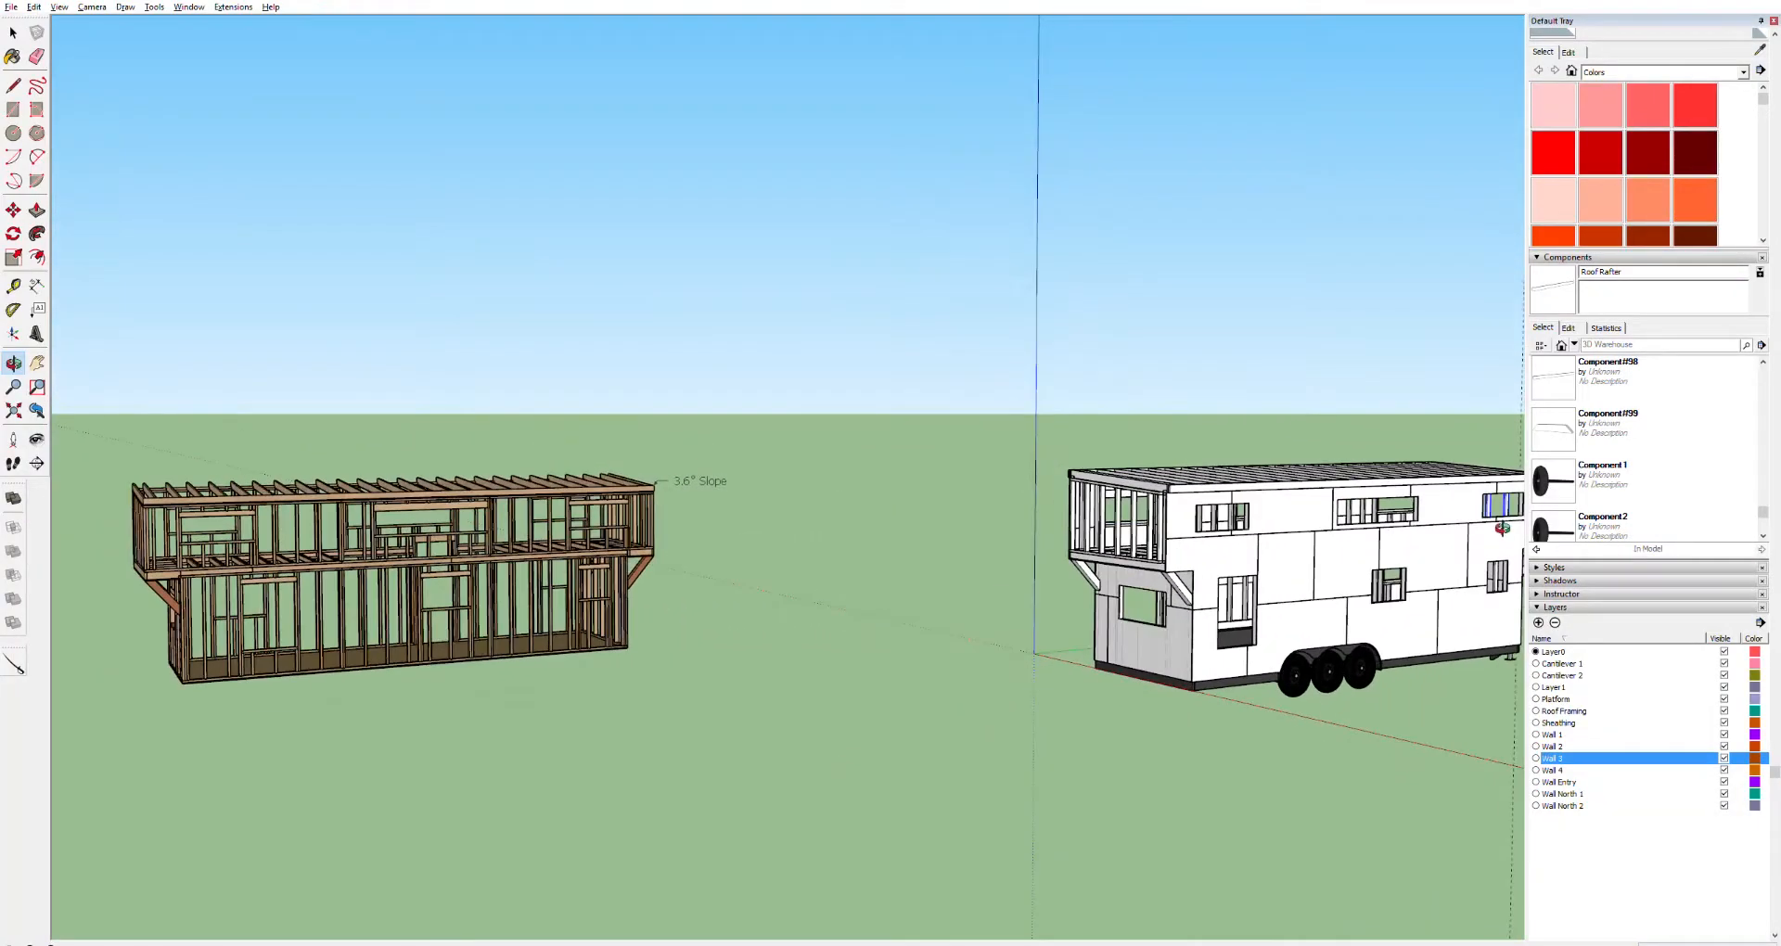
pyautogui.scroll(10, 1166, 530)
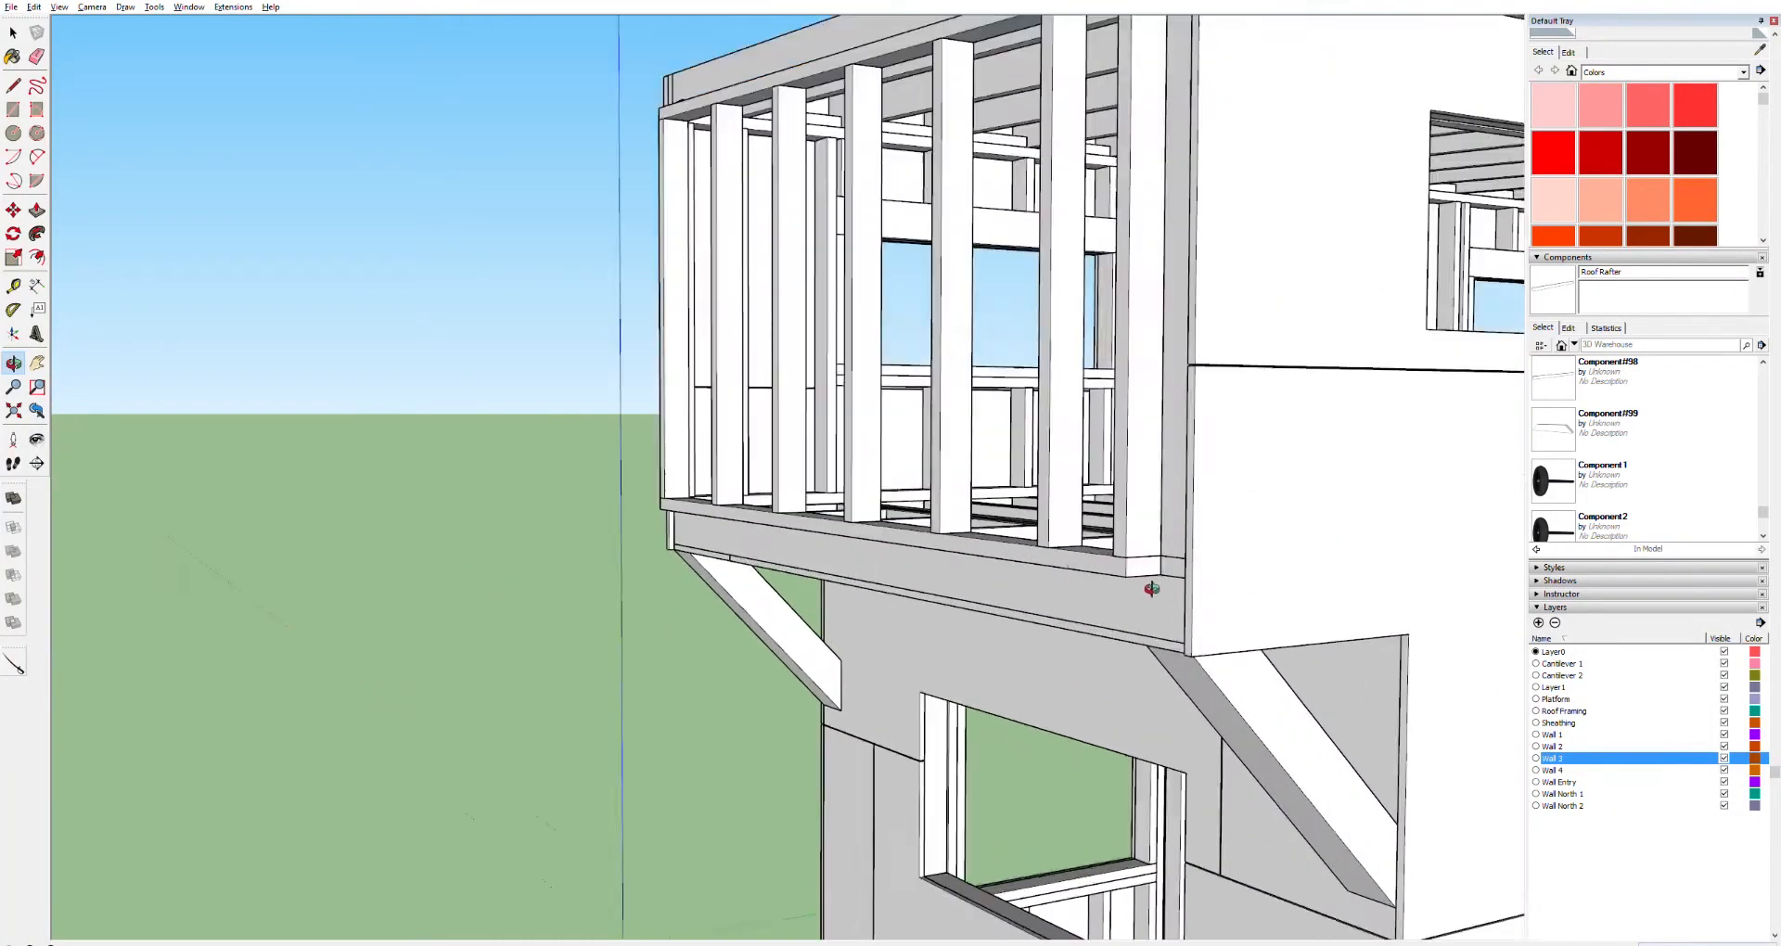
pyautogui.press('space')
pyautogui.click(1128, 562)
pyautogui.press('m')
pyautogui.moveTo(1134, 566); pyautogui.dragTo(1172, 565)
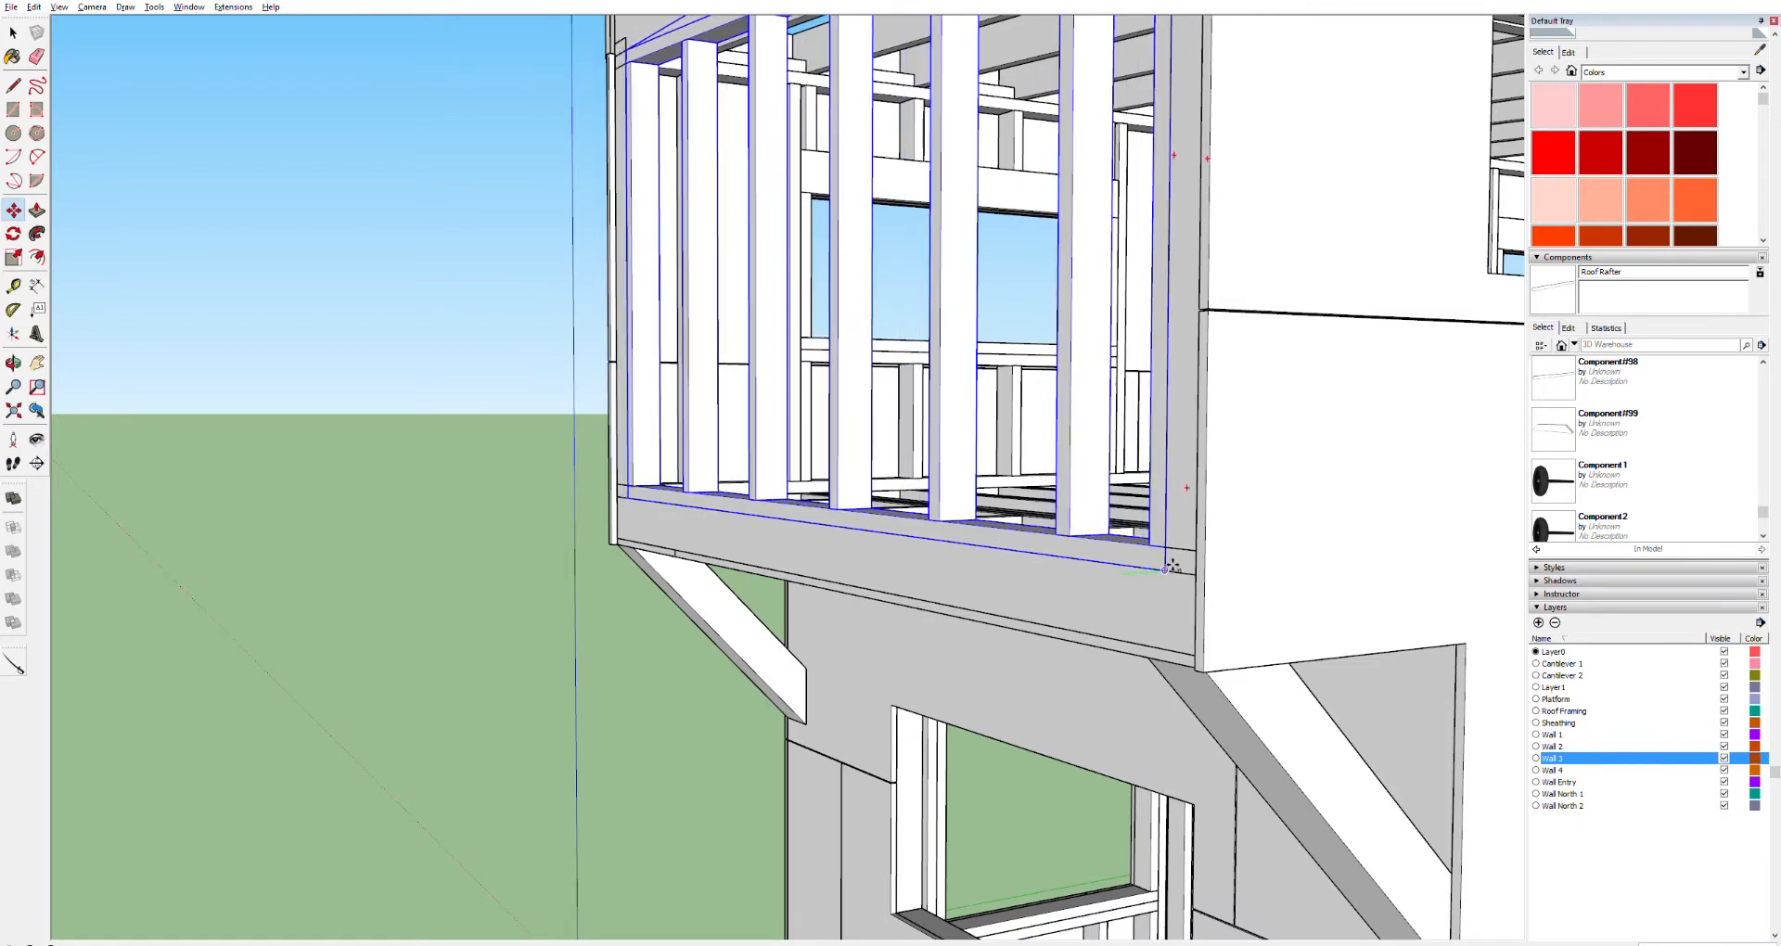
pyautogui.scroll(-6, 1172, 564)
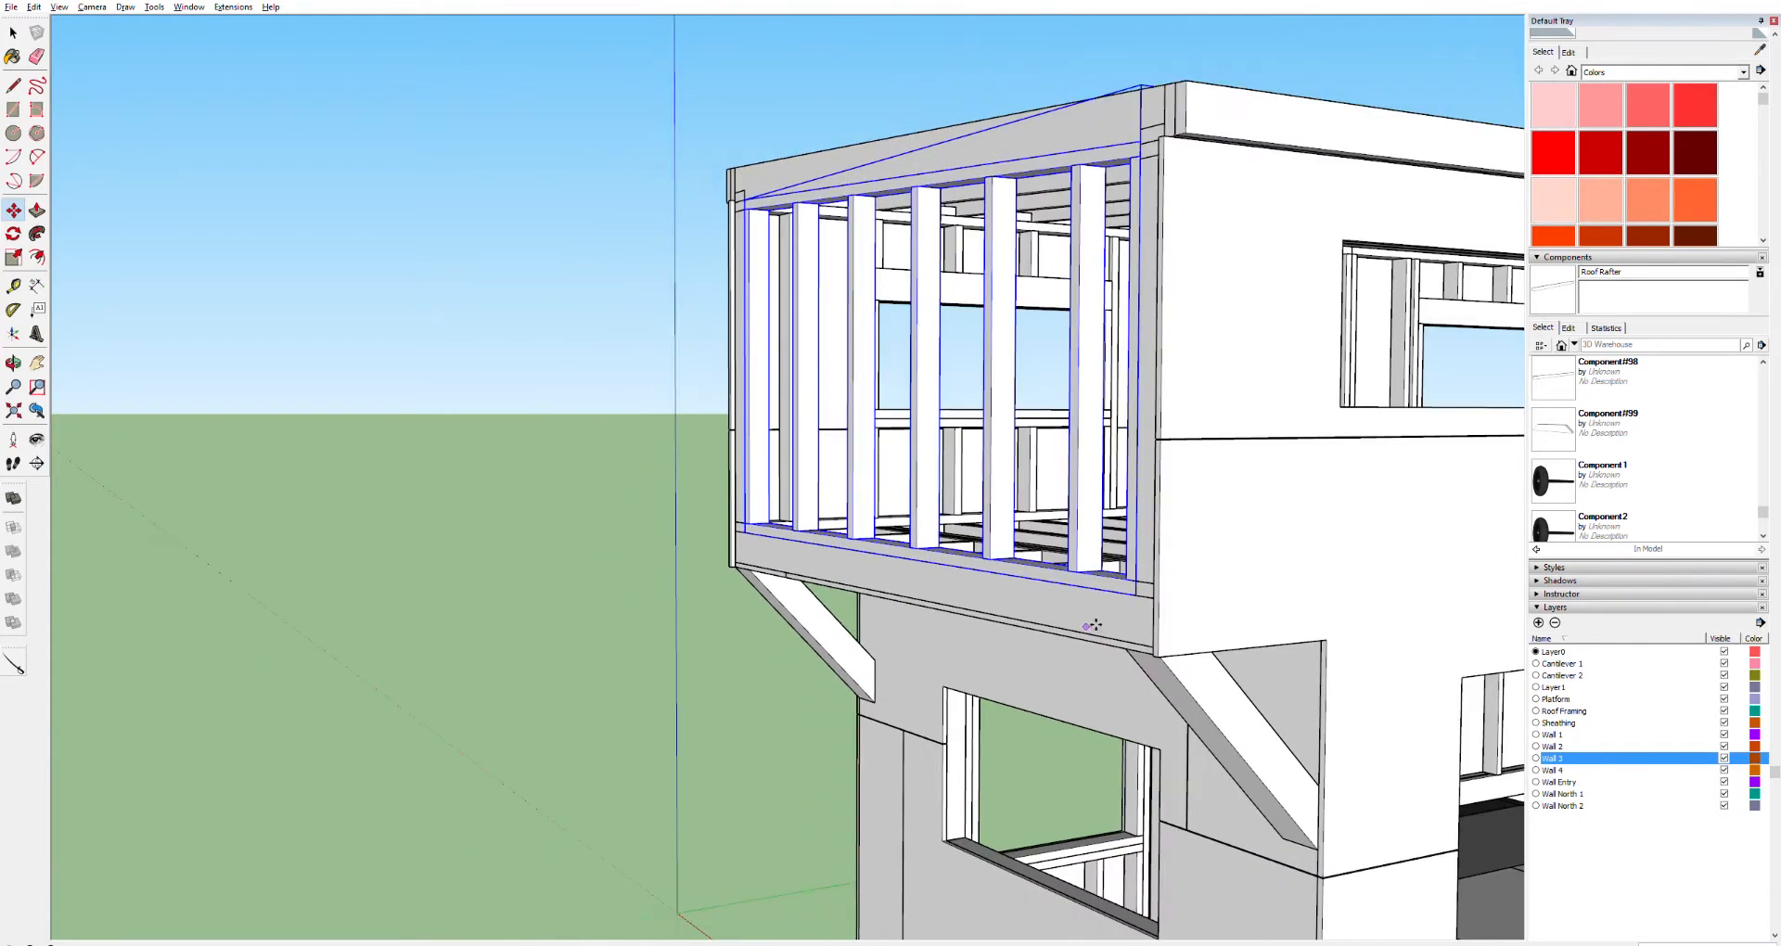
pyautogui.hotkey('ctrl', 'a')
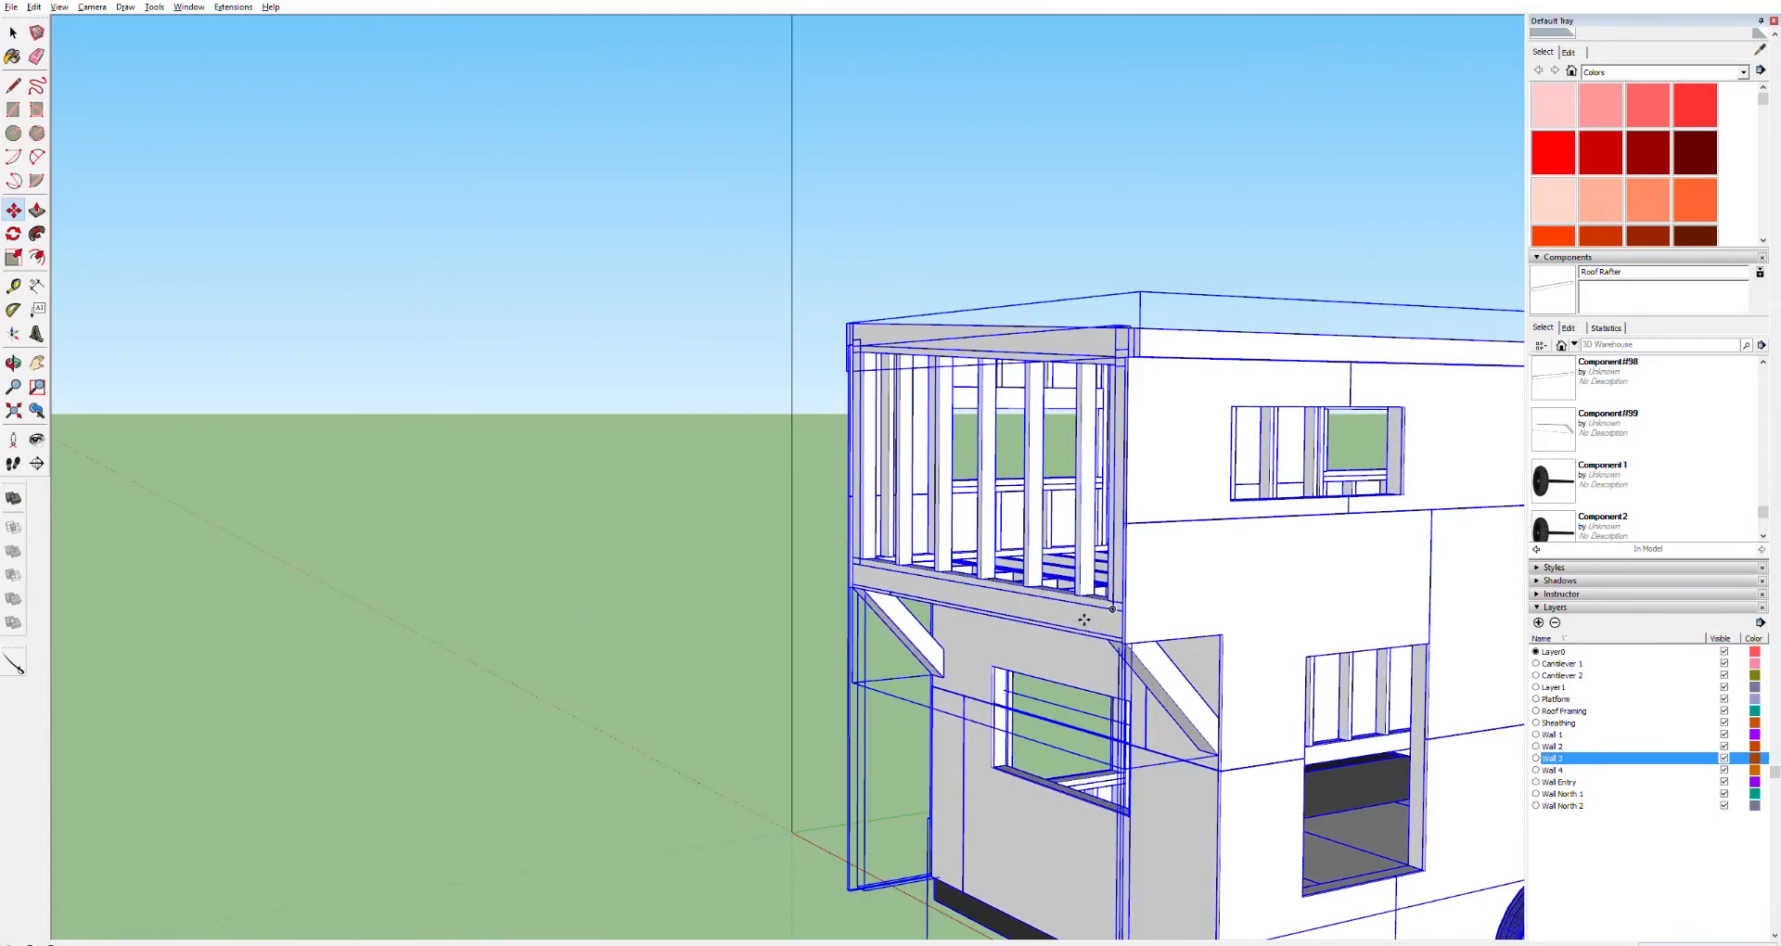
pyautogui.press('space')
pyautogui.click(1003, 225)
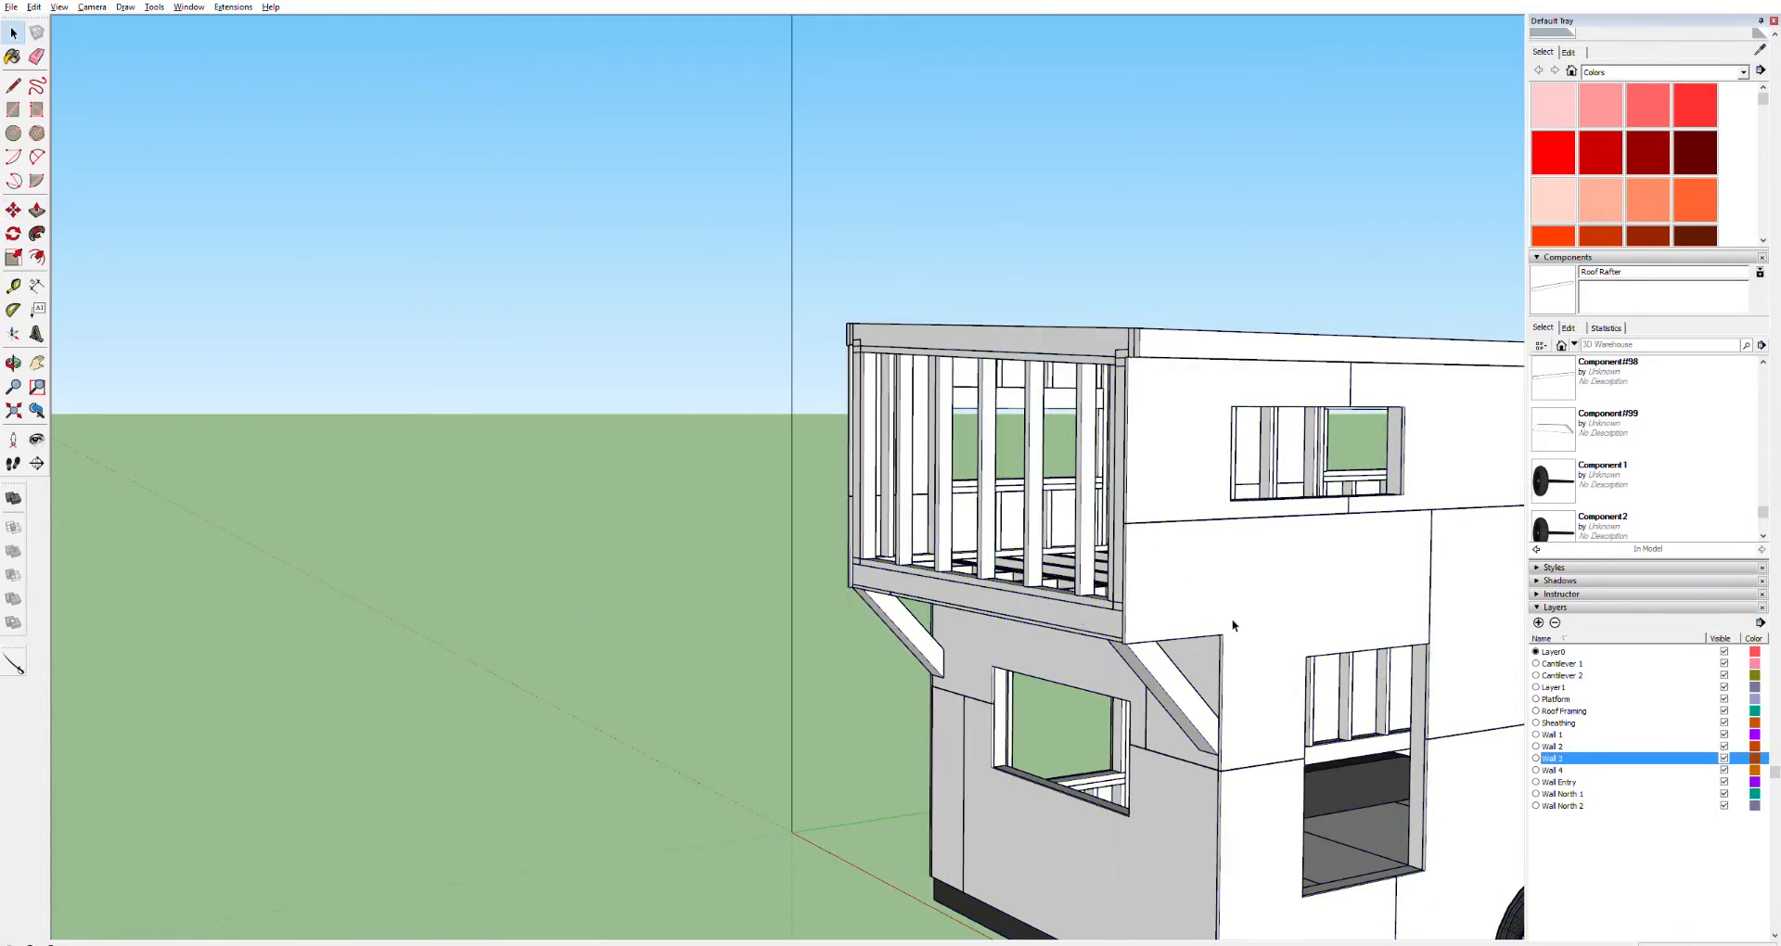
pyautogui.scroll(-6, 1243, 650)
pyautogui.scroll(8, 1259, 674)
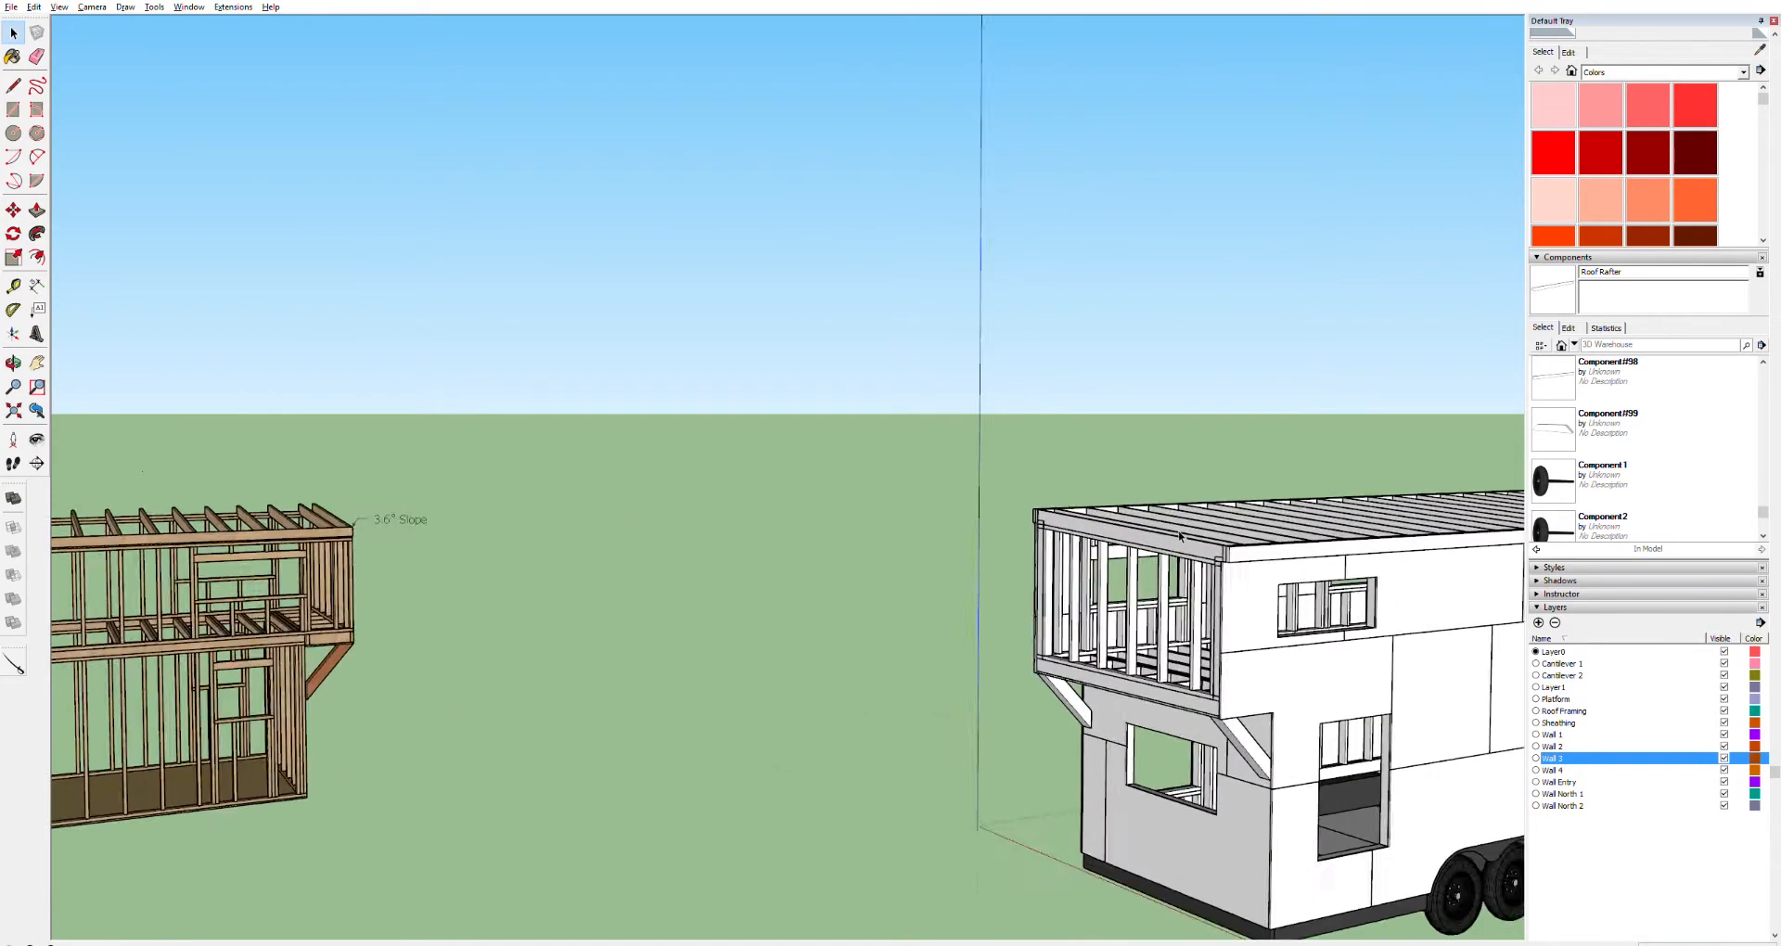
# Draw a rectangle over the upper end wall framing, from the floor edge up to just below the top board
pyautogui.press('o')
pyautogui.moveTo(1186, 617); pyautogui.dragTo(921, 509)
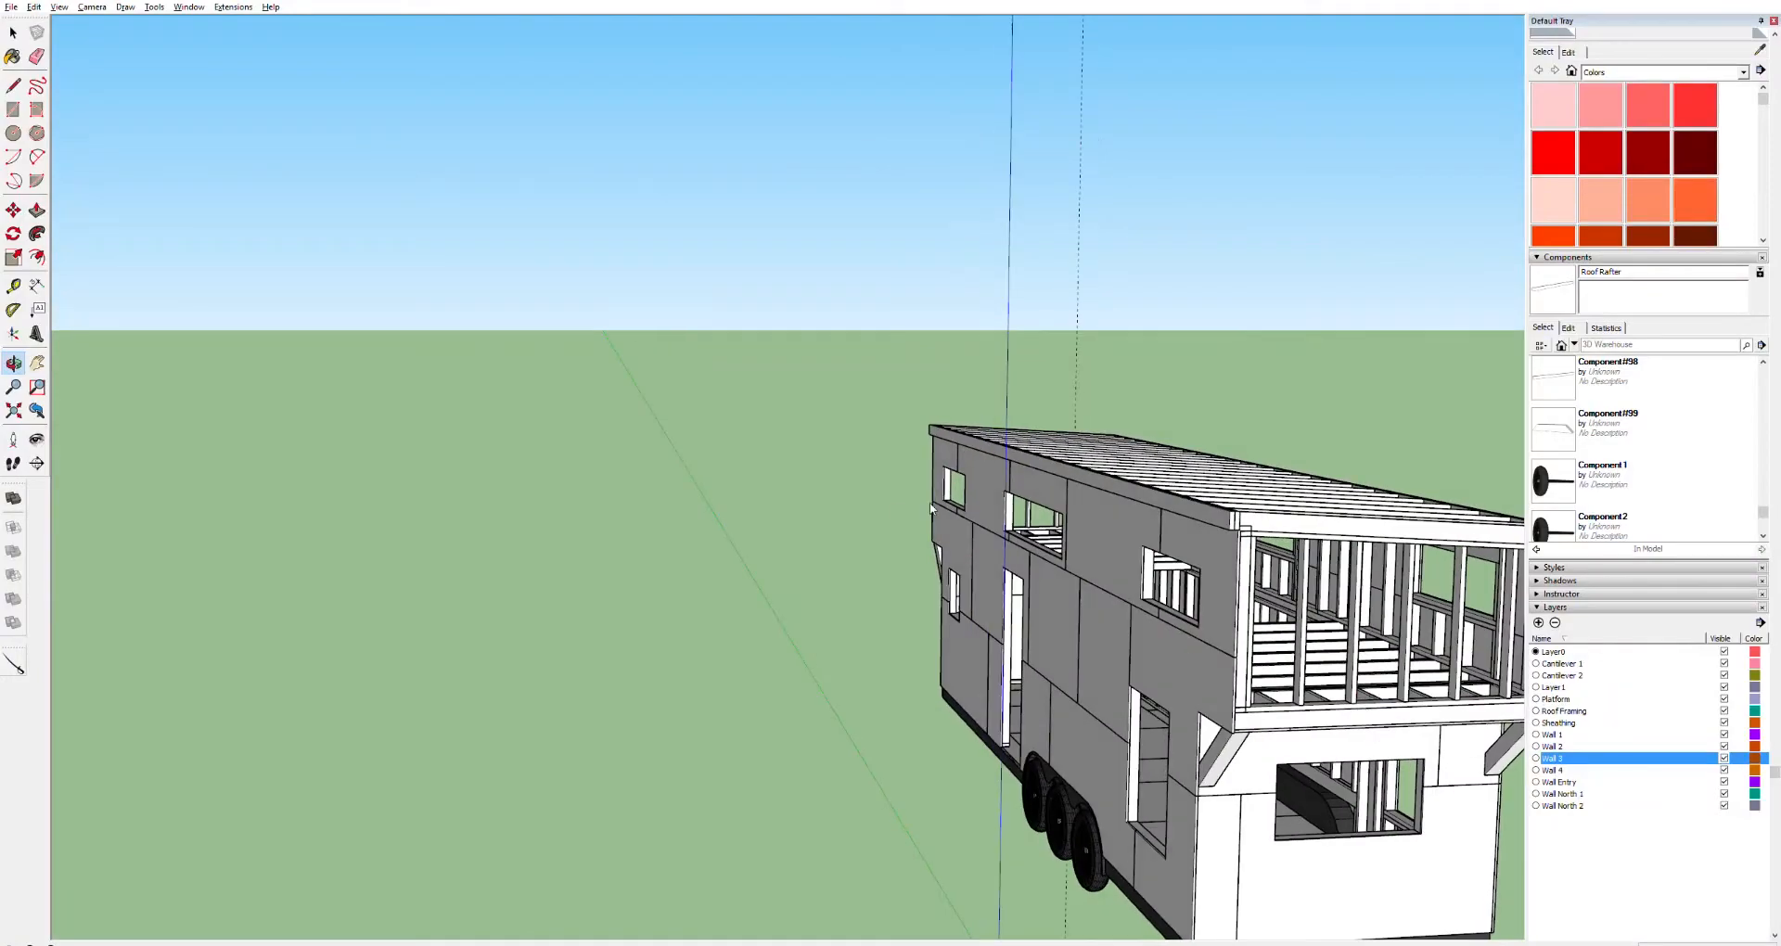
pyautogui.moveTo(1319, 646); pyautogui.dragTo(1283, 614)
pyautogui.moveTo(1284, 614); pyautogui.dragTo(1245, 581, button='middle')
pyautogui.moveTo(1245, 580); pyautogui.dragTo(1057, 599)
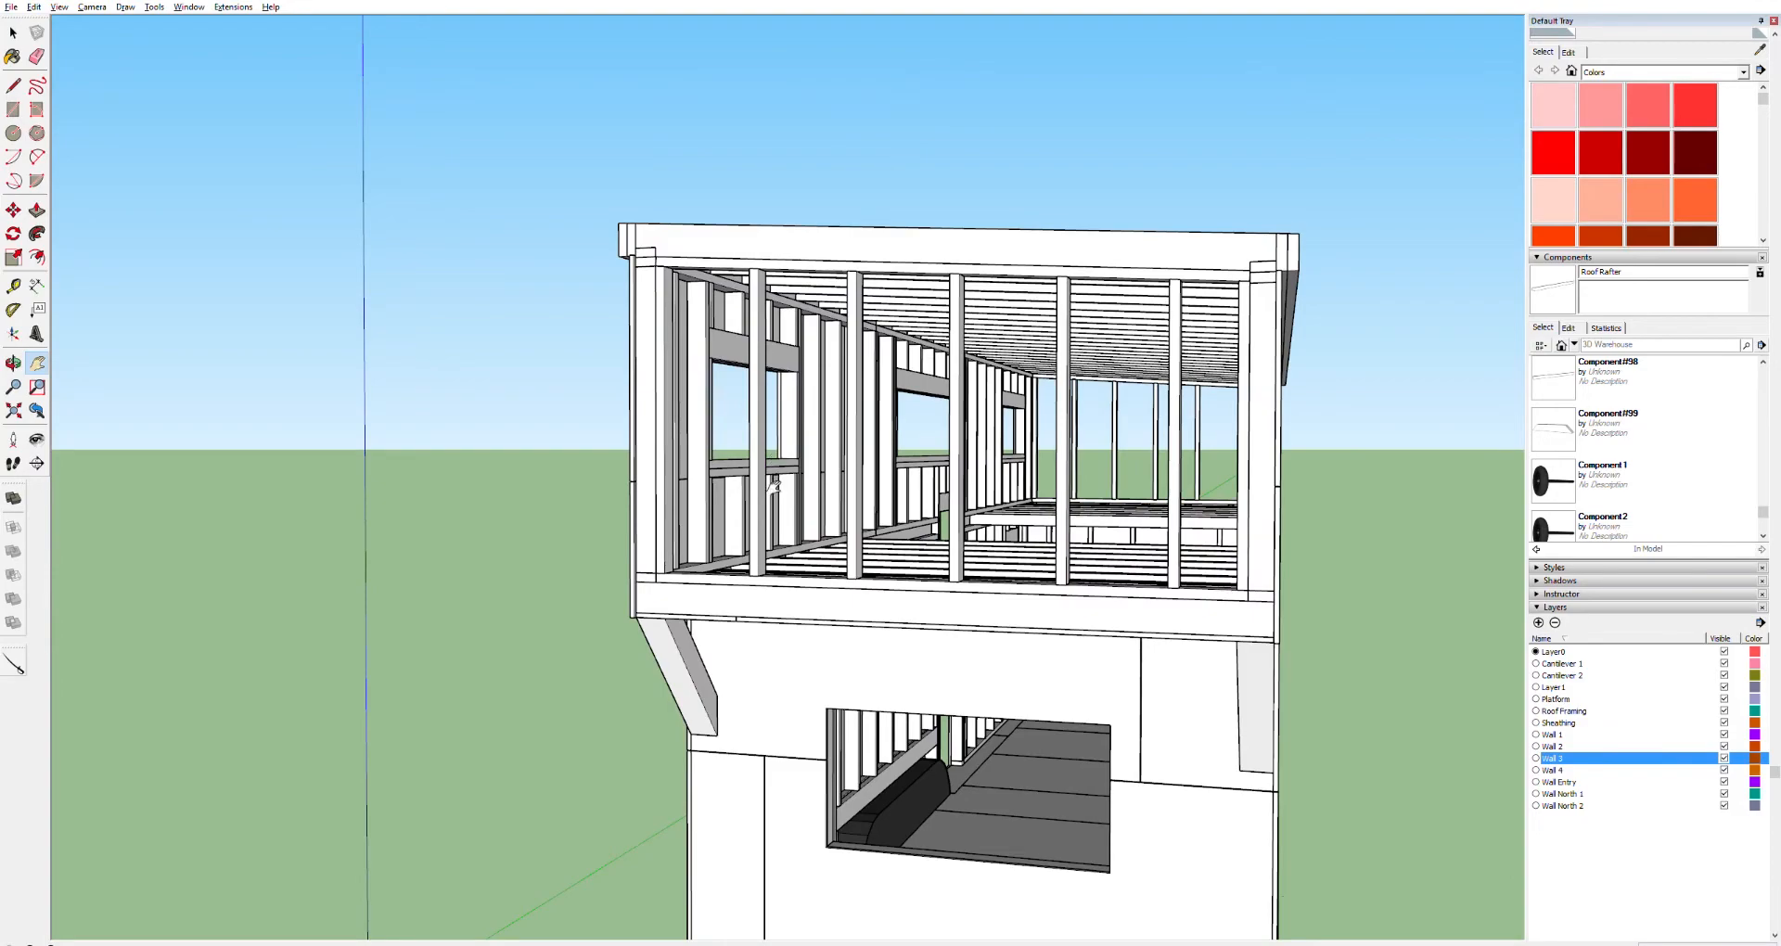
pyautogui.moveTo(775, 481); pyautogui.dragTo(988, 532, button='middle')
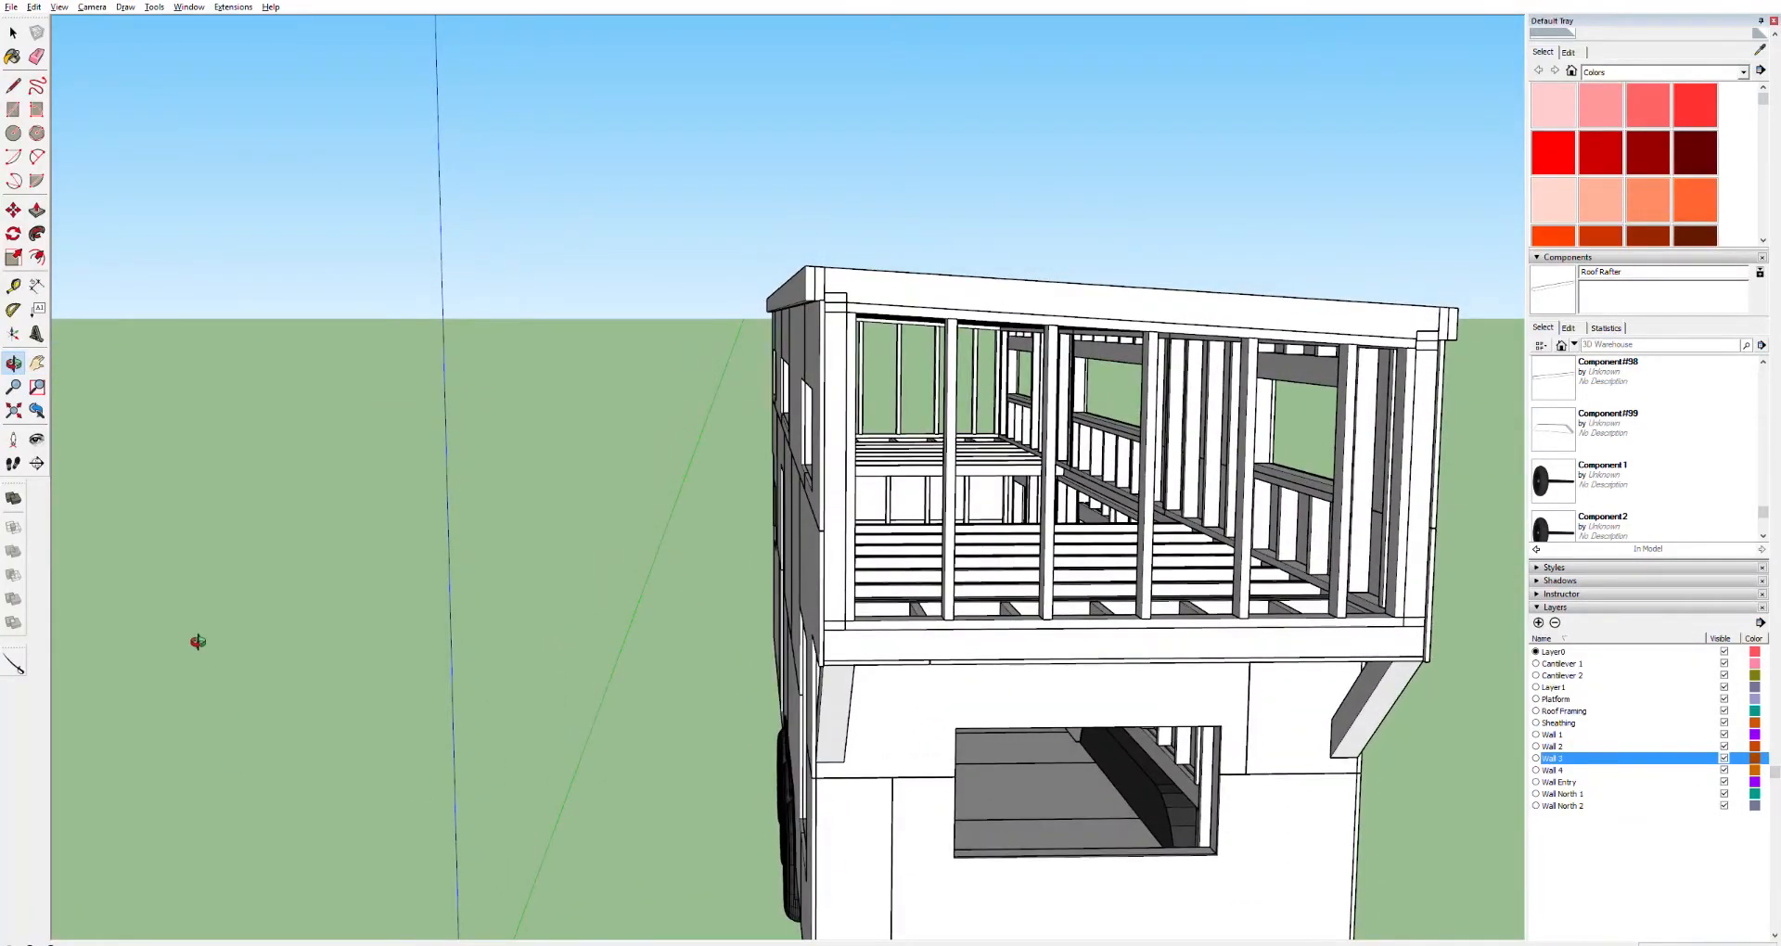
pyautogui.press('r')
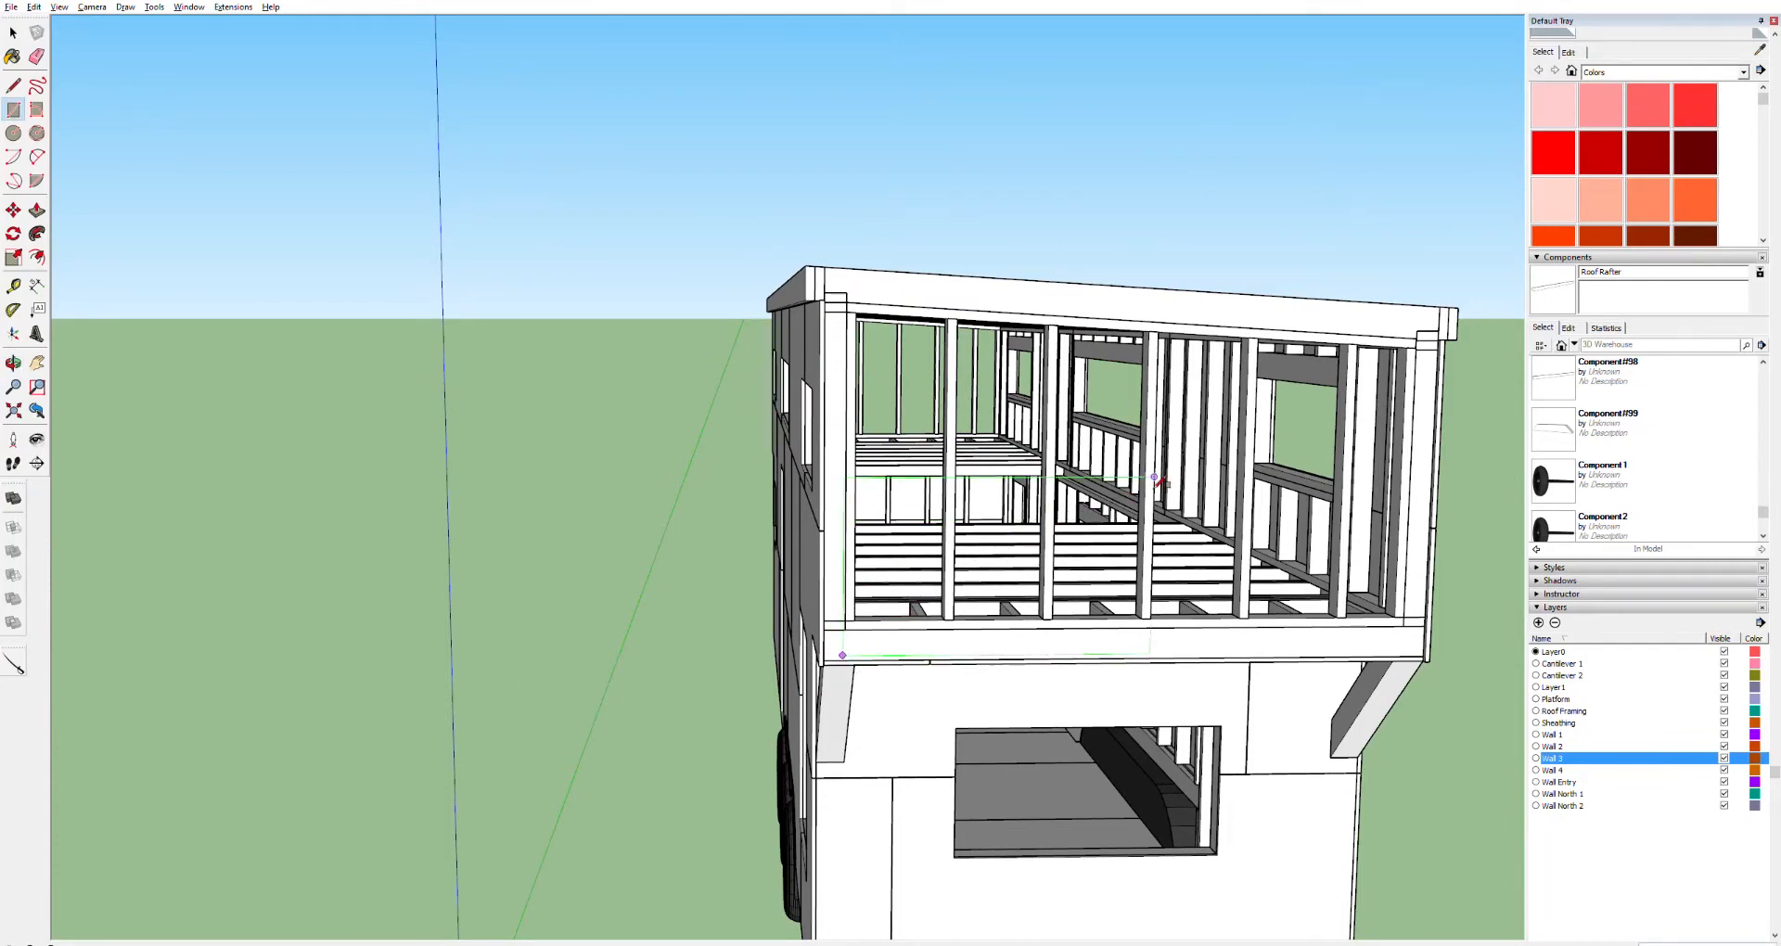
pyautogui.click(1314, 397)
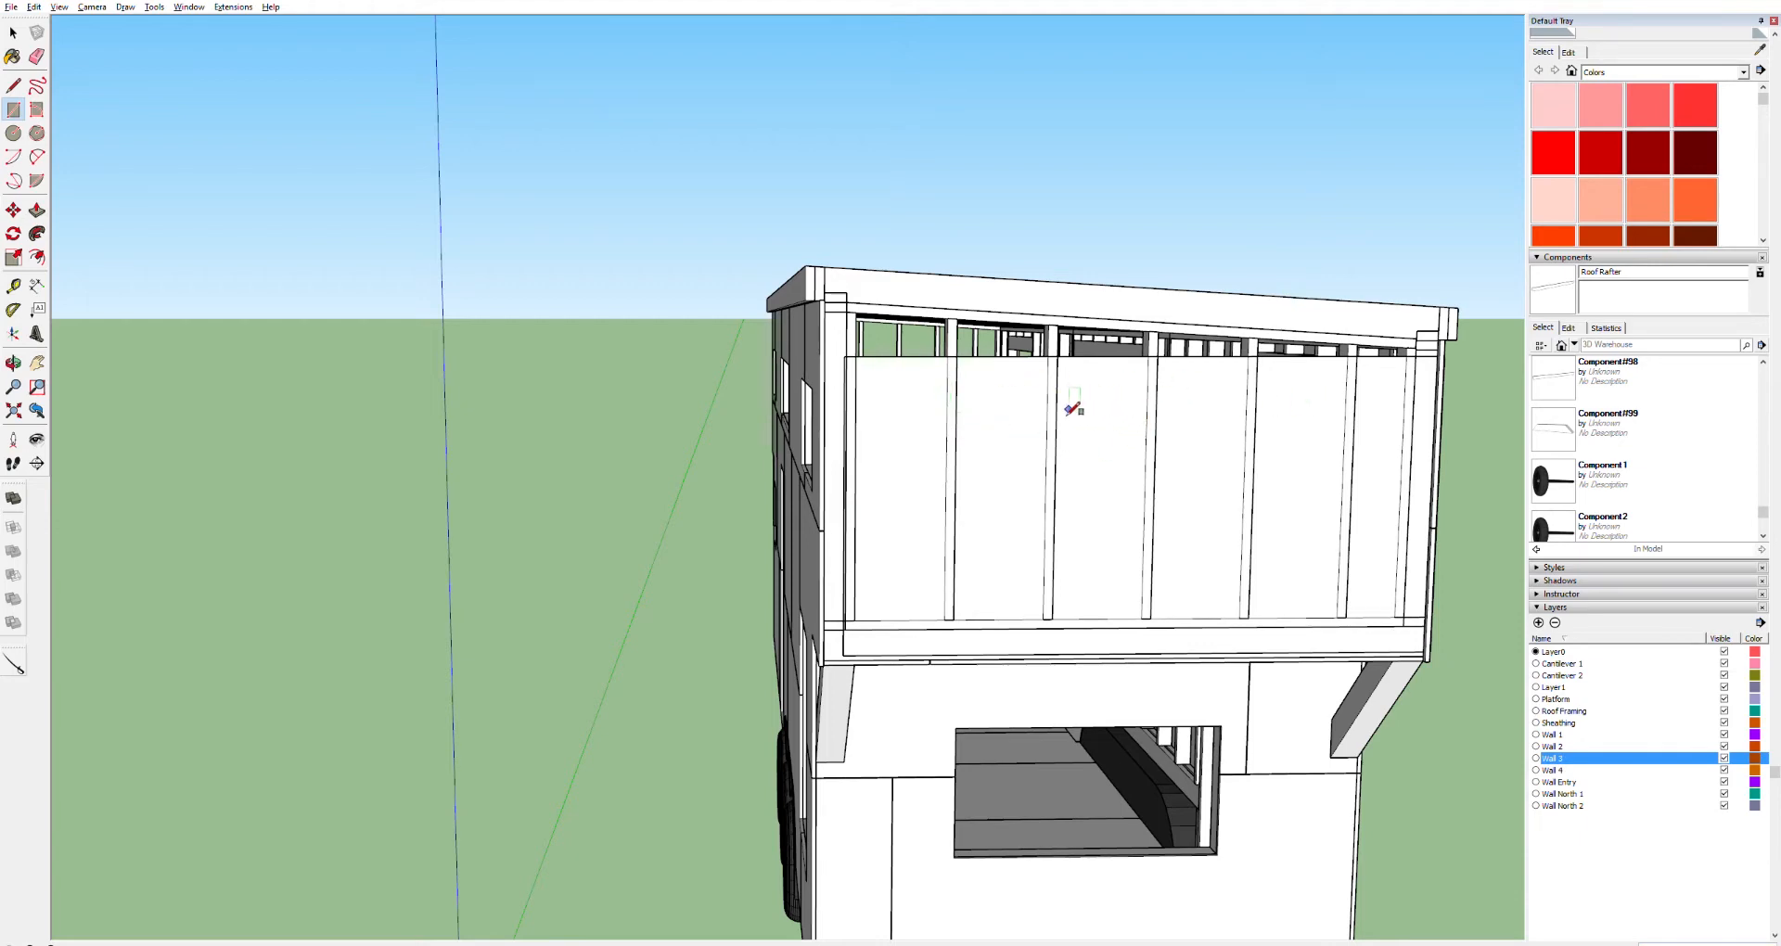
# Push/Pull the rectangle outward into a thin sheathing panel over the end wall studs
pyautogui.press('space')
pyautogui.press('p')
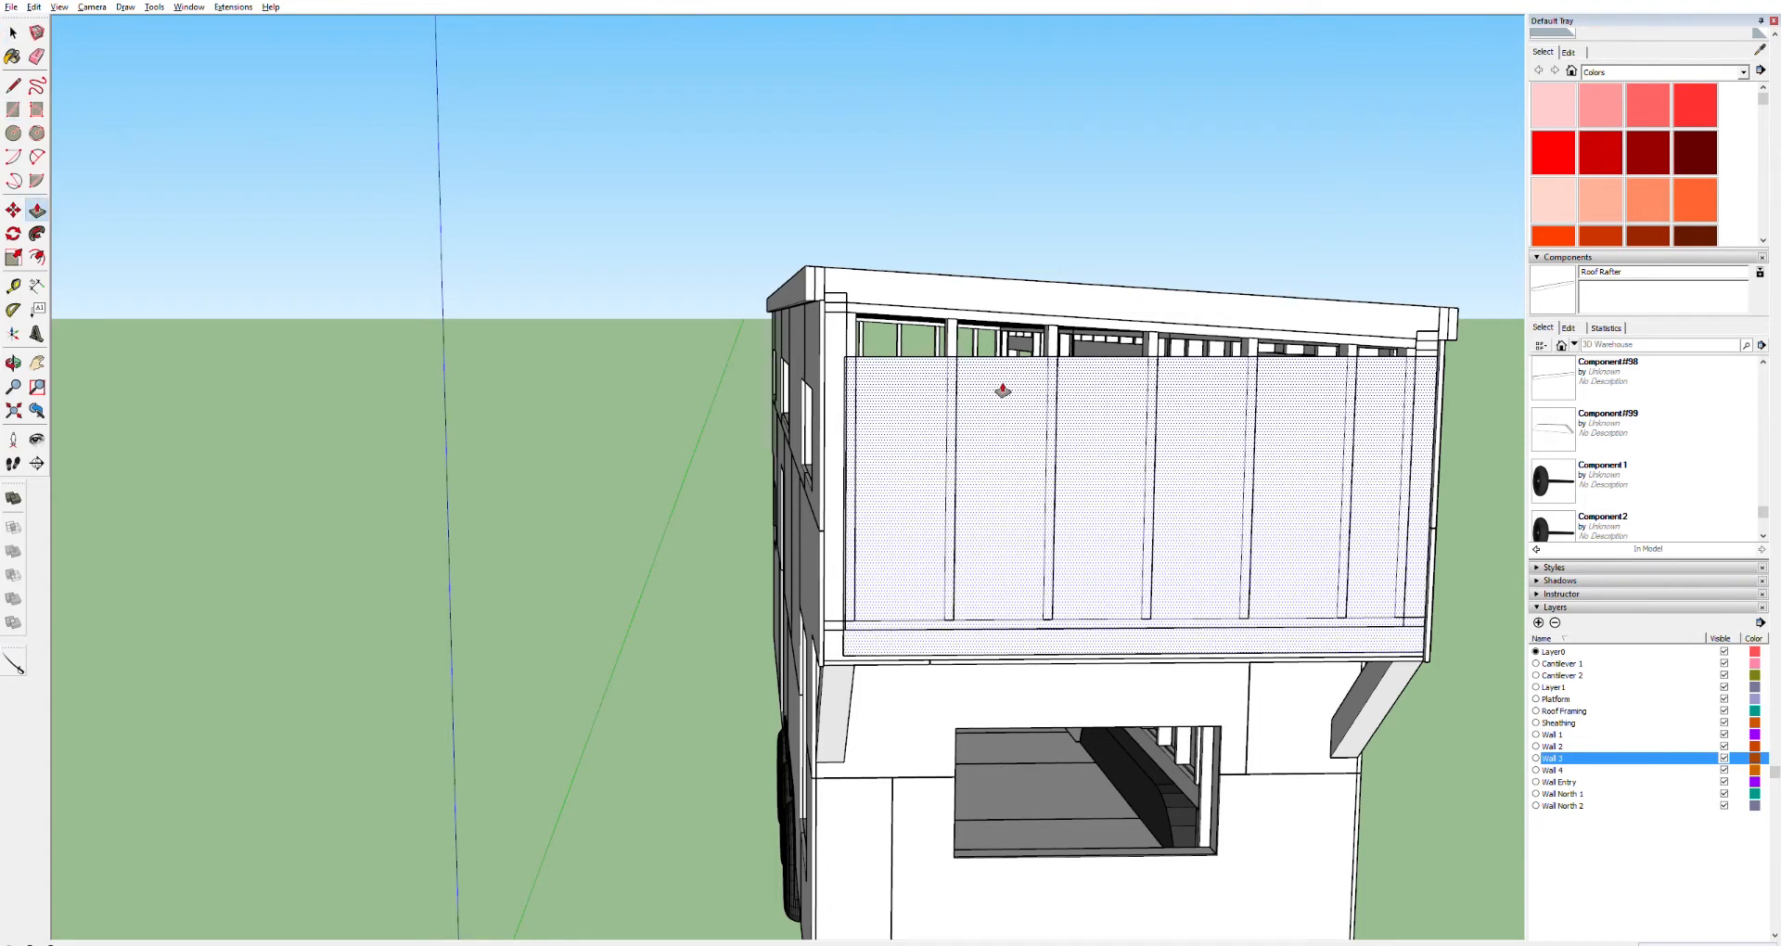
pyautogui.moveTo(994, 387); pyautogui.dragTo(1014, 397)
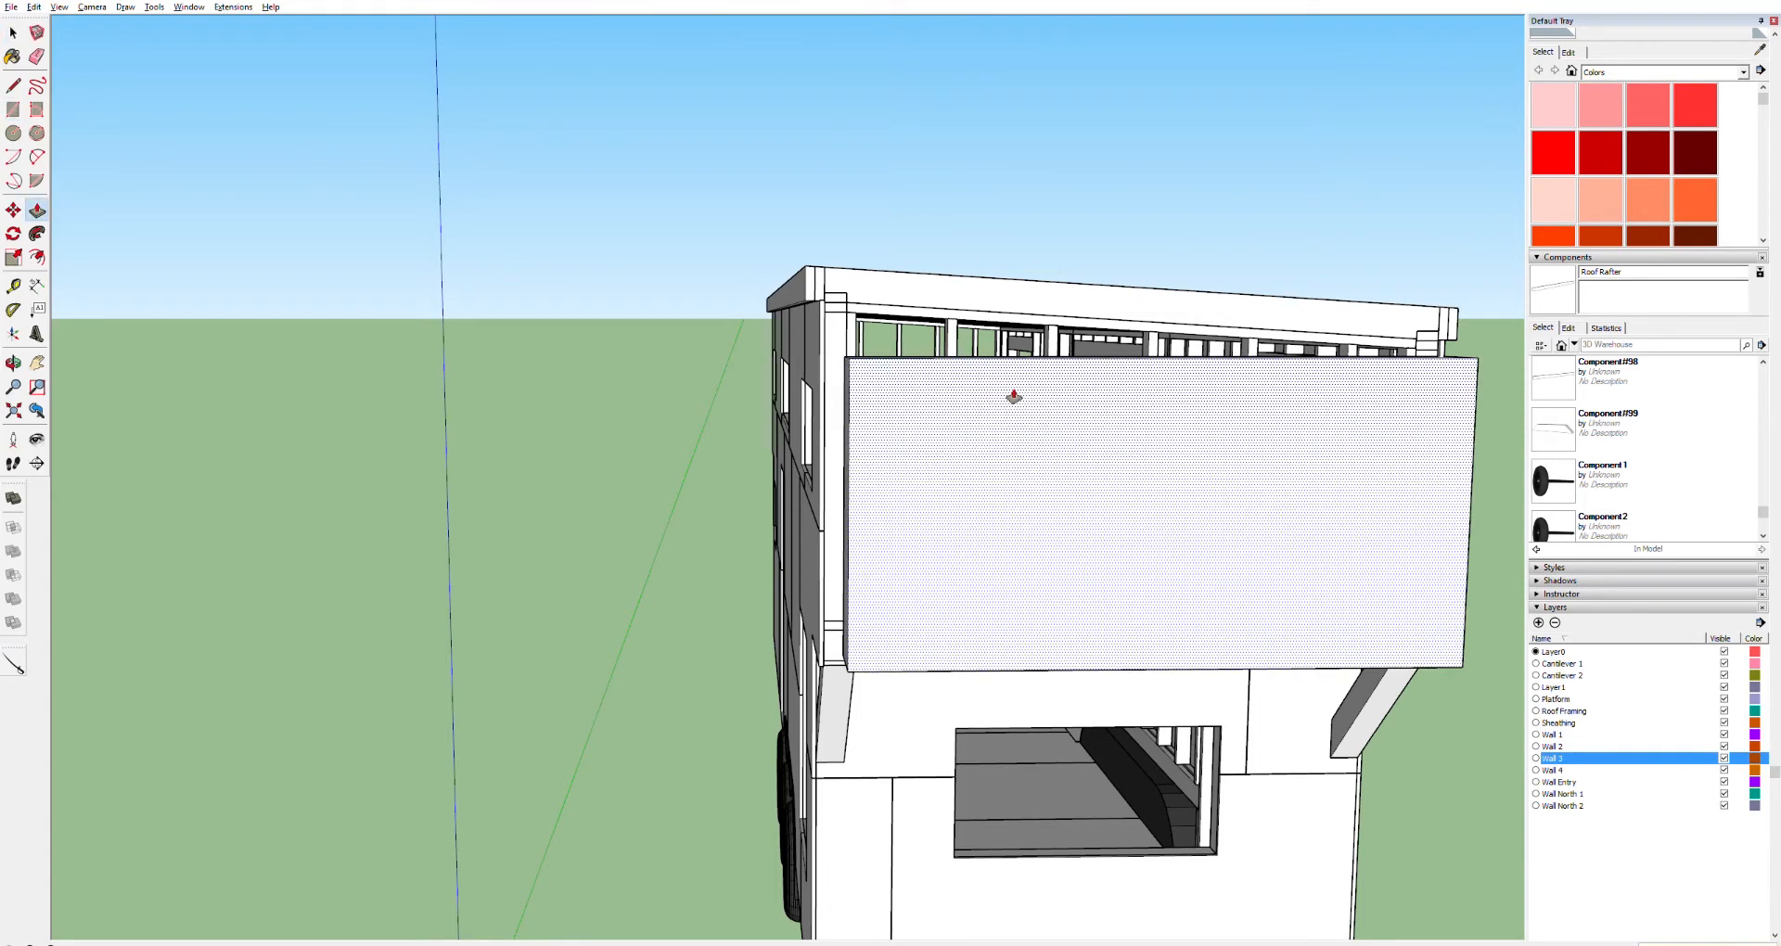
pyautogui.press('Return')
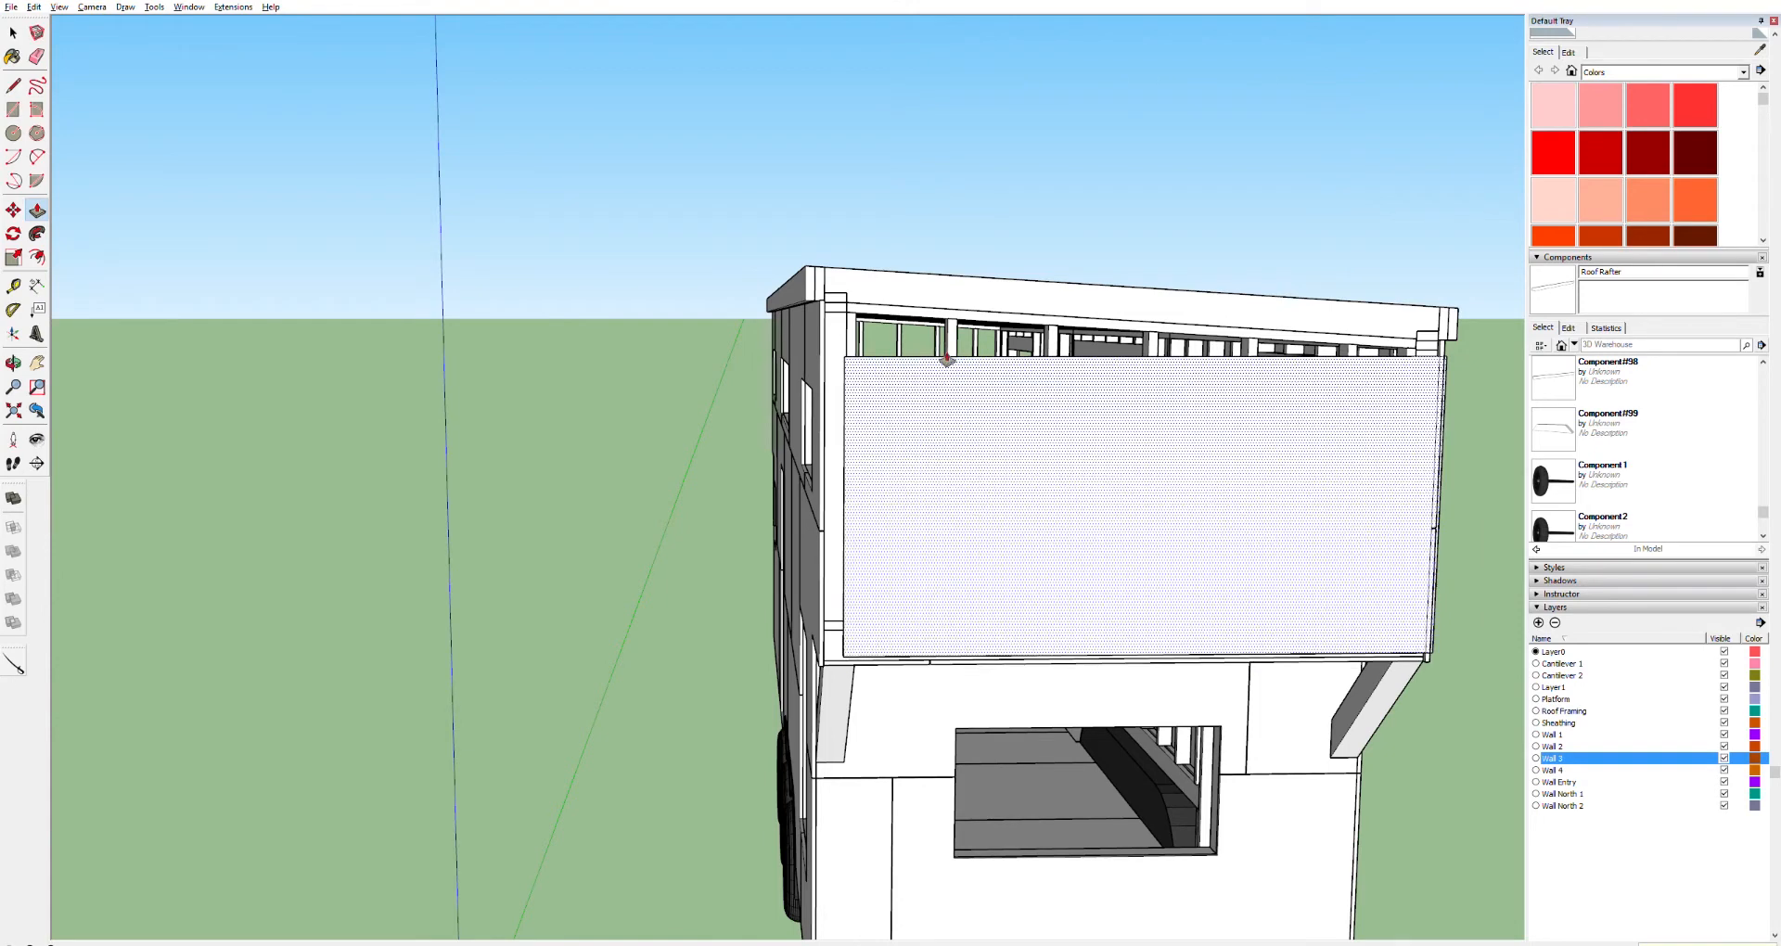
# Select the new end wall sheathing panel and make it into a component
pyautogui.press('space')
pyautogui.click(914, 479)
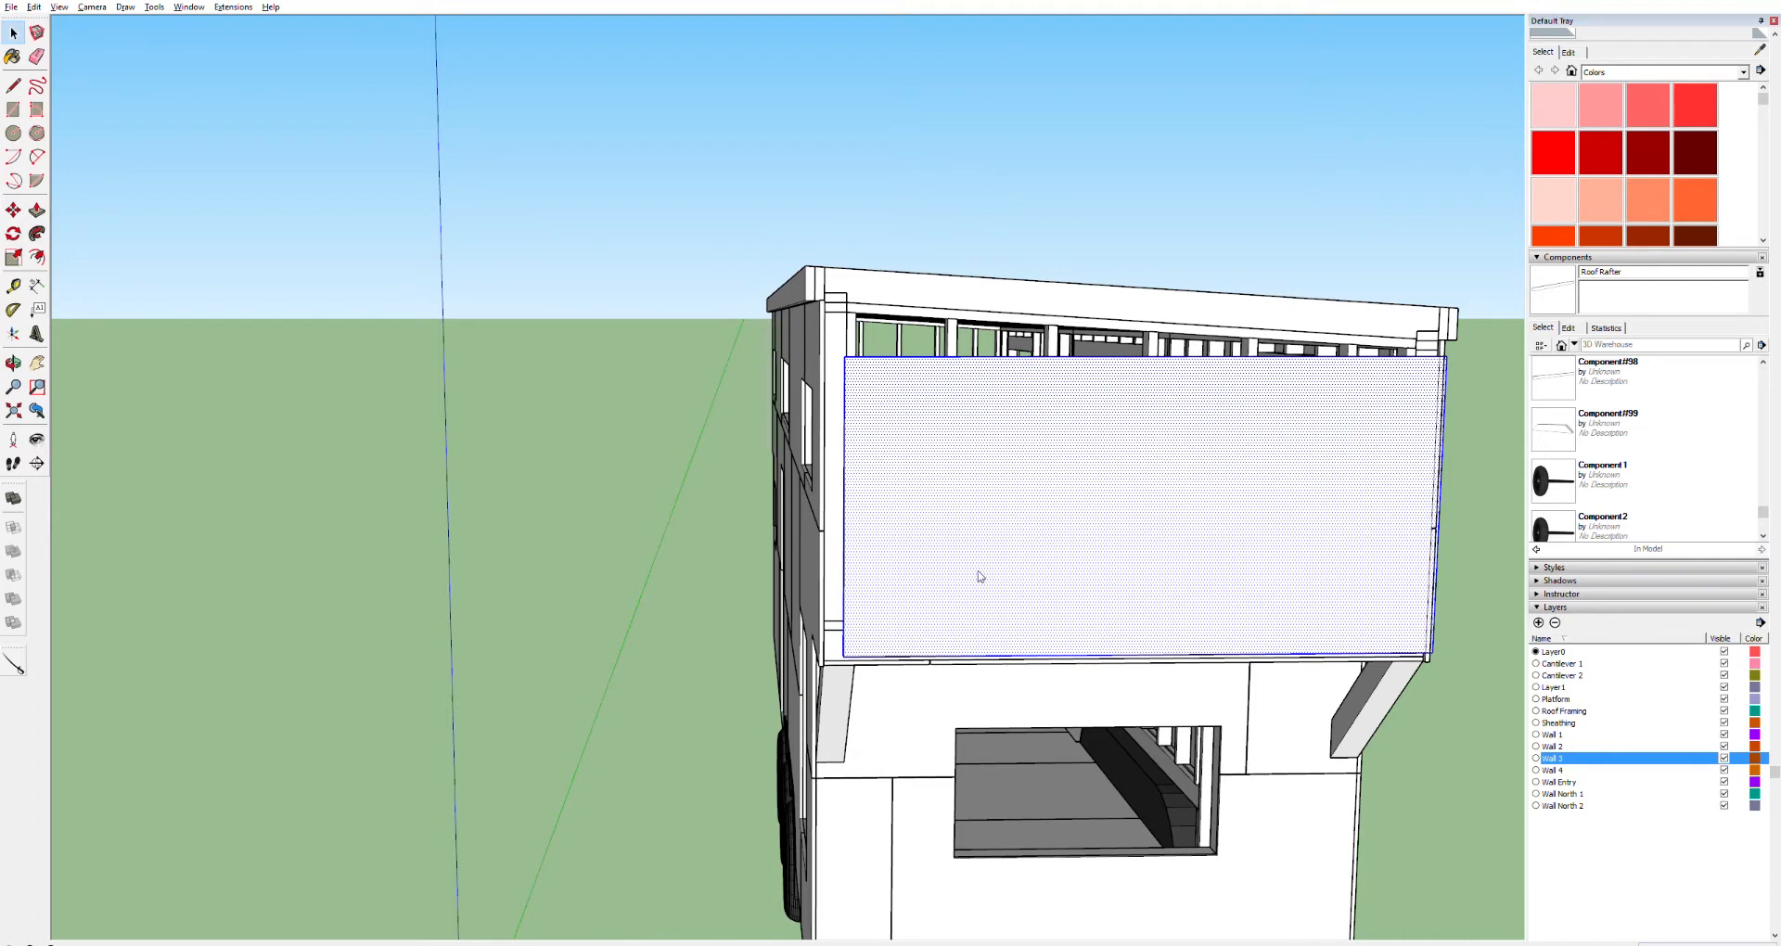
pyautogui.click(1775, 33)
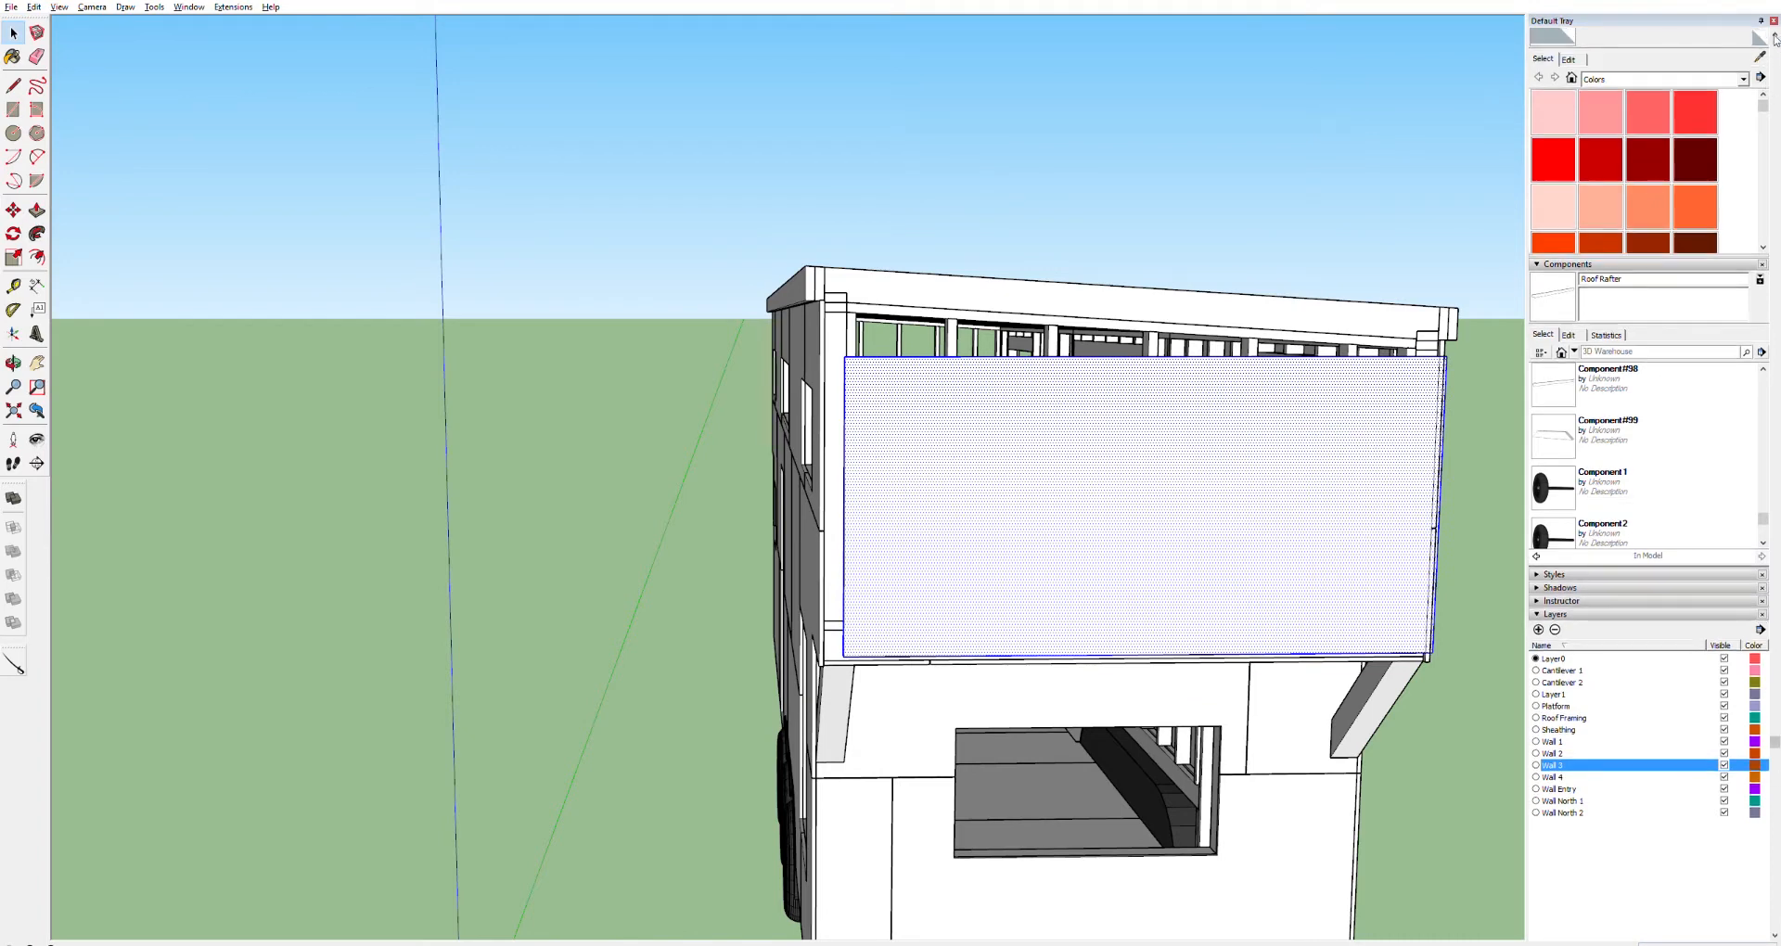
pyautogui.click(1774, 33)
pyautogui.click(1774, 33)
pyautogui.click(1775, 33)
pyautogui.click(1774, 32)
pyautogui.click(1774, 31)
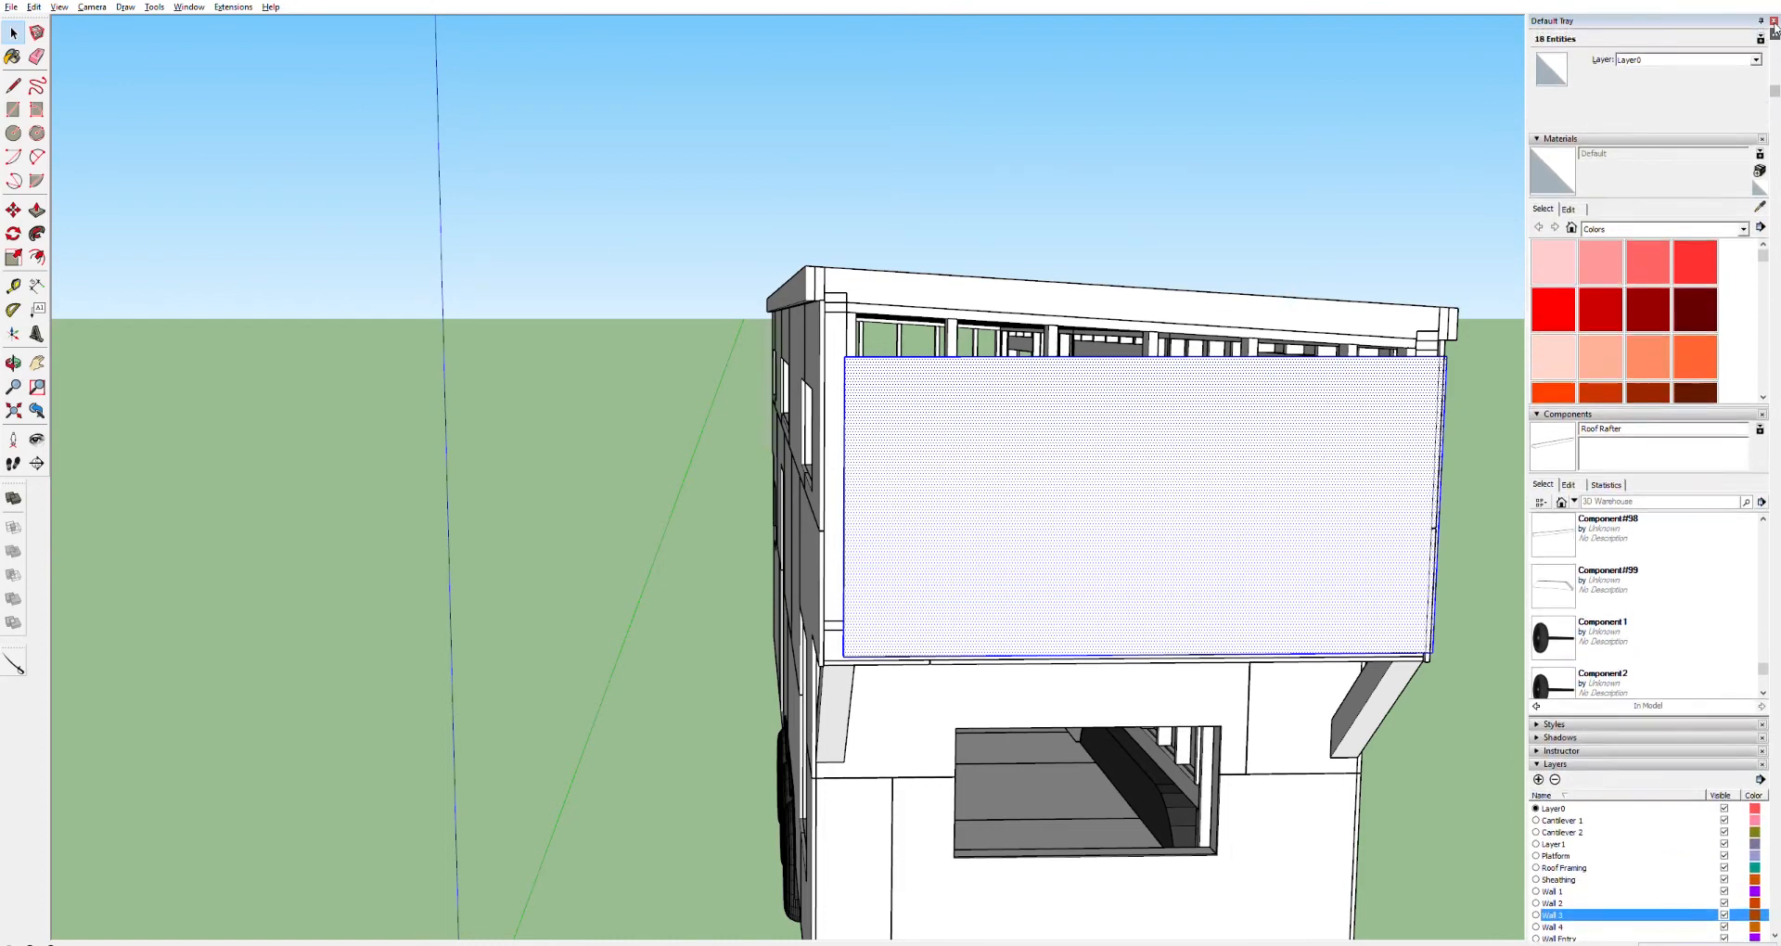
pyautogui.press('g')
pyautogui.press('Return')
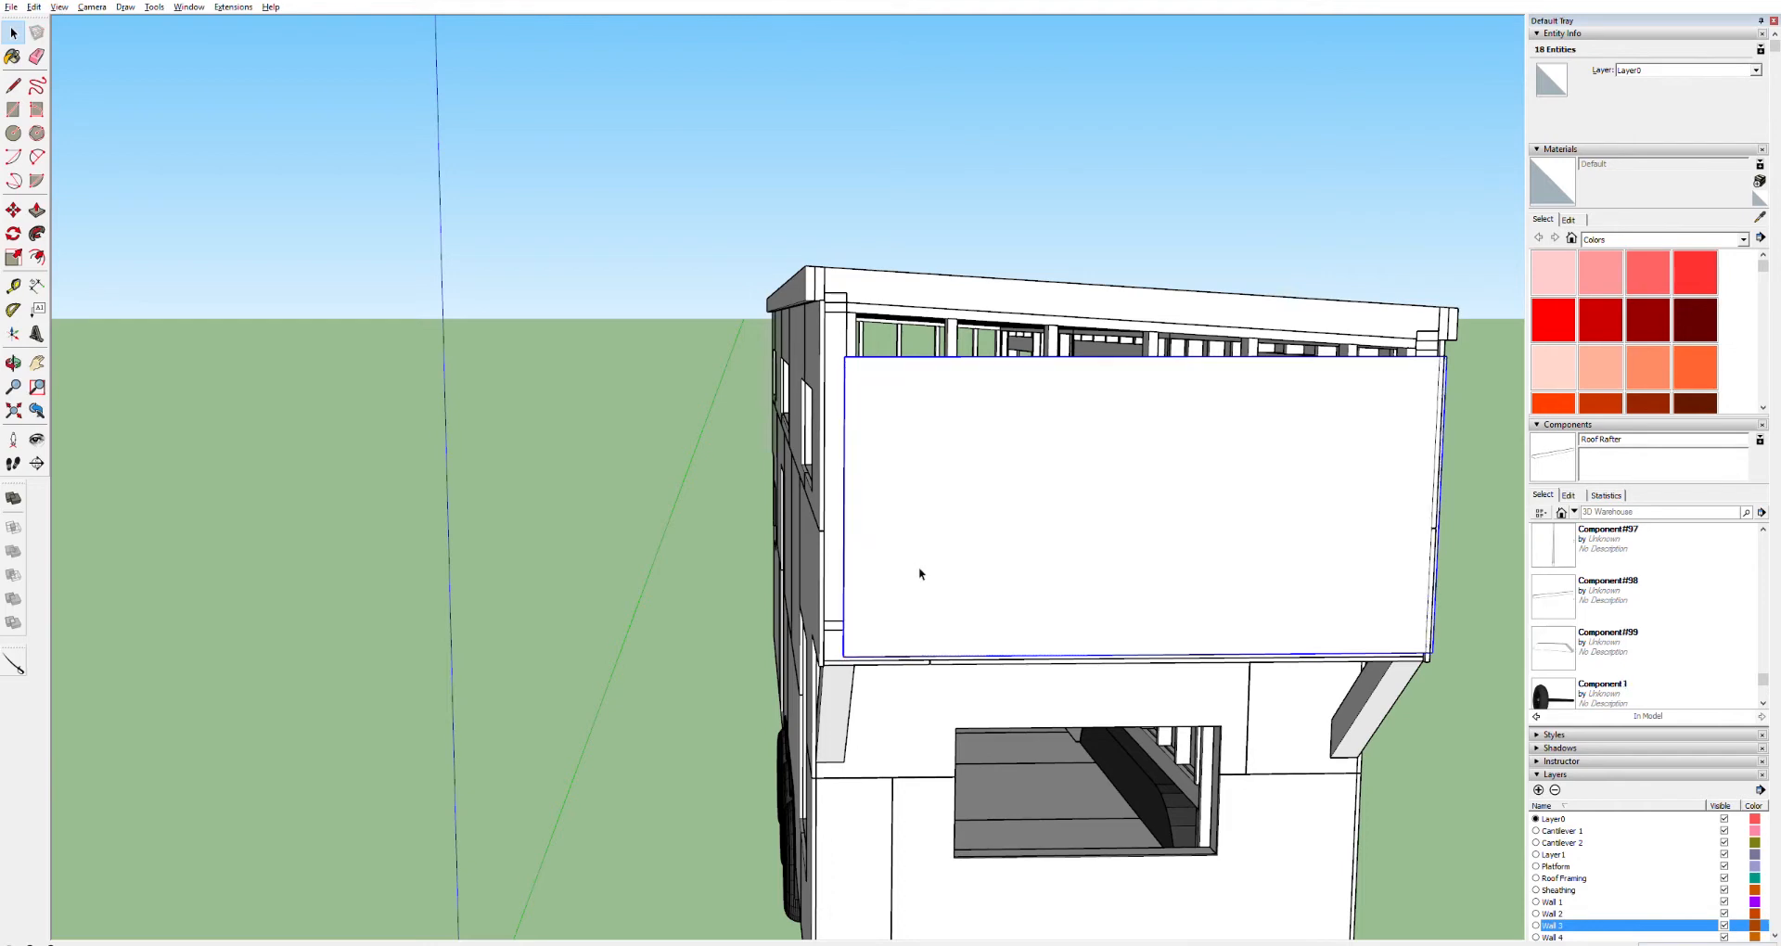
pyautogui.scroll(5, 850, 640)
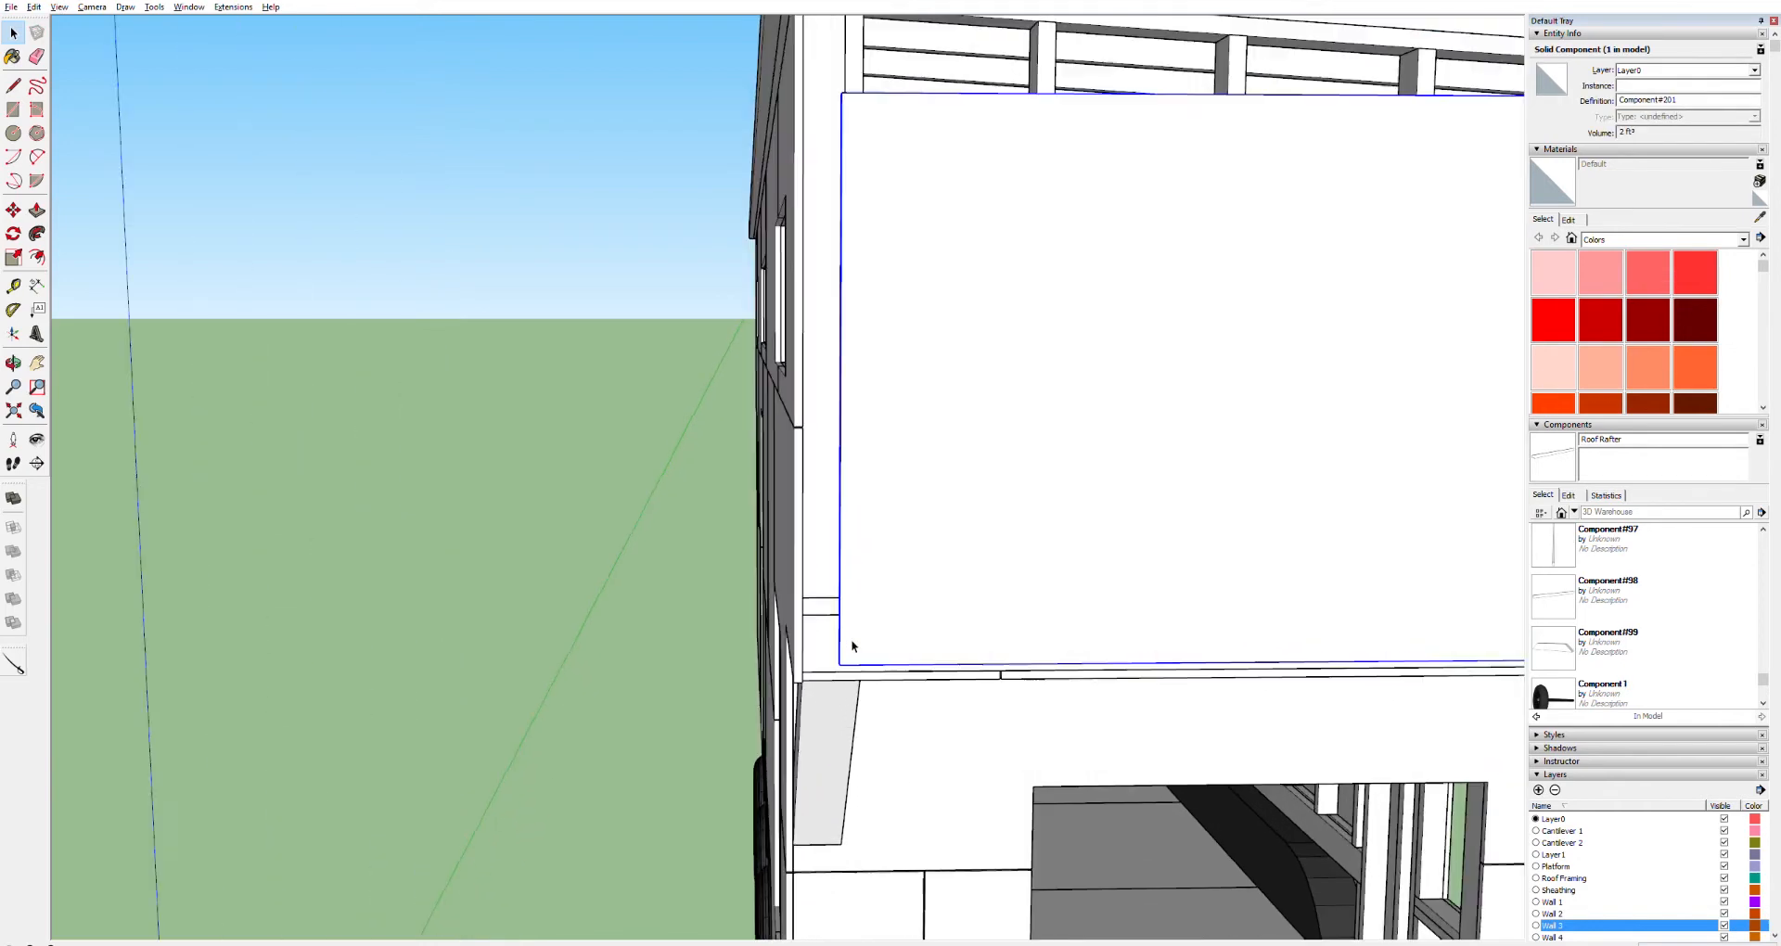
pyautogui.scroll(-3, 853, 640)
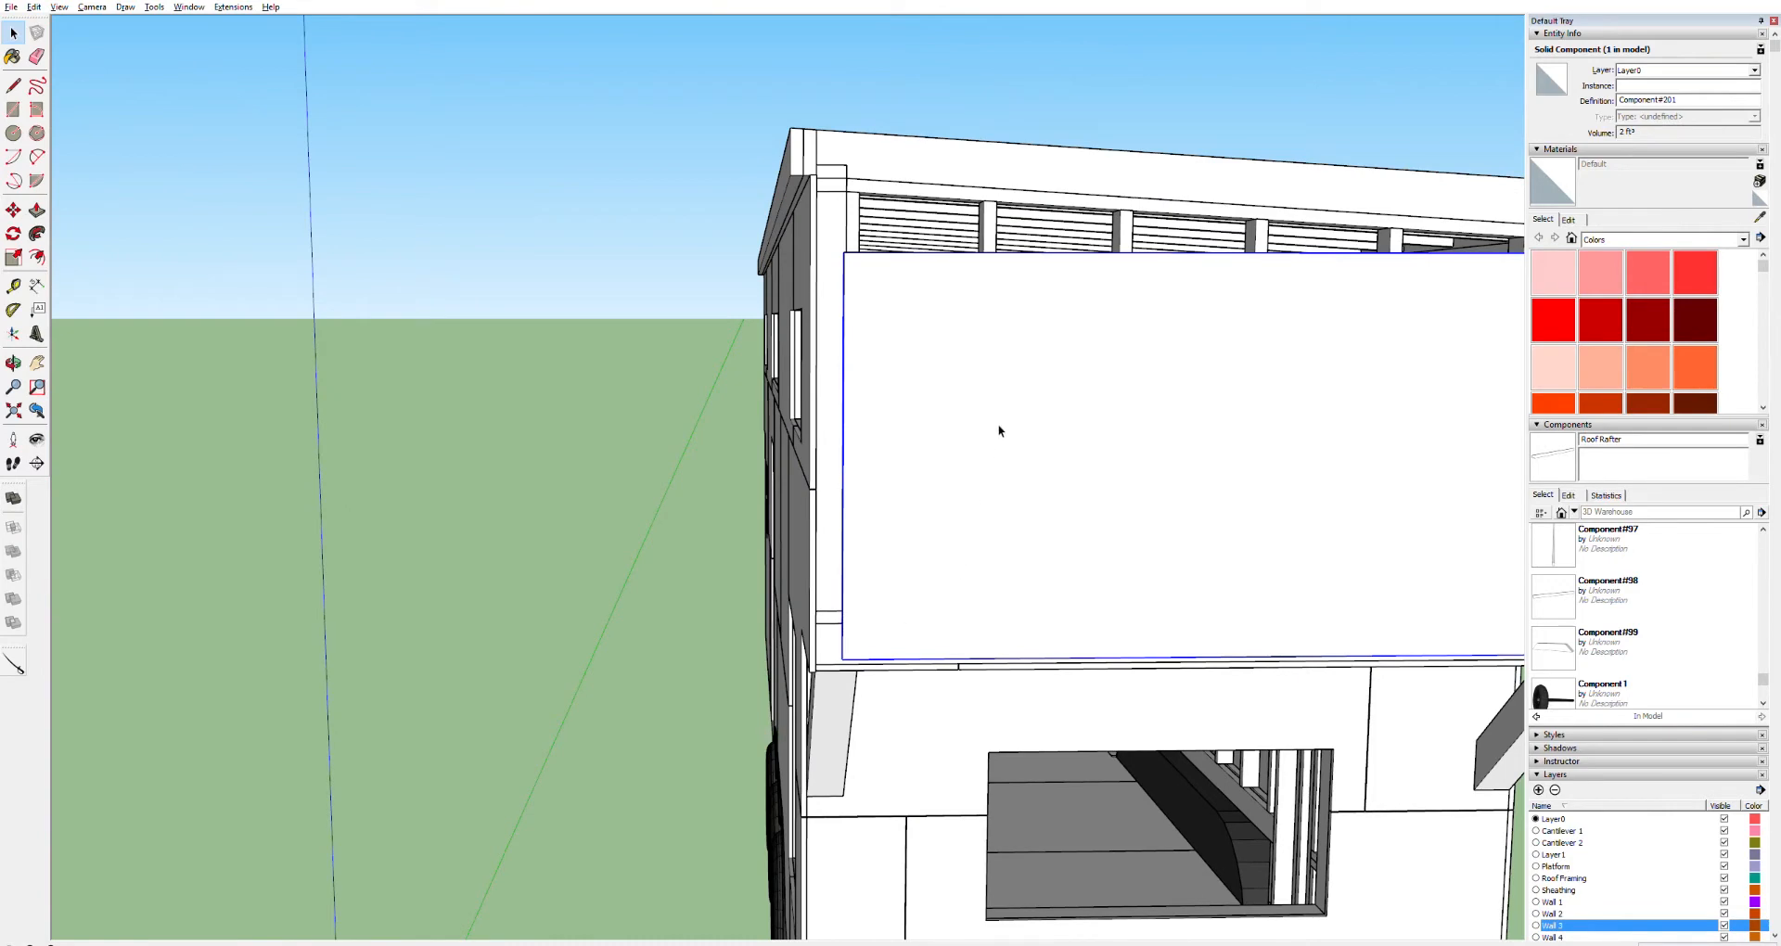
pyautogui.scroll(4, 863, 638)
pyautogui.moveTo(872, 638); pyautogui.dragTo(983, 430, button='middle')
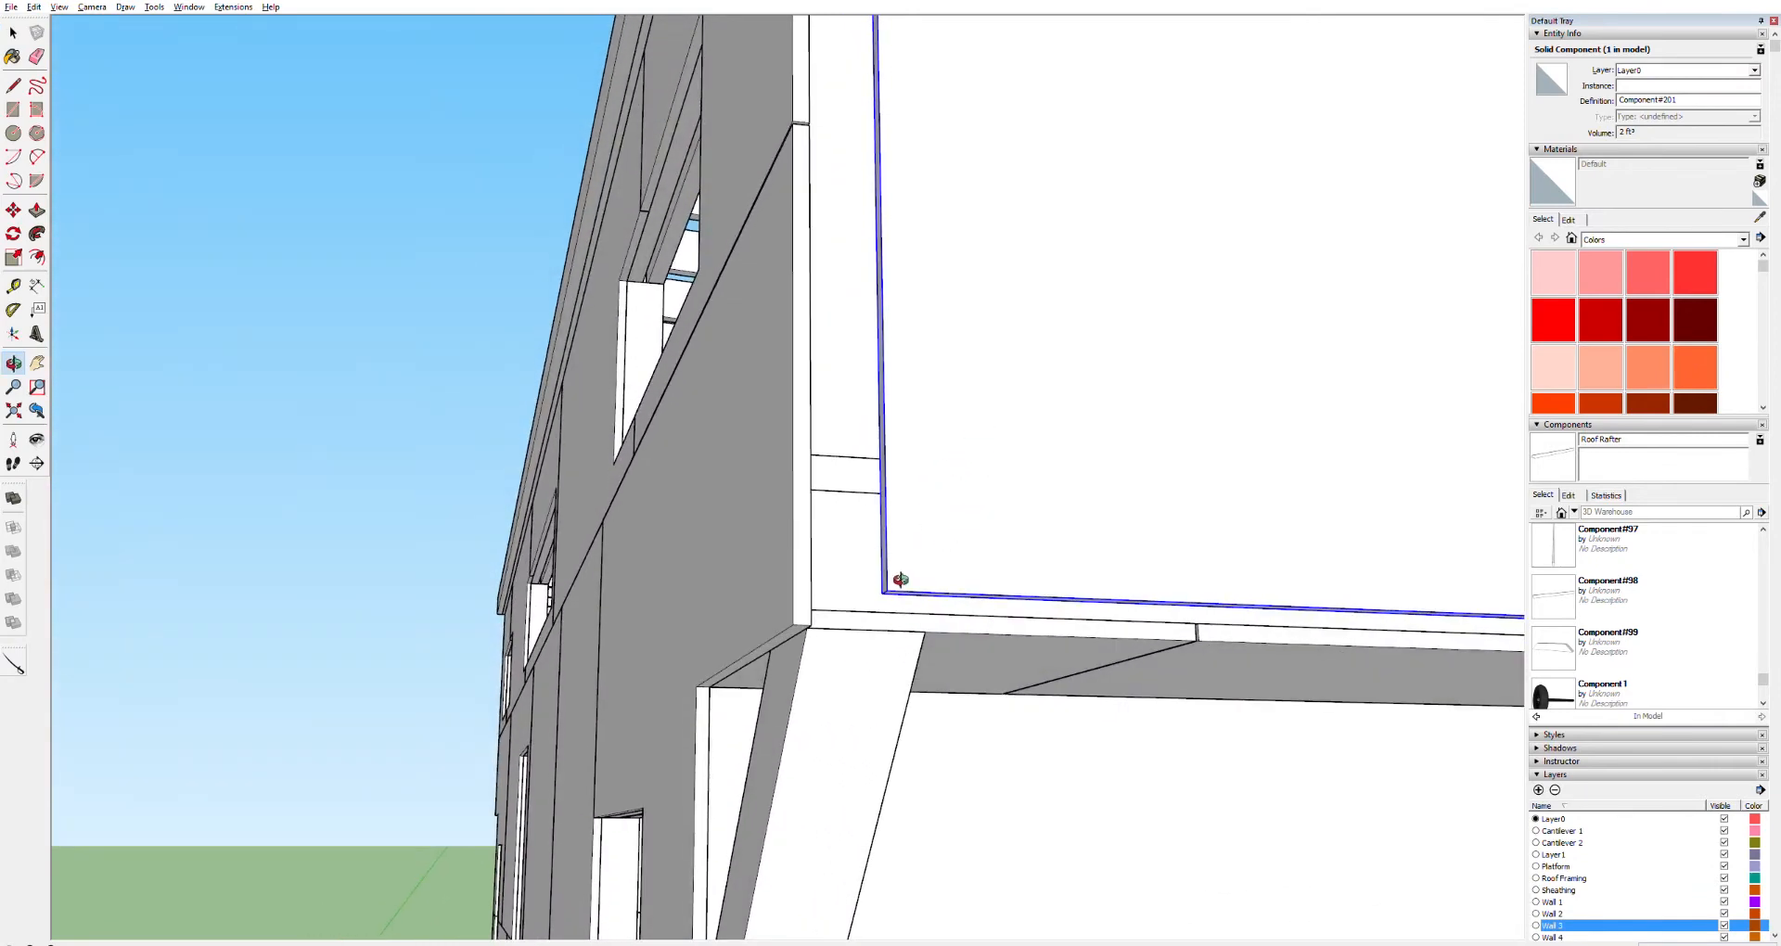
pyautogui.scroll(5, 882, 589)
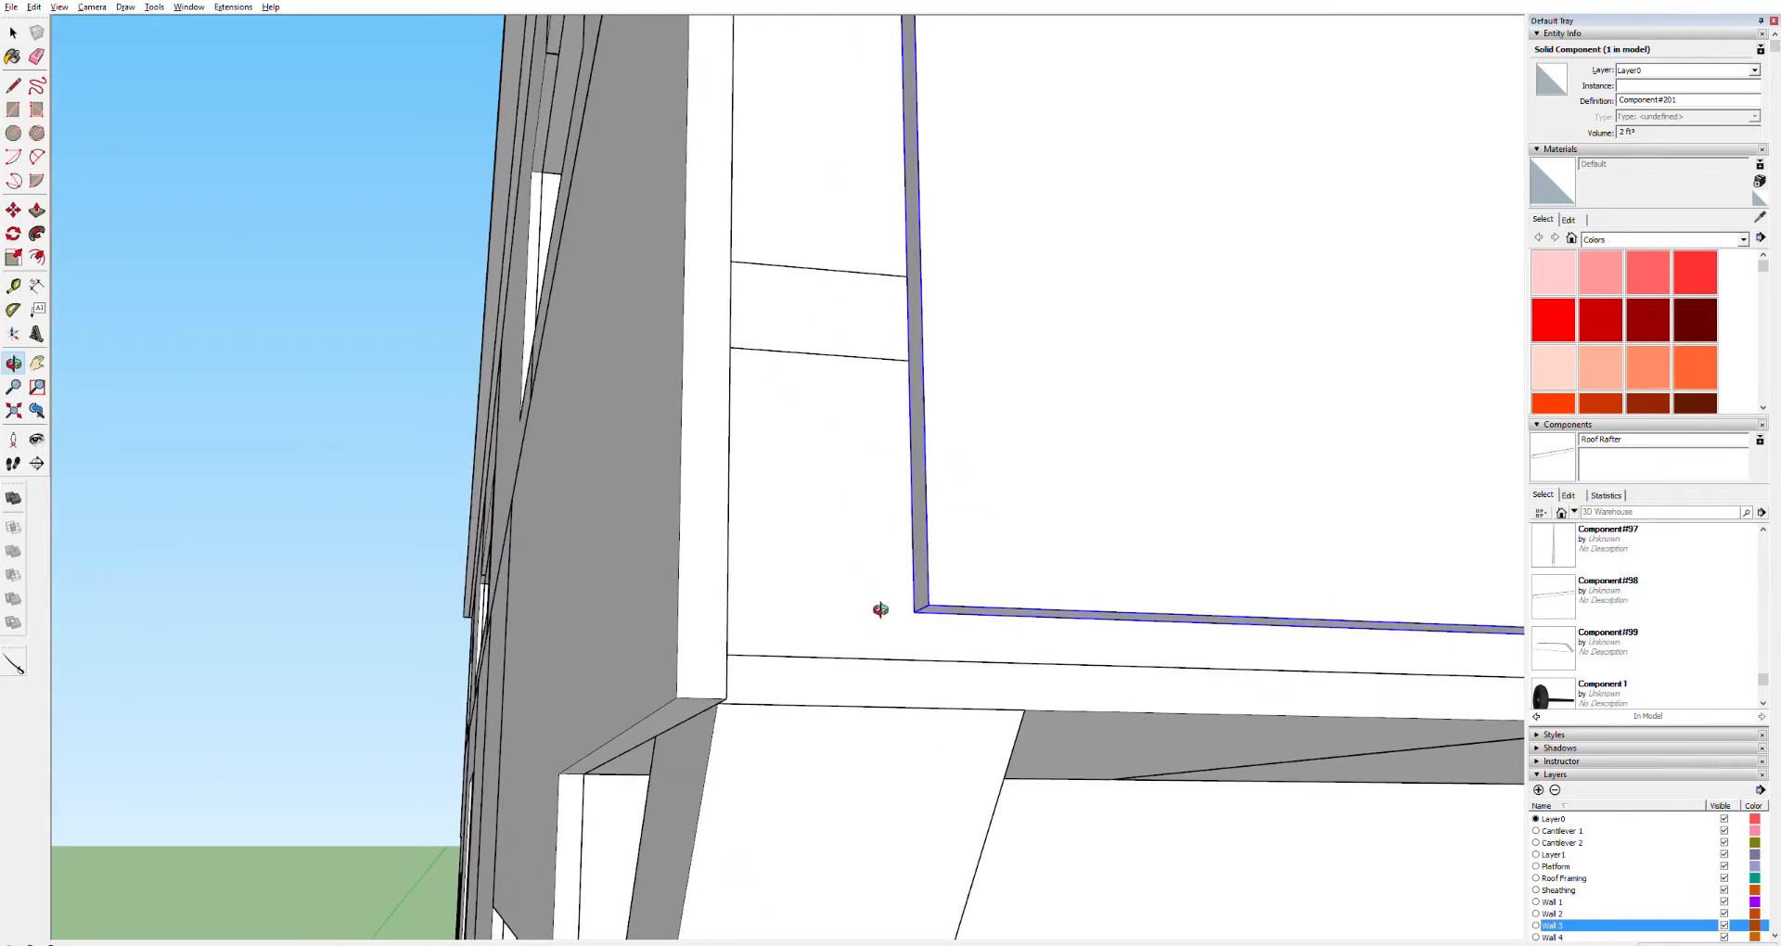
pyautogui.moveTo(878, 635); pyautogui.dragTo(604, 617, button='middle')
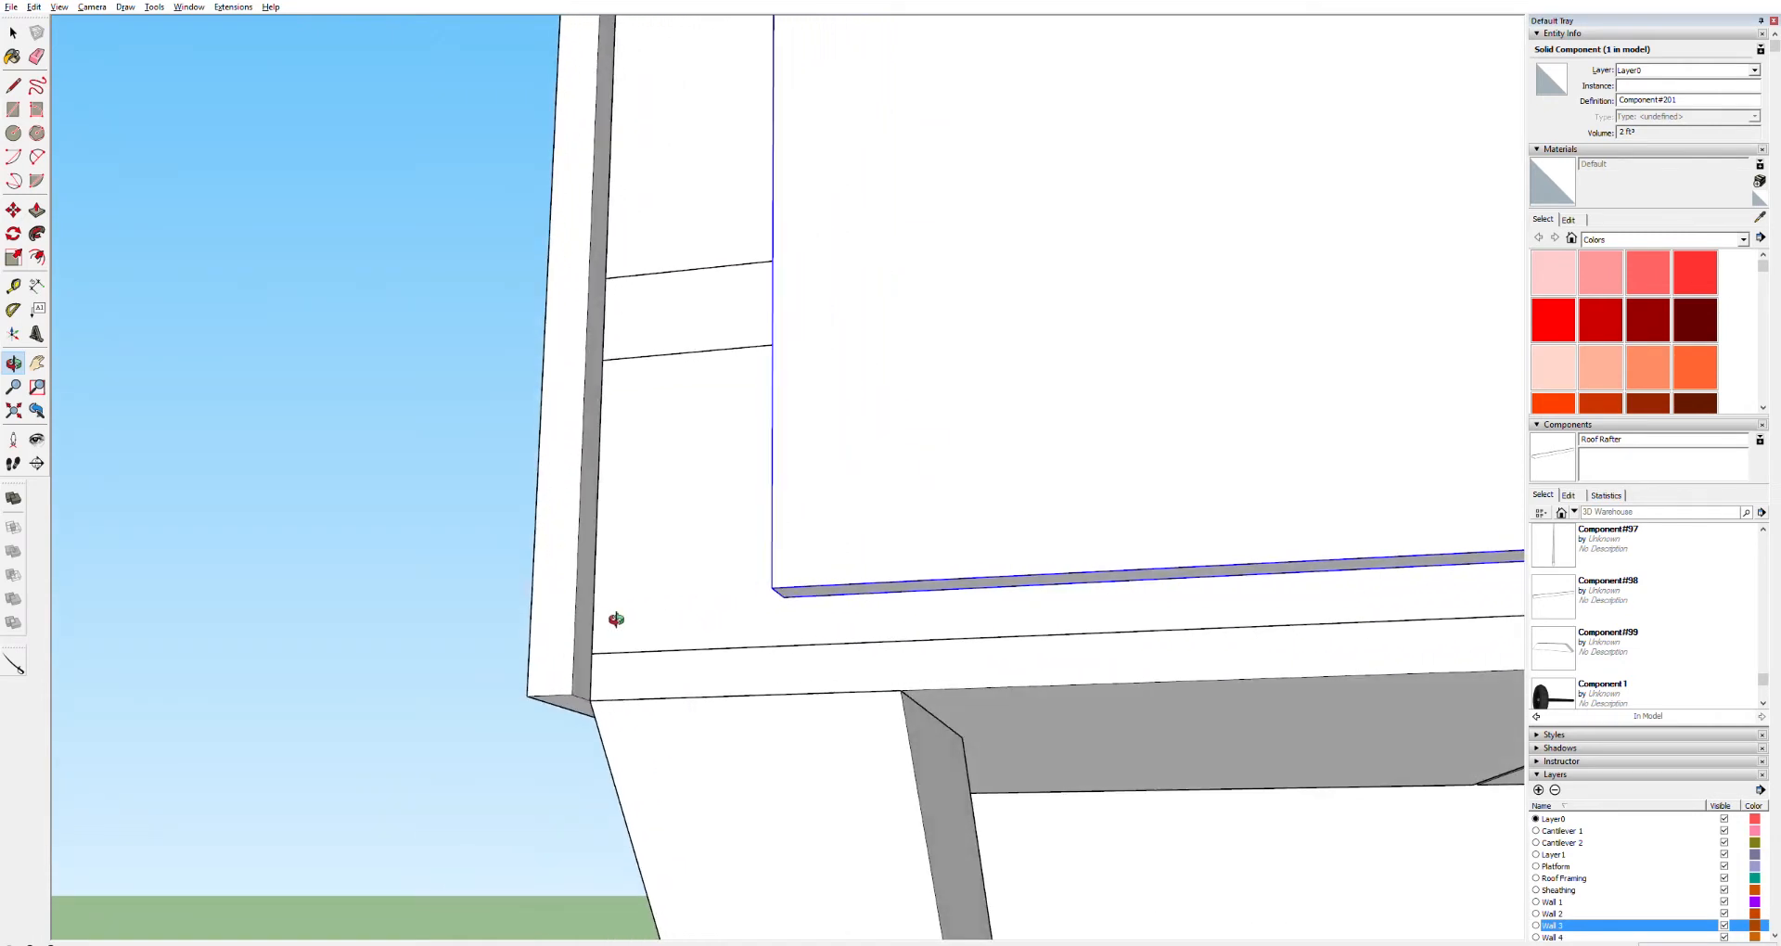
pyautogui.press('m')
pyautogui.click(791, 597)
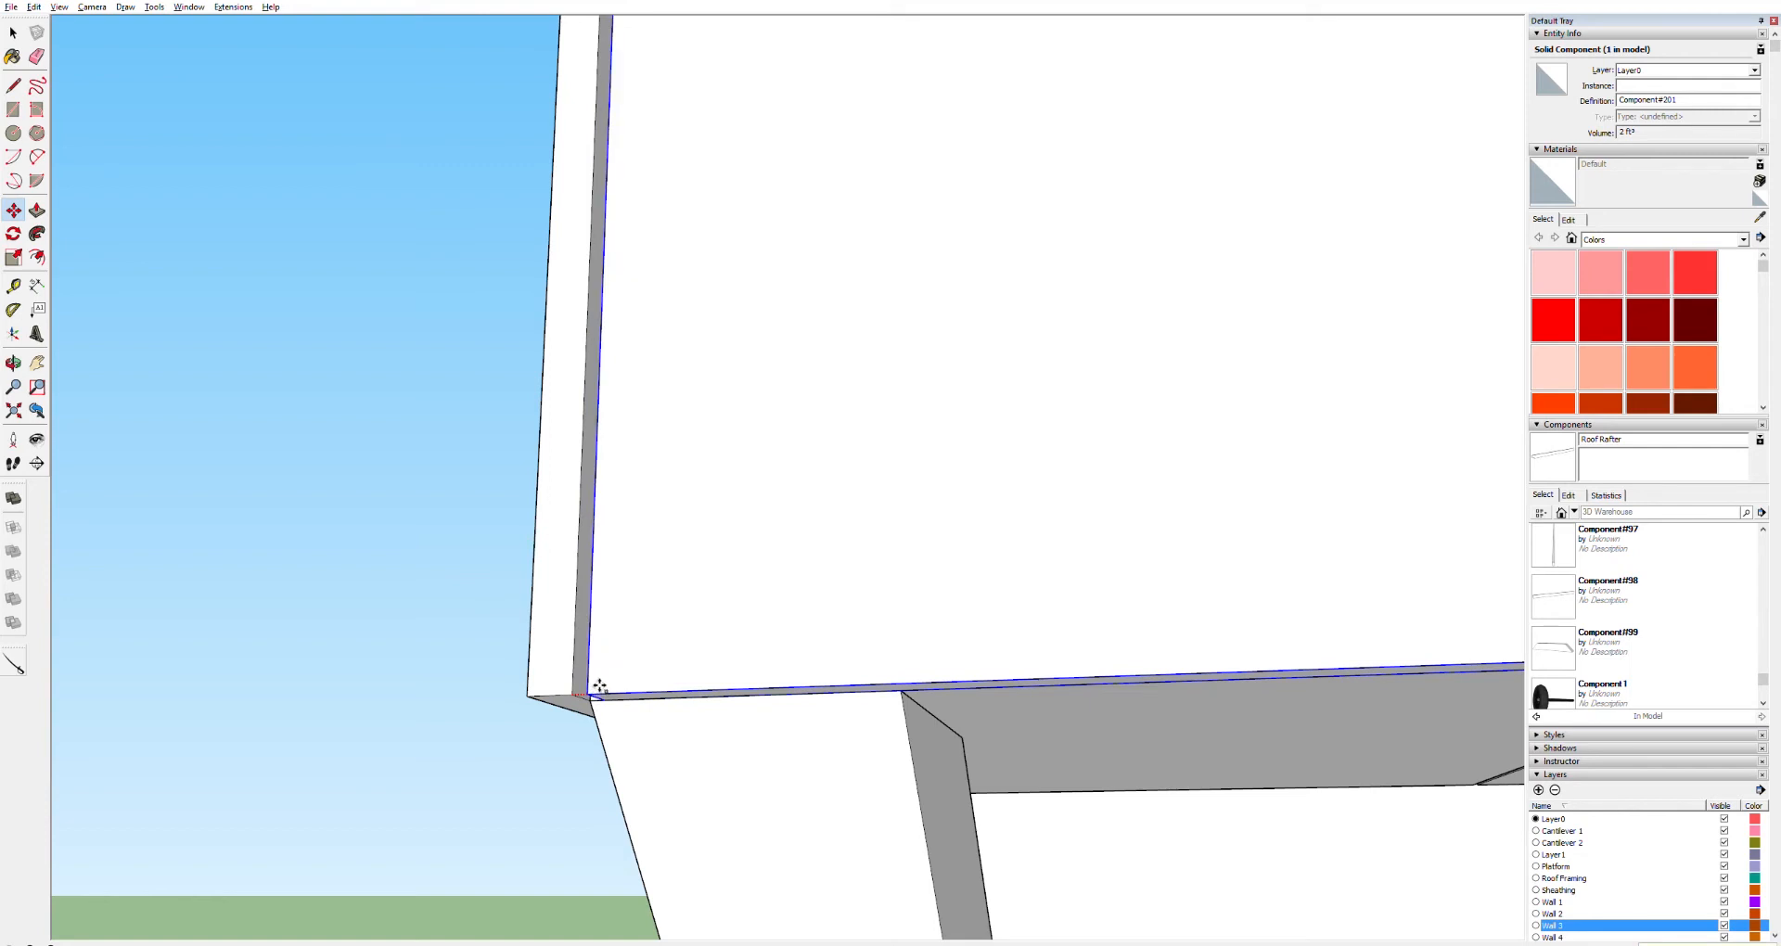
# Push/Pull the end wall sheathing panel's side edge inward toward the wall corner
pyautogui.scroll(-3, 922, 378)
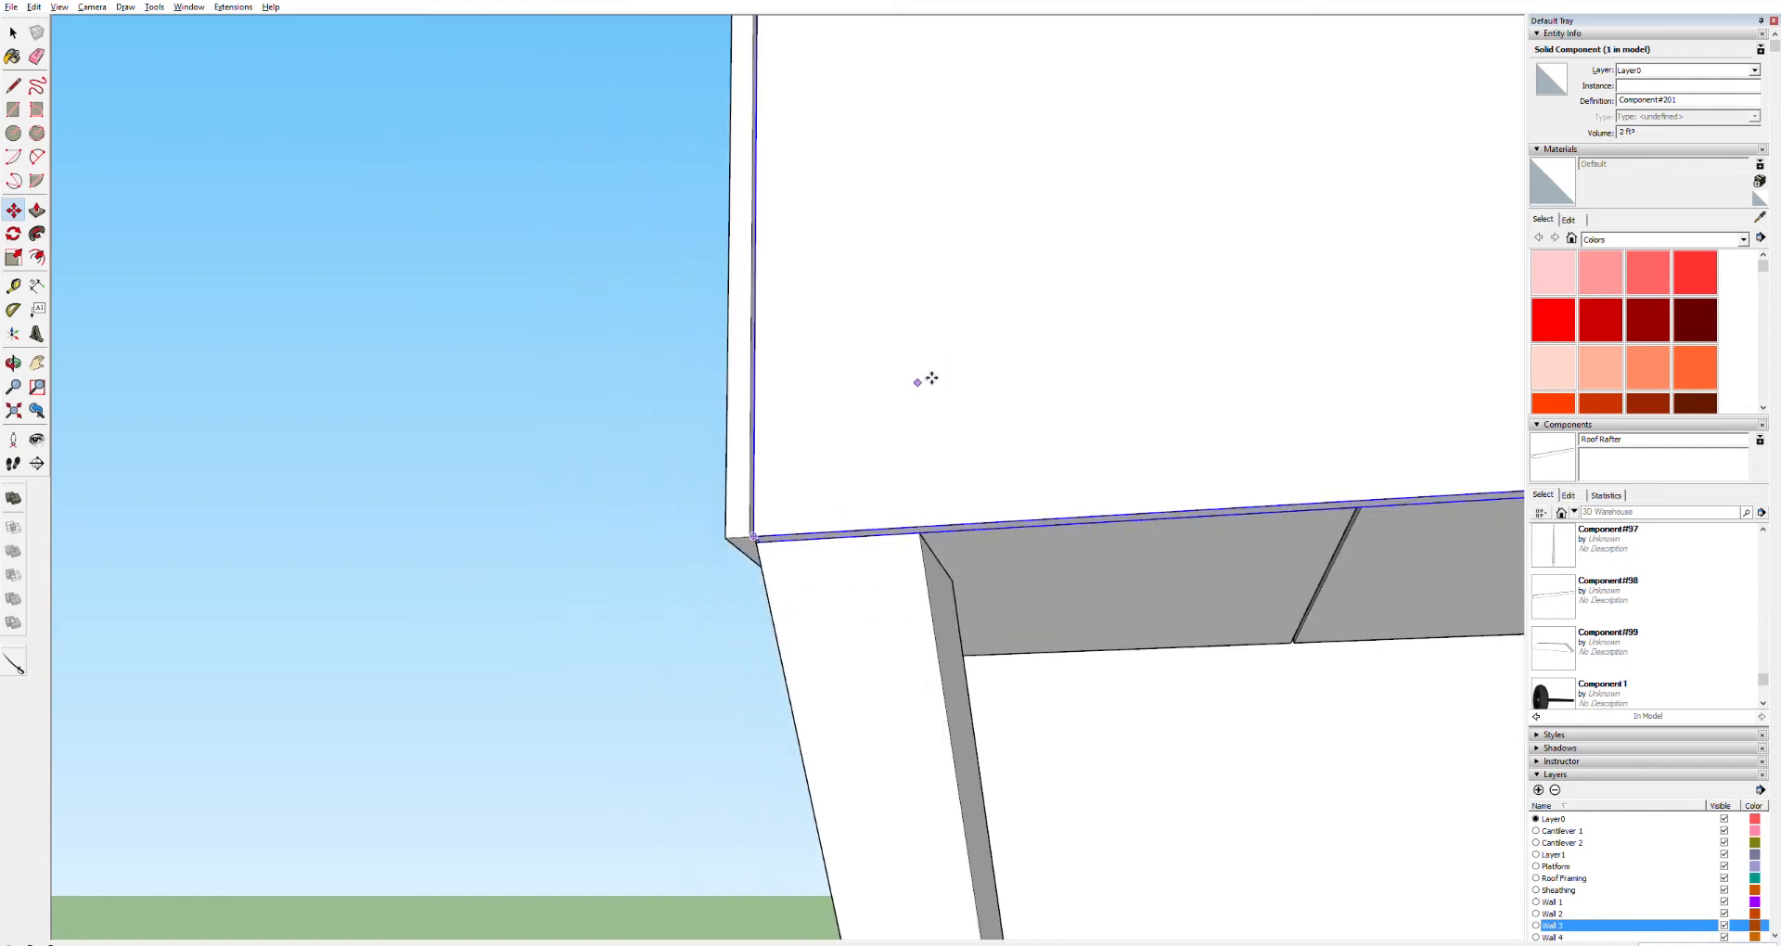
pyautogui.press('h')
pyautogui.moveTo(1182, 518); pyautogui.dragTo(724, 741)
pyautogui.moveTo(1308, 575); pyautogui.dragTo(484, 553)
pyautogui.moveTo(1197, 515); pyautogui.dragTo(858, 813)
pyautogui.moveTo(850, 365); pyautogui.dragTo(682, 722)
pyautogui.press('o')
pyautogui.moveTo(656, 310); pyautogui.dragTo(449, 493)
pyautogui.press('space')
pyautogui.tripleClick(666, 322)
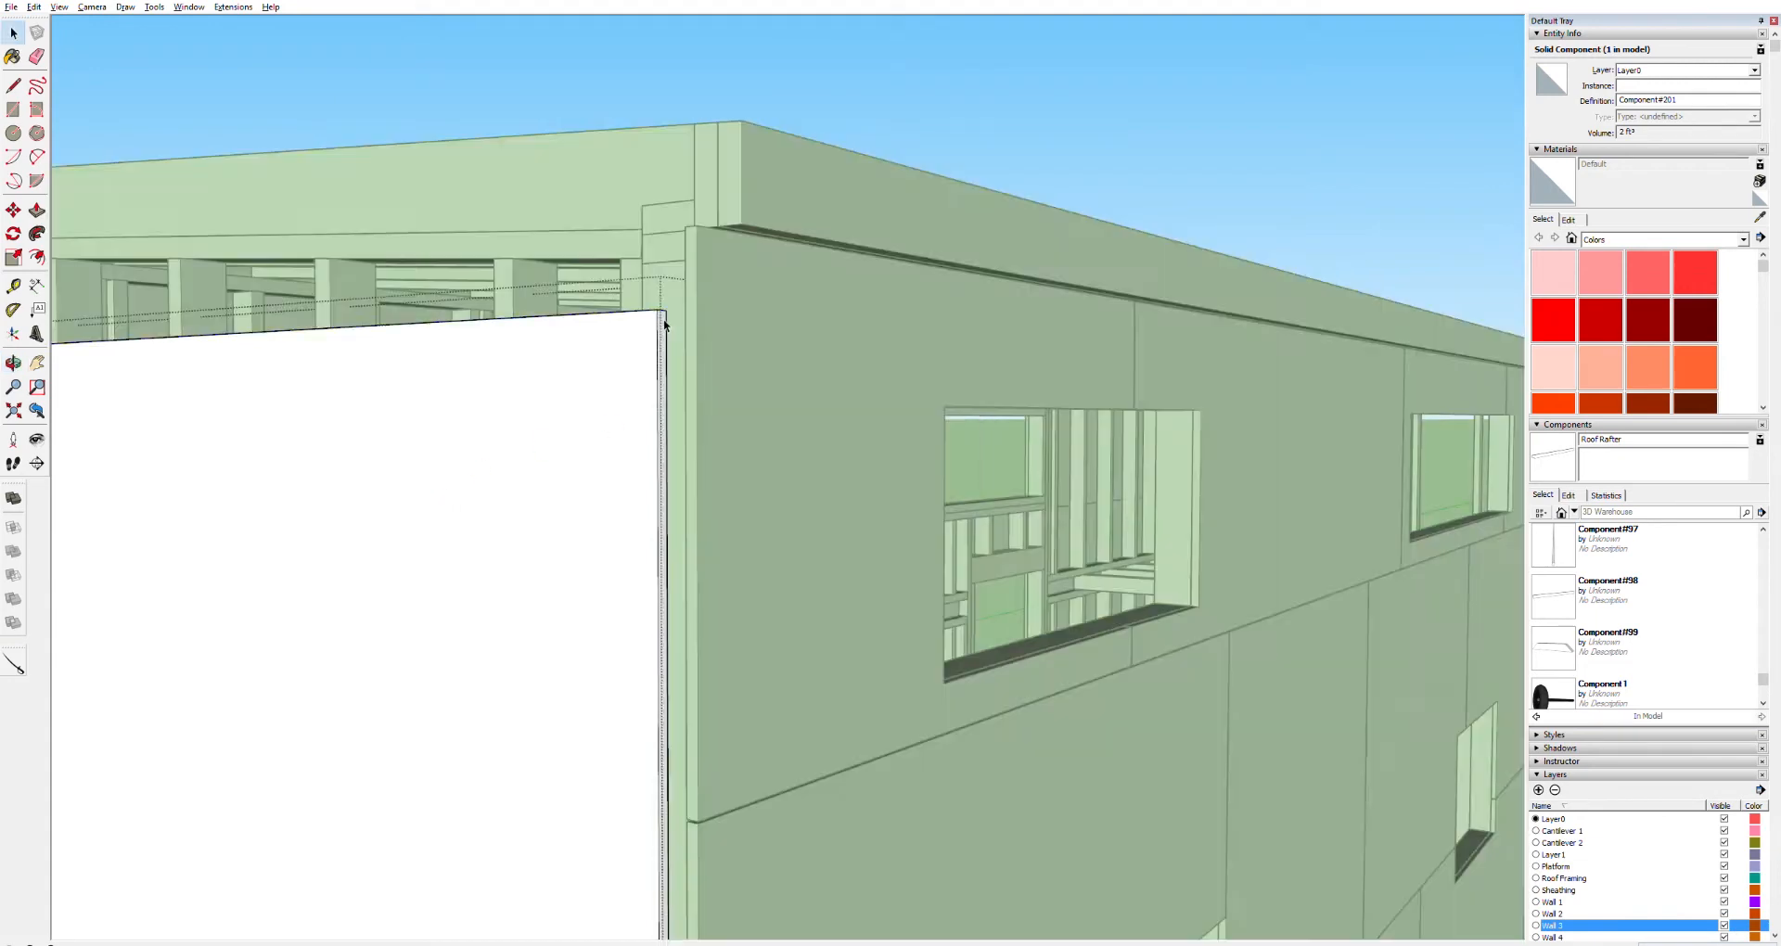
pyautogui.press('p')
pyautogui.moveTo(666, 318); pyautogui.dragTo(486, 318)
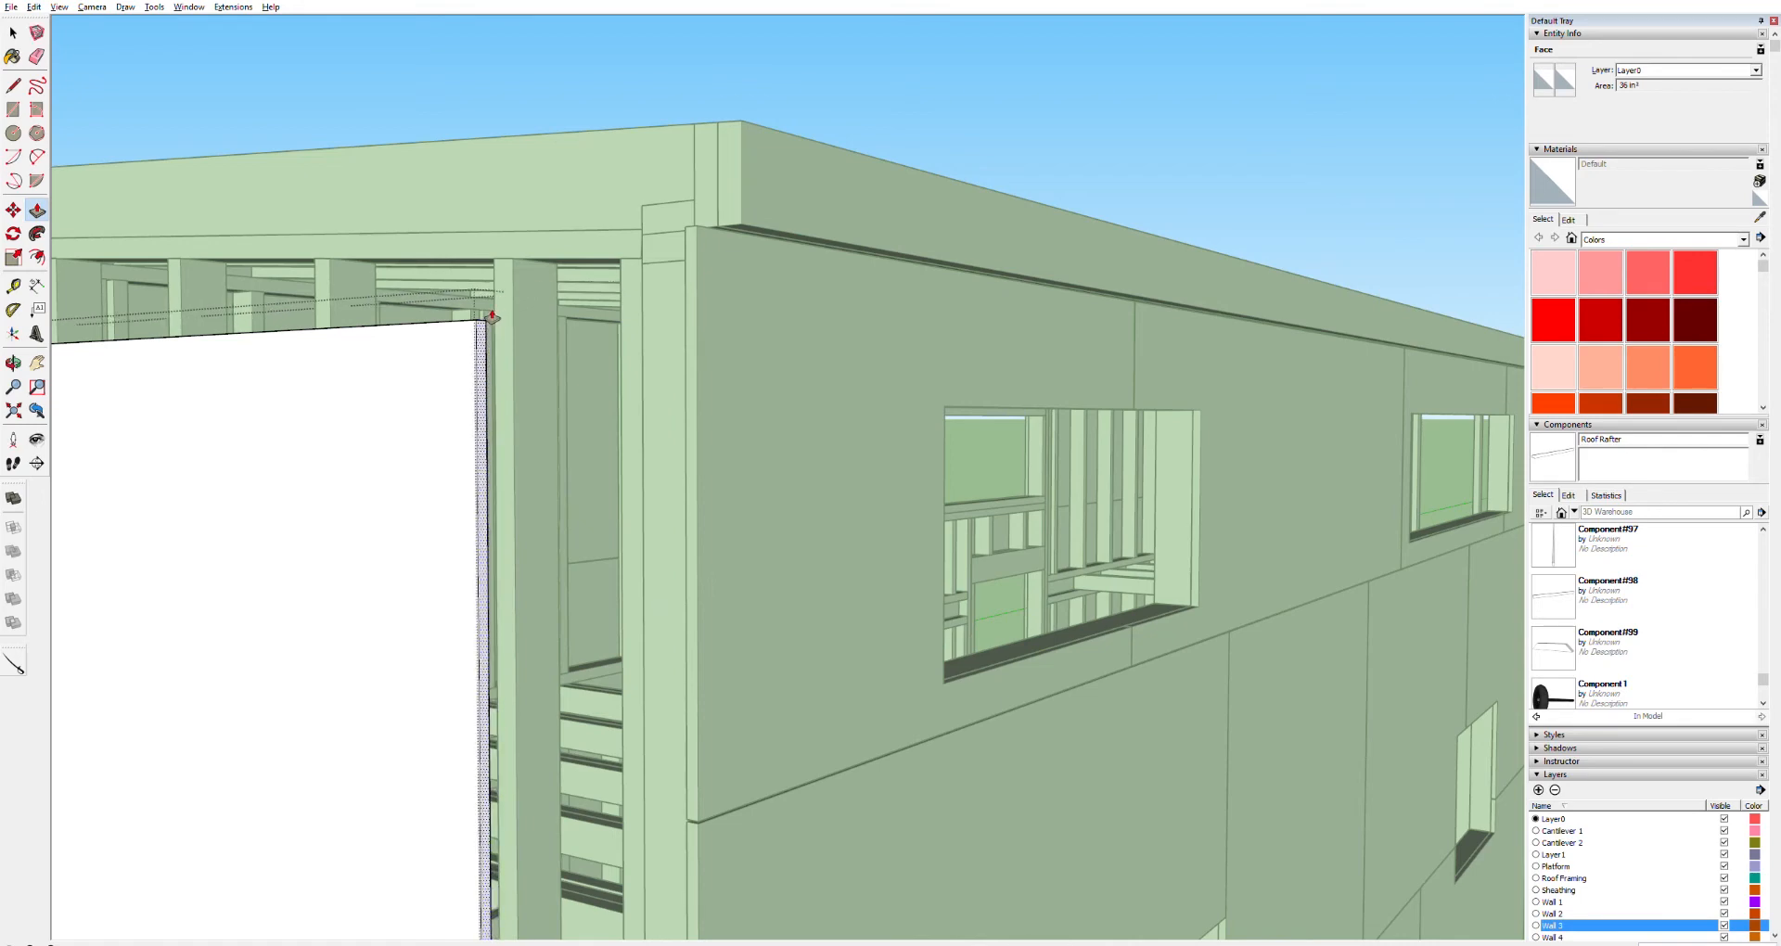
pyautogui.press('space')
pyautogui.click(447, 131)
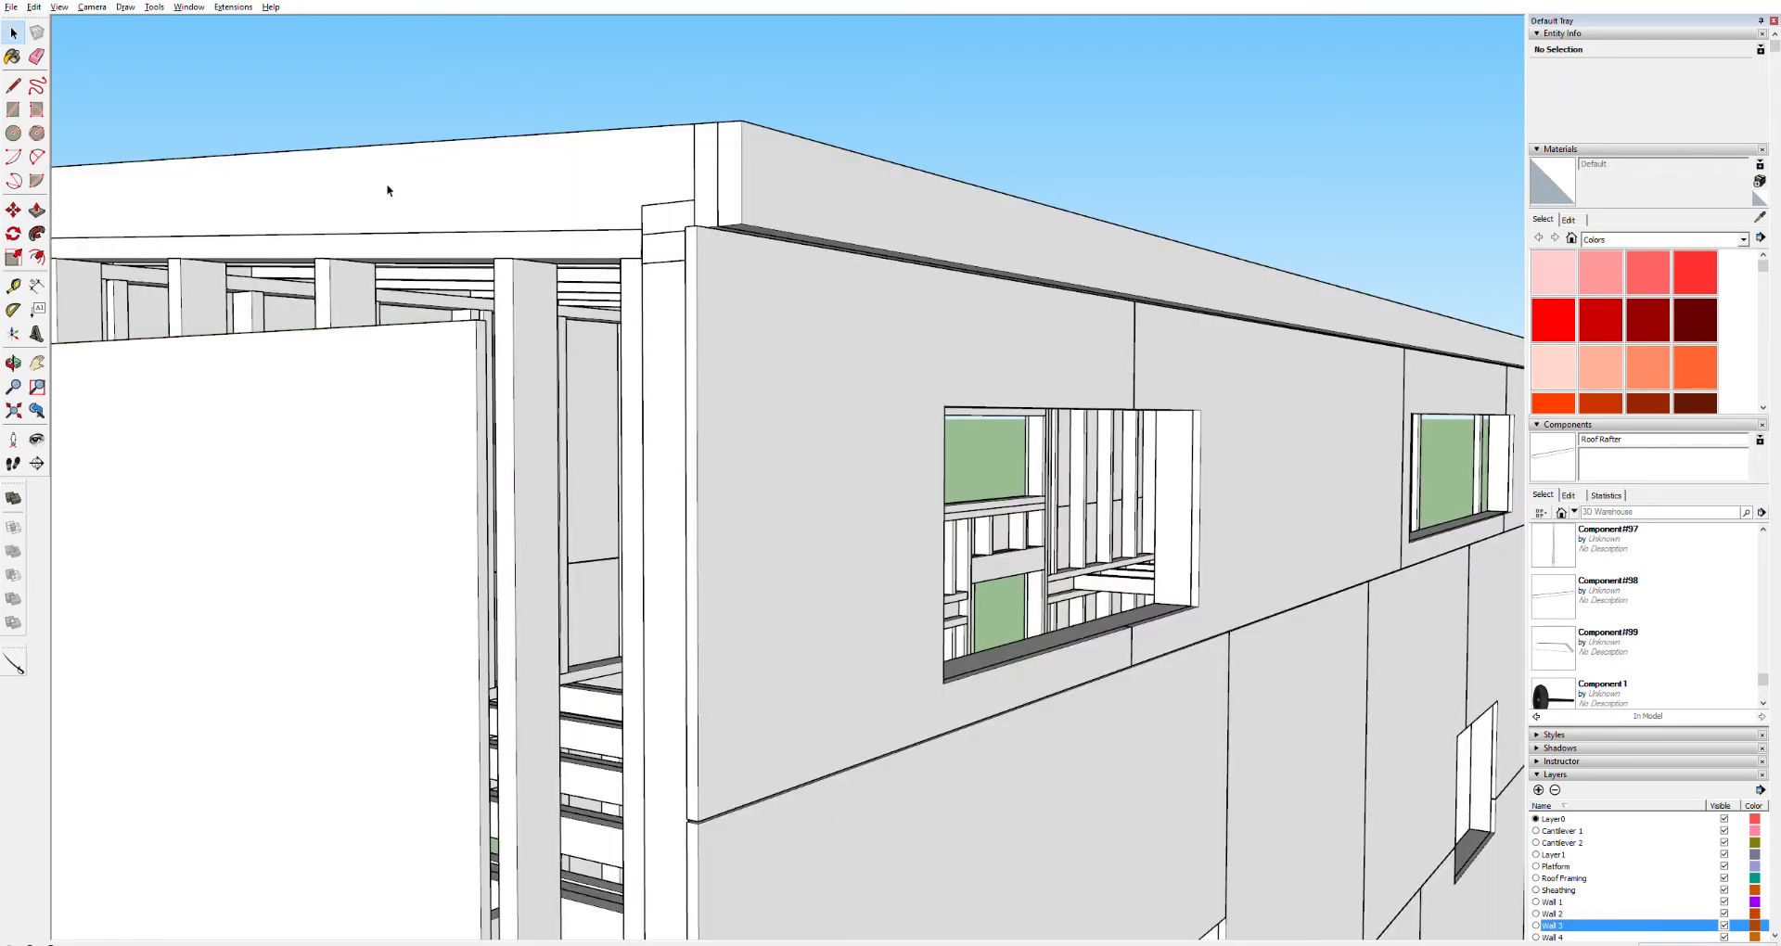
# Create a tape measure guide line along the edge of the corner post at the end wall
pyautogui.scroll(-6, 558, 608)
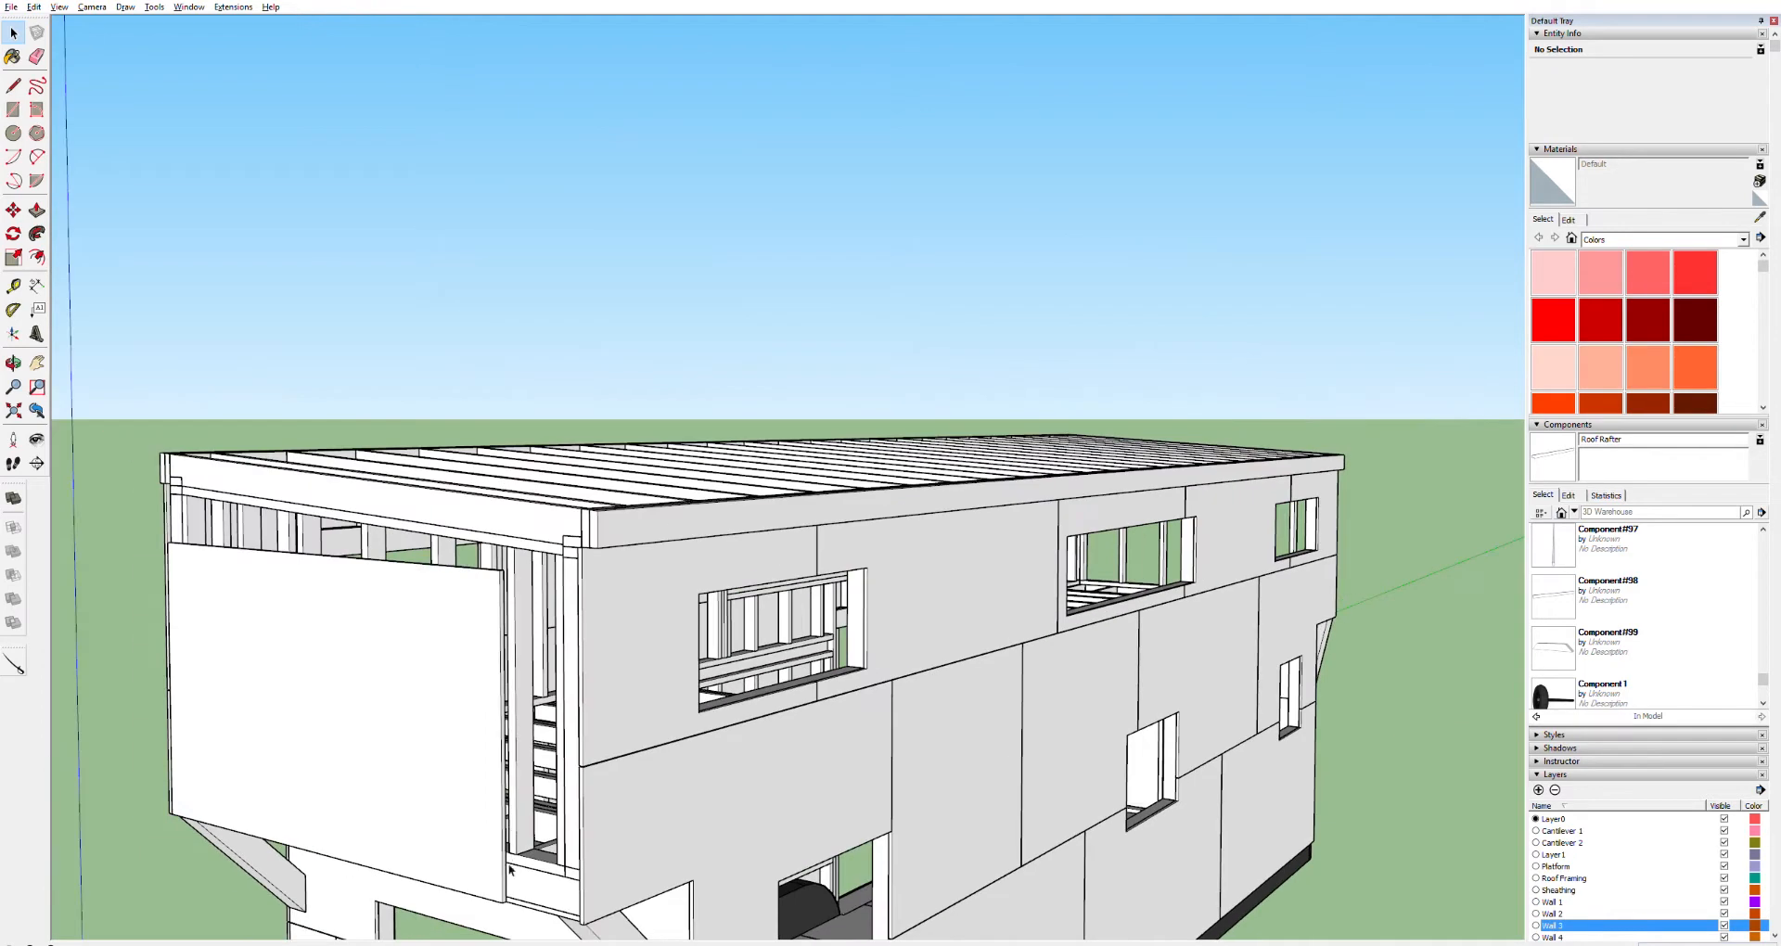
pyautogui.scroll(6, 509, 823)
pyautogui.scroll(4, 514, 788)
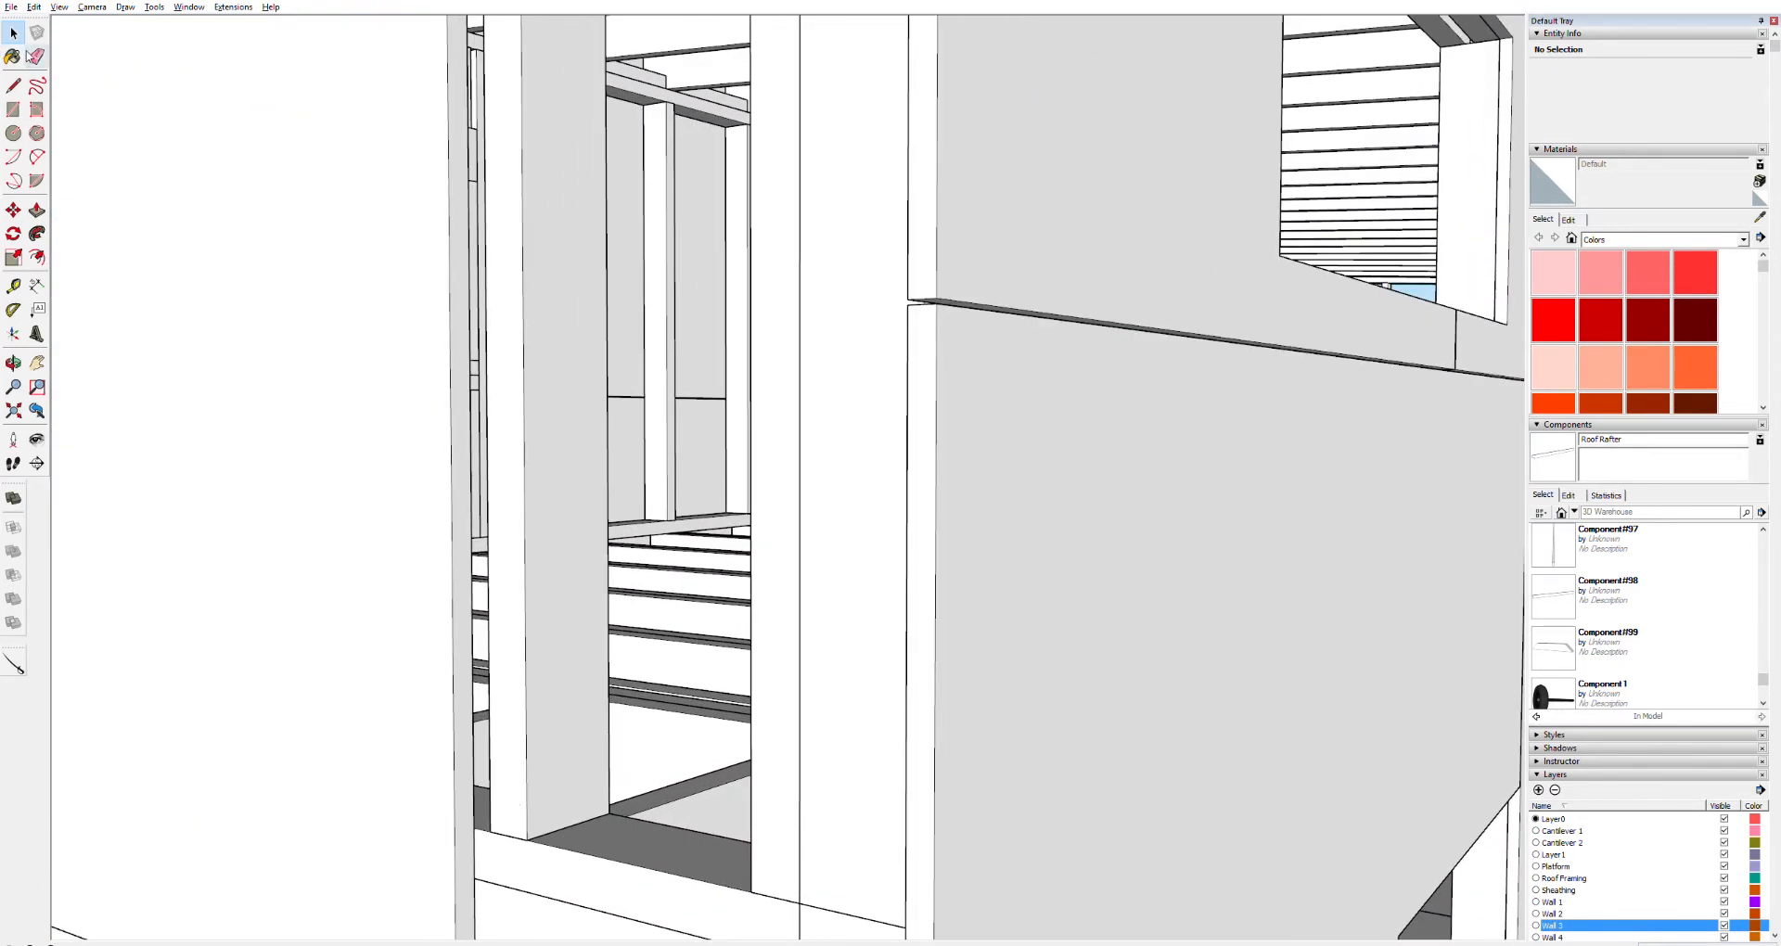
pyautogui.press('t')
pyautogui.click(751, 648)
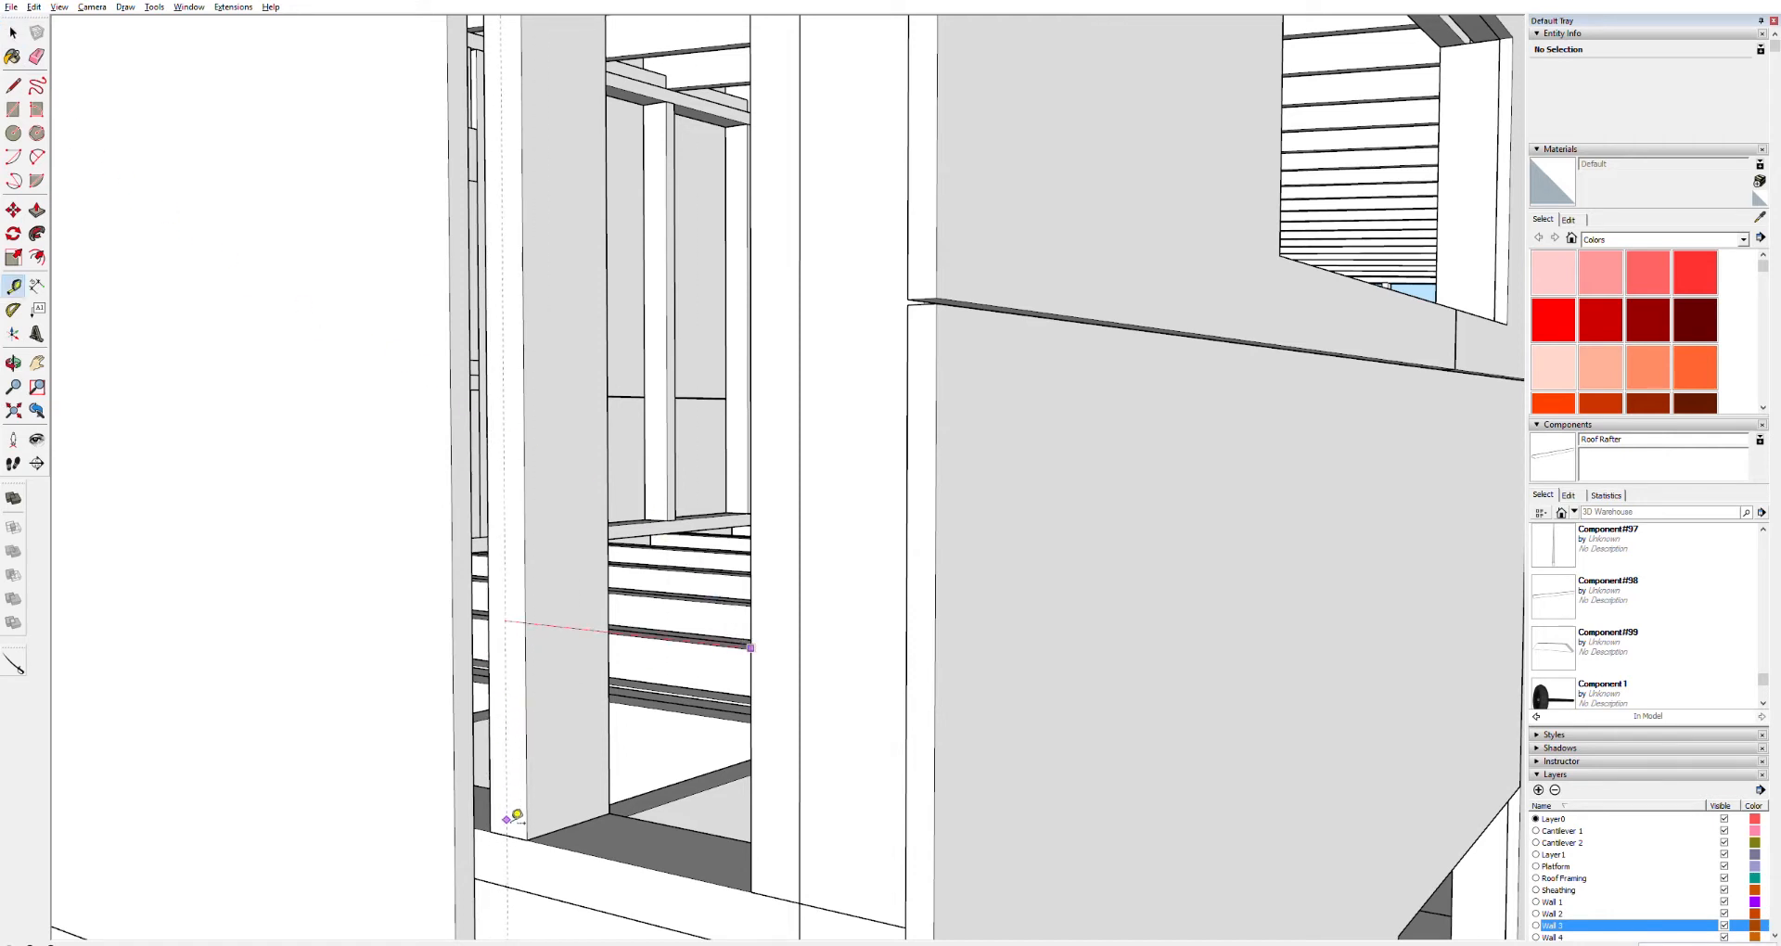
pyautogui.click(507, 836)
pyautogui.press('space')
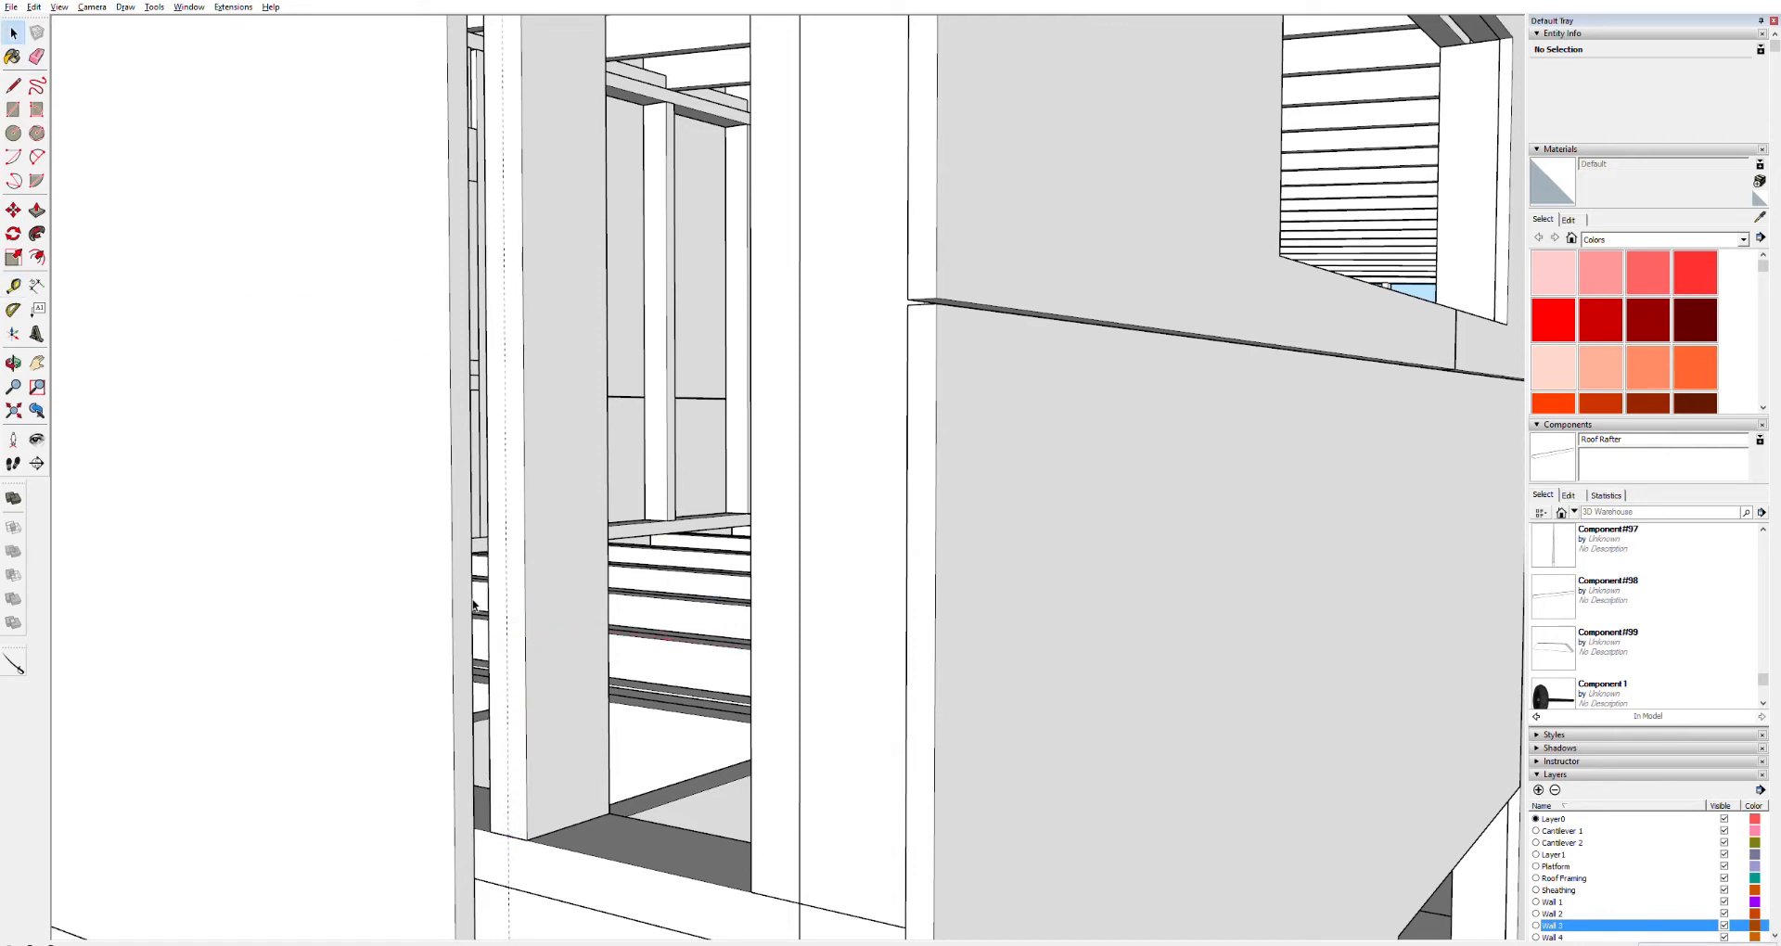
# Push/Pull the end wall sheathing panel's side edge out to the new guide line
pyautogui.tripleClick(465, 603)
pyautogui.click(466, 603)
pyautogui.press('p')
pyautogui.moveTo(466, 603); pyautogui.dragTo(506, 502)
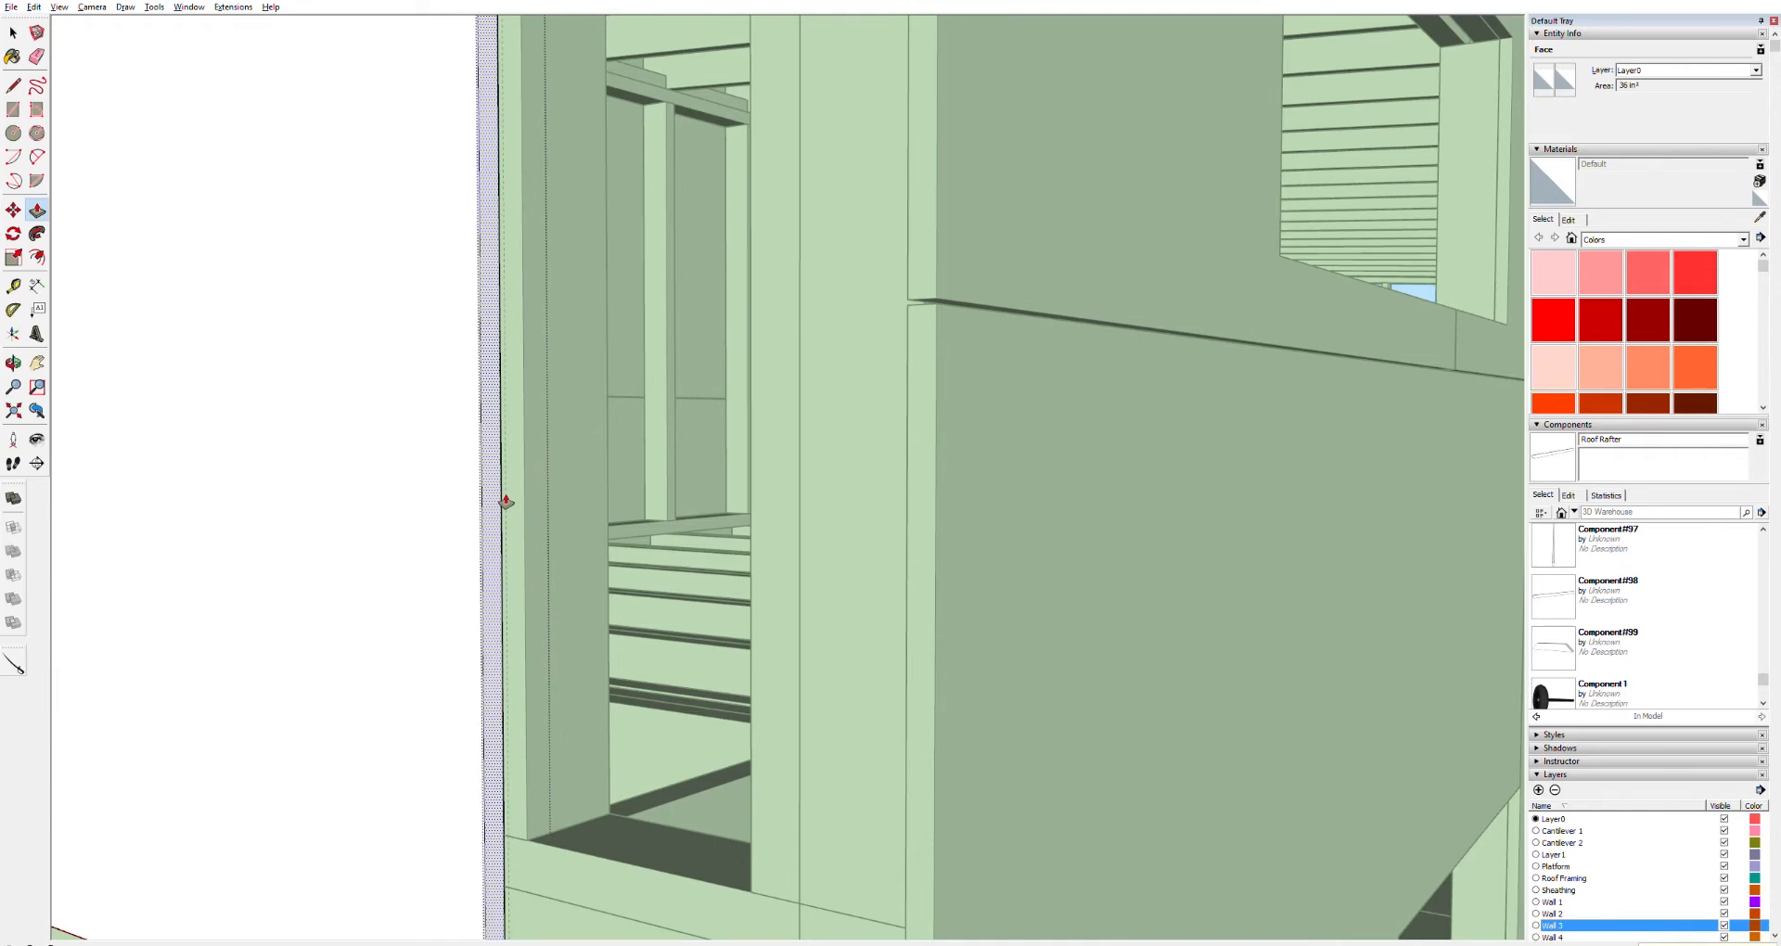
pyautogui.moveTo(506, 503); pyautogui.dragTo(506, 503)
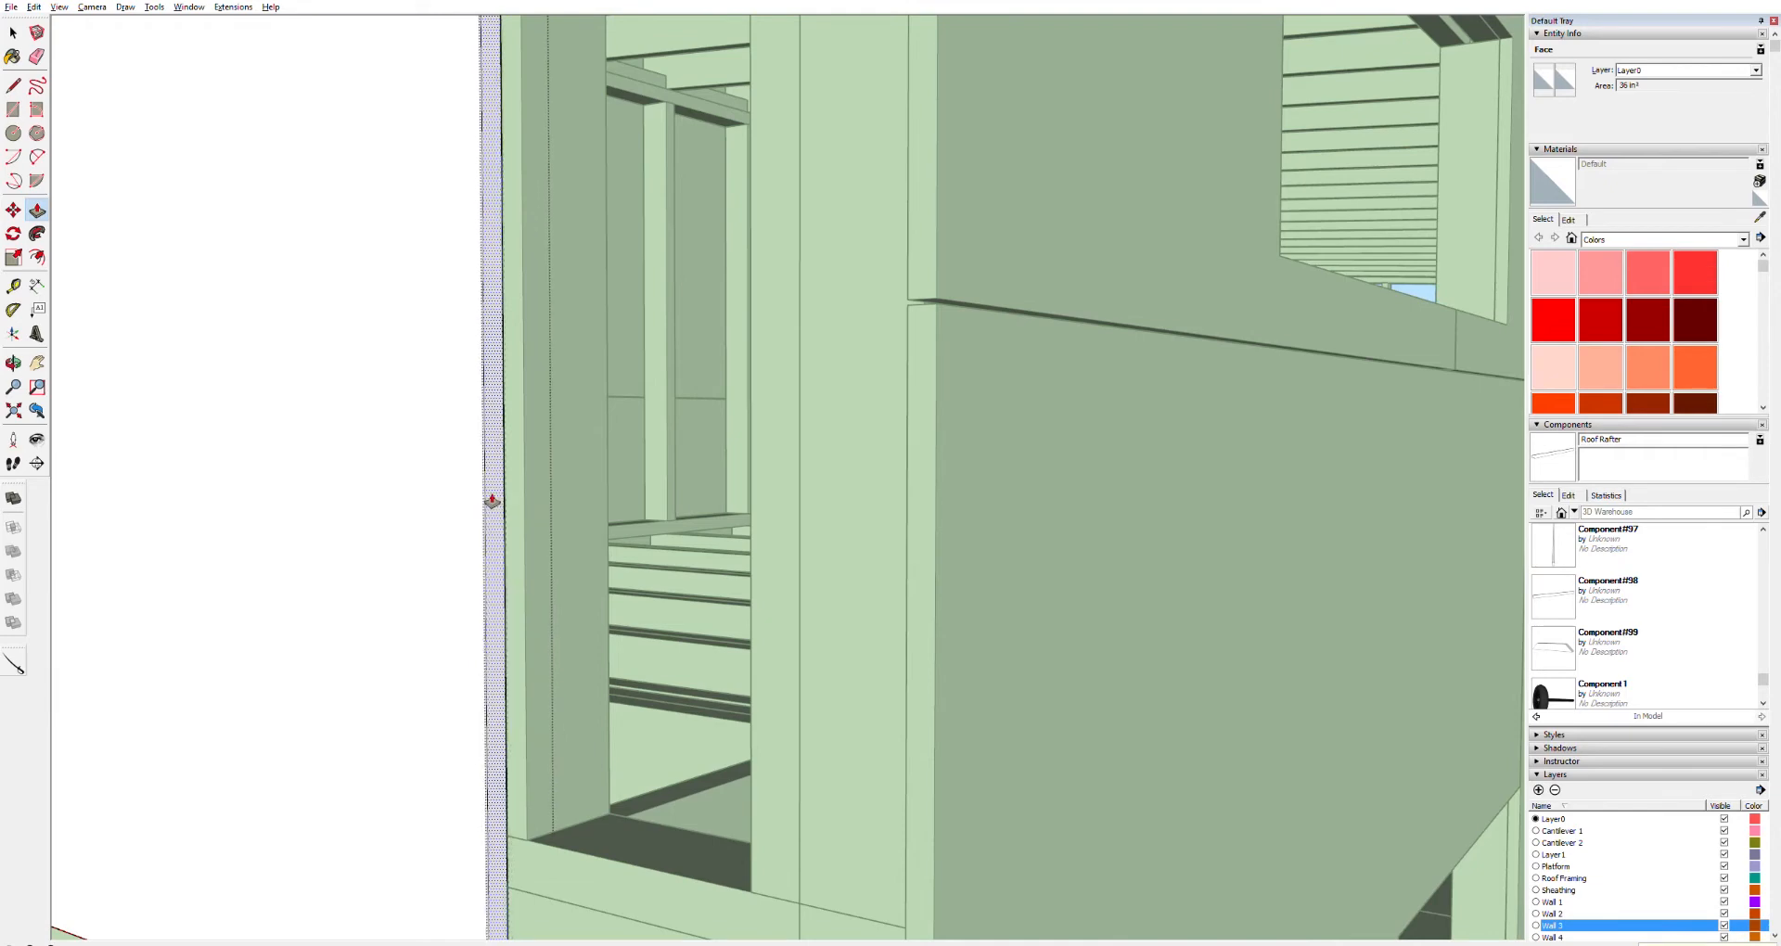
pyautogui.scroll(-8, 501, 365)
pyautogui.press('space')
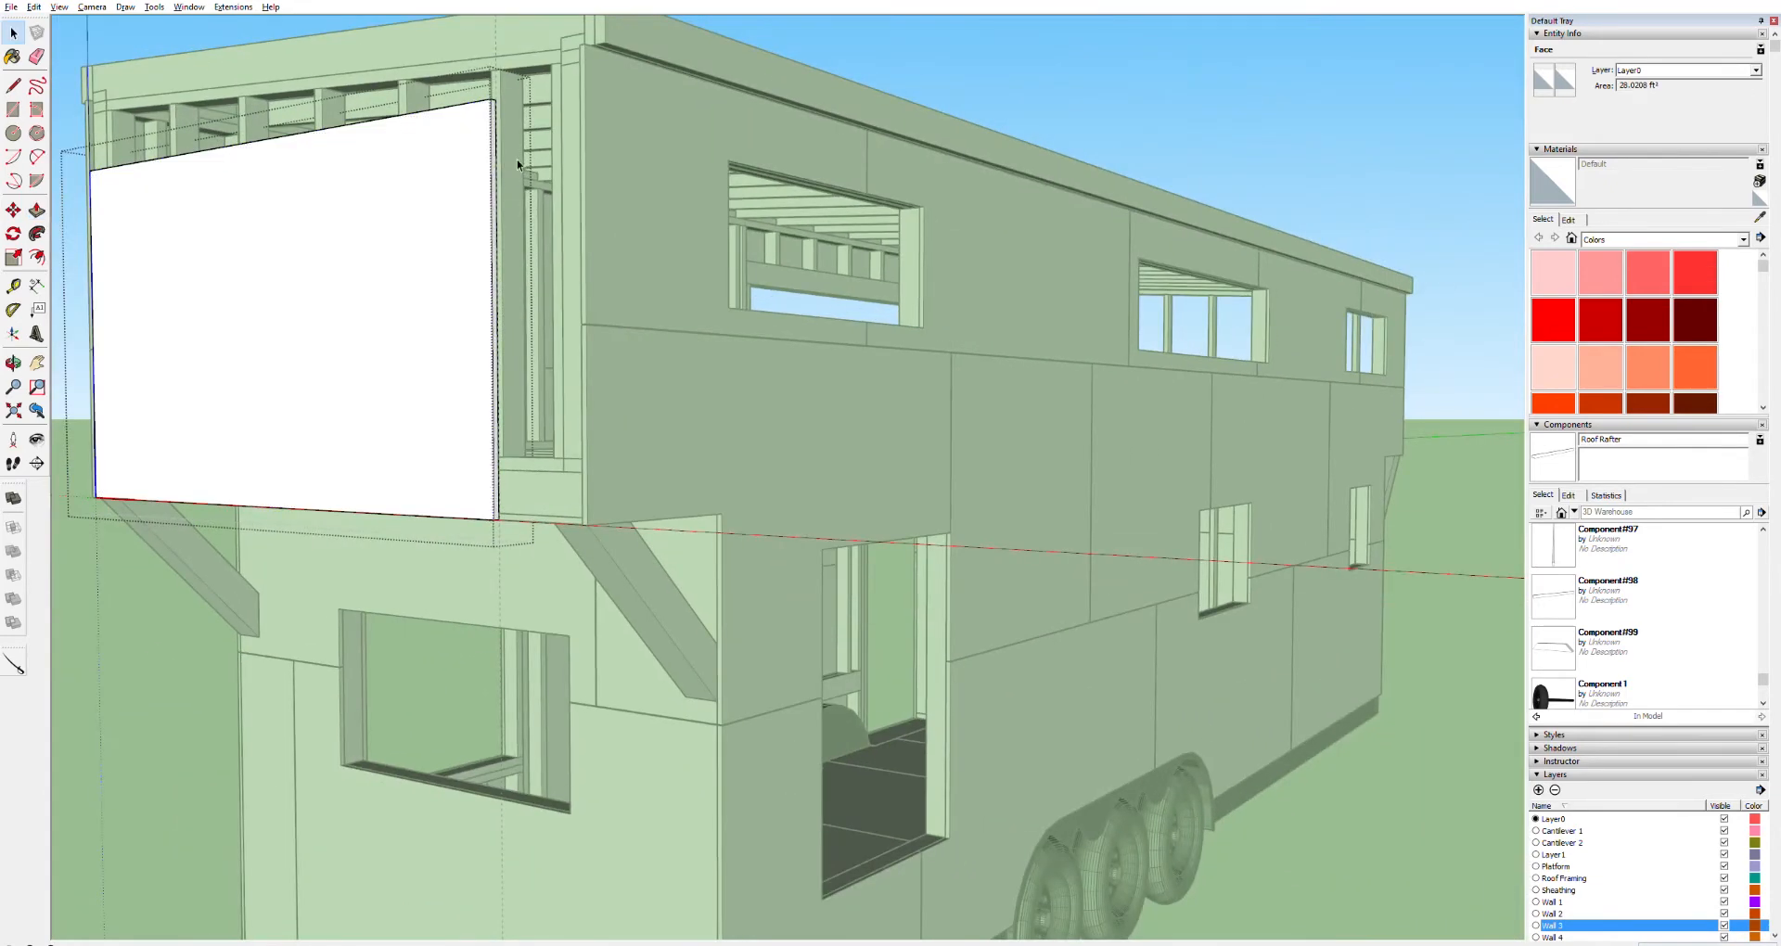
pyautogui.click(887, 87)
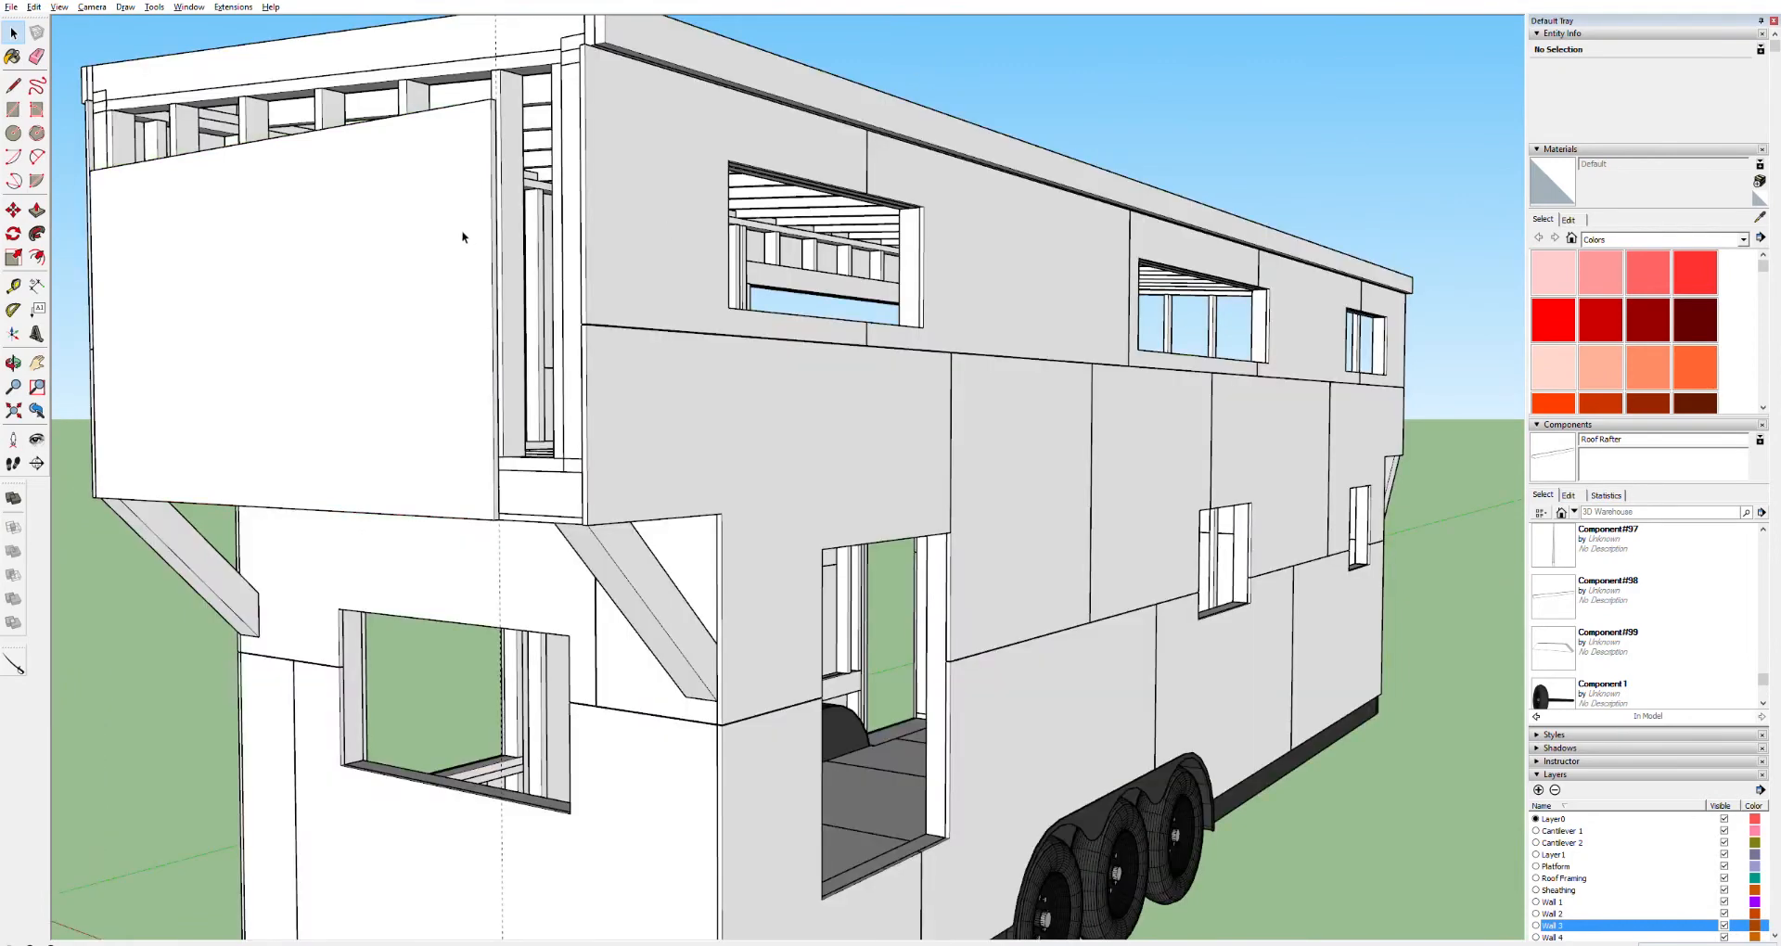
# Copy the end wall sheathing panel alongside the first one to cover the rest of the end wall
pyautogui.scroll(6, 460, 230)
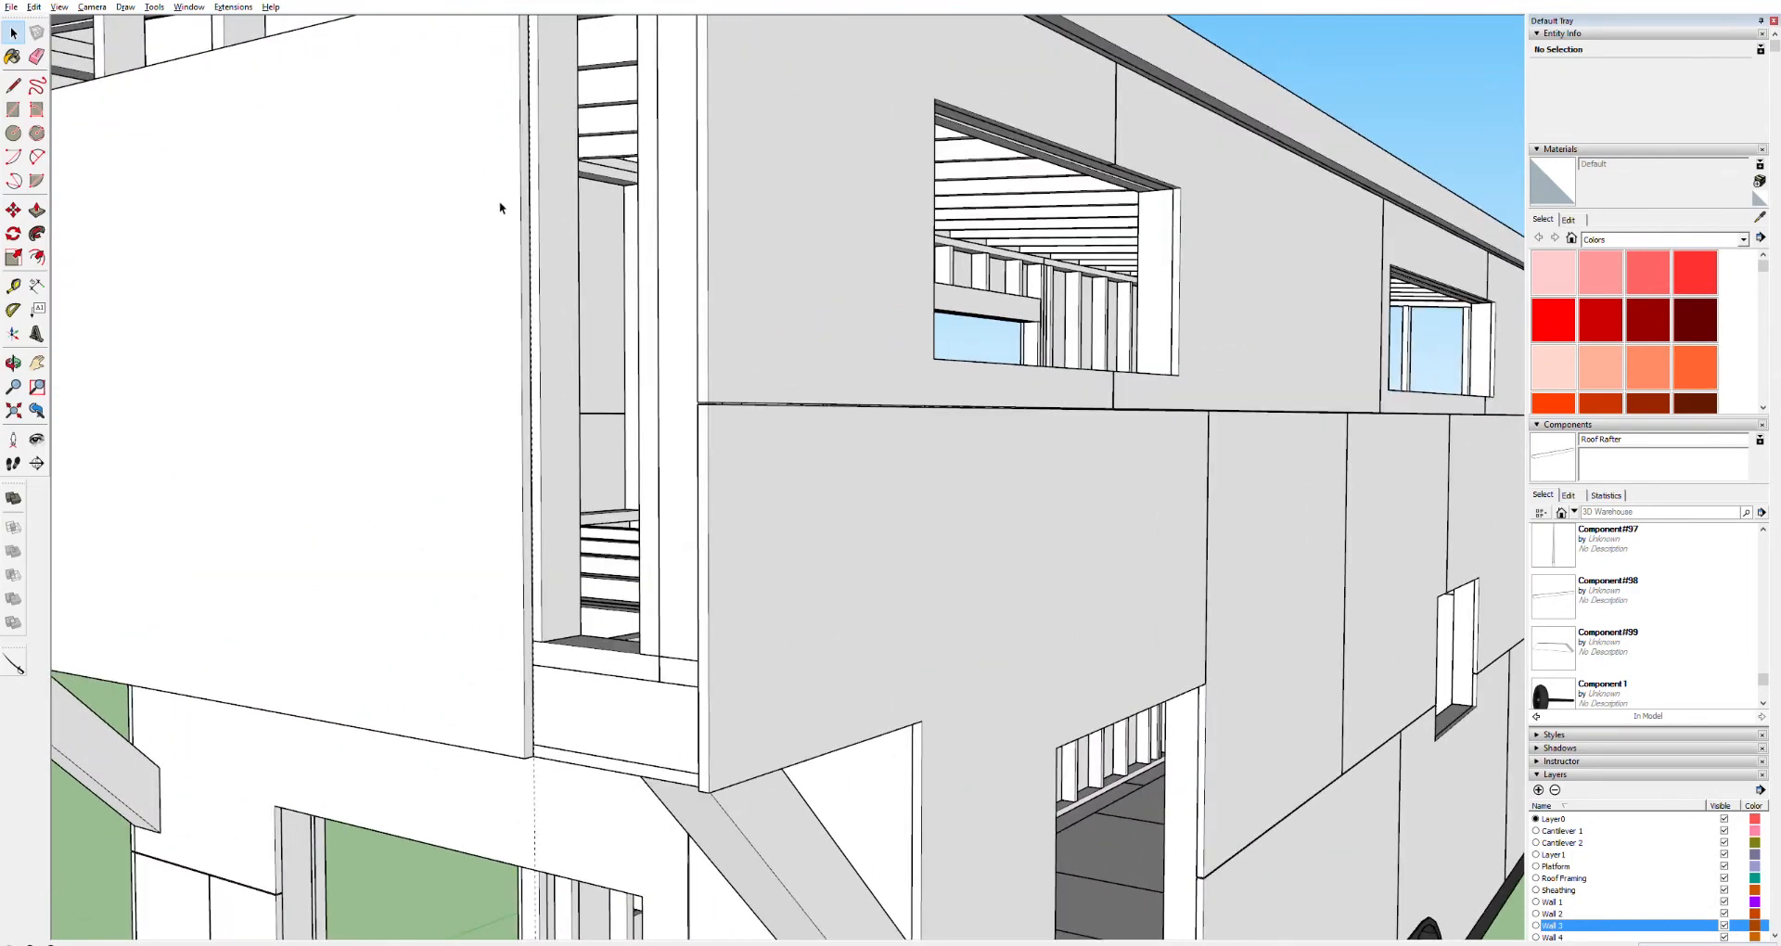
pyautogui.click(454, 648)
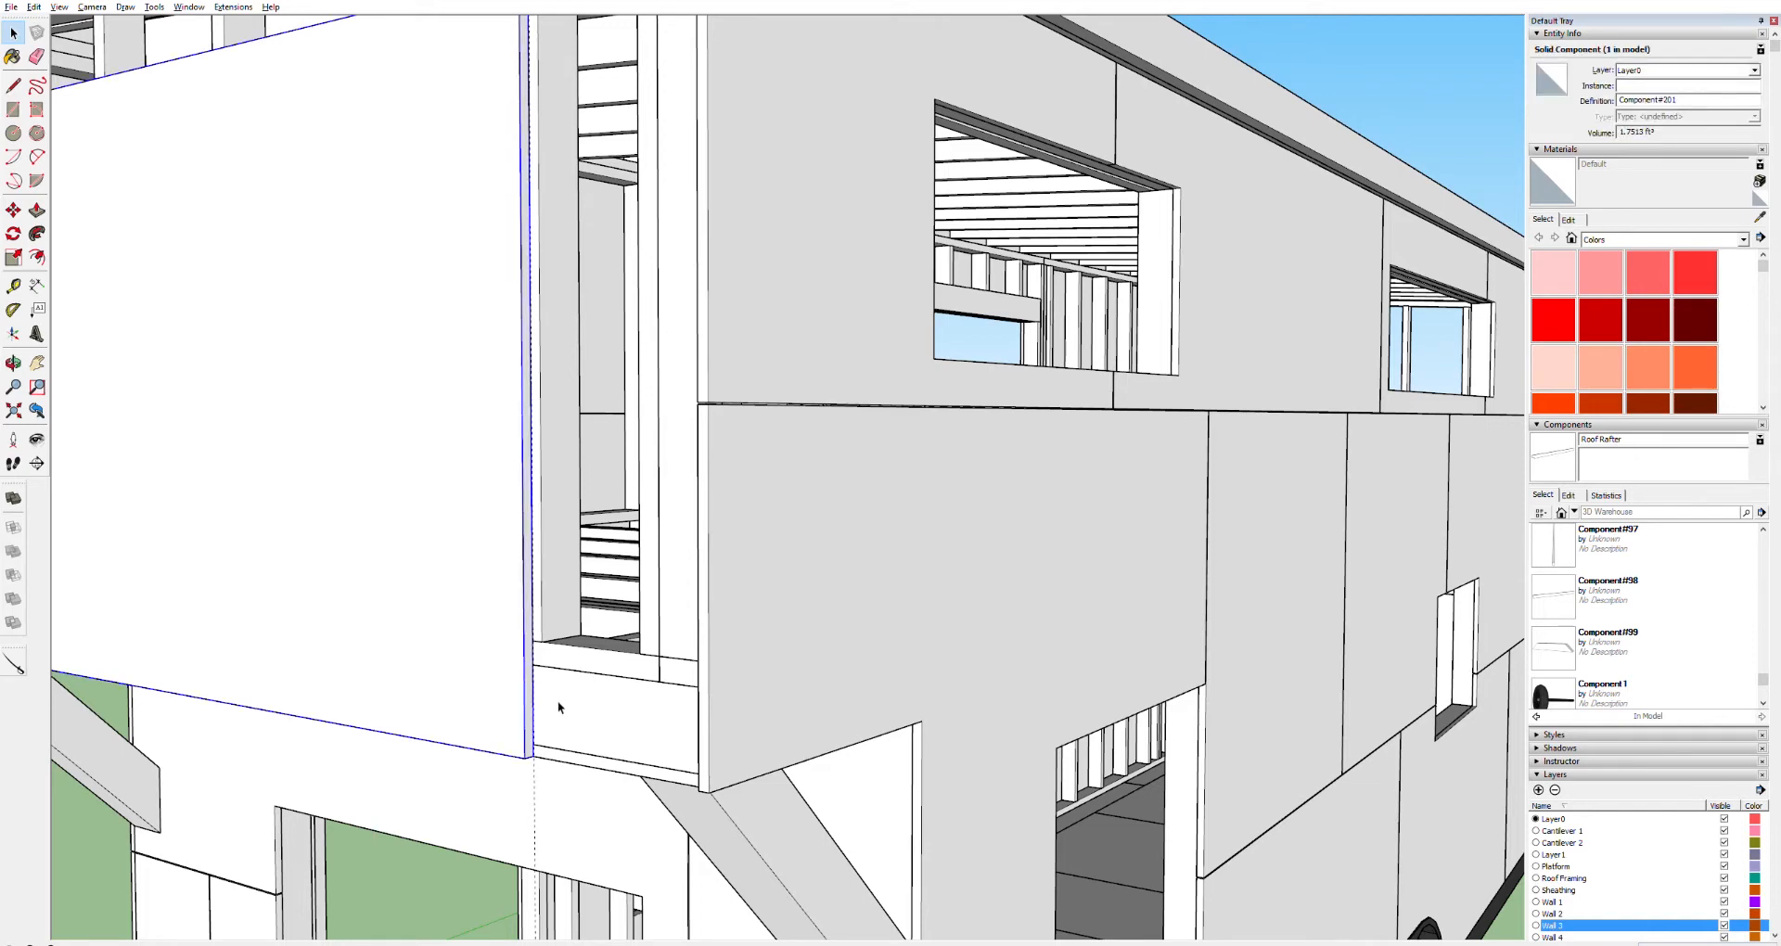
pyautogui.press('h')
pyautogui.moveTo(338, 714); pyautogui.dragTo(1100, 707)
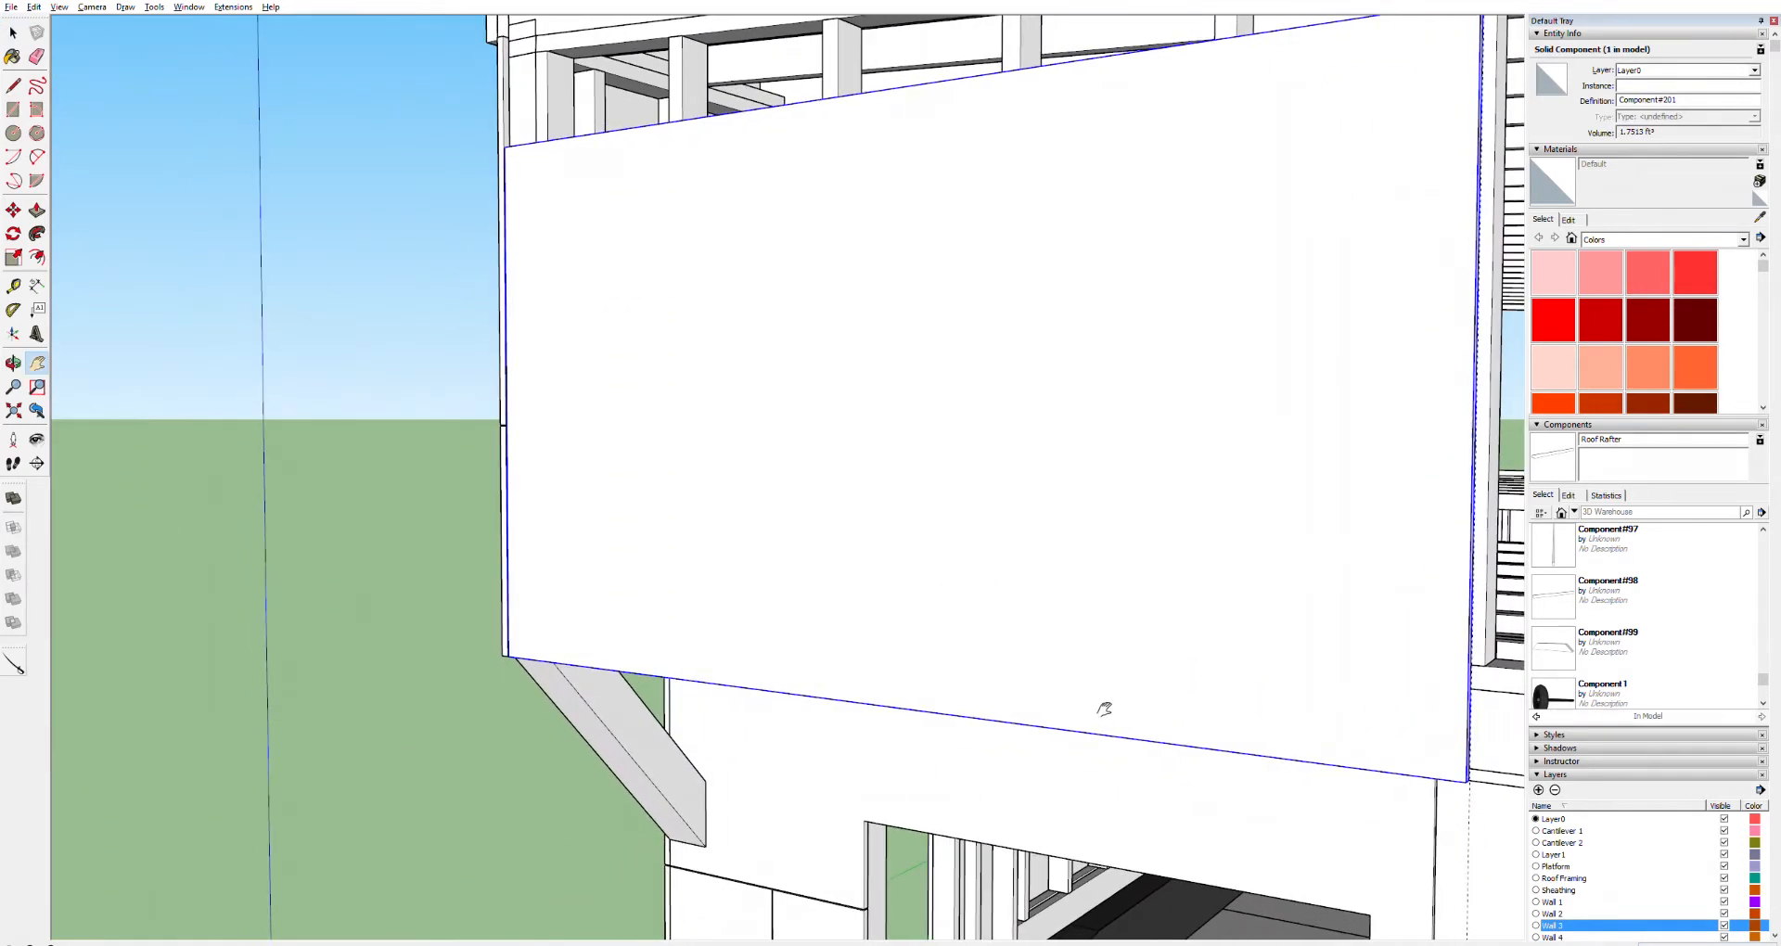
pyautogui.press('m')
pyautogui.click(524, 652)
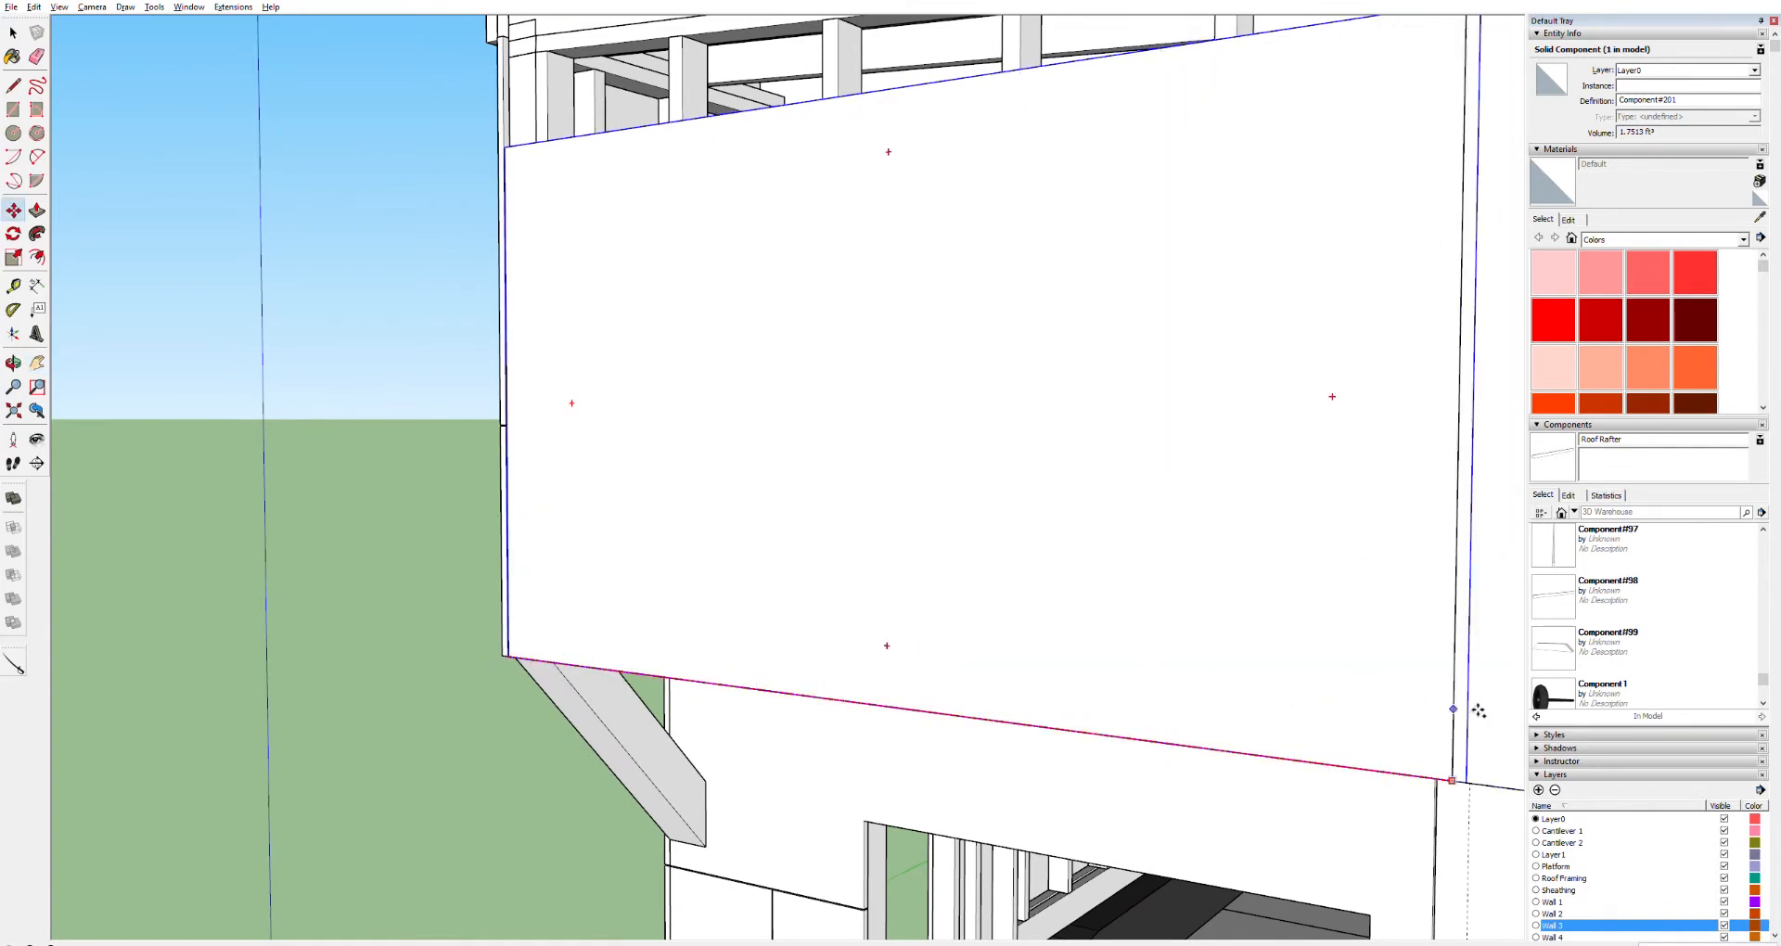
pyautogui.click(1490, 761)
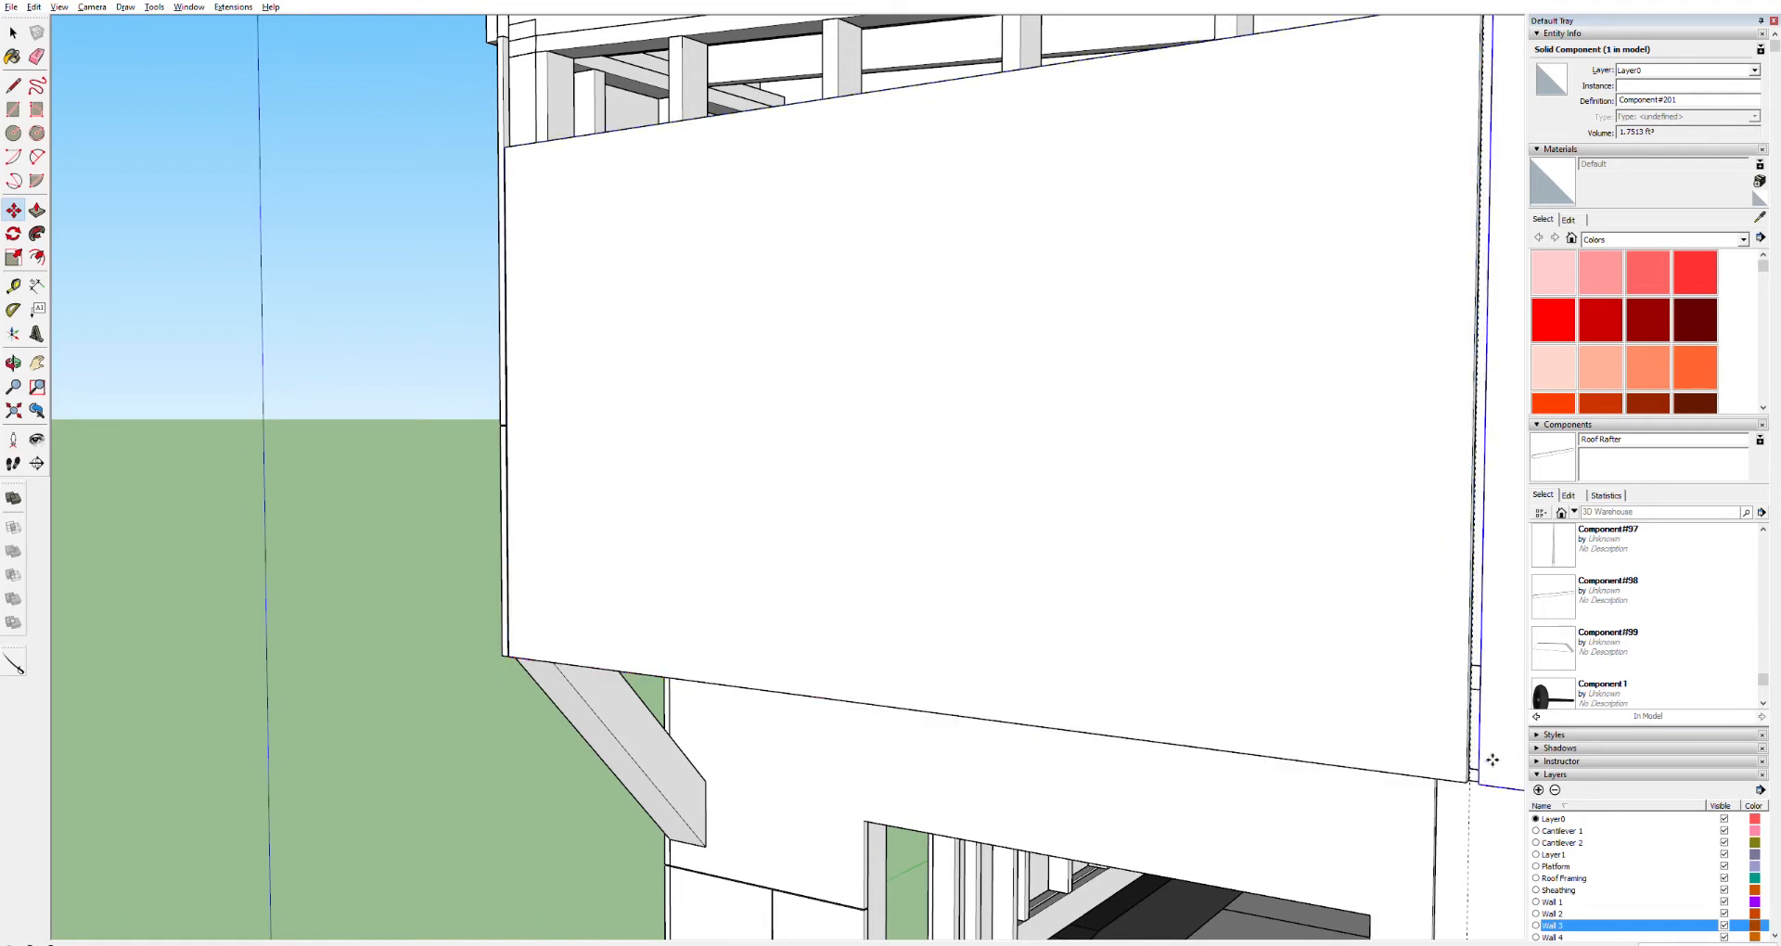
pyautogui.press('o')
pyautogui.moveTo(1500, 877); pyautogui.dragTo(785, 653)
pyautogui.press('h')
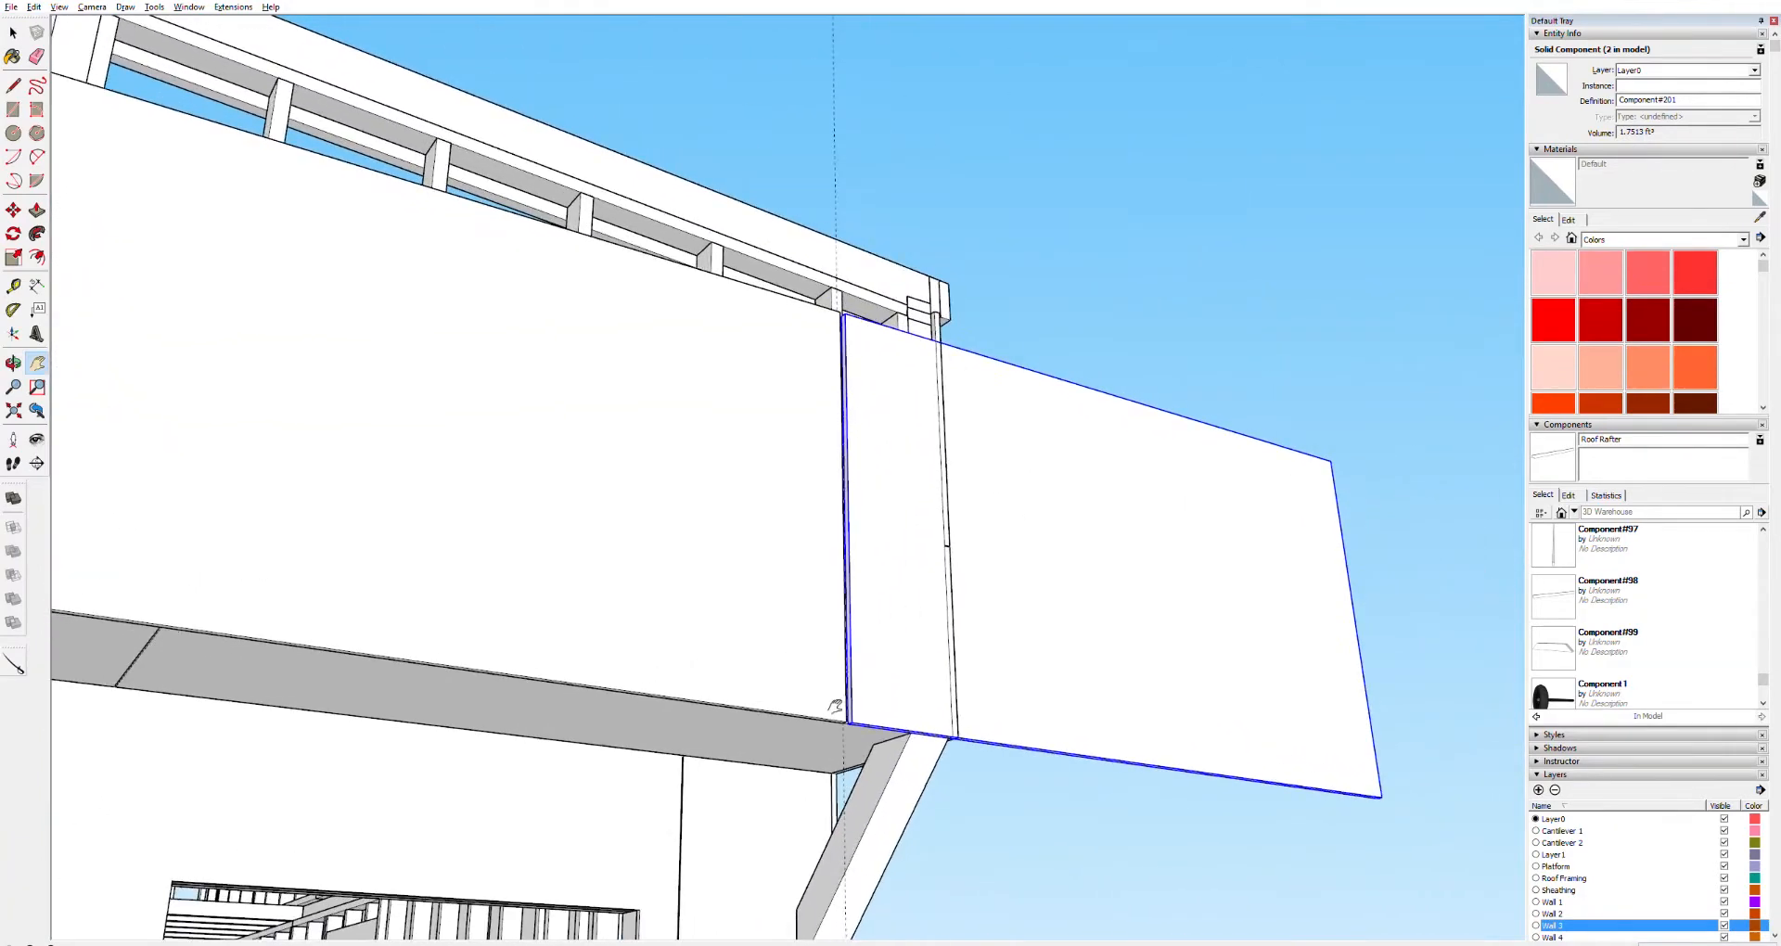
# Move the copied sheathing panel slightly so its edge lines up with the first panel's edge
pyautogui.scroll(3, 835, 707)
pyautogui.press('space')
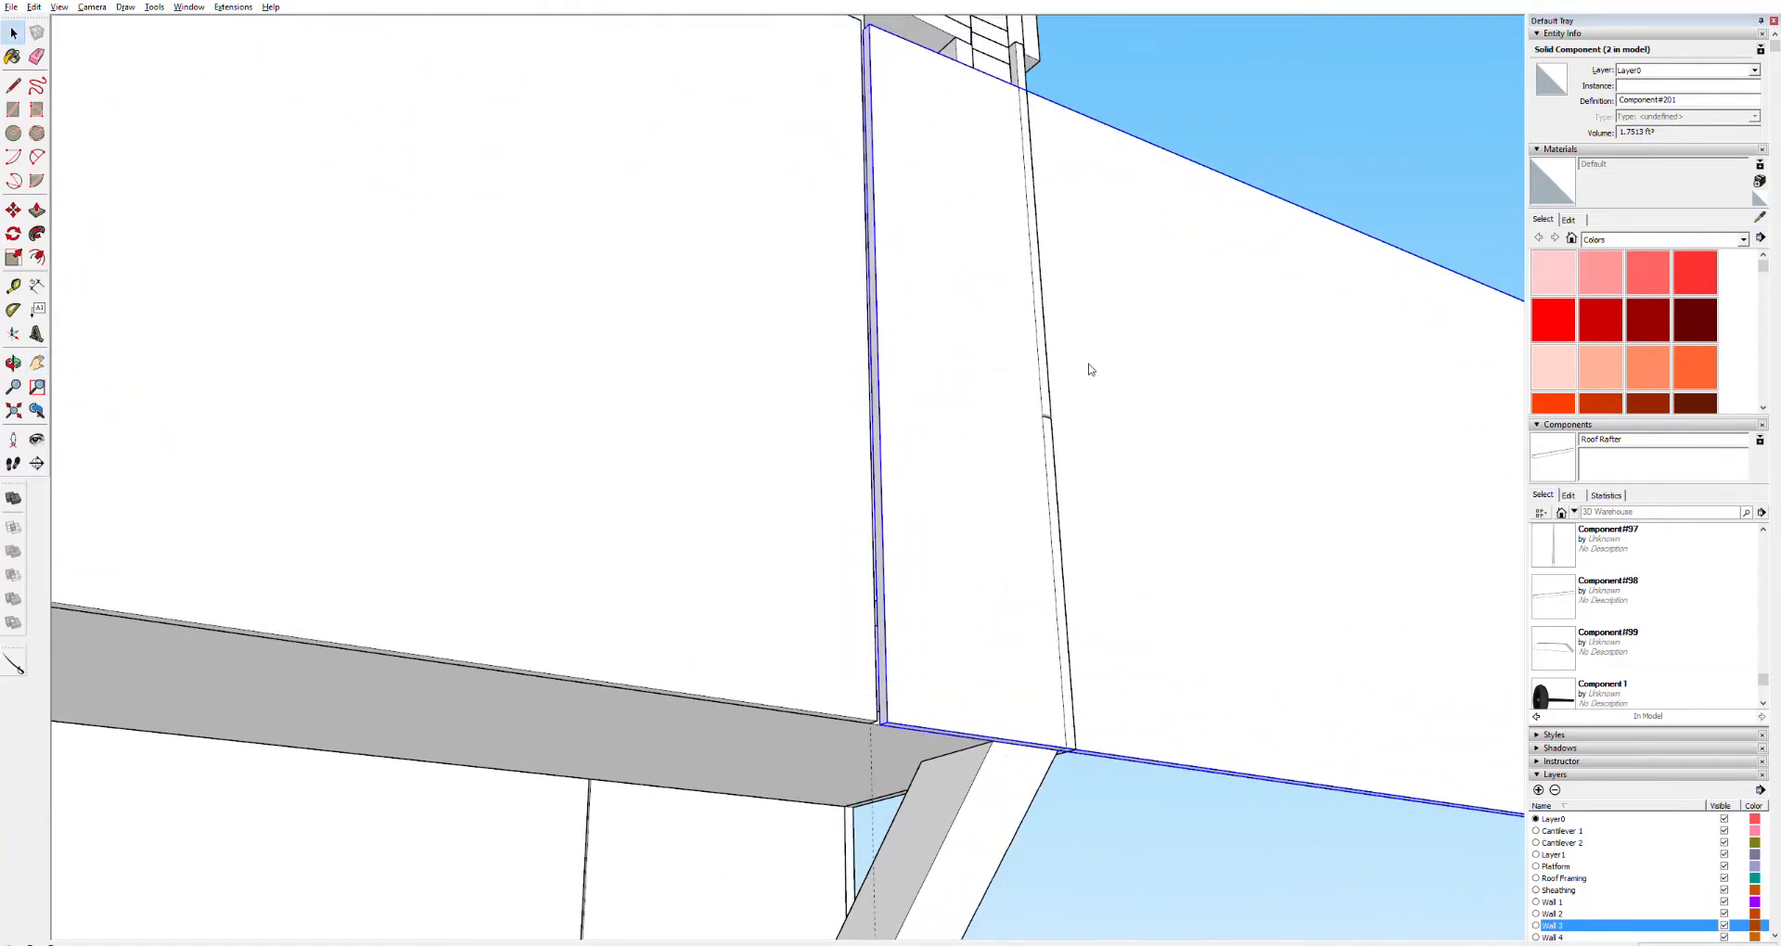
pyautogui.scroll(4, 875, 732)
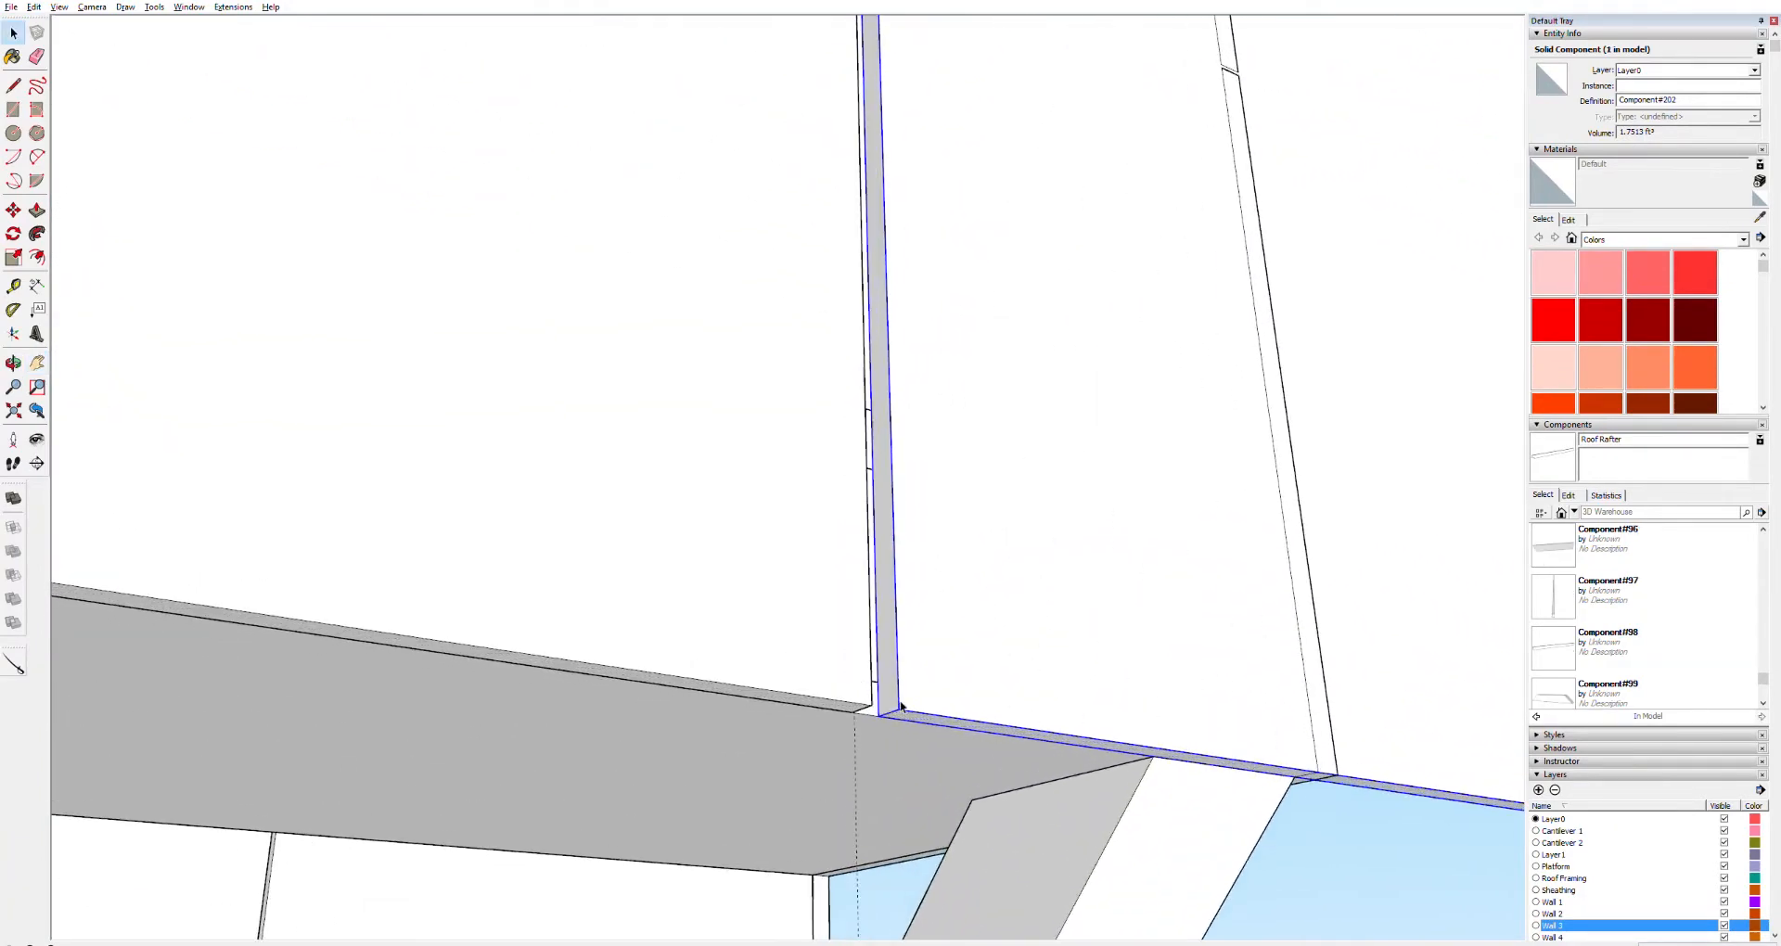
pyautogui.press('o')
pyautogui.moveTo(844, 727); pyautogui.dragTo(573, 658)
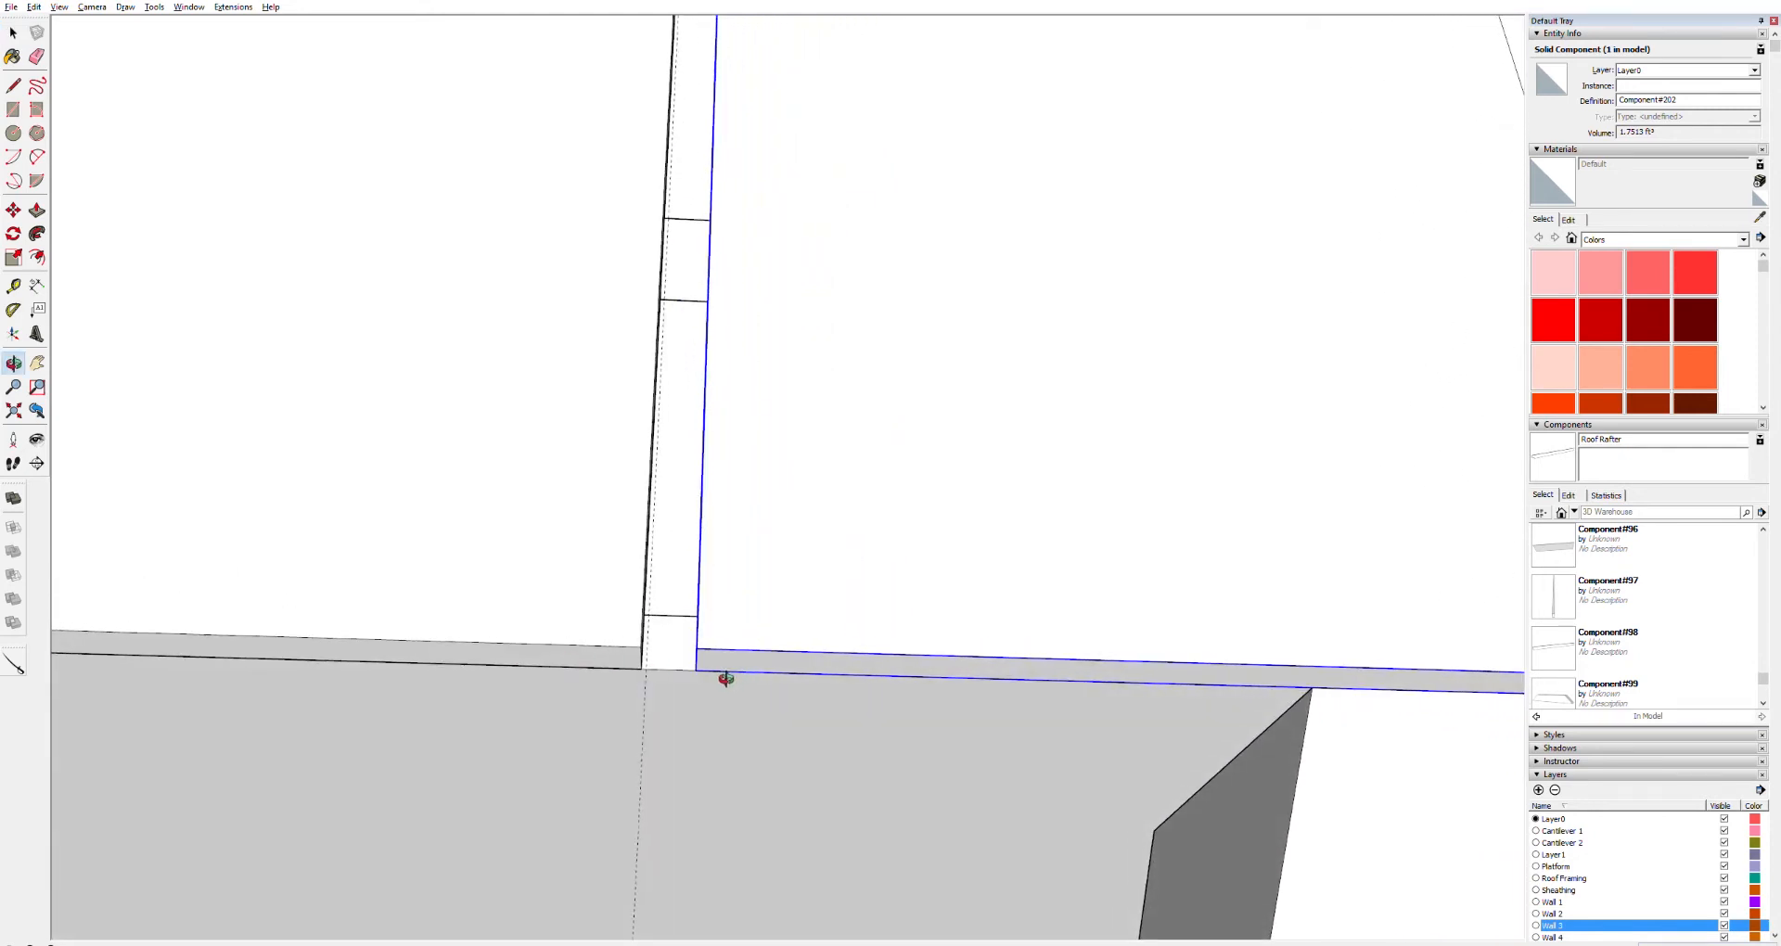
pyautogui.press('m')
pyautogui.click(696, 669)
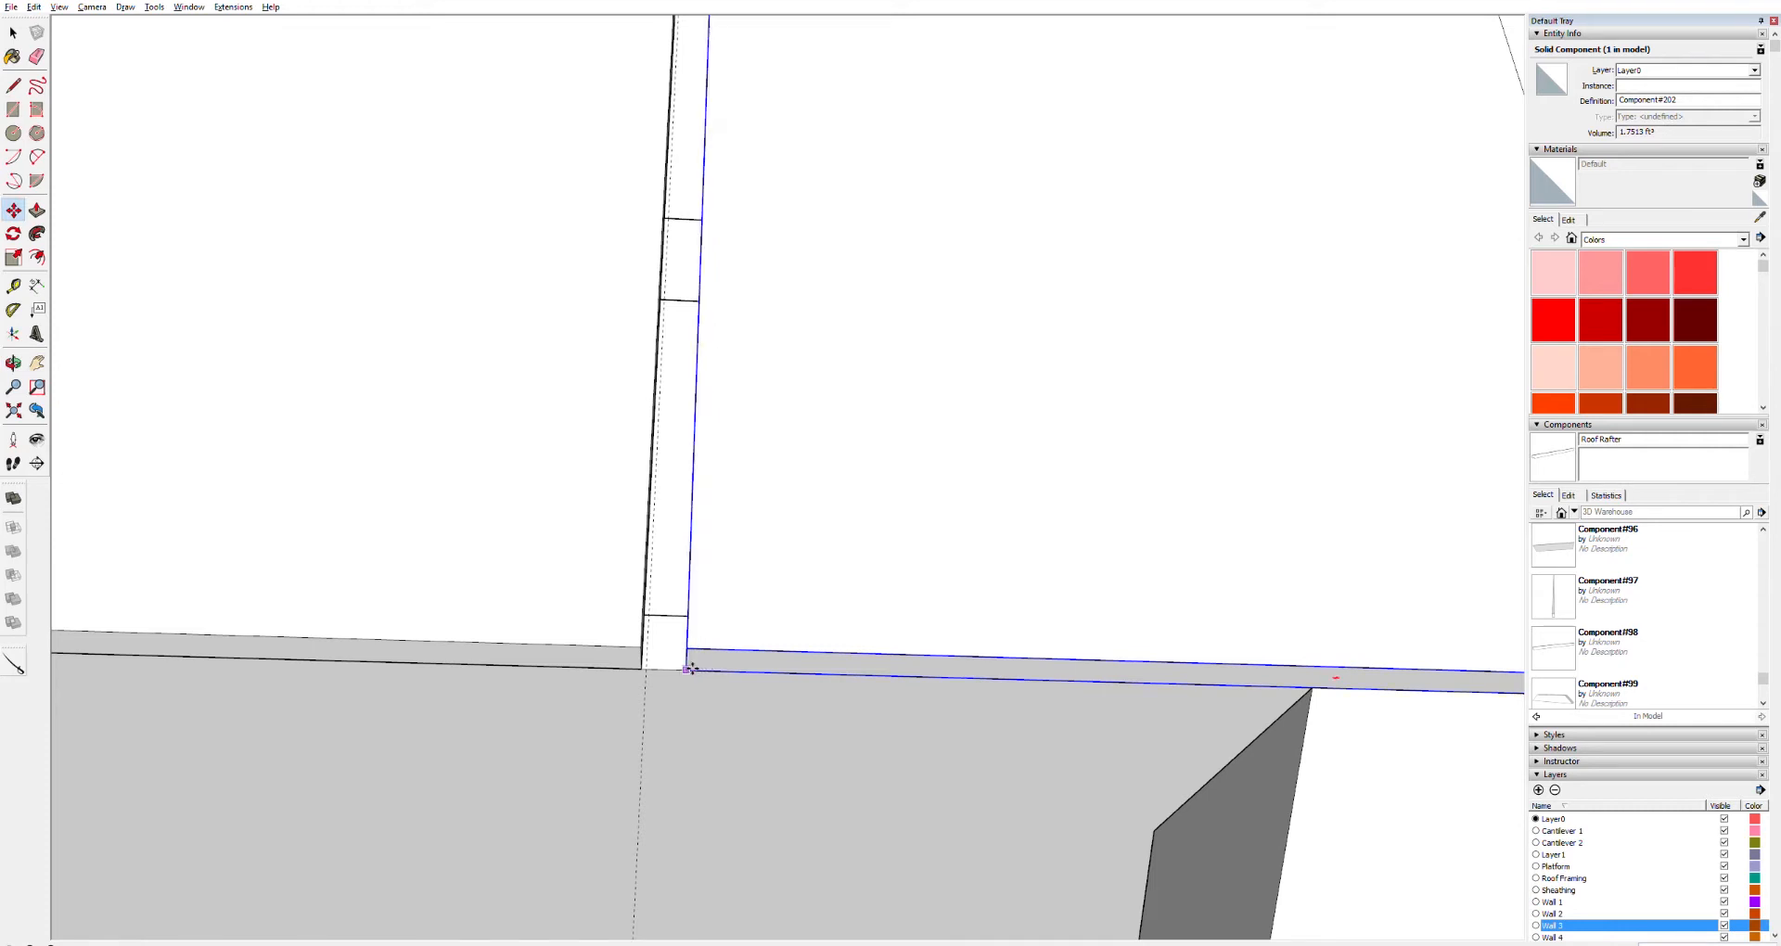
pyautogui.click(691, 669)
pyautogui.click(660, 668)
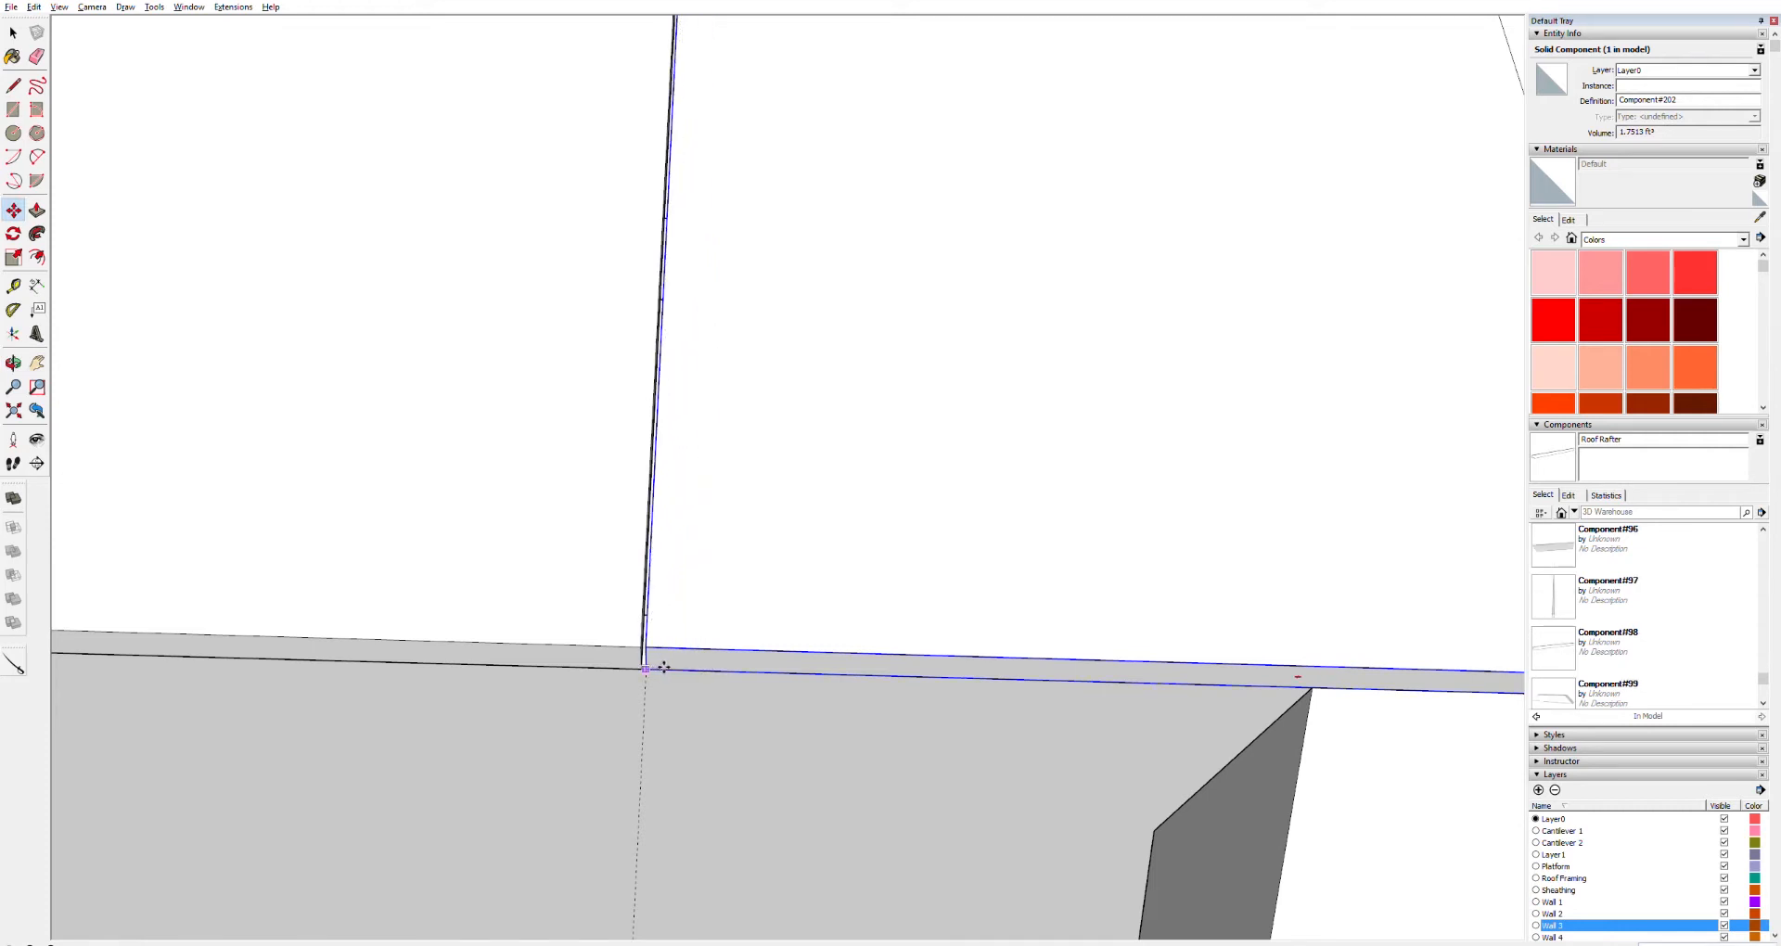
pyautogui.click(664, 668)
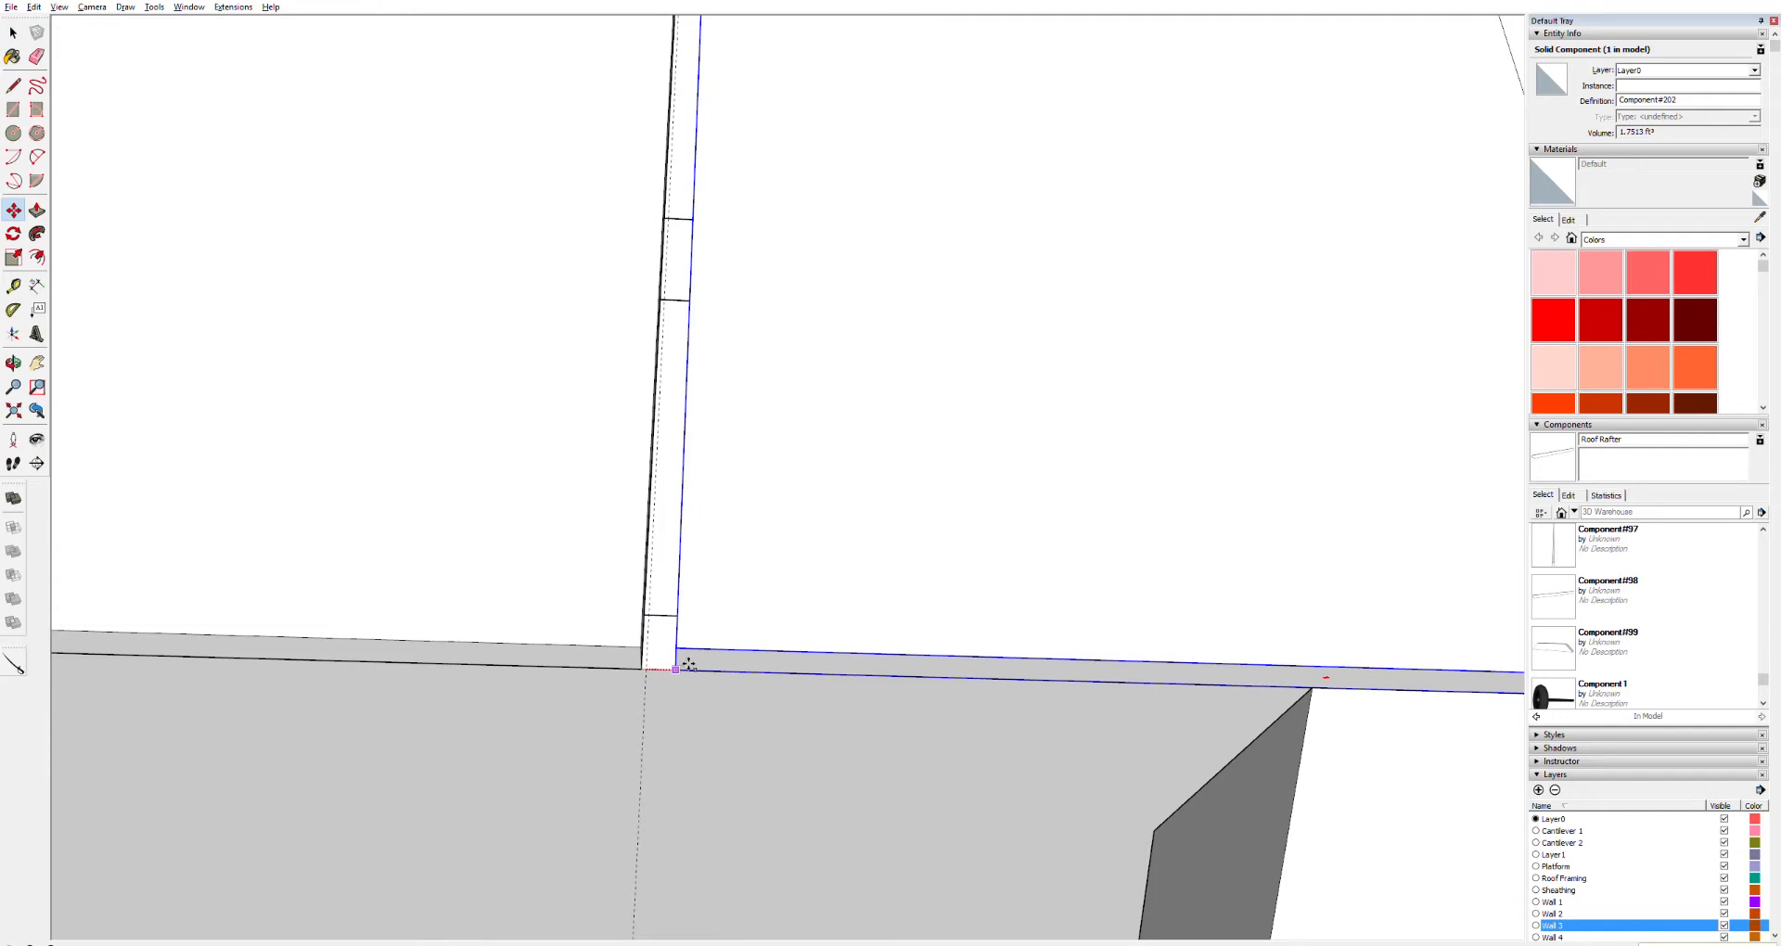
pyautogui.press('Escape')
# Push/Pull the copied panel's outer side inward to the corner of the end wall
pyautogui.scroll(-8, 689, 664)
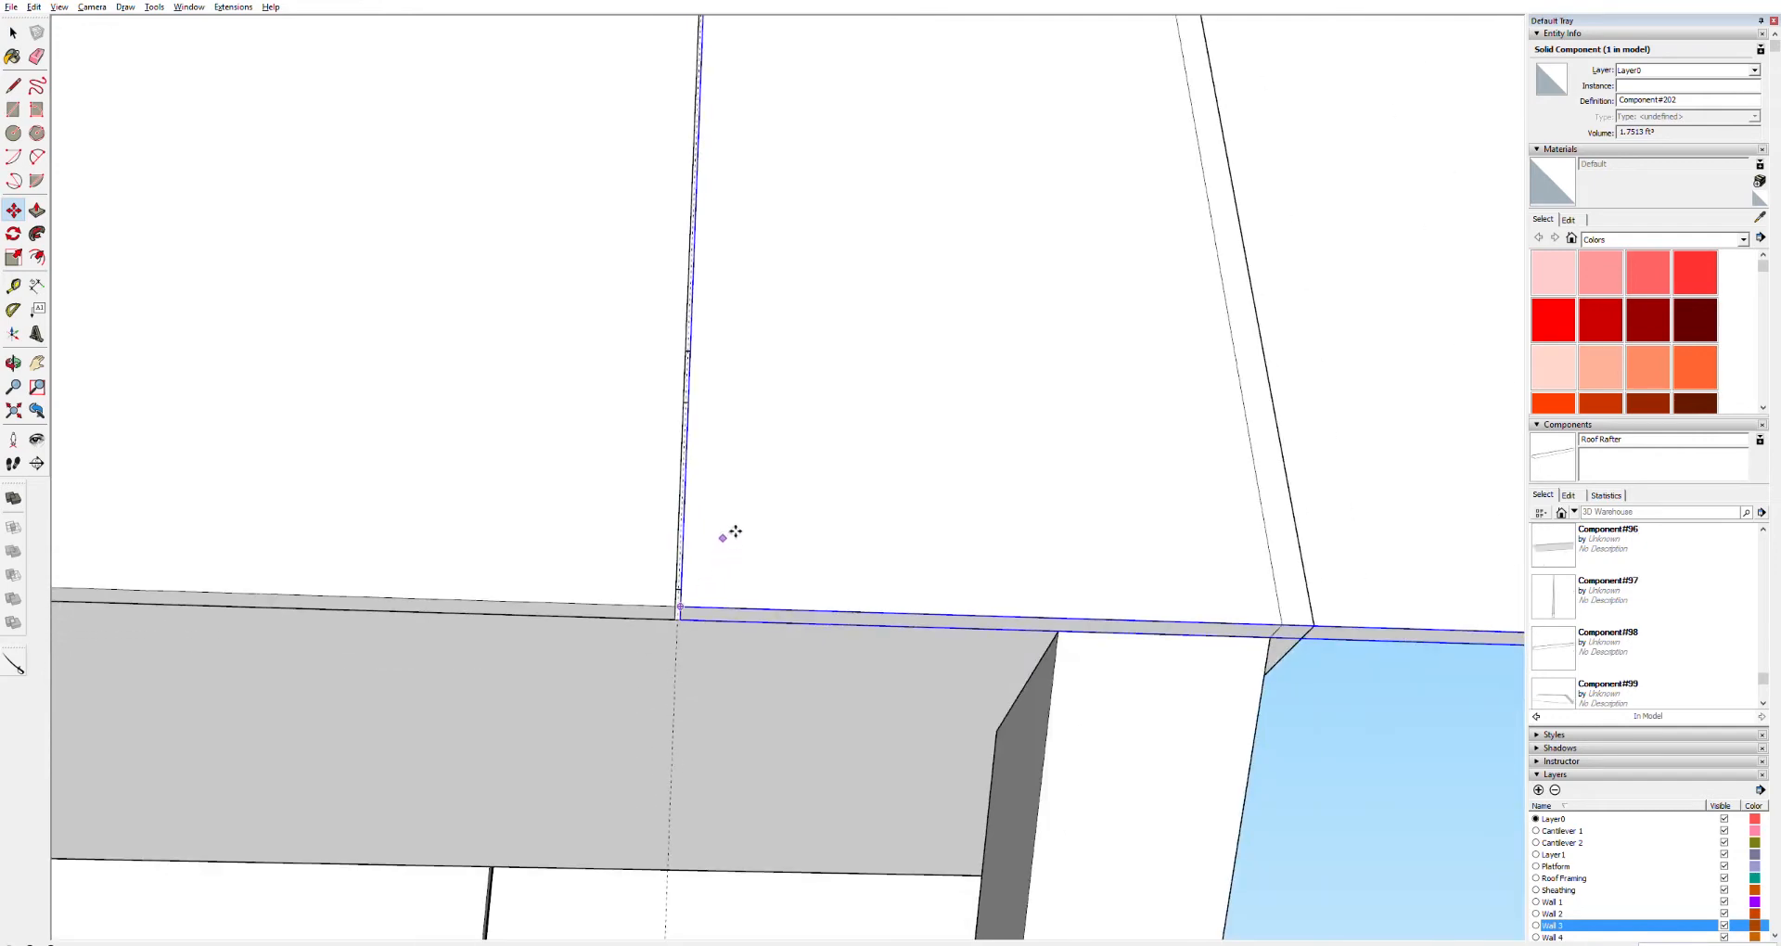
pyautogui.moveTo(1428, 426); pyautogui.dragTo(637, 666, button='middle')
pyautogui.press('space')
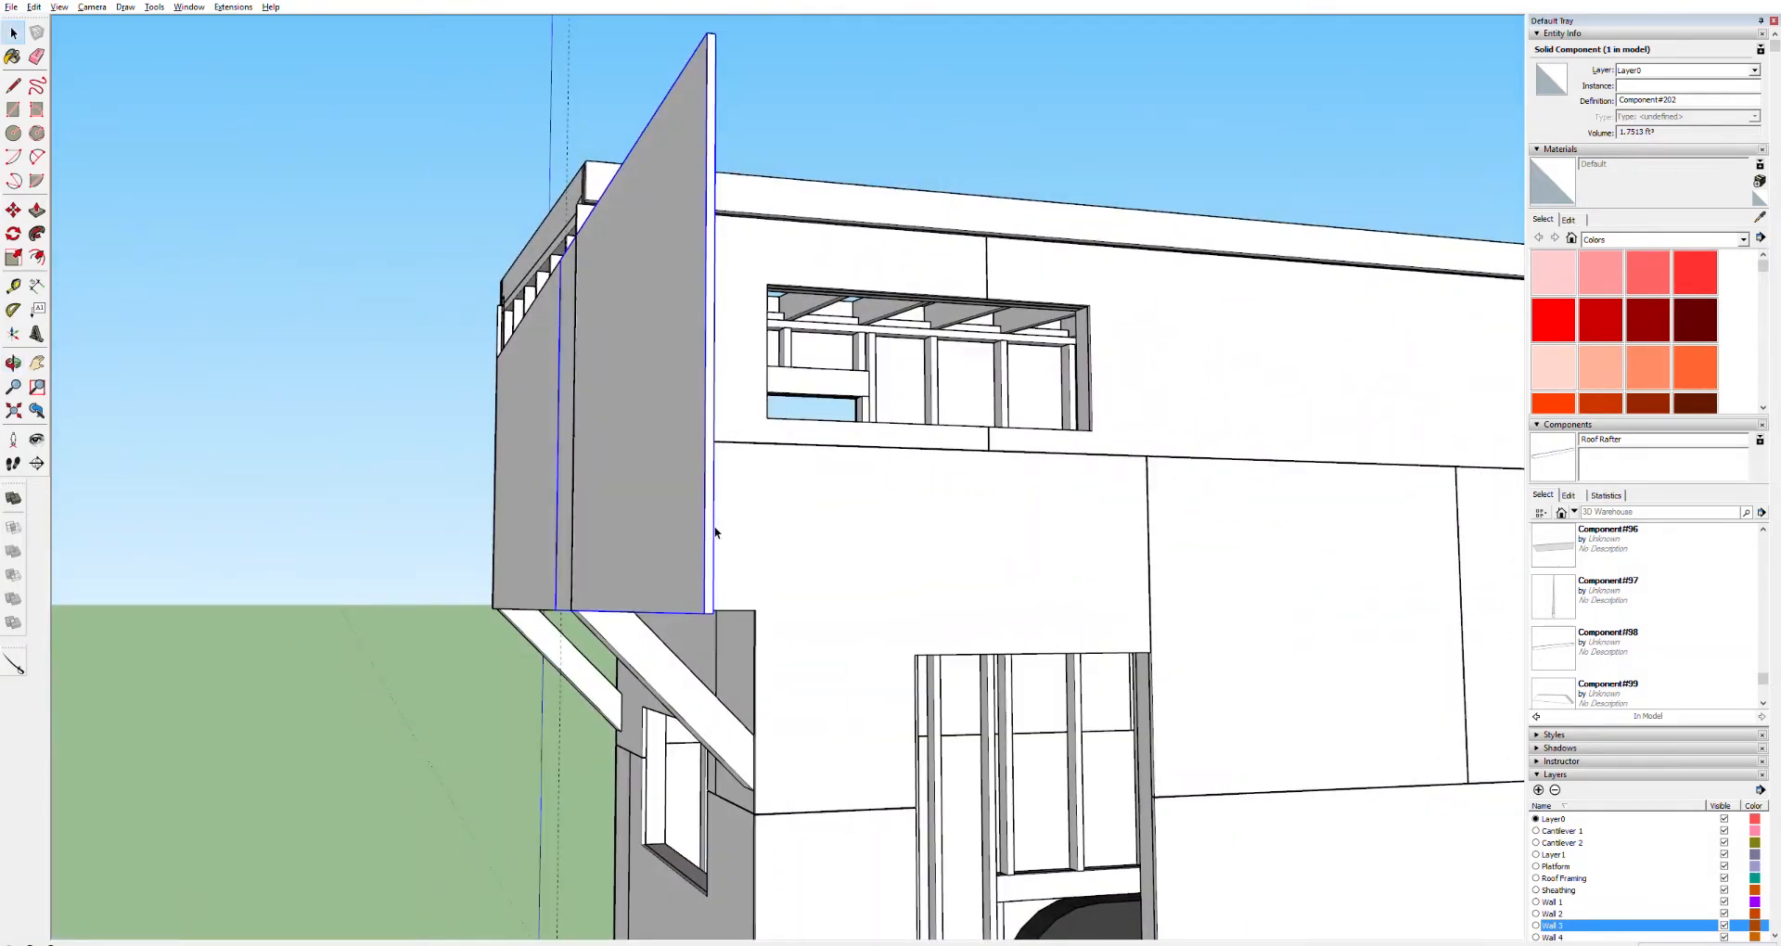
pyautogui.tripleClick(716, 533)
pyautogui.press('p')
pyautogui.moveTo(716, 545); pyautogui.dragTo(574, 606)
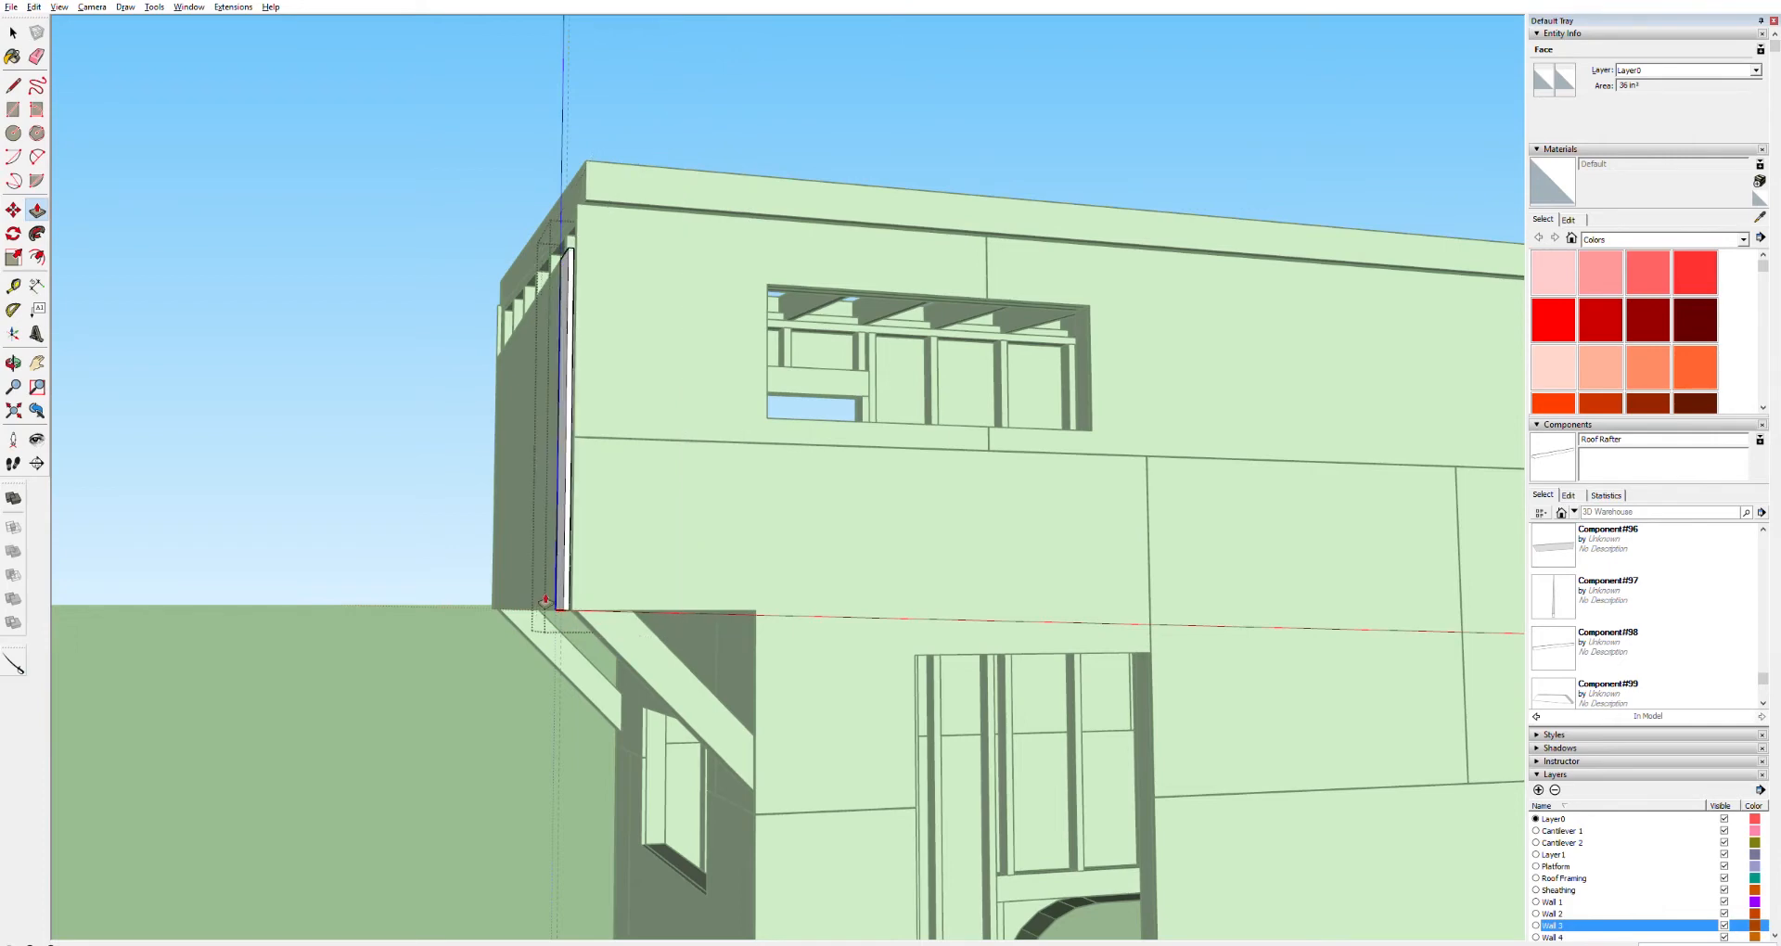
# Push/Pull the copied panel's other side out to the edge of the wall framing
pyautogui.scroll(5, 546, 603)
pyautogui.moveTo(655, 669); pyautogui.dragTo(958, 393, button='middle')
pyautogui.press('space')
pyautogui.tripleClick(714, 429)
pyautogui.press('p')
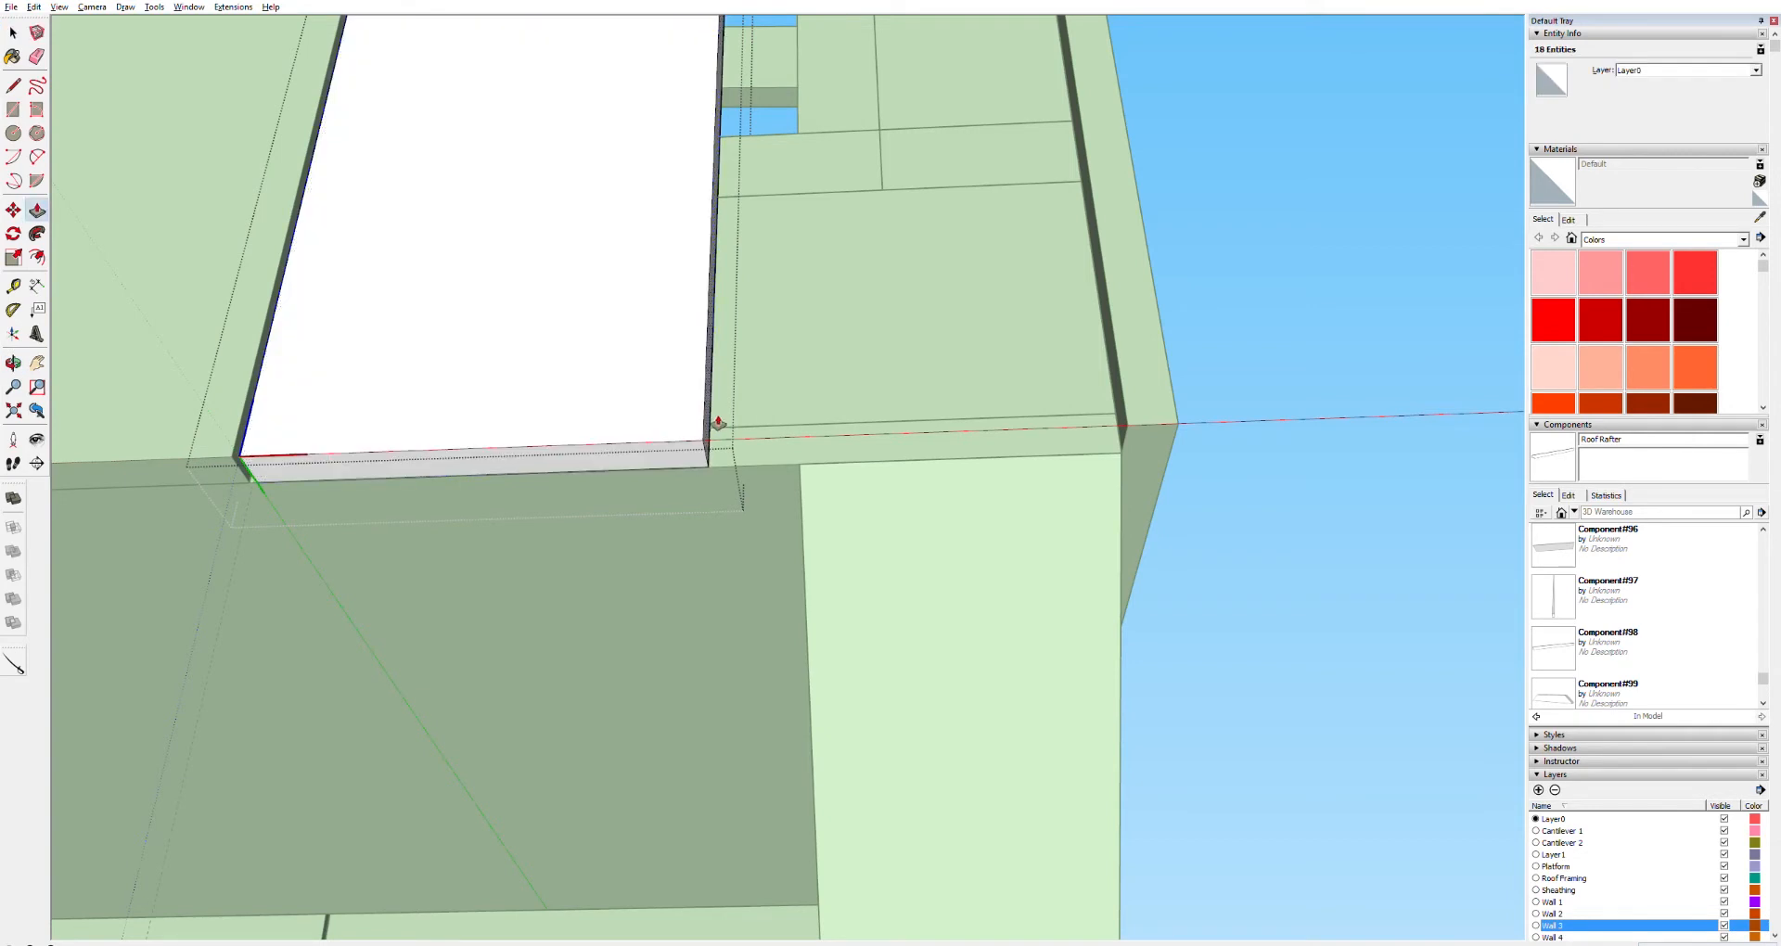
pyautogui.moveTo(718, 437); pyautogui.dragTo(1134, 444)
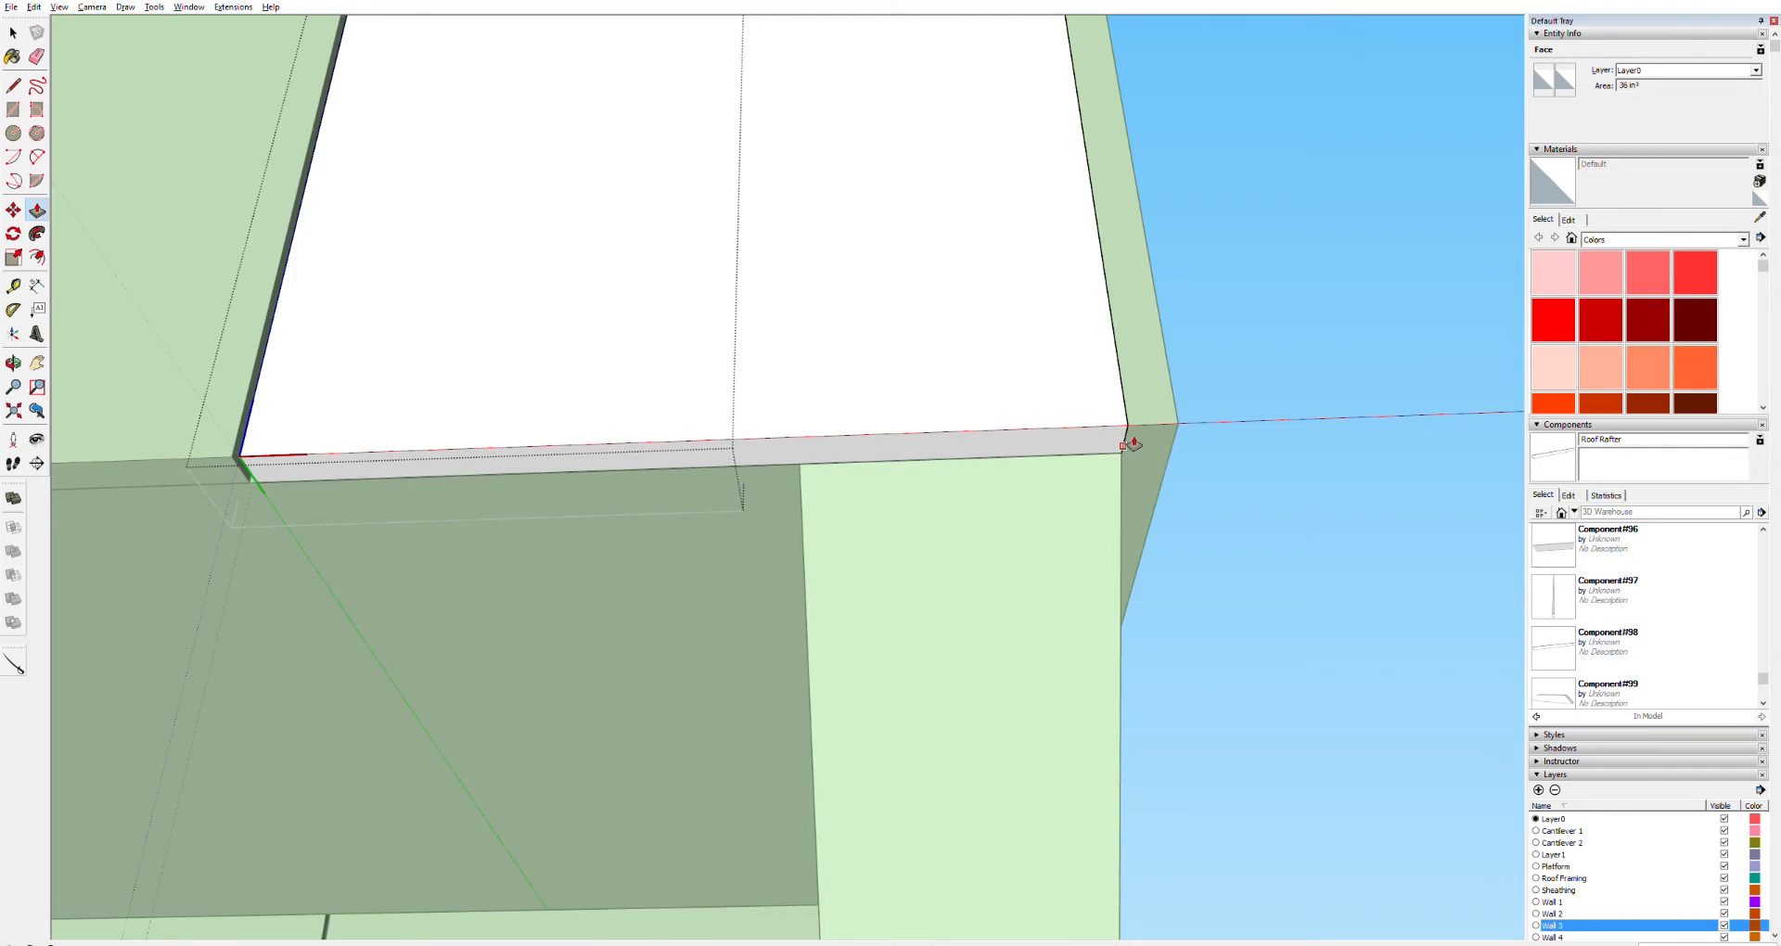
# Push/Pull the copied sheathing panel's side slightly further out to meet the framing corner
pyautogui.moveTo(1125, 445); pyautogui.dragTo(1129, 444)
pyautogui.moveTo(1129, 444); pyautogui.dragTo(1141, 437)
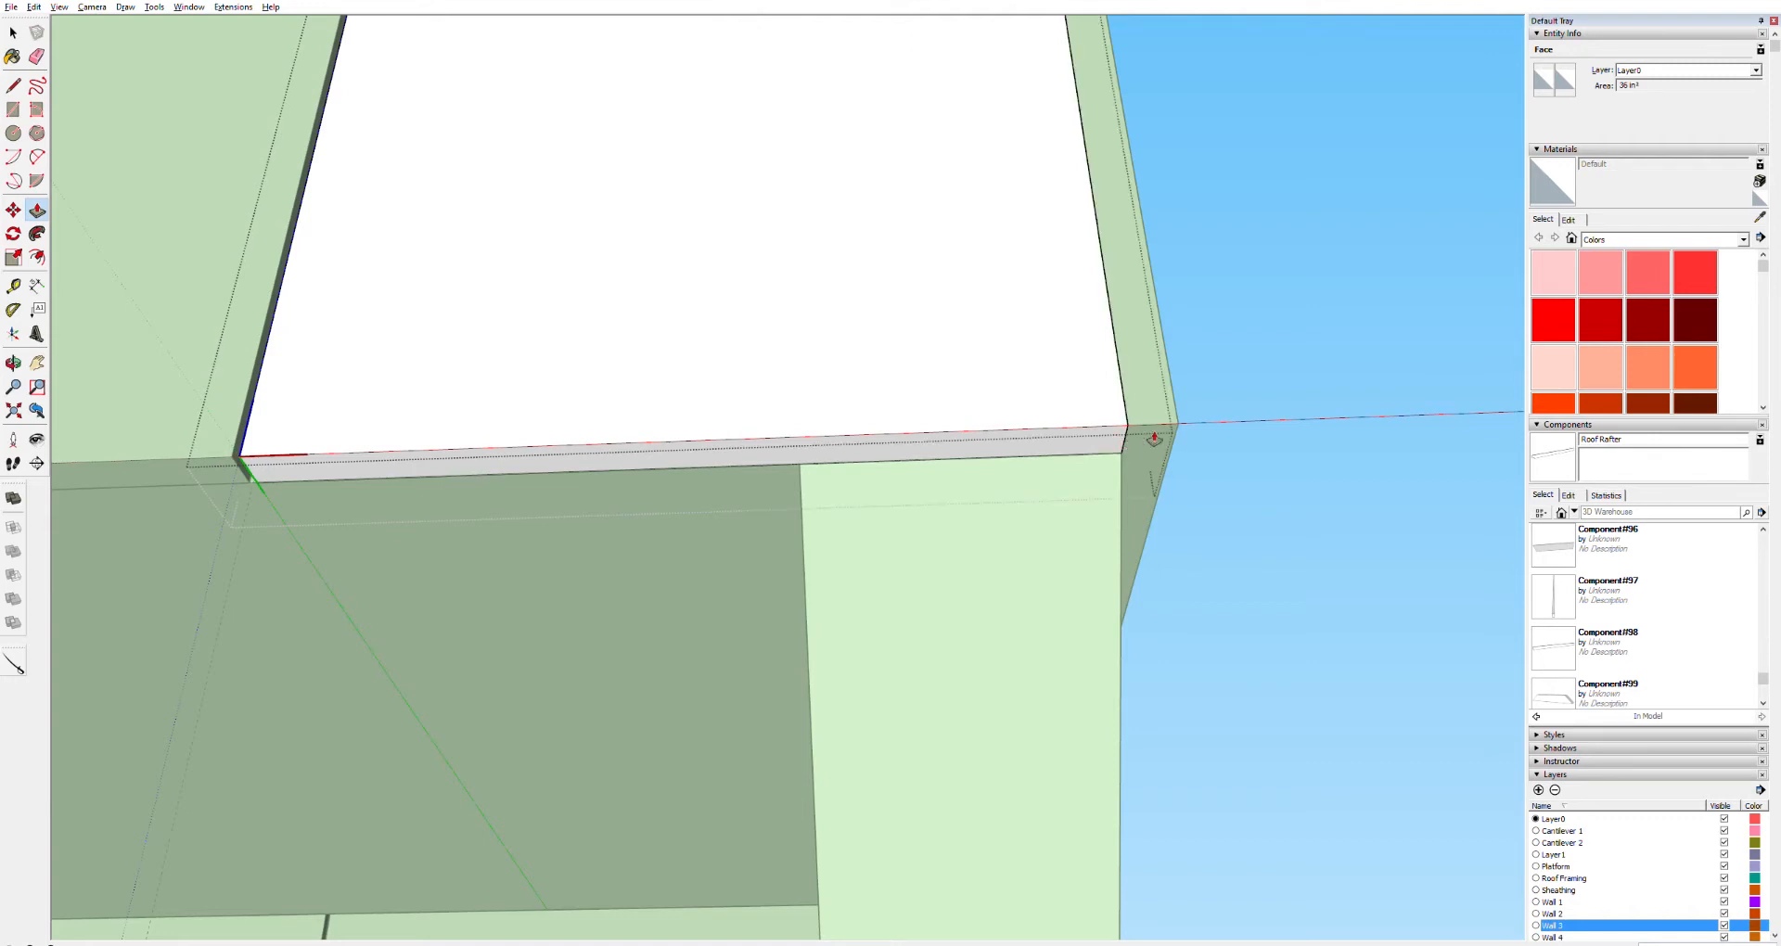
pyautogui.moveTo(1160, 331); pyautogui.dragTo(895, 527, button='middle')
# Select and delete the overlapping sheathing group at the end wall corner
pyautogui.press('space')
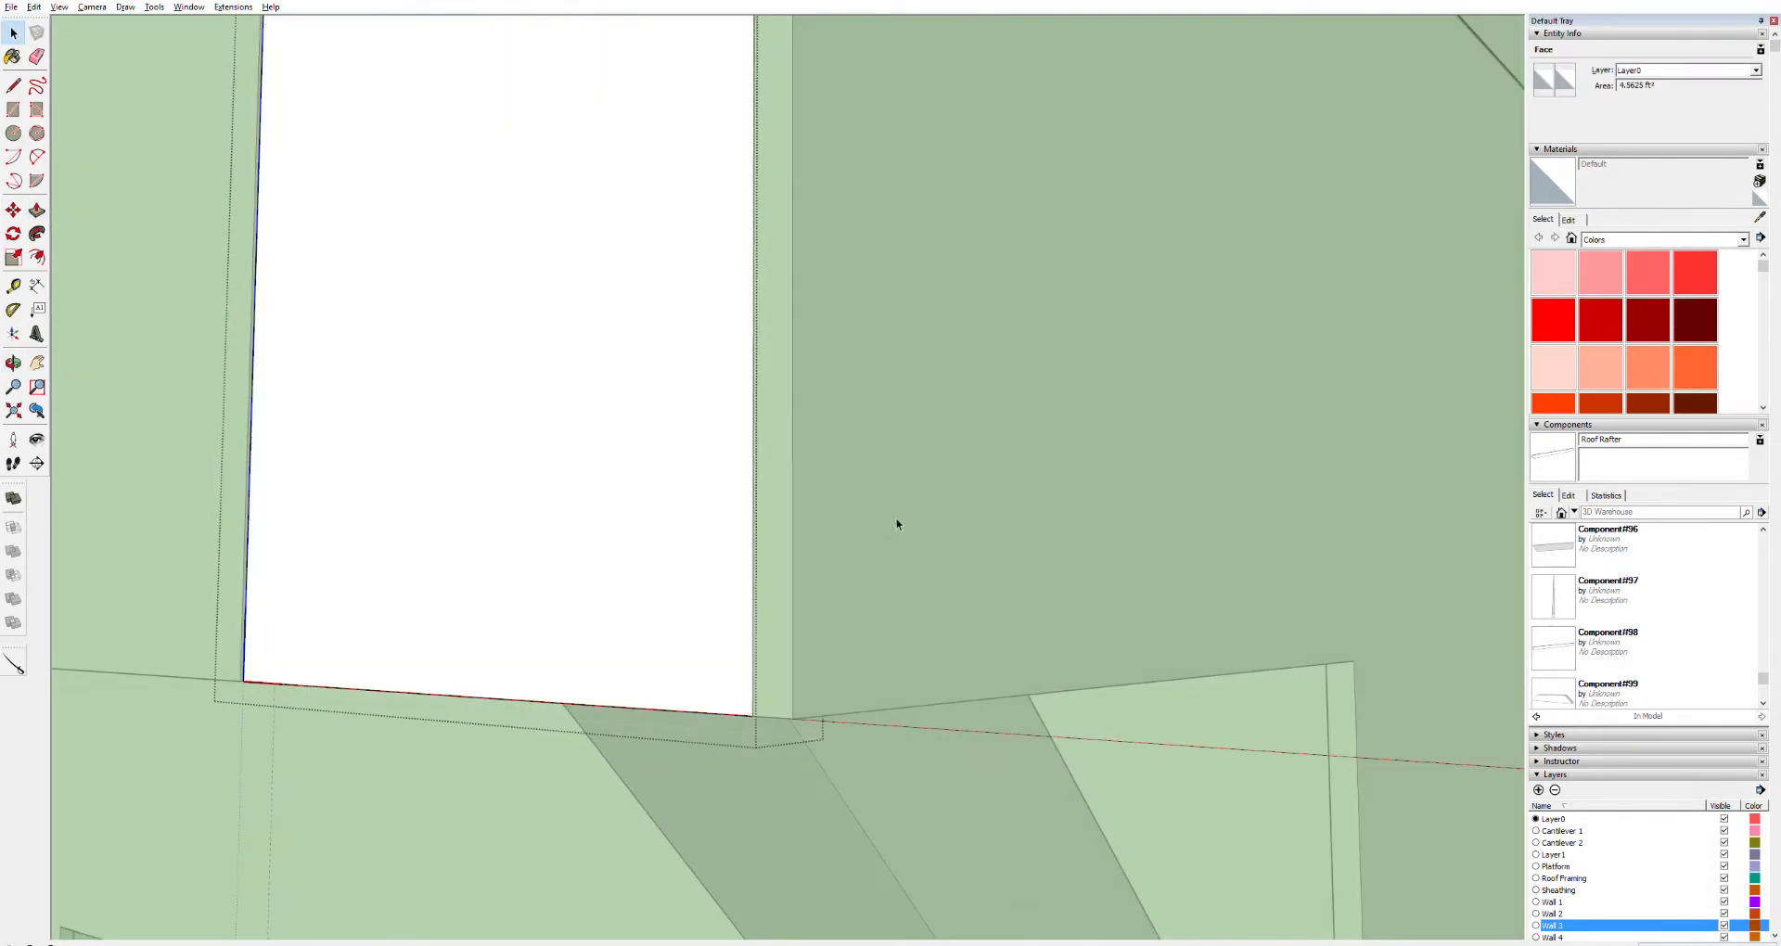
pyautogui.click(889, 515)
pyautogui.click(884, 515)
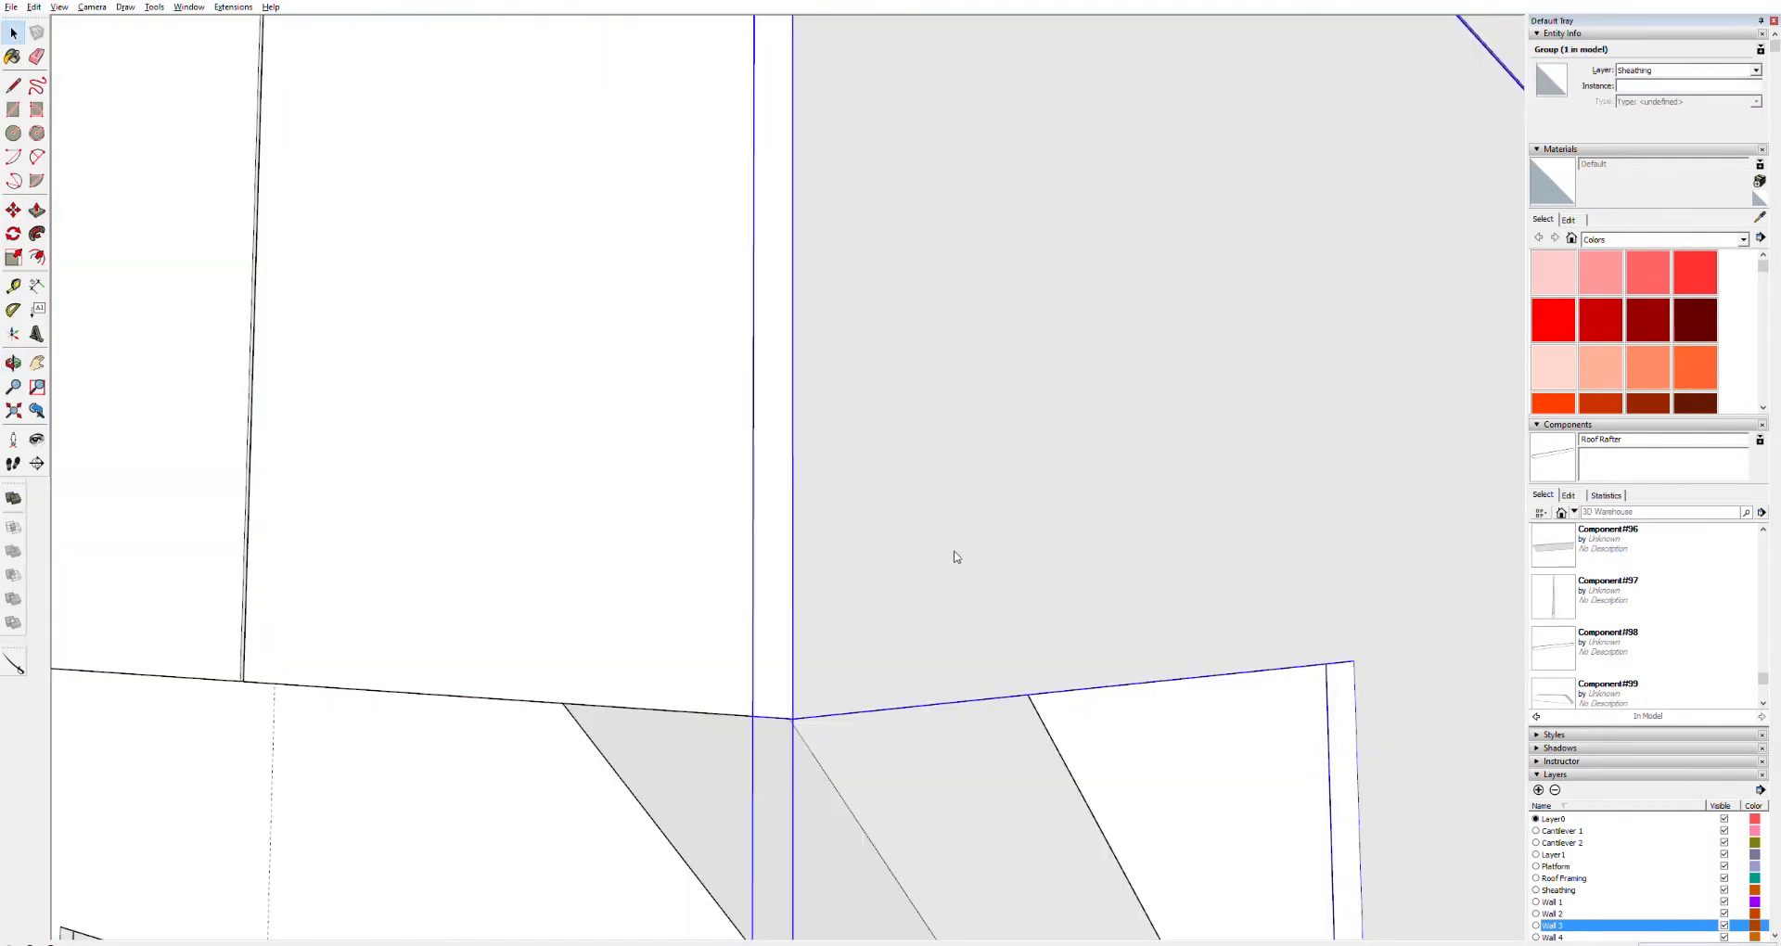
pyautogui.press('Delete')
# Push/Pull the end wall sheathing panel's side edge slightly inward, then close the group
pyautogui.doubleClick(765, 600)
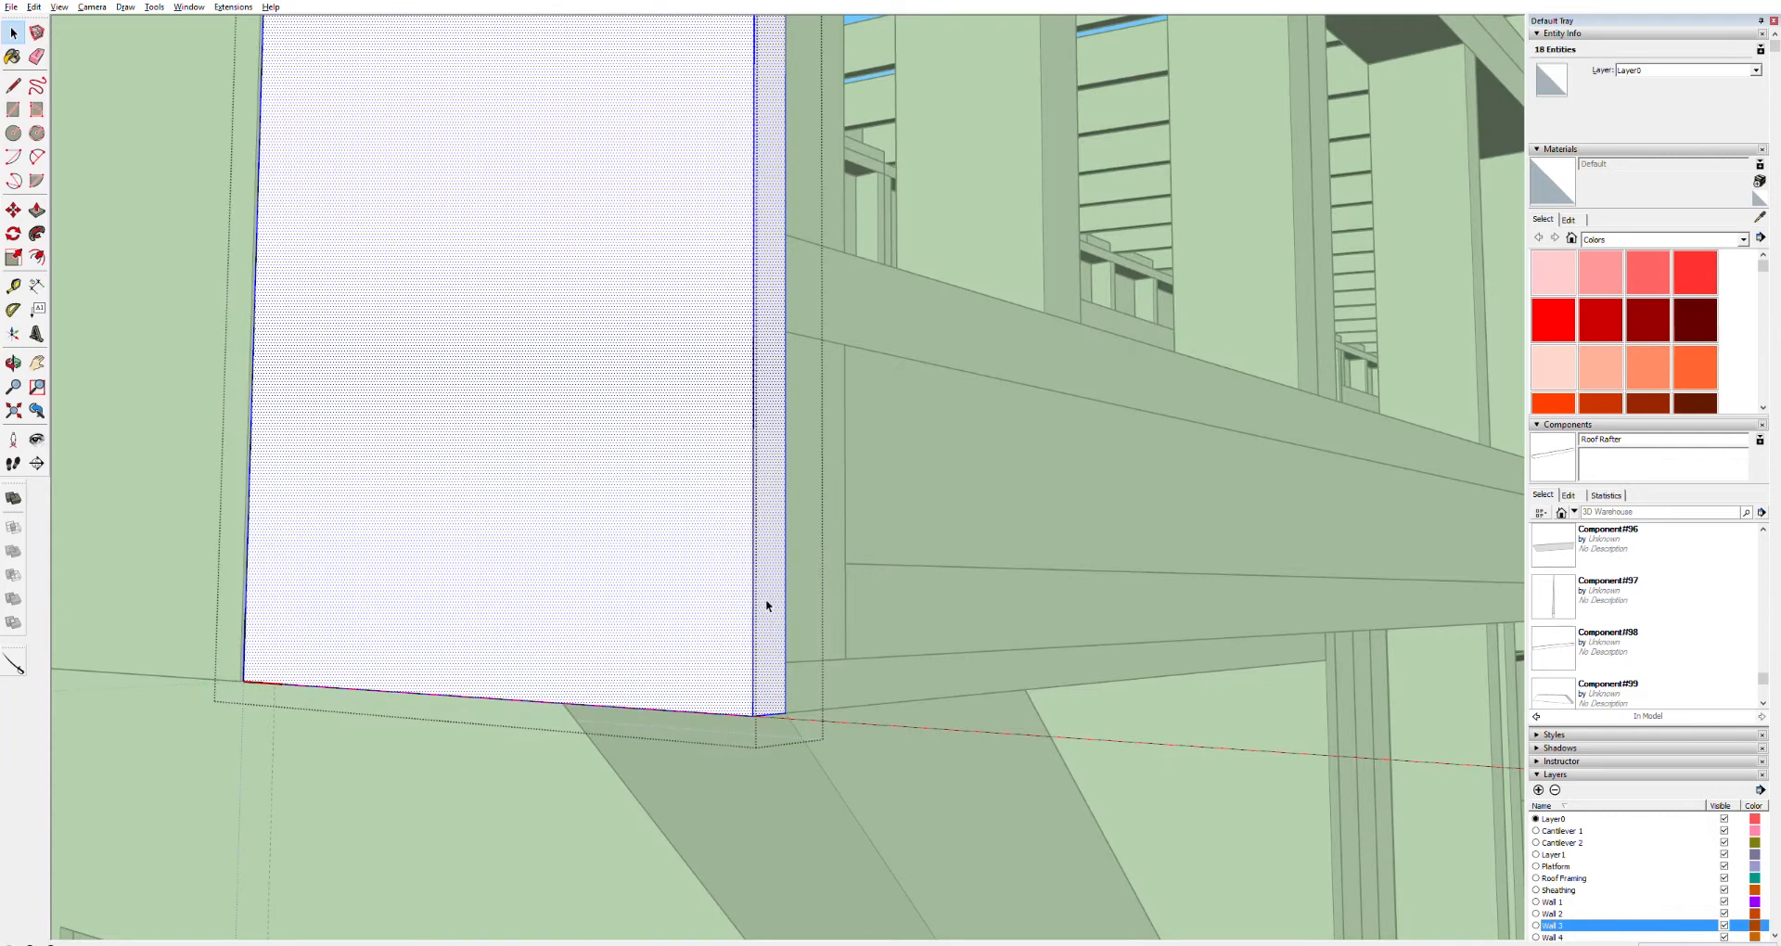
pyautogui.press('p')
pyautogui.moveTo(777, 604); pyautogui.dragTo(766, 604)
pyautogui.press('space')
pyautogui.click(637, 899)
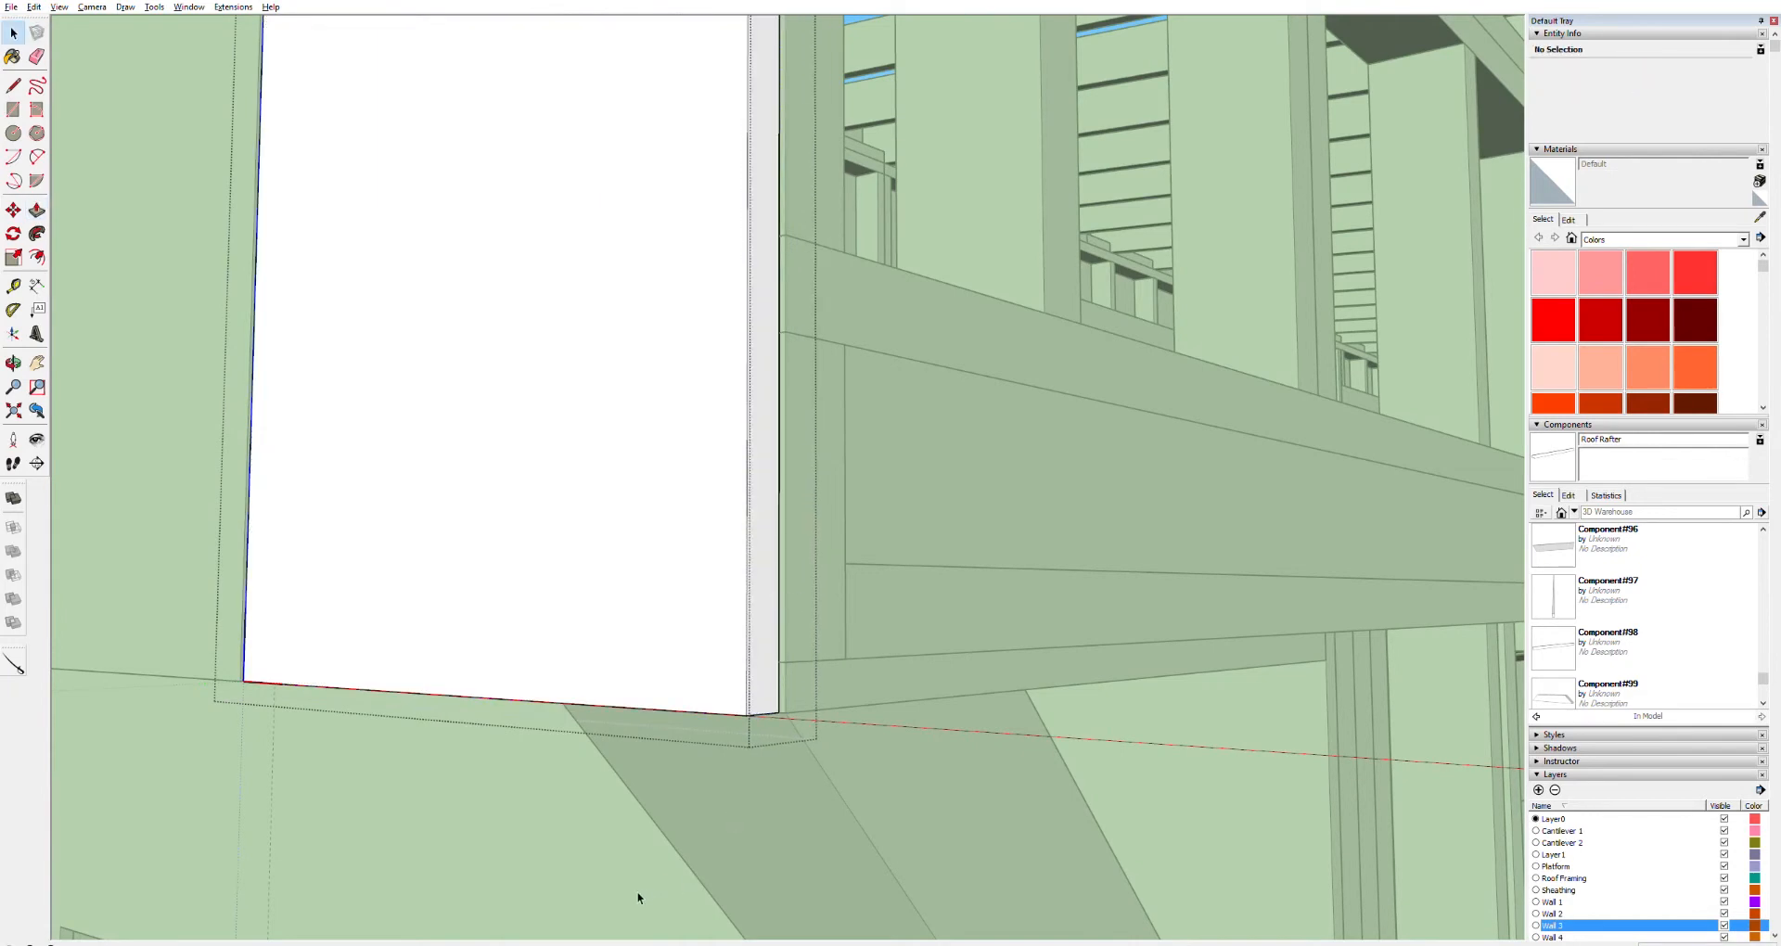
pyautogui.click(37, 8)
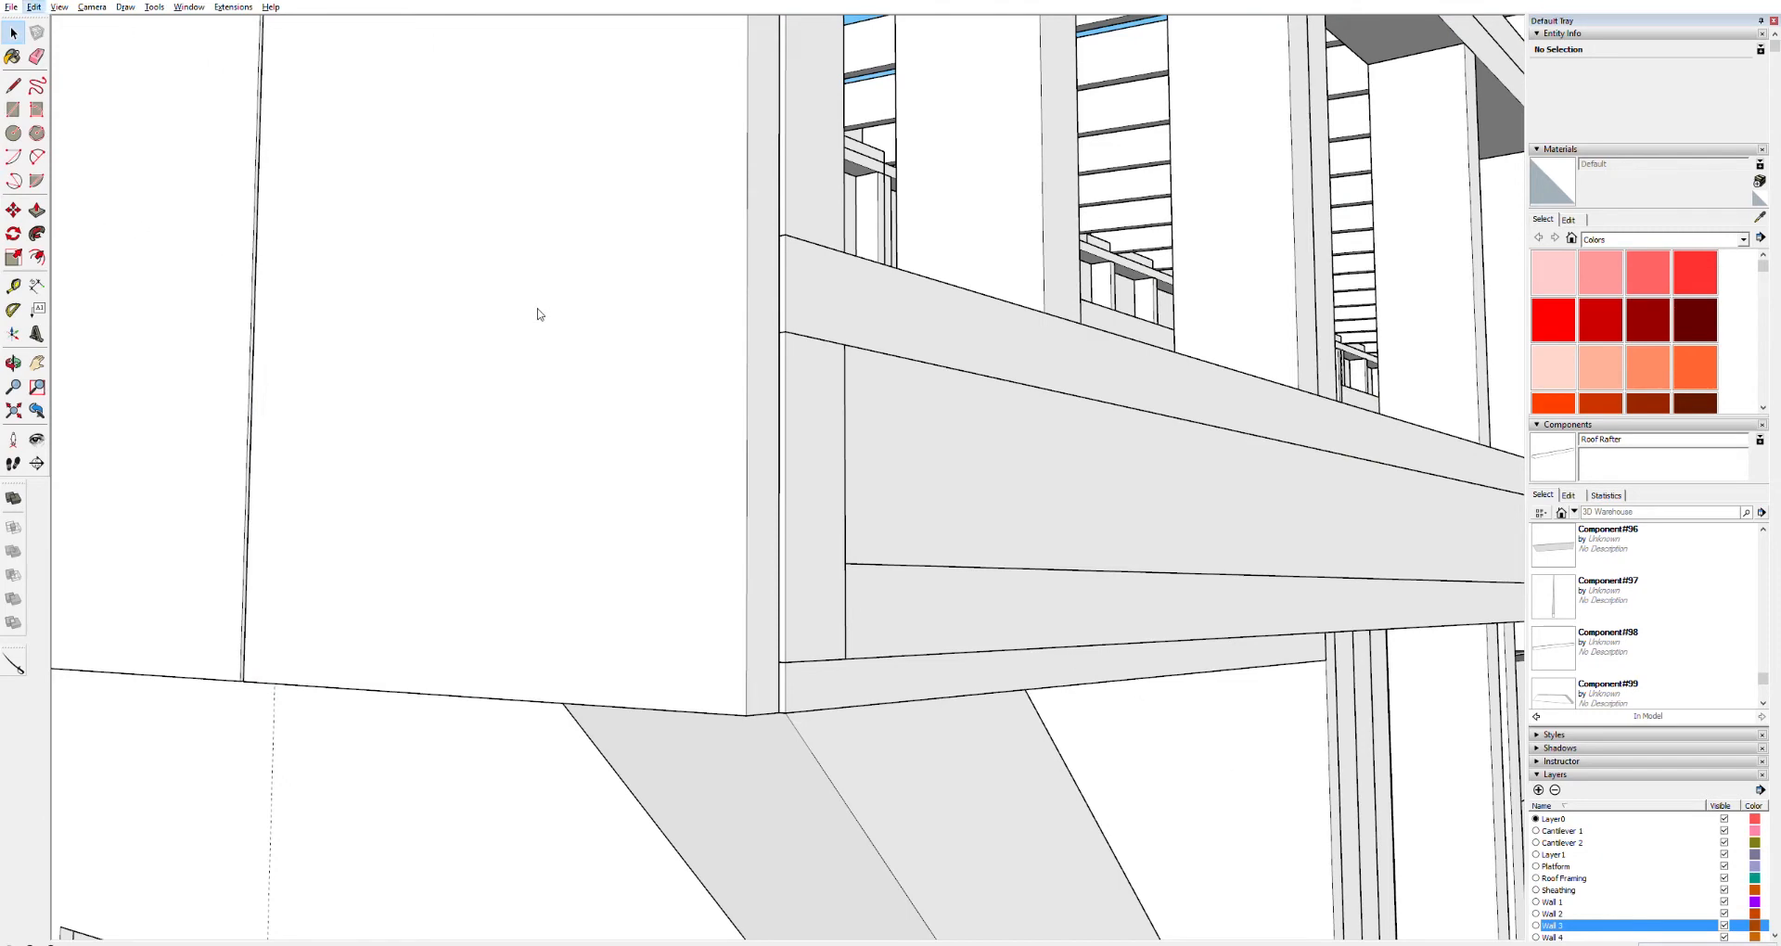
pyautogui.click(691, 298)
# Start drawing a rectangle at the top corner of the roof's end rafter
pyautogui.scroll(-5, 598, 330)
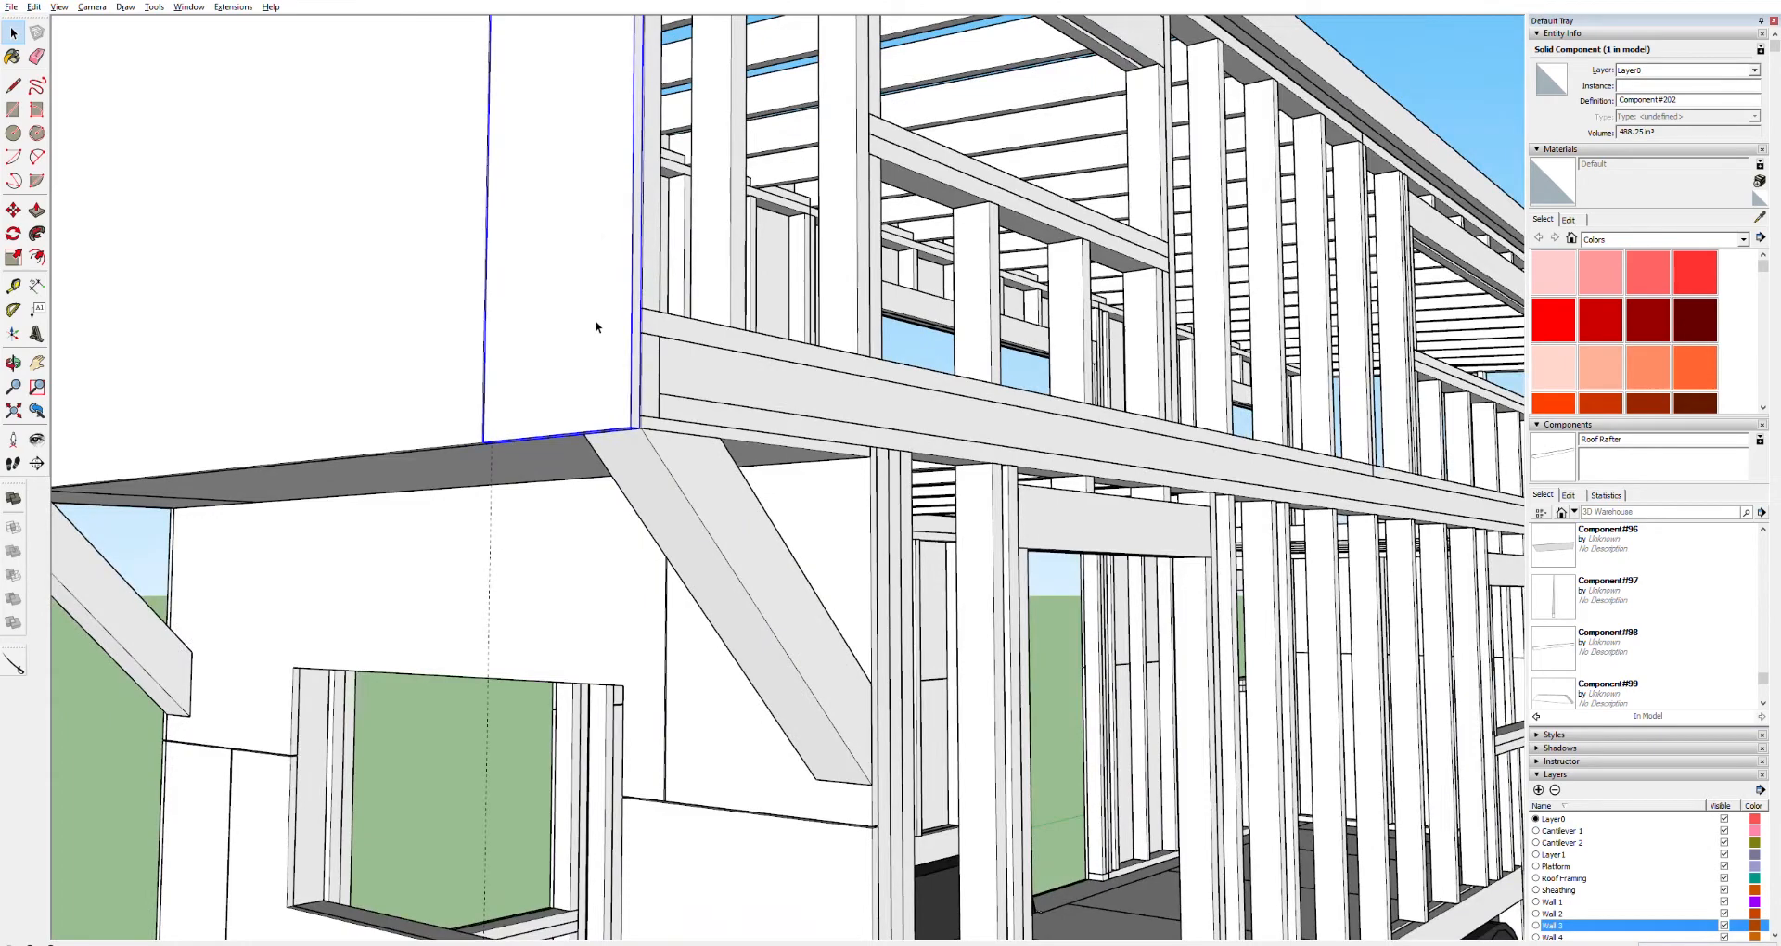
pyautogui.keyDown('shift'); pyautogui.moveTo(596, 323); pyautogui.dragTo(634, 704, button='middle'); pyautogui.keyUp('shift')
pyautogui.keyDown('shift'); pyautogui.moveTo(596, 204); pyautogui.dragTo(743, 659, button='middle'); pyautogui.keyUp('shift')
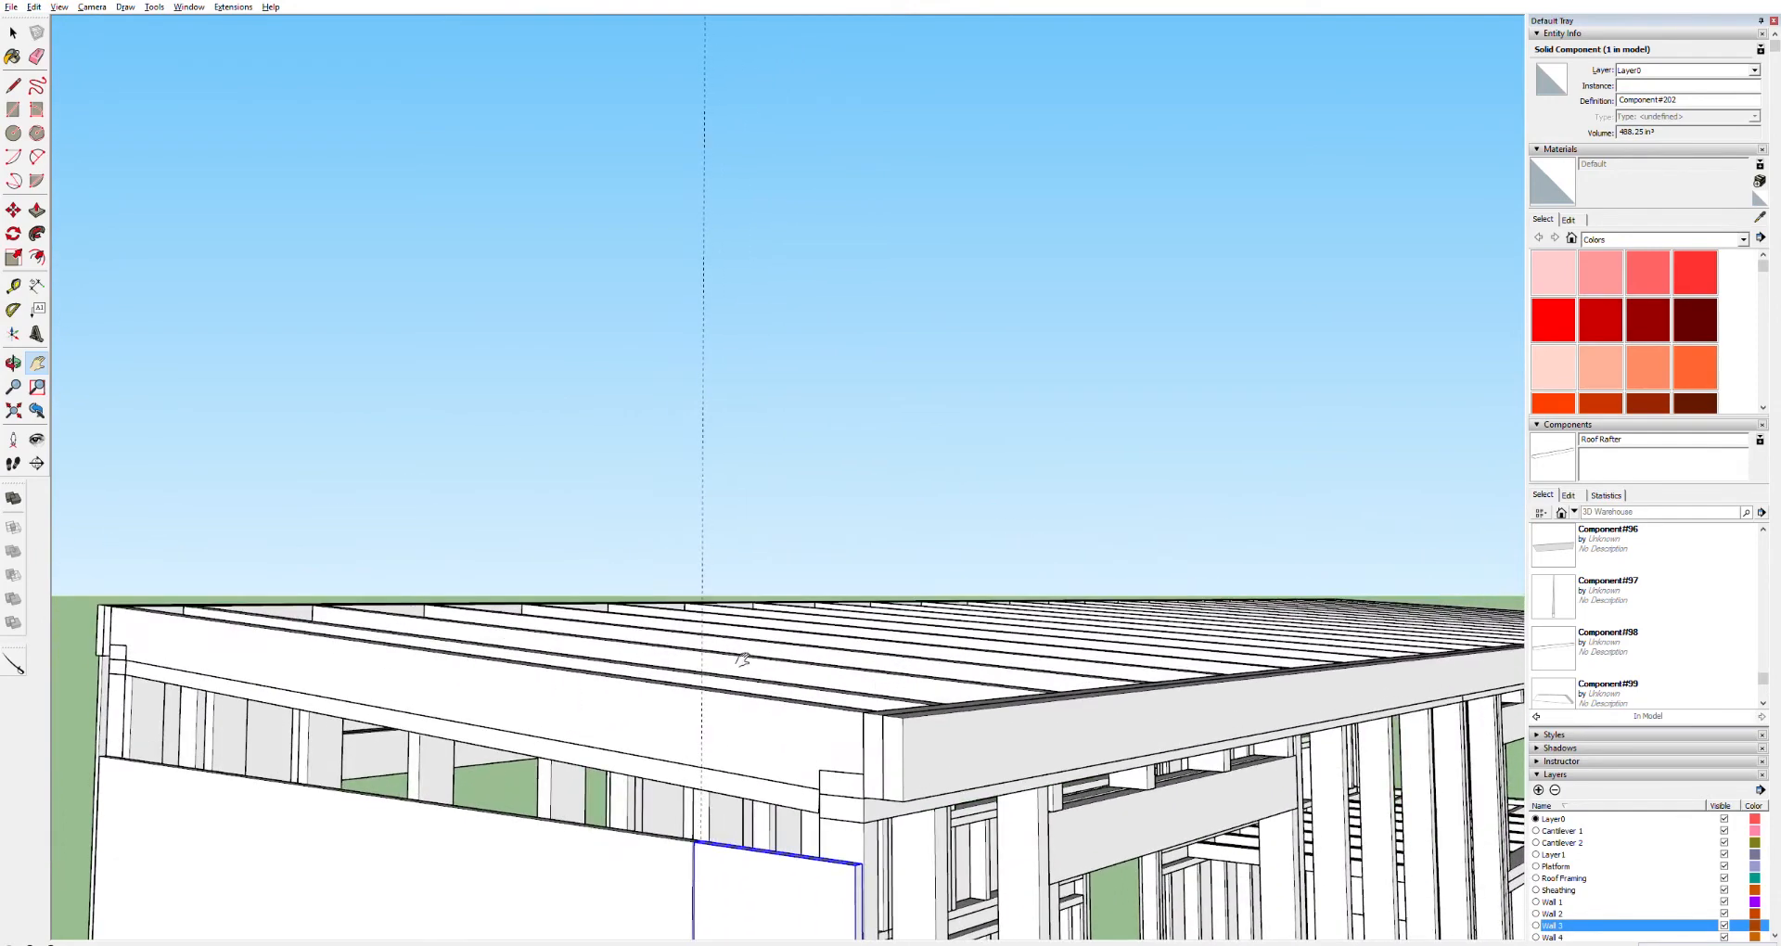
pyautogui.moveTo(742, 659); pyautogui.dragTo(656, 695)
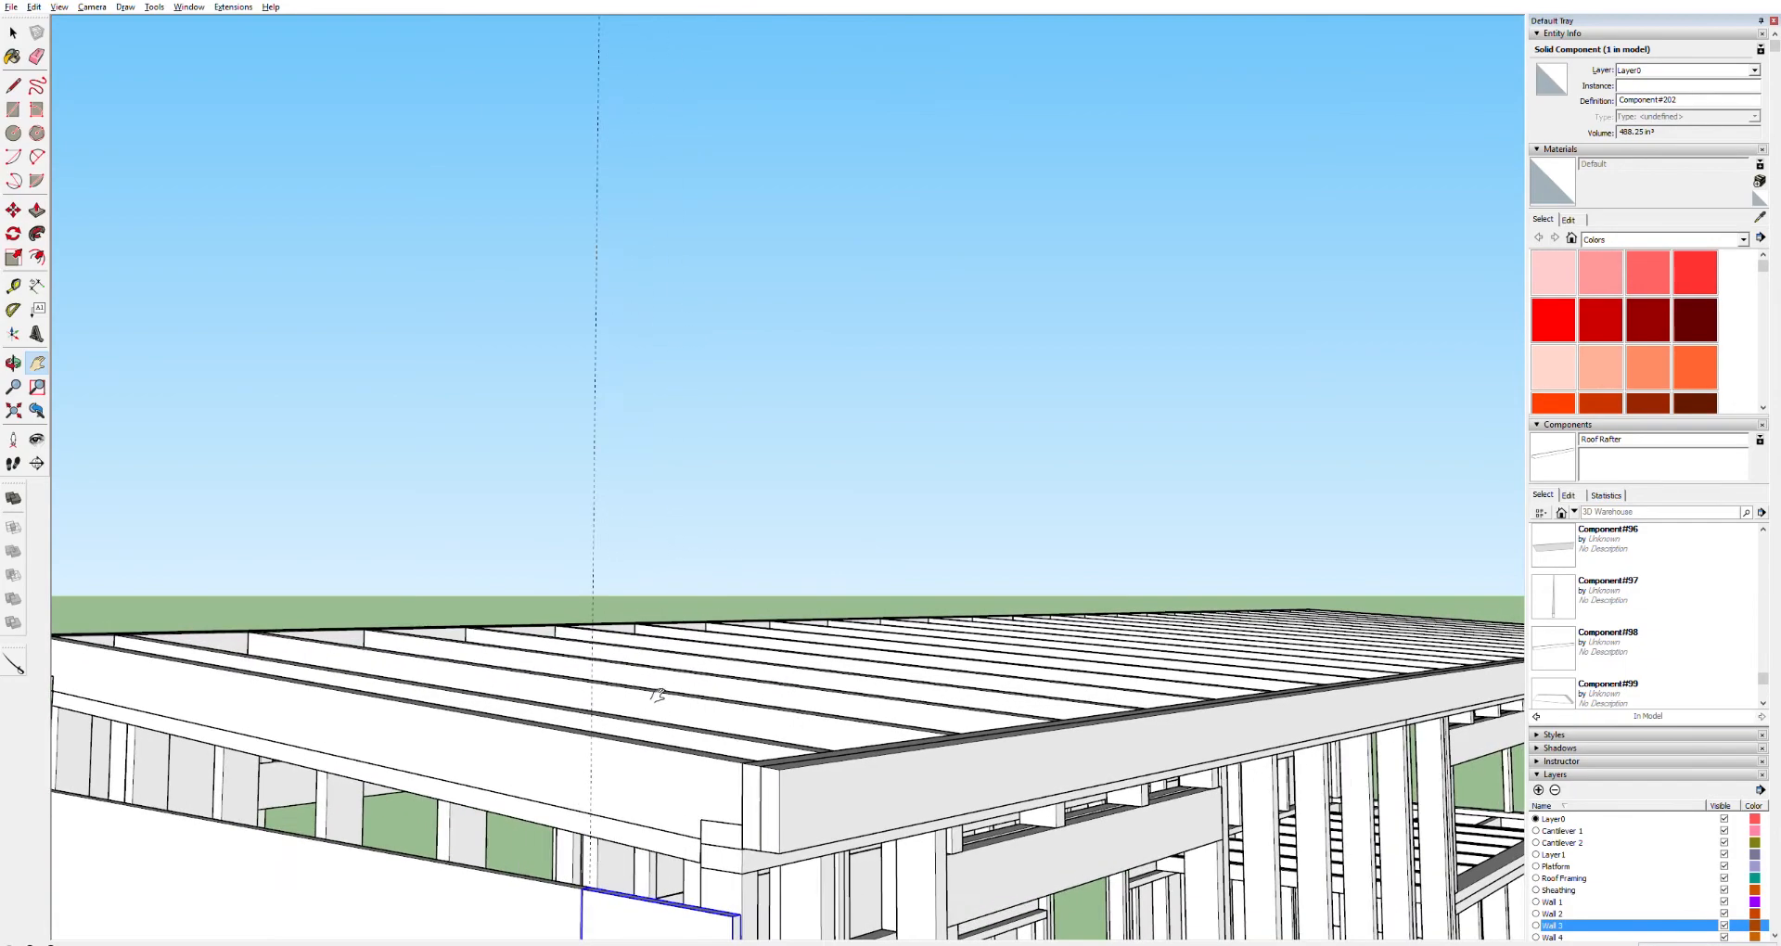
pyautogui.moveTo(605, 788); pyautogui.dragTo(895, 633)
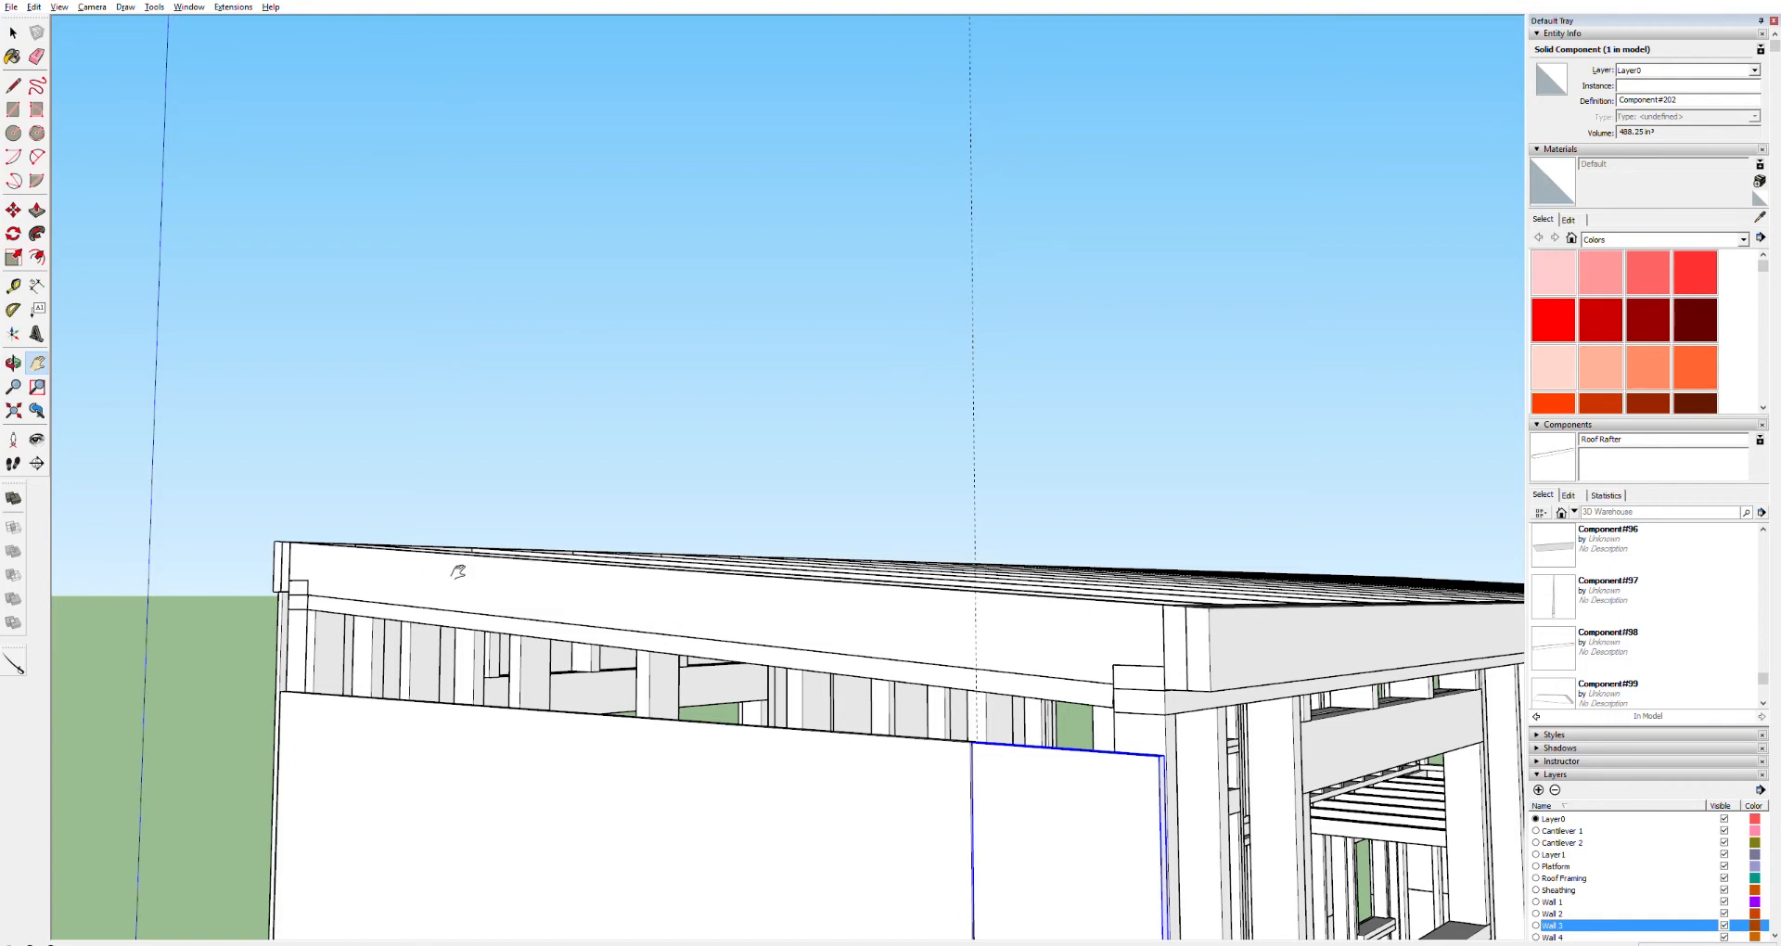
pyautogui.scroll(5, 281, 566)
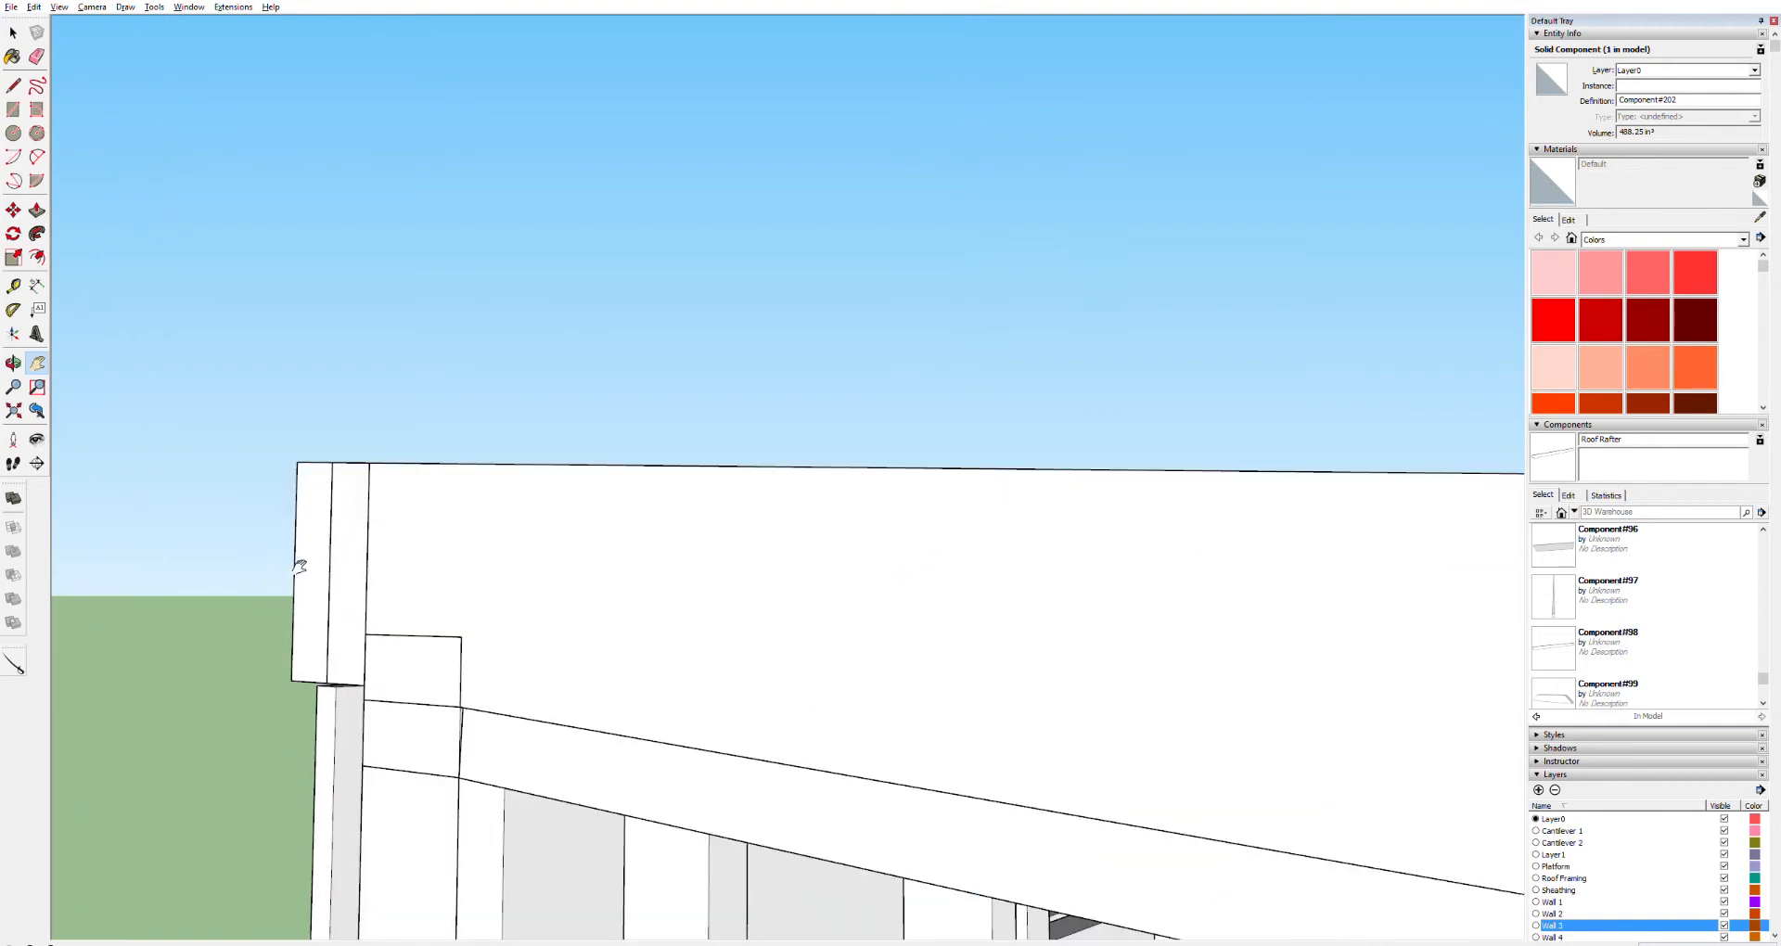
pyautogui.press('r')
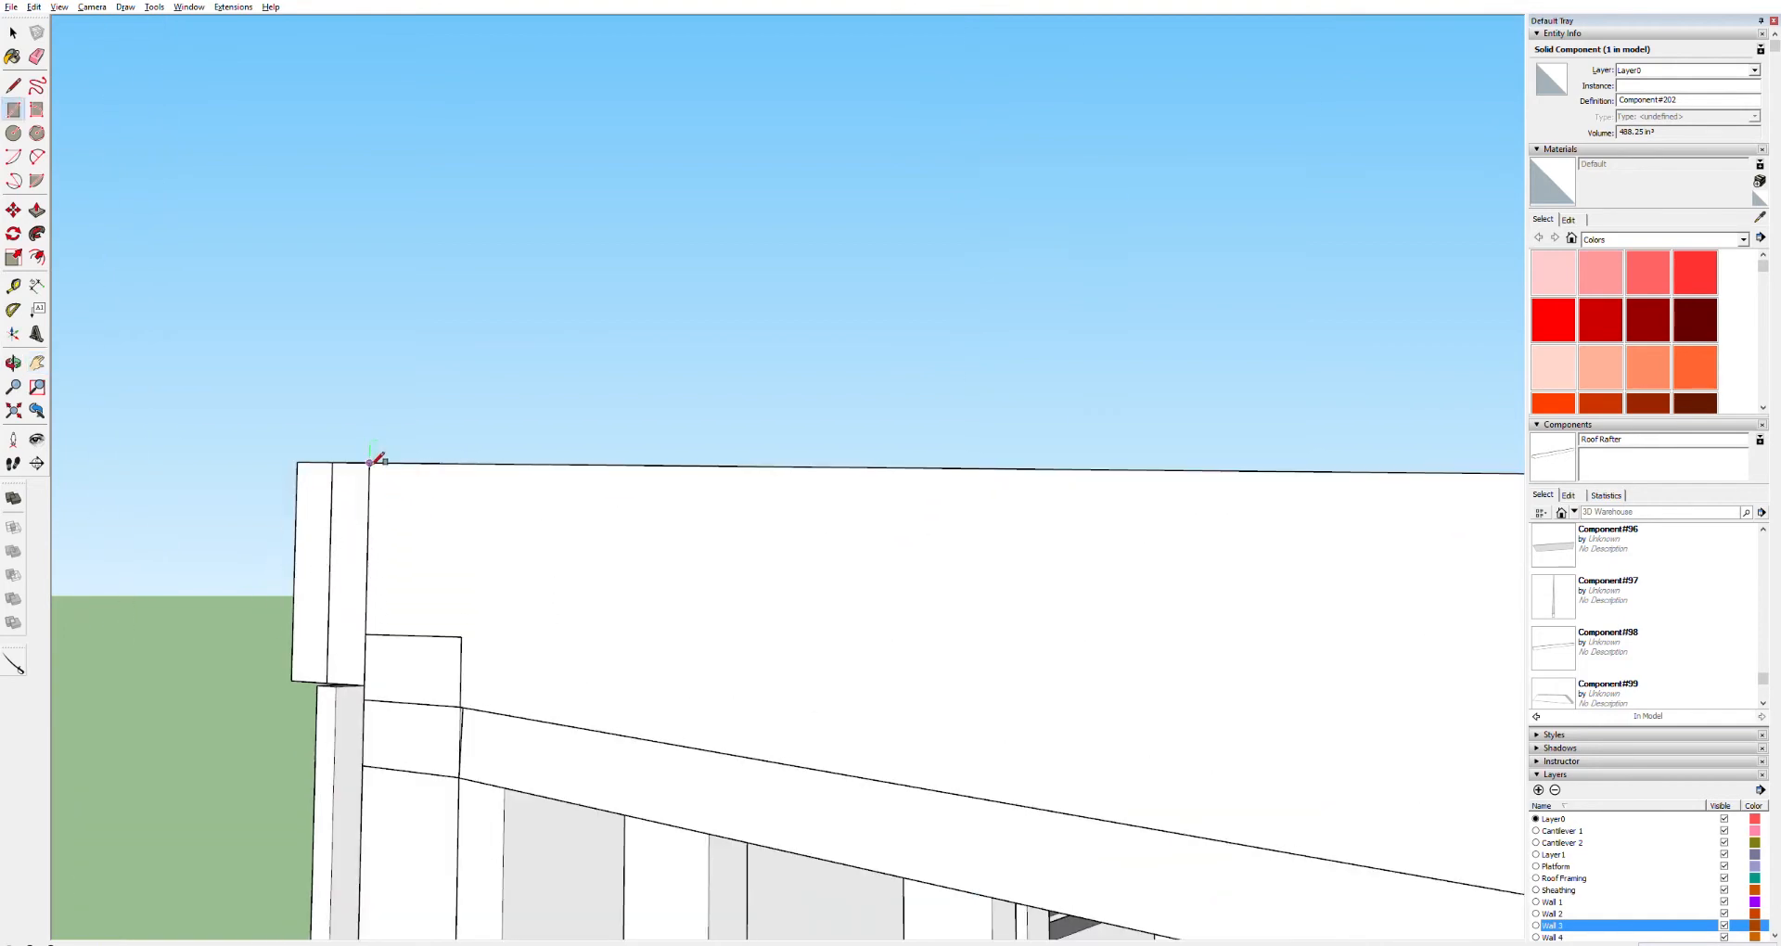
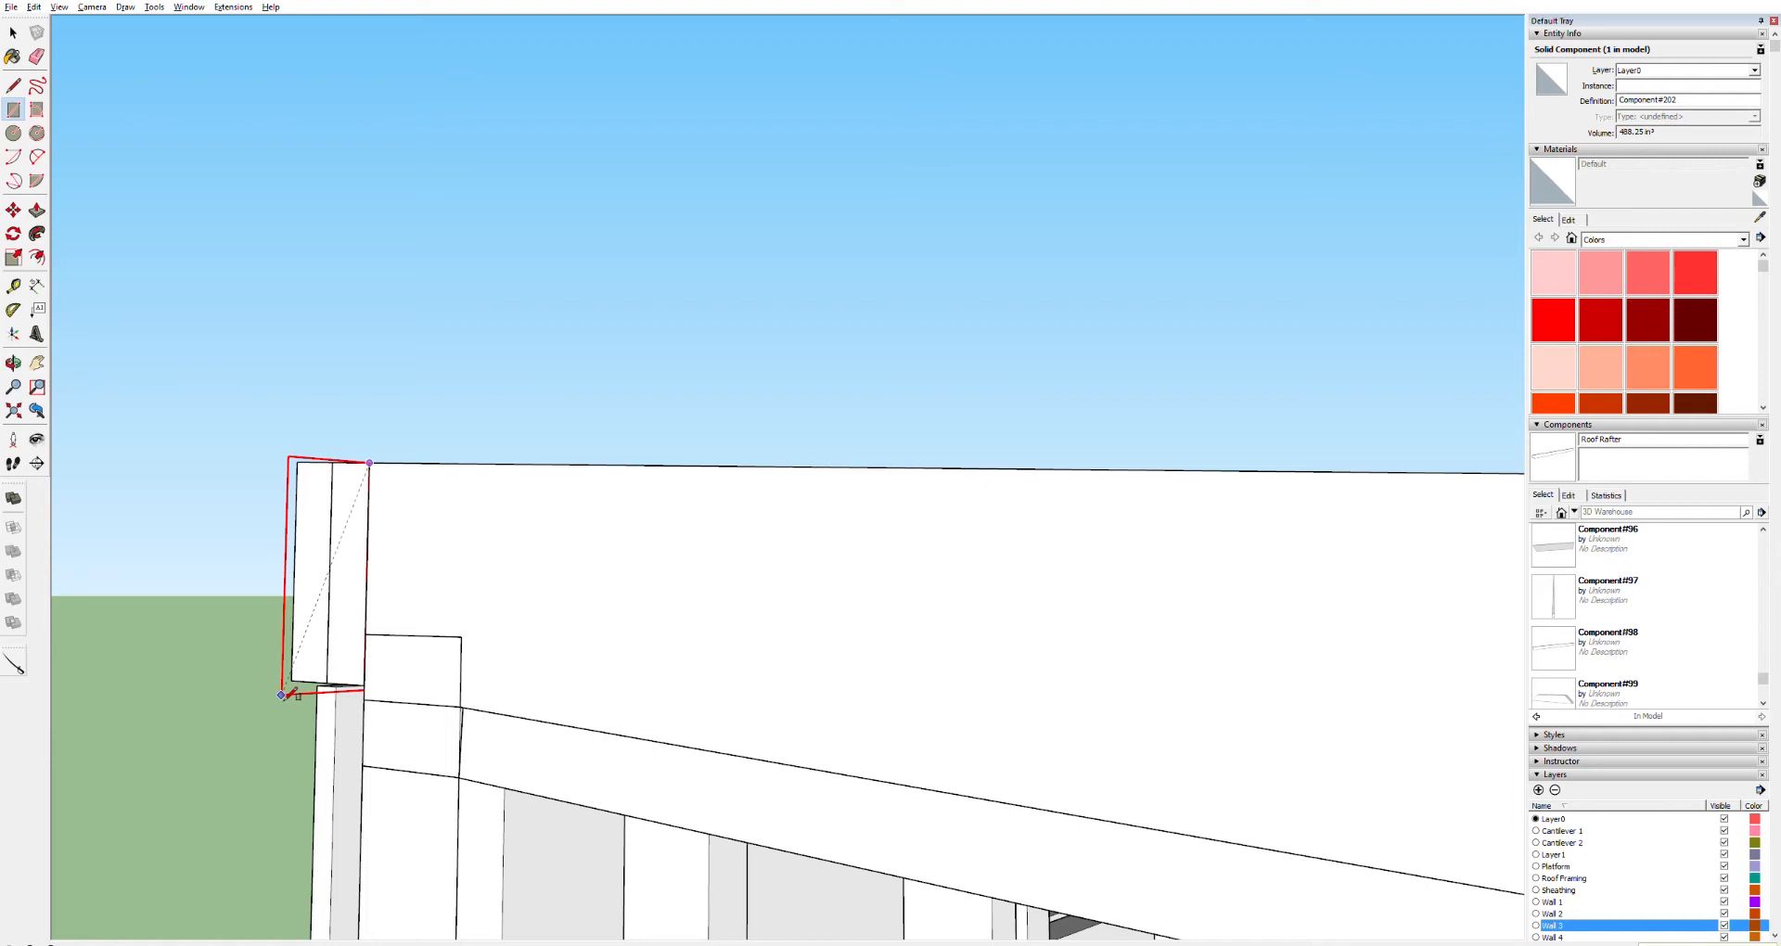
# Finish the rectangle at the end rafter's top corner and Push/Pull it outward into a long board along the roof edge
pyautogui.click(282, 695)
pyautogui.press('o')
pyautogui.press('p')
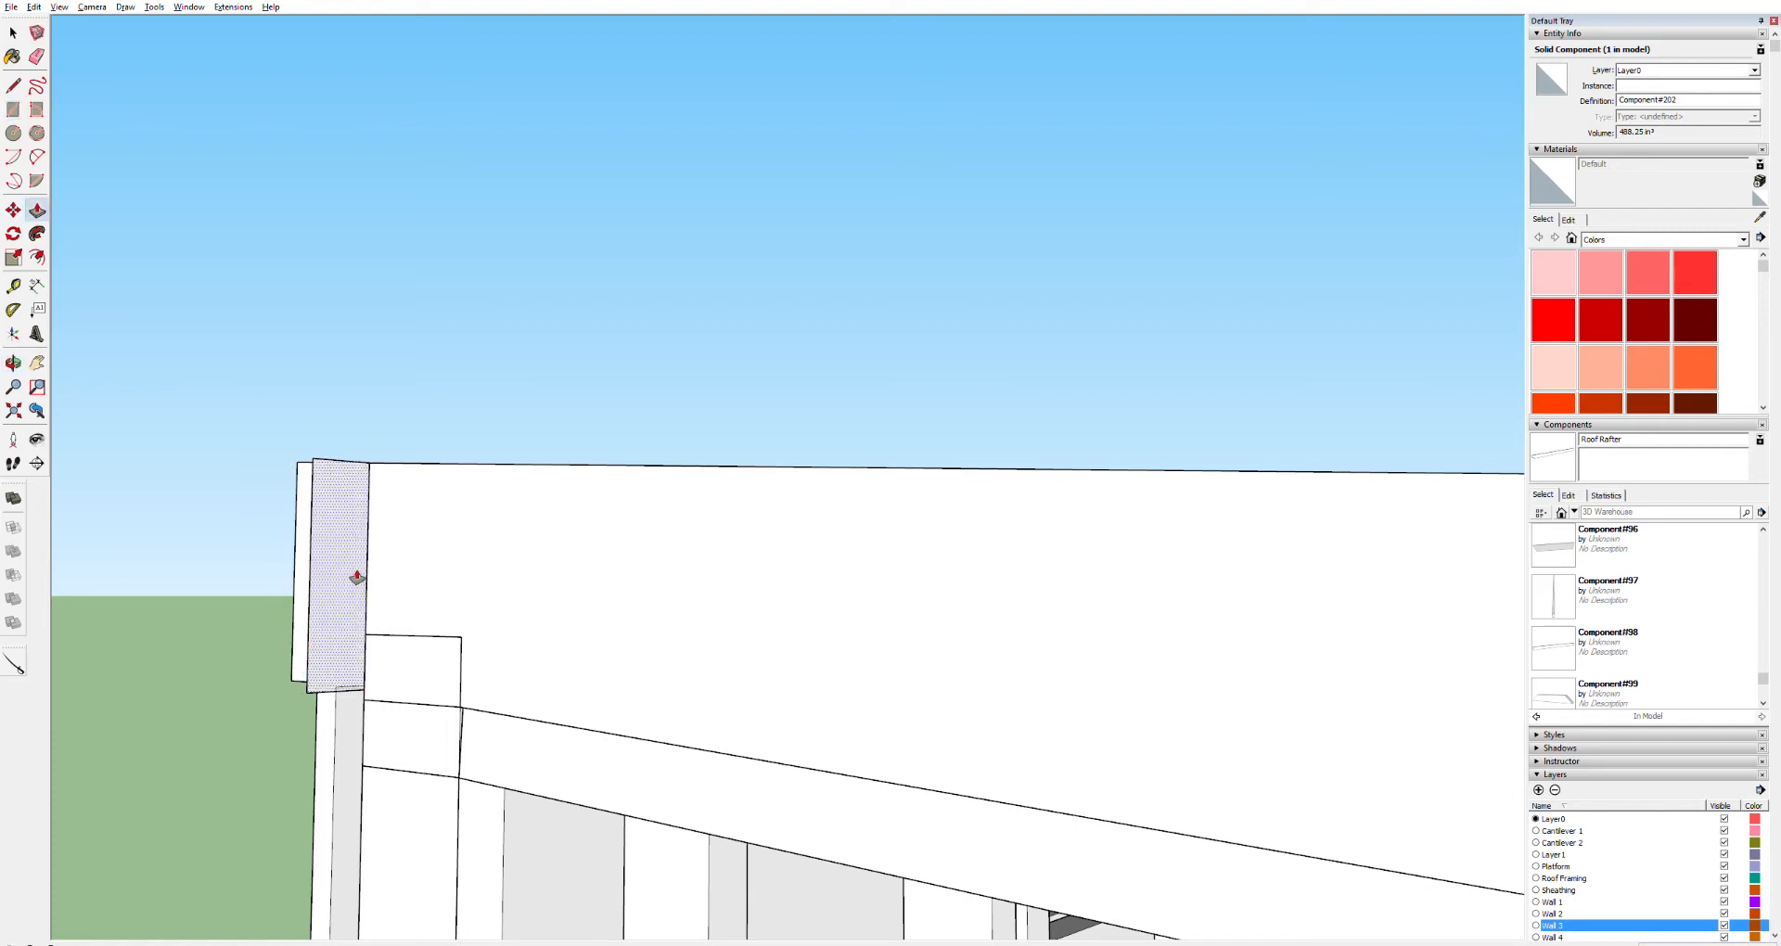
pyautogui.moveTo(360, 583); pyautogui.dragTo(1102, 617)
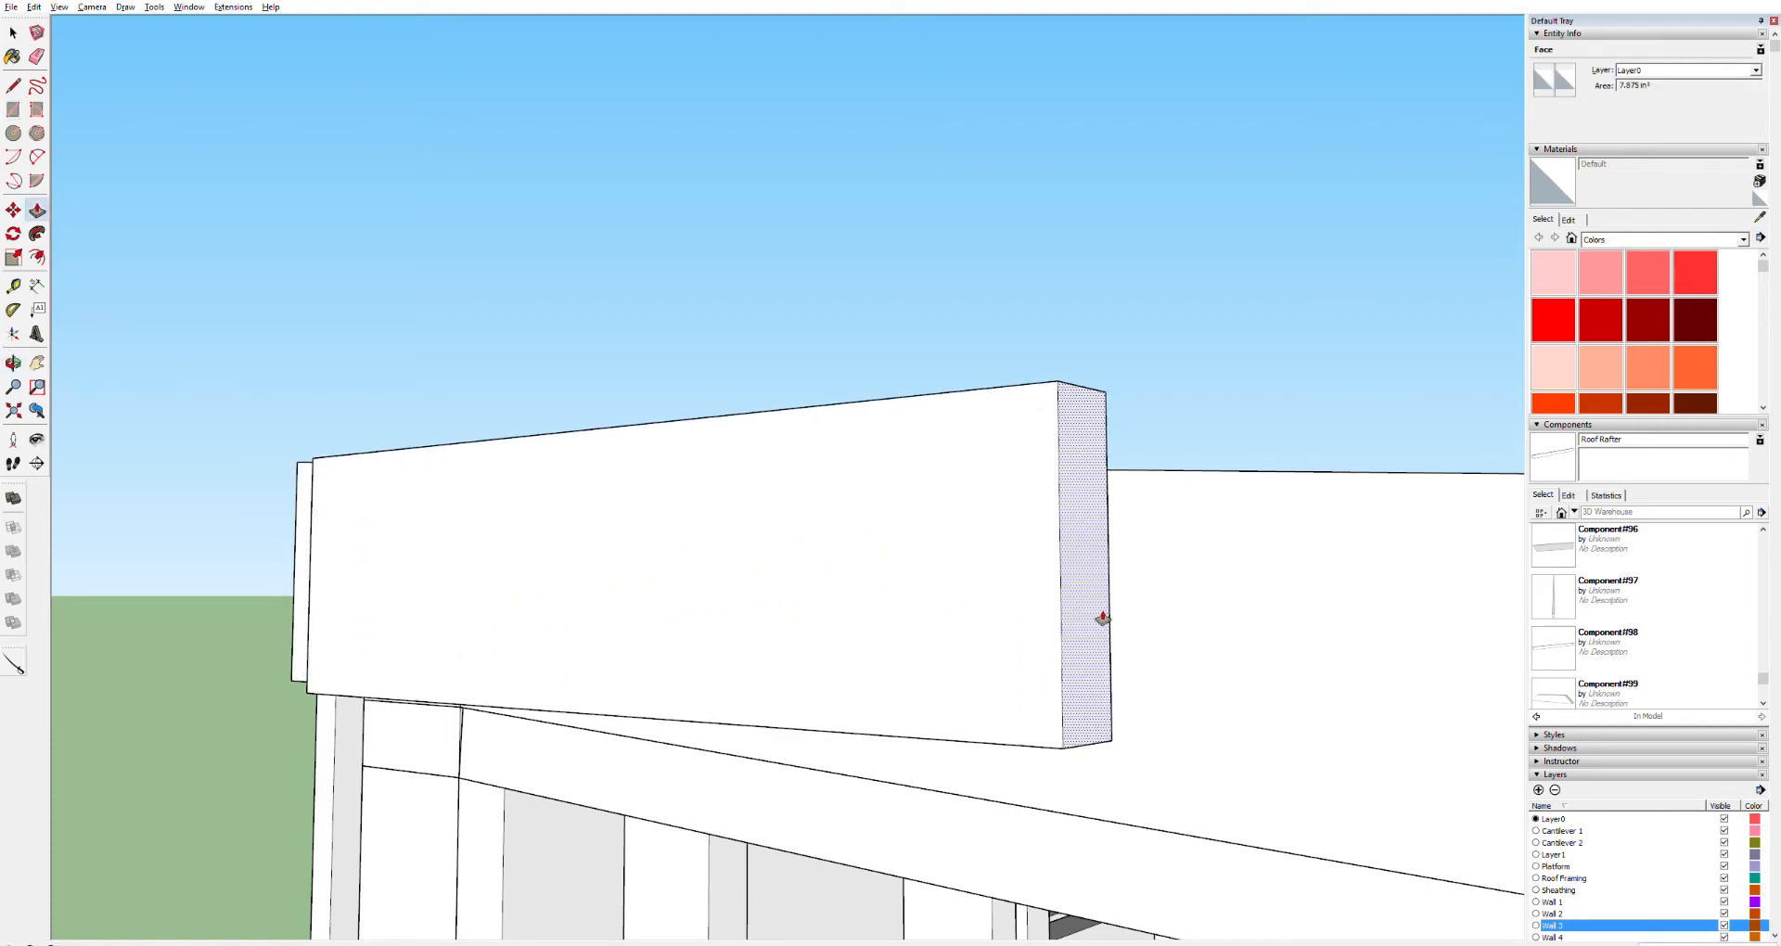
pyautogui.moveTo(1102, 618); pyautogui.dragTo(1101, 616)
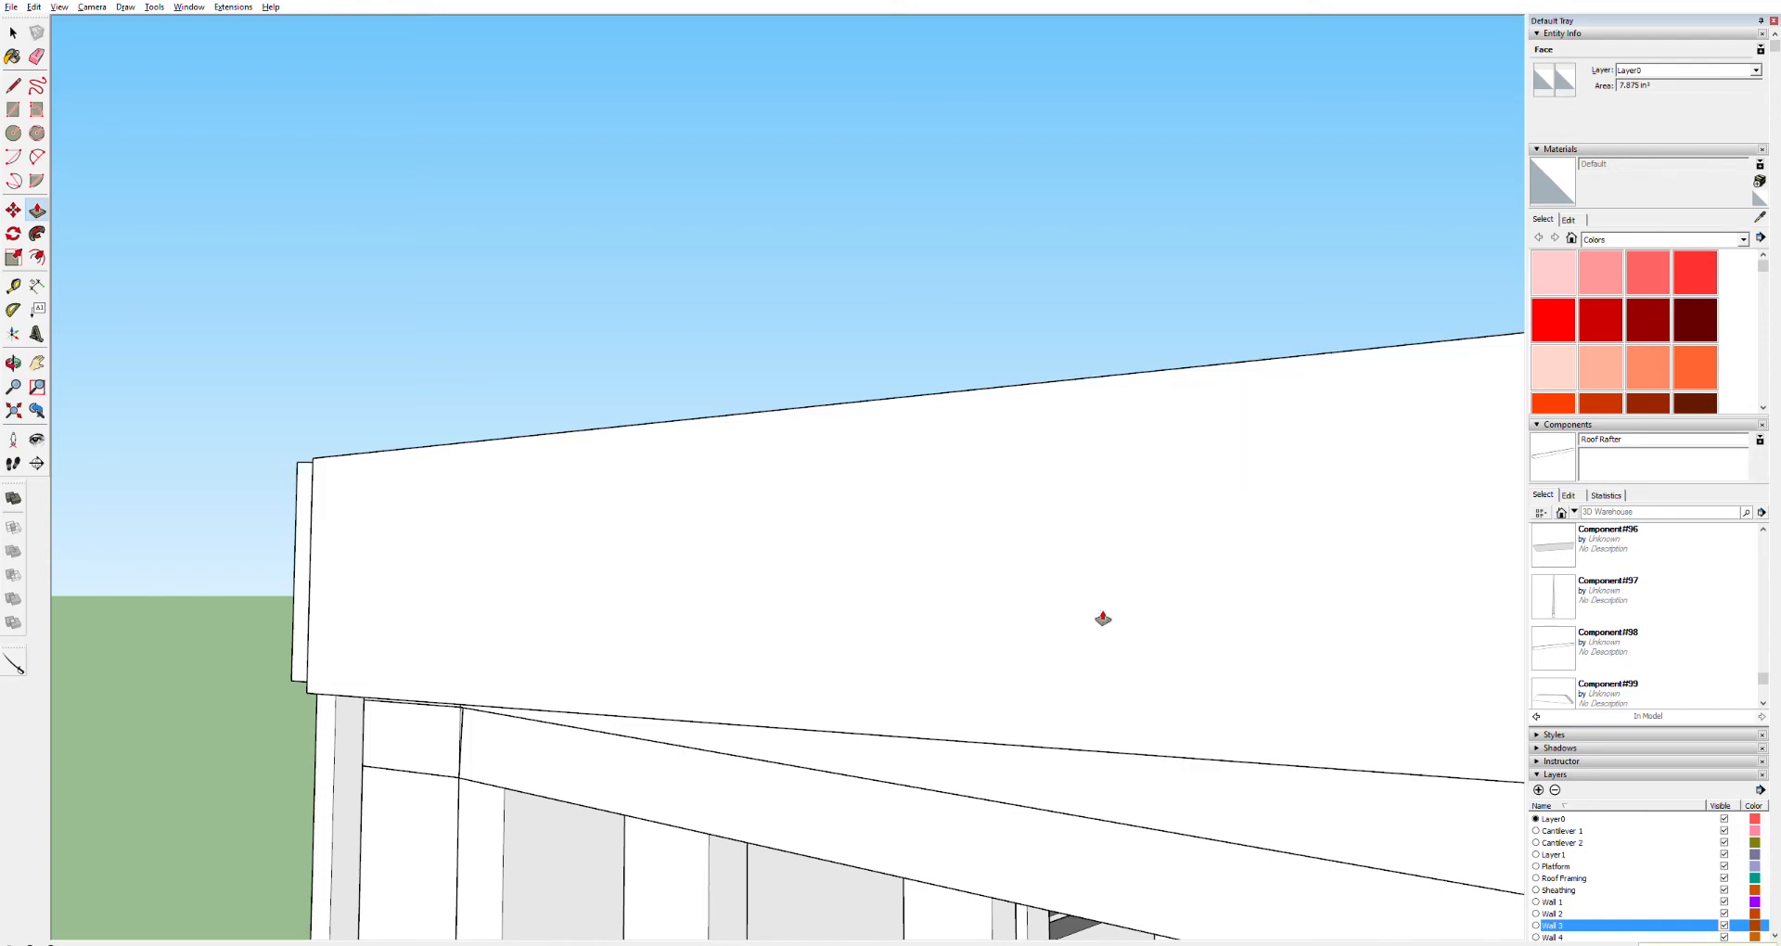
pyautogui.scroll(-5, 1160, 596)
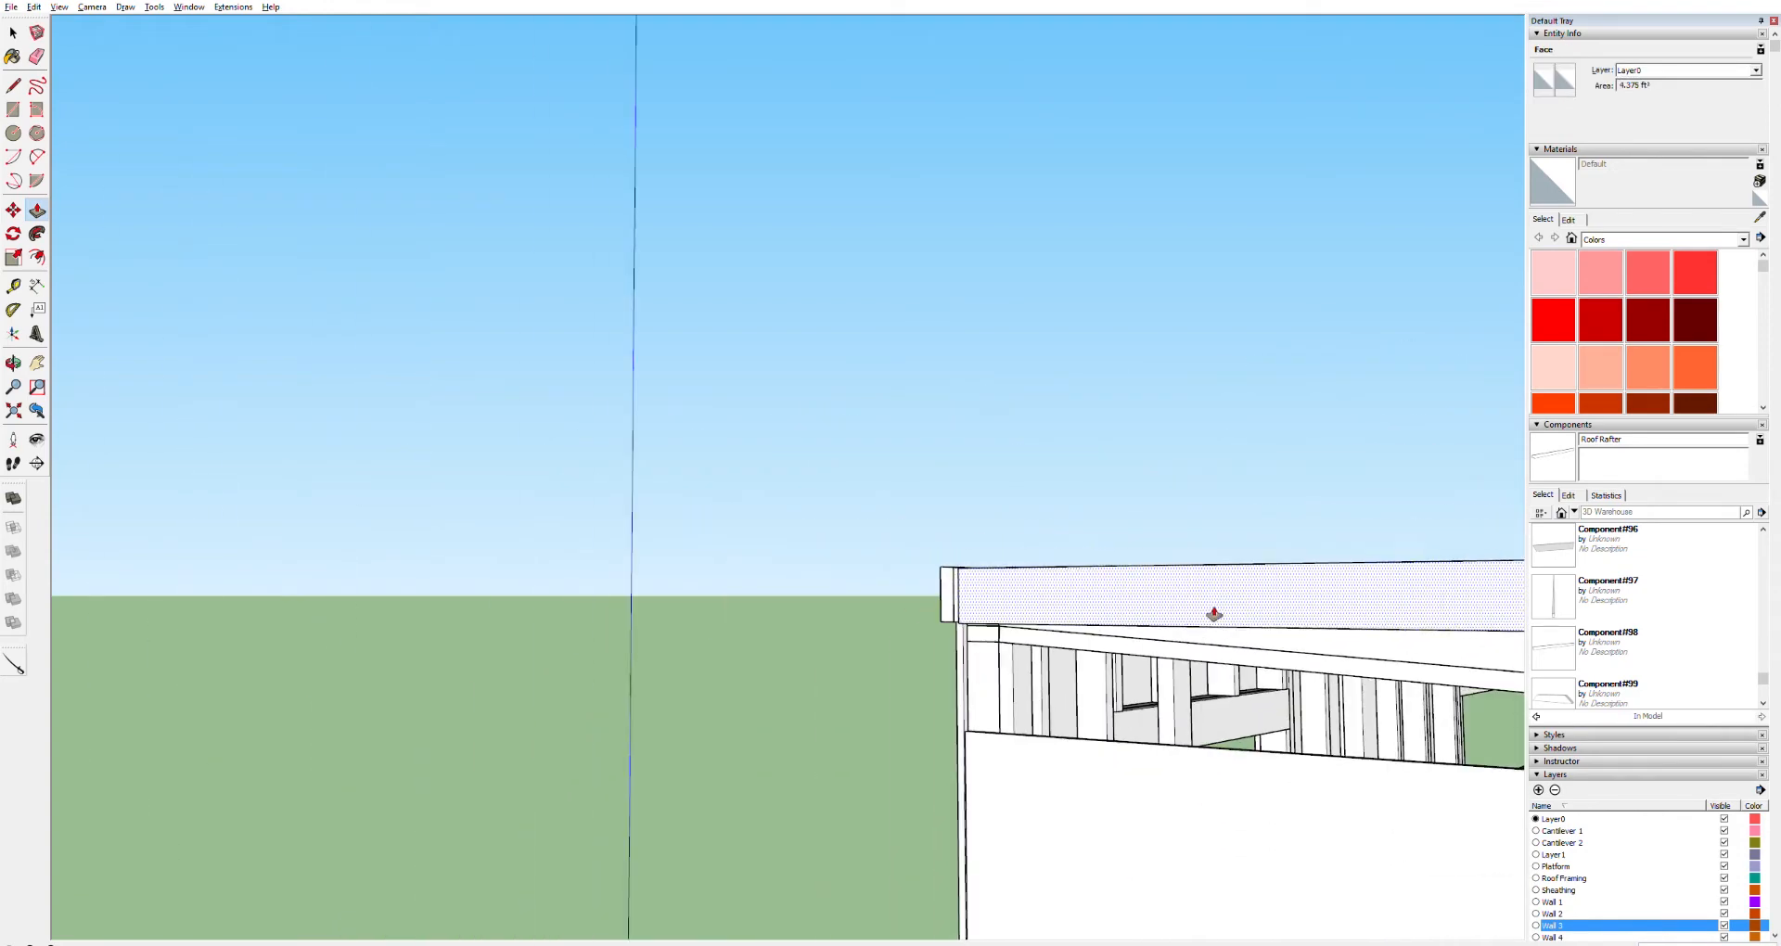
# Select all of the new board's geometry and make it a component
pyautogui.press('space')
pyautogui.tripleClick(1295, 598)
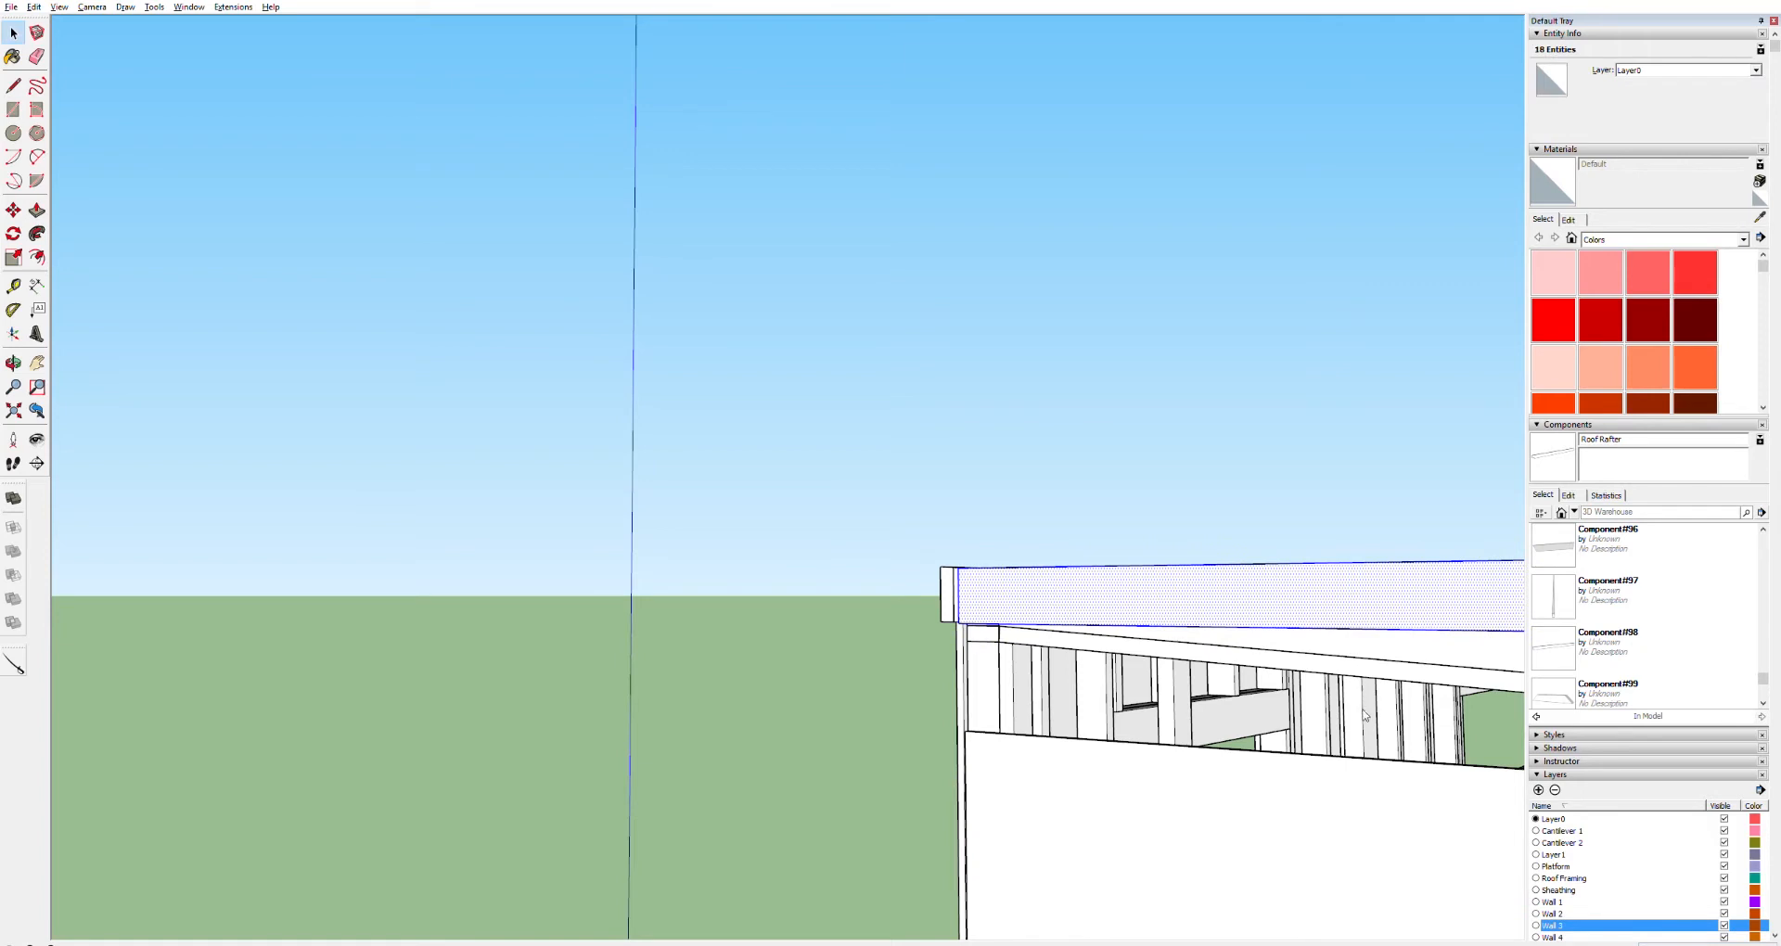
pyautogui.press('g')
pyautogui.press('Return')
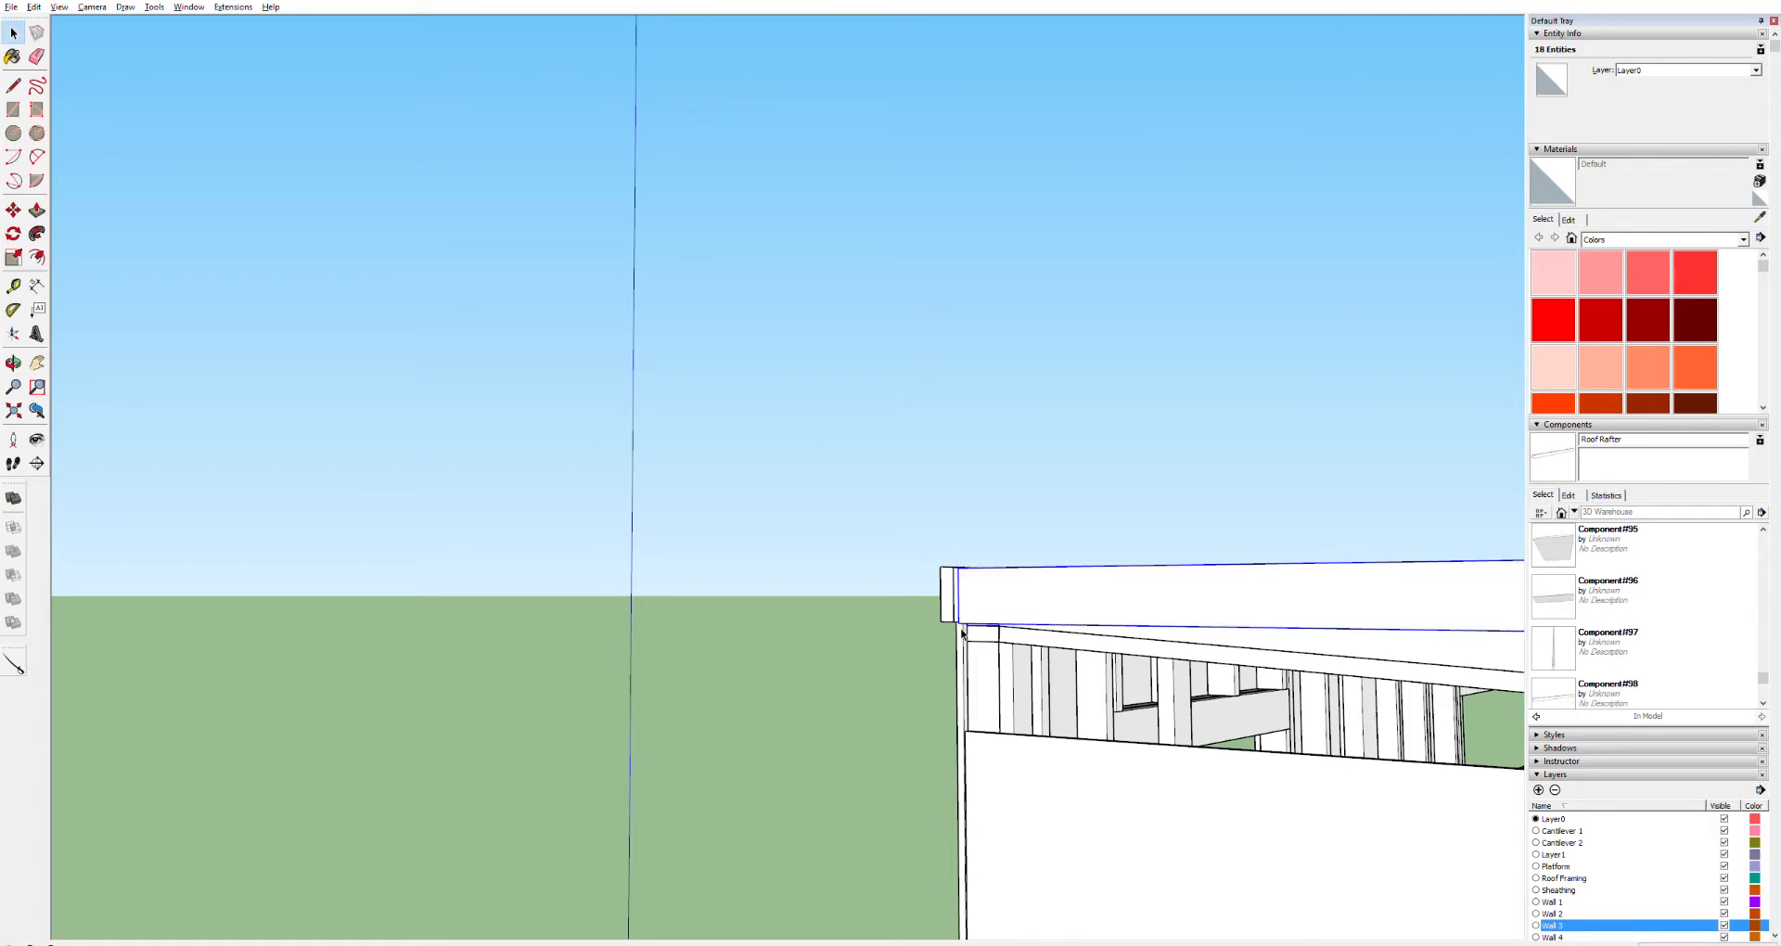
# Move the board component outward past the end wall corner to form an overhang
pyautogui.press('m')
pyautogui.click(975, 624)
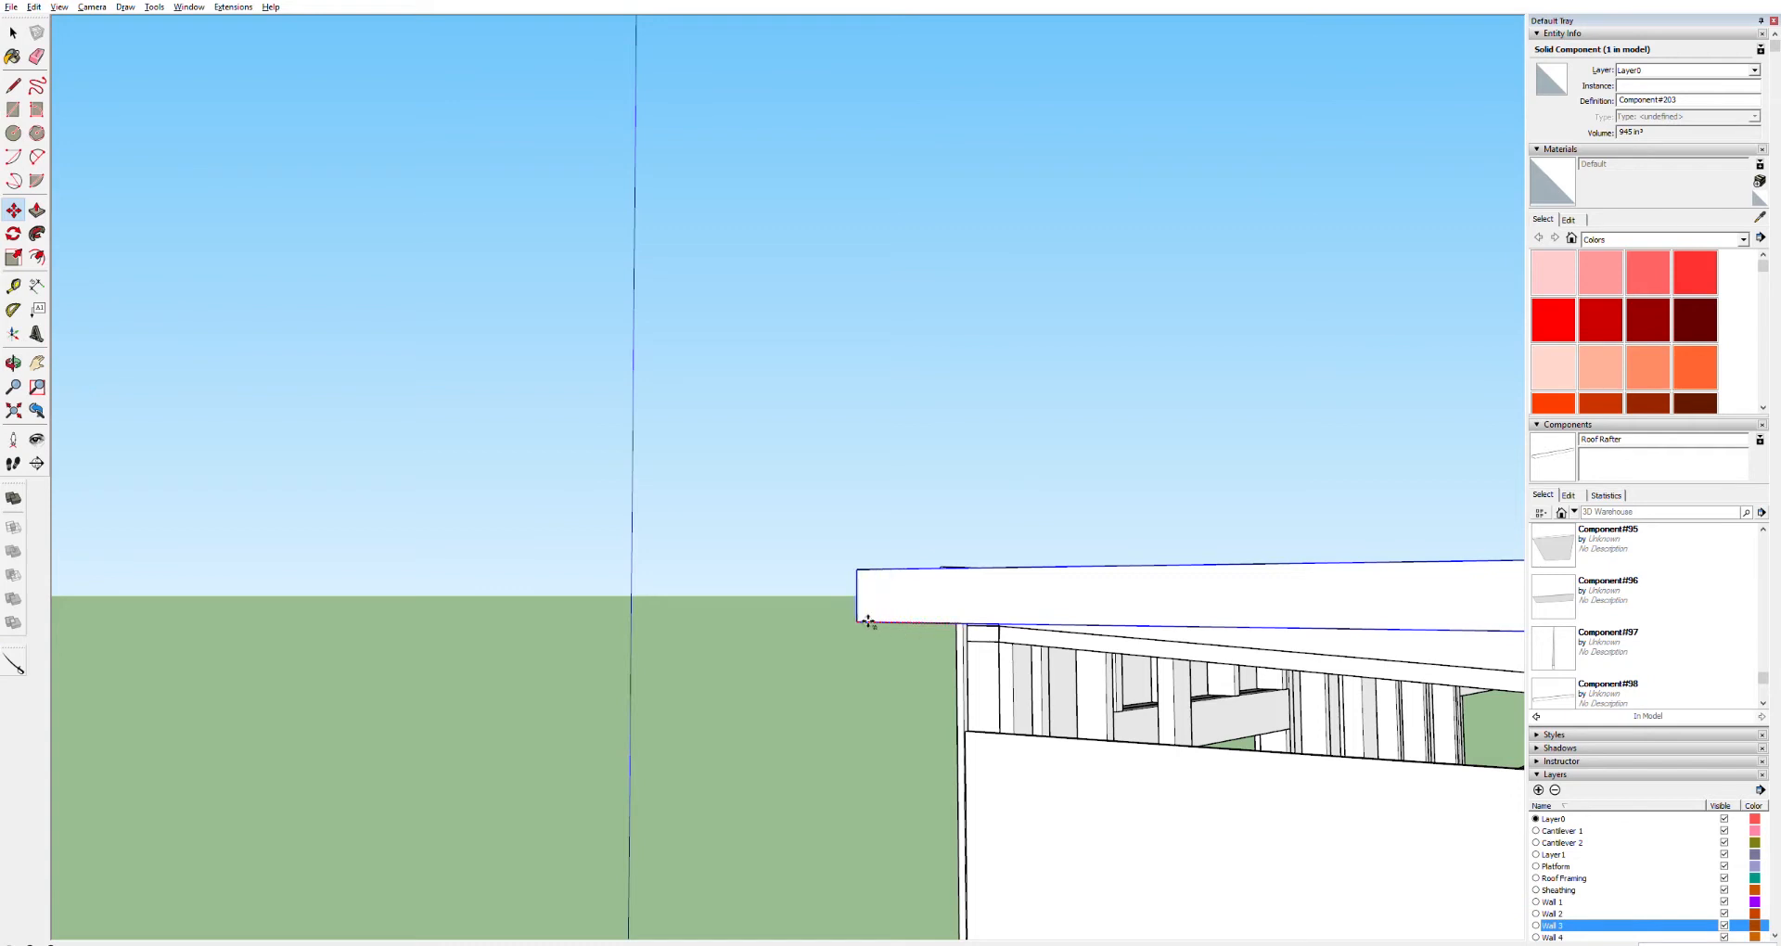
pyautogui.press('Return')
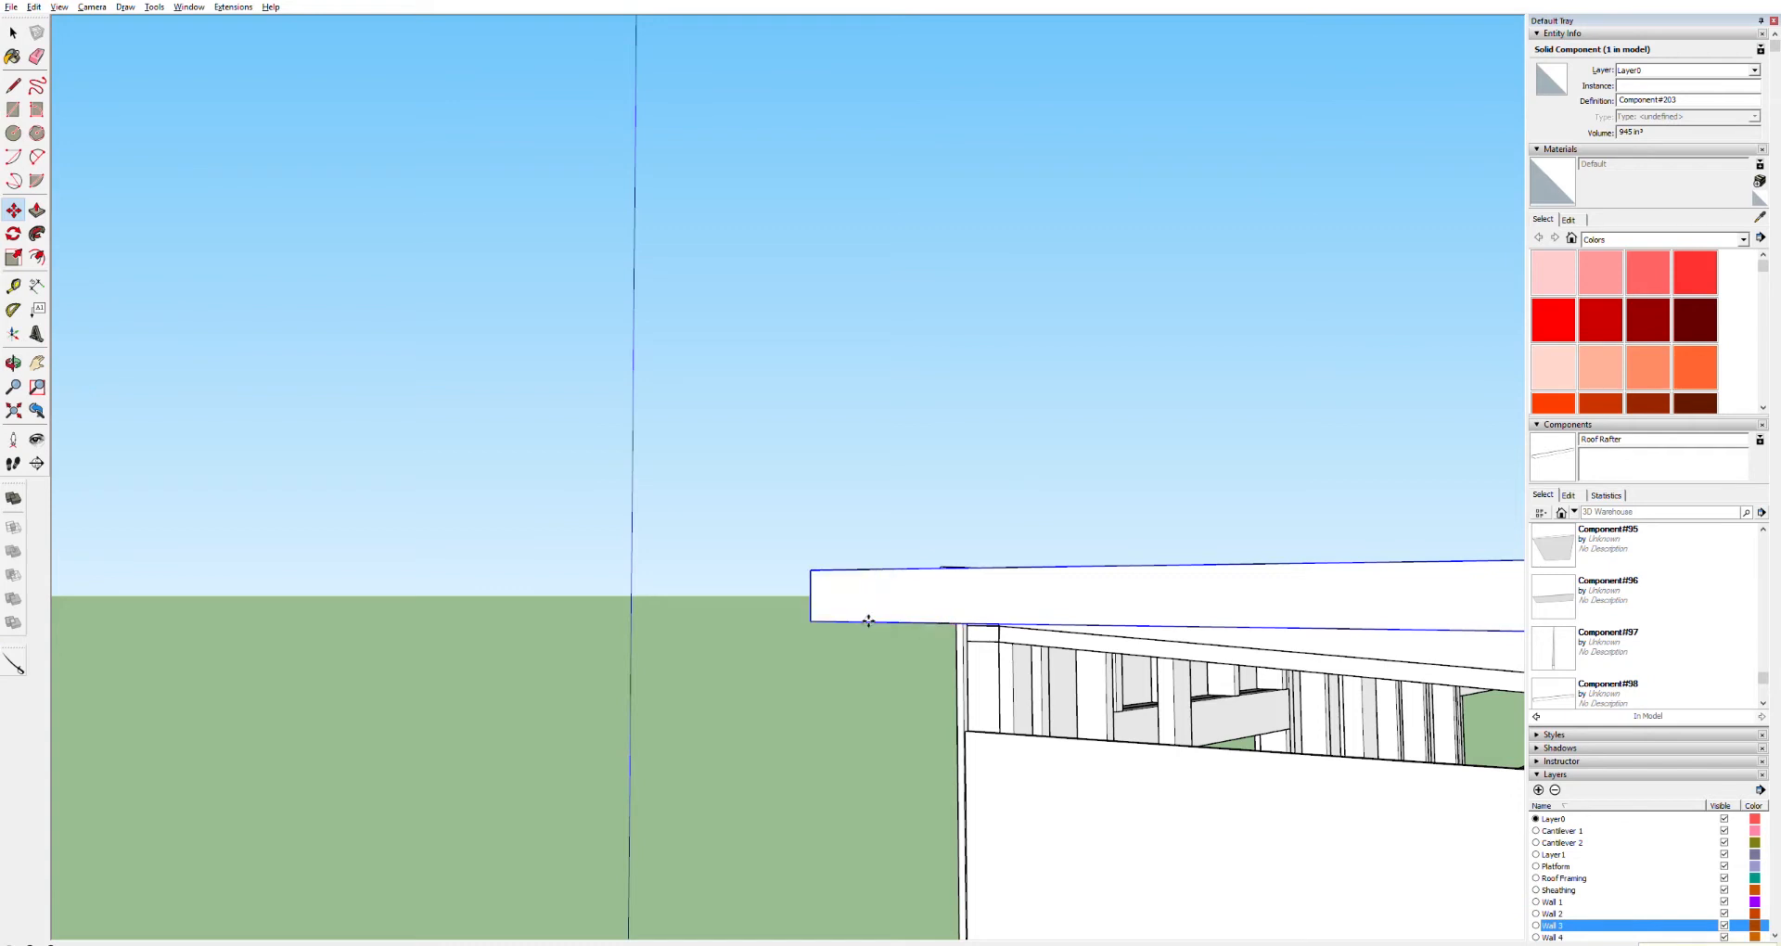
pyautogui.scroll(-8, 1308, 721)
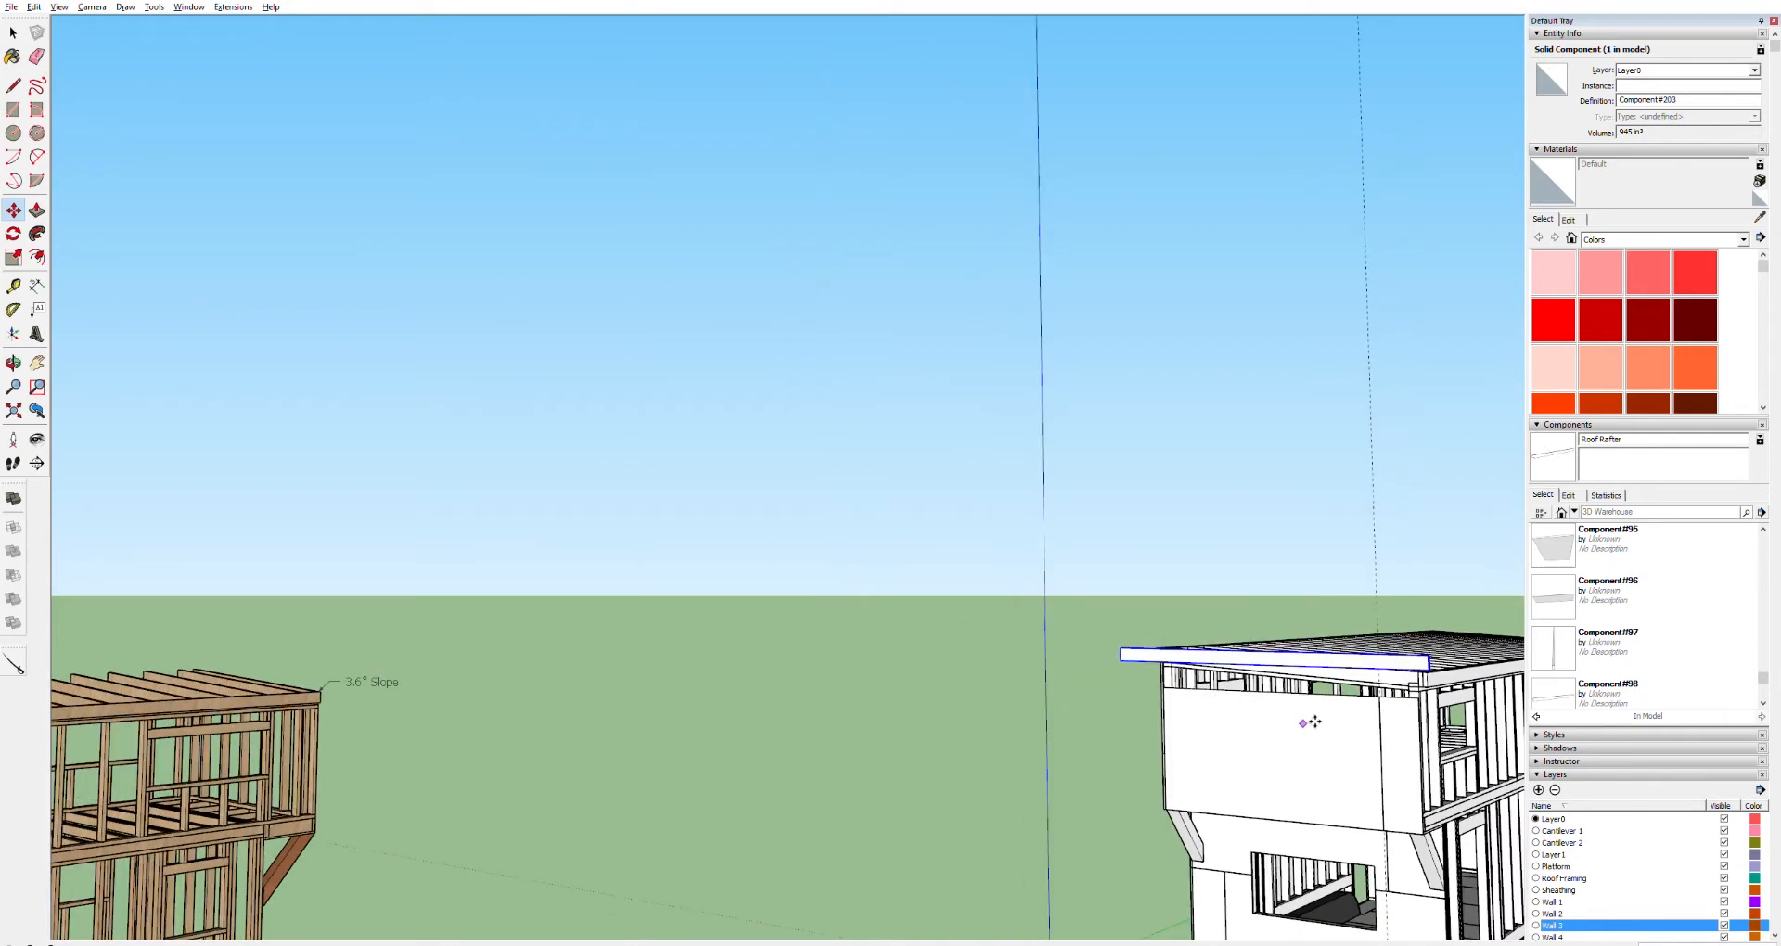
pyautogui.scroll(4, 1314, 722)
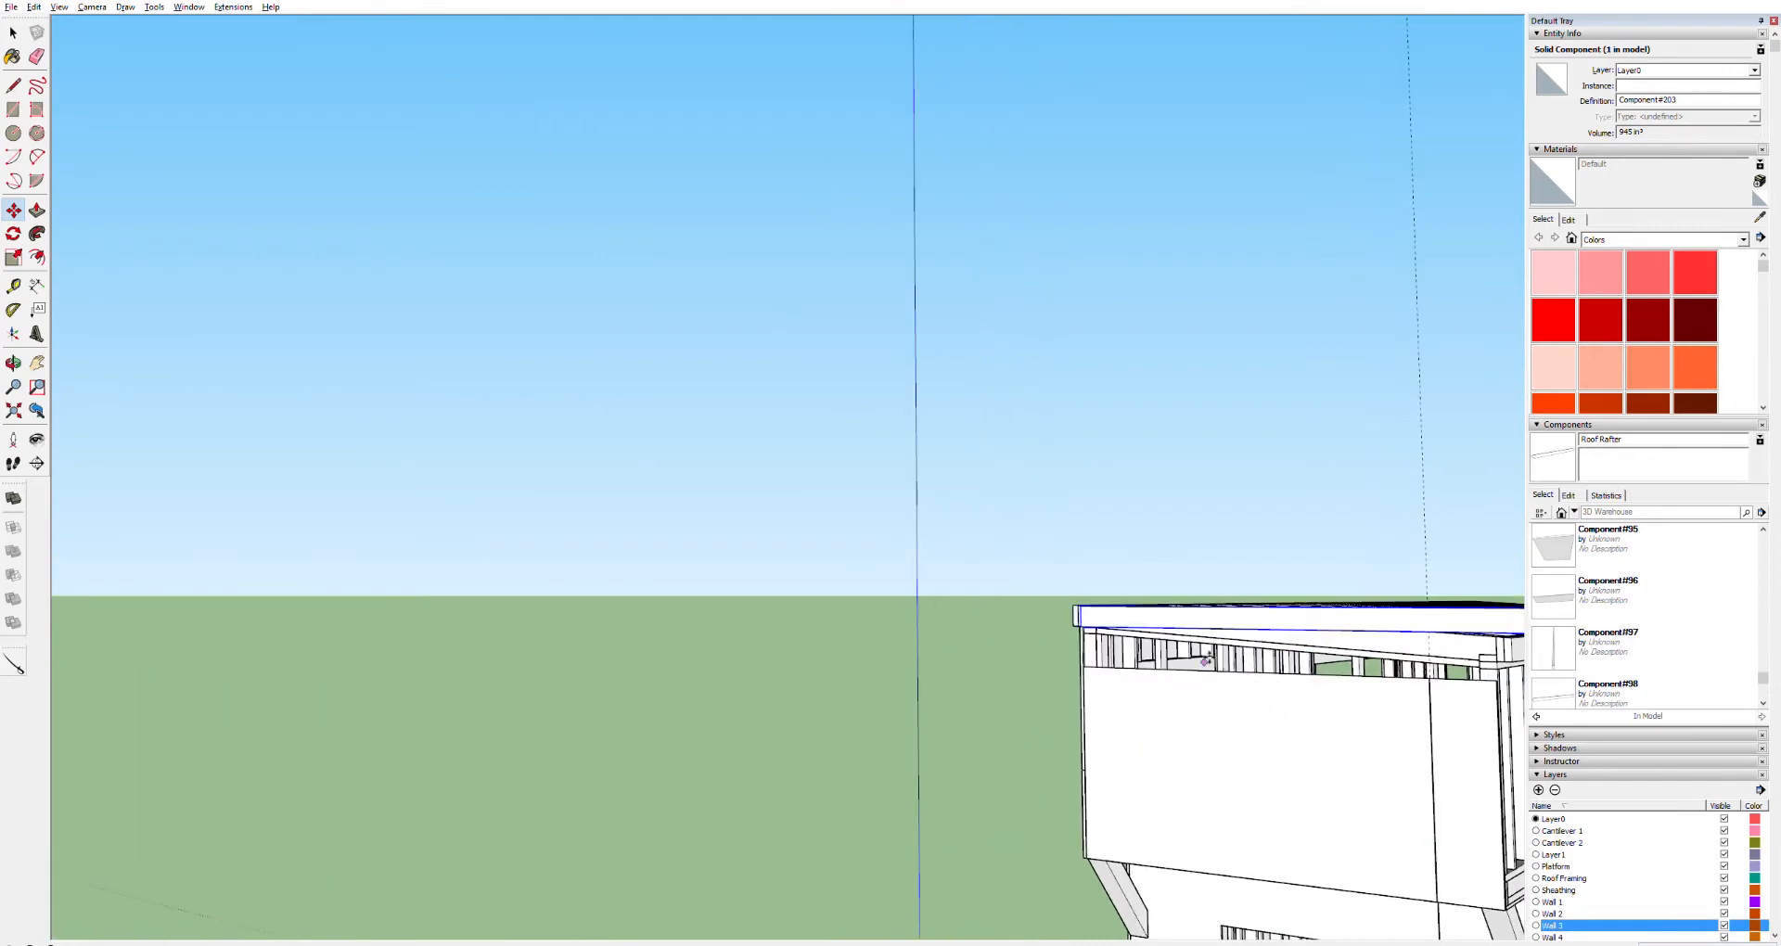
pyautogui.scroll(3, 1094, 640)
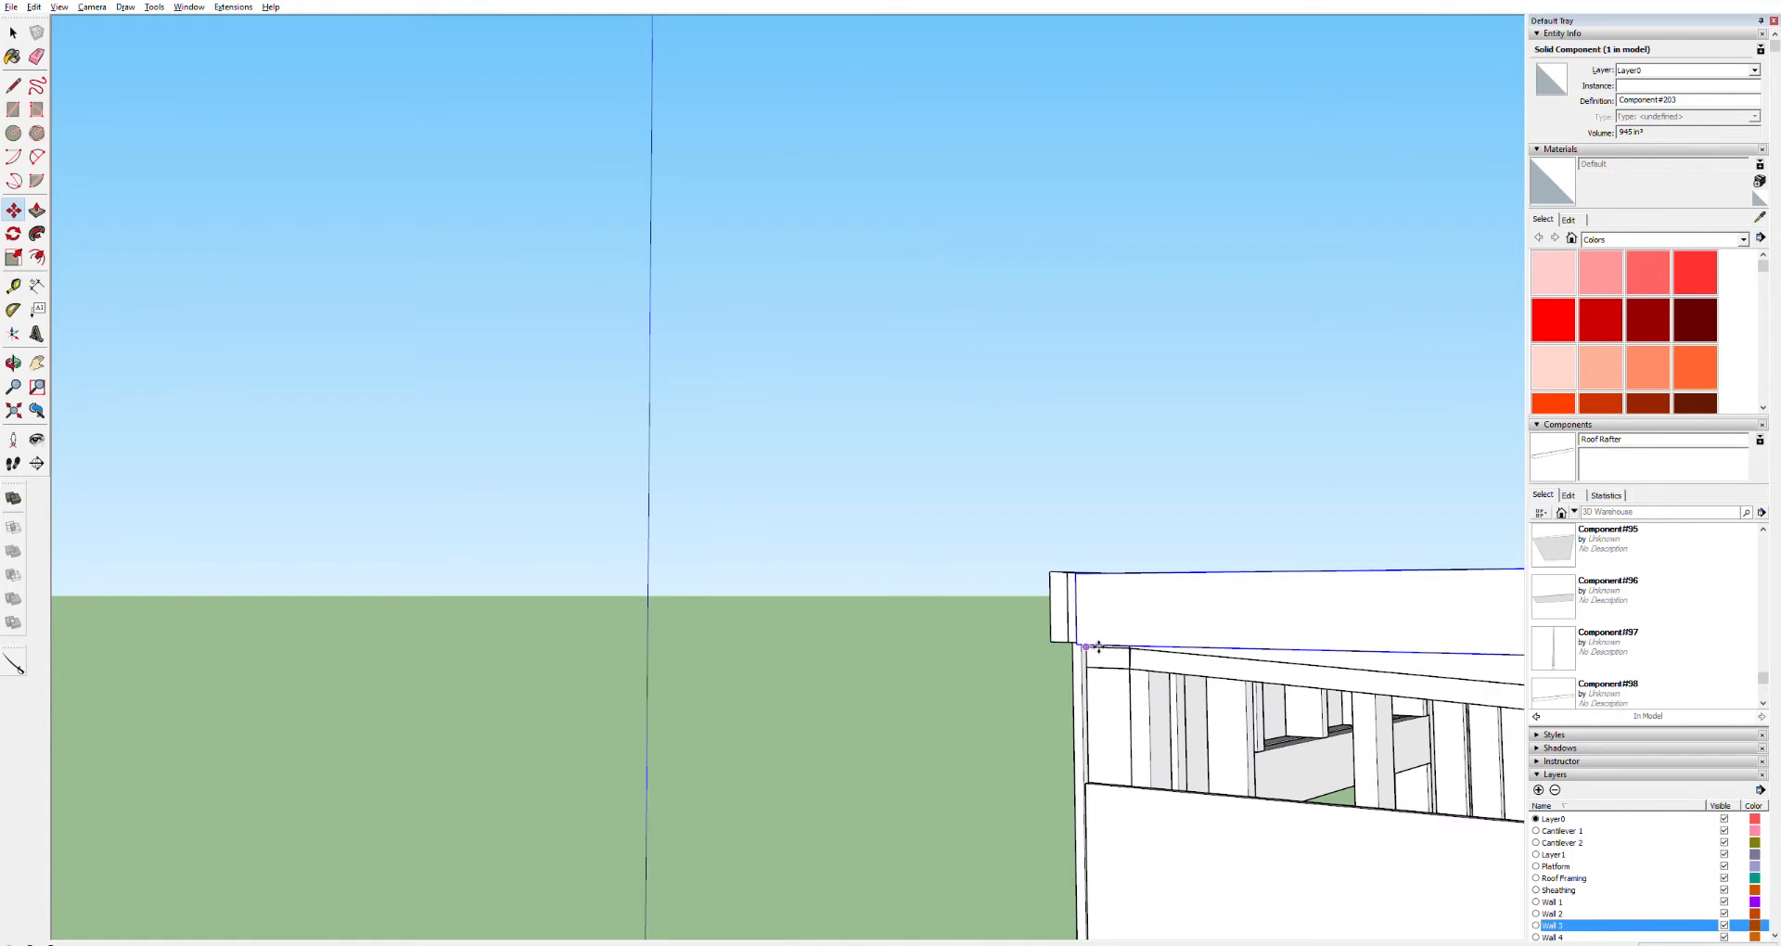
pyautogui.click(1089, 645)
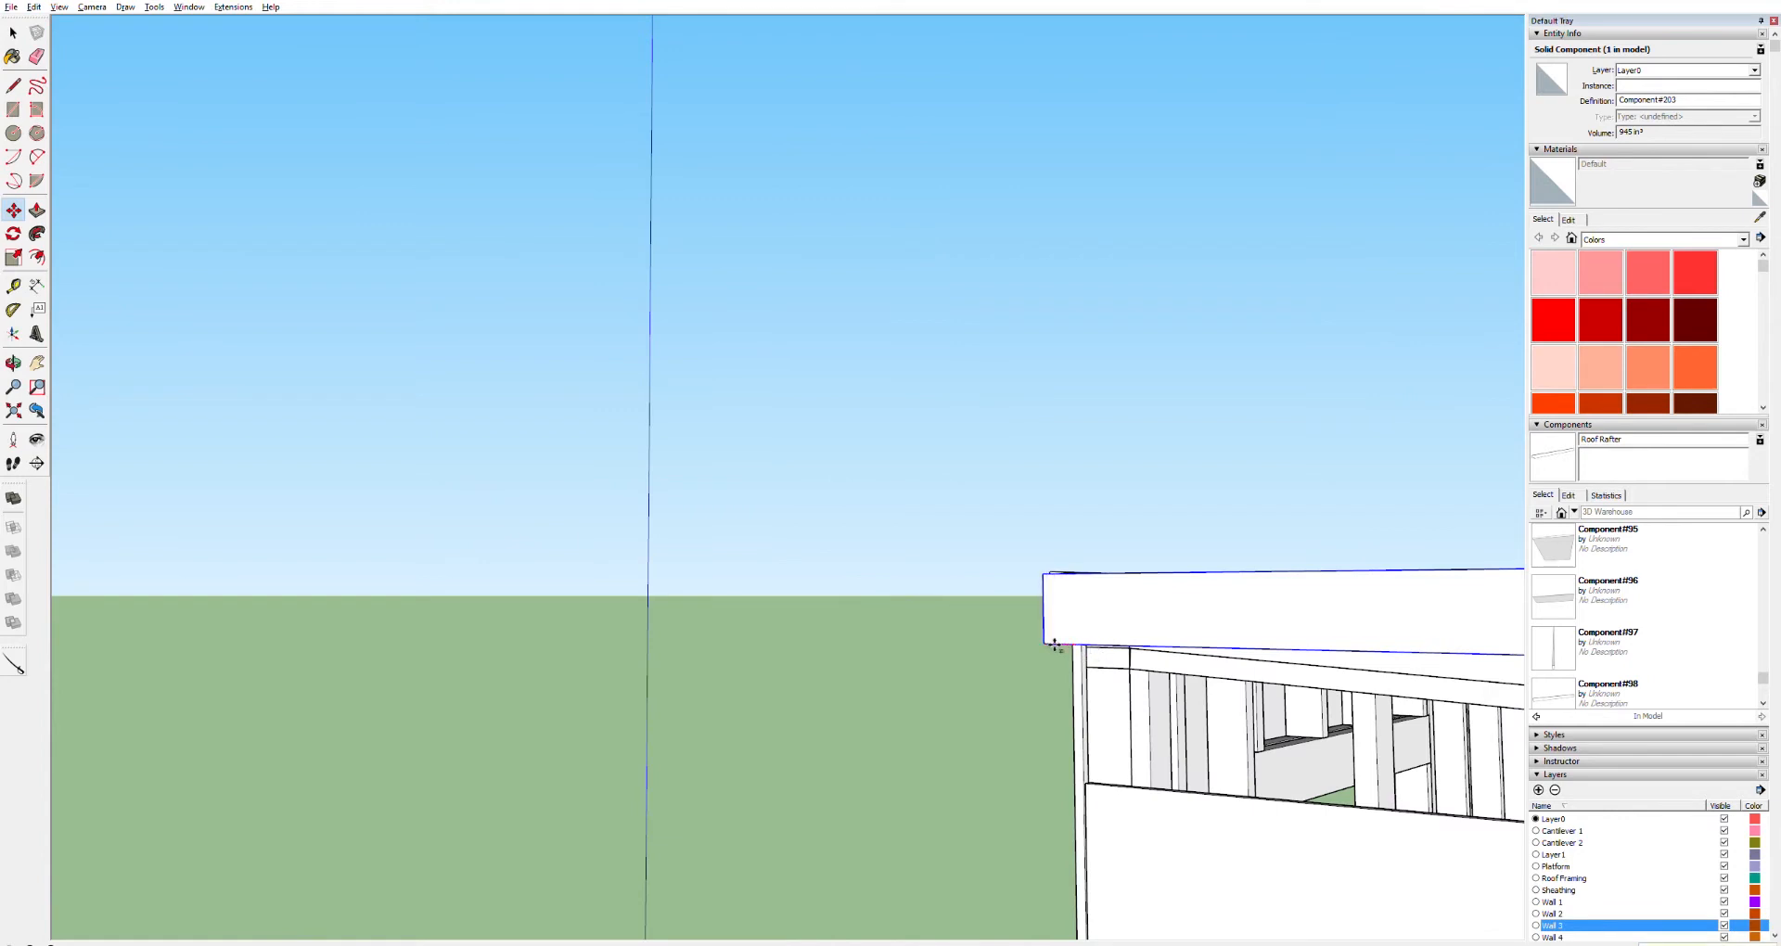
pyautogui.press('Return')
pyautogui.scroll(-5, 1176, 591)
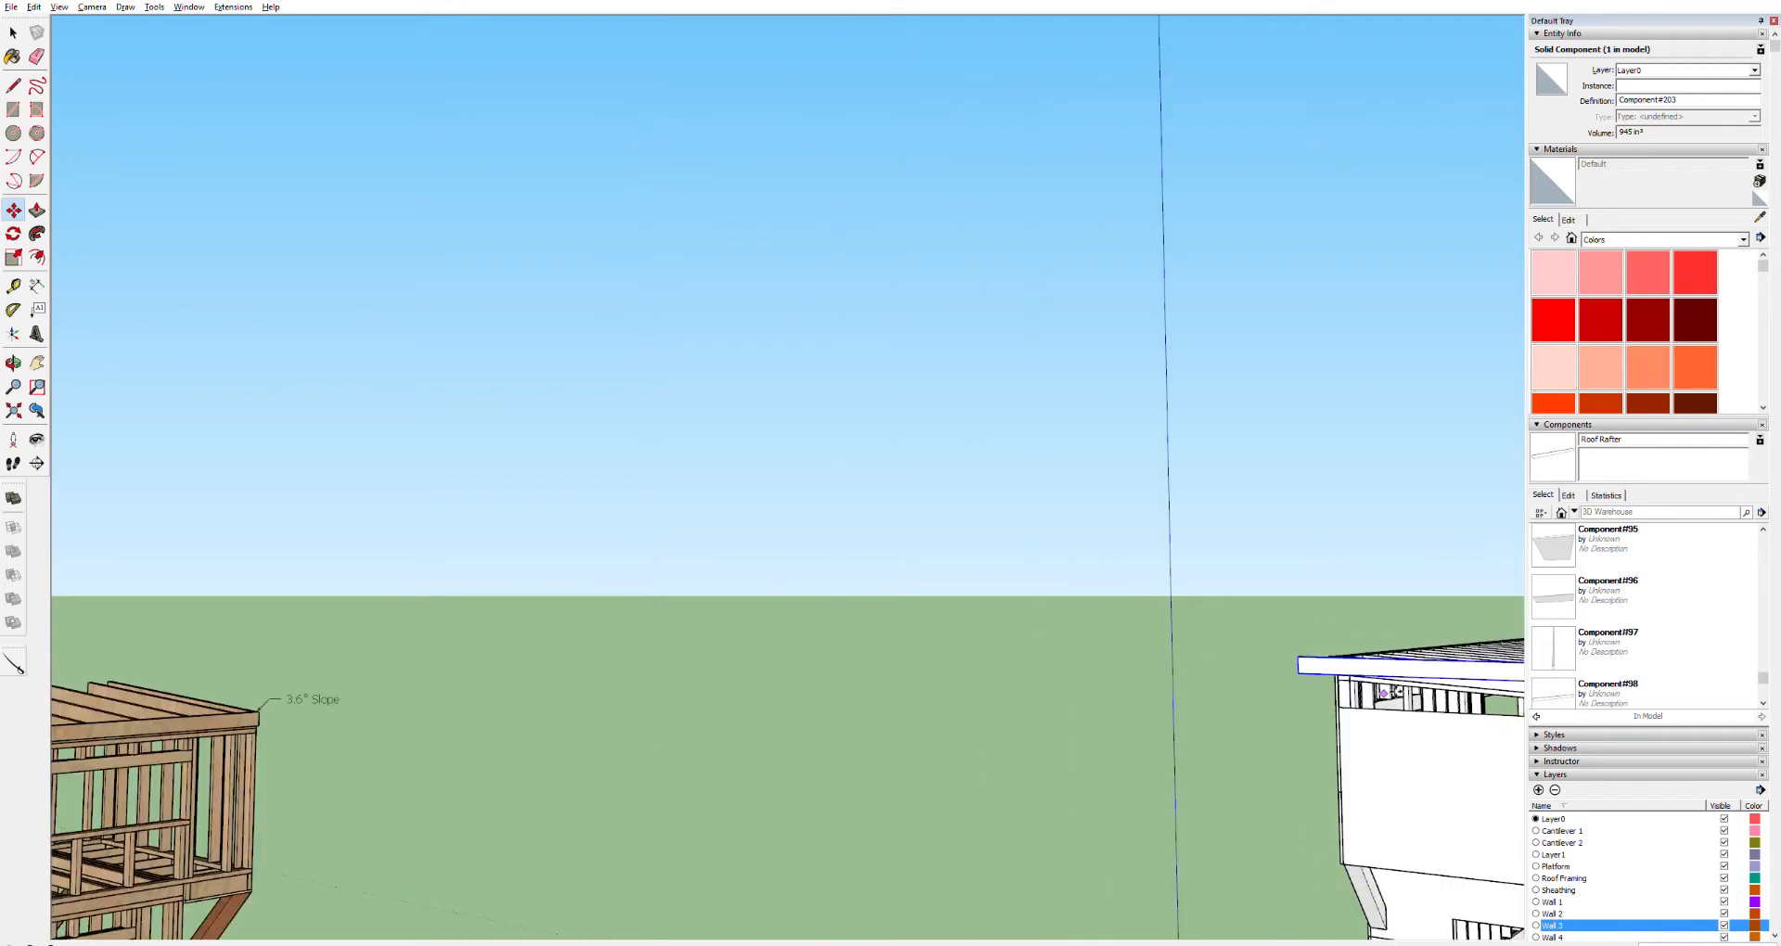
# Rotate the board about its end corner to match the roof slope
pyautogui.moveTo(1396, 692)
pyautogui.keyDown('shift'); pyautogui.mouseDown(button='middle')
pyautogui.moveTo(1100, 650)
pyautogui.moveTo(976, 654)
pyautogui.mouseUp(button='middle'); pyautogui.keyUp('shift')
pyautogui.scroll(5, 1060, 660)
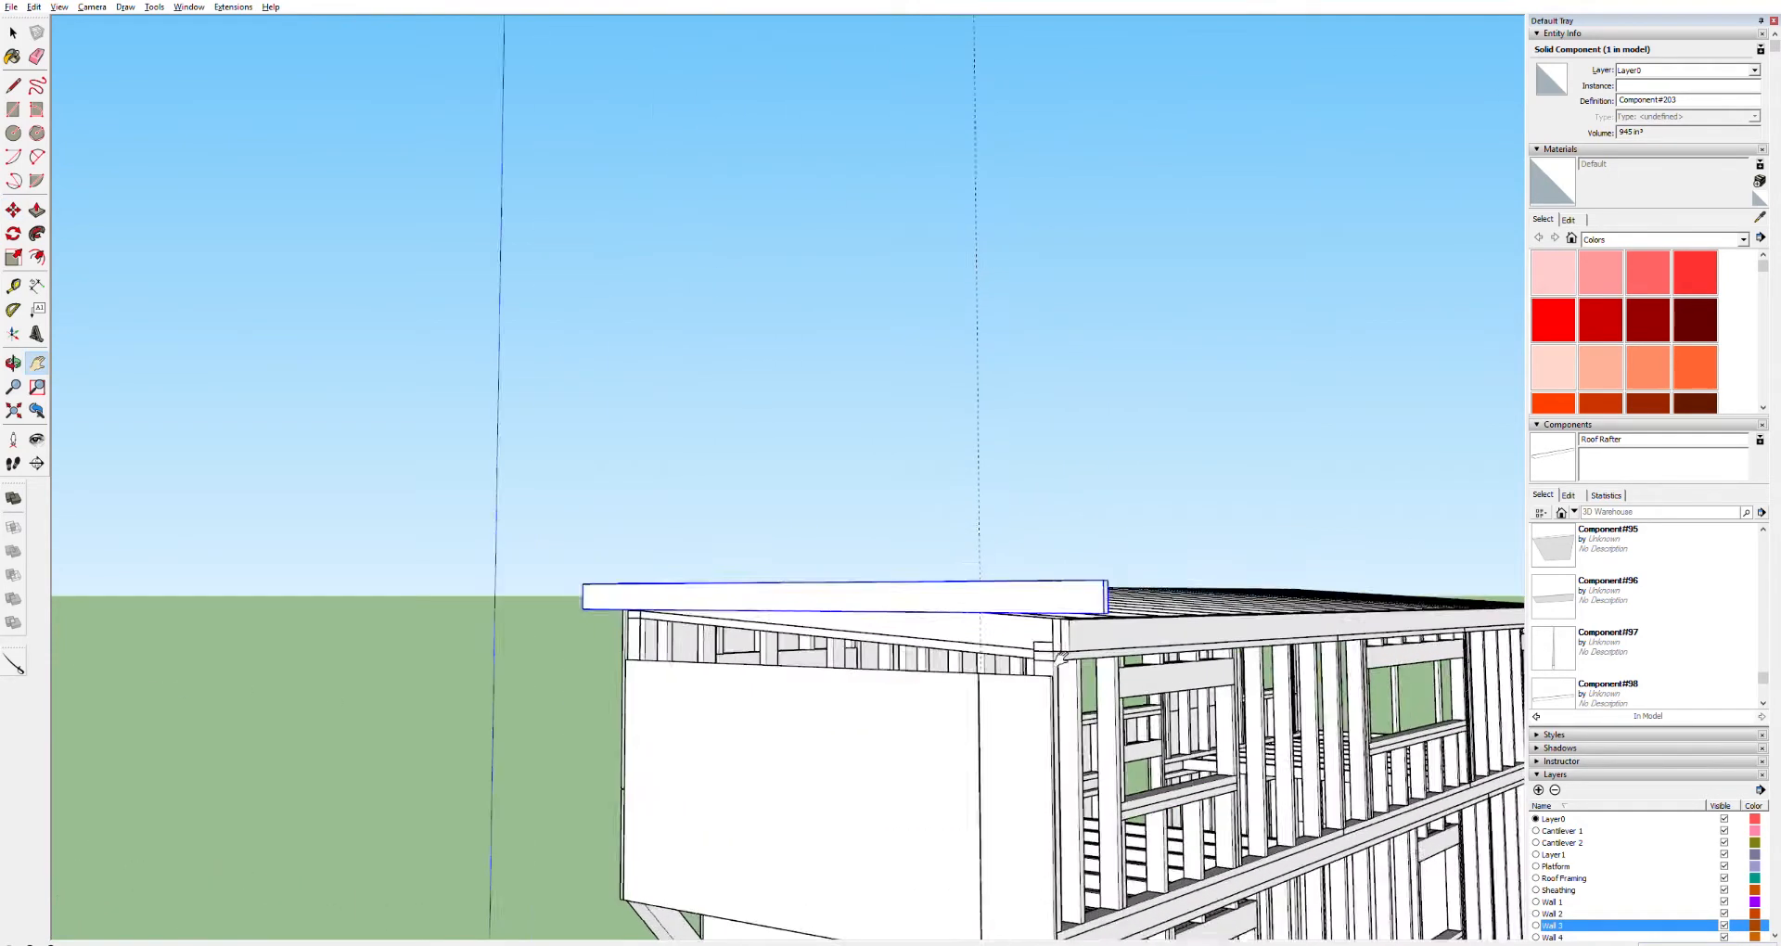
pyautogui.moveTo(656, 560)
pyautogui.mouseDown(button='middle')
pyautogui.moveTo(935, 604)
pyautogui.moveTo(873, 599)
pyautogui.mouseUp(button='middle')
pyautogui.scroll(2, 873, 598)
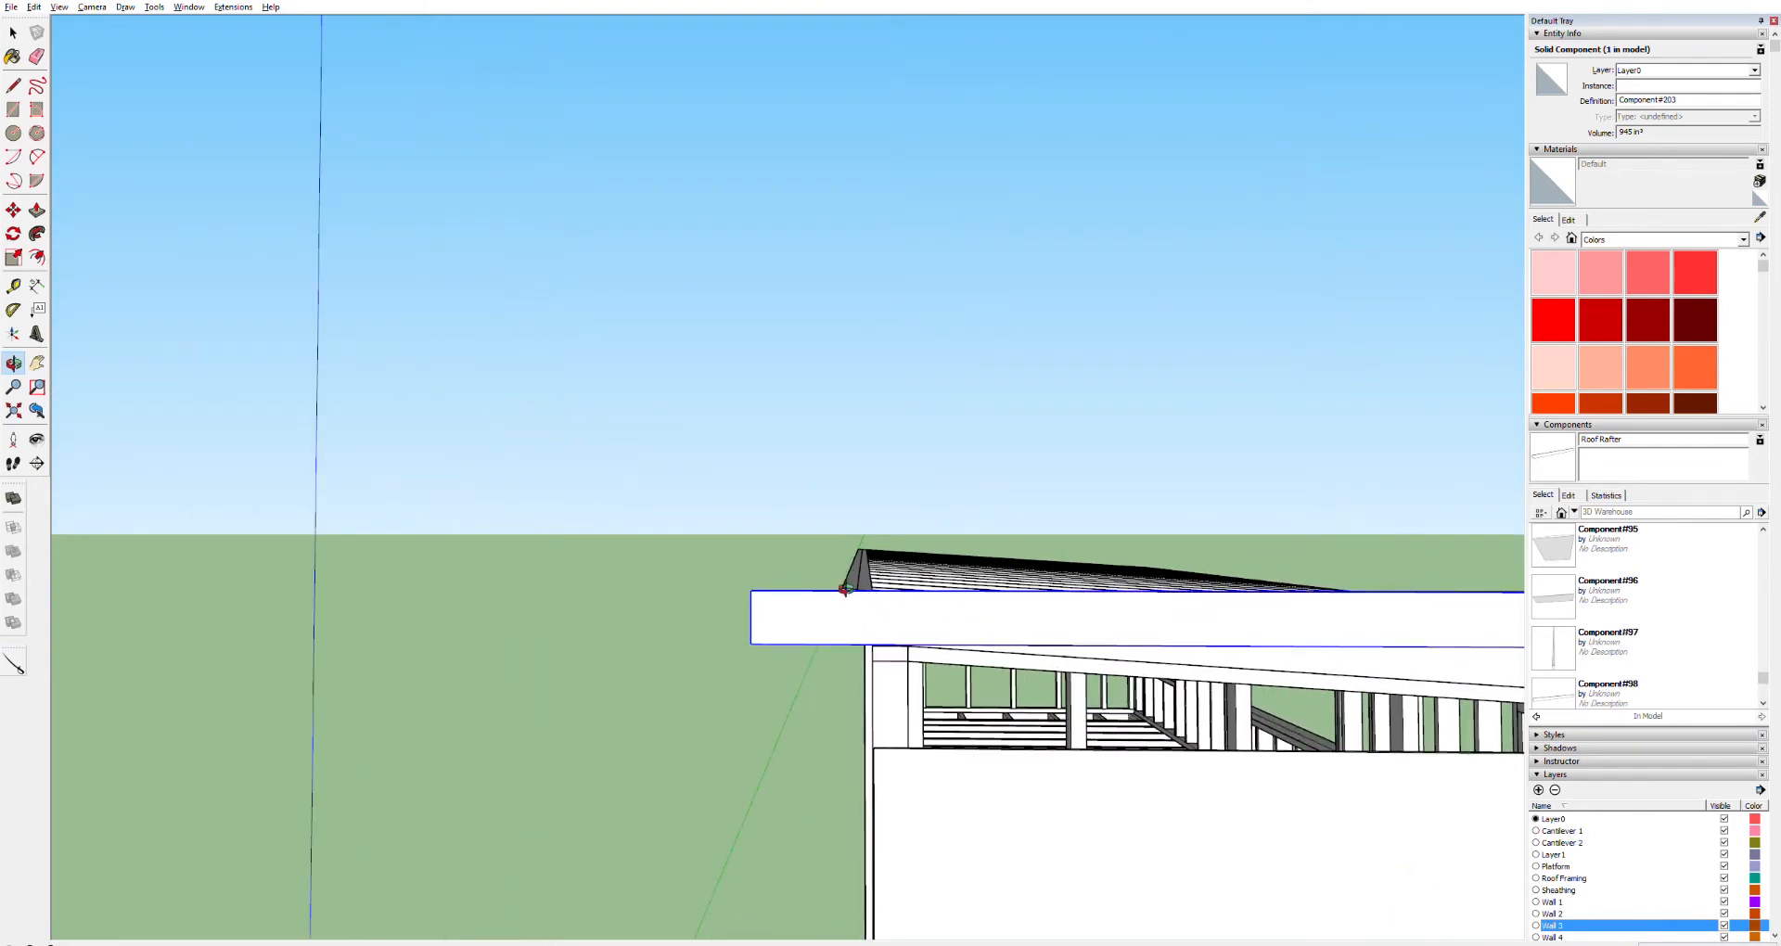
pyautogui.press('q')
pyautogui.click(837, 641)
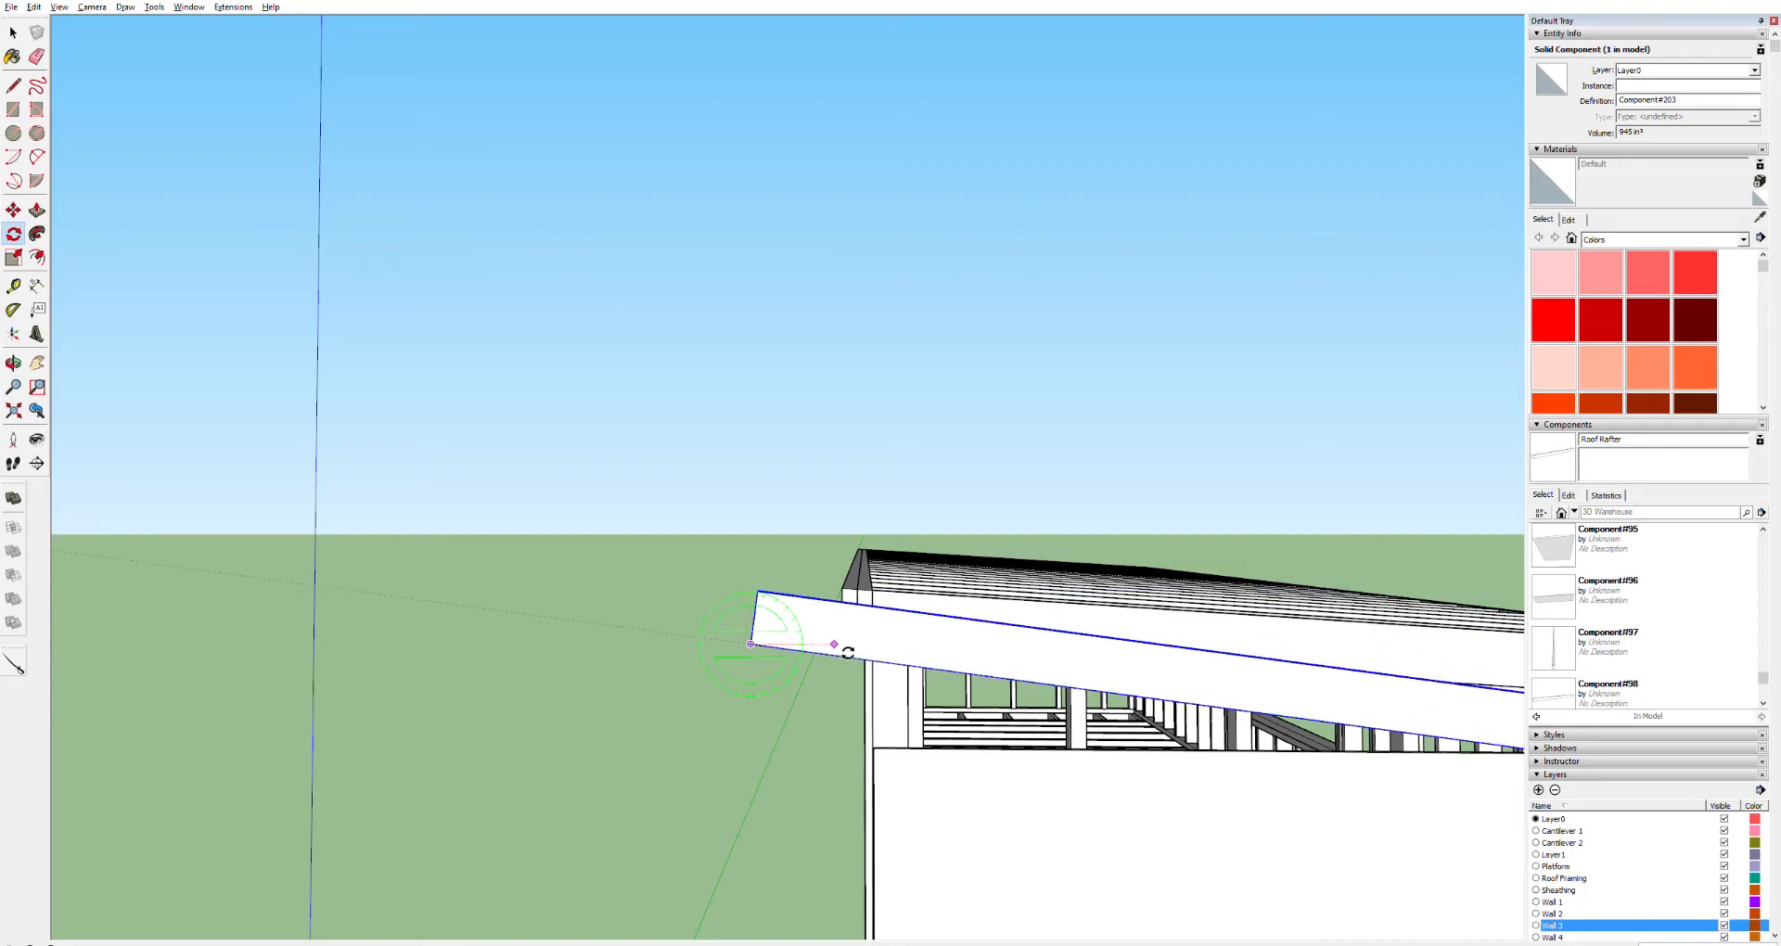
pyautogui.press('Return')
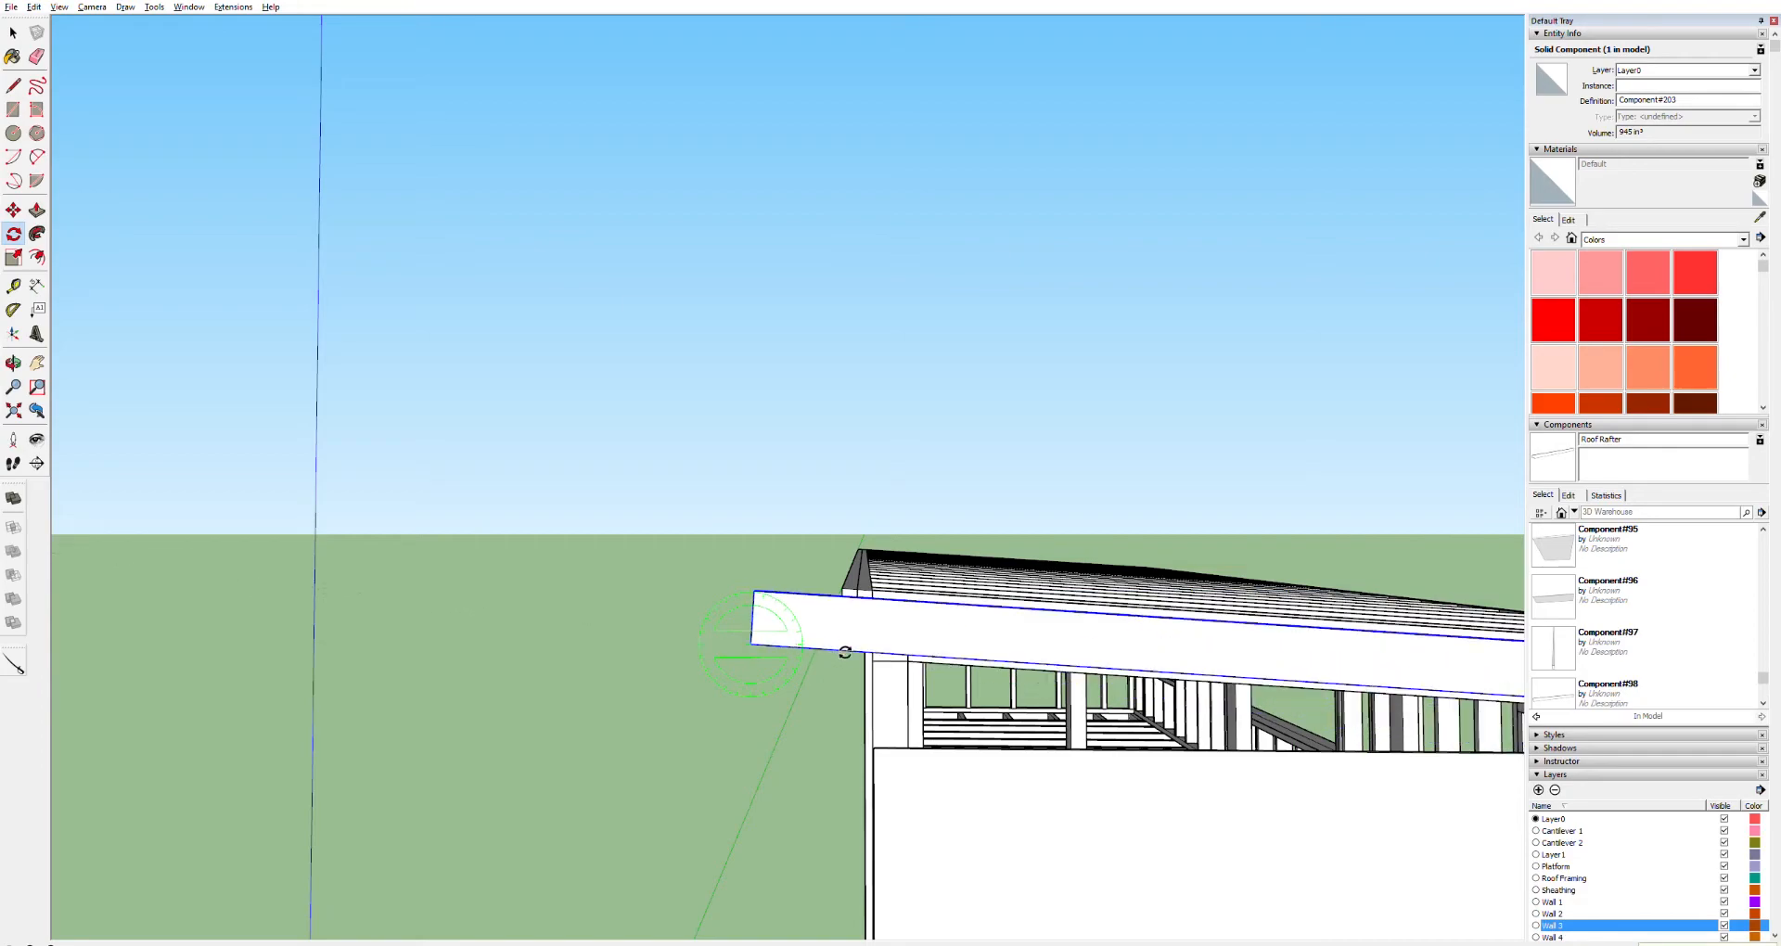
# Move the sloped board so it sits along the top of the end rafter
pyautogui.press('o')
pyautogui.moveTo(1173, 656); pyautogui.dragTo(727, 636)
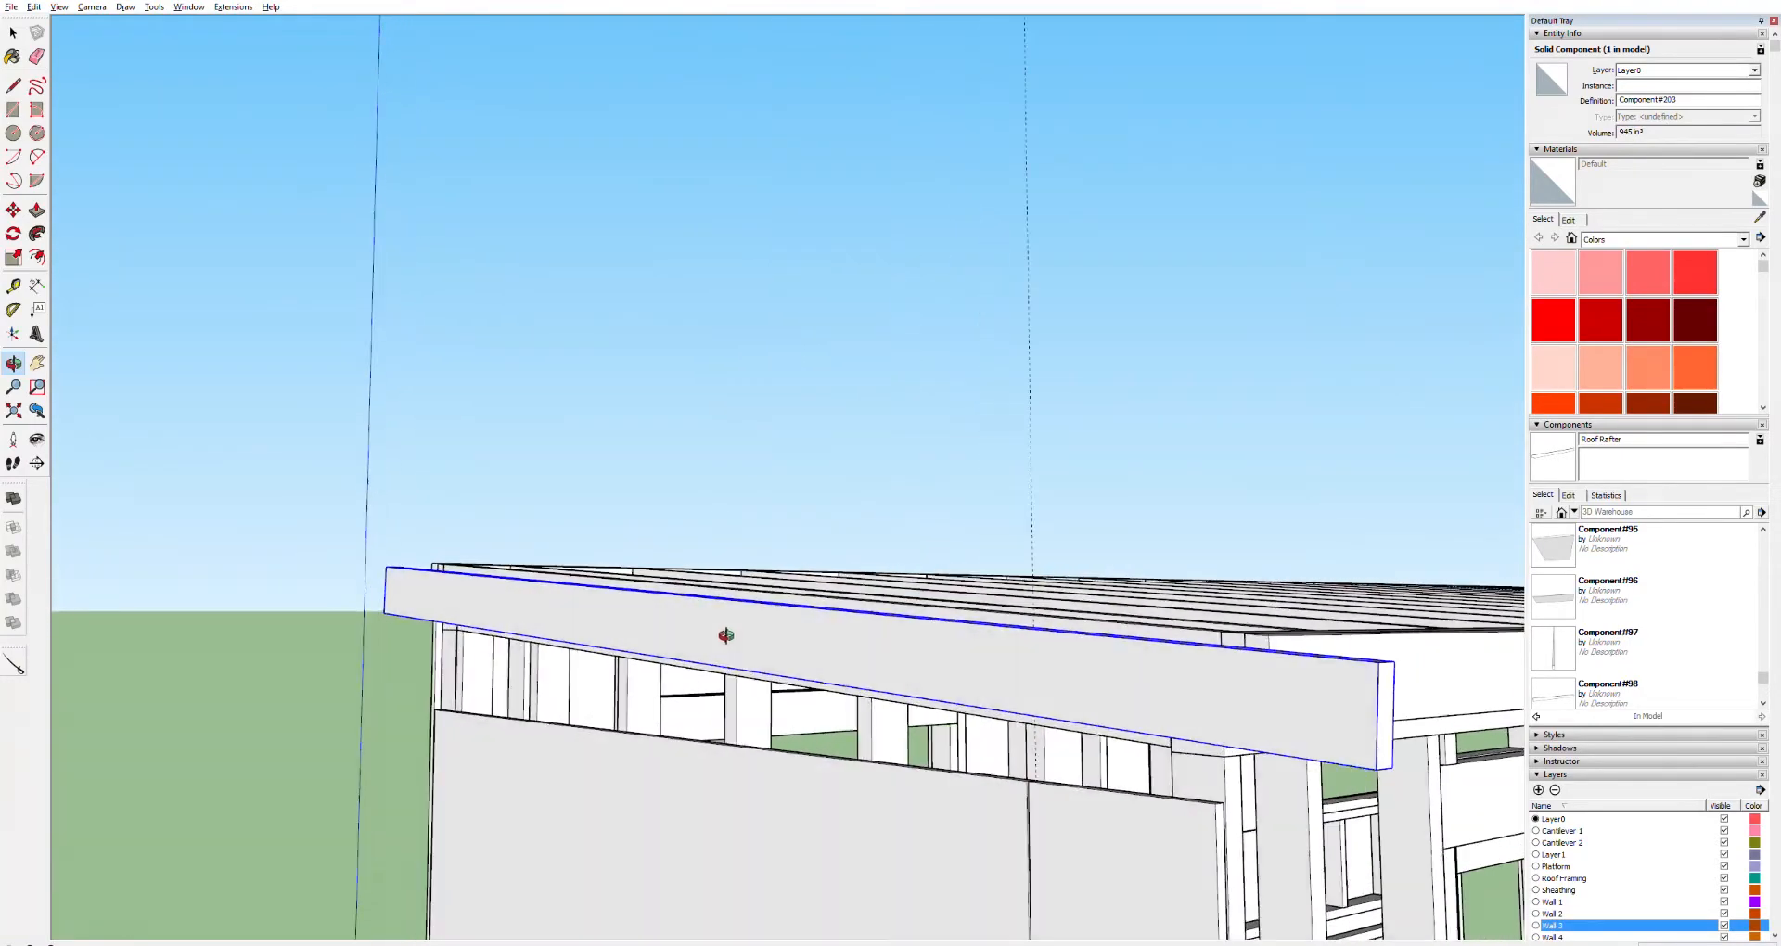
pyautogui.moveTo(1251, 661); pyautogui.dragTo(1270, 648)
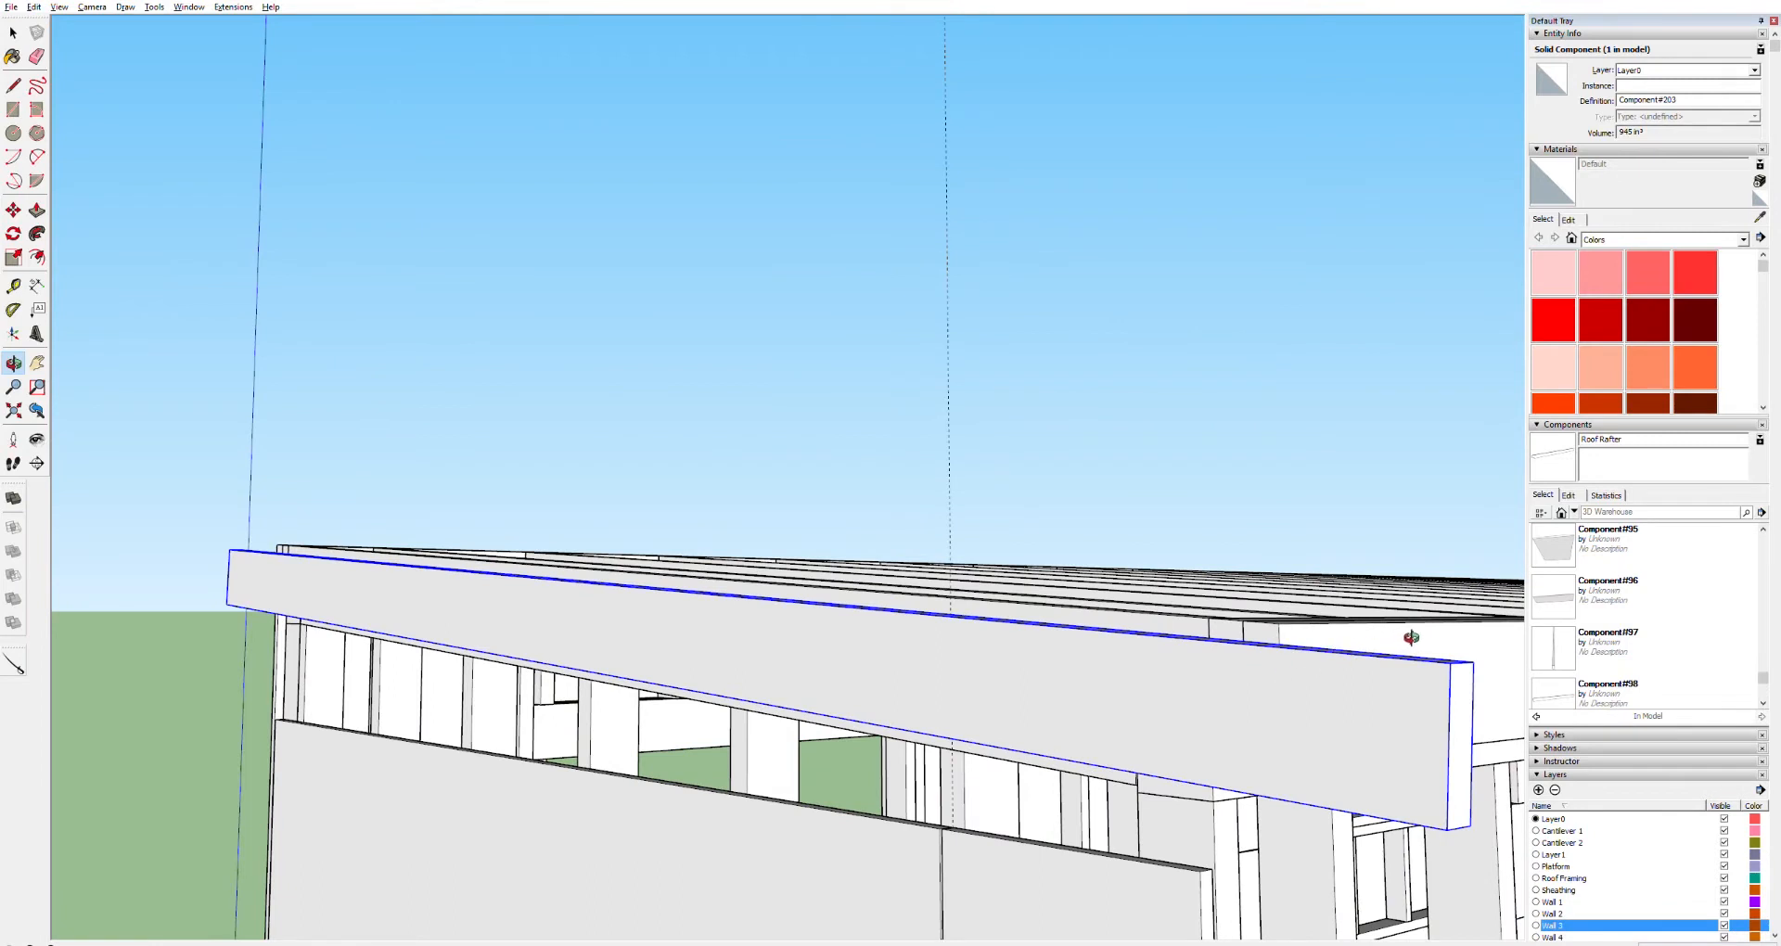
pyautogui.press('m')
pyautogui.scroll(4, 1315, 640)
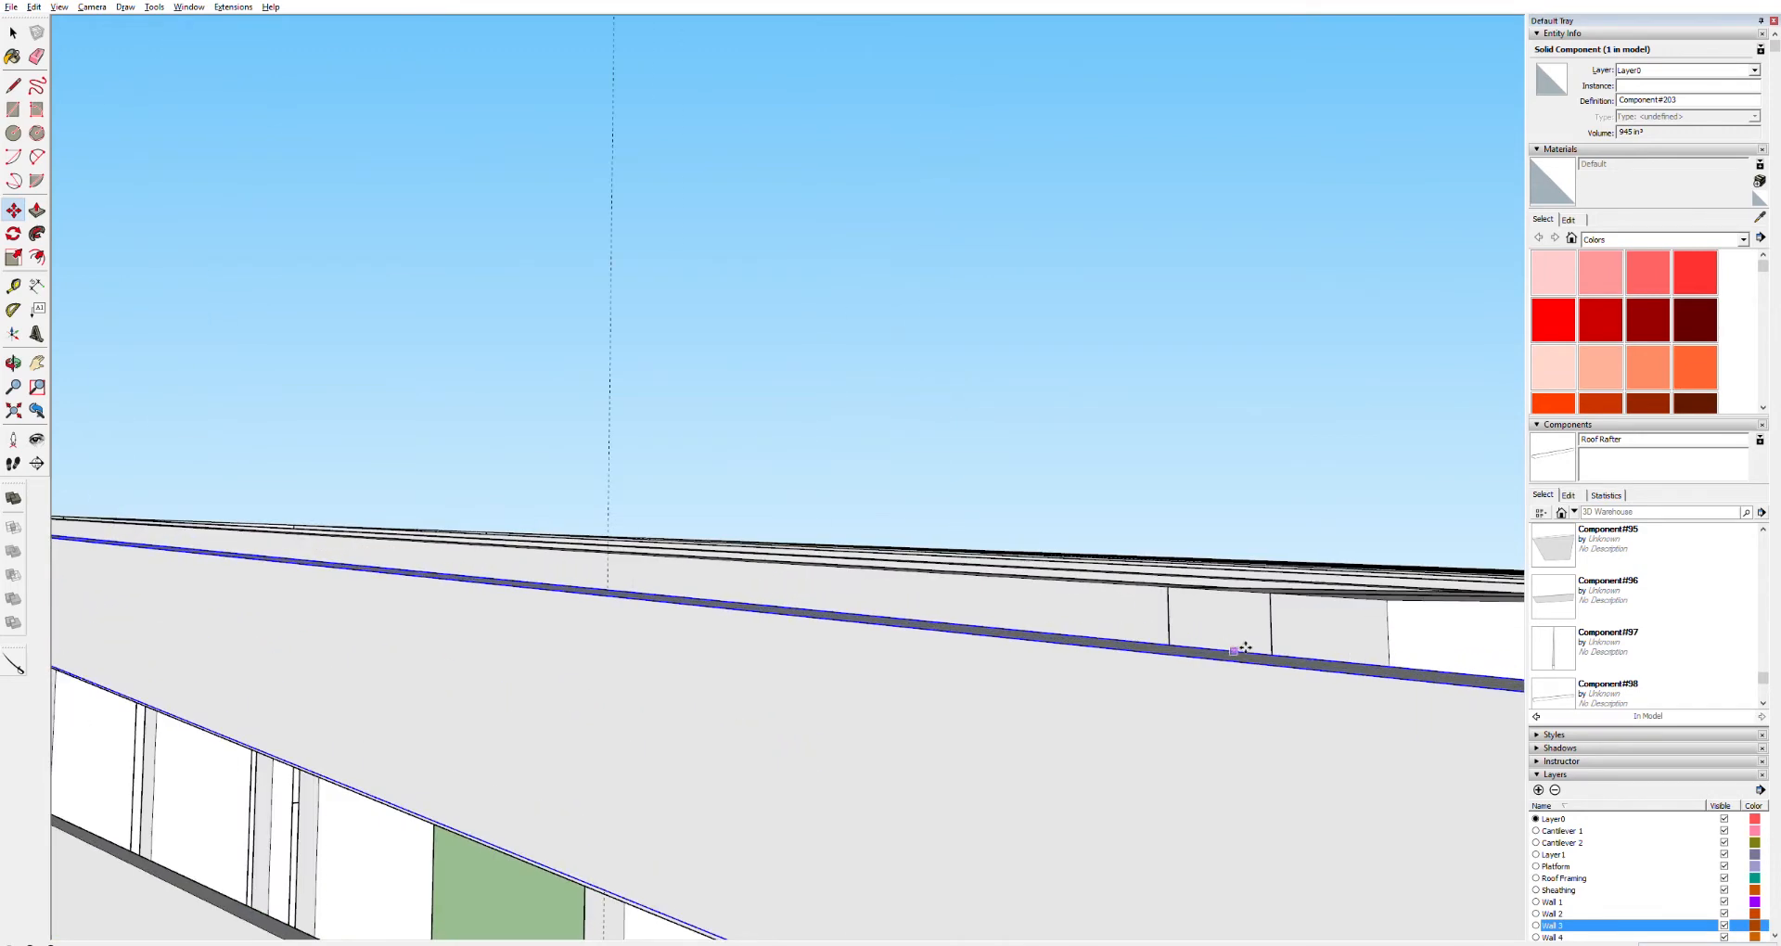
pyautogui.click(1245, 647)
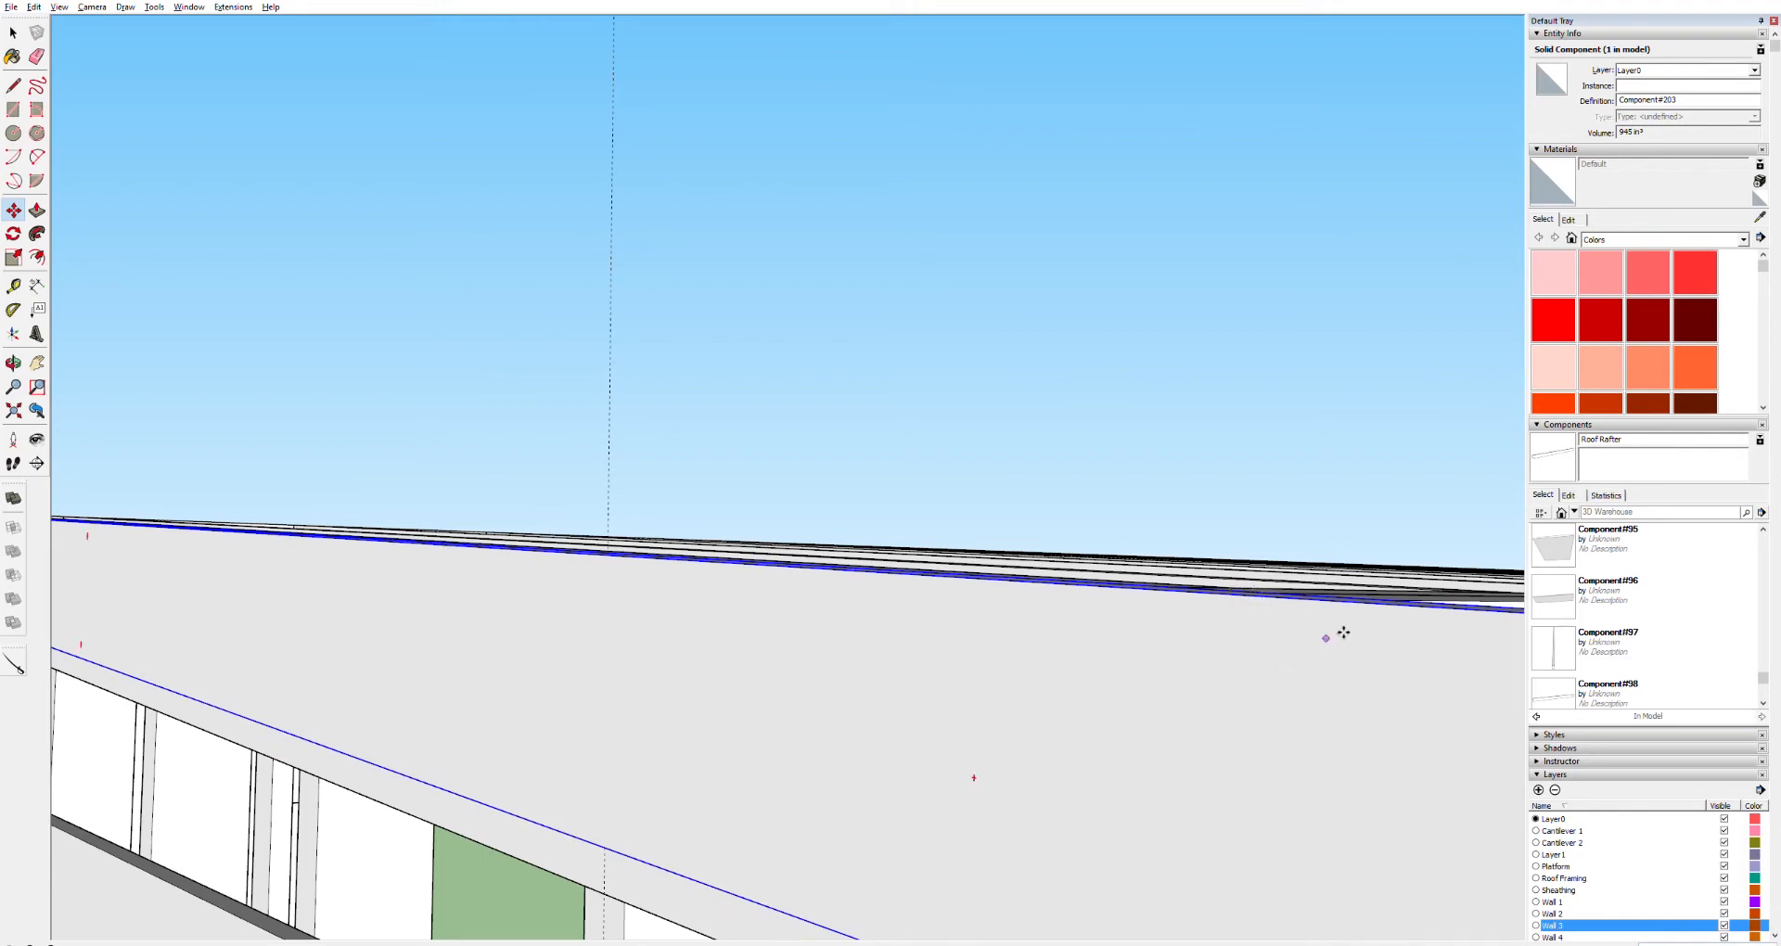
pyautogui.moveTo(1353, 627); pyautogui.dragTo(660, 739, button='middle')
# Open the board component and draw a line across its side face where it meets the wall framing corner
pyautogui.scroll(-5, 663, 748)
pyautogui.tripleClick(609, 749)
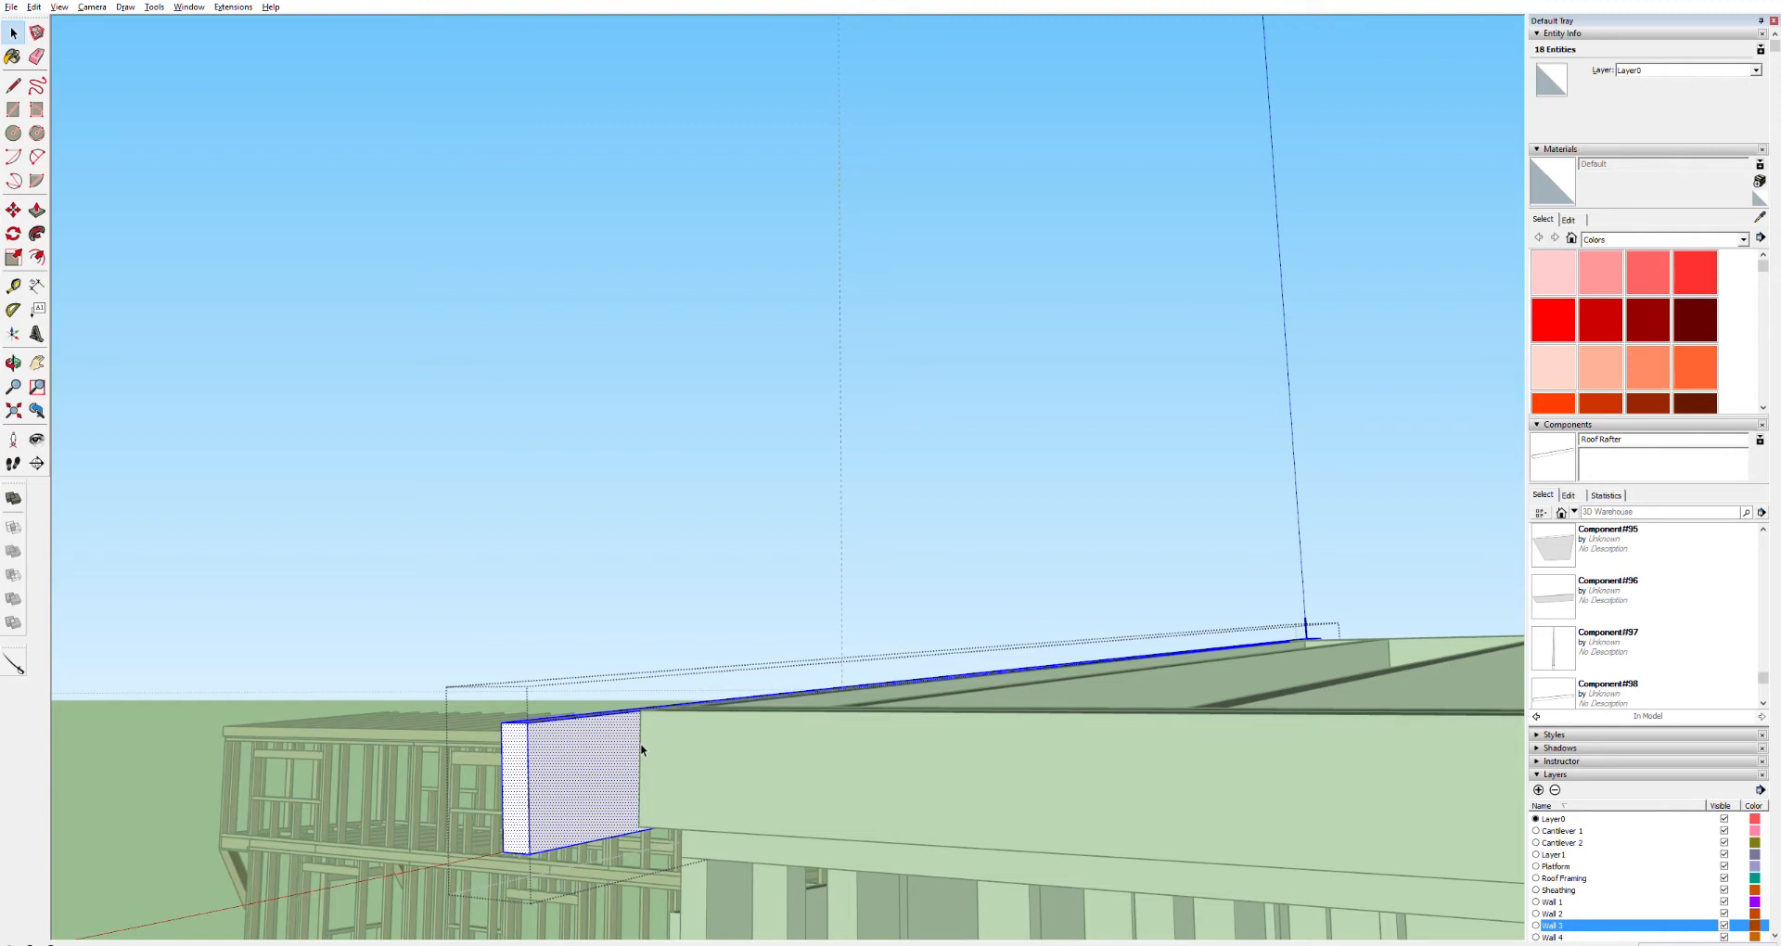
pyautogui.press('l')
pyautogui.scroll(4, 649, 709)
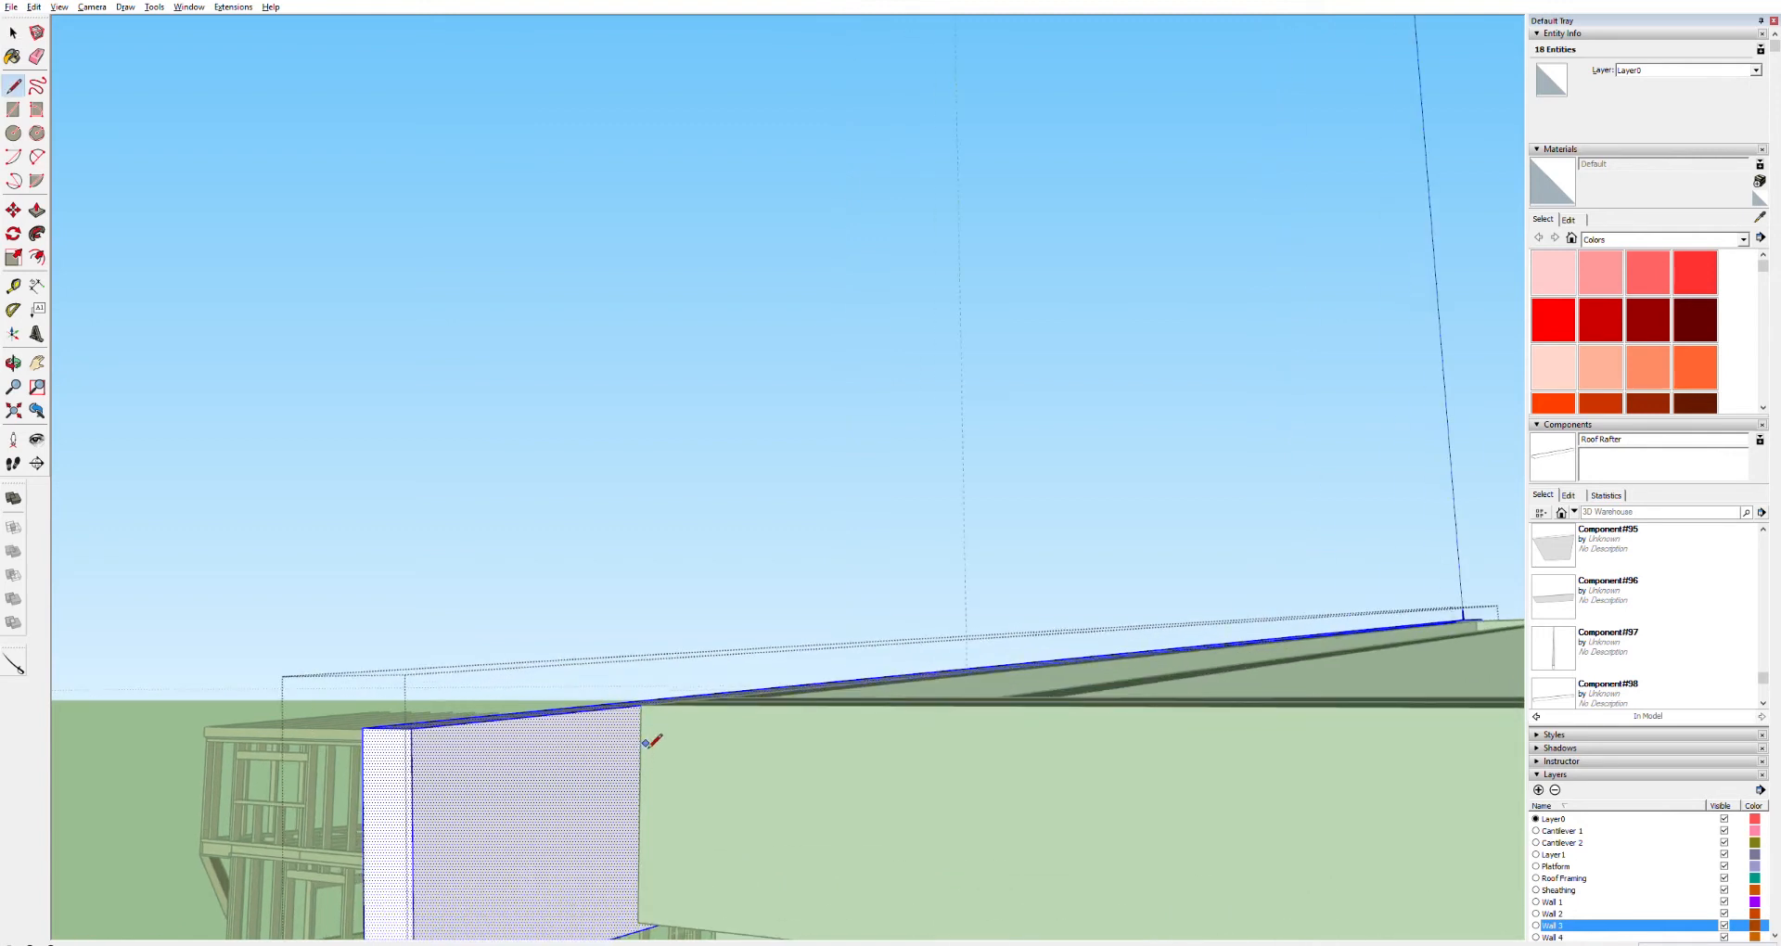
pyautogui.scroll(-5, 640, 693)
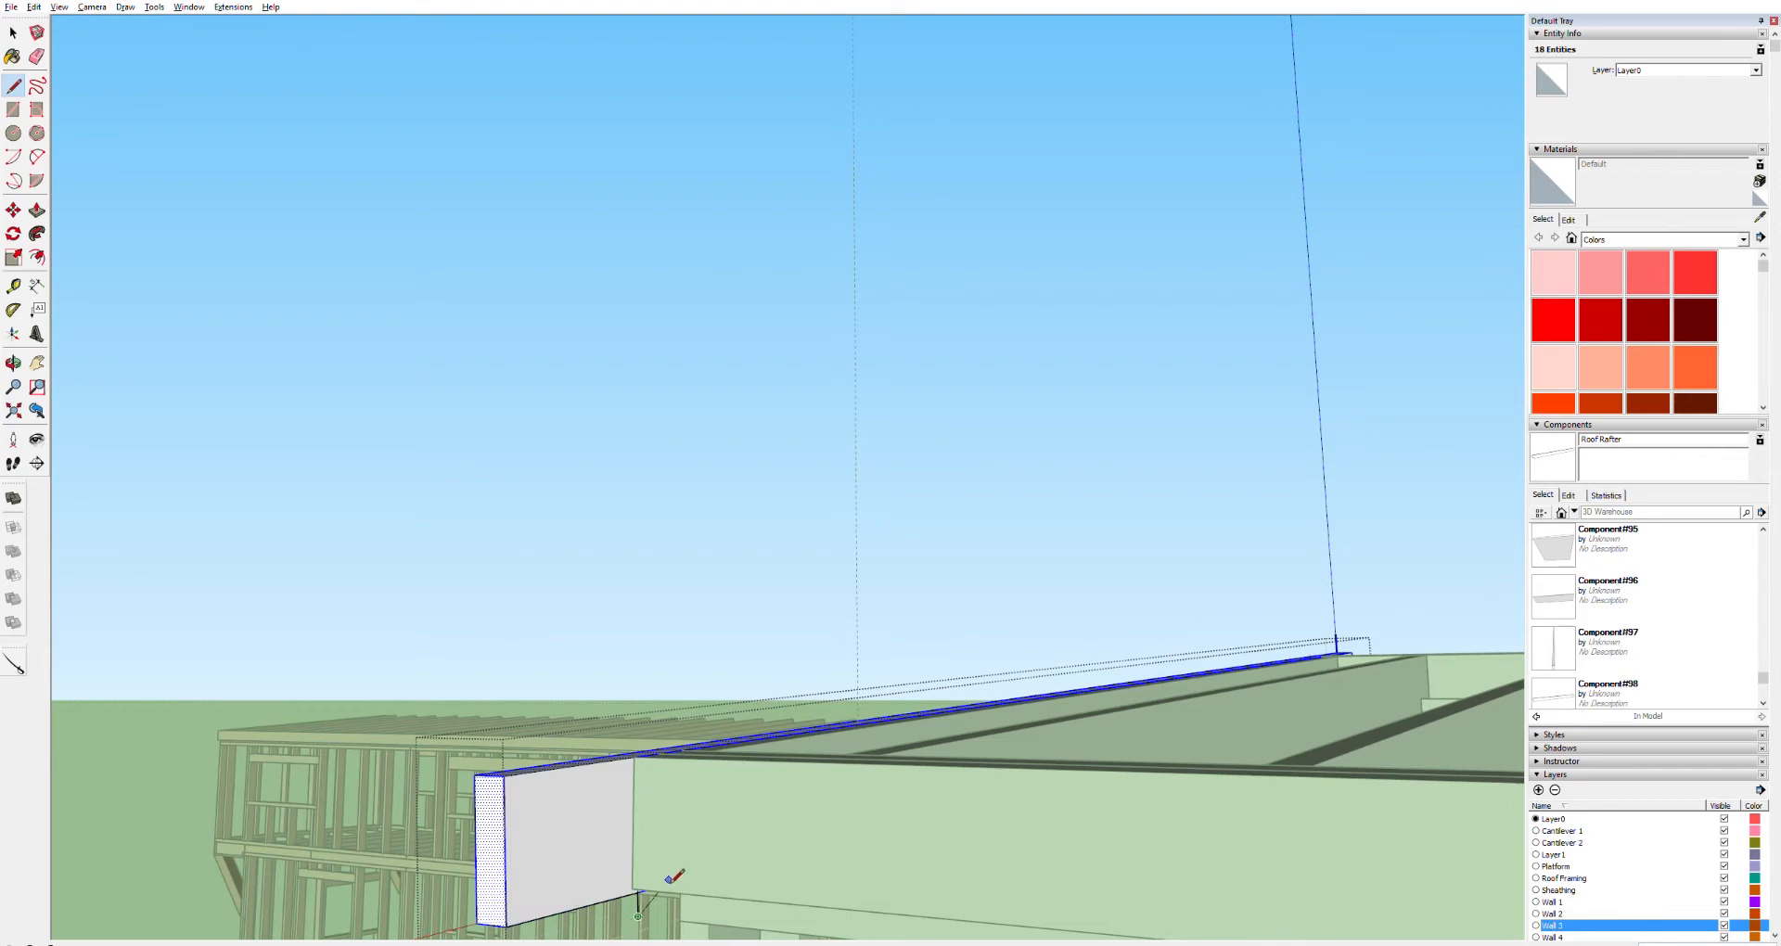
pyautogui.moveTo(635, 859); pyautogui.dragTo(242, 817, button='middle')
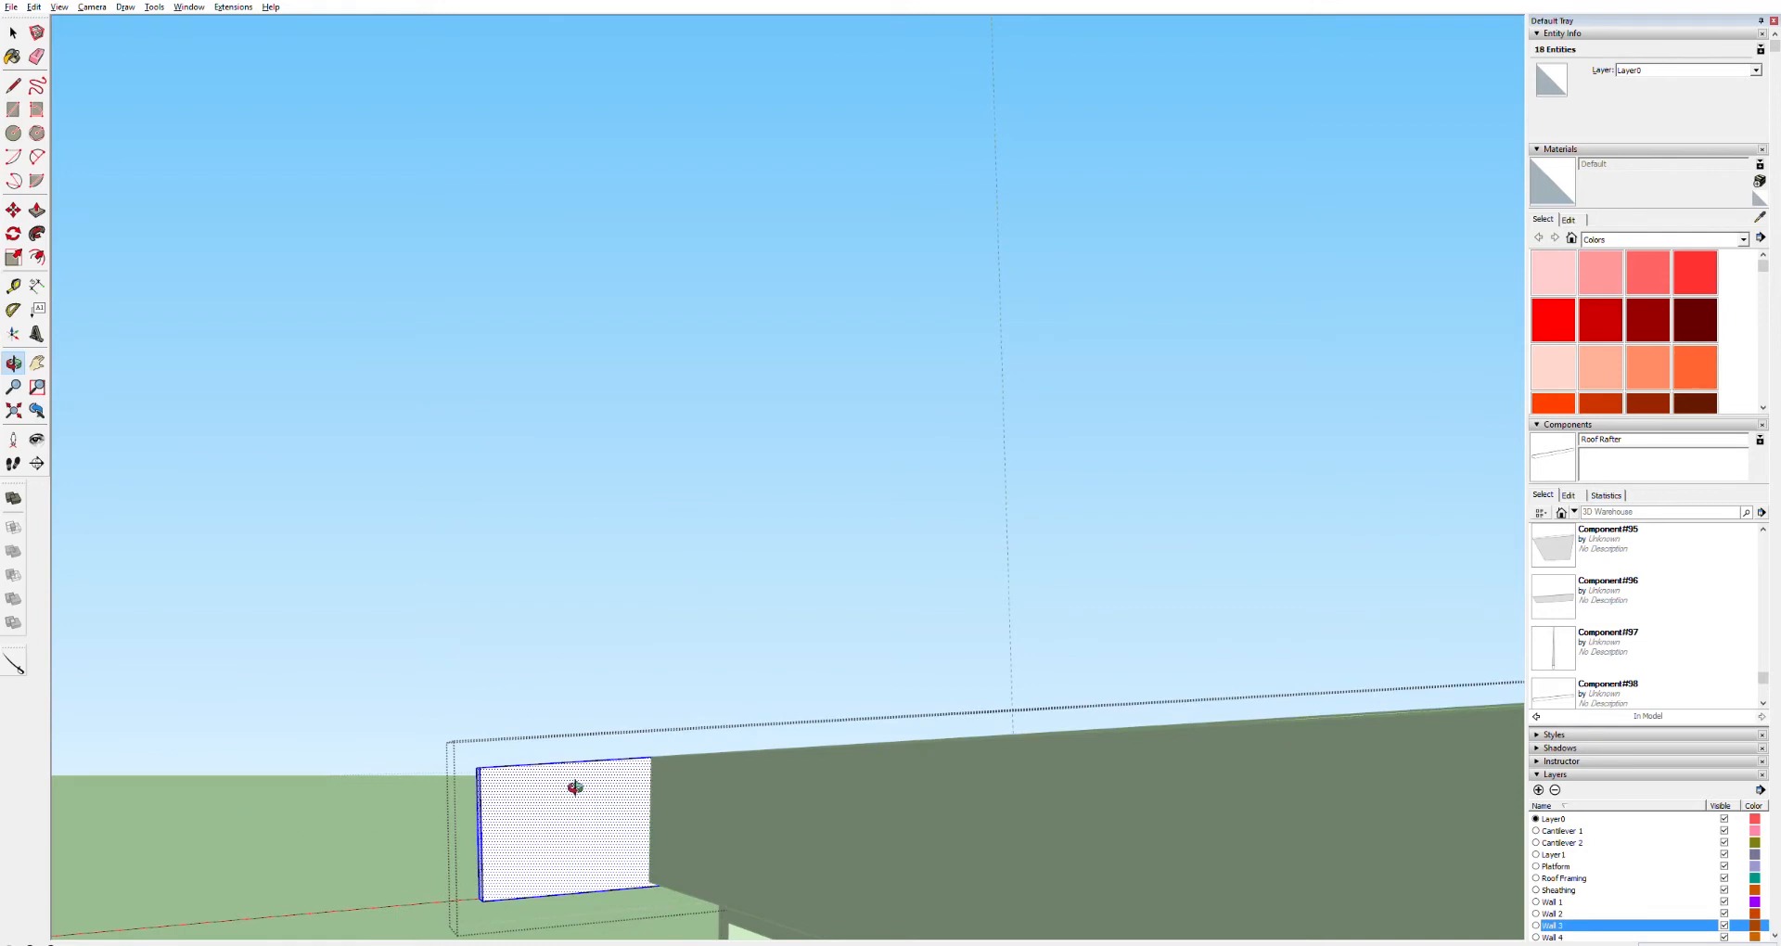
pyautogui.scroll(3, 575, 787)
pyautogui.moveTo(671, 858); pyautogui.dragTo(808, 840, button='middle')
pyautogui.moveTo(808, 839); pyautogui.dragTo(782, 239)
pyautogui.keyDown('shift'); pyautogui.moveTo(782, 239); pyautogui.dragTo(1129, 354, button='middle'); pyautogui.keyUp('shift')
pyautogui.moveTo(954, 588); pyautogui.dragTo(746, 405, button='middle')
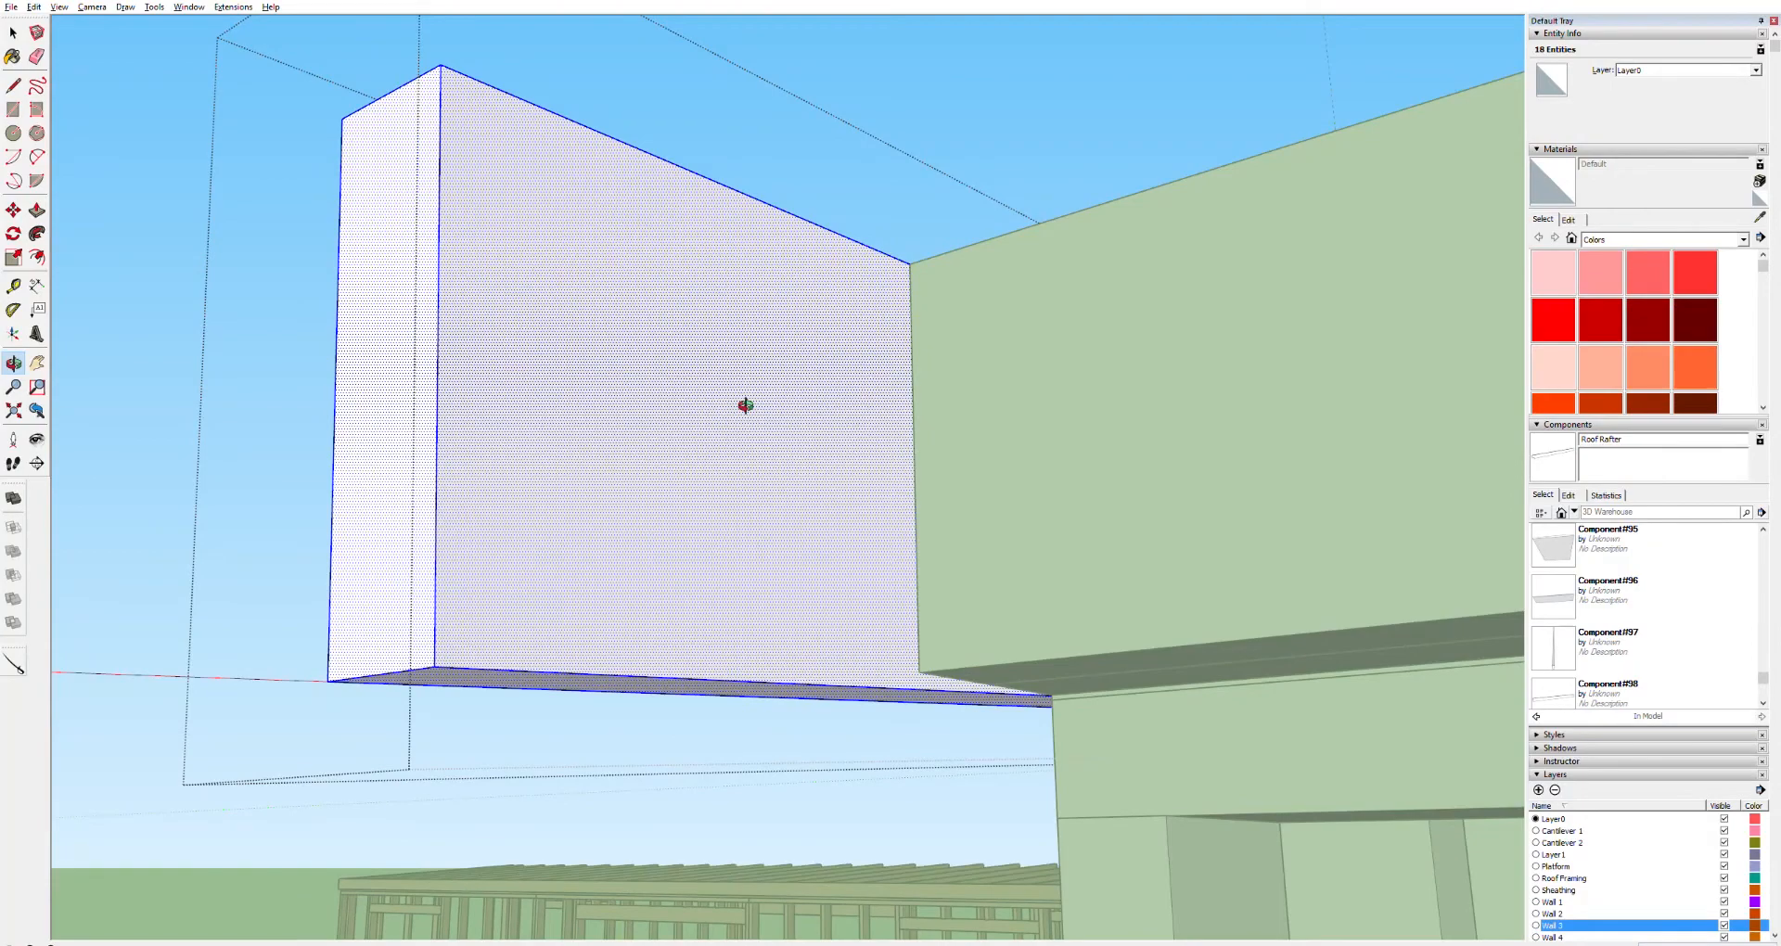
pyautogui.moveTo(745, 405); pyautogui.dragTo(528, 403, button='middle')
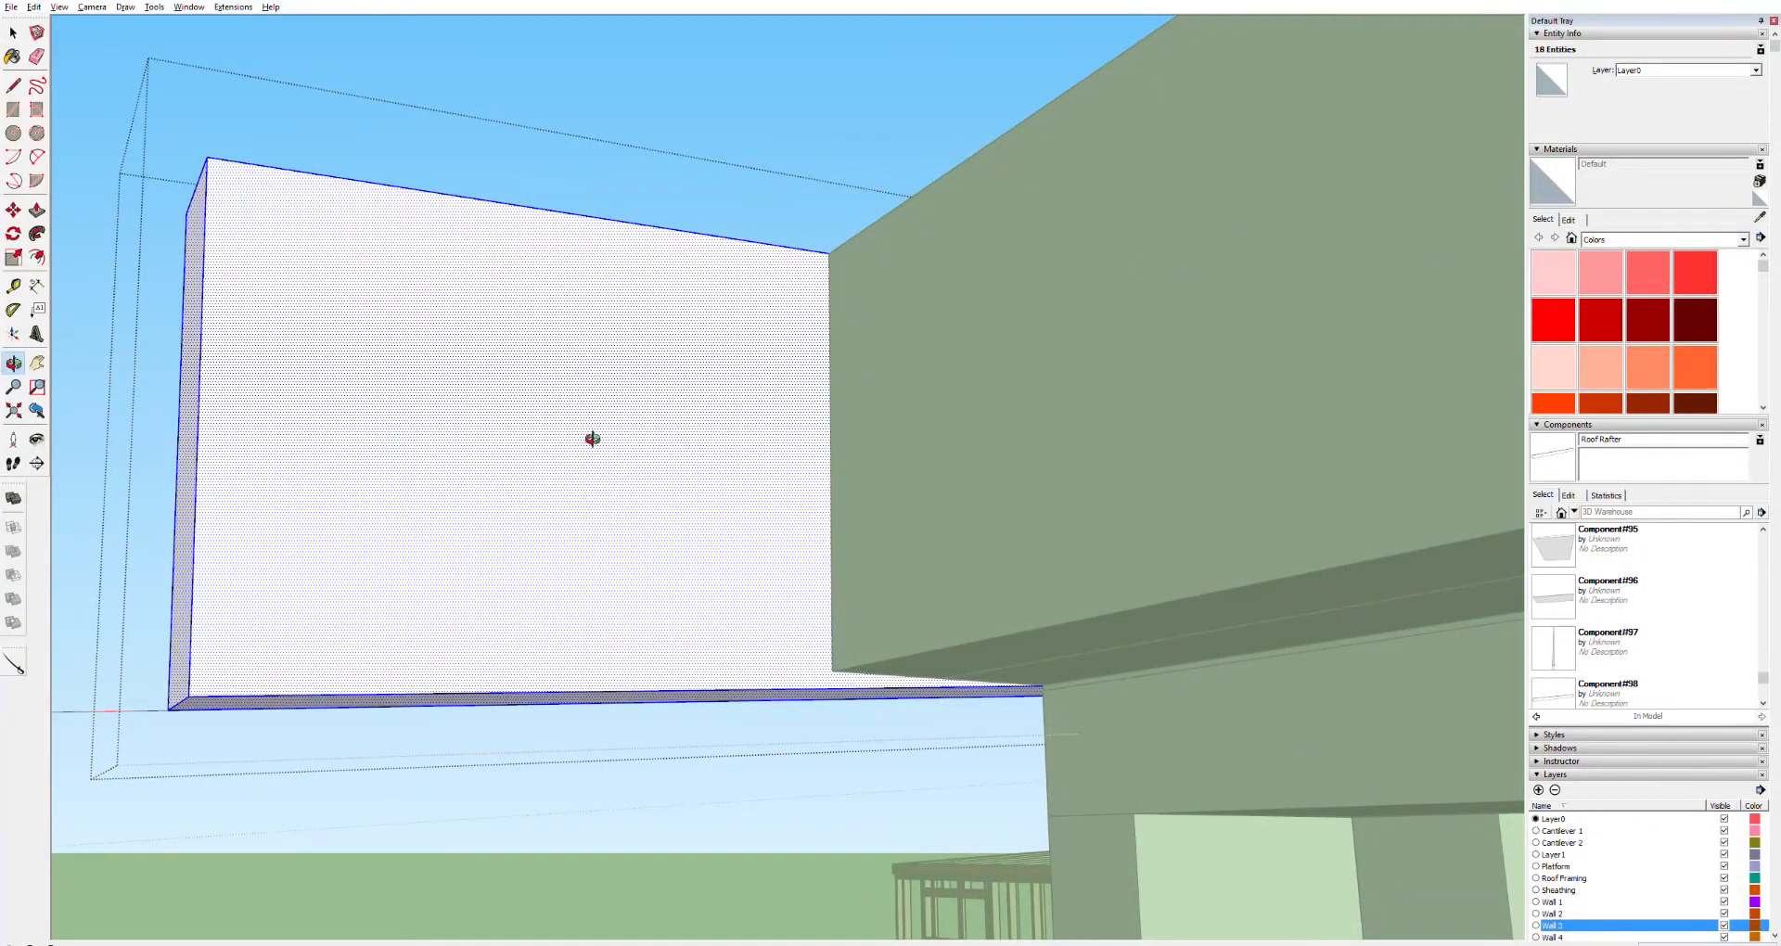
pyautogui.press('l')
pyautogui.click(828, 253)
pyautogui.click(832, 670)
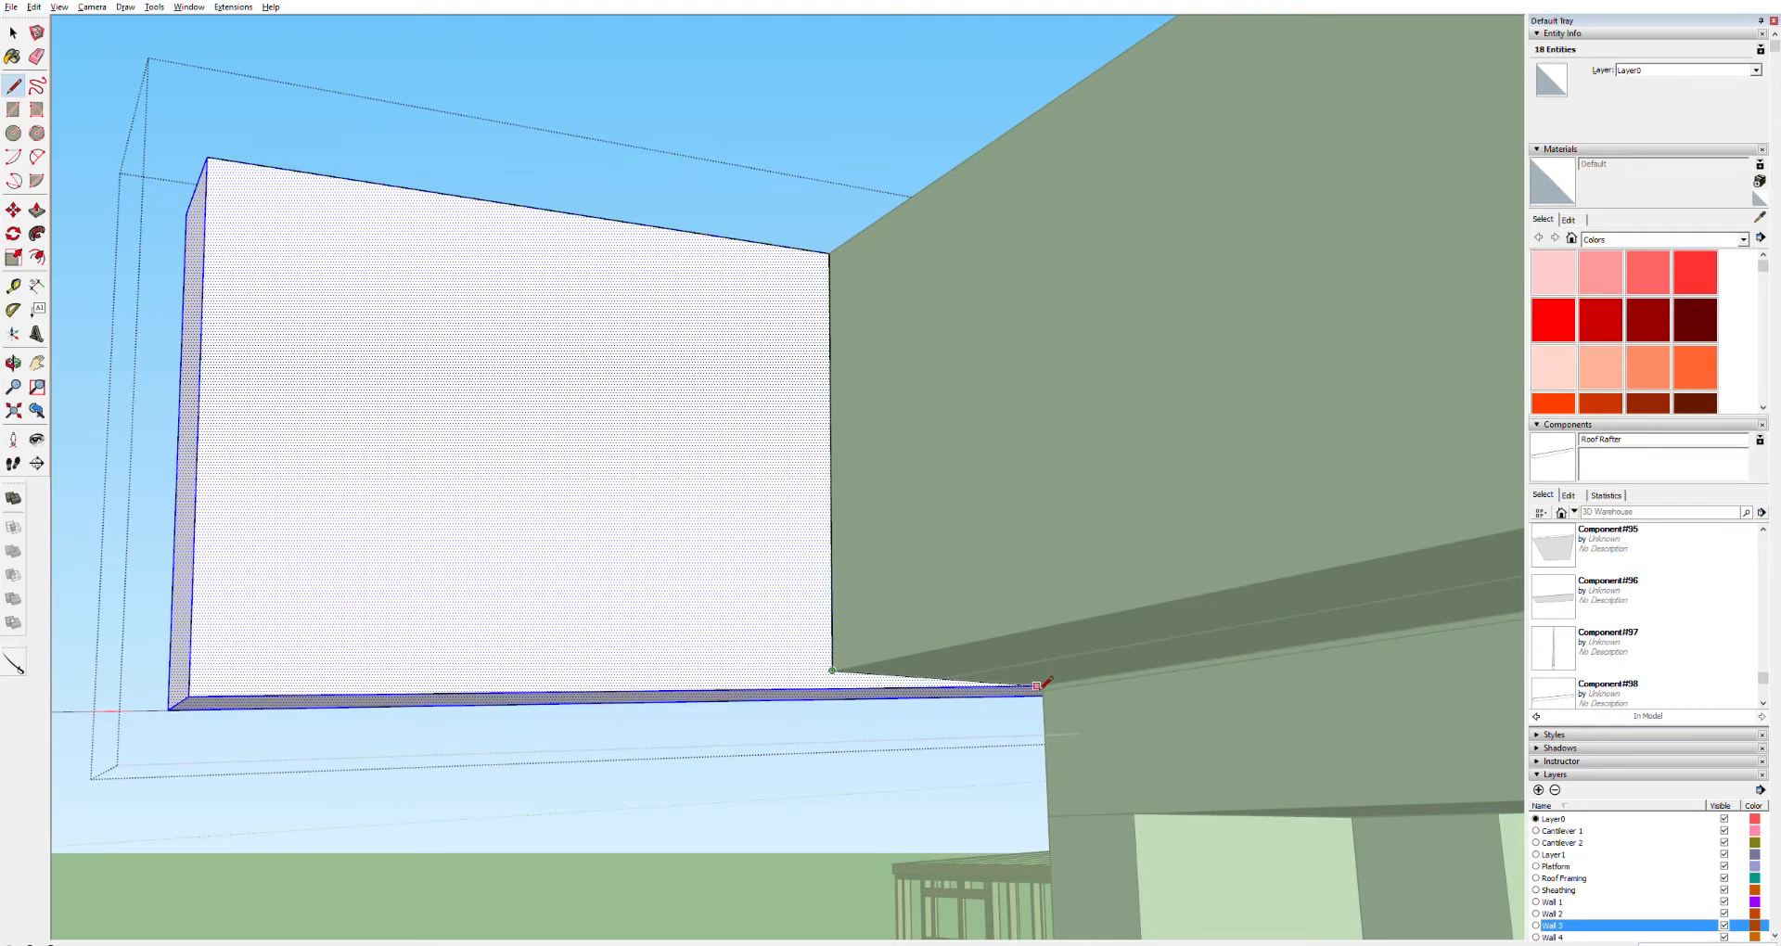
# Complete the line across the board's side face at the wall framing corner to split the face
pyautogui.scroll(5, 1046, 691)
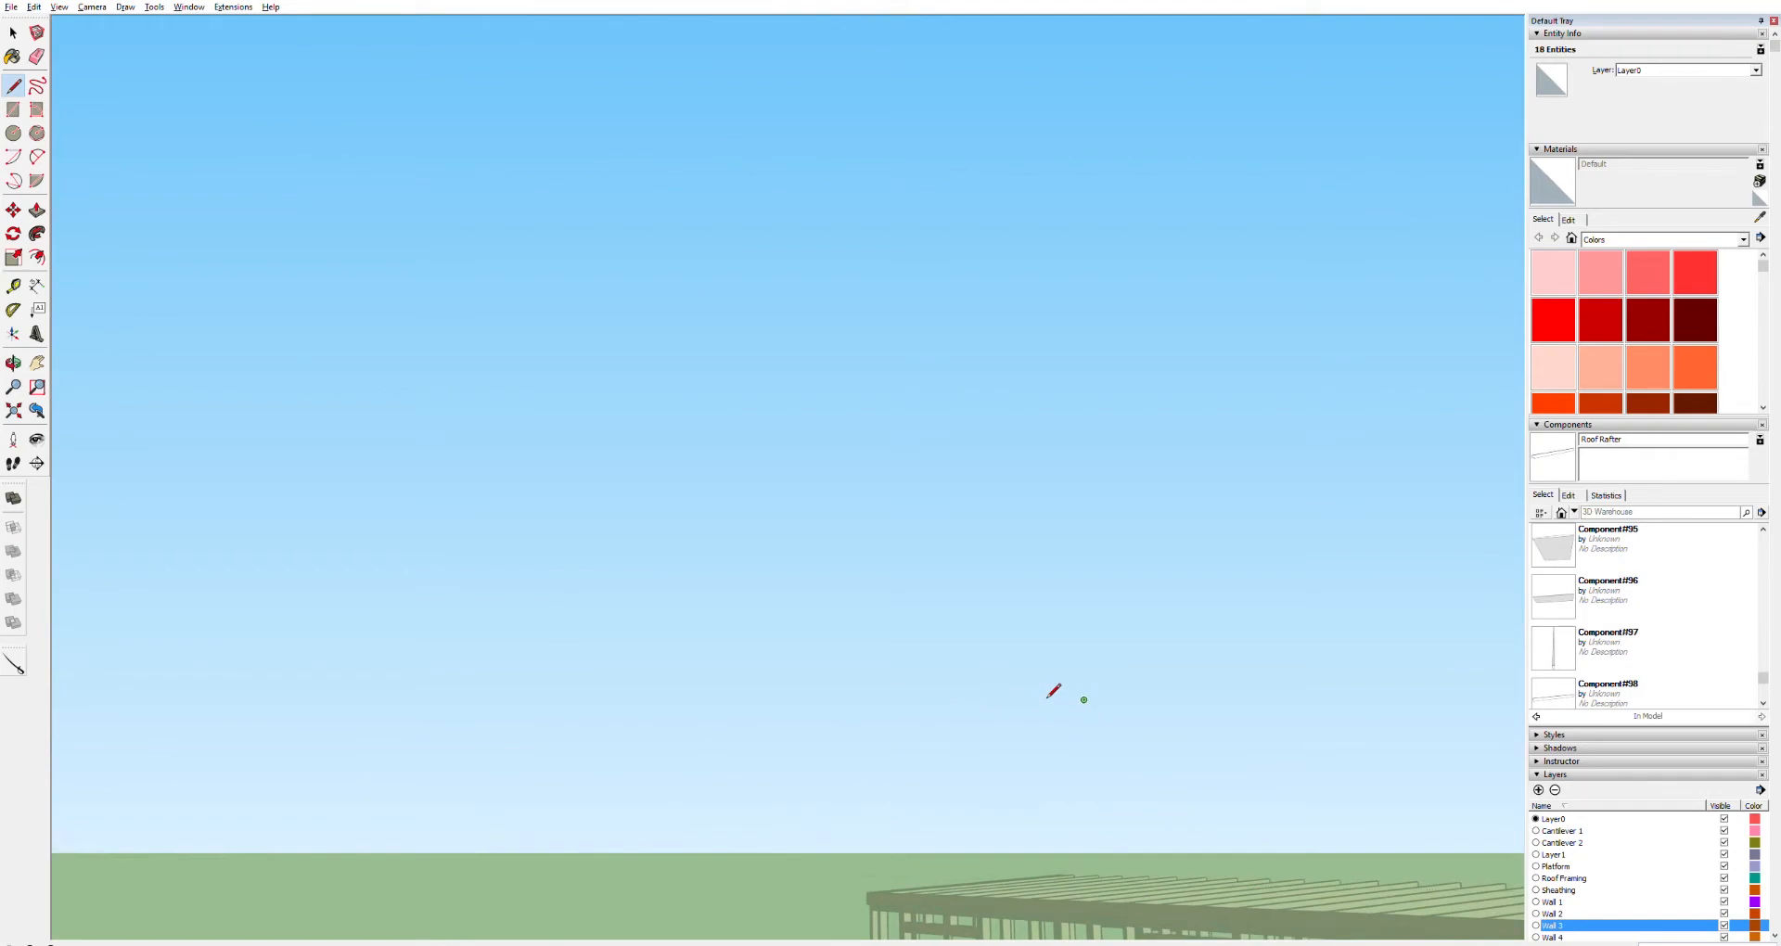
pyautogui.scroll(-1, 1016, 686)
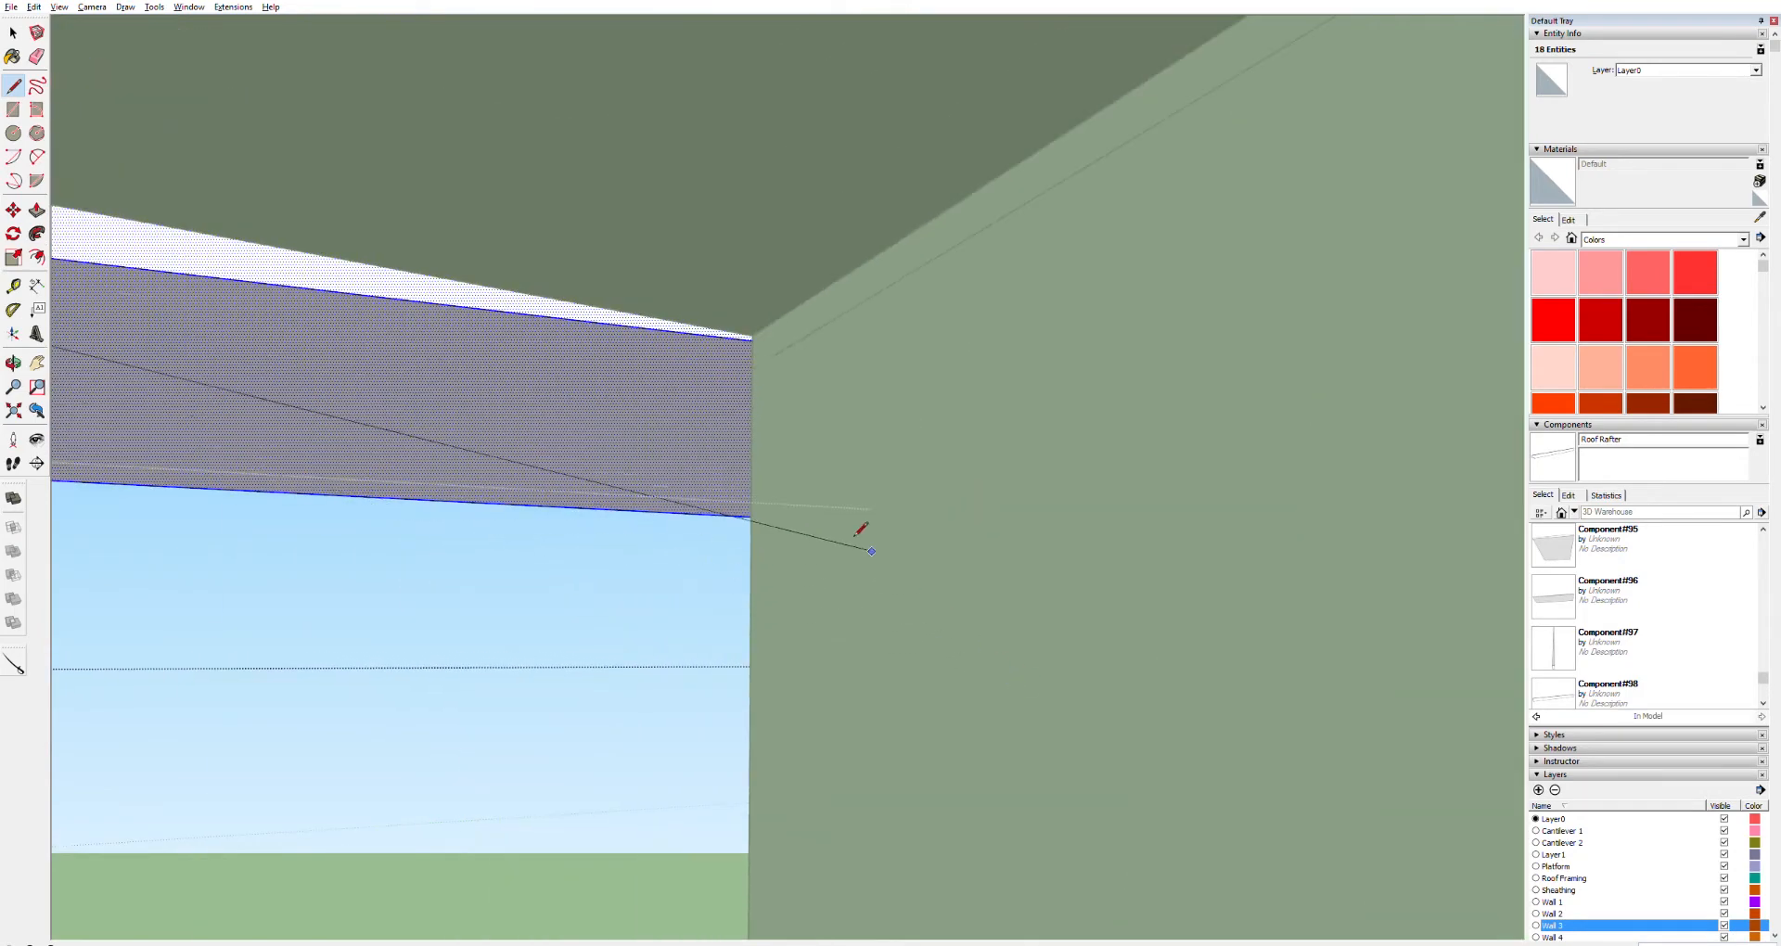
pyautogui.scroll(2, 751, 309)
pyautogui.scroll(-2, 735, 339)
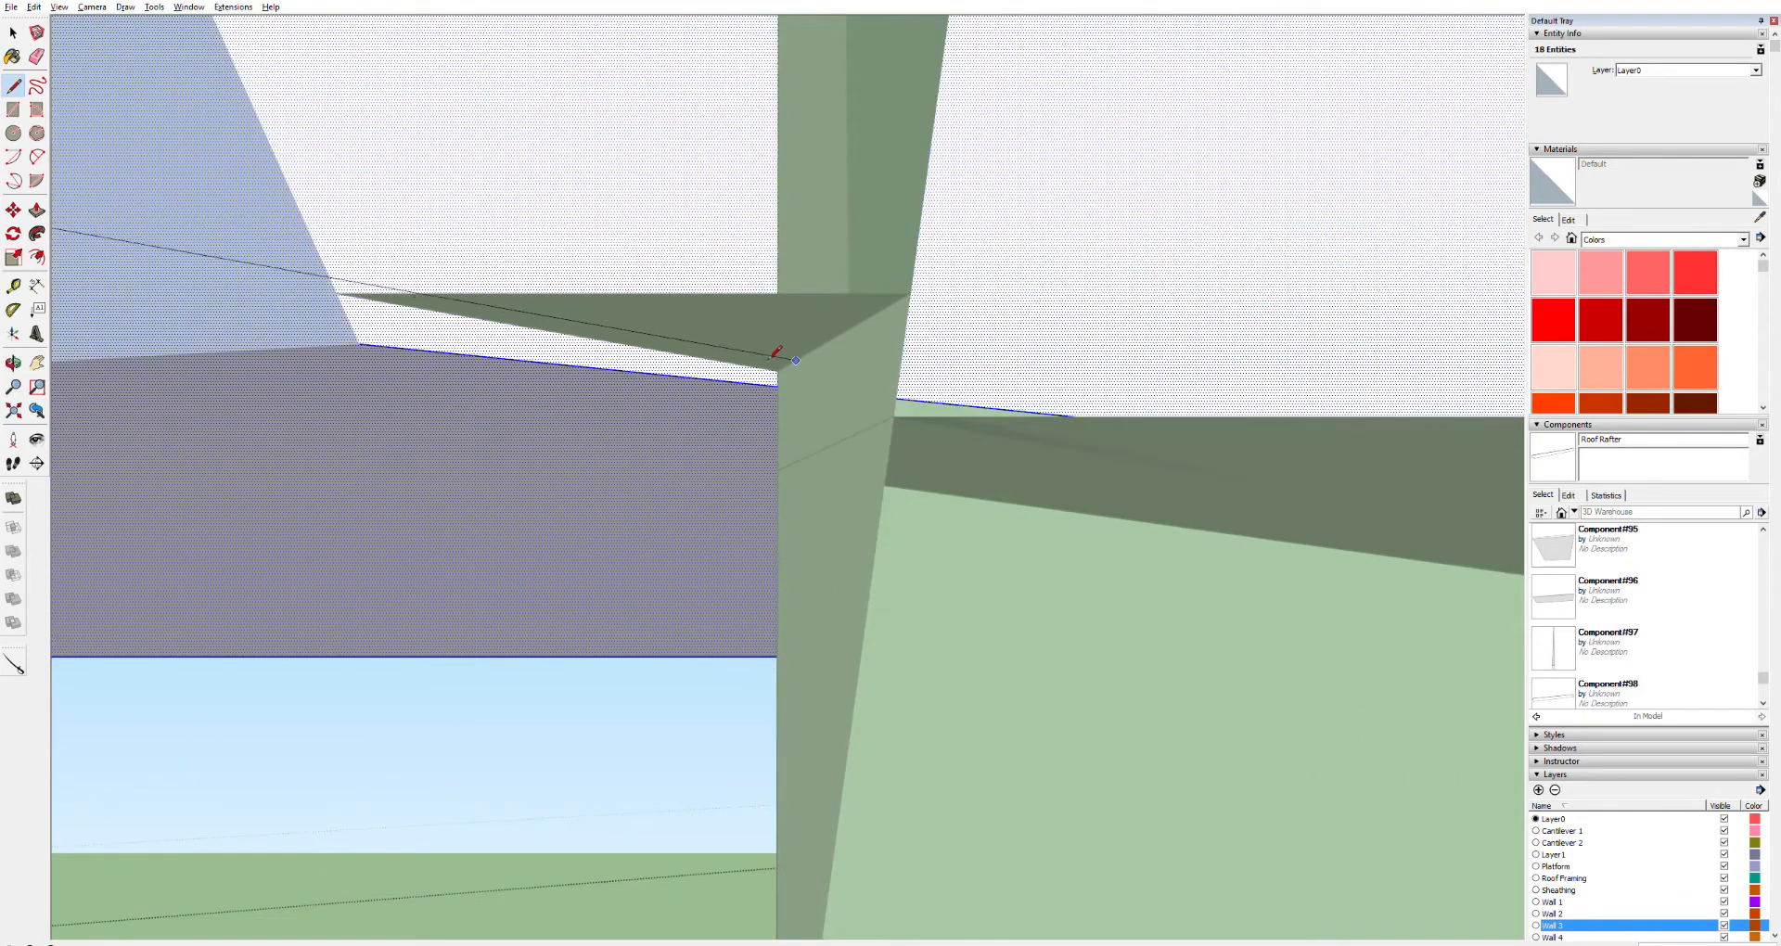
pyautogui.scroll(3, 647, 399)
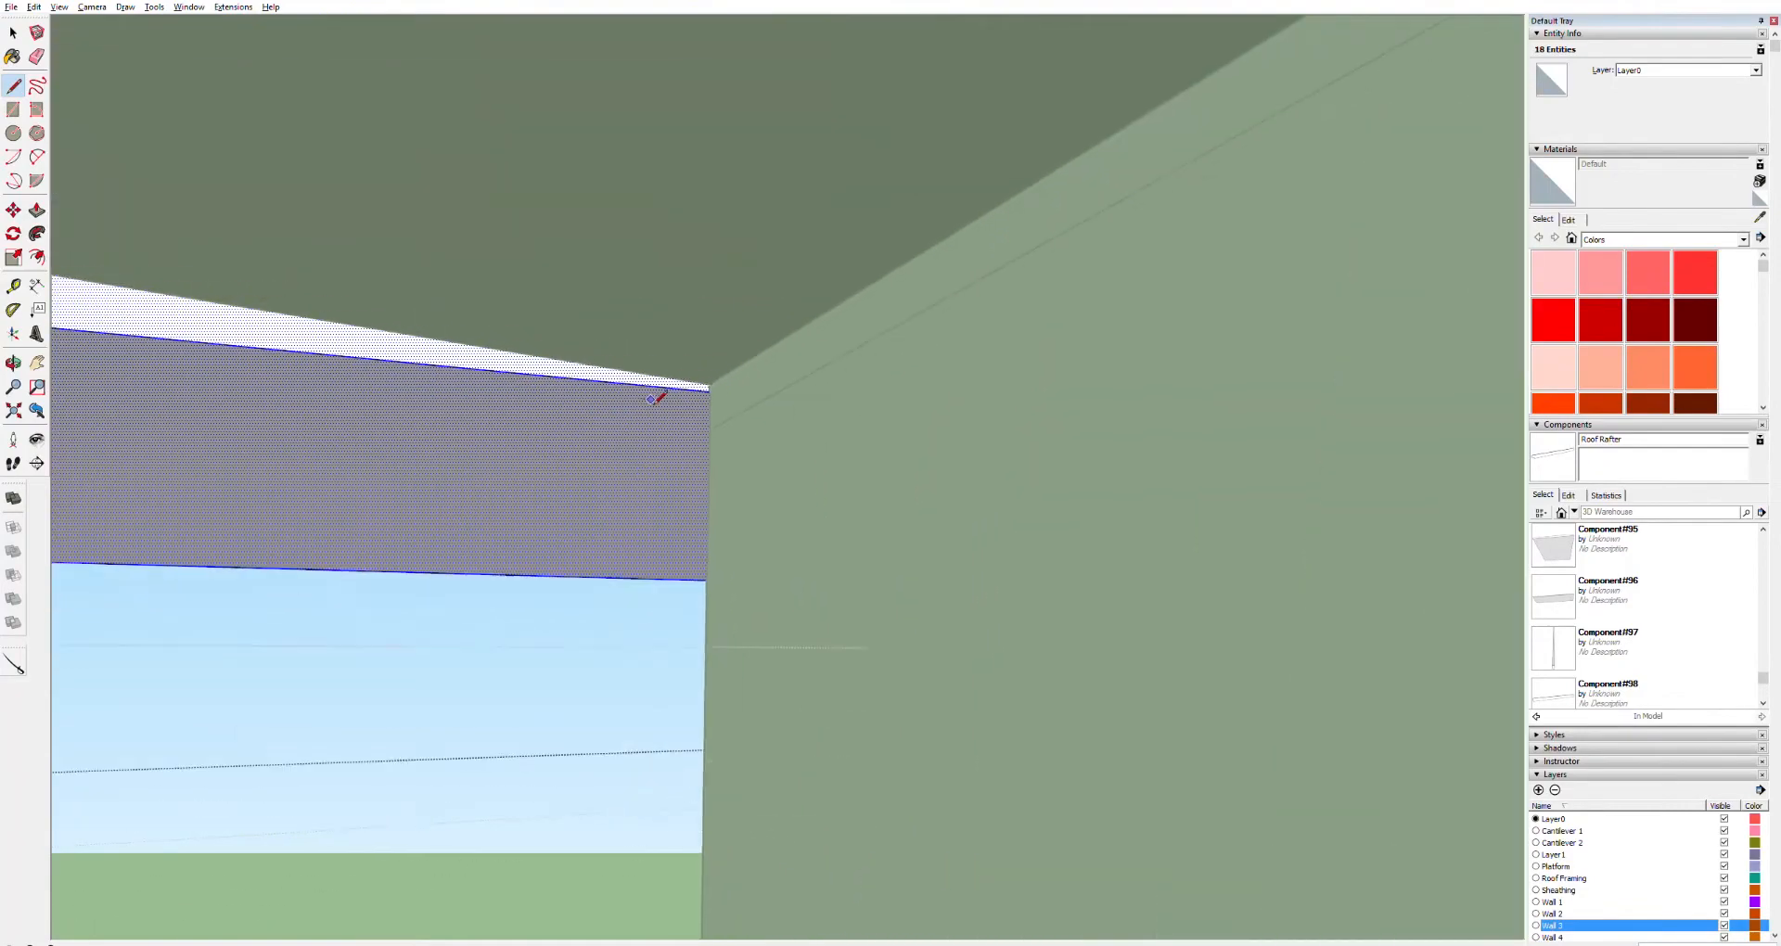
pyautogui.scroll(3, 696, 372)
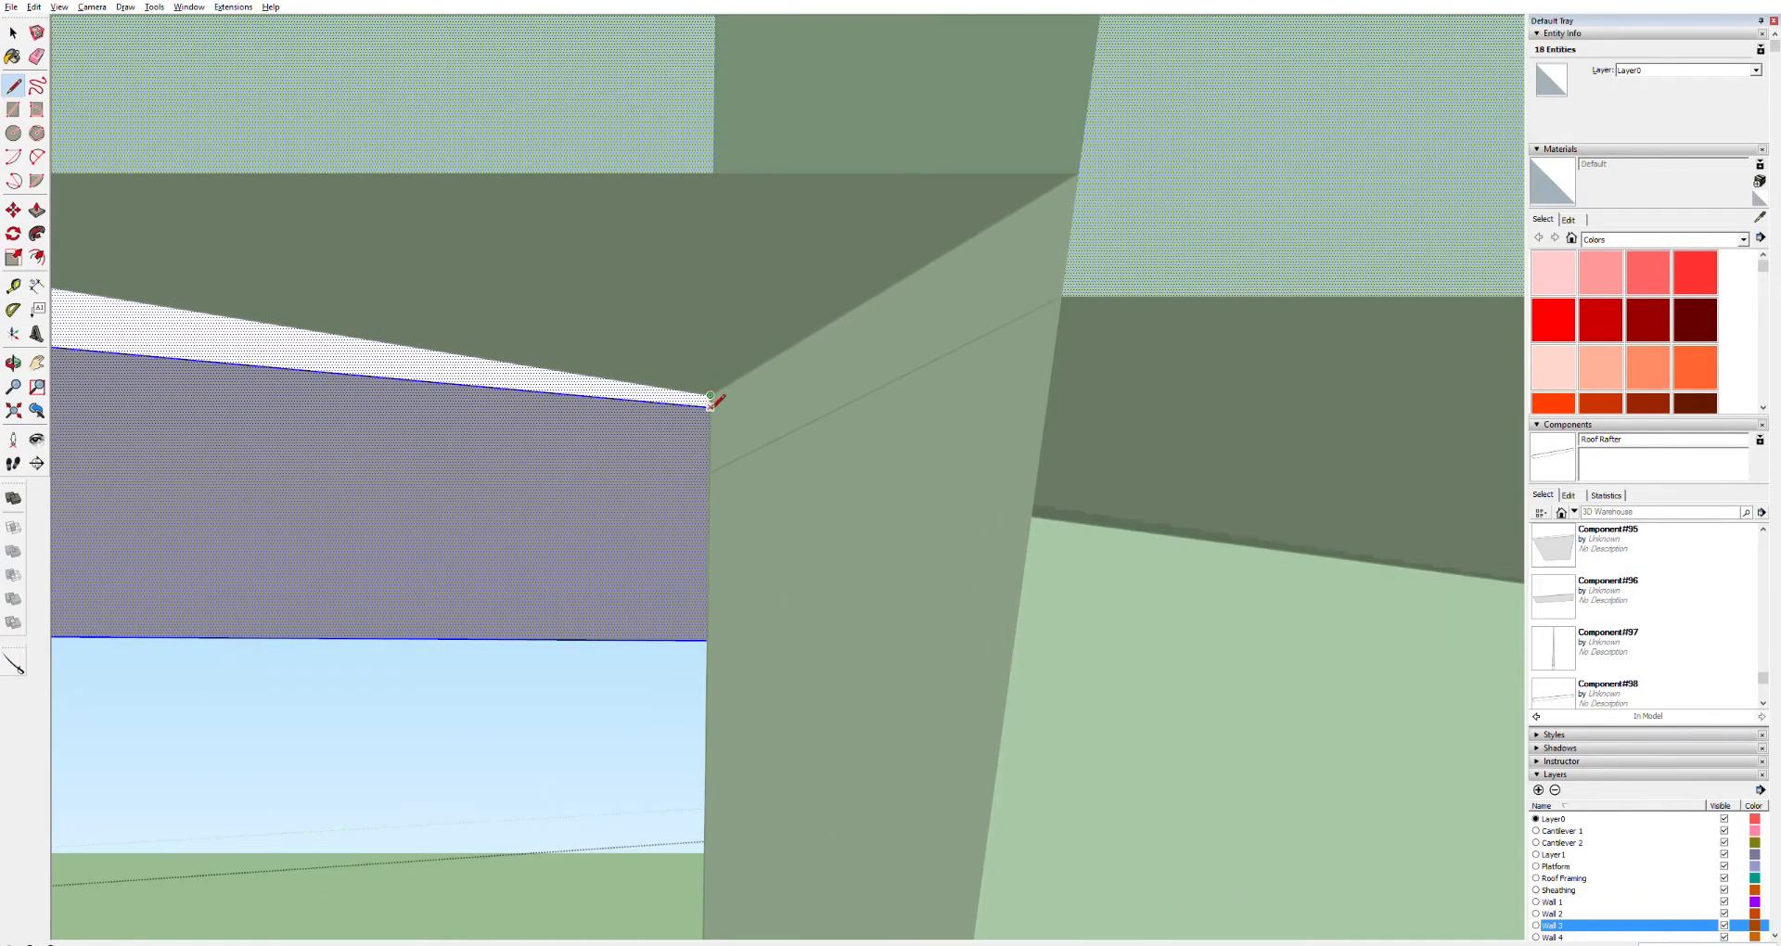
pyautogui.click(711, 407)
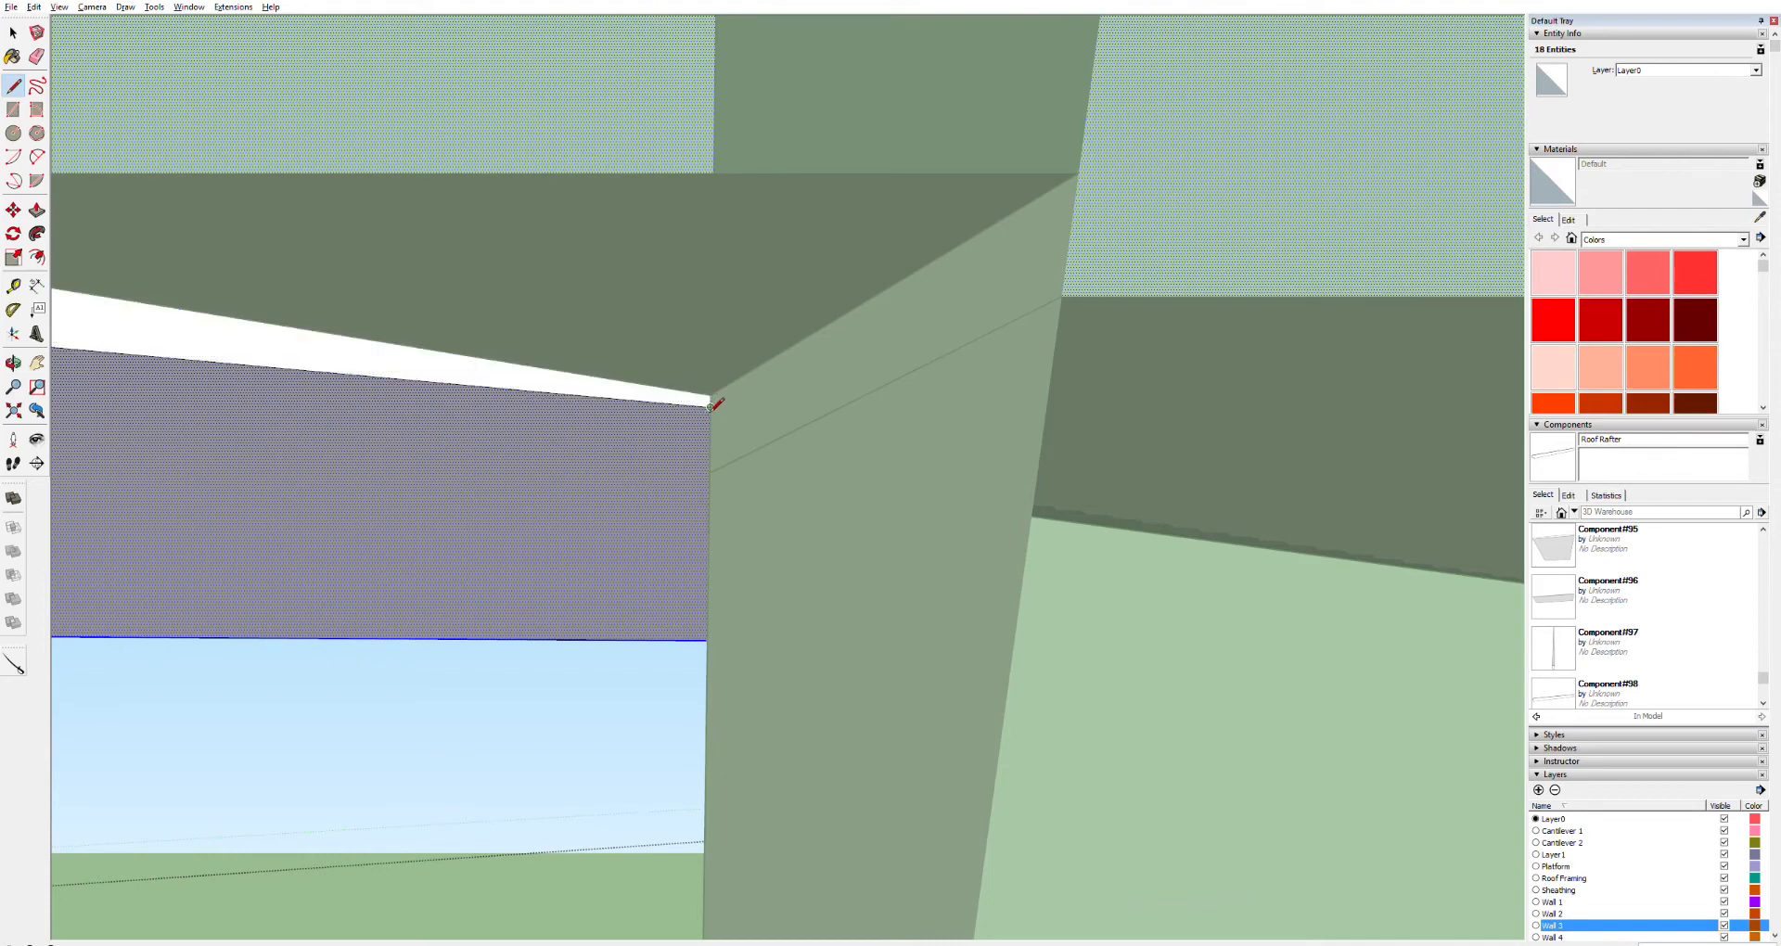
# Push/pull away the board segment past the cut line so the board ends at the wall framing corner
pyautogui.scroll(-5, 571, 463)
pyautogui.scroll(-2, 448, 441)
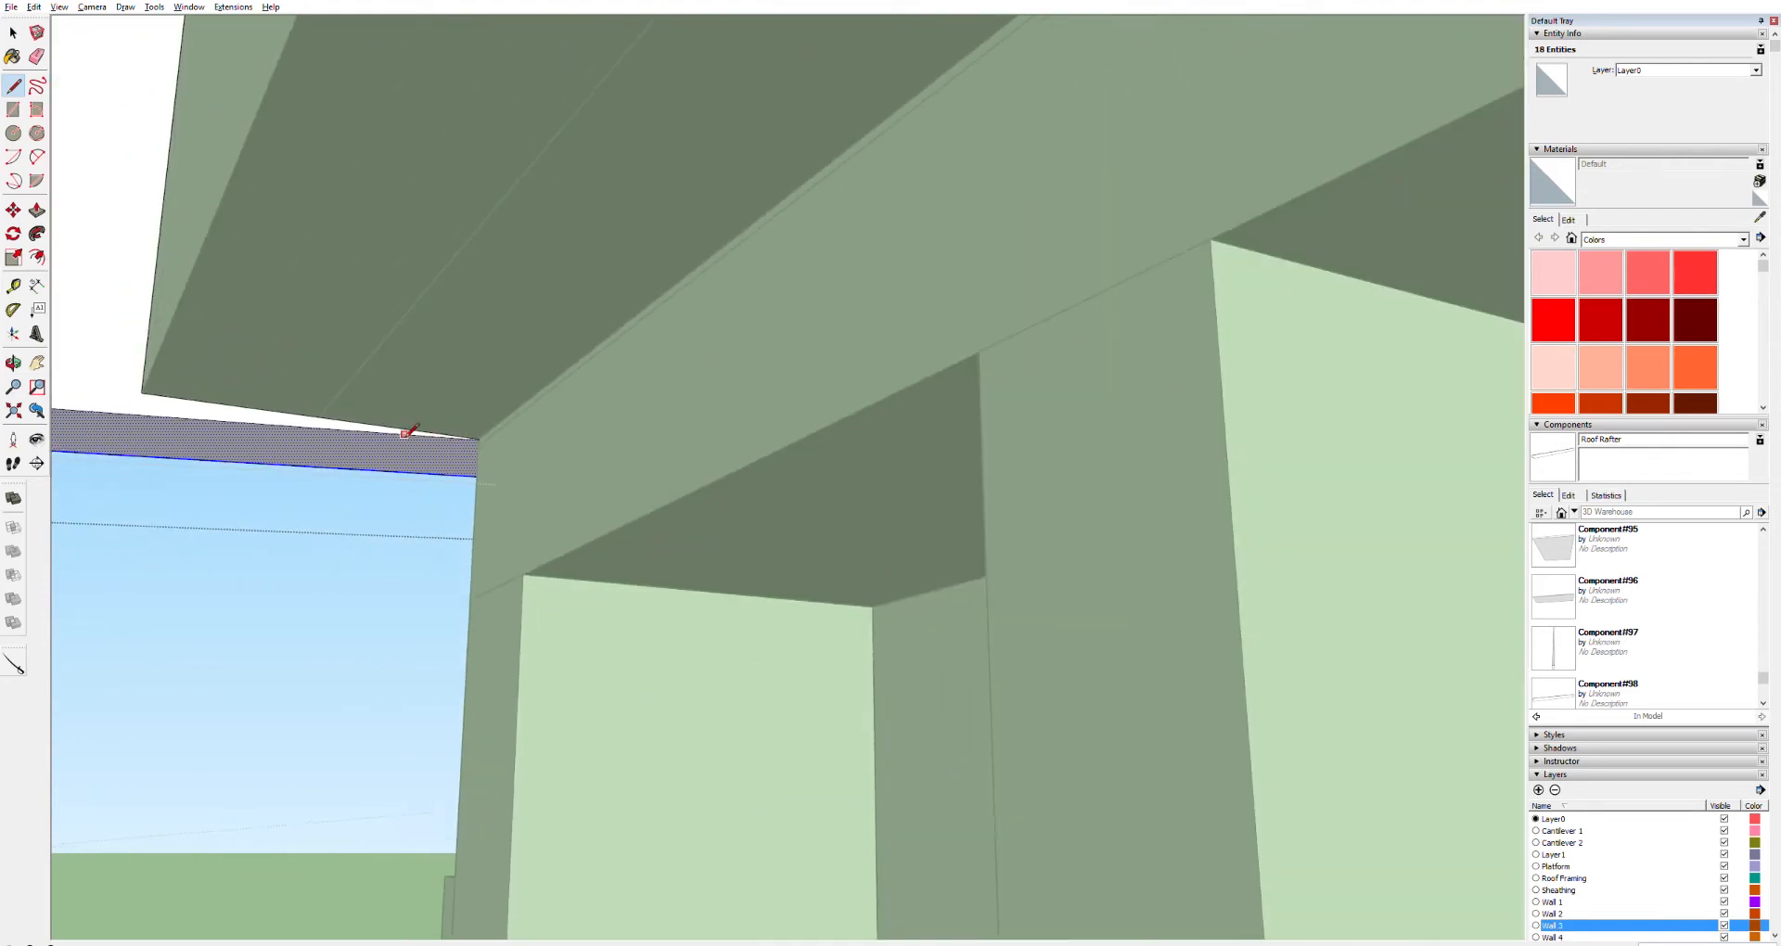
pyautogui.keyDown('shift'); pyautogui.moveTo(318, 378); pyautogui.dragTo(906, 738, button='middle'); pyautogui.keyUp('shift')
pyautogui.press('p')
pyautogui.click(577, 532)
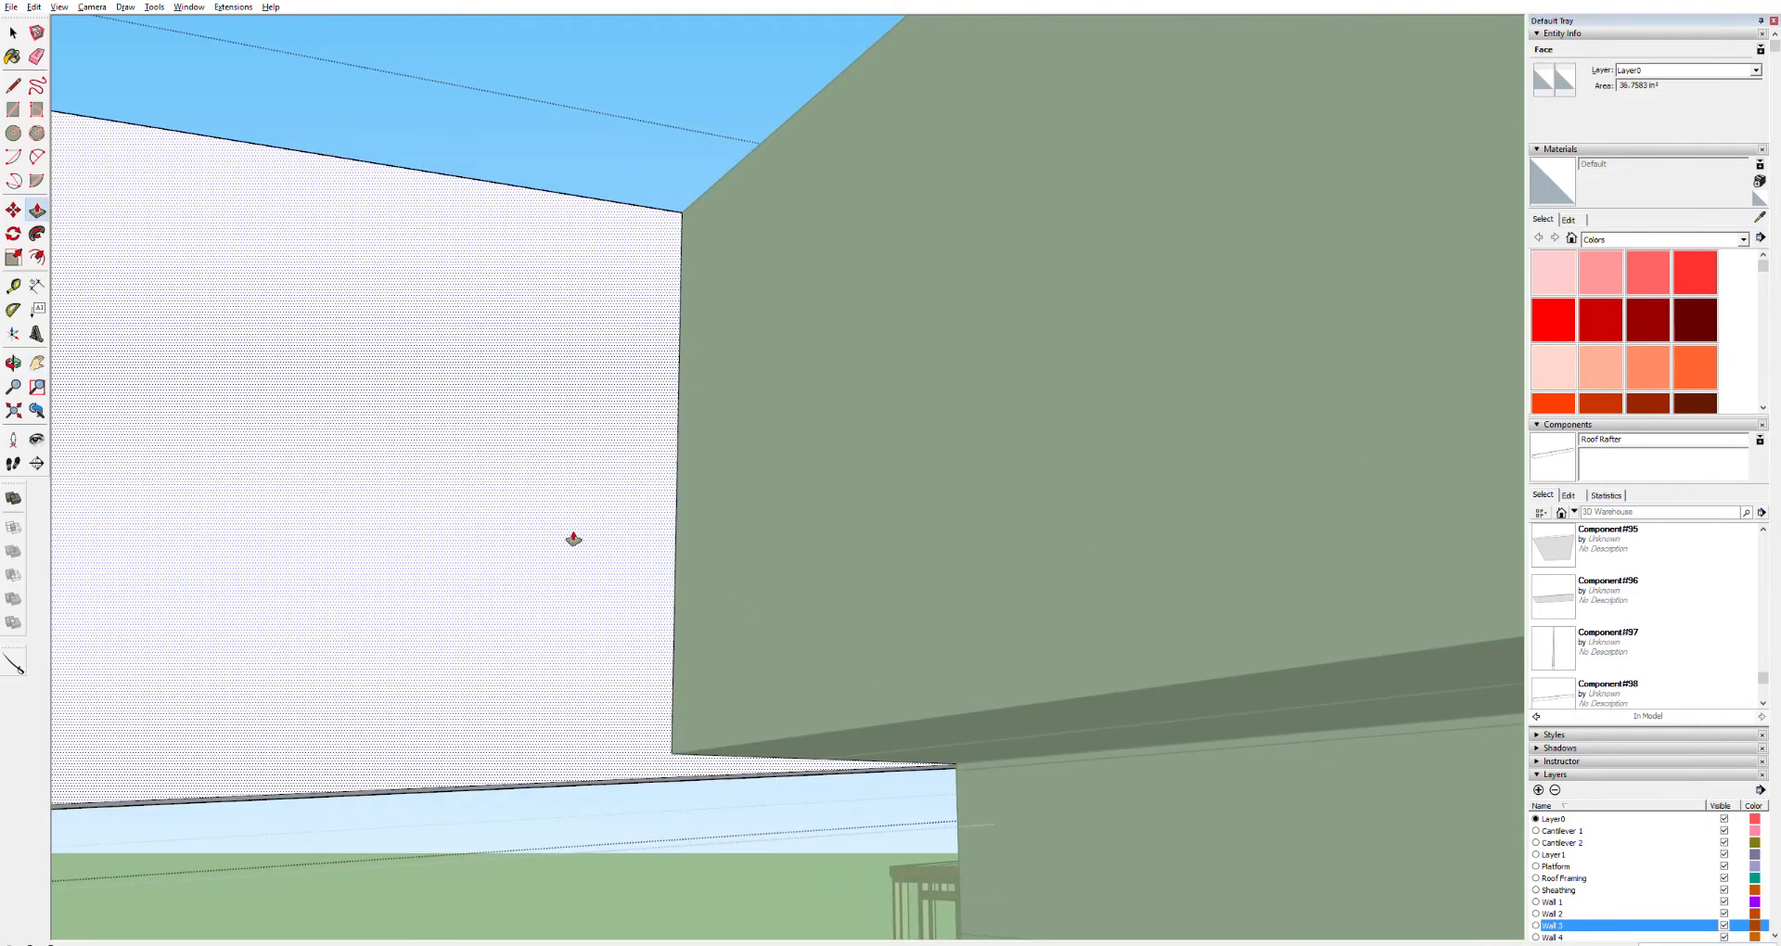
pyautogui.click(451, 532)
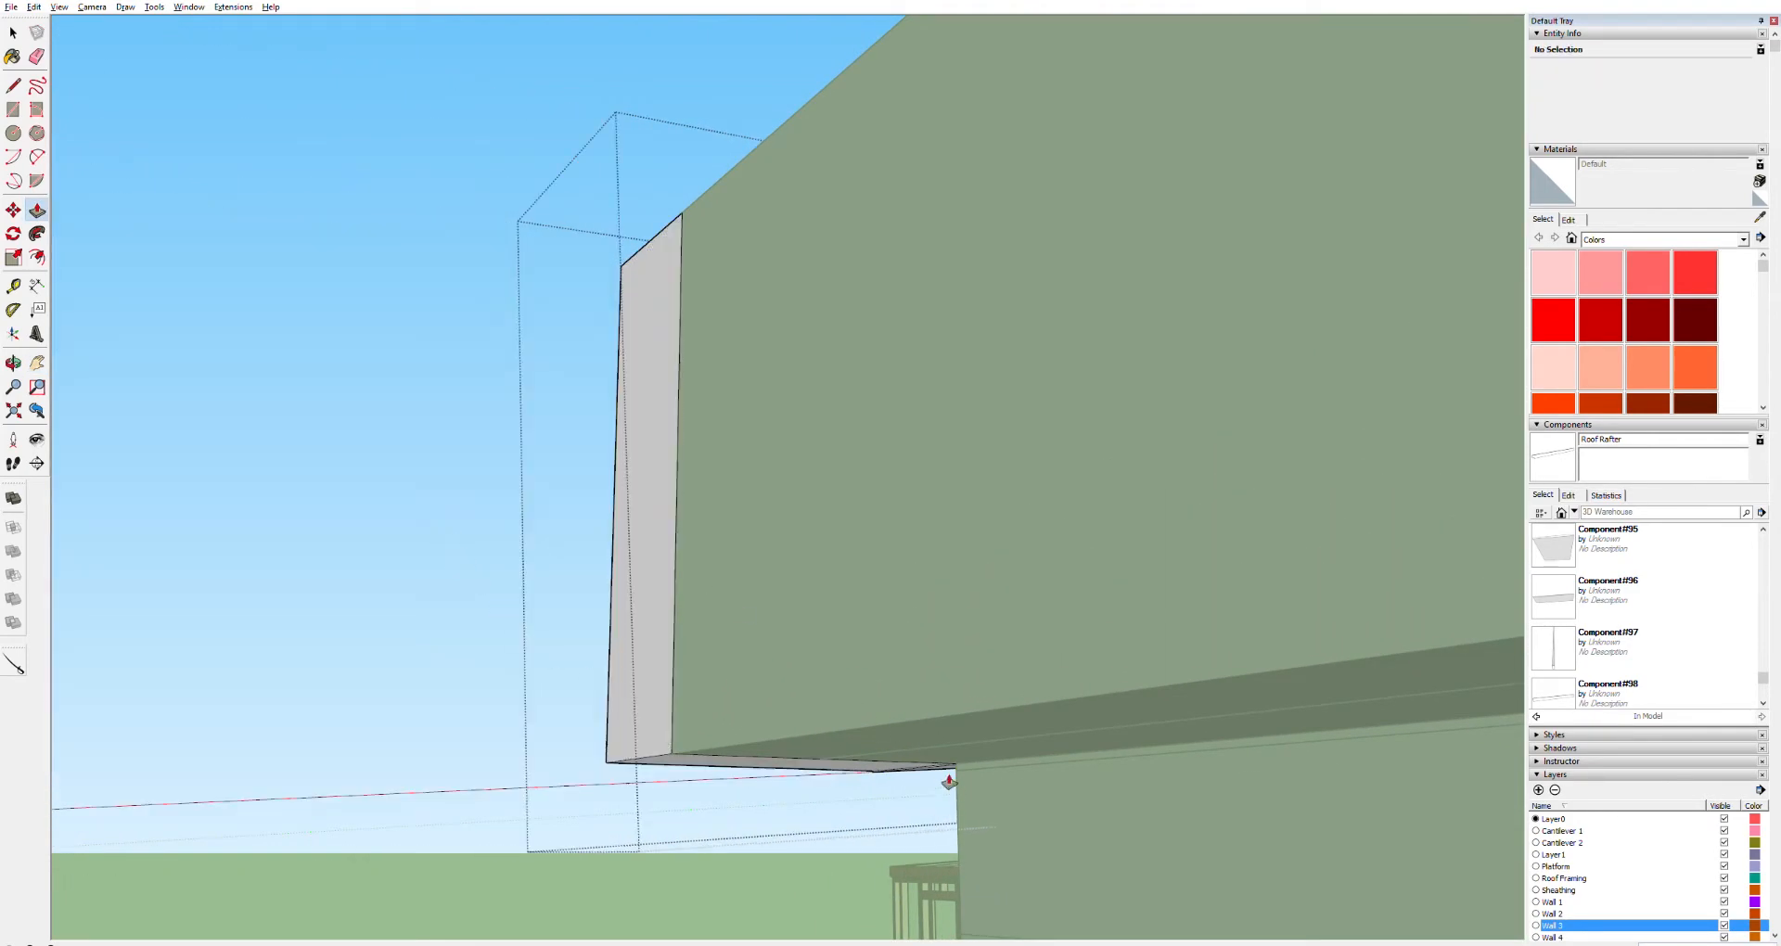
# Select the board's geometry and push/pull its end face at the wall framing corner to trim its length
pyautogui.scroll(2, 948, 770)
pyautogui.moveTo(983, 804); pyautogui.dragTo(928, 677, button='middle')
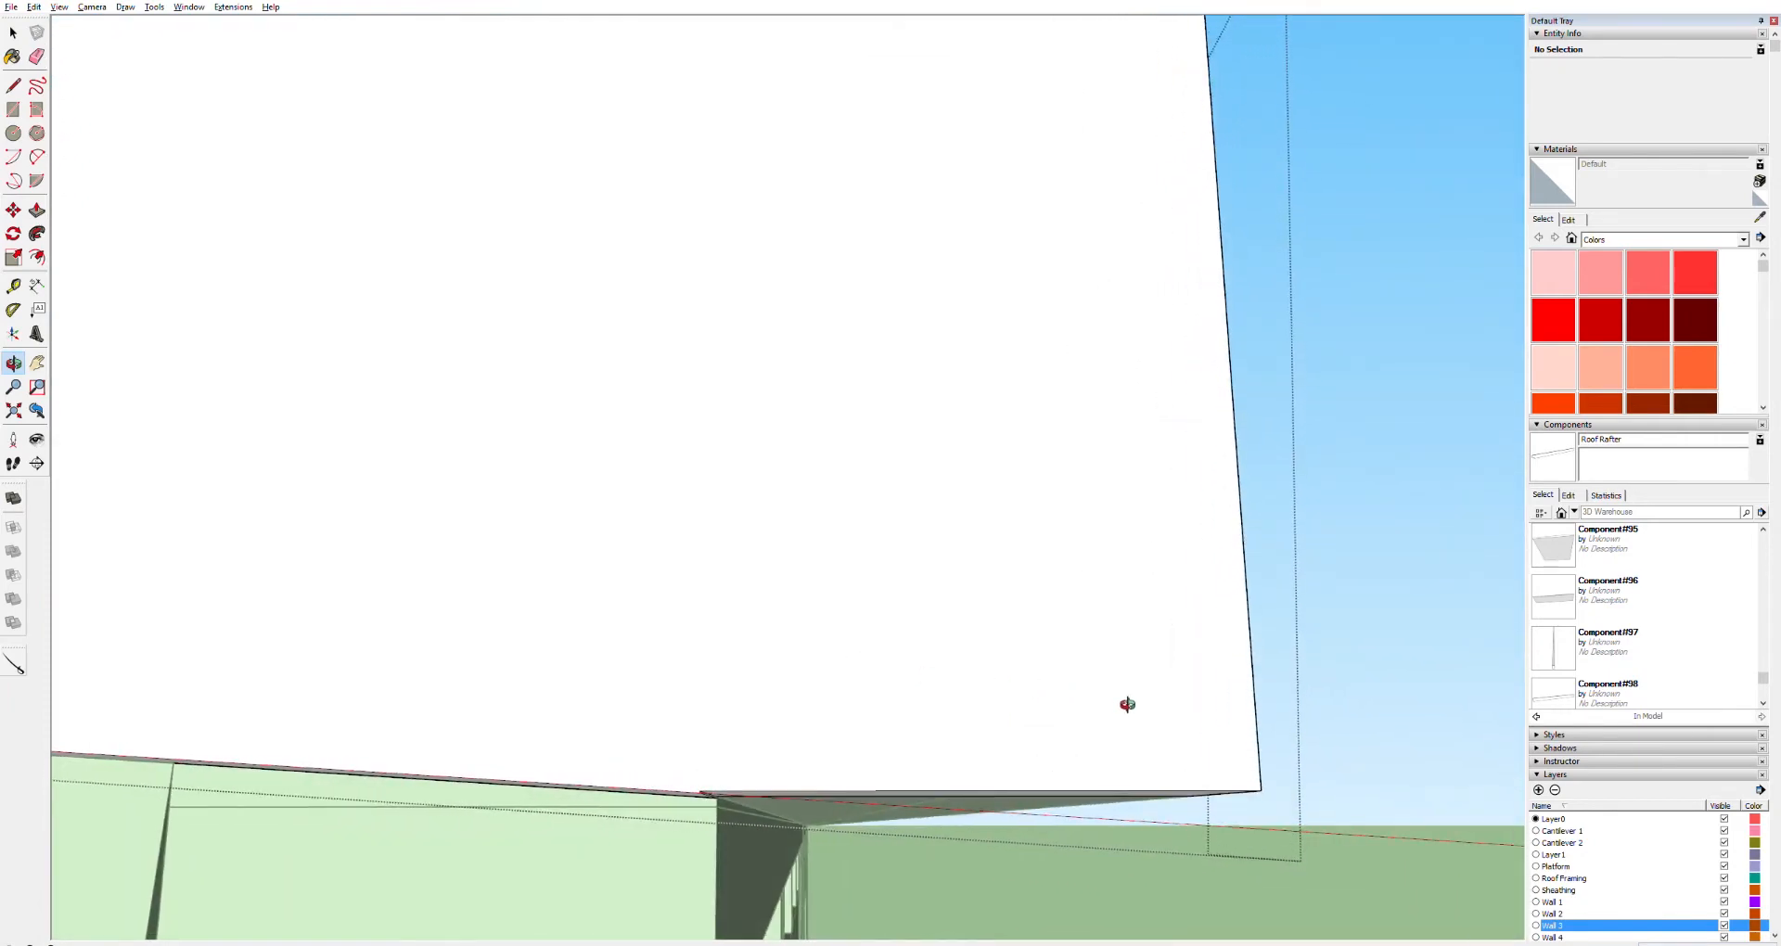
pyautogui.scroll(-10, 851, 687)
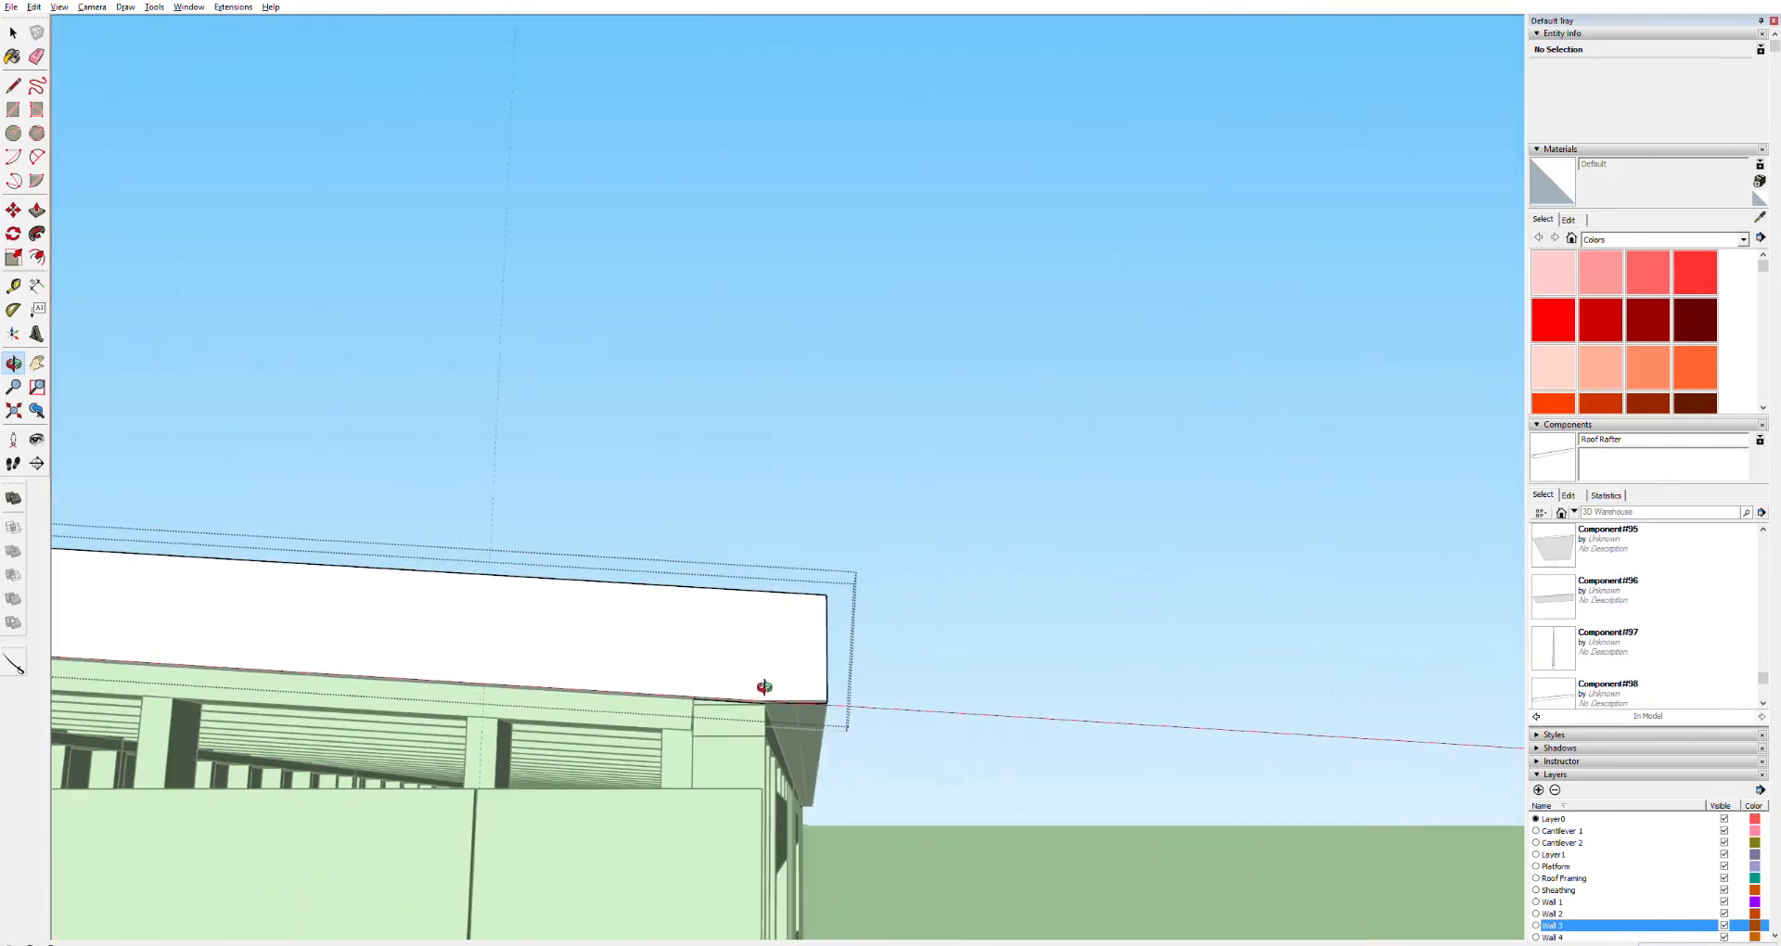
pyautogui.moveTo(759, 687); pyautogui.dragTo(550, 794)
pyautogui.press('h')
pyautogui.moveTo(349, 672); pyautogui.dragTo(1148, 719)
pyautogui.moveTo(269, 449); pyautogui.dragTo(1117, 621)
pyautogui.press('o')
pyautogui.moveTo(1287, 538); pyautogui.dragTo(1285, 334)
pyautogui.scroll(5, 1475, 504)
pyautogui.press('space')
pyautogui.tripleClick(1304, 332)
pyautogui.press('l')
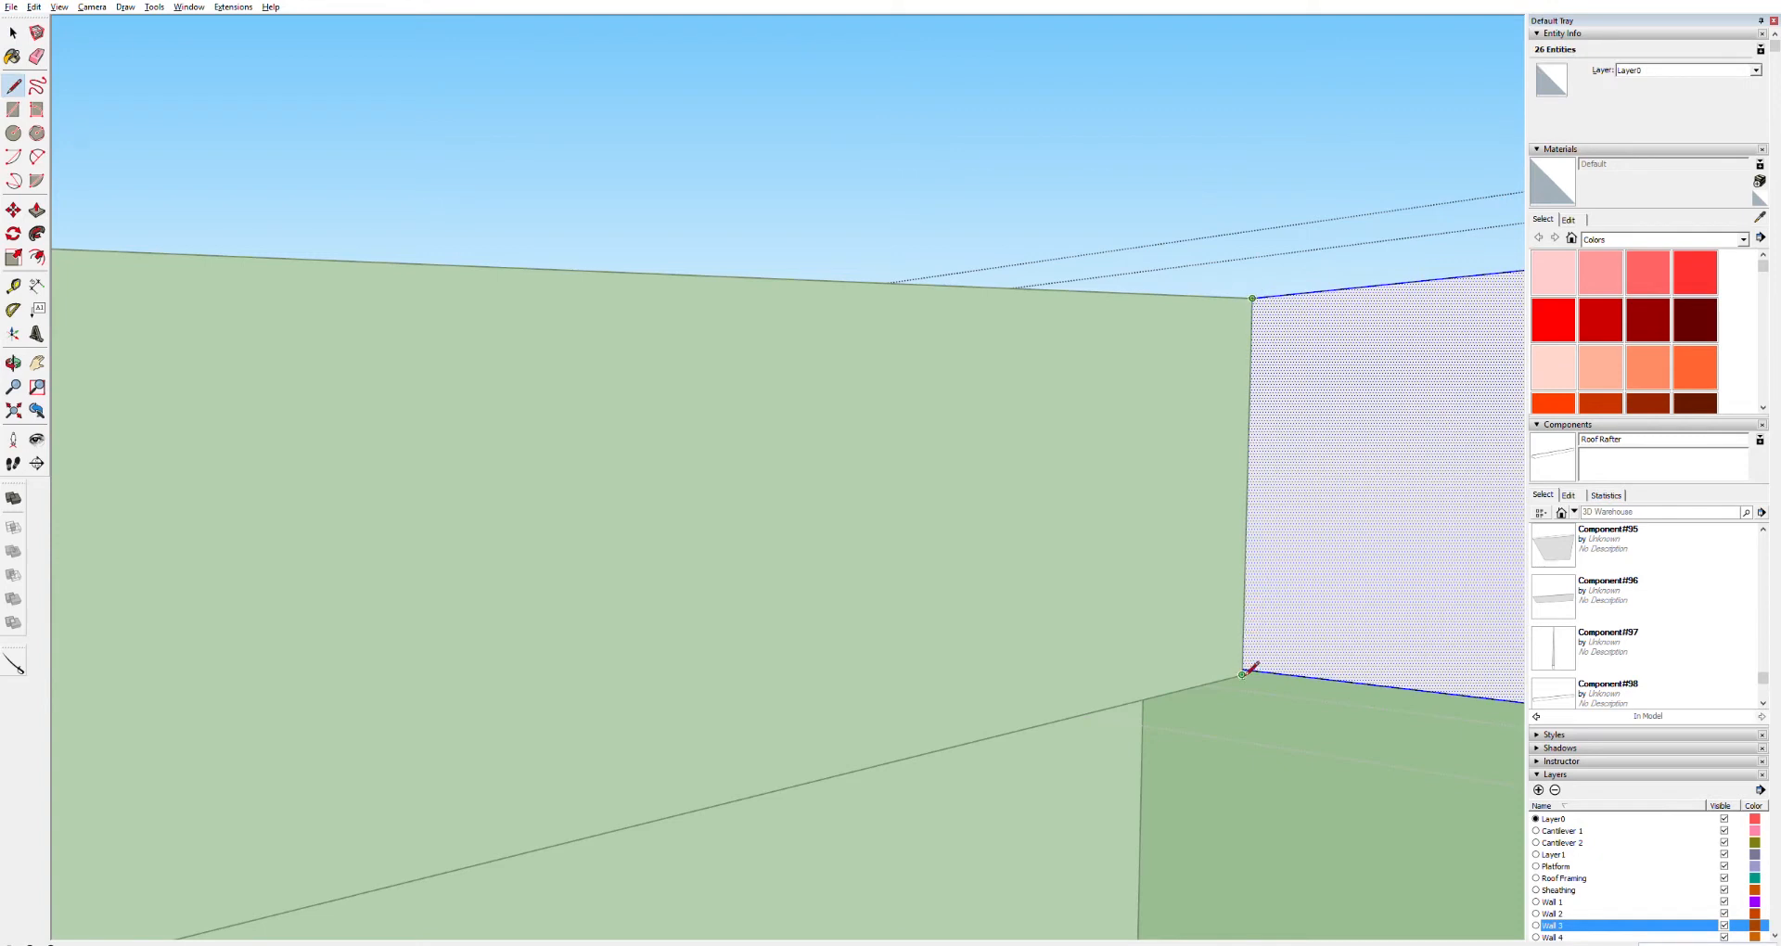
pyautogui.press('p')
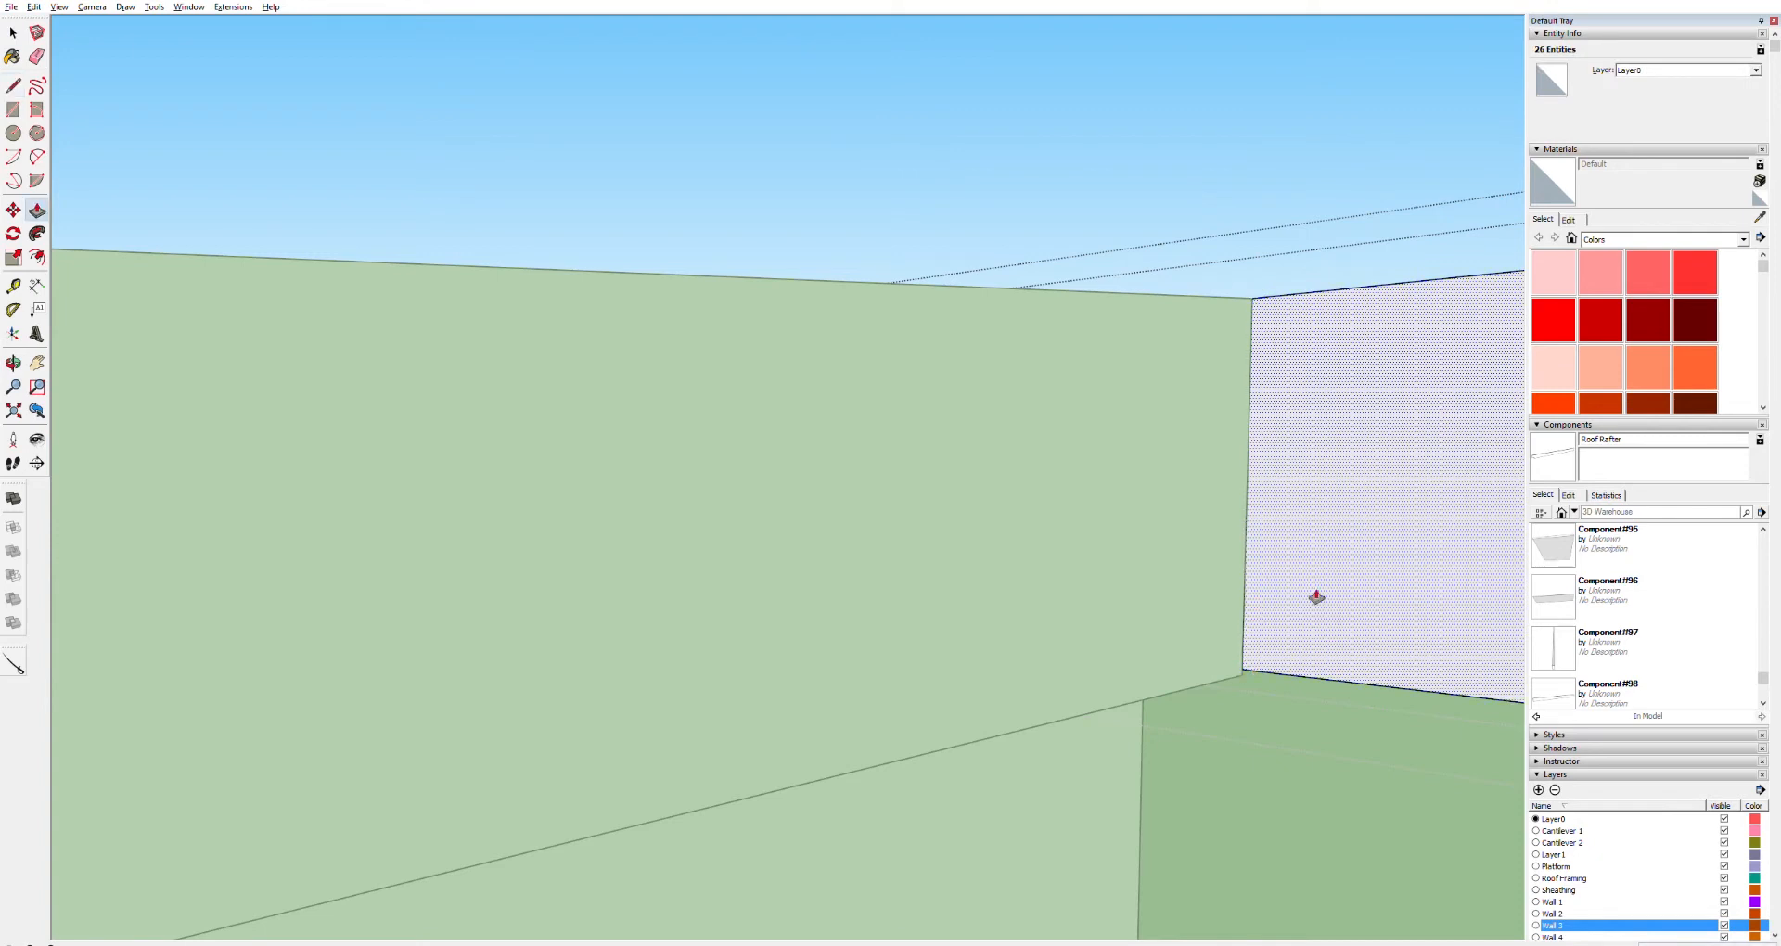
pyautogui.click(1345, 570)
pyautogui.click(1464, 543)
# Copy the sloped fascia board alongside itself to form a doubled fascia board
pyautogui.press('o')
pyautogui.moveTo(1339, 591); pyautogui.dragTo(796, 569)
pyautogui.scroll(-15, 958, 568)
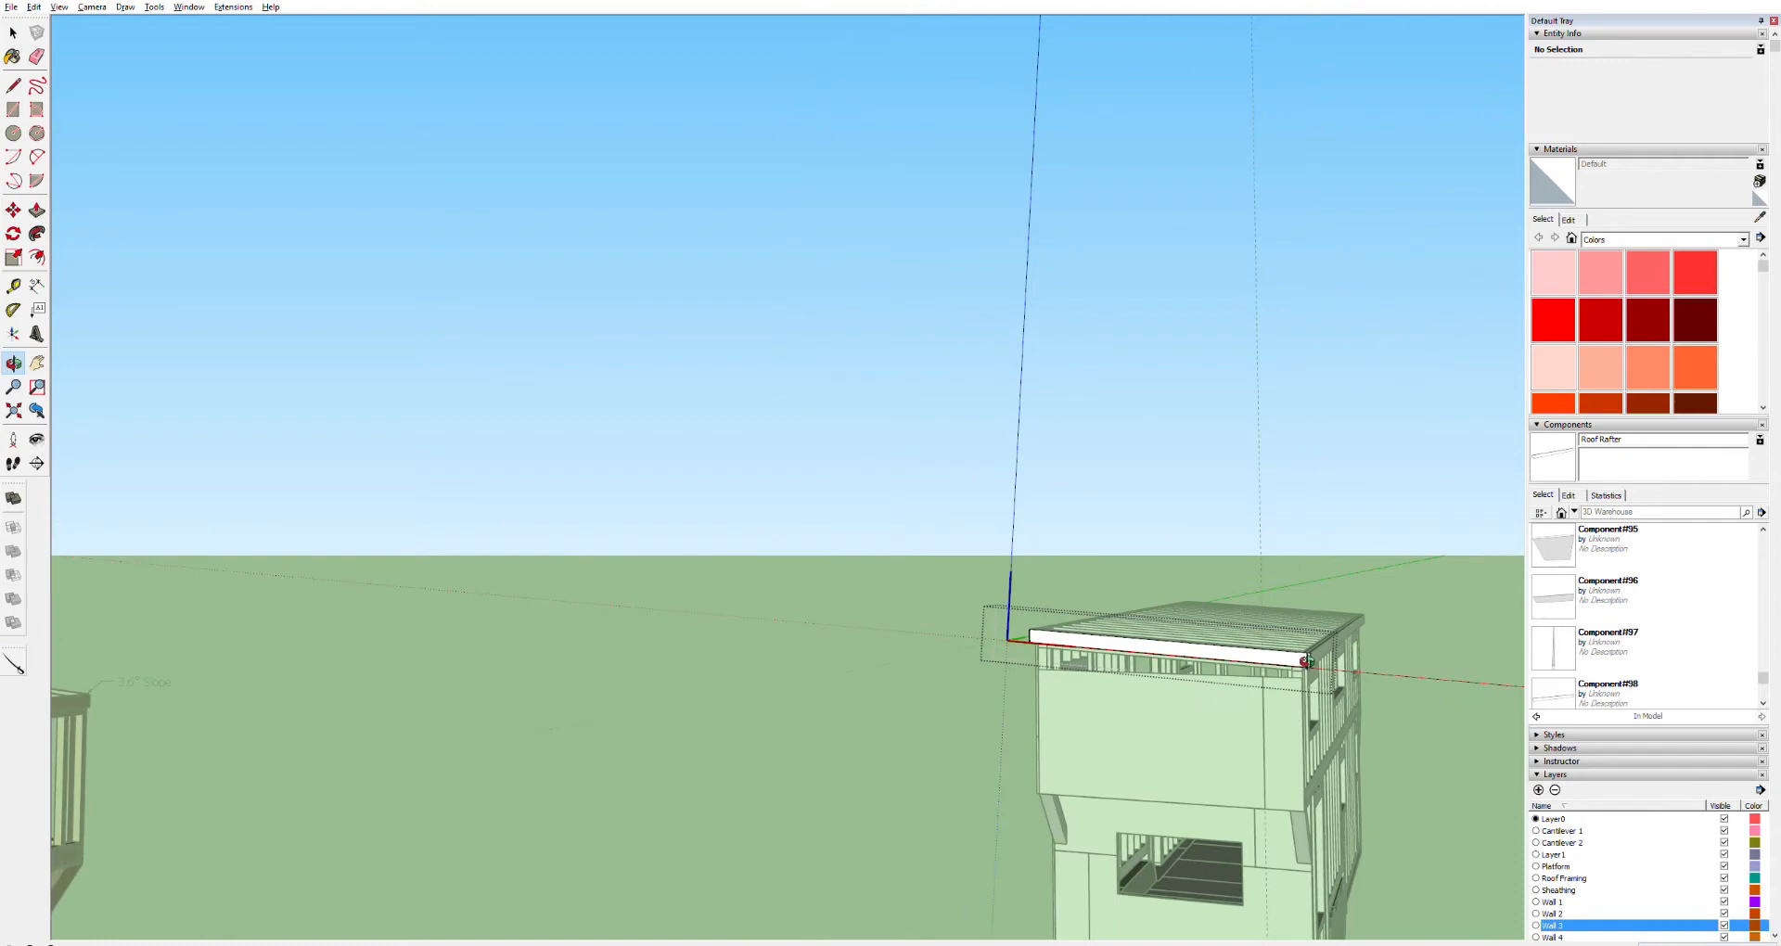
pyautogui.scroll(10, 1306, 661)
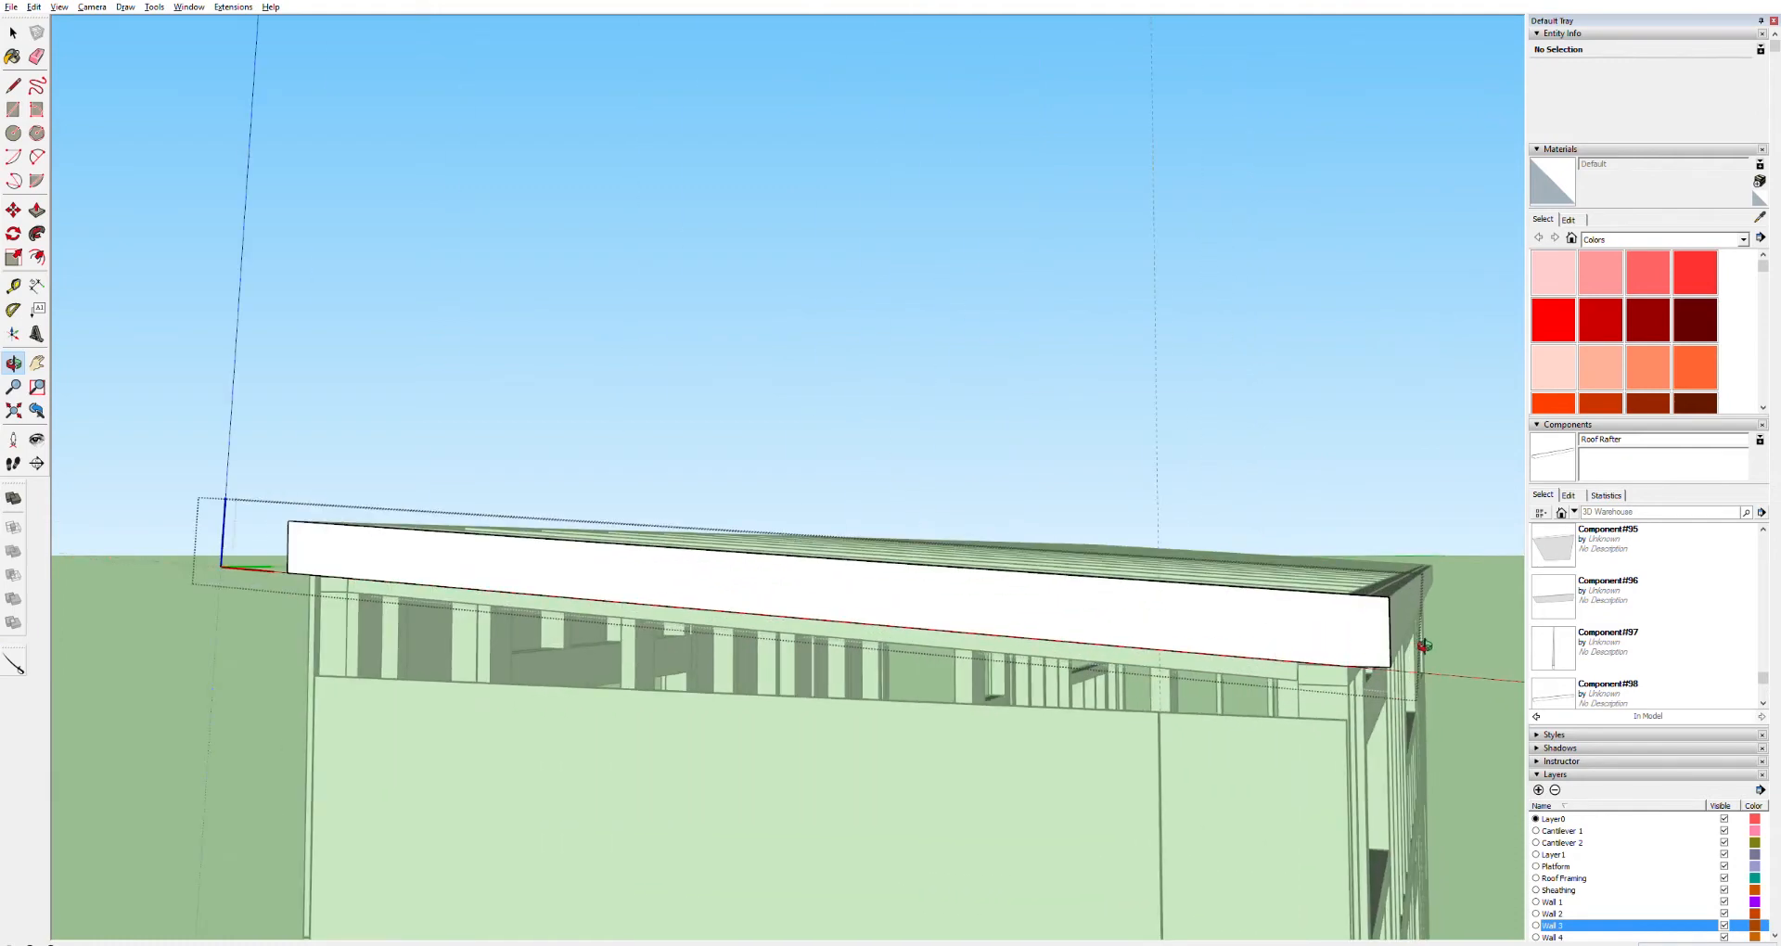
pyautogui.moveTo(1468, 615); pyautogui.dragTo(1107, 705)
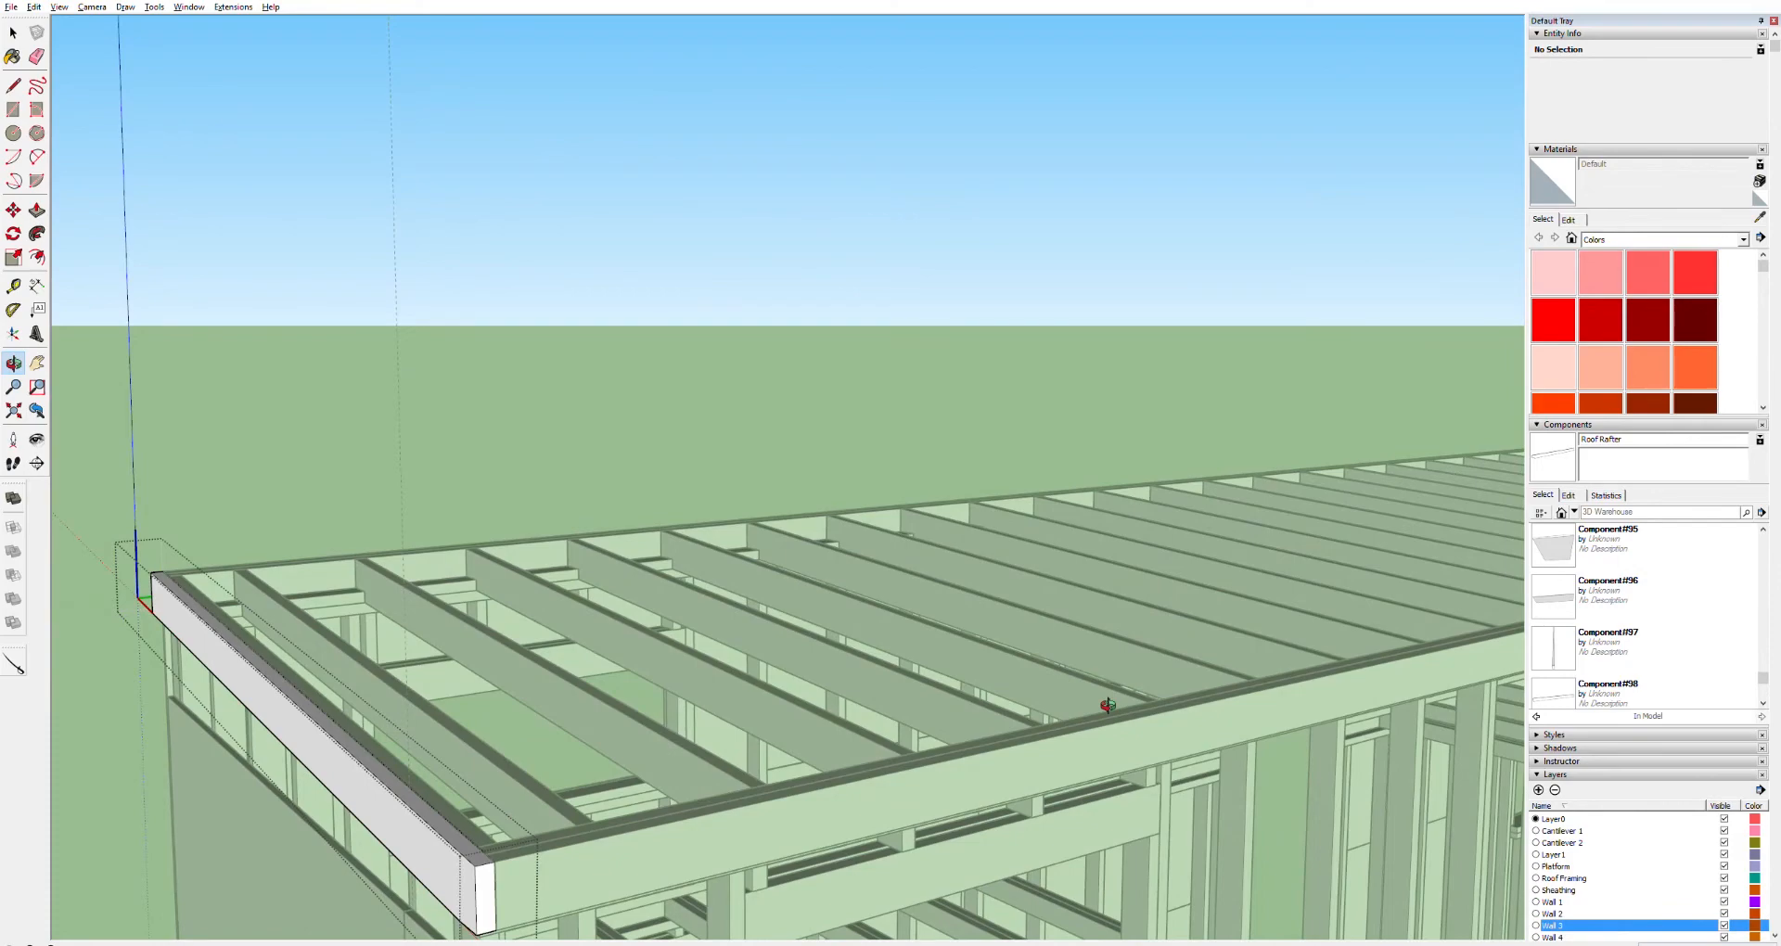
pyautogui.moveTo(1108, 705); pyautogui.dragTo(1018, 654)
pyautogui.press('space')
pyautogui.press('Escape')
pyautogui.click(209, 660)
pyautogui.press('m')
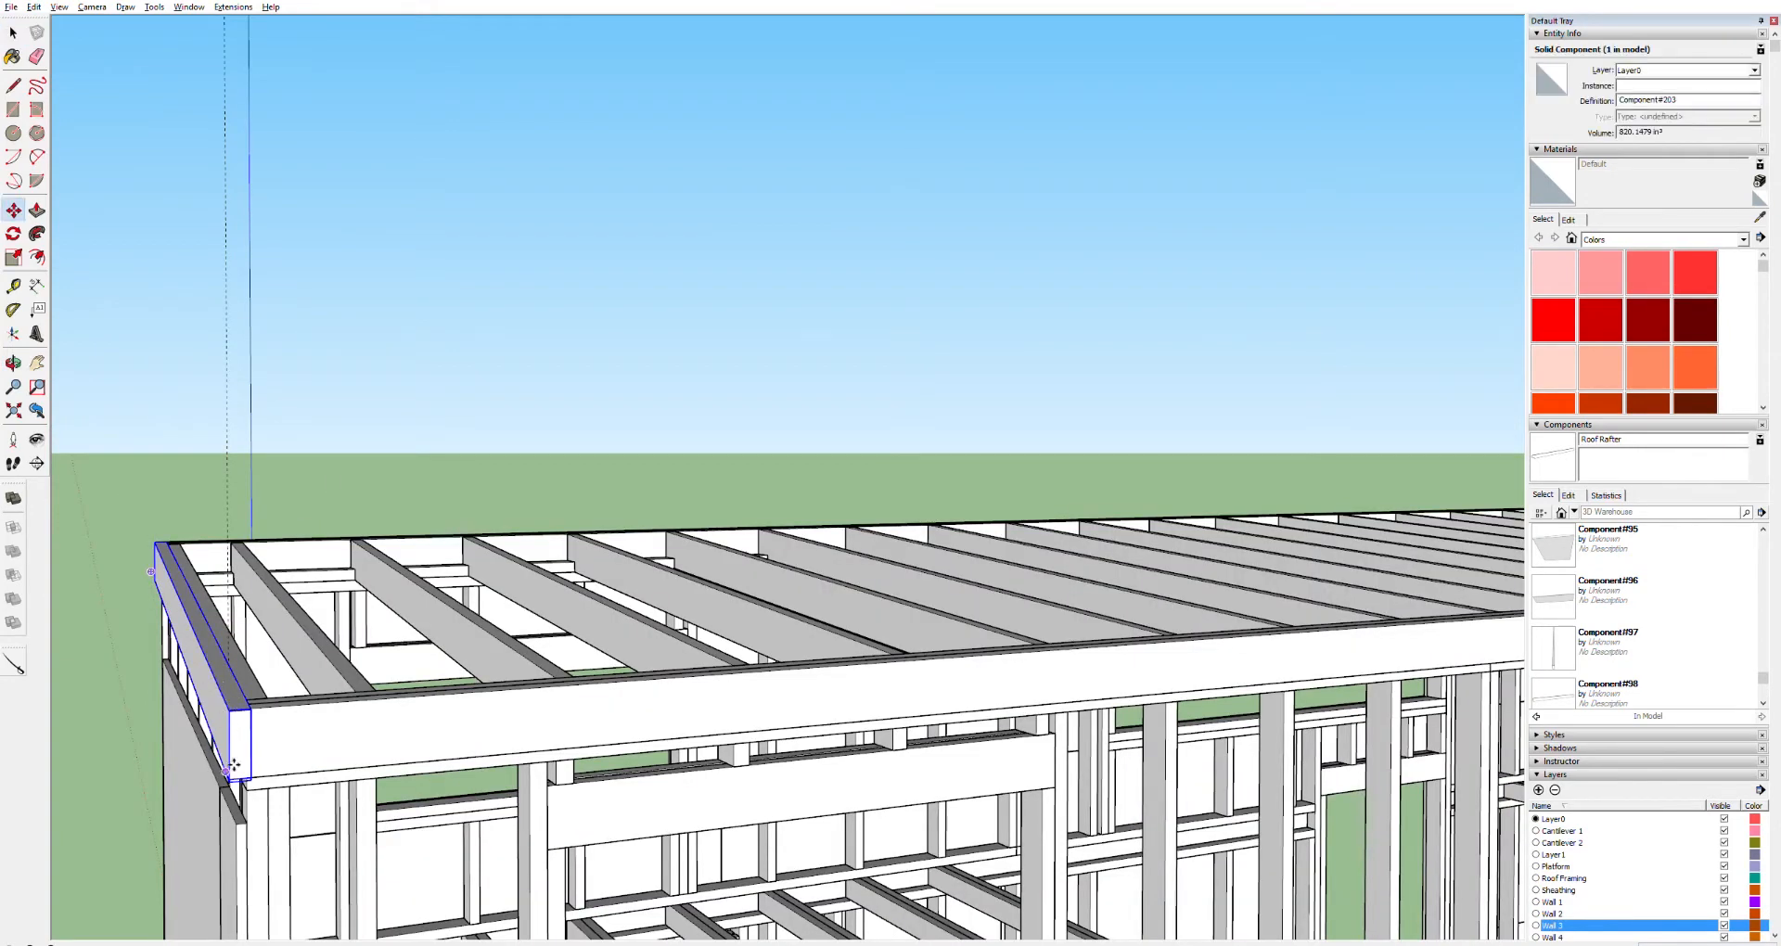
pyautogui.scroll(5, 237, 727)
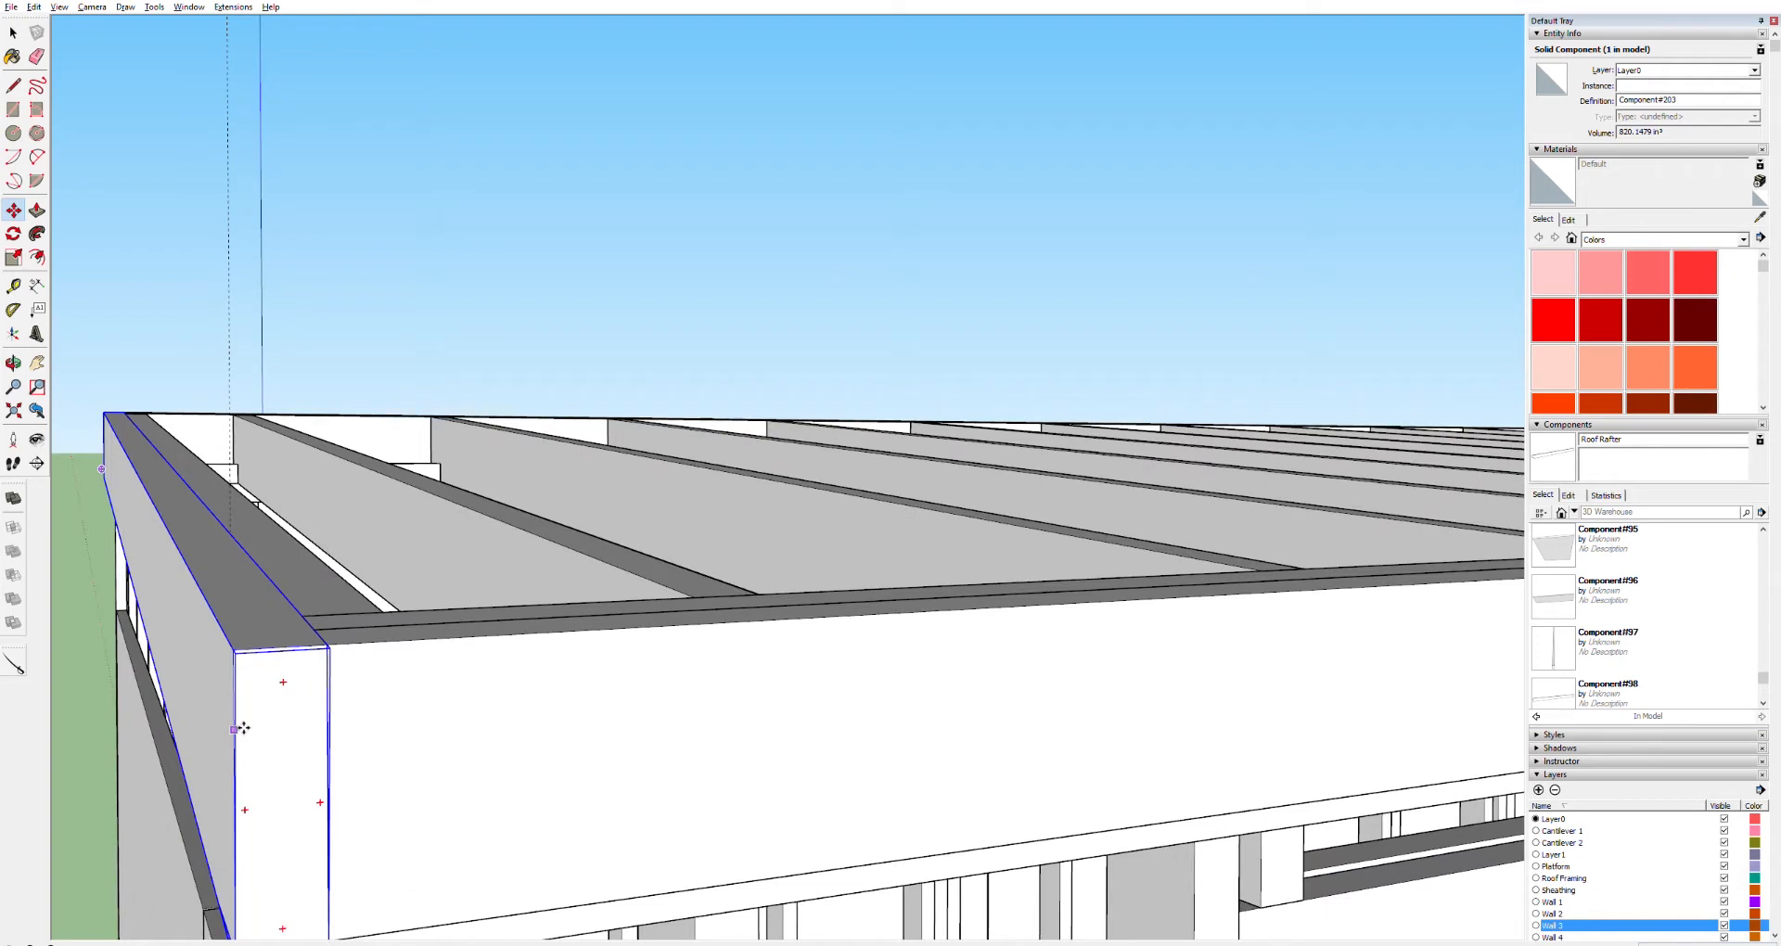
pyautogui.click(246, 603)
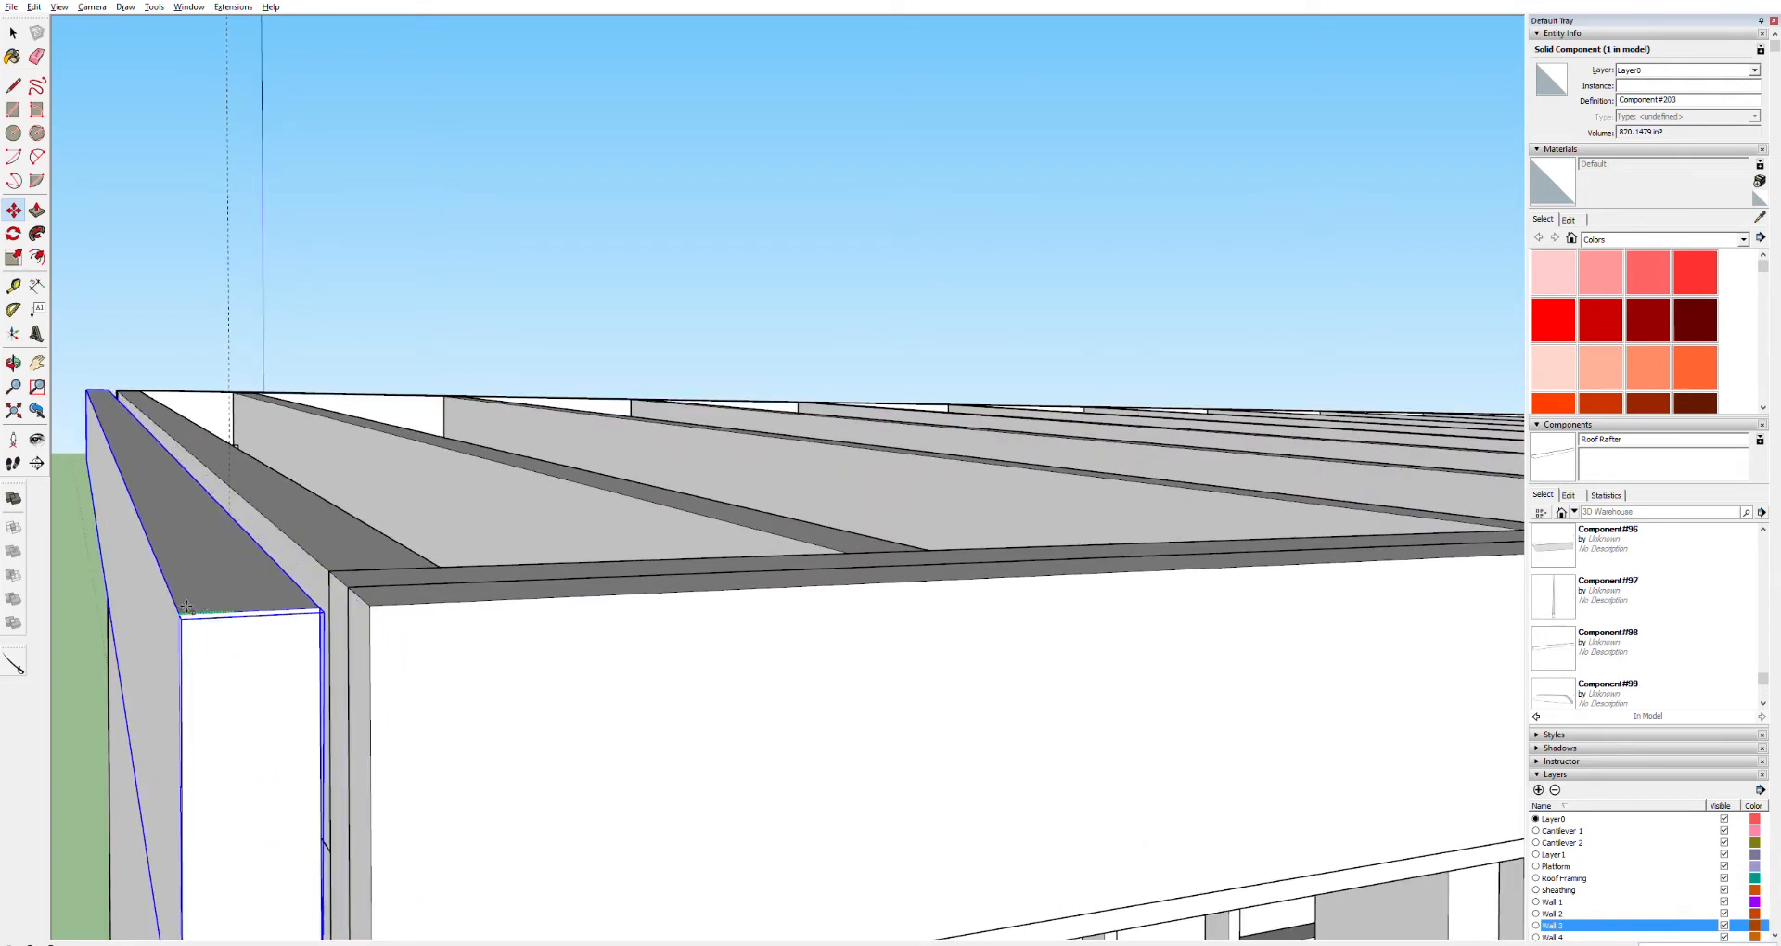
pyautogui.press('ctrl')
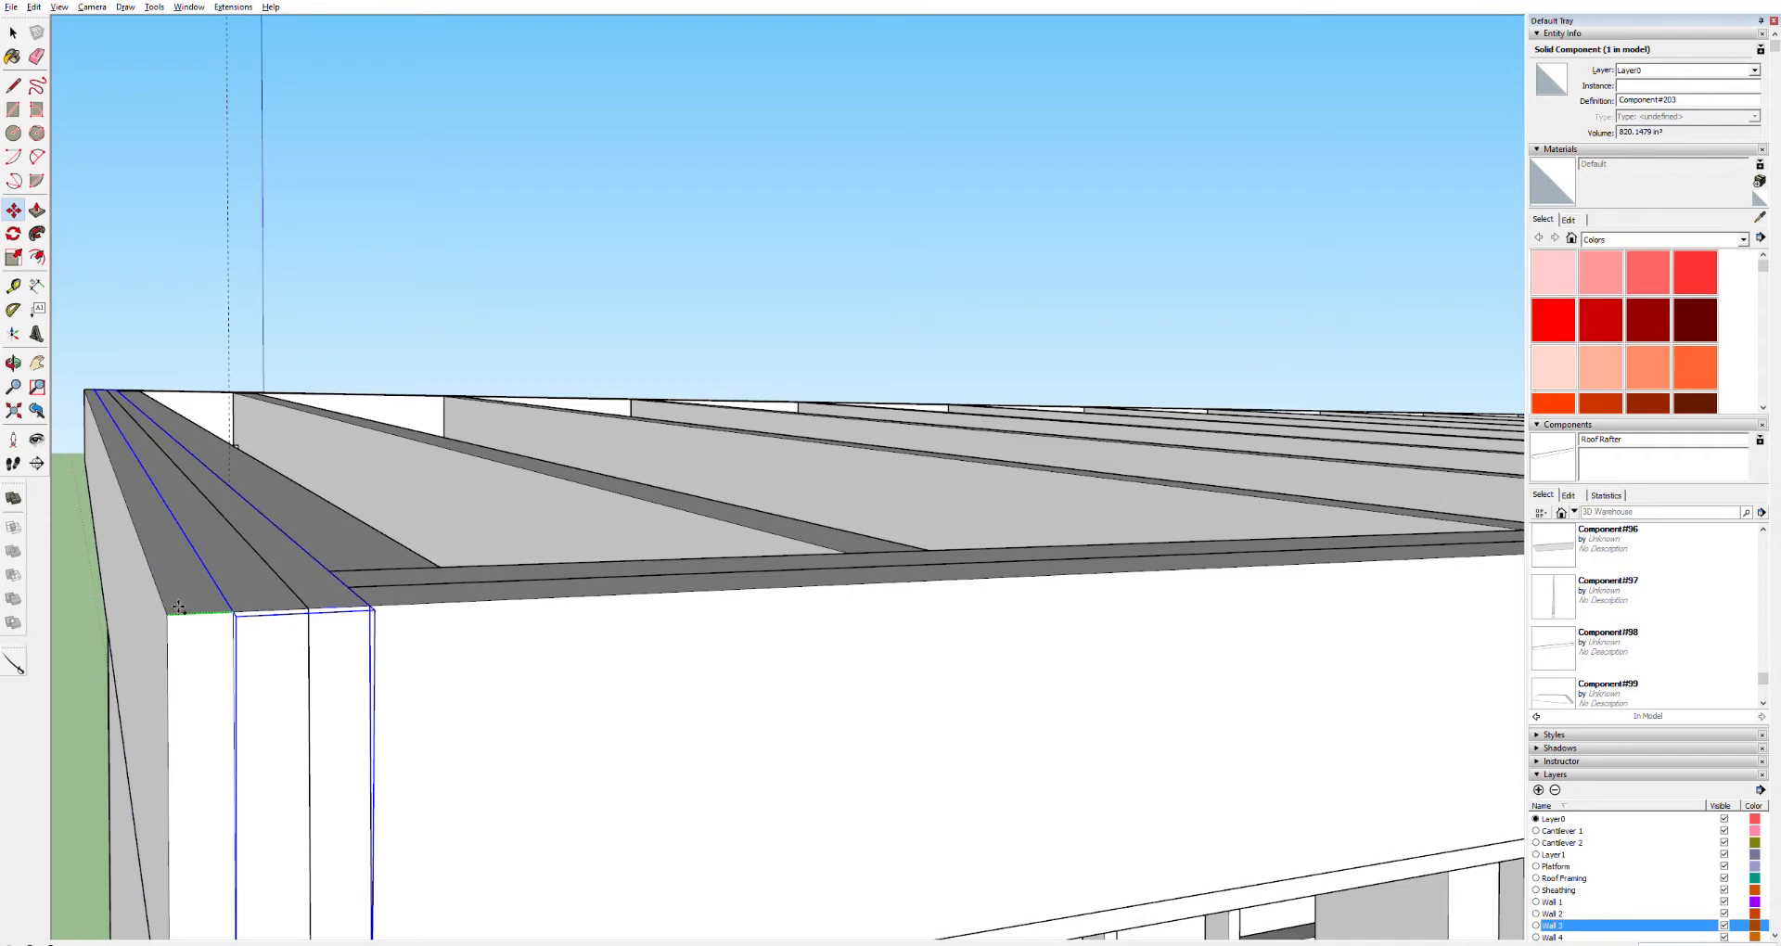
pyautogui.click(178, 607)
# Select both fascia boards and copy the pair toward the opposite end of the roof
pyautogui.scroll(-3, 178, 608)
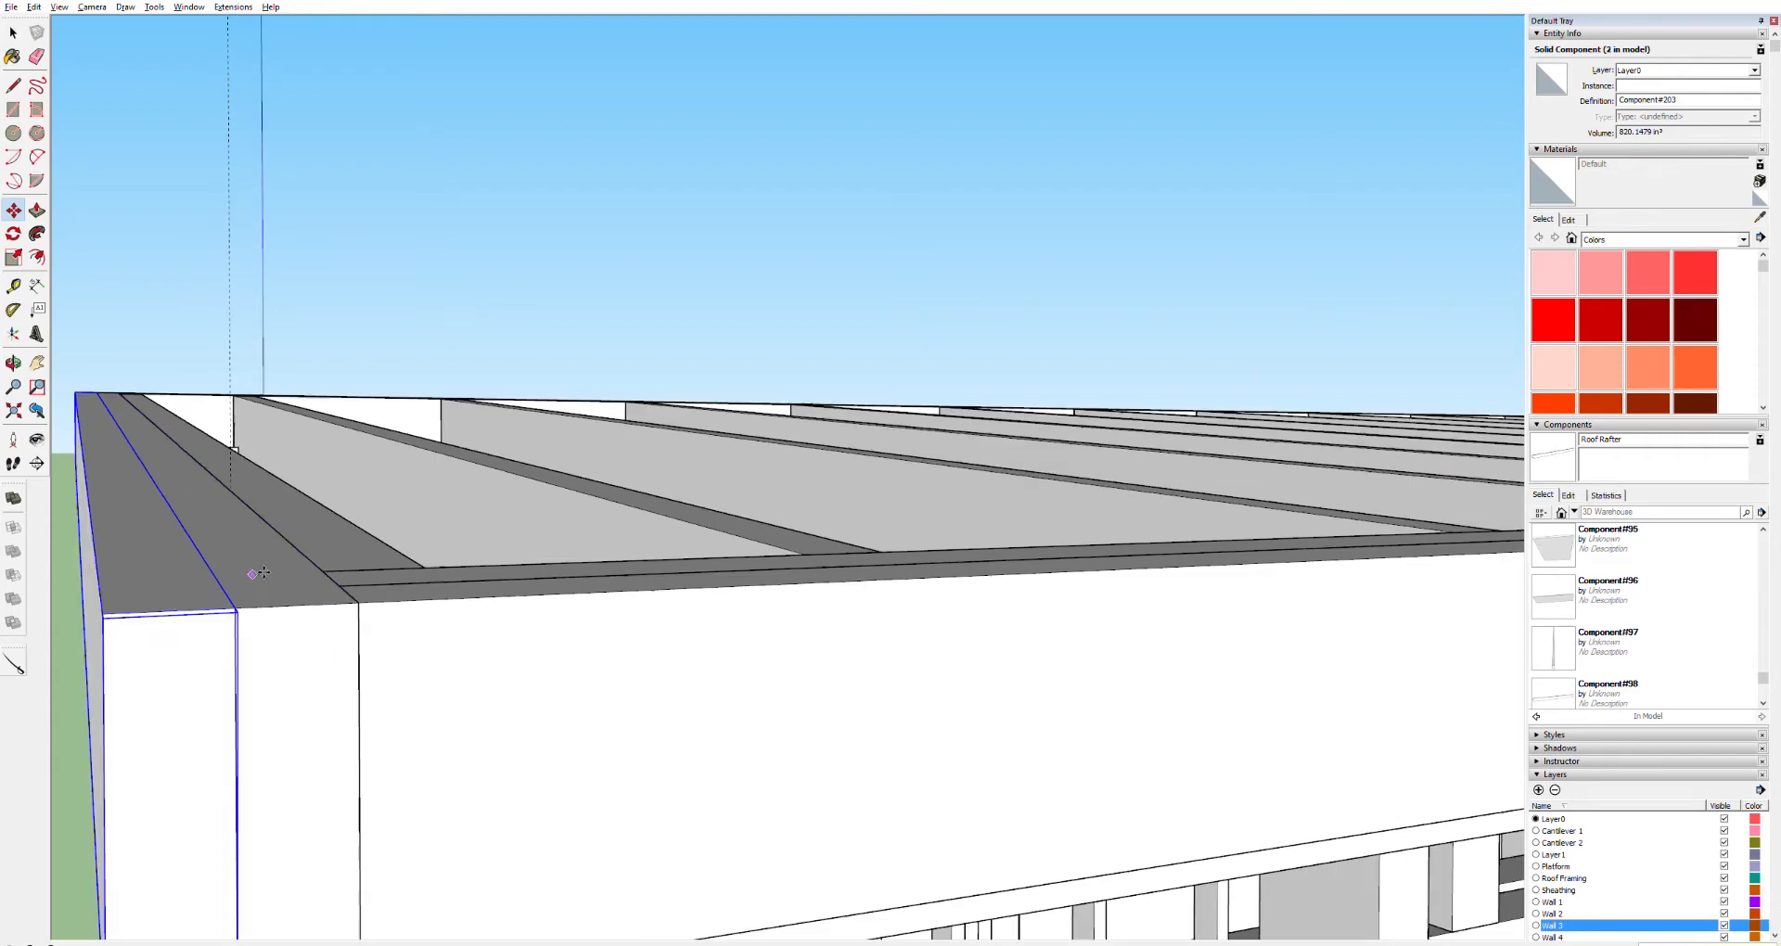
pyautogui.press('space')
pyautogui.click(279, 553)
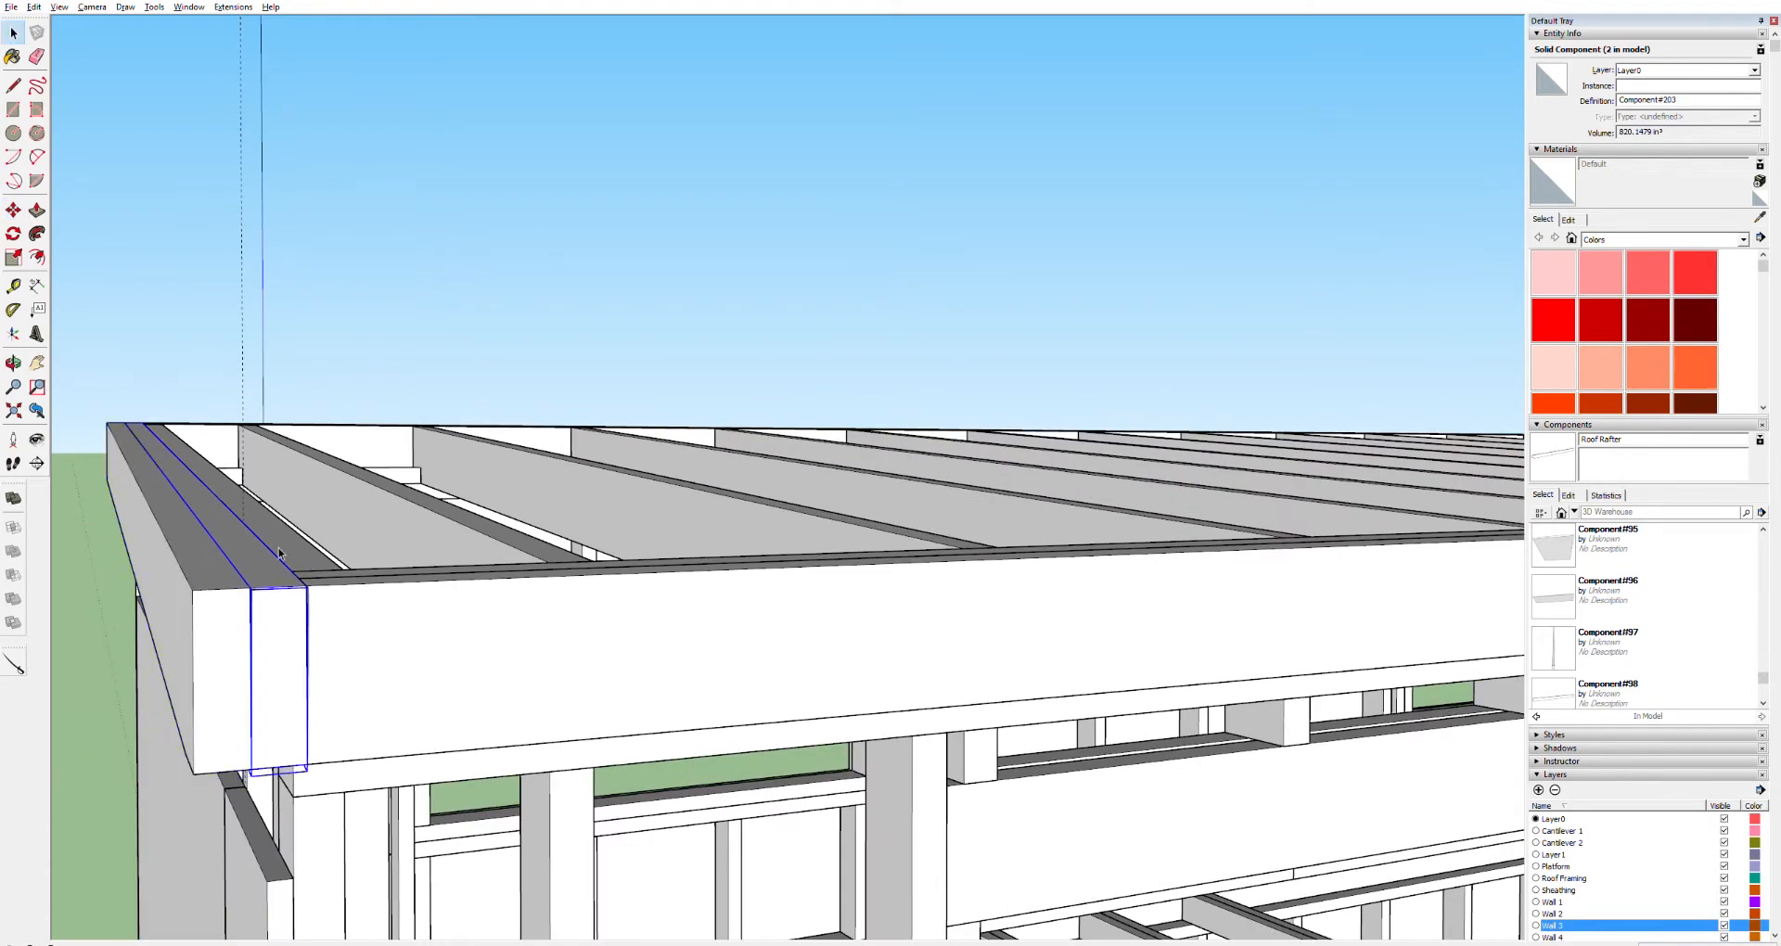
pyautogui.keyDown('shift'); pyautogui.click(218, 571); pyautogui.keyUp('shift')
pyautogui.press('m')
pyautogui.click(203, 591)
pyautogui.press('ctrl')
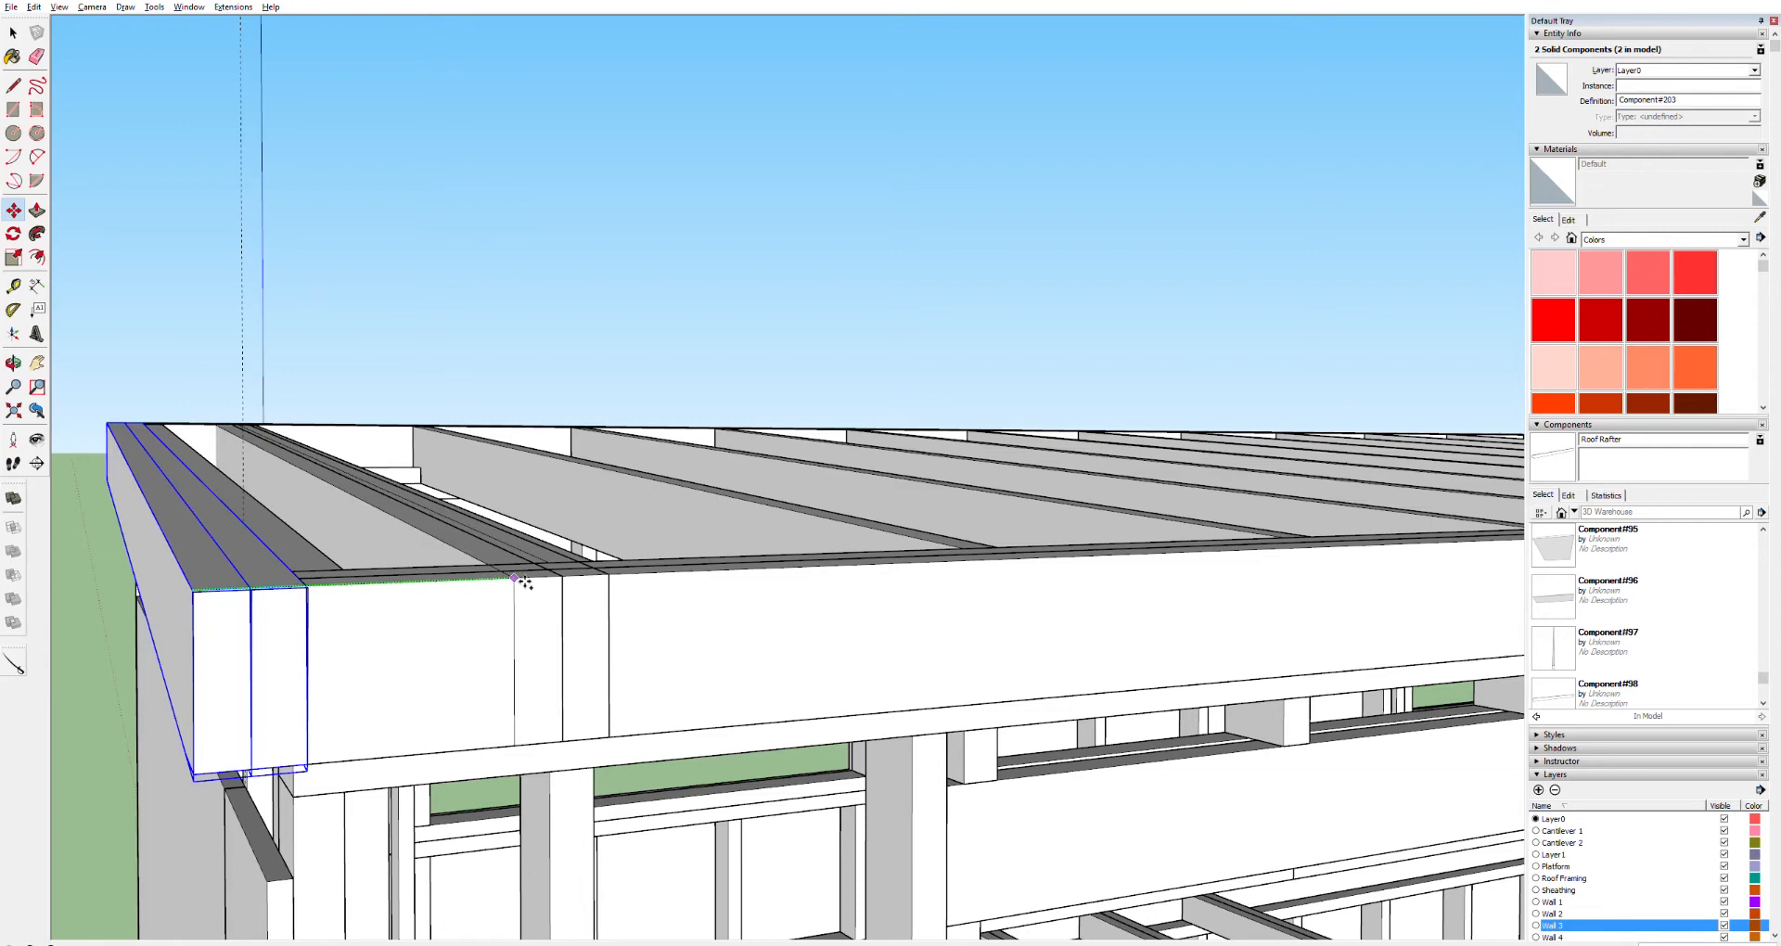
pyautogui.press('Return')
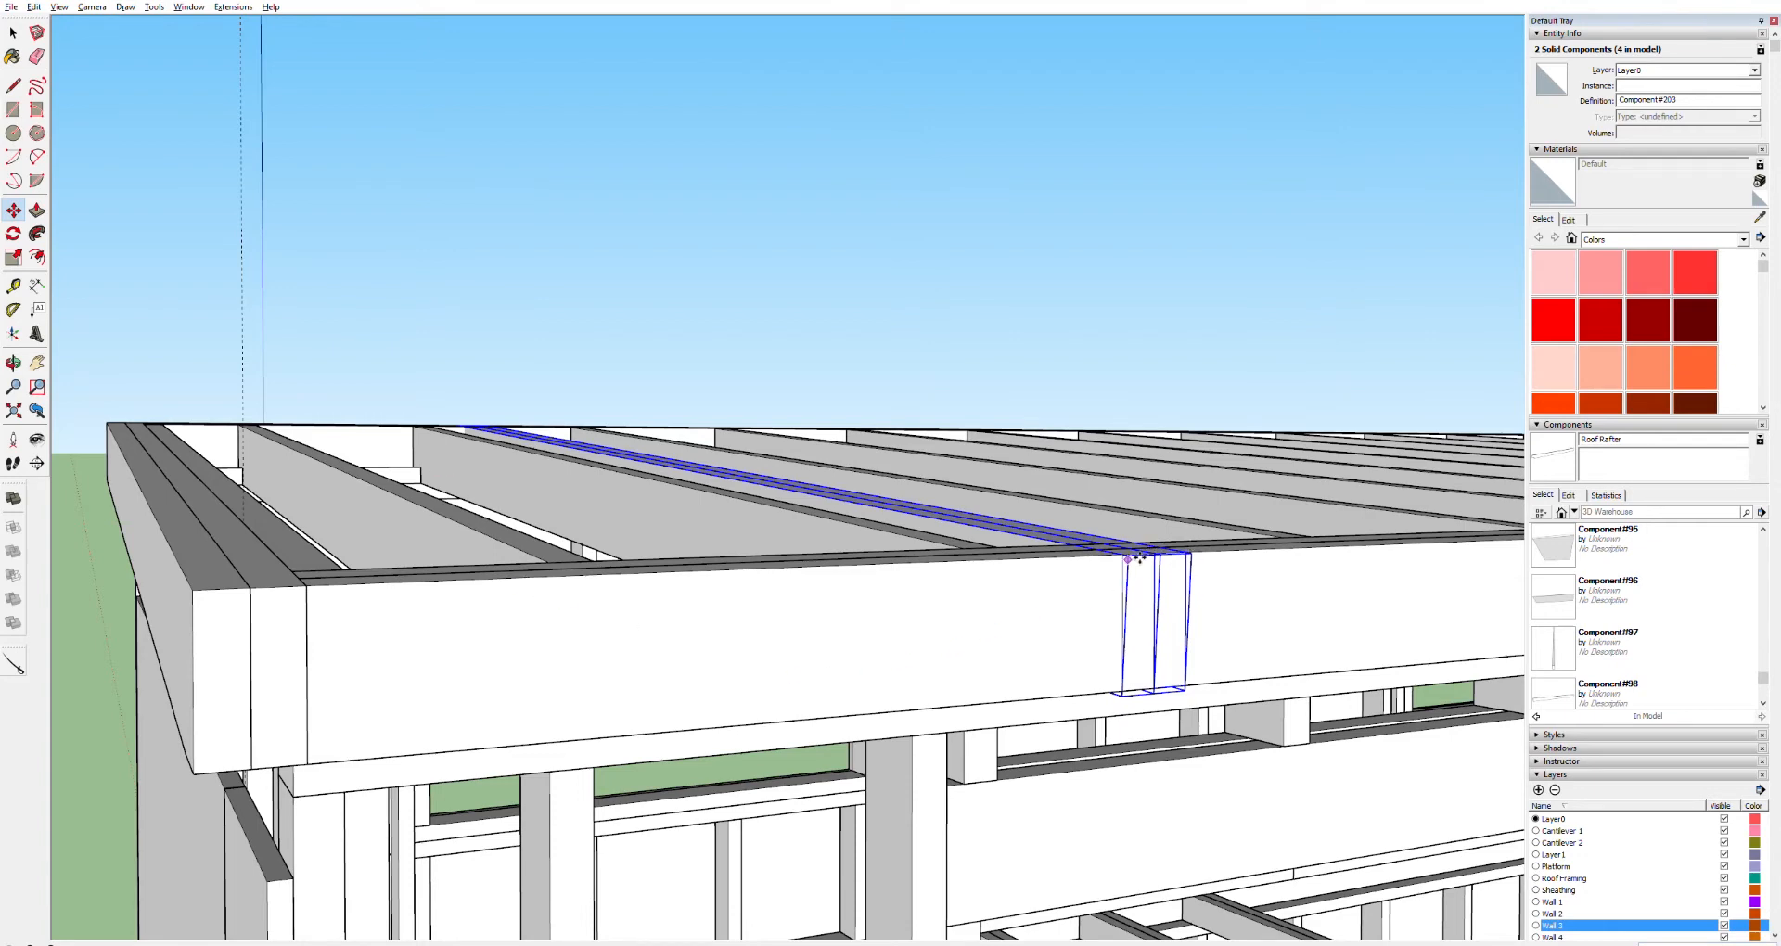
pyautogui.click(1140, 557)
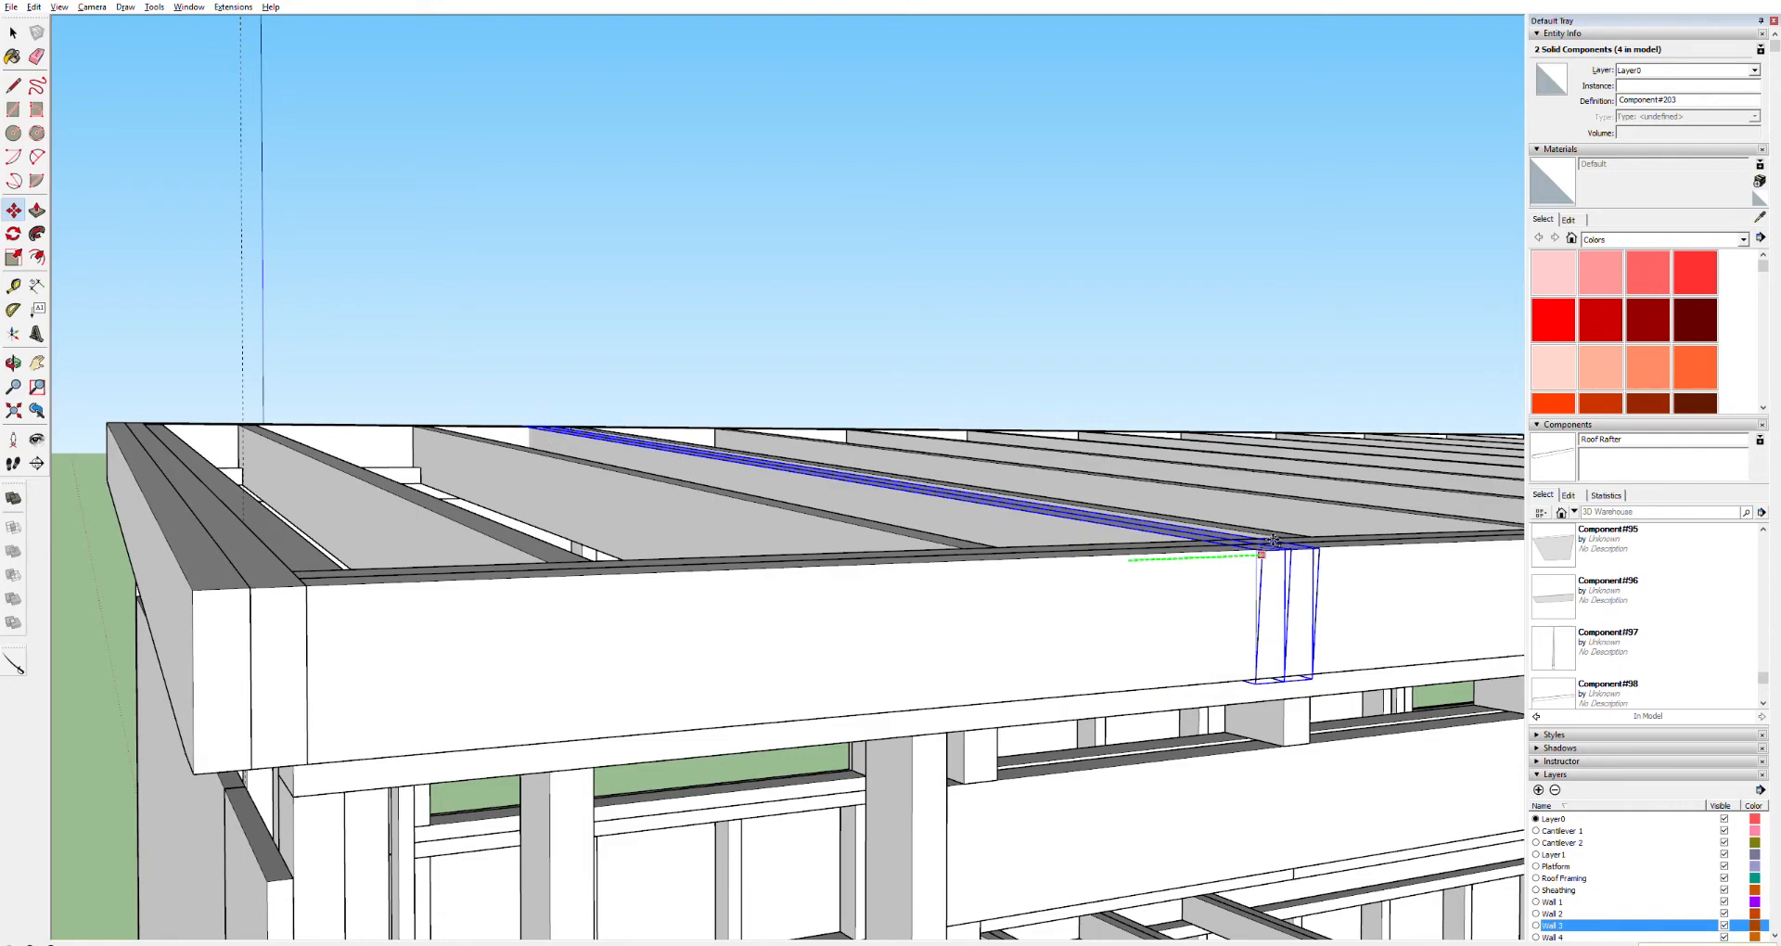
pyautogui.press('Return')
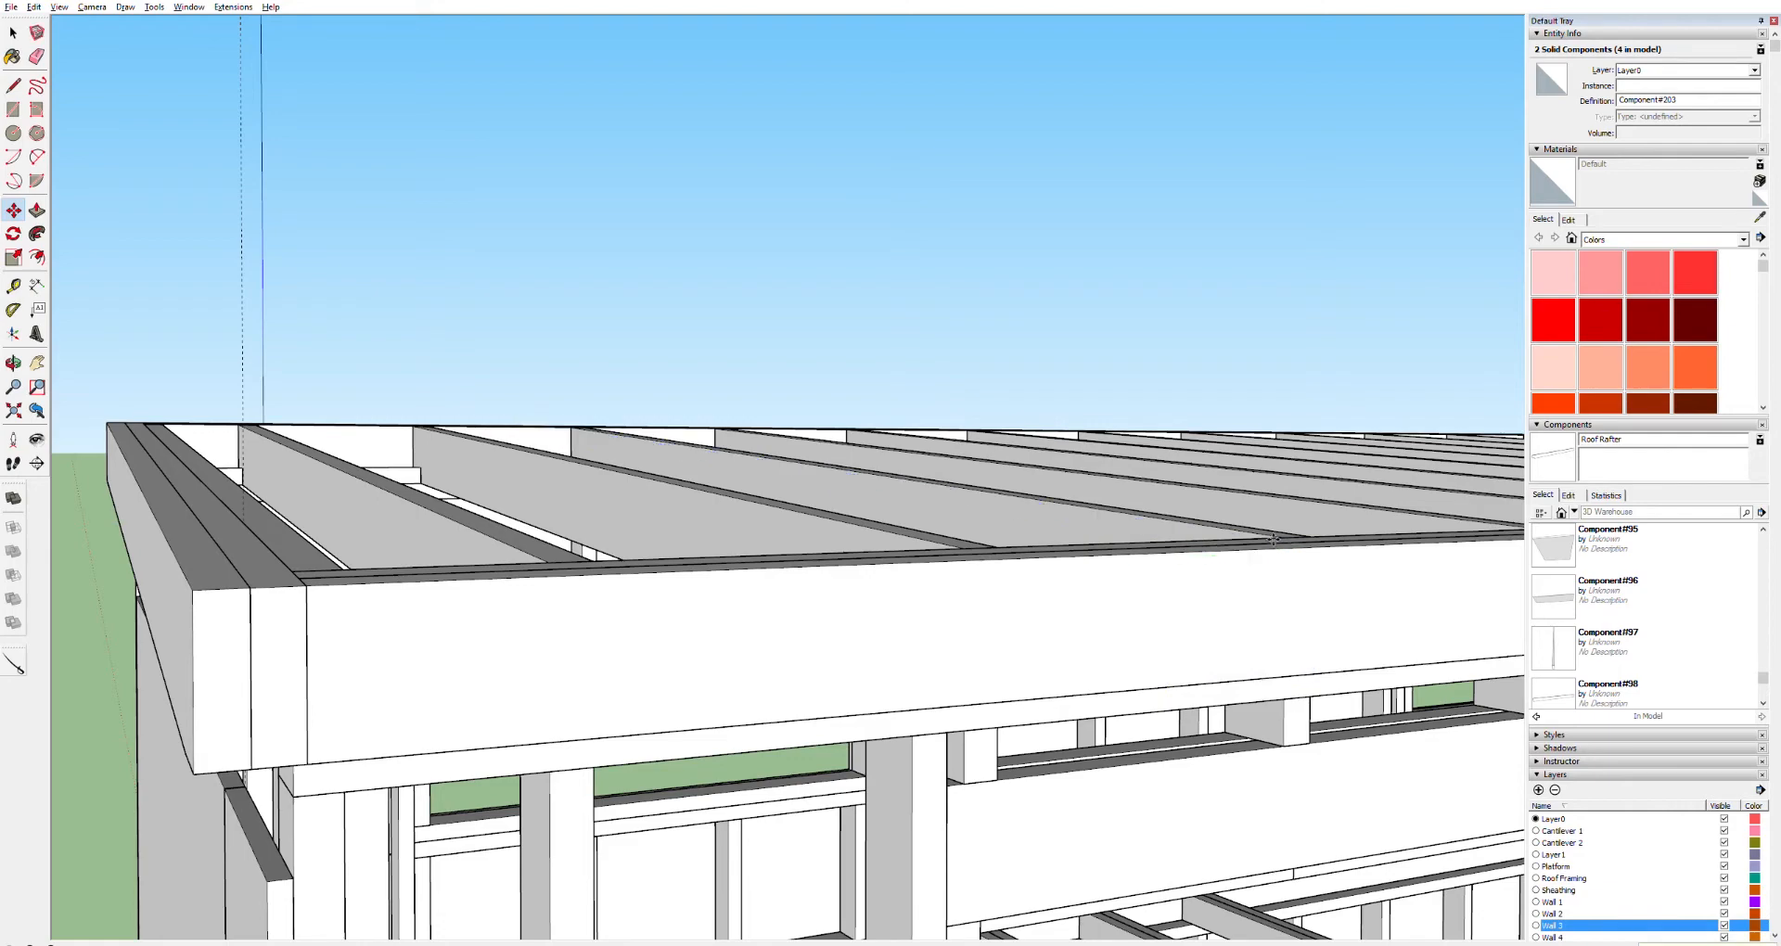
# Move the copied fascia pair so it sits along the far end rafter of the roof
pyautogui.keyDown('shift'); pyautogui.moveTo(1391, 535); pyautogui.dragTo(1058, 609, button='middle'); pyautogui.keyUp('shift')
pyautogui.scroll(-5, 1058, 609)
pyautogui.keyDown('shift'); pyautogui.moveTo(1224, 615); pyautogui.dragTo(1214, 612, button='middle'); pyautogui.keyUp('shift')
pyautogui.moveTo(1214, 612); pyautogui.dragTo(403, 632)
pyautogui.moveTo(1326, 575); pyautogui.dragTo(531, 615)
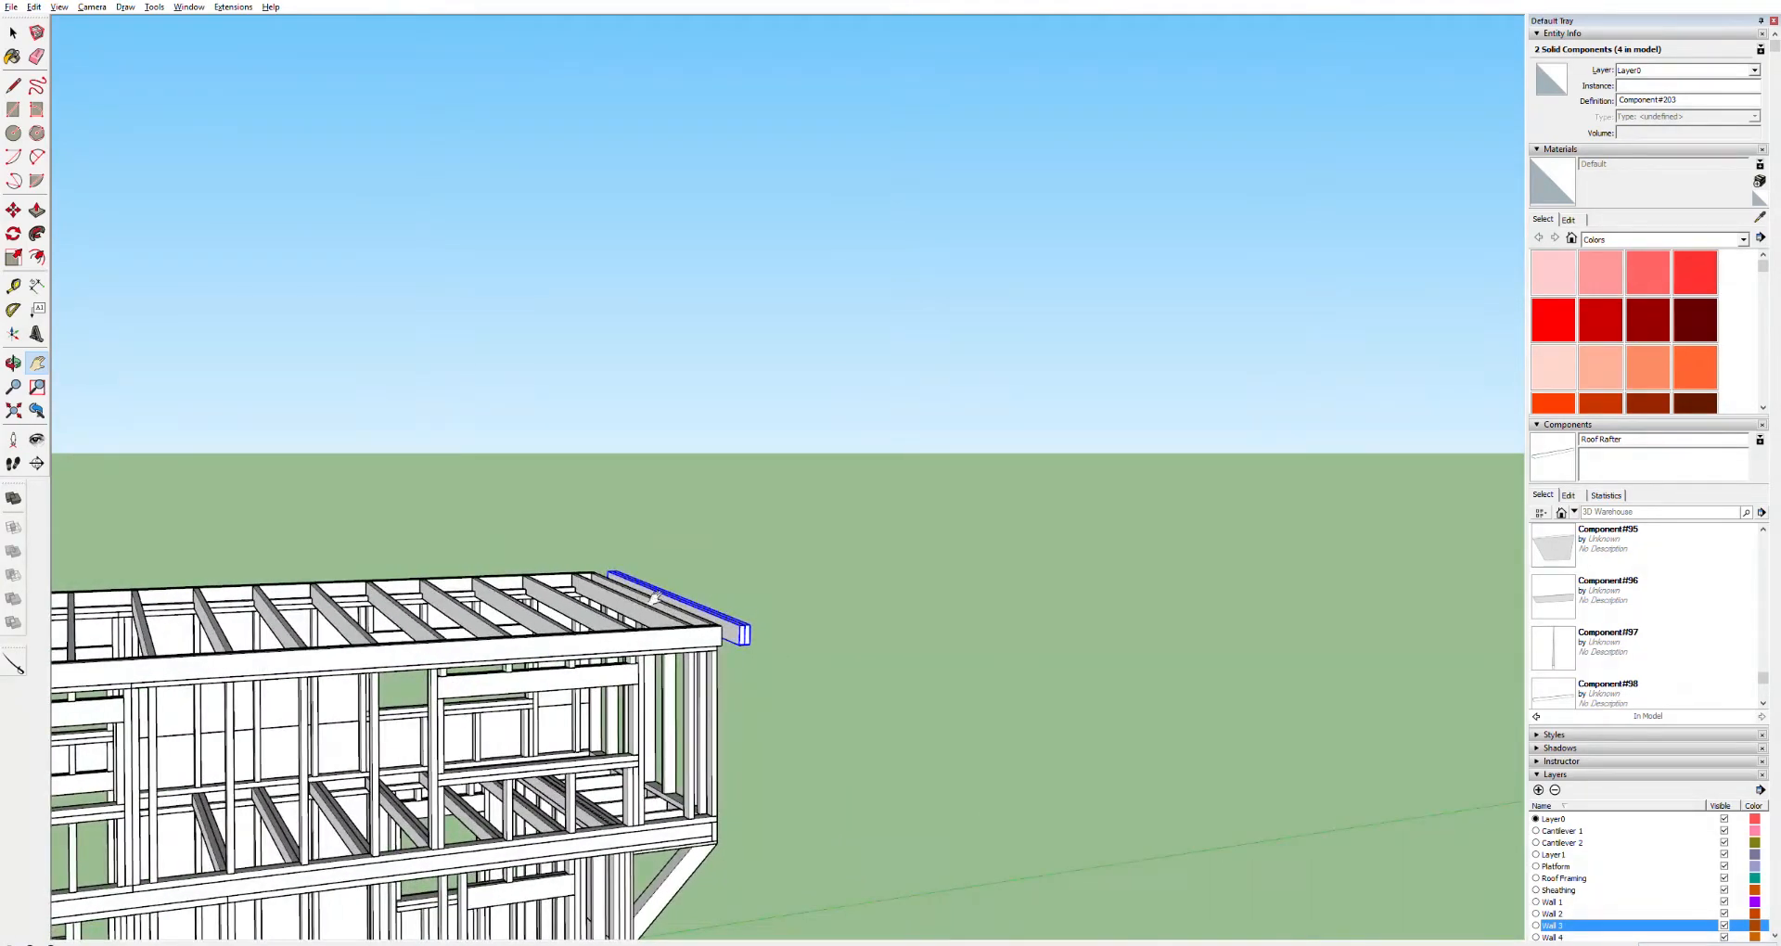
pyautogui.moveTo(693, 613); pyautogui.dragTo(629, 642)
pyautogui.keyDown('shift'); pyautogui.moveTo(629, 642); pyautogui.dragTo(401, 657, button='middle'); pyautogui.keyUp('shift')
pyautogui.scroll(10, 587, 665)
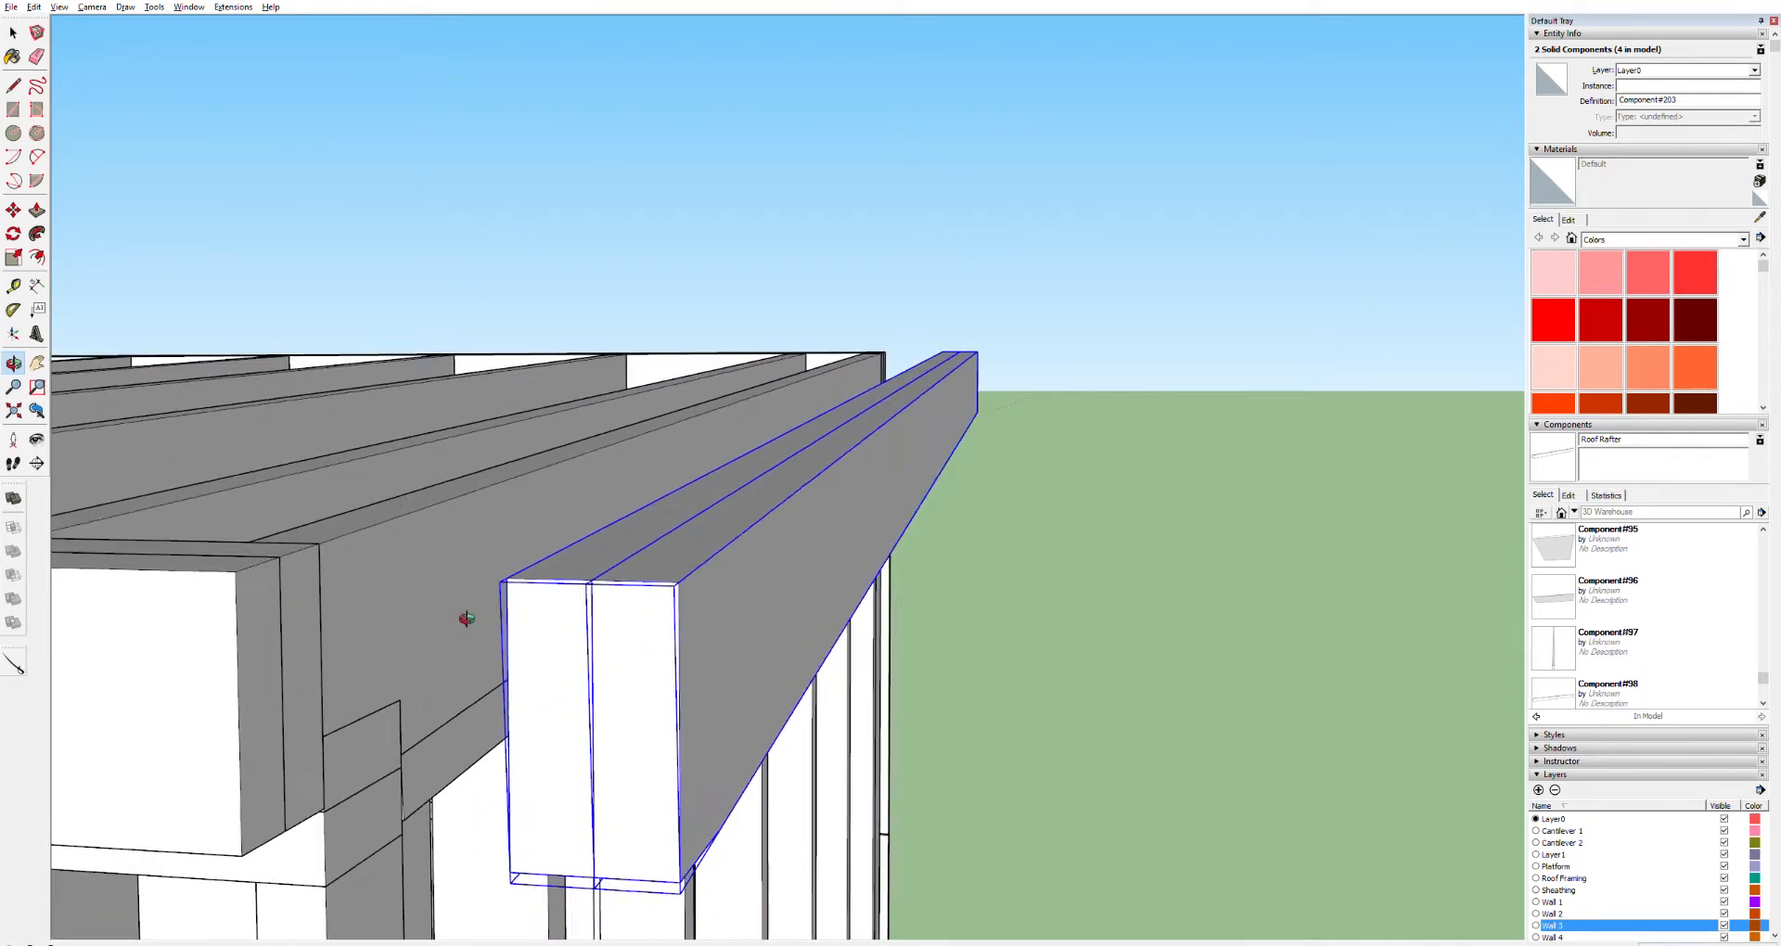
pyautogui.press('m')
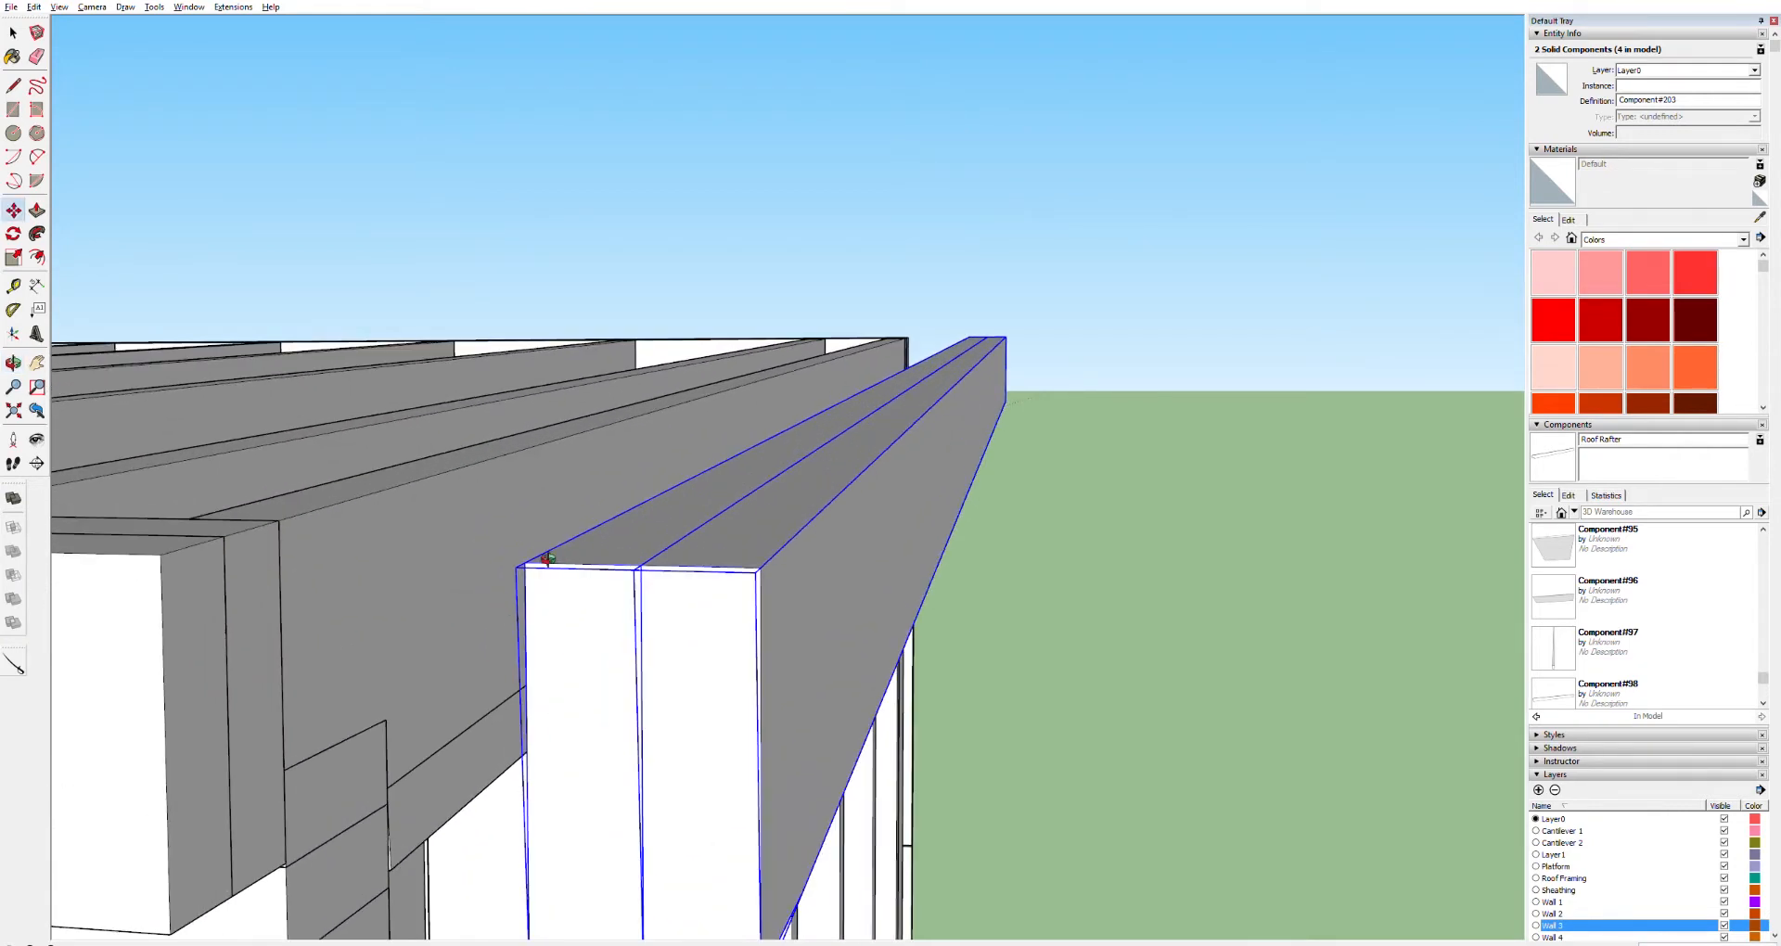
pyautogui.click(525, 562)
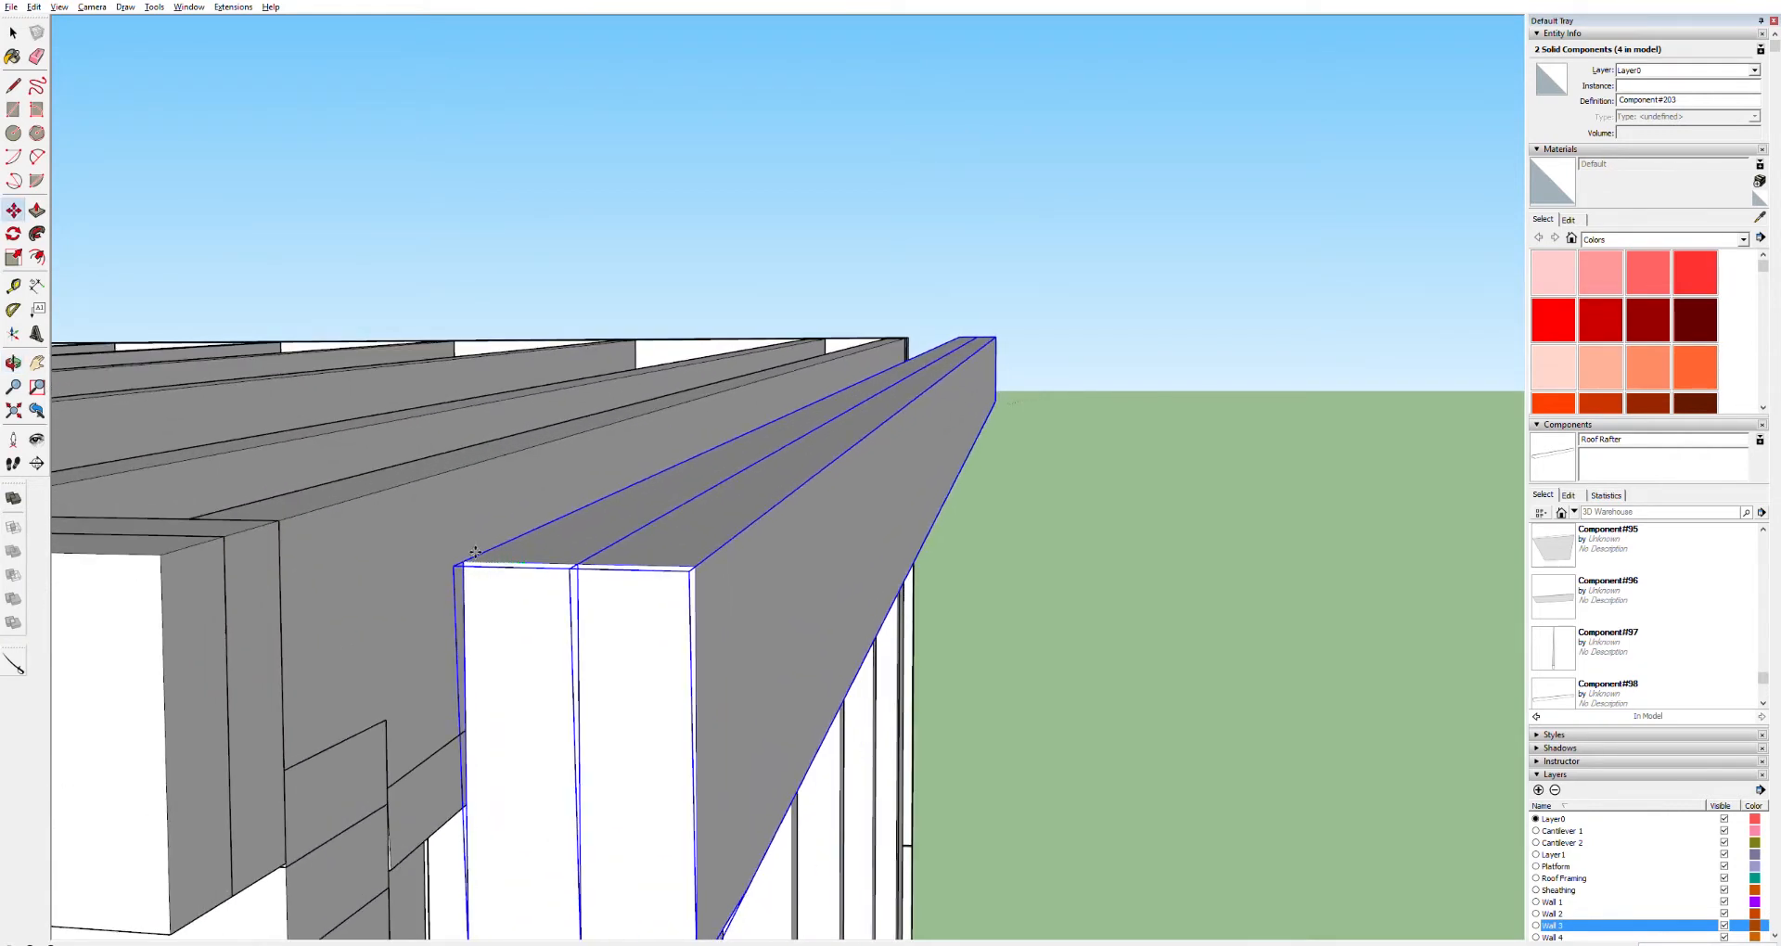
pyautogui.click(177, 548)
pyautogui.scroll(-1, 216, 607)
pyautogui.scroll(-6, 216, 607)
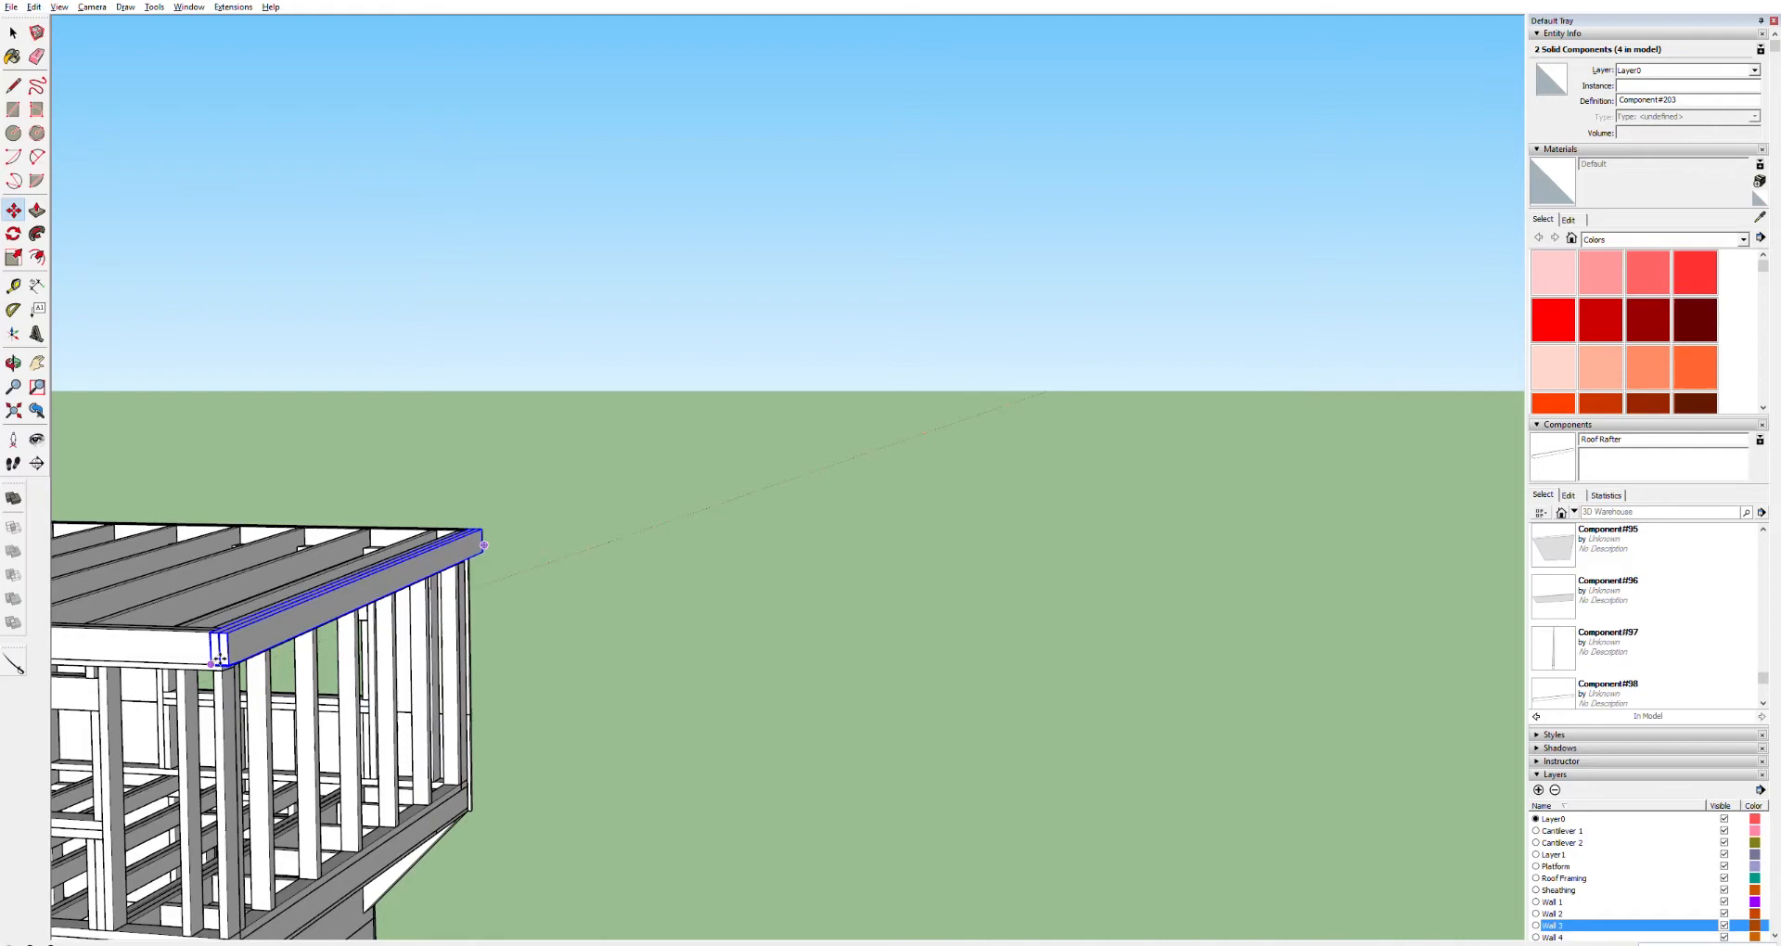
pyautogui.scroll(-2, 229, 651)
pyautogui.press('space')
pyautogui.click(429, 485)
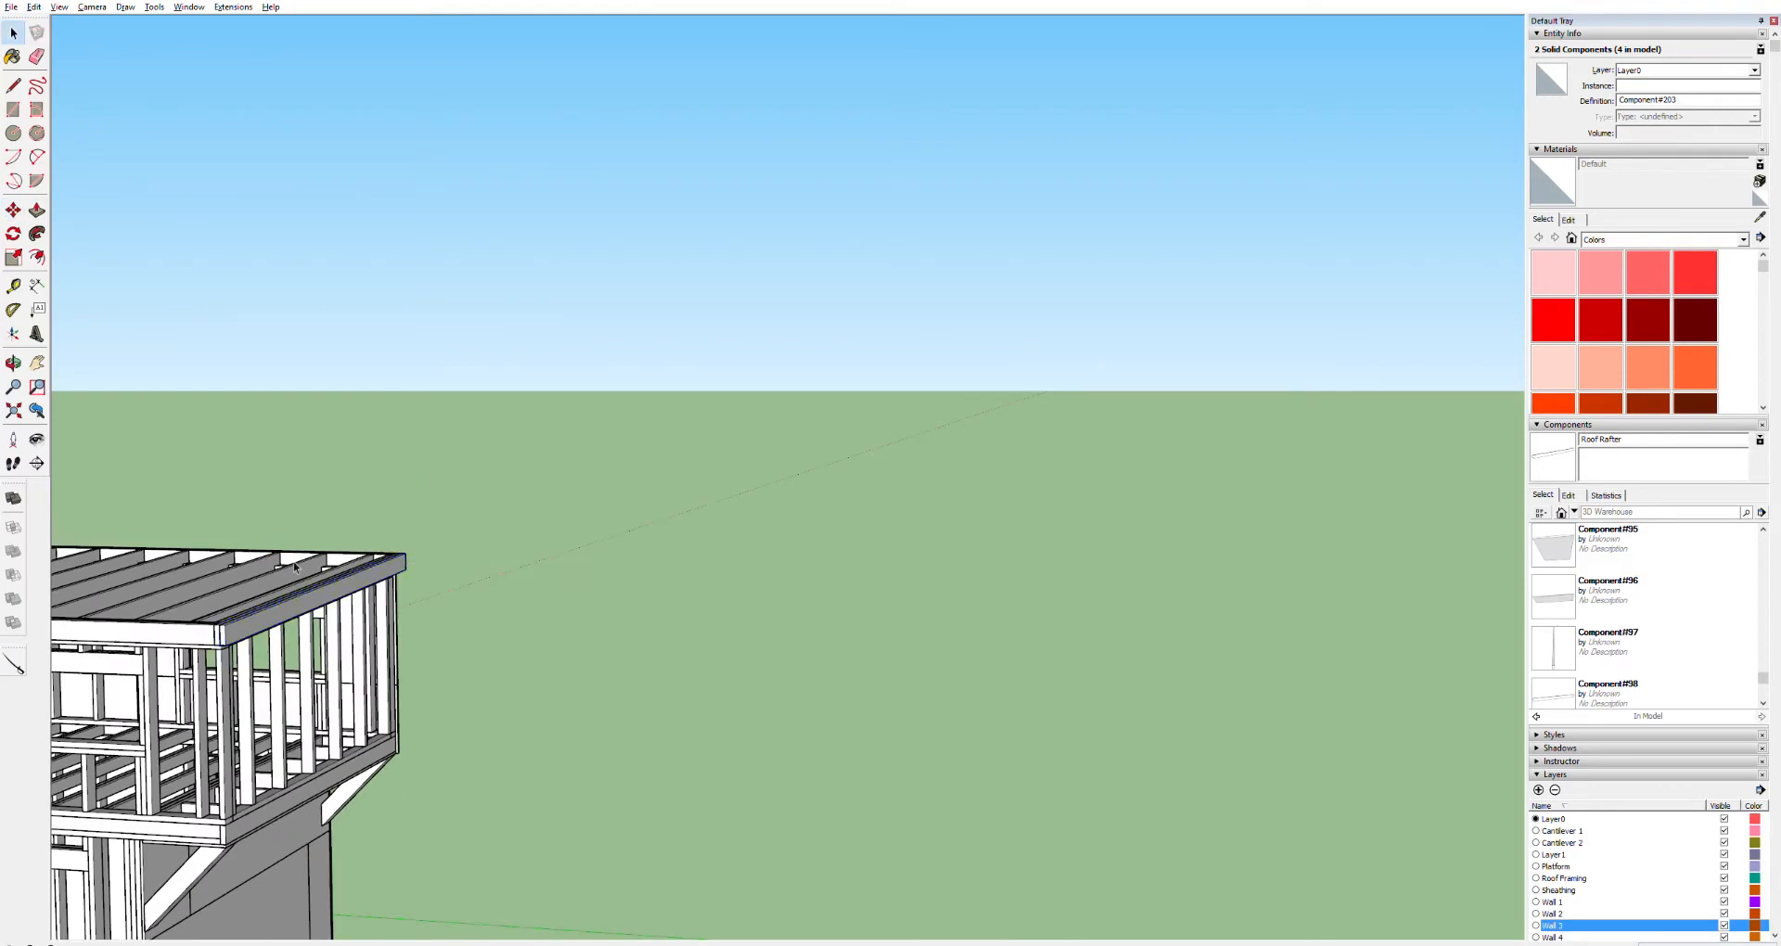
# Compare the house's roof edge with the reference model beside it
pyautogui.keyDown('shift'); pyautogui.moveTo(45, 728); pyautogui.dragTo(84, 696, button='middle'); pyautogui.keyUp('shift')
pyautogui.moveTo(120, 668); pyautogui.dragTo(718, 690)
pyautogui.moveTo(796, 640); pyautogui.dragTo(1487, 601)
pyautogui.press('o')
pyautogui.press('h')
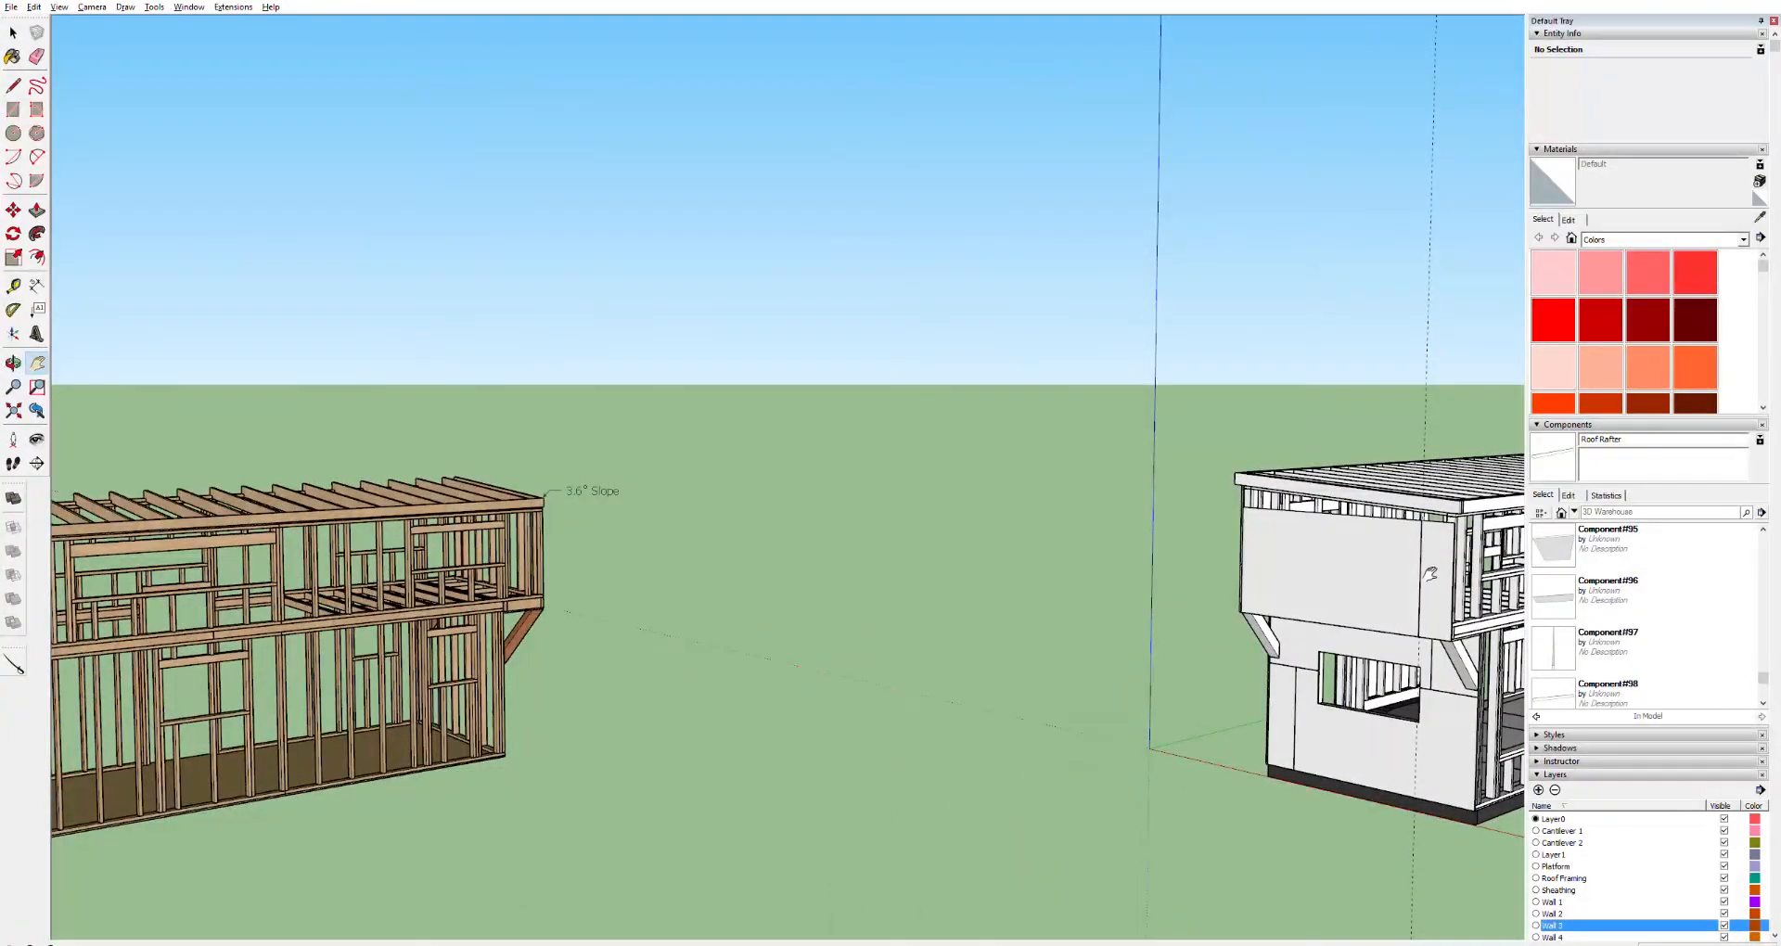
pyautogui.scroll(8, 1433, 576)
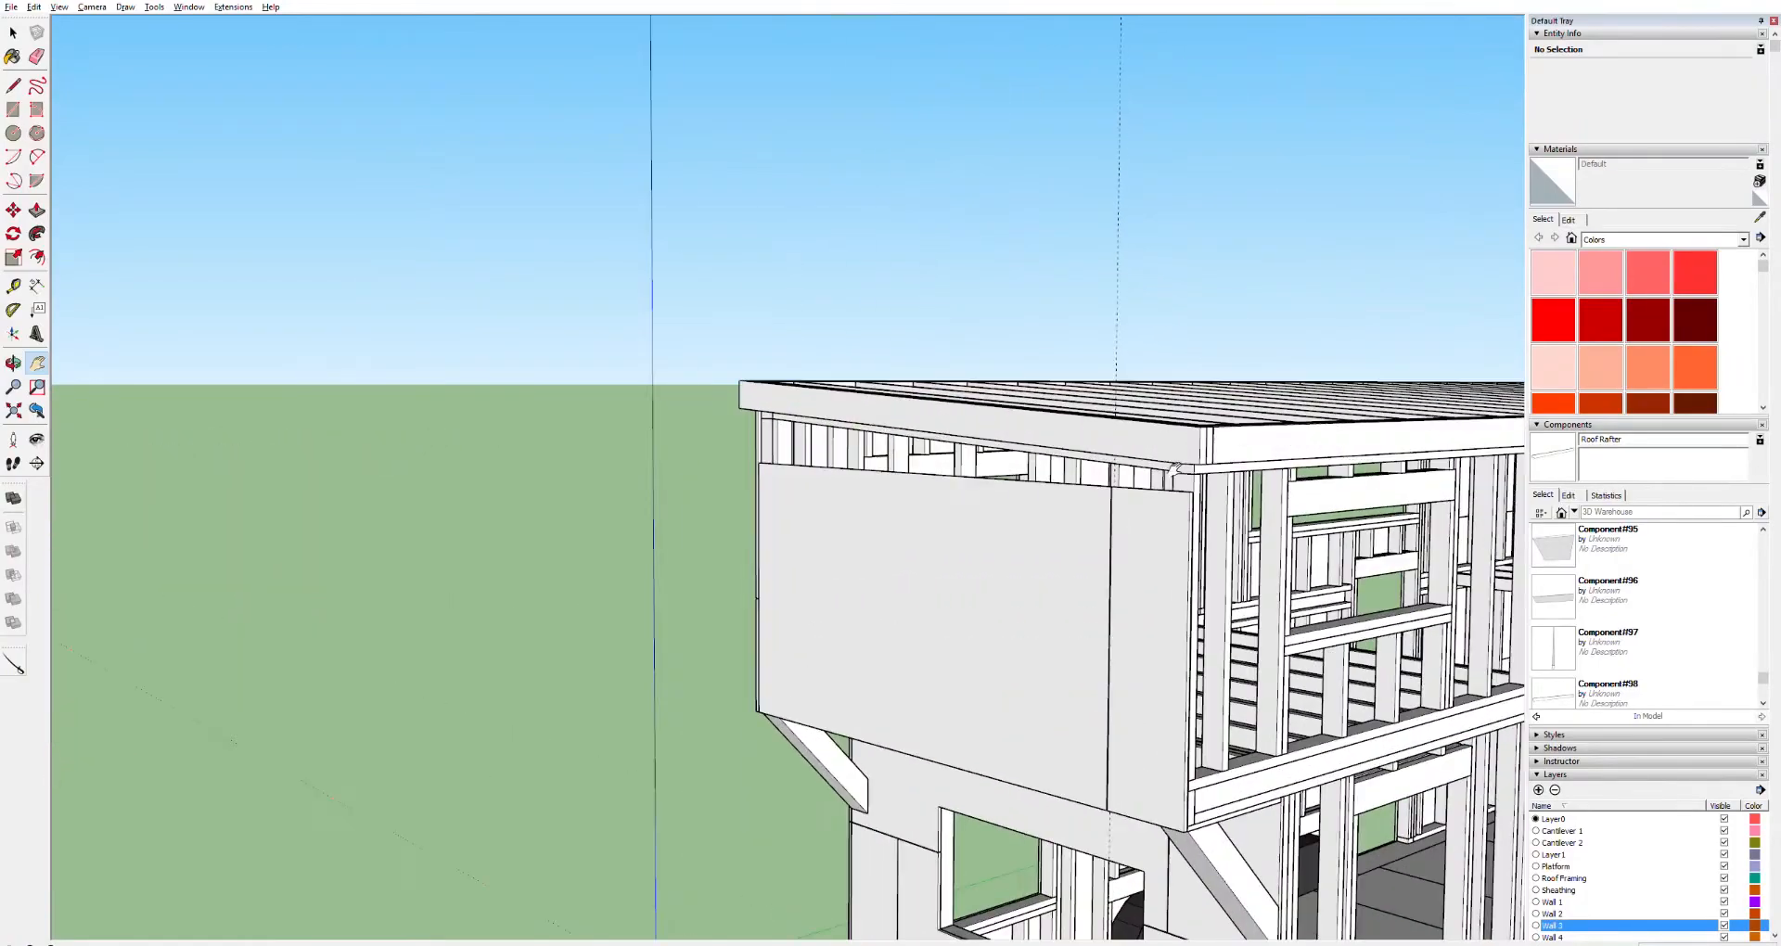
pyautogui.scroll(6, 1178, 510)
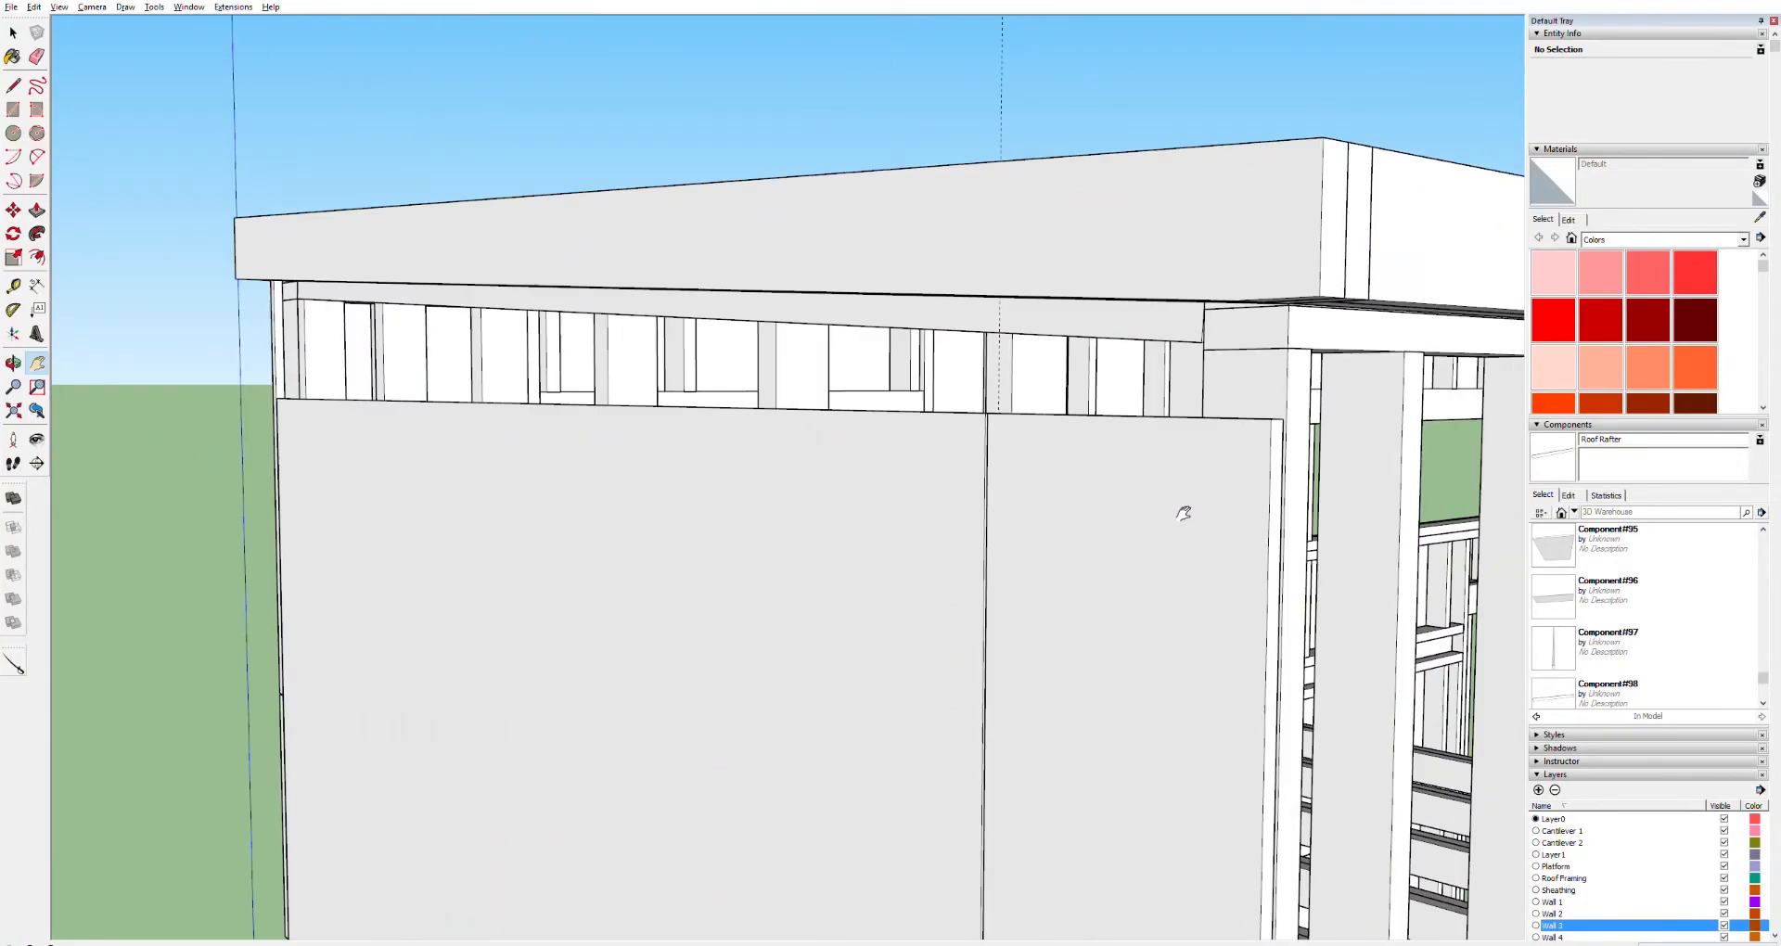
# Extend the top face of the corner sheathing panel up to the underside of the fascia
pyautogui.scroll(-8, 1171, 488)
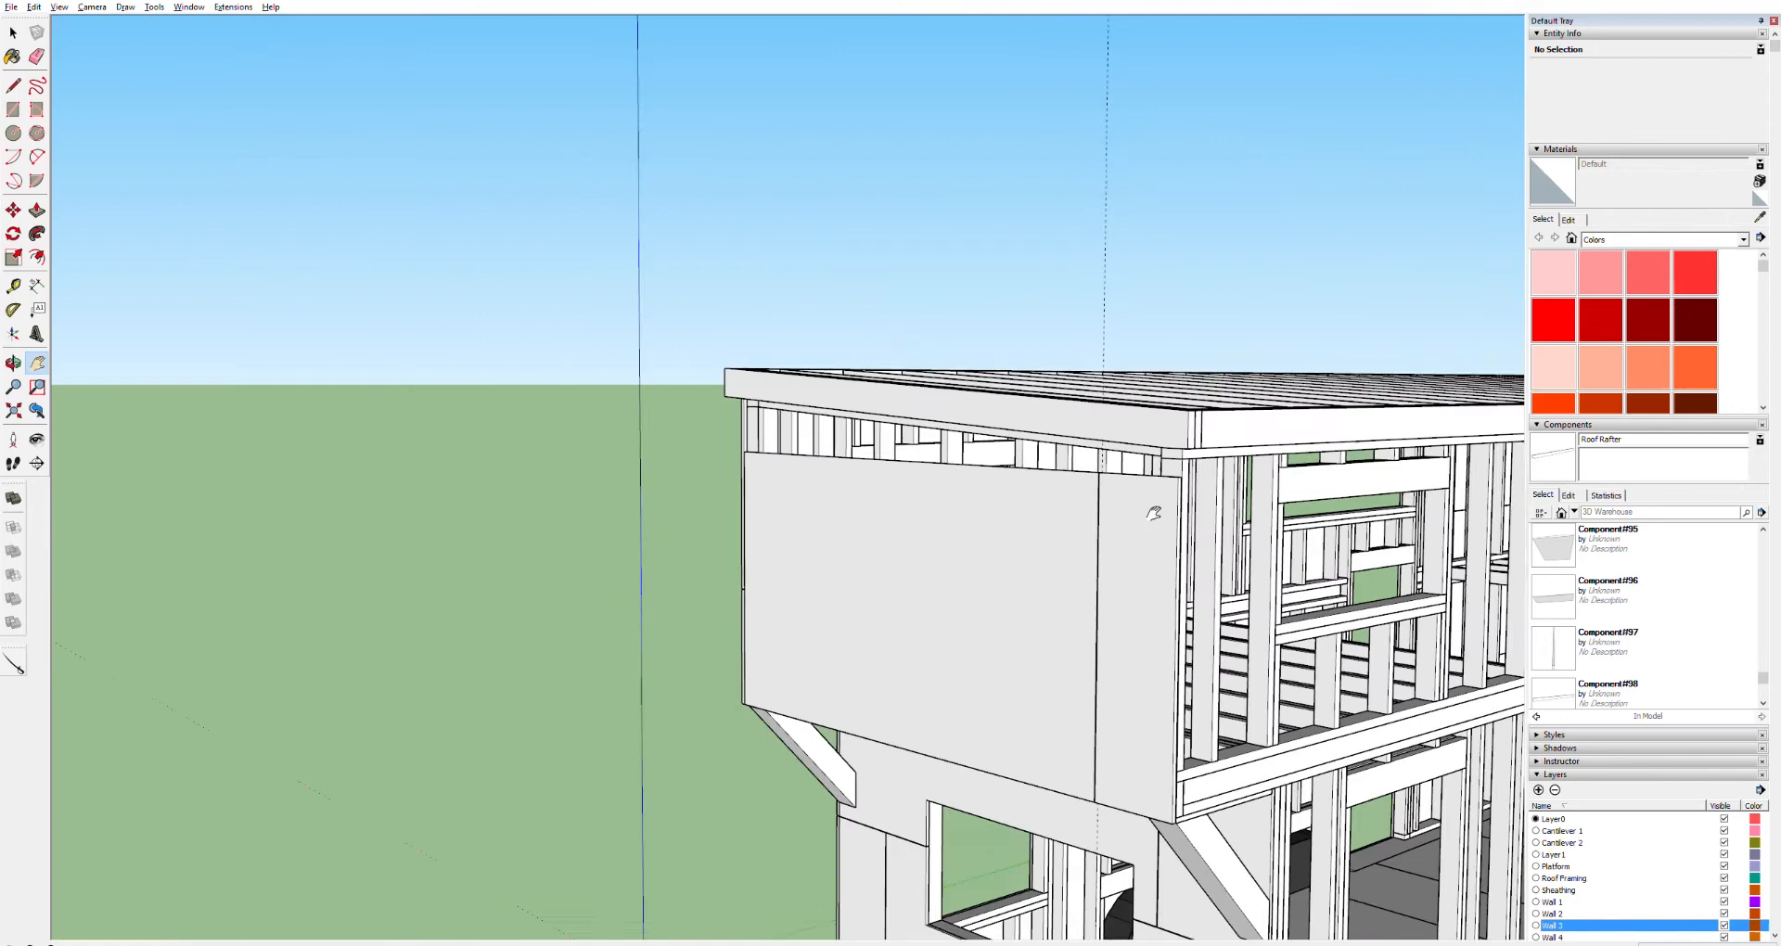
pyautogui.scroll(5, 1155, 514)
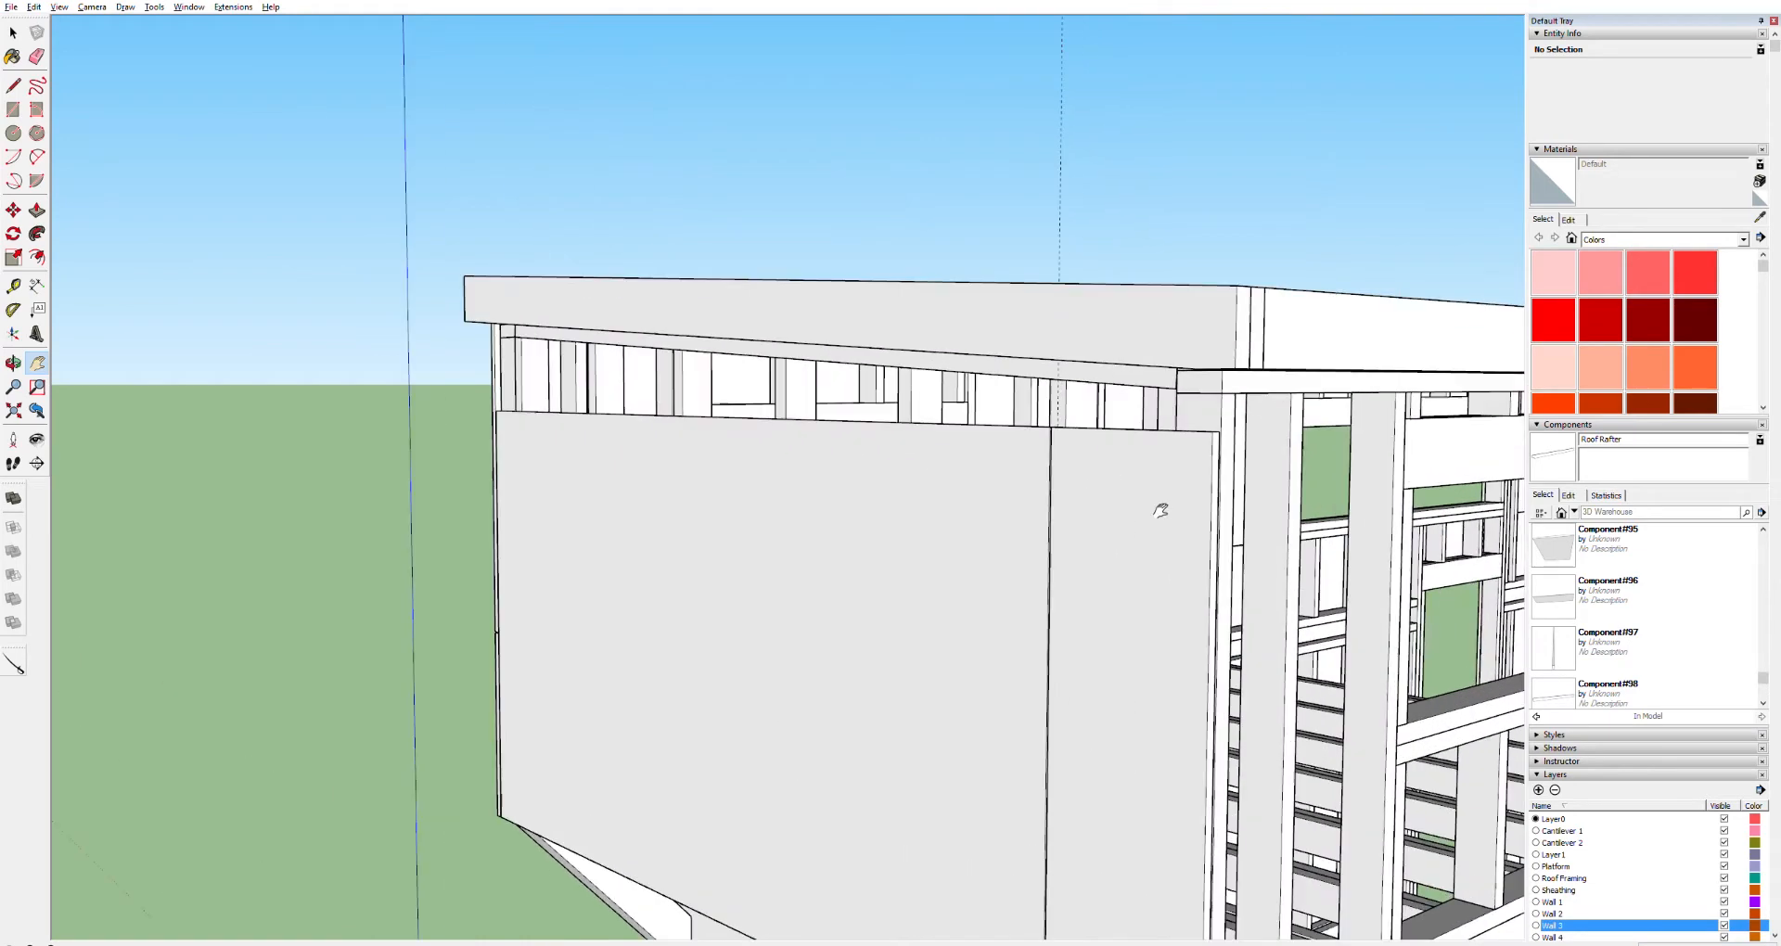
pyautogui.scroll(3, 1187, 432)
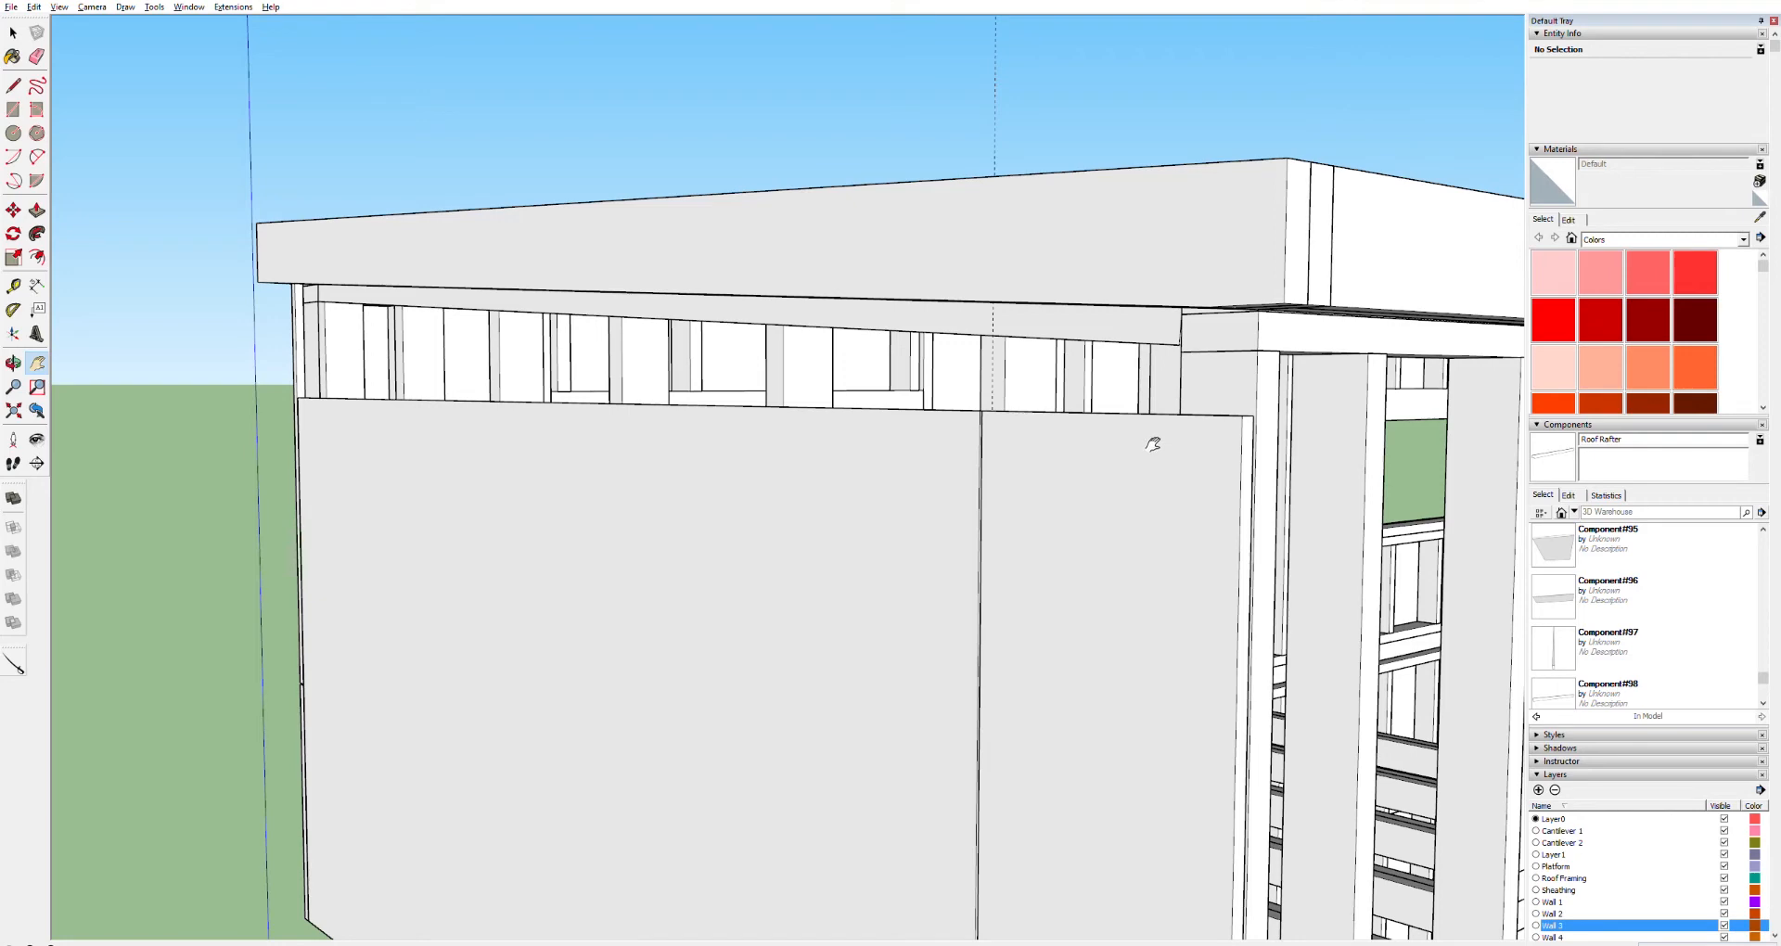
pyautogui.moveTo(1201, 394); pyautogui.dragTo(1110, 489, button='middle')
pyautogui.tripleClick(1140, 406)
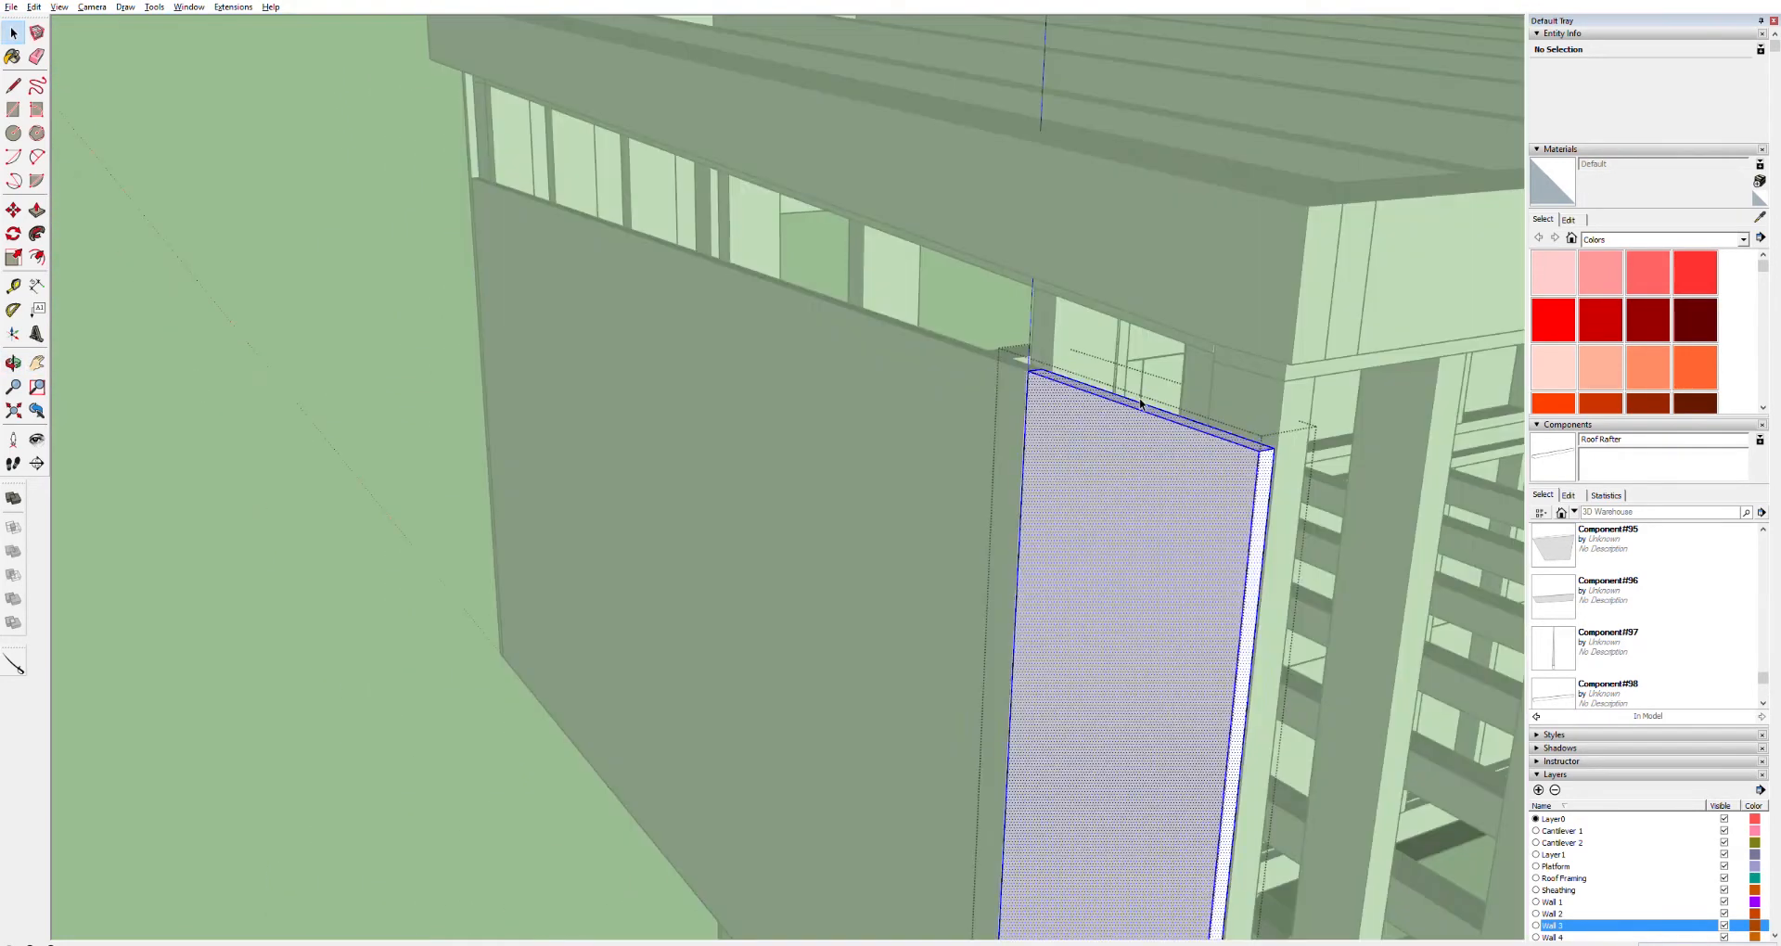
pyautogui.press('m')
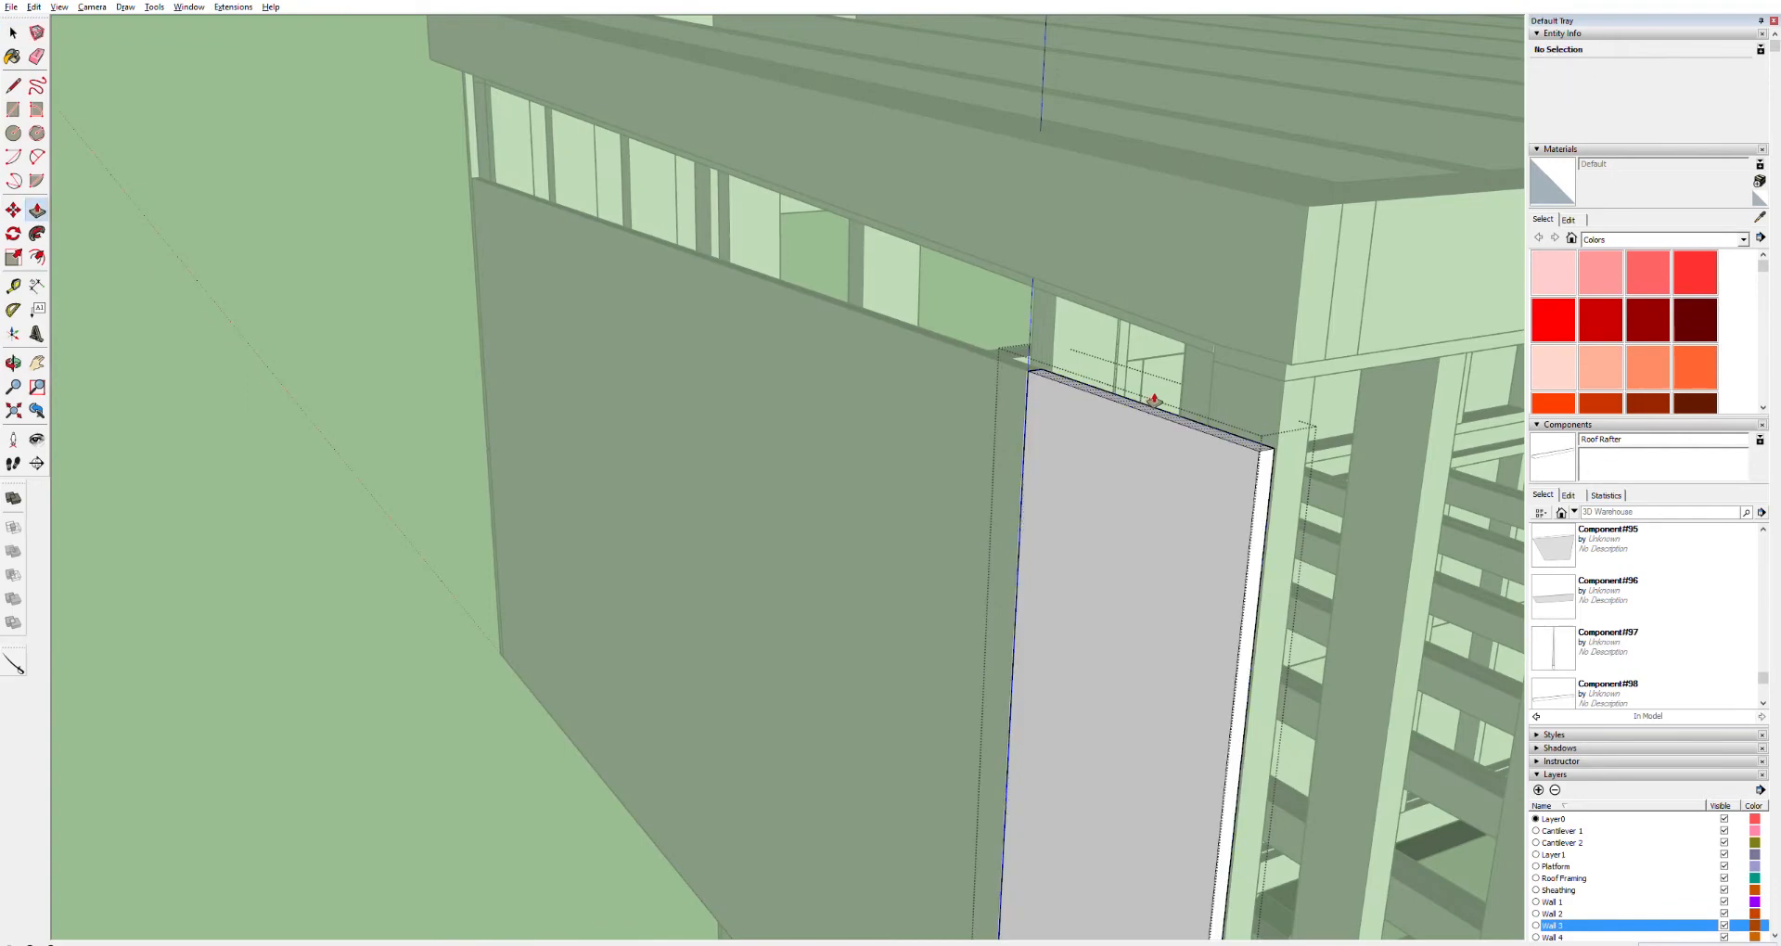
pyautogui.moveTo(1155, 401); pyautogui.dragTo(1171, 262)
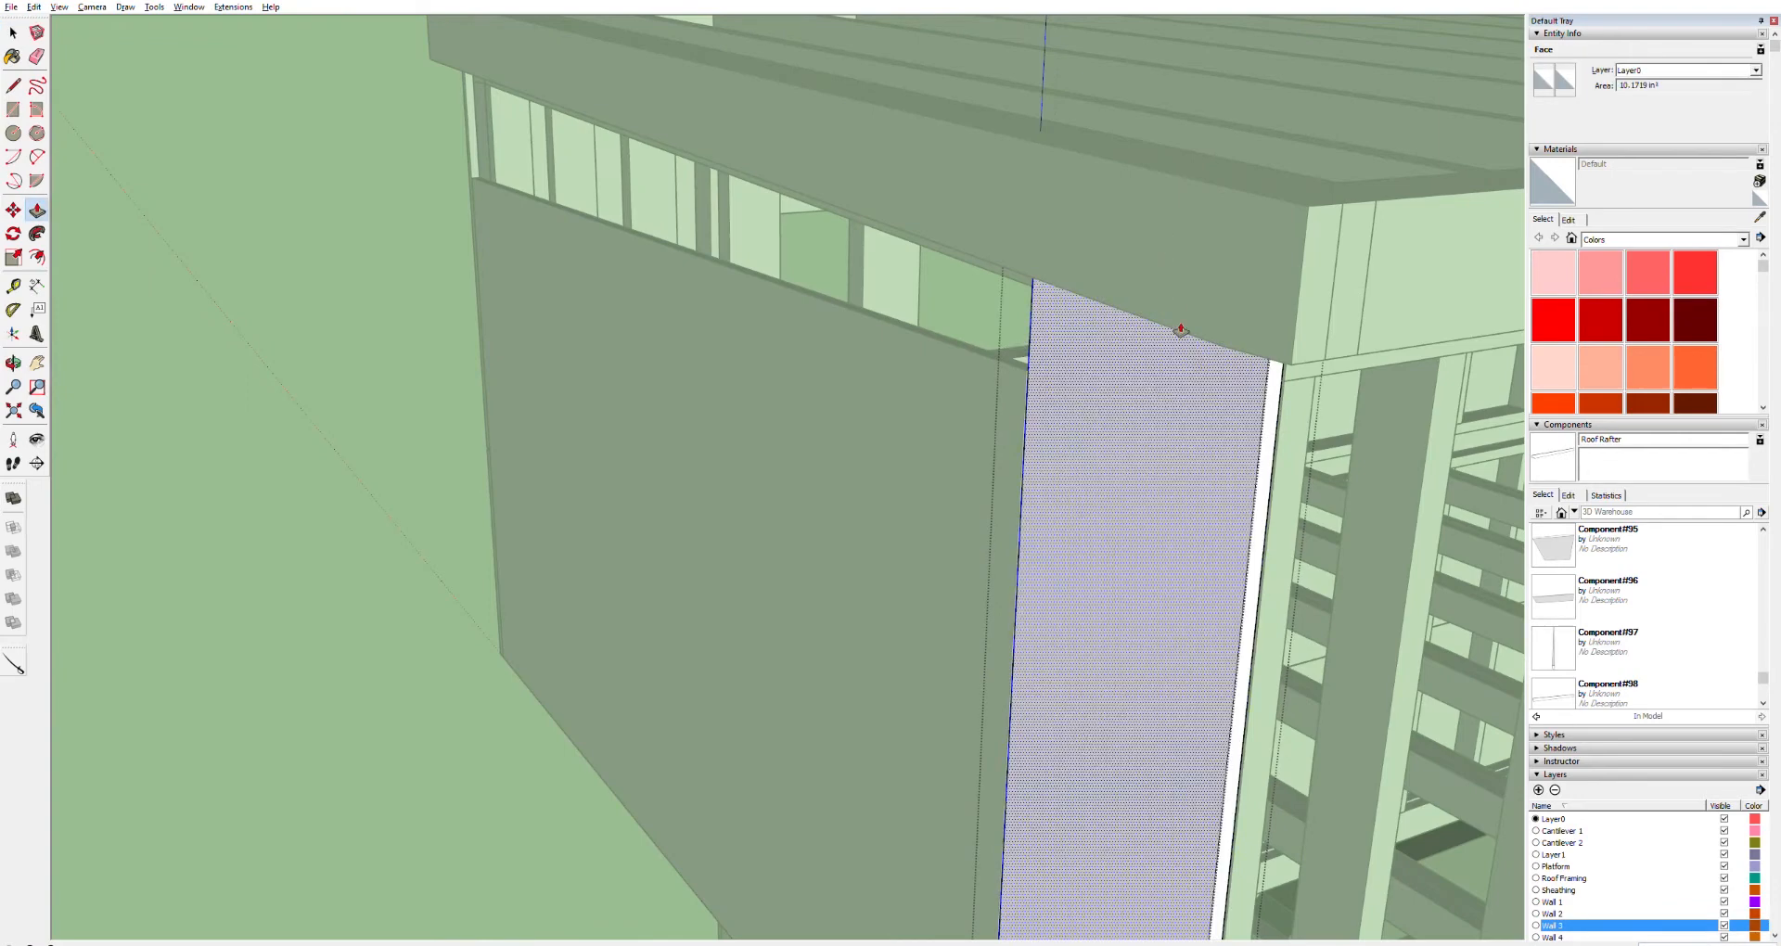
pyautogui.press('space')
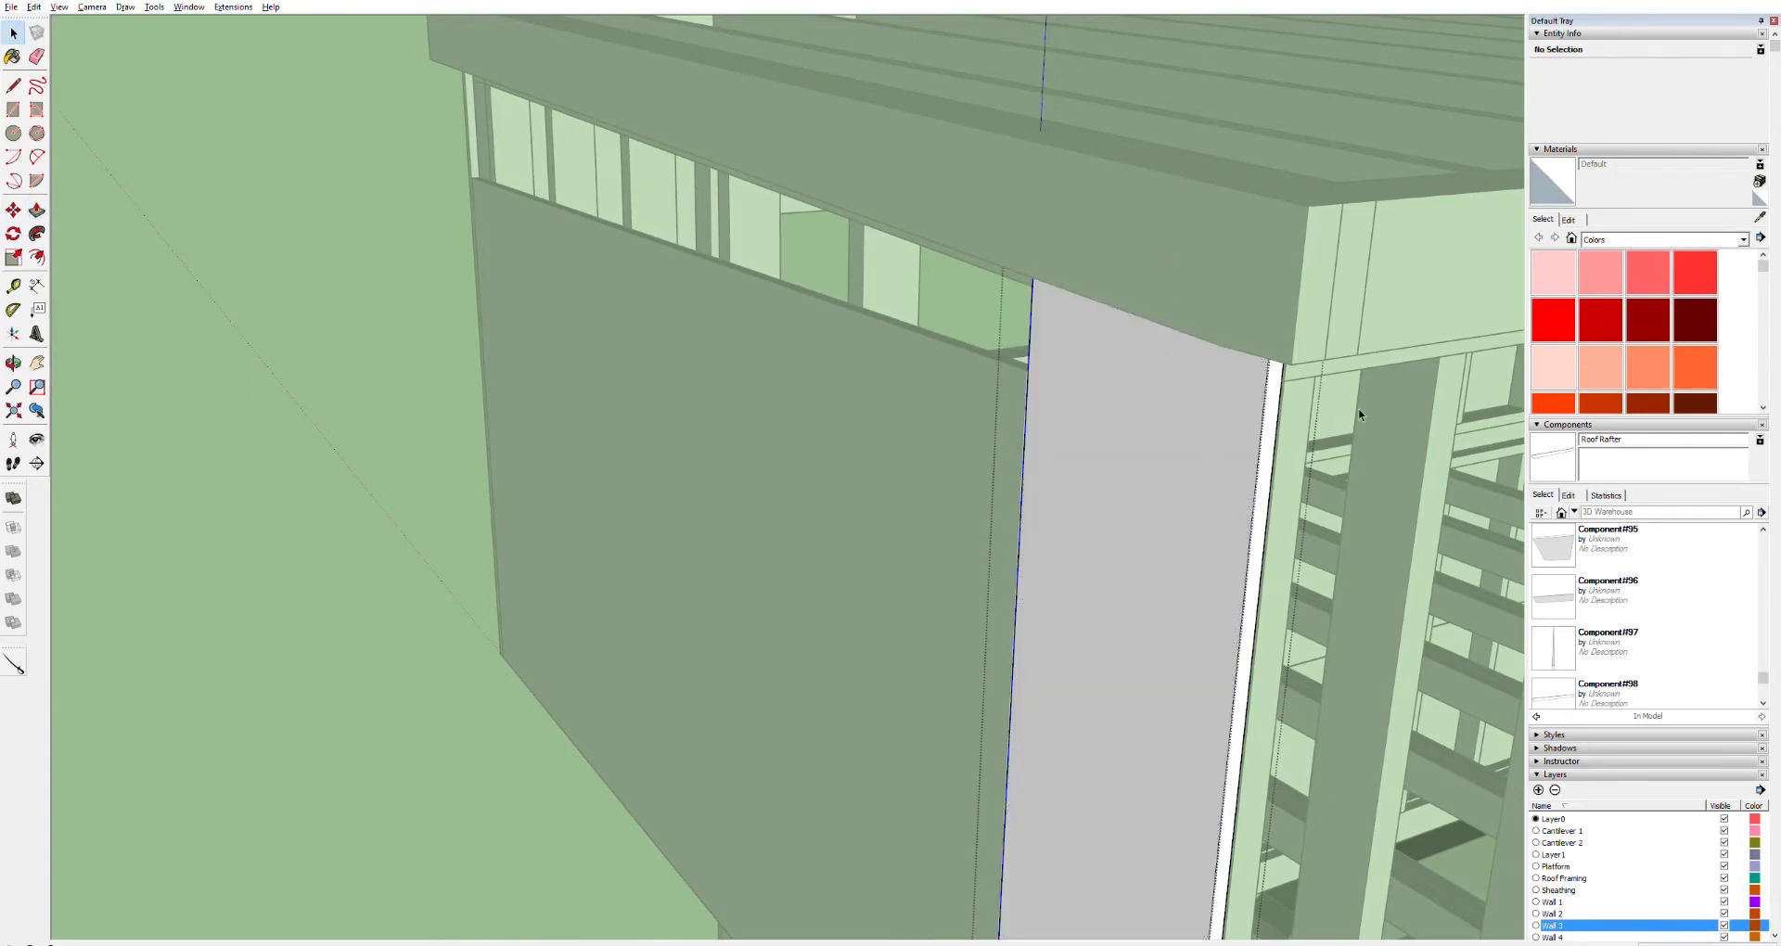
# Select and delete the outer fascia board at this end of the roof
pyautogui.click(1358, 408)
pyautogui.click(1251, 275)
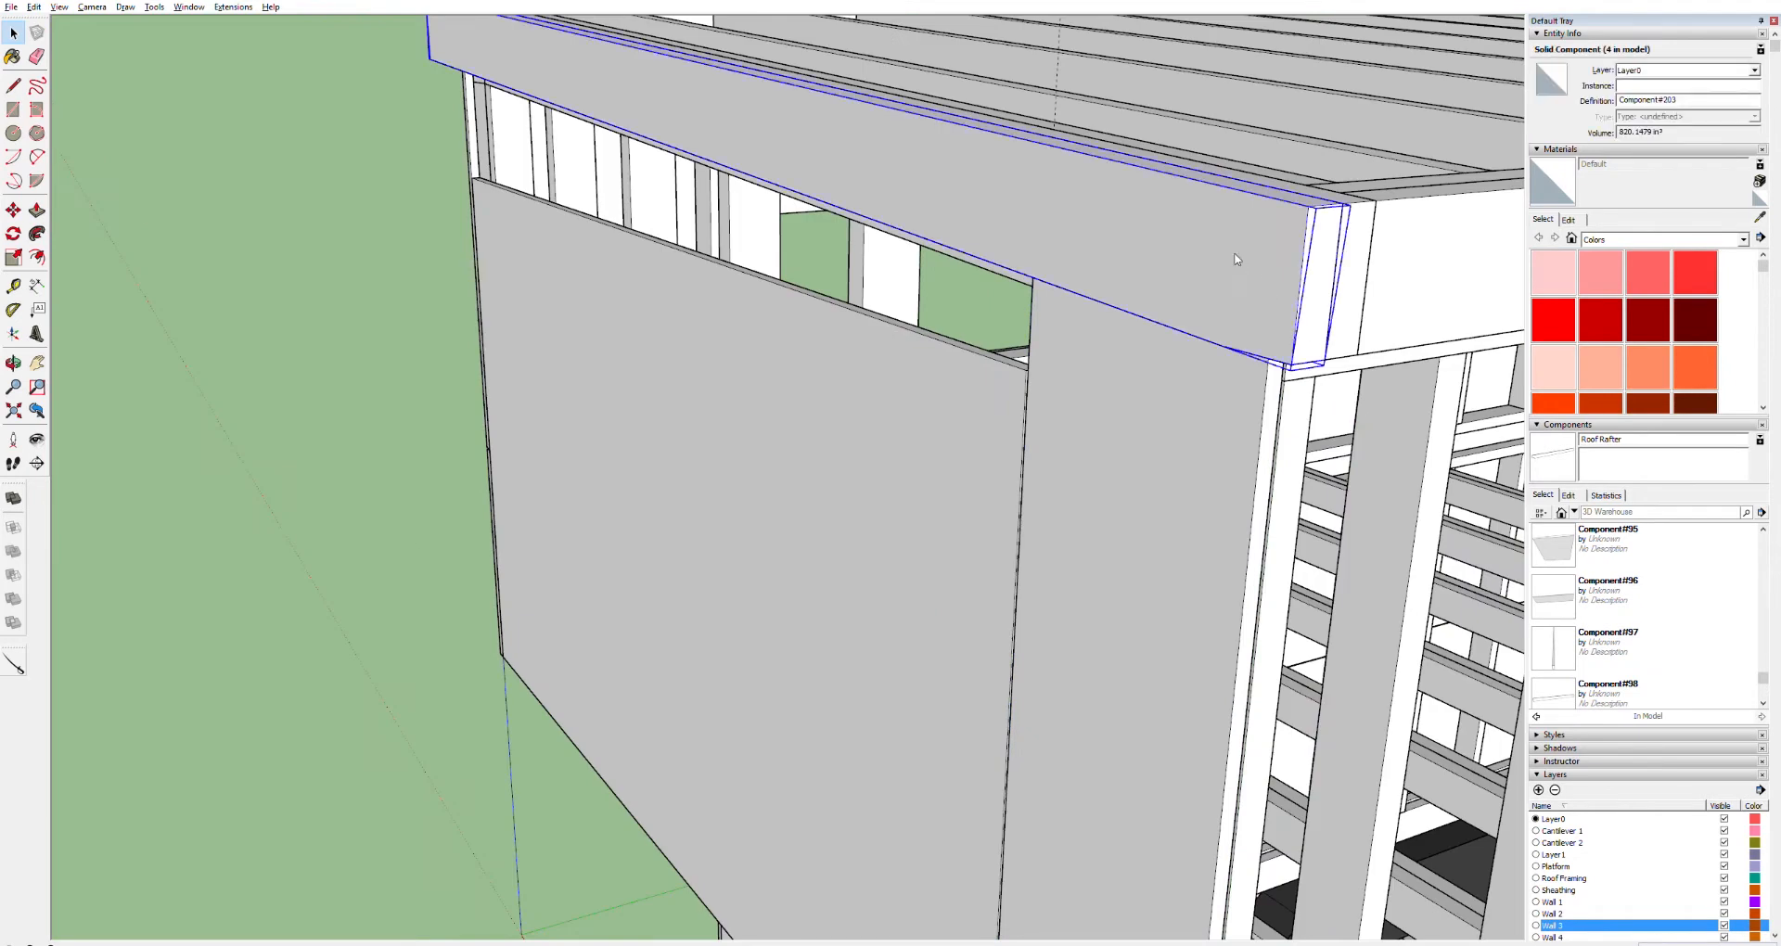
pyautogui.press('Delete')
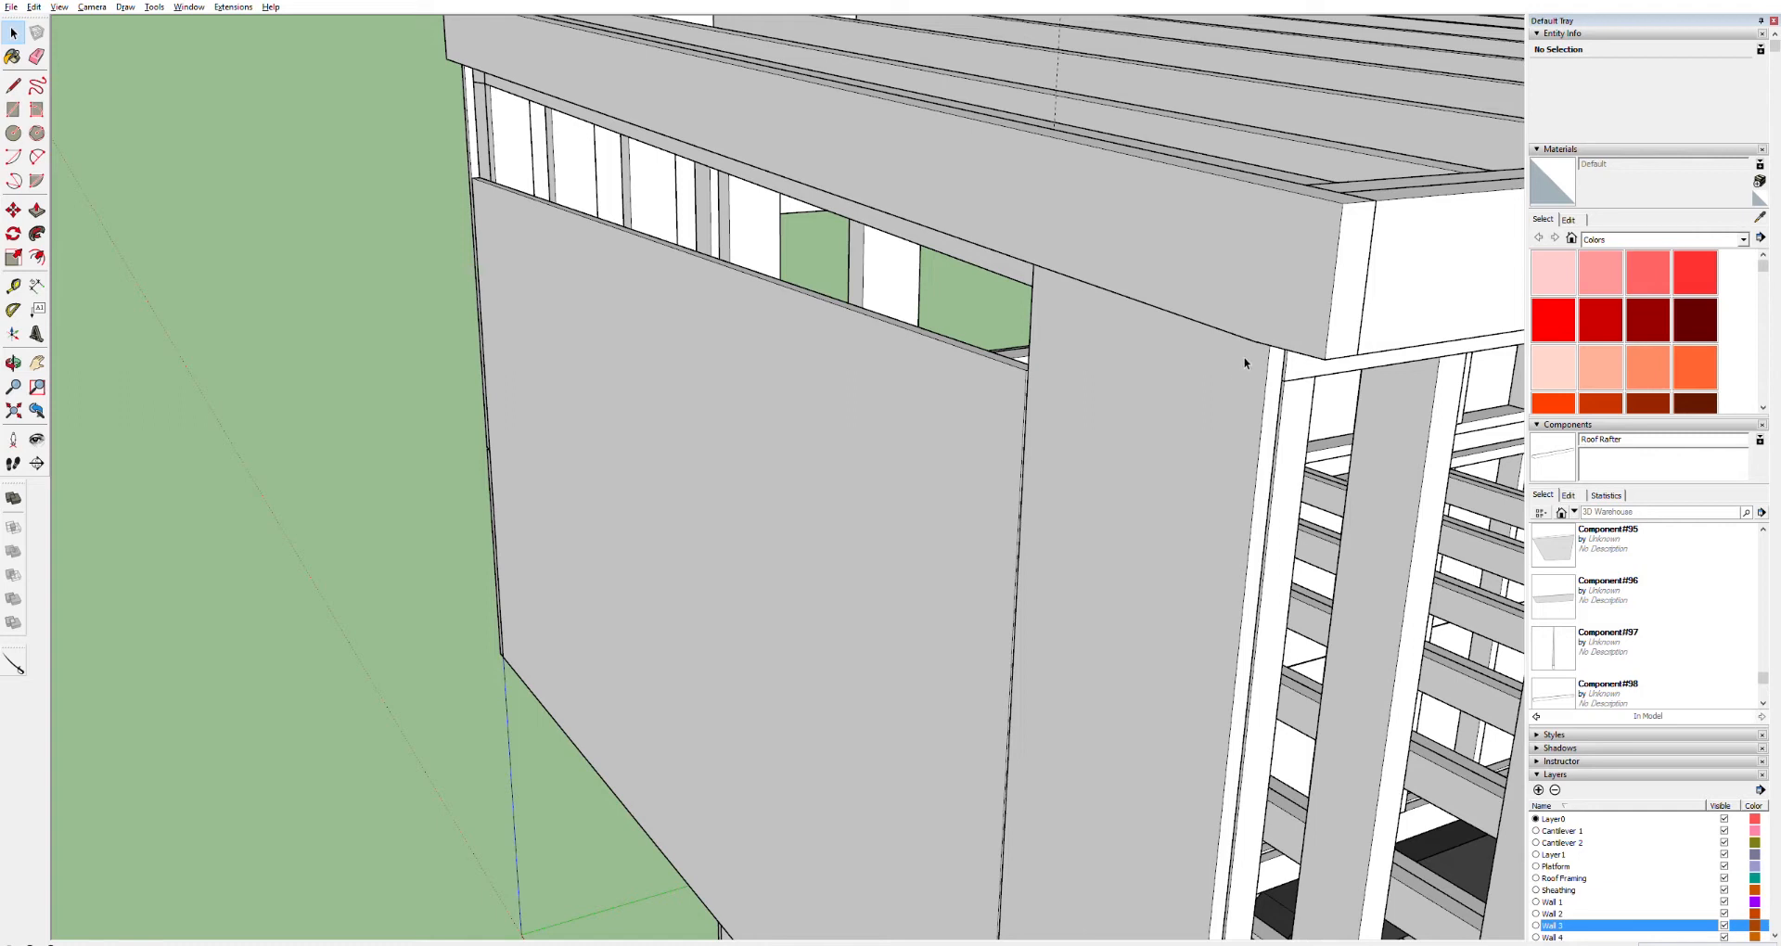
# Inside the neighbouring sheathing panel, draw a line across its face along the fascia's underside
pyautogui.click(1216, 270)
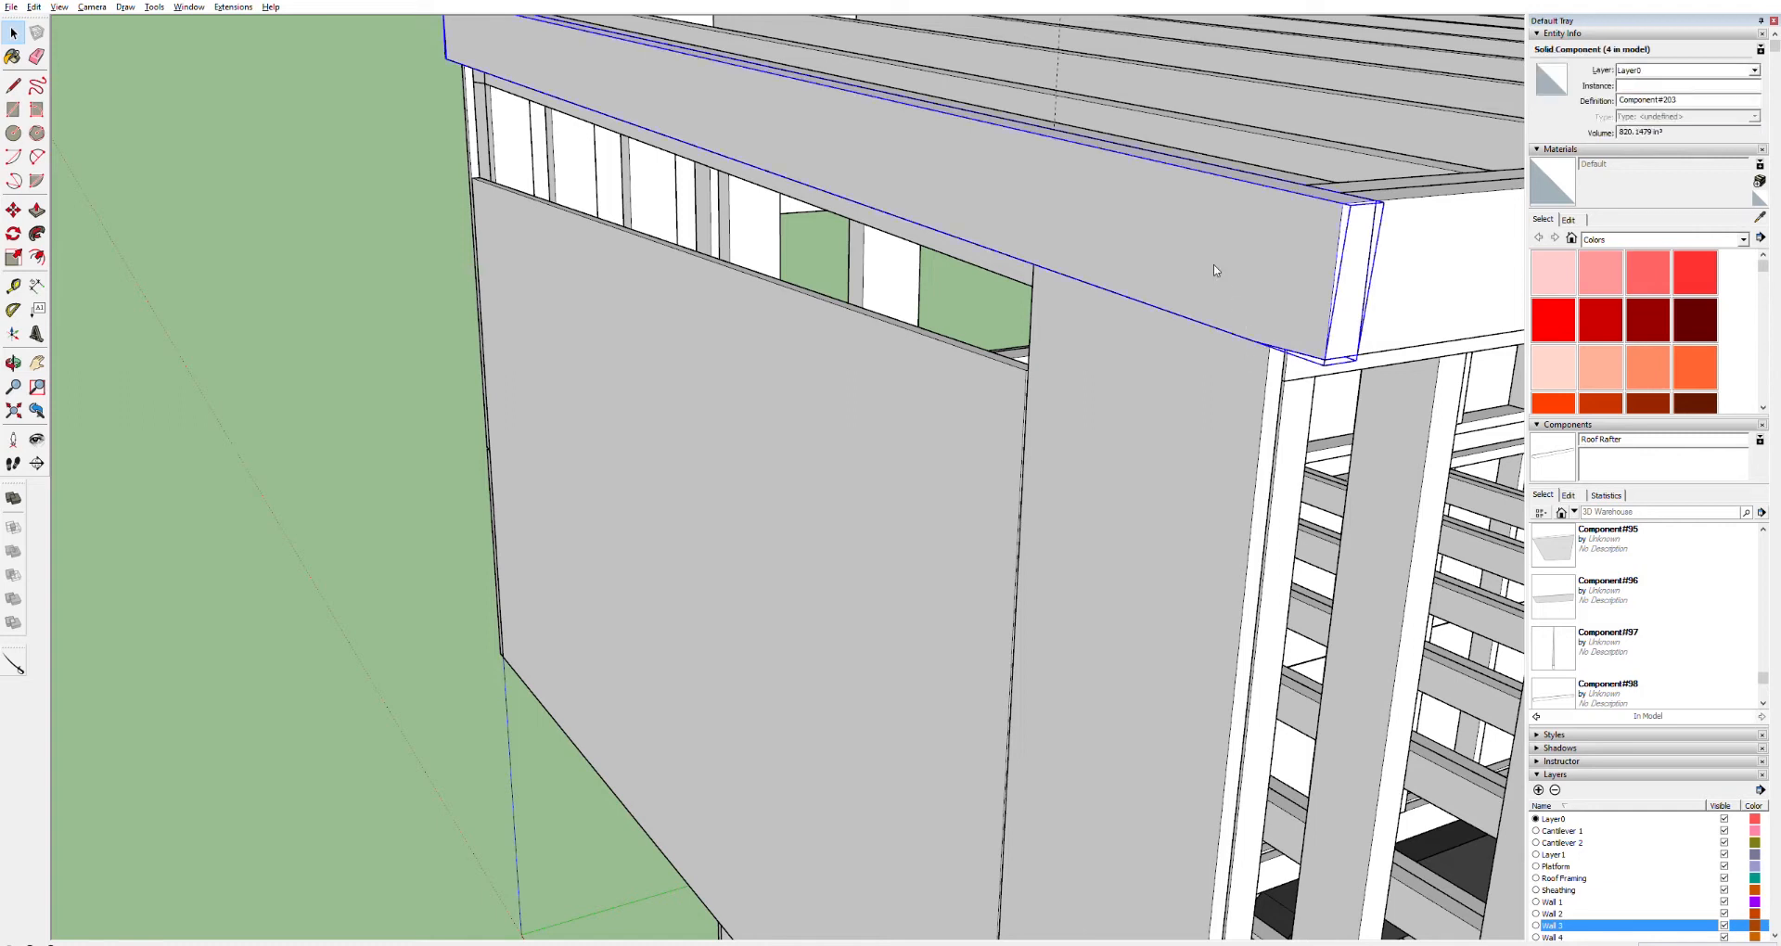
pyautogui.click(1150, 311)
pyautogui.moveTo(1150, 312); pyautogui.dragTo(1261, 78, button='middle')
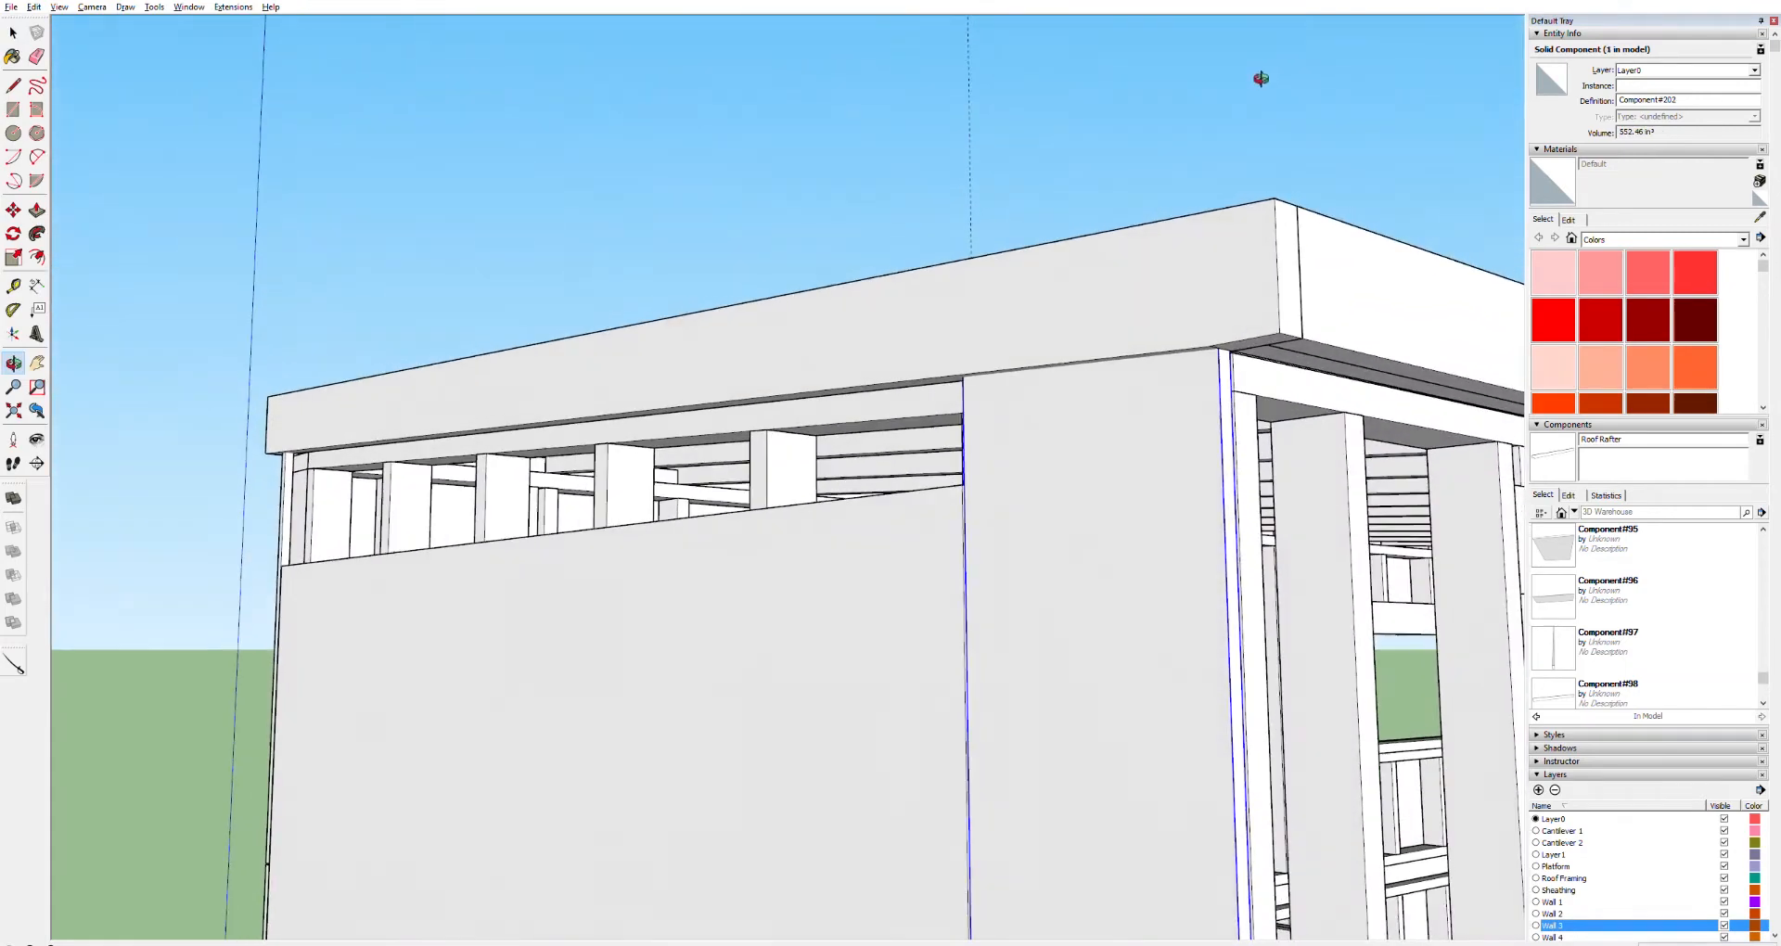
pyautogui.moveTo(1049, 384); pyautogui.dragTo(1121, 370, button='middle')
pyautogui.tripleClick(1128, 368)
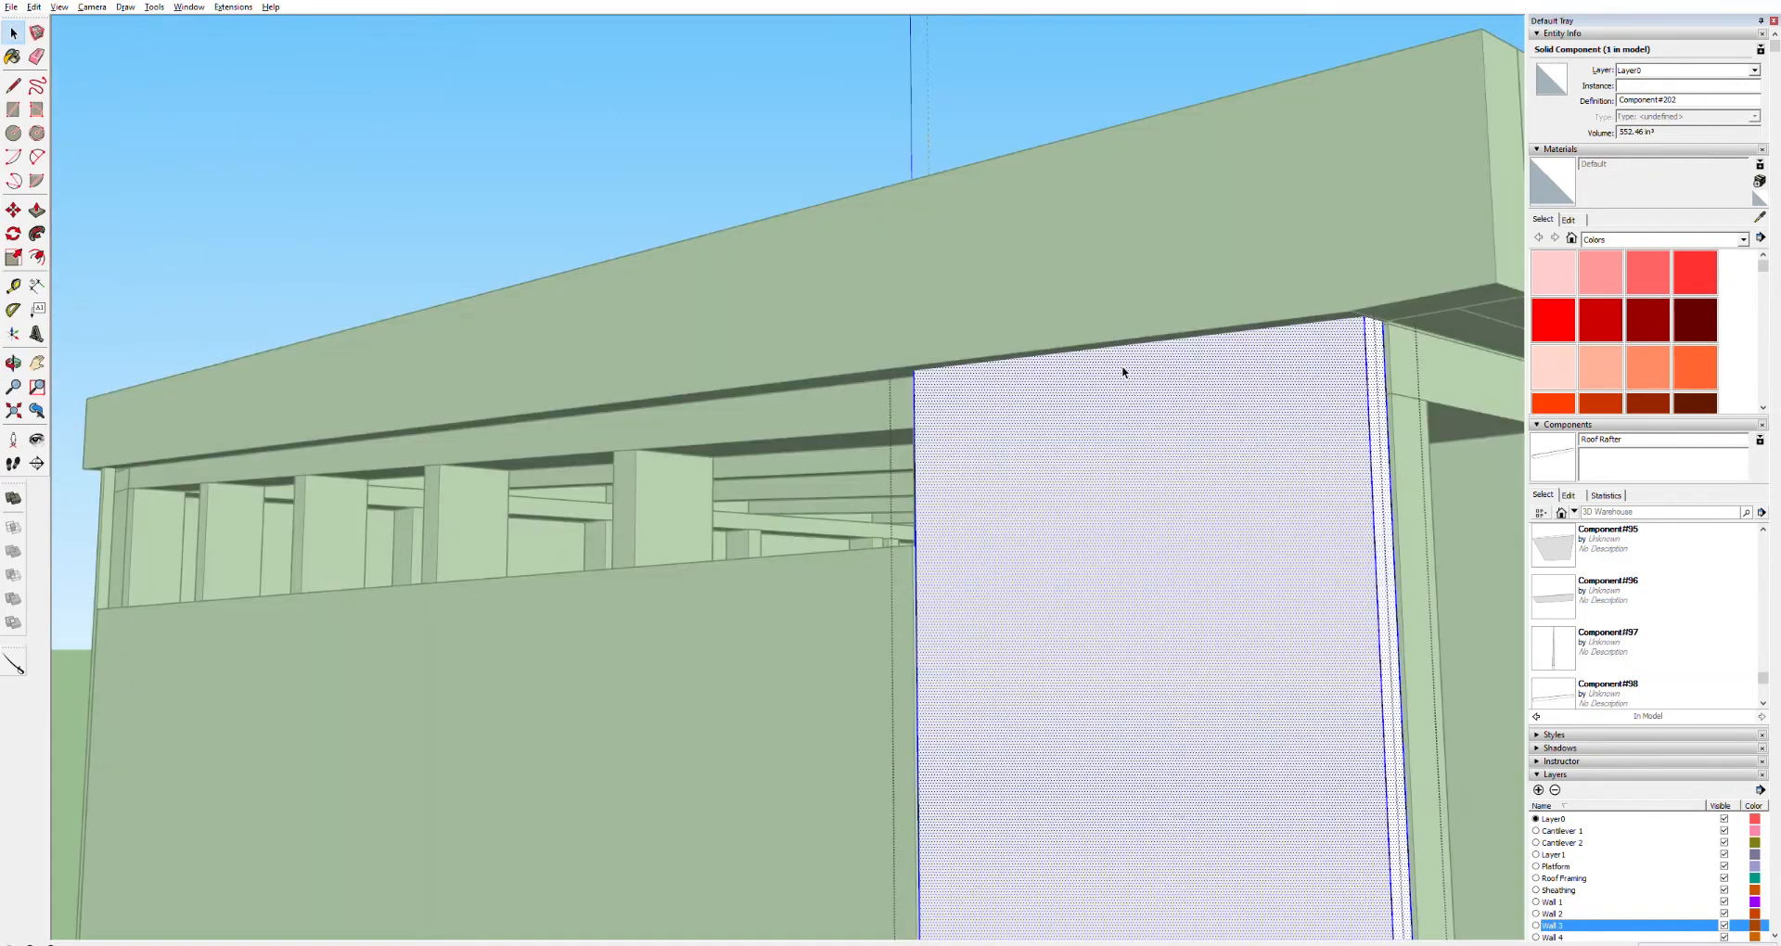
pyautogui.press('l')
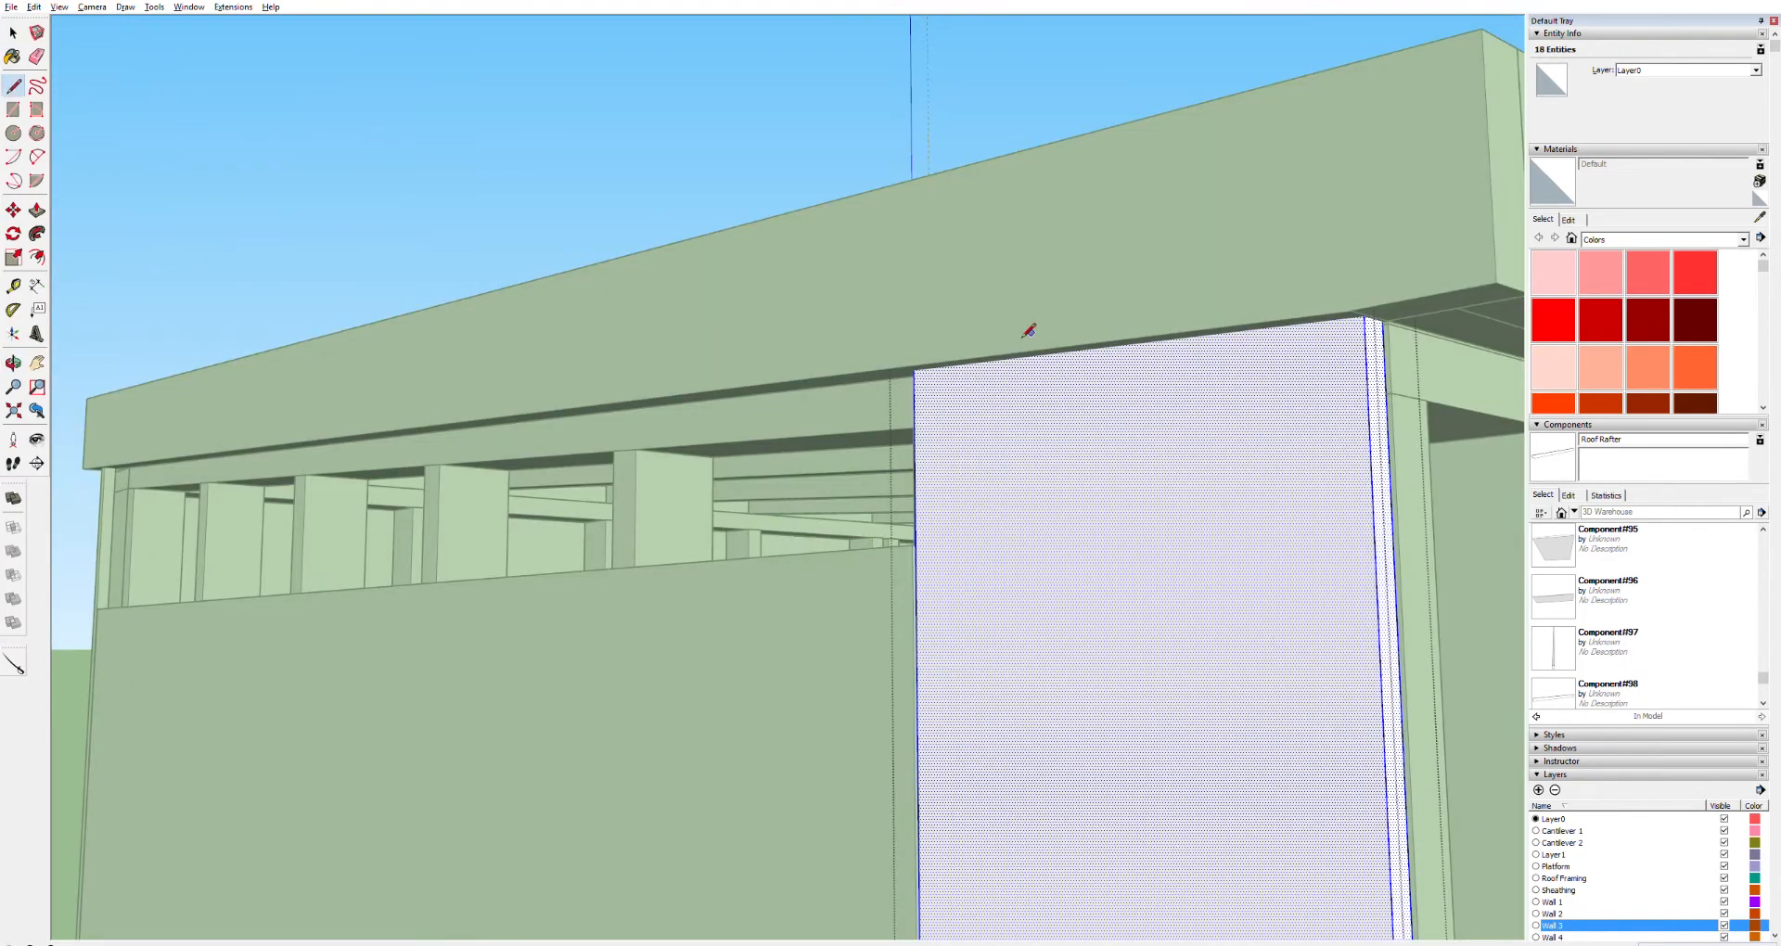
pyautogui.click(914, 370)
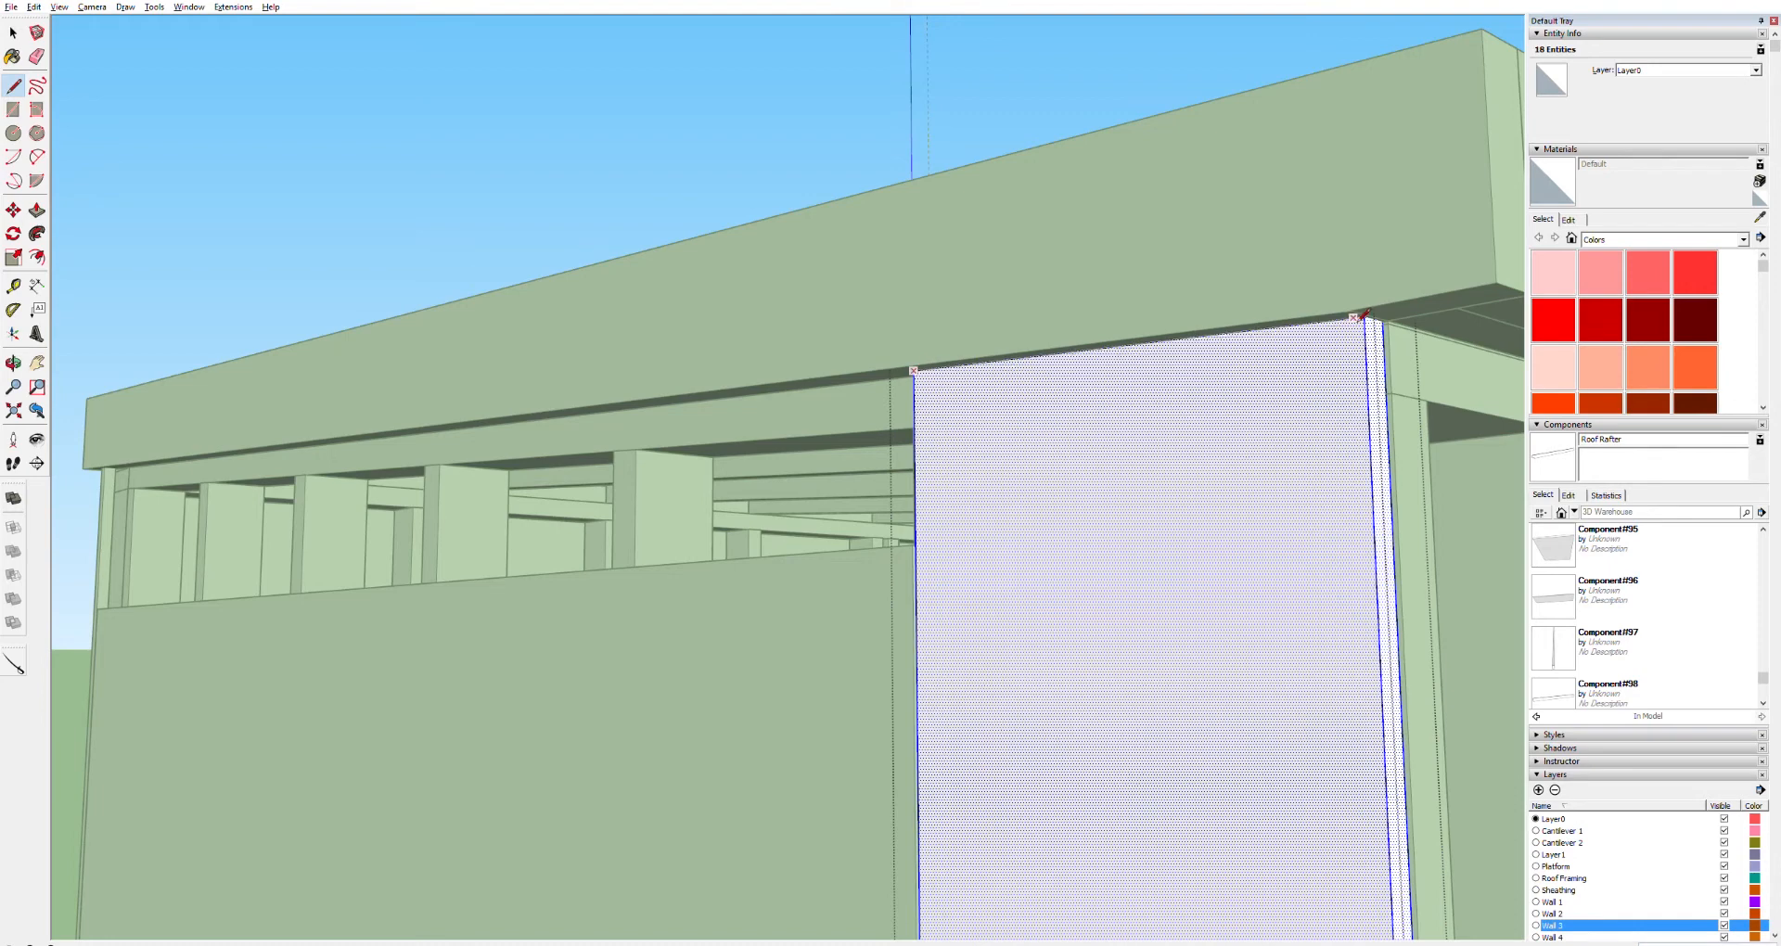
pyautogui.scroll(4, 1372, 311)
pyautogui.scroll(3, 1342, 317)
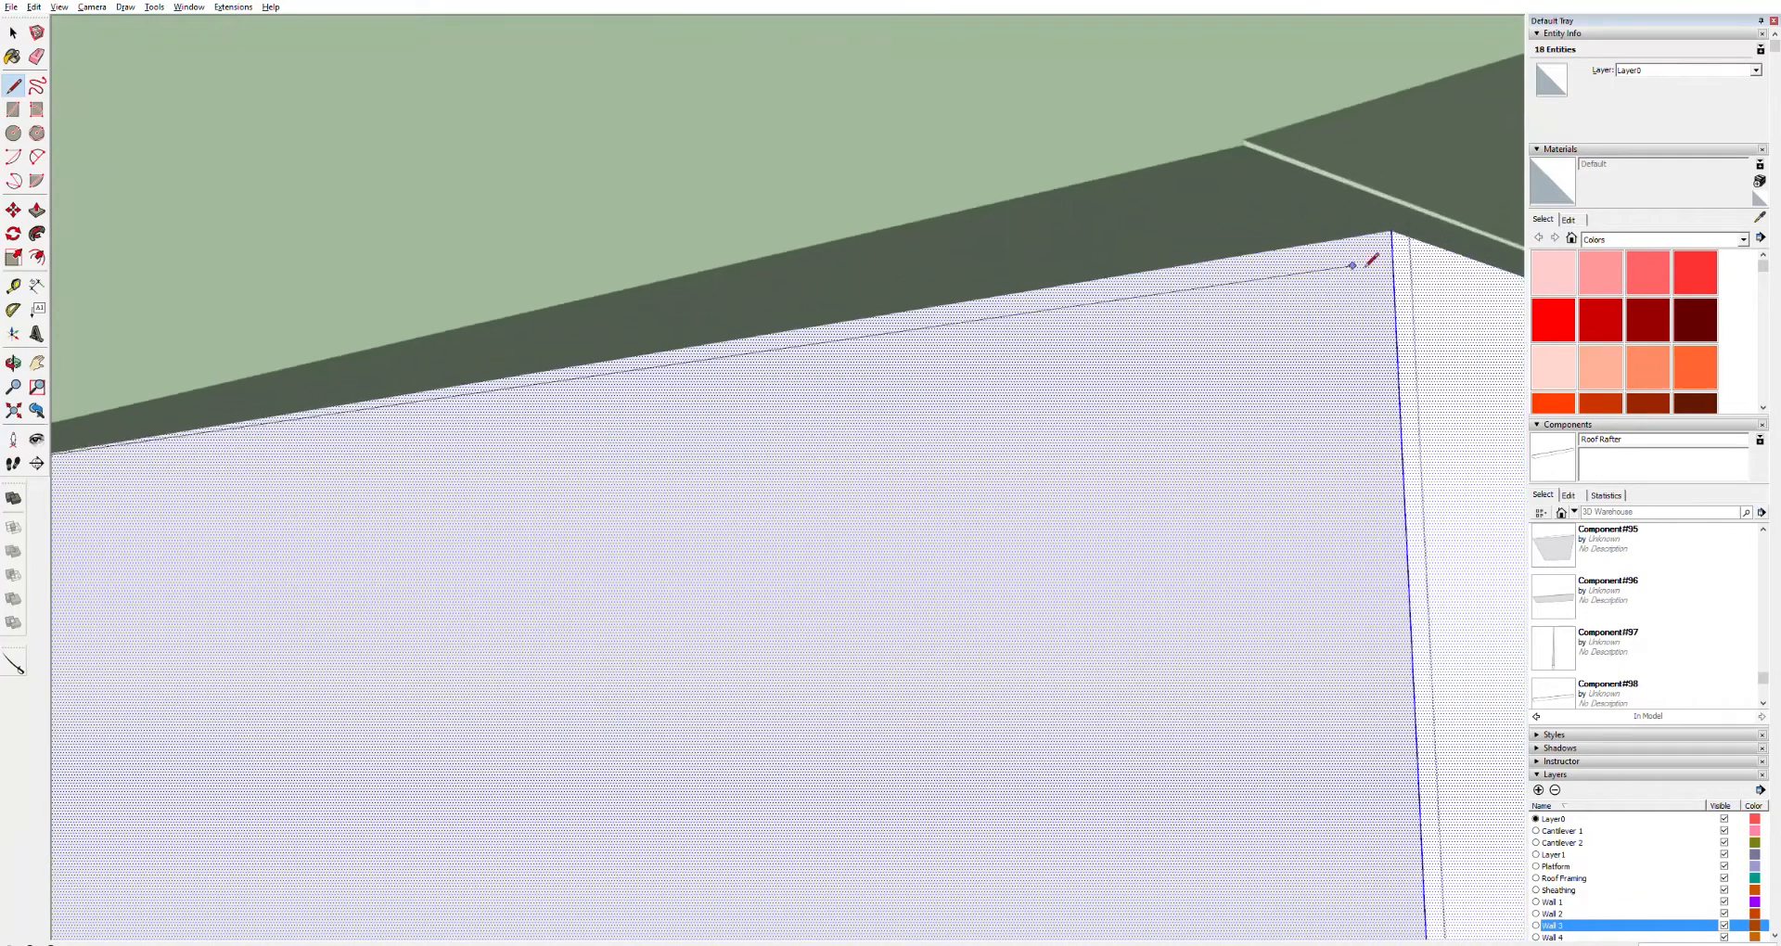
pyautogui.click(1397, 232)
pyautogui.scroll(-8, 1204, 369)
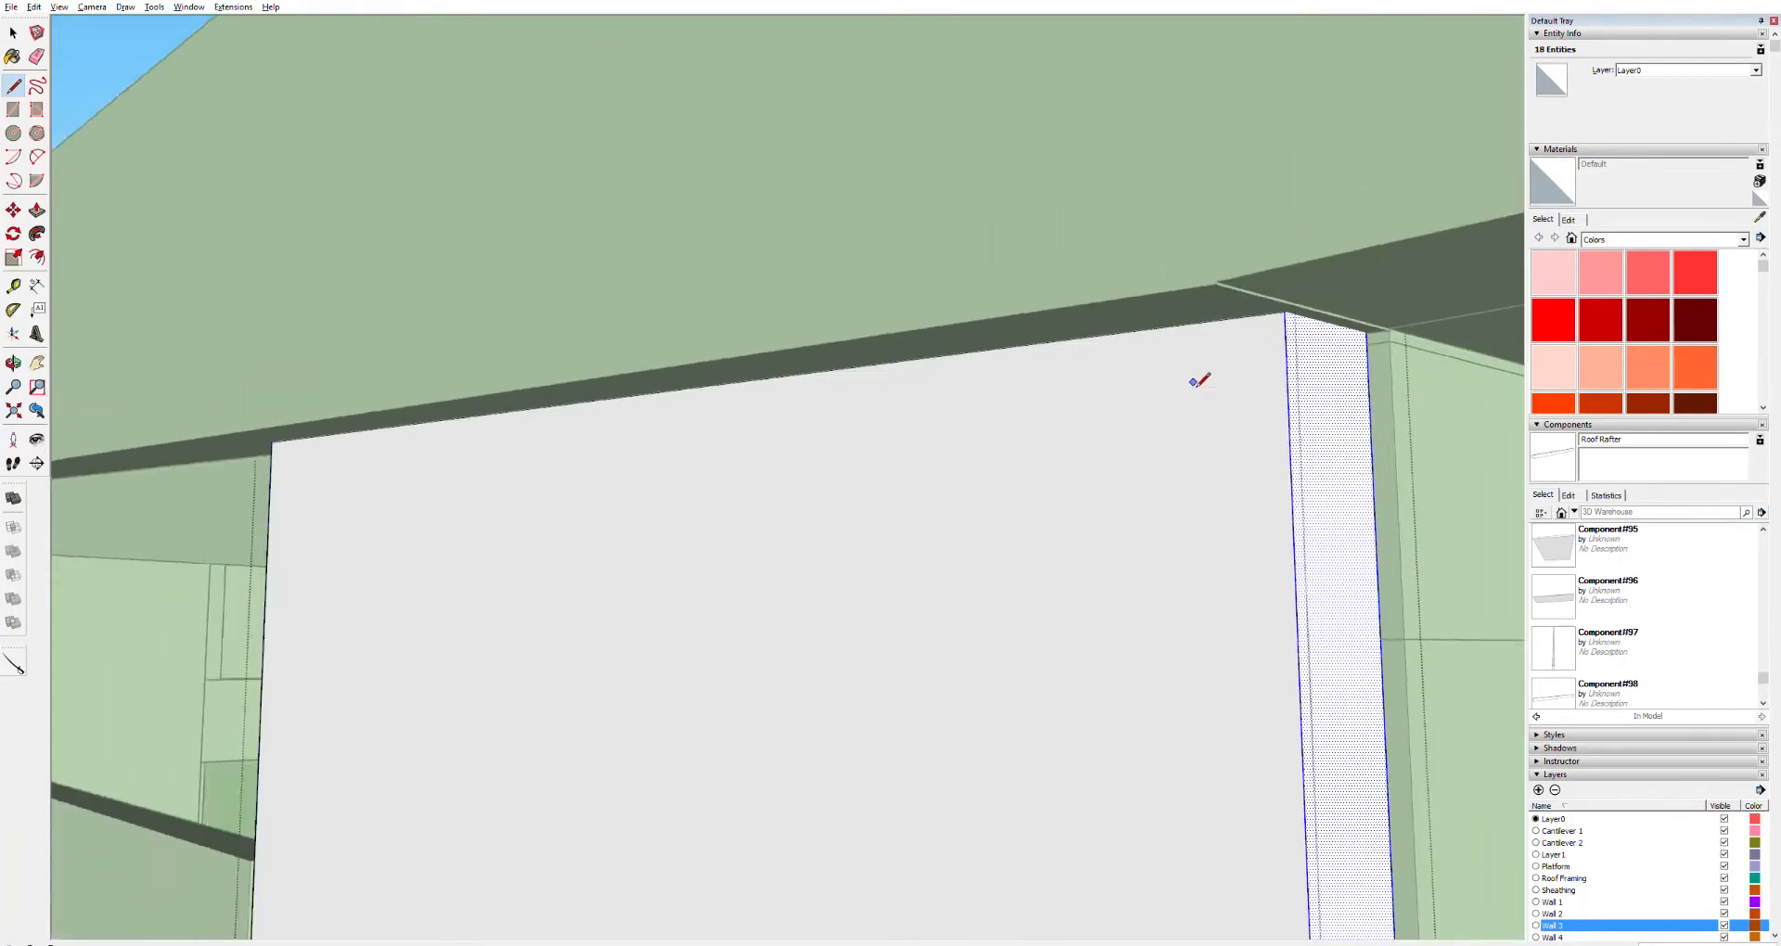
pyautogui.press('space')
# Select and delete the remaining duplicate fascia board along this roof edge
pyautogui.click(1116, 297)
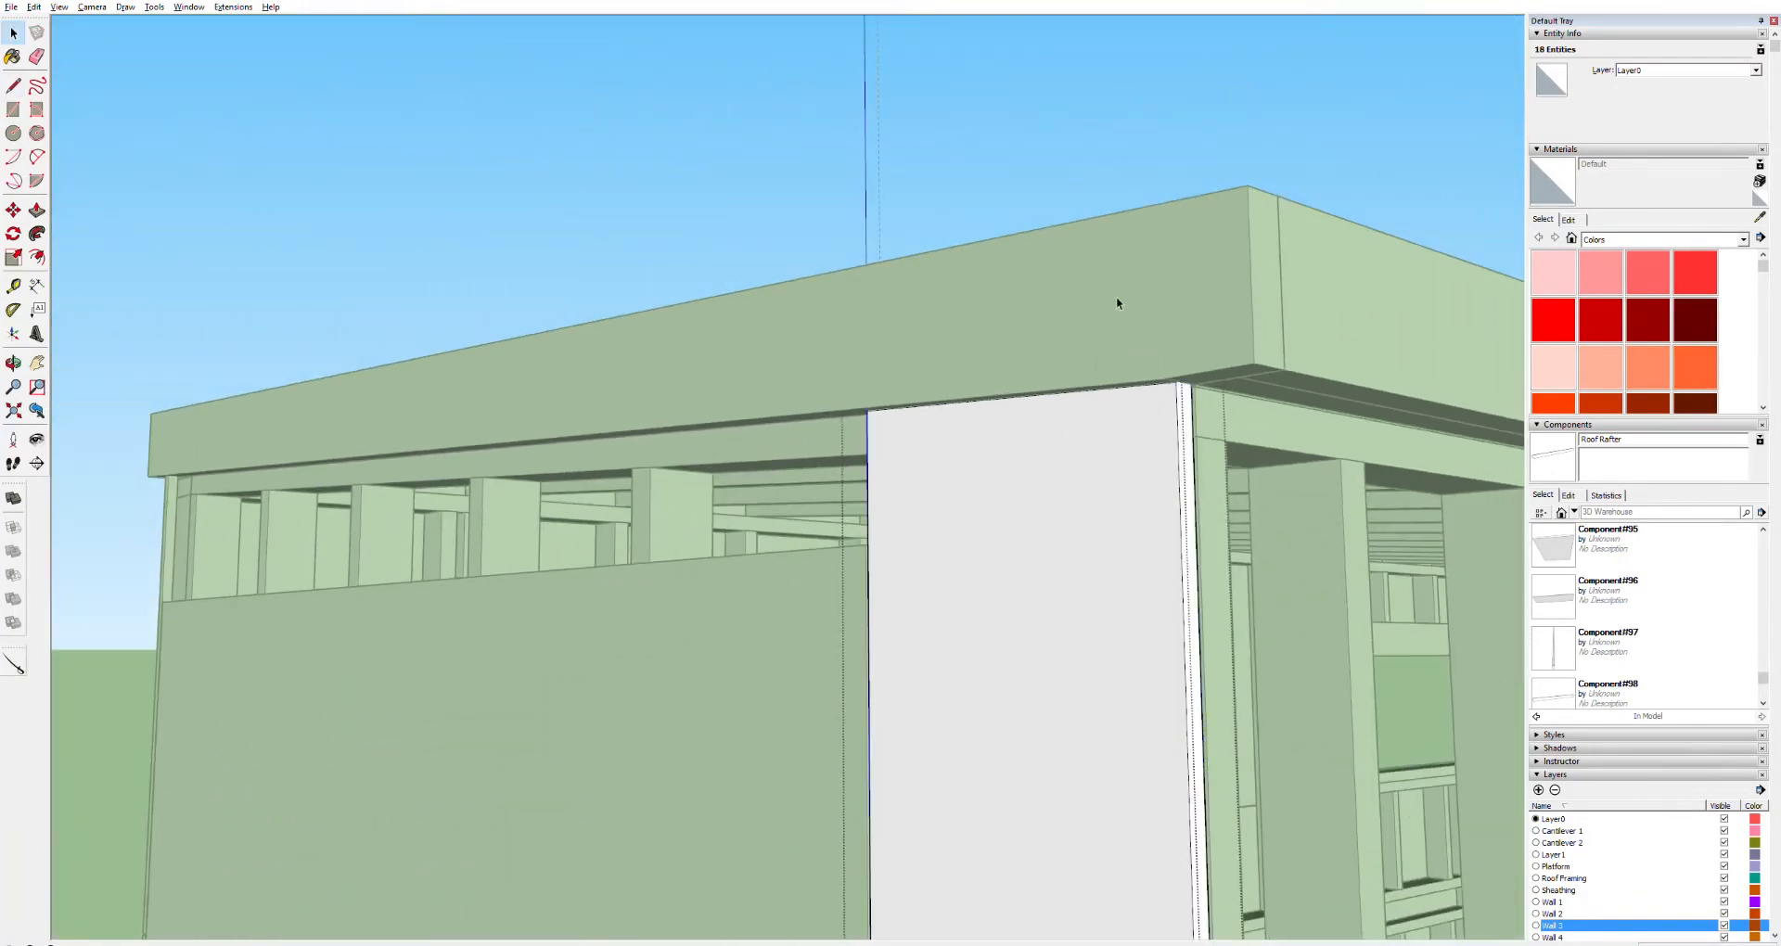
pyautogui.click(1139, 109)
pyautogui.click(1093, 264)
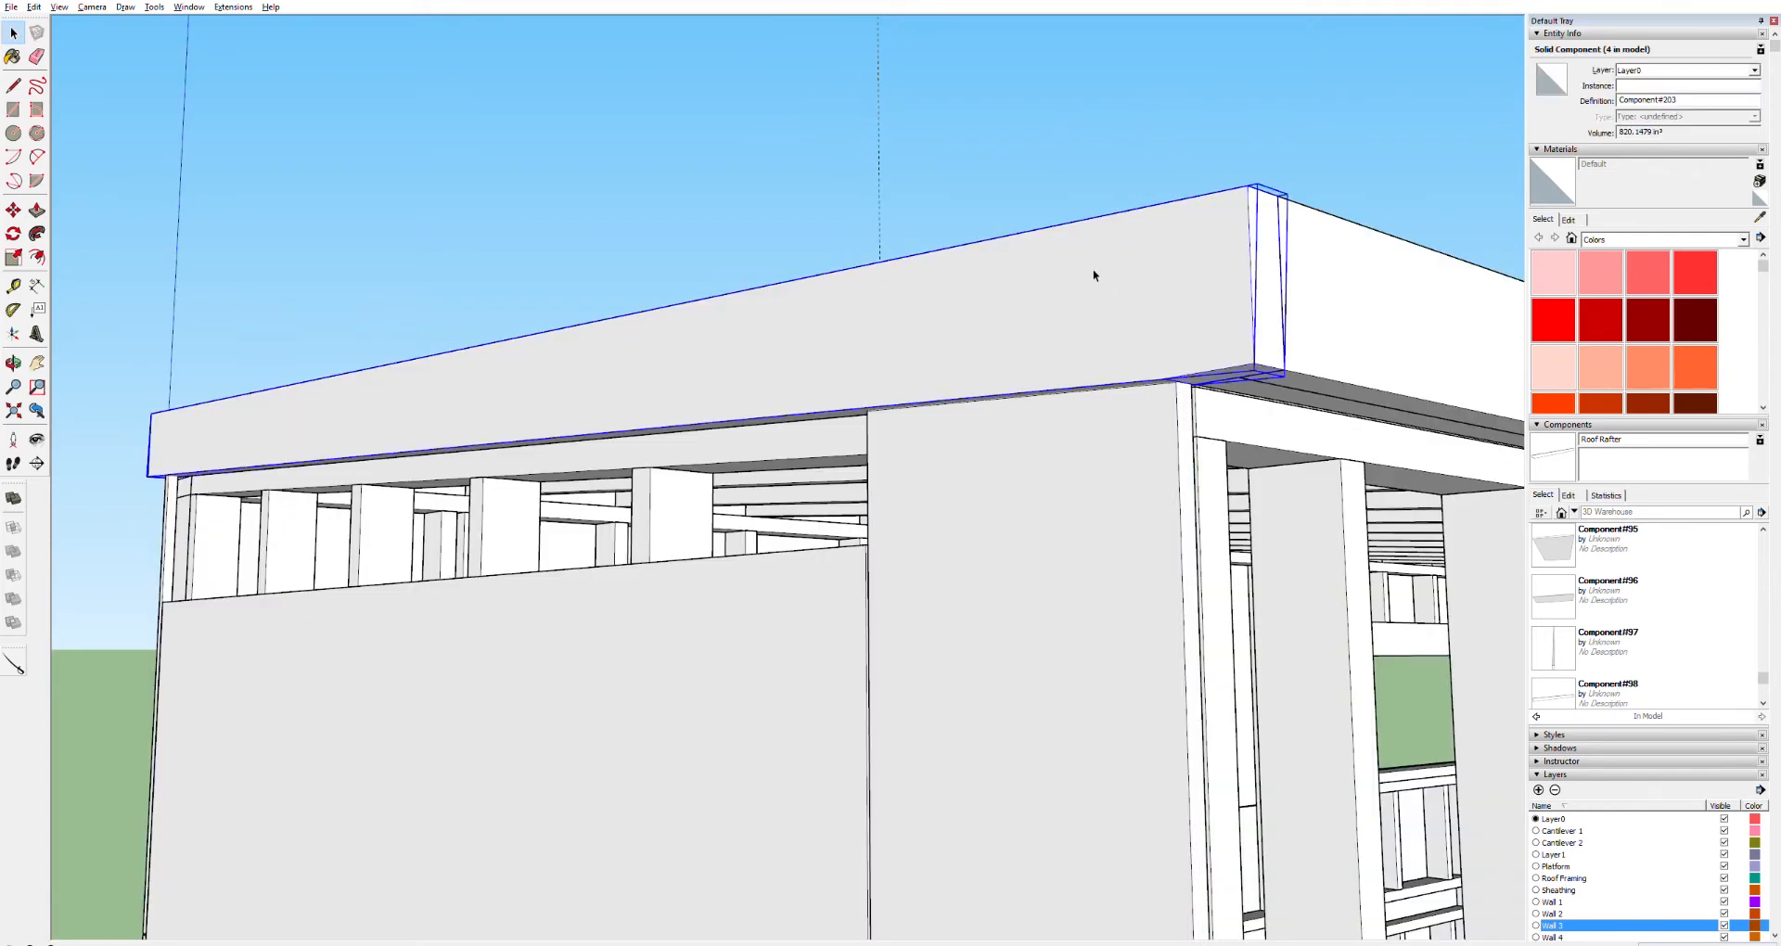
pyautogui.press('Delete')
# Push/Pull away the strip above the new line to trim the sheathing panel below the fascia
pyautogui.click(1130, 337)
pyautogui.doubleClick(1130, 337)
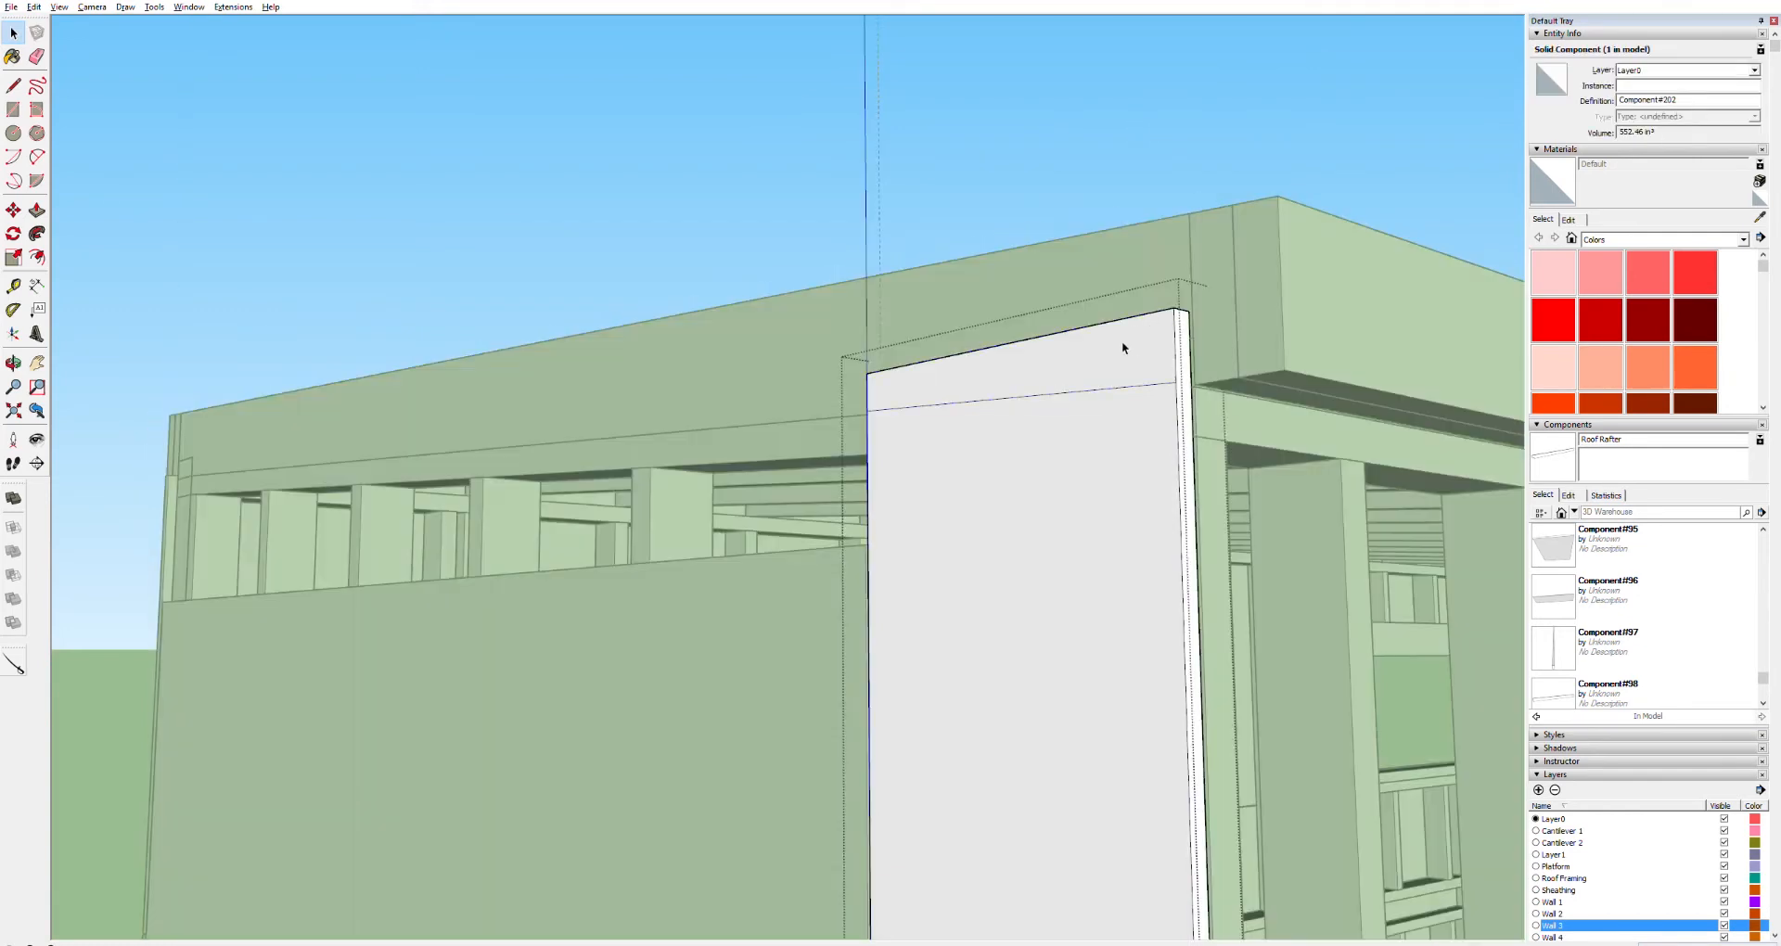
pyautogui.click(1122, 342)
pyautogui.press('p')
pyautogui.click(1115, 348)
pyautogui.click(1148, 351)
pyautogui.press('space')
pyautogui.click(1053, 152)
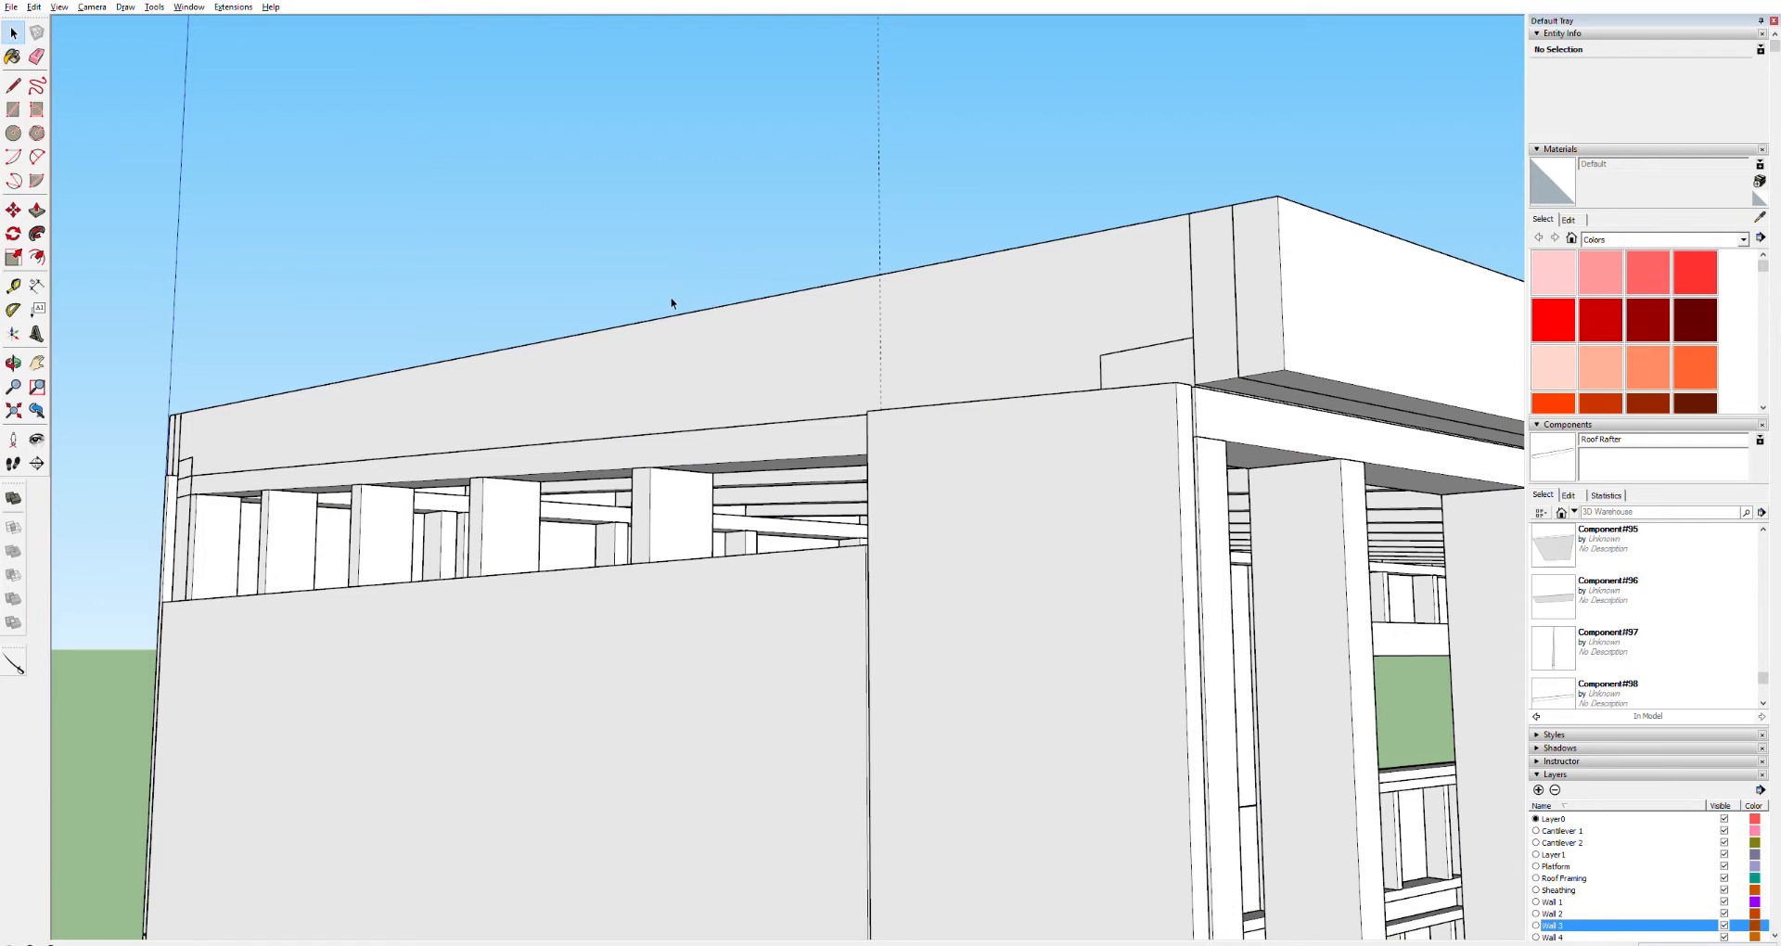
# Copy the end-wall sheathing panel and stack the copy directly above the original
pyautogui.press('o')
pyautogui.moveTo(966, 365); pyautogui.dragTo(1002, 510)
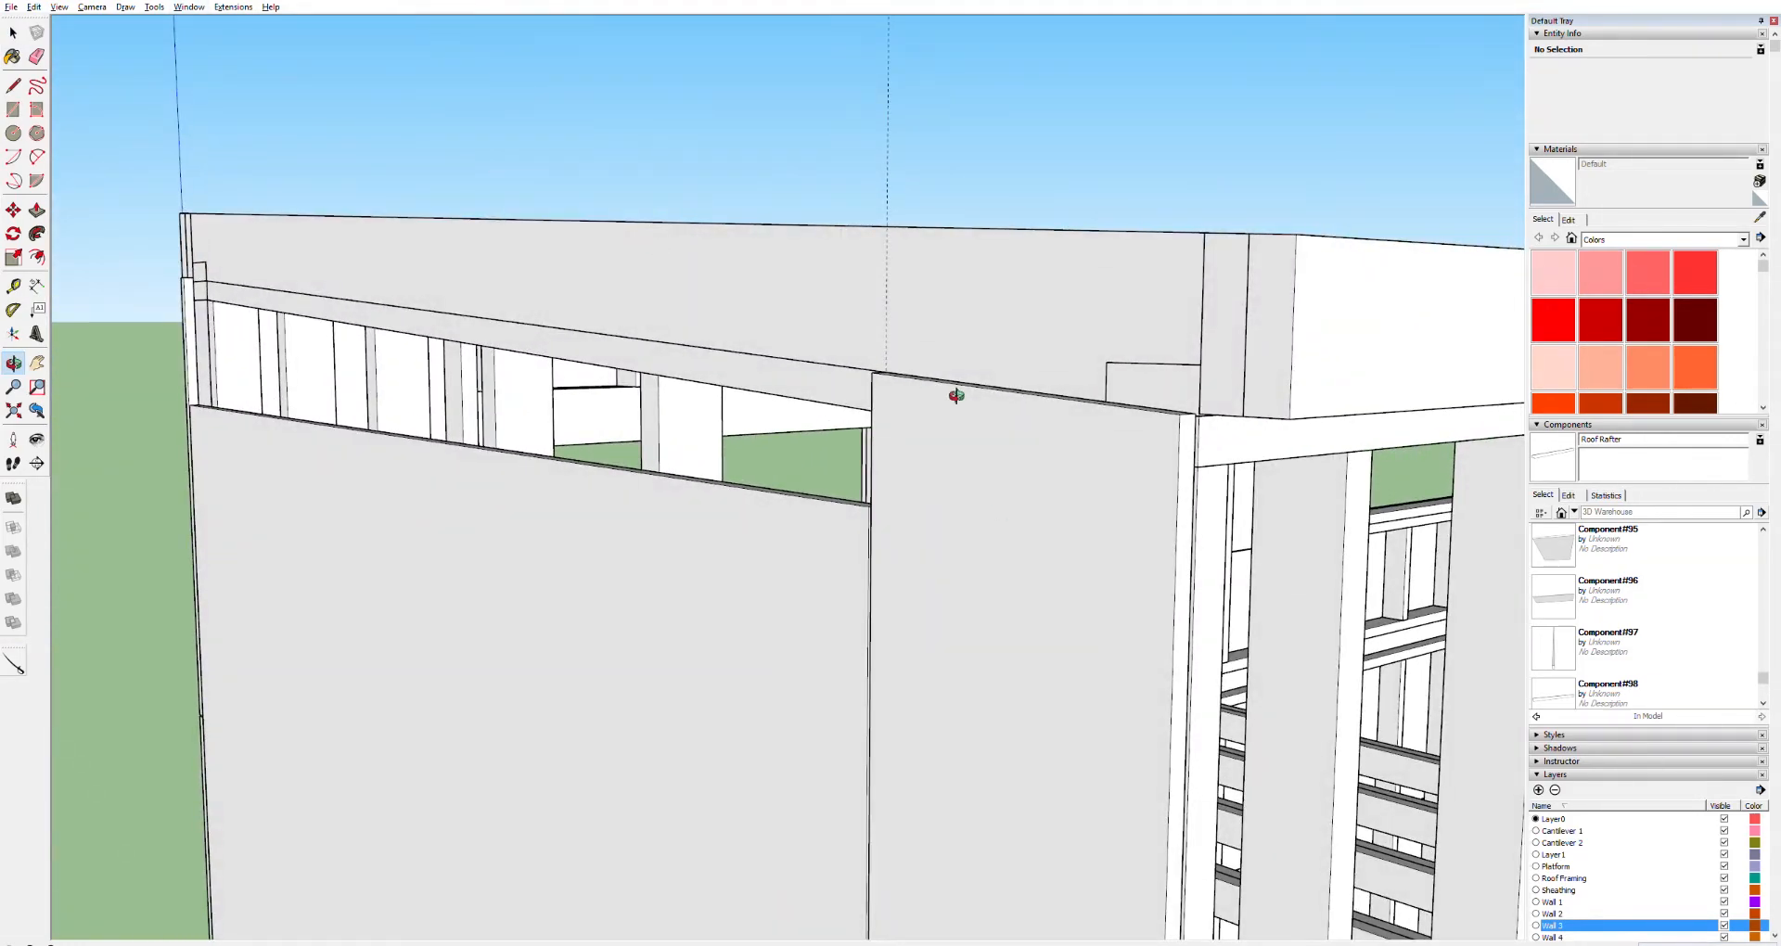
pyautogui.moveTo(1188, 374); pyautogui.dragTo(1156, 348)
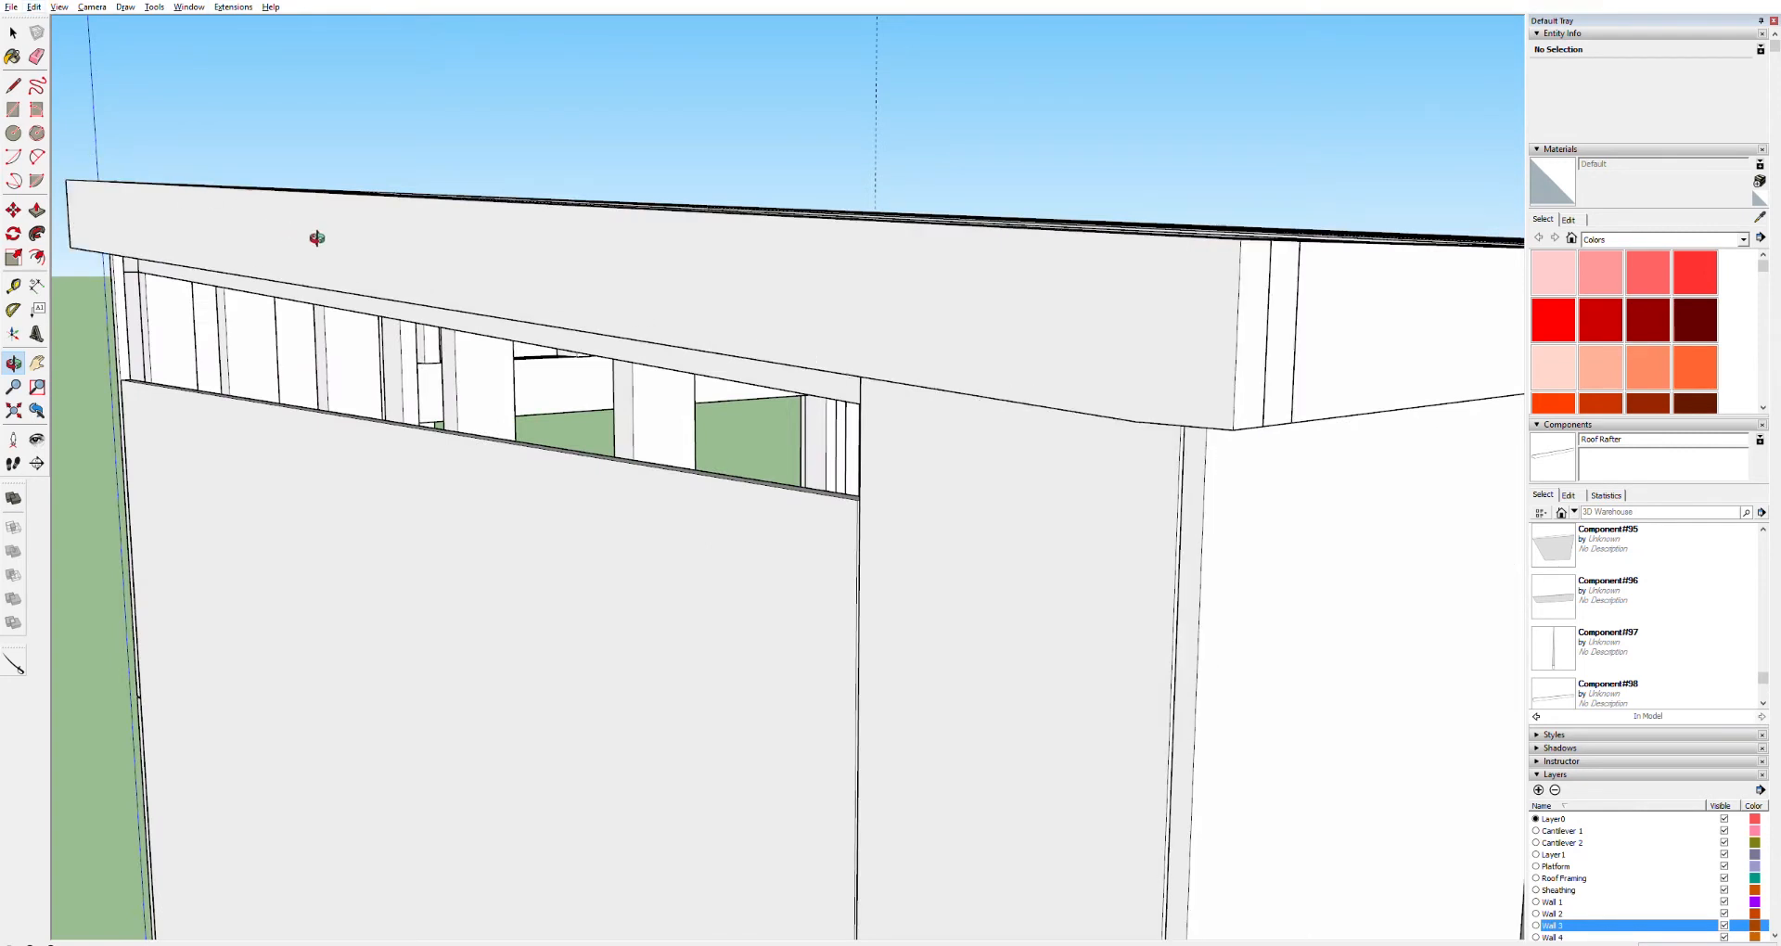
pyautogui.moveTo(1125, 613); pyautogui.dragTo(1153, 557)
pyautogui.press('h')
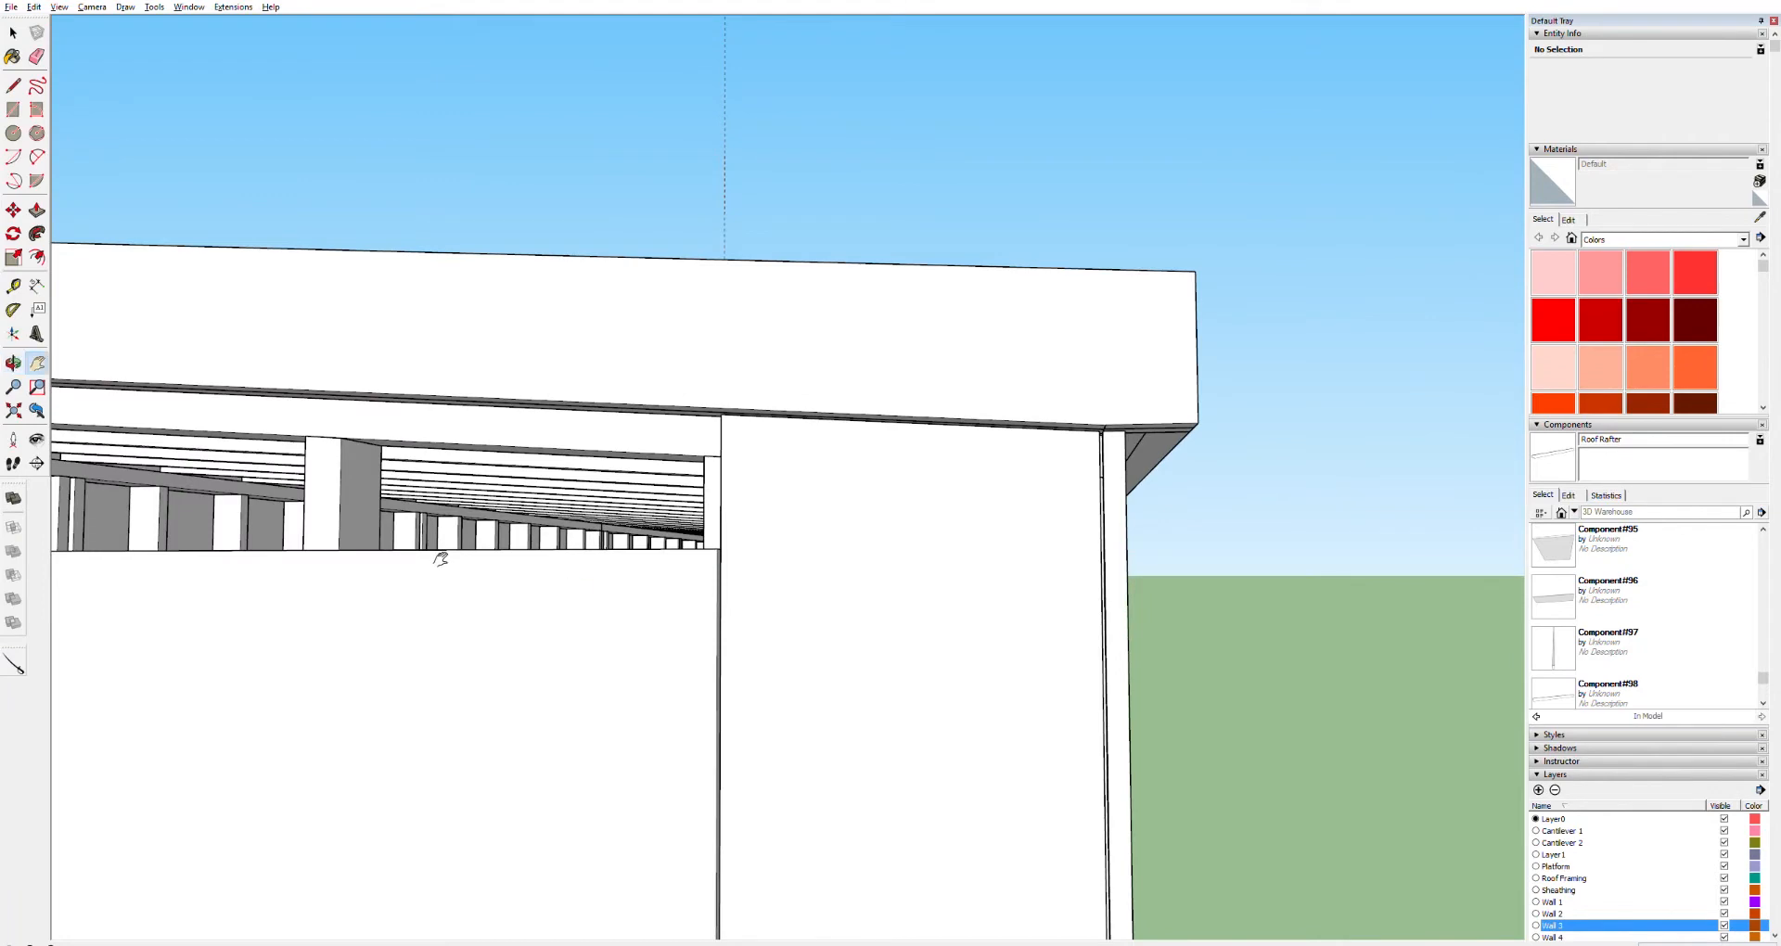
pyautogui.moveTo(403, 556); pyautogui.dragTo(1153, 346)
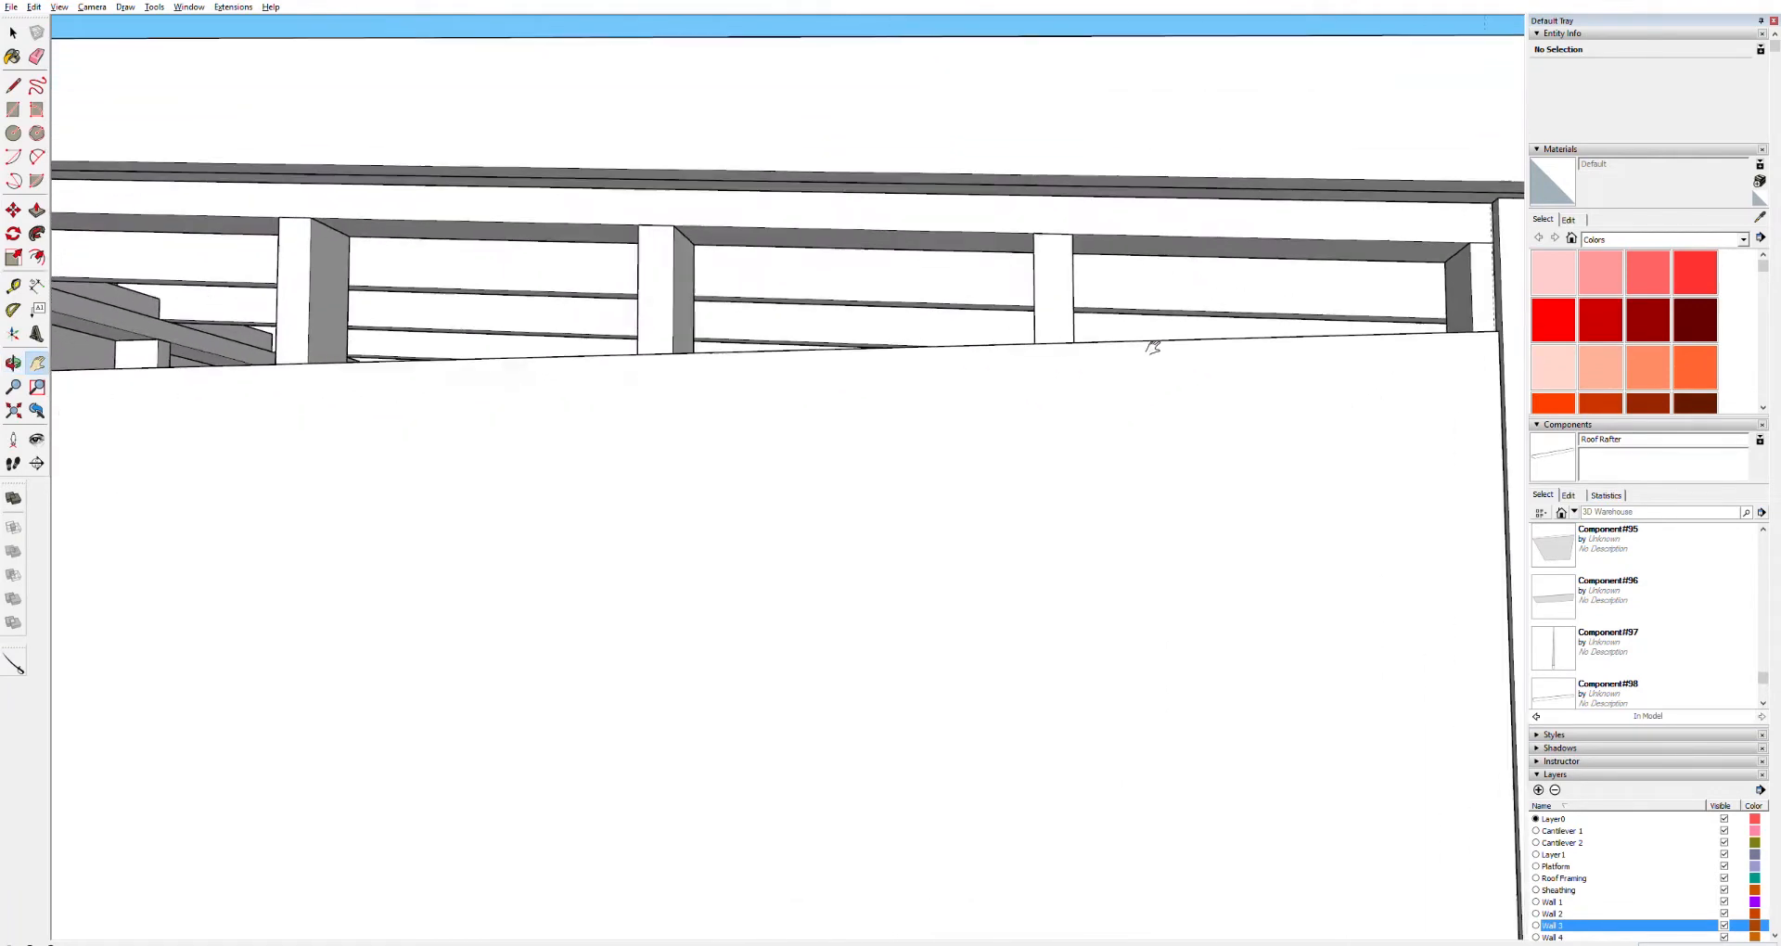
pyautogui.scroll(-7, 1066, 459)
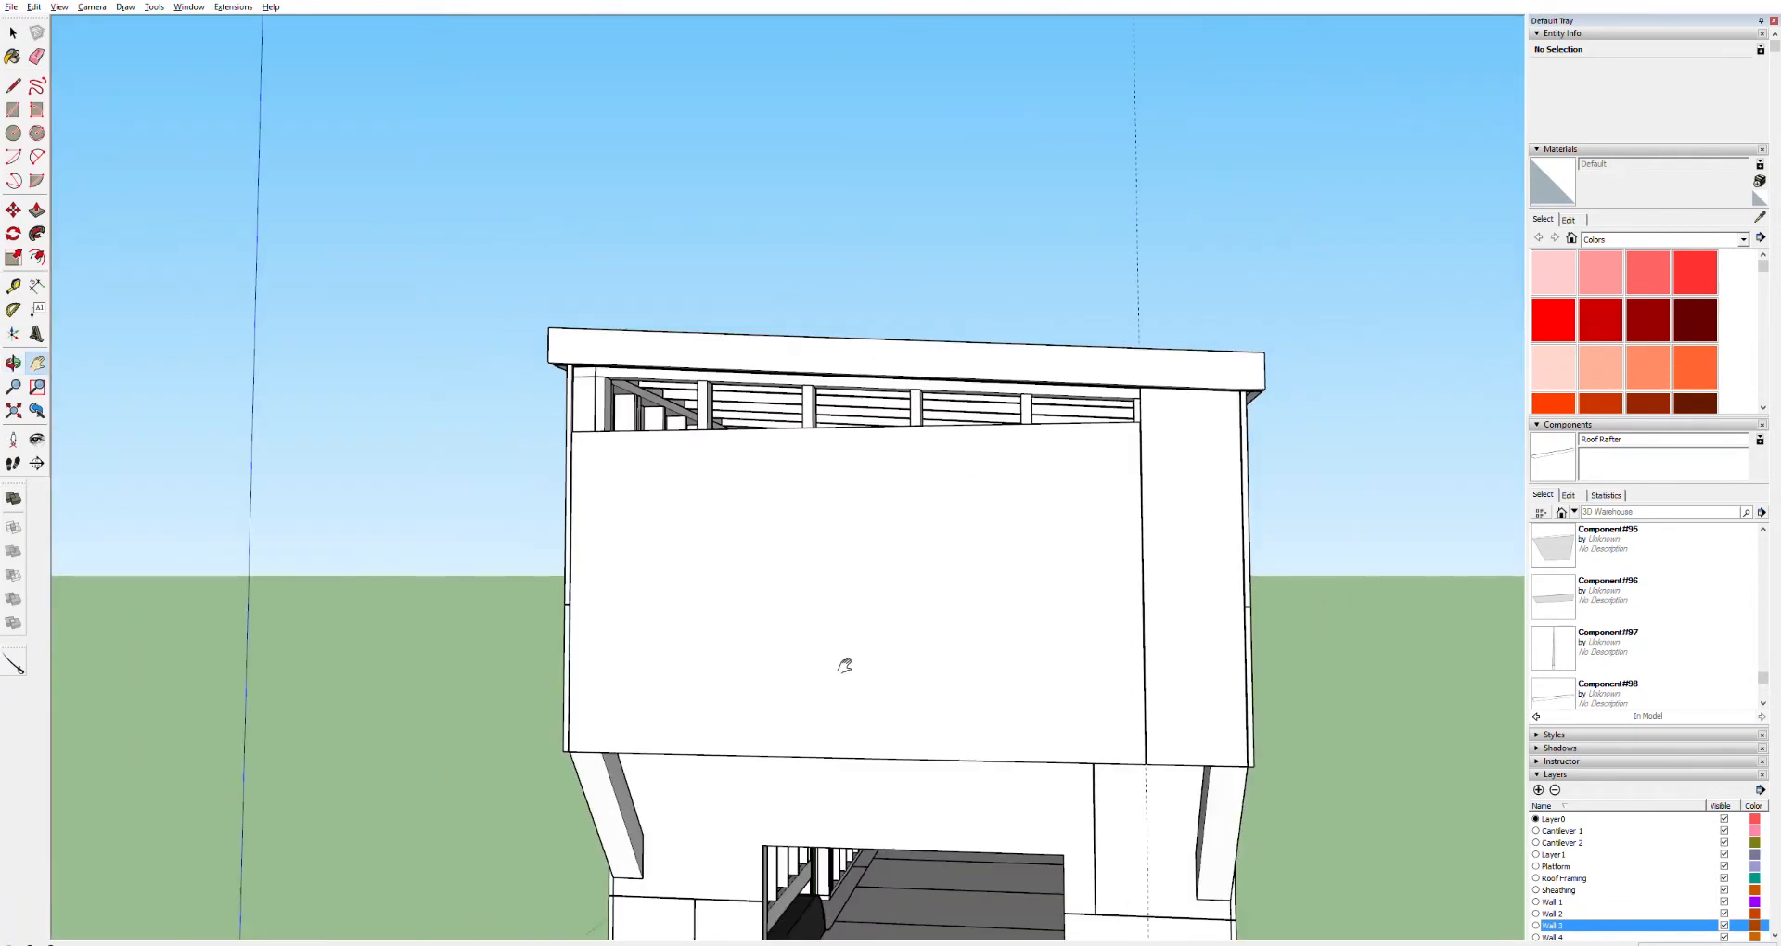
pyautogui.press('space')
pyautogui.click(597, 615)
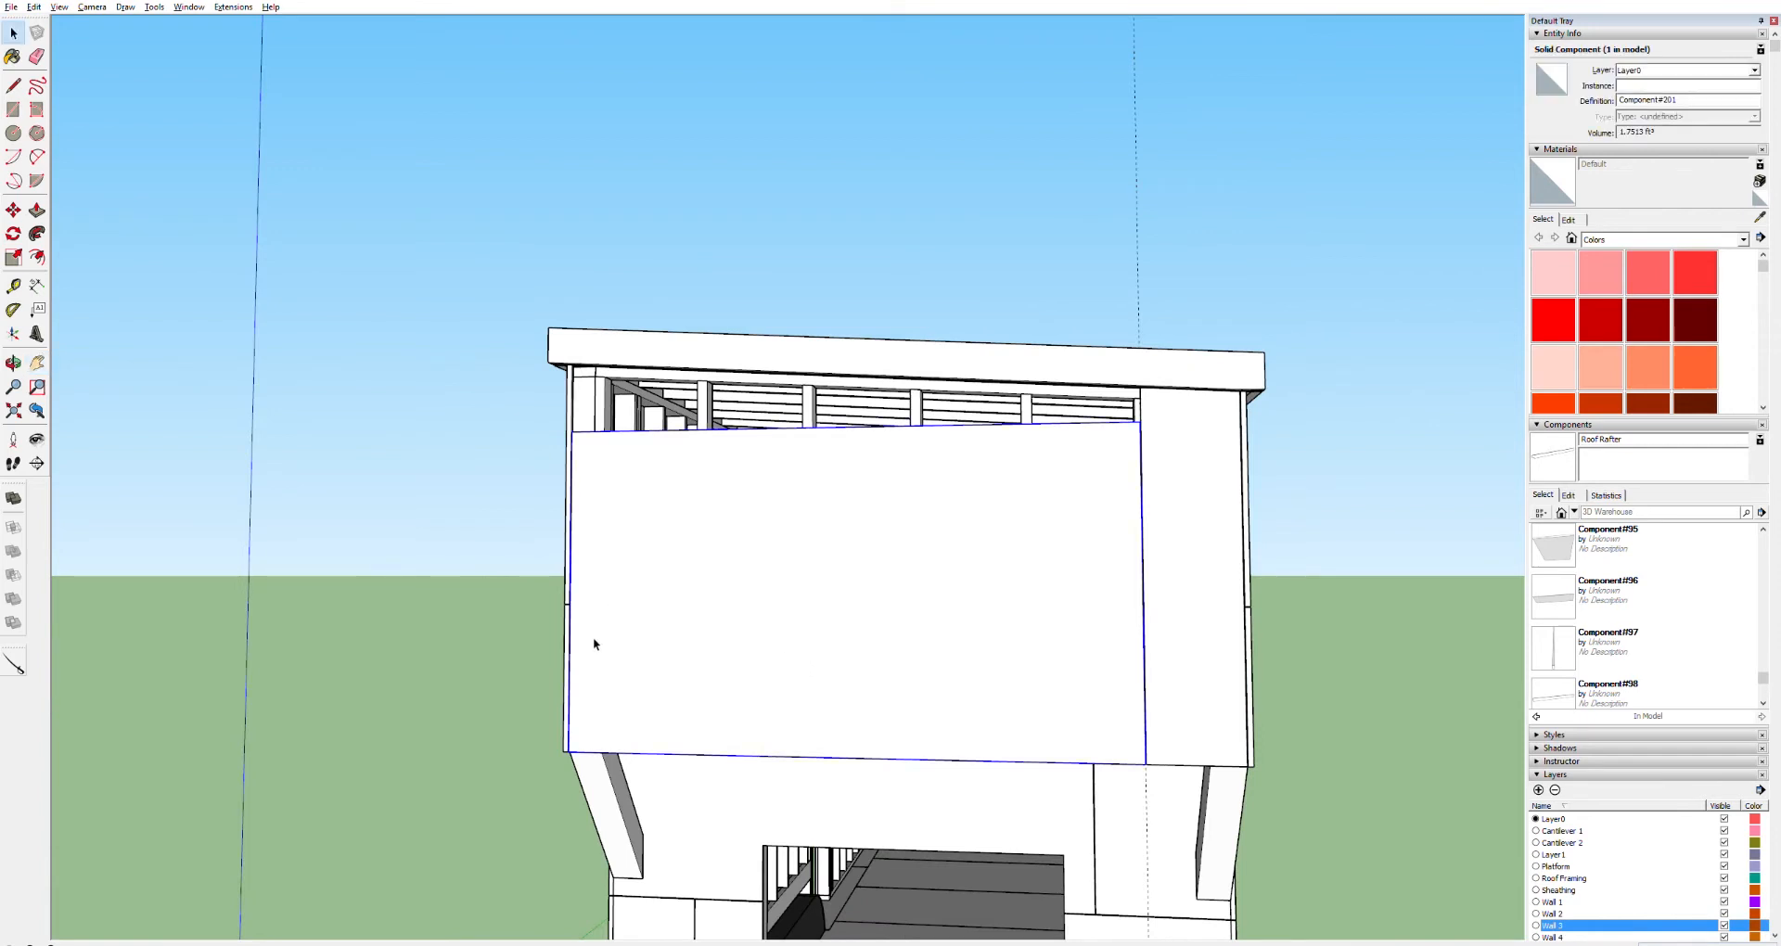
pyautogui.press('m')
pyautogui.moveTo(578, 748); pyautogui.dragTo(569, 723)
pyautogui.press('Escape')
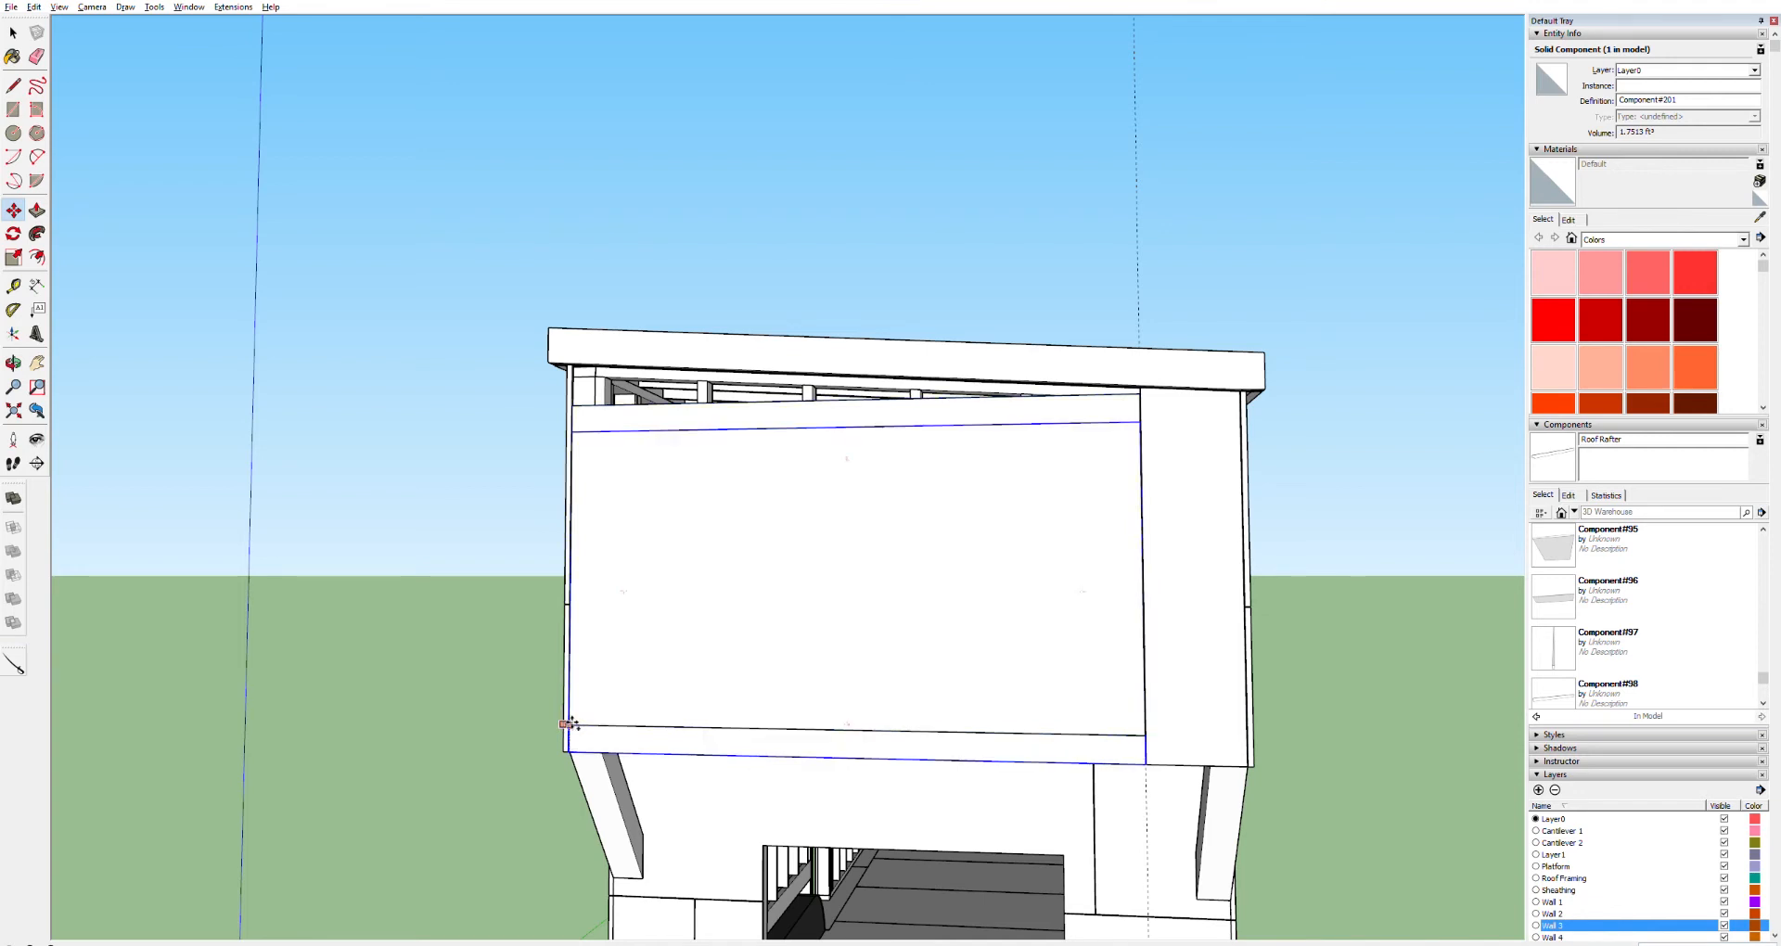
pyautogui.press('Return')
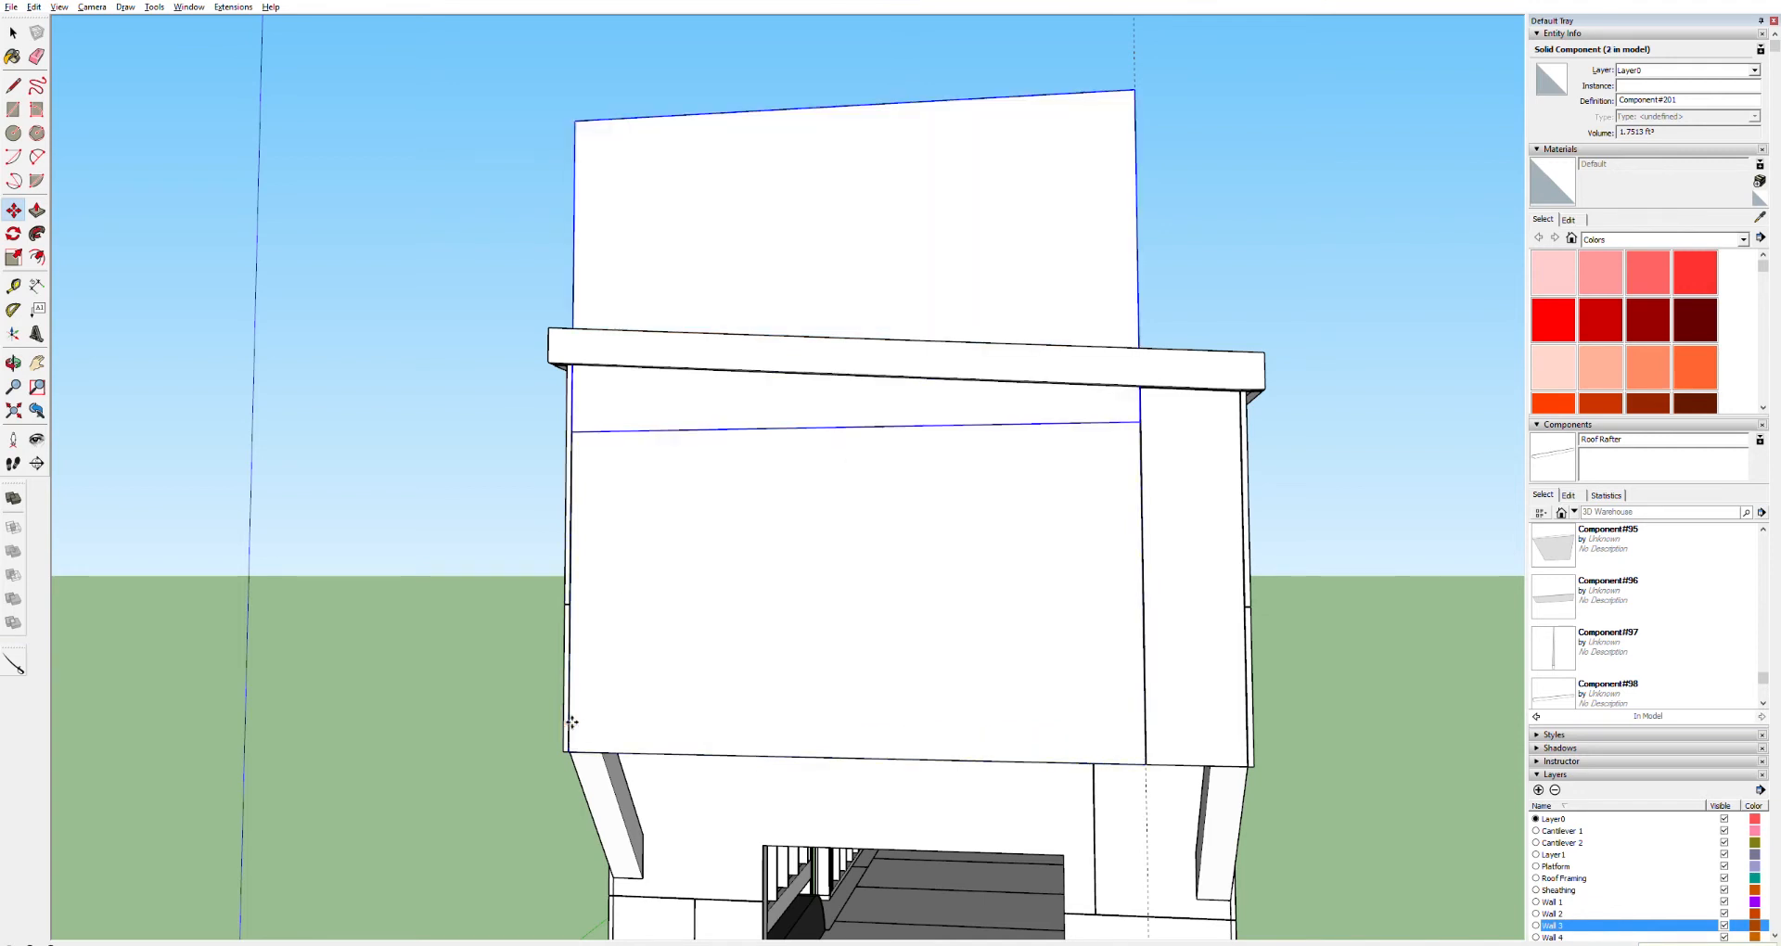
pyautogui.hotkey('ctrl', 'z')
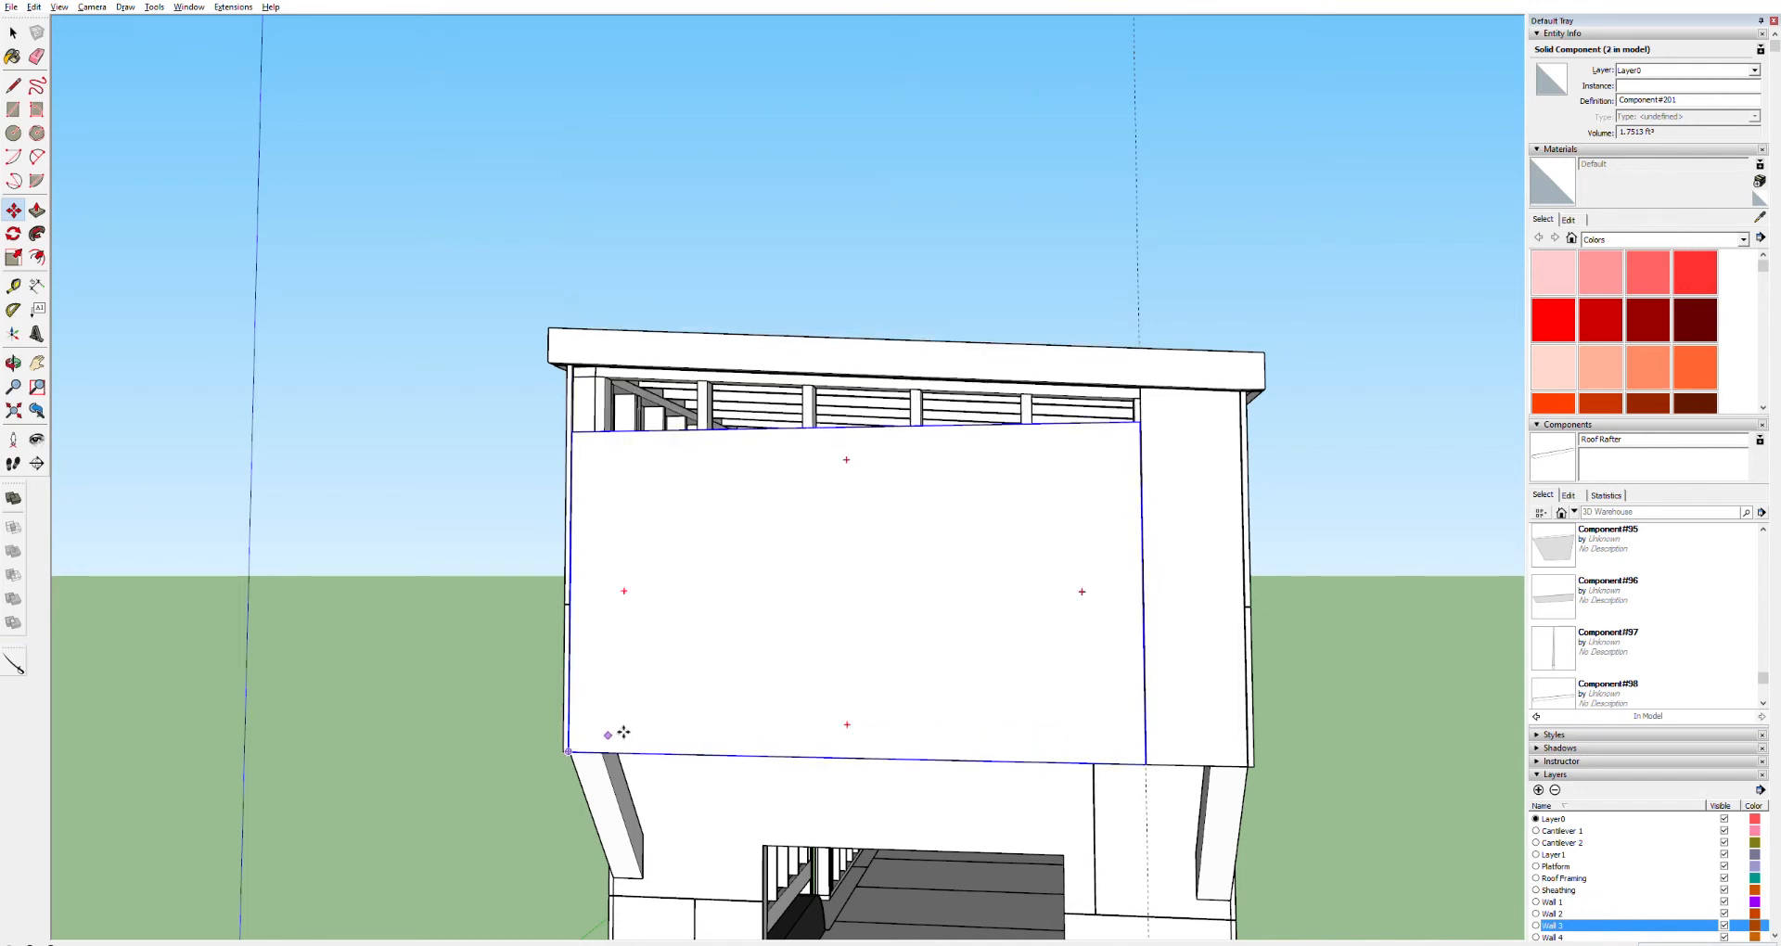
pyautogui.click(581, 748)
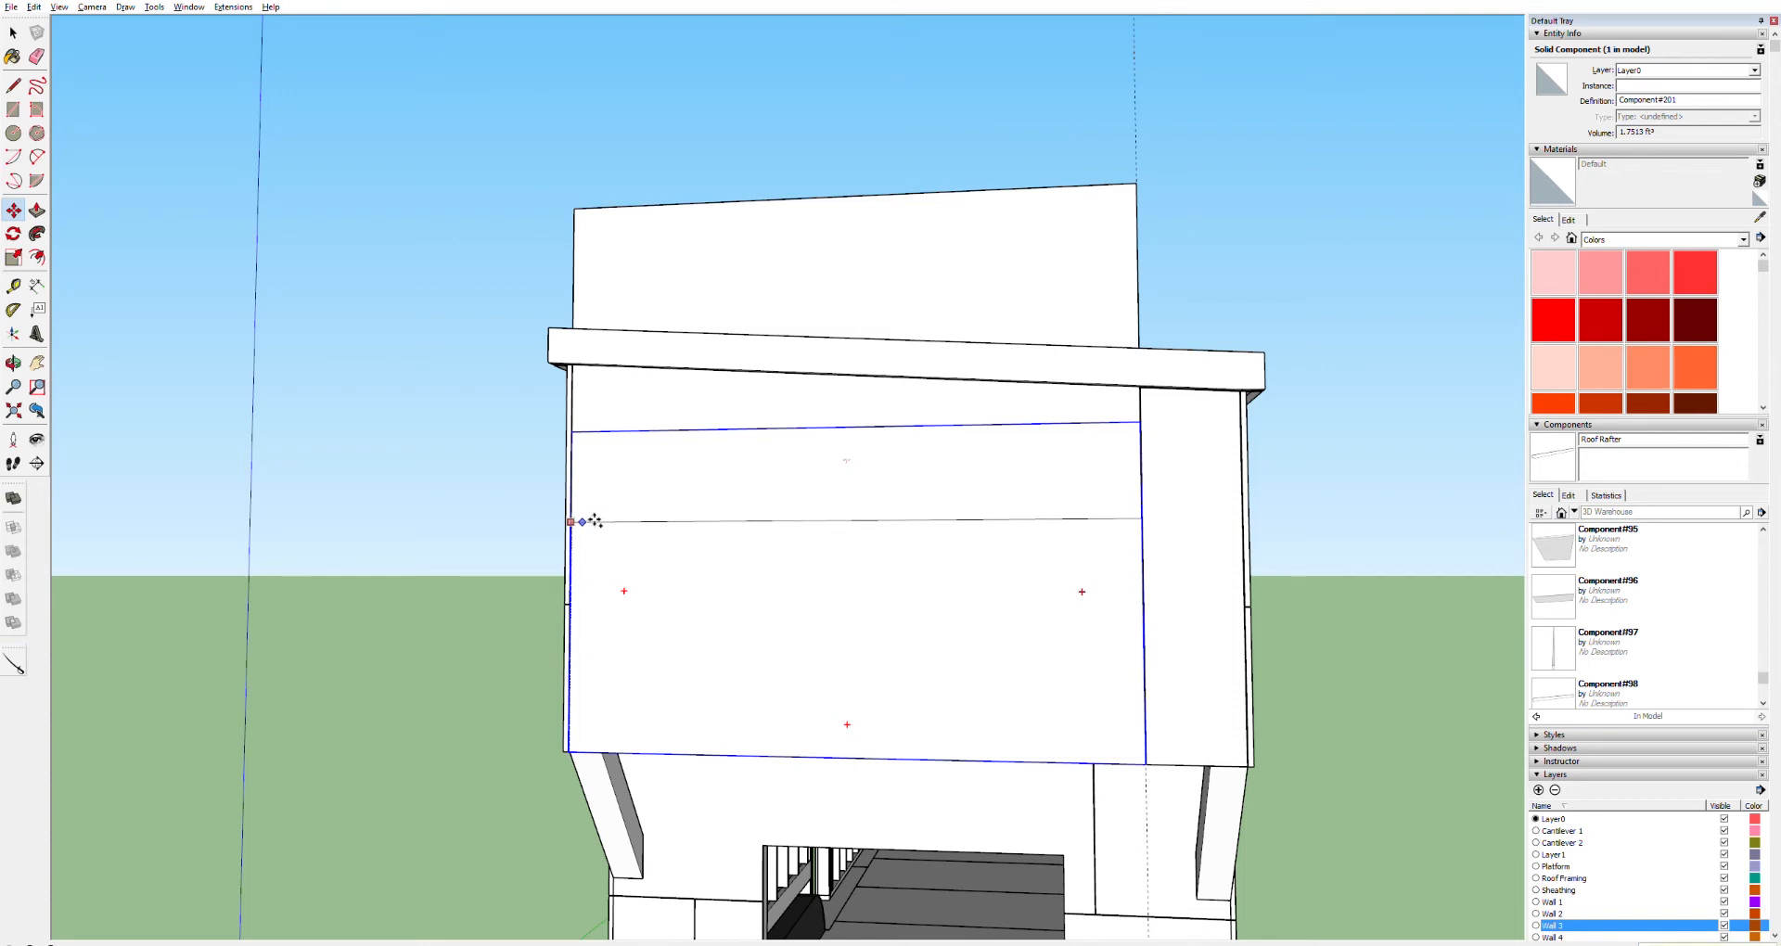
pyautogui.click(593, 522)
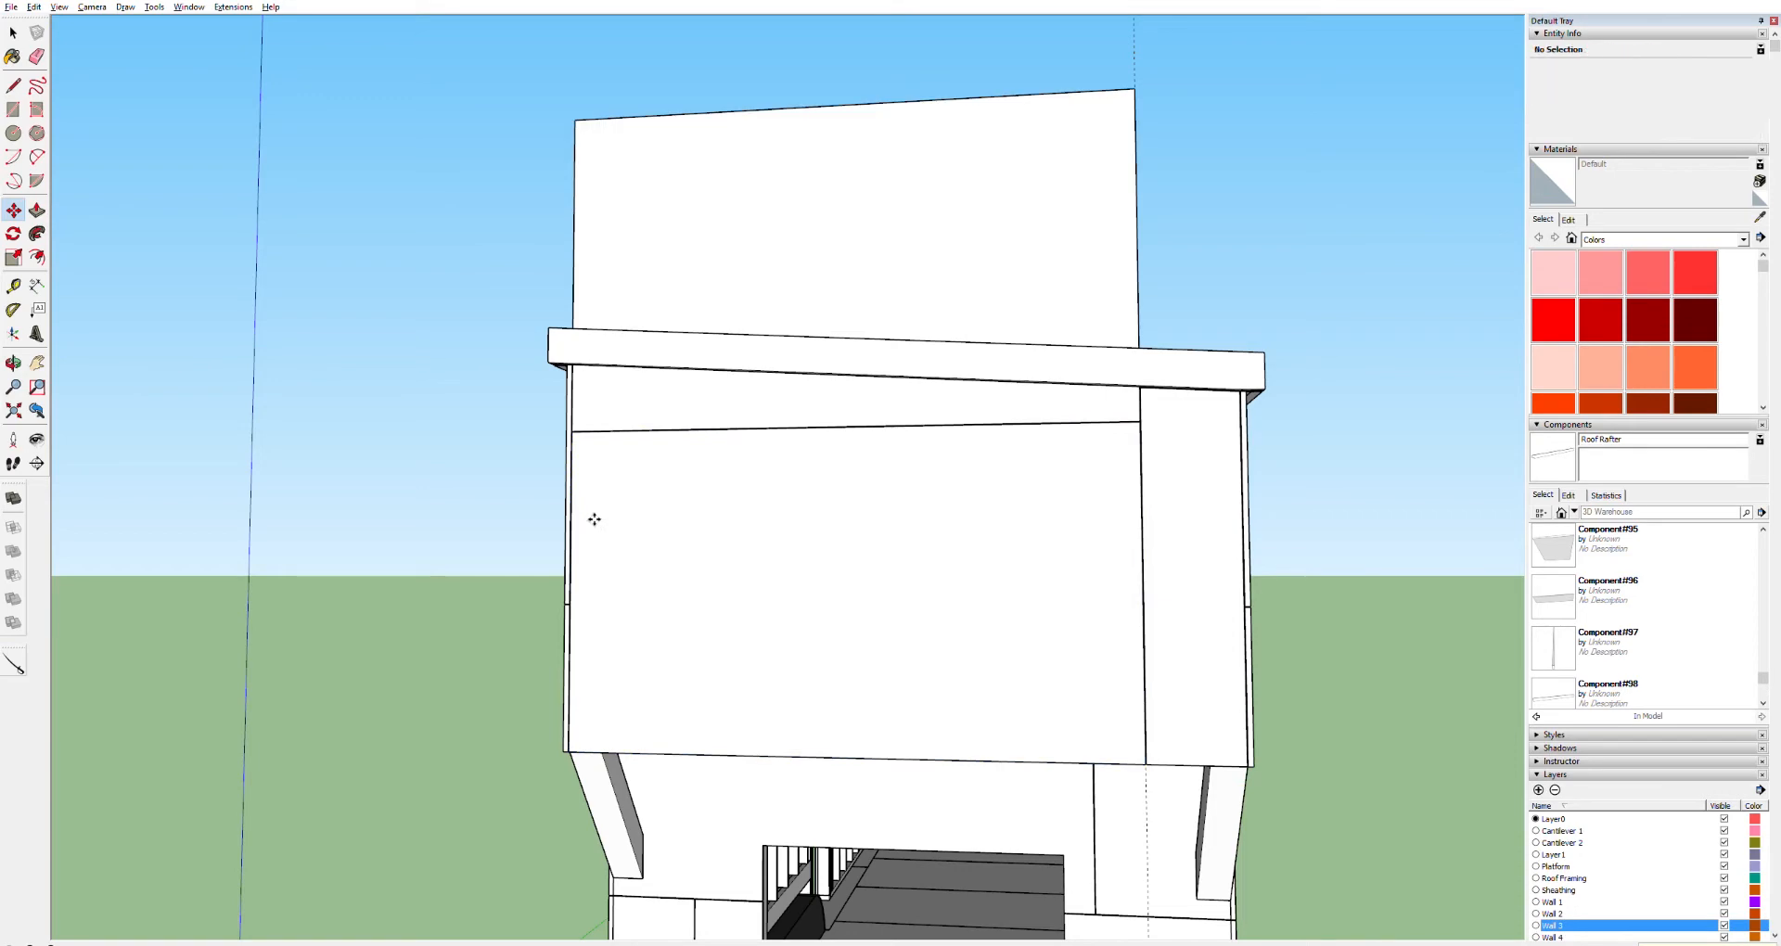
pyautogui.scroll(3, 786, 399)
pyautogui.scroll(2, 786, 399)
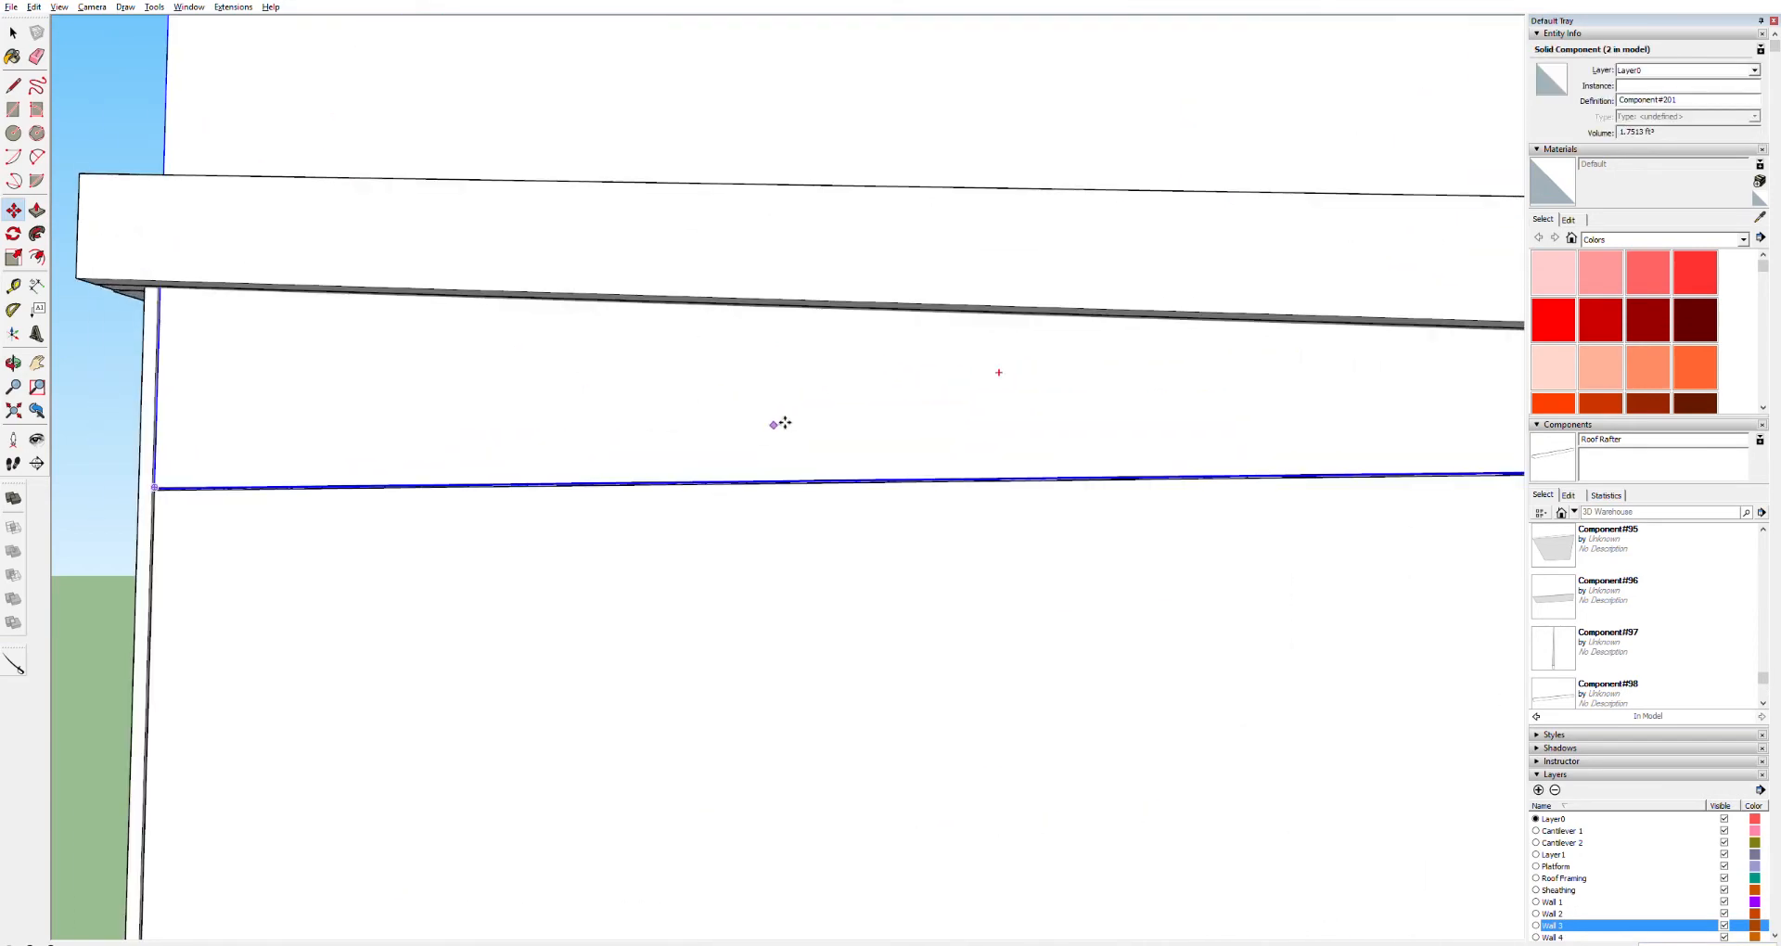
pyautogui.click(780, 423)
# Inside the stacked end-wall sheathing copy, draw a line across its face along the fascia's underside
pyautogui.scroll(-3, 780, 423)
pyautogui.scroll(2, 780, 423)
pyautogui.press('space')
pyautogui.hotkey('ctrl', 'a')
pyautogui.scroll(2, 598, 399)
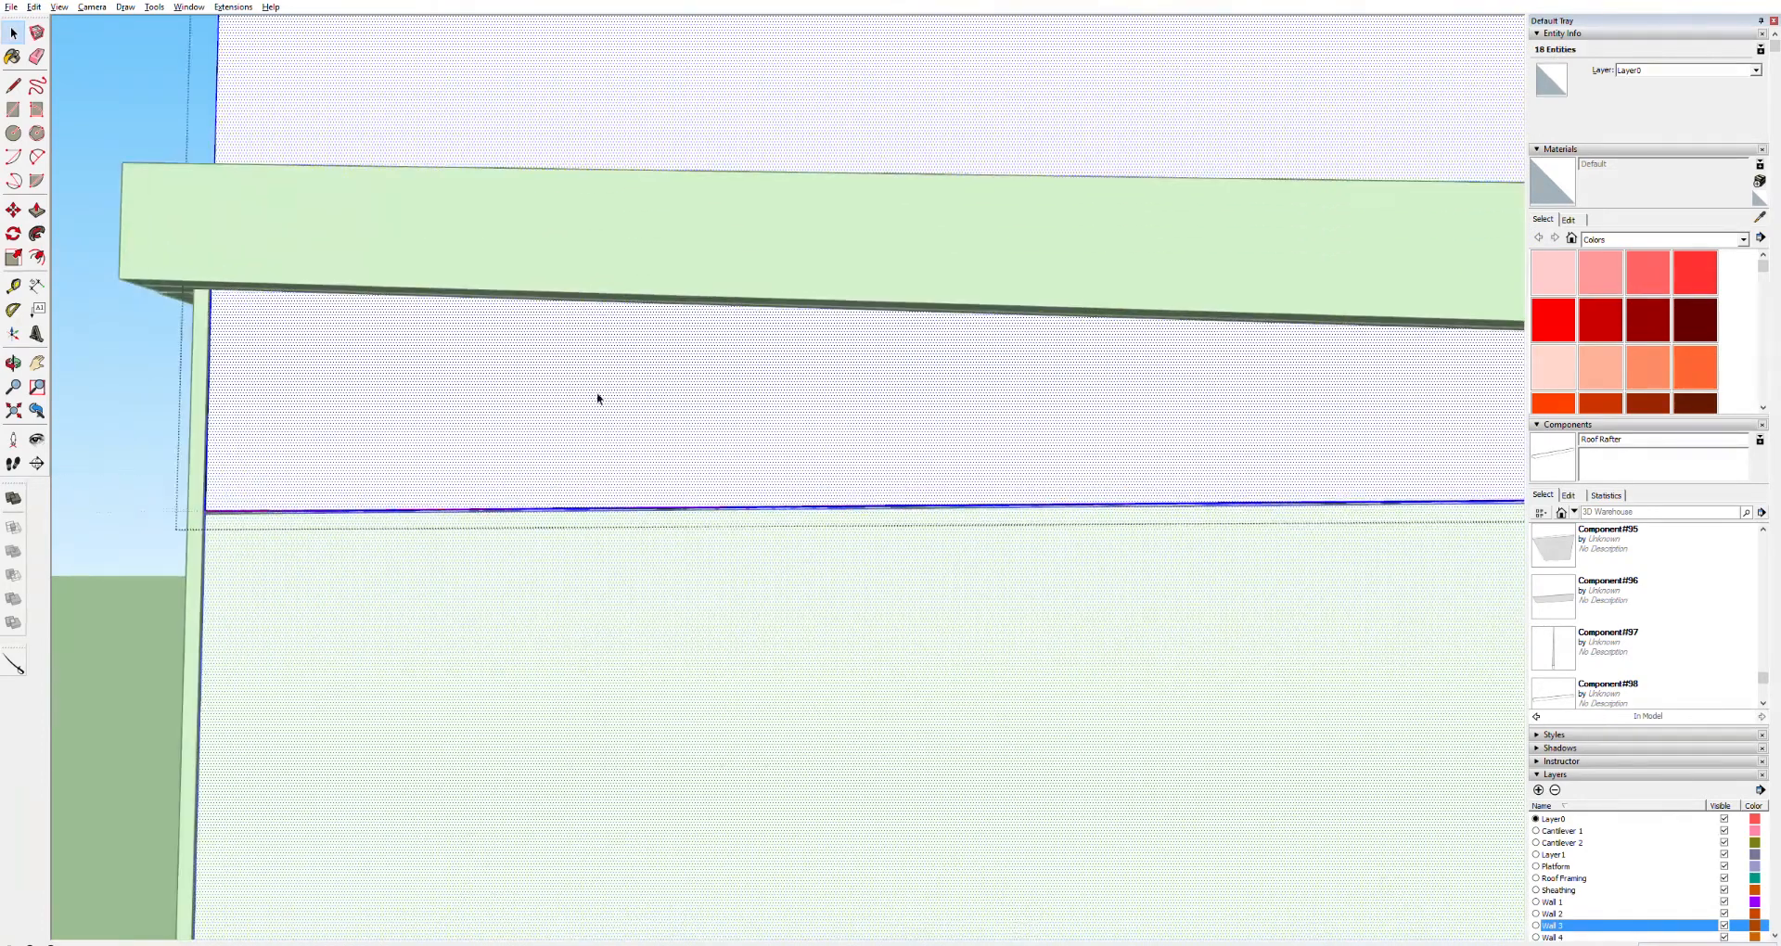
pyautogui.scroll(4, 198, 292)
pyautogui.press('l')
pyautogui.click(220, 273)
pyautogui.scroll(-3, 1345, 497)
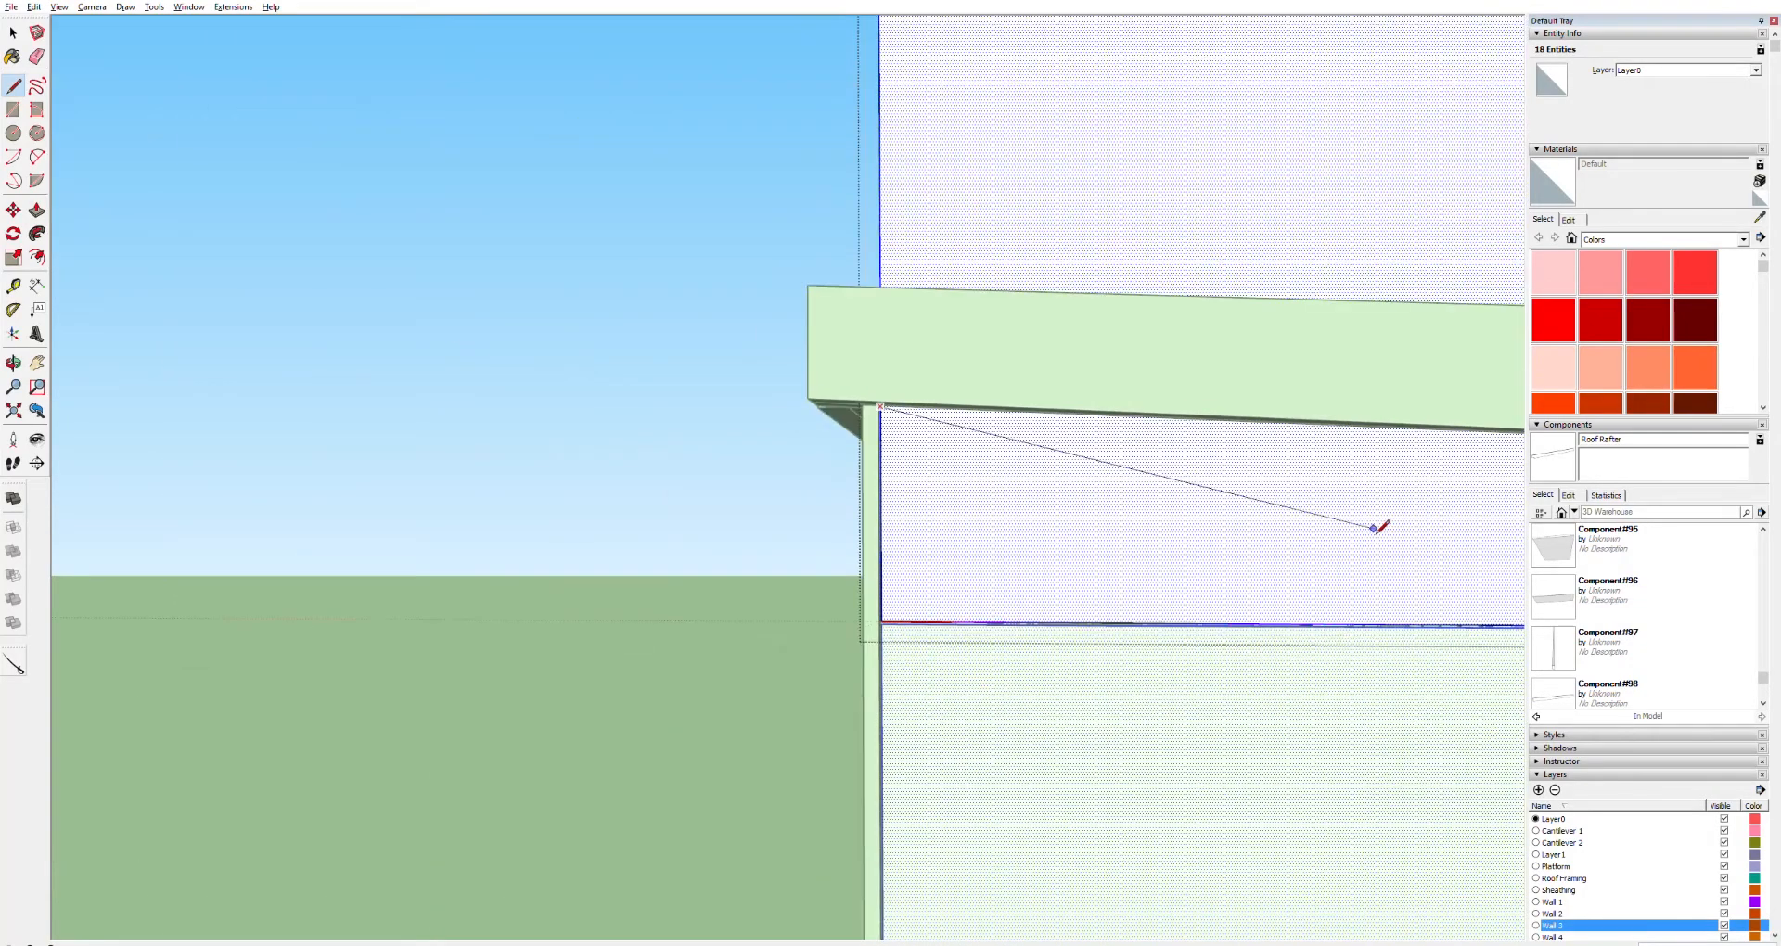
pyautogui.press('h')
pyautogui.moveTo(1361, 513); pyautogui.dragTo(529, 410)
pyautogui.moveTo(1340, 426); pyautogui.dragTo(622, 397)
pyautogui.scroll(4, 1111, 348)
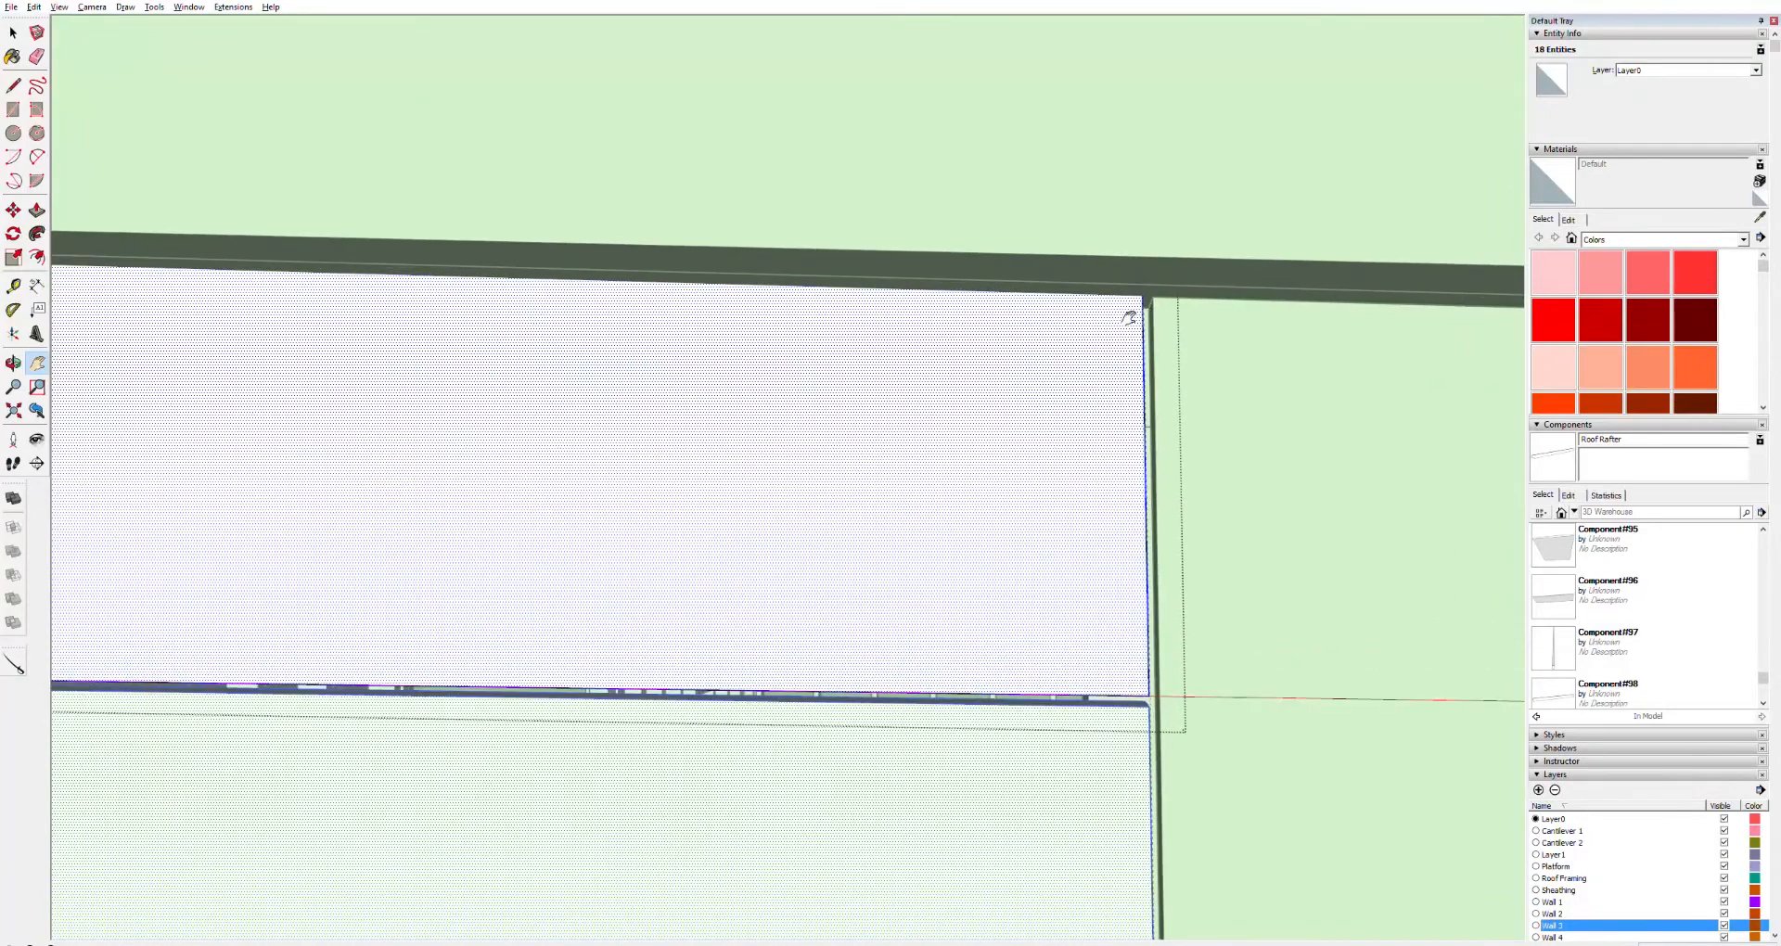
# Delete the selected geometry inside the stacked panel, then undo the deletion
pyautogui.press('l')
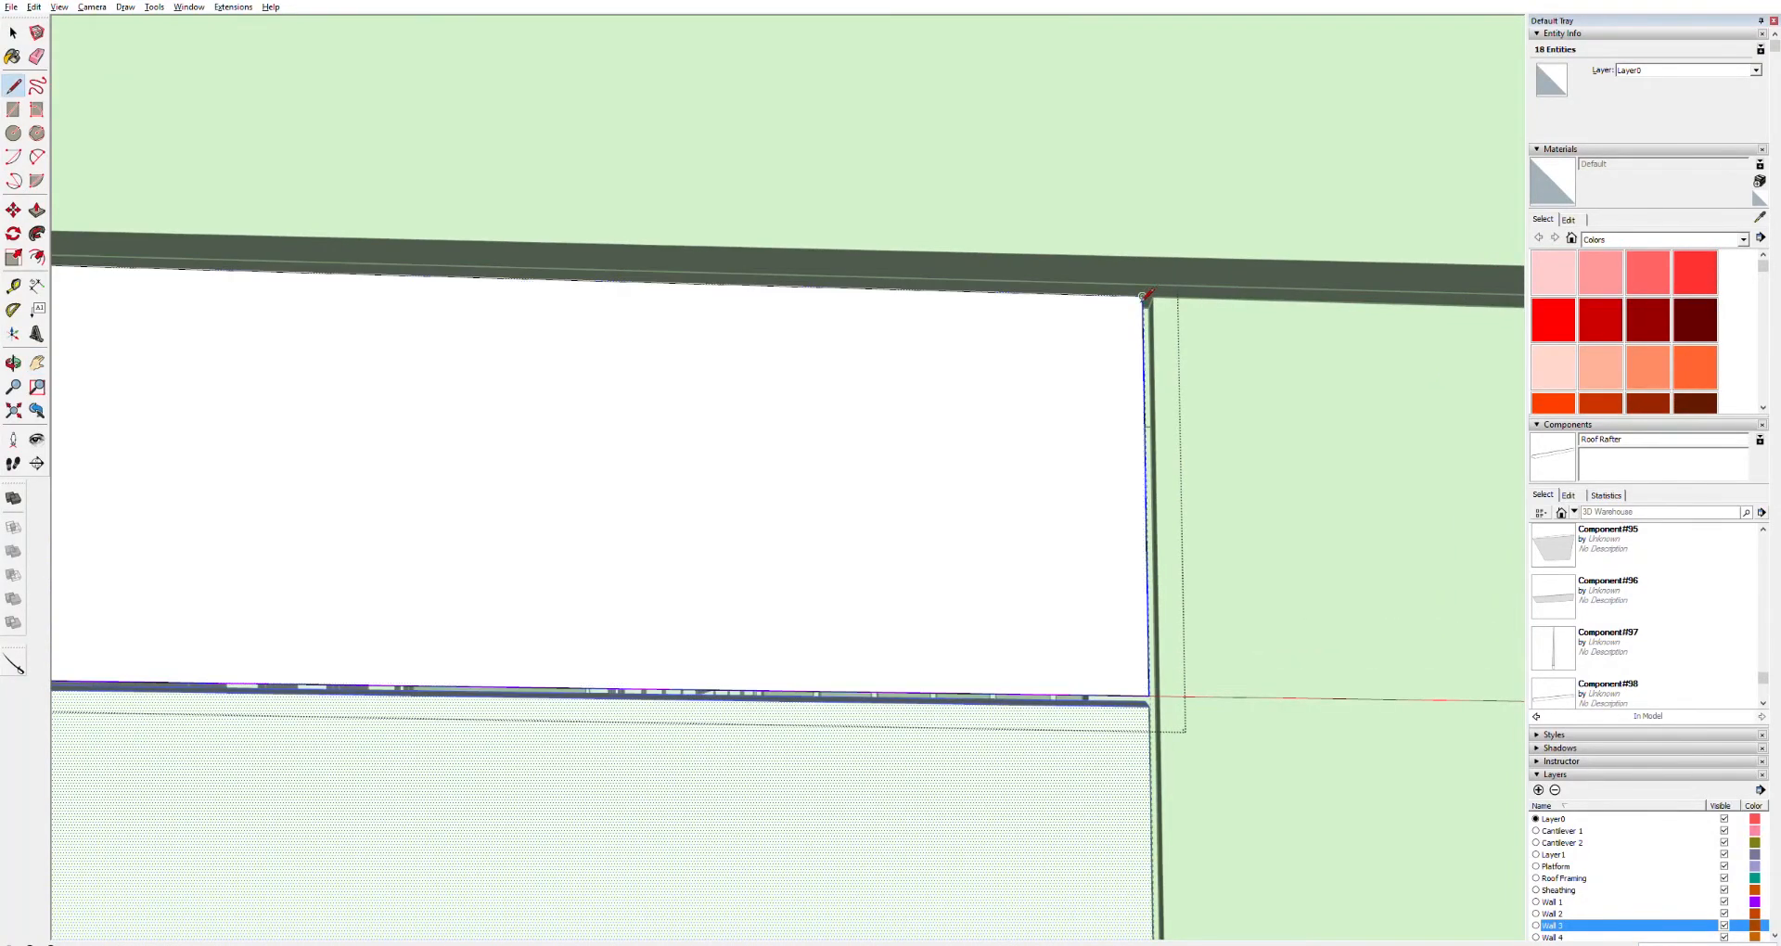
pyautogui.scroll(-6, 795, 330)
pyautogui.press('space')
pyautogui.press('Delete')
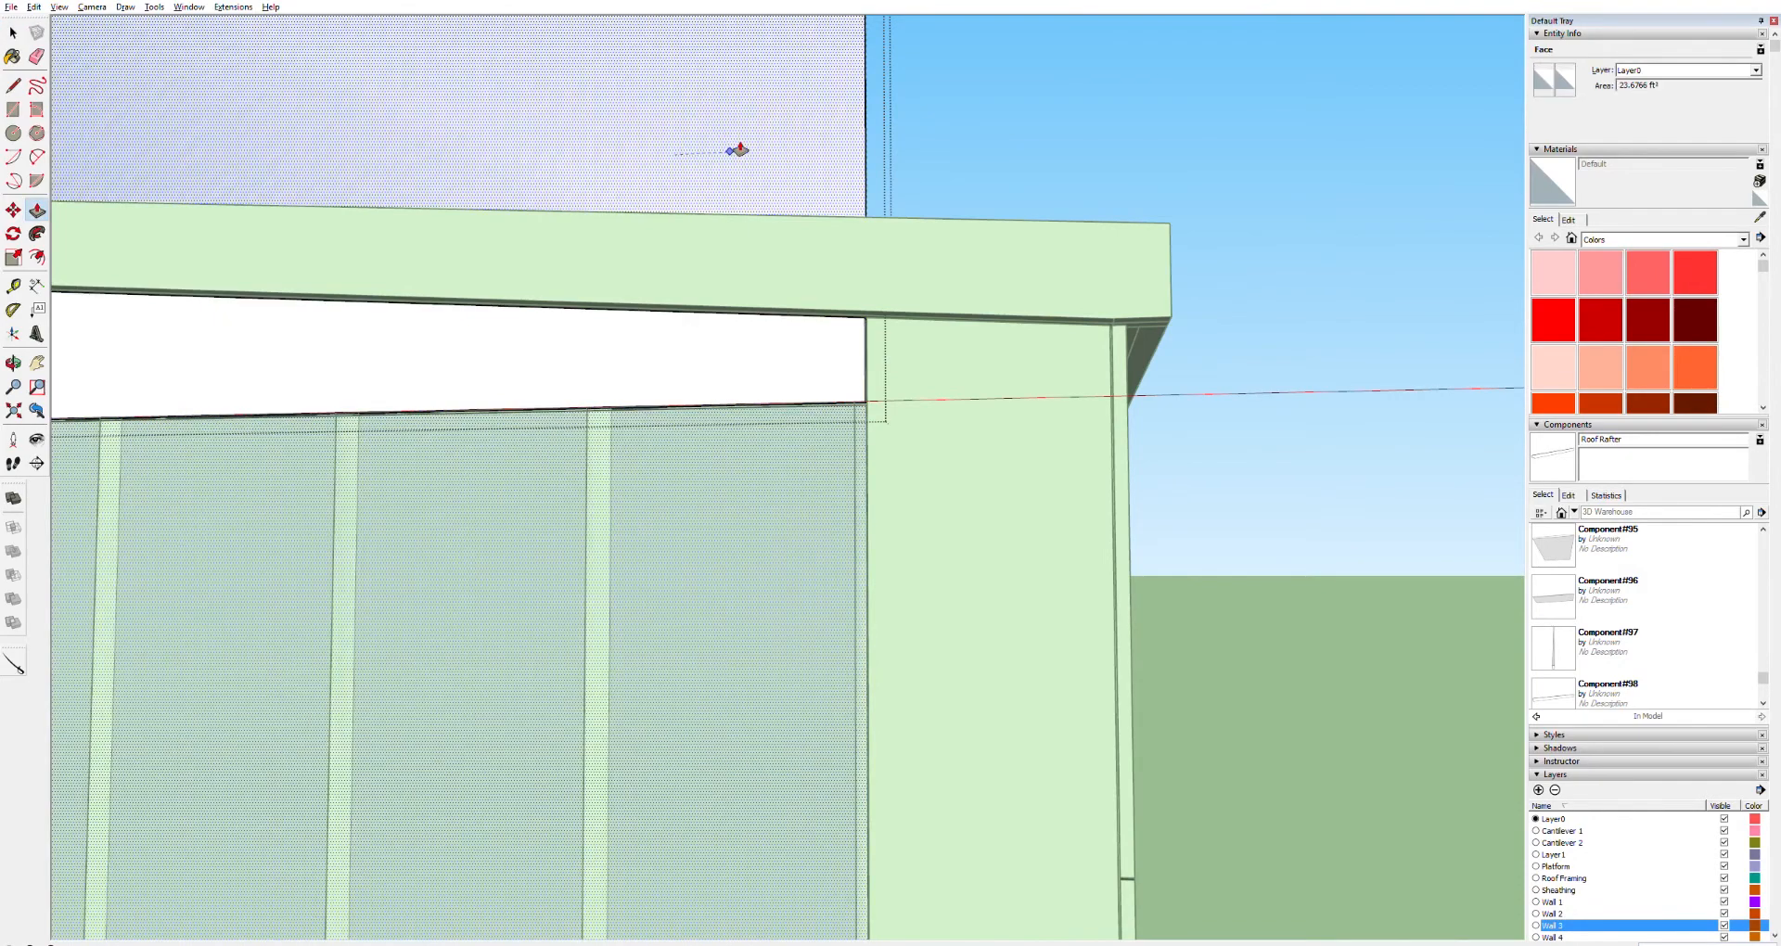
pyautogui.press('p')
pyautogui.scroll(-5, 738, 313)
pyautogui.press('space')
pyautogui.click(443, 188)
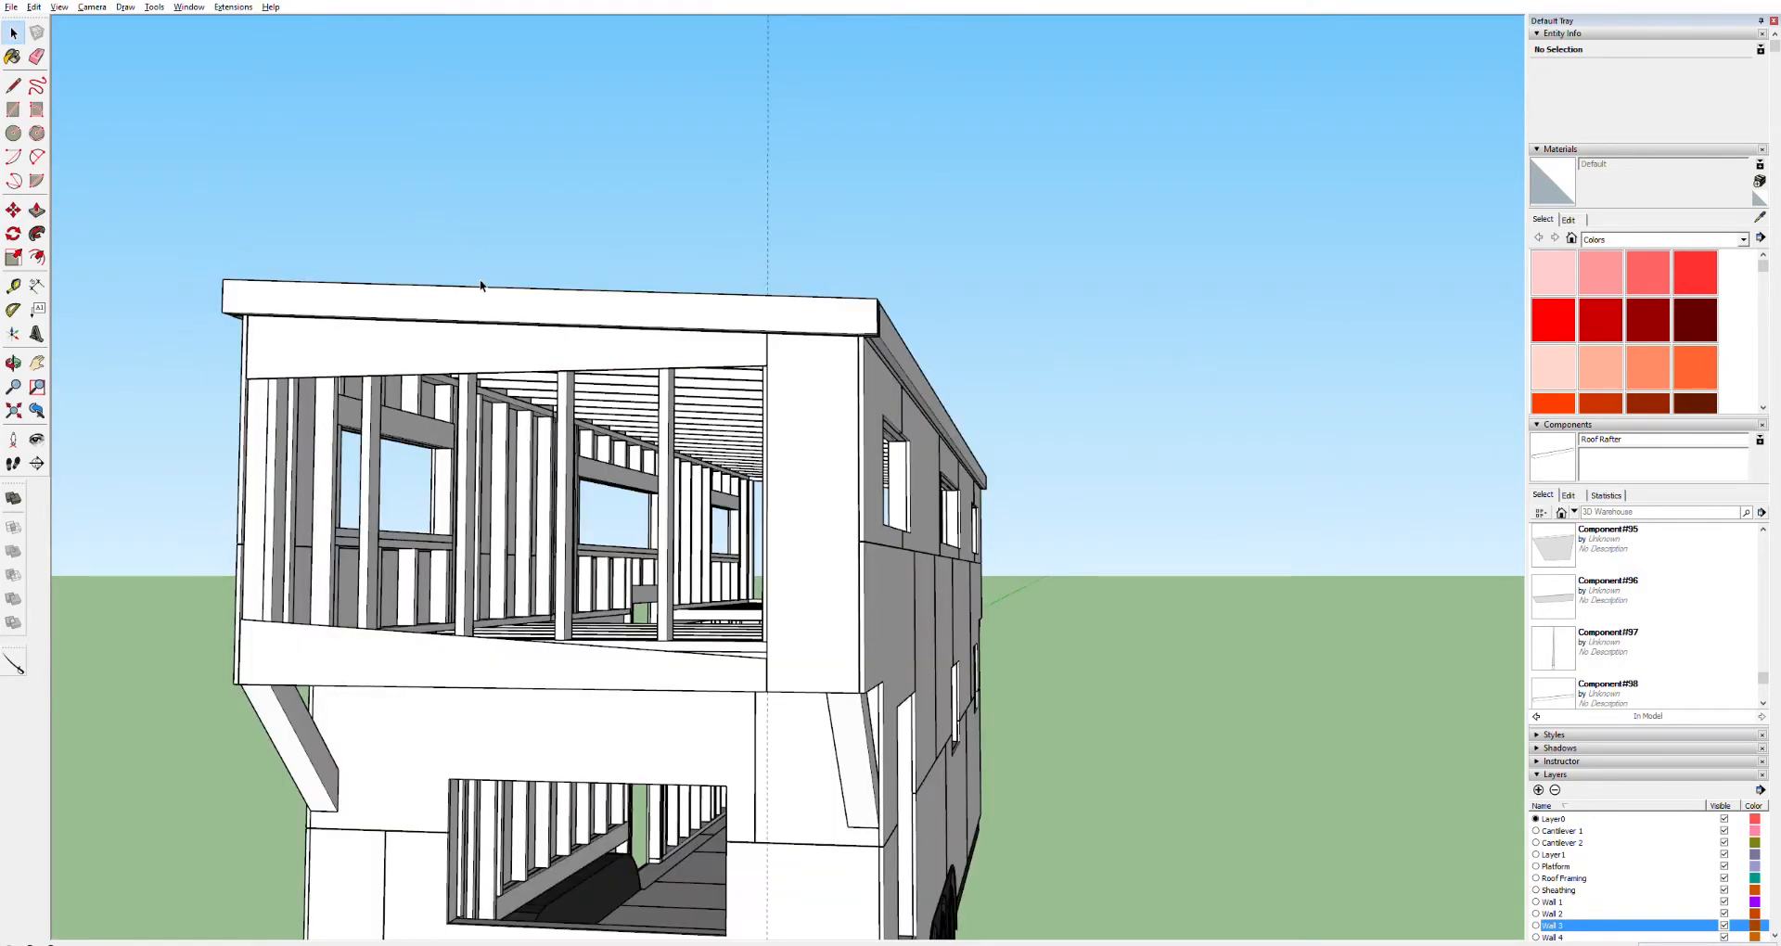
pyautogui.doubleClick(486, 406)
pyautogui.hotkey('ctrl', 'z')
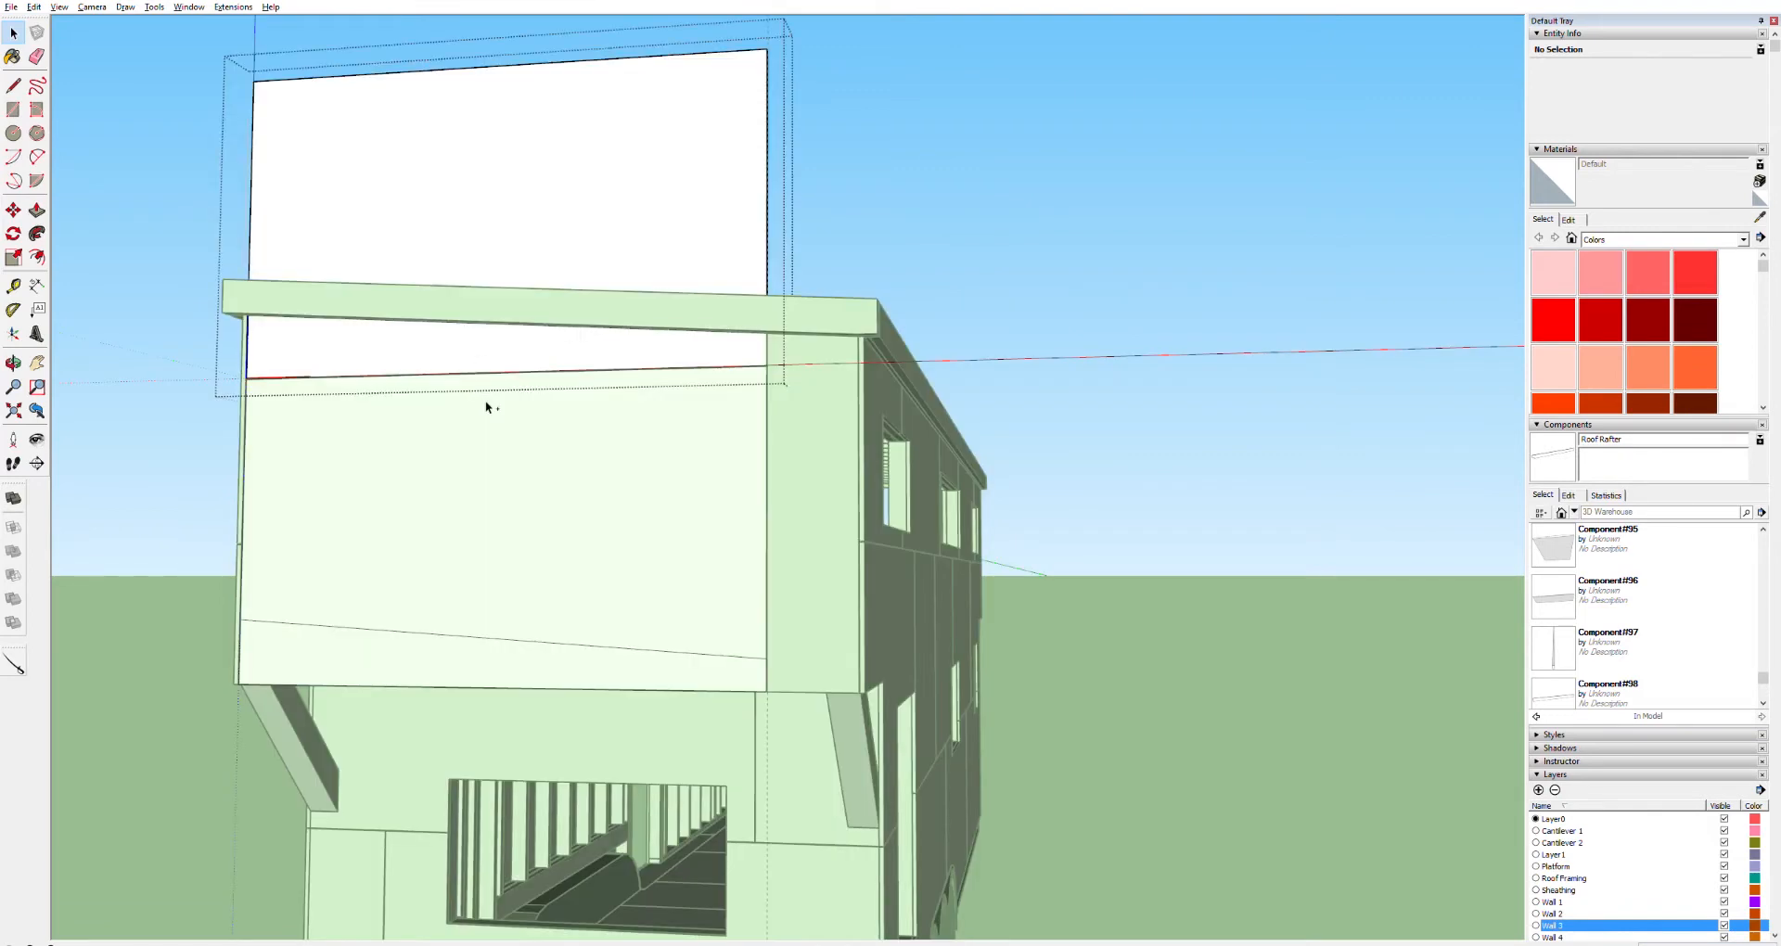
# Reopen the stacked panel and draw a line along the fascia's underside from its corner across the face
pyautogui.click(1013, 191)
pyautogui.click(632, 221)
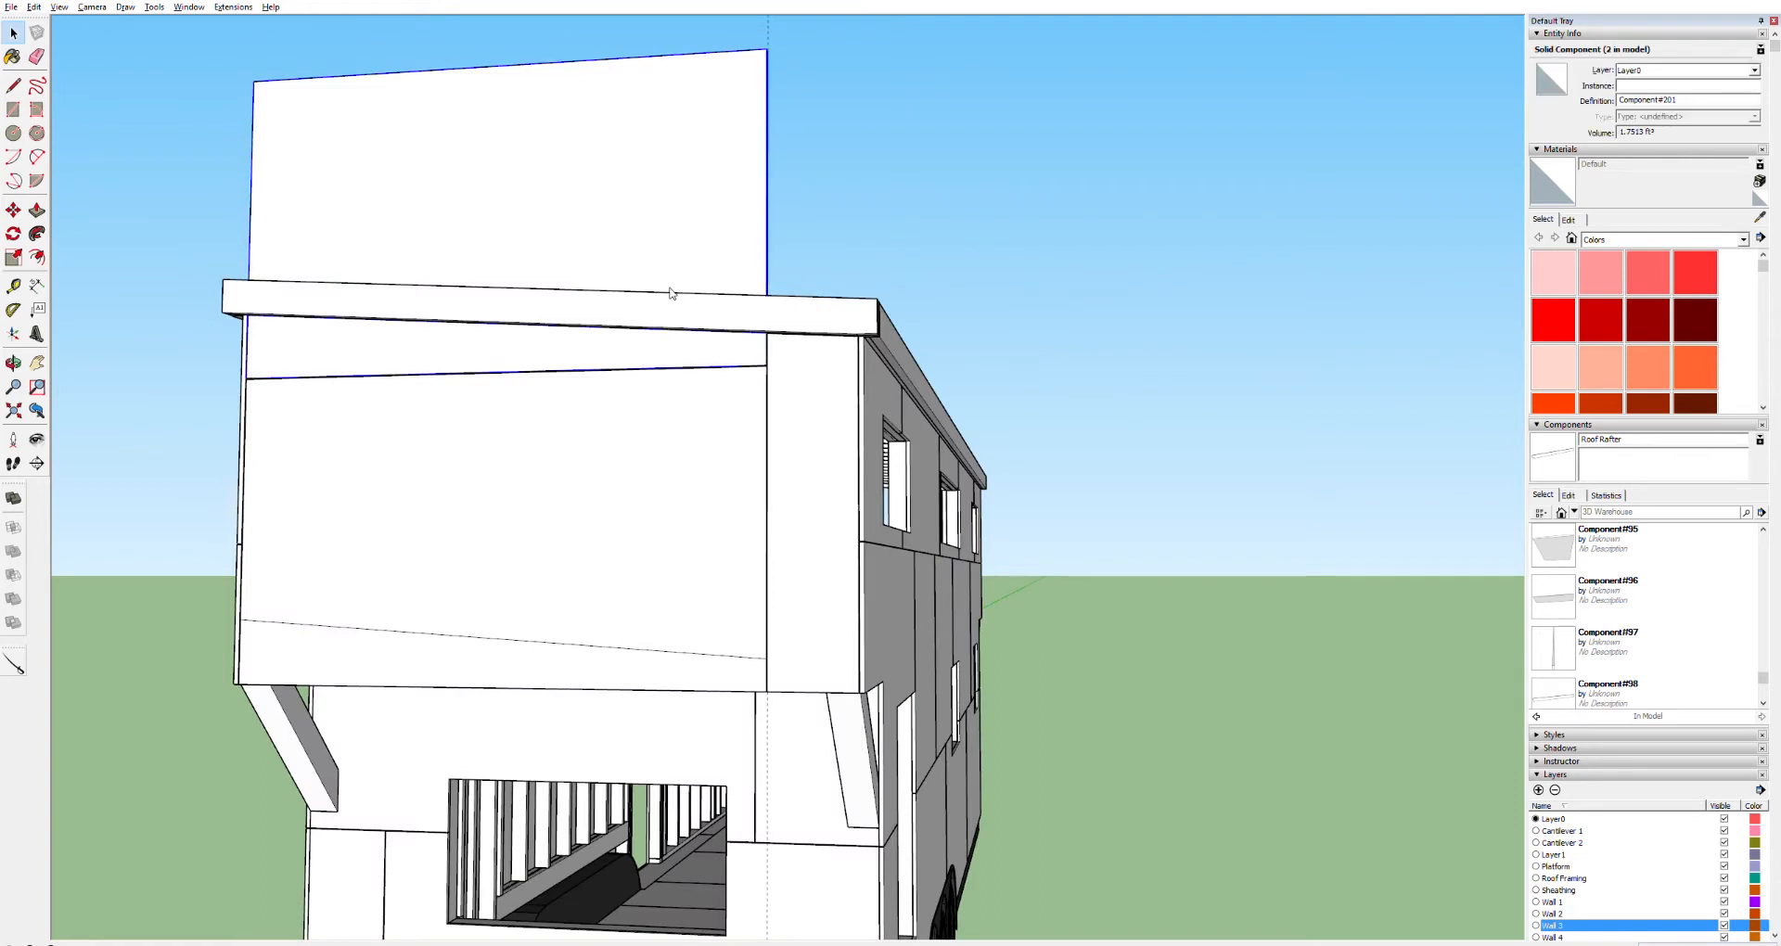
pyautogui.doubleClick(373, 329)
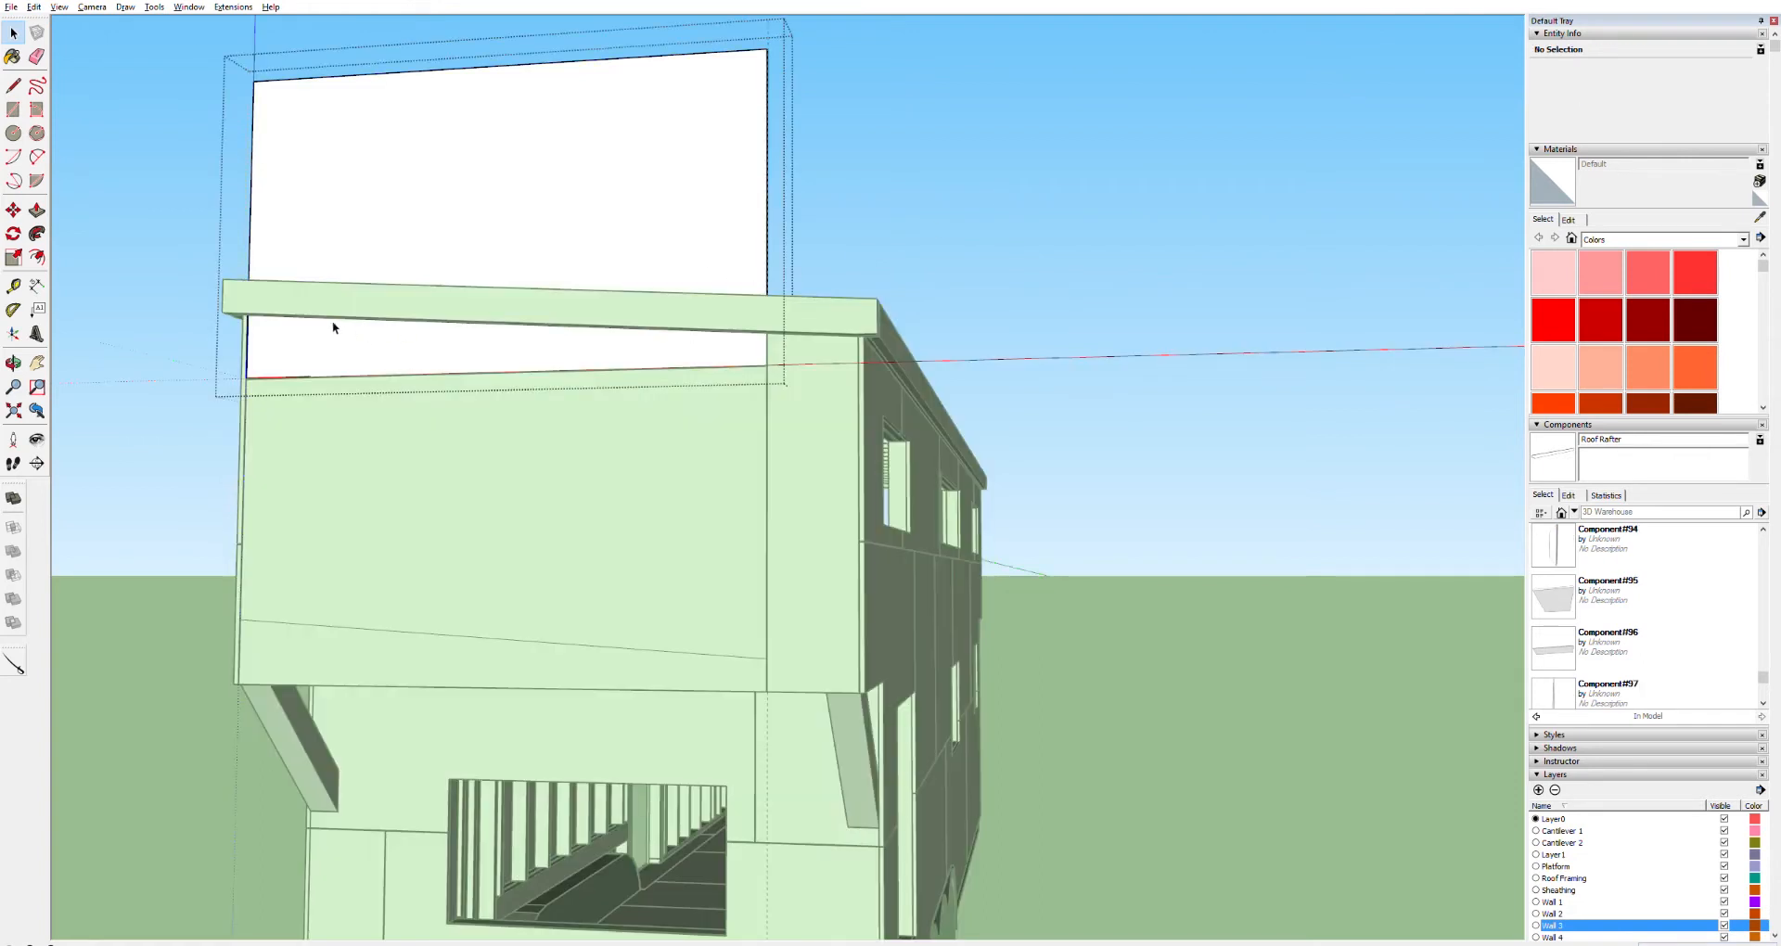
pyautogui.doubleClick(281, 327)
pyautogui.scroll(10, 278, 320)
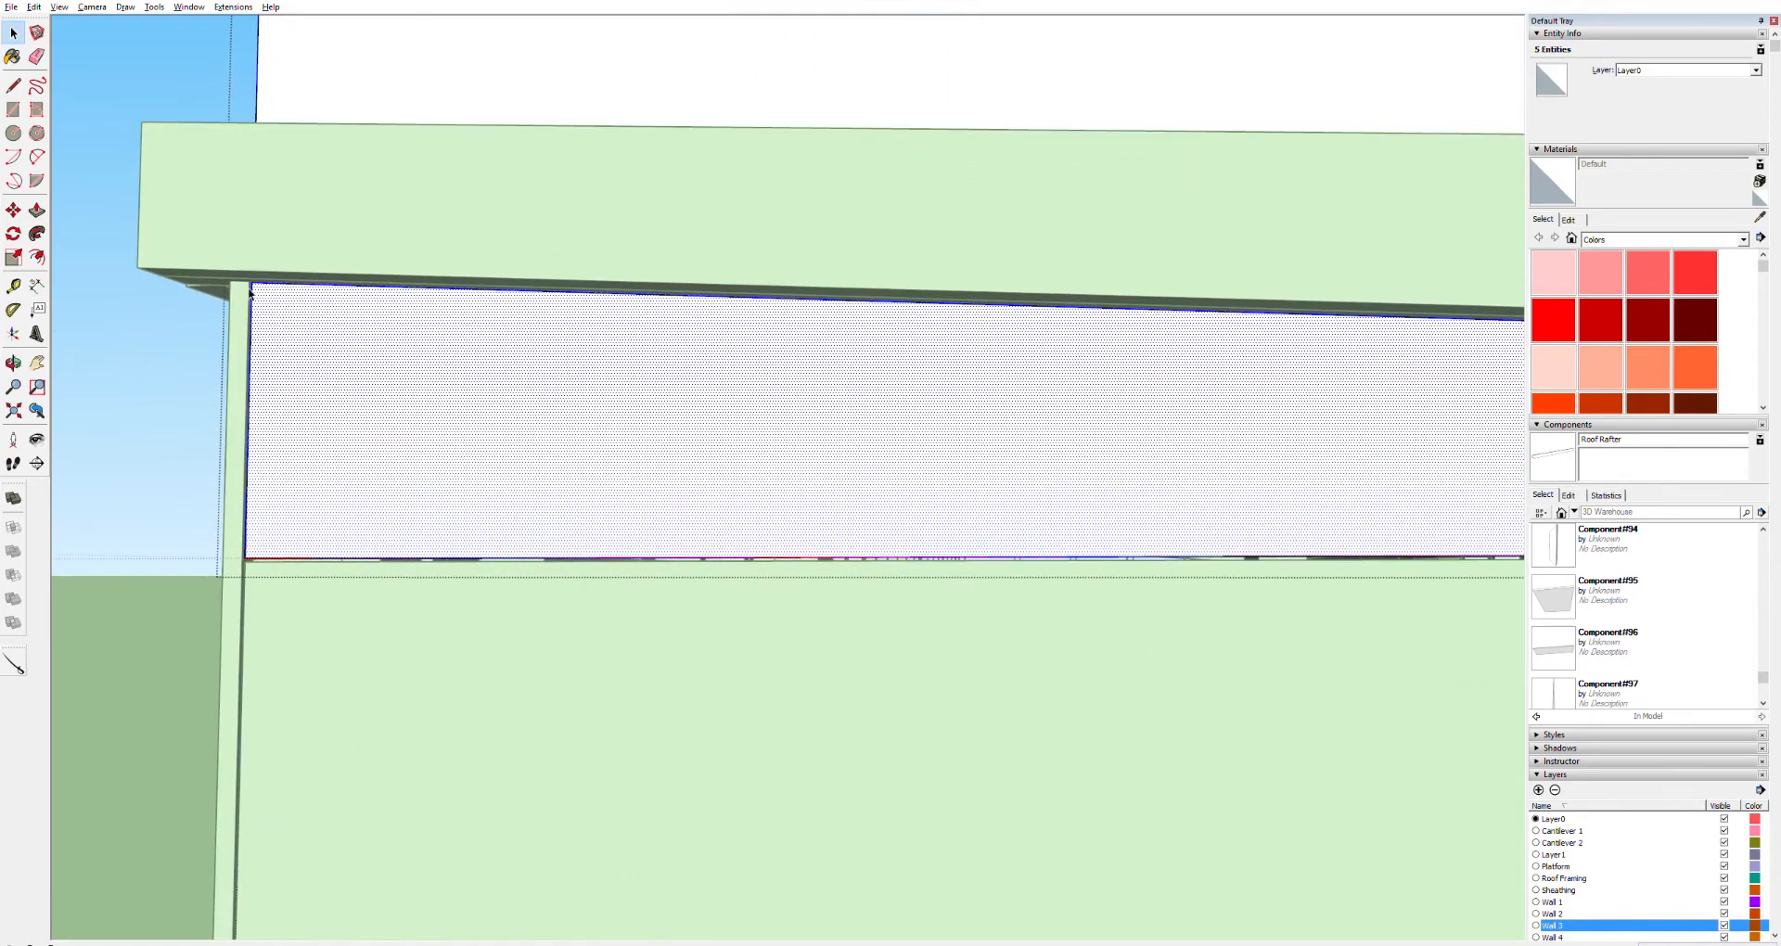
pyautogui.scroll(1, 251, 290)
pyautogui.press('l')
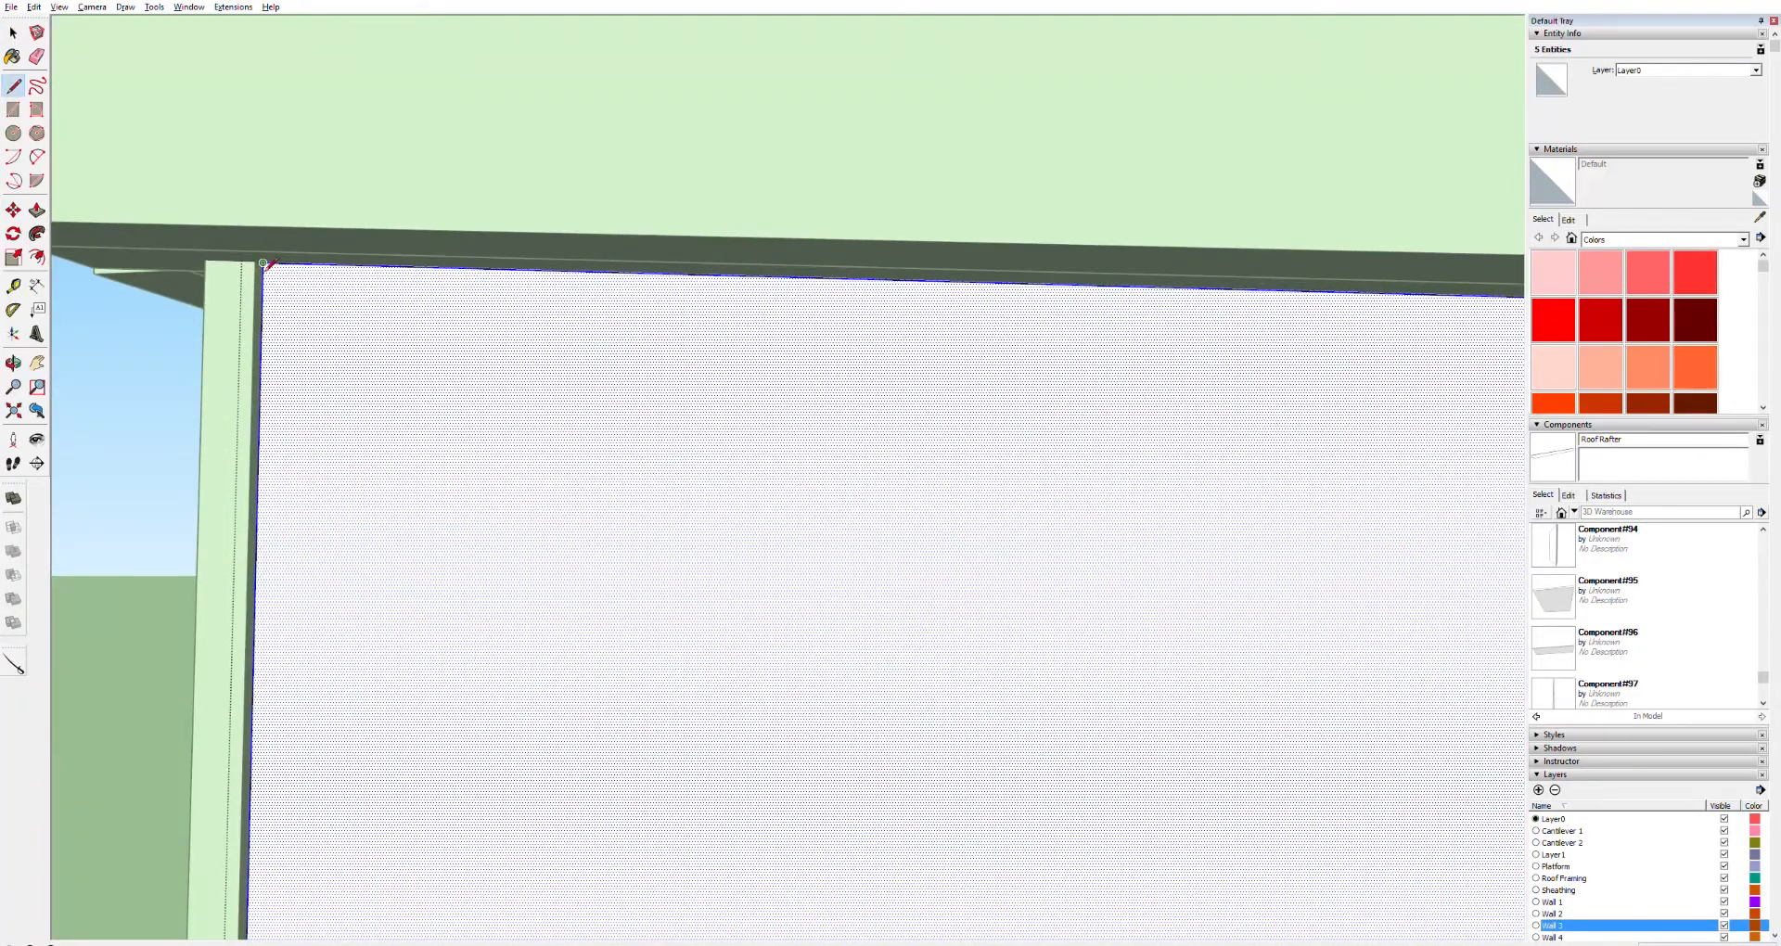
pyautogui.click(264, 264)
pyautogui.scroll(-4, 577, 365)
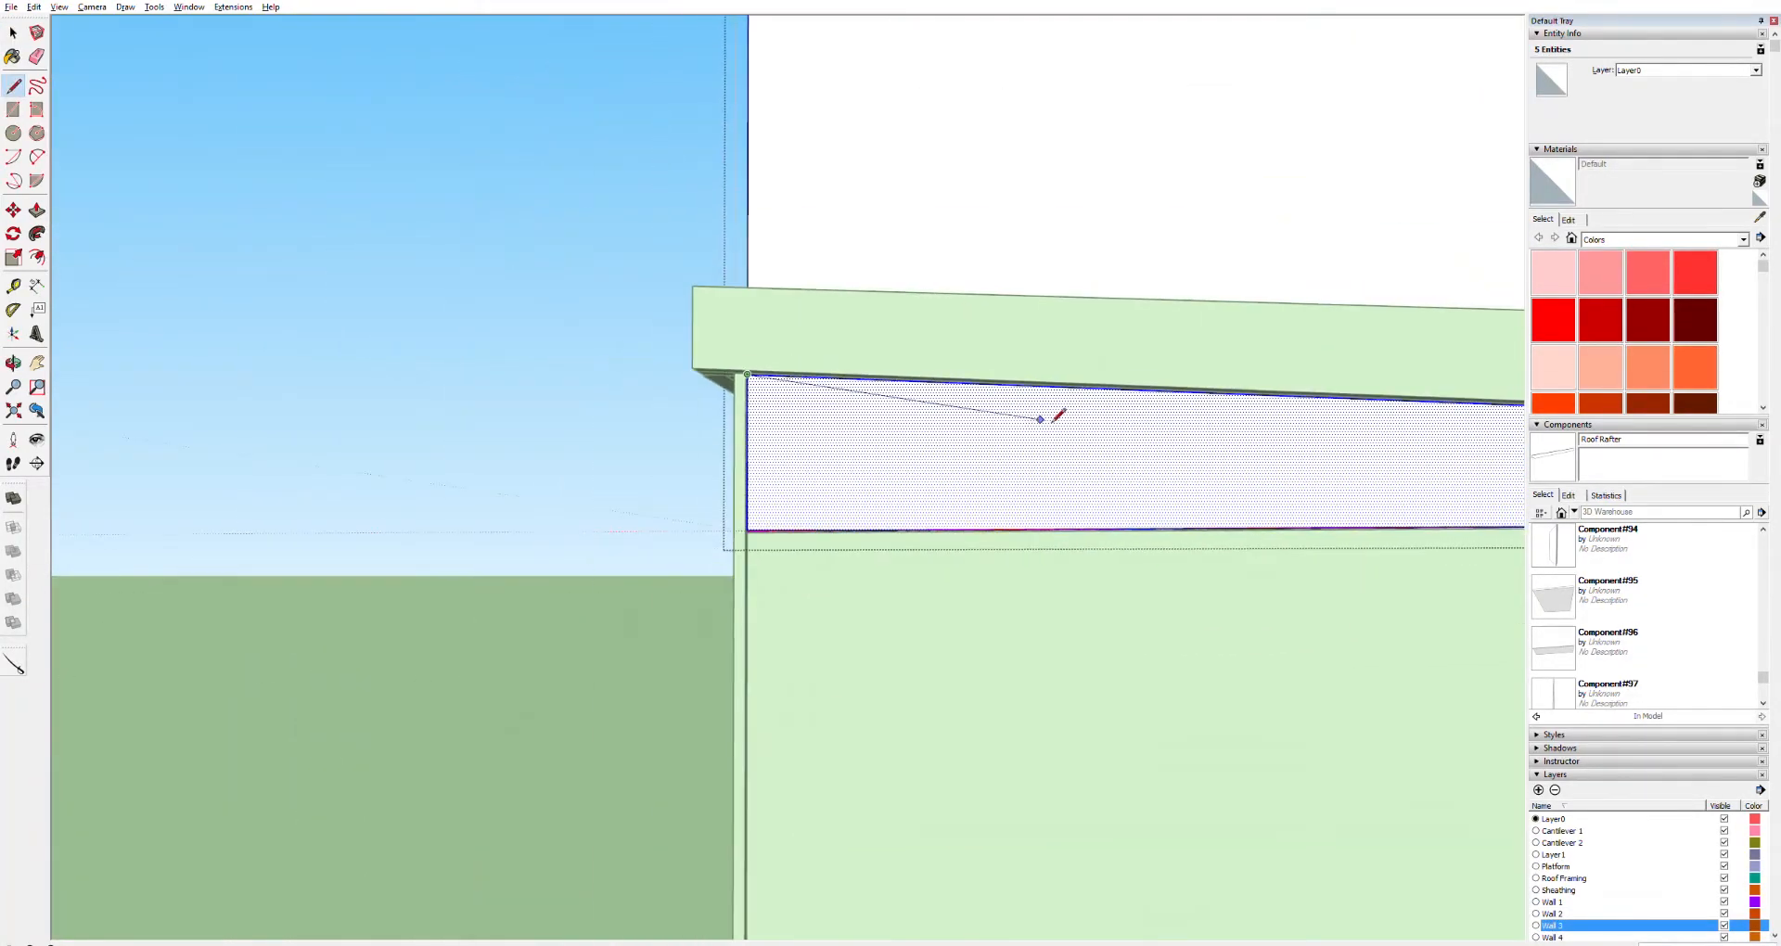
pyautogui.scroll(-6, 1057, 414)
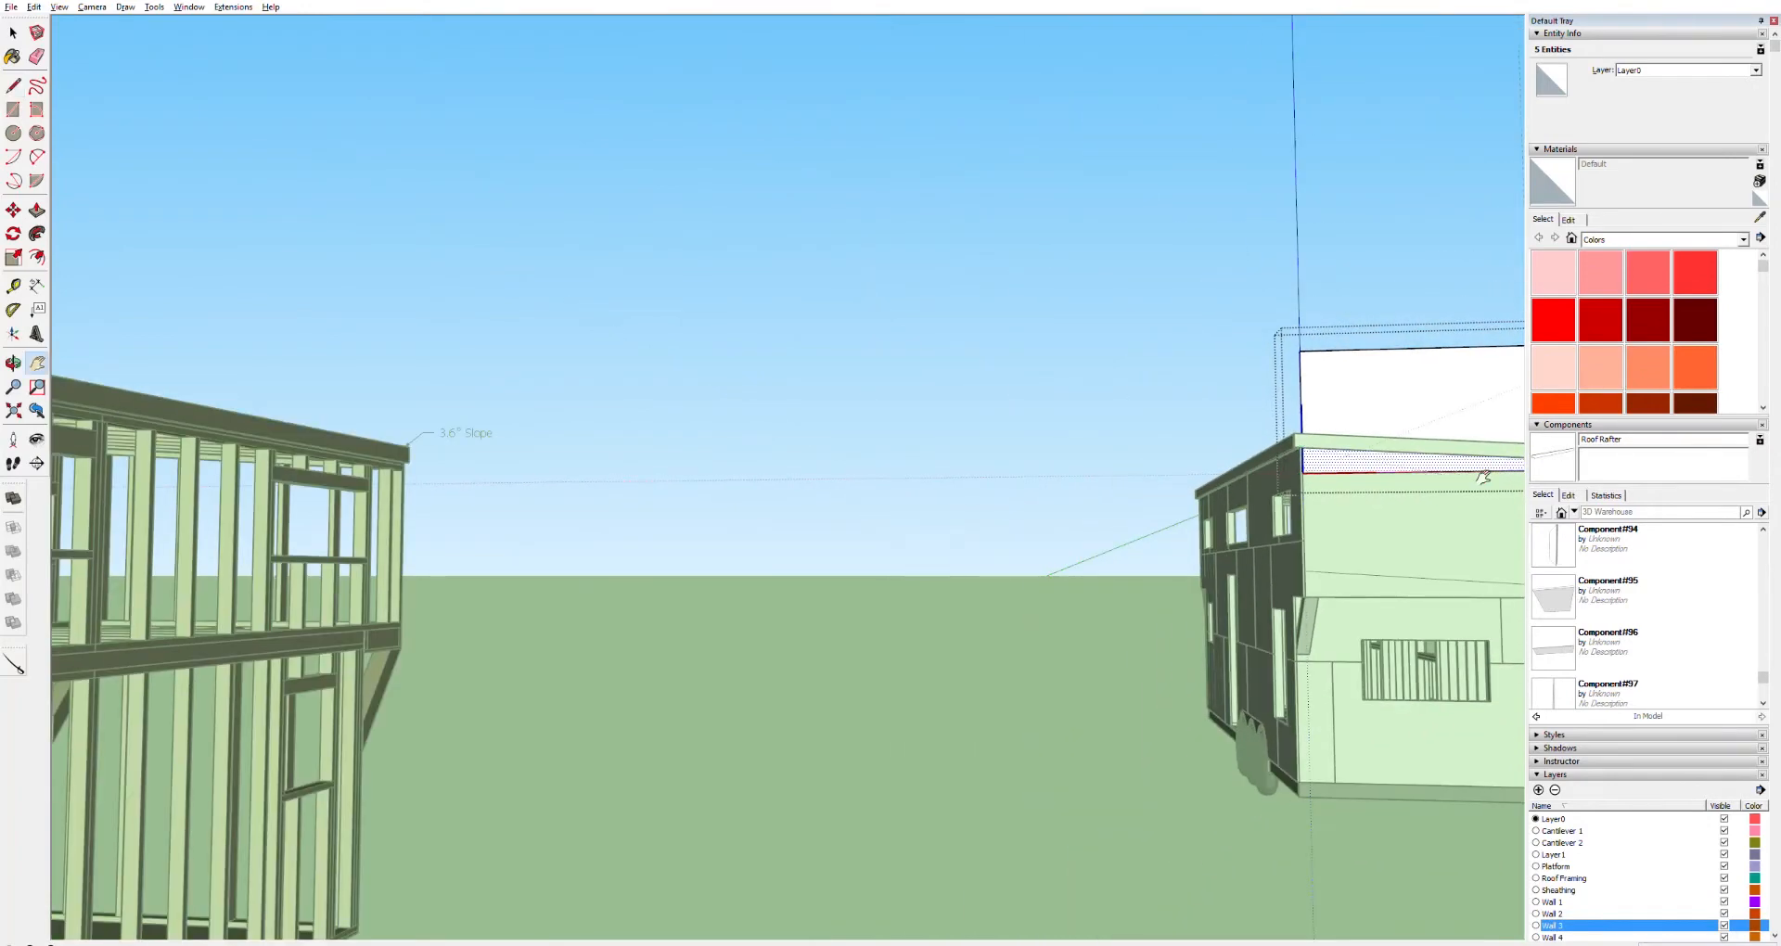
pyautogui.moveTo(1485, 477); pyautogui.dragTo(866, 422)
pyautogui.scroll(10, 863, 412)
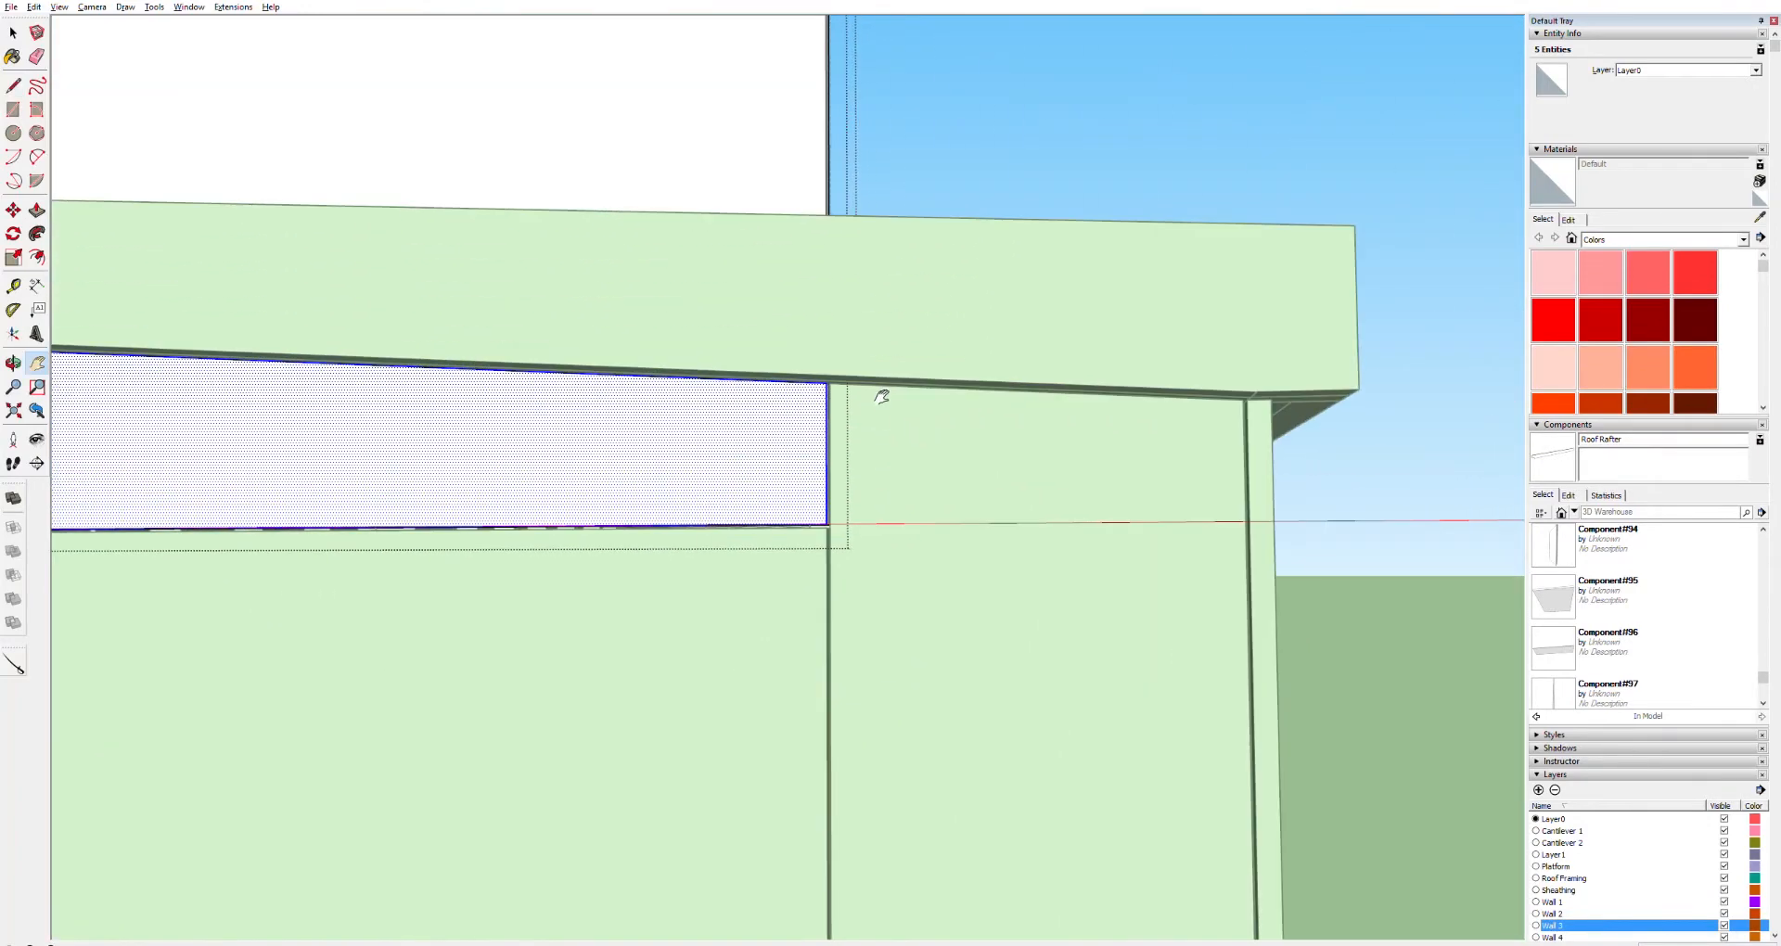
pyautogui.scroll(6, 862, 394)
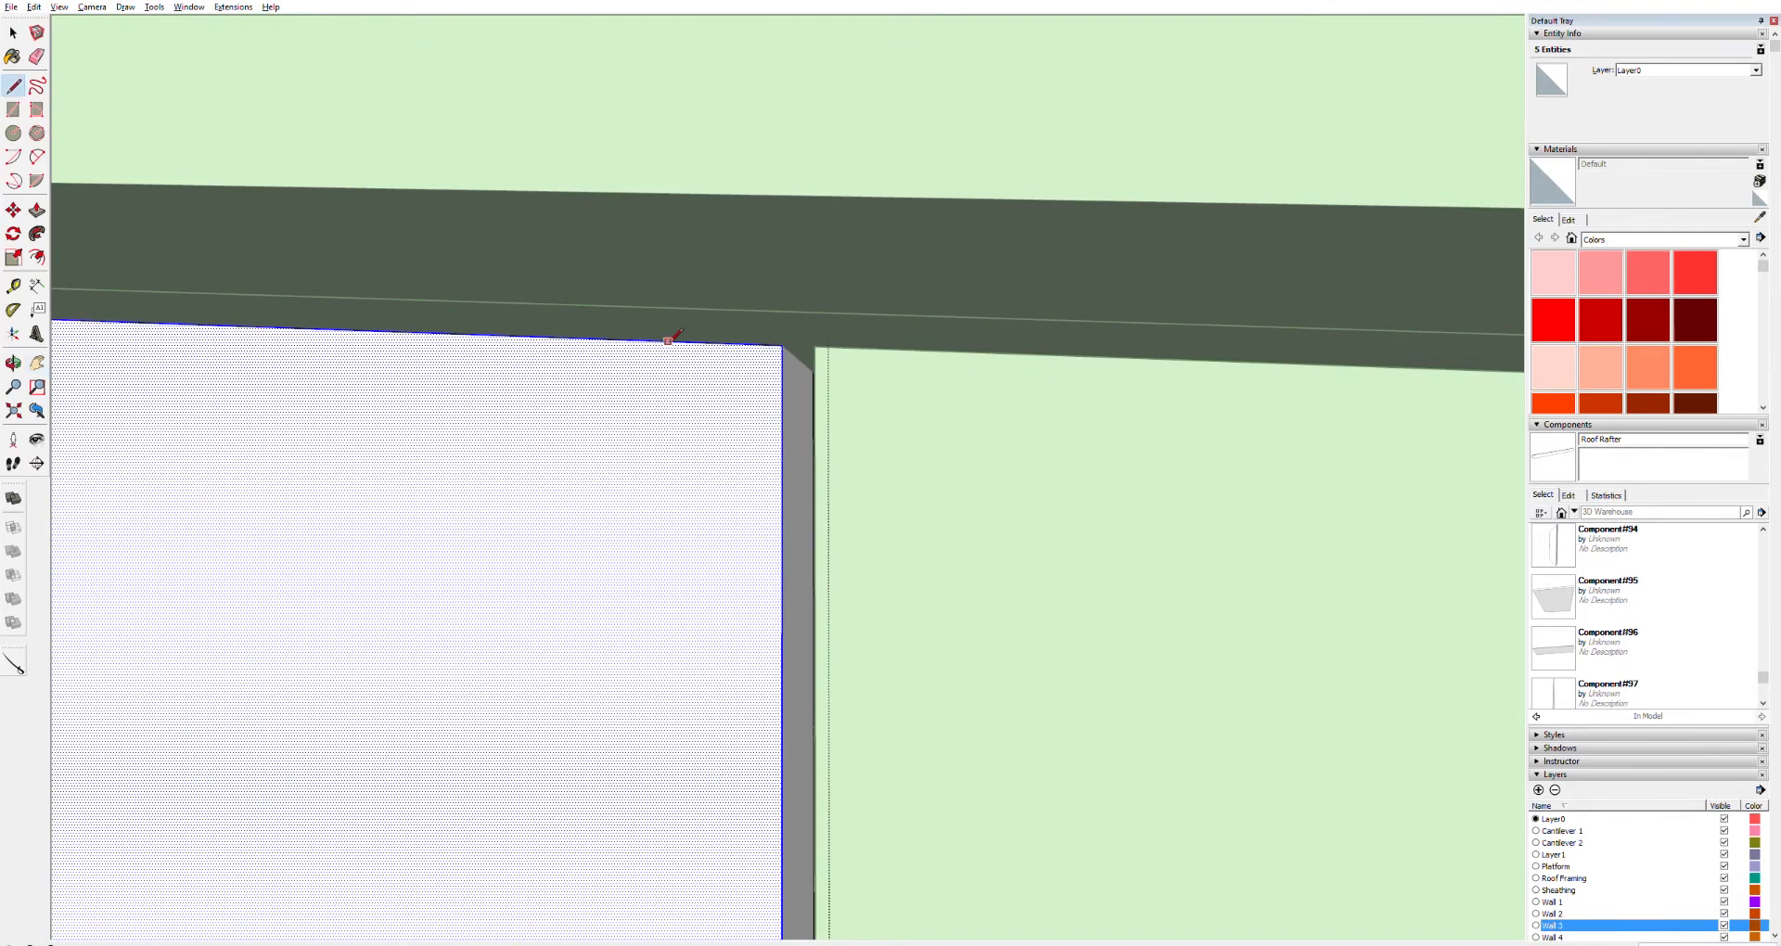
pyautogui.scroll(-9, 668, 341)
pyautogui.press('h')
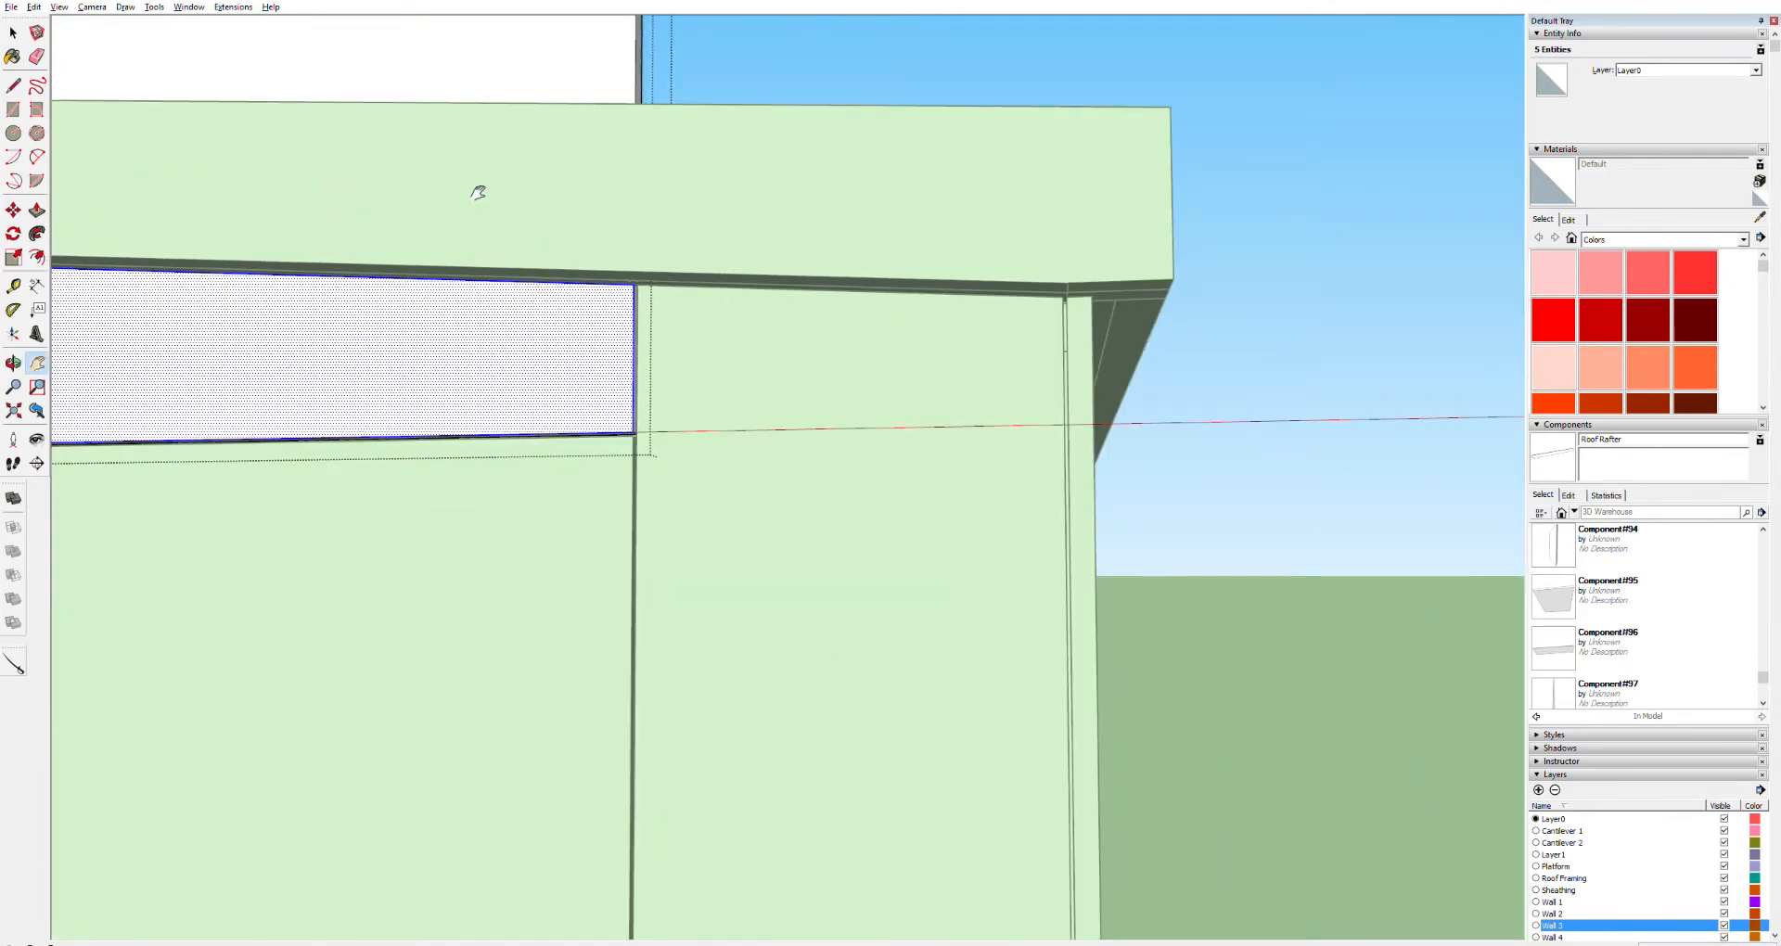
pyautogui.moveTo(478, 192); pyautogui.dragTo(927, 629)
# Push/Pull away the strip above the line to trim the stacked panel at the fascia
pyautogui.press('space')
pyautogui.click(692, 362)
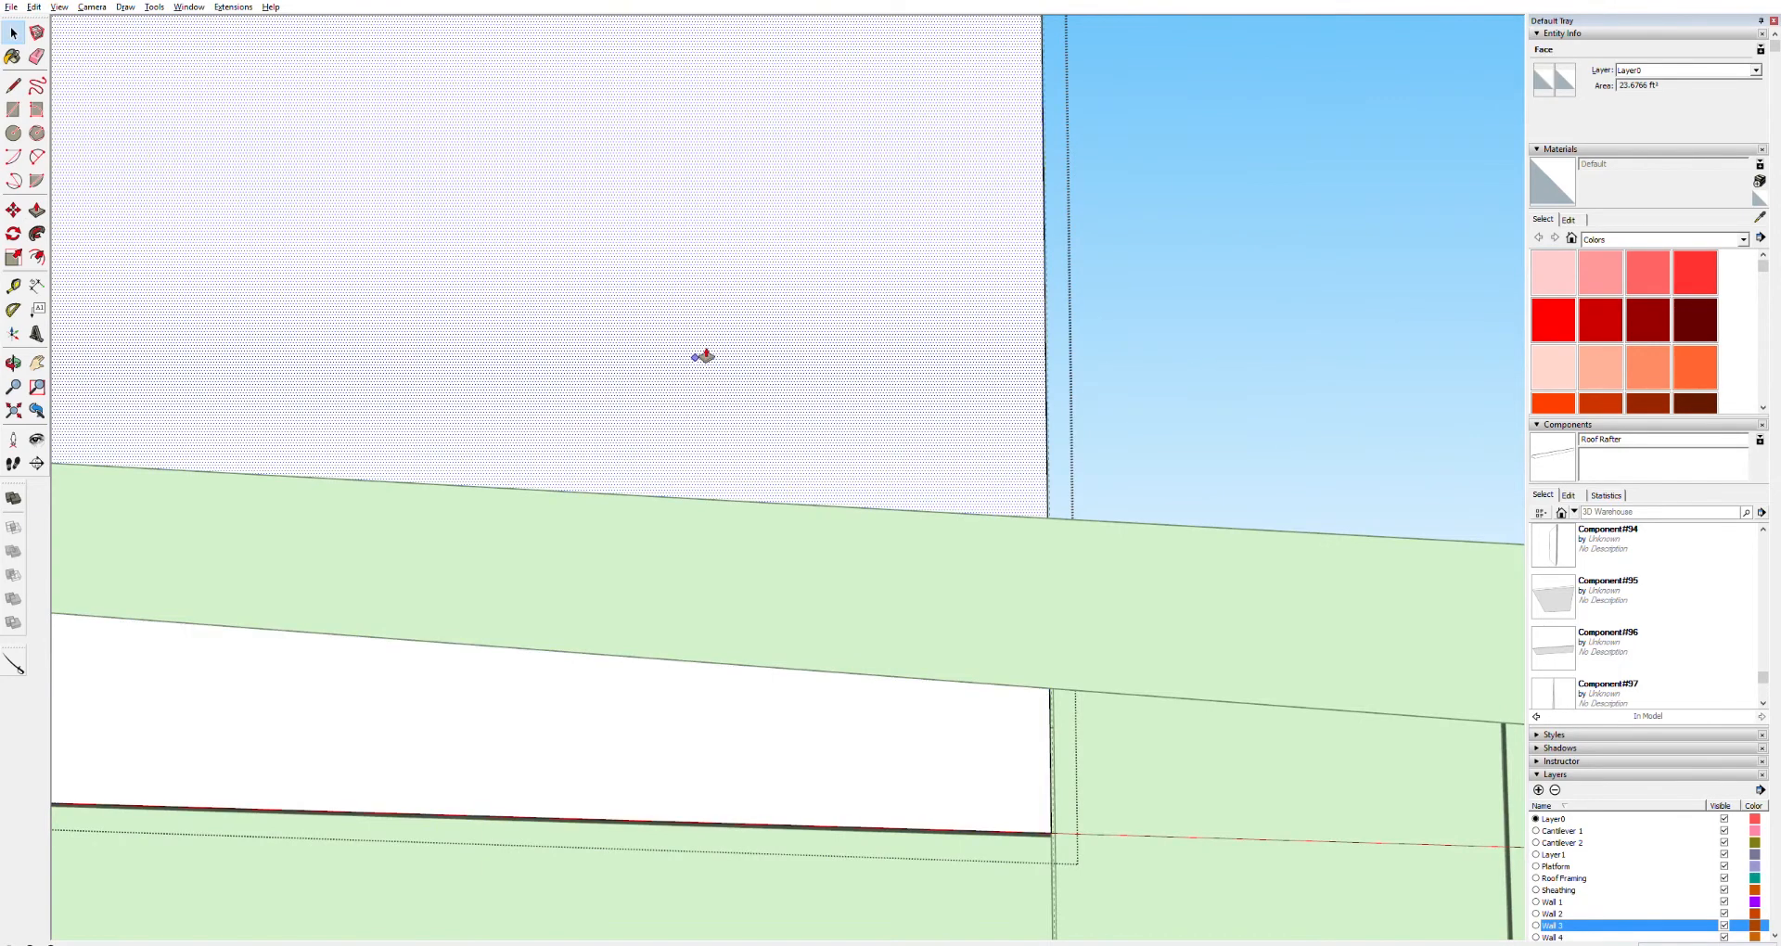
pyautogui.press('p')
pyautogui.doubleClick(825, 353)
pyautogui.scroll(-6, 746, 597)
pyautogui.press('space')
pyautogui.click(1144, 403)
pyautogui.moveTo(1122, 407); pyautogui.dragTo(534, 619, button='middle')
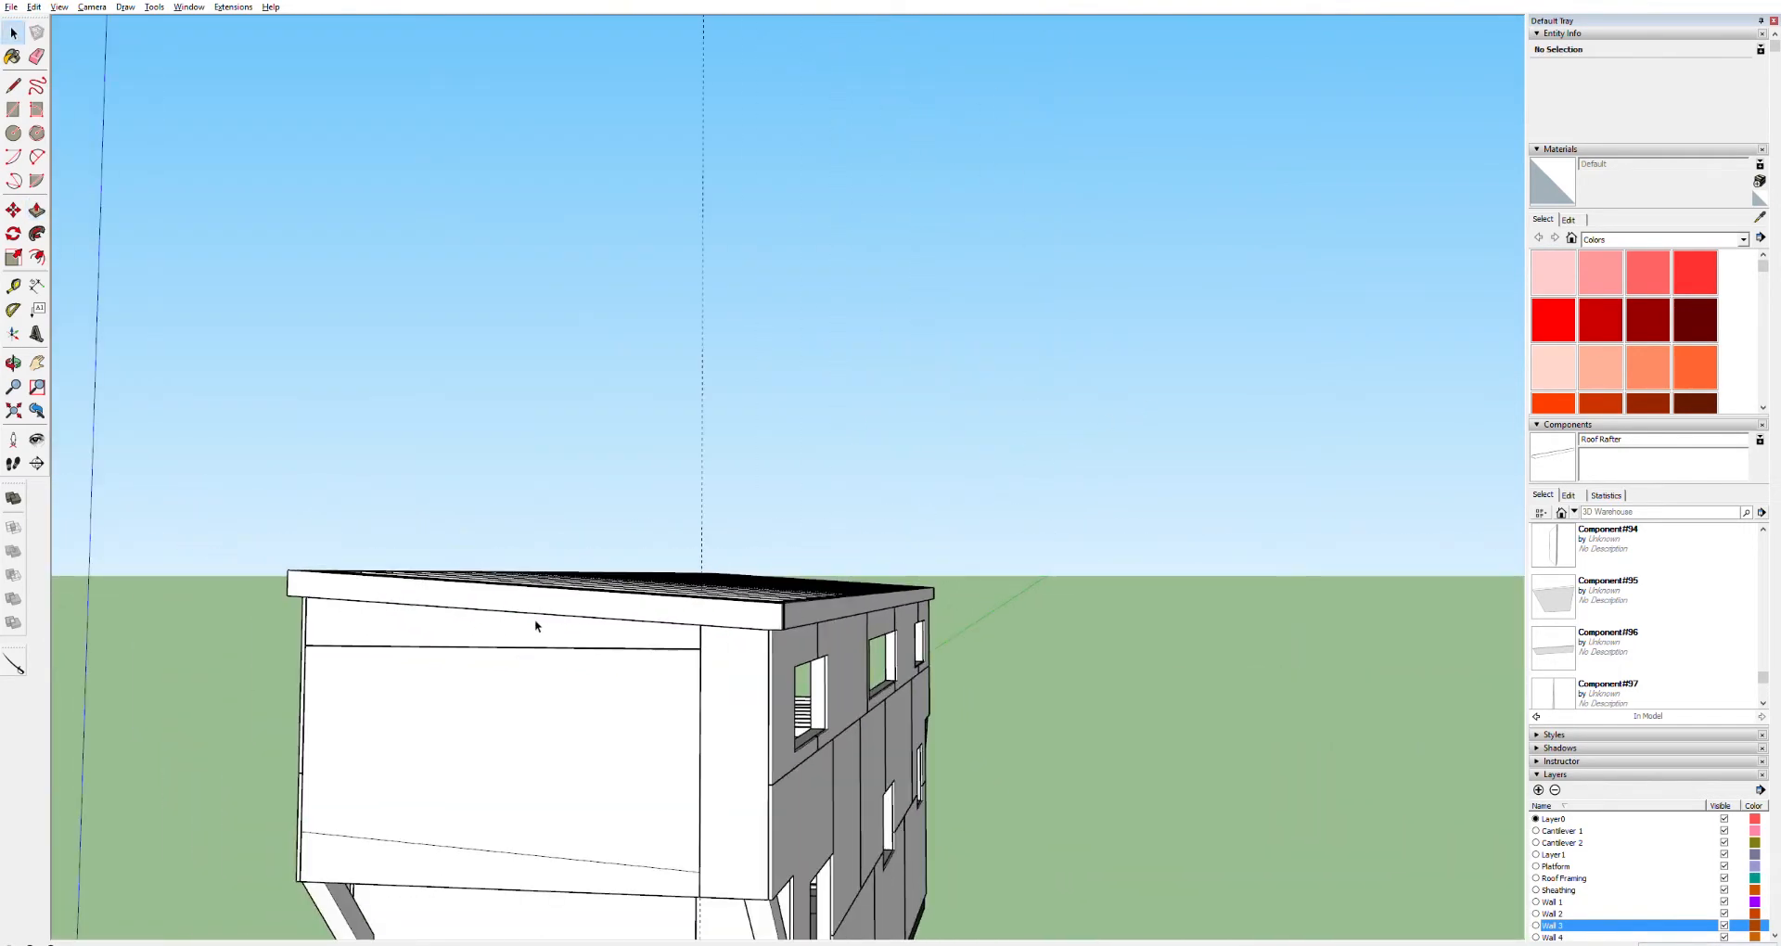
# Inside the lower end-wall sheathing panel, erase the stray diagonal line near its bottom
pyautogui.scroll(-2, 535, 620)
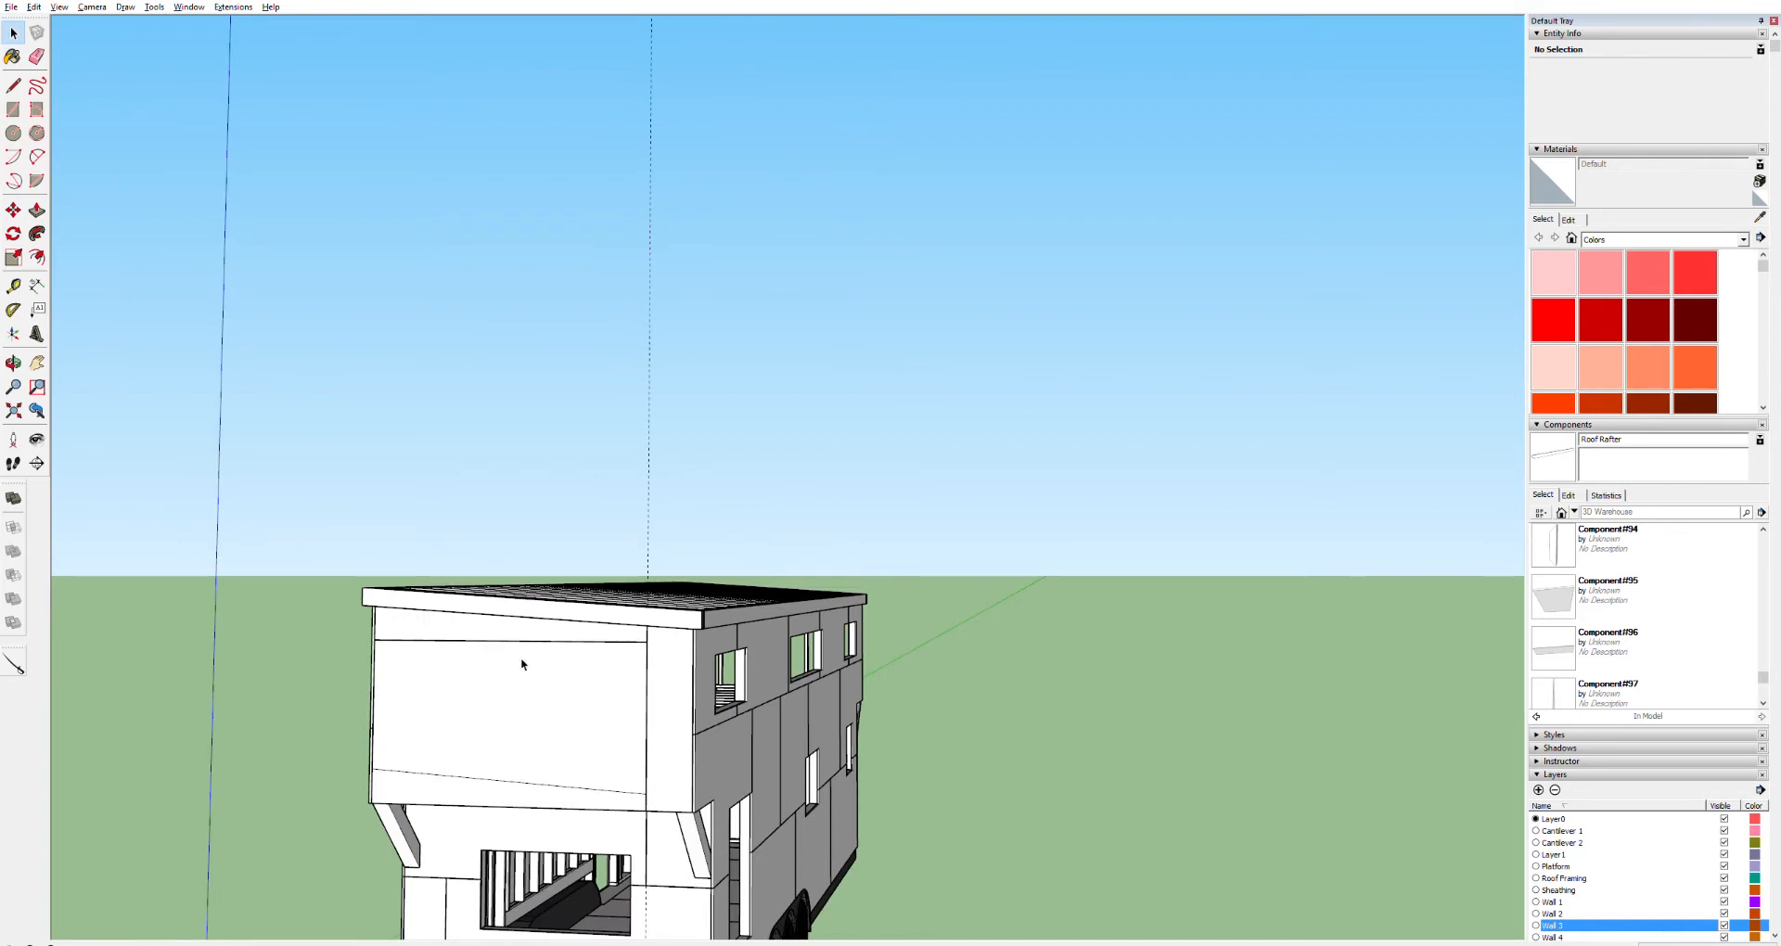
pyautogui.scroll(5, 486, 759)
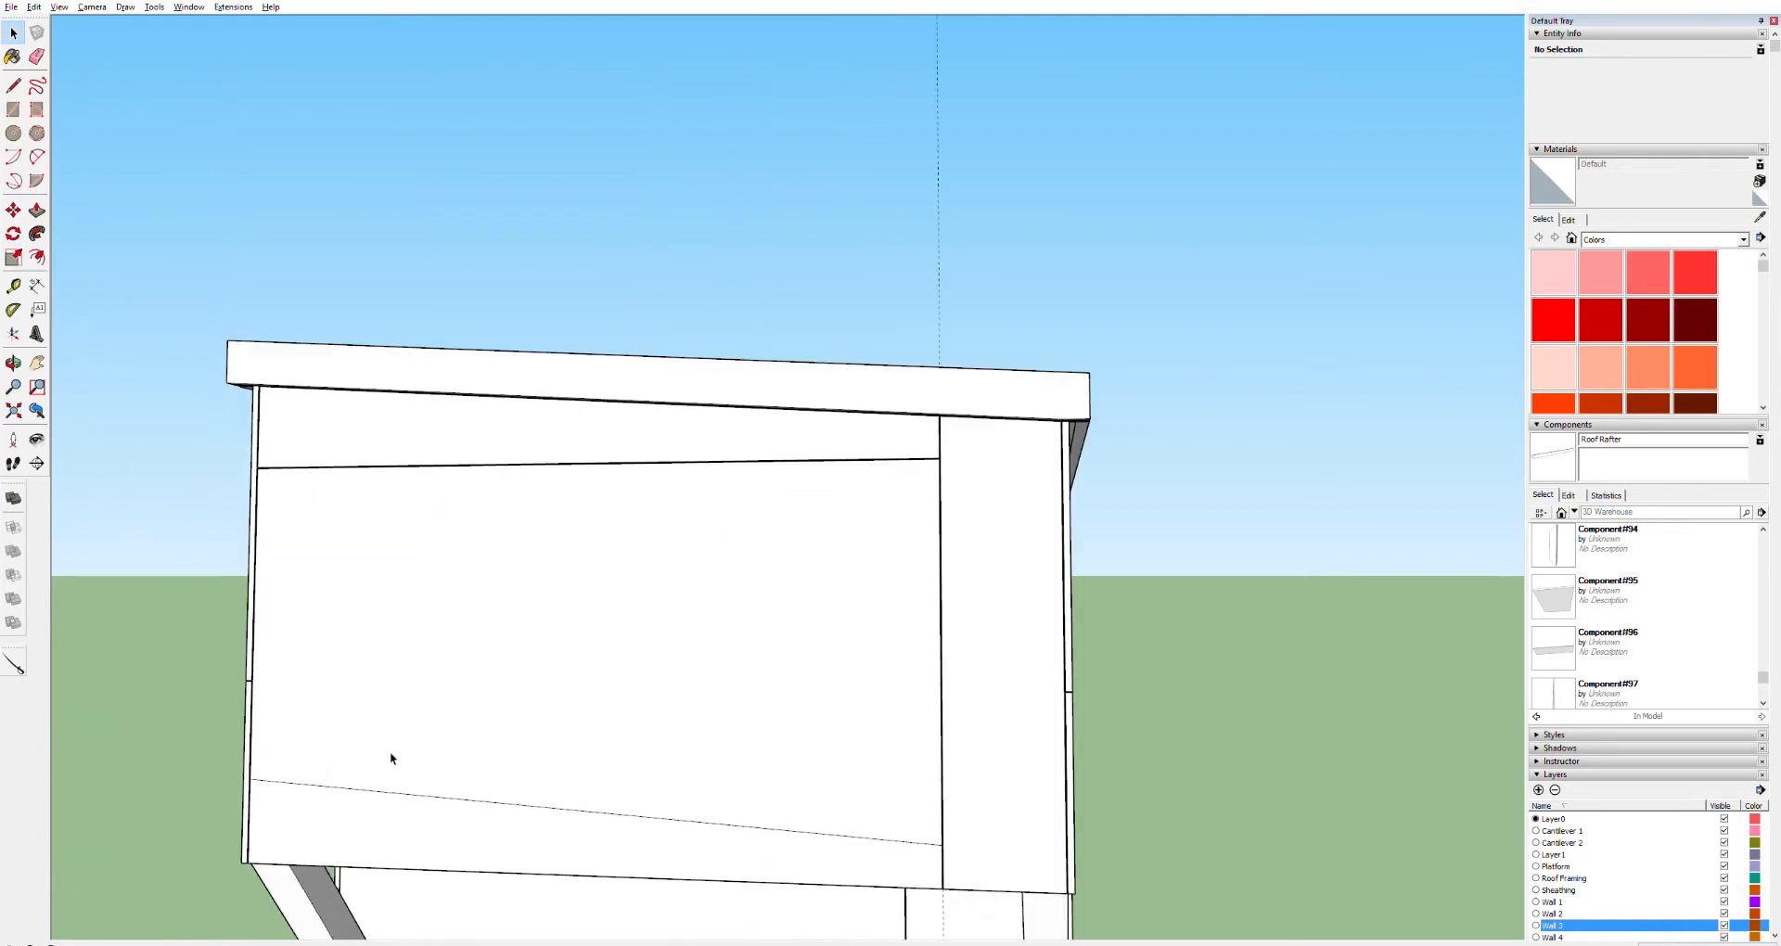
pyautogui.click(389, 785)
pyautogui.doubleClick(387, 785)
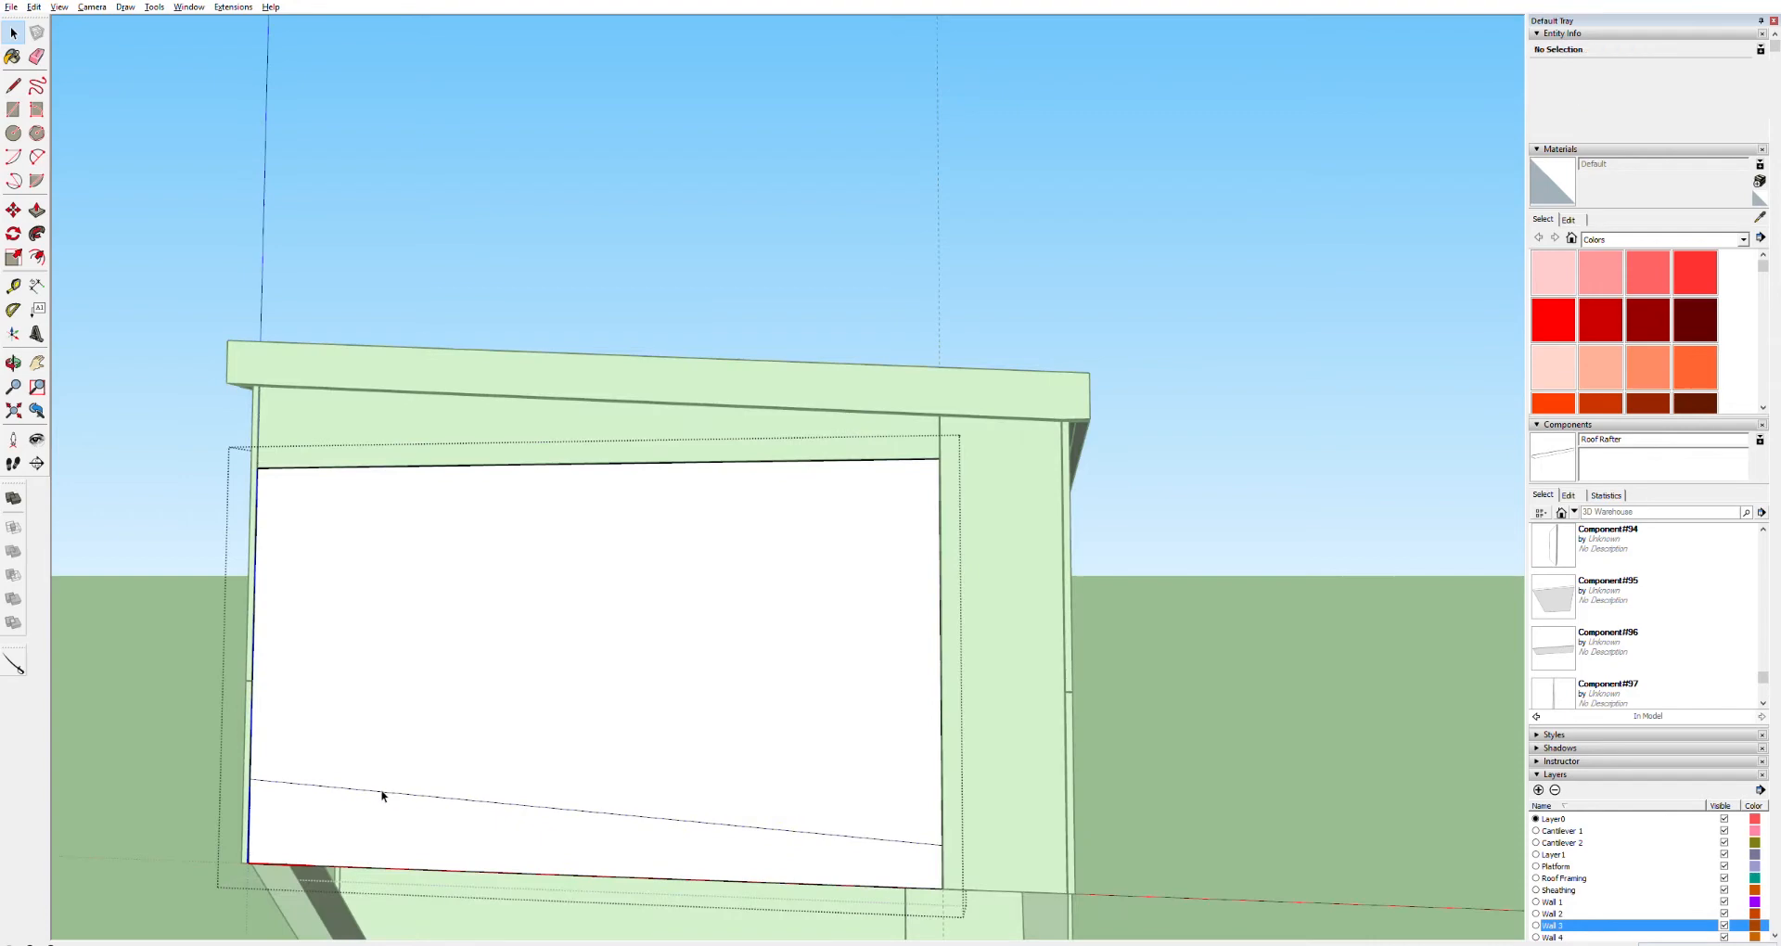
pyautogui.press('e')
pyautogui.click(399, 792)
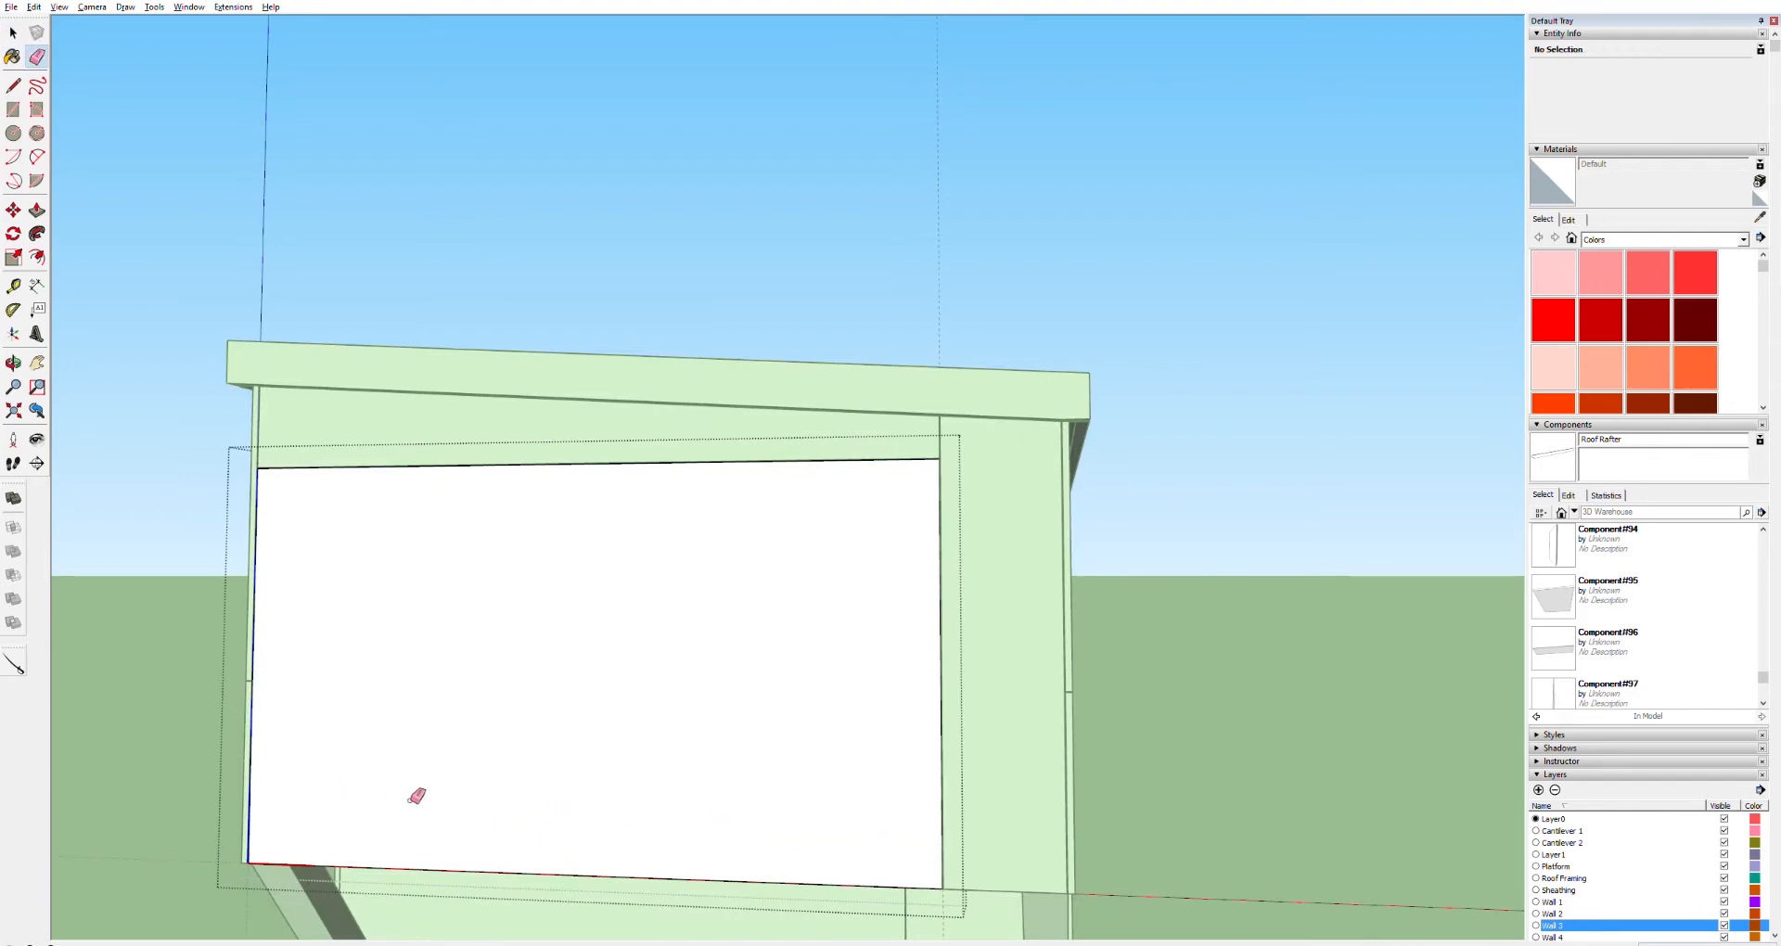
pyautogui.moveTo(692, 756); pyautogui.dragTo(268, 707, button='middle')
pyautogui.moveTo(829, 662); pyautogui.dragTo(300, 758, button='middle')
pyautogui.scroll(5, 535, 761)
pyautogui.scroll(5, 902, 610)
pyautogui.moveTo(902, 610); pyautogui.dragTo(1419, 571, button='middle')
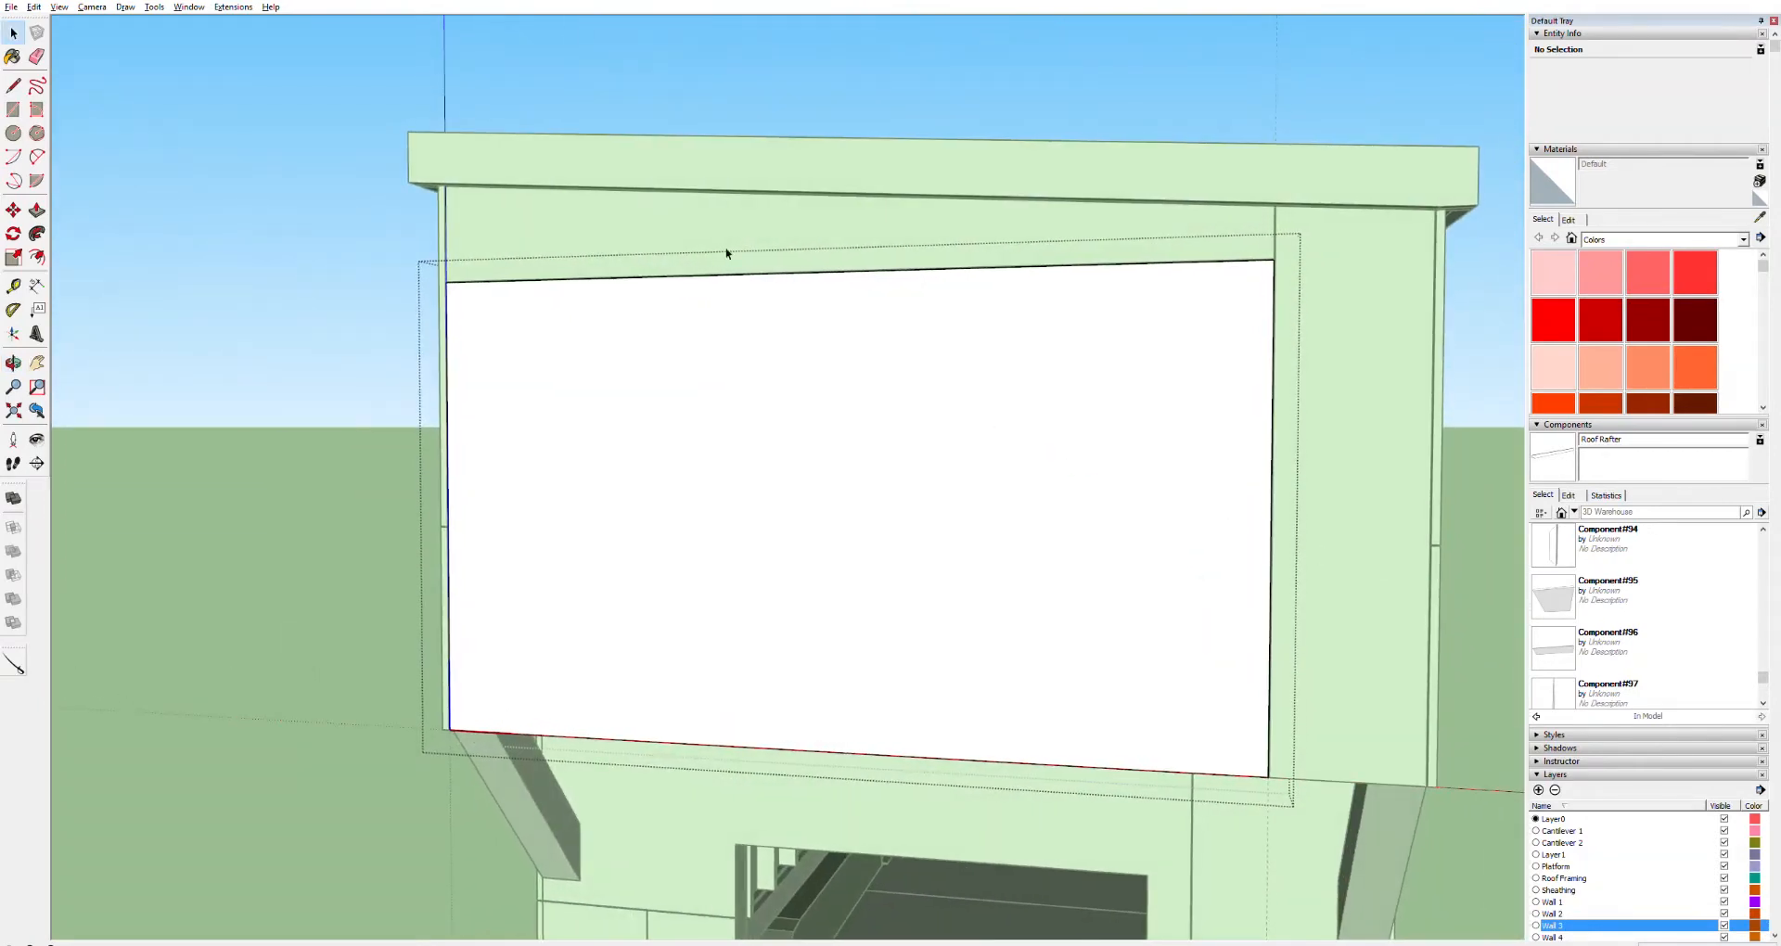
pyautogui.click(691, 49)
# Select the three end-wall sheathing panels and start moving them, then cancel the move
pyautogui.click(961, 440)
pyautogui.scroll(-4, 883, 447)
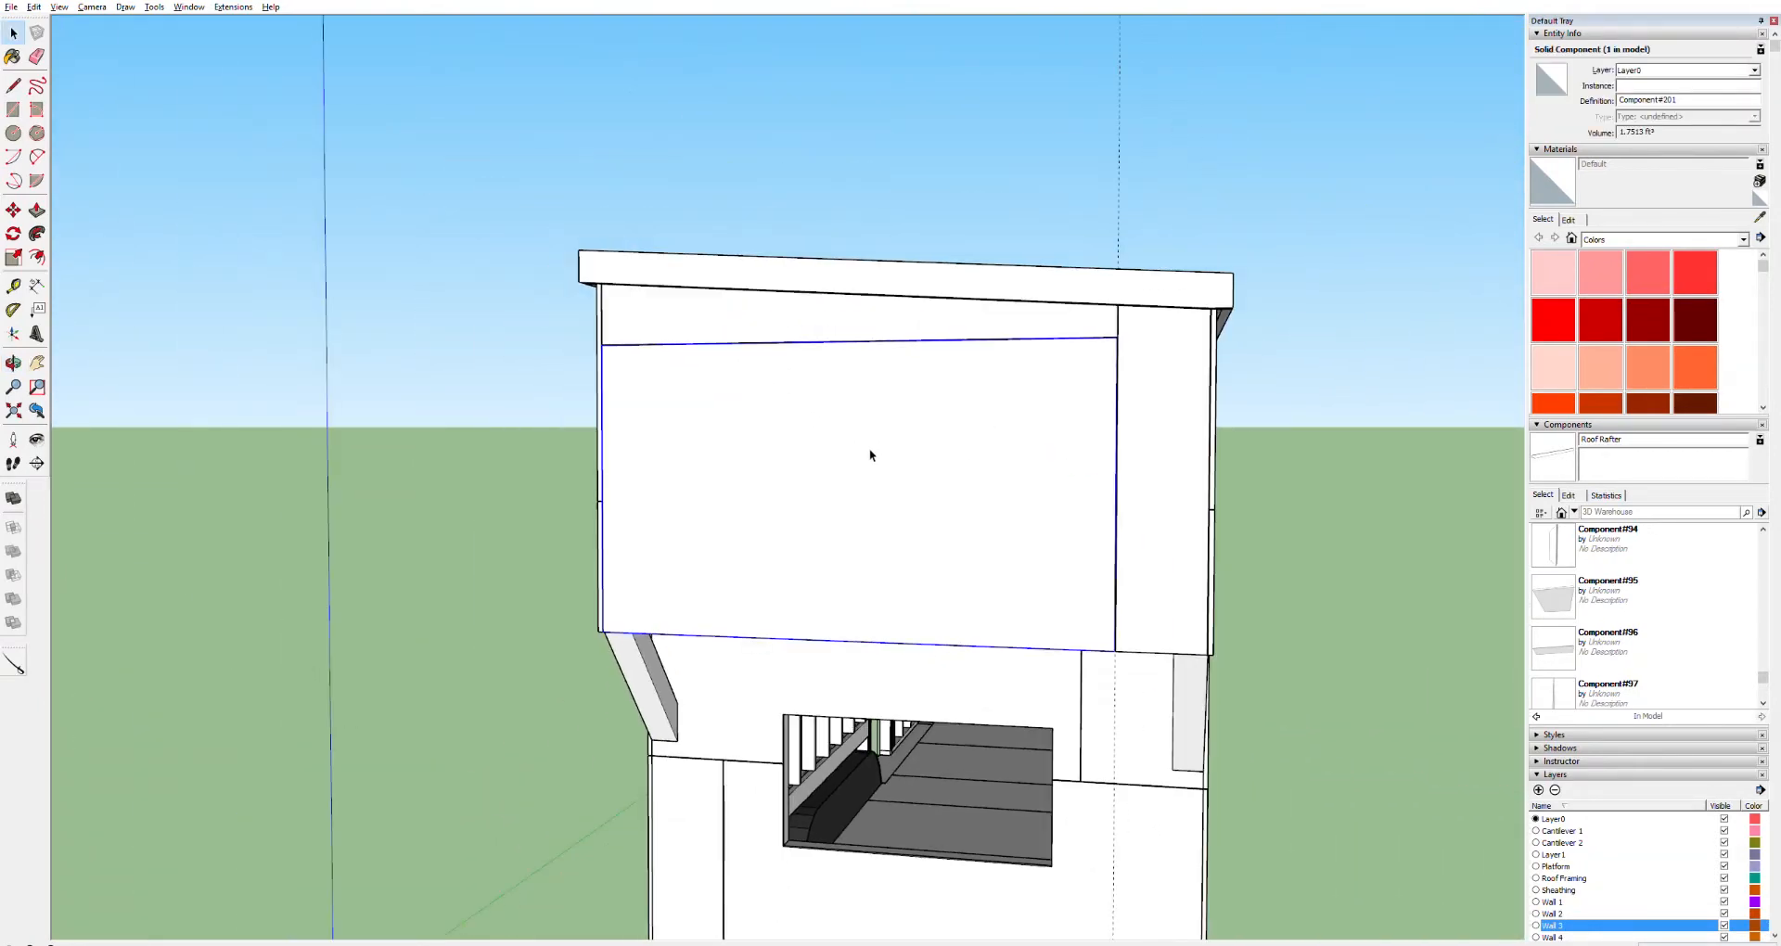
pyautogui.keyDown('ctrl'); pyautogui.click(912, 326); pyautogui.keyUp('ctrl')
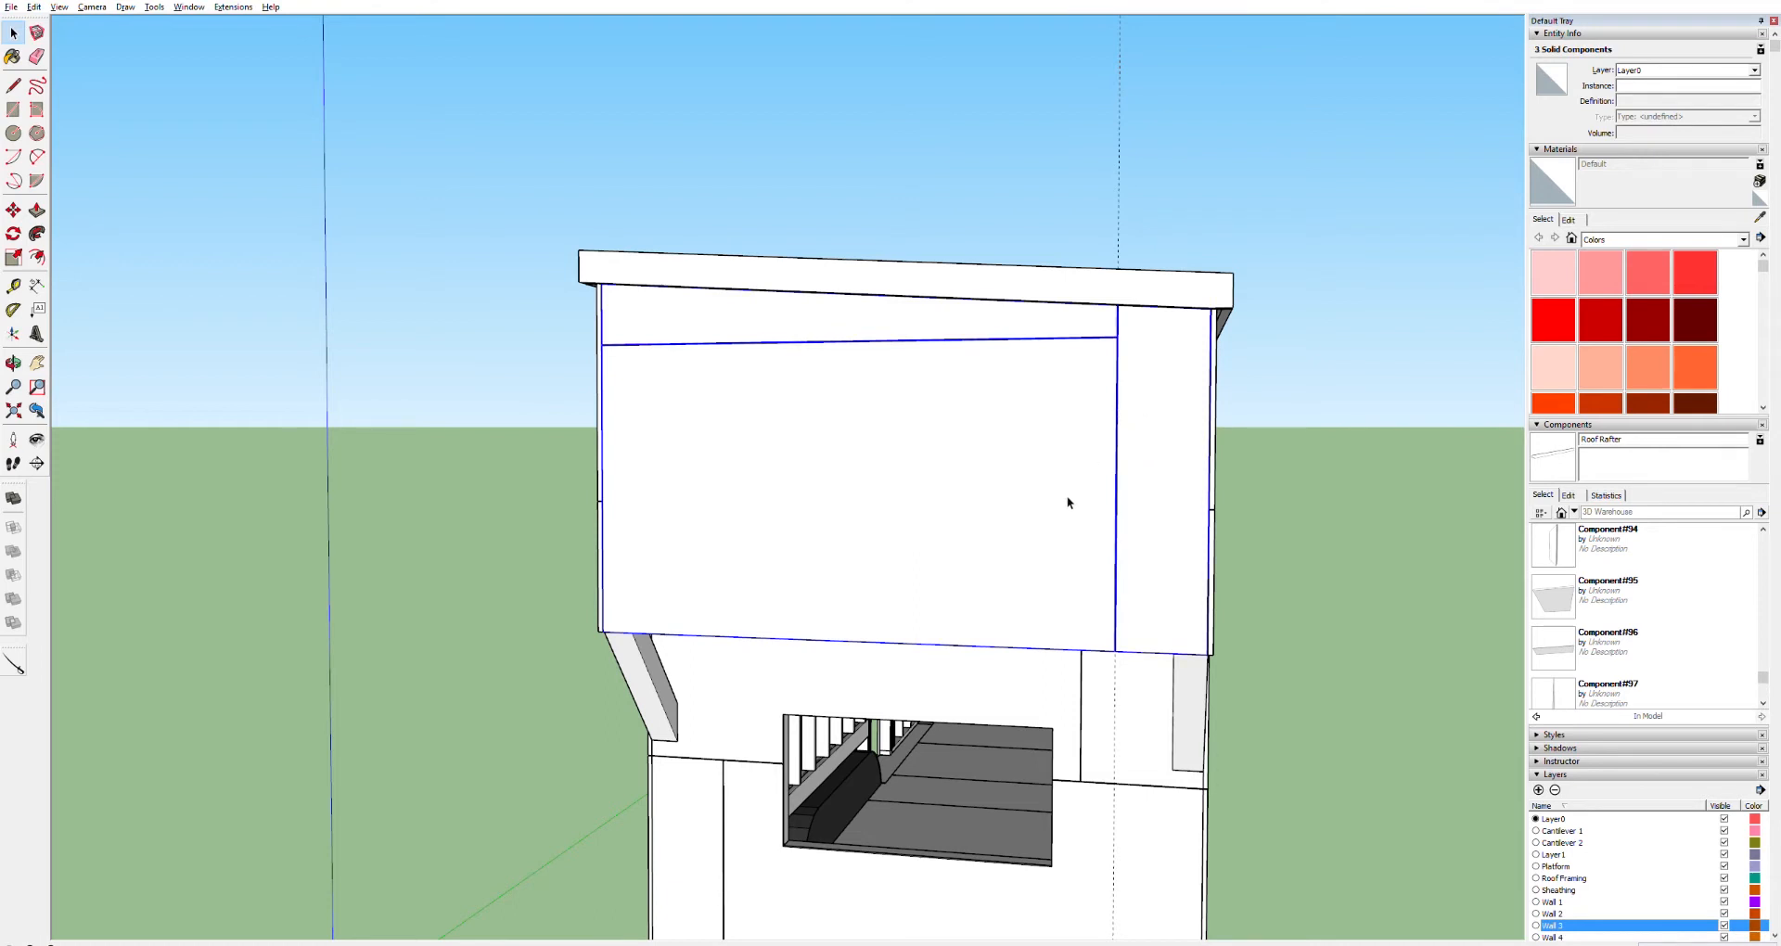
pyautogui.press('m')
pyautogui.click(1213, 653)
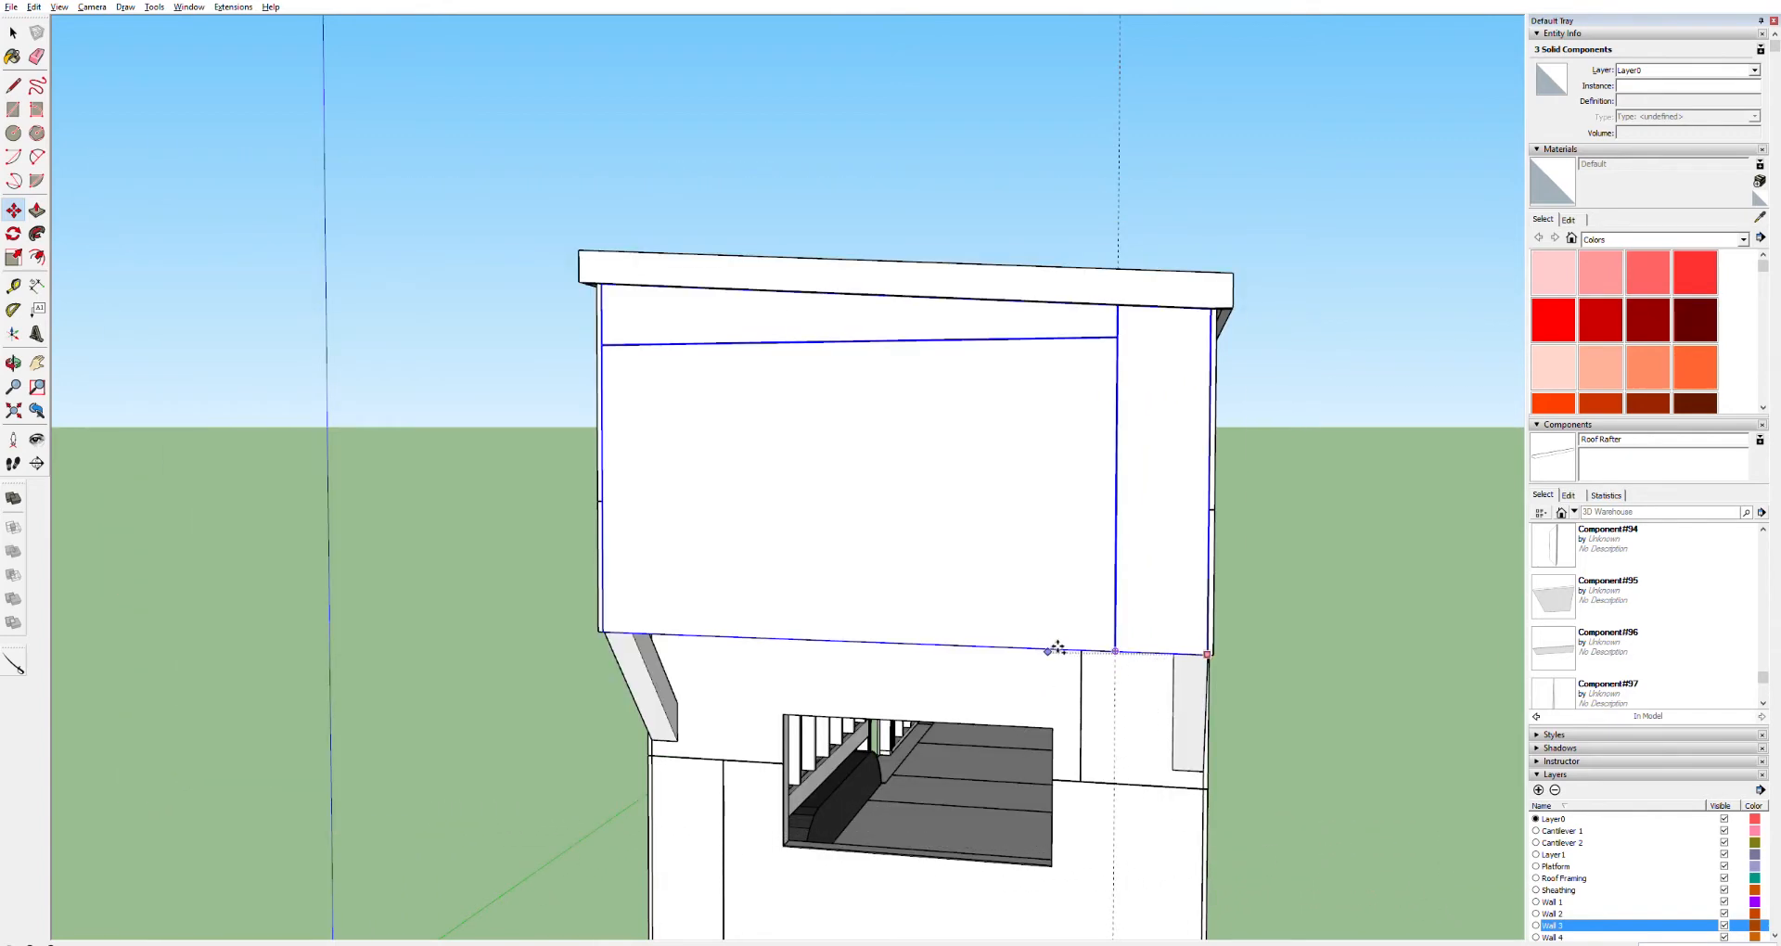
pyautogui.moveTo(1089, 588); pyautogui.dragTo(130, 684, button='middle')
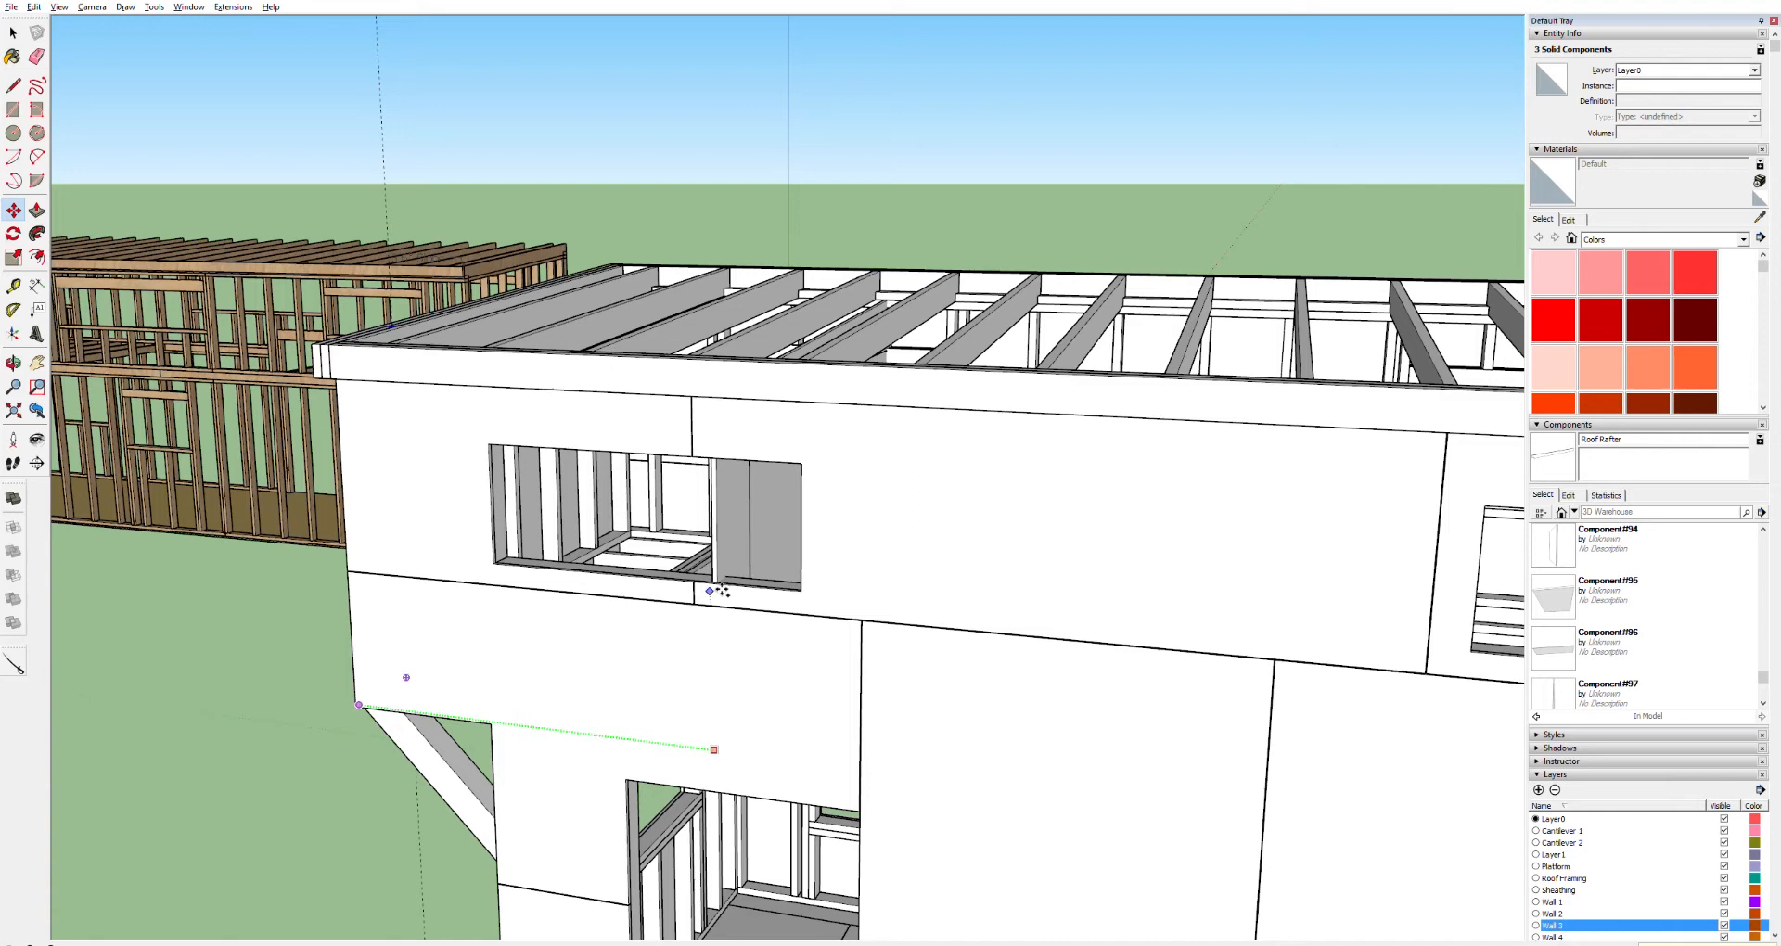
pyautogui.press('Escape')
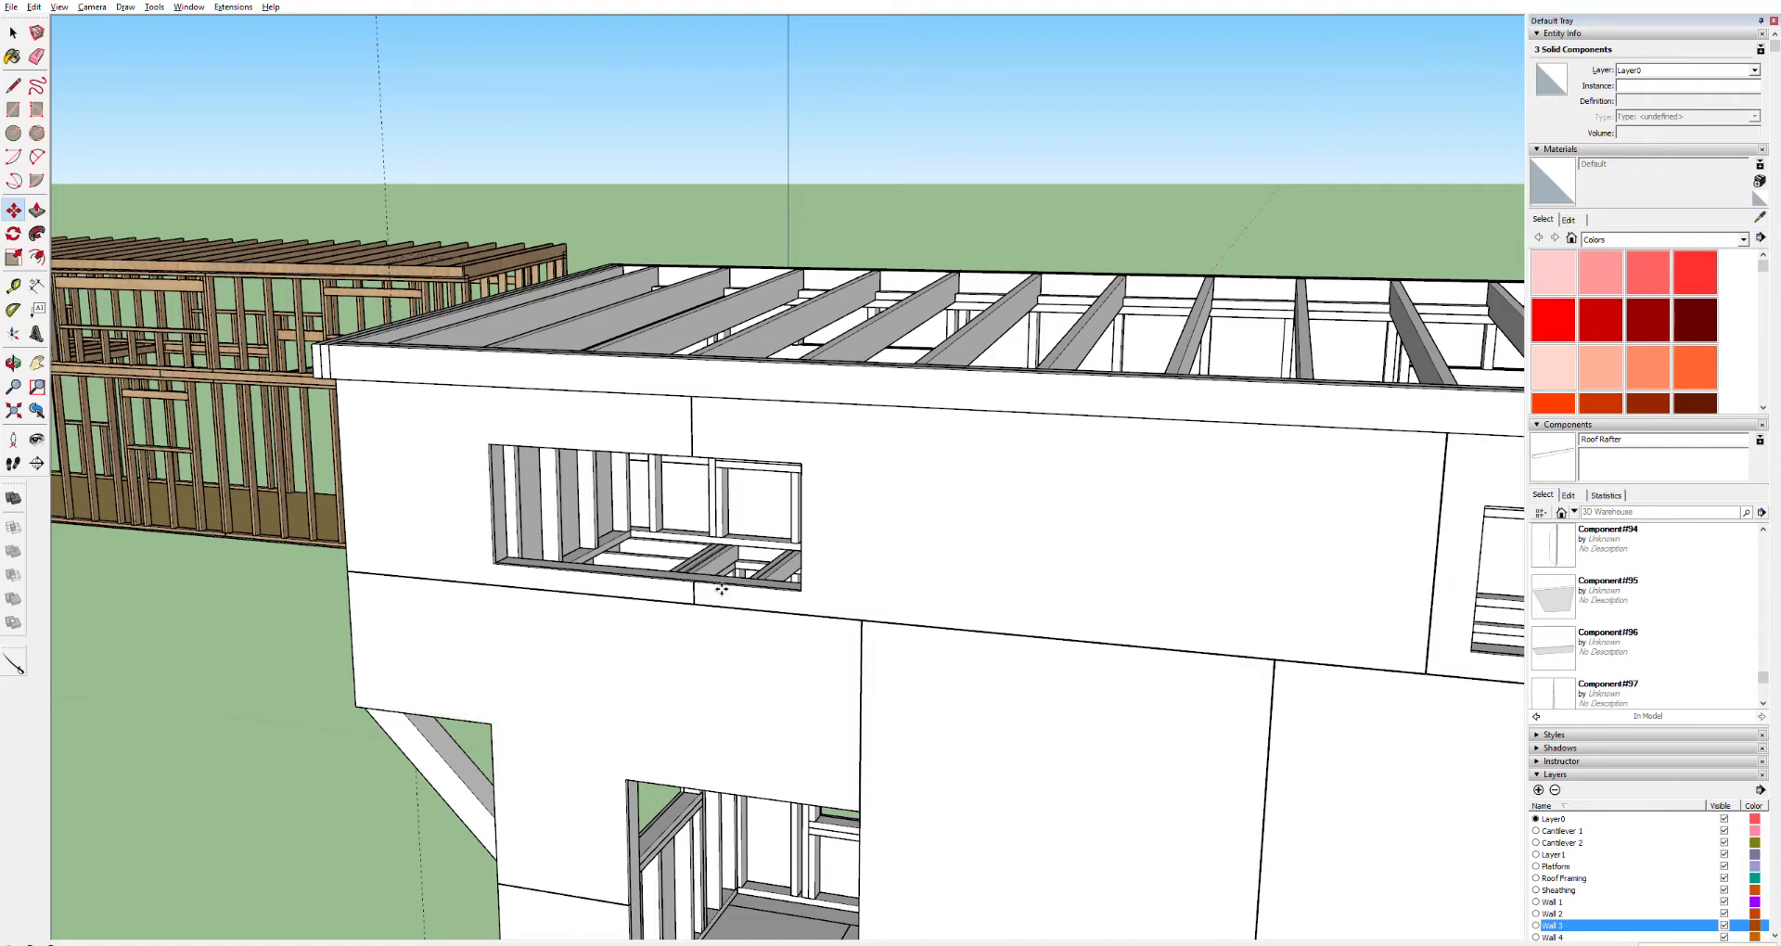
# Orbit around the house to inspect the end-wall sheathing and compare it with the reference model
pyautogui.keyDown('shift'); pyautogui.moveTo(1166, 680); pyautogui.dragTo(263, 406, button='middle'); pyautogui.keyUp('shift')
pyautogui.keyDown('shift'); pyautogui.moveTo(1191, 539); pyautogui.dragTo(261, 422, button='middle'); pyautogui.keyUp('shift')
pyautogui.keyDown('shift'); pyautogui.moveTo(1099, 497); pyautogui.dragTo(321, 405, button='middle'); pyautogui.keyUp('shift')
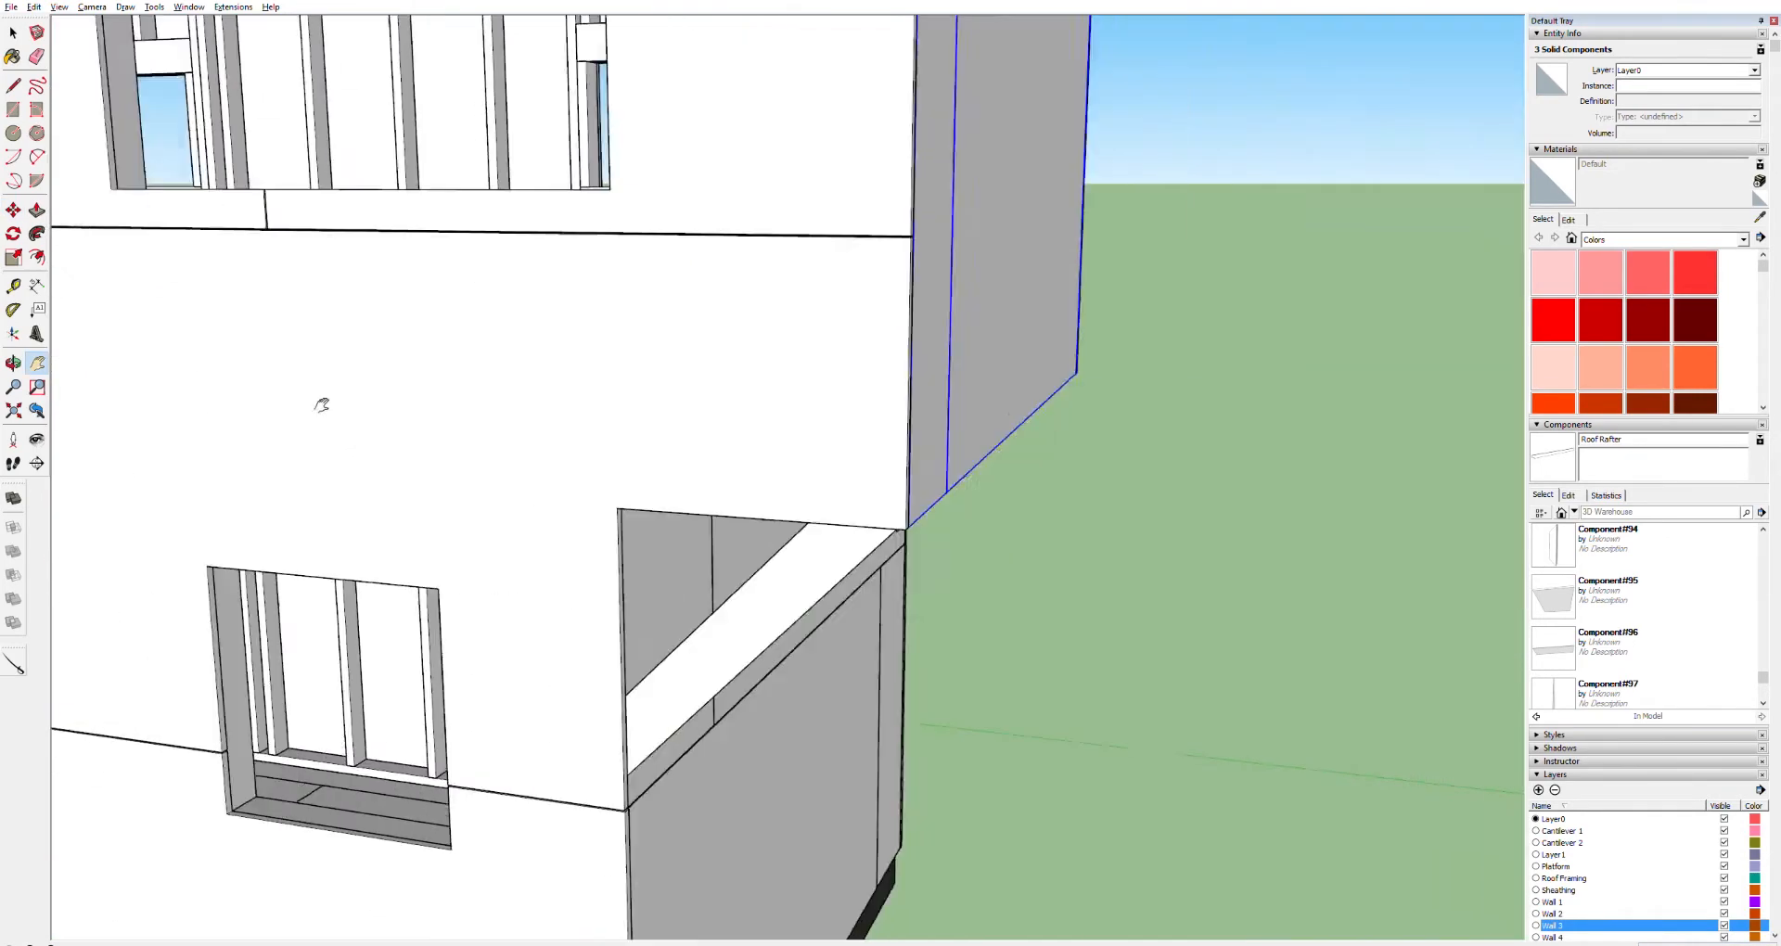
pyautogui.moveTo(321, 405); pyautogui.dragTo(206, 392)
pyautogui.keyDown('shift'); pyautogui.moveTo(598, 288); pyautogui.dragTo(301, 482, button='middle'); pyautogui.keyUp('shift')
pyautogui.scroll(-10, 485, 632)
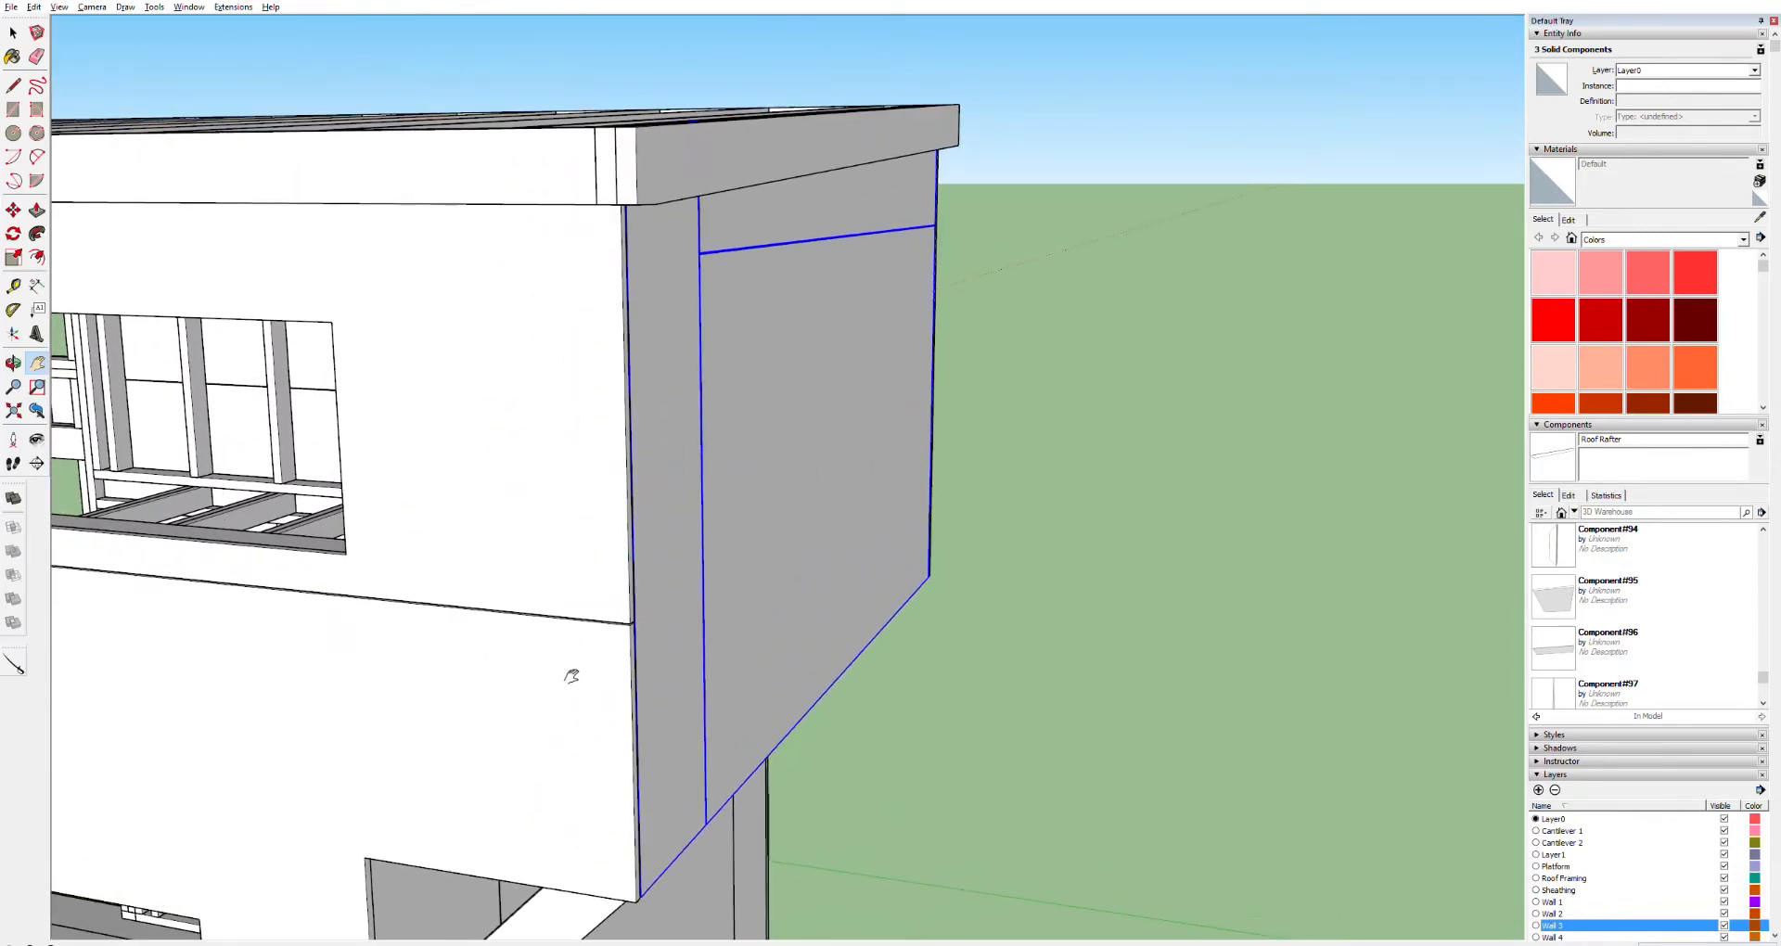
pyautogui.scroll(-3, 560, 659)
pyautogui.press('o')
pyautogui.moveTo(617, 653); pyautogui.dragTo(608, 447)
pyautogui.press('space')
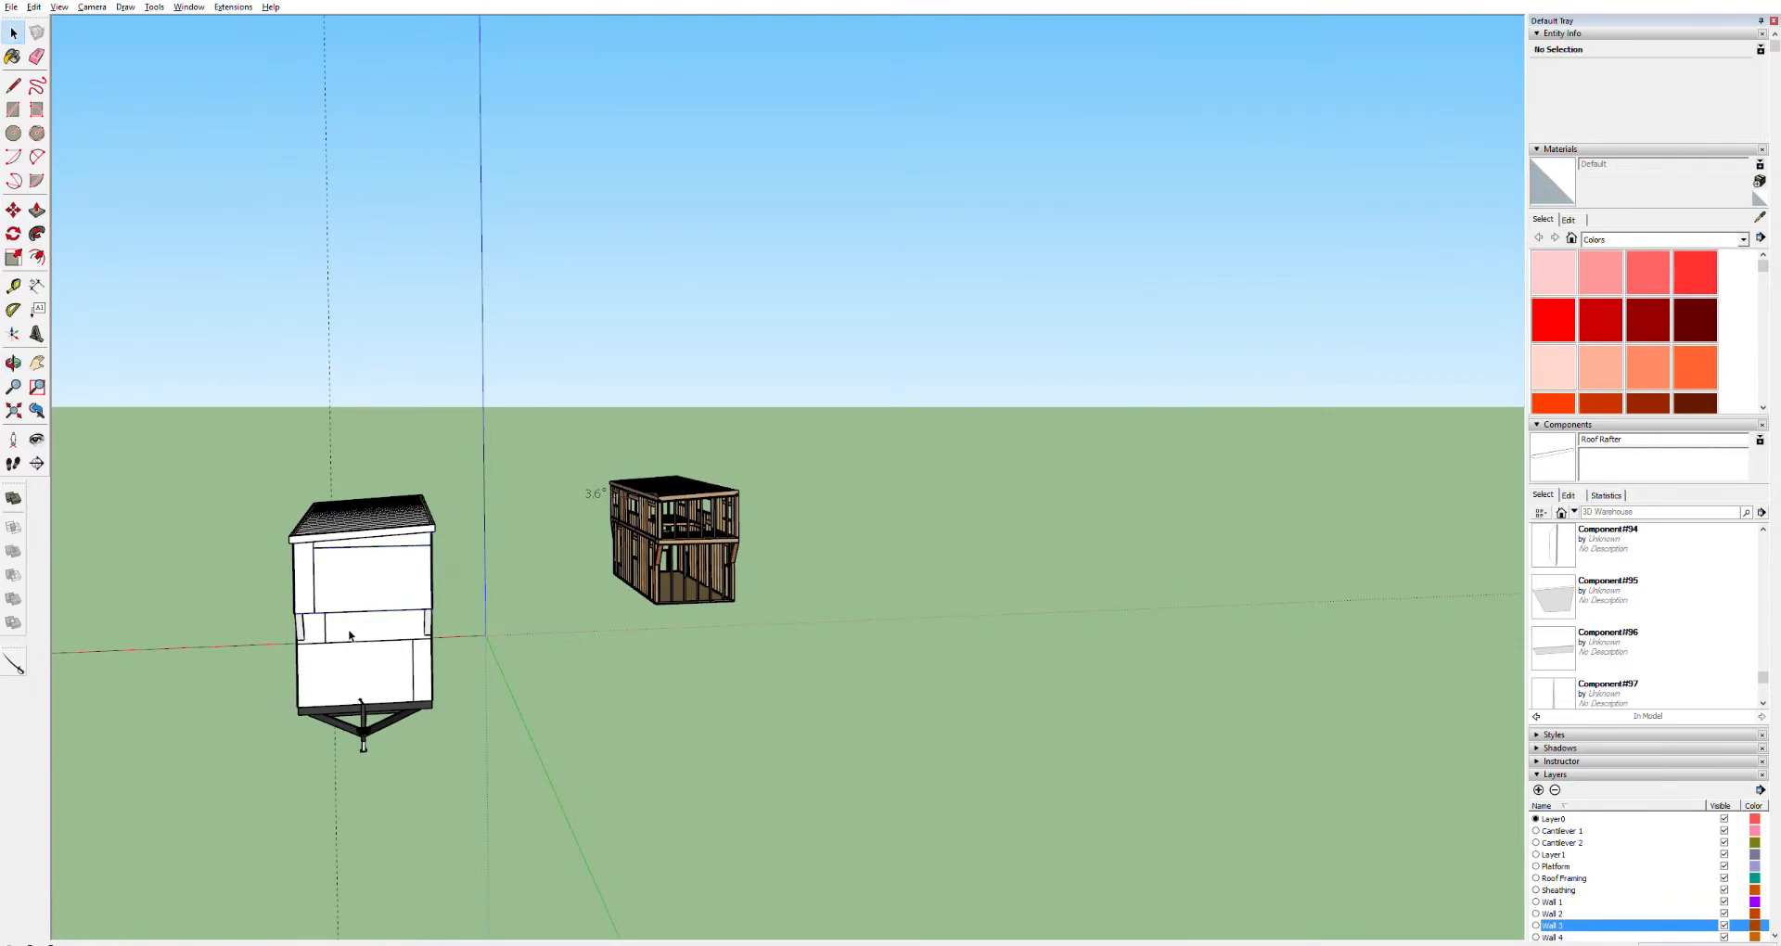
pyautogui.press('o')
pyautogui.moveTo(359, 577); pyautogui.dragTo(882, 504)
pyautogui.scroll(3, 850, 507)
# Measure the distance across the roof between the fascia's outer corners
pyautogui.press('t')
pyautogui.click(556, 545)
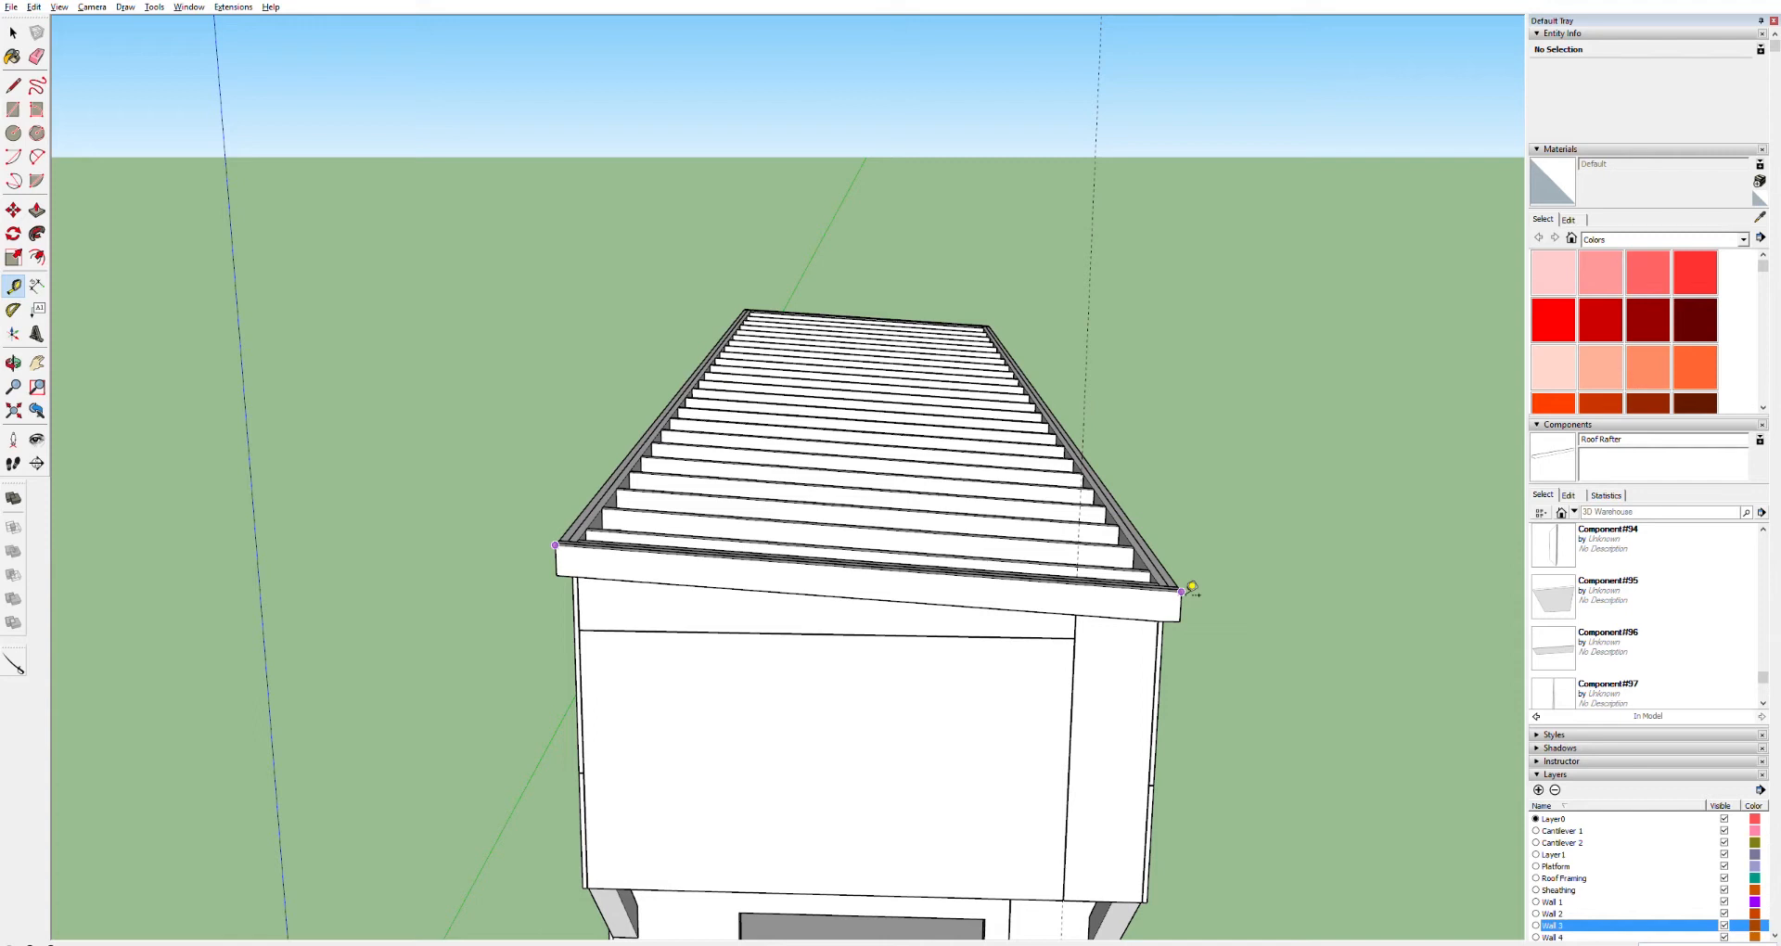
pyautogui.press('space')
pyautogui.moveTo(882, 356); pyautogui.dragTo(930, 819, button='middle')
pyautogui.moveTo(871, 555); pyautogui.dragTo(867, 632, button='middle')
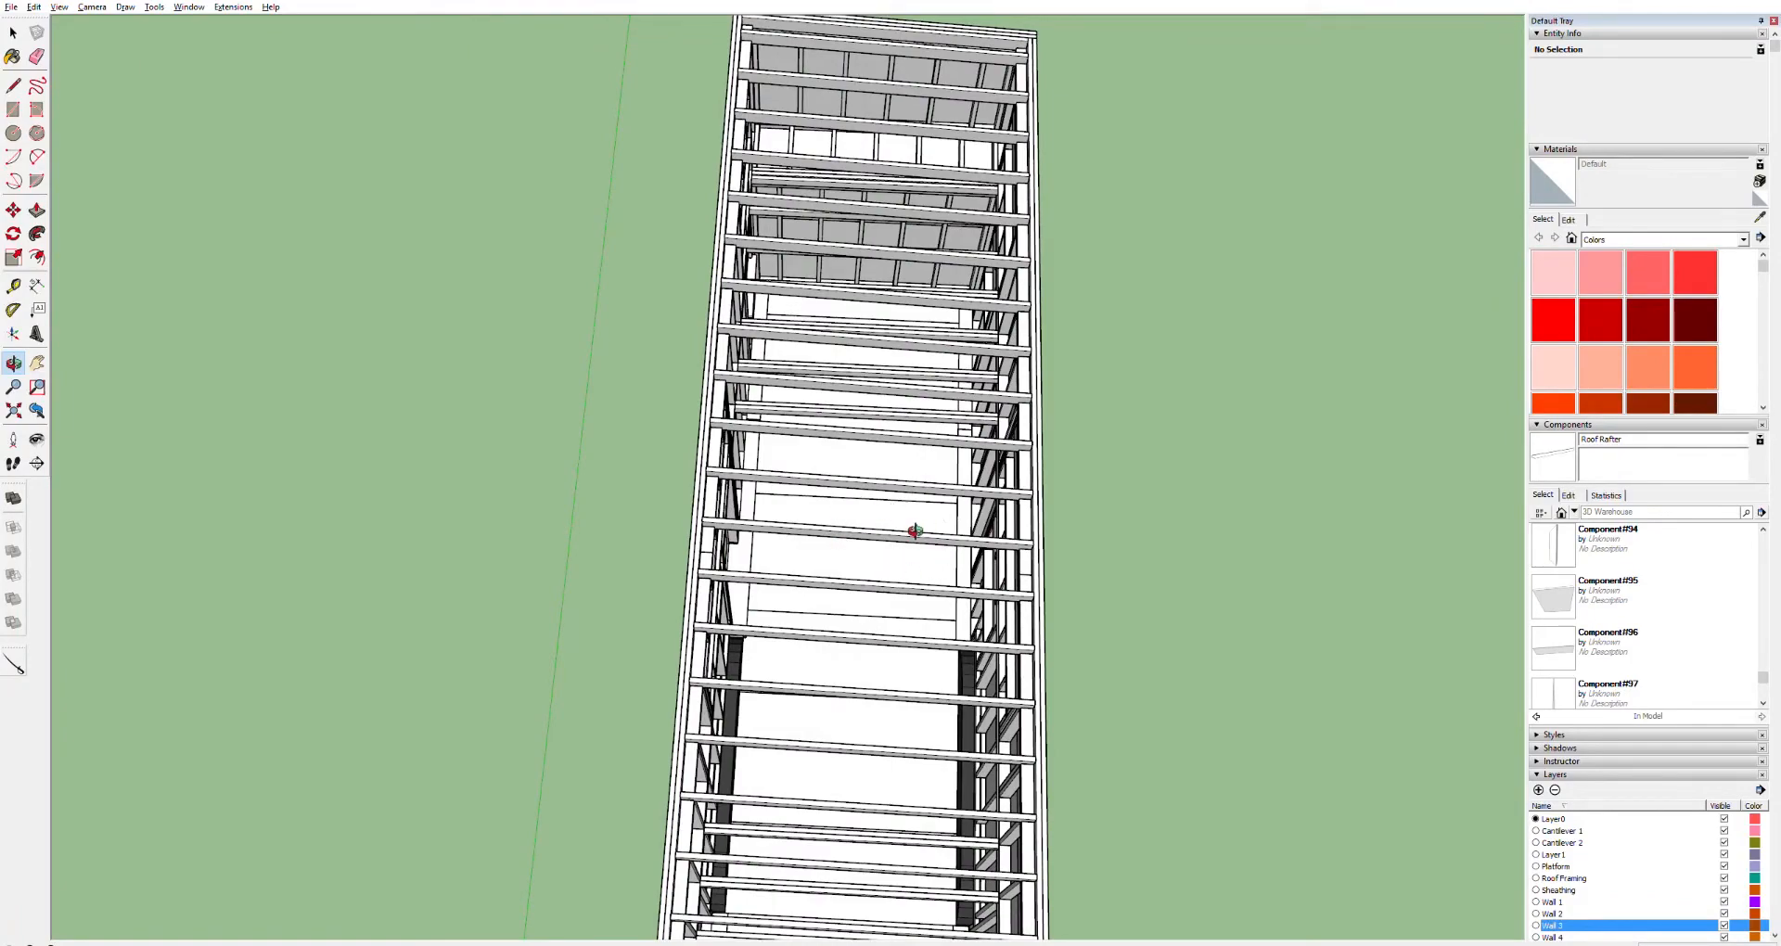
pyautogui.moveTo(914, 528); pyautogui.dragTo(986, 71)
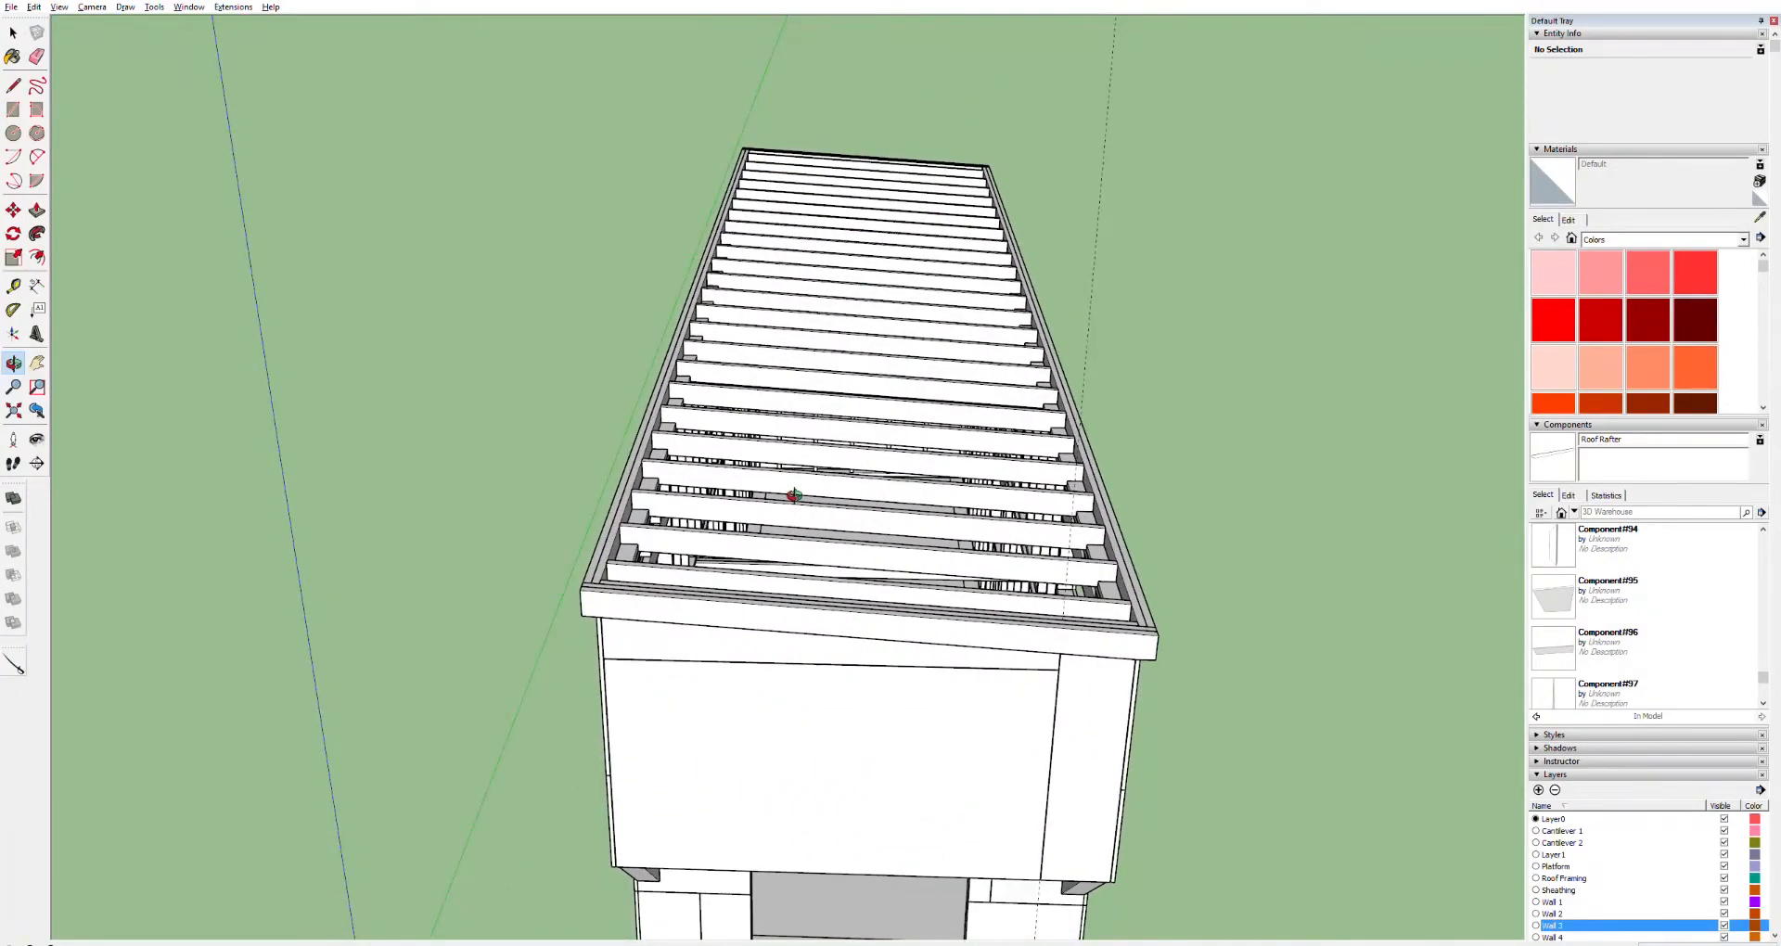
pyautogui.press('r')
pyautogui.click(604, 574)
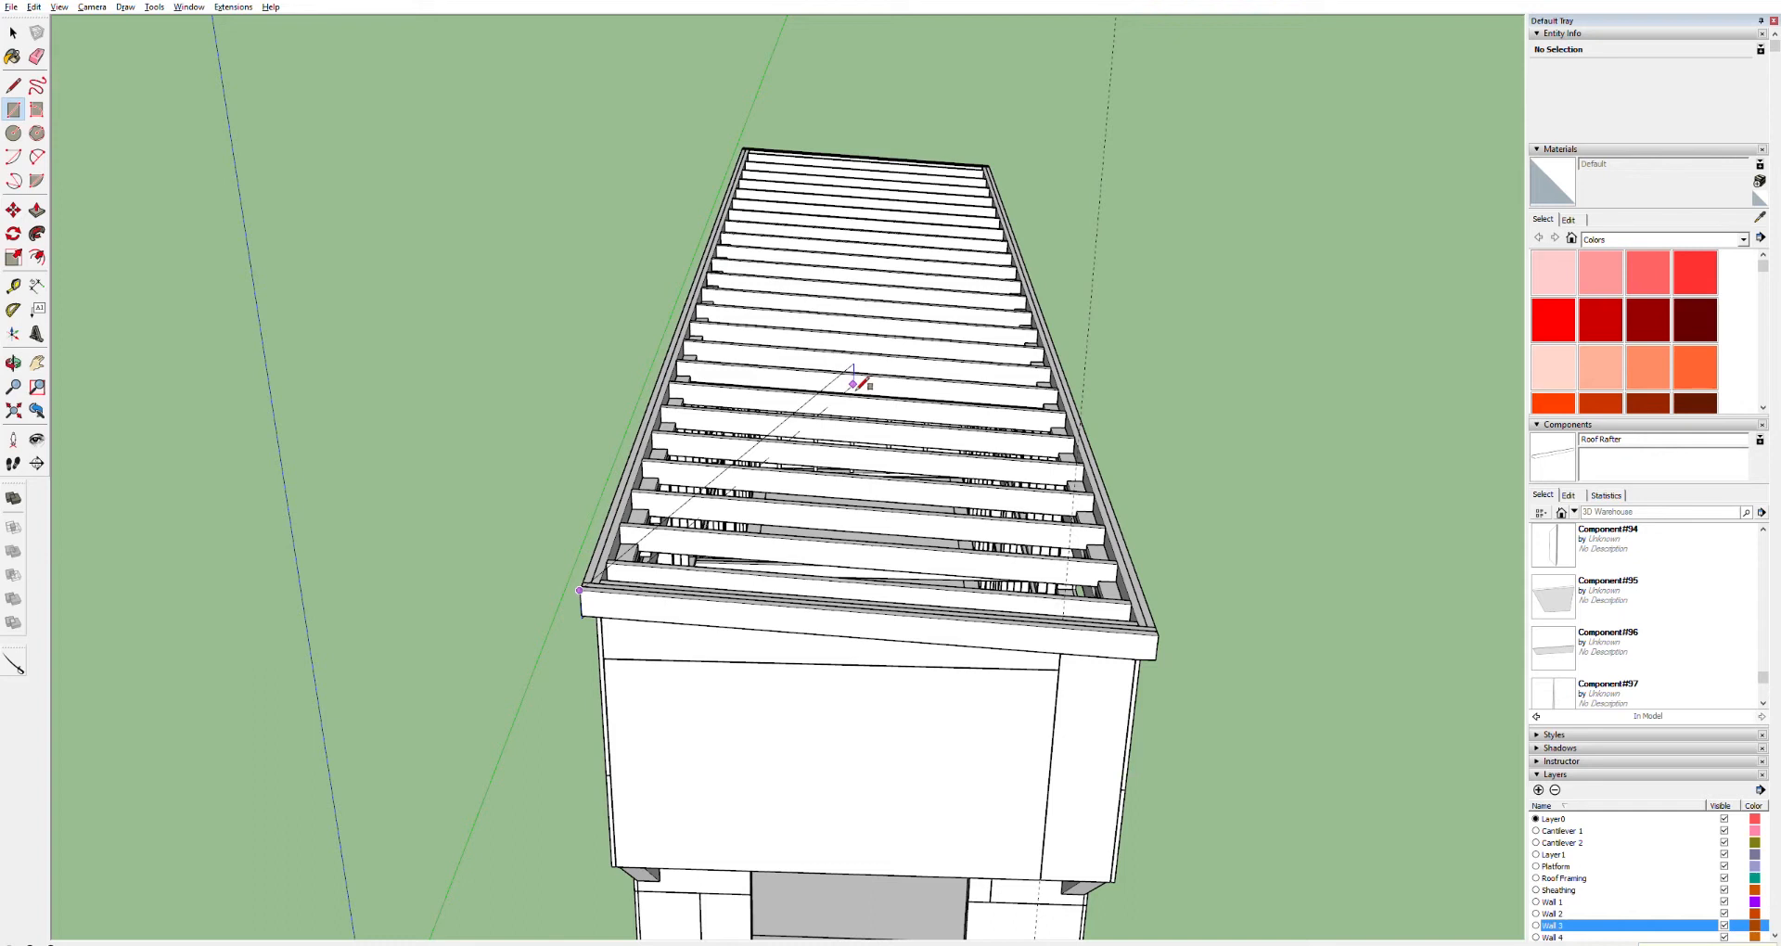
pyautogui.click(854, 383)
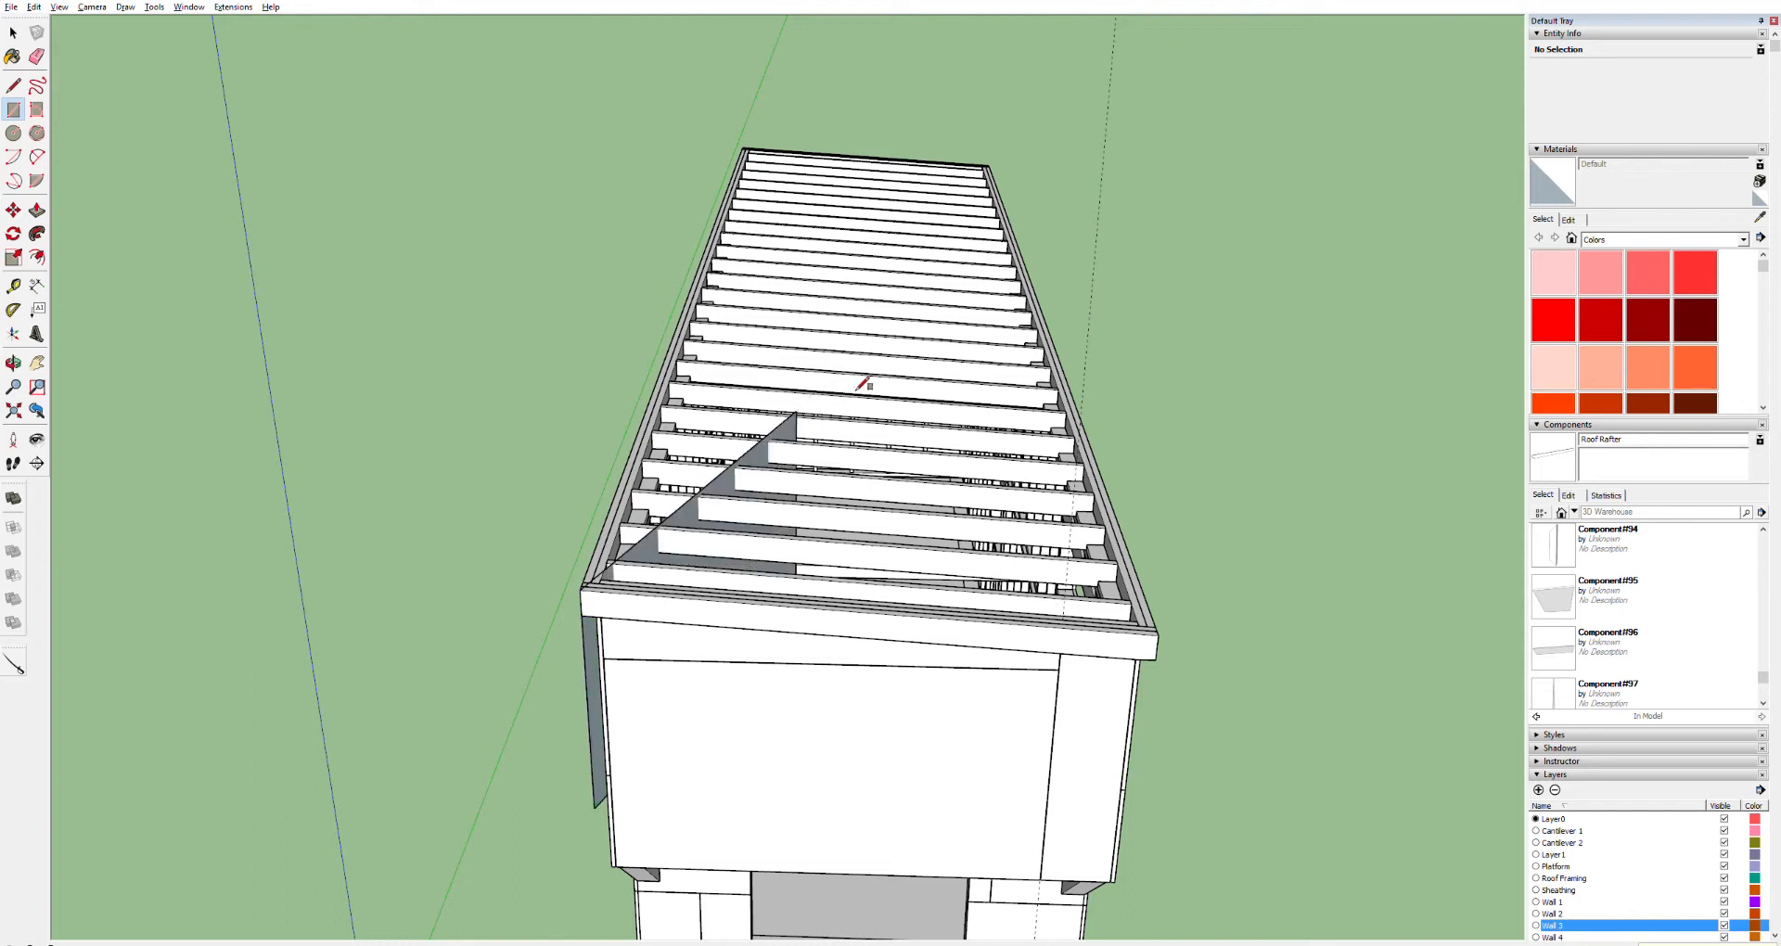
pyautogui.hotkey('ctrl', 'z')
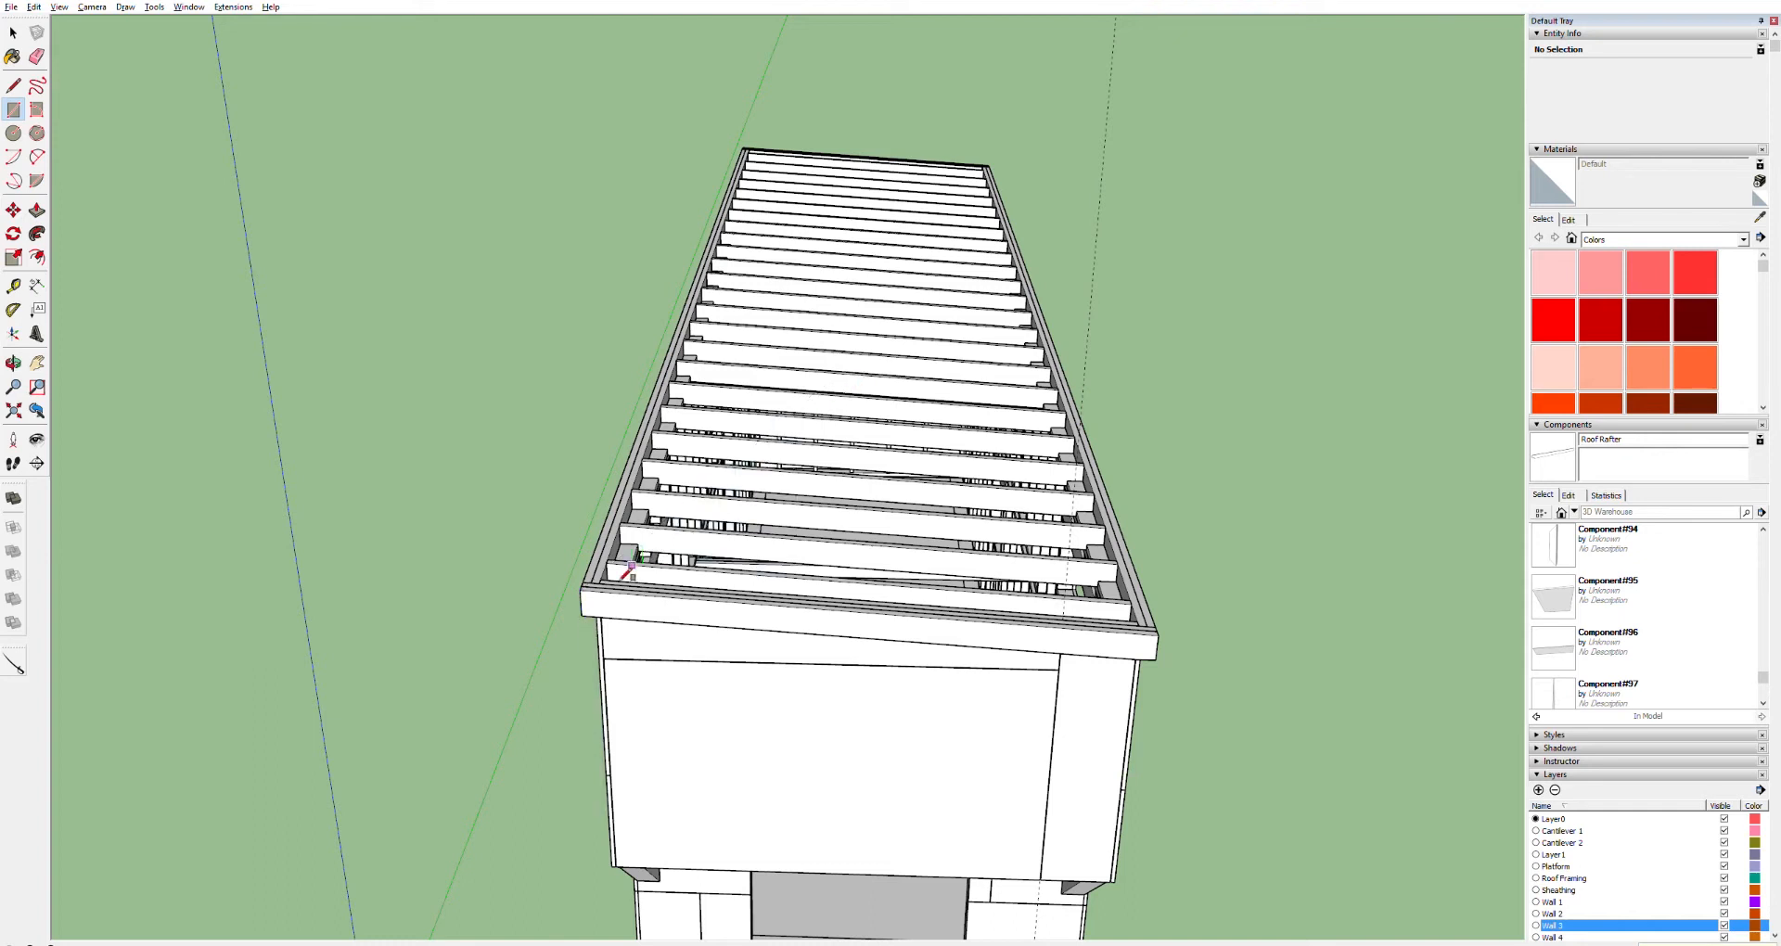
pyautogui.click(581, 590)
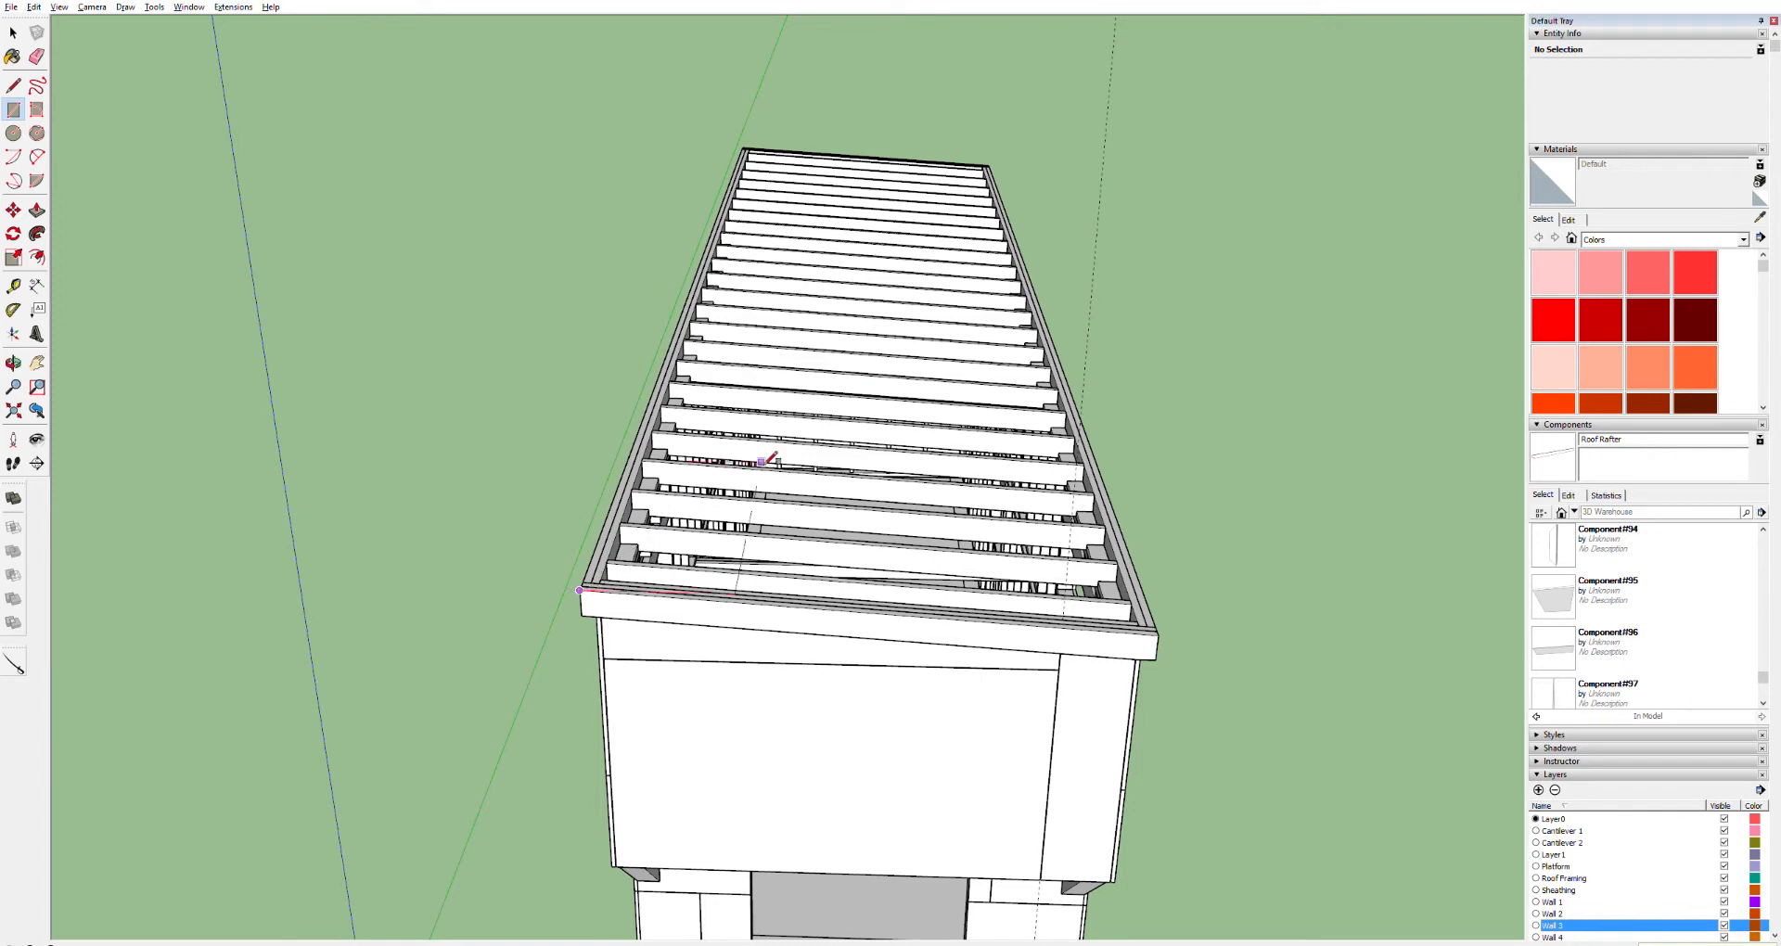
pyautogui.click(884, 389)
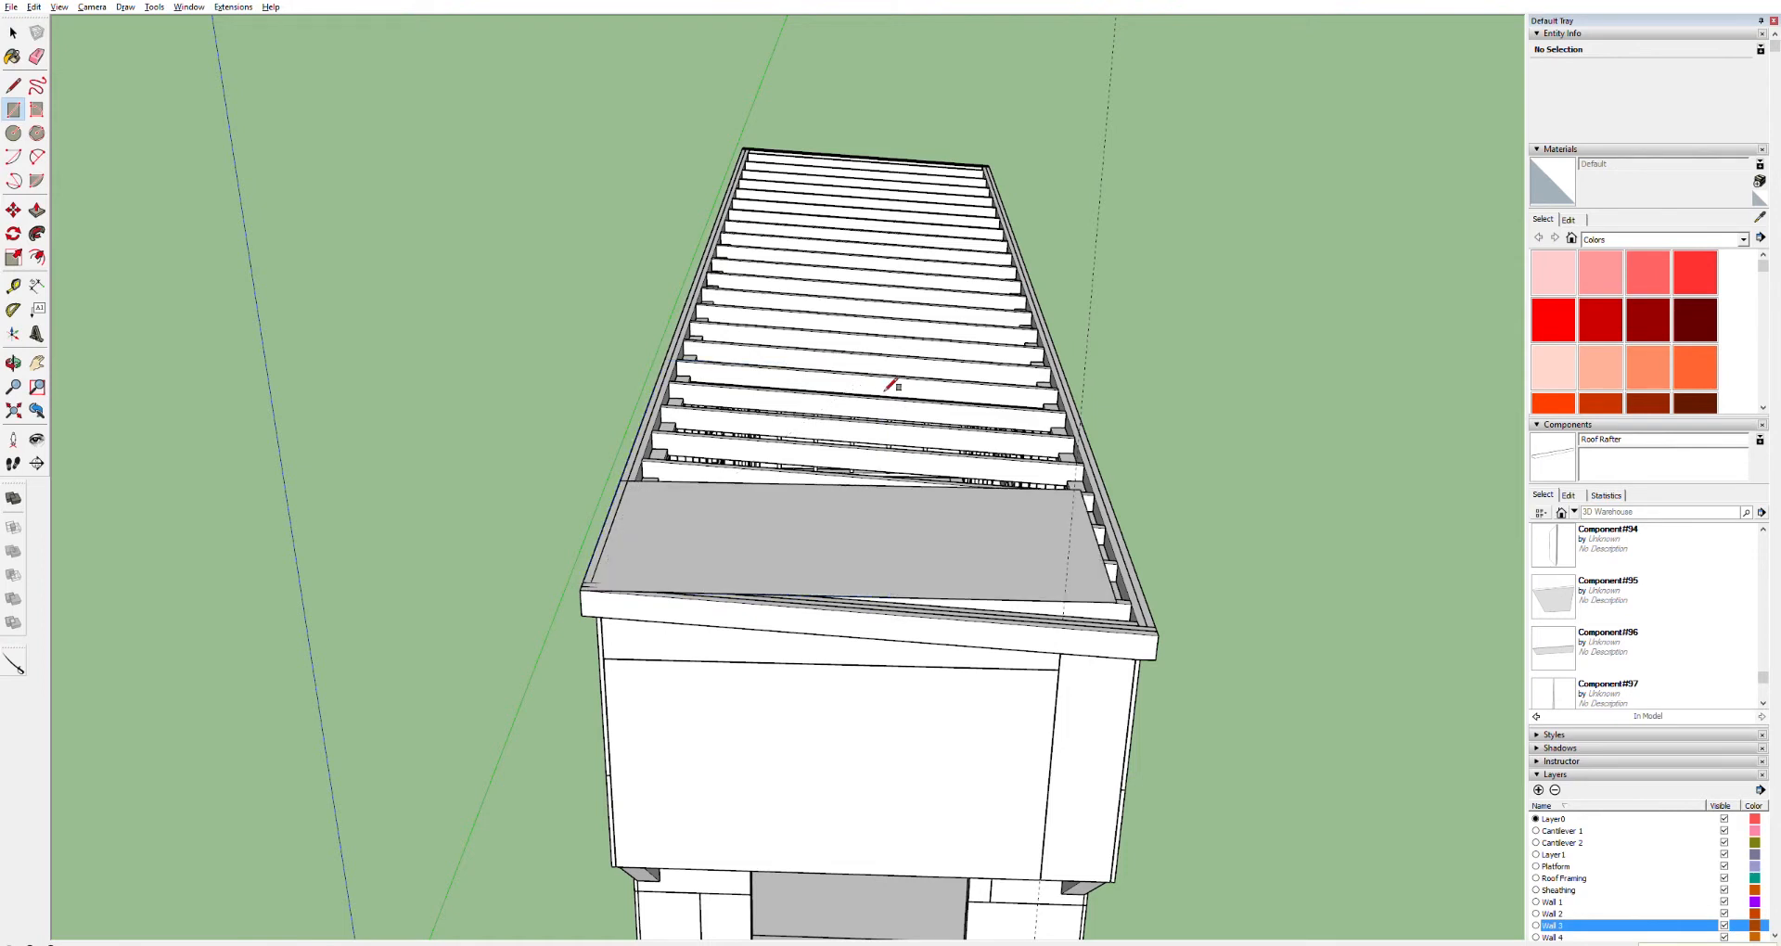
pyautogui.hotkey('ctrl', 'z')
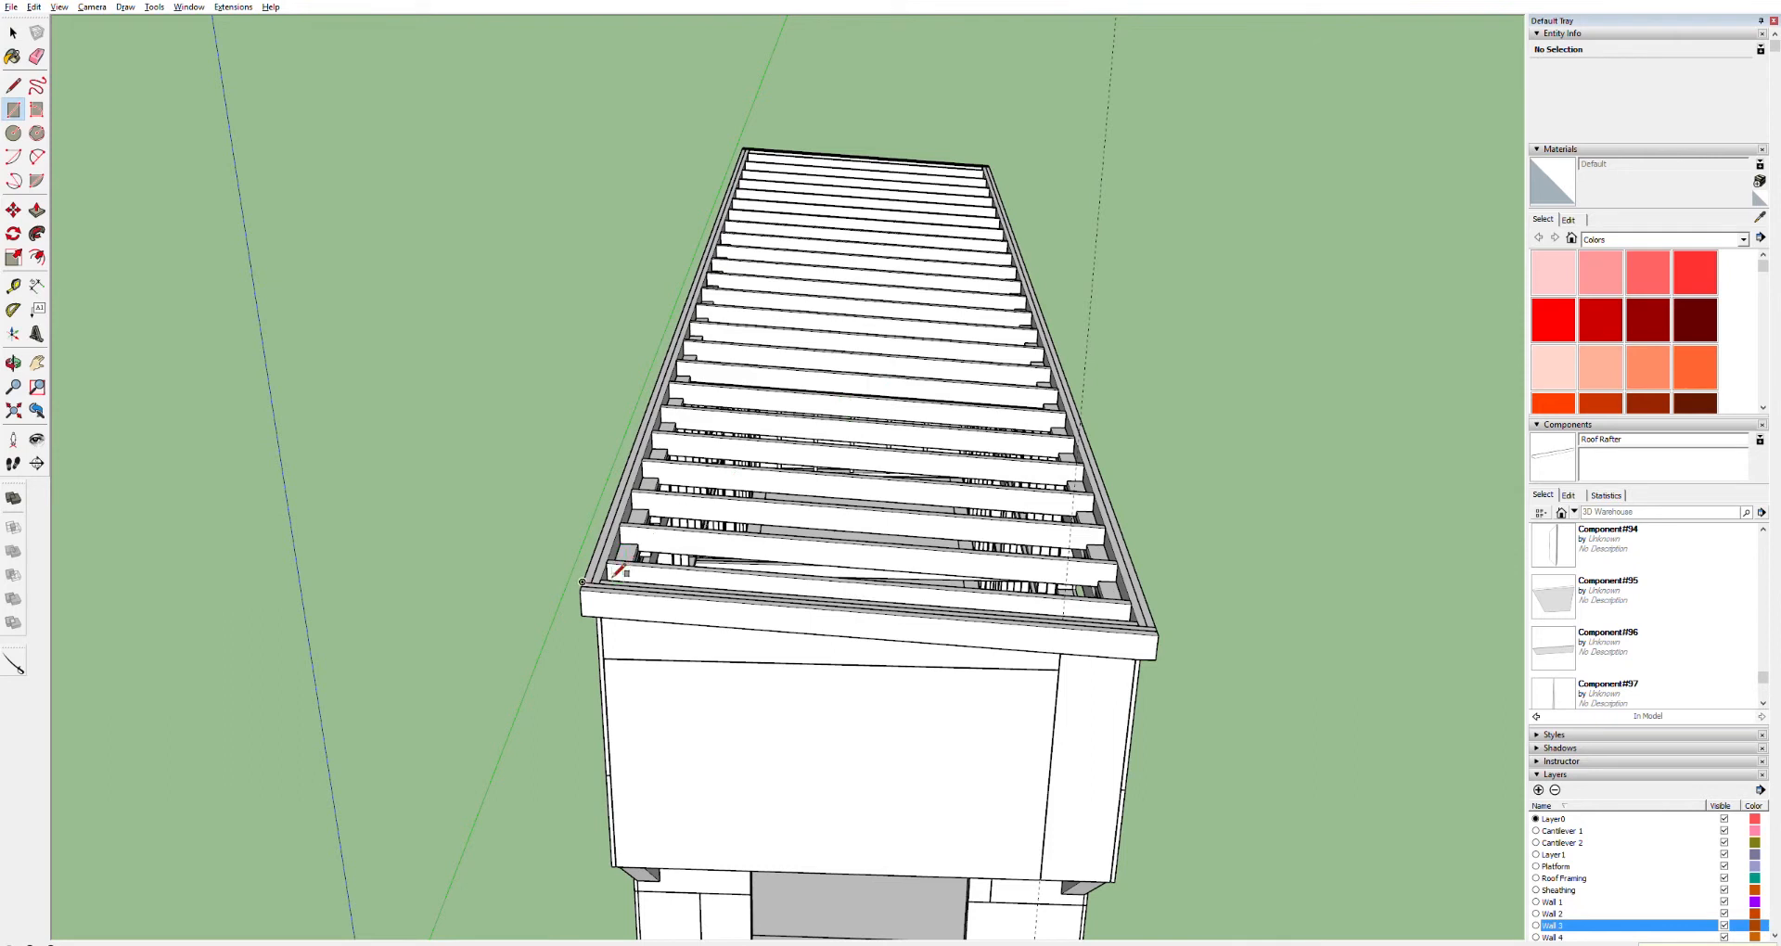
# Draw a rectangular roof sheathing sheet from the fascia's outer corner across the rafters and push/pull it 3/4" thick
pyautogui.click(579, 590)
pyautogui.click(846, 422)
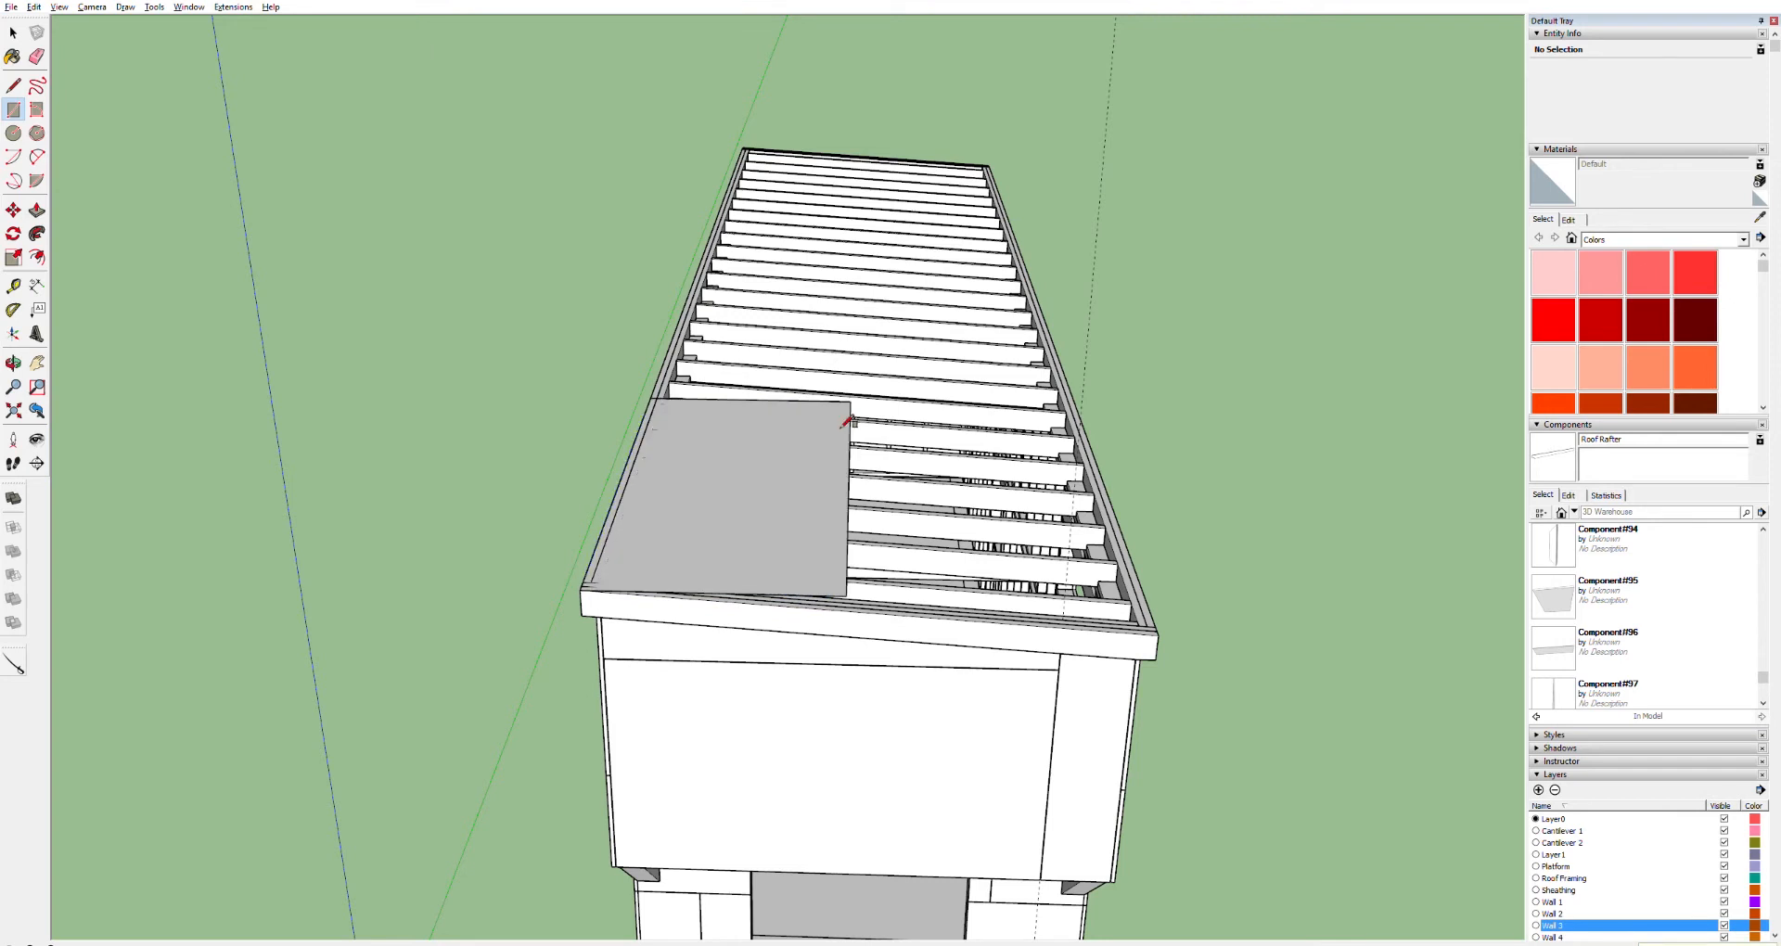
pyautogui.press('space')
pyautogui.doubleClick(748, 465)
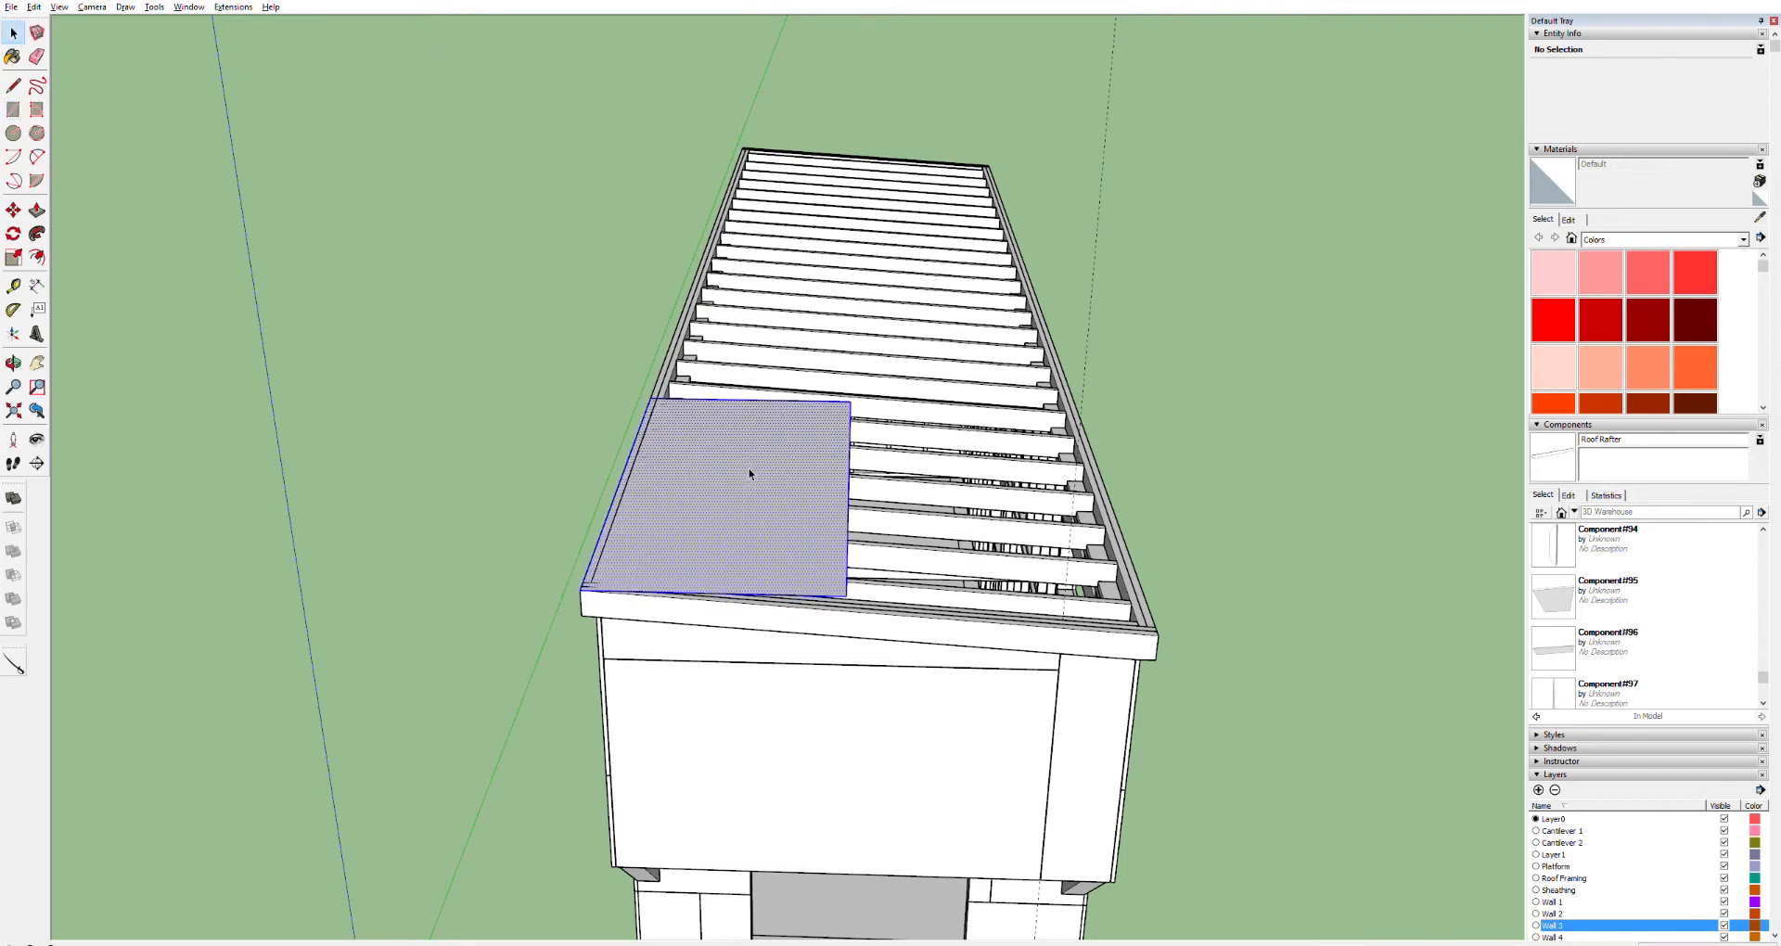
pyautogui.press('p')
pyautogui.moveTo(761, 467); pyautogui.dragTo(762, 455)
pyautogui.click(762, 455)
pyautogui.write('3/4')
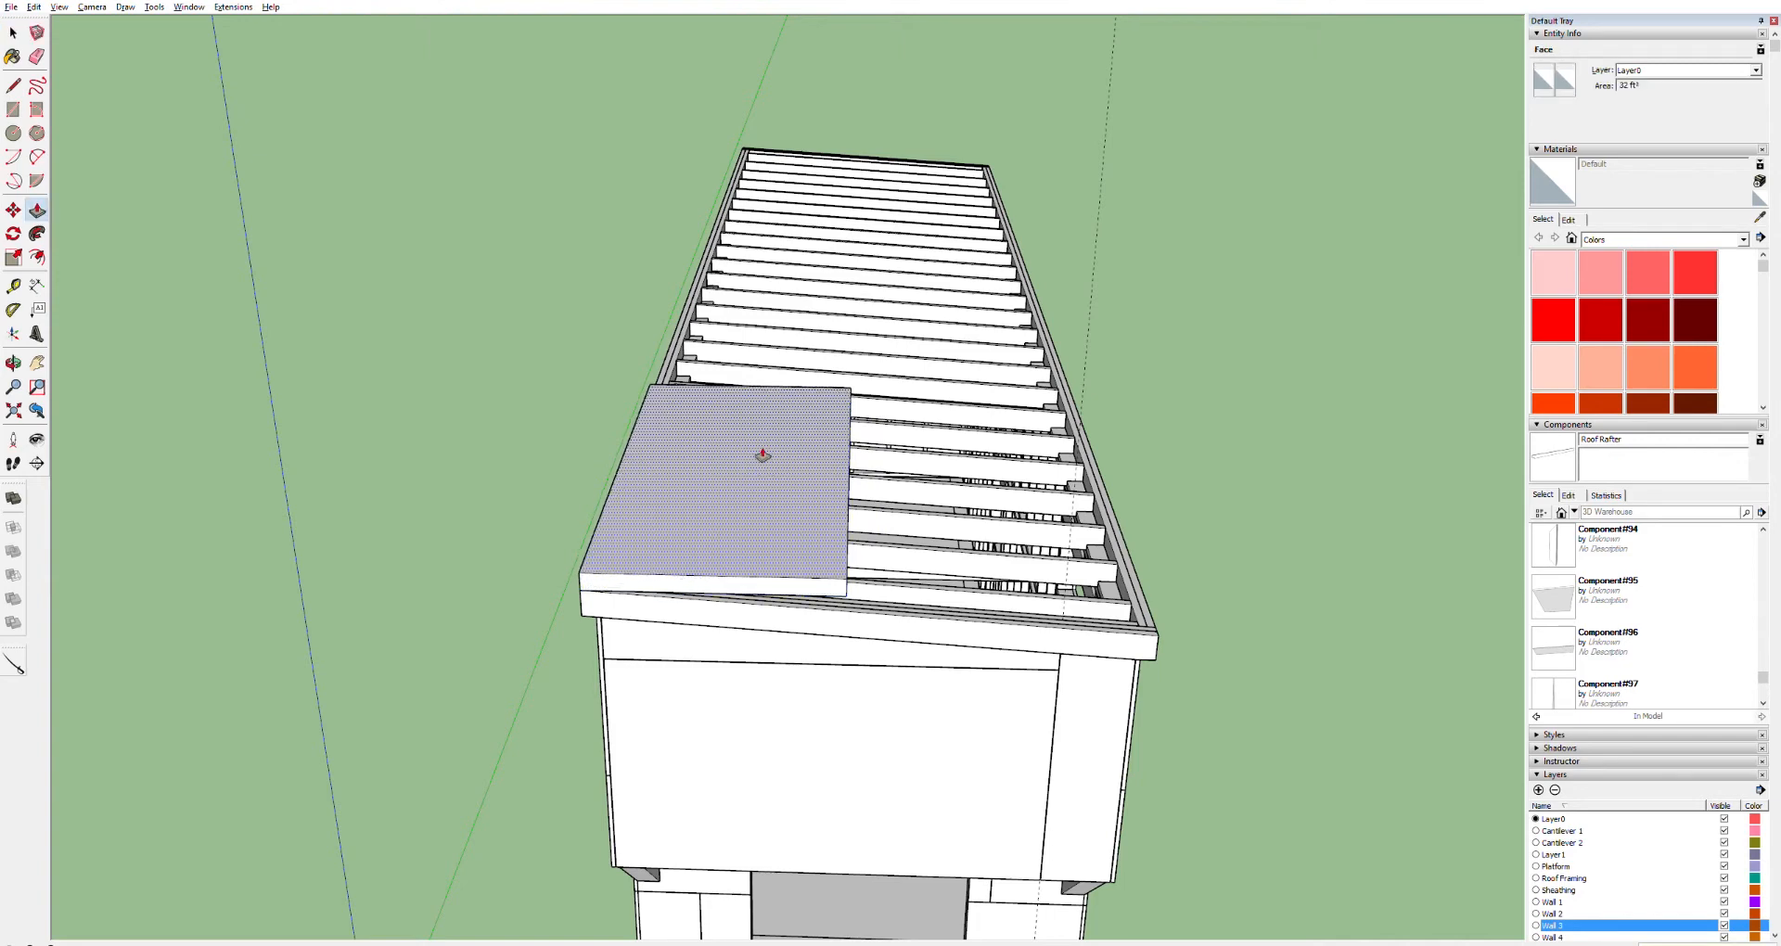
pyautogui.press('Return')
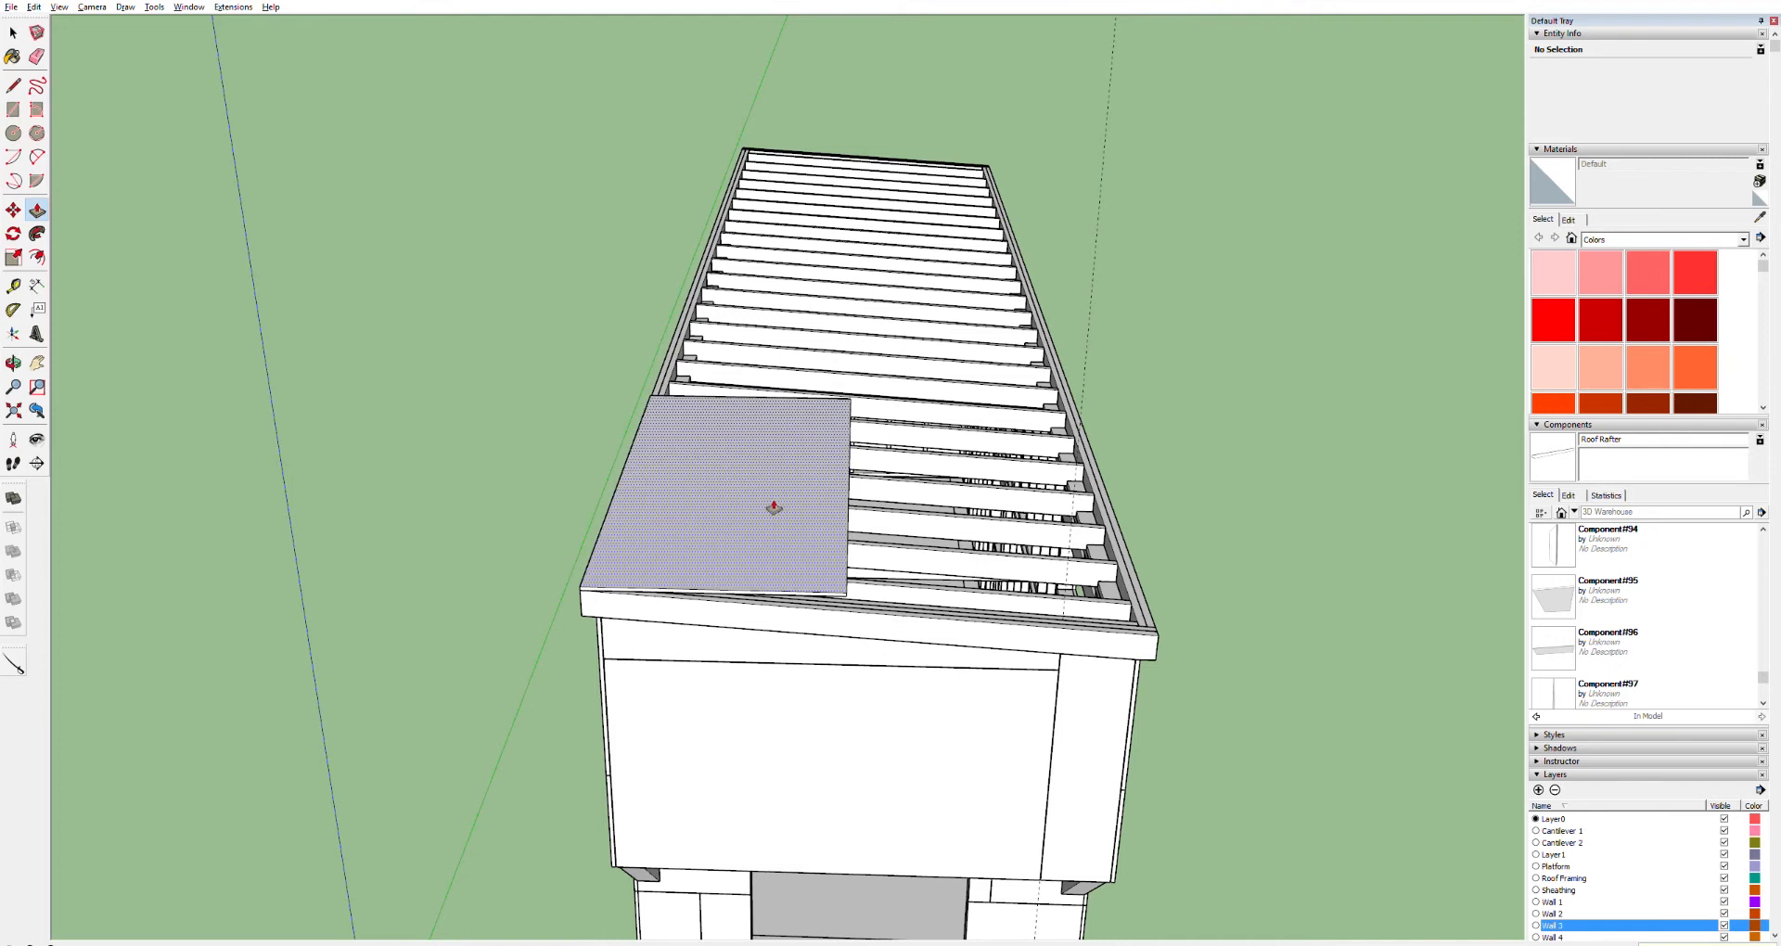
# Make the new sheathing sheet into a component
pyautogui.press('space')
pyautogui.tripleClick(738, 494)
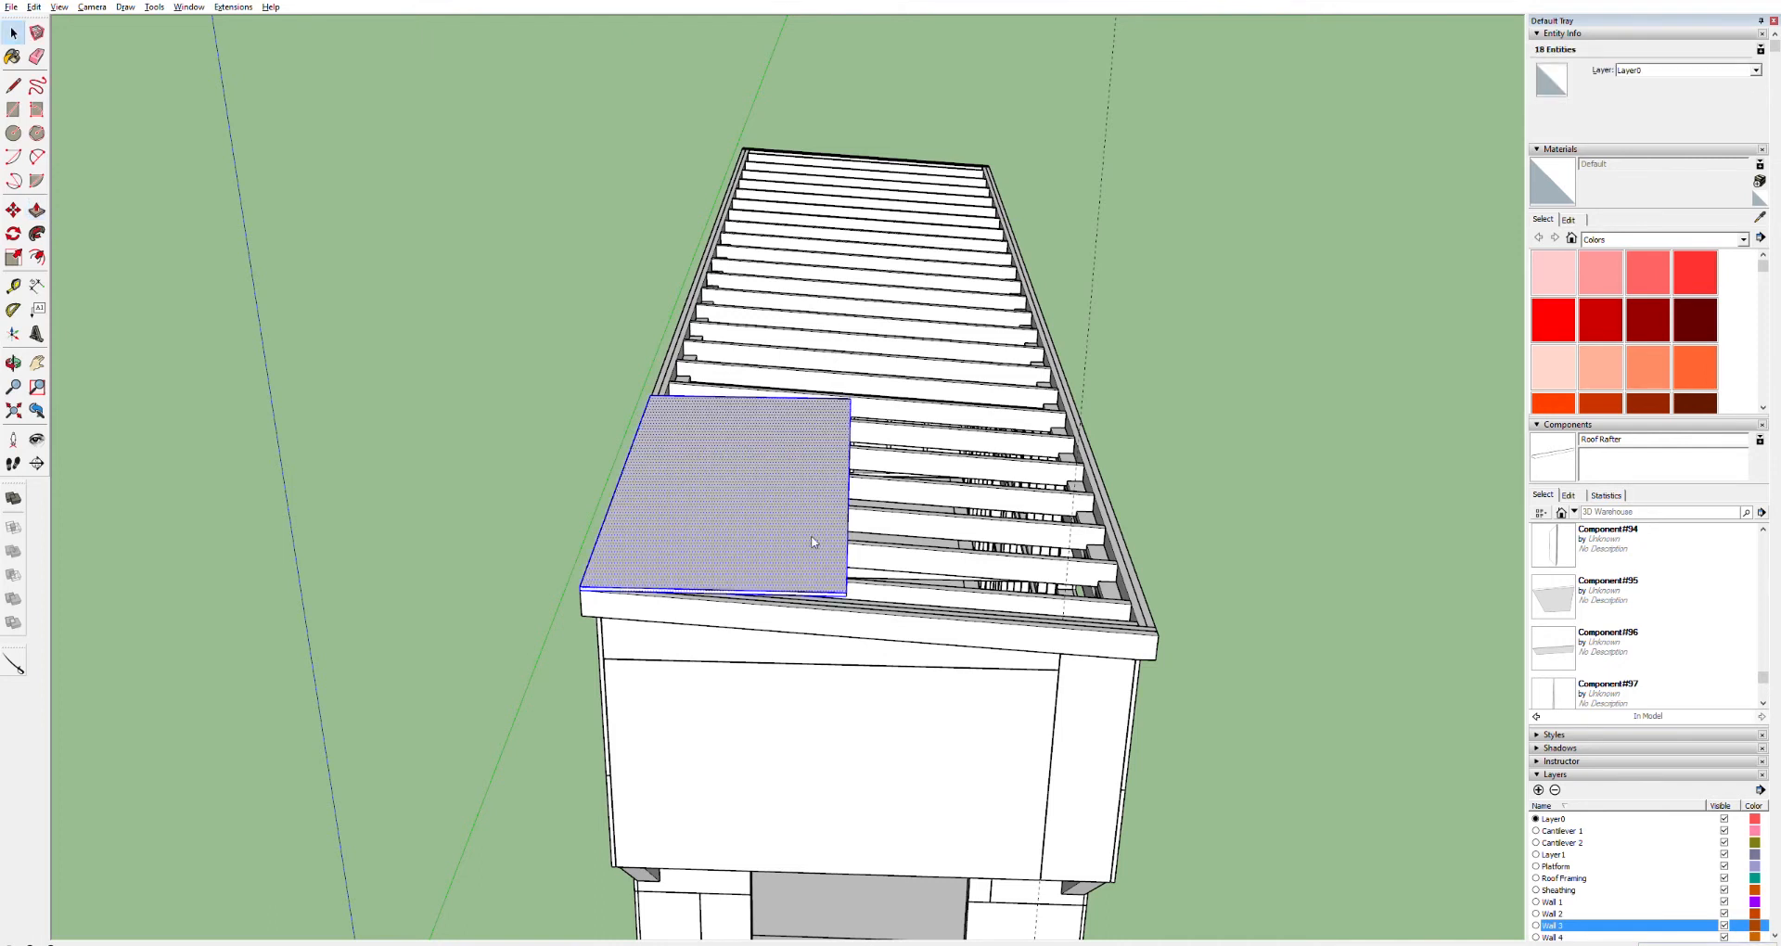
pyautogui.press('g')
pyautogui.click(919, 560)
pyautogui.moveTo(660, 558); pyautogui.dragTo(711, 453, button='middle')
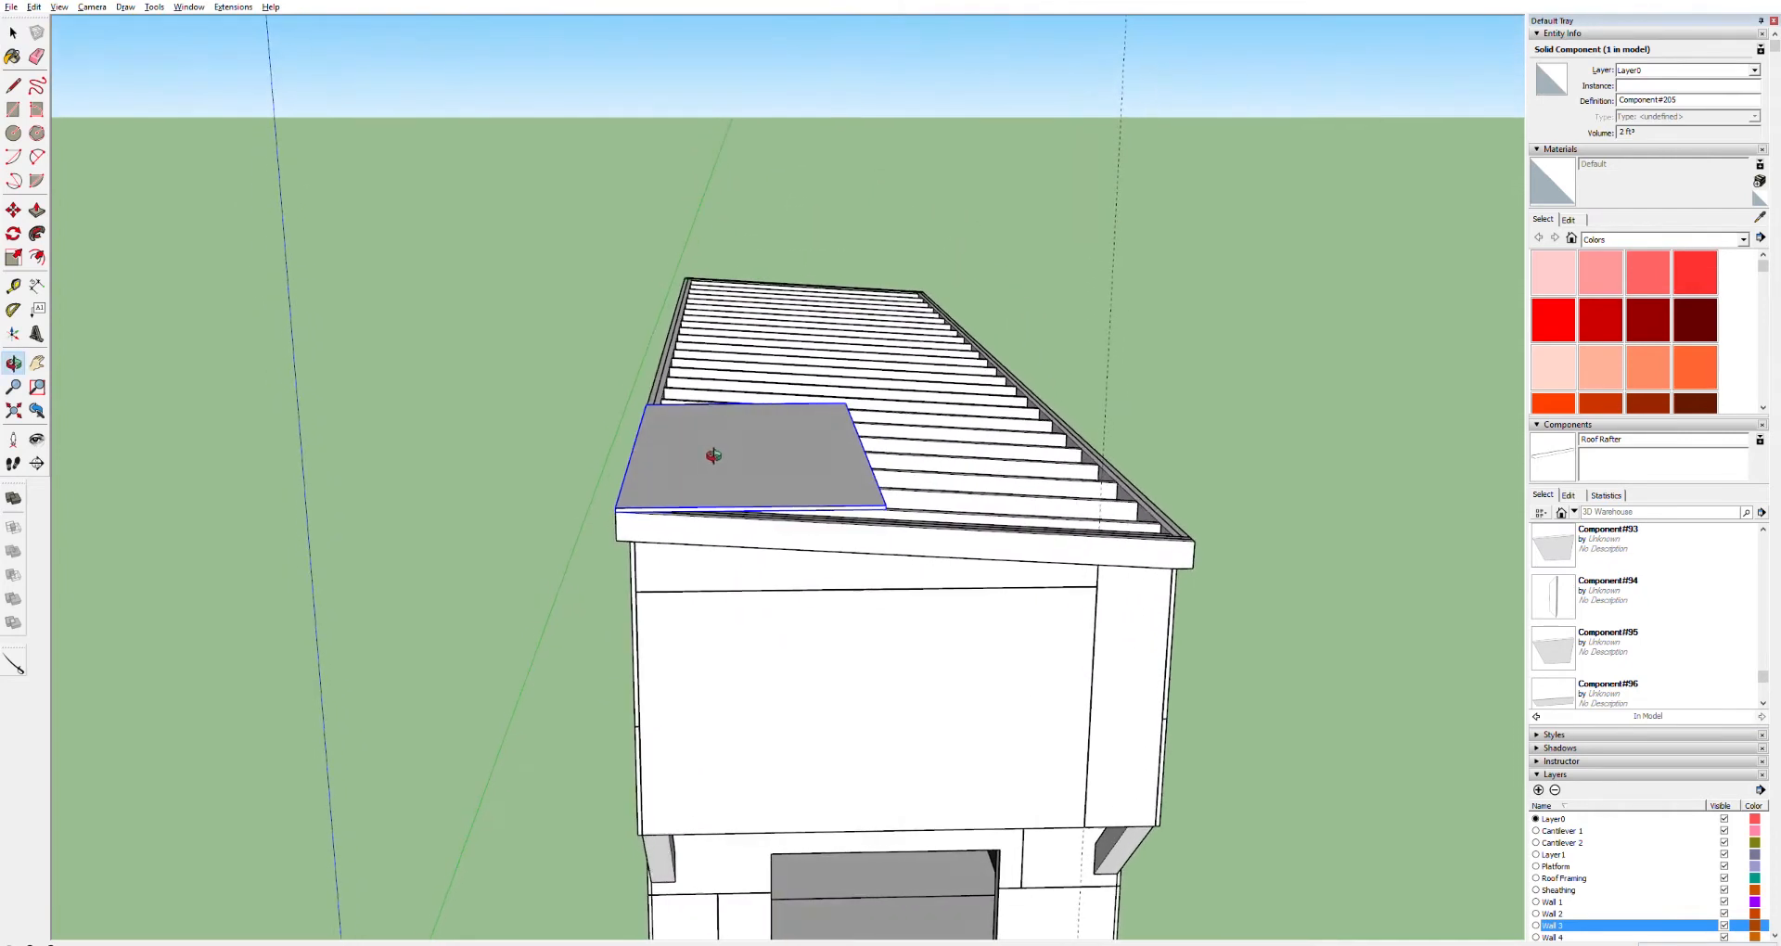
# Rotate the sheathing panel about its lower front edge so it lies on the sloped rafters
pyautogui.press('q')
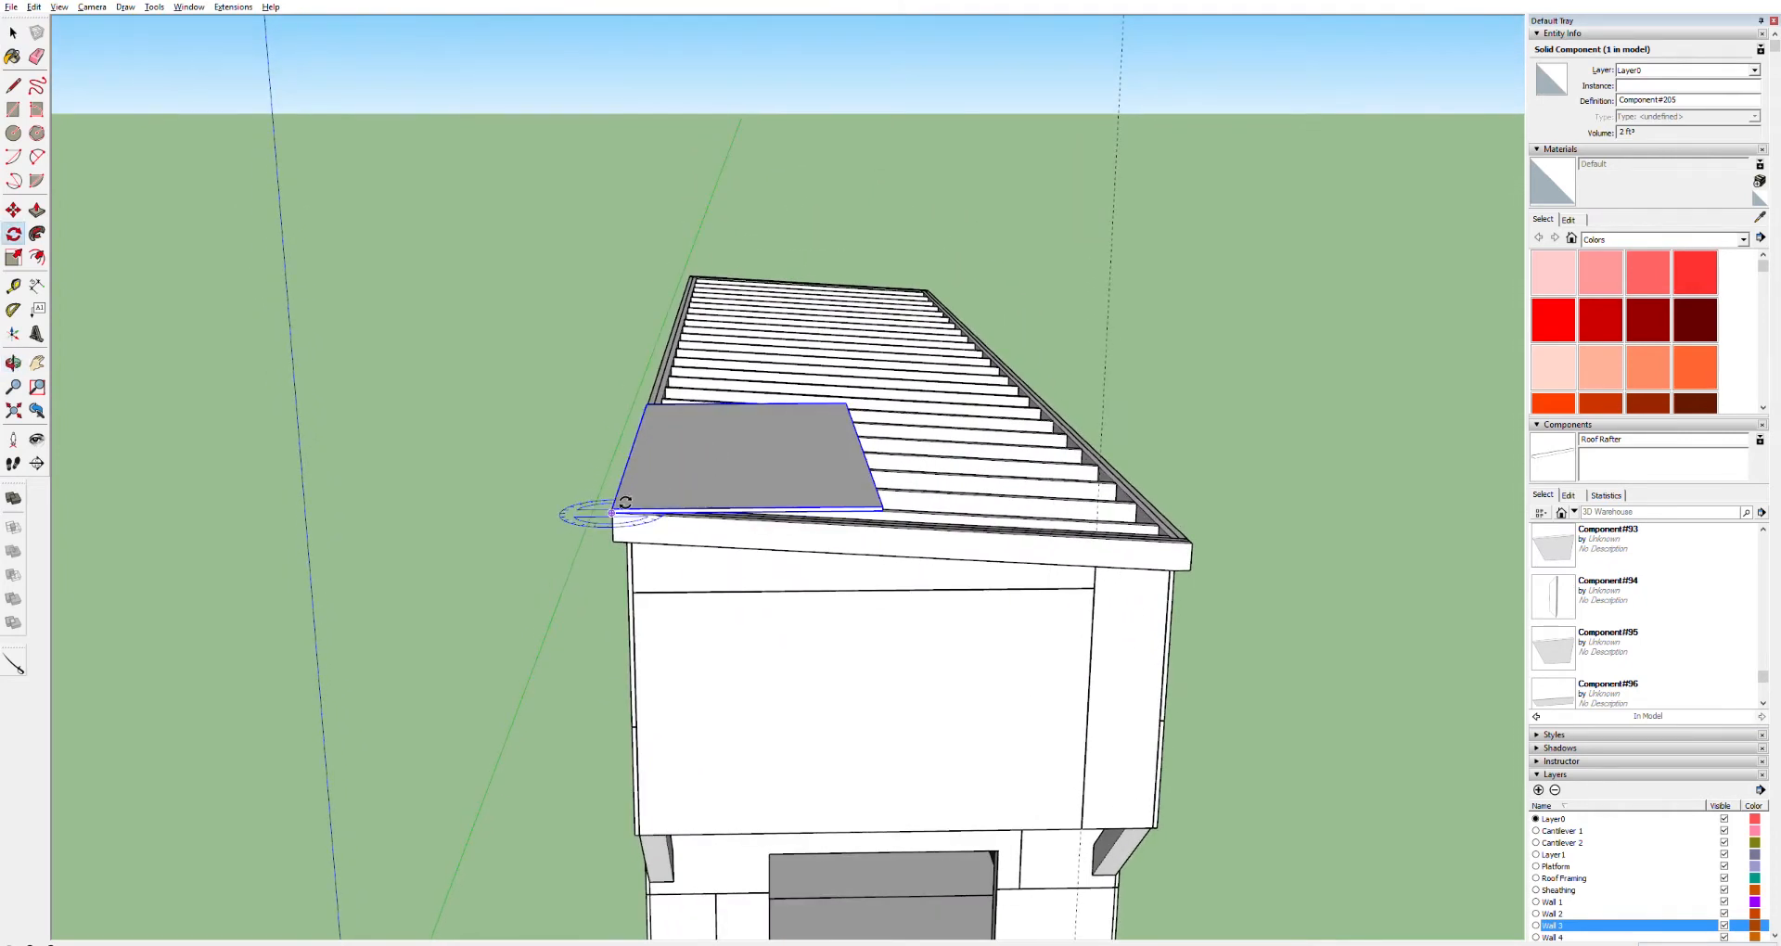
pyautogui.click(611, 511)
pyautogui.scroll(3, 825, 479)
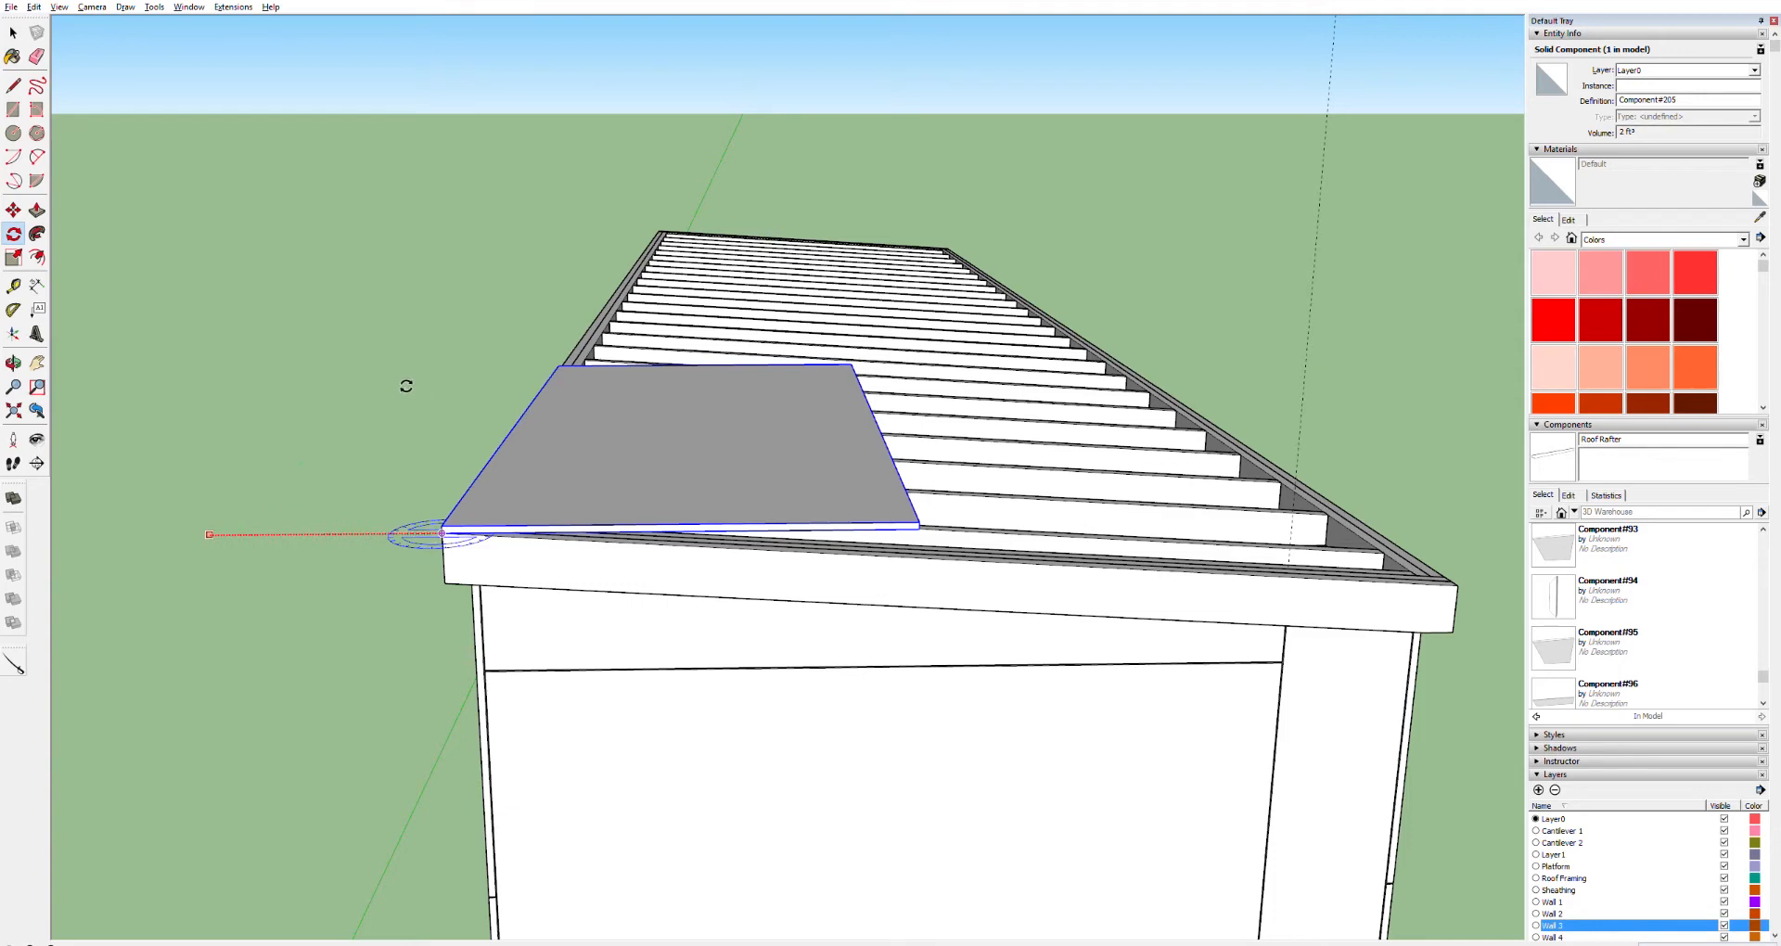
pyautogui.press('Escape')
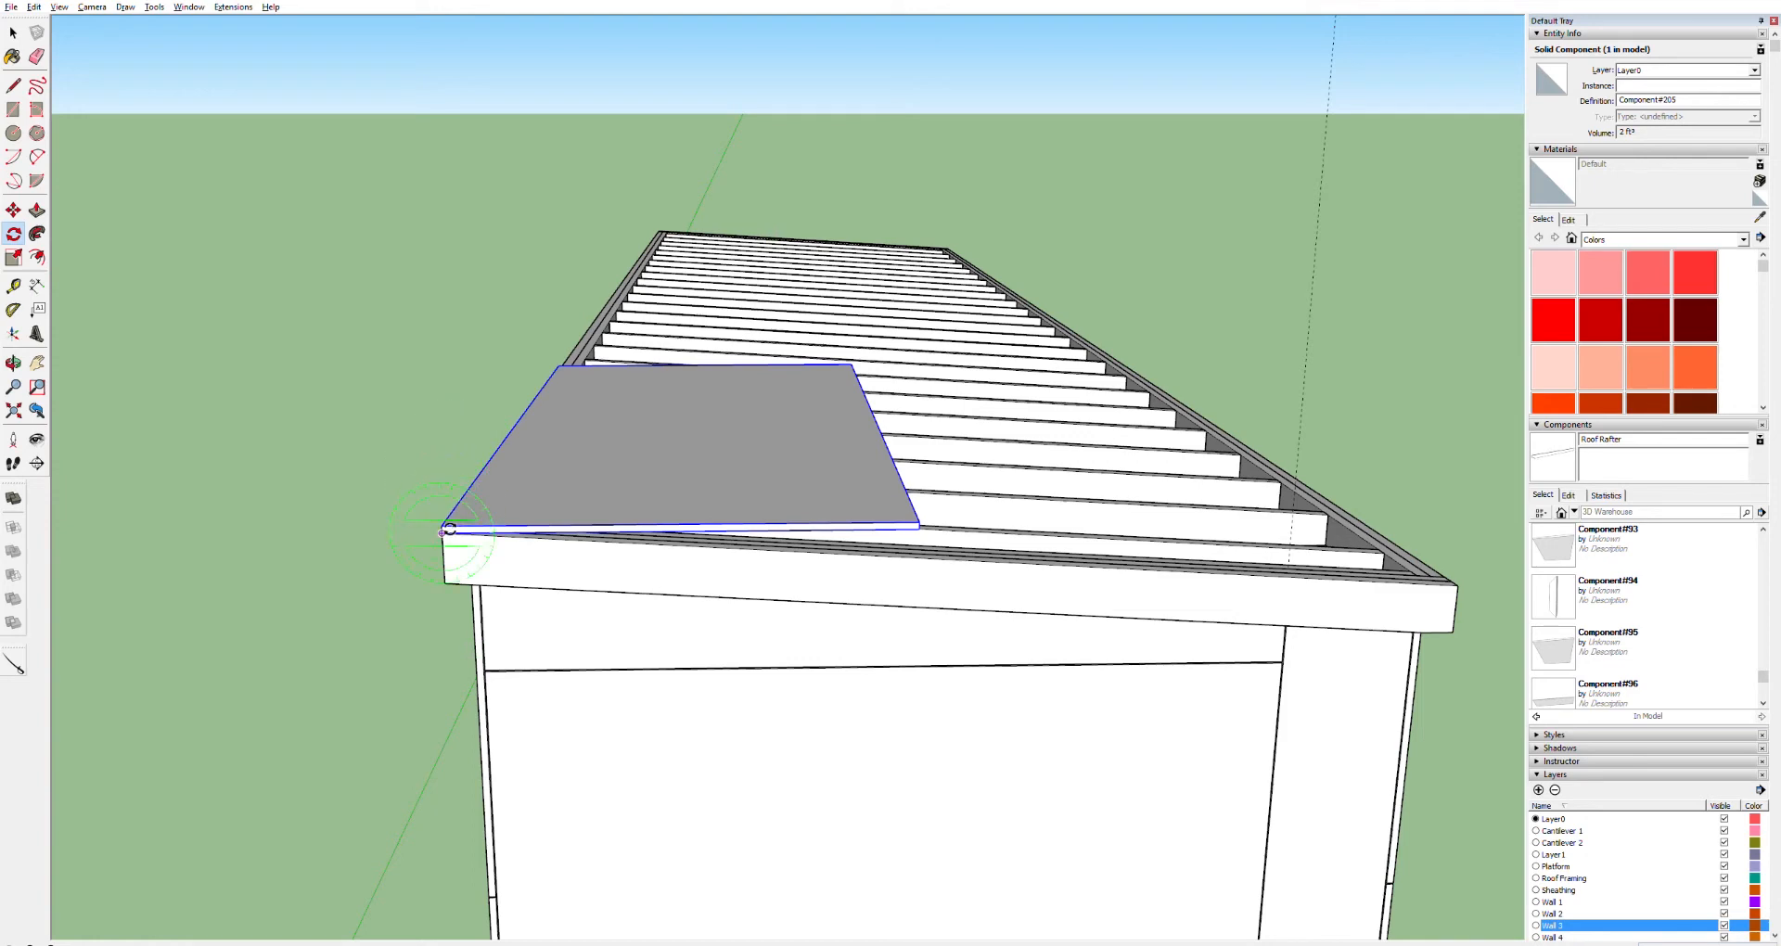
pyautogui.click(443, 531)
pyautogui.click(926, 529)
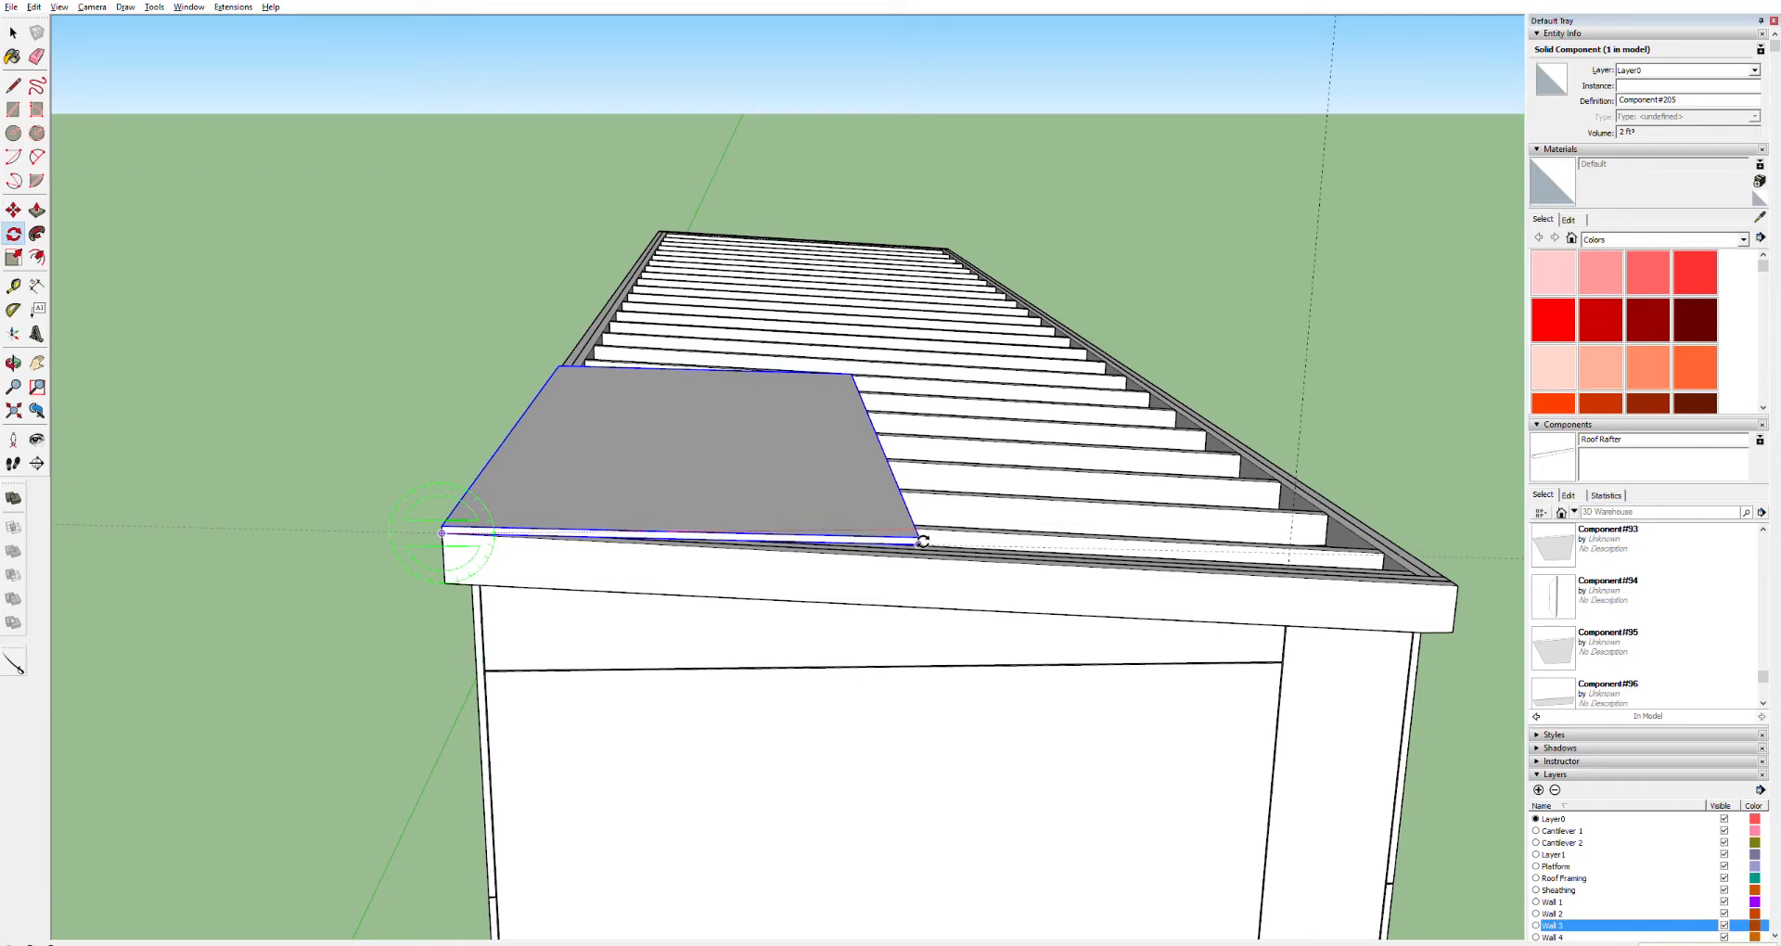
pyautogui.click(923, 540)
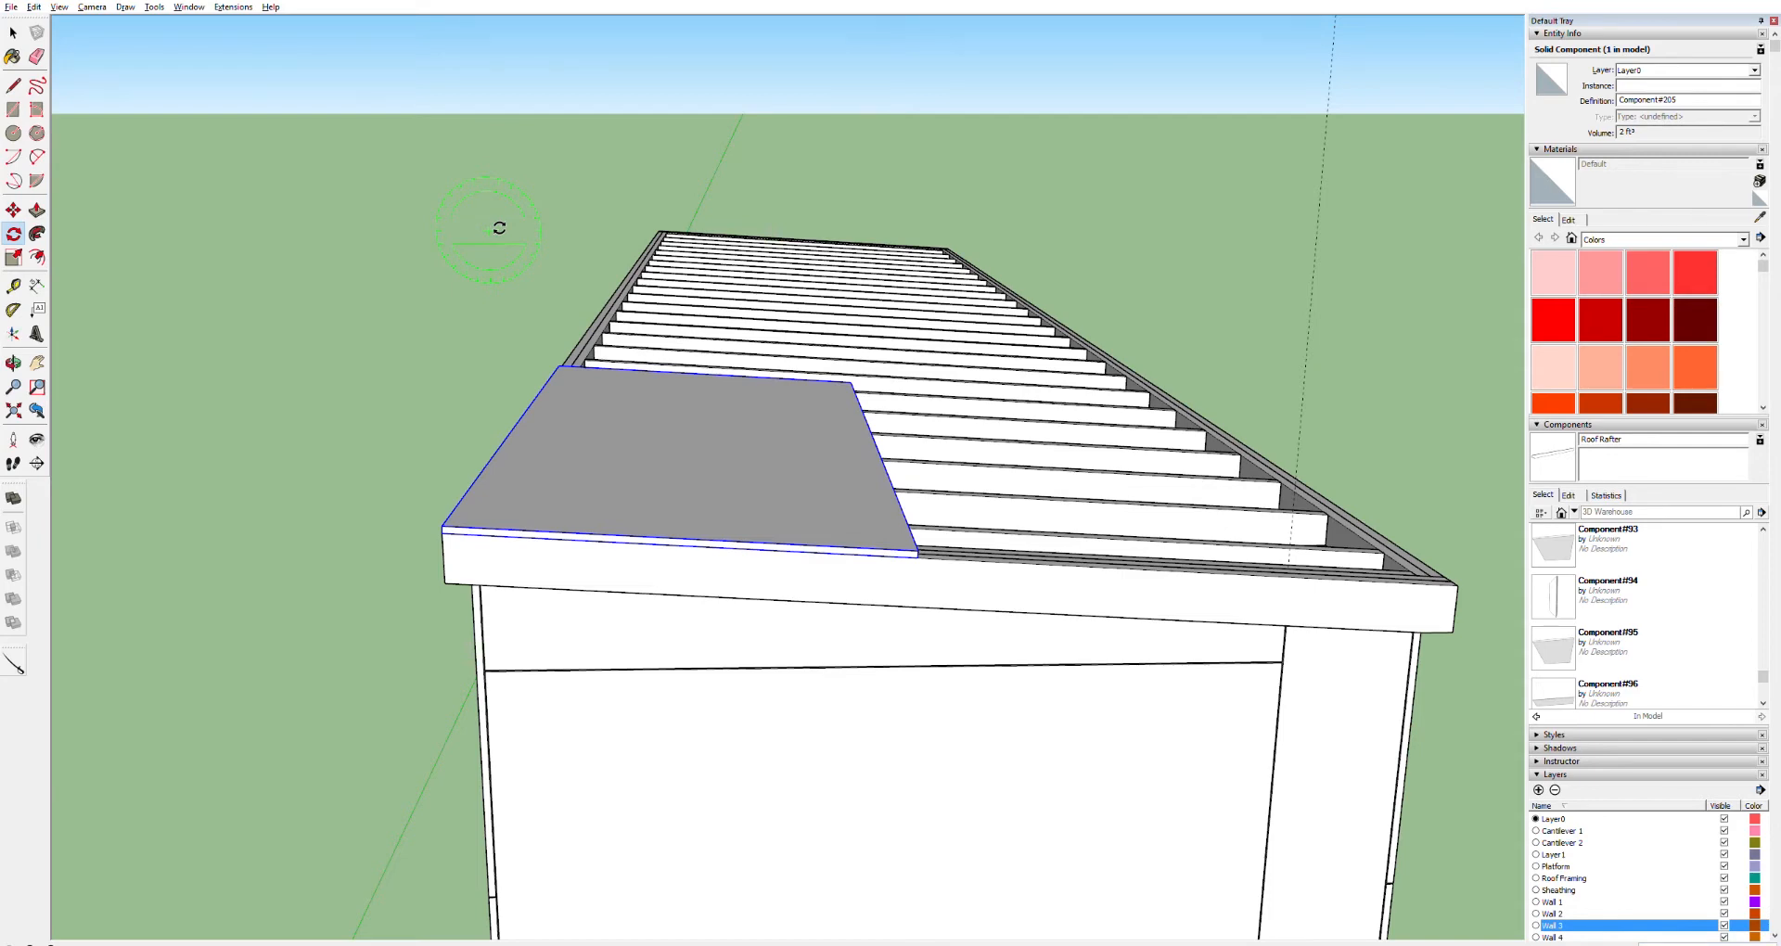
# Move the sheathing panel sideways along the front fascia edge toward the middle of the roof
pyautogui.press('m')
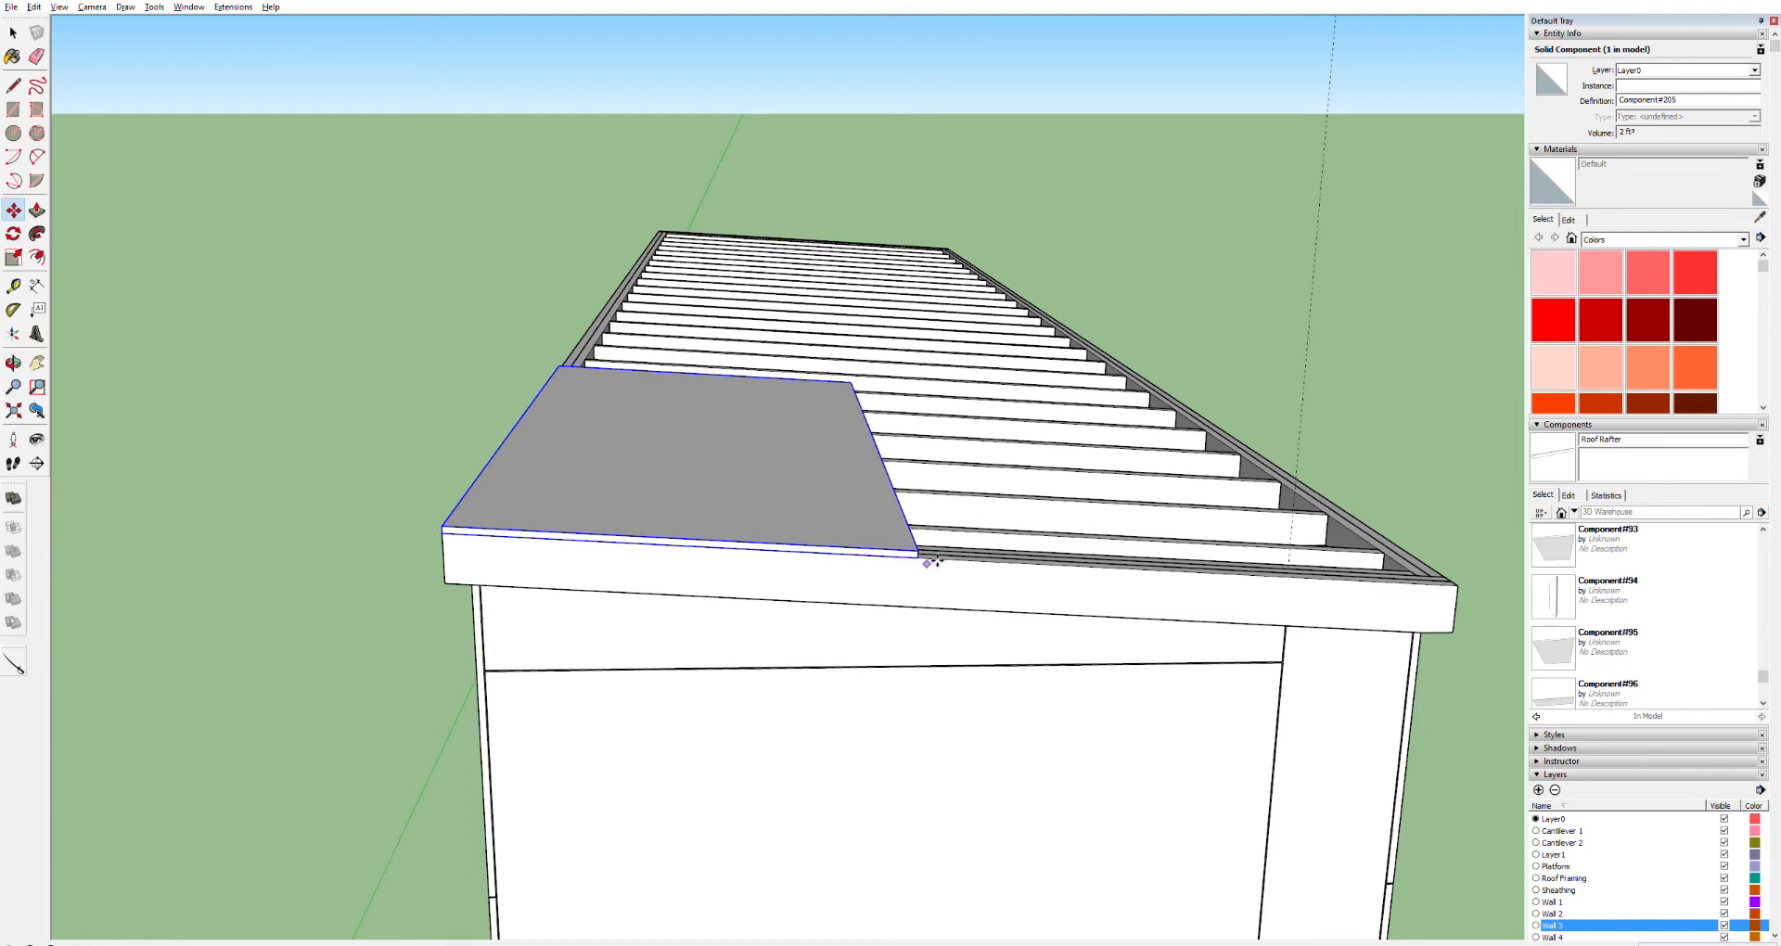
pyautogui.click(689, 542)
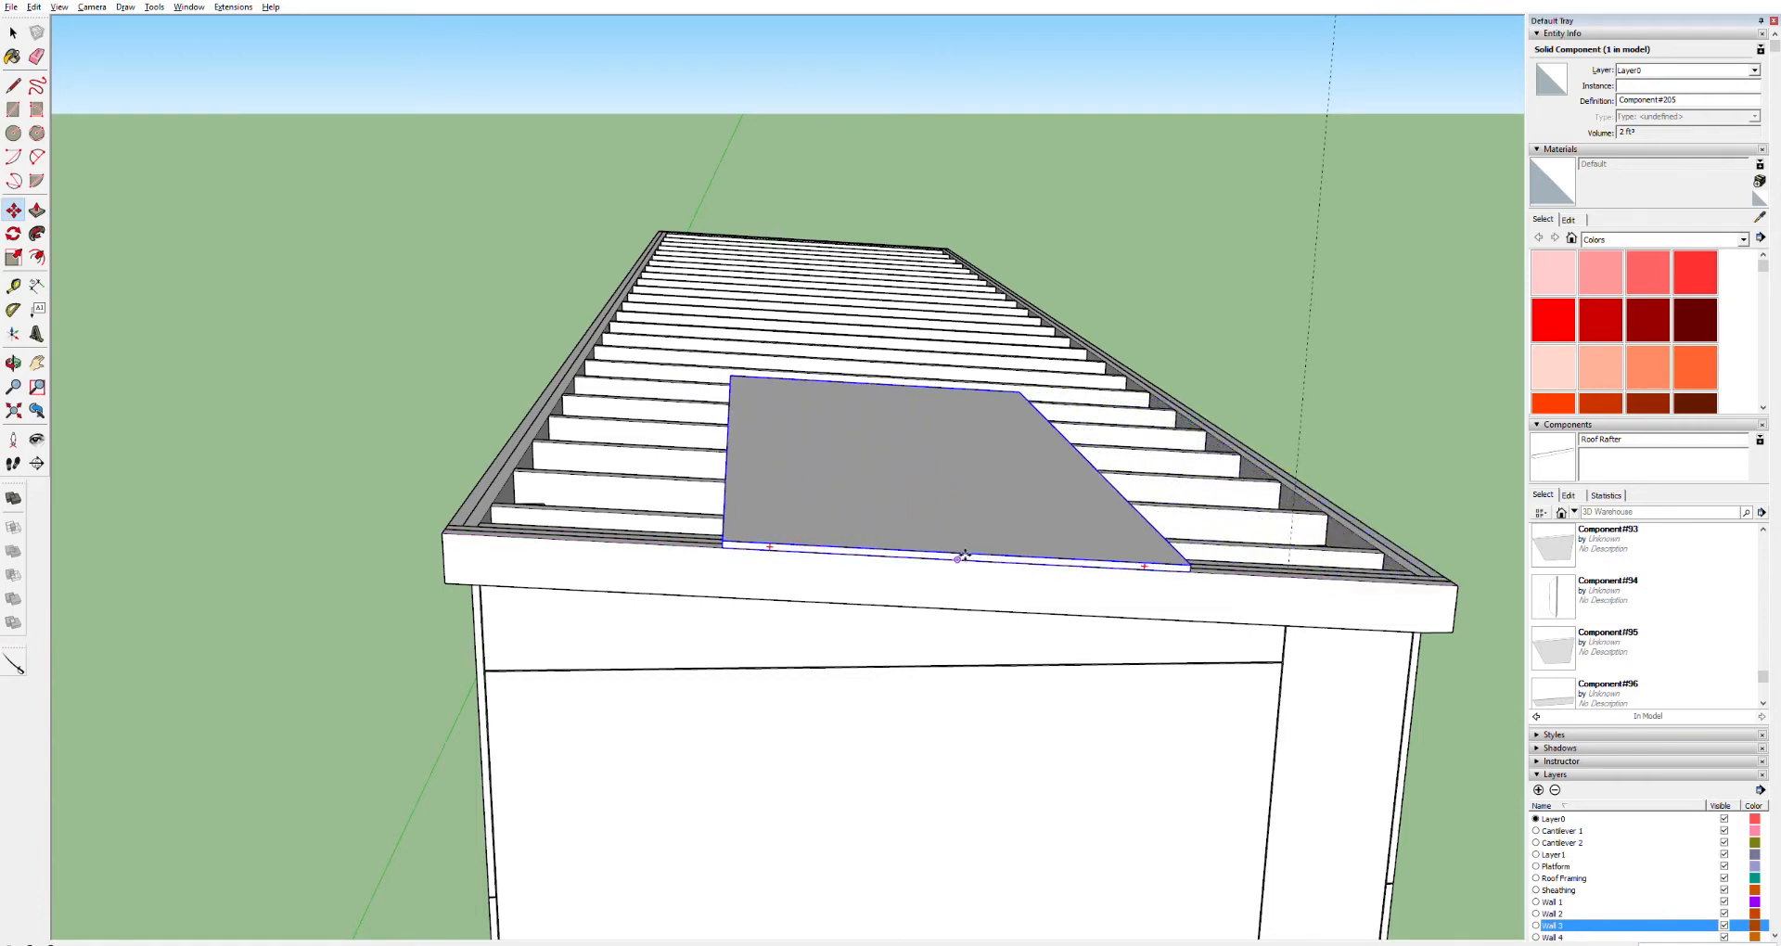
pyautogui.click(965, 554)
# Copy the sheathing panel up the roof so a second sheet sits directly behind the first
pyautogui.press('t')
pyautogui.press('space')
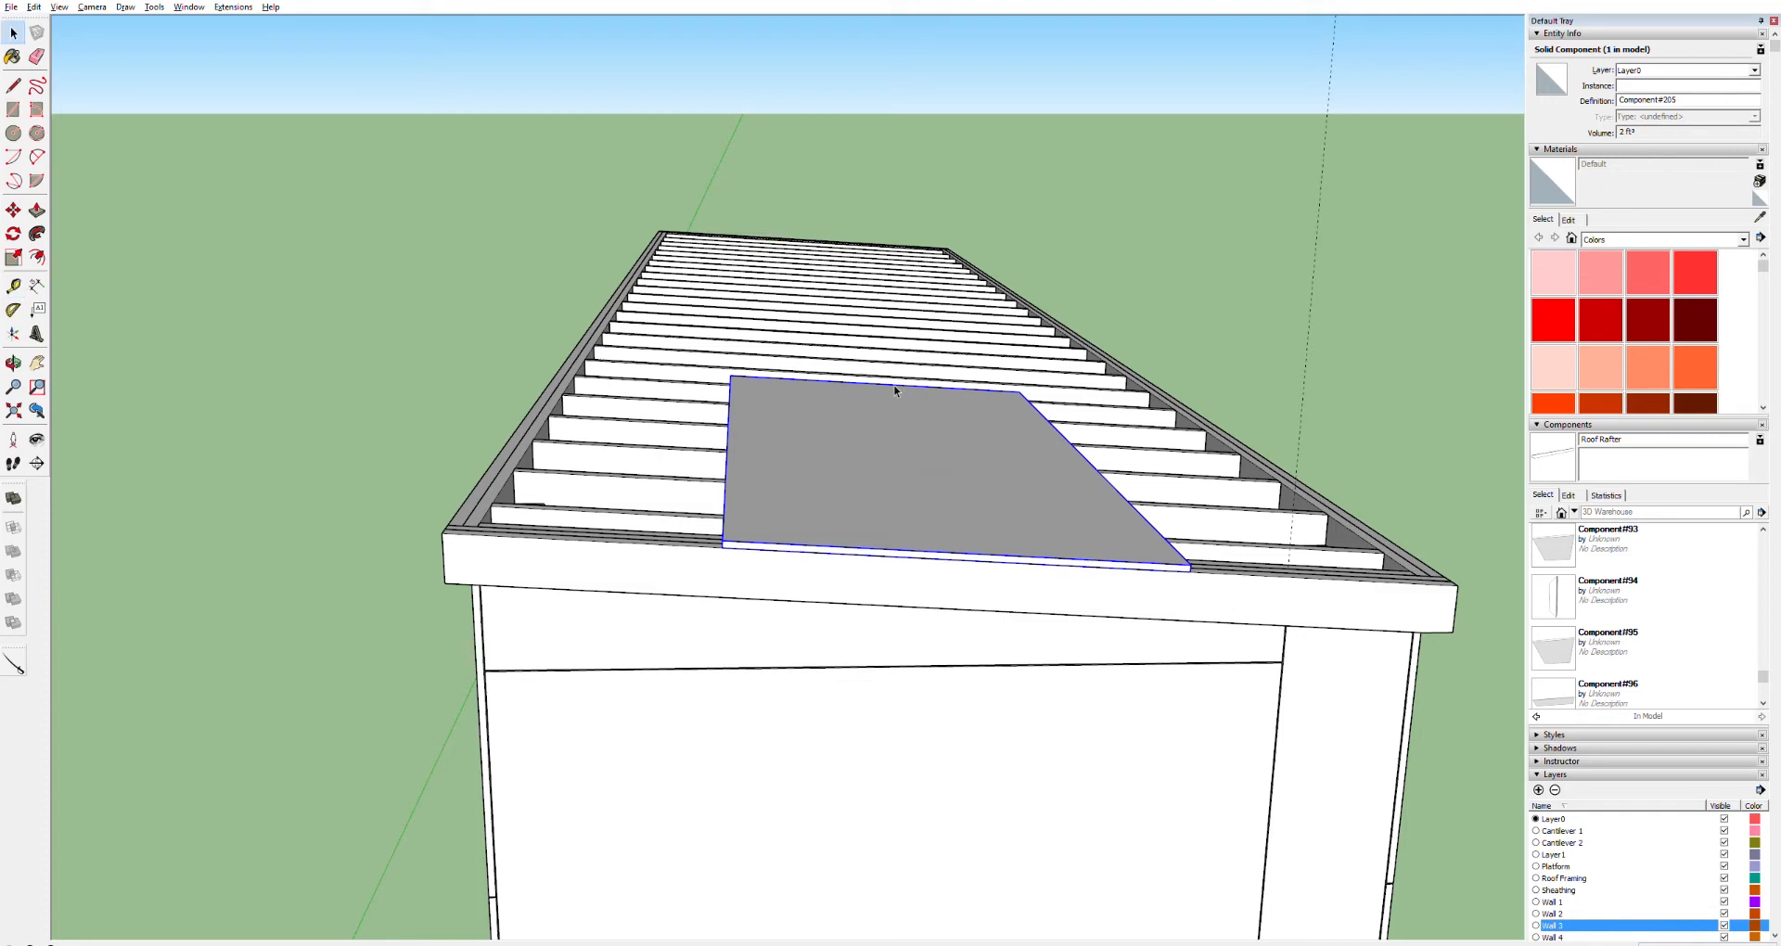
pyautogui.press('o')
pyautogui.moveTo(989, 390); pyautogui.dragTo(910, 497)
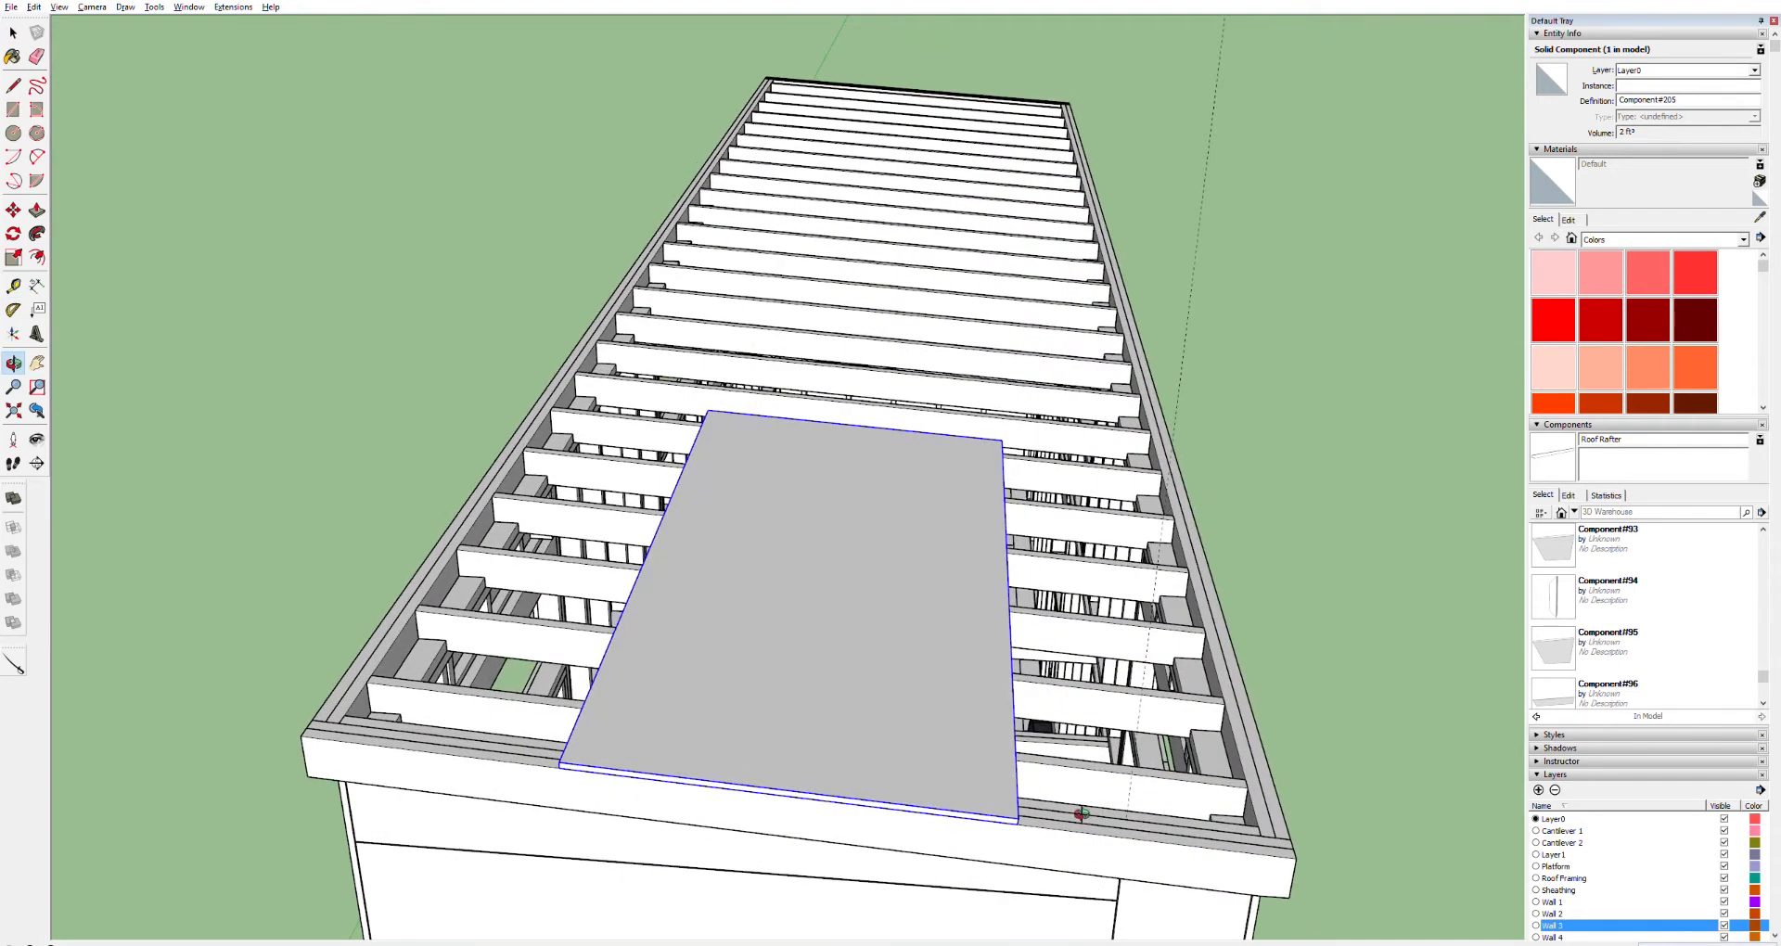
pyautogui.press('m')
pyautogui.moveTo(1032, 820); pyautogui.dragTo(1032, 762)
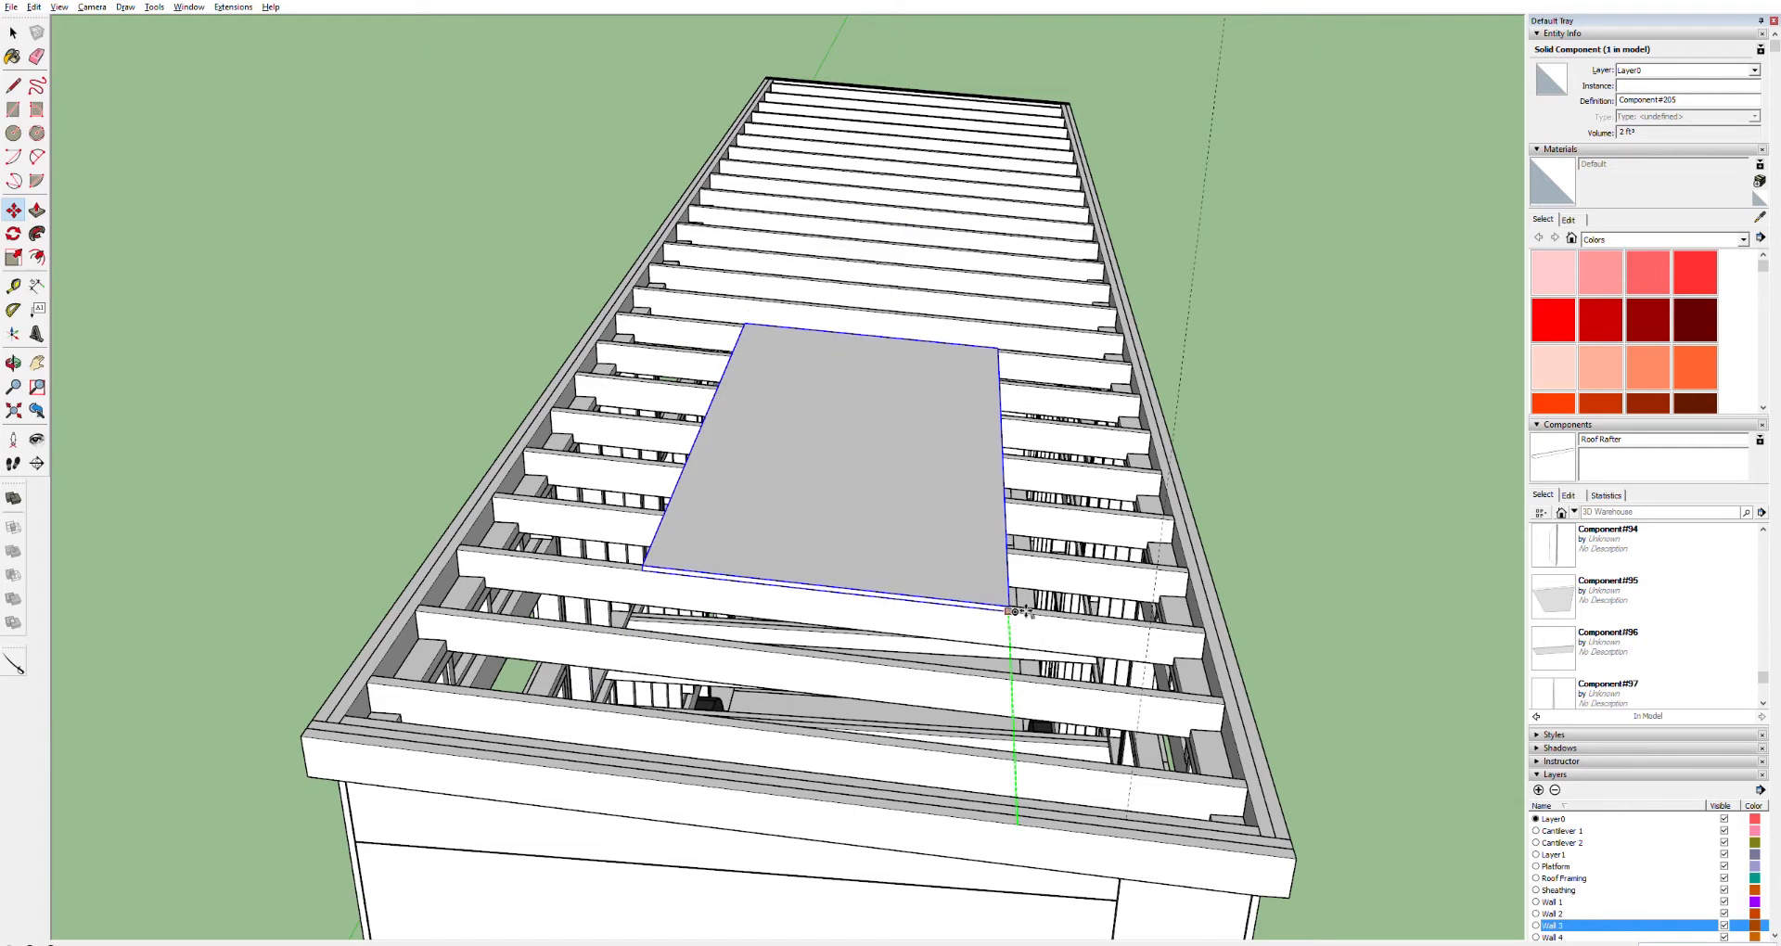
pyautogui.press('ctrl')
pyautogui.moveTo(1010, 594); pyautogui.dragTo(1009, 512)
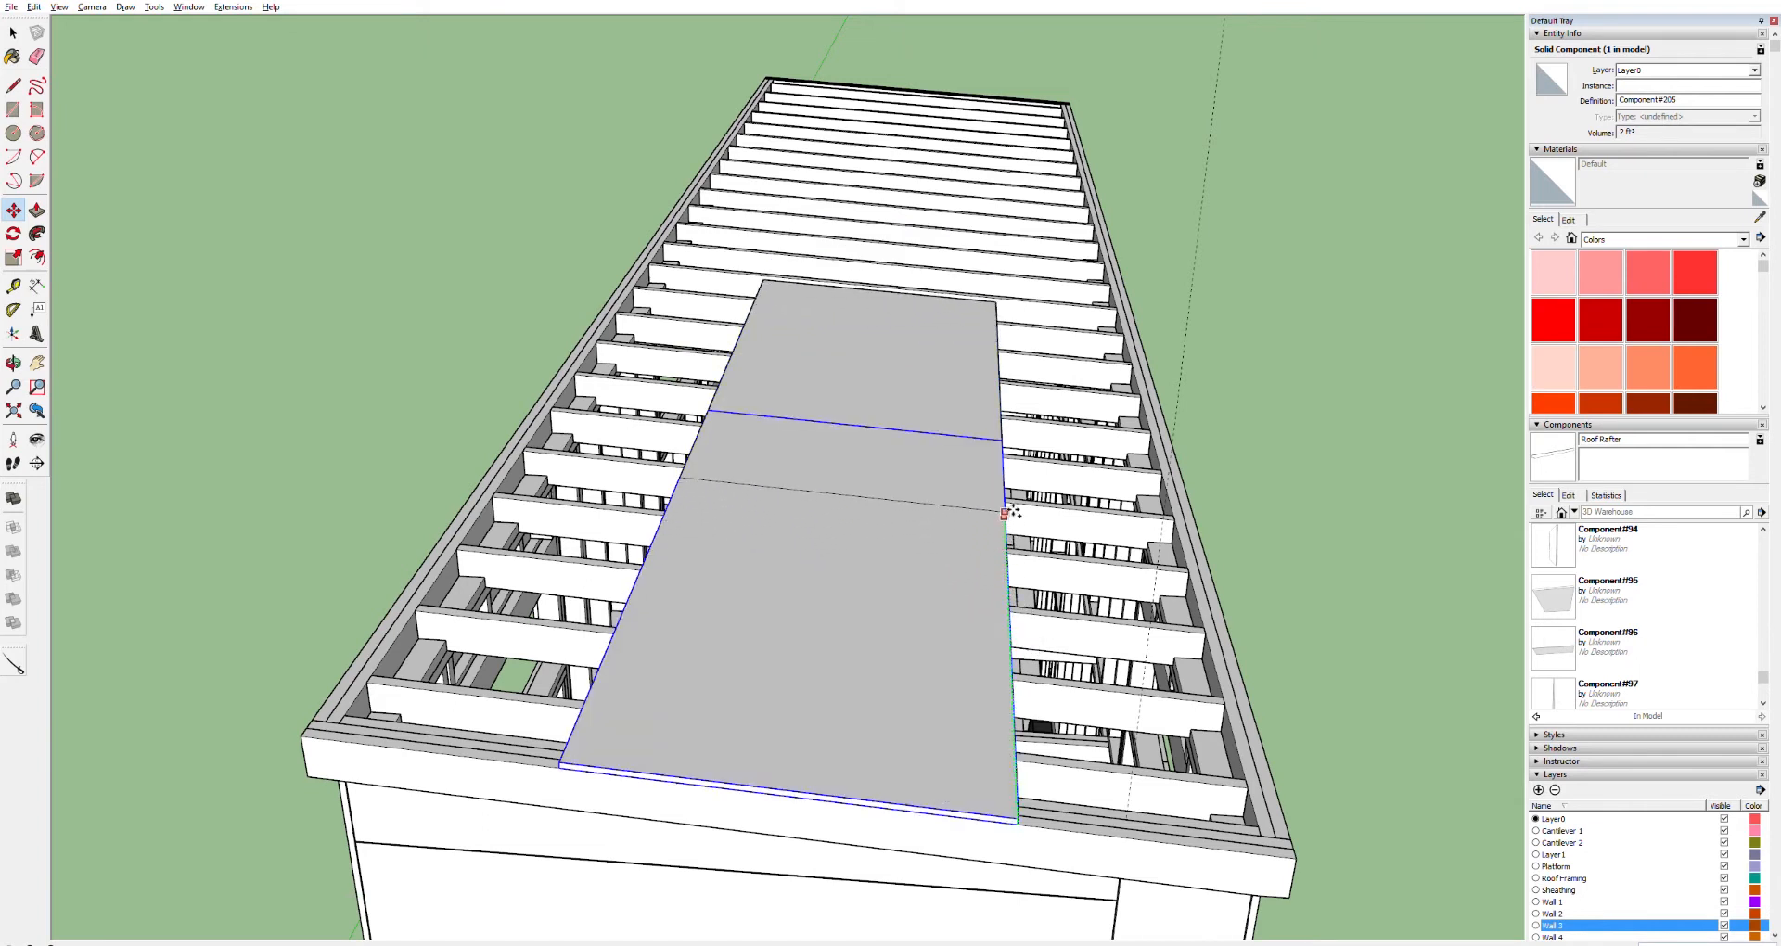
pyautogui.press('Escape')
# Open the sheathing panel component for editing and start a push/pull on its face, then cancel it
pyautogui.press('o')
pyautogui.moveTo(945, 491); pyautogui.dragTo(191, 591)
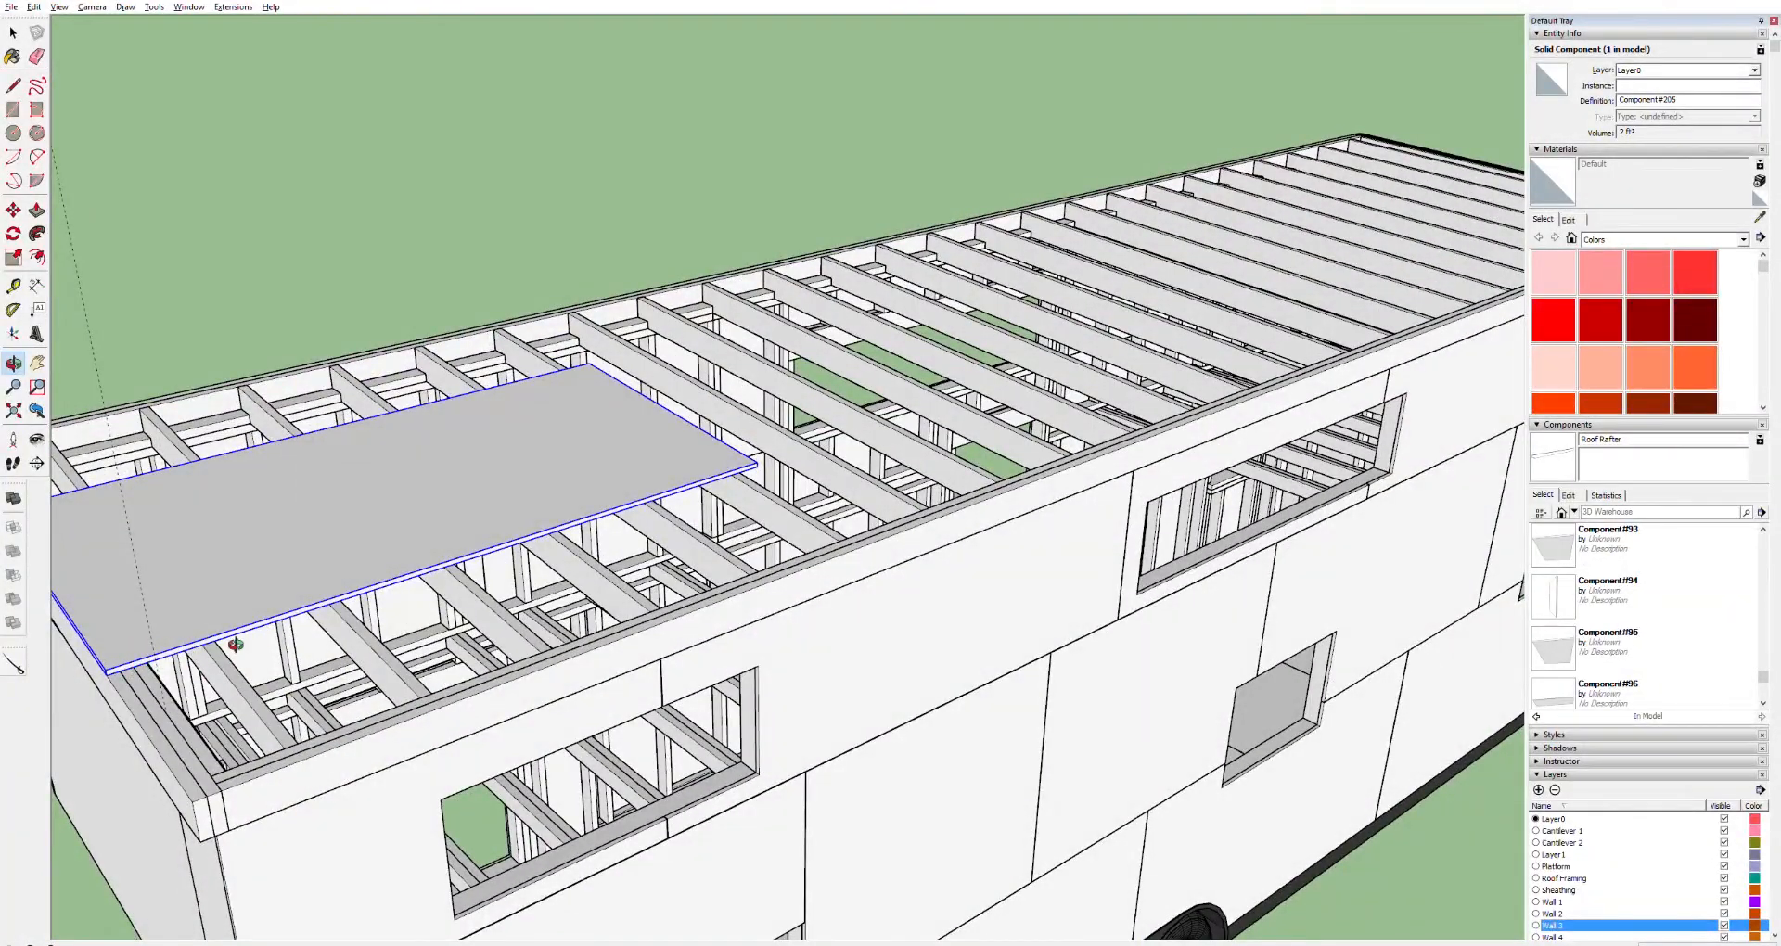
pyautogui.moveTo(724, 432); pyautogui.dragTo(415, 318)
pyautogui.scroll(4, 418, 316)
pyautogui.press('space')
pyautogui.tripleClick(407, 359)
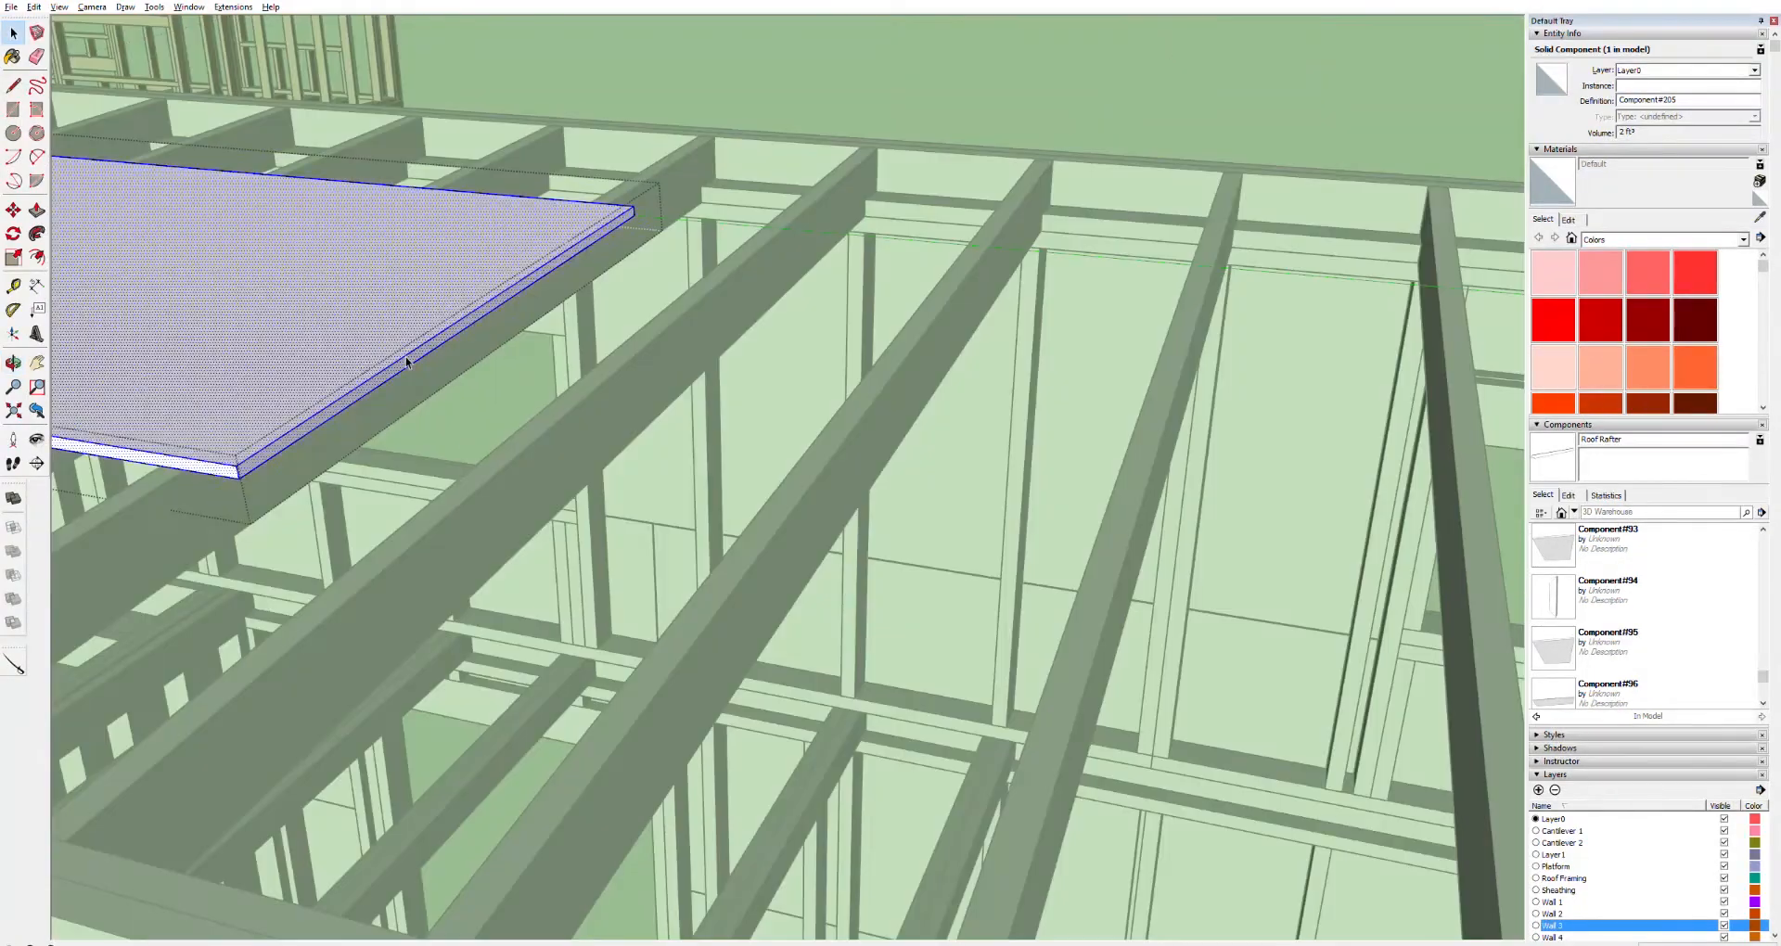
pyautogui.press('p')
pyautogui.click(360, 392)
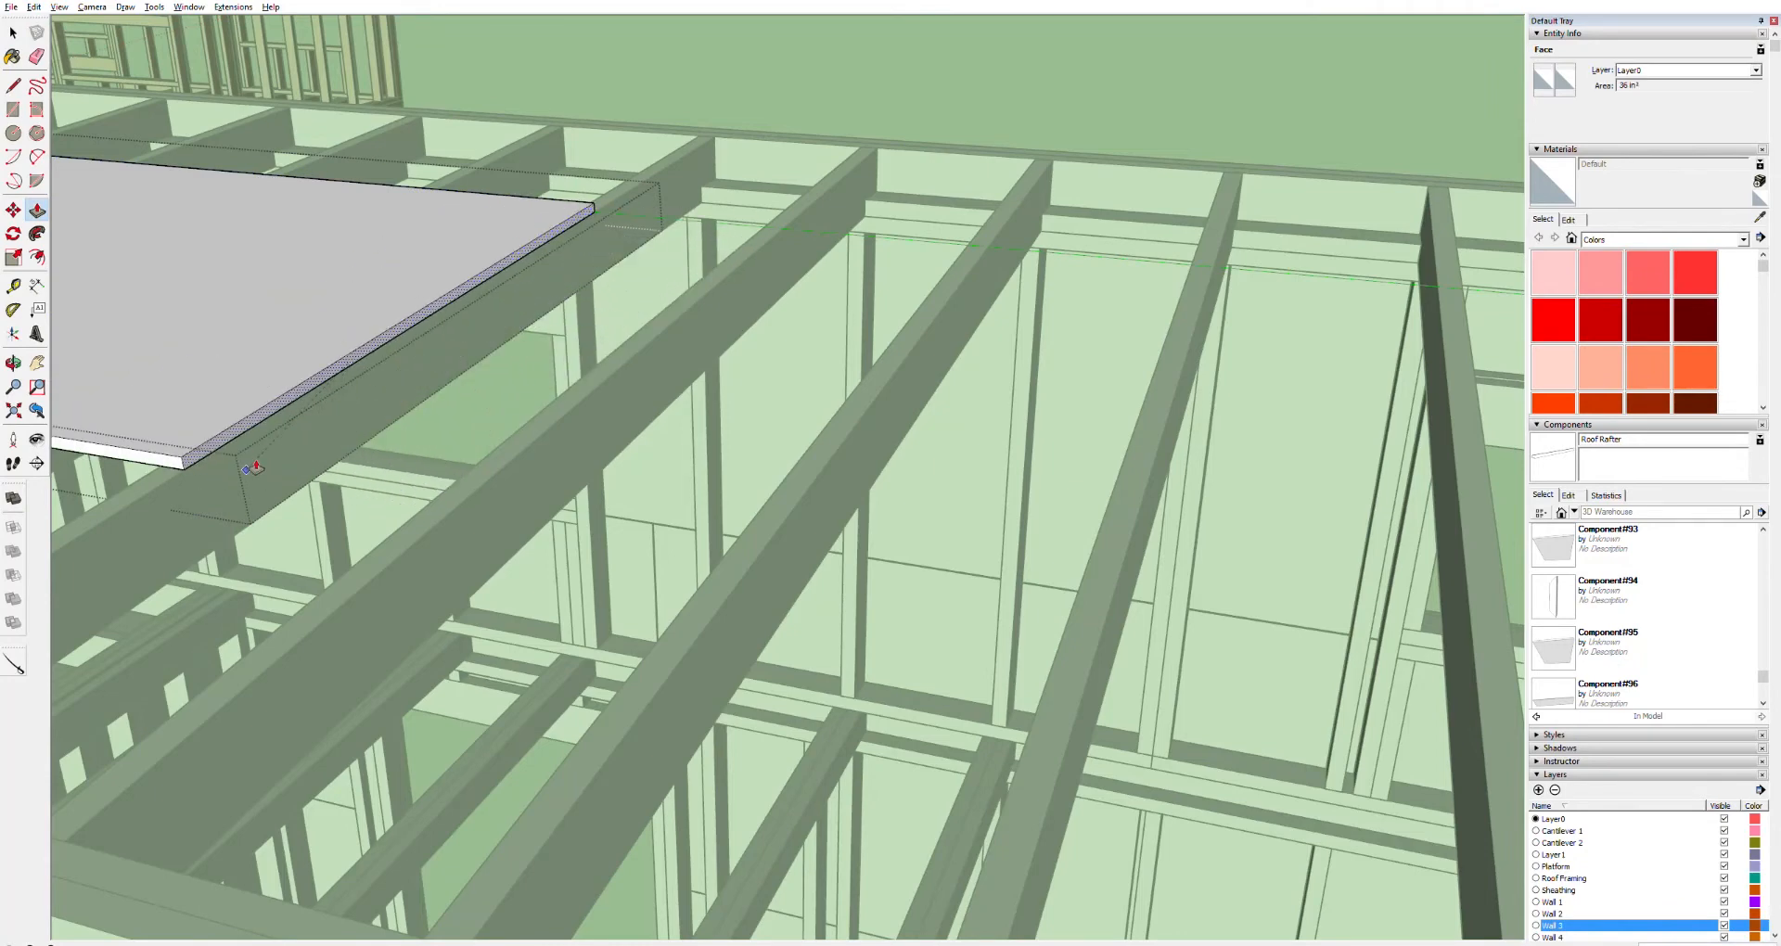
pyautogui.press('h')
pyautogui.moveTo(255, 468); pyautogui.dragTo(713, 278)
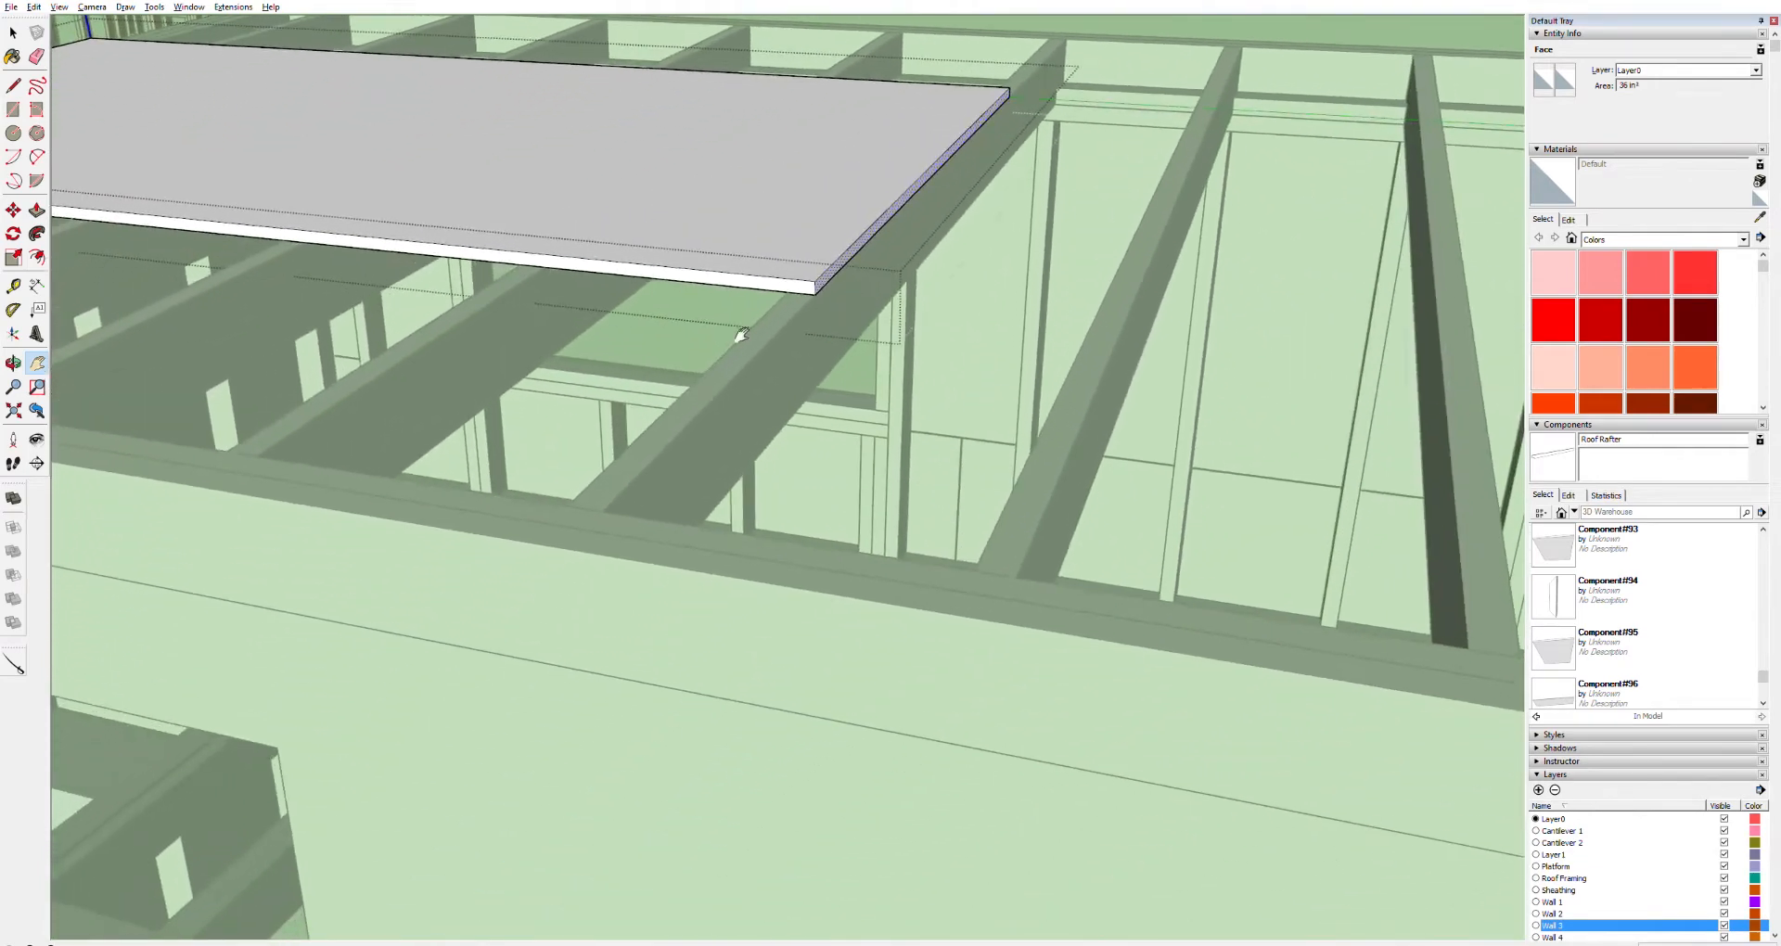
pyautogui.press('Escape')
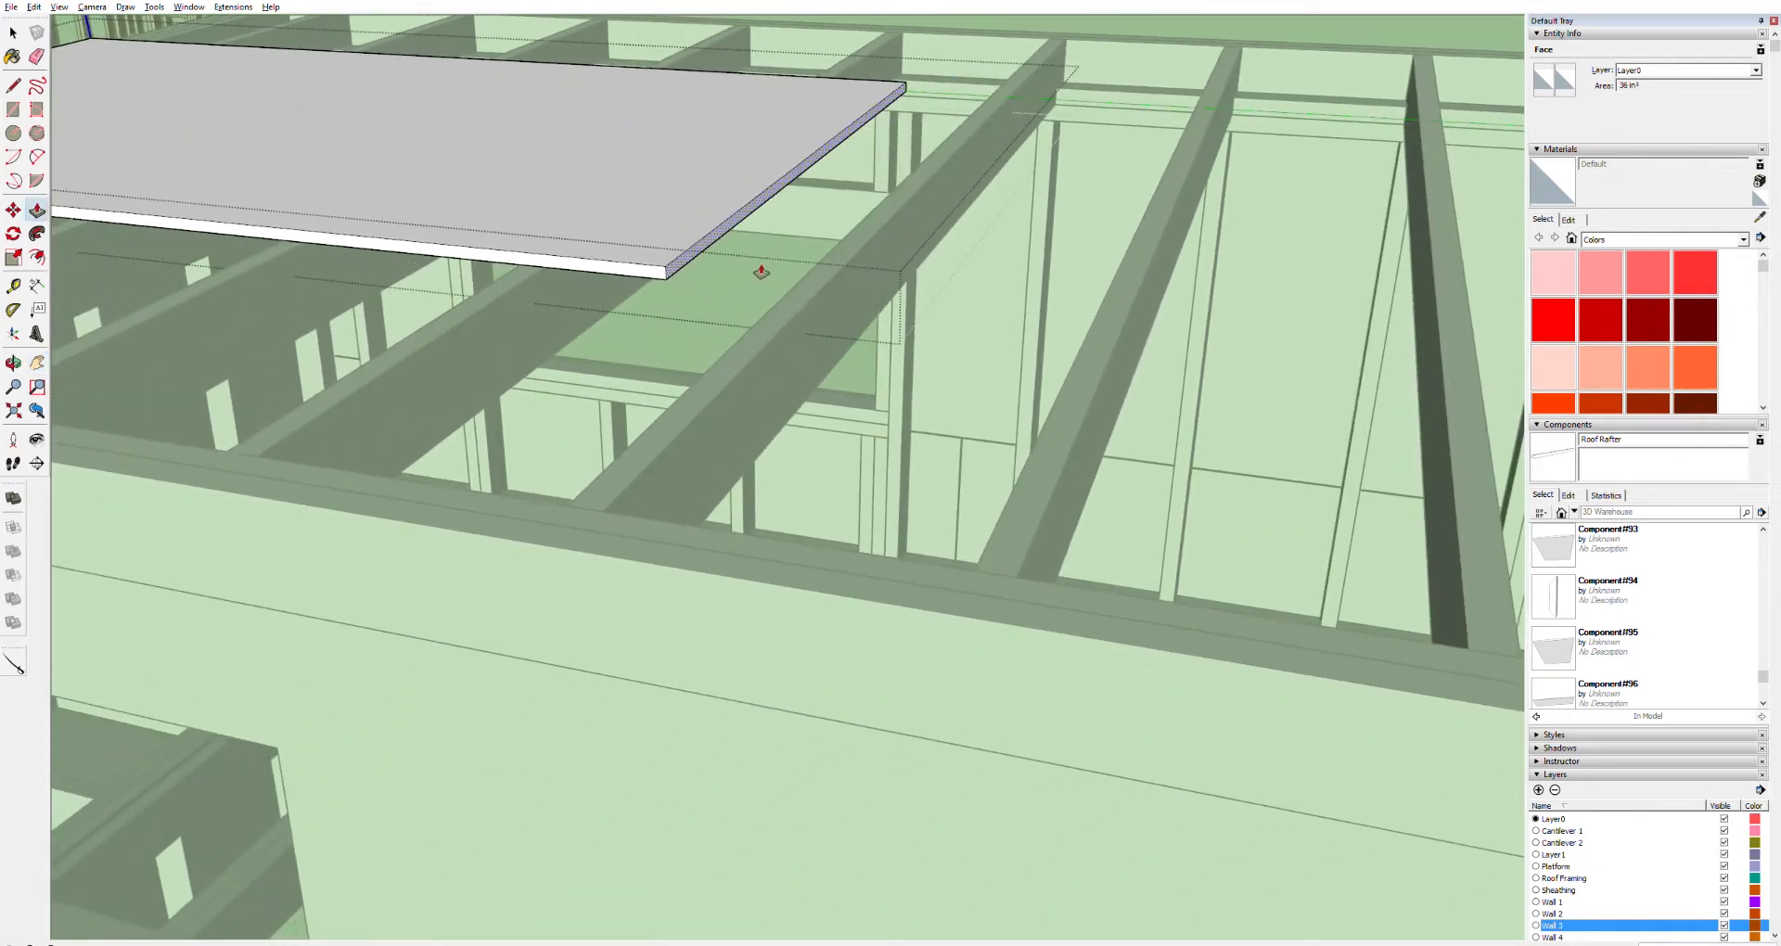
# Push/pull the sheathing panel's thin end face back slightly to trim the sheet, then close the component
pyautogui.click(589, 506)
pyautogui.press('space')
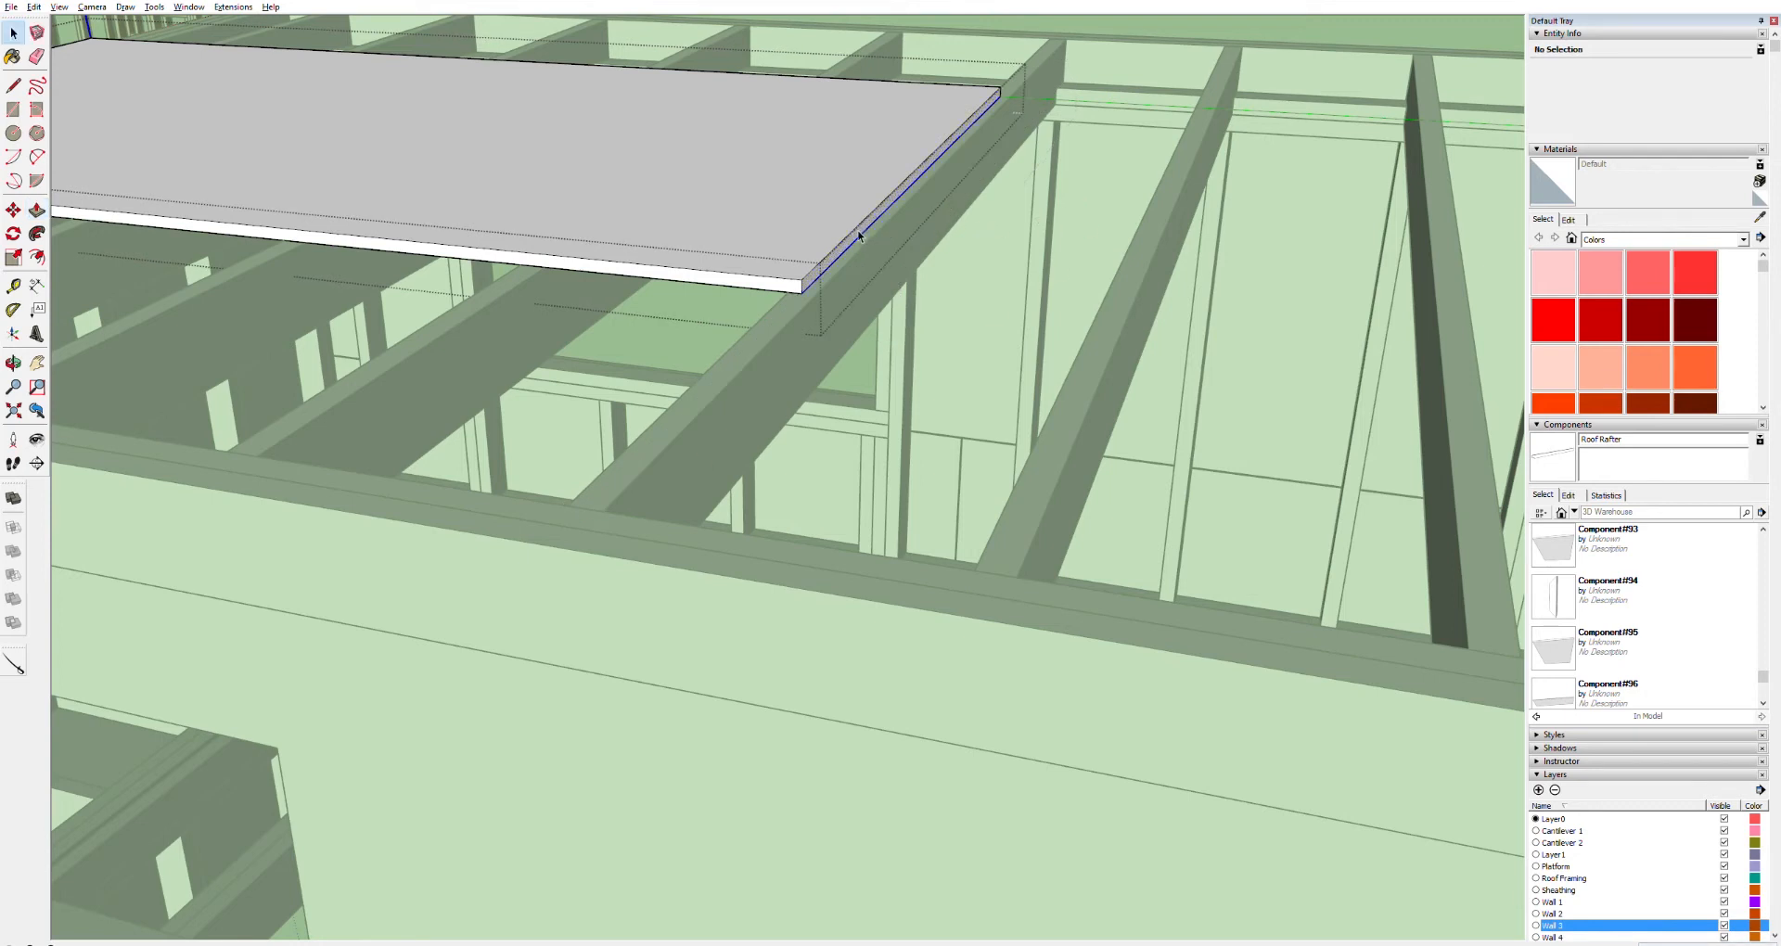
pyautogui.doubleClick(859, 235)
pyautogui.press('p')
pyautogui.click(859, 238)
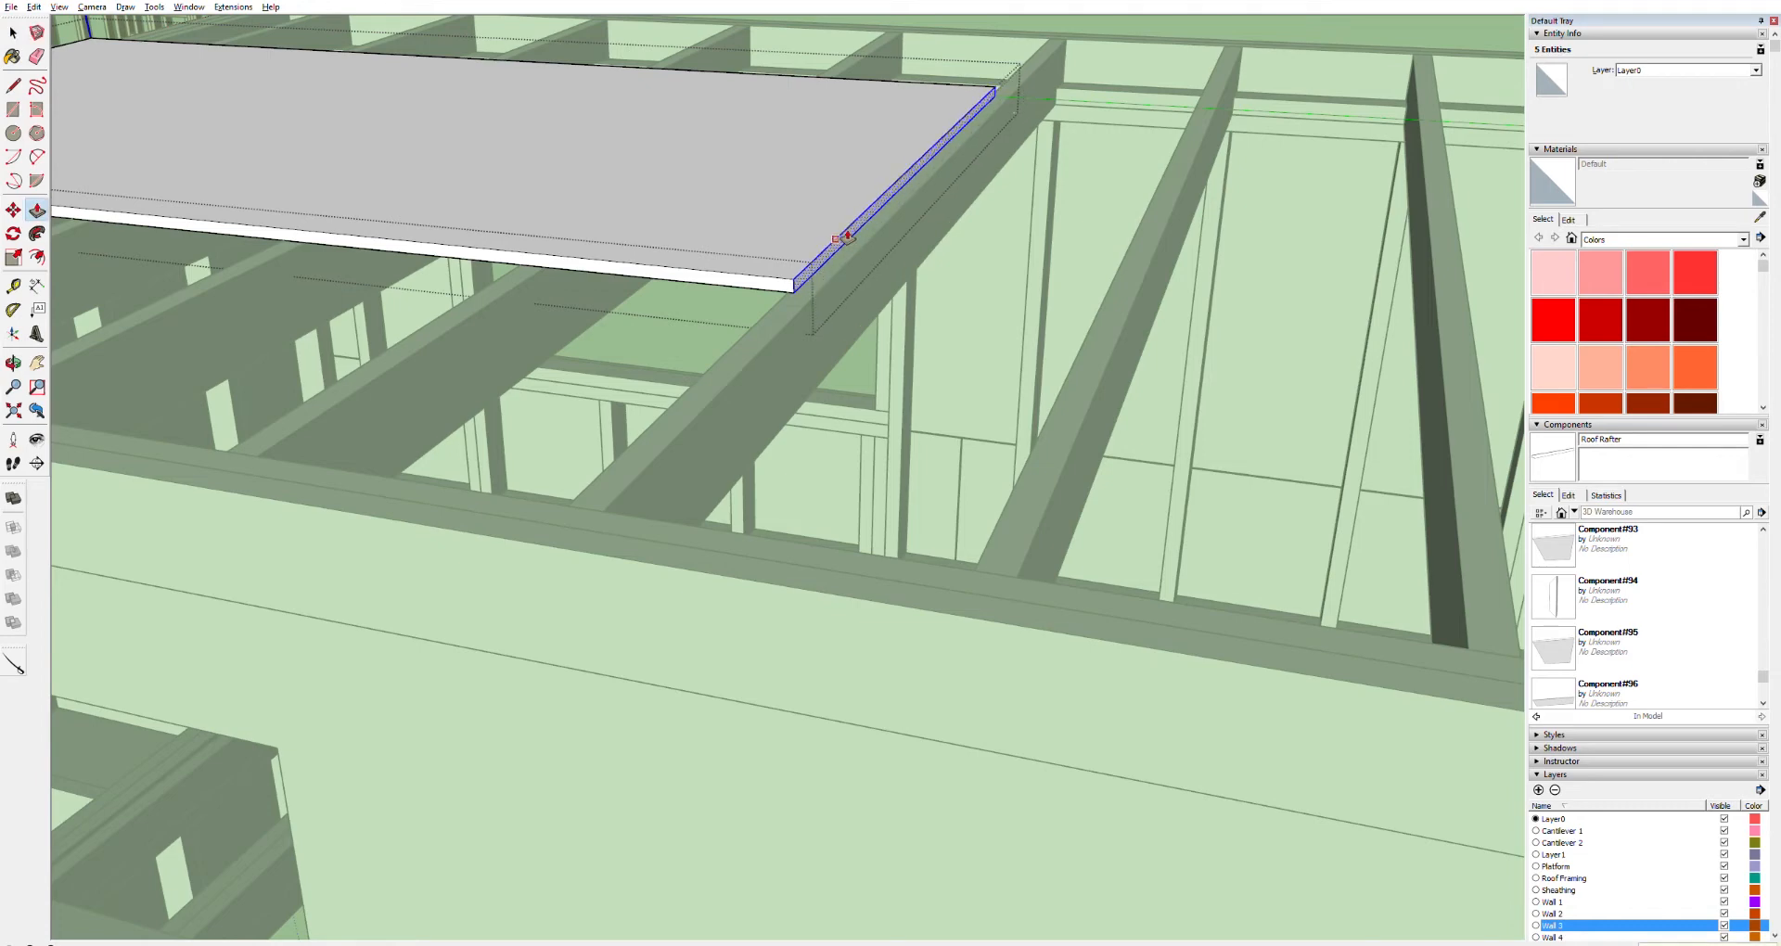
pyautogui.click(840, 239)
pyautogui.press('space')
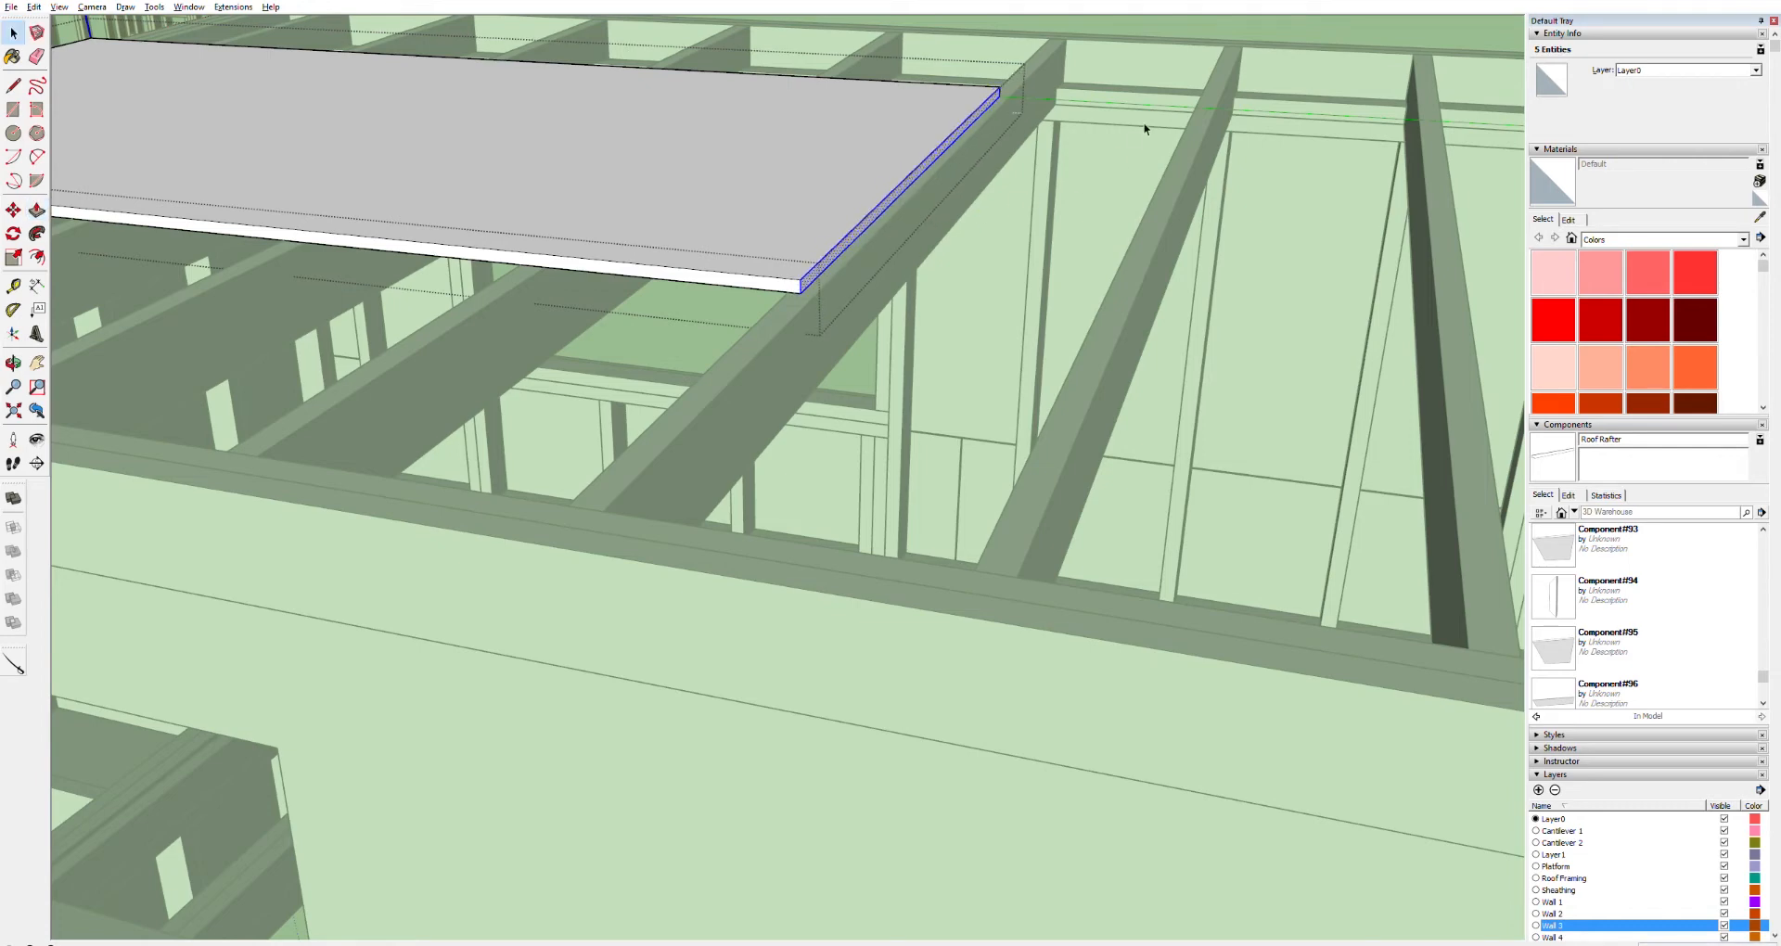
pyautogui.click(1162, 113)
pyautogui.click(785, 199)
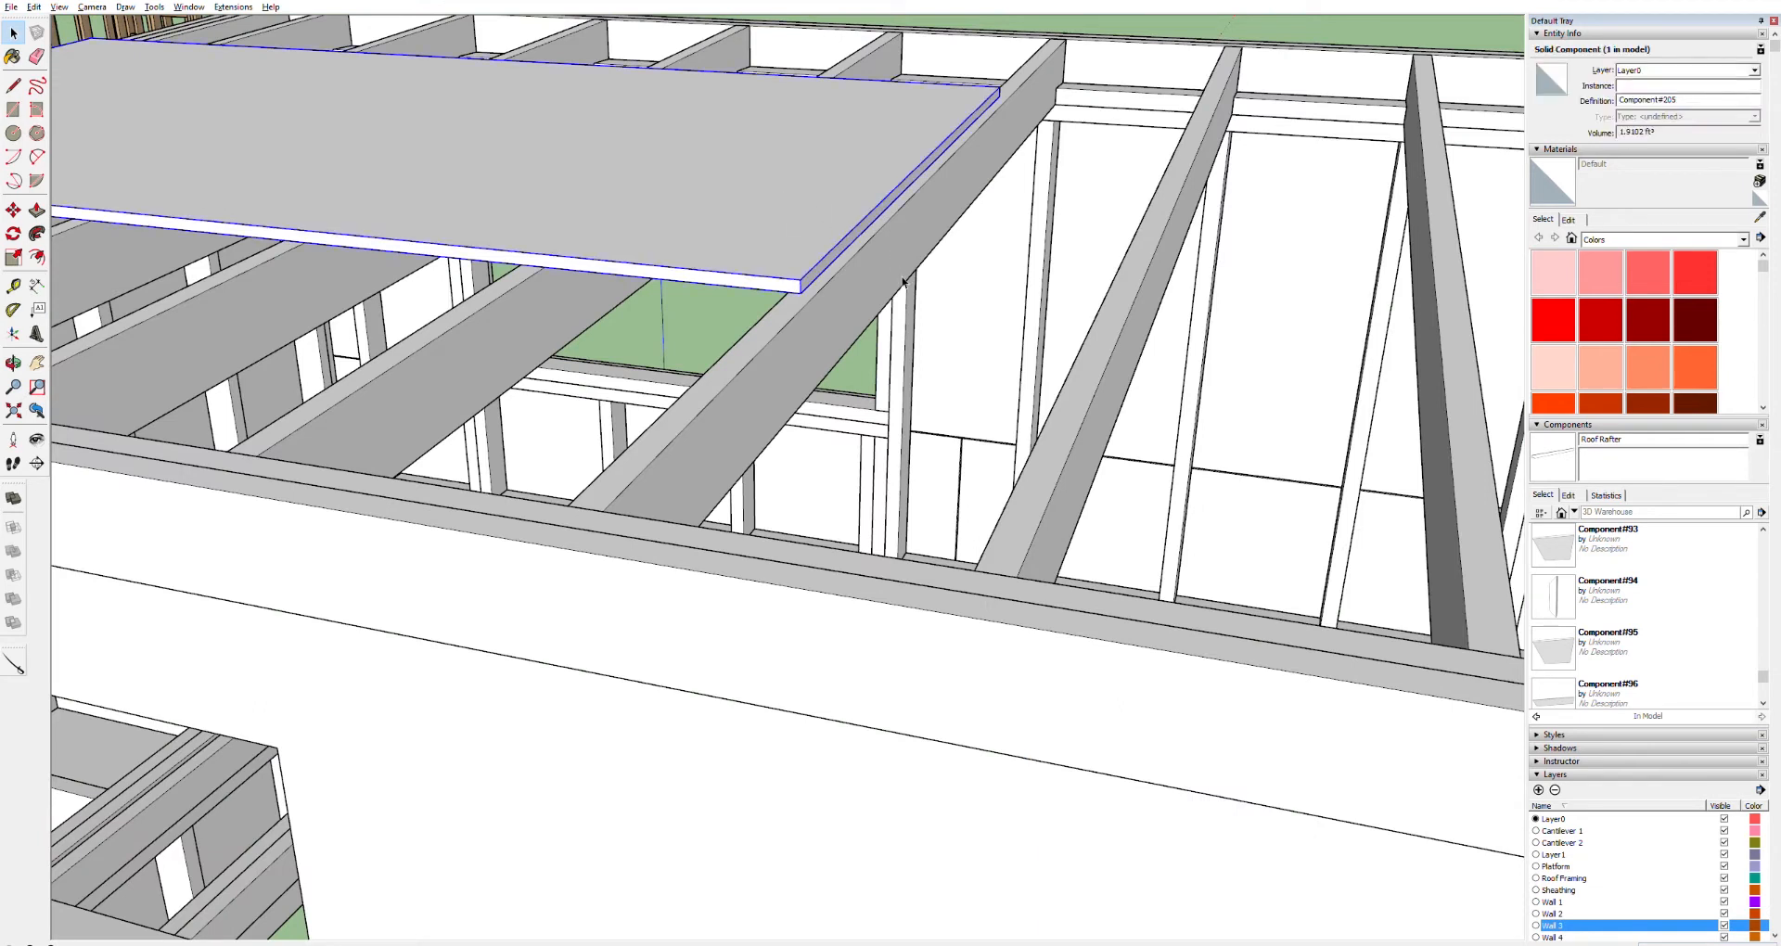
pyautogui.press('r')
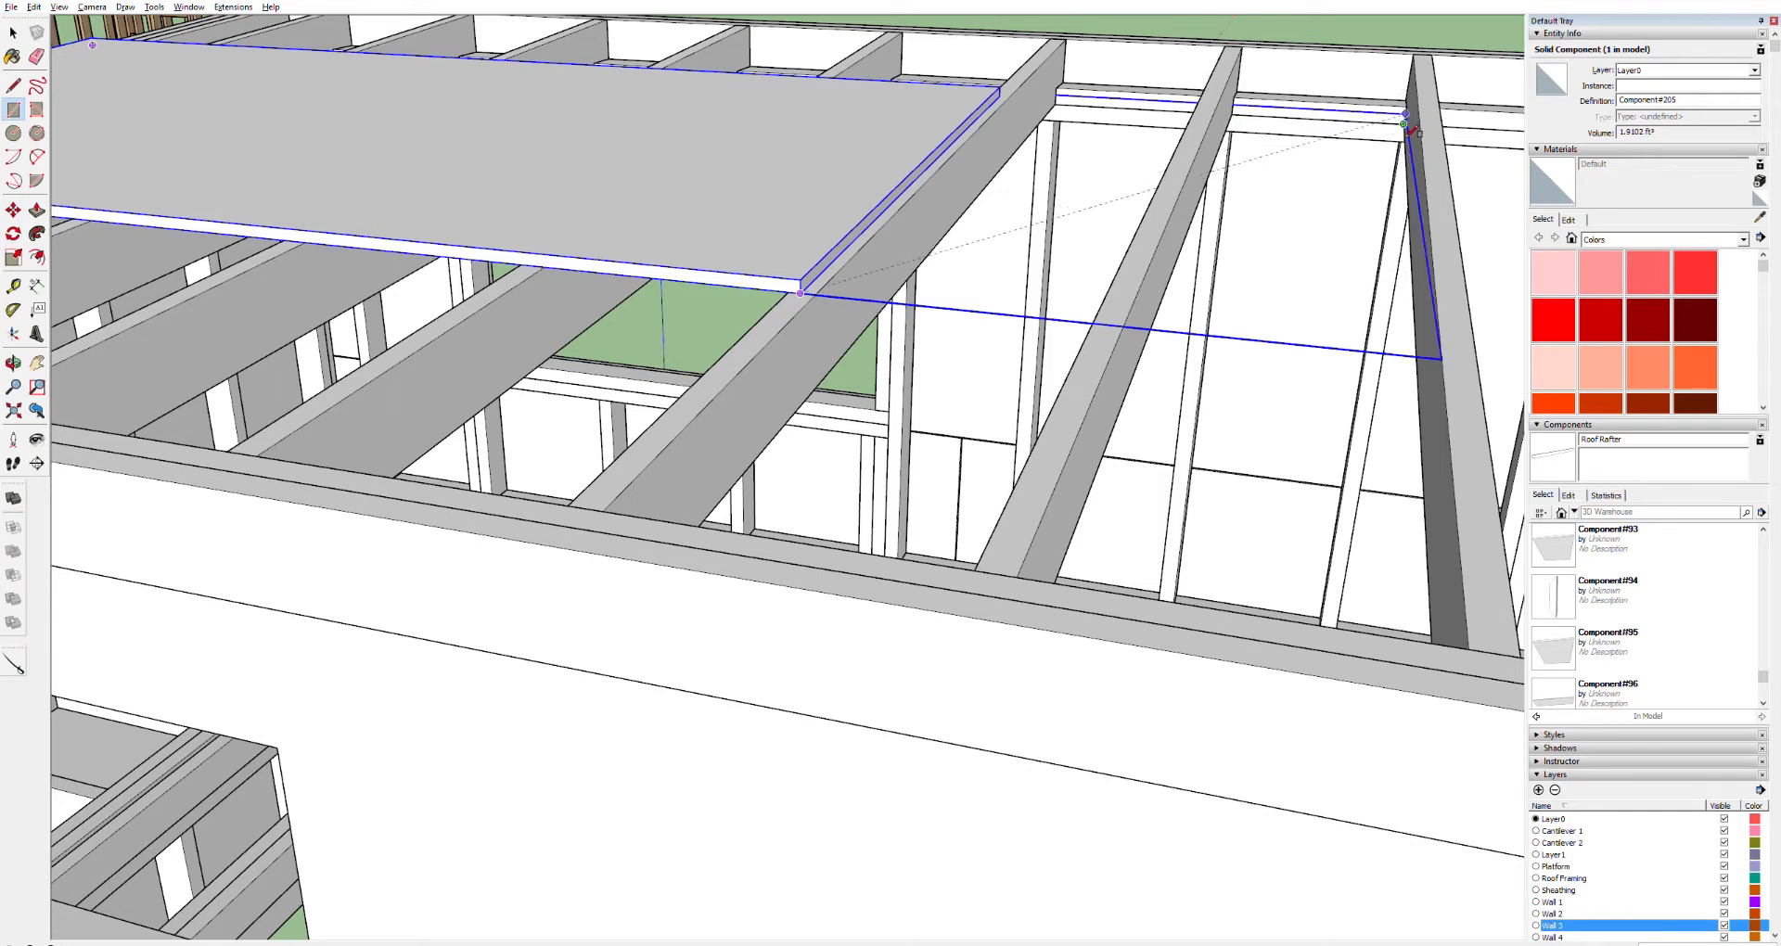
pyautogui.click(1501, 145)
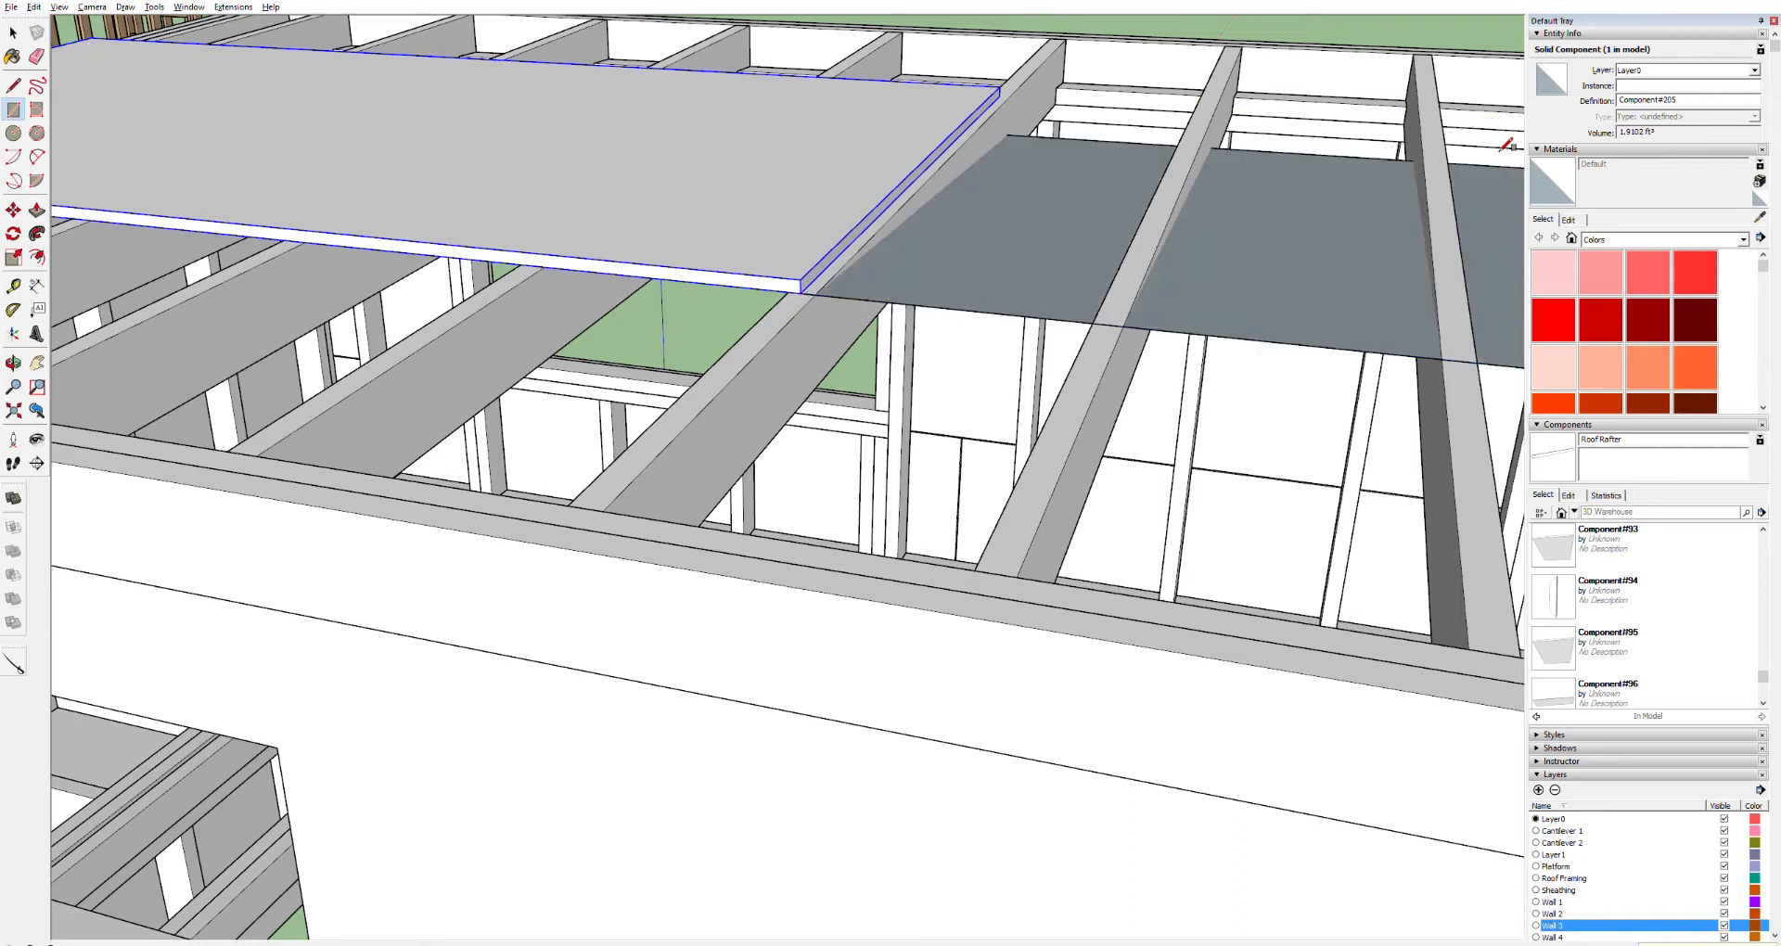
pyautogui.hotkey('ctrl', 'z')
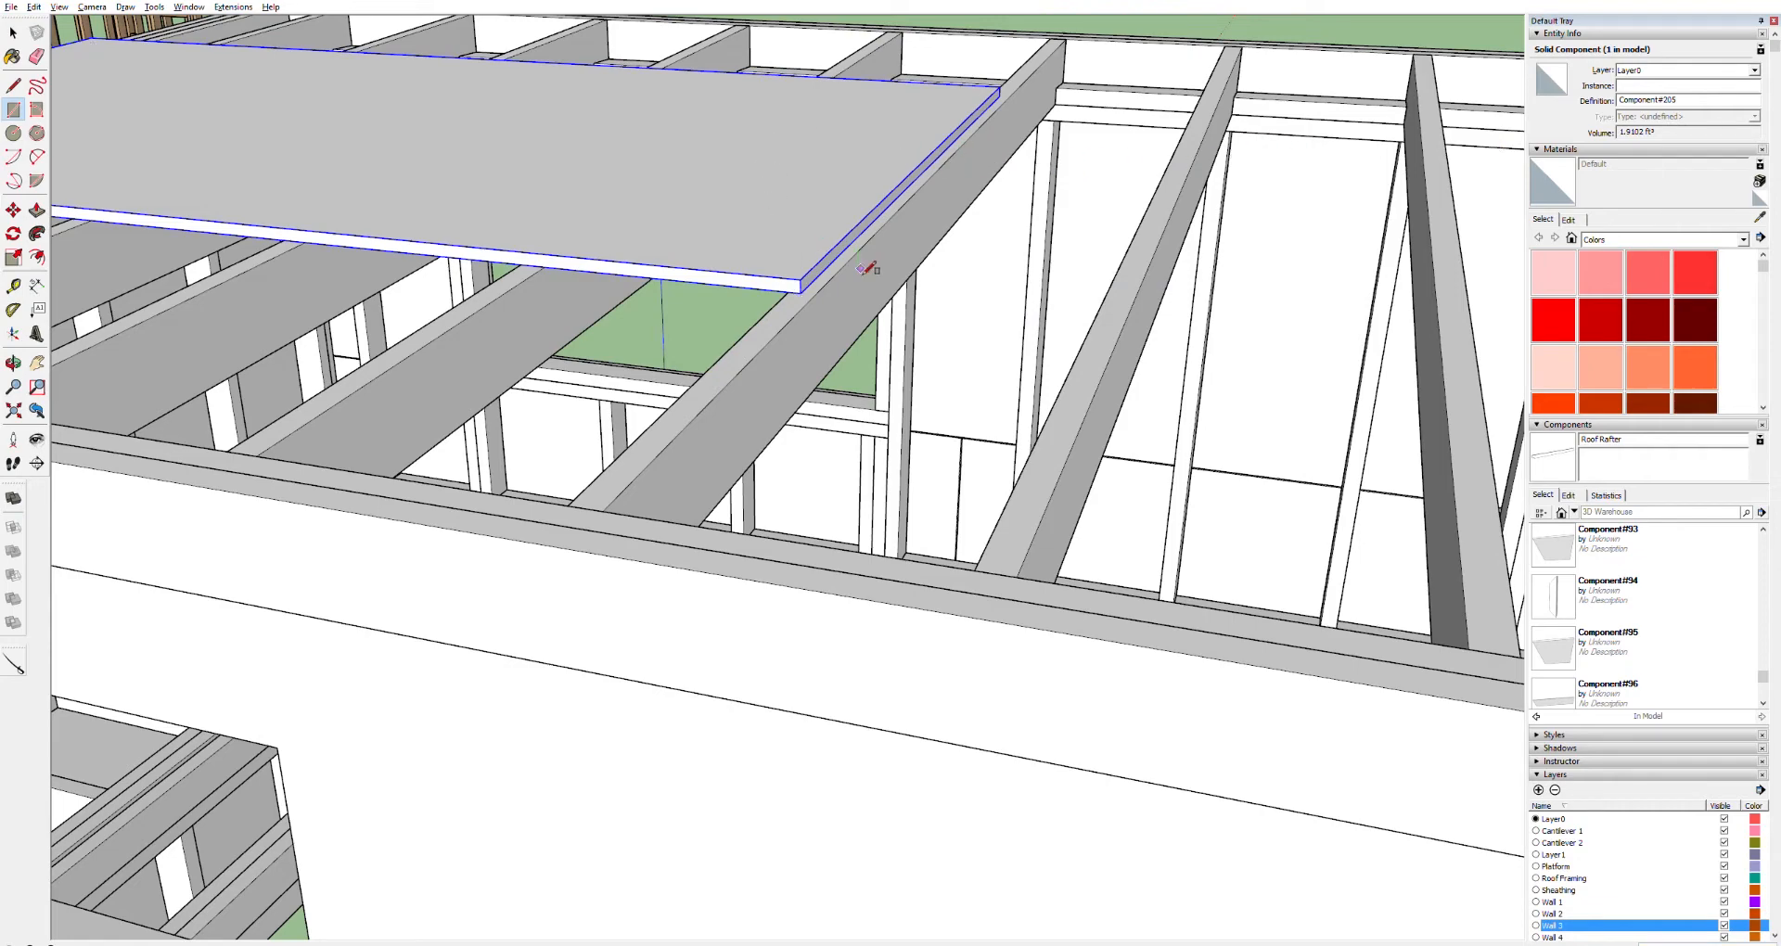
# Move the sheathing panel so its corner snaps onto the fascia's outer edge
pyautogui.press('space')
pyautogui.press('o')
pyautogui.moveTo(647, 290); pyautogui.dragTo(589, 351)
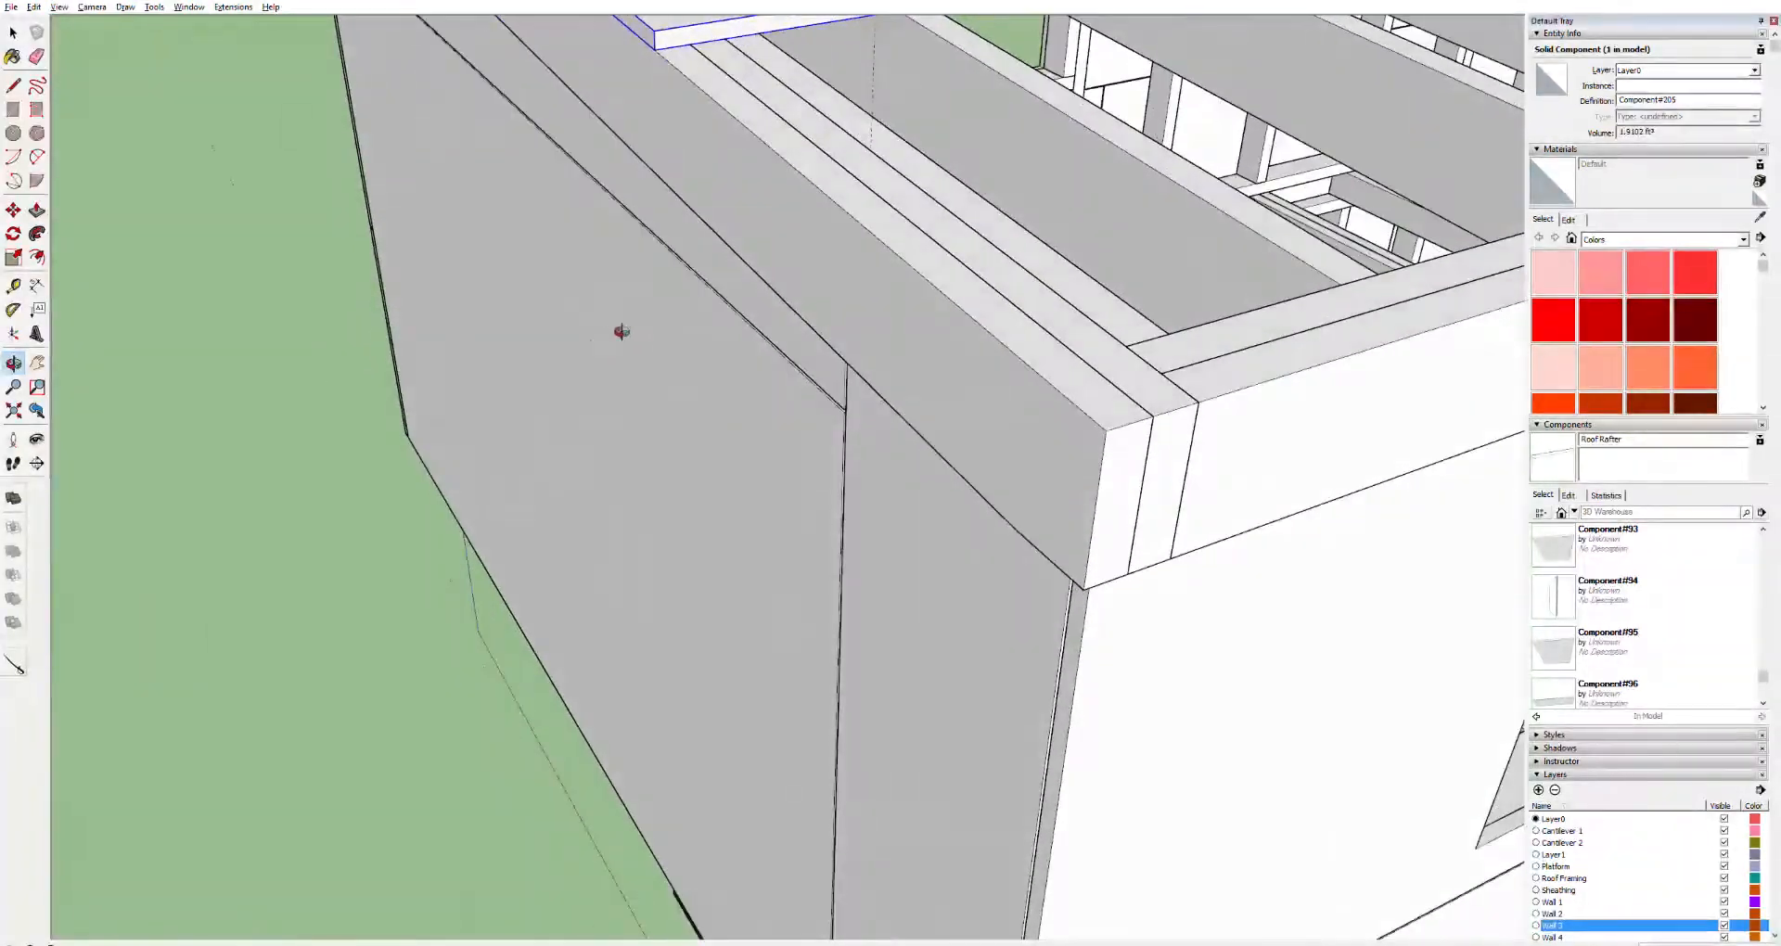
pyautogui.press('h')
pyautogui.moveTo(814, 235); pyautogui.dragTo(788, 677)
pyautogui.press('m')
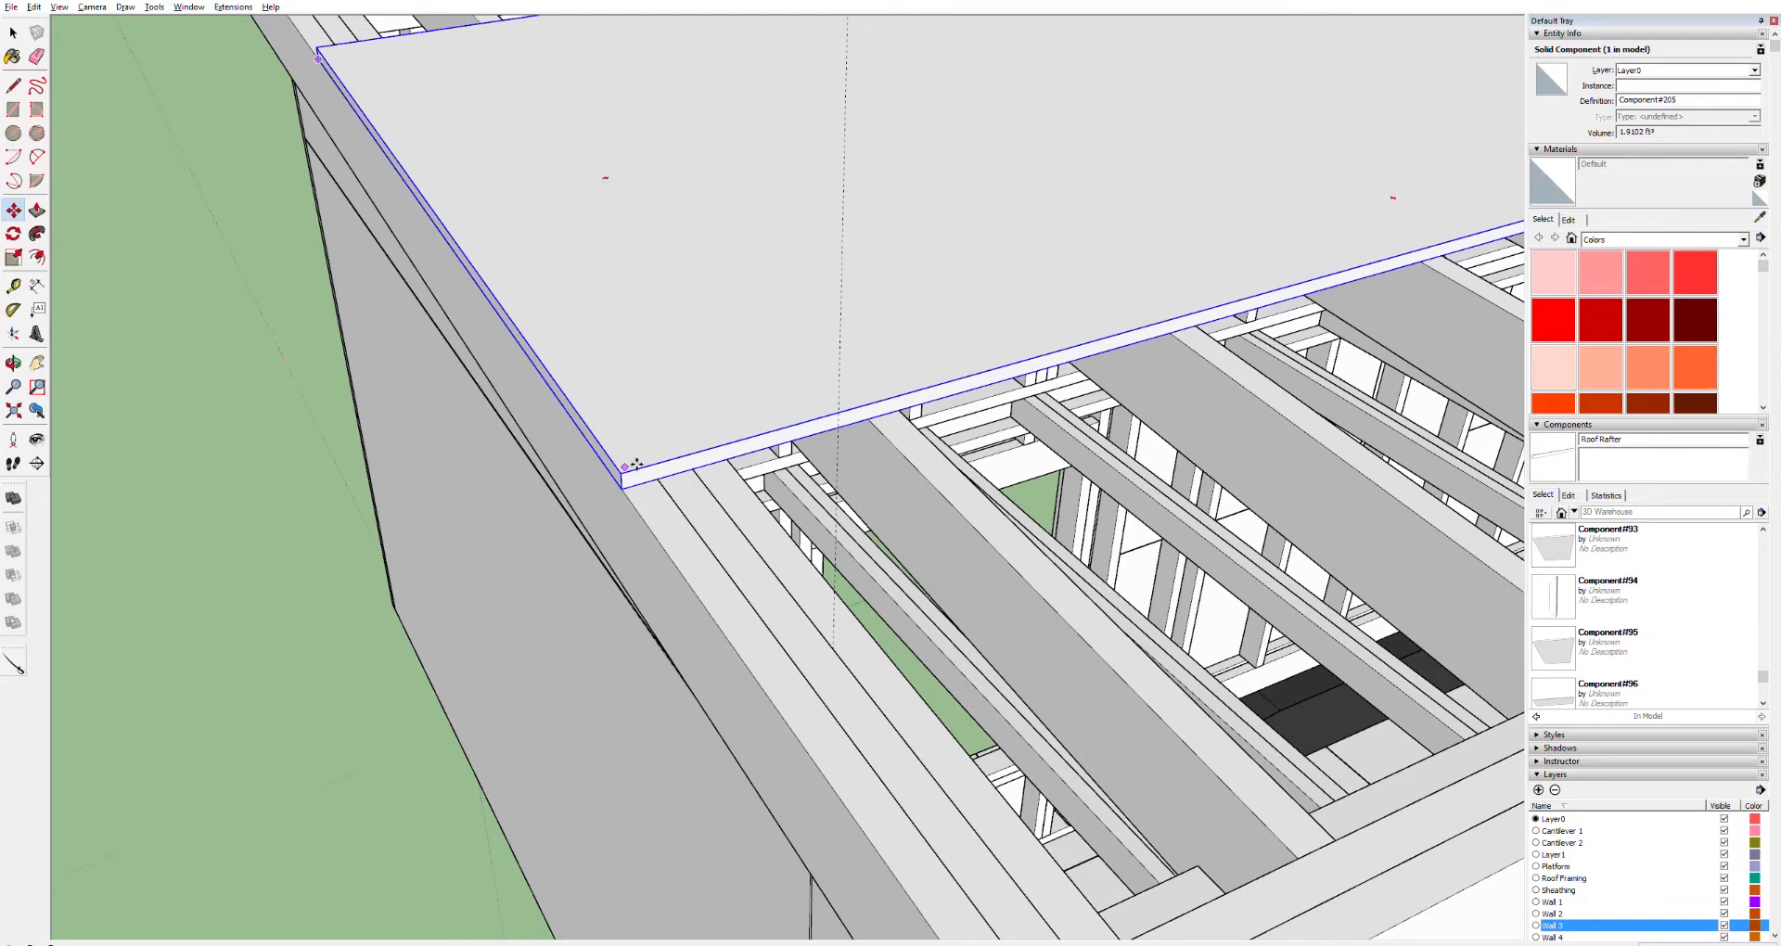
pyautogui.moveTo(640, 463); pyautogui.dragTo(774, 440)
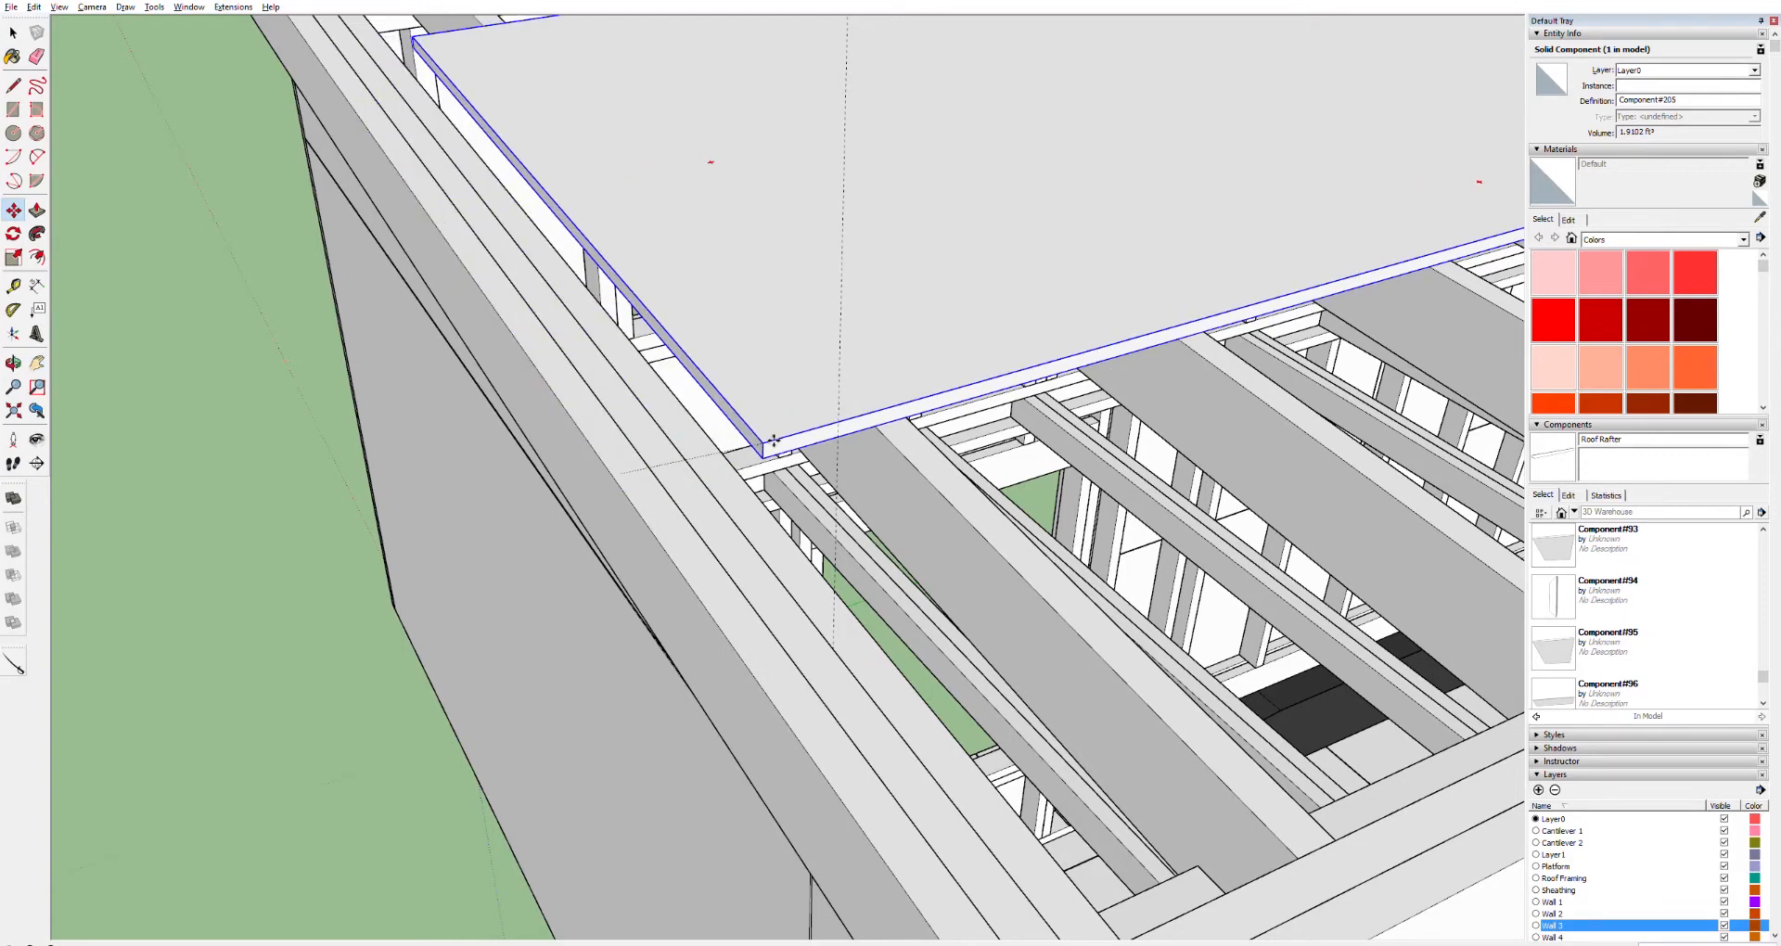
# Copy the sheathing panel sideways along the roof edge so a second sheet sits beside the first
pyautogui.press('ctrl')
pyautogui.moveTo(774, 443); pyautogui.dragTo(1065, 364)
pyautogui.keyDown('shift'); pyautogui.moveTo(1147, 333); pyautogui.dragTo(640, 422, button='middle'); pyautogui.keyUp('shift')
pyautogui.moveTo(1153, 242)
pyautogui.keyDown('shift'); pyautogui.mouseDown(button='middle')
pyautogui.moveTo(469, 487)
pyautogui.moveTo(239, 627)
pyautogui.mouseUp(button='middle'); pyautogui.keyUp('shift')
pyautogui.keyDown('shift'); pyautogui.moveTo(505, 520); pyautogui.dragTo(399, 568, button='middle'); pyautogui.keyUp('shift')
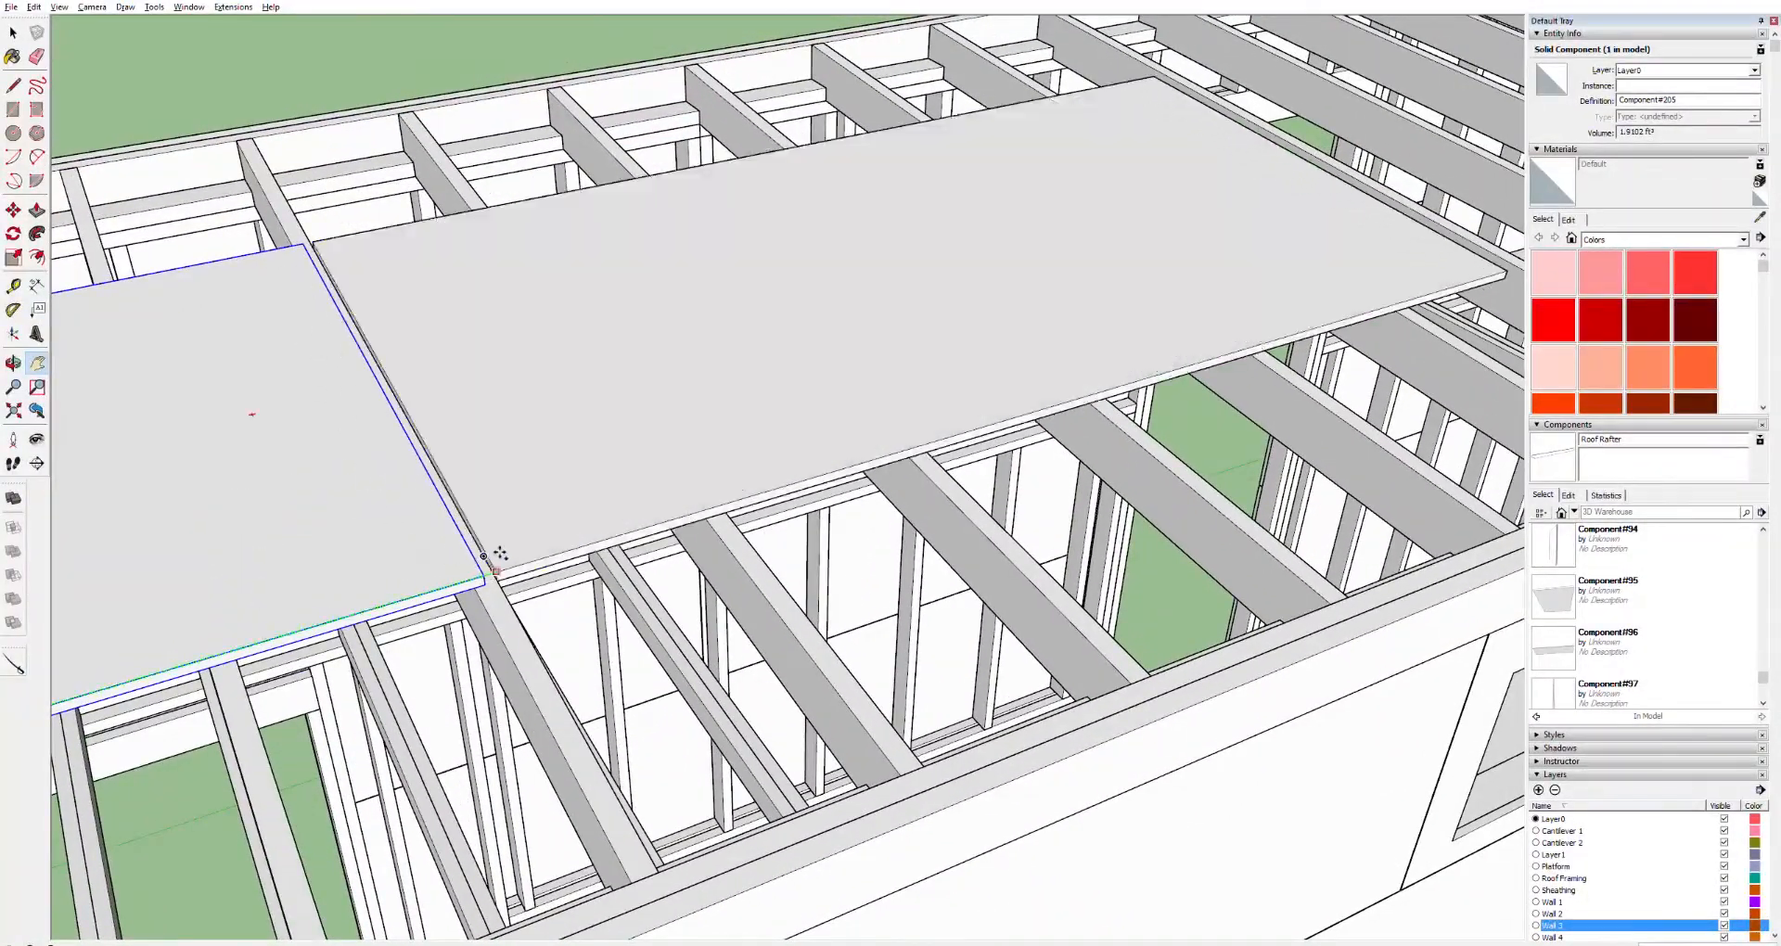
pyautogui.click(488, 576)
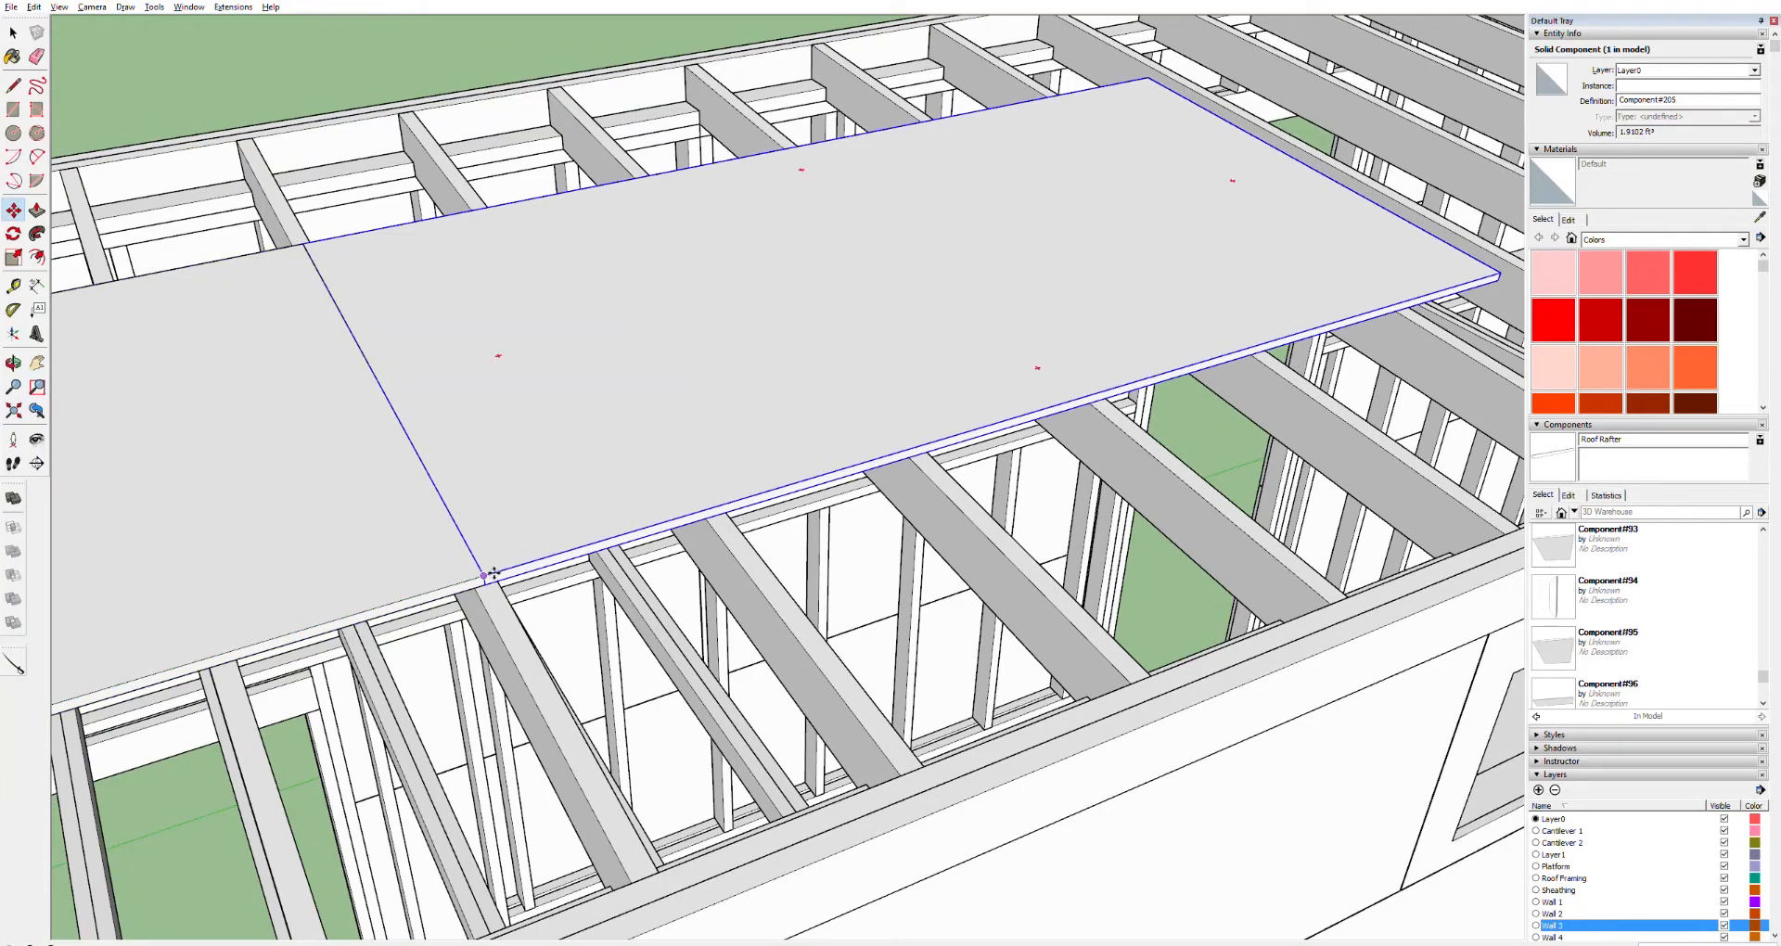
pyautogui.click(496, 573)
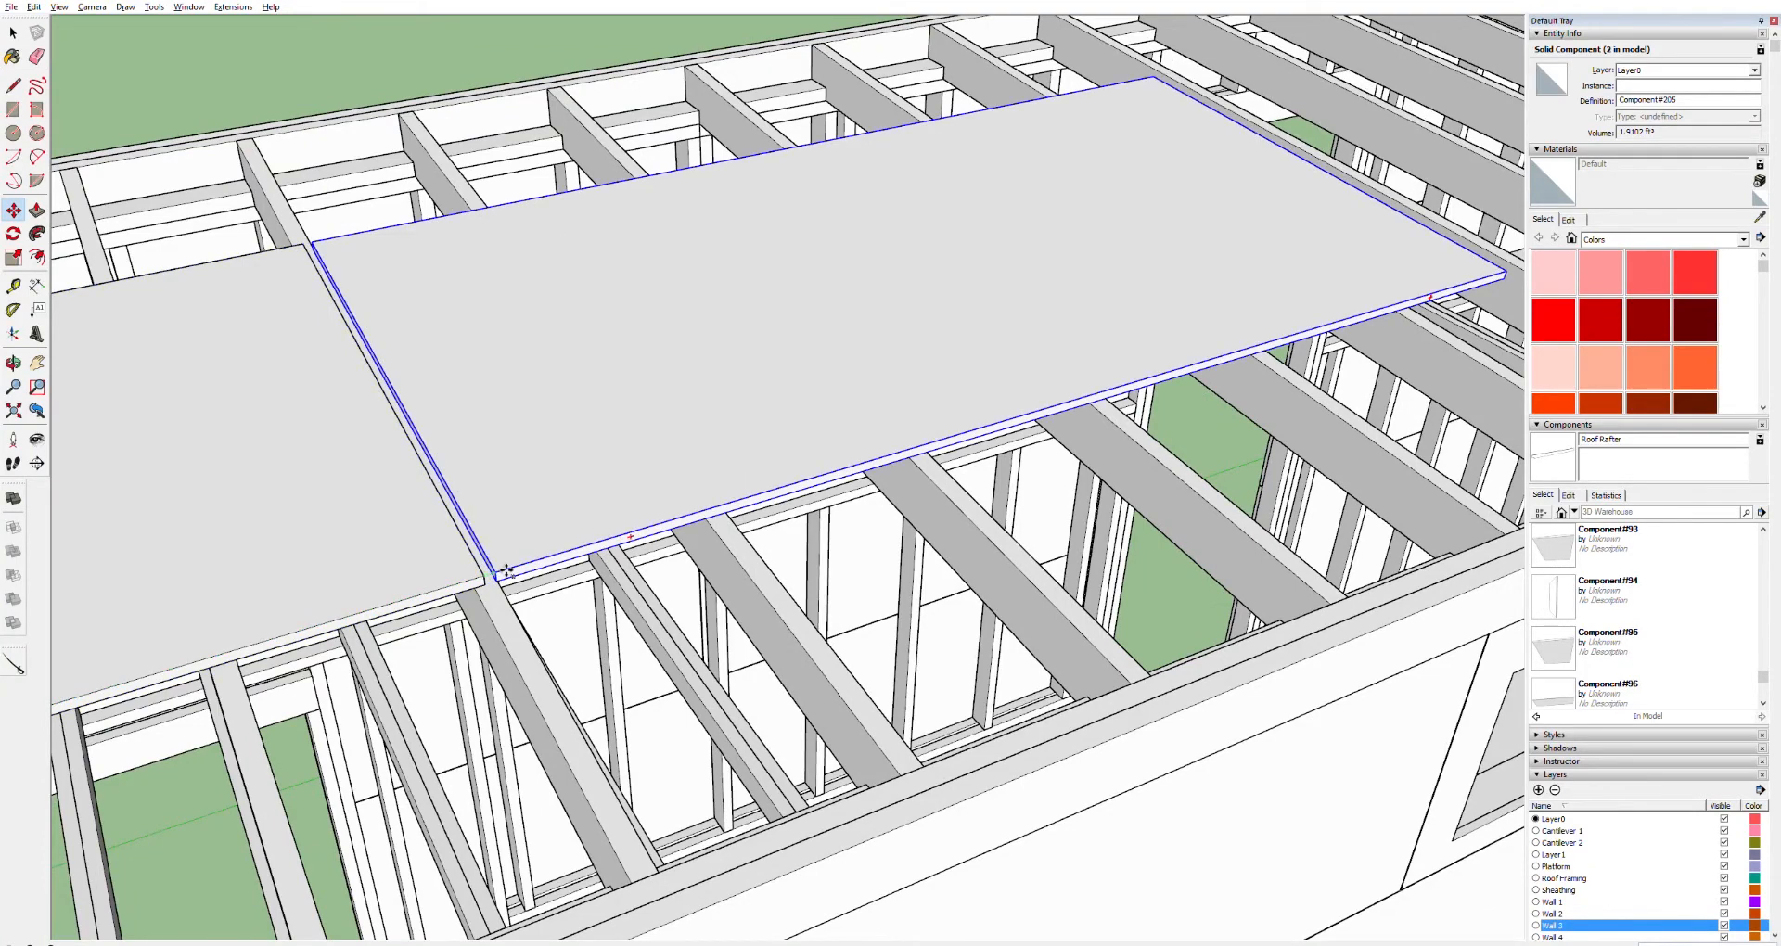
pyautogui.press('Return')
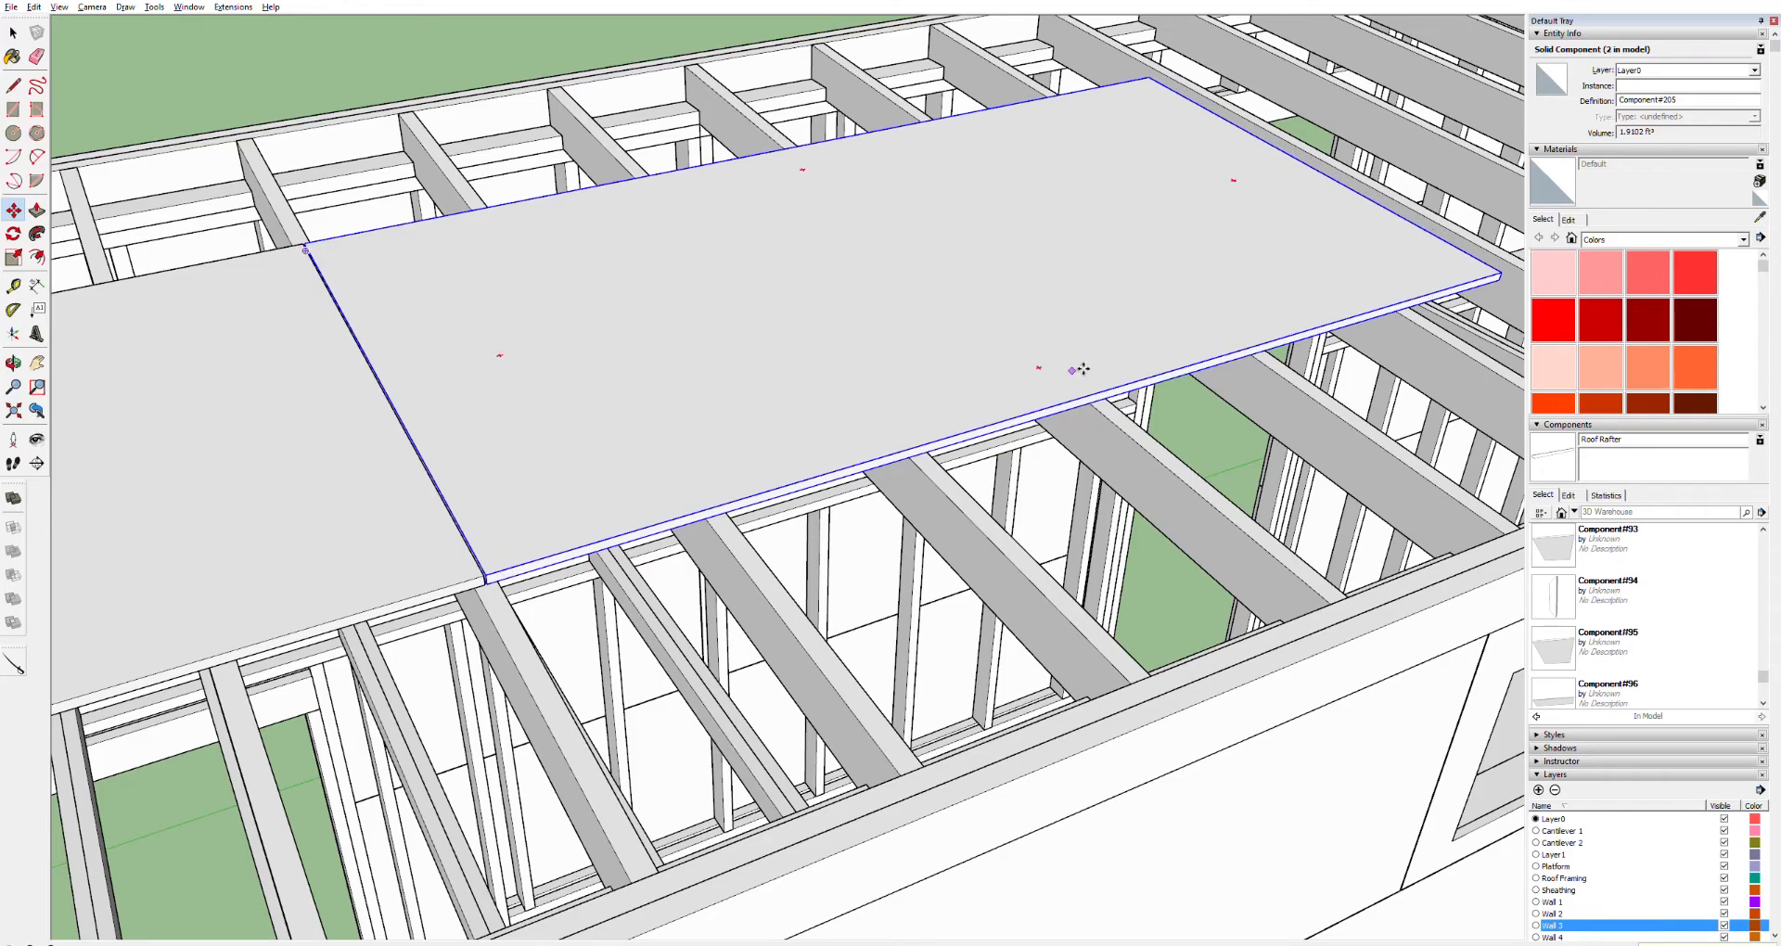
# Open the new sheet for editing and push/pull its front edge face out toward the fascia's outer edge
pyautogui.press('o')
pyautogui.moveTo(1456, 239); pyautogui.dragTo(669, 212)
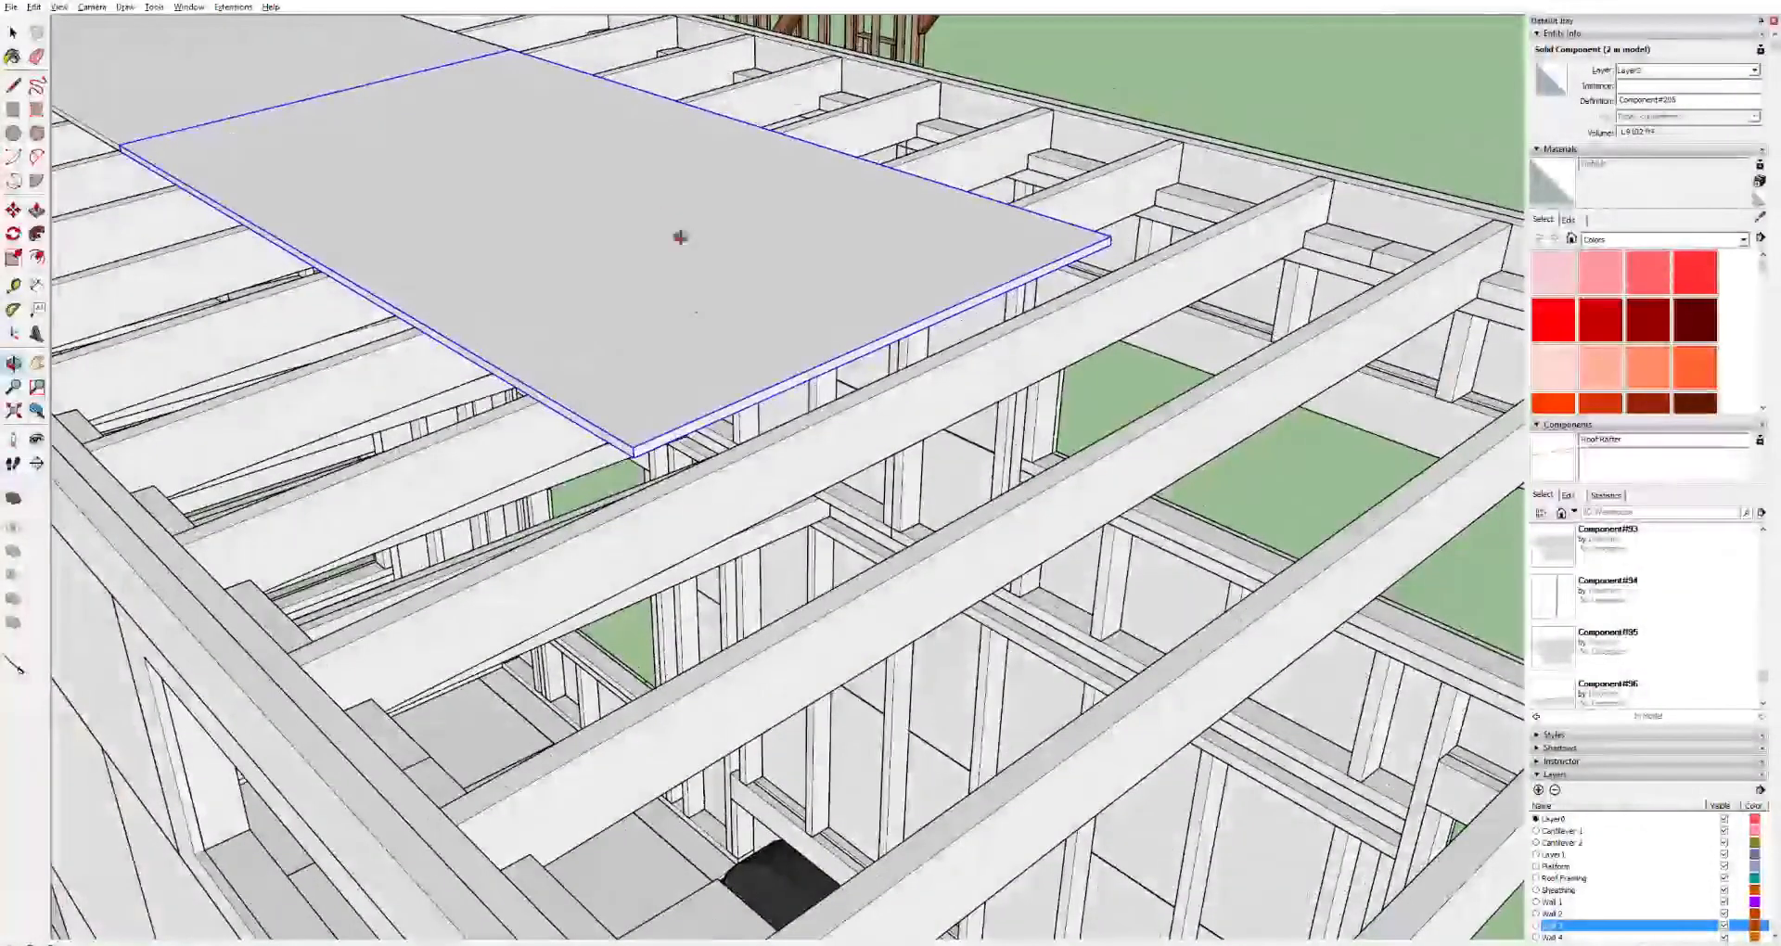
pyautogui.scroll(3, 739, 434)
pyautogui.press('space')
pyautogui.doubleClick(728, 419)
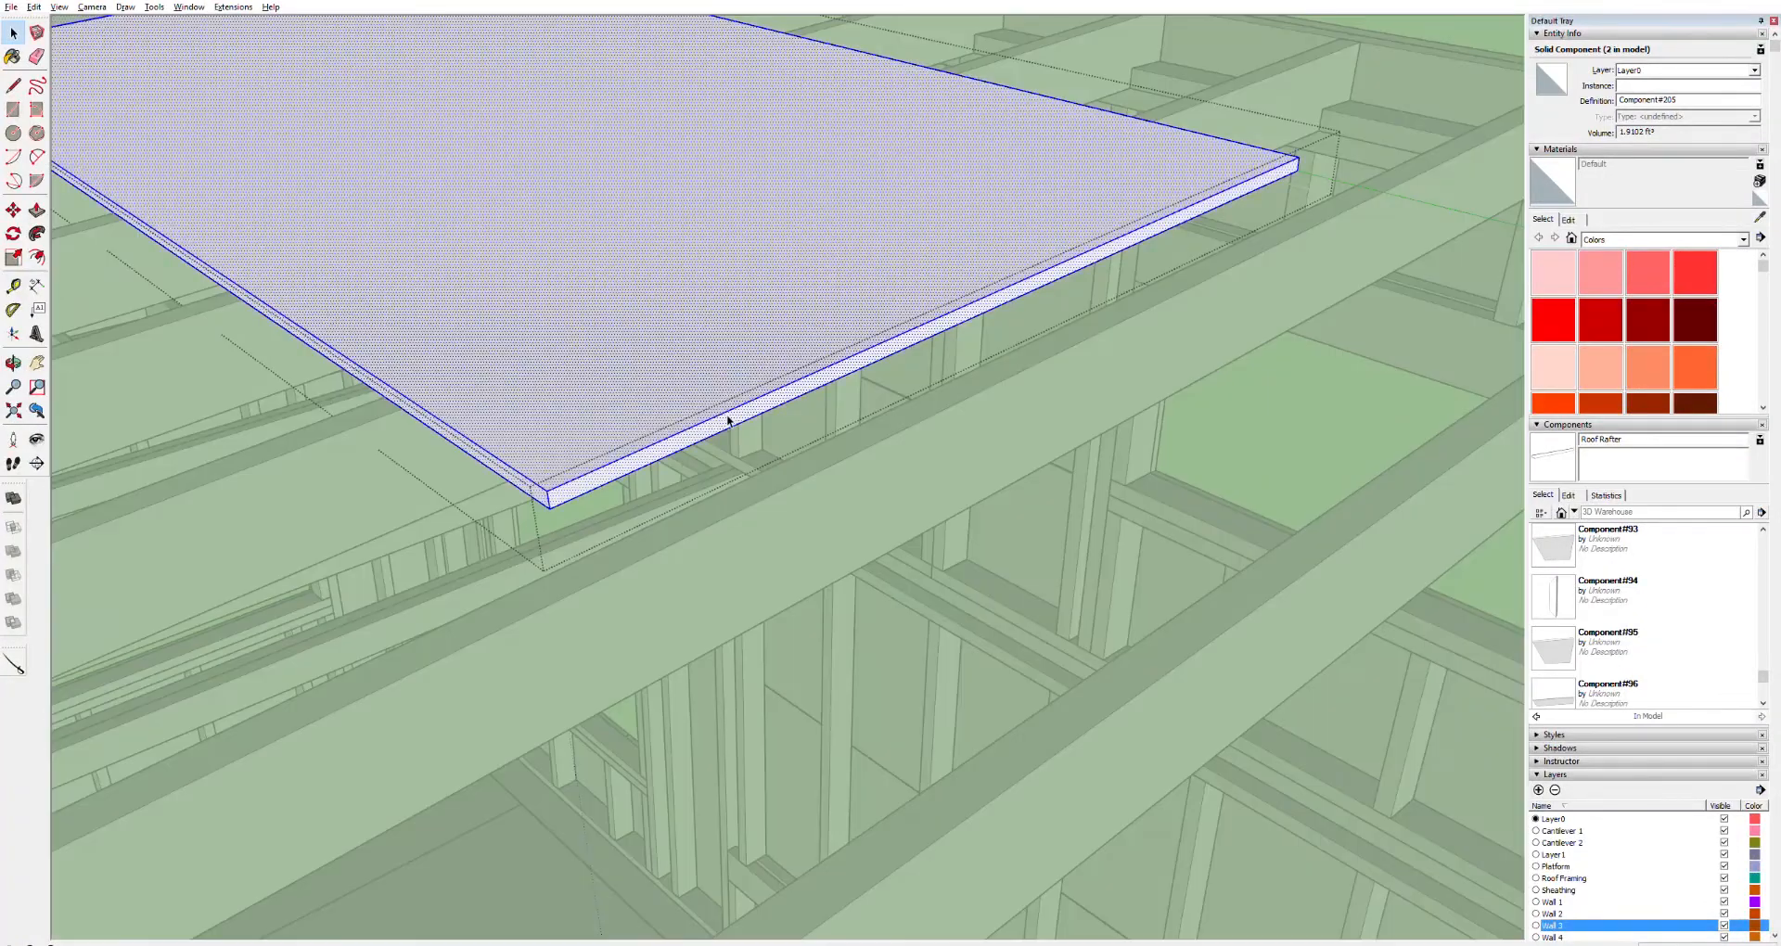
pyautogui.press('p')
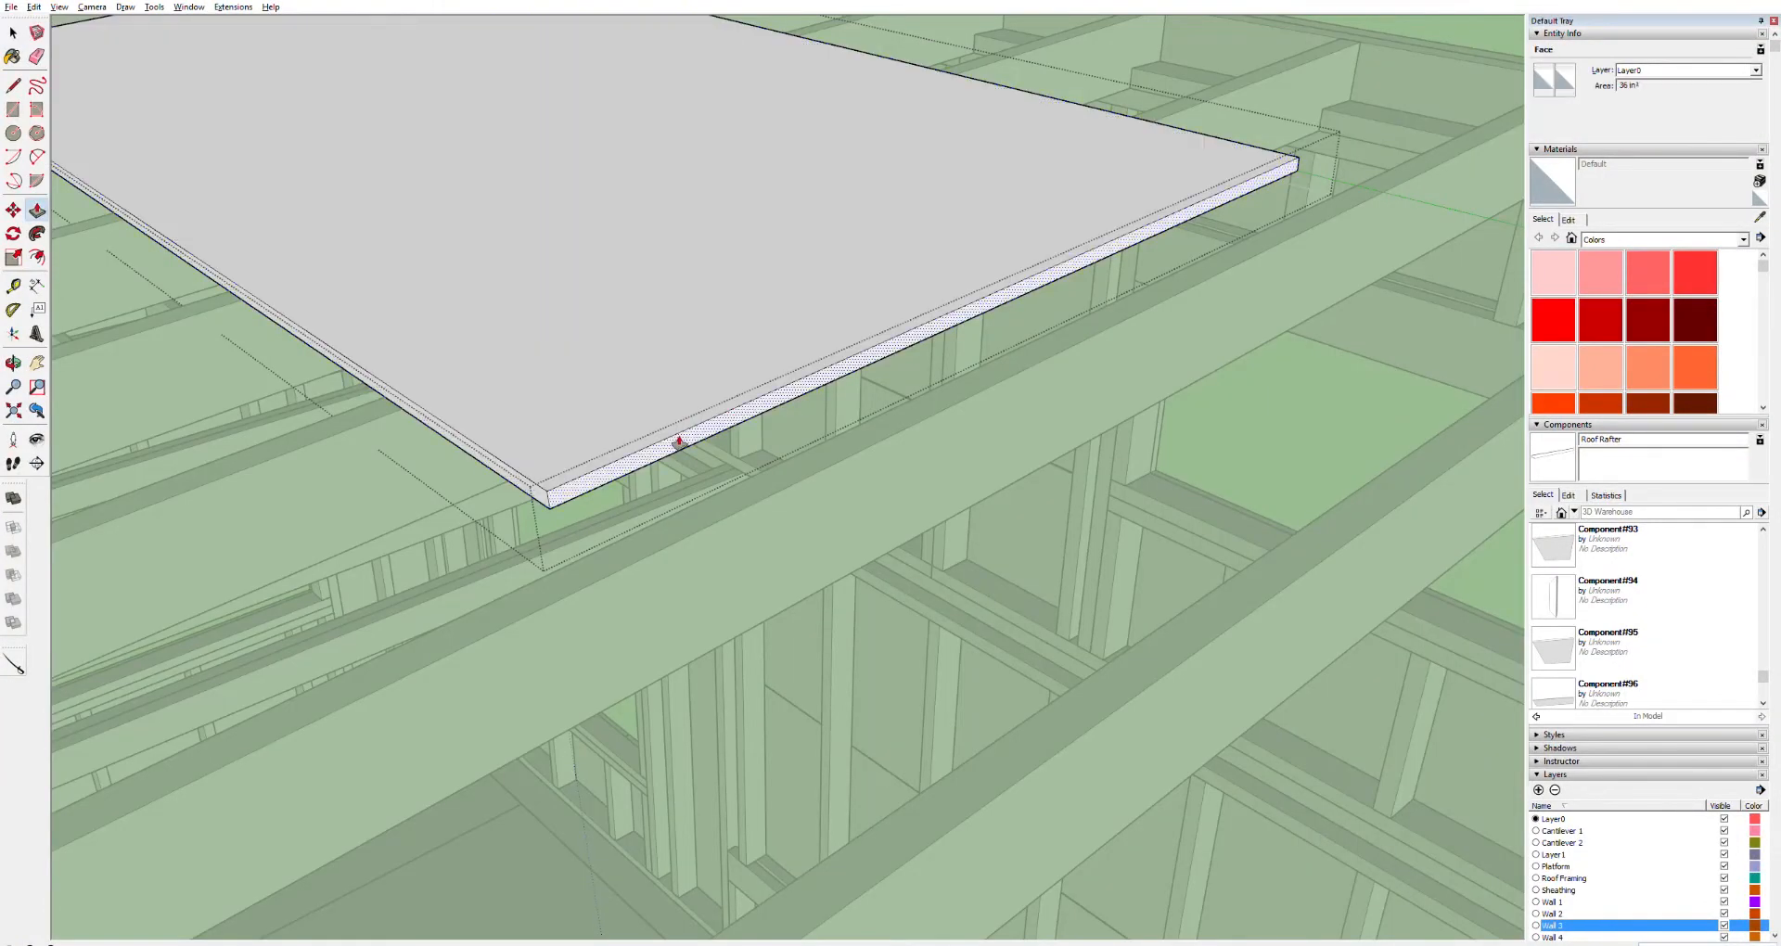
pyautogui.moveTo(679, 442); pyautogui.dragTo(676, 510)
pyautogui.scroll(-2, 634, 535)
pyautogui.press('h')
pyautogui.moveTo(505, 636); pyautogui.dragTo(874, 497)
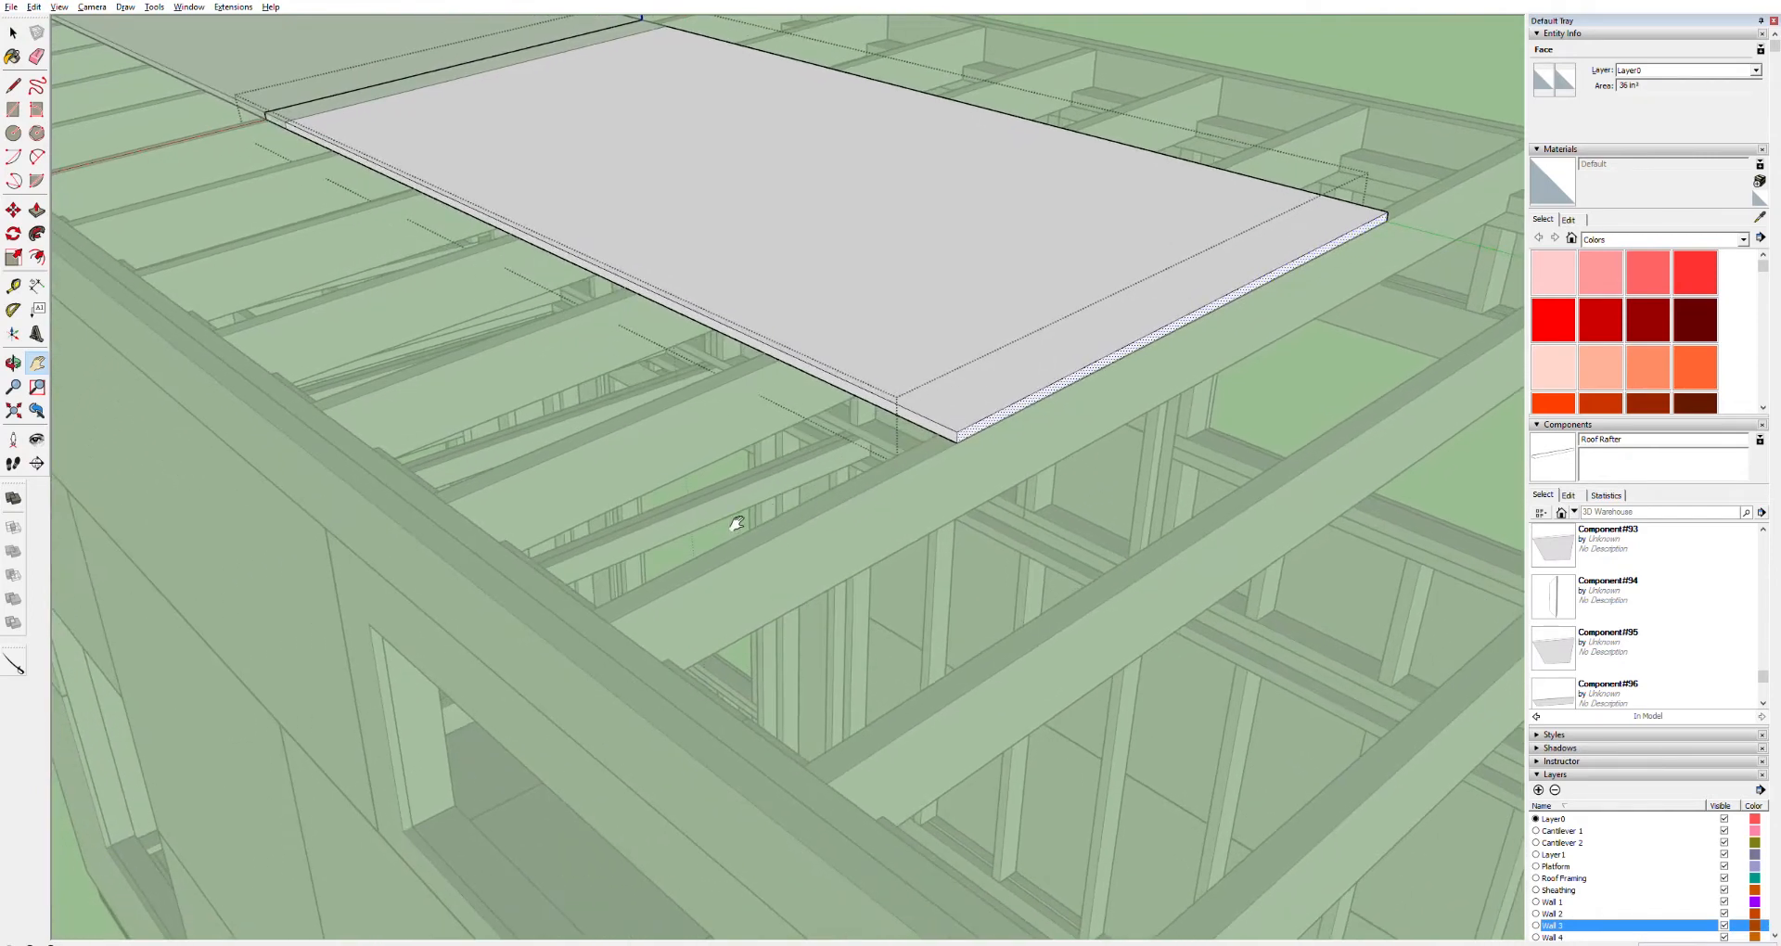
pyautogui.press('p')
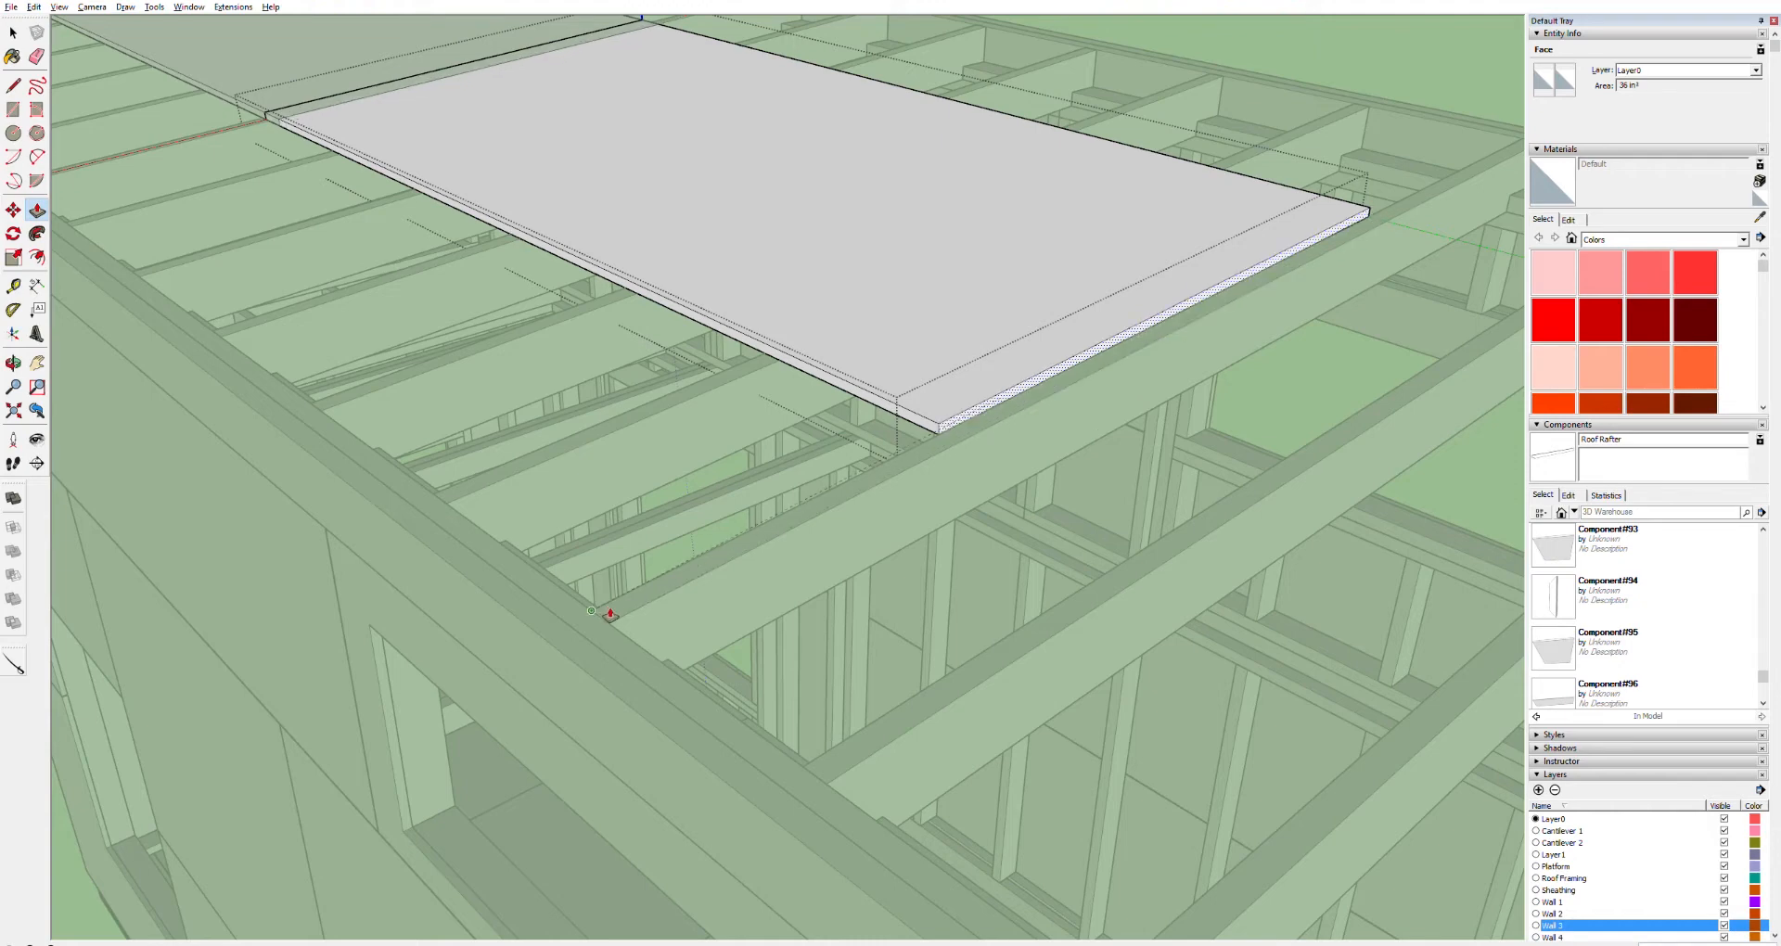
pyautogui.click(608, 615)
# Start another push/pull on the sheet, then undo the last two push/pull changes
pyautogui.press('space')
pyautogui.click(1035, 388)
pyautogui.press('p')
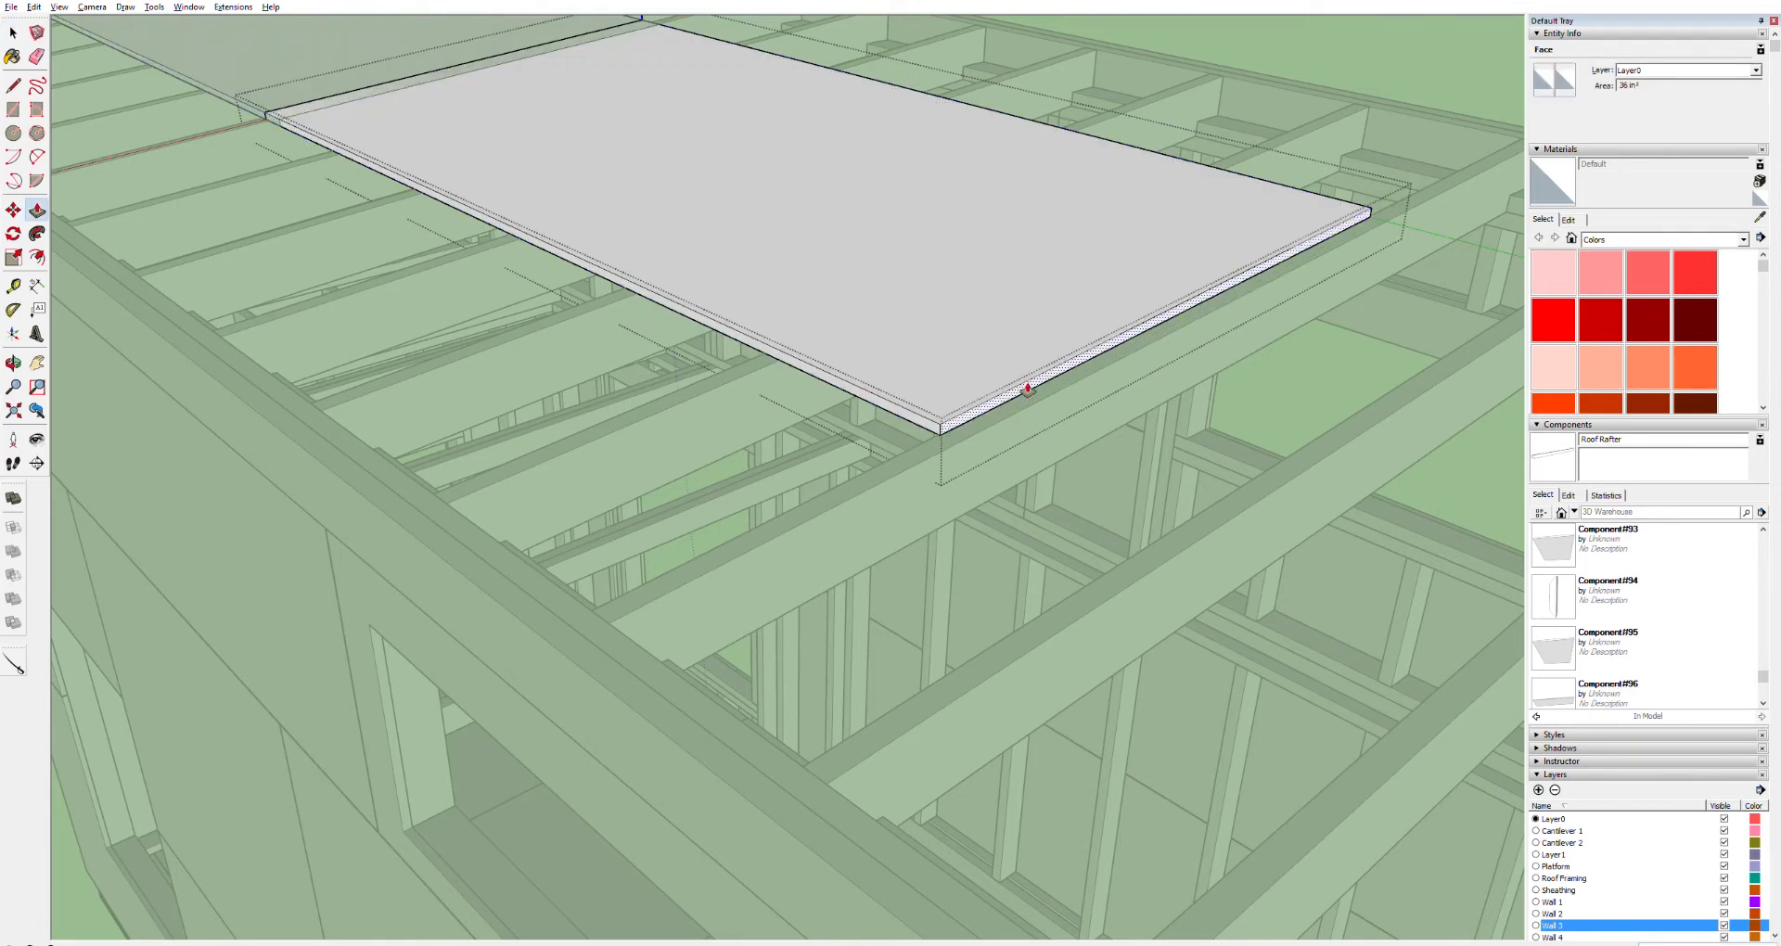
pyautogui.click(1028, 388)
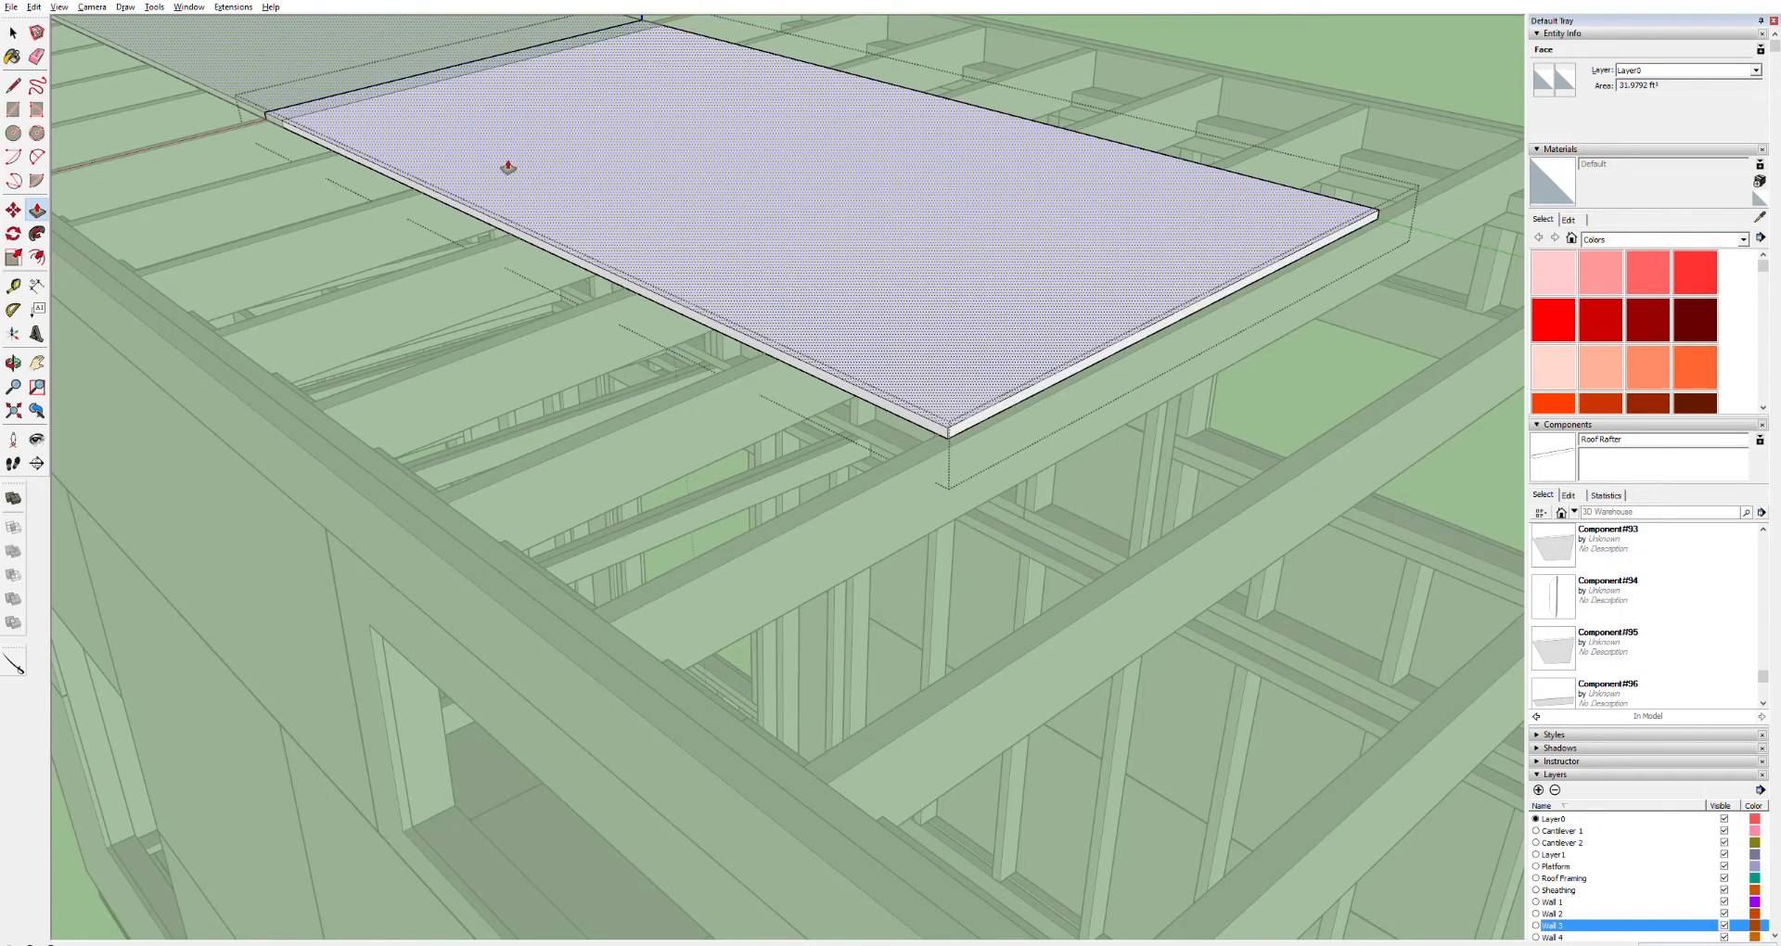
pyautogui.press('o')
pyautogui.press('p')
pyautogui.hotkey('ctrl', 'z')
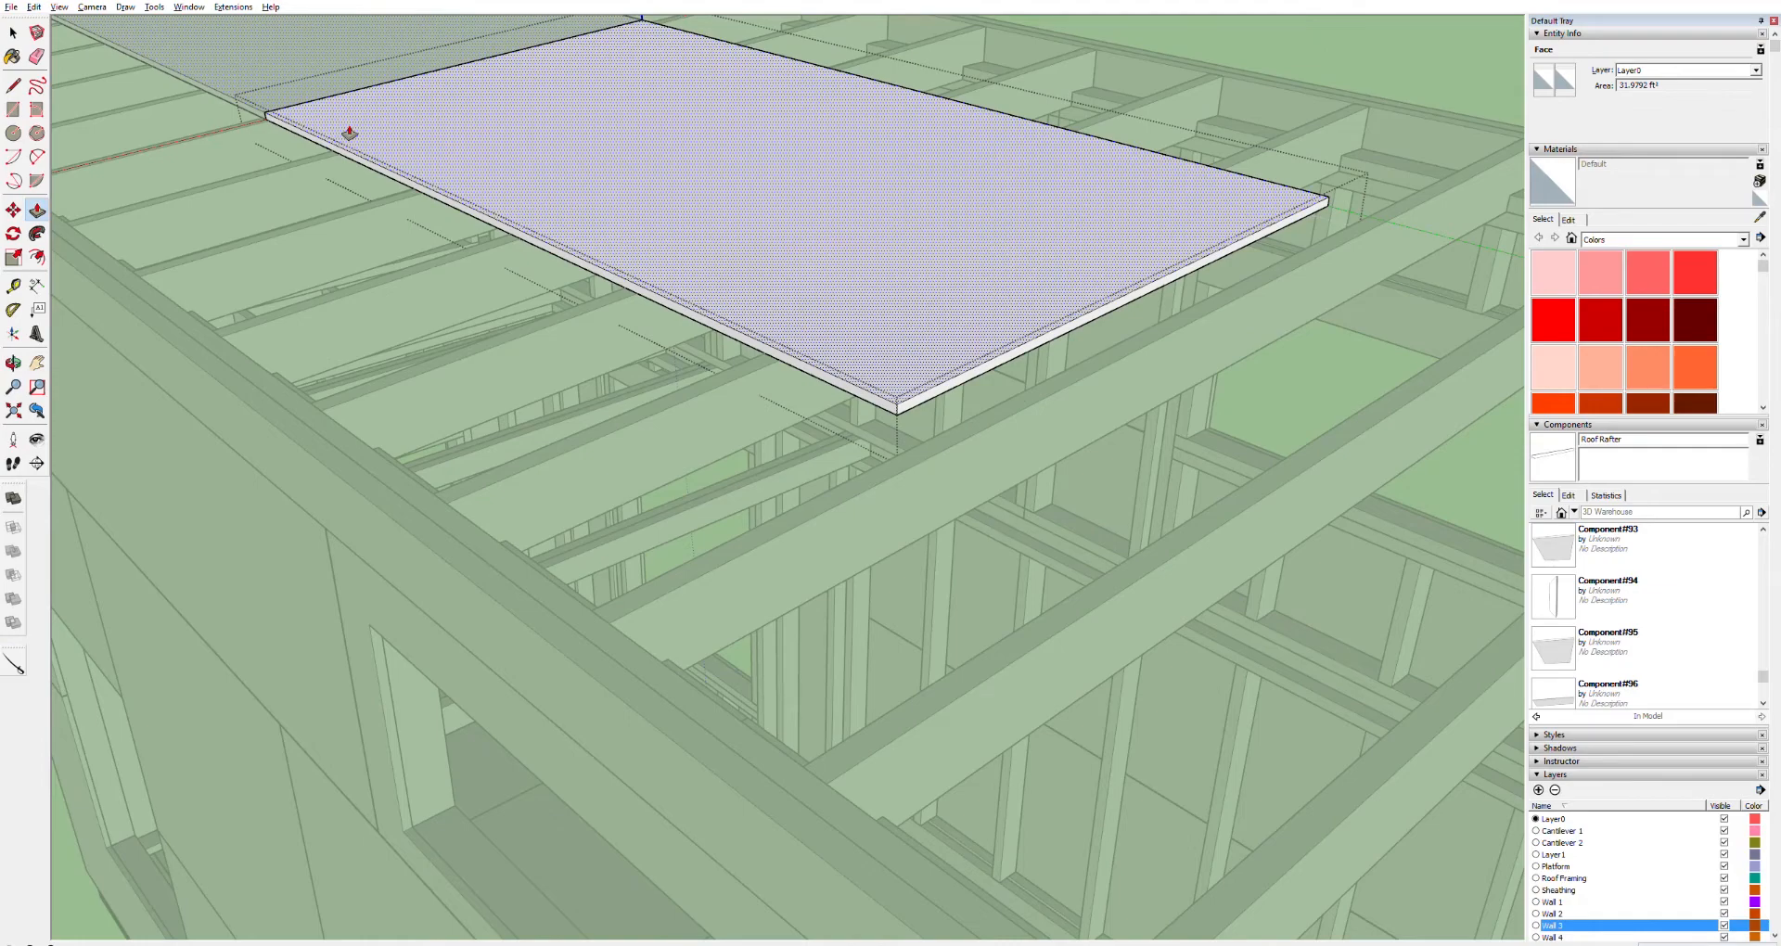
pyautogui.hotkey('ctrl', 'z')
# Reopen the sheet and push/pull its front edge out to the fascia's outer face, then close the component
pyautogui.press('space')
pyautogui.press('o')
pyautogui.moveTo(311, 107); pyautogui.dragTo(226, 143)
pyautogui.press('space')
pyautogui.click(708, 332)
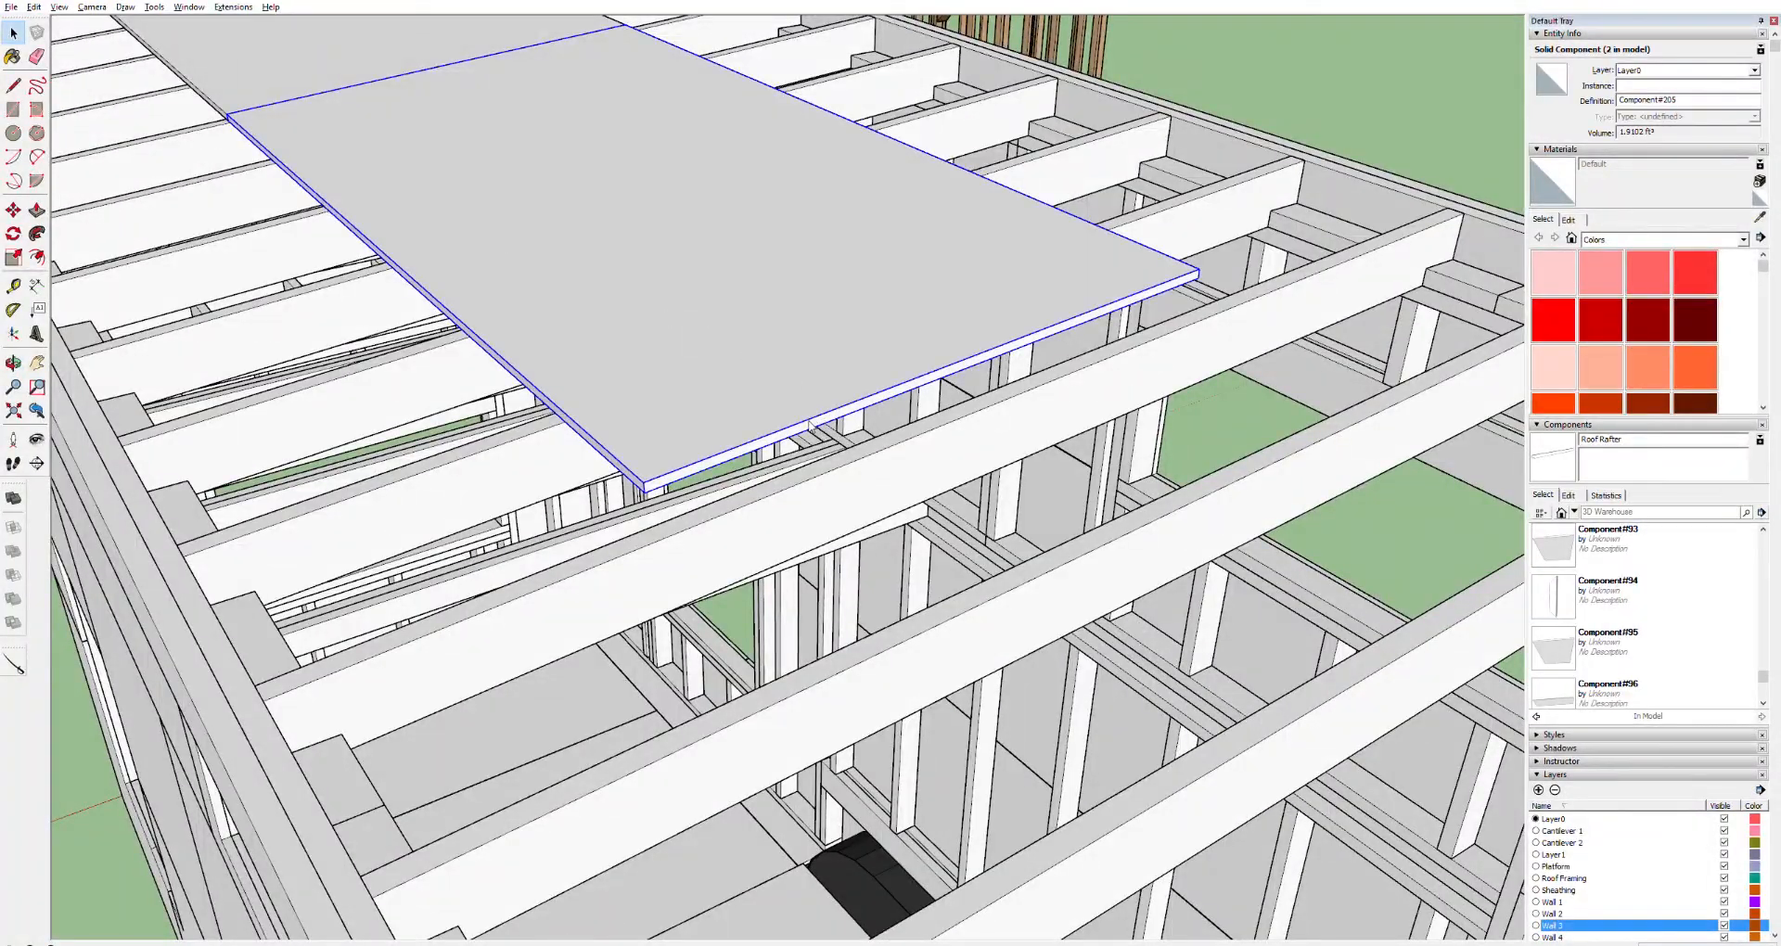
pyautogui.doubleClick(704, 464)
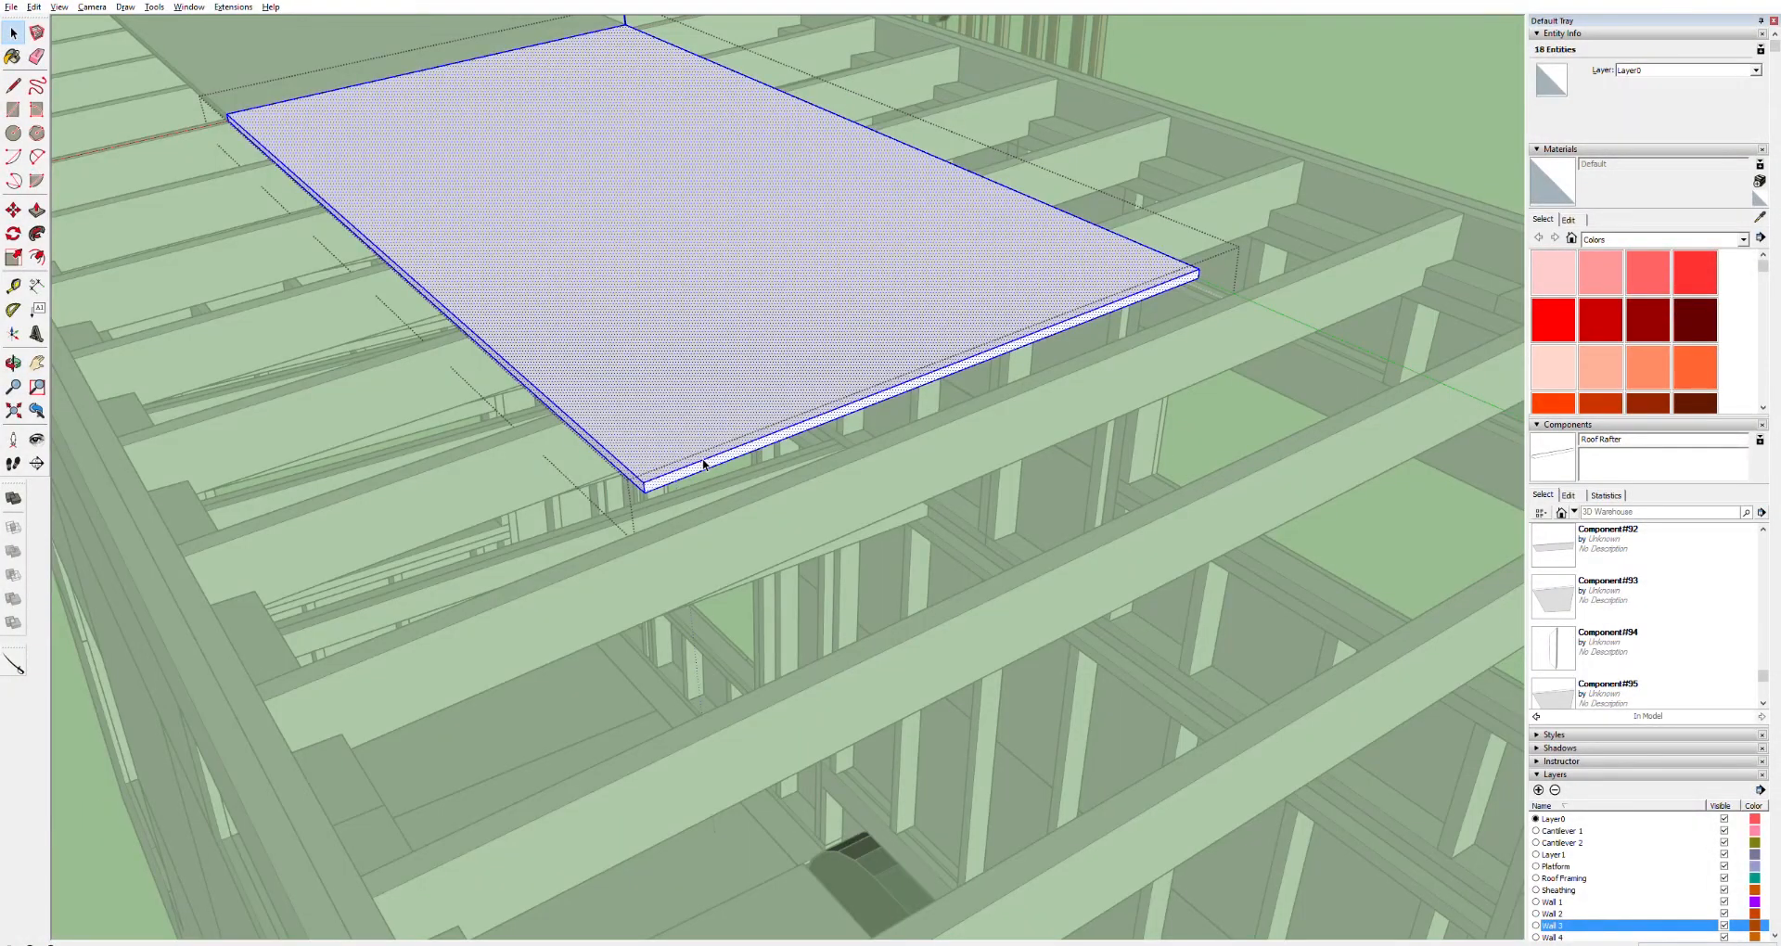
pyautogui.press('p')
pyautogui.click(697, 472)
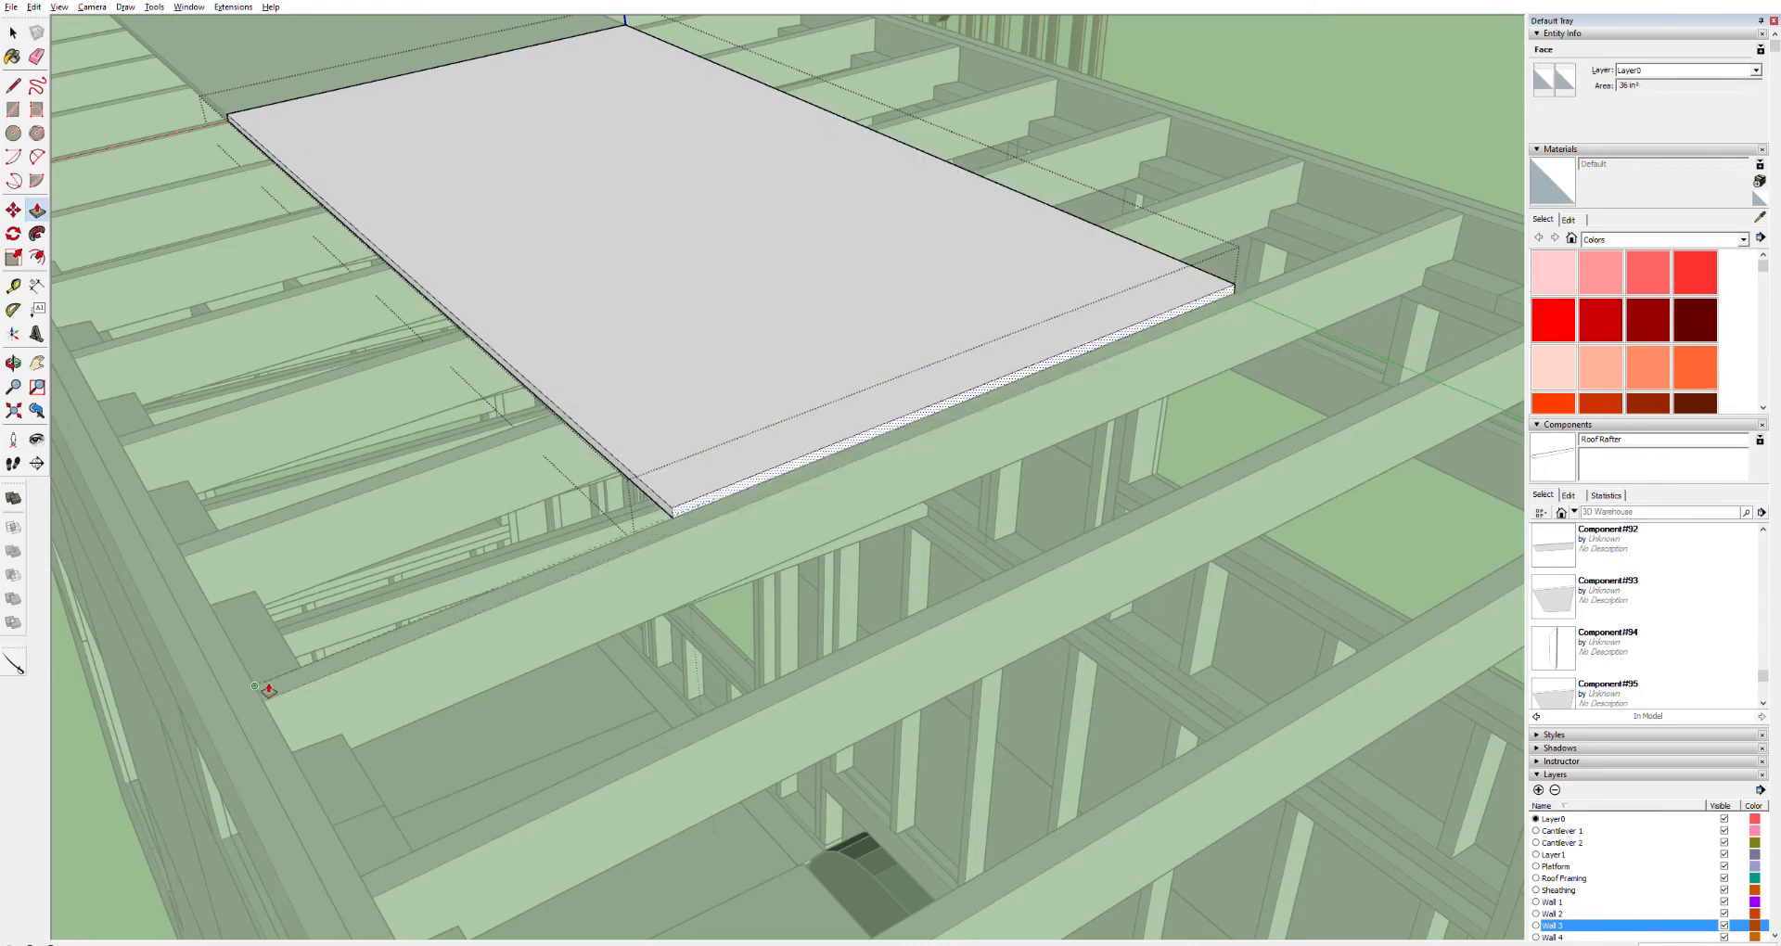
pyautogui.scroll(4, 269, 688)
pyautogui.click(252, 695)
pyautogui.scroll(-9, 960, 509)
pyautogui.press('space')
pyautogui.press('Escape')
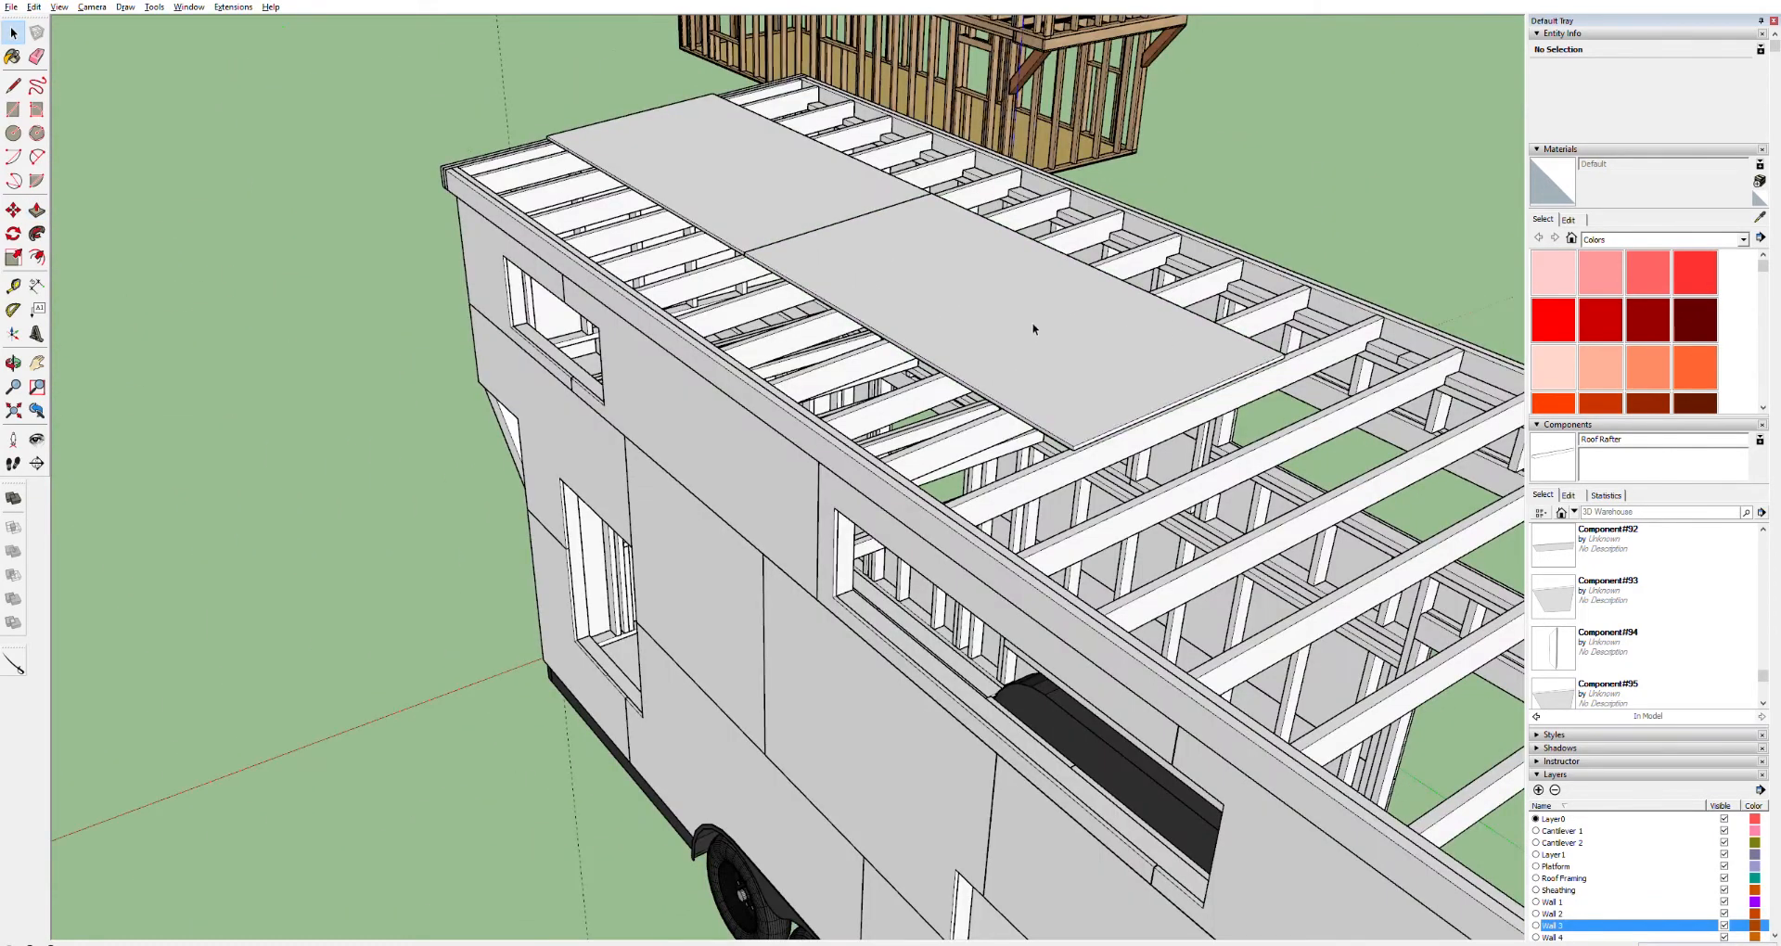
# Measure from the first sheet's corner and check the second sheet's edge by undoing and redoing its push/pull
pyautogui.scroll(3, 1032, 328)
pyautogui.press('t')
pyautogui.click(680, 212)
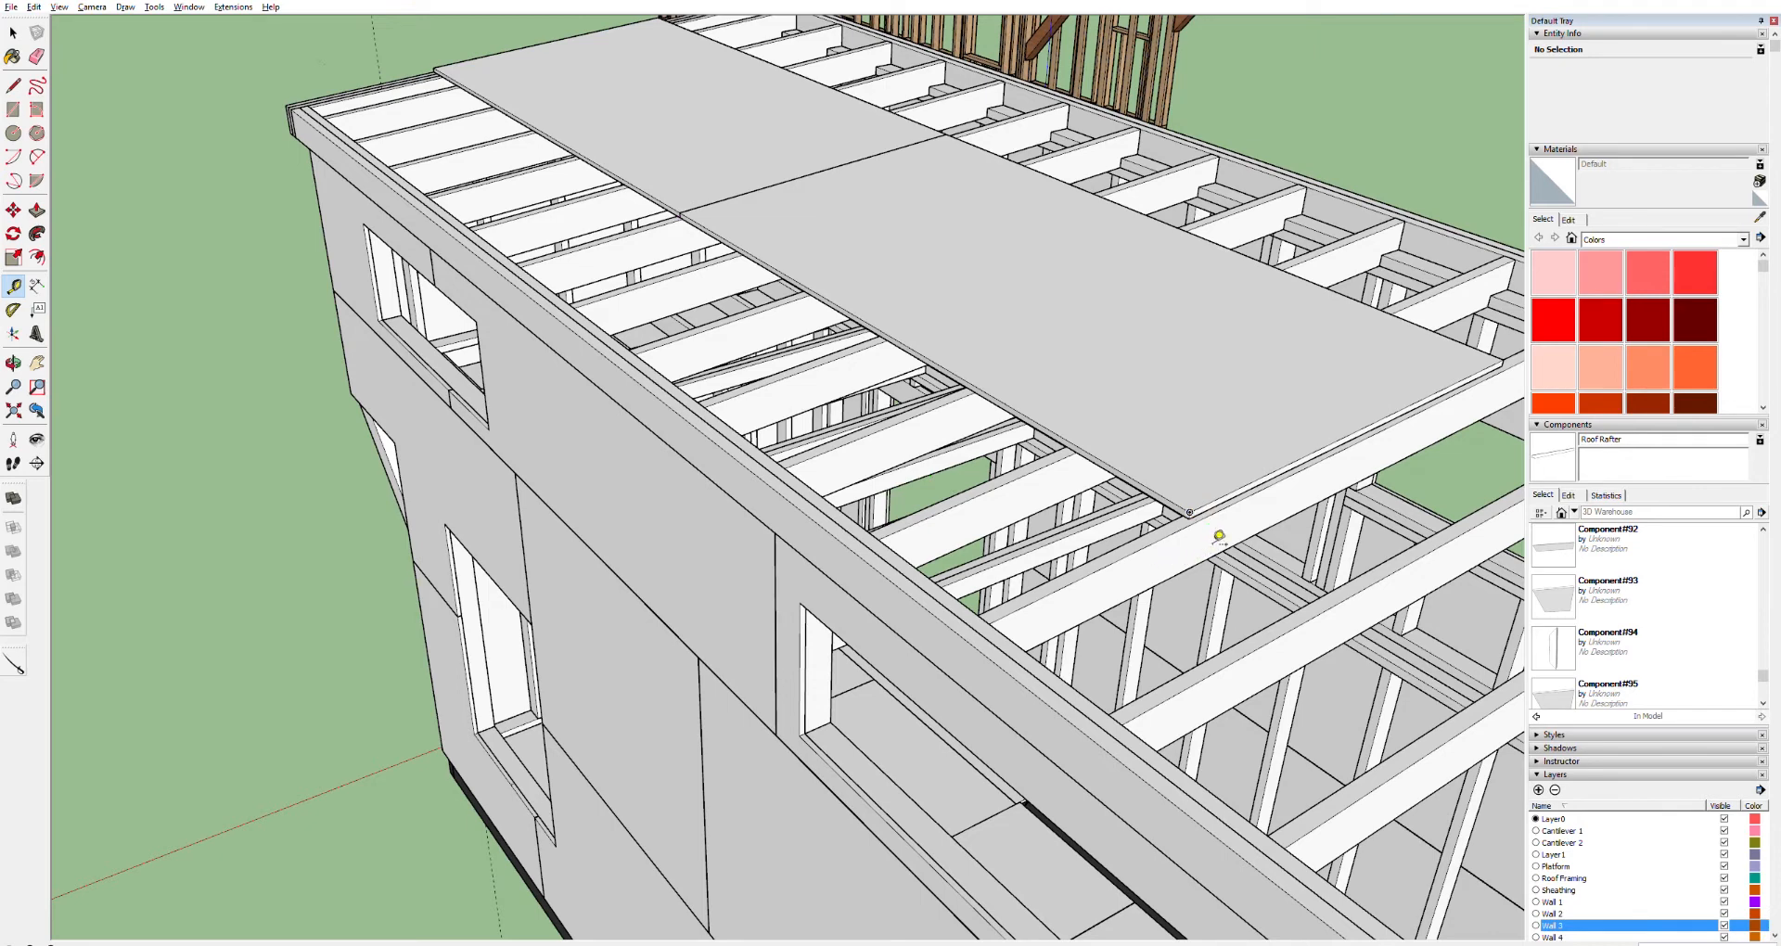
pyautogui.press('space')
pyautogui.tripleClick(1229, 498)
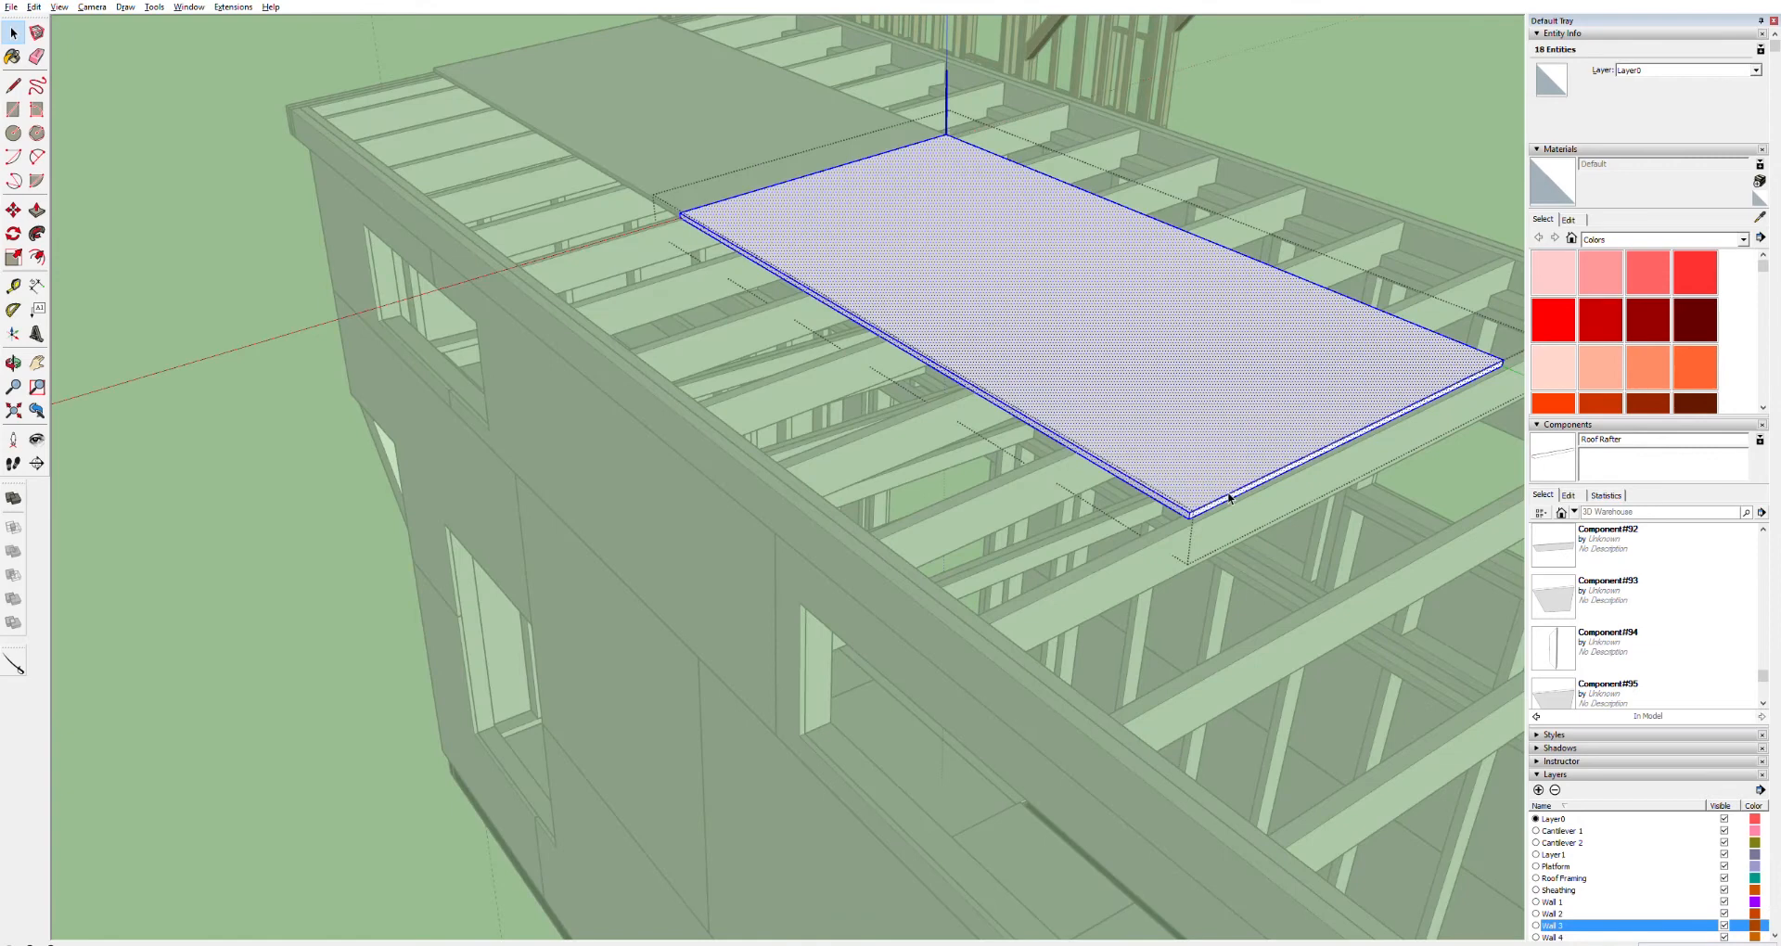
pyautogui.press('Escape')
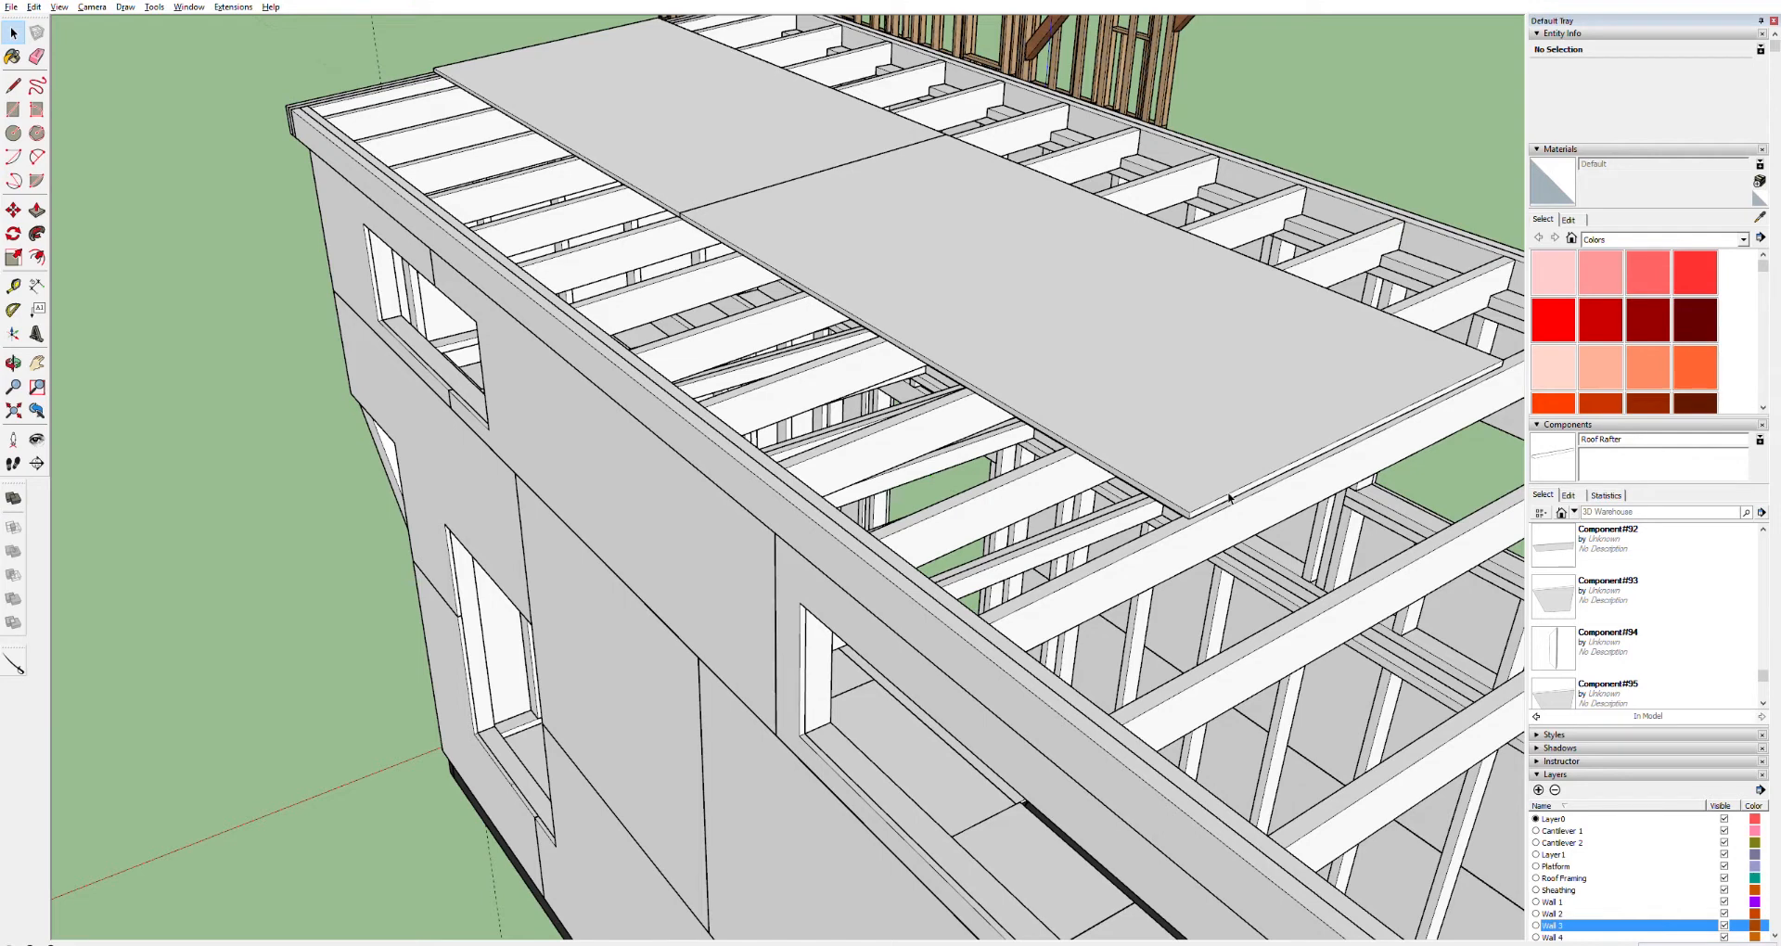
pyautogui.doubleClick(1229, 498)
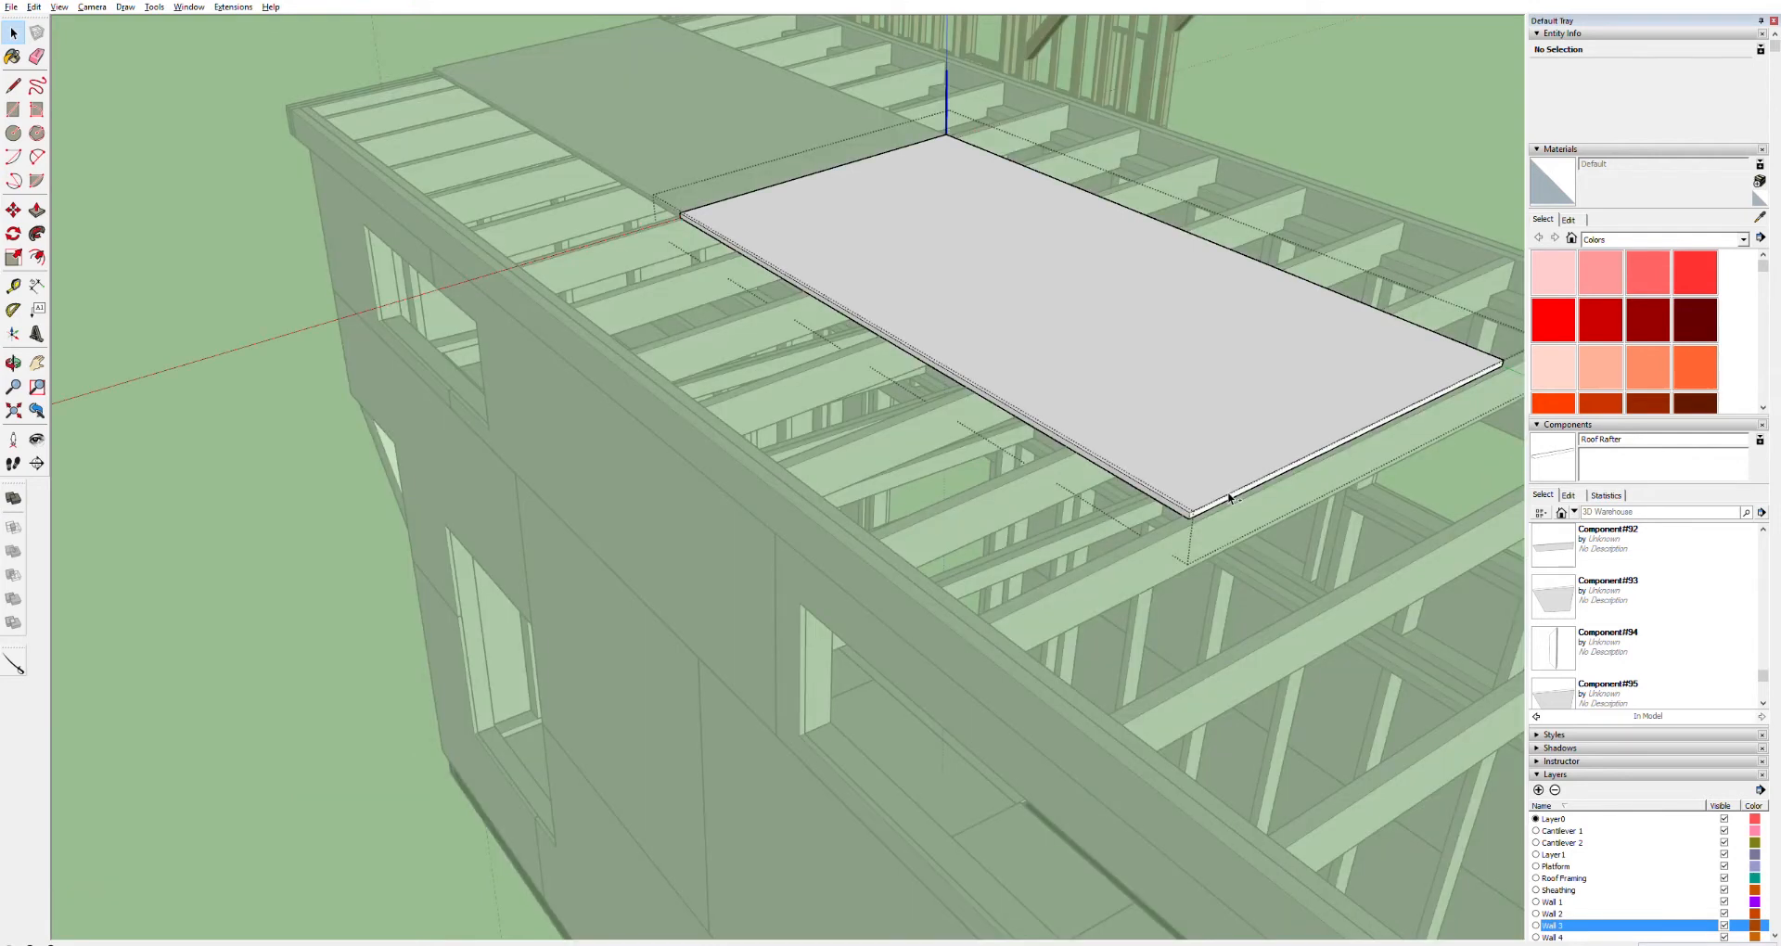
pyautogui.hotkey('ctrl', 'z')
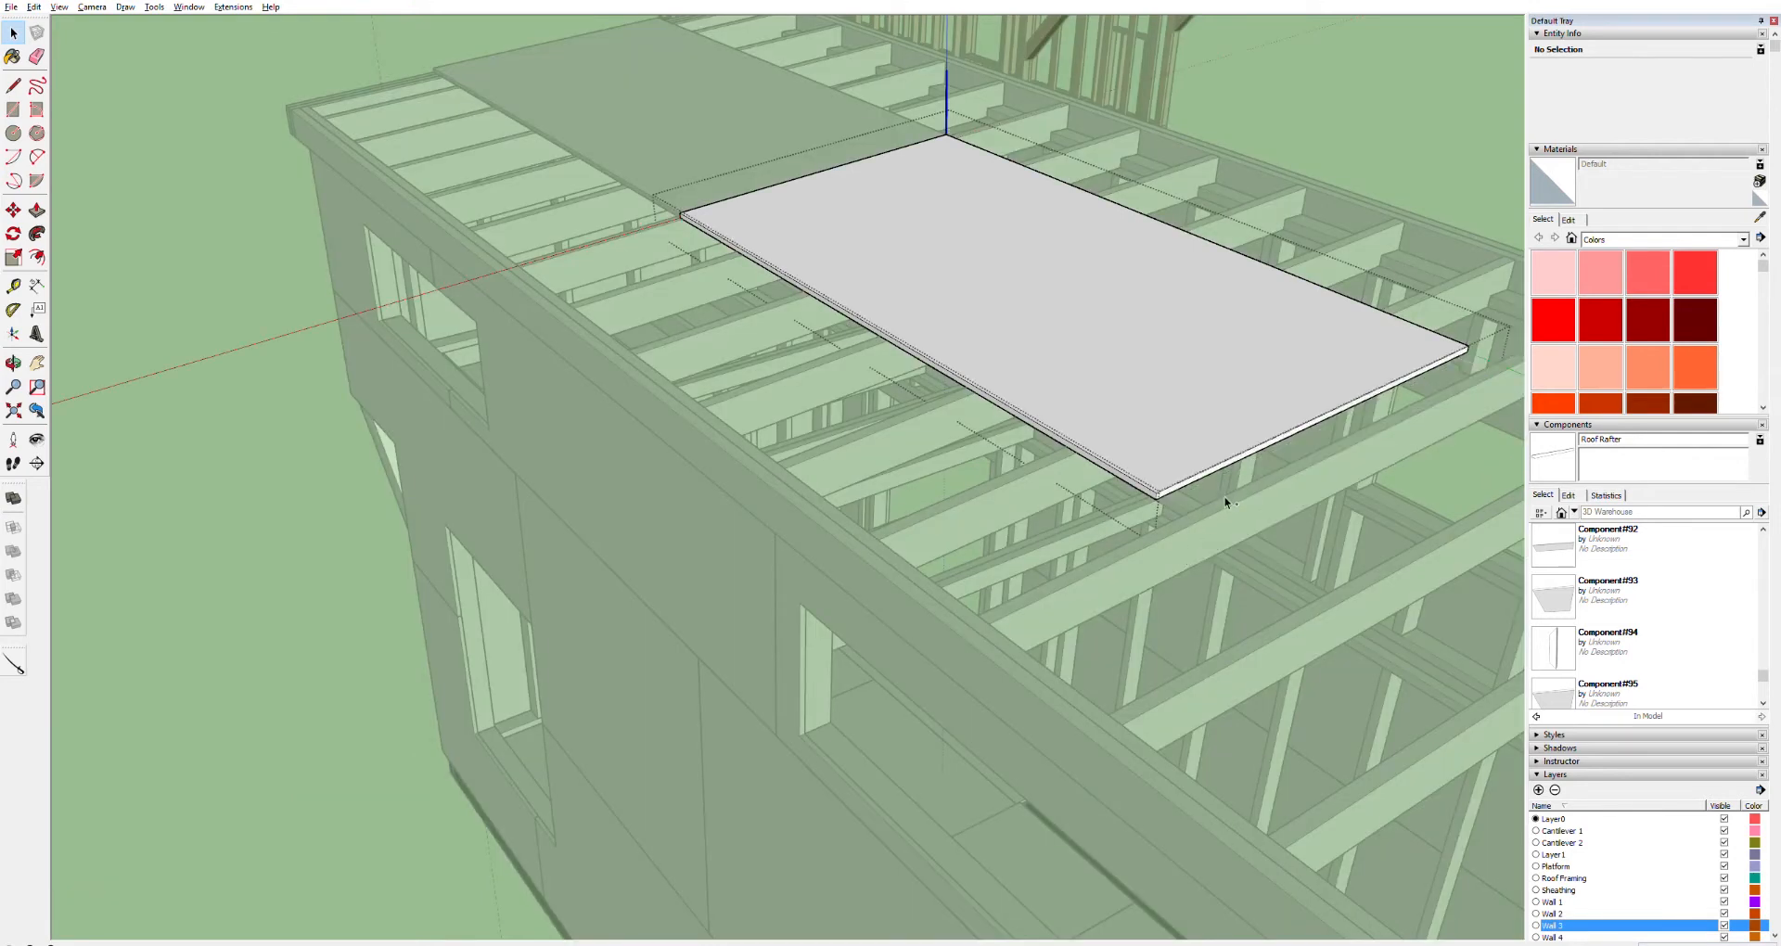
pyautogui.hotkey('ctrl', 'y')
pyautogui.click(1243, 515)
pyautogui.click(1217, 507)
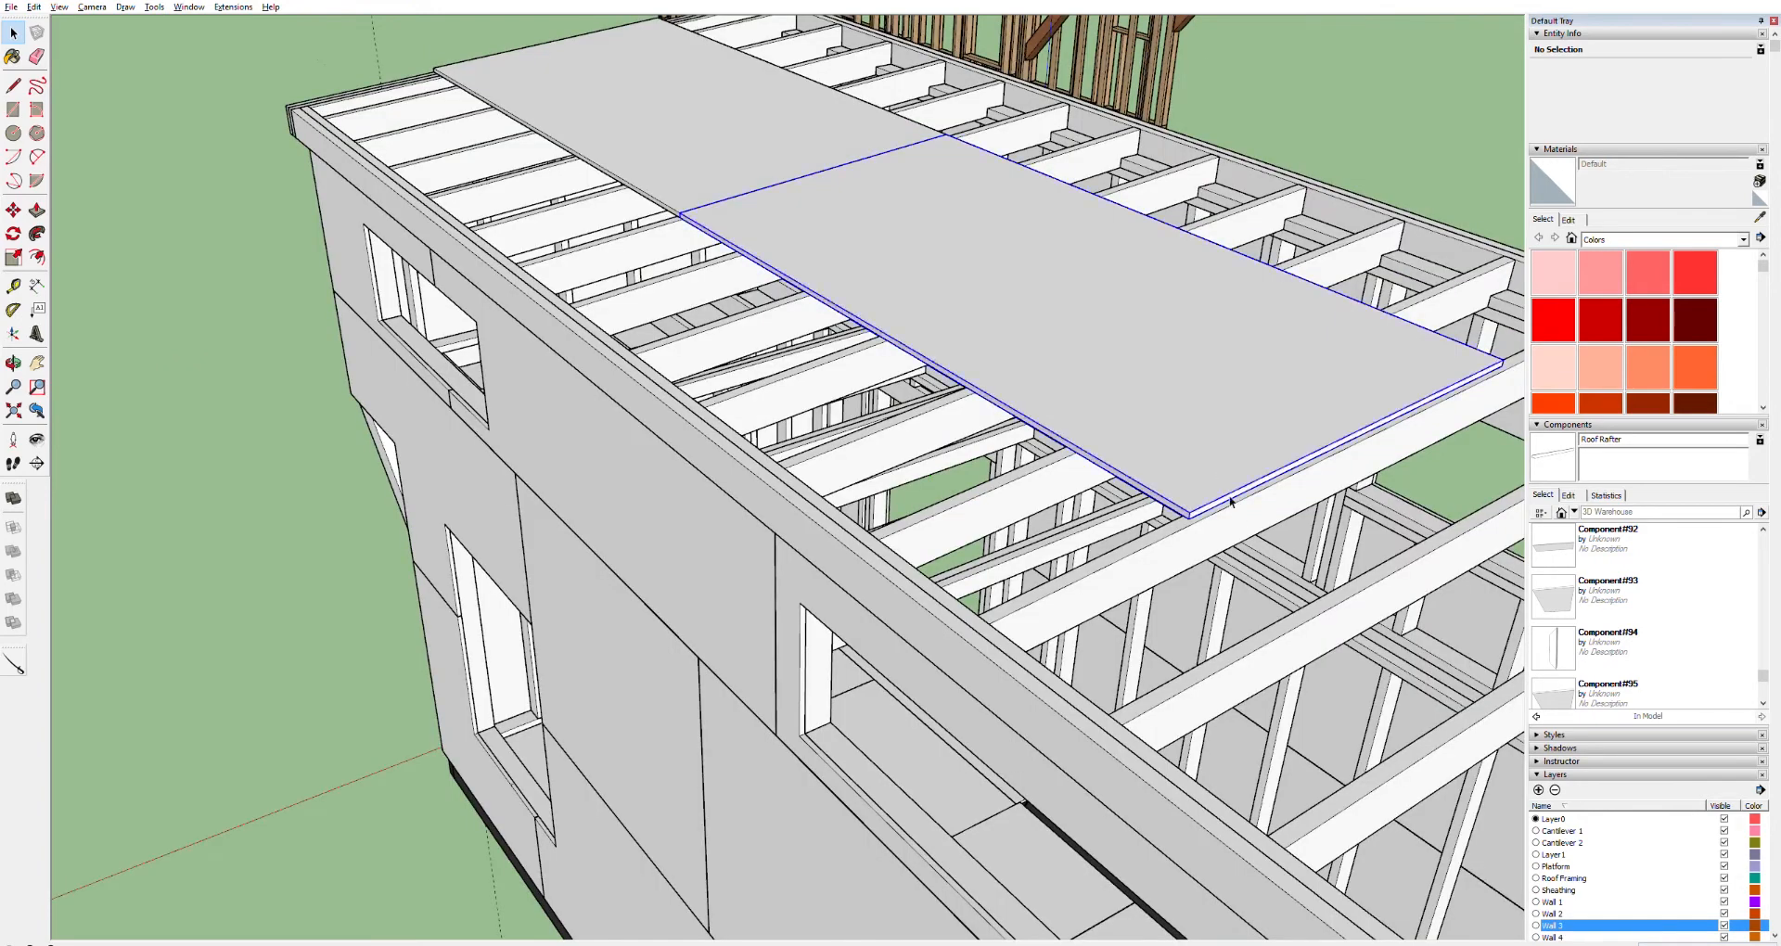
pyautogui.tripleClick(1217, 506)
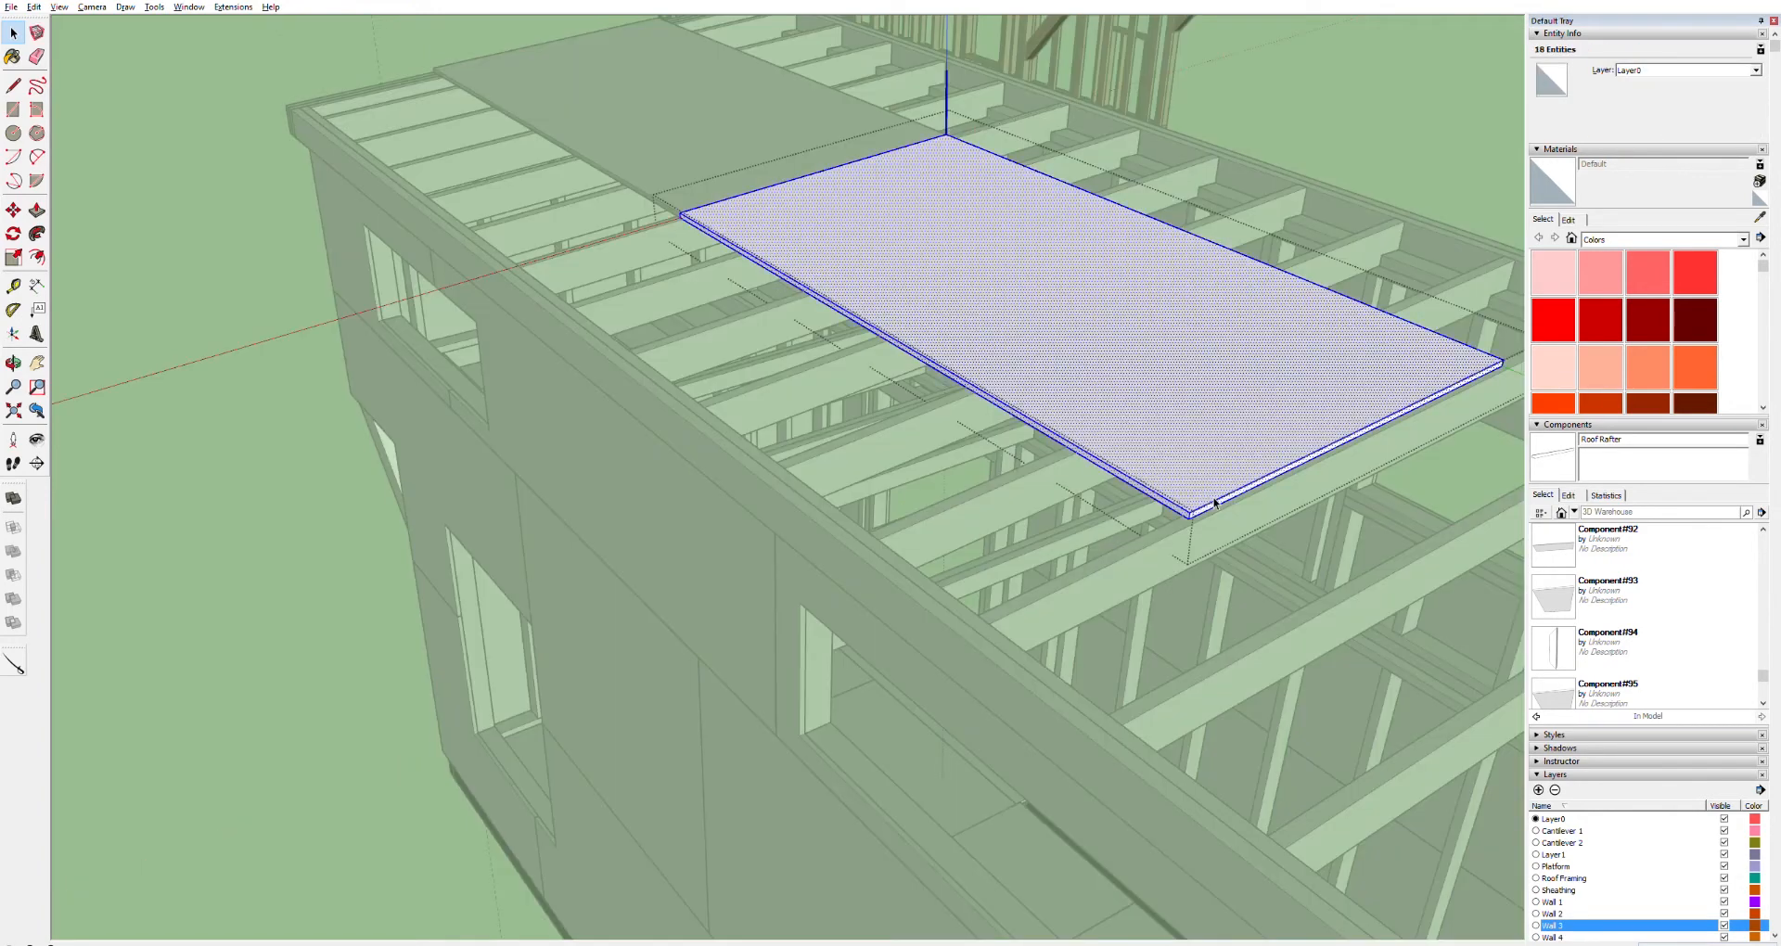
pyautogui.press('p')
pyautogui.click(1221, 502)
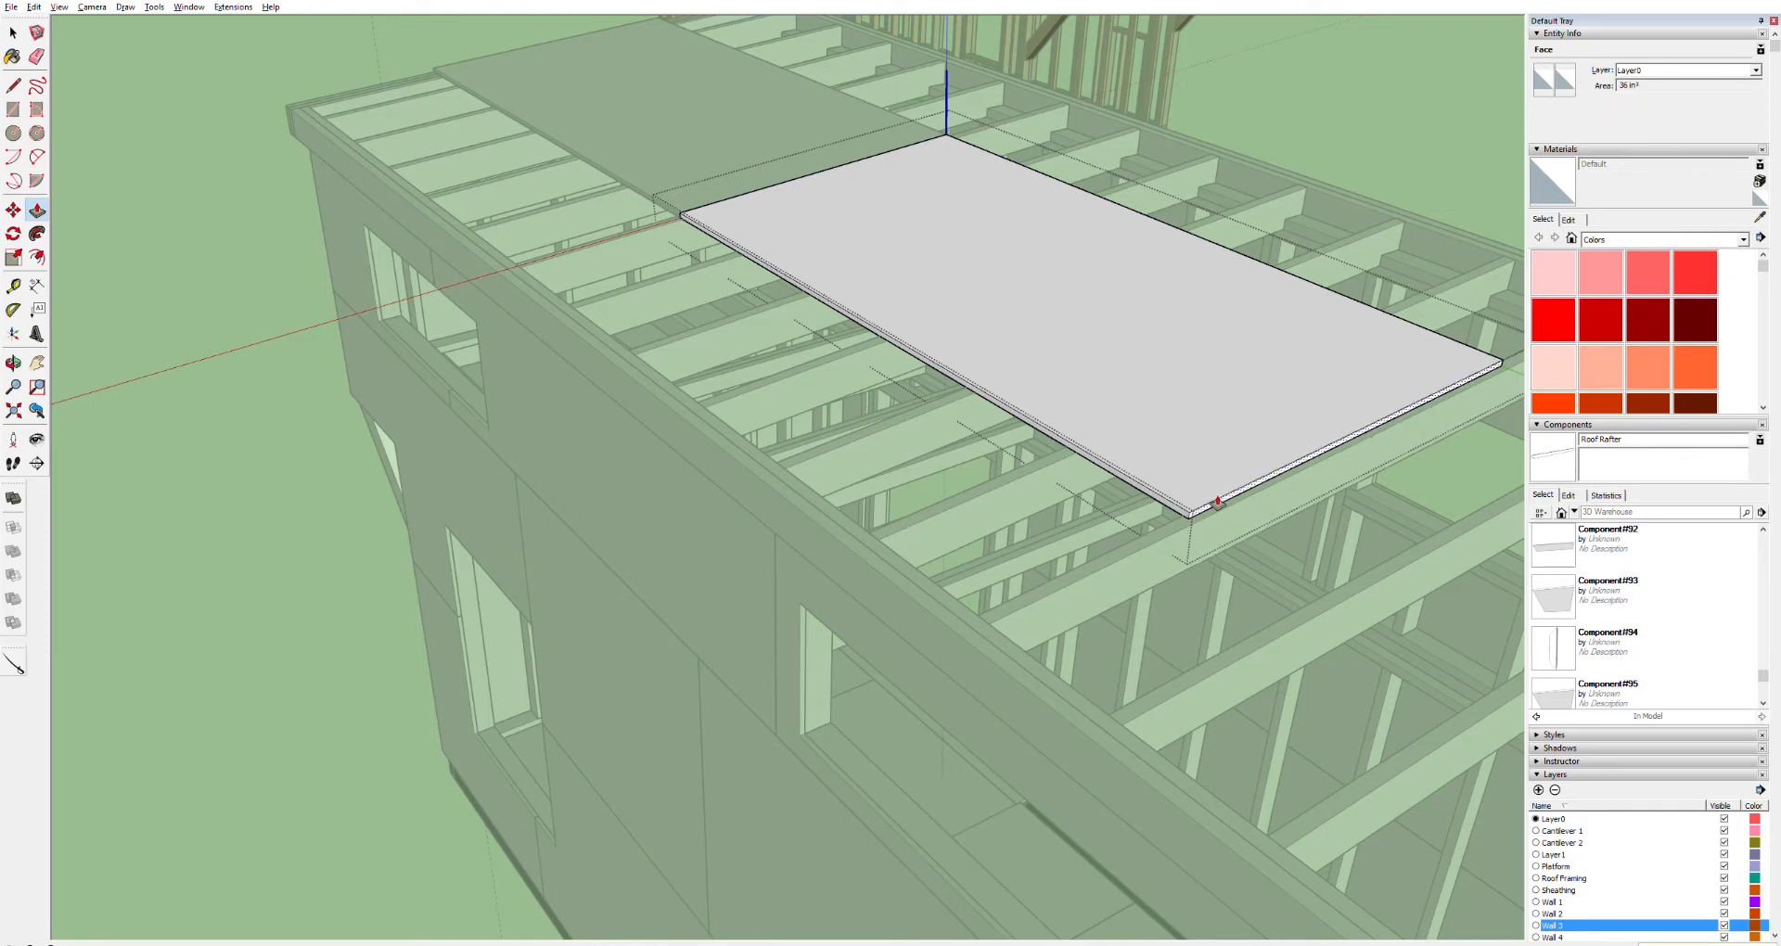
pyautogui.press('space')
pyautogui.click(1324, 179)
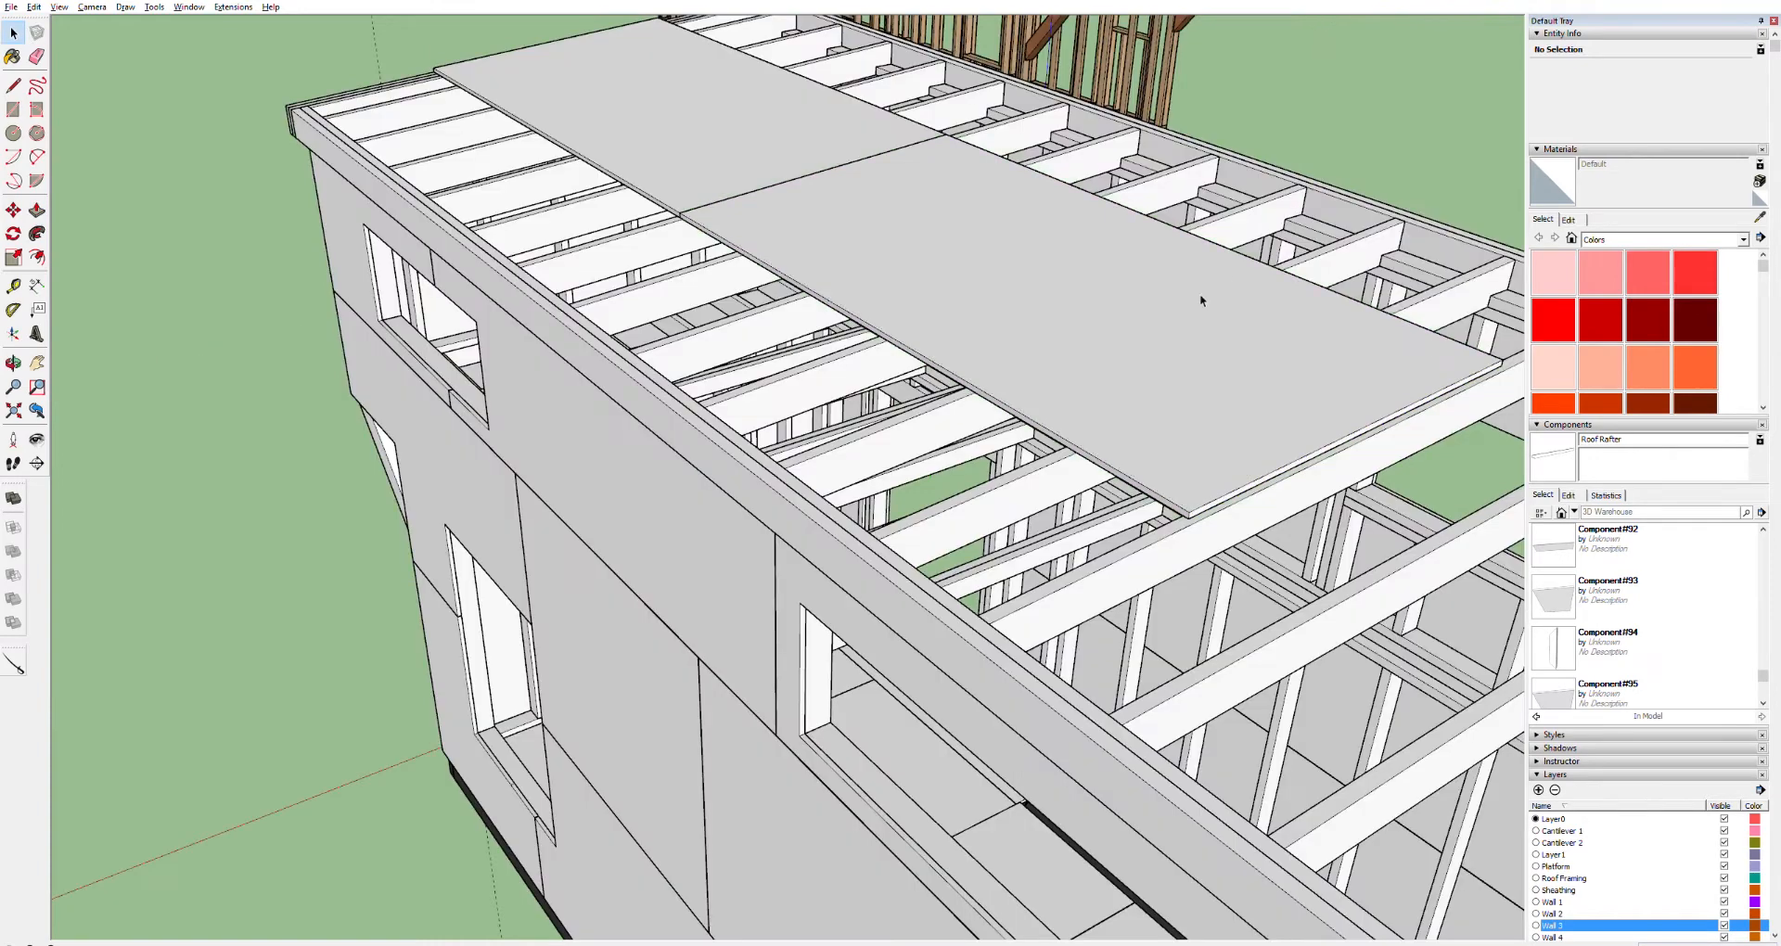
# Copy the second sheet up the roof so a matching sheet sits directly behind it
pyautogui.click(1113, 331)
pyautogui.press('t')
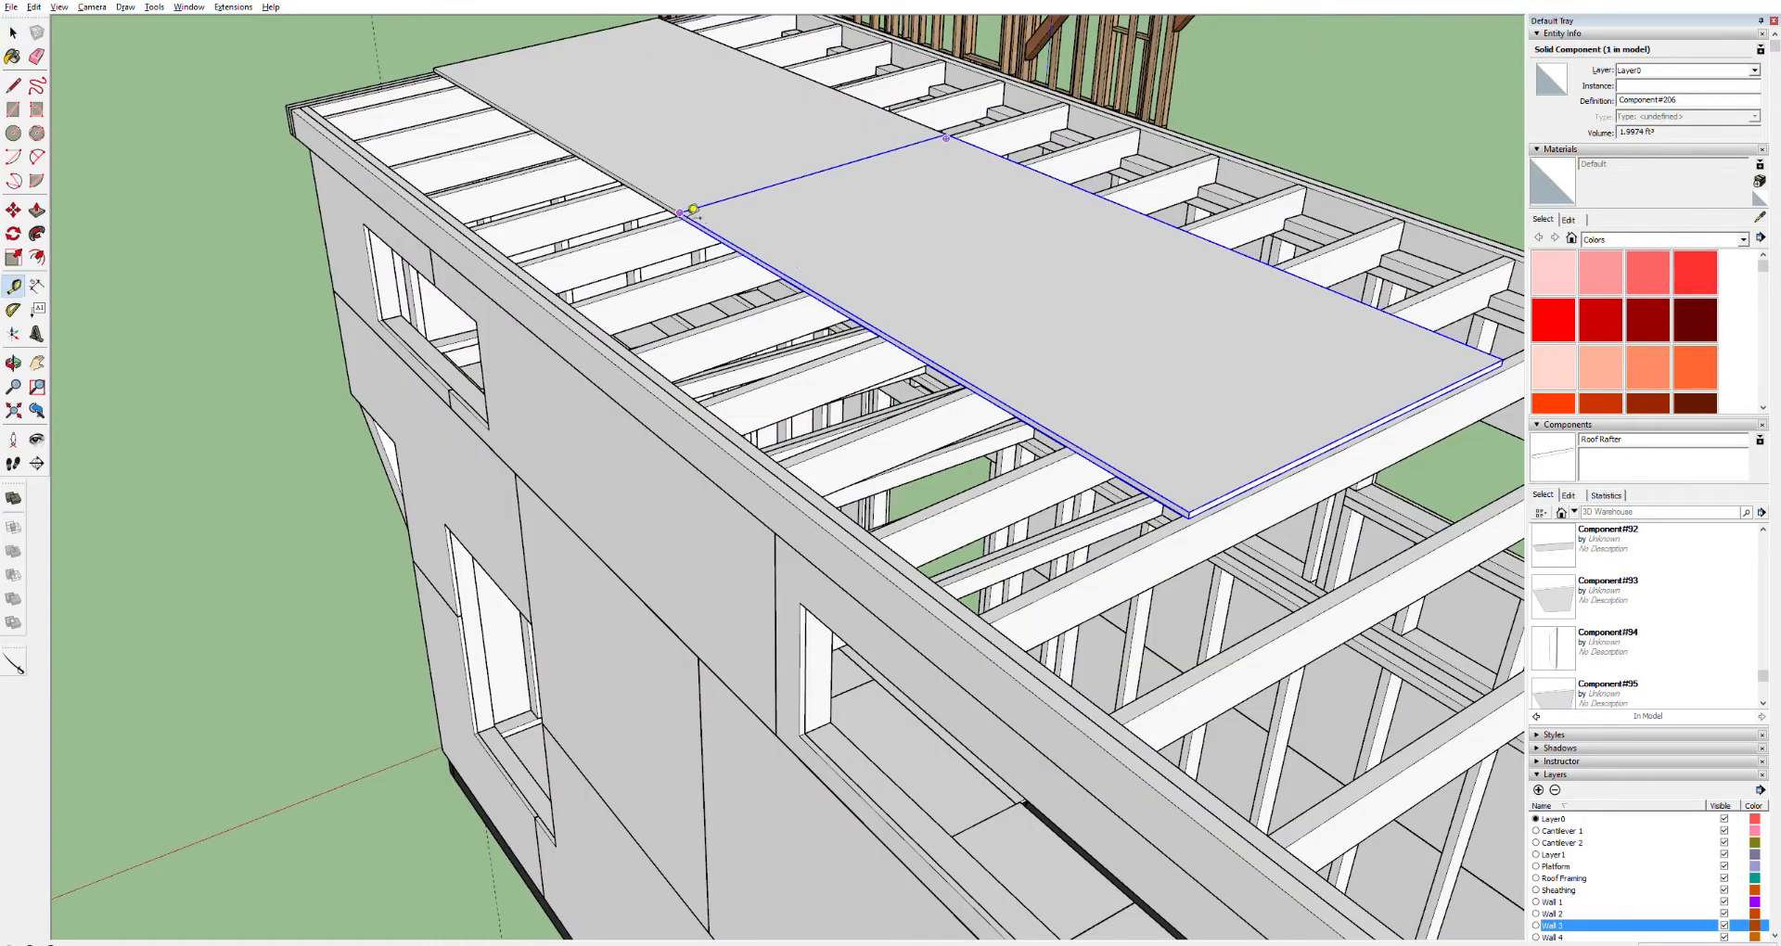
pyautogui.click(680, 213)
pyautogui.press('space')
pyautogui.moveTo(1399, 630)
pyautogui.keyDown('shift'); pyautogui.mouseDown(button='middle')
pyautogui.moveTo(798, 425)
pyautogui.moveTo(584, 437)
pyautogui.moveTo(608, 475)
pyautogui.mouseUp(button='middle'); pyautogui.keyUp('shift')
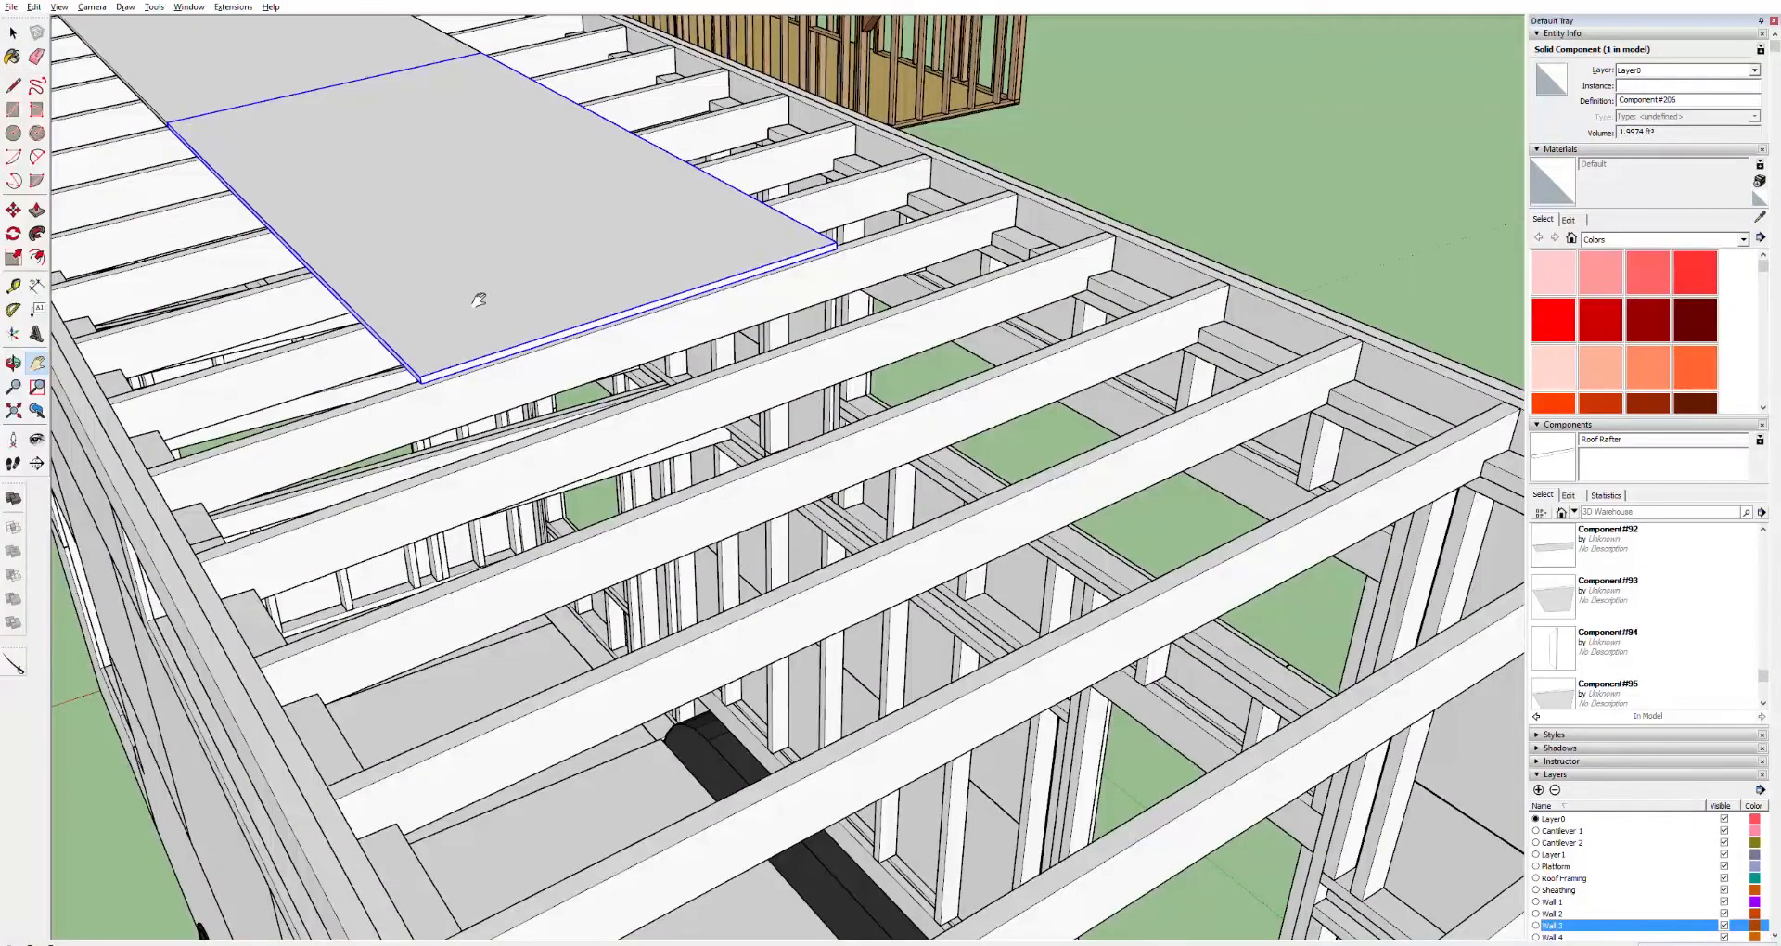
pyautogui.press('m')
pyautogui.click(183, 125)
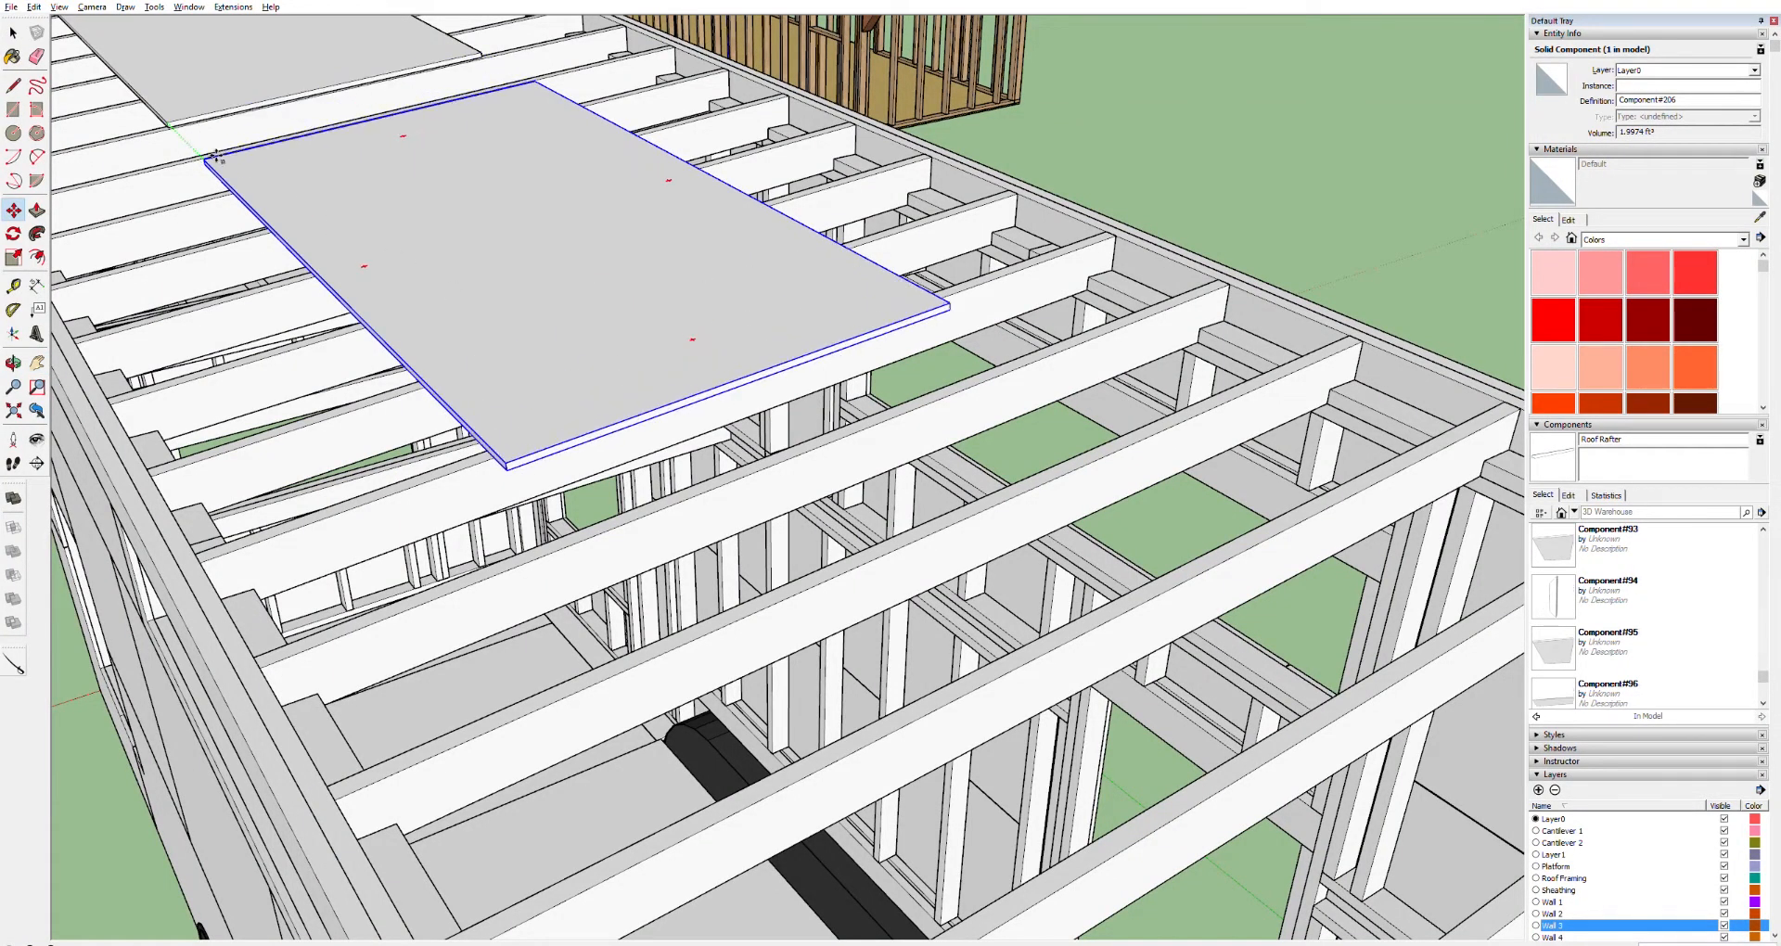
pyautogui.press('ctrl')
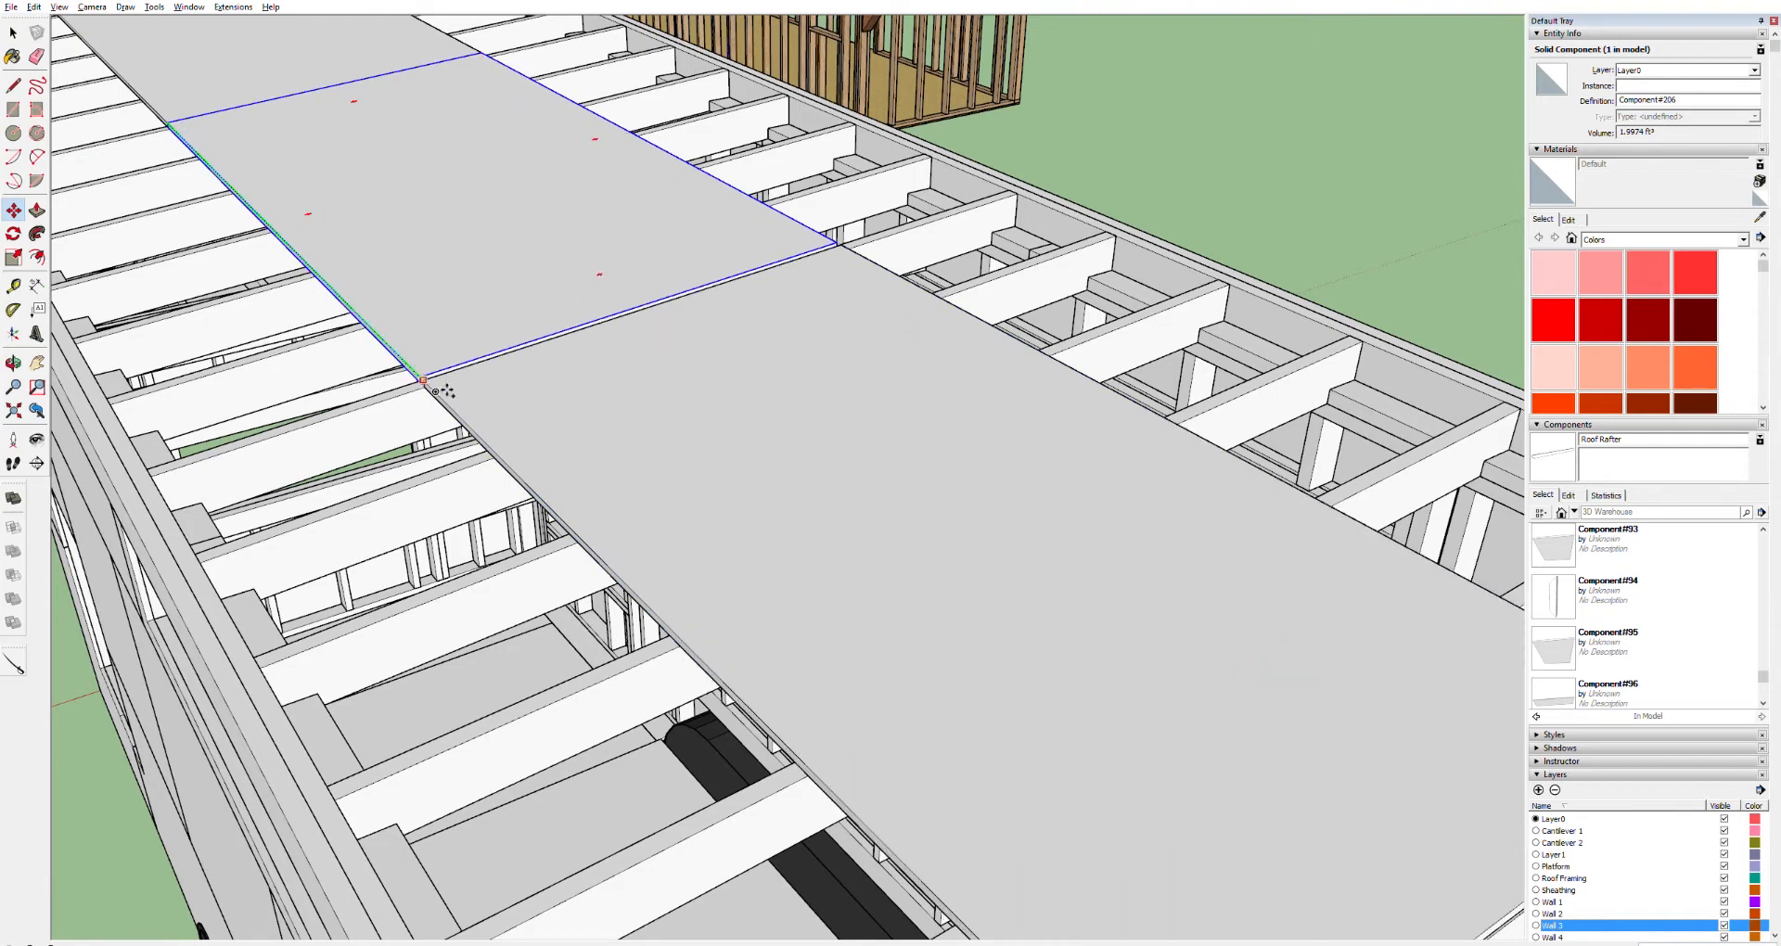
pyautogui.click(435, 376)
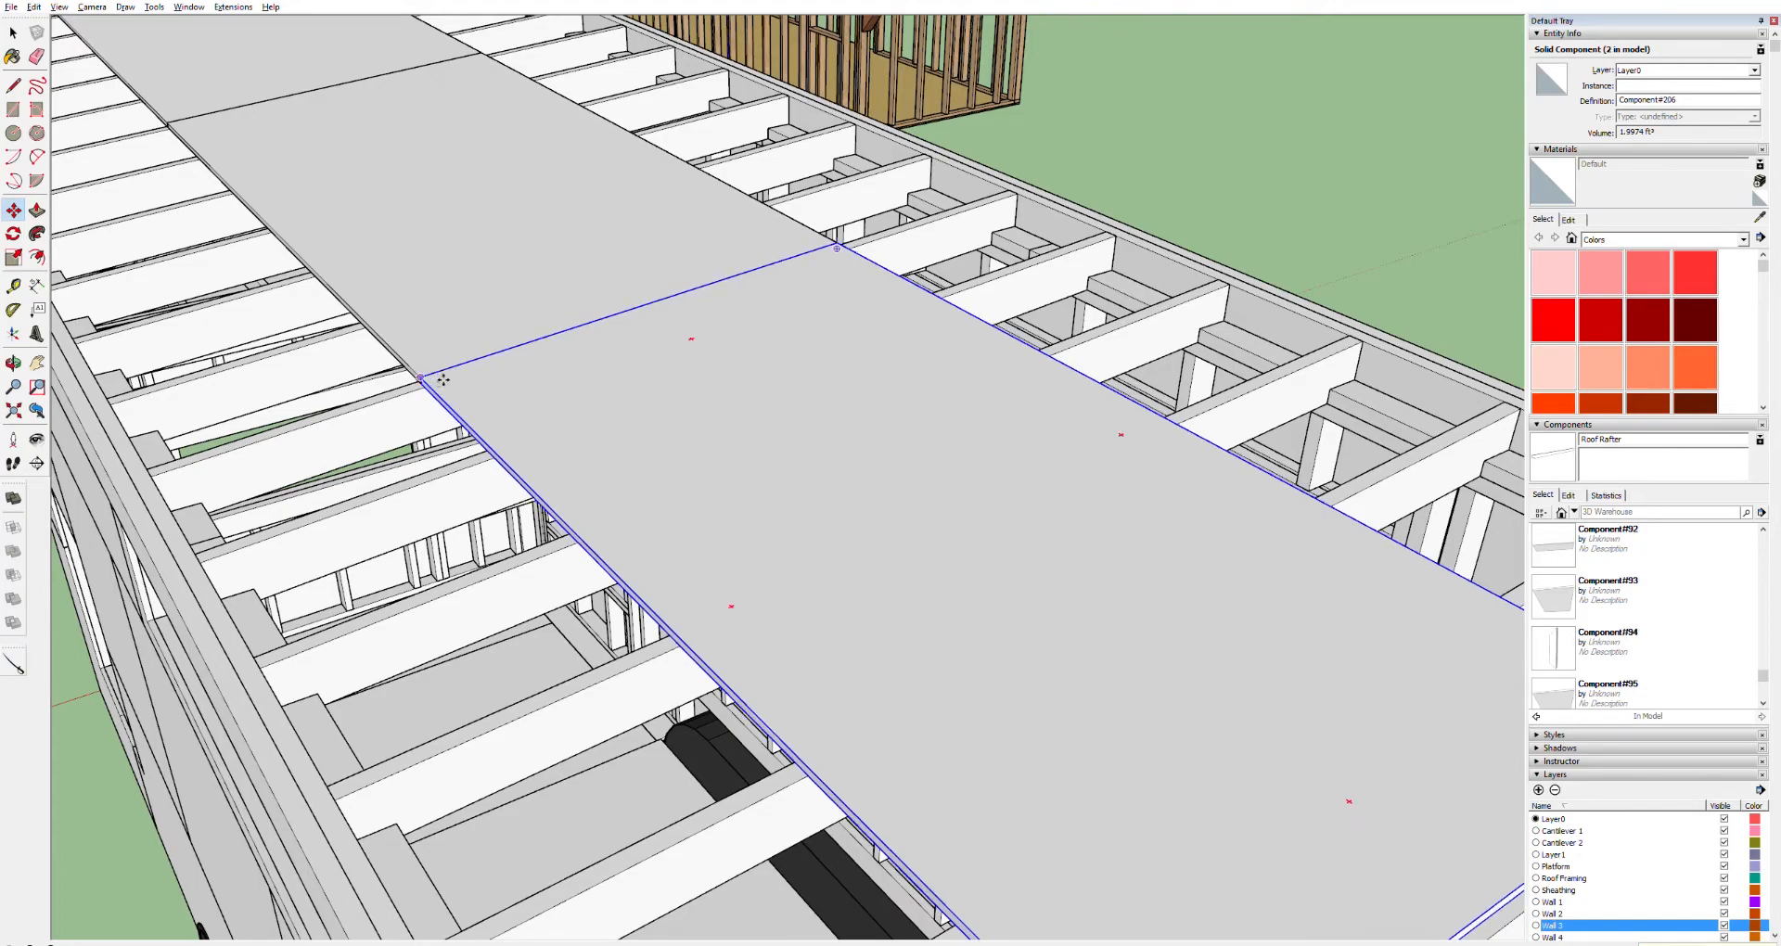
# Nudge the new sheet sideways to close the gap at its seam with the neighbouring sheet
pyautogui.moveTo(445, 379); pyautogui.dragTo(869, 321, button='middle')
pyautogui.press('t')
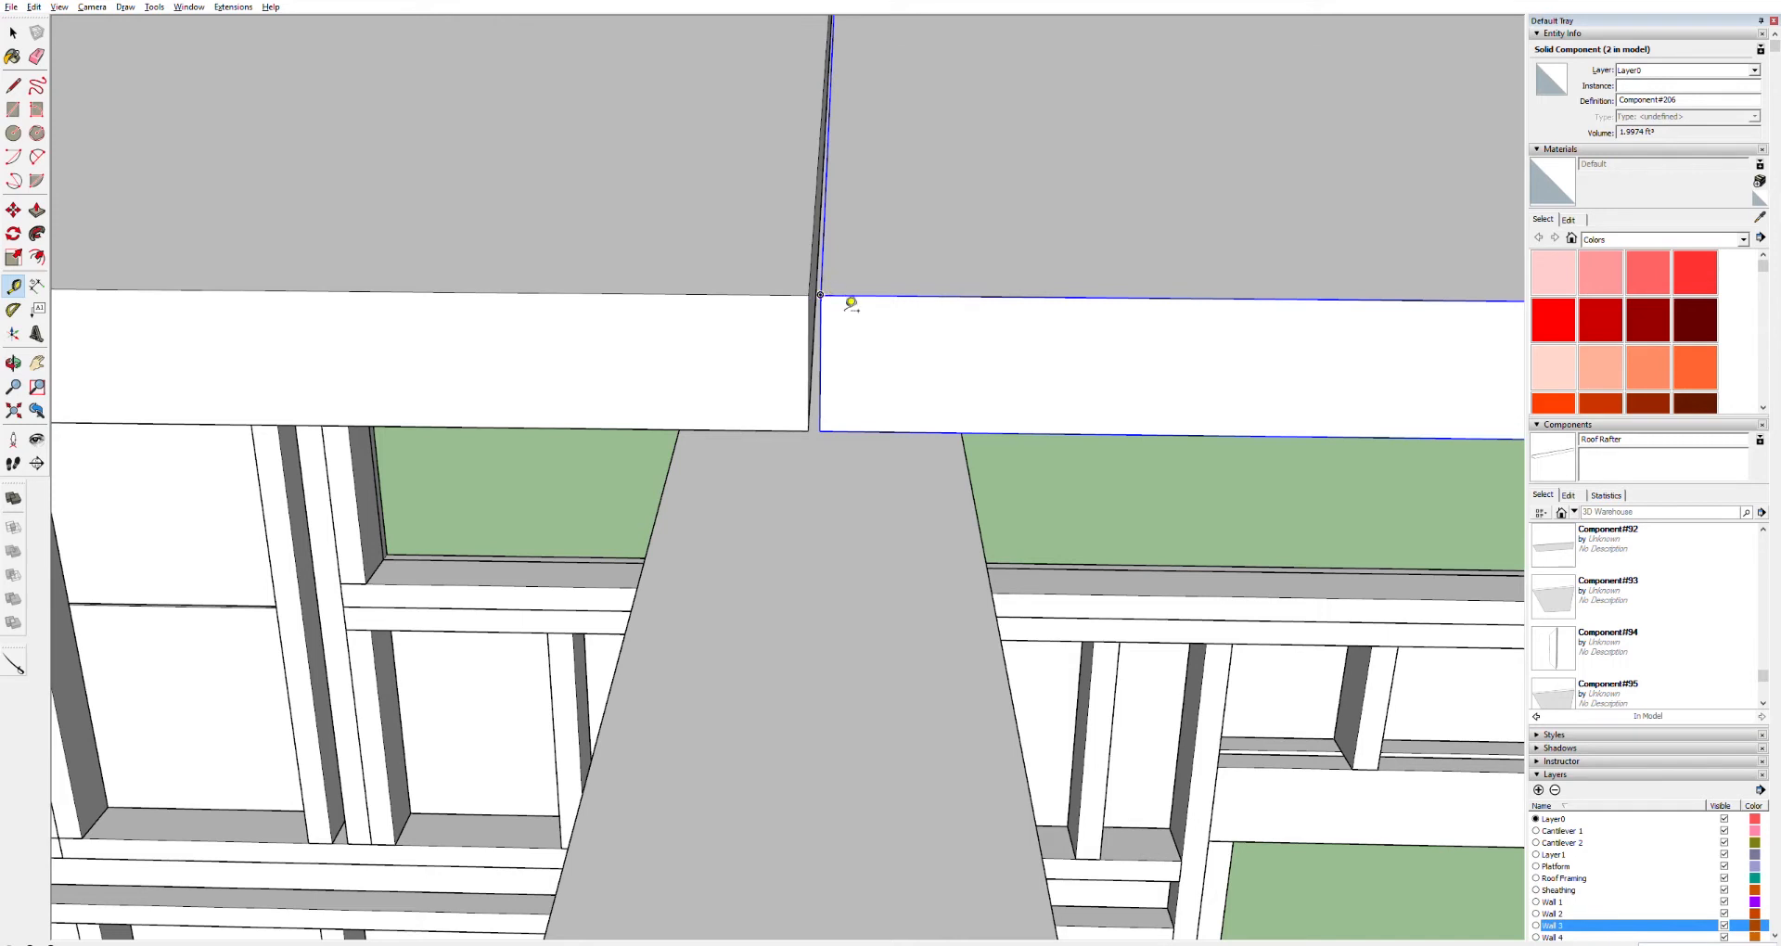
pyautogui.press('m')
pyautogui.moveTo(838, 292); pyautogui.dragTo(852, 292)
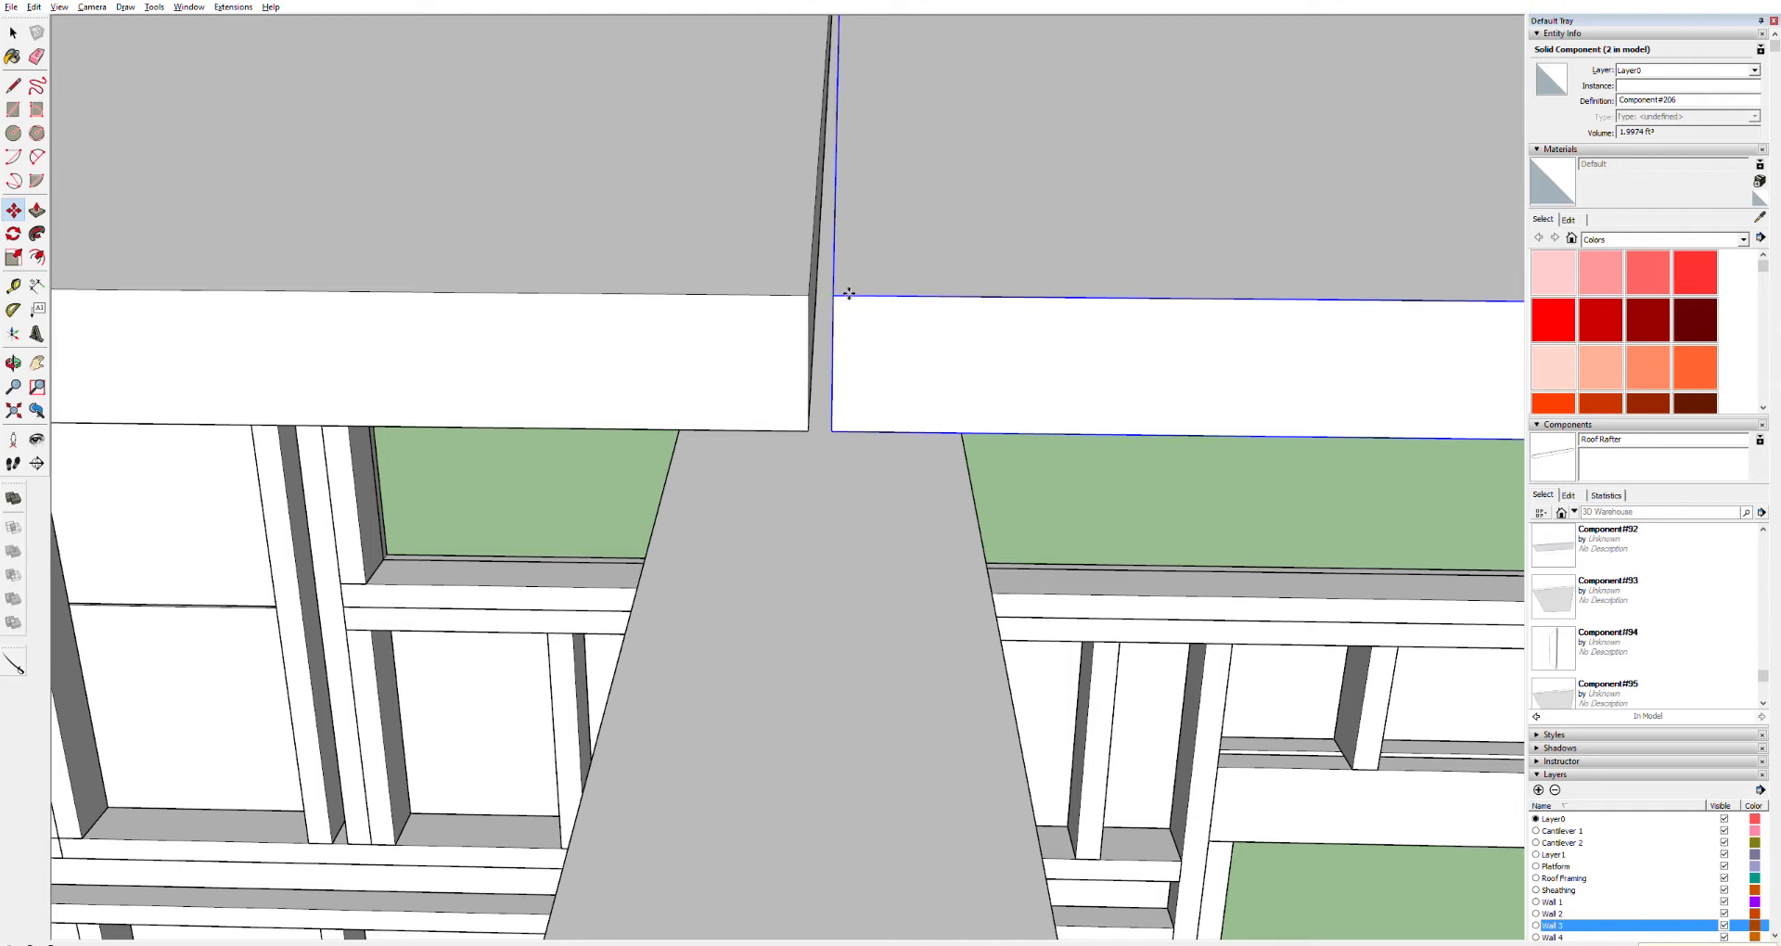
# Copy the roof sheet along the roof so a new sheet sits directly beside it
pyautogui.press('t')
pyautogui.press('h')
pyautogui.moveTo(1220, 332); pyautogui.dragTo(270, 346)
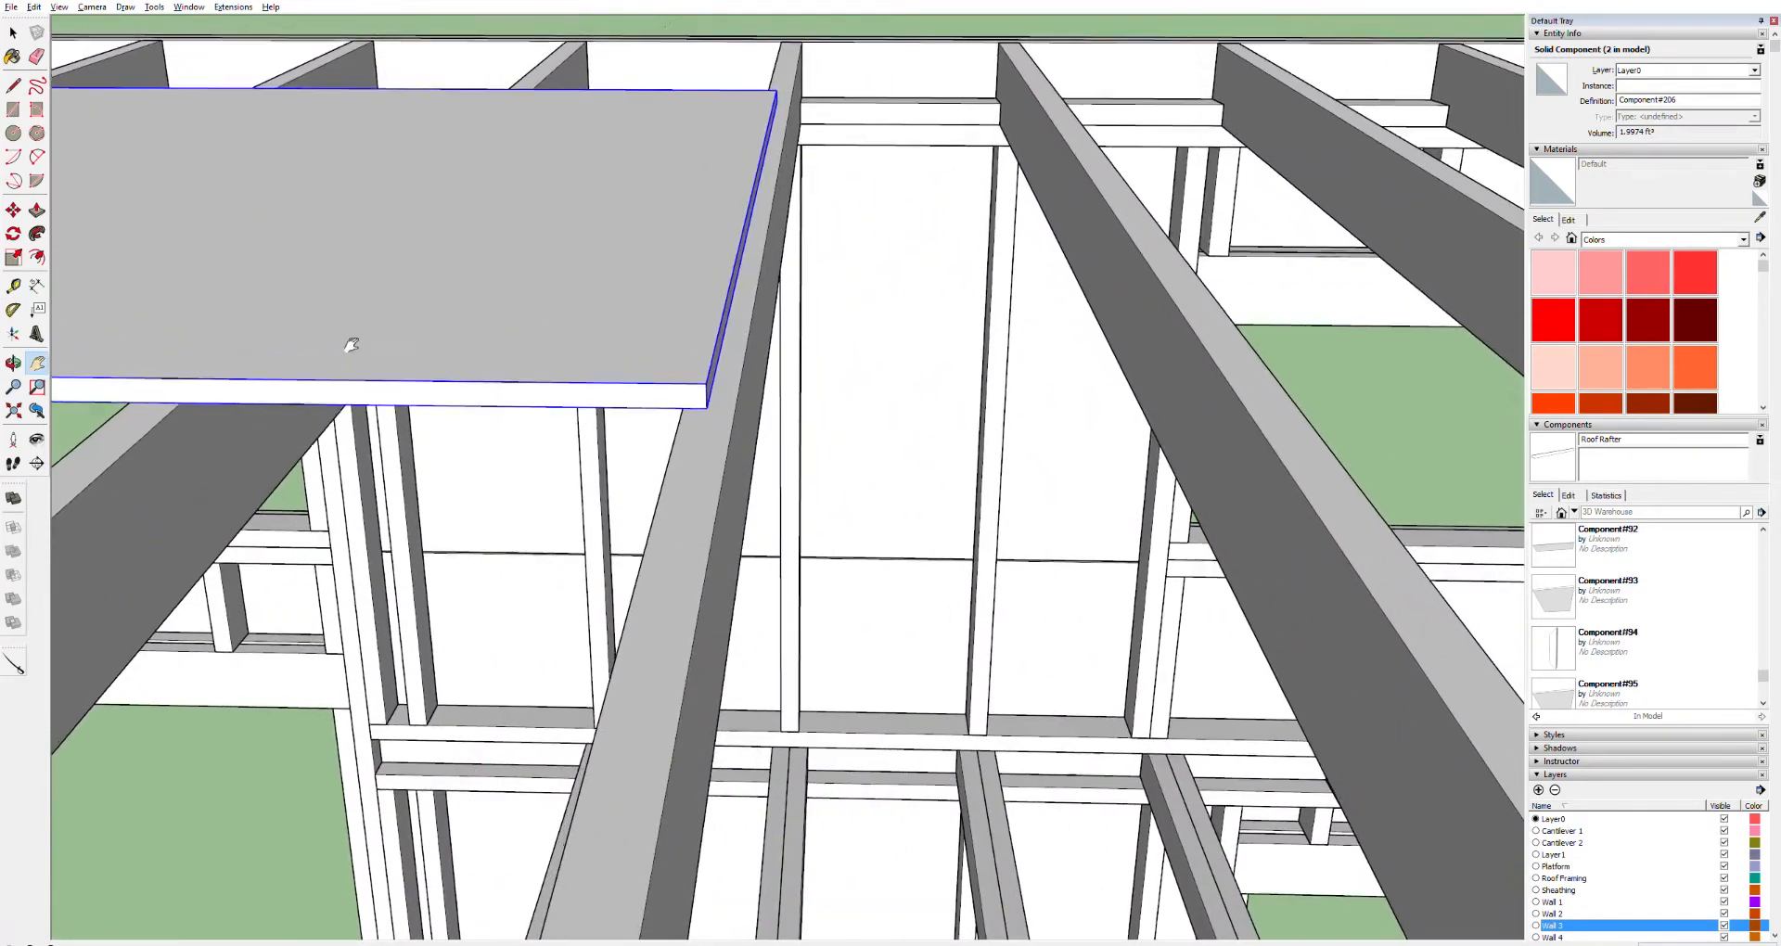
pyautogui.press('m')
pyautogui.click(712, 384)
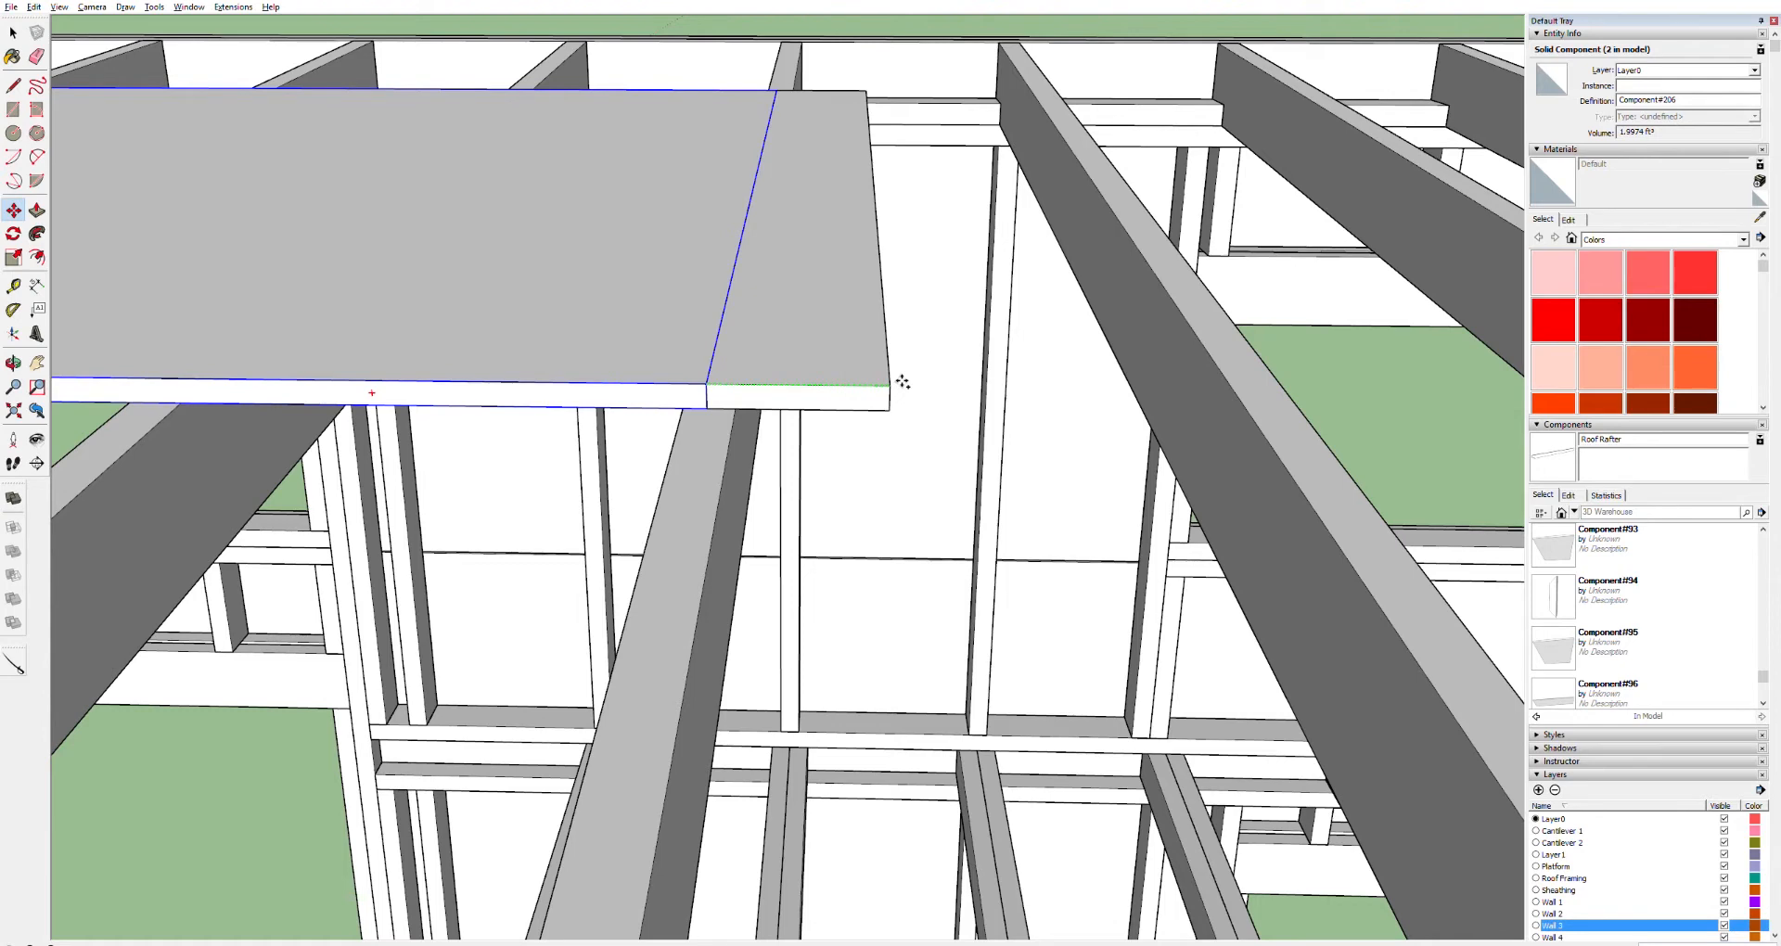
pyautogui.click(903, 381)
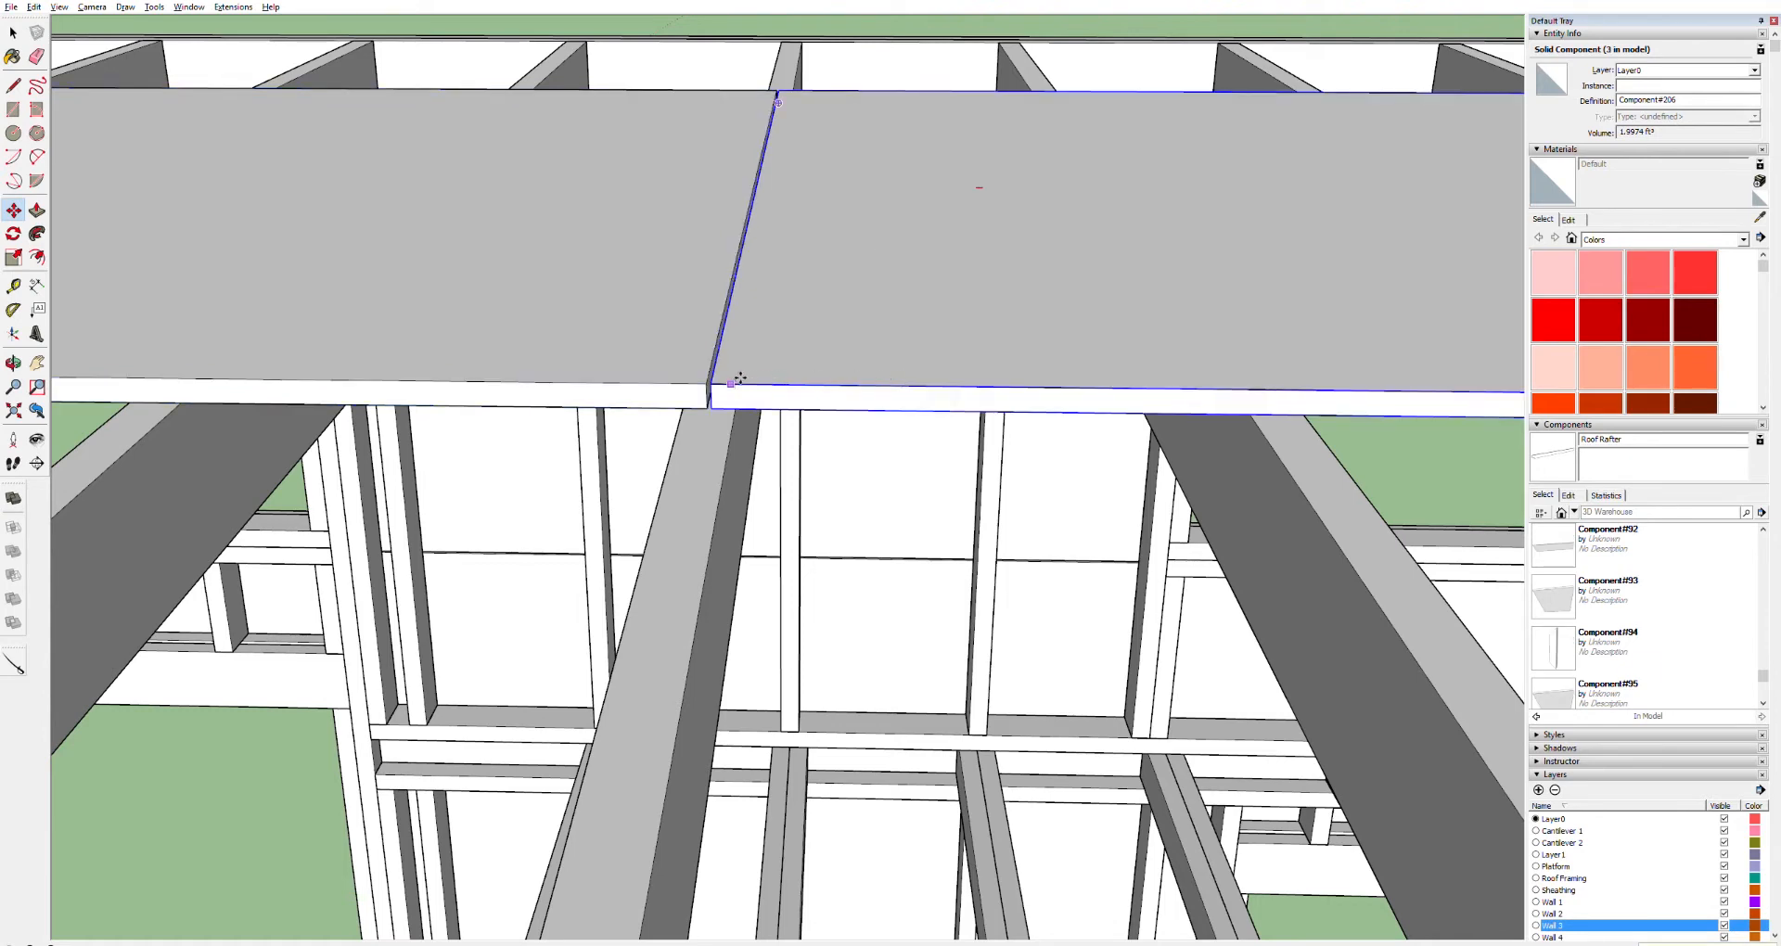
# Inspect the seam between the two adjoining roof sheets with the tape measure and orbit around the roof
pyautogui.scroll(3, 733, 379)
pyautogui.press('t')
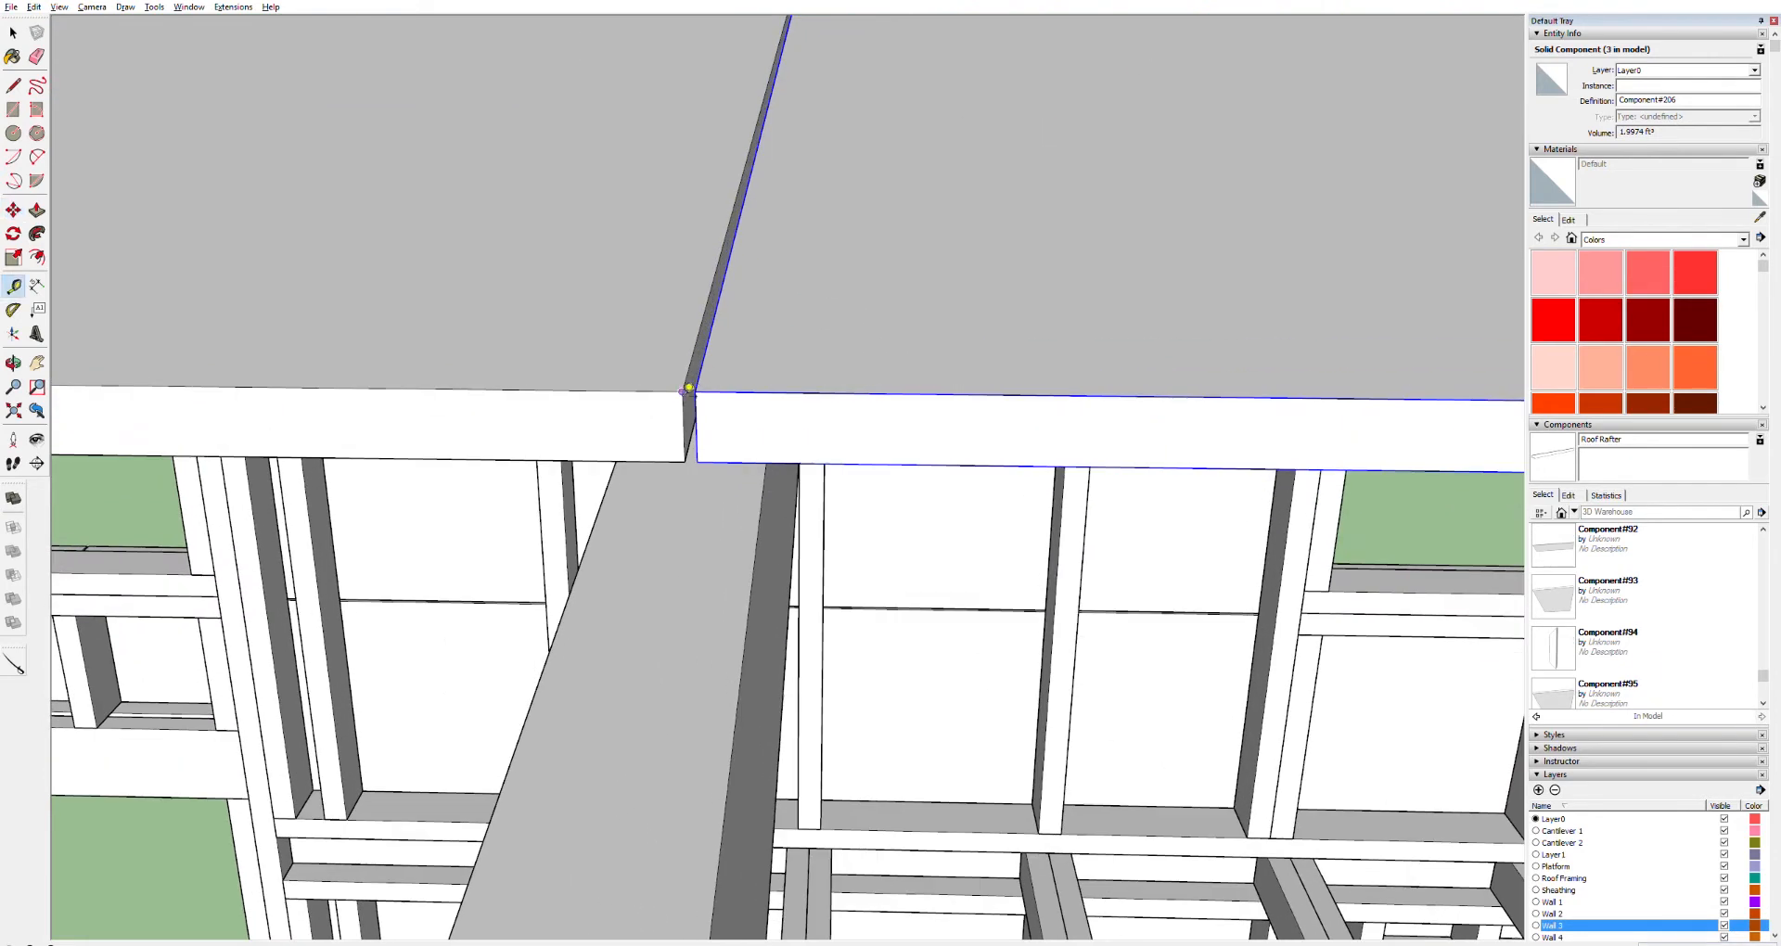
pyautogui.scroll(-8, 926, 462)
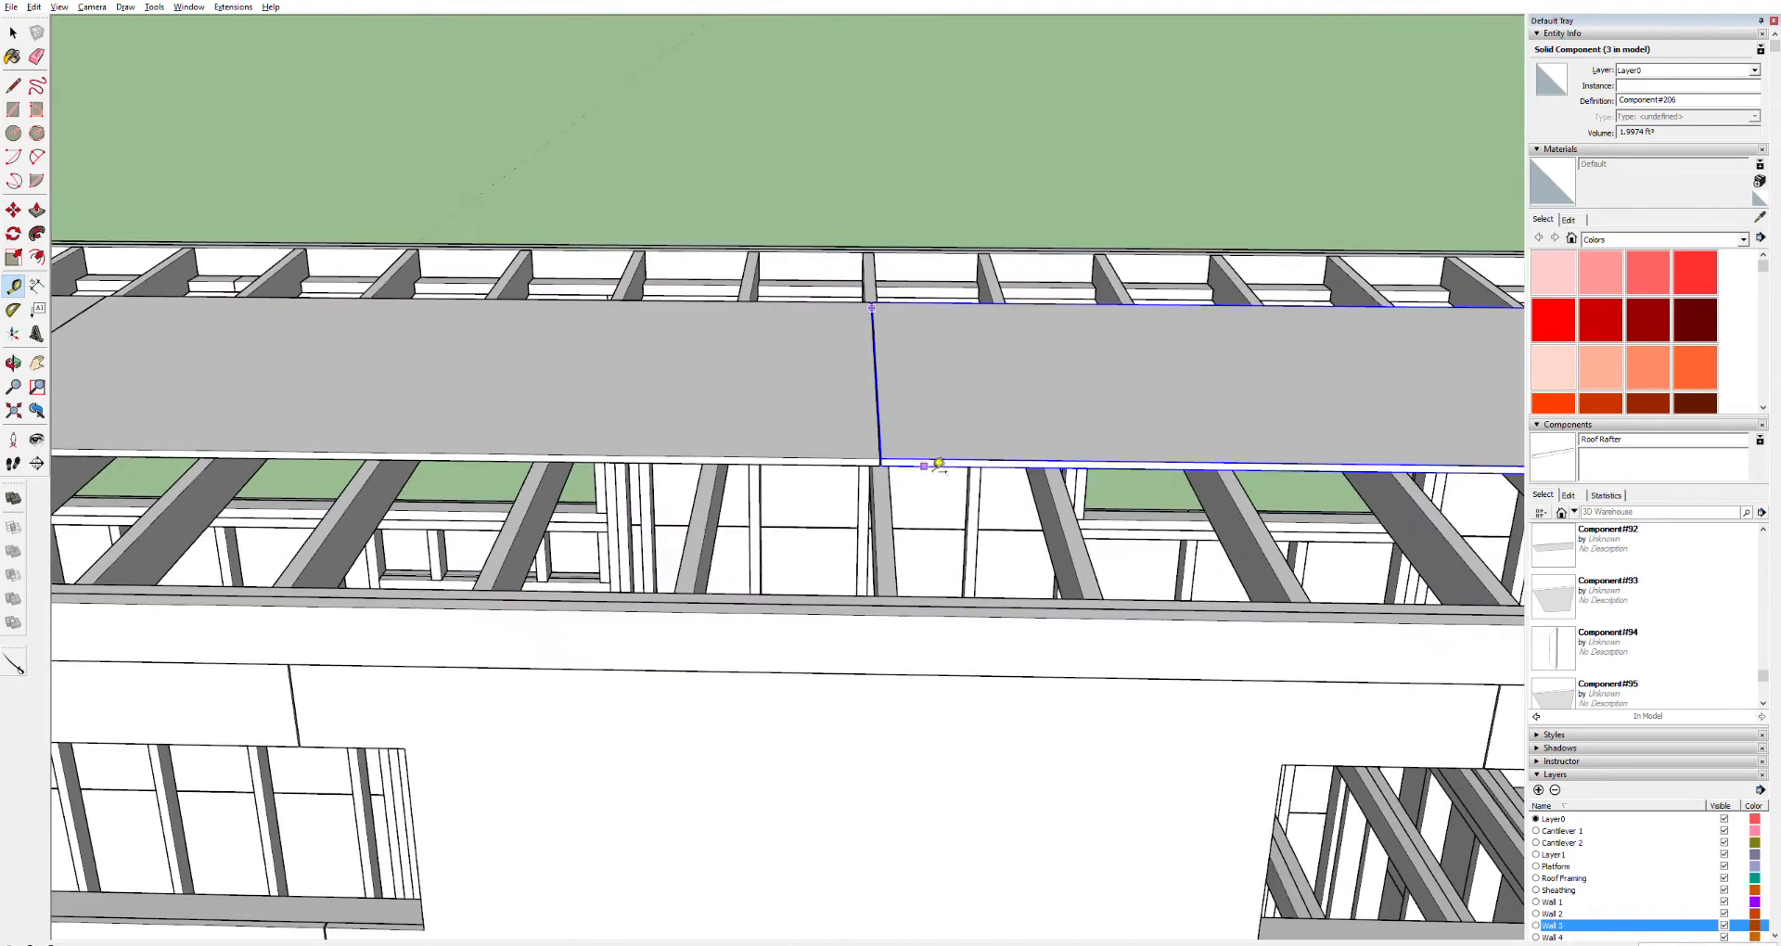
pyautogui.keyDown('shift'); pyautogui.moveTo(1065, 462); pyautogui.dragTo(343, 387, button='middle'); pyautogui.keyUp('shift')
pyautogui.keyDown('shift'); pyautogui.moveTo(926, 385); pyautogui.dragTo(678, 428, button='middle'); pyautogui.keyUp('shift')
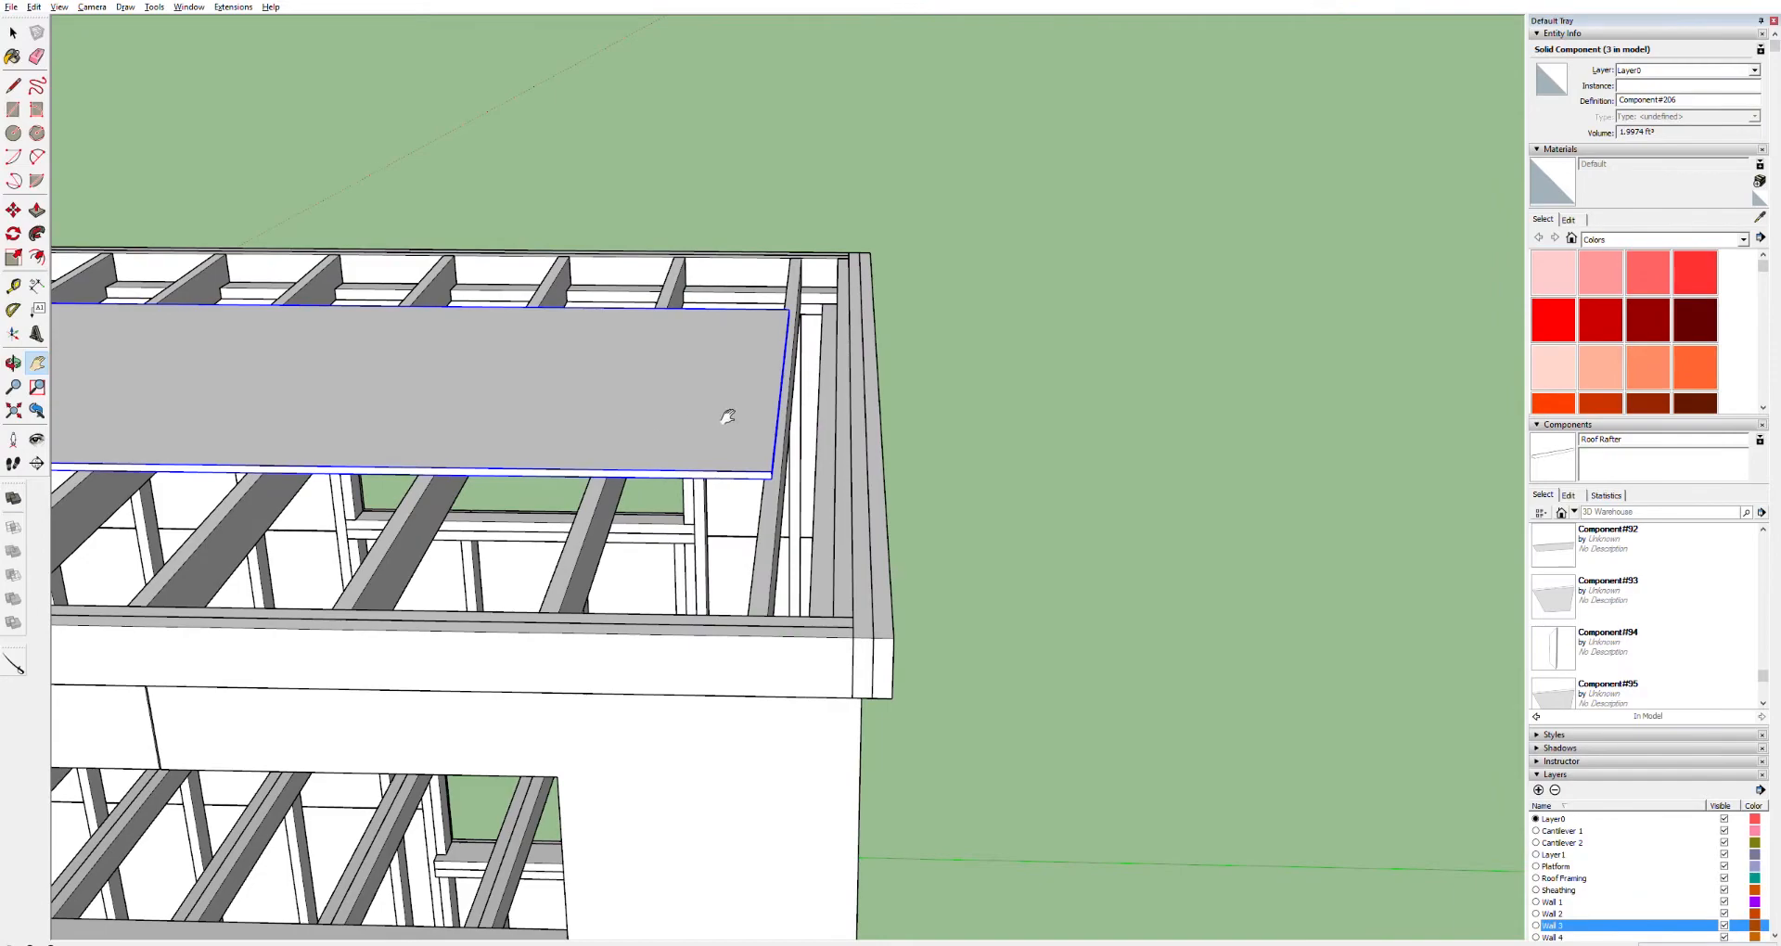
pyautogui.moveTo(767, 389); pyautogui.dragTo(254, 464, button='middle')
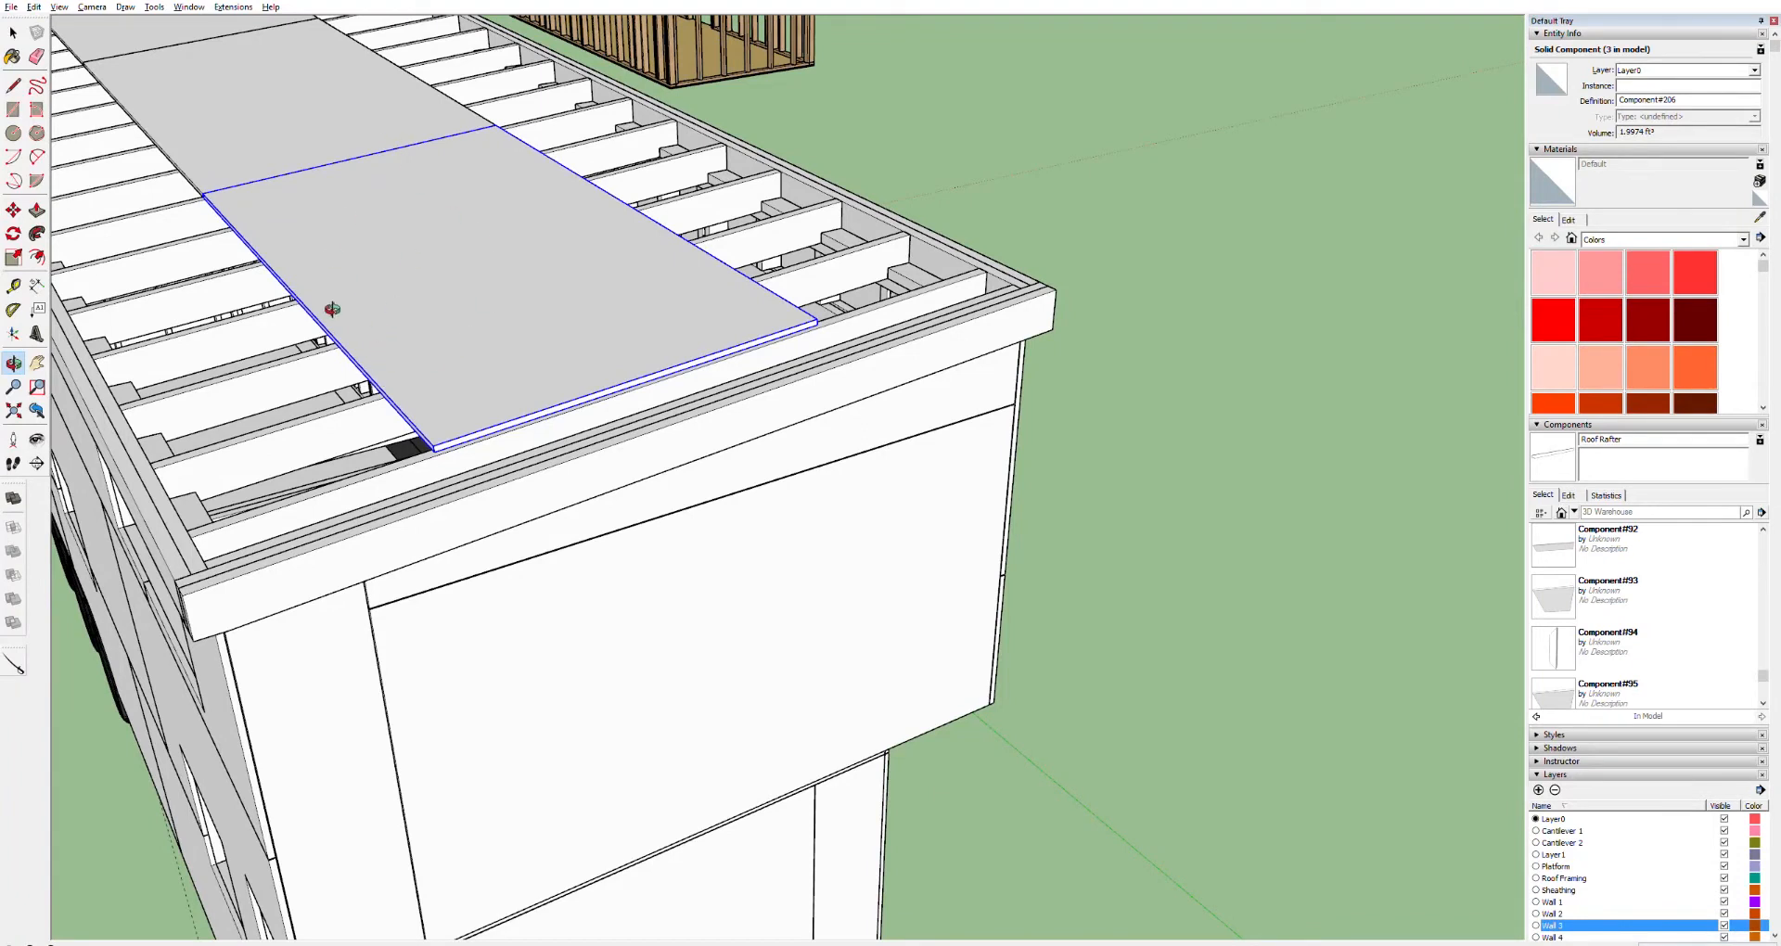
# Copy the sheet down the slope so a new sheet sits below it at the roof's edge
pyautogui.press('m')
pyautogui.click(433, 449)
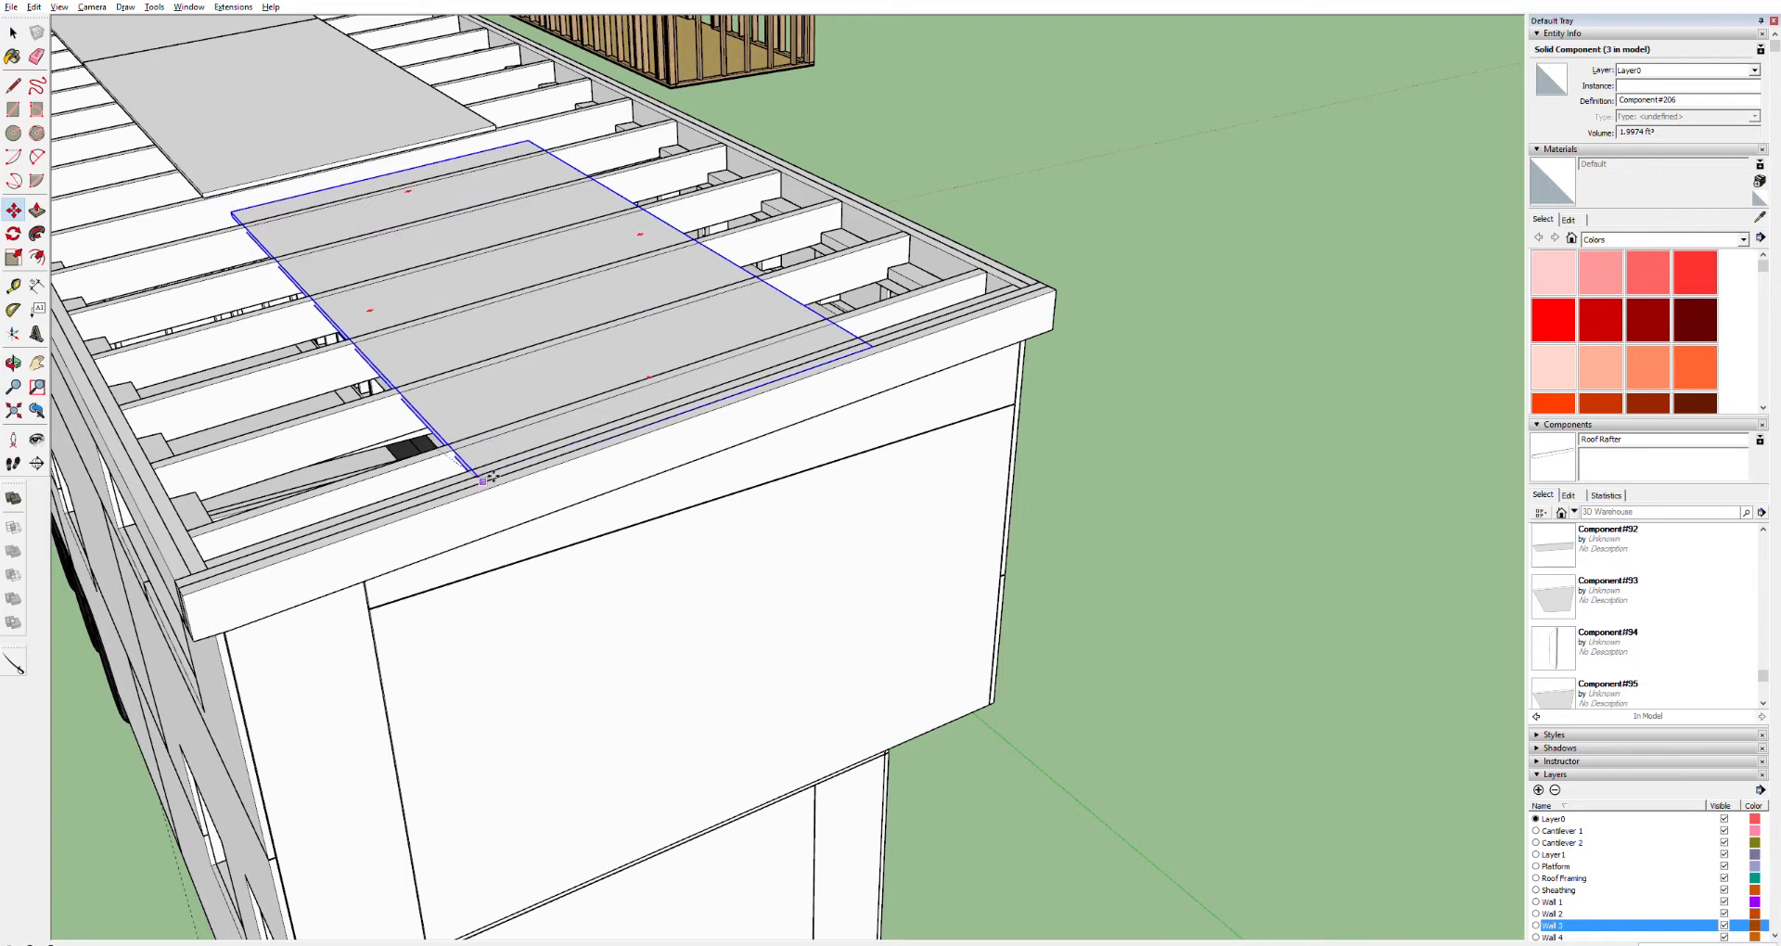
pyautogui.click(552, 540)
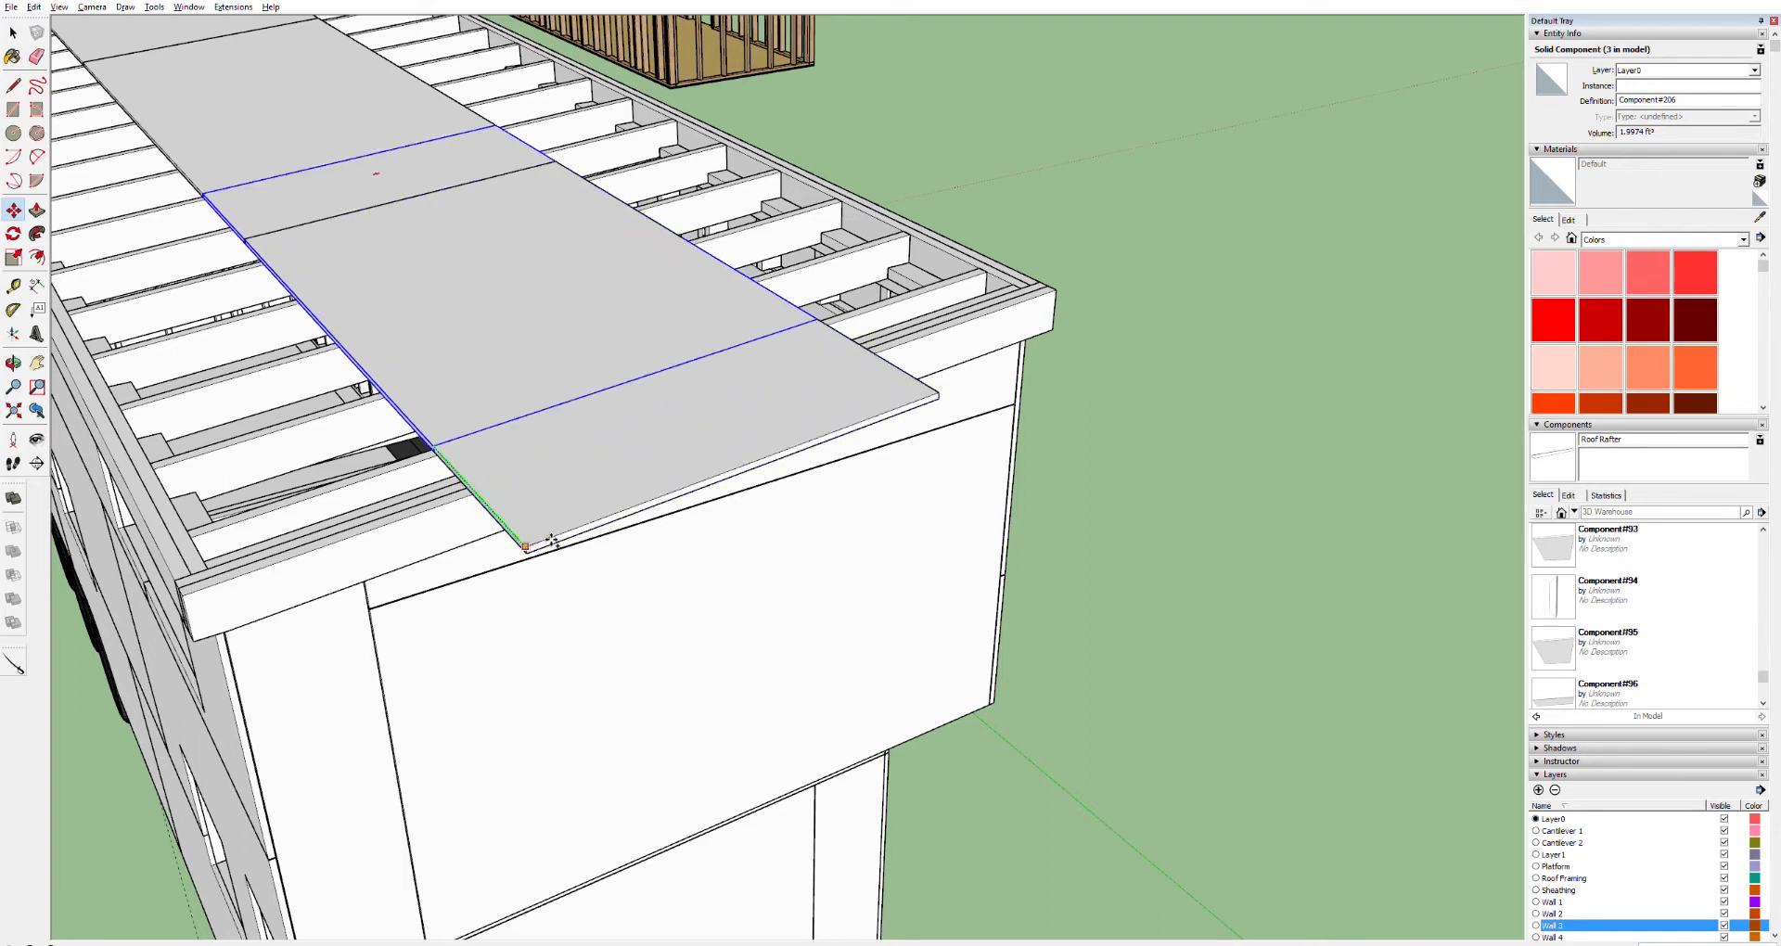
pyautogui.hotkey('ctrl', 'z')
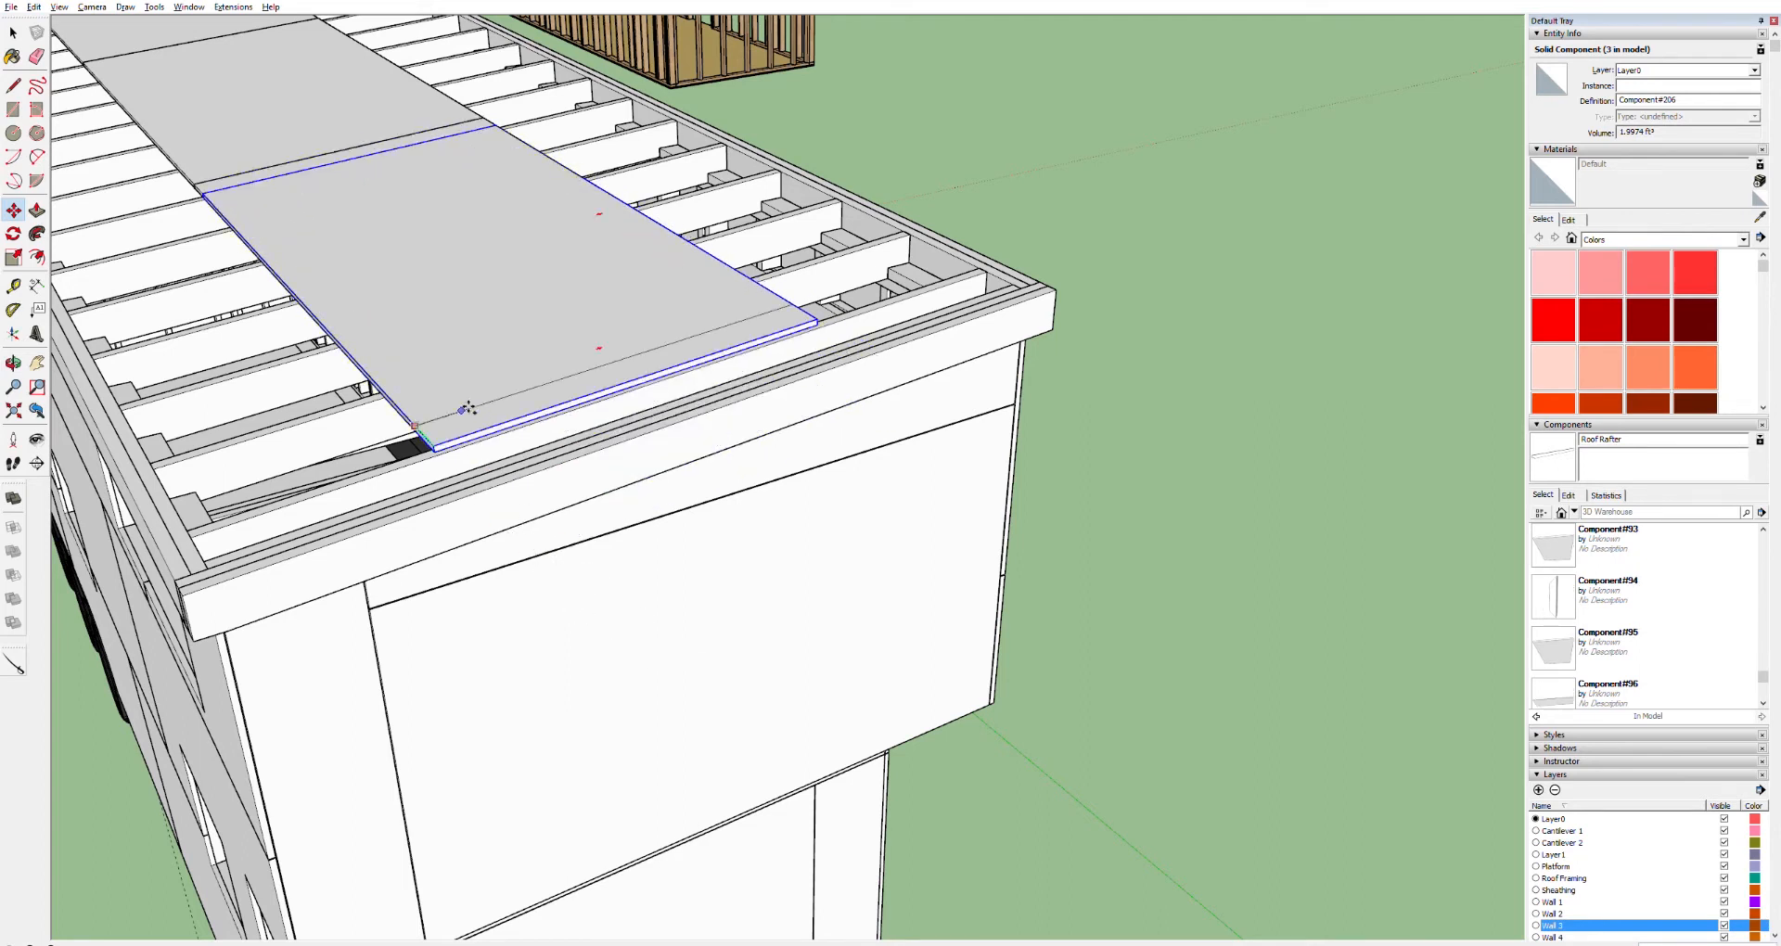
pyautogui.click(434, 449)
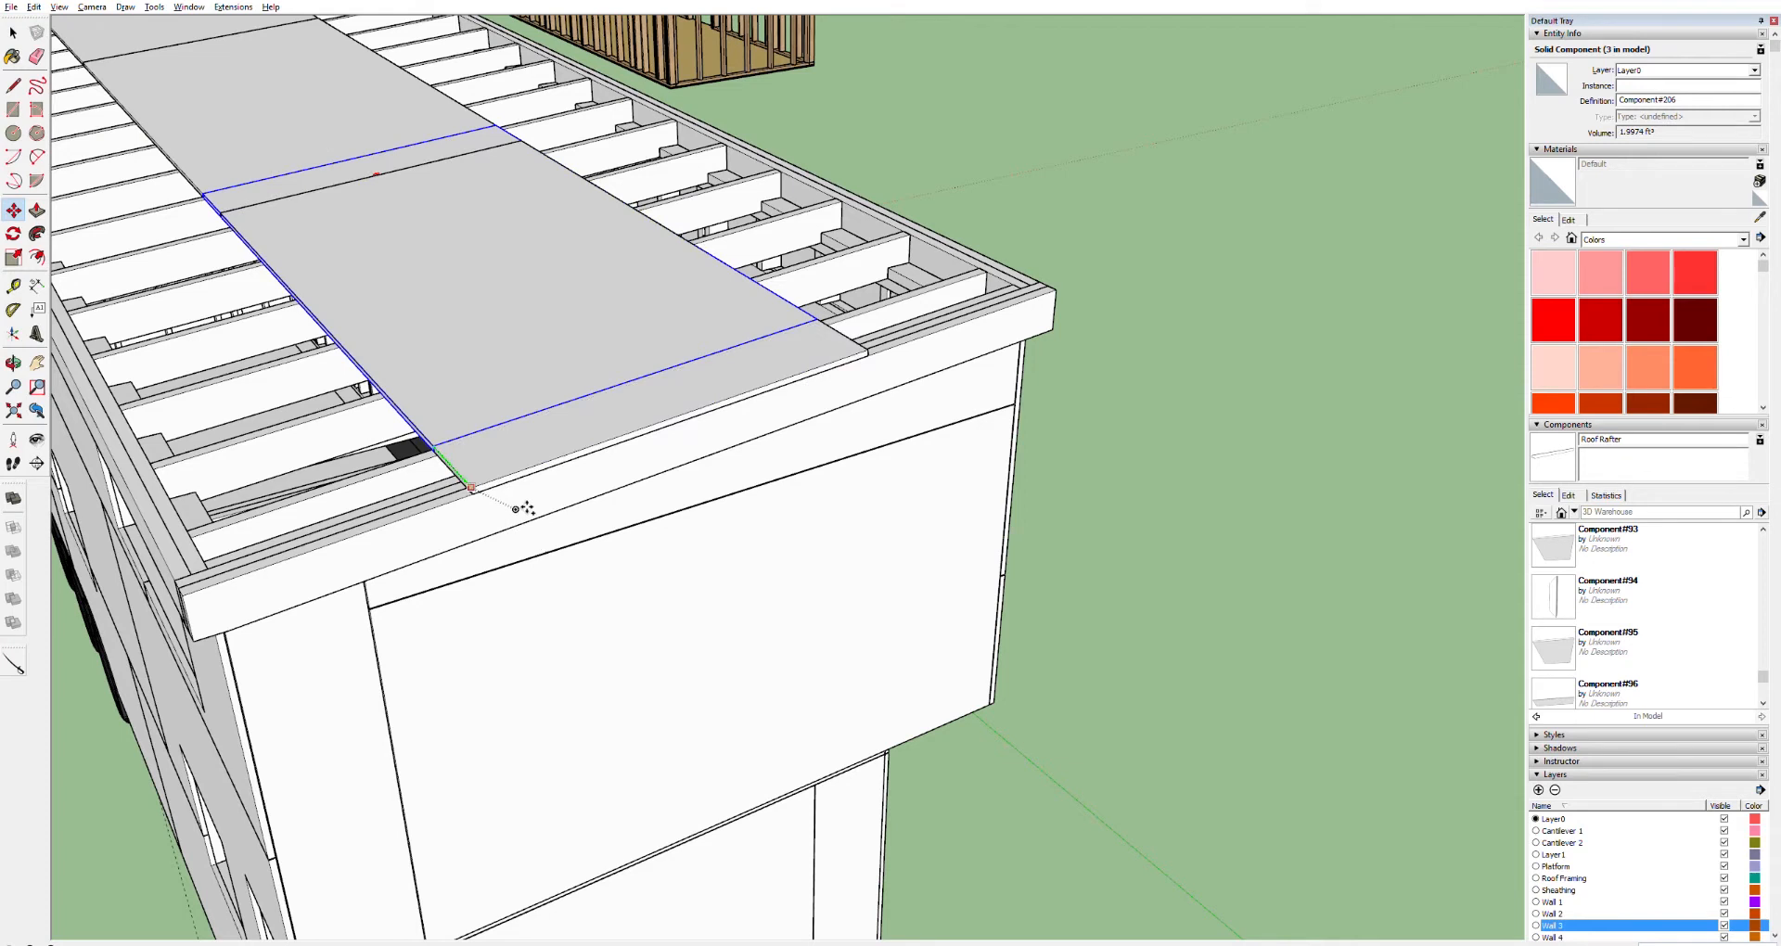
pyautogui.click(525, 507)
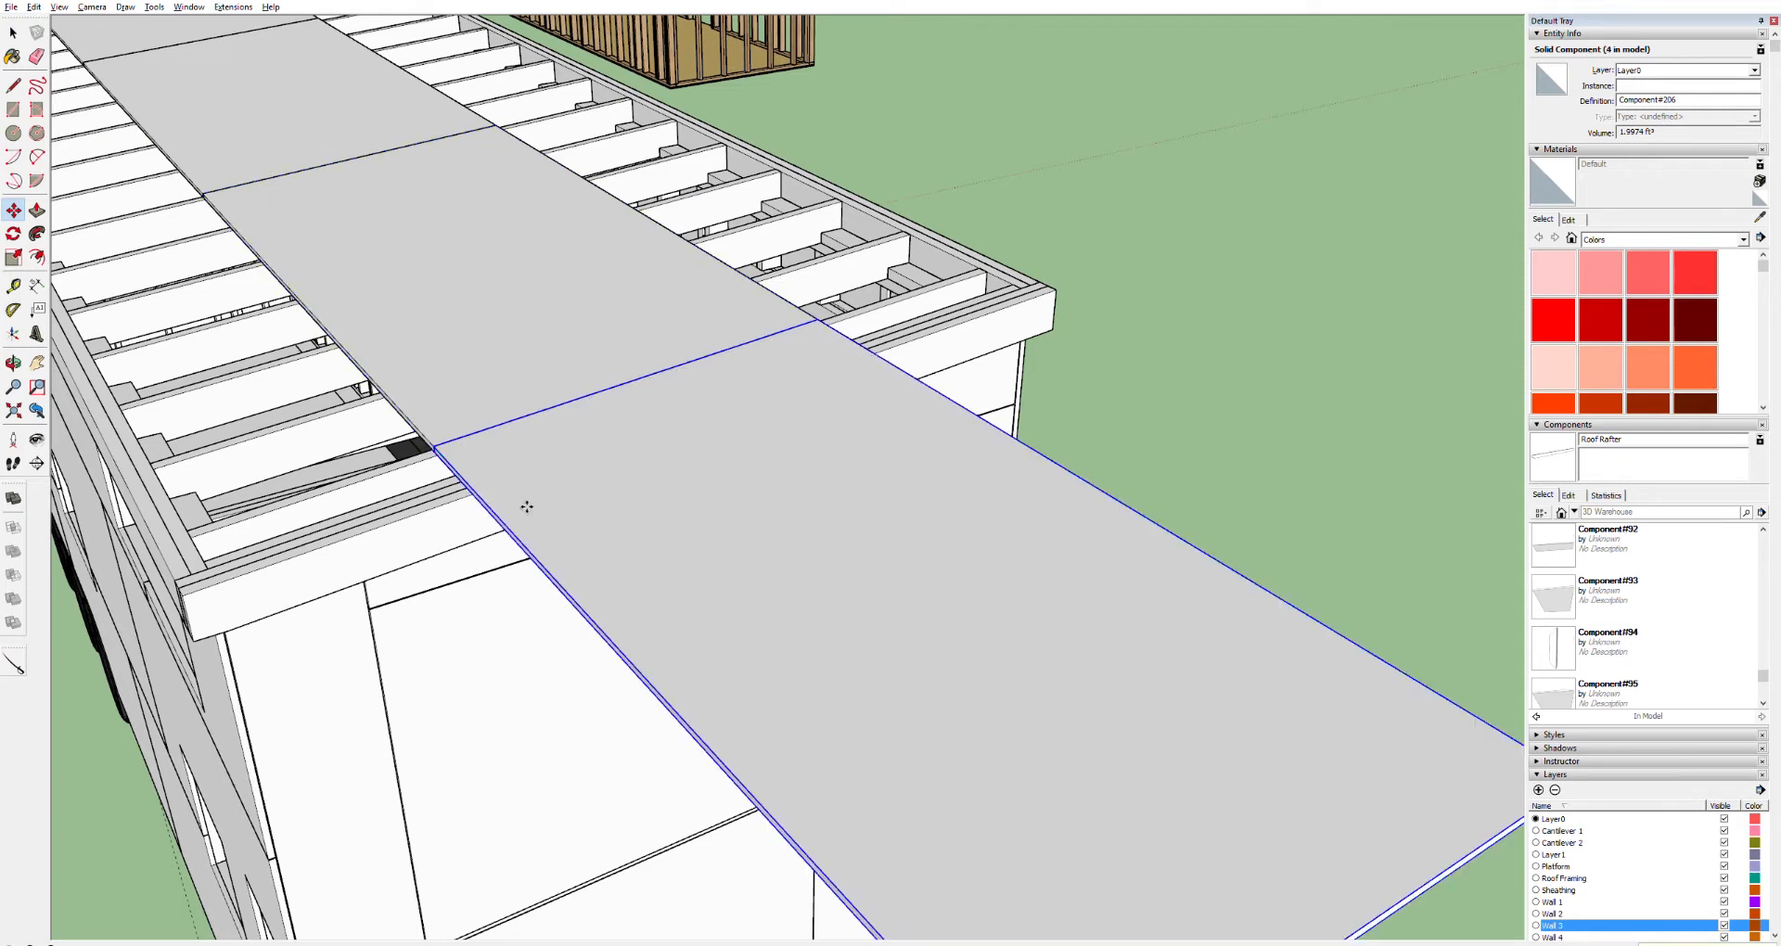
pyautogui.press('space')
pyautogui.doubleClick(1423, 893)
pyautogui.press('p')
pyautogui.click(1408, 895)
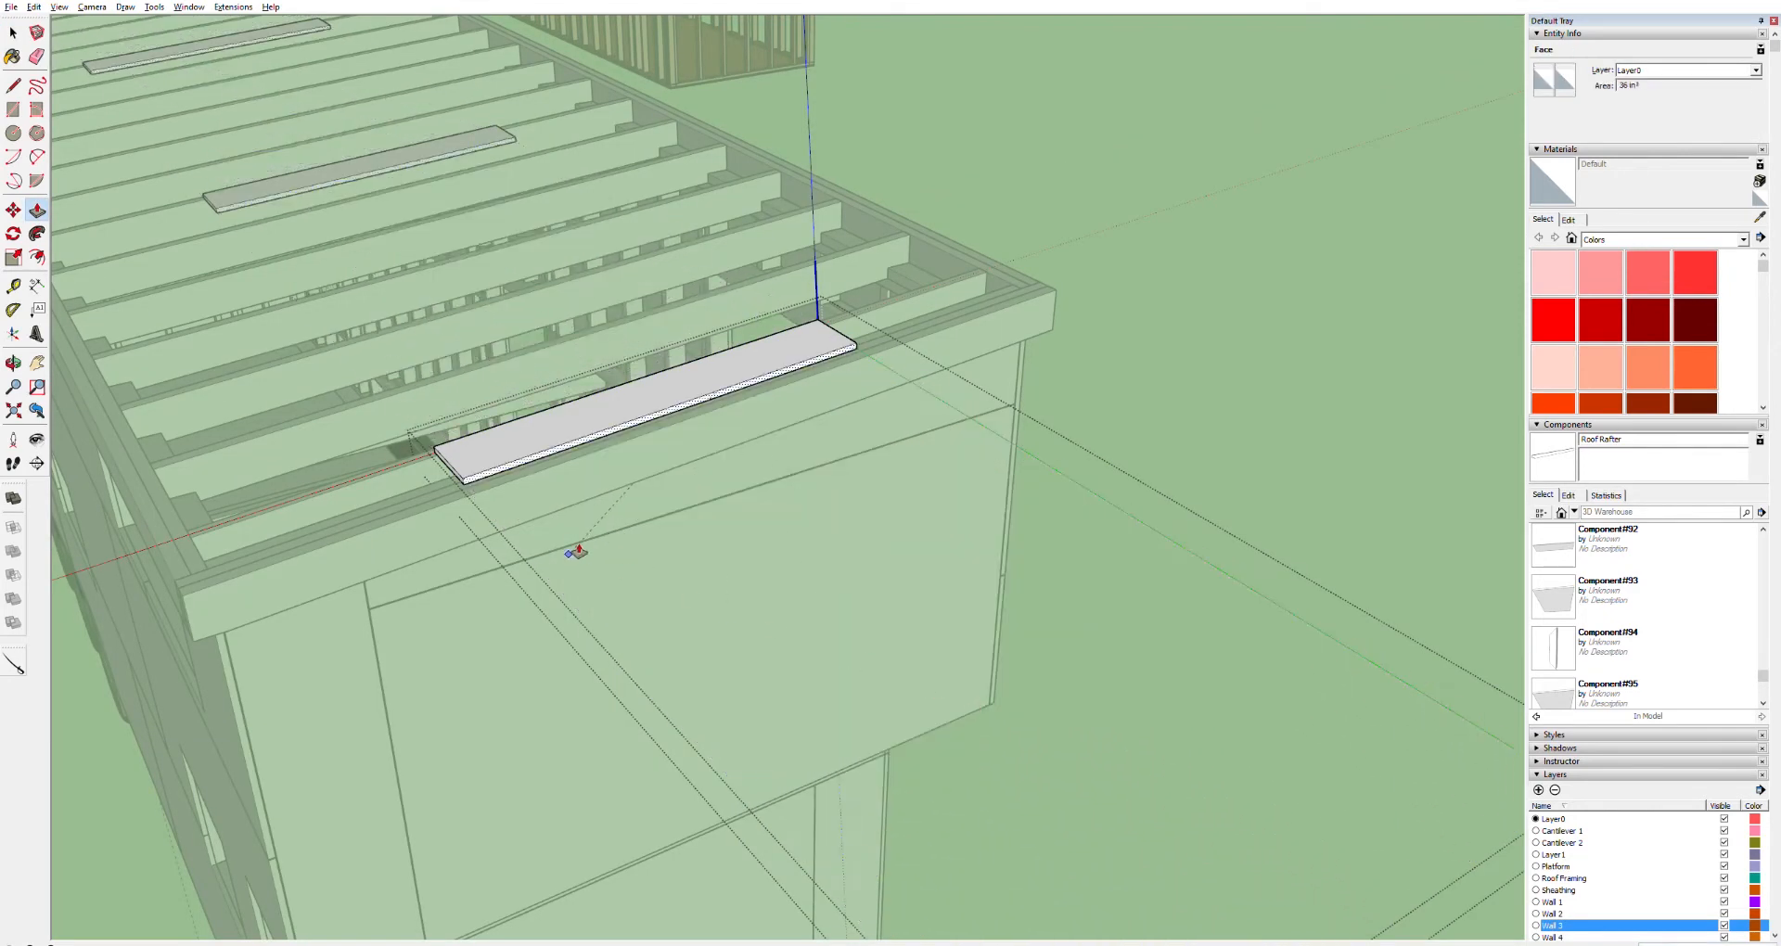
pyautogui.hotkey('ctrl', 'z')
pyautogui.press('space')
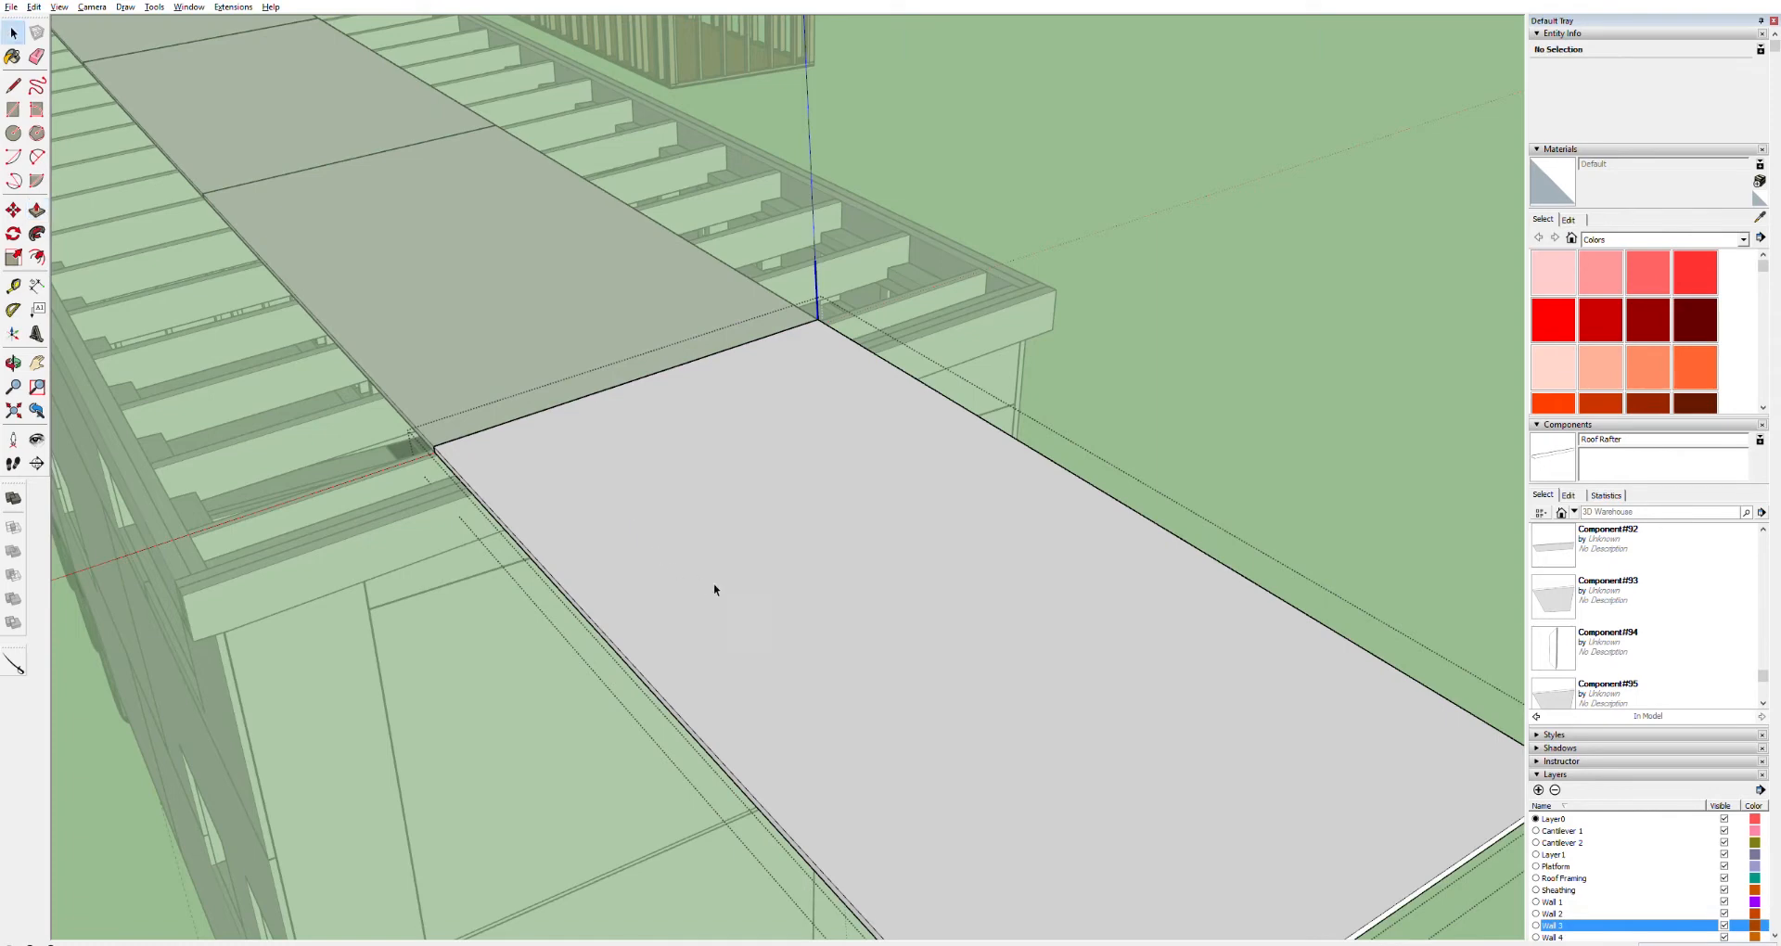
# Make the lower sheet unique, push/pull its overhanging edge back to the fascia's outer face, and close the component
pyautogui.click(1093, 386)
pyautogui.click(928, 484)
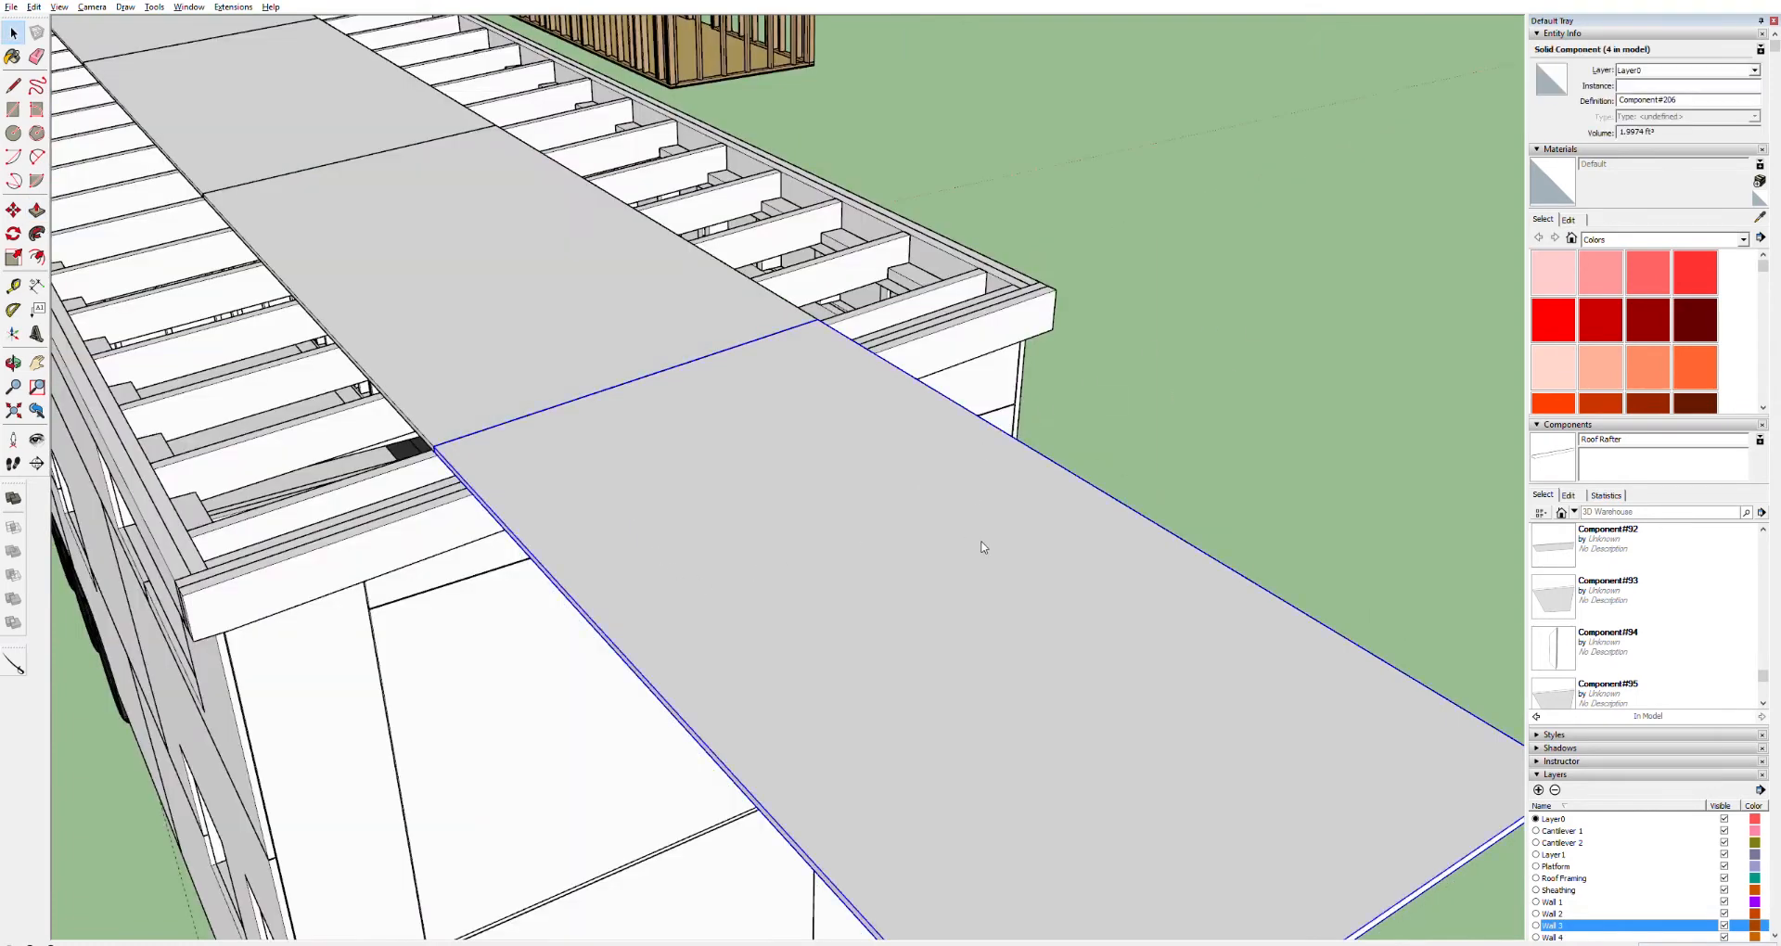
pyautogui.tripleClick(1454, 867)
pyautogui.press('p')
pyautogui.click(1459, 855)
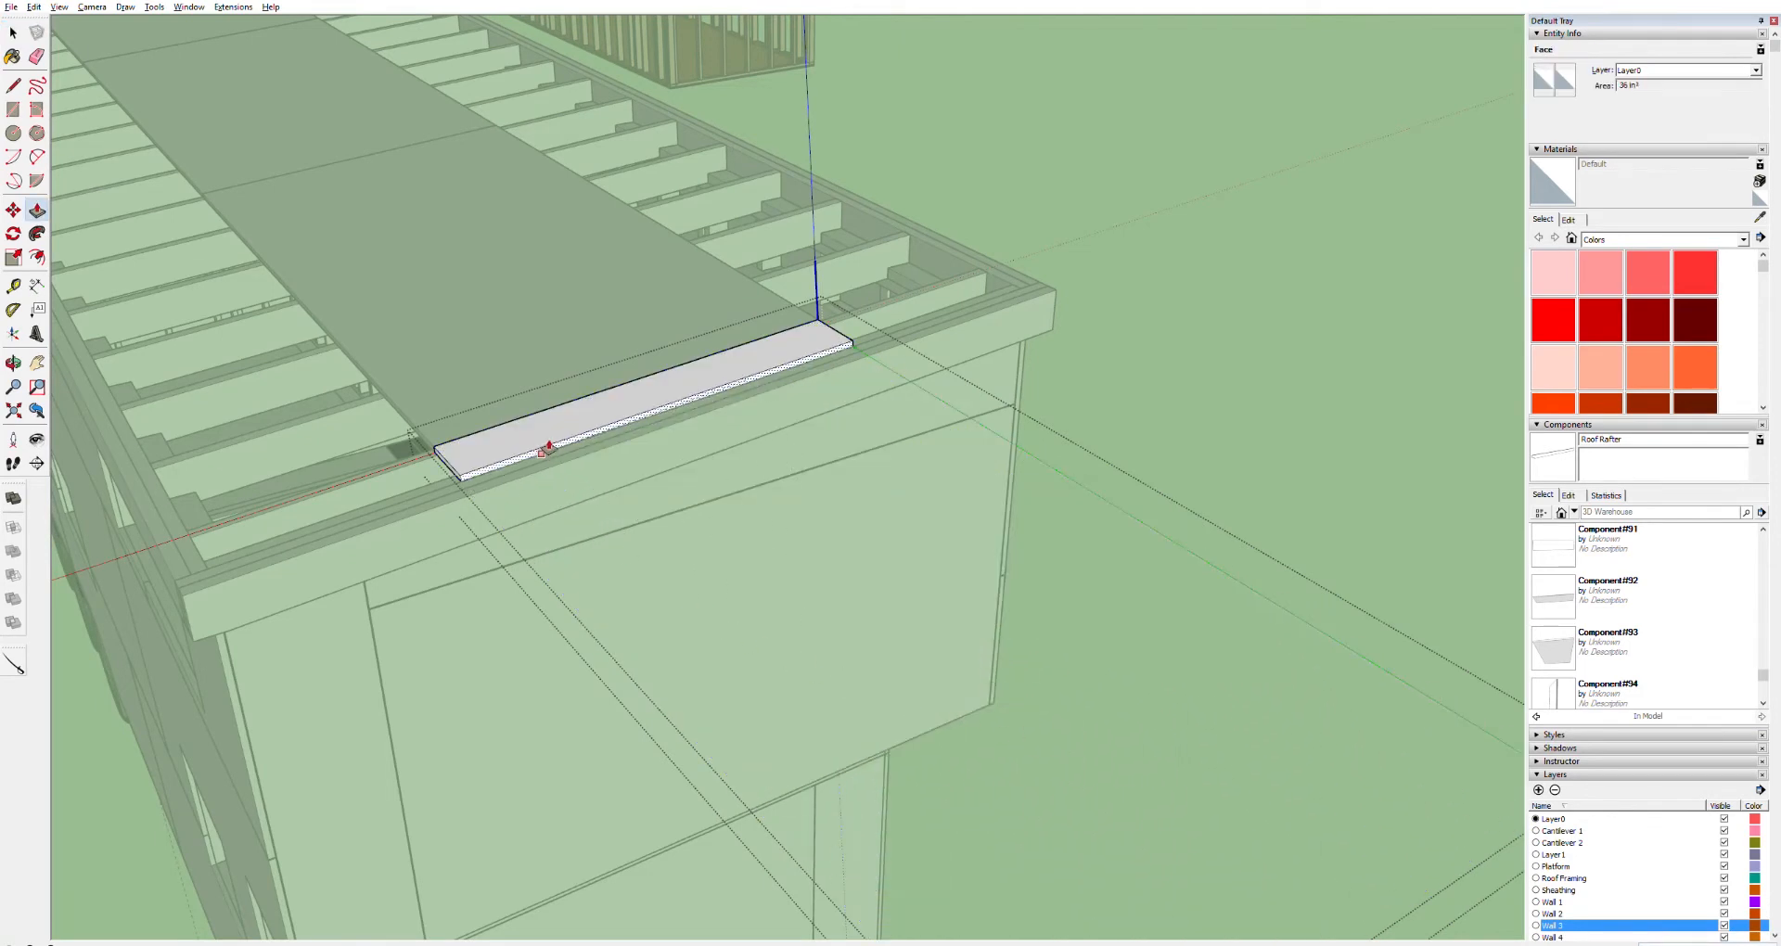
pyautogui.scroll(3, 547, 478)
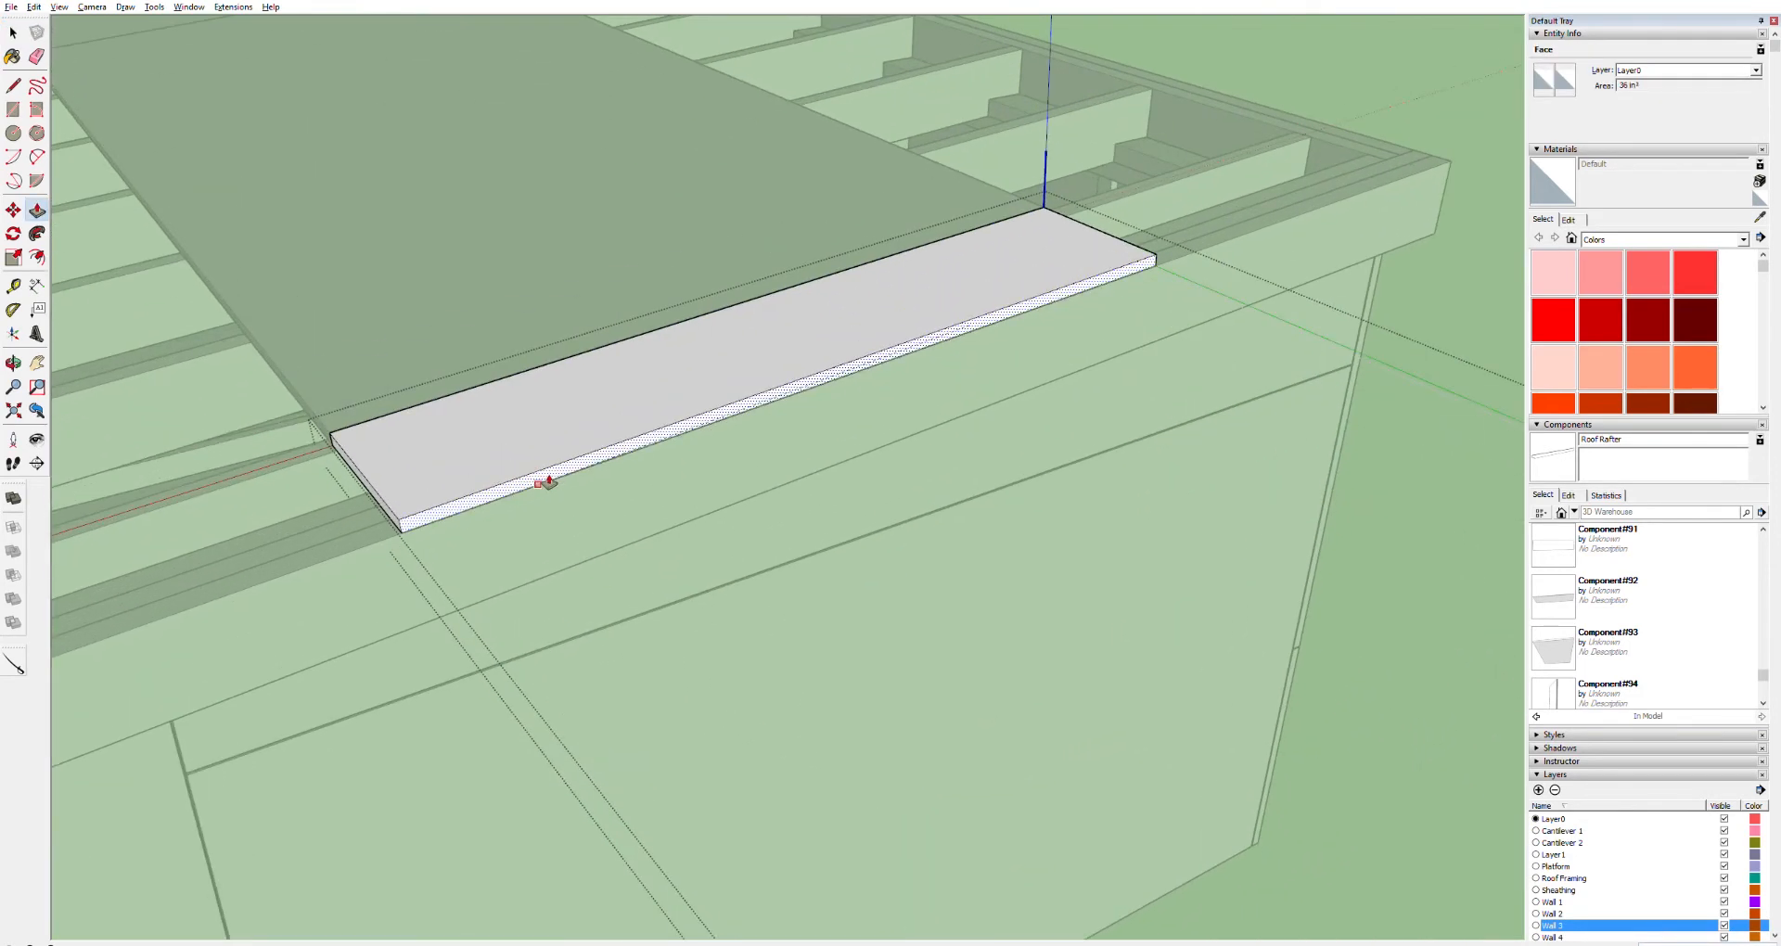
pyautogui.click(547, 481)
pyautogui.scroll(-5, 393, 556)
pyautogui.press('space')
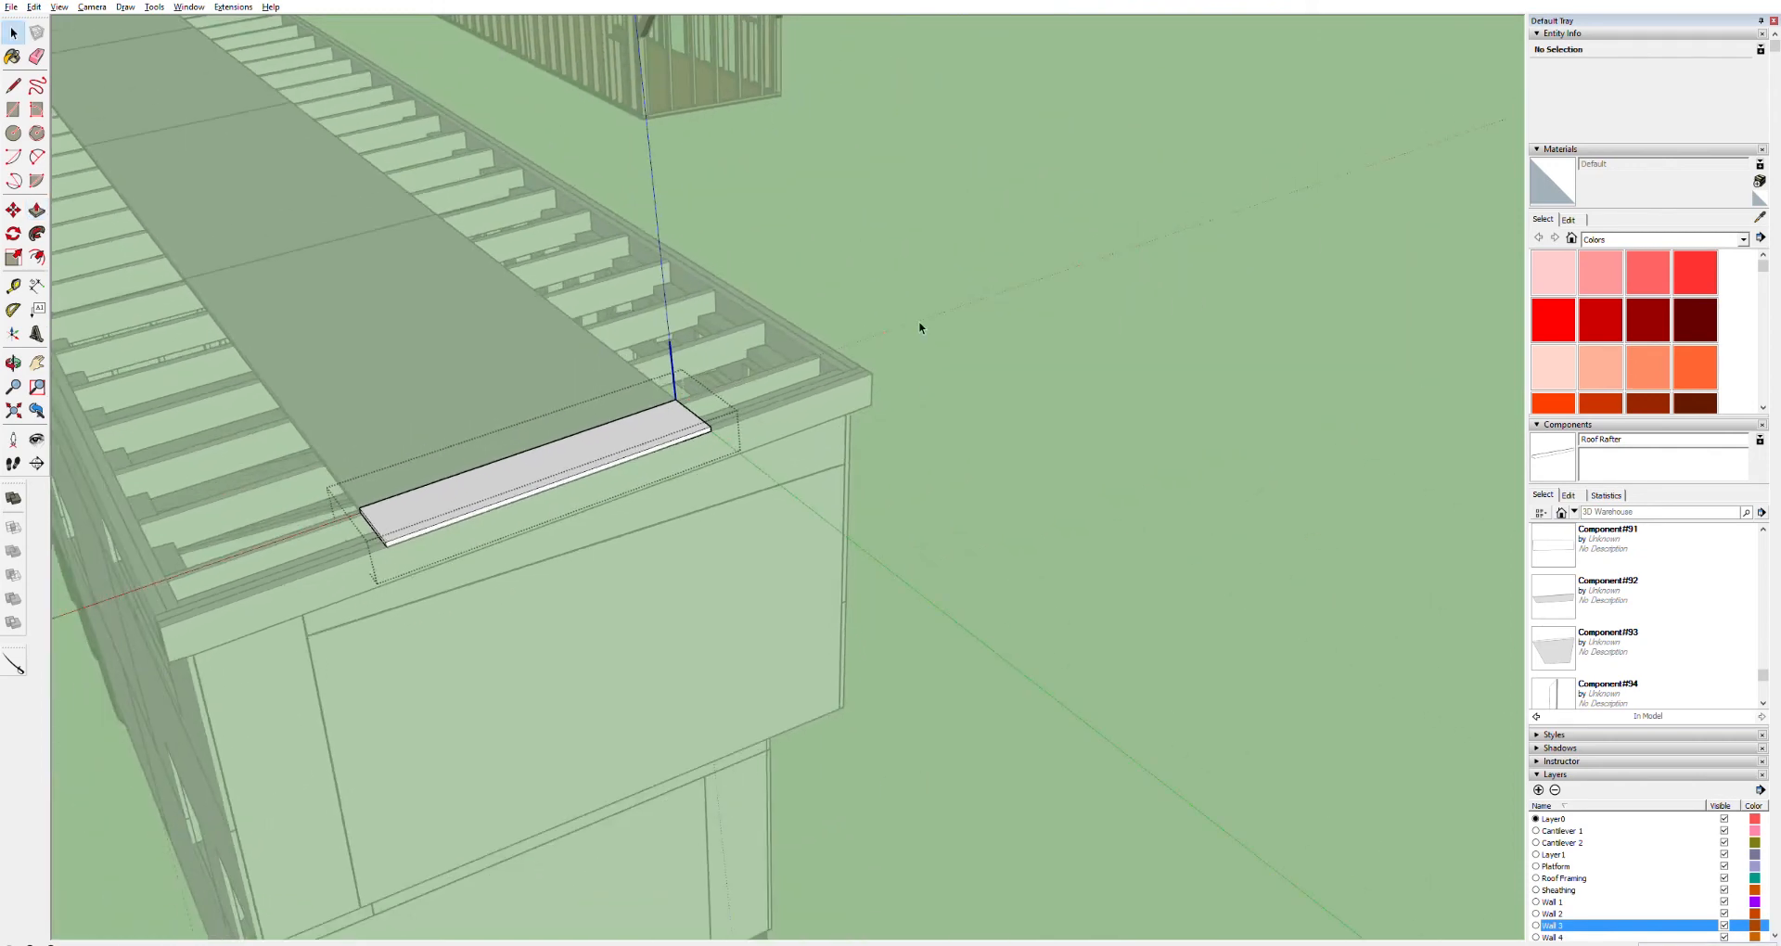
pyautogui.click(919, 320)
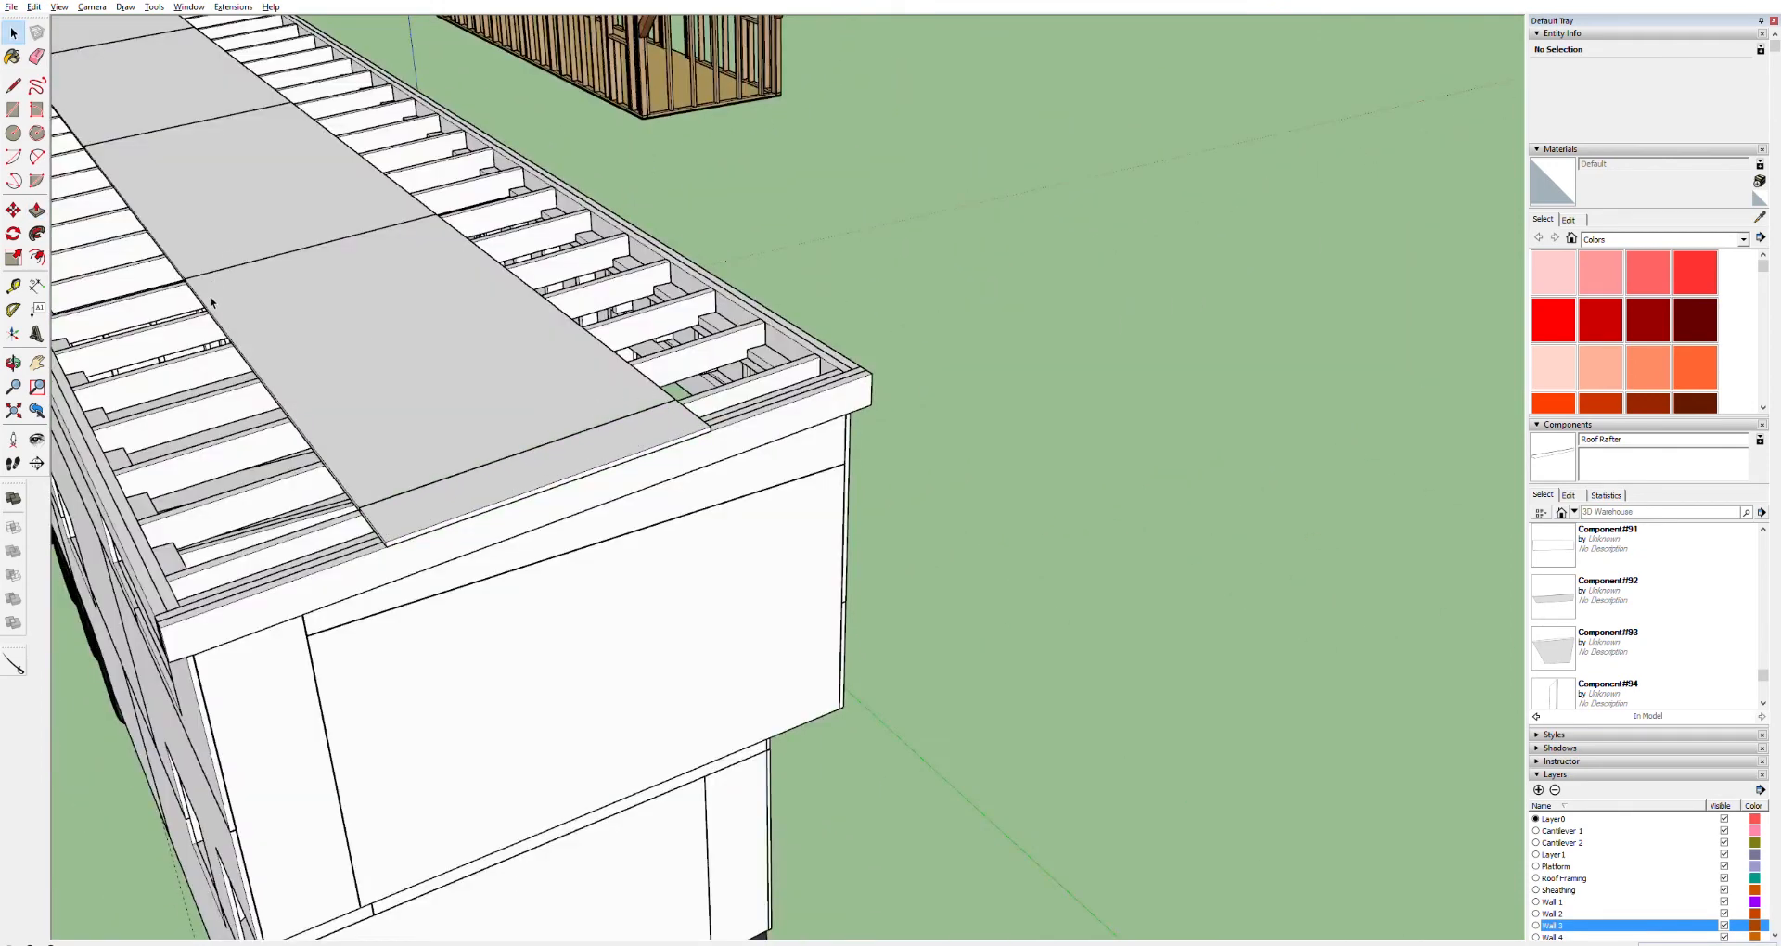
# Copy the upper roof sheet from its corner across to the next position on the roof
pyautogui.moveTo(604, 435); pyautogui.dragTo(914, 731)
pyautogui.scroll(4, 488, 300)
pyautogui.press('space')
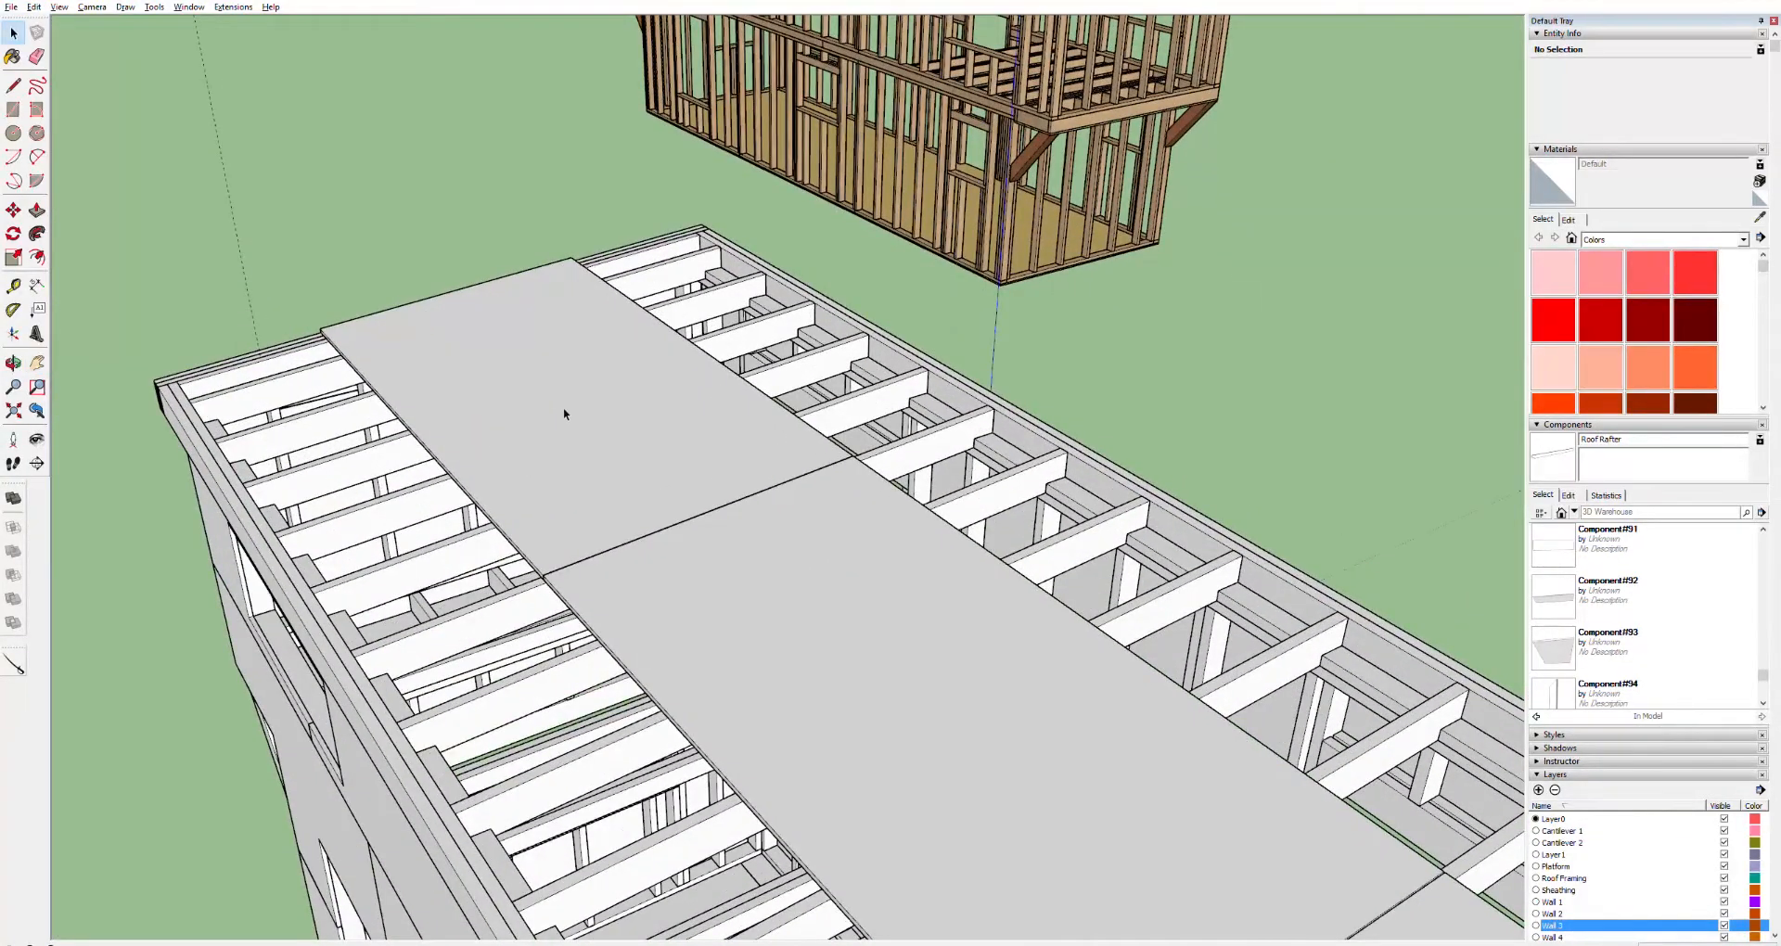
pyautogui.click(564, 408)
pyautogui.press('m')
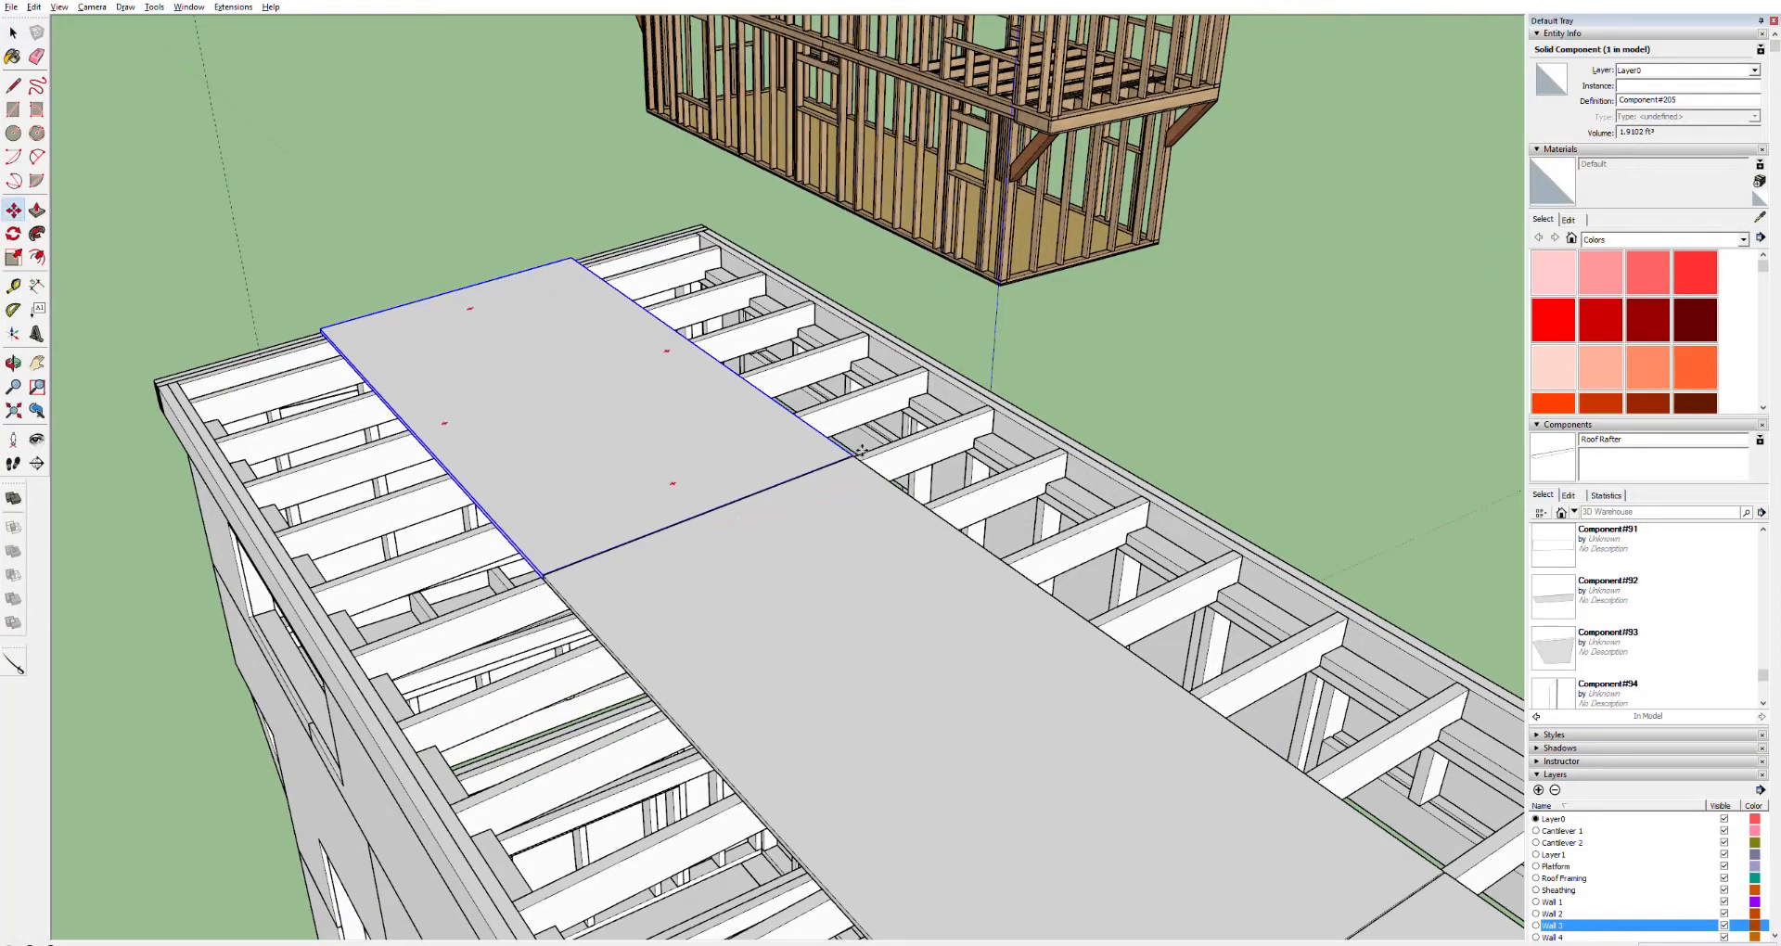
pyautogui.click(855, 454)
pyautogui.press('ctrl')
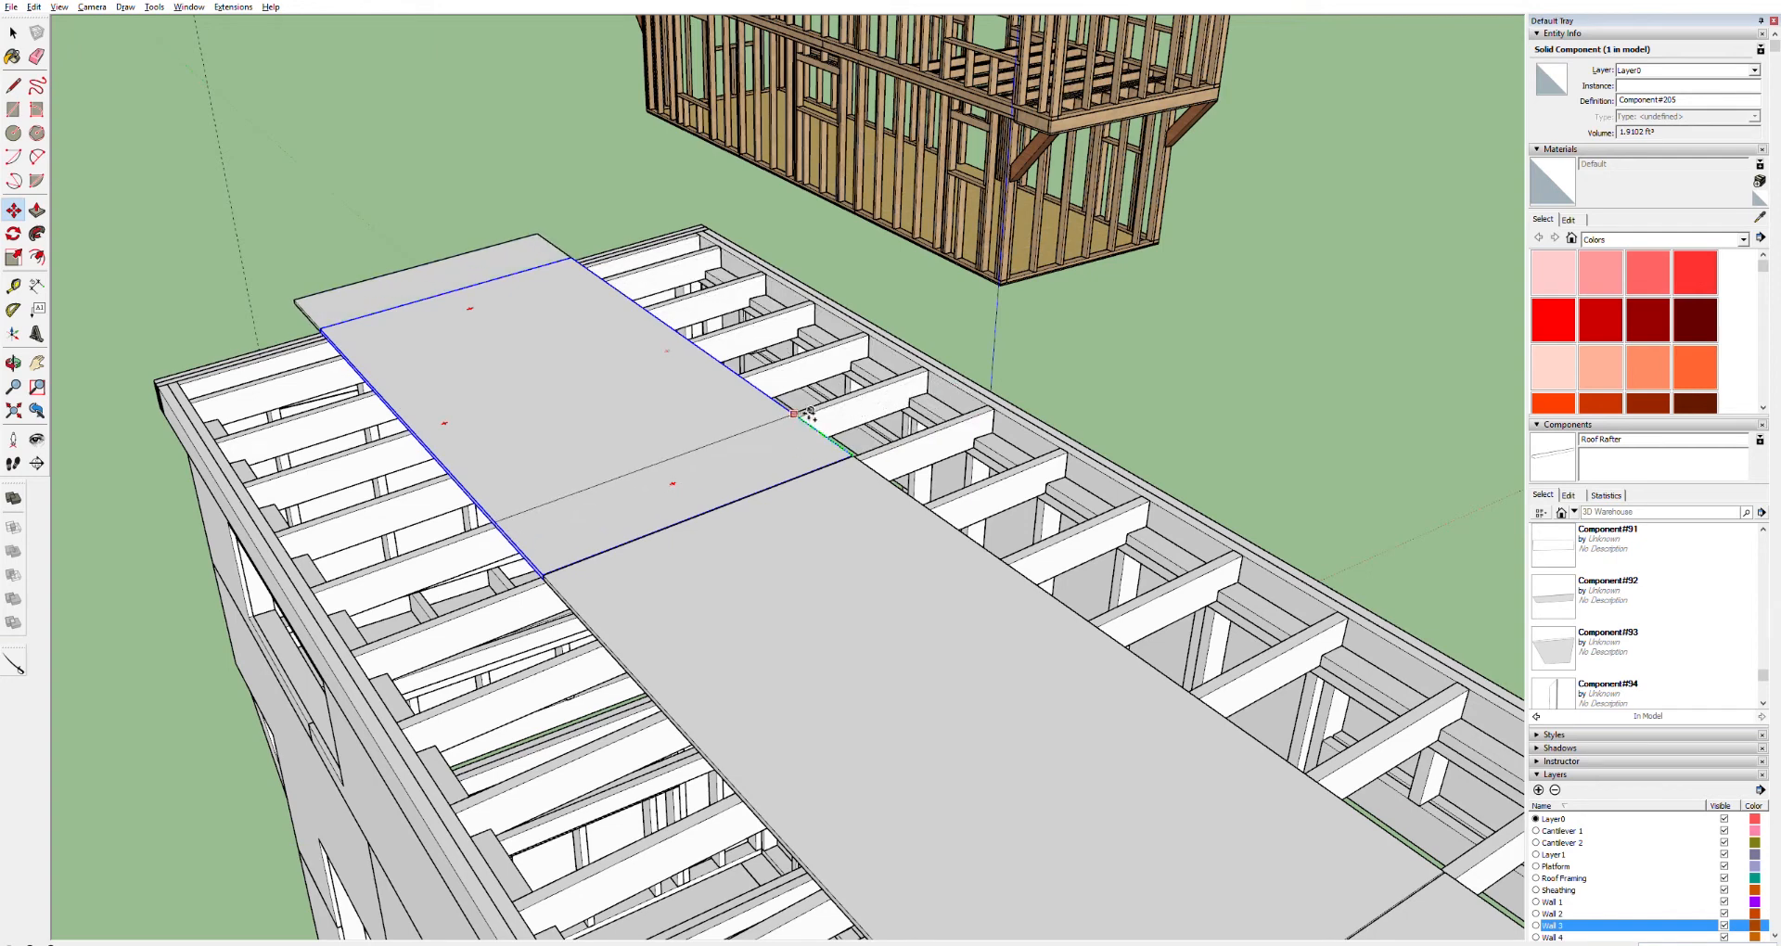
pyautogui.click(755, 525)
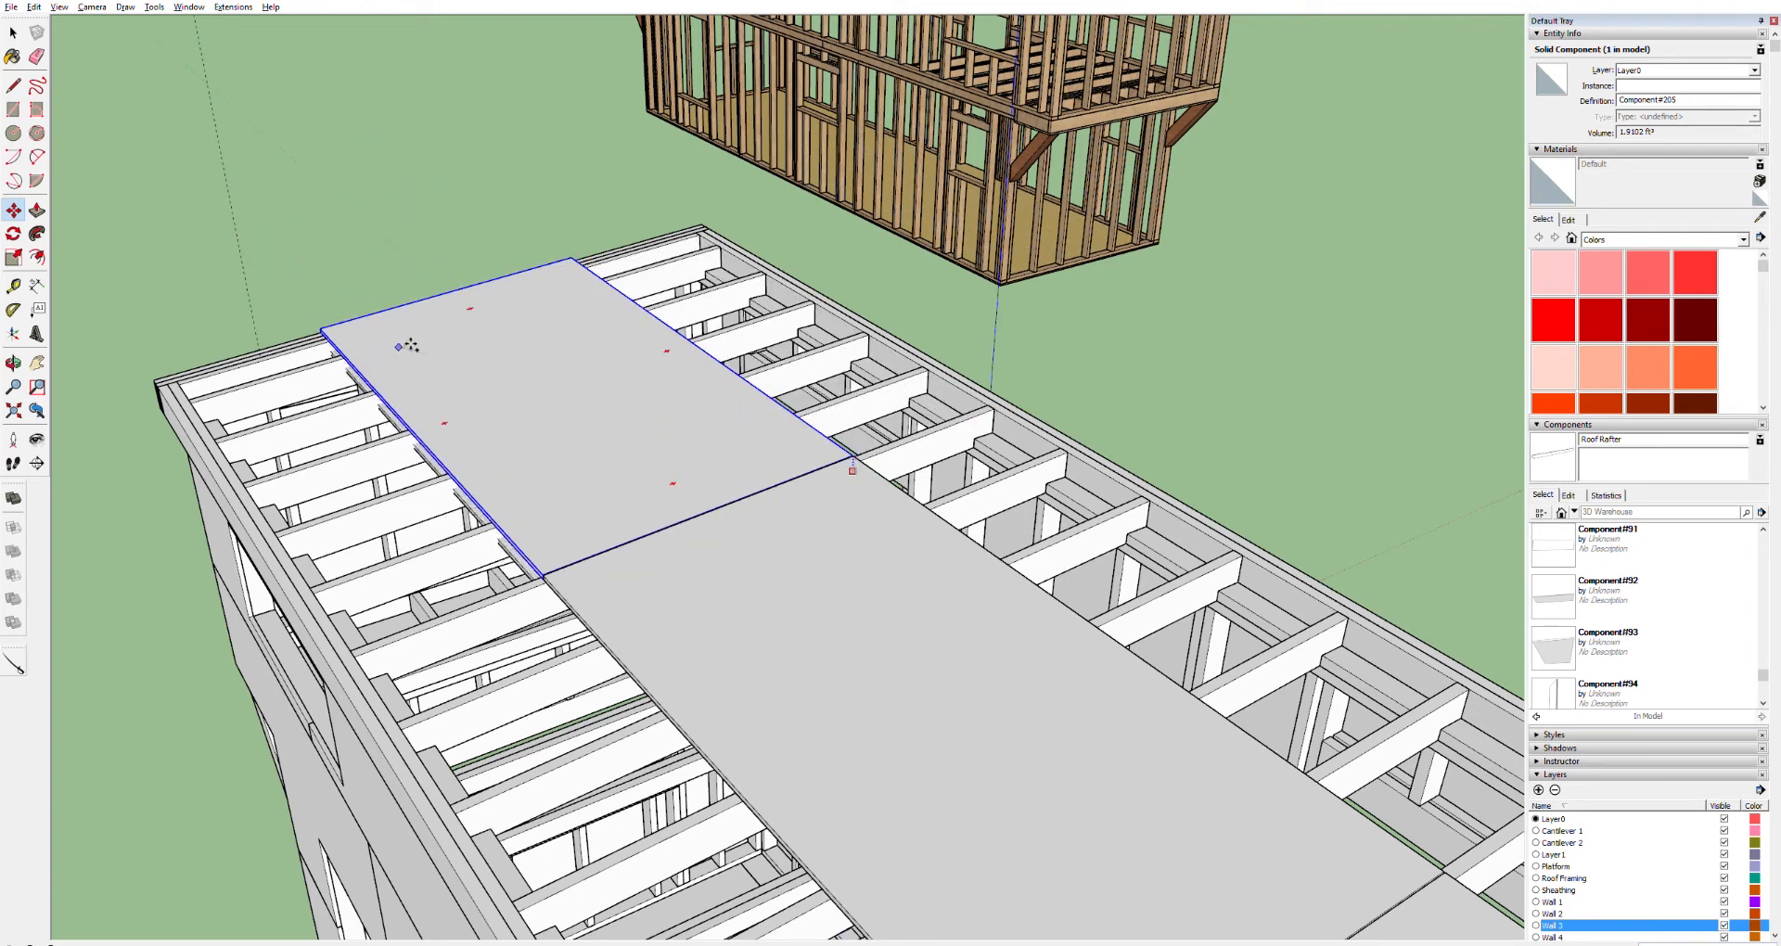
pyautogui.click(853, 459)
pyautogui.press('ctrl')
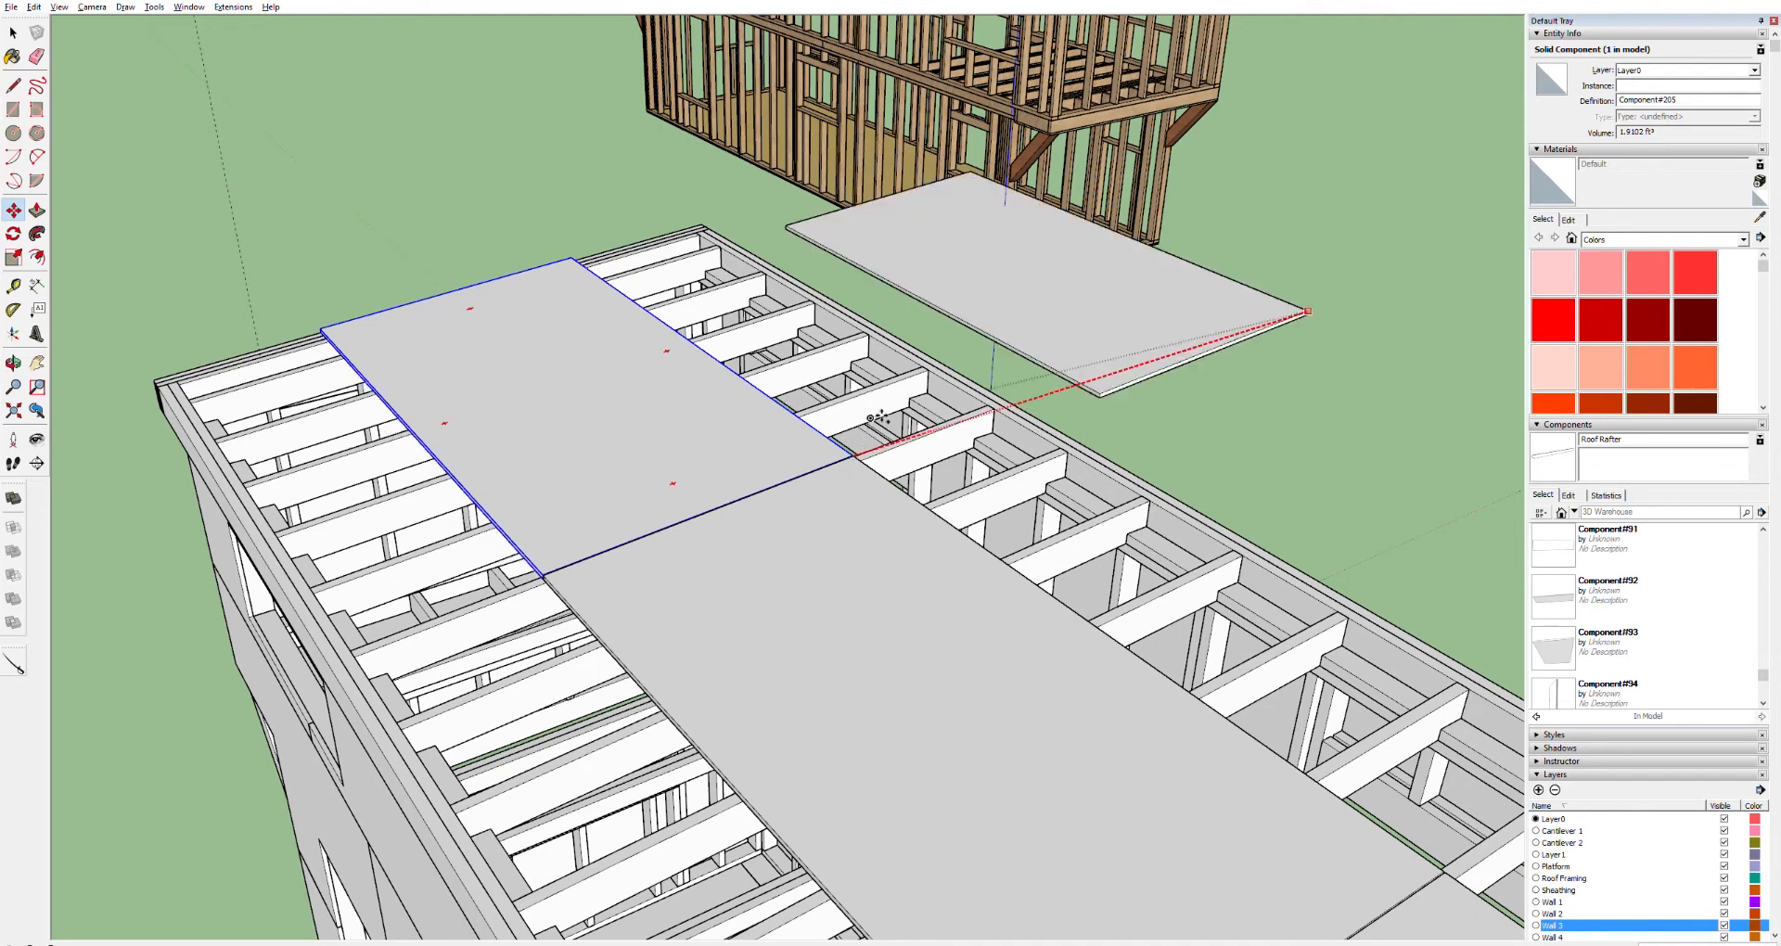
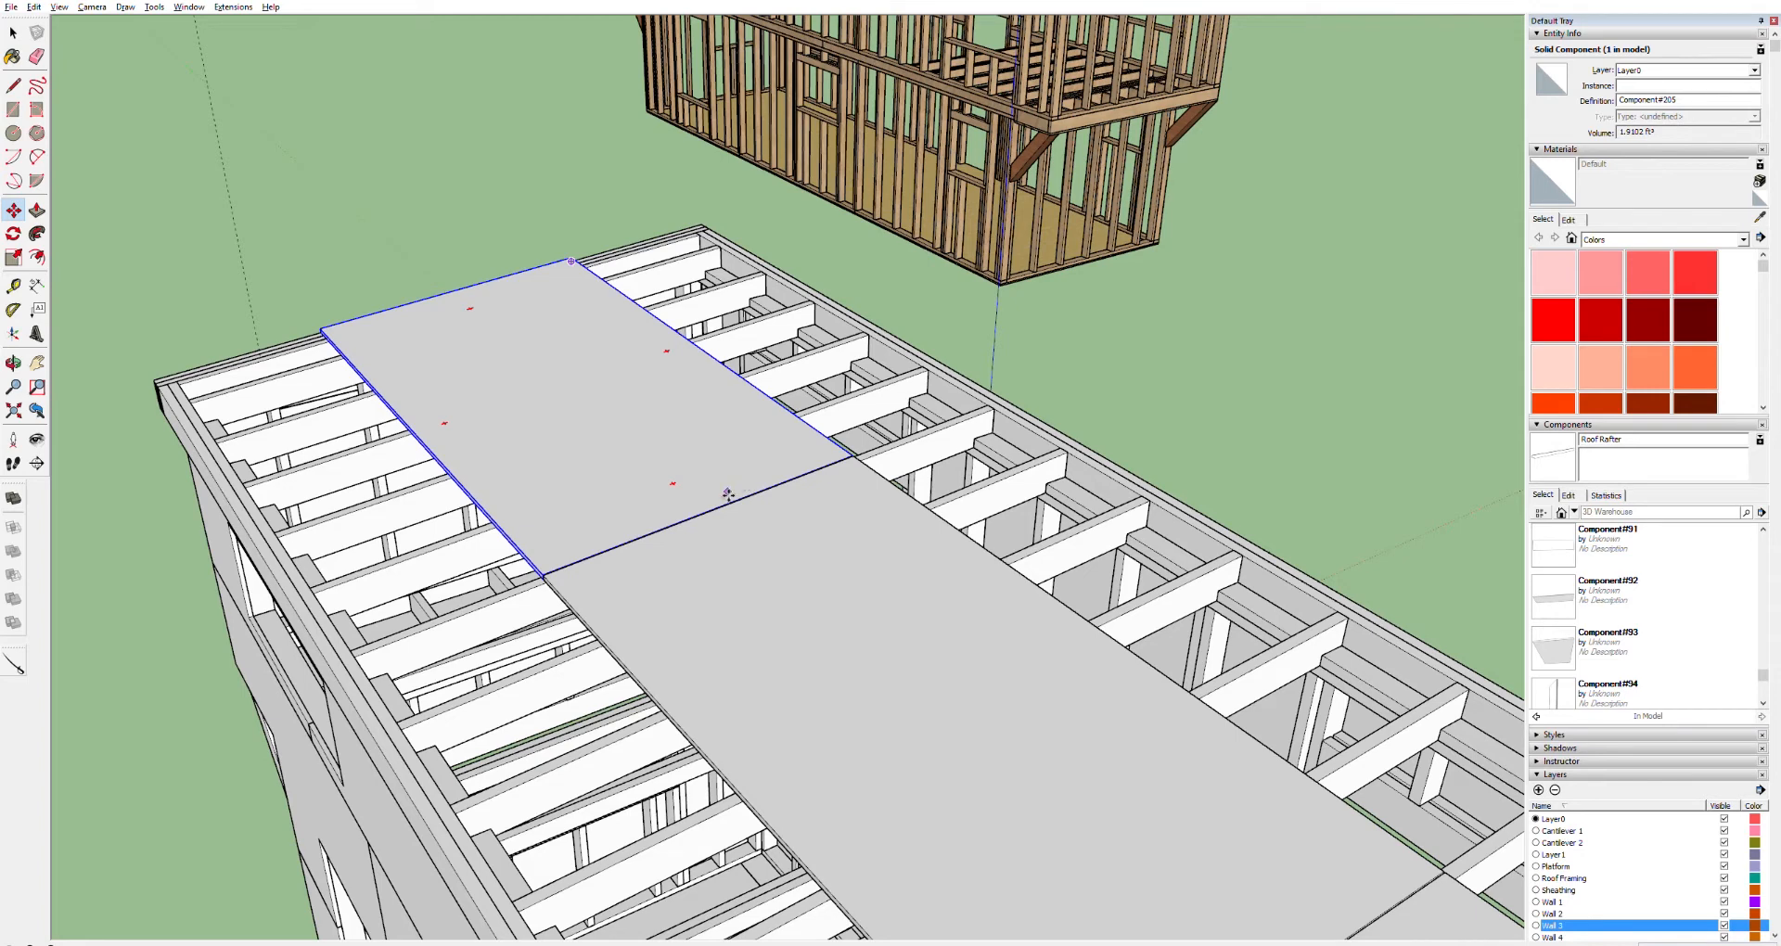
pyautogui.scroll(3, 694, 513)
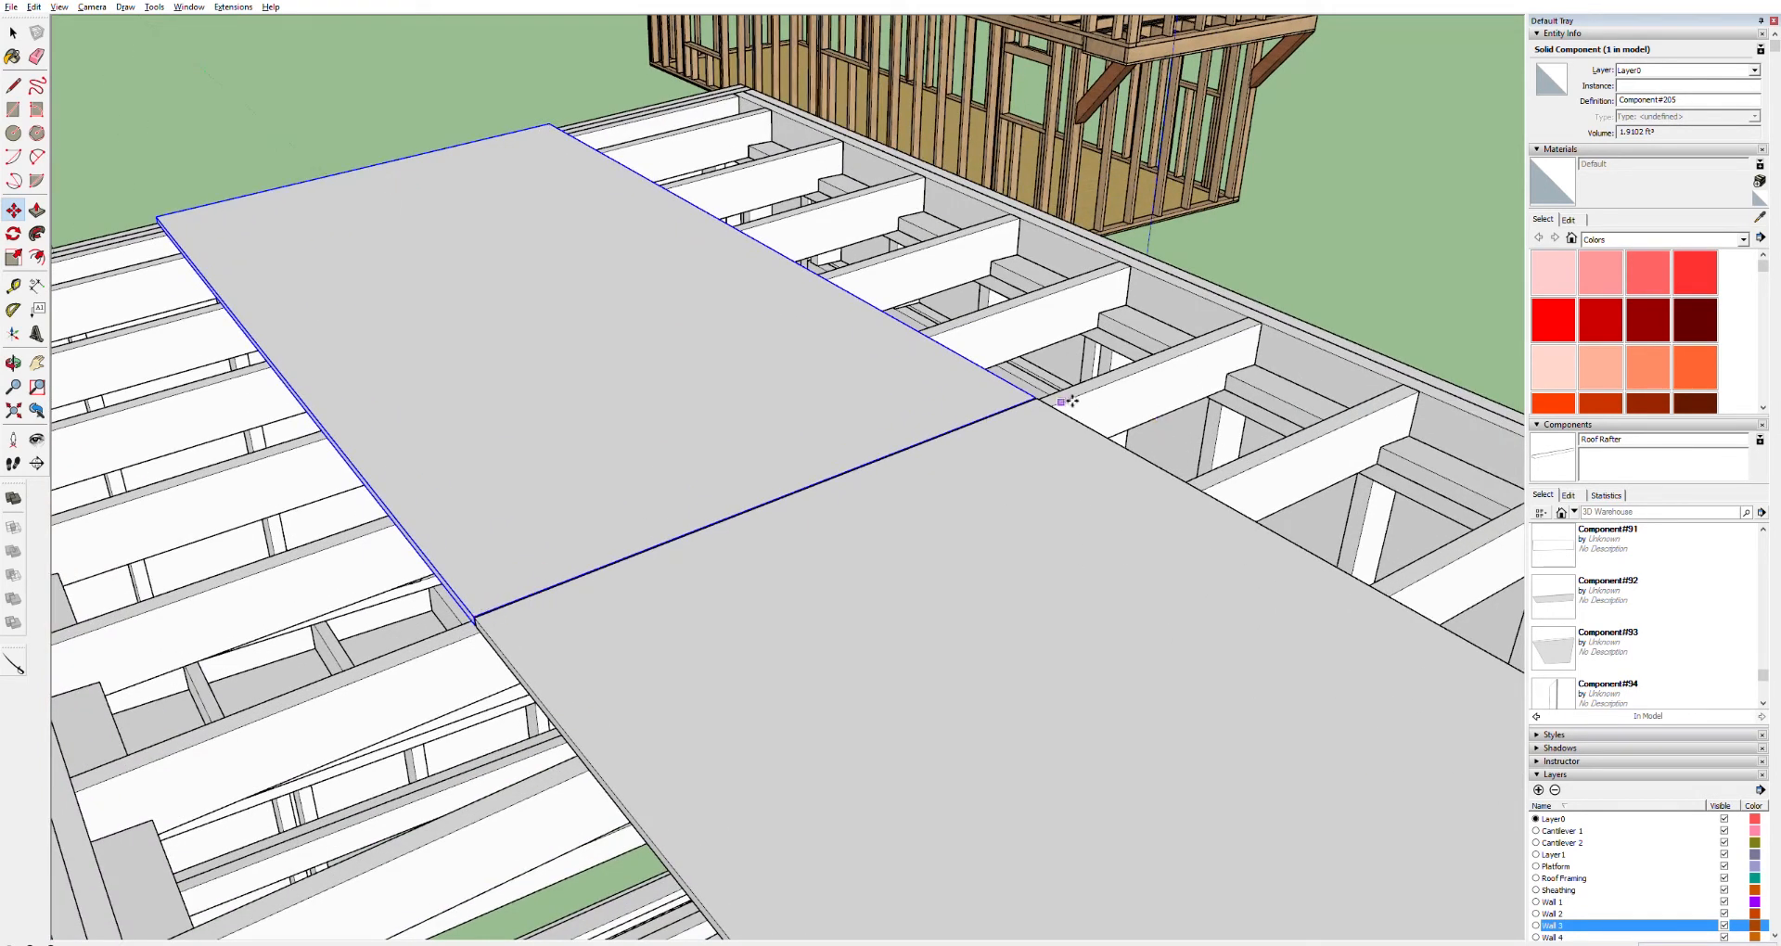
pyautogui.moveTo(1039, 397); pyautogui.dragTo(866, 456)
pyautogui.press('Escape')
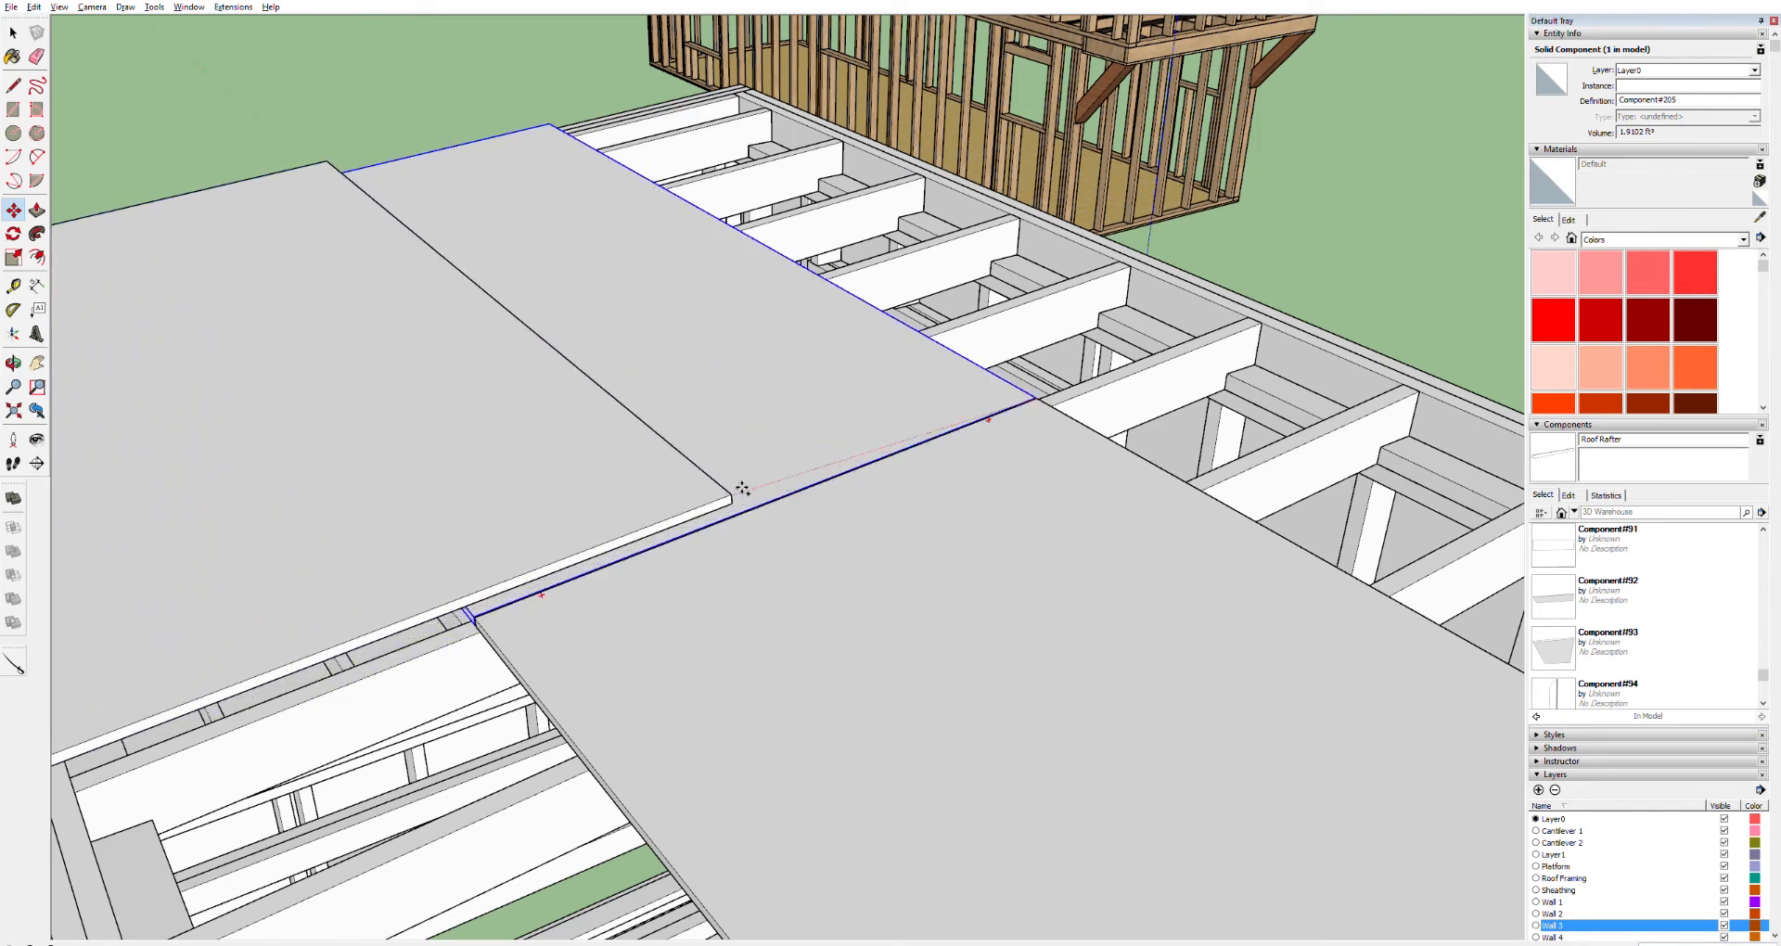
pyautogui.press('Escape')
# Move a roof sheathing panel one panel width along the roof with the Move tool
pyautogui.press('o')
pyautogui.moveTo(667, 430); pyautogui.dragTo(807, 310)
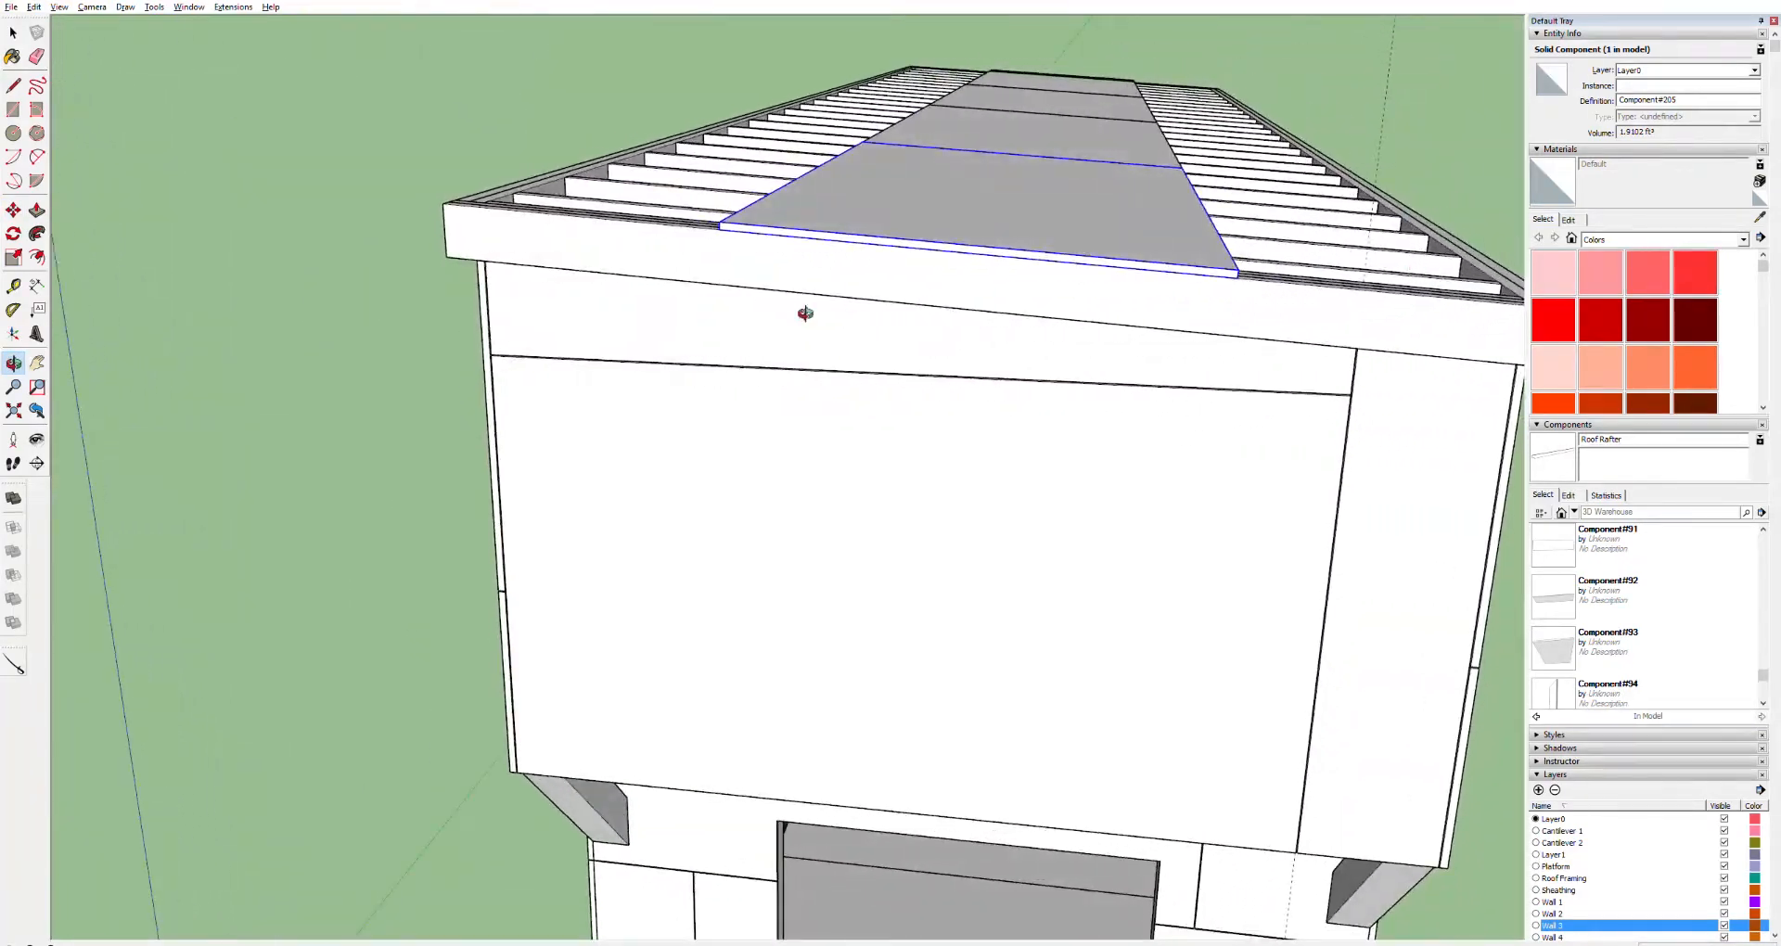
pyautogui.press('m')
pyautogui.click(729, 223)
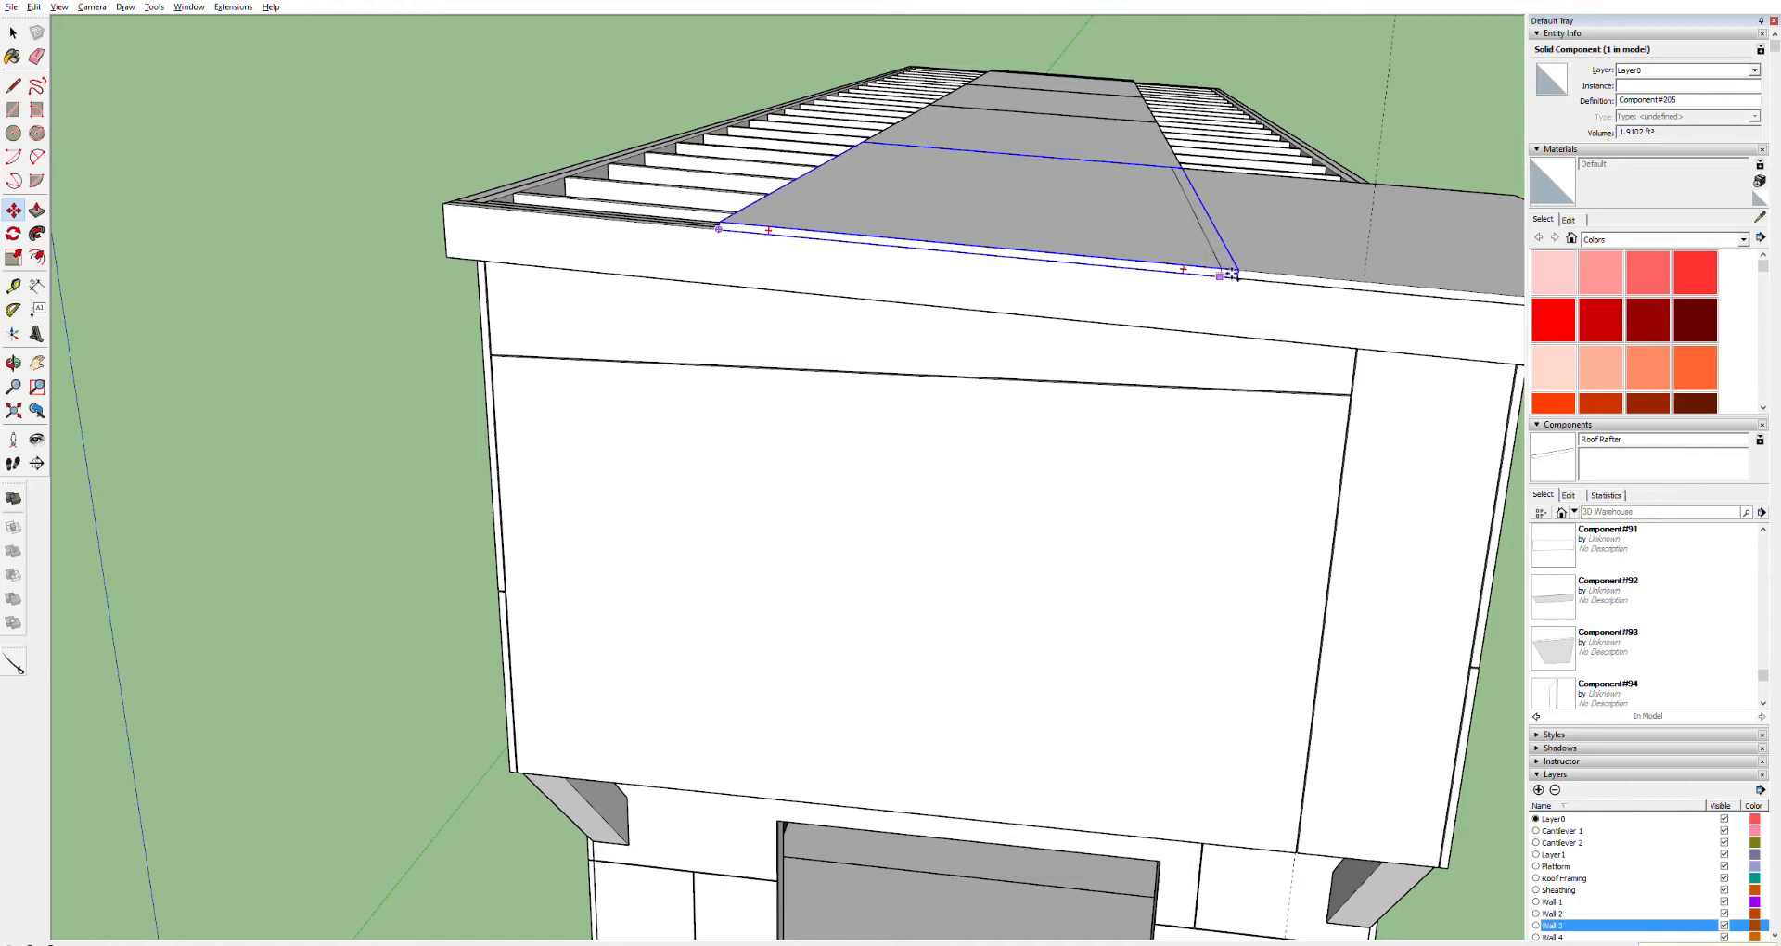
pyautogui.click(1232, 274)
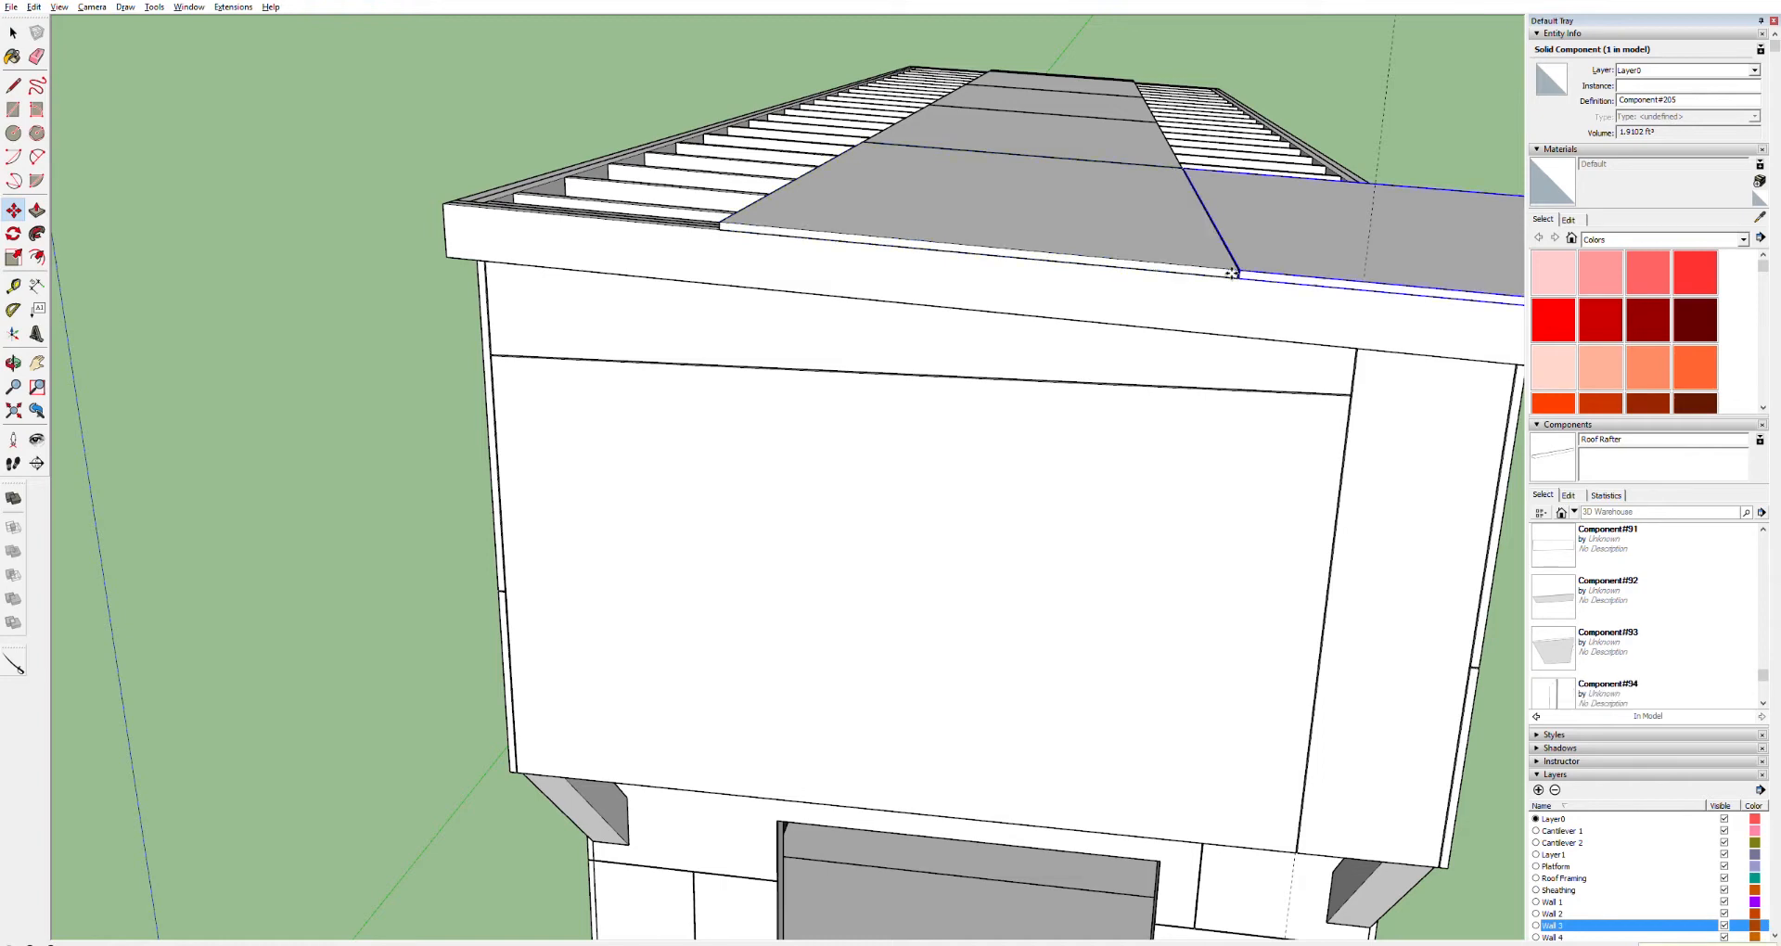
# Move the neighbouring sheathing panel to the end of the roof so it overhangs the front edge
pyautogui.scroll(3, 1262, 275)
pyautogui.scroll(-3, 1229, 278)
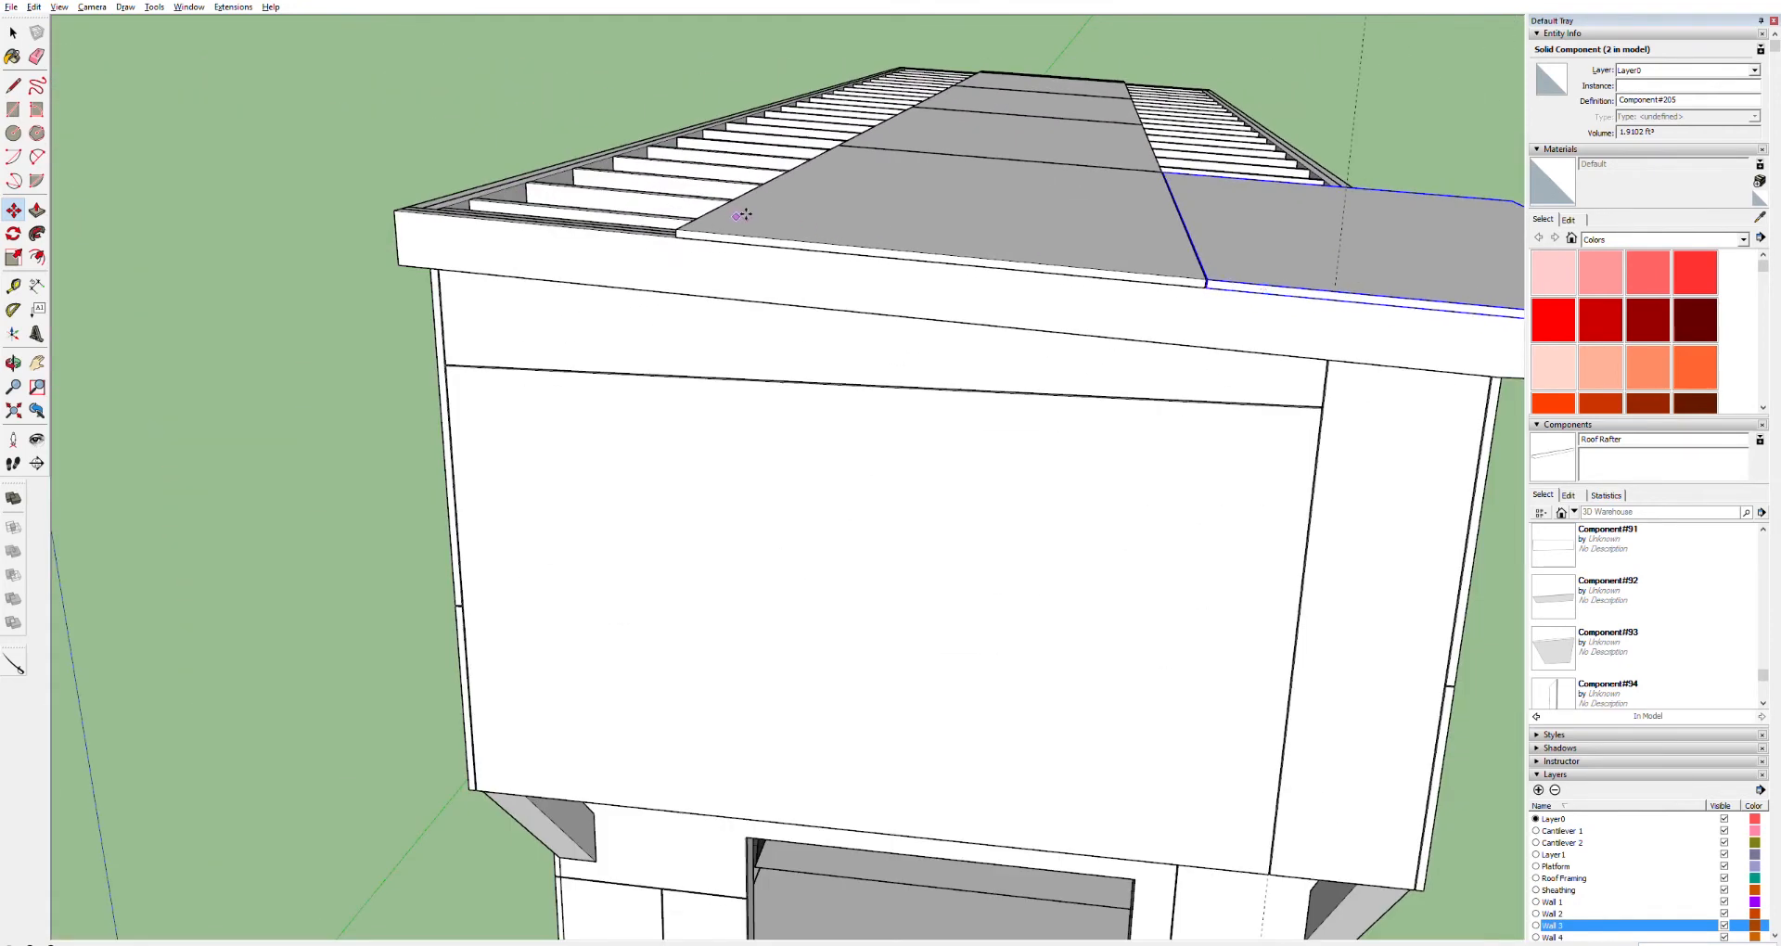
pyautogui.press('space')
pyautogui.click(731, 214)
pyautogui.press('m')
pyautogui.click(684, 234)
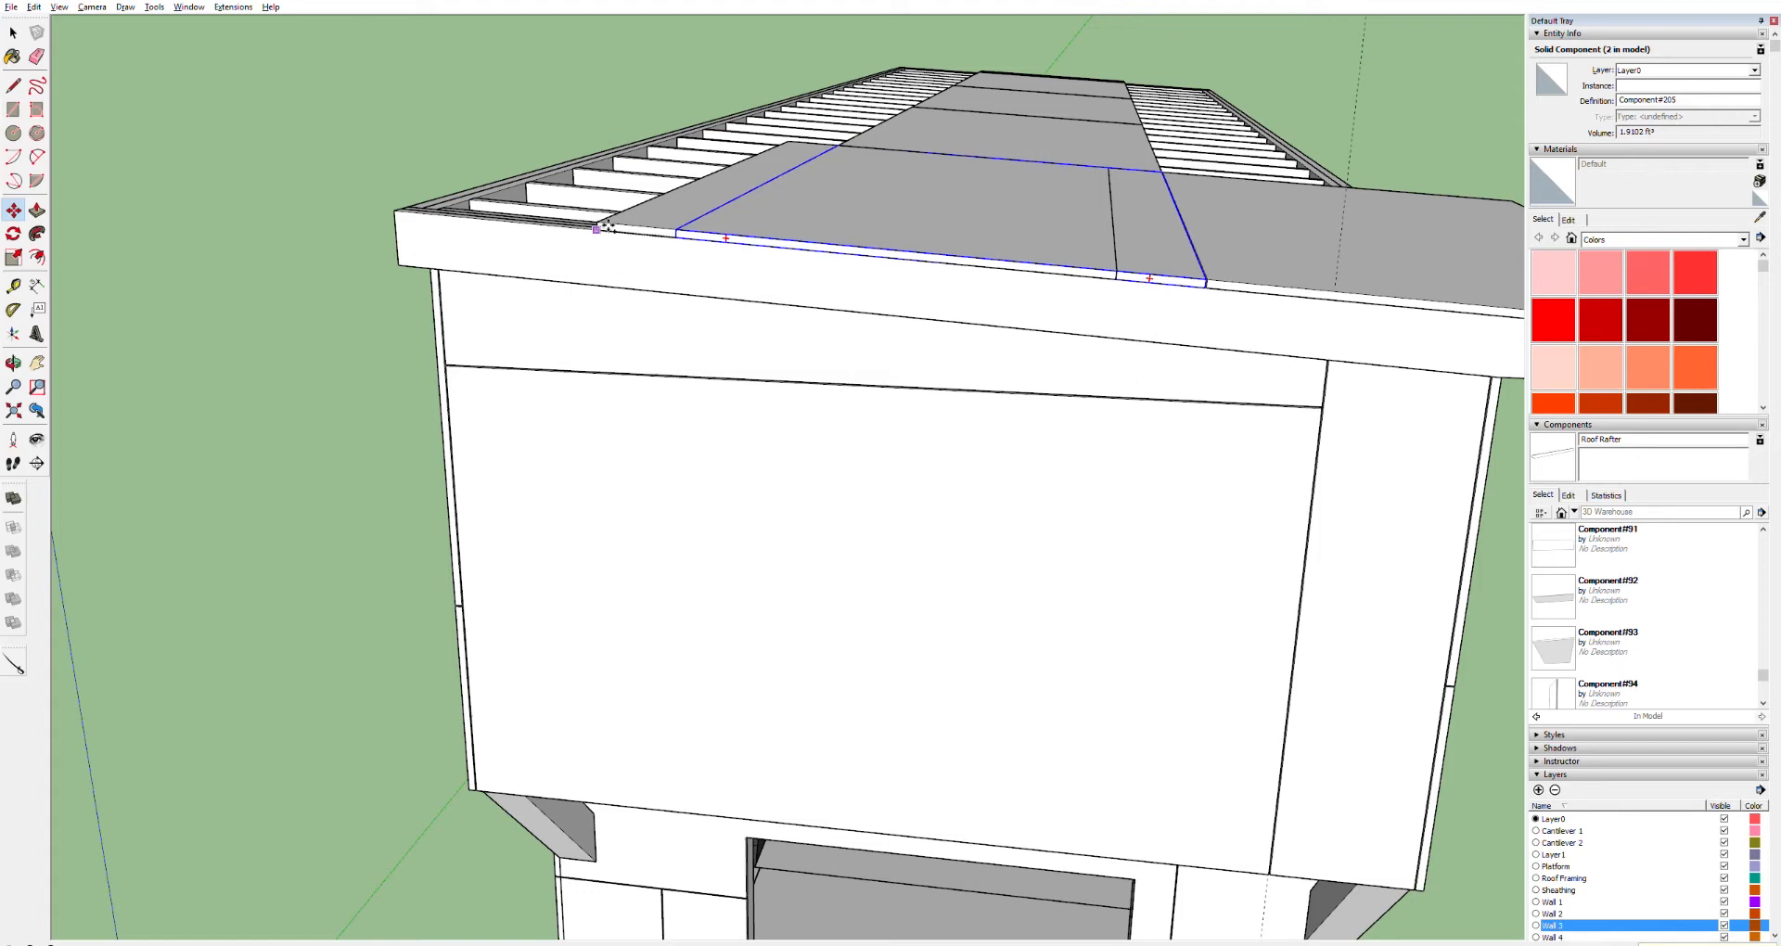
pyautogui.click(607, 226)
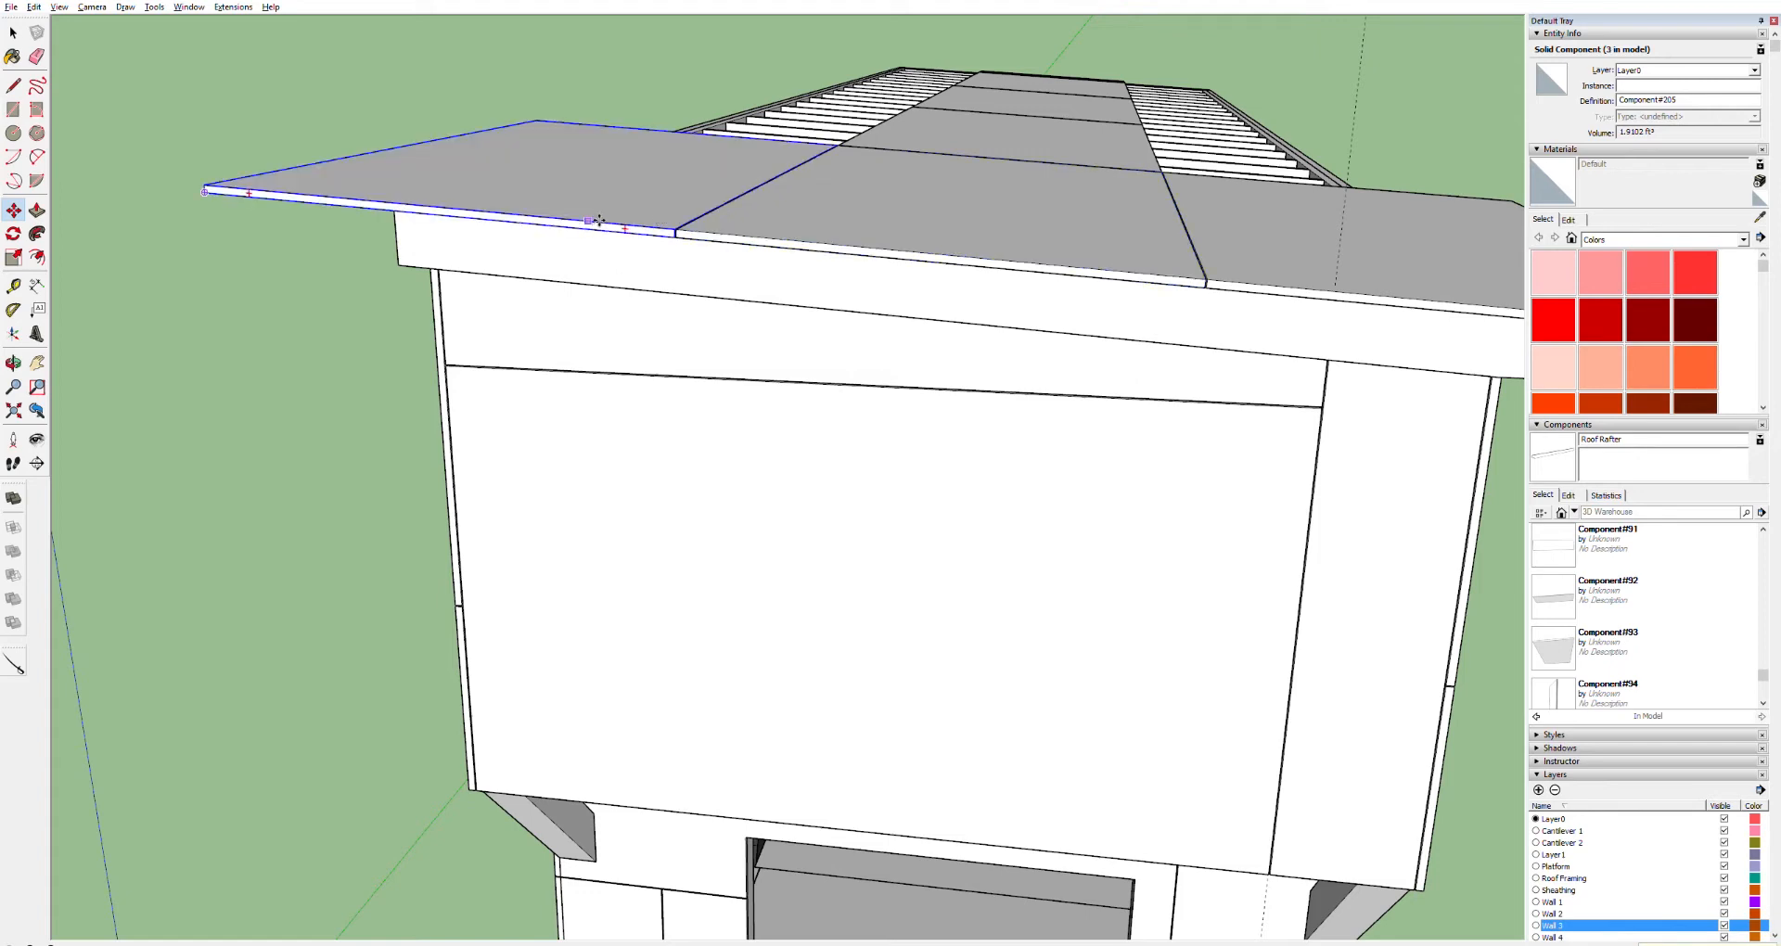
# Edit the end sheathing panel and push/pull its end face to shorten it at the roof edge
pyautogui.moveTo(545, 179); pyautogui.dragTo(931, 293, button='middle')
pyautogui.doubleClick(929, 295)
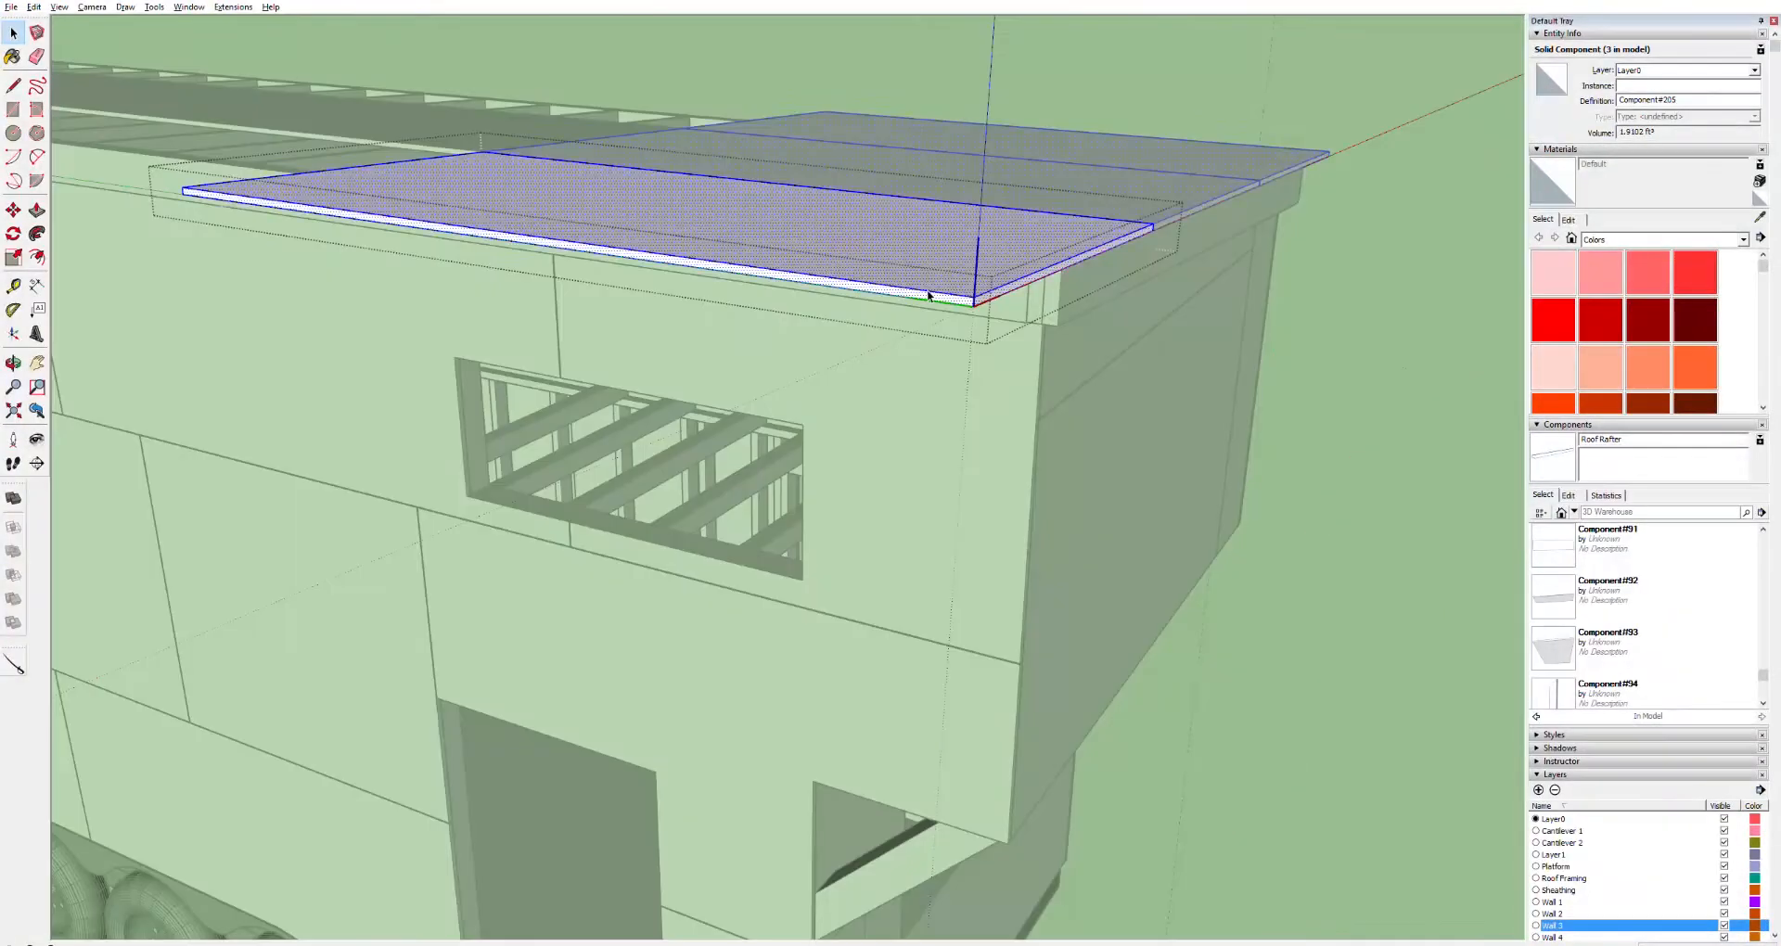
pyautogui.press('p')
pyautogui.moveTo(965, 290); pyautogui.dragTo(1086, 246)
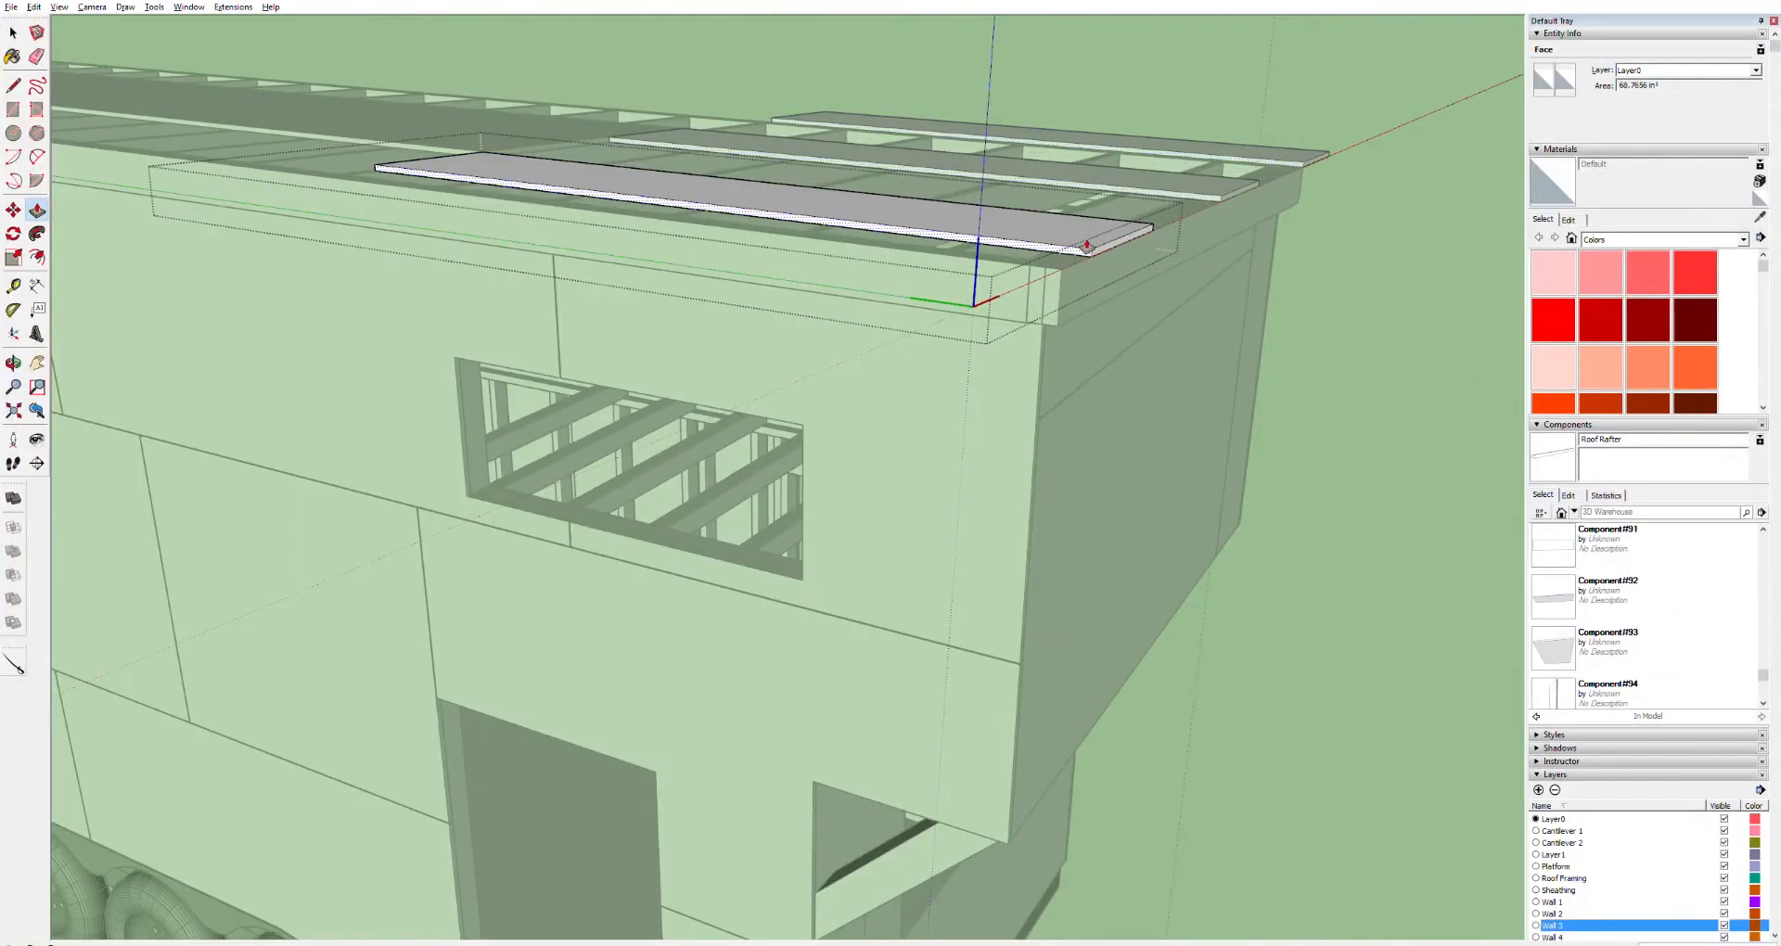
pyautogui.press('Escape')
pyautogui.press('space')
pyautogui.press('Escape')
pyautogui.click(1010, 250)
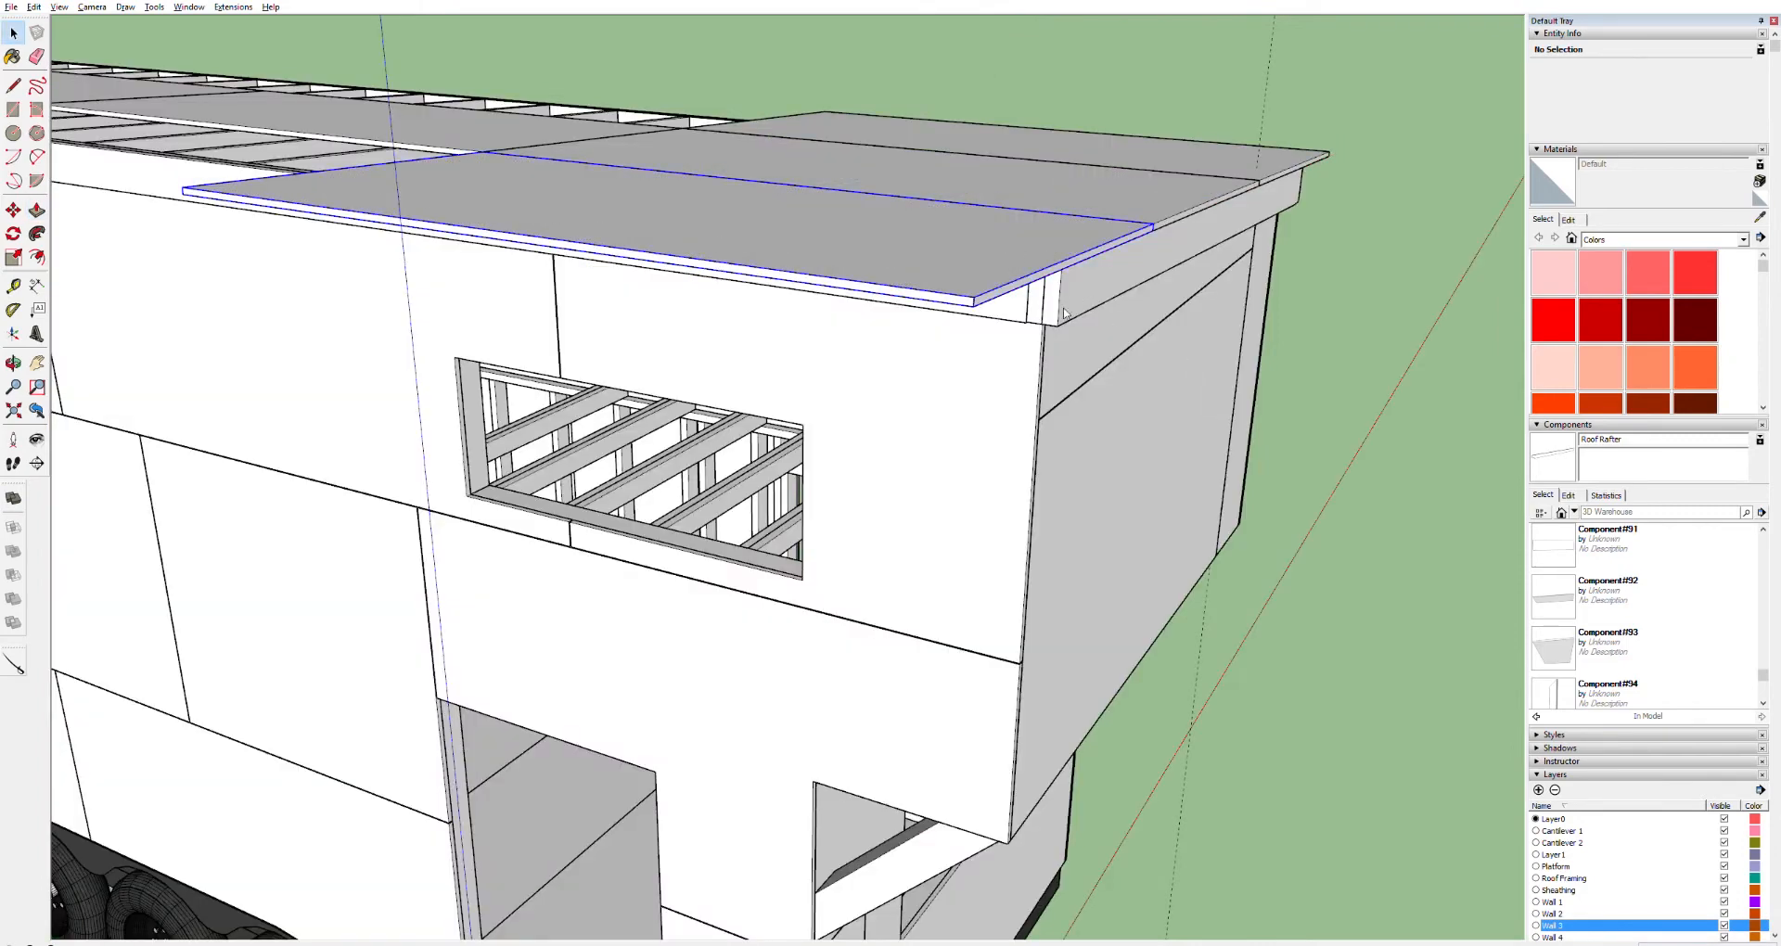
# Try to push/pull the front panel's end face out to the roof corner, then undo it
pyautogui.click(1264, 152)
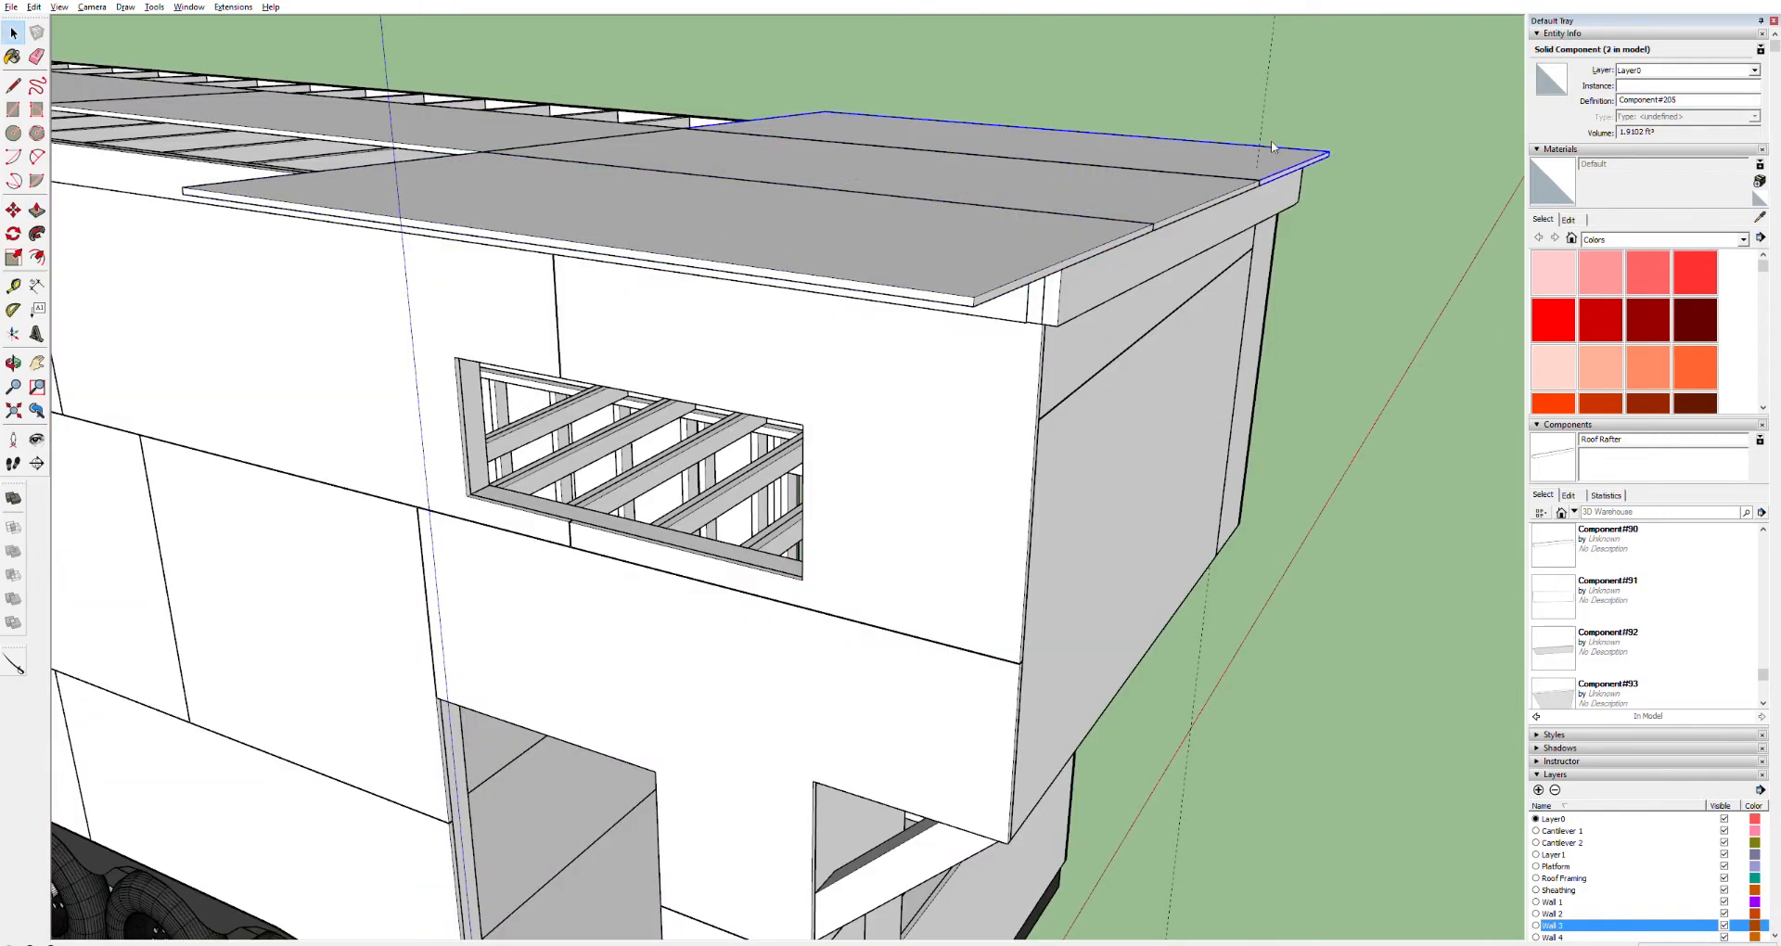
pyautogui.click(945, 266)
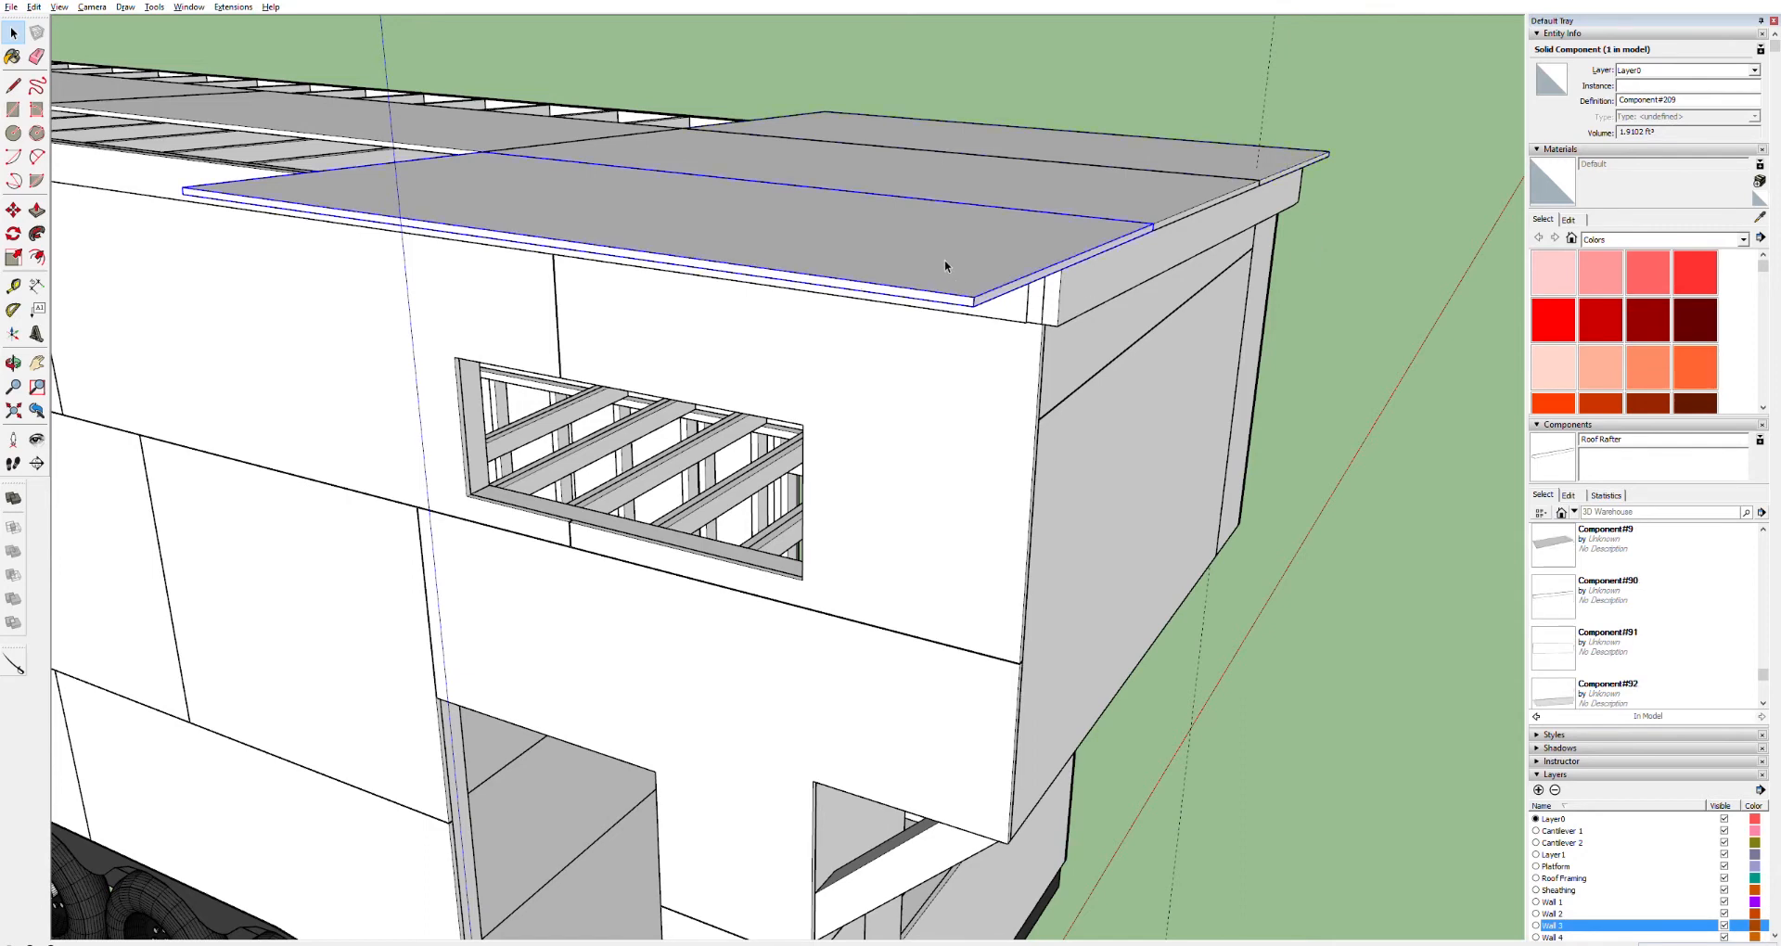
pyautogui.doubleClick(943, 293)
pyautogui.click(945, 292)
pyautogui.press('p')
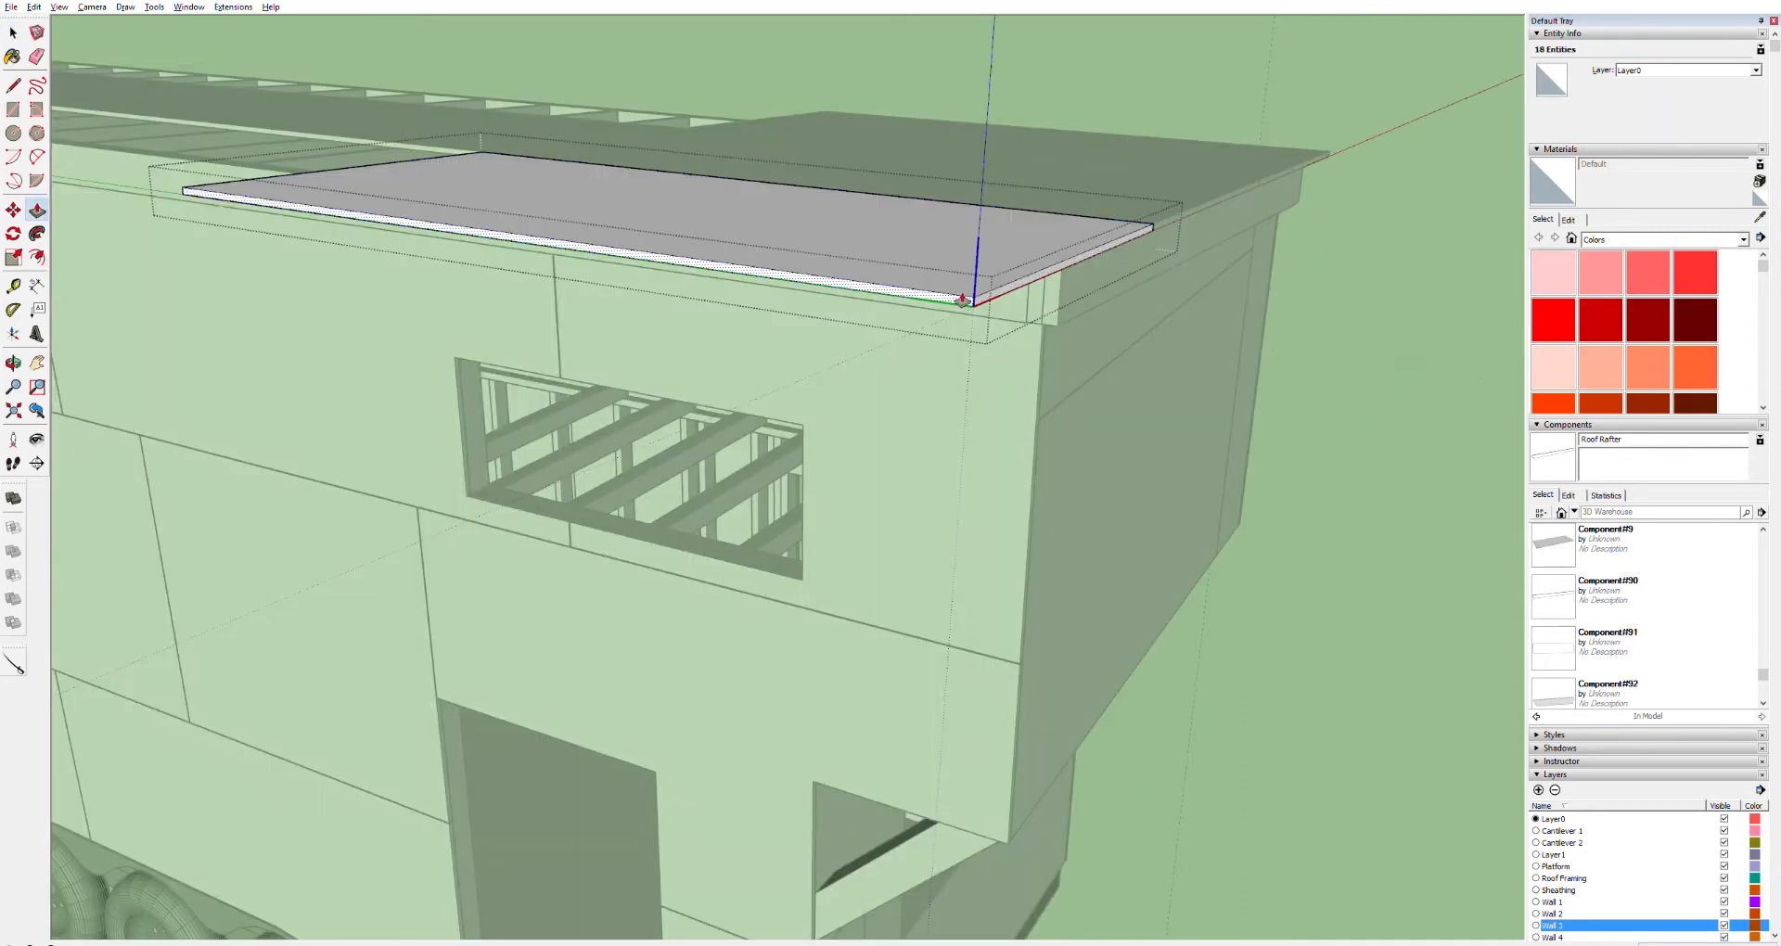
pyautogui.click(969, 295)
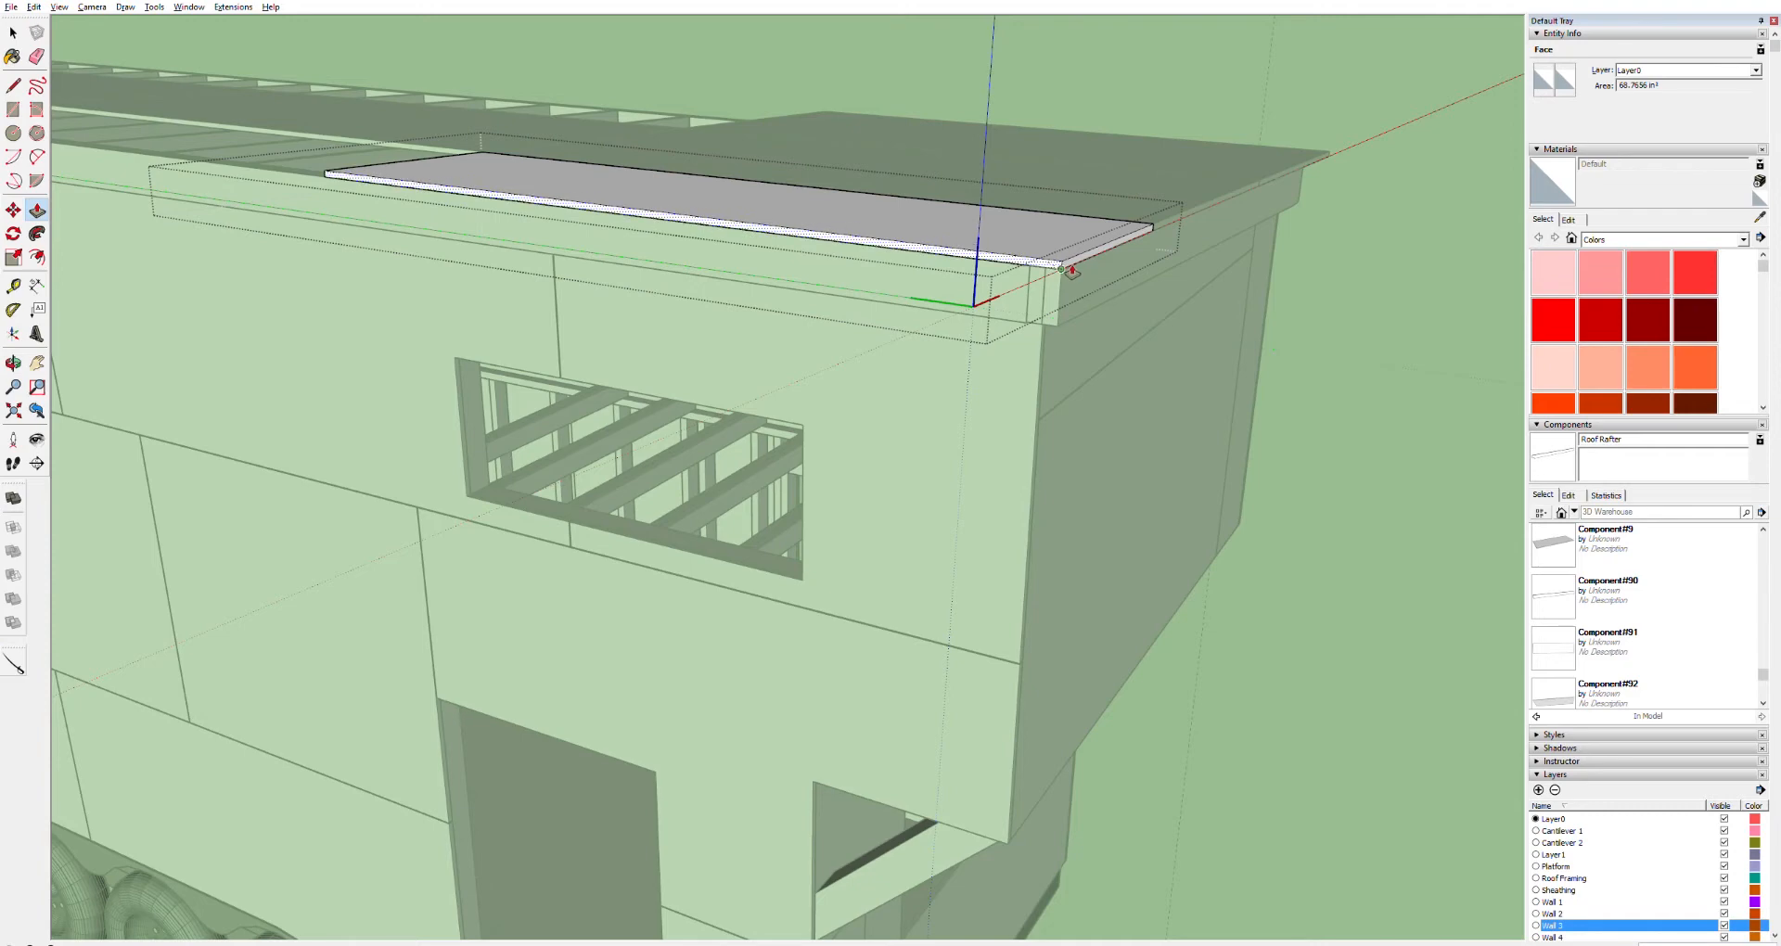
pyautogui.click(1071, 271)
pyautogui.press('o')
pyautogui.moveTo(1285, 201); pyautogui.dragTo(207, 147)
pyautogui.press('space')
pyautogui.hotkey('ctrl', 'z')
# Push/pull the front panel's side face out to the fascia corner
pyautogui.press('p')
pyautogui.click(855, 304)
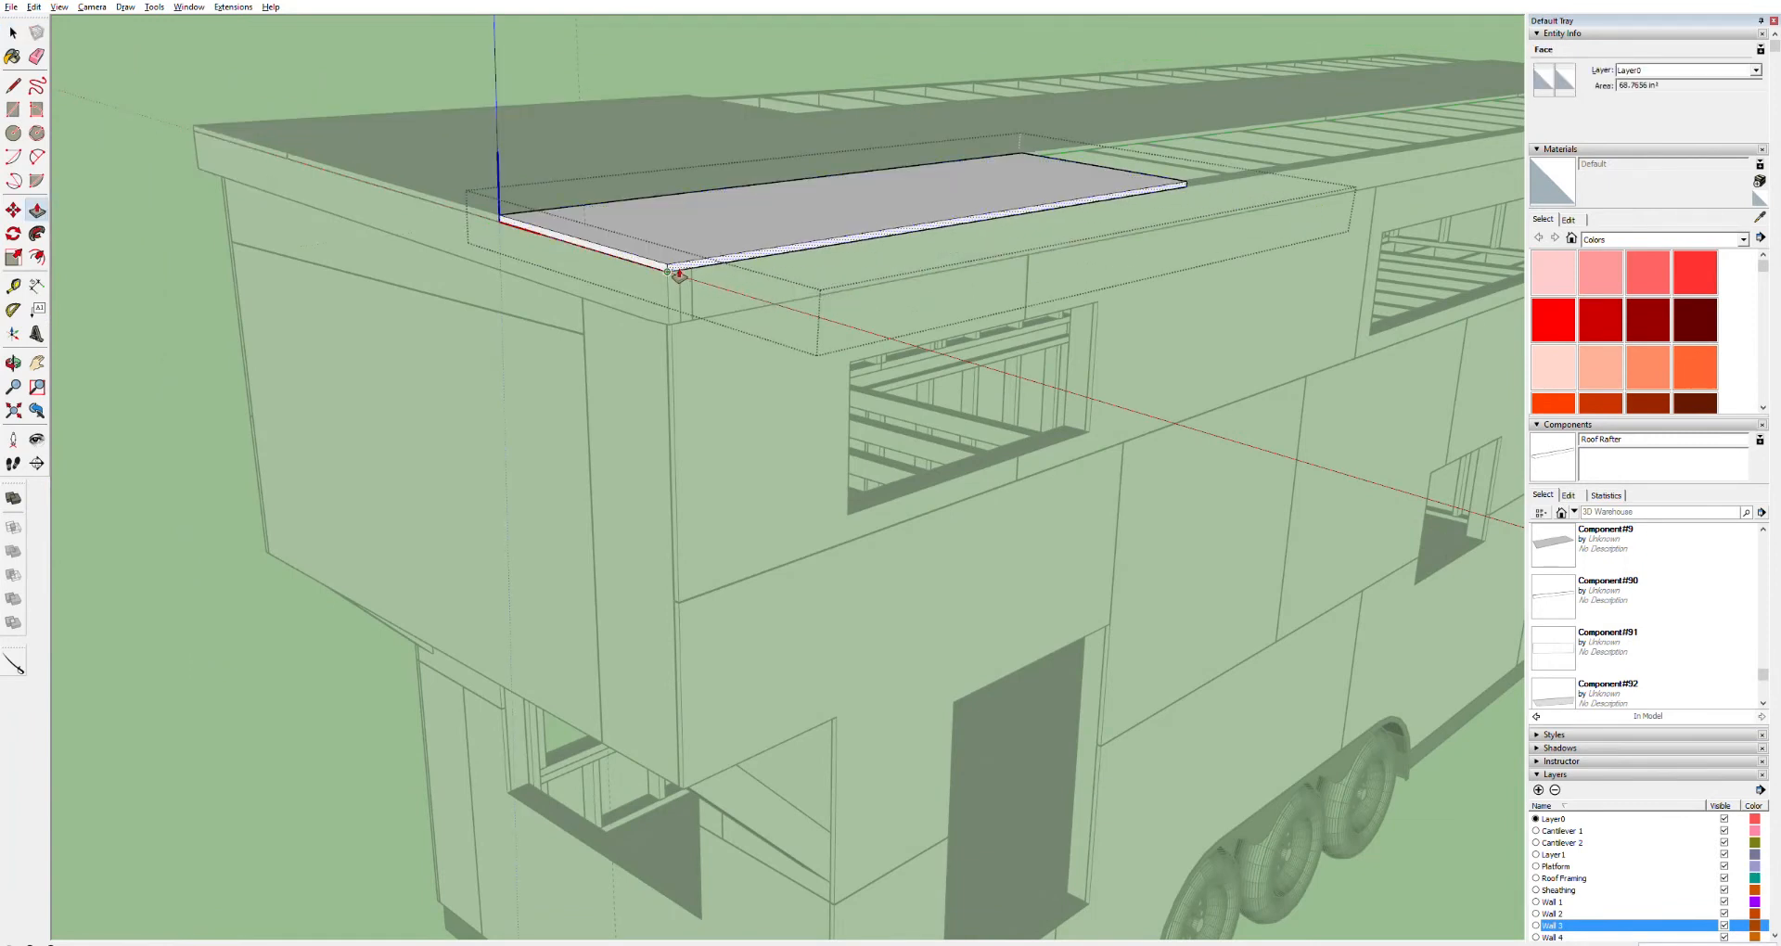
pyautogui.click(669, 272)
pyautogui.moveTo(663, 330)
pyautogui.mouseDown(button='middle')
pyautogui.moveTo(760, 287)
pyautogui.moveTo(1004, 262)
pyautogui.moveTo(1073, 318)
pyautogui.moveTo(867, 358)
pyautogui.moveTo(1054, 302)
pyautogui.moveTo(565, 219)
pyautogui.moveTo(394, 310)
pyautogui.moveTo(358, 238)
pyautogui.moveTo(644, 210)
pyautogui.moveTo(1153, 343)
pyautogui.moveTo(1366, 243)
pyautogui.moveTo(517, 343)
pyautogui.mouseUp(button='middle')
pyautogui.press('space')
# Copy the end sheathing panel along the roof to sit beside the original panel
pyautogui.keyDown('shift'); pyautogui.moveTo(819, 401); pyautogui.dragTo(534, 228, button='middle'); pyautogui.keyUp('shift')
pyautogui.scroll(-3, 533, 230)
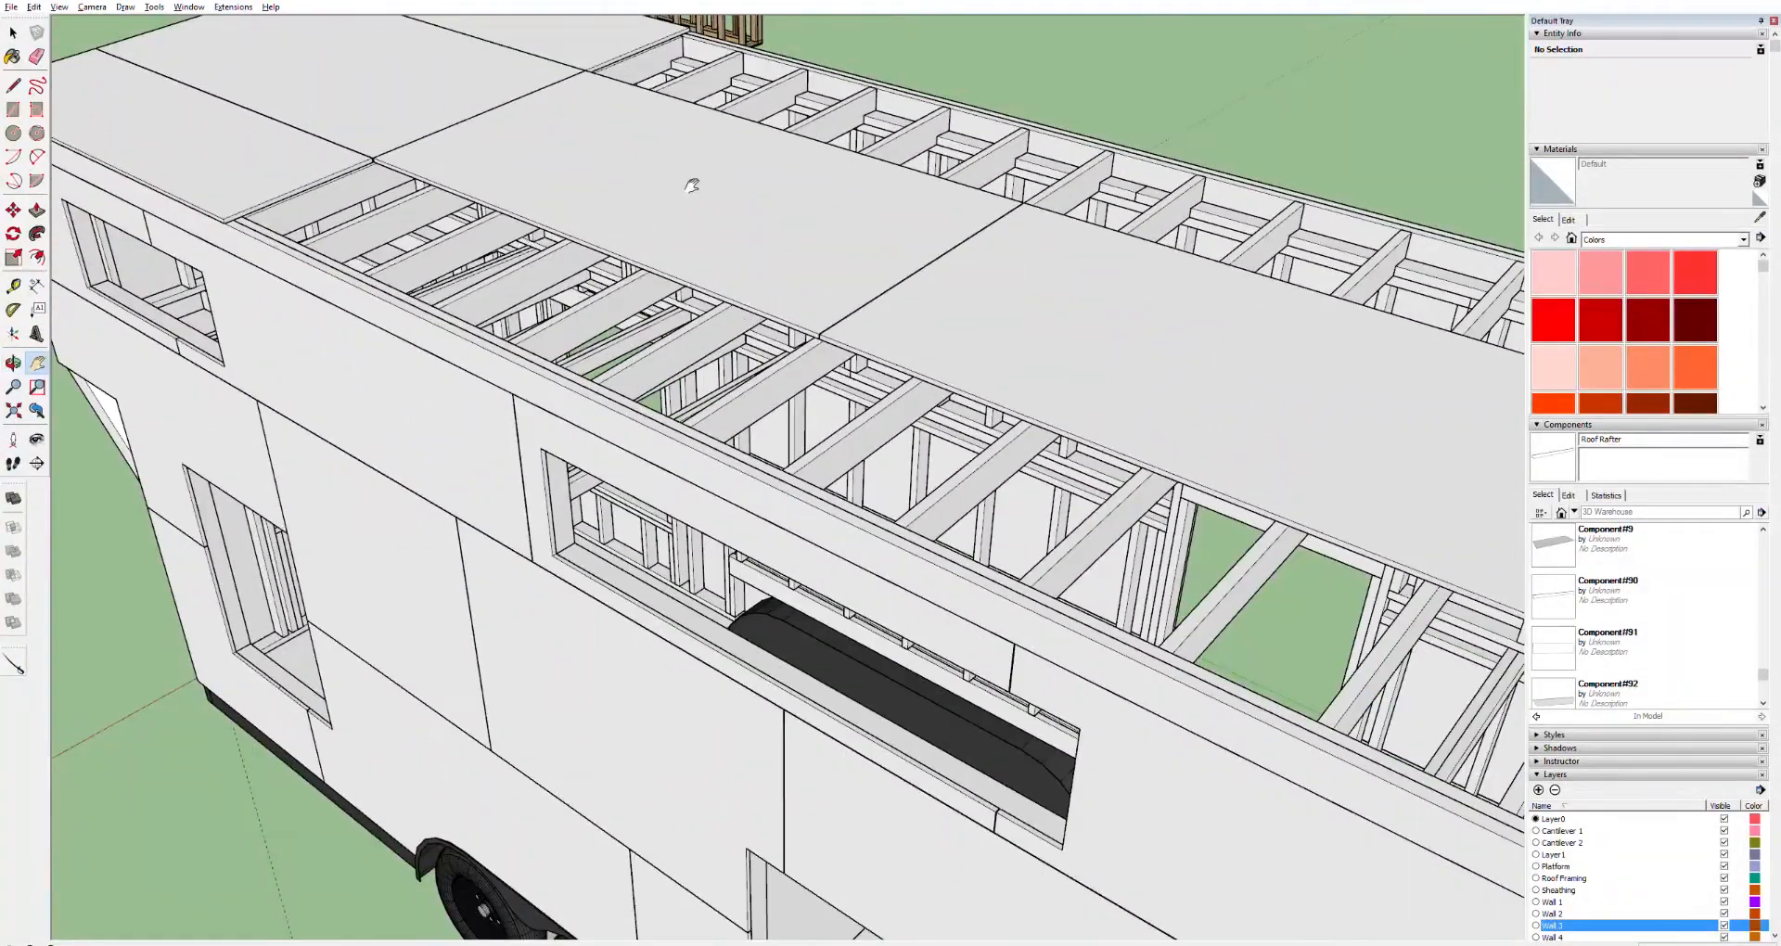
pyautogui.keyDown('shift'); pyautogui.moveTo(284, 180); pyautogui.dragTo(803, 400, button='middle'); pyautogui.keyUp('shift')
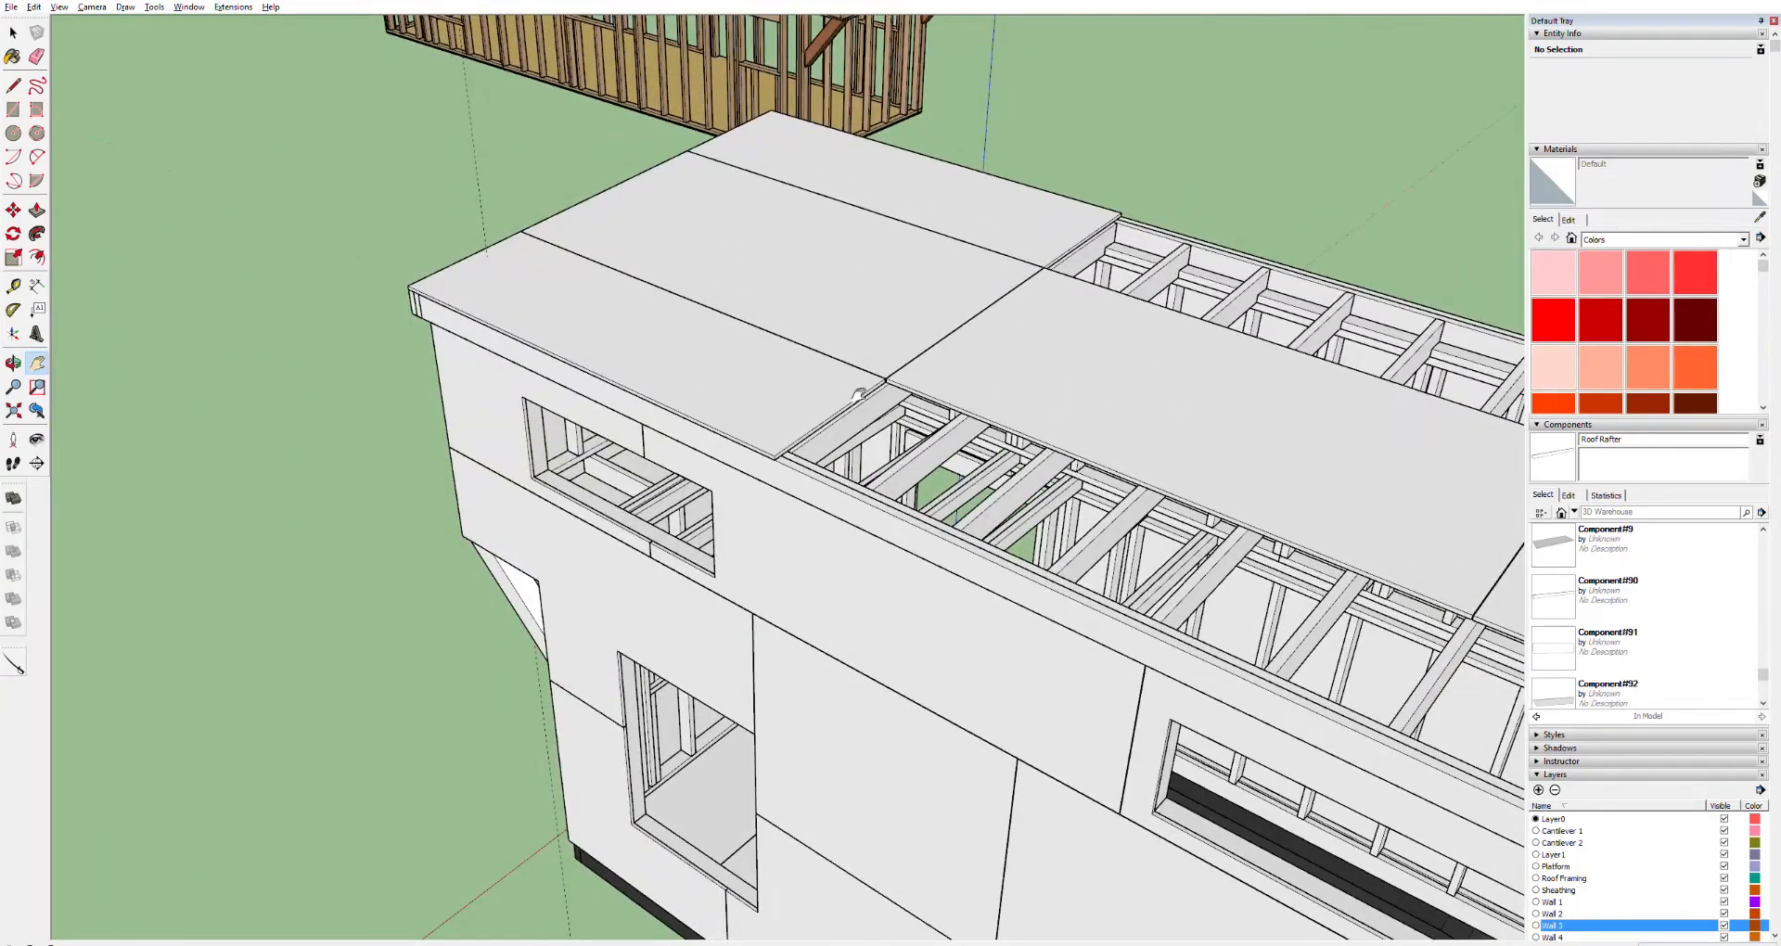
pyautogui.press('space')
pyautogui.click(824, 417)
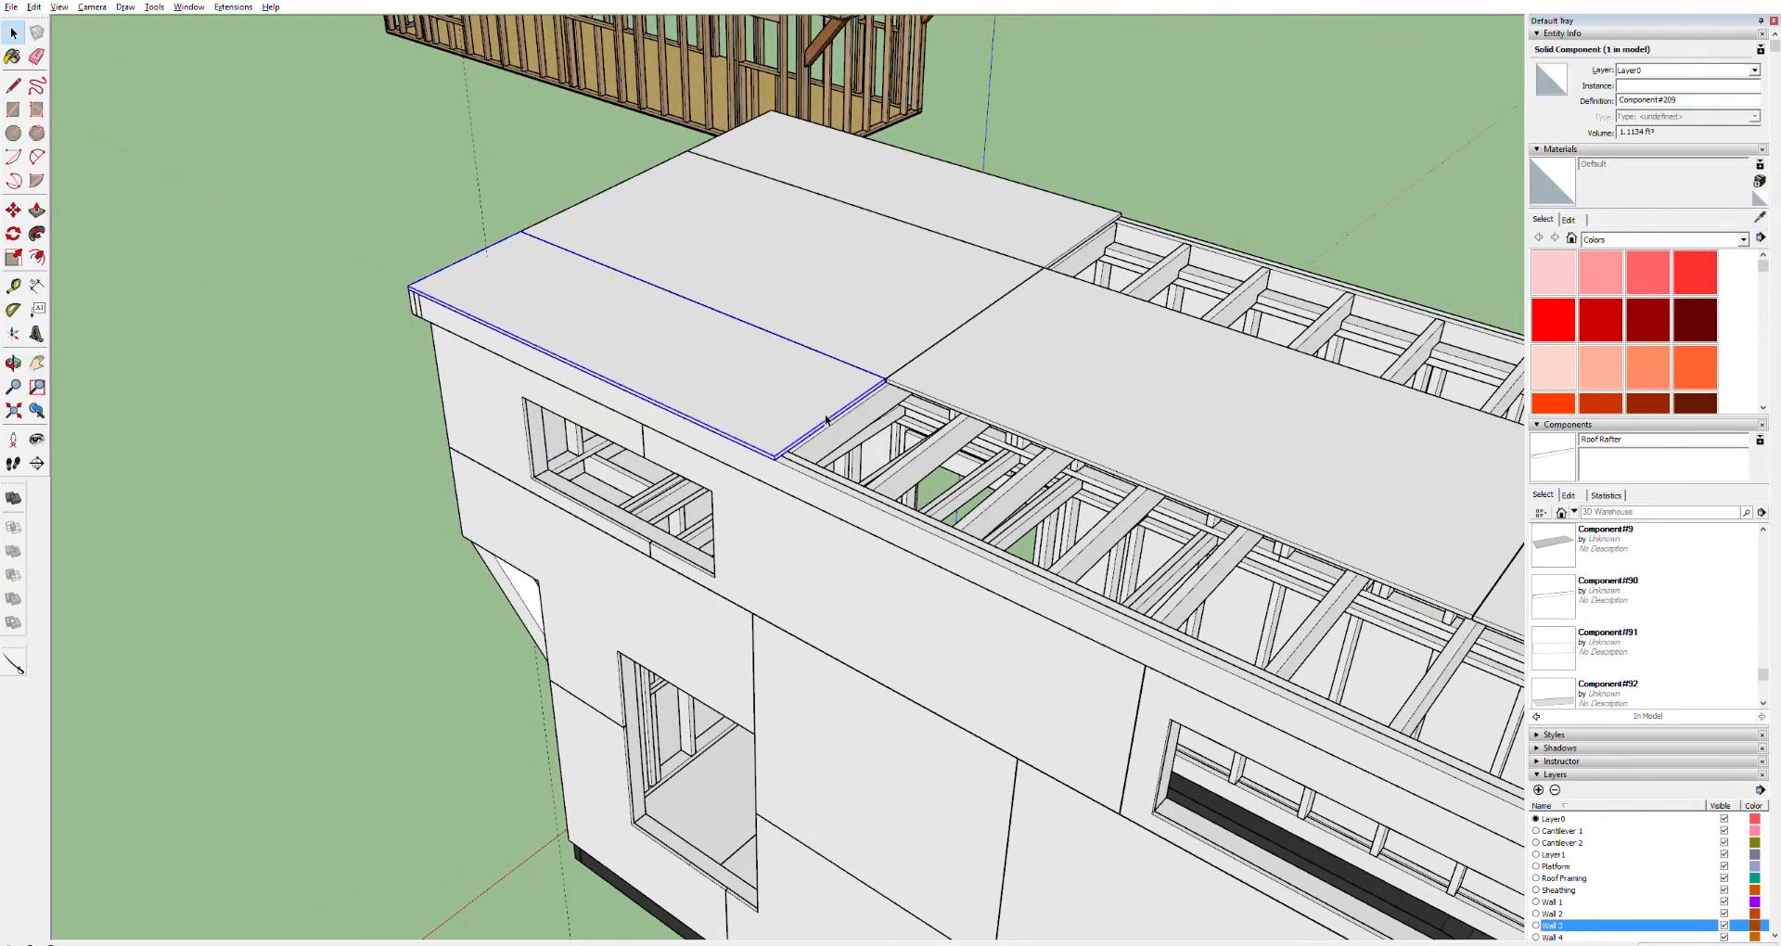
pyautogui.press('m')
pyautogui.click(419, 282)
pyautogui.press('ctrl')
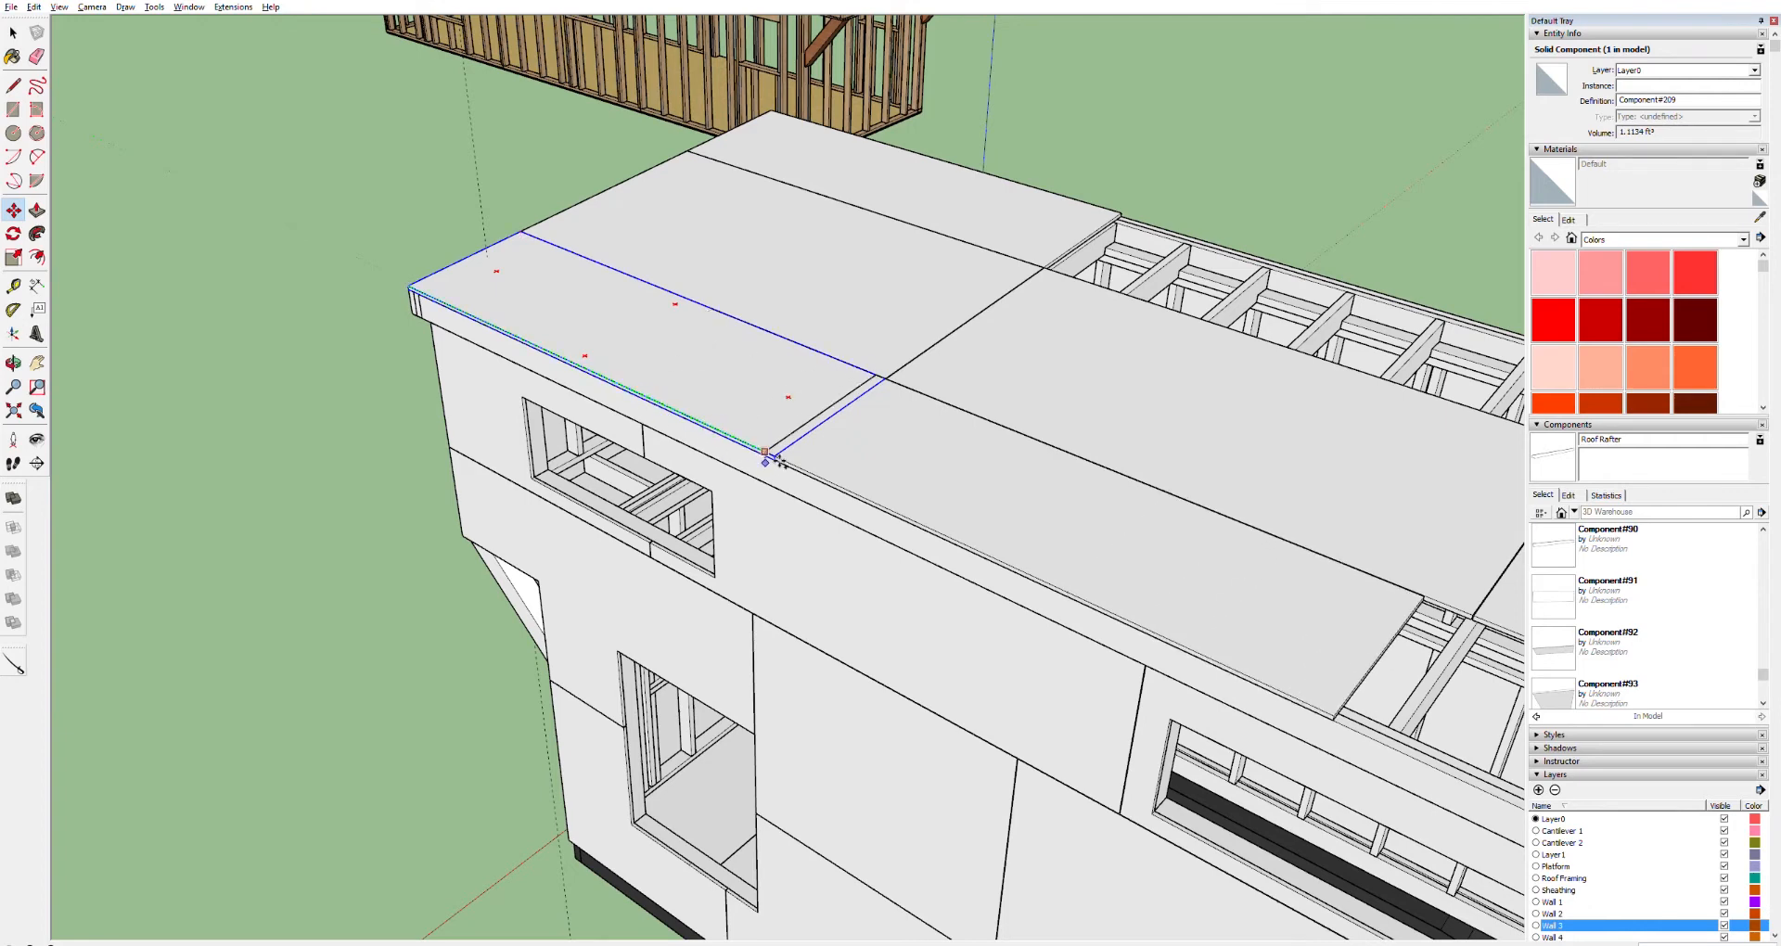
pyautogui.scroll(3, 781, 461)
pyautogui.scroll(3, 782, 464)
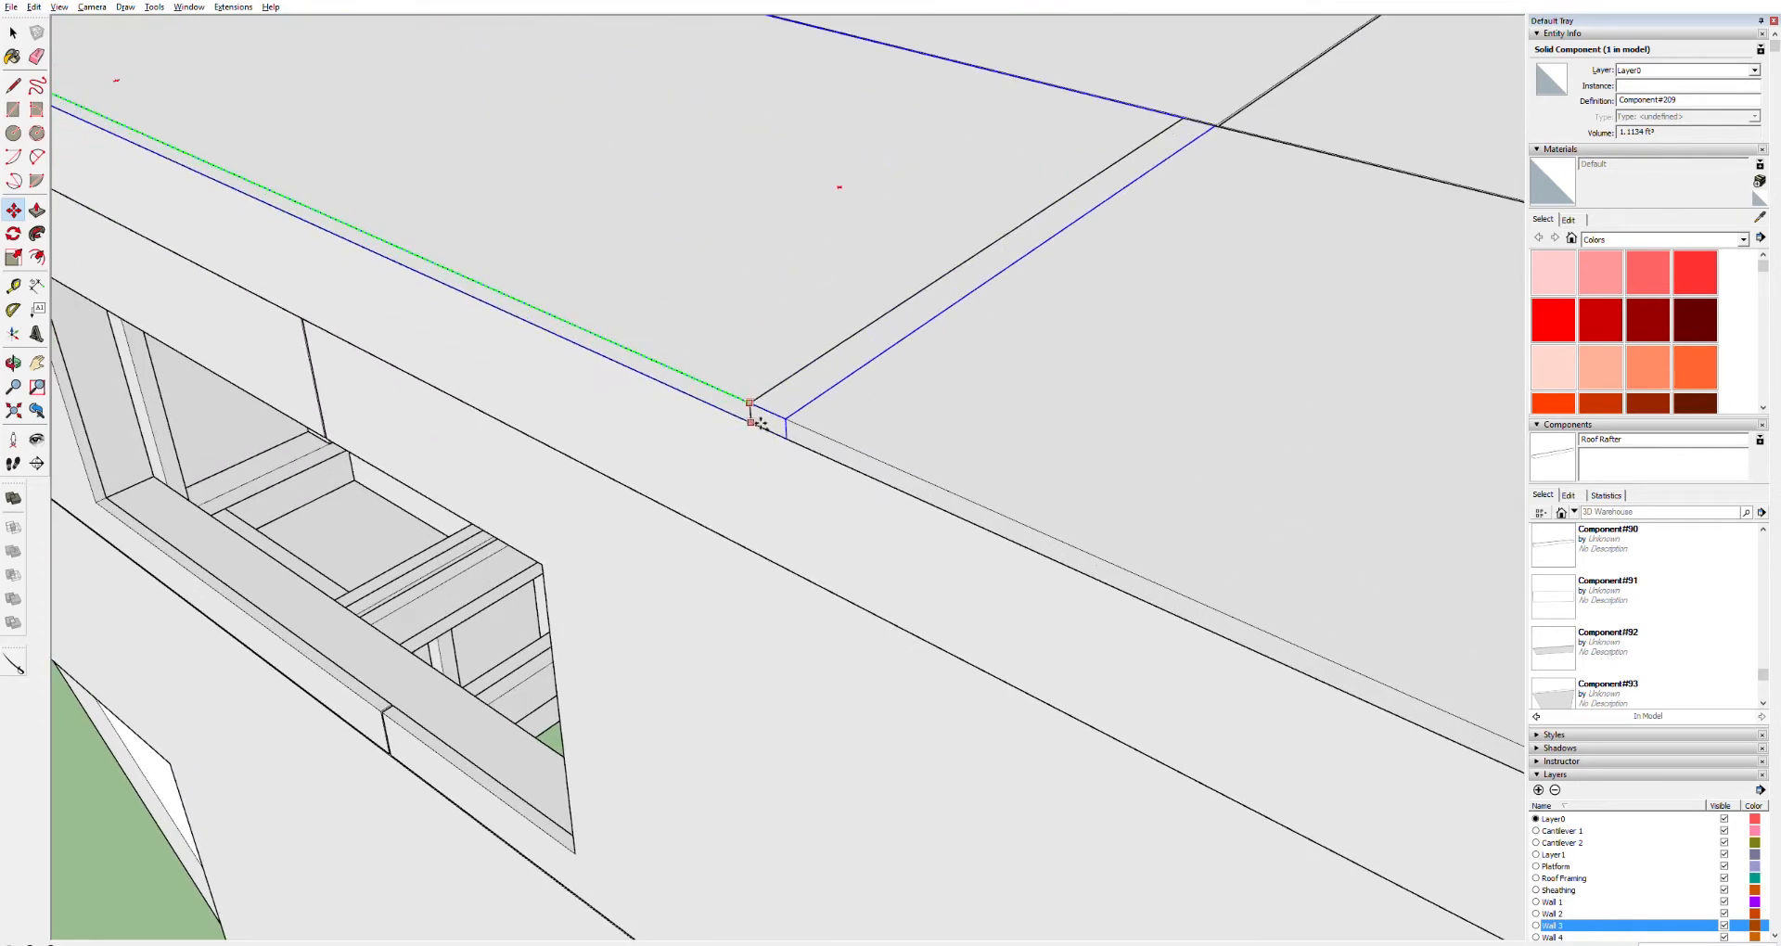
pyautogui.click(797, 414)
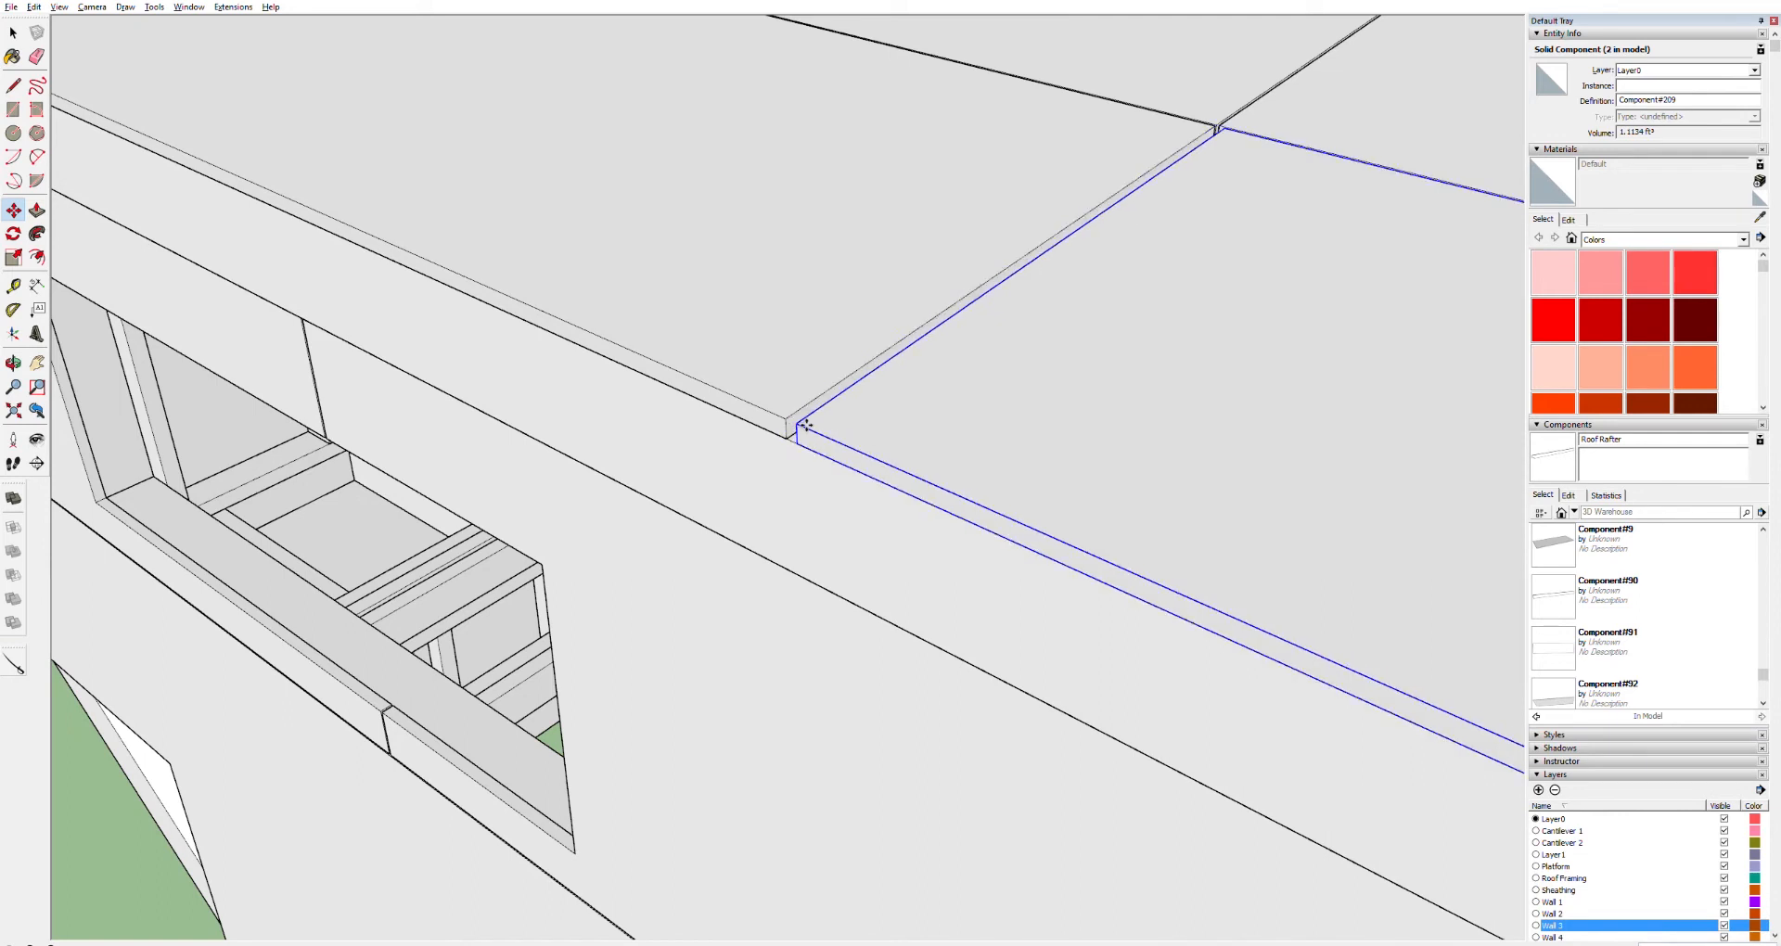
pyautogui.press('Return')
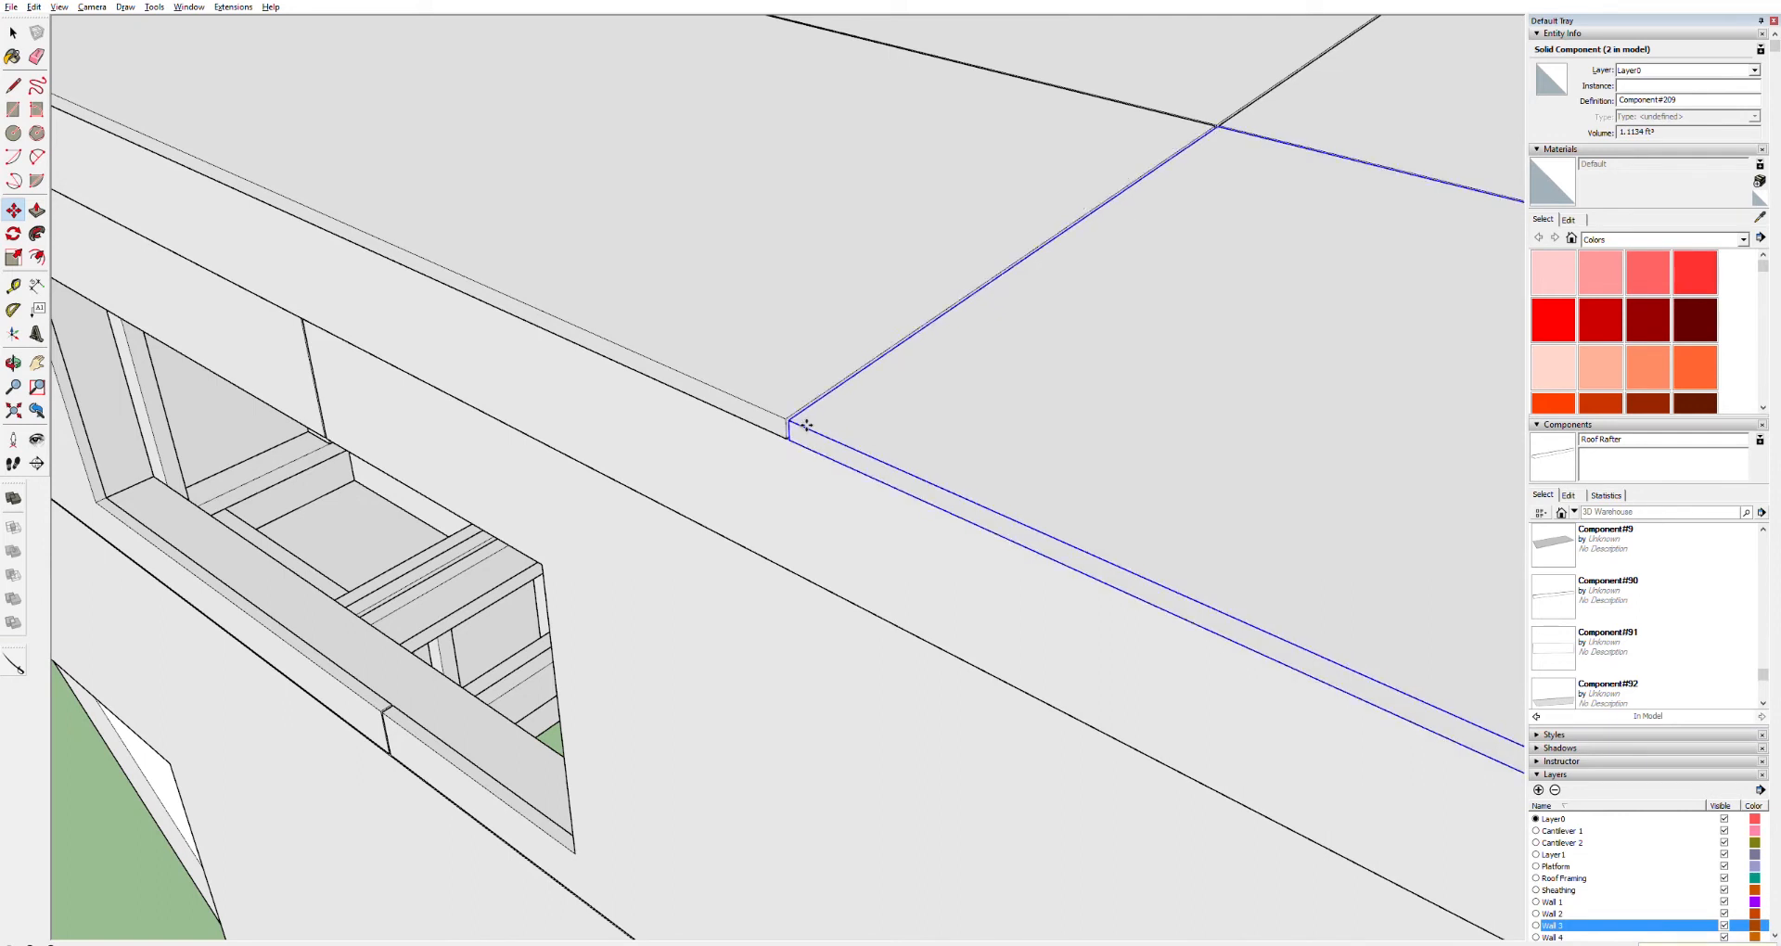
pyautogui.scroll(-10, 879, 417)
pyautogui.press('space')
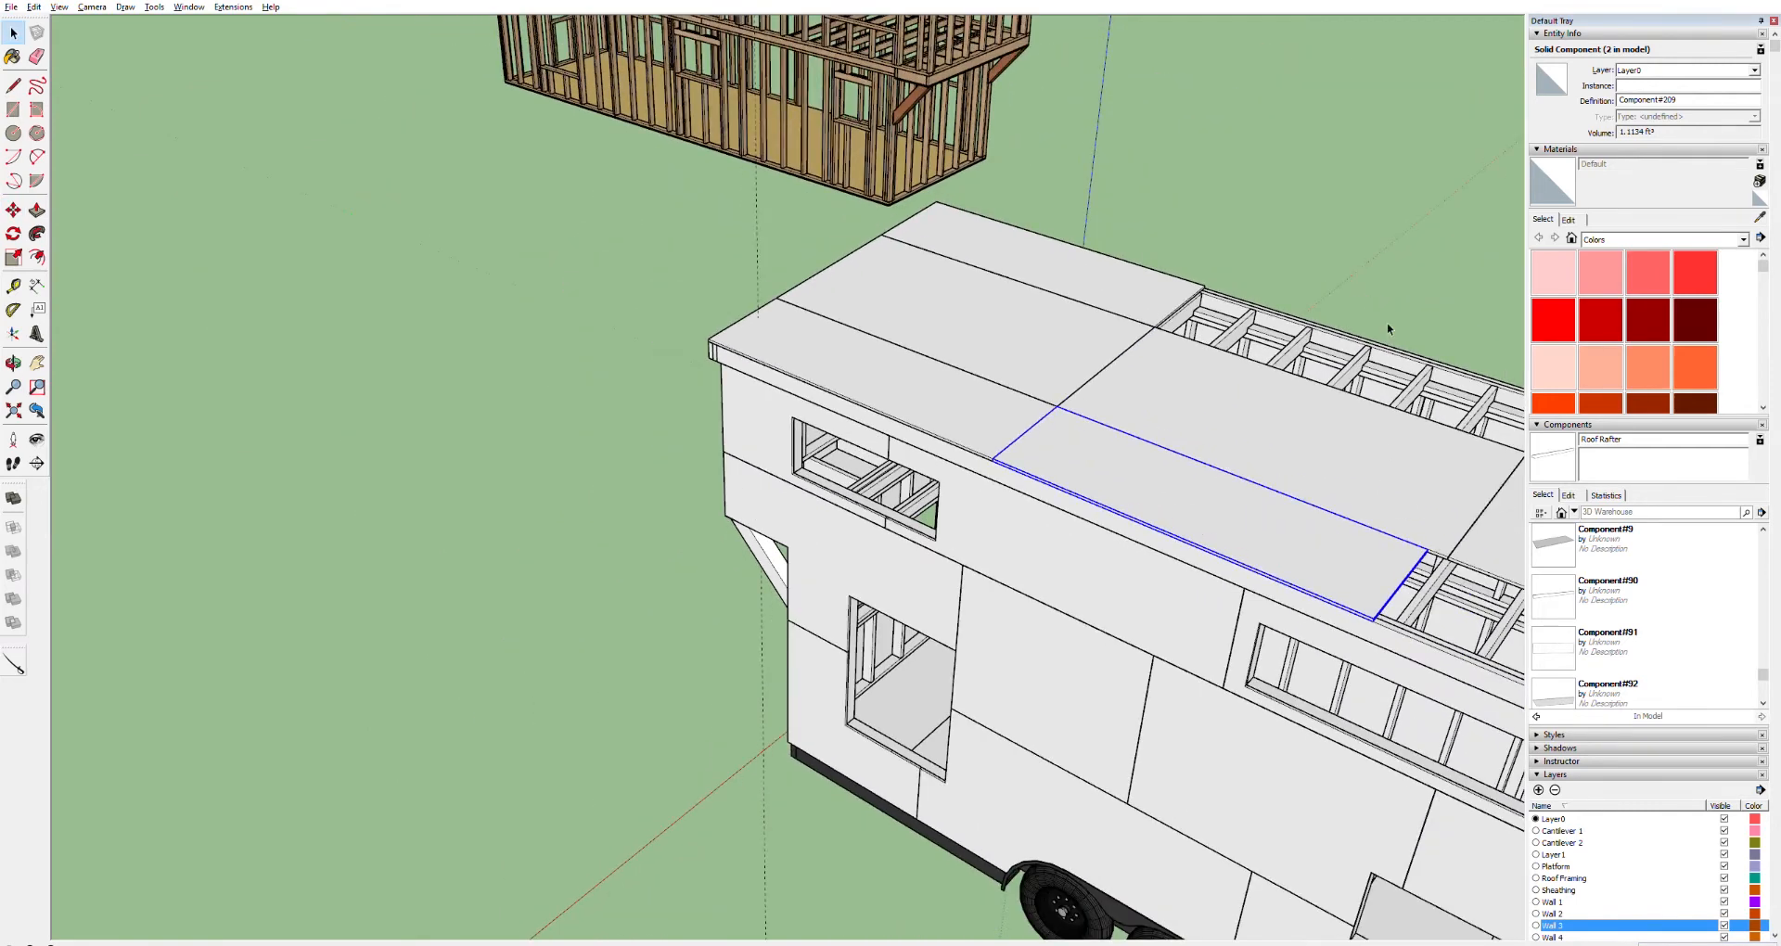
pyautogui.click(1373, 497)
pyautogui.scroll(5, 1371, 491)
pyautogui.moveTo(1311, 563); pyautogui.dragTo(1196, 399, button='middle')
pyautogui.scroll(-4, 1206, 401)
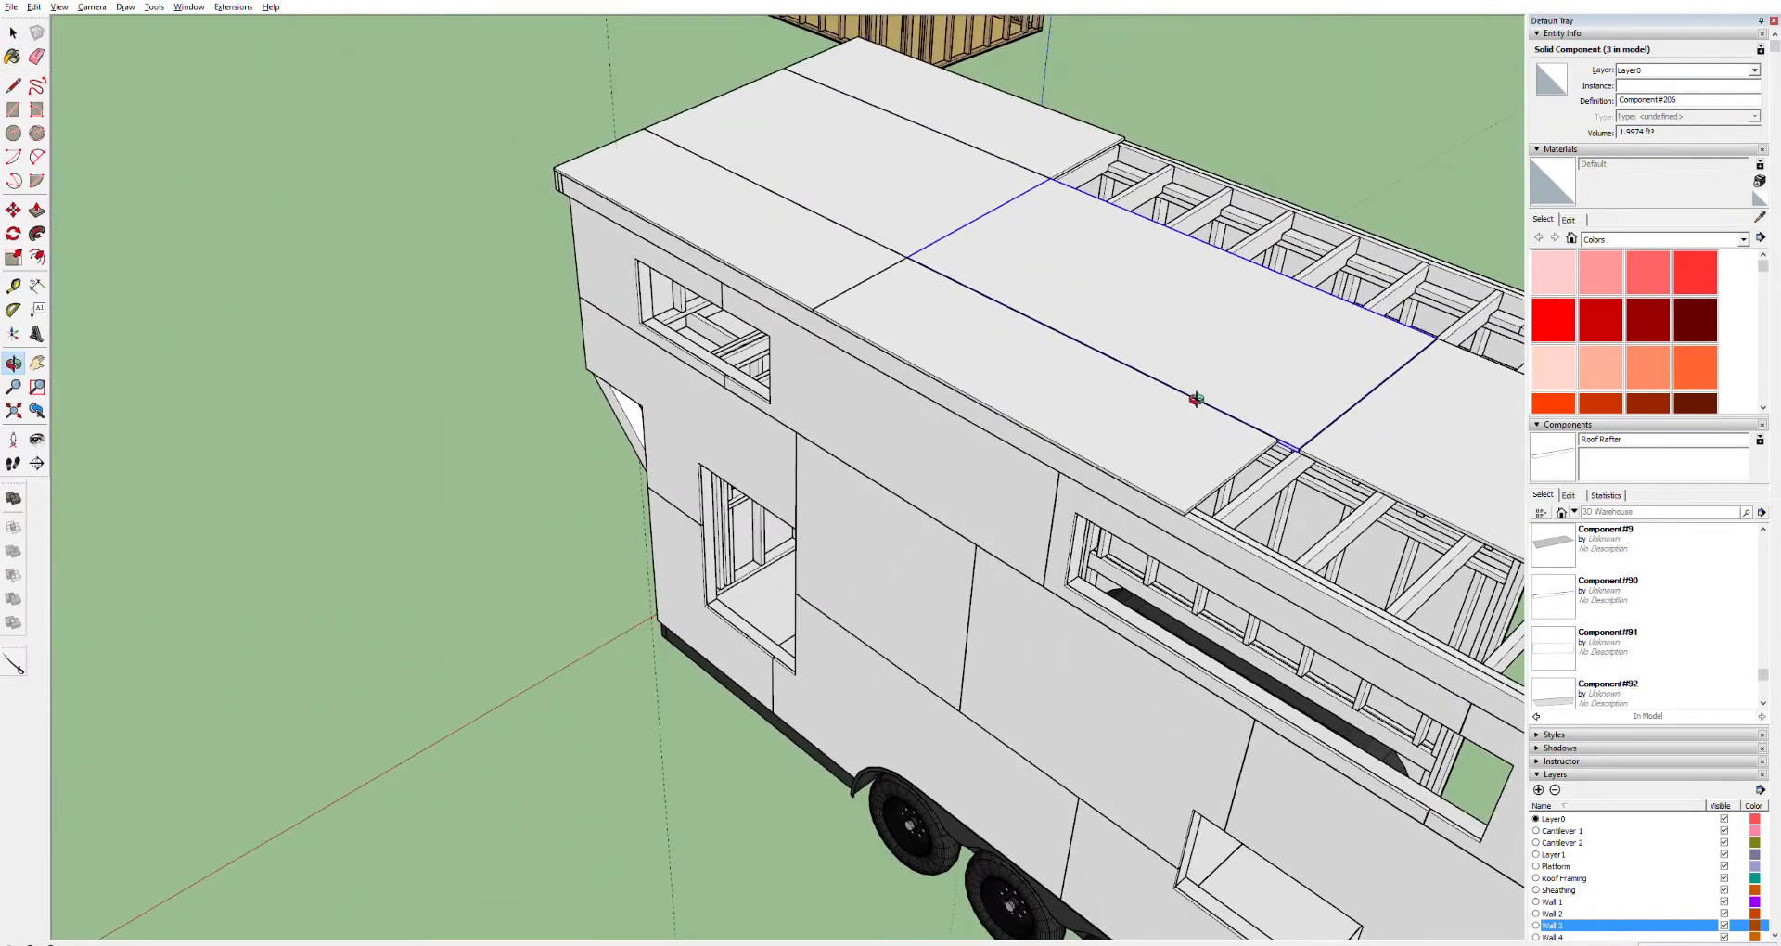
pyautogui.scroll(-2, 1197, 399)
pyautogui.press('space')
# Move the far-side roof panel along the roof and snap its corner to the seam of the adjoining panel
pyautogui.click(1063, 131)
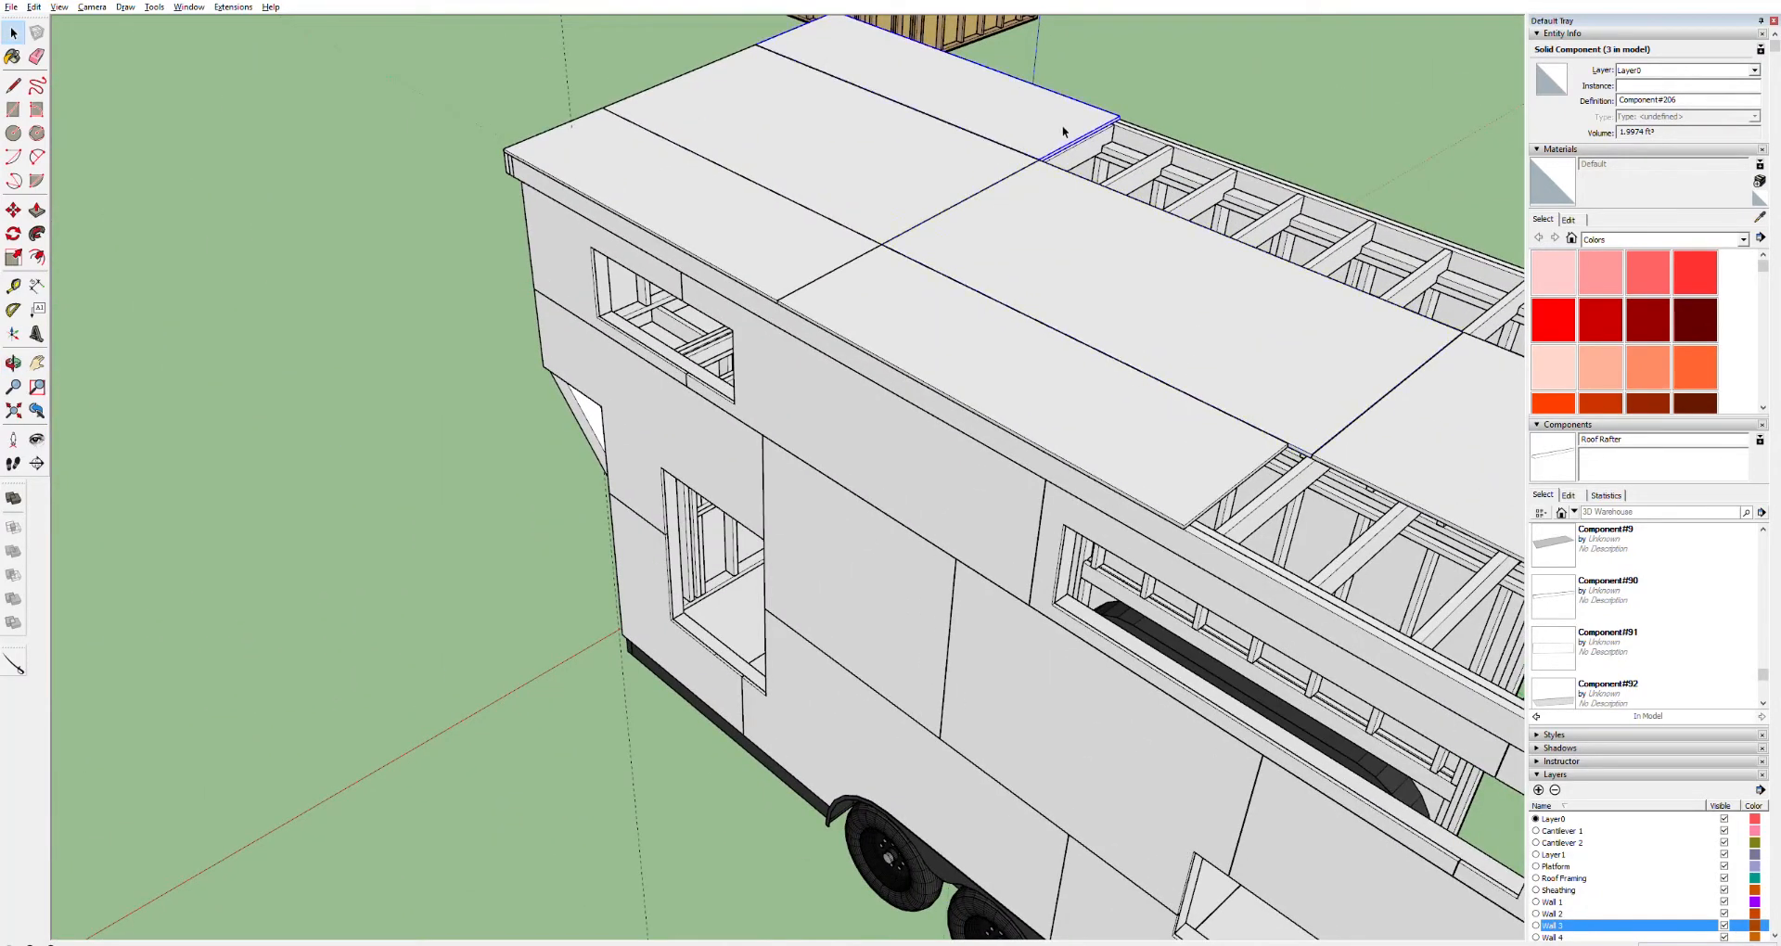
pyautogui.press('m')
pyautogui.moveTo(1133, 110); pyautogui.dragTo(1223, 148)
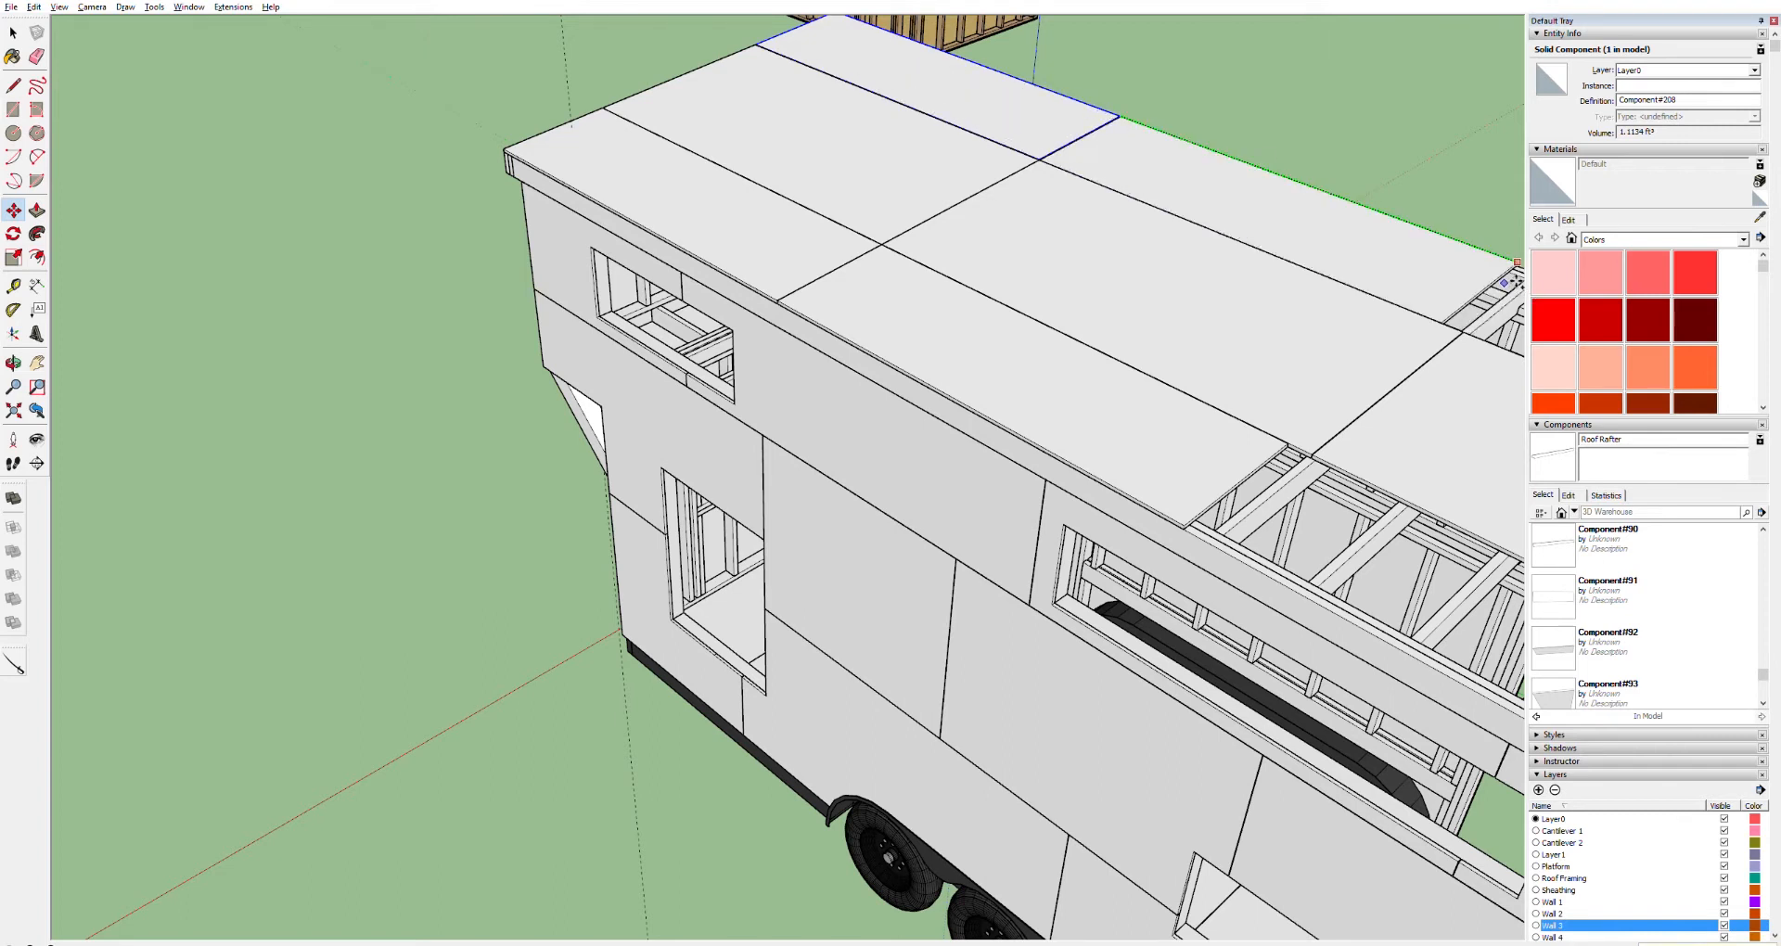
pyautogui.click(1514, 279)
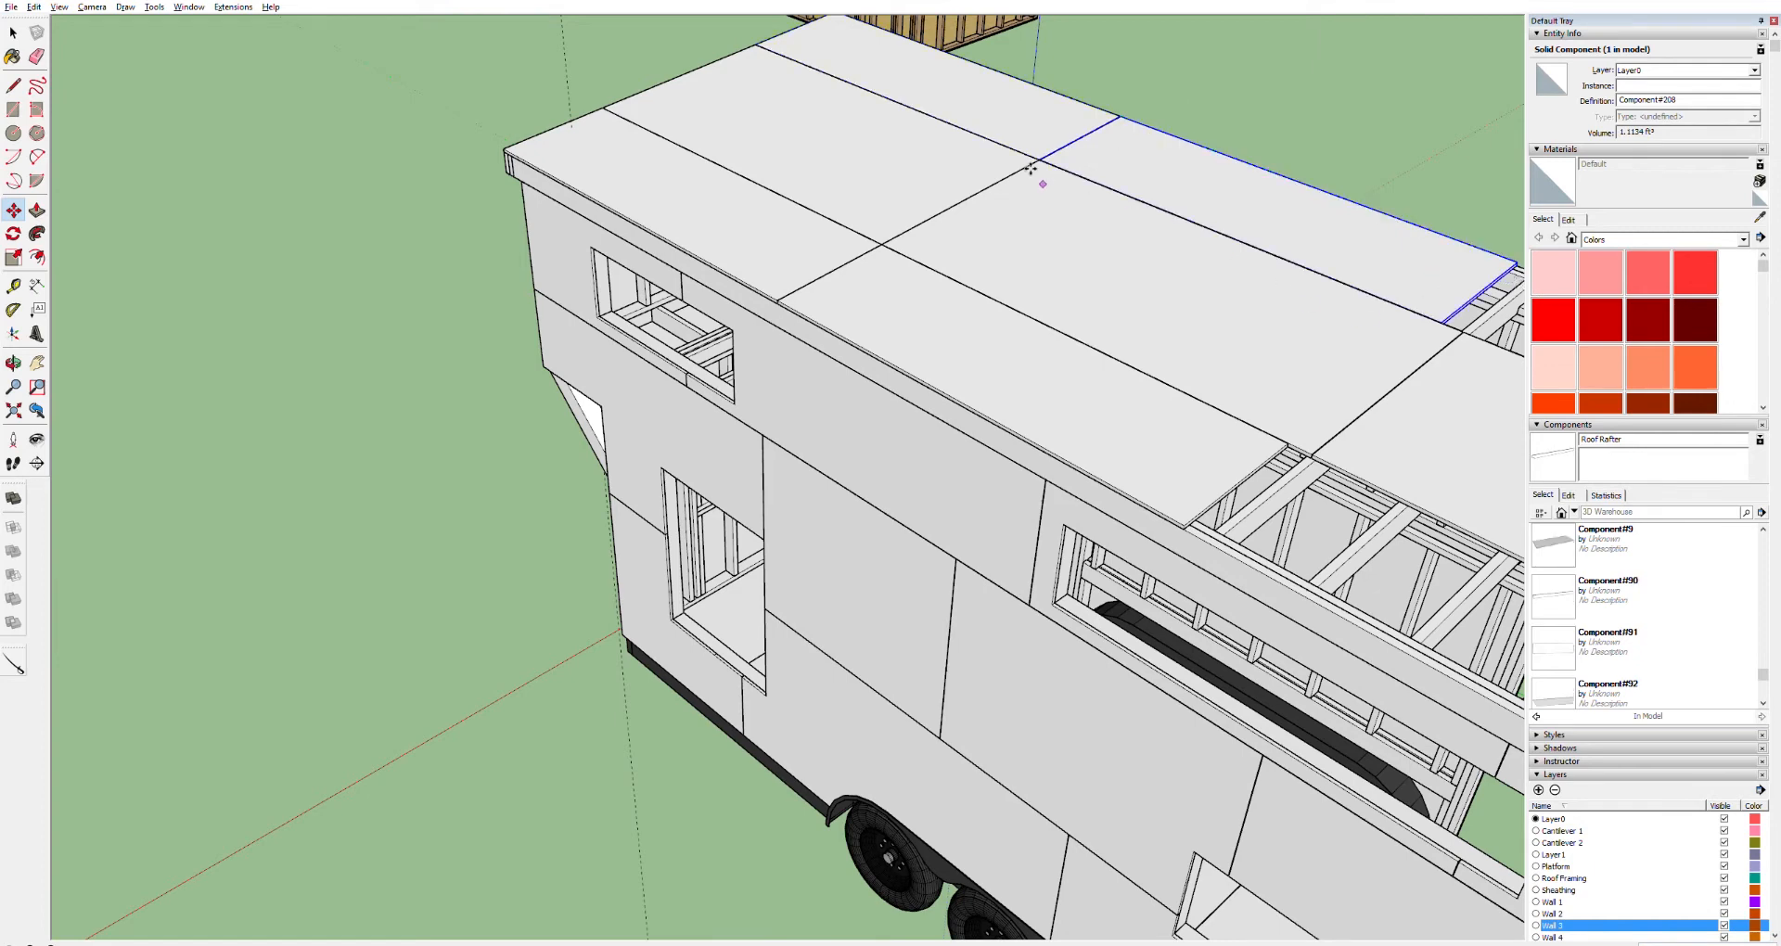
pyautogui.scroll(10, 1058, 112)
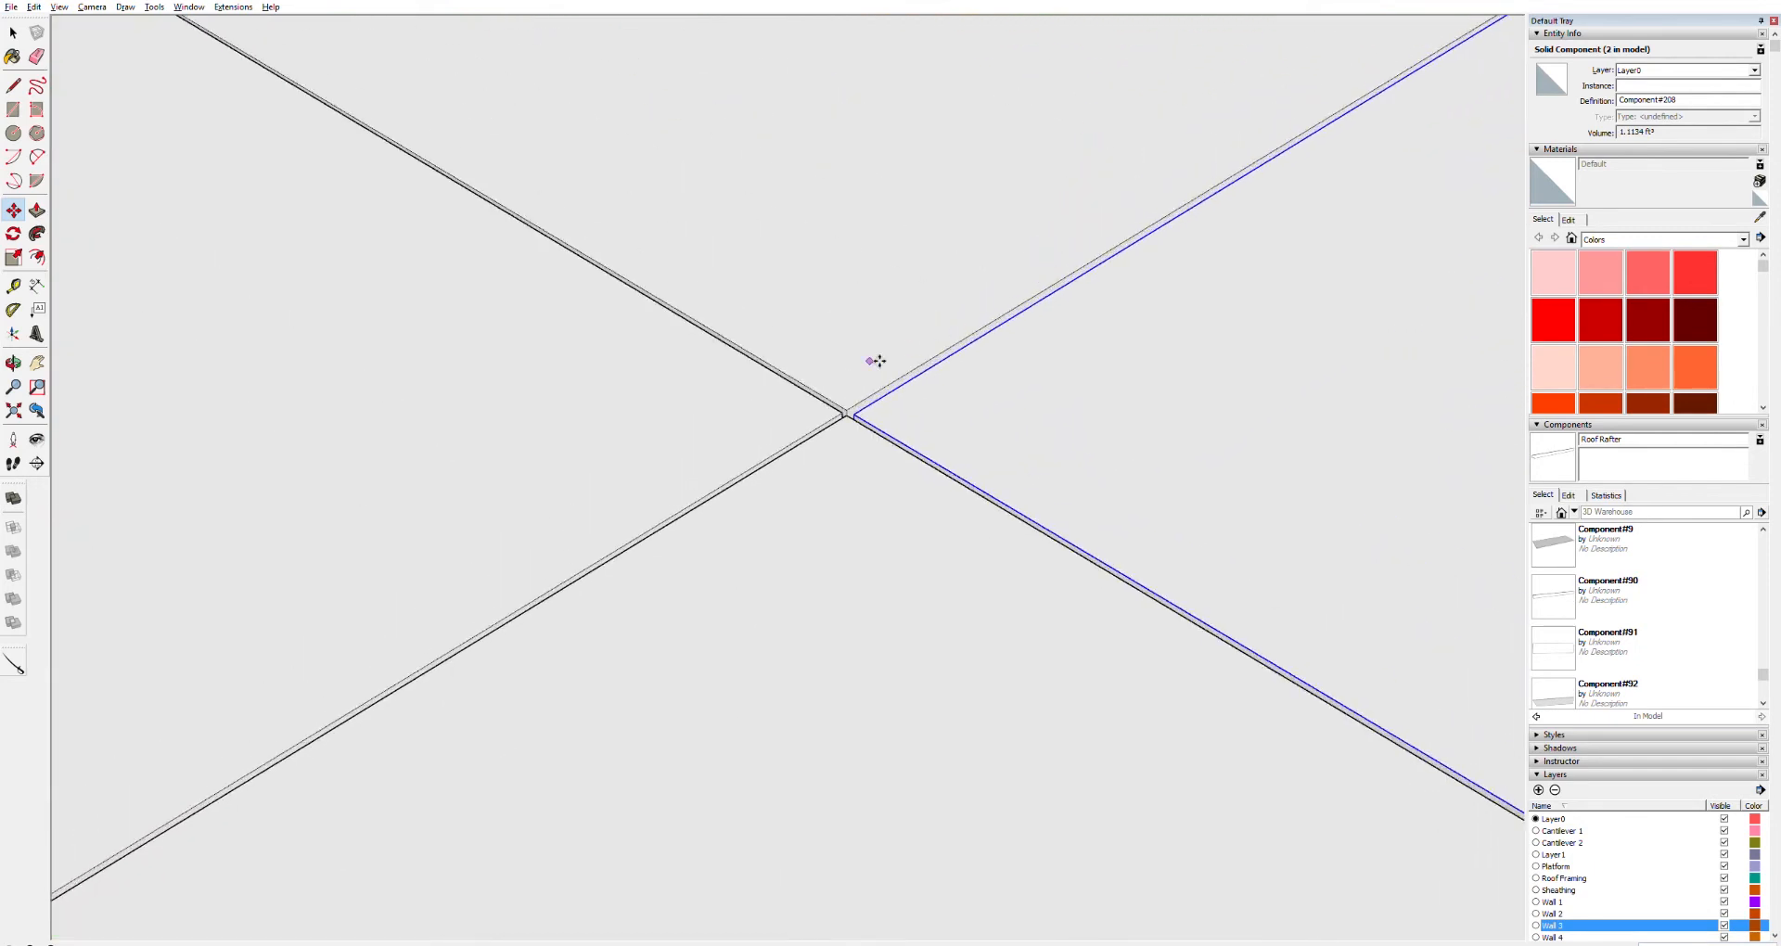
pyautogui.scroll(6, 880, 357)
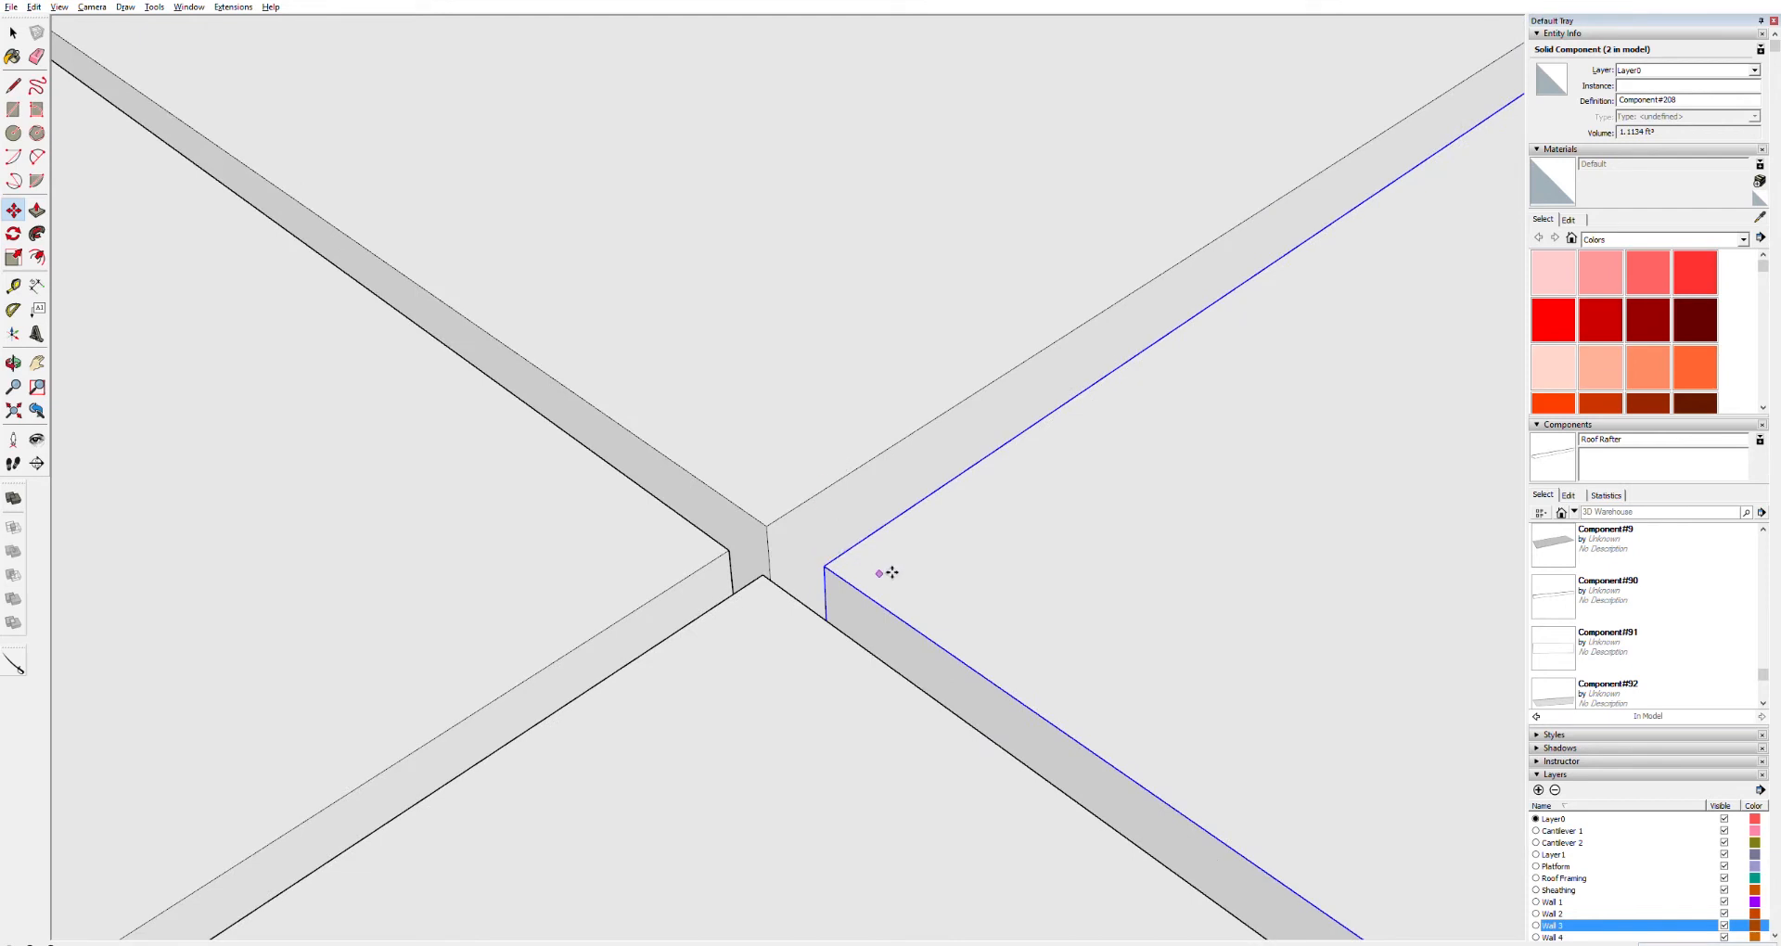
pyautogui.click(840, 566)
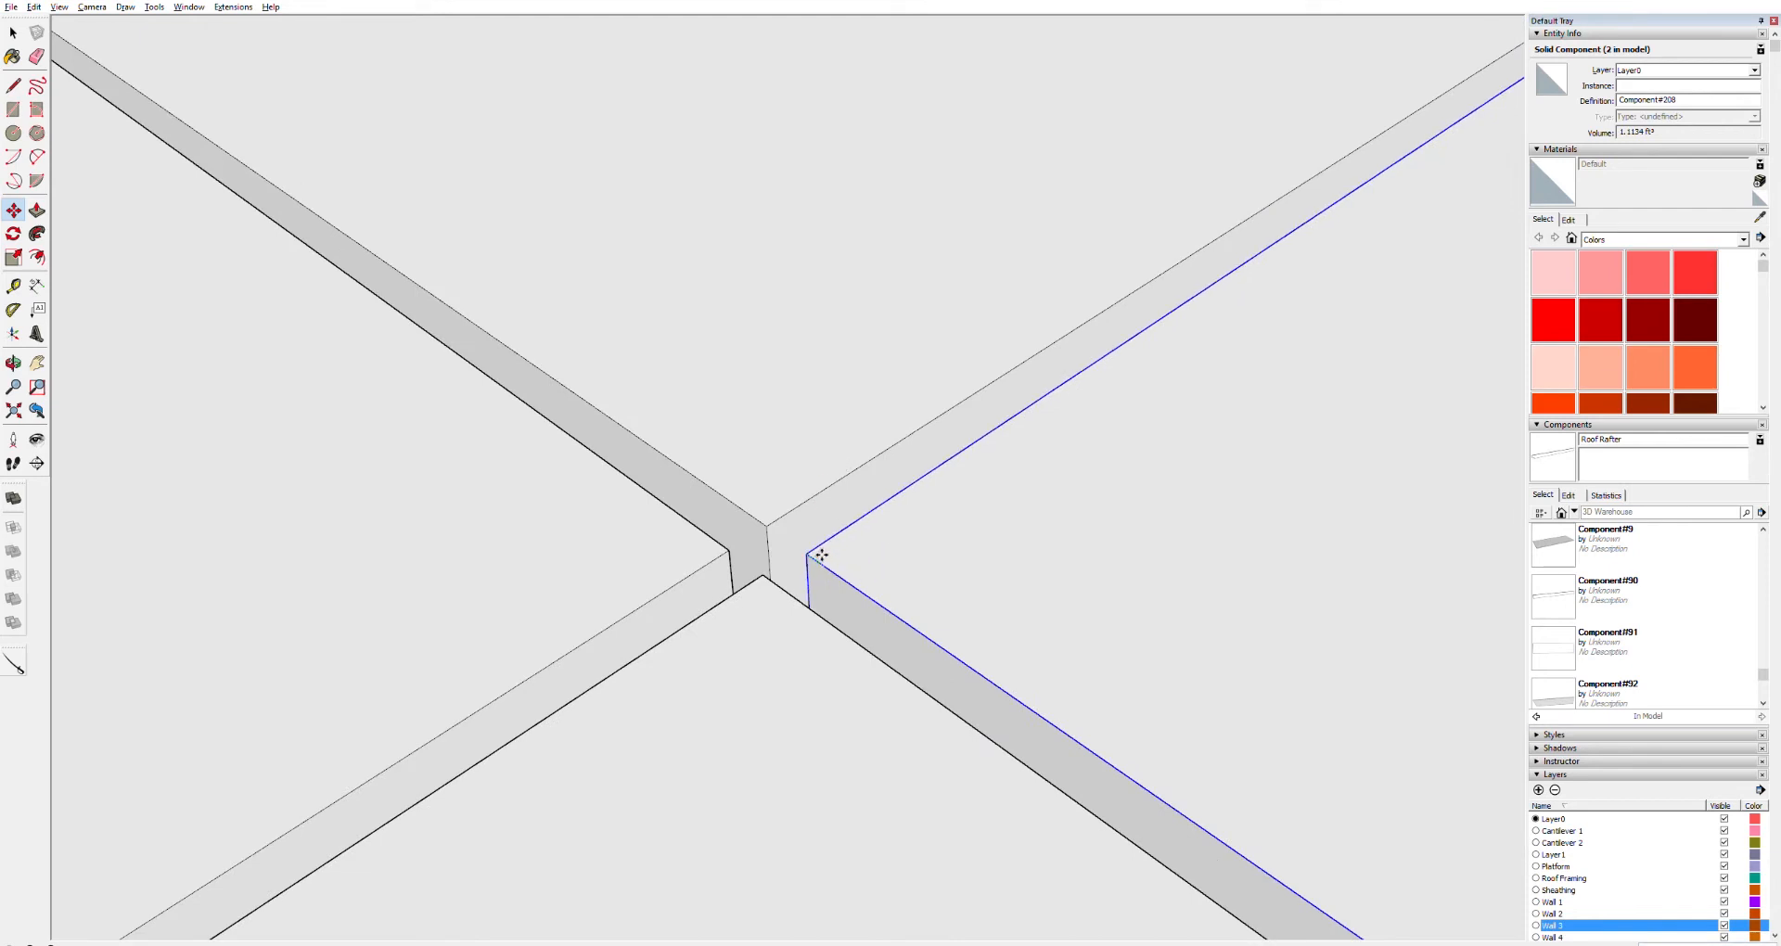
pyautogui.click(773, 574)
# Open the front panel's component for editing and push/pull its end face down to the fascia edge
pyautogui.scroll(-6, 906, 576)
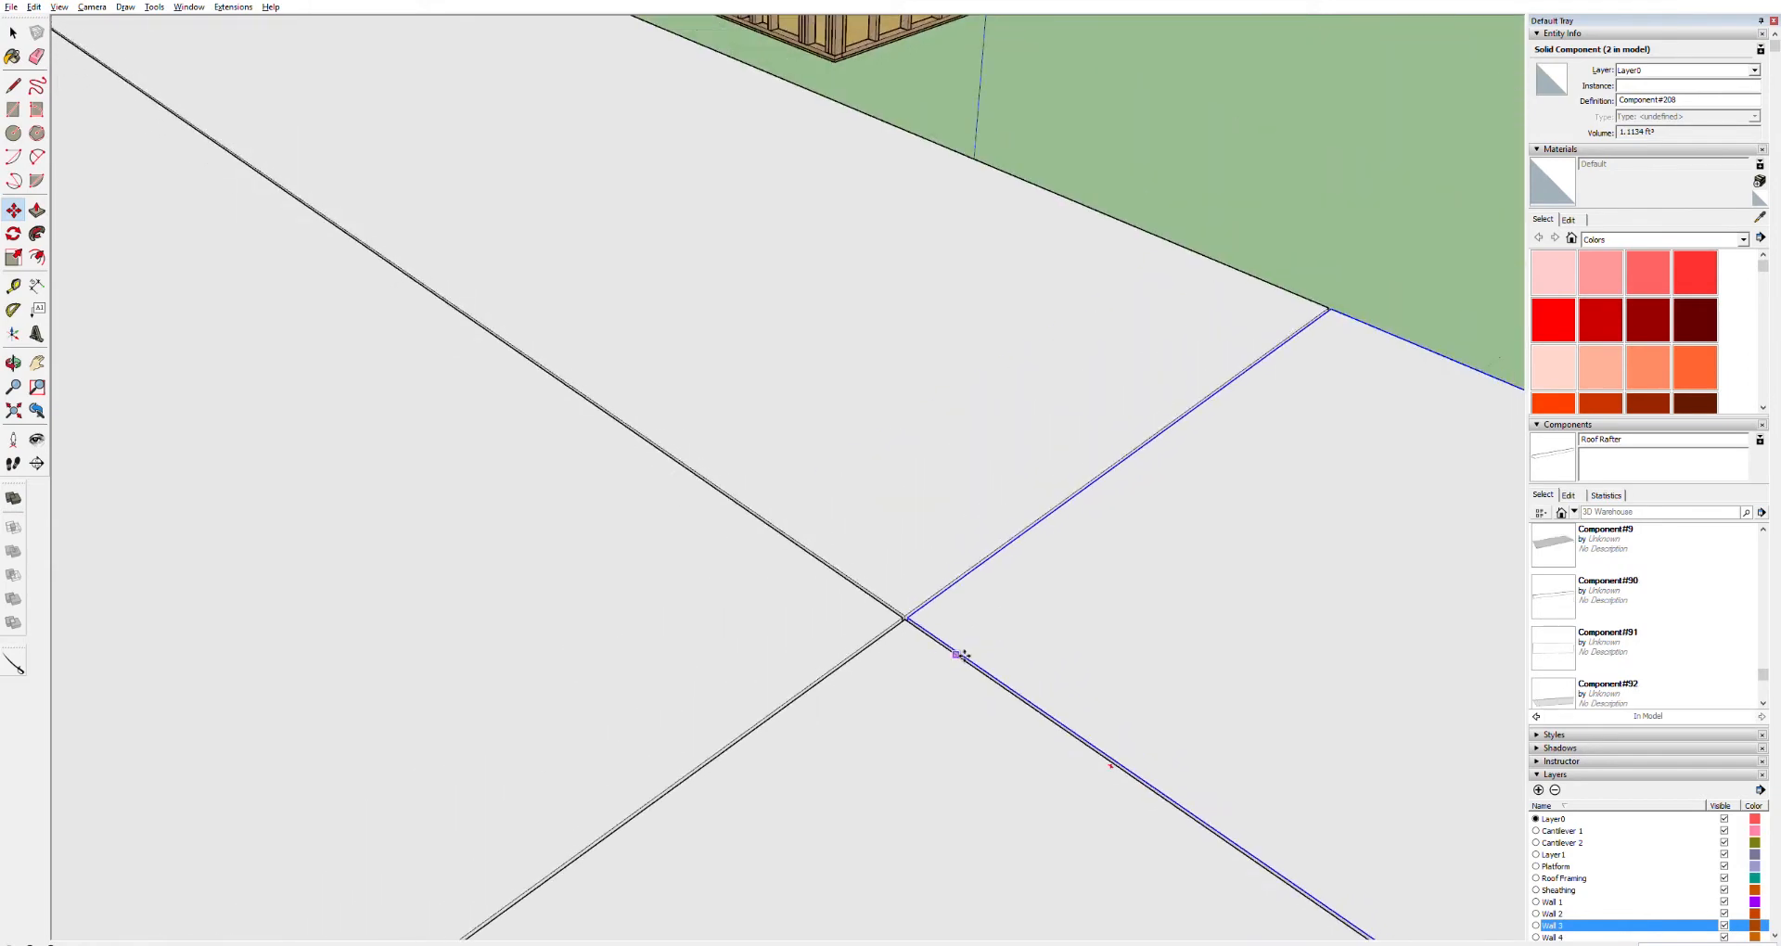
pyautogui.scroll(-4, 962, 655)
pyautogui.scroll(-1, 964, 728)
pyautogui.scroll(2, 1213, 901)
pyautogui.scroll(1, 1206, 898)
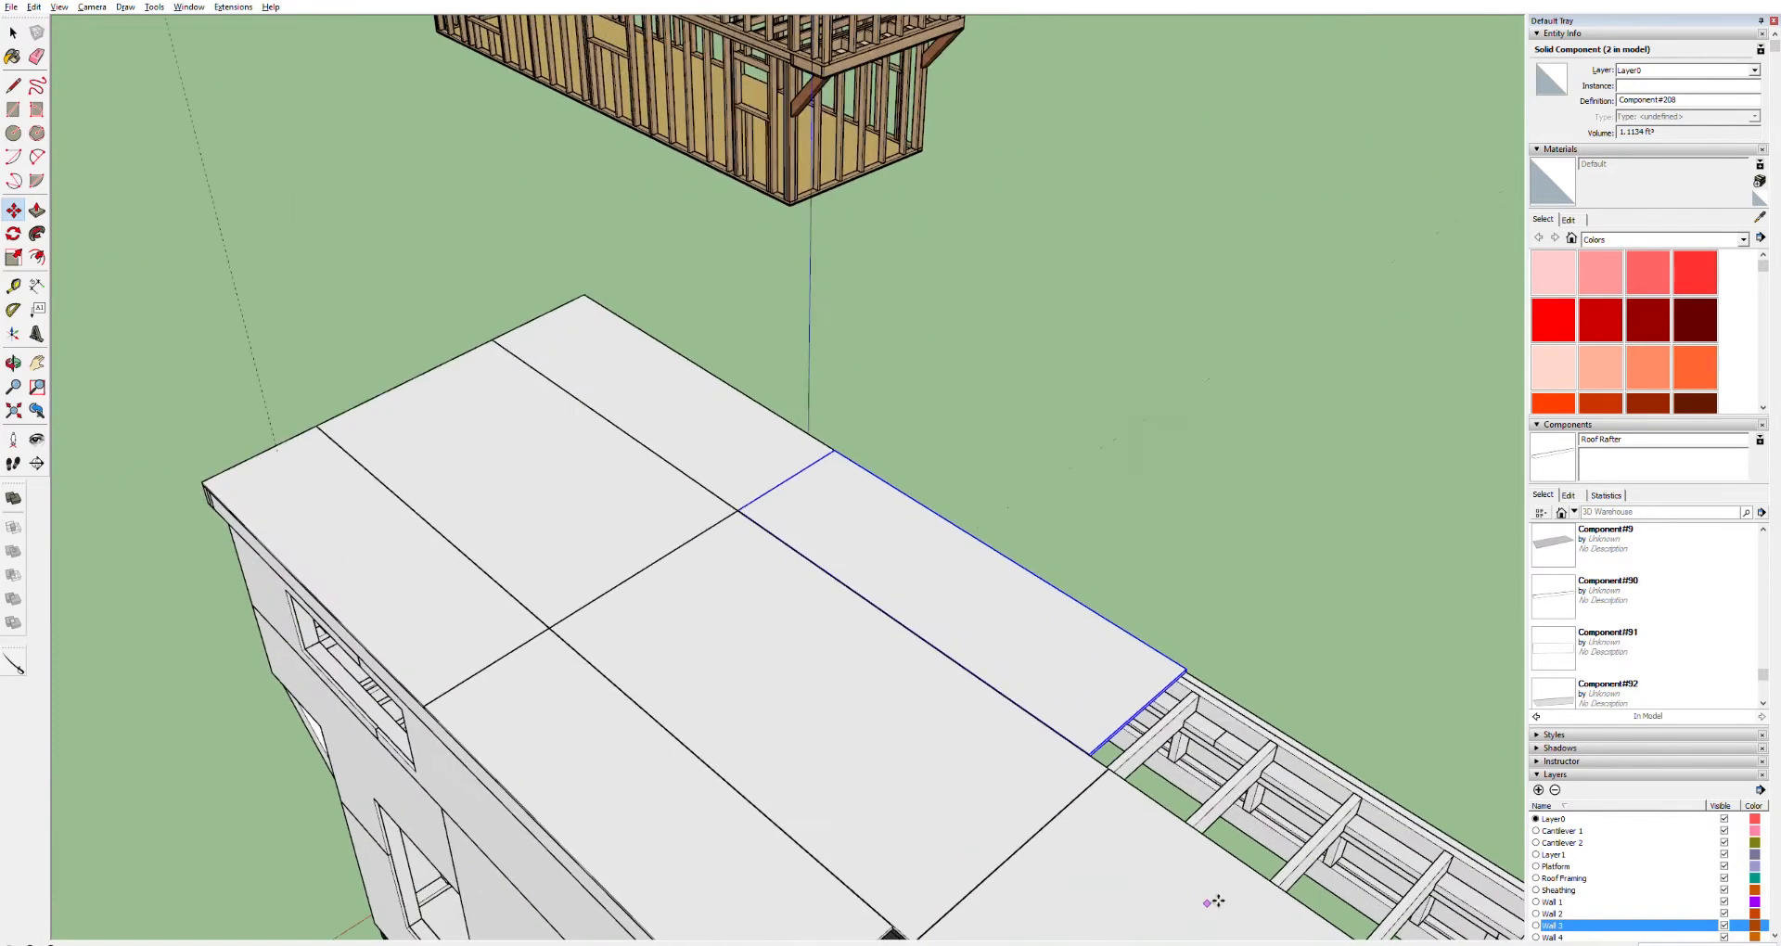
pyautogui.scroll(3, 1172, 879)
pyautogui.moveTo(1110, 708); pyautogui.dragTo(876, 567, button='middle')
pyautogui.press('space')
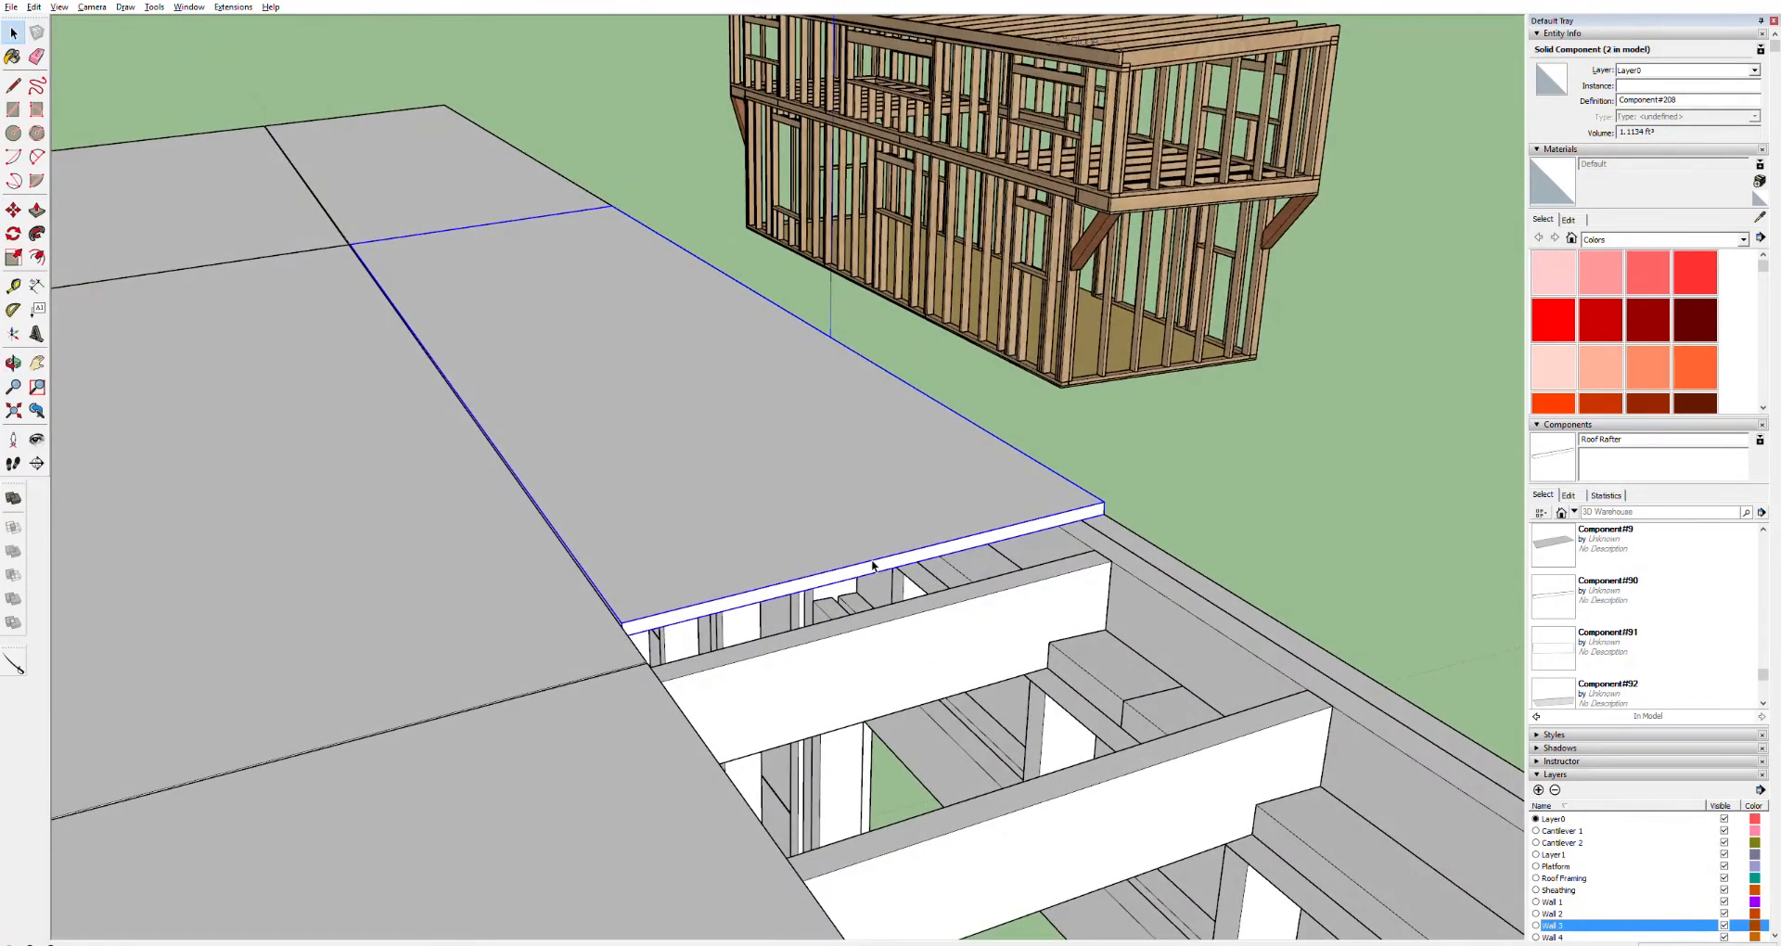
pyautogui.doubleClick(872, 563)
pyautogui.scroll(-1, 643, 667)
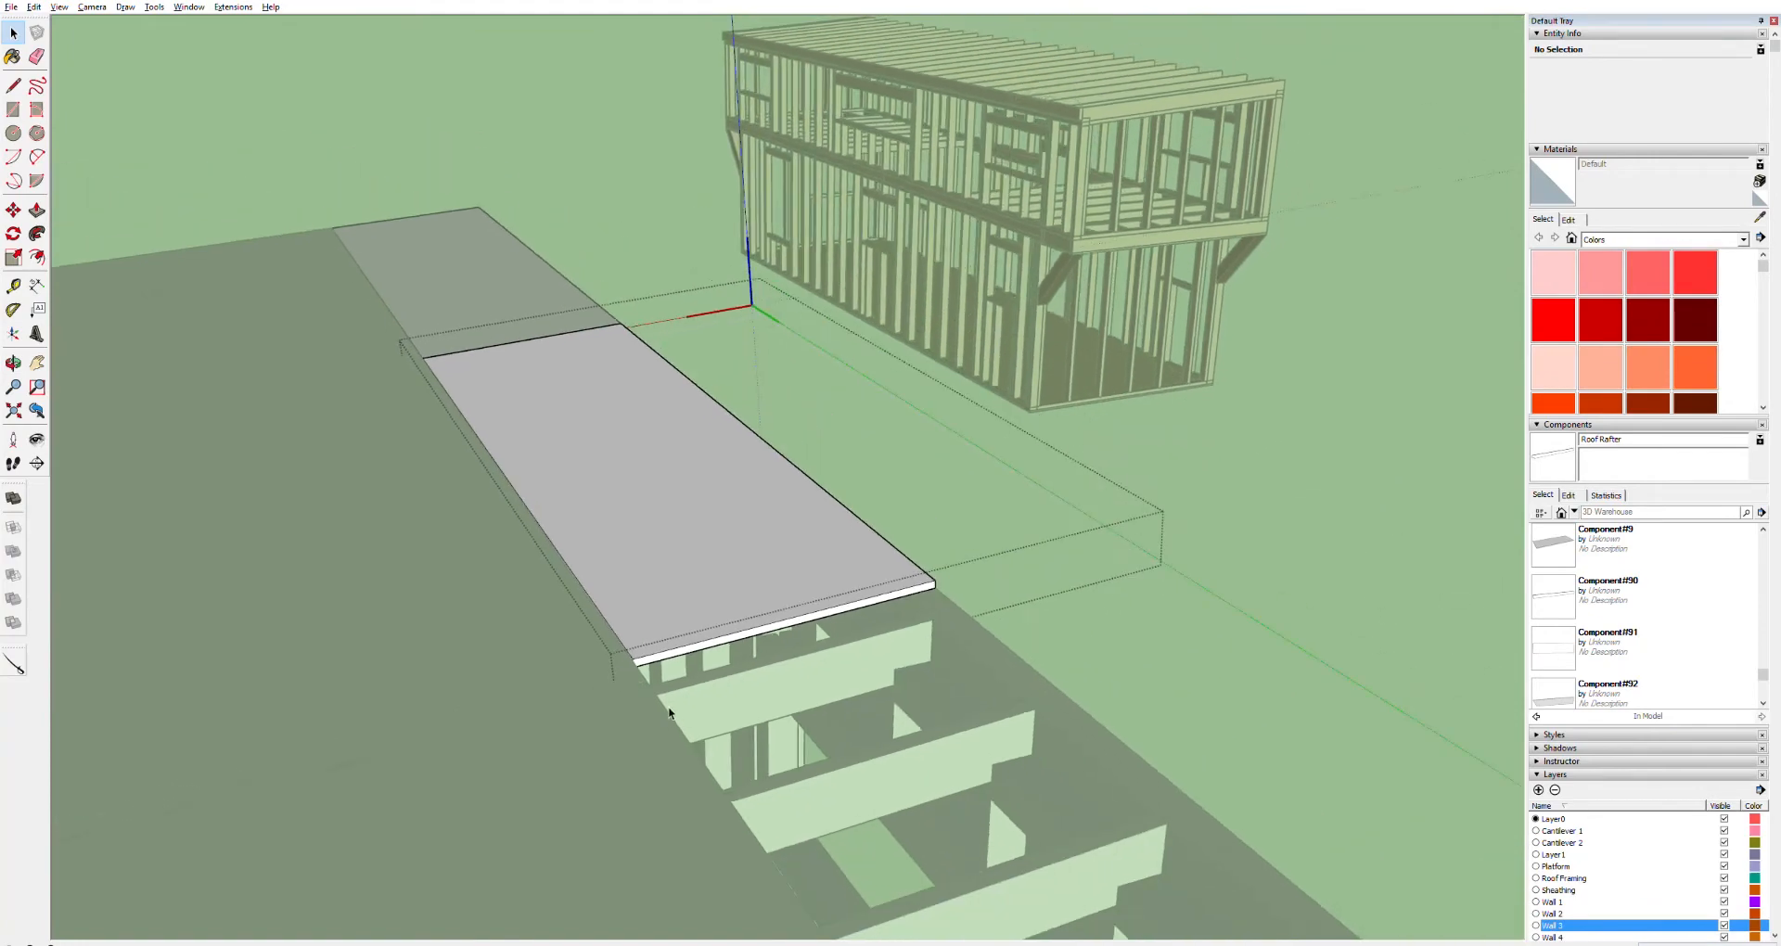
pyautogui.scroll(2, 615, 641)
pyautogui.moveTo(715, 645); pyautogui.dragTo(755, 612, button='middle')
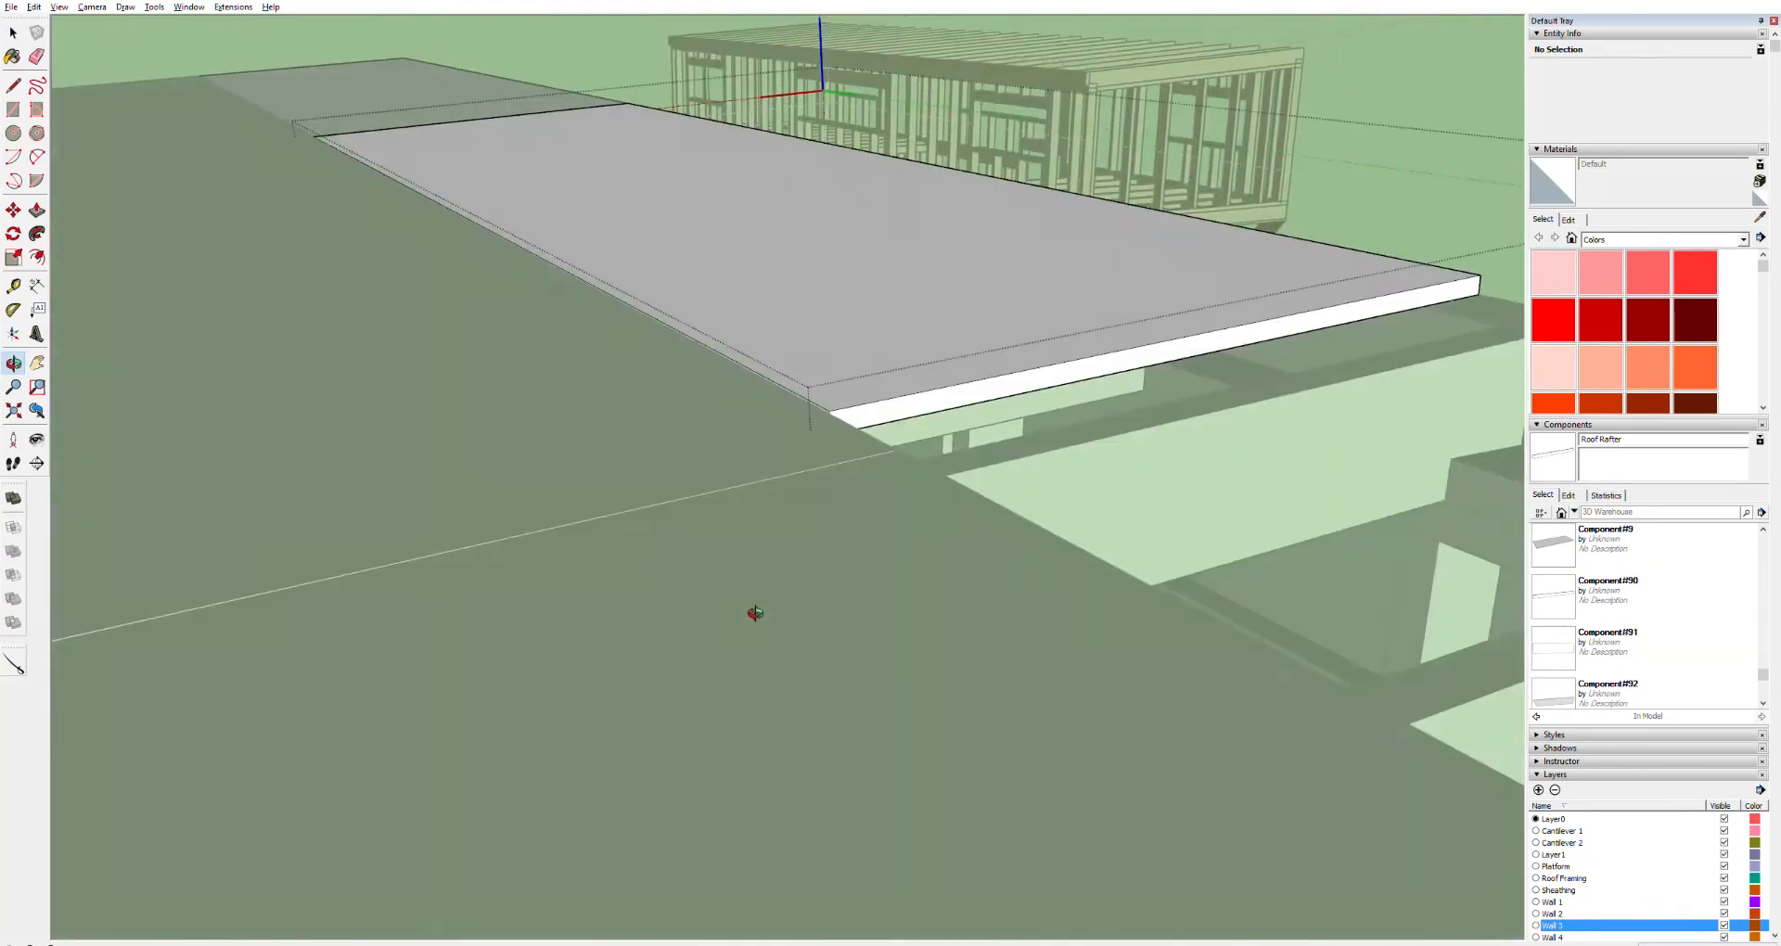
pyautogui.moveTo(878, 522); pyautogui.dragTo(901, 422, button='middle')
pyautogui.tripleClick(899, 422)
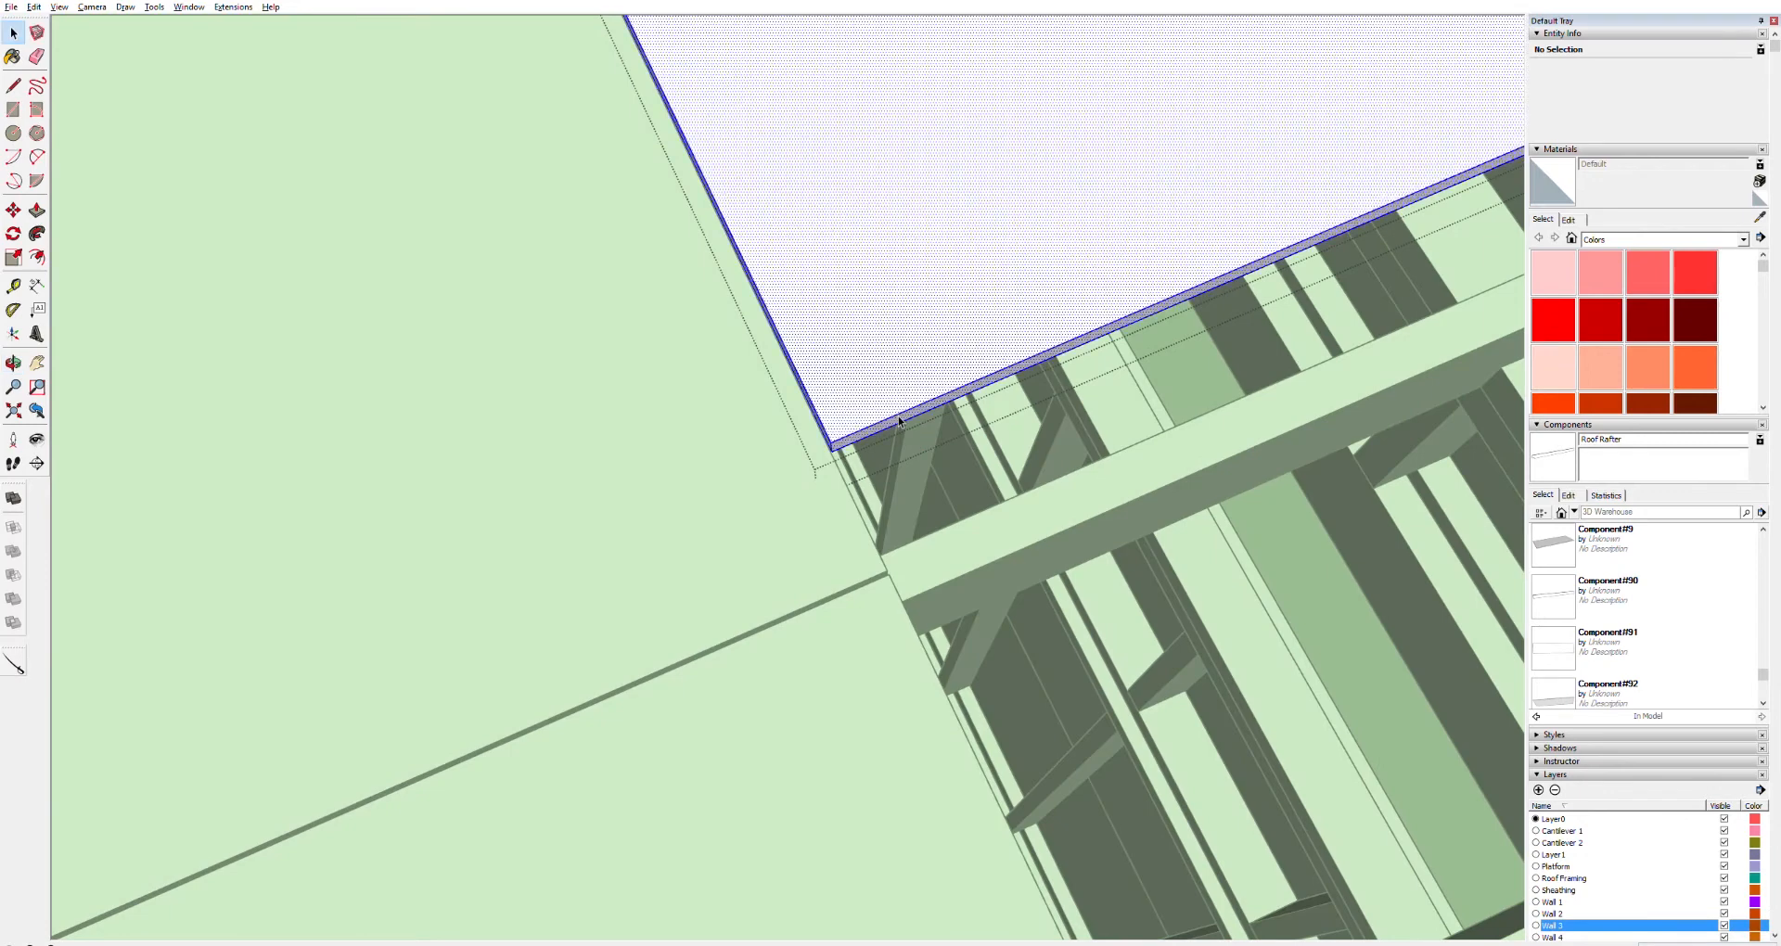
pyautogui.press('m')
pyautogui.click(890, 423)
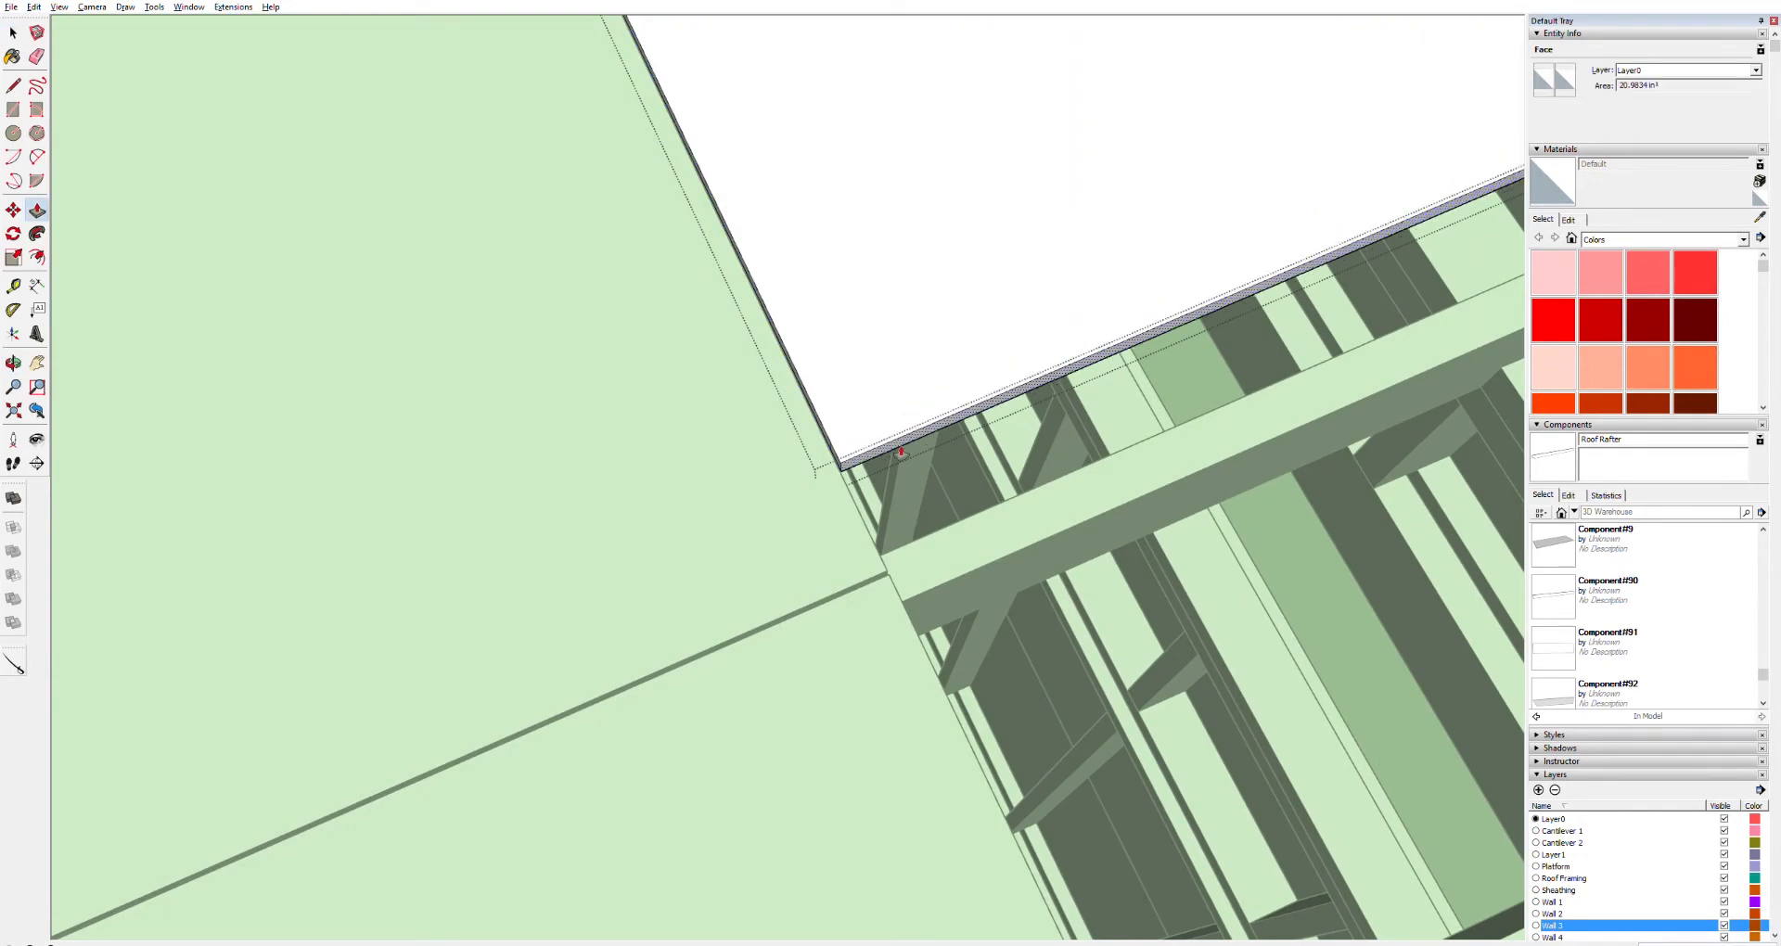
pyautogui.click(900, 574)
pyautogui.hotkey('ctrl', 'z')
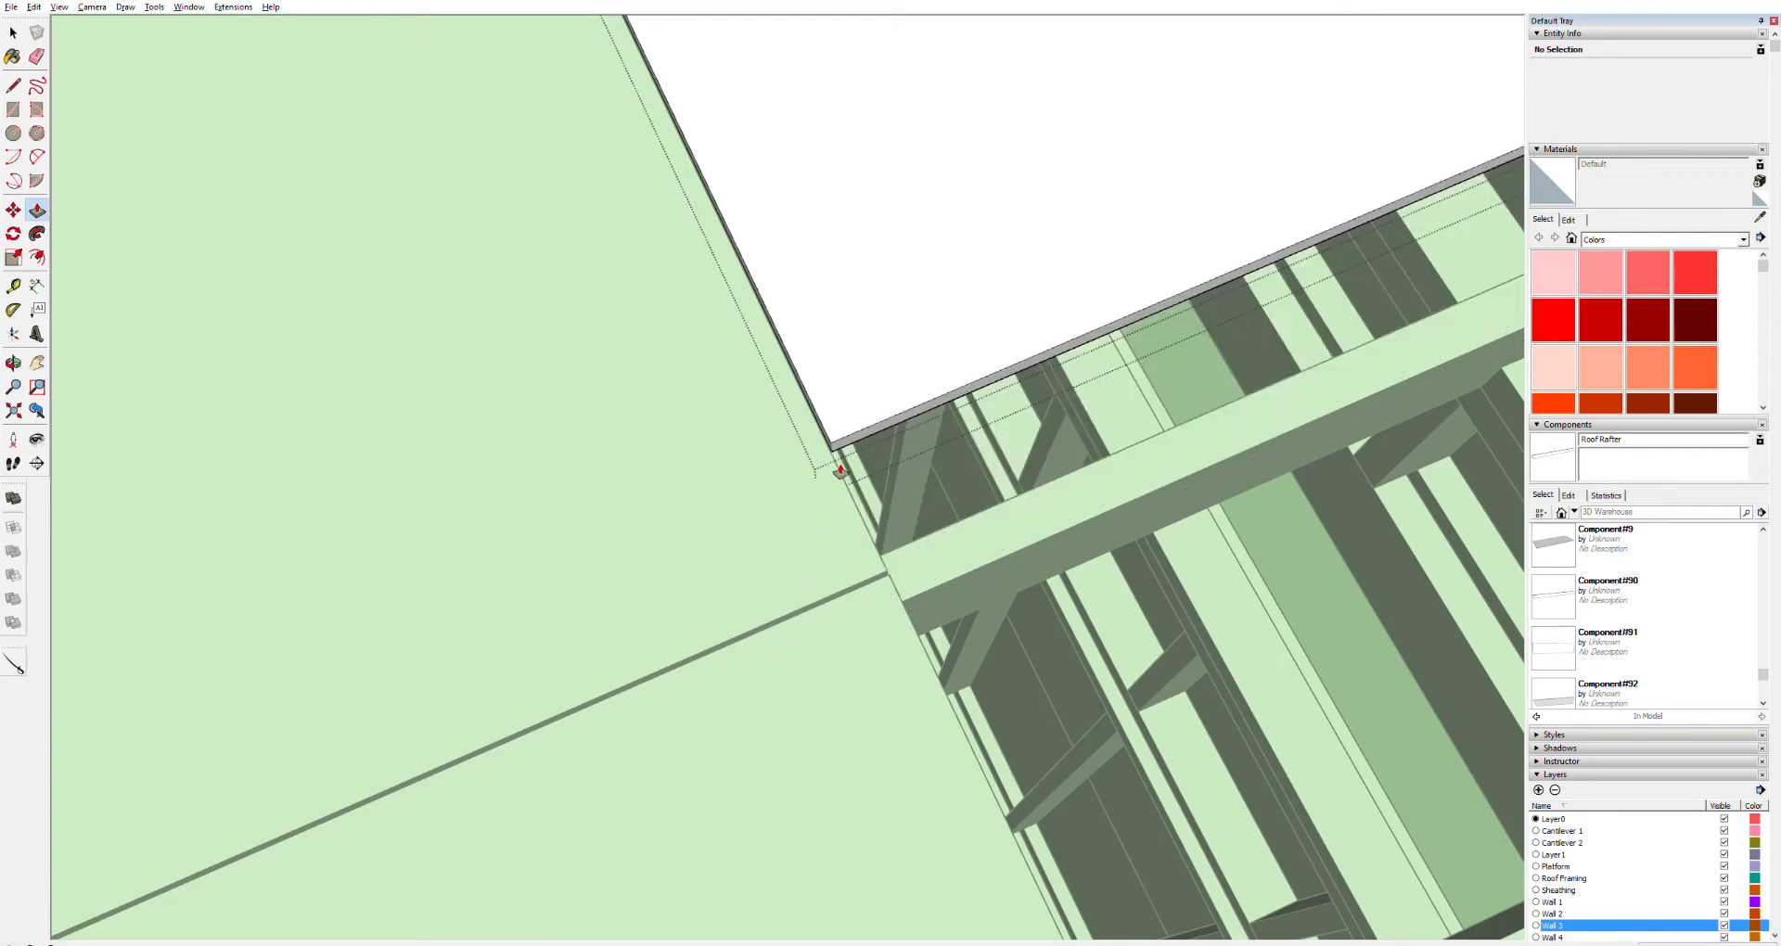
pyautogui.click(863, 430)
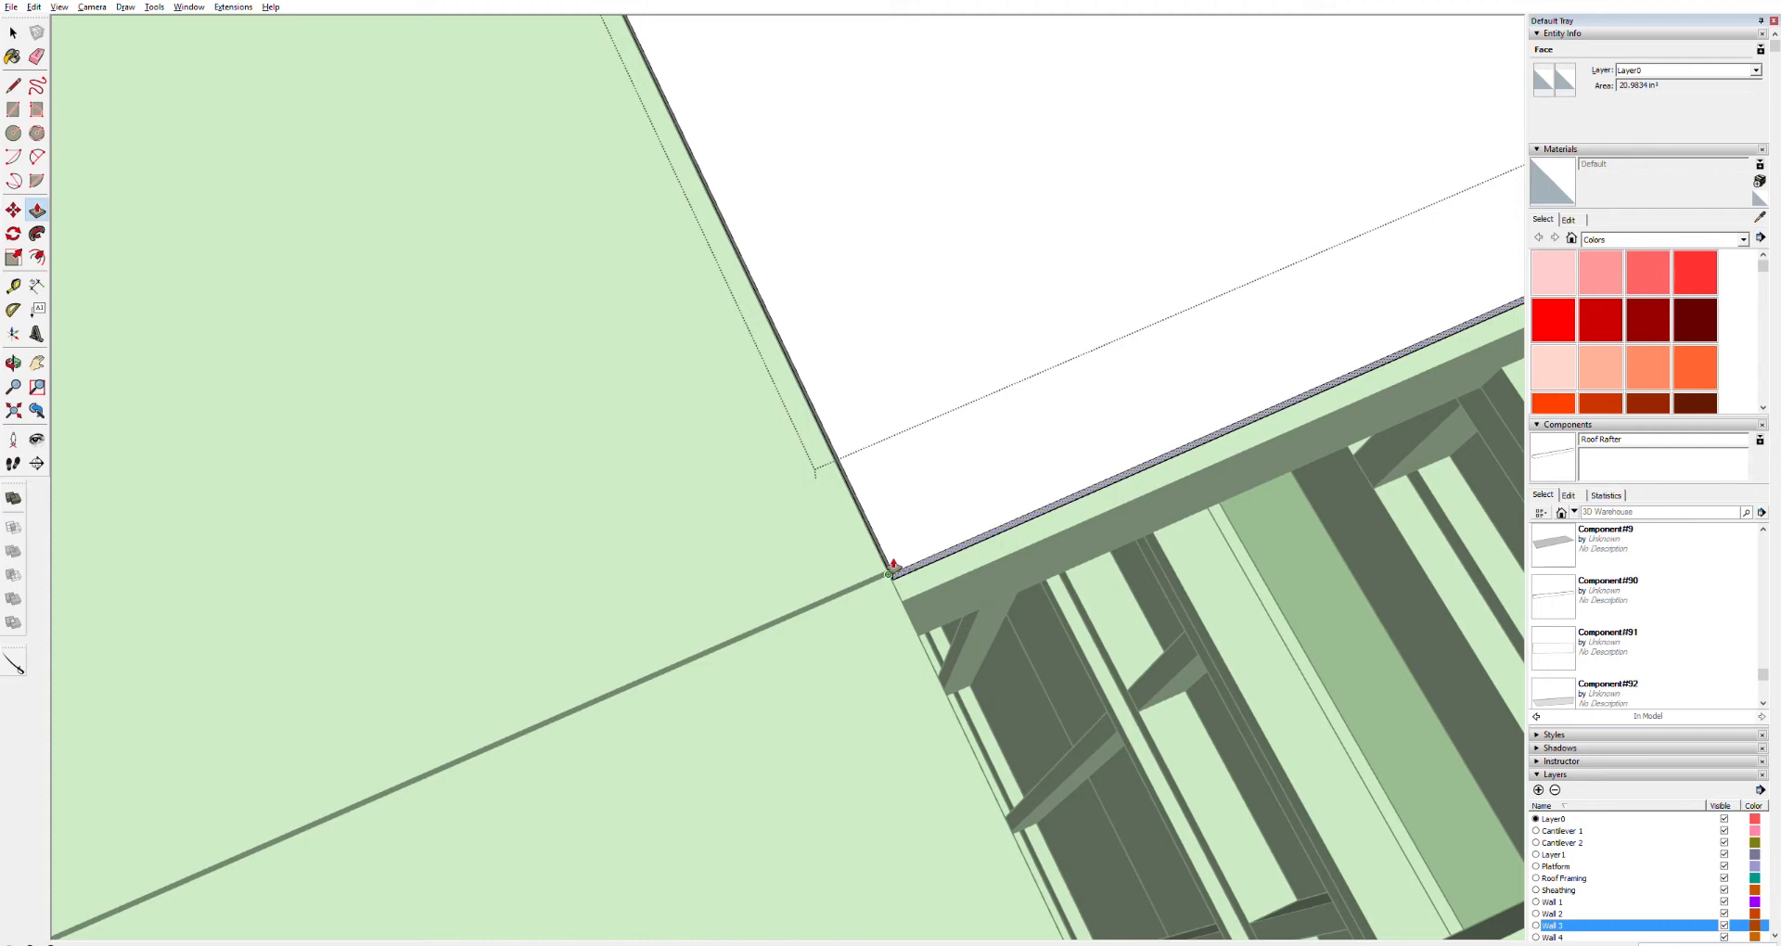
pyautogui.click(889, 572)
# Push/pull the panel's side face out to the fascia corner and close the component
pyautogui.scroll(-4, 638, 557)
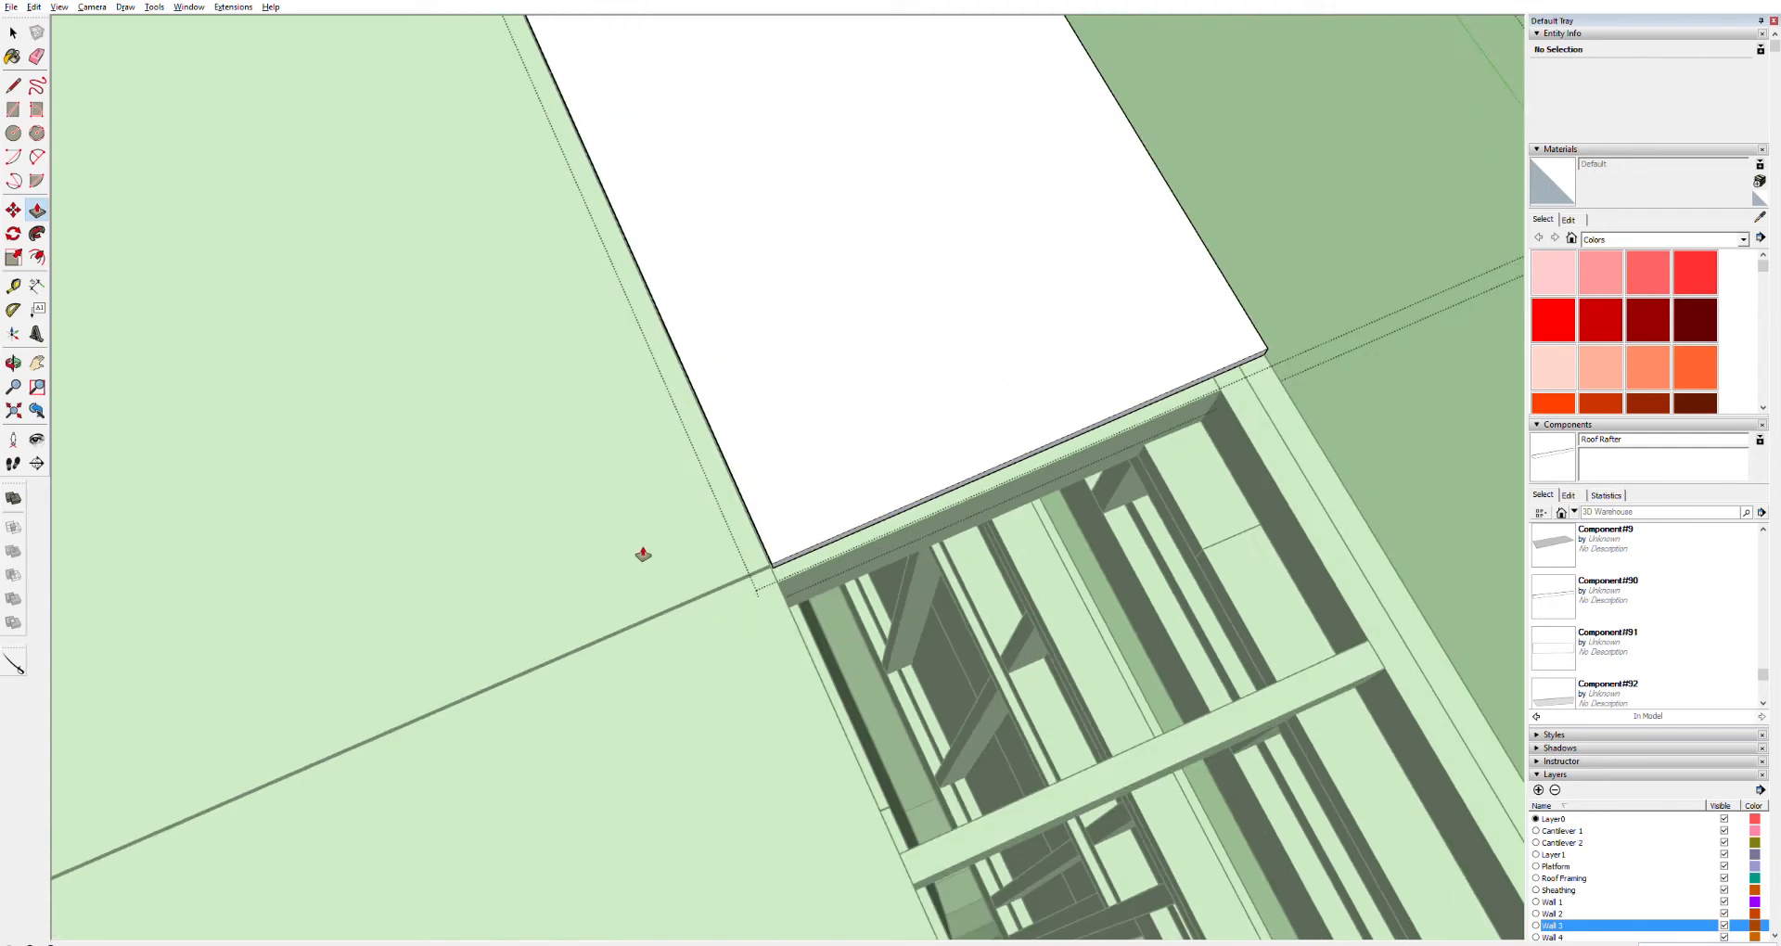
pyautogui.press('o')
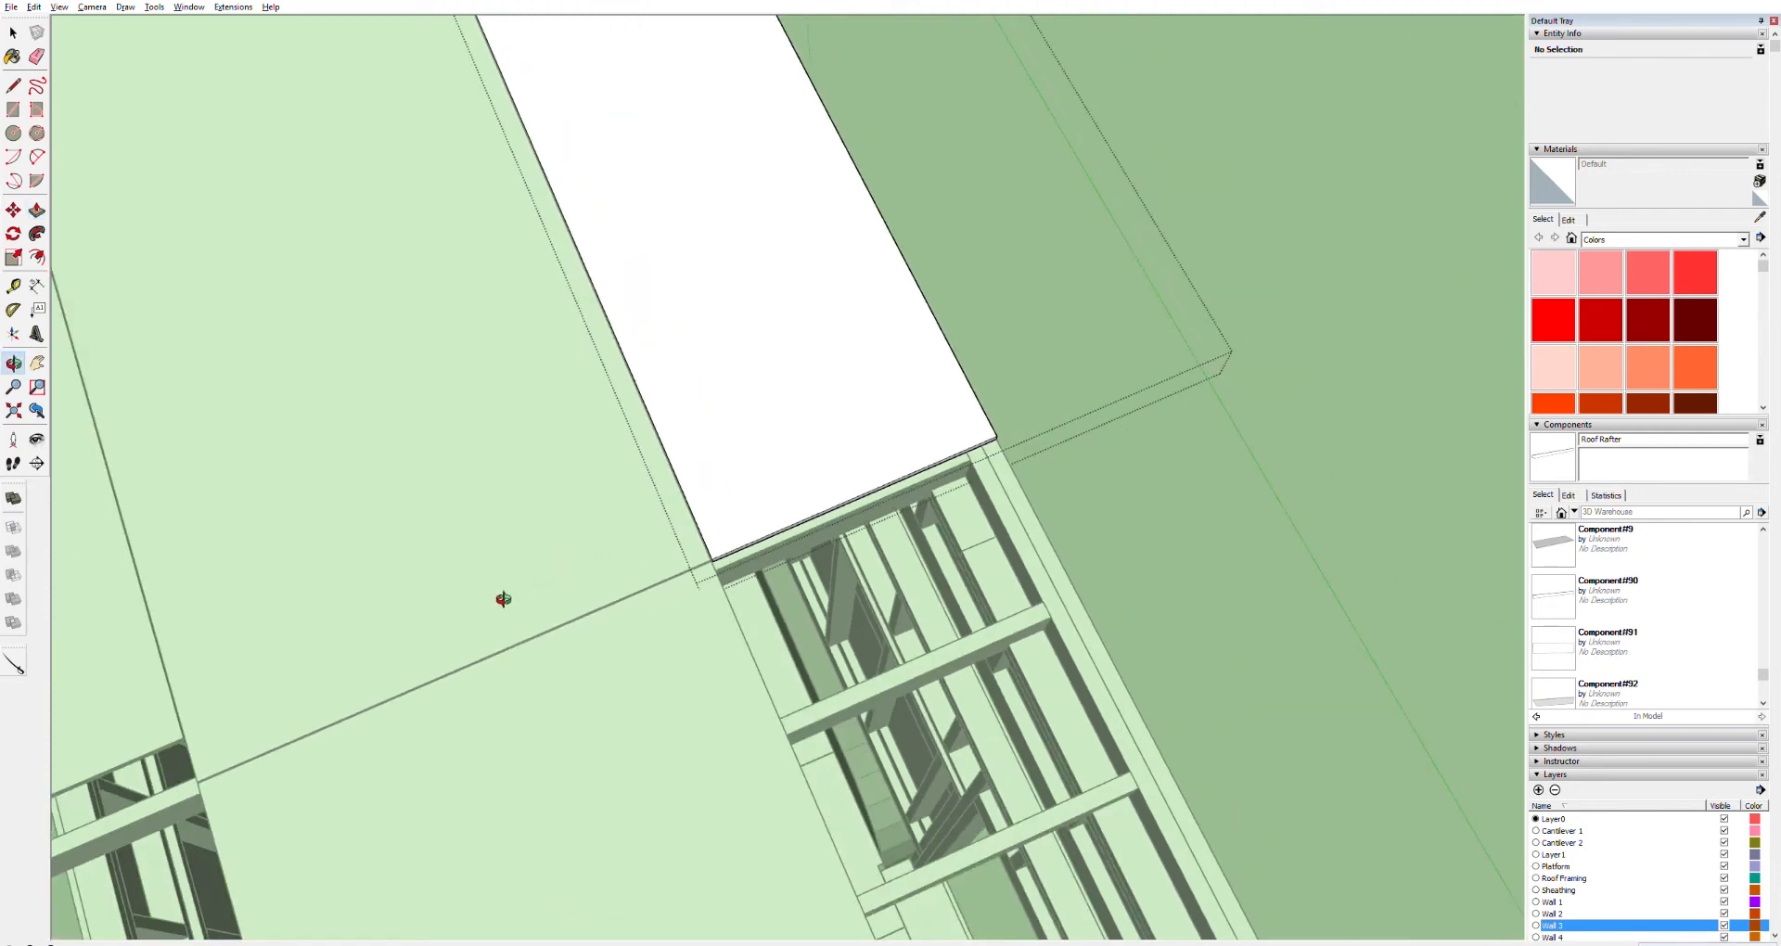
pyautogui.press('h')
pyautogui.moveTo(479, 598); pyautogui.dragTo(1113, 299)
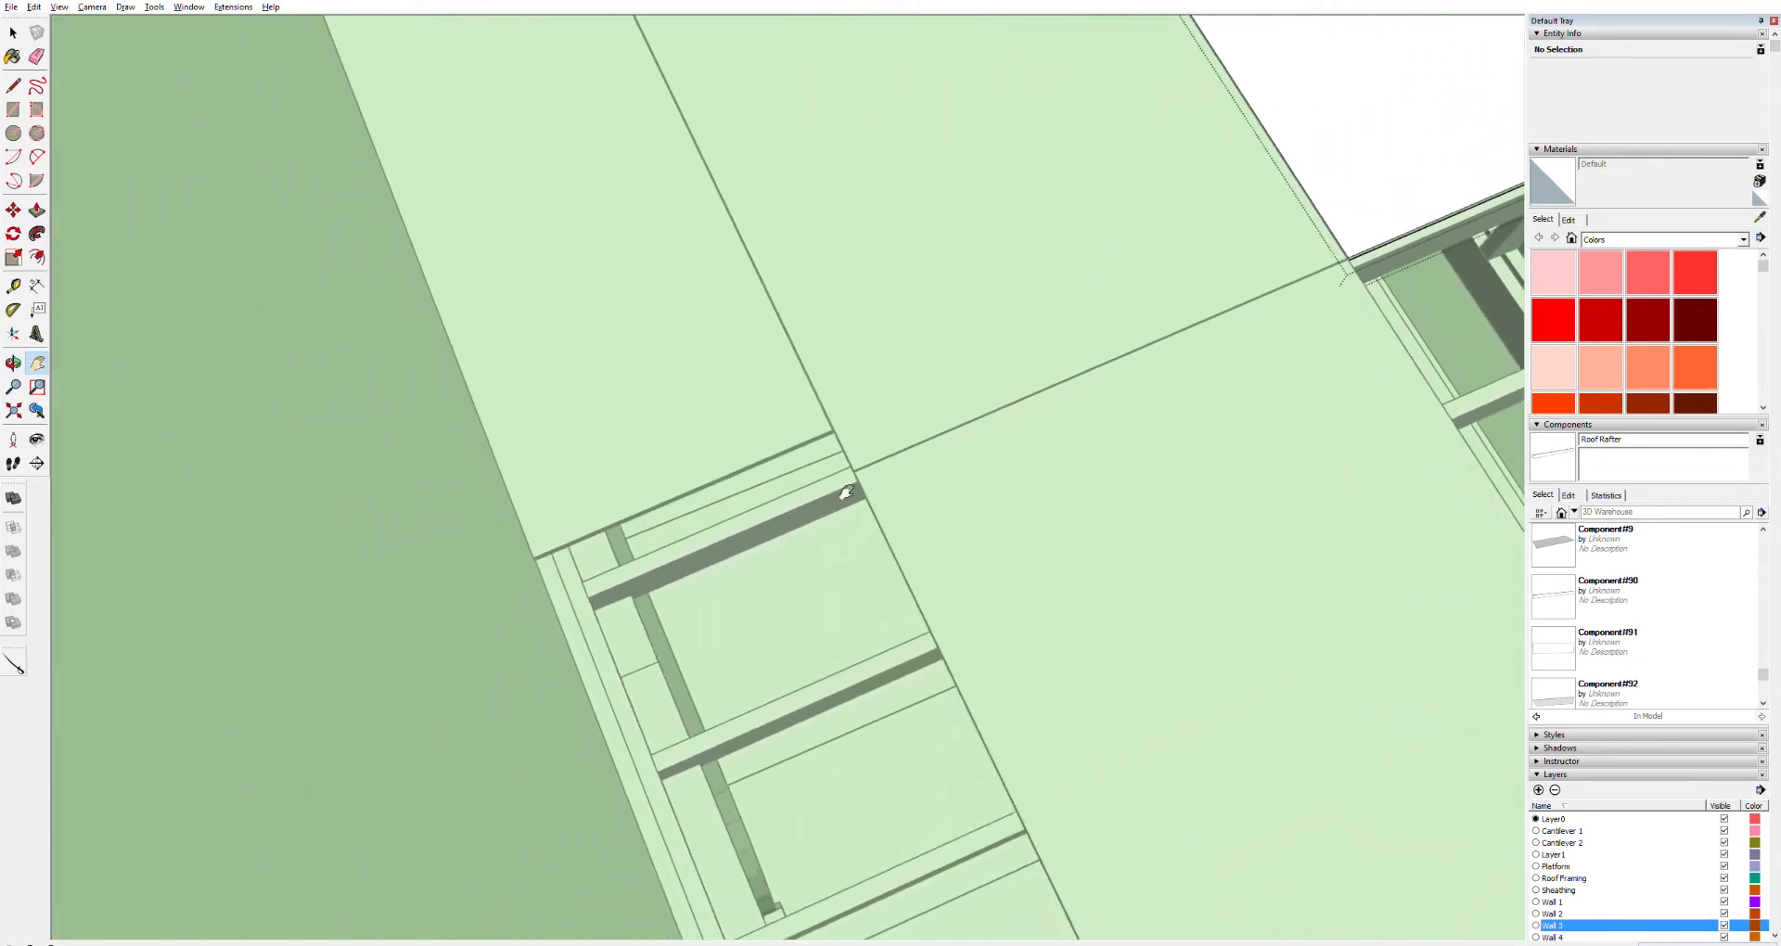
pyautogui.scroll(3, 833, 468)
pyautogui.scroll(3, 833, 468)
pyautogui.click(823, 261)
pyautogui.tripleClick(823, 260)
pyautogui.press('p')
pyautogui.moveTo(855, 262); pyautogui.dragTo(1009, 453)
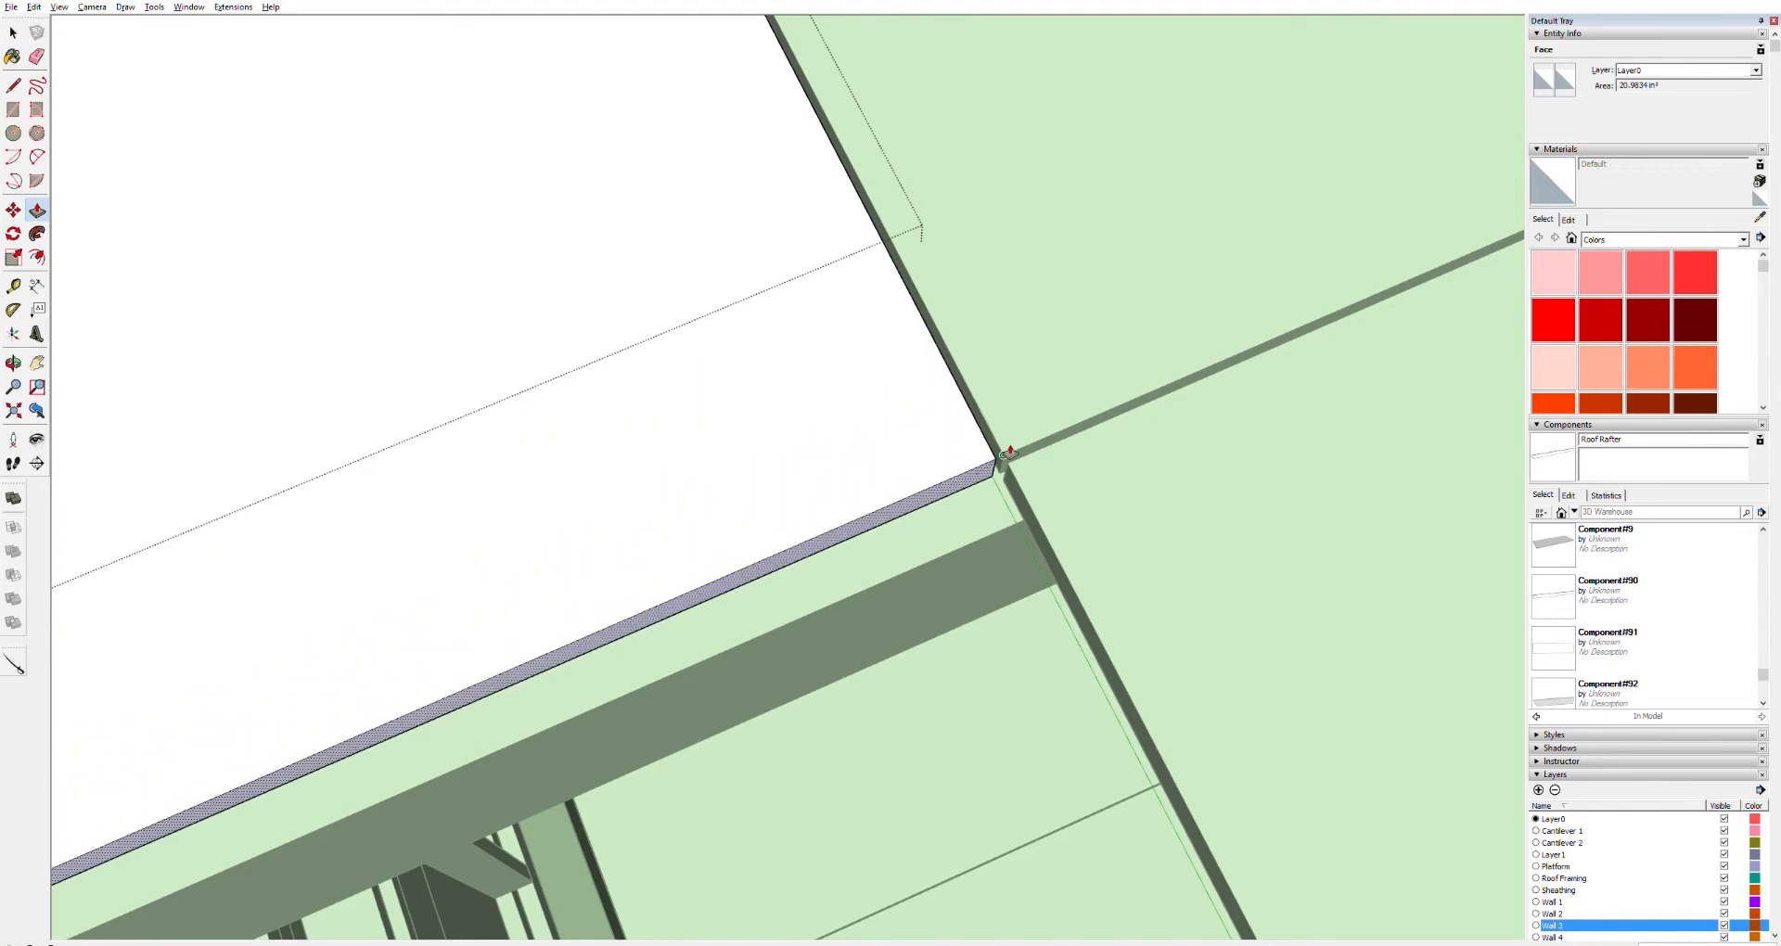
pyautogui.scroll(-5, 830, 459)
pyautogui.press('space')
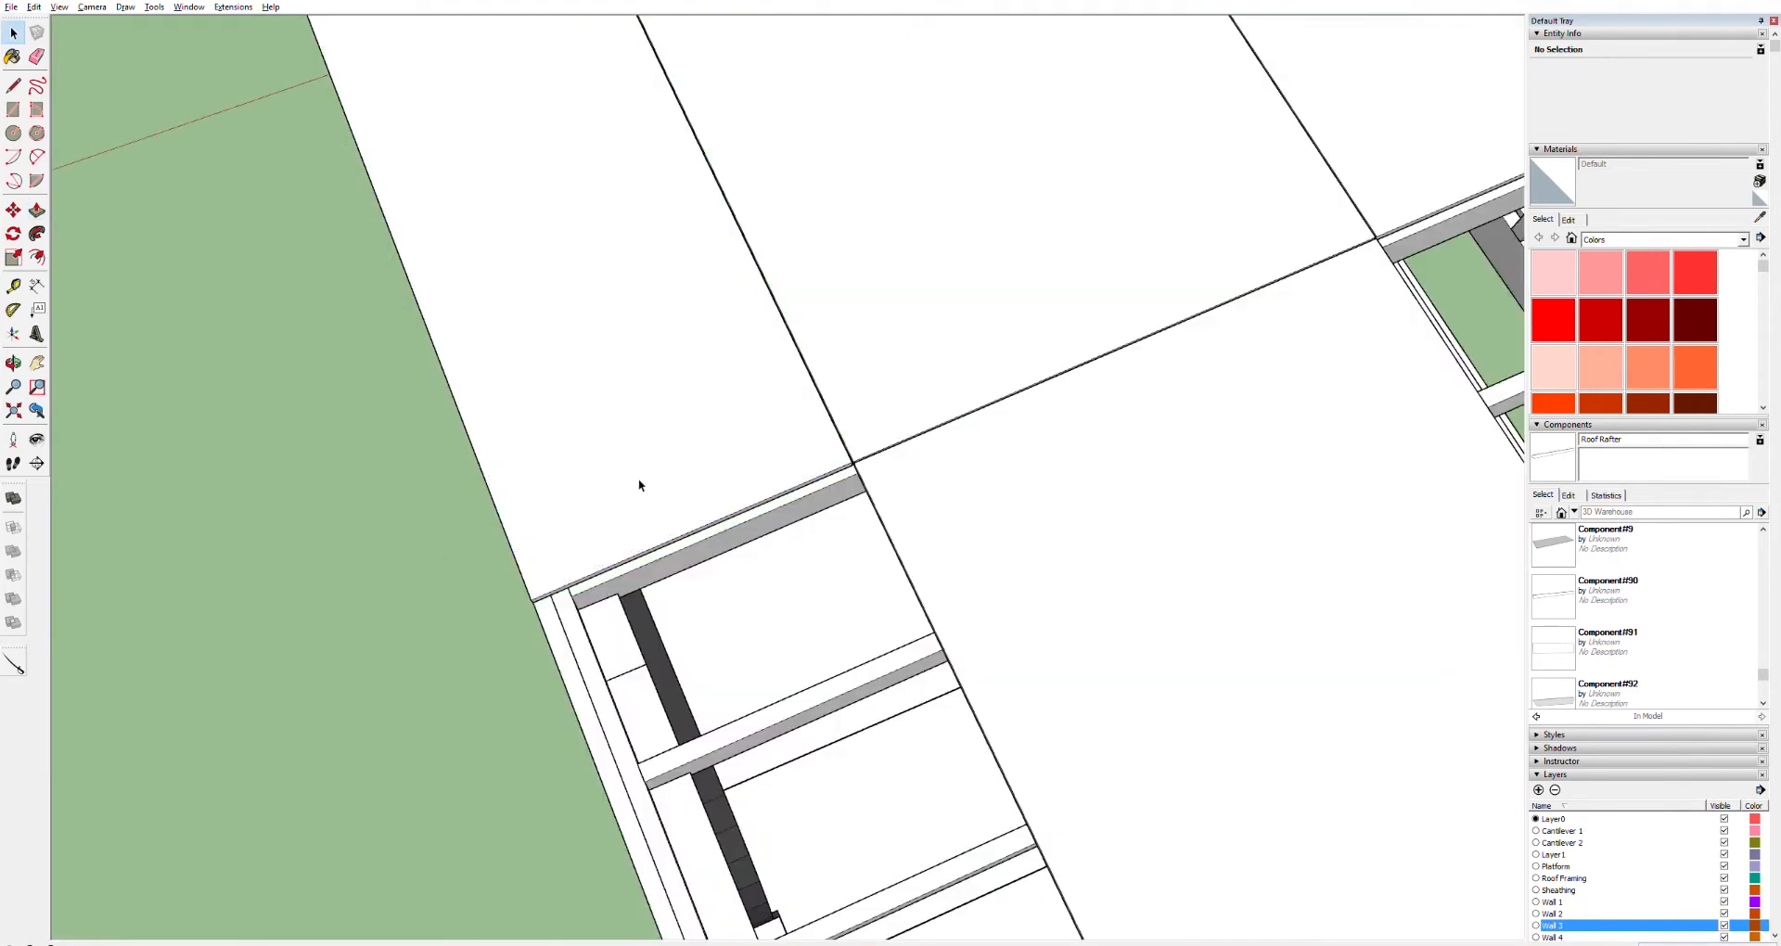
pyautogui.click(681, 453)
# Undo the panel's end and side push/pull edits
pyautogui.moveTo(682, 364); pyautogui.dragTo(705, 148, button='middle')
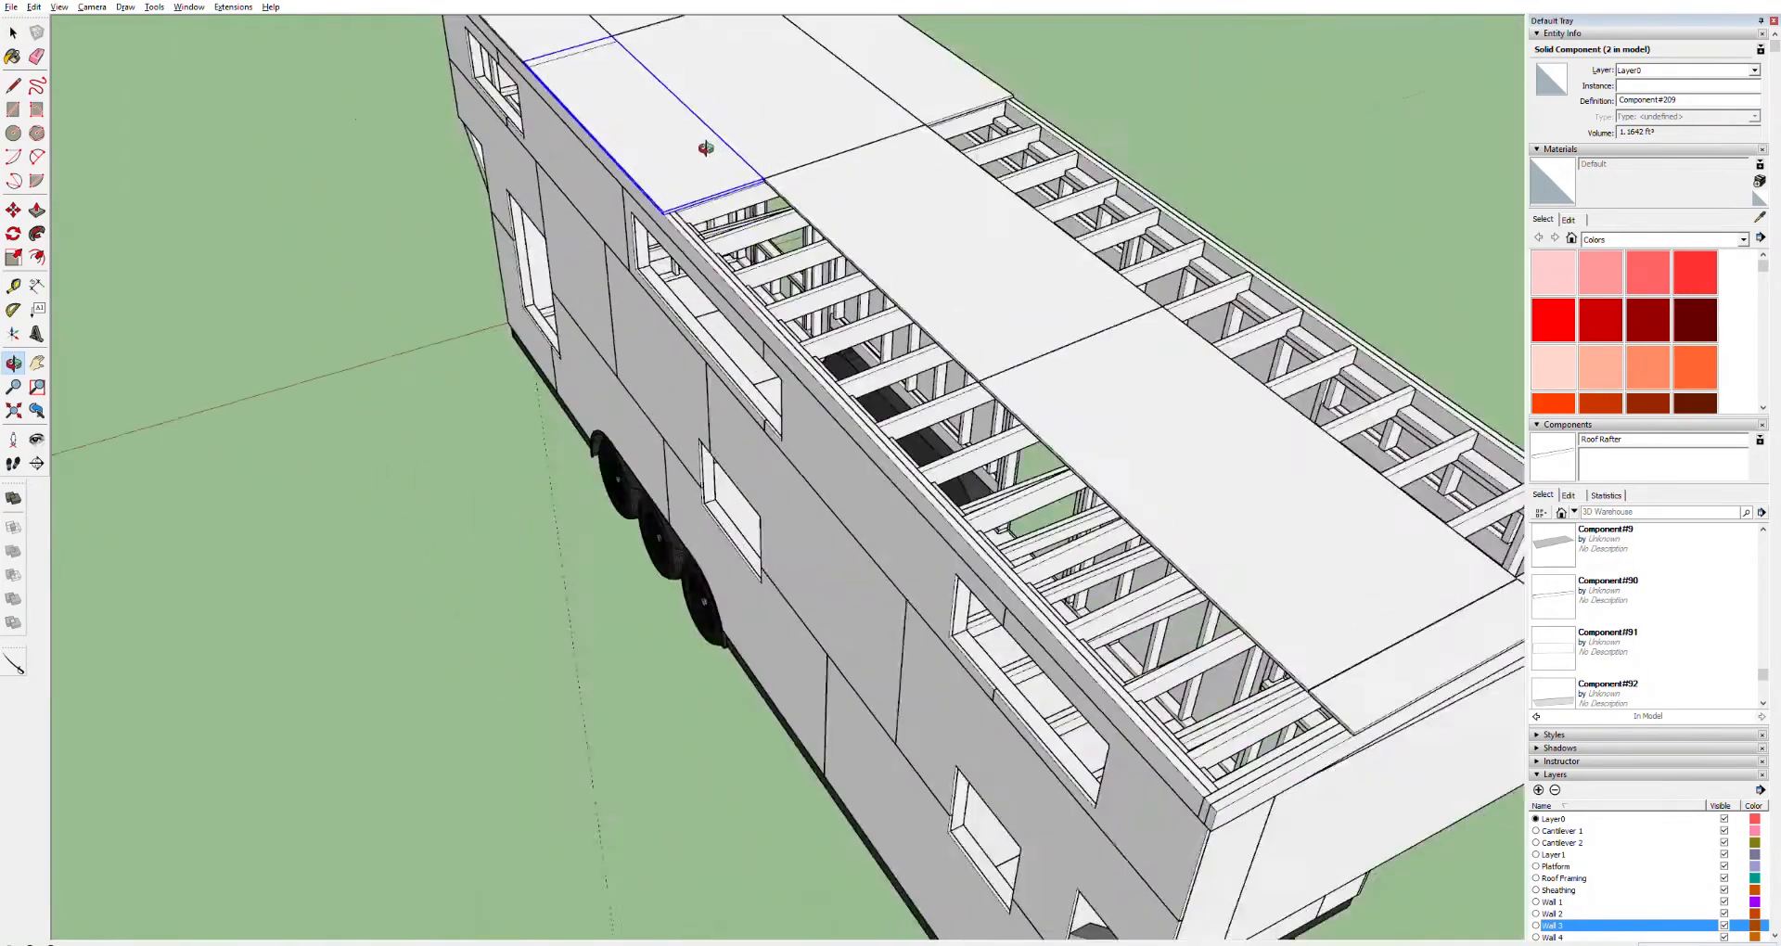
pyautogui.scroll(-4, 705, 148)
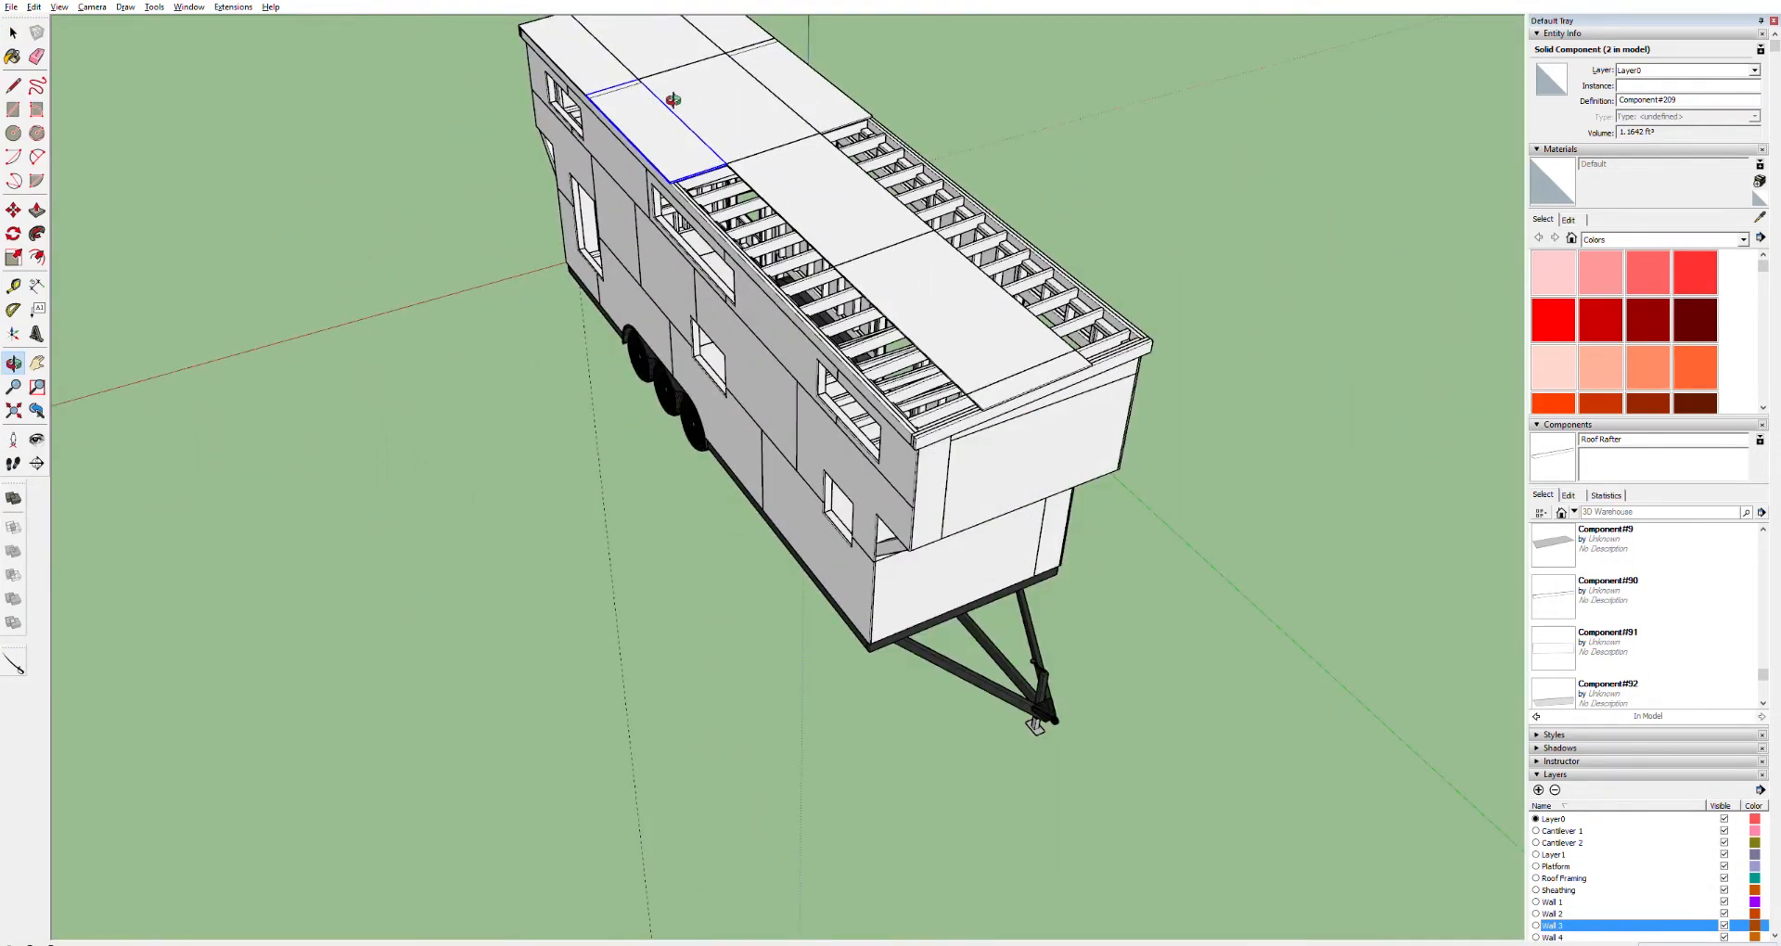
pyautogui.keyDown('shift'); pyautogui.moveTo(673, 100); pyautogui.dragTo(826, 379, button='middle'); pyautogui.keyUp('shift')
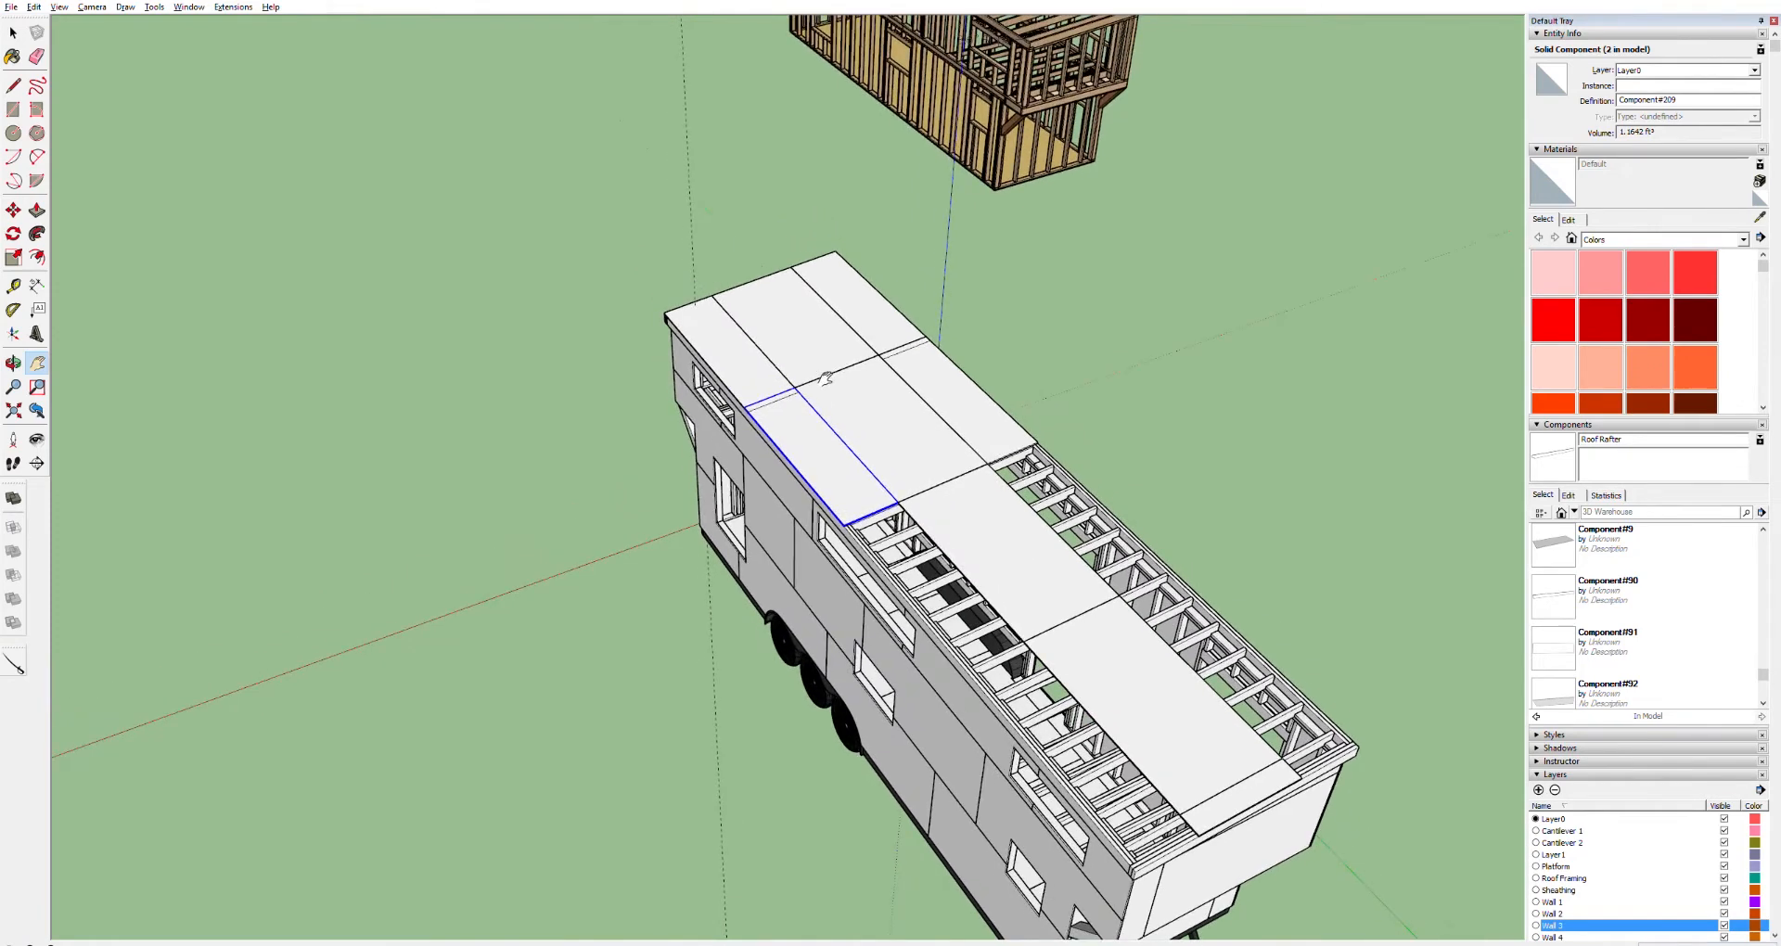
pyautogui.press('Return')
pyautogui.hotkey('ctrl', 'z')
pyautogui.hotkey('ctrl', 'z')
pyautogui.hotkey('ctrl', 'z')
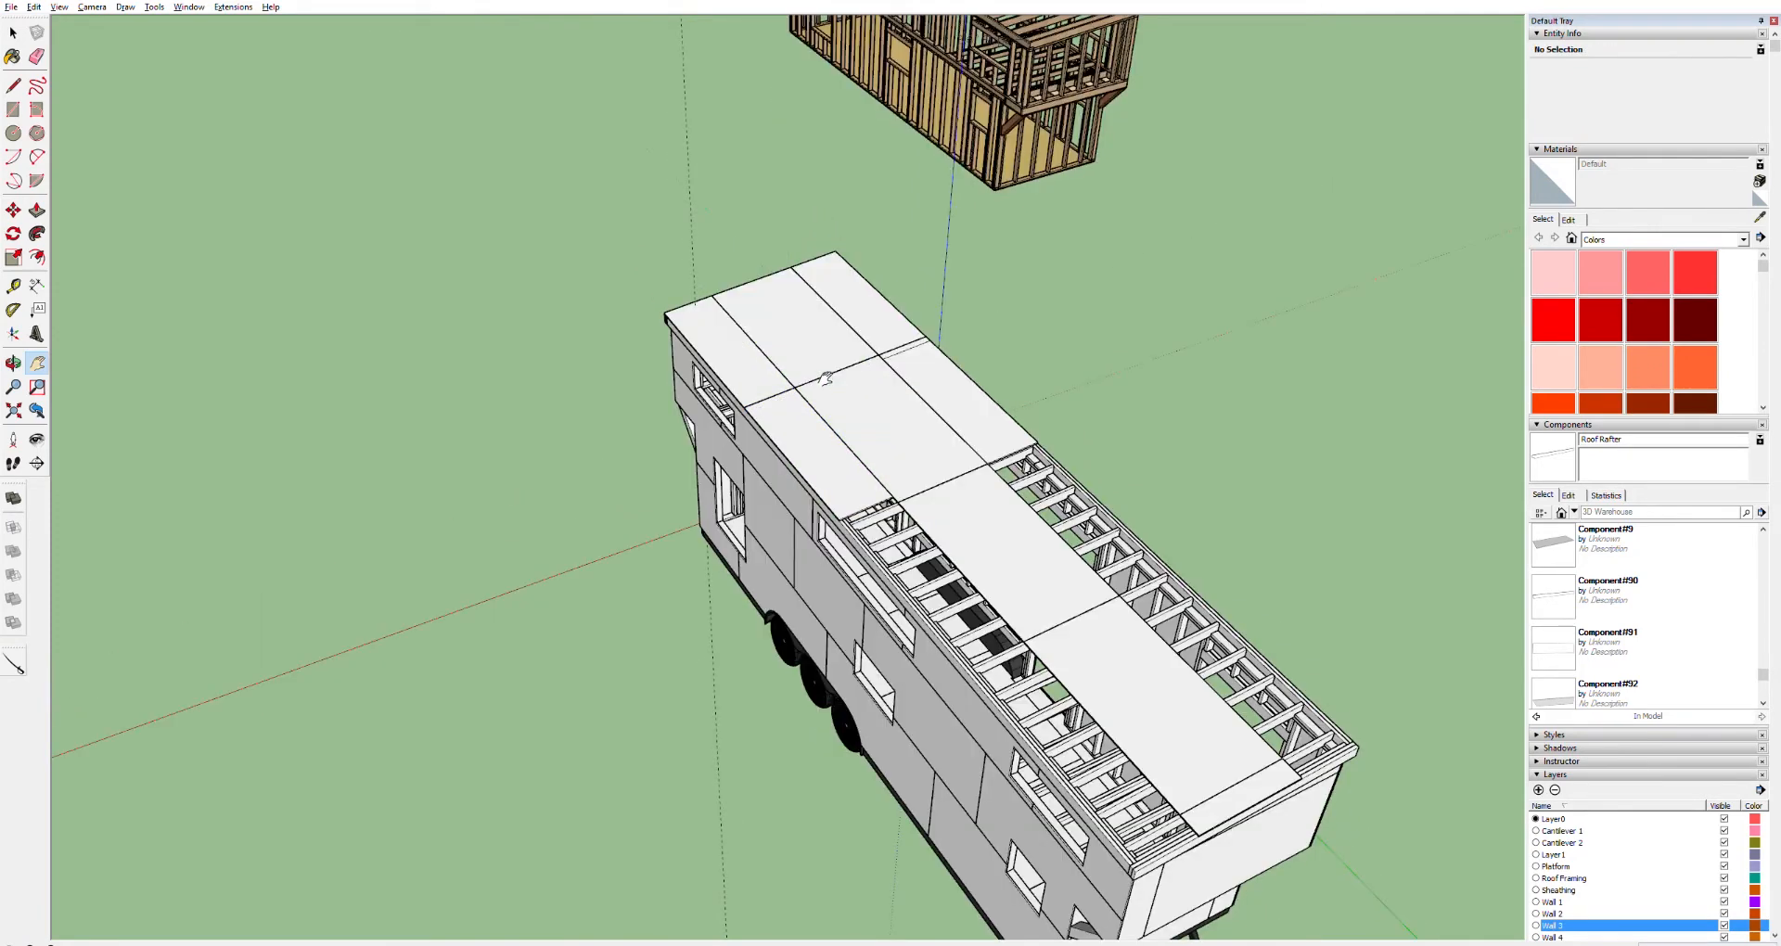
# Reopen the front-left panel for editing and push/pull its end face down to the fascia edge
pyautogui.press('space')
pyautogui.click(1029, 248)
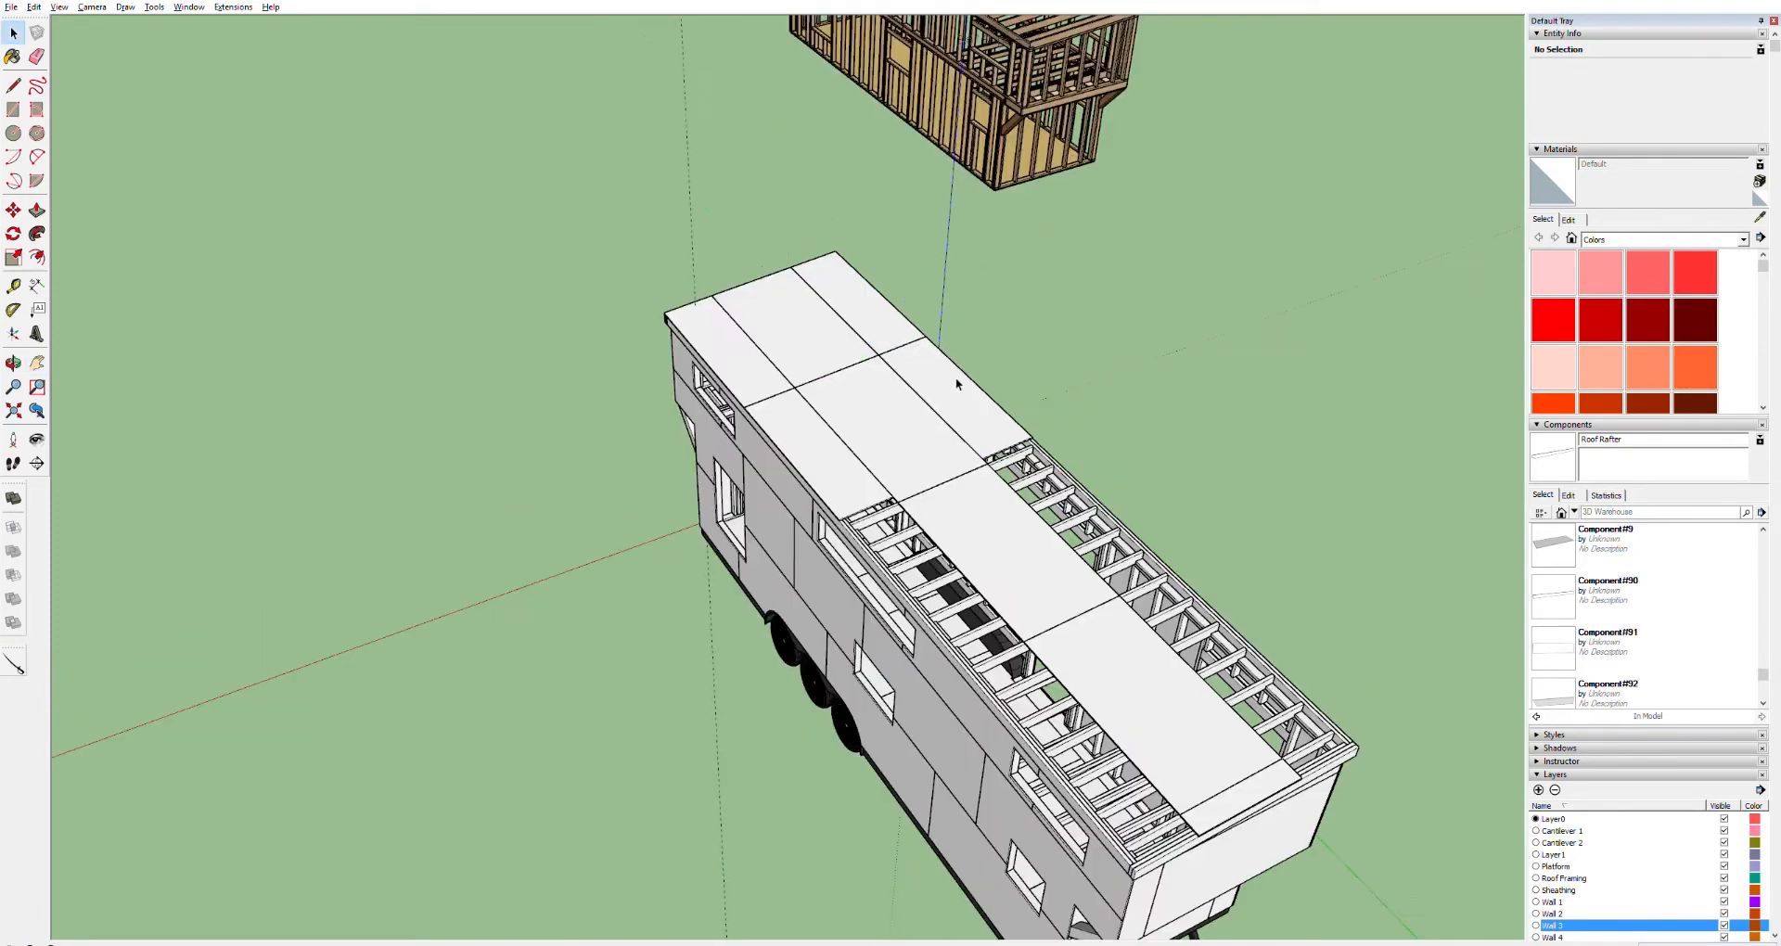
pyautogui.click(831, 451)
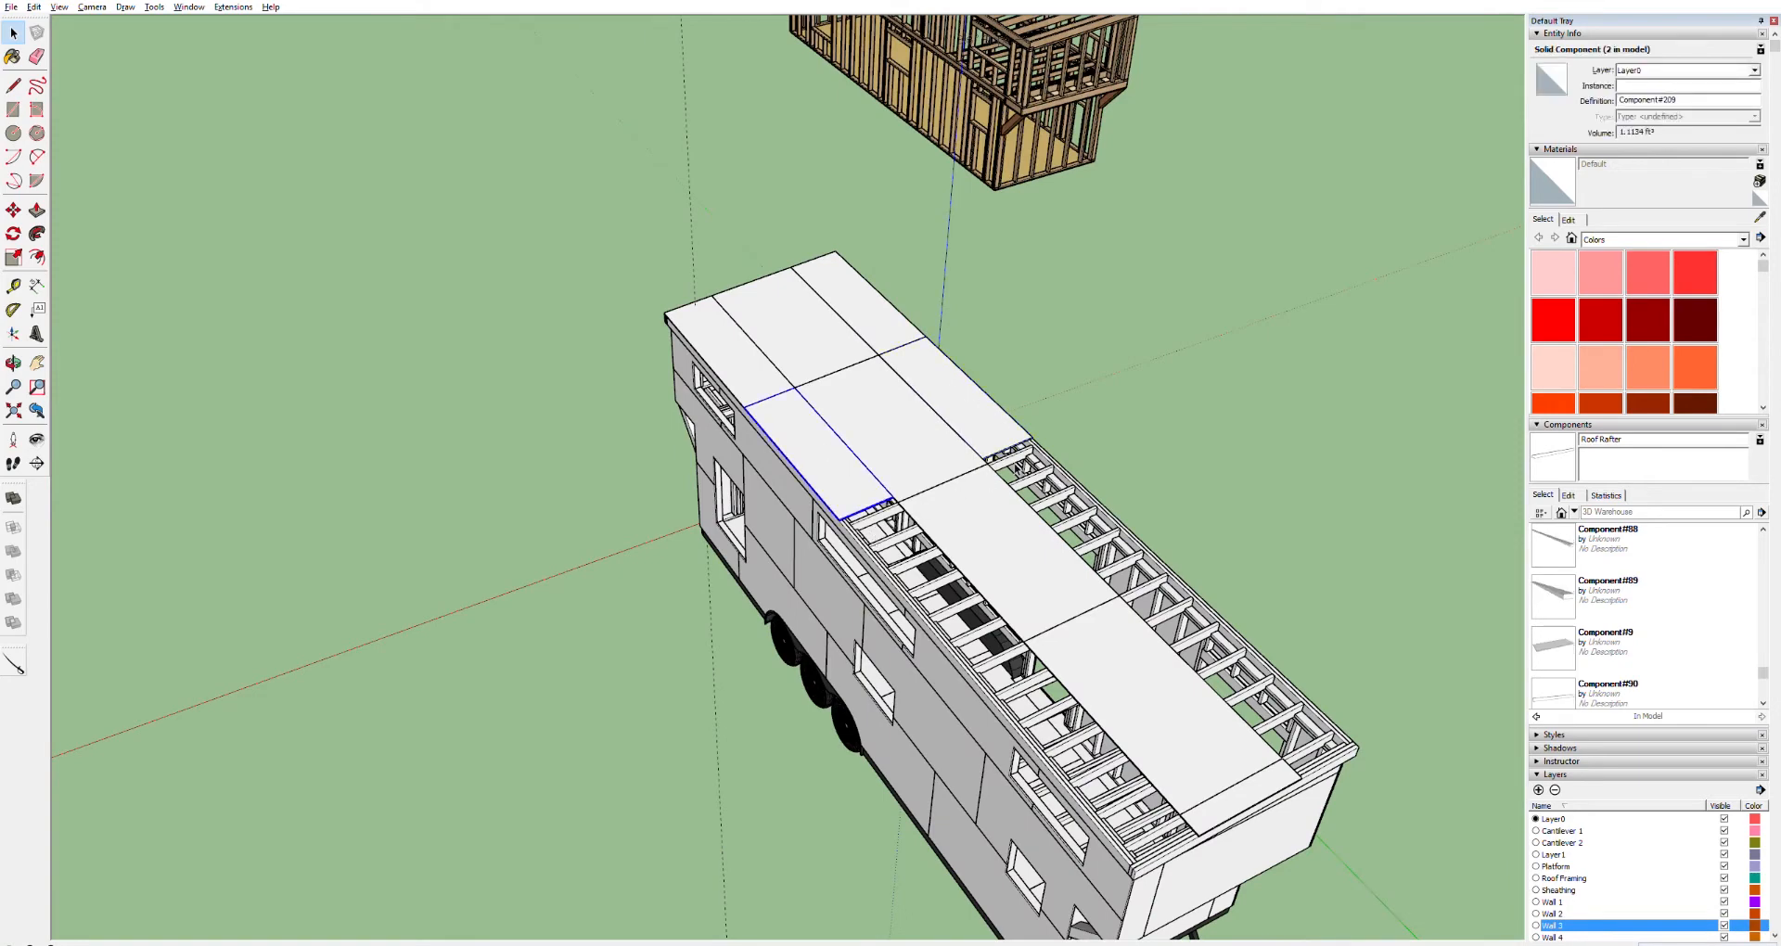
pyautogui.scroll(10, 872, 538)
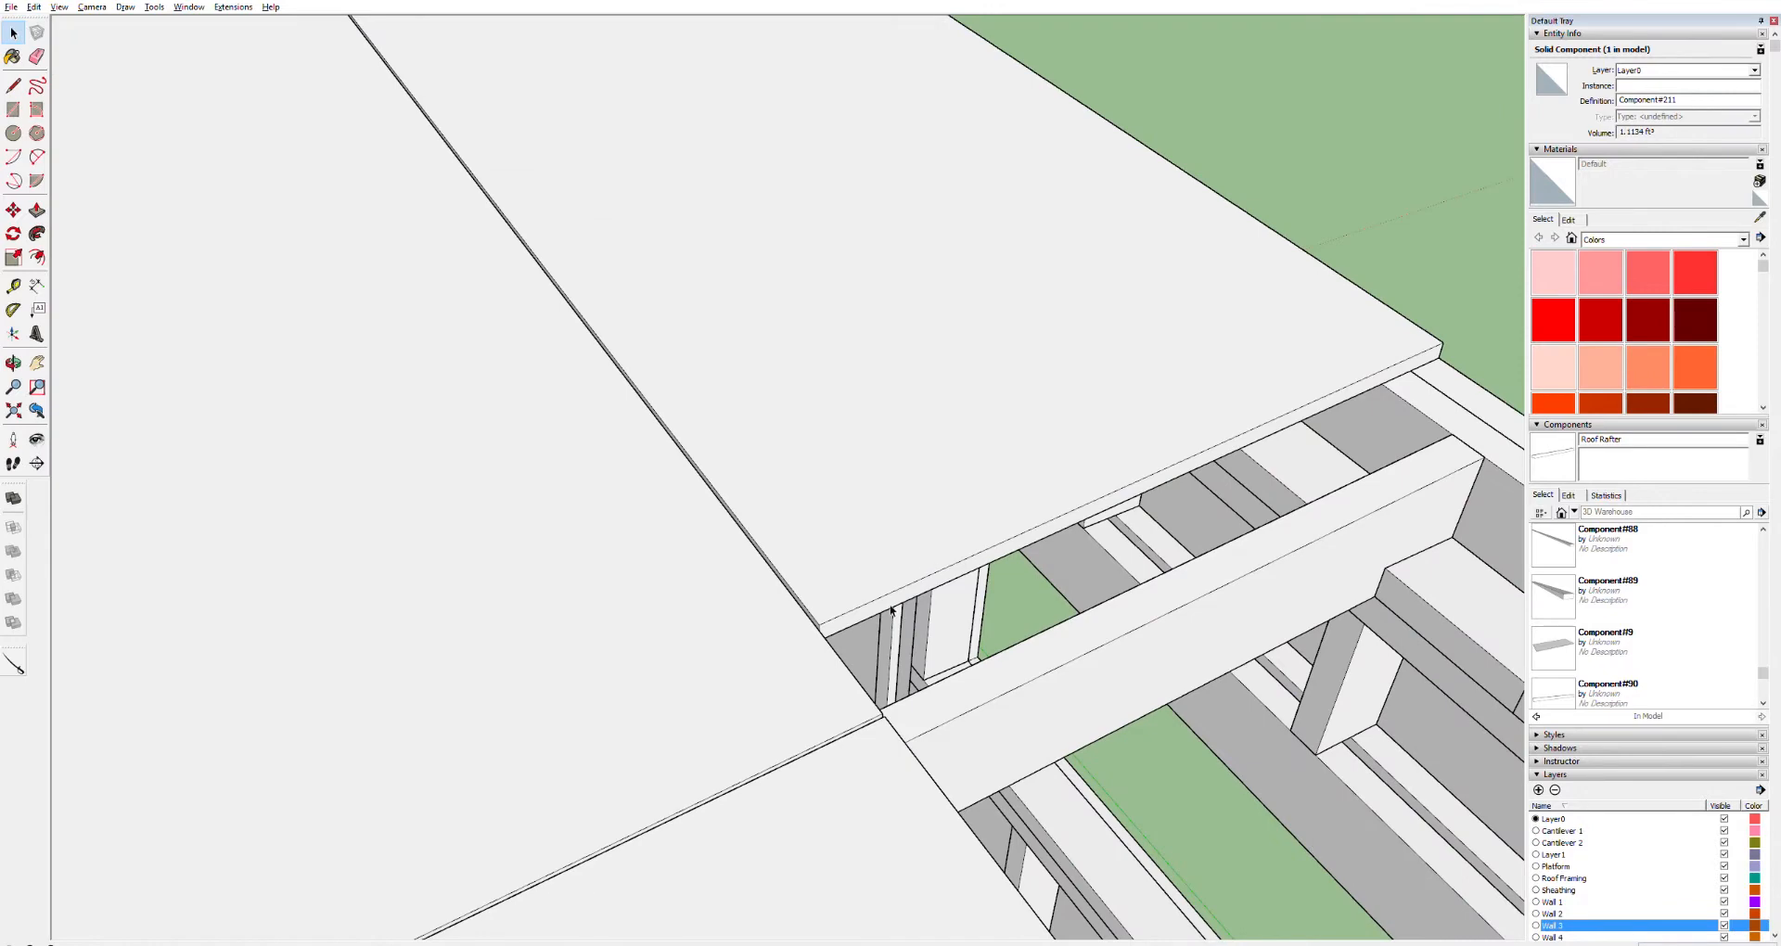
pyautogui.moveTo(900, 618); pyautogui.dragTo(818, 889, button='middle')
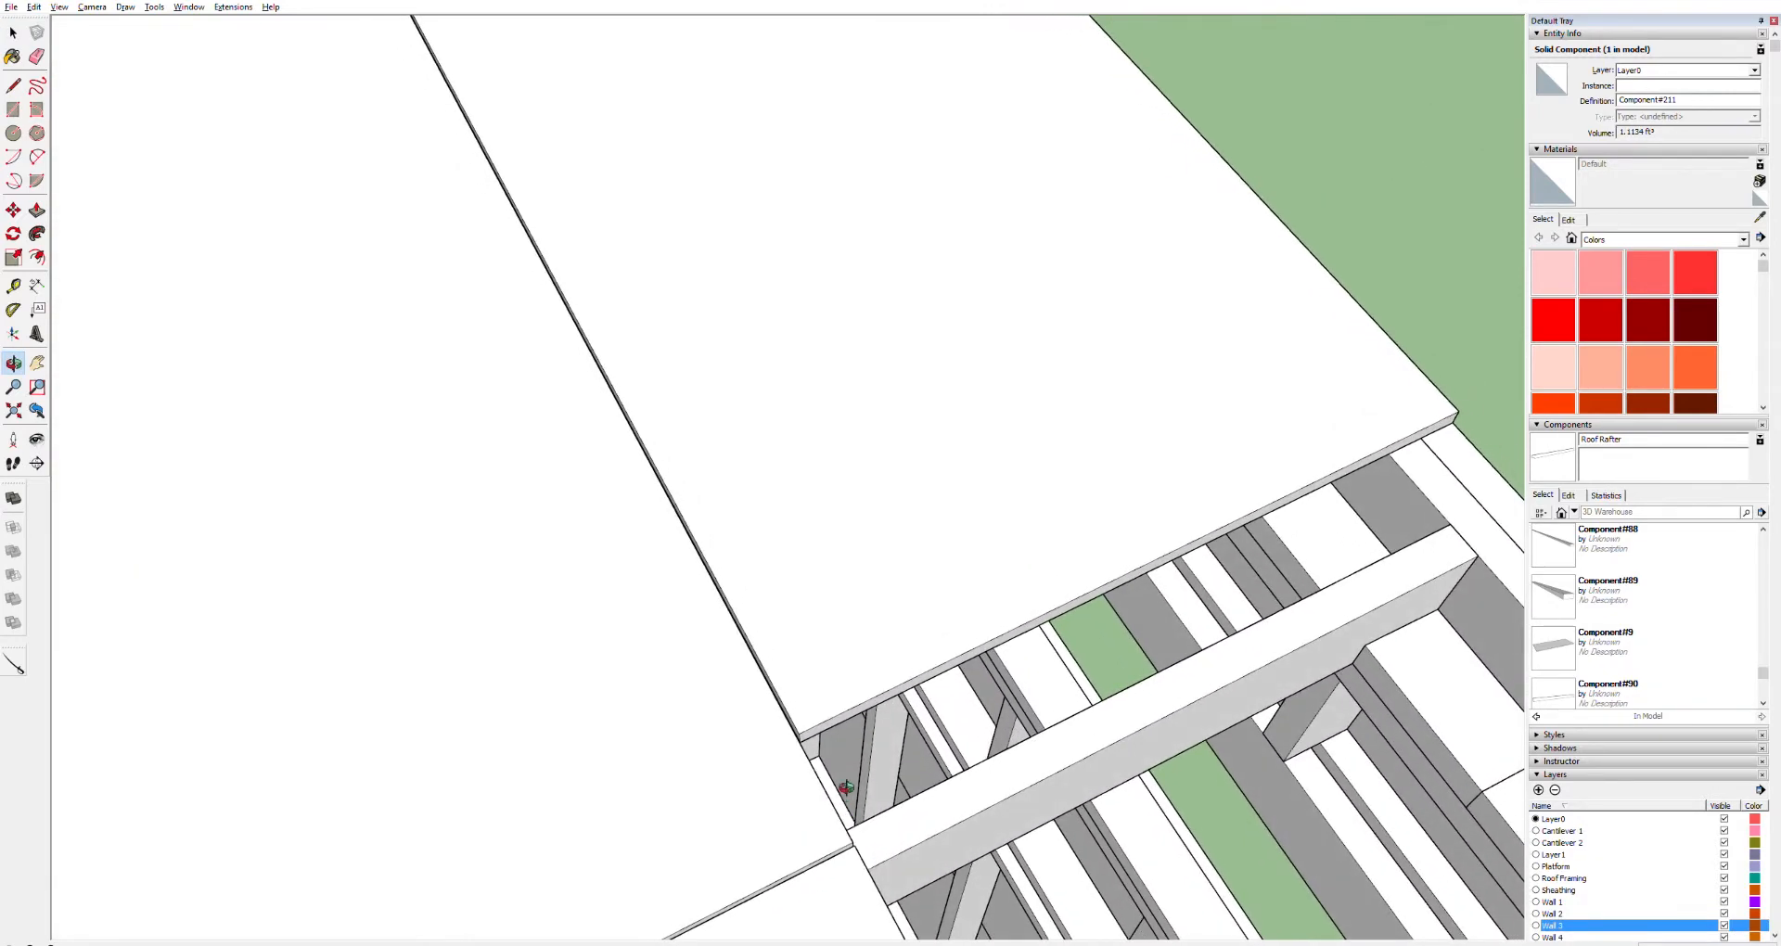
pyautogui.tripleClick(891, 694)
pyautogui.press('p')
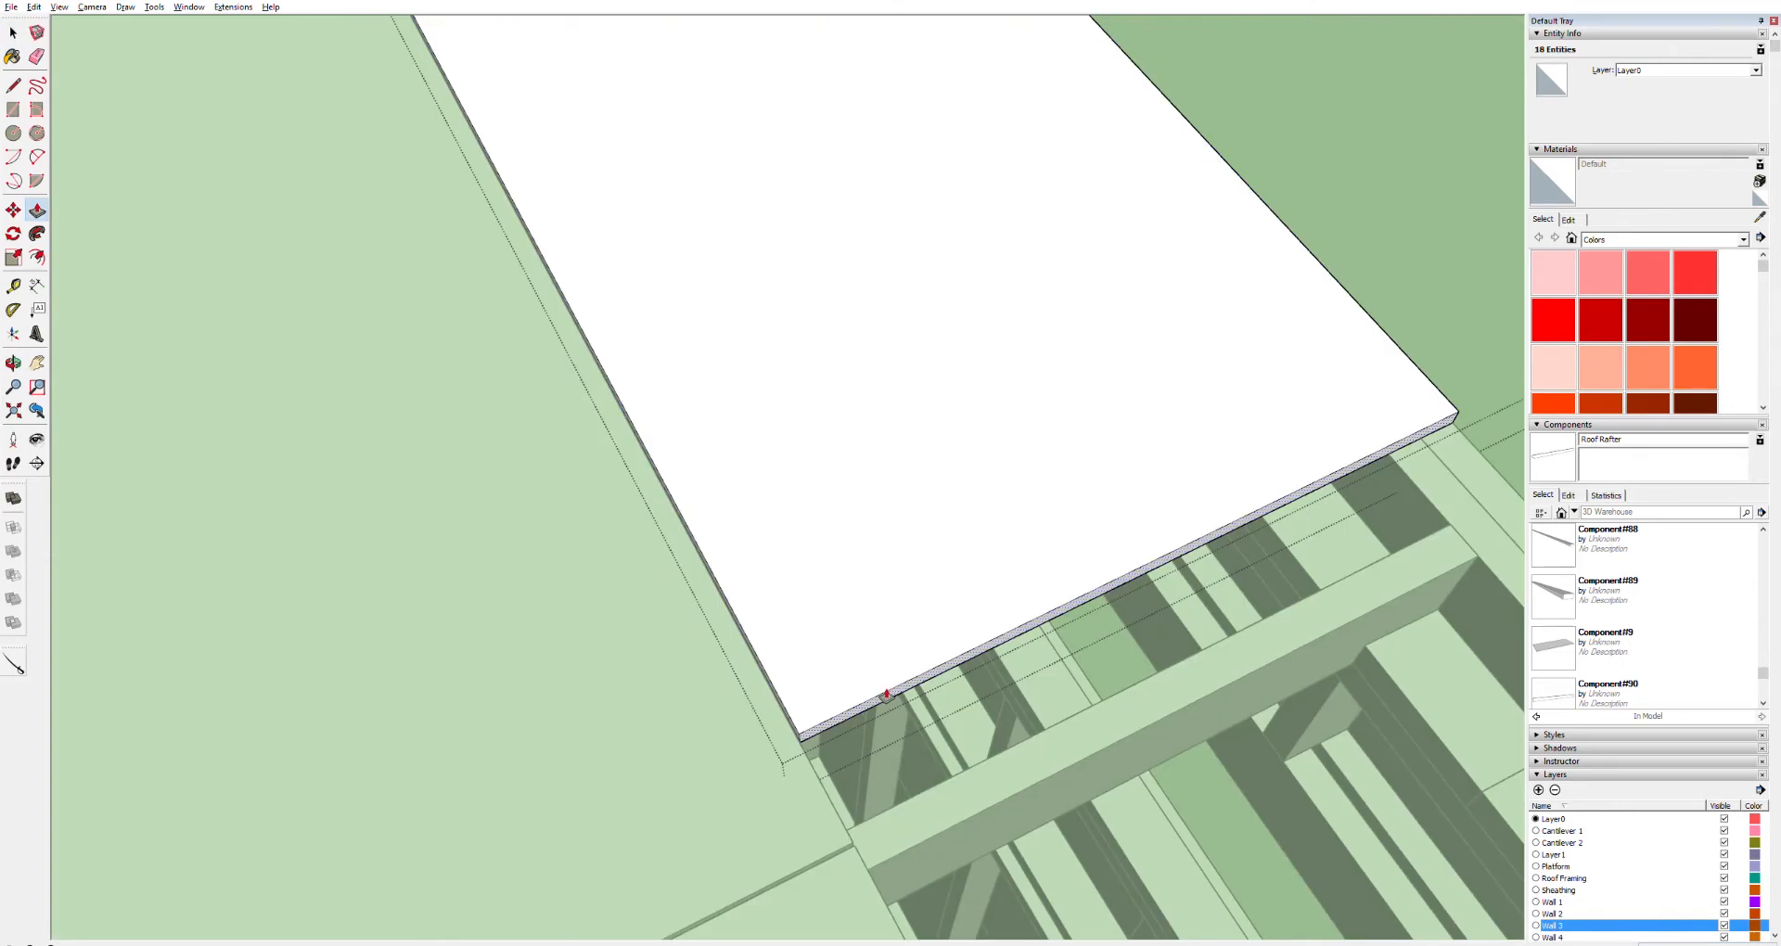
pyautogui.click(816, 729)
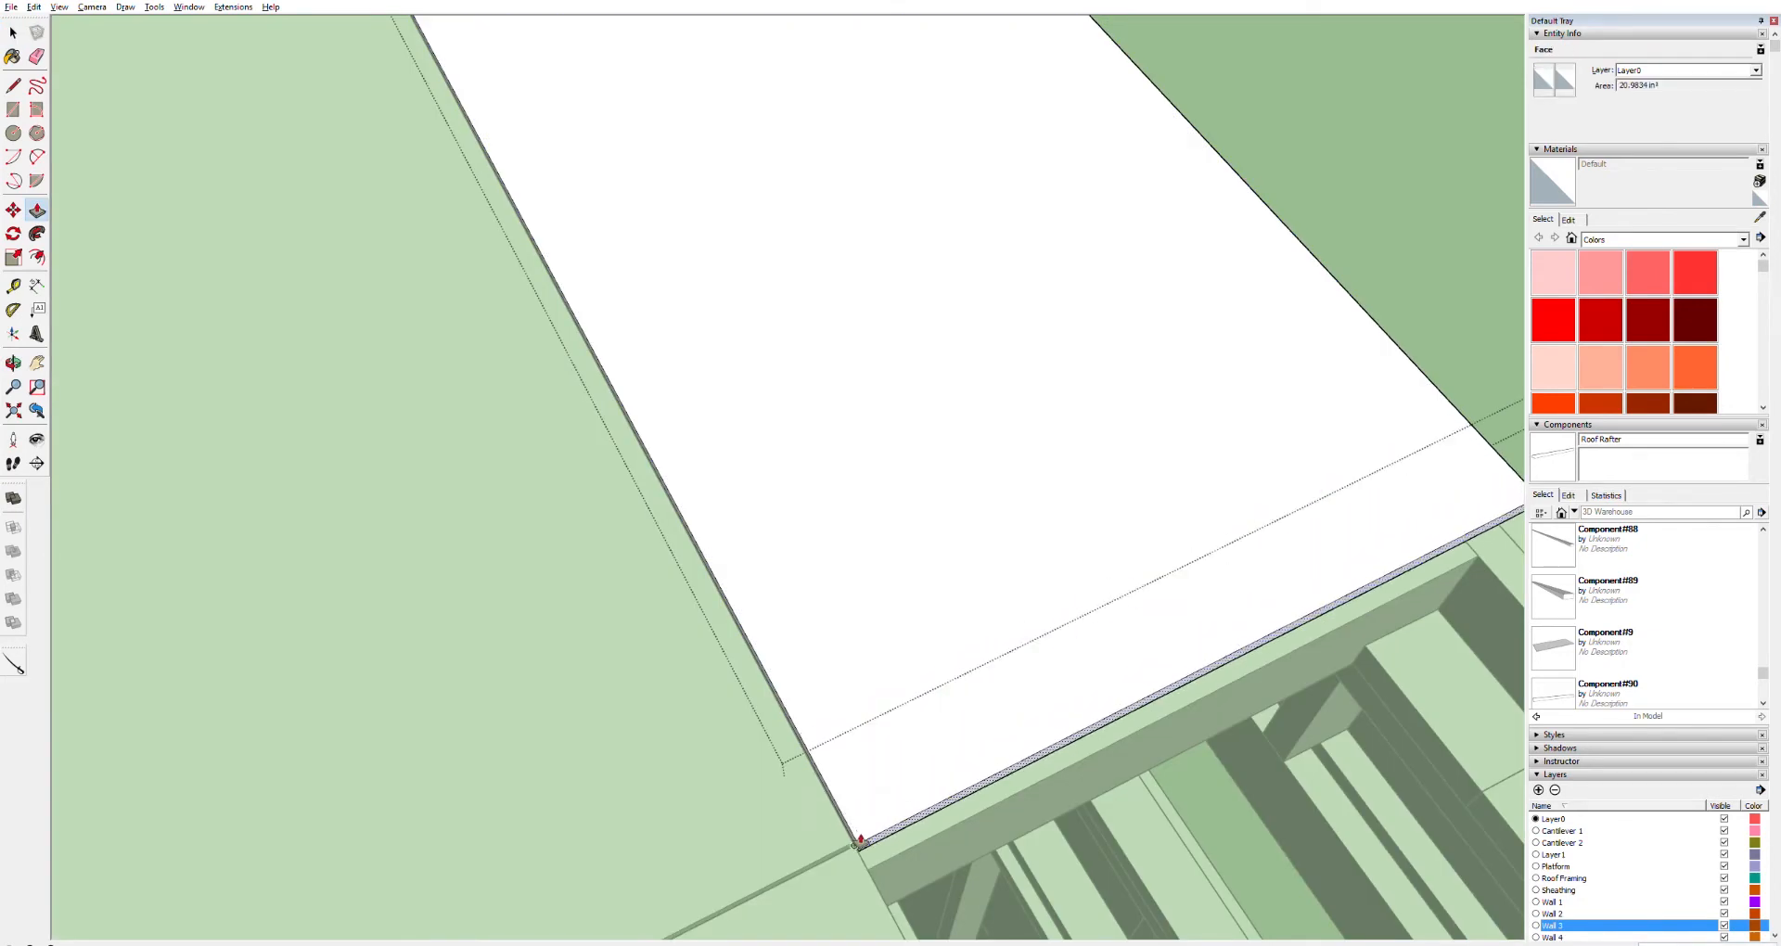
pyautogui.click(849, 842)
# Push/pull the panel's side face out to the fascia corner
pyautogui.scroll(-5, 637, 747)
pyautogui.press('h')
pyautogui.moveTo(529, 775); pyautogui.dragTo(898, 584)
pyautogui.scroll(5, 986, 720)
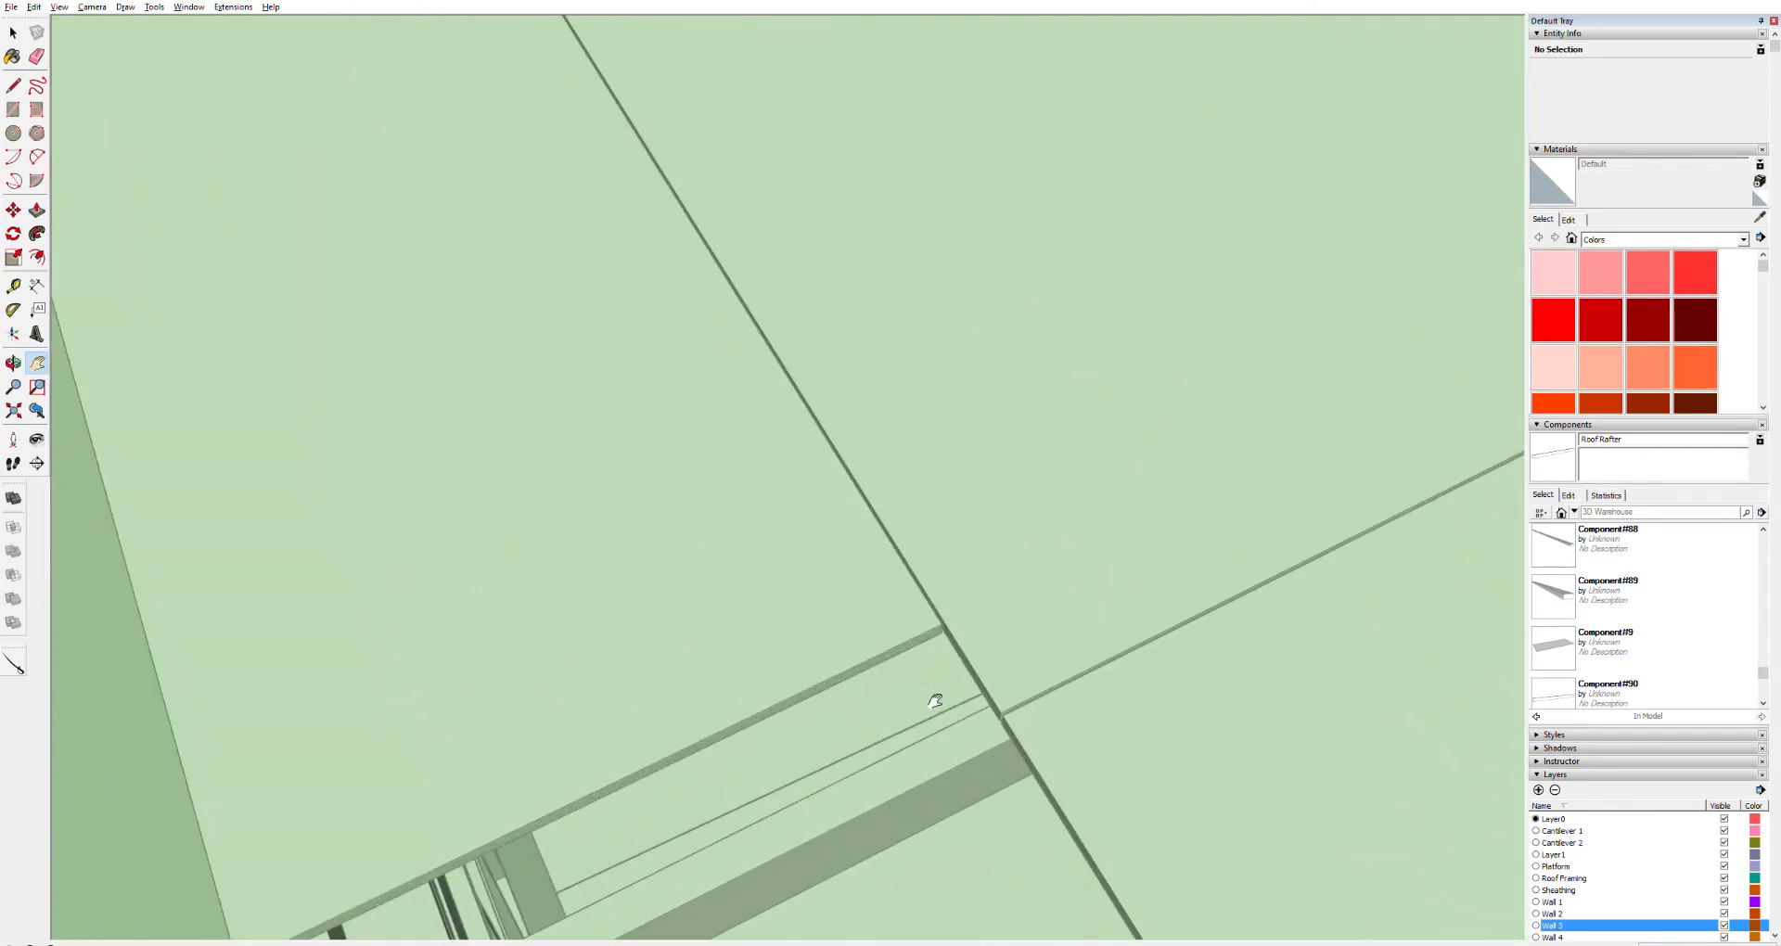
pyautogui.click(912, 640)
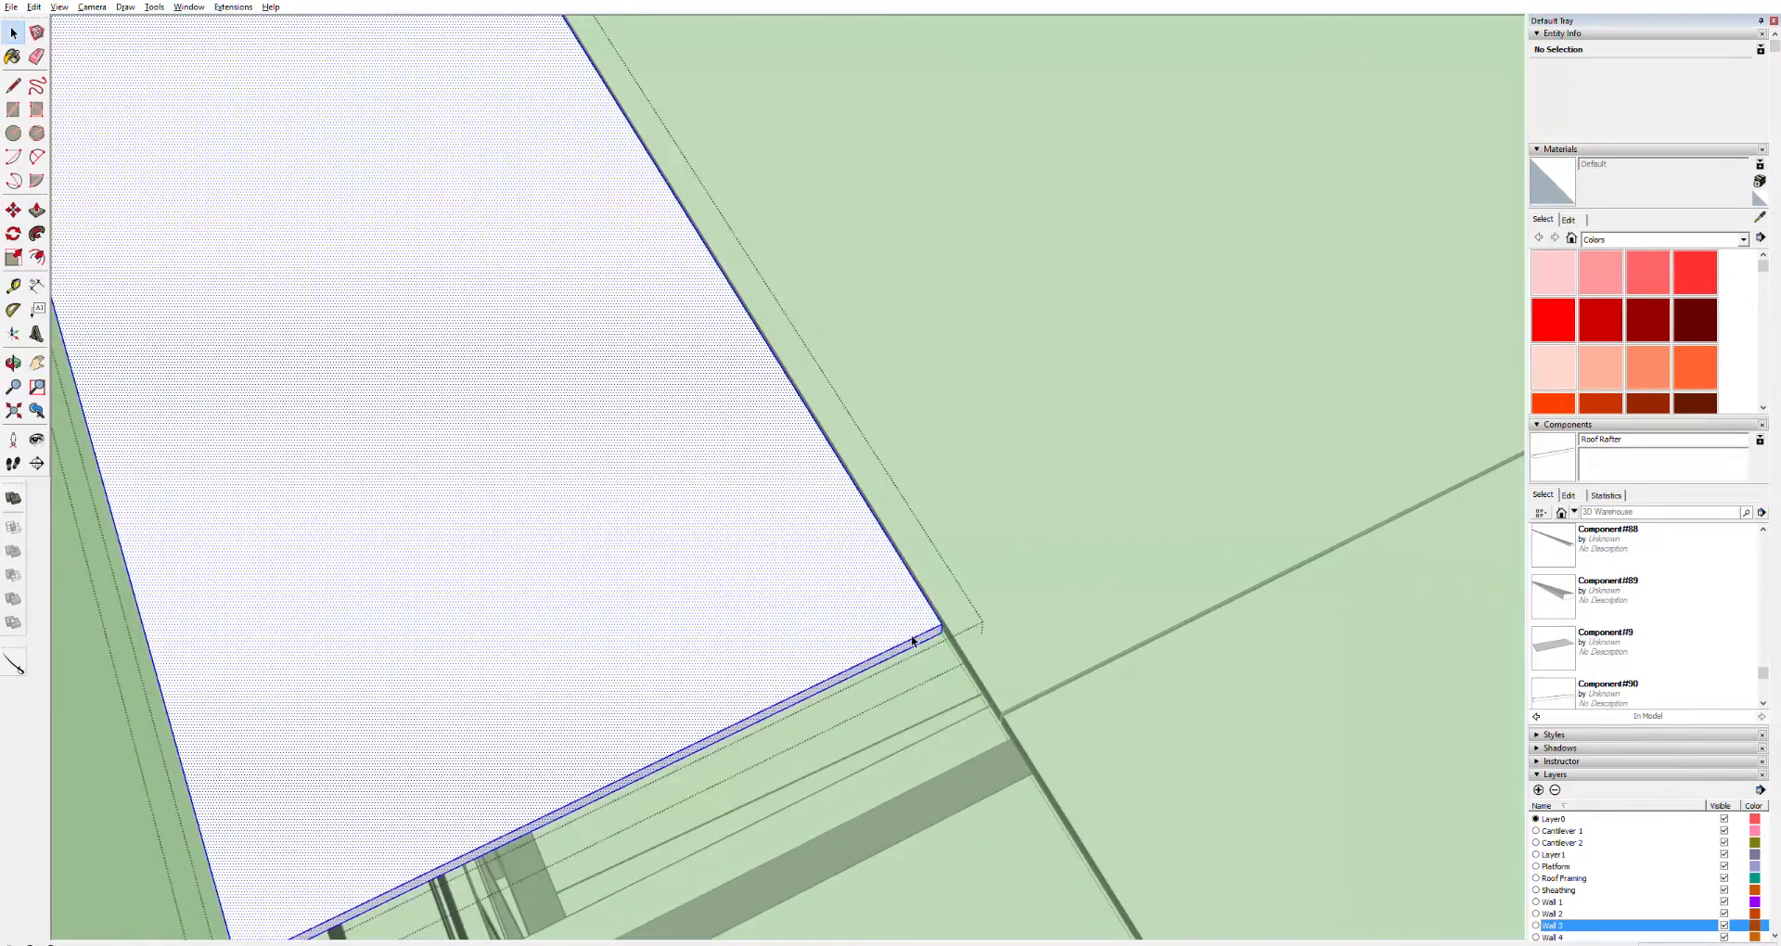
pyautogui.press('p')
pyautogui.scroll(-4, 932, 649)
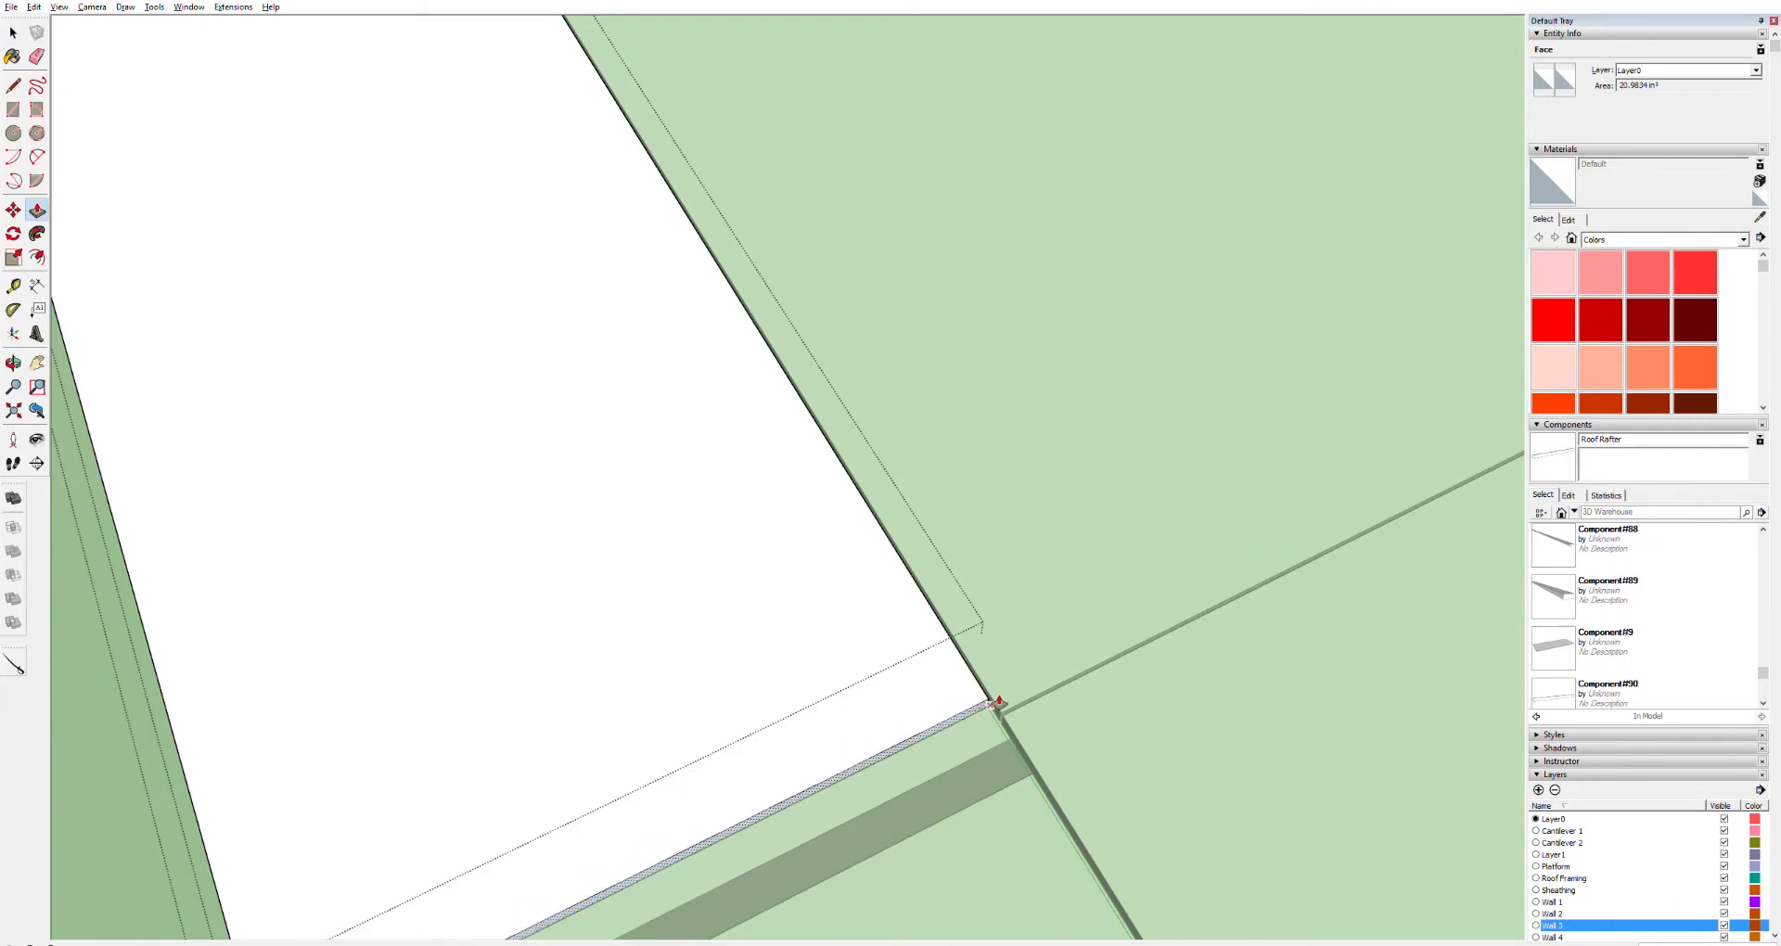
pyautogui.scroll(-5, 953, 694)
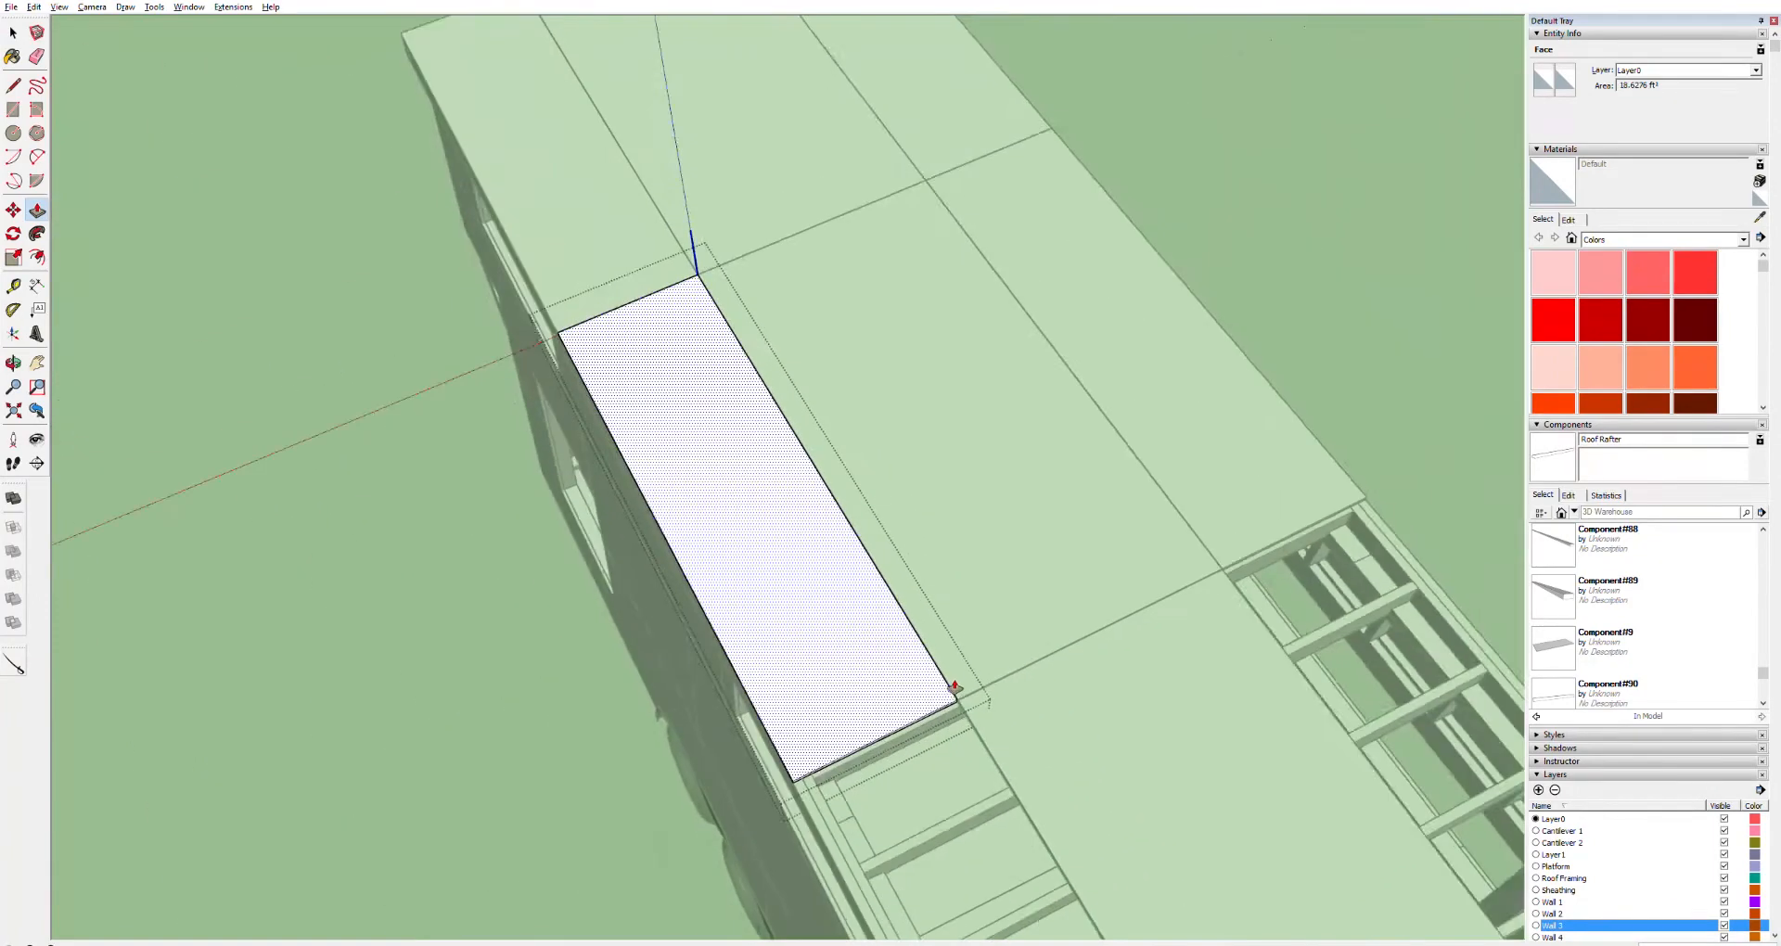
pyautogui.press('space')
pyautogui.click(733, 701)
# Select both panels of that row and copy them along the roof to the next bay
pyautogui.scroll(-3, 907, 646)
pyautogui.scroll(3, 913, 644)
pyautogui.click(788, 477)
pyautogui.keyDown('shift'); pyautogui.click(1018, 391); pyautogui.keyUp('shift')
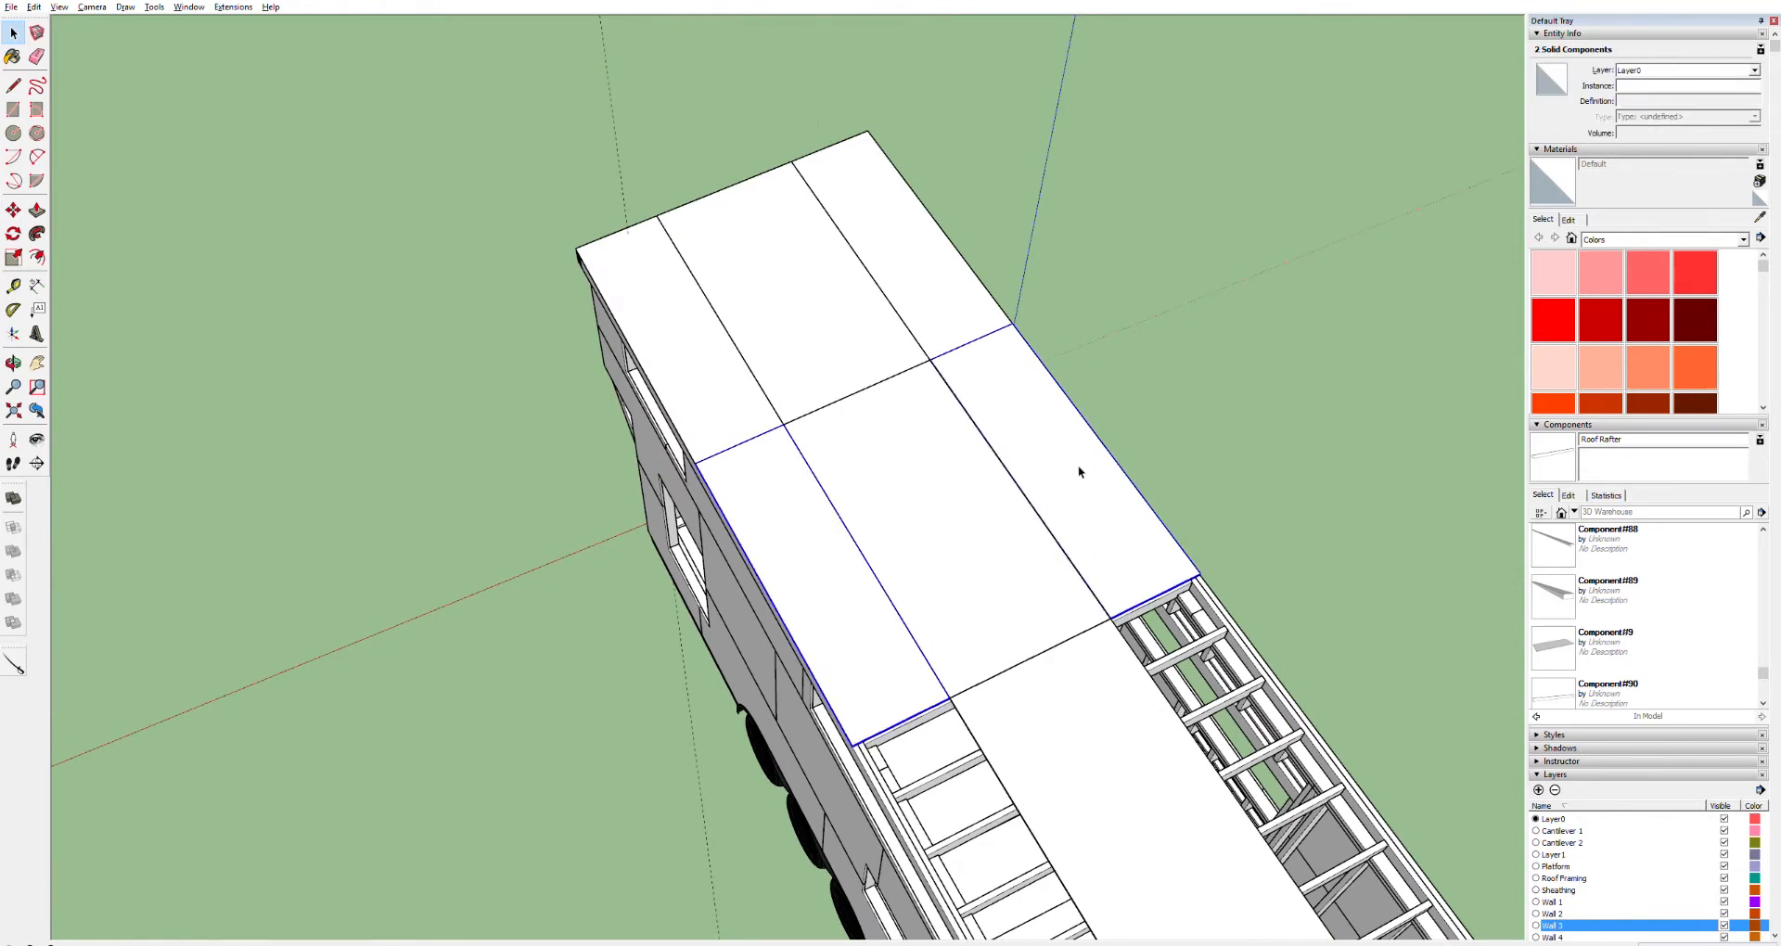
pyautogui.press('m')
pyautogui.click(1213, 571)
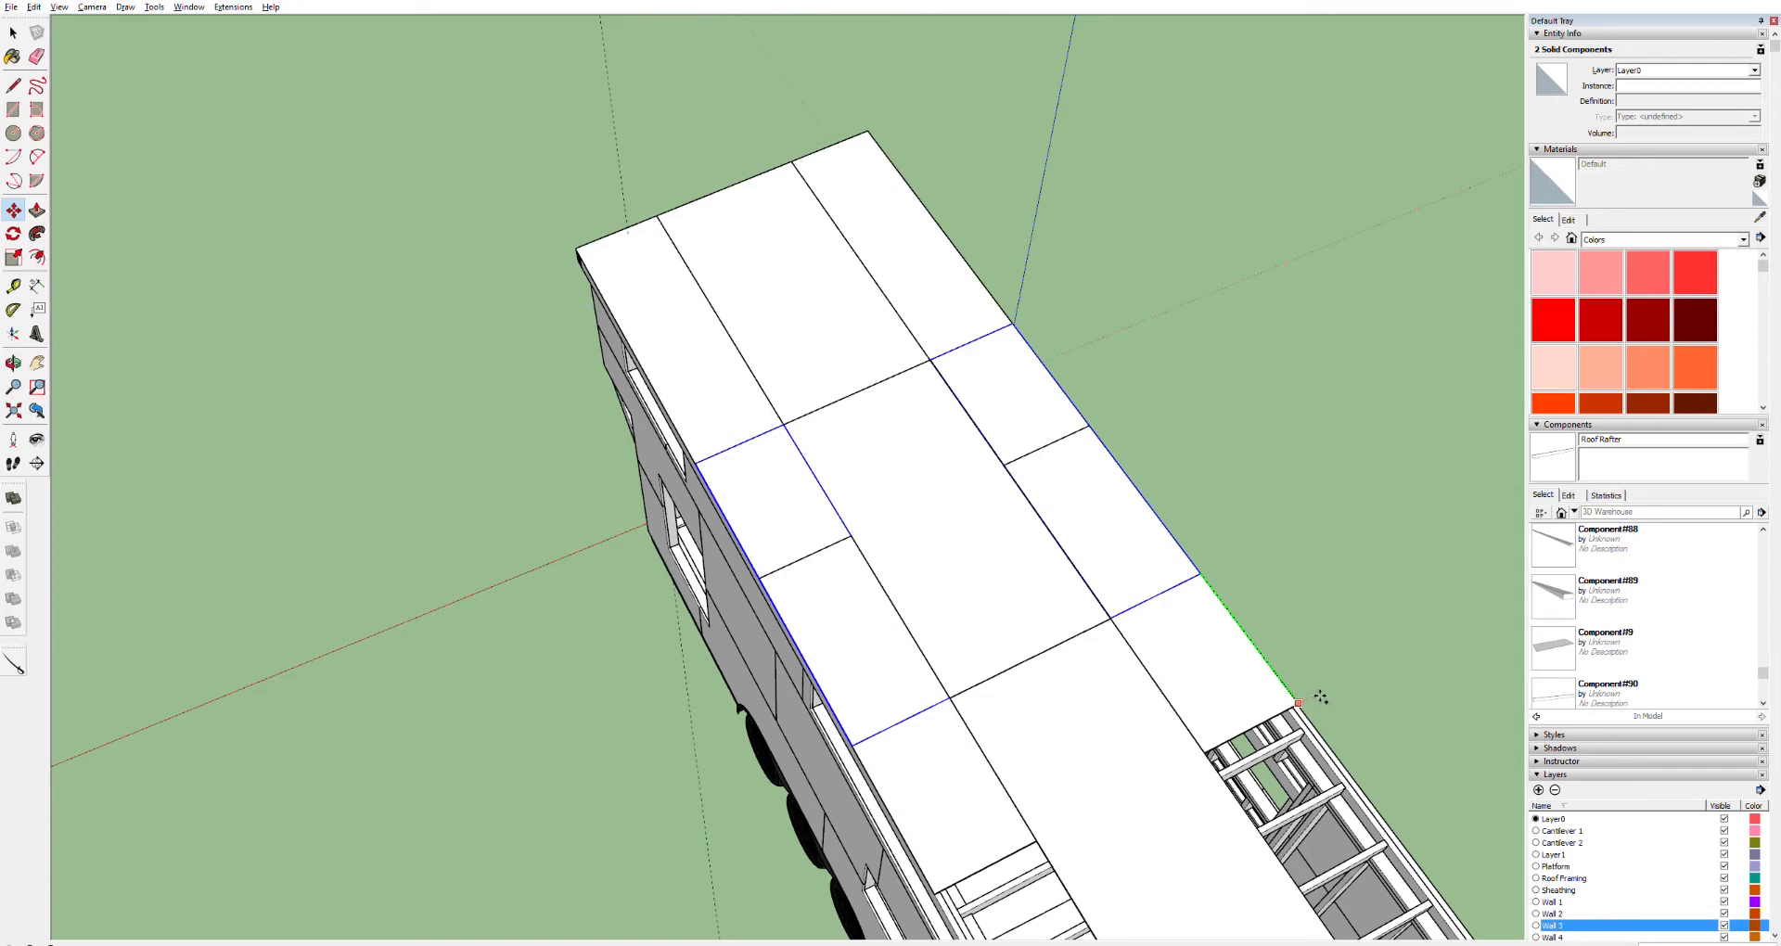
pyautogui.press('Return')
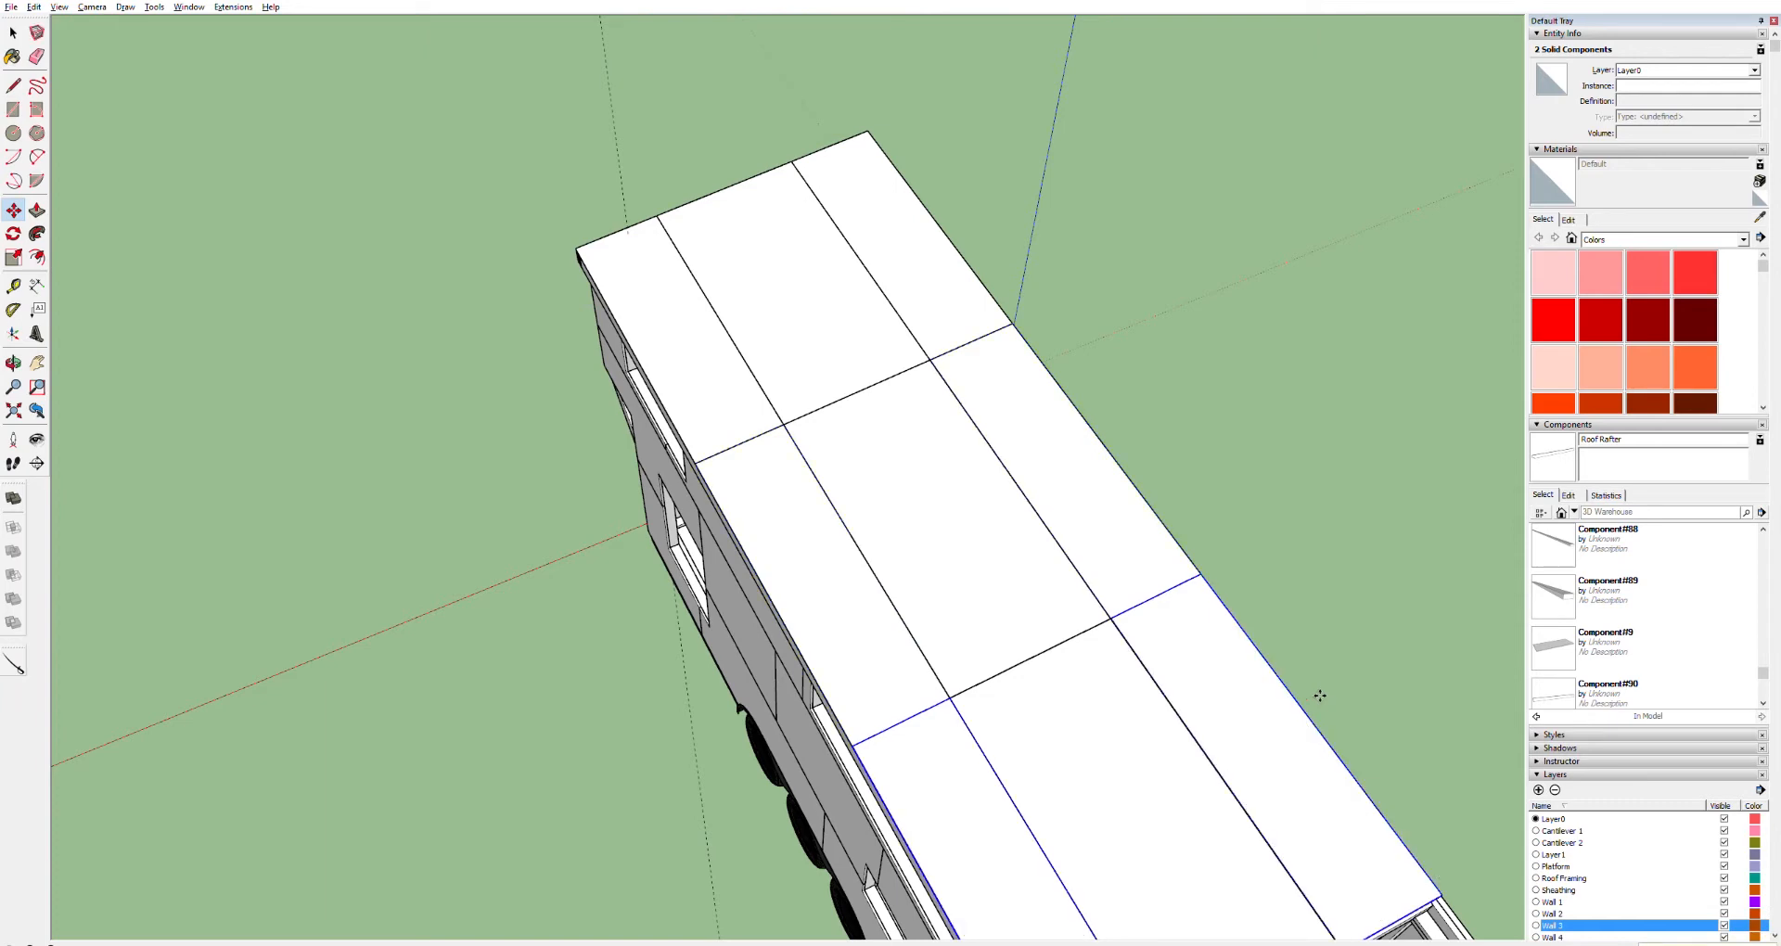
# Move the copied pair of panels so their corner snaps to the roof's fascia corner
pyautogui.scroll(10, 1141, 597)
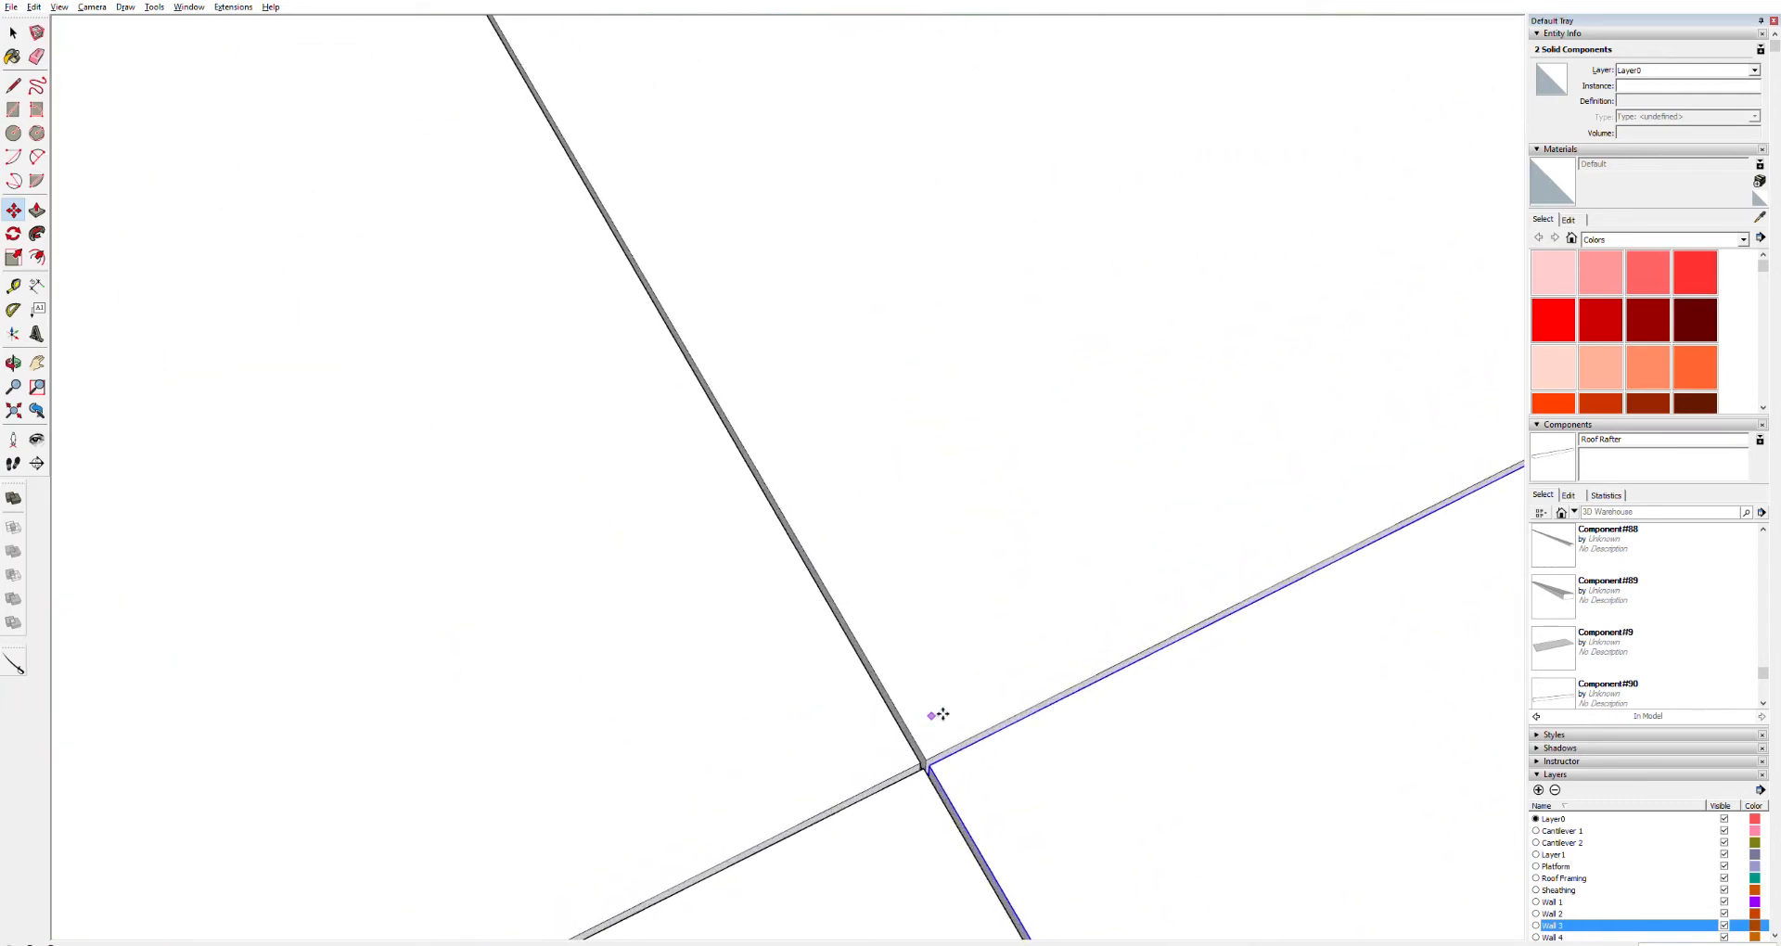
pyautogui.scroll(-10, 938, 715)
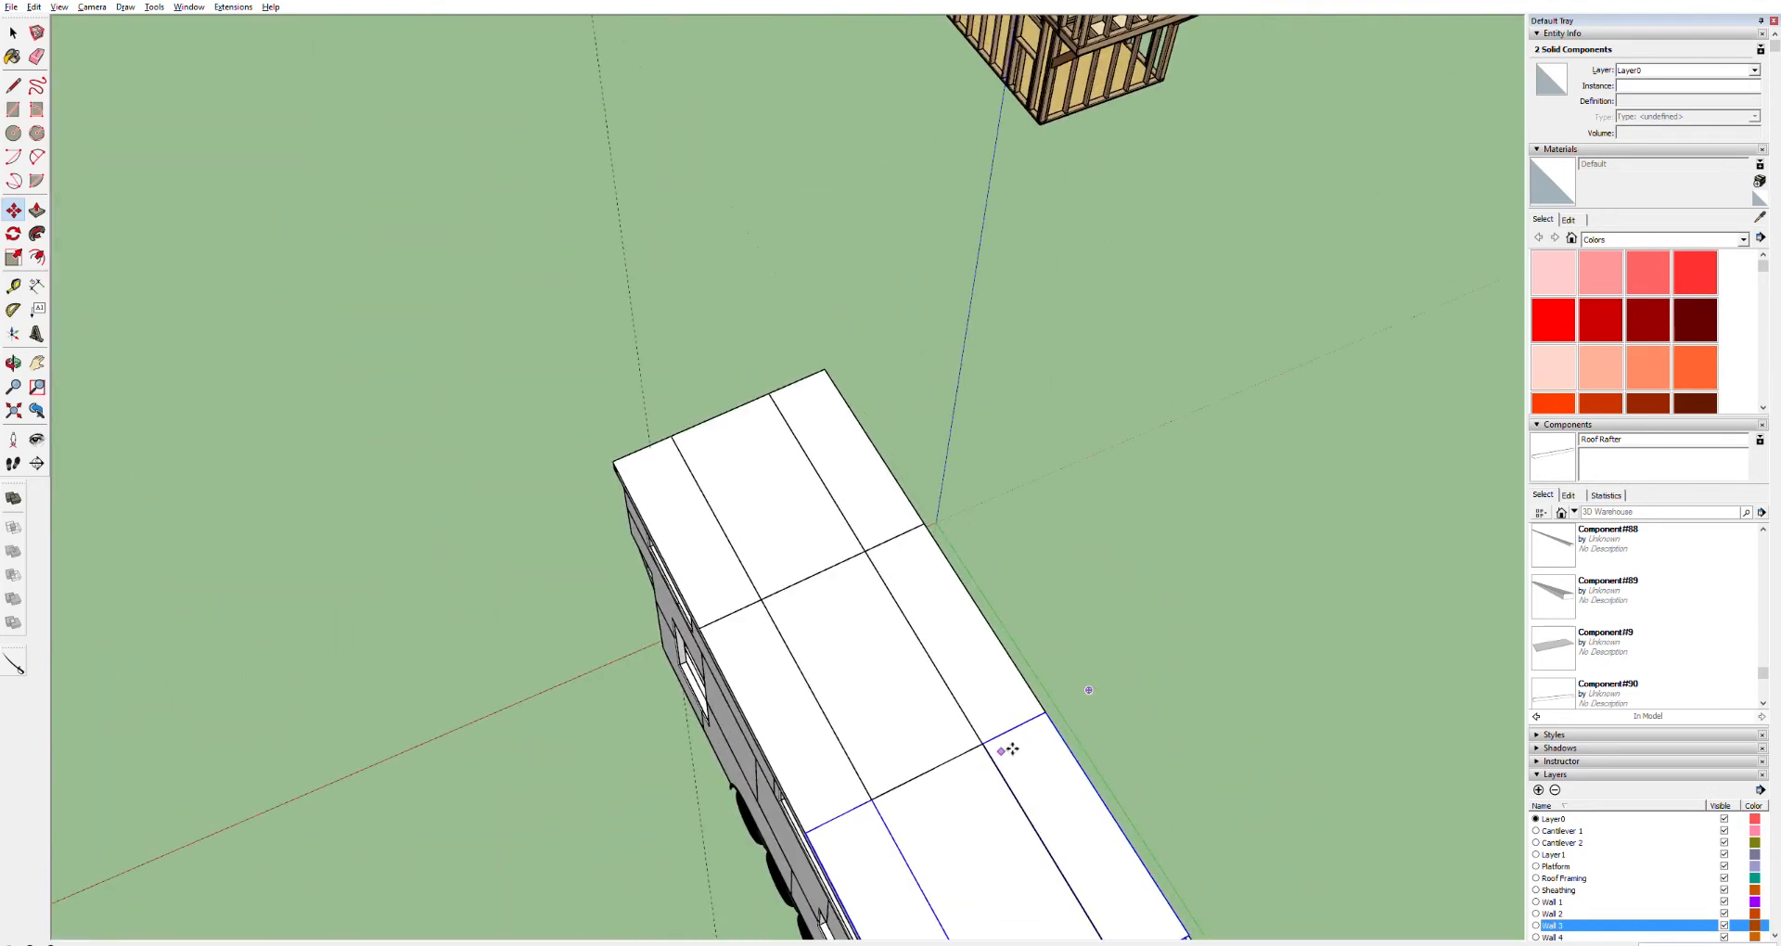
pyautogui.press('h')
pyautogui.moveTo(1054, 787); pyautogui.dragTo(740, 344)
pyautogui.scroll(6, 778, 405)
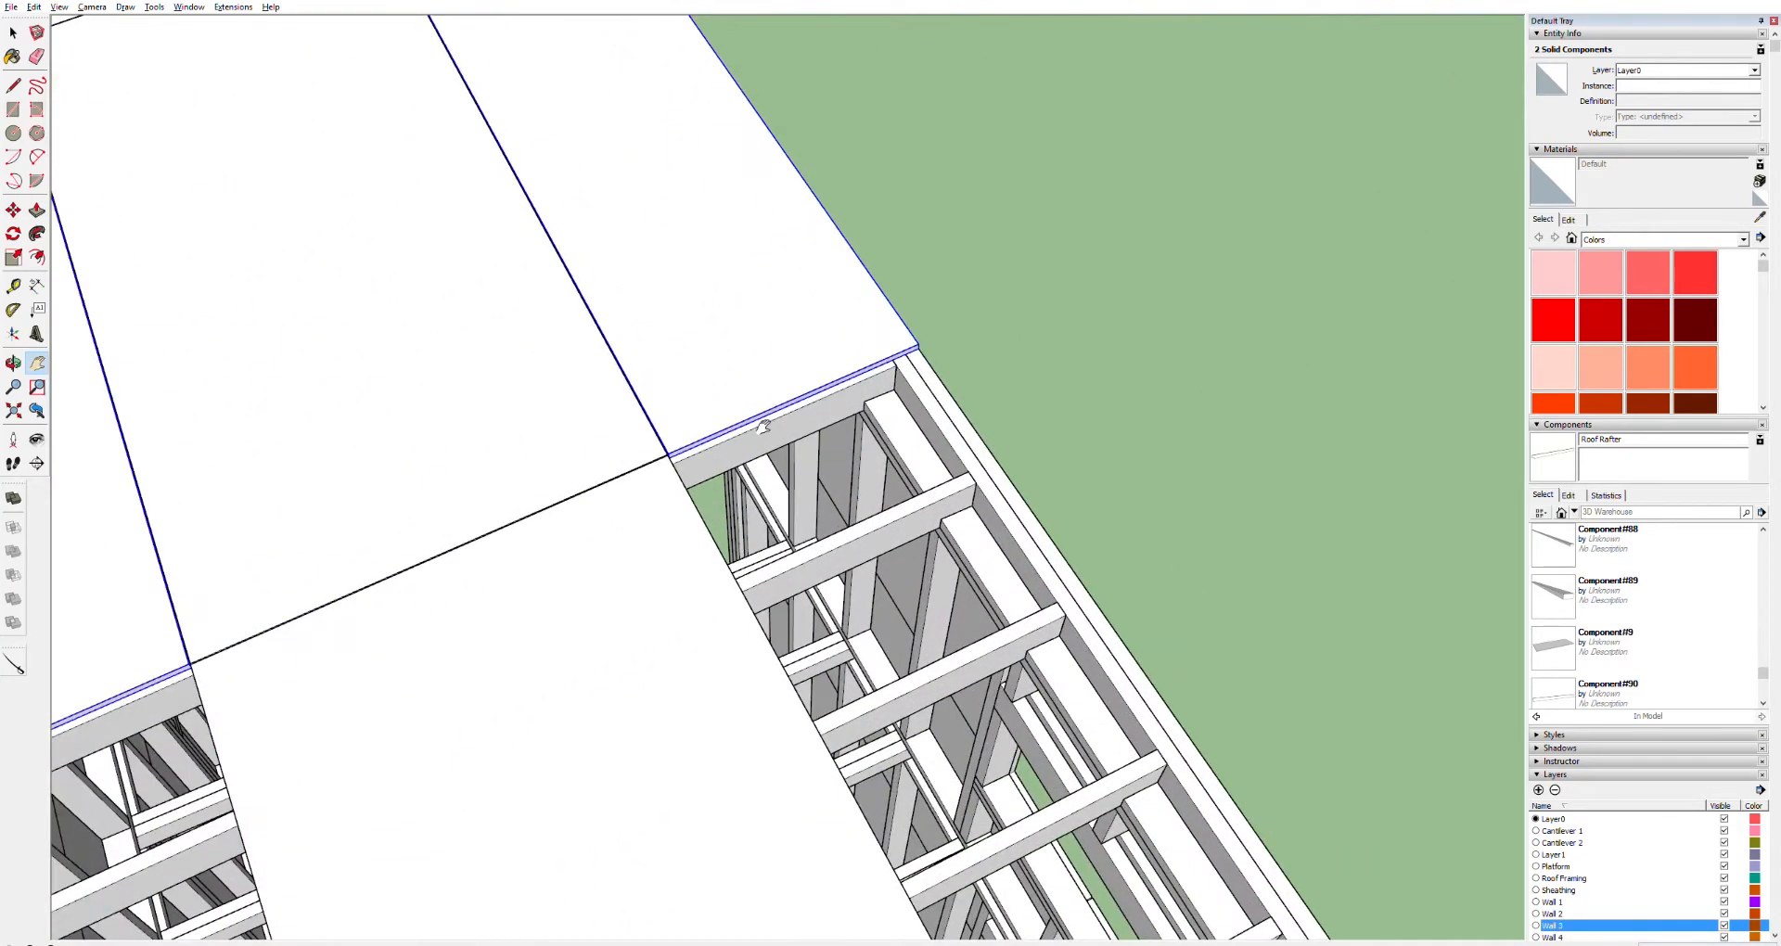
pyautogui.press('m')
pyautogui.click(931, 343)
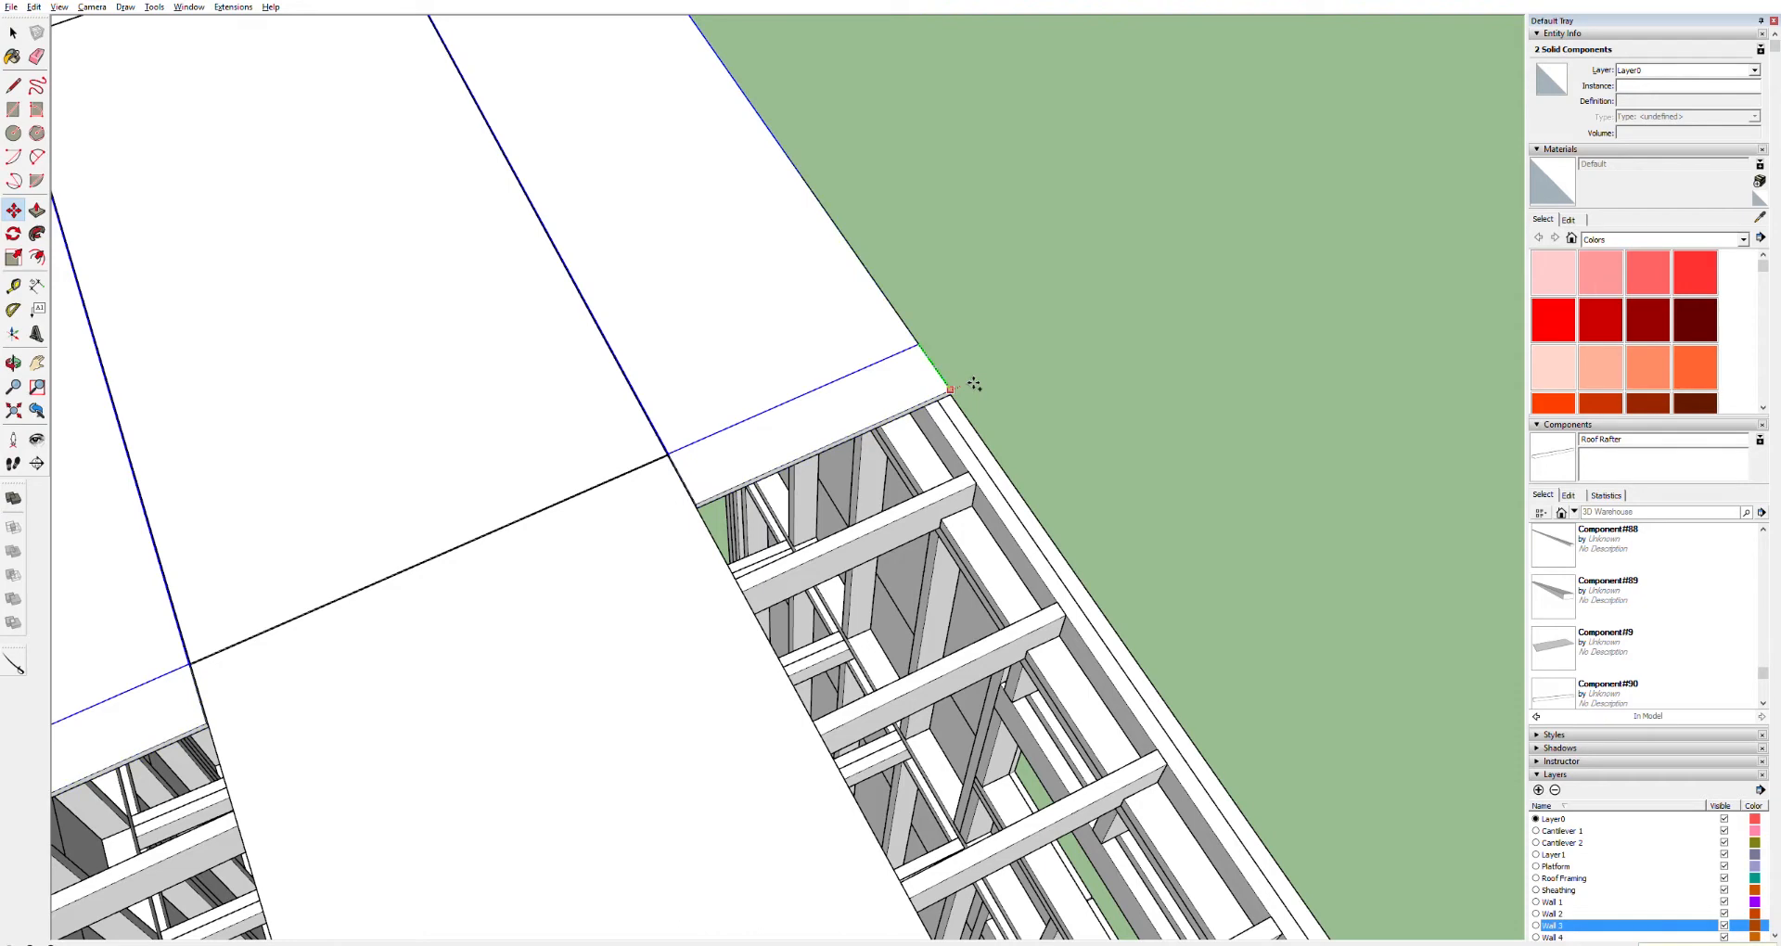
pyautogui.click(974, 384)
pyautogui.scroll(-6, 973, 382)
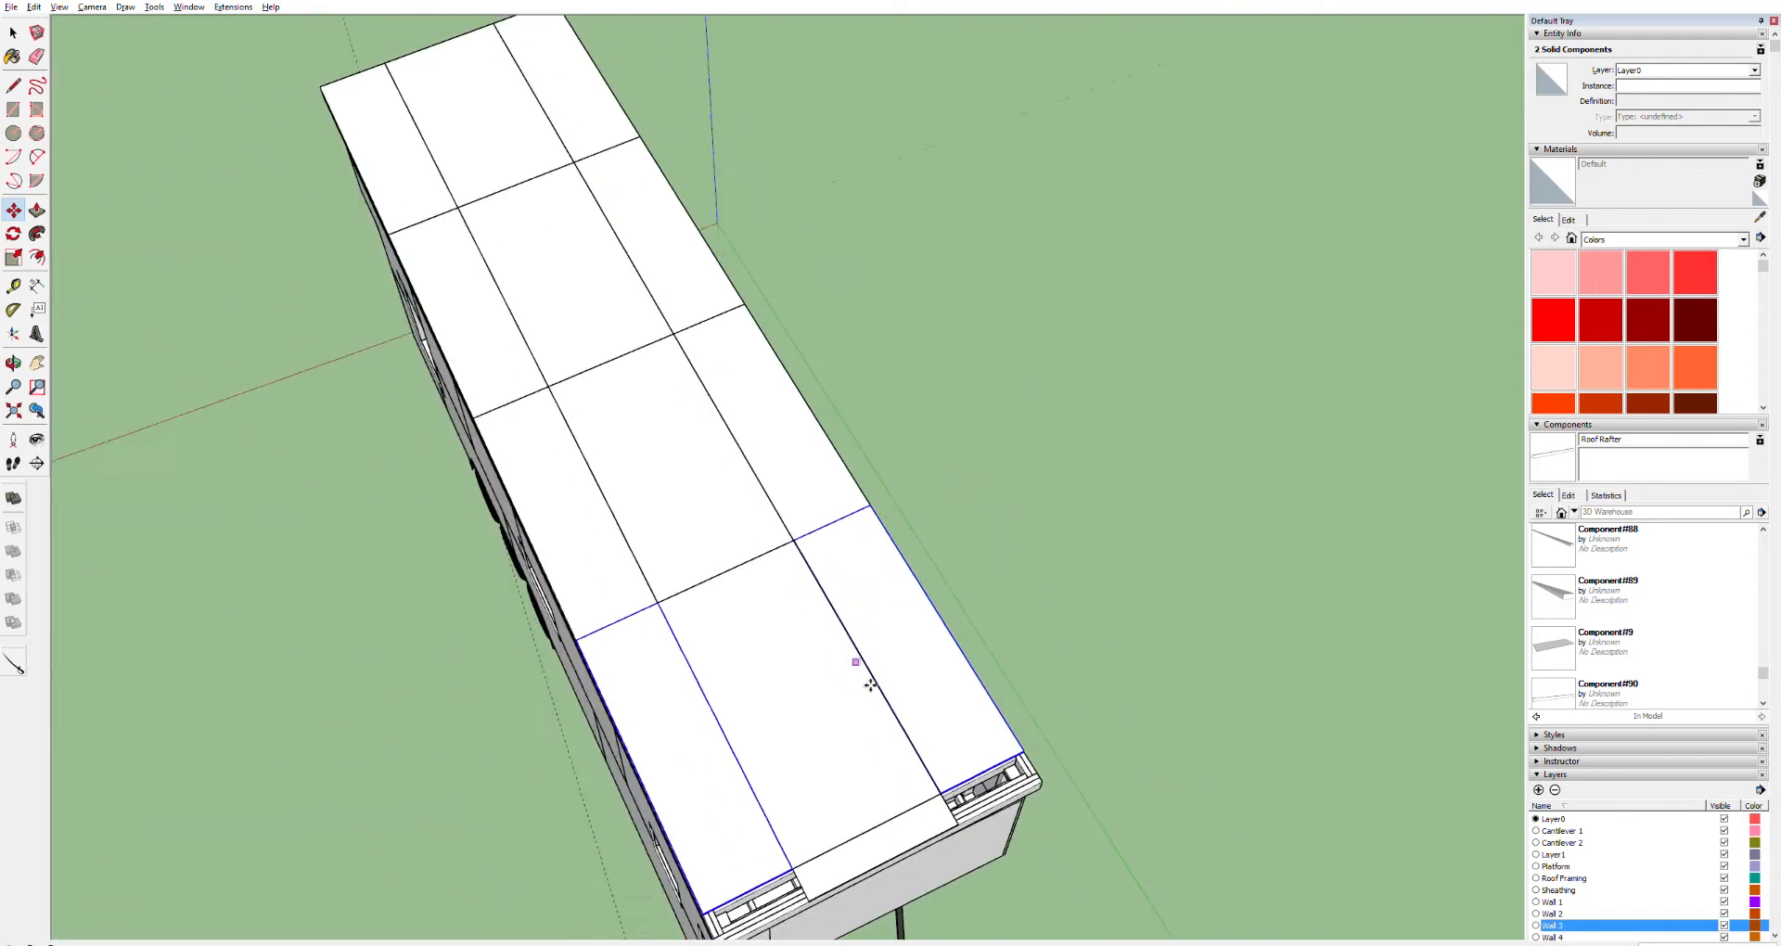
pyautogui.scroll(5, 915, 819)
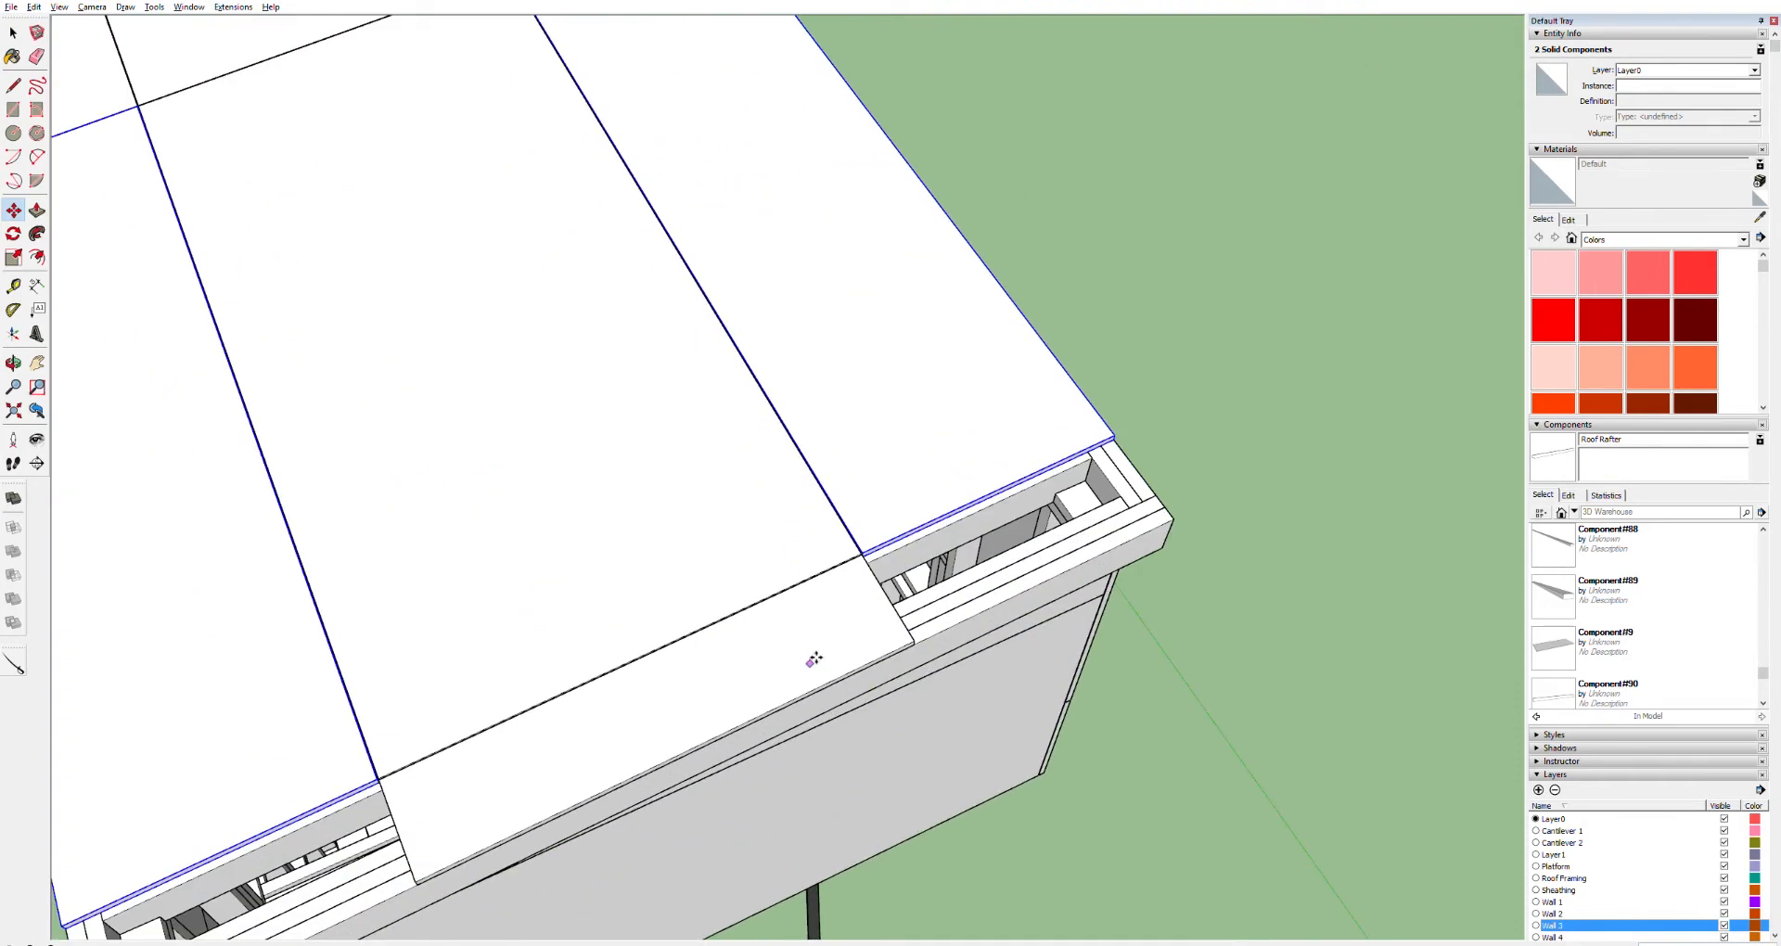
pyautogui.press('o')
pyautogui.moveTo(783, 609); pyautogui.dragTo(810, 664)
pyautogui.scroll(-3, 730, 292)
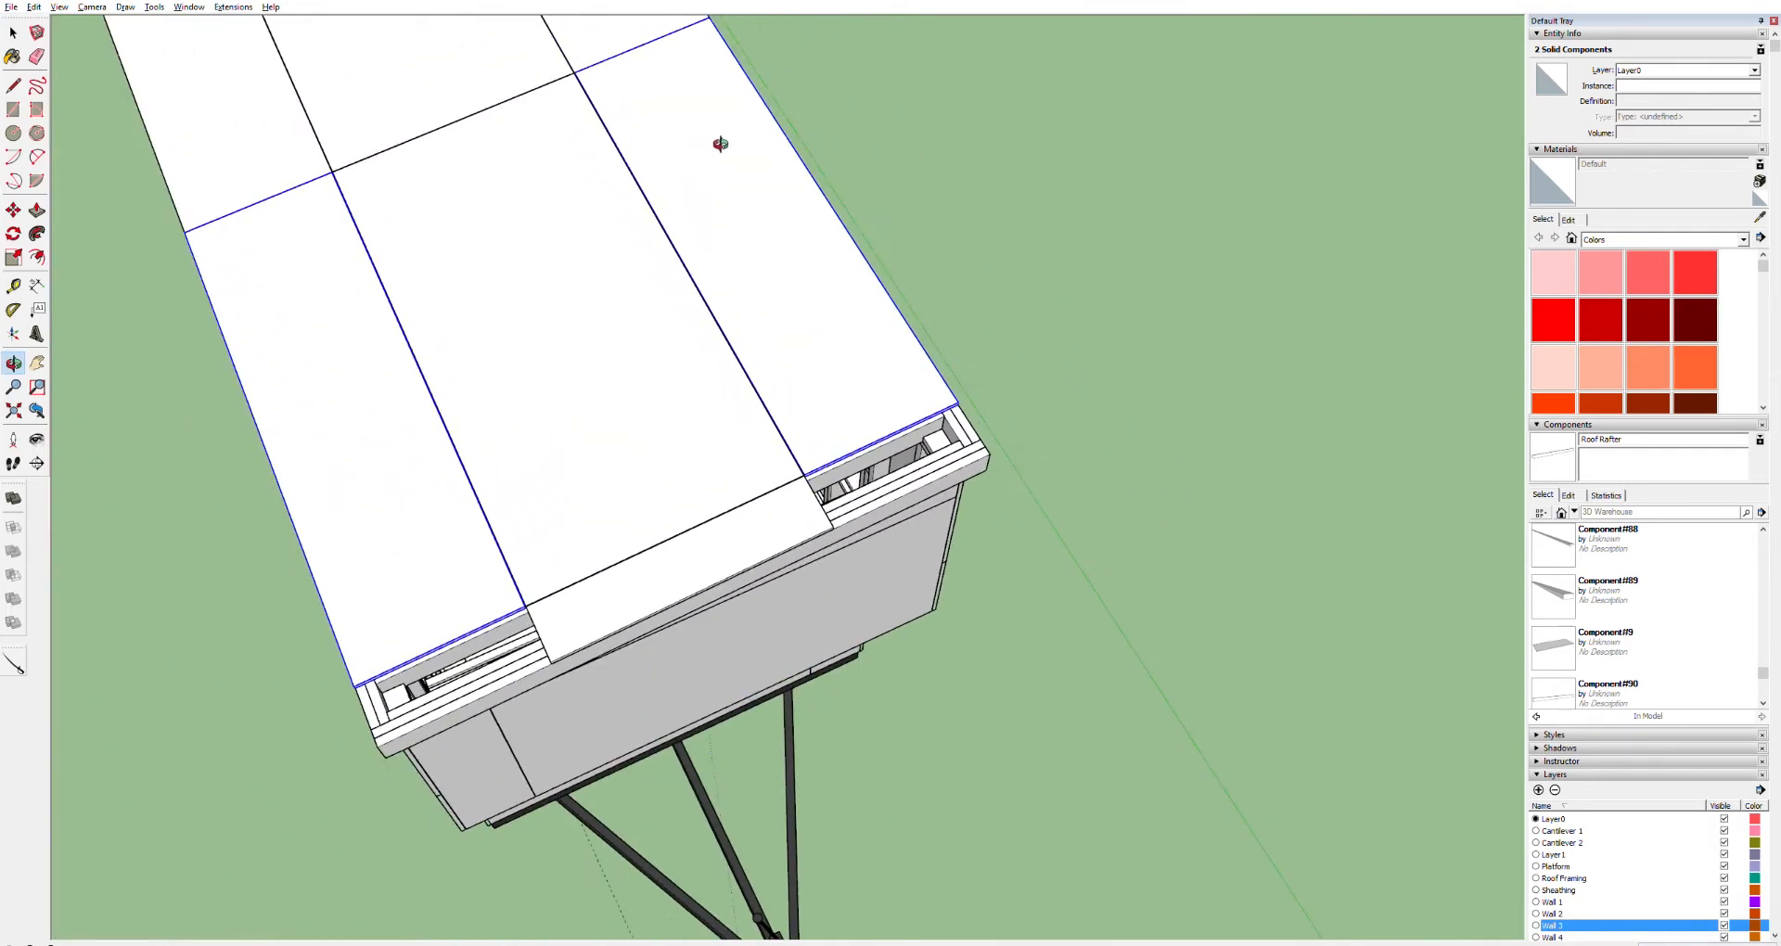
pyautogui.press('m')
pyautogui.click(970, 399)
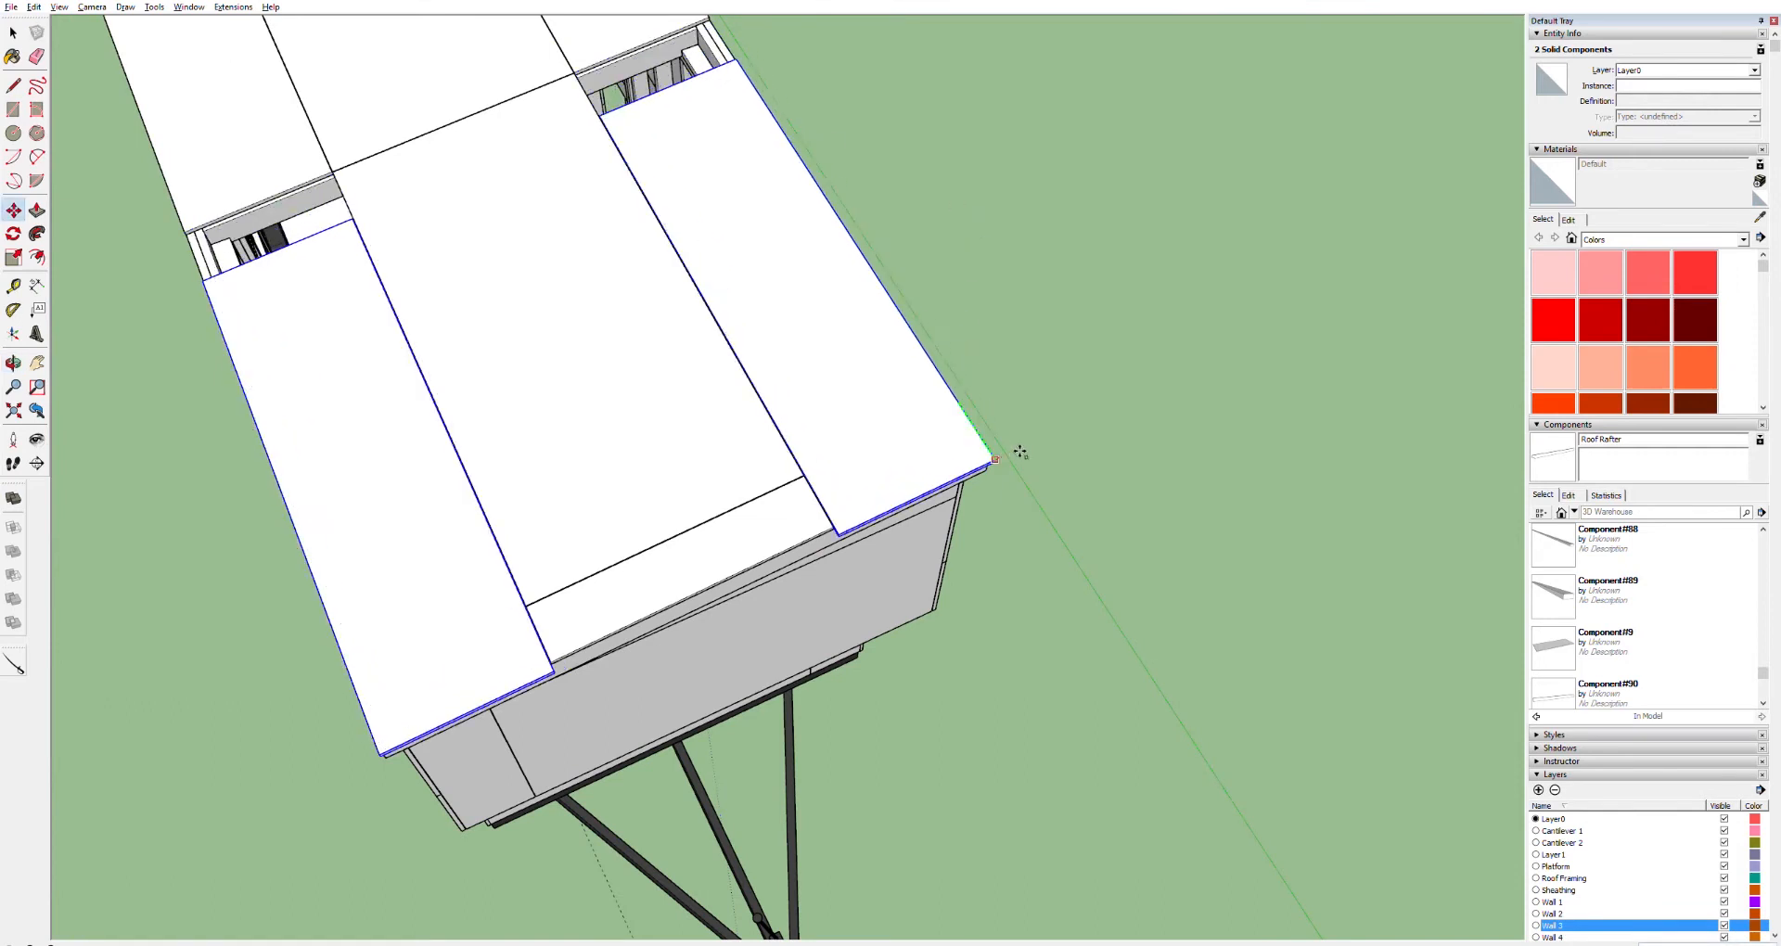
pyautogui.press('Escape')
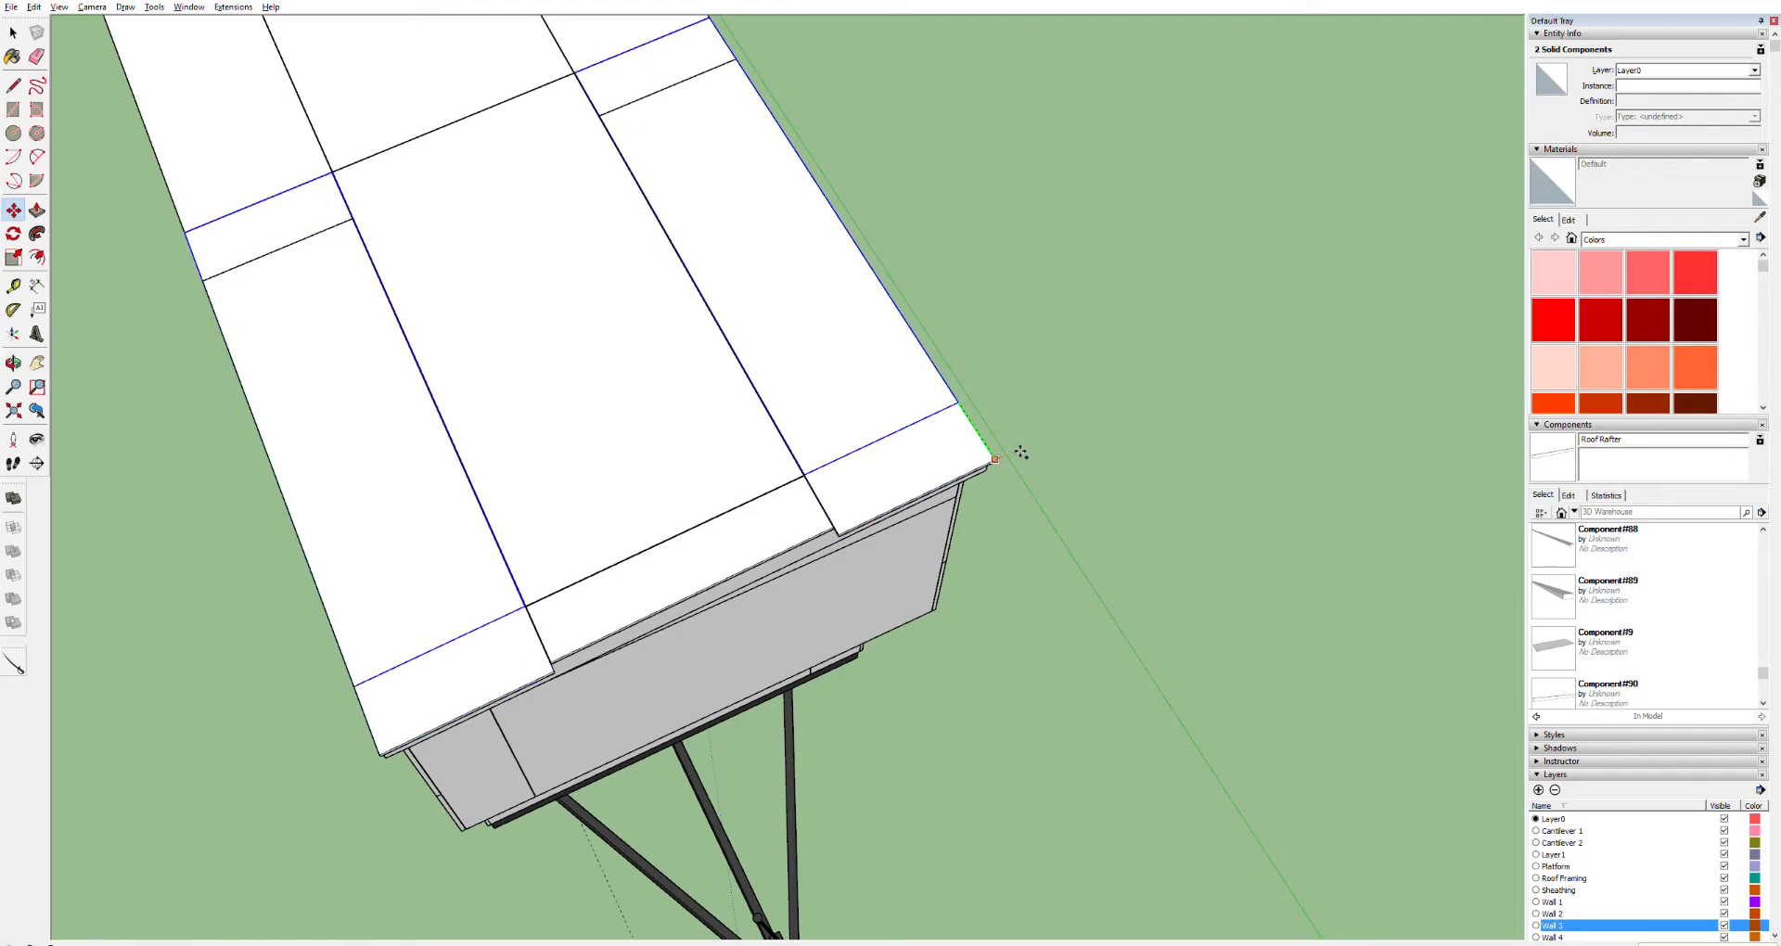
pyautogui.press('Return')
# Reopen the front-right end panel and push/pull its overhanging end face back to a narrow strip at the upper roof edge
pyautogui.scroll(4, 1020, 450)
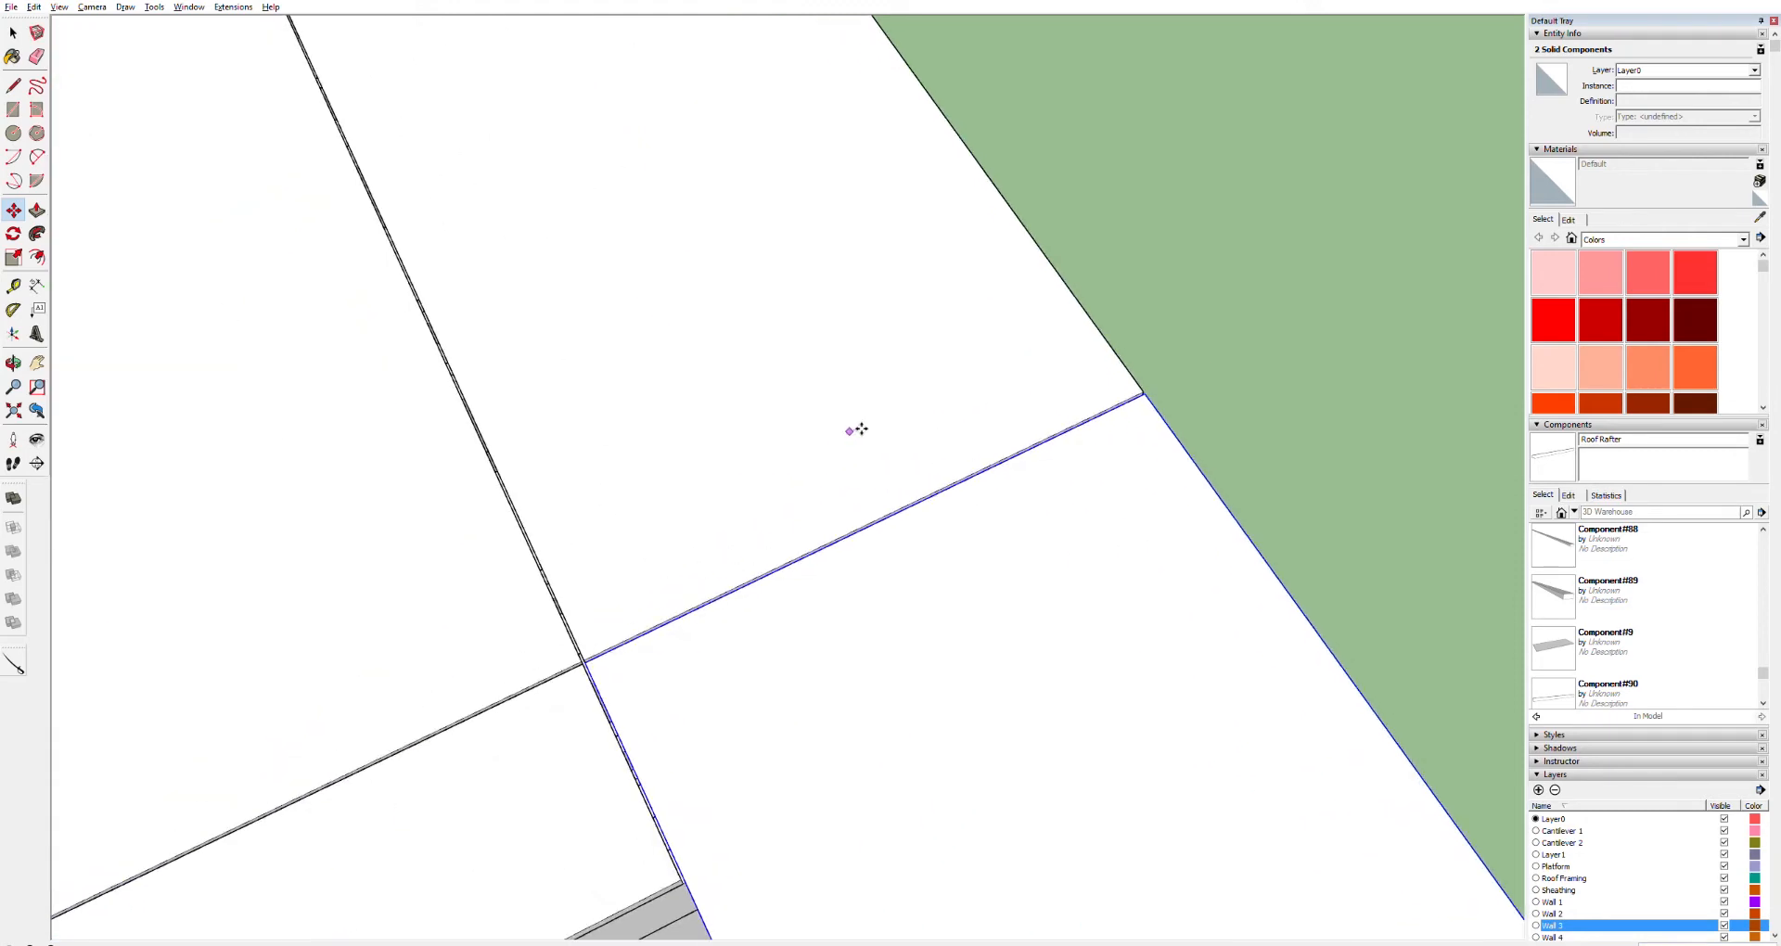
pyautogui.scroll(-6, 859, 425)
pyautogui.moveTo(886, 497); pyautogui.dragTo(871, 457, button='middle')
pyautogui.scroll(3, 871, 457)
pyautogui.press('p')
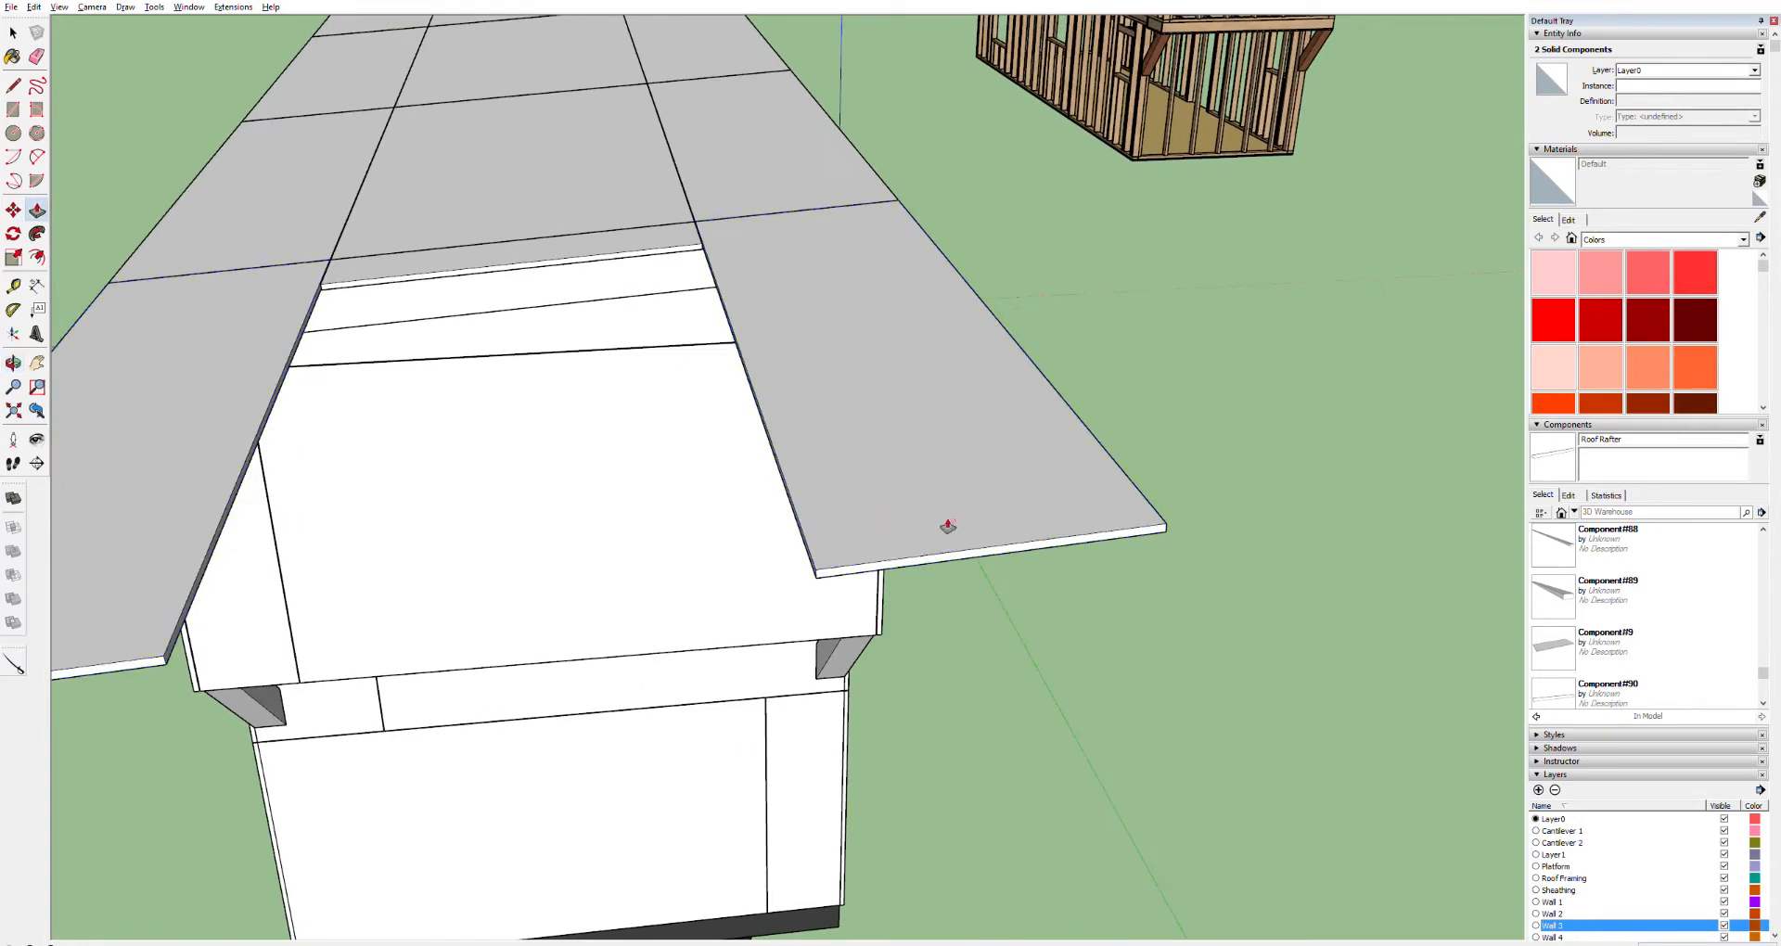
pyautogui.press('space')
pyautogui.tripleClick(945, 553)
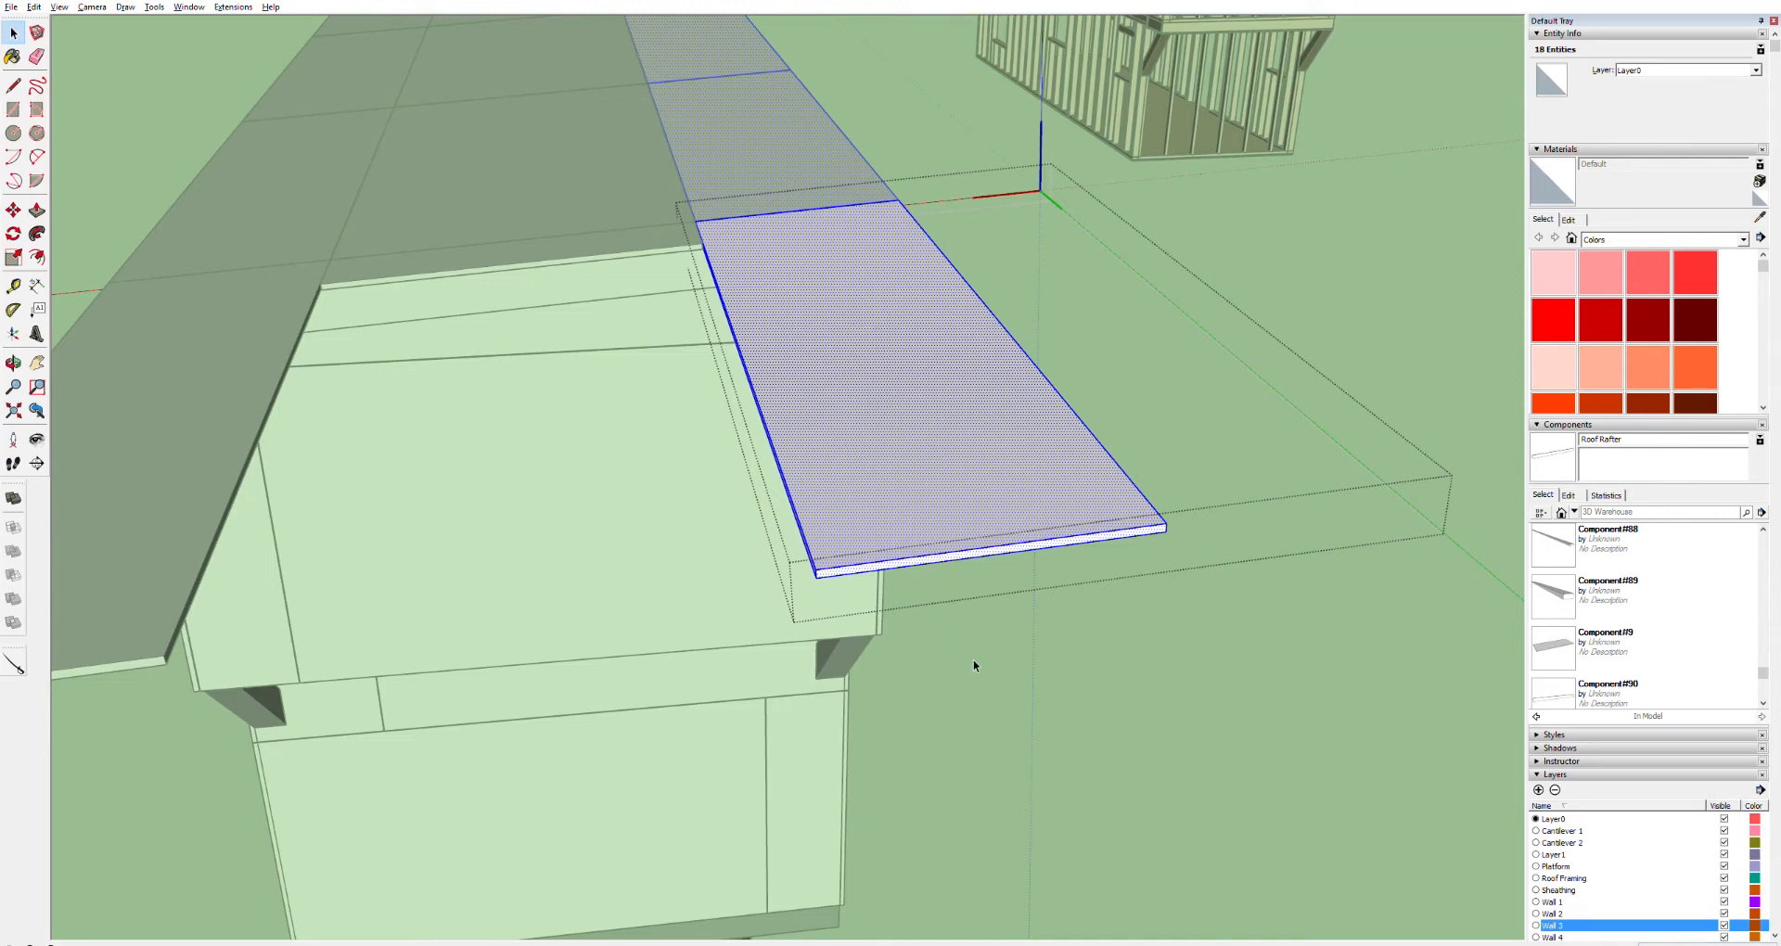
pyautogui.click(1011, 660)
pyautogui.click(228, 427)
pyautogui.keyDown('ctrl'); pyautogui.click(855, 388); pyautogui.keyUp('ctrl')
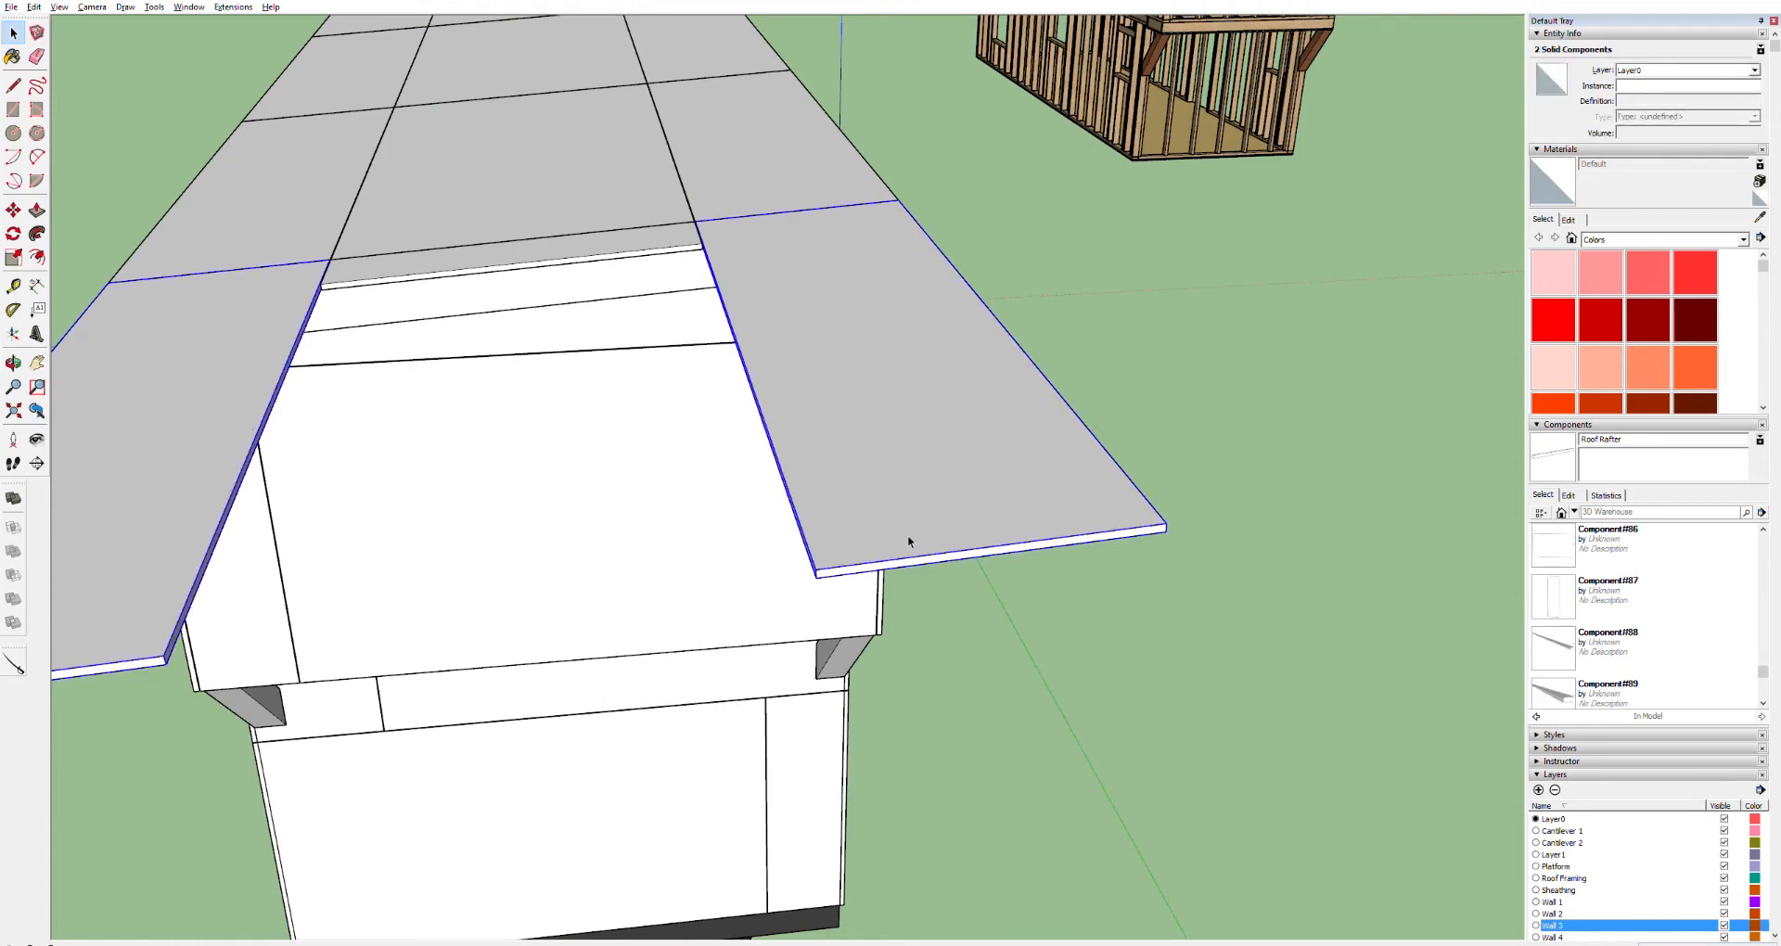
pyautogui.press('p')
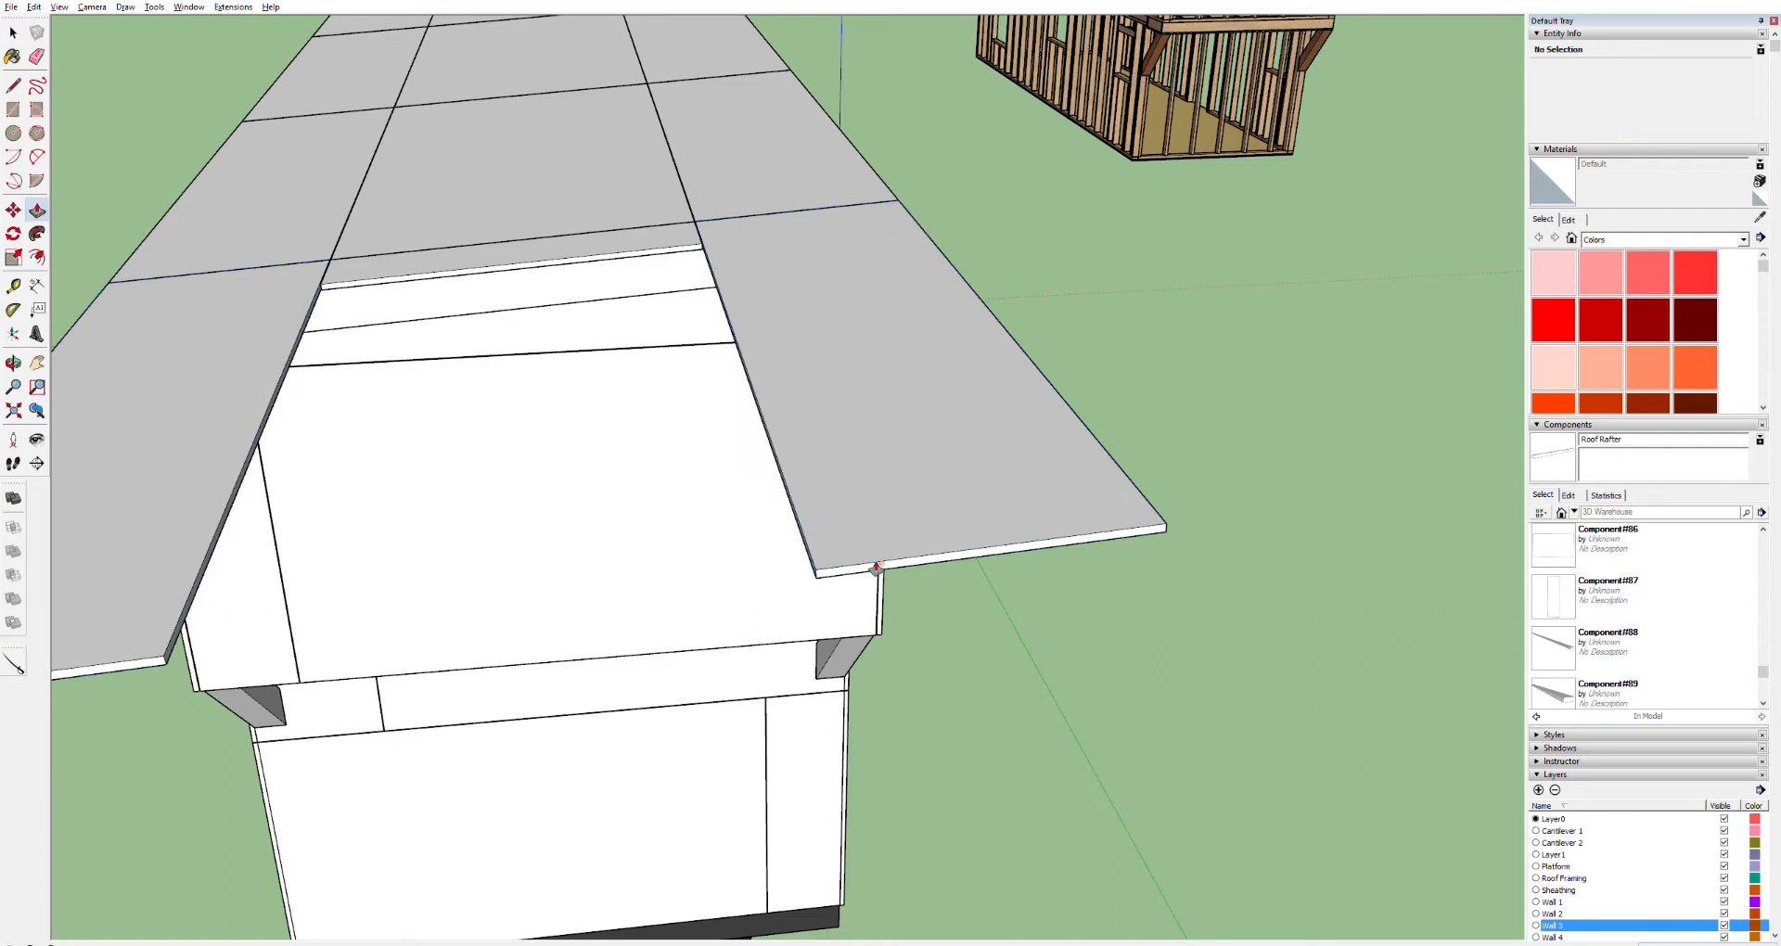
pyautogui.press('space')
pyautogui.doubleClick(877, 566)
pyautogui.tripleClick(875, 564)
pyautogui.press('p')
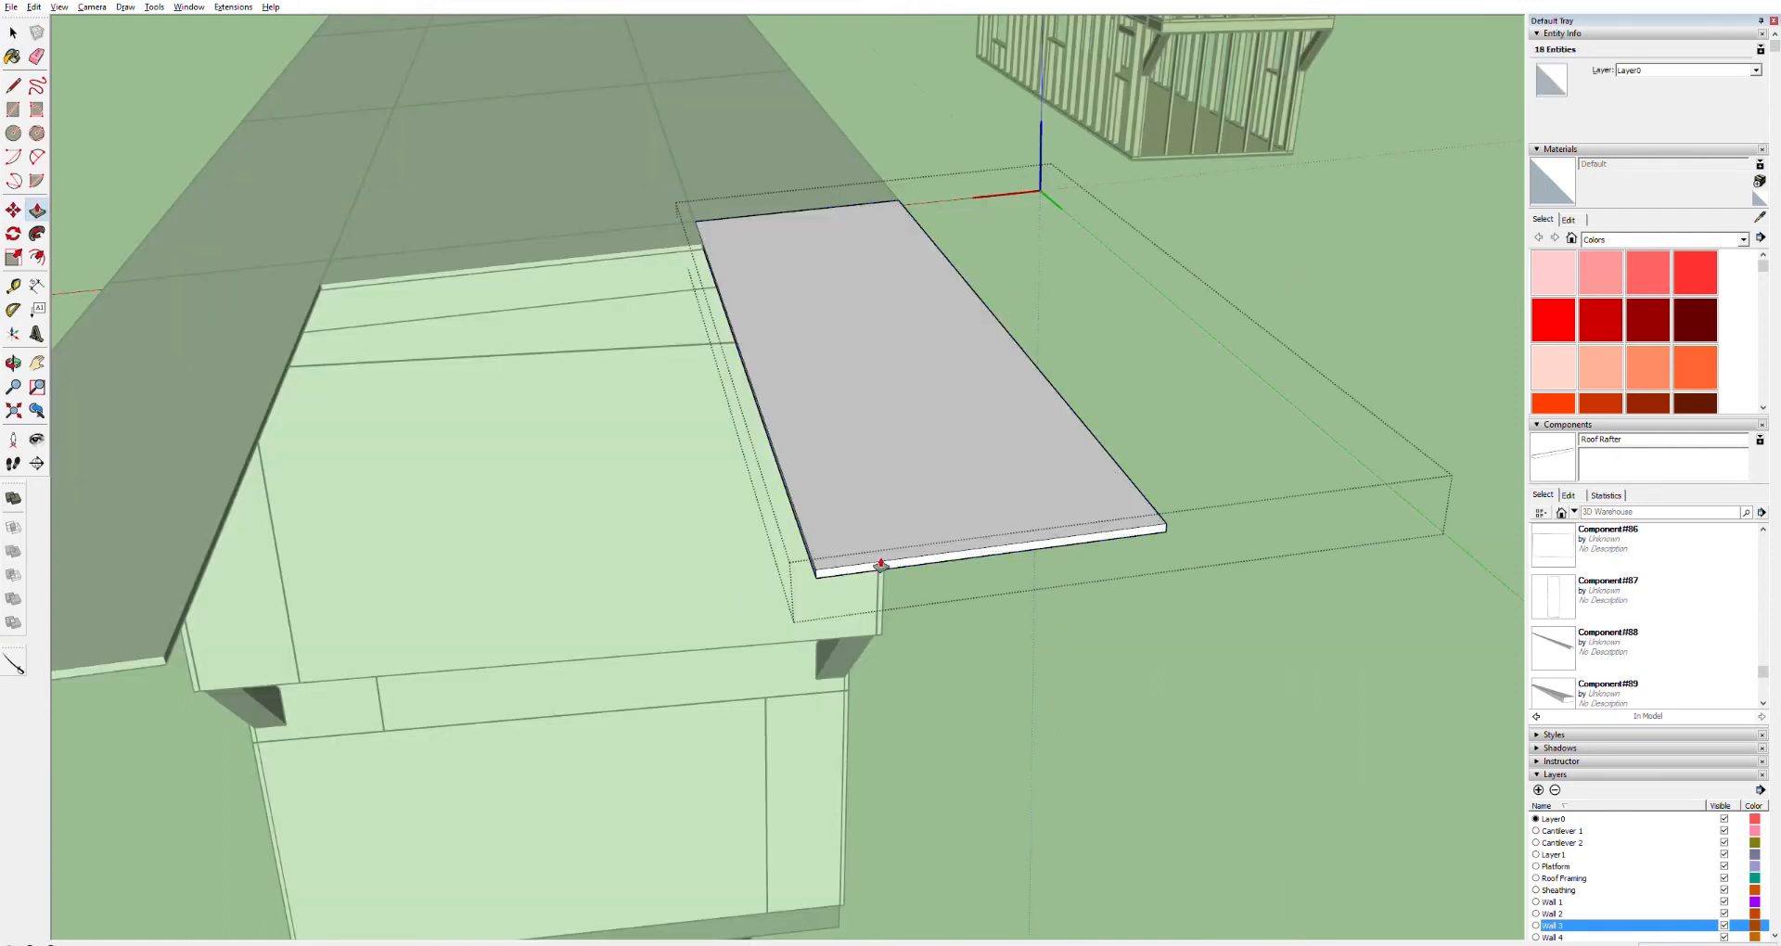
pyautogui.moveTo(875, 564); pyautogui.dragTo(726, 246)
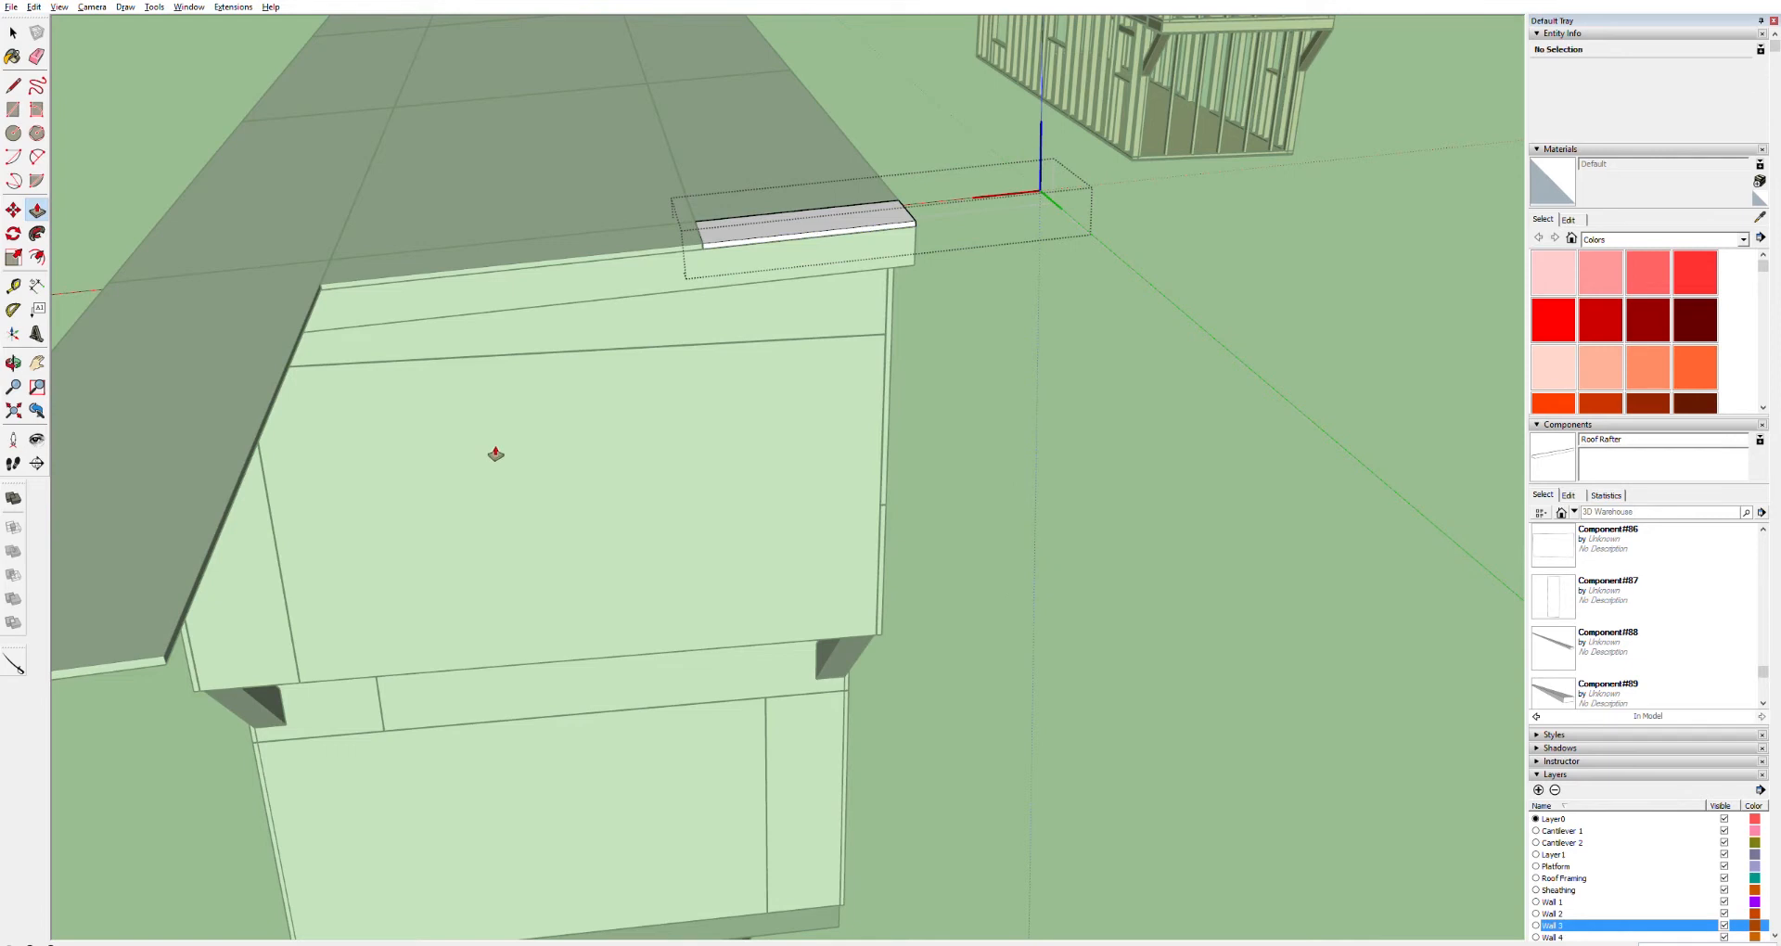
# Push/pull the front-left end panel's overhanging end face back the same way to the upper roof edge
pyautogui.press('space')
pyautogui.doubleClick(148, 657)
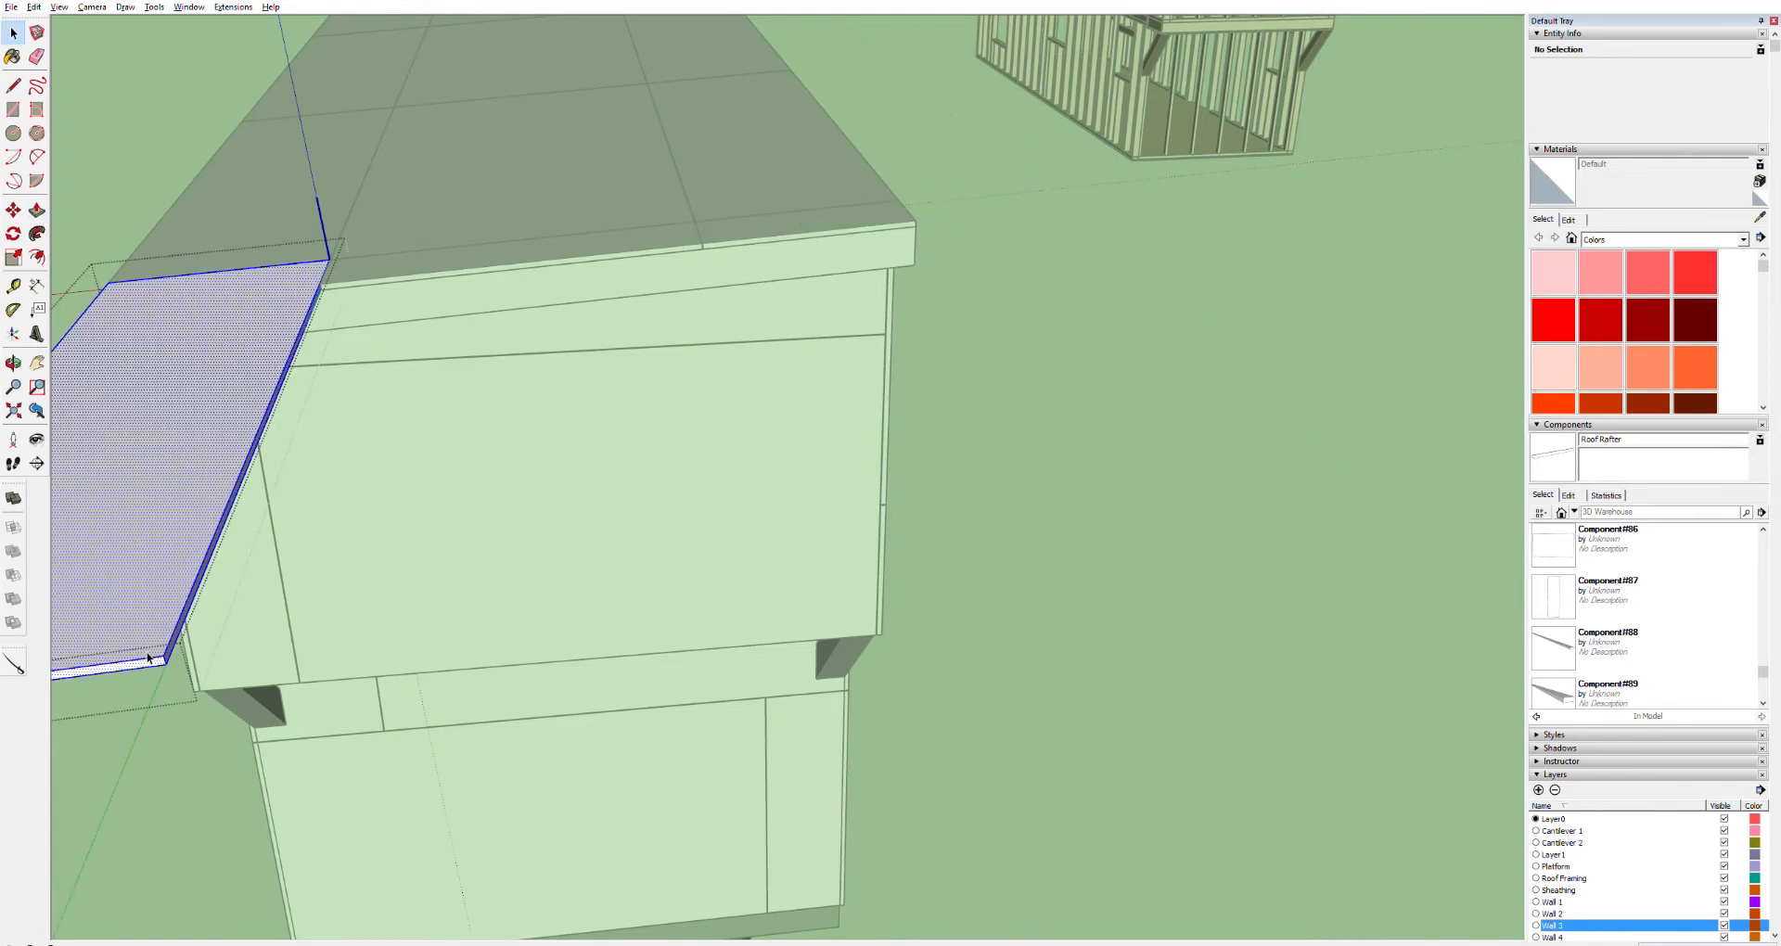
pyautogui.tripleClick(149, 657)
pyautogui.press('p')
pyautogui.moveTo(155, 660); pyautogui.dragTo(327, 292)
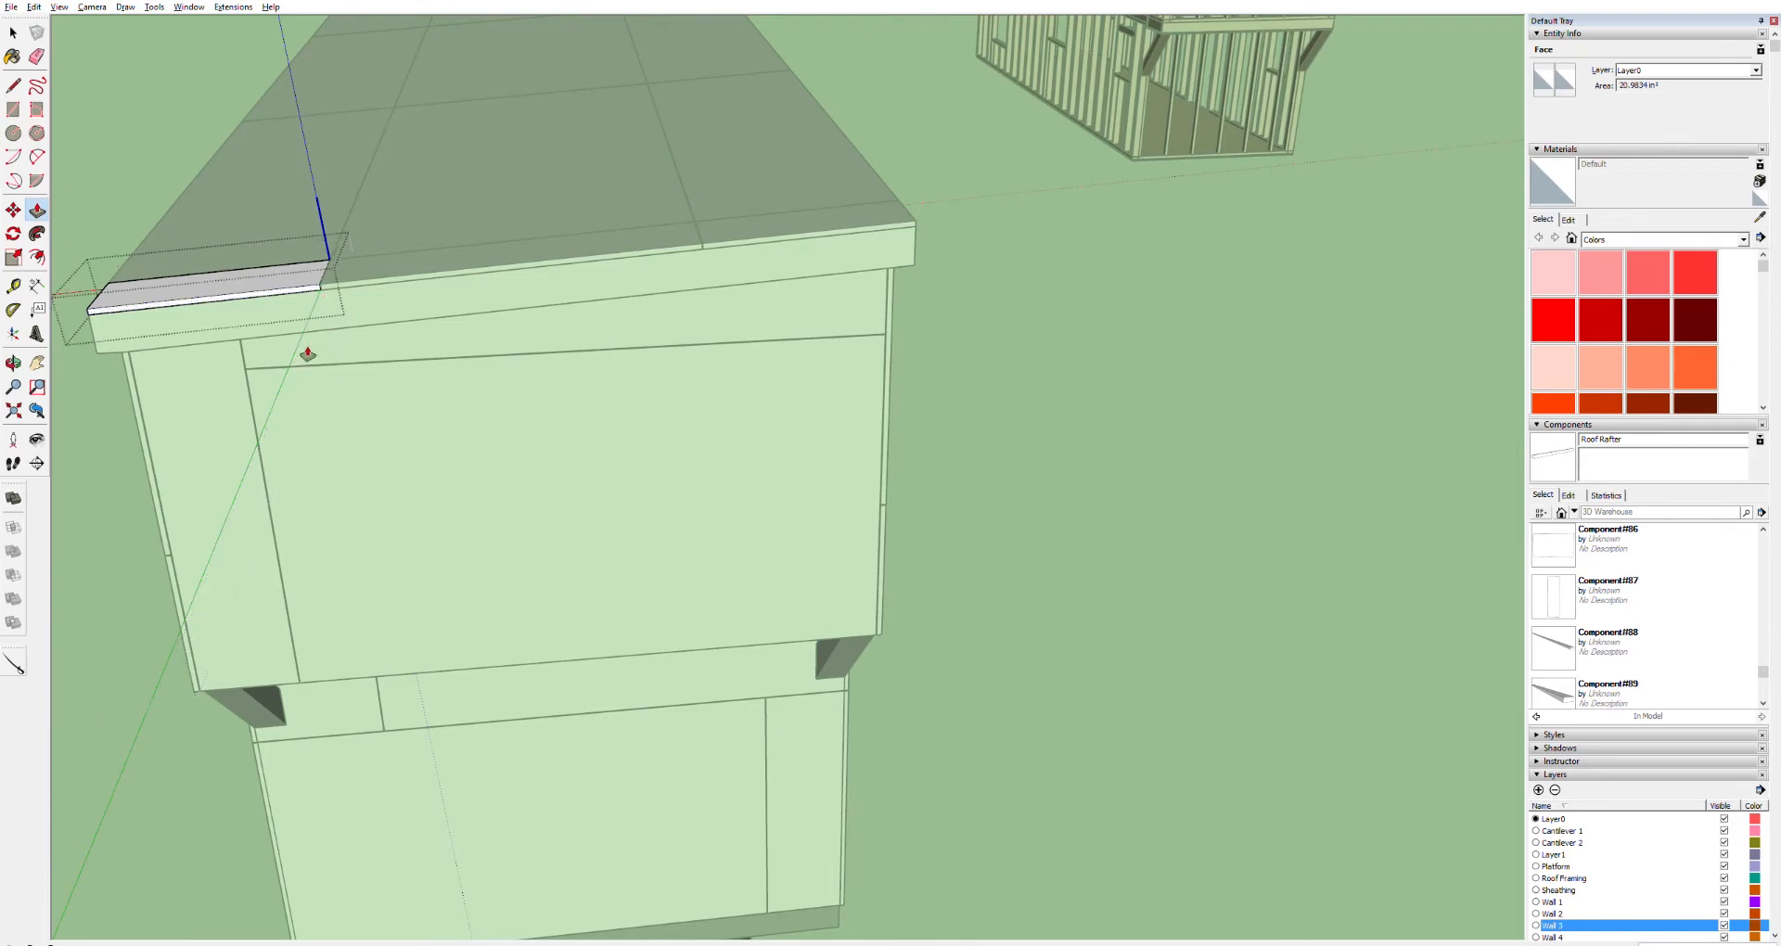
# Orbit around the house and inspect the wall framing above the wheel wells
pyautogui.press('o')
pyautogui.moveTo(206, 341); pyautogui.dragTo(807, 330)
pyautogui.press('space')
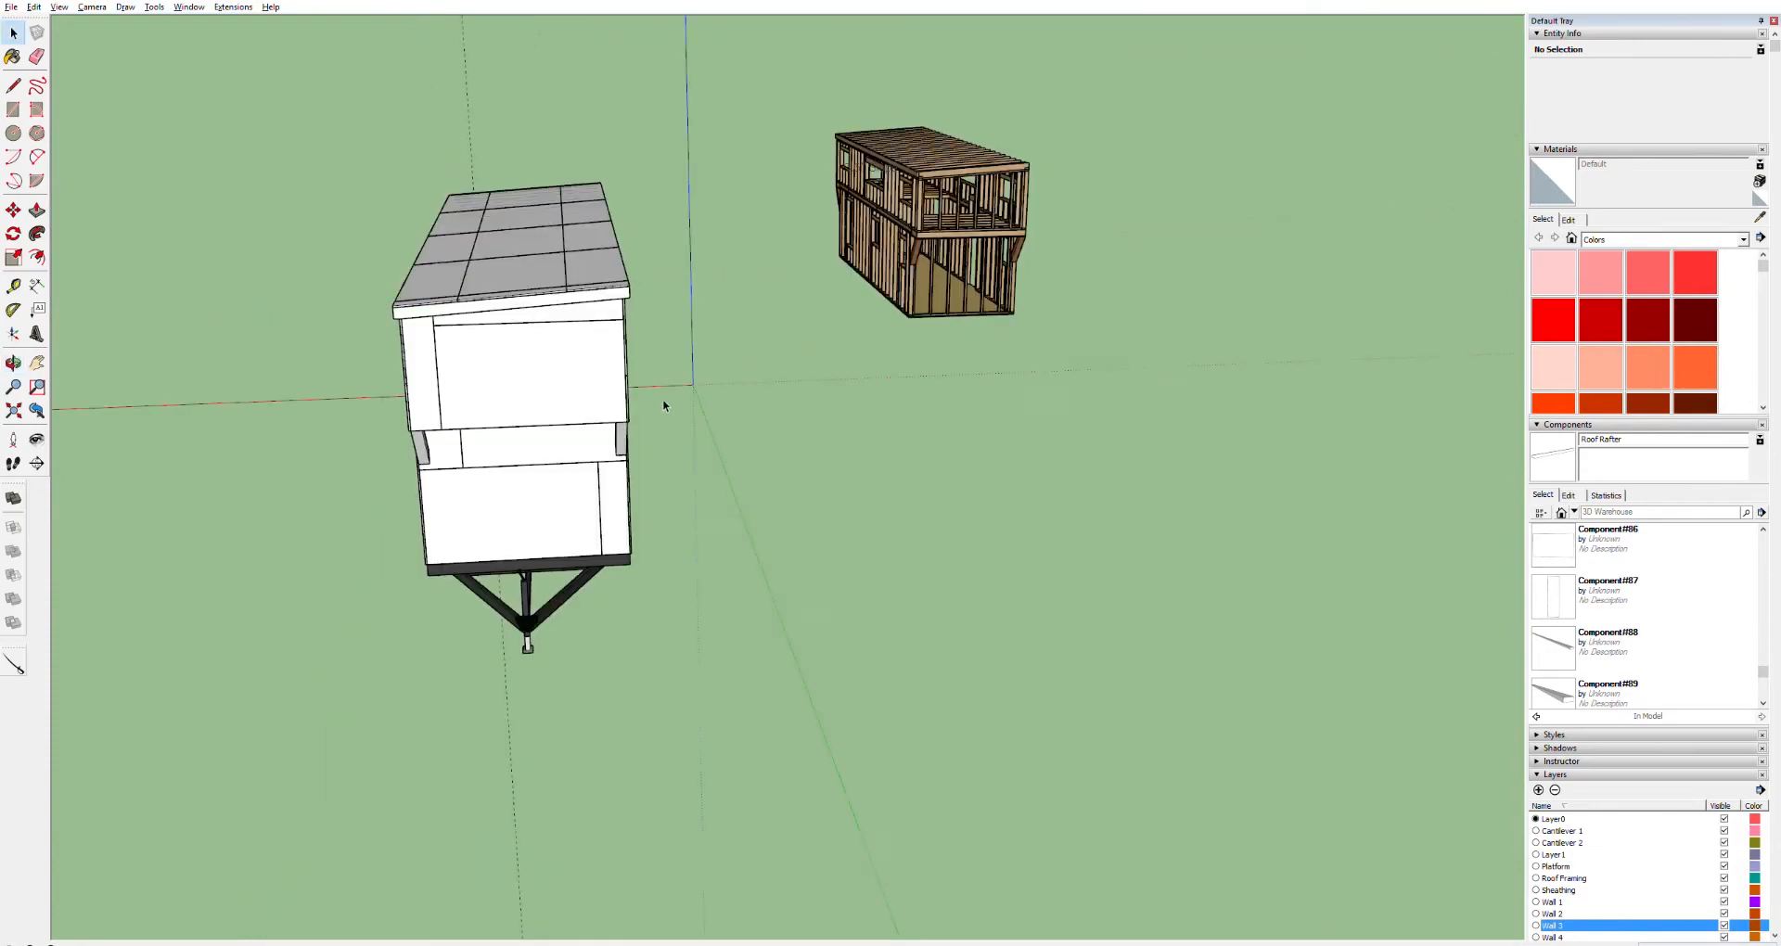
pyautogui.moveTo(557, 412); pyautogui.dragTo(1169, 308, button='middle')
pyautogui.moveTo(529, 286); pyautogui.dragTo(1347, 535, button='middle')
pyautogui.moveTo(1006, 471); pyautogui.dragTo(1145, 368, button='middle')
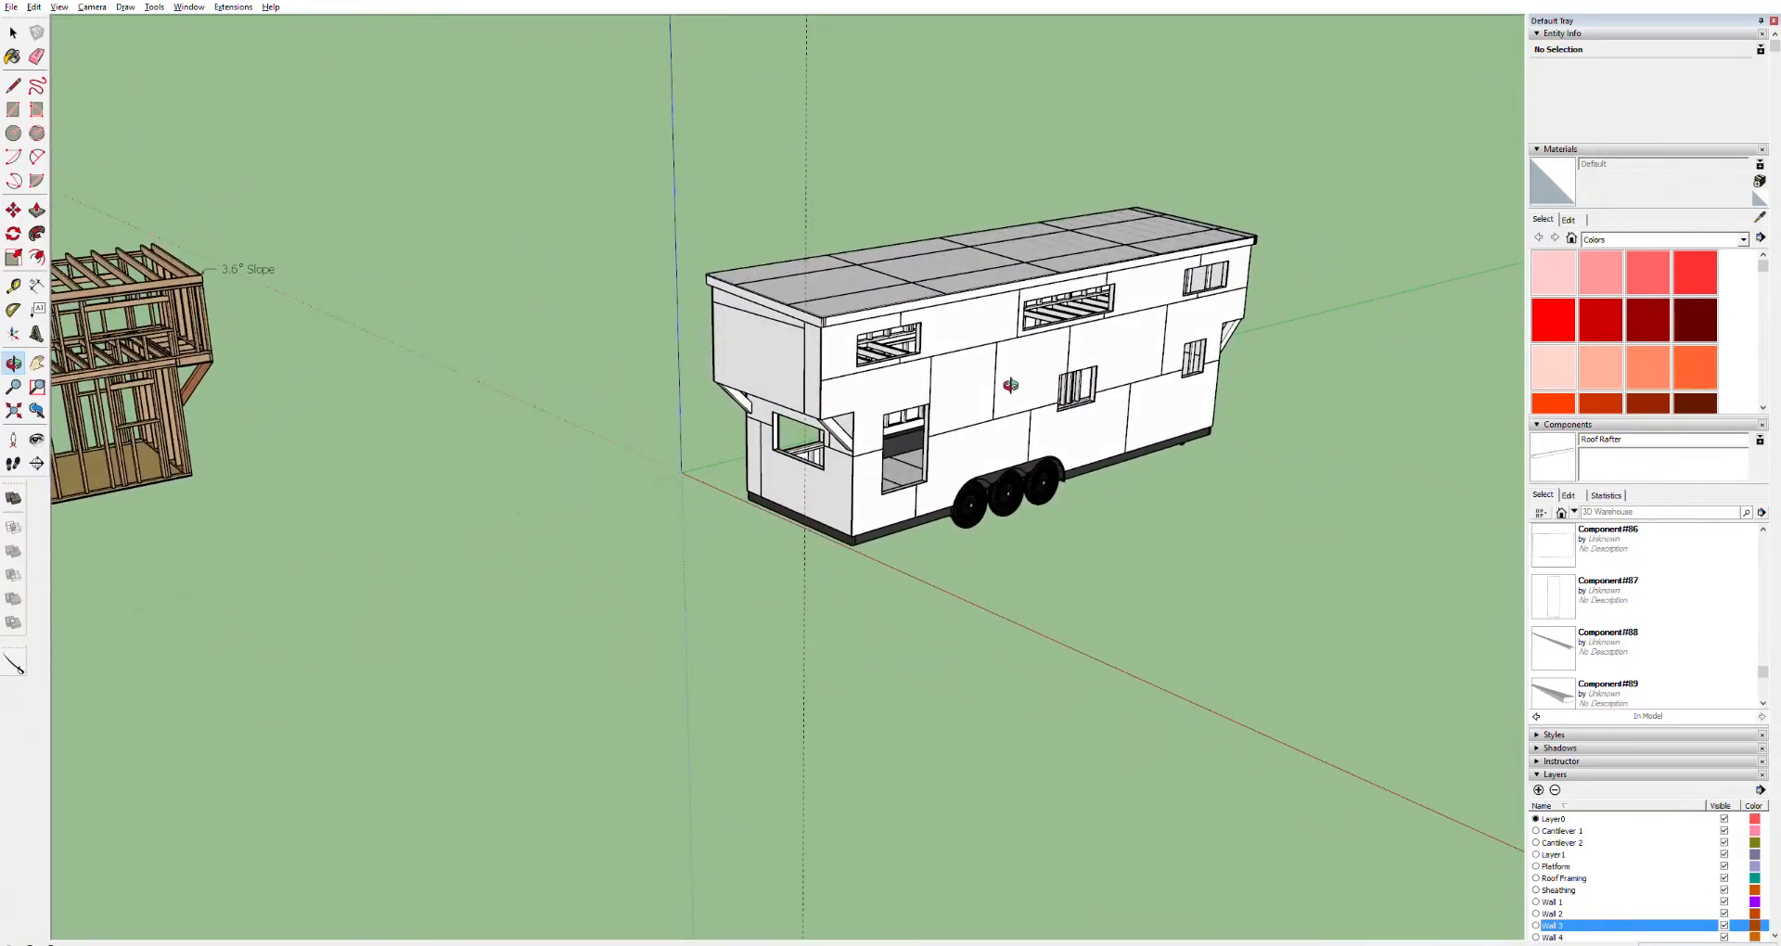
pyautogui.moveTo(871, 399); pyautogui.dragTo(942, 422, button='middle')
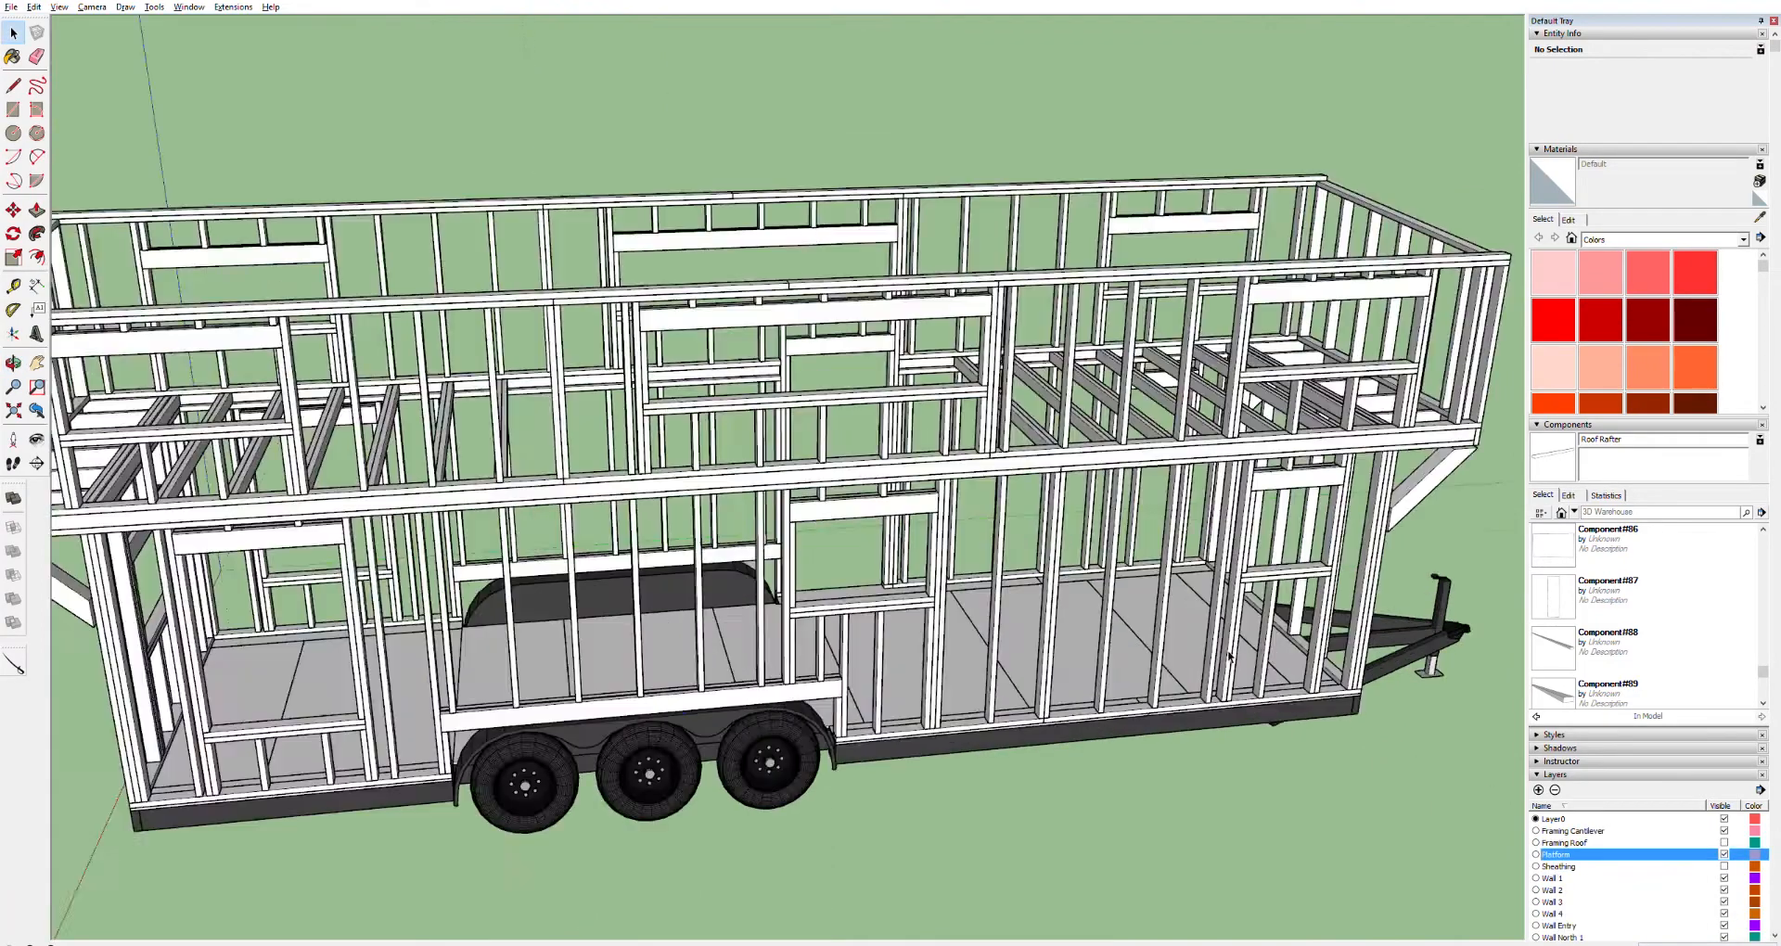
pyautogui.click(944, 598)
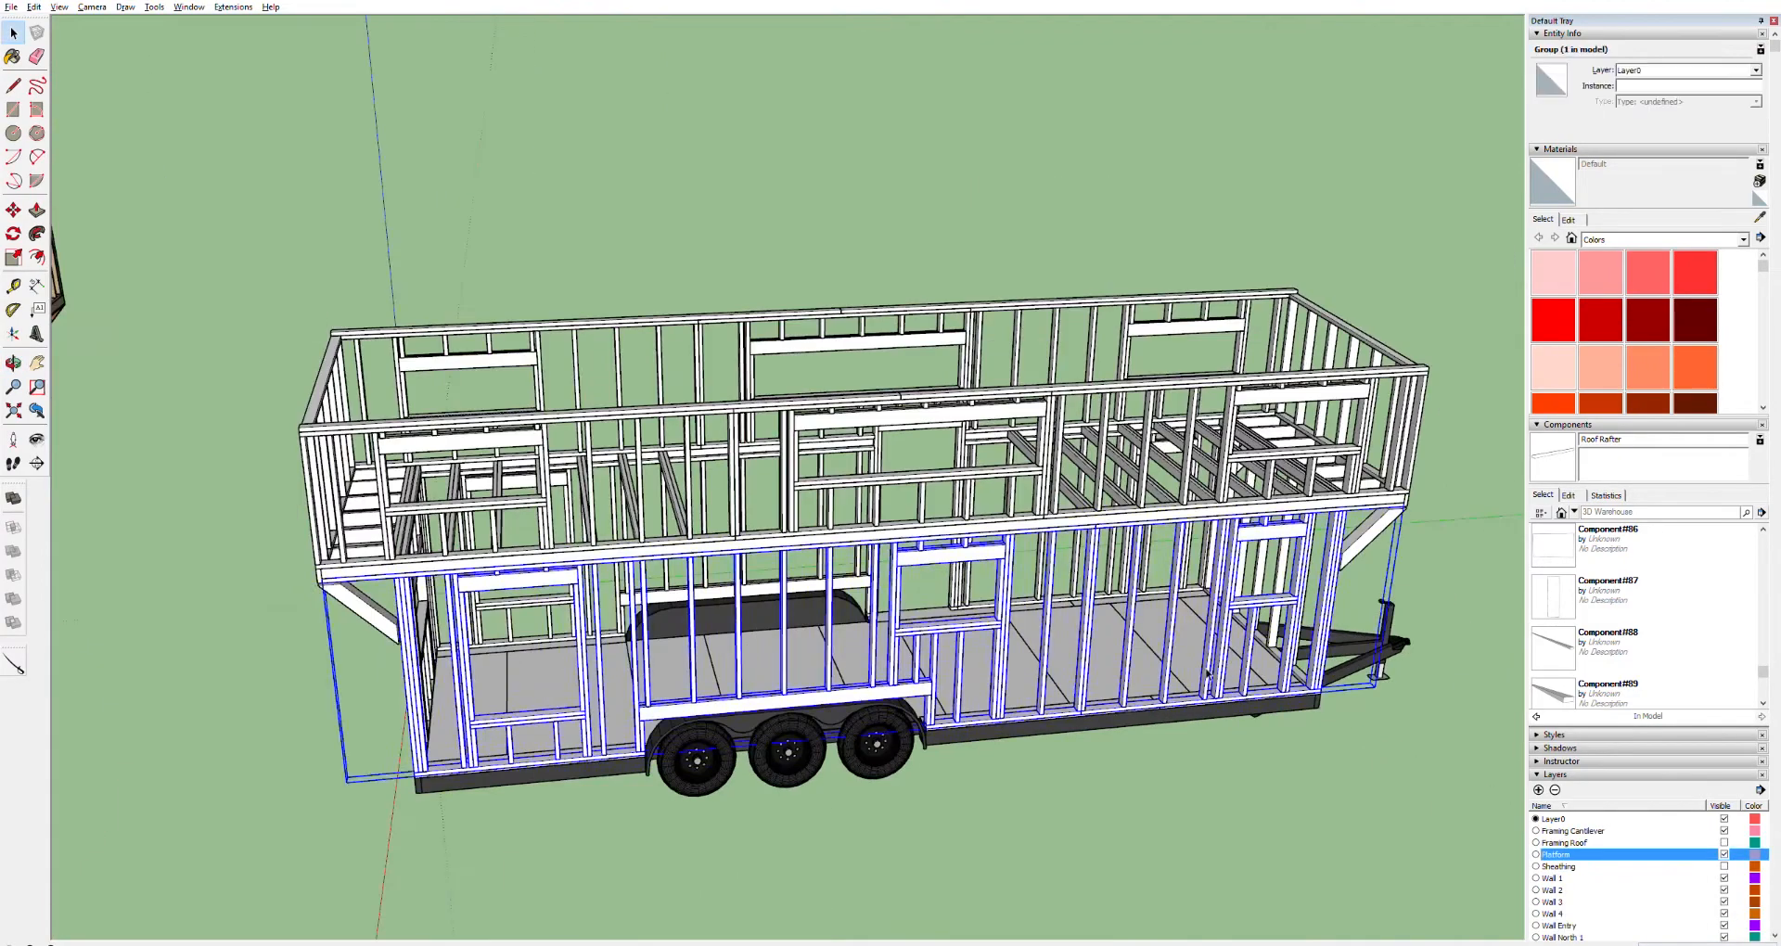
pyautogui.doubleClick(1231, 631)
pyautogui.click(1048, 613)
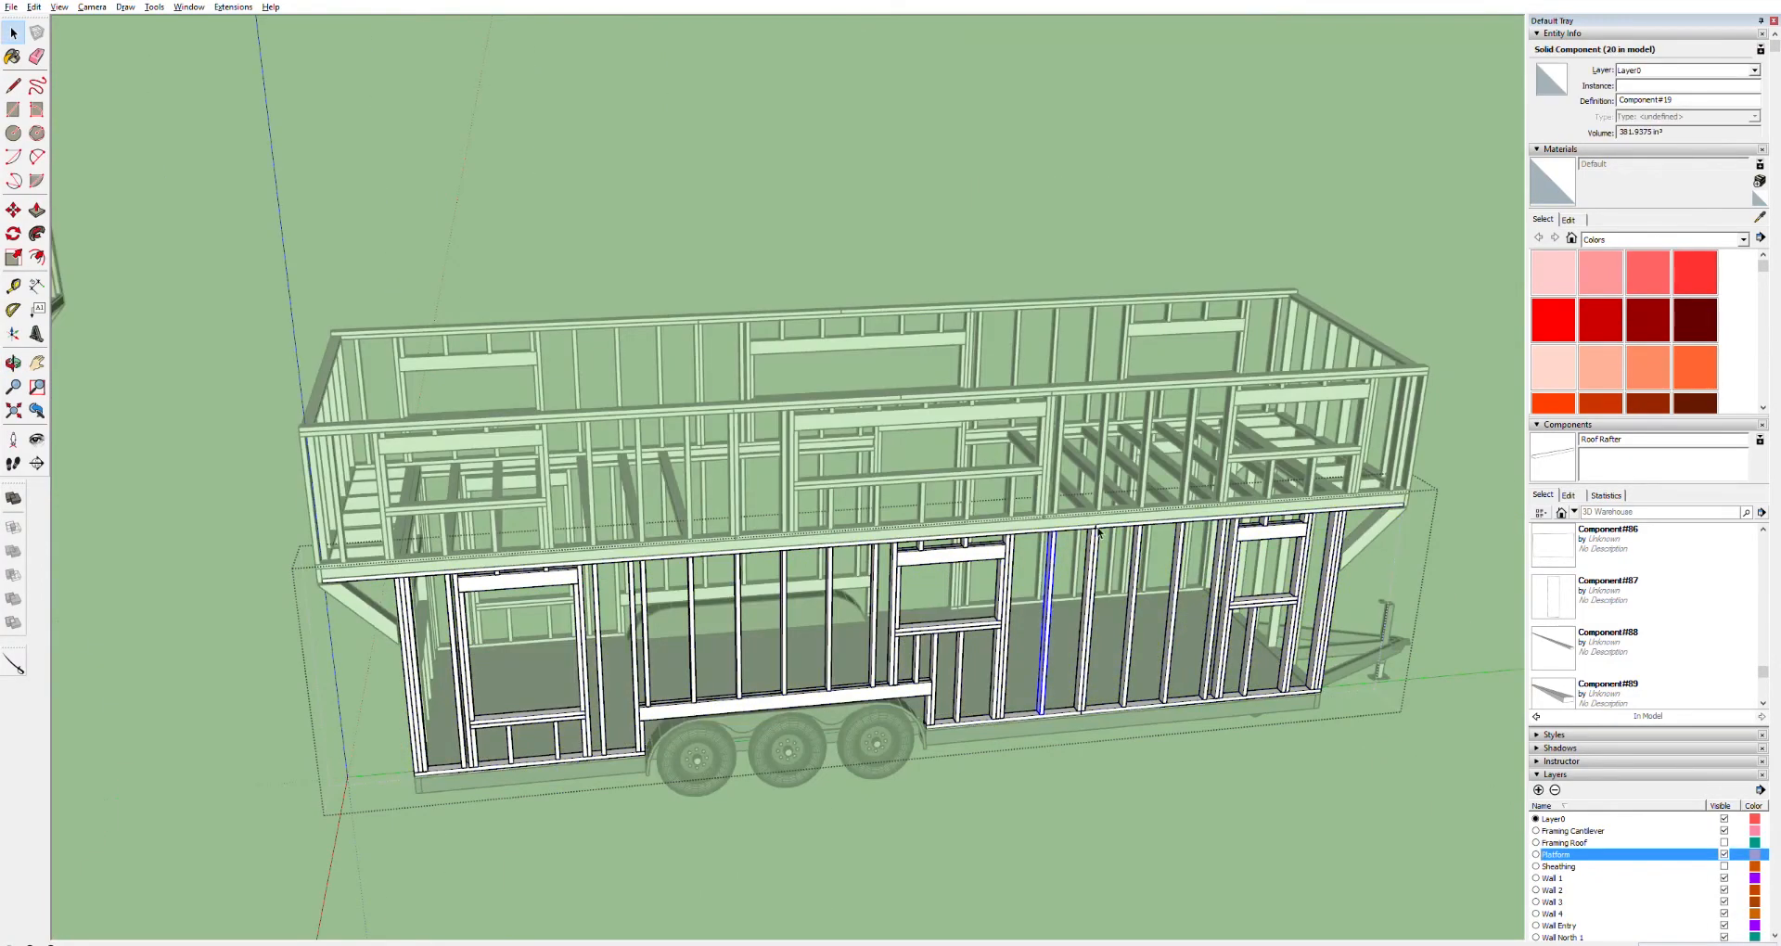
pyautogui.scroll(4, 1102, 399)
pyautogui.moveTo(1475, 445); pyautogui.dragTo(1011, 742)
pyautogui.click(1085, 436)
pyautogui.doubleClick(1094, 576)
pyautogui.moveTo(1073, 453); pyautogui.dragTo(587, 745)
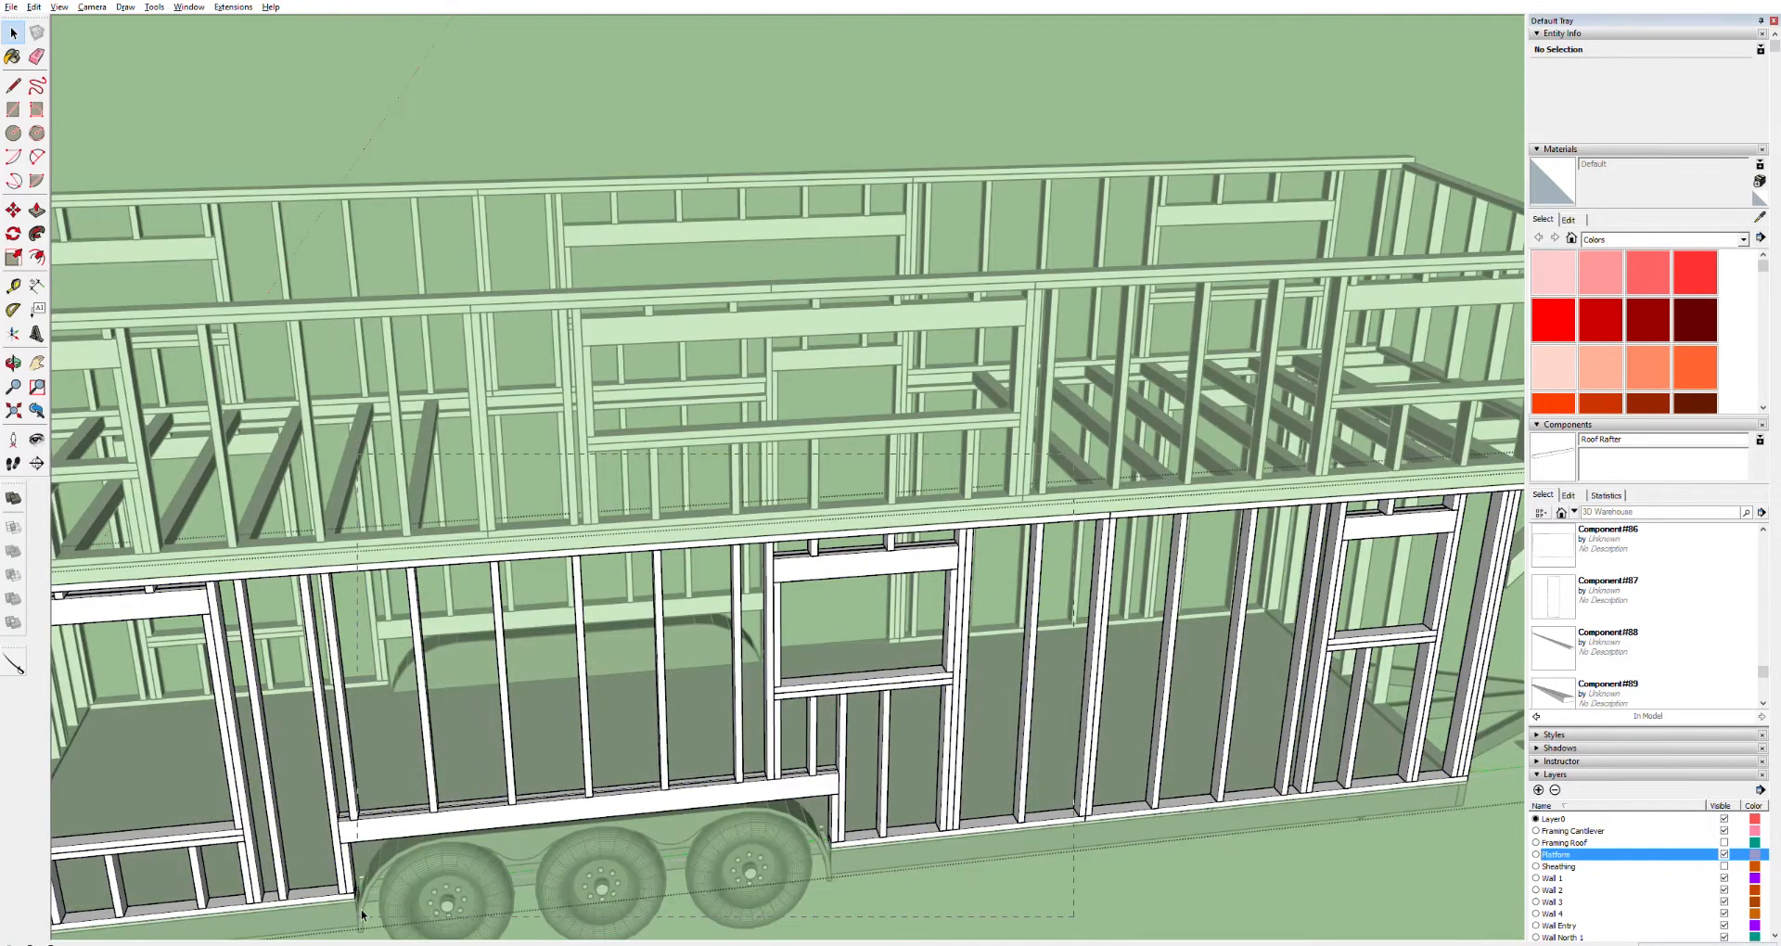
pyautogui.moveTo(362, 915); pyautogui.dragTo(358, 917)
pyautogui.keyDown('shift'); pyautogui.moveTo(454, 724); pyautogui.dragTo(913, 564, button='middle'); pyautogui.keyUp('shift')
pyautogui.moveTo(820, 373); pyautogui.dragTo(296, 838)
pyautogui.keyDown('shift'); pyautogui.moveTo(1319, 537); pyautogui.dragTo(896, 442, button='middle'); pyautogui.keyUp('shift')
pyautogui.keyDown('ctrl'); pyautogui.moveTo(1108, 256); pyautogui.dragTo(236, 694); pyautogui.keyUp('ctrl')
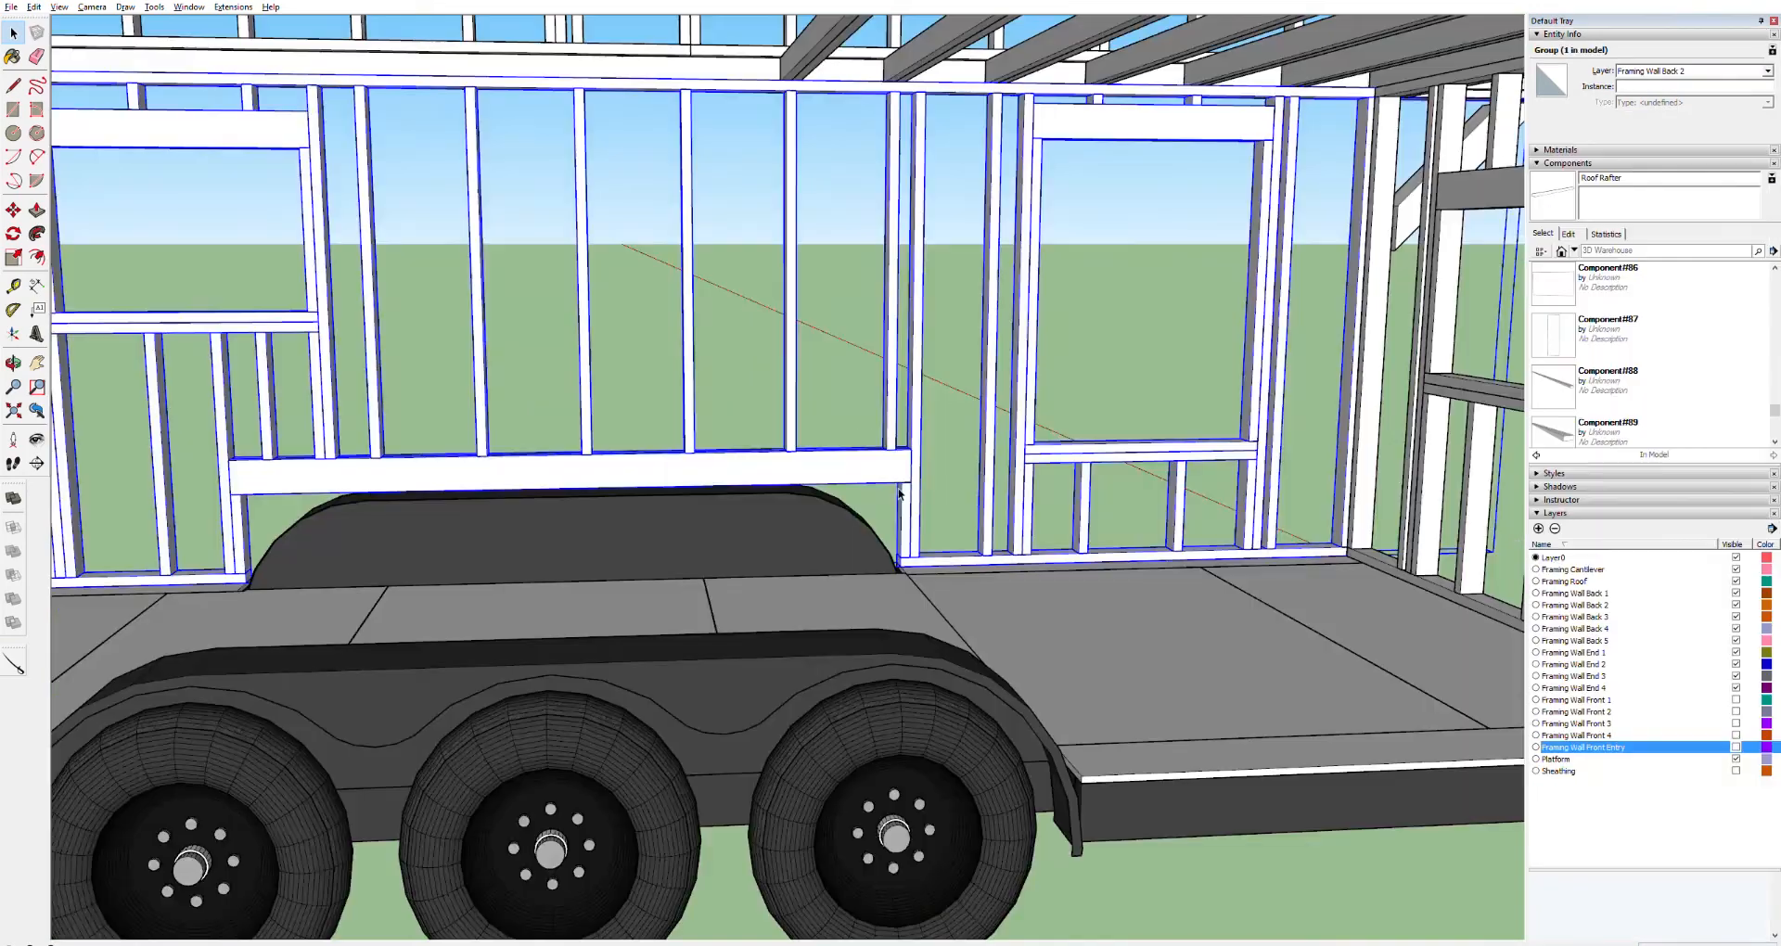
pyautogui.scroll(5, 915, 497)
pyautogui.moveTo(882, 437)
pyautogui.mouseDown(button='middle')
pyautogui.moveTo(975, 628)
pyautogui.moveTo(904, 589)
pyautogui.mouseUp(button='middle')
# Model a new rectangular board beside the wheel-well stud and make it a component
pyautogui.press('r')
pyautogui.click(896, 667)
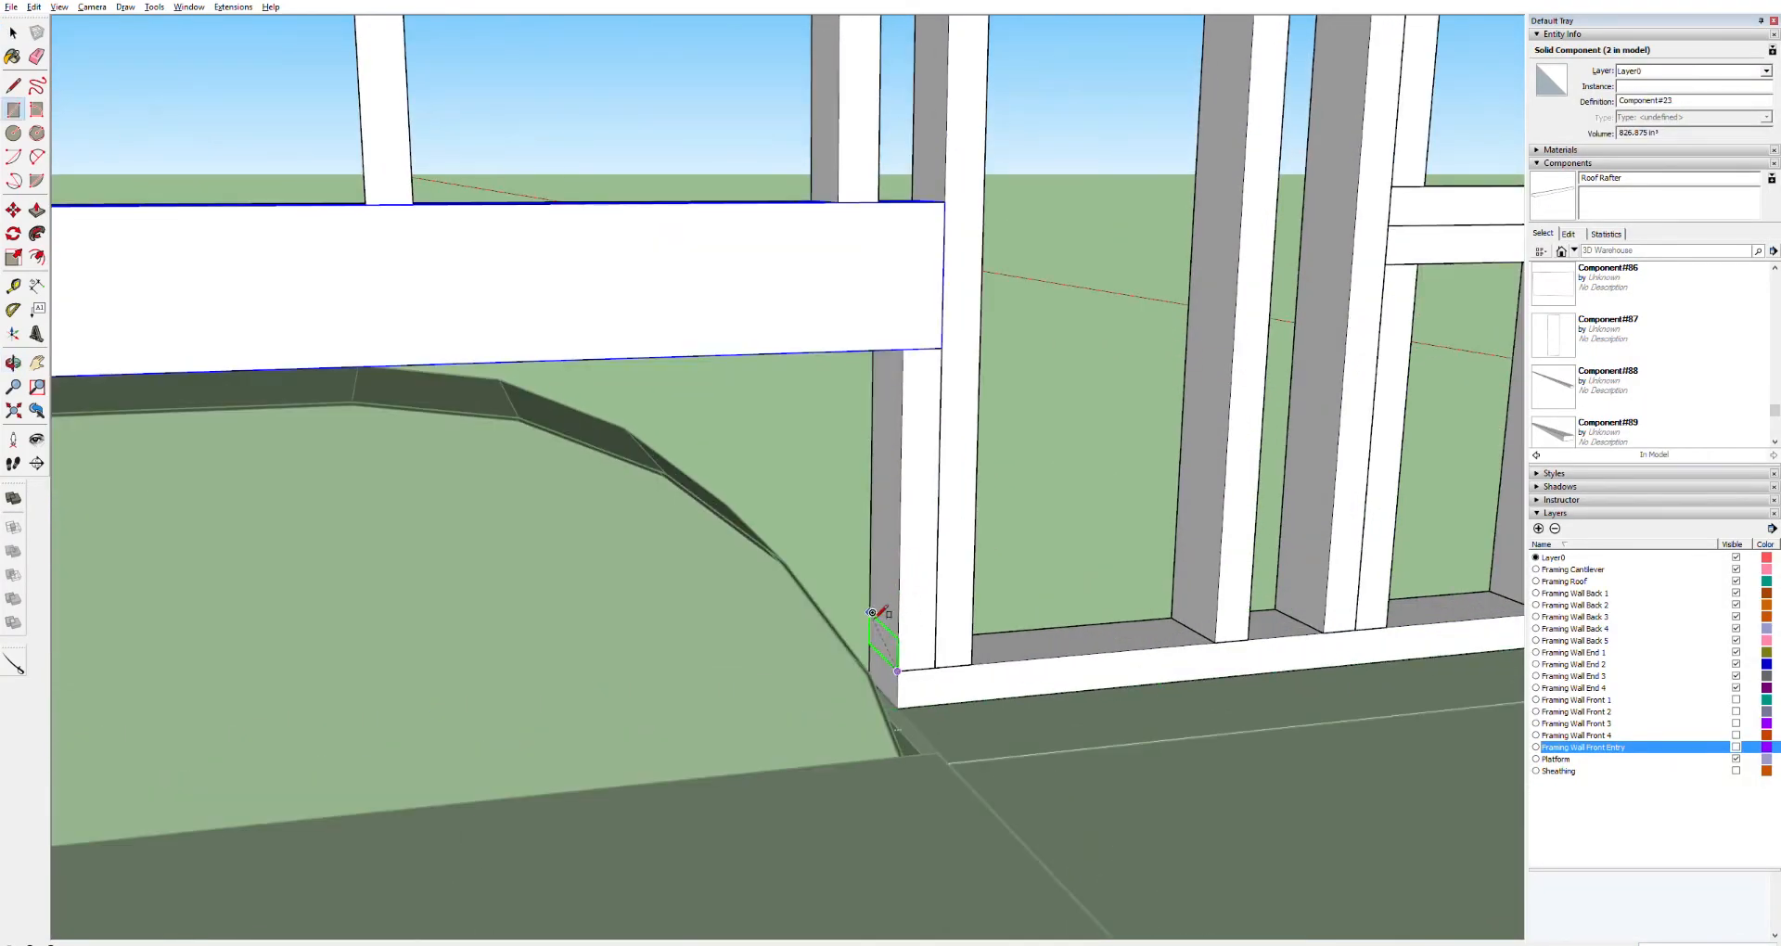
pyautogui.click(823, 610)
pyautogui.press('p')
pyautogui.press('g')
pyautogui.press('Return')
# Rotate the new board to a diagonal brace angle
pyautogui.press('q')
pyautogui.click(898, 670)
pyautogui.click(871, 672)
pyautogui.click(886, 614)
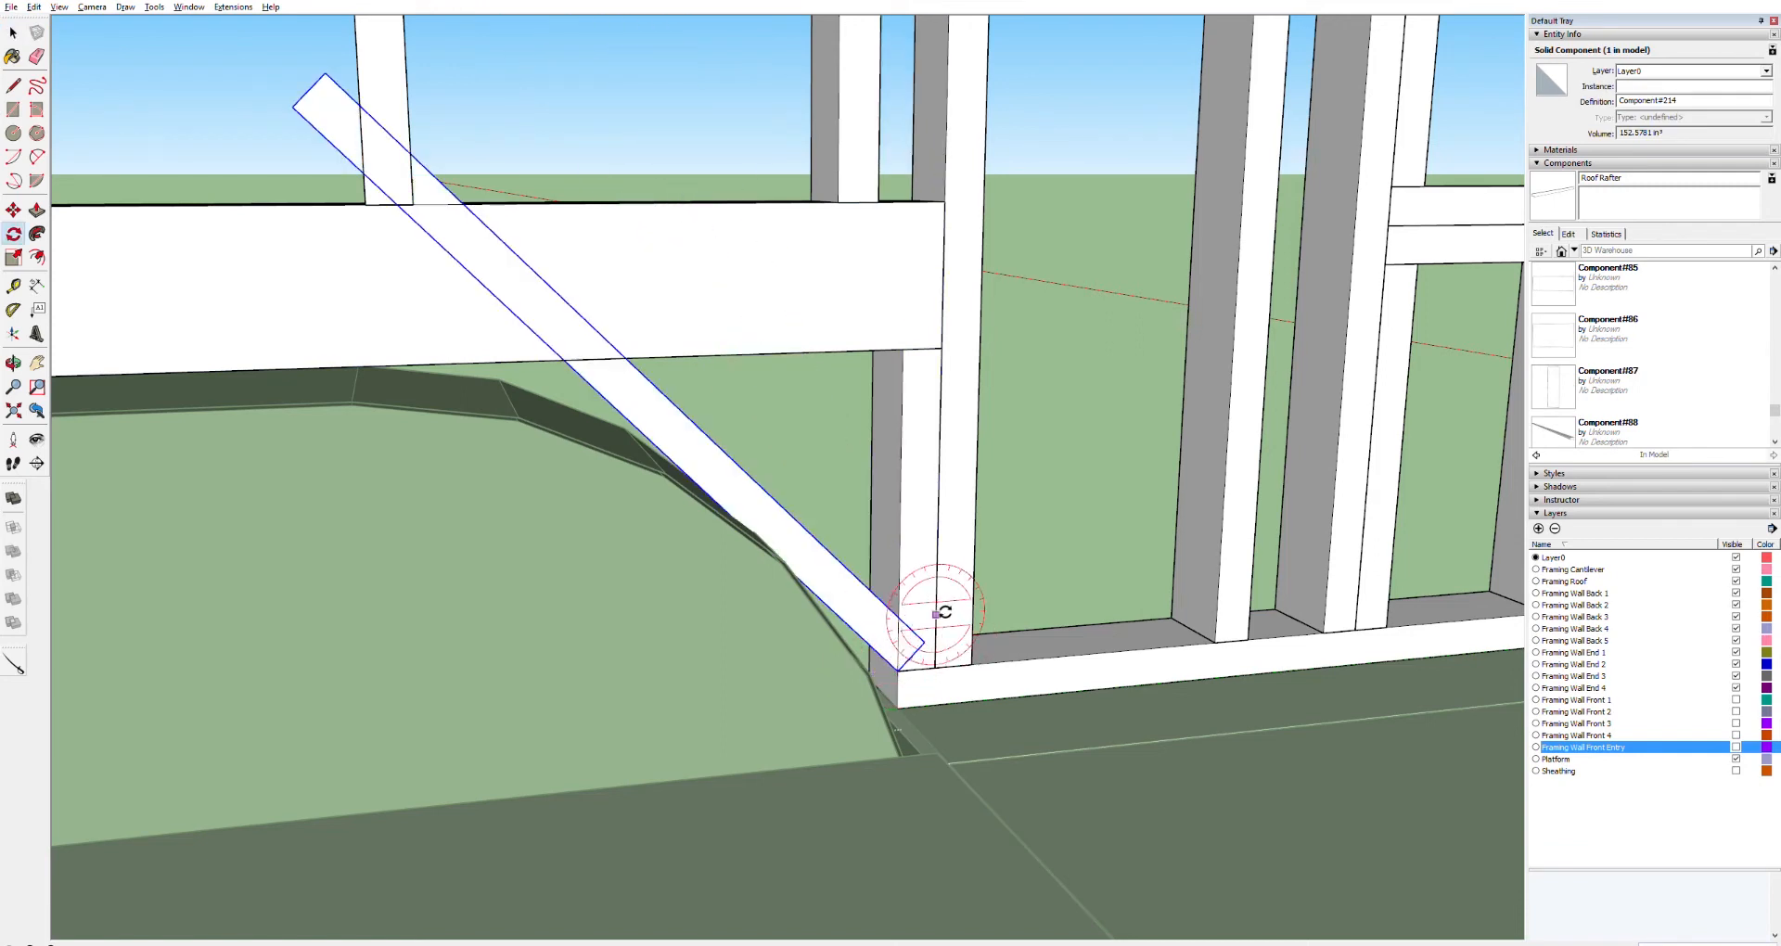
pyautogui.hotkey('ctrl', 'z')
# Move the brace so its lower end sits against the stud corner above the wheel well
pyautogui.press('m')
pyautogui.click(899, 670)
pyautogui.click(900, 617)
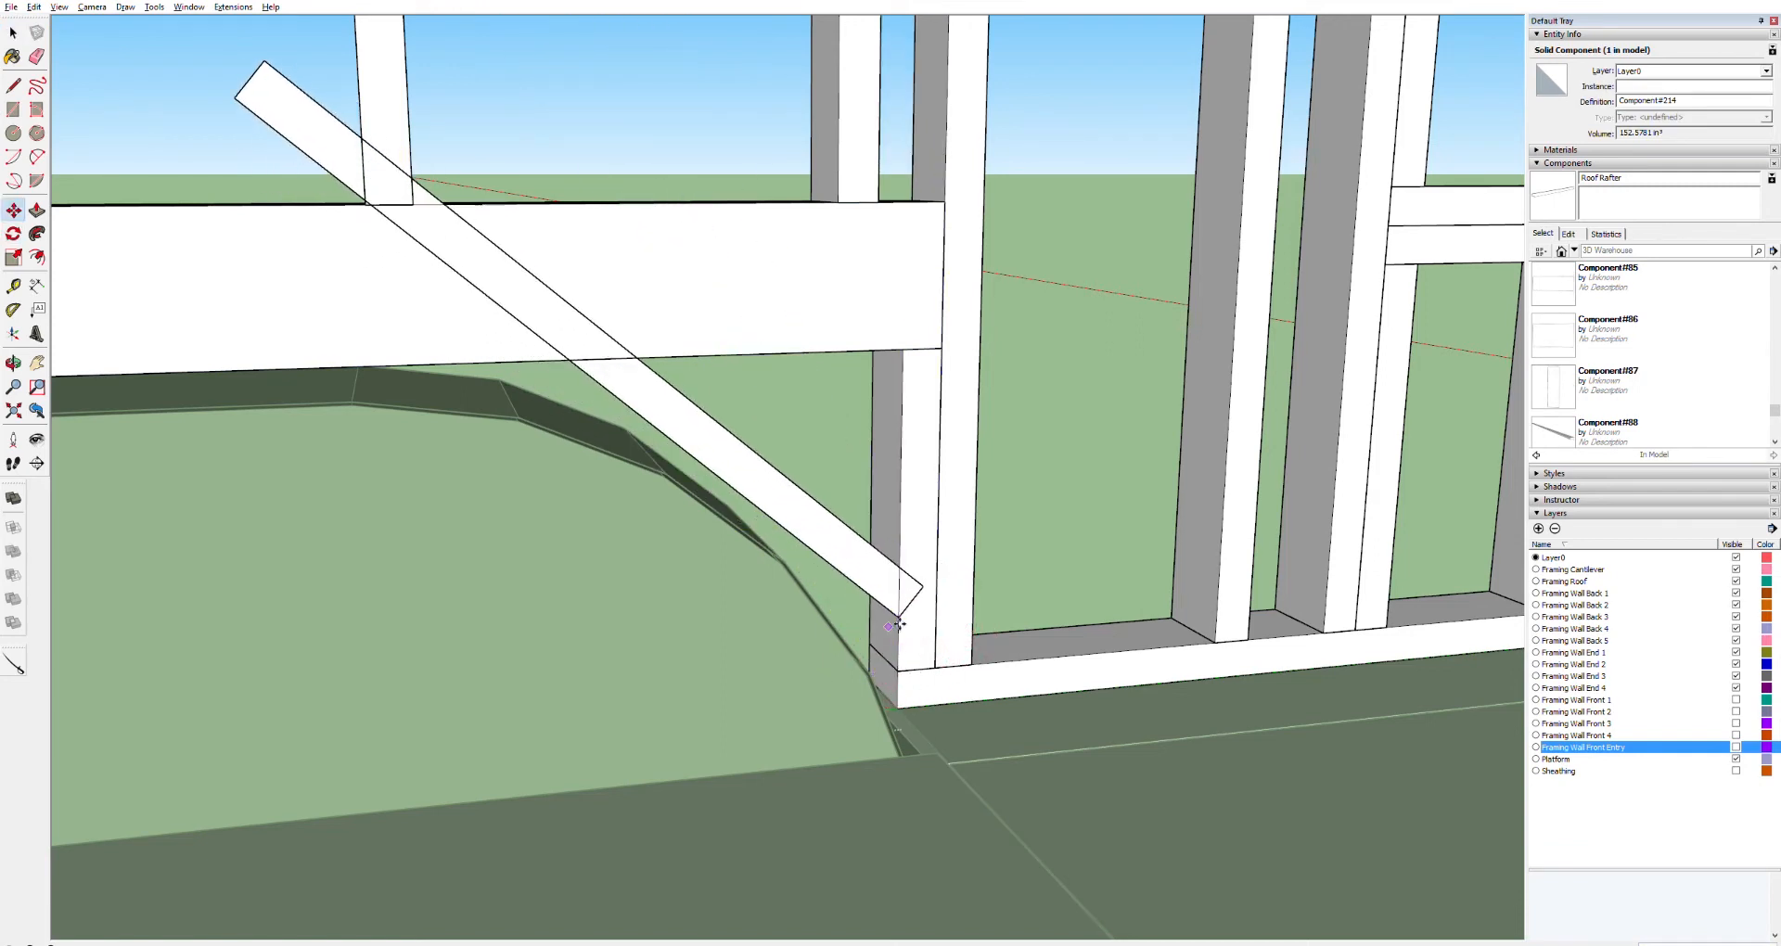
pyautogui.click(899, 639)
pyautogui.moveTo(899, 639); pyautogui.dragTo(686, 547, button='middle')
# Open the brace for editing and draw a trim line across its end
pyautogui.press('space')
pyautogui.tripleClick(798, 548)
pyautogui.press('l')
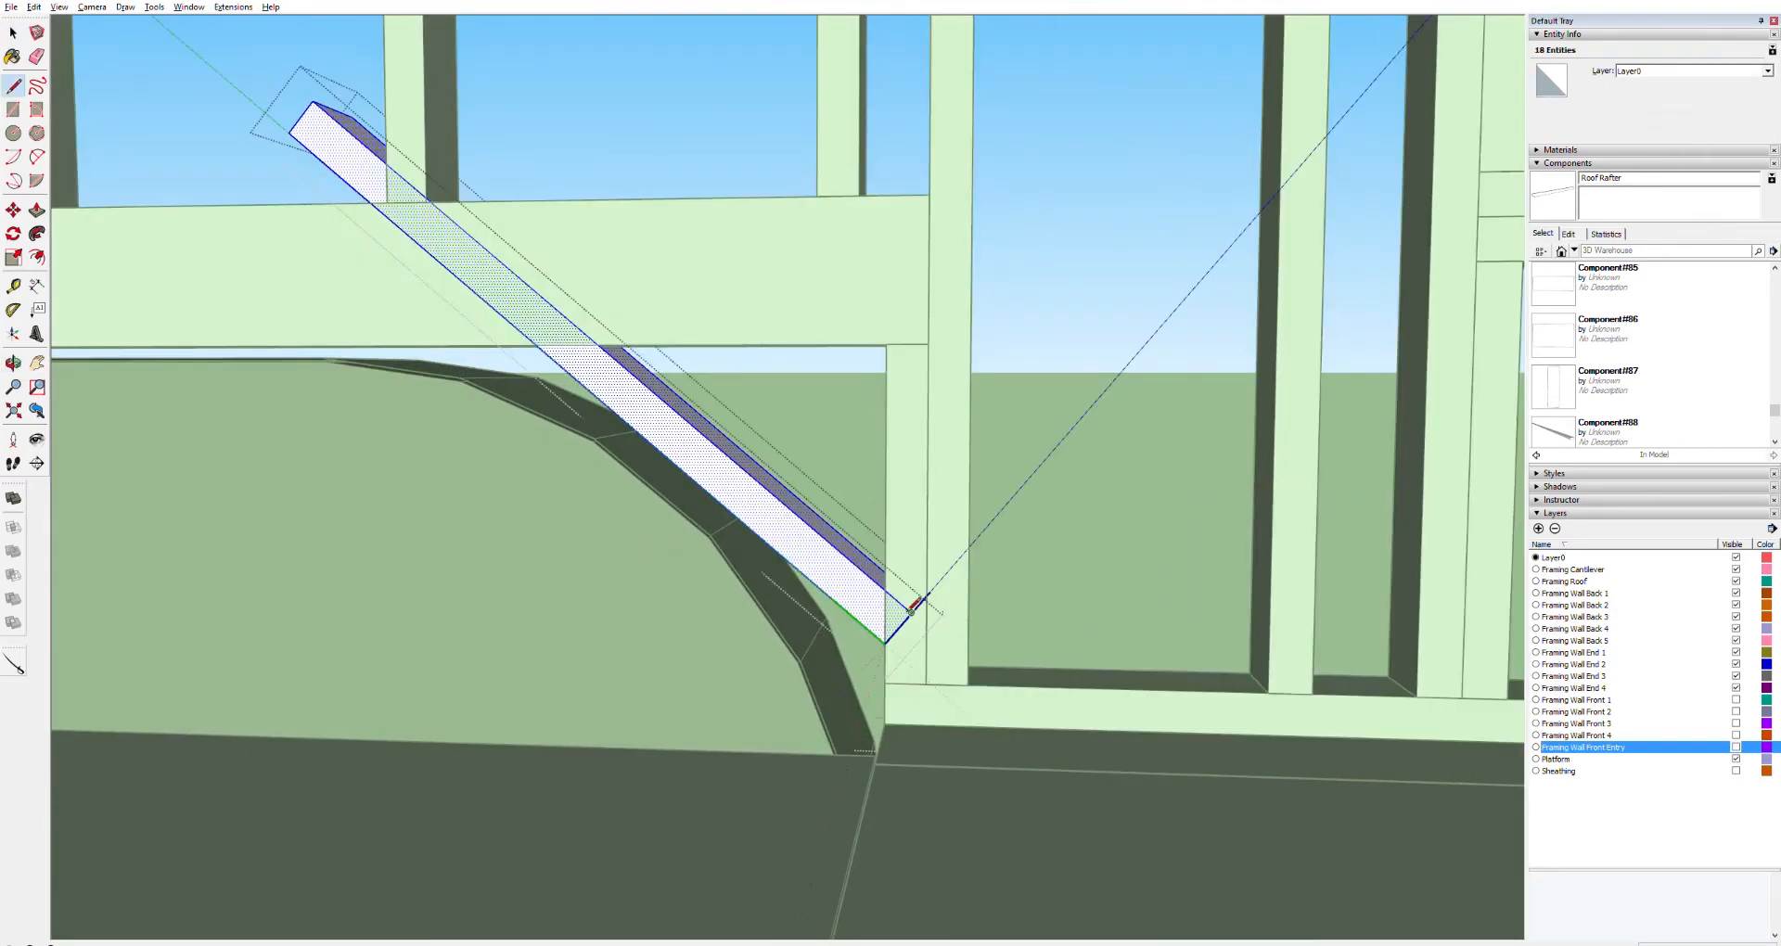
pyautogui.click(565, 318)
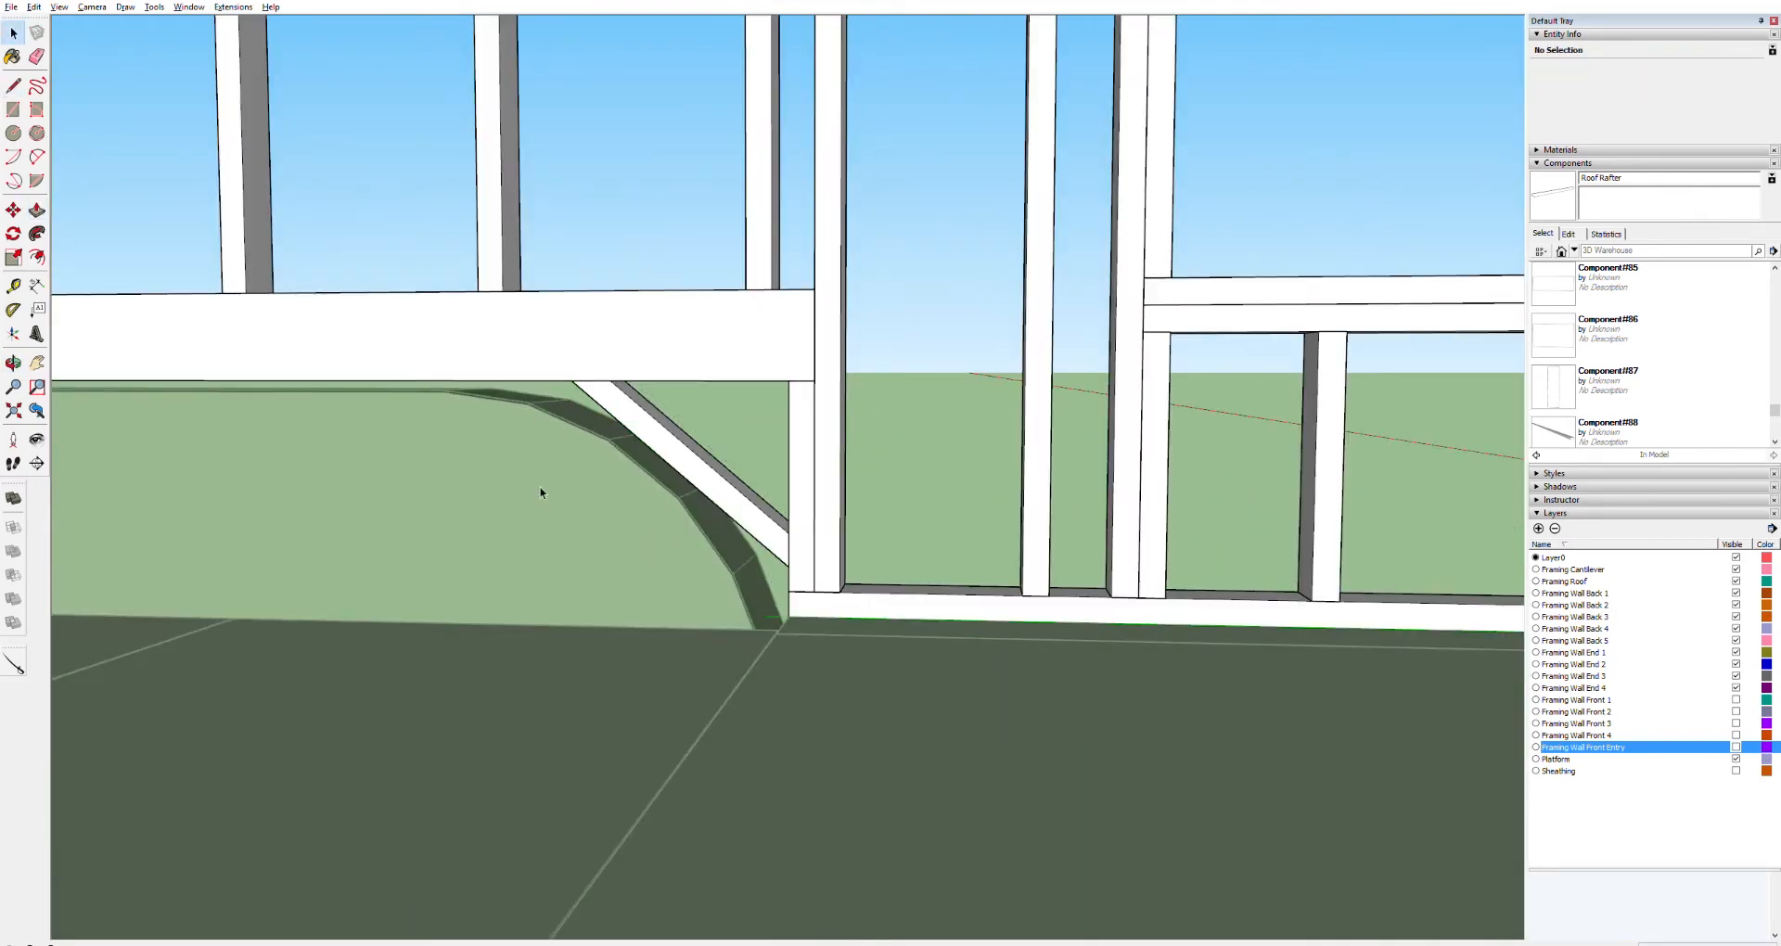
# Paste a copy of the brace at the opposite side of the wheel well
pyautogui.keyDown('shift'); pyautogui.moveTo(541, 492); pyautogui.dragTo(845, 458, button='middle'); pyautogui.keyUp('shift')
pyautogui.keyDown('shift'); pyautogui.moveTo(540, 487); pyautogui.dragTo(1160, 650, button='middle'); pyautogui.keyUp('shift')
pyautogui.keyDown('shift'); pyautogui.moveTo(458, 569); pyautogui.dragTo(974, 445, button='middle'); pyautogui.keyUp('shift')
pyautogui.moveTo(882, 631); pyautogui.dragTo(736, 648, button='middle')
pyautogui.scroll(1, 735, 648)
pyautogui.press('r')
pyautogui.click(712, 739)
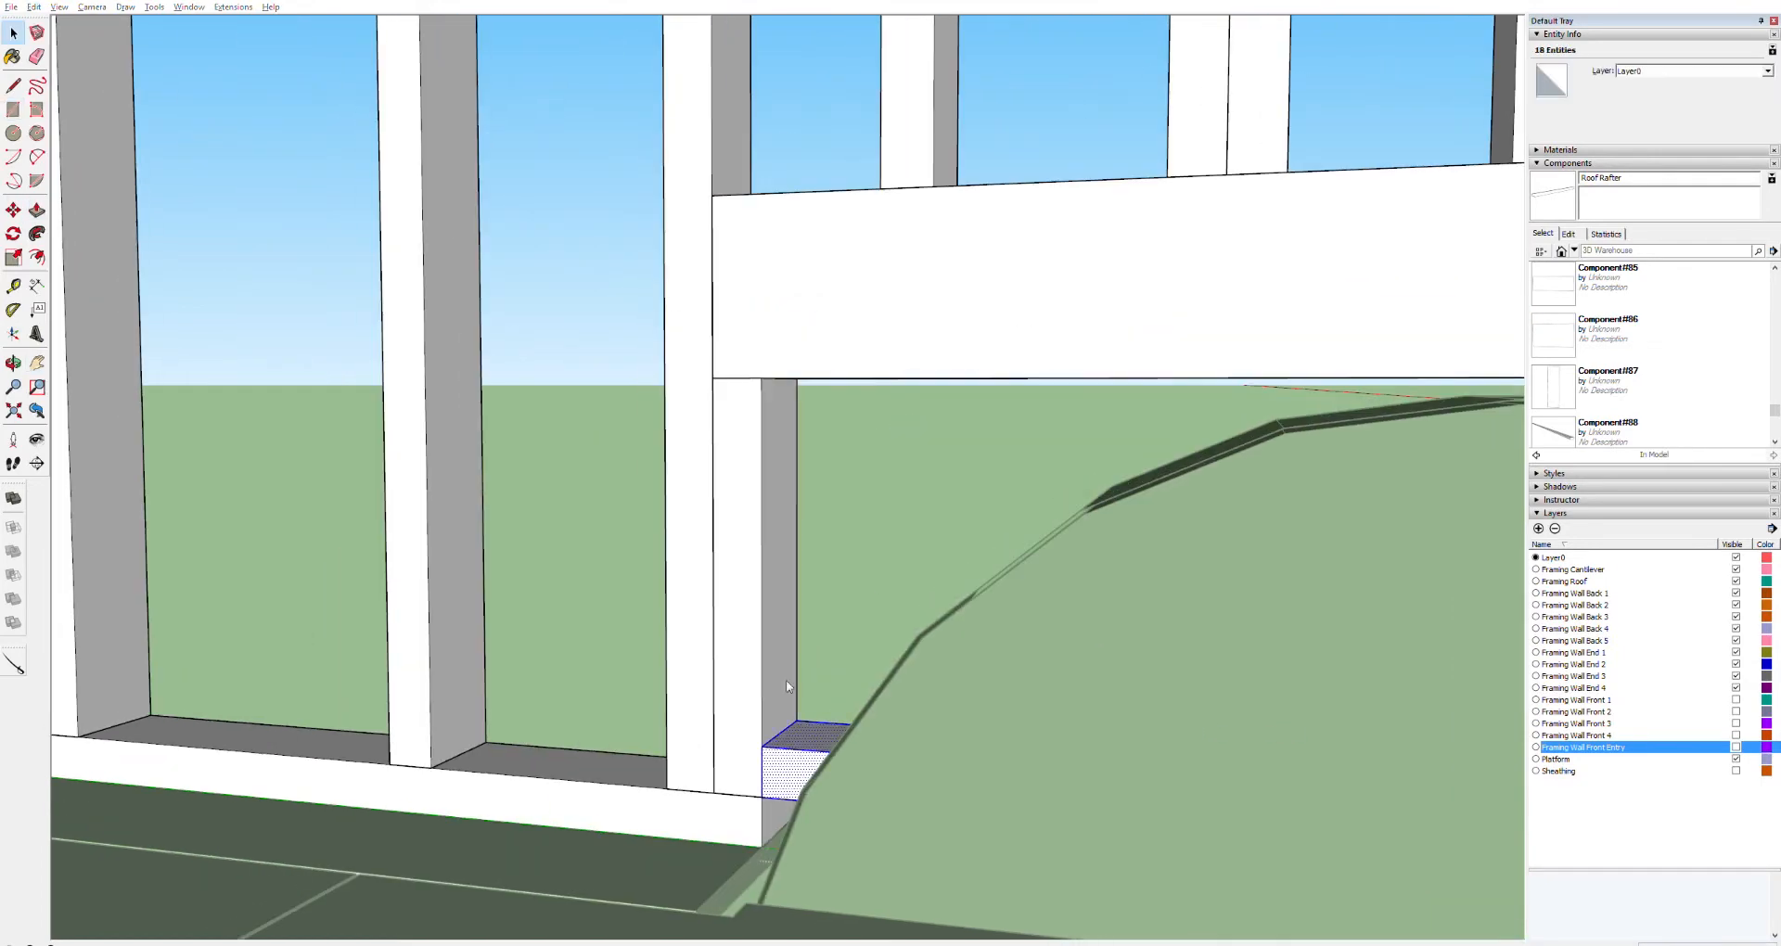
pyautogui.hotkey('ctrl', 'v')
pyautogui.moveTo(775, 763); pyautogui.dragTo(775, 749)
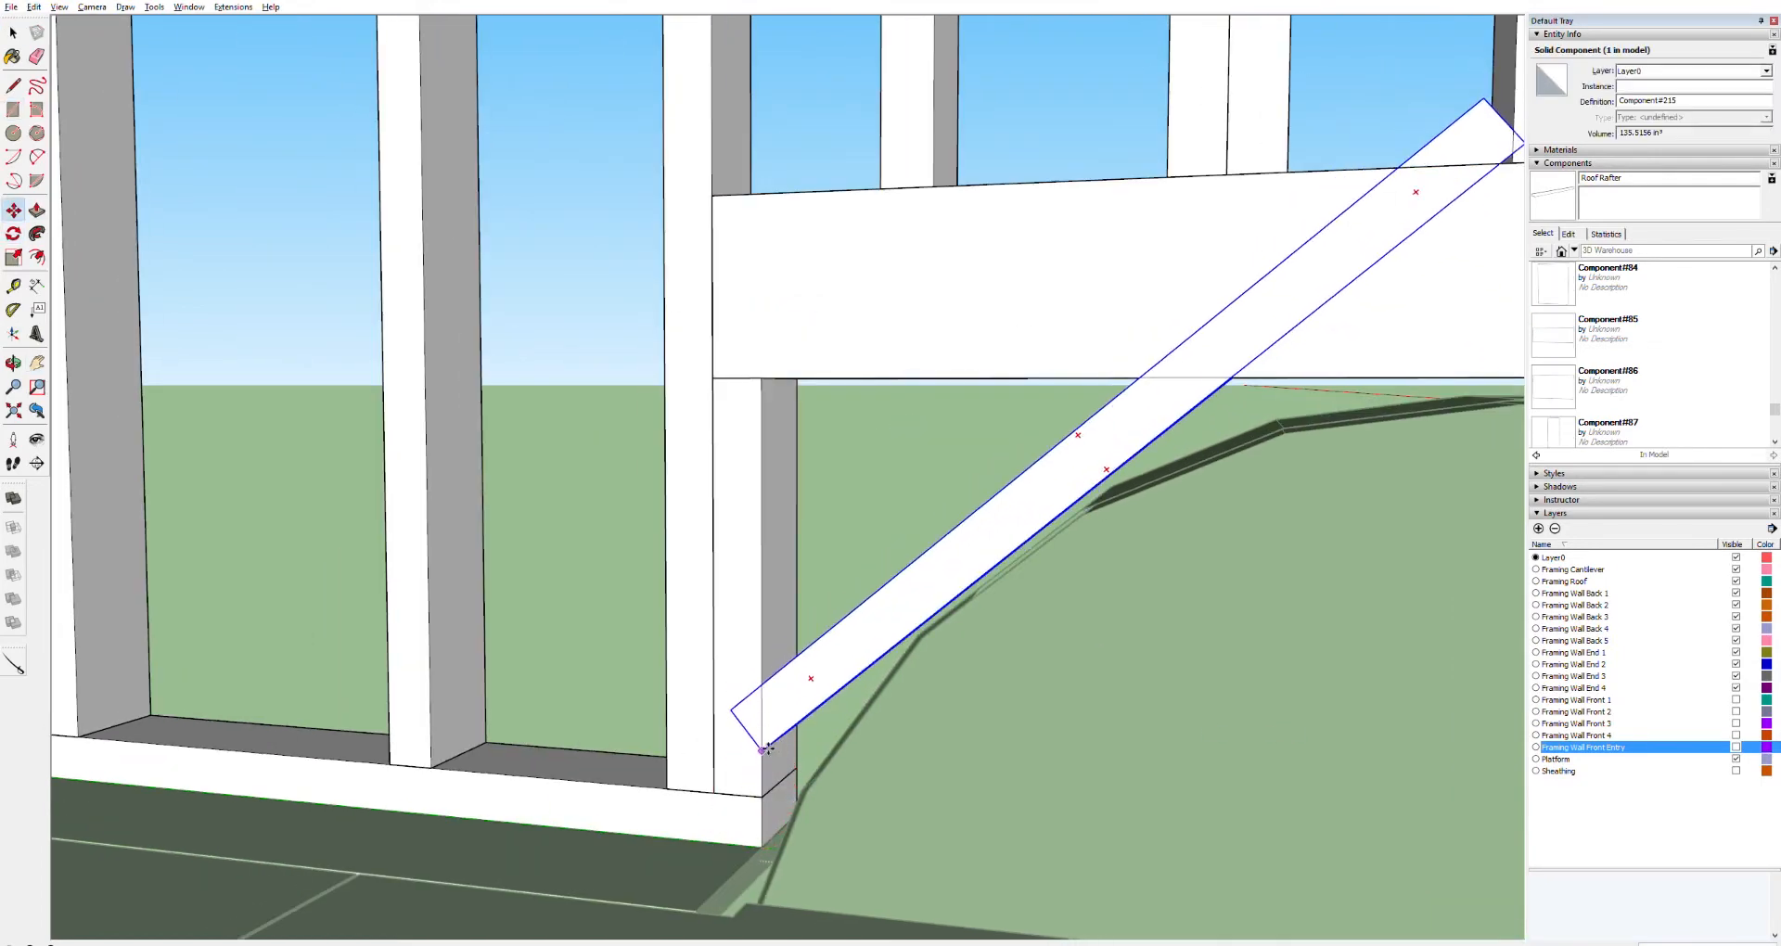
# Trim the pasted brace's end with a line and push/pull so it fits against the framing
pyautogui.press('space')
pyautogui.doubleClick(794, 698)
pyautogui.press('l')
pyautogui.click(761, 752)
pyautogui.click(762, 689)
pyautogui.press('p')
pyautogui.click(752, 712)
pyautogui.click(789, 664)
pyautogui.press('space')
pyautogui.press('l')
pyautogui.press('p')
pyautogui.click(1284, 161)
pyautogui.press('space')
# Move-copy the brace to another position along the wheel-well framing
pyautogui.scroll(-2, 1221, 334)
pyautogui.keyDown('shift'); pyautogui.moveTo(969, 454); pyautogui.dragTo(933, 513, button='middle'); pyautogui.keyUp('shift')
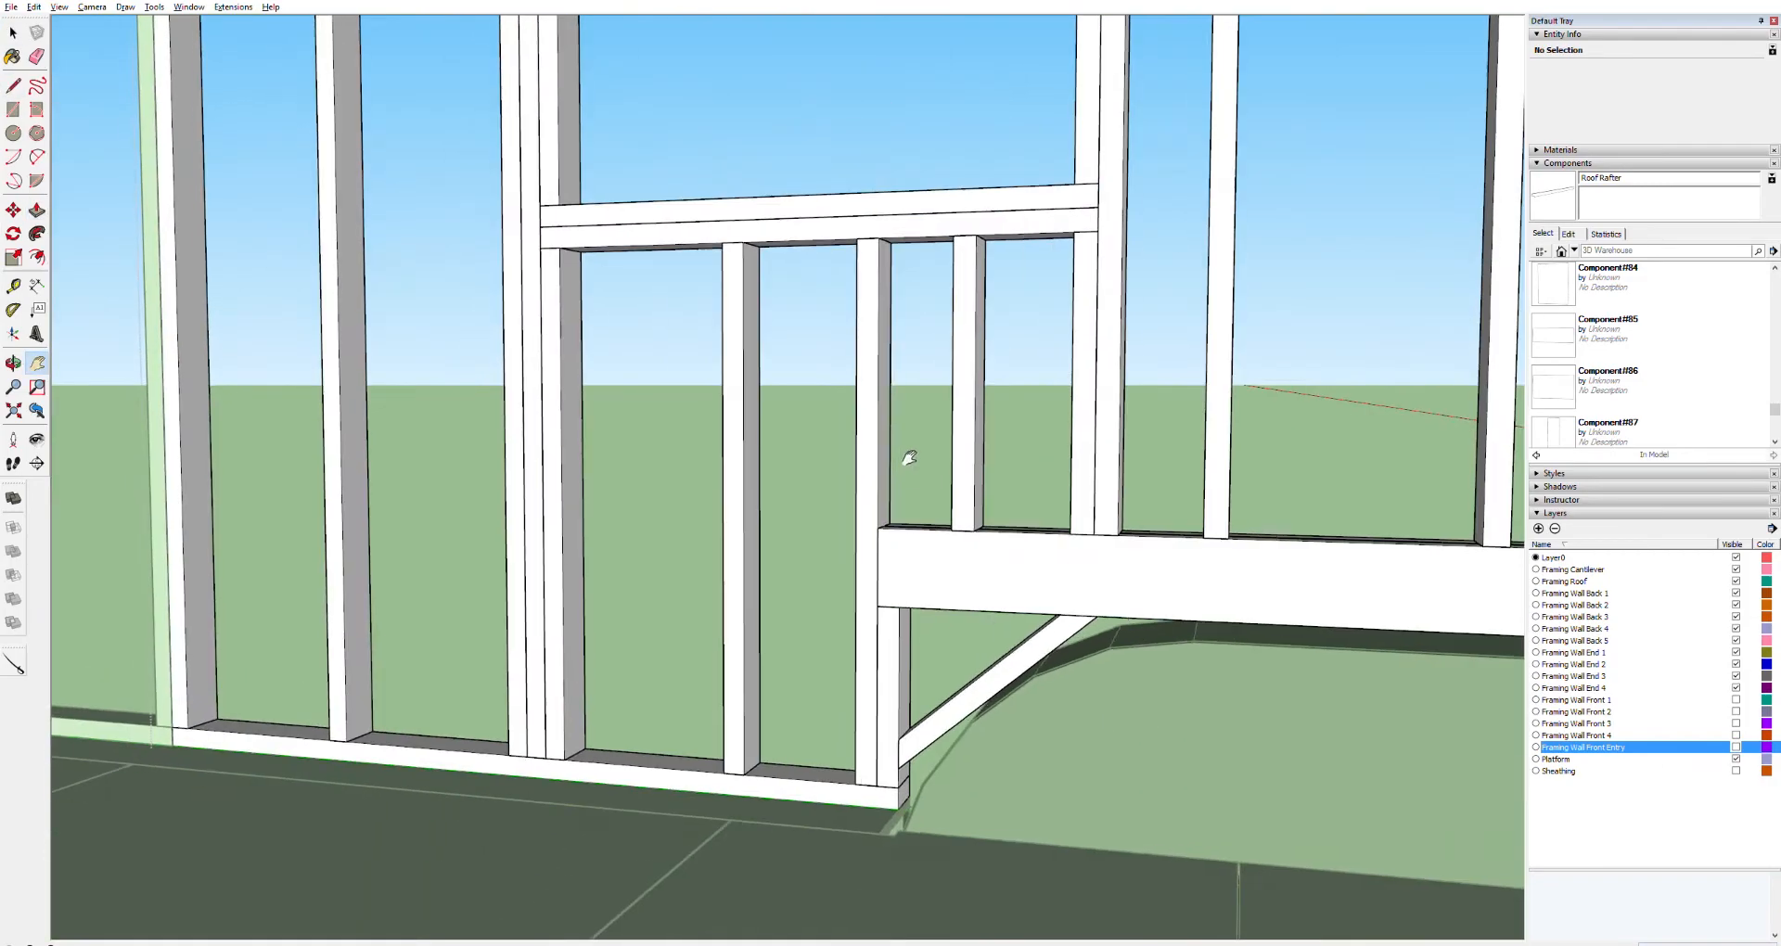
pyautogui.moveTo(902, 457); pyautogui.dragTo(1042, 633, button='middle')
pyautogui.press('m')
pyautogui.press('ctrl')
pyautogui.click(122, 631)
pyautogui.click(556, 781)
pyautogui.press('space')
pyautogui.keyDown('shift'); pyautogui.moveTo(1401, 660); pyautogui.dragTo(516, 506, button='middle'); pyautogui.keyUp('shift')
pyautogui.click(1053, 679)
# Copy a wheel-well brace to the opposite end of the back wall's wheel-well framing
pyautogui.scroll(-5, 1053, 679)
pyautogui.click(249, 489)
pyautogui.moveTo(249, 489); pyautogui.dragTo(311, 564, button='middle')
pyautogui.doubleClick(309, 563)
pyautogui.click(888, 449)
pyautogui.click(823, 362)
pyautogui.moveTo(823, 362); pyautogui.dragTo(215, 275, button='middle')
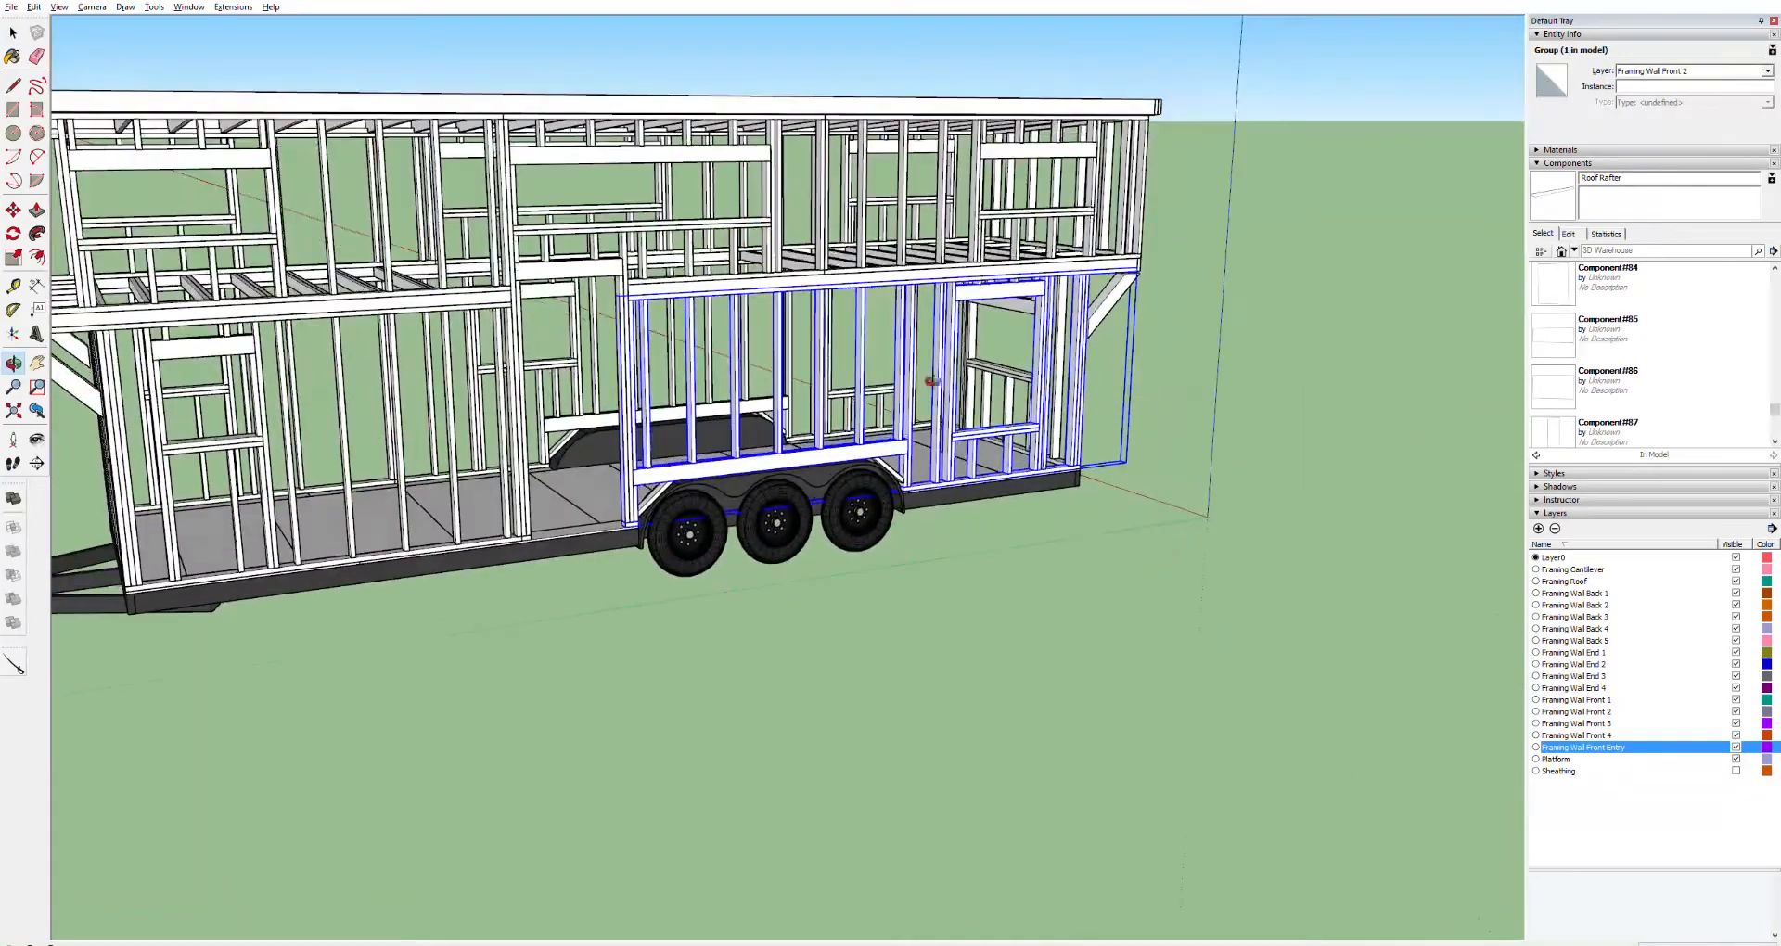
pyautogui.press('space')
pyautogui.scroll(3, 974, 652)
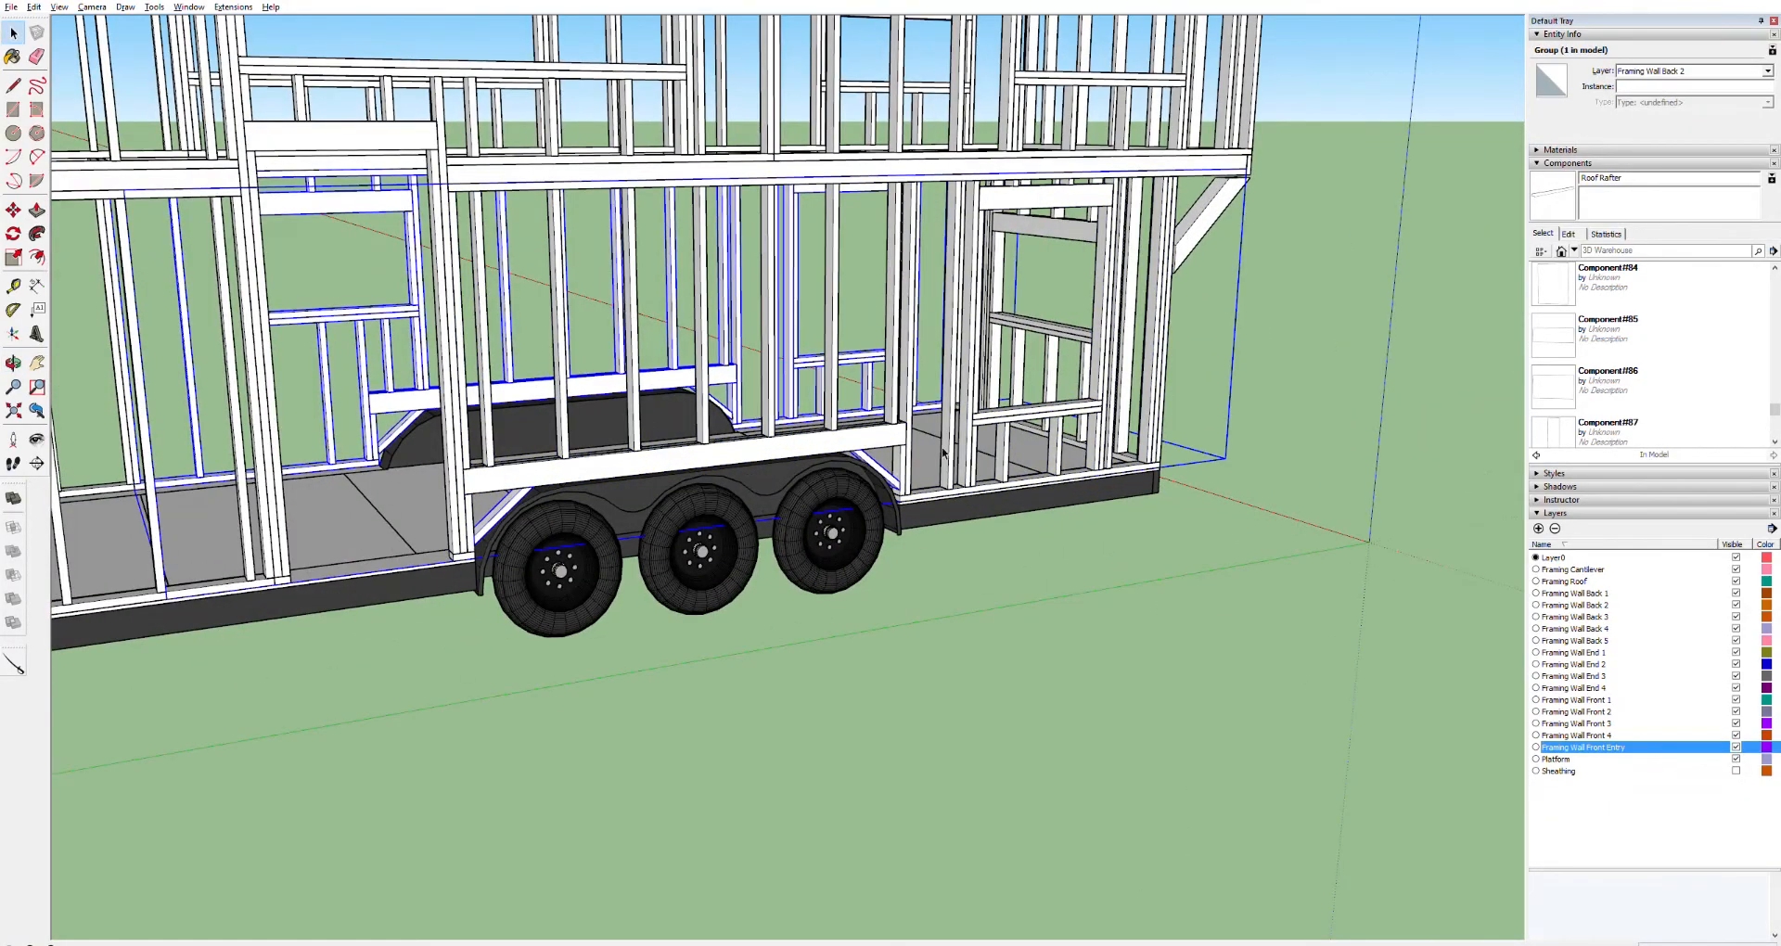
pyautogui.keyDown('shift'); pyautogui.click(525, 502); pyautogui.keyUp('shift')
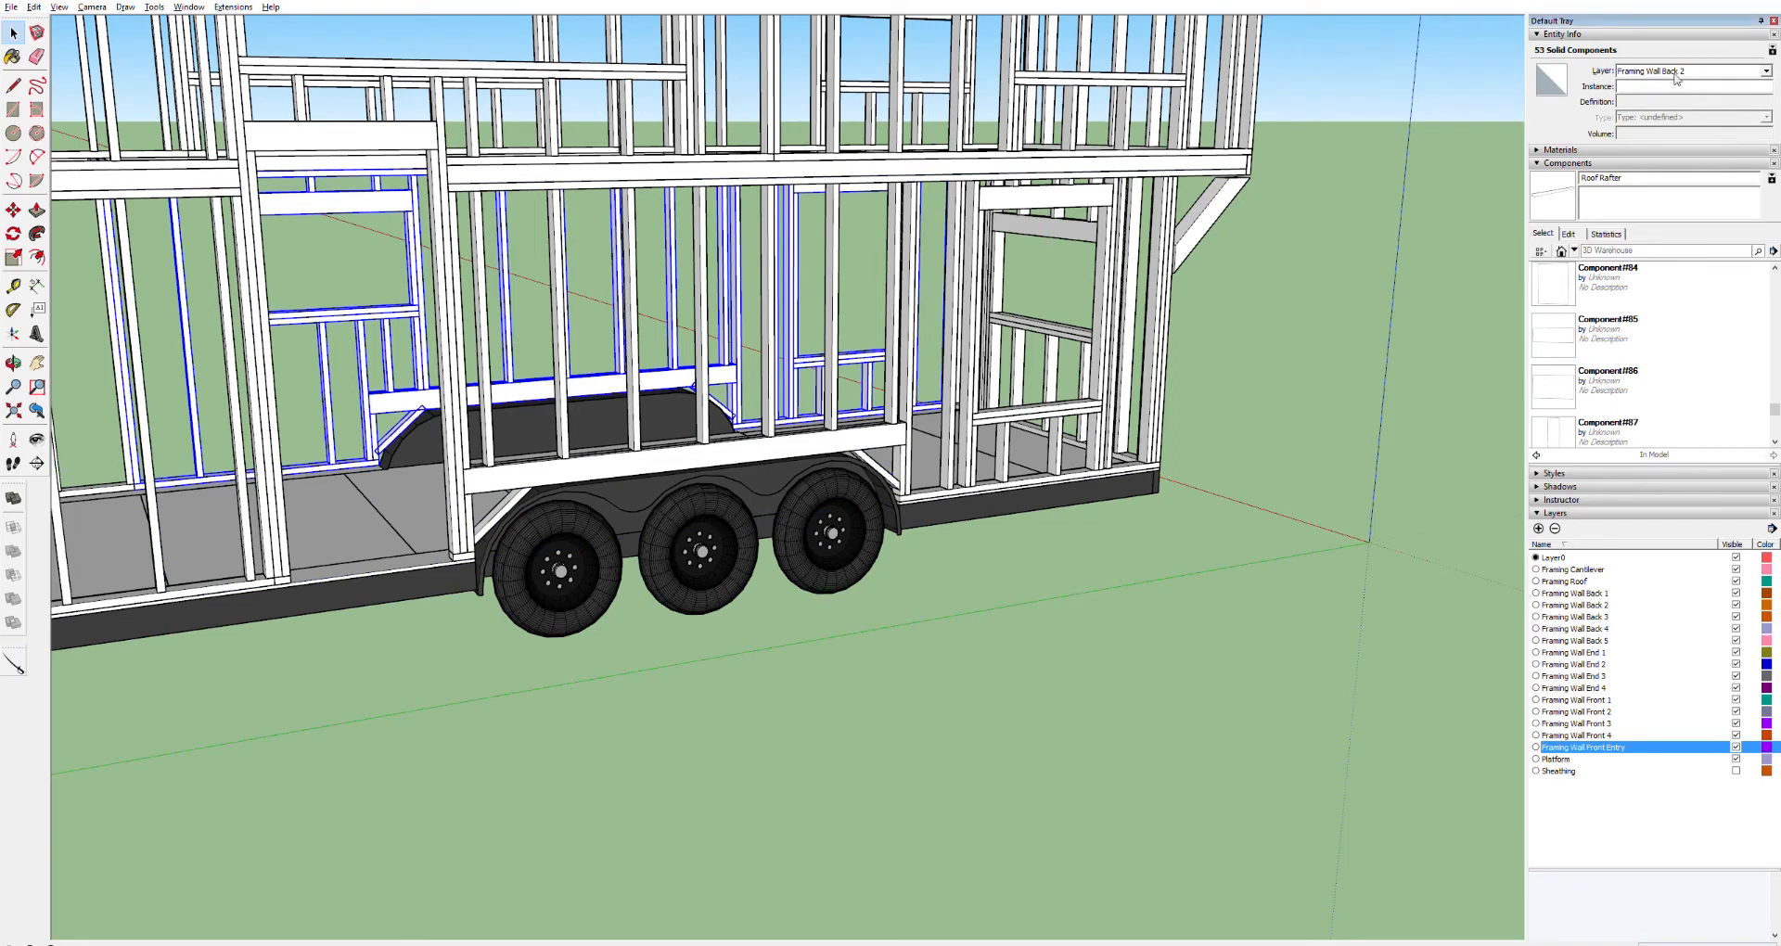
pyautogui.click(1059, 653)
pyautogui.click(739, 372)
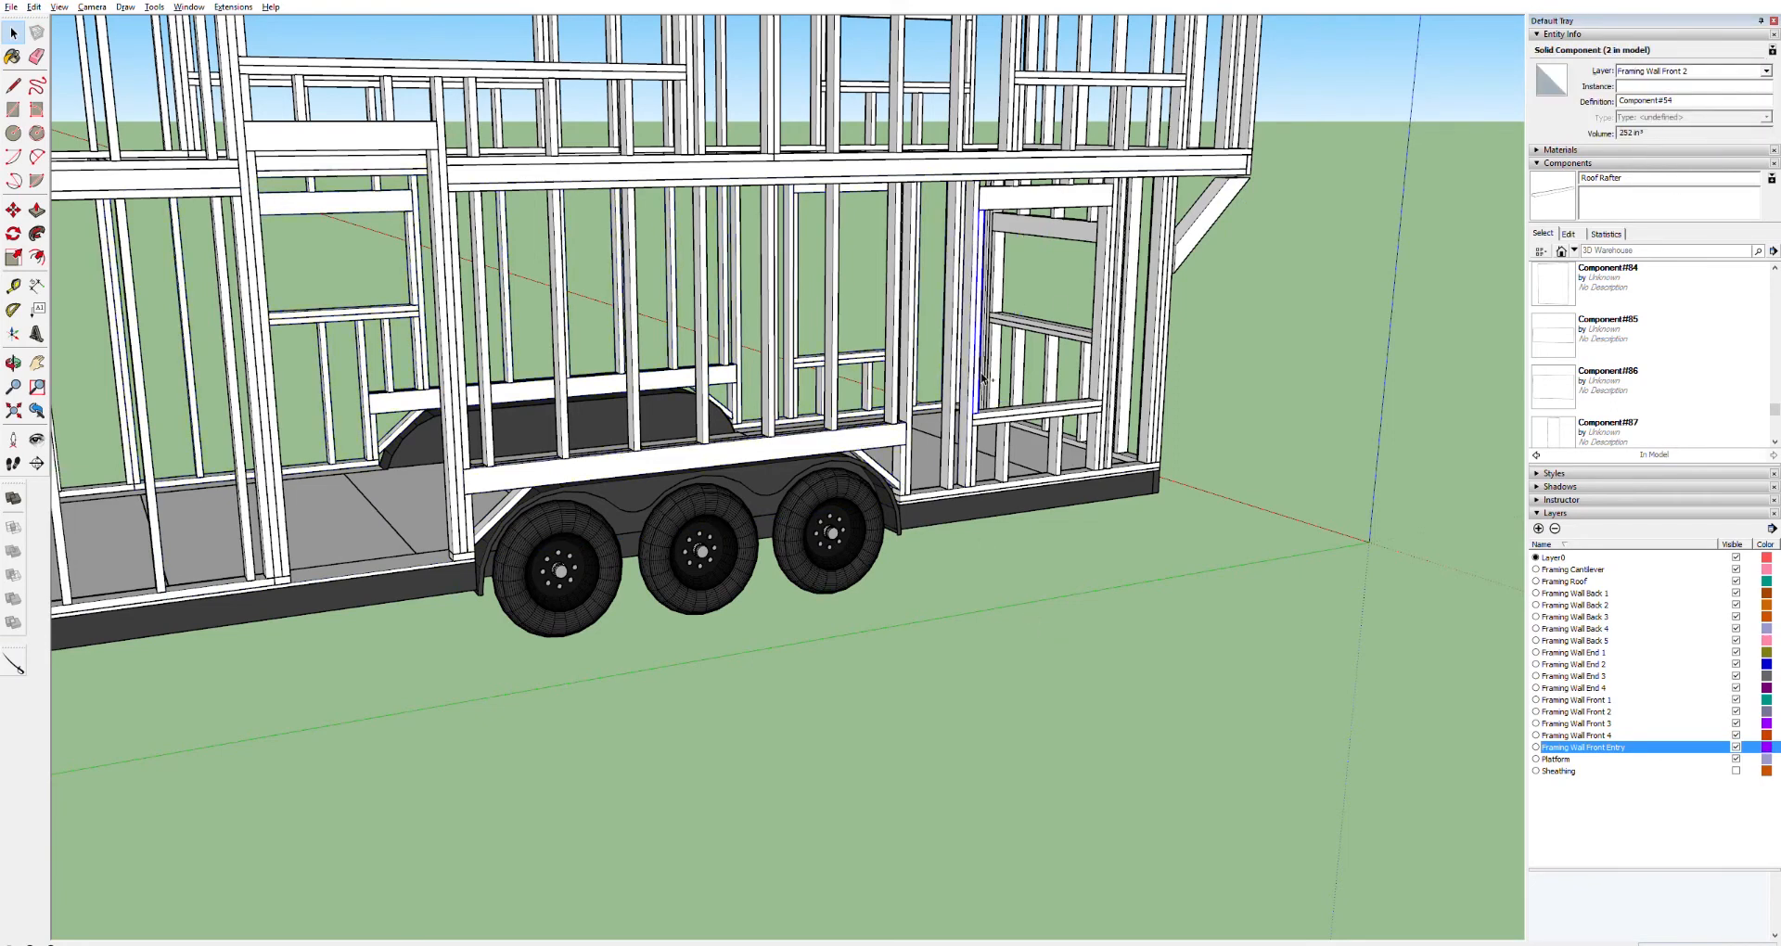
pyautogui.doubleClick(739, 372)
pyautogui.click(720, 408)
pyautogui.keyDown('shift'); pyautogui.click(399, 434); pyautogui.keyUp('shift')
pyautogui.press('m')
pyautogui.click(733, 418)
pyautogui.press('ctrl')
pyautogui.click(902, 484)
pyautogui.press('space')
pyautogui.press('Escape')
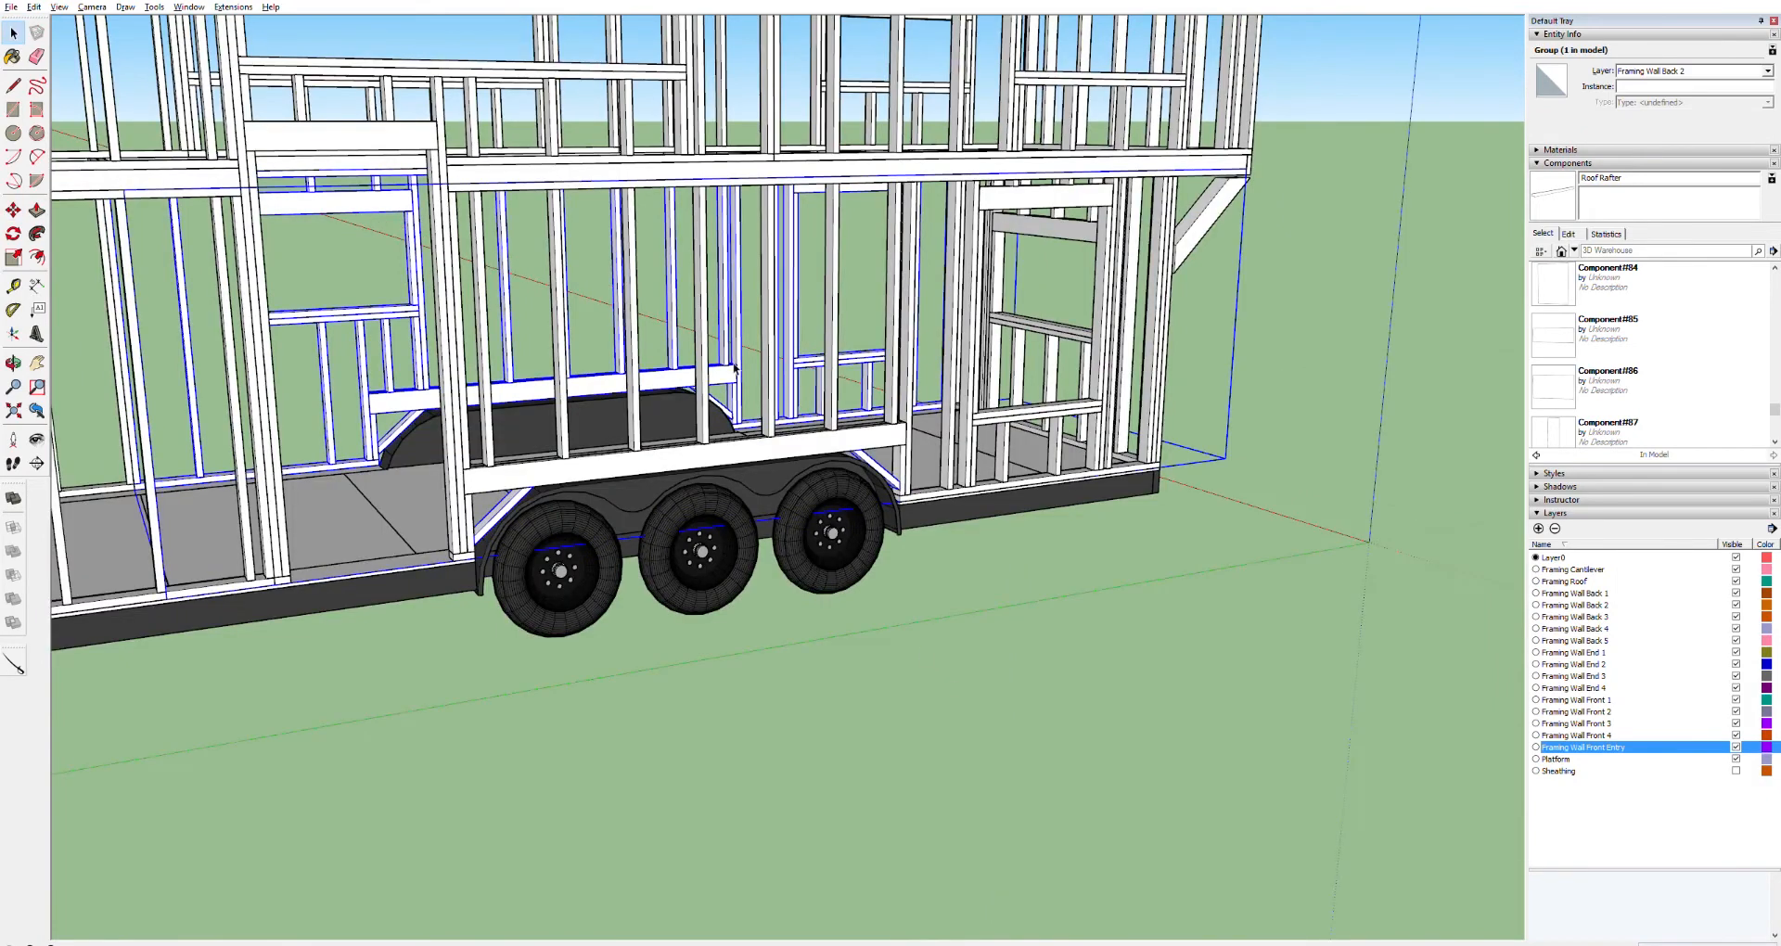
# Set the layer of the copied wheel-well braces and group the selected framing
pyautogui.press('x')
pyautogui.click(1766, 70)
pyautogui.click(1634, 81)
pyautogui.click(1766, 70)
pyautogui.click(1651, 120)
pyautogui.click(877, 469)
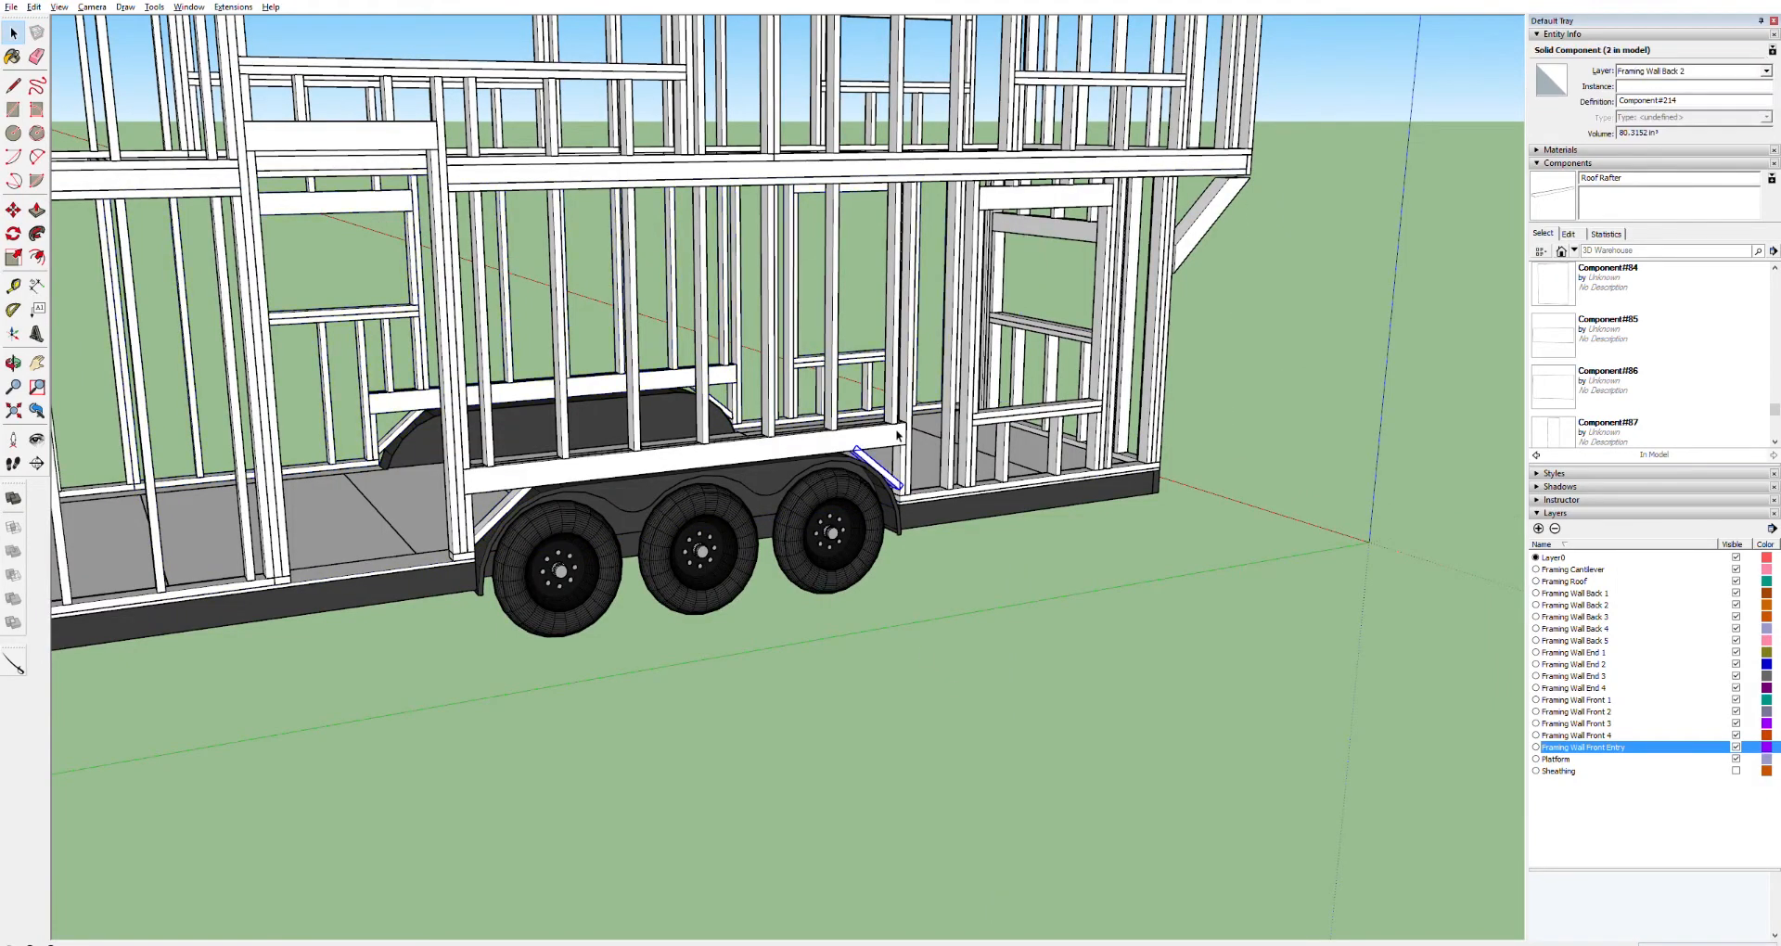
pyautogui.click(867, 439)
pyautogui.press('x')
pyautogui.keyDown('shift'); pyautogui.click(878, 468); pyautogui.keyUp('shift')
pyautogui.keyDown('shift'); pyautogui.click(519, 502); pyautogui.keyUp('shift')
pyautogui.click(1710, 70)
pyautogui.click(1697, 81)
pyautogui.hotkey('ctrl', 'g')
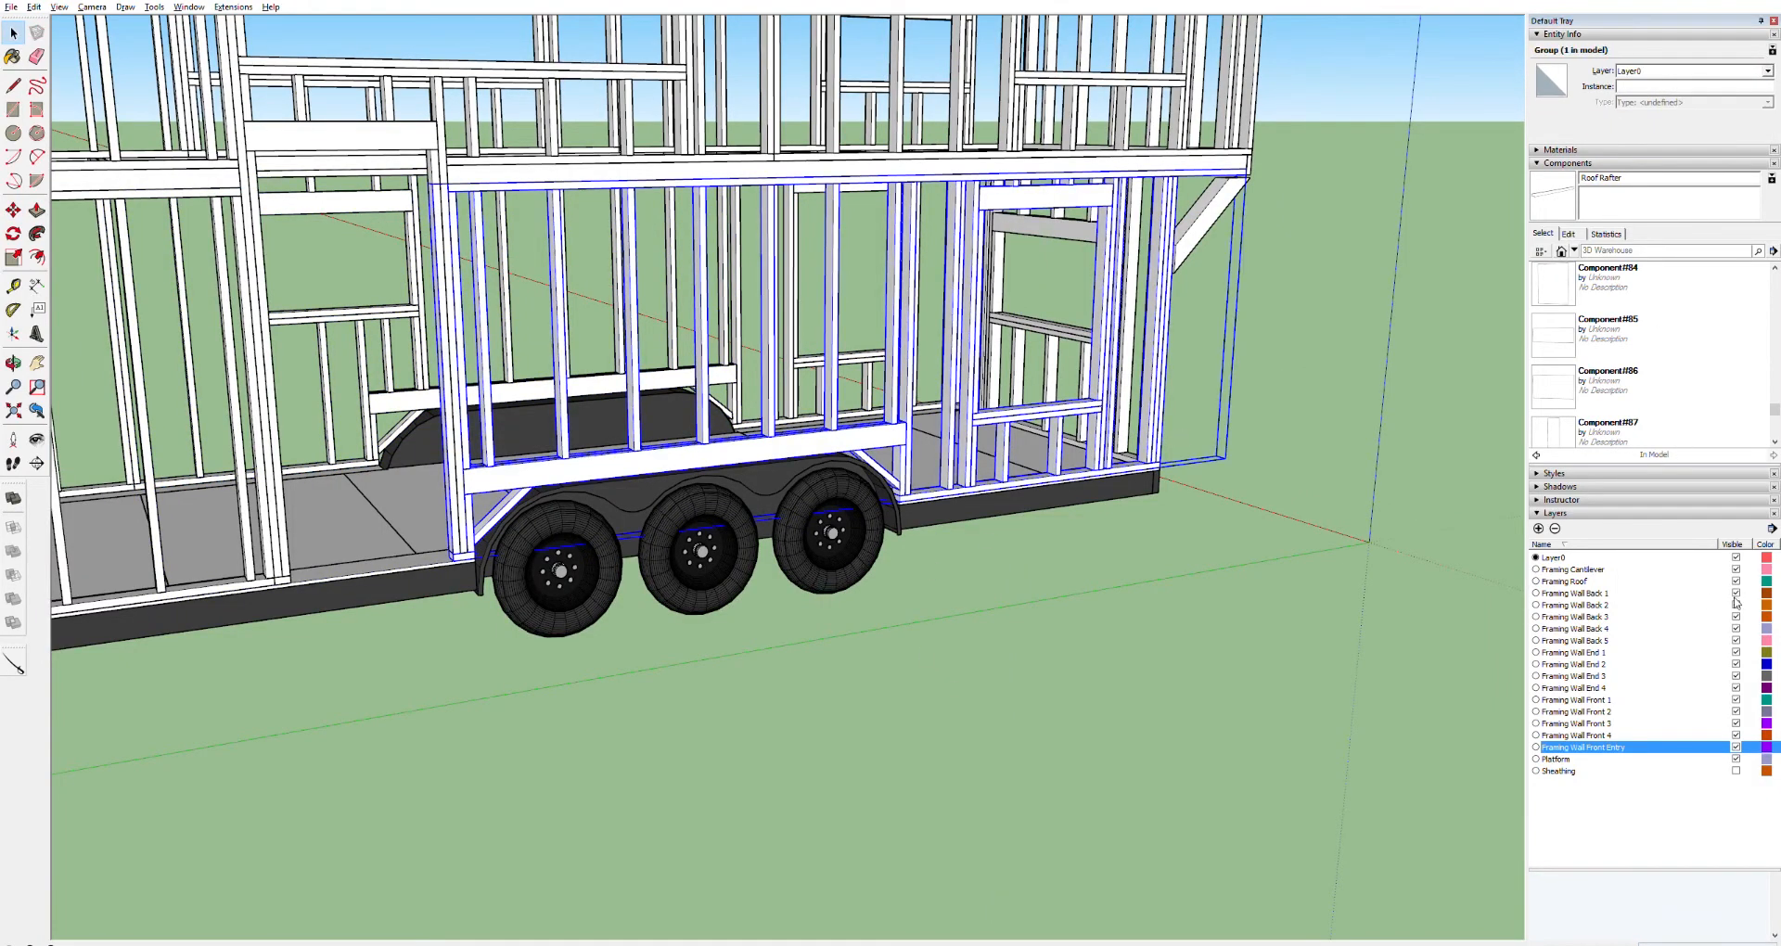
# Make Framing Wall Front 1 the active layer and reassign the selected group's layer
pyautogui.click(1623, 712)
pyautogui.click(1623, 700)
pyautogui.click(1767, 70)
pyautogui.click(1660, 208)
pyautogui.click(1736, 701)
pyautogui.click(1735, 712)
pyautogui.click(1735, 712)
pyautogui.click(1735, 700)
# Orbit around the trailer to inspect the front wall framing around the wheel well
pyautogui.moveTo(1479, 181); pyautogui.dragTo(1306, 344, button='middle')
pyautogui.scroll(5, 1306, 345)
pyautogui.click(1357, 337)
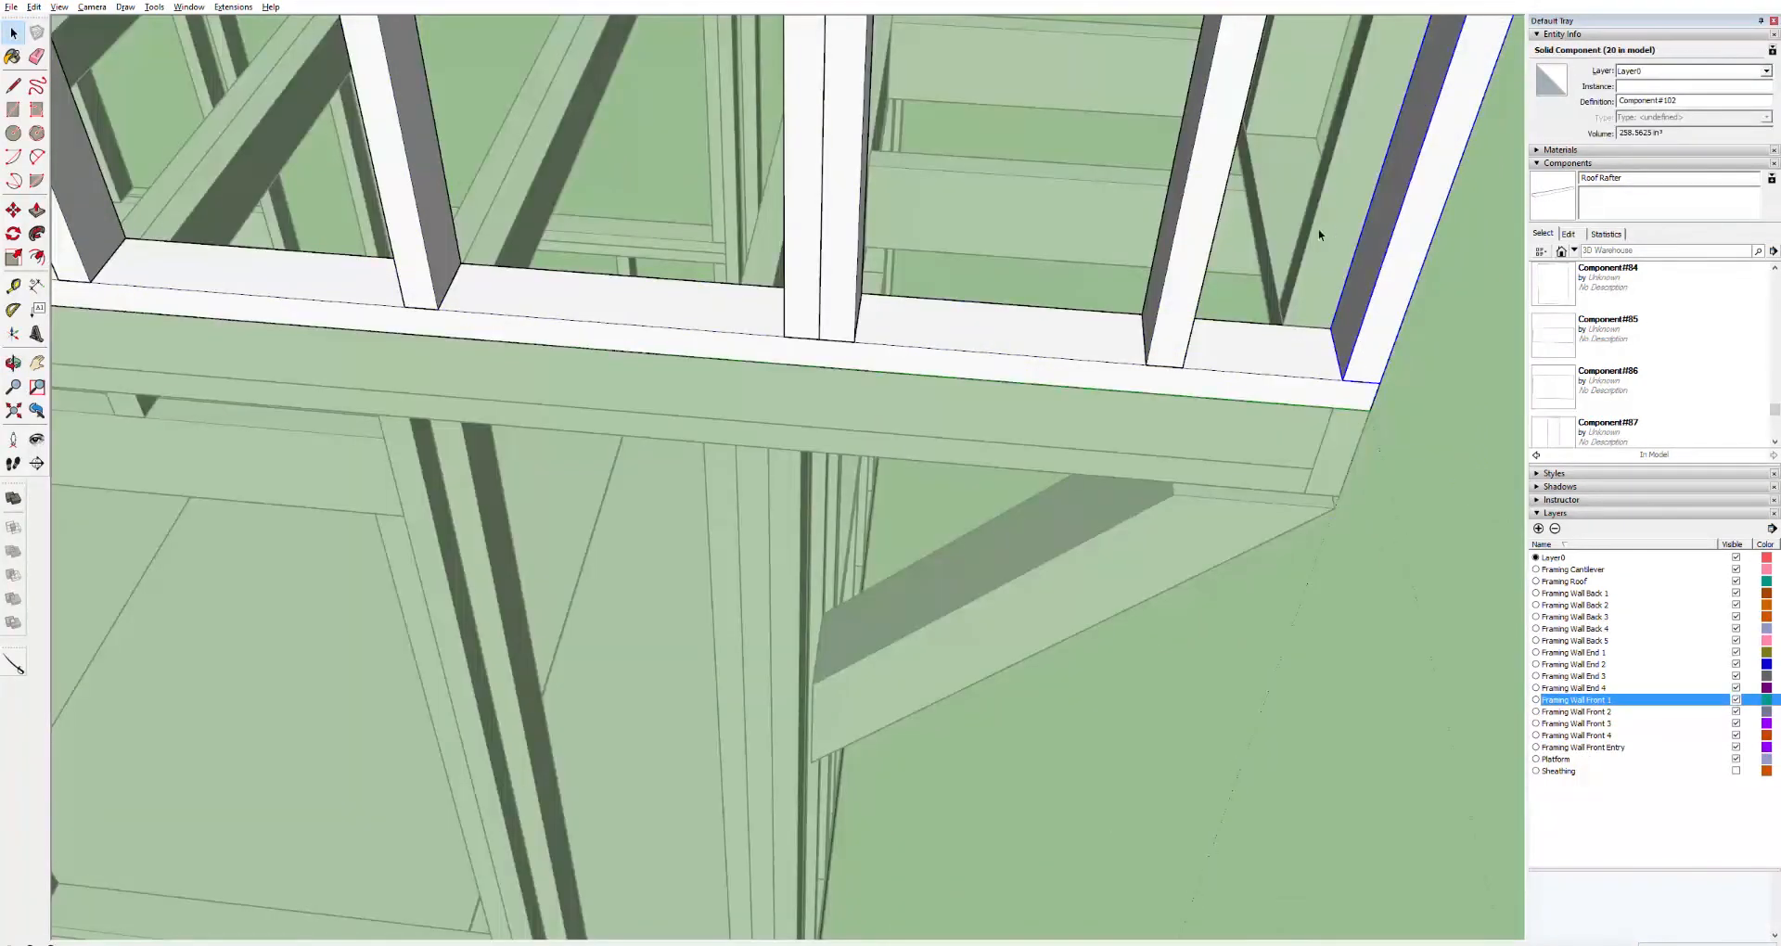
pyautogui.click(1379, 383)
pyautogui.press('ctrl')
pyautogui.click(1343, 379)
pyautogui.moveTo(1377, 343); pyautogui.dragTo(1233, 364, button='middle')
pyautogui.scroll(-5, 1466, 359)
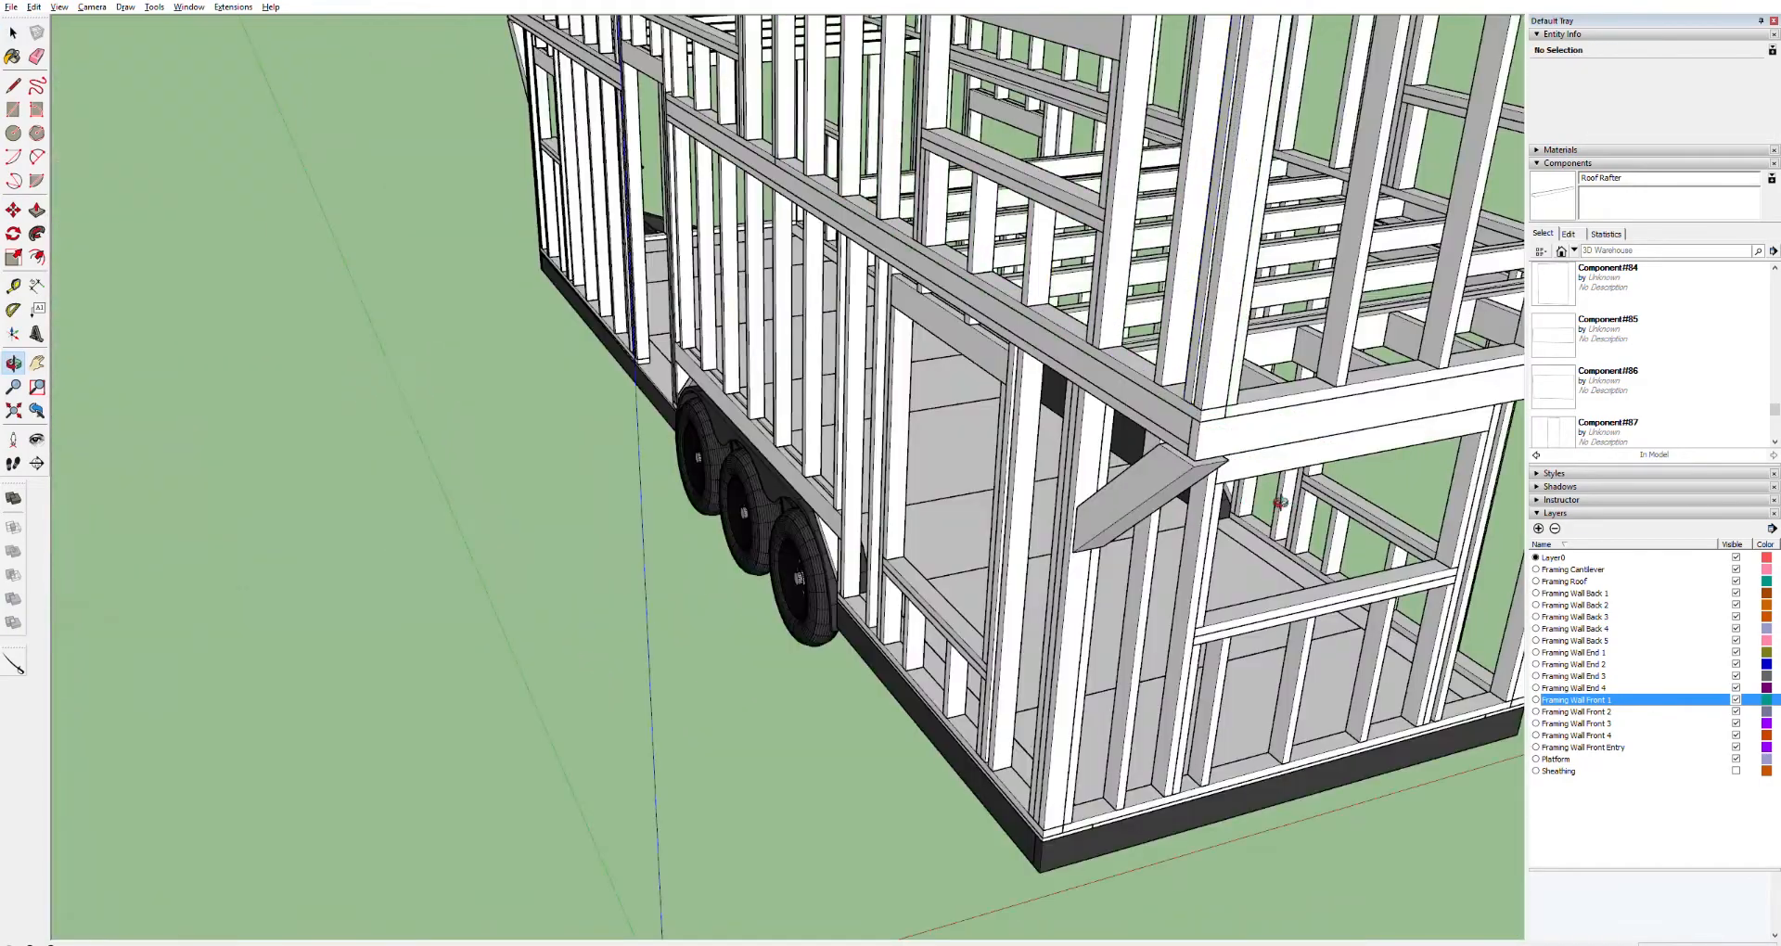
pyautogui.moveTo(1092, 676); pyautogui.dragTo(1275, 321, button='middle')
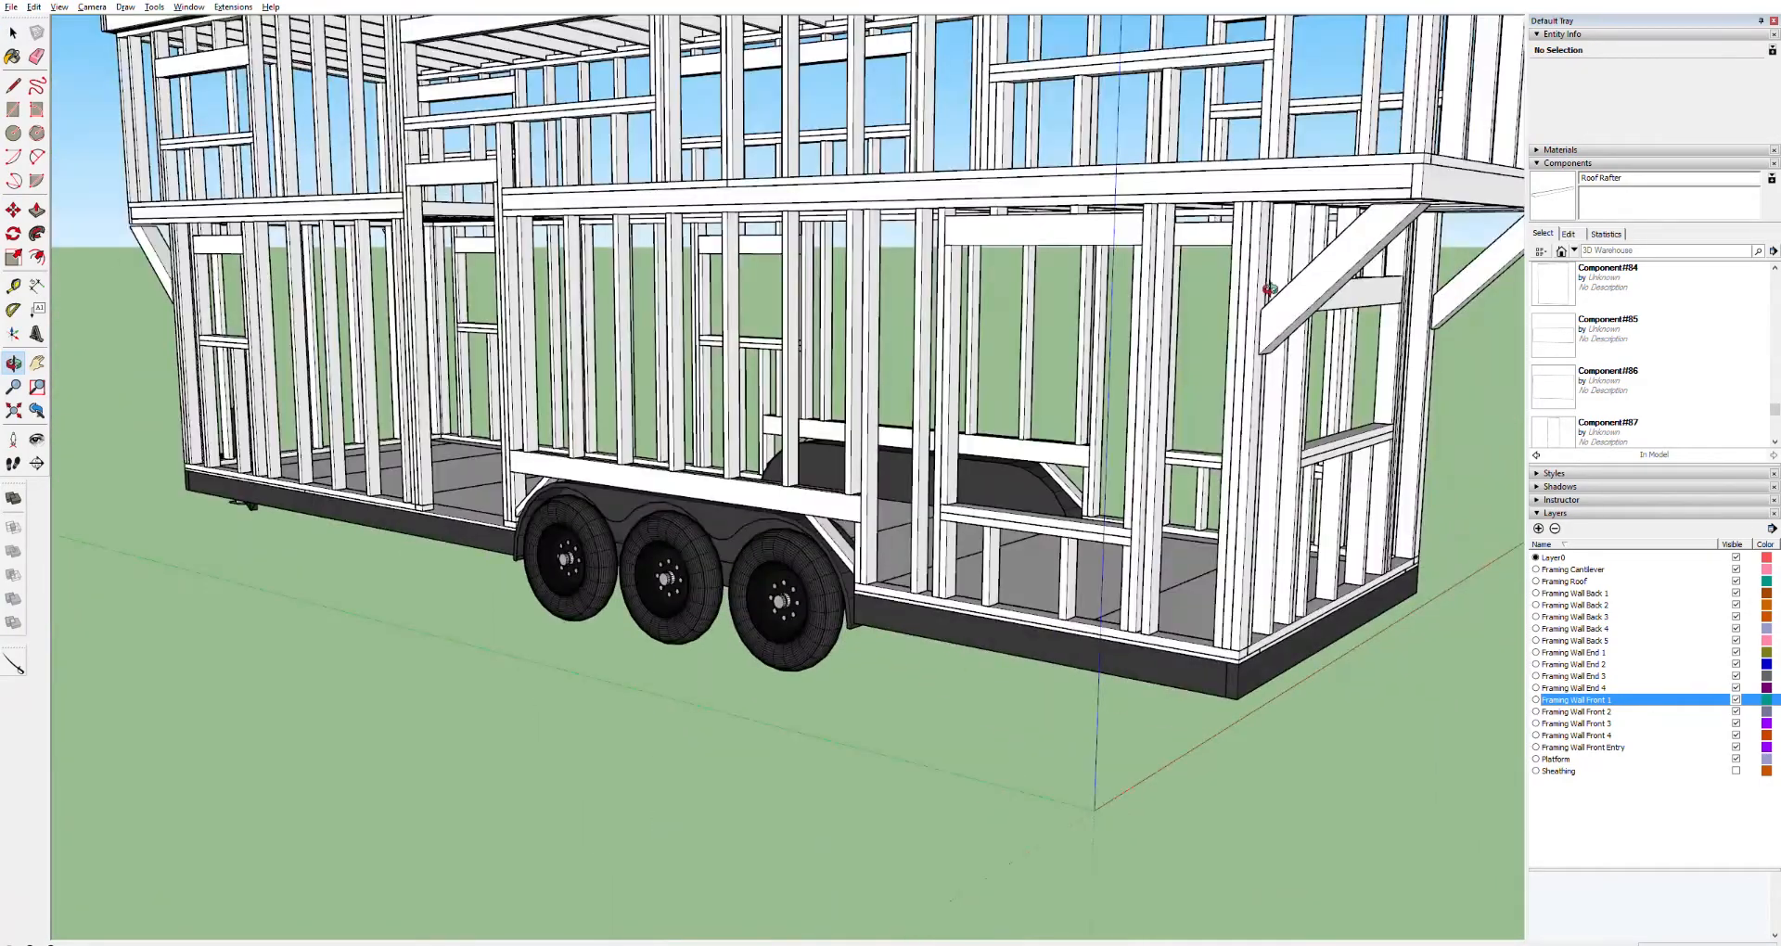
pyautogui.scroll(5, 1319, 236)
pyautogui.keyDown('shift'); pyautogui.moveTo(1210, 535); pyautogui.dragTo(1163, 487, button='middle'); pyautogui.keyUp('shift')
pyautogui.moveTo(1171, 609); pyautogui.dragTo(110, 806, button='middle')
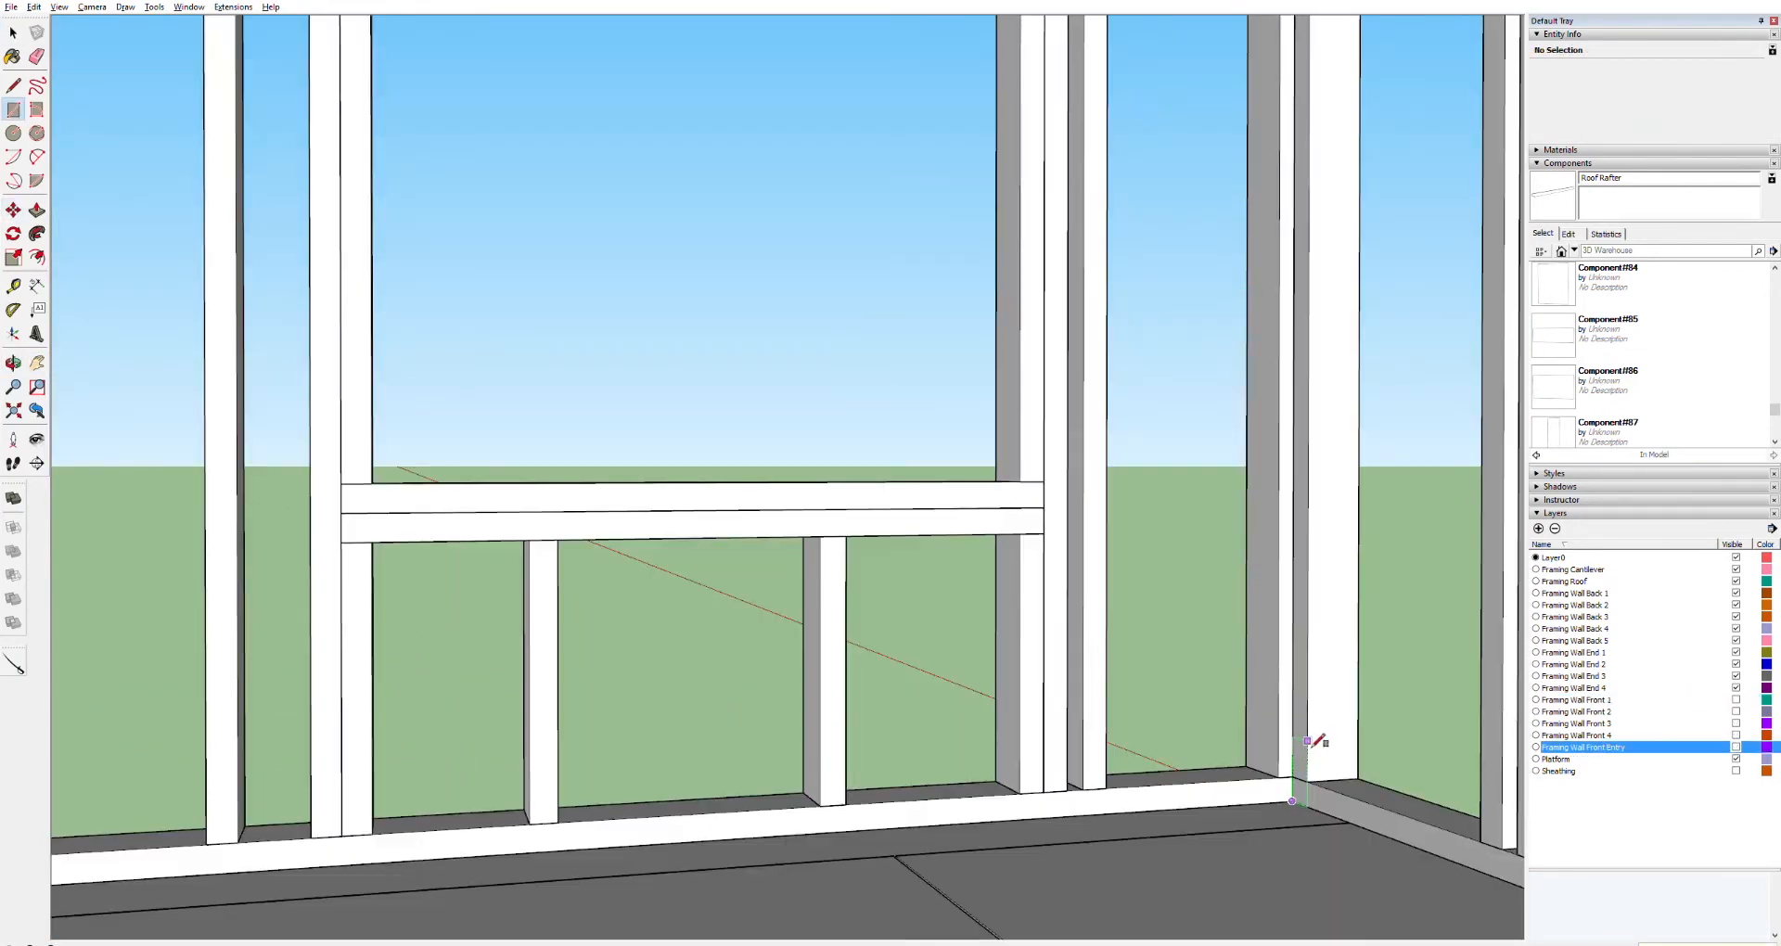
# Copy the bottom board of the front entry wall upward to stack a second board above it
pyautogui.click(1307, 741)
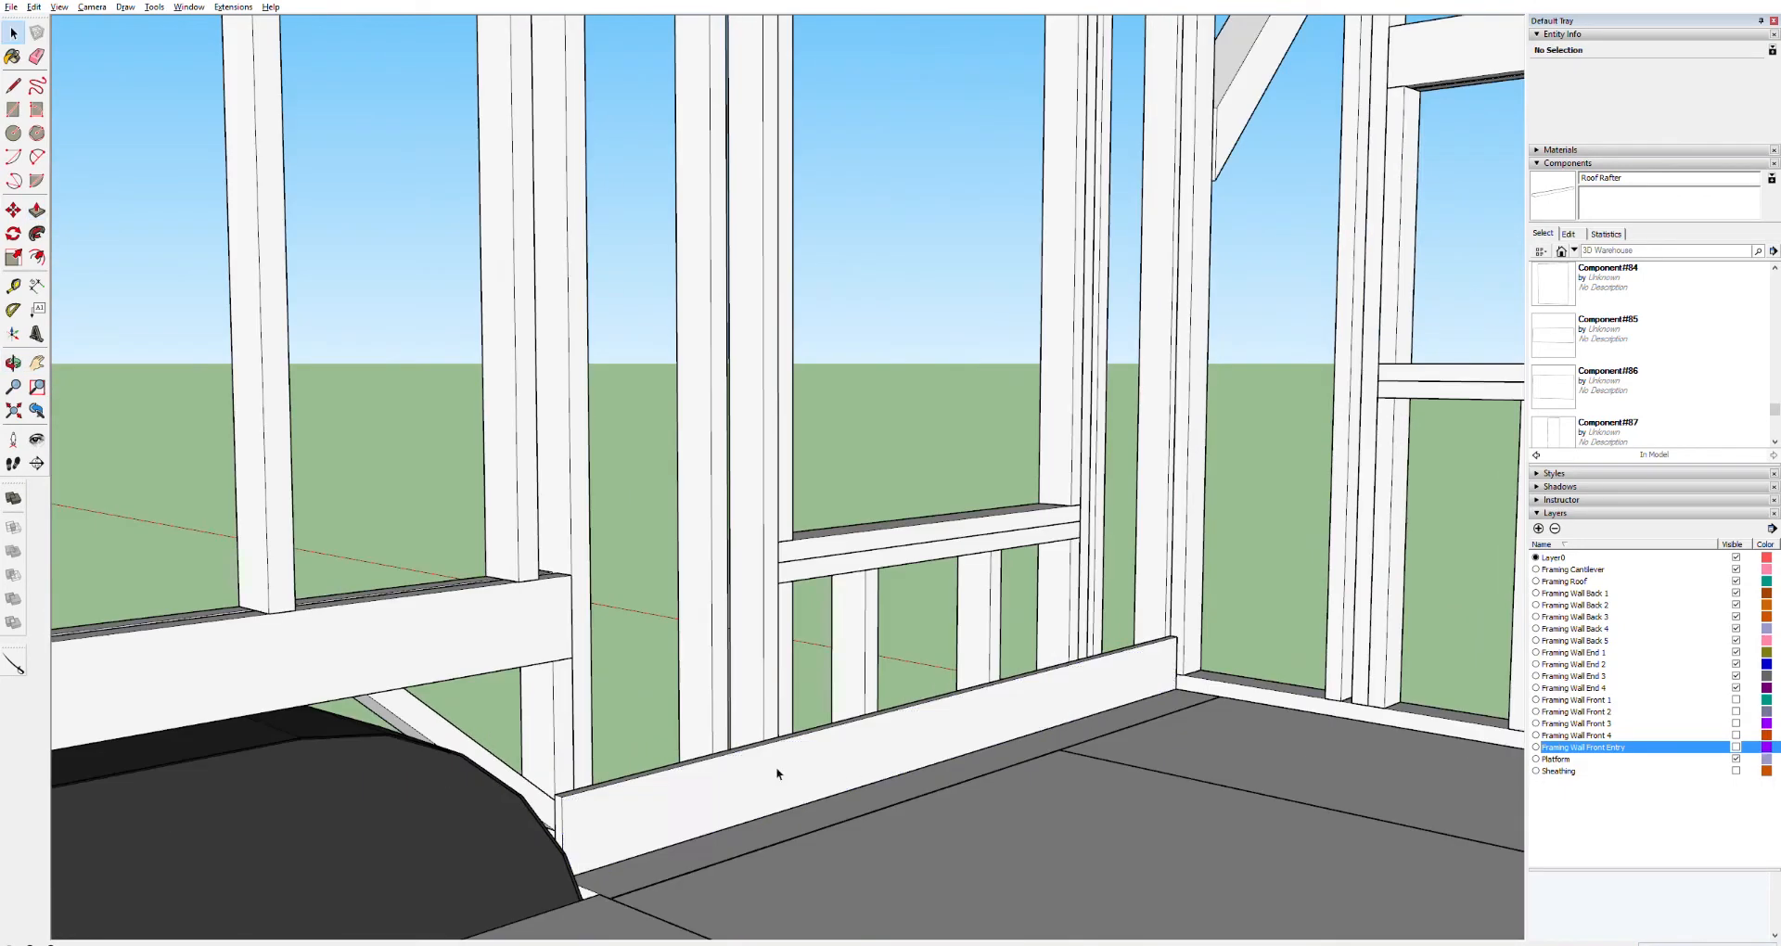
pyautogui.click(849, 753)
pyautogui.moveTo(788, 791); pyautogui.dragTo(594, 688, button='middle')
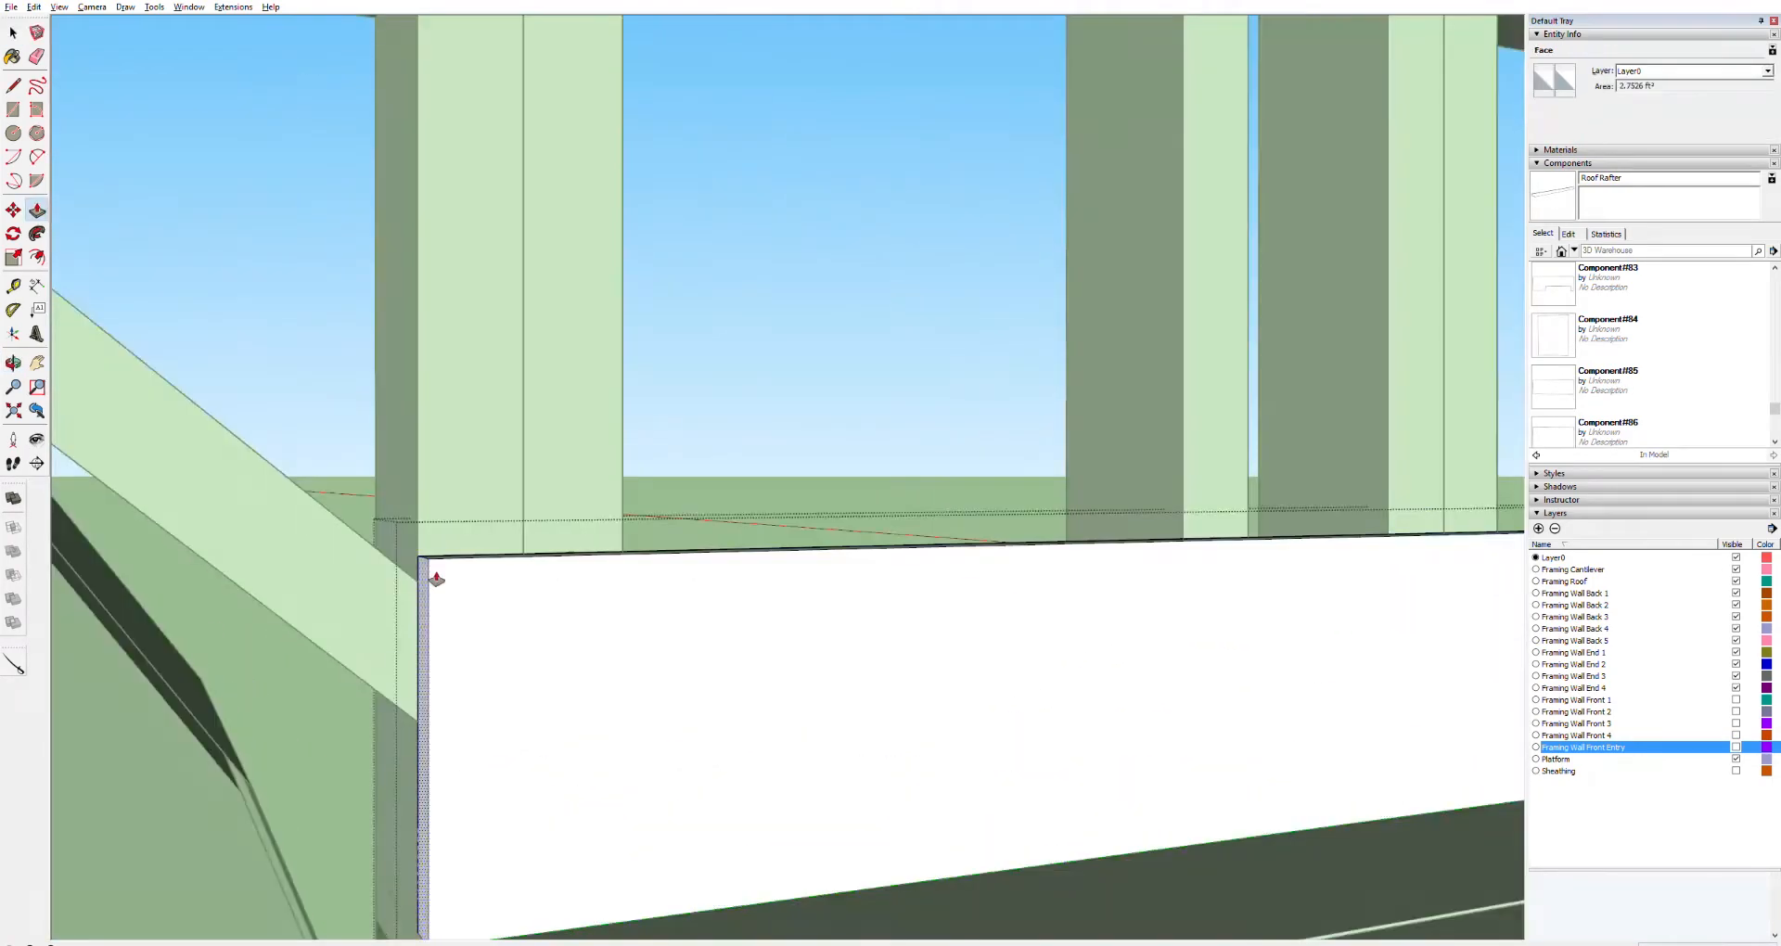
pyautogui.moveTo(437, 581); pyautogui.dragTo(325, 723, button='middle')
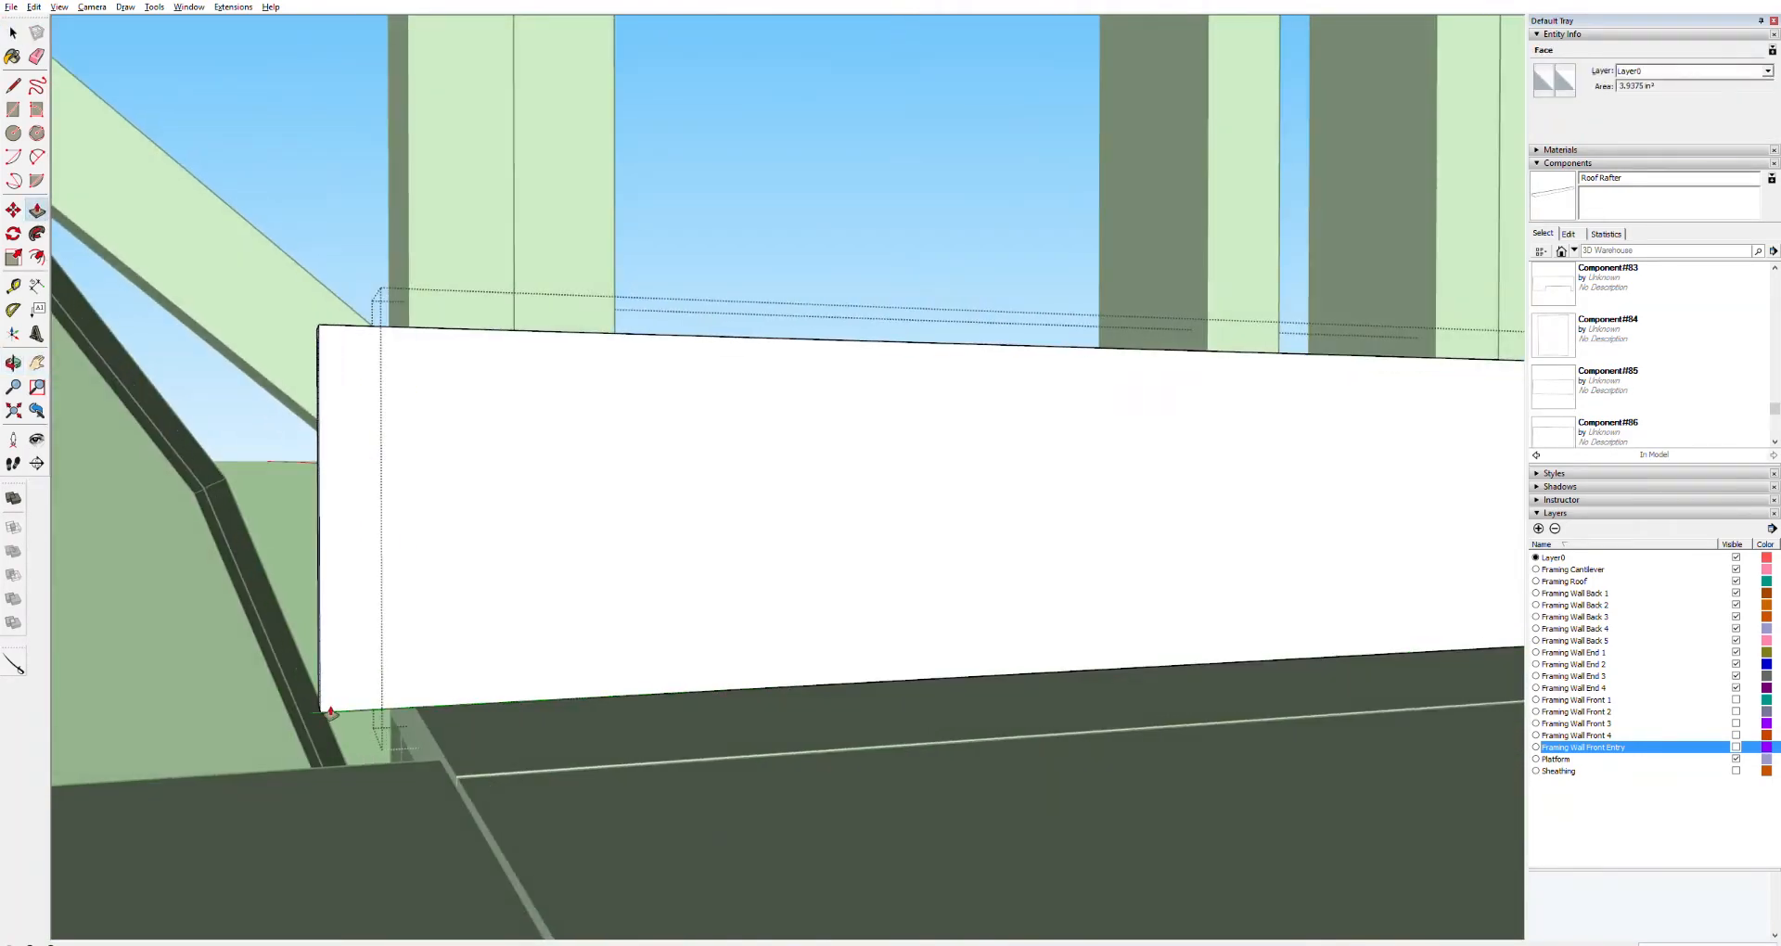
pyautogui.click(328, 707)
pyautogui.press('space')
pyautogui.click(562, 577)
pyautogui.press('m')
pyautogui.click(325, 709)
pyautogui.press('ctrl')
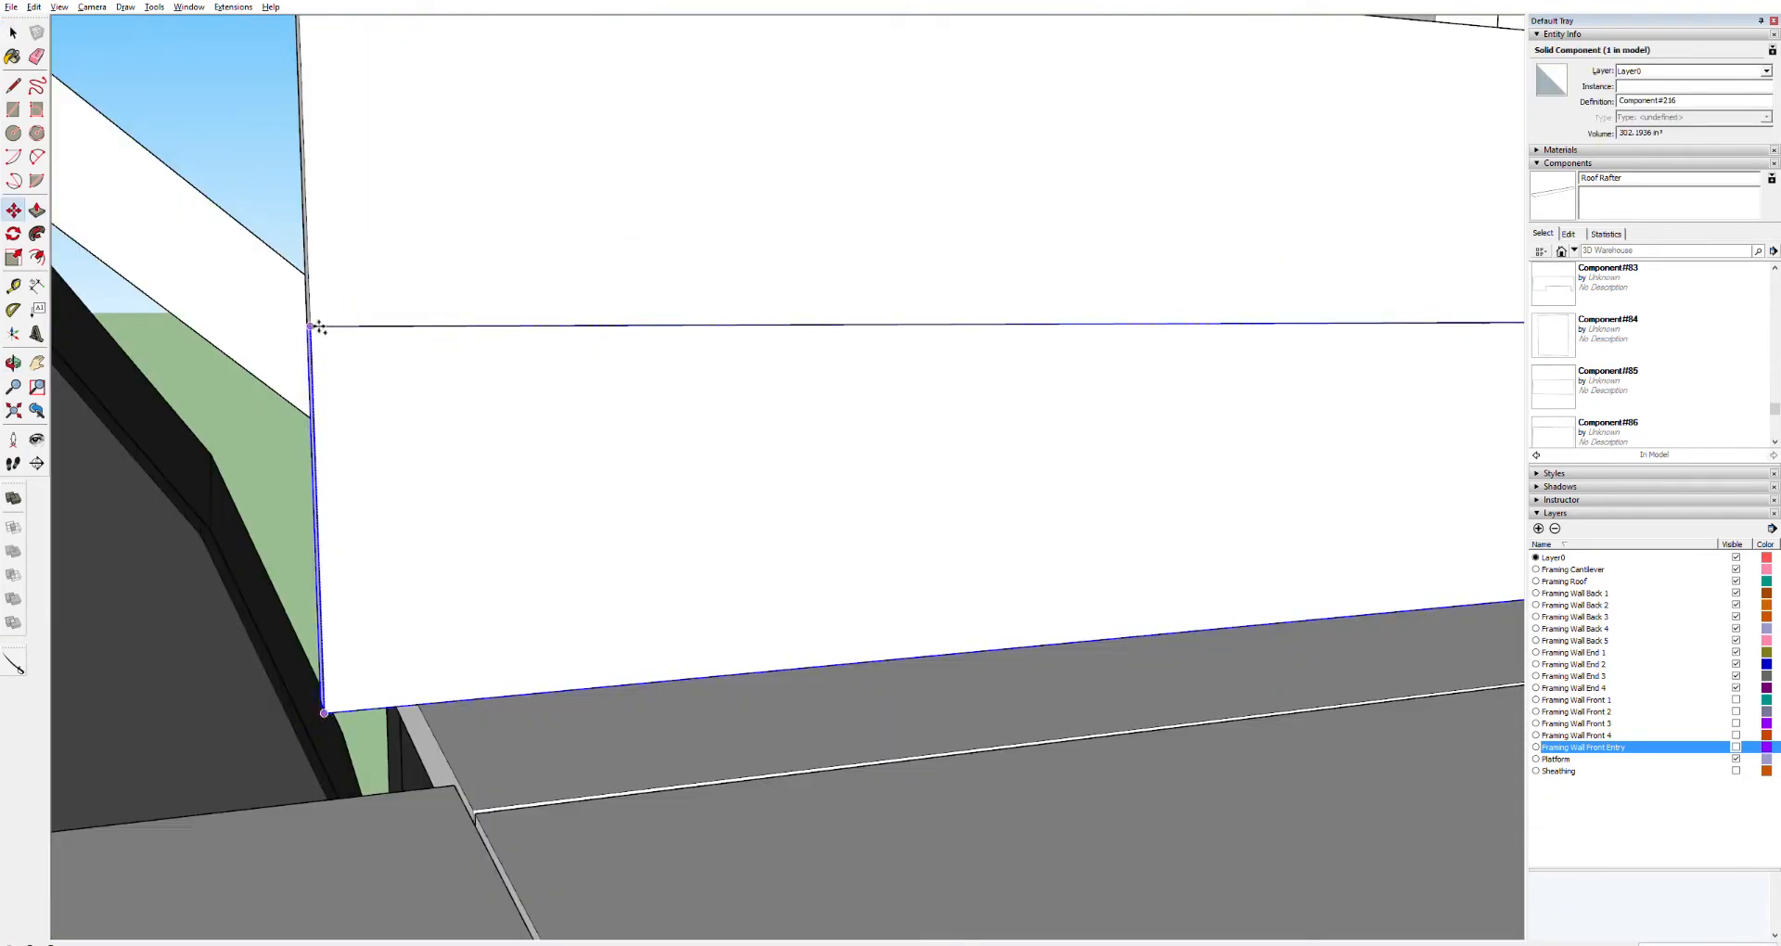
pyautogui.click(314, 327)
# Copy another board up the wall and push/pull its end to fit the framing
pyautogui.scroll(-3, 320, 334)
pyautogui.click(380, 888)
pyautogui.moveTo(371, 396)
pyautogui.keyDown('shift'); pyautogui.mouseDown(button='middle')
pyautogui.moveTo(374, 893)
pyautogui.moveTo(353, 613)
pyautogui.moveTo(616, 584)
pyautogui.moveTo(632, 632)
pyautogui.moveTo(390, 782)
pyautogui.moveTo(186, 825)
pyautogui.mouseUp(button='middle'); pyautogui.keyUp('shift')
pyautogui.keyDown('shift'); pyautogui.click(441, 733); pyautogui.keyUp('shift')
pyautogui.press('m')
pyautogui.scroll(-5, 353, 853)
pyautogui.click(341, 919)
pyautogui.click(342, 776)
pyautogui.scroll(5, 389, 783)
pyautogui.press('space')
pyautogui.doubleClick(399, 835)
pyautogui.press('p')
pyautogui.click(376, 870)
pyautogui.press('space')
pyautogui.scroll(-7, 451, 817)
pyautogui.scroll(3, 460, 838)
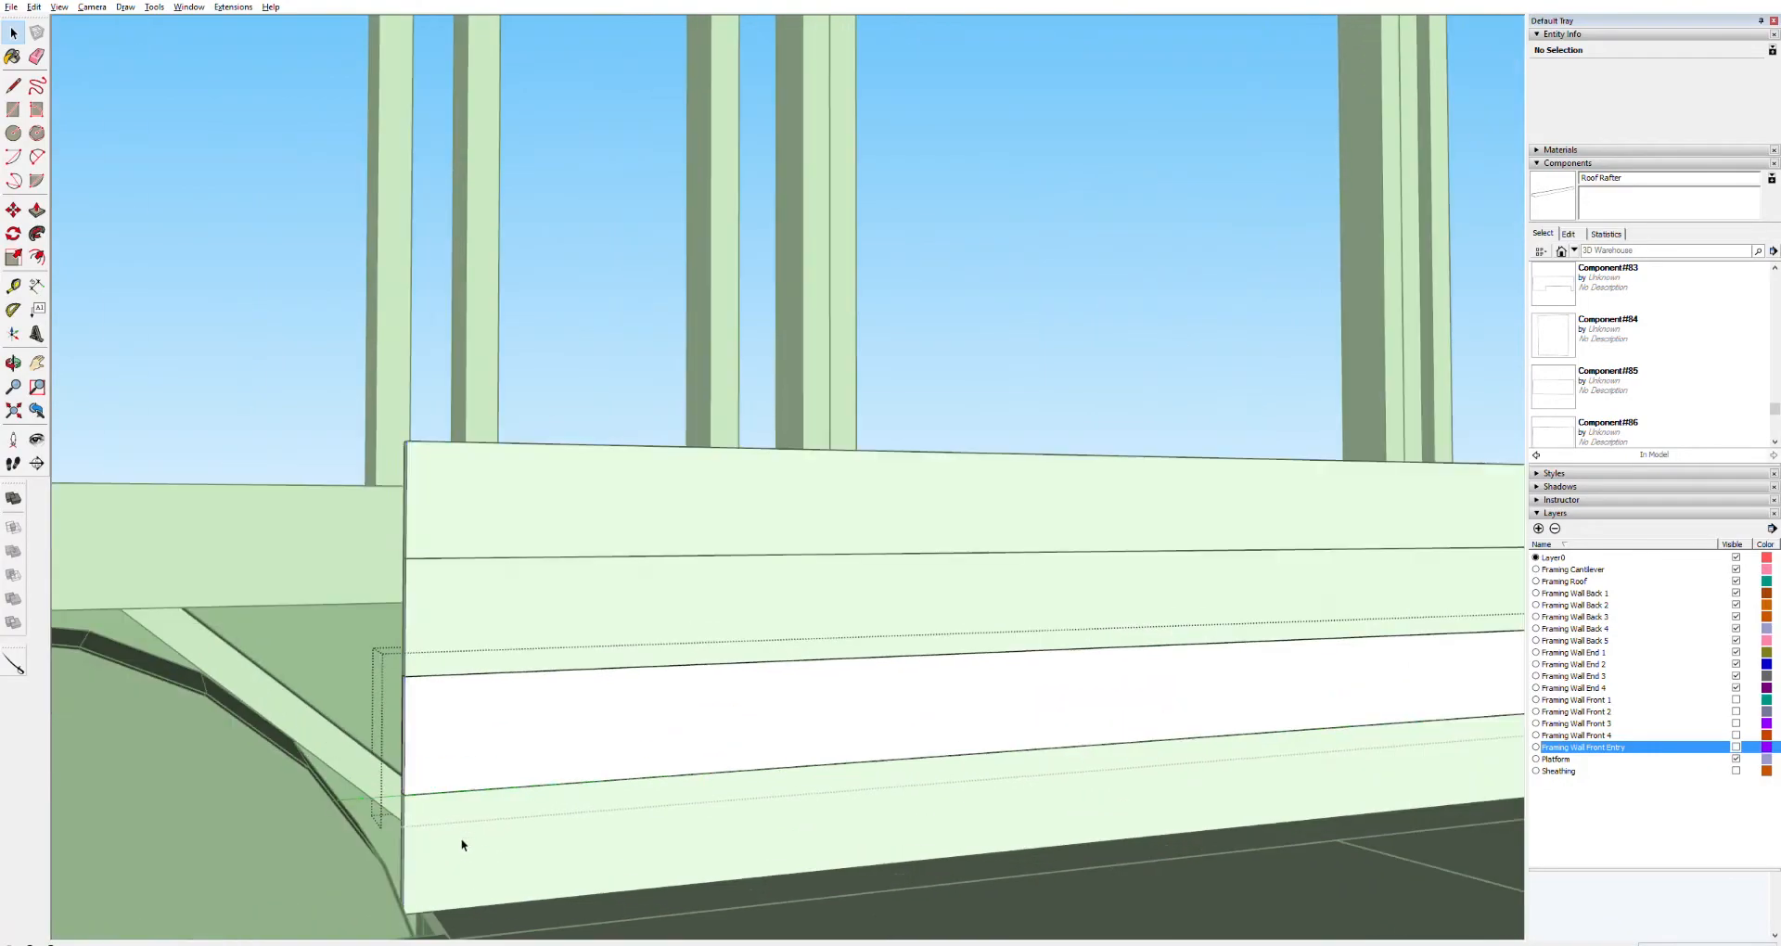
# Push/pull the ends of the stacked boards to extend them along the wall
pyautogui.press('p')
pyautogui.moveTo(415, 754); pyautogui.dragTo(1153, 664, button='middle')
pyautogui.scroll(-5, 140, 795)
pyautogui.press('space')
pyautogui.scroll(6, 1153, 664)
pyautogui.press('p')
pyautogui.press('space')
pyautogui.doubleClick(1207, 609)
pyautogui.press('p')
pyautogui.click(1206, 609)
pyautogui.click(239, 698)
pyautogui.scroll(-6, 239, 698)
pyautogui.keyDown('shift'); pyautogui.moveTo(239, 698); pyautogui.dragTo(882, 715, button='middle'); pyautogui.keyUp('shift')
pyautogui.click(940, 664)
pyautogui.click(211, 715)
pyautogui.press('space')
pyautogui.click(469, 779)
pyautogui.scroll(-5, 608, 711)
pyautogui.moveTo(608, 711); pyautogui.dragTo(702, 747, button='middle')
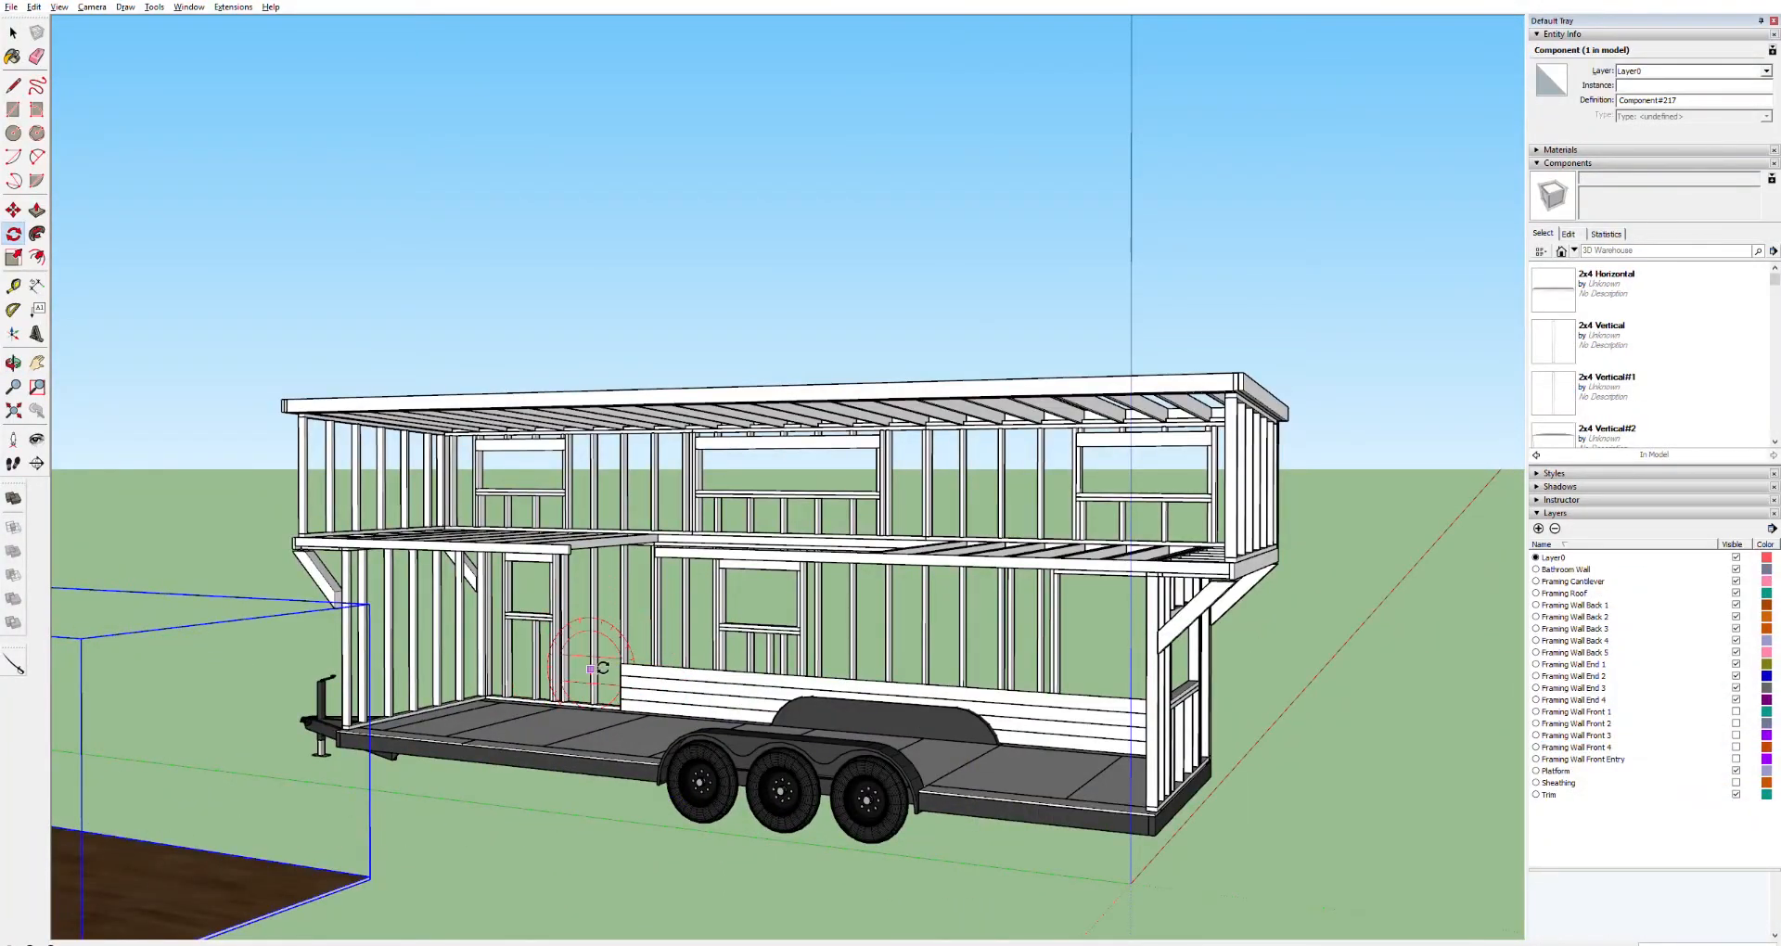
# Delete the stacked horizontal boards over the wheel well
pyautogui.press('space')
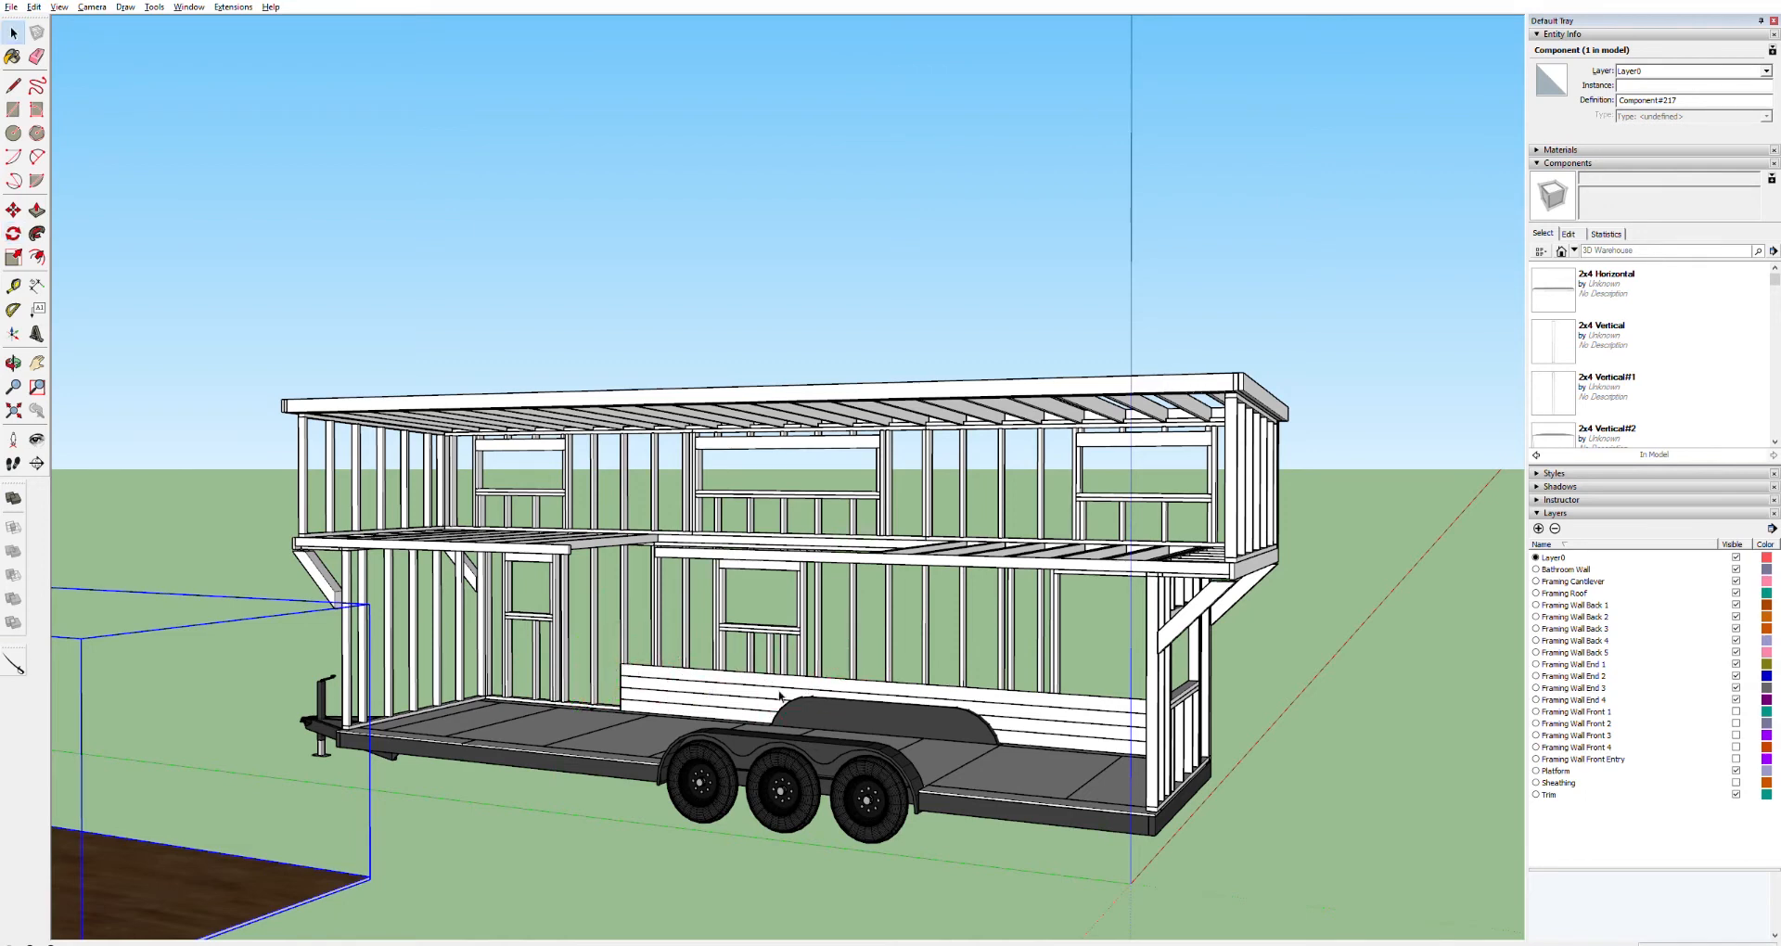
pyautogui.click(720, 676)
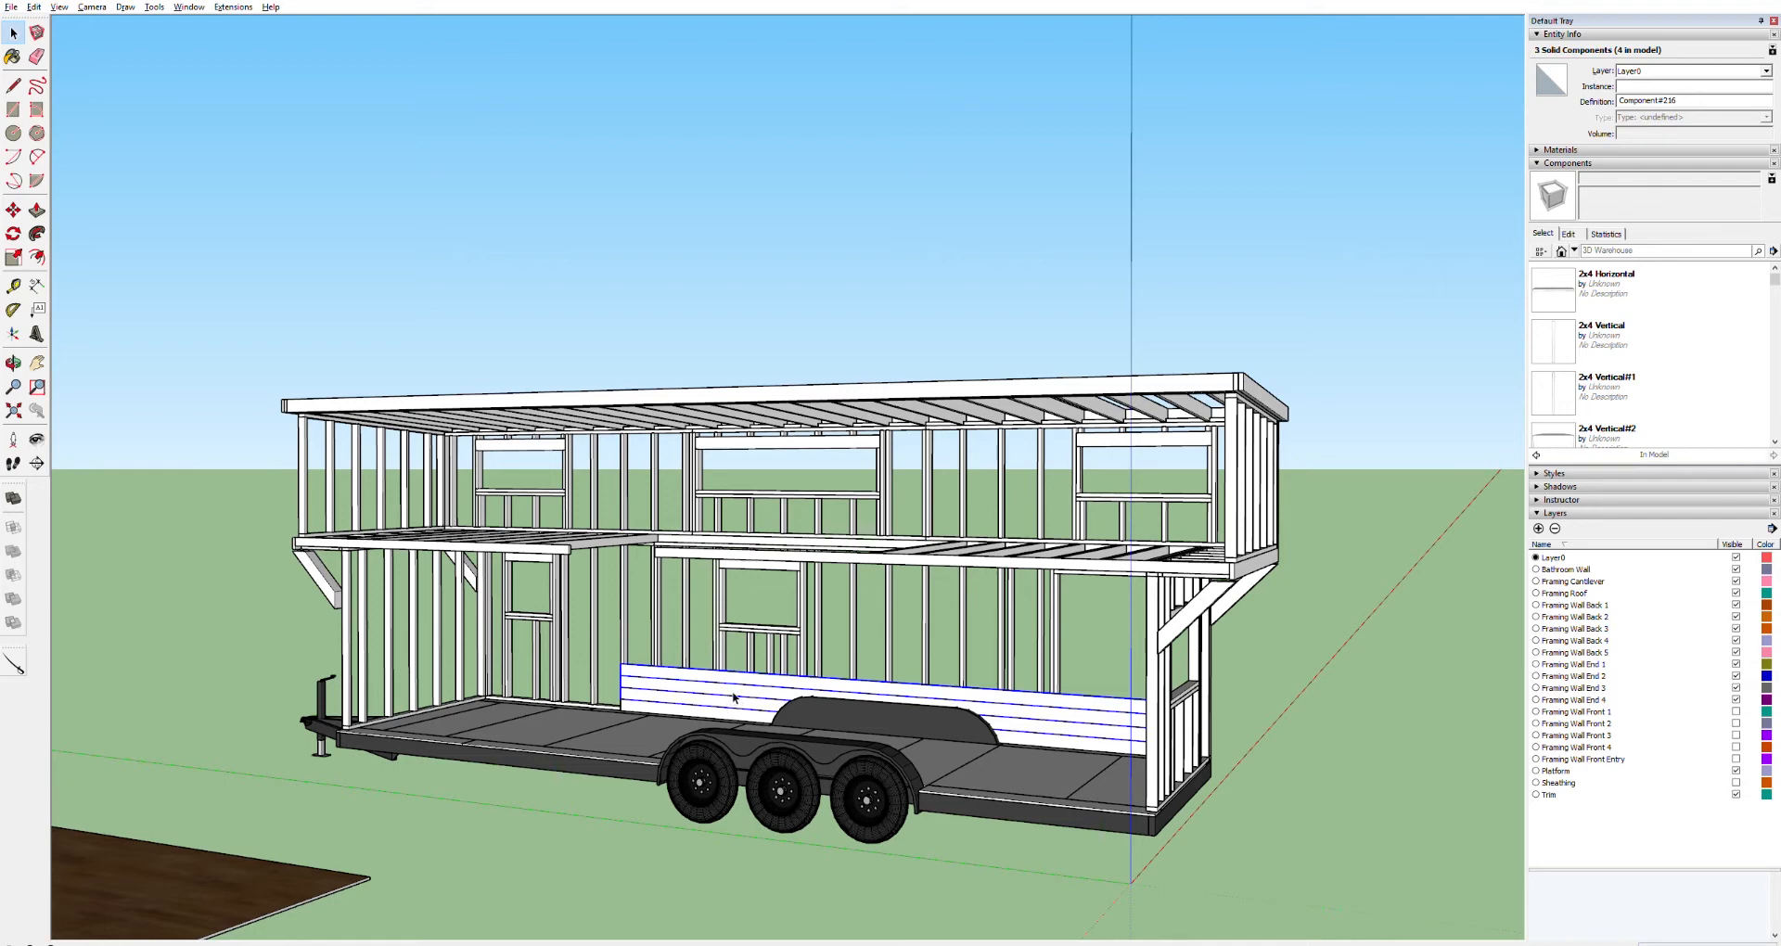
pyautogui.press('Delete')
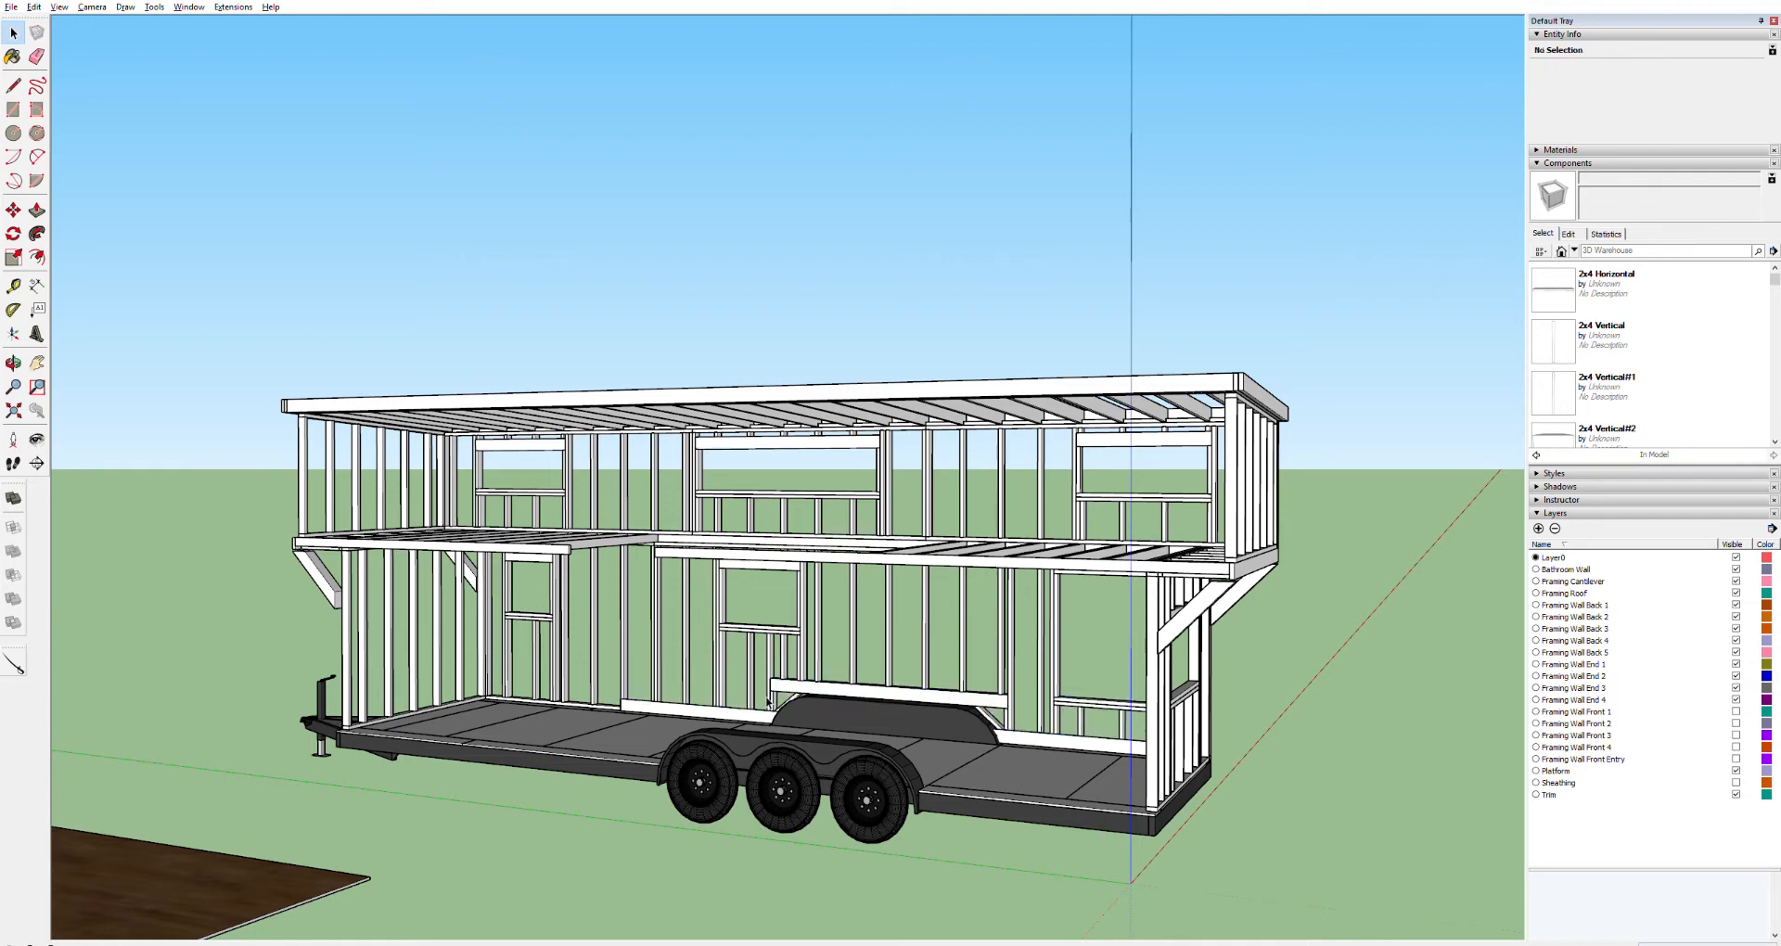
pyautogui.hotkey('ctrl', 'z')
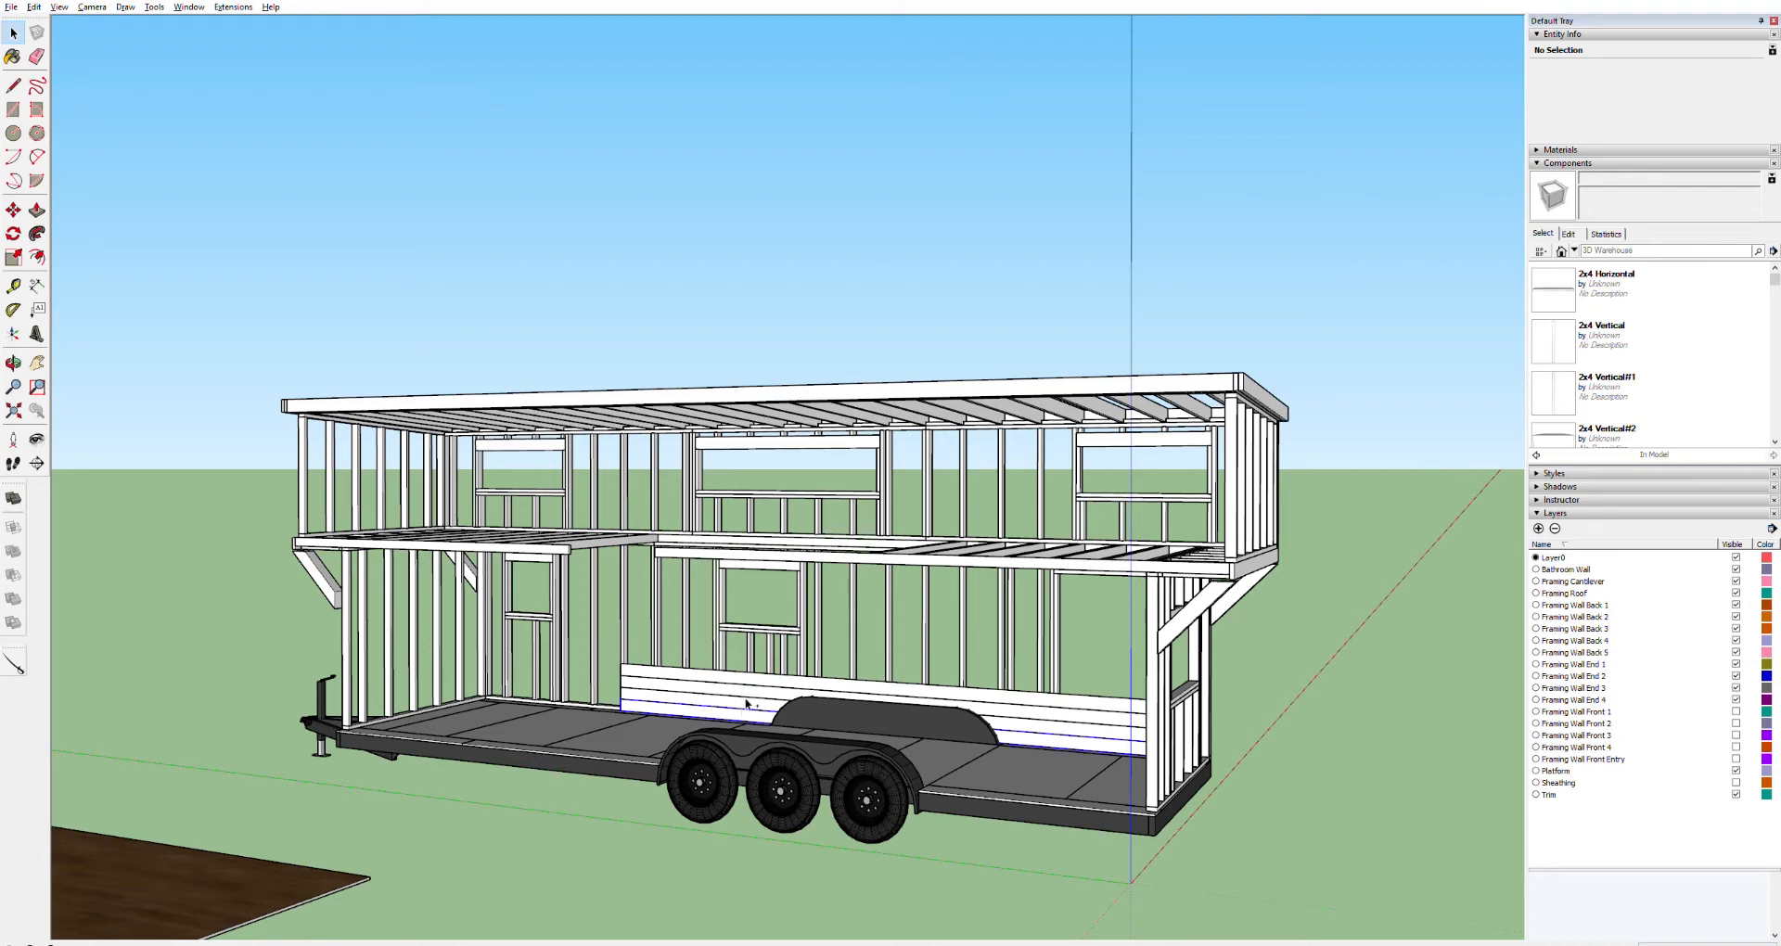
pyautogui.click(748, 697)
pyautogui.press('Delete')
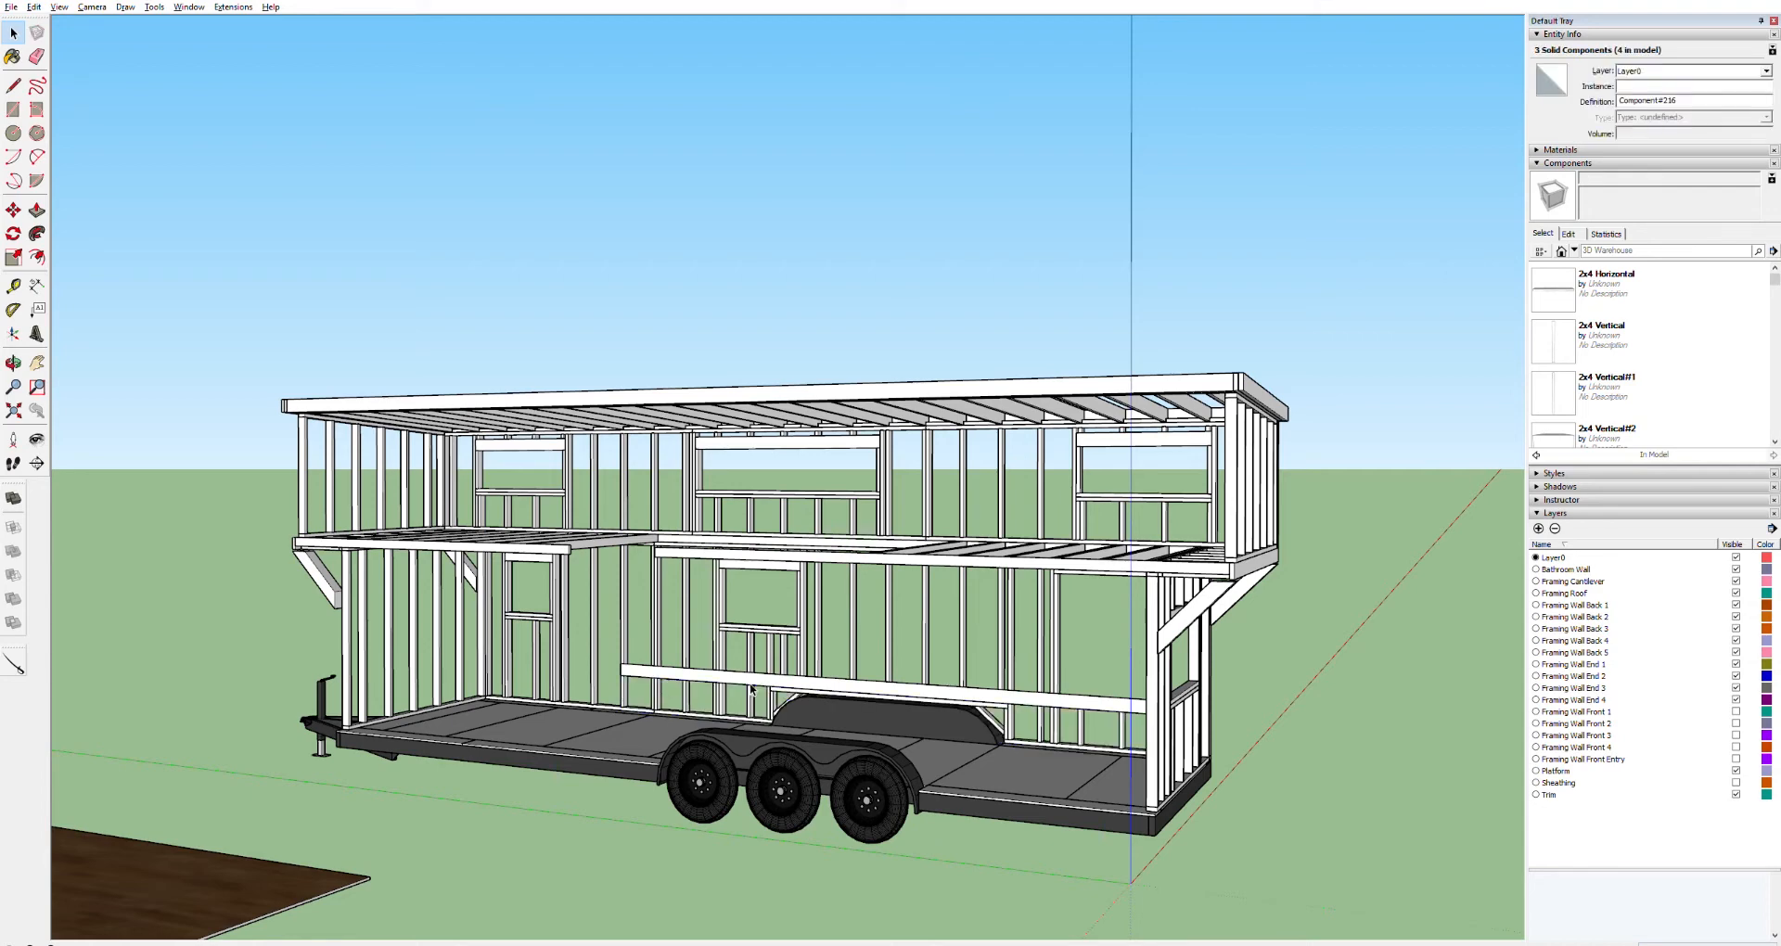
pyautogui.click(760, 678)
pyautogui.press('Delete')
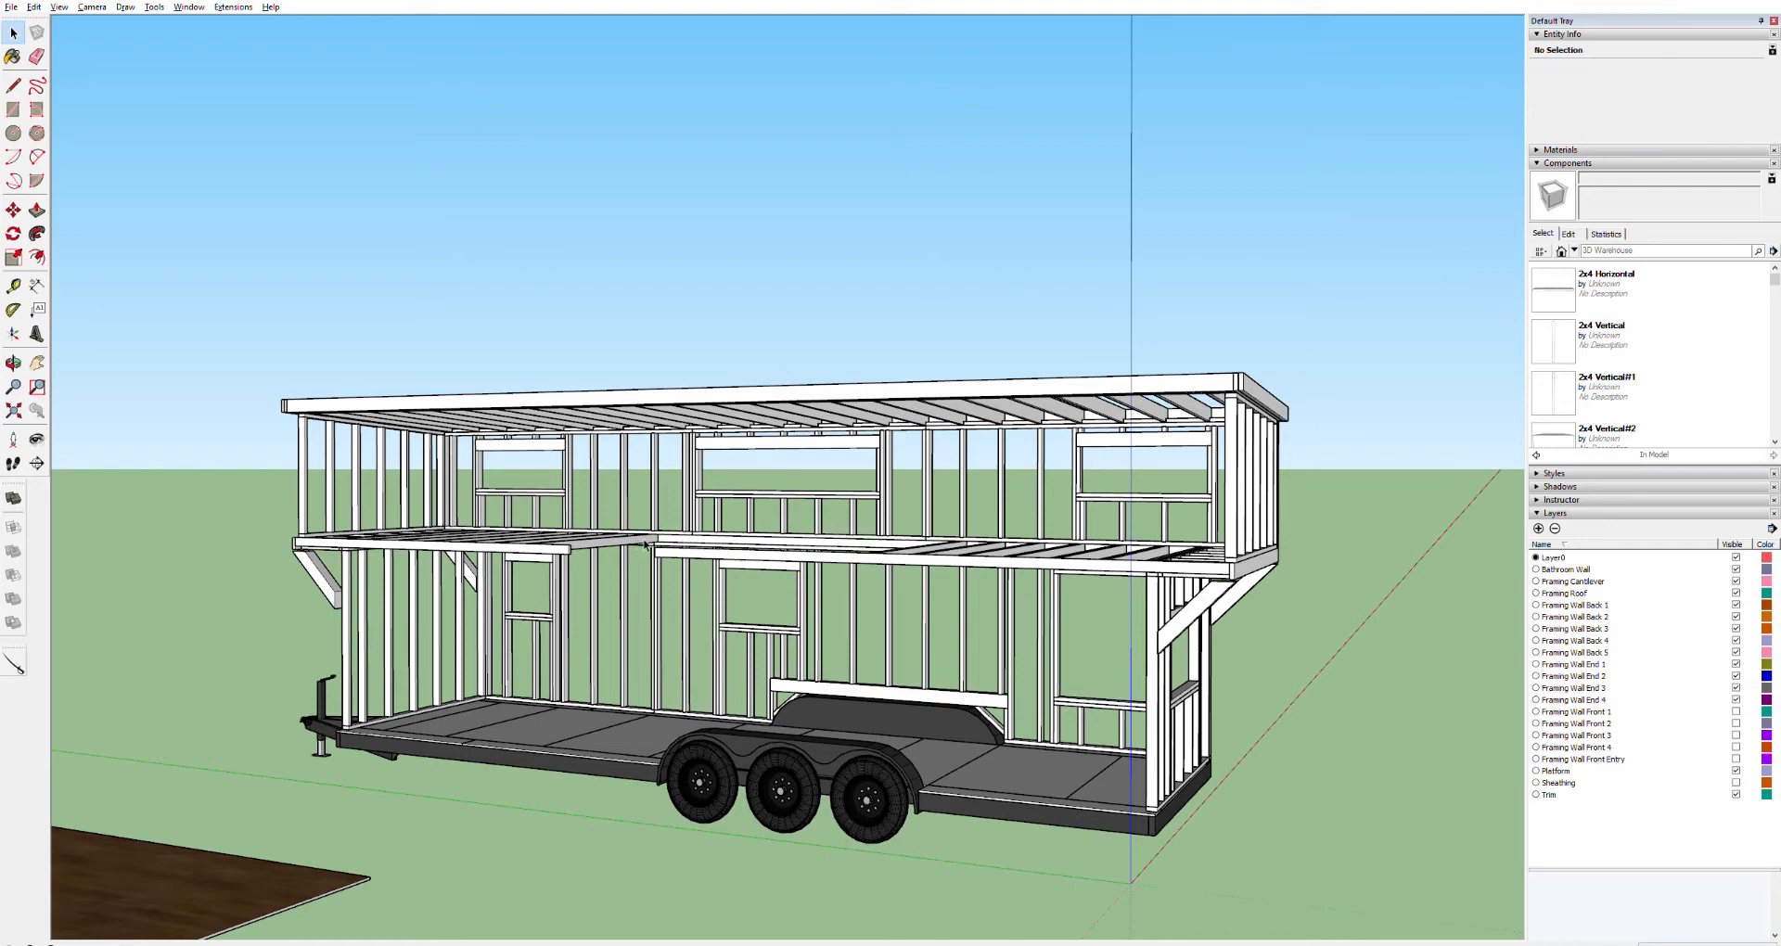
# Move the bathroom wall component from beside the trailer toward the trailer's front end
pyautogui.moveTo(299, 702); pyautogui.dragTo(837, 651)
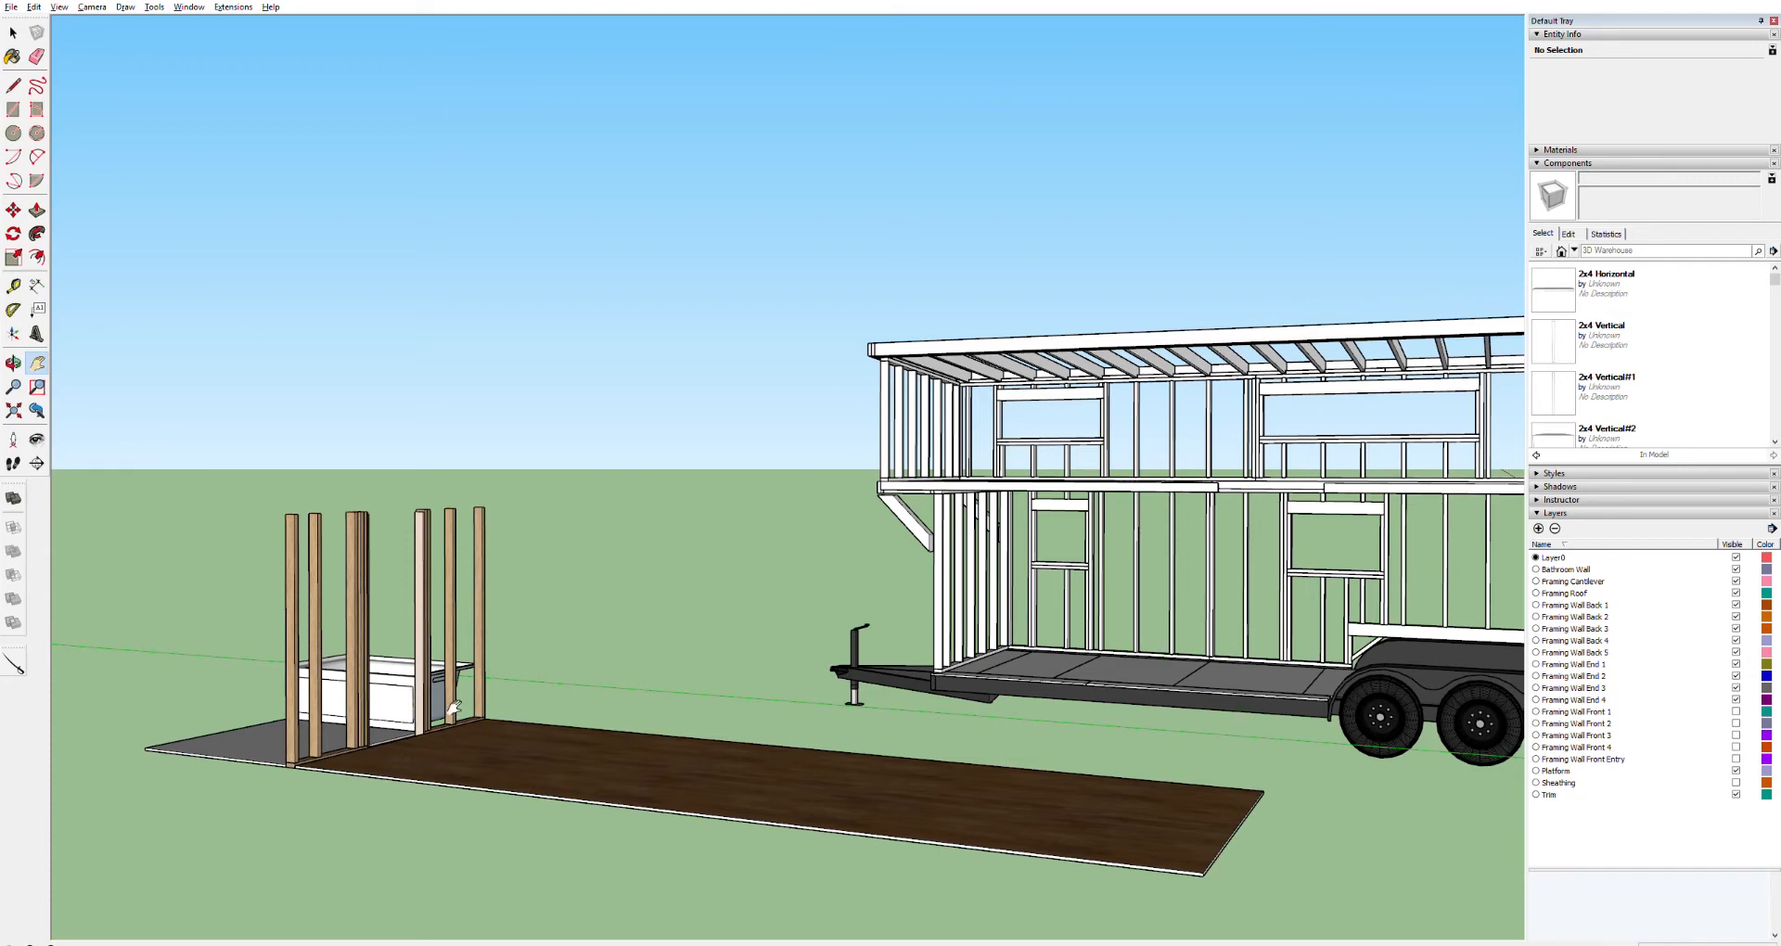
pyautogui.click(324, 722)
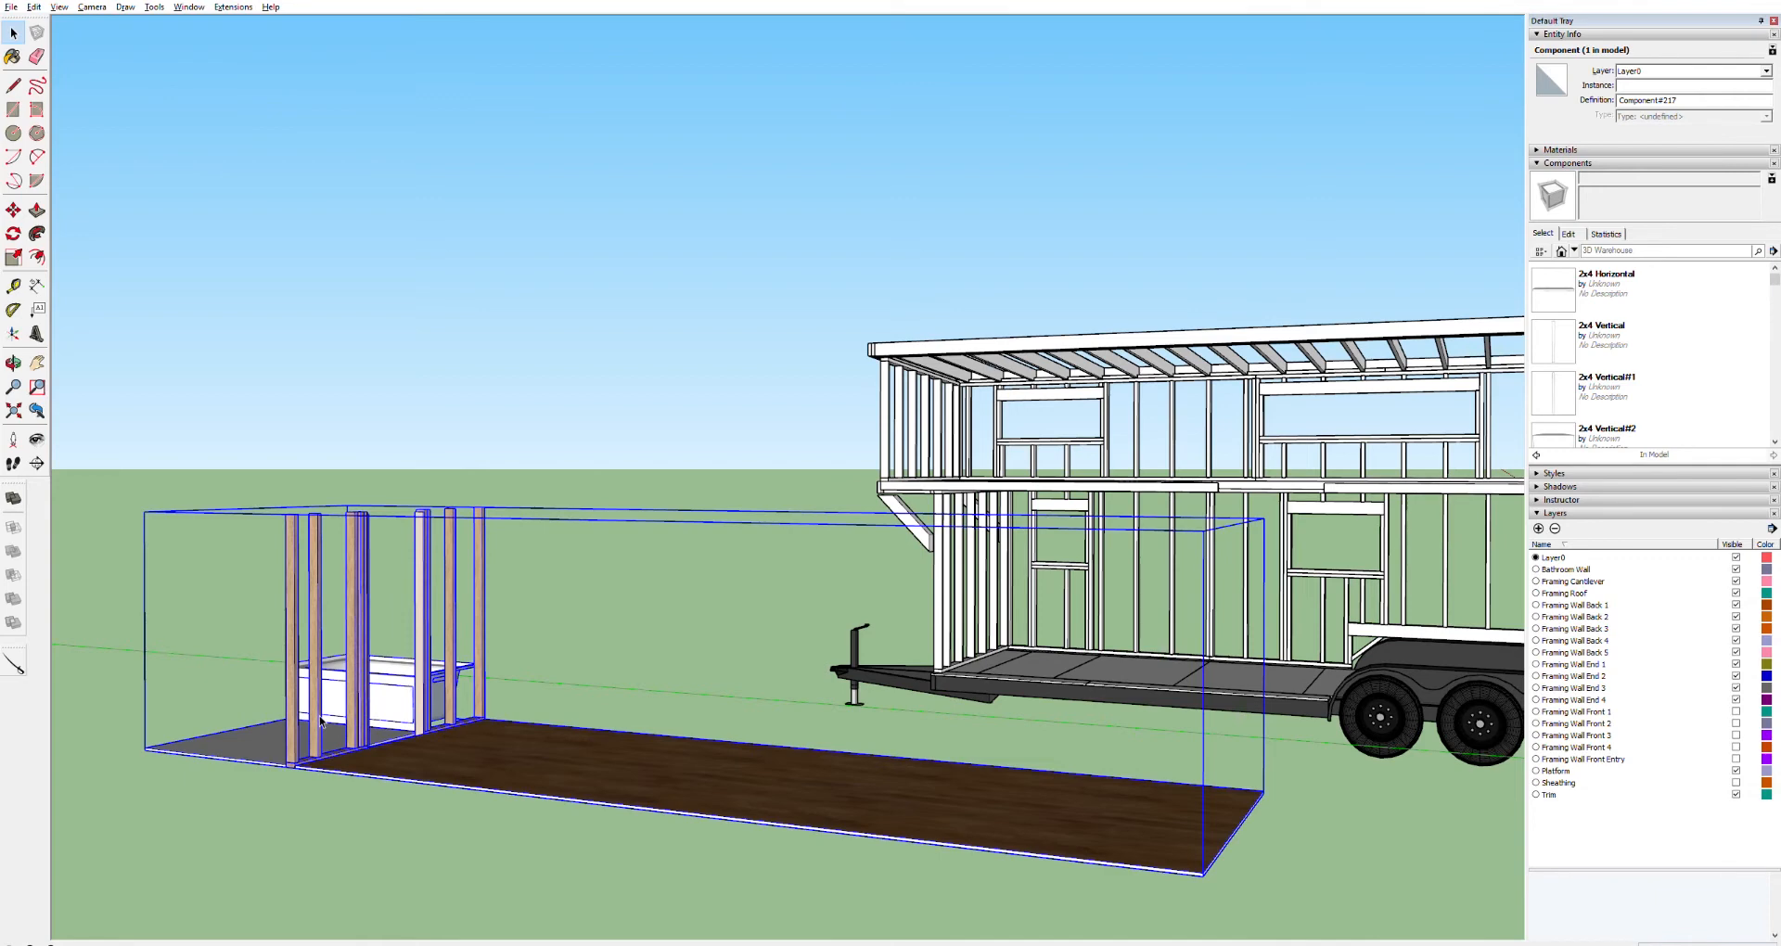
pyautogui.doubleClick(321, 722)
pyautogui.click(321, 722)
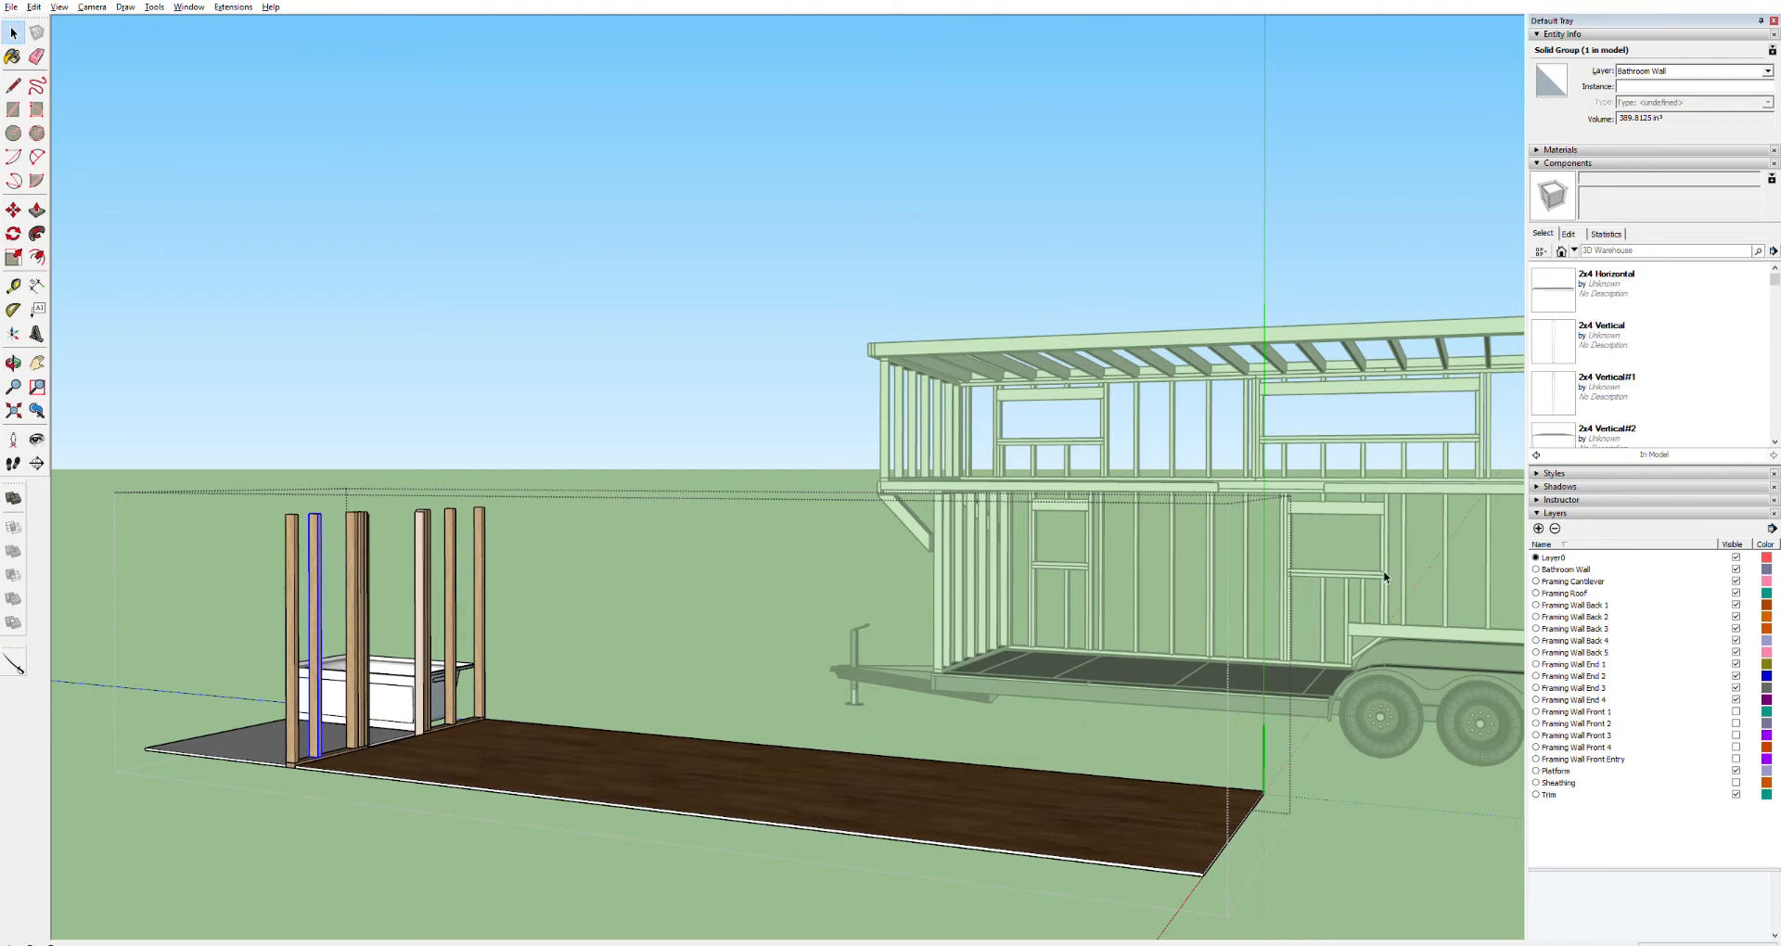
pyautogui.click(473, 369)
pyautogui.click(362, 560)
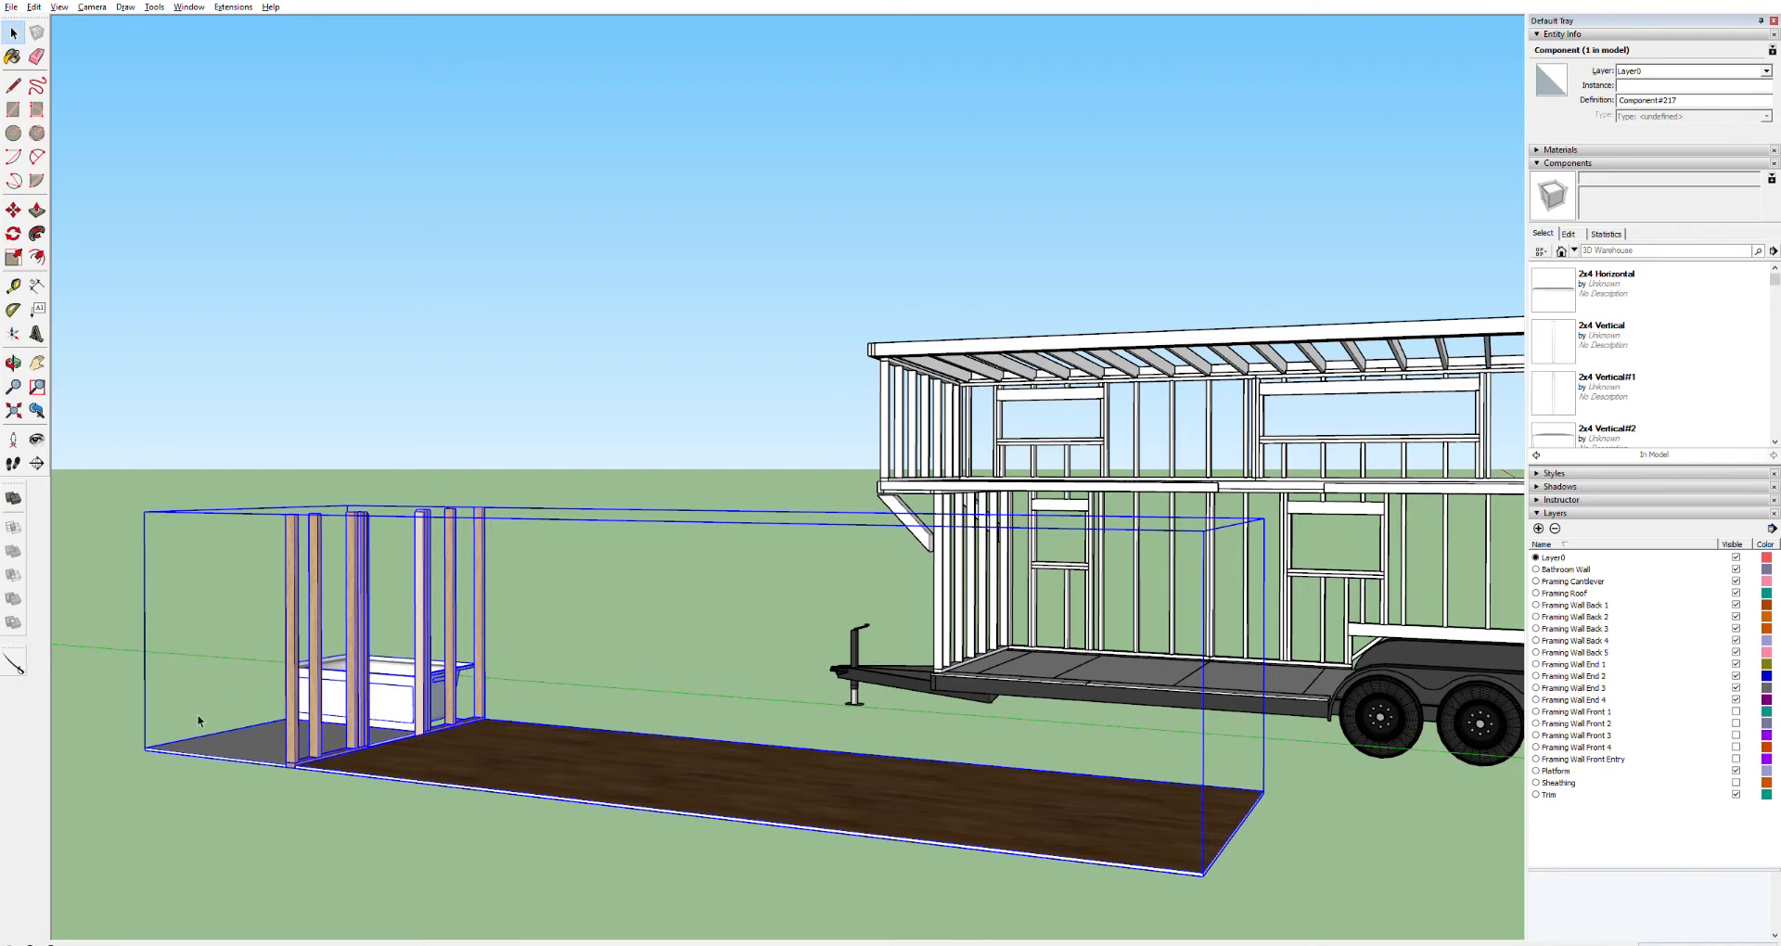
pyautogui.scroll(5, 155, 750)
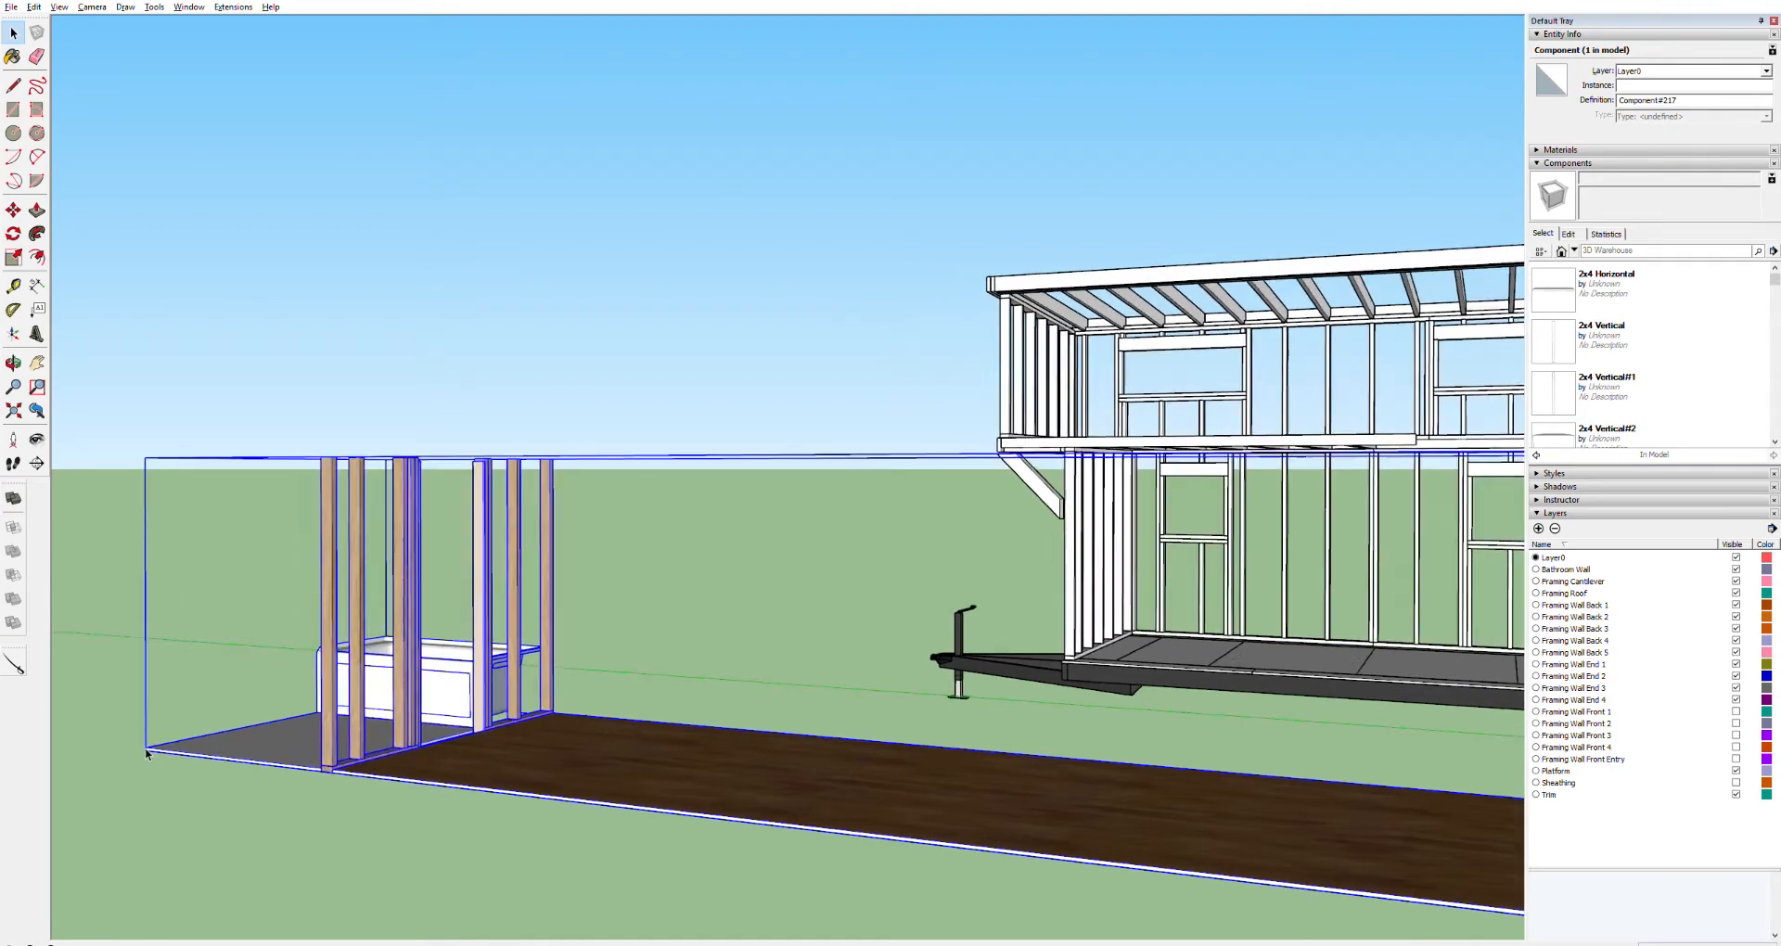
pyautogui.scroll(6, 156, 748)
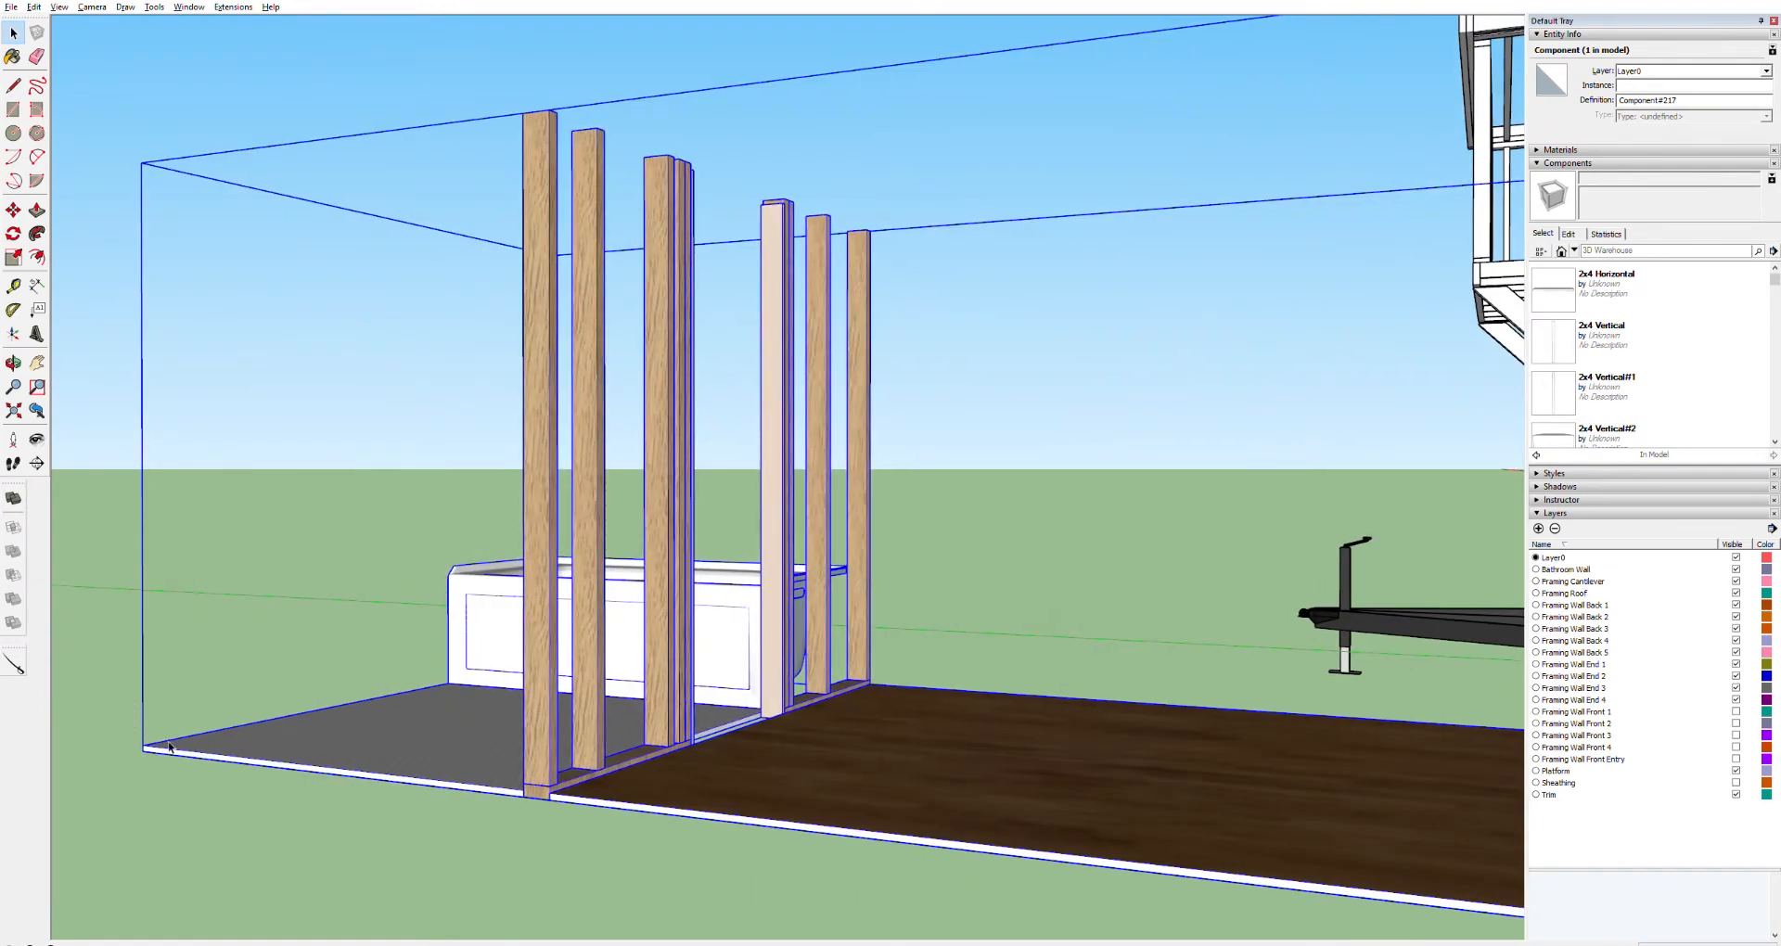
pyautogui.scroll(1, 156, 749)
pyautogui.press('m')
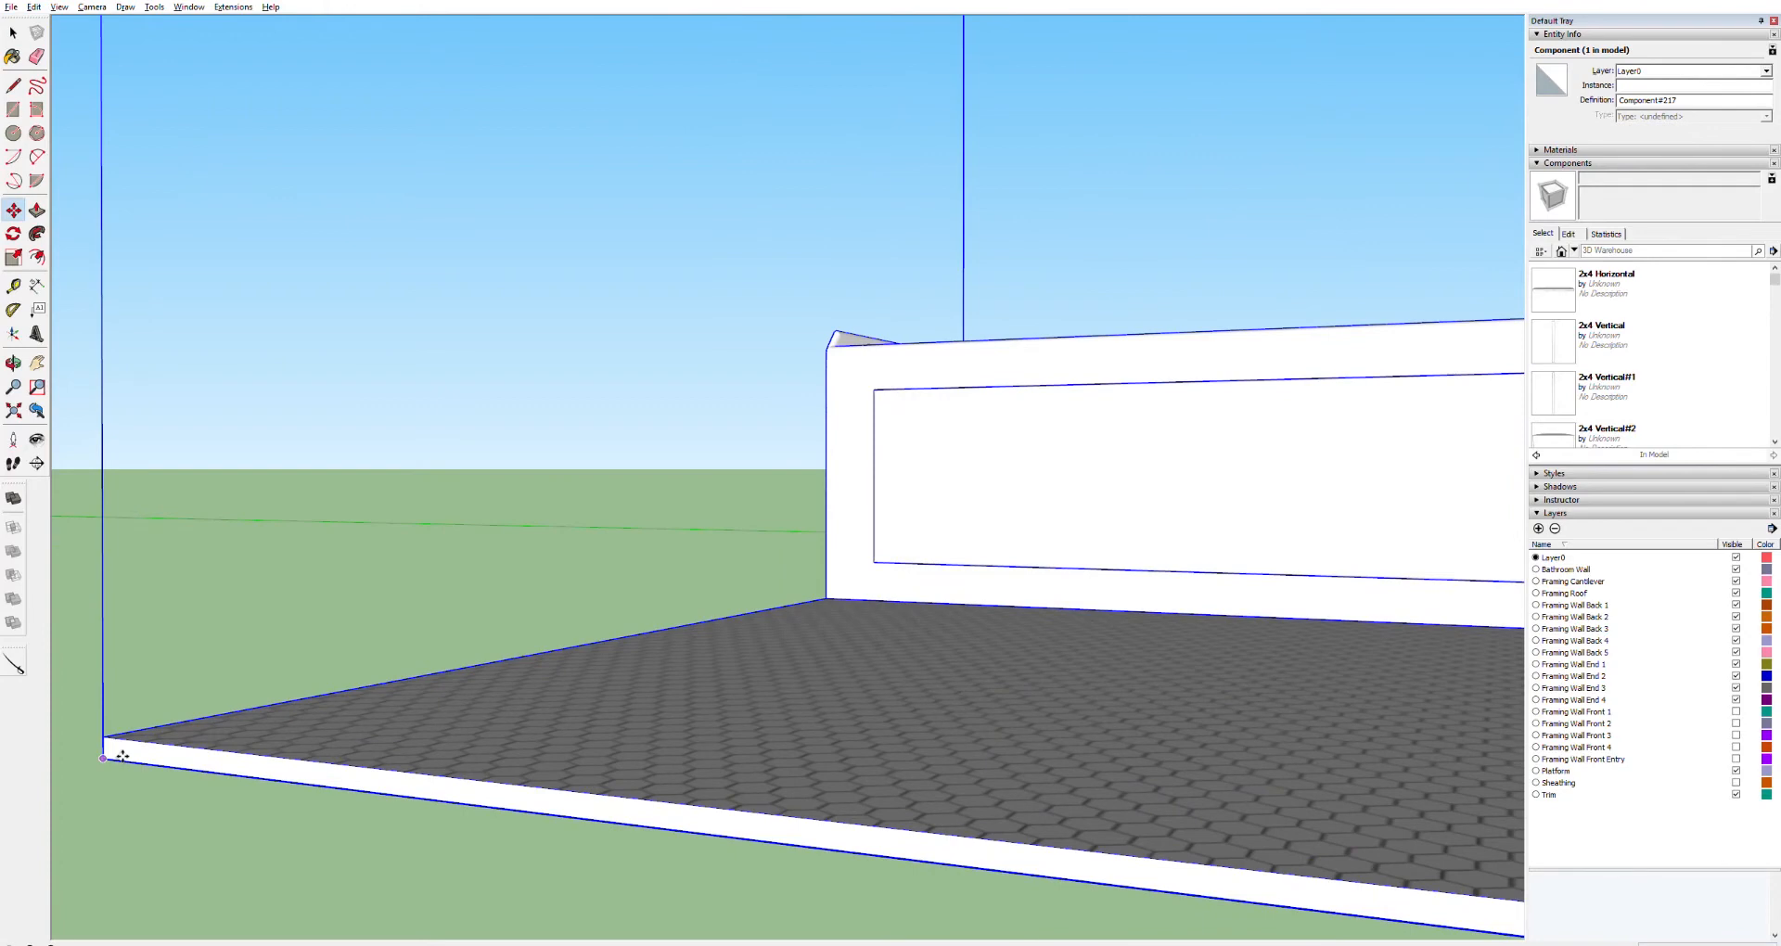
pyautogui.moveTo(122, 756); pyautogui.dragTo(1419, 756)
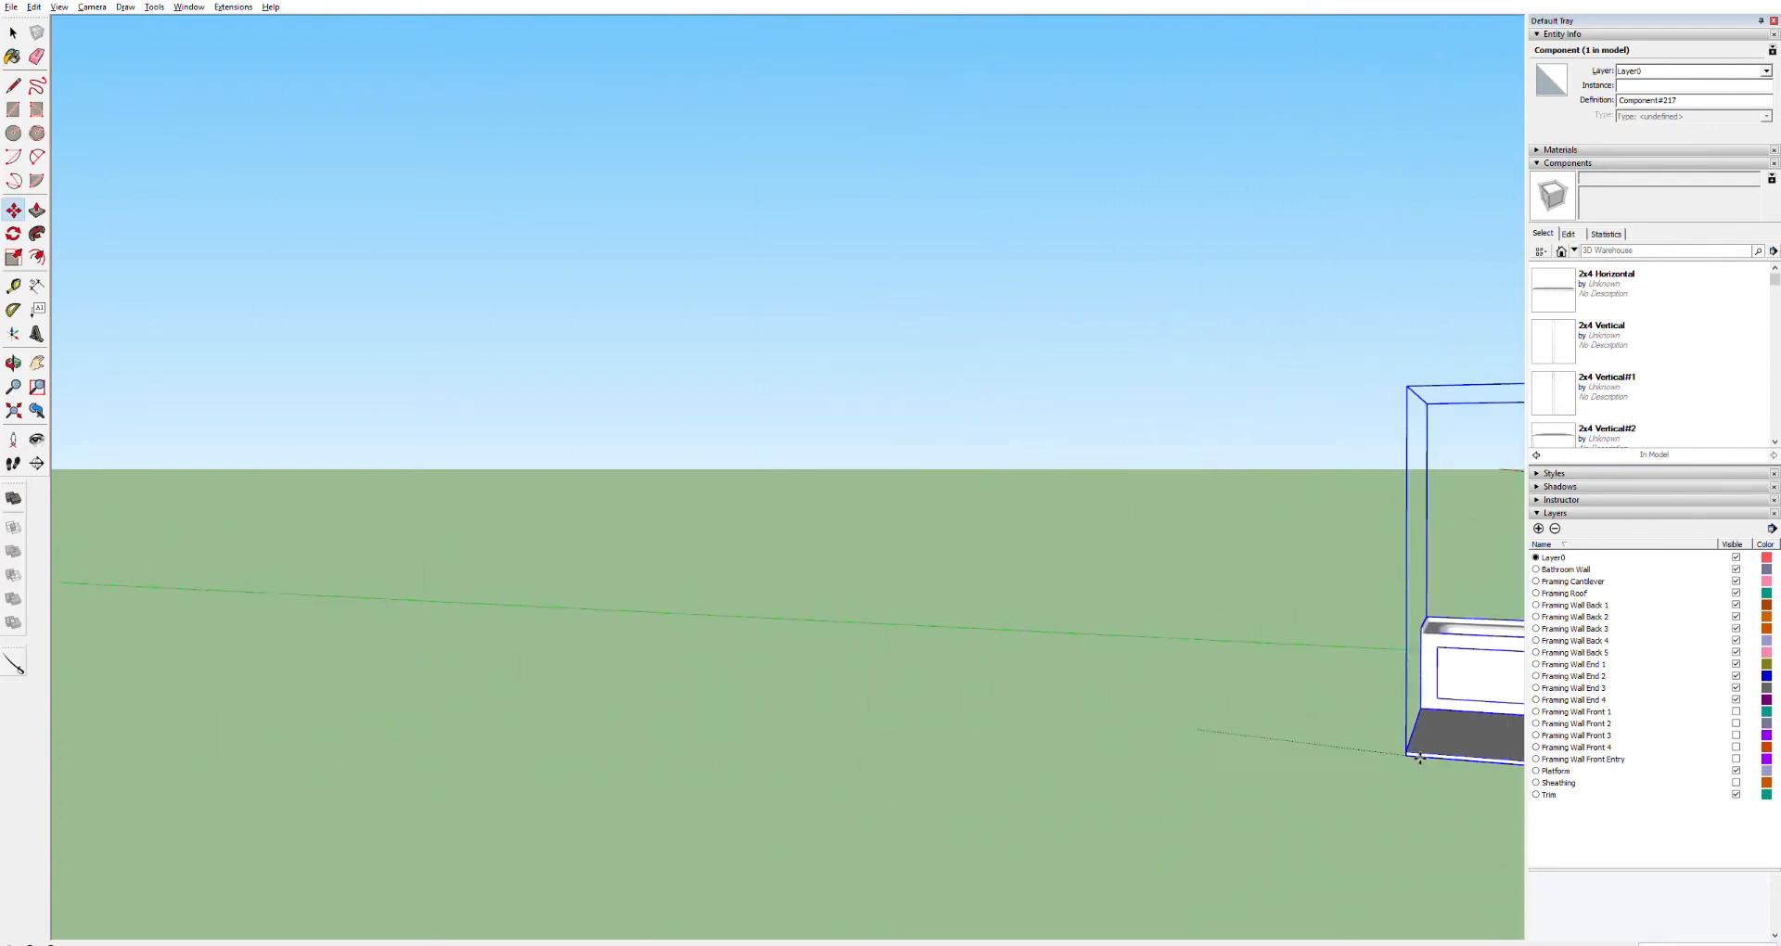
pyautogui.keyDown('shift'); pyautogui.moveTo(1403, 805); pyautogui.dragTo(302, 672, button='middle'); pyautogui.keyUp('shift')
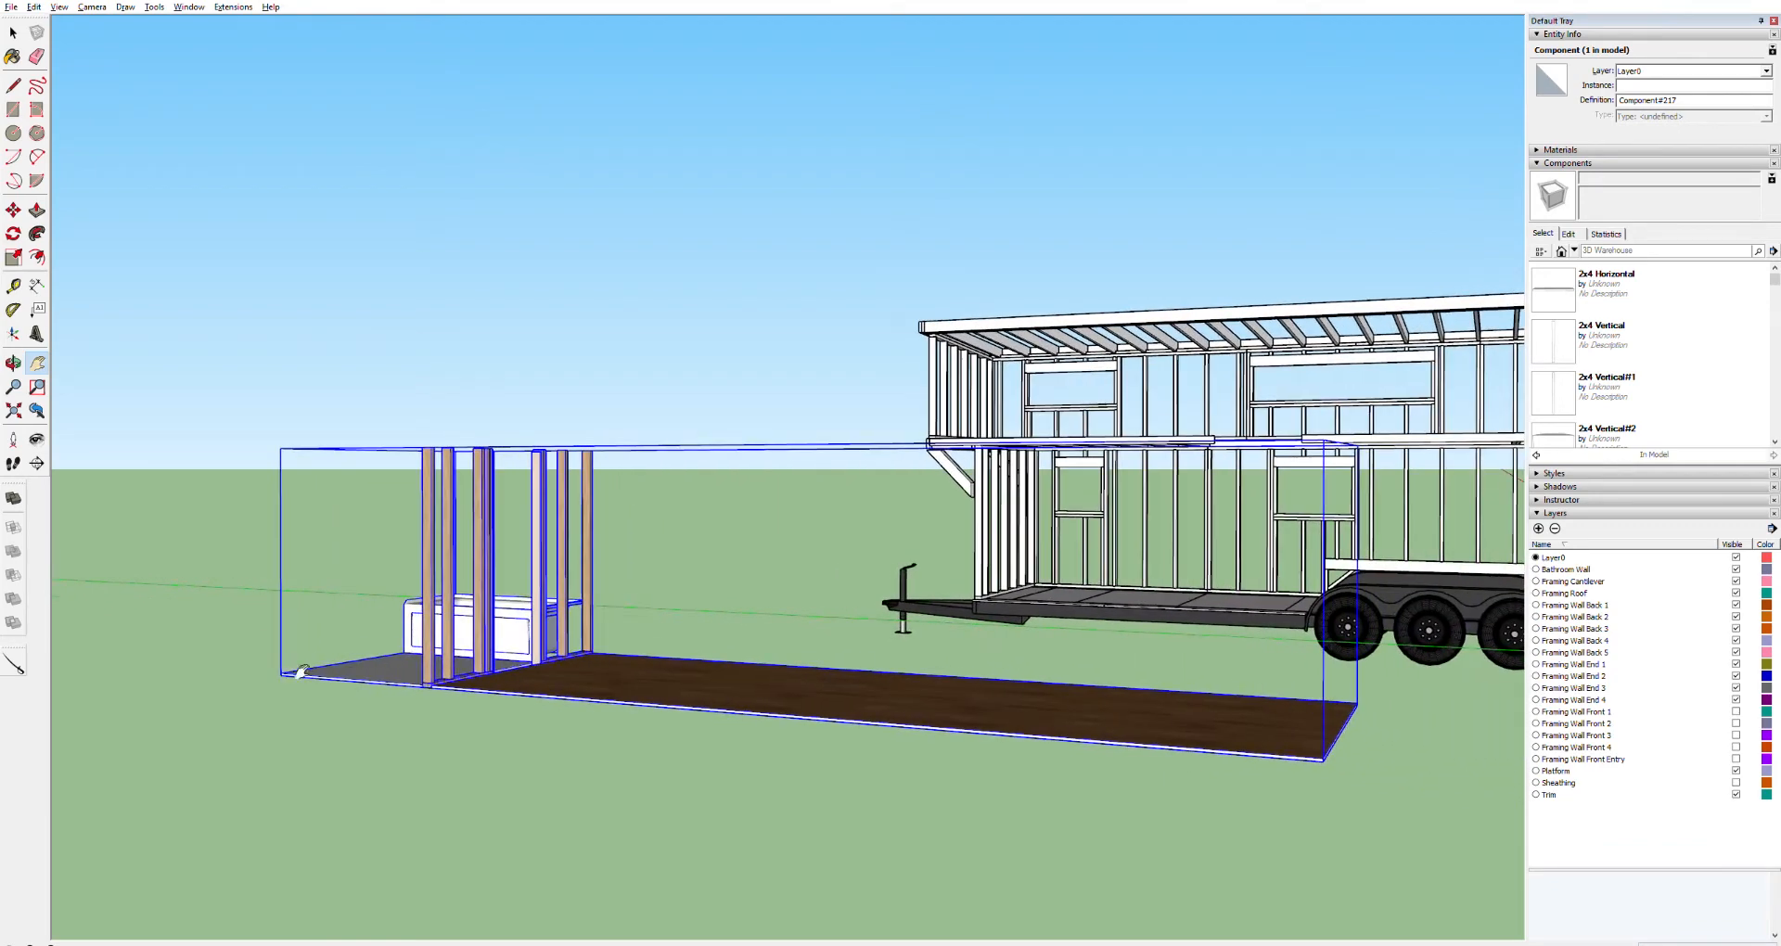
pyautogui.scroll(4, 289, 649)
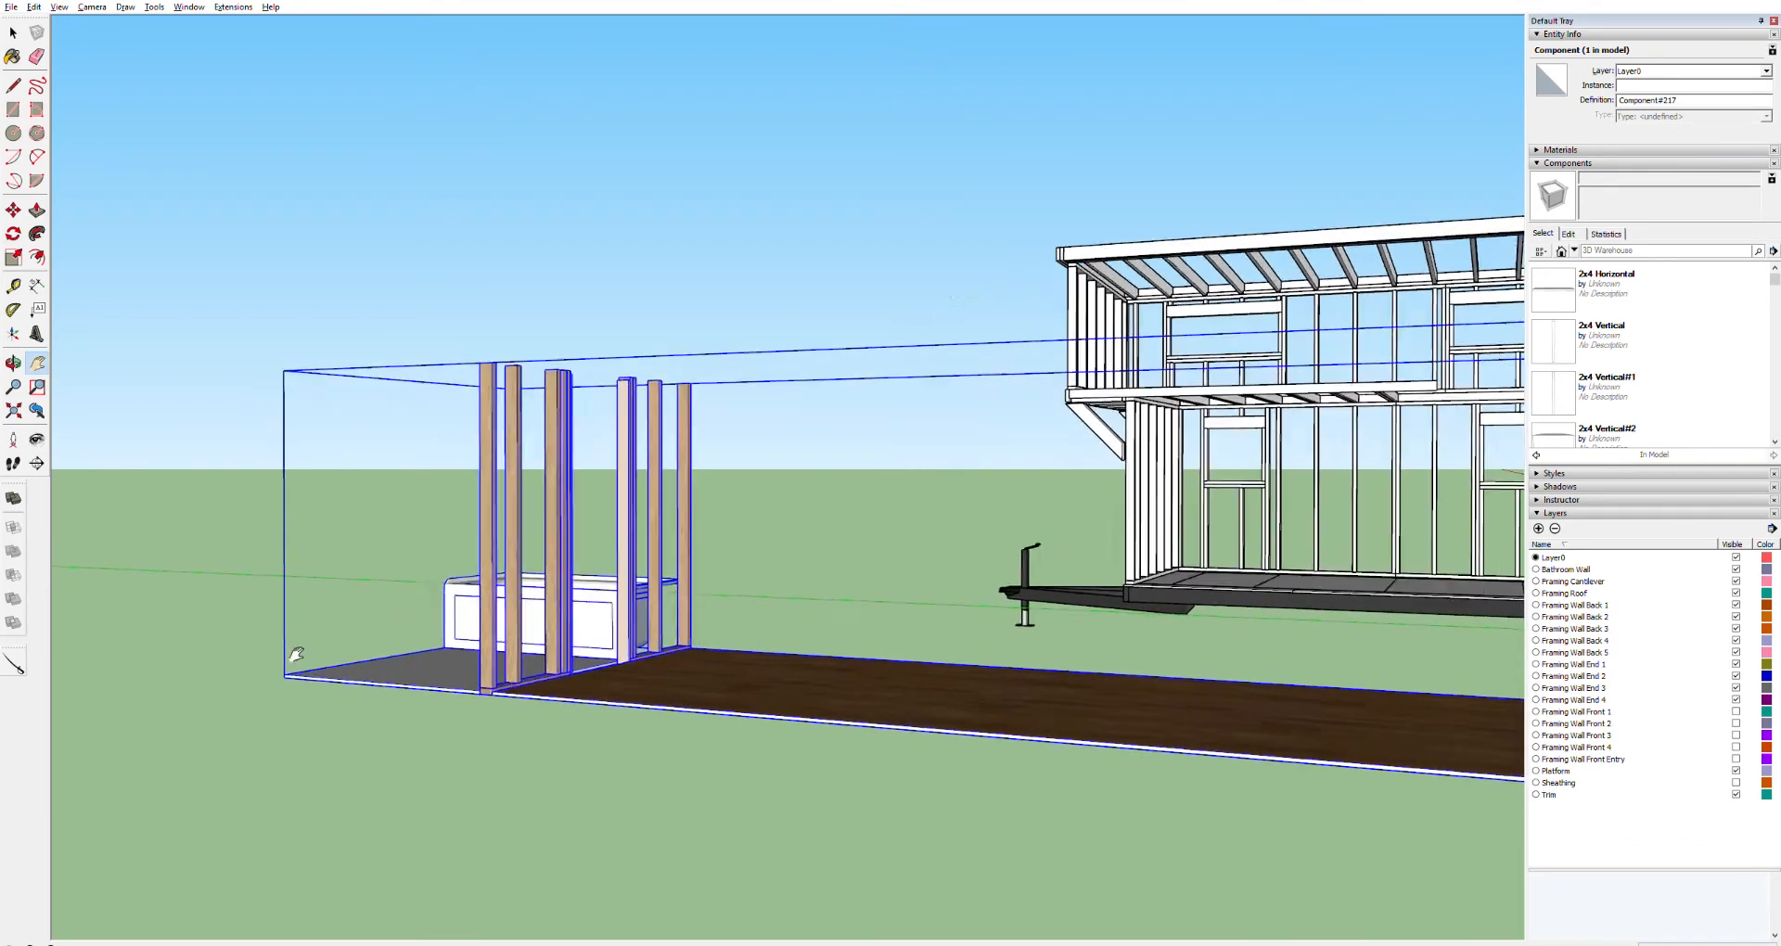
pyautogui.scroll(1, 290, 661)
# Align the bathroom component's corner with the front corner of the trailer floor
pyautogui.moveTo(293, 677); pyautogui.dragTo(1215, 577)
pyautogui.scroll(2, 1215, 577)
pyautogui.scroll(4, 1220, 576)
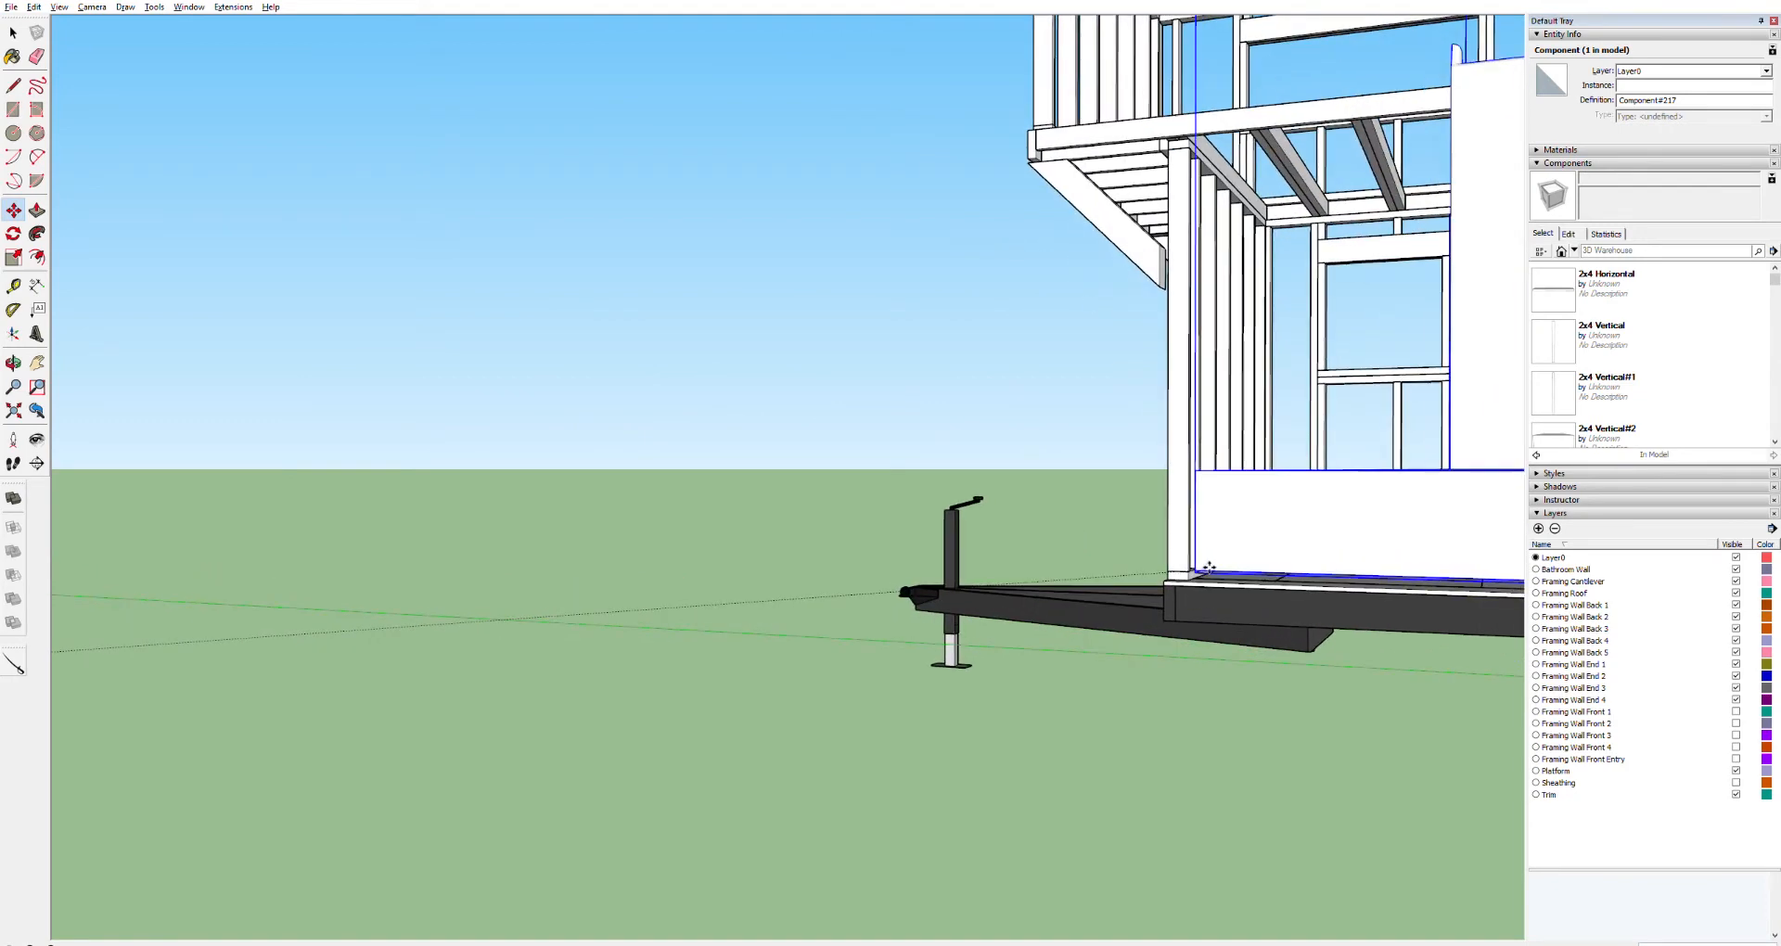
pyautogui.scroll(3, 1260, 555)
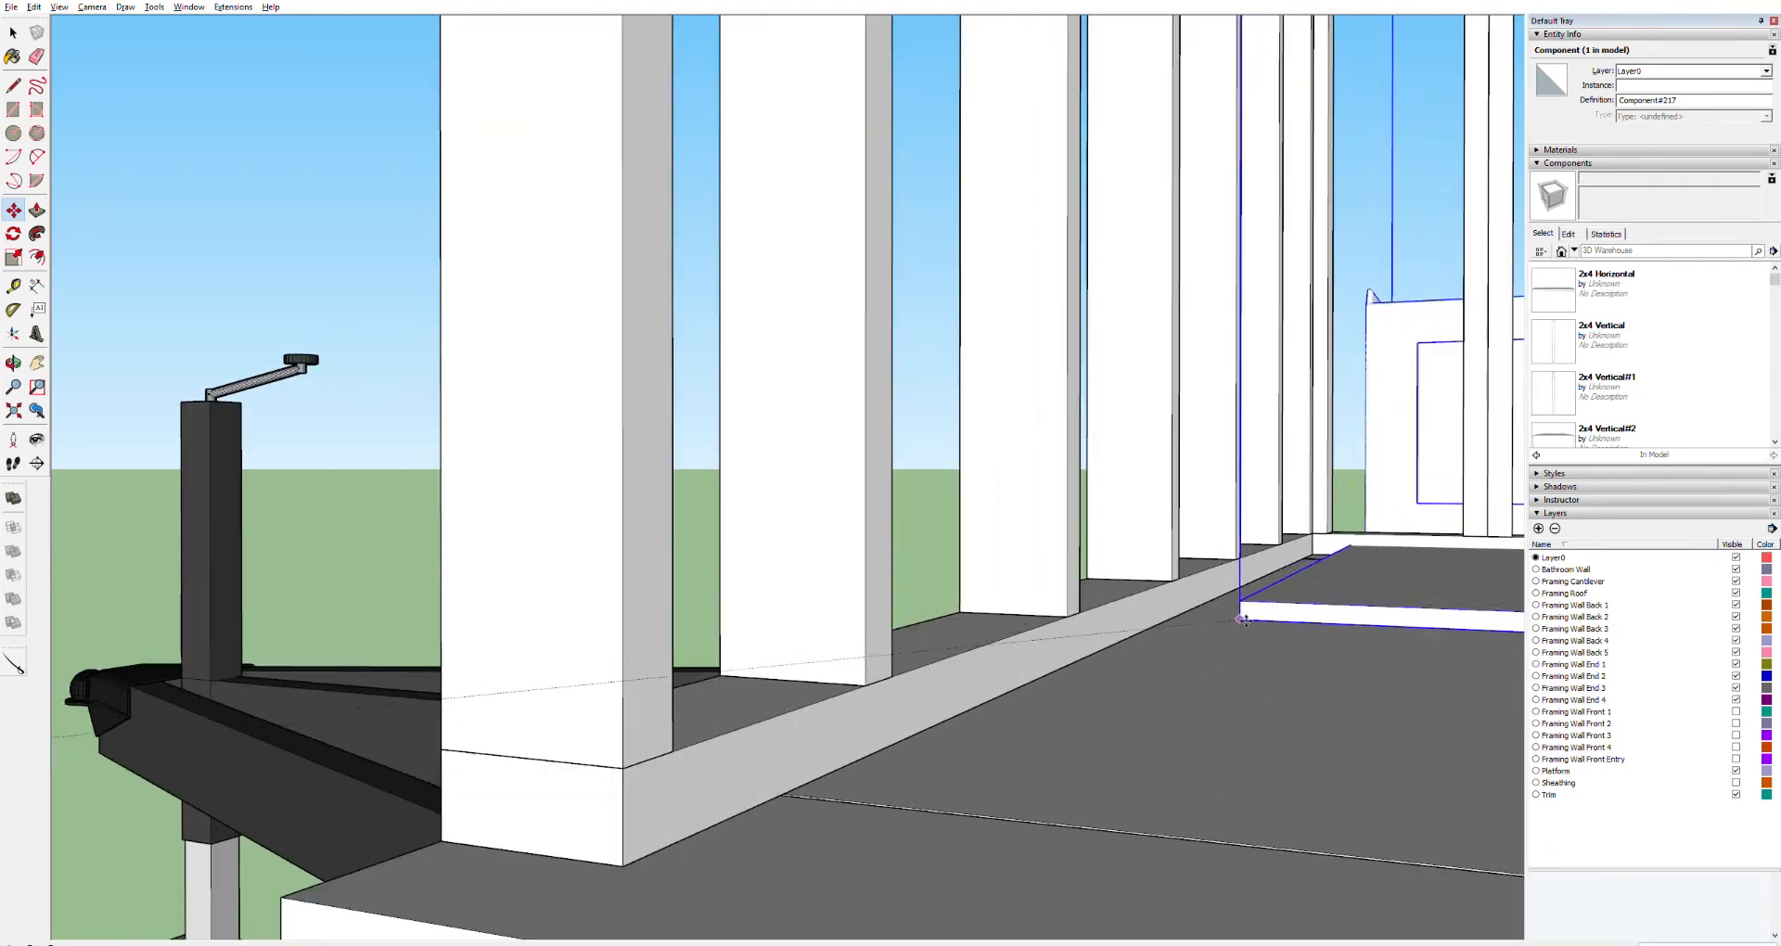
pyautogui.moveTo(686, 840); pyautogui.dragTo(640, 863)
pyautogui.scroll(-10, 640, 864)
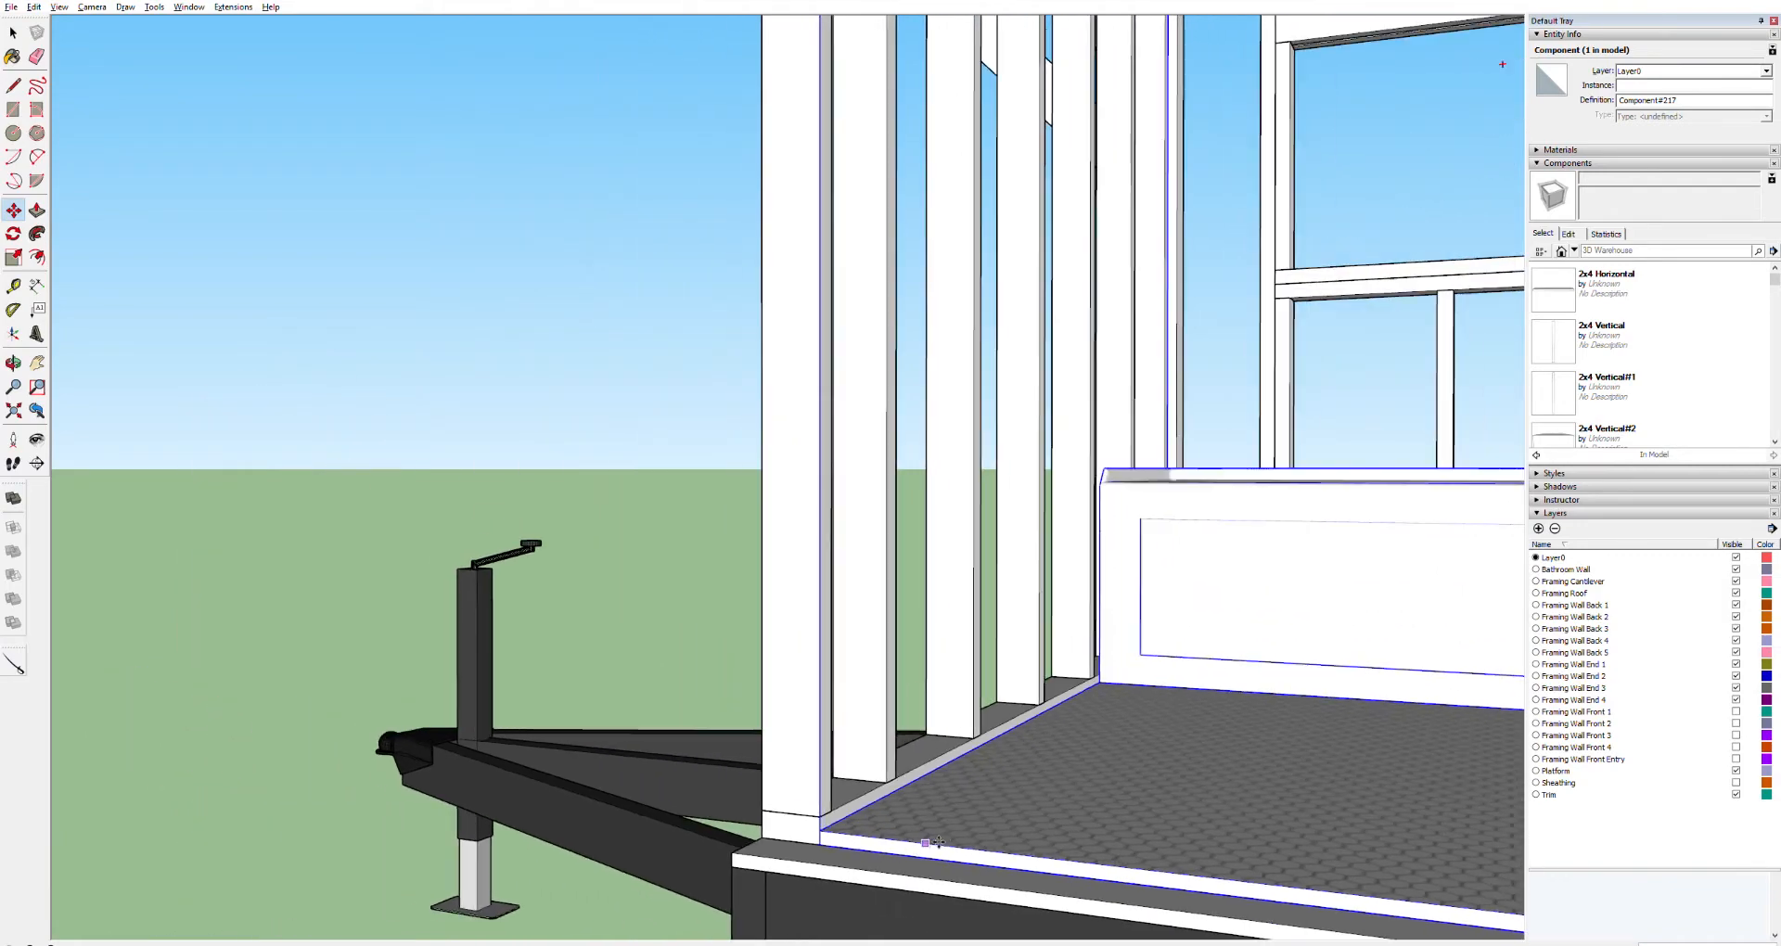
pyautogui.scroll(-2, 1067, 860)
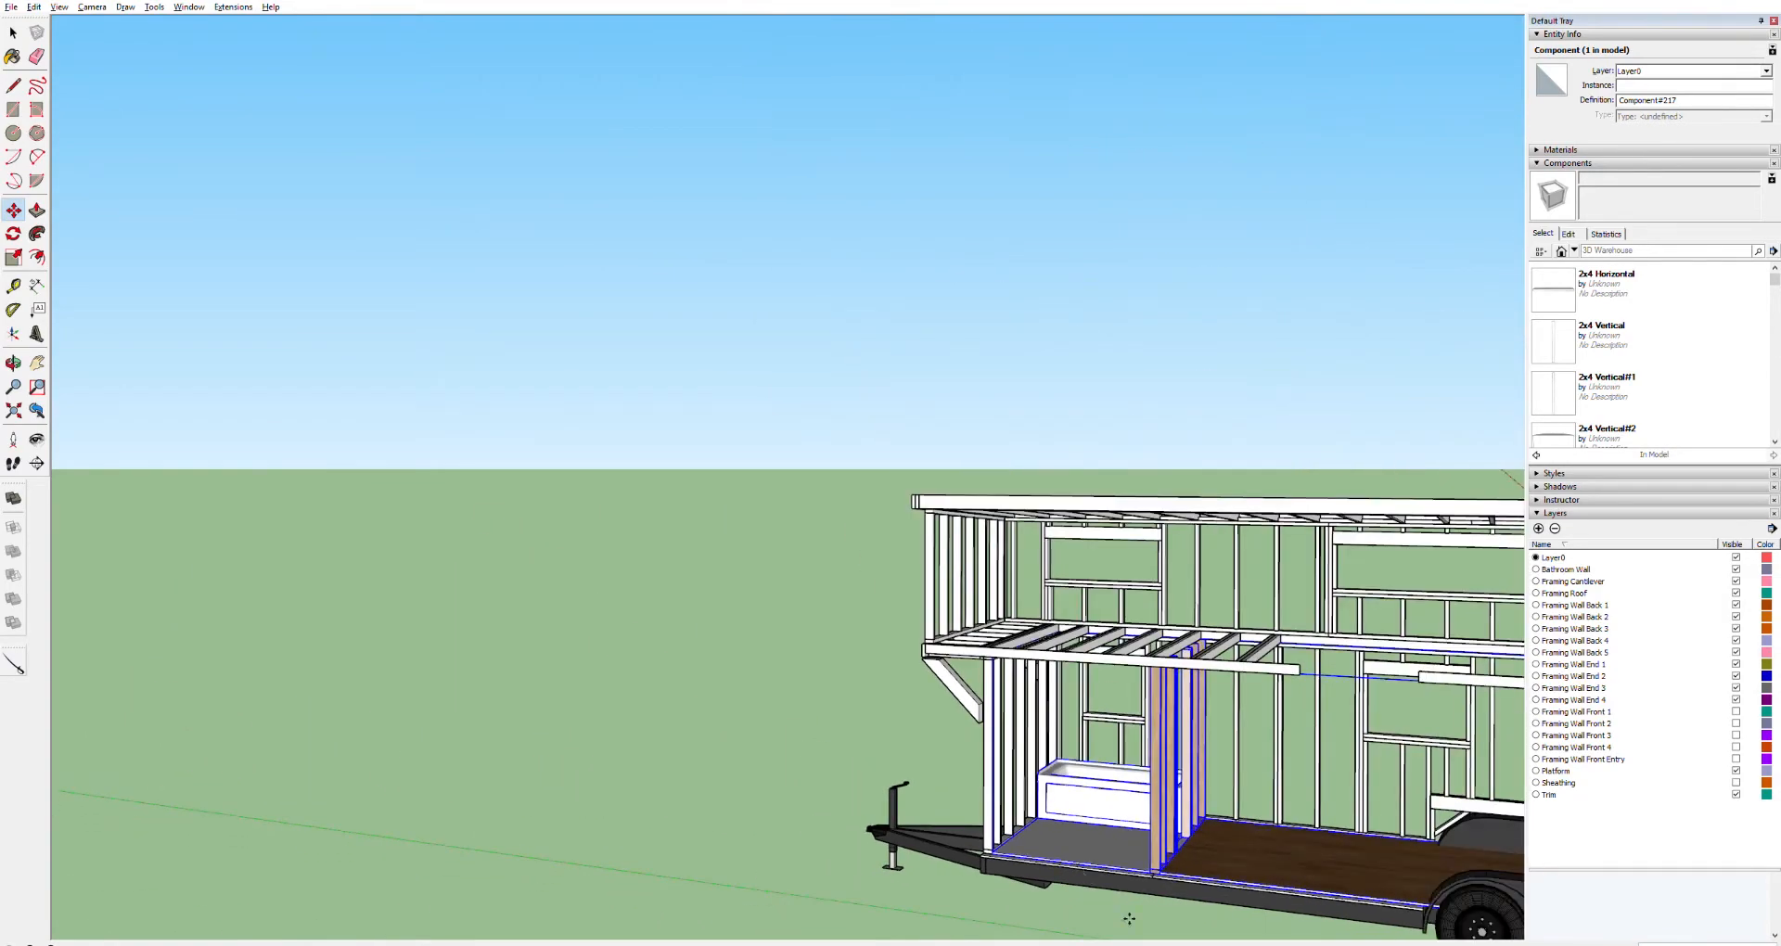
# Put the bathroom wall framing group on the Bathroom Wall layer
pyautogui.keyDown('shift'); pyautogui.moveTo(1229, 923); pyautogui.dragTo(603, 625, button='middle'); pyautogui.keyUp('shift')
pyautogui.moveTo(1044, 665); pyautogui.dragTo(1292, 683, button='middle')
pyautogui.scroll(6, 1243, 640)
pyautogui.scroll(-2, 1247, 594)
pyautogui.scroll(2, 1254, 590)
pyautogui.scroll(-4, 1153, 556)
pyautogui.scroll(-6, 1033, 565)
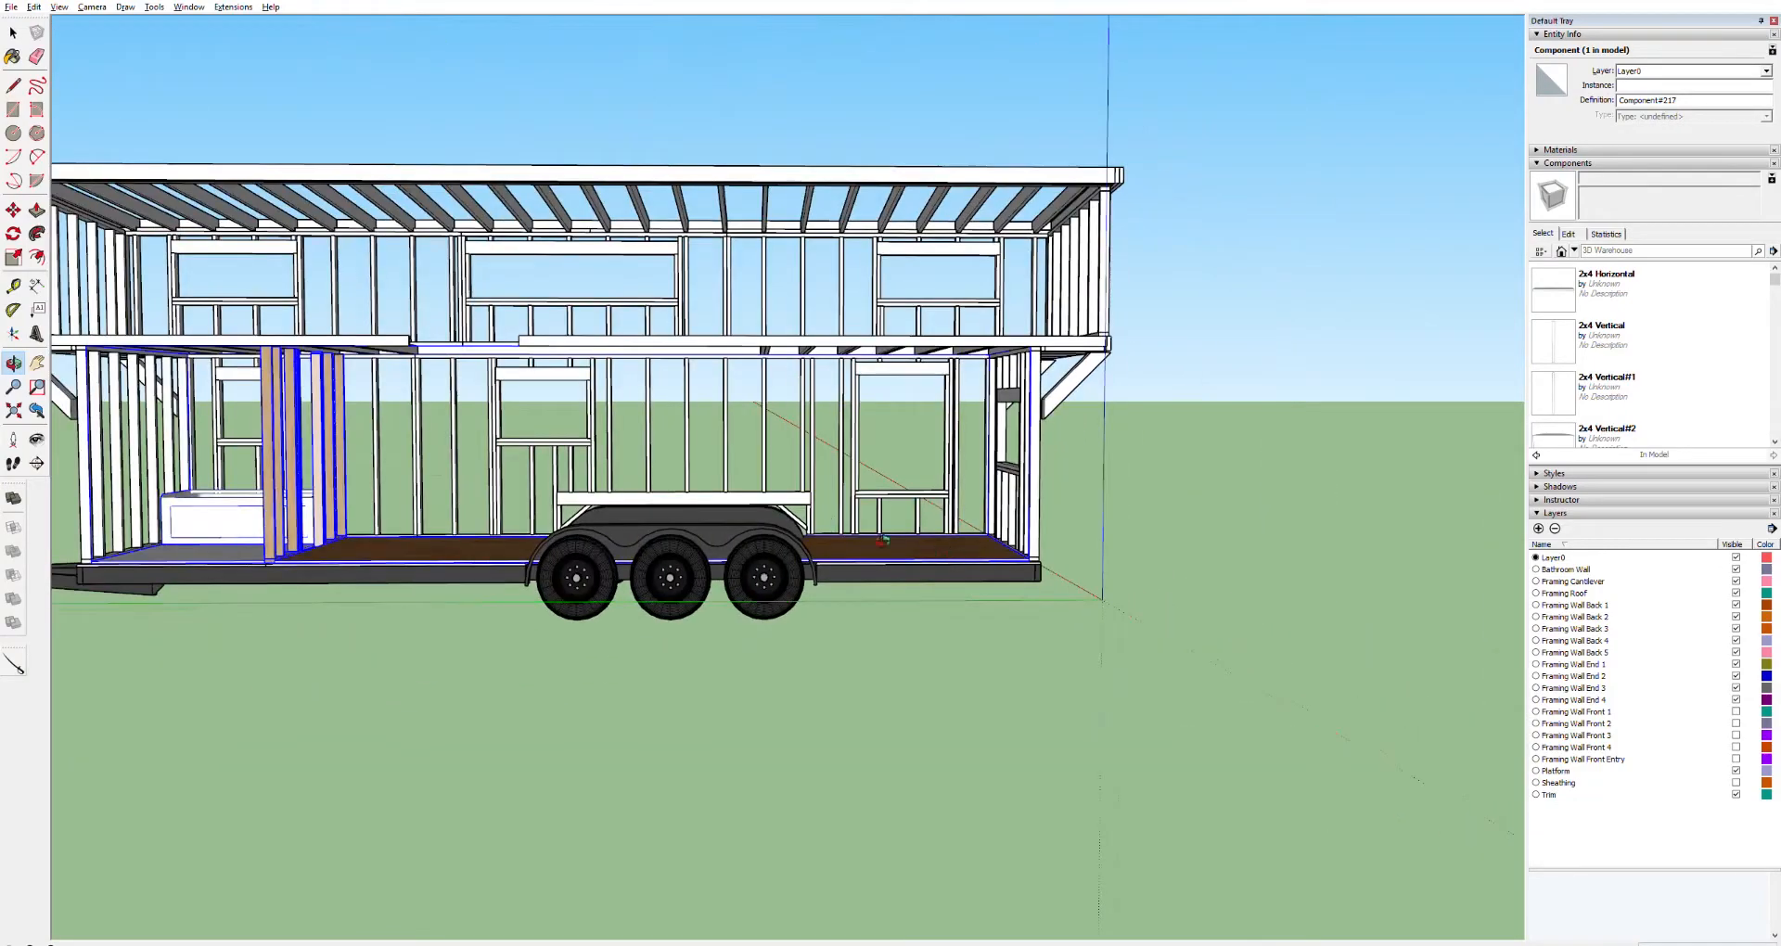
pyautogui.moveTo(545, 438); pyautogui.dragTo(243, 505, button='middle')
pyautogui.scroll(5, 565, 485)
pyautogui.scroll(5, 566, 485)
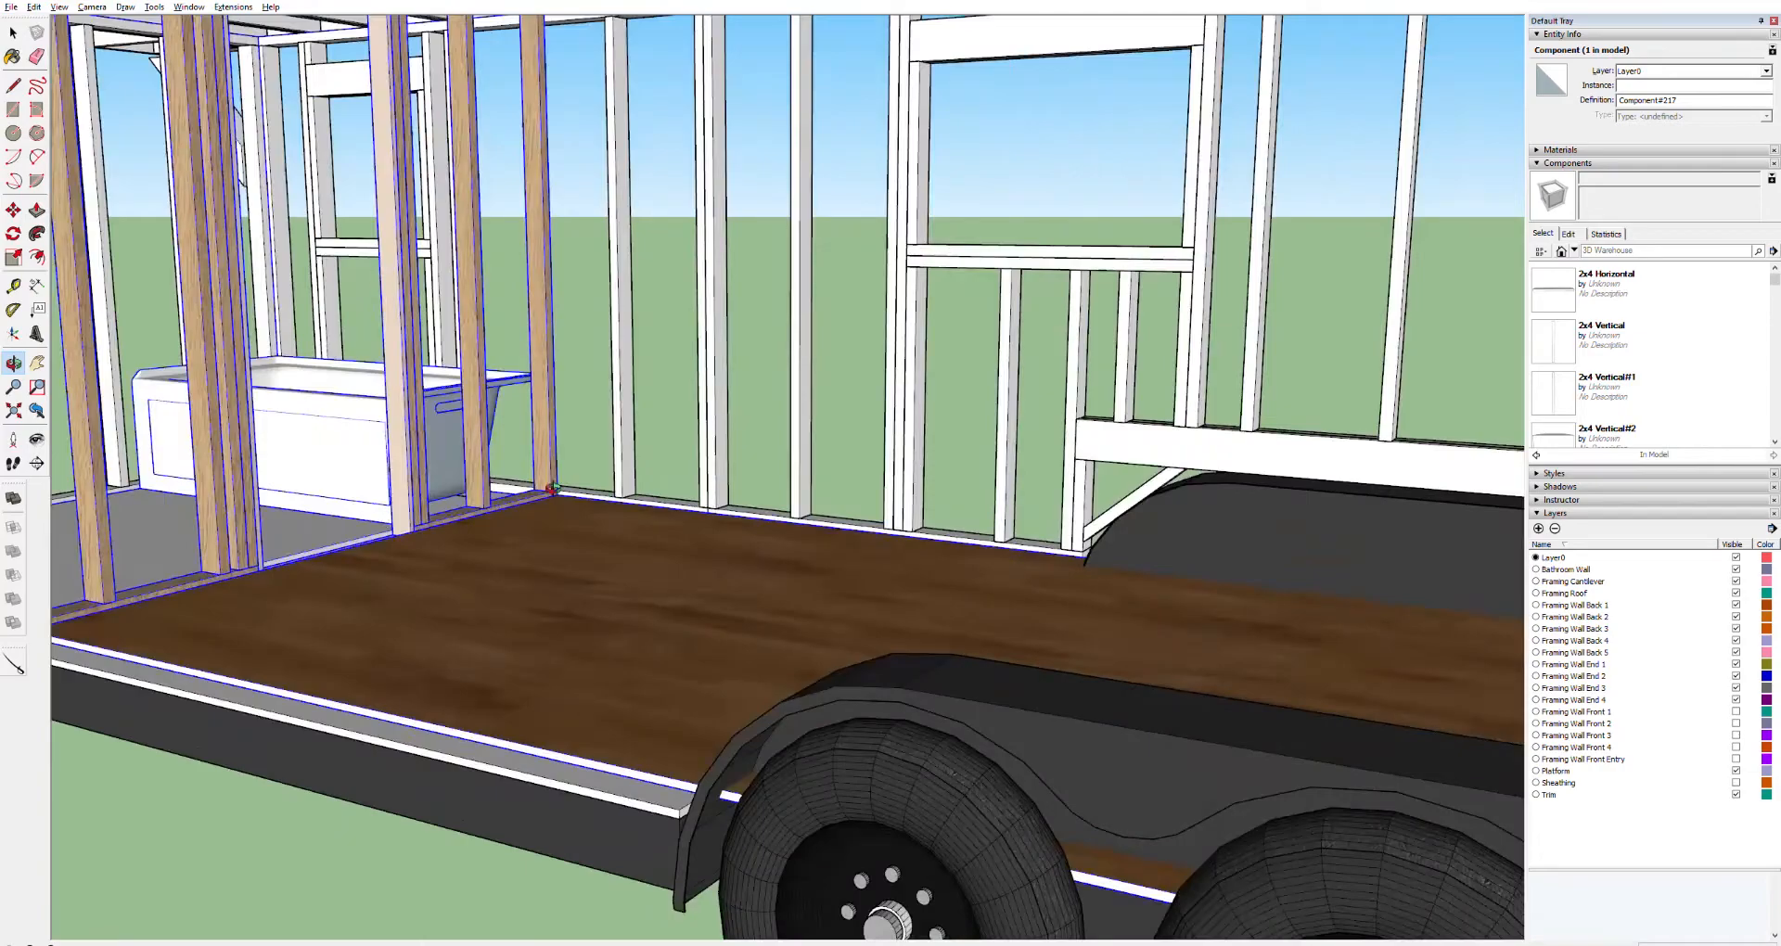
pyautogui.moveTo(543, 466); pyautogui.dragTo(452, 511, button='middle')
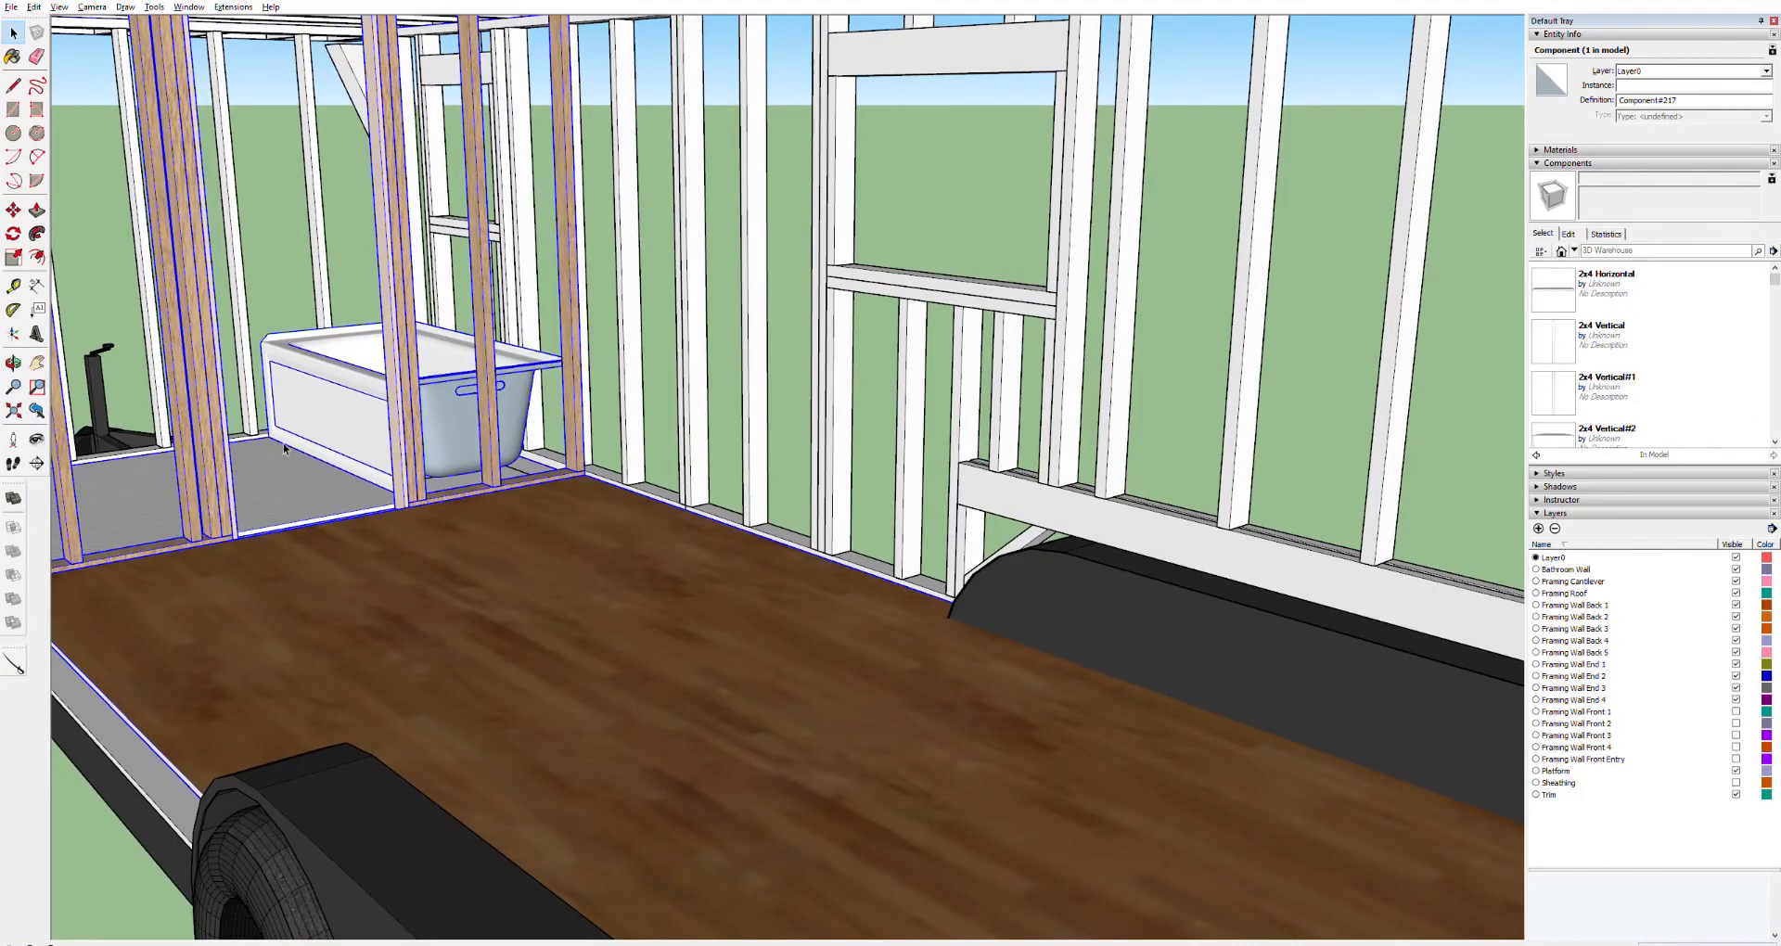
pyautogui.click(798, 346)
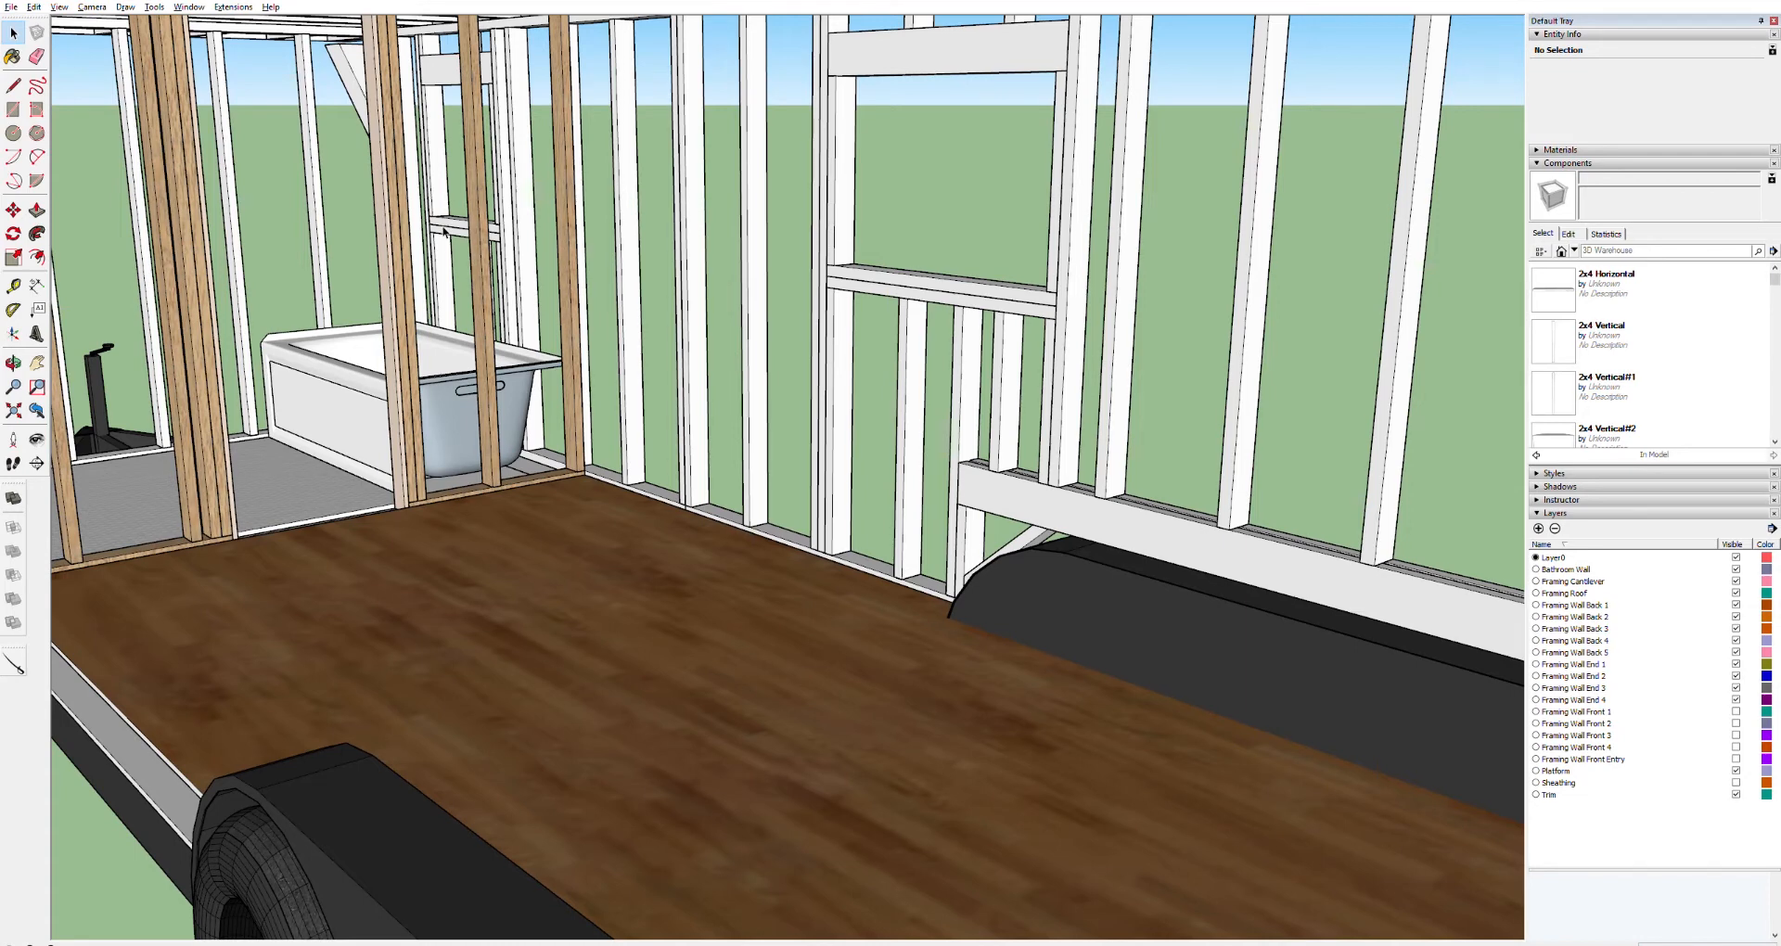
pyautogui.click(402, 550)
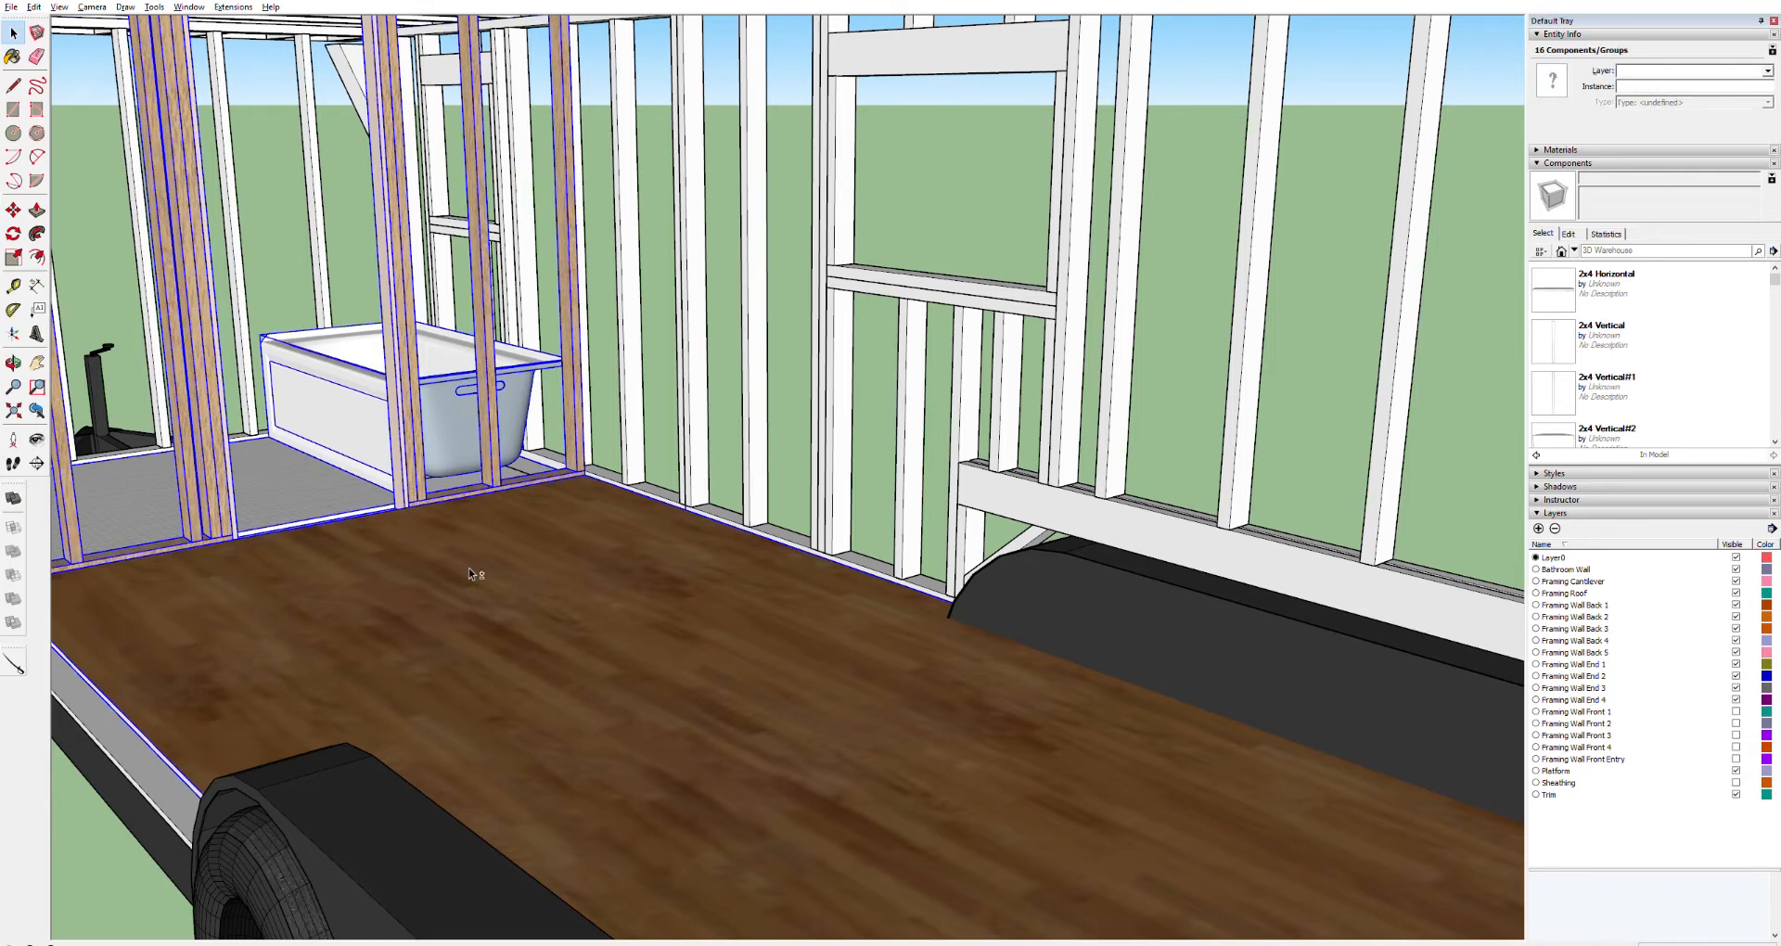
pyautogui.keyDown('shift'); pyautogui.click(323, 484); pyautogui.keyUp('shift')
pyautogui.keyDown('shift'); pyautogui.click(352, 422); pyautogui.keyUp('shift')
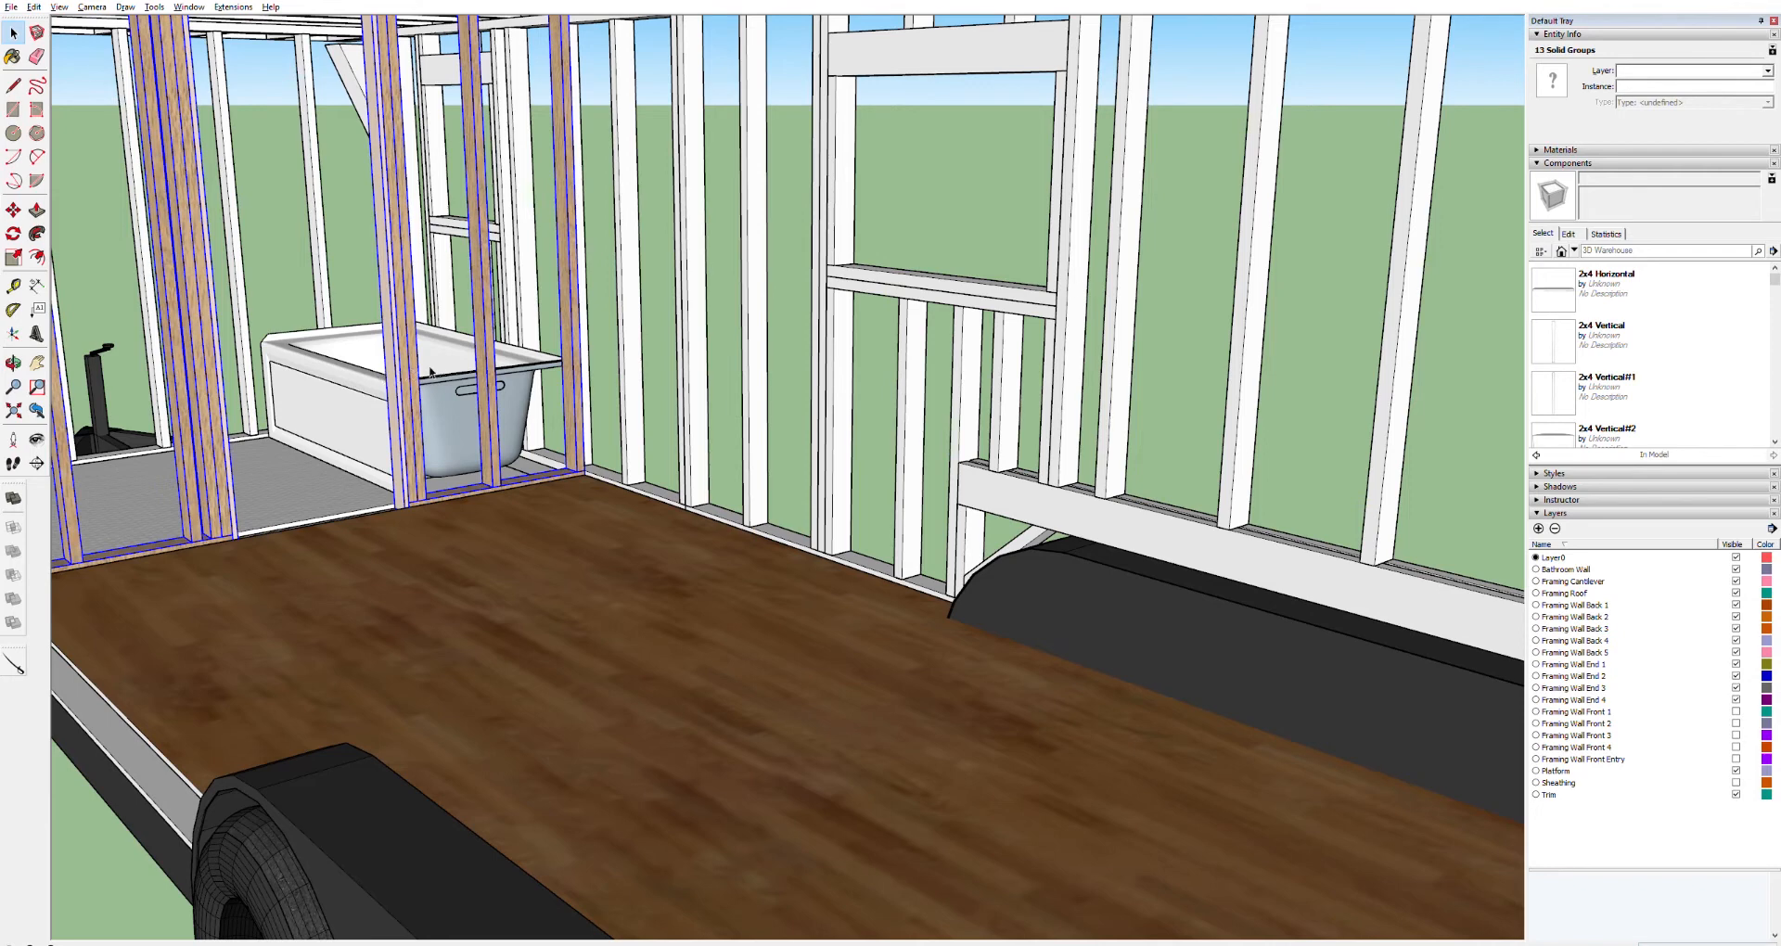
pyautogui.click(1768, 71)
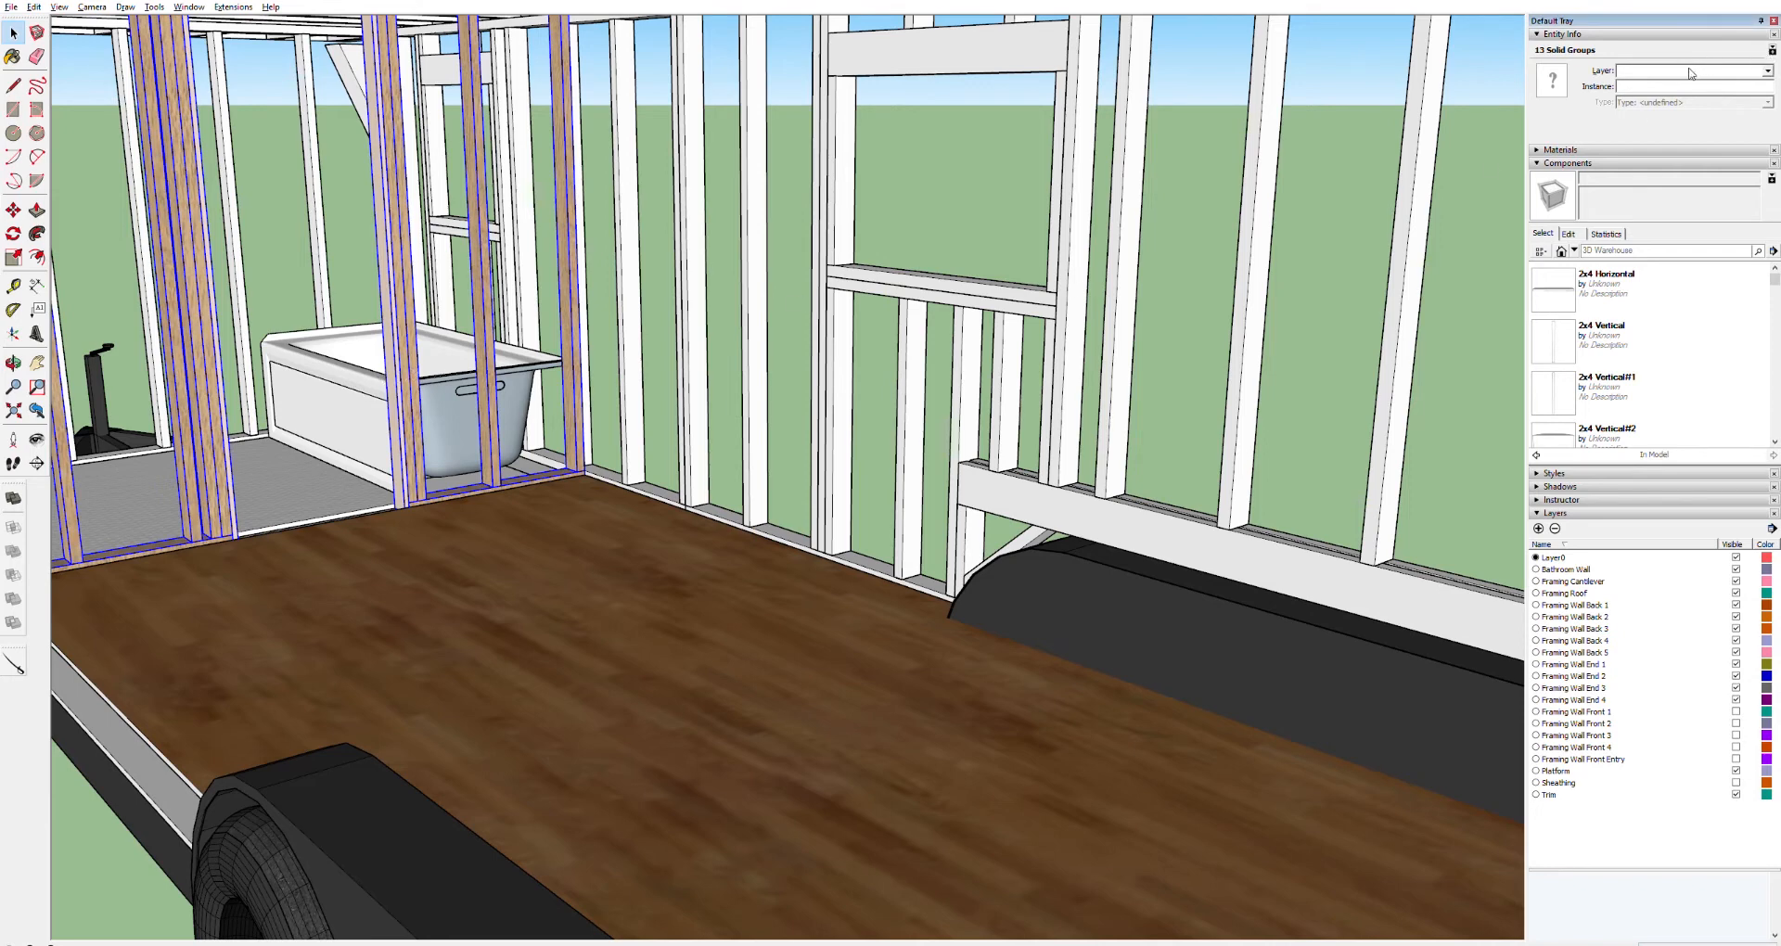
pyautogui.click(1686, 80)
pyautogui.click(453, 426)
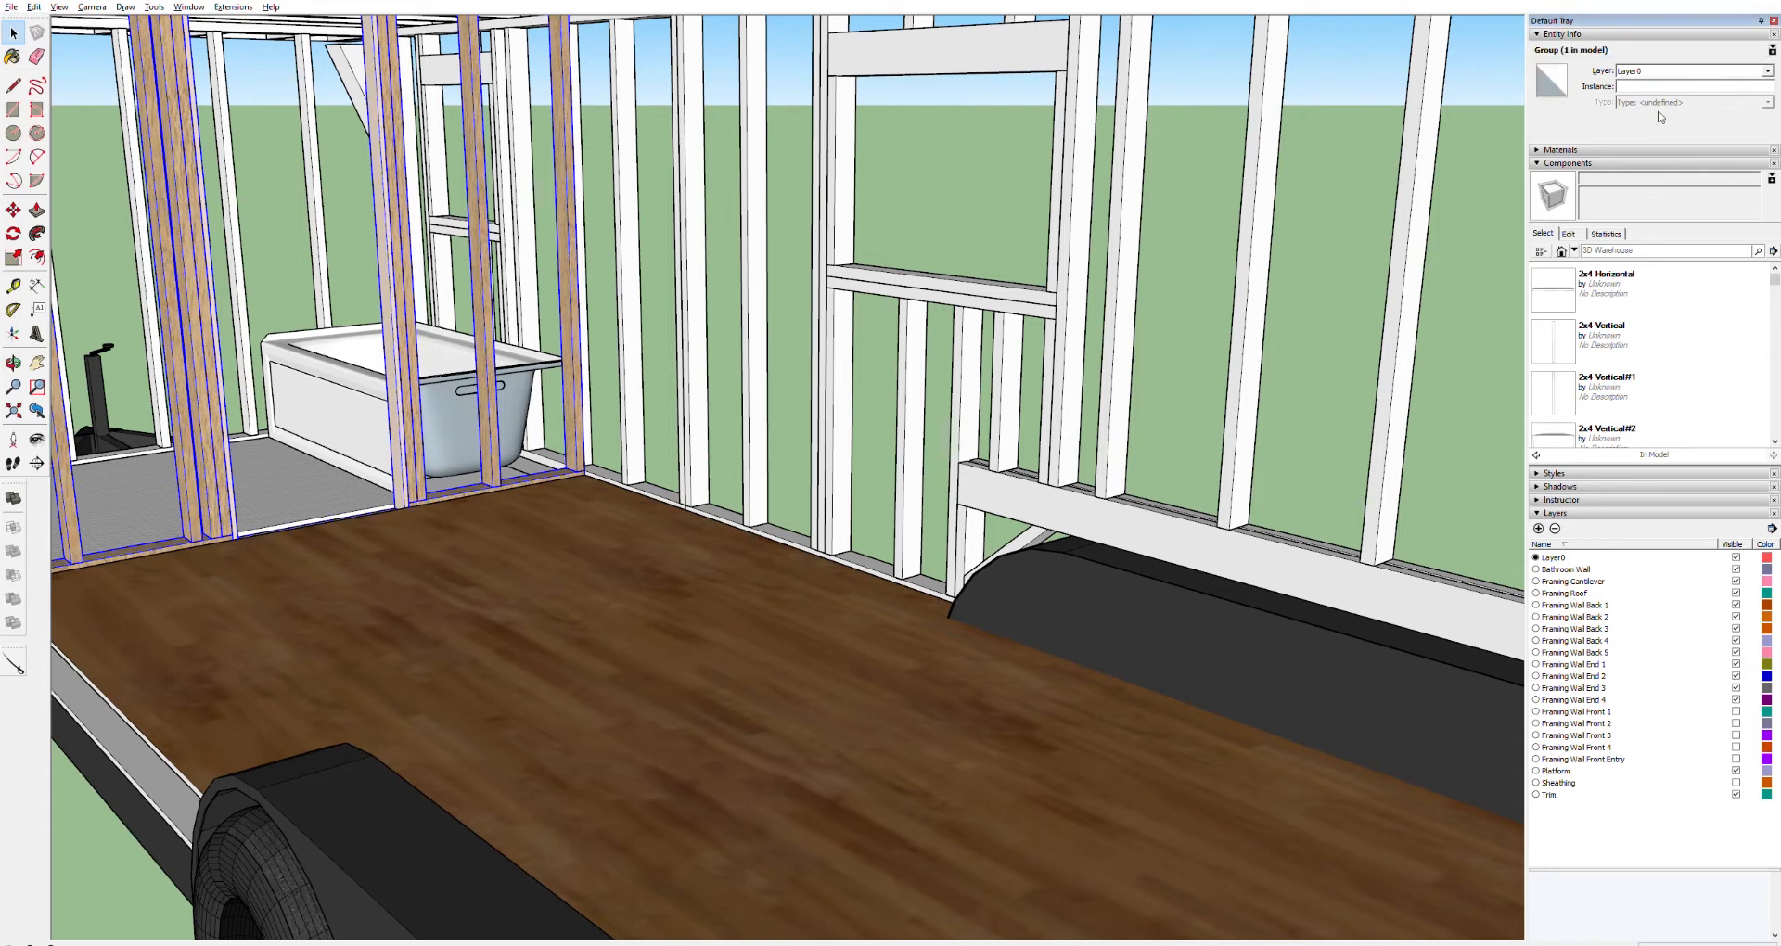
pyautogui.click(1692, 73)
pyautogui.click(1768, 71)
pyautogui.click(1680, 90)
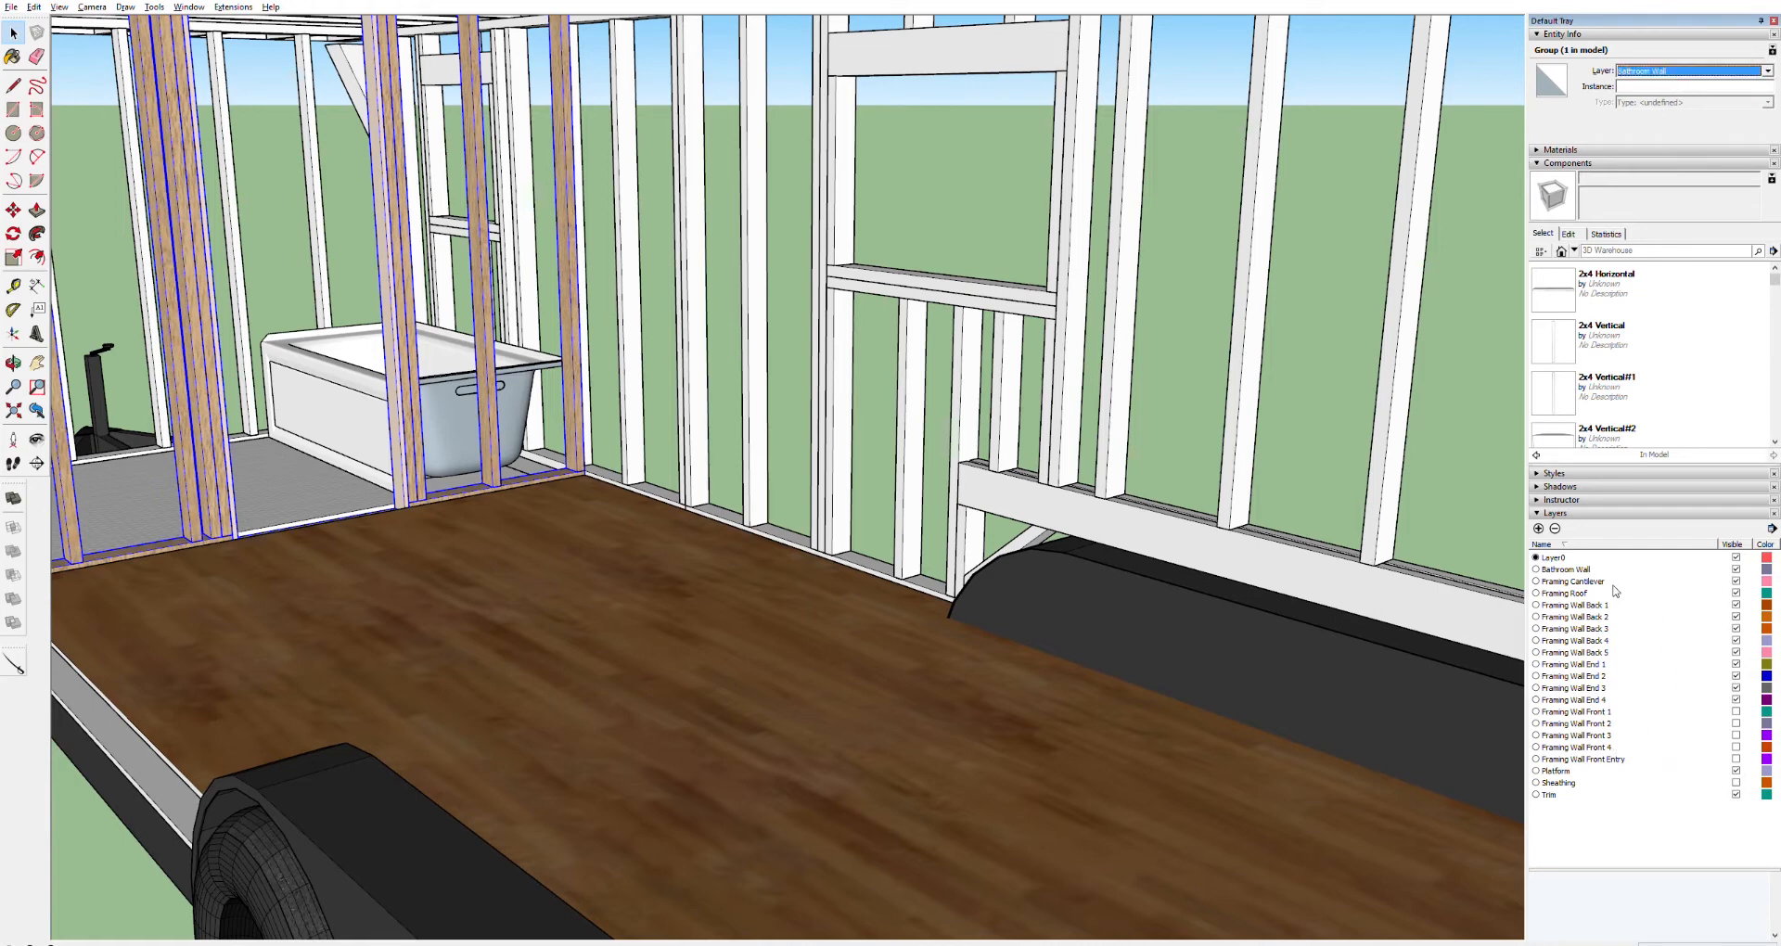
# Toggle the Bathroom Wall layer's visibility and rename the layer to Framing Bathroom Wall
pyautogui.click(1736, 569)
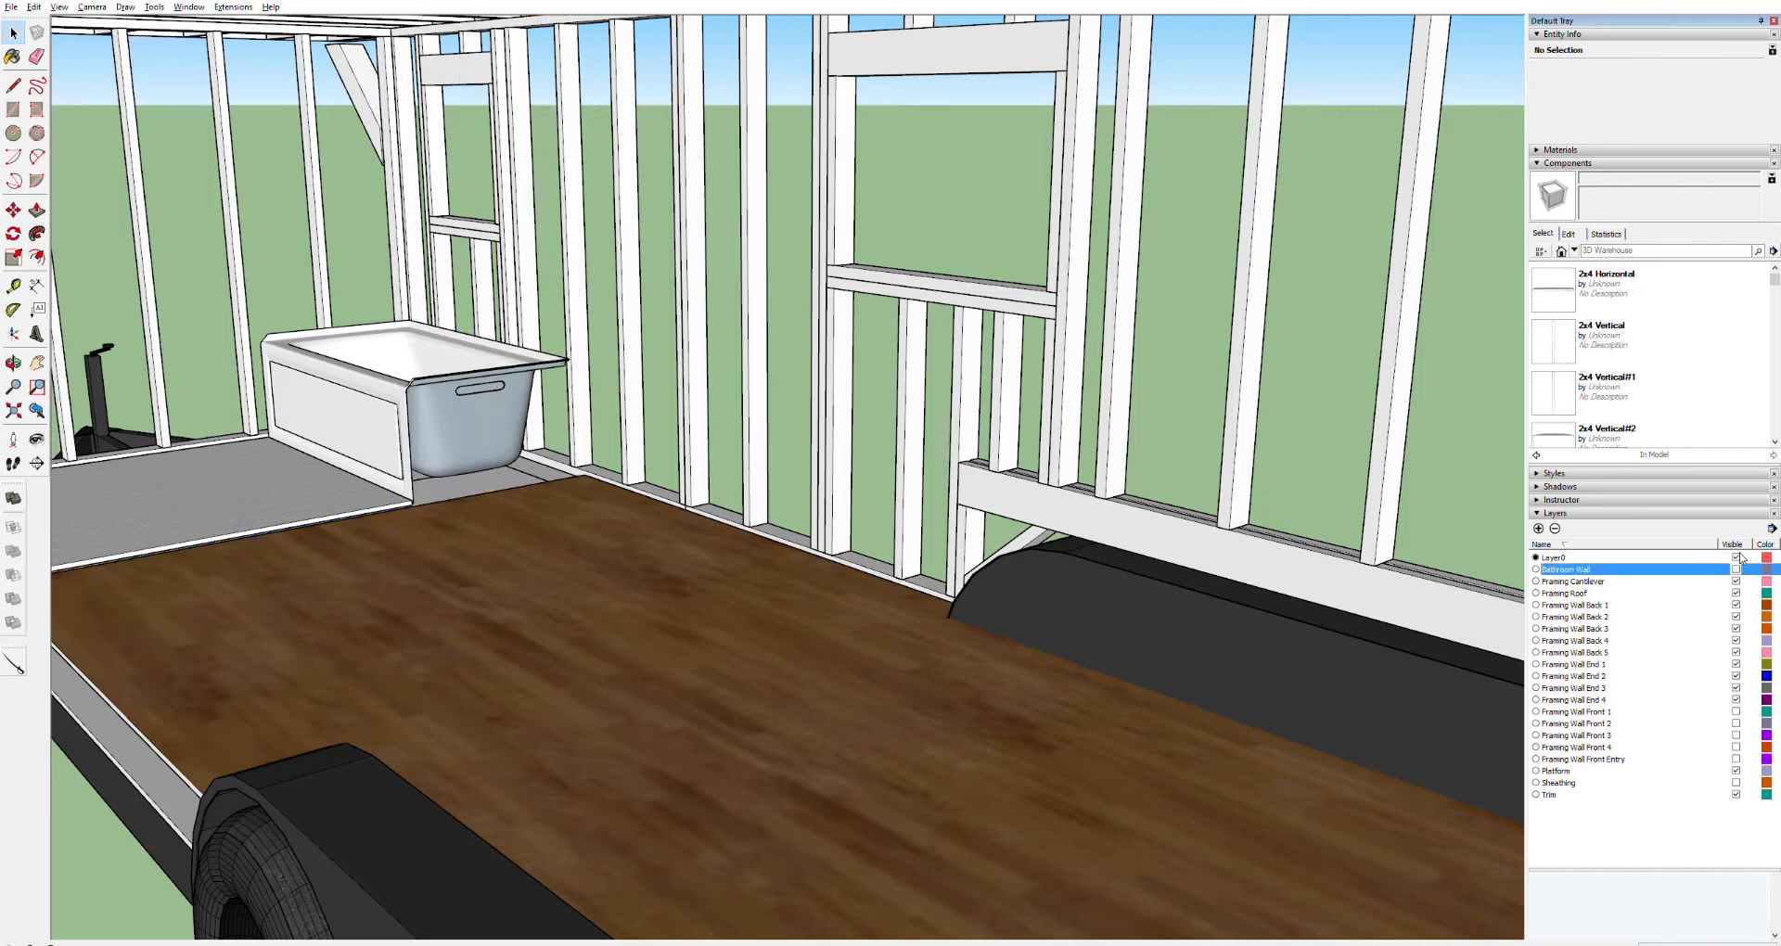
pyautogui.click(1736, 568)
pyautogui.doubleClick(1569, 567)
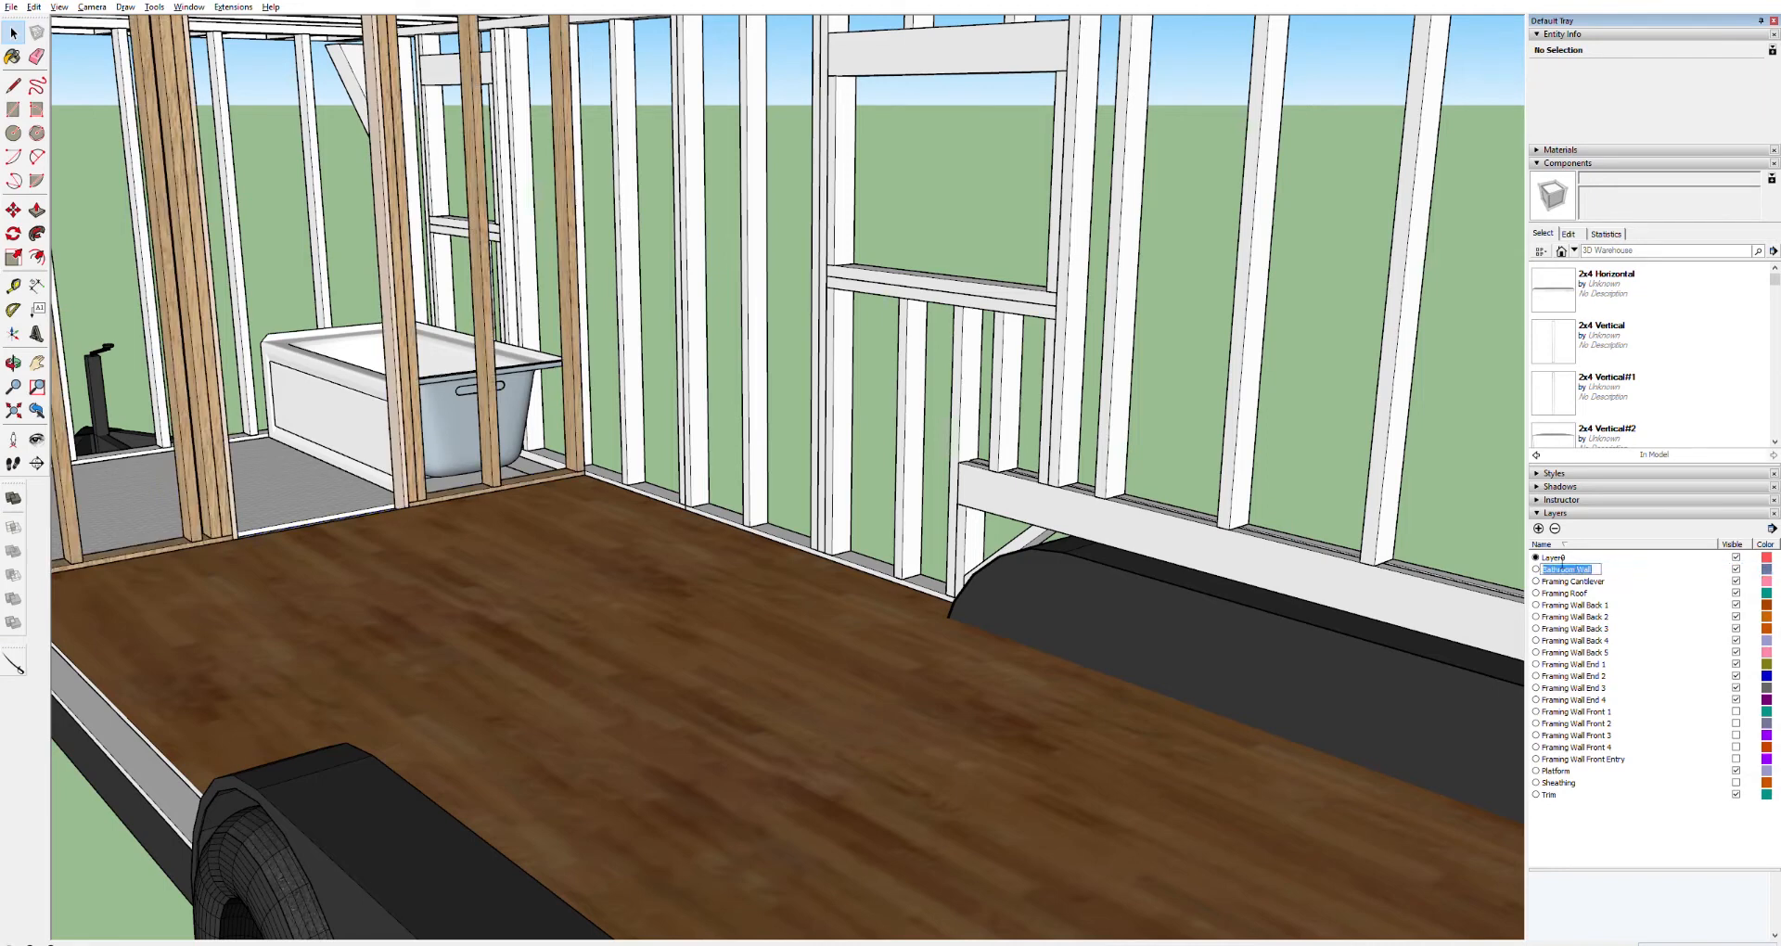
pyautogui.click(1559, 565)
pyautogui.write('Framing')
pyautogui.press('Return')
# Select the bathroom wall group and the trailer floor to inspect which layers they are on
pyautogui.press('h')
pyautogui.moveTo(549, 420); pyautogui.dragTo(735, 451)
pyautogui.press('space')
pyautogui.click(779, 436)
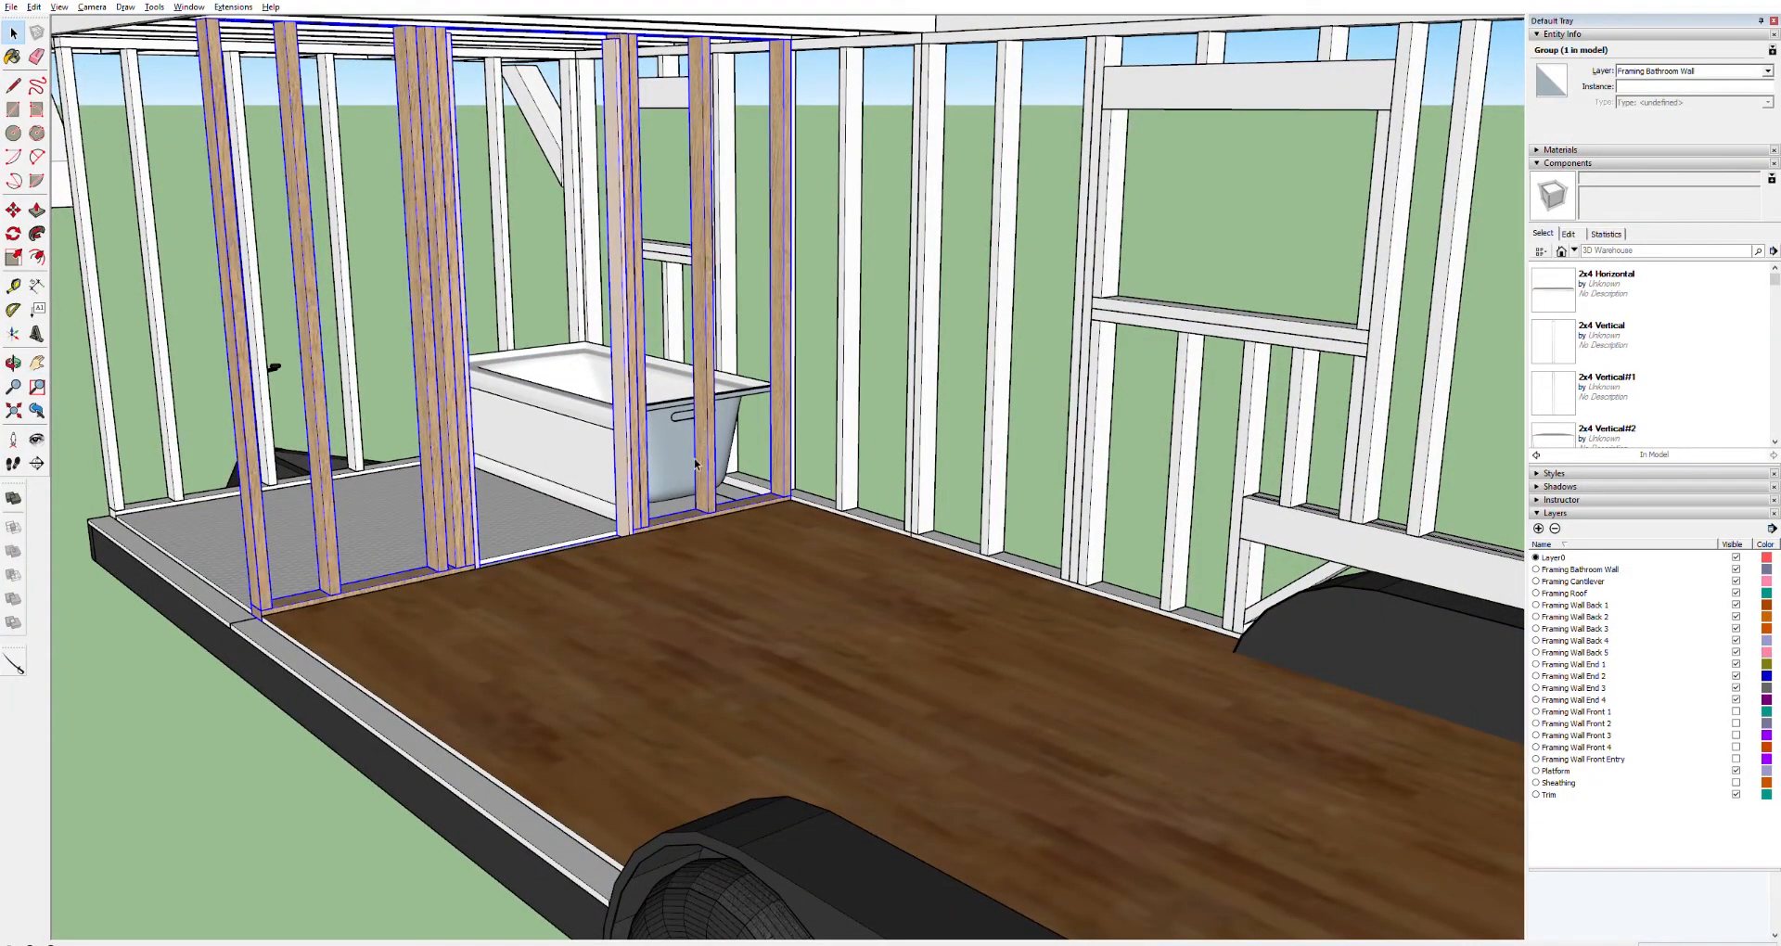
pyautogui.click(458, 725)
pyautogui.click(232, 771)
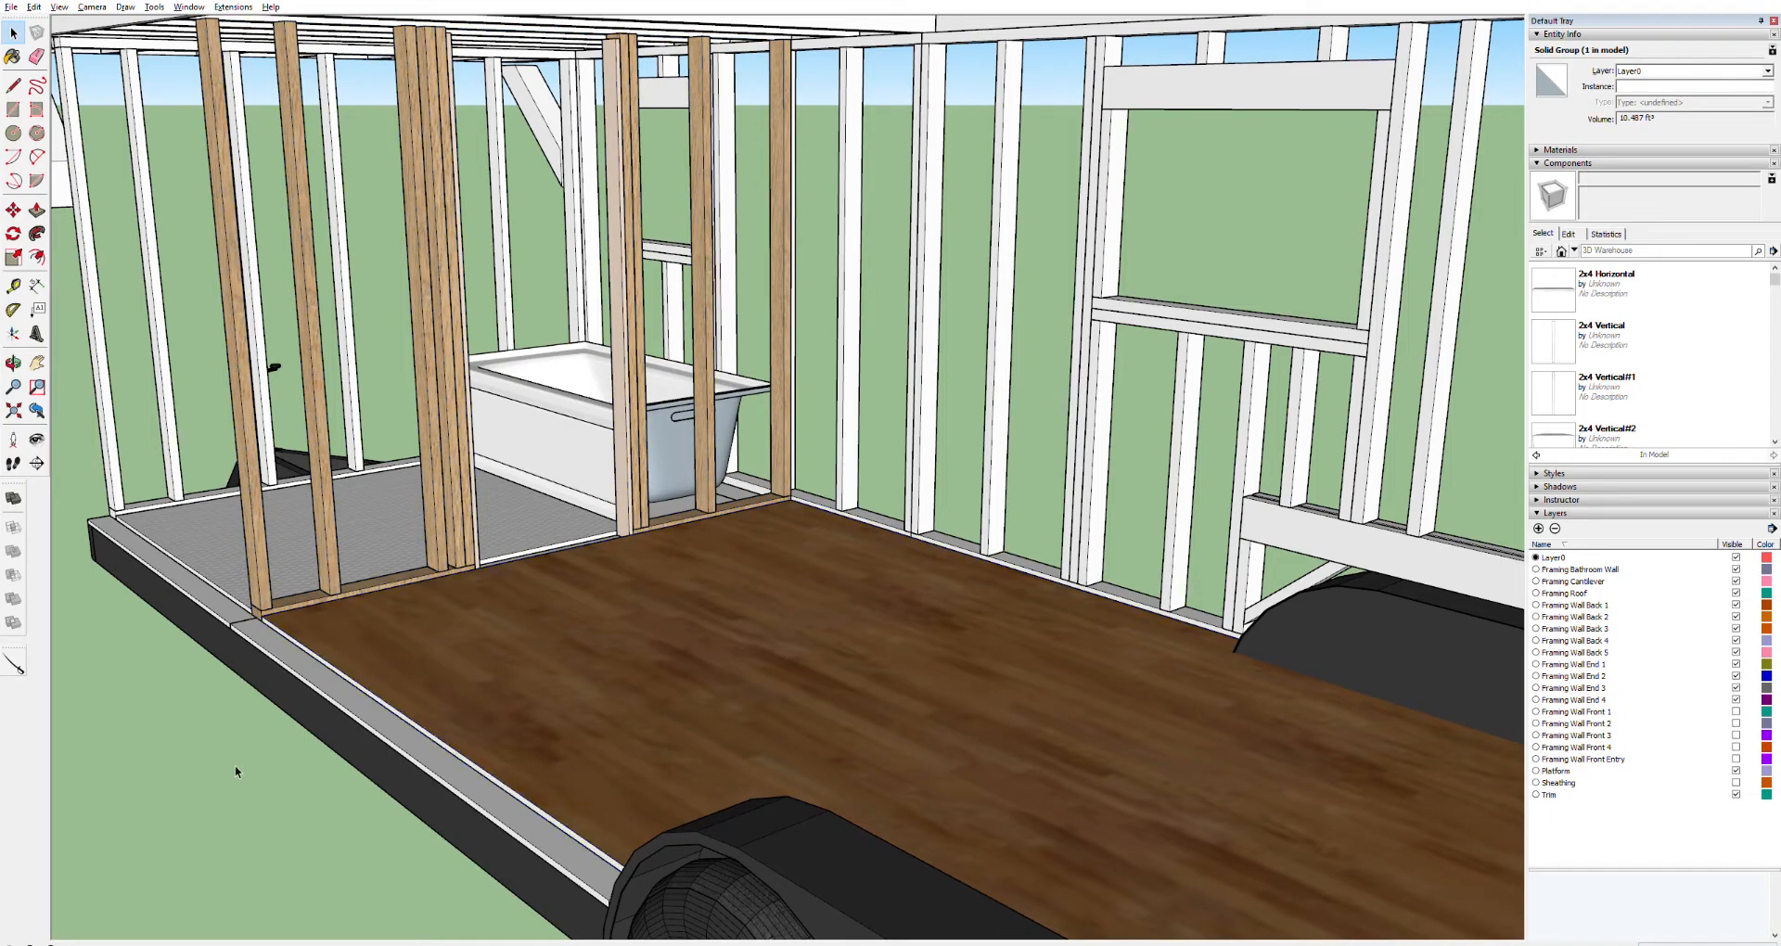
pyautogui.scroll(-8, 979, 654)
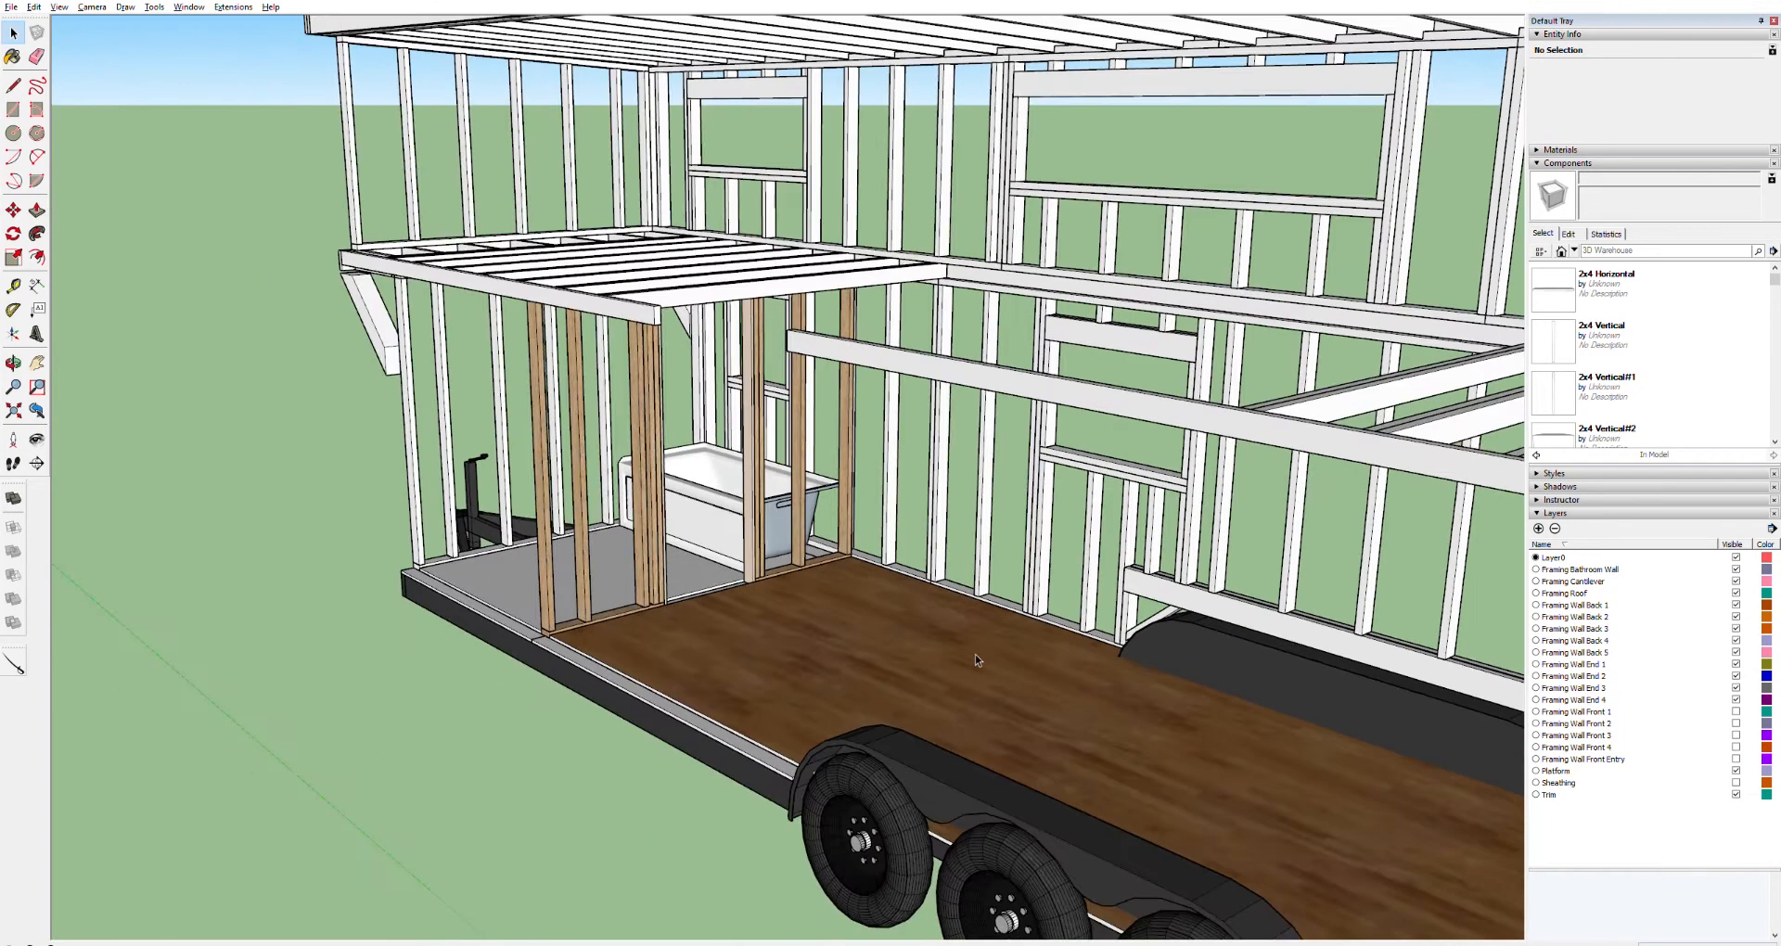
# Undo the last deletion of the horizontal board over the wheel well
pyautogui.scroll(3, 1194, 753)
pyautogui.scroll(4, 1192, 753)
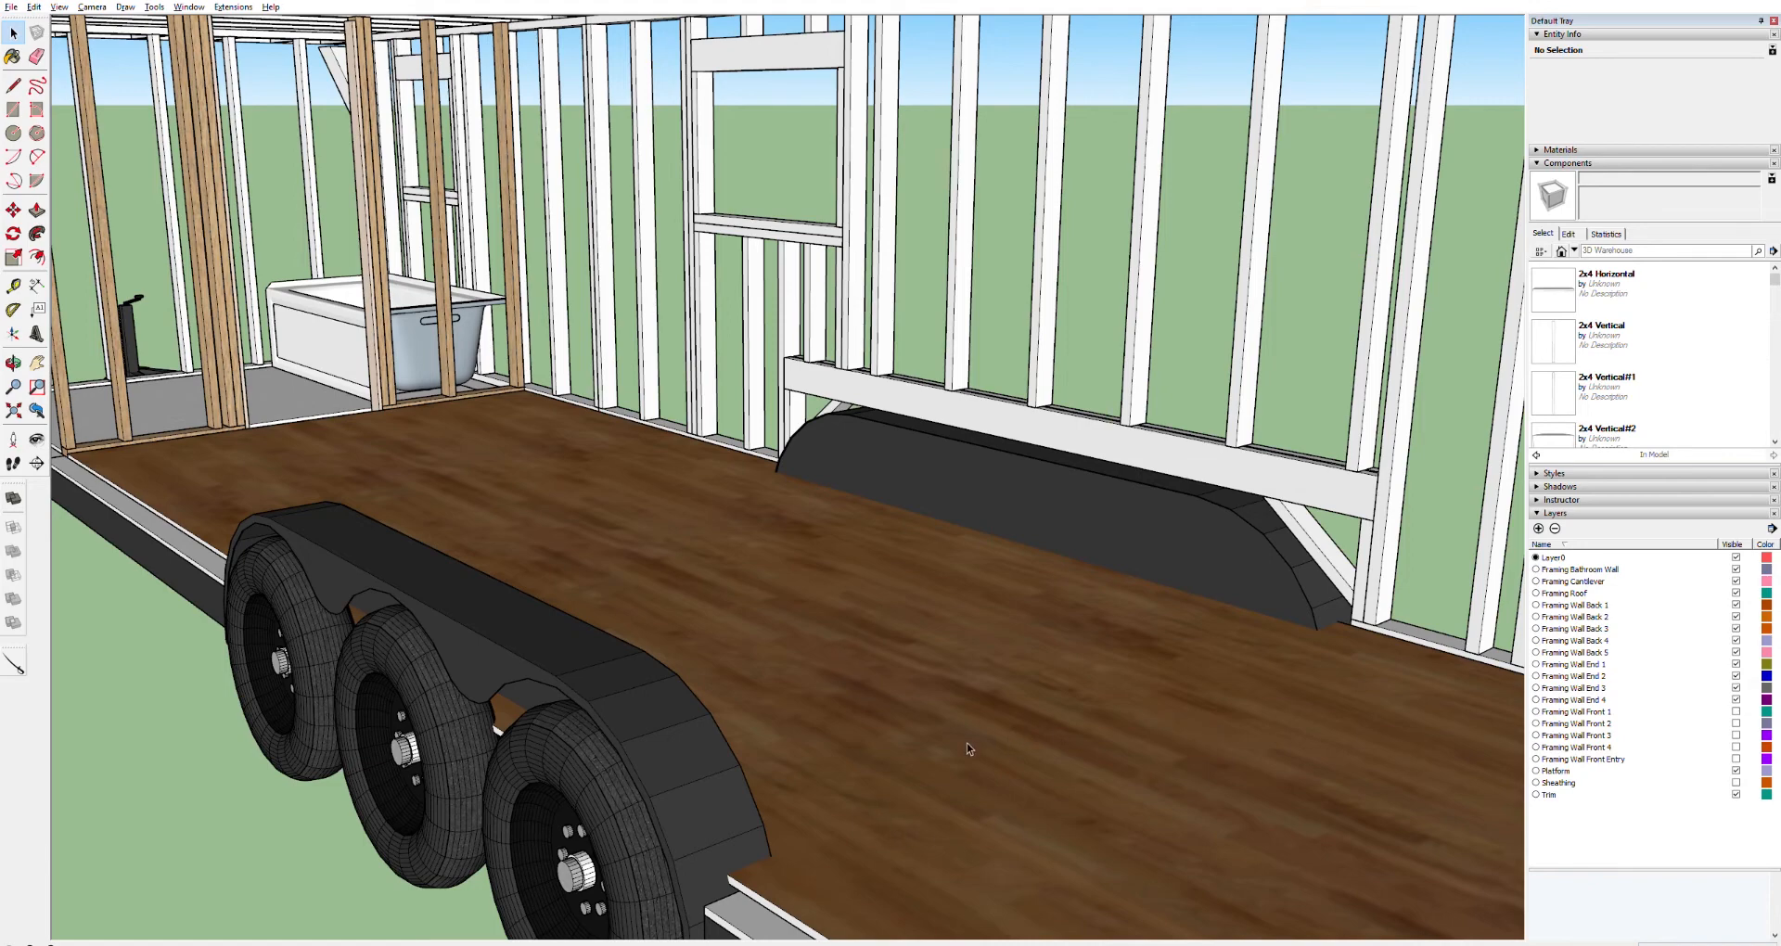
pyautogui.moveTo(924, 744); pyautogui.dragTo(647, 872, button='middle')
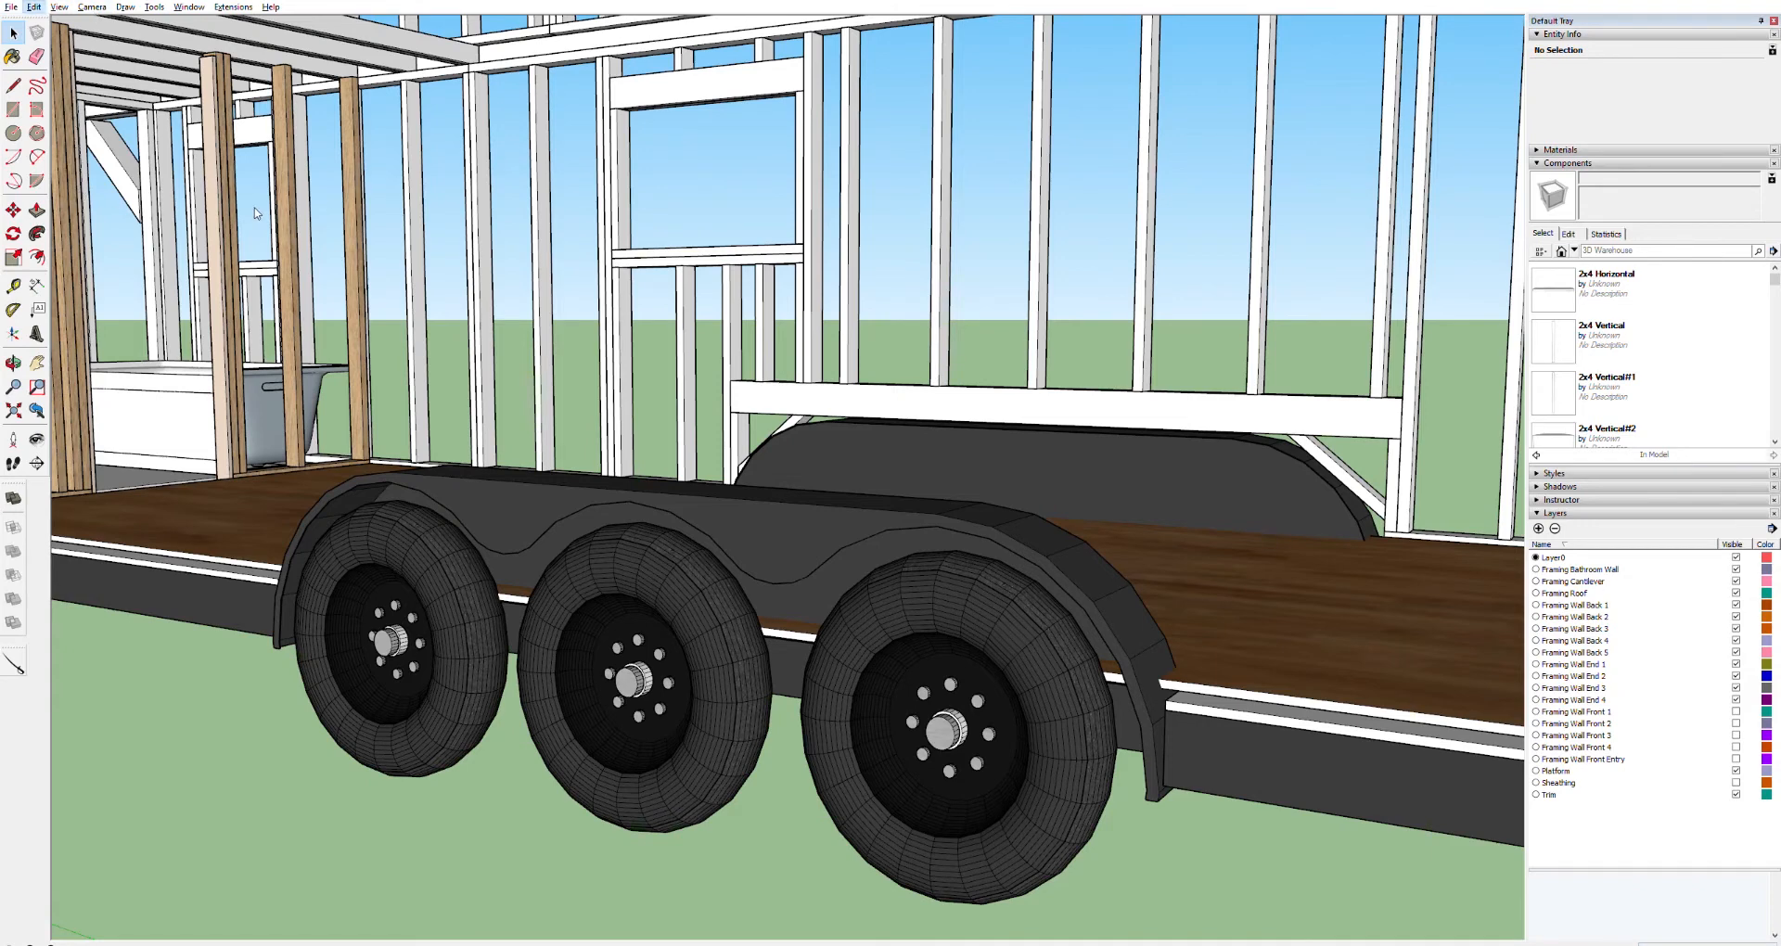
pyautogui.hotkey('ctrl', 'z')
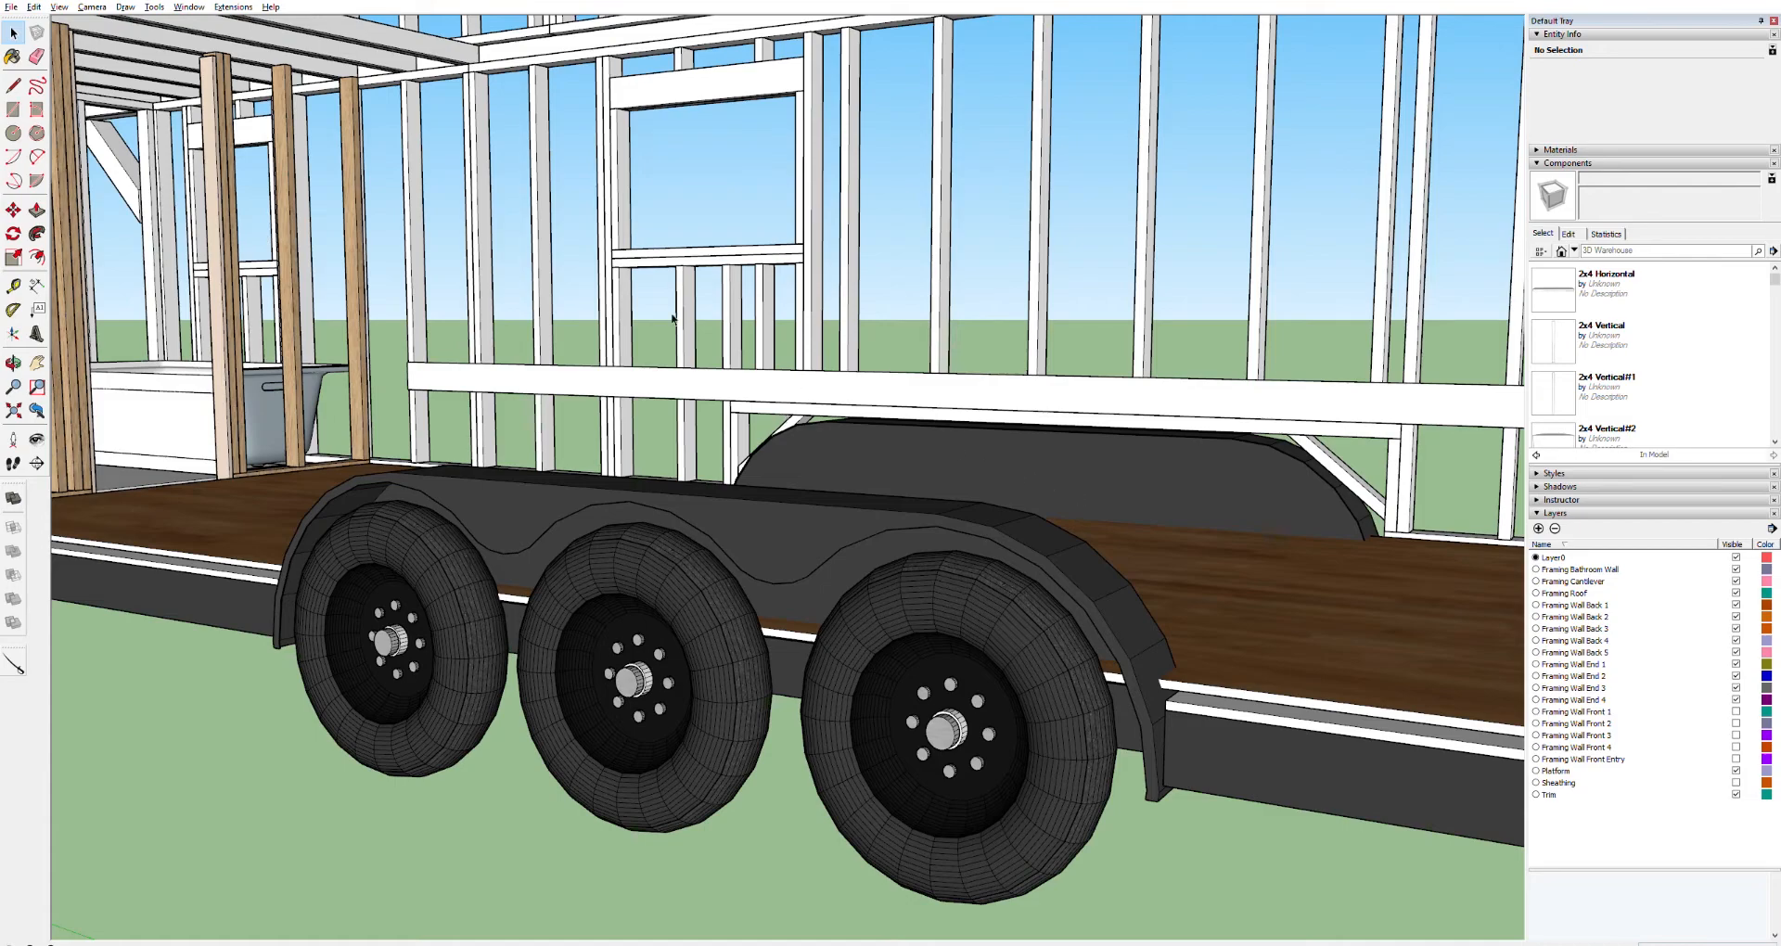
# Open the back wall framing group and copy a stud slightly toward the front, beside the bathroom wall's end
pyautogui.moveTo(434, 206); pyautogui.dragTo(289, 235, button='middle')
pyautogui.moveTo(456, 162); pyautogui.dragTo(139, 182, button='middle')
pyautogui.moveTo(516, 186); pyautogui.dragTo(107, 195, button='middle')
pyautogui.moveTo(720, 254)
pyautogui.mouseDown(button='middle')
pyautogui.moveTo(479, 262)
pyautogui.moveTo(309, 300)
pyautogui.mouseUp(button='middle')
pyautogui.moveTo(634, 322)
pyautogui.mouseDown(button='middle')
pyautogui.moveTo(179, 310)
pyautogui.moveTo(647, 317)
pyautogui.moveTo(645, 333)
pyautogui.mouseUp(button='middle')
pyautogui.scroll(10, 633, 323)
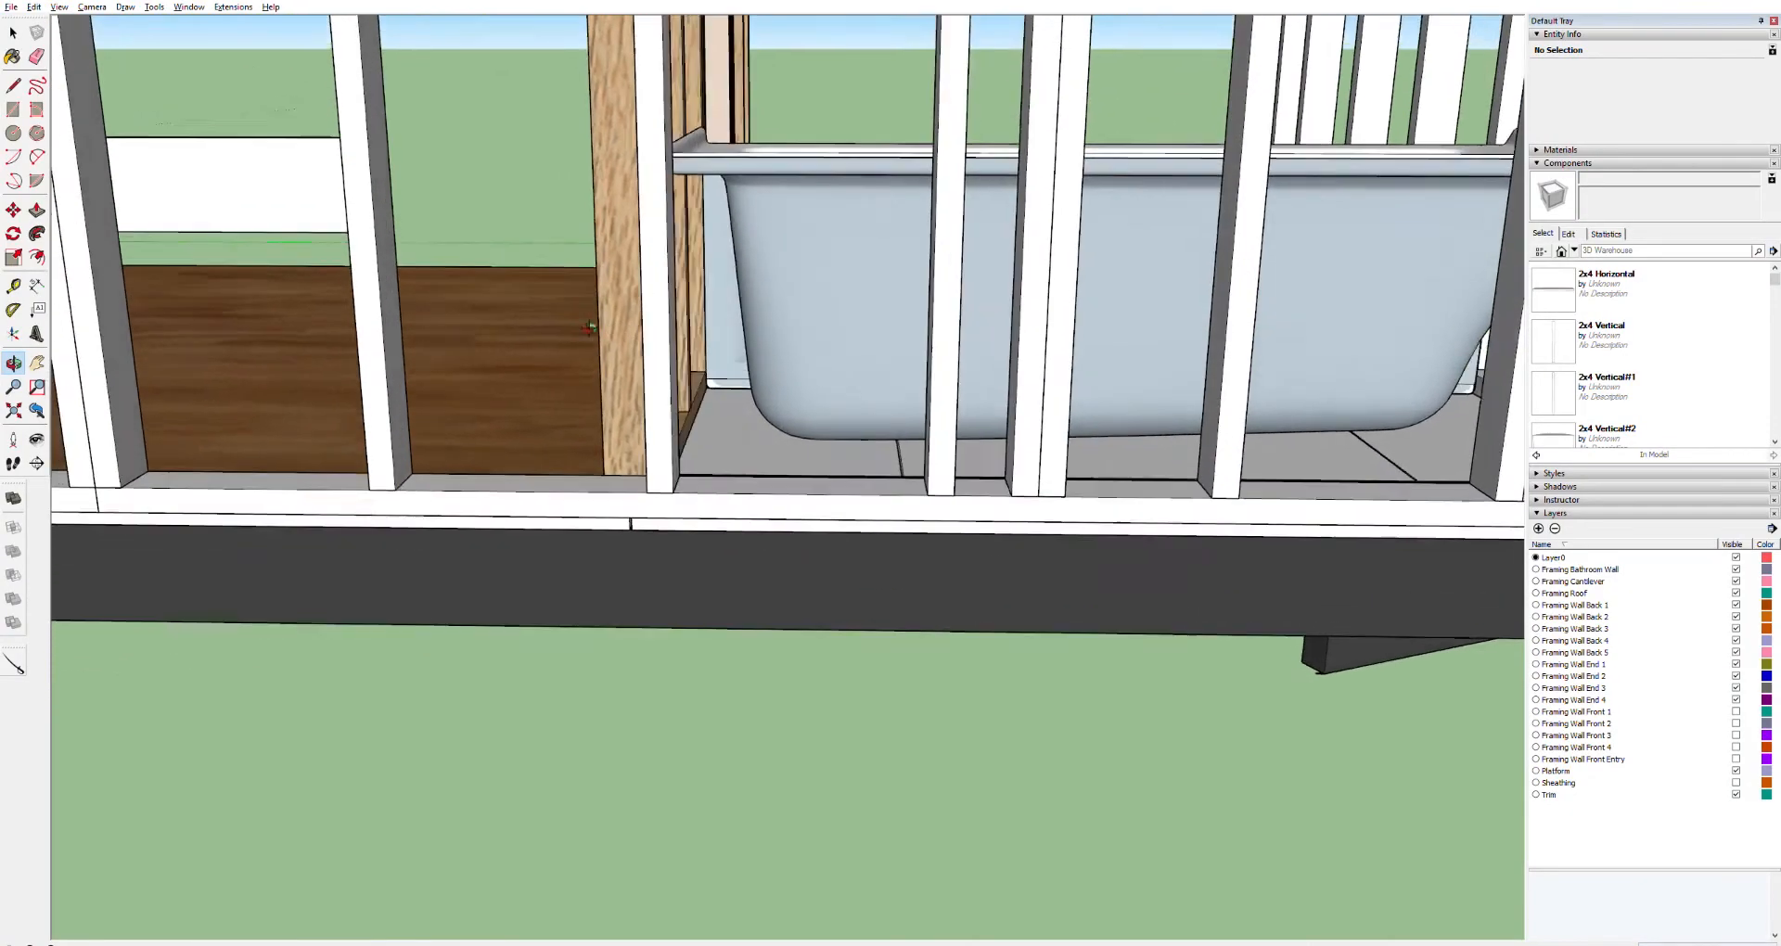
pyautogui.moveTo(590, 327); pyautogui.dragTo(719, 232, button='middle')
pyautogui.scroll(-5, 643, 259)
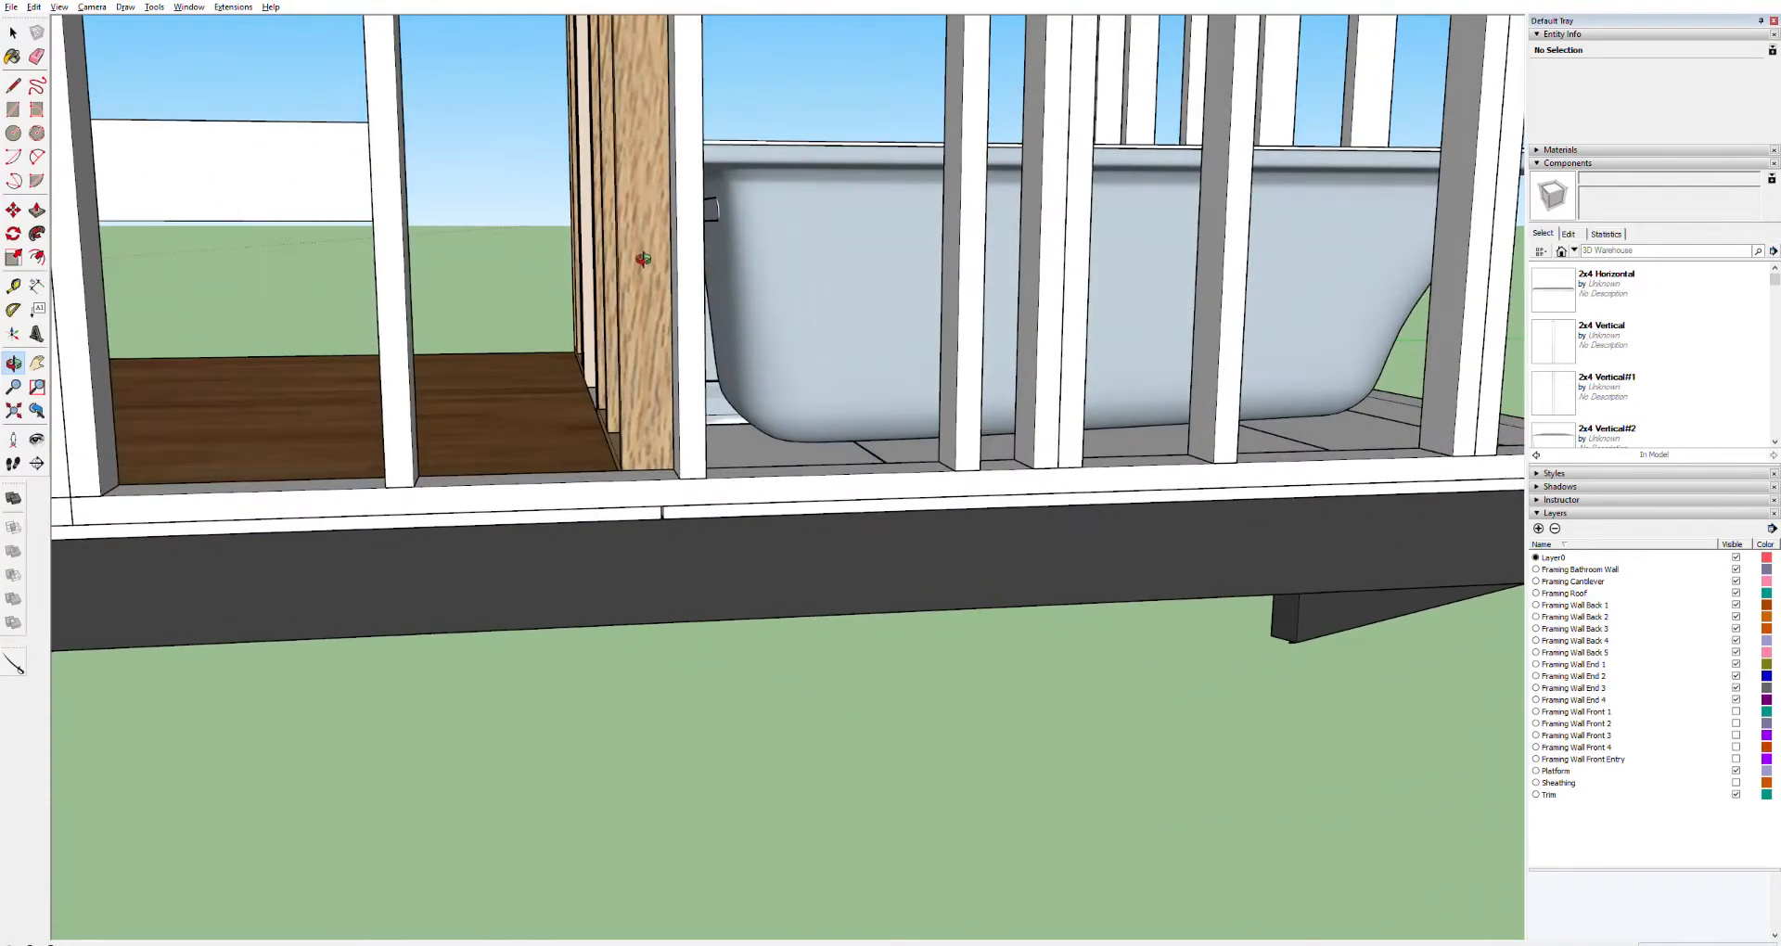
pyautogui.scroll(2, 693, 170)
pyautogui.scroll(5, 693, 169)
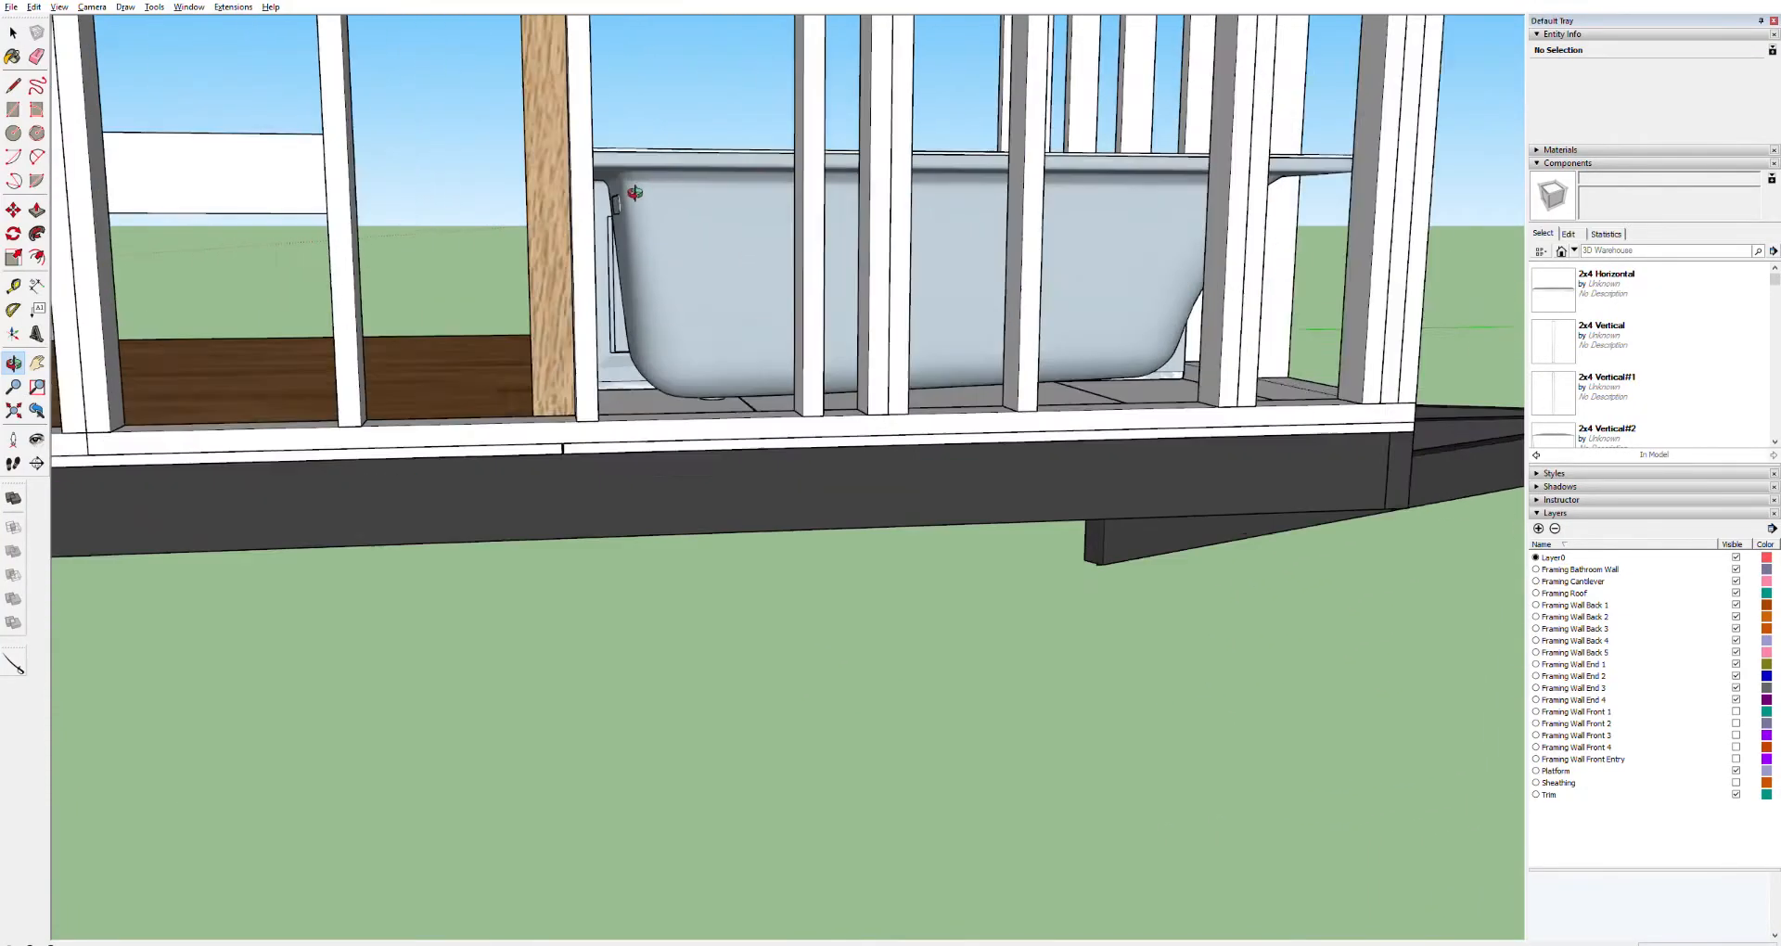
pyautogui.press('space')
pyautogui.click(590, 404)
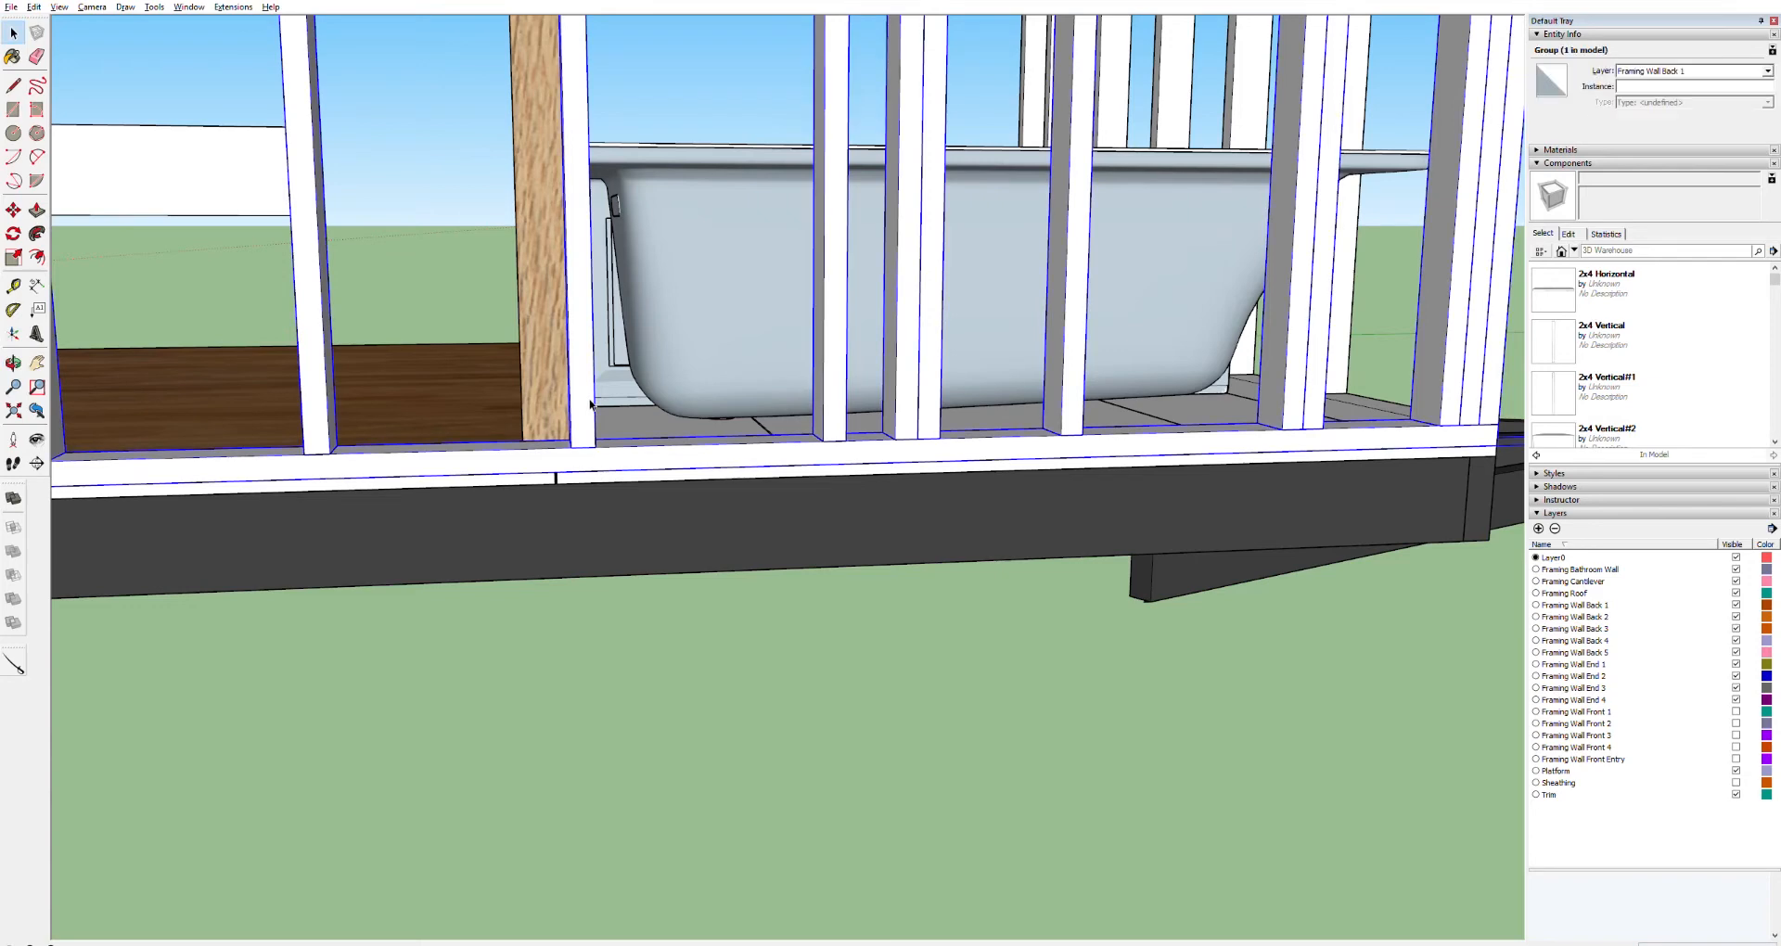
pyautogui.doubleClick(589, 404)
pyautogui.click(589, 405)
pyautogui.press('m')
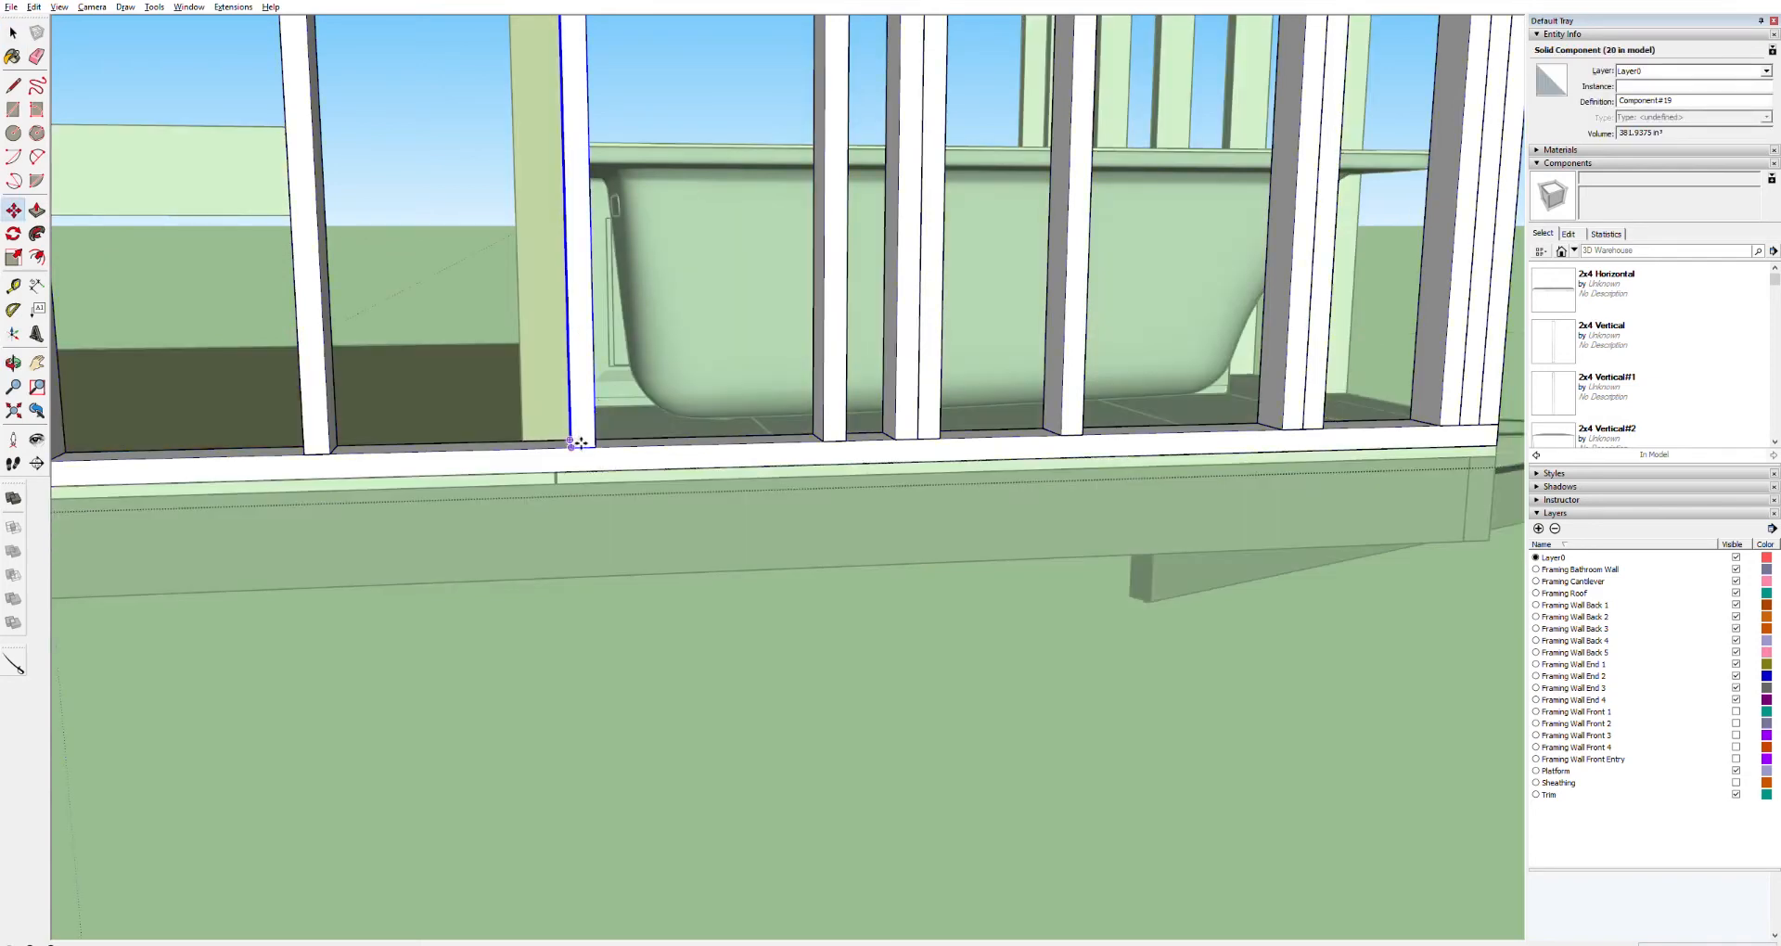
pyautogui.click(580, 443)
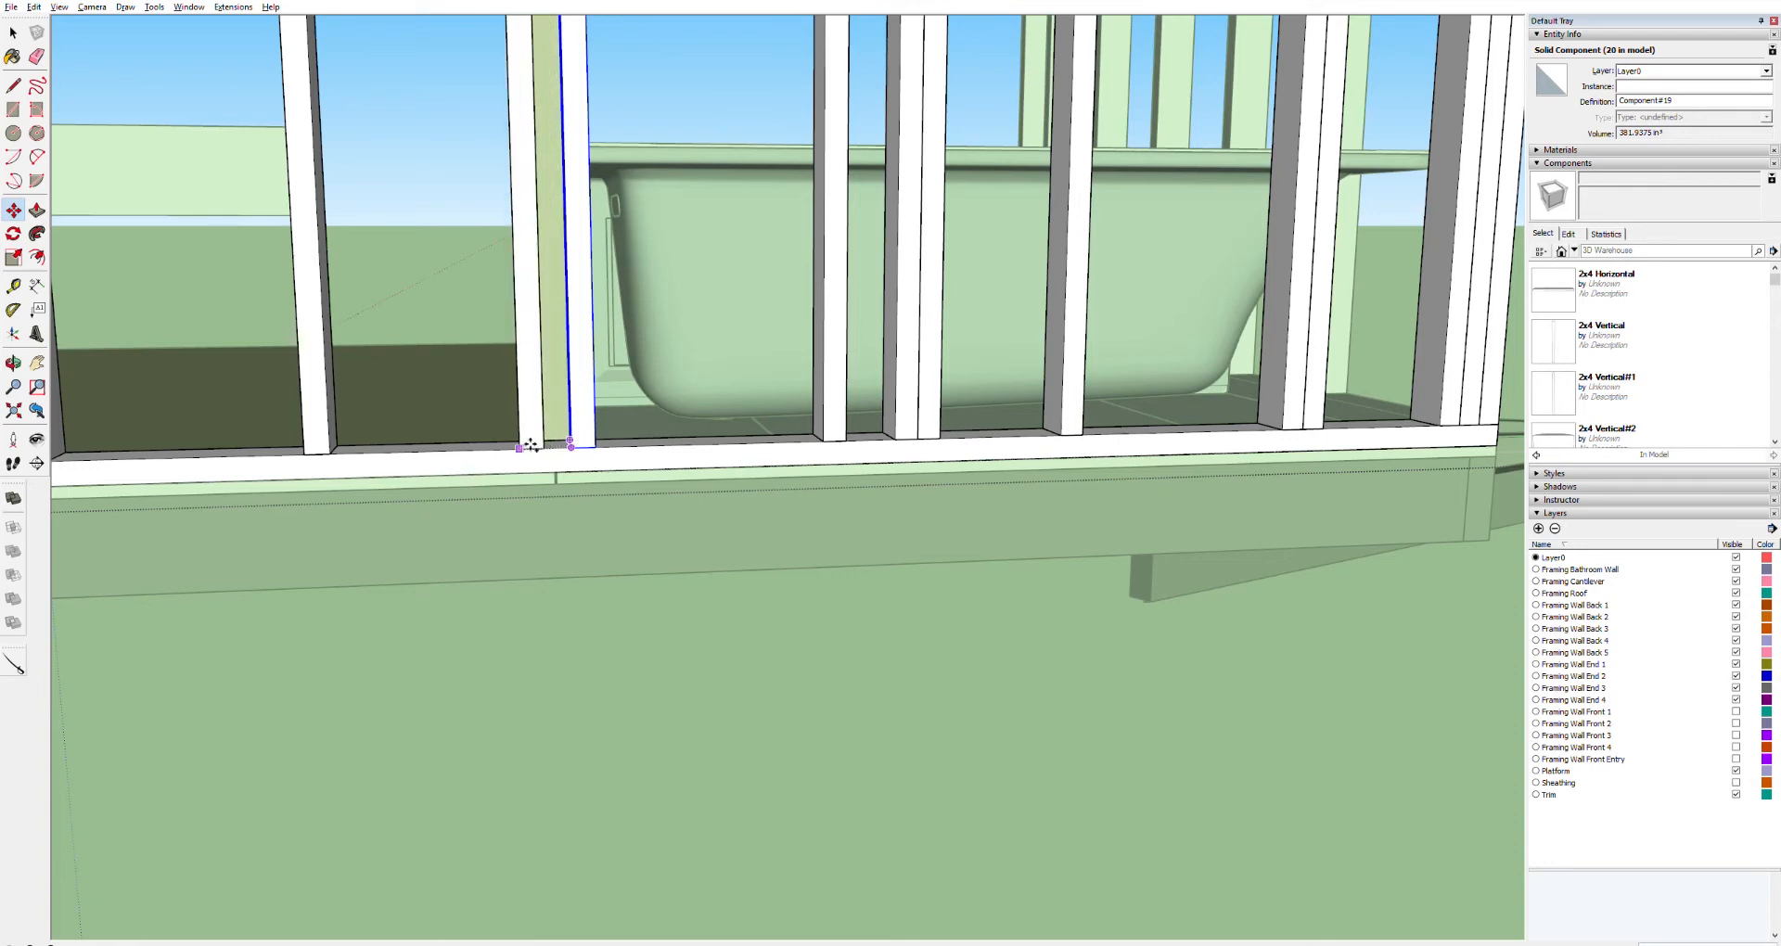
pyautogui.click(547, 450)
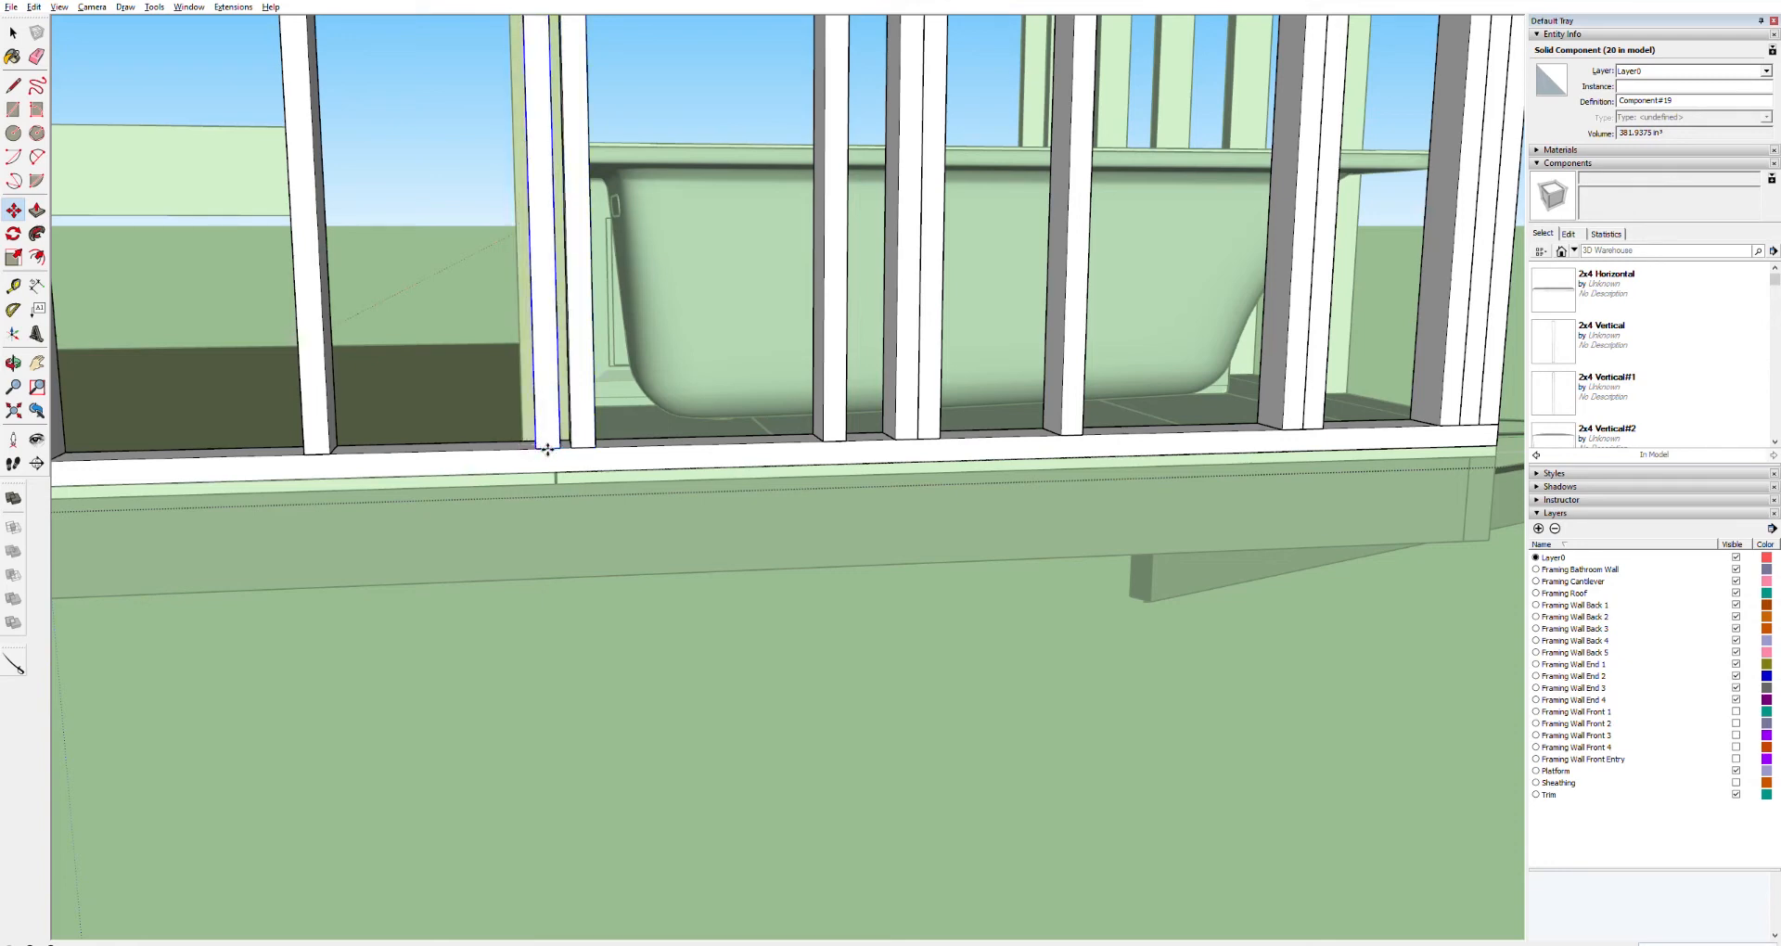
# Copy another back wall stud next to it to frame the junction with the bathroom wall
pyautogui.moveTo(528, 449); pyautogui.dragTo(688, 473, button='middle')
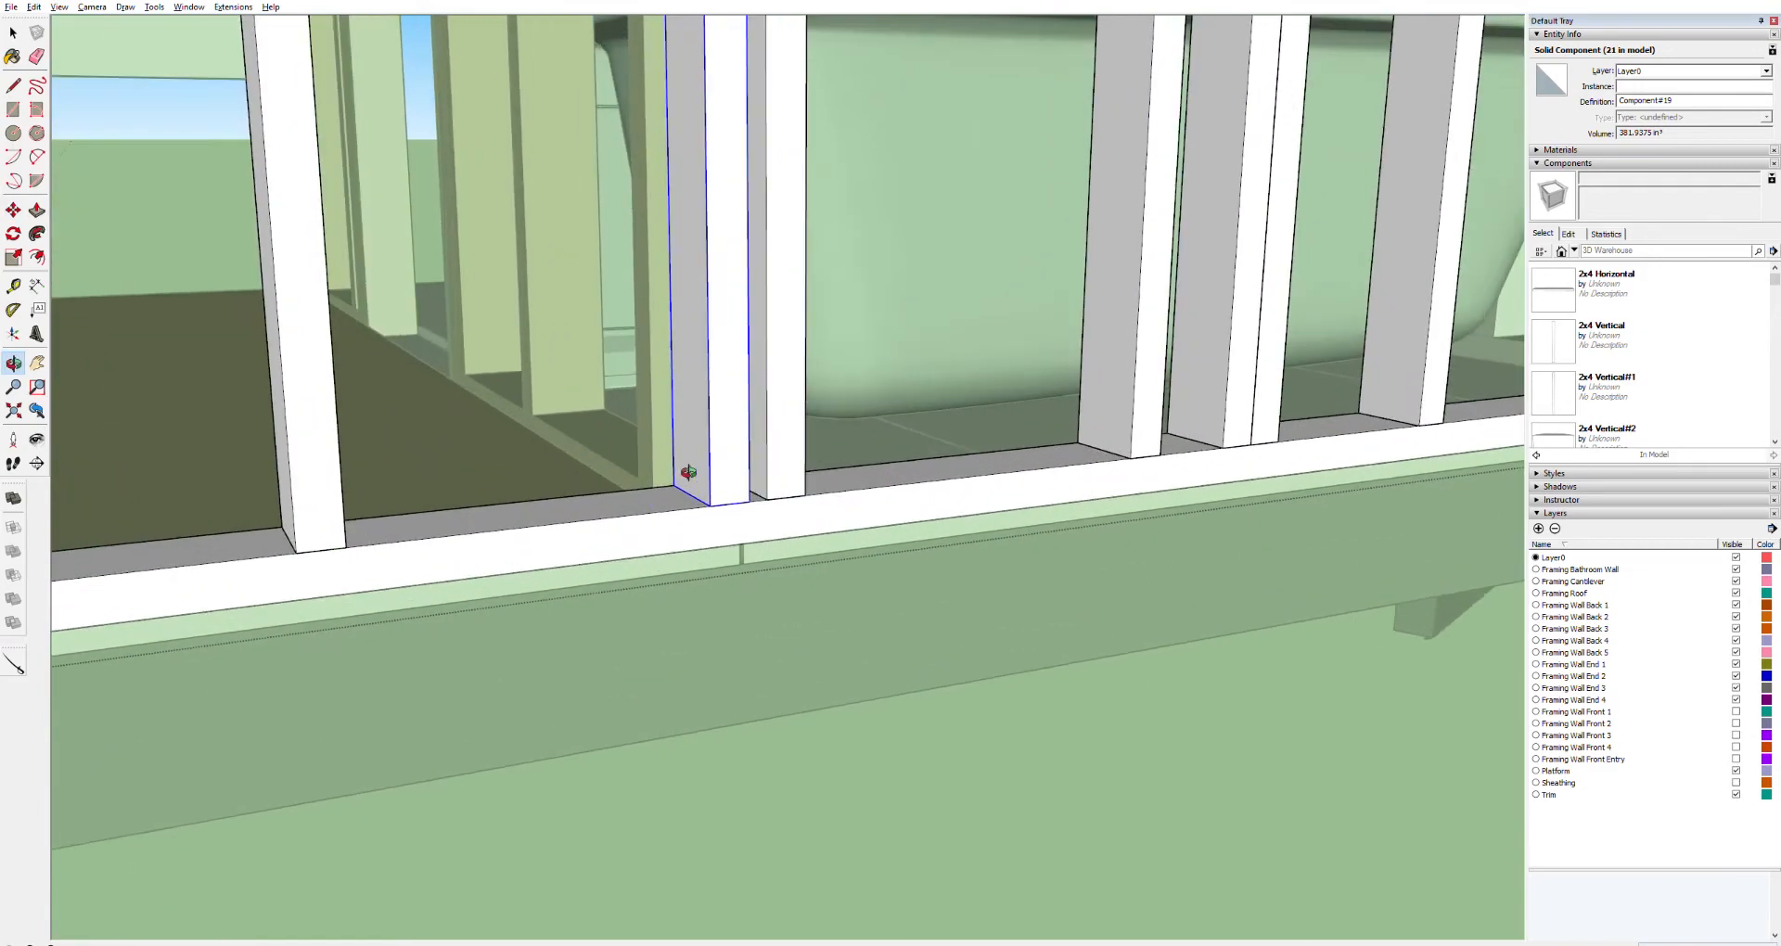
pyautogui.scroll(2, 687, 472)
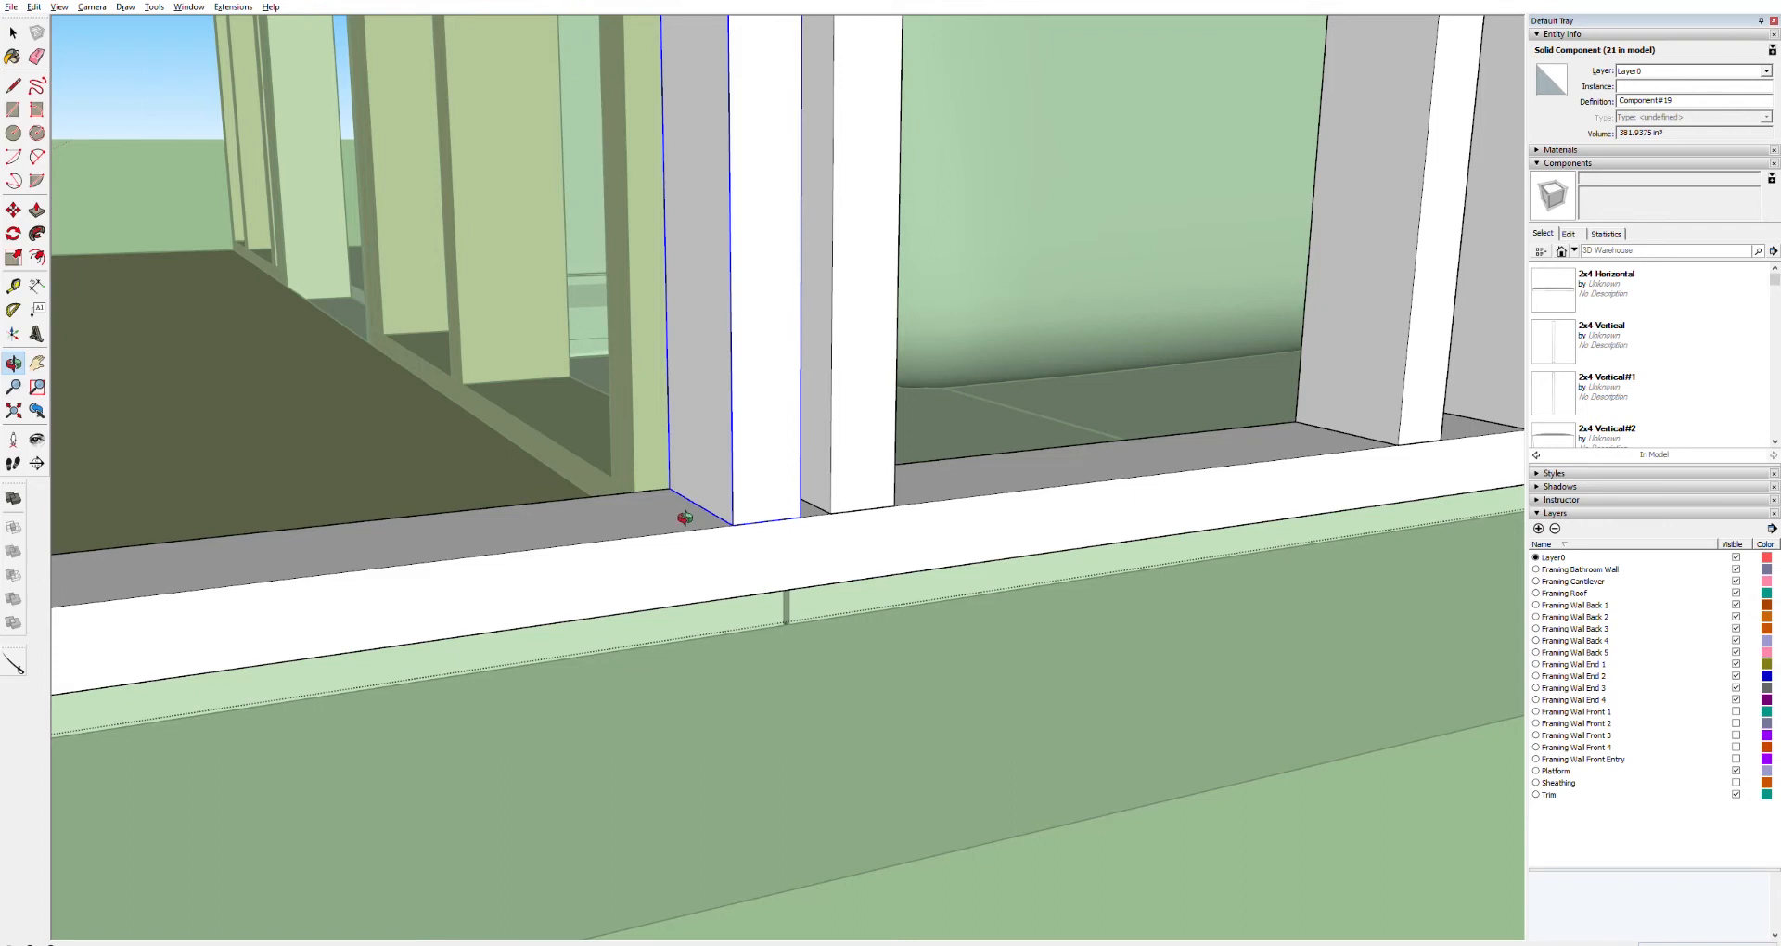
pyautogui.press('m')
pyautogui.click(671, 489)
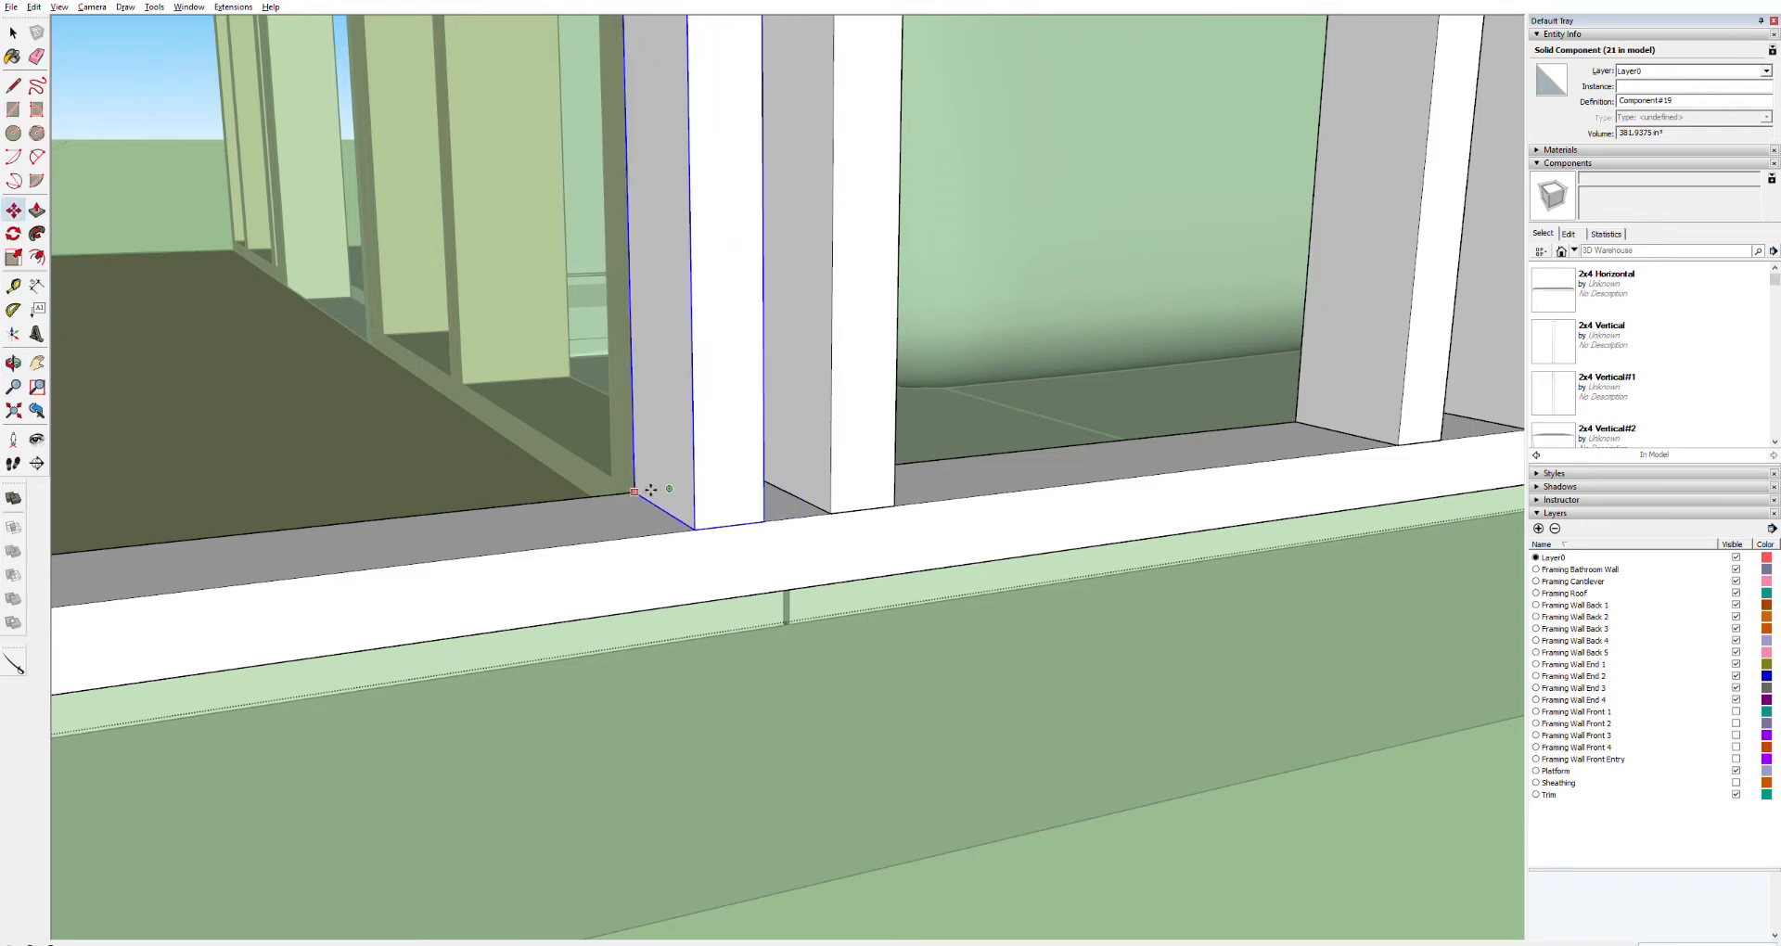
pyautogui.scroll(-10, 651, 489)
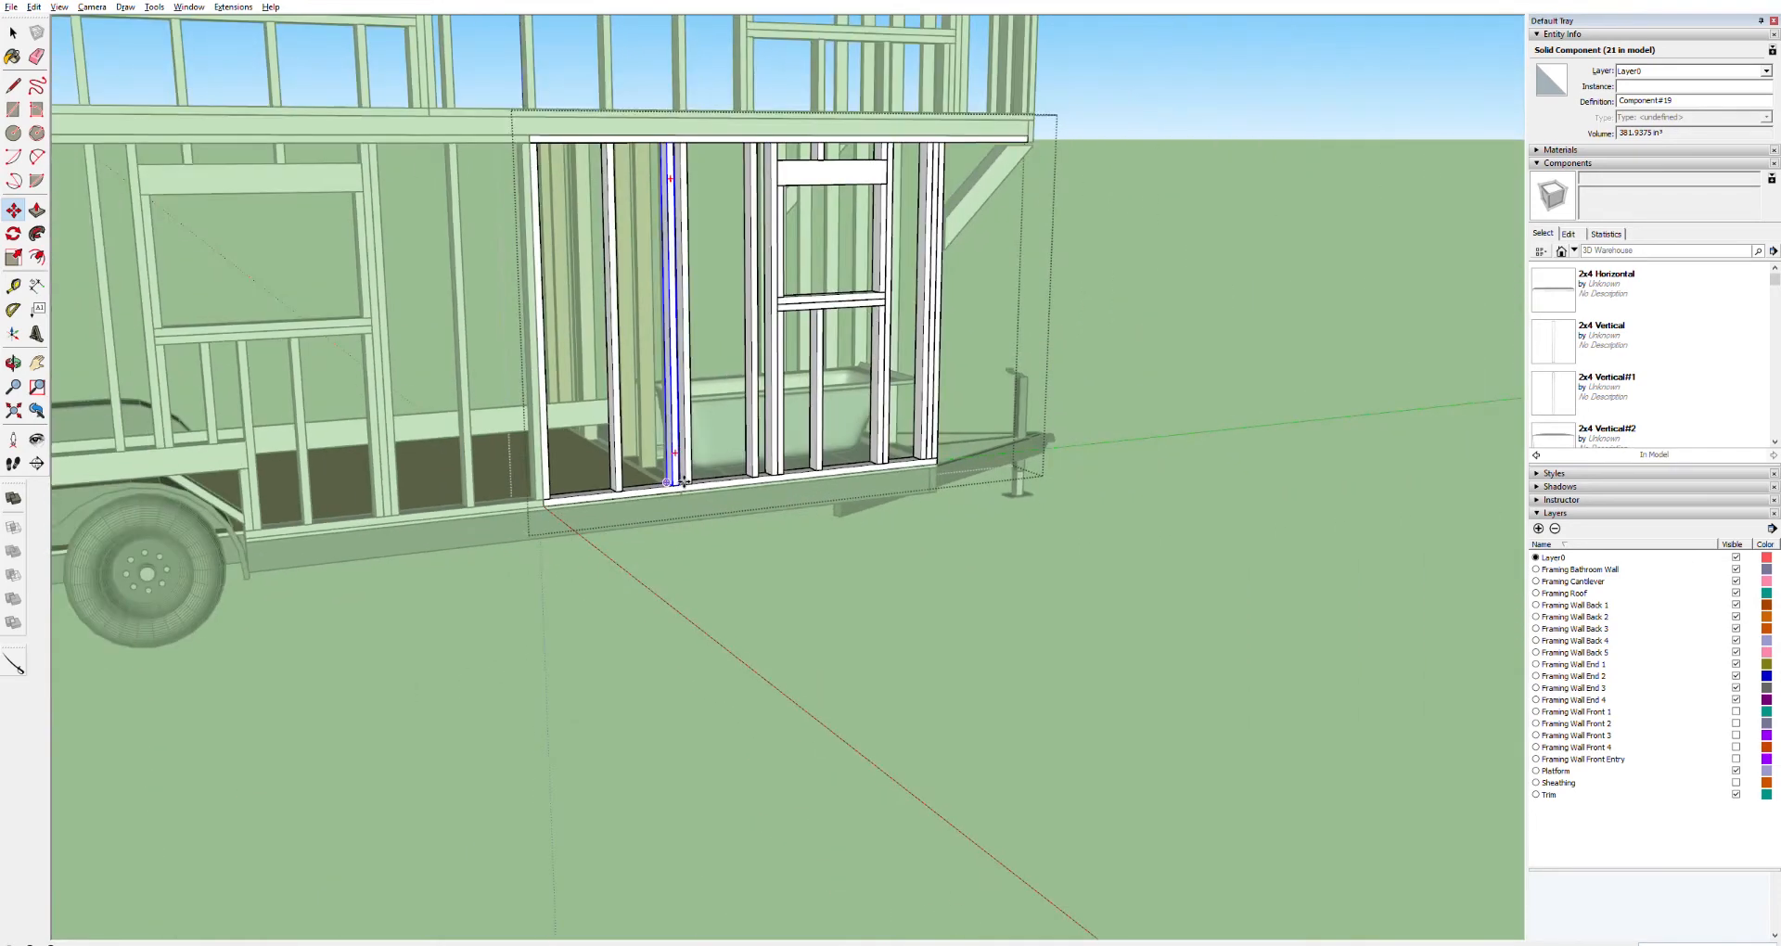
pyautogui.scroll(10, 684, 481)
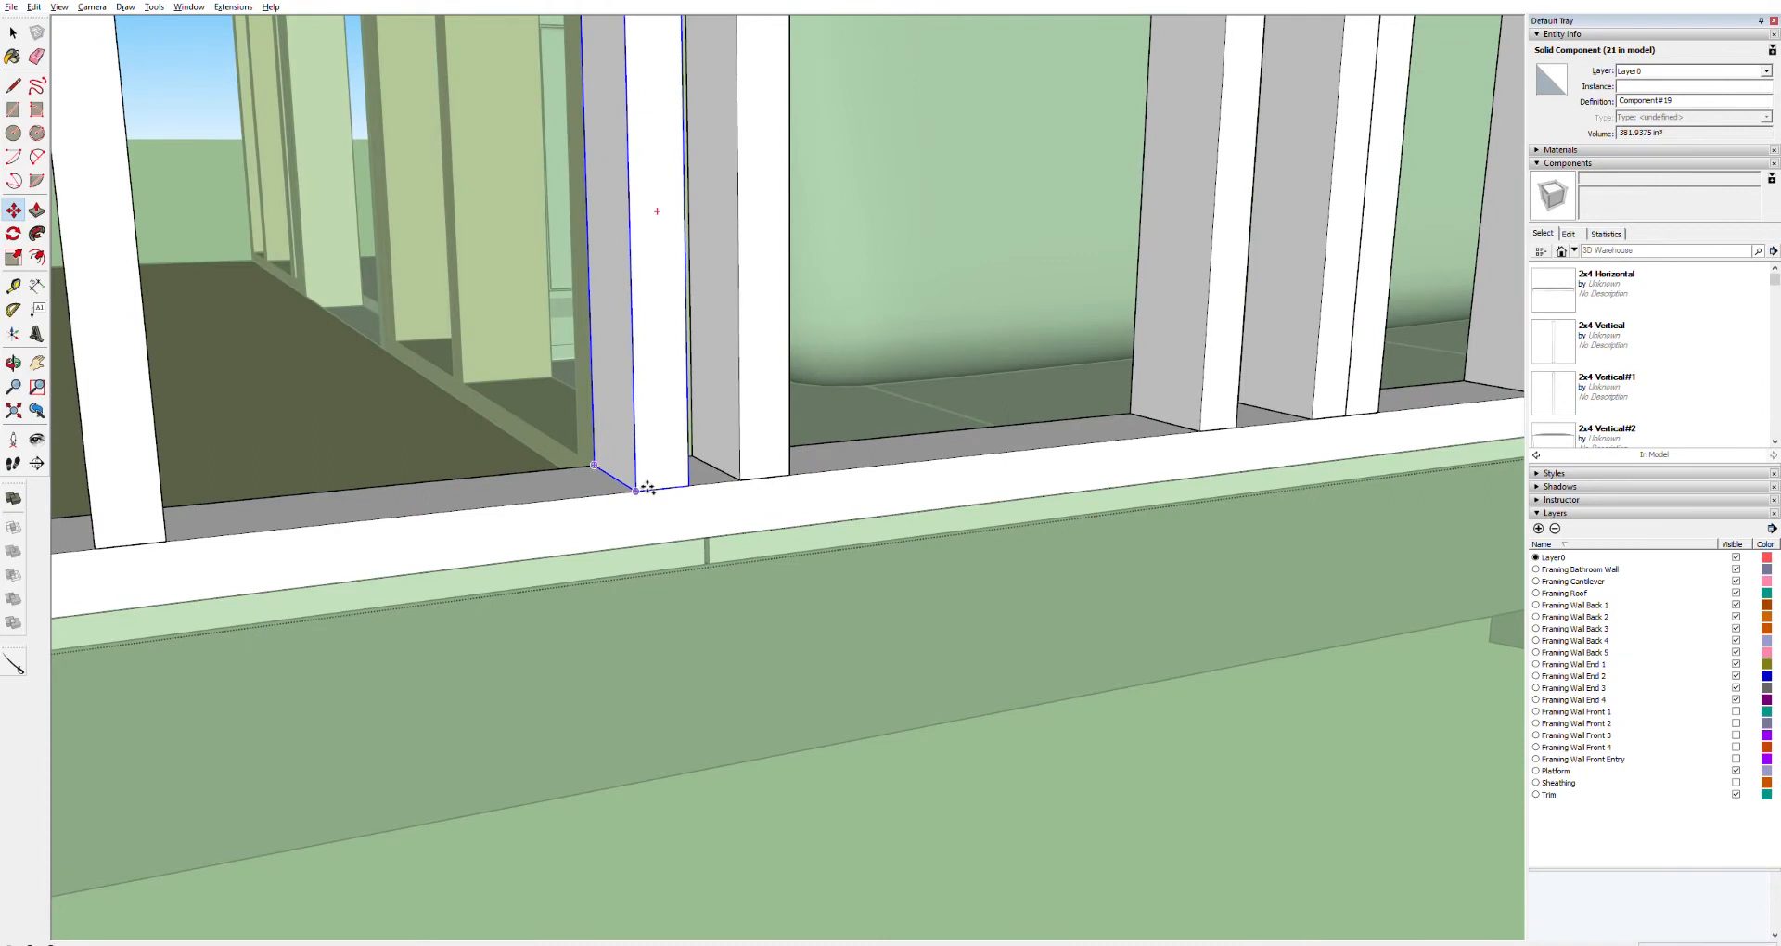
pyautogui.click(658, 490)
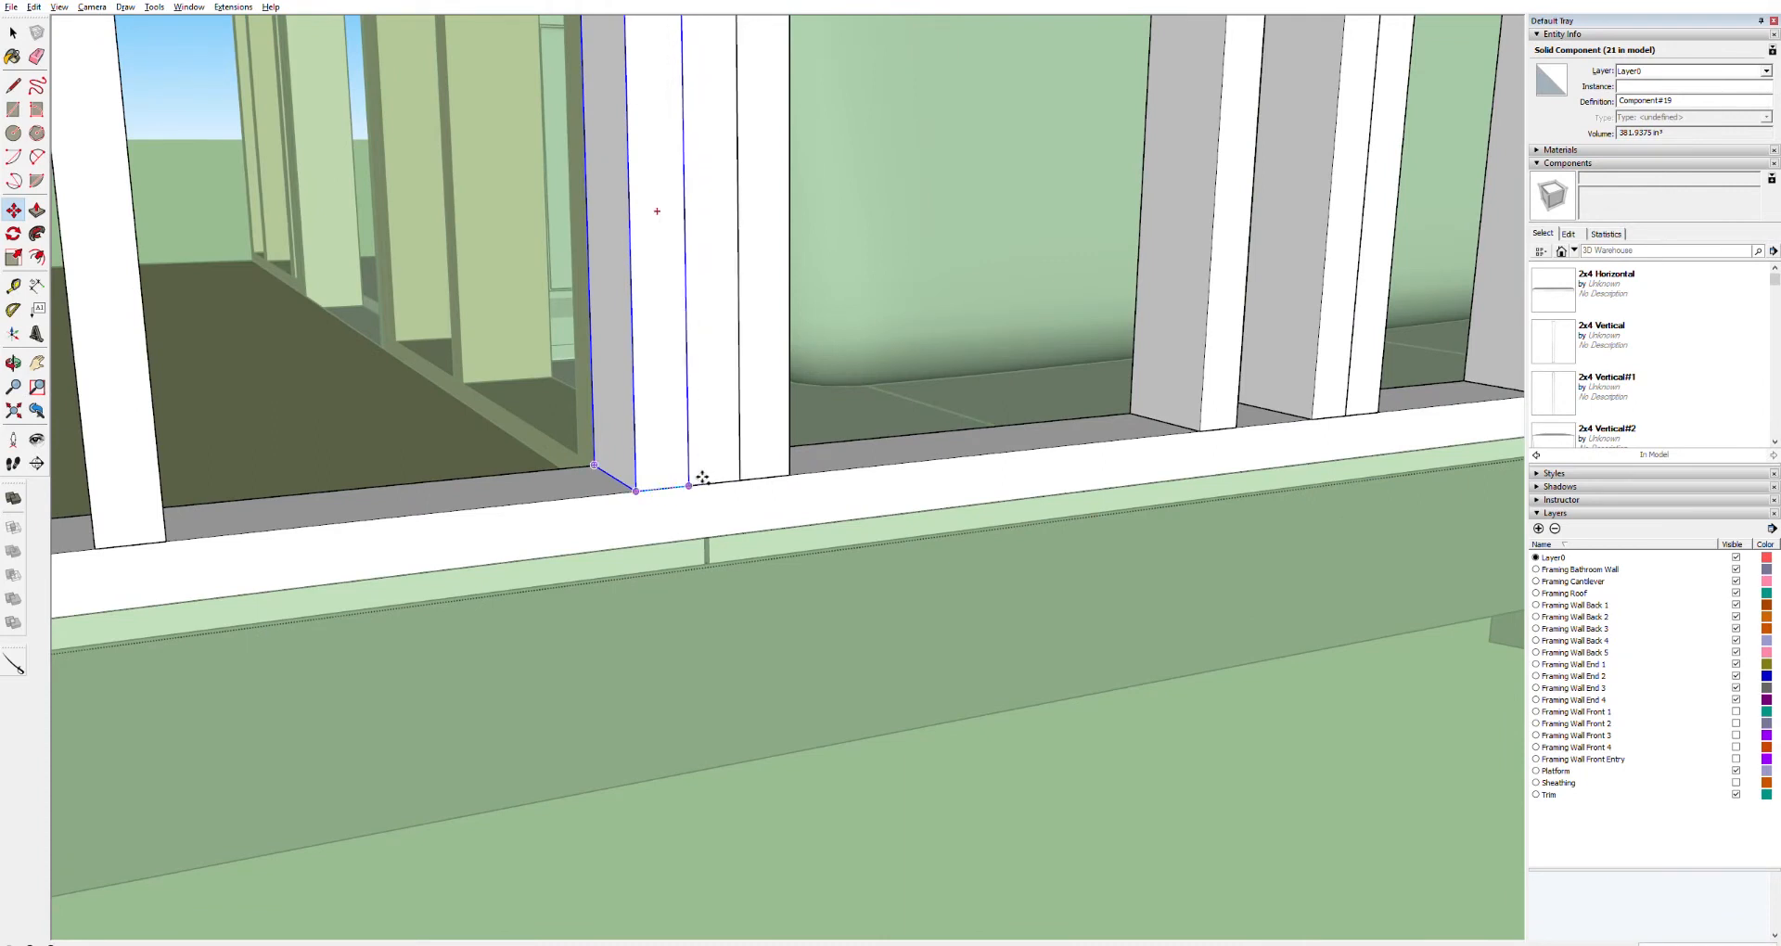
pyautogui.click(702, 478)
pyautogui.scroll(-12, 705, 475)
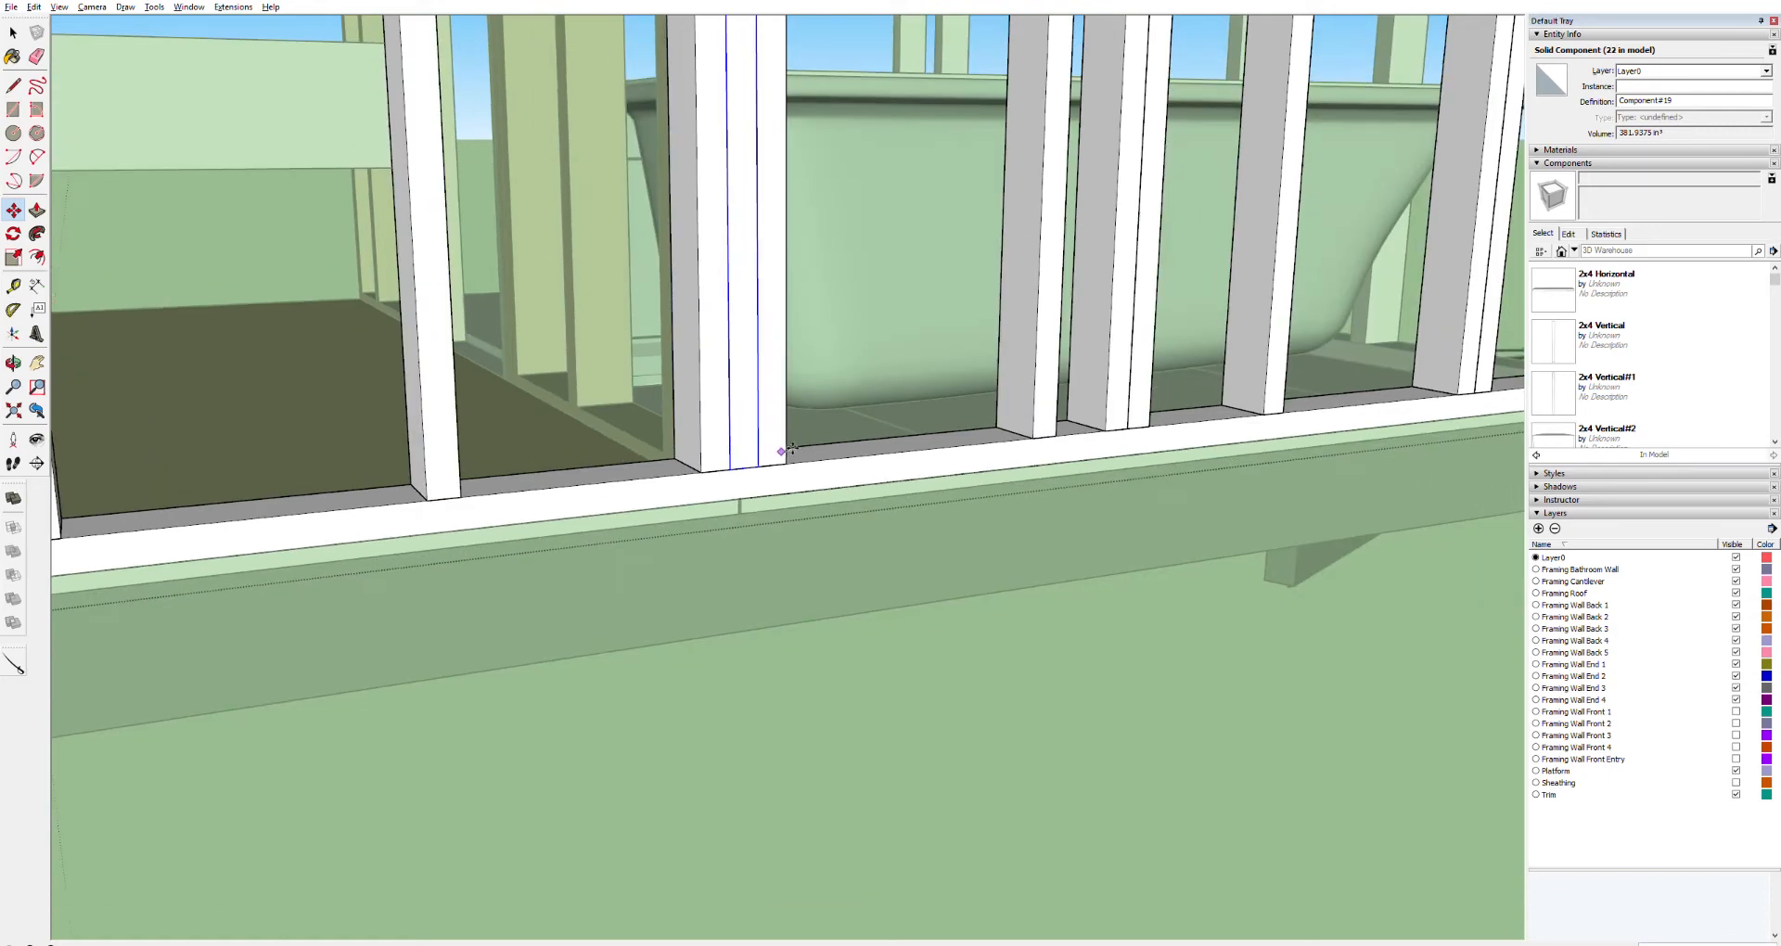
pyautogui.scroll(6, 777, 461)
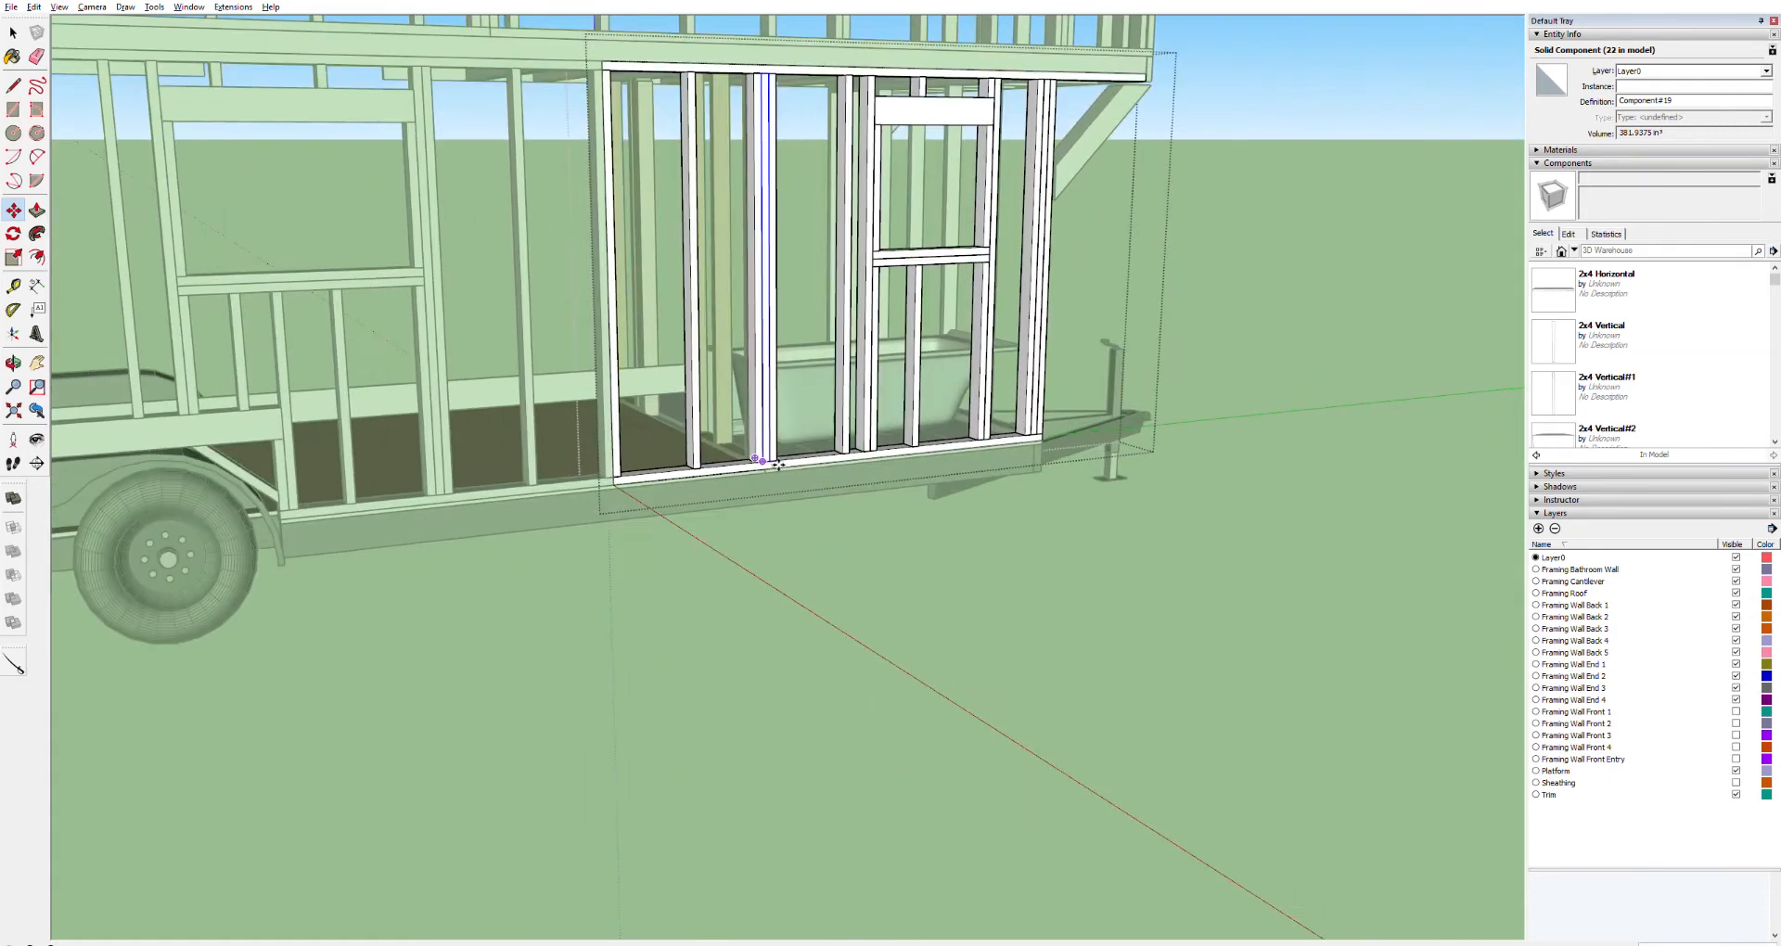
pyautogui.moveTo(685, 438); pyautogui.dragTo(764, 478, button='middle')
pyautogui.click(457, 607)
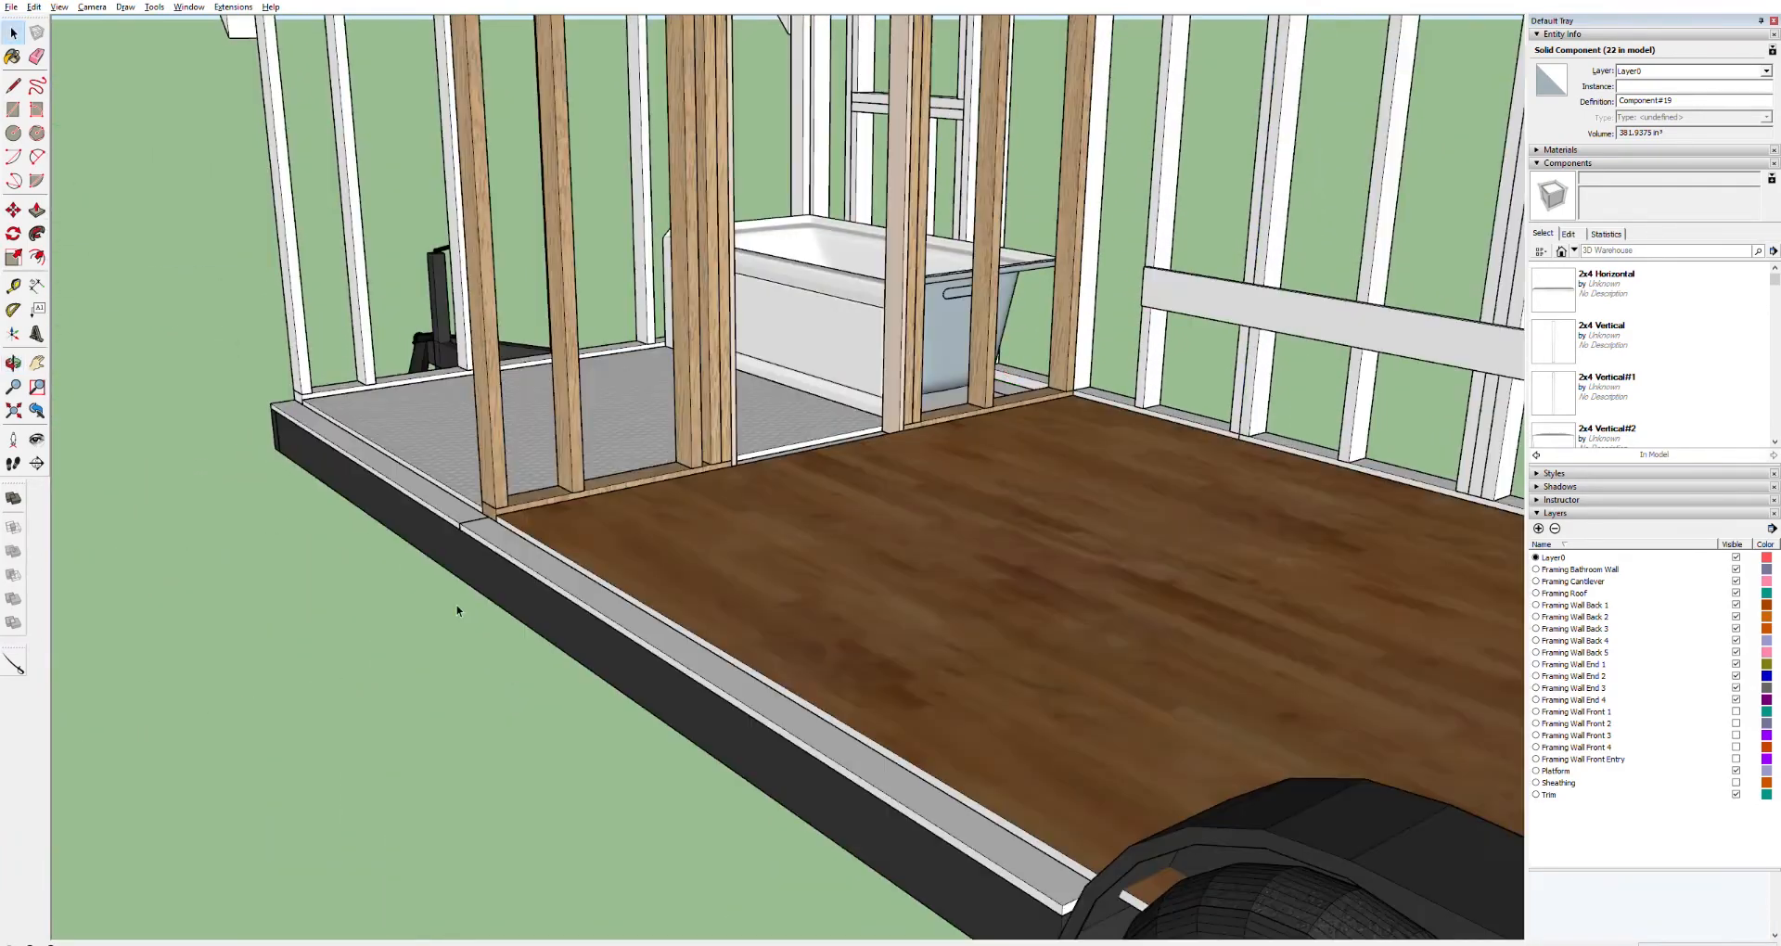
pyautogui.scroll(-5, 838, 422)
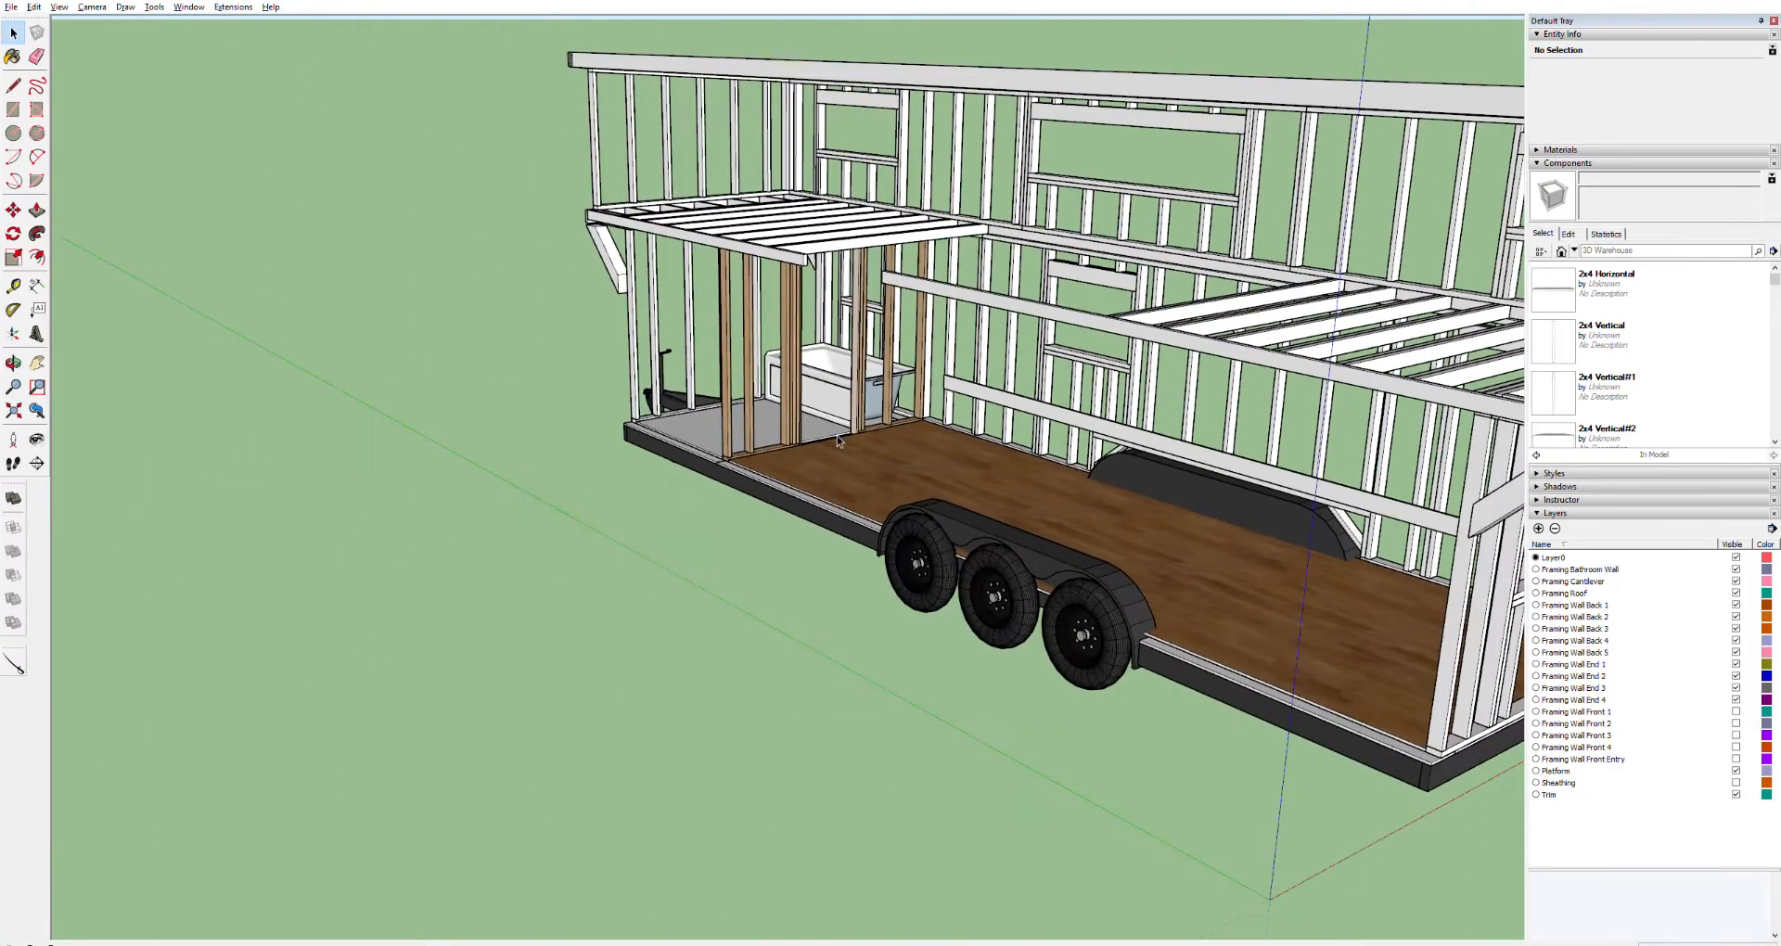
pyautogui.scroll(4, 900, 459)
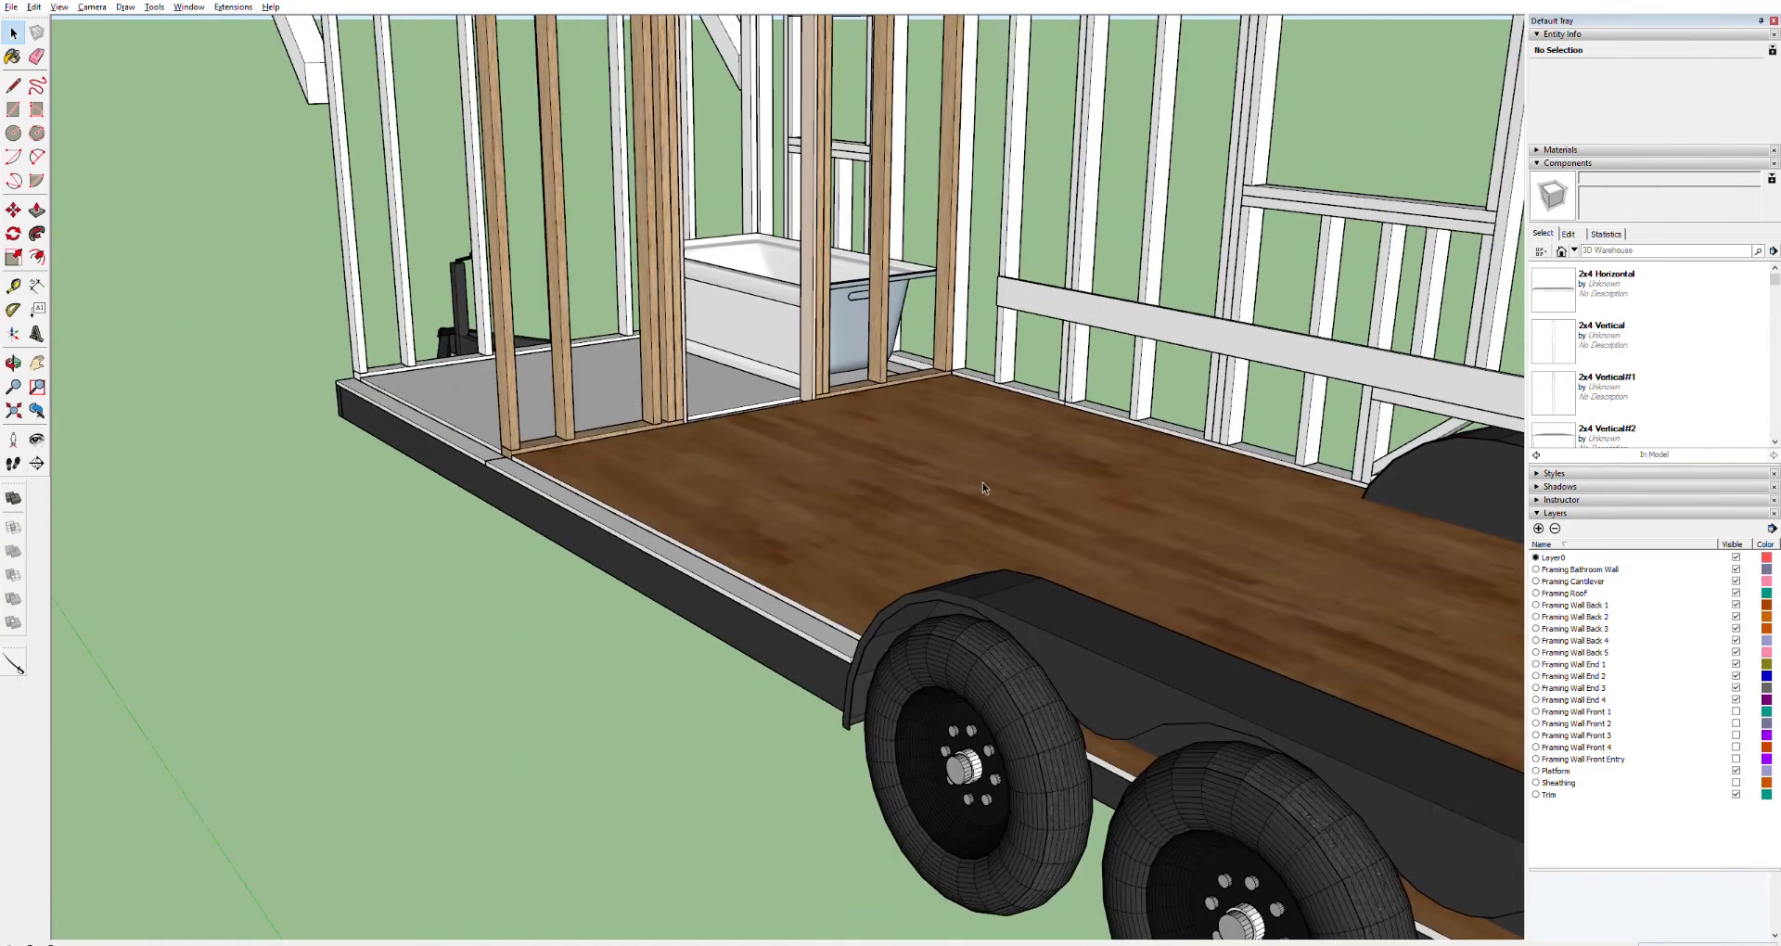
# Move the horizontal board over the wheel well down onto the floor along the back wall
pyautogui.scroll(-3, 1361, 448)
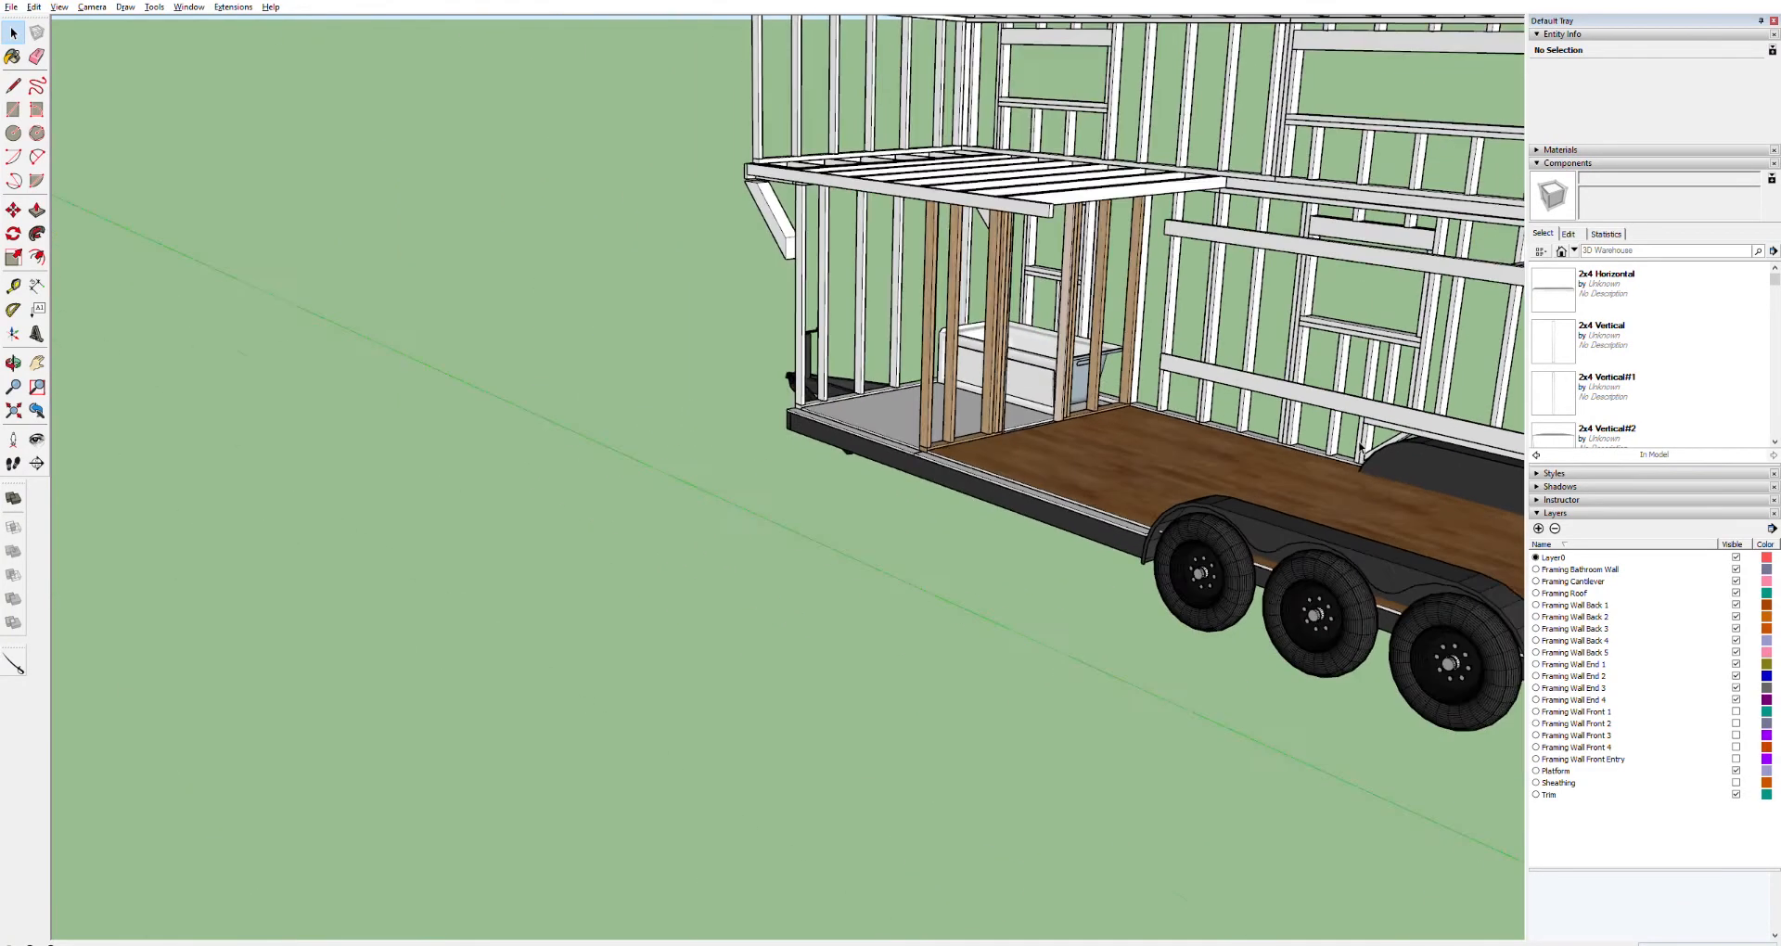
pyautogui.moveTo(1227, 468); pyautogui.dragTo(1067, 419, button='middle')
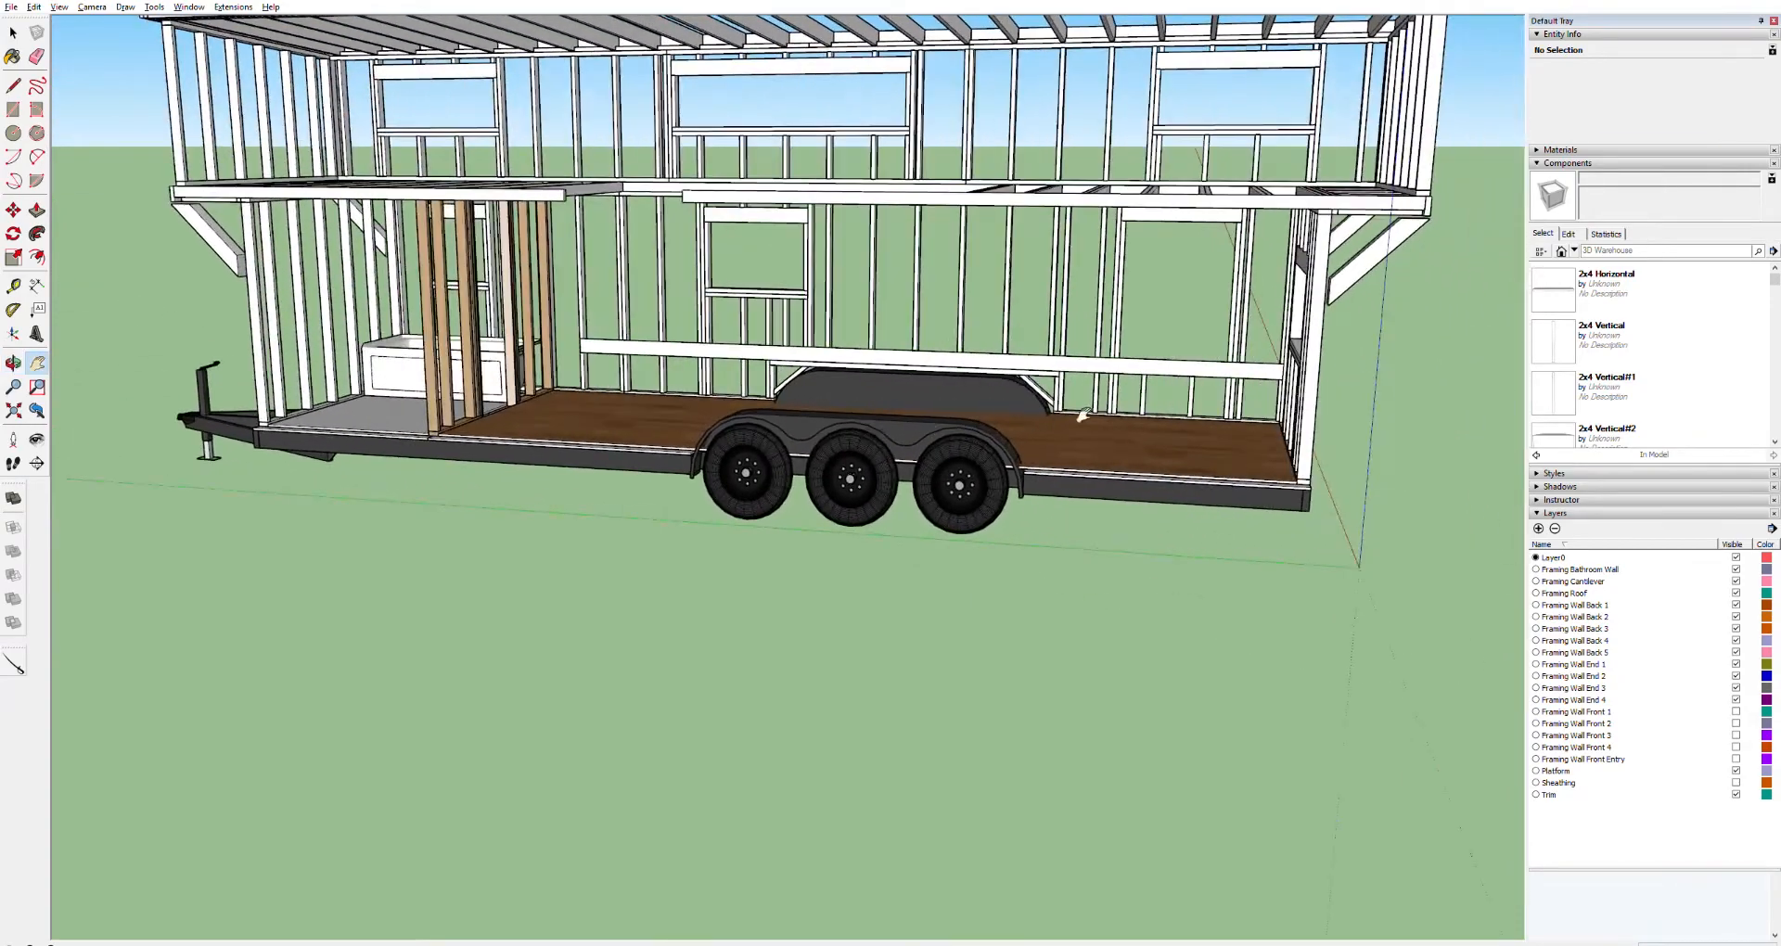
pyautogui.scroll(8, 1205, 422)
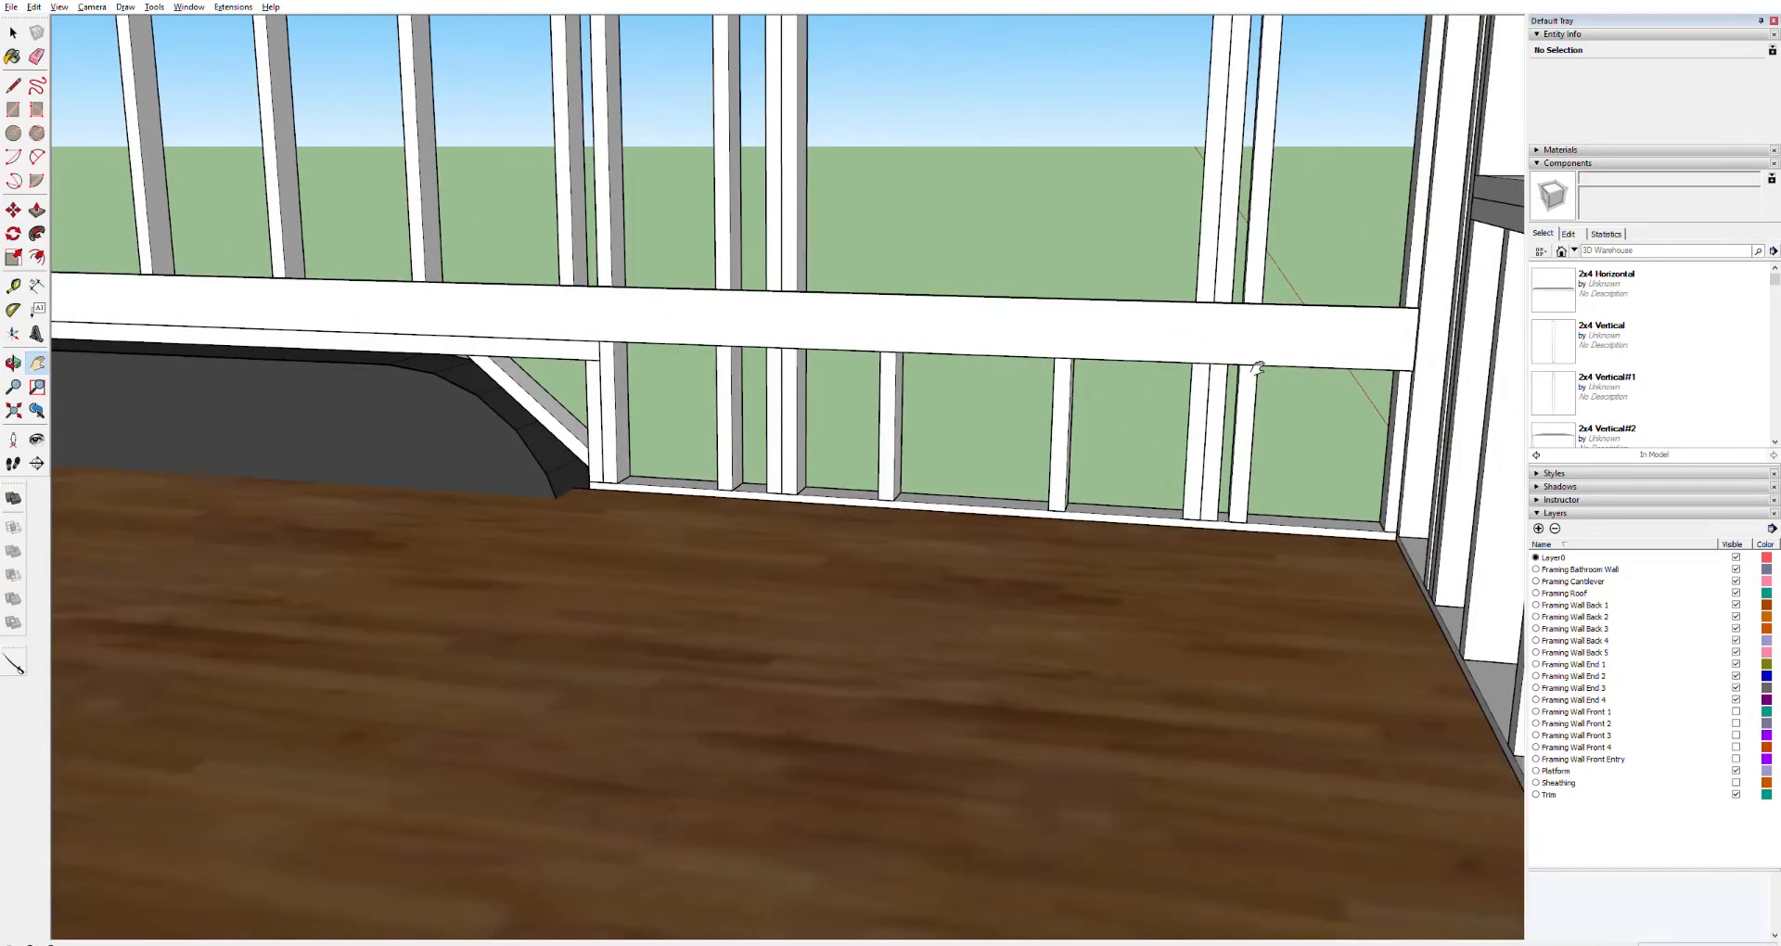
pyautogui.press('space')
pyautogui.click(1336, 349)
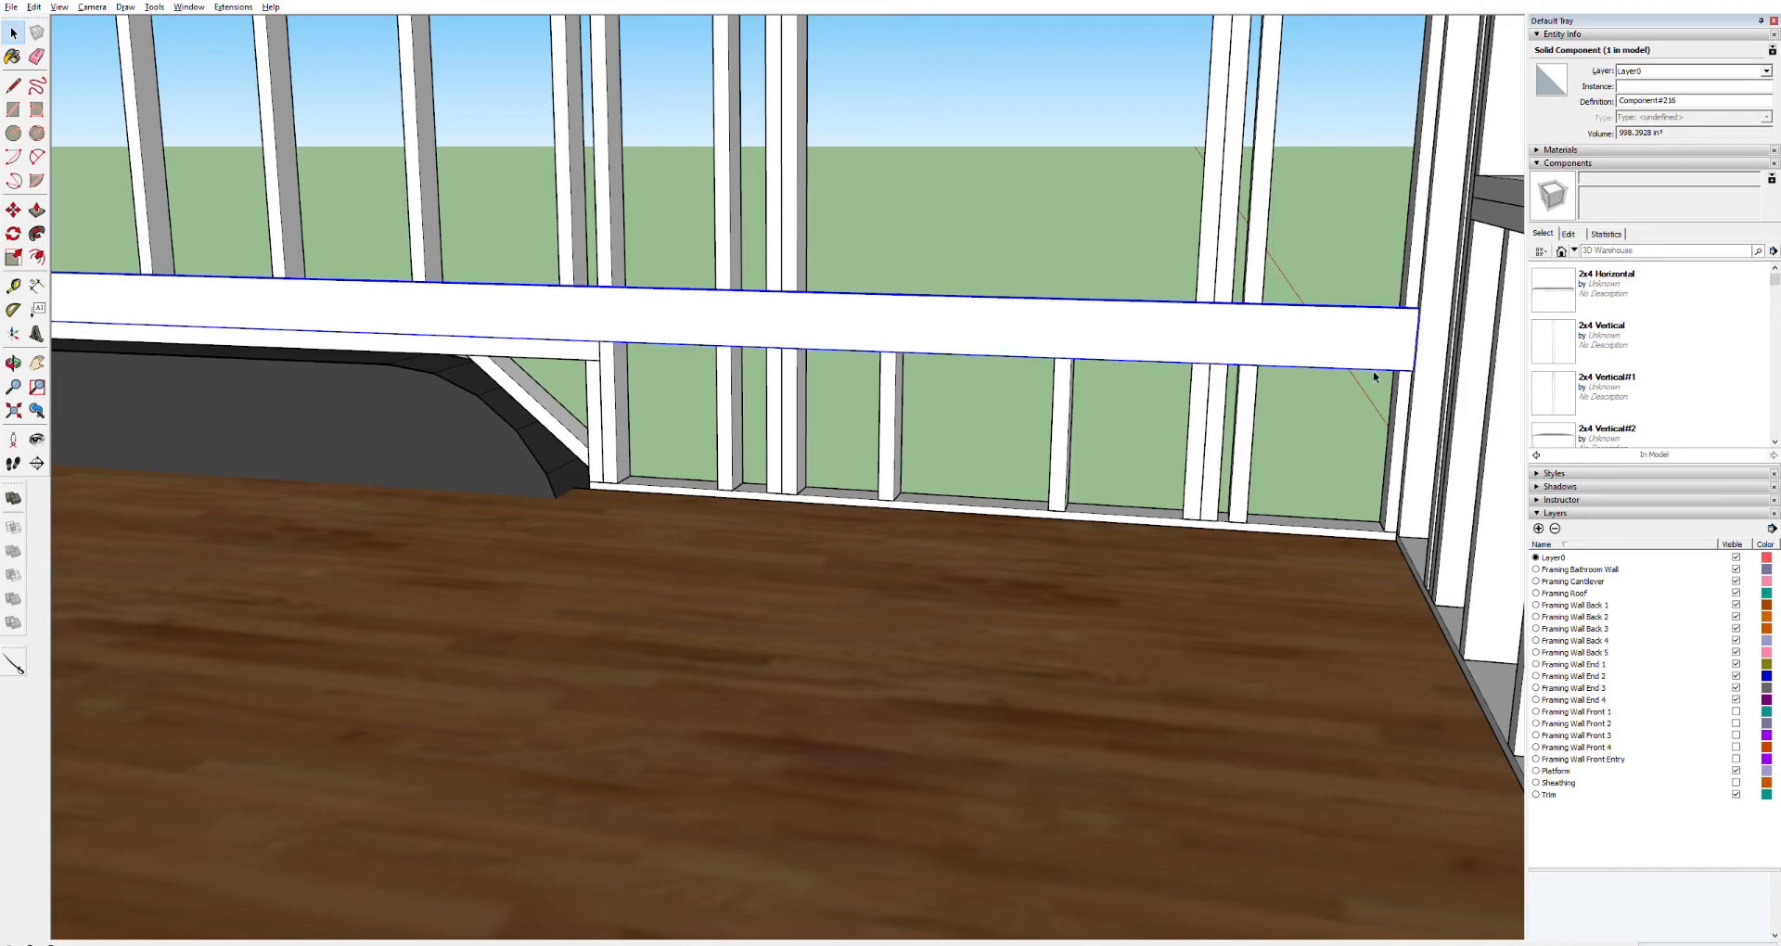
pyautogui.press('m')
pyautogui.moveTo(1426, 370); pyautogui.dragTo(1406, 545)
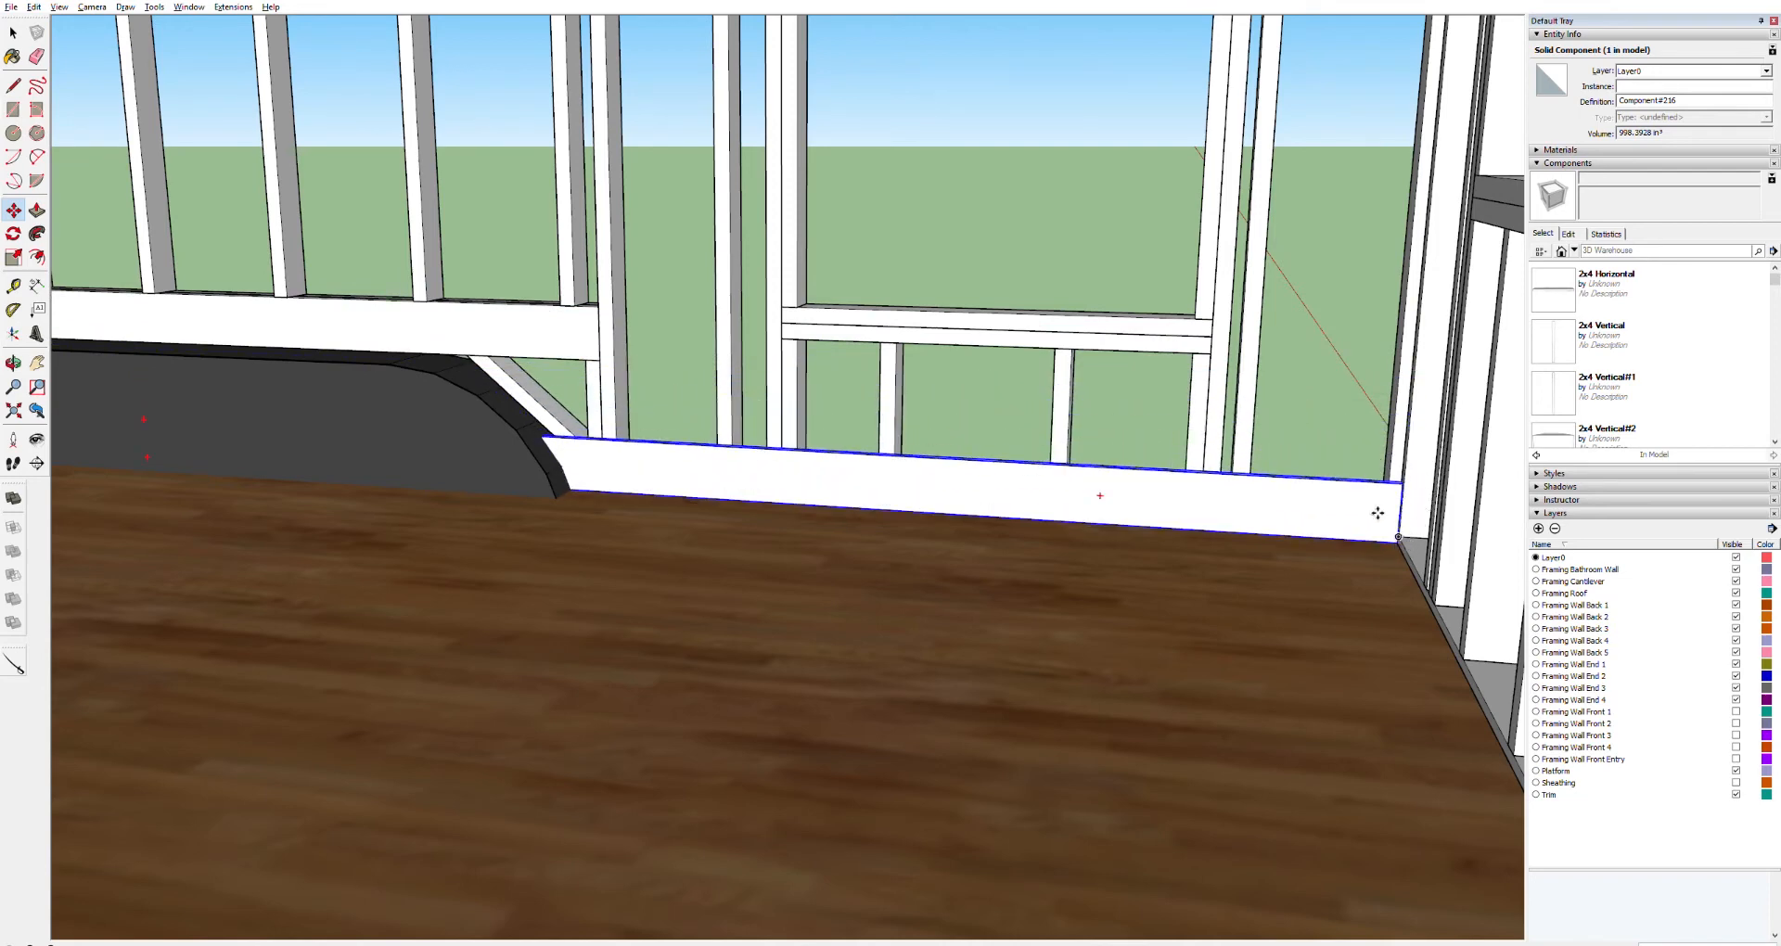
# Inspect the lowered board along the back wall and the framing around the bathtub corner
pyautogui.scroll(-3, 1011, 537)
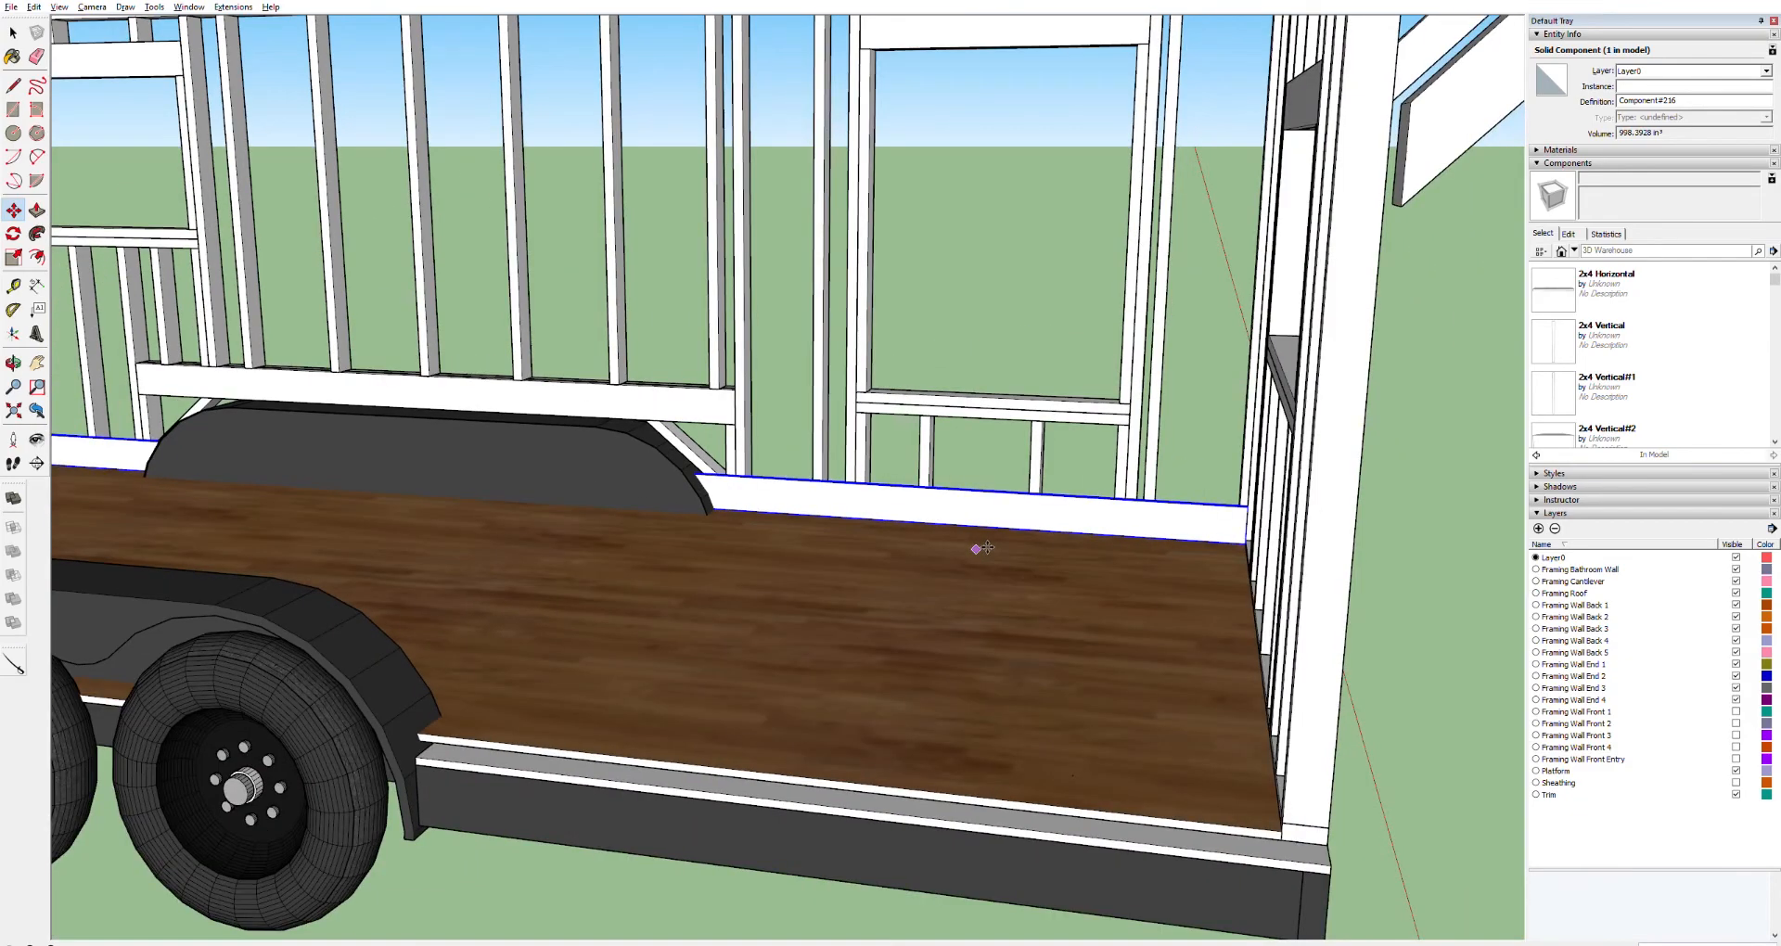
pyautogui.keyDown('shift'); pyautogui.moveTo(497, 403); pyautogui.dragTo(910, 394, button='middle'); pyautogui.keyUp('shift')
pyautogui.scroll(2, 542, 429)
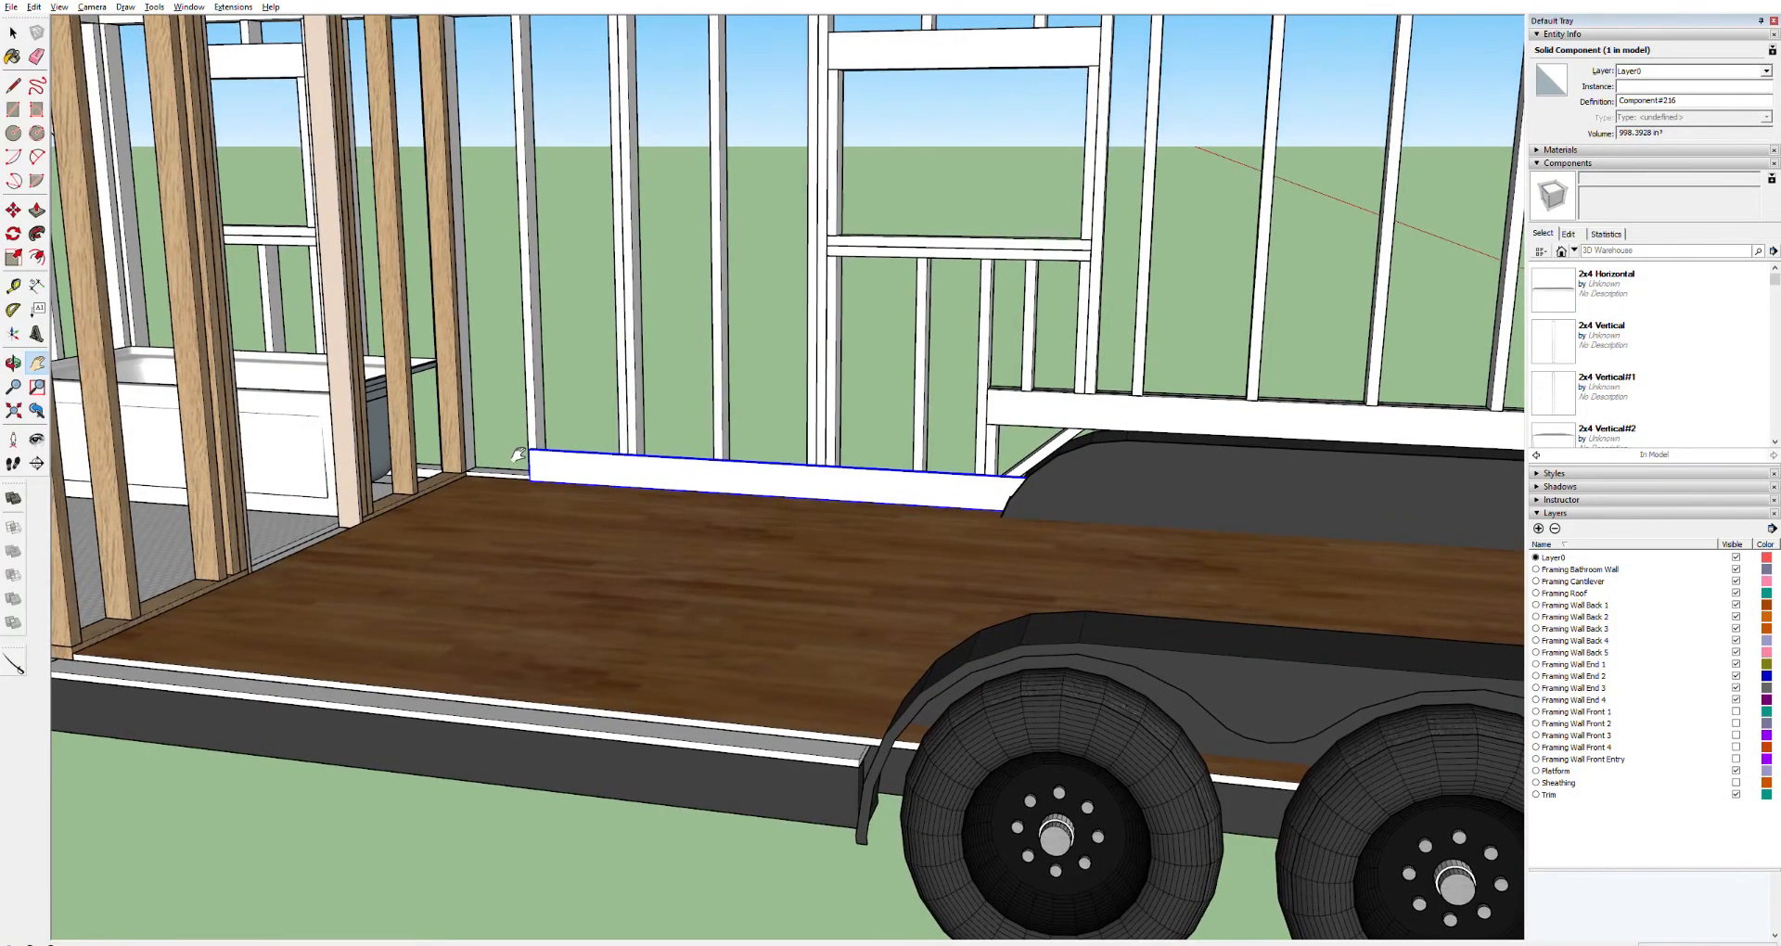
pyautogui.scroll(1, 557, 389)
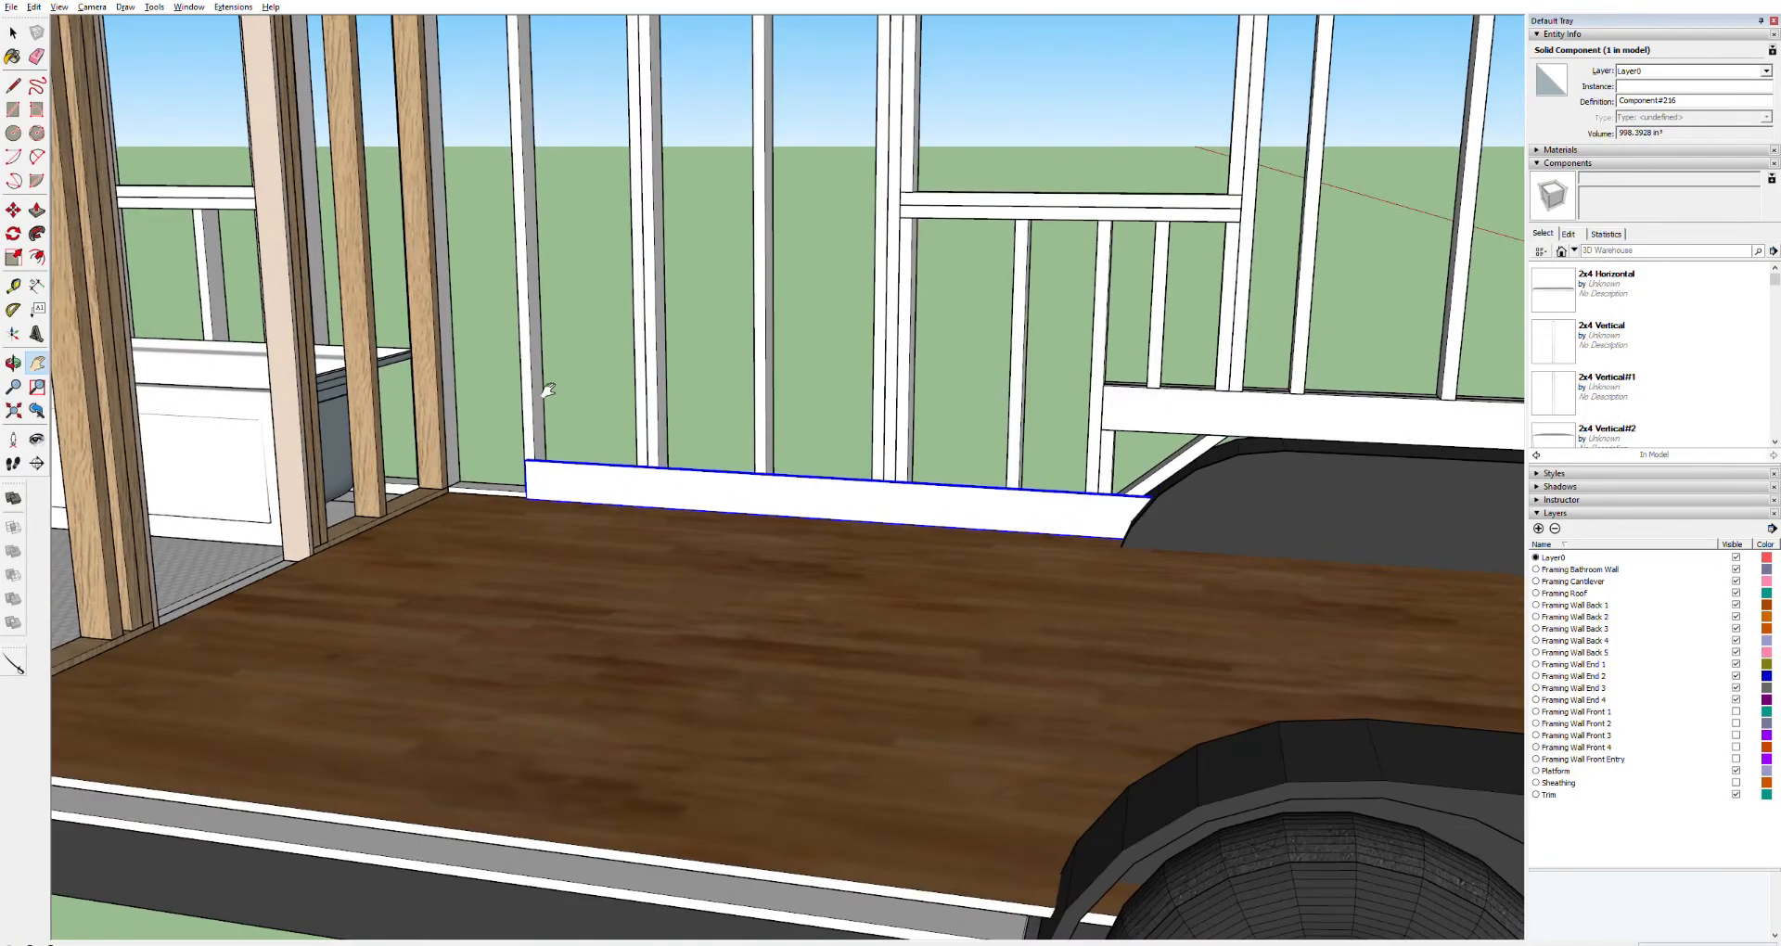
pyautogui.scroll(3, 547, 389)
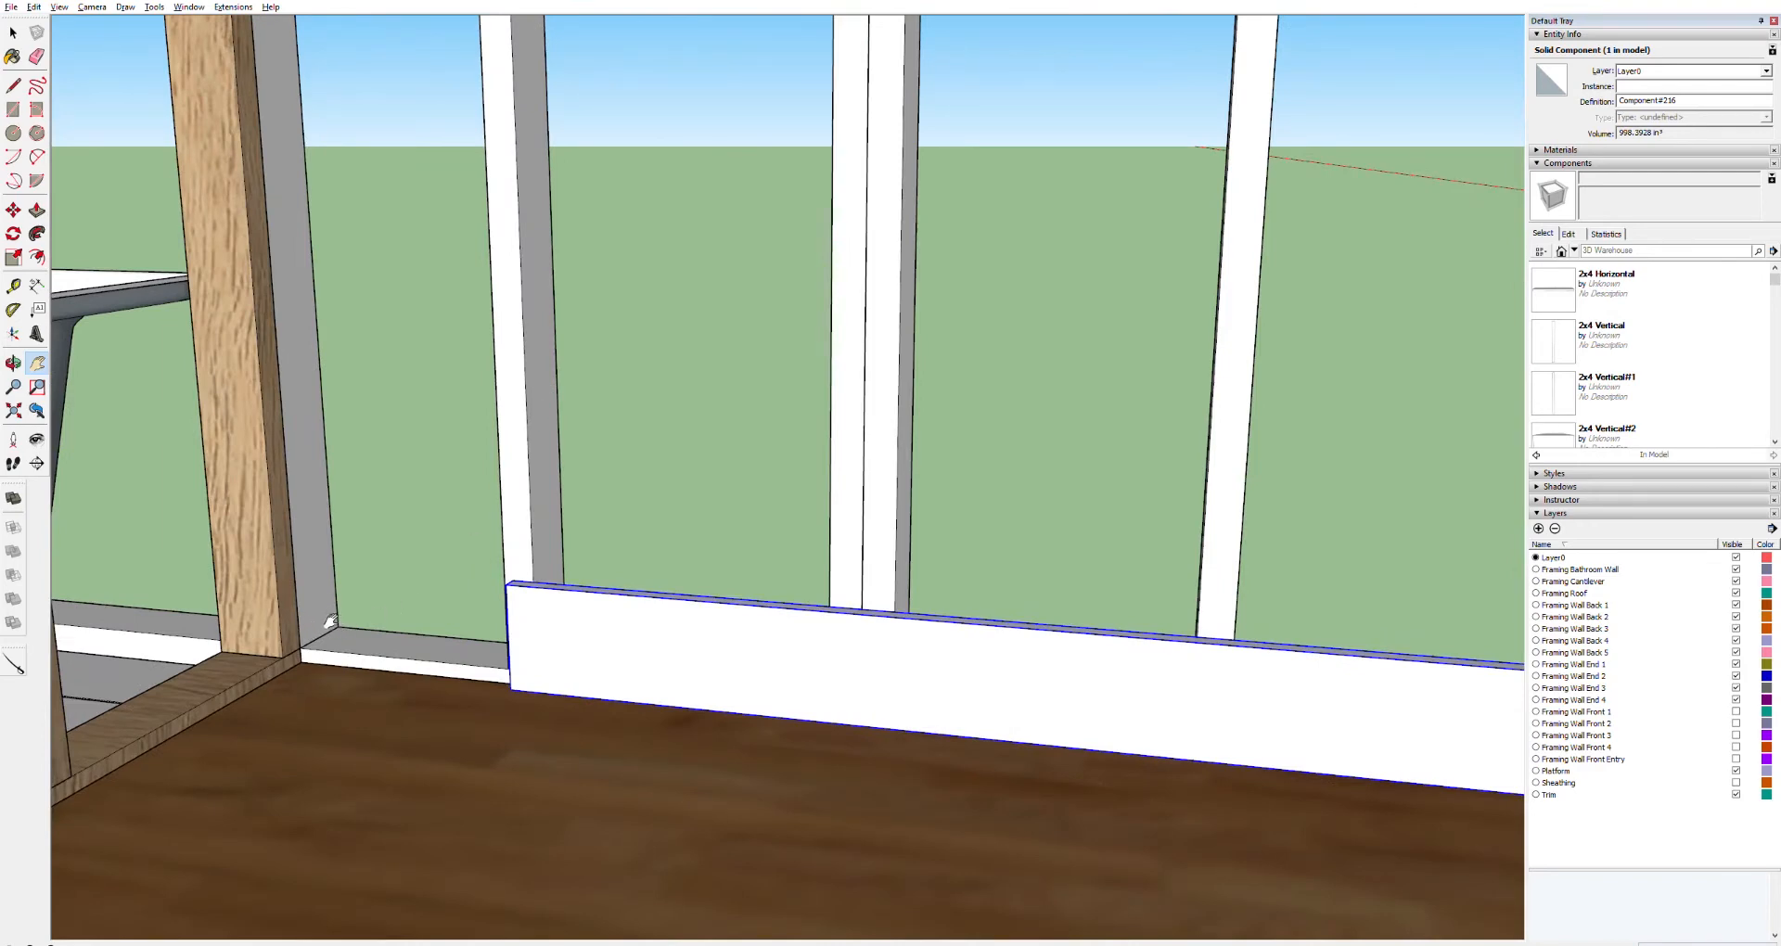
pyautogui.press('o')
pyautogui.moveTo(357, 529)
pyautogui.mouseDown()
pyautogui.moveTo(234, 532)
pyautogui.moveTo(225, 418)
pyautogui.mouseUp()
pyautogui.moveTo(484, 423)
pyautogui.mouseDown()
pyautogui.moveTo(63, 423)
pyautogui.moveTo(224, 439)
pyautogui.mouseUp()
pyautogui.moveTo(506, 334)
pyautogui.mouseDown()
pyautogui.moveTo(594, 338)
pyautogui.moveTo(320, 369)
pyautogui.moveTo(160, 197)
pyautogui.mouseUp()
pyautogui.moveTo(160, 198)
pyautogui.mouseDown(button='middle')
pyautogui.moveTo(134, 147)
pyautogui.moveTo(23, 115)
pyautogui.moveTo(14, 76)
pyautogui.mouseUp(button='middle')
pyautogui.moveTo(442, 68); pyautogui.dragTo(387, 88, button='middle')
pyautogui.moveTo(387, 88)
pyautogui.mouseDown()
pyautogui.moveTo(525, 68)
pyautogui.moveTo(569, 35)
pyautogui.mouseUp()
pyautogui.scroll(10, 728, 34)
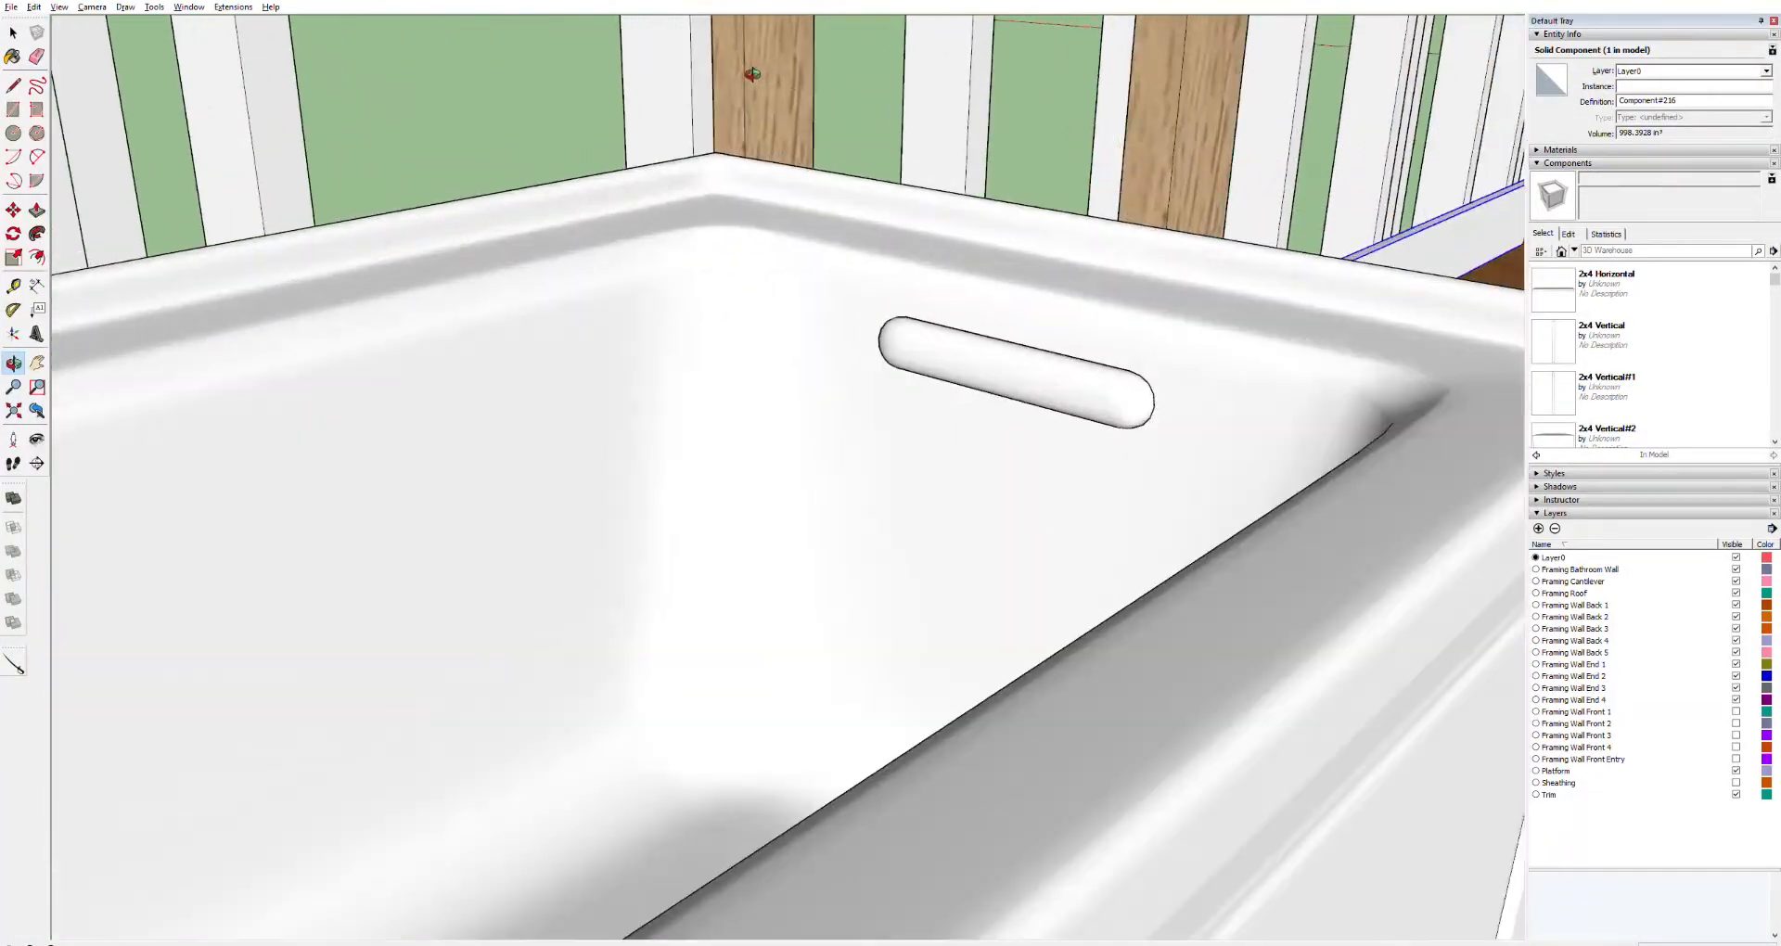
pyautogui.scroll(-8, 604, 187)
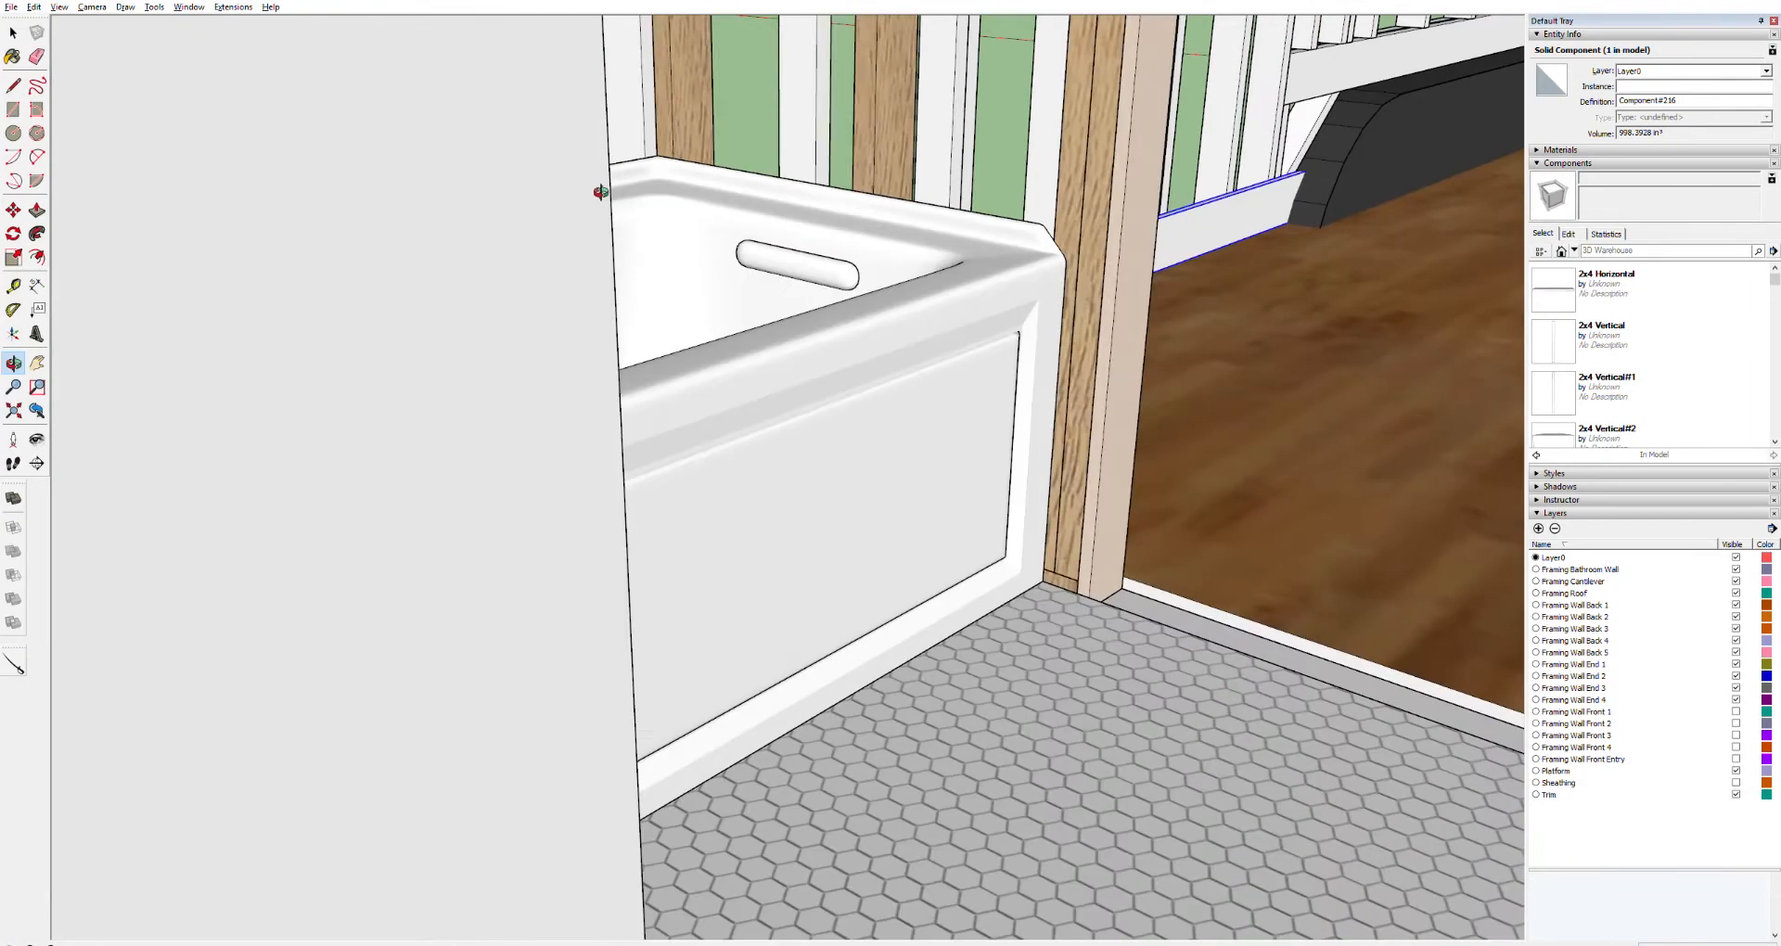
pyautogui.moveTo(538, 233); pyautogui.dragTo(892, 448)
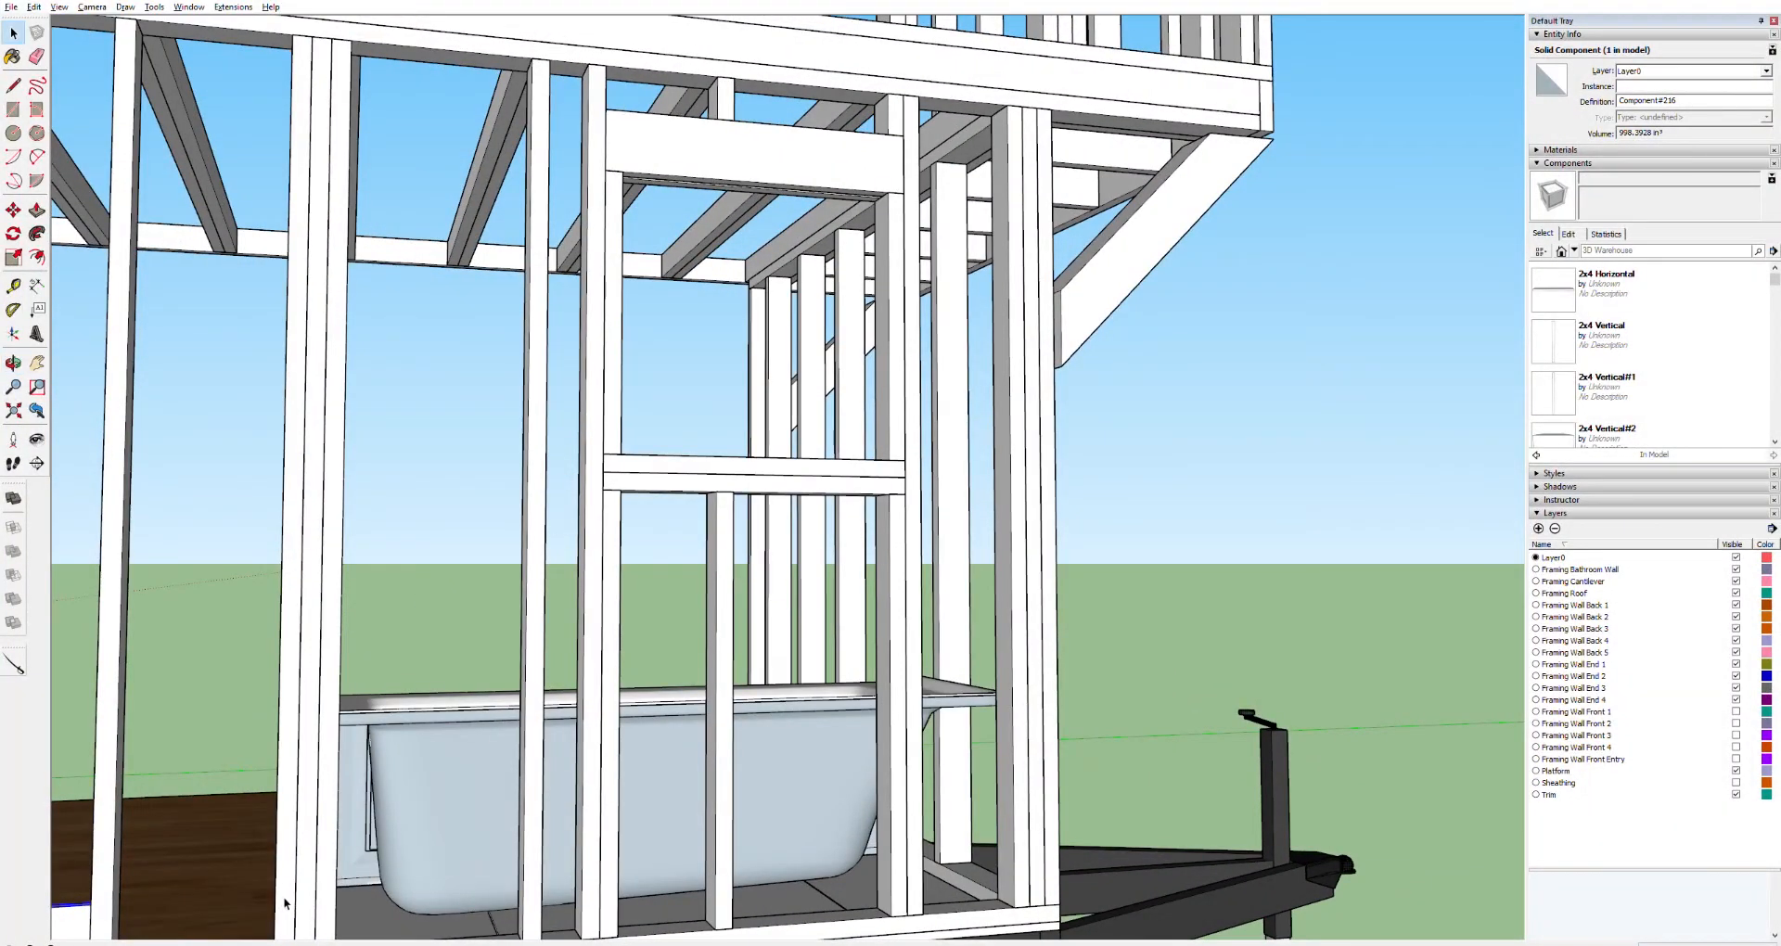
# Open the wall framing group beside the bathtub and copy a stud directly next to an existing stud
pyautogui.press('h')
pyautogui.moveTo(263, 902); pyautogui.dragTo(272, 722)
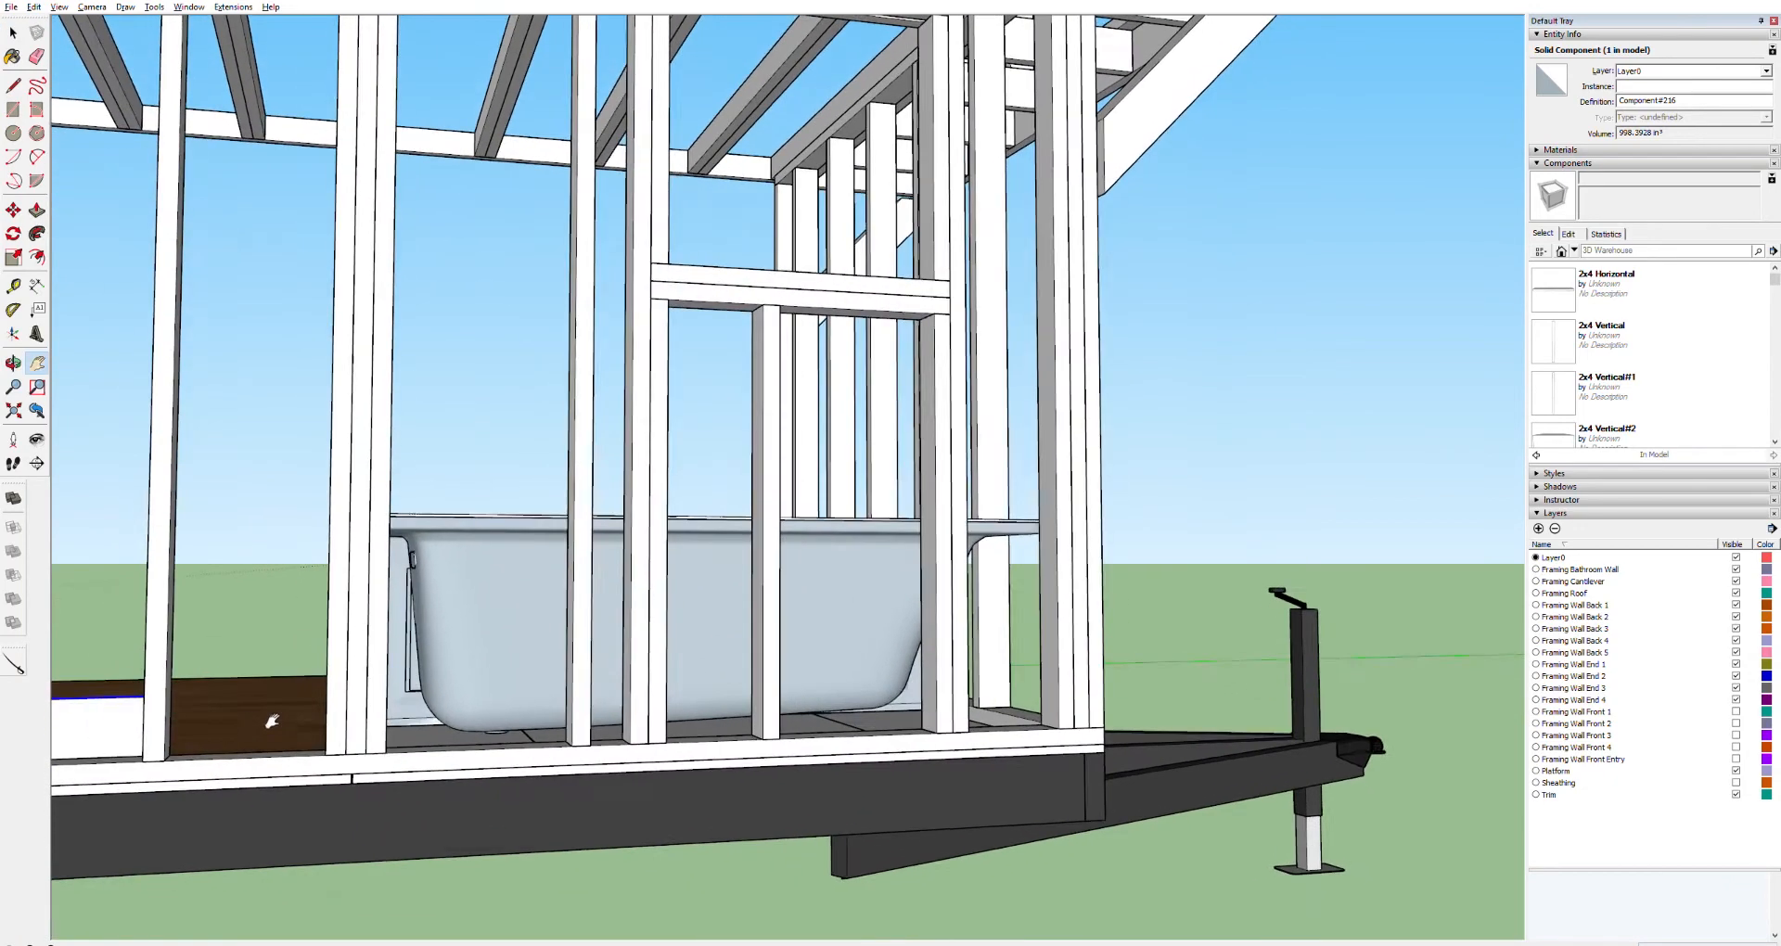
pyautogui.doubleClick(344, 753)
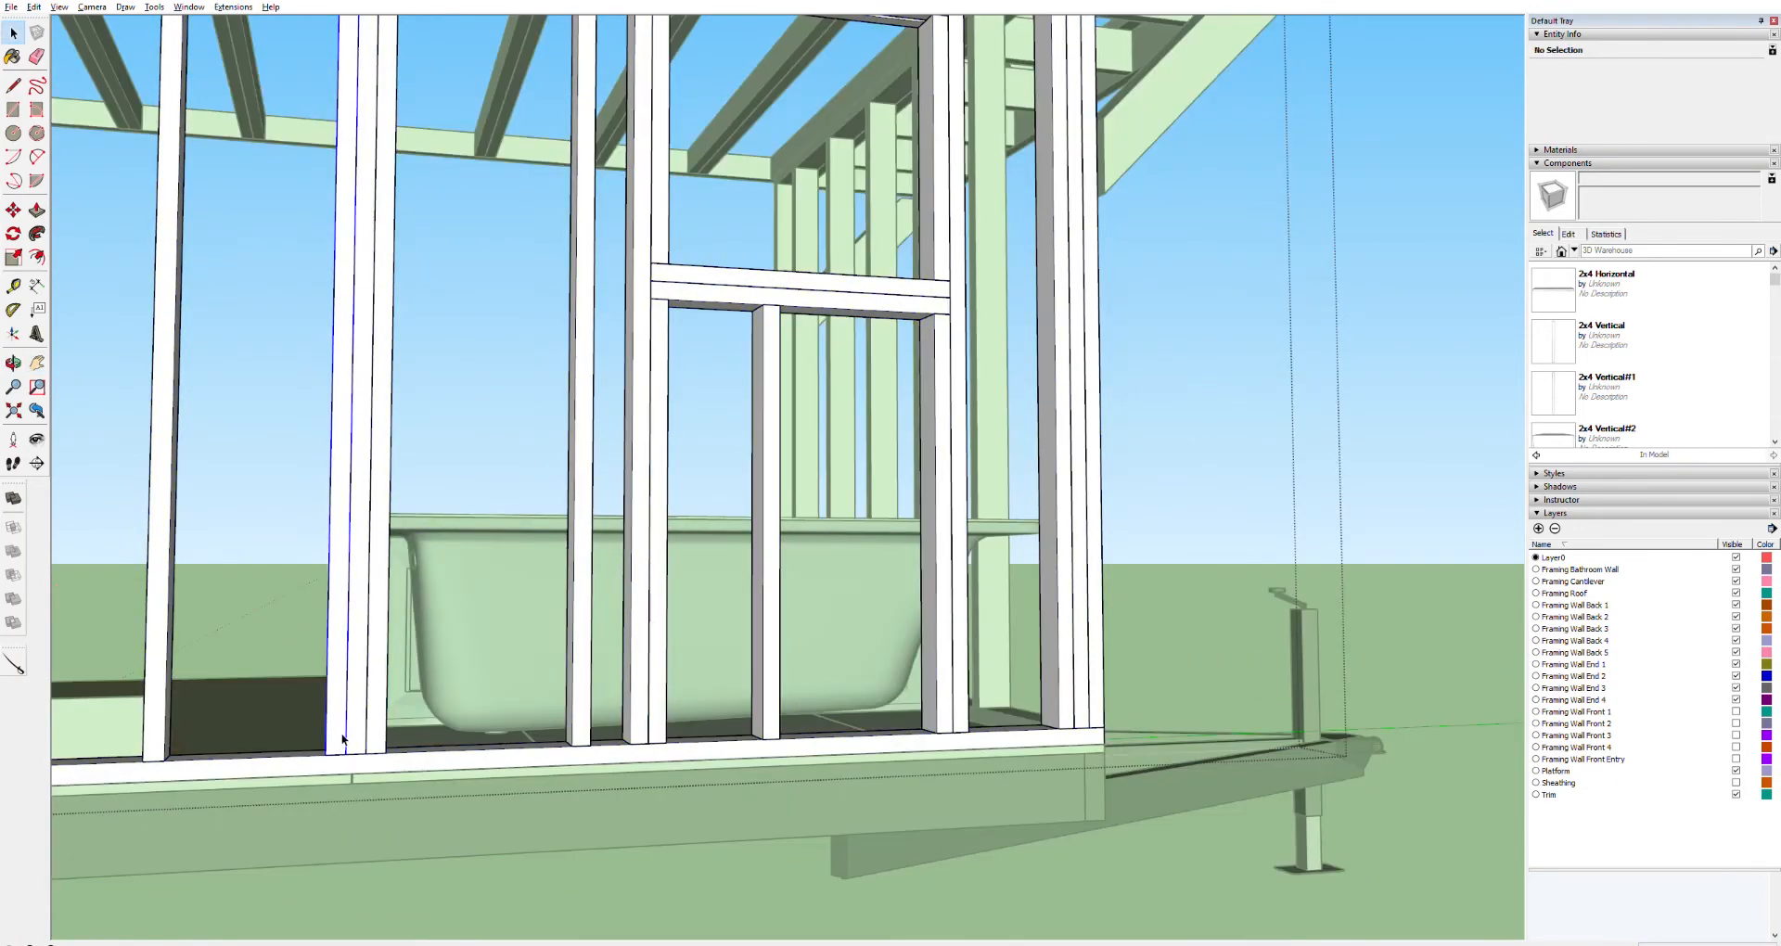
pyautogui.click(342, 739)
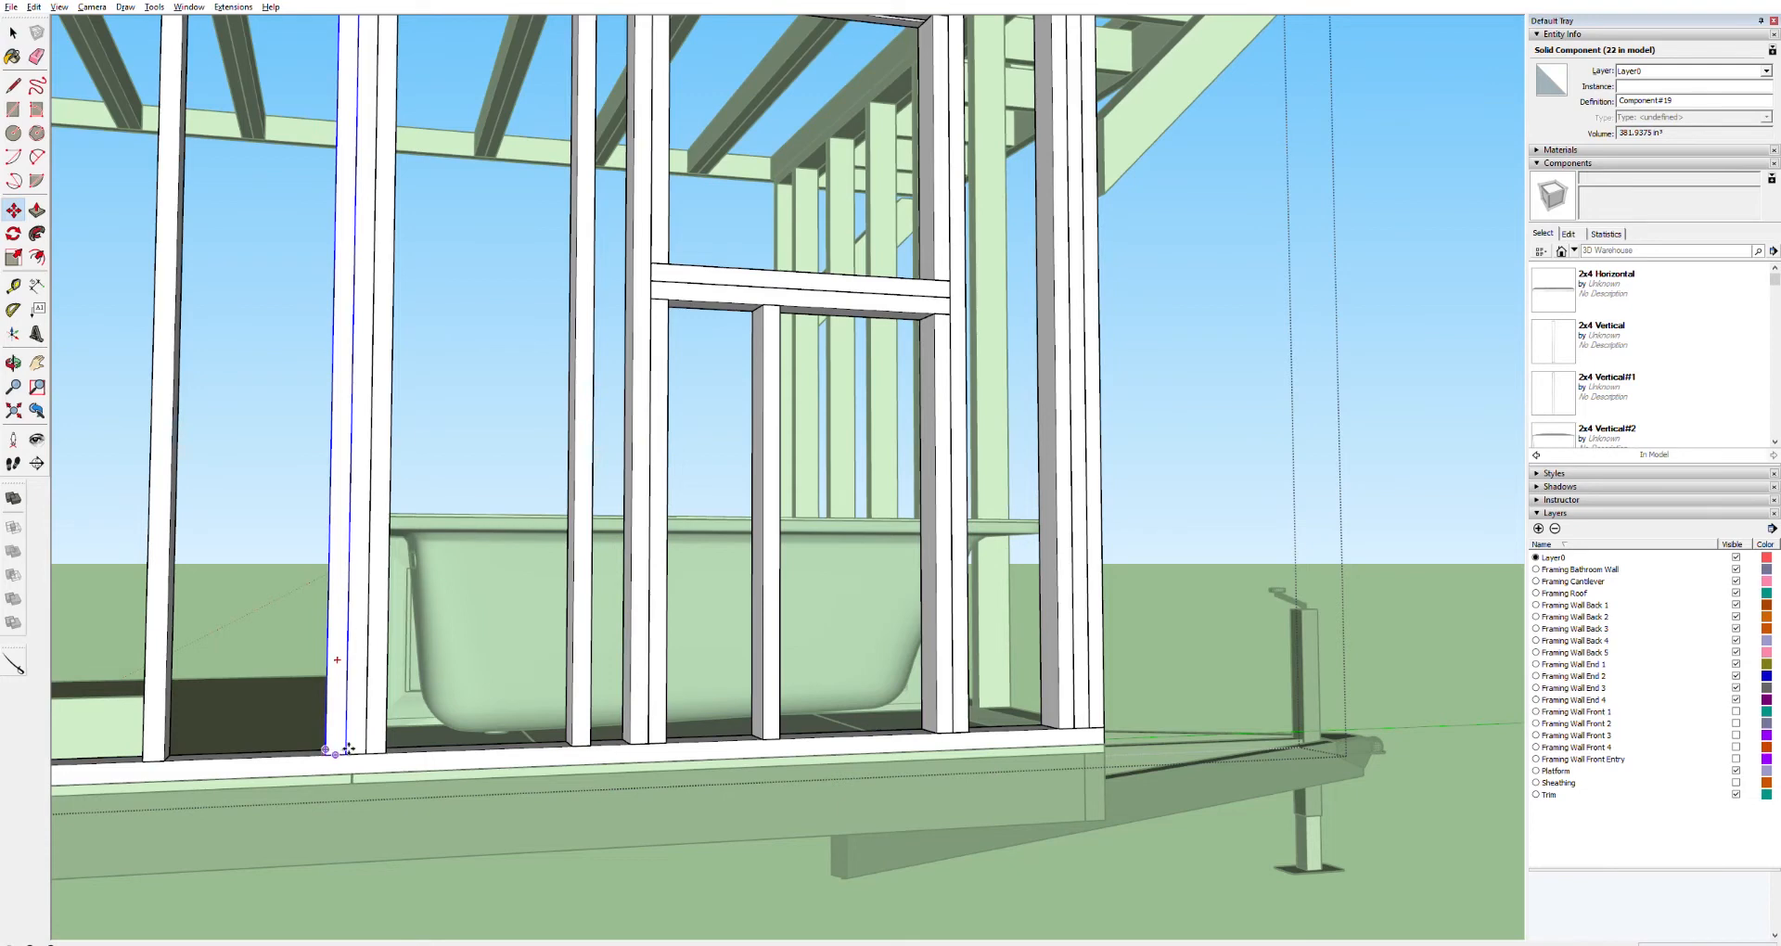
pyautogui.click(352, 752)
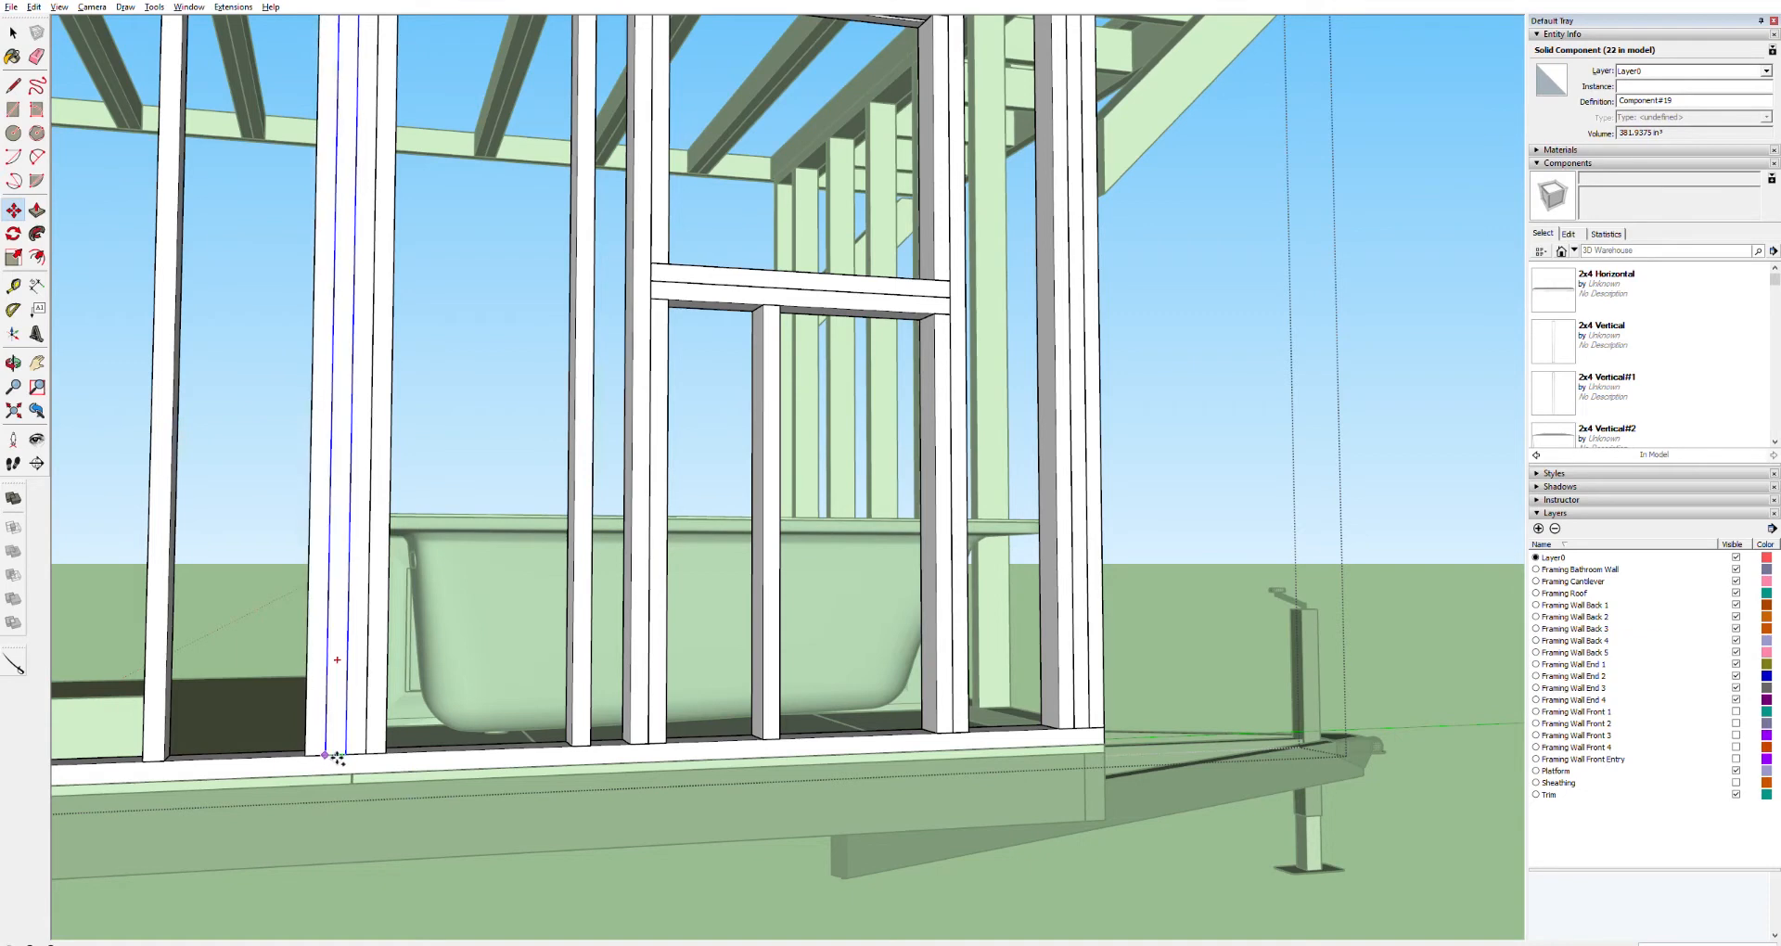
# Push/pull the end of the floor-level board behind the wheel well to extend it to the bathroom wall framing
pyautogui.scroll(5, 336, 757)
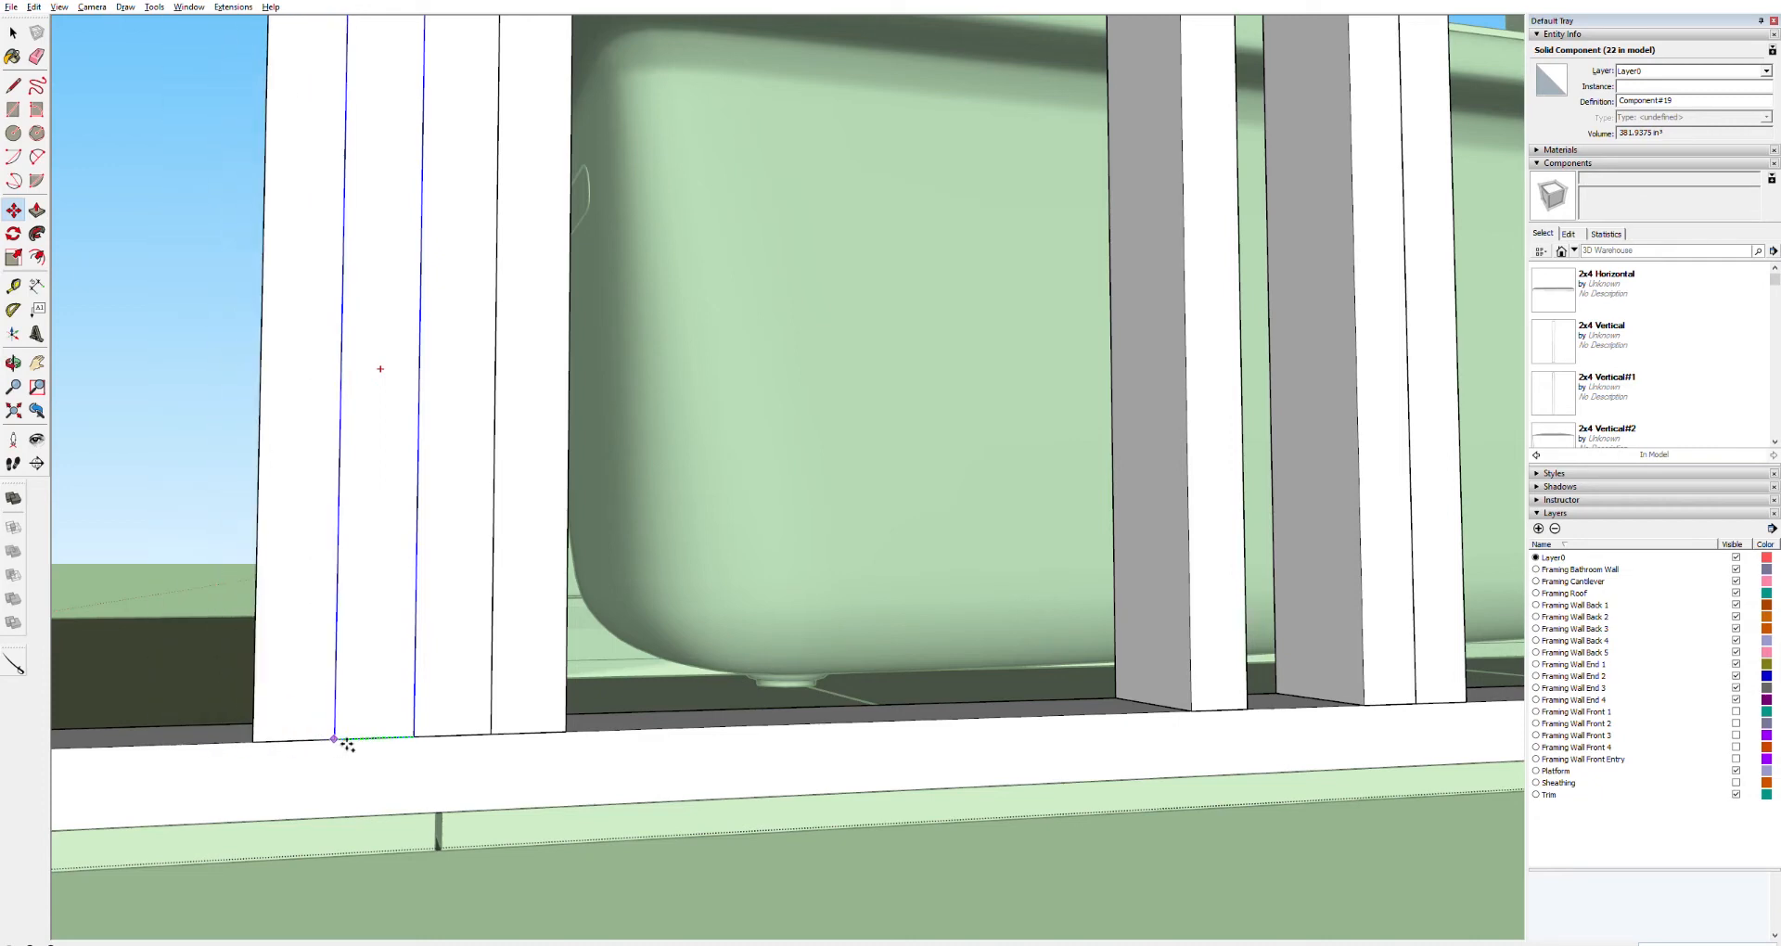
pyautogui.scroll(-9, 265, 769)
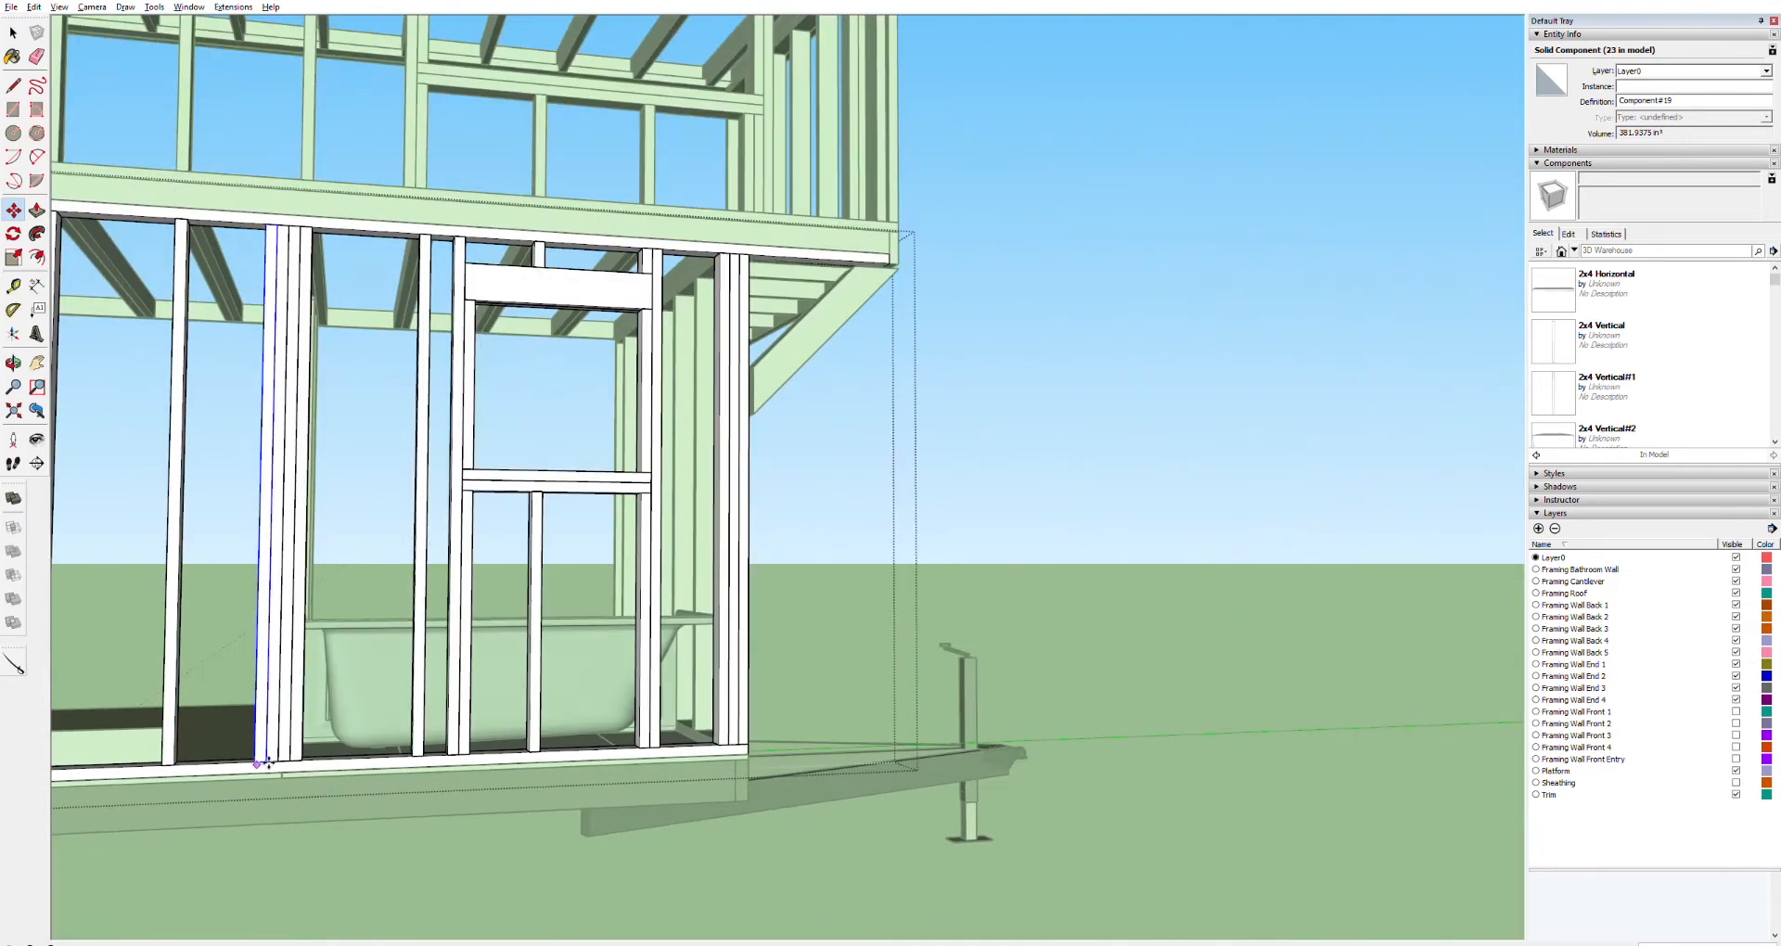
pyautogui.moveTo(240, 805); pyautogui.dragTo(732, 772, button='middle')
pyautogui.scroll(8, 732, 773)
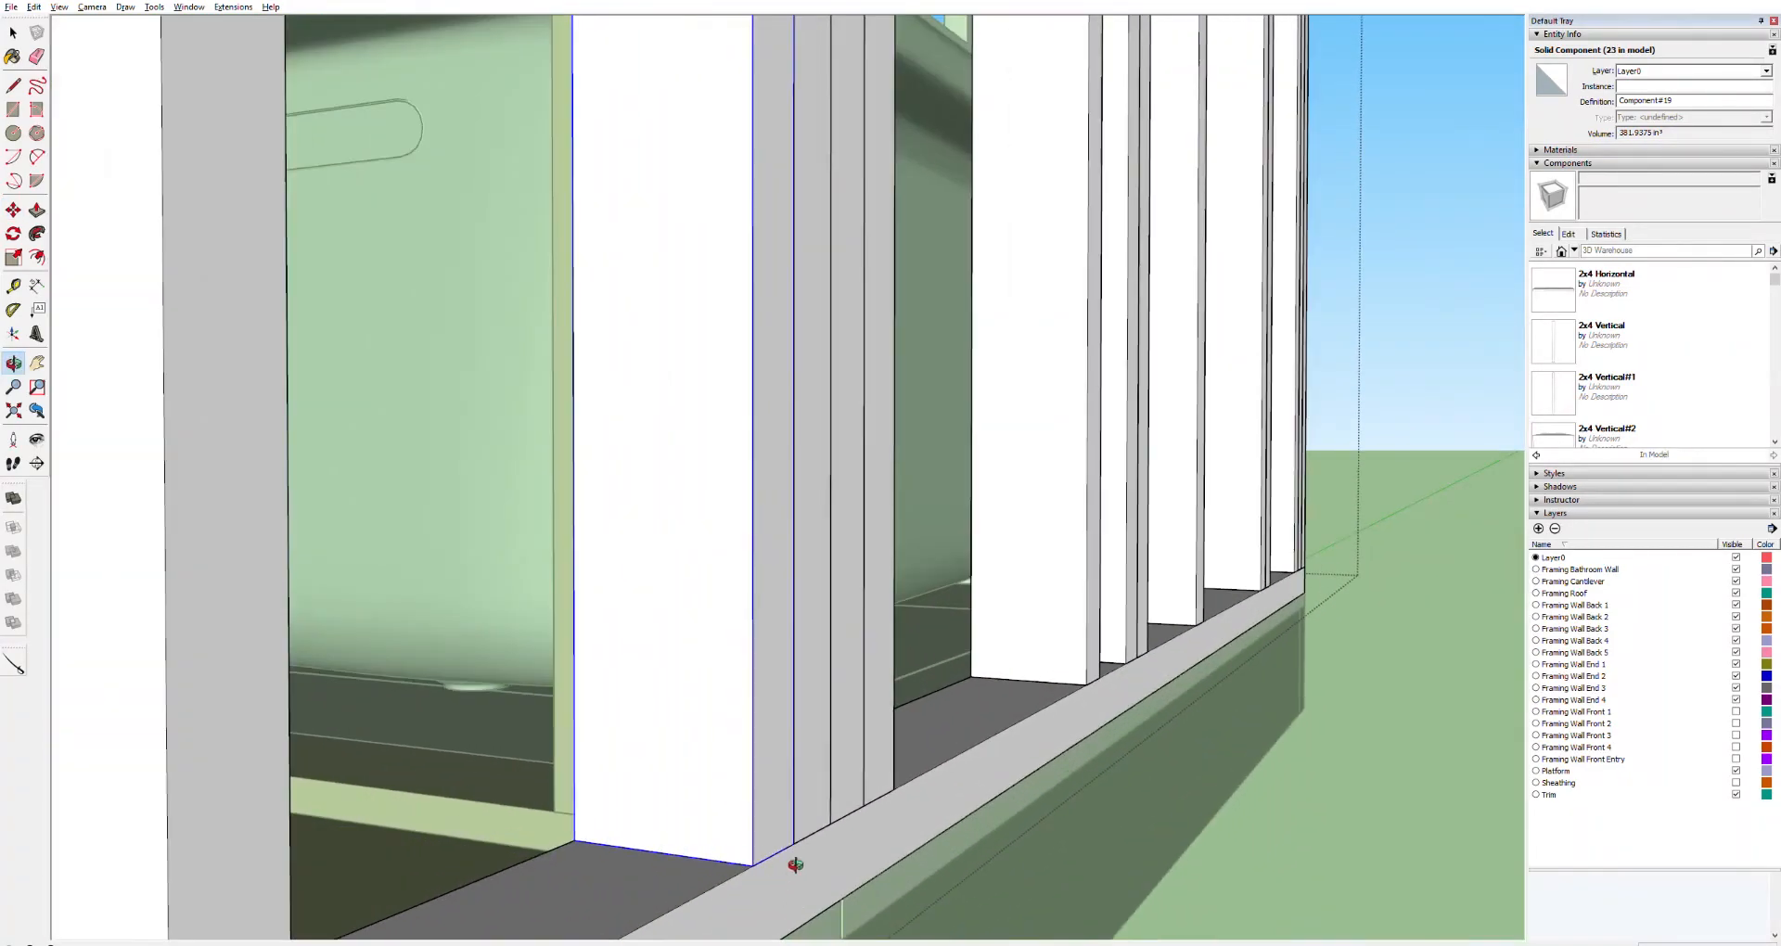
pyautogui.scroll(3, 788, 862)
pyautogui.moveTo(893, 662); pyautogui.dragTo(923, 621, button='middle')
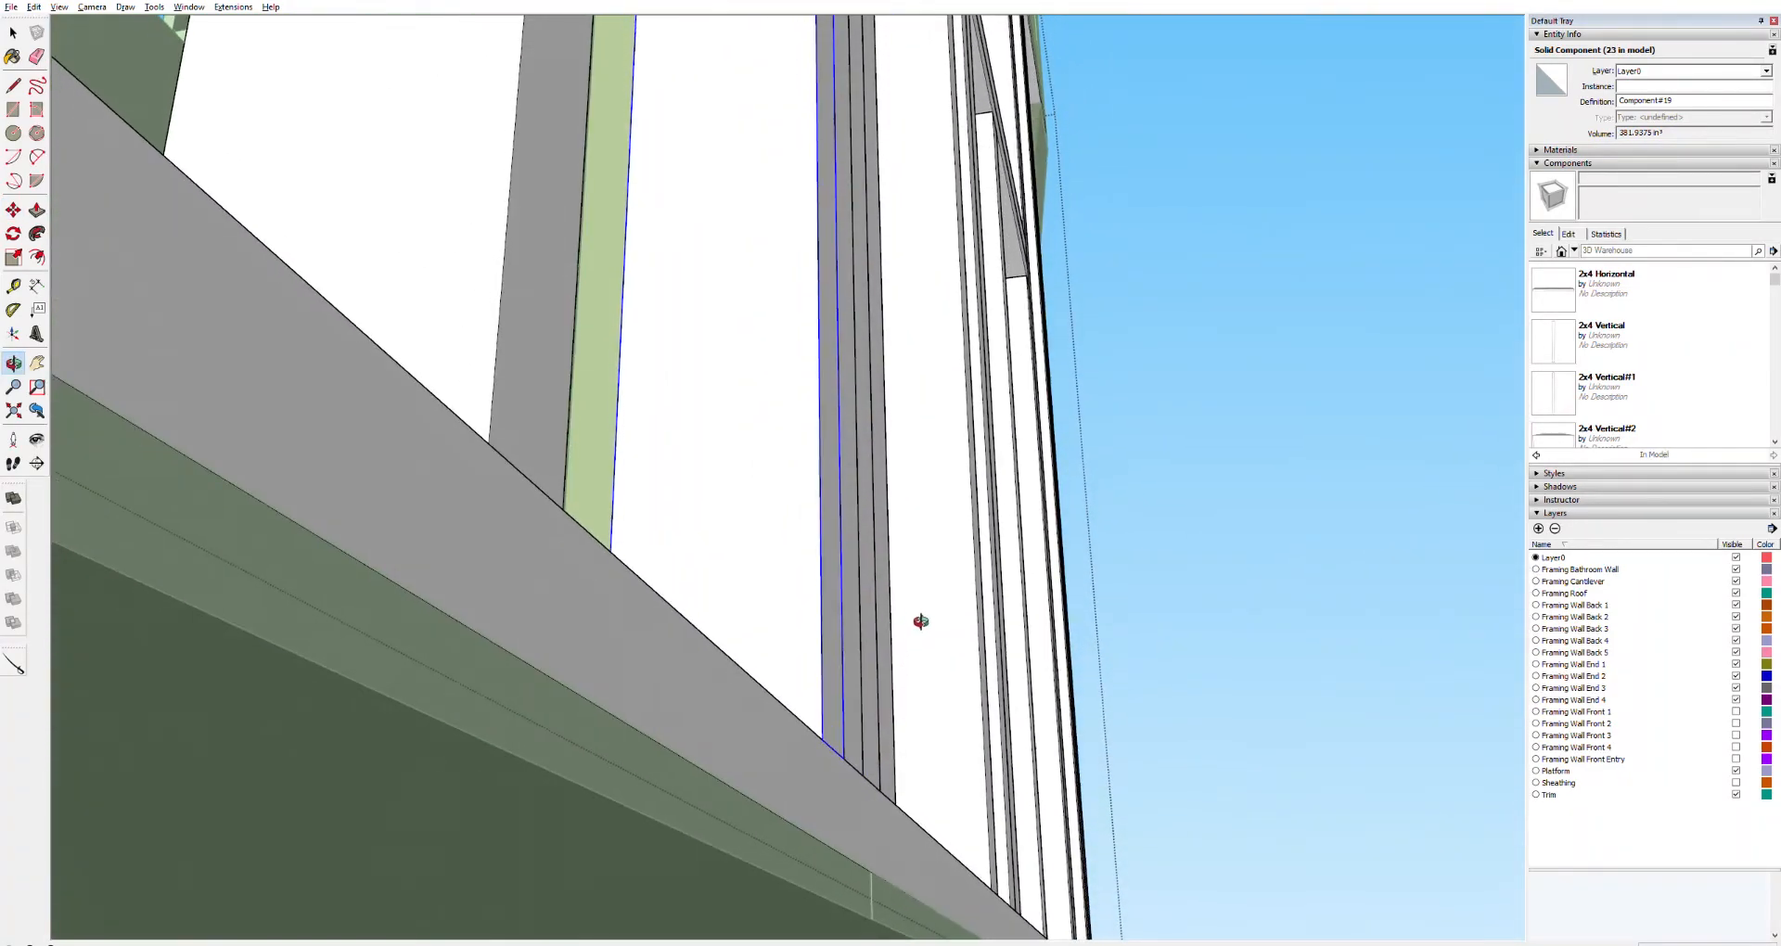
pyautogui.scroll(6, 859, 759)
pyautogui.moveTo(847, 775); pyautogui.dragTo(1095, 834, button='middle')
pyautogui.moveTo(1510, 689); pyautogui.dragTo(1593, 666, button='middle')
pyautogui.moveTo(1442, 787); pyautogui.dragTo(1735, 794, button='middle')
pyautogui.moveTo(1500, 666); pyautogui.dragTo(1482, 678, button='middle')
pyautogui.press('space')
pyautogui.tripleClick(1477, 684)
pyautogui.press('p')
pyautogui.click(1479, 753)
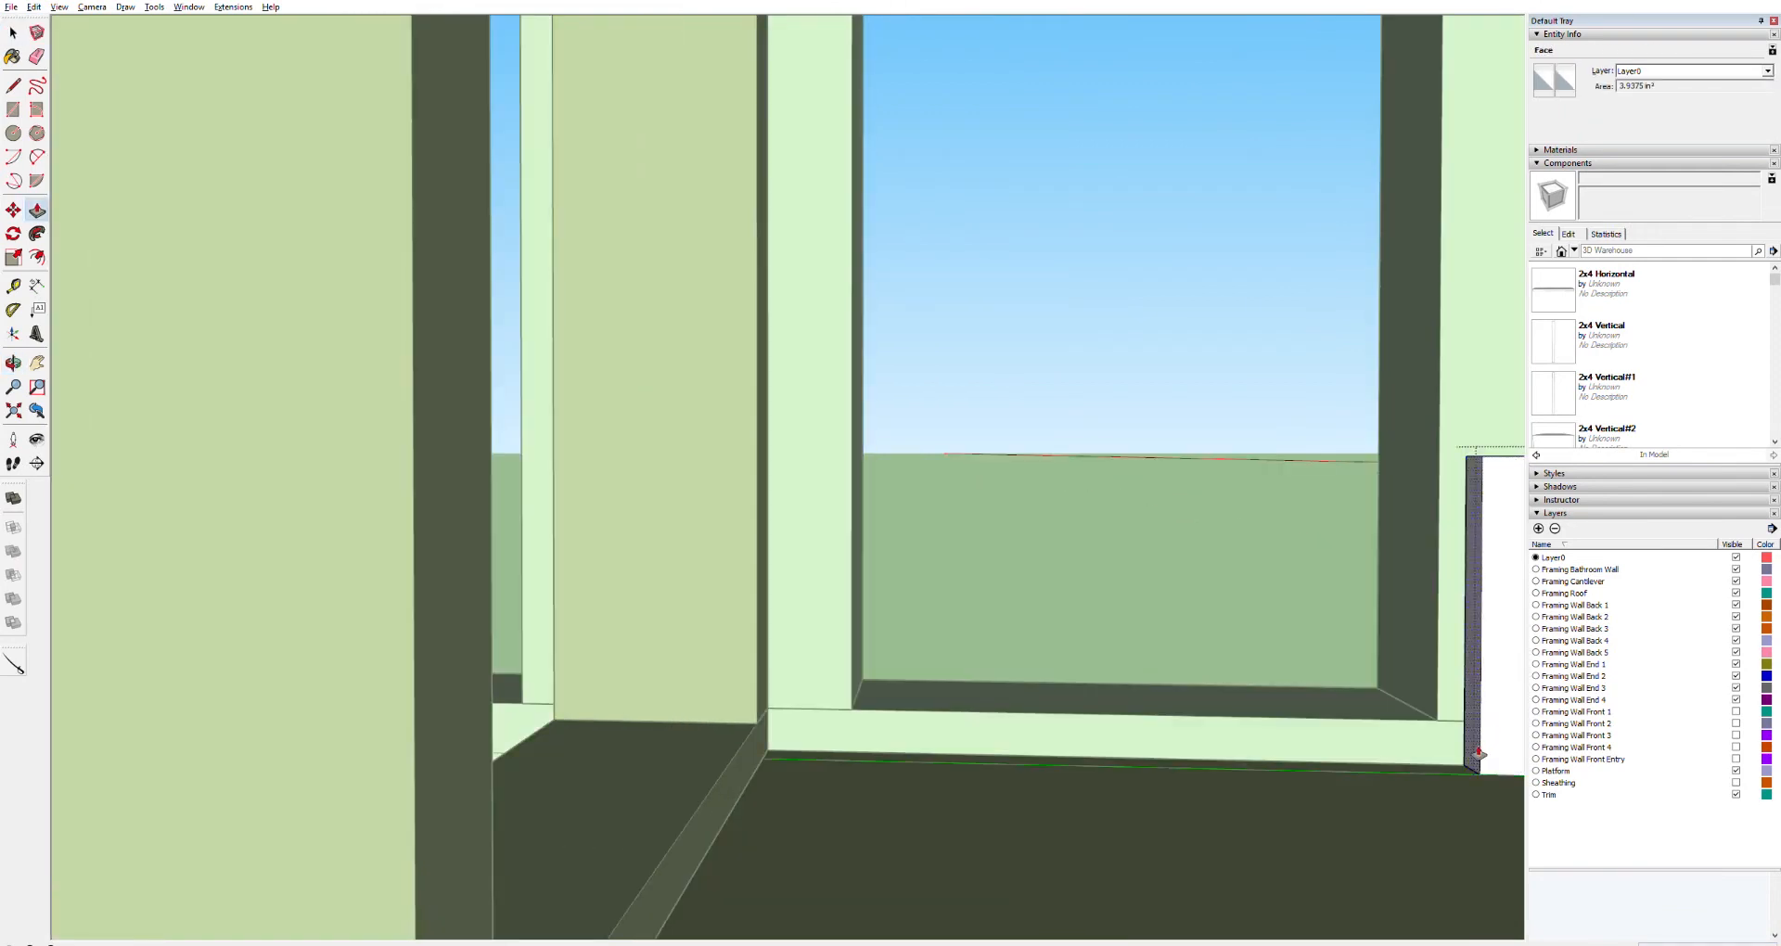
pyautogui.click(778, 758)
# Copy the floor-level board straight up so a second board sits stacked on top of it
pyautogui.moveTo(815, 755)
pyautogui.mouseDown(button='middle')
pyautogui.moveTo(878, 759)
pyautogui.moveTo(807, 748)
pyautogui.mouseUp(button='middle')
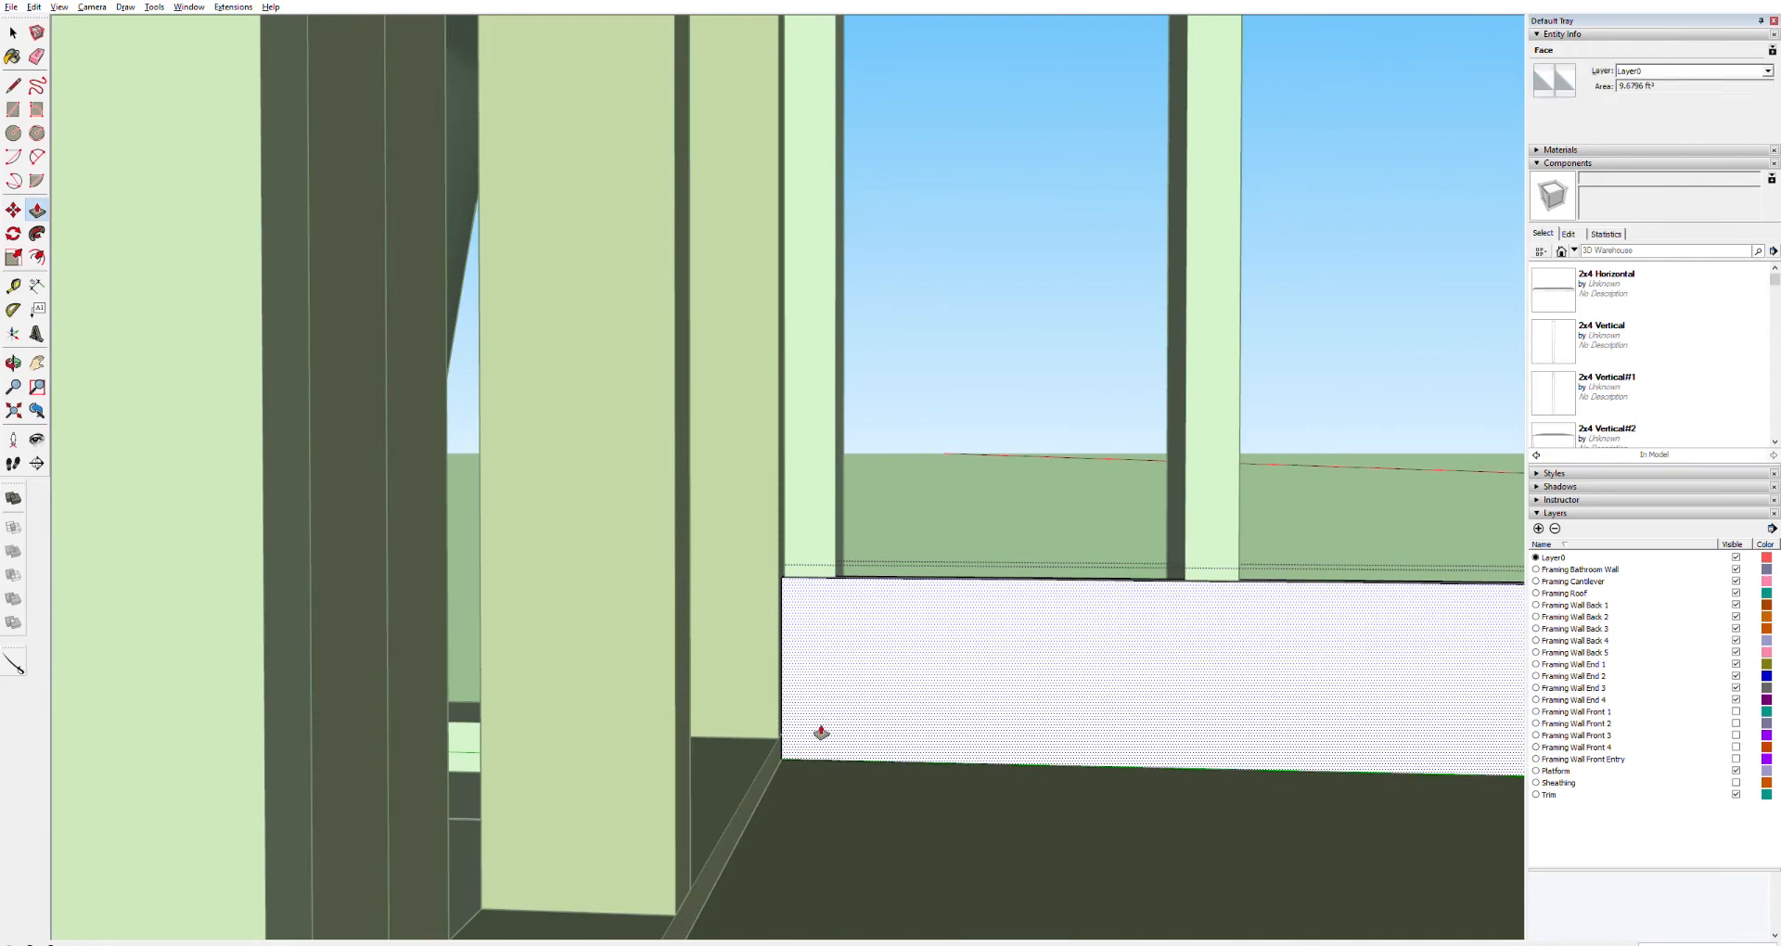
pyautogui.moveTo(816, 658); pyautogui.dragTo(98, 633, button='middle')
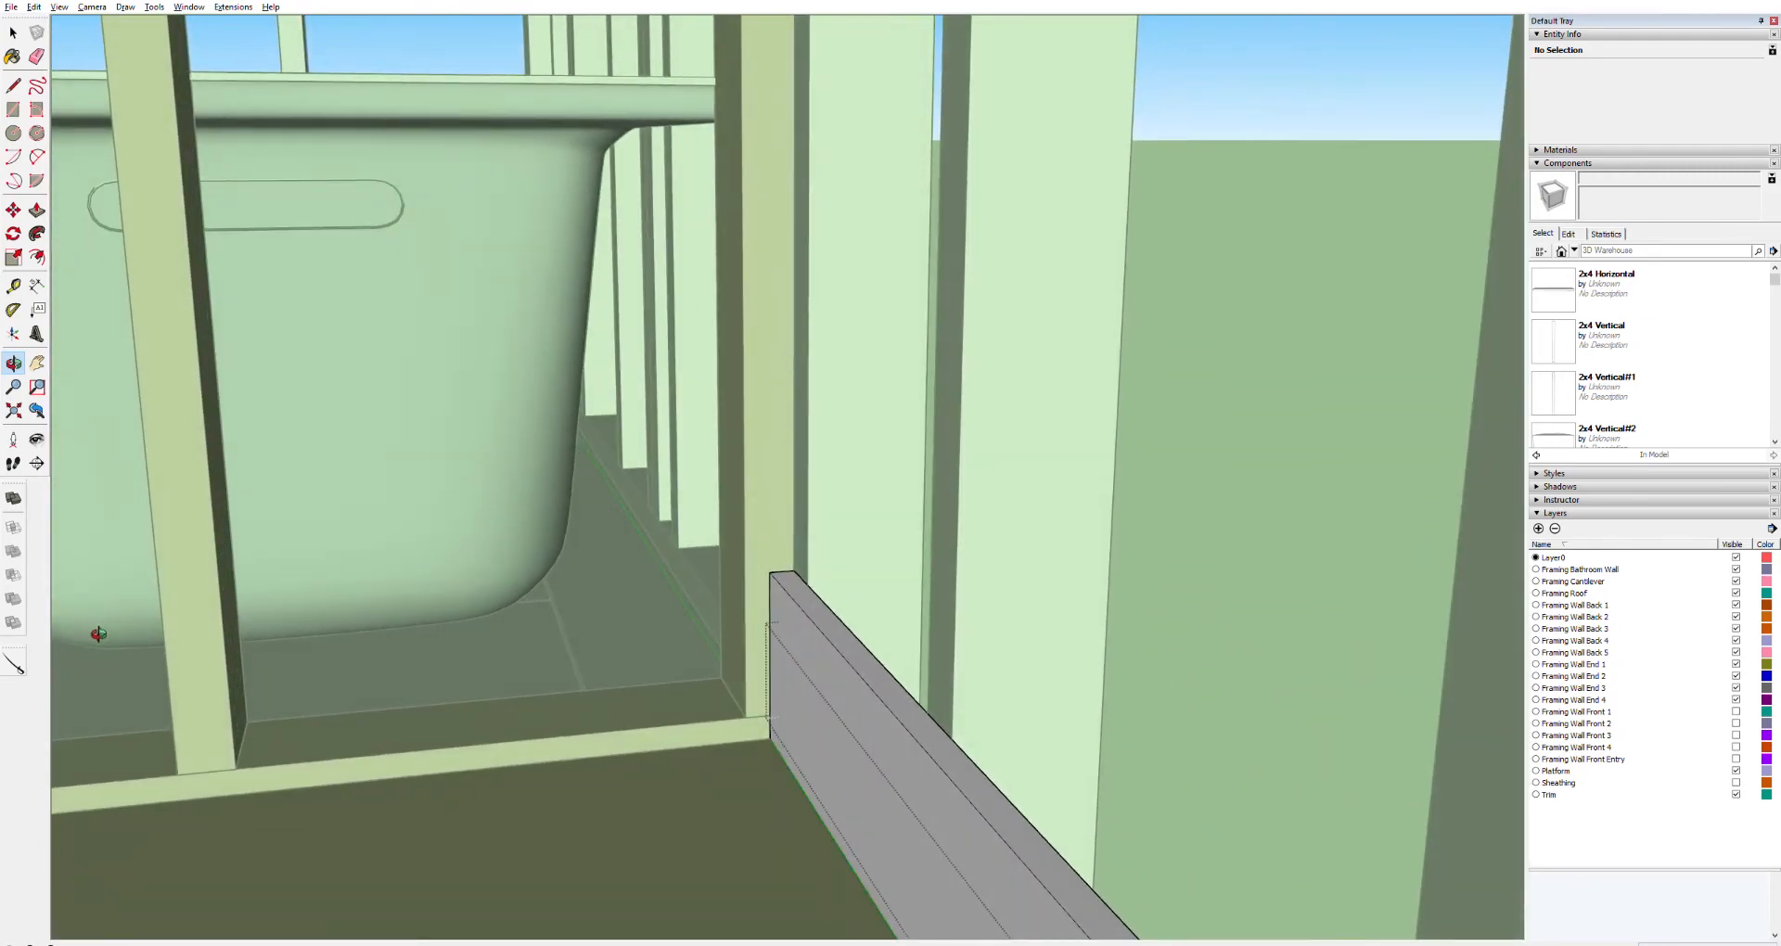
pyautogui.moveTo(315, 640); pyautogui.dragTo(1473, 630, button='middle')
pyautogui.scroll(-10, 1473, 631)
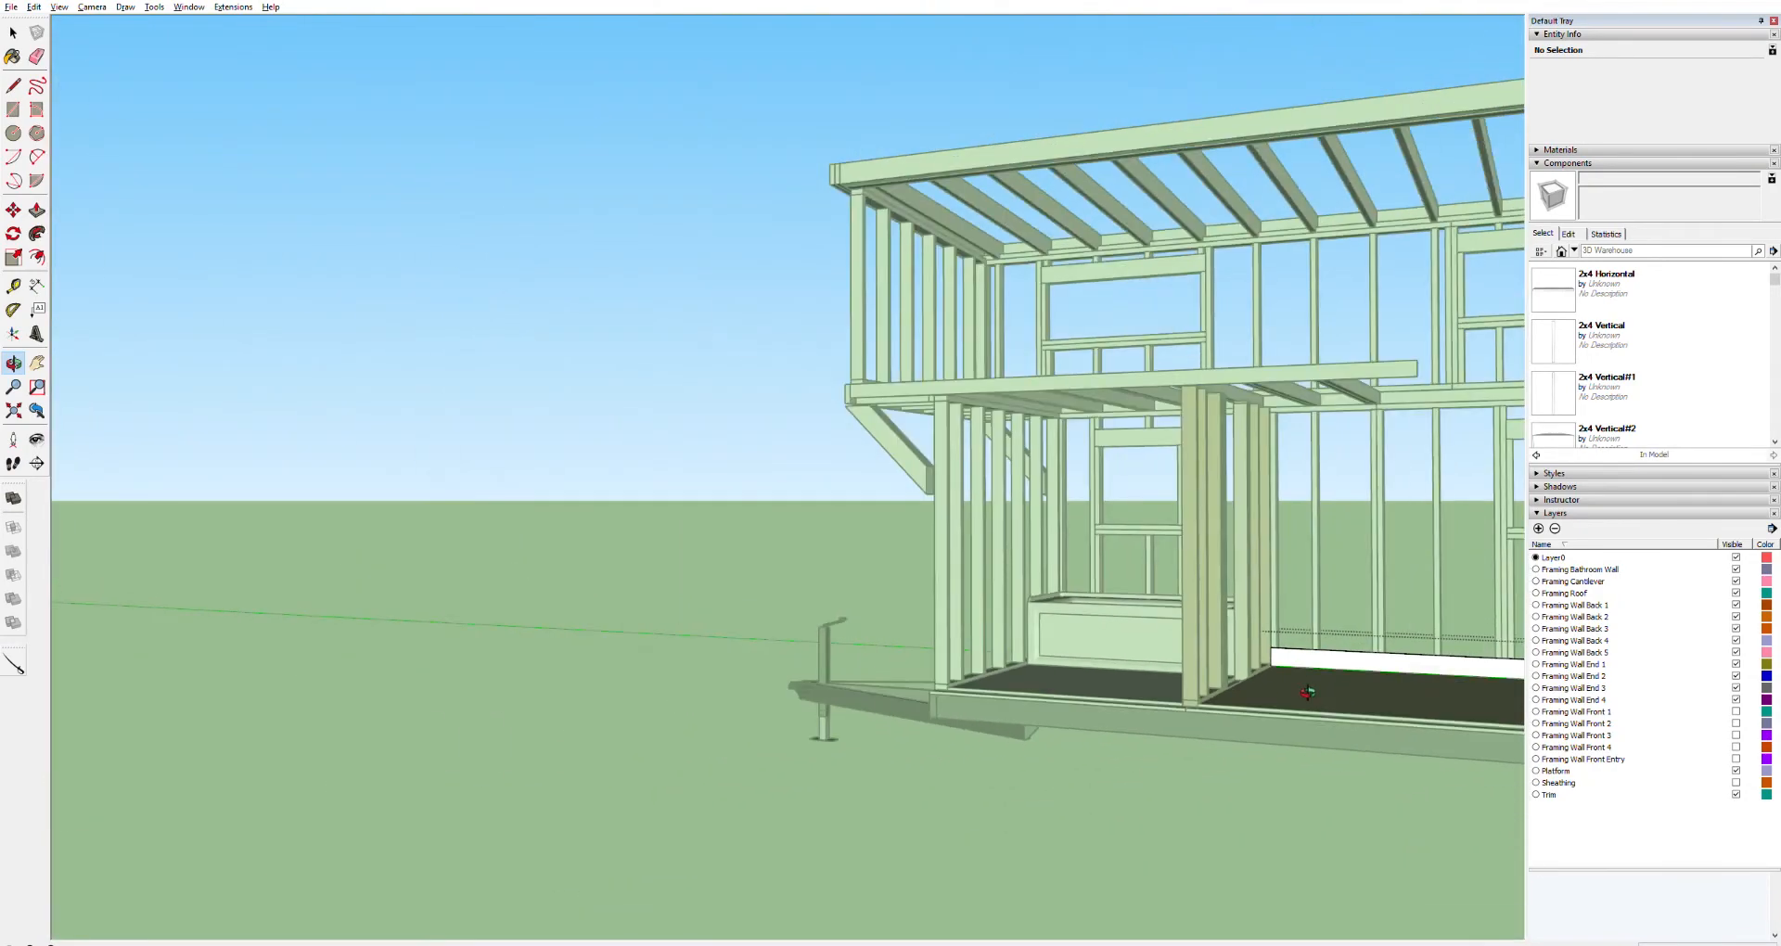
pyautogui.keyDown('shift'); pyautogui.moveTo(1303, 709); pyautogui.dragTo(436, 678, button='middle'); pyautogui.keyUp('shift')
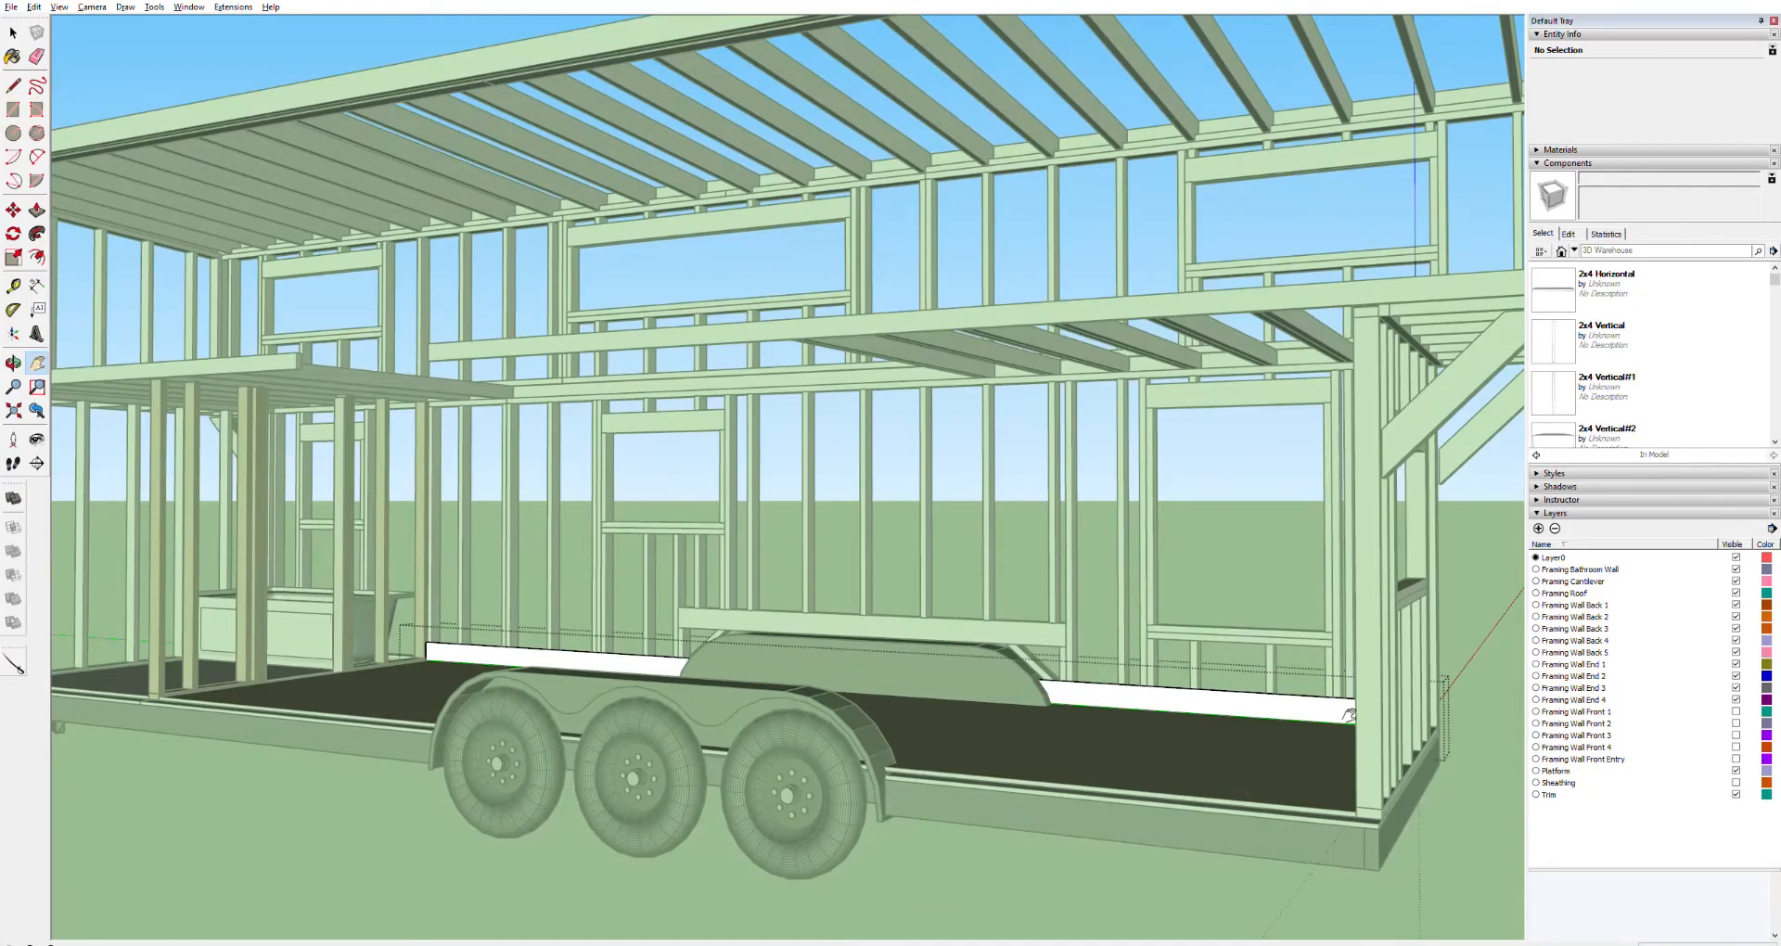
pyautogui.moveTo(1307, 687); pyautogui.dragTo(1497, 680, button='middle')
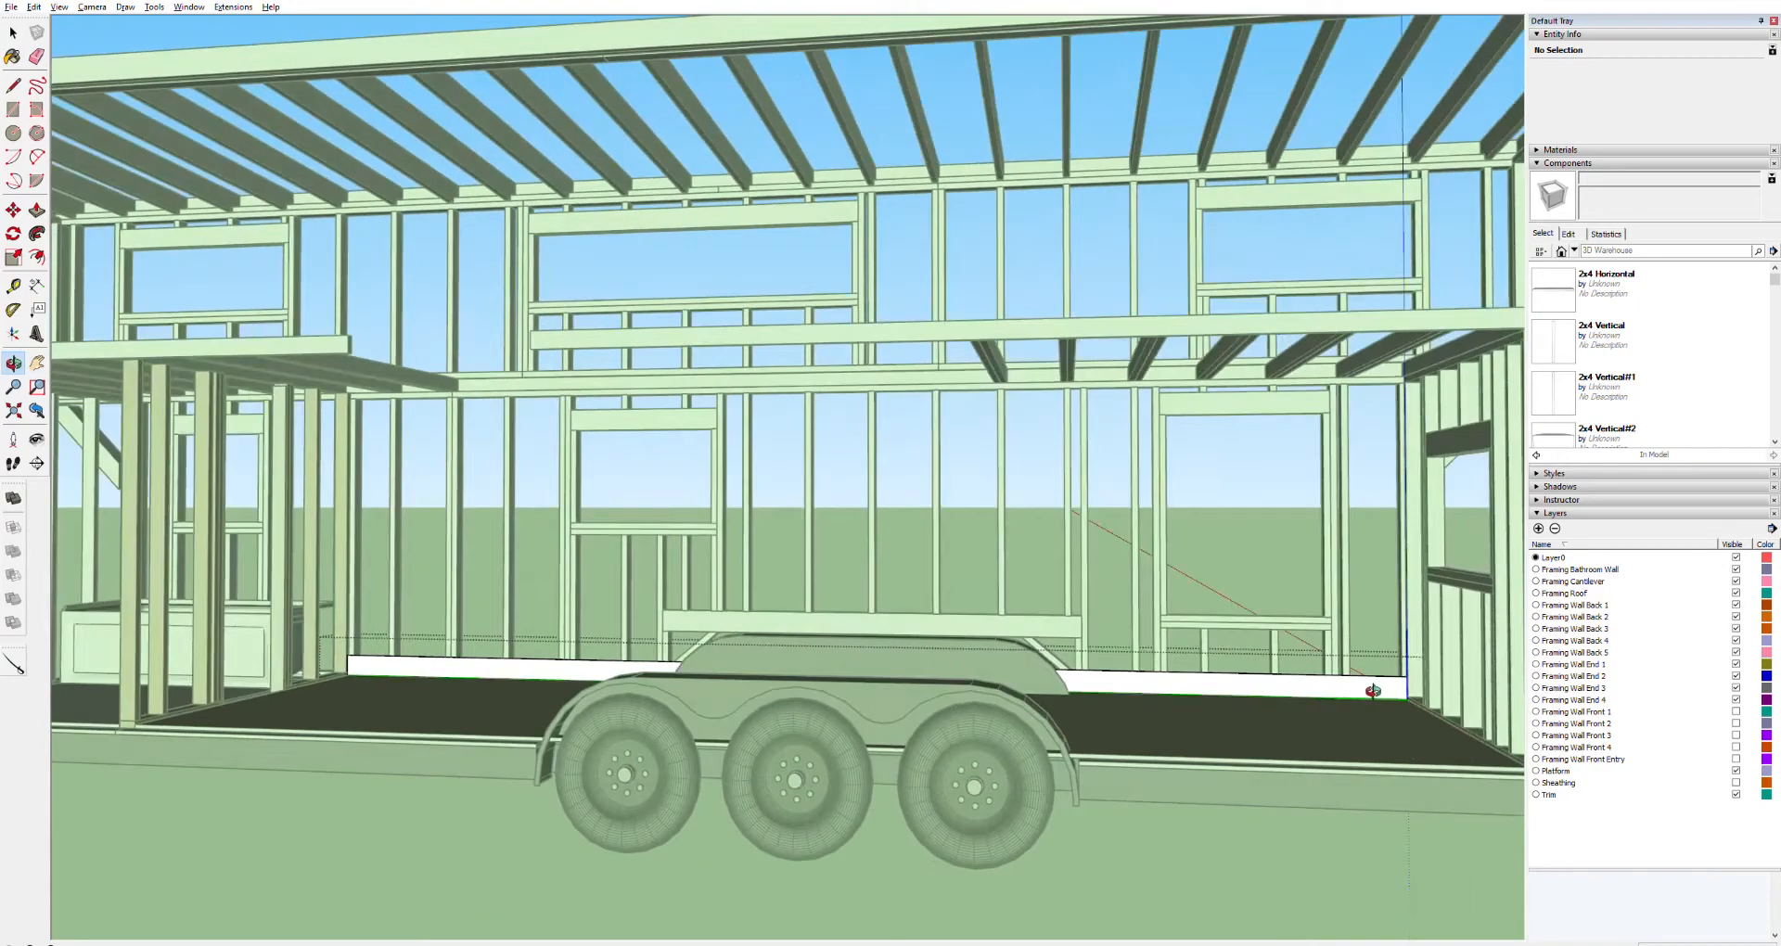
pyautogui.scroll(5, 1391, 692)
pyautogui.scroll(2, 1392, 691)
pyautogui.press('space')
pyautogui.click(1309, 683)
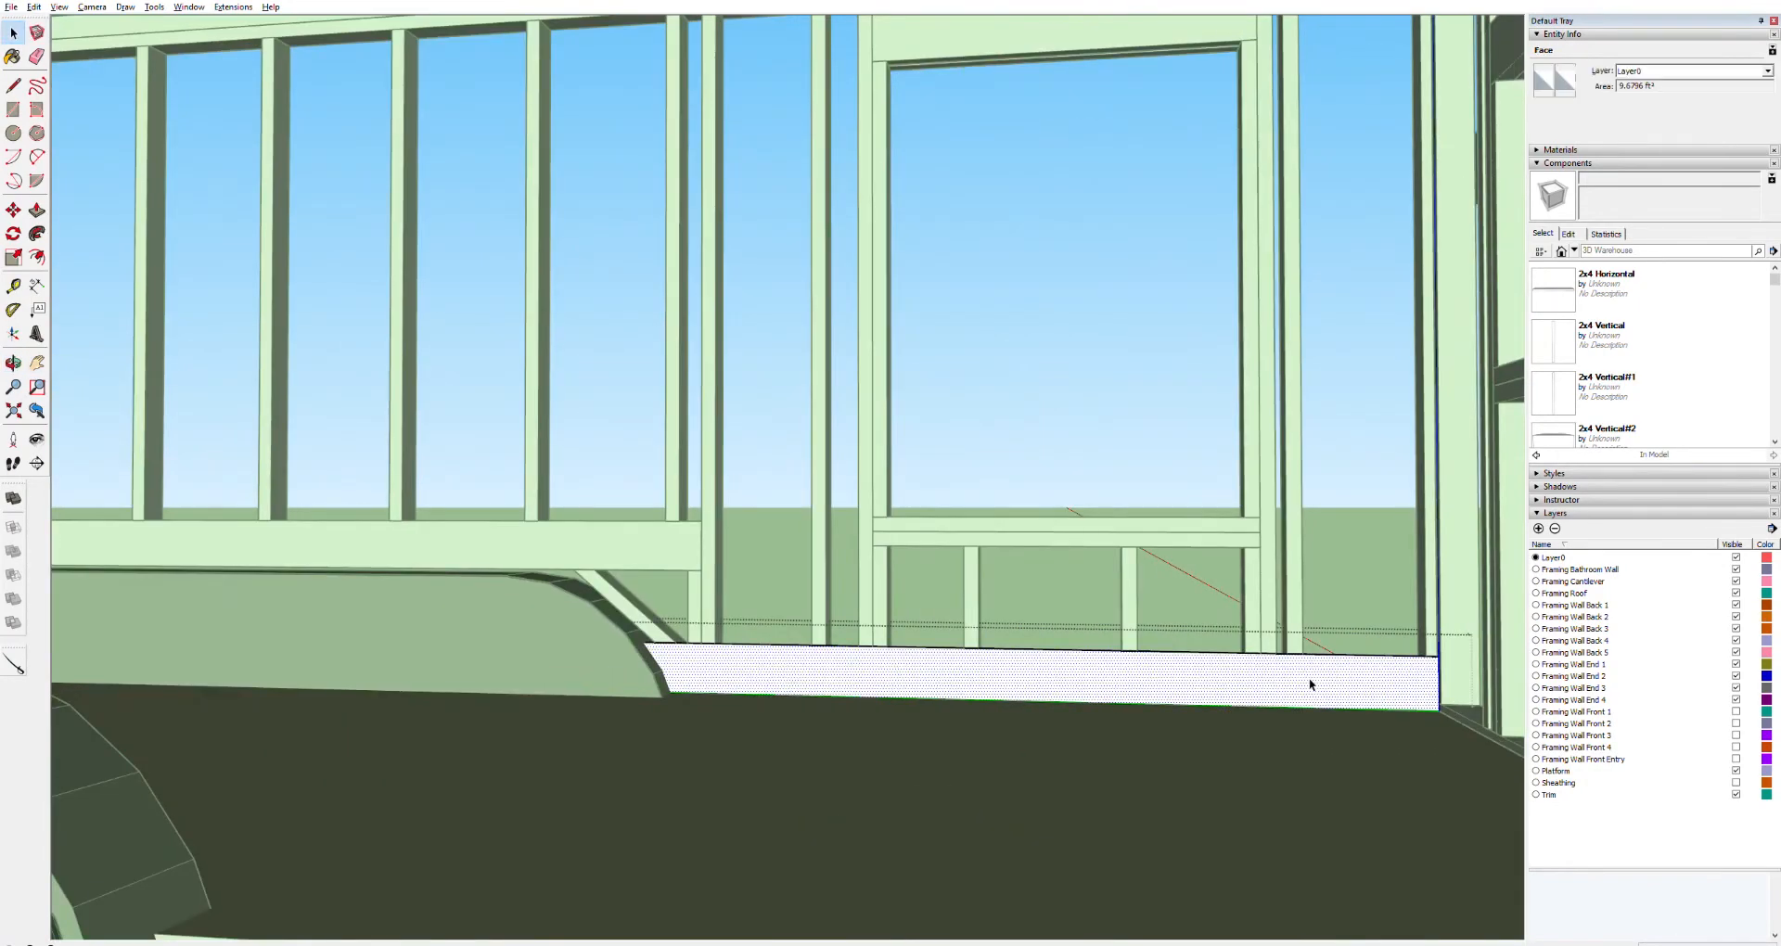
pyautogui.doubleClick(1356, 677)
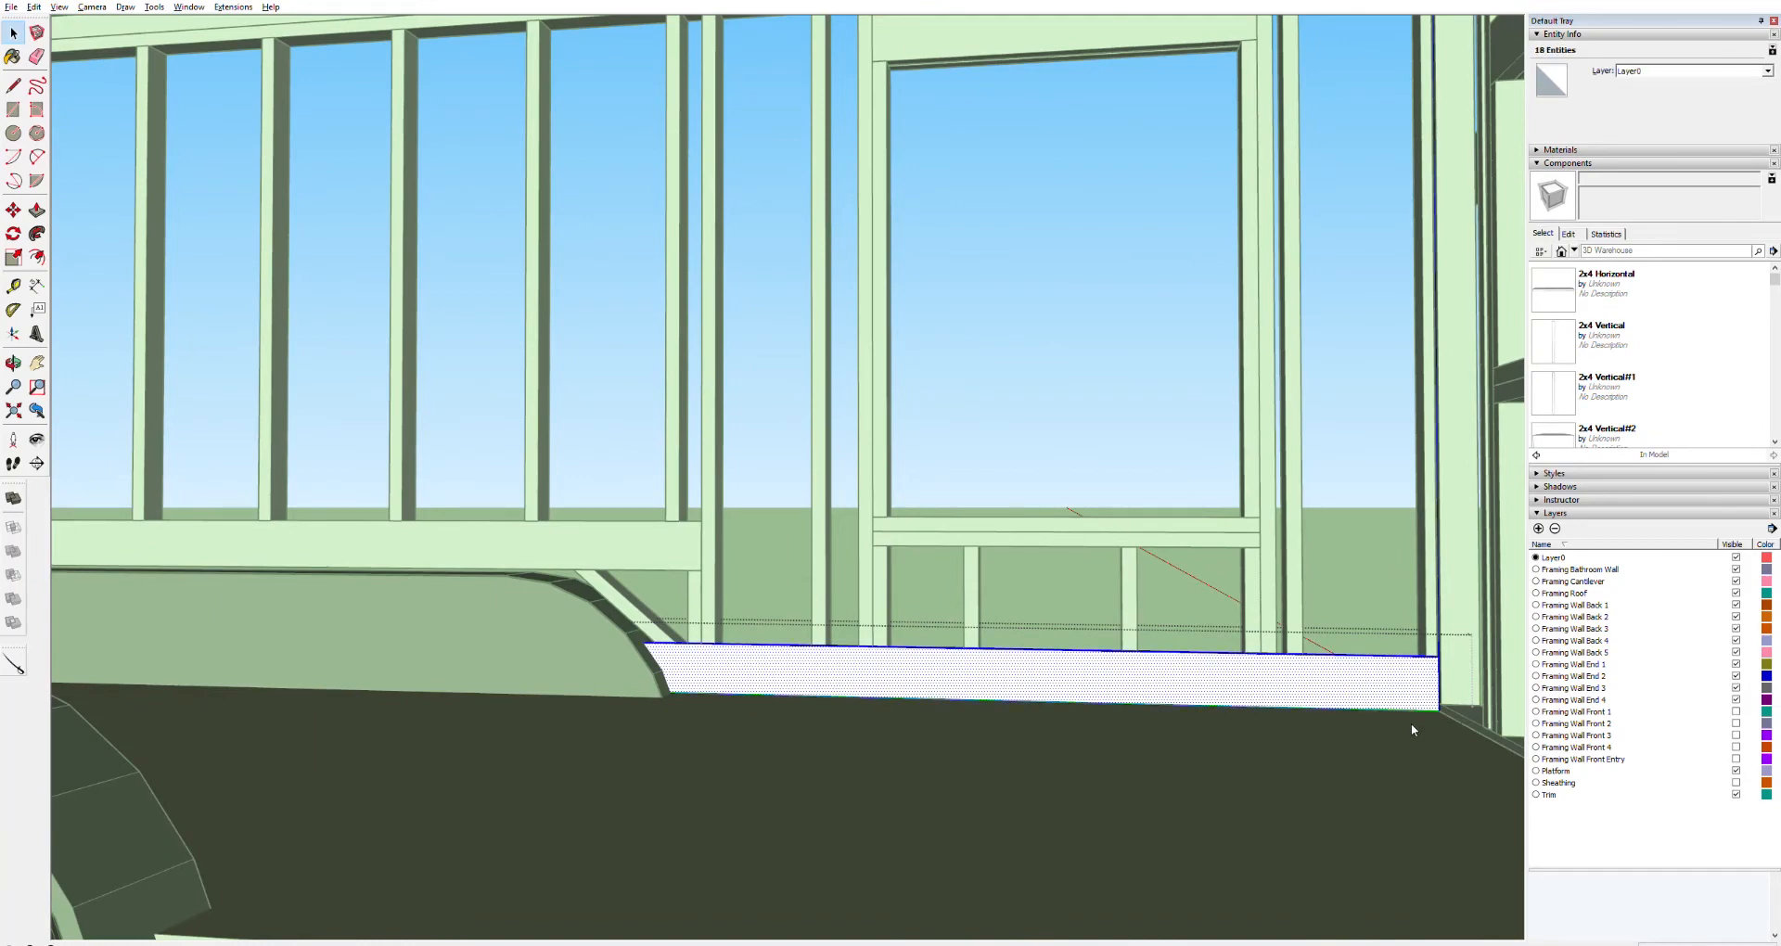
pyautogui.click(904, 574)
pyautogui.press('m')
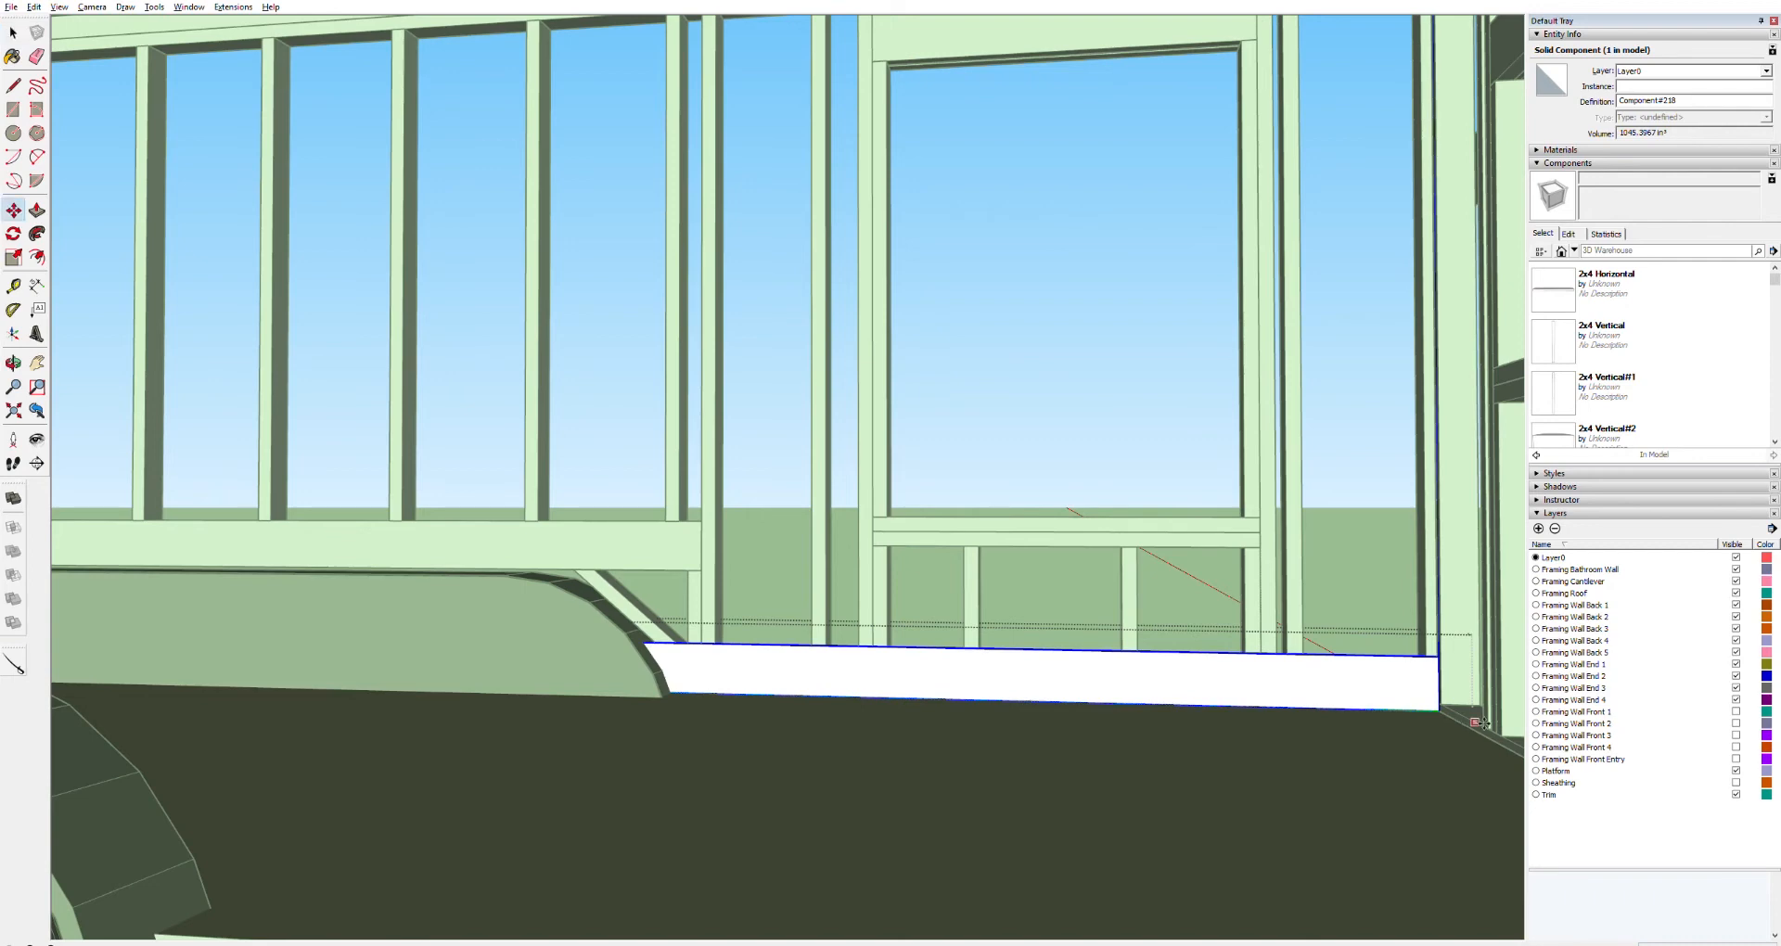
pyautogui.moveTo(1452, 713); pyautogui.dragTo(1454, 686)
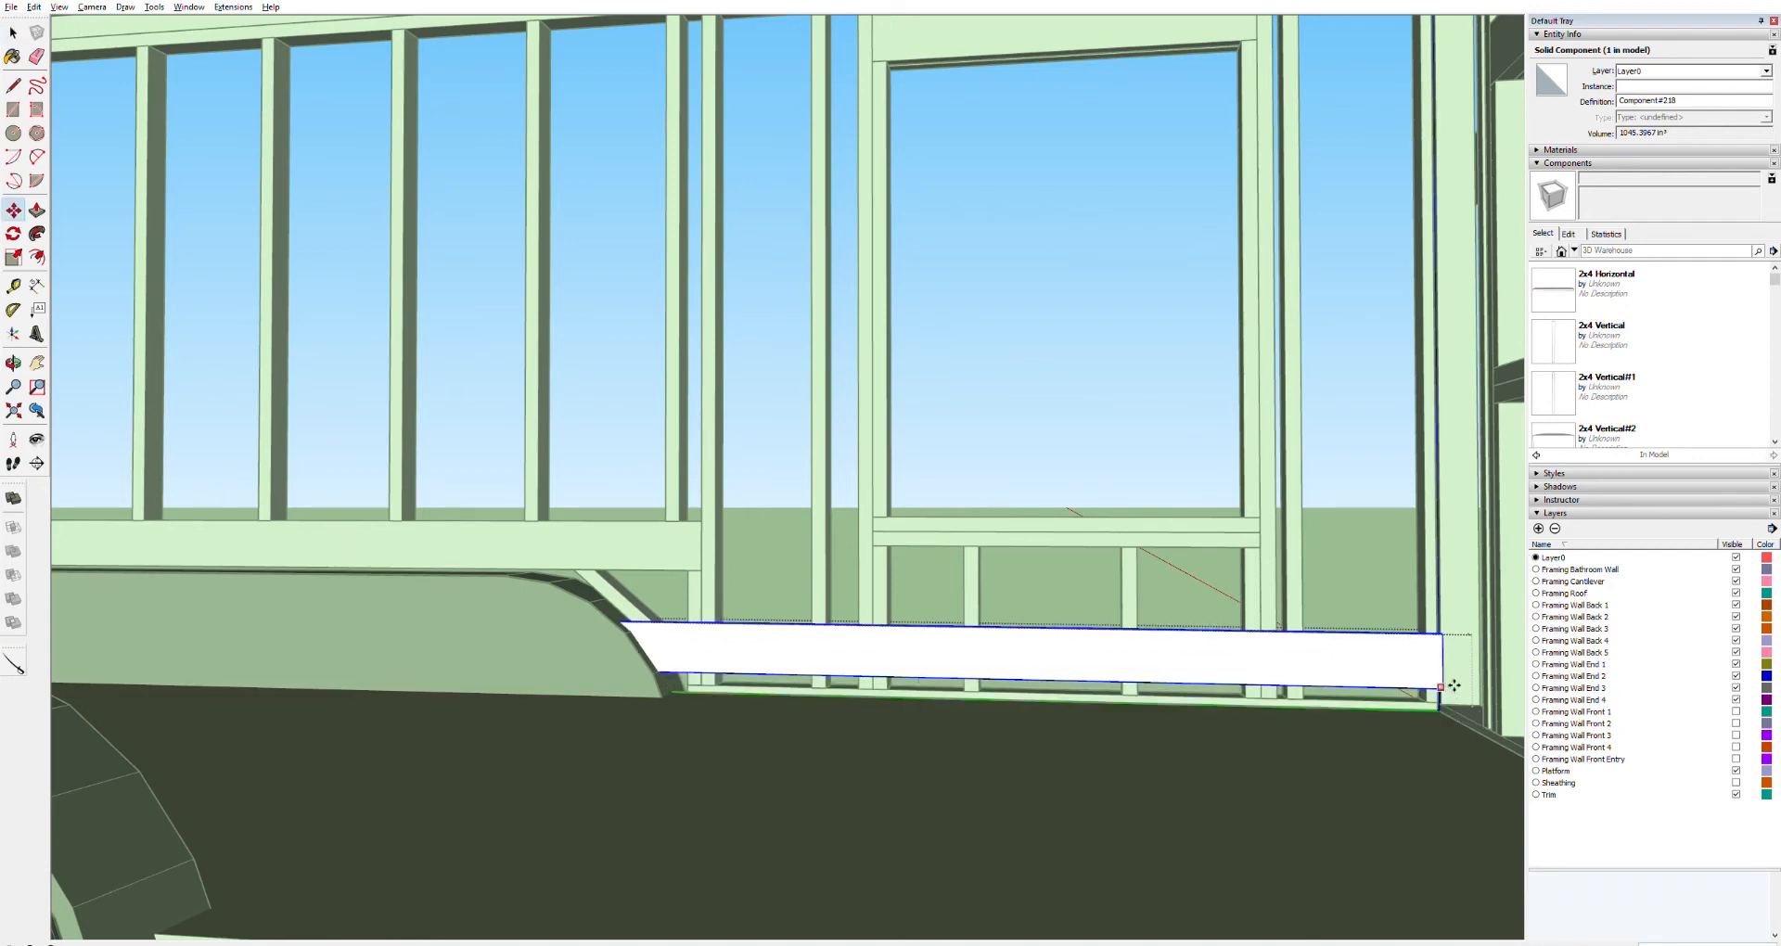
pyautogui.press('ctrl')
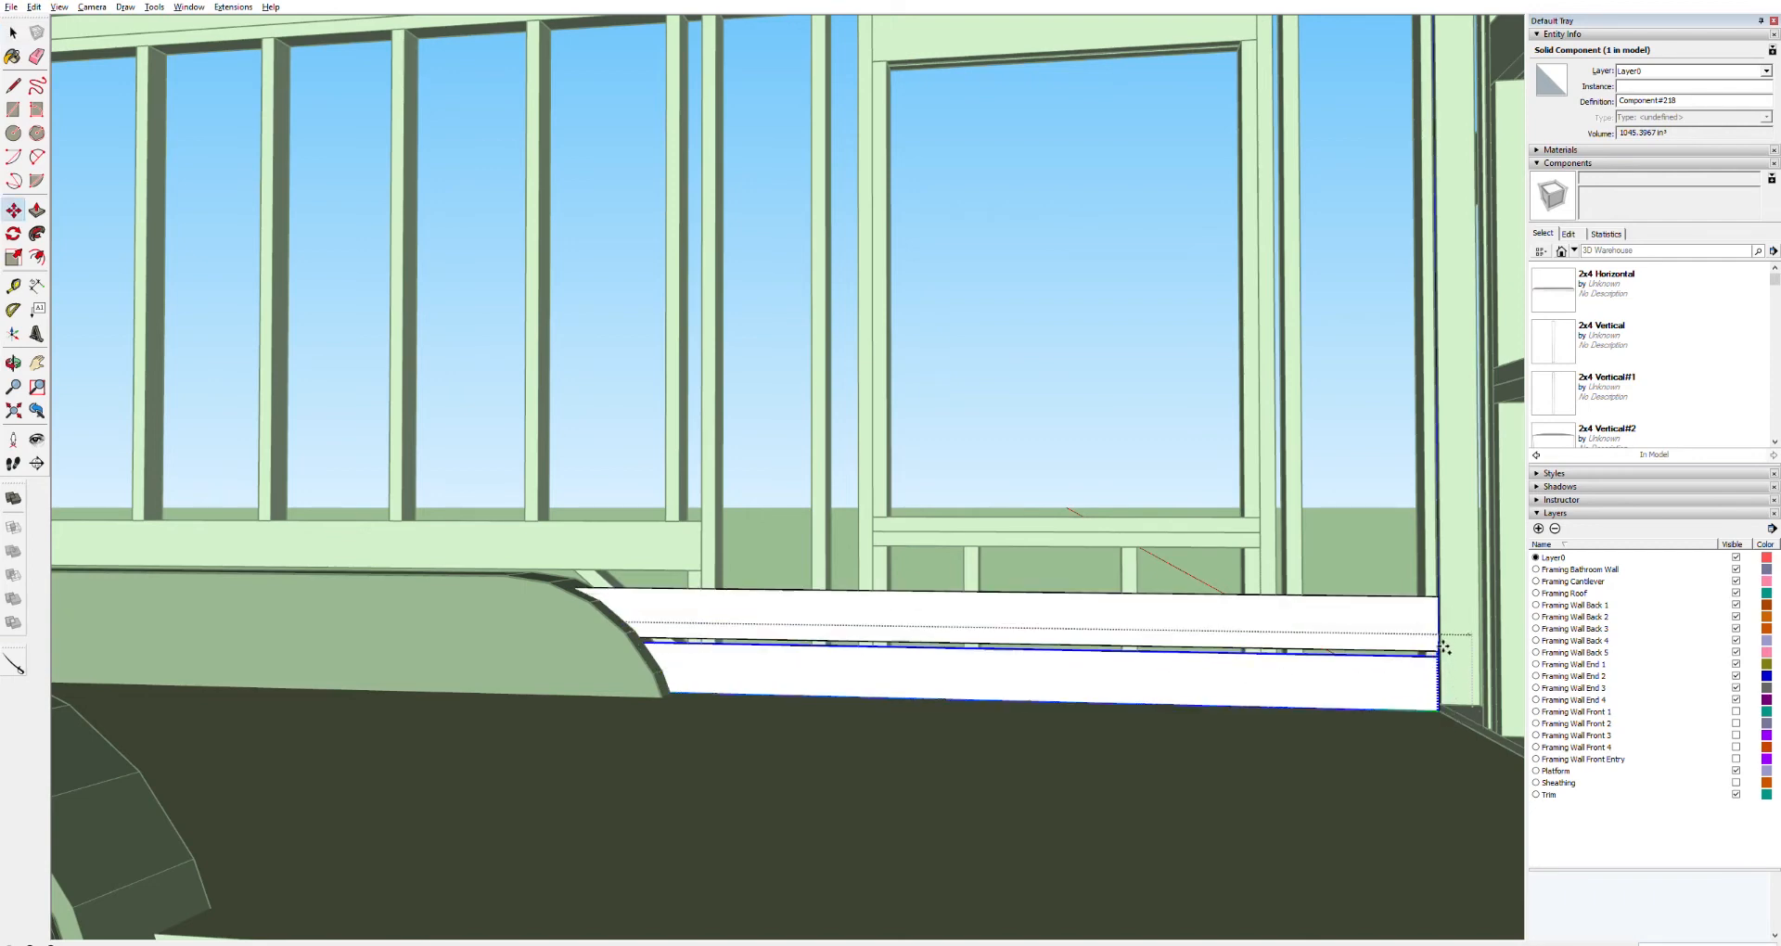
pyautogui.click(1446, 651)
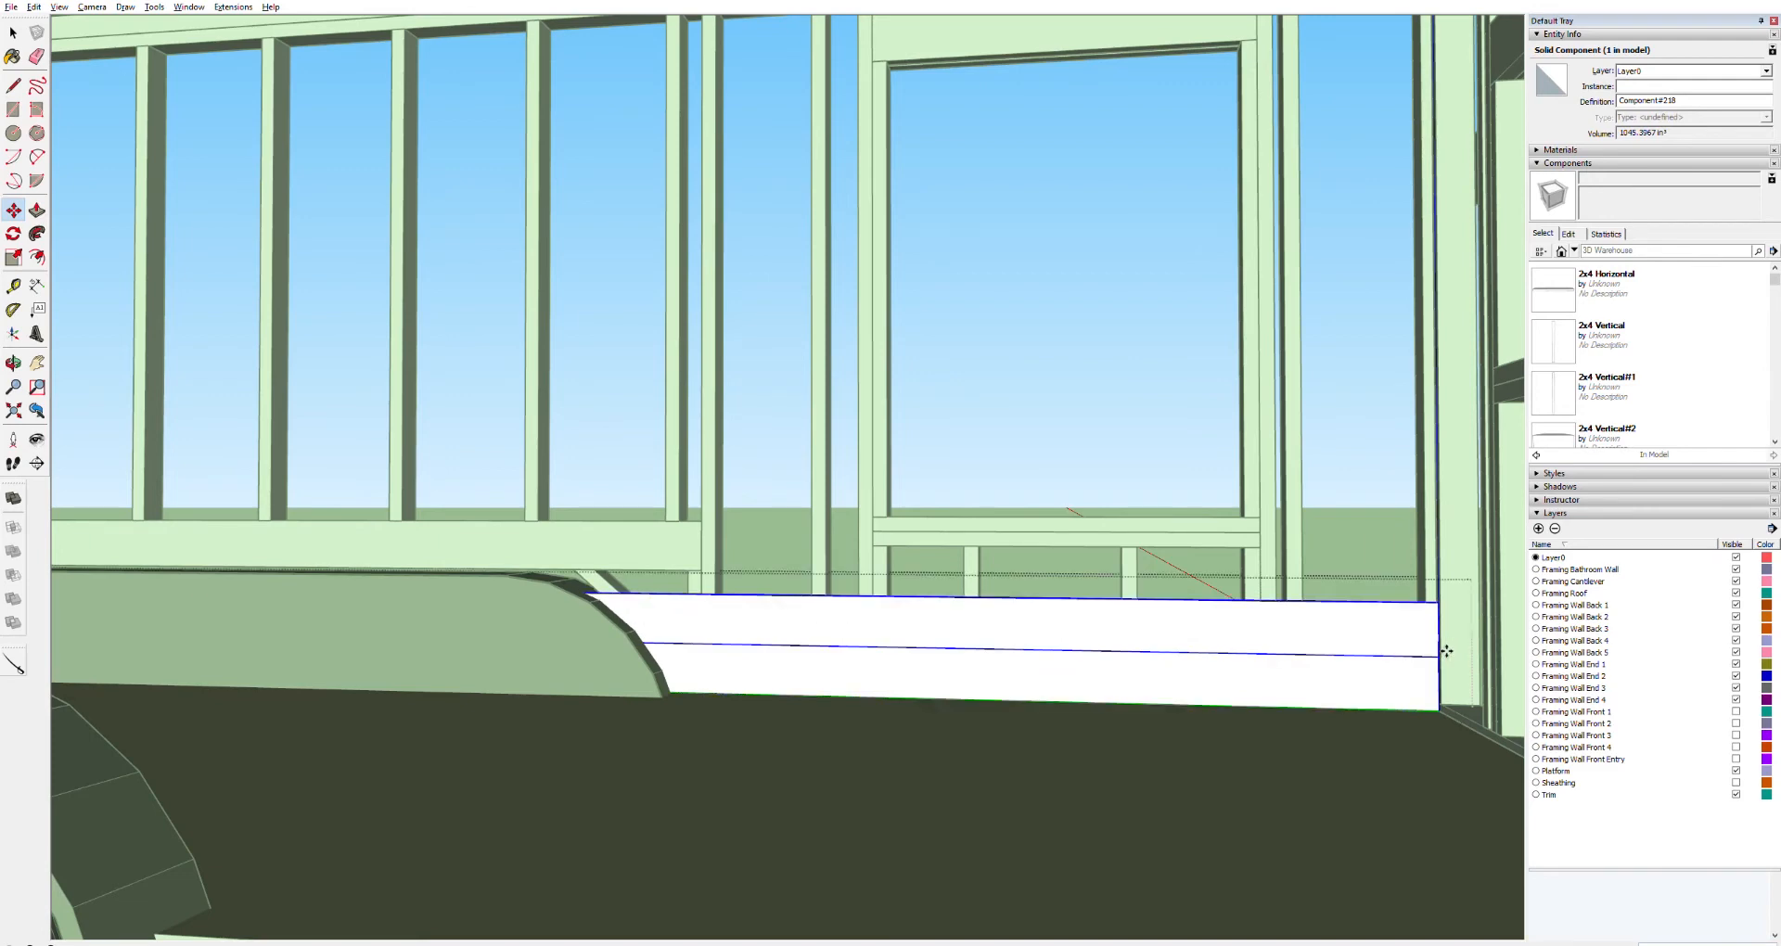
# Copy the two stacked floor-level boards straight up so four boards sit stacked along the wall
pyautogui.press('space')
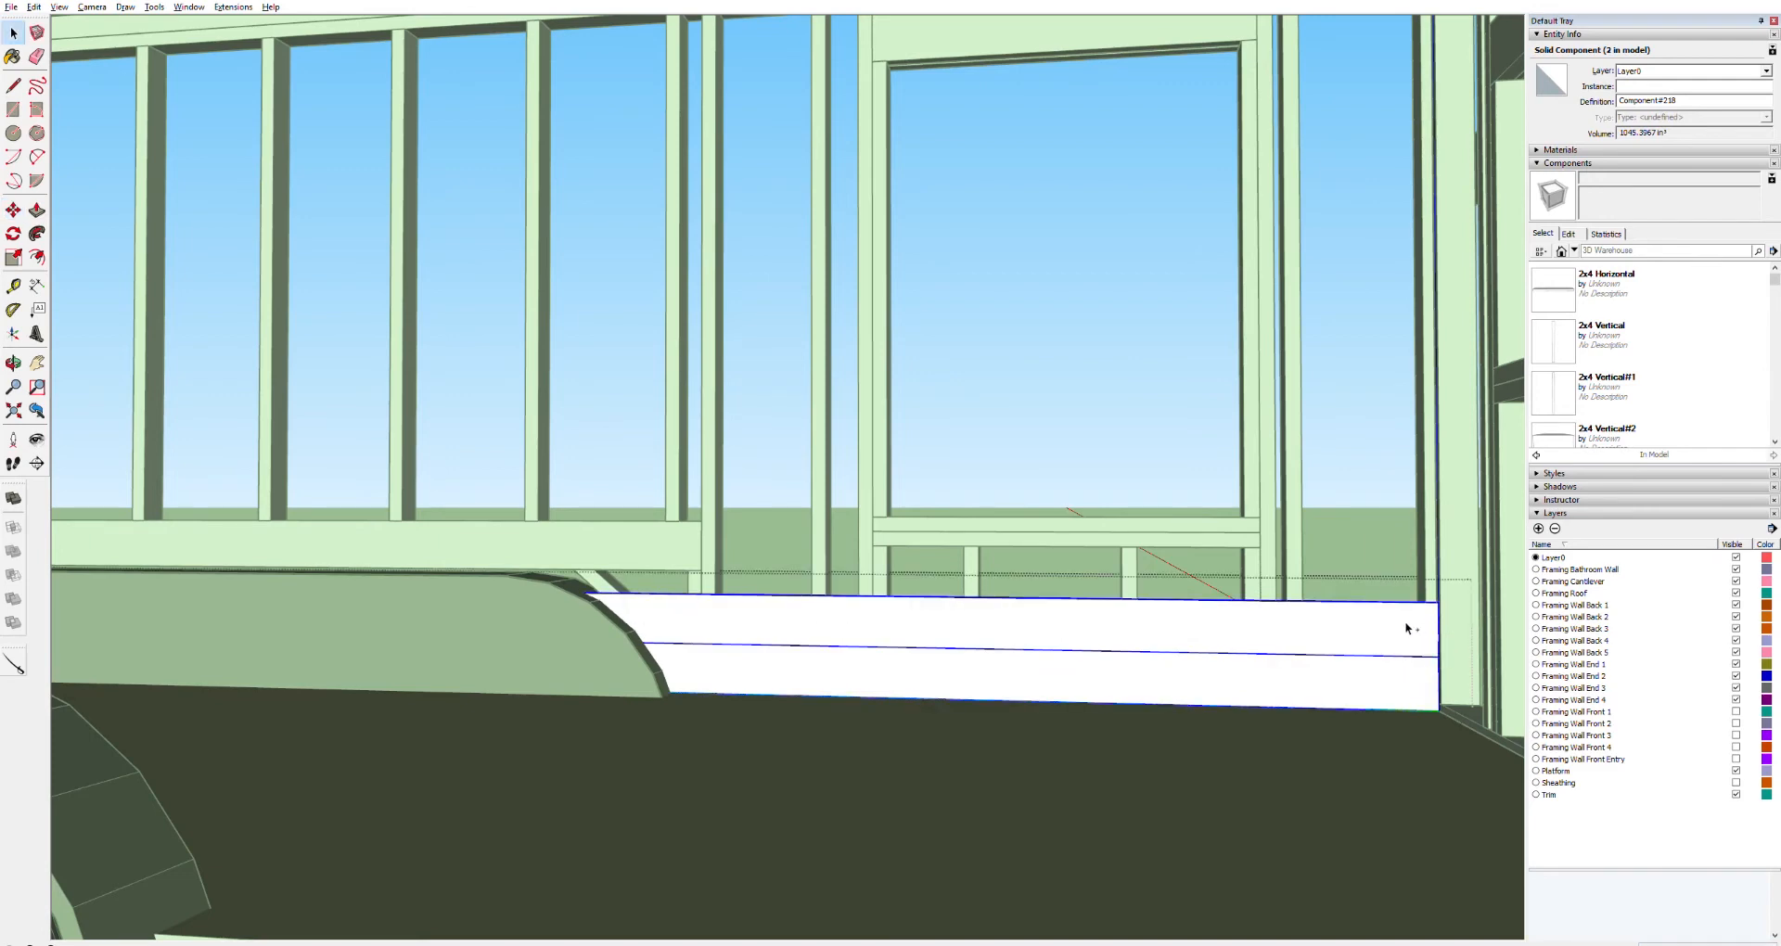
pyautogui.press('m')
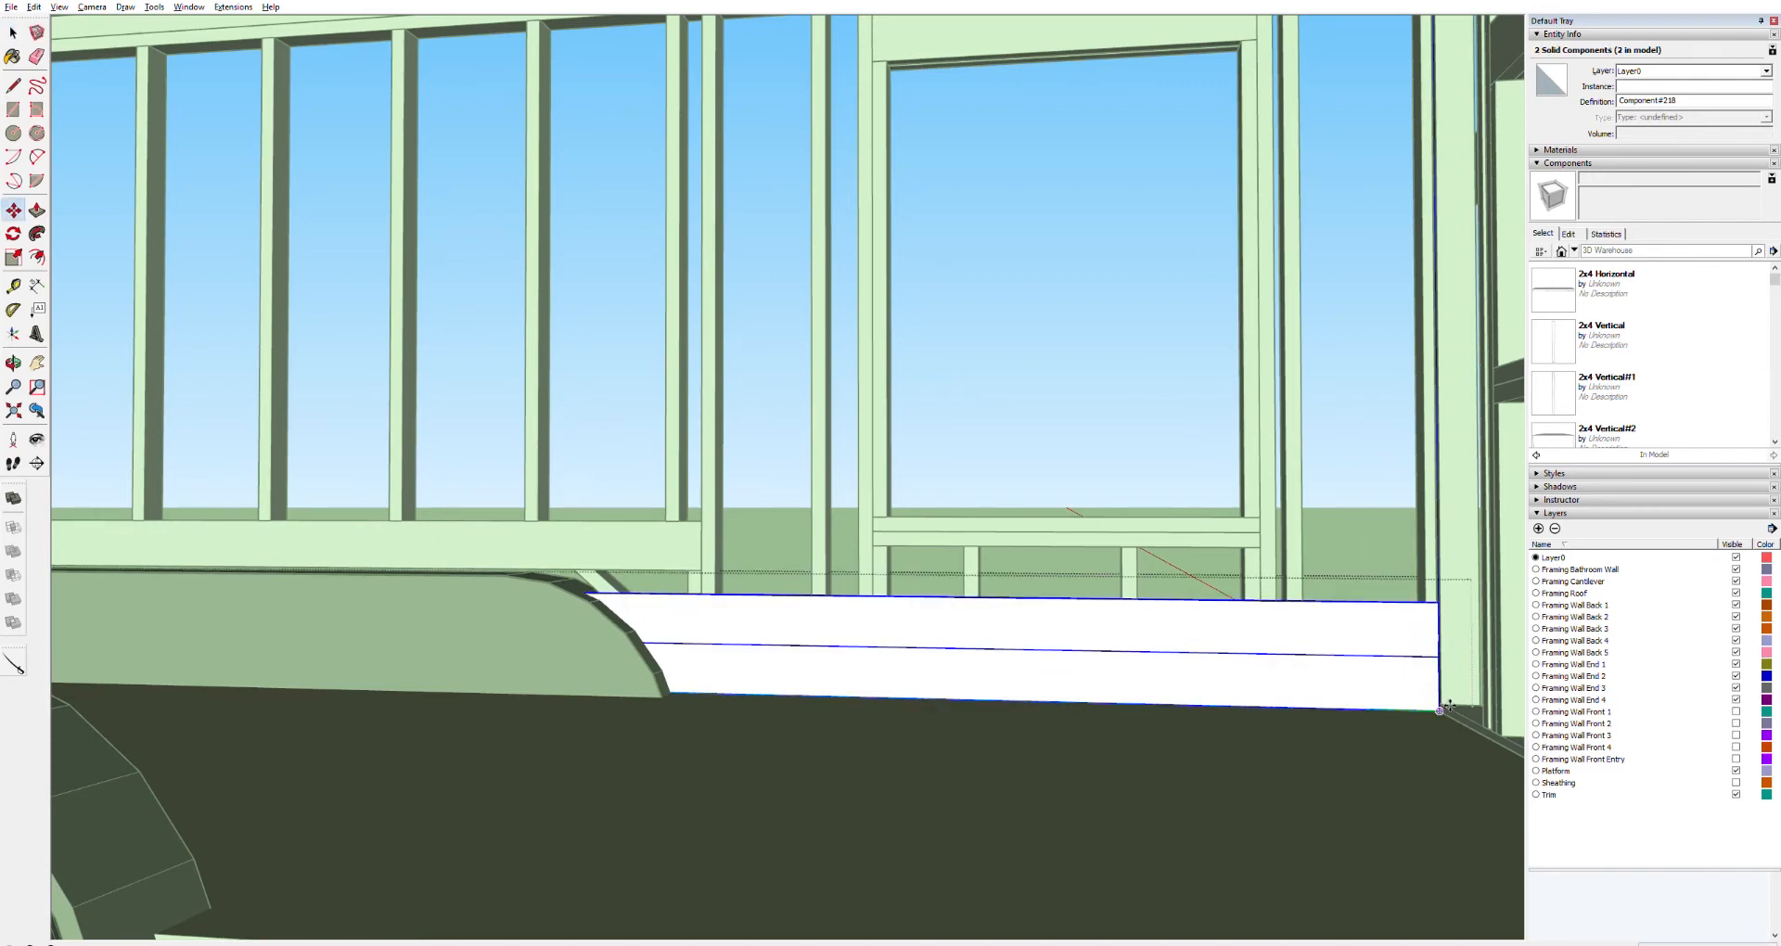
pyautogui.click(1445, 710)
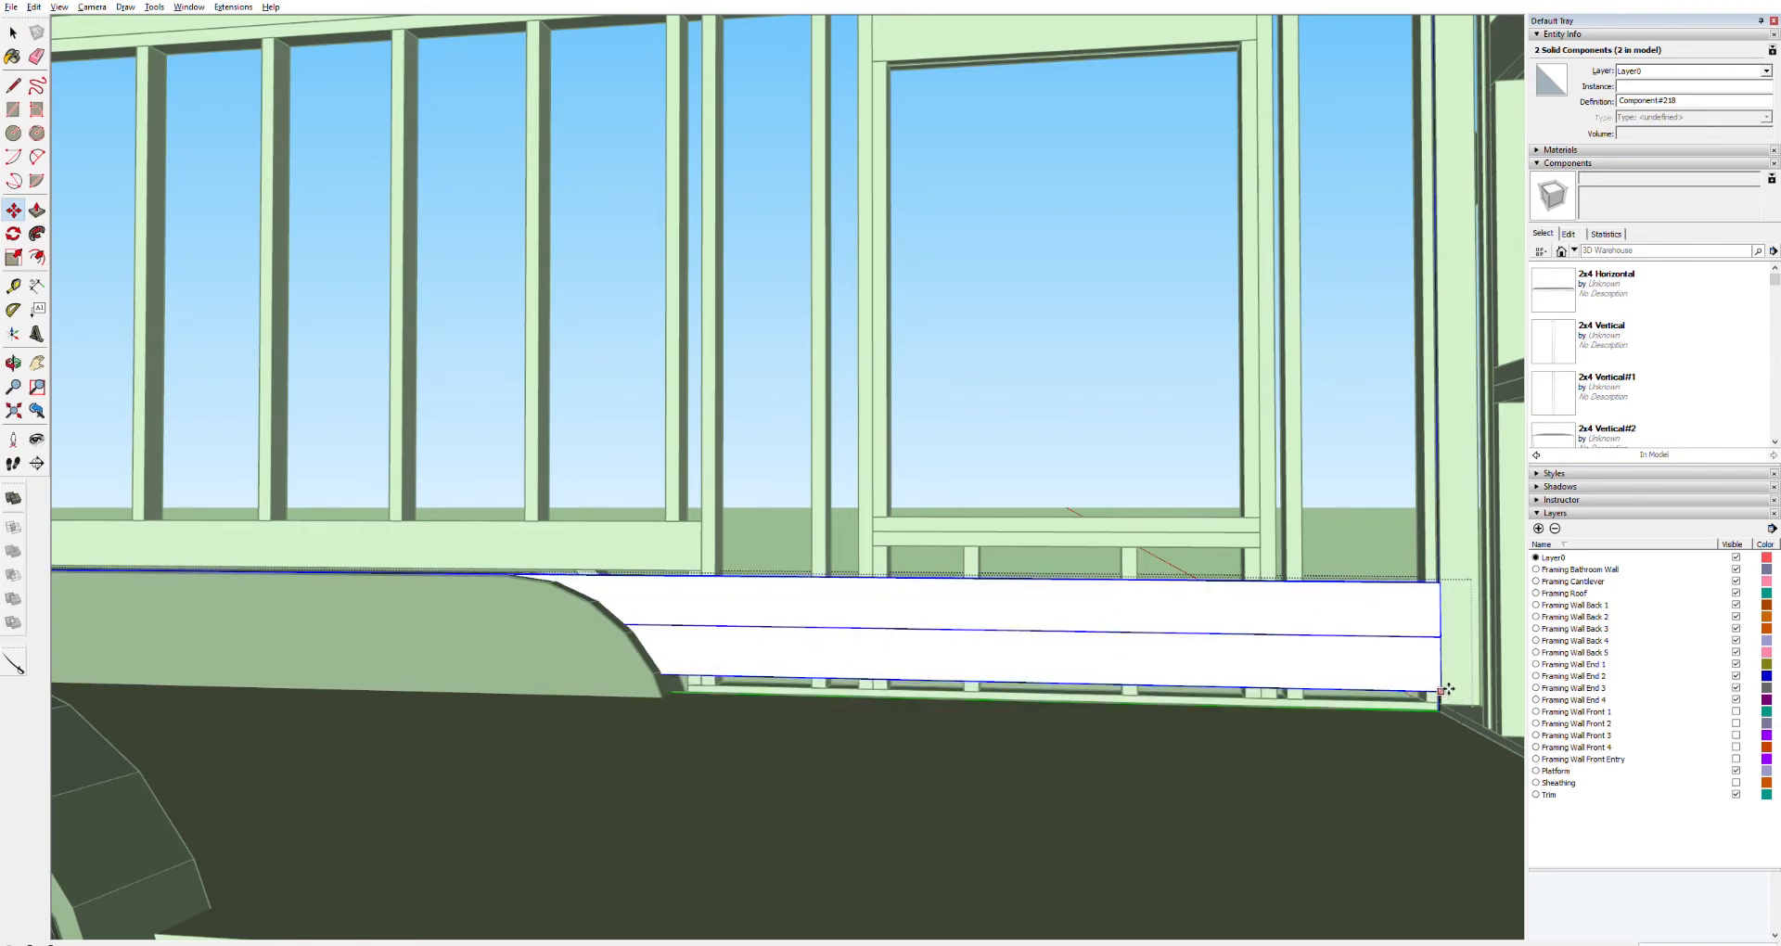
pyautogui.press('ctrl')
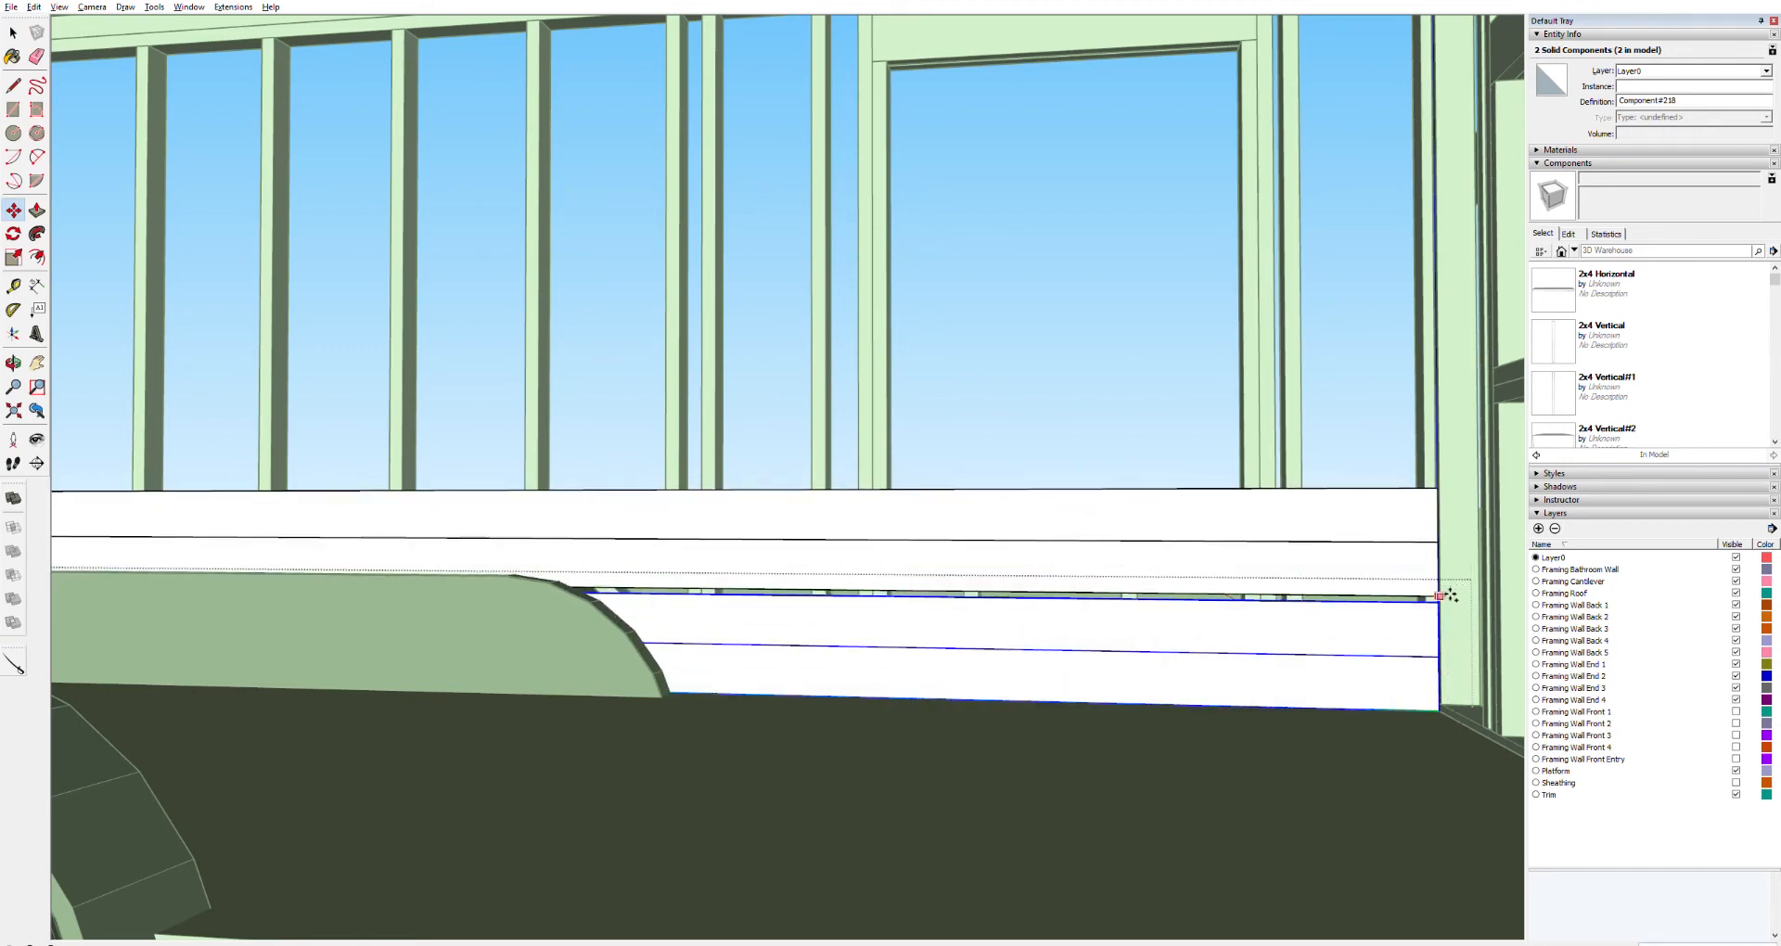
pyautogui.scroll(10, 1450, 602)
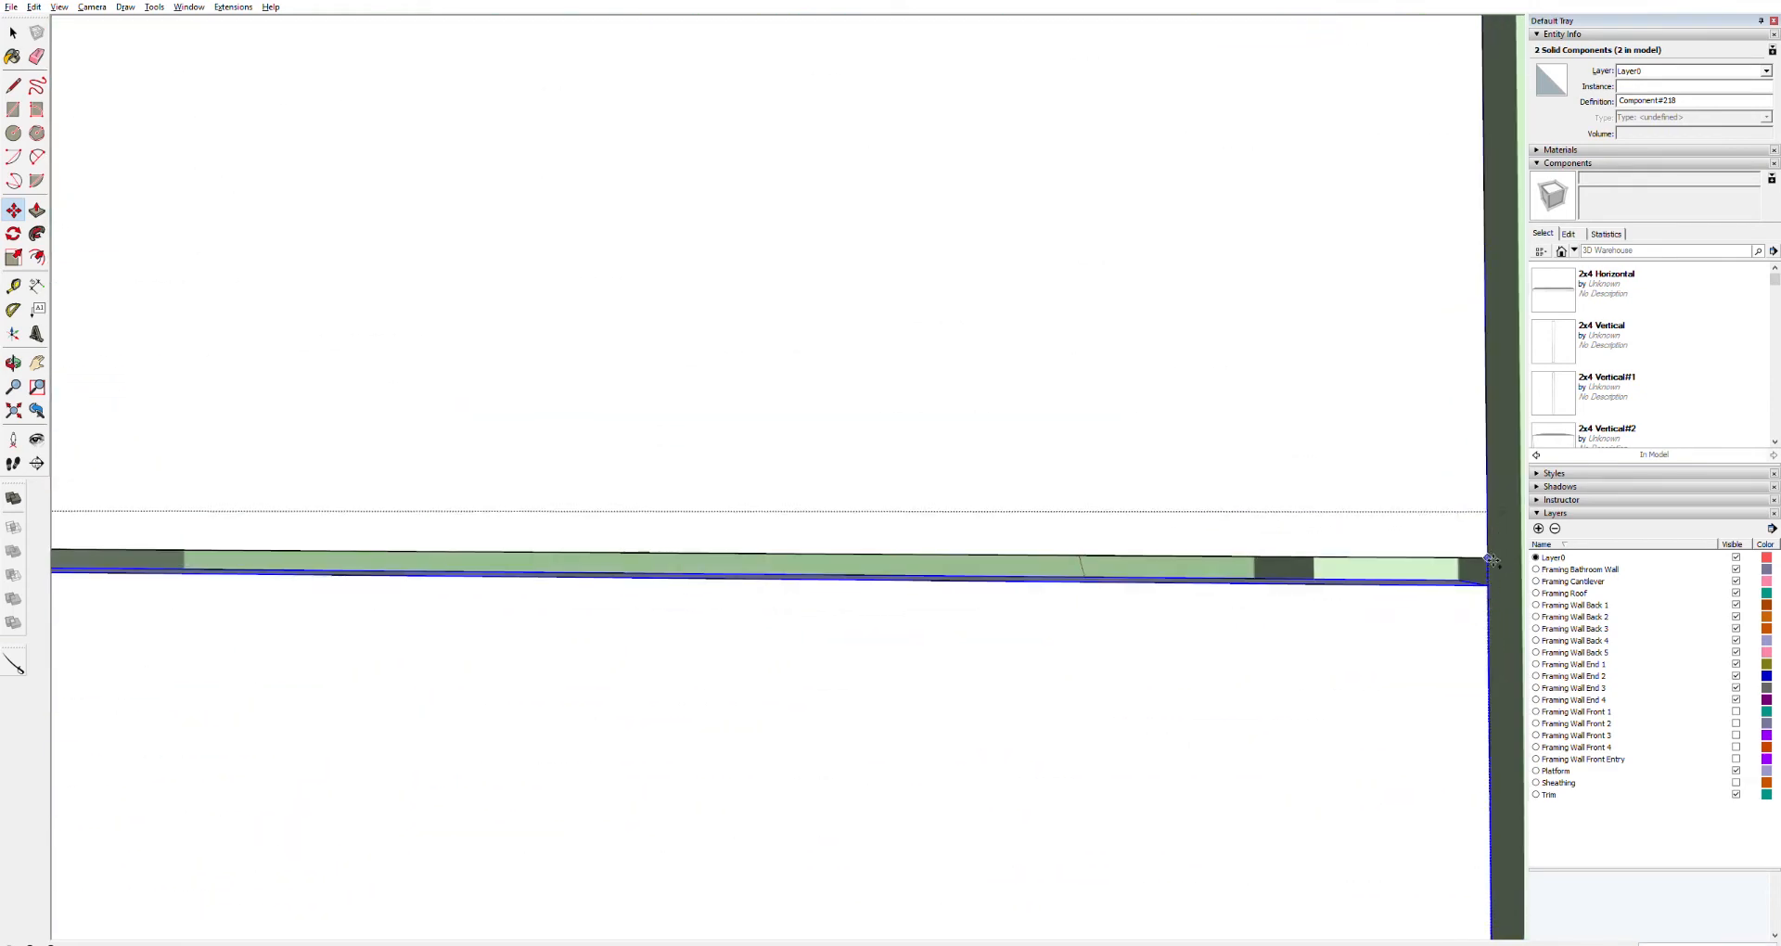
pyautogui.click(1489, 582)
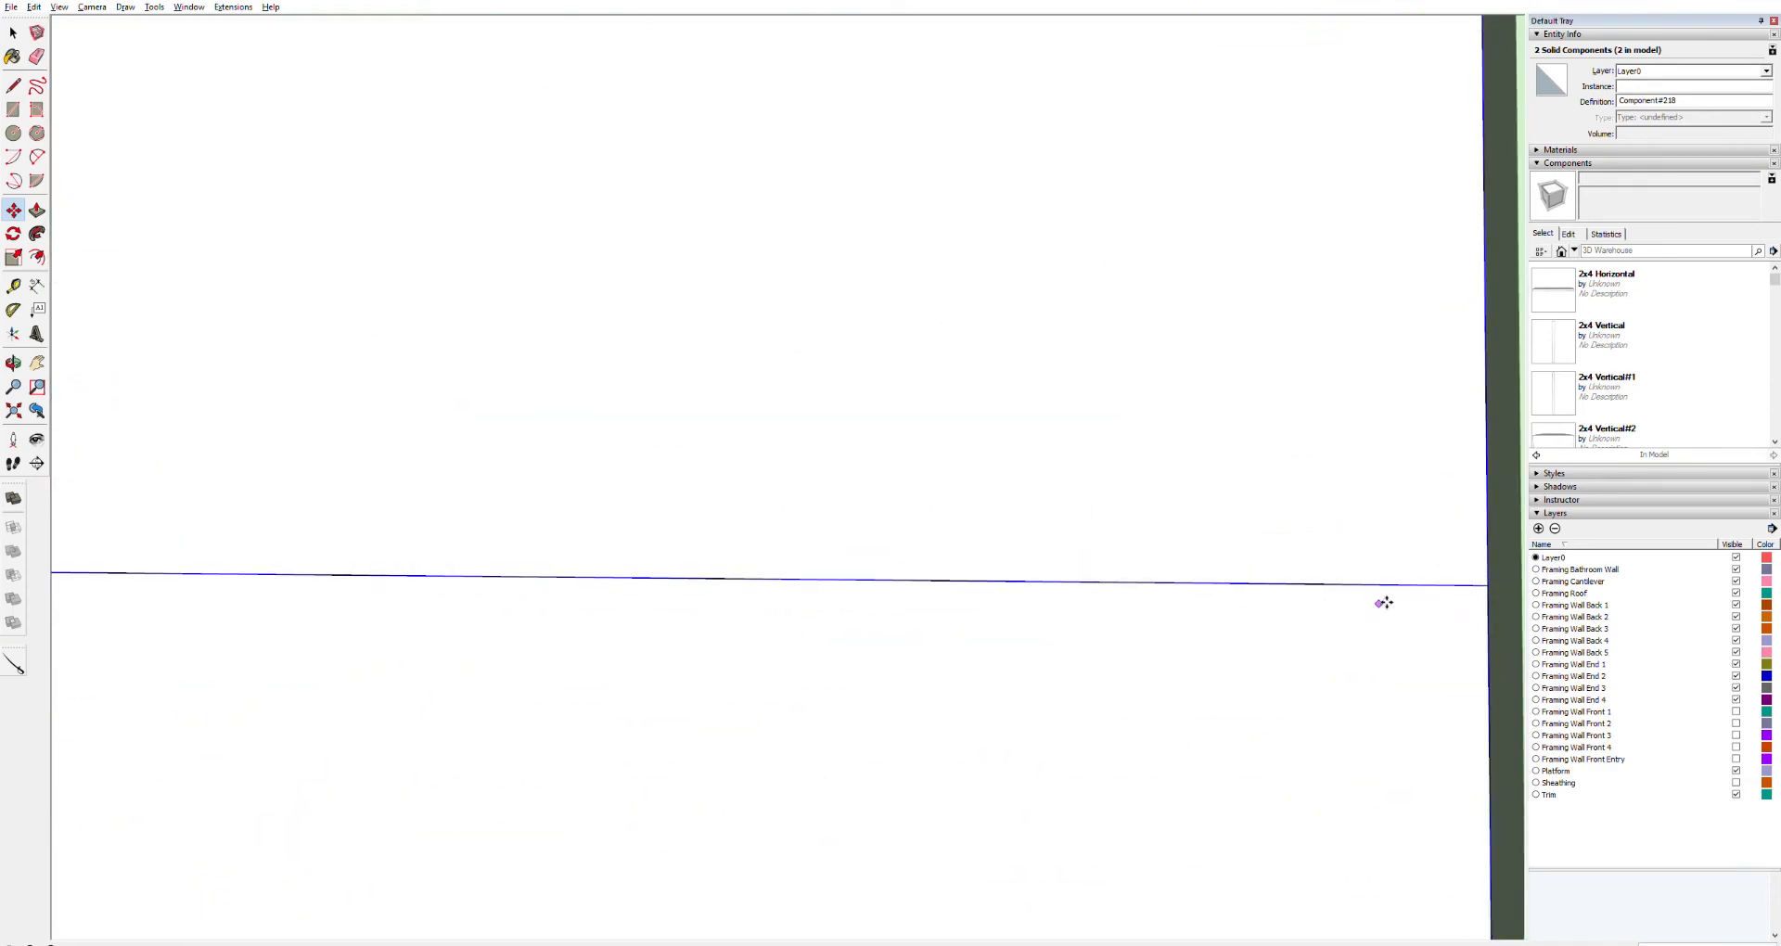
# Copy the four stacked boards straight up on top of themselves to make an eight-board stack
pyautogui.scroll(-8, 1317, 605)
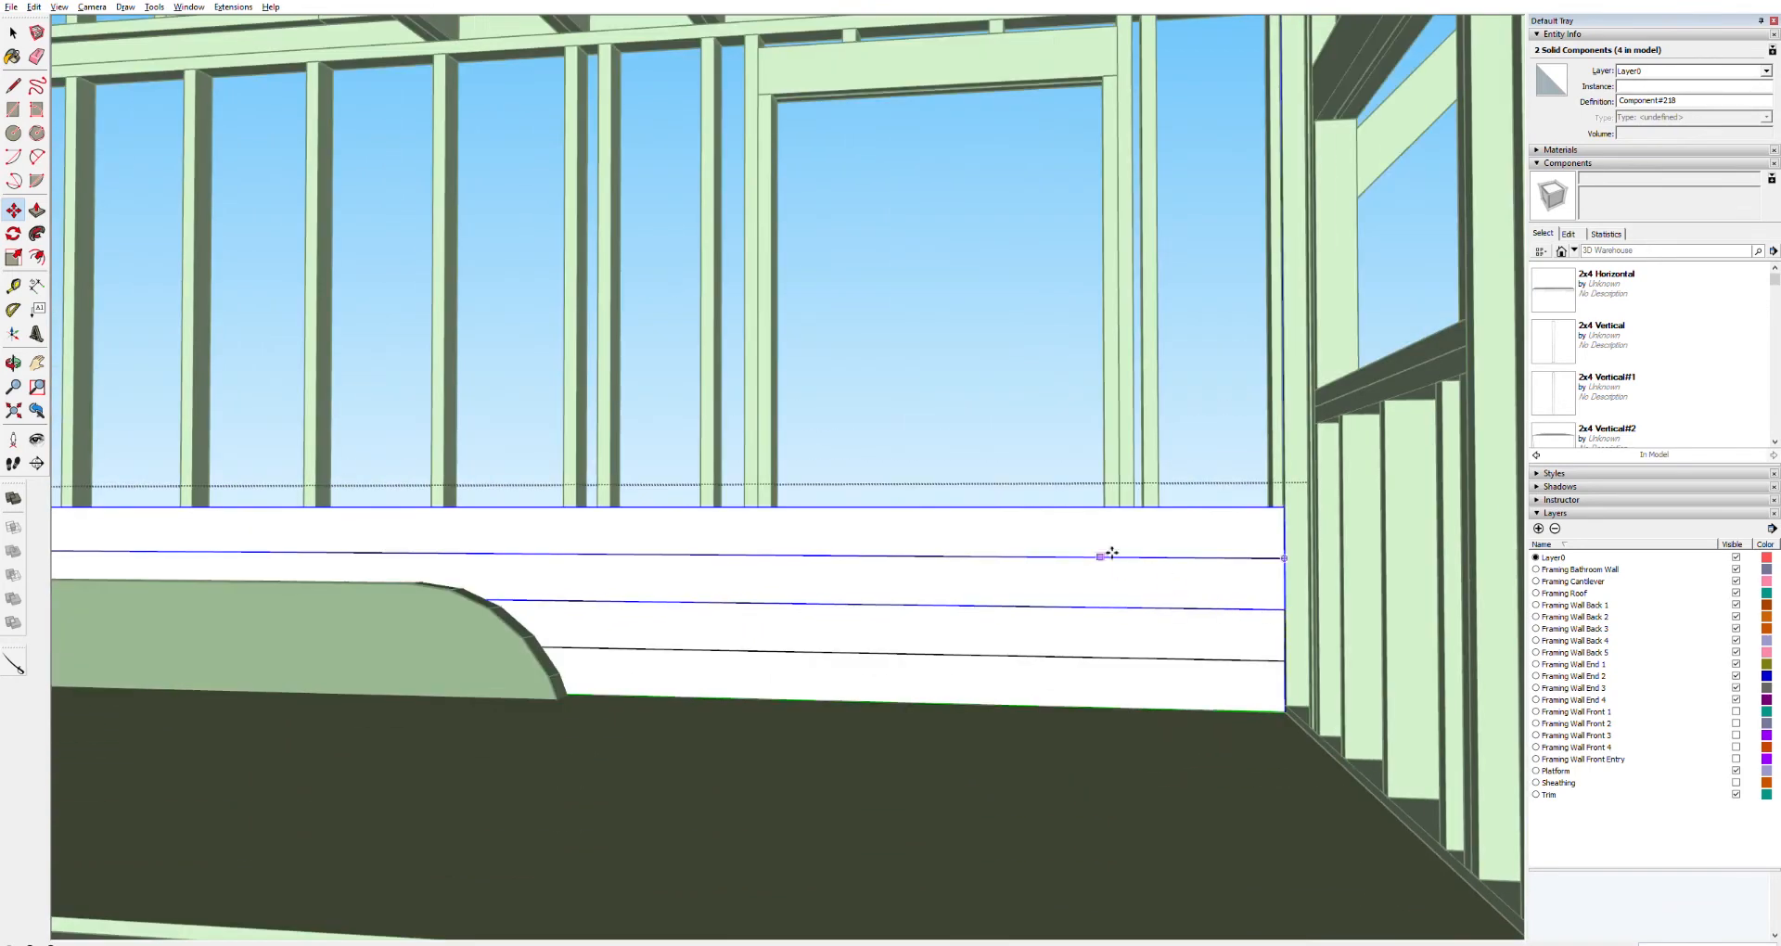
pyautogui.press('space')
pyautogui.keyDown('ctrl'); pyautogui.click(1151, 672); pyautogui.keyUp('ctrl')
pyautogui.scroll(5, 1258, 512)
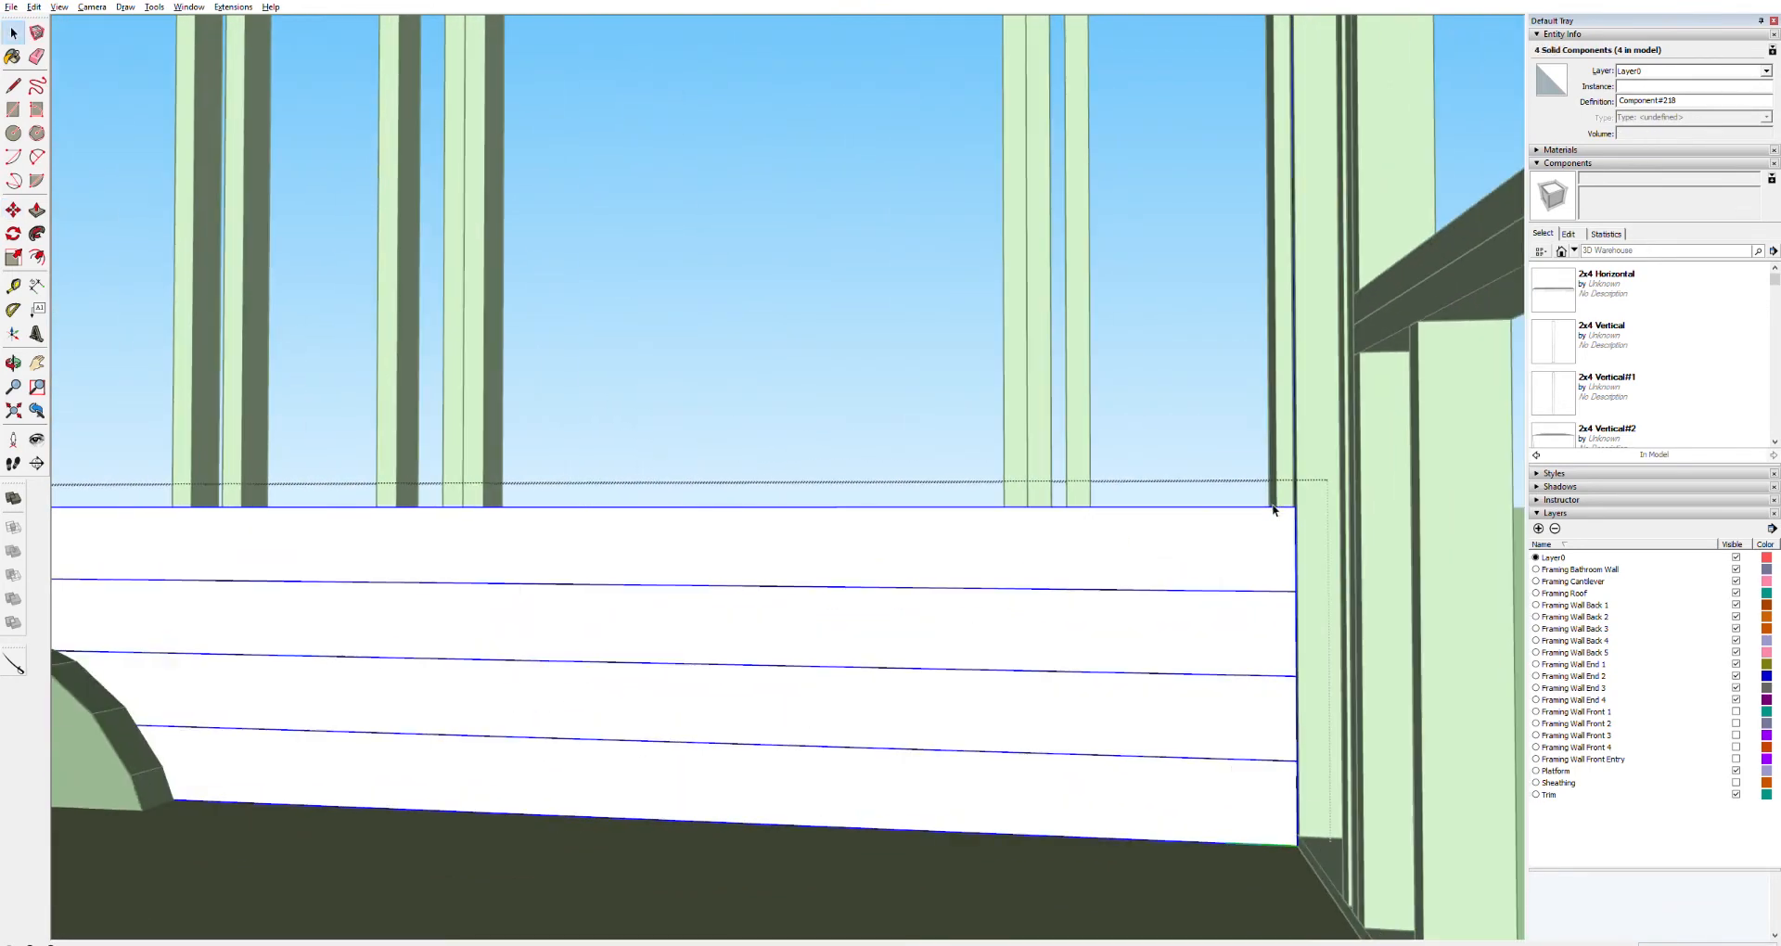
pyautogui.scroll(-5, 1276, 580)
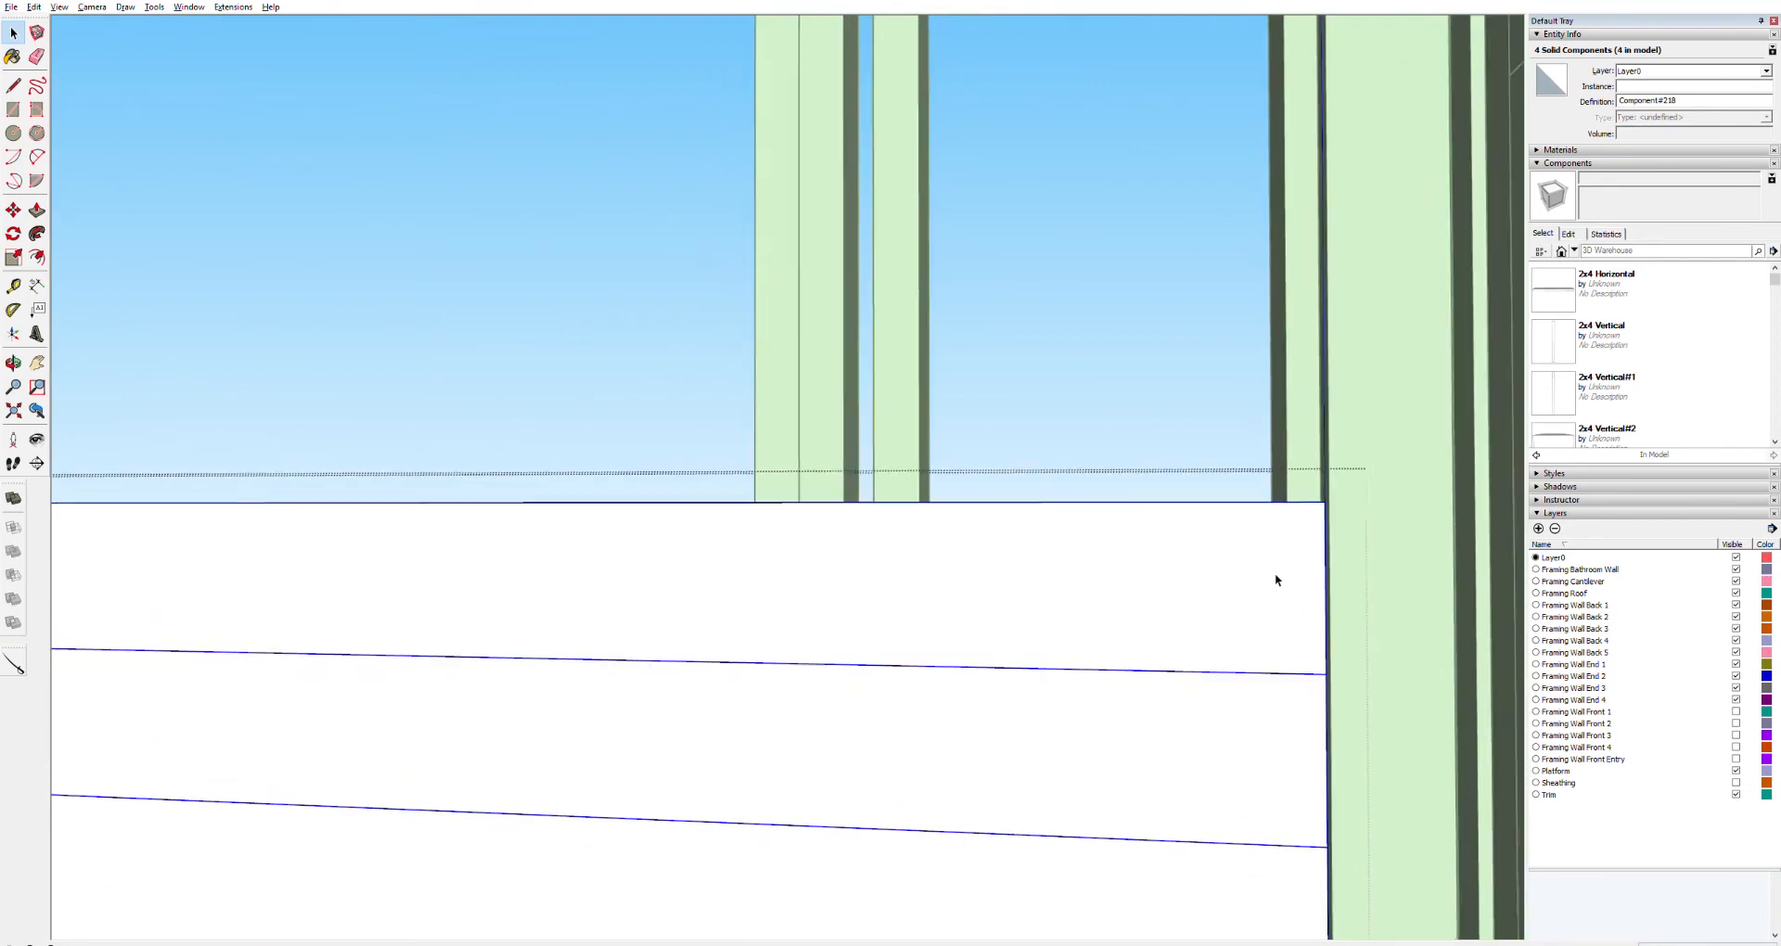
pyautogui.press('m')
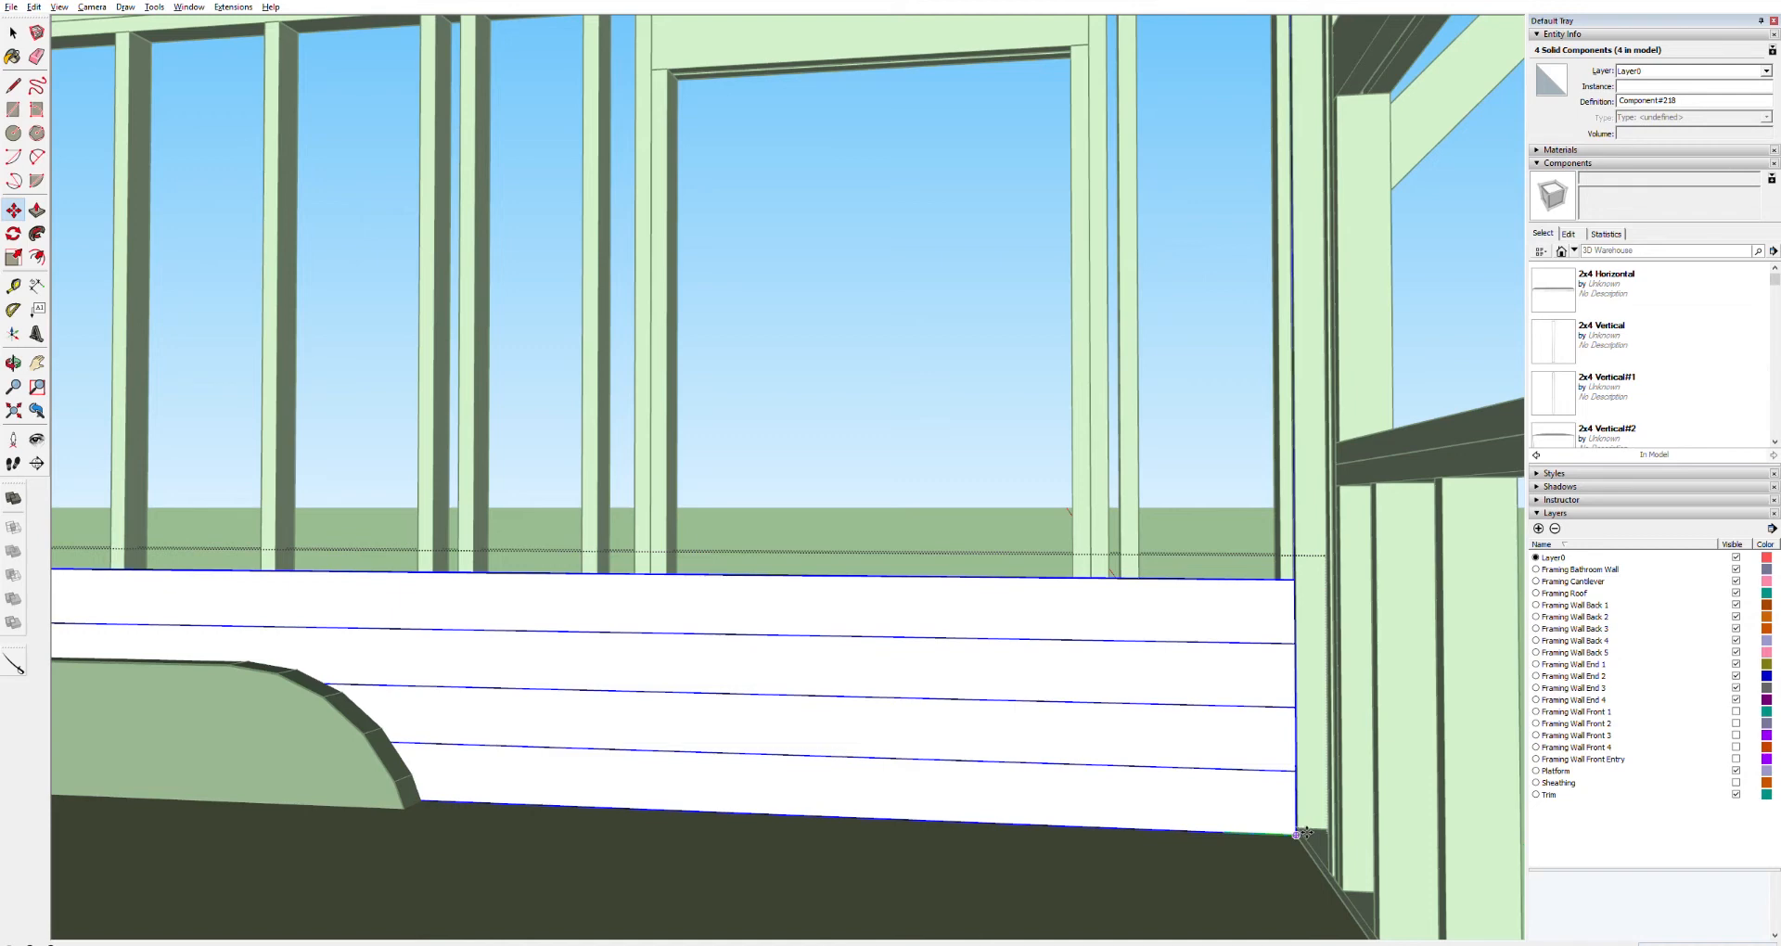
pyautogui.click(1306, 834)
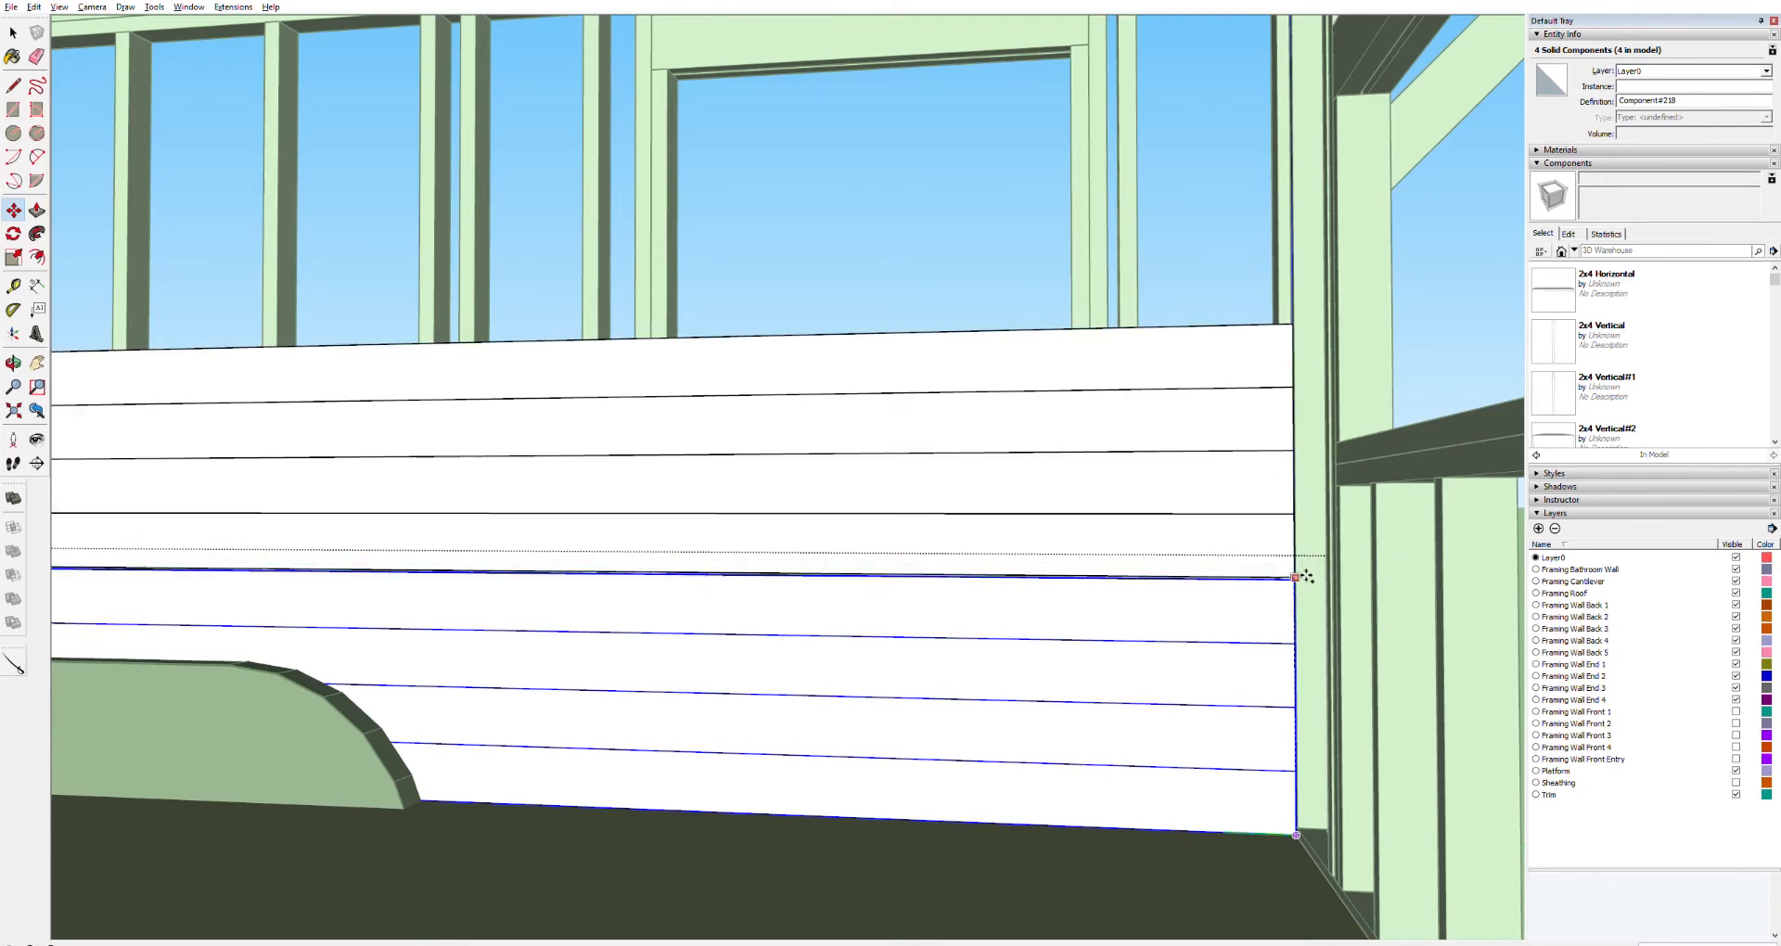
pyautogui.moveTo(1307, 578); pyautogui.dragTo(1498, 594, button='middle')
pyautogui.scroll(3, 1245, 544)
pyautogui.scroll(3, 1231, 569)
pyautogui.moveTo(1207, 599); pyautogui.dragTo(1342, 610, button='middle')
pyautogui.scroll(3, 1208, 617)
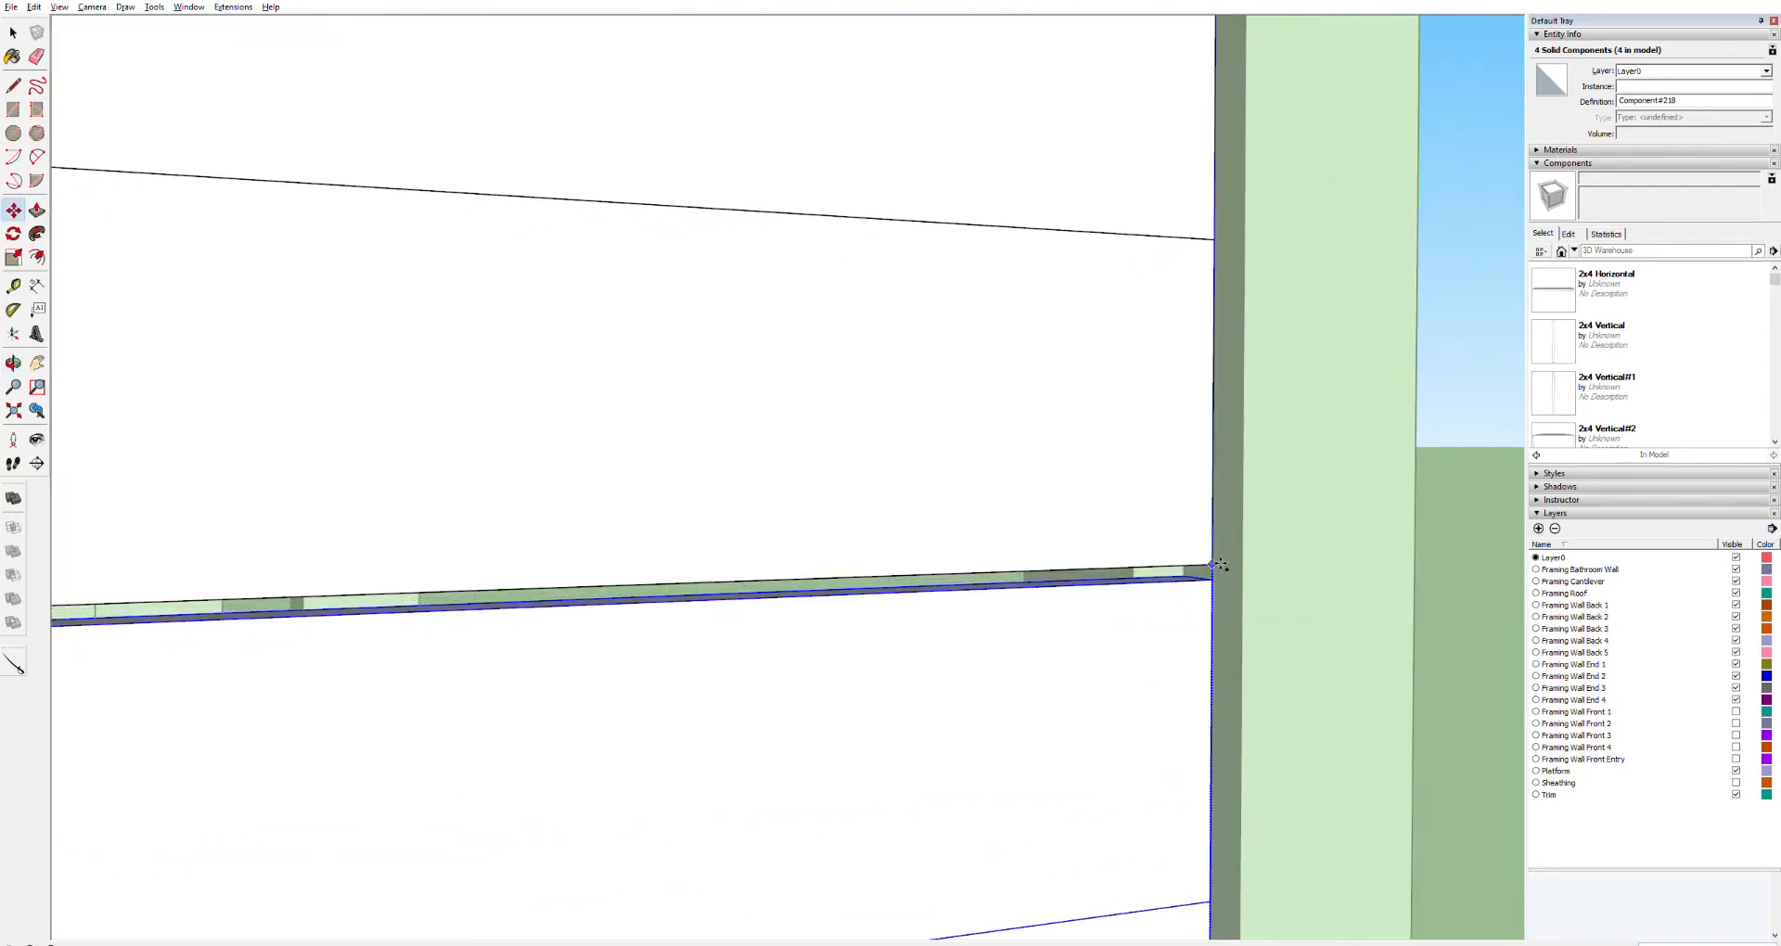
pyautogui.scroll(-8, 1138, 541)
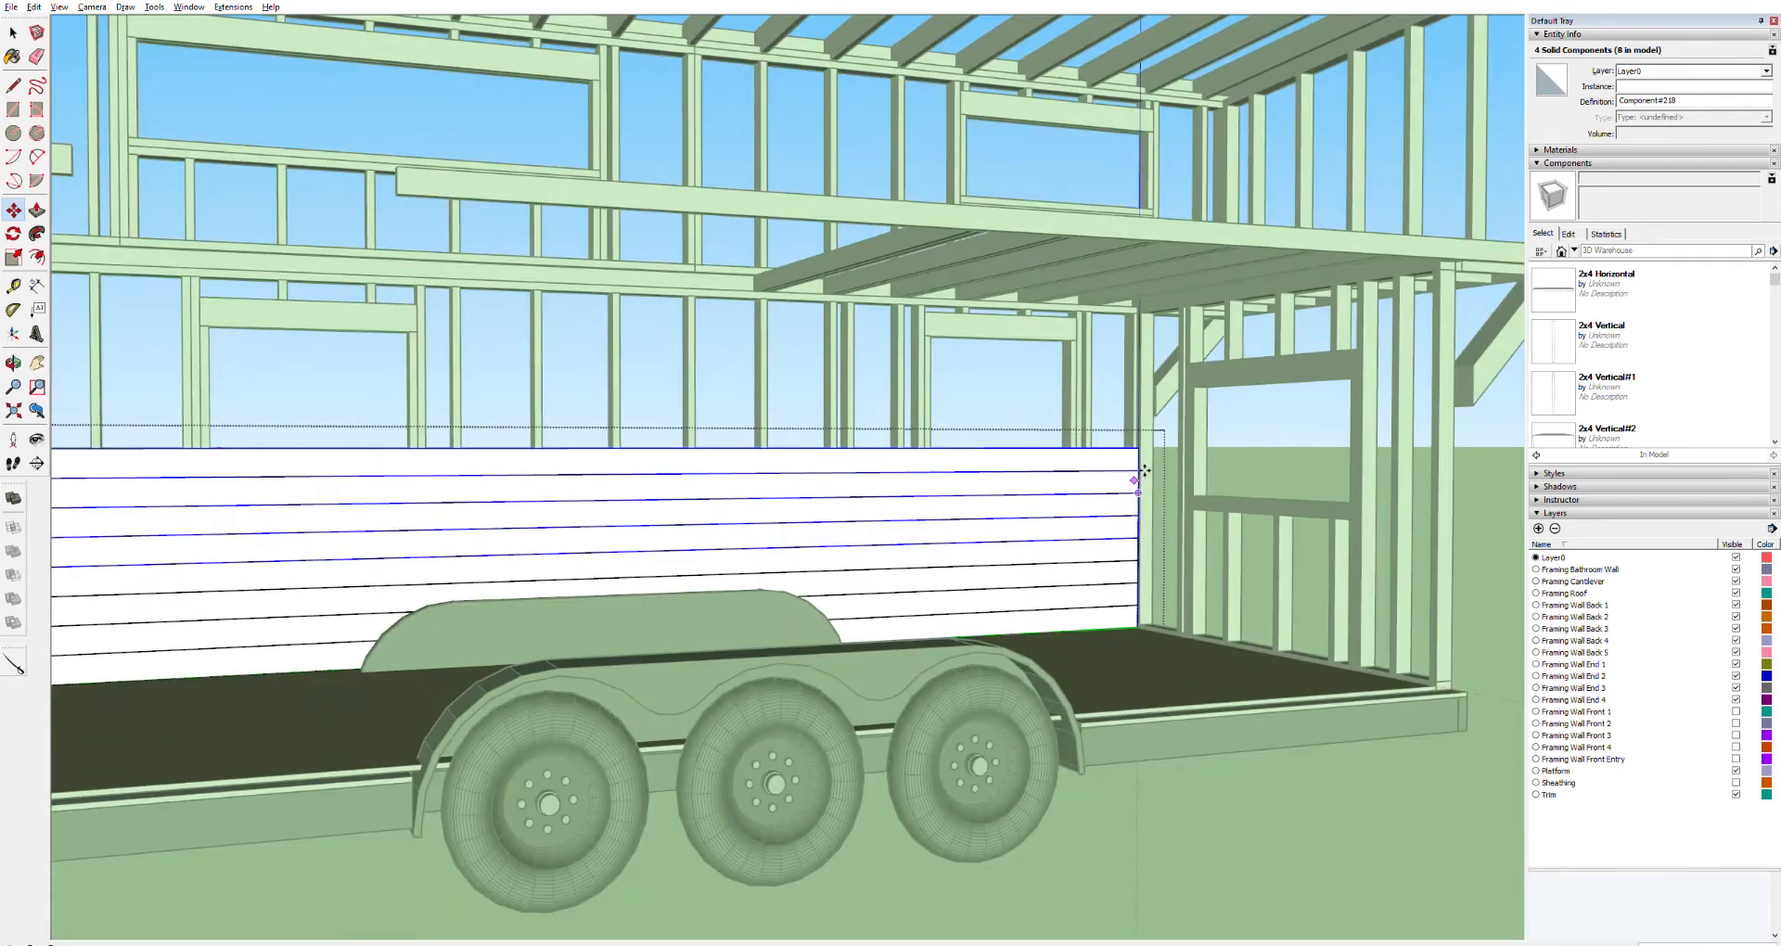
# Copy the same four boards up again so the stack reaches twelve boards
pyautogui.scroll(4, 1141, 471)
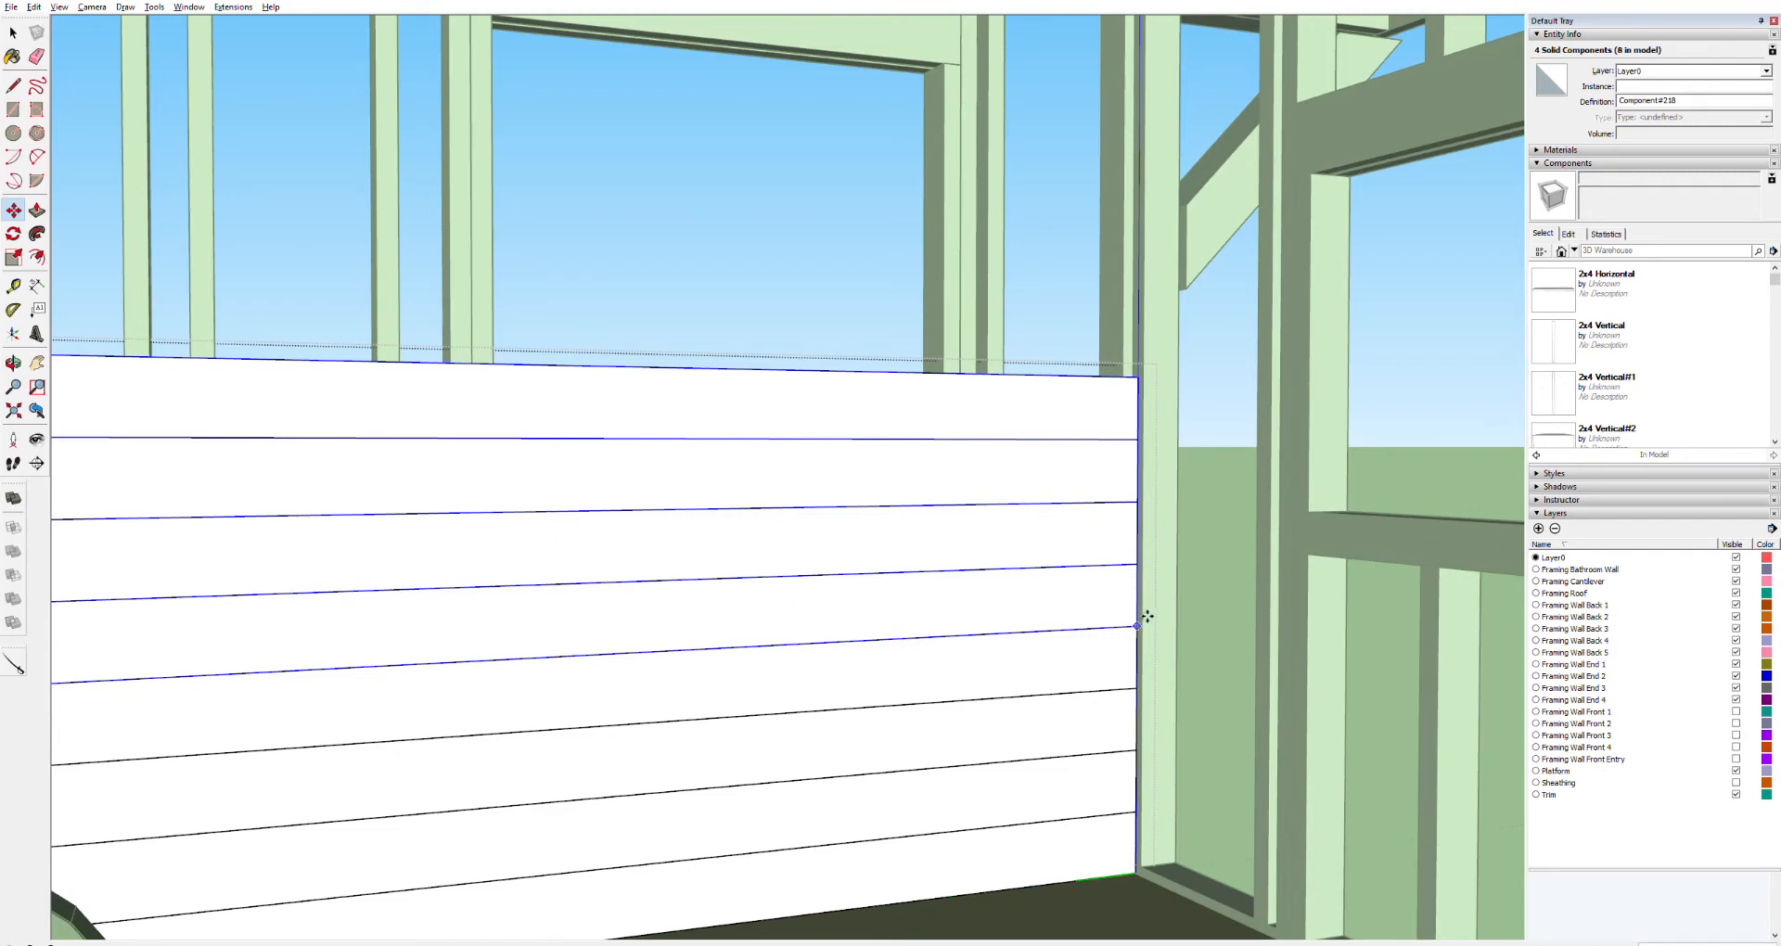
pyautogui.press('ctrl')
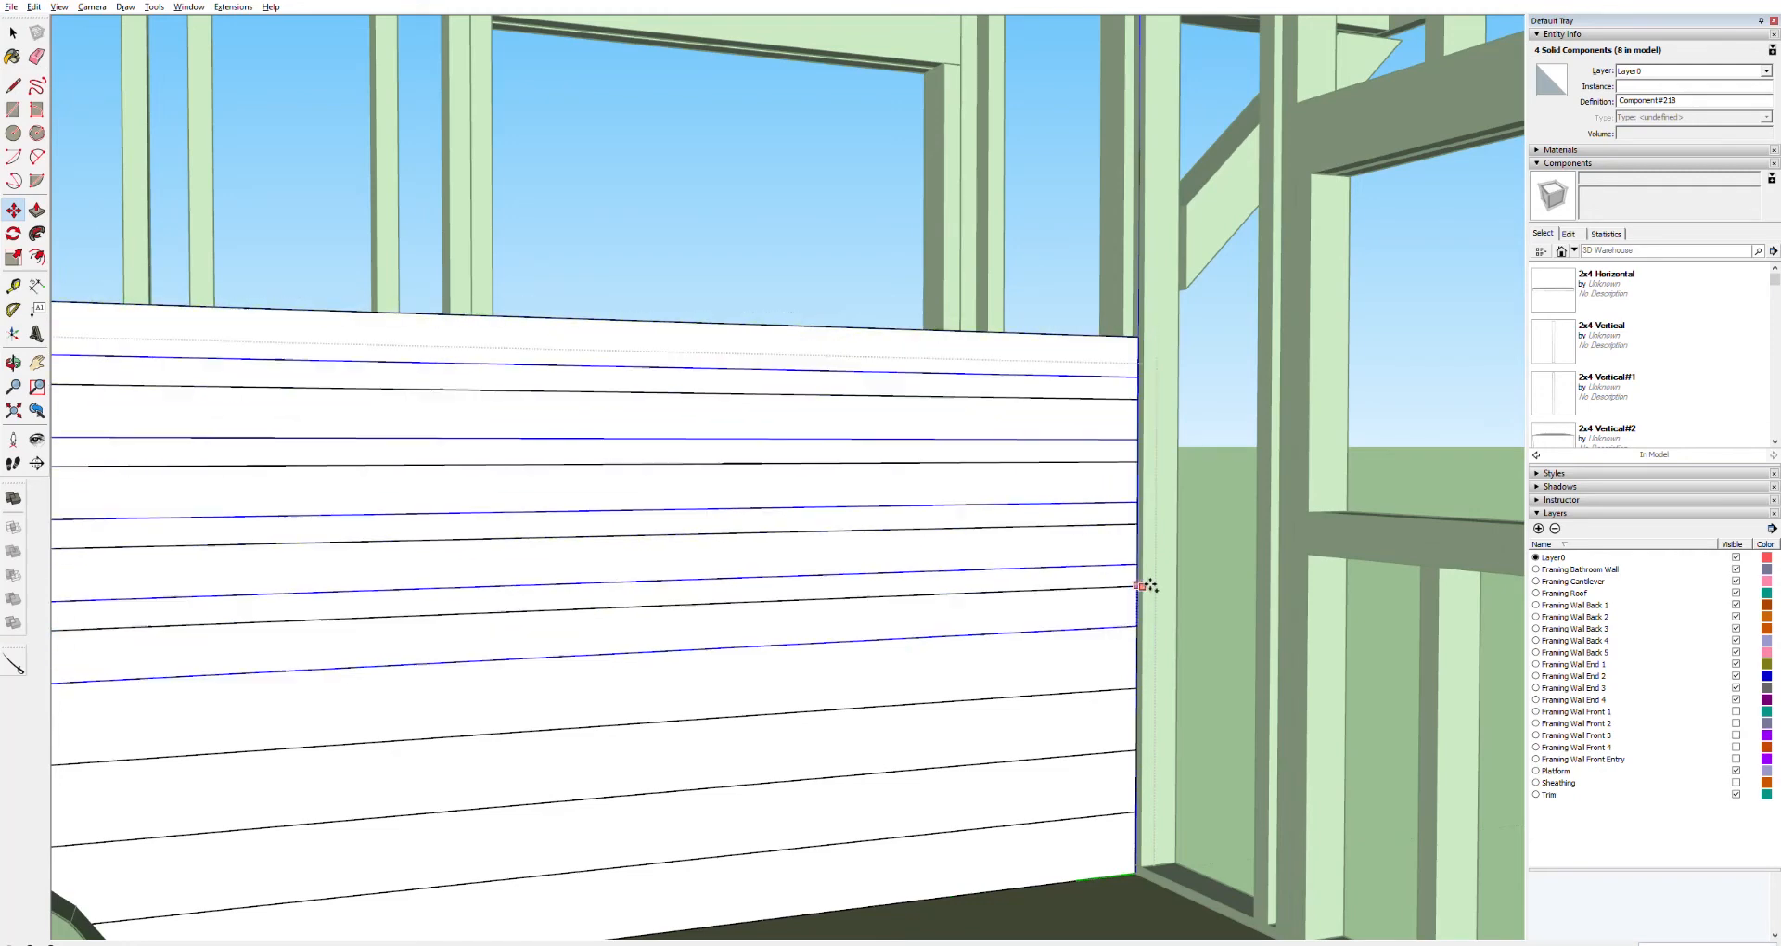
pyautogui.click(1141, 377)
pyautogui.scroll(-3, 1028, 408)
pyautogui.press('space')
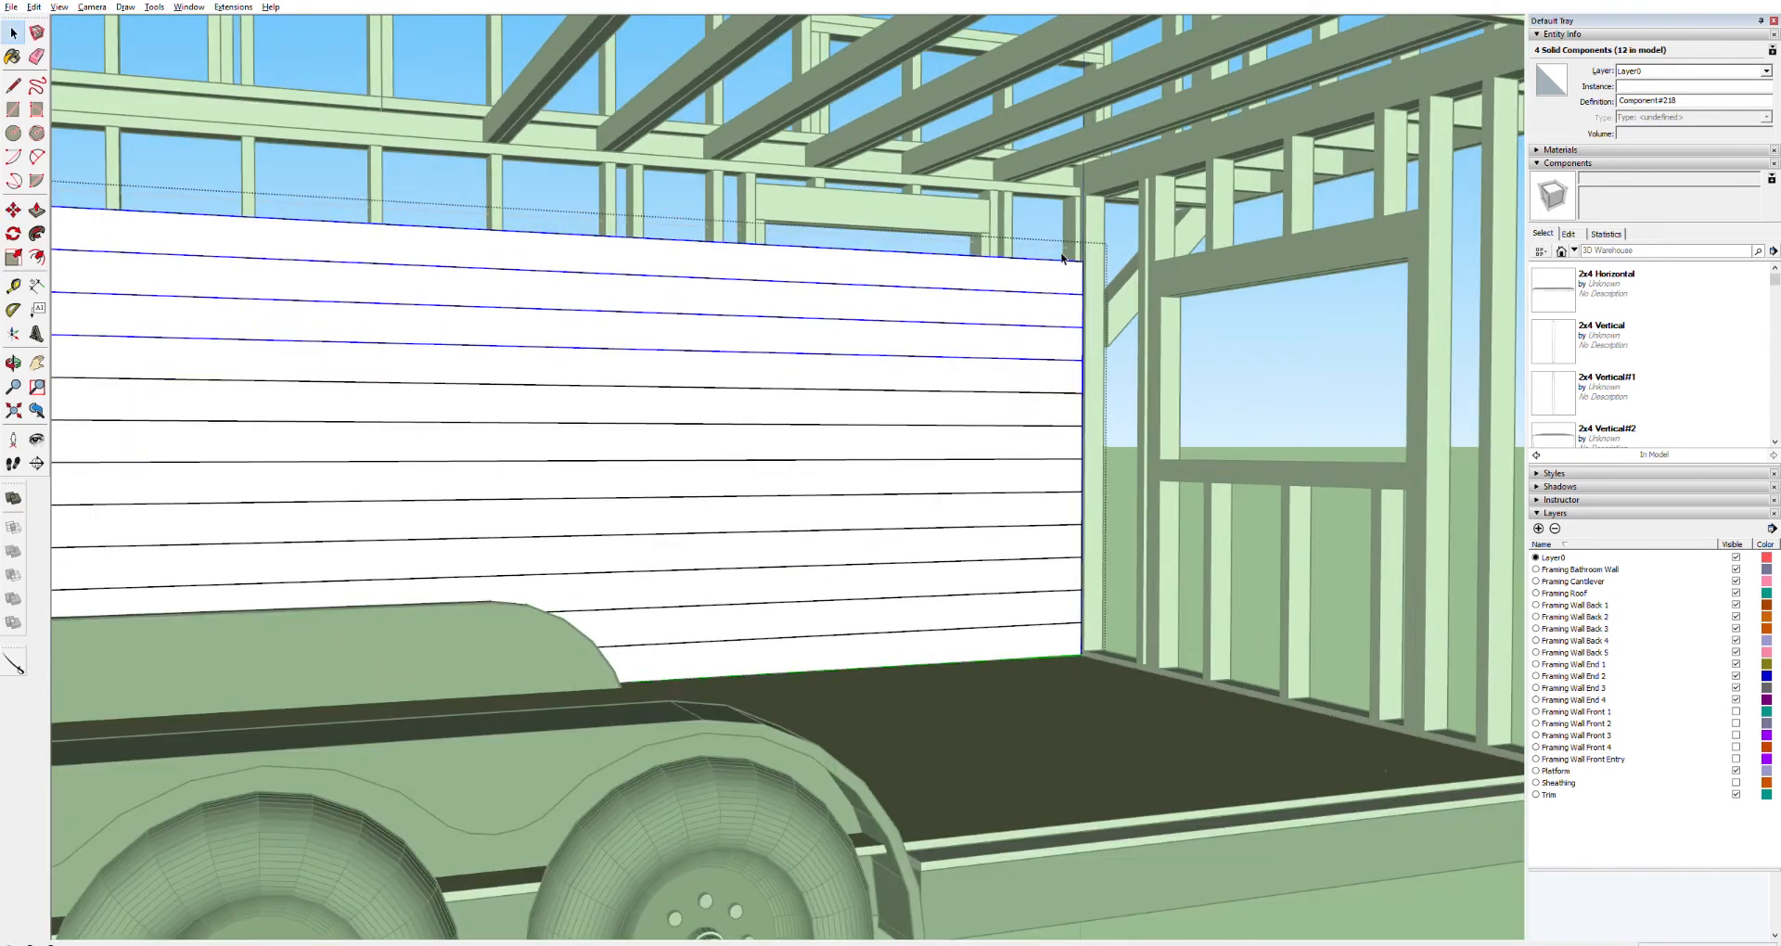
# Select the top two boards of the stack and copy them up to fill the gap under the top plate
pyautogui.click(1064, 158)
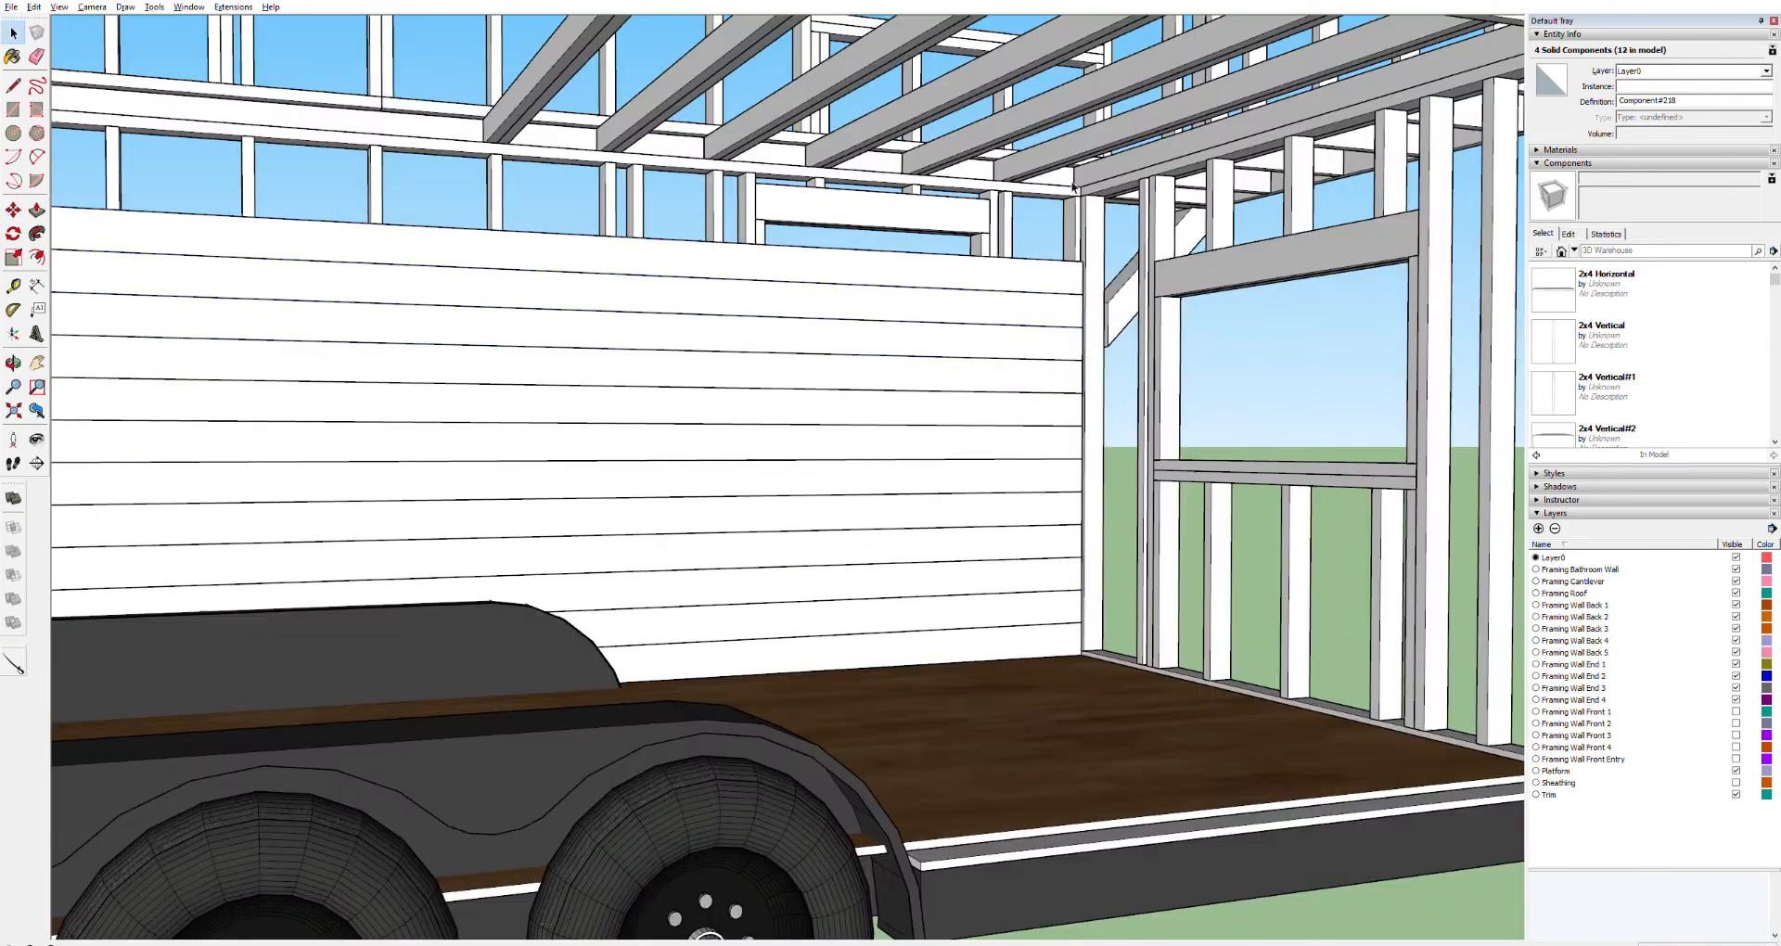
pyautogui.click(1064, 307)
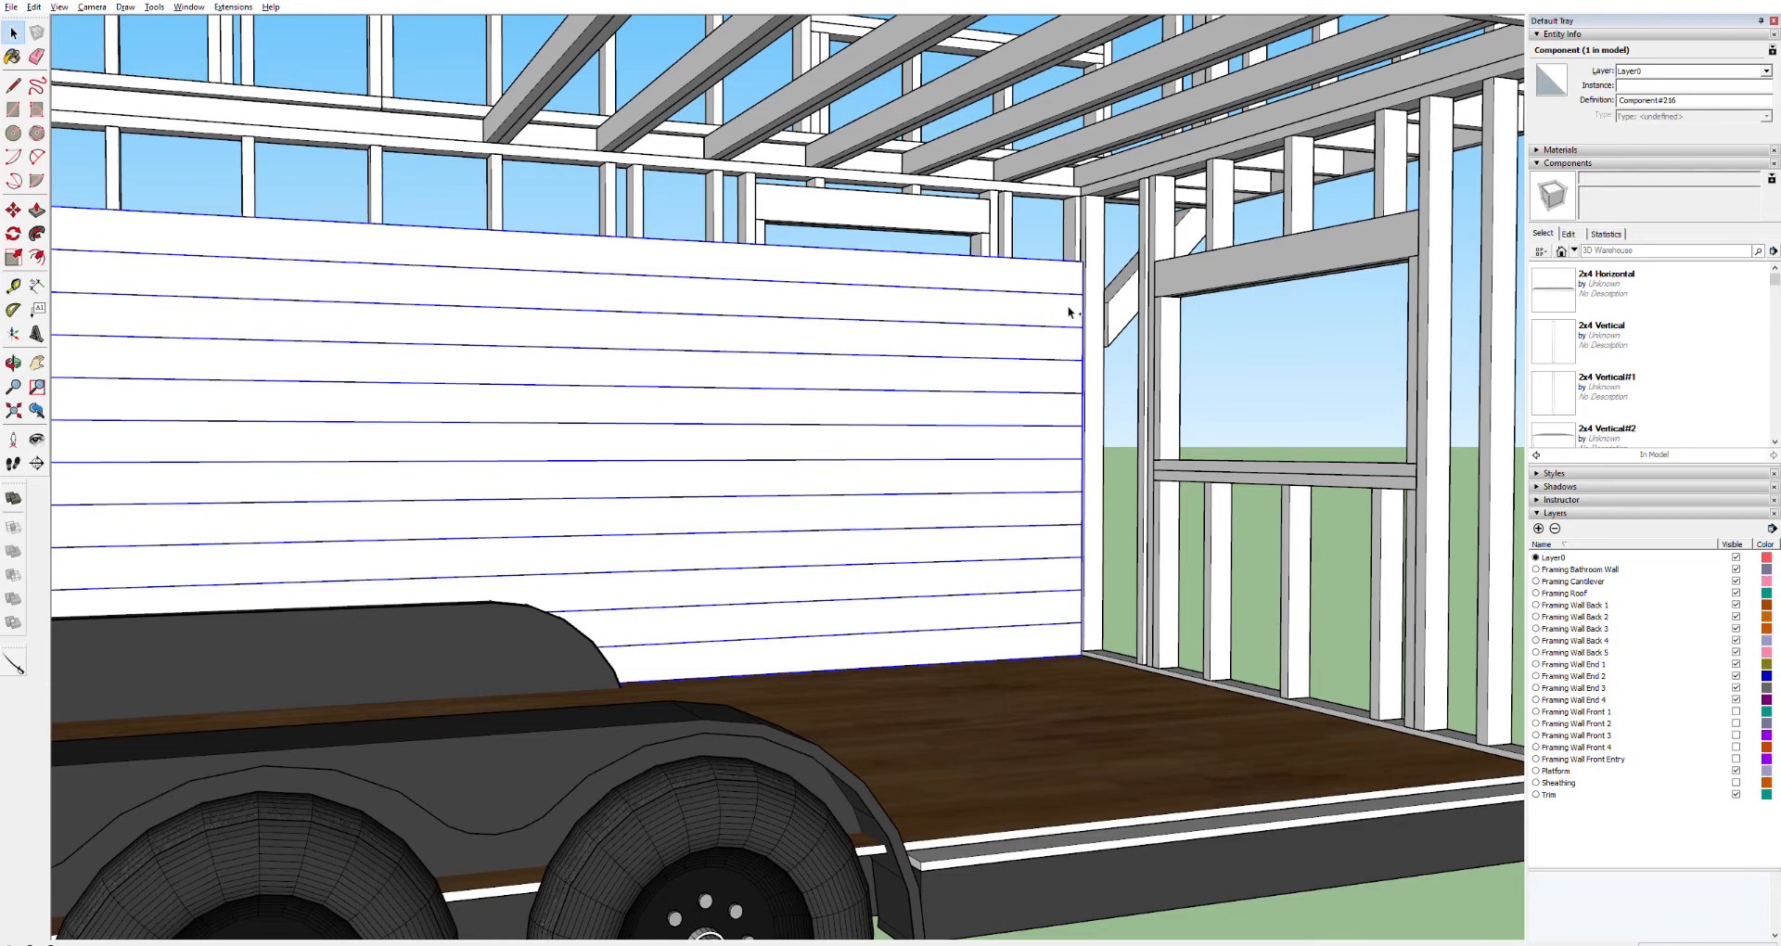
pyautogui.click(1116, 427)
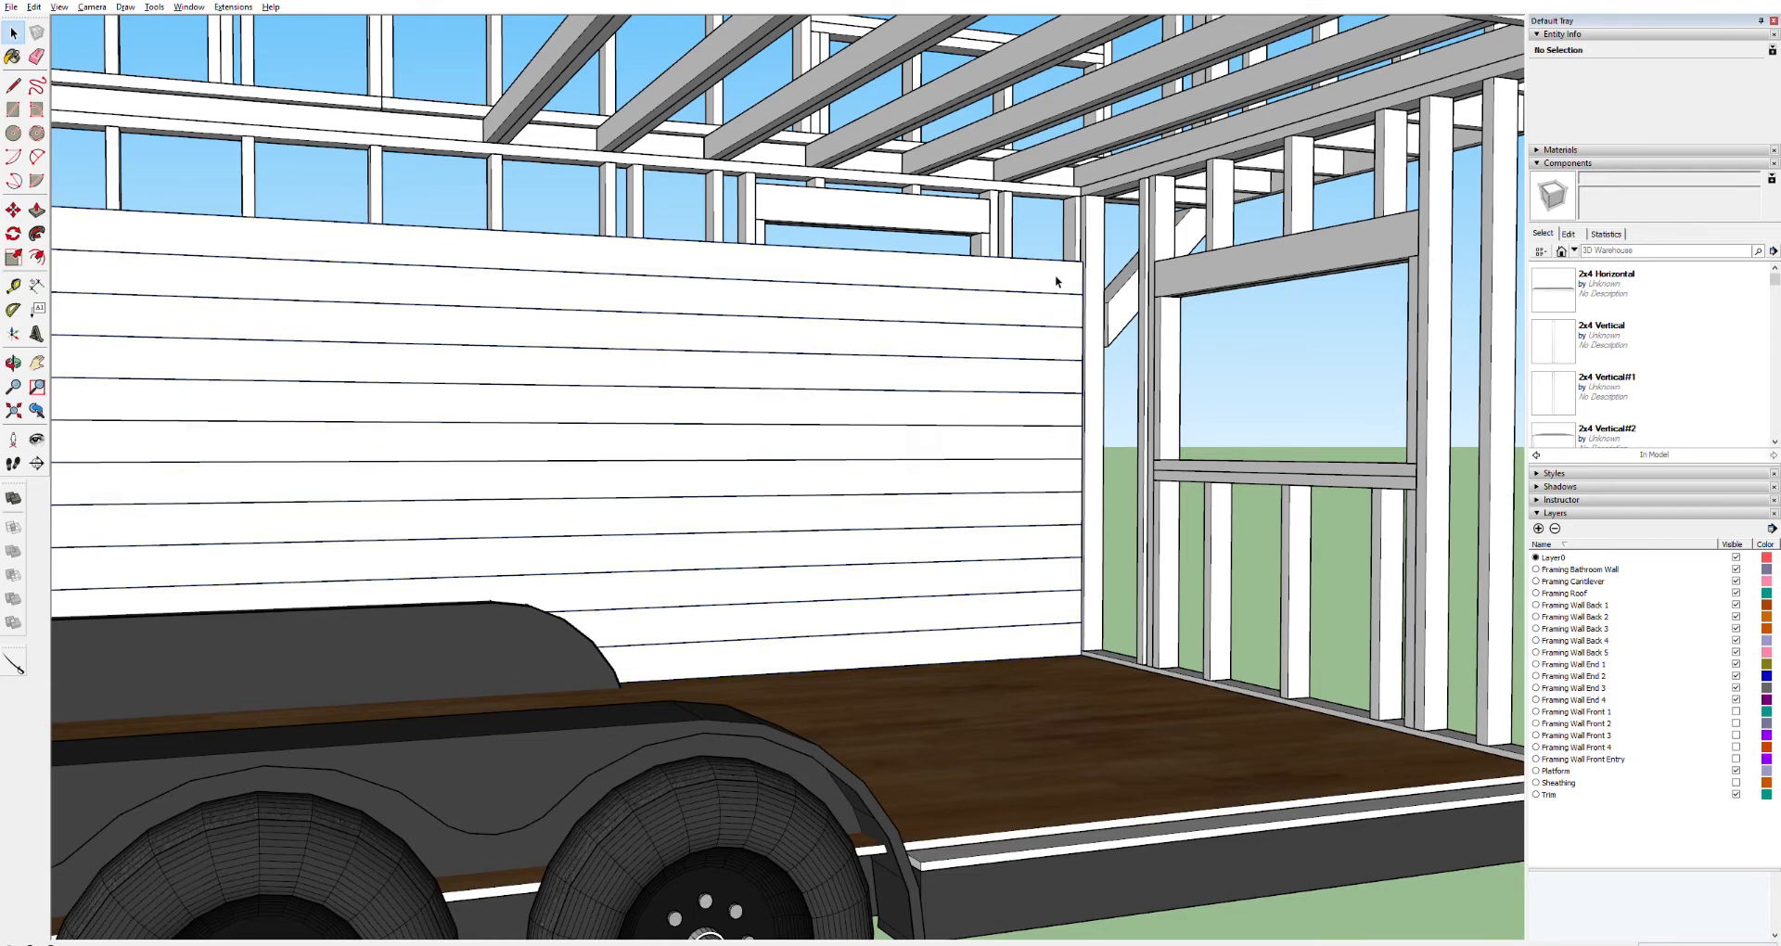
pyautogui.click(1058, 289)
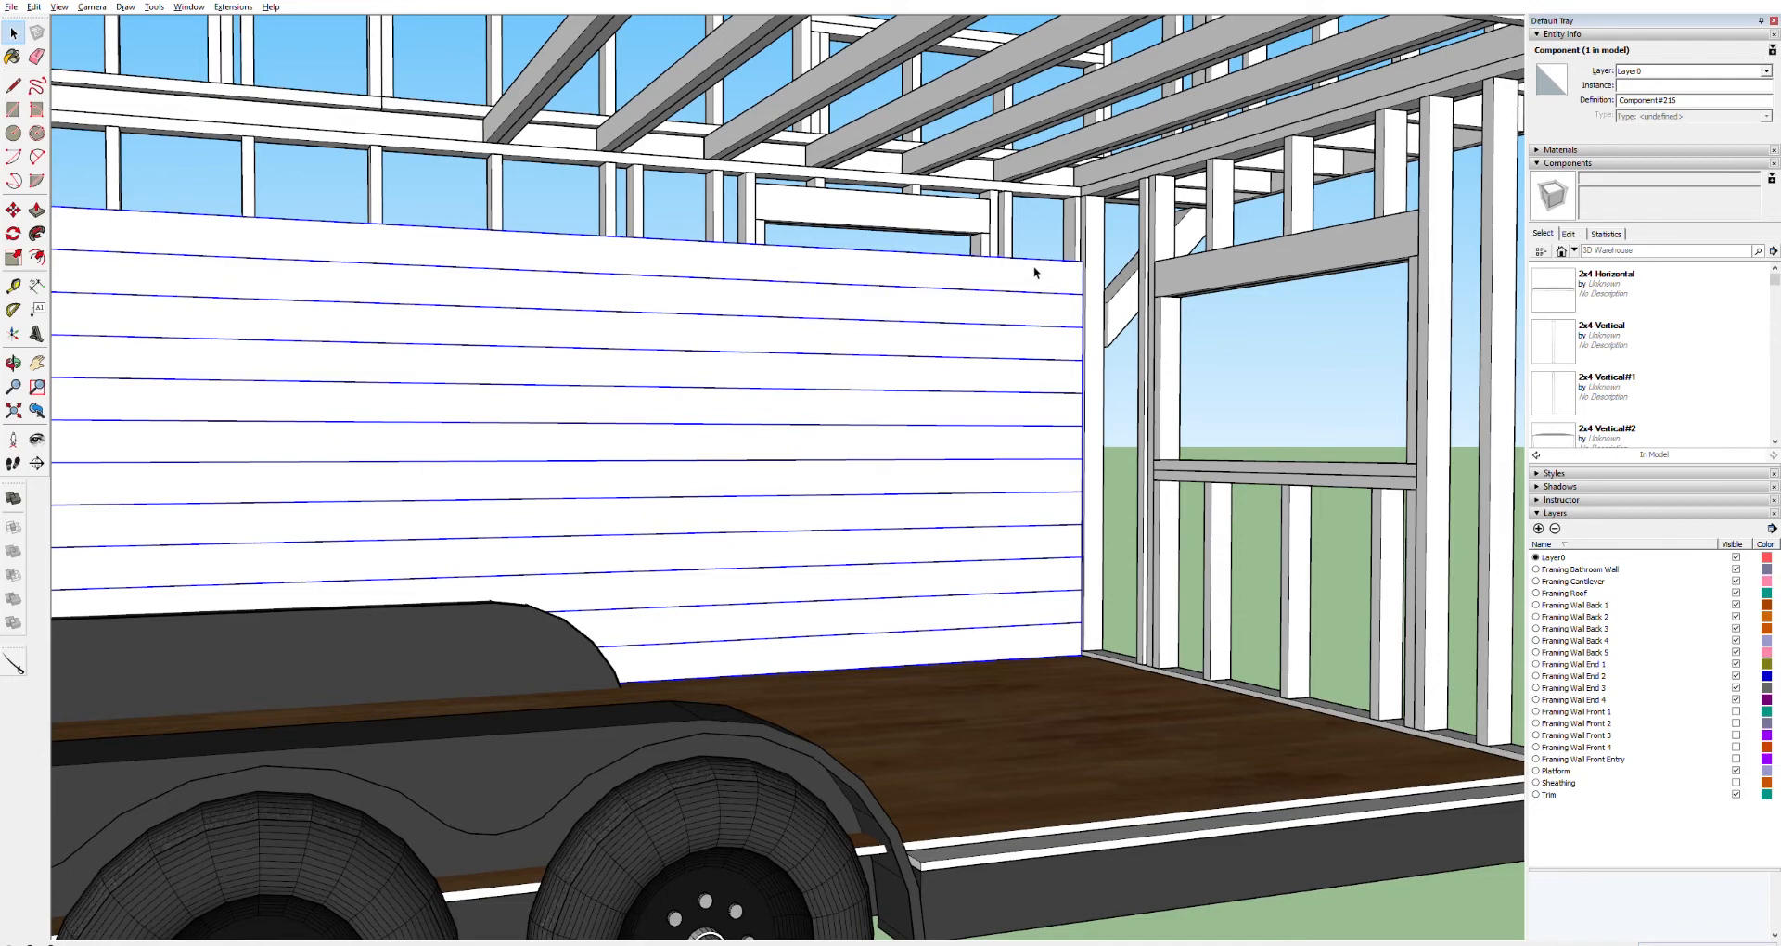
pyautogui.doubleClick(1033, 266)
pyautogui.click(1026, 269)
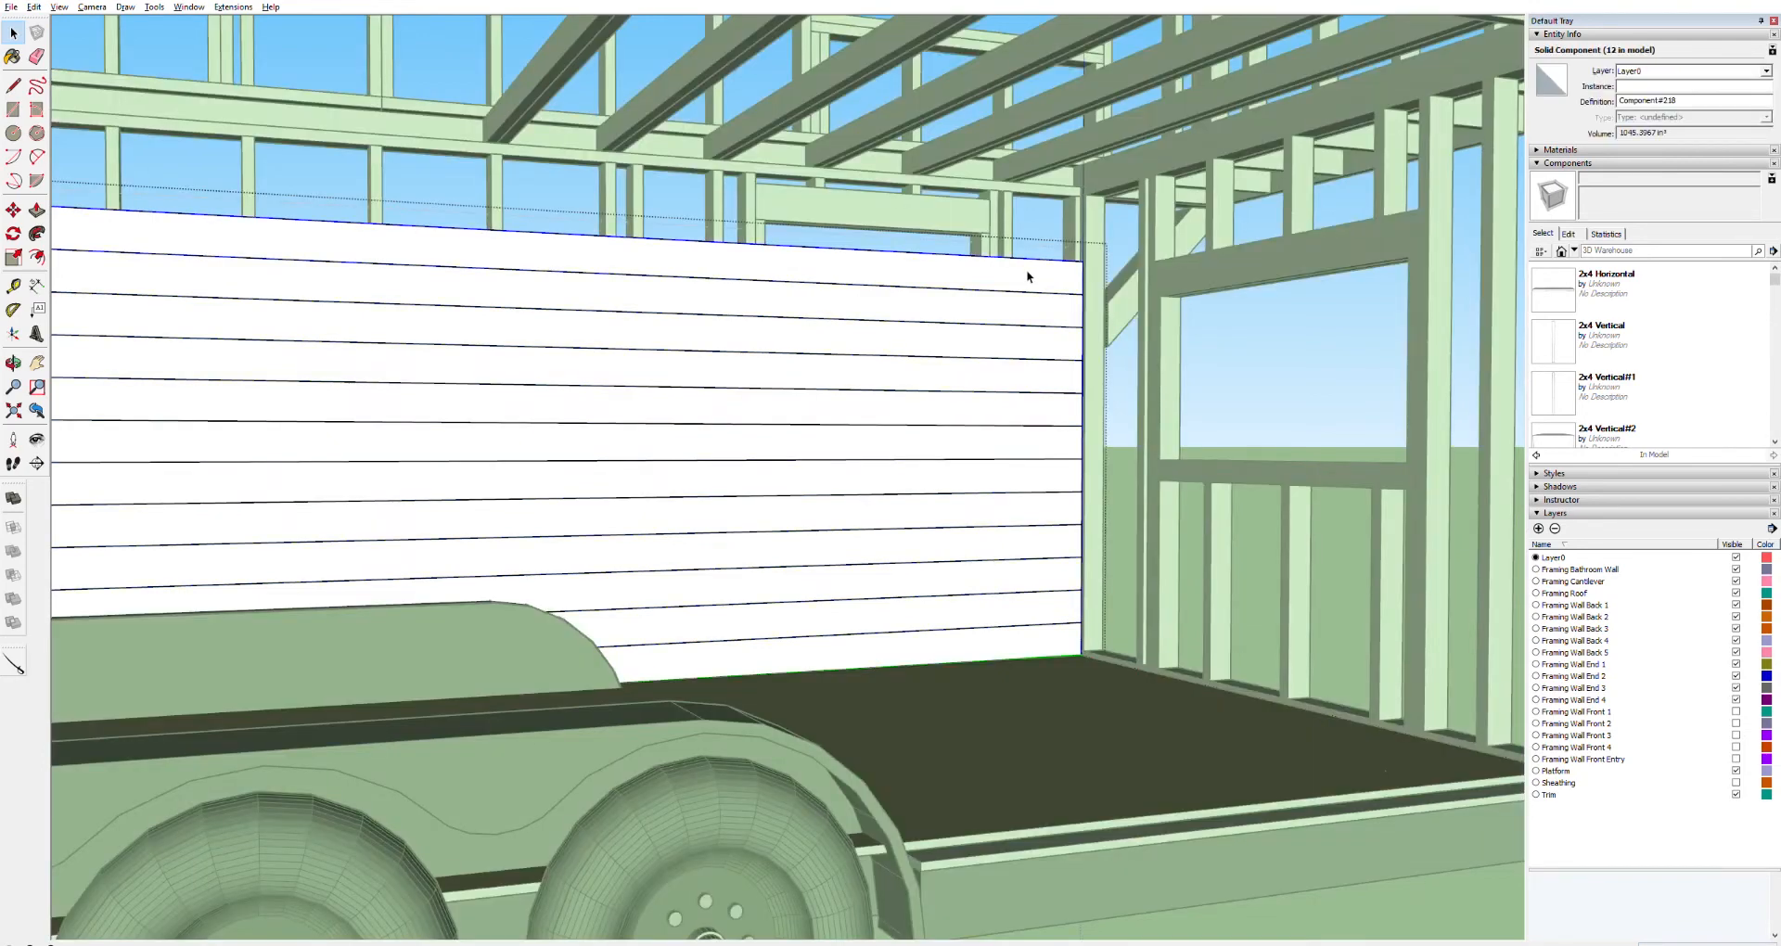
pyautogui.click(1026, 428)
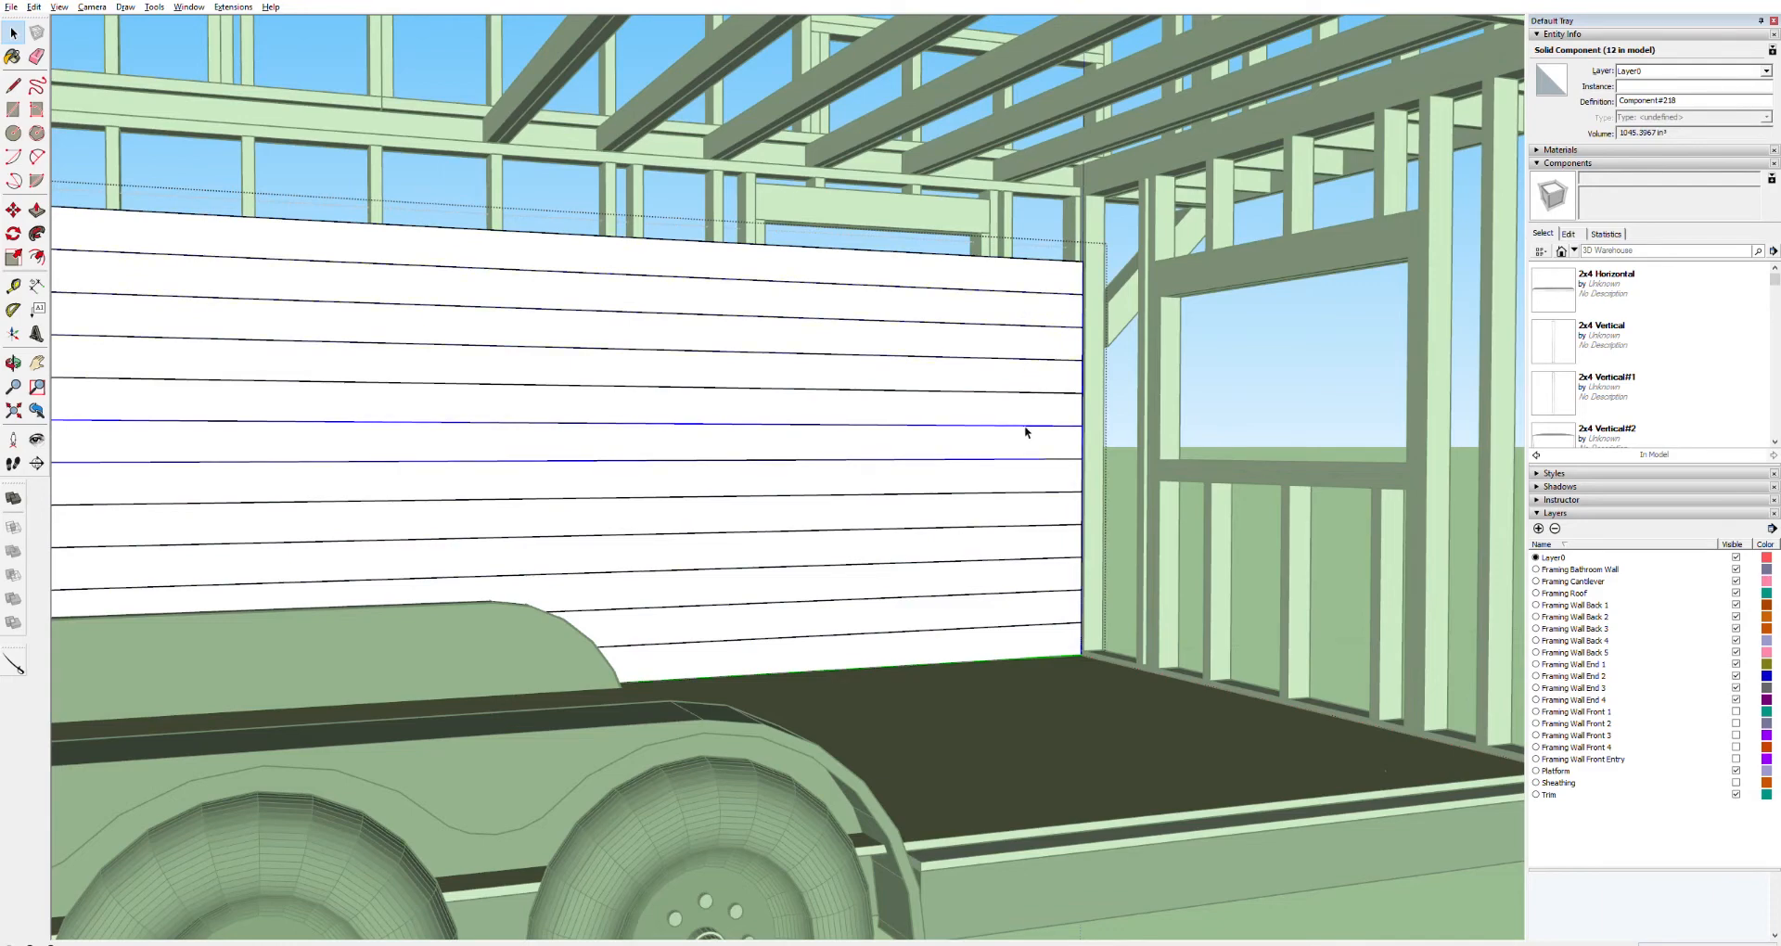
pyautogui.click(1080, 232)
pyautogui.click(1064, 284)
pyautogui.doubleClick(1062, 276)
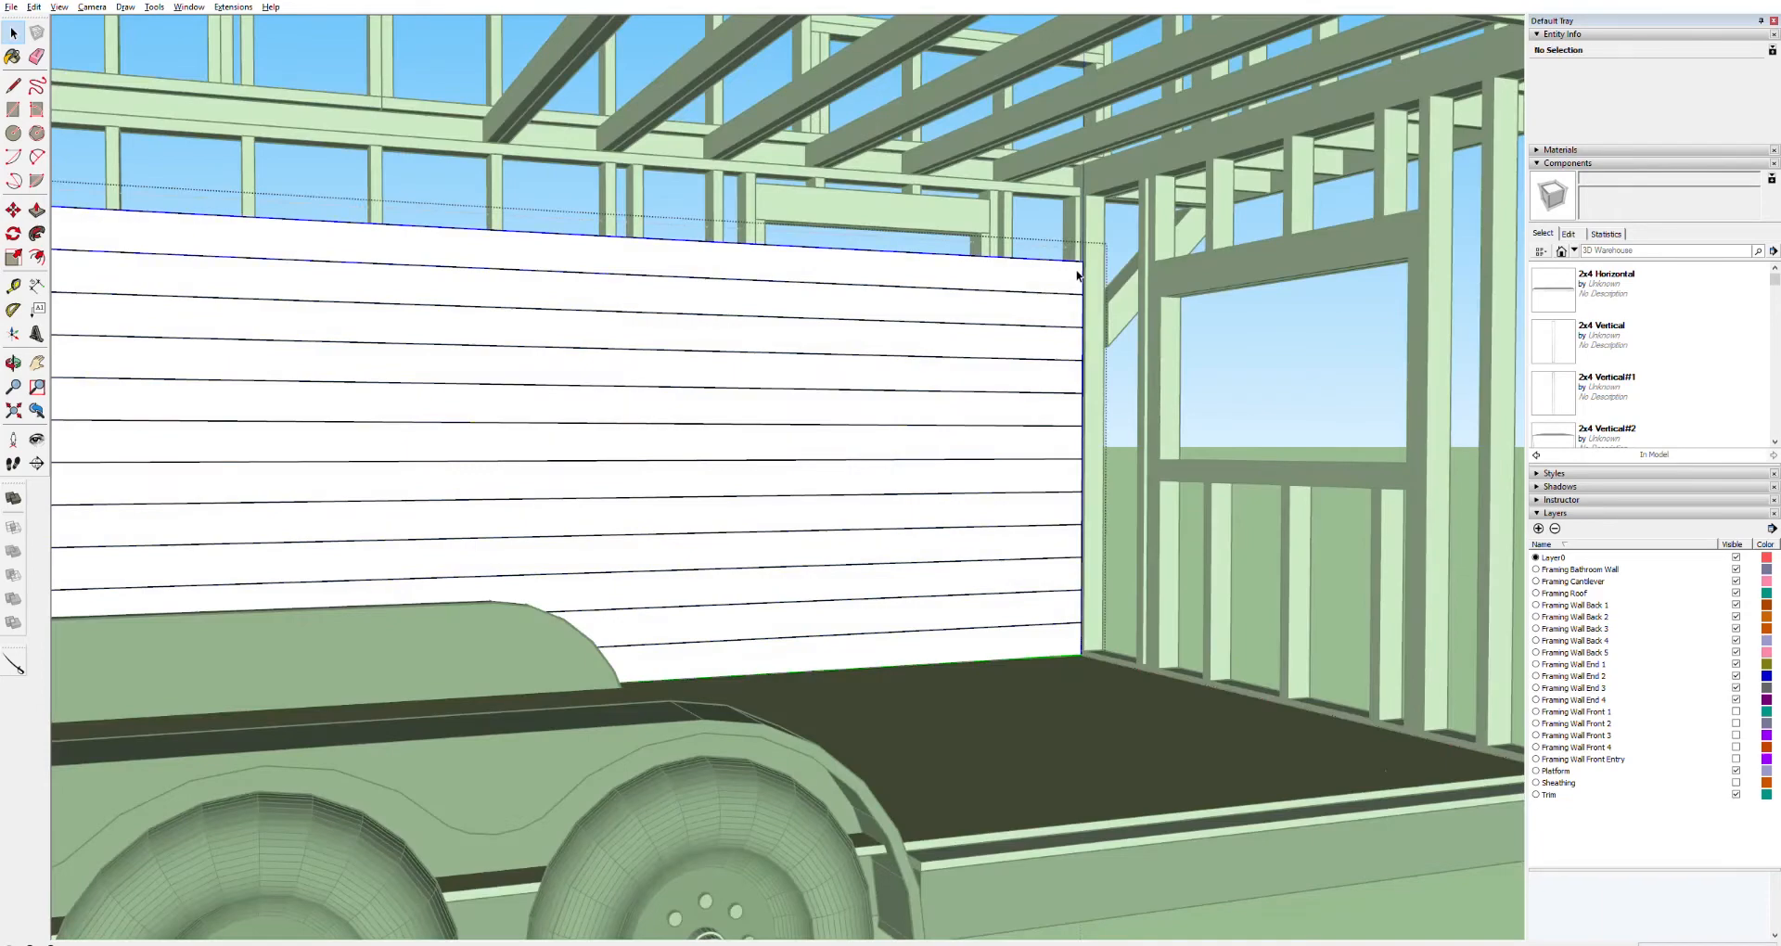
pyautogui.keyDown('ctrl'); pyautogui.click(1067, 302); pyautogui.keyUp('ctrl')
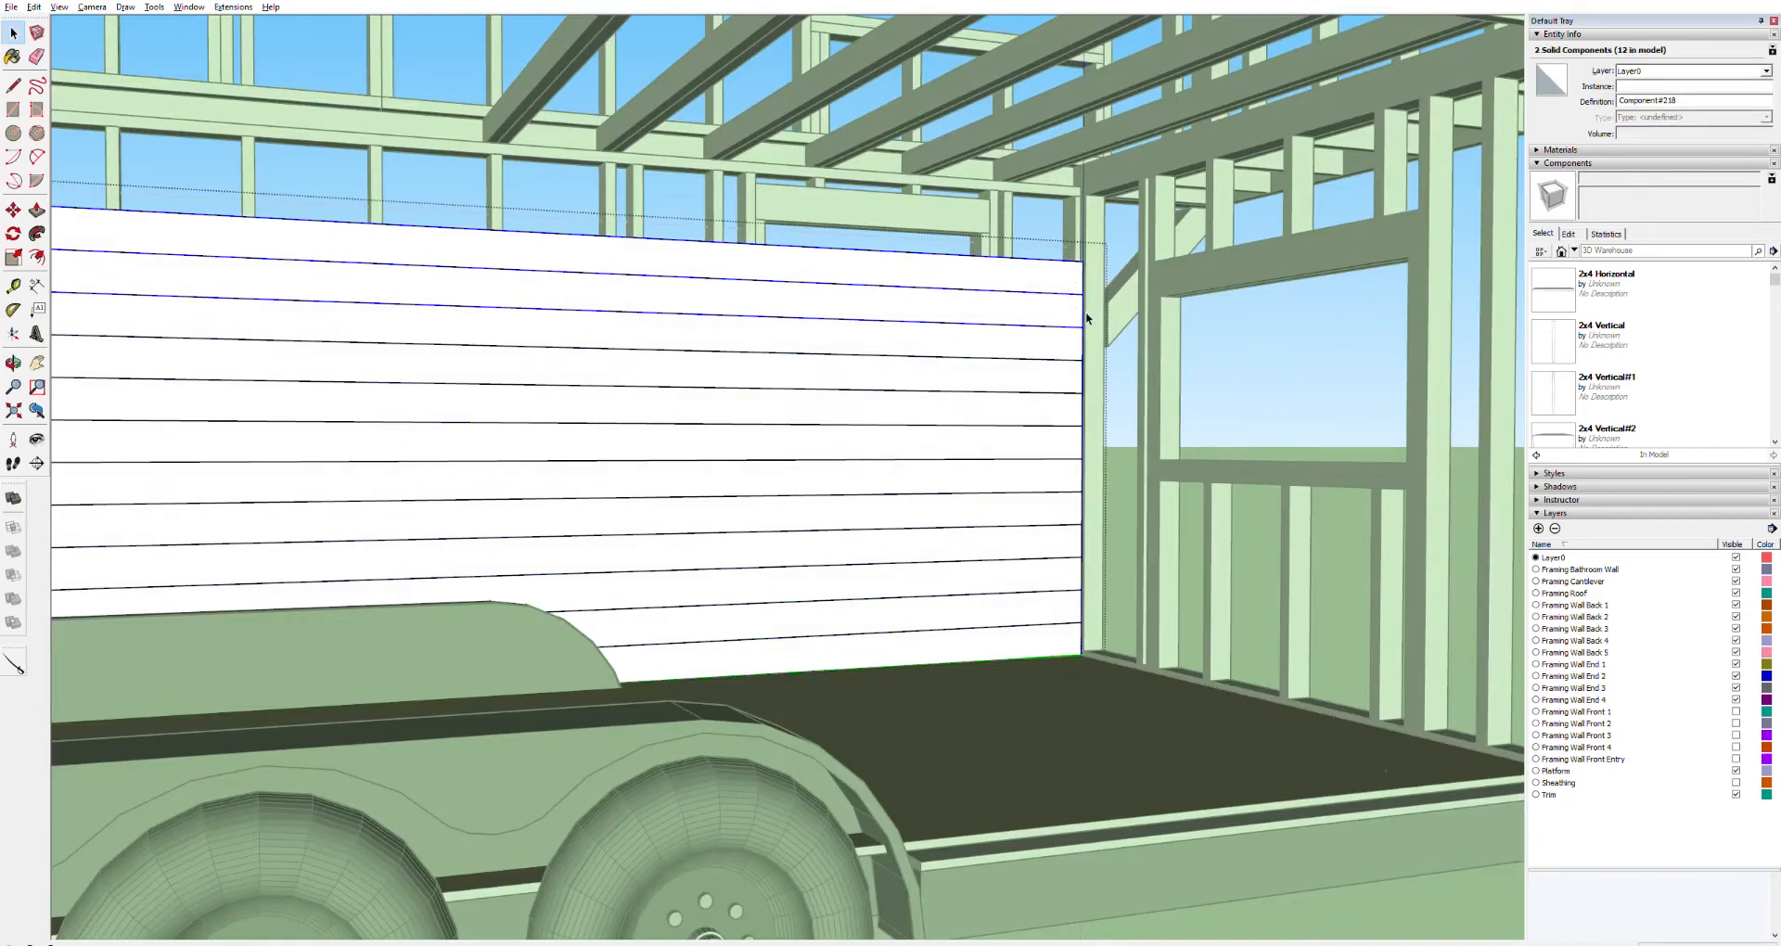
pyautogui.scroll(6, 1085, 312)
pyautogui.press('m')
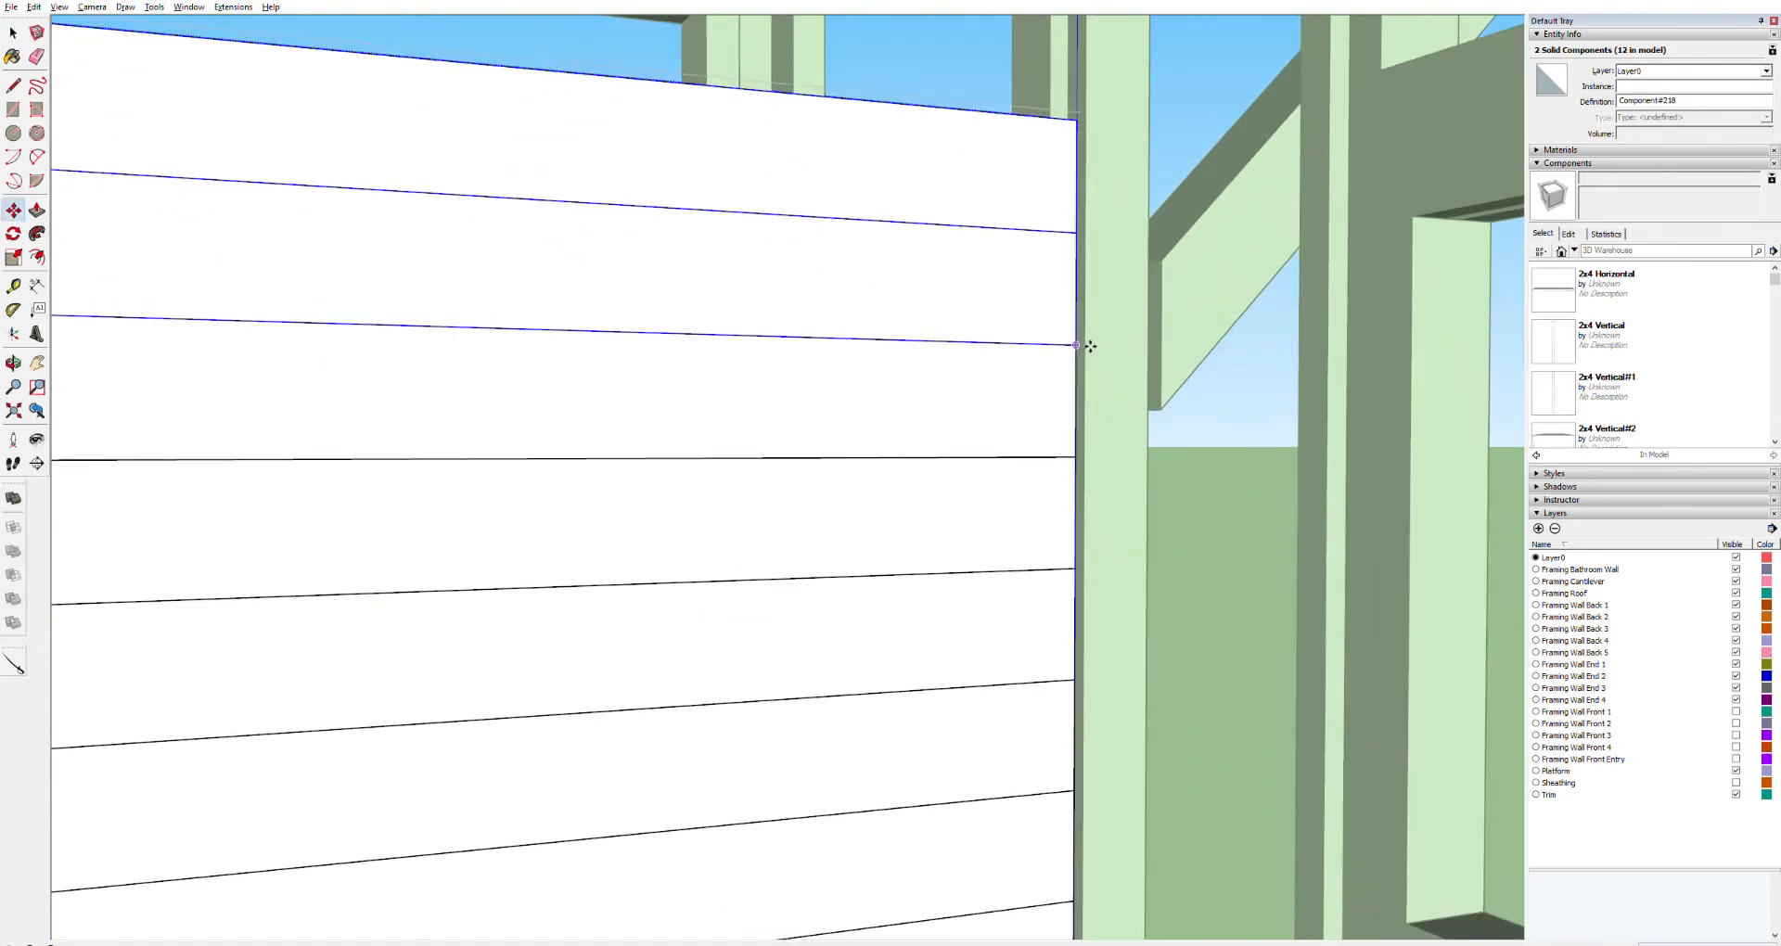
pyautogui.click(1084, 343)
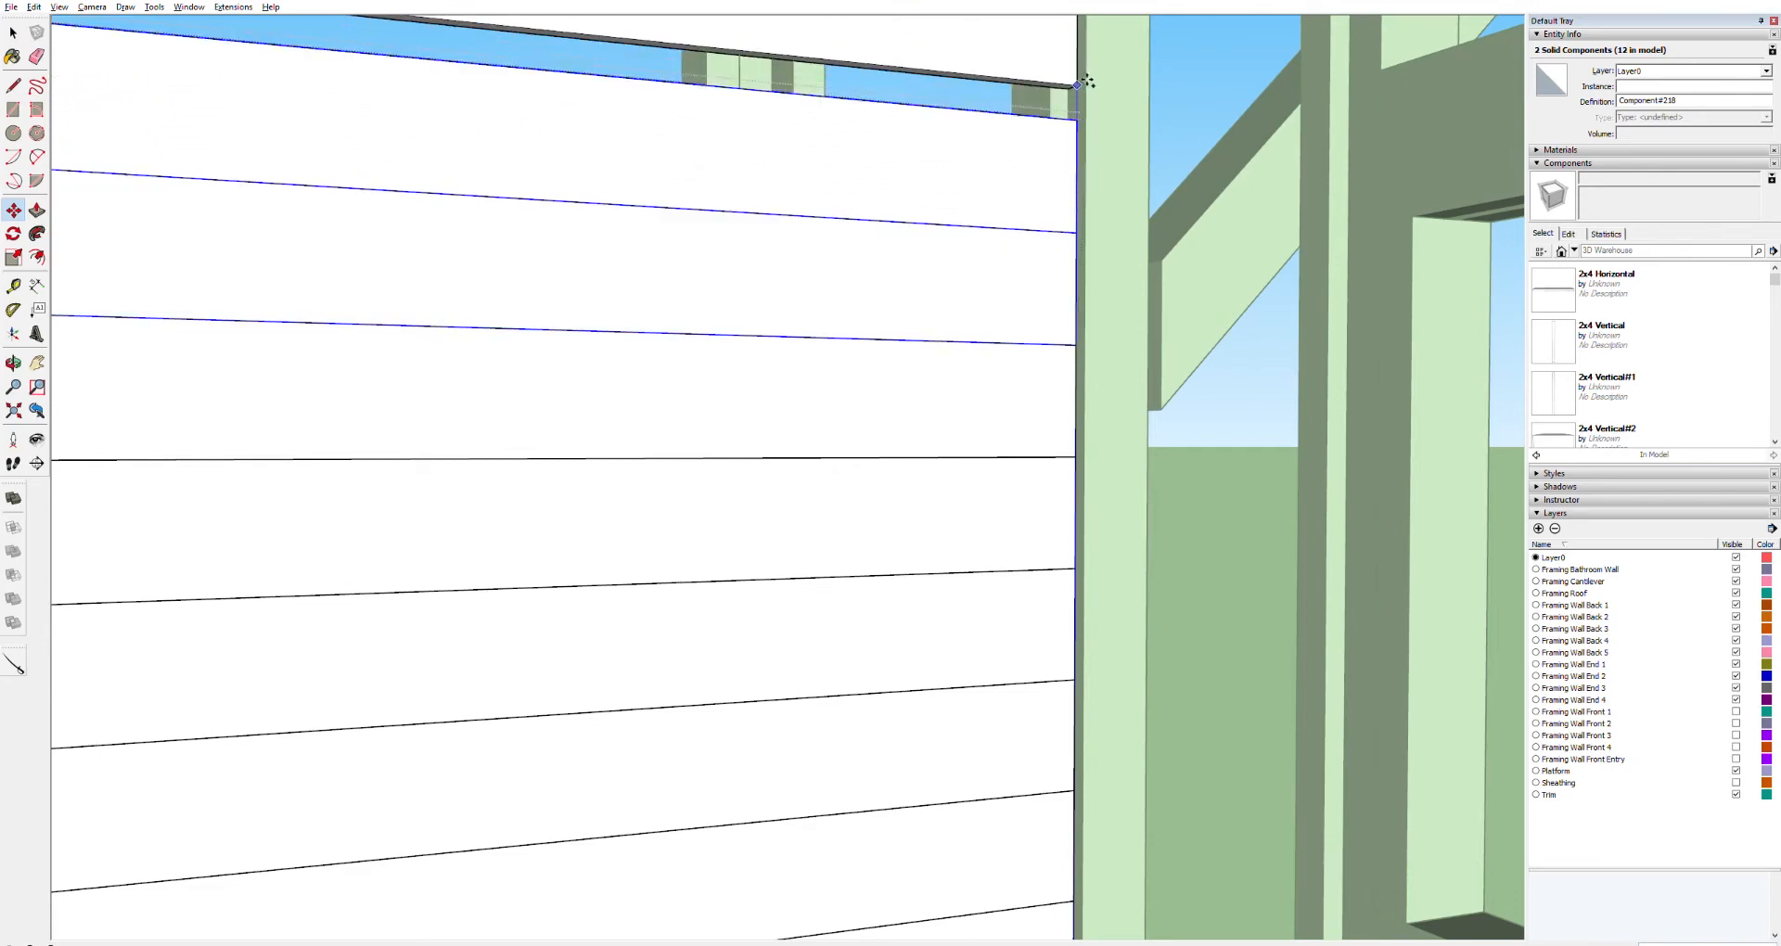
pyautogui.click(1086, 112)
pyautogui.scroll(-5, 1009, 243)
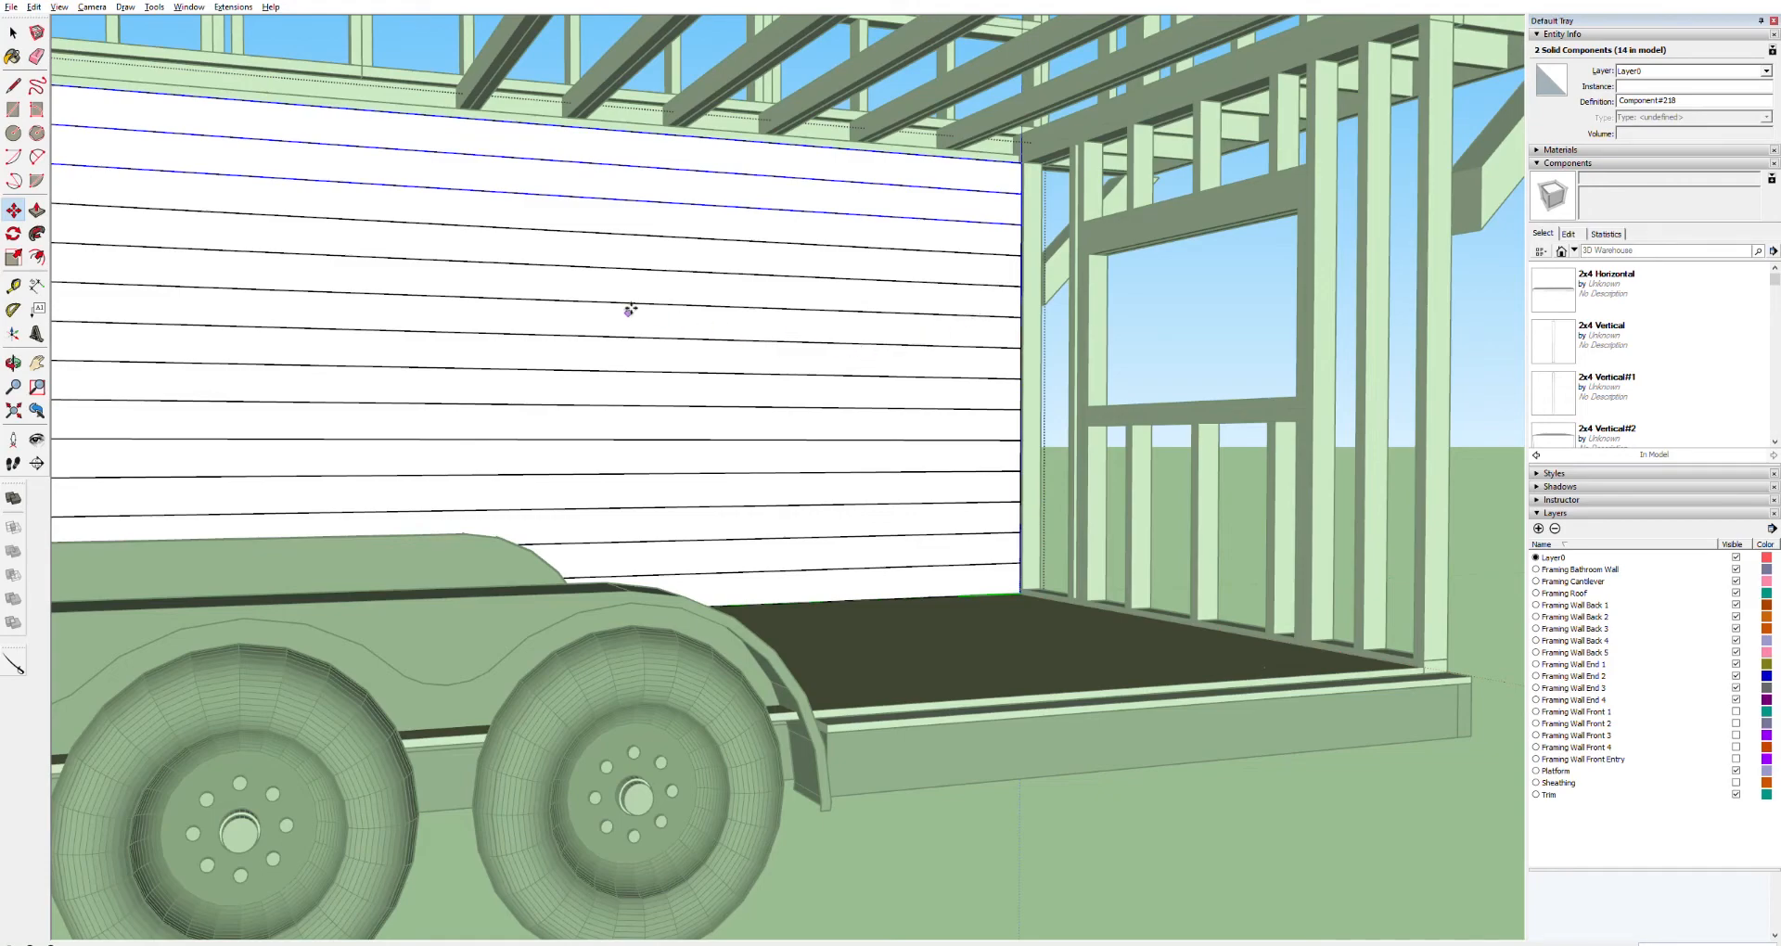
# Try to draw a line along the wheel well's edge inside the lowest board
pyautogui.press('o')
pyautogui.moveTo(393, 358); pyautogui.dragTo(517, 408)
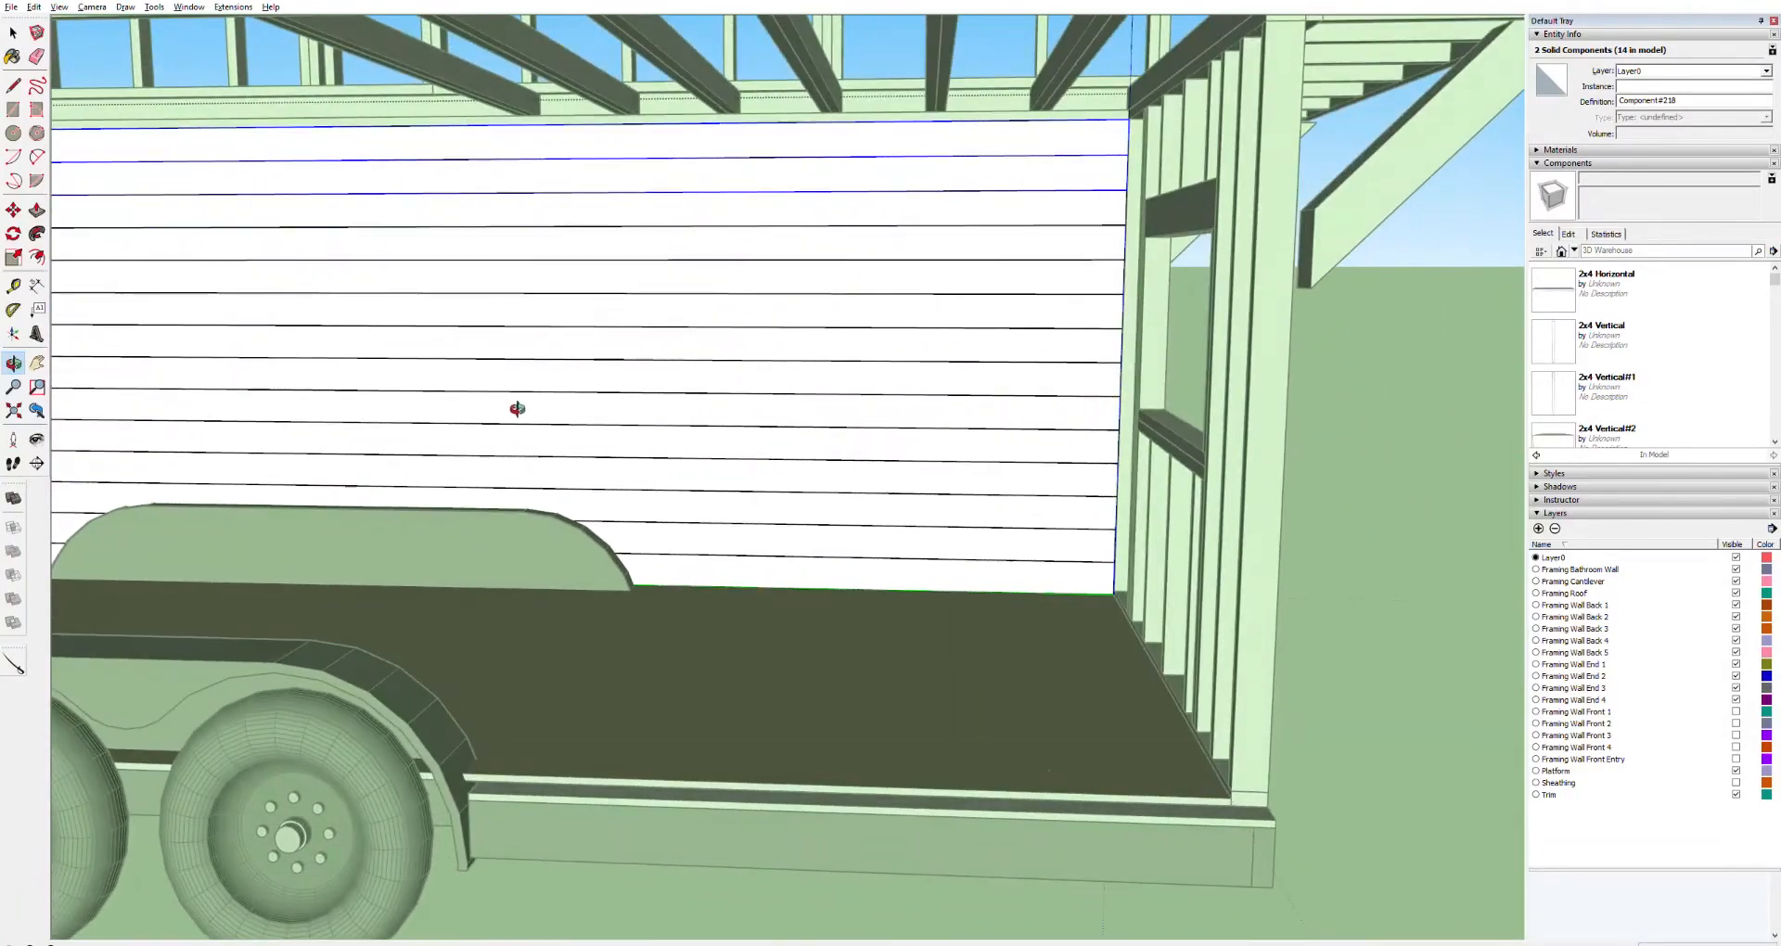
pyautogui.scroll(2, 618, 531)
pyautogui.scroll(4, 619, 531)
pyautogui.press('space')
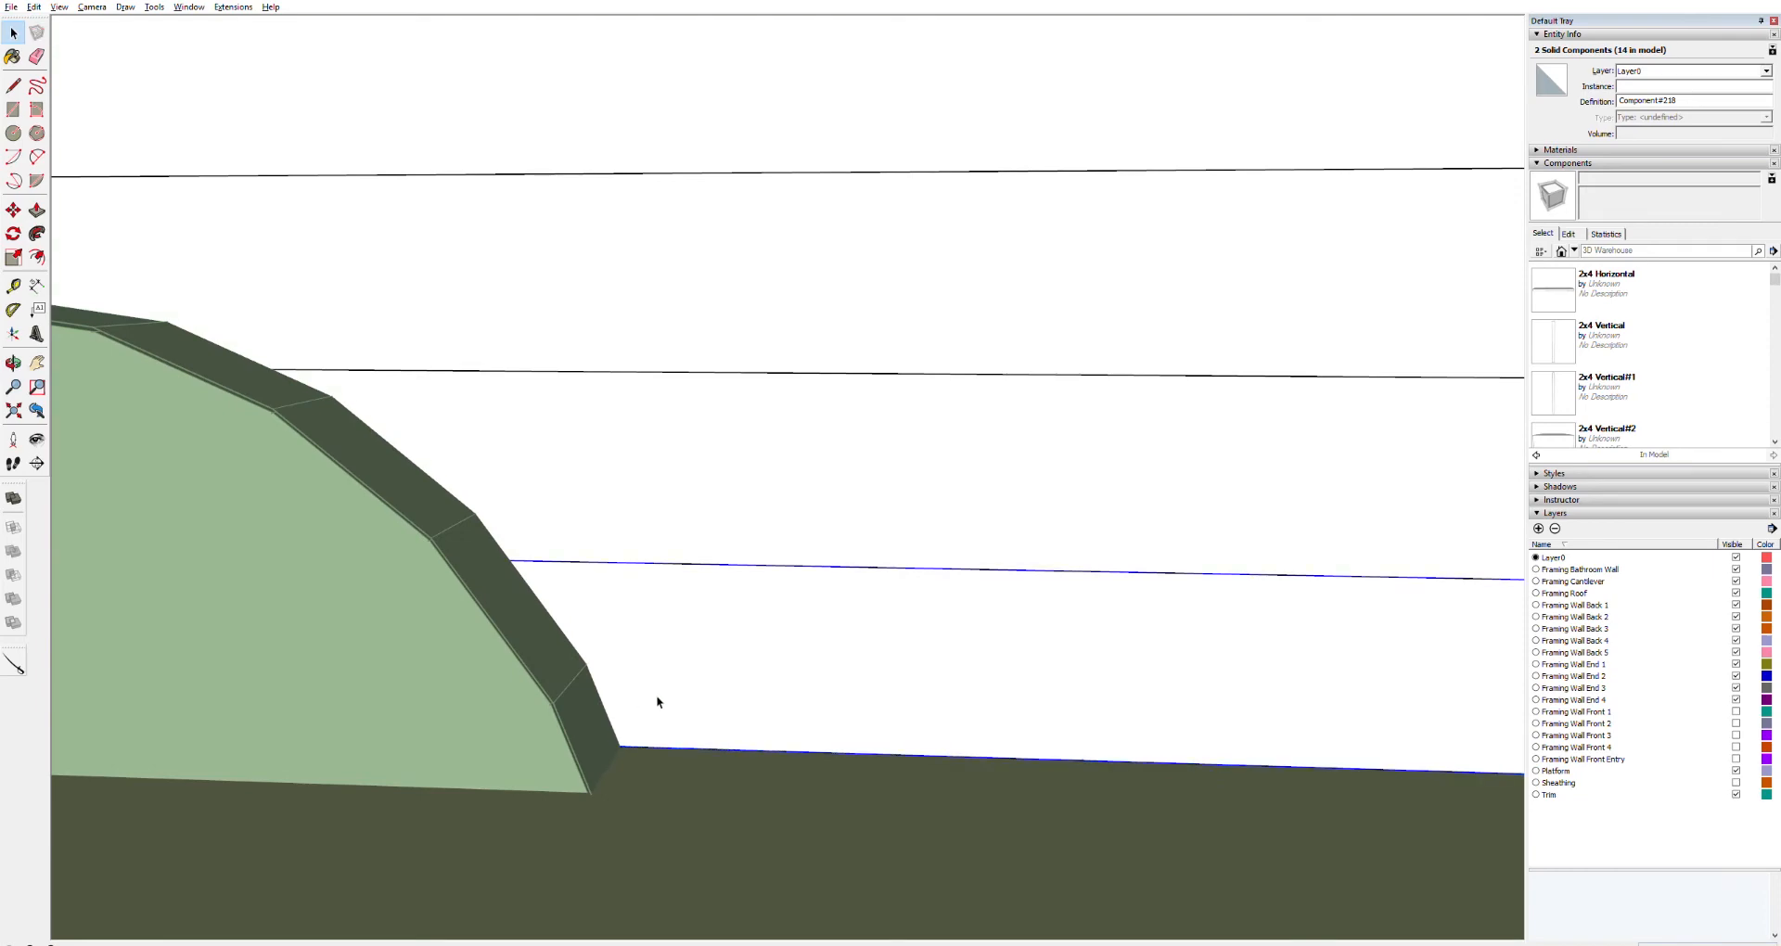
pyautogui.tripleClick(652, 696)
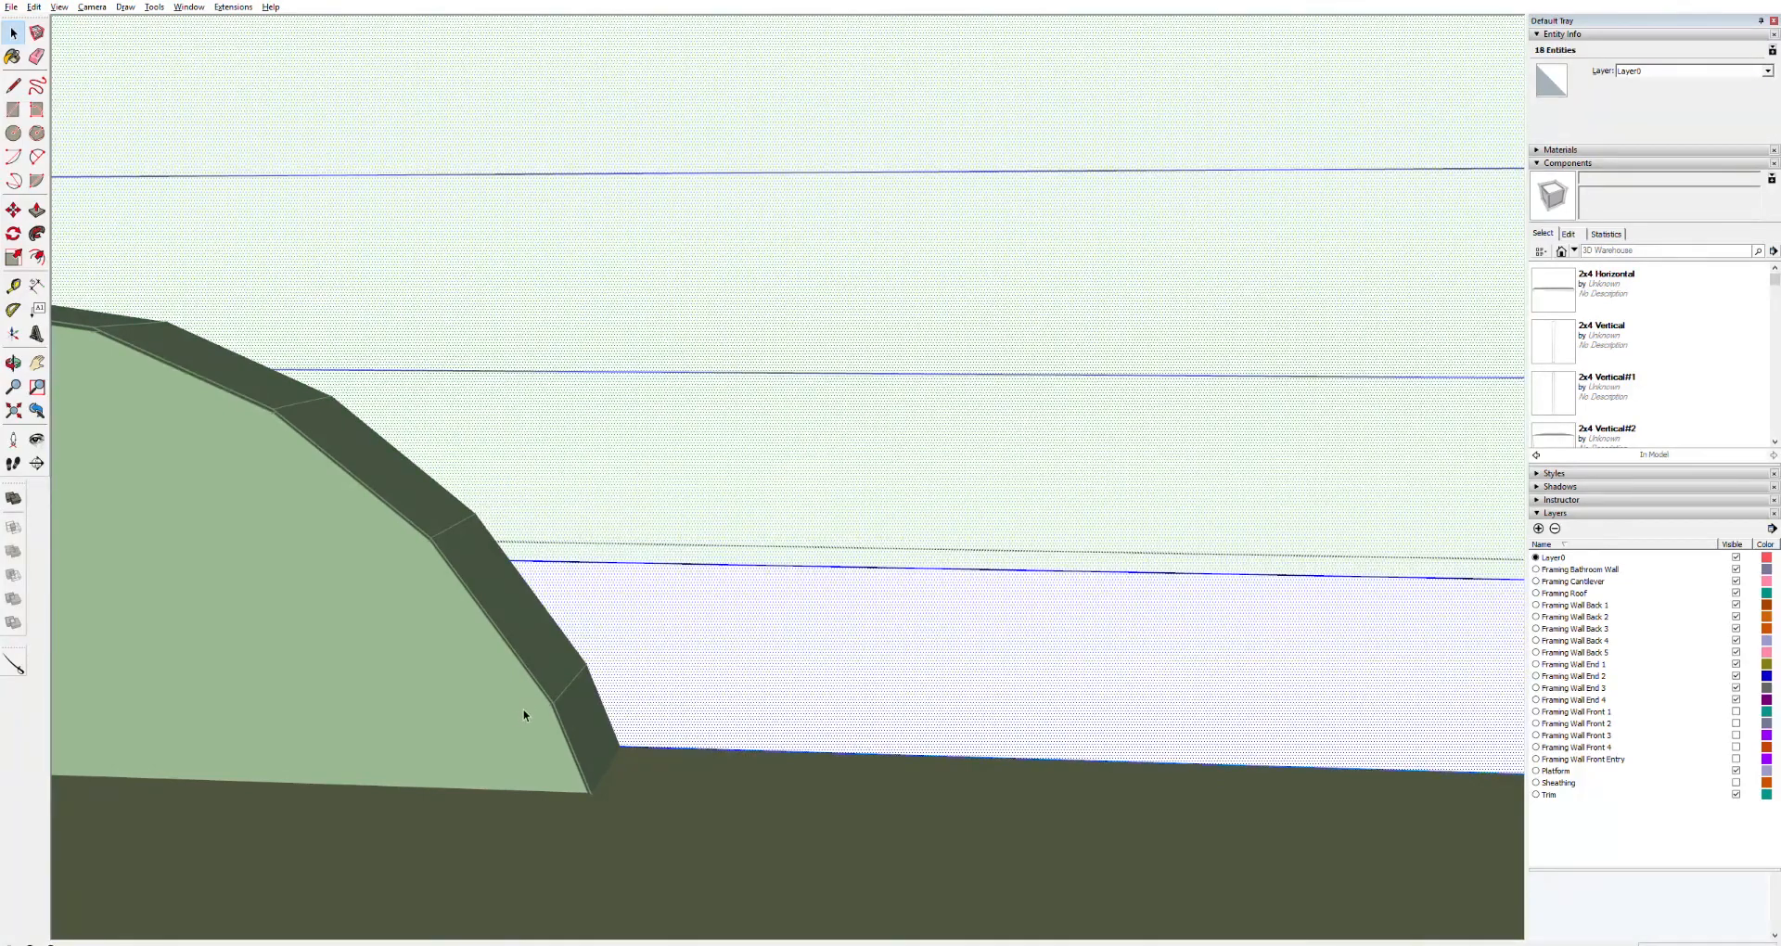
pyautogui.press('l')
pyautogui.click(628, 747)
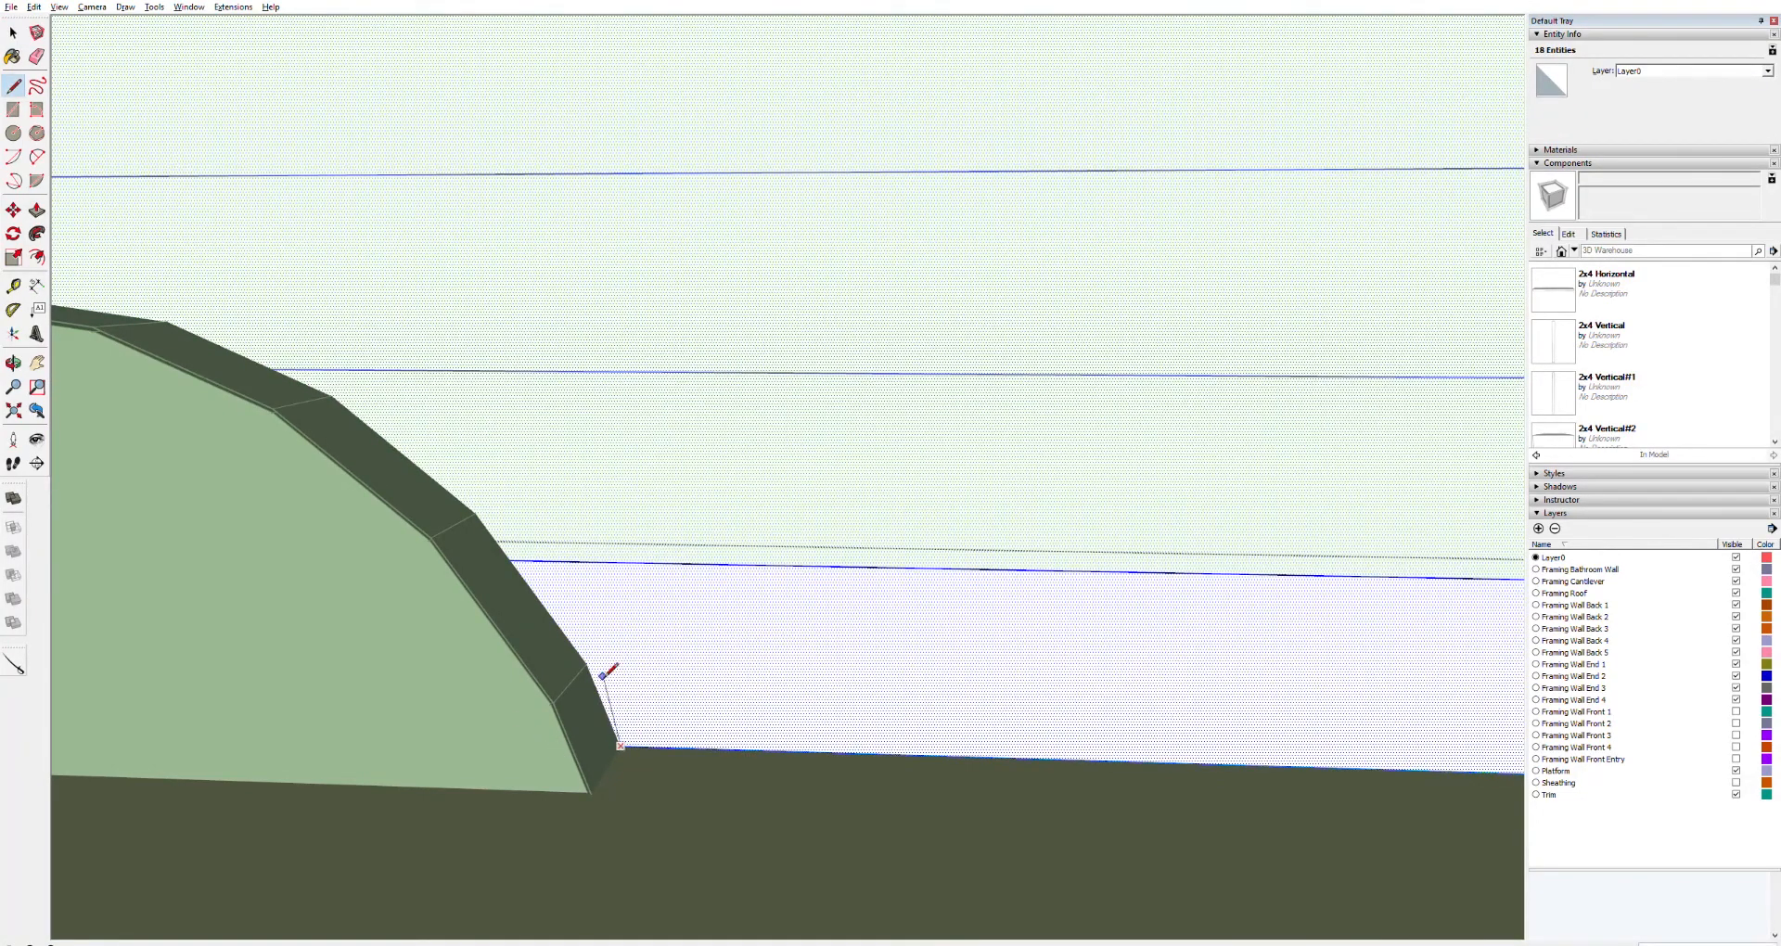
pyautogui.click(590, 665)
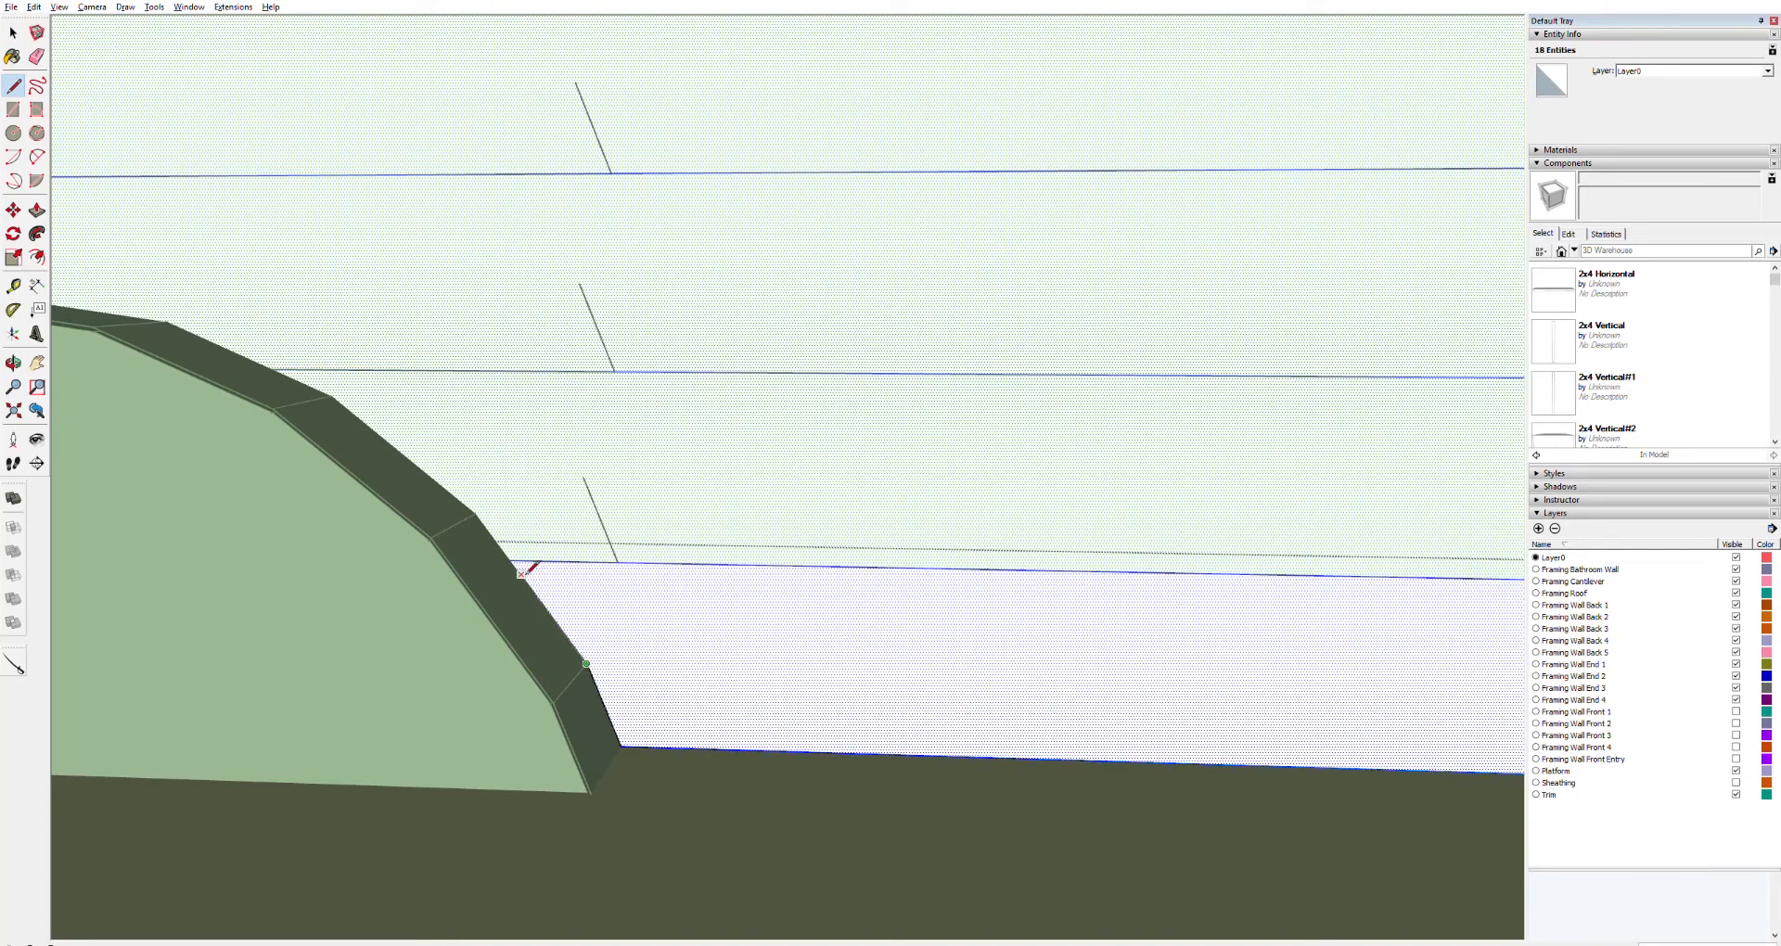
pyautogui.press('Escape')
pyautogui.hotkey('ctrl', 'z')
pyautogui.press('space')
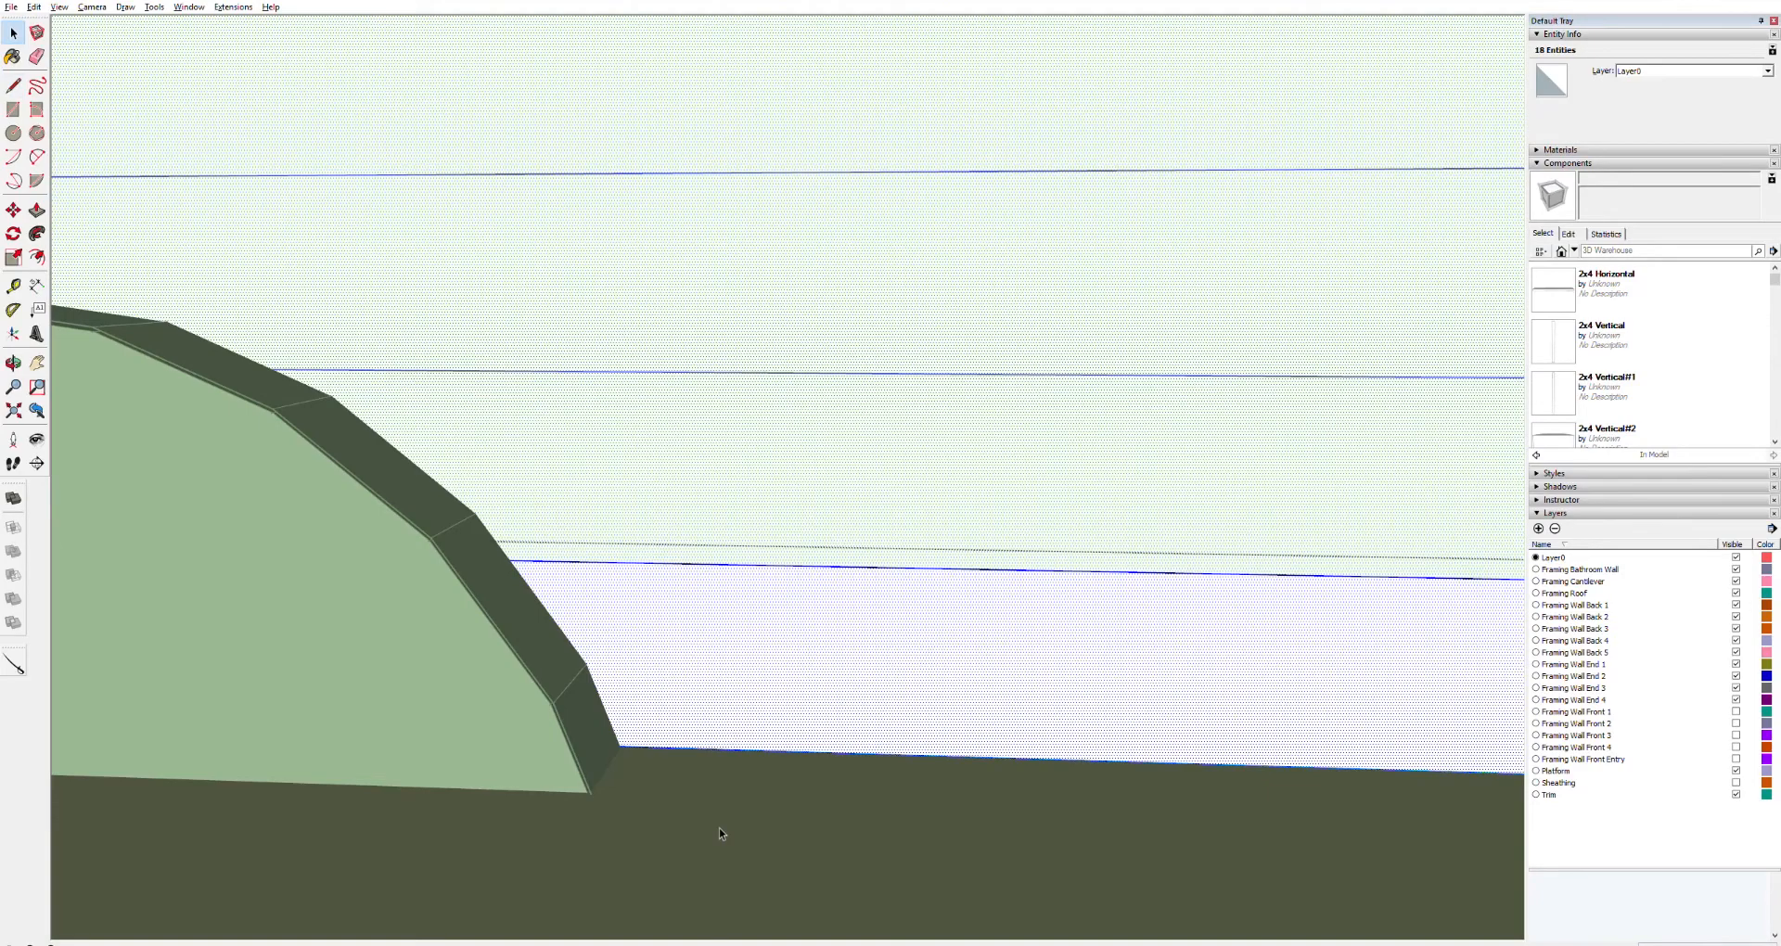
# Retry the line along the wheel well edge inside the lowest board, then undo it
pyautogui.click(716, 811)
pyautogui.click(666, 650)
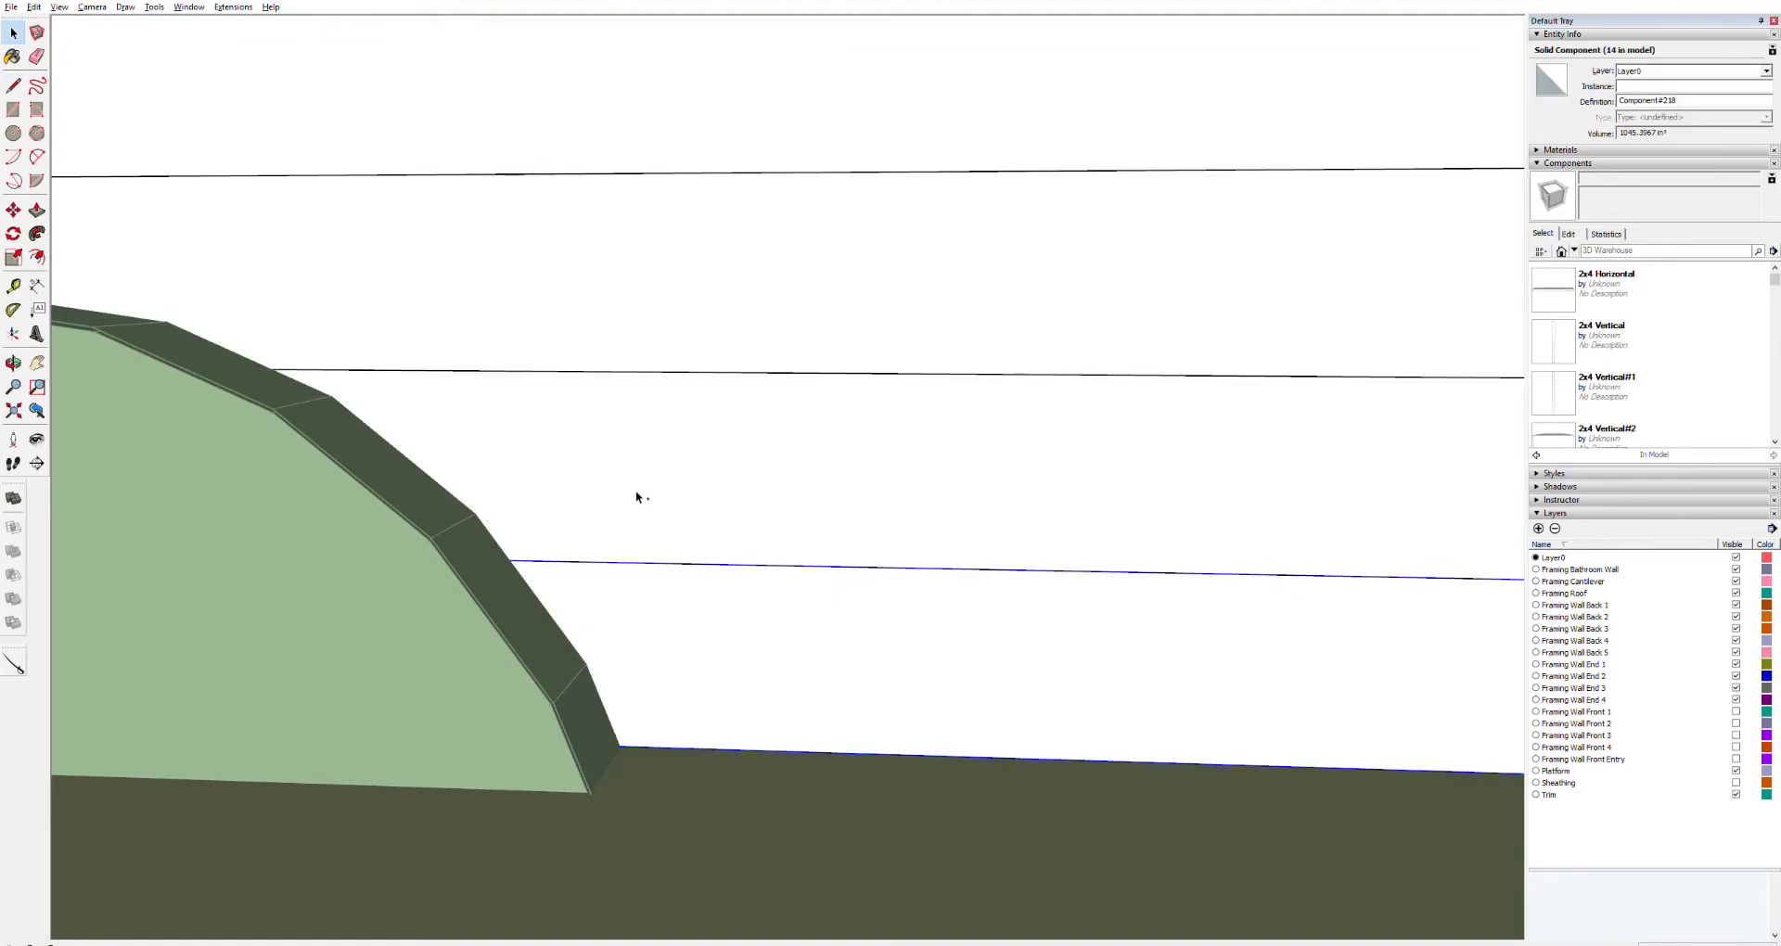
pyautogui.keyDown('ctrl'); pyautogui.click(531, 326); pyautogui.keyUp('ctrl')
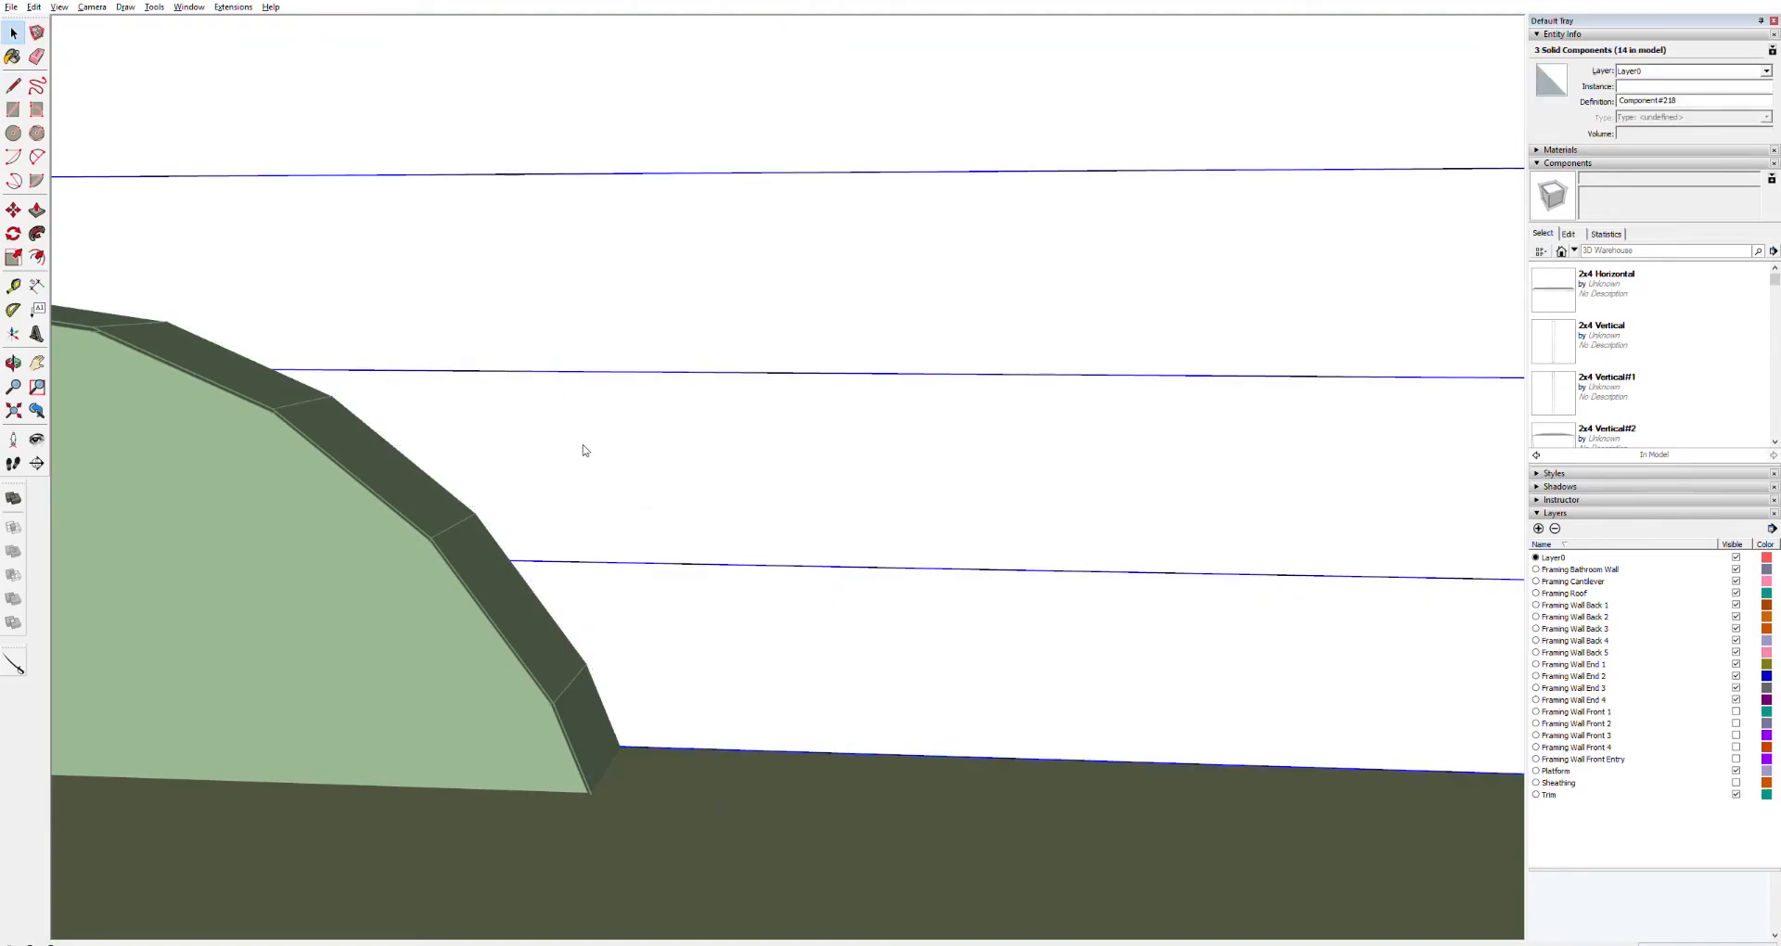
pyautogui.click(645, 877)
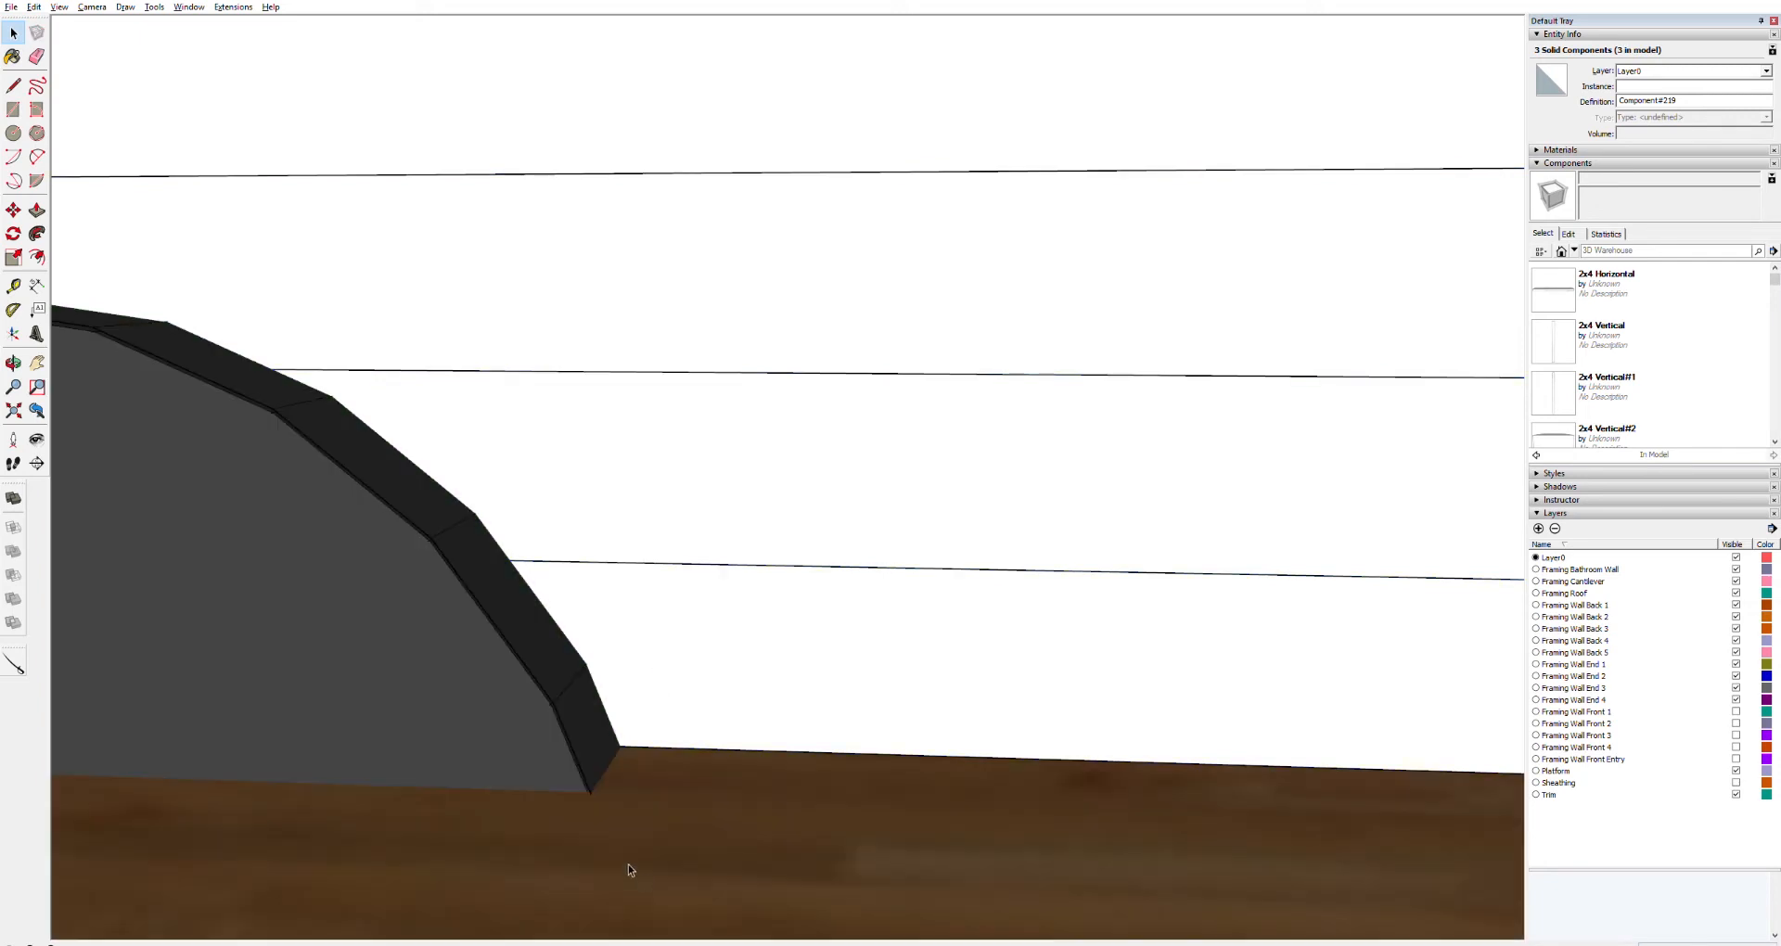
pyautogui.doubleClick(633, 673)
pyautogui.click(632, 672)
pyautogui.doubleClick(630, 671)
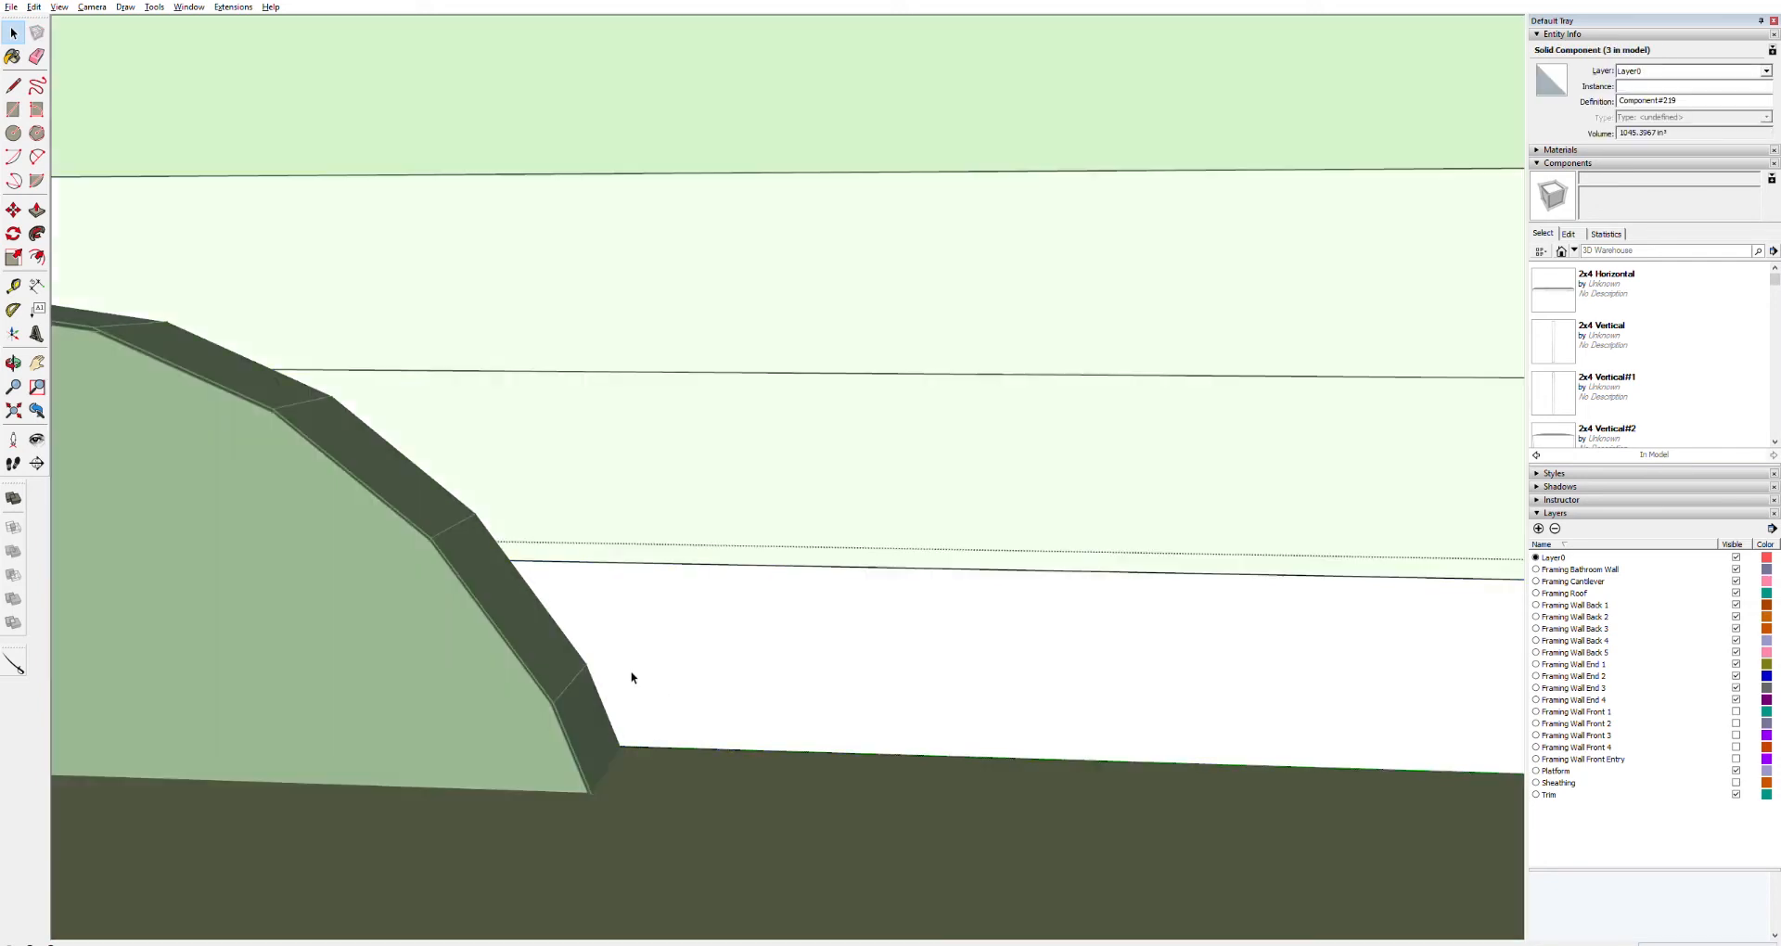
pyautogui.press('l')
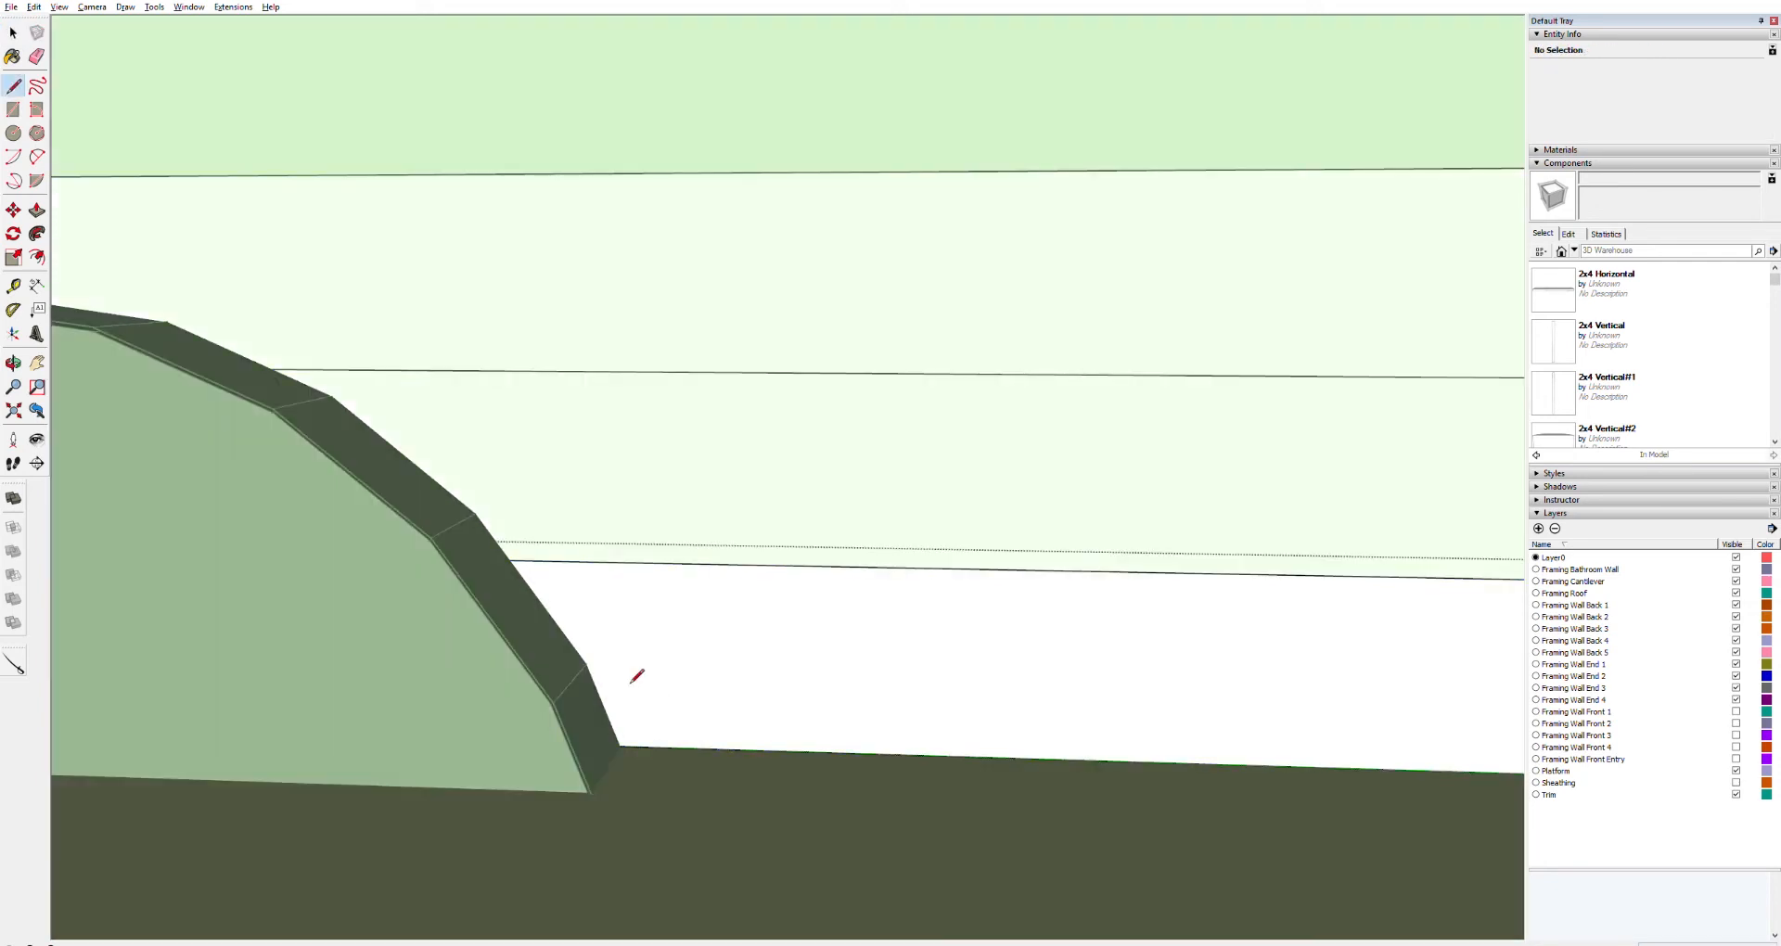
pyautogui.click(628, 741)
pyautogui.click(587, 665)
pyautogui.press('Escape')
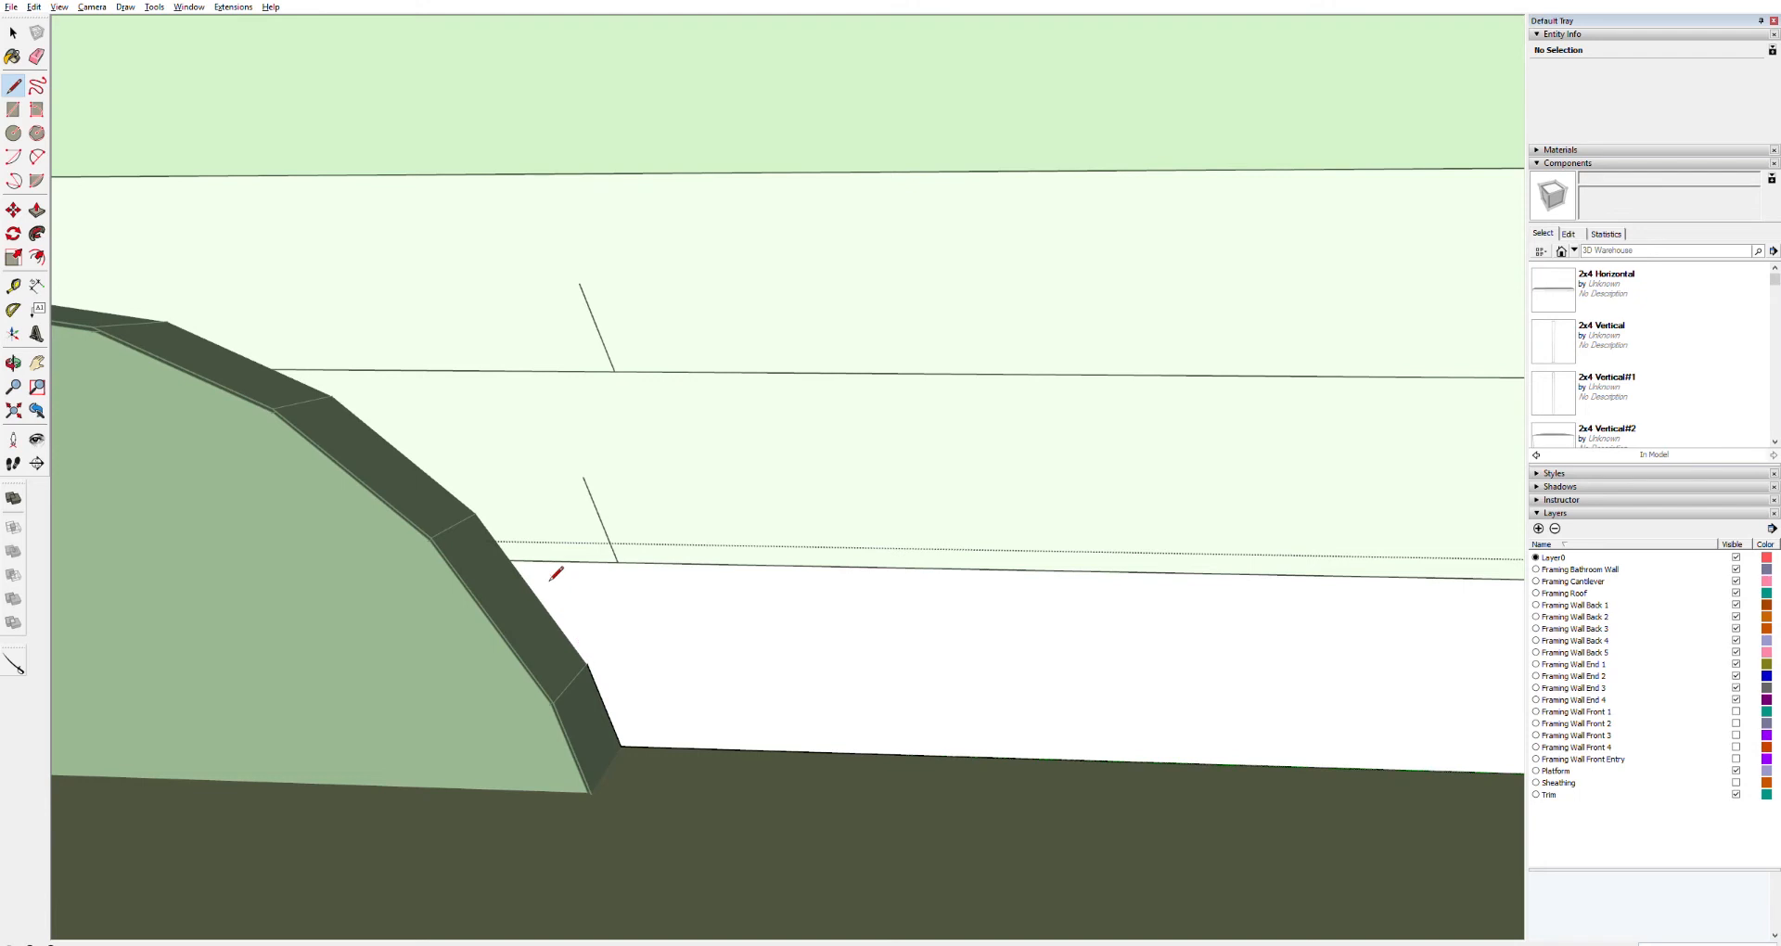
pyautogui.hotkey('ctrl', 'z')
pyautogui.press('space')
pyautogui.press('Escape')
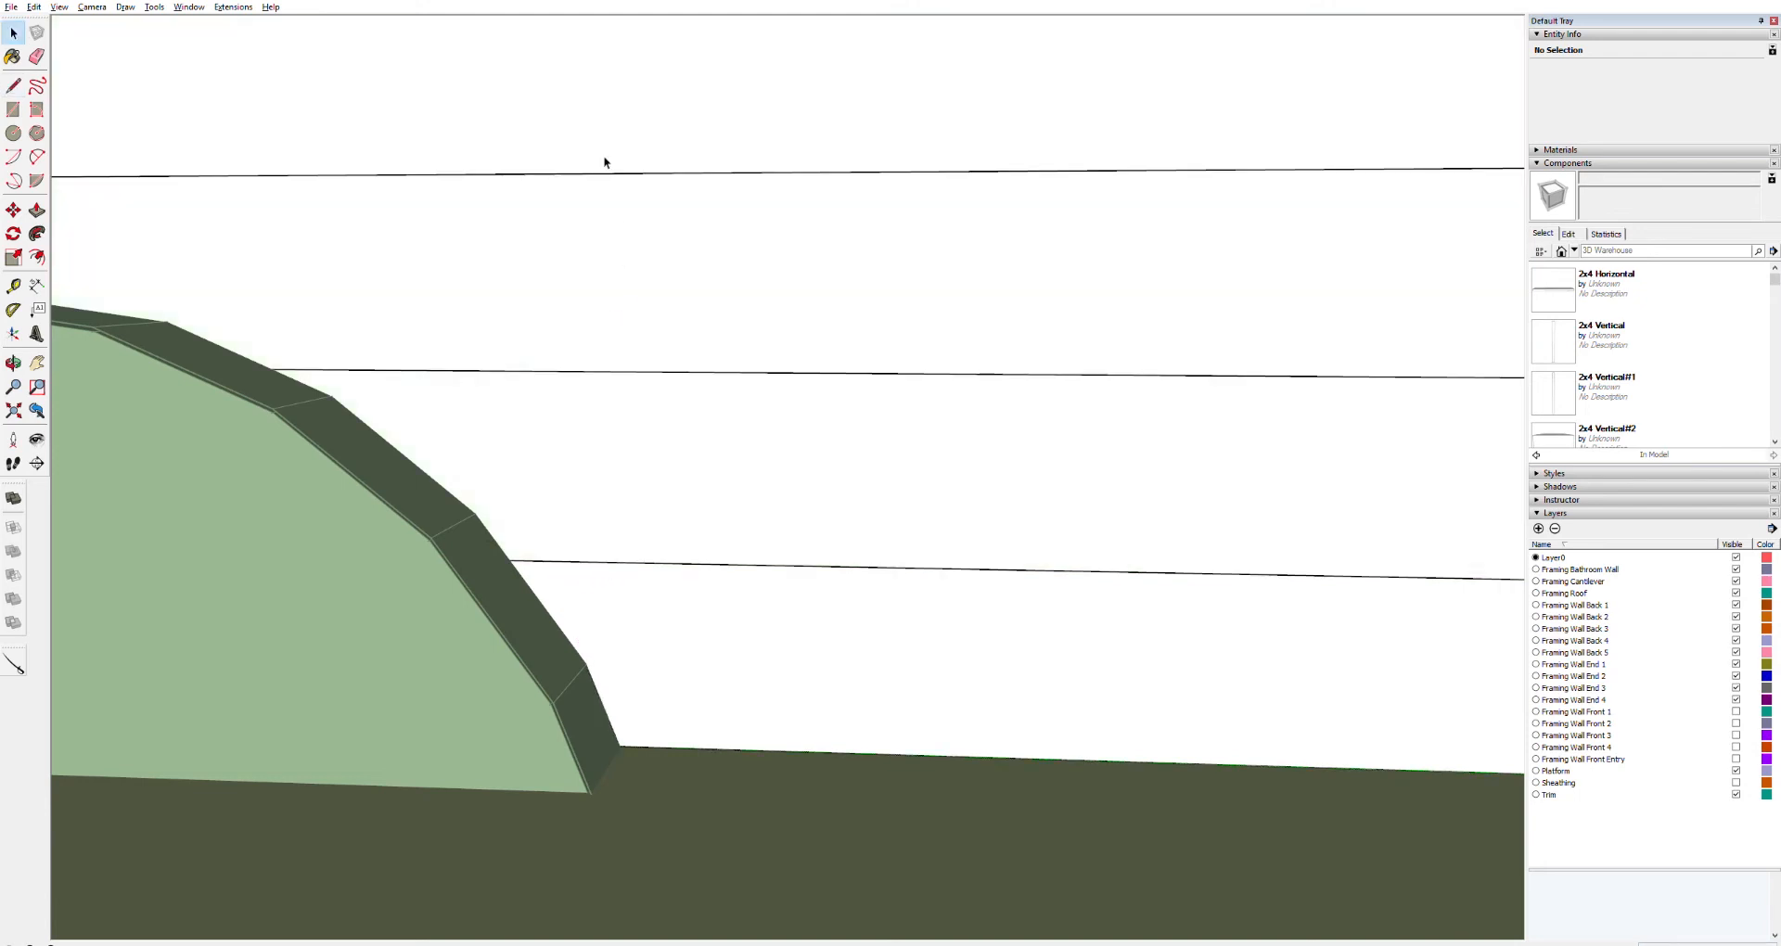
# Trace the wheel well's slanted edge across the lowest board with a line
pyautogui.click(591, 327)
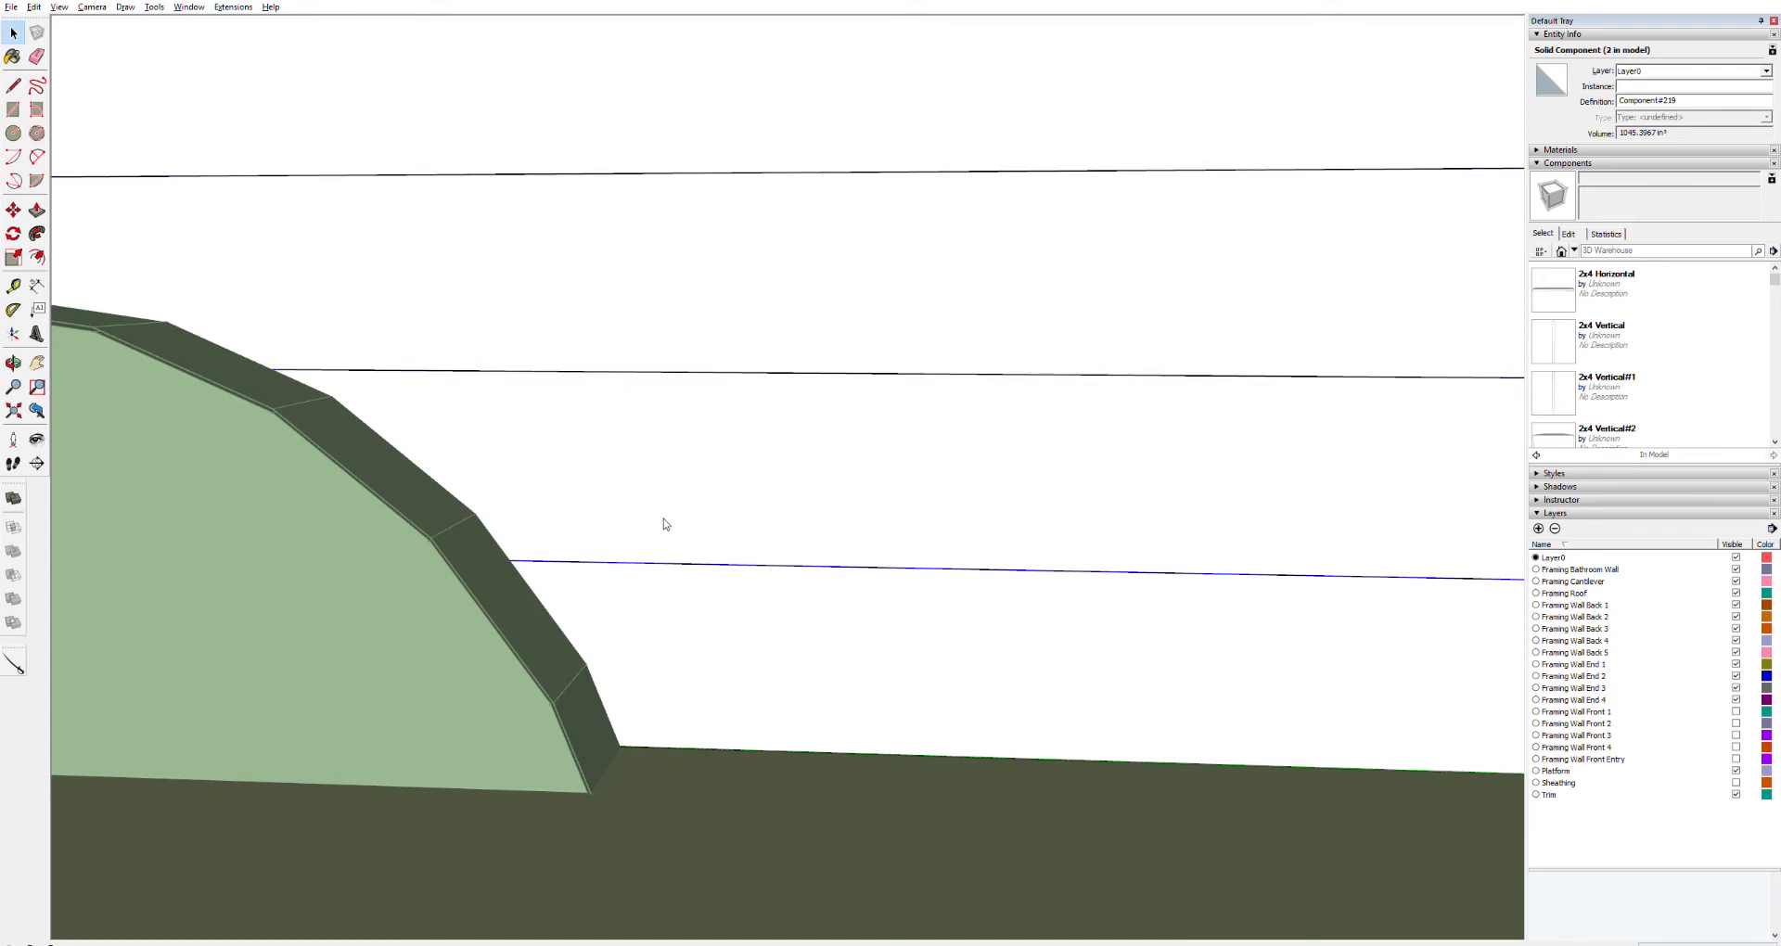
pyautogui.doubleClick(657, 696)
pyautogui.press('l')
pyautogui.click(587, 664)
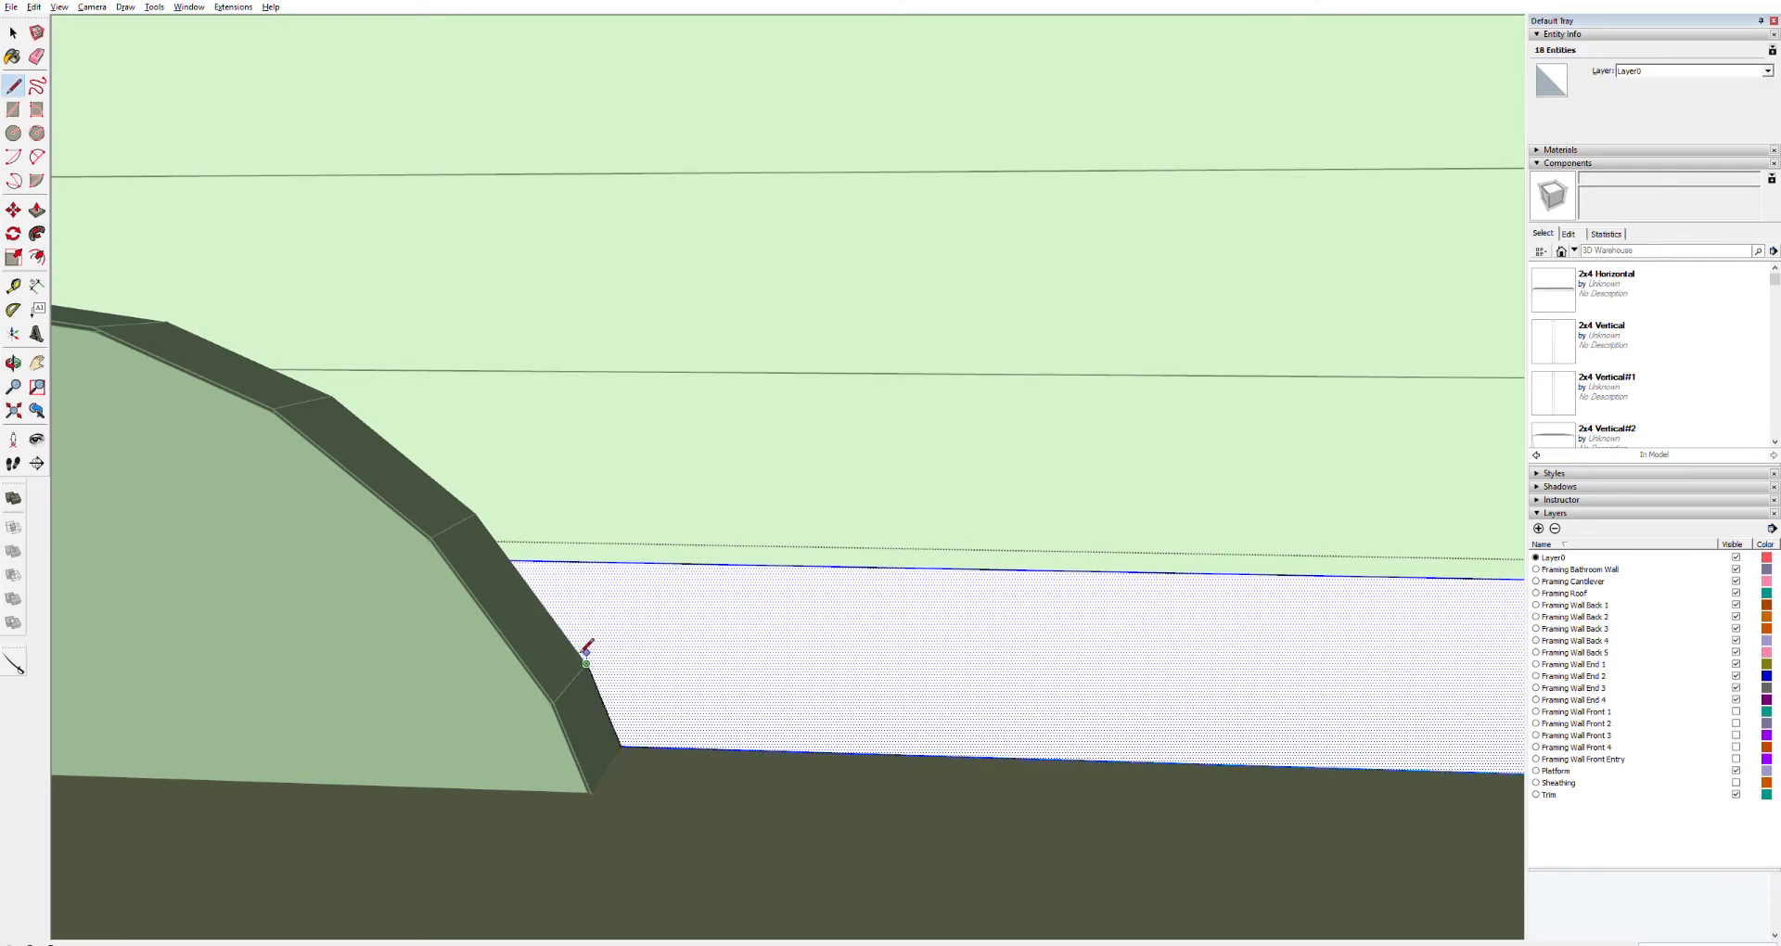
pyautogui.click(512, 561)
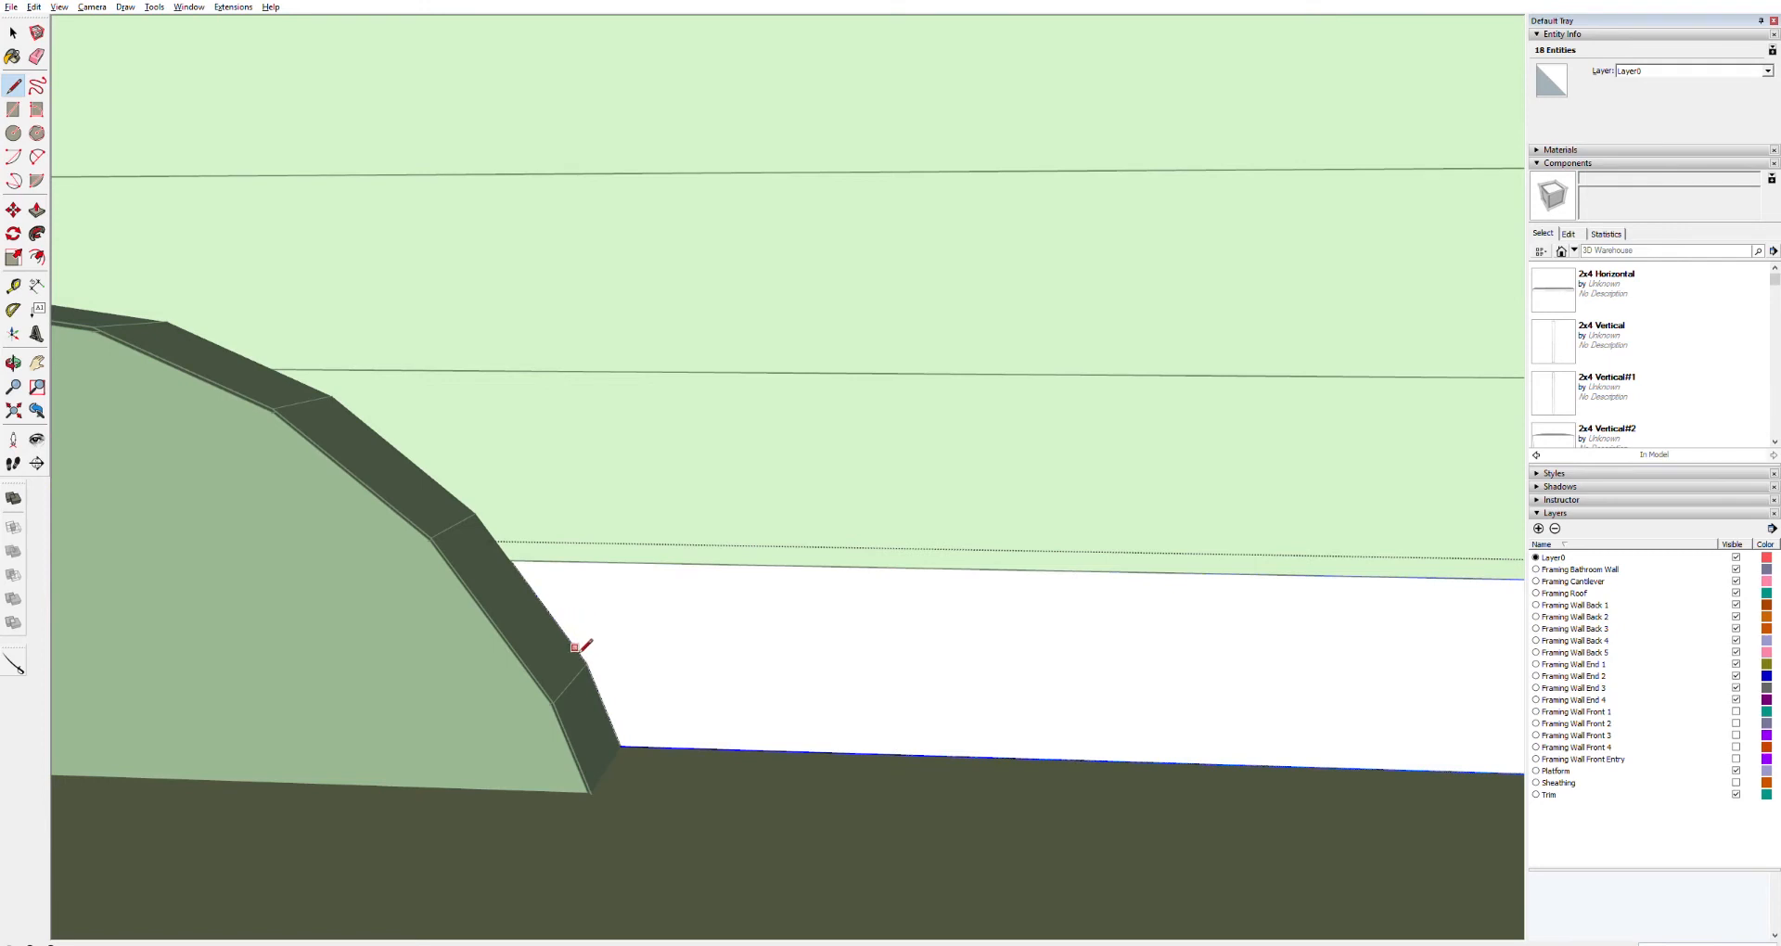
pyautogui.press('space')
pyautogui.click(505, 493)
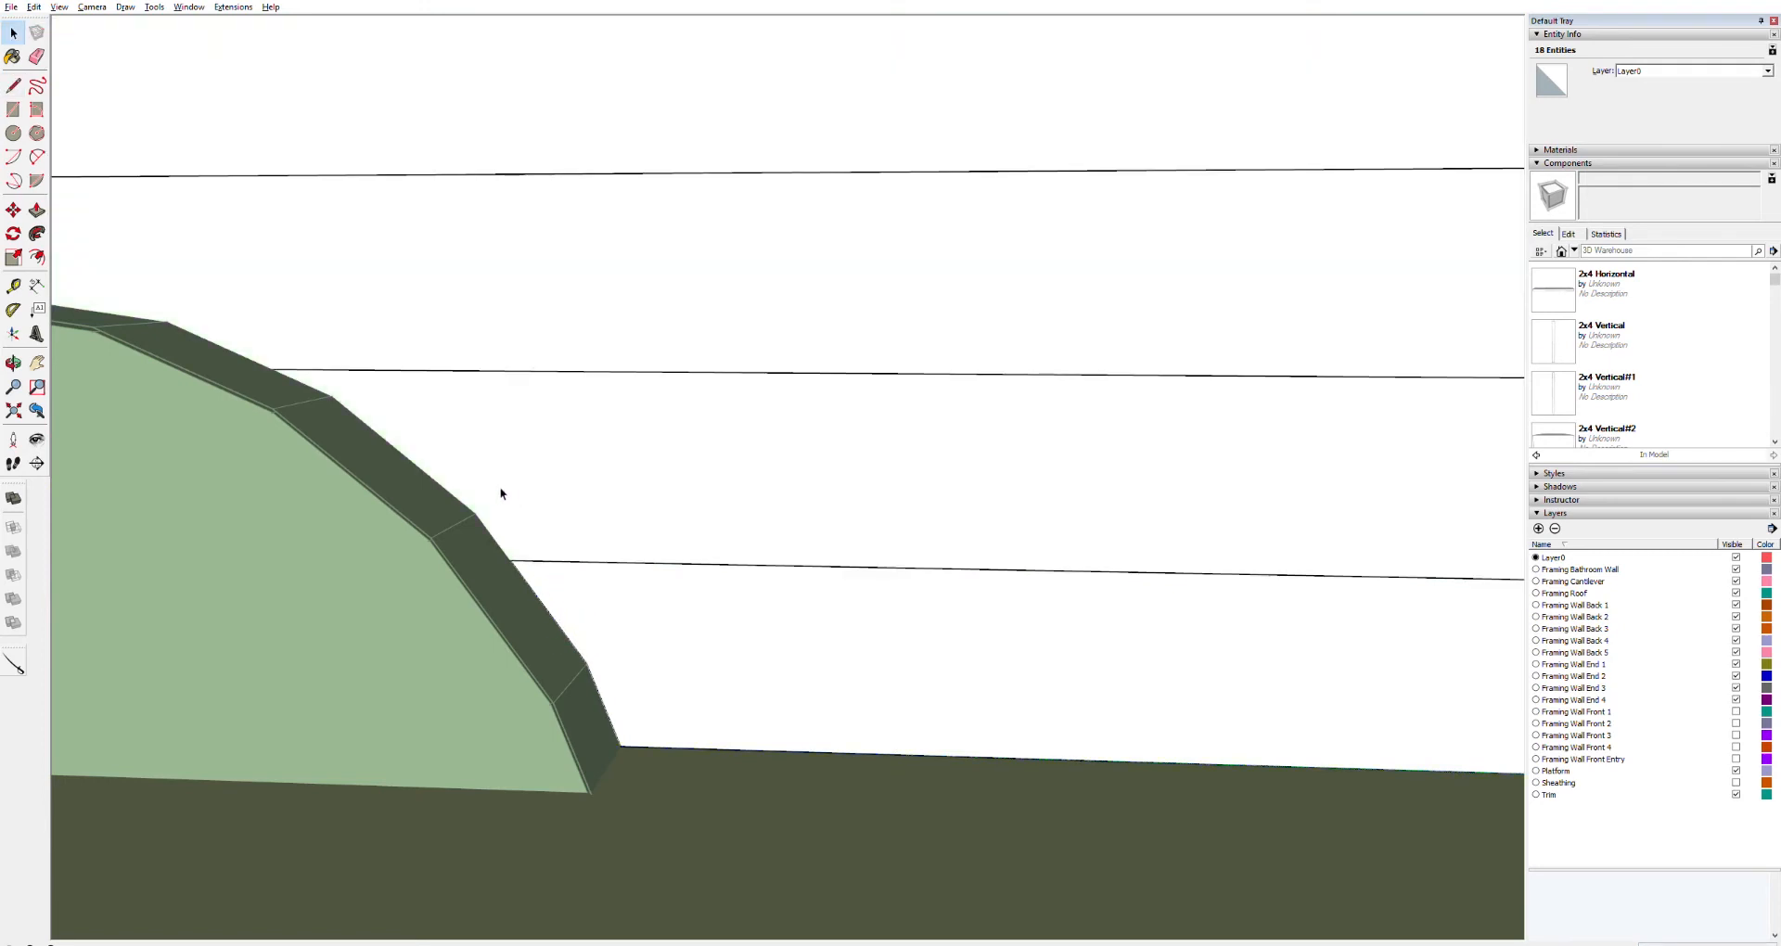
# Trace the wheel well's curved edge across the second board with connected lines
pyautogui.doubleClick(496, 490)
pyautogui.hotkey('ctrl', 'a')
pyautogui.press('l')
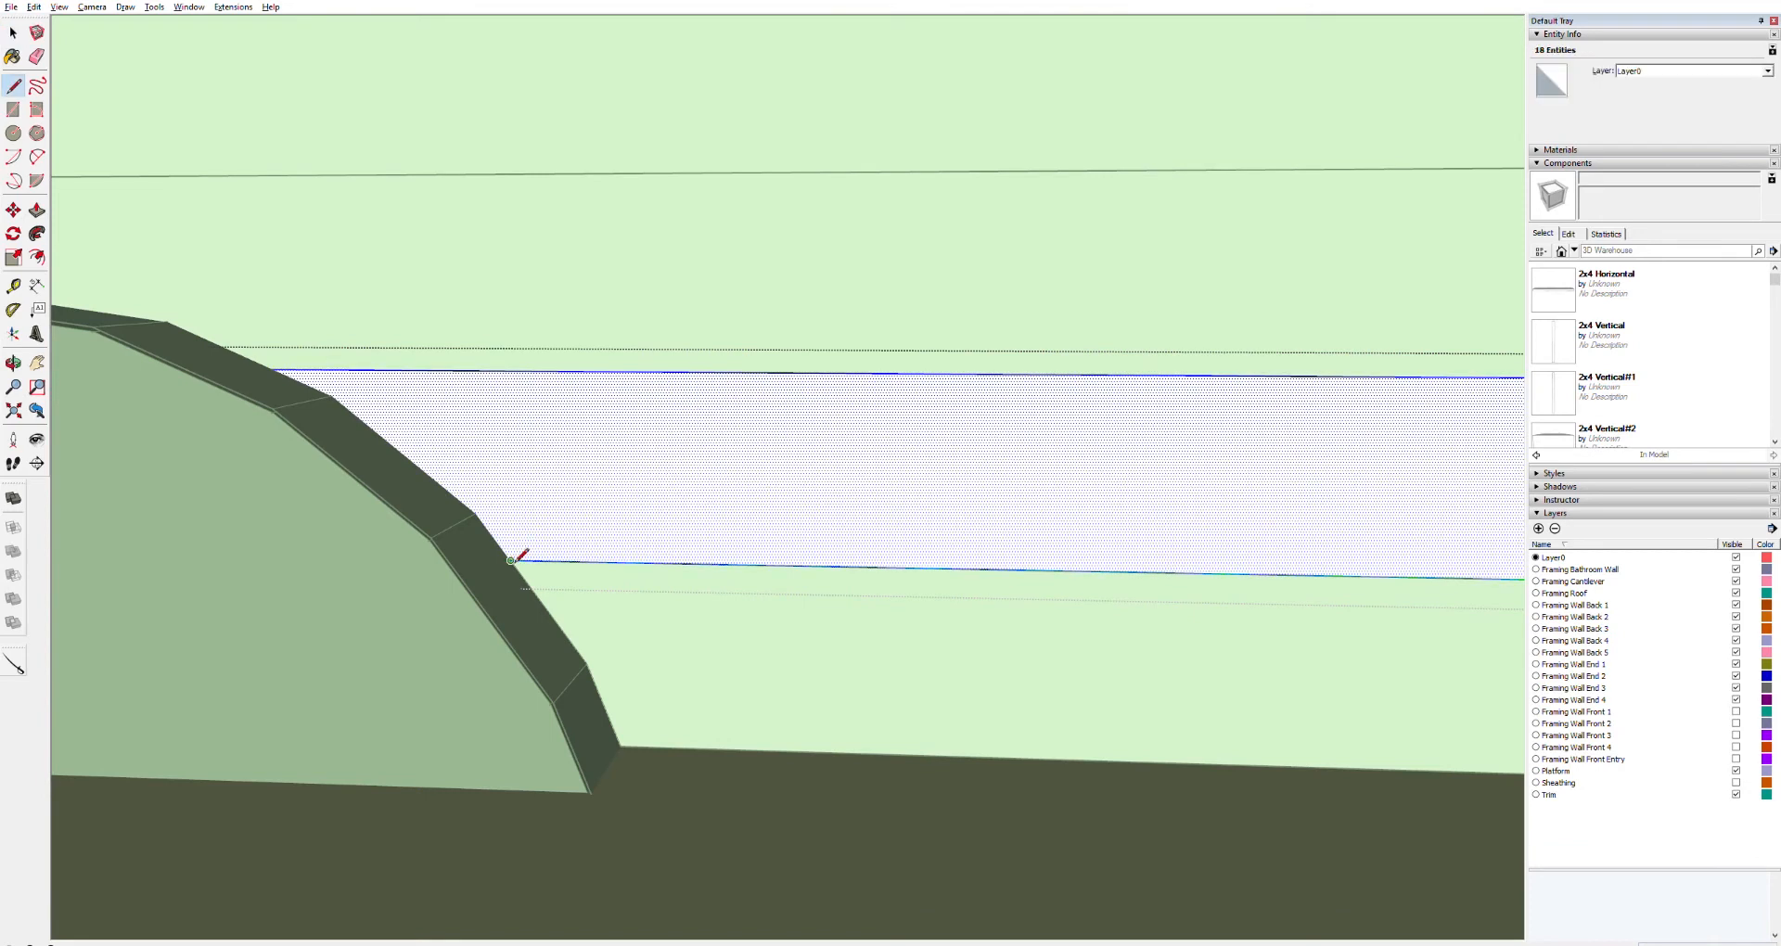
pyautogui.click(476, 513)
pyautogui.click(332, 393)
pyautogui.click(275, 369)
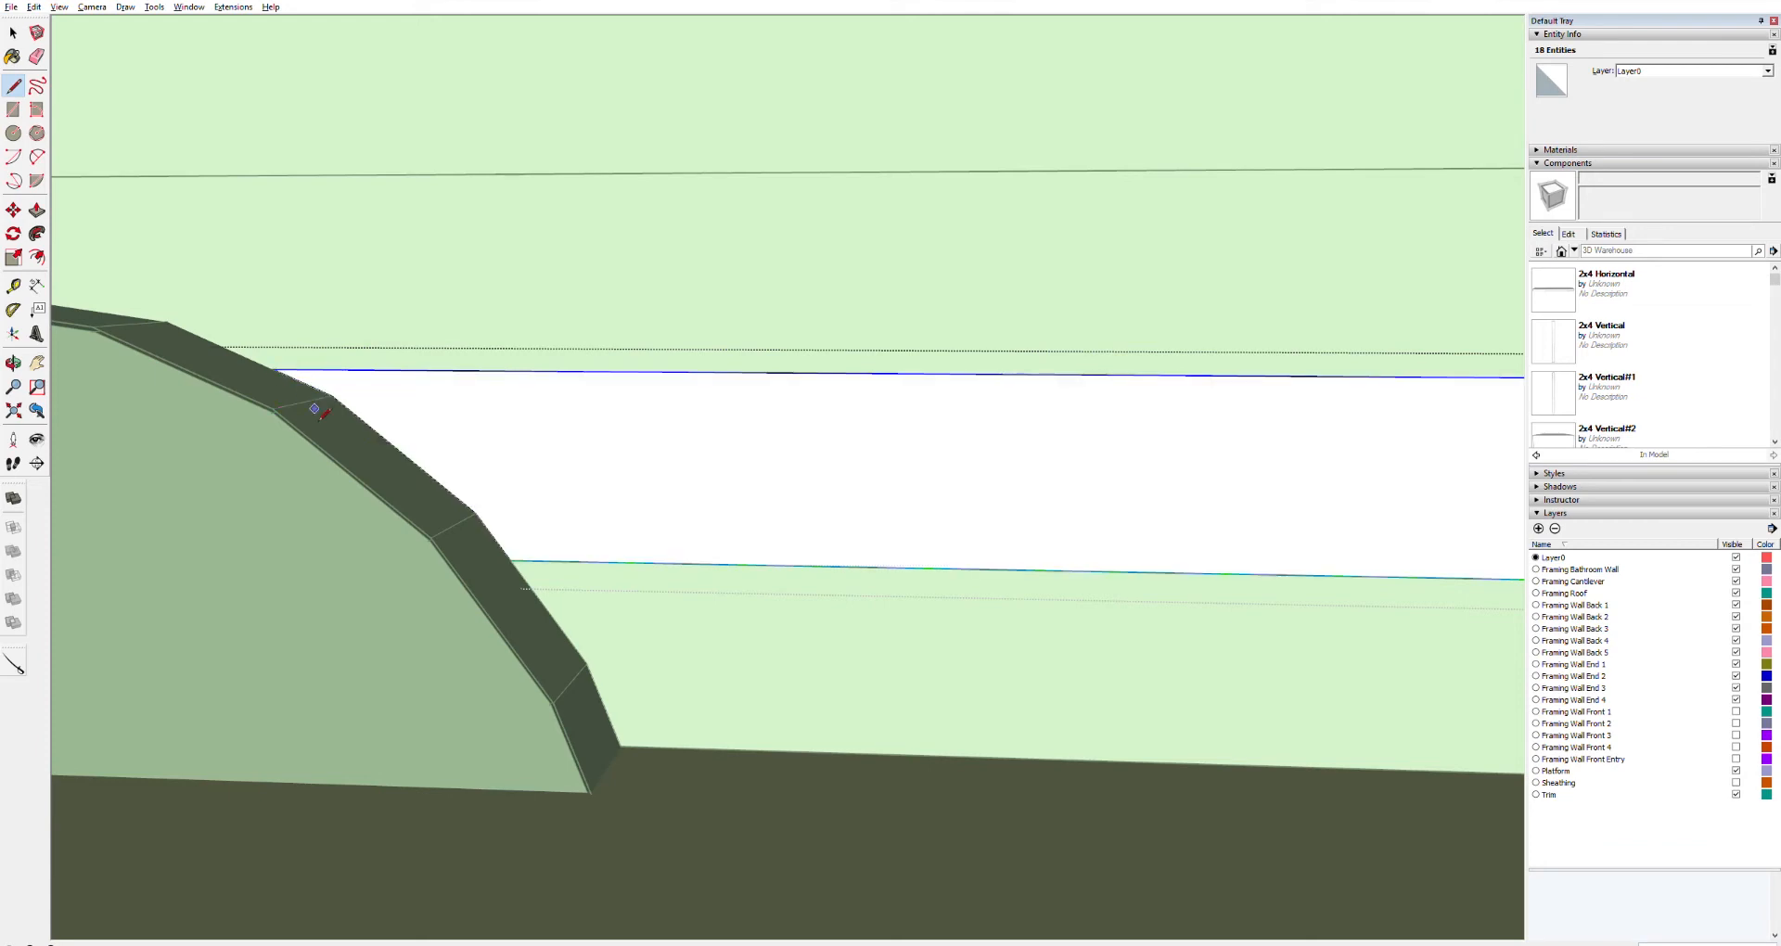
pyautogui.press('space')
pyautogui.click(265, 287)
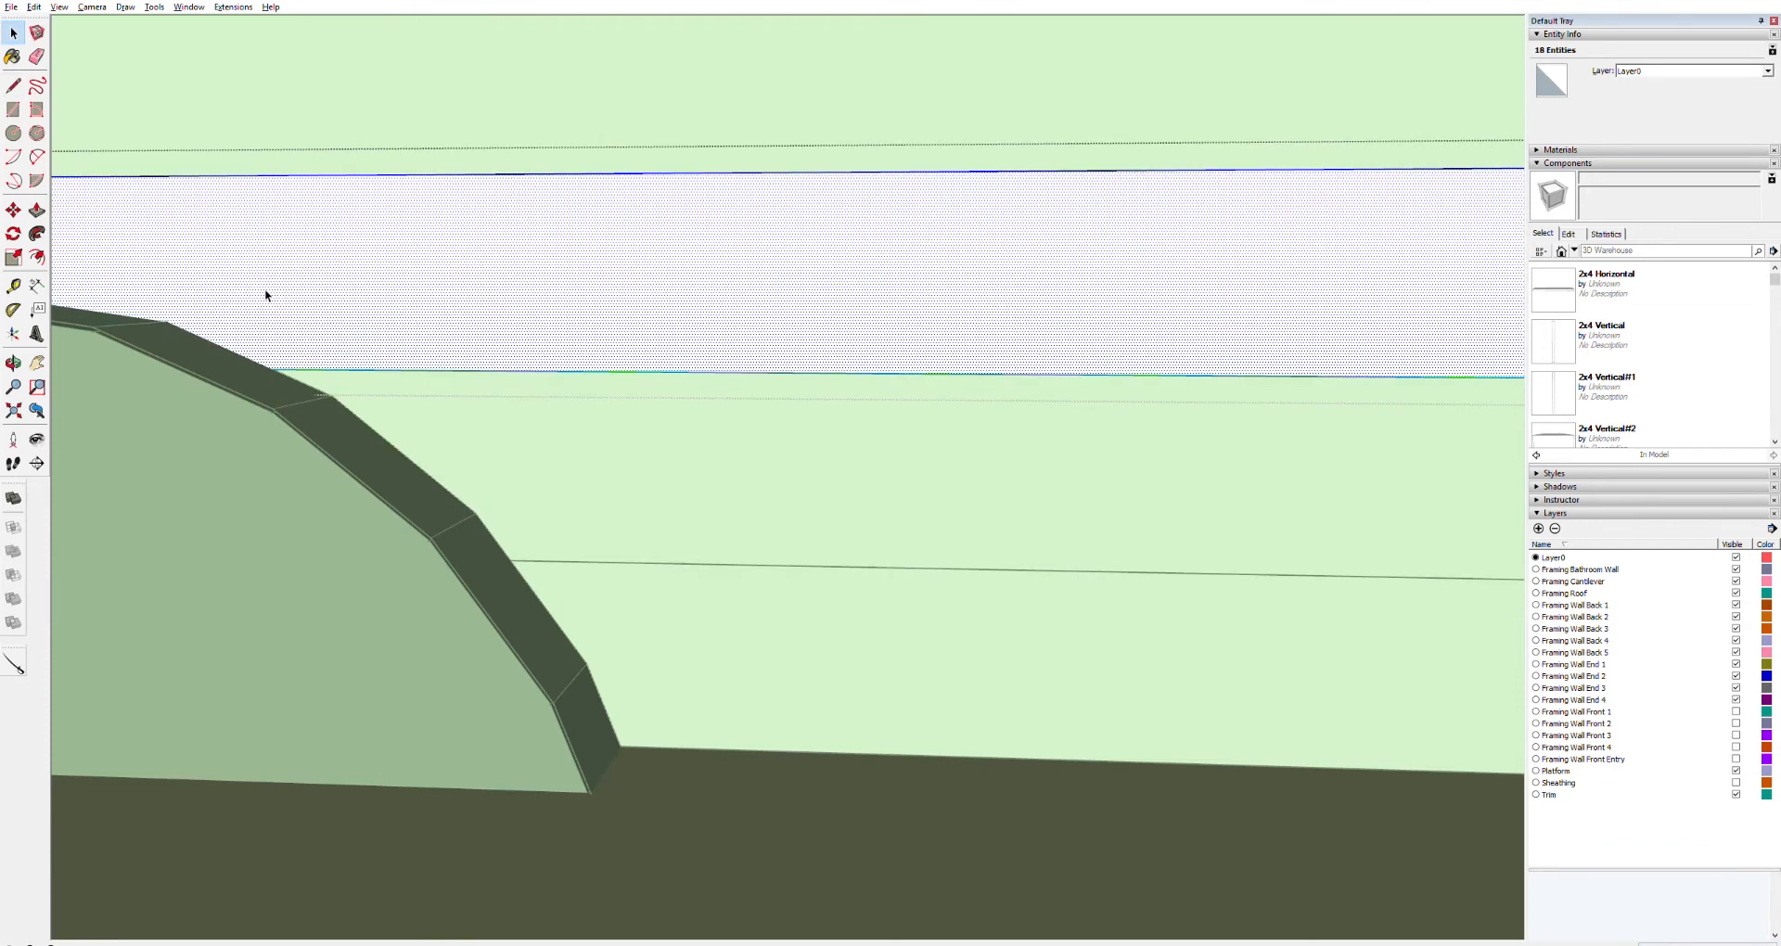
# Trace the wheel well's top edge across the third board with connected lines
pyautogui.keyDown('shift'); pyautogui.moveTo(254, 334); pyautogui.dragTo(793, 551, button='middle'); pyautogui.keyUp('shift')
pyautogui.press('l')
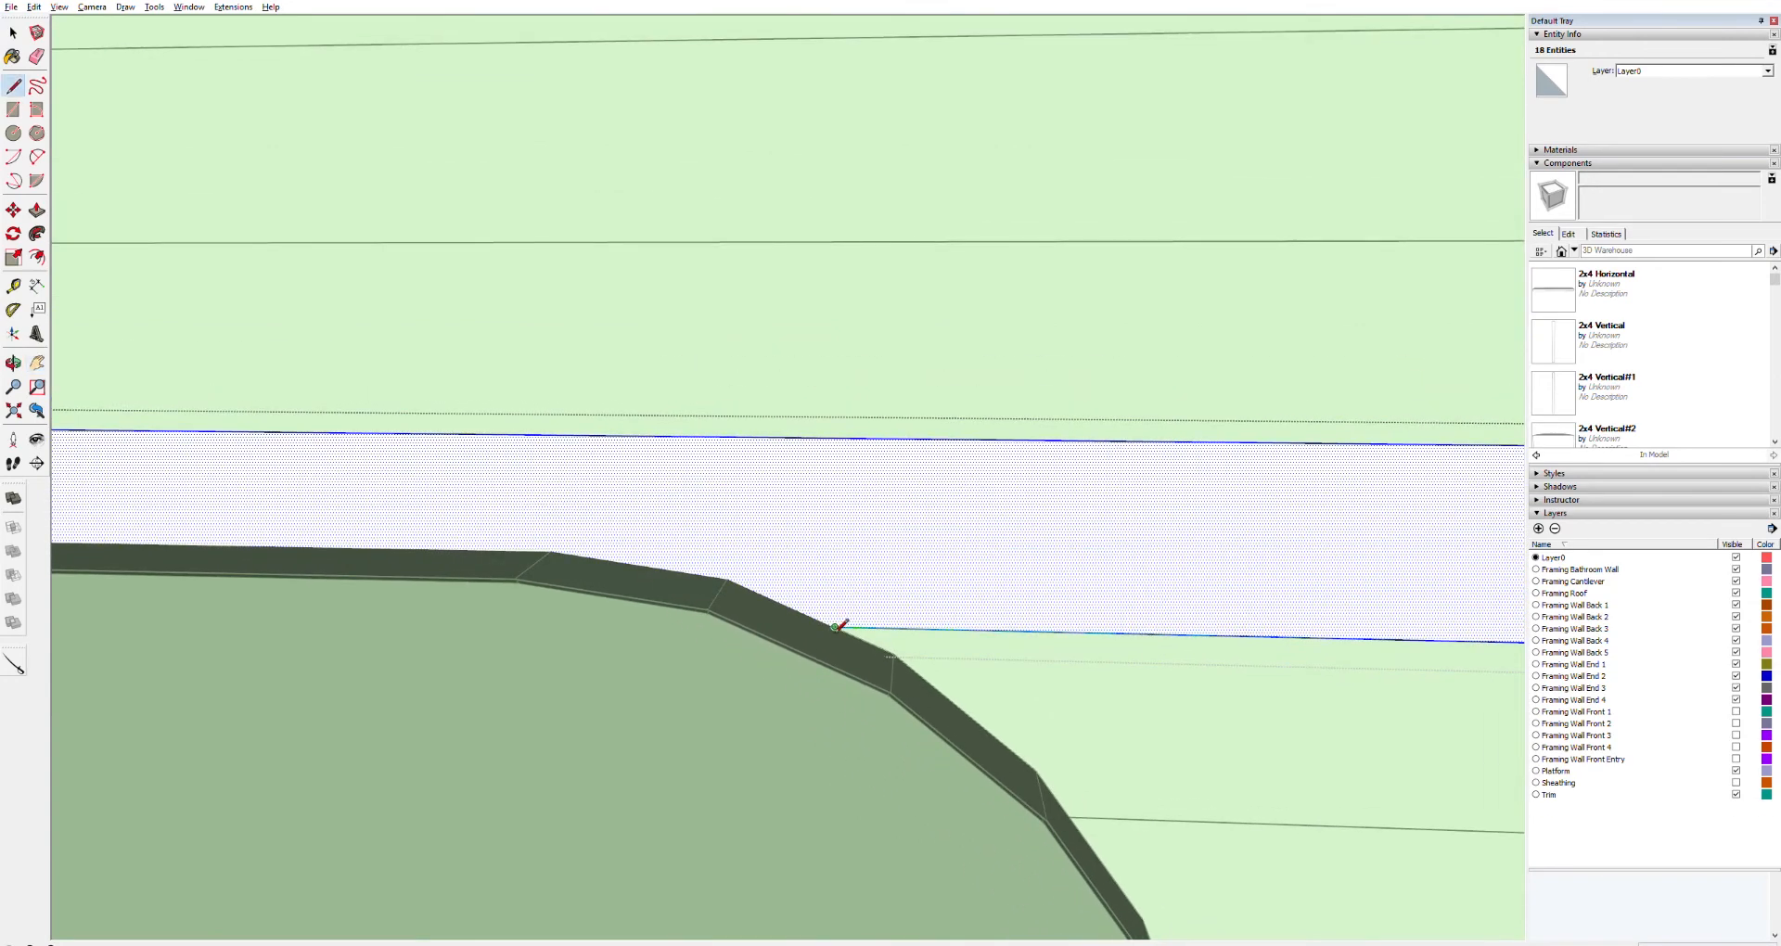
pyautogui.click(837, 628)
pyautogui.click(728, 579)
pyautogui.click(551, 551)
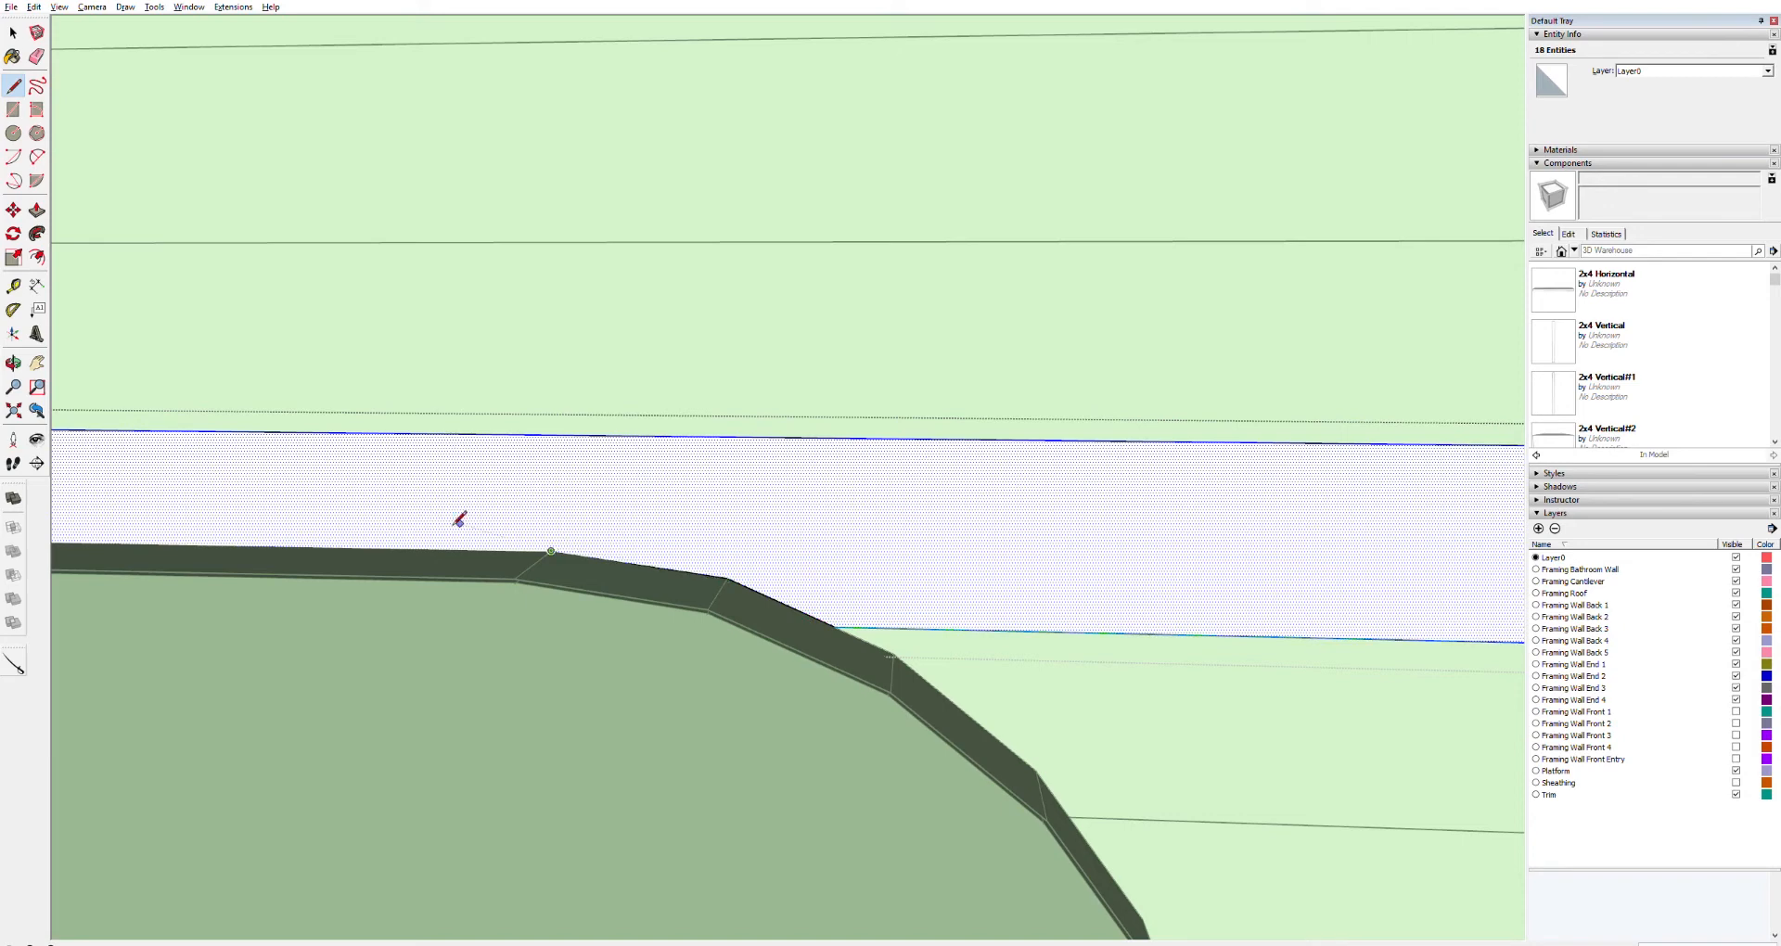
# Trace the wheel well's rear slope across the board at the far end of the well
pyautogui.press('h')
pyautogui.moveTo(193, 516); pyautogui.dragTo(1258, 532)
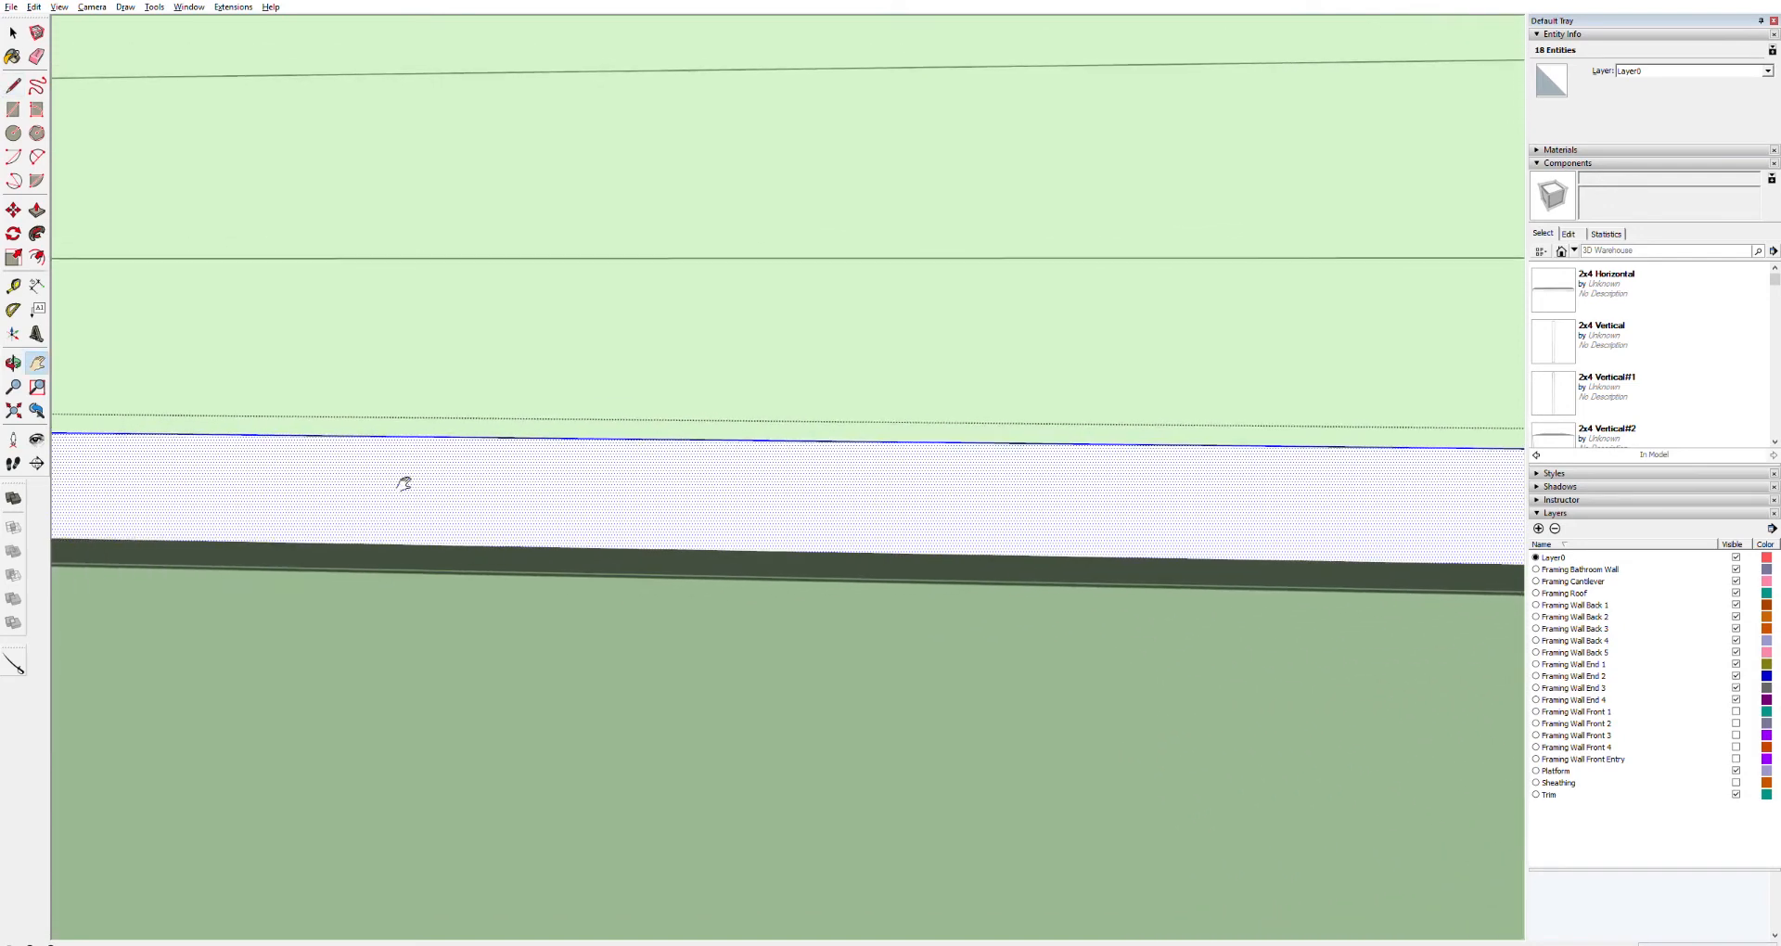
pyautogui.moveTo(404, 483); pyautogui.dragTo(1243, 535)
pyautogui.moveTo(414, 576); pyautogui.dragTo(724, 667)
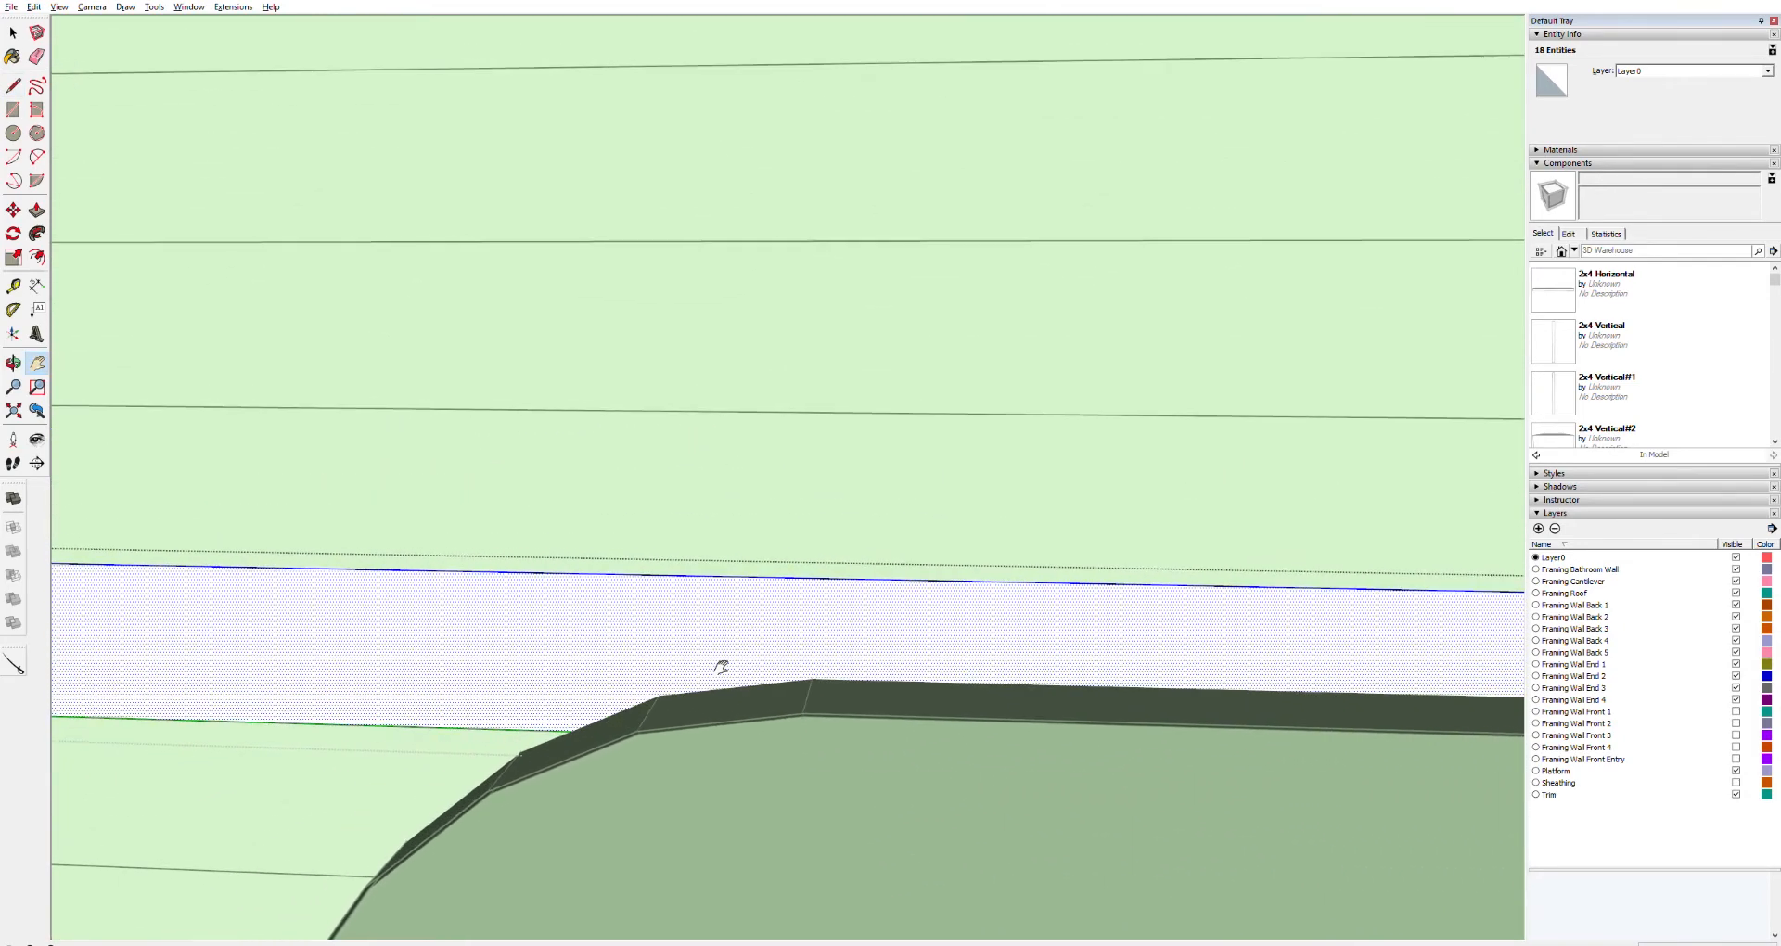
pyautogui.press('l')
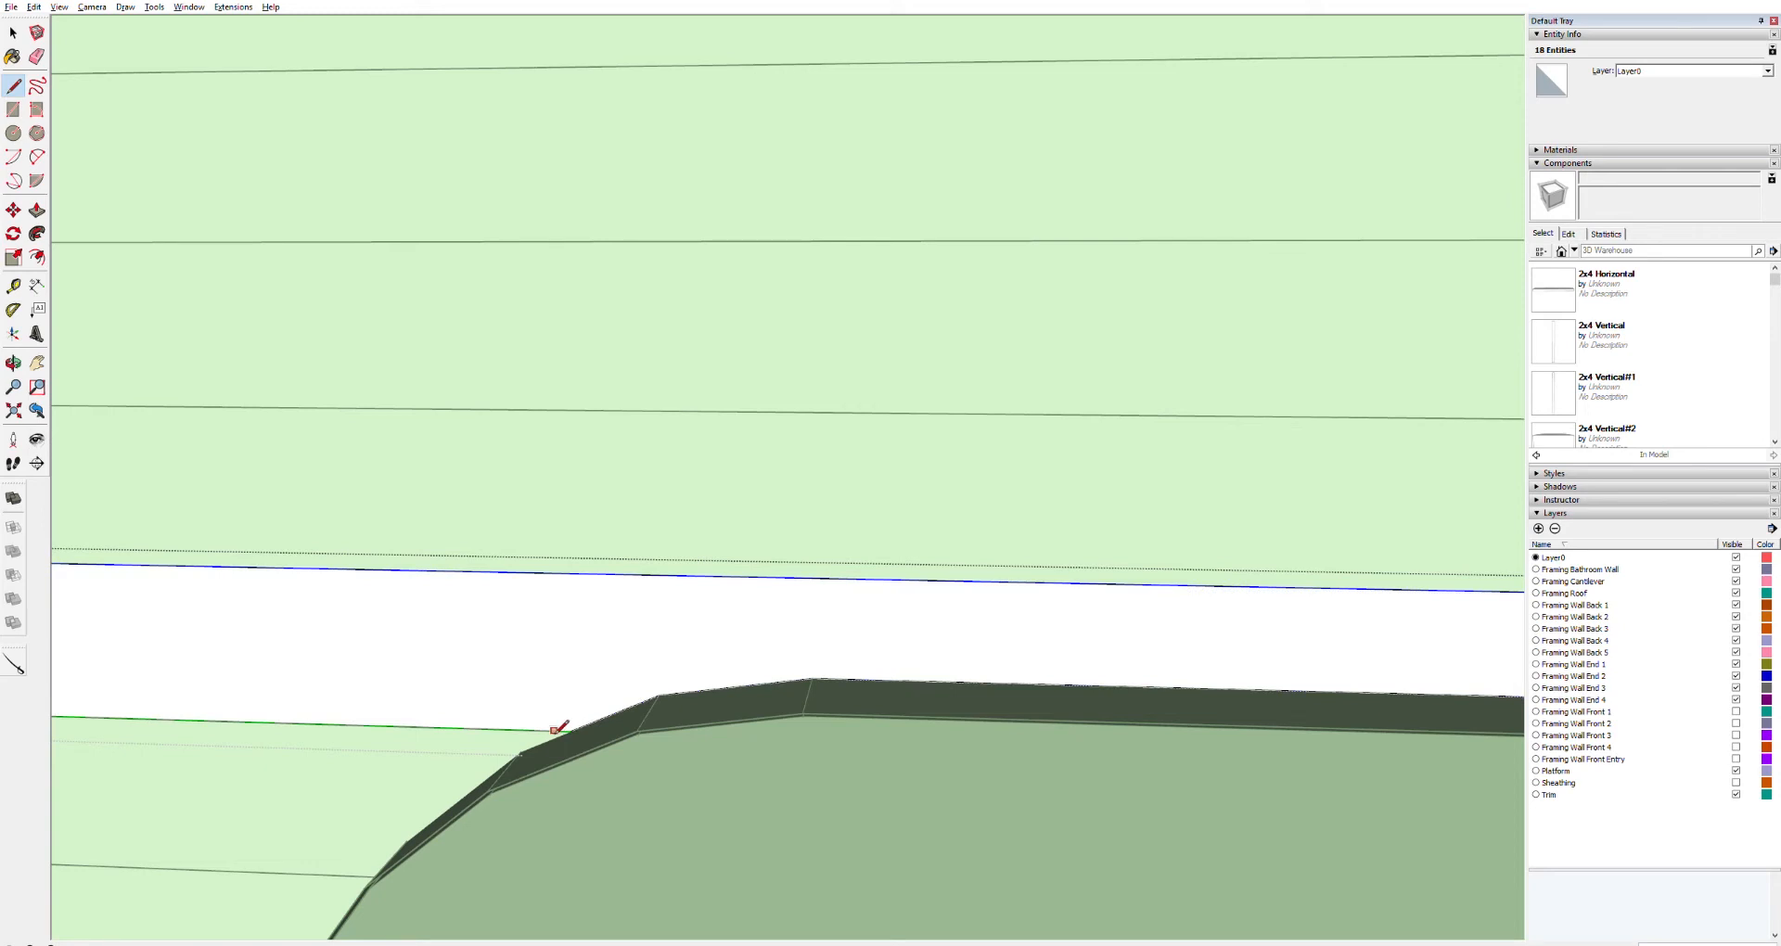
pyautogui.press('space')
pyautogui.click(451, 759)
pyautogui.moveTo(451, 760); pyautogui.dragTo(812, 752, button='middle')
pyautogui.moveTo(517, 794); pyautogui.dragTo(803, 537, button='middle')
pyautogui.press('l')
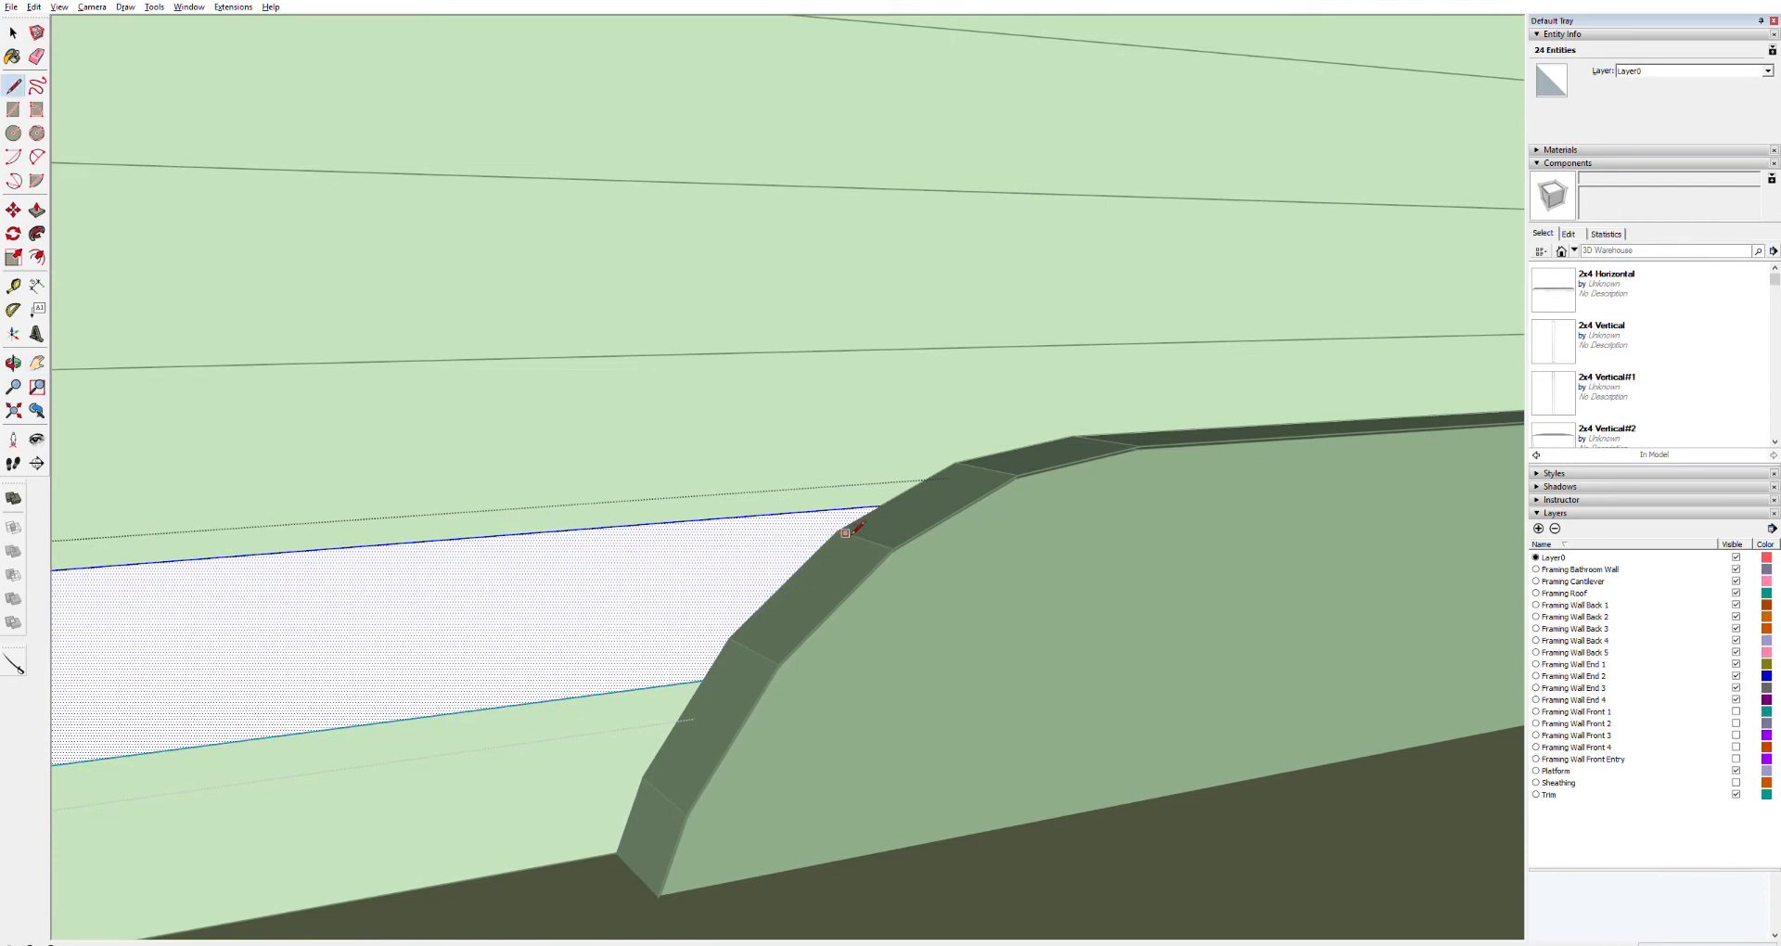
pyautogui.click(837, 529)
pyautogui.click(729, 638)
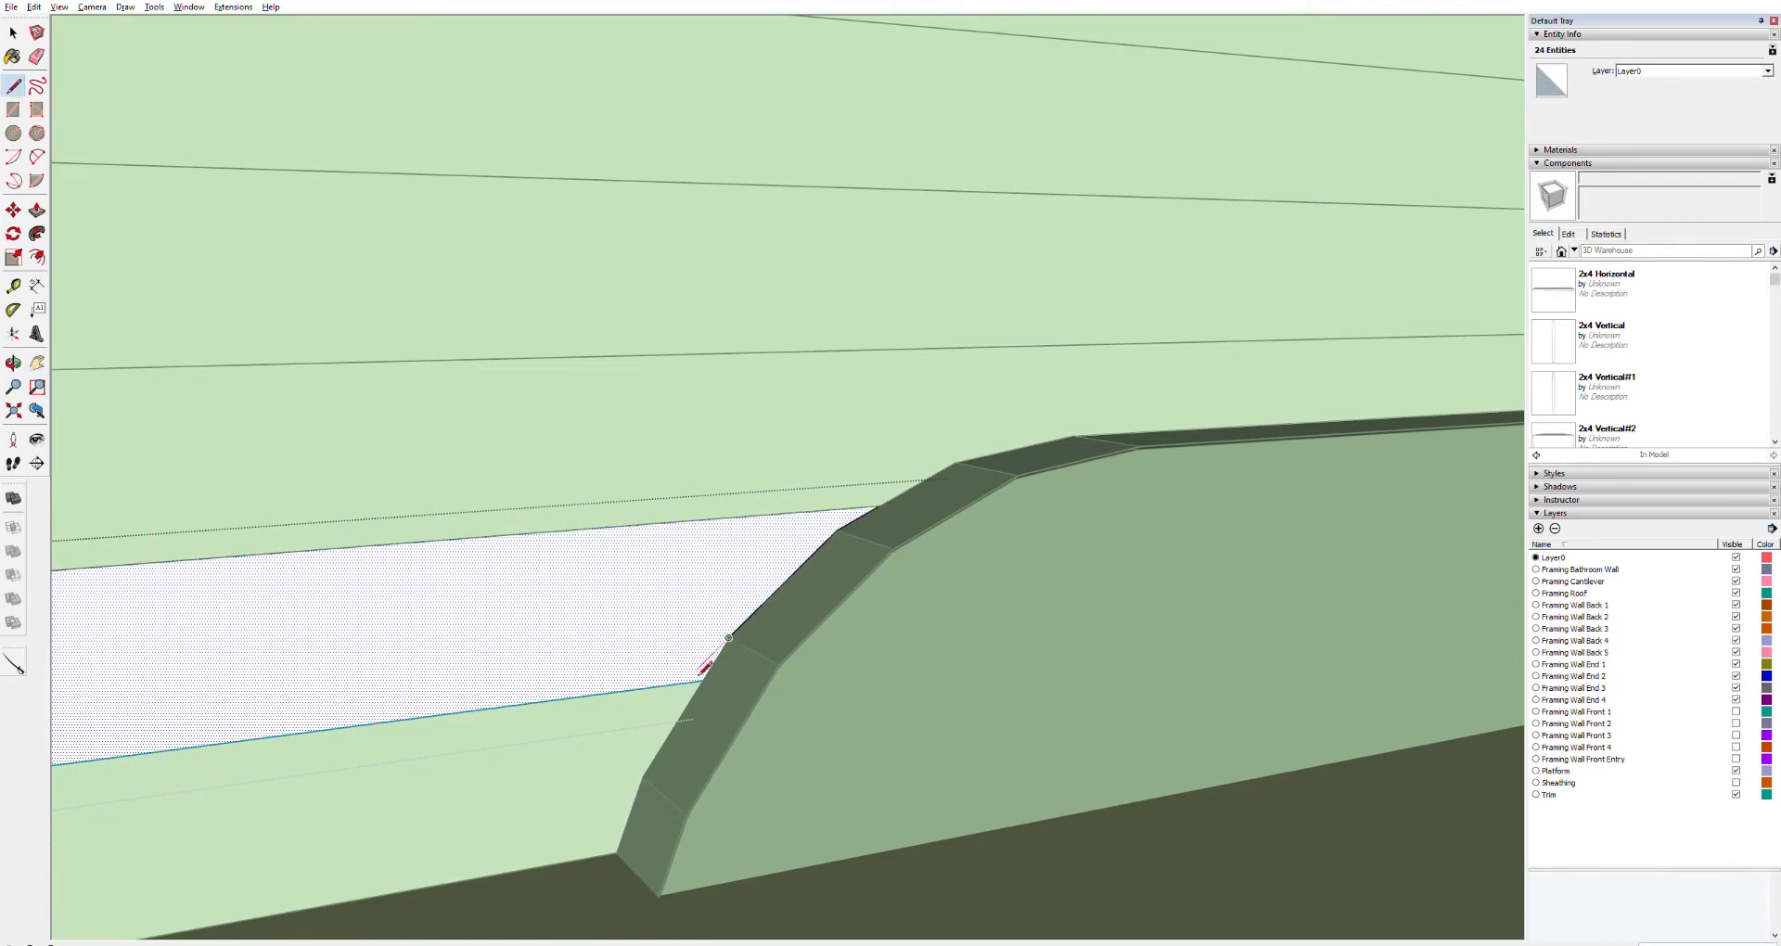
pyautogui.click(705, 680)
pyautogui.press('space')
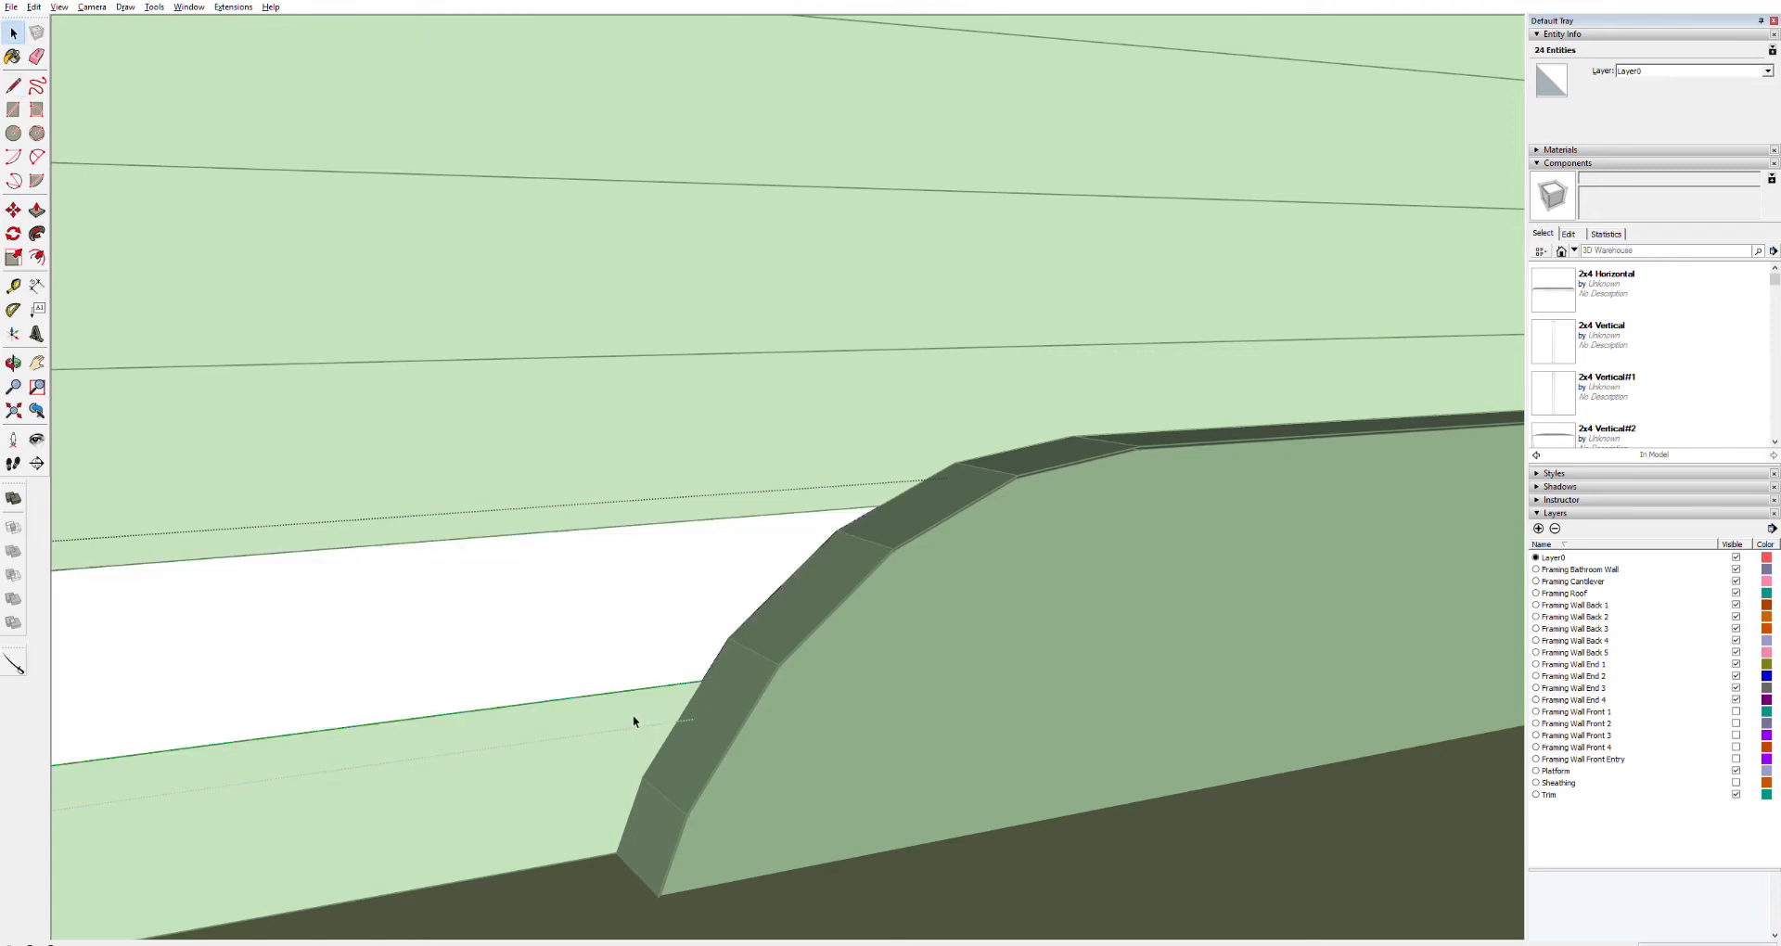
# Continue the rear slope line down through the lowest board to the floor
pyautogui.click(634, 721)
pyautogui.press('l')
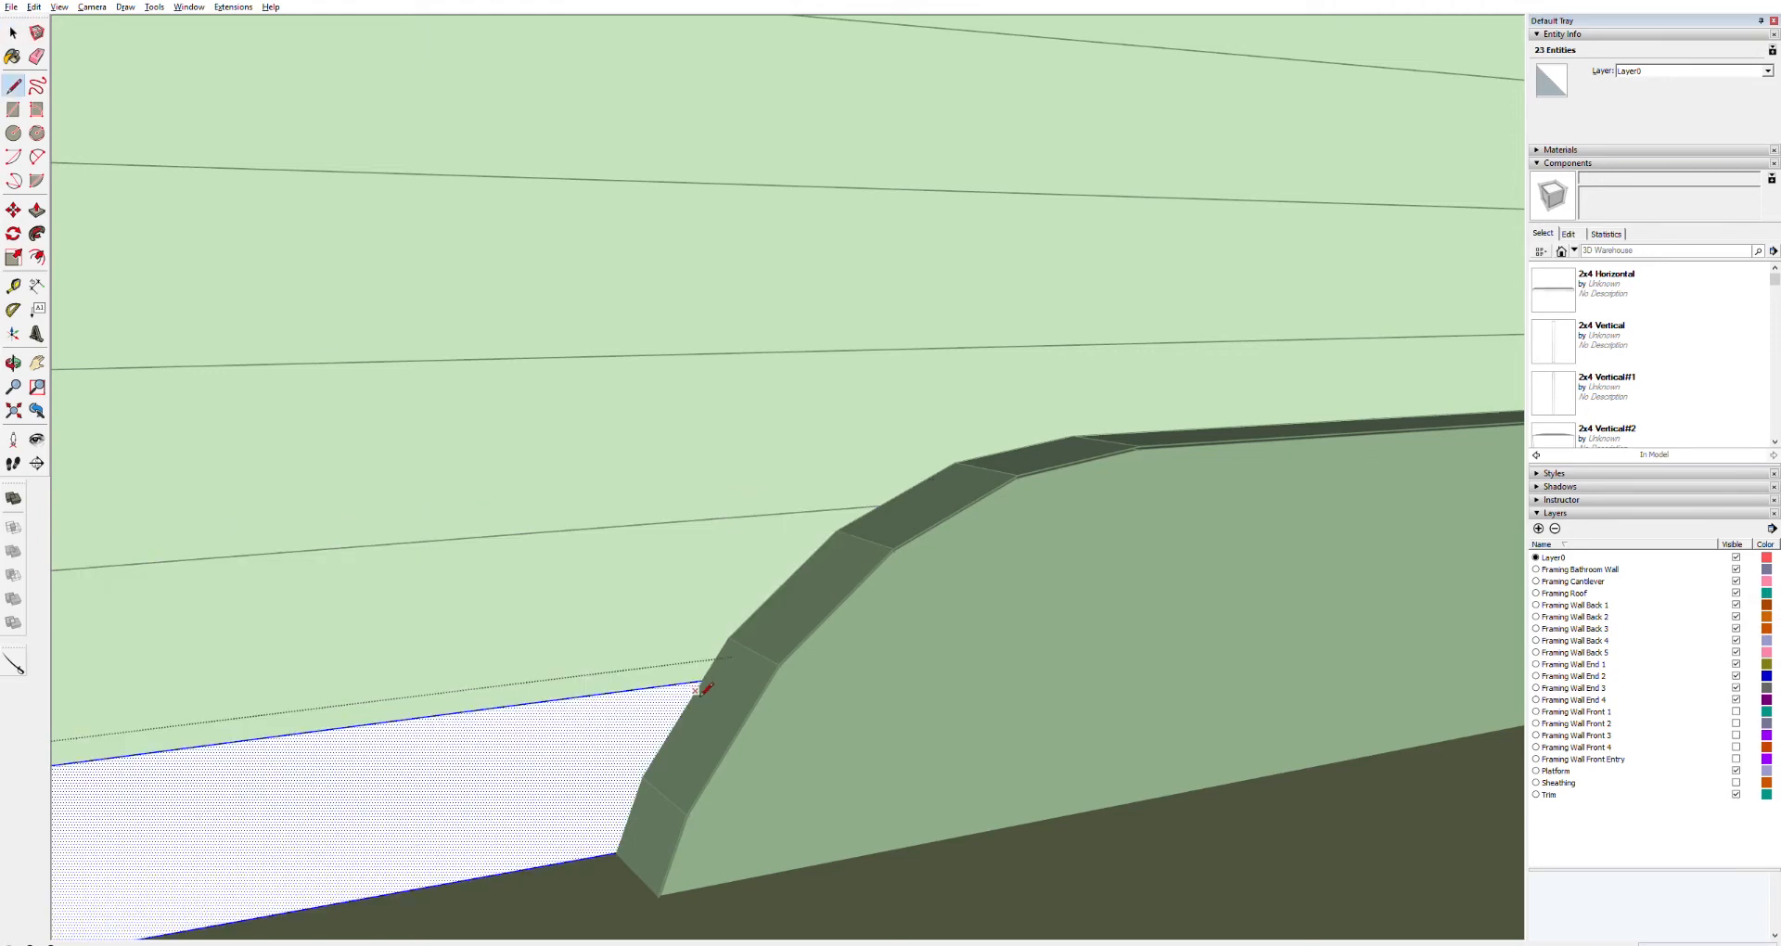
pyautogui.click(702, 682)
pyautogui.click(642, 776)
pyautogui.click(617, 851)
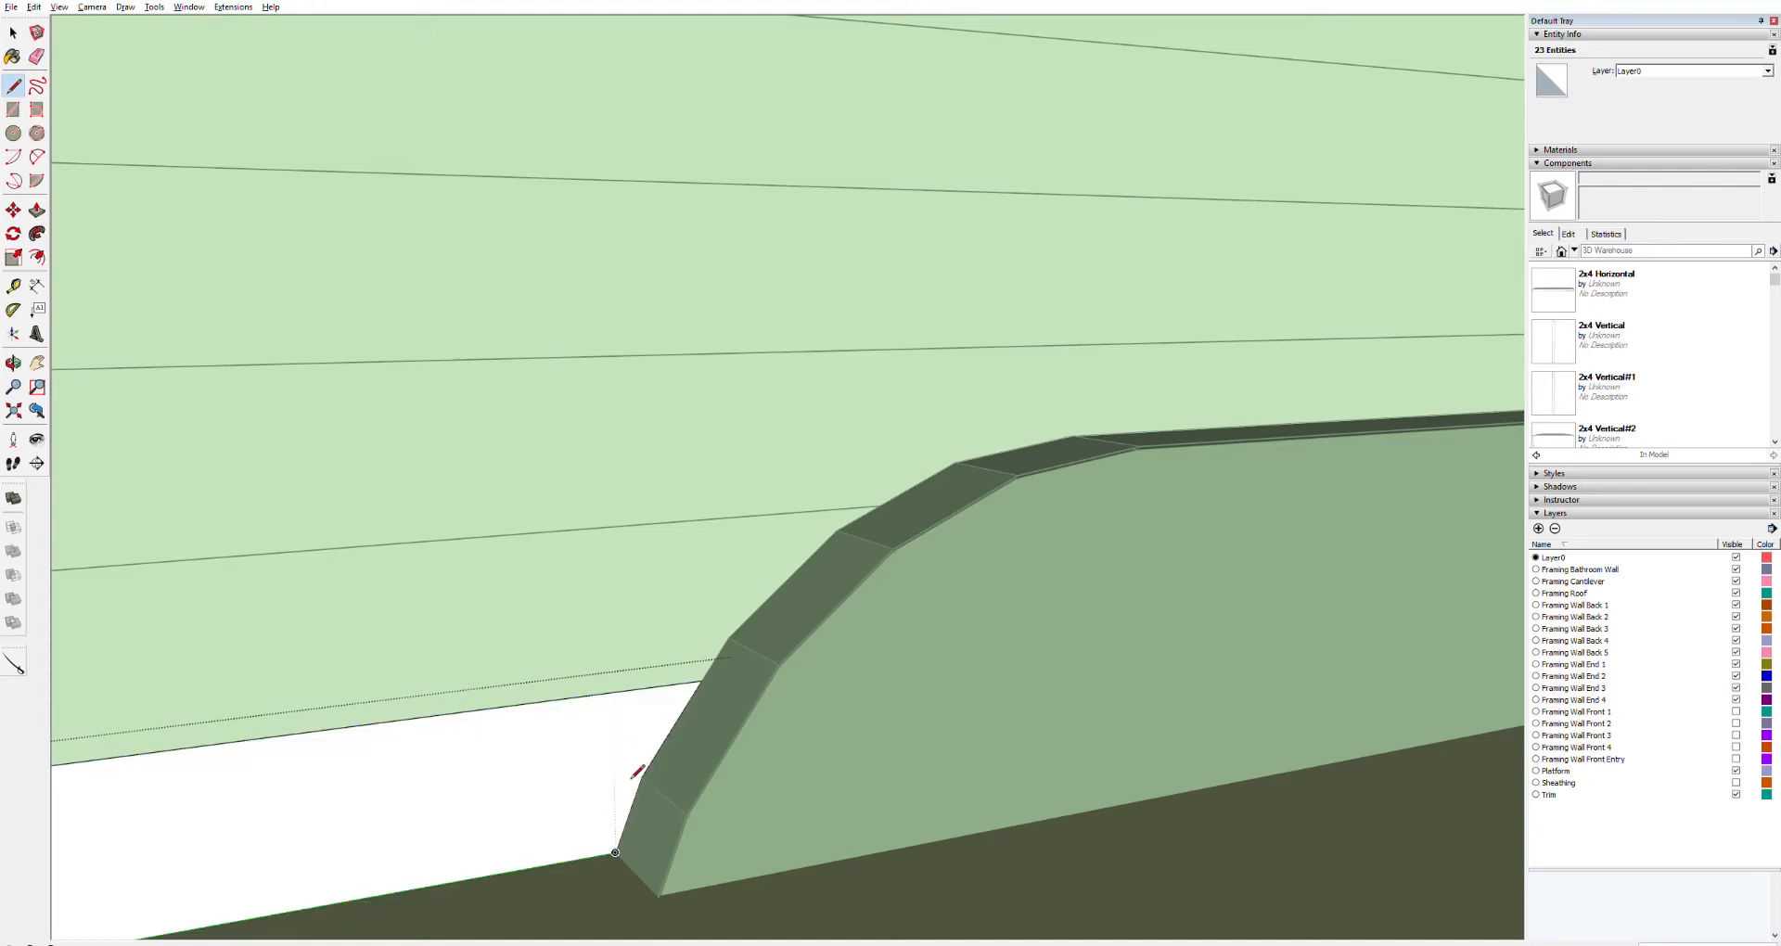
# Delete the trailer group containing the wheel well and axles
pyautogui.scroll(-6, 623, 749)
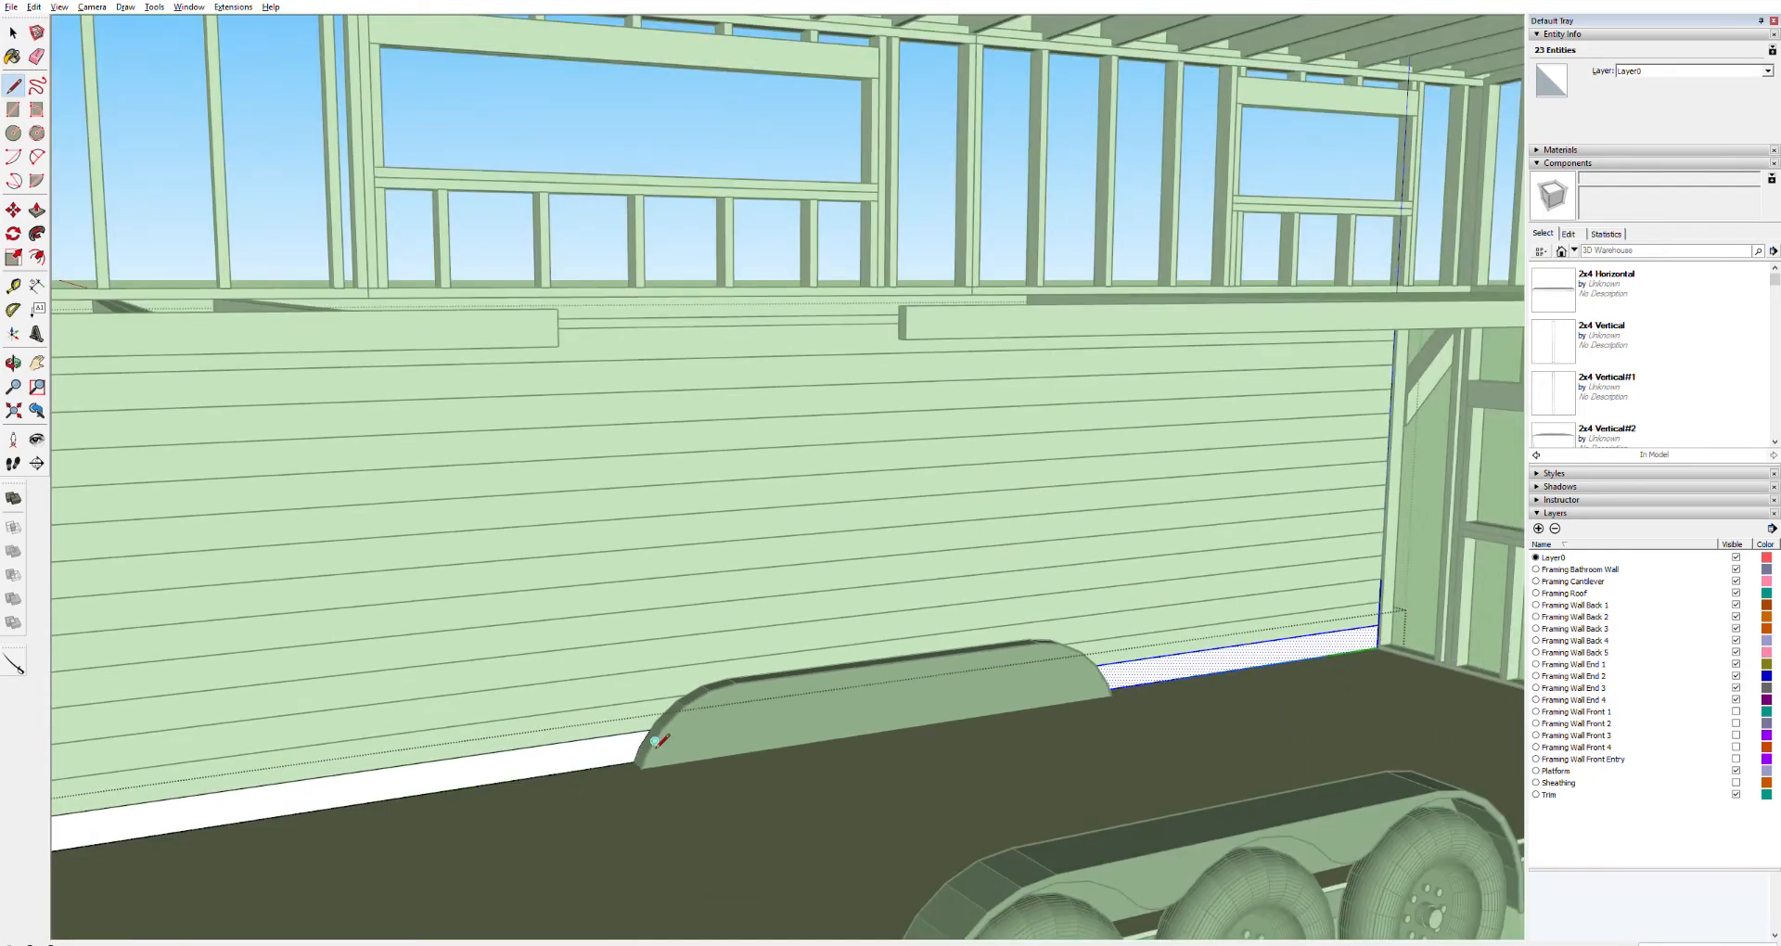
pyautogui.press('space')
pyautogui.click(735, 724)
pyautogui.click(1104, 796)
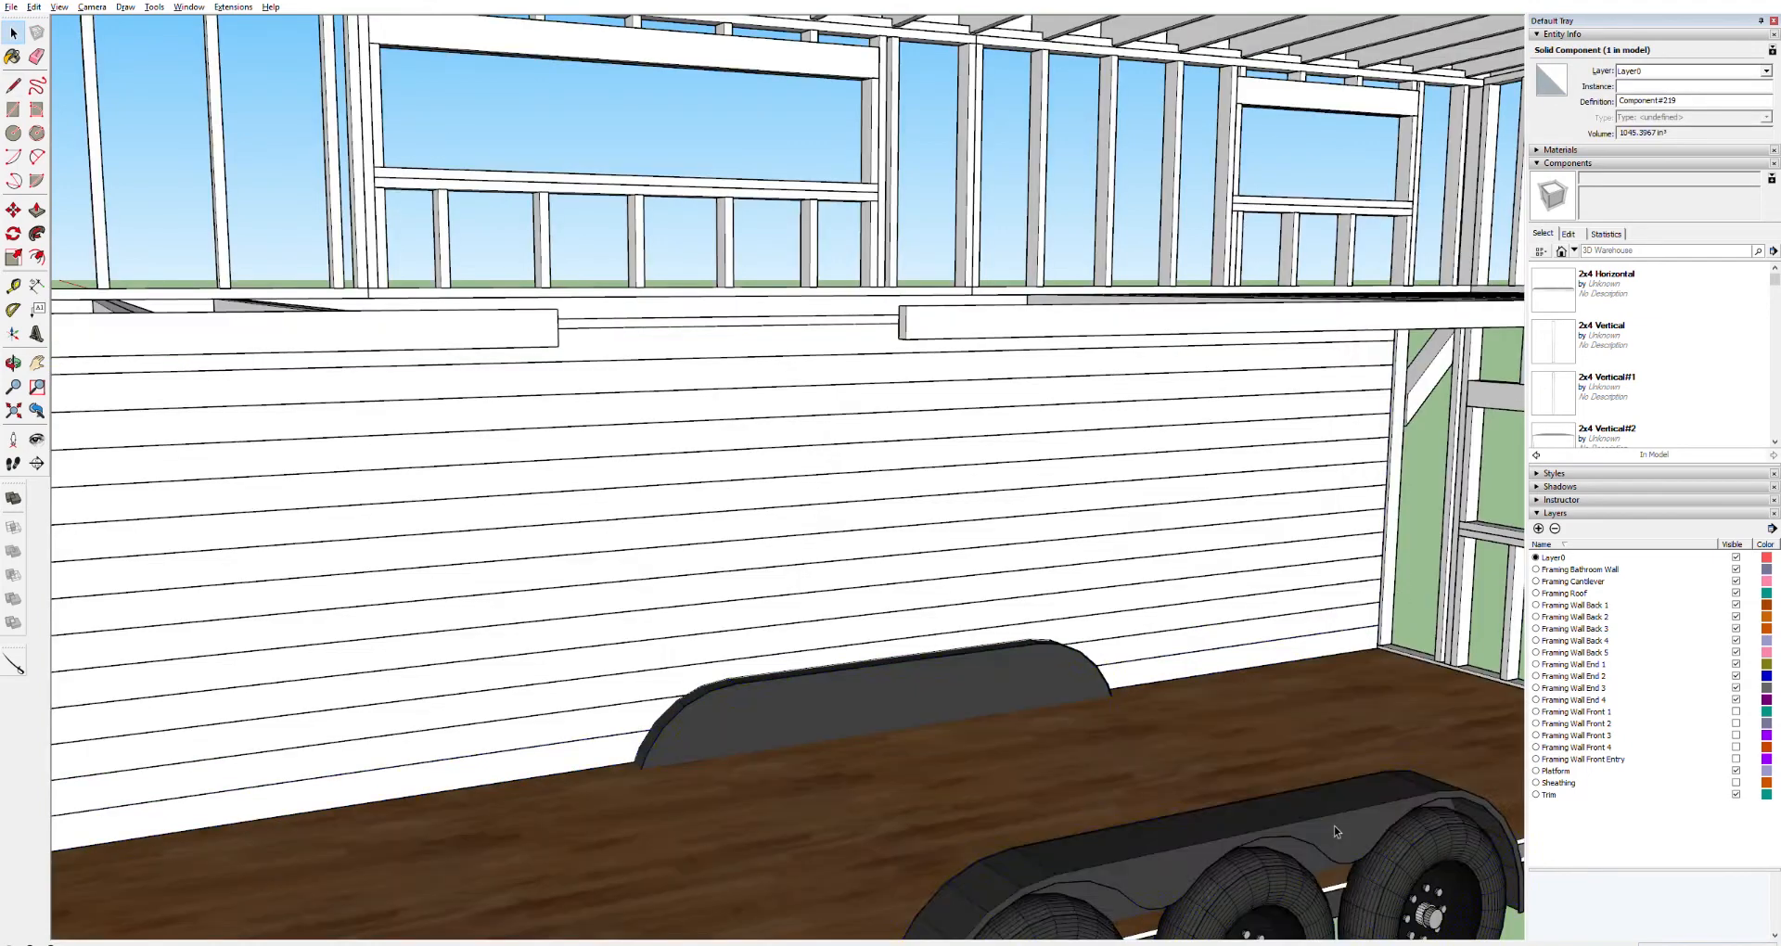
pyautogui.click(1336, 826)
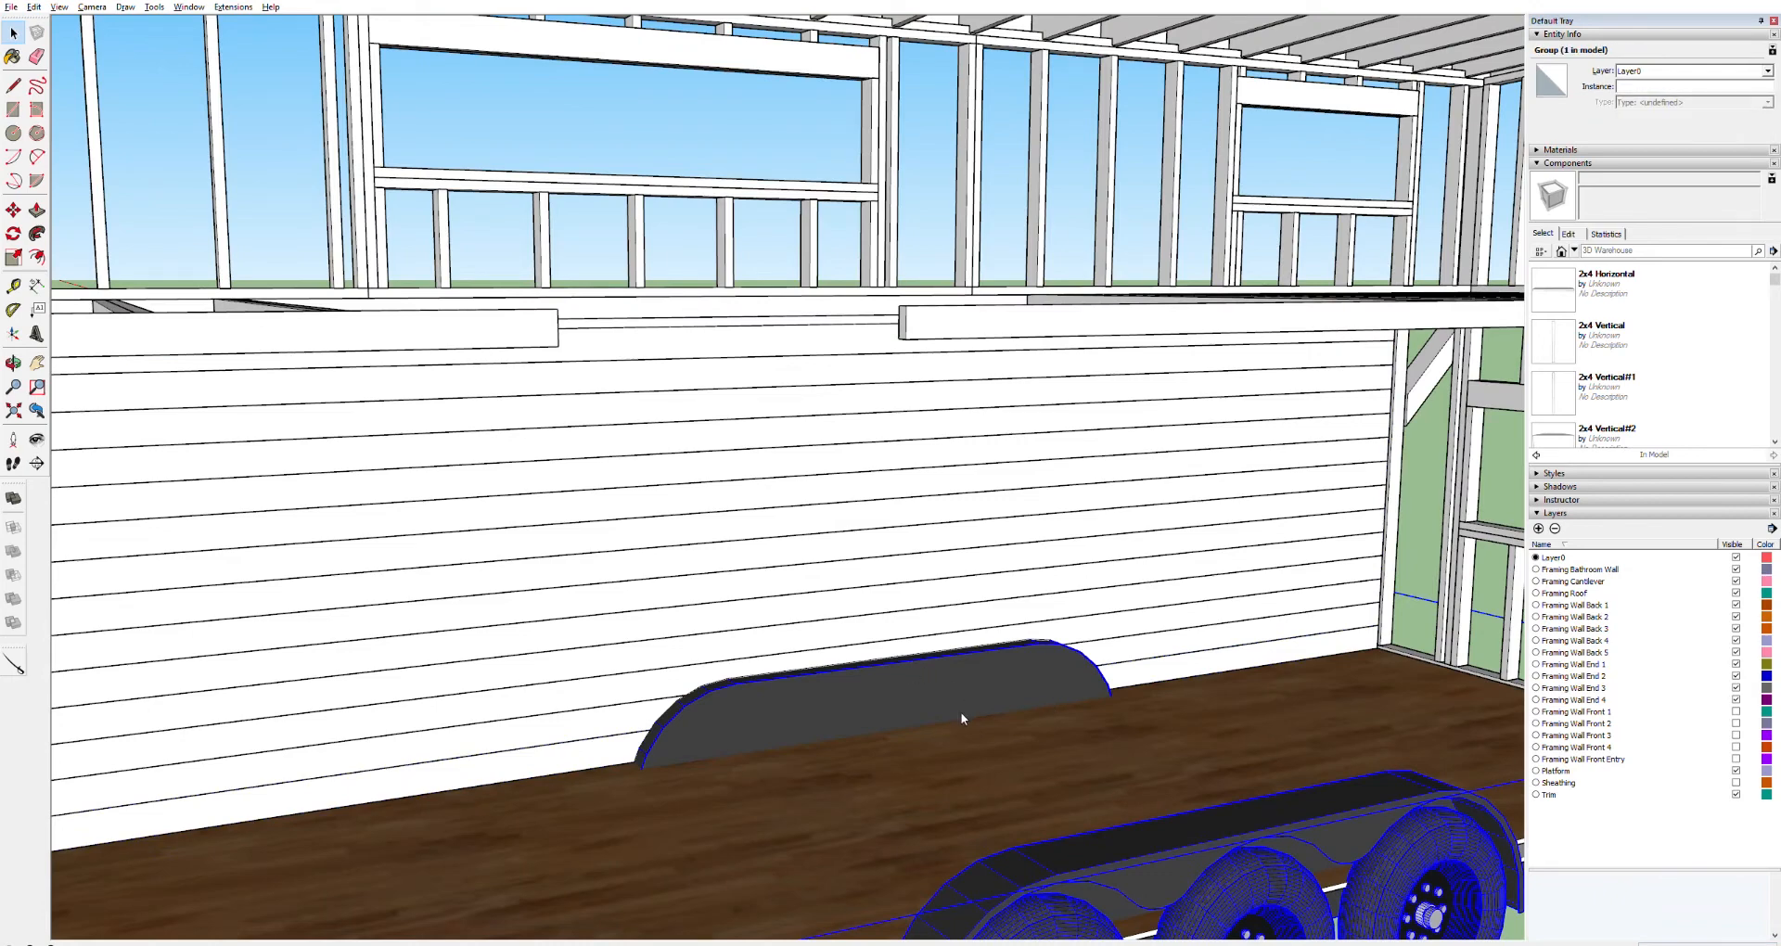
pyautogui.press('Delete')
# Push/Pull the traced wheel well section out of the lowest board
pyautogui.scroll(3, 992, 682)
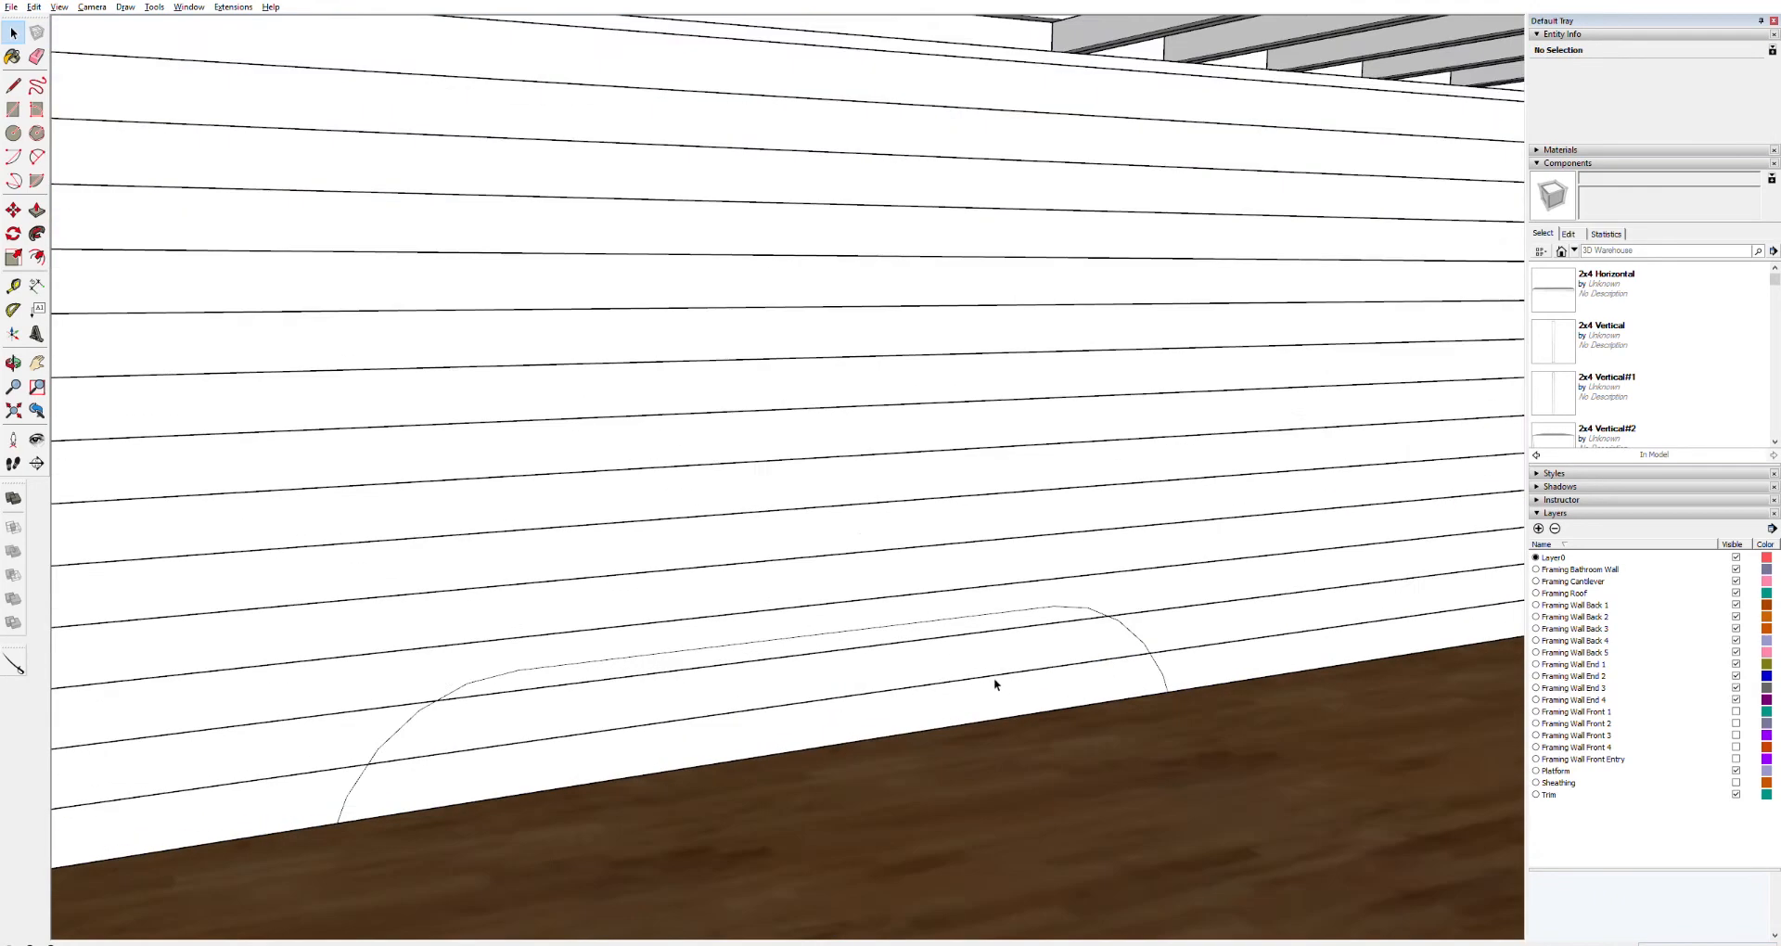
pyautogui.scroll(2, 995, 686)
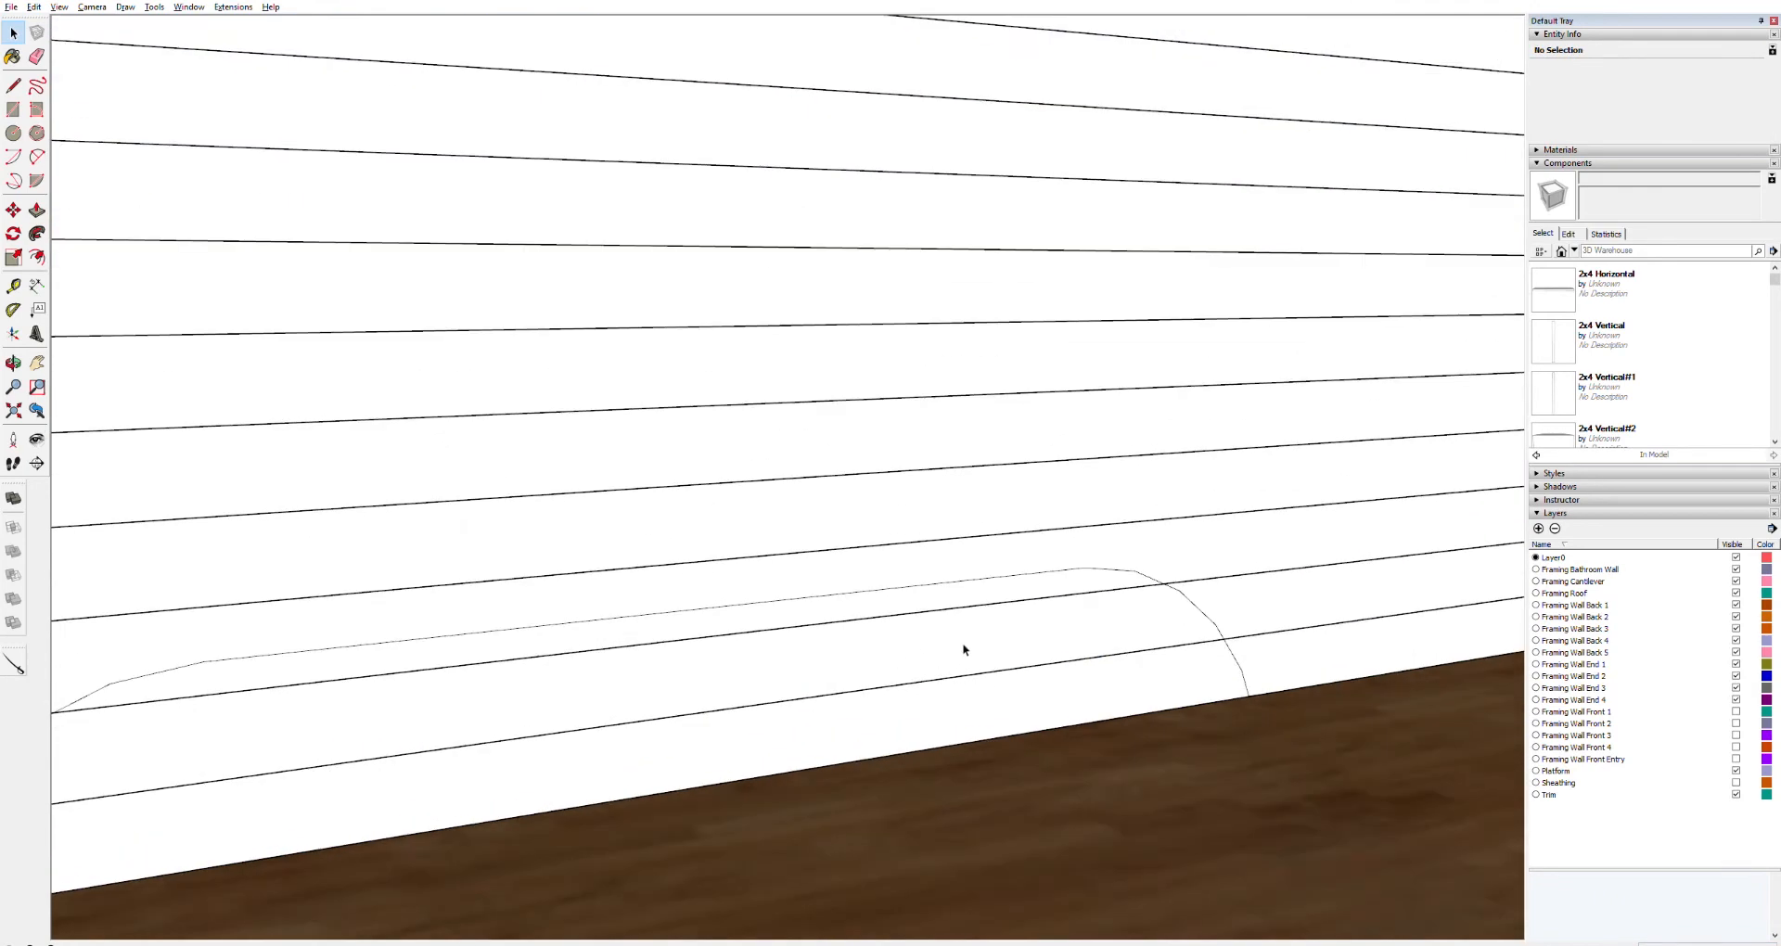
pyautogui.click(962, 648)
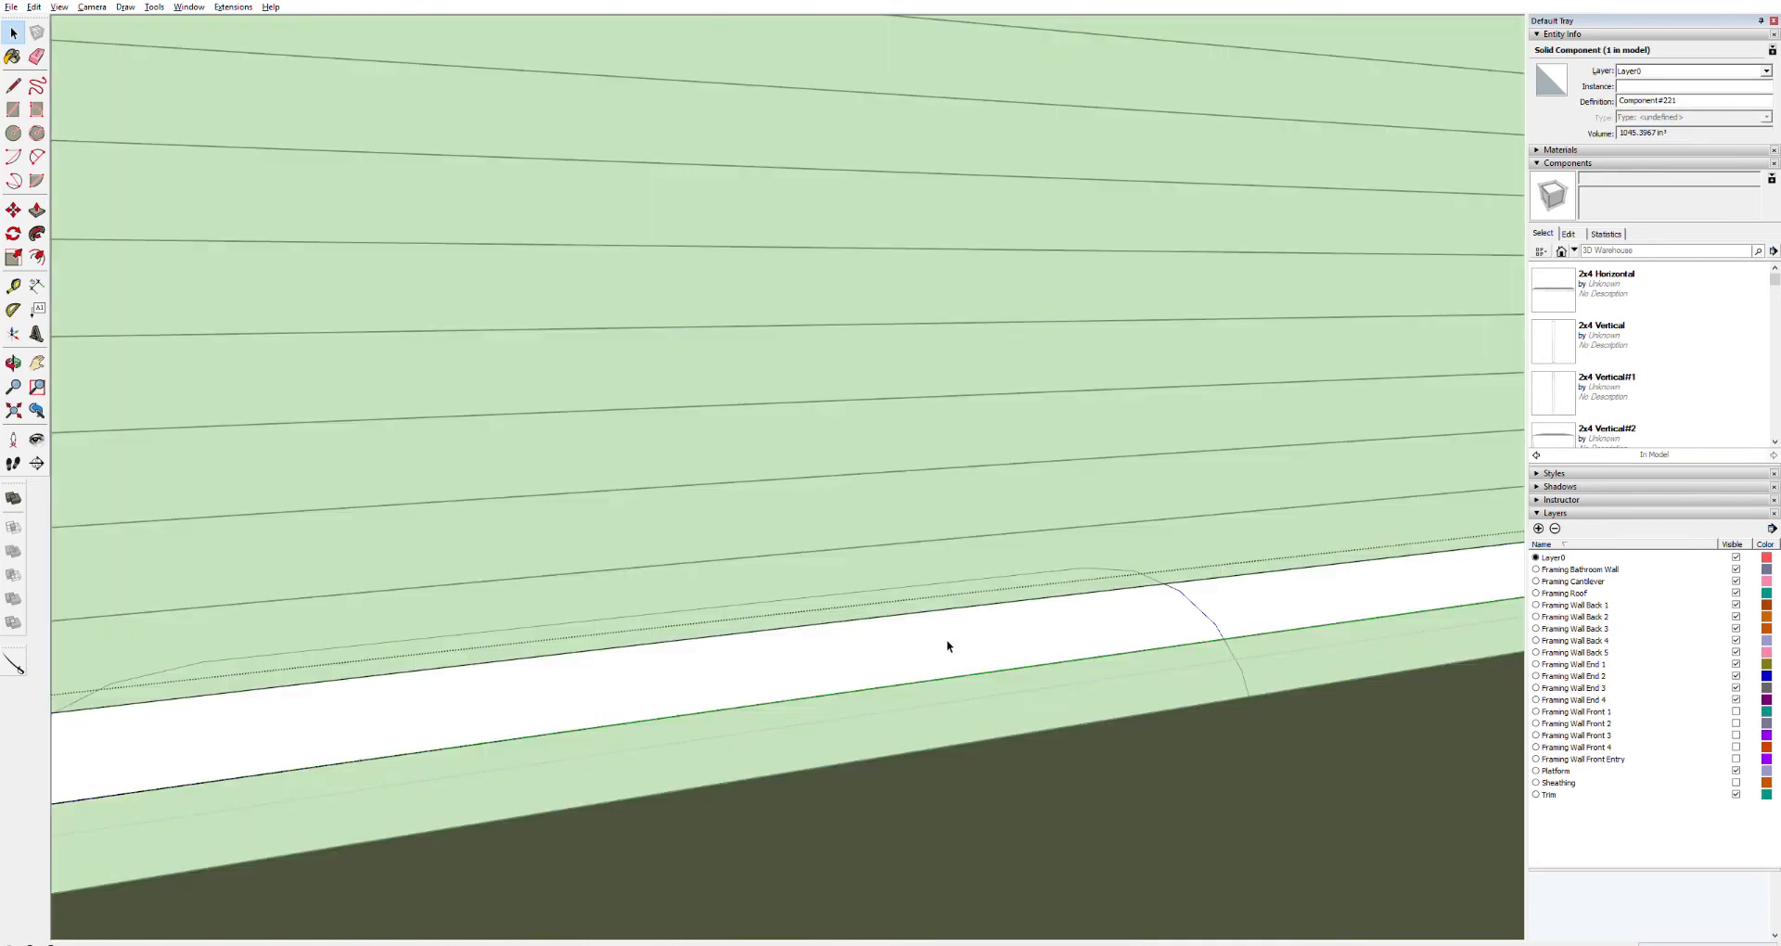
pyautogui.doubleClick(946, 638)
pyautogui.press('p')
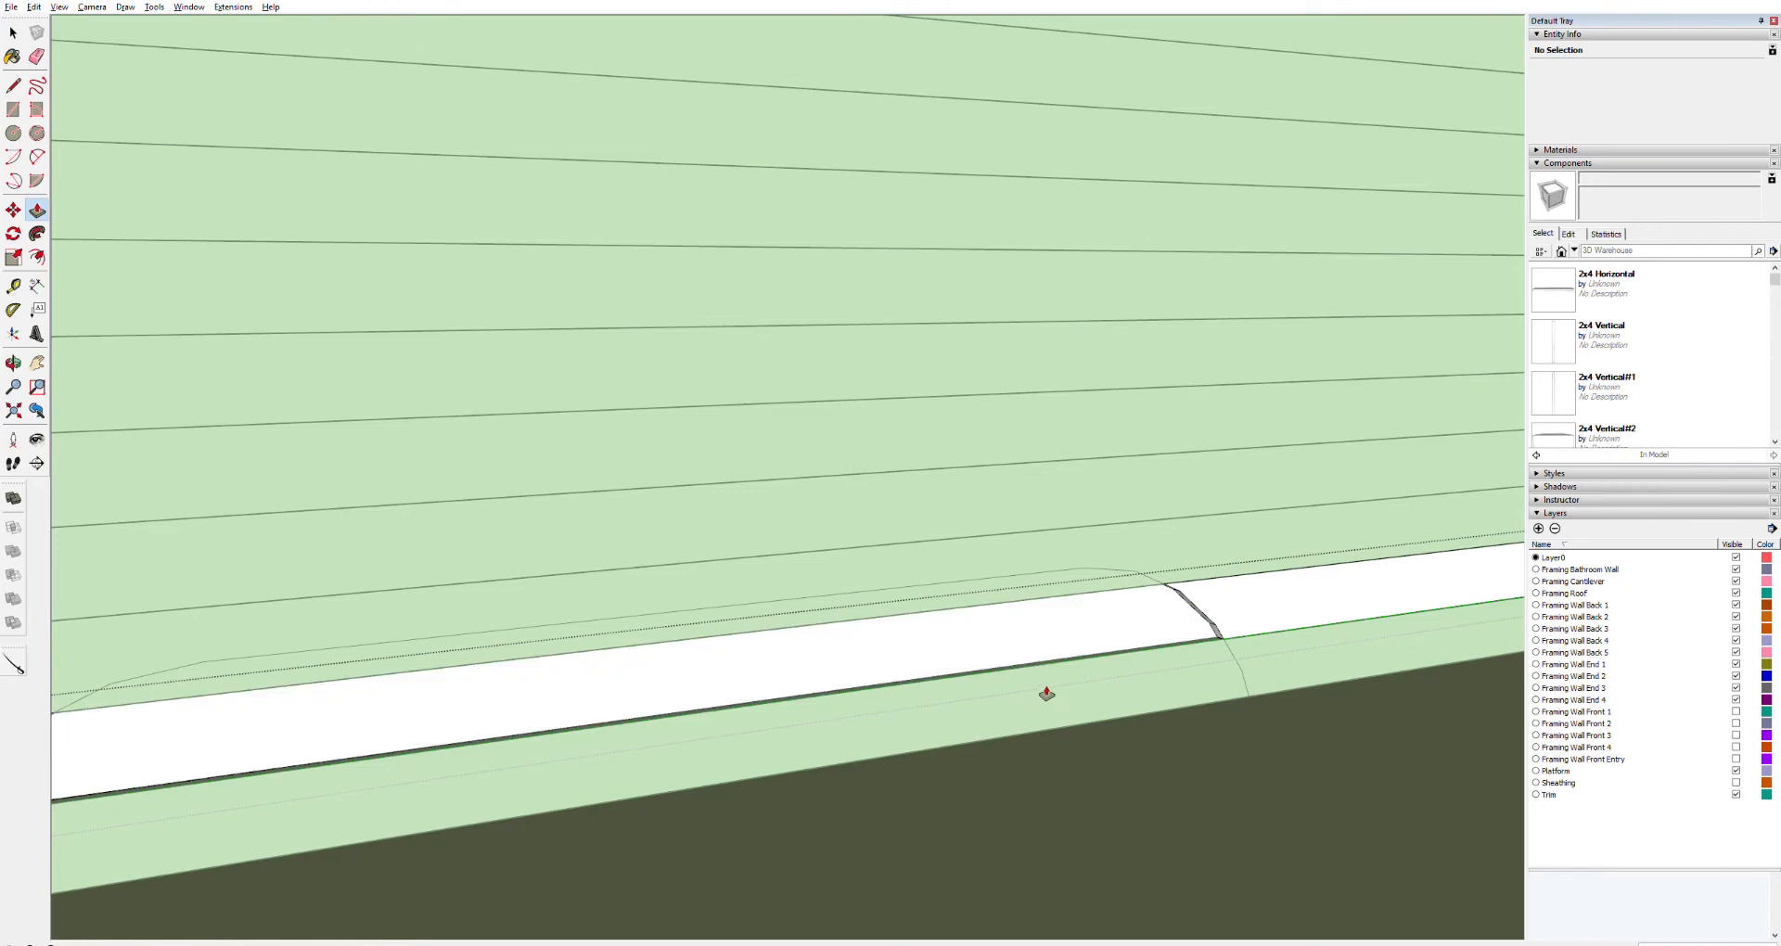
pyautogui.click(1057, 624)
pyautogui.moveTo(787, 719); pyautogui.dragTo(1453, 628, button='middle')
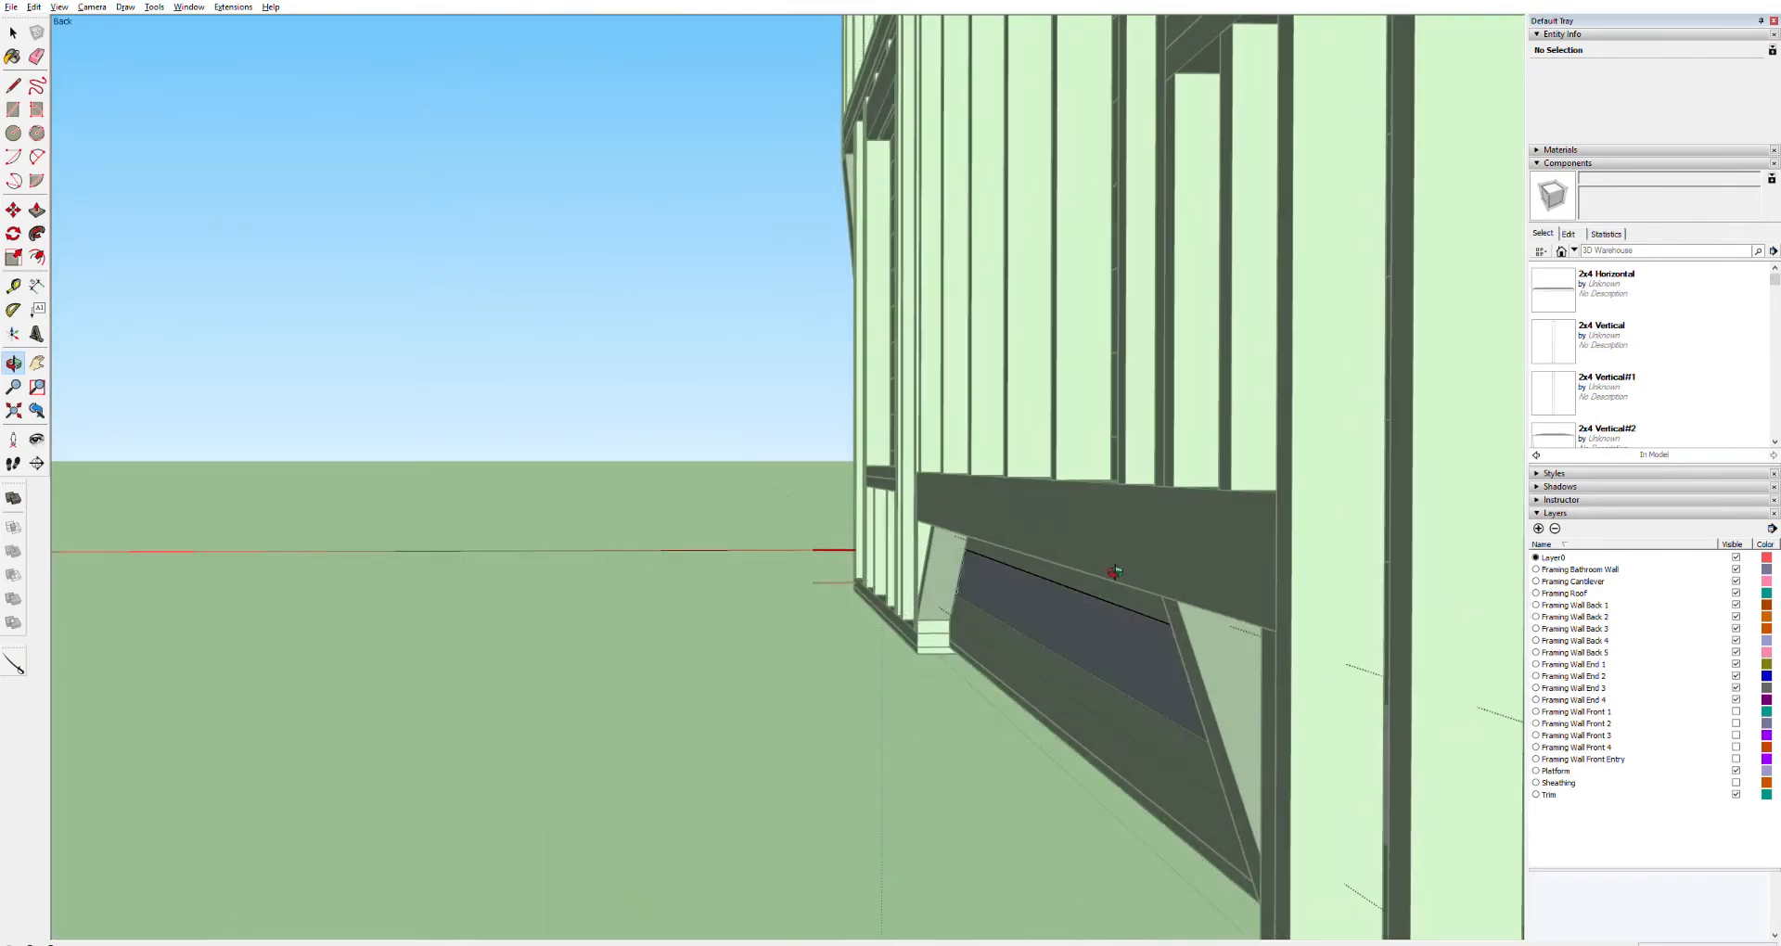
pyautogui.moveTo(1093, 584); pyautogui.dragTo(784, 542, button='middle')
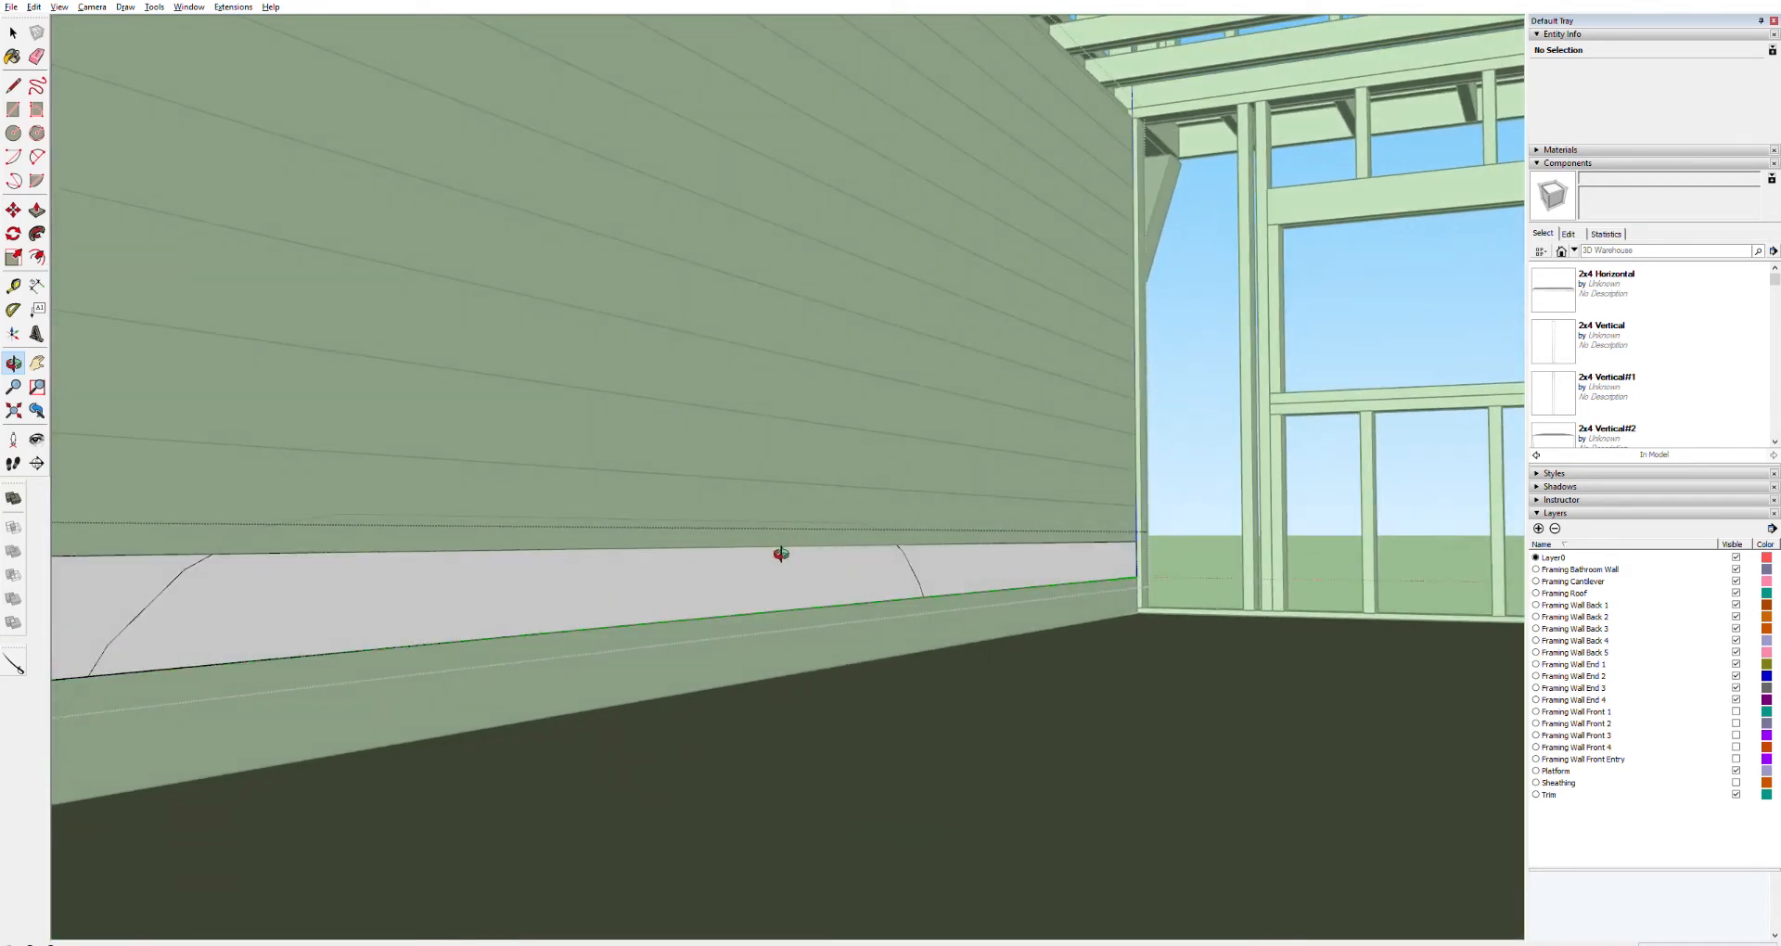
# Push/Pull the traced wheel well section out of the board above the lowest one
pyautogui.press('p')
pyautogui.click(816, 582)
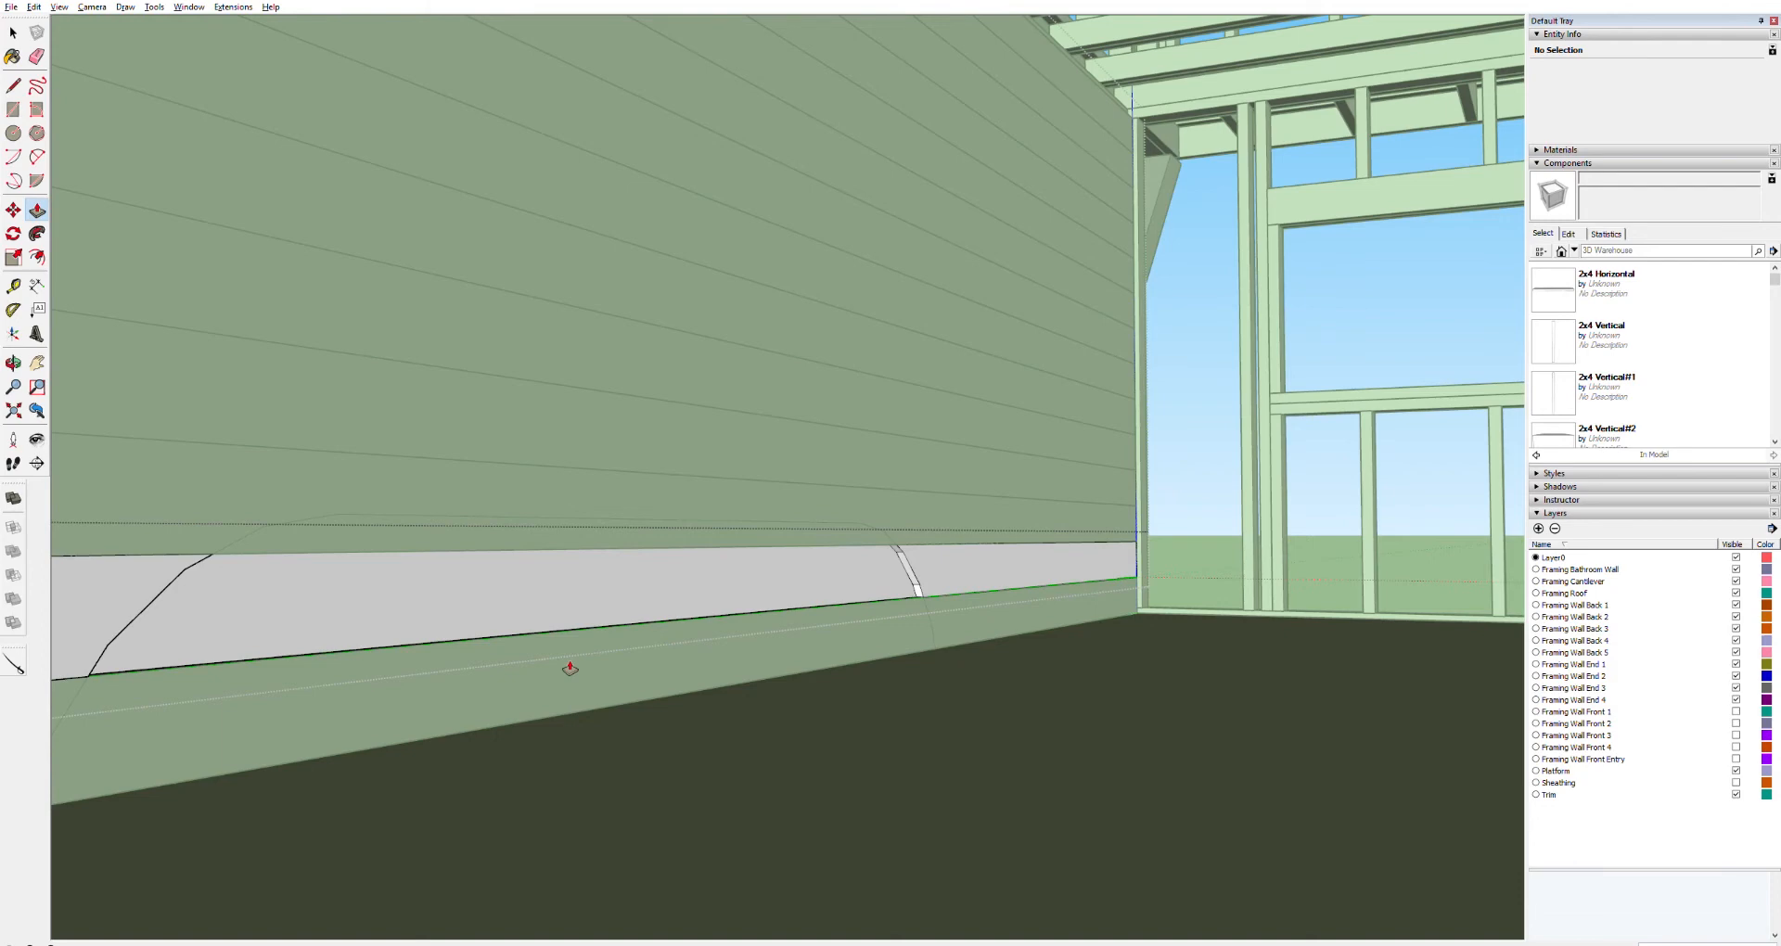
pyautogui.click(517, 569)
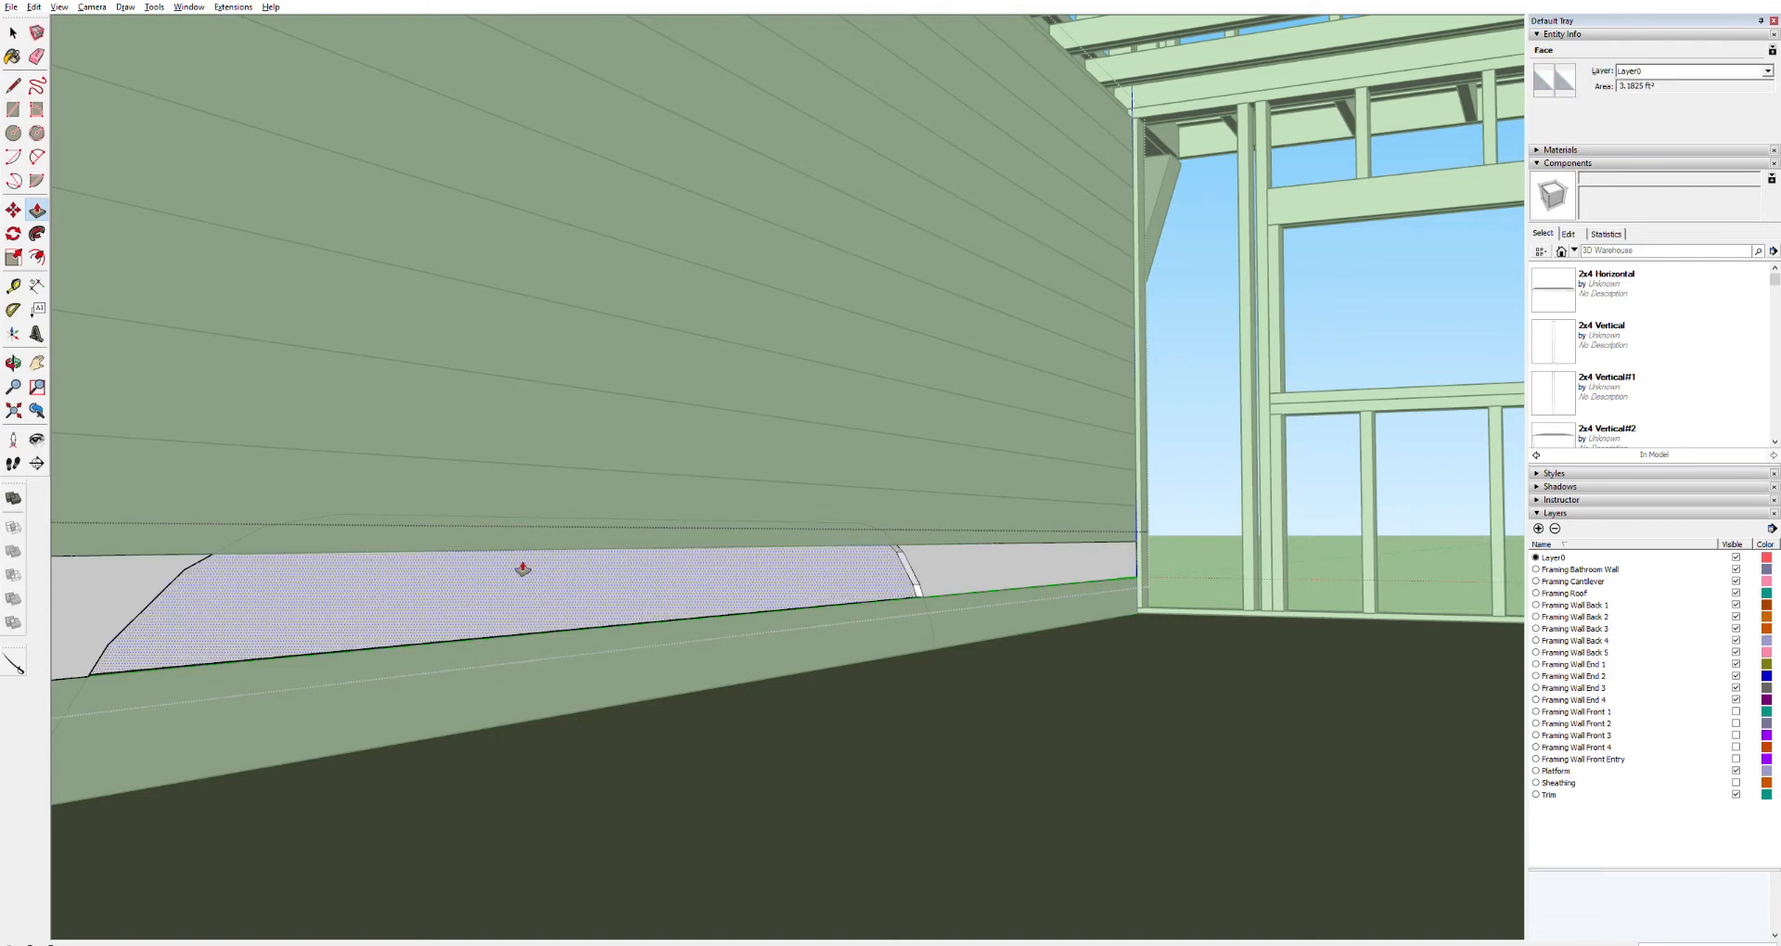
pyautogui.moveTo(514, 569)
pyautogui.mouseDown(button='middle')
pyautogui.moveTo(1300, 560)
pyautogui.moveTo(1096, 599)
pyautogui.mouseUp(button='middle')
pyautogui.press('space')
pyautogui.click(1064, 601)
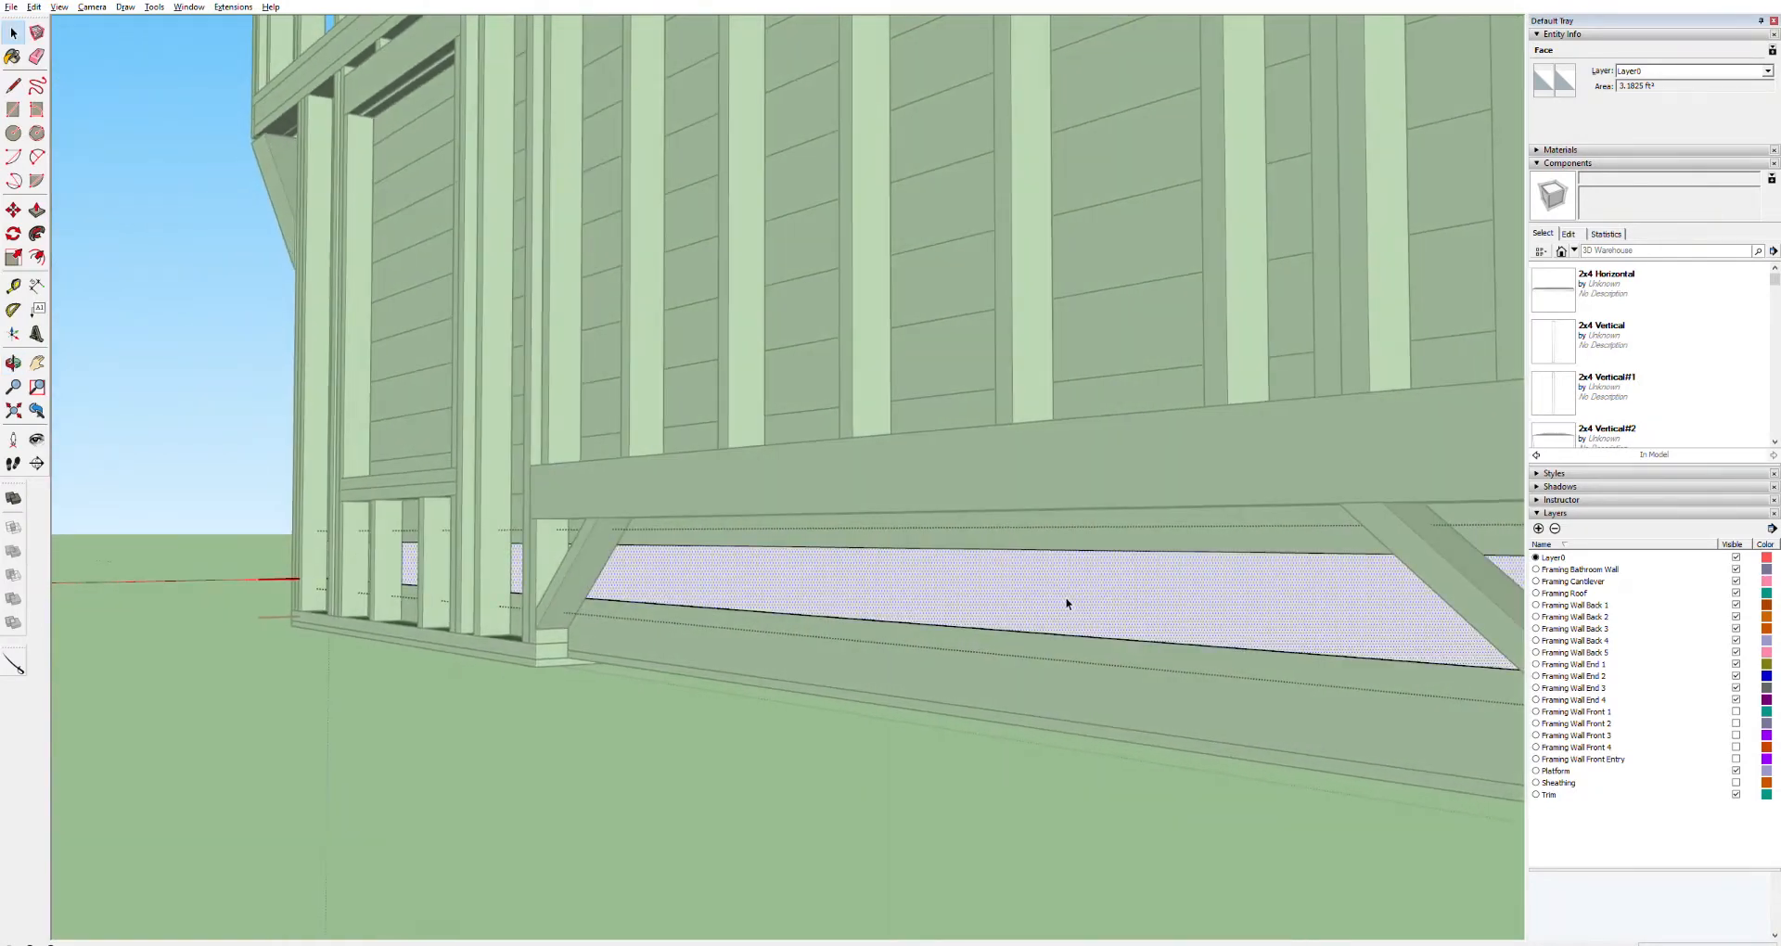
pyautogui.press('p')
pyautogui.moveTo(1048, 599); pyautogui.dragTo(1124, 585)
pyautogui.click(1124, 584)
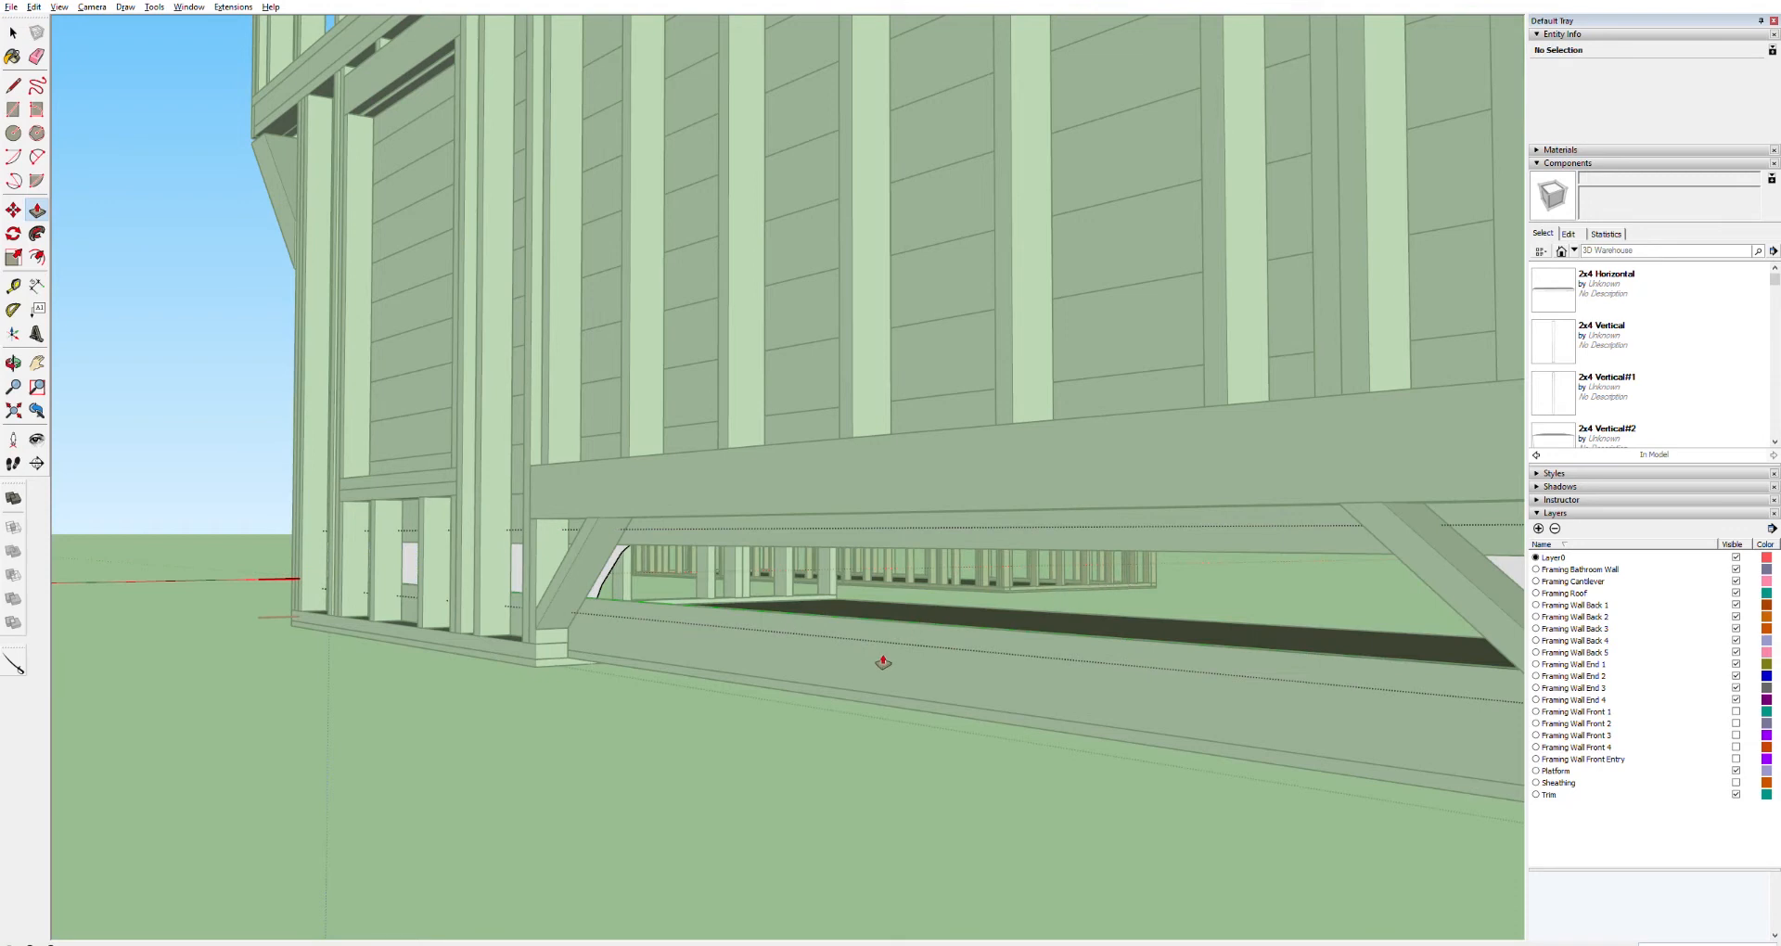
# Push/Pull the wheel well section out of the lower board as well
pyautogui.press('space')
pyautogui.click(842, 667)
pyautogui.doubleClick(839, 666)
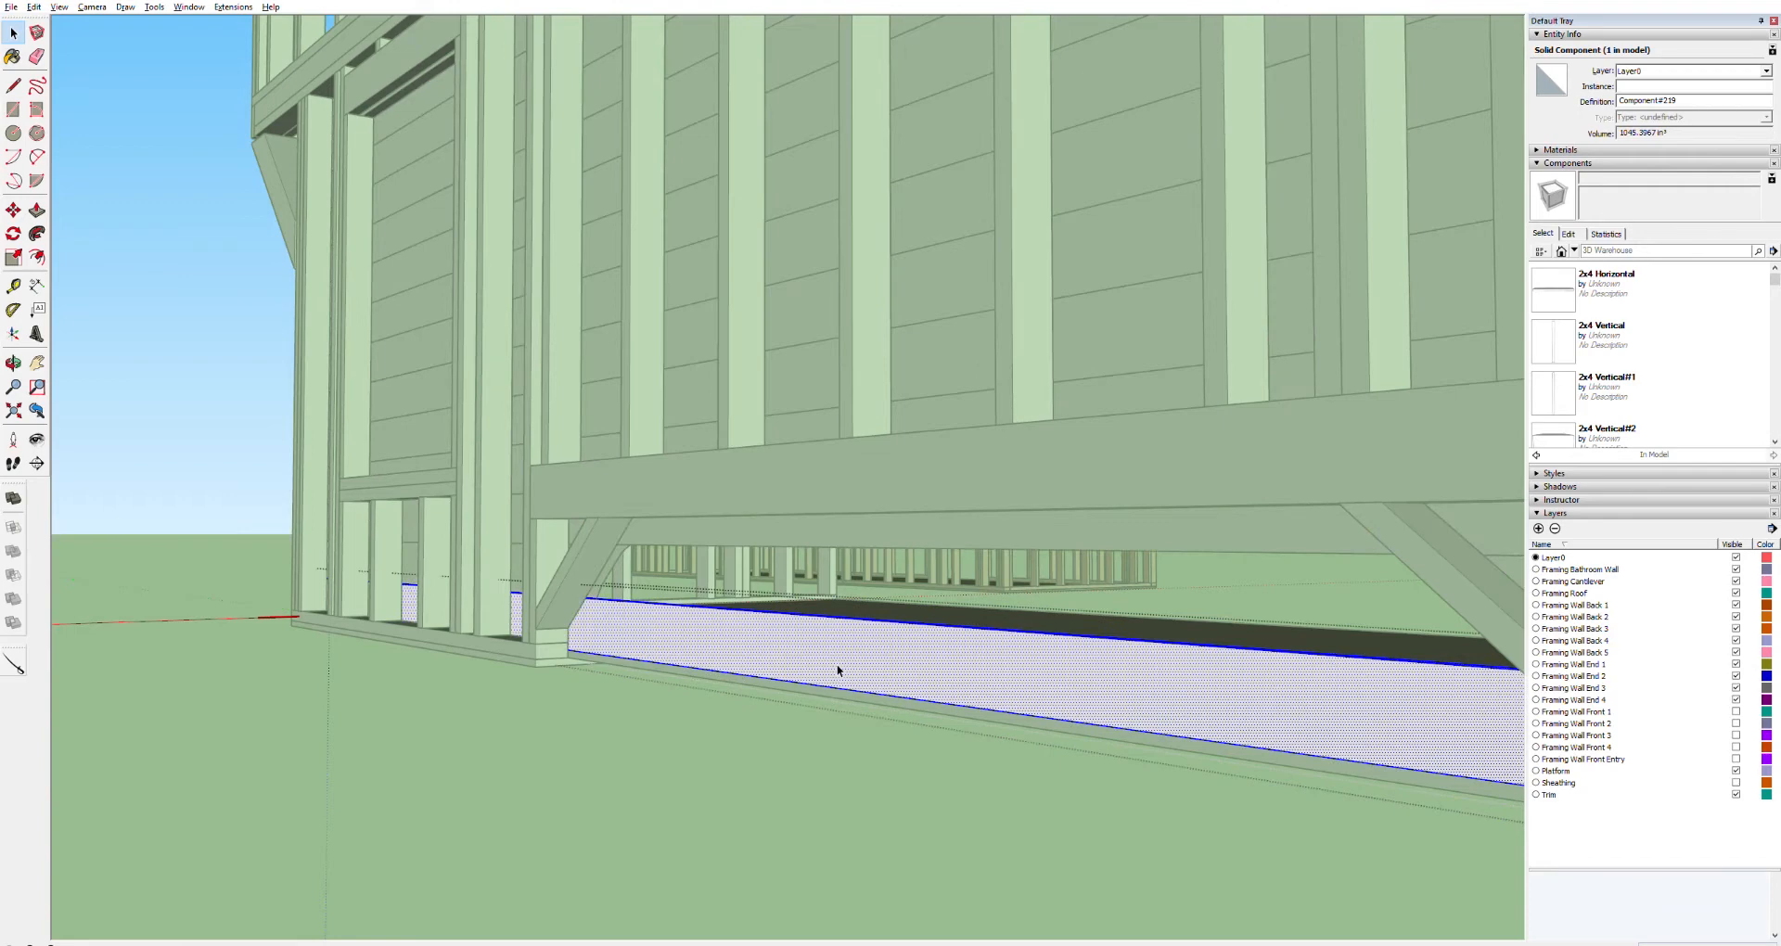
pyautogui.press('p')
pyautogui.click(838, 666)
pyautogui.click(941, 646)
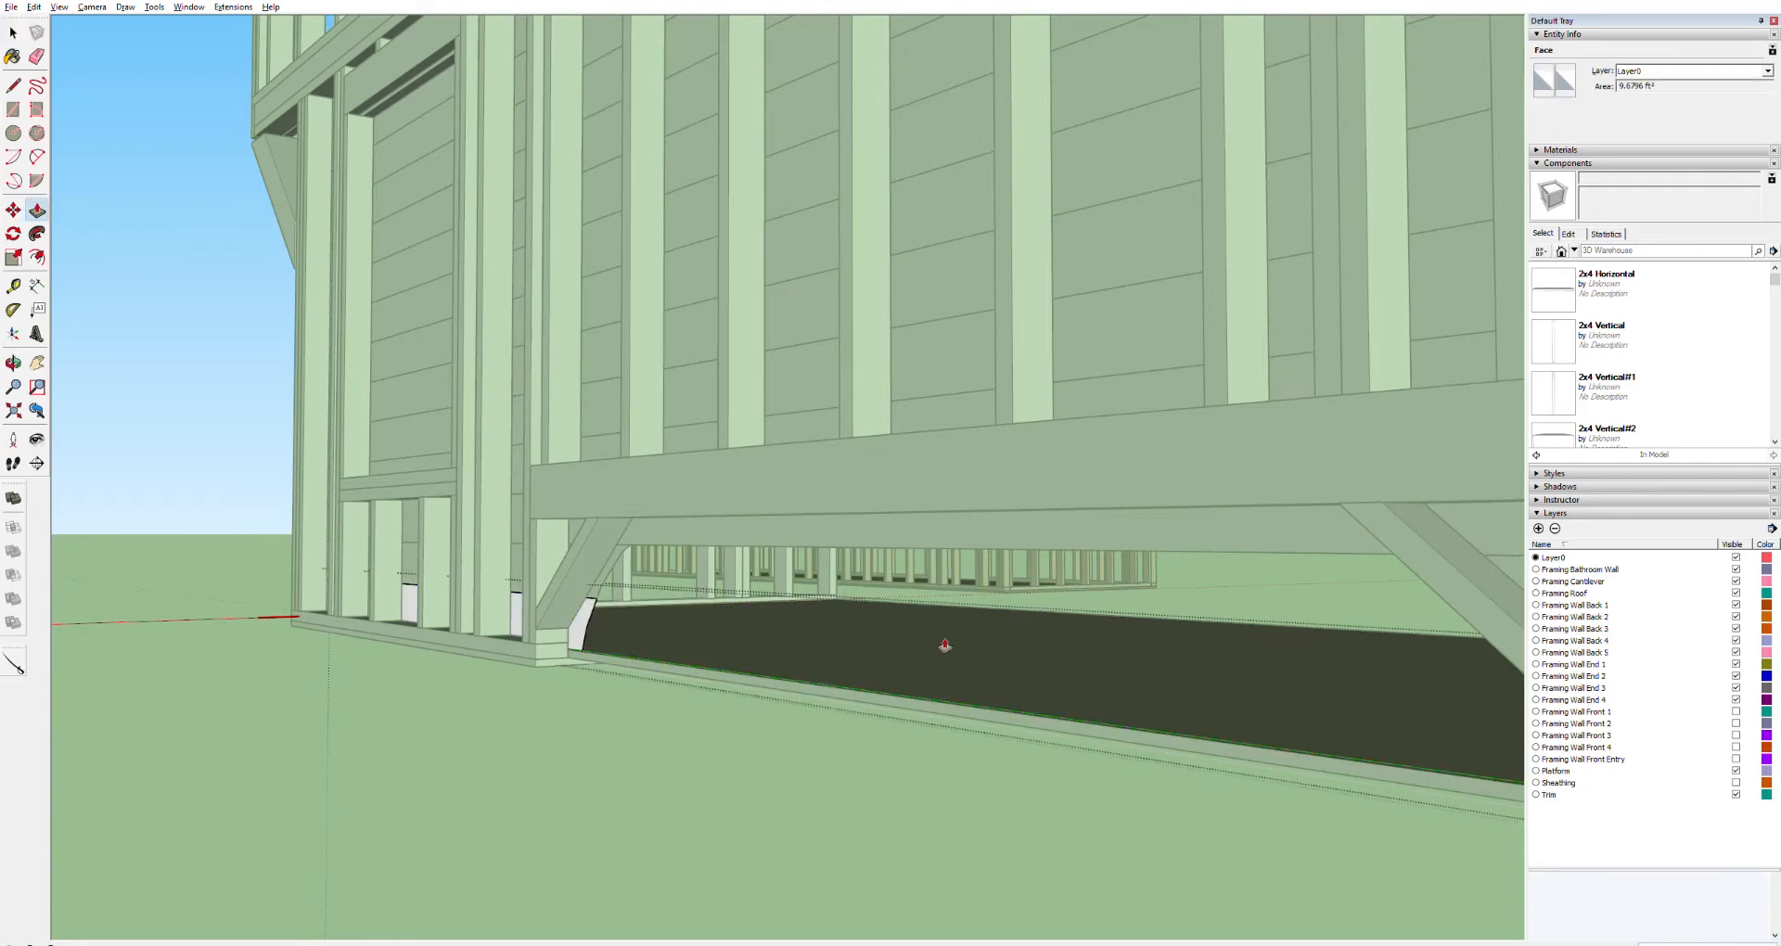
pyautogui.press('space')
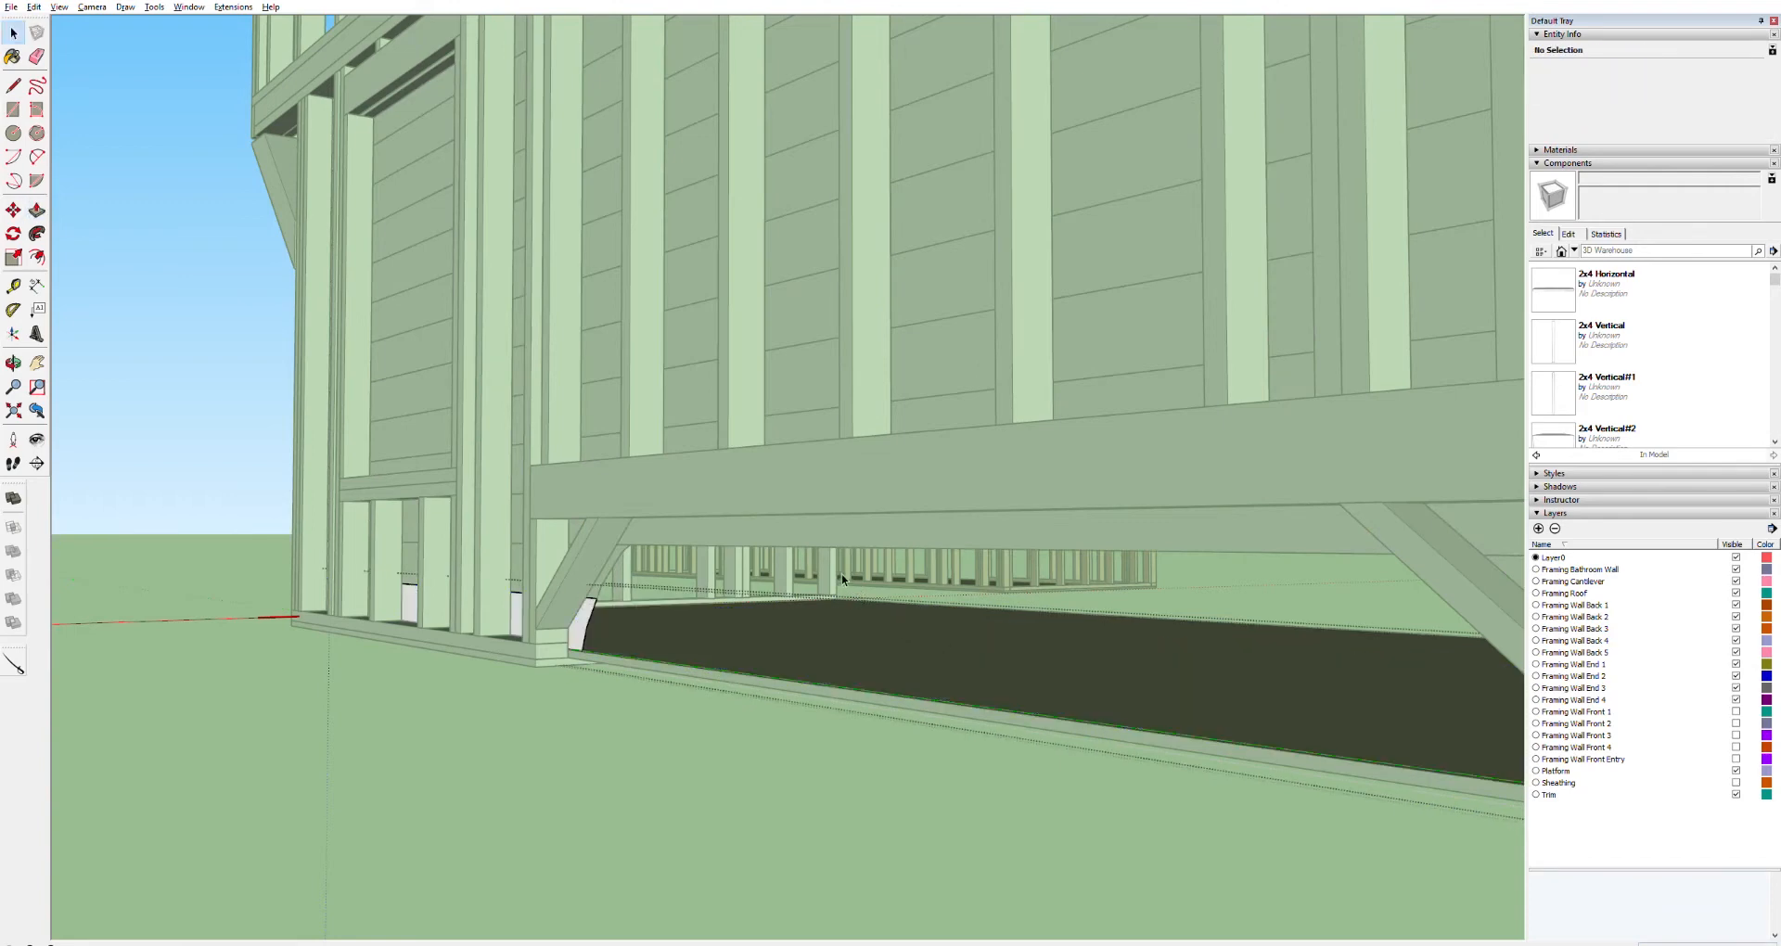
# Repeat the Push/Pull to remove the wheel well section from the upper board
pyautogui.doubleClick(872, 530)
pyautogui.doubleClick(872, 530)
pyautogui.press('p')
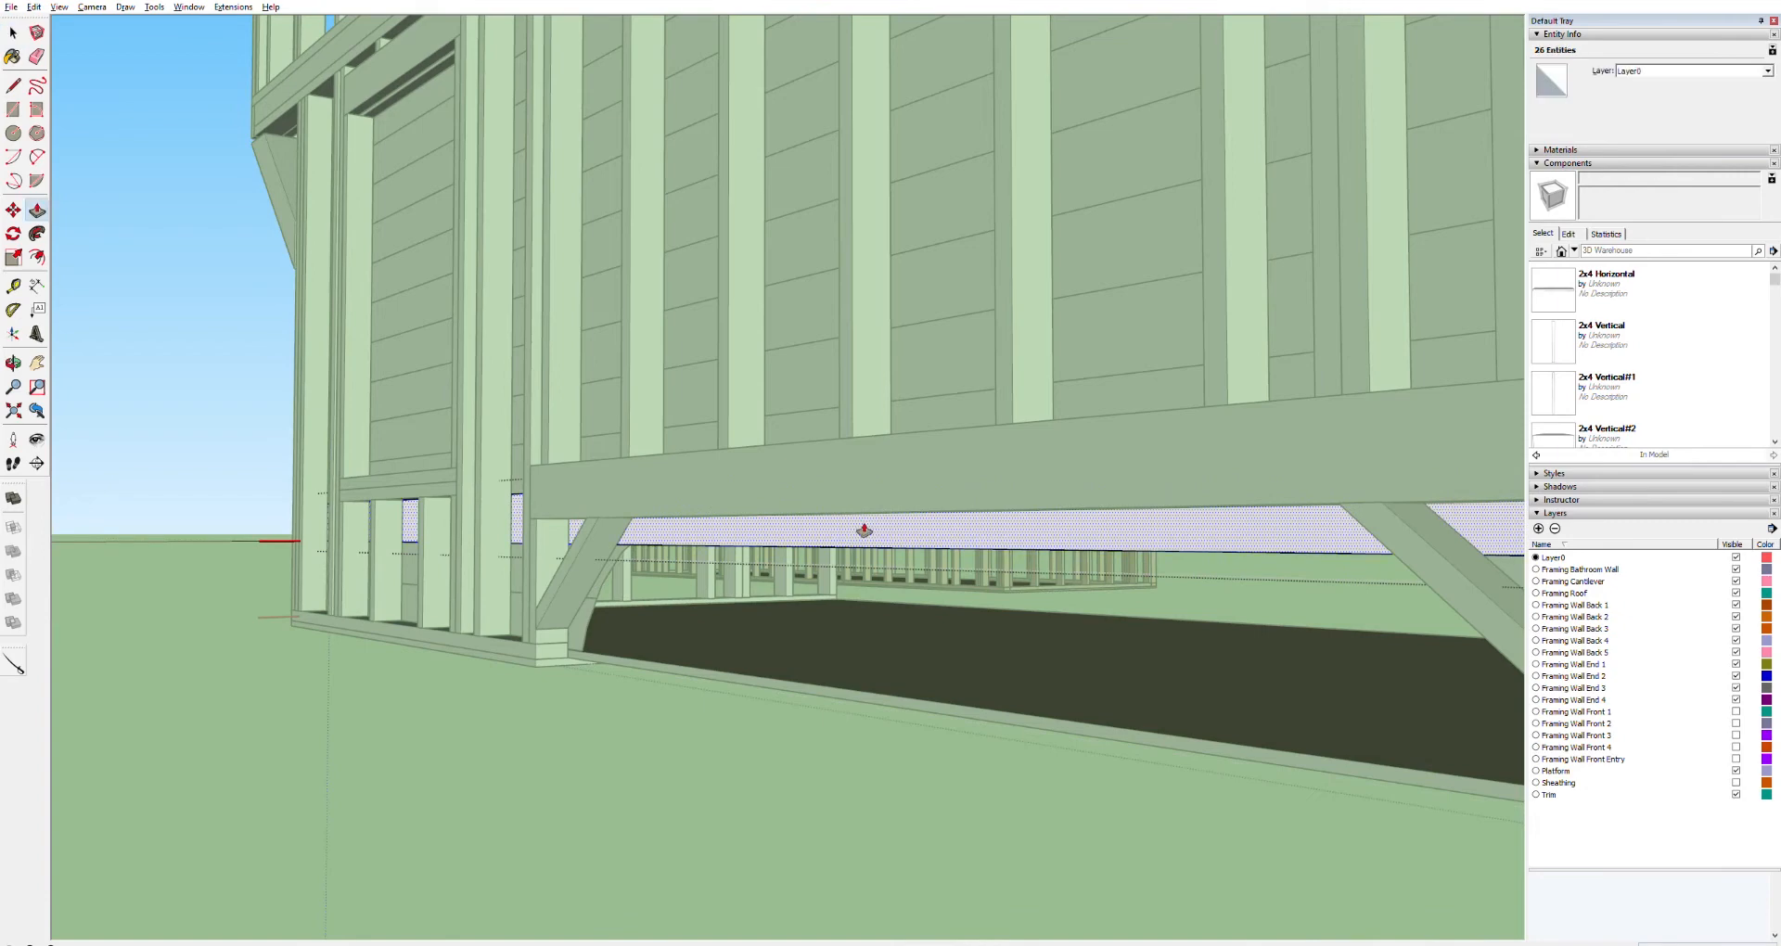
pyautogui.doubleClick(974, 529)
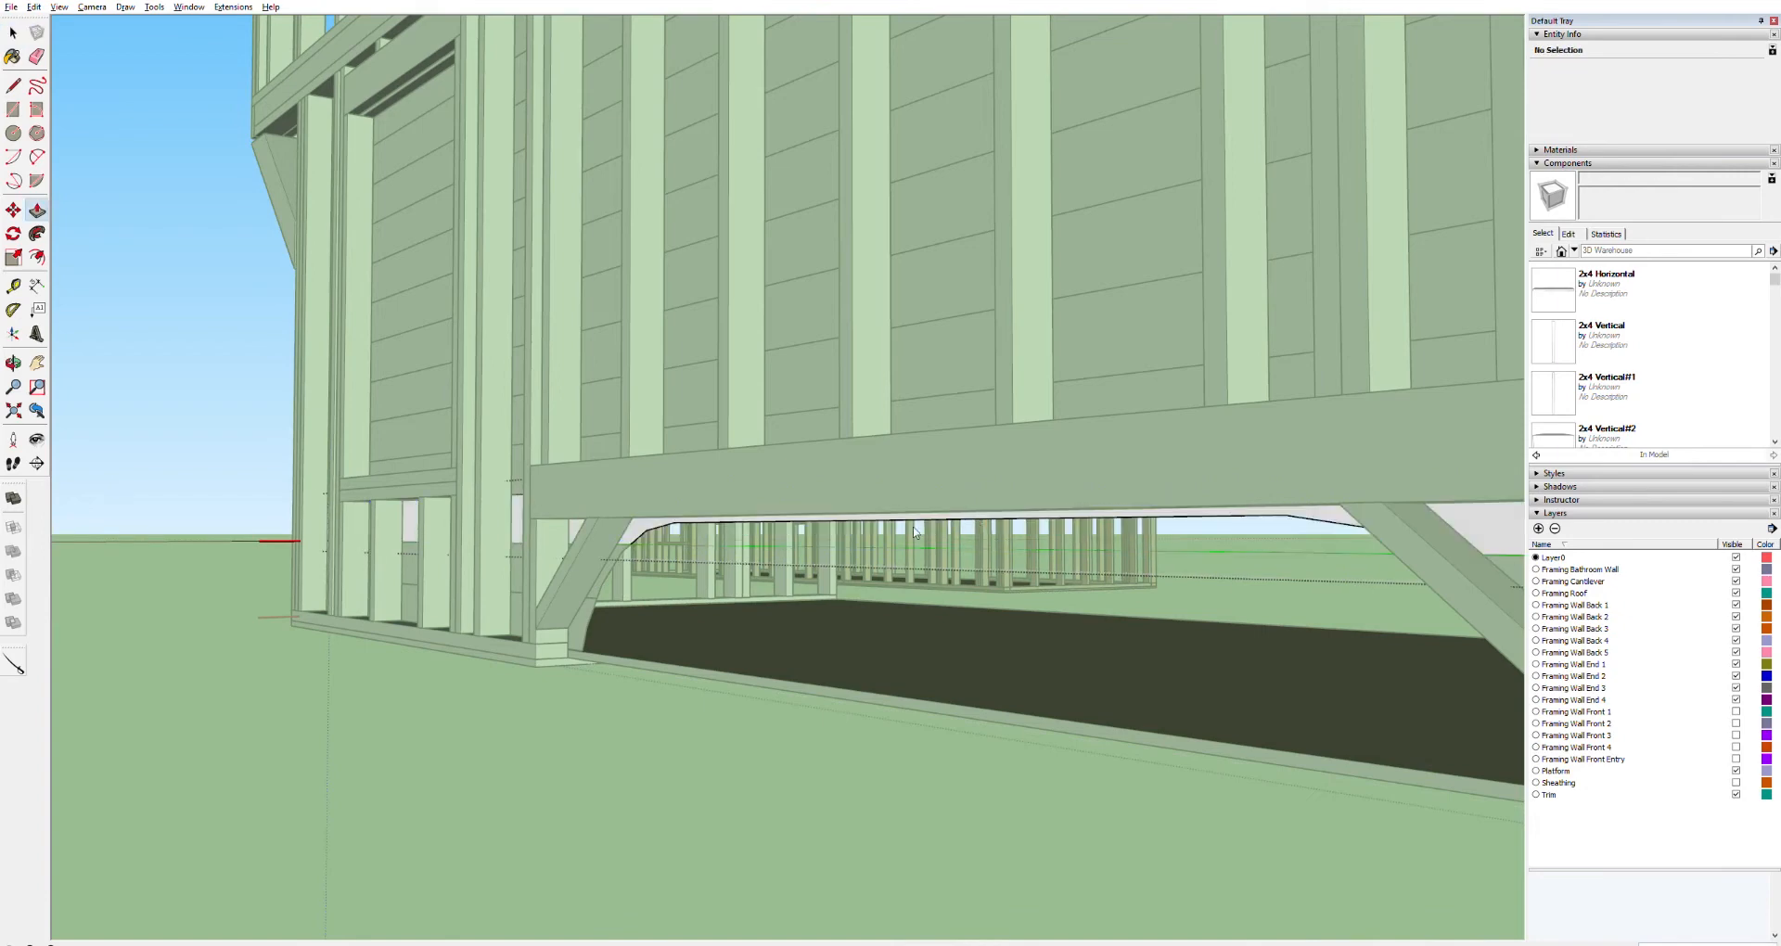
# Inspect the wheel well cut-out from inside and below the wall
pyautogui.press('o')
pyautogui.moveTo(718, 564); pyautogui.dragTo(994, 566, button='middle')
pyautogui.moveTo(1046, 360); pyautogui.dragTo(268, 438, button='middle')
pyautogui.moveTo(626, 445); pyautogui.dragTo(889, 400, button='middle')
pyautogui.scroll(10, 1062, 413)
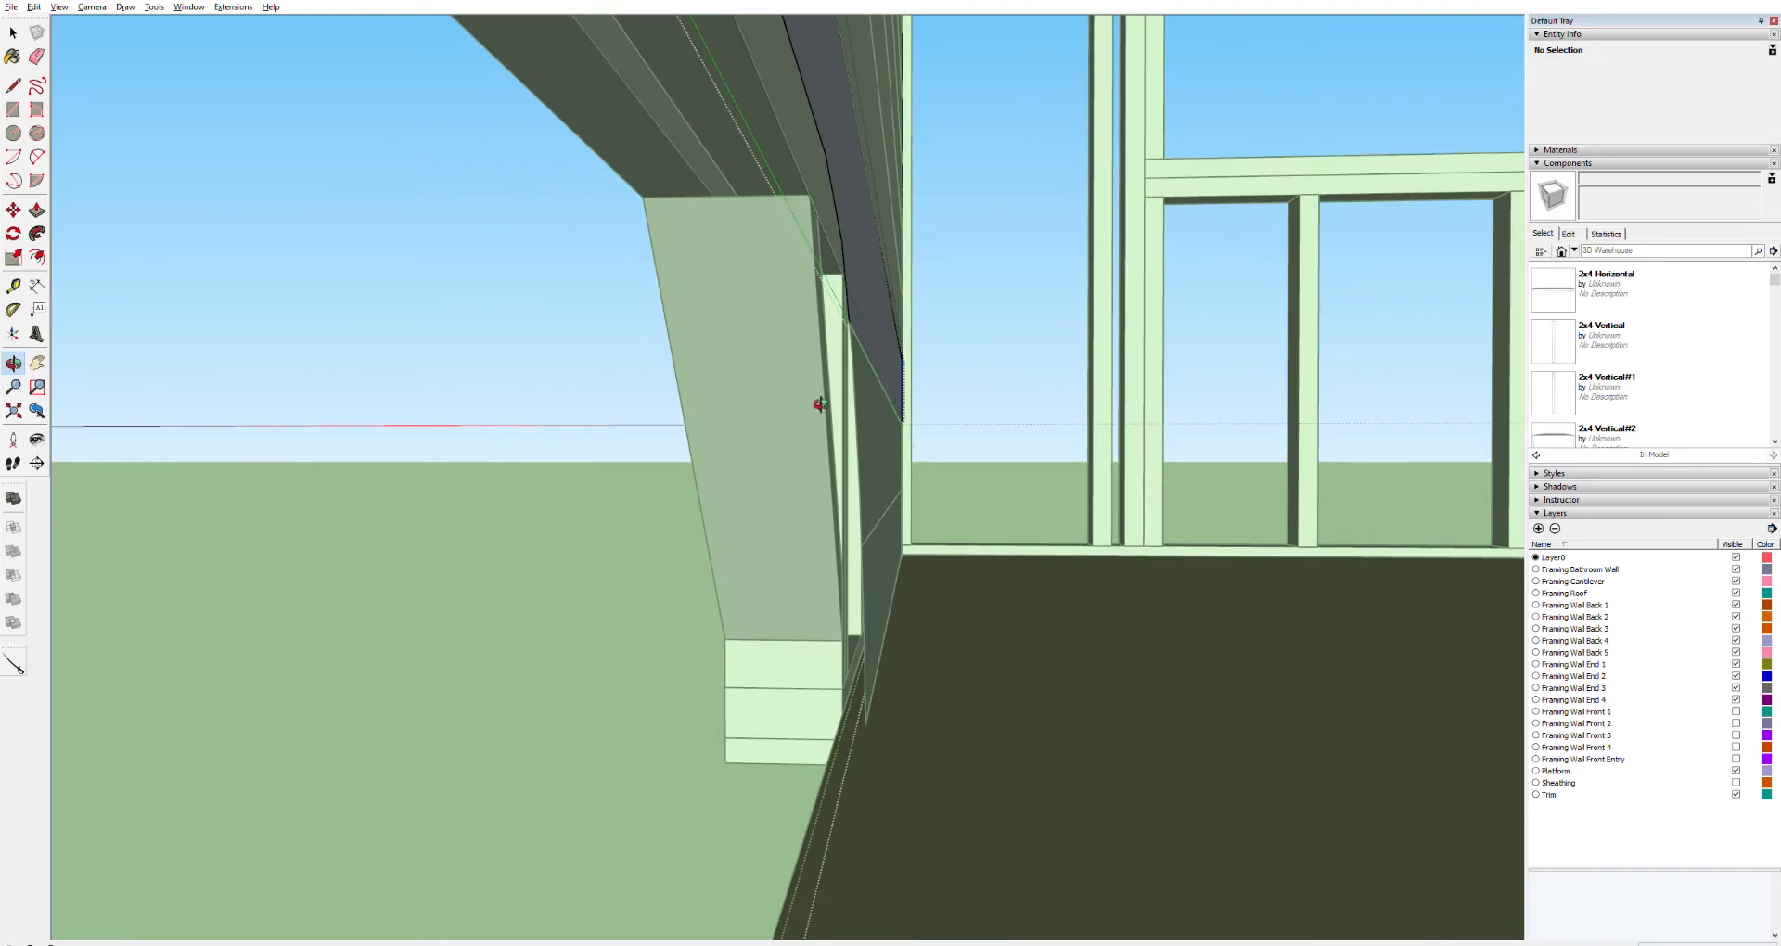
pyautogui.moveTo(850, 328); pyautogui.dragTo(880, 266, button='middle')
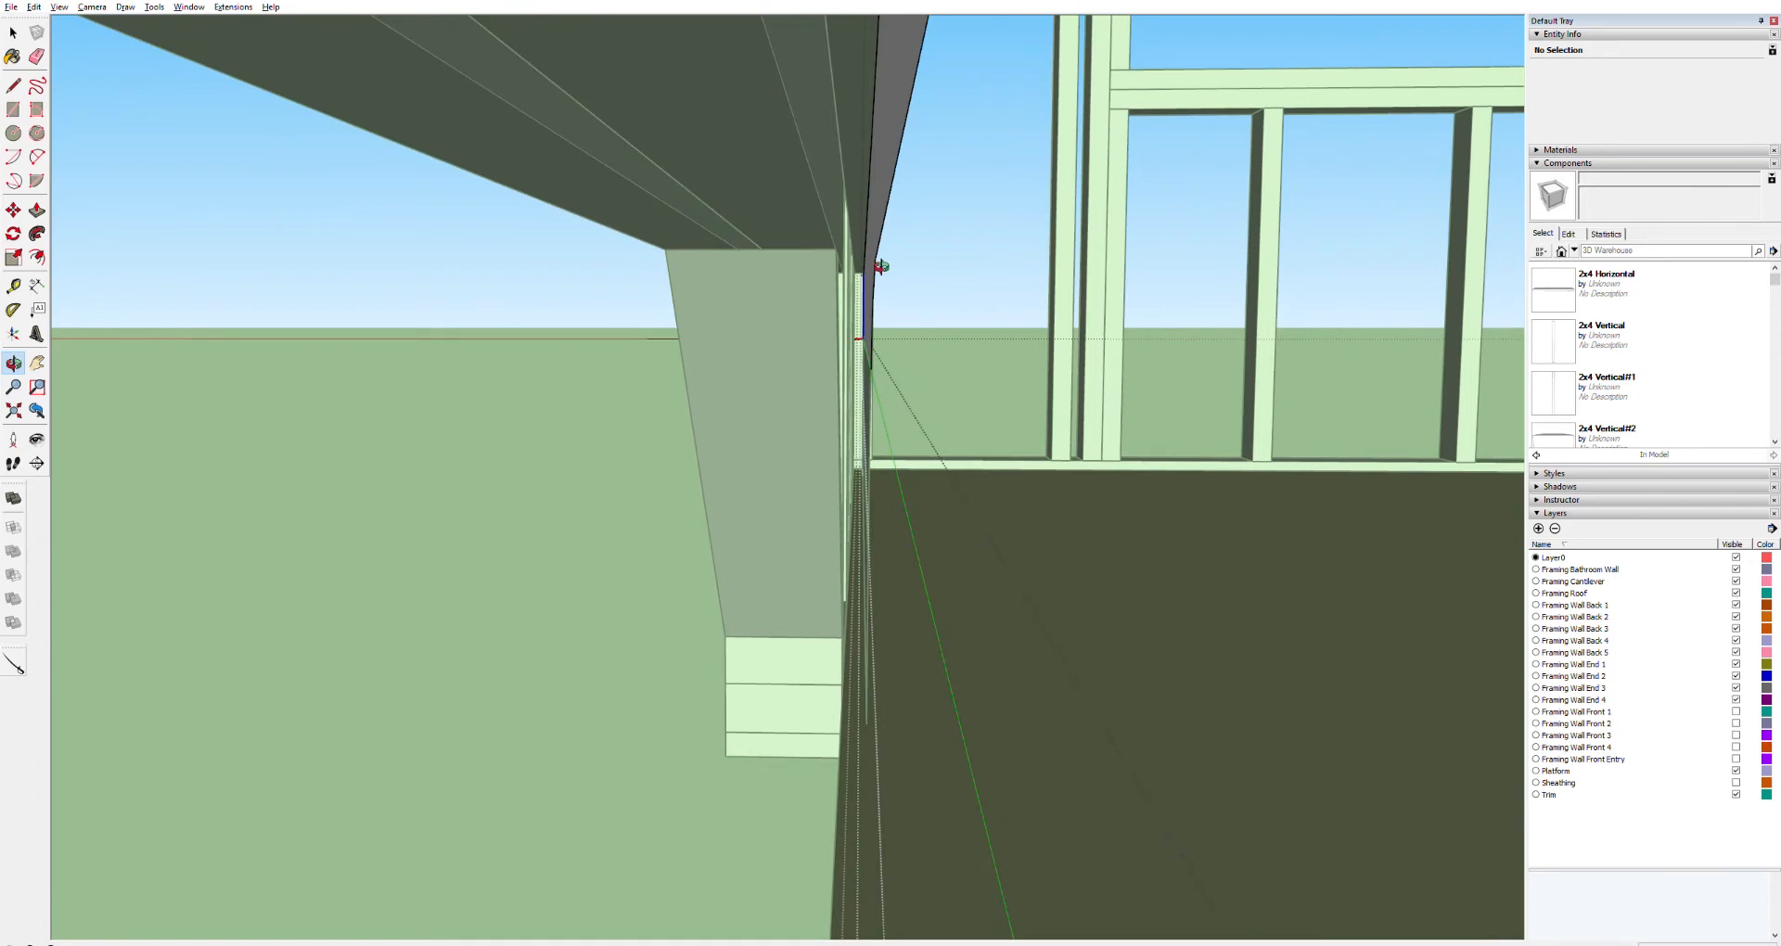
pyautogui.scroll(3, 880, 266)
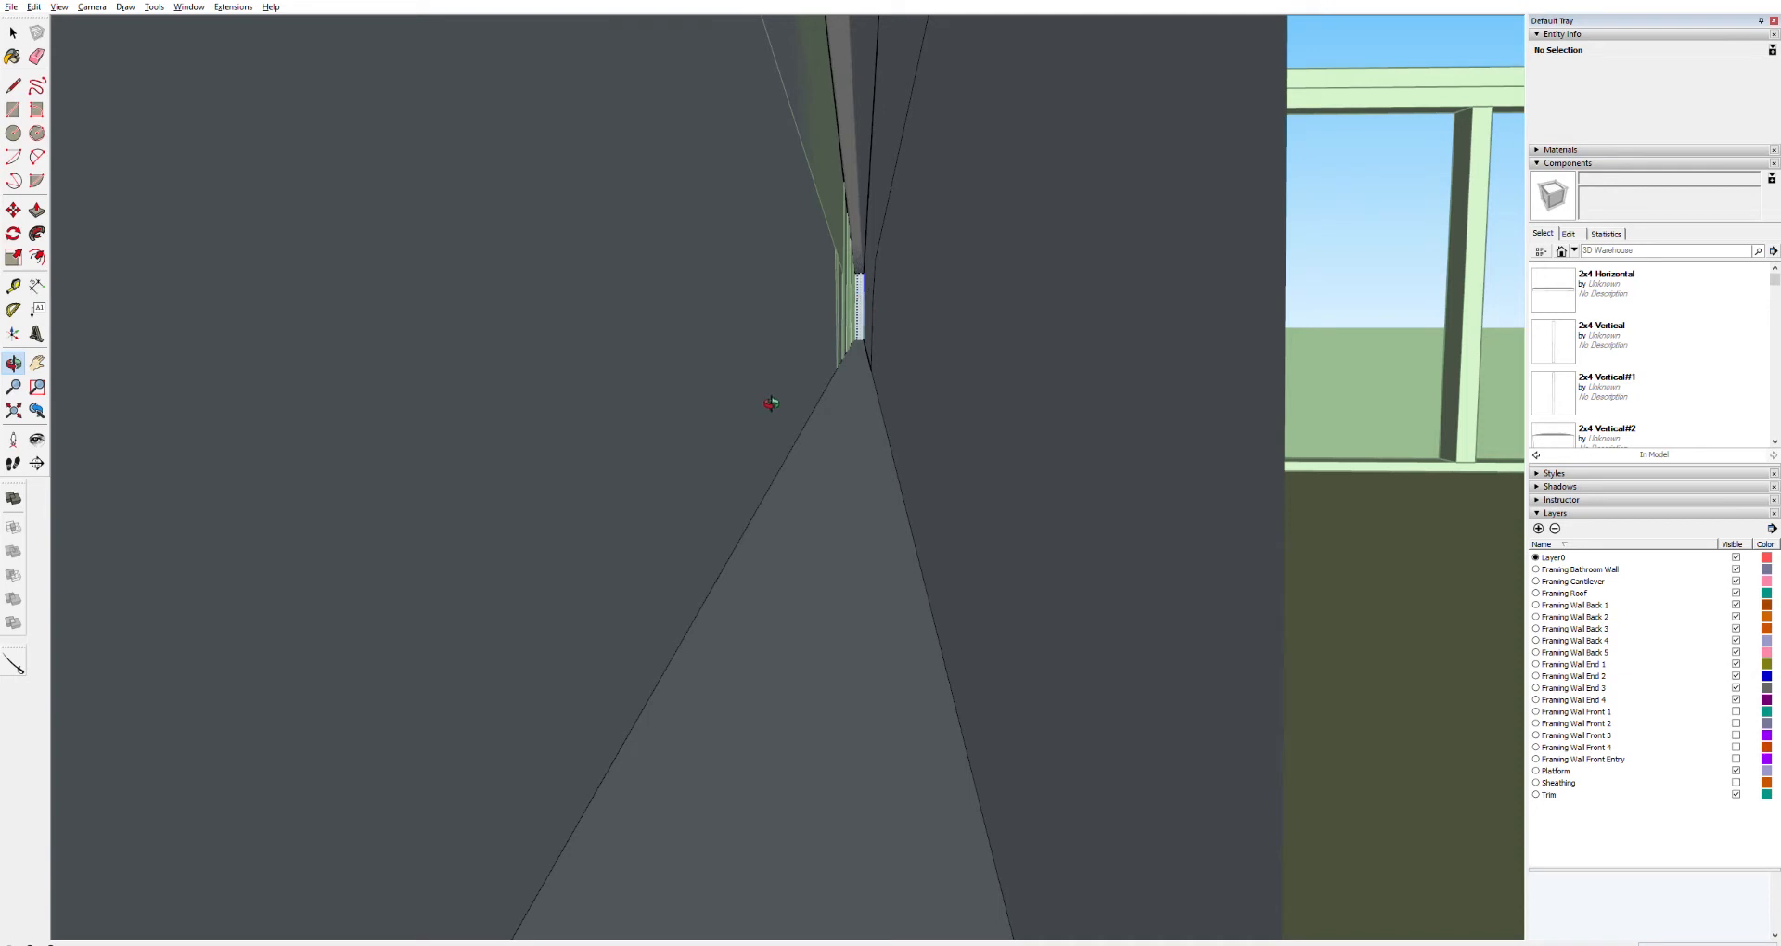
pyautogui.moveTo(777, 399); pyautogui.dragTo(1065, 351, button='middle')
# Undo the last several Push/Pull cuts
pyautogui.hotkey('ctrl', 'z')
pyautogui.hotkey('ctrl', 'z')
pyautogui.hotkey('ctrl', 'z')
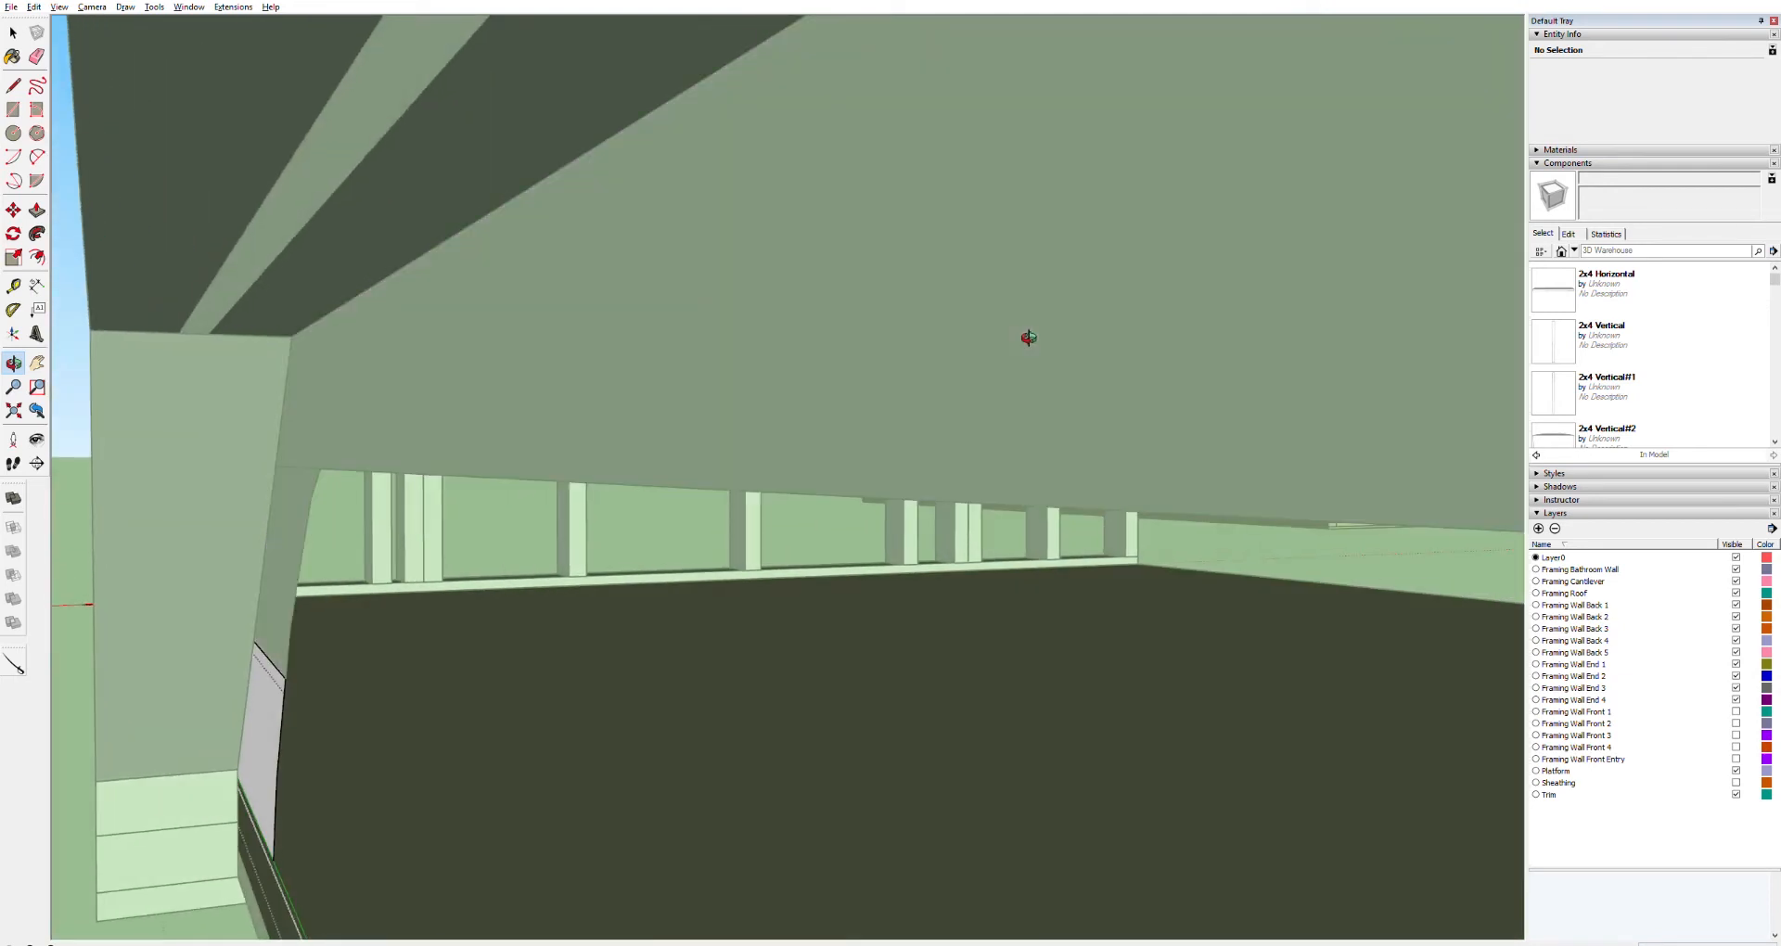
pyautogui.hotkey('ctrl', 'z')
pyautogui.hotkey('ctrl', 'z')
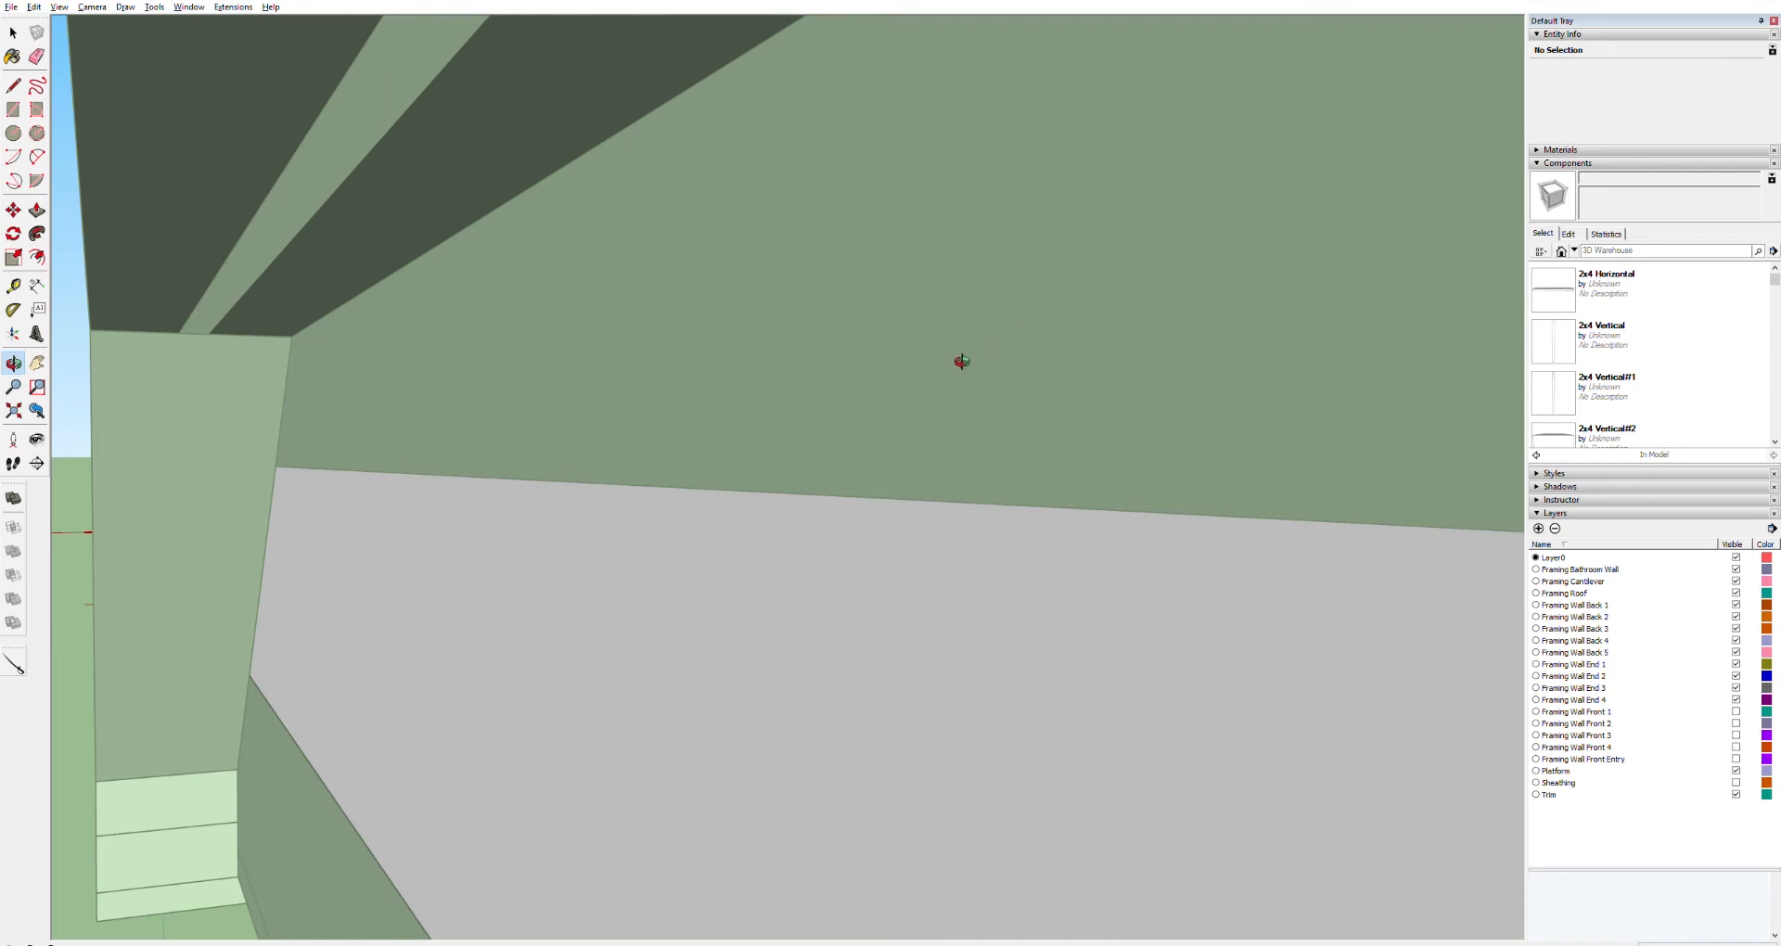
# Delete the selected framing group on the Framing Wall Back 2 layer beneath the wall
pyautogui.press('space')
pyautogui.press('o')
pyautogui.moveTo(731, 521); pyautogui.dragTo(850, 510)
pyautogui.moveTo(851, 511); pyautogui.dragTo(692, 572, button='middle')
pyautogui.click(452, 610)
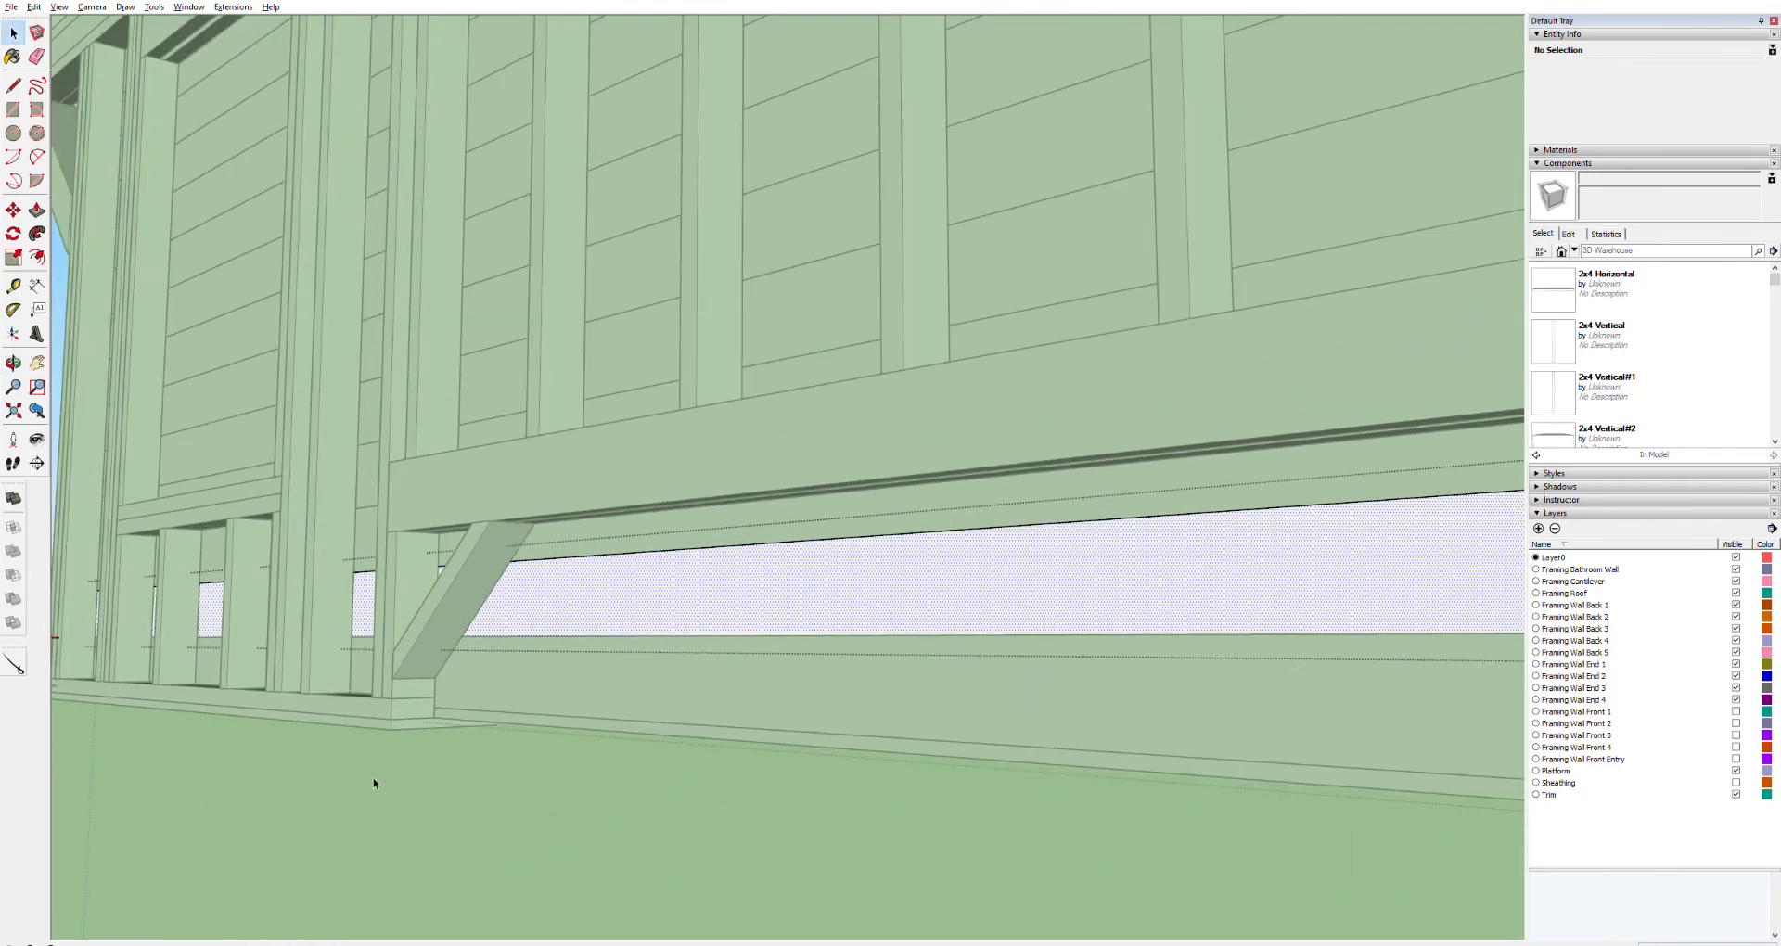
pyautogui.click(442, 631)
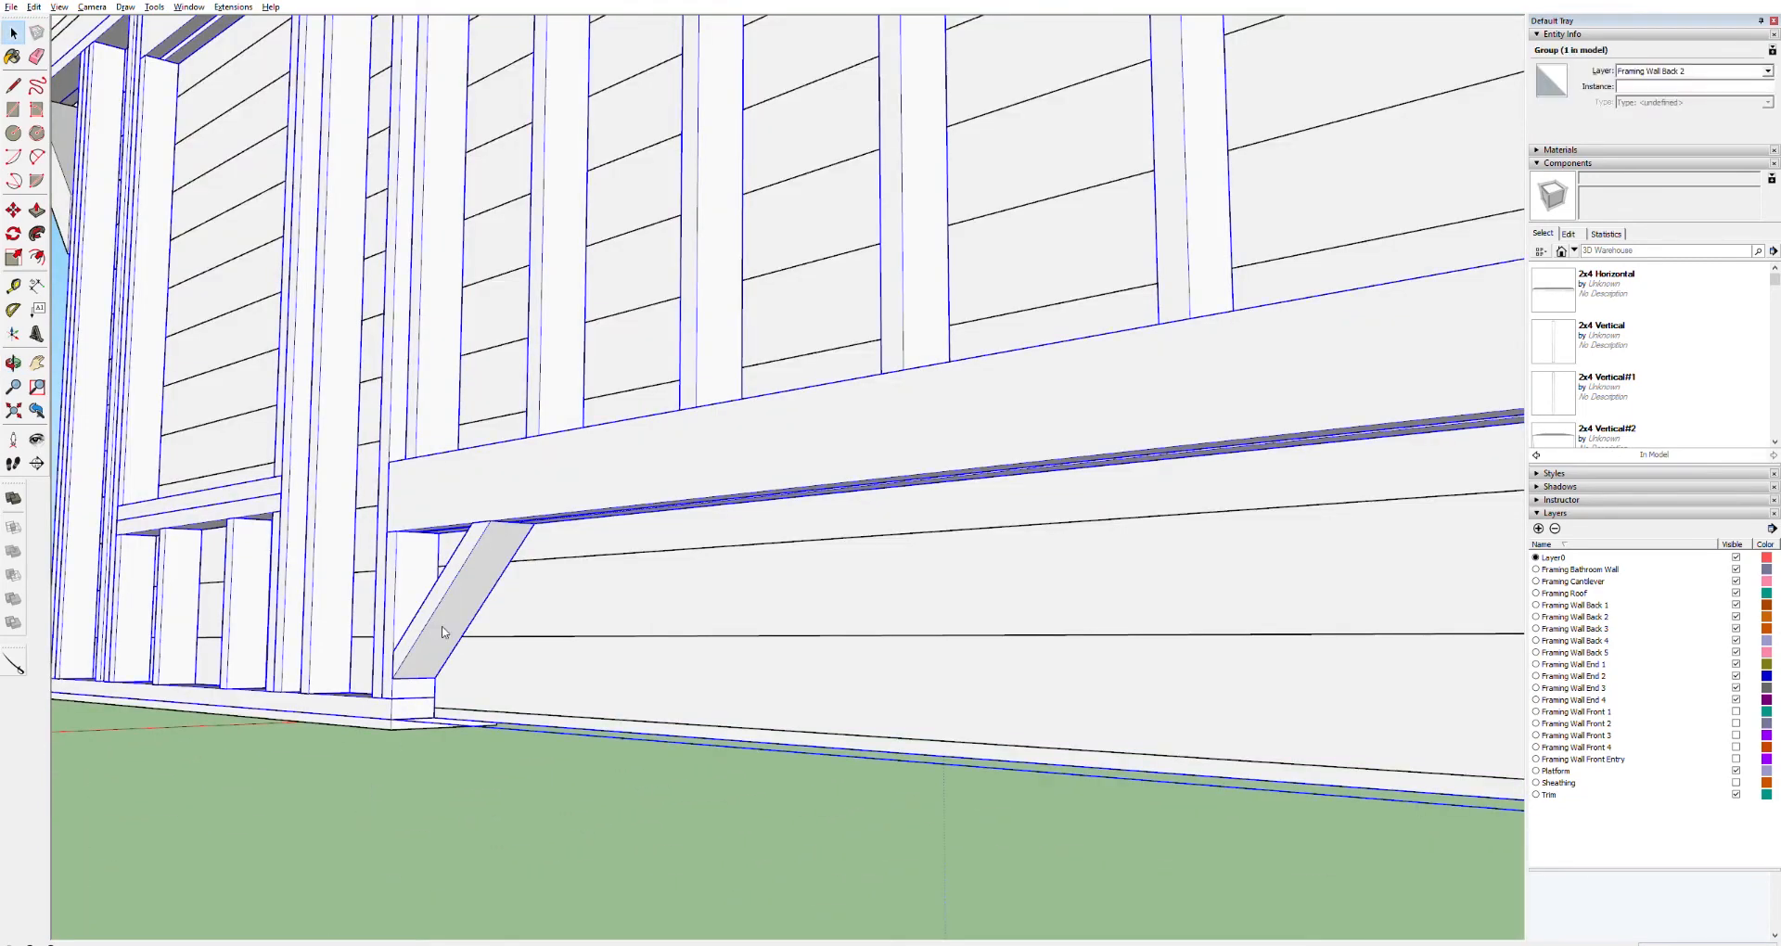
pyautogui.press('Delete')
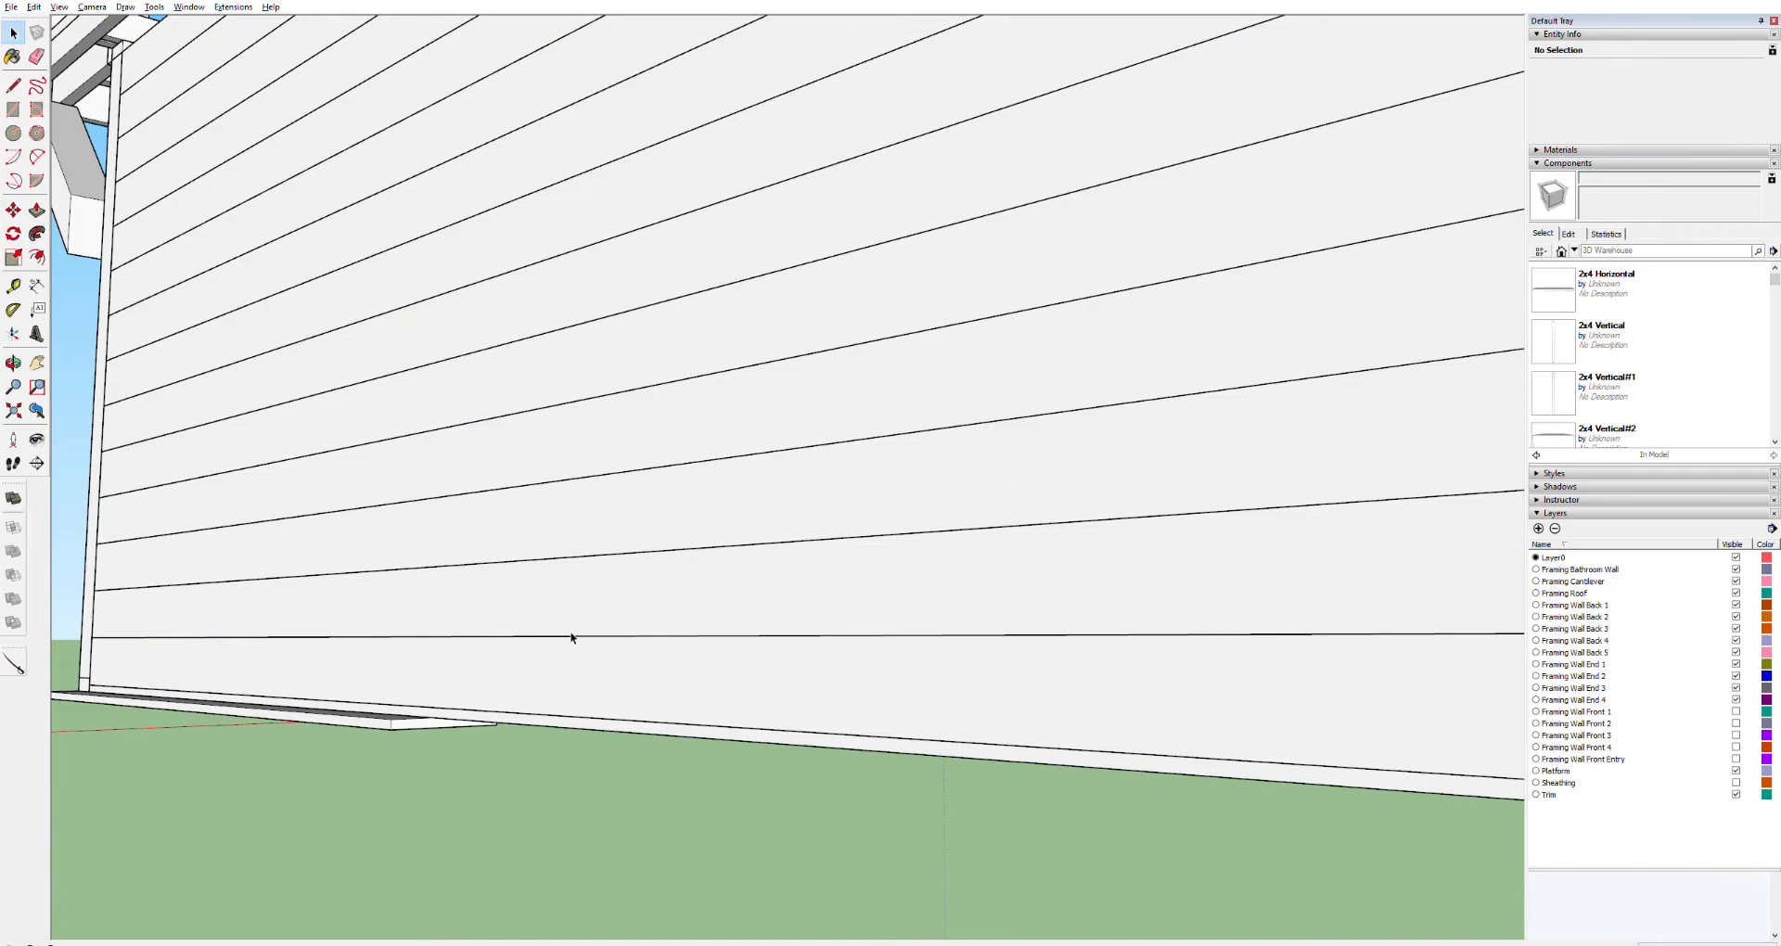
pyautogui.moveTo(723, 557); pyautogui.dragTo(791, 579, button='middle')
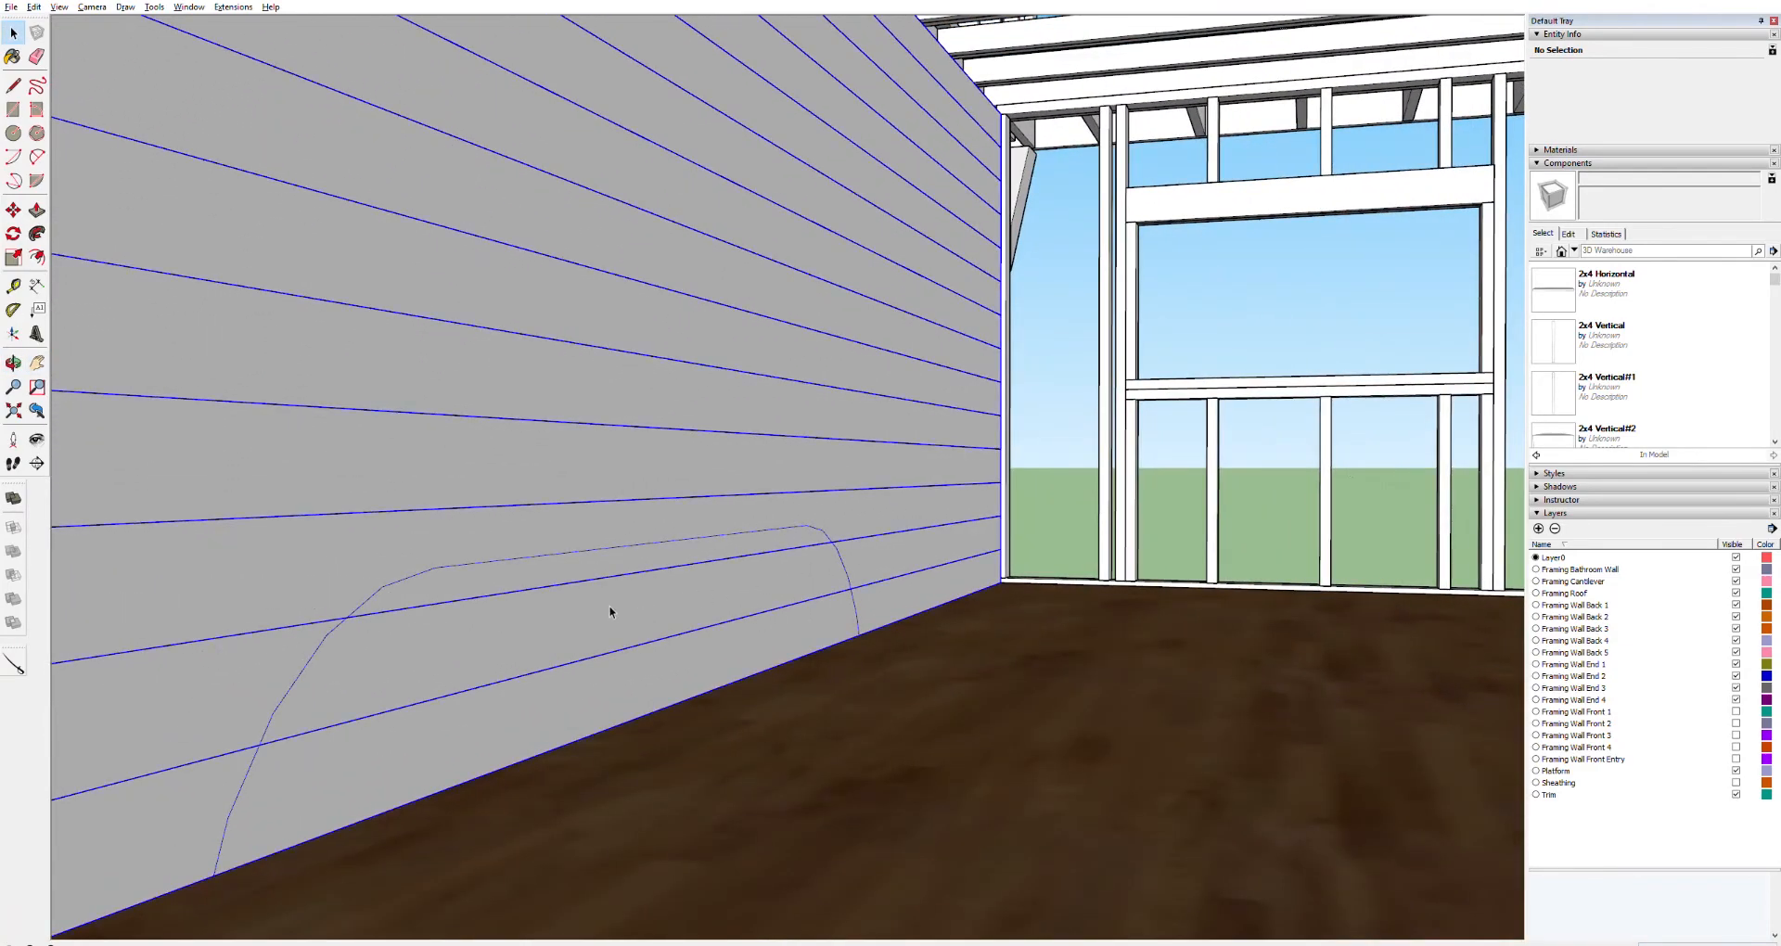
pyautogui.doubleClick(610, 607)
pyautogui.doubleClick(610, 608)
pyautogui.tripleClick(610, 607)
pyautogui.press('p')
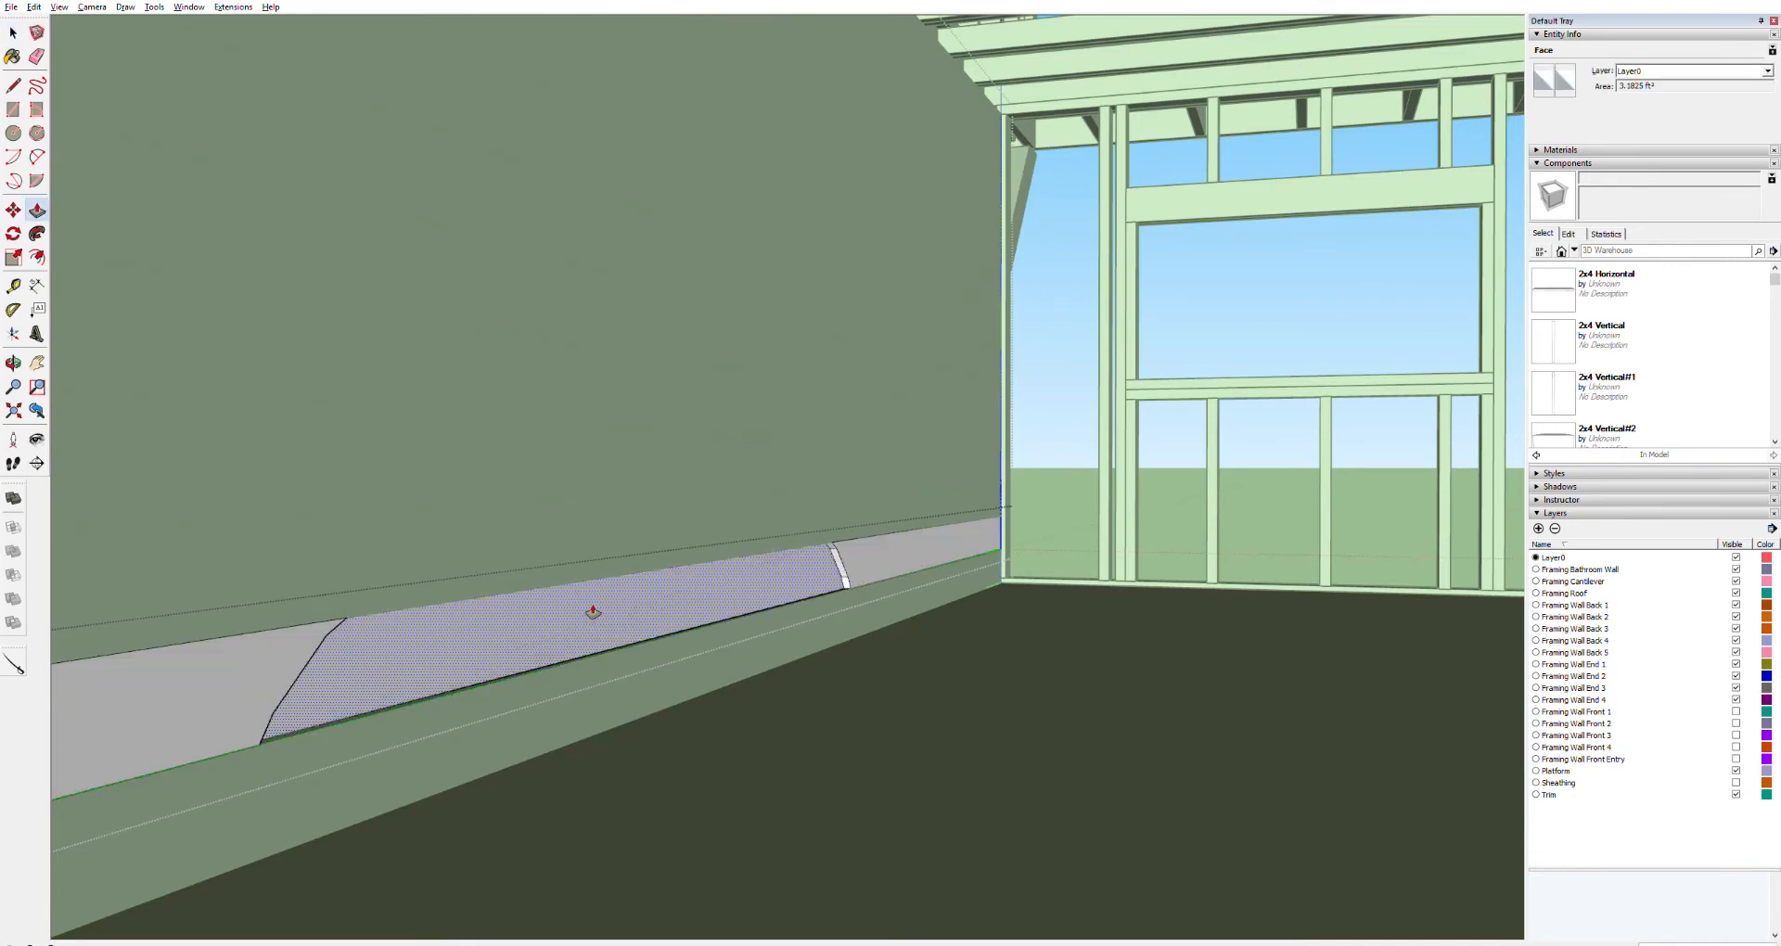
pyautogui.click(588, 619)
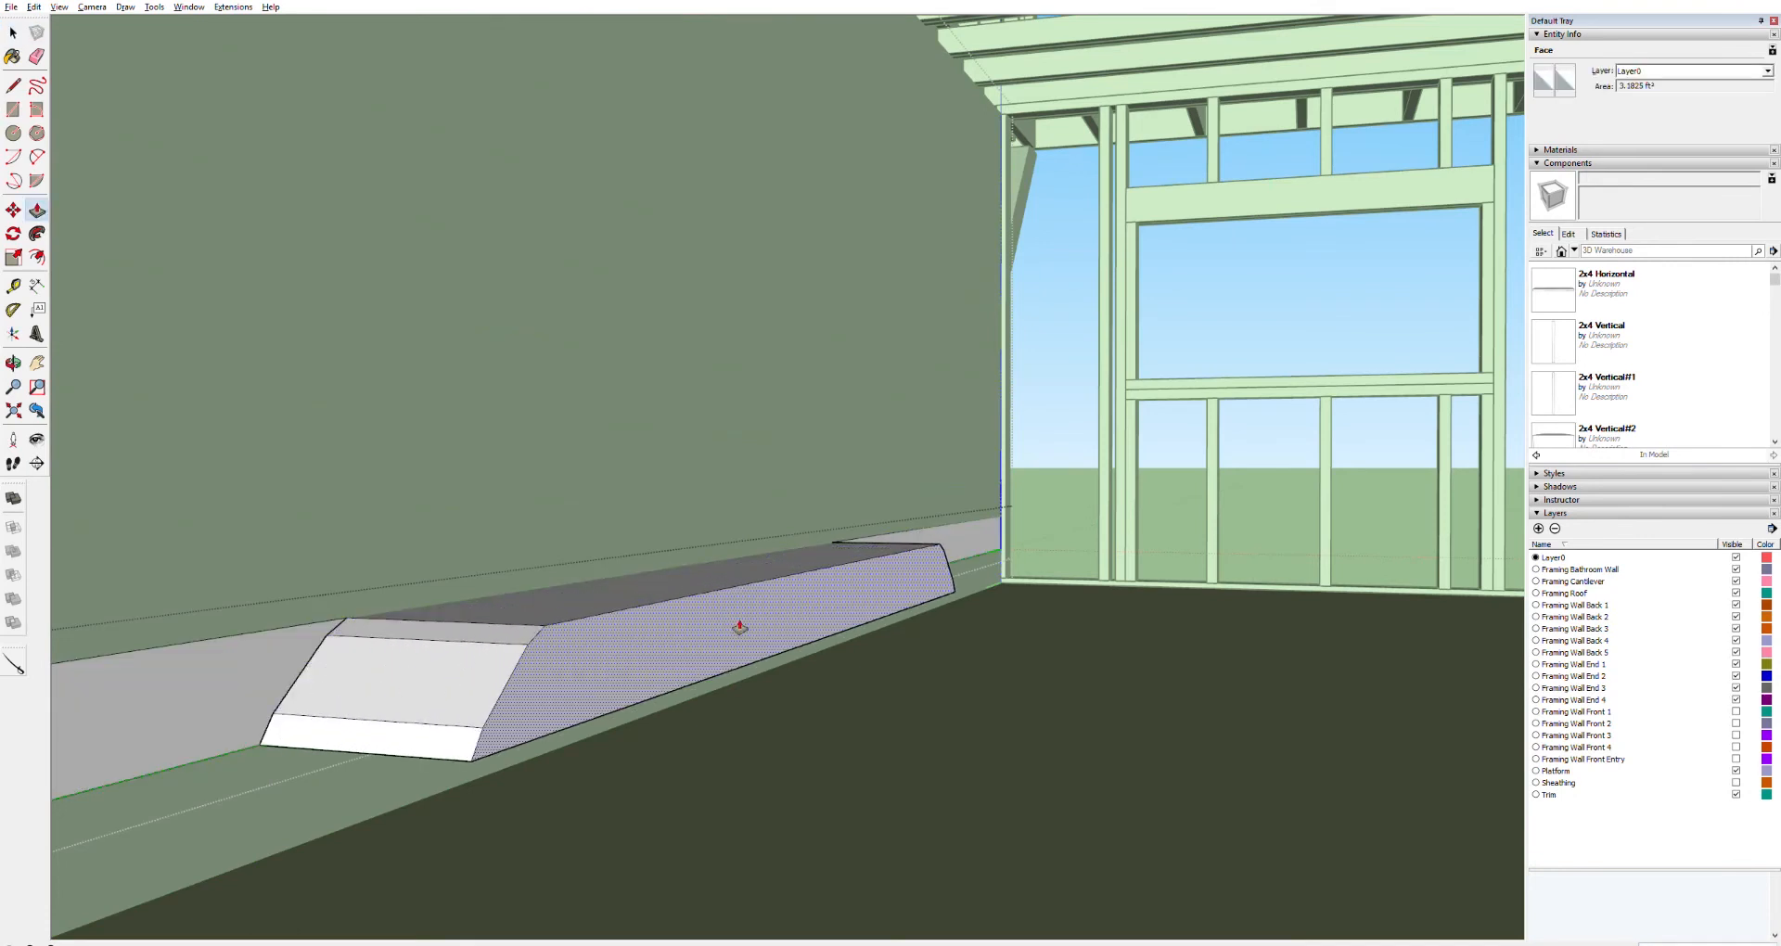
pyautogui.press('Escape')
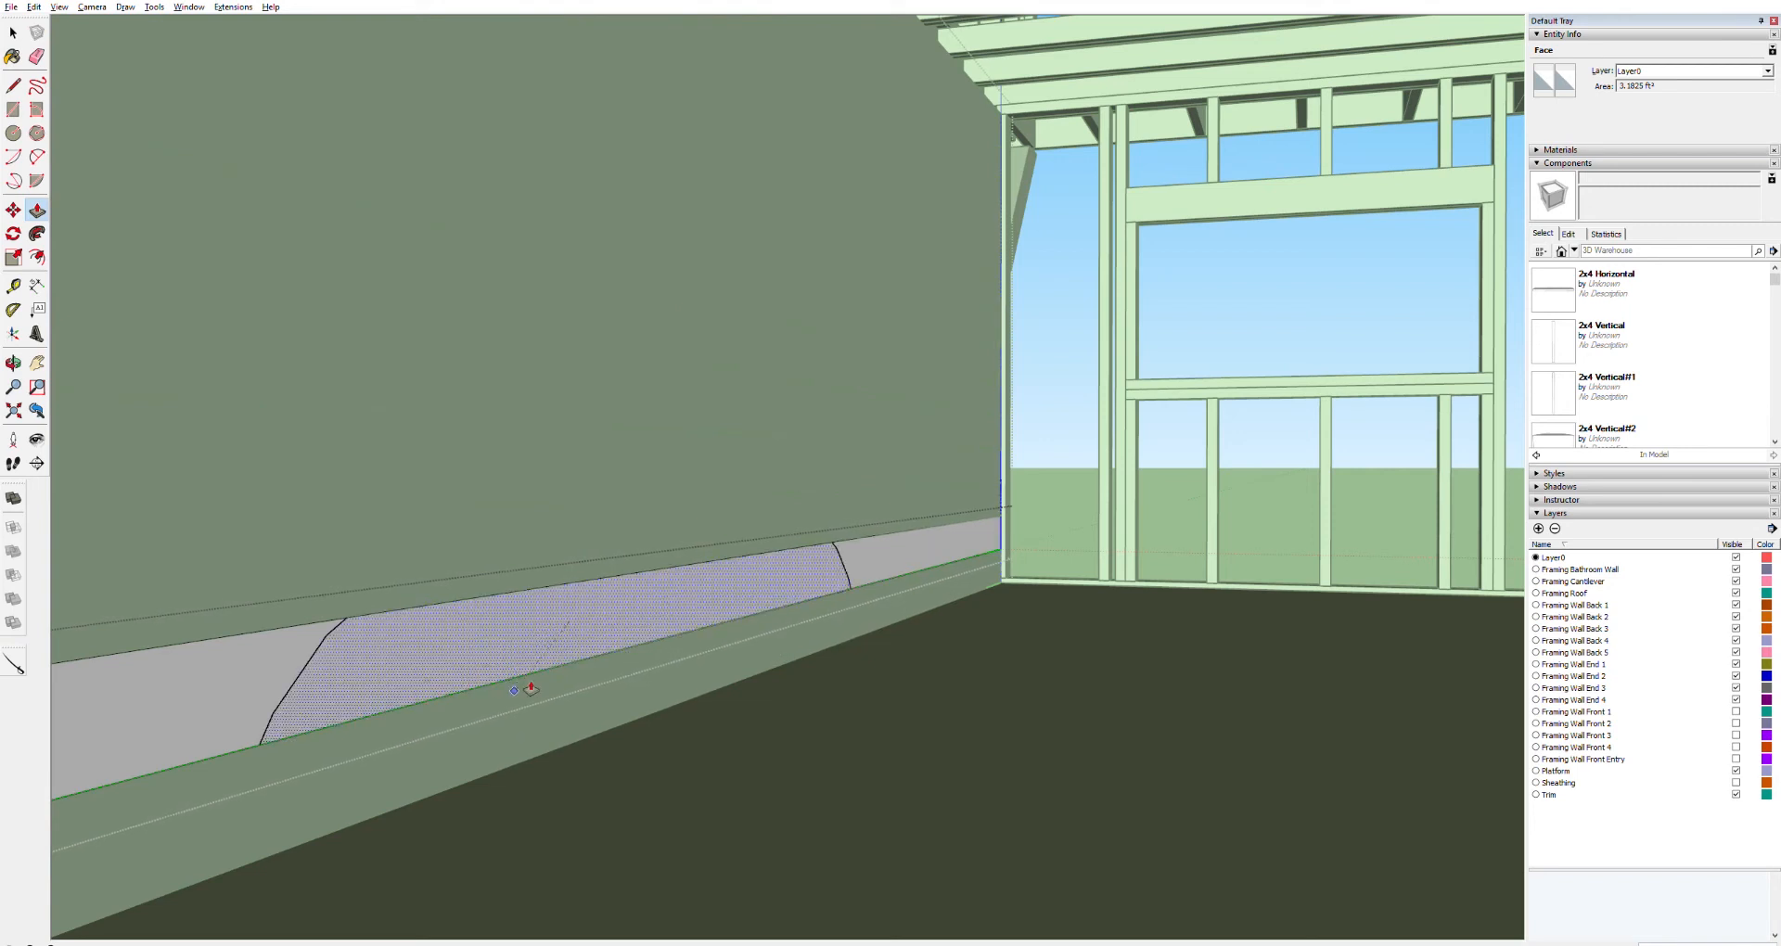
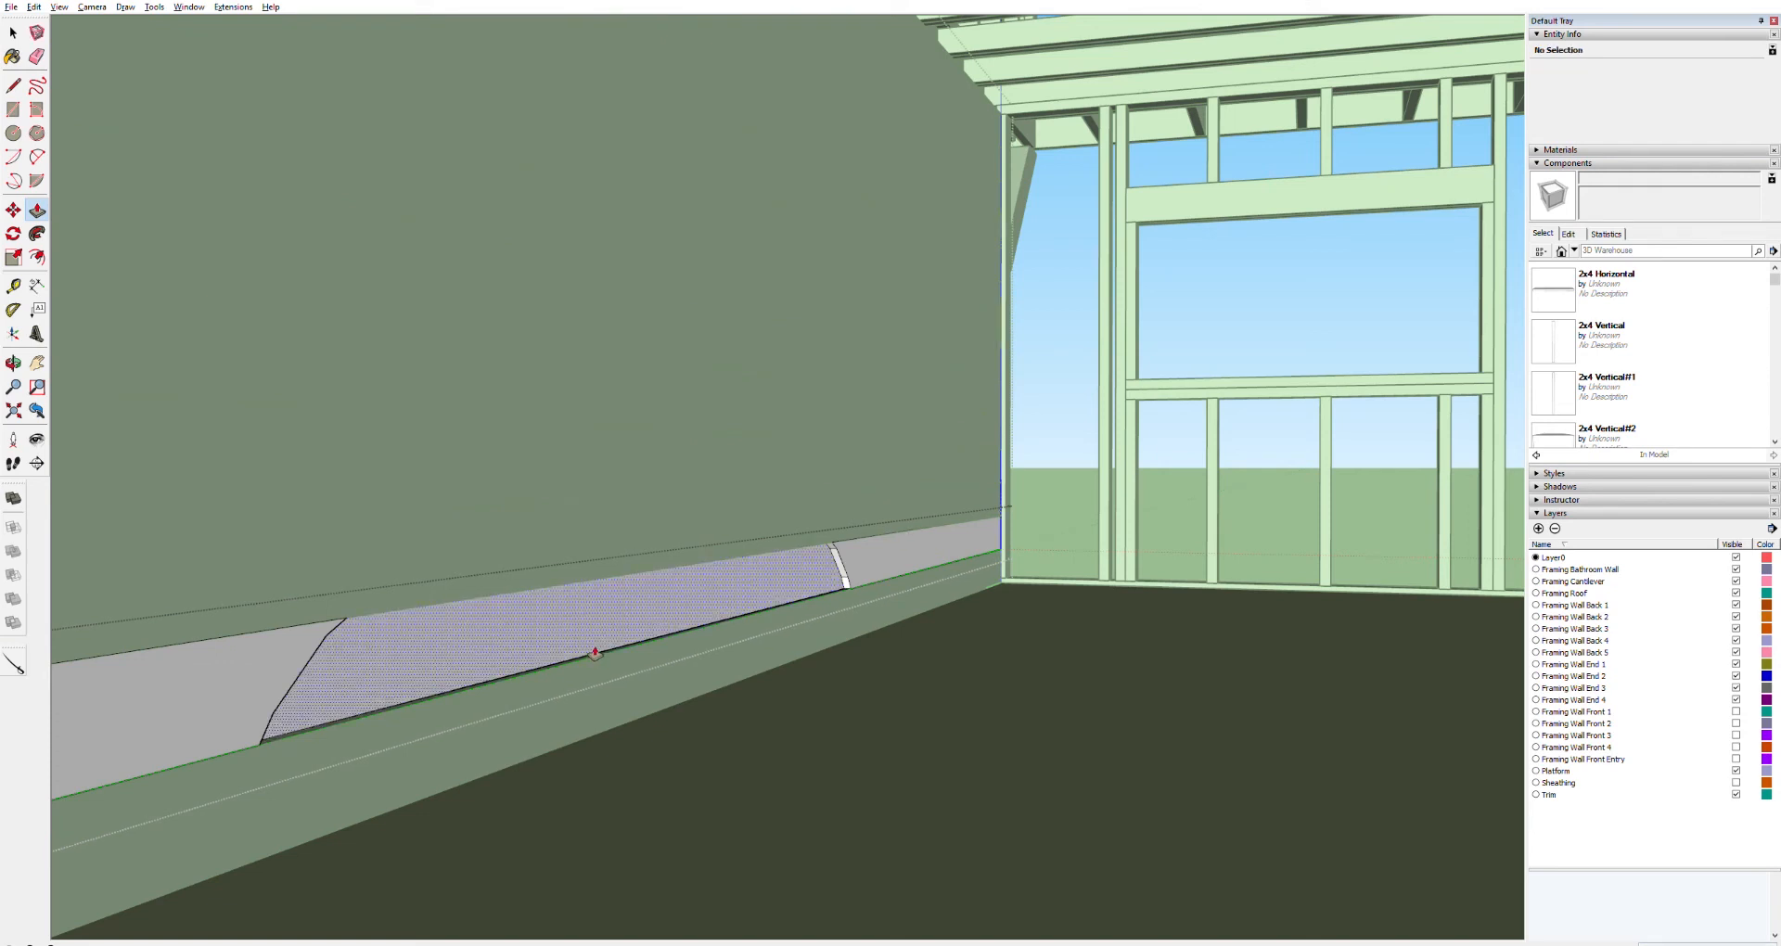
# Push/Pull the selected wheel well face on the lower wall board
pyautogui.click(548, 626)
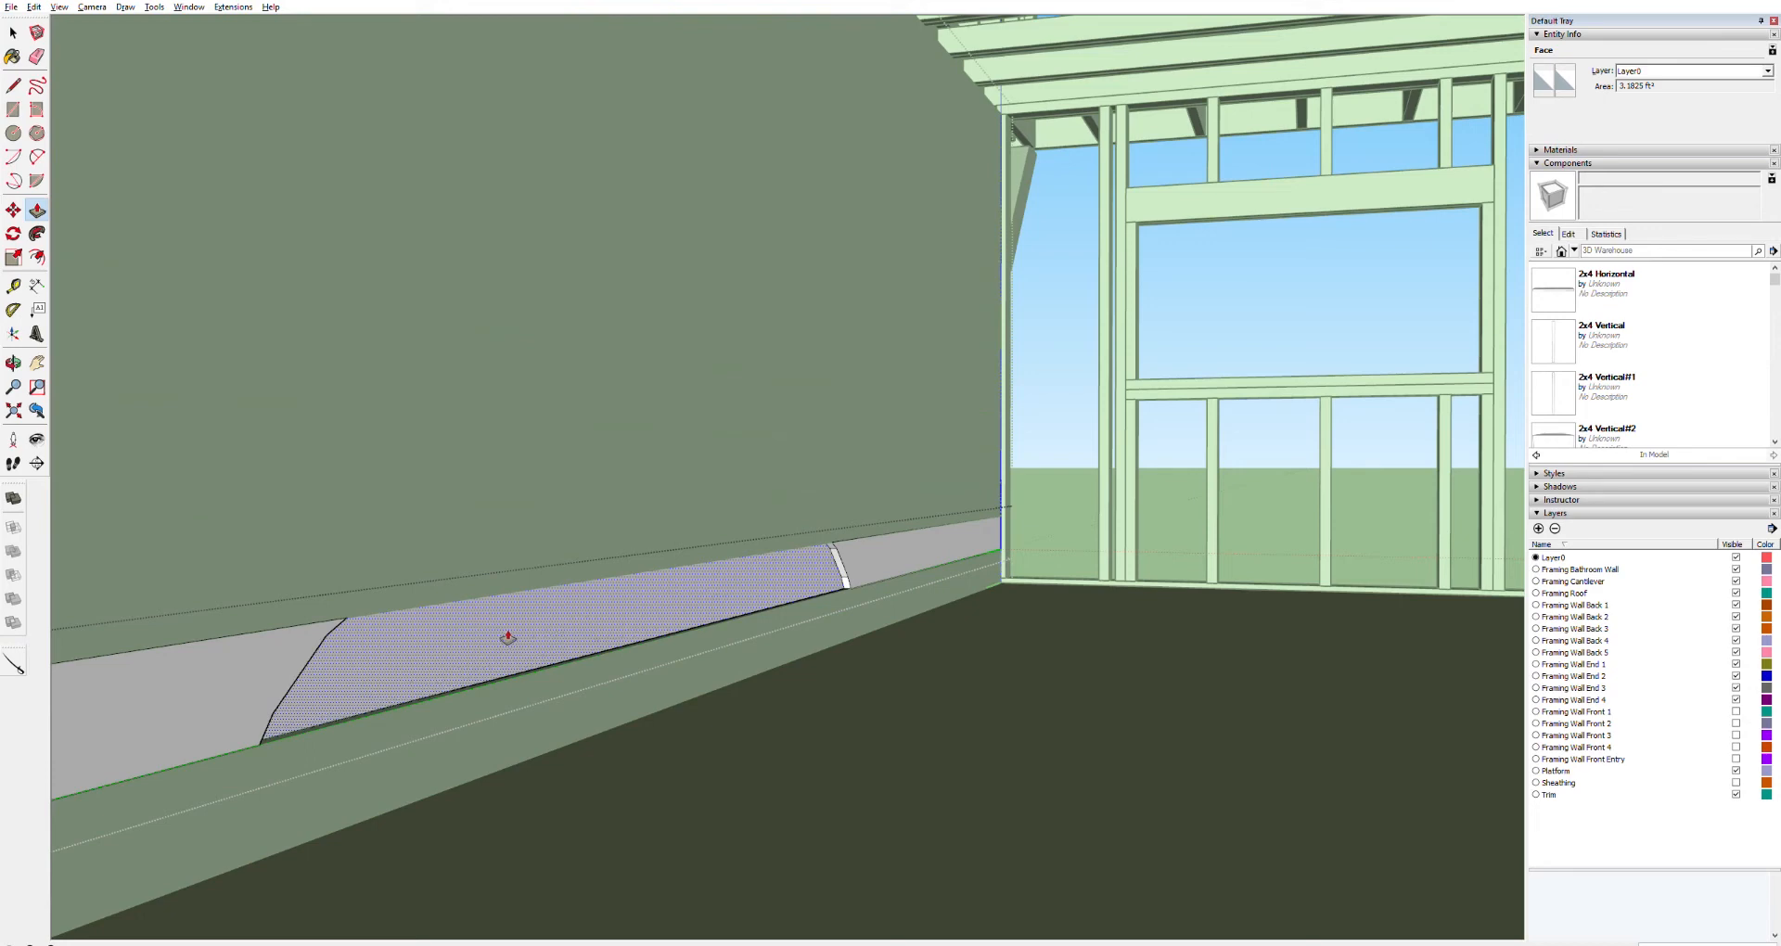
pyautogui.moveTo(507, 639); pyautogui.dragTo(1082, 616, button='middle')
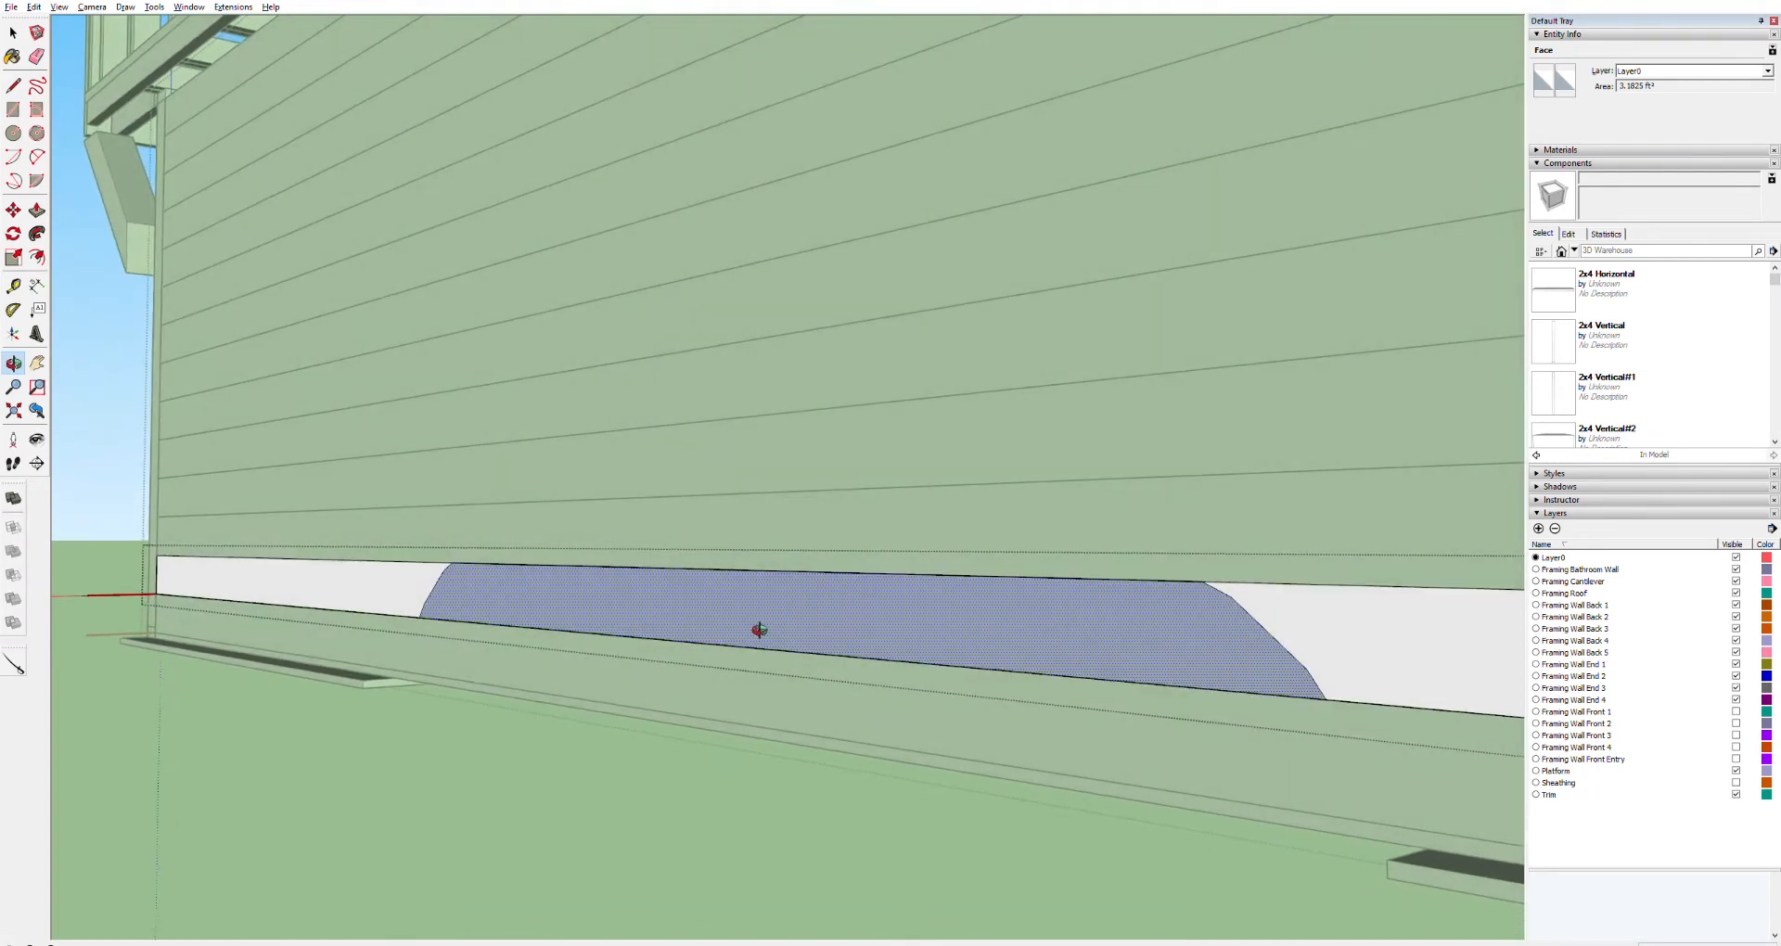
pyautogui.press('space')
pyautogui.press('p')
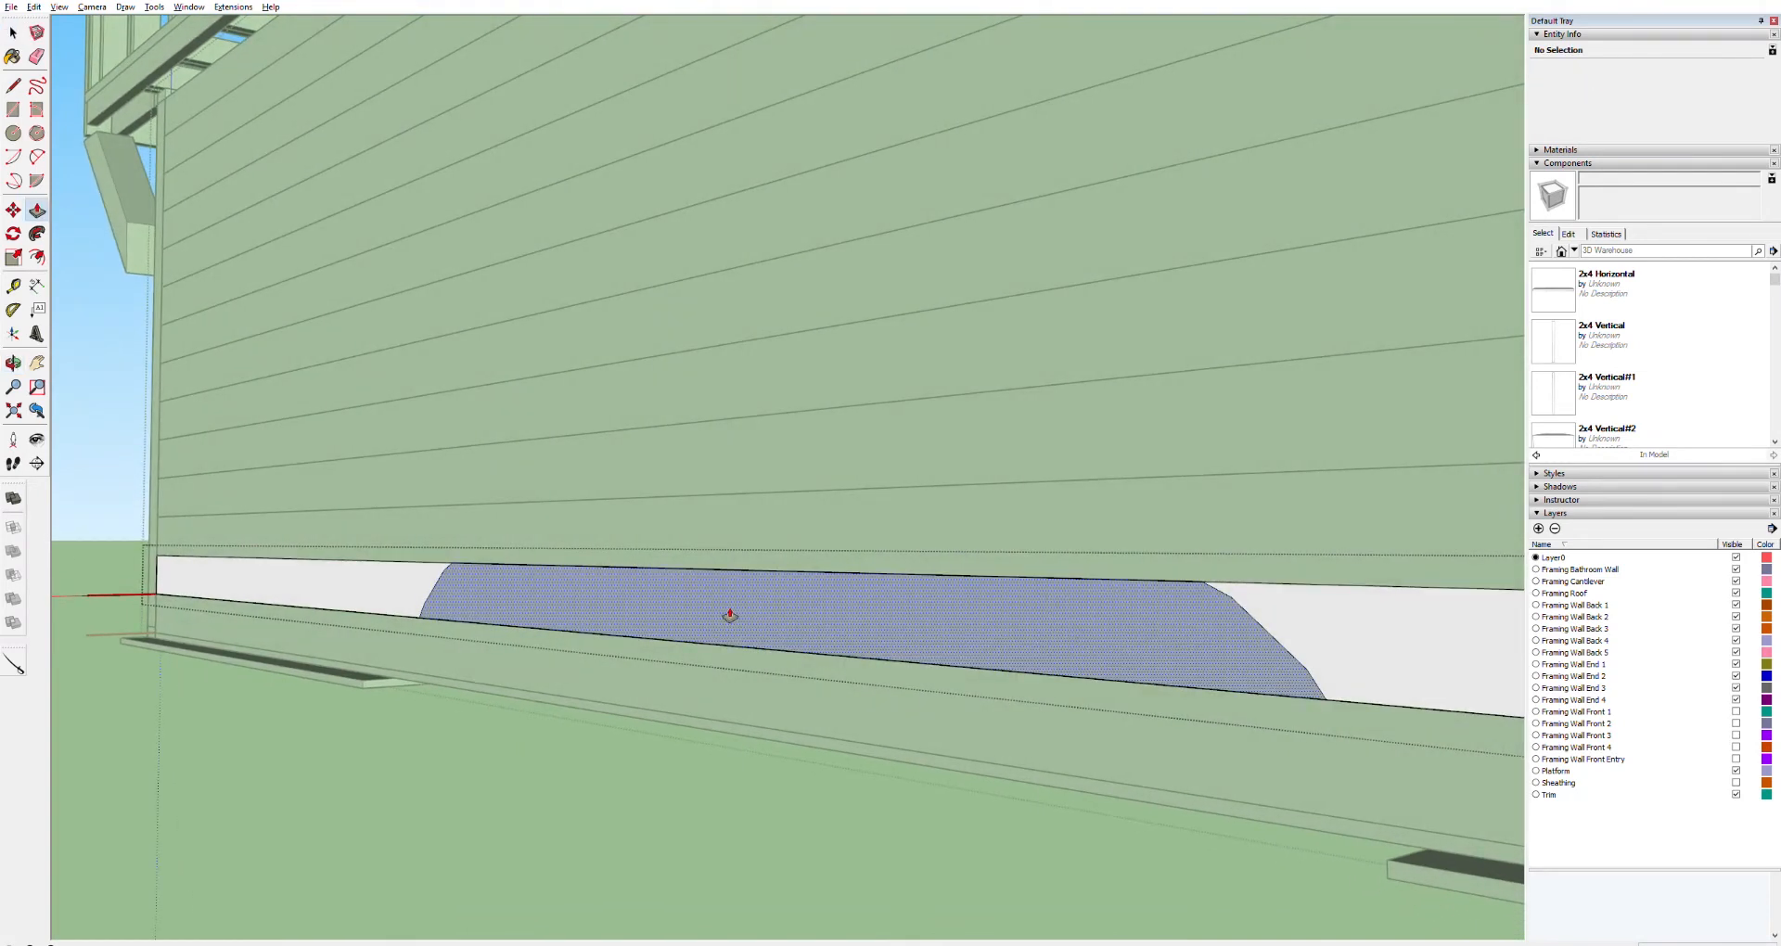
pyautogui.click(730, 617)
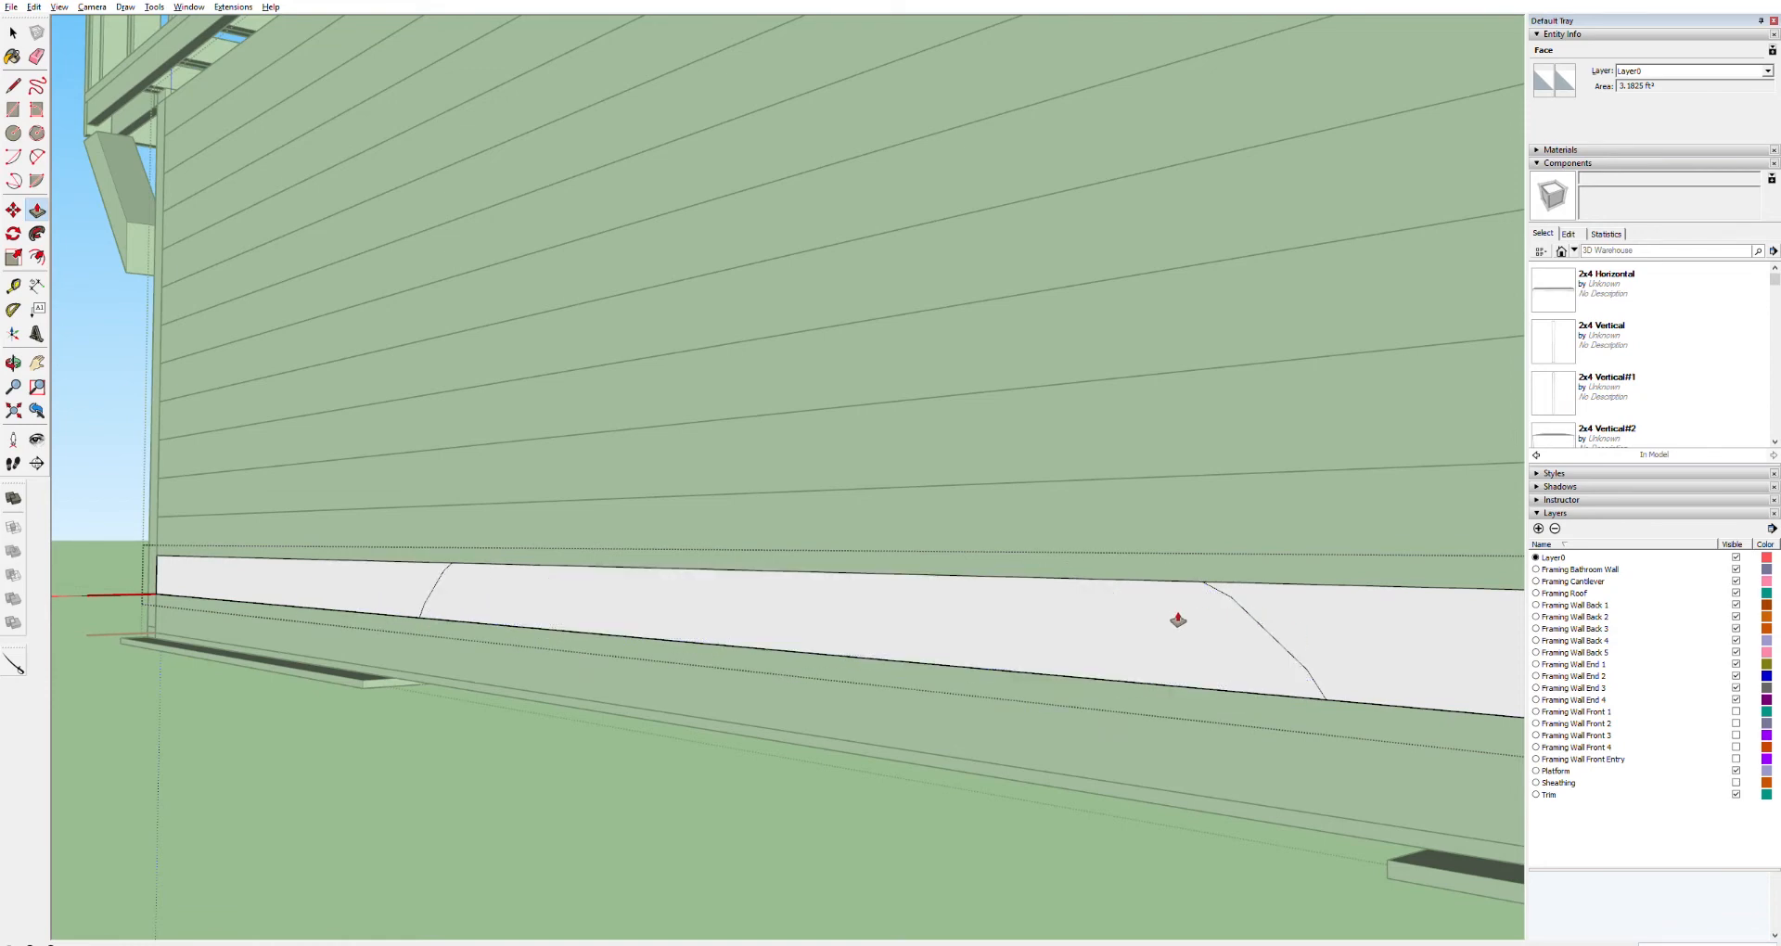
pyautogui.press('space')
pyautogui.click(997, 628)
pyautogui.press('Delete')
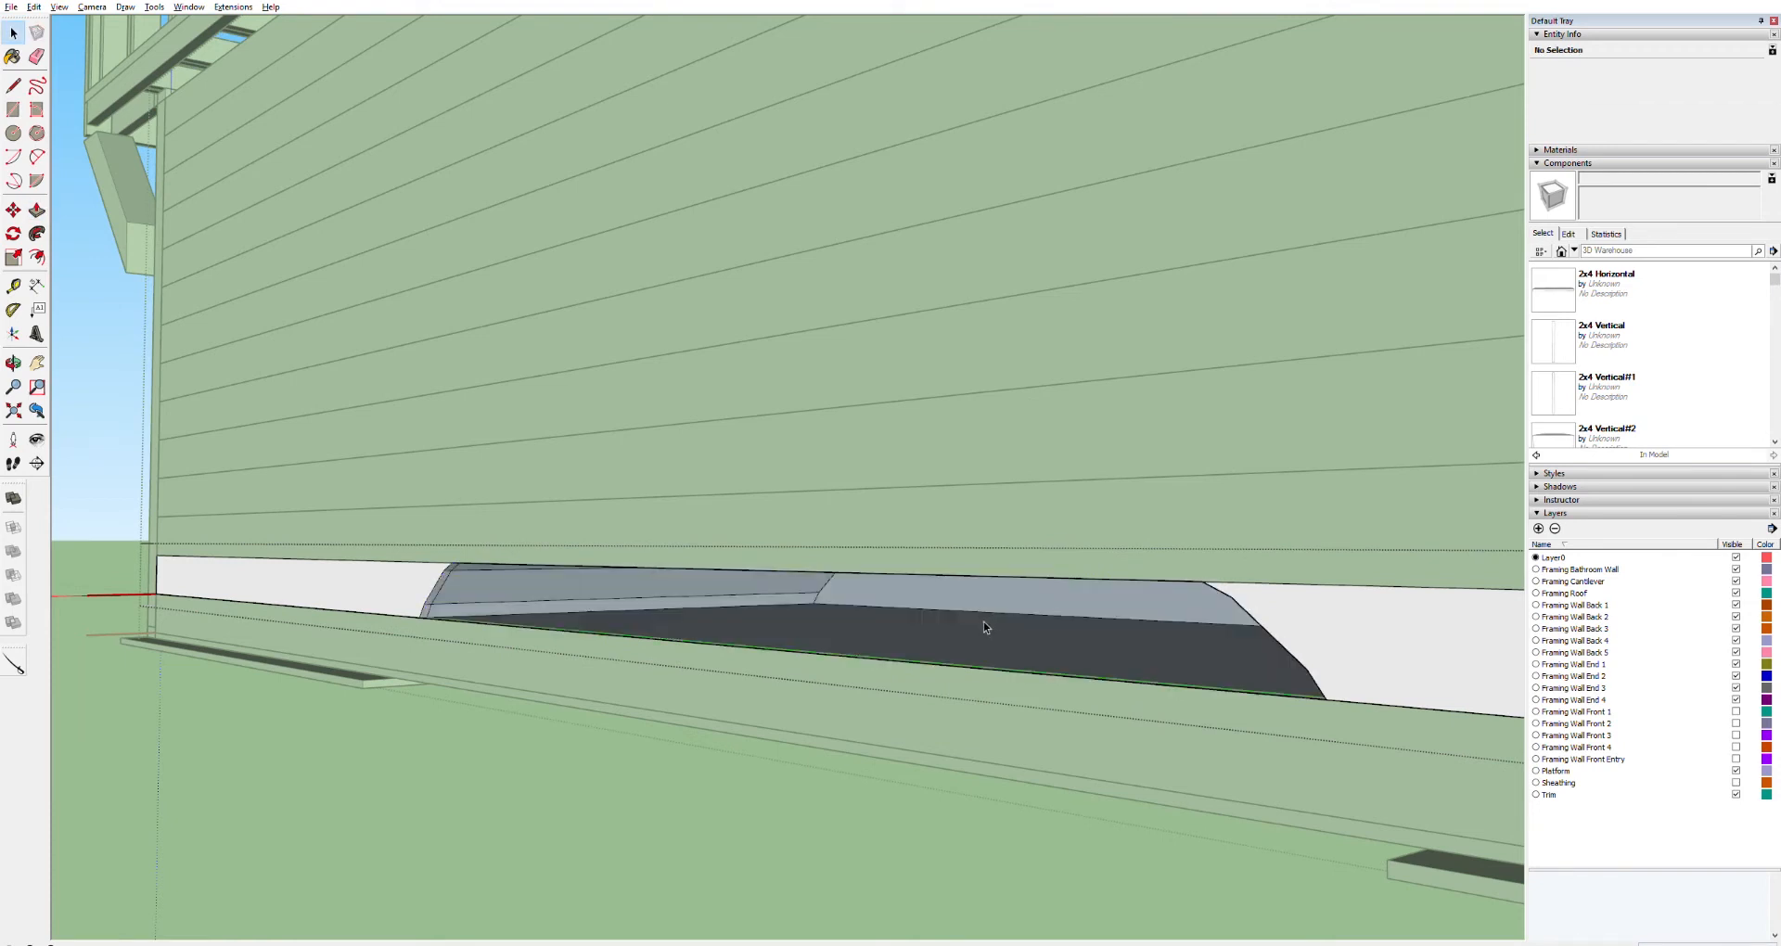
pyautogui.hotkey('ctrl', 'z')
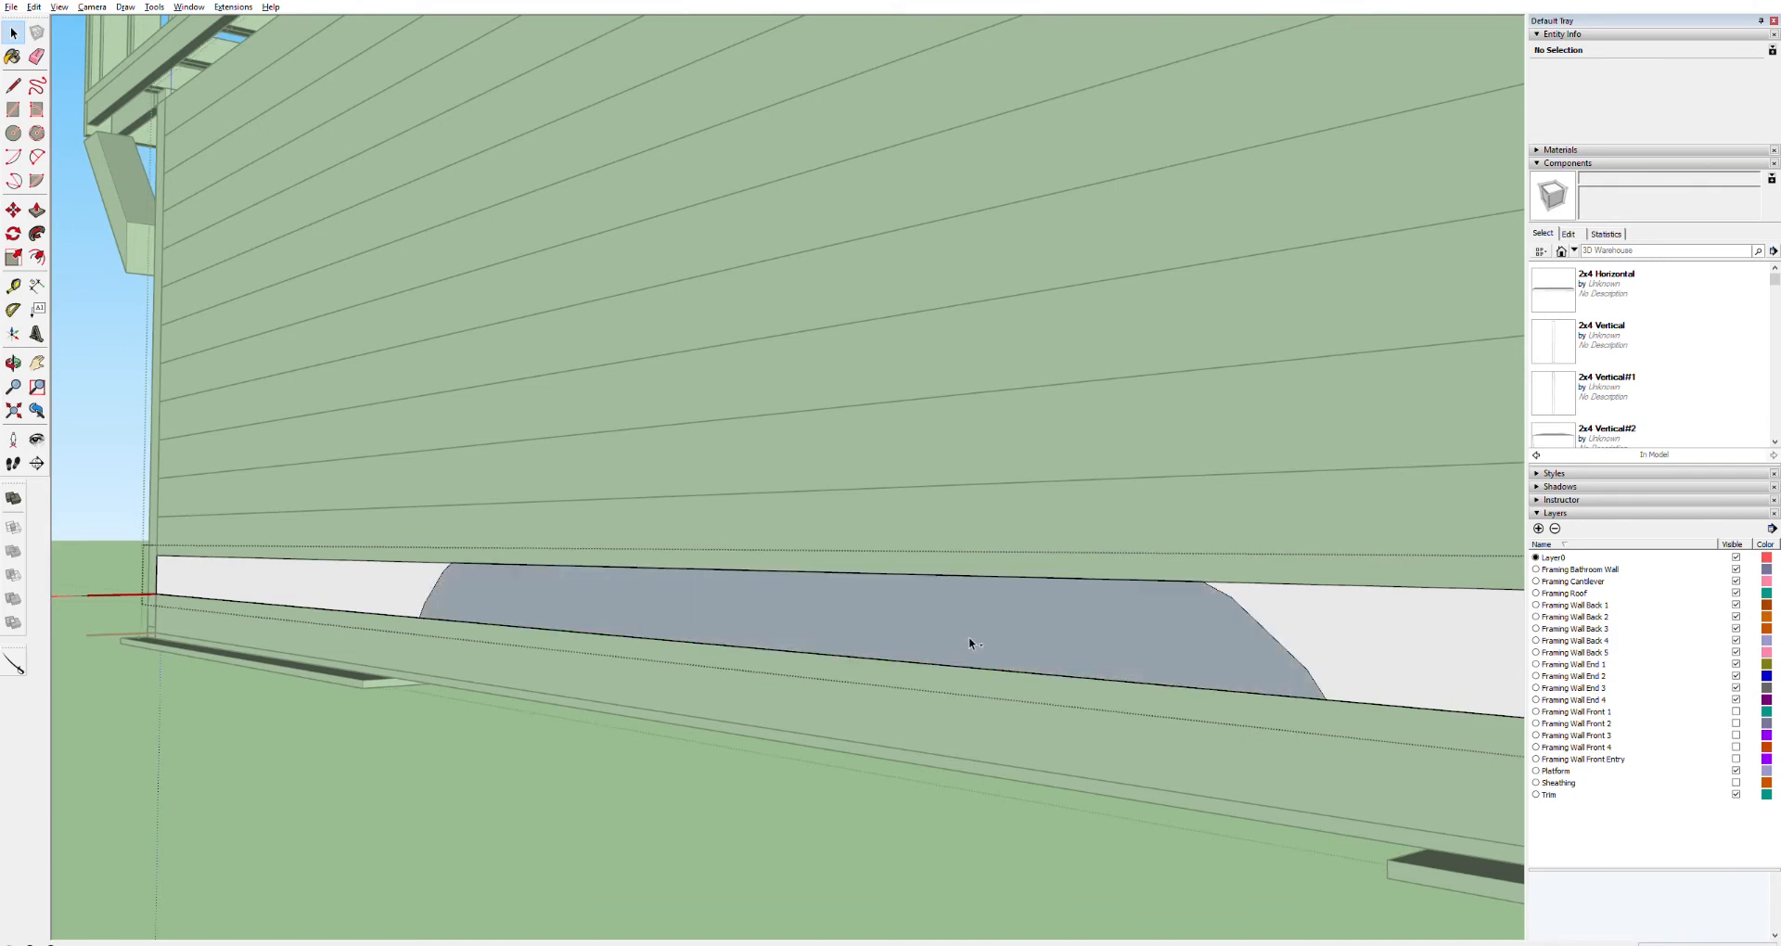
# Select the wheel well face on the lower board from inside the wall and delete it
pyautogui.moveTo(967, 642); pyautogui.dragTo(401, 628, button='middle')
pyautogui.press('space')
pyautogui.click(753, 619)
pyautogui.press('p')
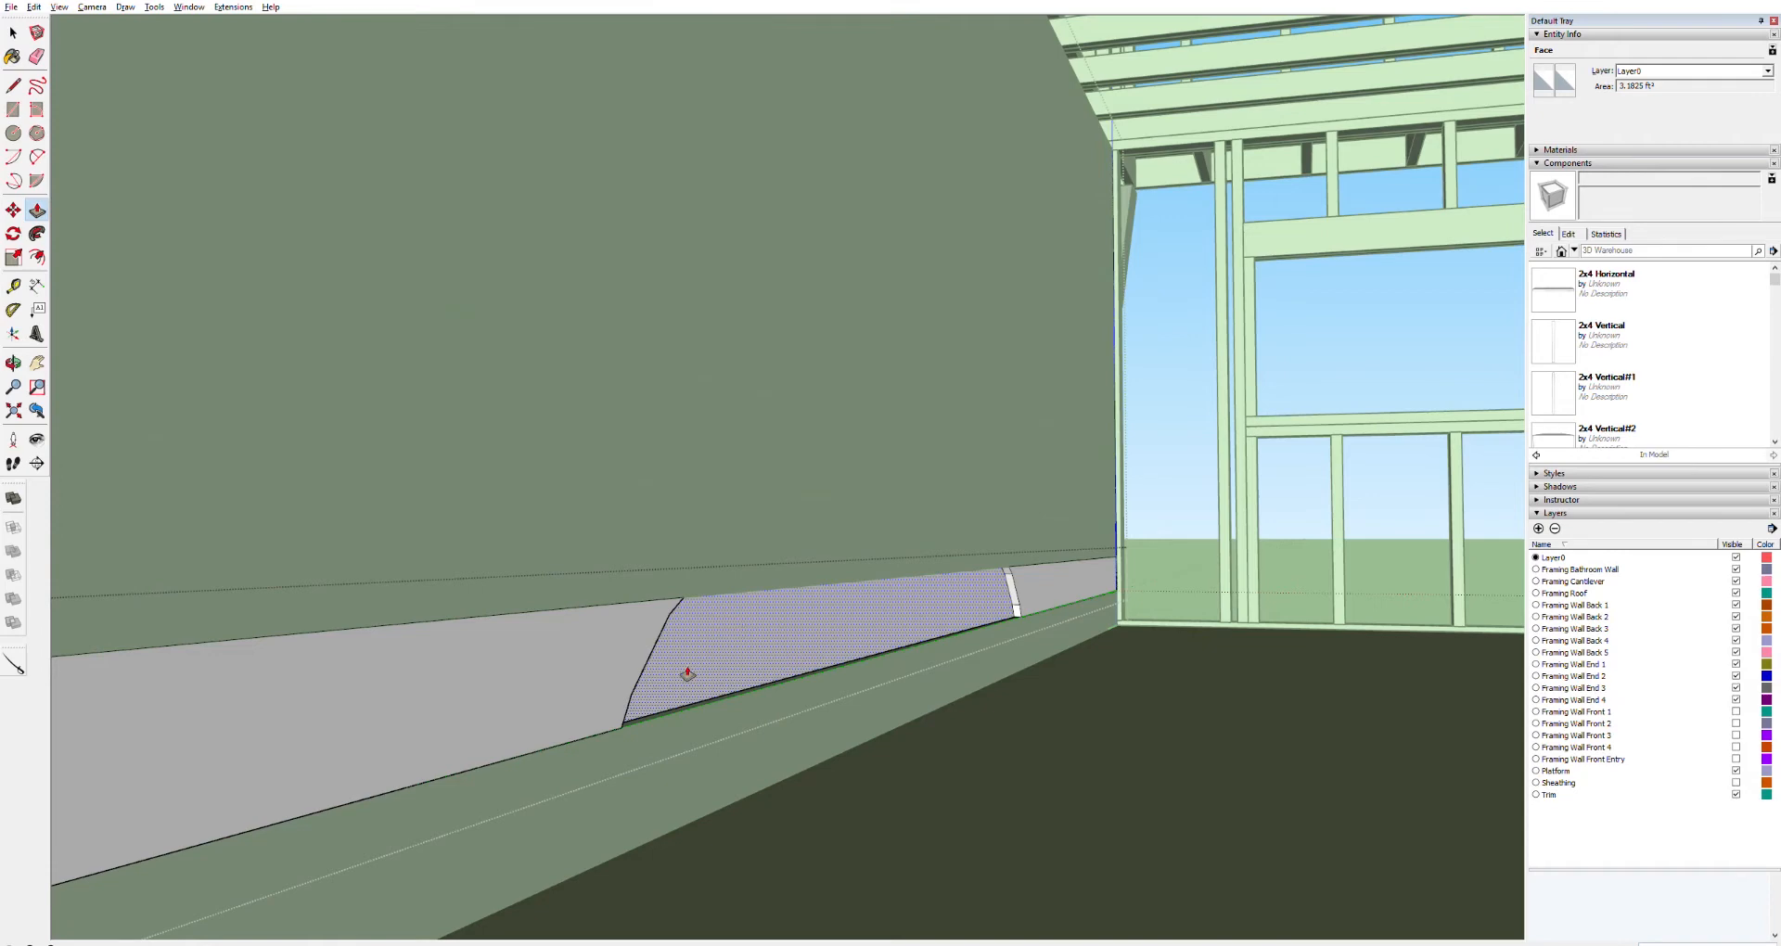
pyautogui.press('o')
pyautogui.moveTo(740, 646); pyautogui.dragTo(1143, 616)
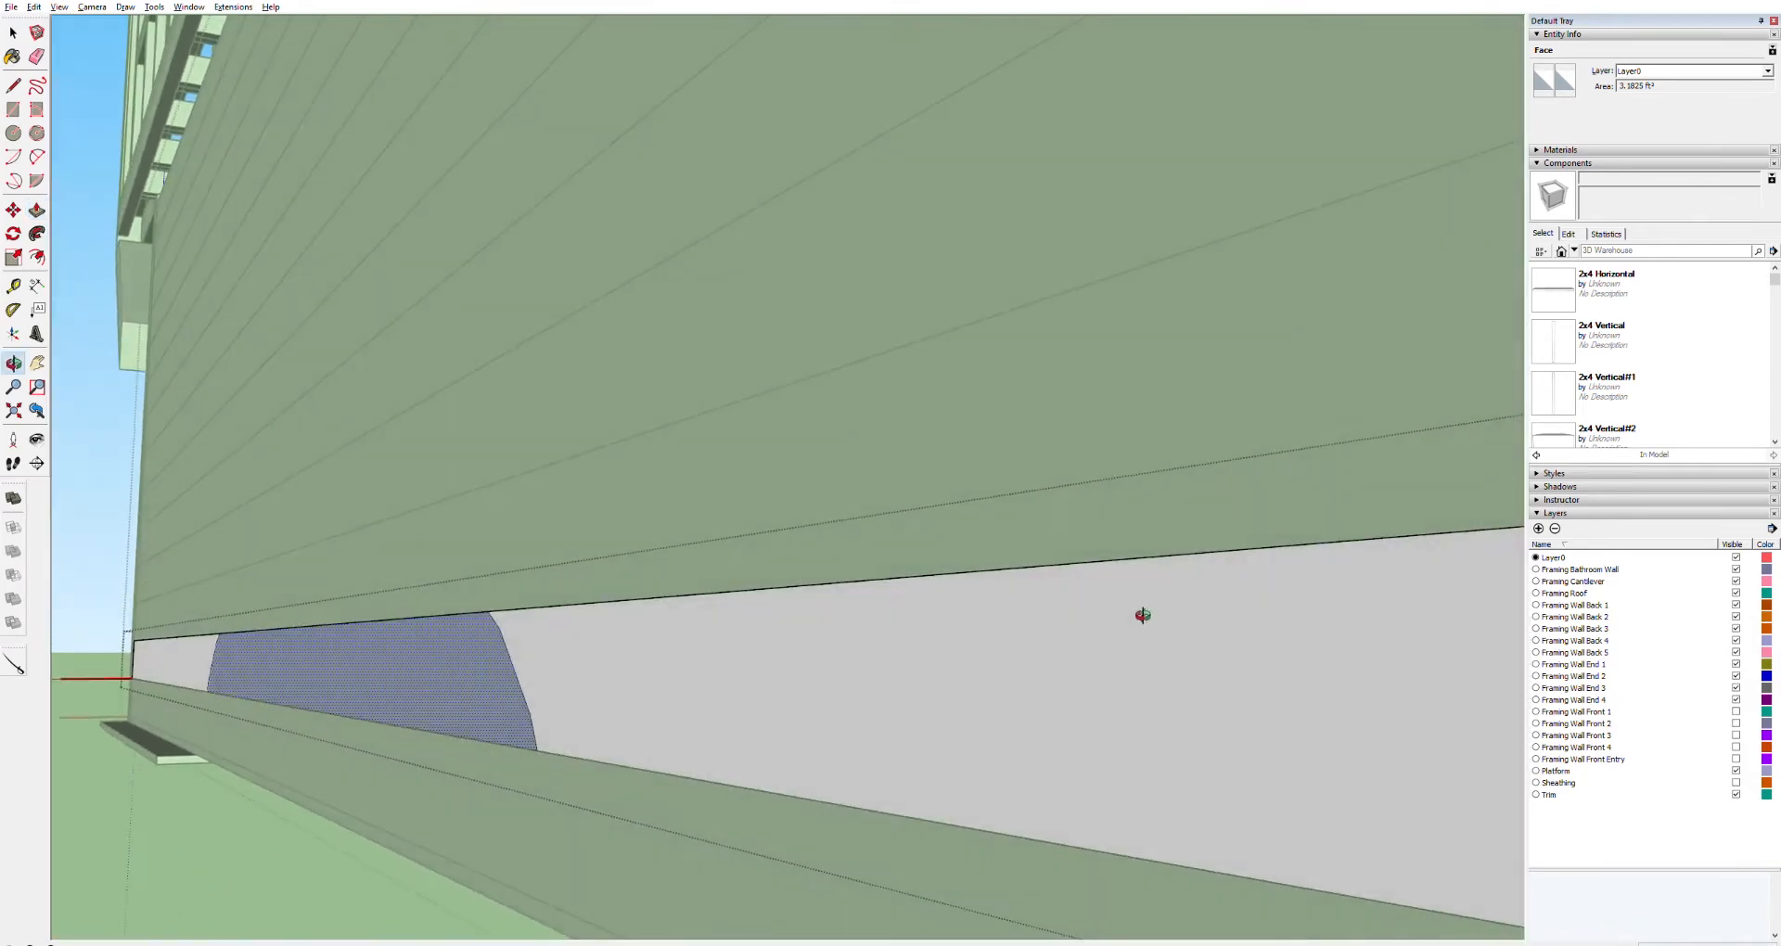
pyautogui.press('space')
pyautogui.press('Delete')
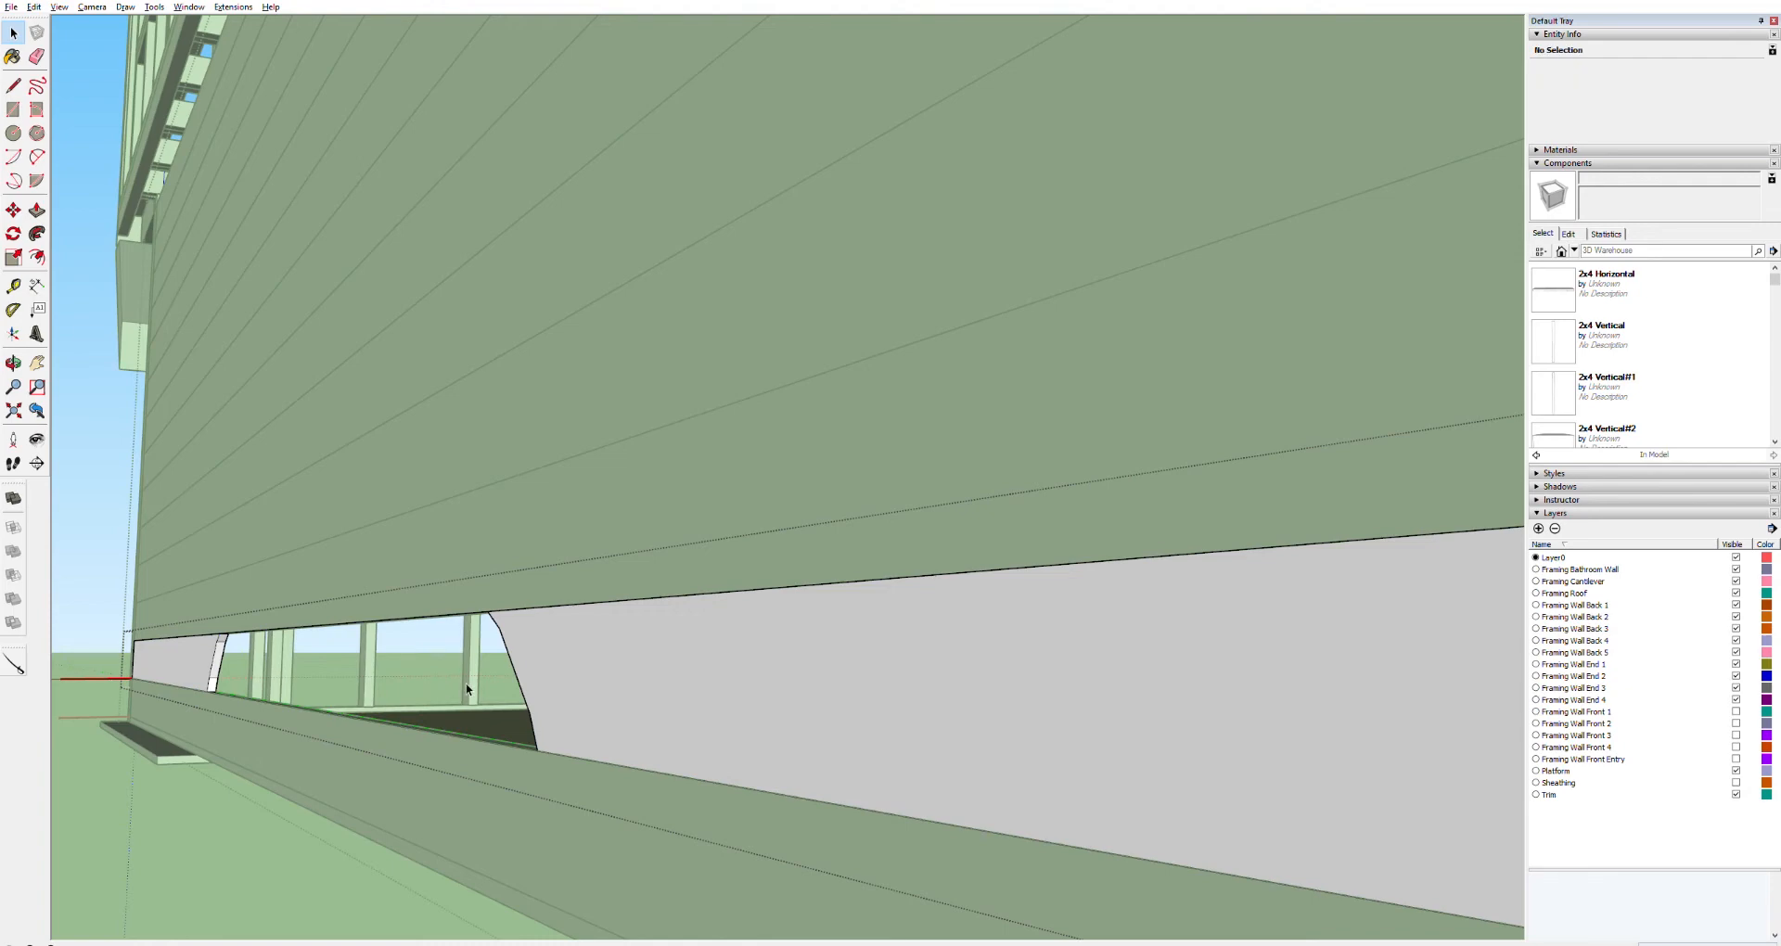
# Push/Pull the wheel well section of the lowest board, then delete its remaining face
pyautogui.press('o')
pyautogui.moveTo(520, 656); pyautogui.dragTo(876, 791)
pyautogui.press('space')
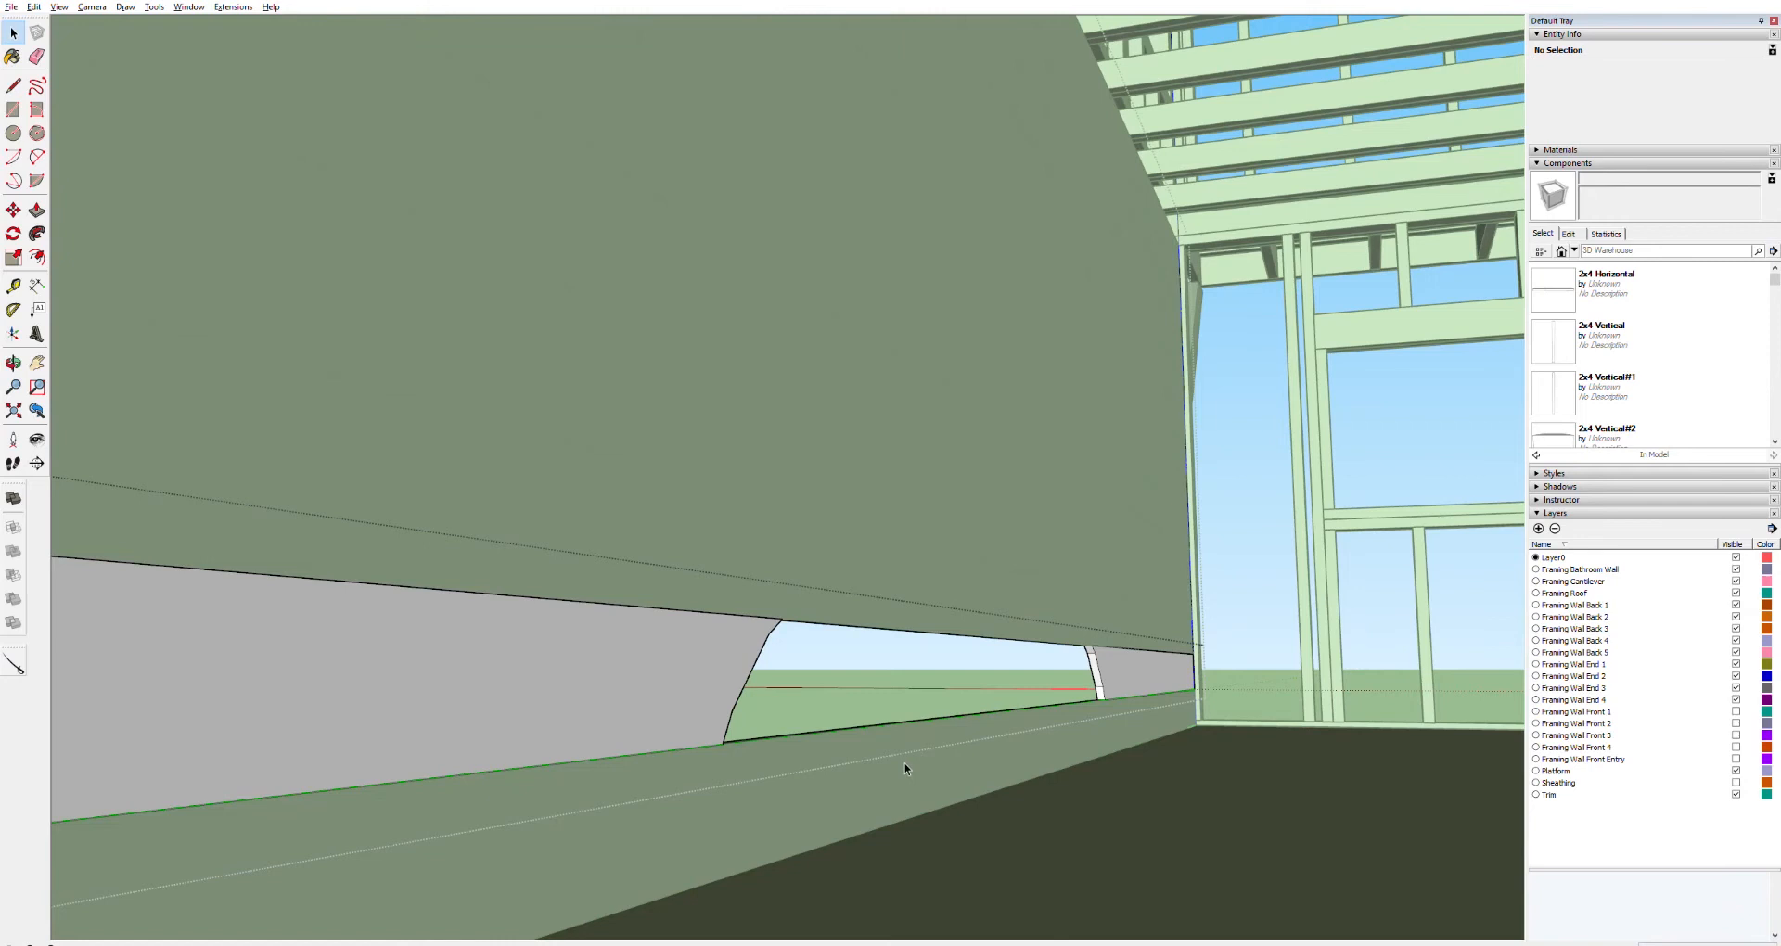
pyautogui.tripleClick(904, 765)
pyautogui.press('p')
pyautogui.click(955, 769)
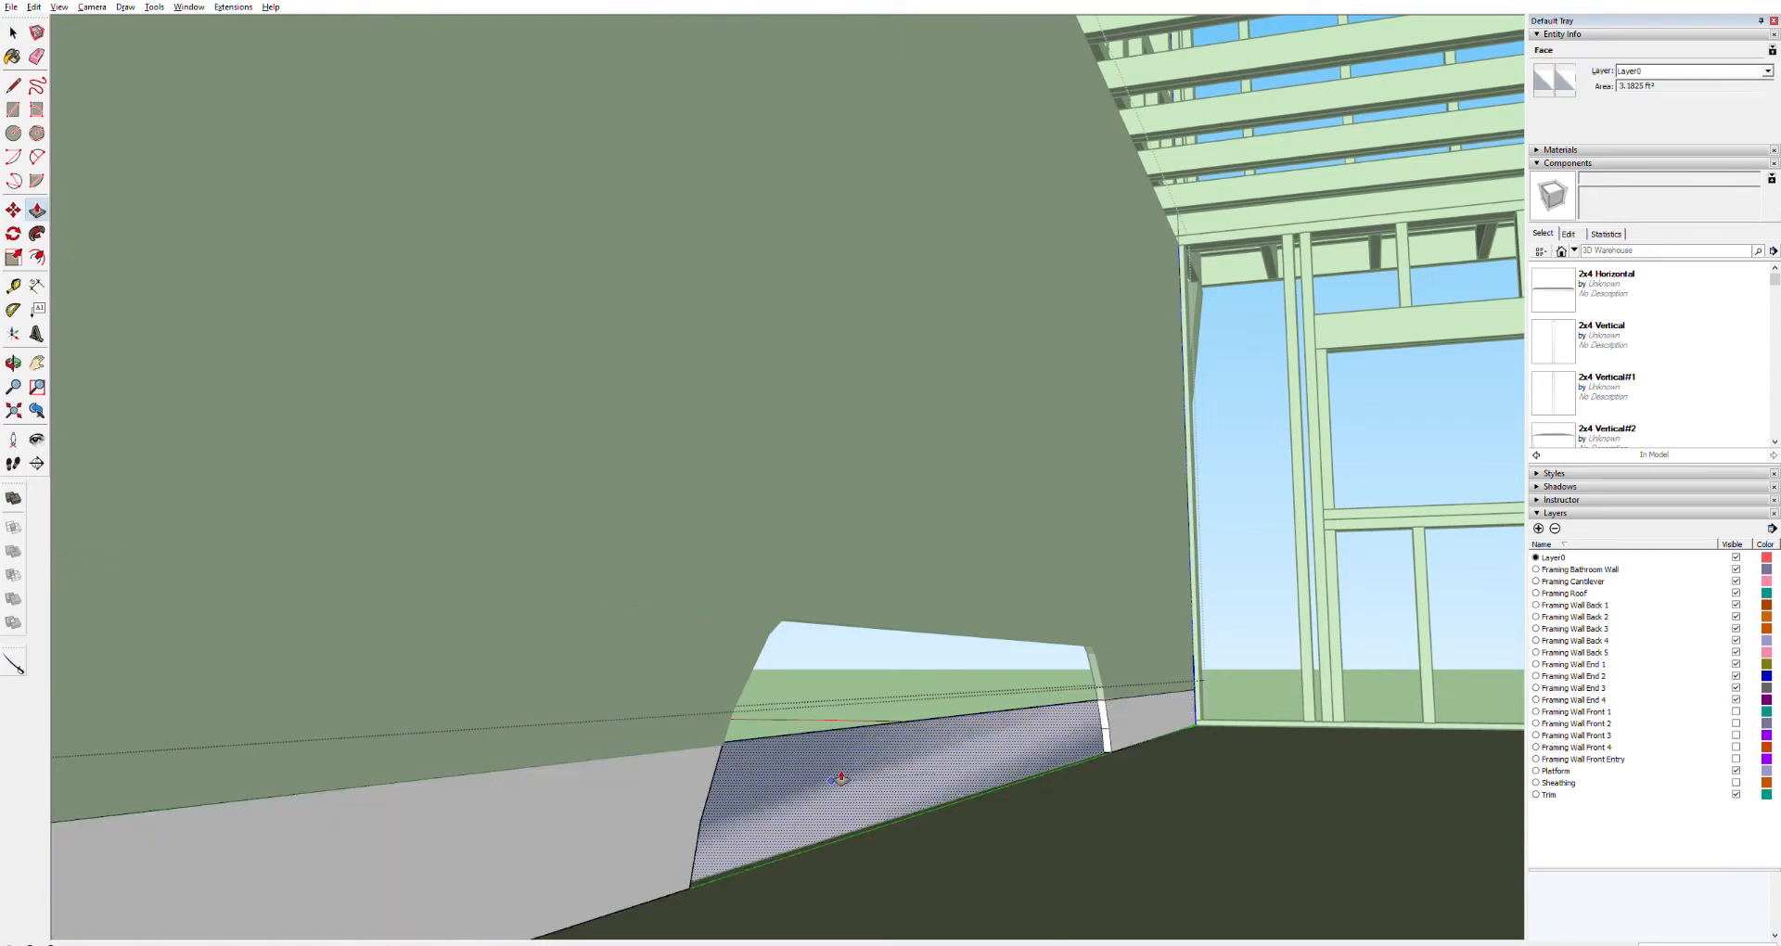
pyautogui.press('space')
pyautogui.click(848, 778)
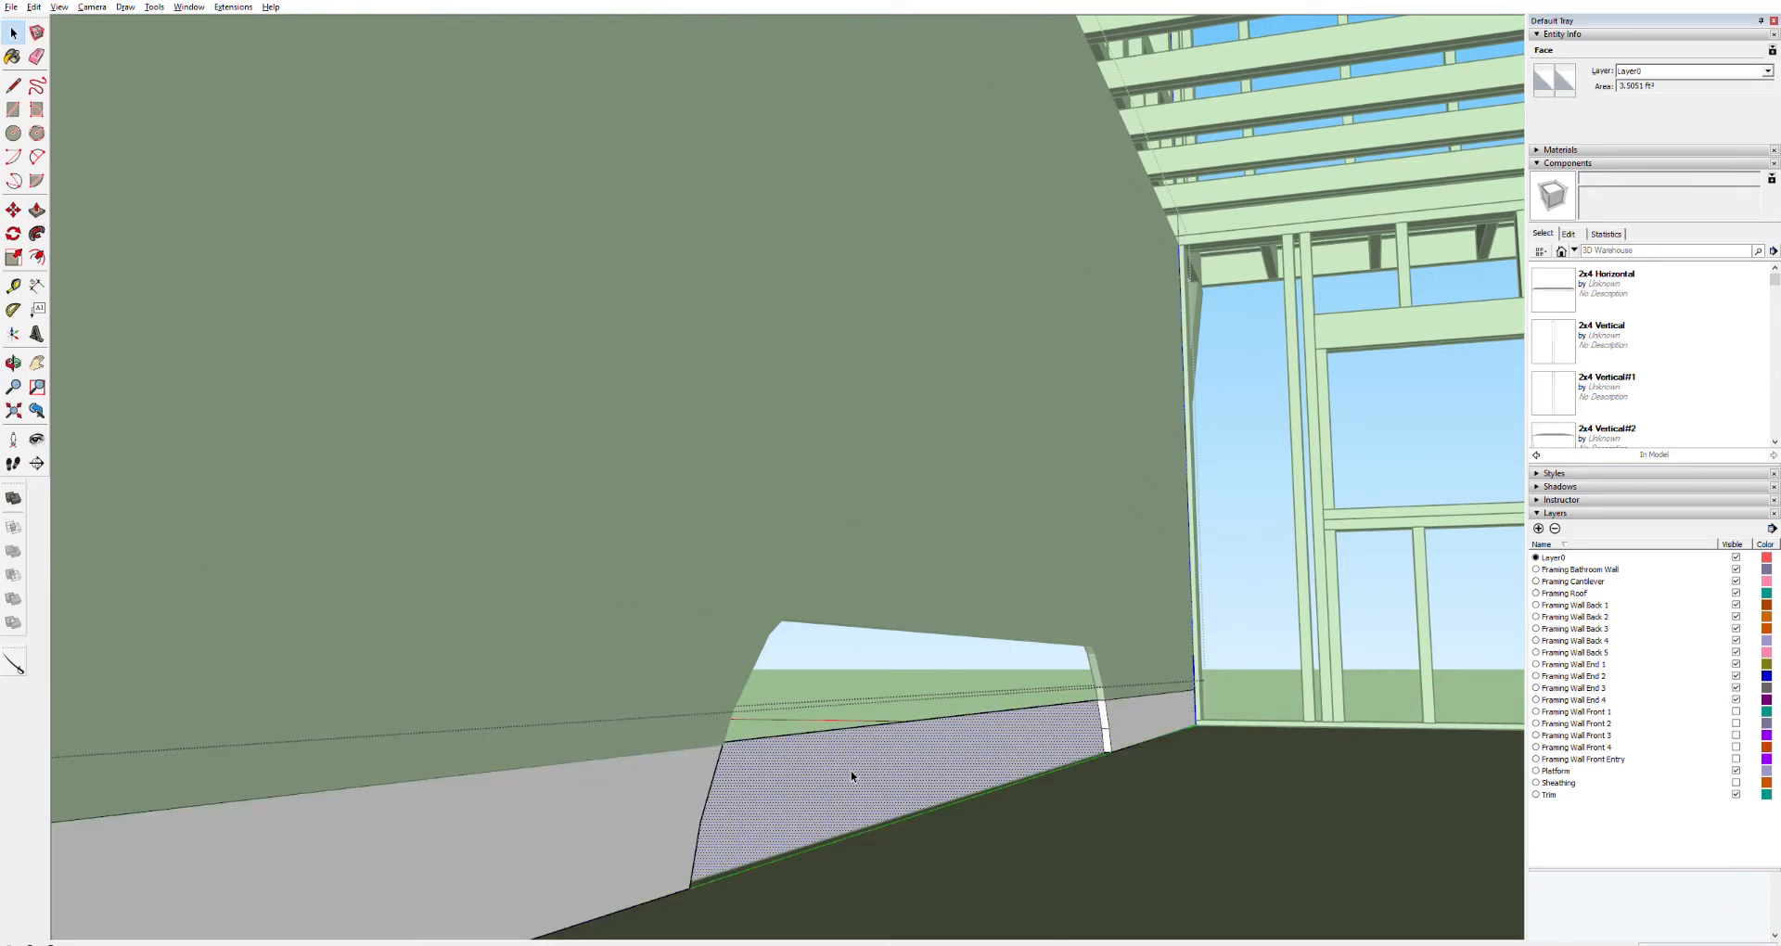
pyautogui.press('Delete')
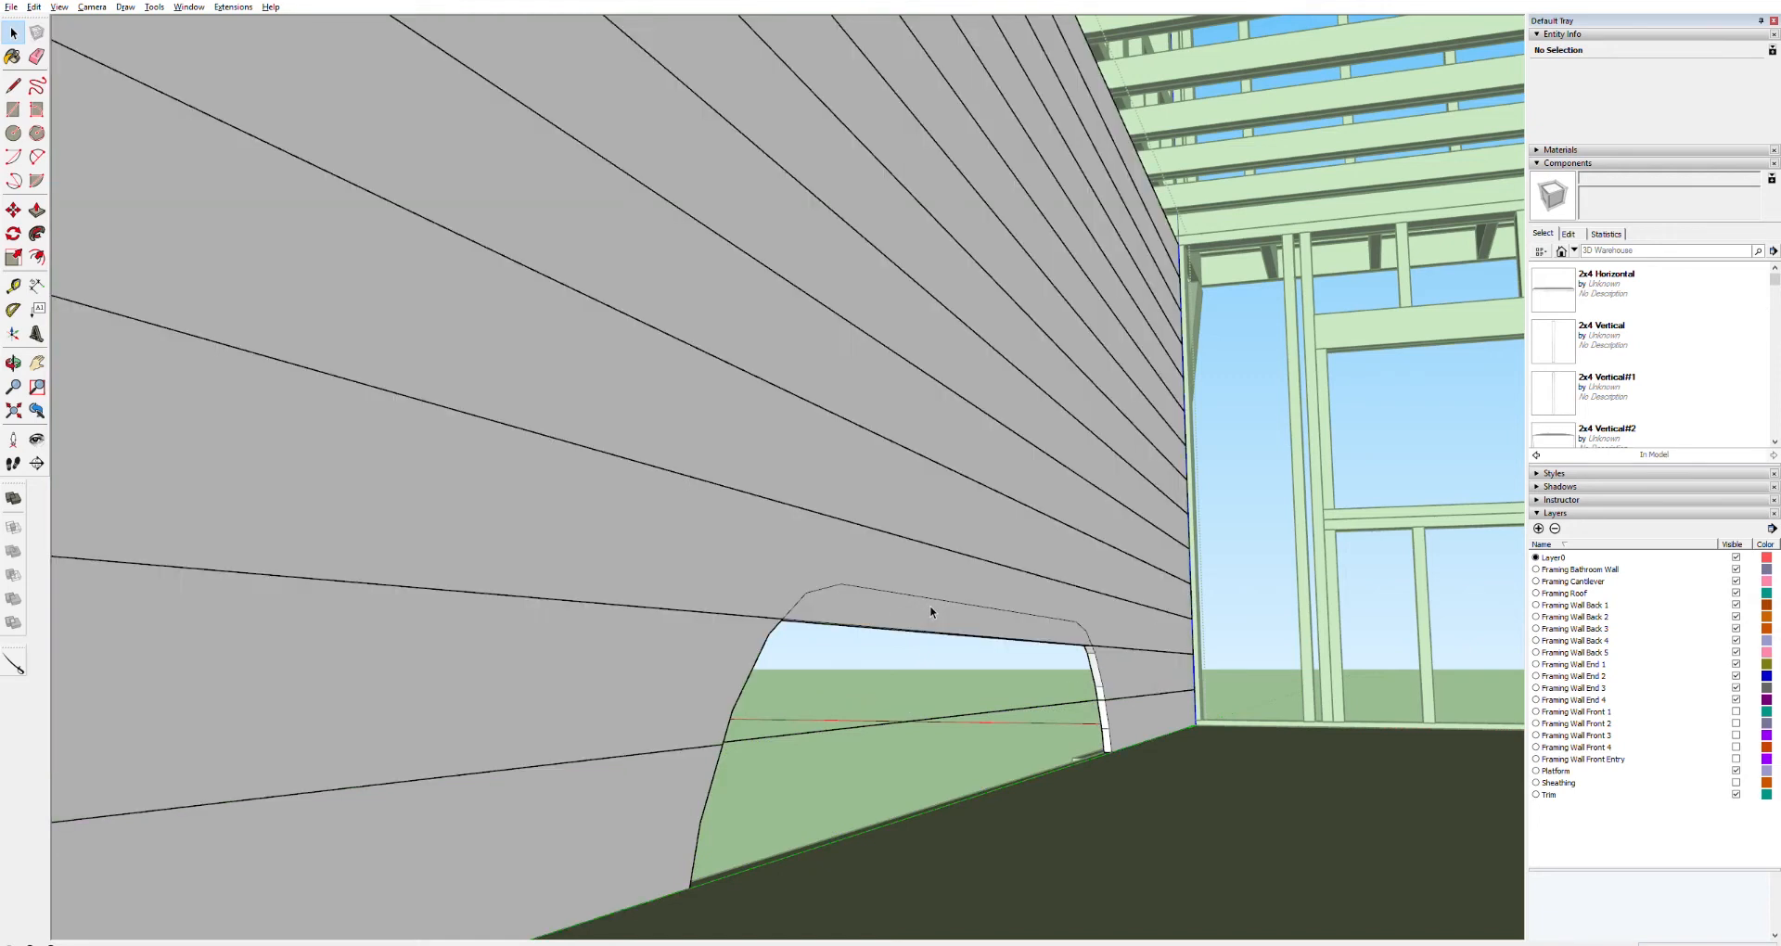
# Select the leftover sliver along the top of the wheel well opening and Push/Pull it away
pyautogui.tripleClick(926, 610)
pyautogui.click(920, 610)
pyautogui.doubleClick(920, 609)
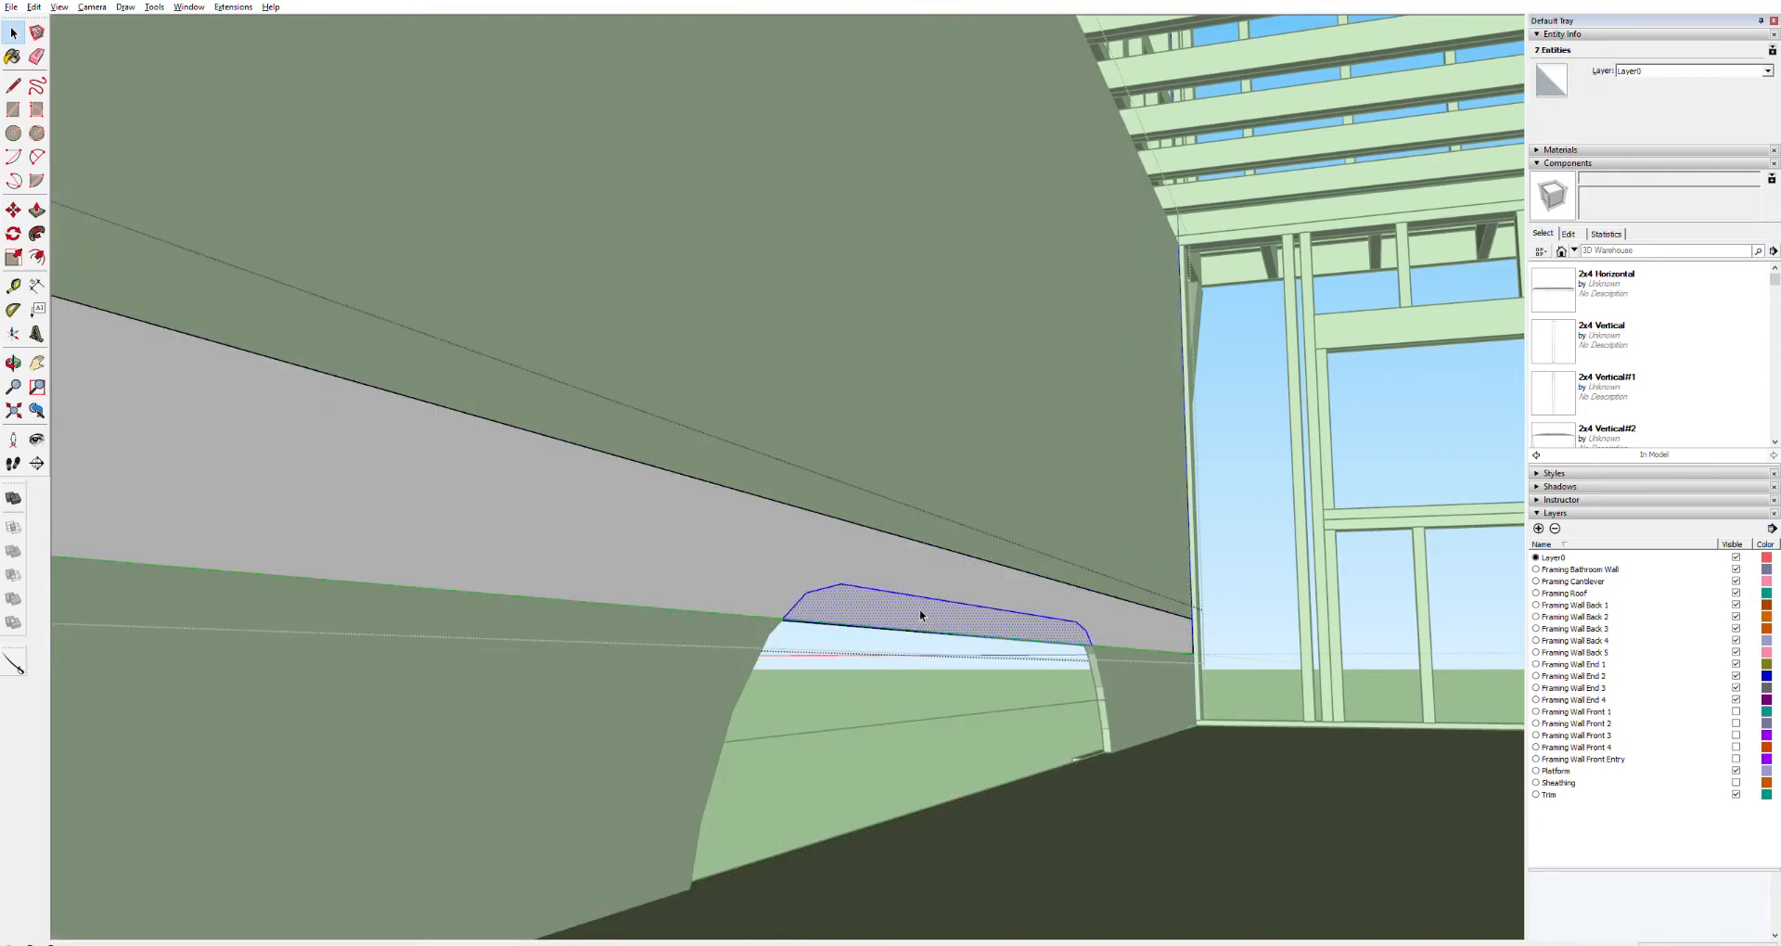
pyautogui.press('p')
pyautogui.click(948, 617)
pyautogui.click(887, 636)
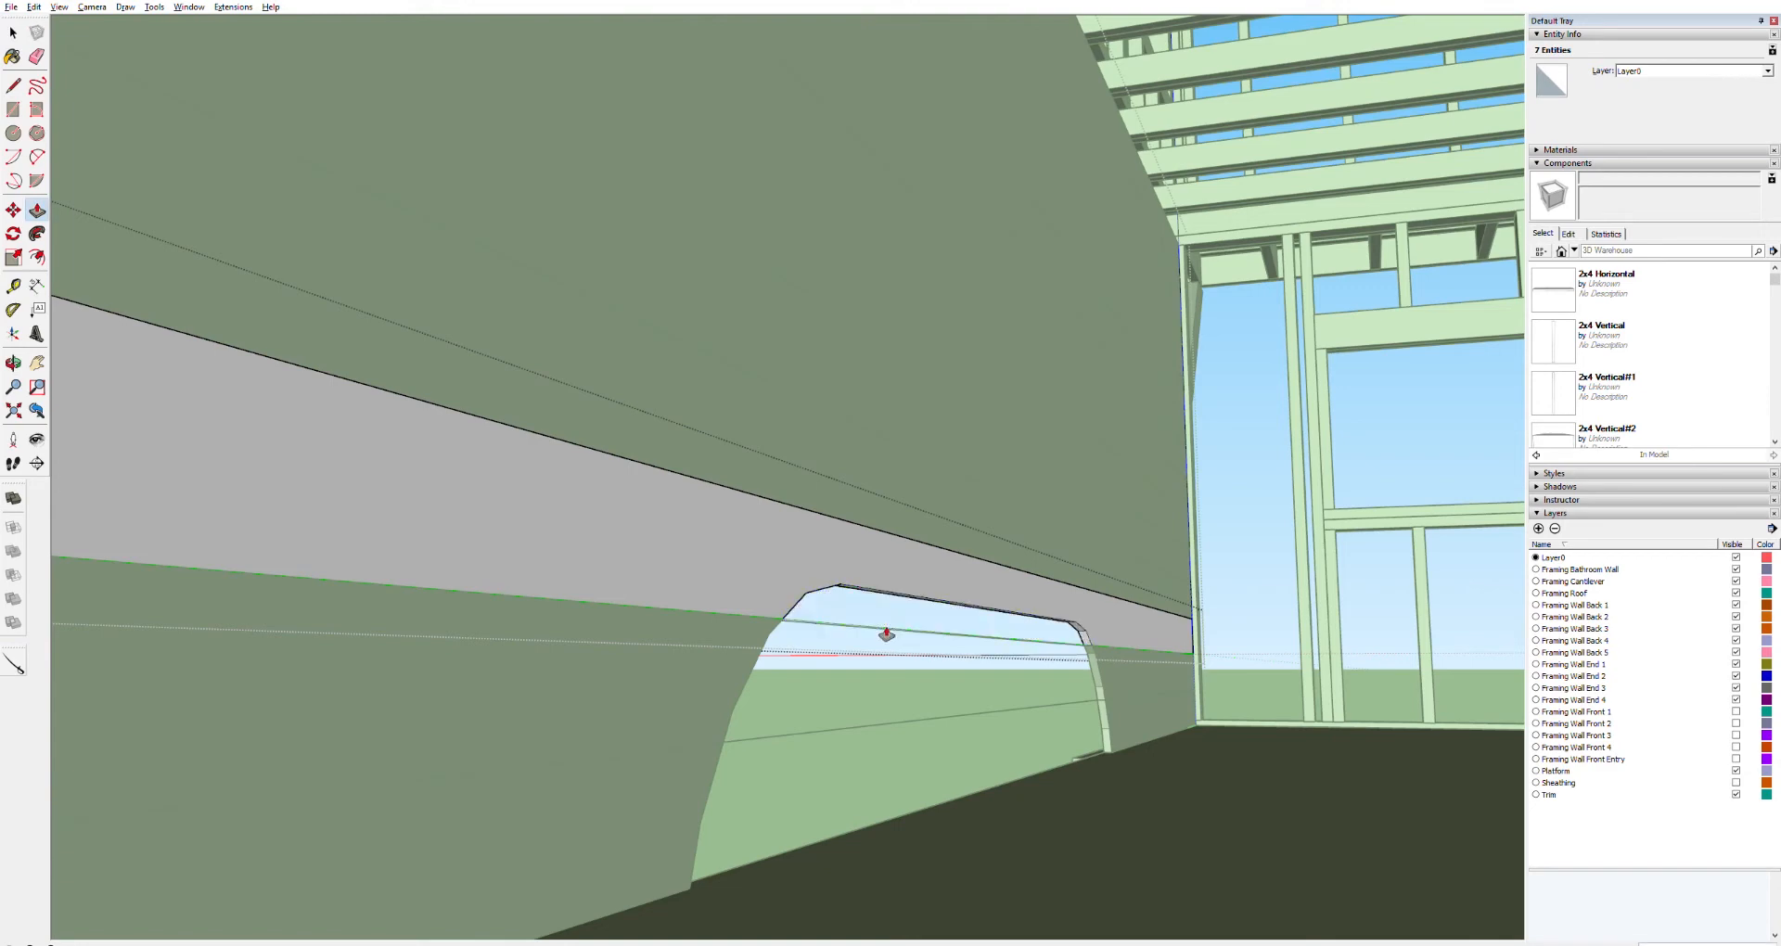
pyautogui.moveTo(1048, 801); pyautogui.dragTo(800, 794, button='middle')
pyautogui.moveTo(694, 737); pyautogui.dragTo(1200, 560, button='middle')
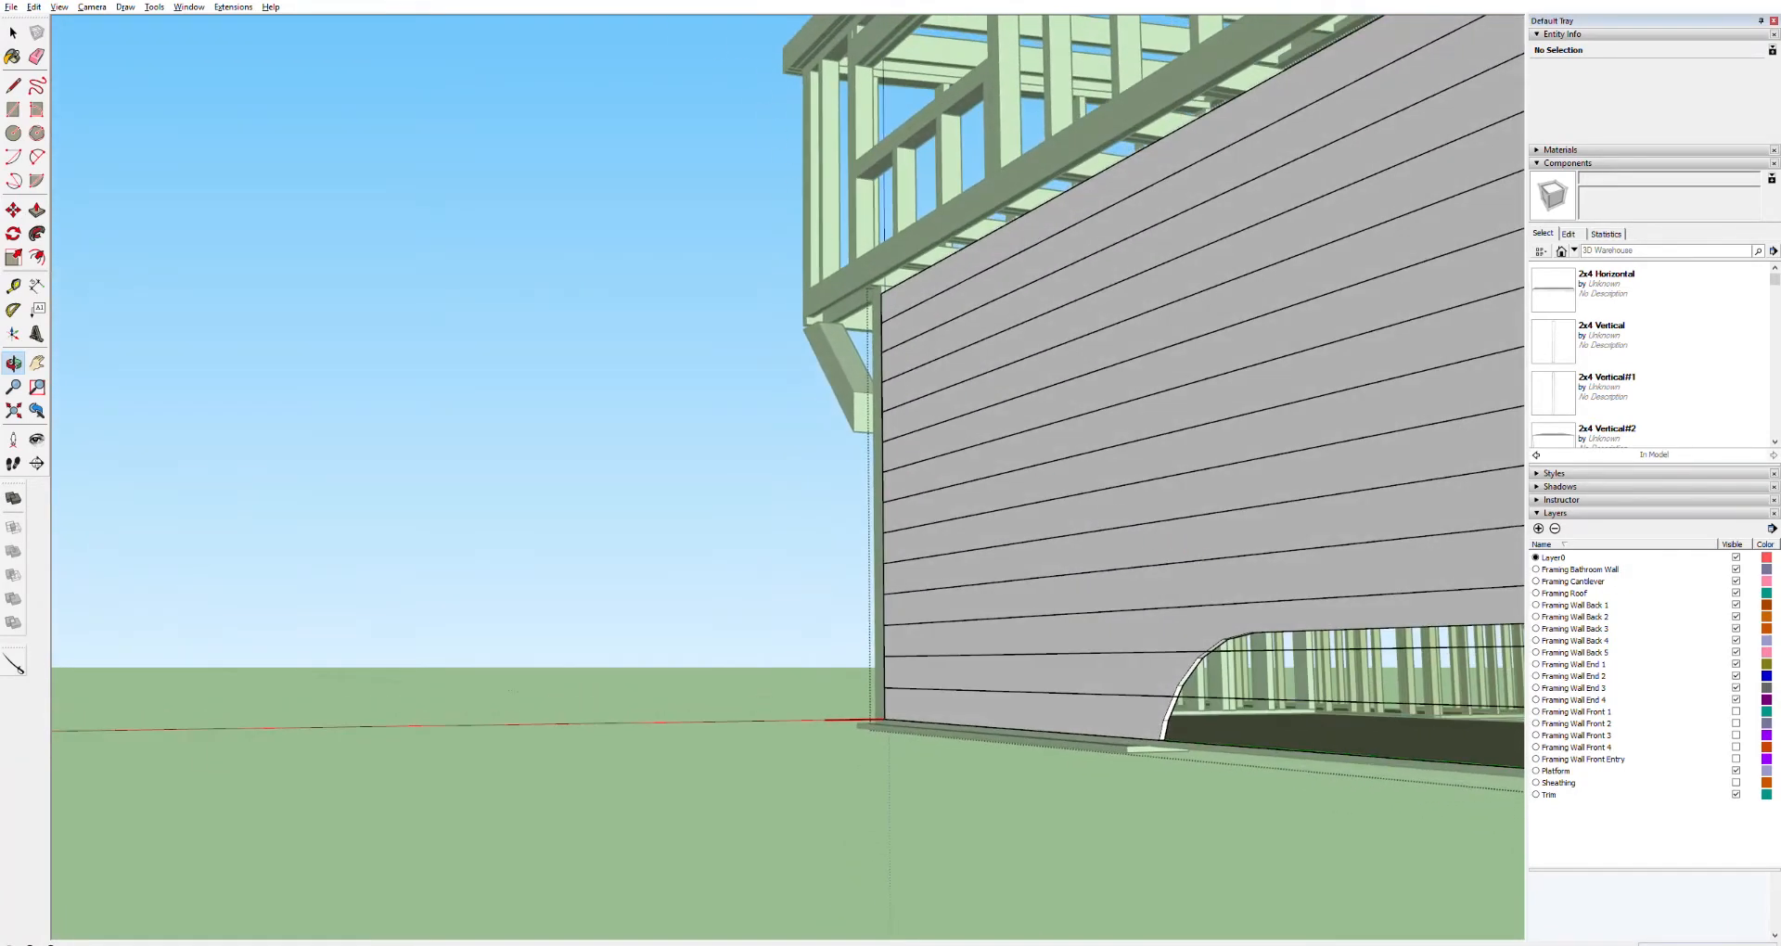
# Examine the framing around the window opening near the bathroom wall from outside
pyautogui.press('space')
pyautogui.click(242, 143)
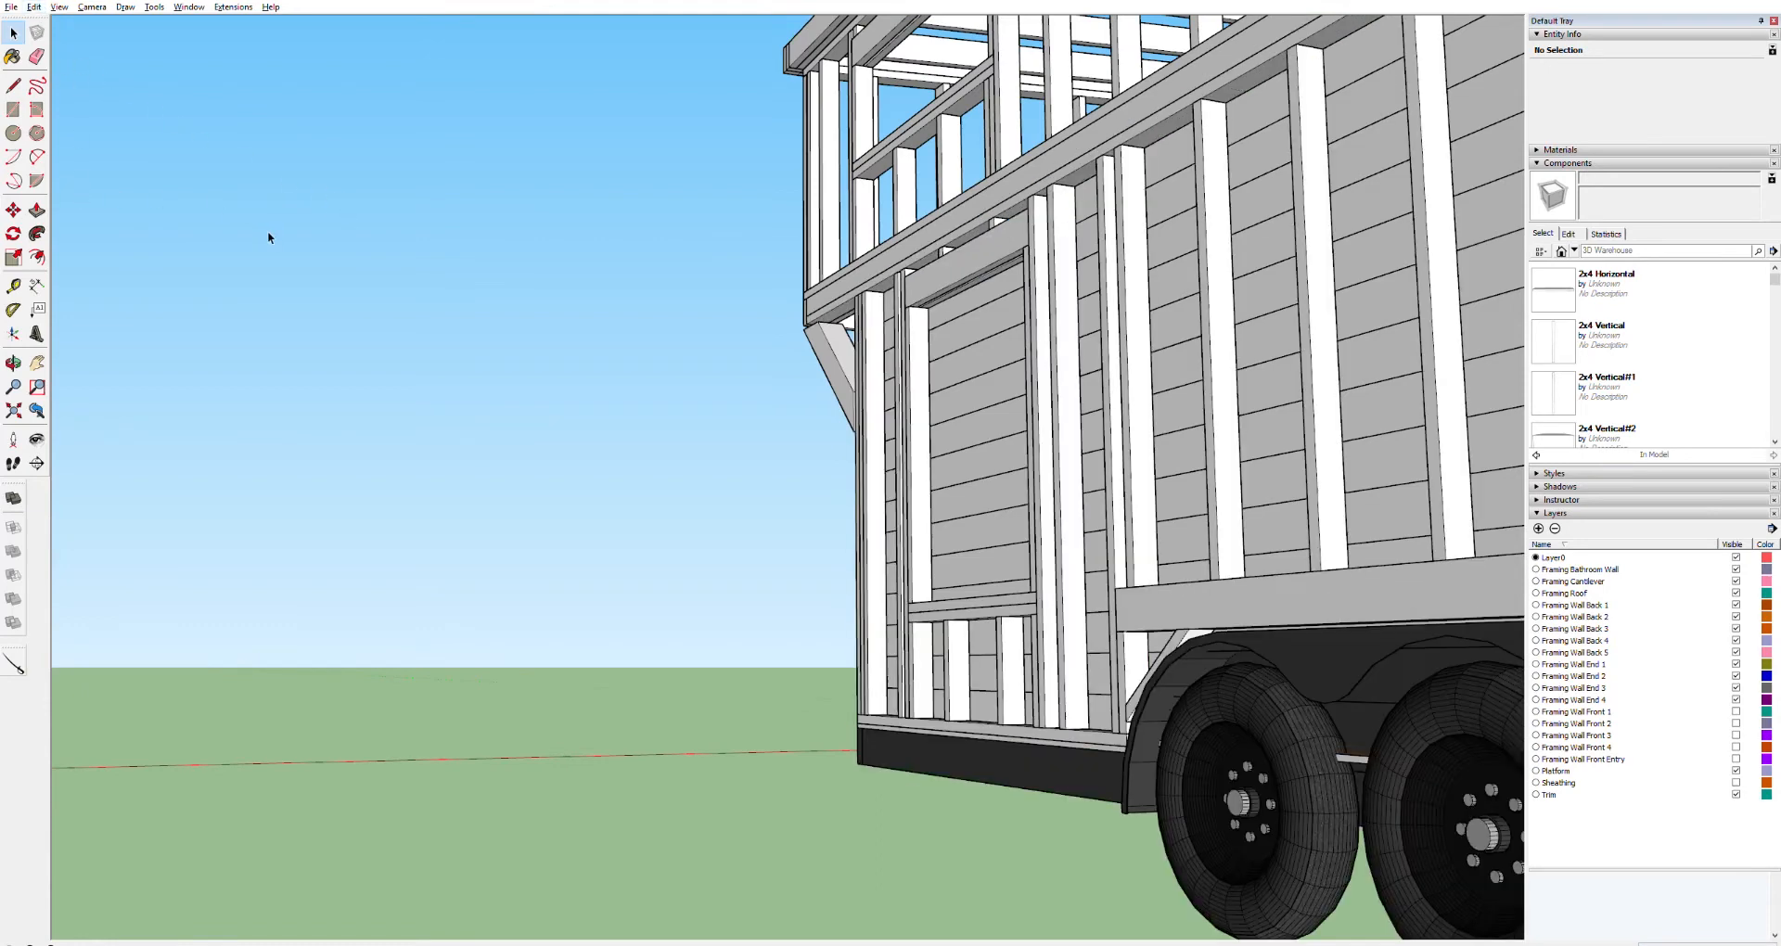
pyautogui.press('o')
pyautogui.moveTo(1302, 577); pyautogui.dragTo(1515, 569)
pyautogui.scroll(4, 1245, 509)
pyautogui.moveTo(1268, 521)
pyautogui.mouseDown()
pyautogui.moveTo(1486, 604)
pyautogui.moveTo(1429, 577)
pyautogui.mouseUp()
pyautogui.press('space')
pyautogui.click(1210, 639)
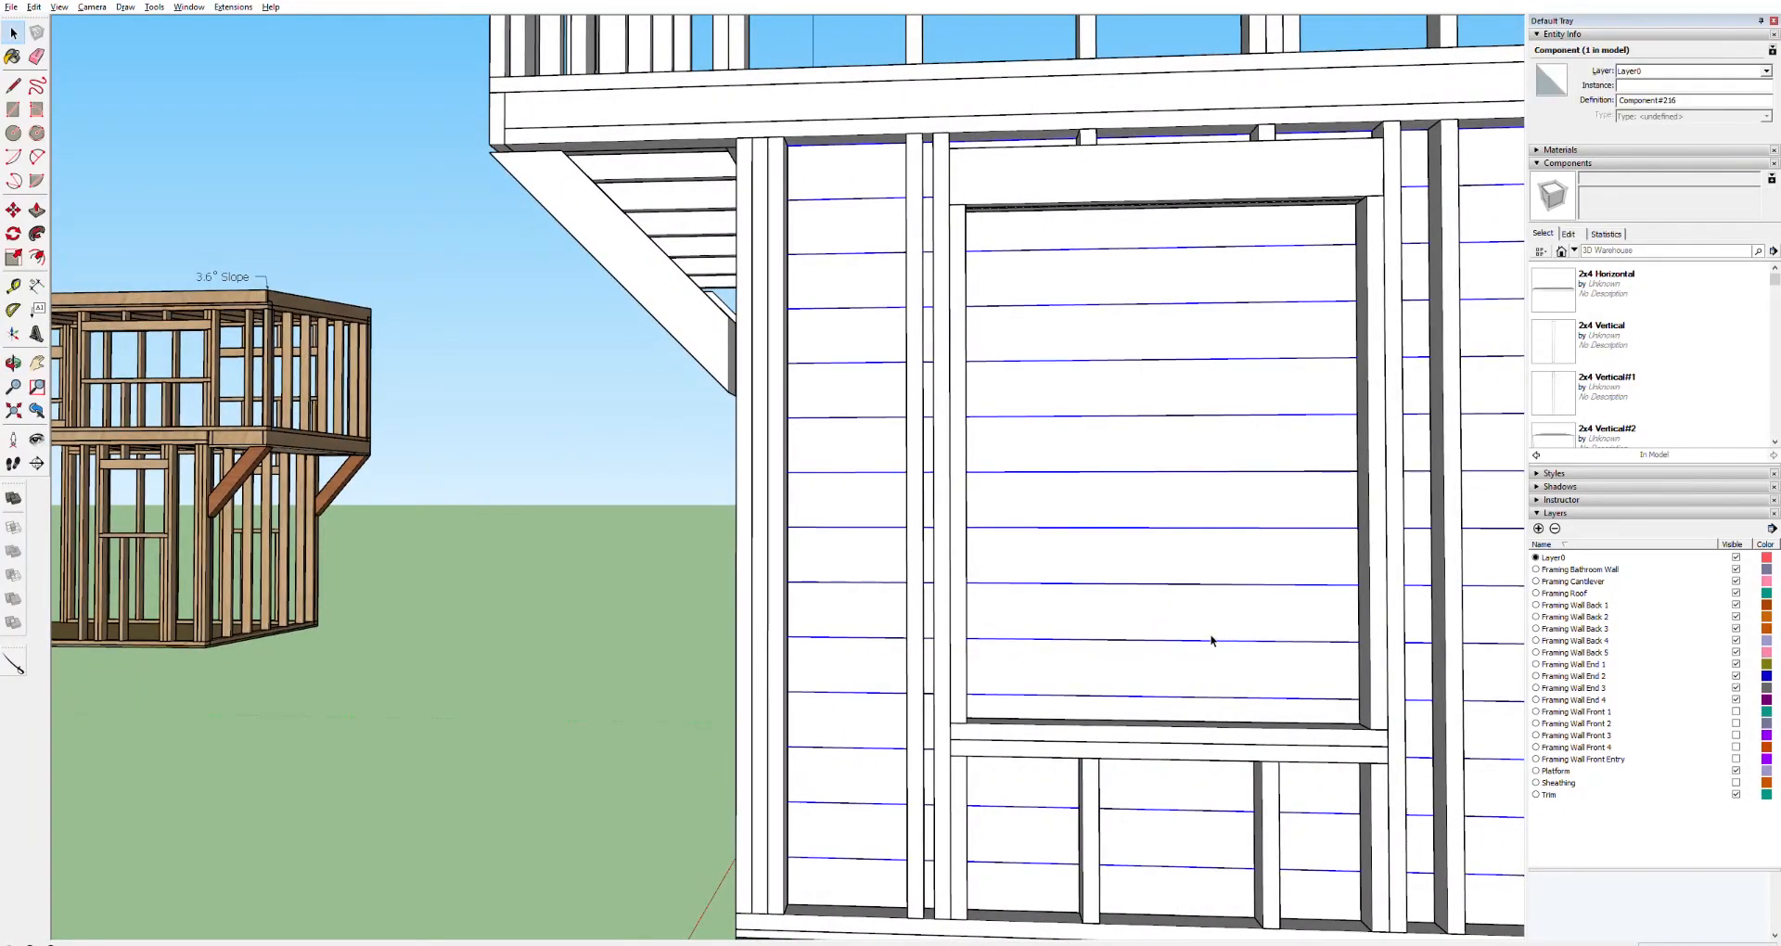
pyautogui.click(1196, 224)
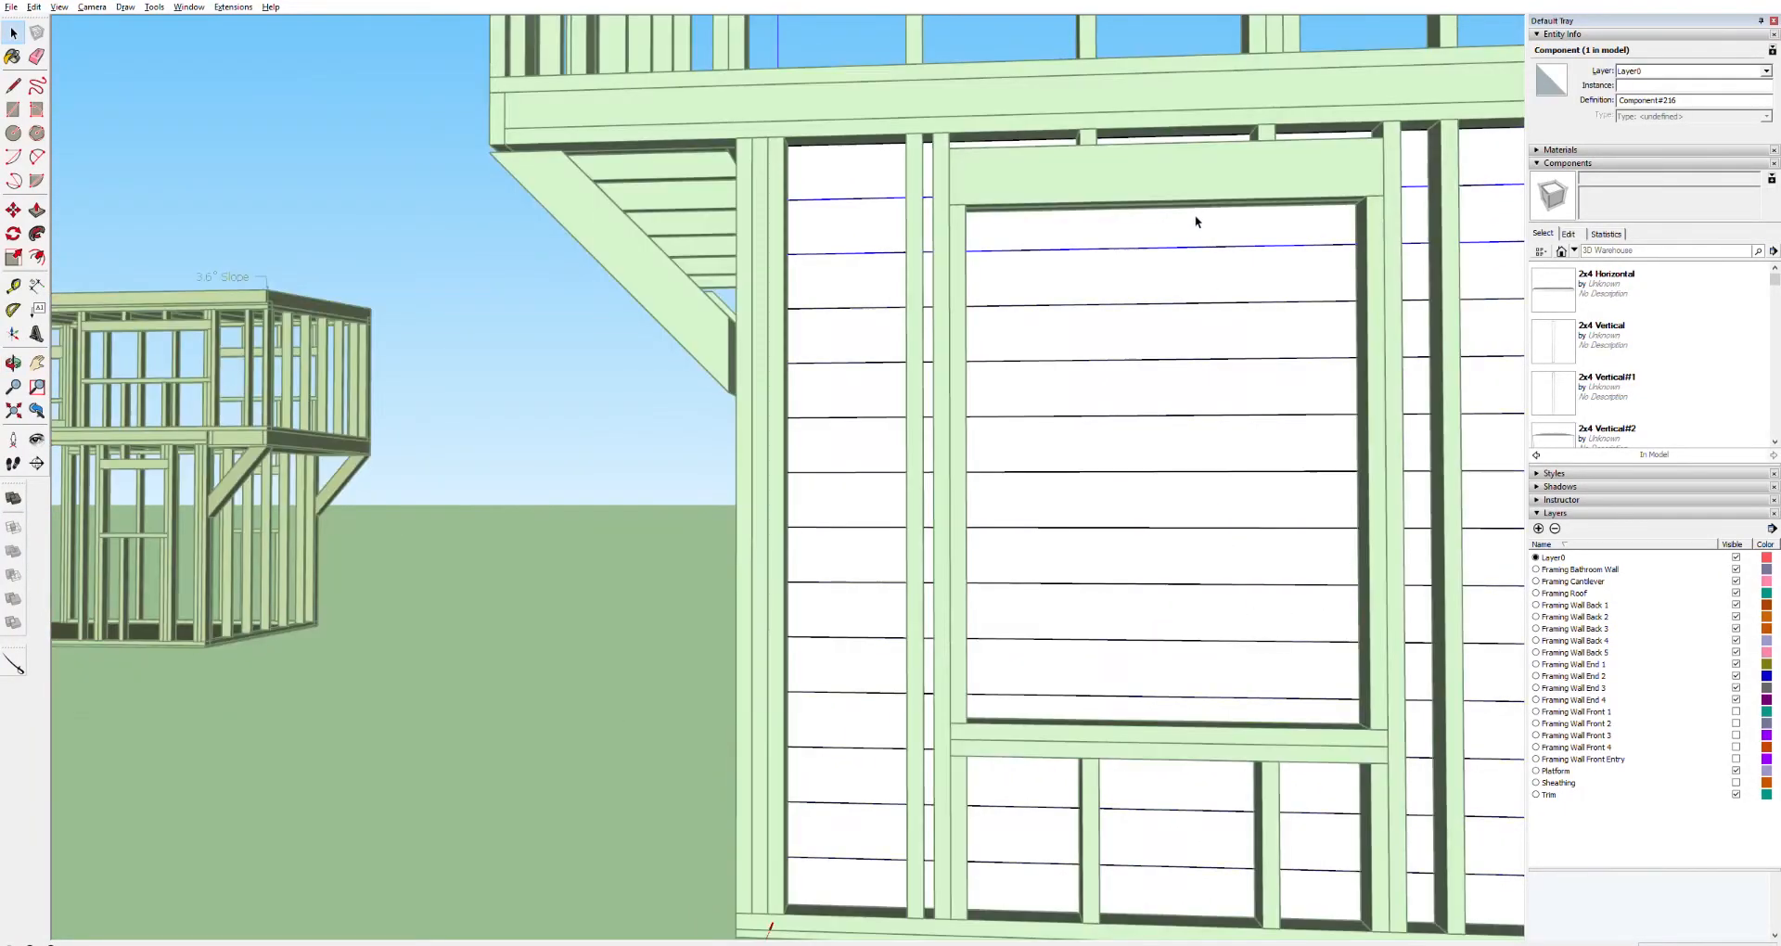
pyautogui.scroll(5, 1299, 245)
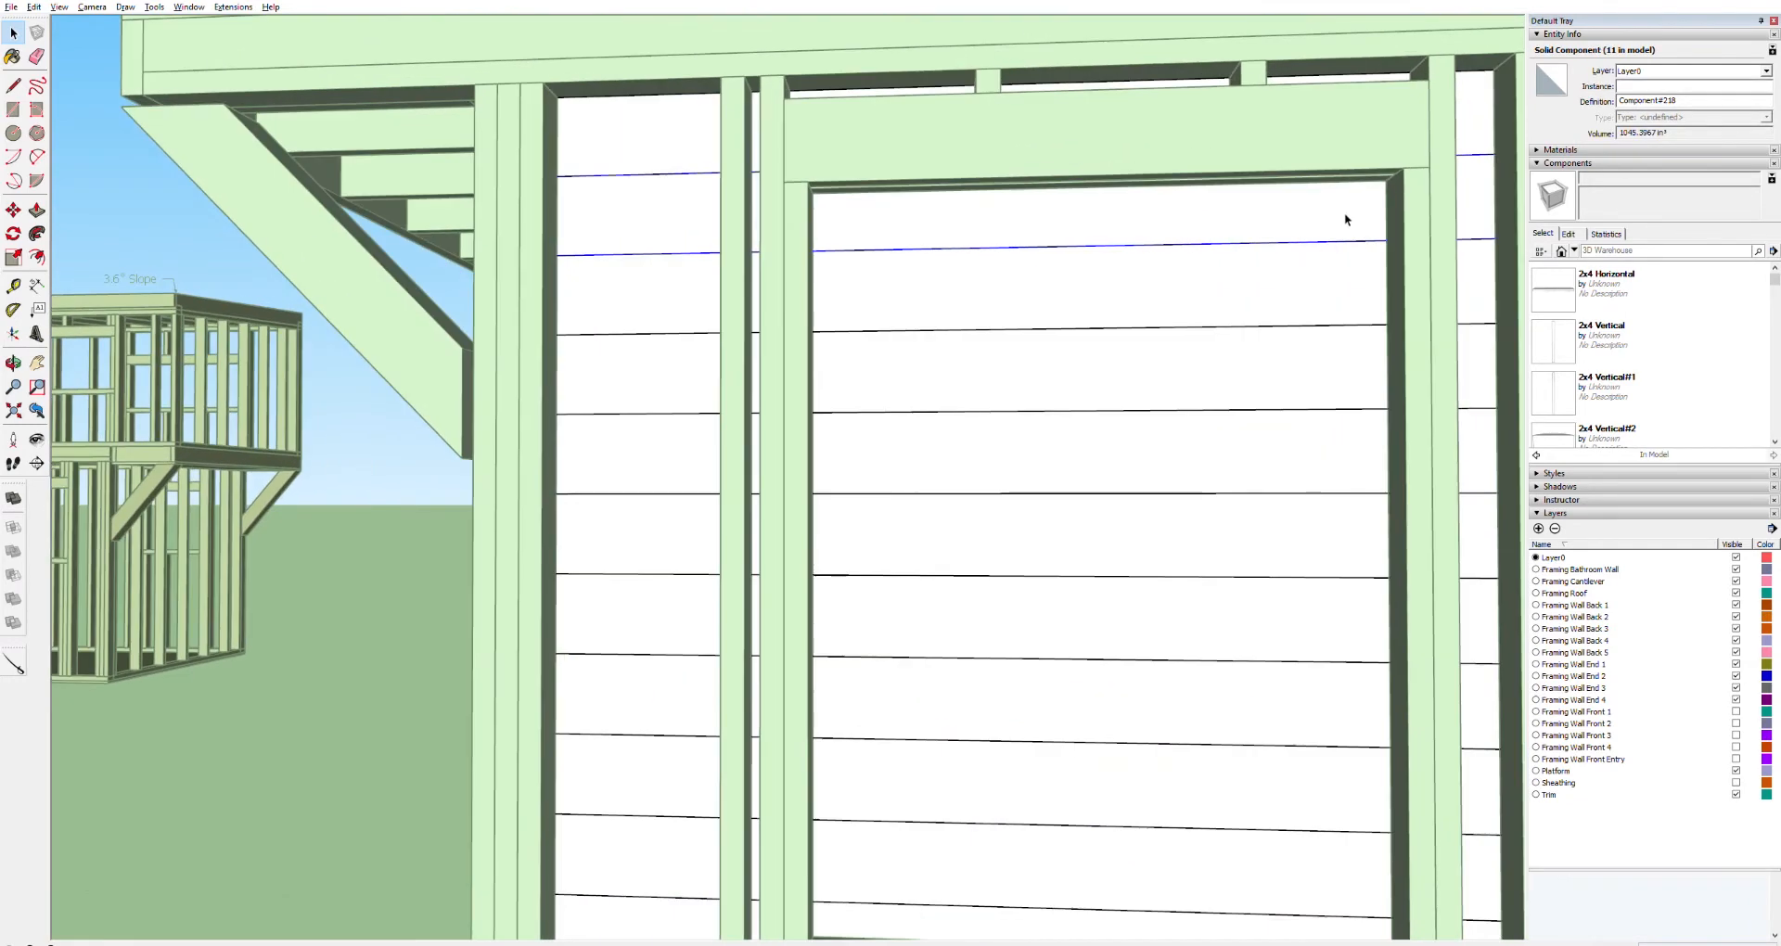
pyautogui.press('l')
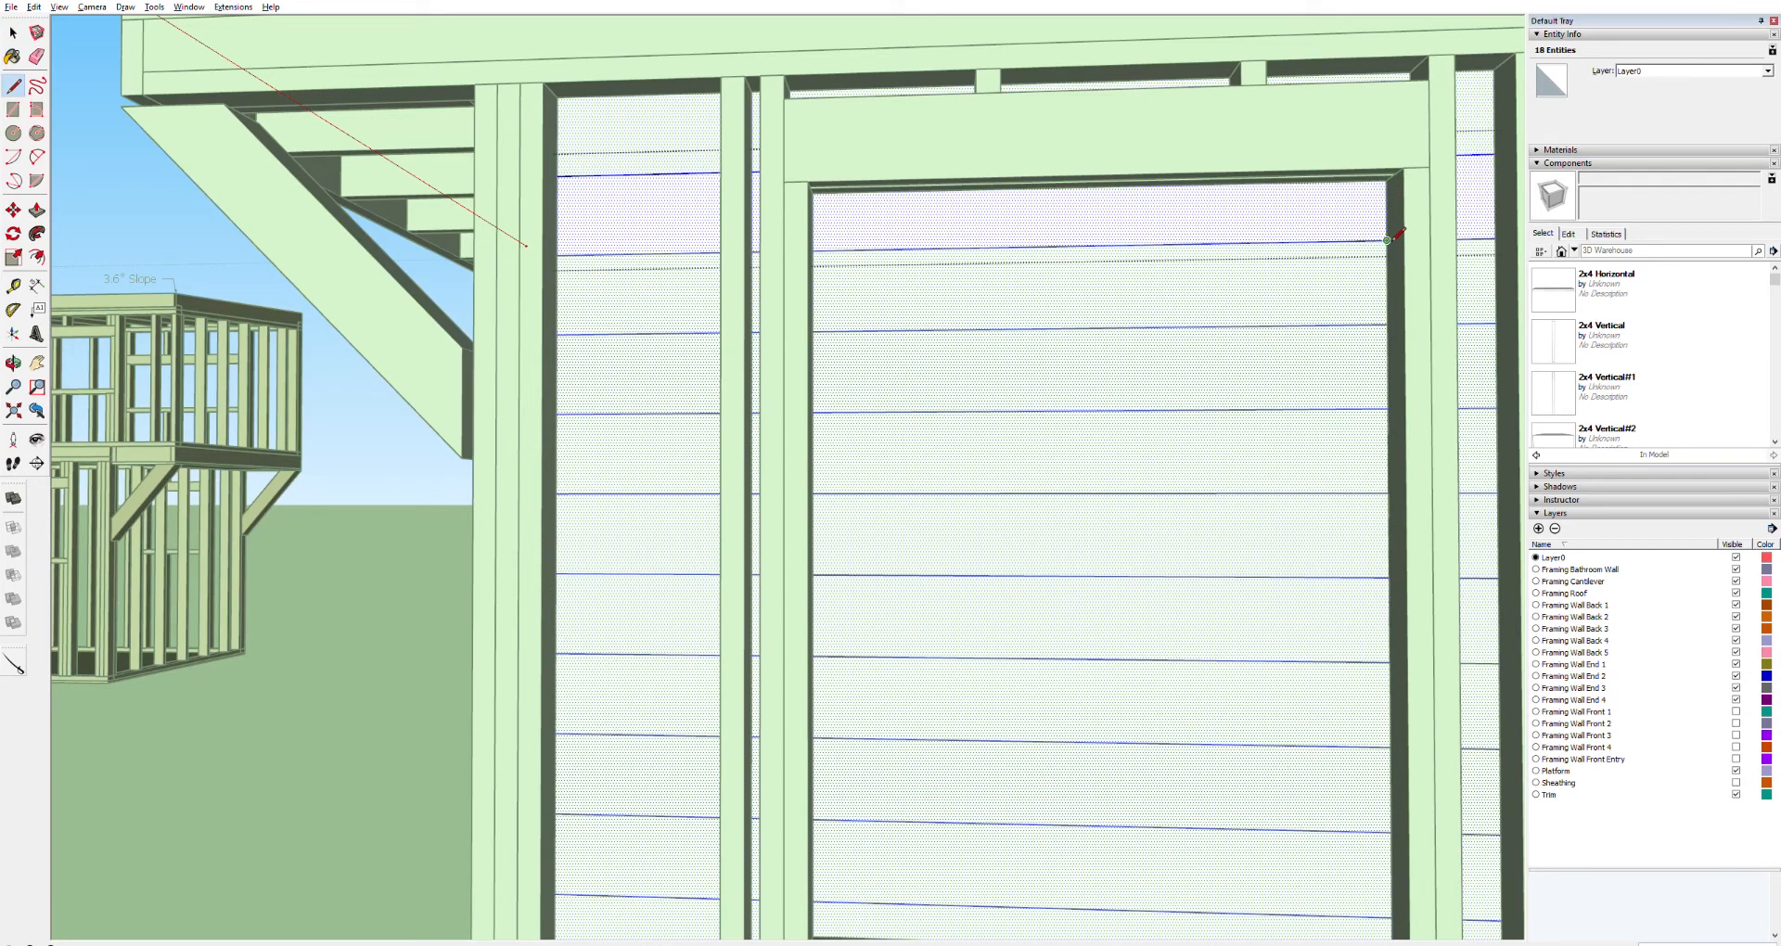
pyautogui.click(1387, 323)
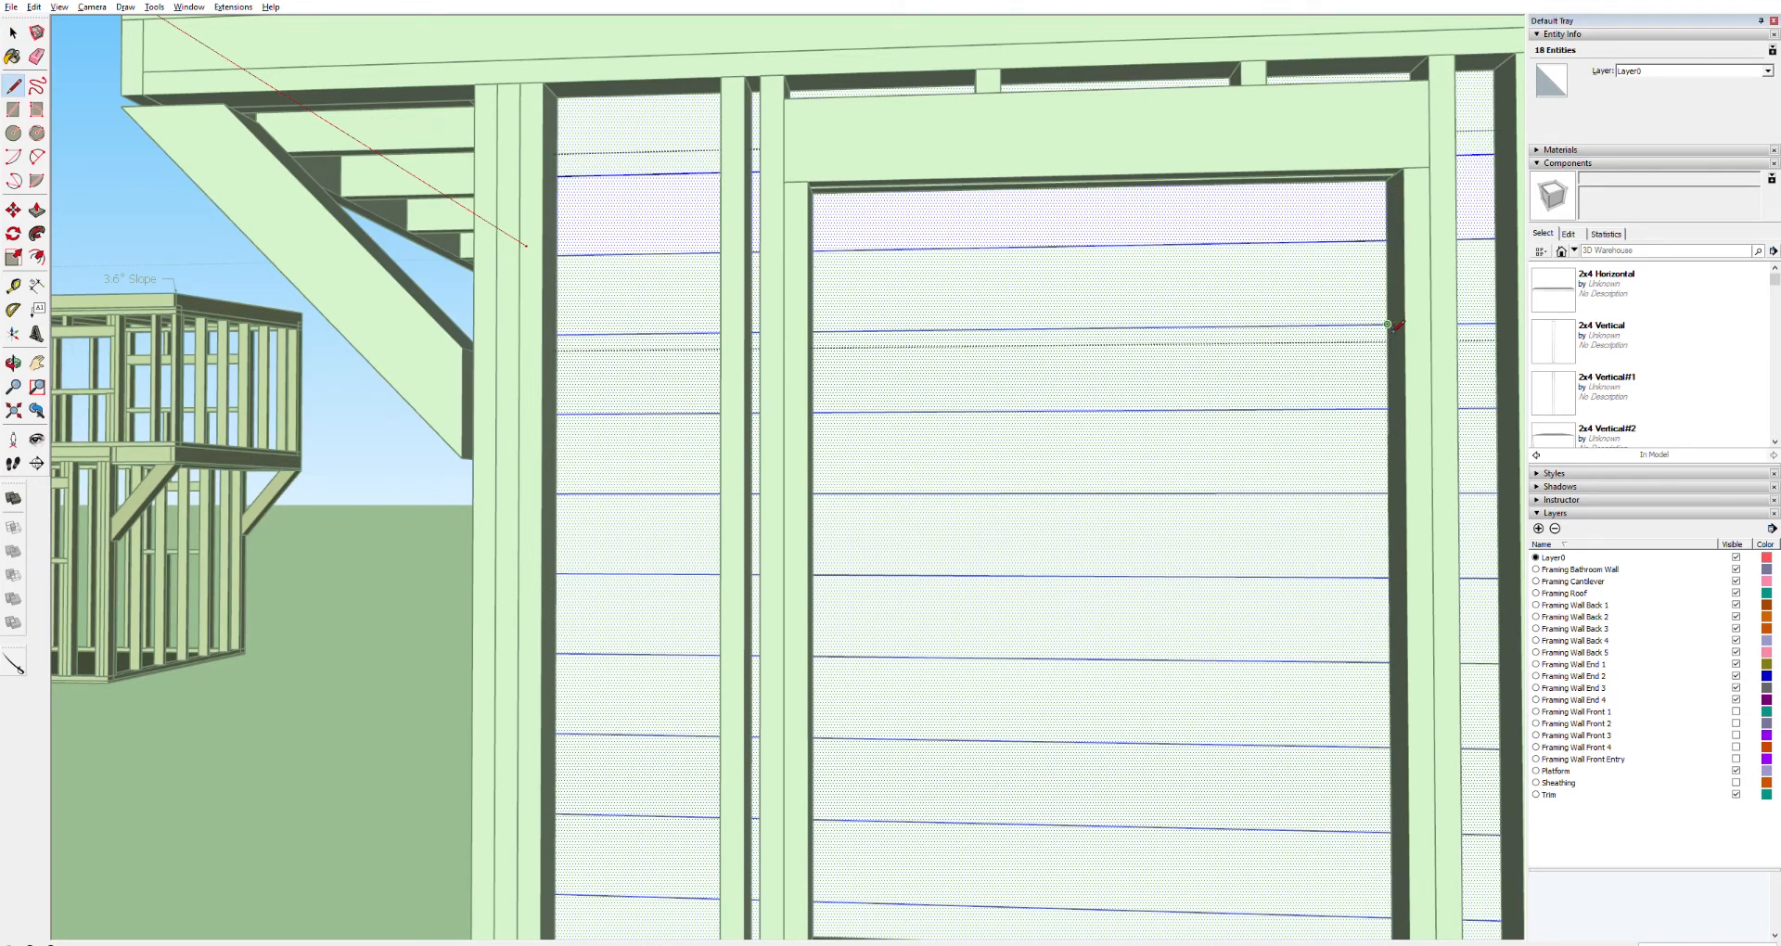
pyautogui.click(1388, 408)
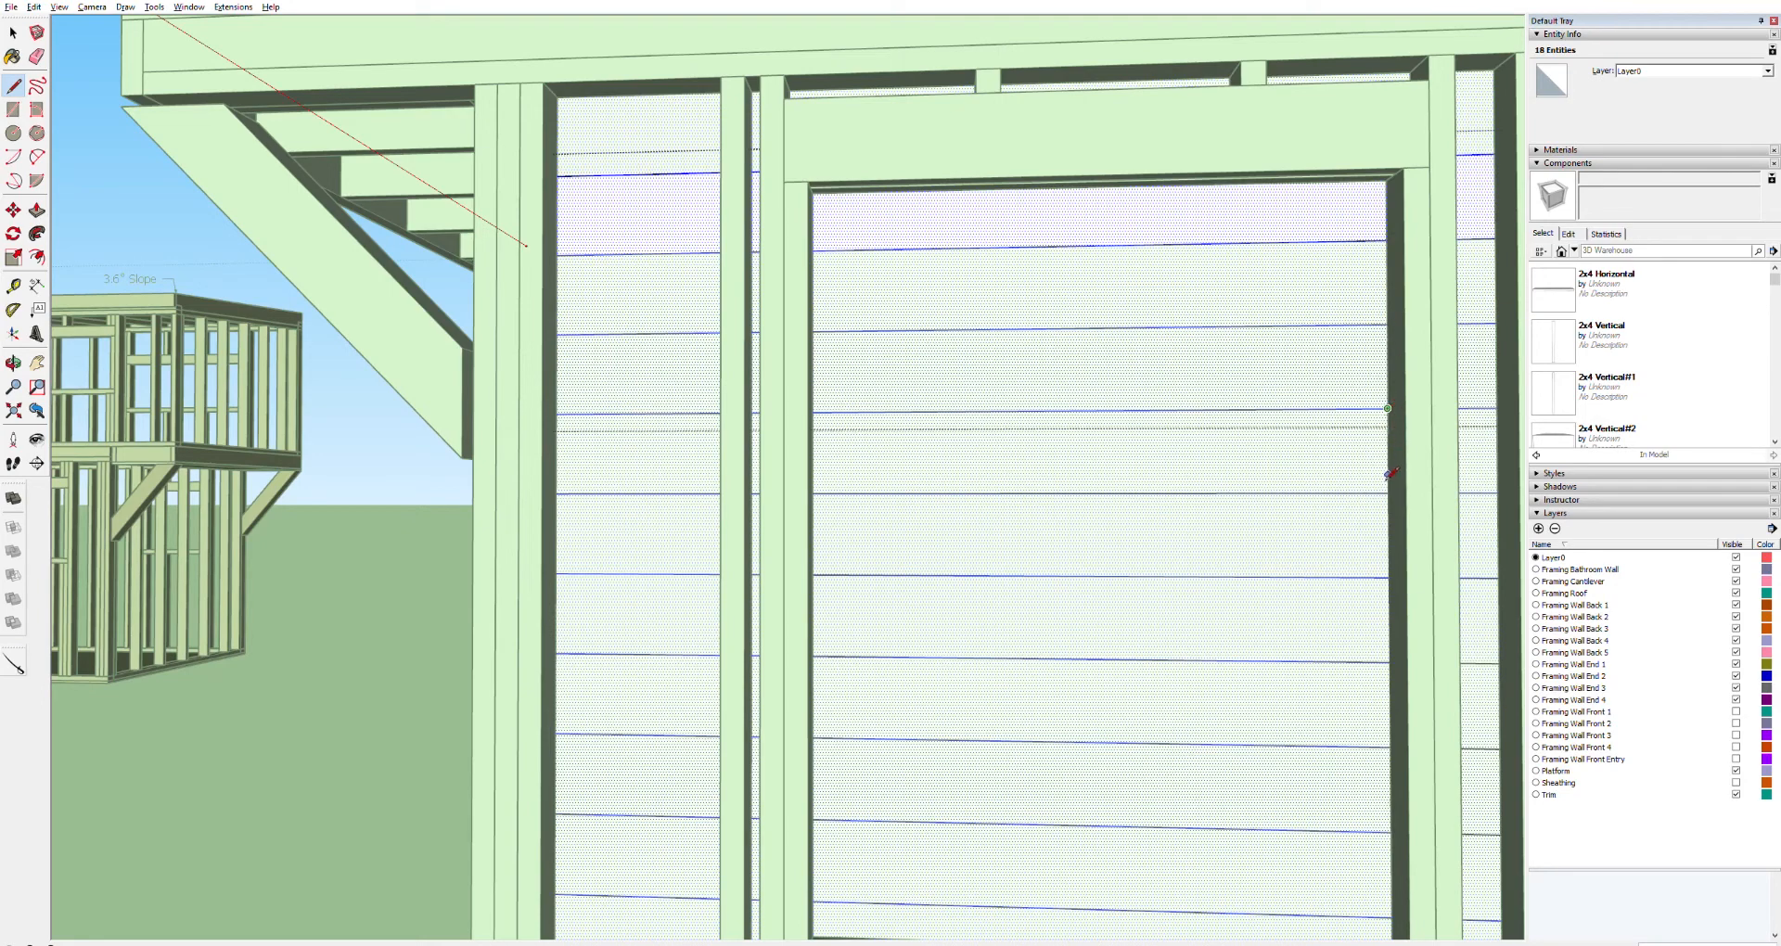
pyautogui.click(1388, 493)
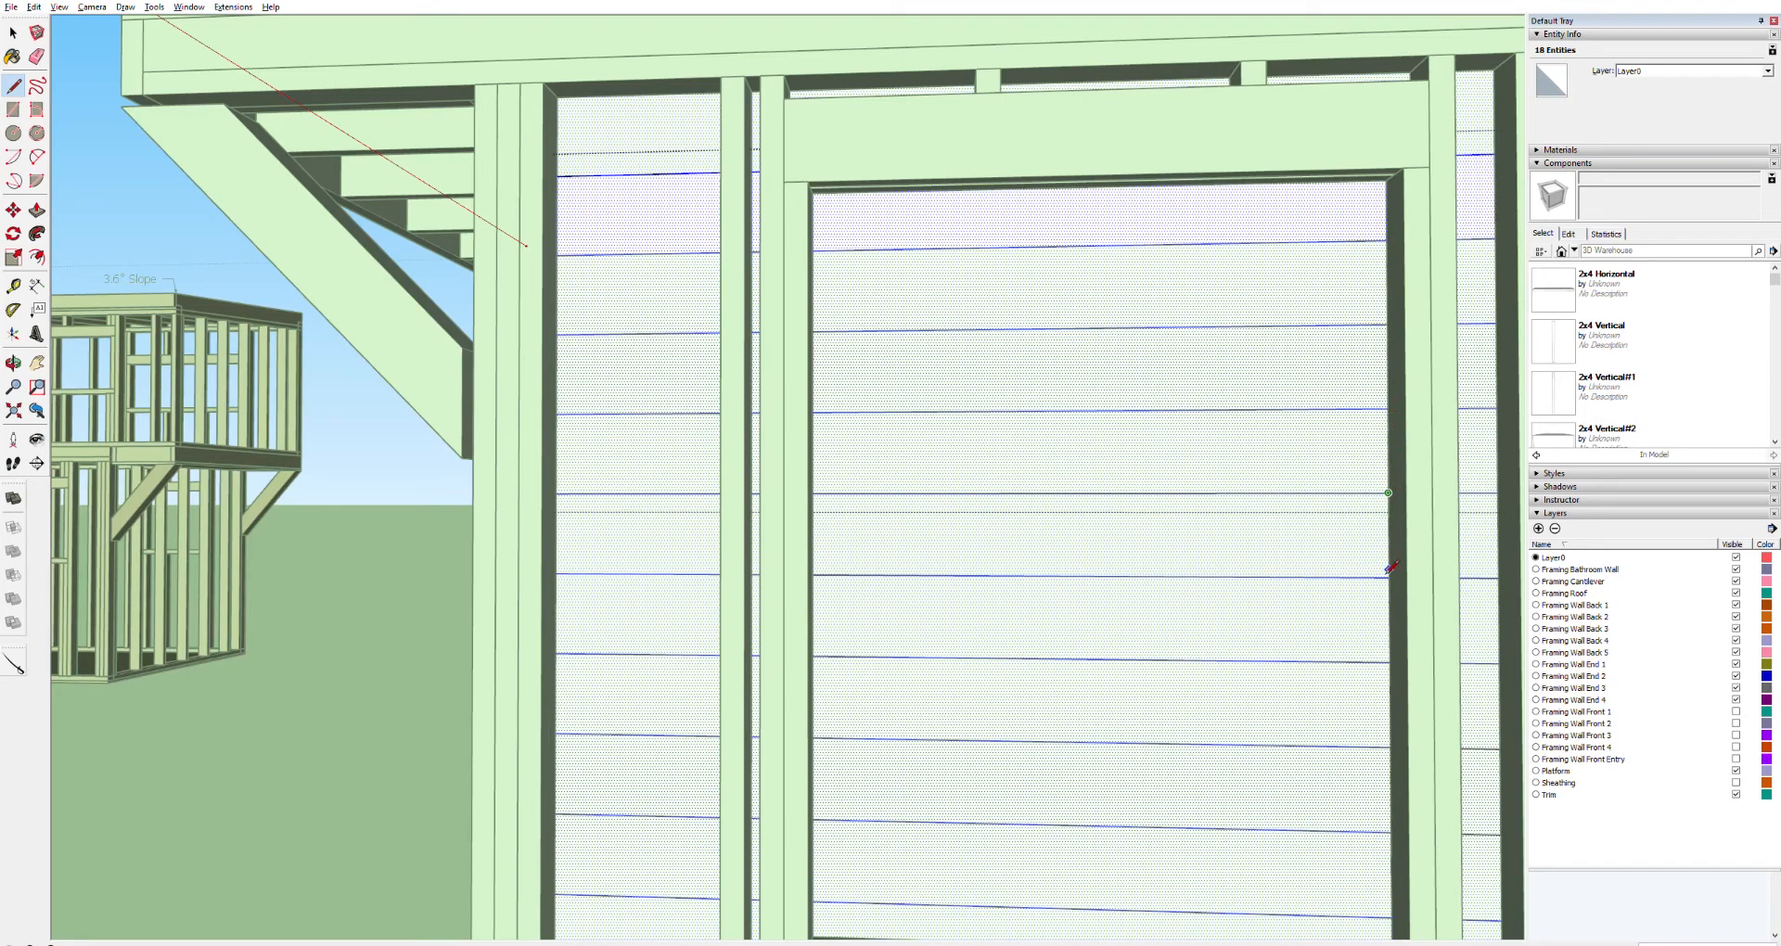
pyautogui.click(1389, 575)
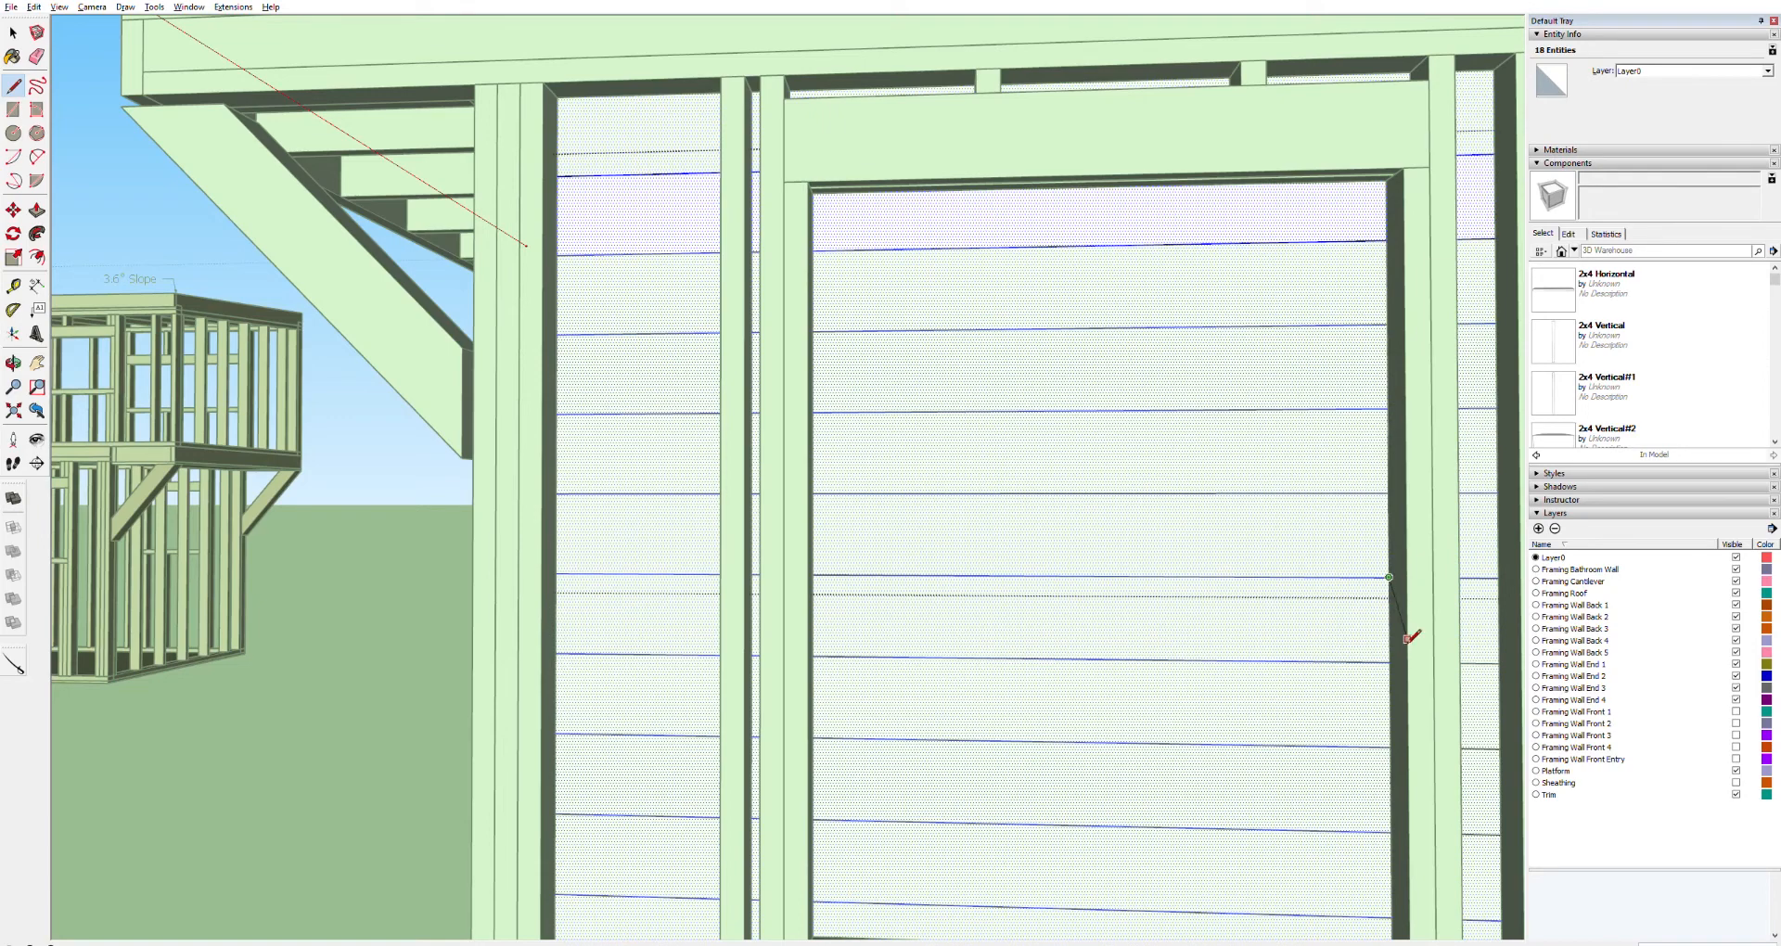
pyautogui.hotkey('ctrl', 'z')
pyautogui.hotkey('ctrl', 'z')
pyautogui.hotkey('ctrl', 'z')
pyautogui.hotkey('ctrl', 'z')
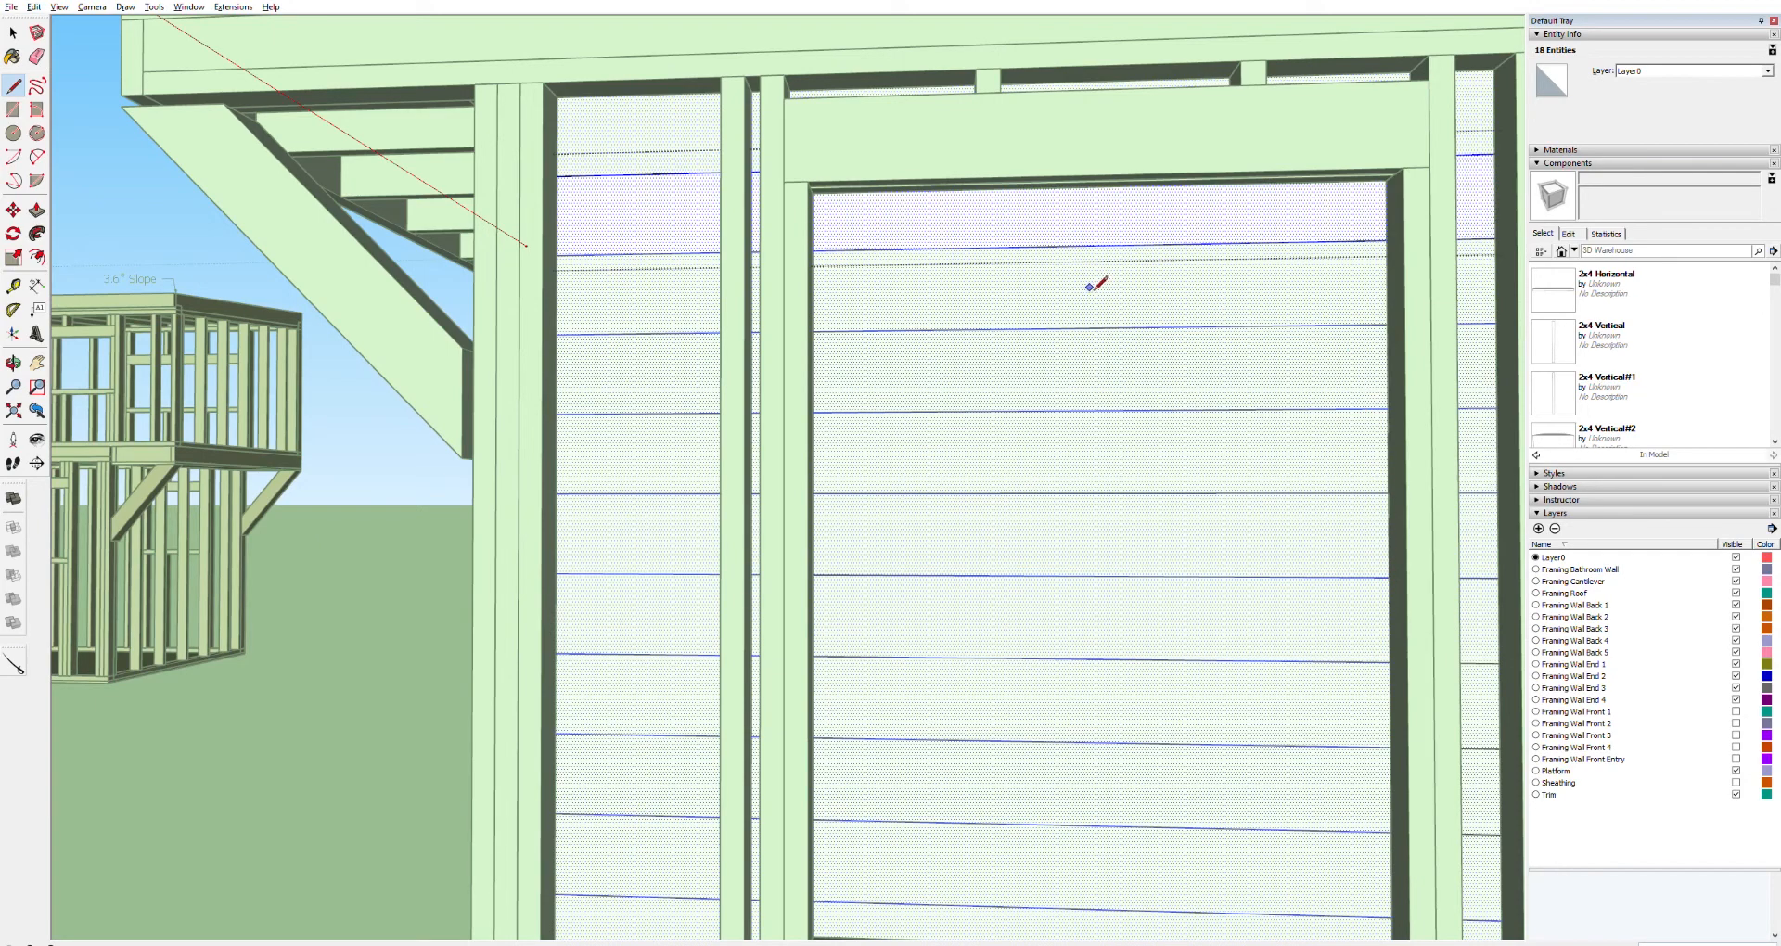
pyautogui.press('space')
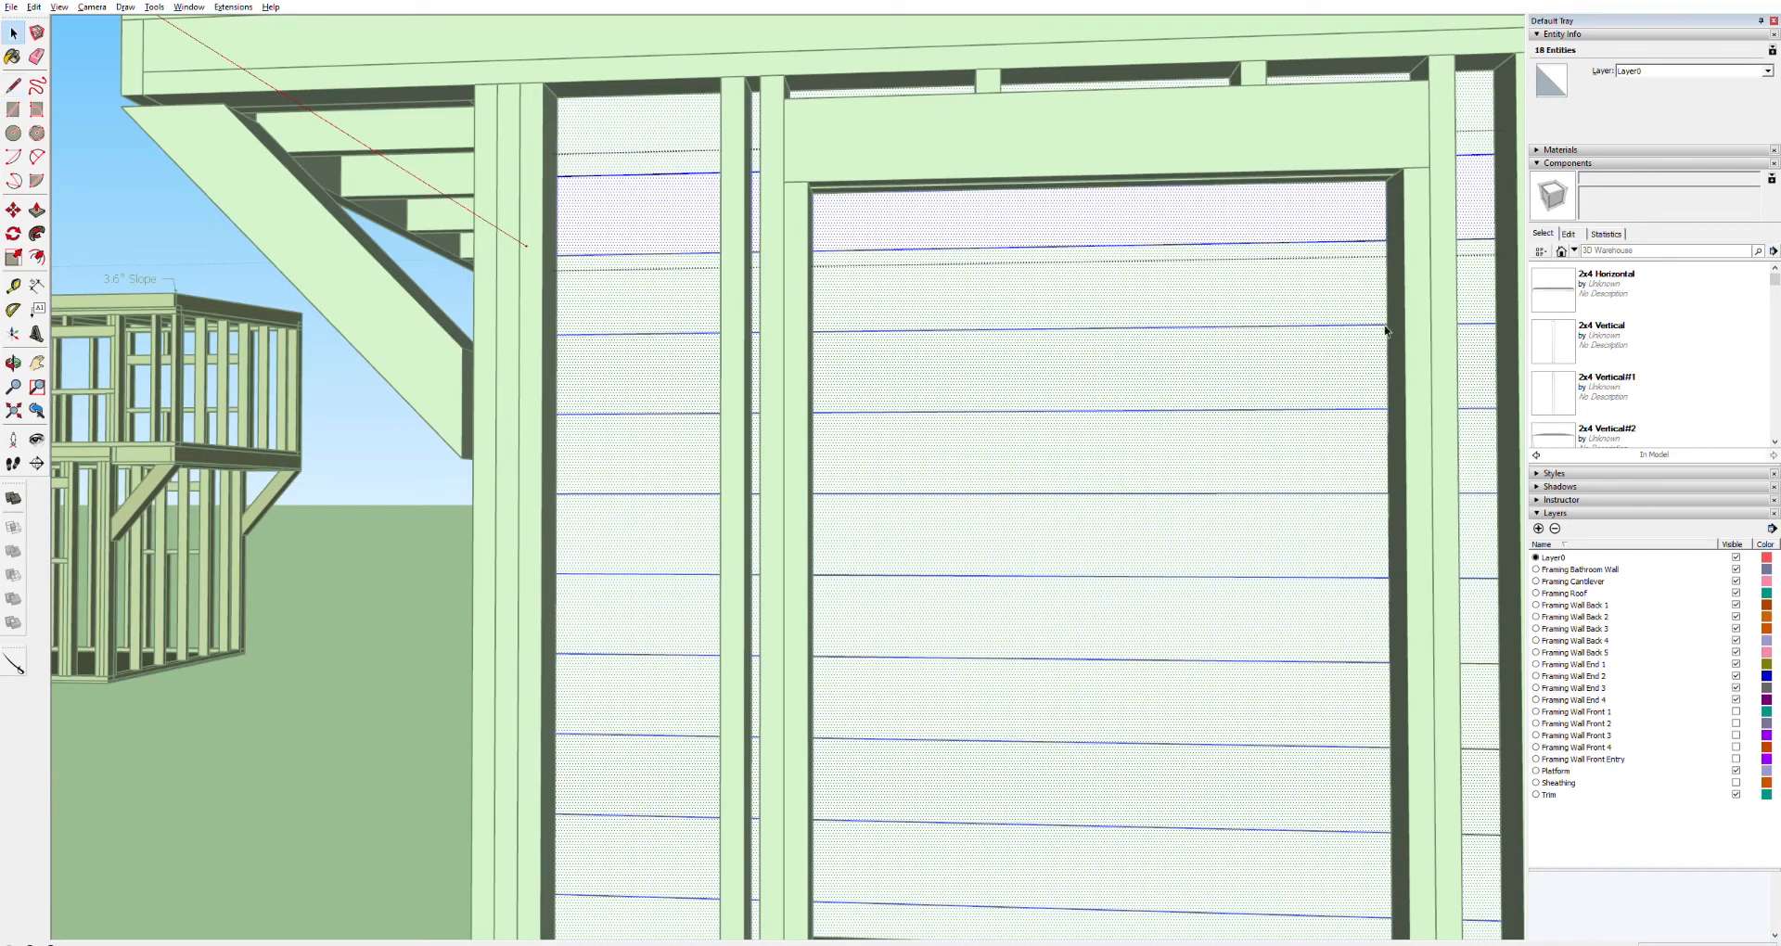
pyautogui.press('Escape')
pyautogui.click(1416, 285)
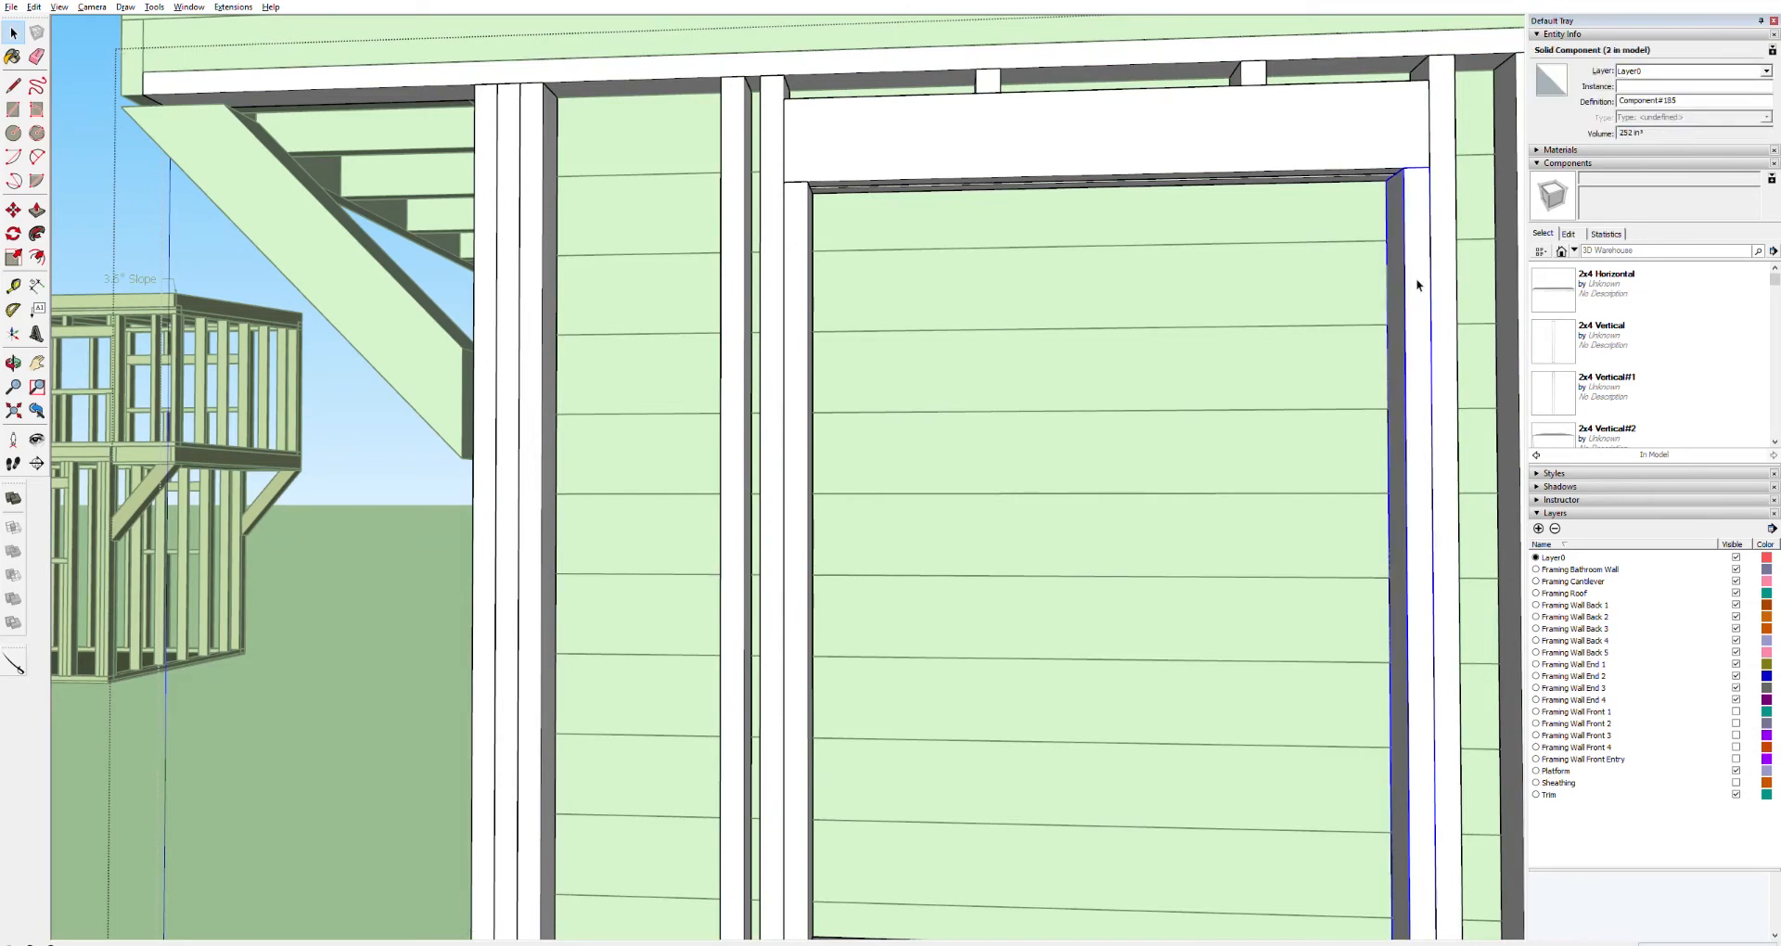
pyautogui.click(379, 497)
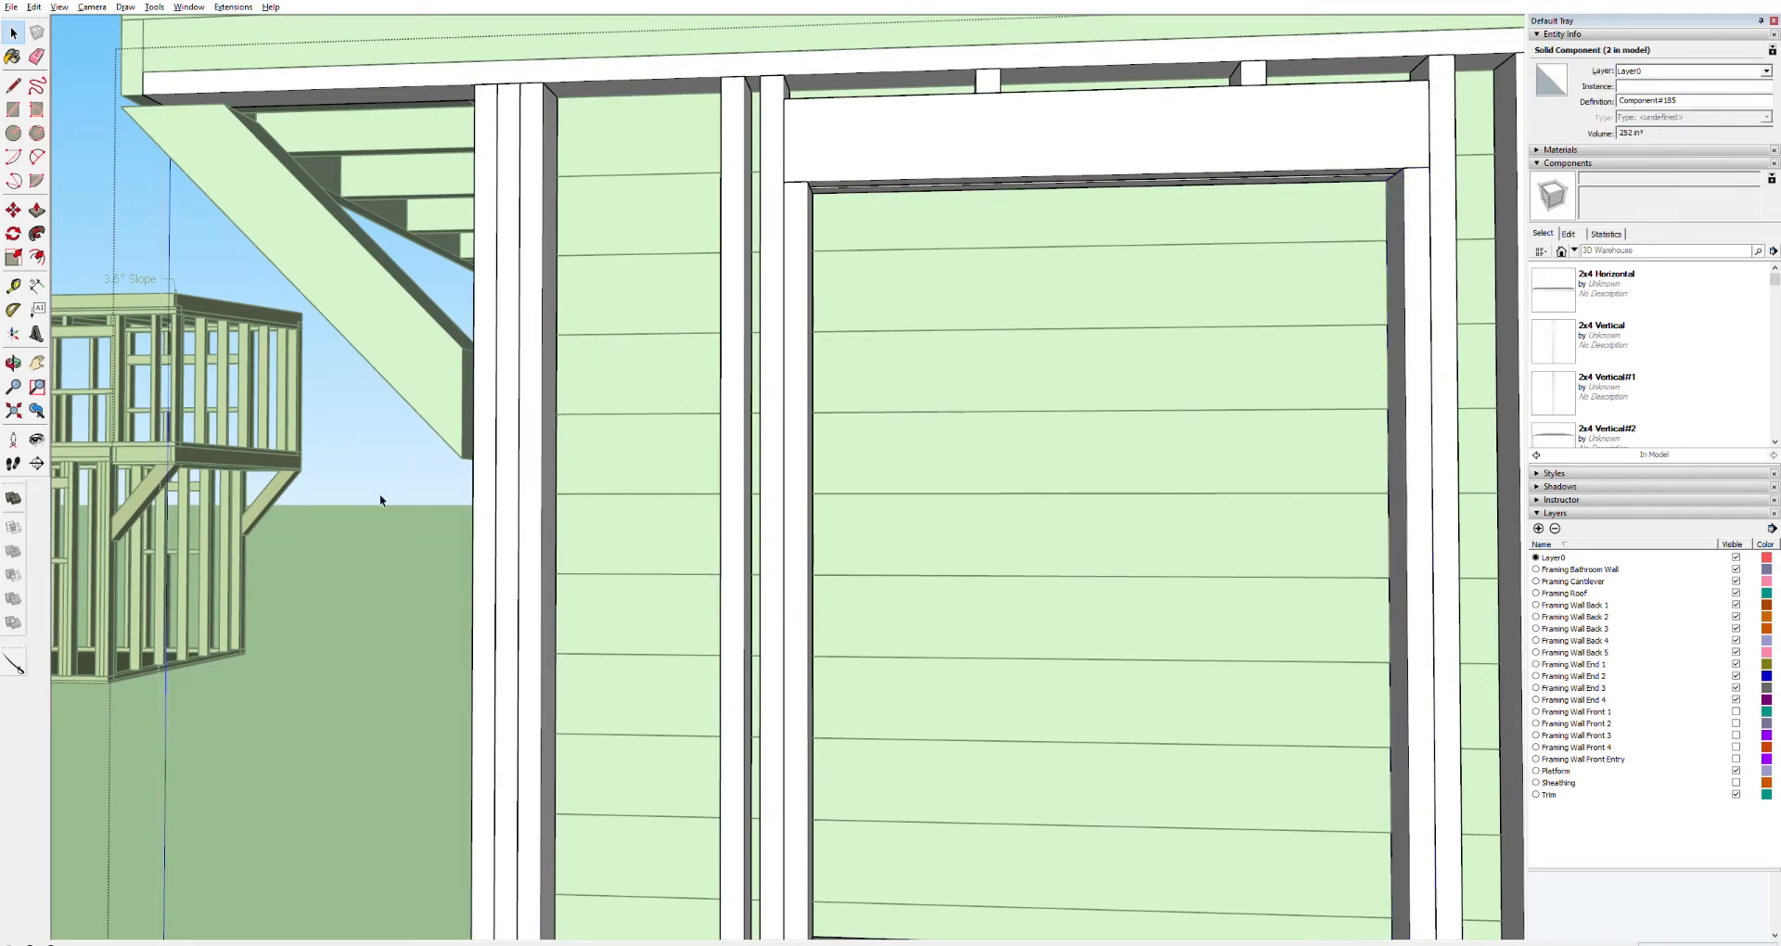
pyautogui.click(108, 211)
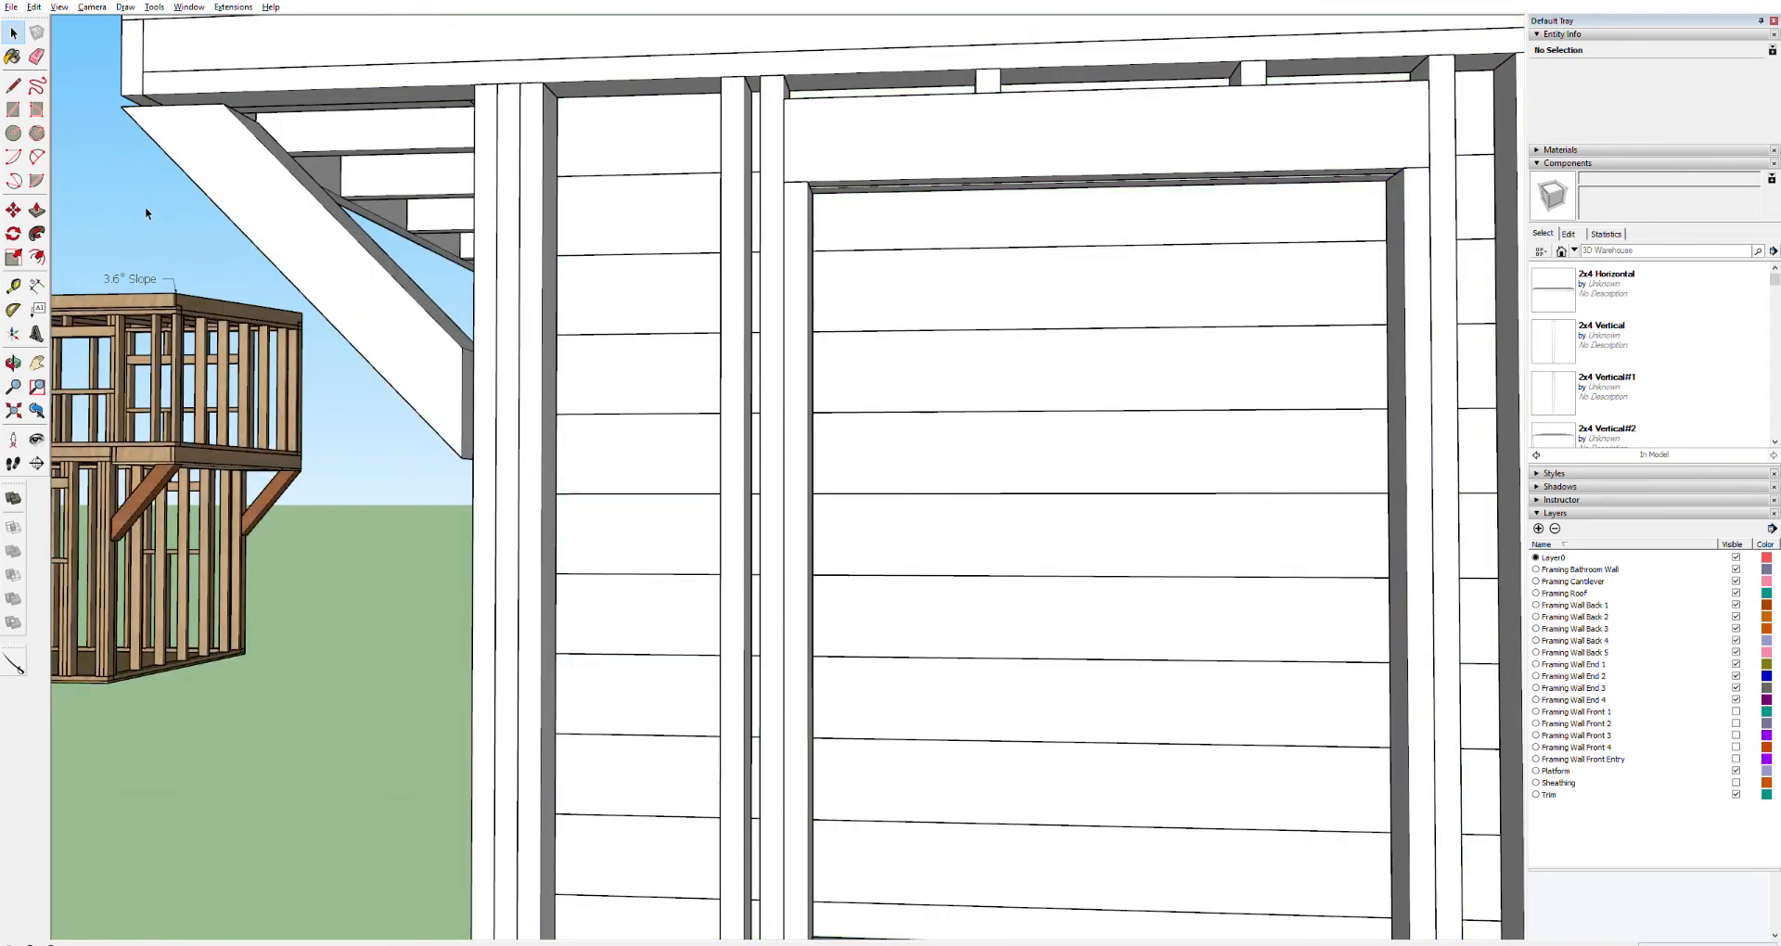
pyautogui.click(1422, 236)
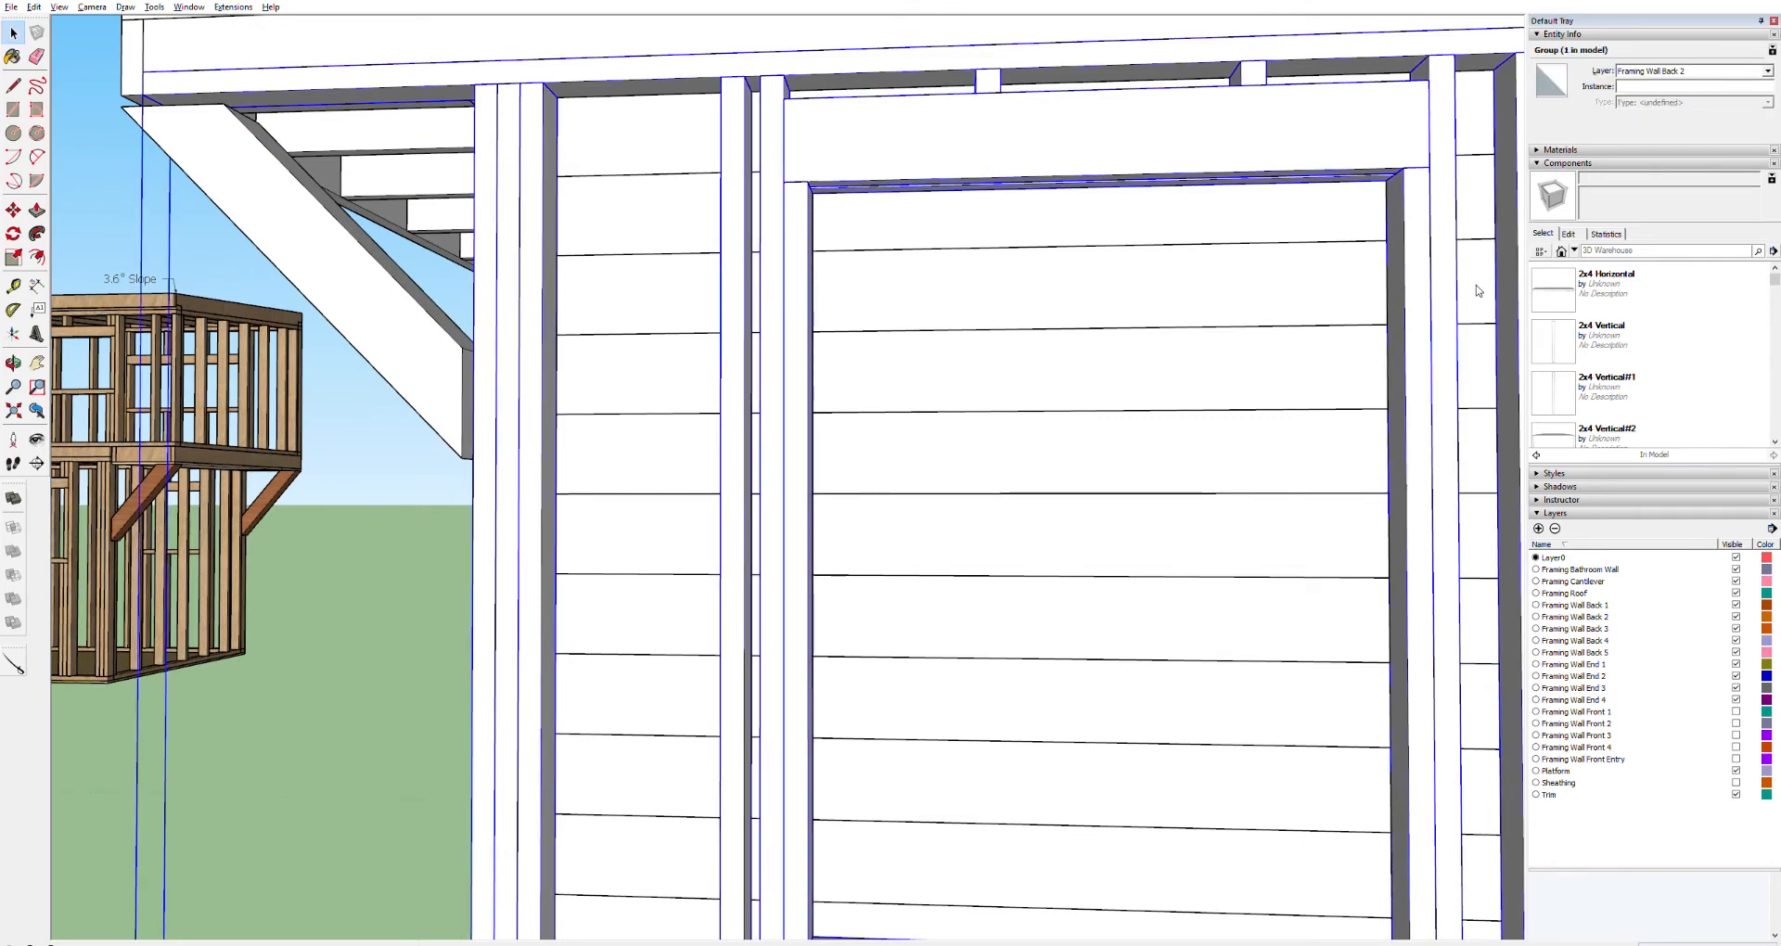
pyautogui.press('Delete')
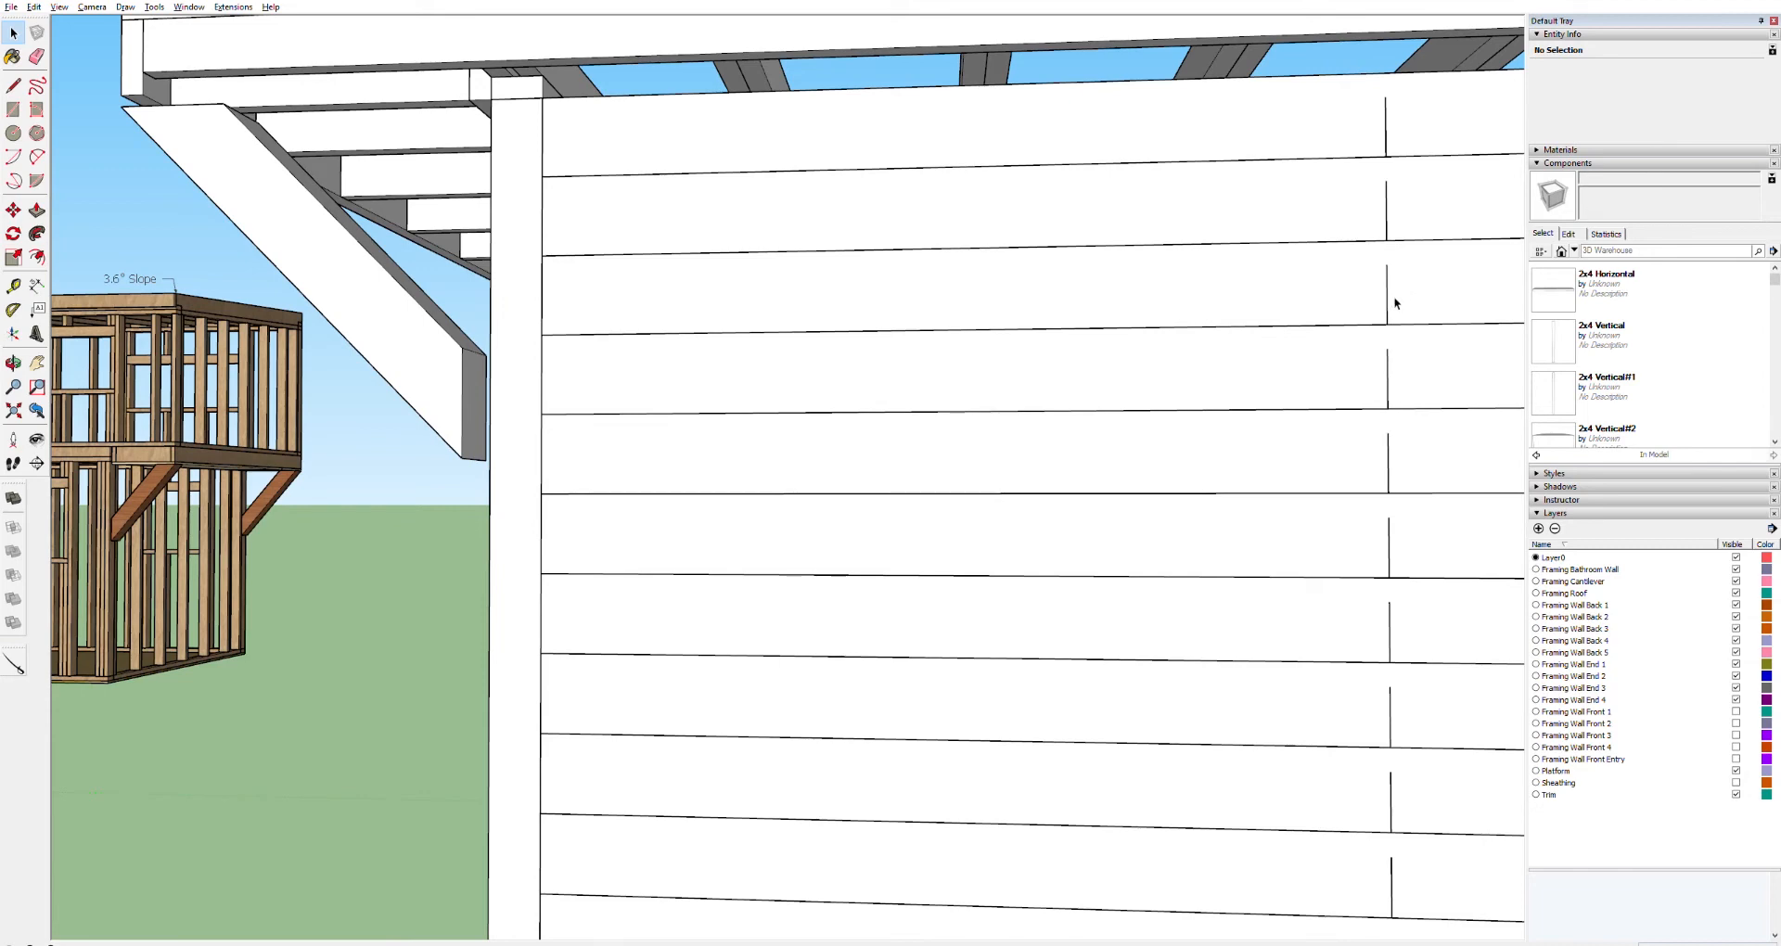
pyautogui.hotkey('ctrl', 'z')
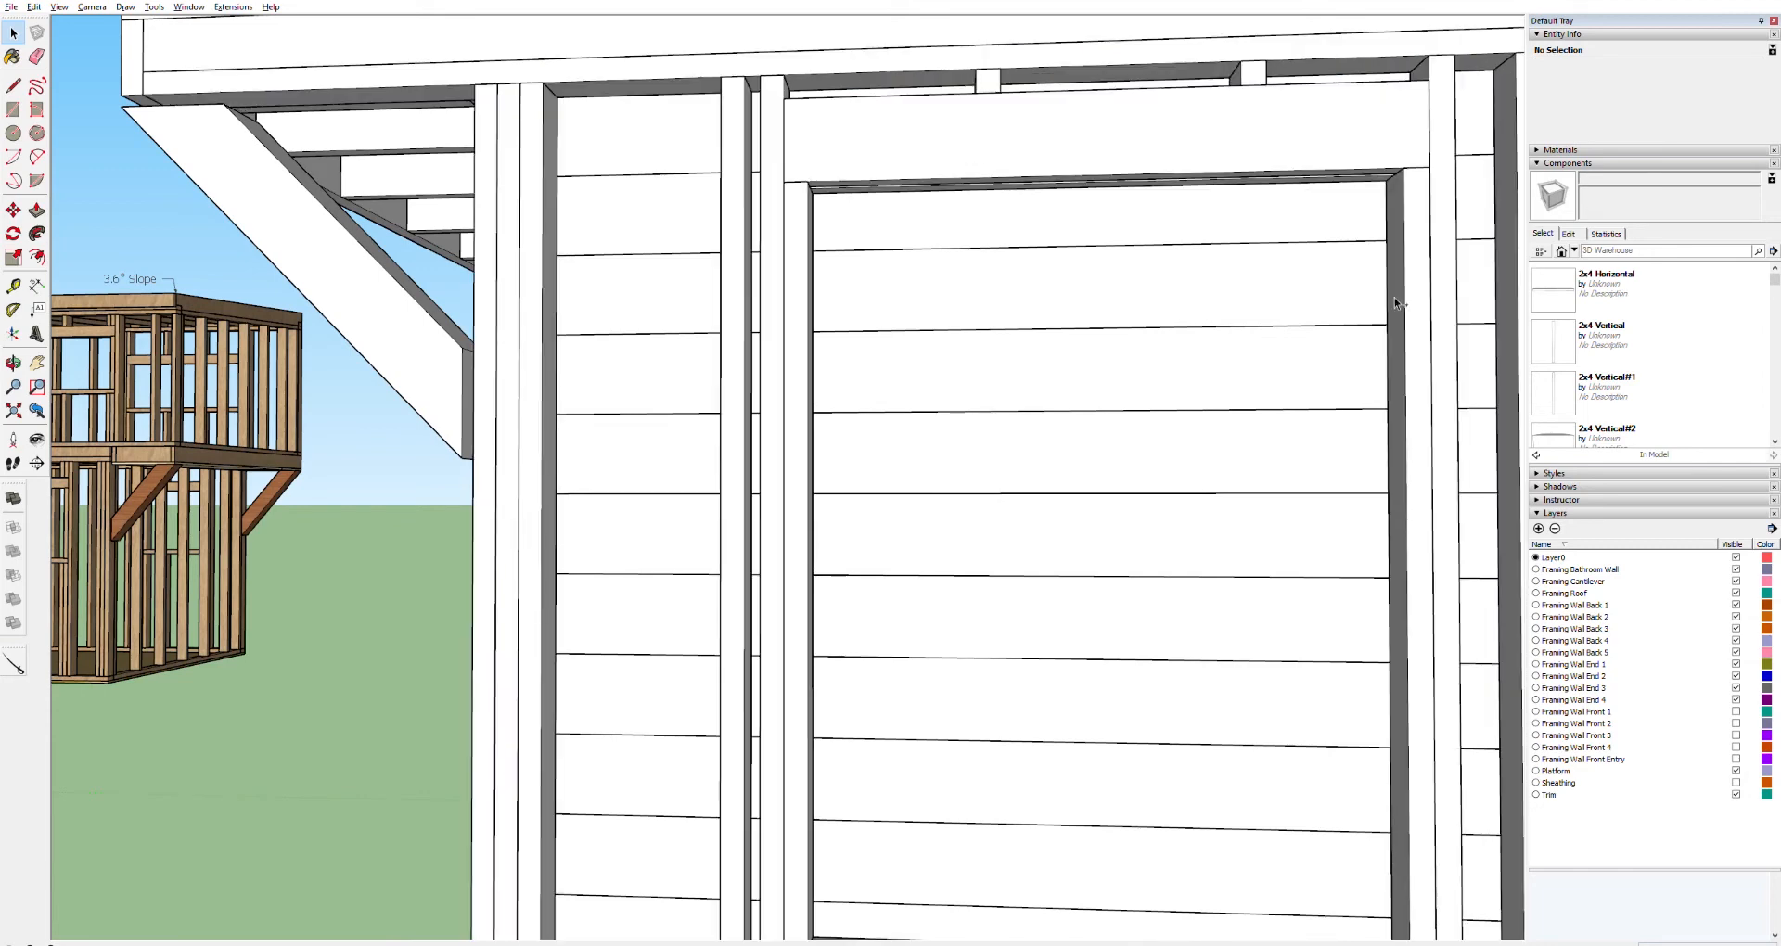
# Undo the last six operations
pyautogui.hotkey('ctrl', 'z')
pyautogui.hotkey('ctrl', 'z')
pyautogui.hotkey('ctrl', 'z')
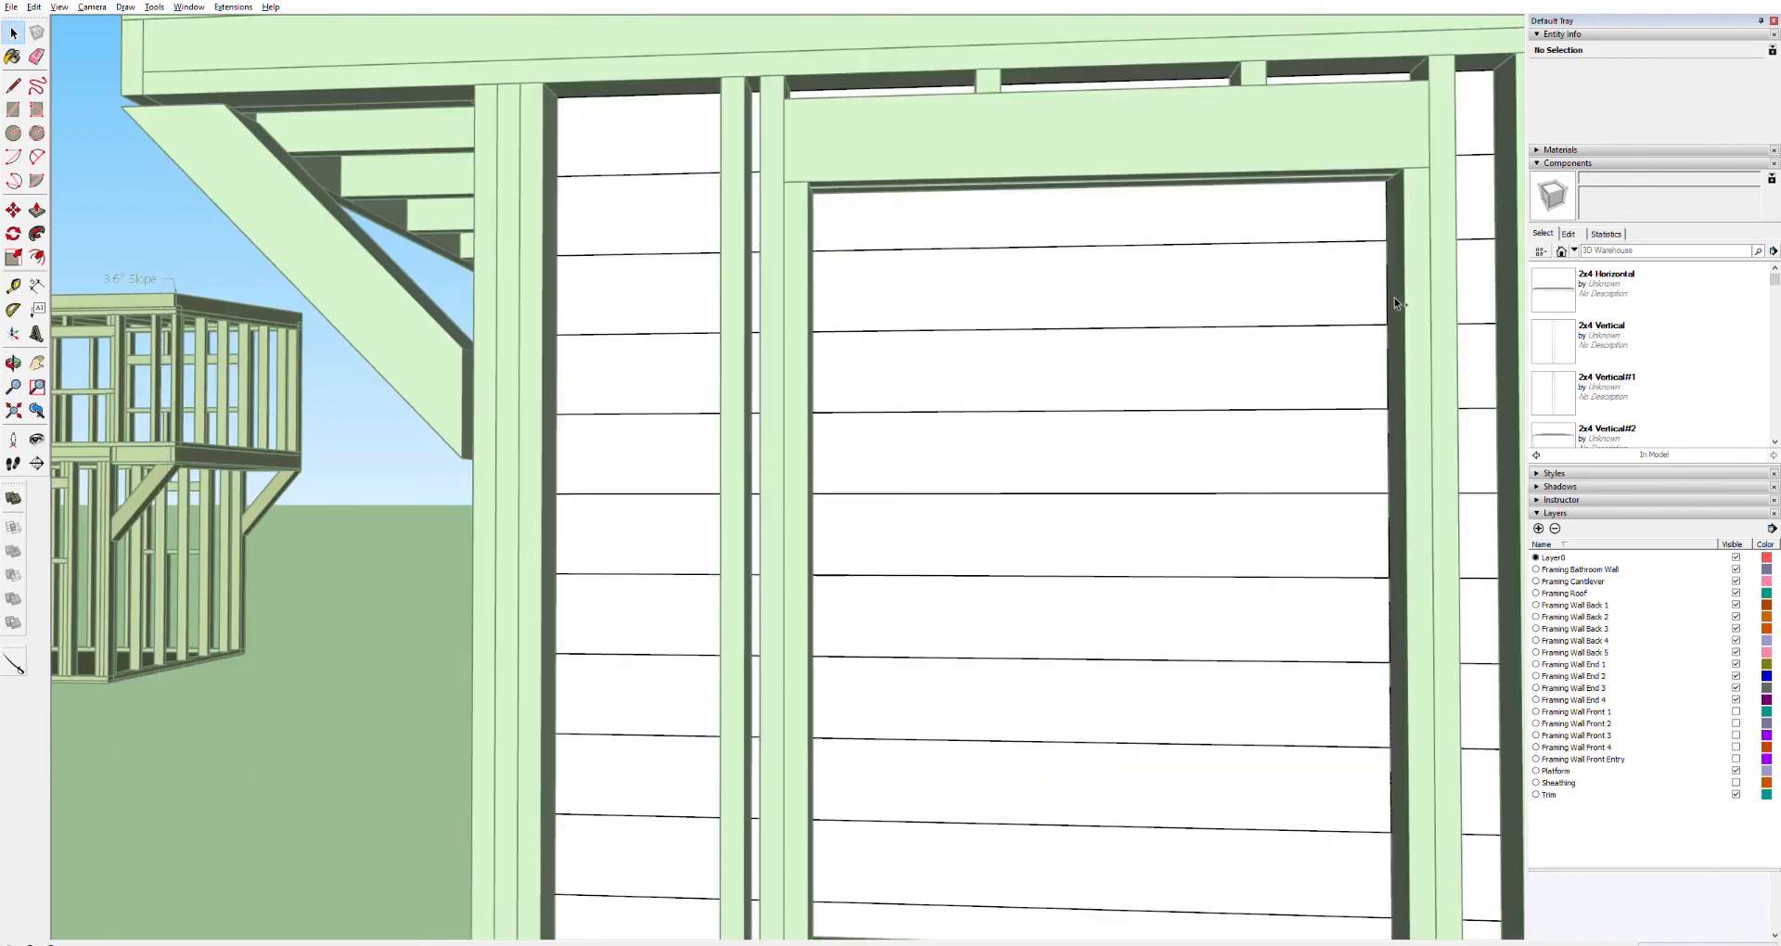
pyautogui.hotkey('ctrl', 'z')
pyautogui.hotkey('ctrl', 'z')
pyautogui.hotkey('ctrl', 'z')
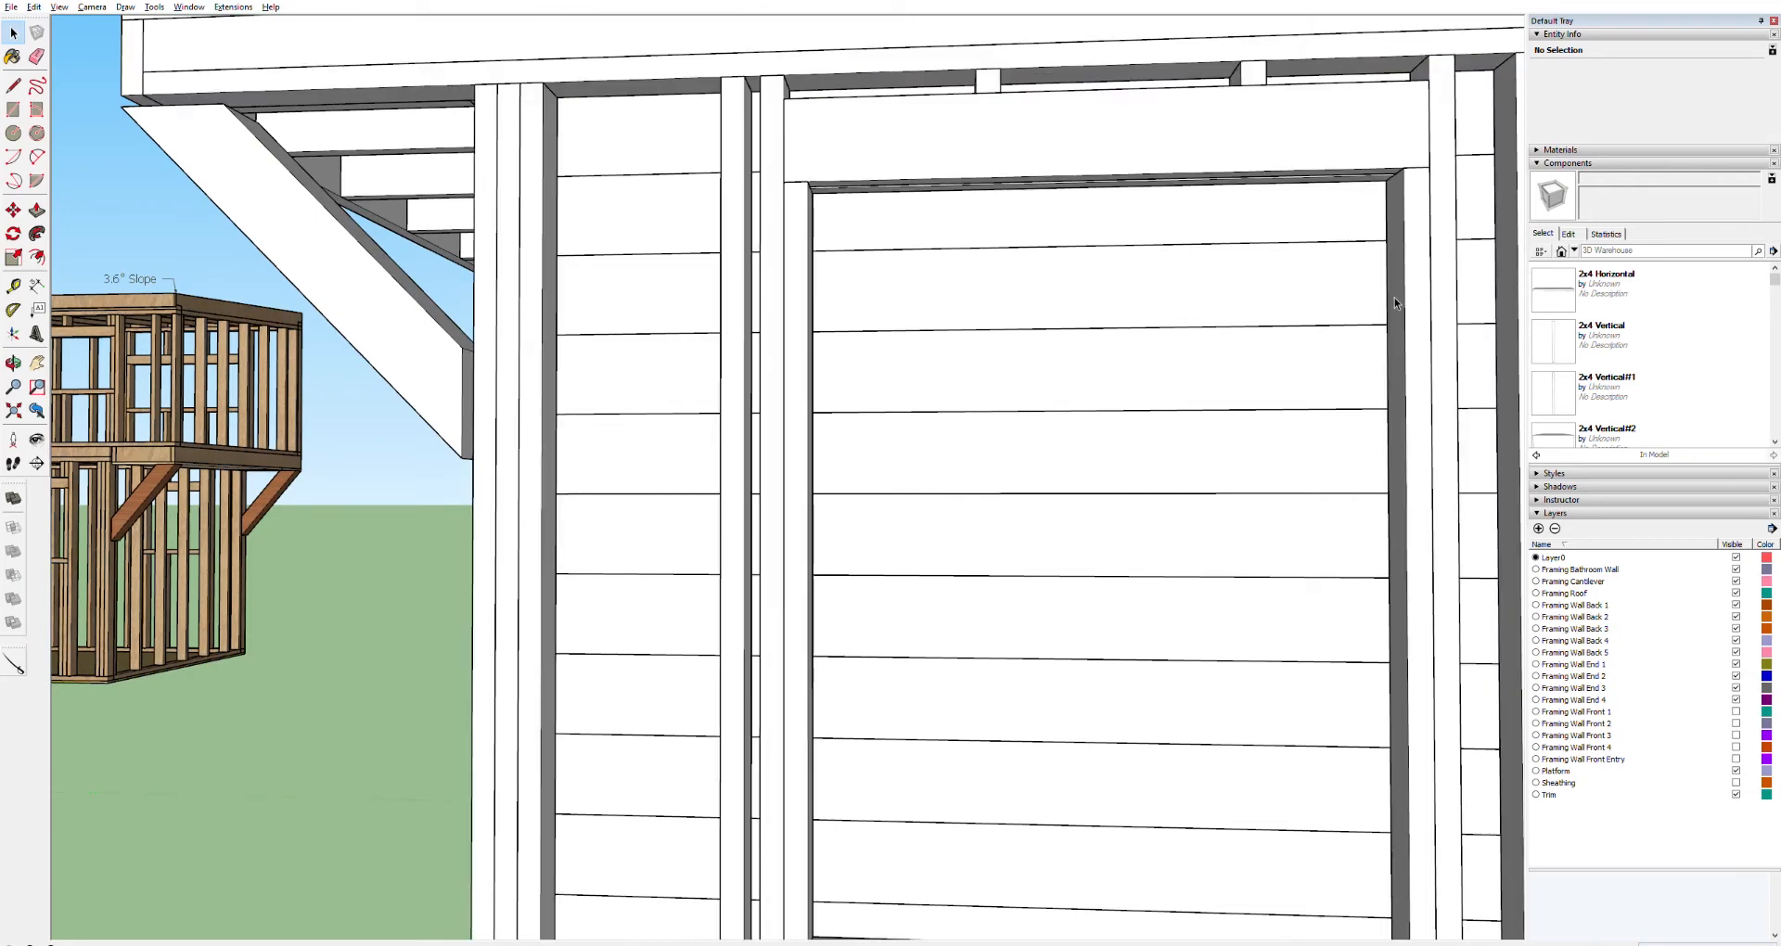
pyautogui.click(1284, 291)
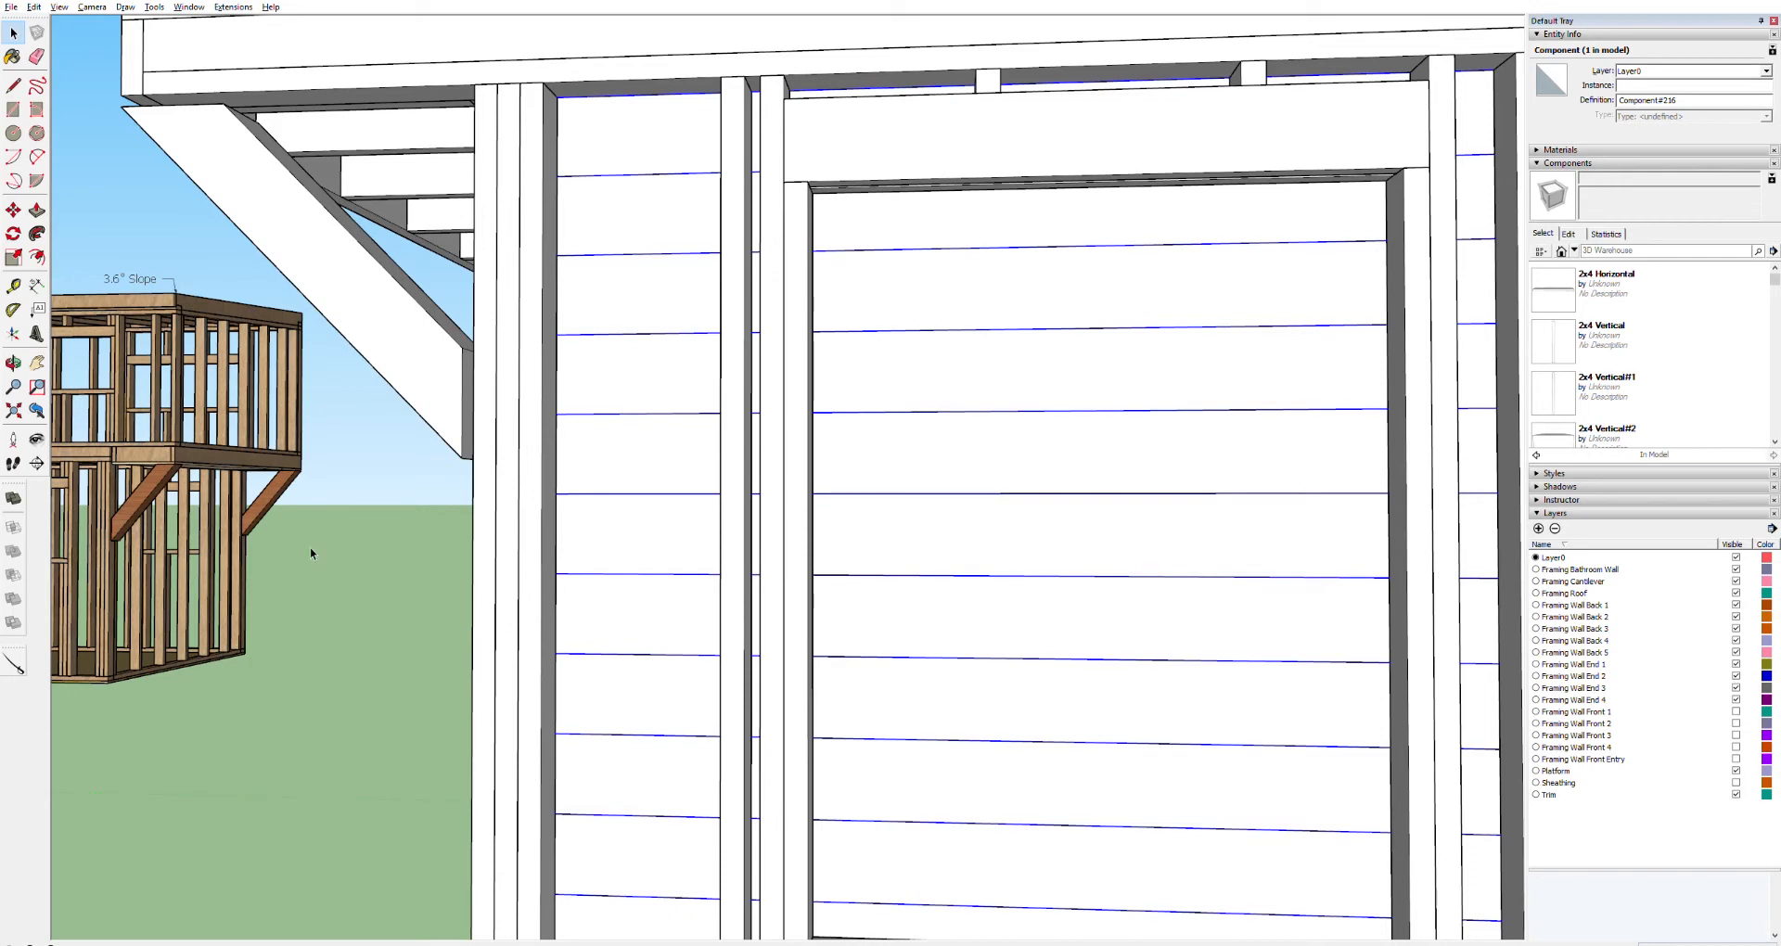
pyautogui.doubleClick(635, 148)
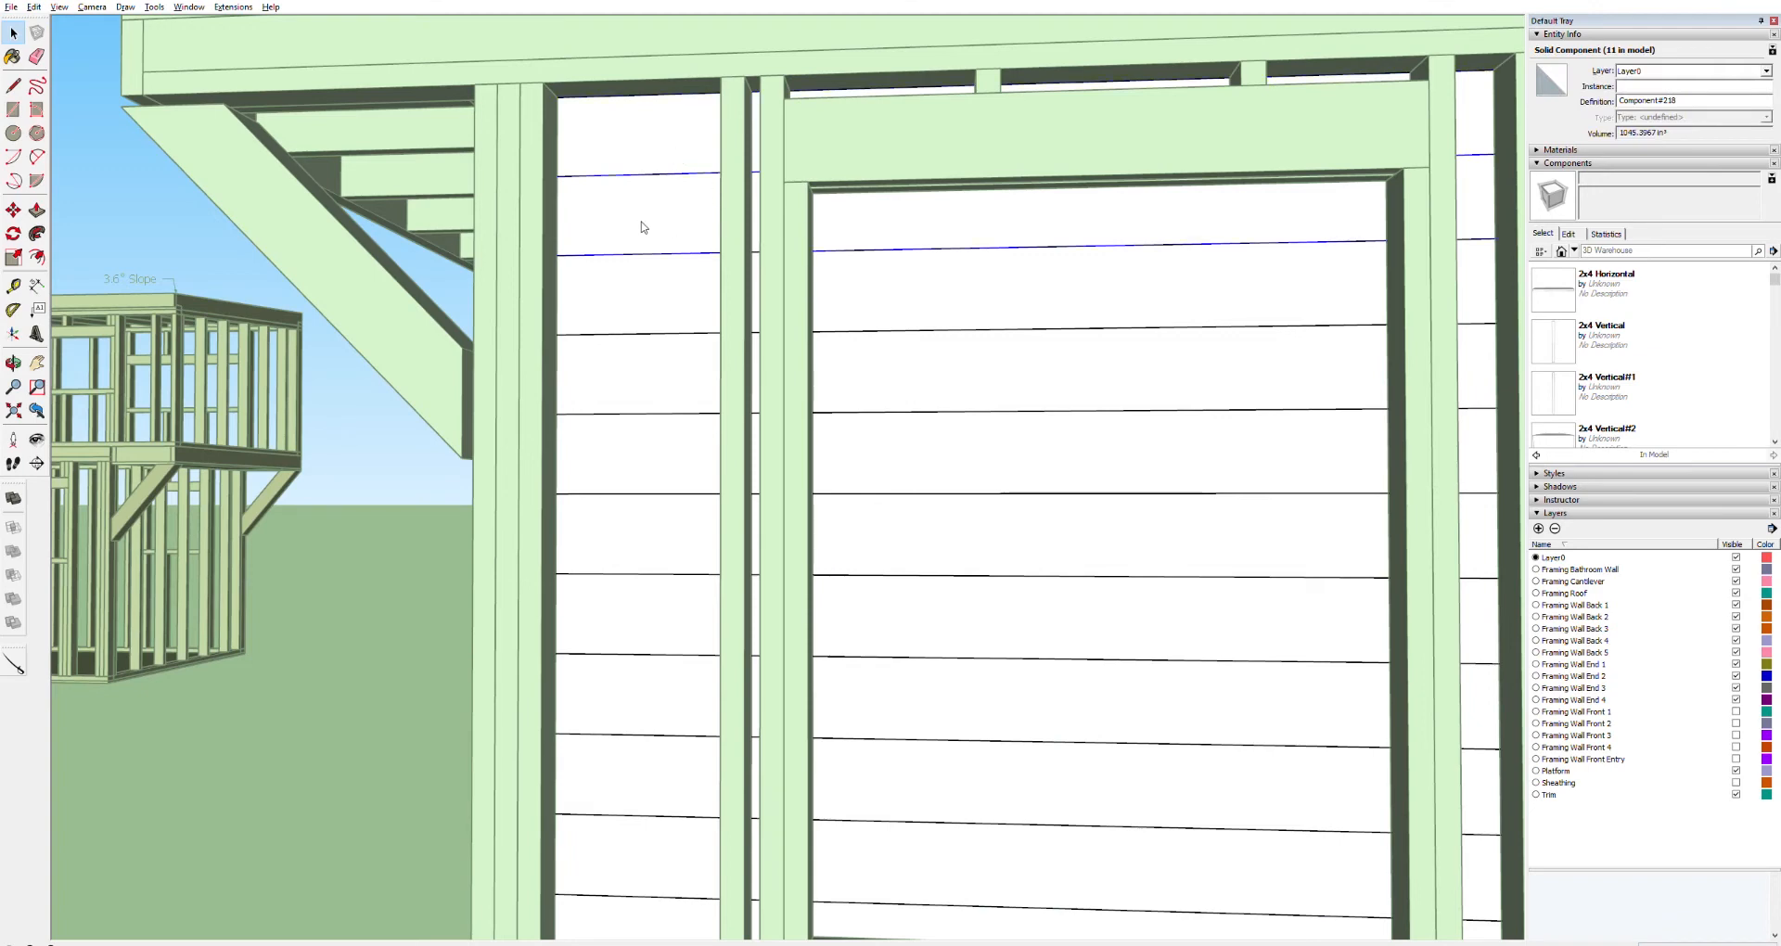
pyautogui.click(624, 306)
pyautogui.click(652, 476)
pyautogui.click(683, 517)
pyautogui.rightClick(683, 519)
pyautogui.click(619, 518)
pyautogui.click(643, 604)
pyautogui.moveTo(1067, 638); pyautogui.dragTo(853, 510, button='middle')
pyautogui.click(932, 226)
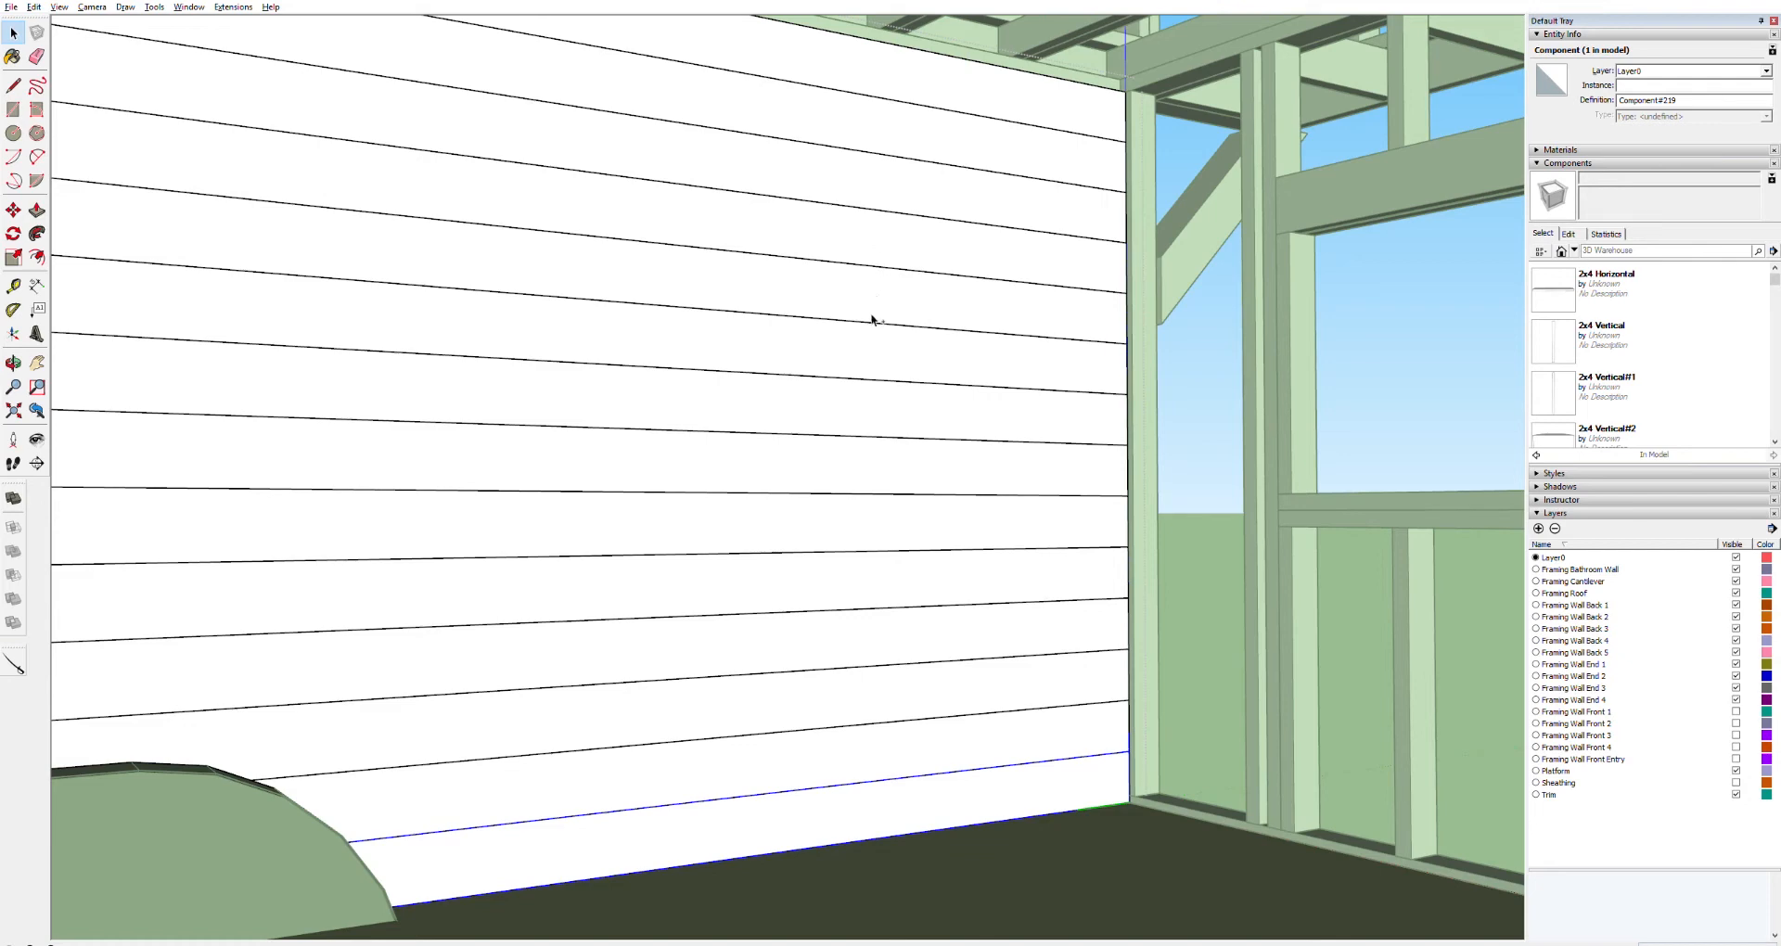
# Undo the last nine operations
pyautogui.hotkey('ctrl', 'z')
pyautogui.hotkey('ctrl', 'z')
pyautogui.hotkey('ctrl', 'z')
pyautogui.hotkey('ctrl', 'z')
pyautogui.hotkey('ctrl', 'z')
pyautogui.hotkey('ctrl', 'z')
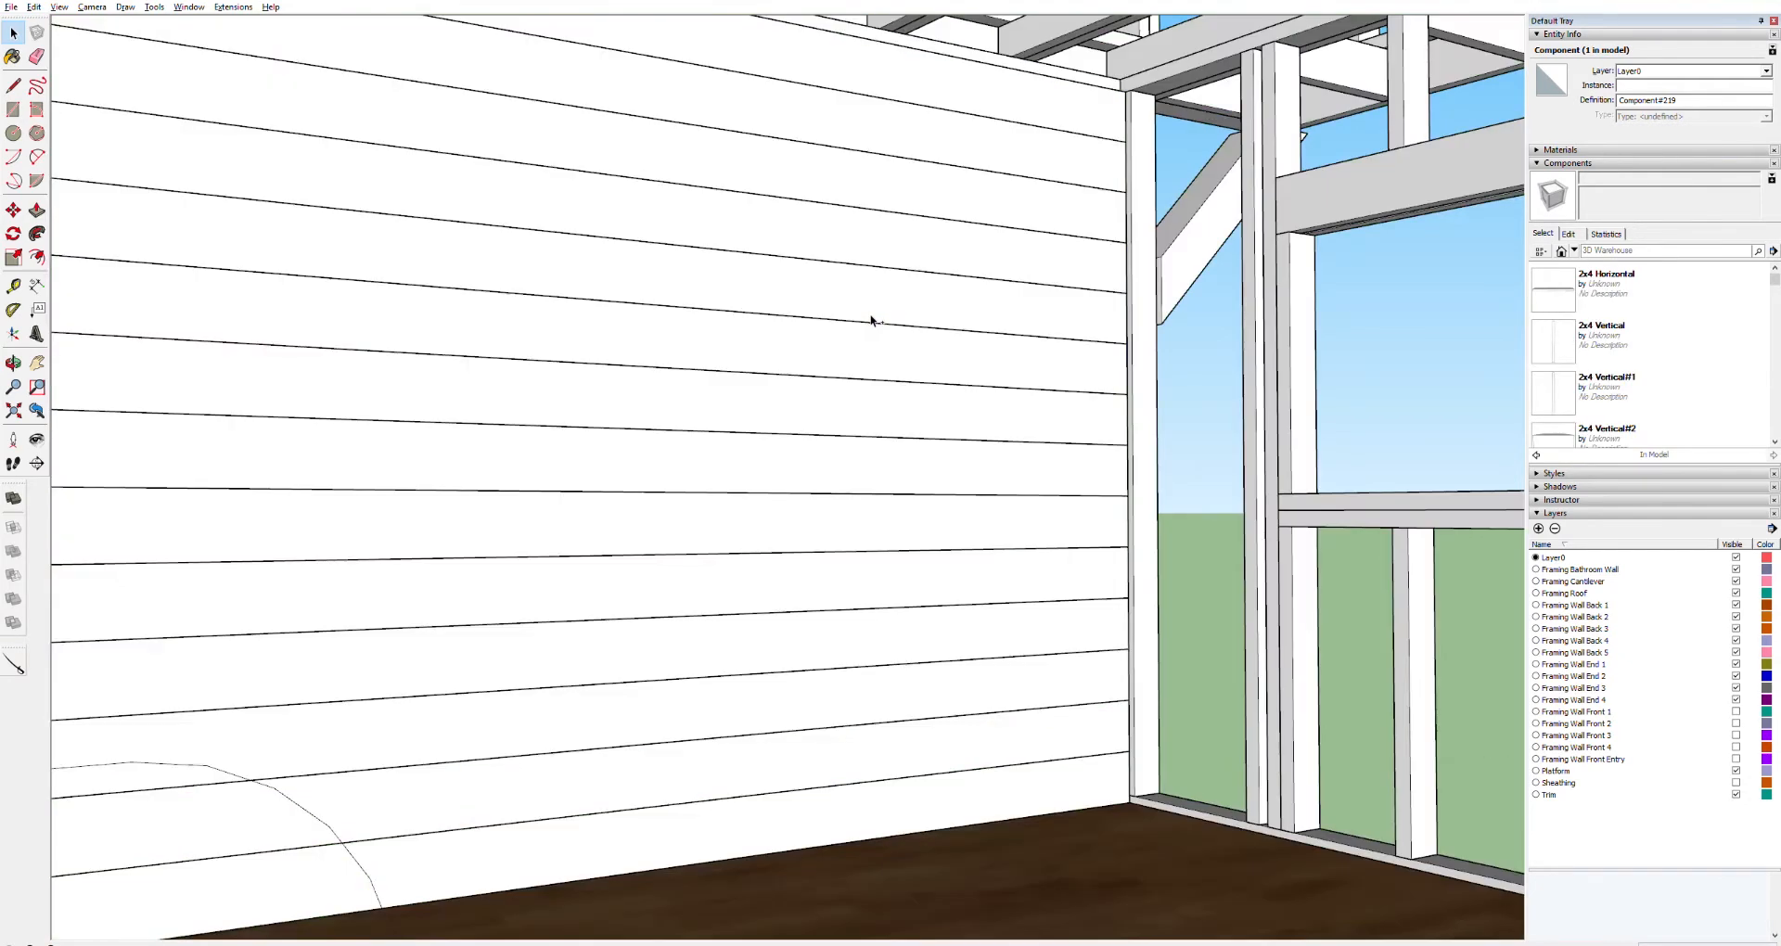
pyautogui.hotkey('ctrl', 'z')
pyautogui.hotkey('ctrl', 'z')
pyautogui.hotkey('ctrl', 'z')
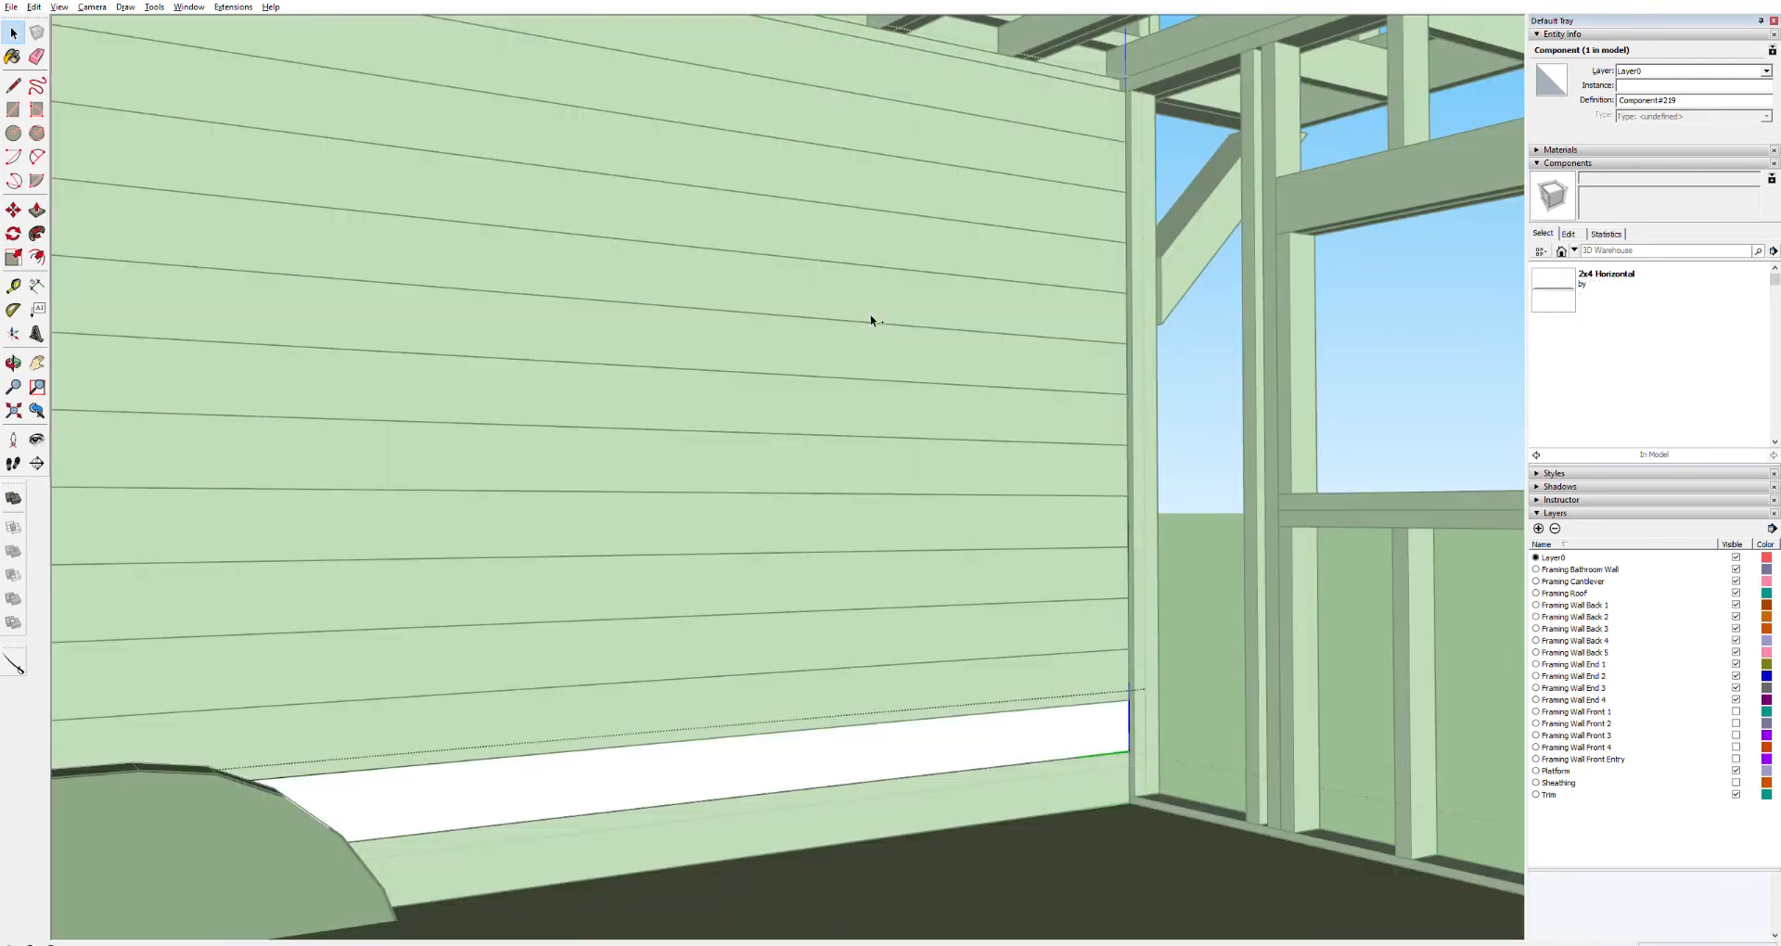
pyautogui.hotkey('ctrl', 'z')
pyautogui.hotkey('ctrl', 'z')
pyautogui.hotkey('ctrl', 'z')
pyautogui.hotkey('ctrl', 'z')
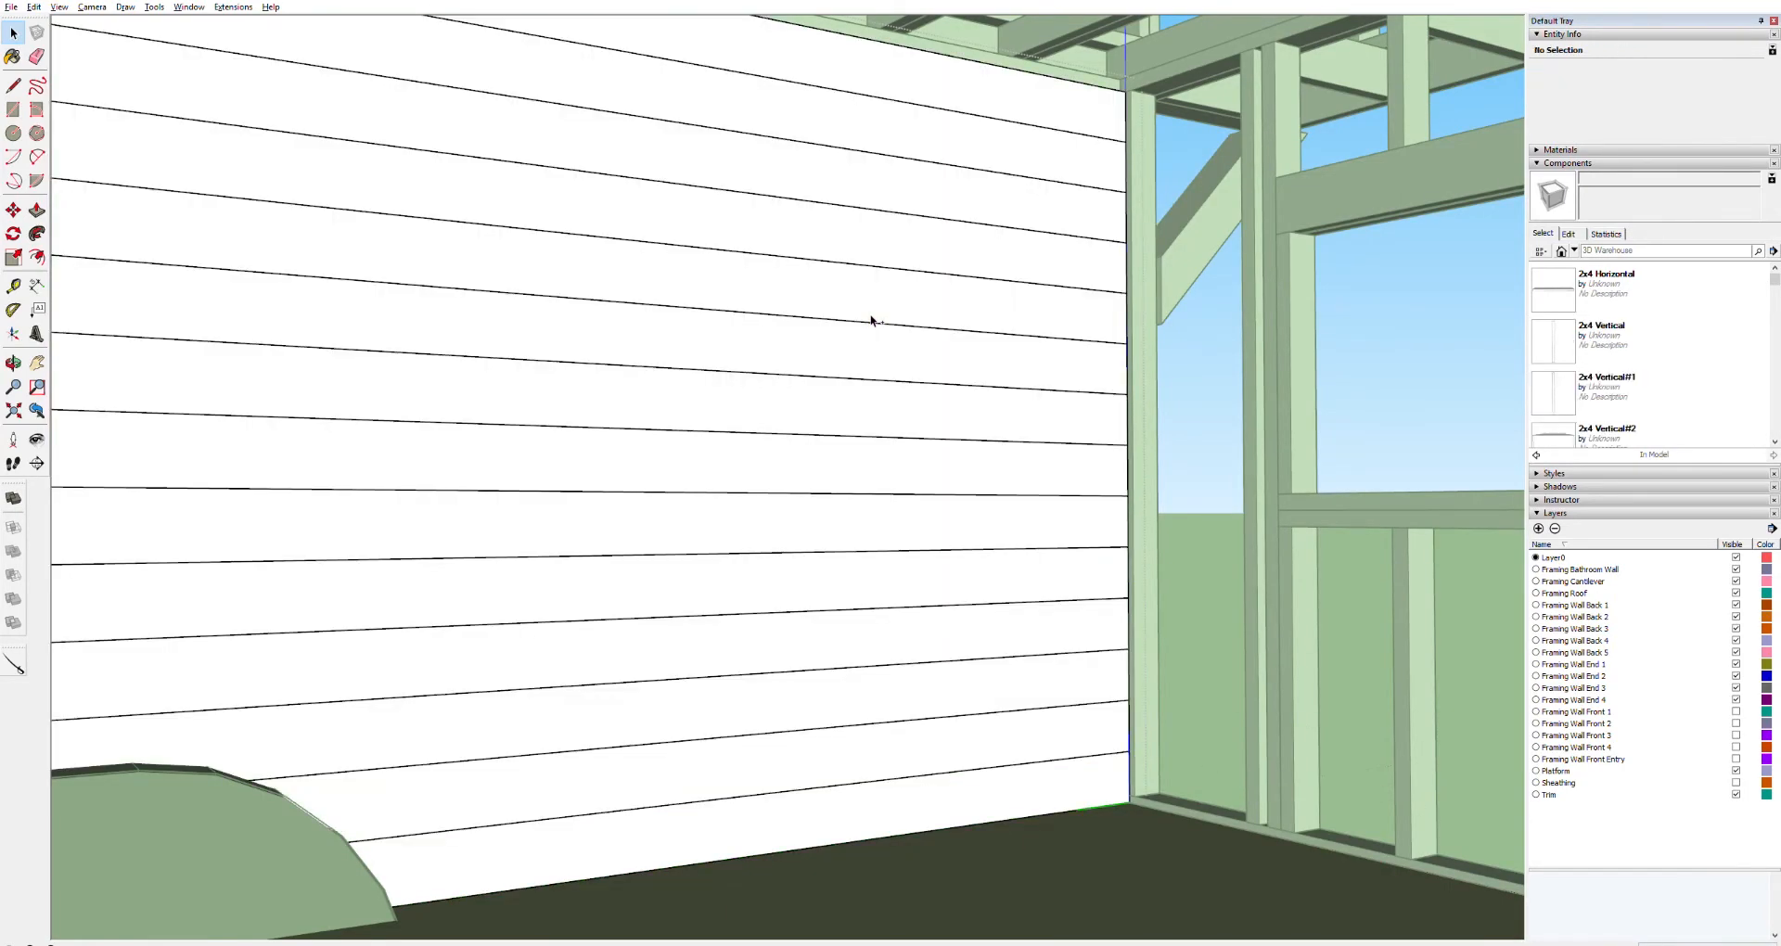
# Delete the upper wall board component, then undo the last two operations
pyautogui.click(950, 112)
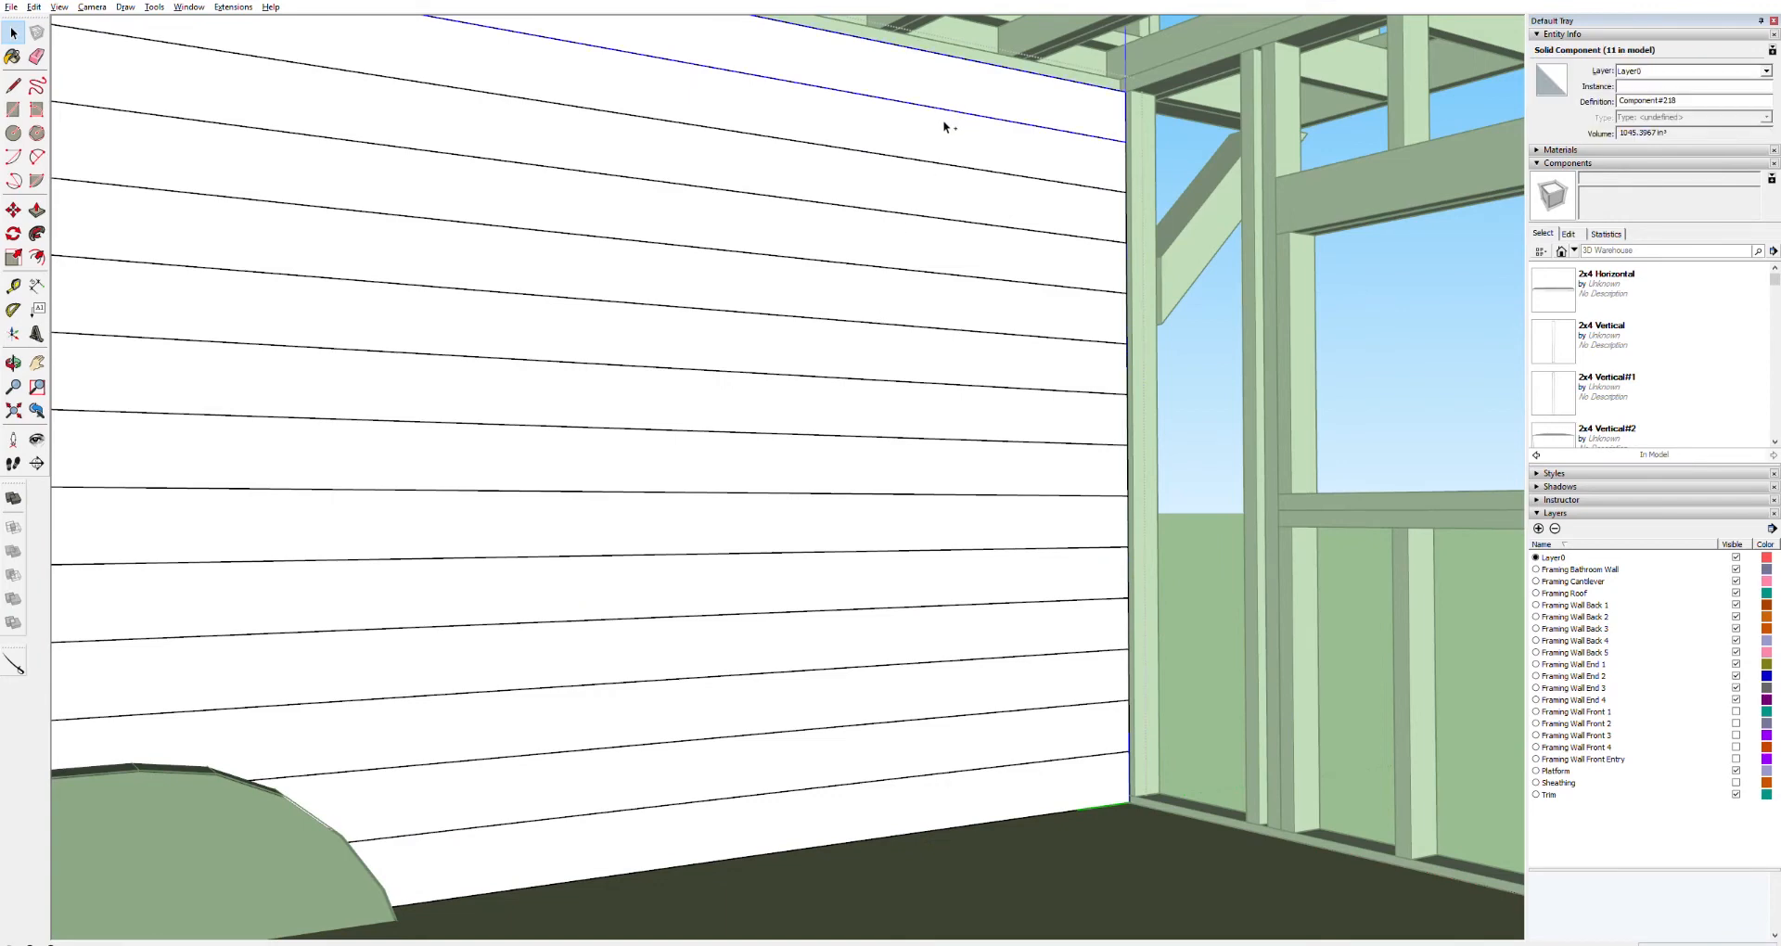
pyautogui.press('Delete')
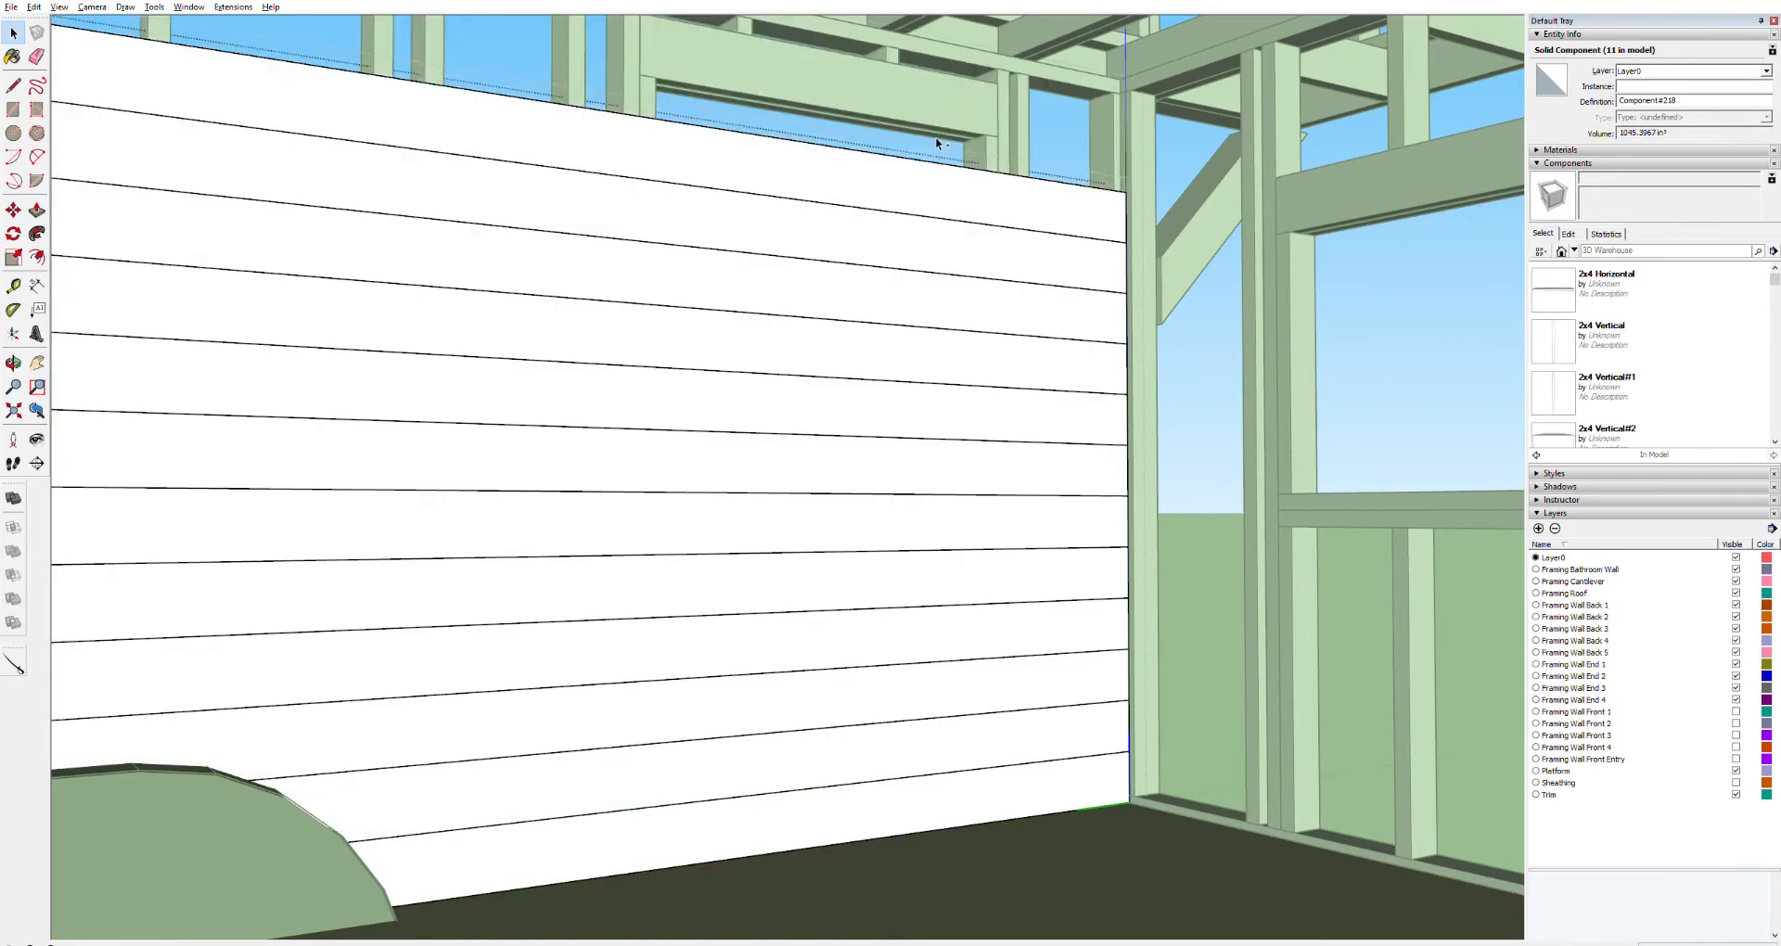
pyautogui.hotkey('ctrl', 'z')
pyautogui.hotkey('ctrl', 'z')
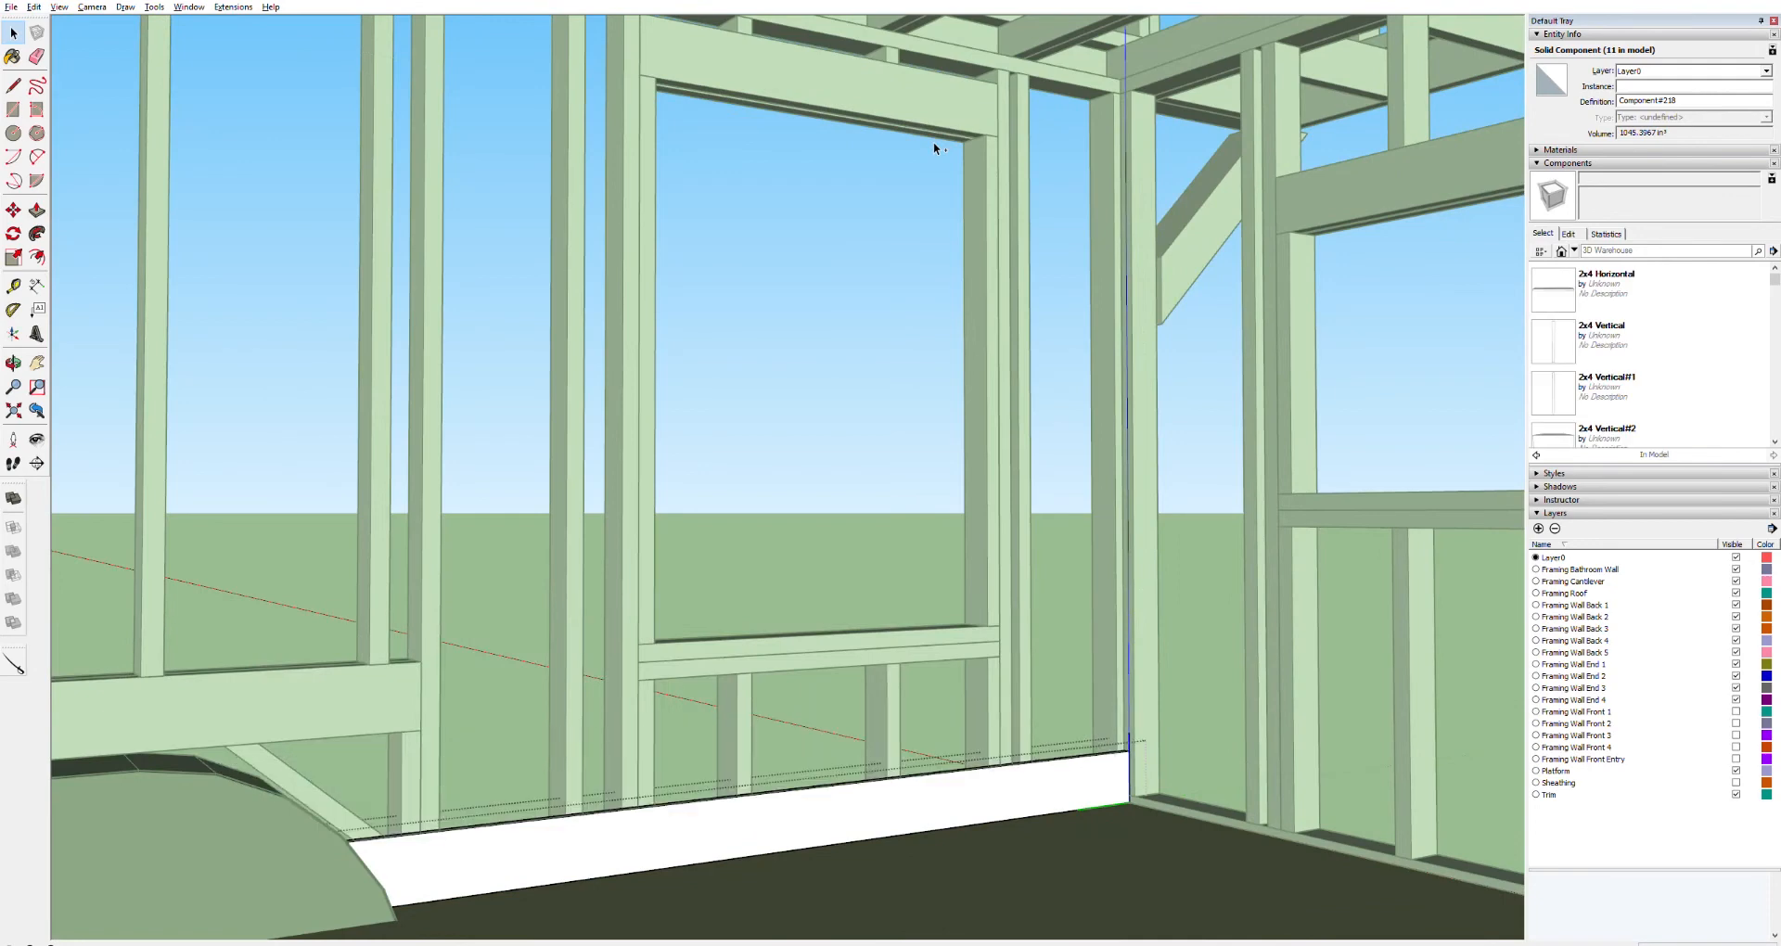
# Open the bottom wall board and Push/Pull its face up to the top of the wall to form one tall sheet
pyautogui.click(928, 160)
pyautogui.click(773, 821)
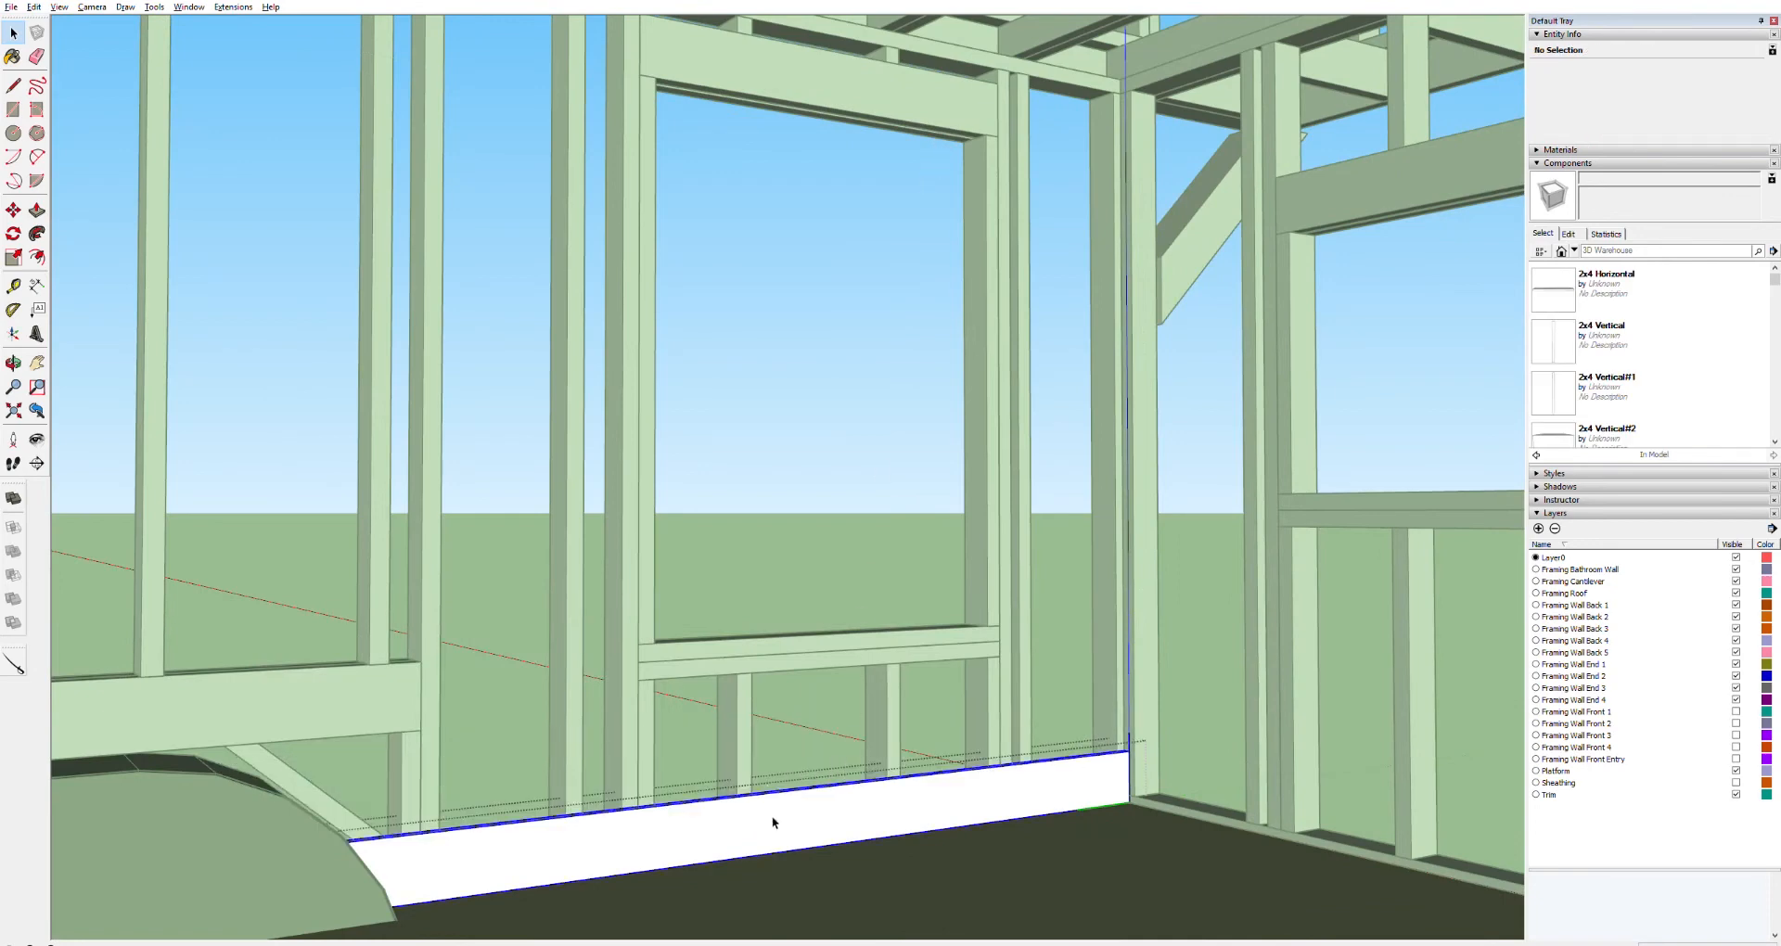
pyautogui.scroll(5, 863, 834)
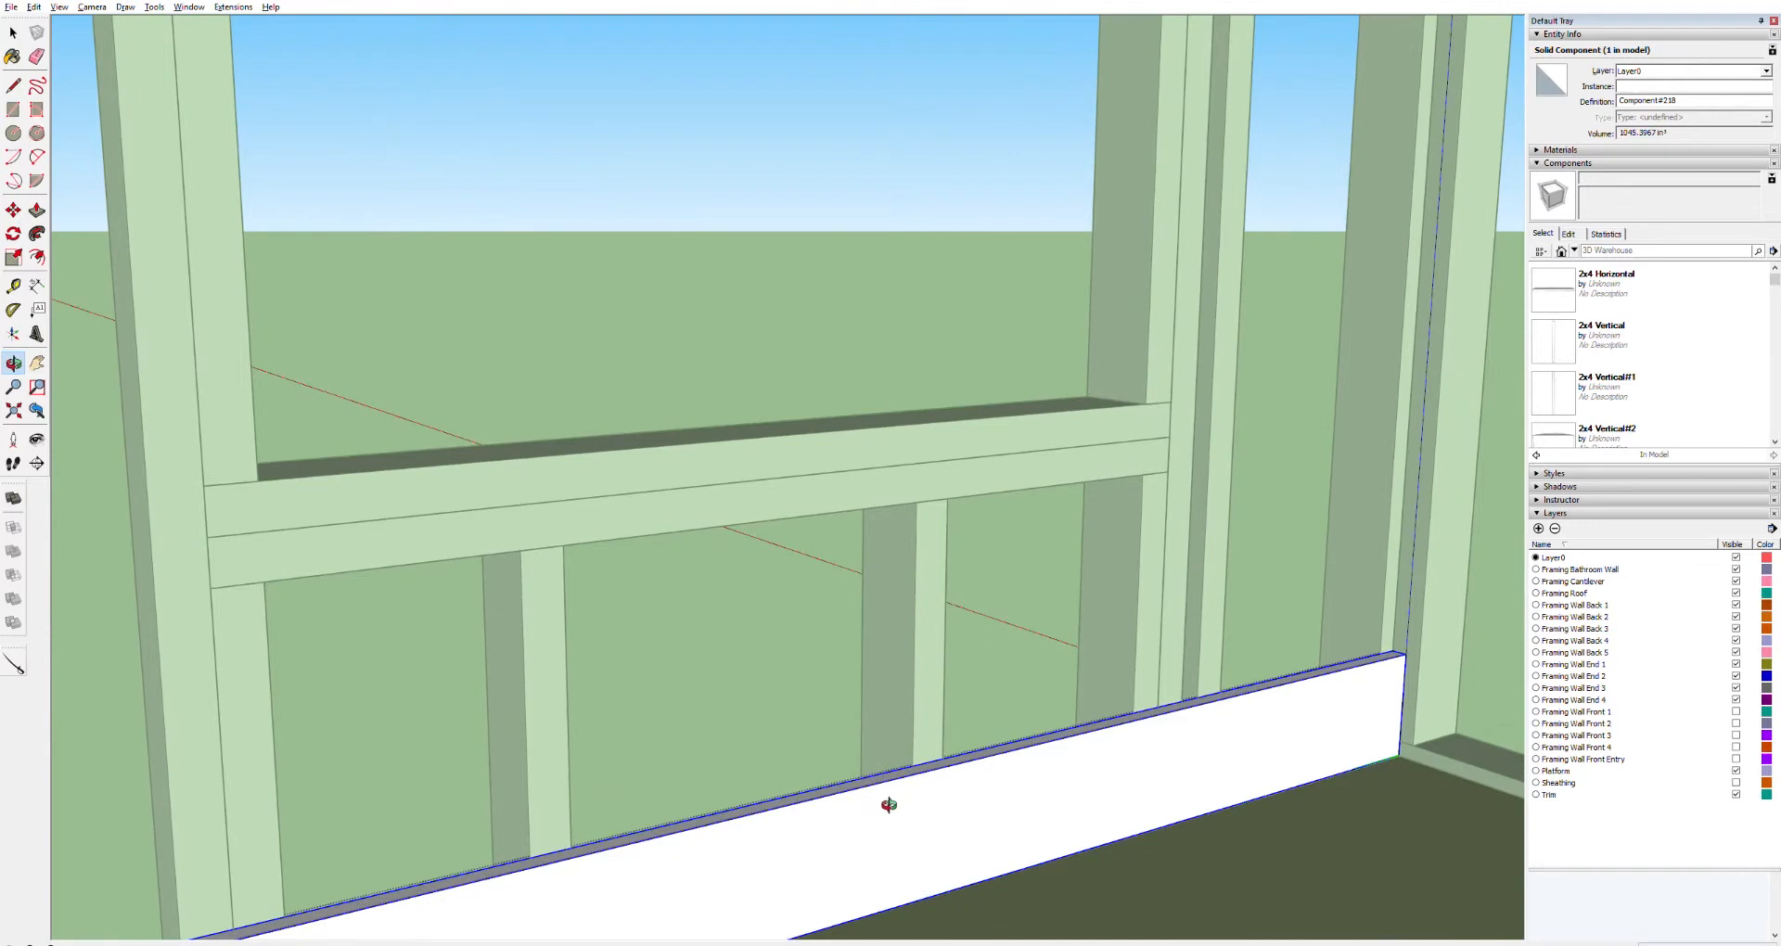
pyautogui.press('space')
pyautogui.tripleClick(886, 778)
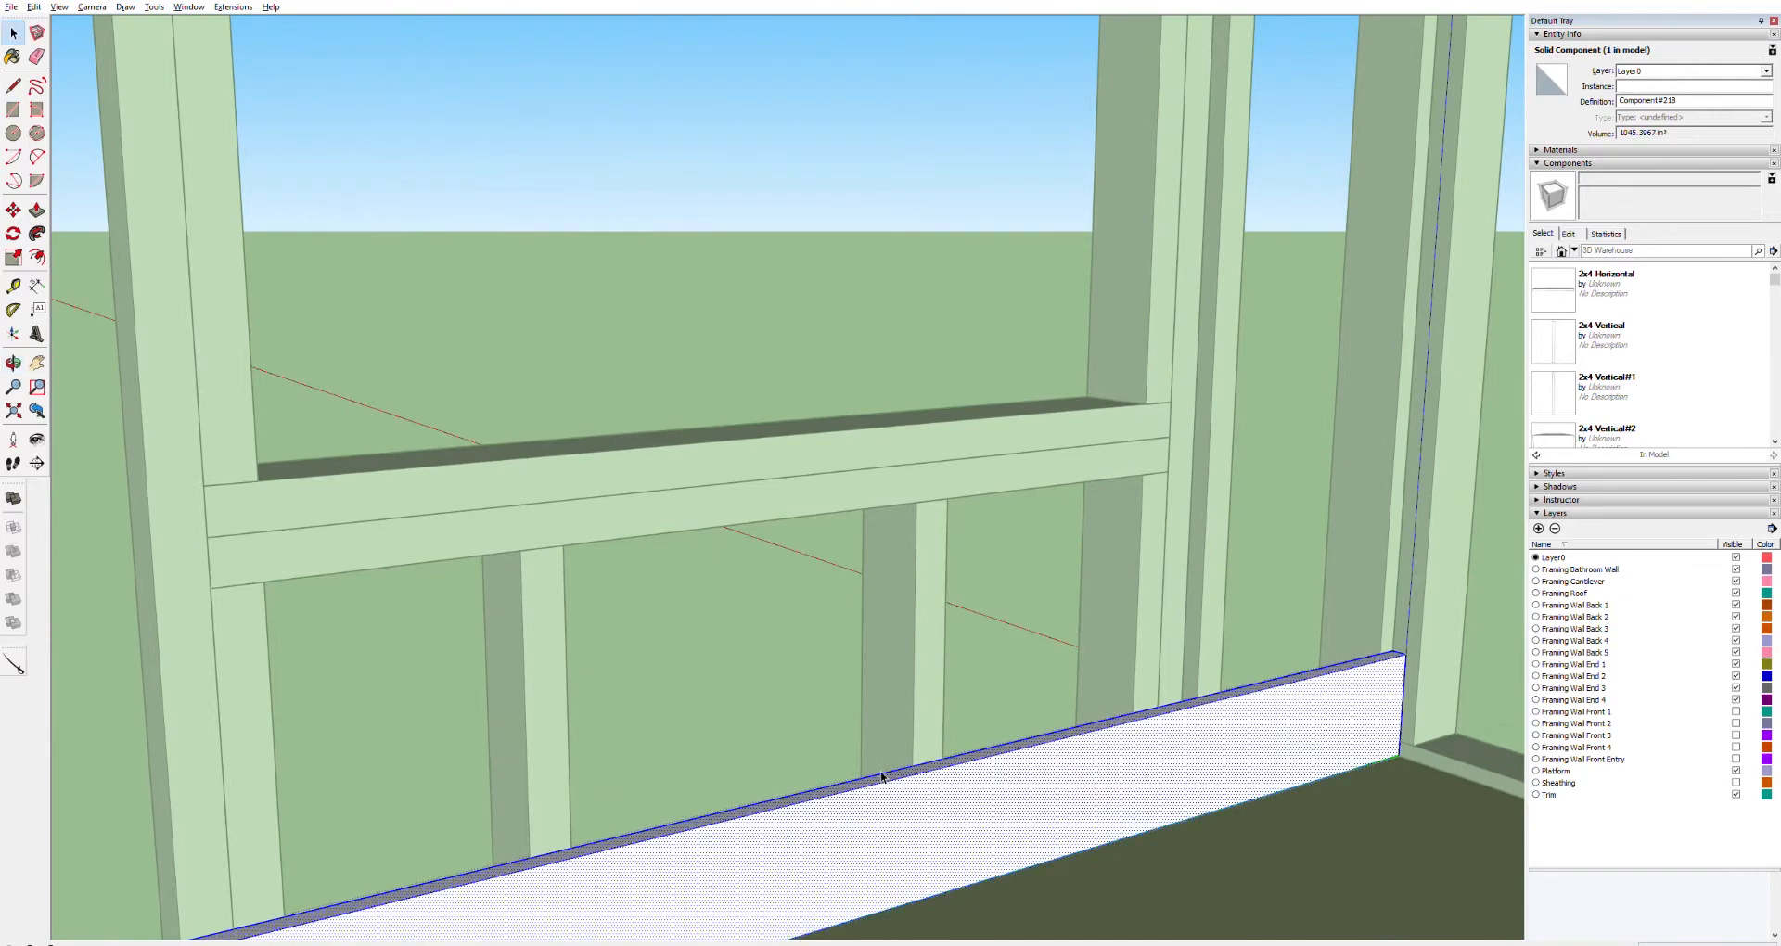
pyautogui.press('p')
pyautogui.moveTo(886, 778); pyautogui.dragTo(1214, 23)
pyautogui.scroll(-8, 1161, 295)
pyautogui.scroll(8, 1169, 17)
pyautogui.keyDown('shift'); pyautogui.moveTo(1197, 80); pyautogui.dragTo(1111, 275, button='middle'); pyautogui.keyUp('shift')
pyautogui.keyDown('shift'); pyautogui.moveTo(982, 487); pyautogui.dragTo(1052, 21, button='middle'); pyautogui.keyUp('shift')
pyautogui.scroll(5, 865, 205)
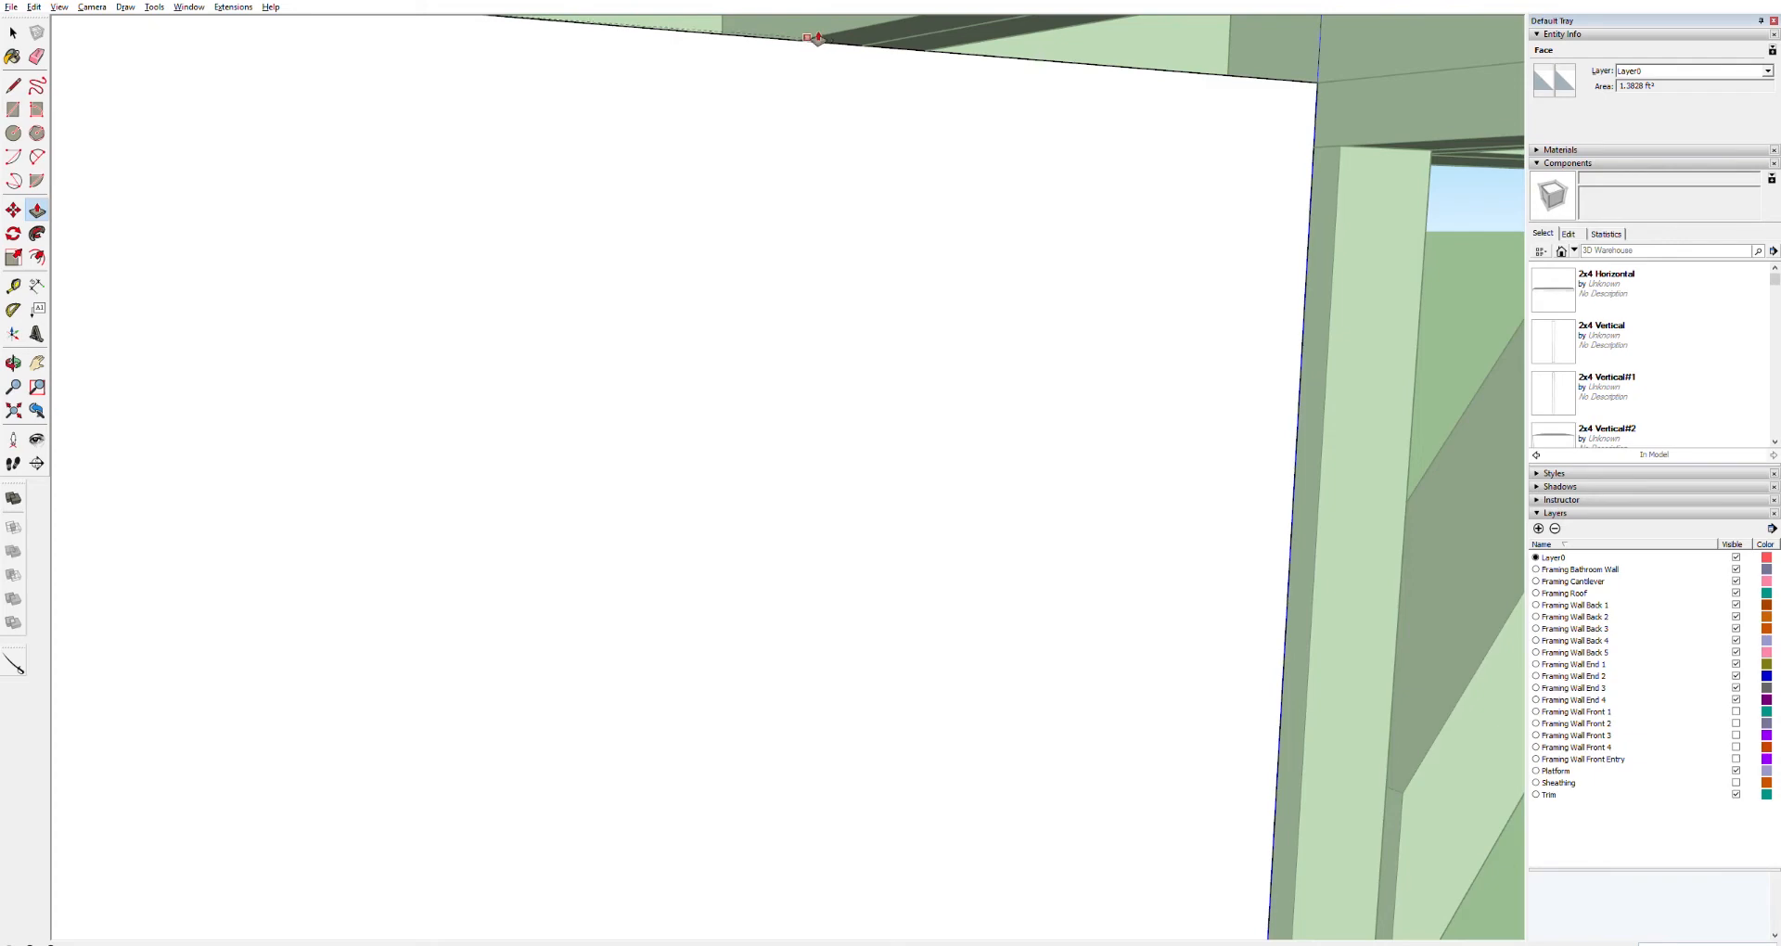
pyautogui.click(816, 37)
# Draw lines on the tall board face along the lower segments of the wheel well outline
pyautogui.scroll(-6, 822, 186)
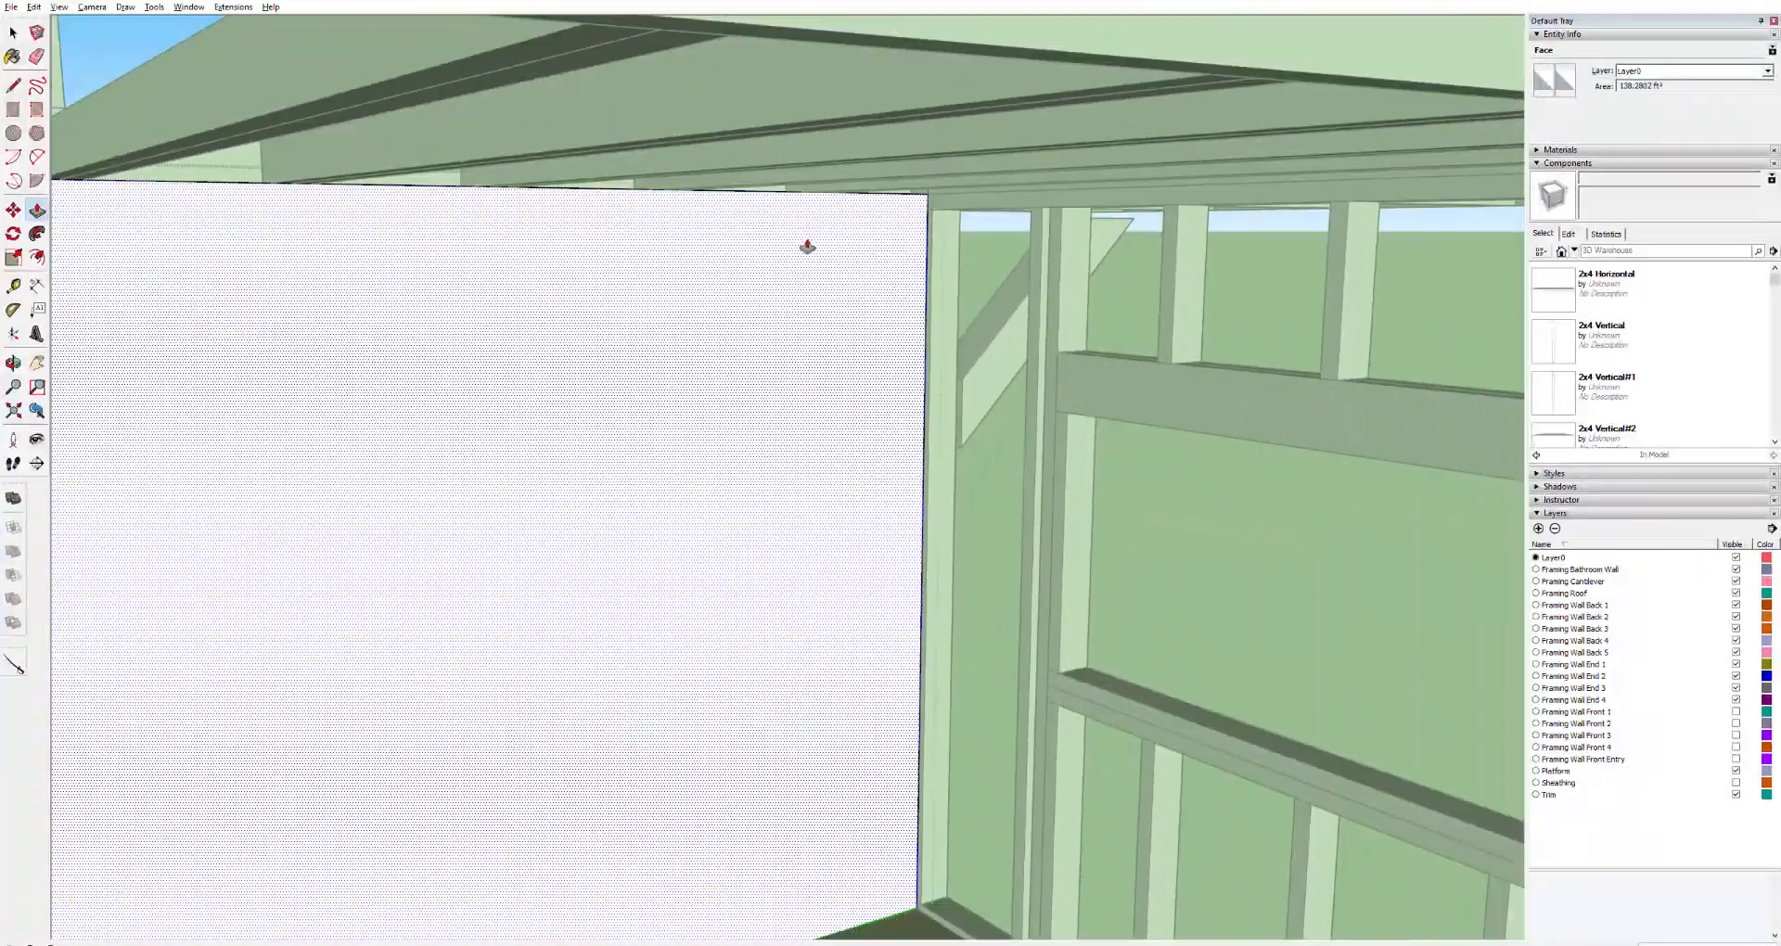
pyautogui.scroll(-5, 784, 279)
pyautogui.scroll(6, 457, 640)
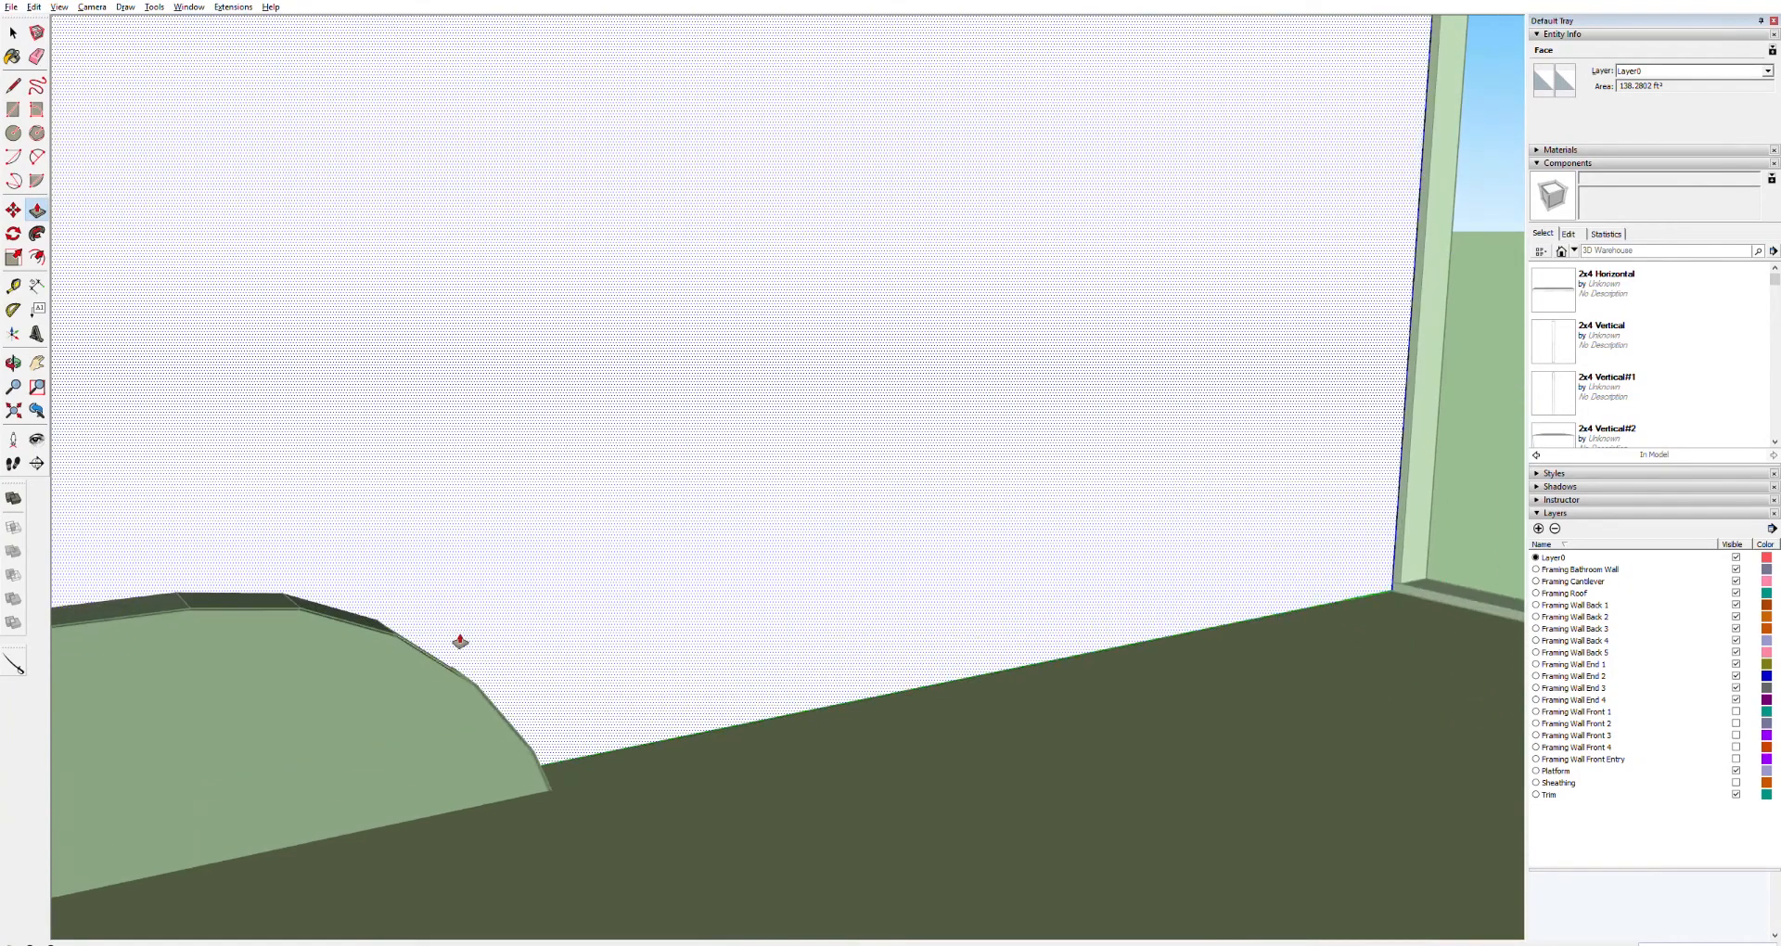
pyautogui.moveTo(453, 642); pyautogui.dragTo(283, 627, button='middle')
pyautogui.press('l')
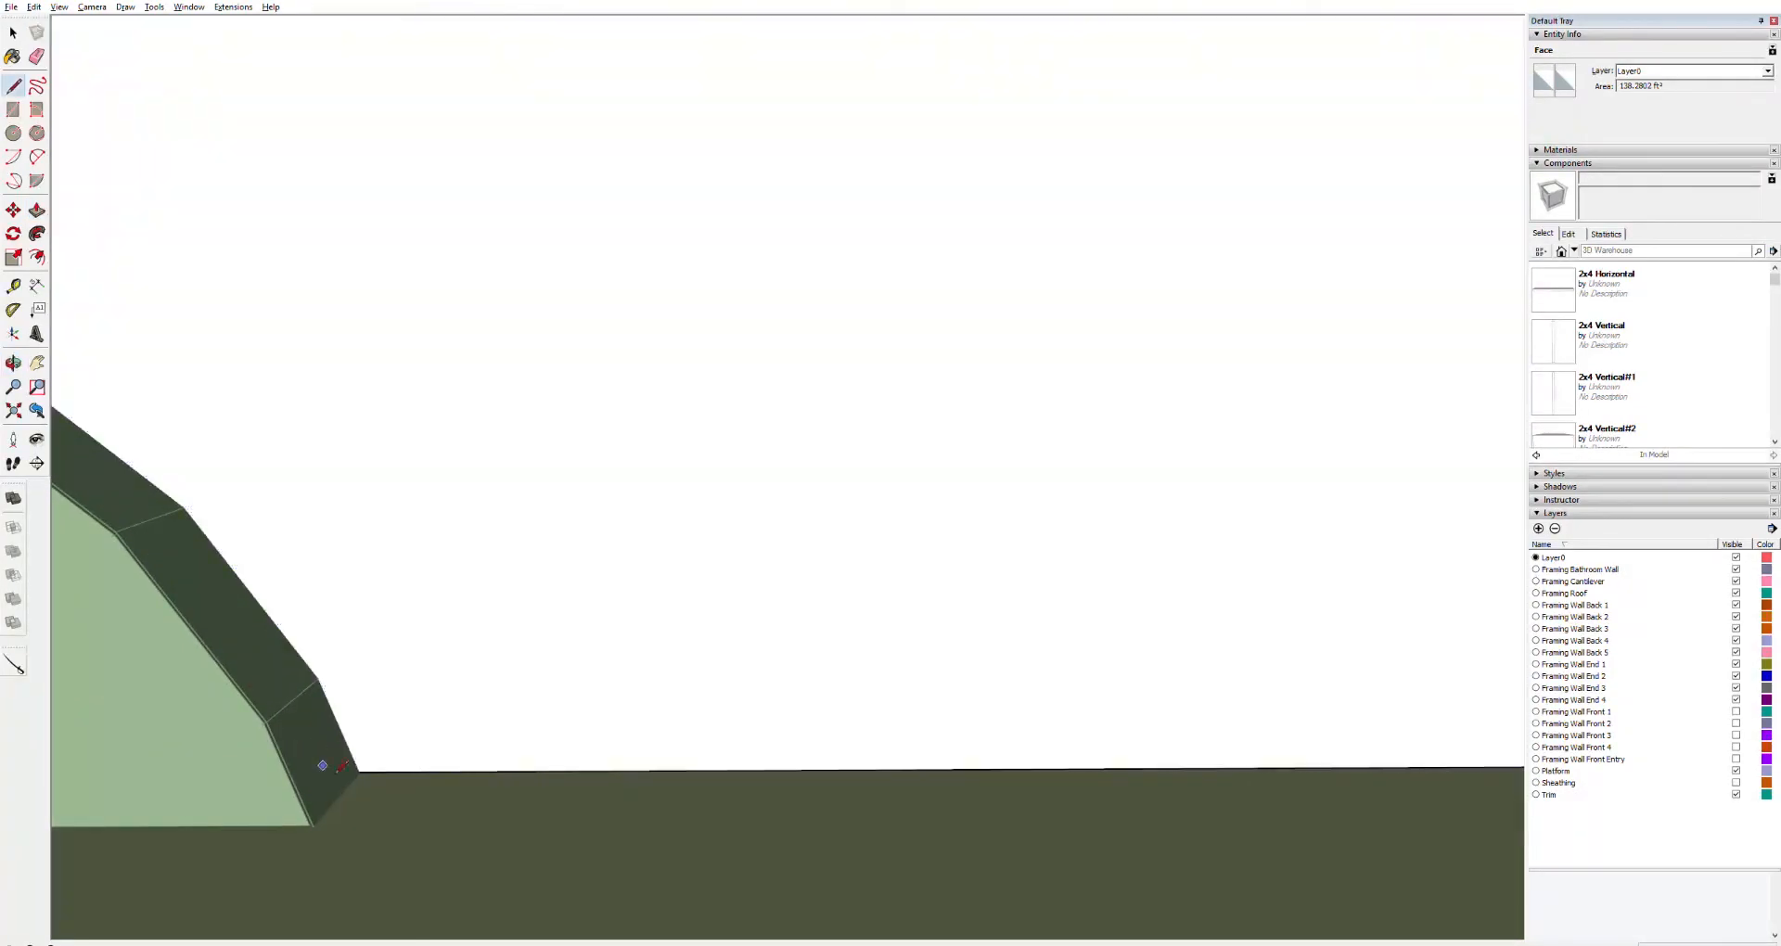
pyautogui.click(318, 678)
pyautogui.click(186, 508)
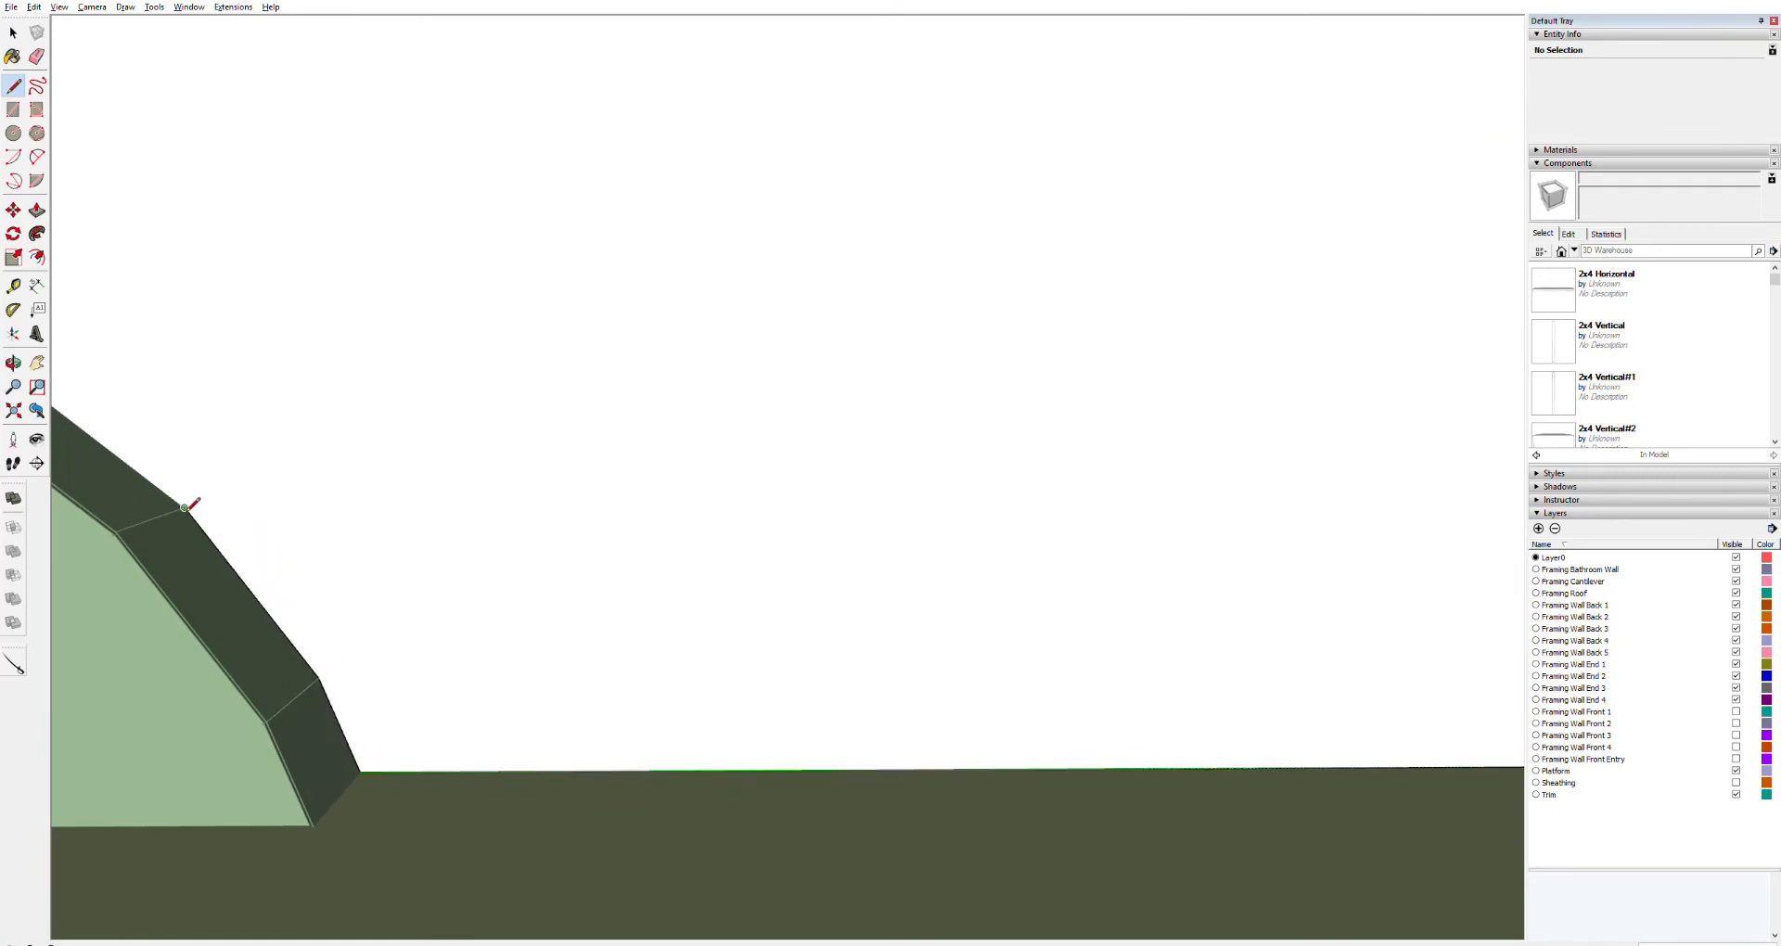
pyautogui.press('Escape')
pyautogui.press('space')
pyautogui.doubleClick(424, 544)
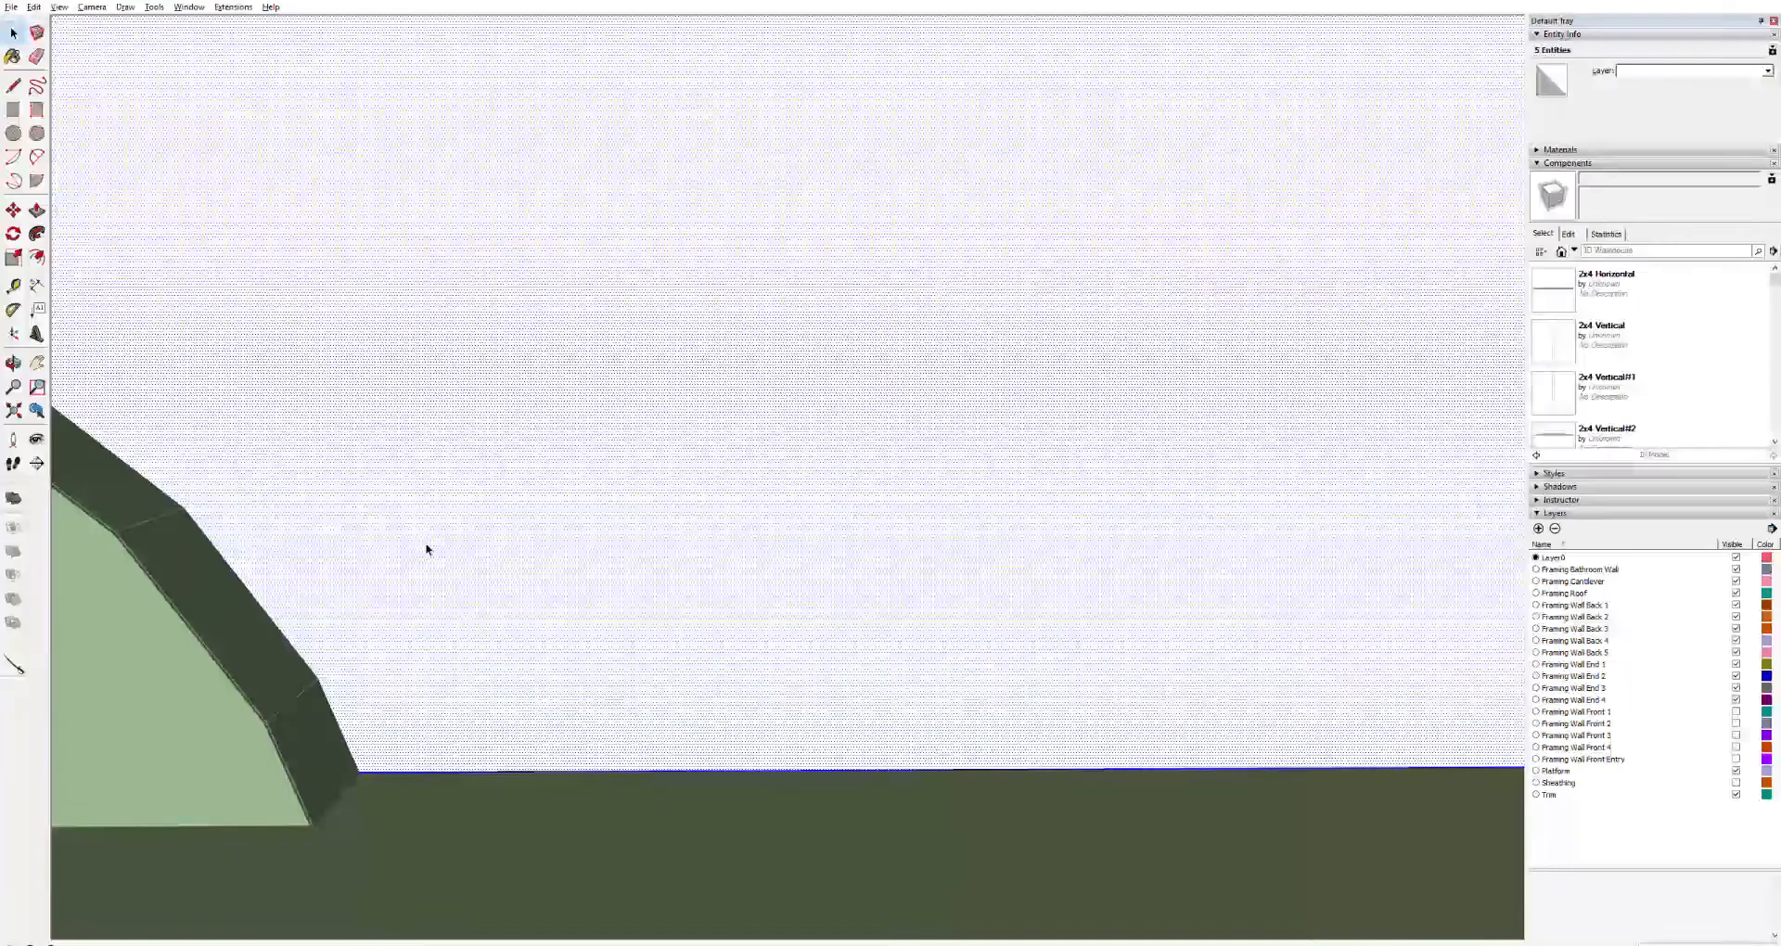
pyautogui.press('l')
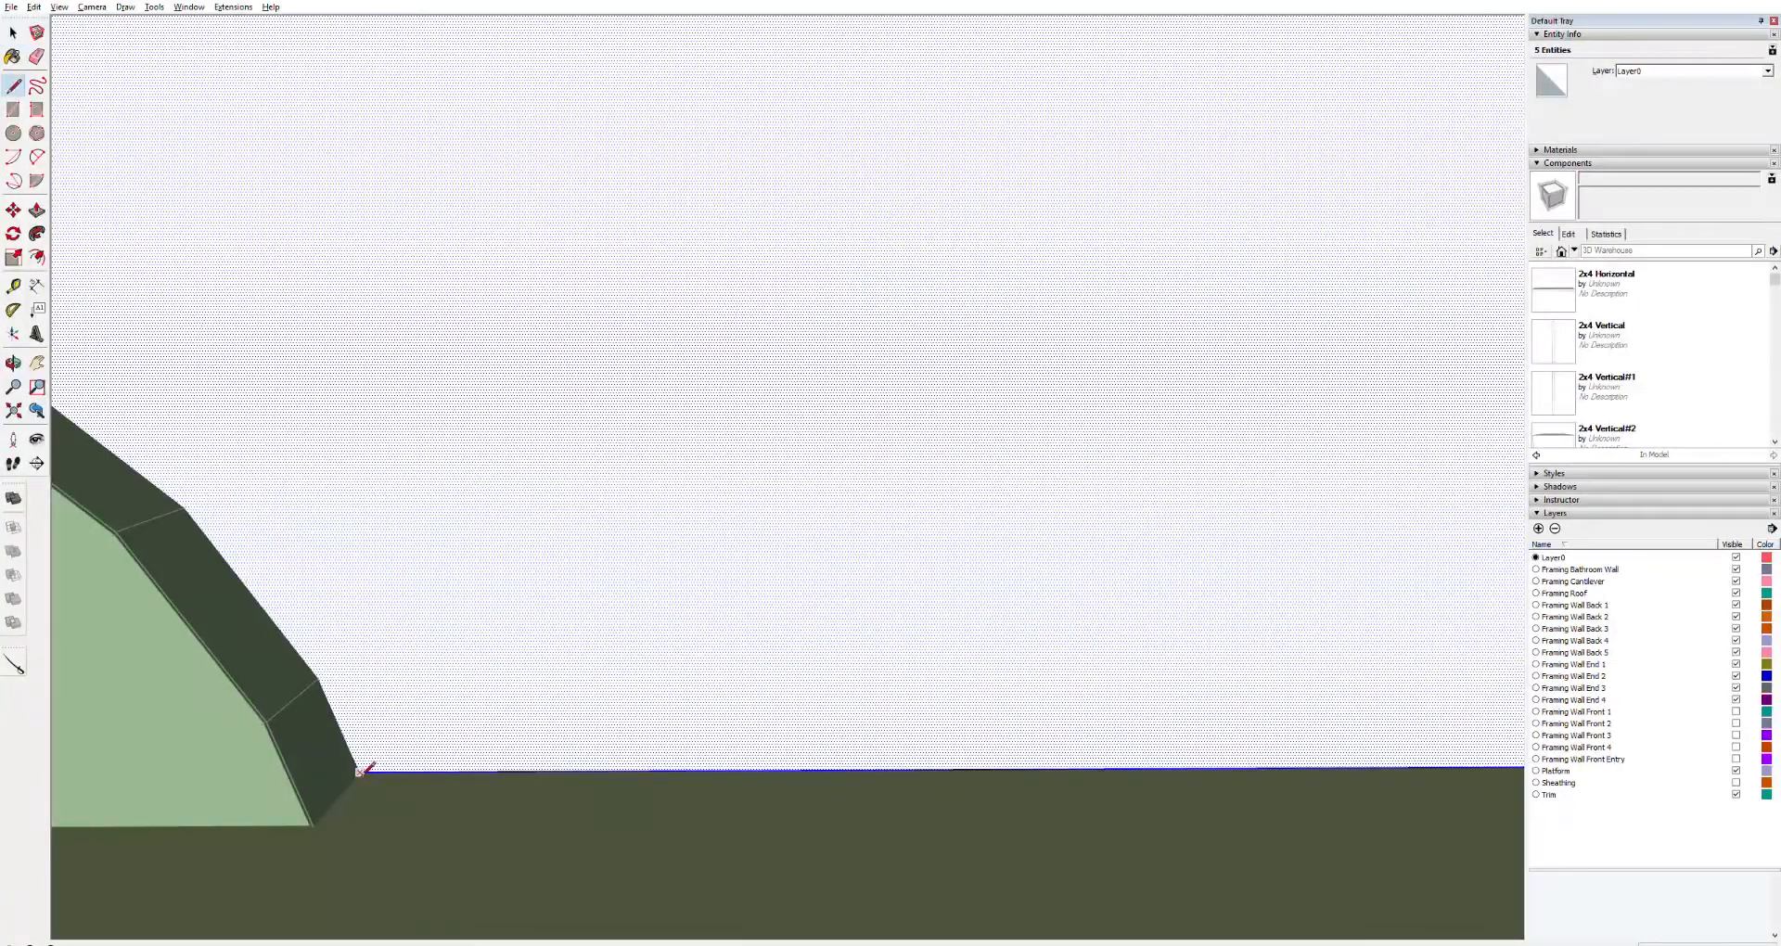
pyautogui.click(318, 678)
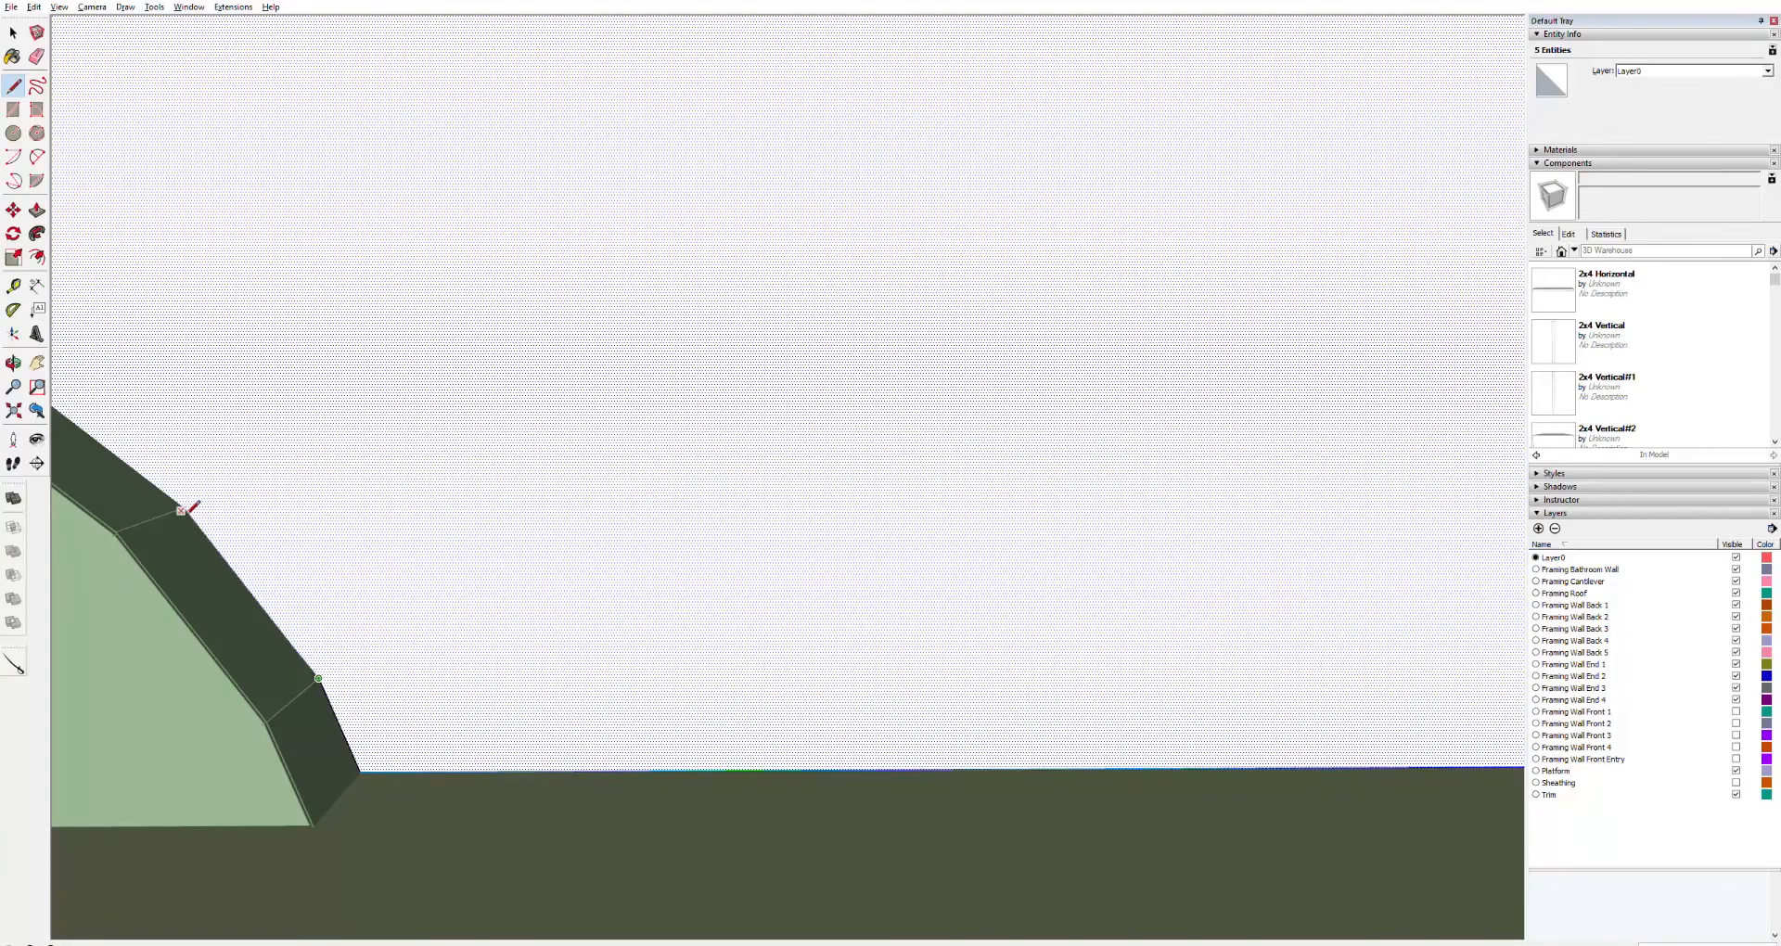
pyautogui.click(194, 519)
pyautogui.click(185, 509)
# Continue tracing the upper segments of the wheel well outline with the Line tool
pyautogui.press('h')
pyautogui.moveTo(129, 513); pyautogui.dragTo(661, 759)
pyautogui.press('l')
pyautogui.click(571, 689)
pyautogui.click(371, 606)
pyautogui.click(159, 577)
pyautogui.press('h')
pyautogui.moveTo(152, 596); pyautogui.dragTo(1090, 655)
pyautogui.moveTo(398, 670); pyautogui.dragTo(1146, 615)
pyautogui.moveTo(278, 619); pyautogui.dragTo(1027, 599)
pyautogui.moveTo(407, 626); pyautogui.dragTo(989, 675)
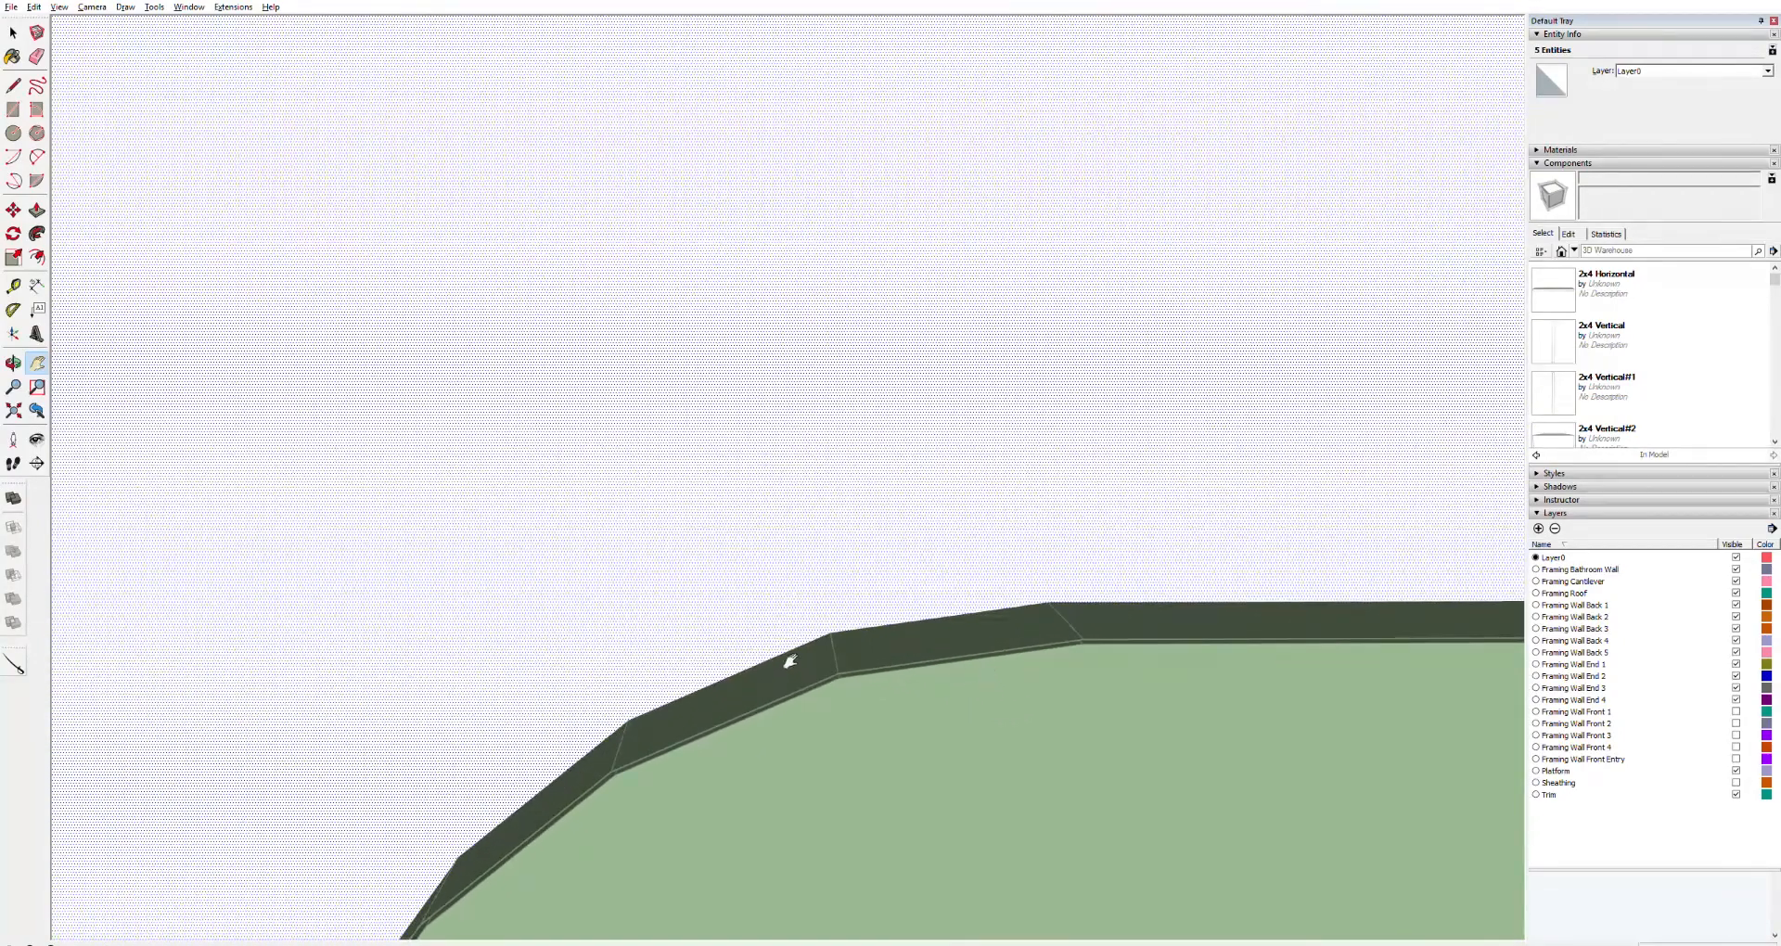
pyautogui.press('l')
pyautogui.click(1049, 601)
pyautogui.click(830, 631)
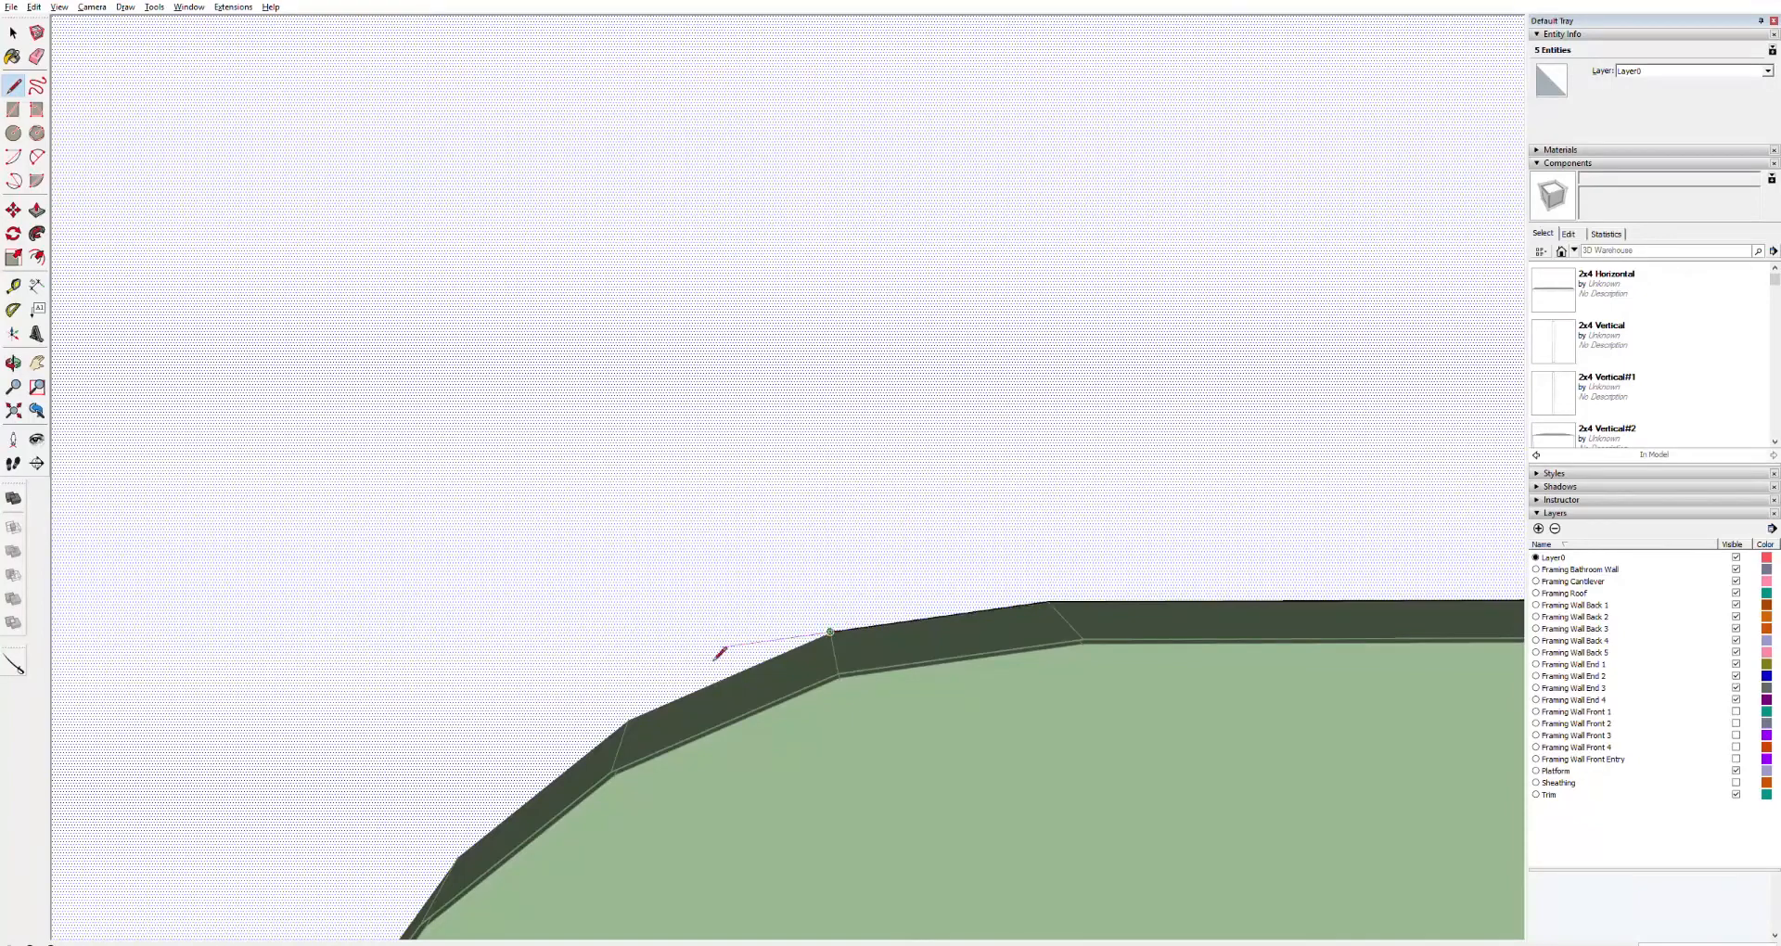
pyautogui.click(628, 719)
pyautogui.click(459, 856)
# Trace the last wheel well segment down to the floor line on the other side
pyautogui.press('o')
pyautogui.moveTo(417, 883); pyautogui.dragTo(828, 763)
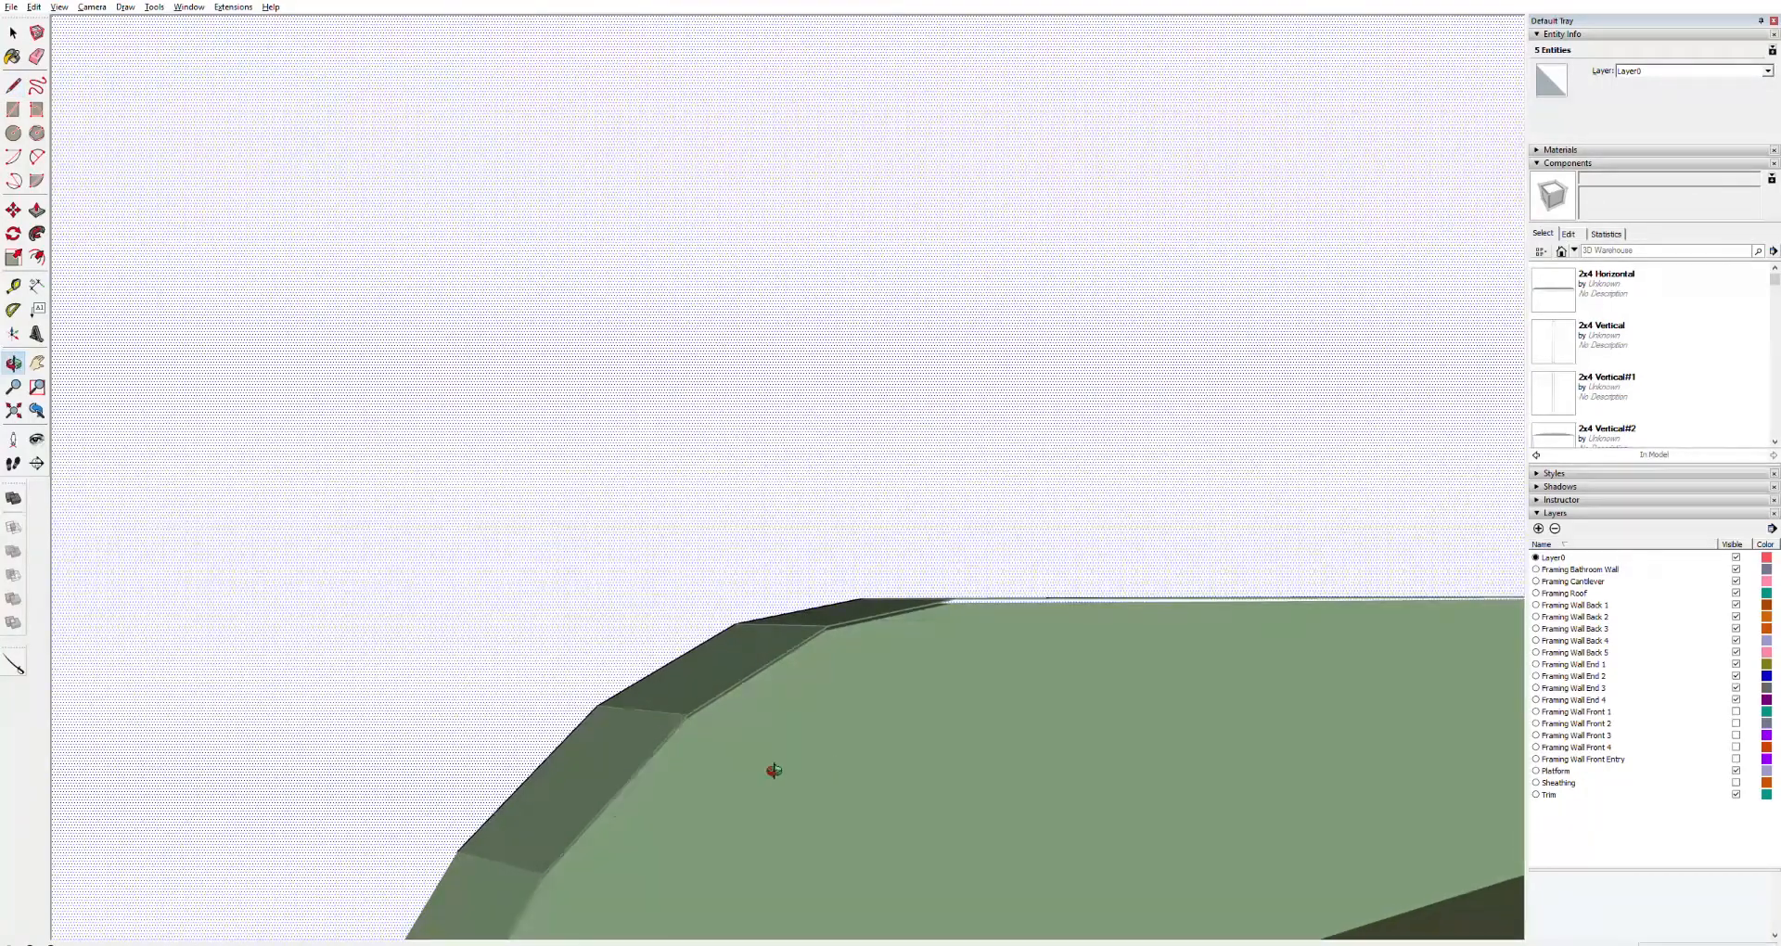
pyautogui.press('h')
pyautogui.moveTo(480, 851); pyautogui.dragTo(720, 379)
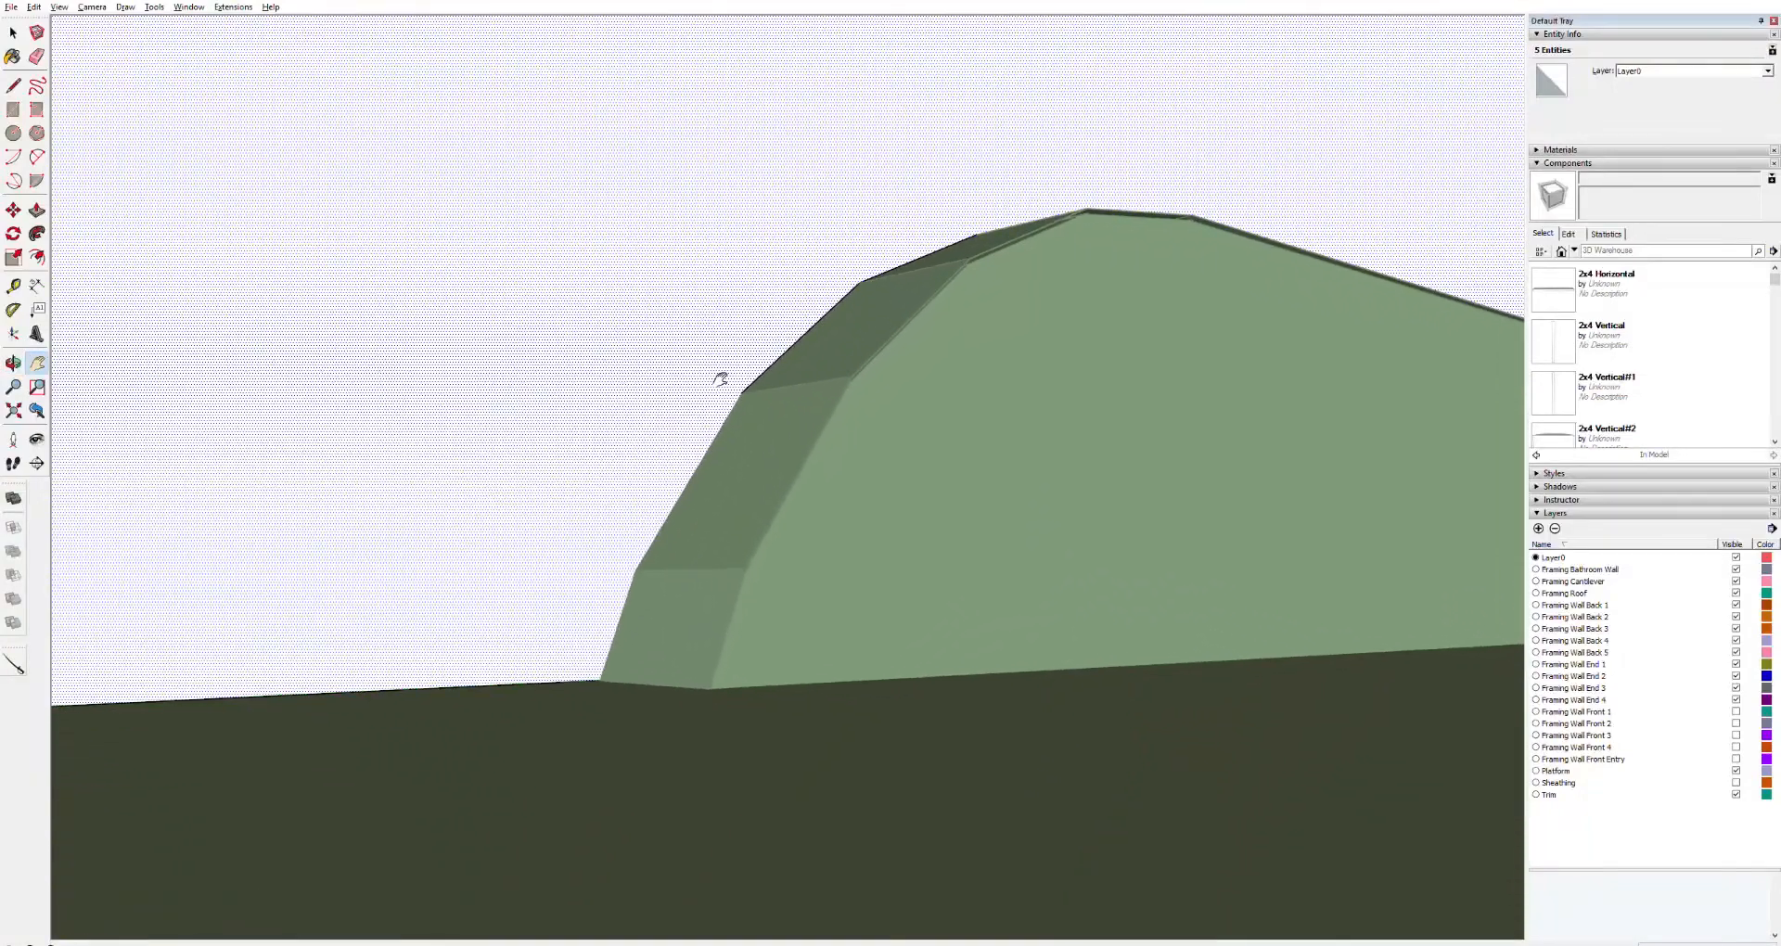
pyautogui.press('l')
pyautogui.click(635, 570)
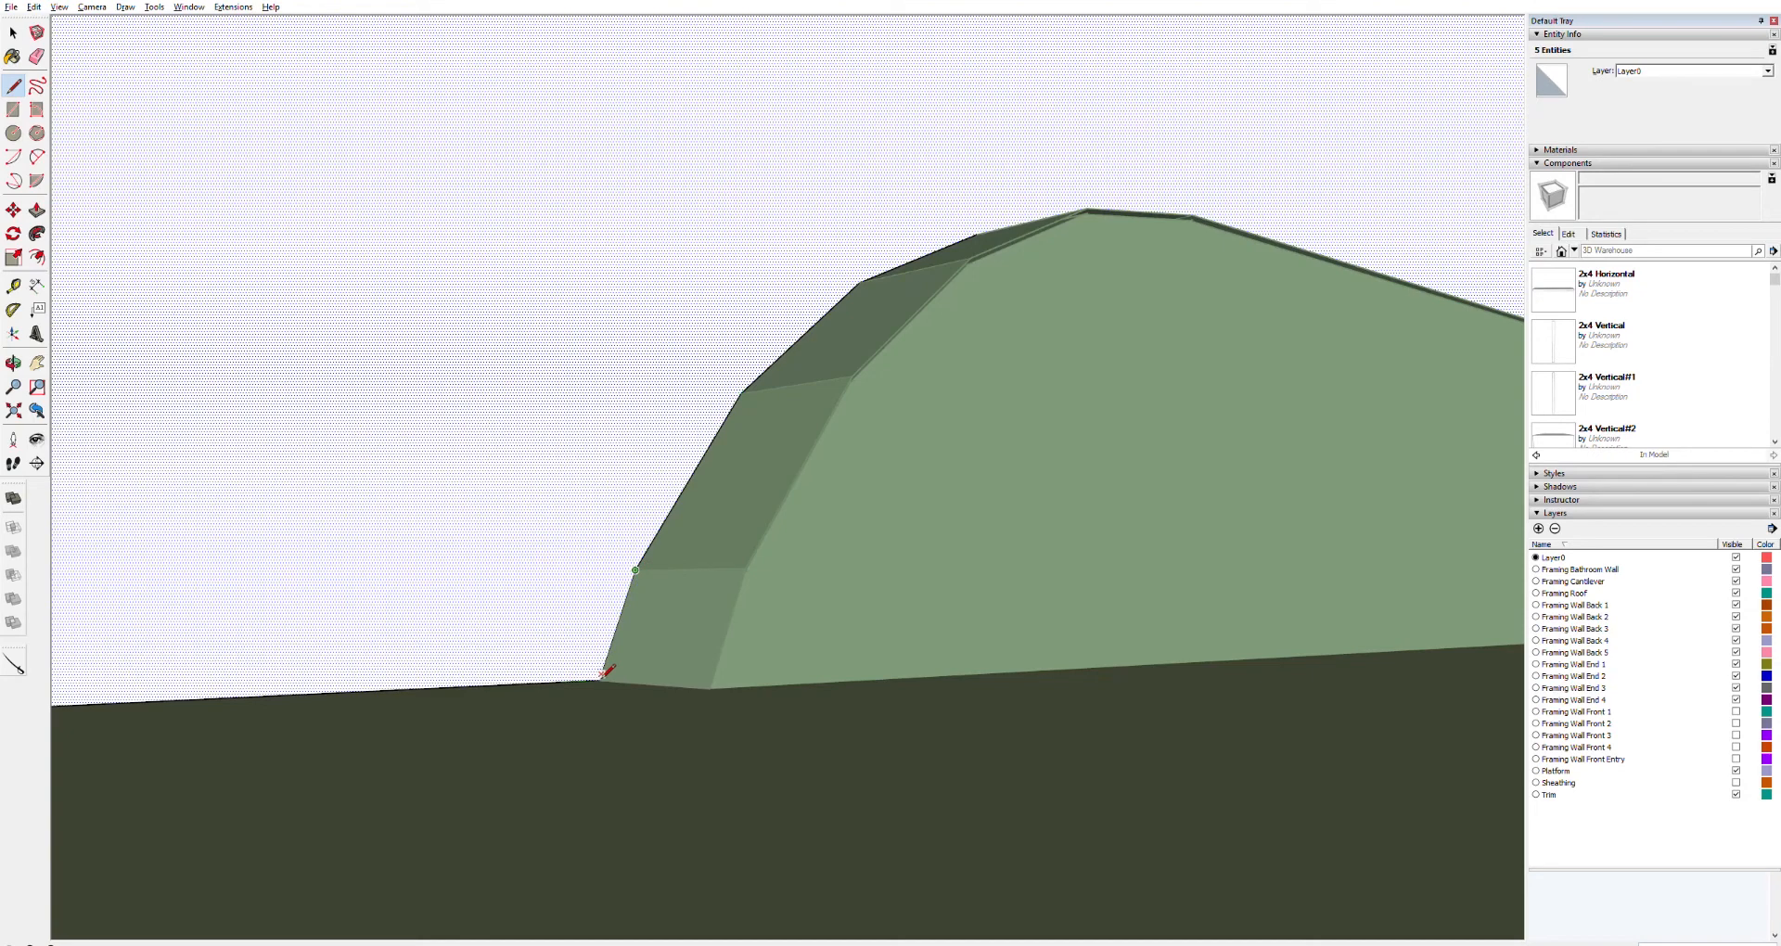
pyautogui.click(599, 679)
pyautogui.scroll(-3, 760, 567)
pyautogui.scroll(-2, 760, 567)
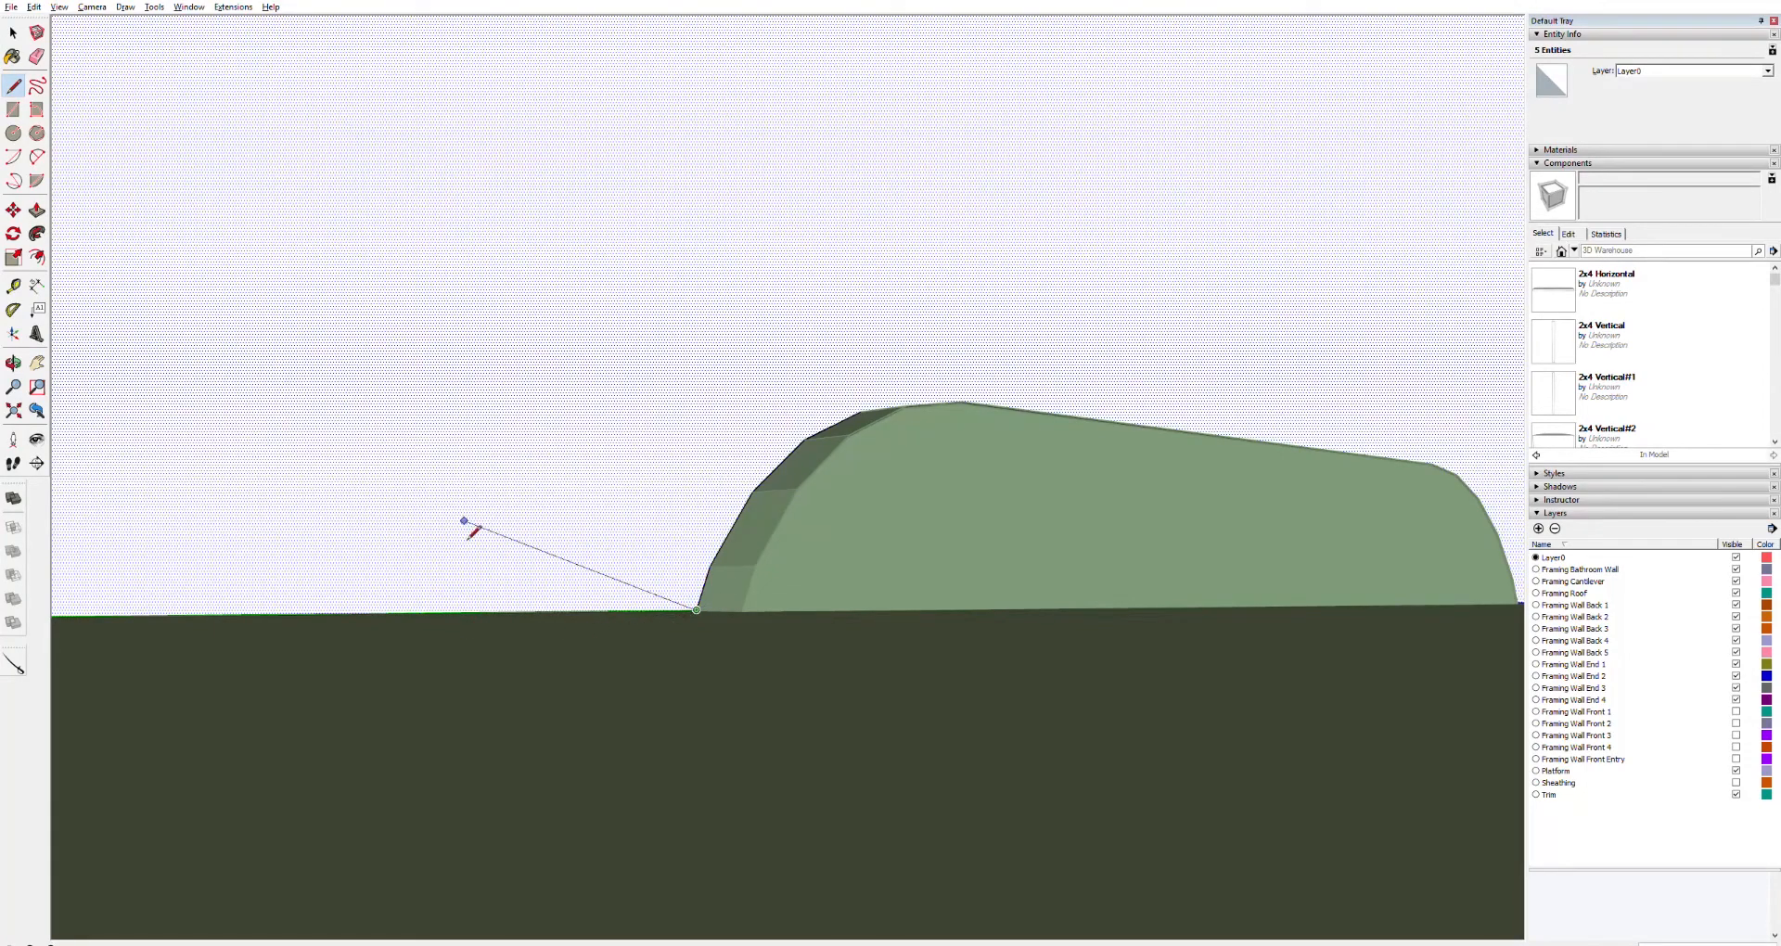
pyautogui.scroll(5, 686, 595)
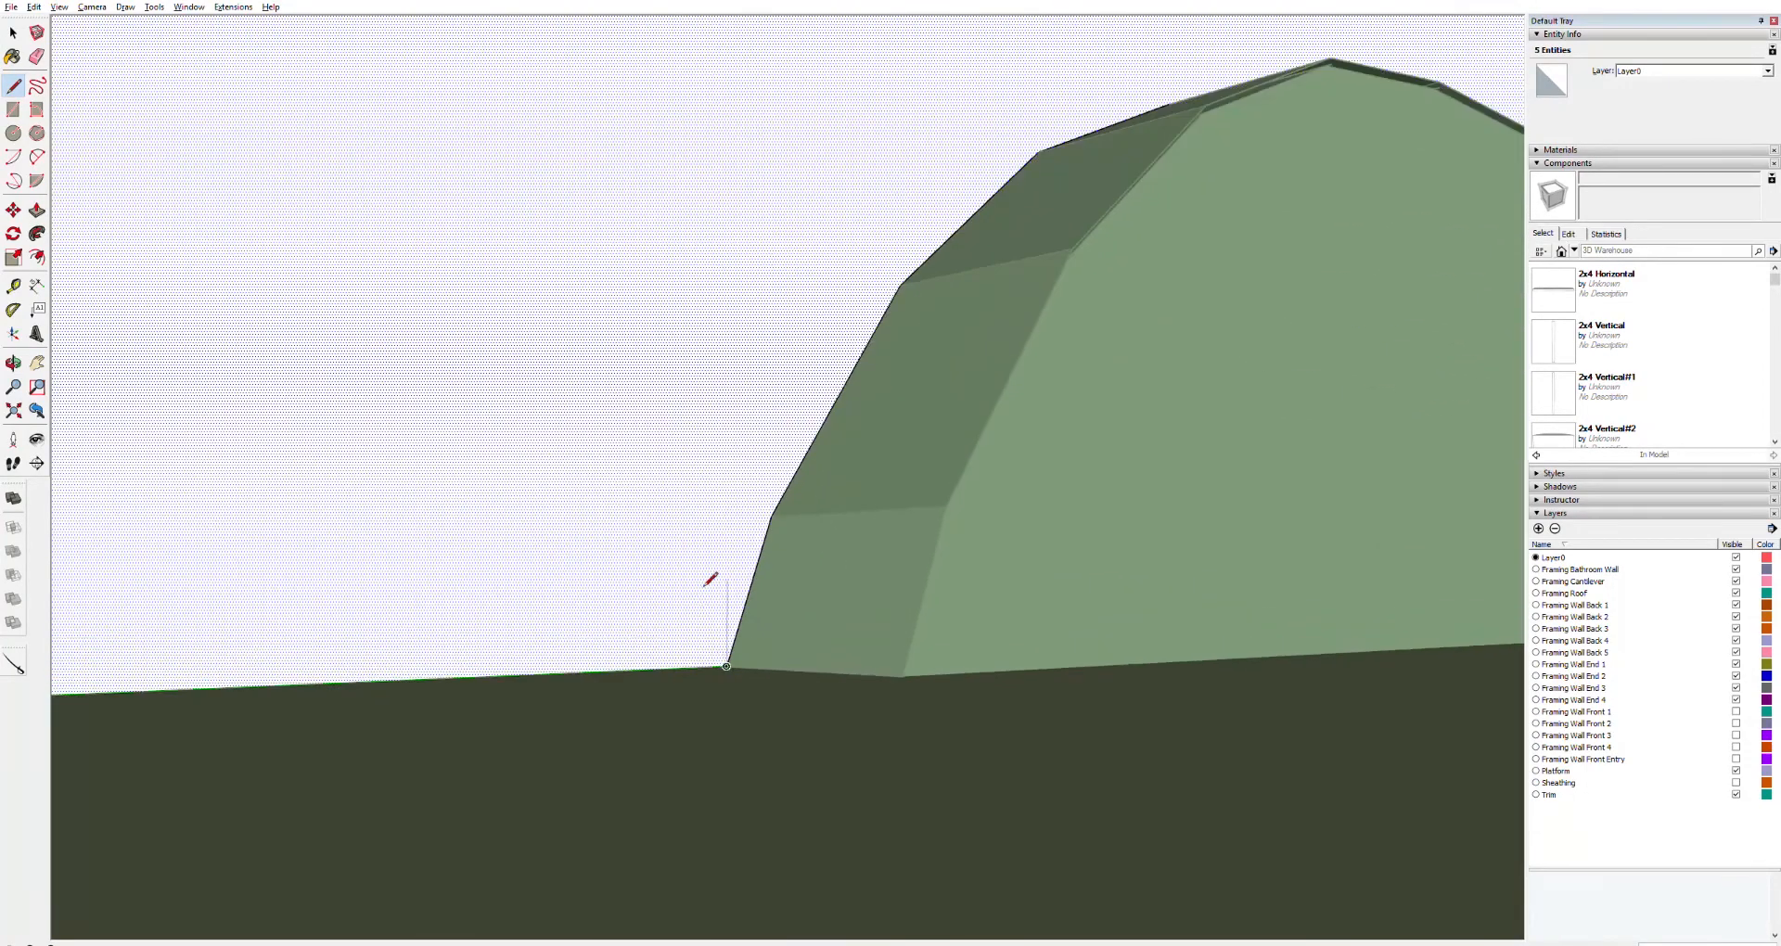
pyautogui.scroll(3, 732, 673)
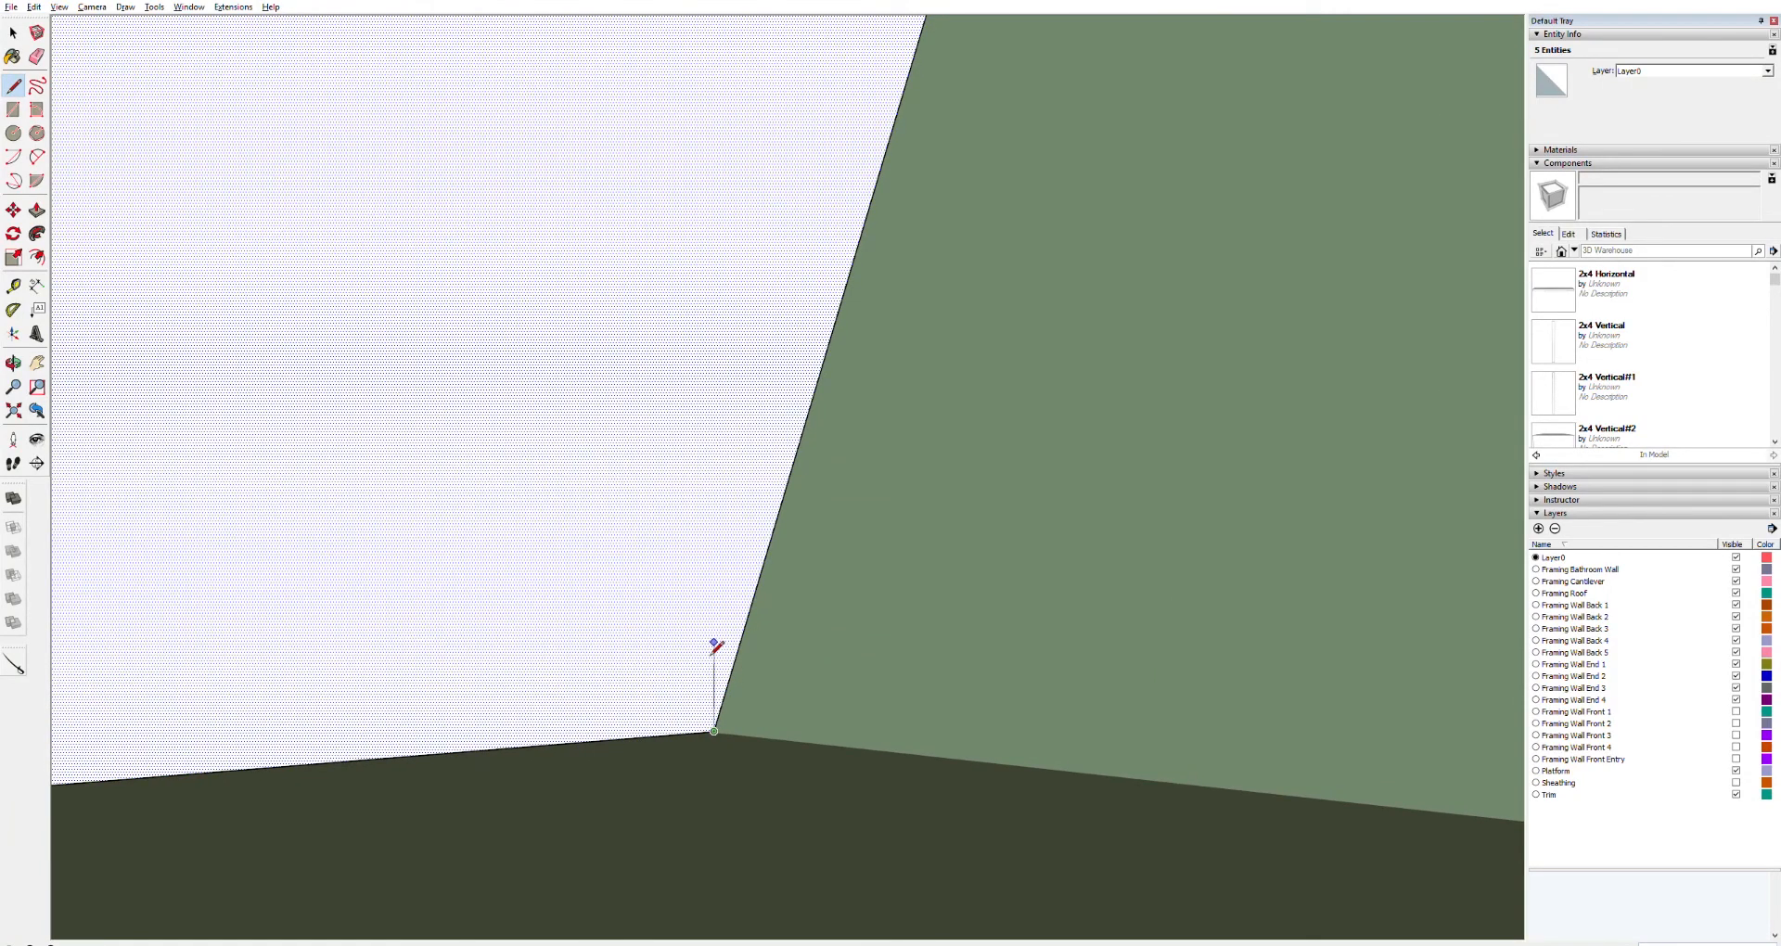
# Select the face covering the wheel well and delete it
pyautogui.press('space')
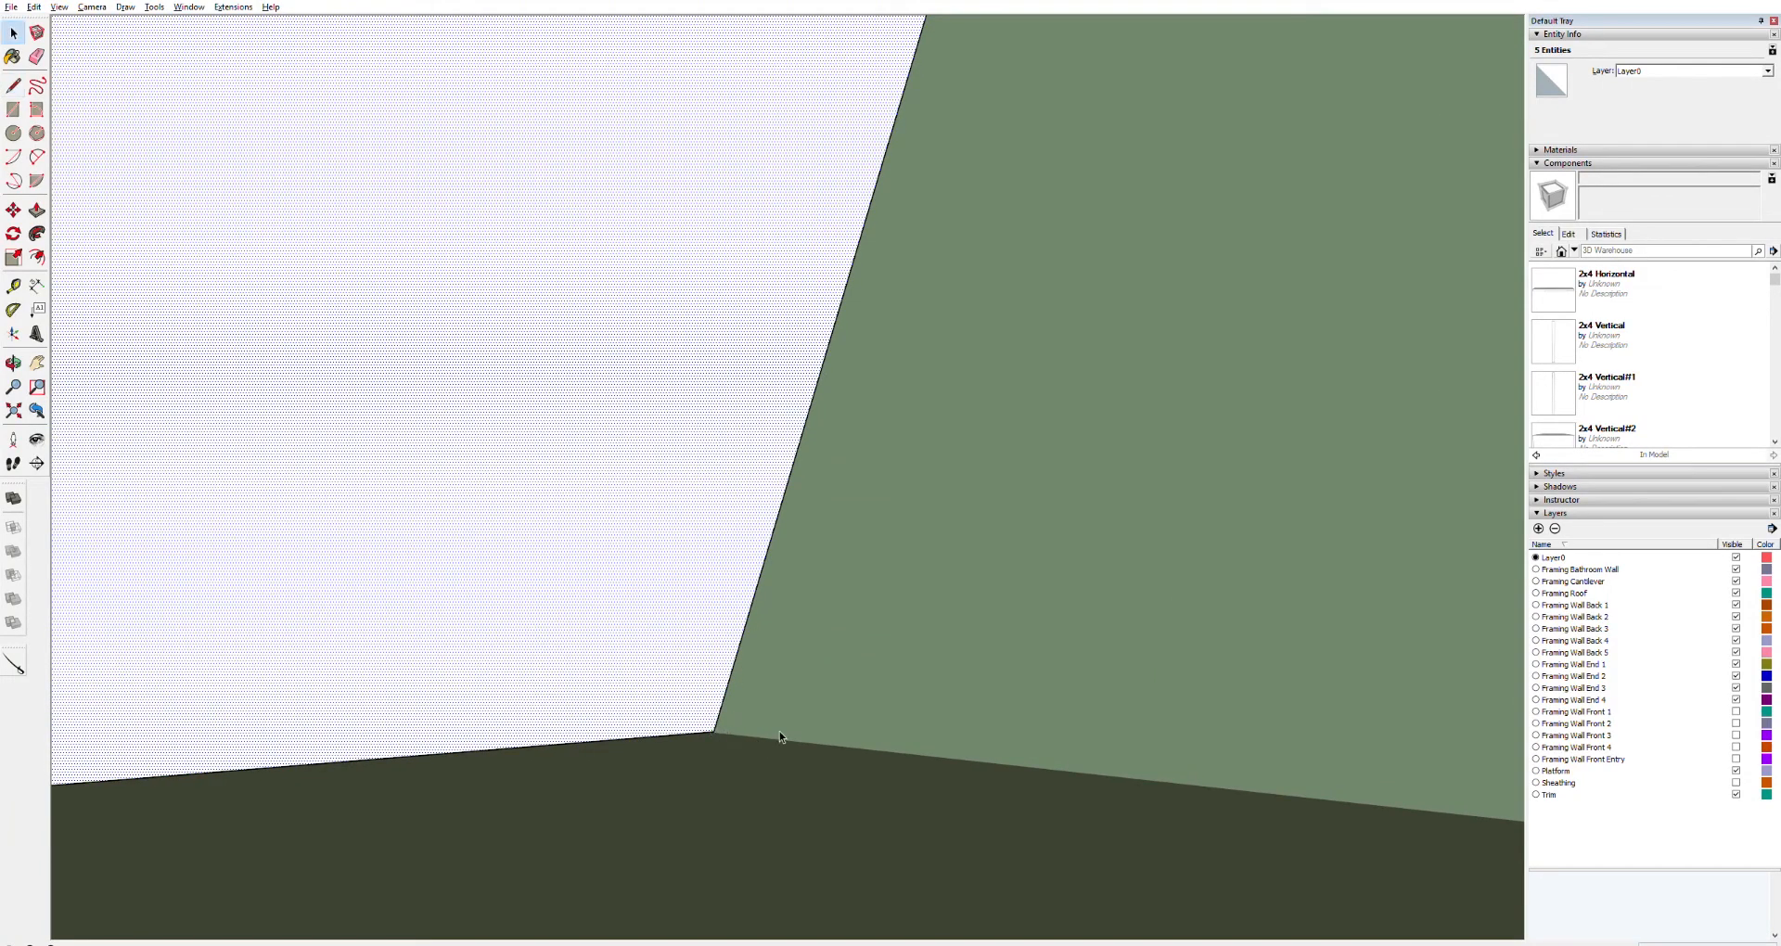
pyautogui.scroll(-3, 770, 705)
pyautogui.scroll(-4, 766, 680)
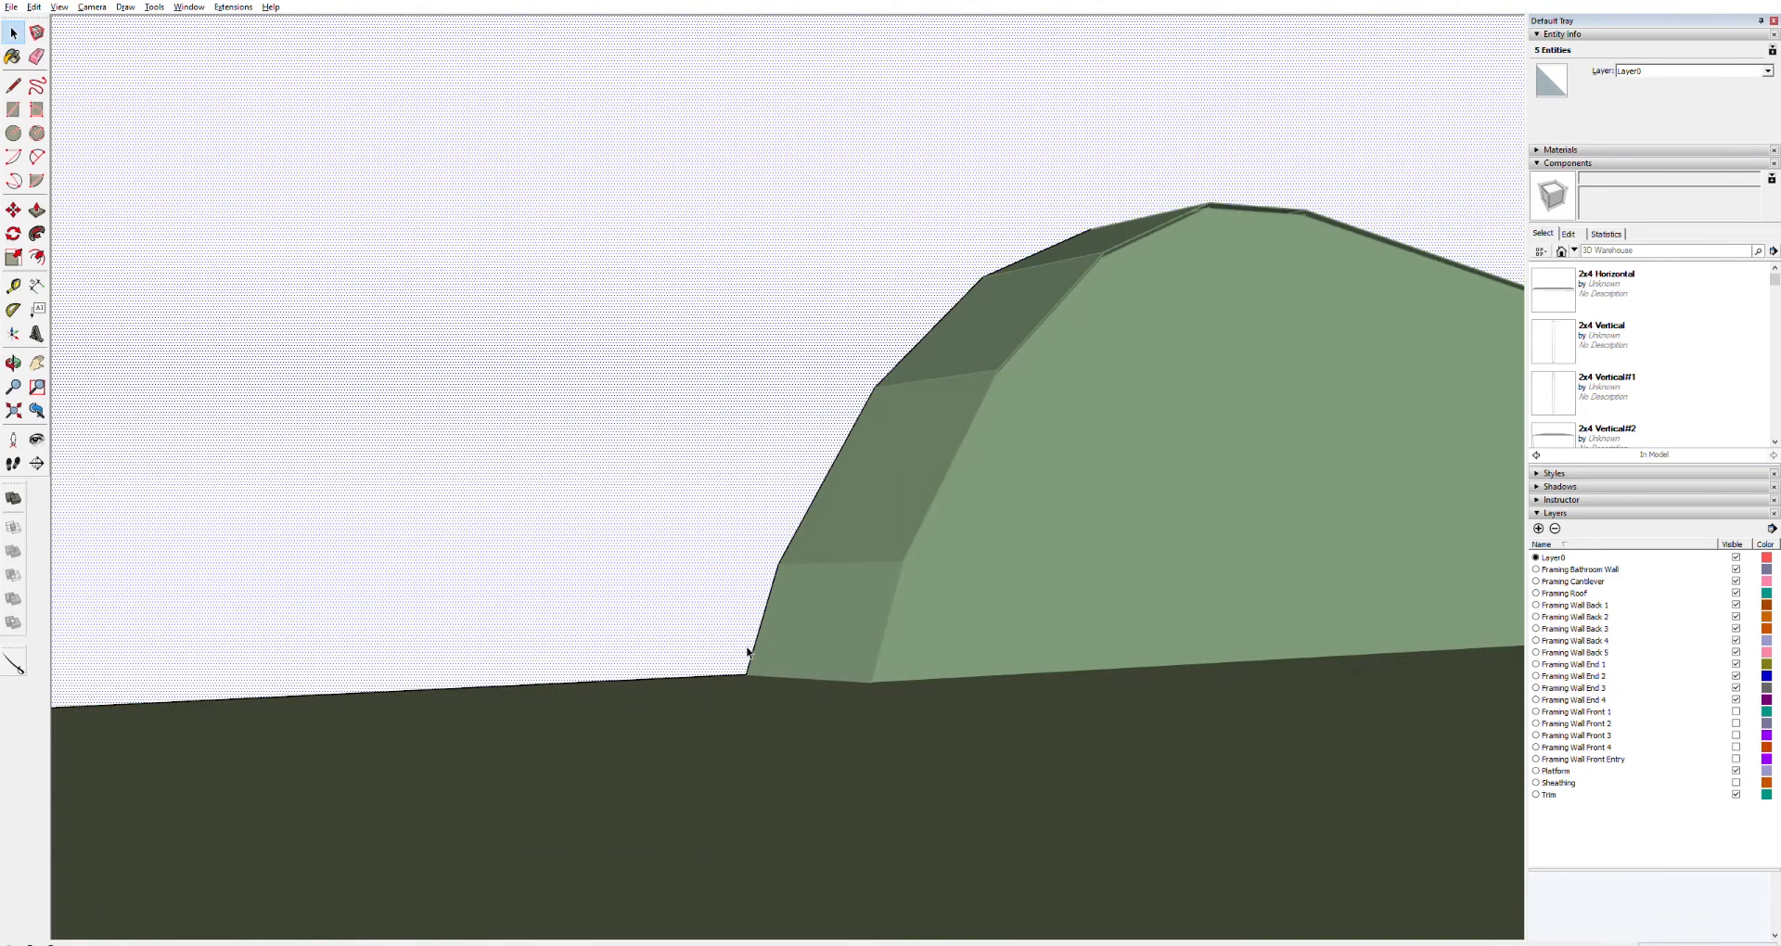
pyautogui.click(1064, 520)
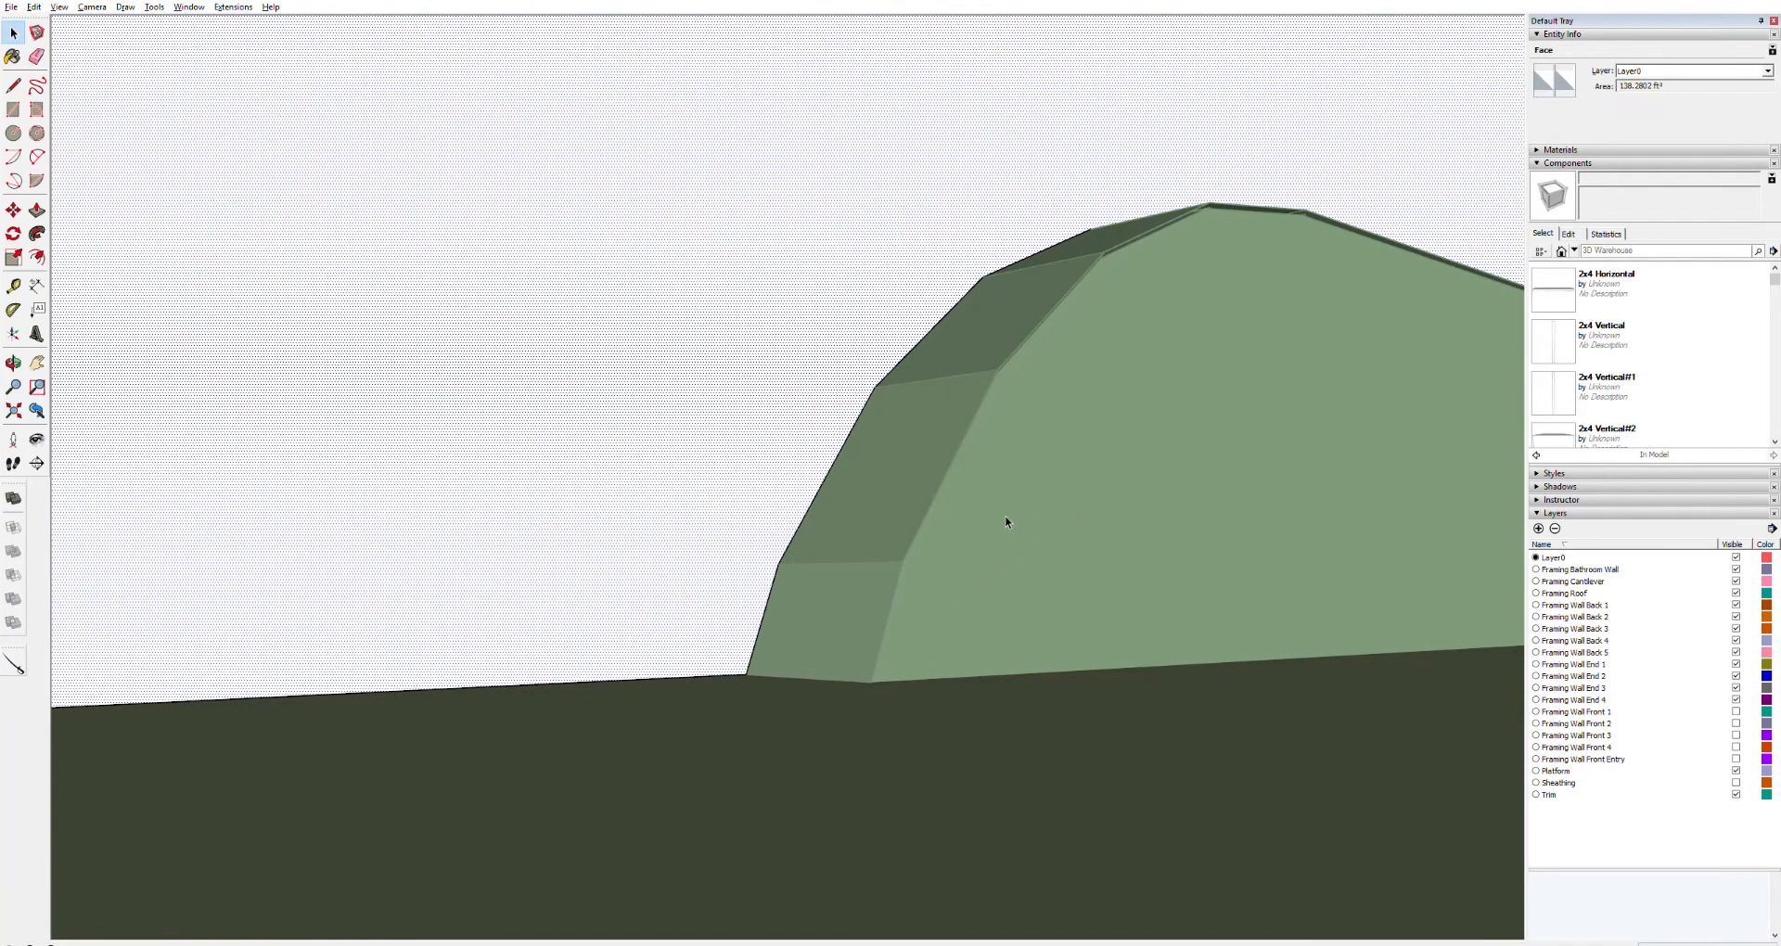
pyautogui.click(977, 742)
pyautogui.click(982, 593)
pyautogui.press('Delete')
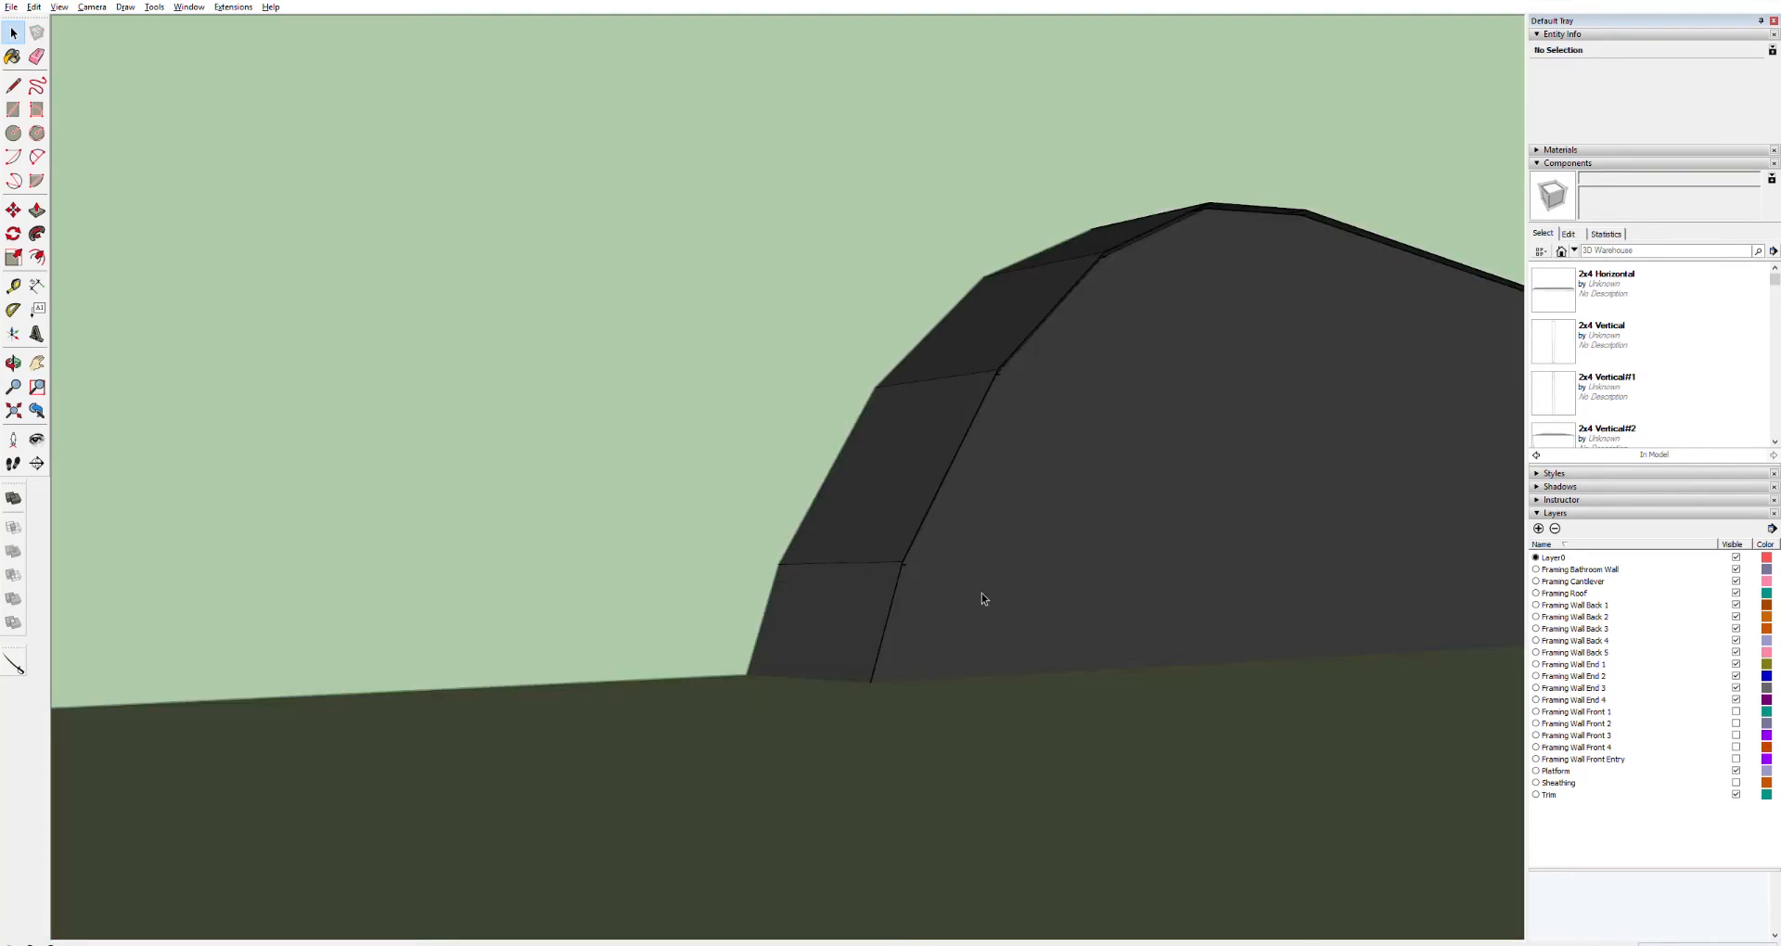
# Delete the Fenders, Axles and Wheels component and select the face bounded by the traced wheel well outline
pyautogui.click(978, 588)
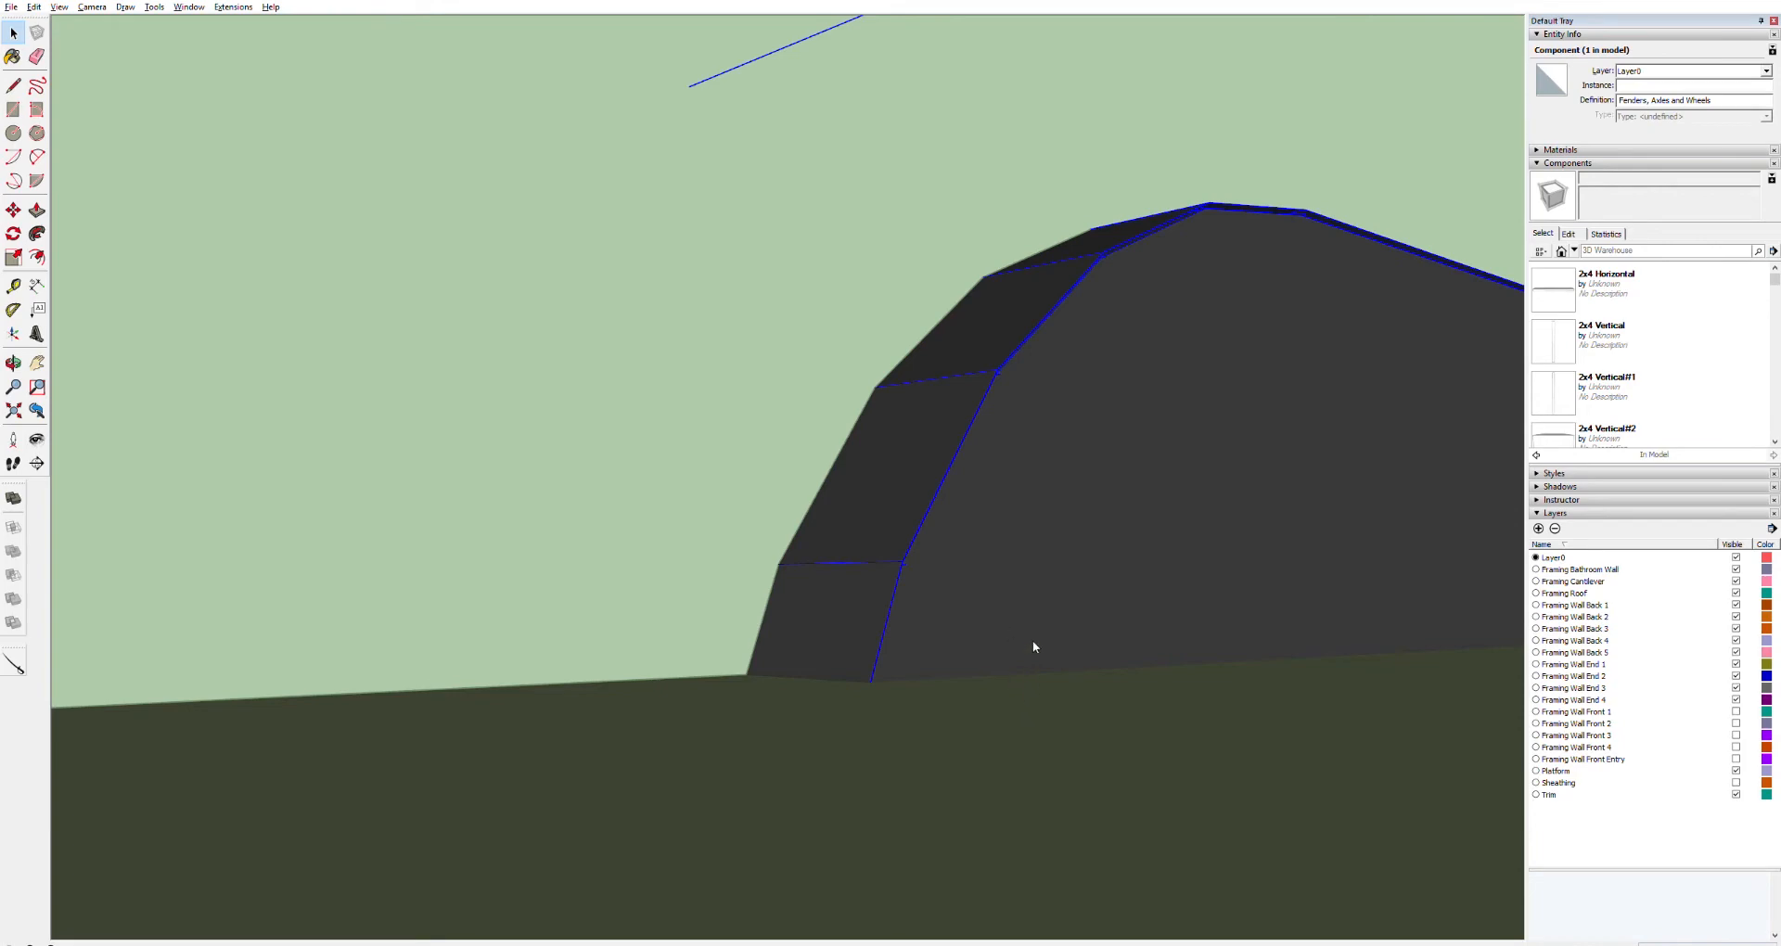
pyautogui.press('Delete')
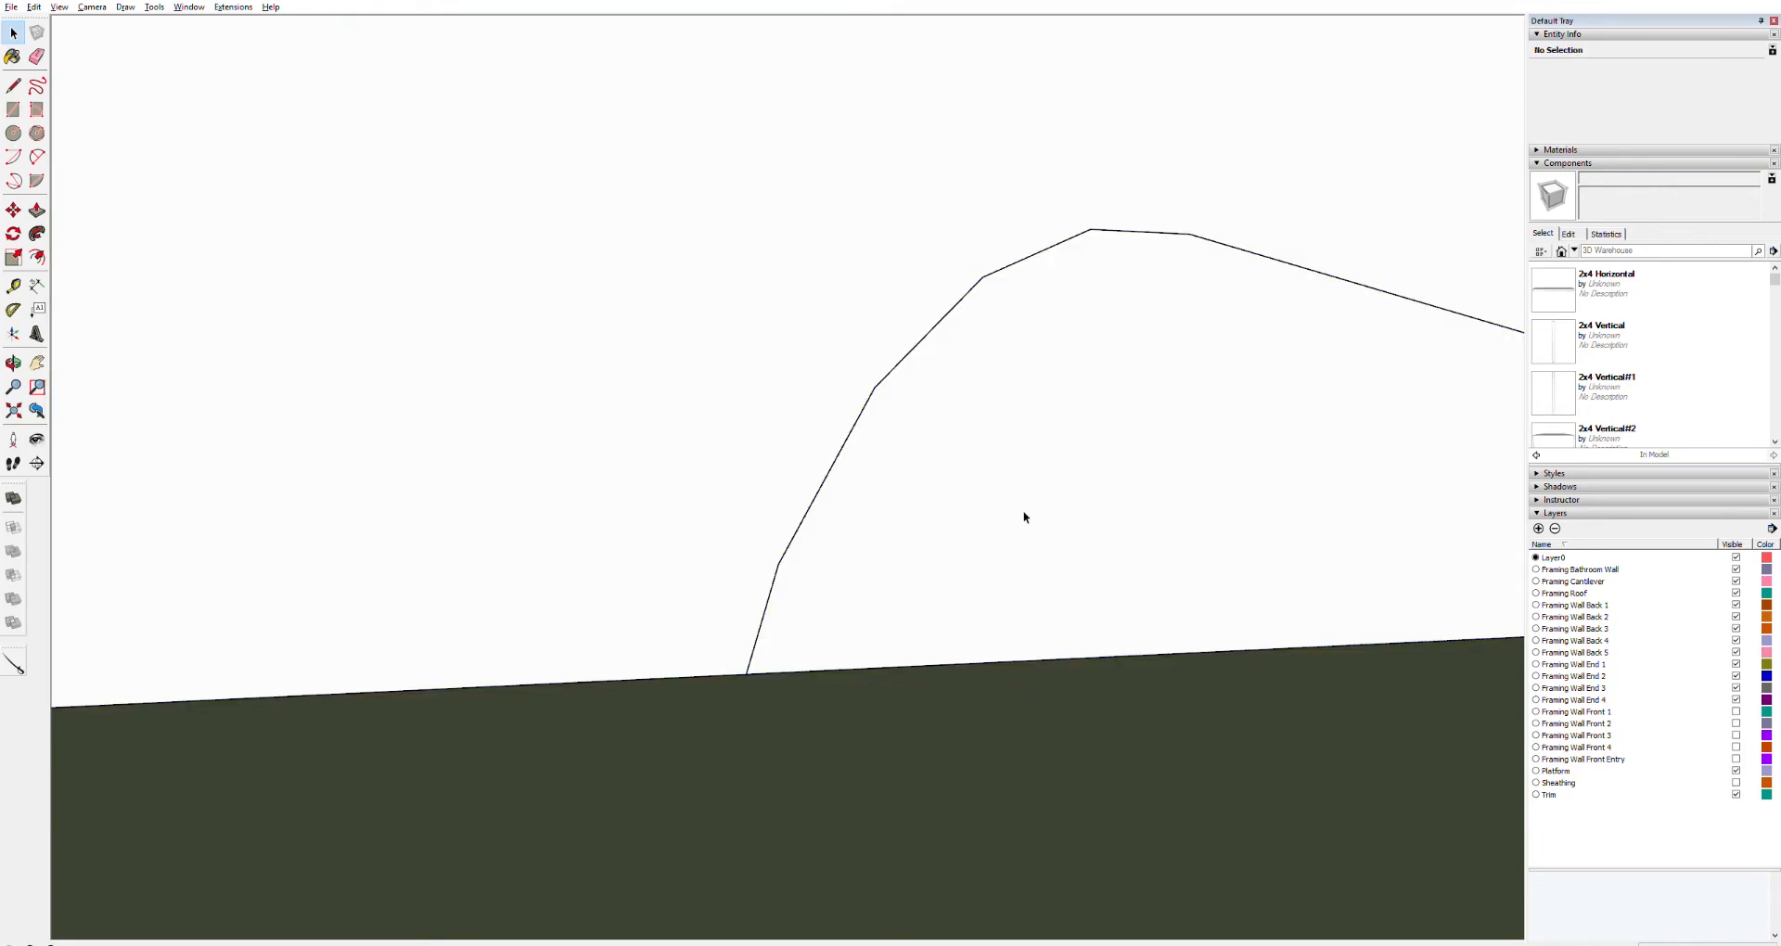
pyautogui.doubleClick(1024, 517)
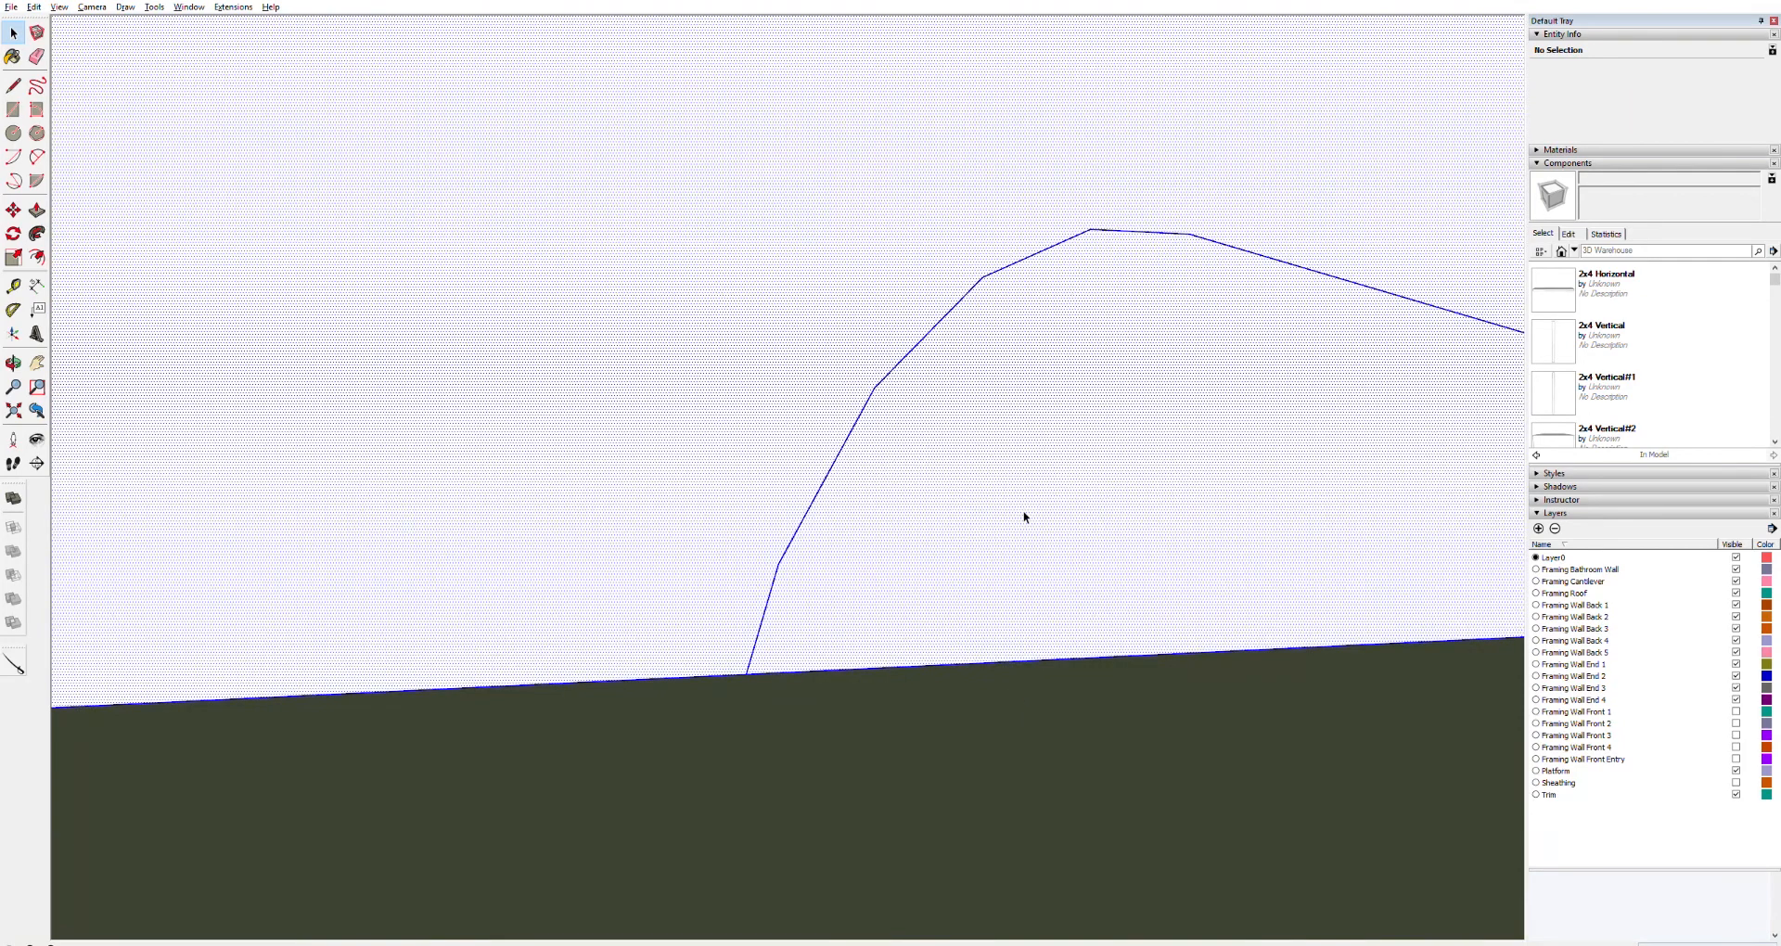
# Push/pull the face bounded by the traced wheel well outline into a solid wheel well block
pyautogui.press('p')
pyautogui.click(1039, 510)
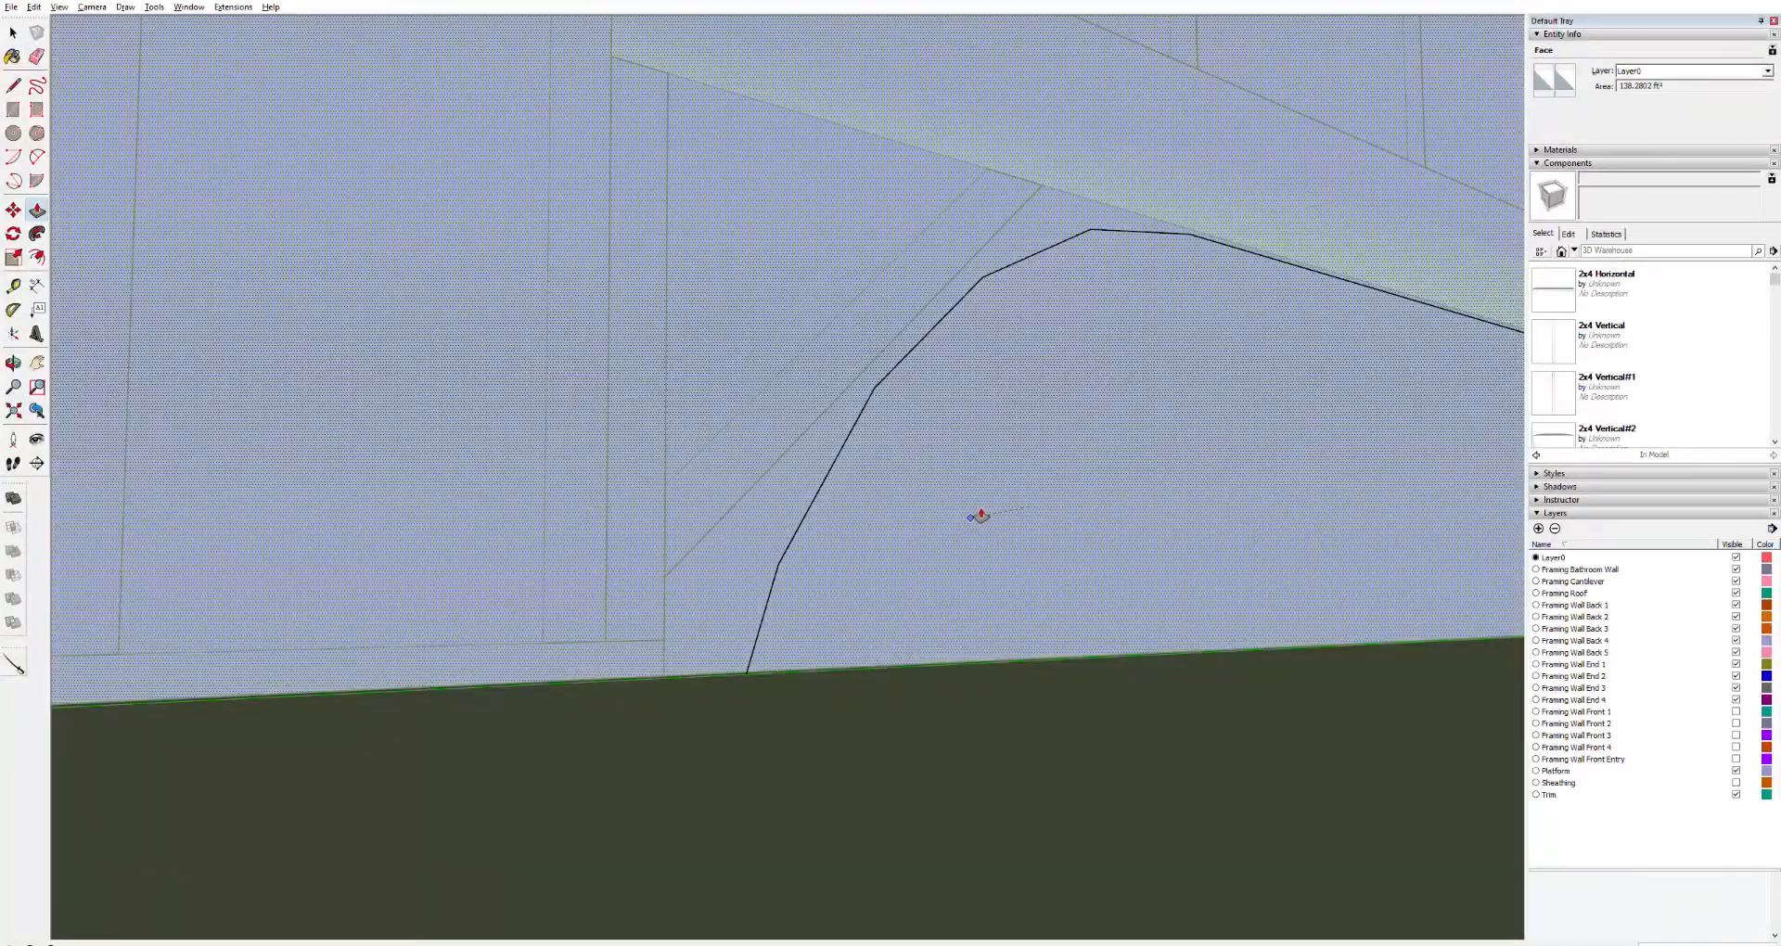
pyautogui.click(950, 518)
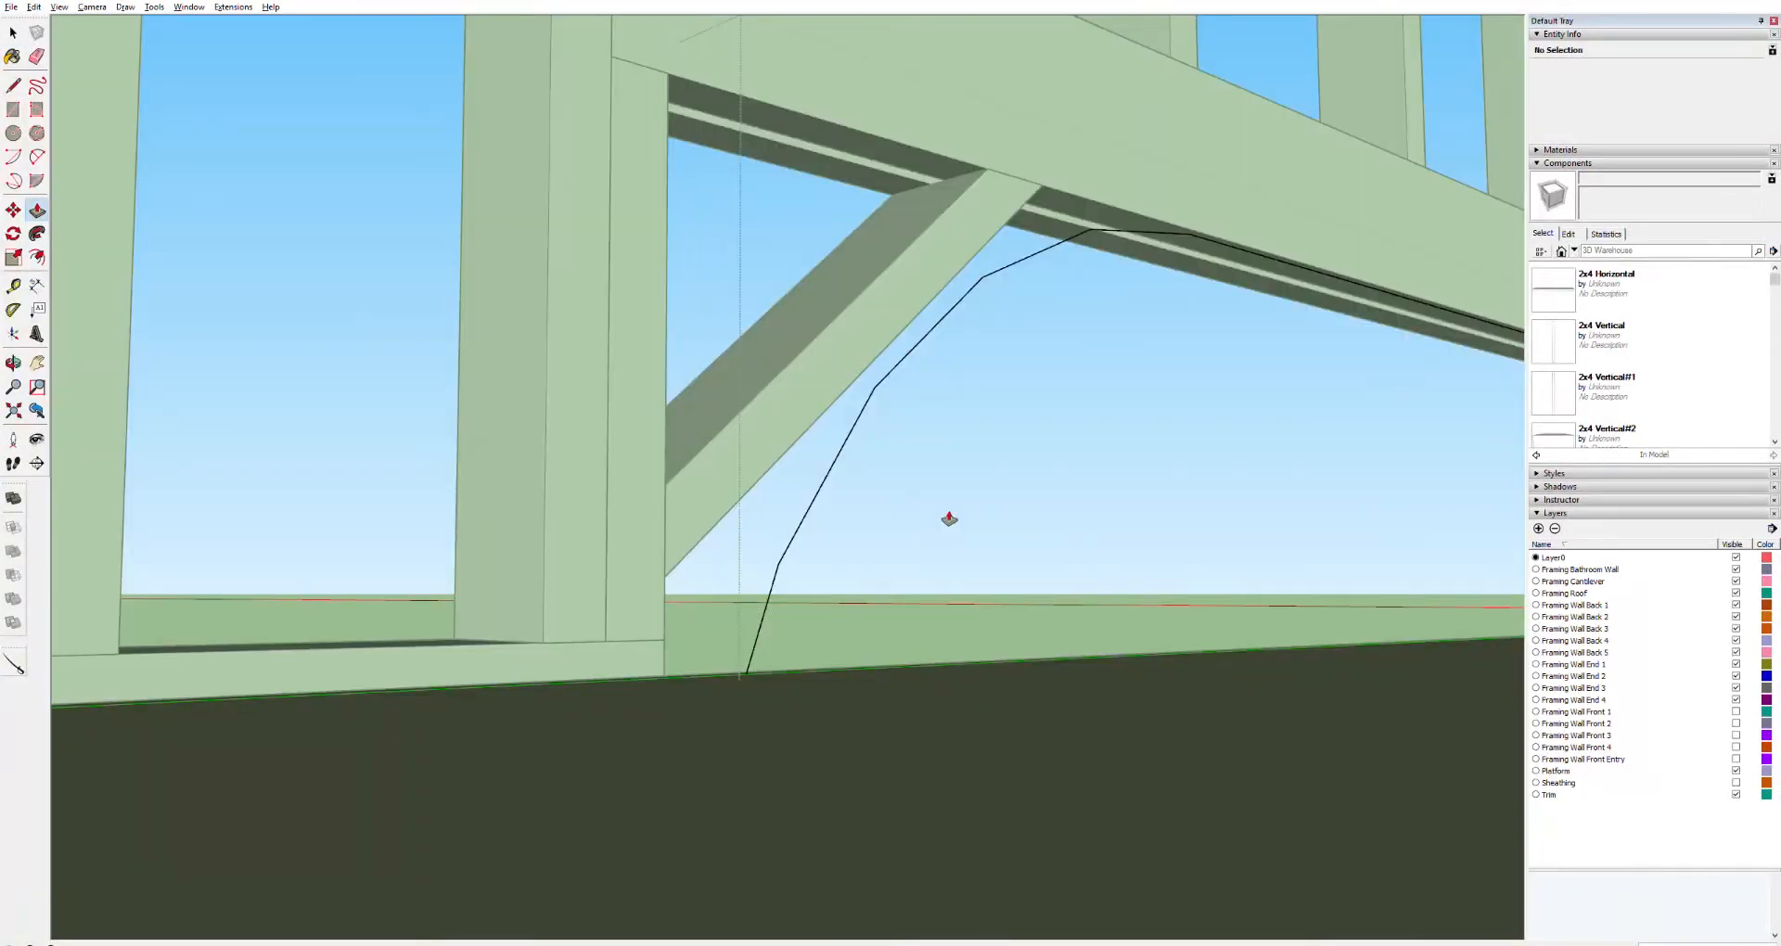
pyautogui.hotkey('ctrl', 'z')
pyautogui.doubleClick(950, 518)
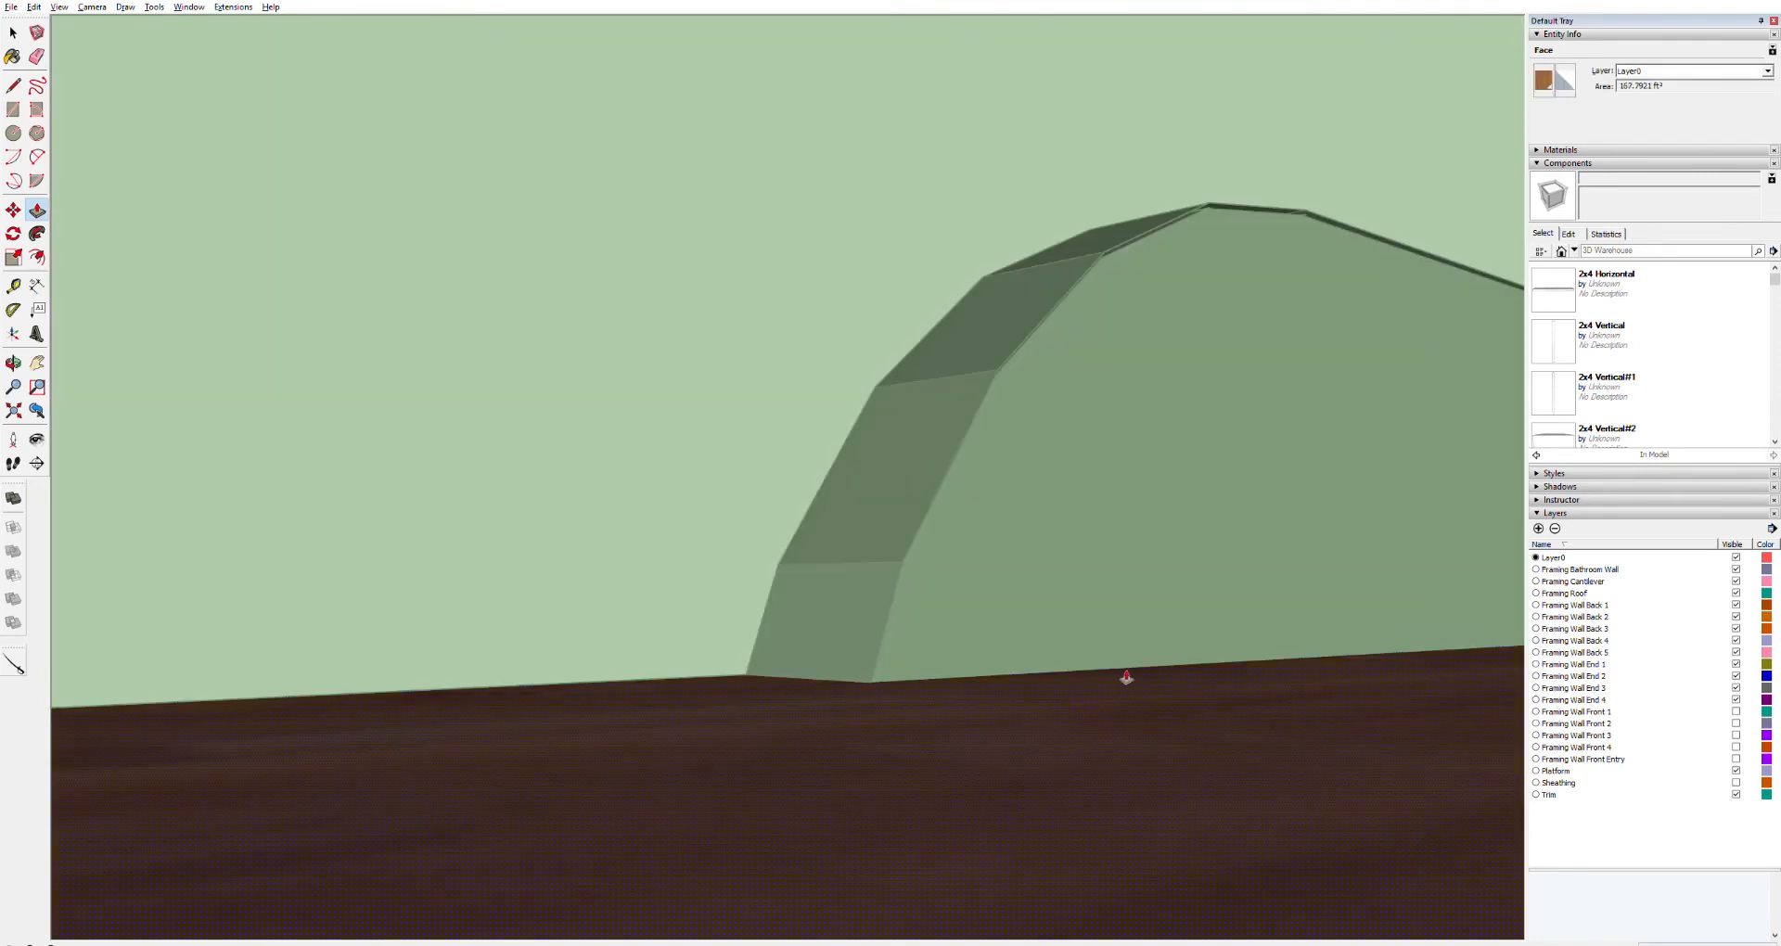
pyautogui.doubleClick(1126, 678)
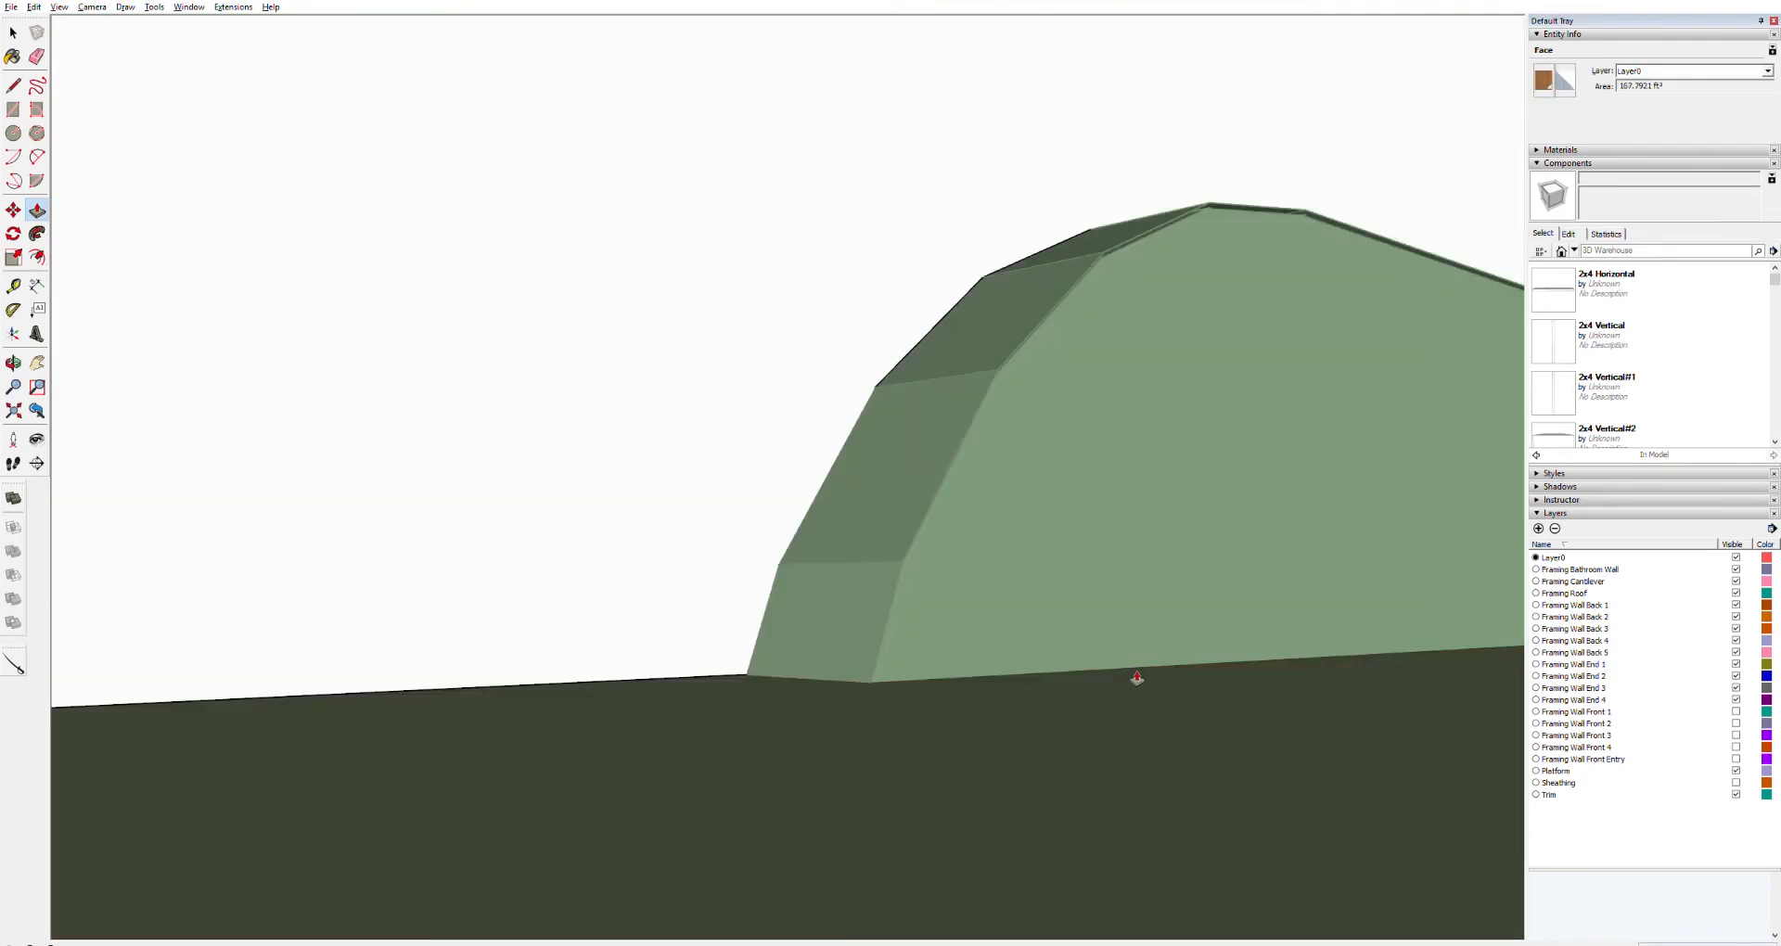
# Retrace the lower curved edges on the far end of the wheel well block with the Line tool
pyautogui.moveTo(1228, 644); pyautogui.dragTo(649, 687, button='middle')
pyautogui.scroll(-5, 1016, 672)
pyautogui.moveTo(1029, 707); pyautogui.dragTo(1234, 729, button='middle')
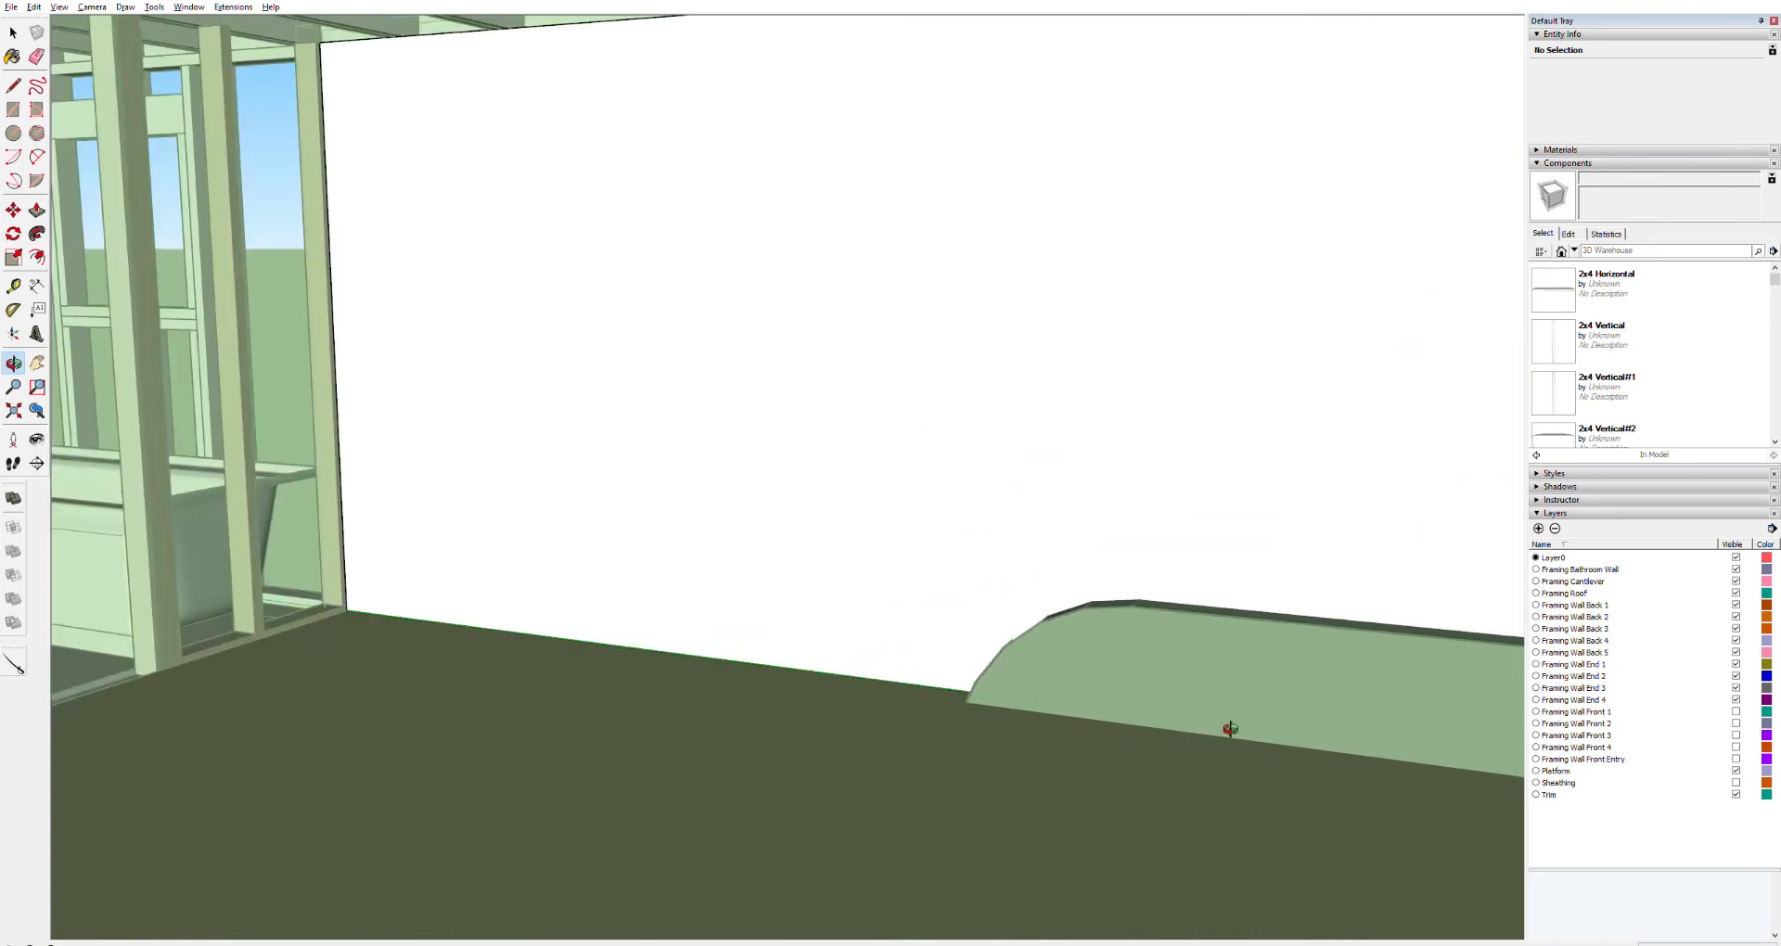
pyautogui.press('h')
pyautogui.moveTo(1395, 712); pyautogui.dragTo(514, 573)
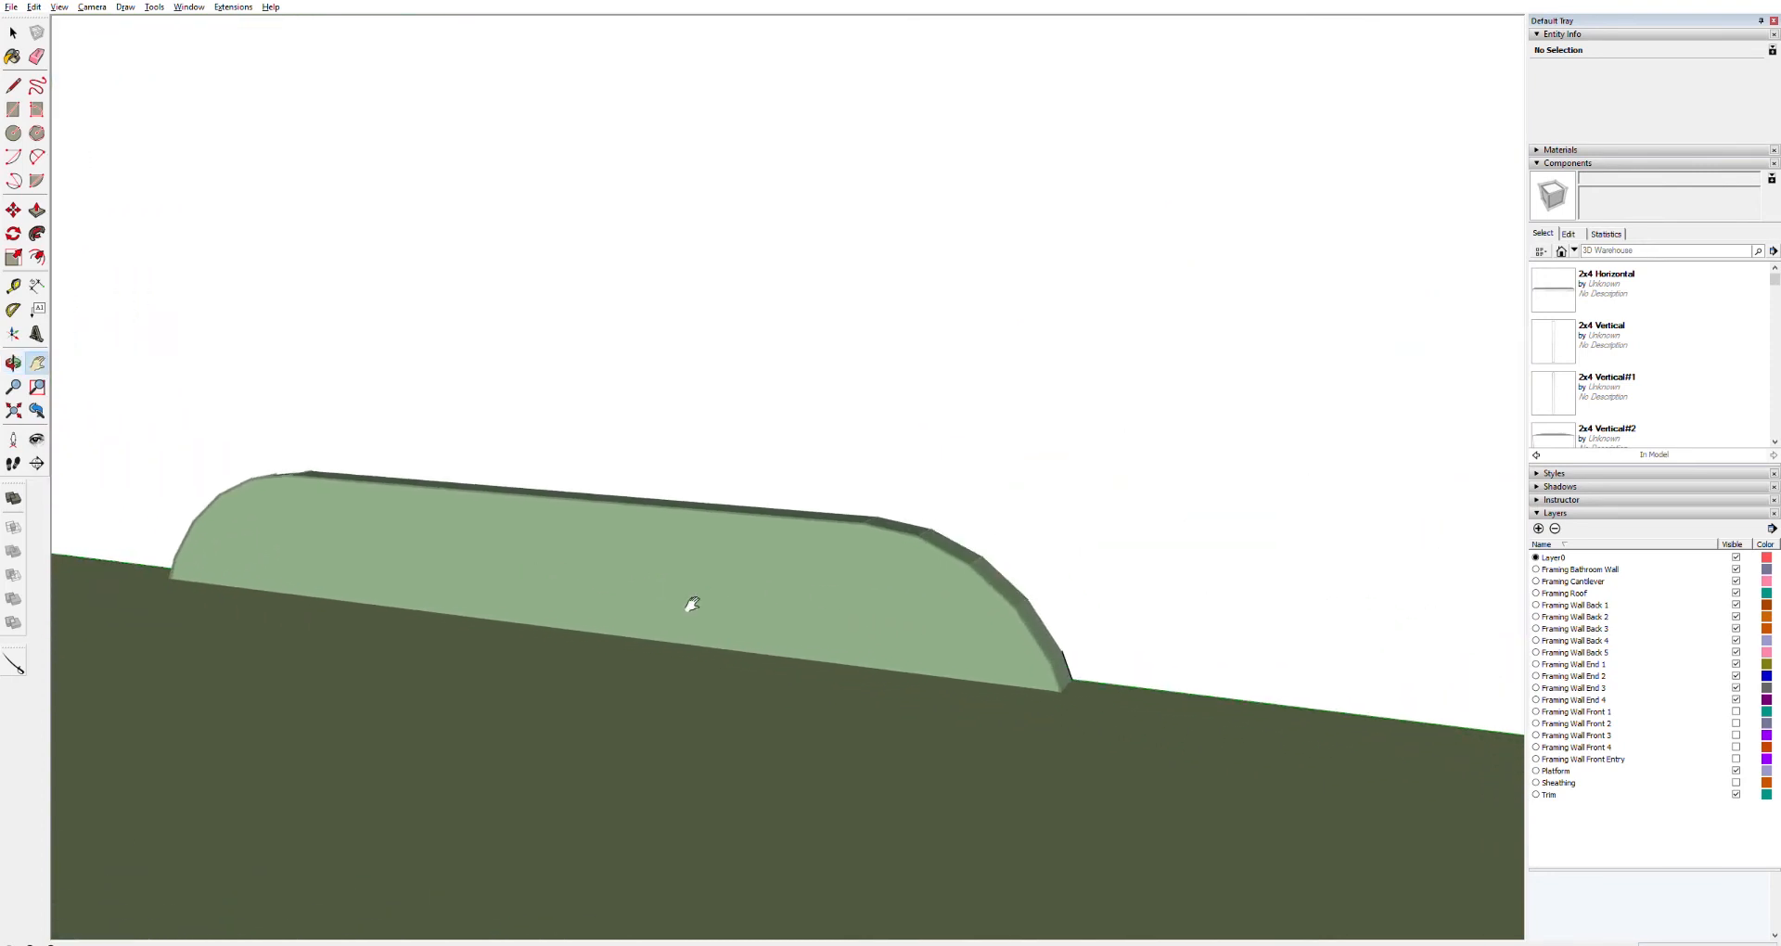
pyautogui.scroll(5, 1067, 593)
pyautogui.press('space')
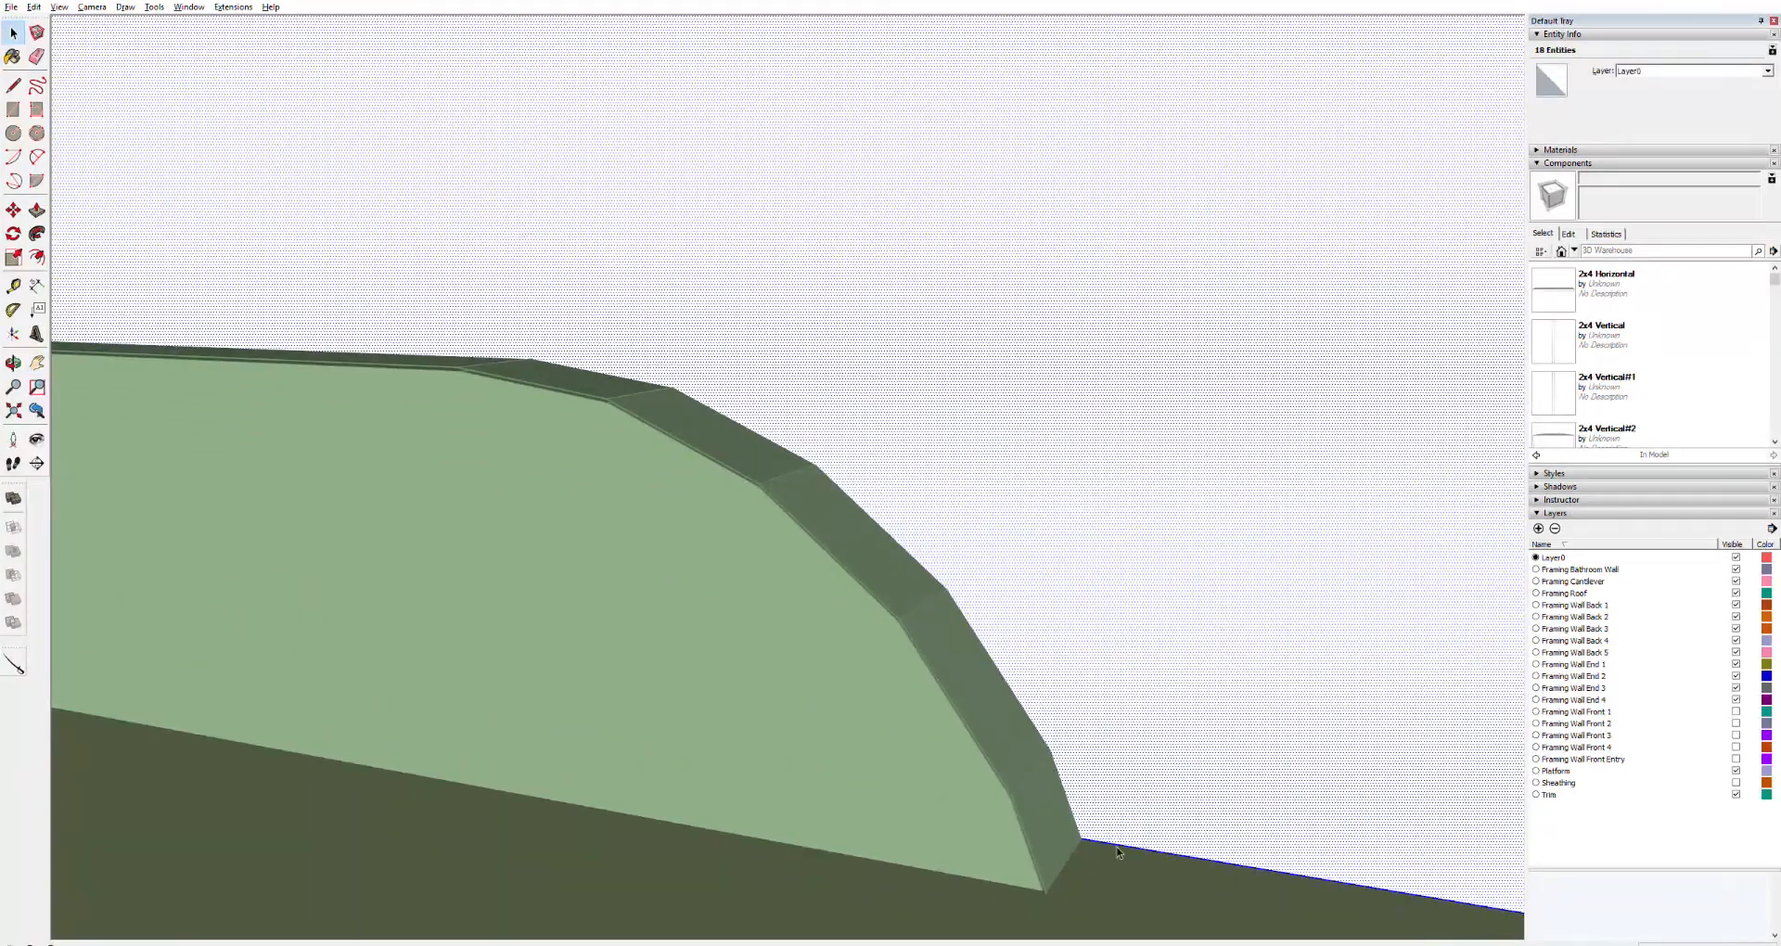
pyautogui.press('o')
pyautogui.moveTo(1055, 831); pyautogui.dragTo(306, 708)
pyautogui.moveTo(306, 708); pyautogui.dragTo(676, 654, button='middle')
pyautogui.moveTo(866, 646); pyautogui.dragTo(911, 645)
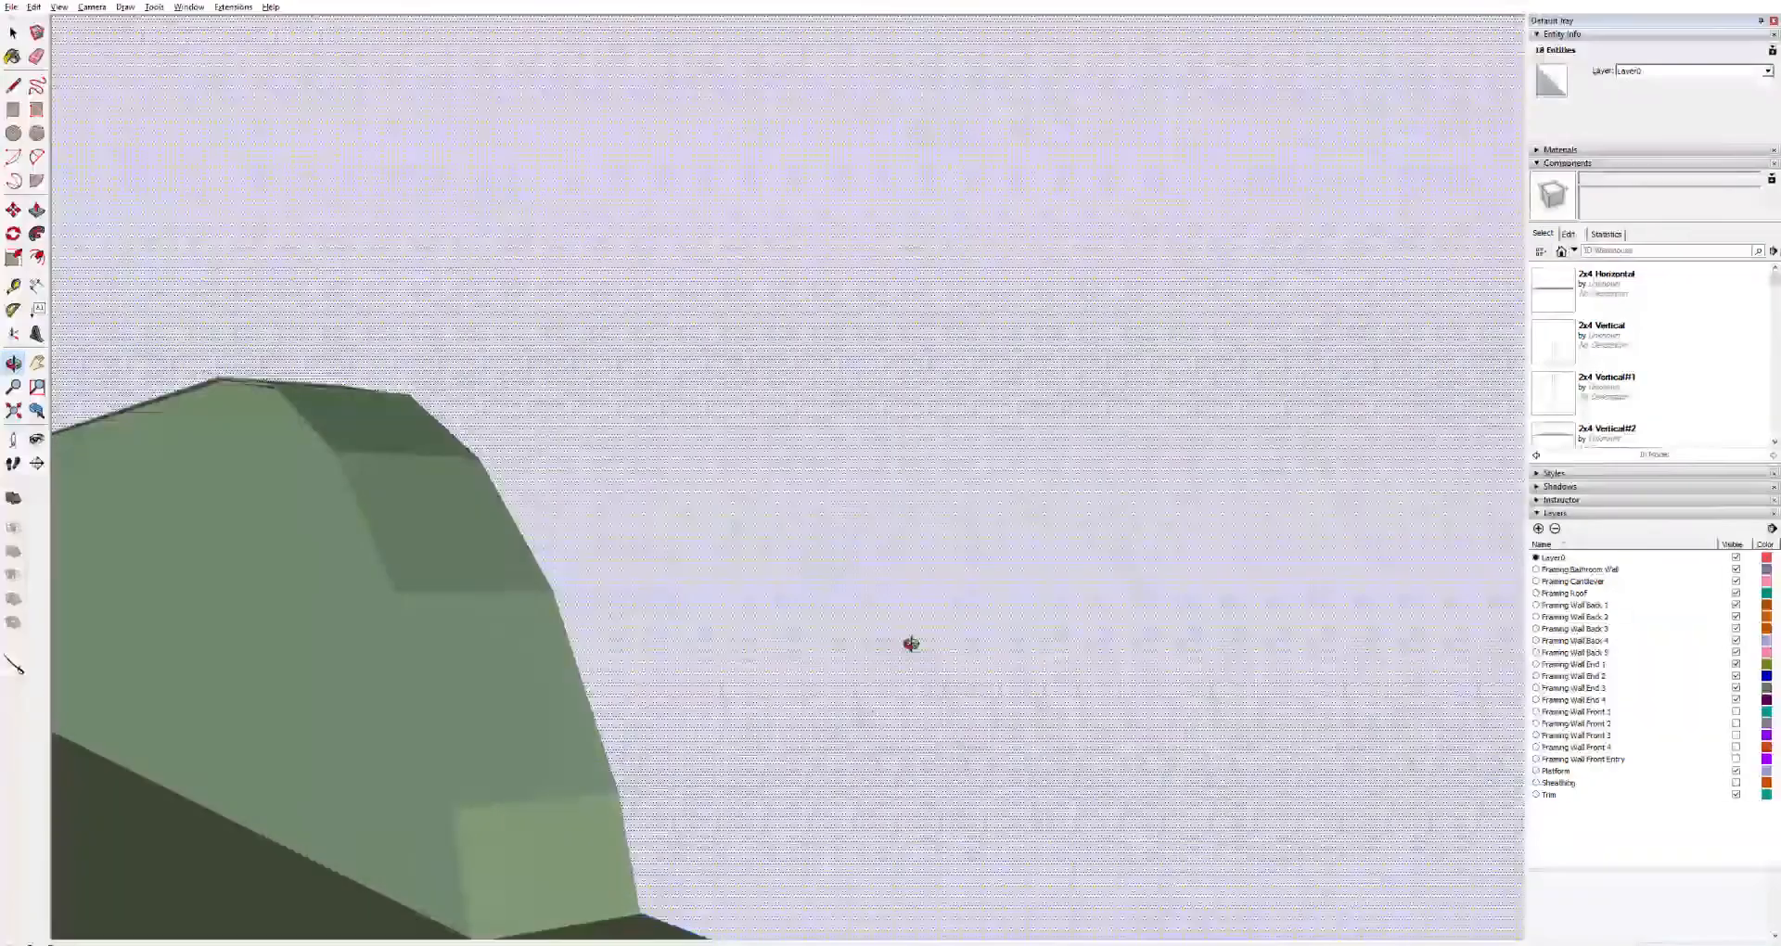
pyautogui.press('l')
pyautogui.click(639, 915)
pyautogui.click(619, 790)
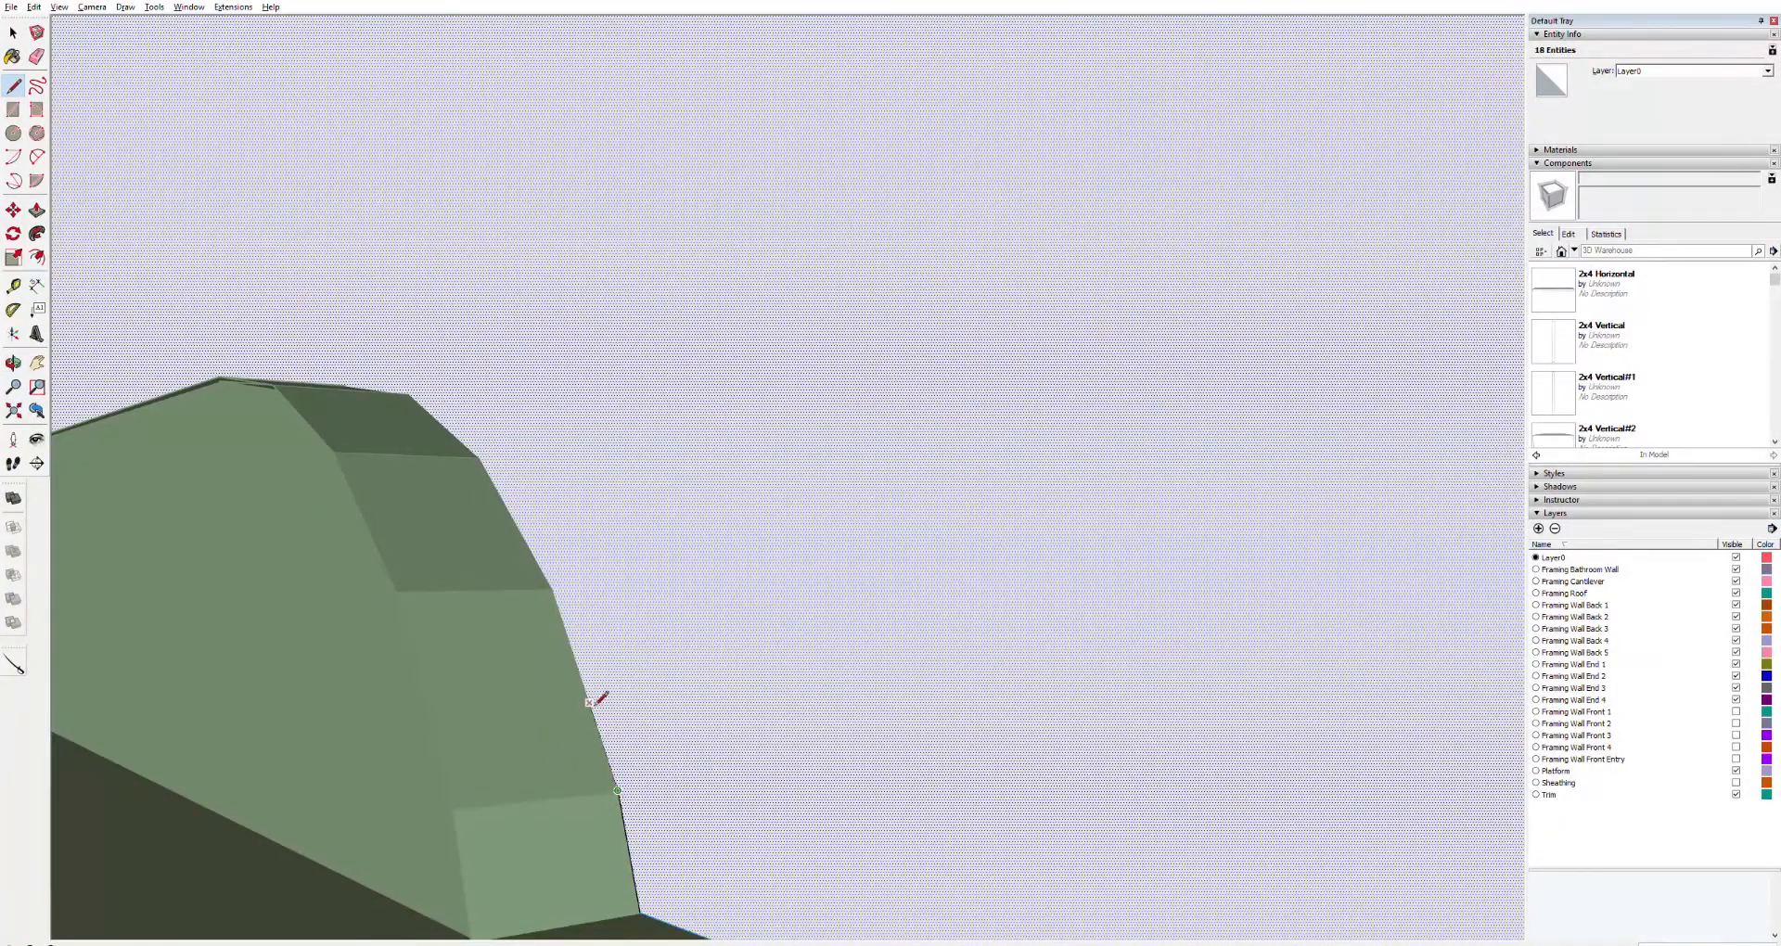
pyautogui.click(552, 588)
pyautogui.click(478, 458)
# Continue retracing the block's upper edge segments with the Line tool
pyautogui.press('h')
pyautogui.moveTo(488, 464)
pyautogui.mouseDown()
pyautogui.moveTo(521, 508)
pyautogui.moveTo(625, 827)
pyautogui.mouseUp()
pyautogui.press('l')
pyautogui.click(526, 754)
pyautogui.click(453, 713)
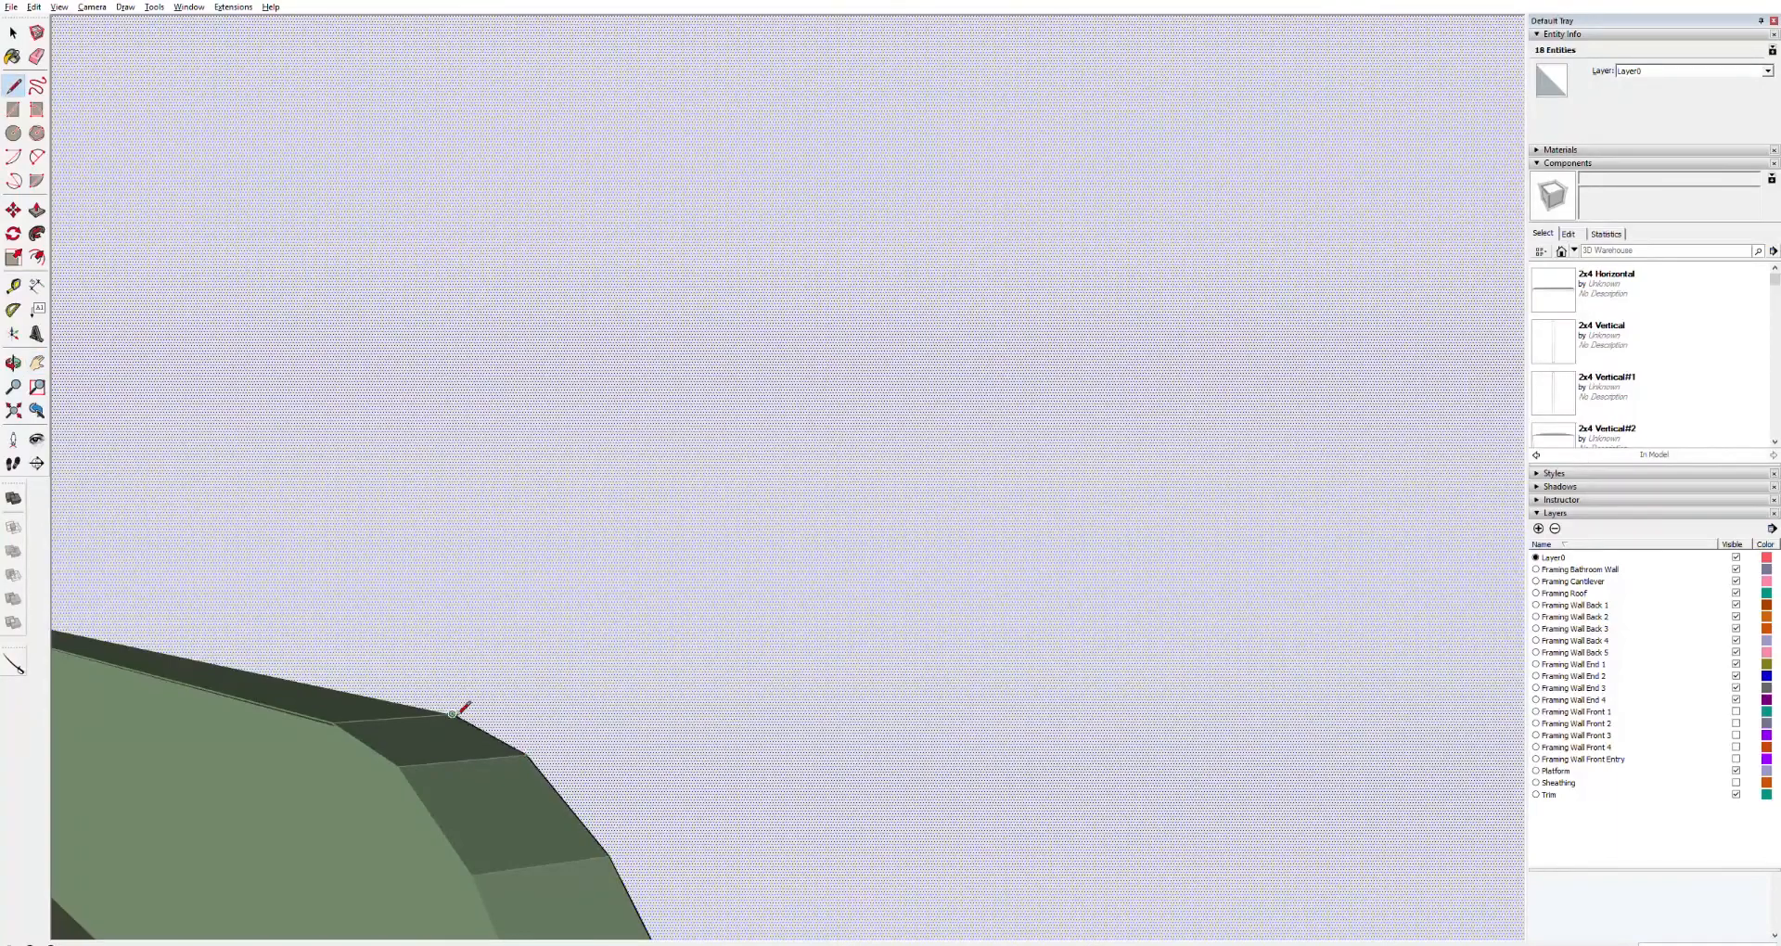
pyautogui.press('o')
pyautogui.moveTo(278, 680); pyautogui.dragTo(640, 787)
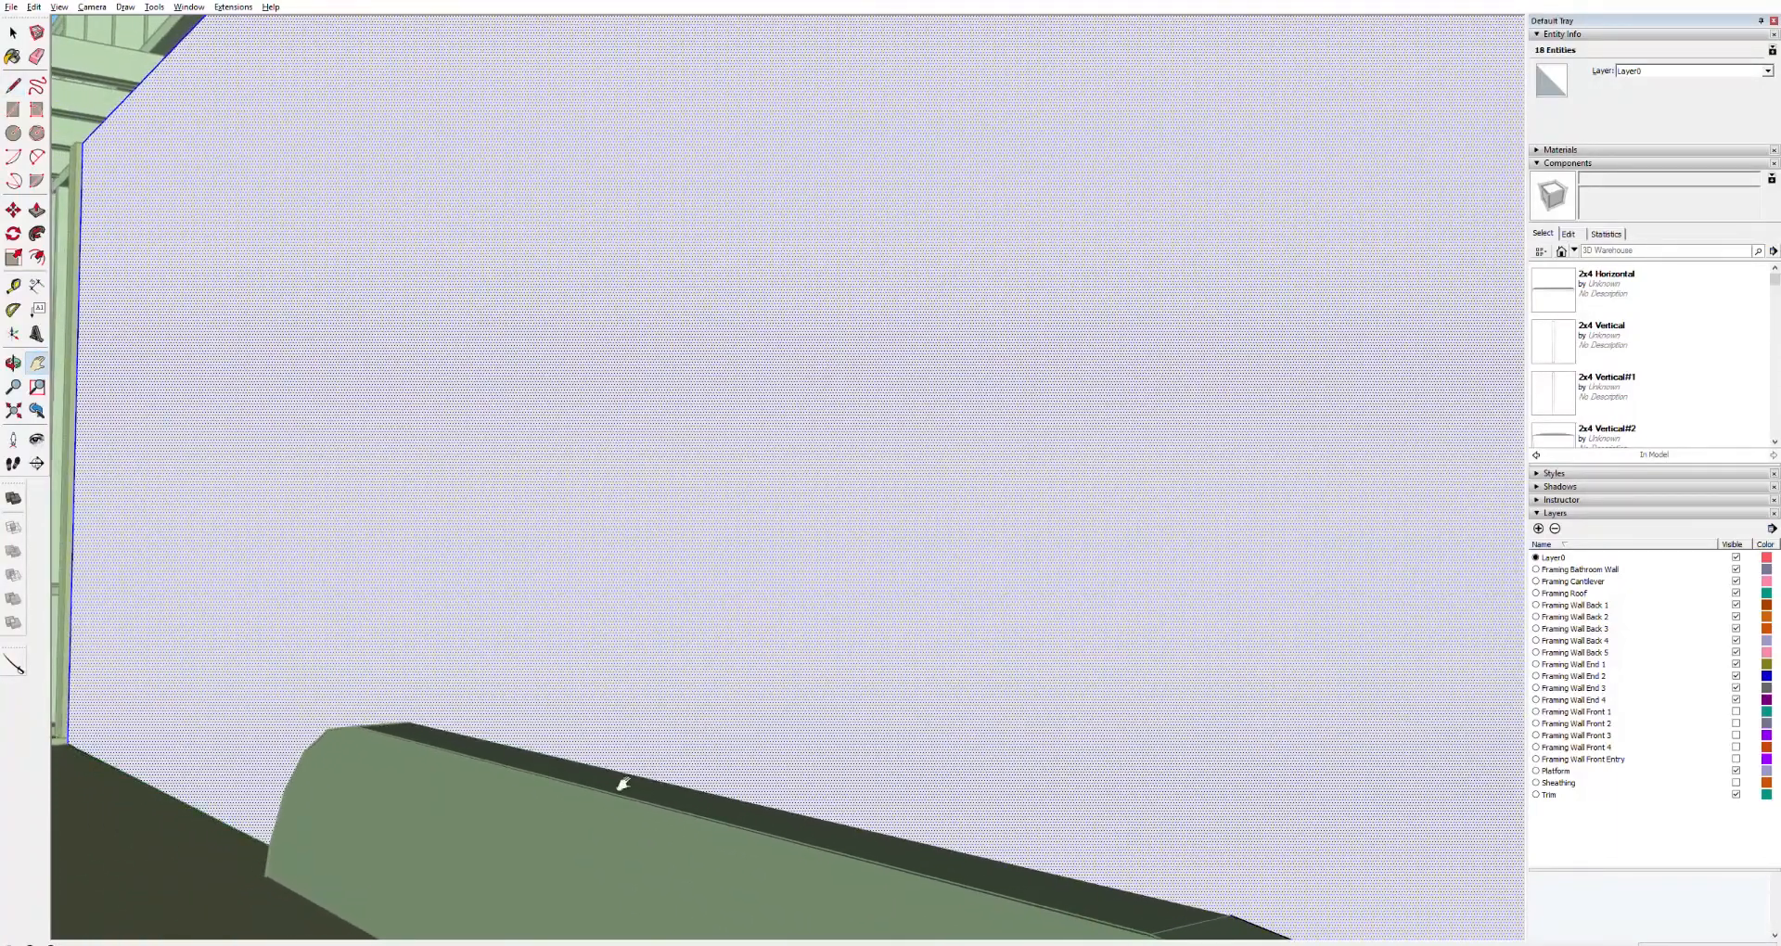
pyautogui.moveTo(521, 750); pyautogui.dragTo(1155, 807)
pyautogui.press('h')
pyautogui.moveTo(1295, 807); pyautogui.dragTo(823, 804)
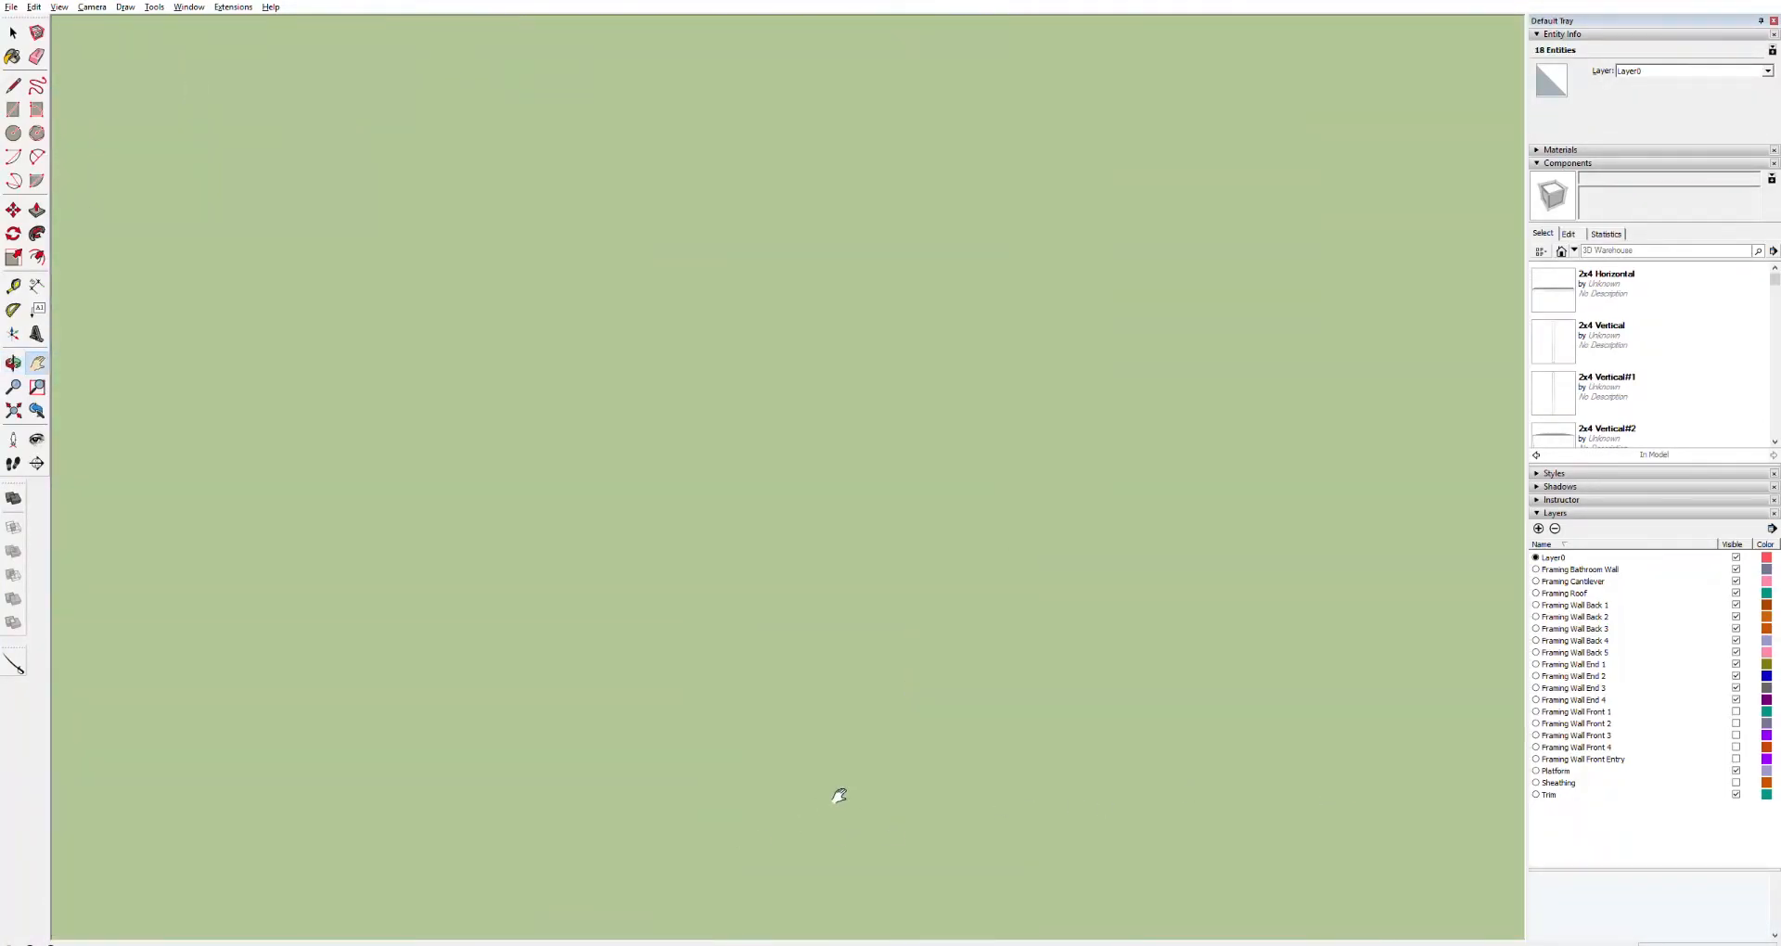
pyautogui.moveTo(1489, 775); pyautogui.dragTo(953, 806)
pyautogui.moveTo(1400, 767); pyautogui.dragTo(1280, 668)
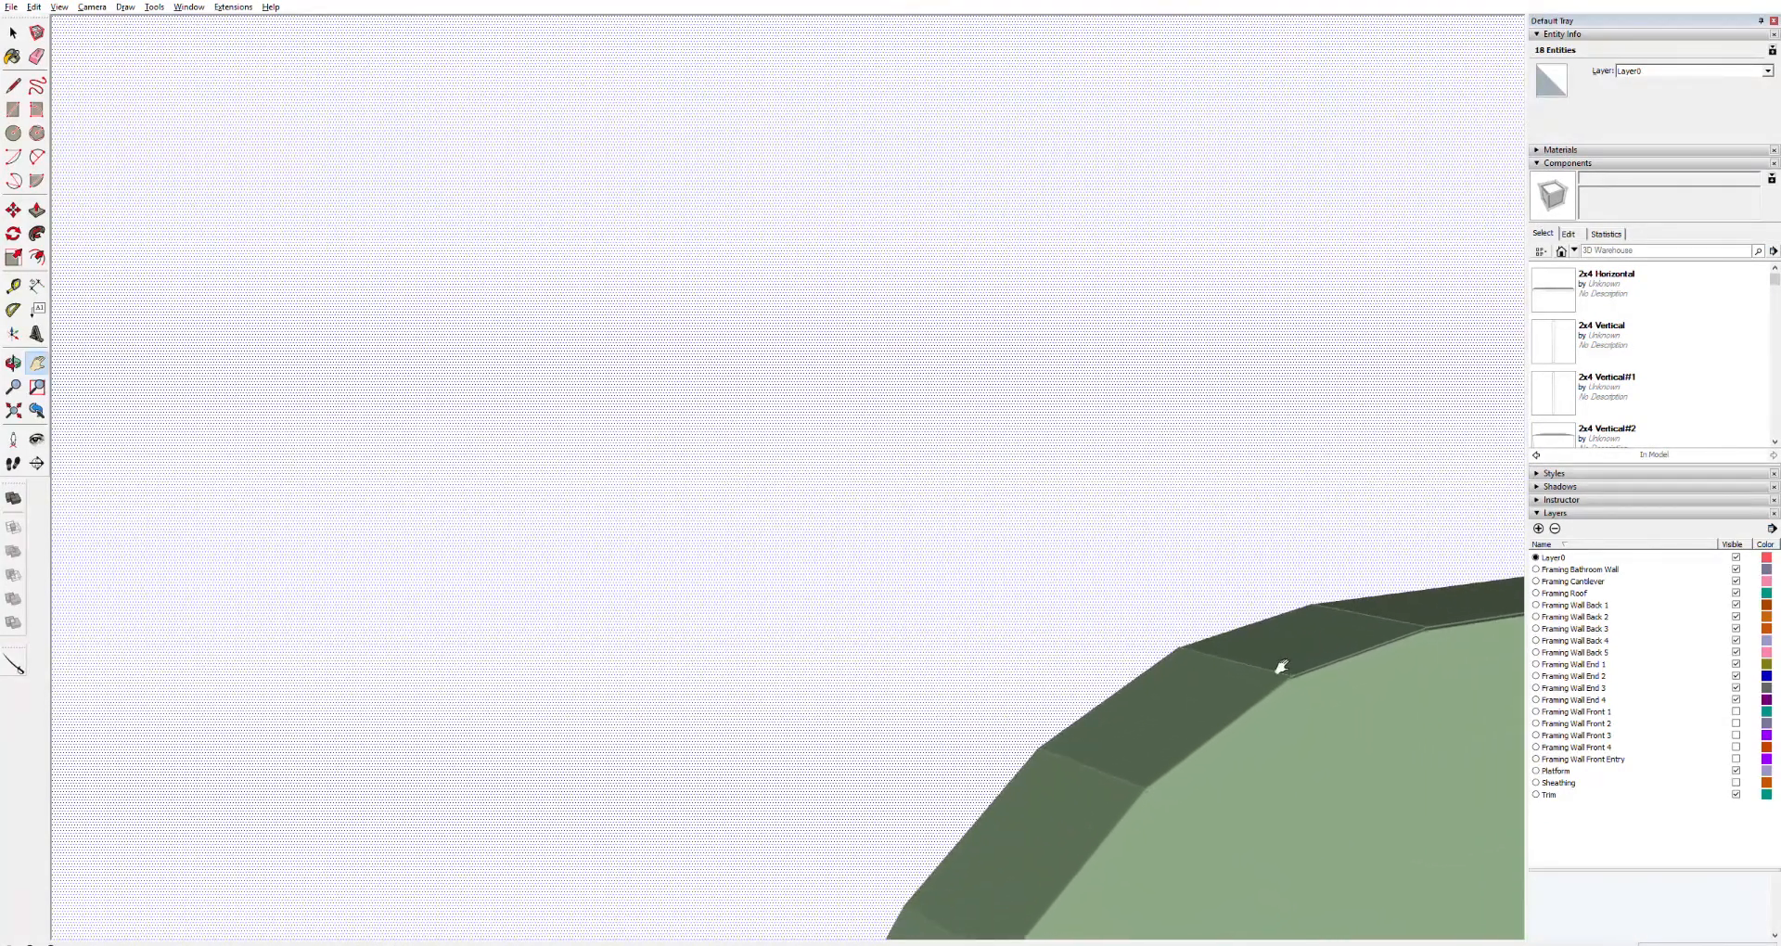
pyautogui.press('l')
pyautogui.click(1310, 602)
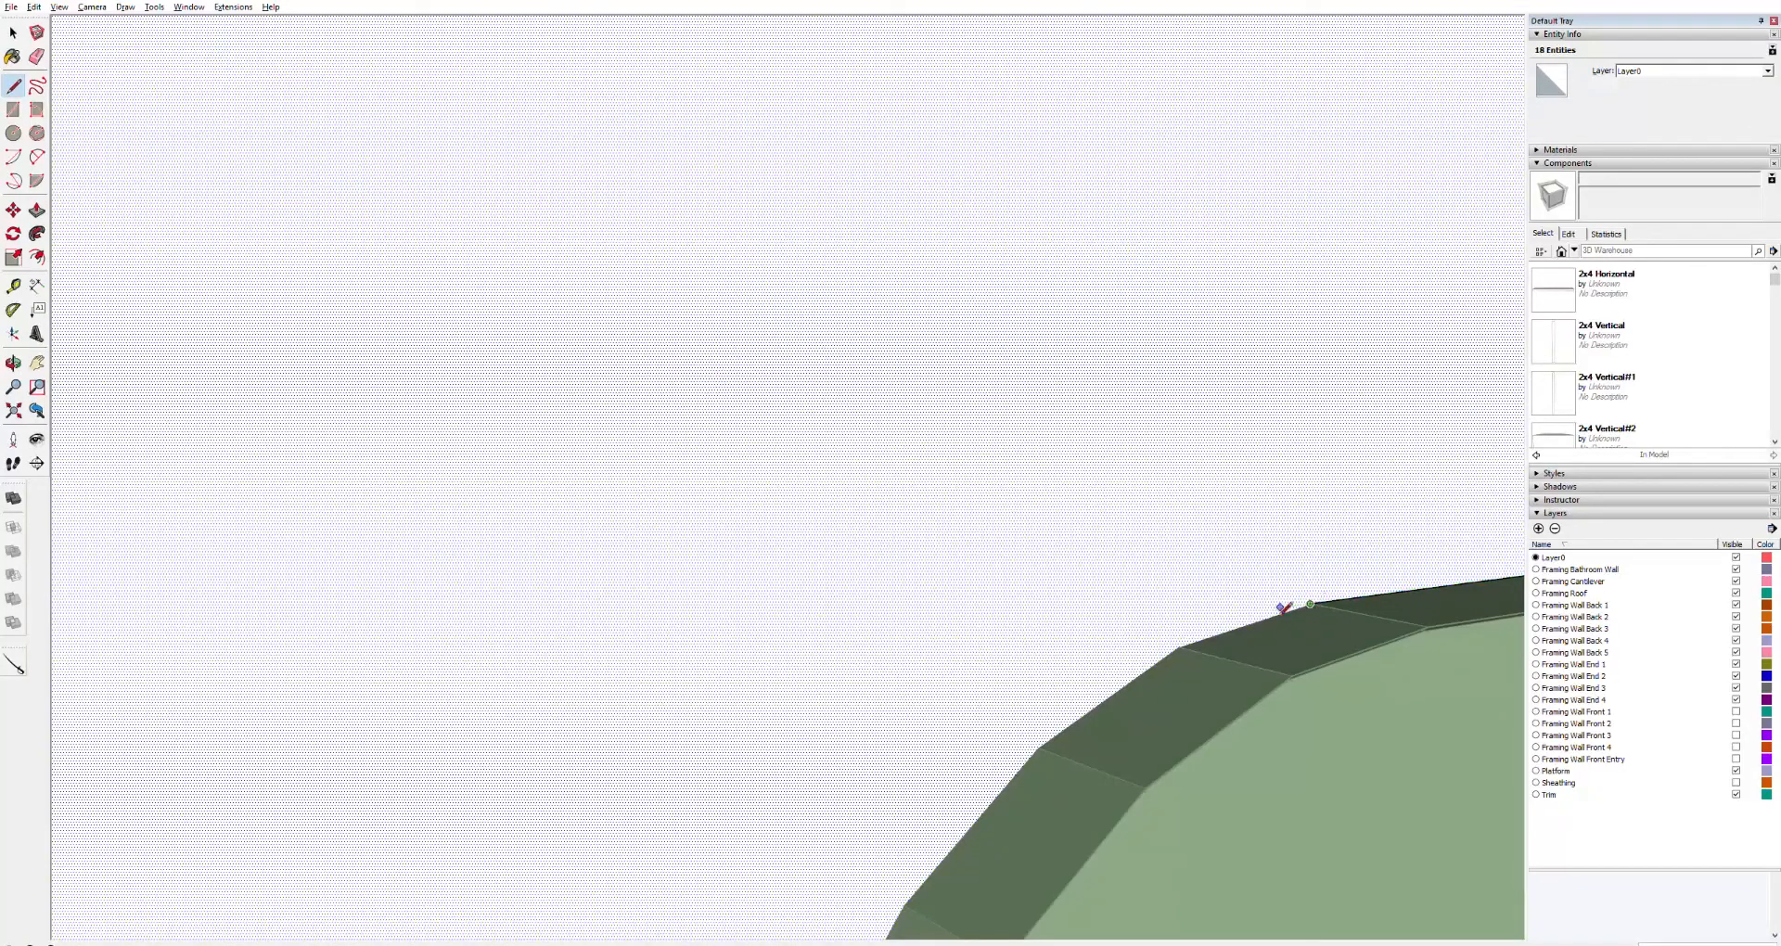
pyautogui.click(1178, 646)
pyautogui.click(1039, 747)
pyautogui.click(906, 906)
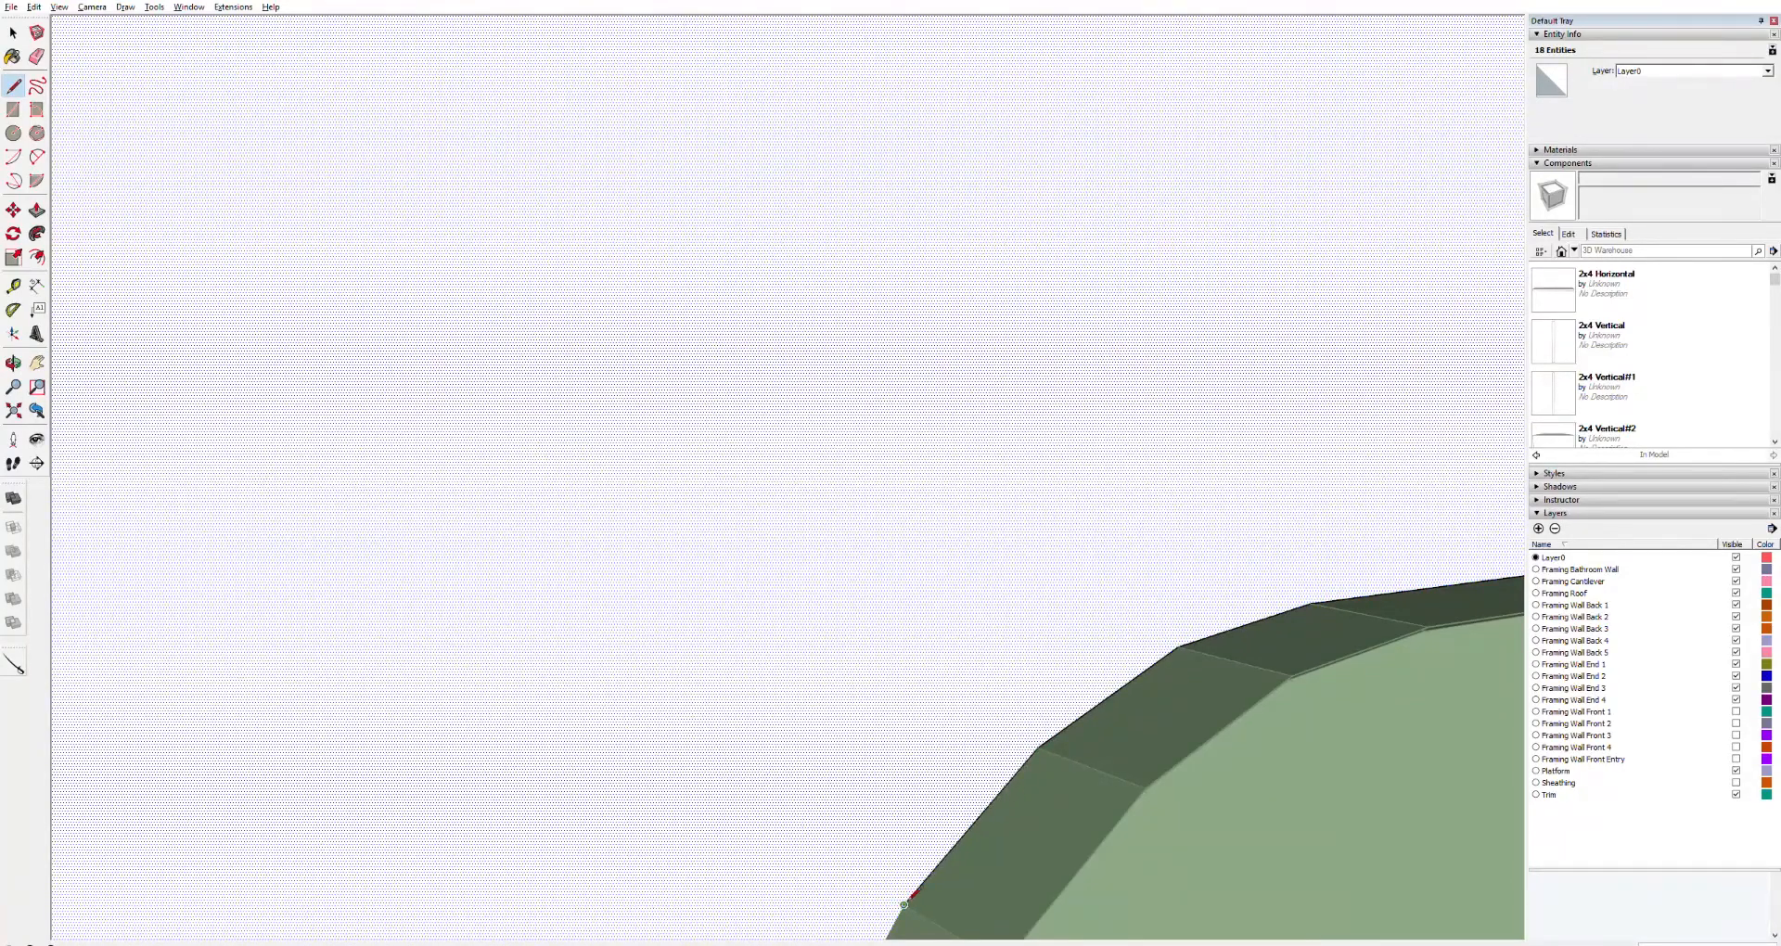
# Retrace the last edge segment of the block down to the floor line with the Line tool
pyautogui.scroll(-4, 887, 914)
pyautogui.press('h')
pyautogui.moveTo(861, 914); pyautogui.dragTo(1014, 556)
pyautogui.scroll(5, 1017, 583)
pyautogui.press('l')
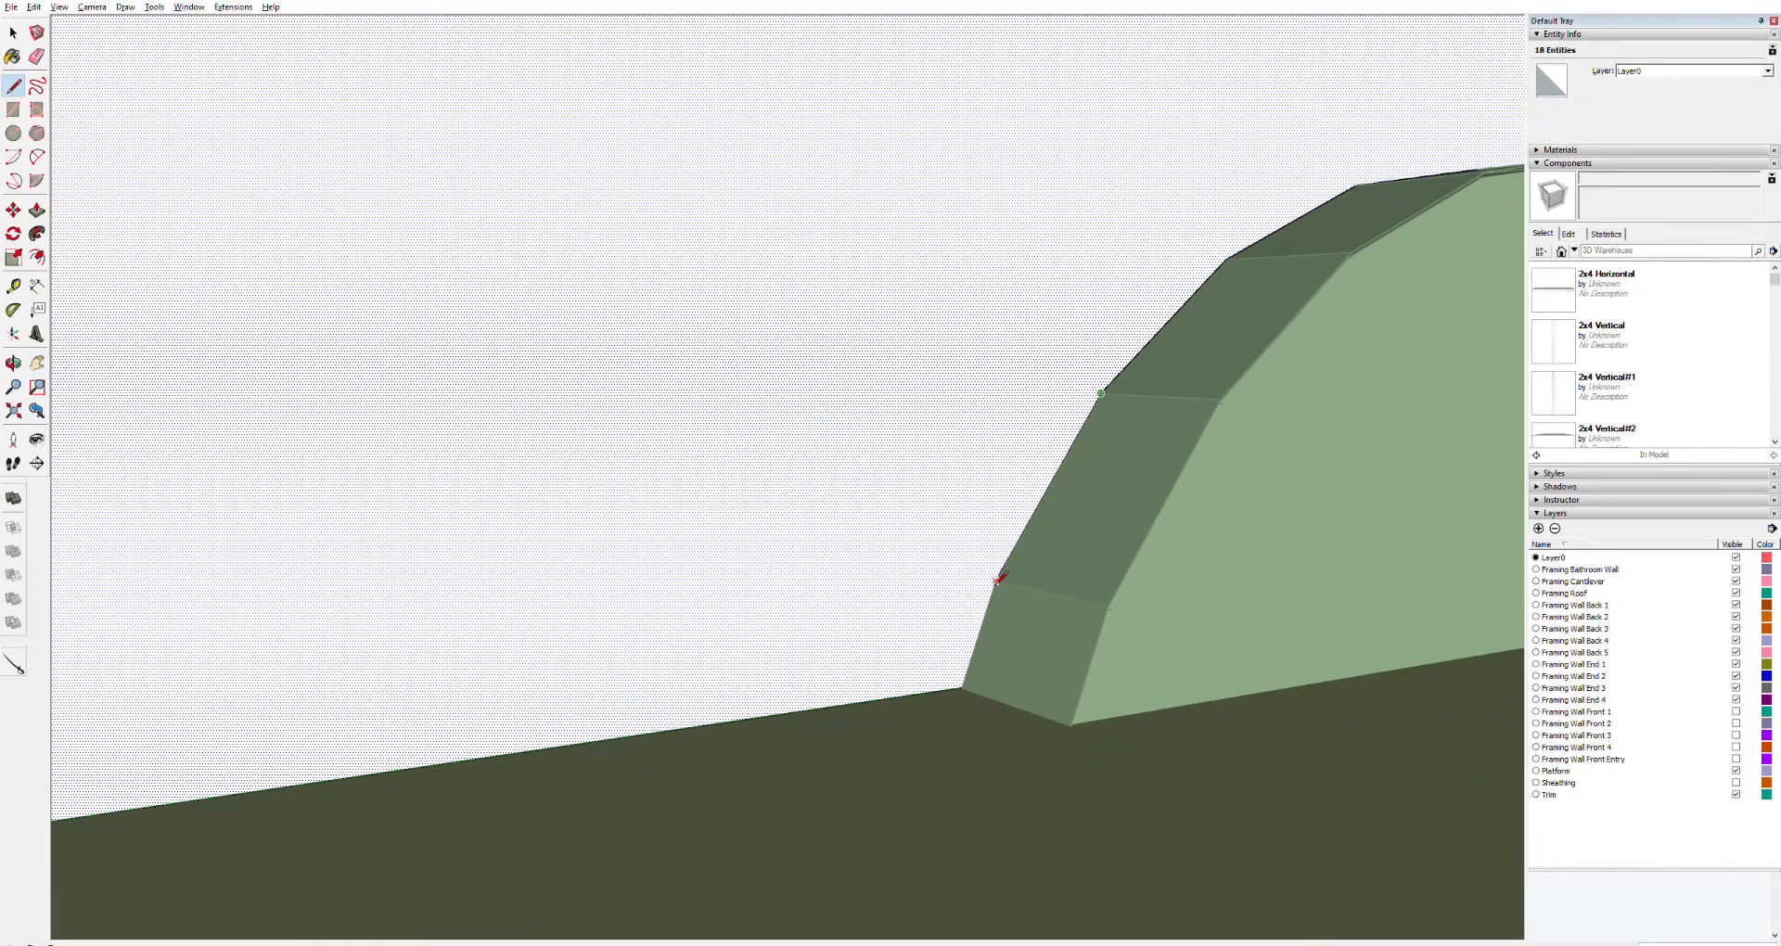
pyautogui.click(995, 581)
pyautogui.click(961, 687)
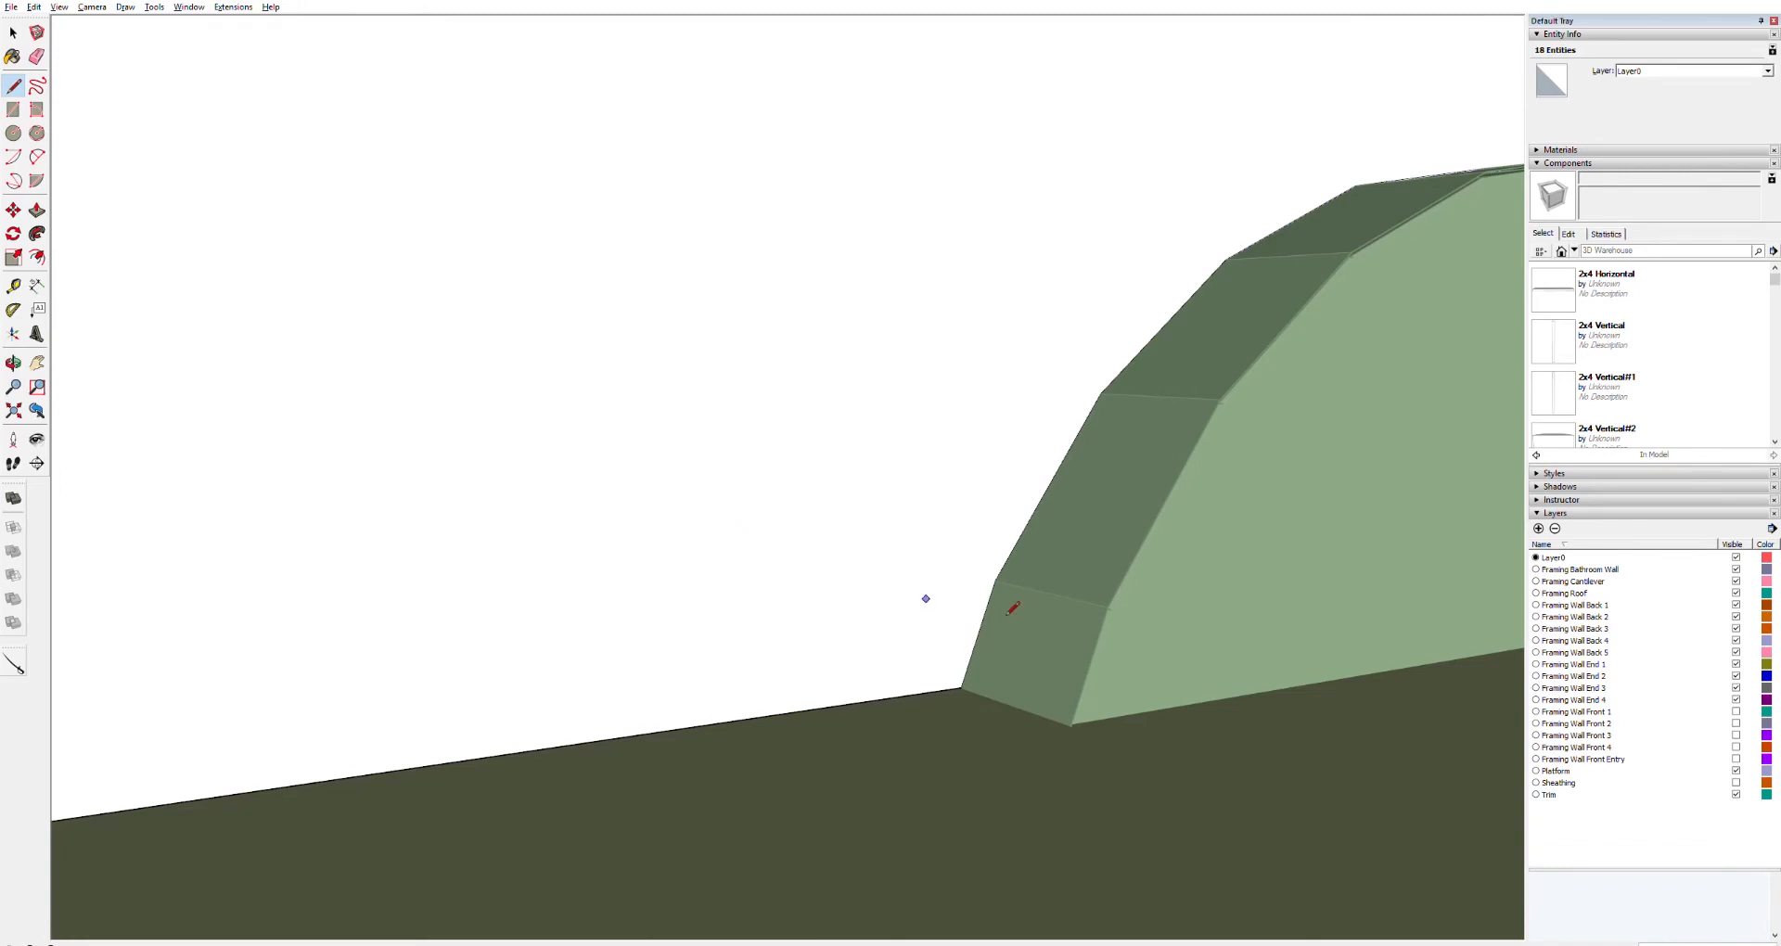
# Select the dark wheel well block group covering the wheels and delete it
pyautogui.scroll(-10, 1205, 585)
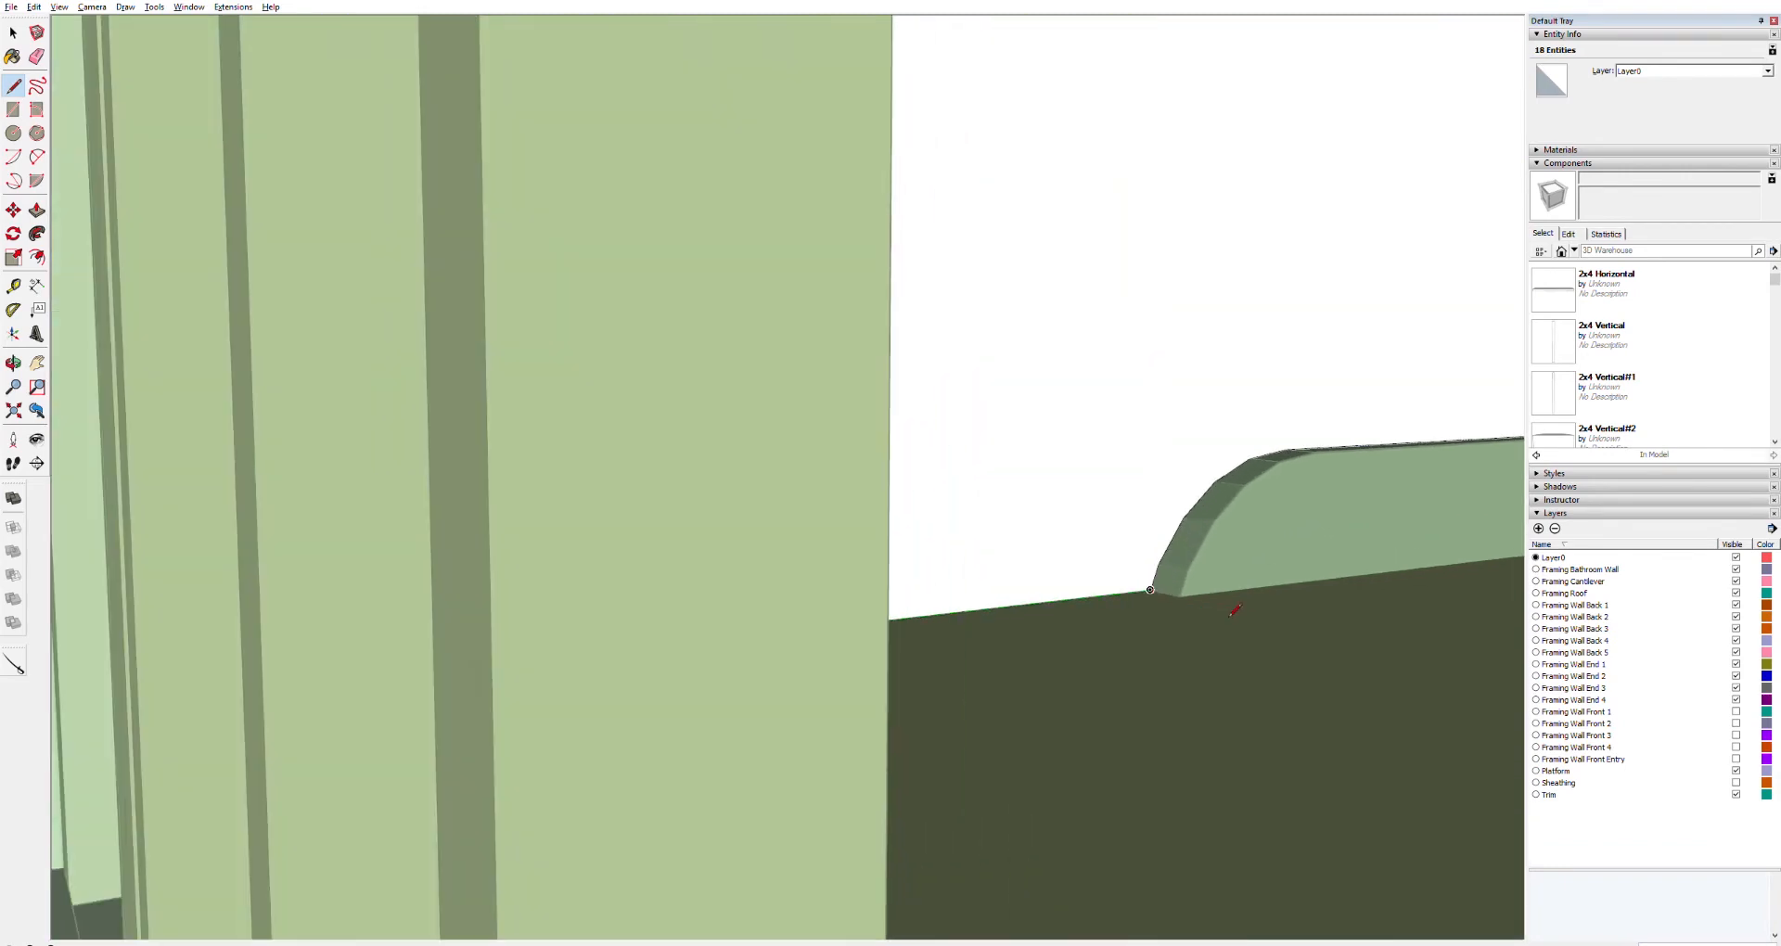
pyautogui.keyDown('shift'); pyautogui.moveTo(1373, 556); pyautogui.dragTo(811, 672, button='middle'); pyautogui.keyUp('shift')
pyautogui.press('space')
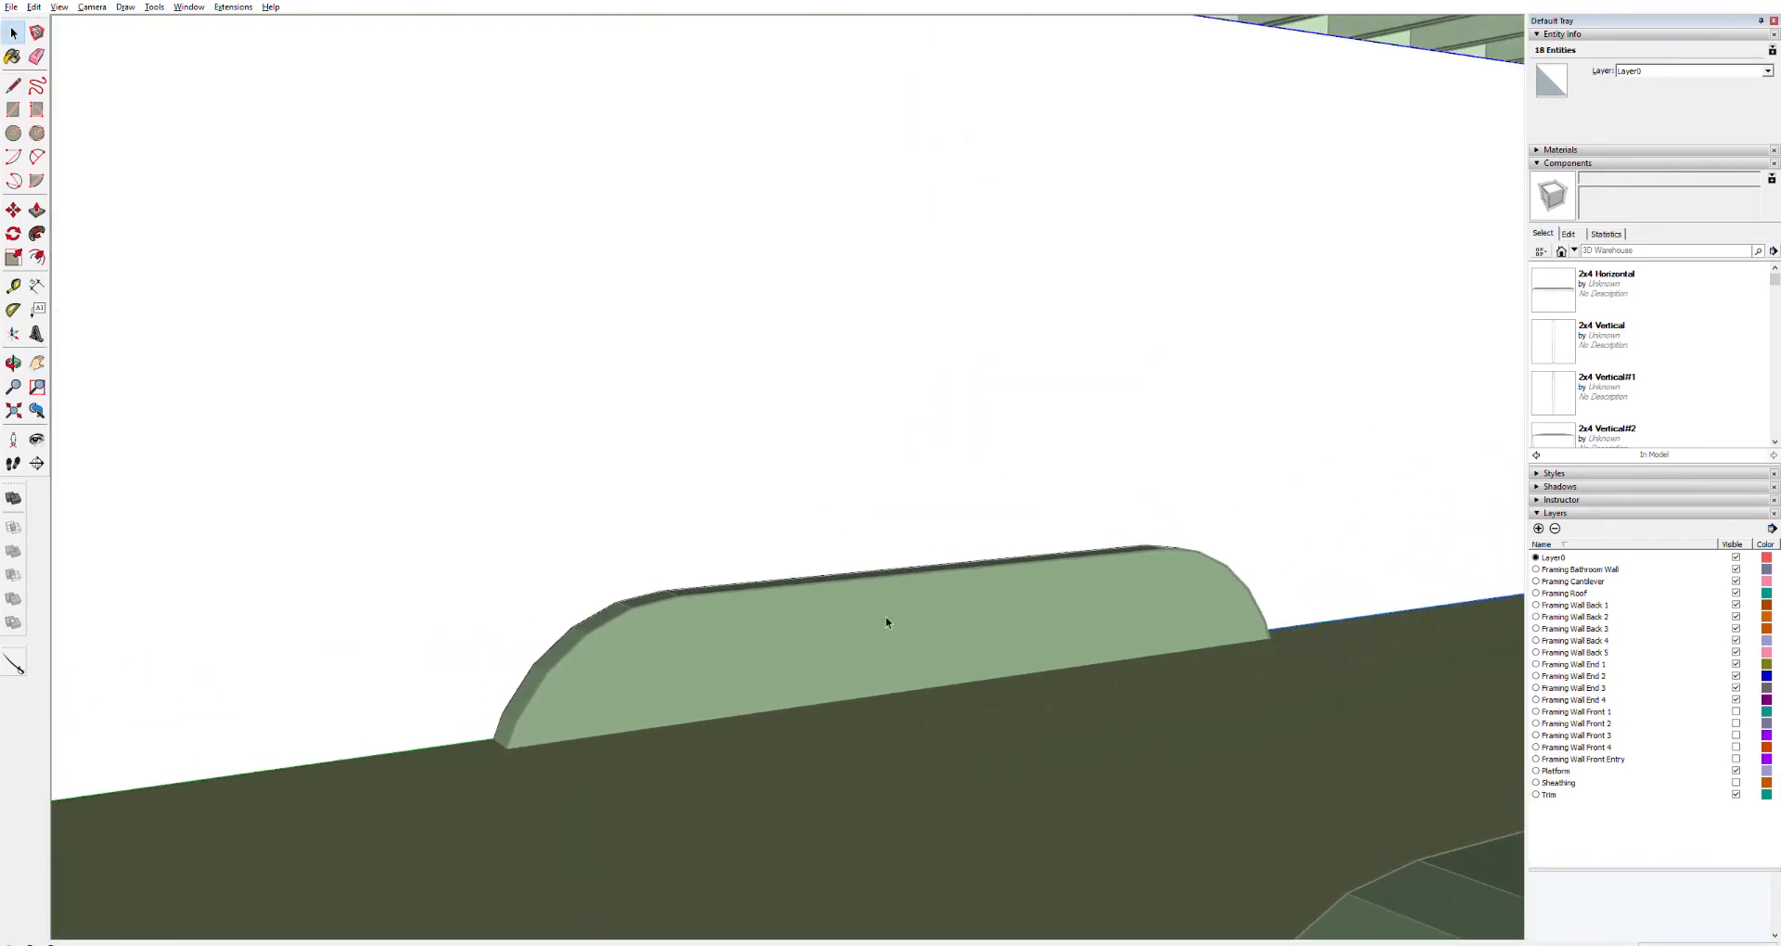
pyautogui.click(1083, 656)
pyautogui.doubleClick(1020, 604)
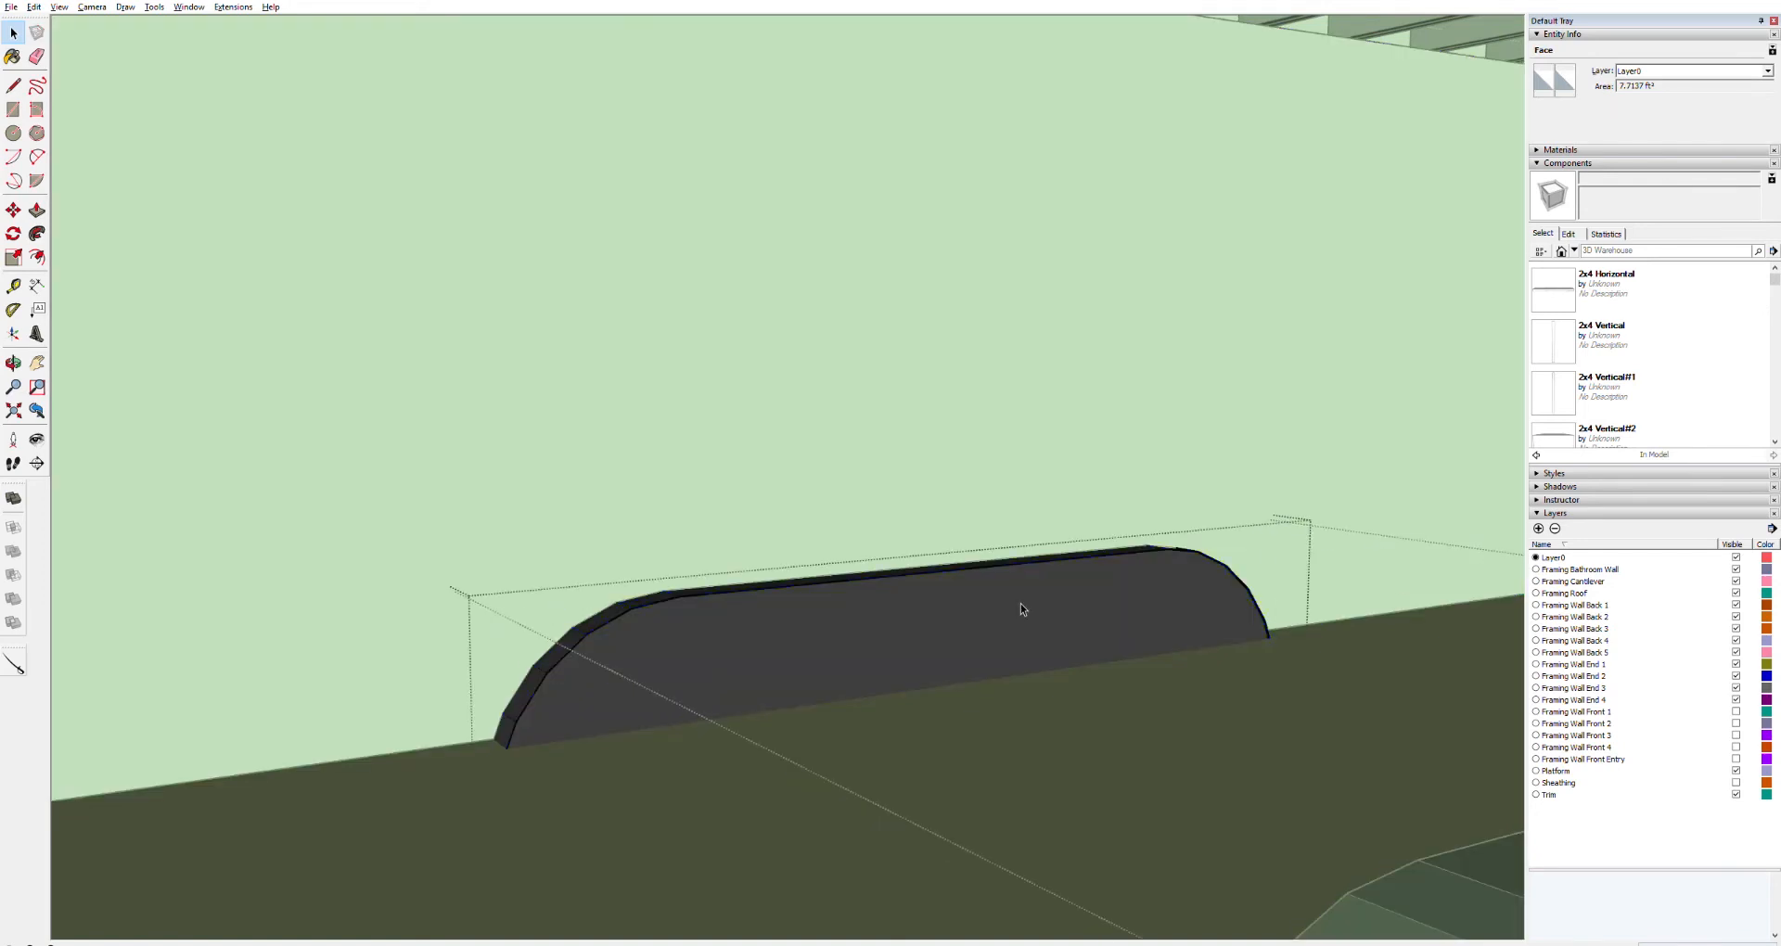
pyautogui.click(966, 694)
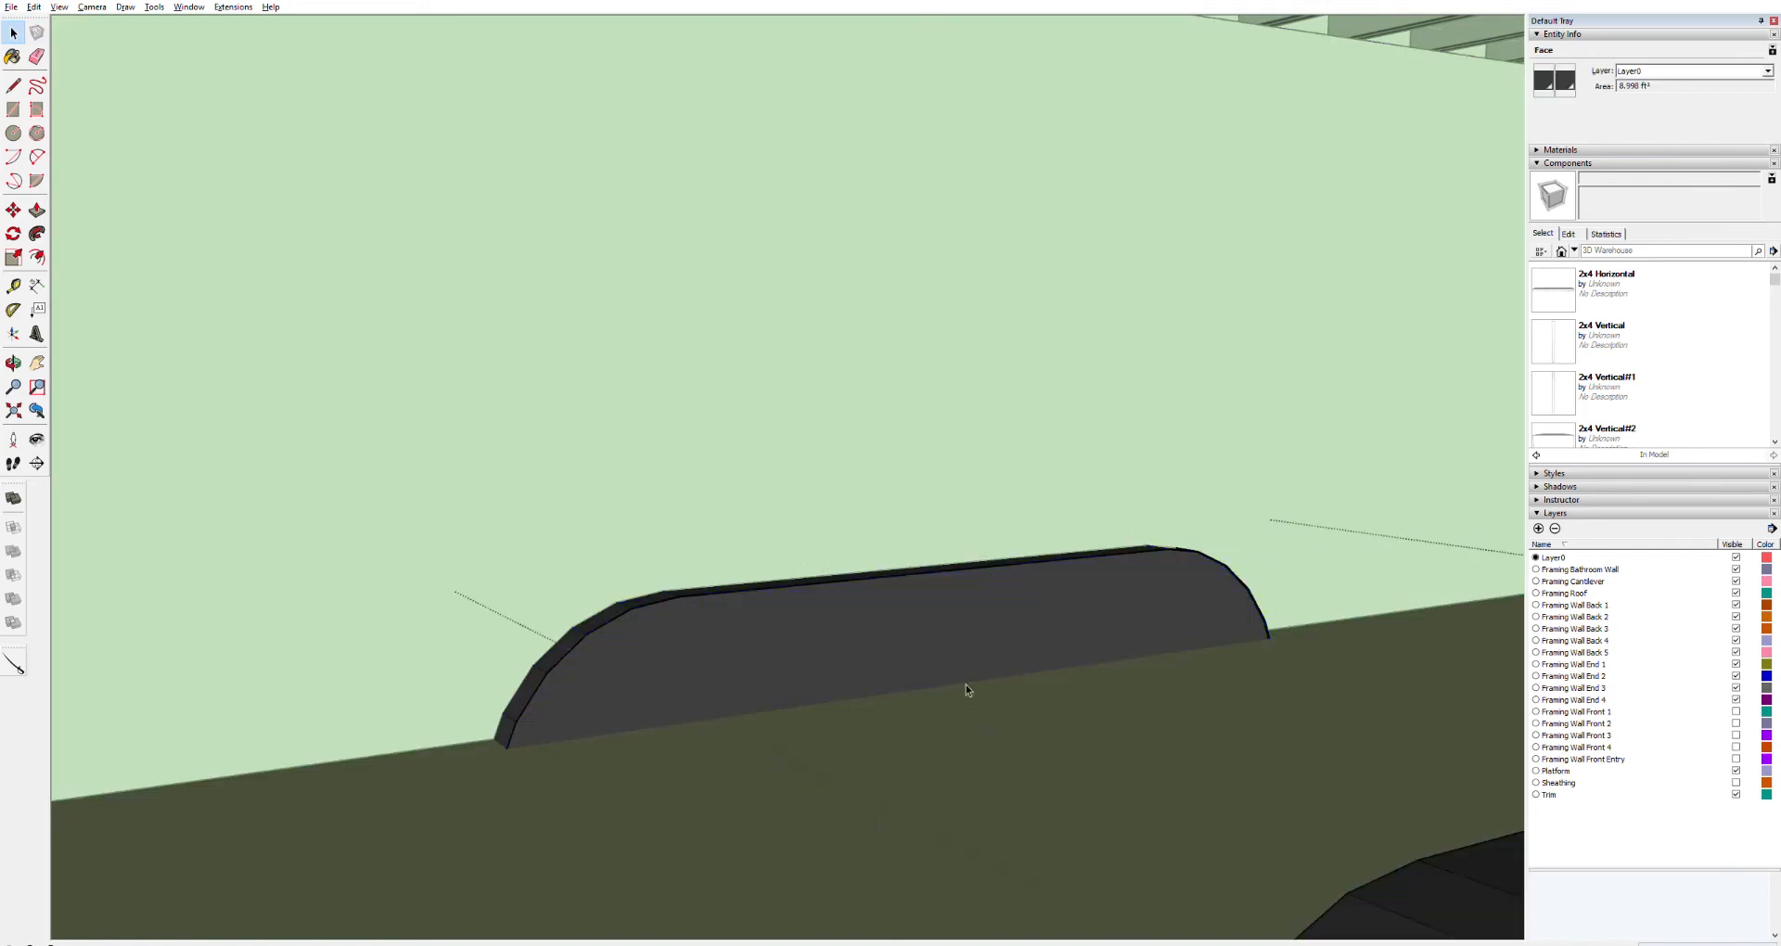
pyautogui.click(983, 605)
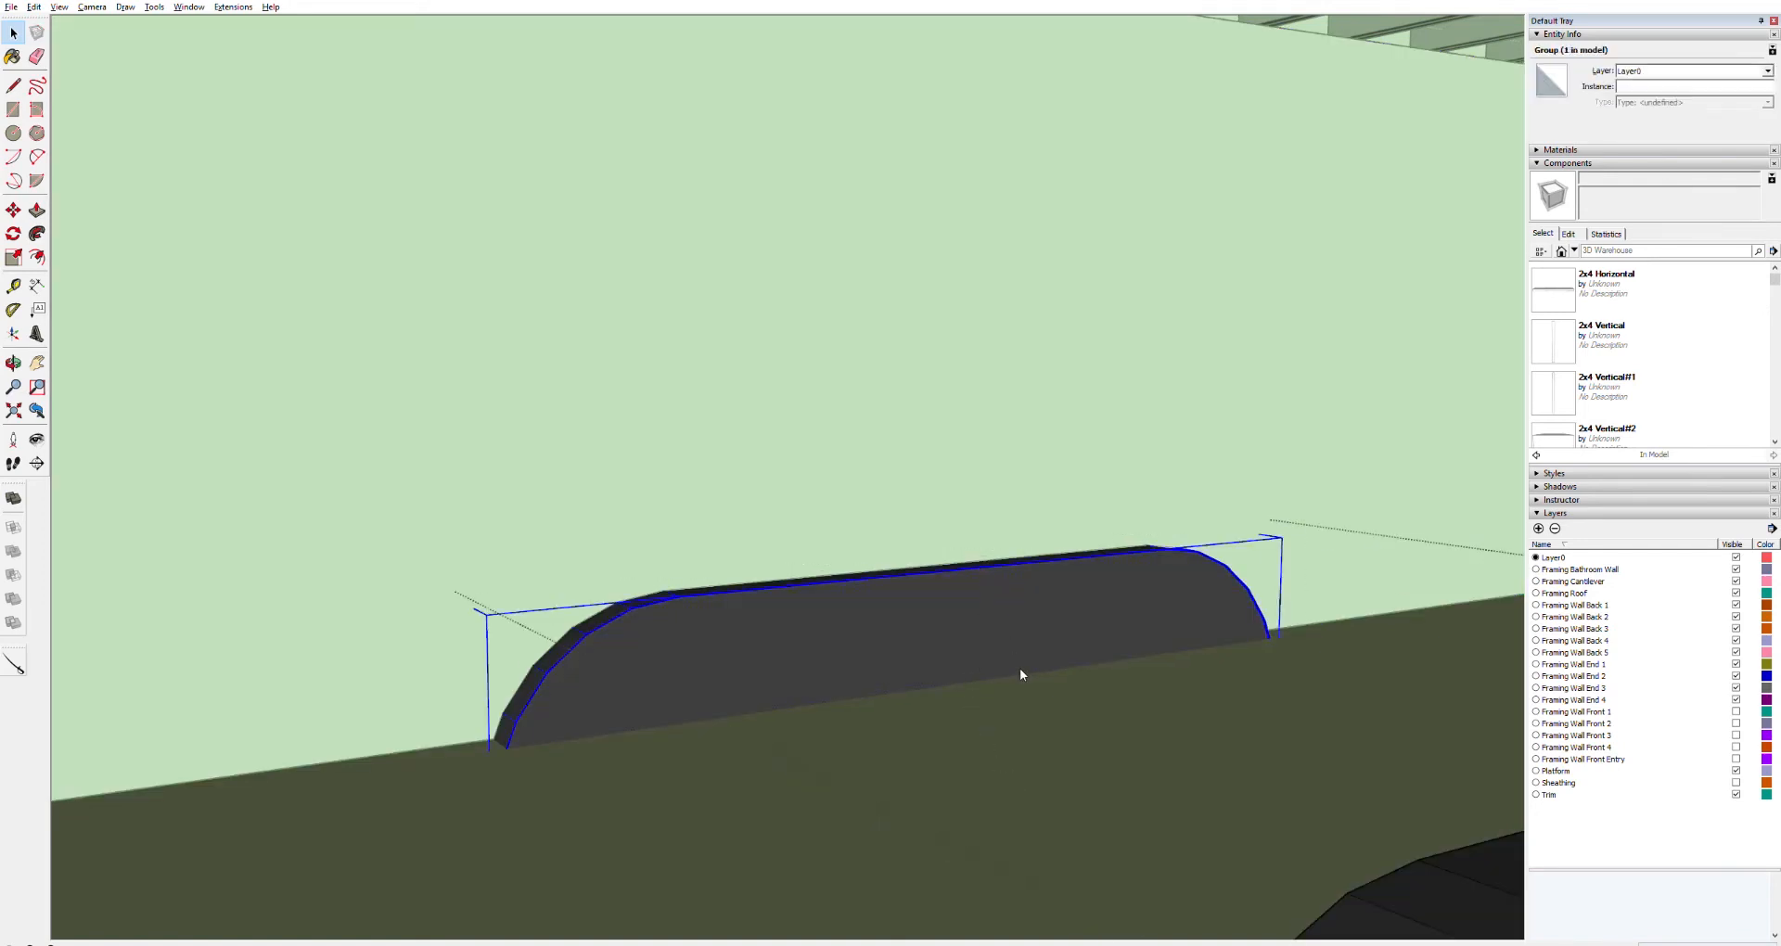
pyautogui.press('Delete')
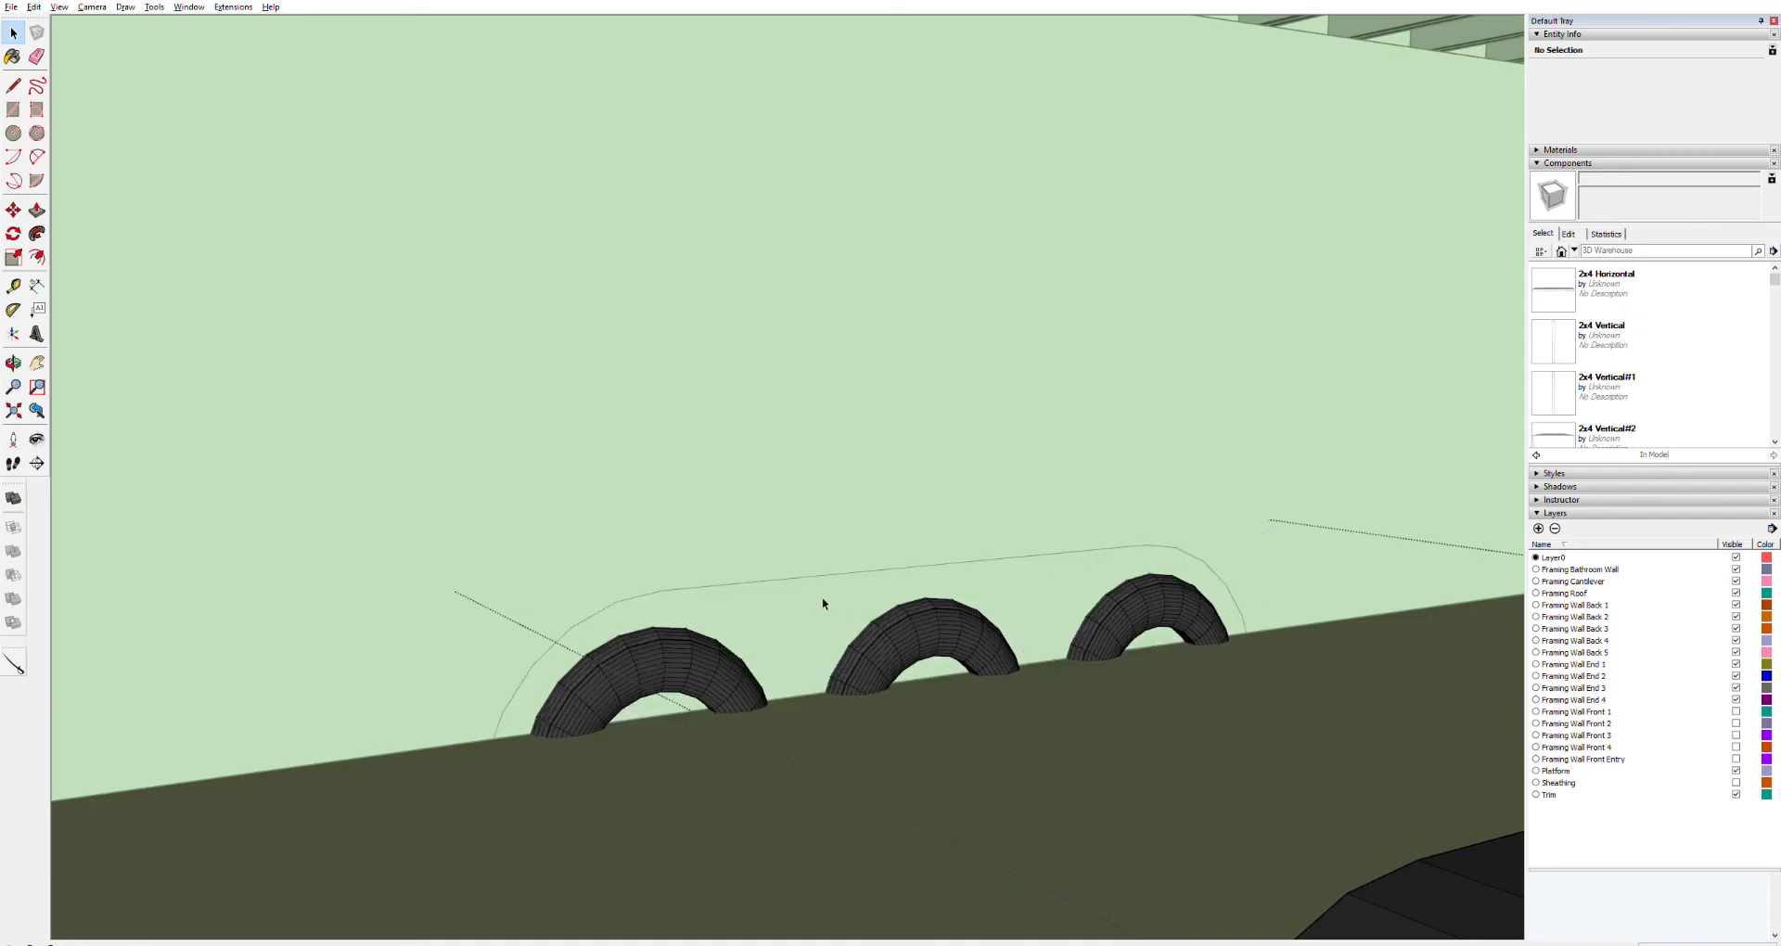
# Push/pull the wheel well outline face outward to form a fender solid over the wheels
pyautogui.doubleClick(790, 597)
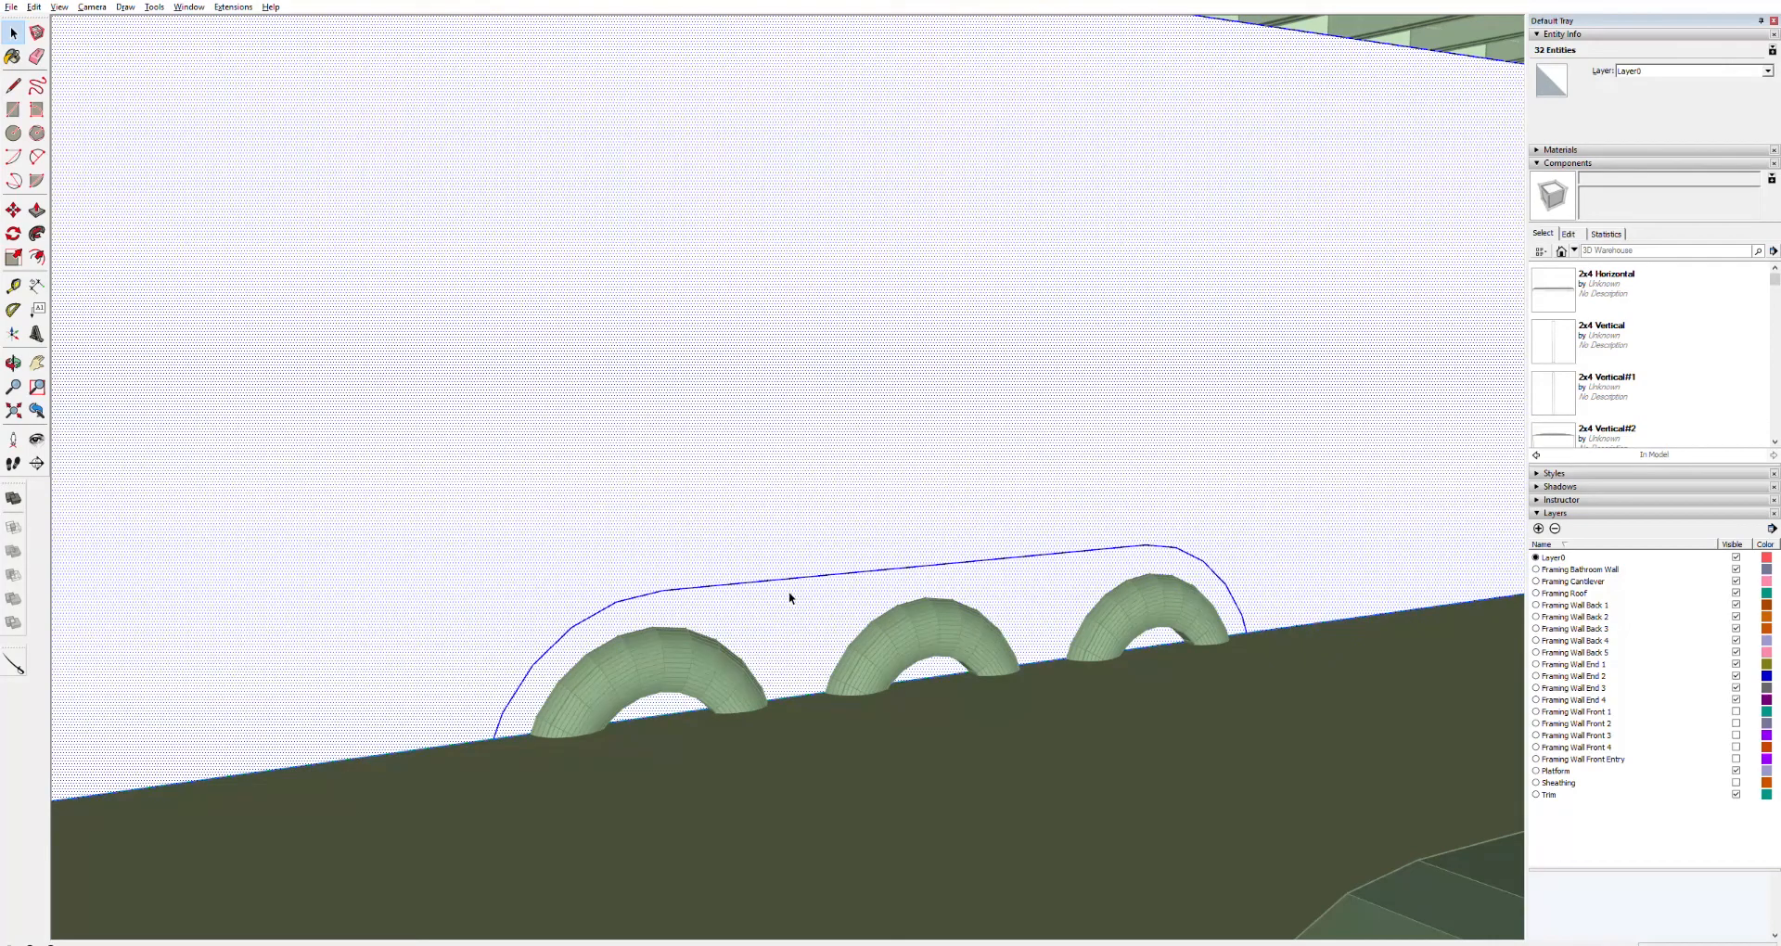
pyautogui.press('p')
pyautogui.click(805, 603)
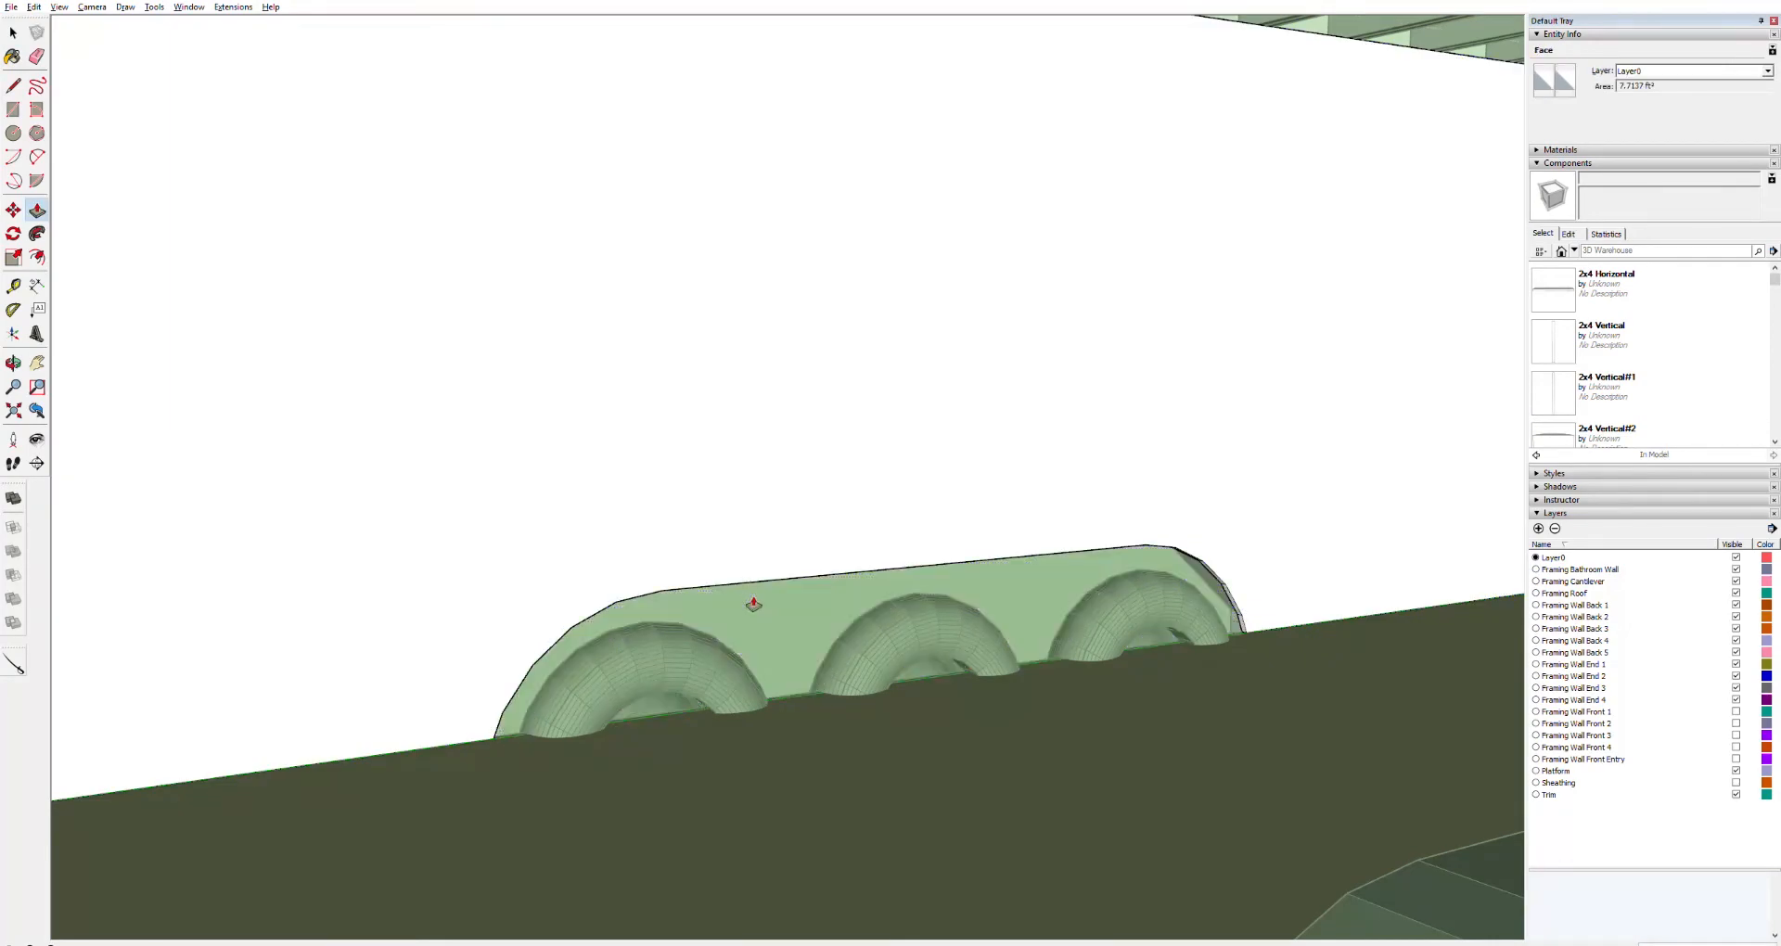
pyautogui.click(753, 604)
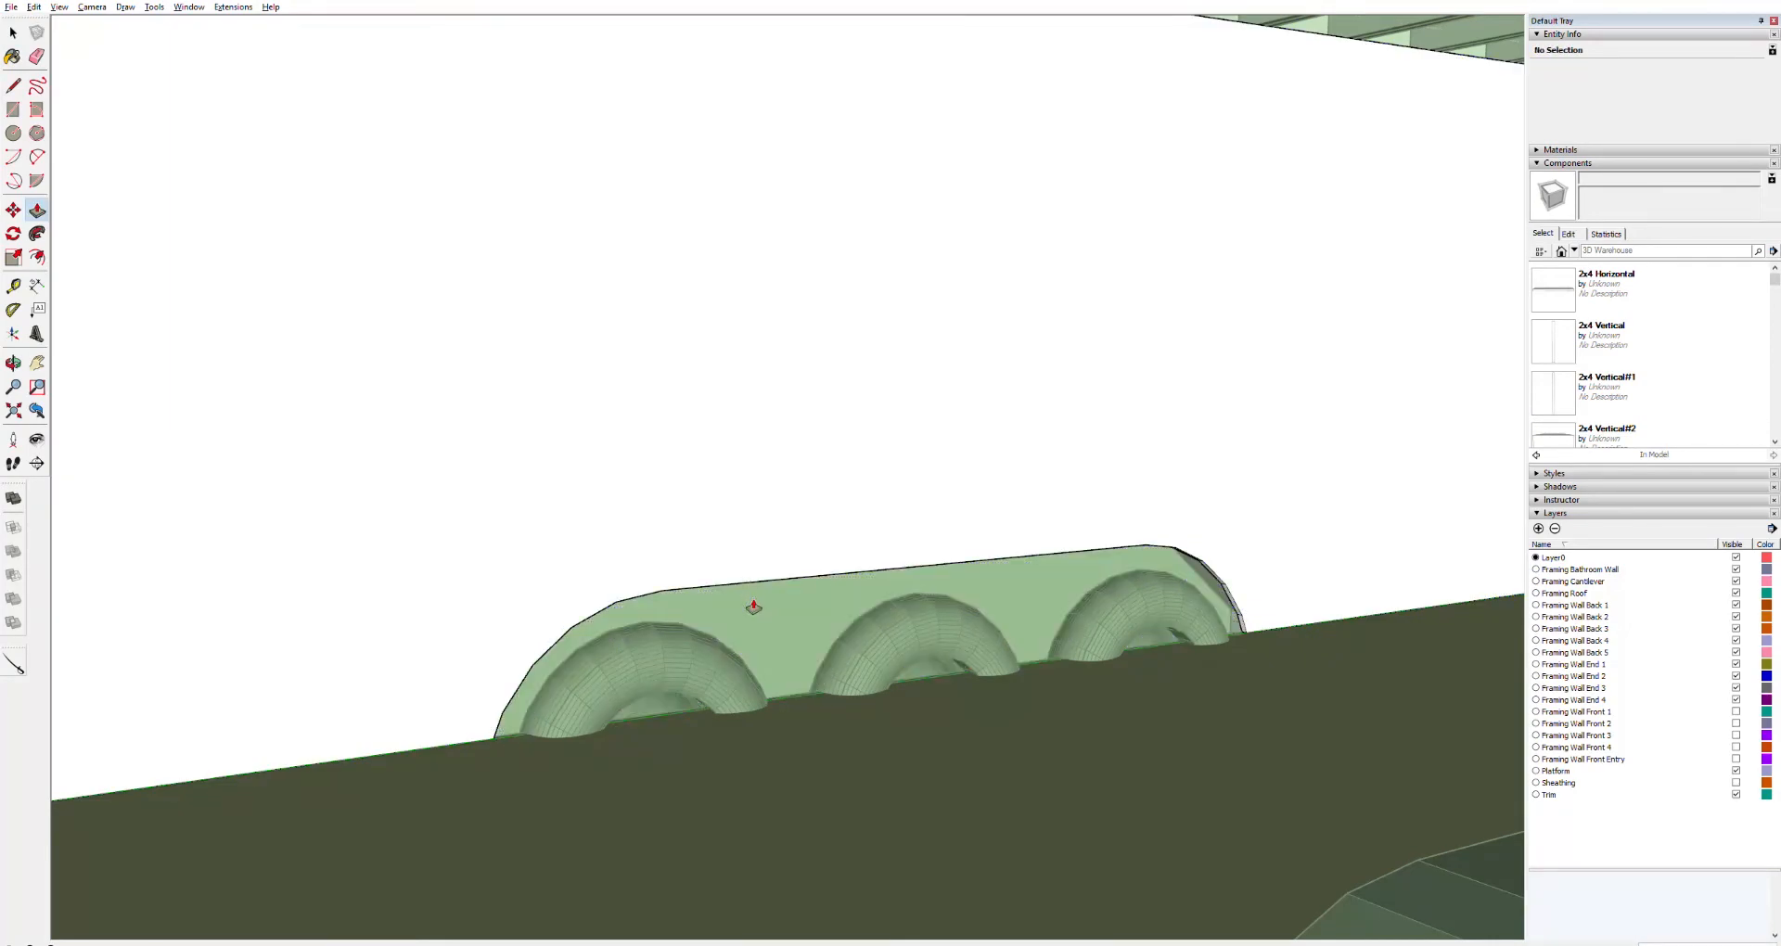
# Inspect the fender solid group and the Fenders, Axles and Wheels component by selecting each
pyautogui.press('space')
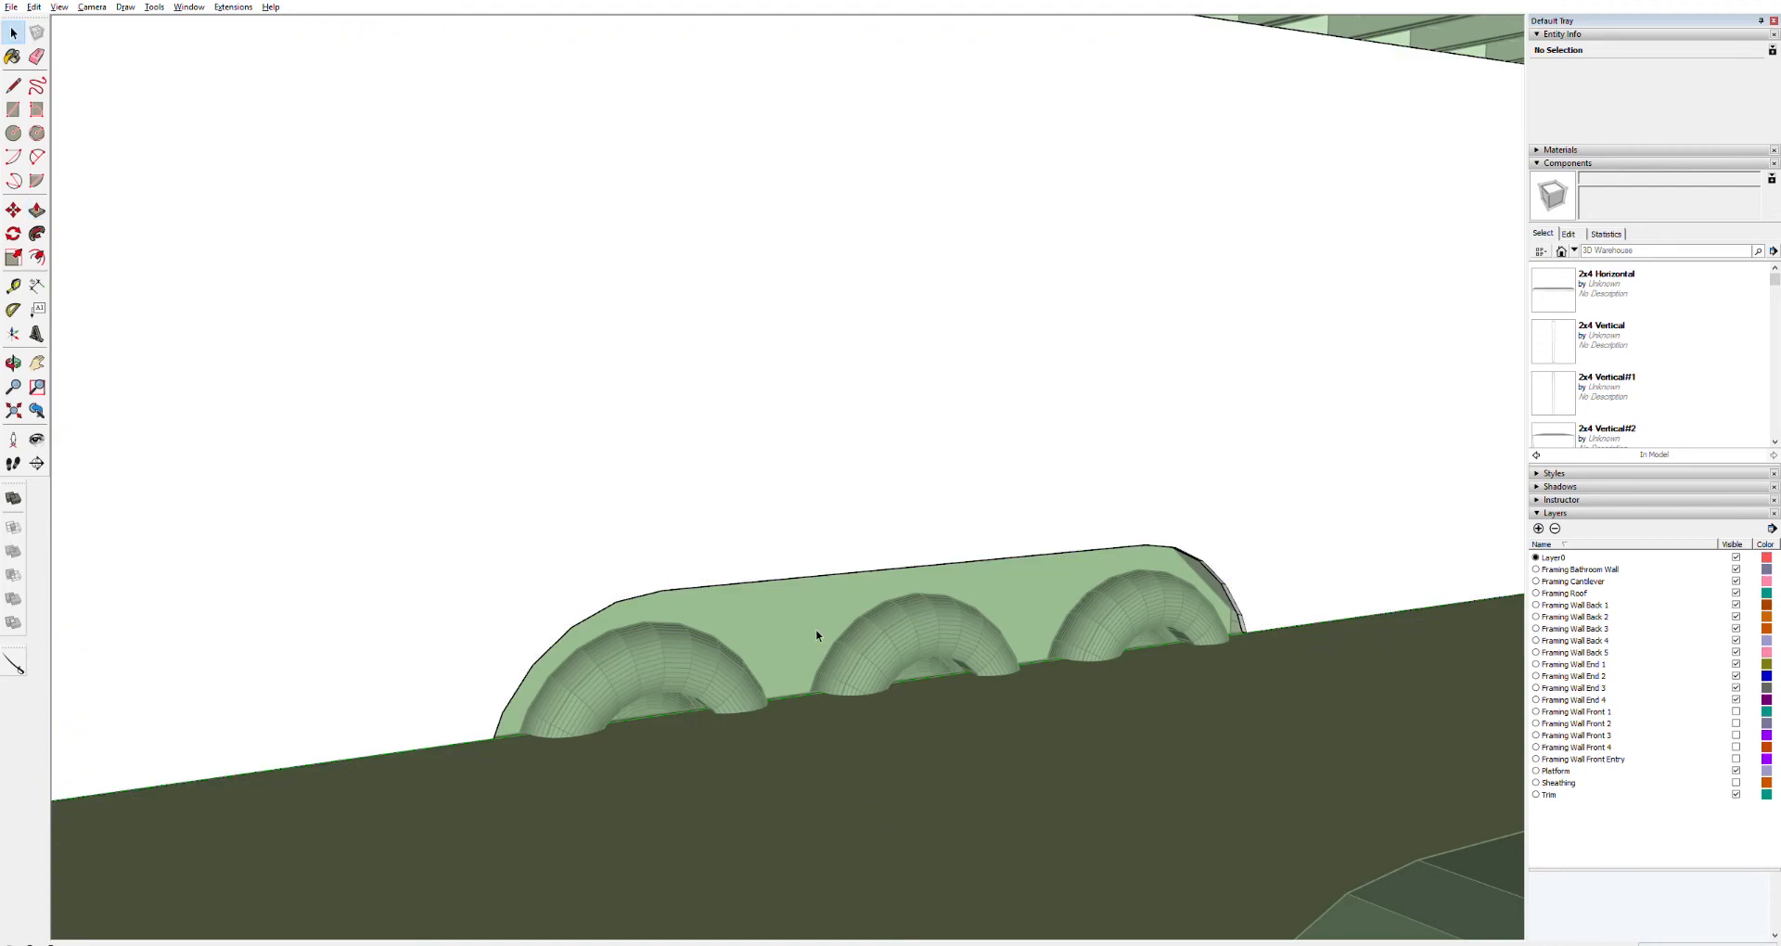
pyautogui.click(756, 753)
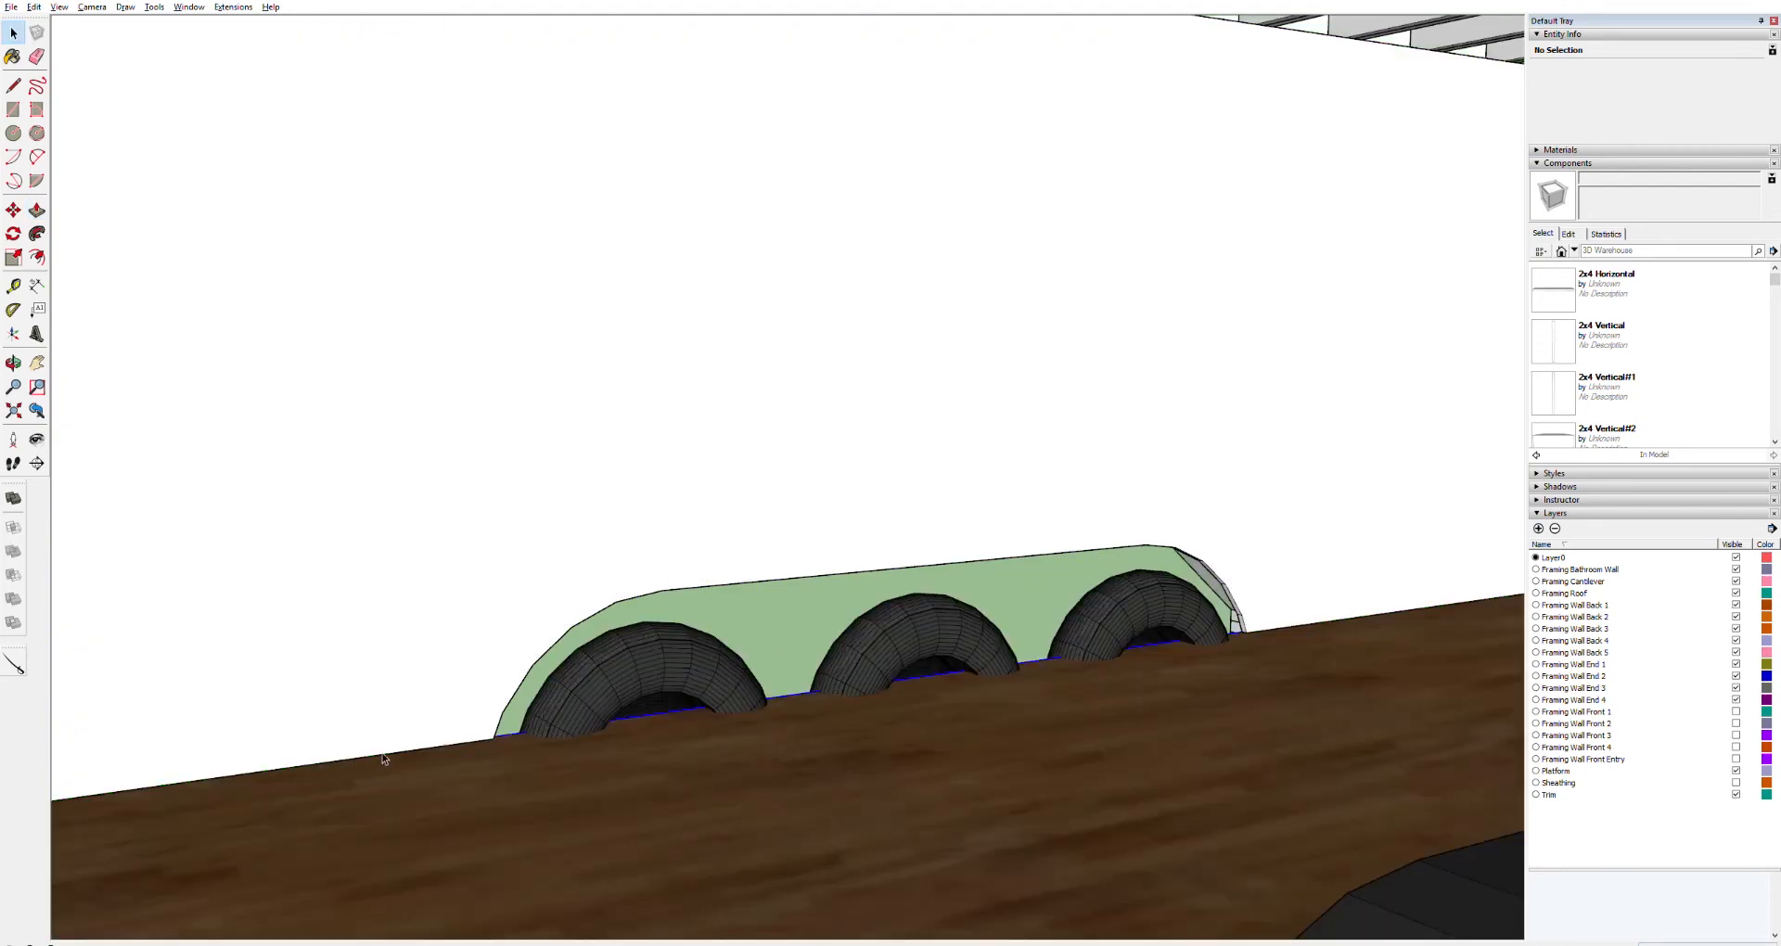
pyautogui.click(384, 759)
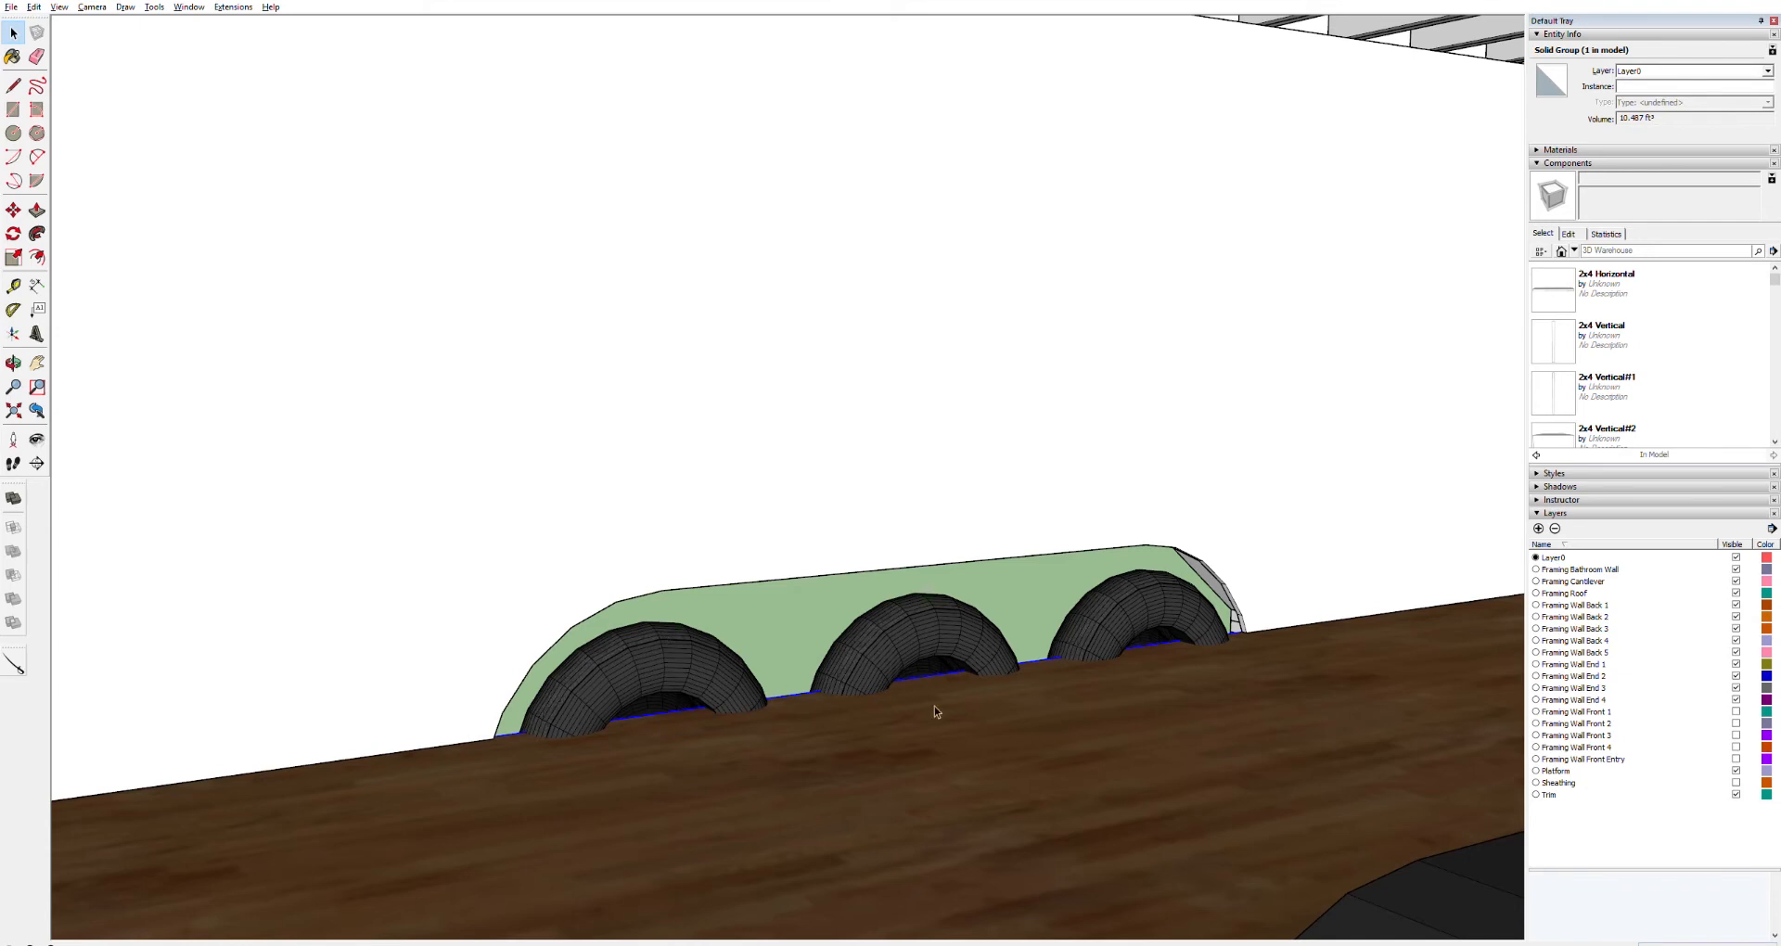
pyautogui.doubleClick(1082, 710)
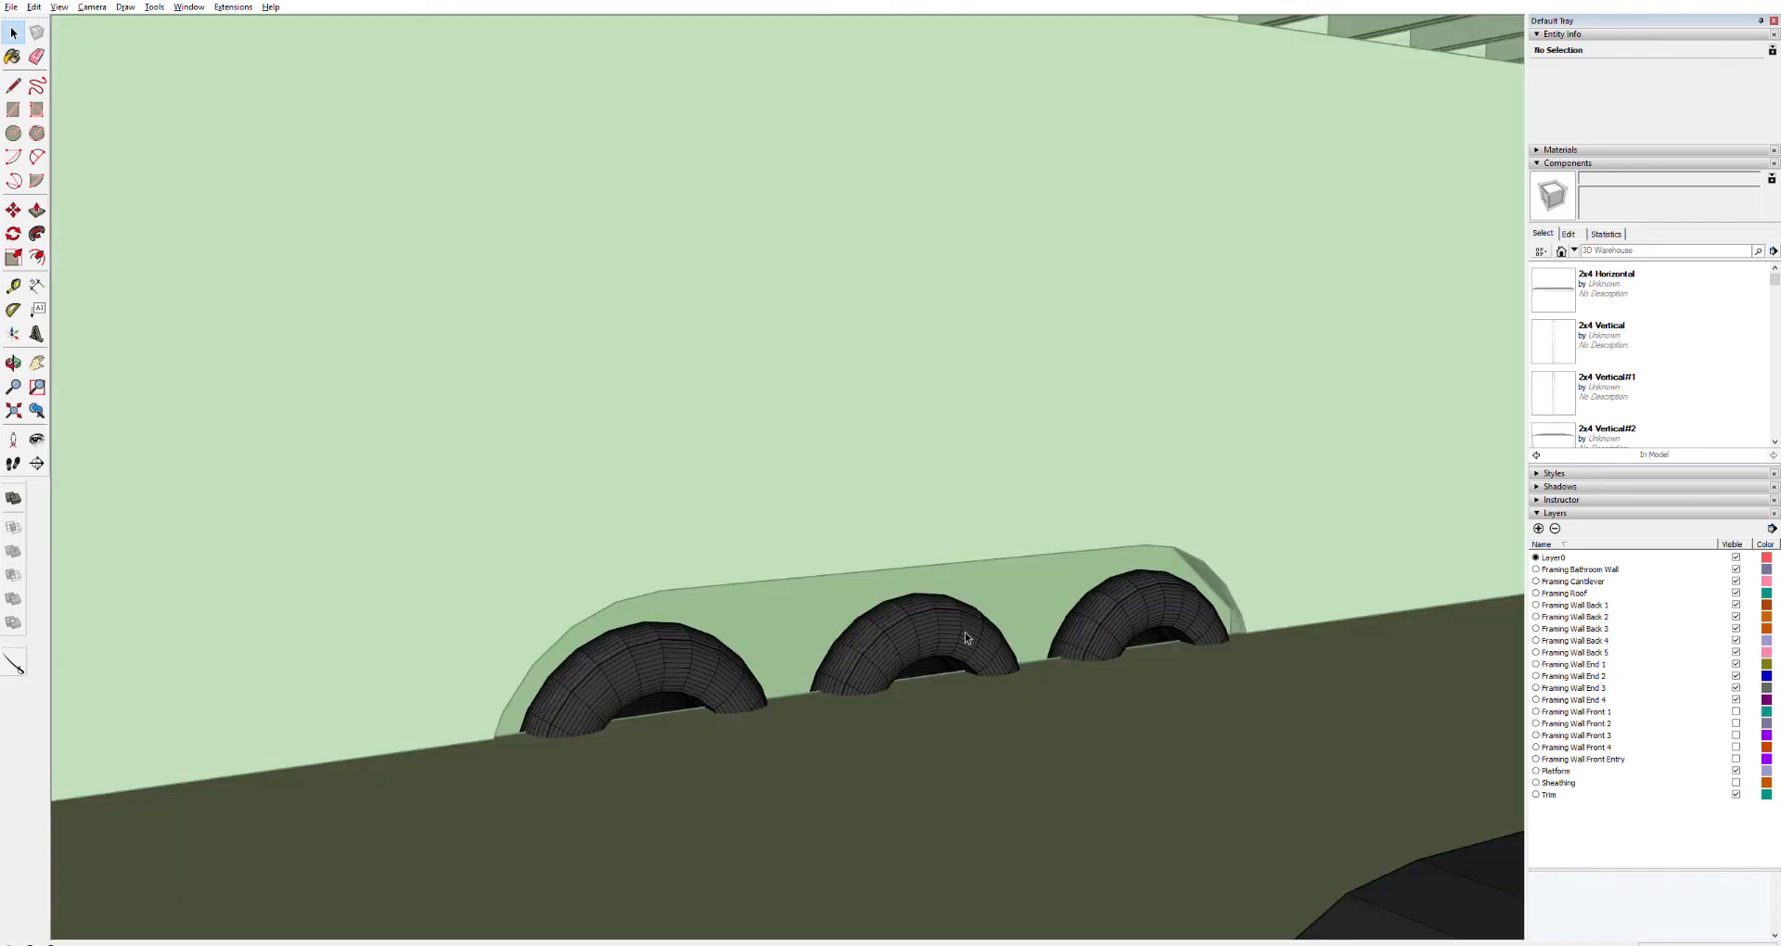
pyautogui.click(964, 632)
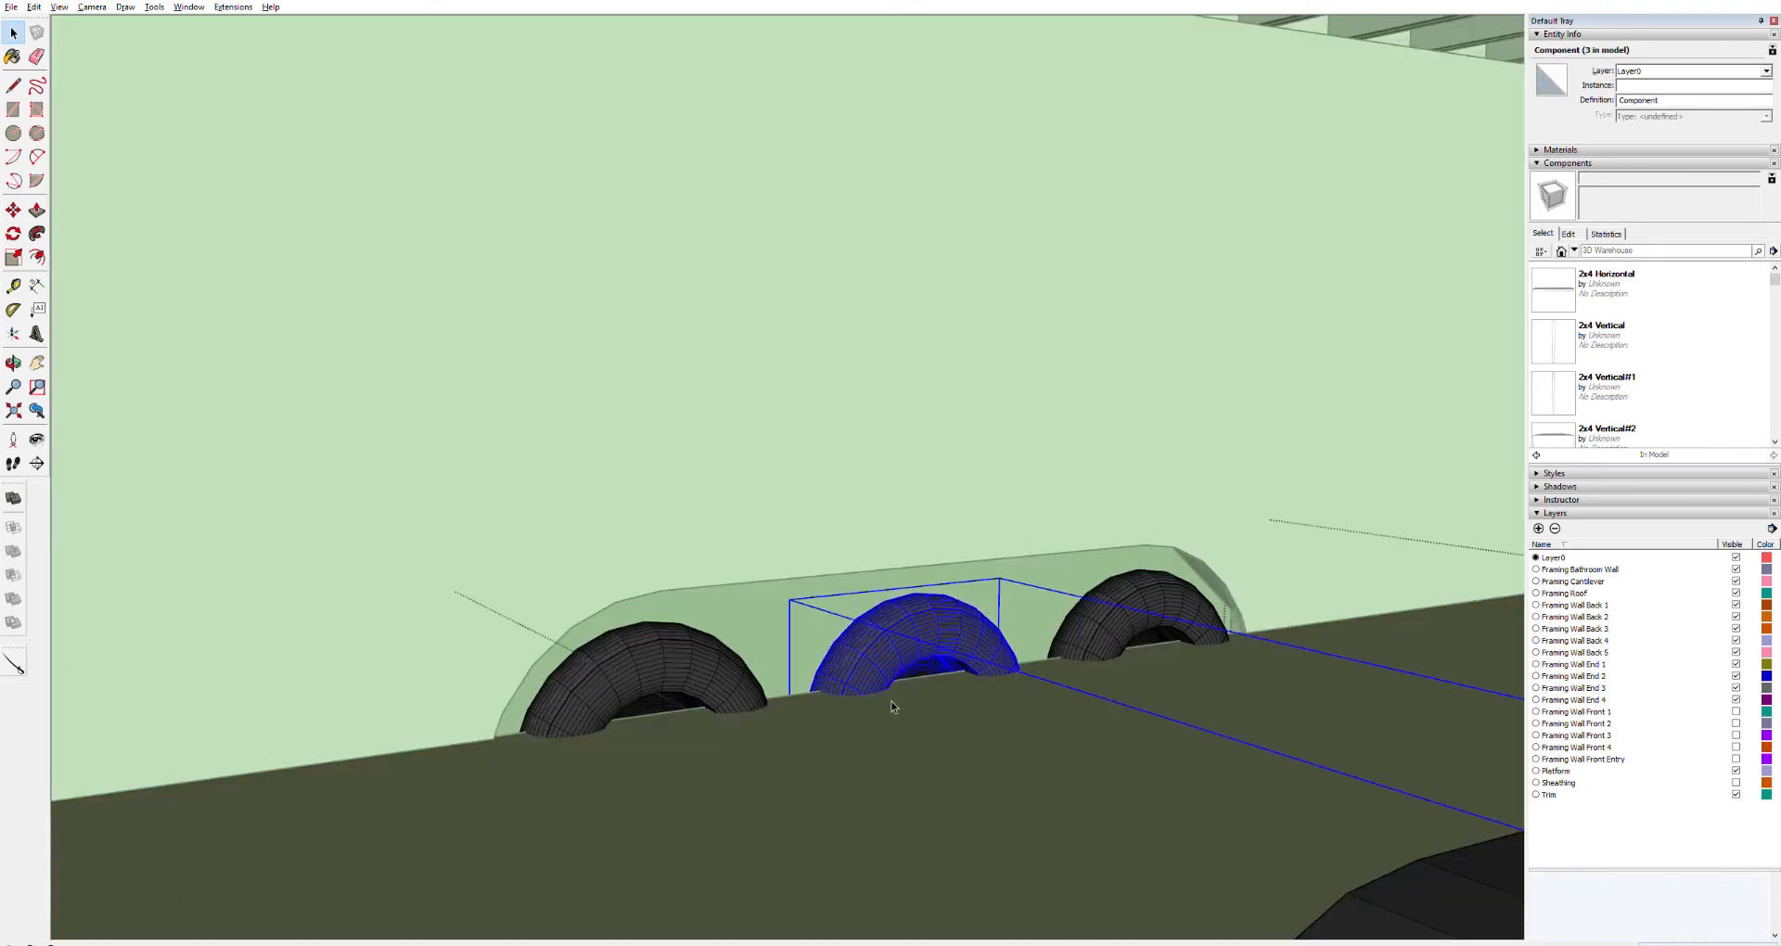
pyautogui.click(316, 733)
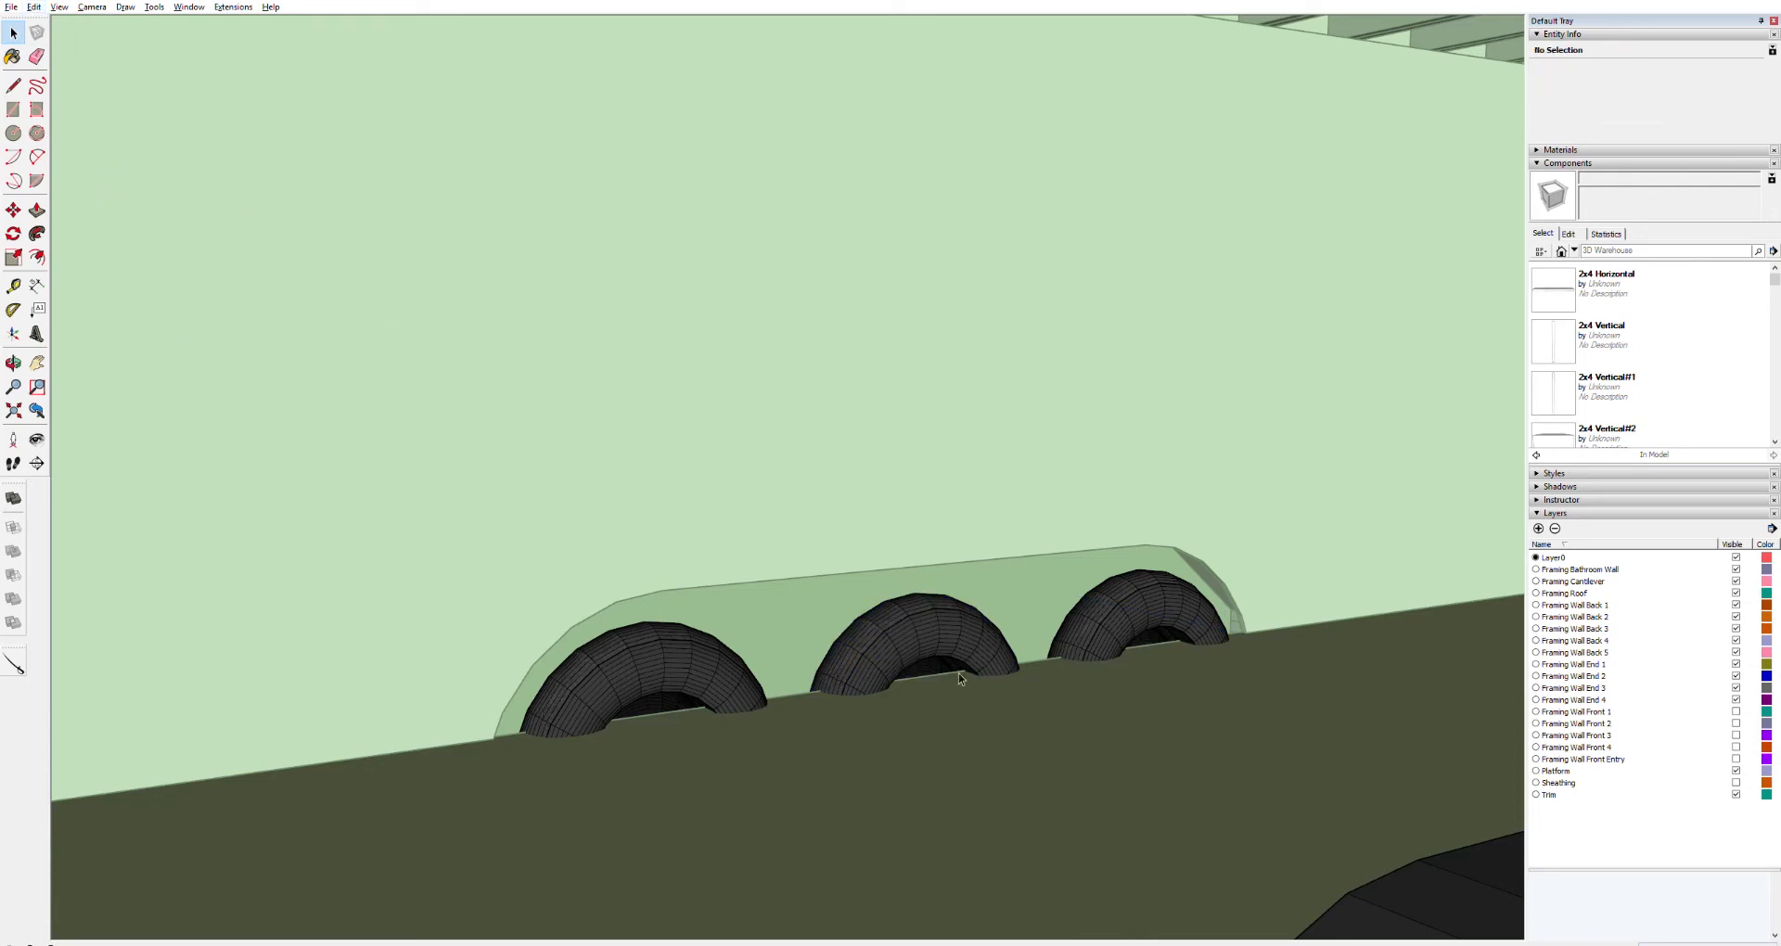
pyautogui.click(1440, 885)
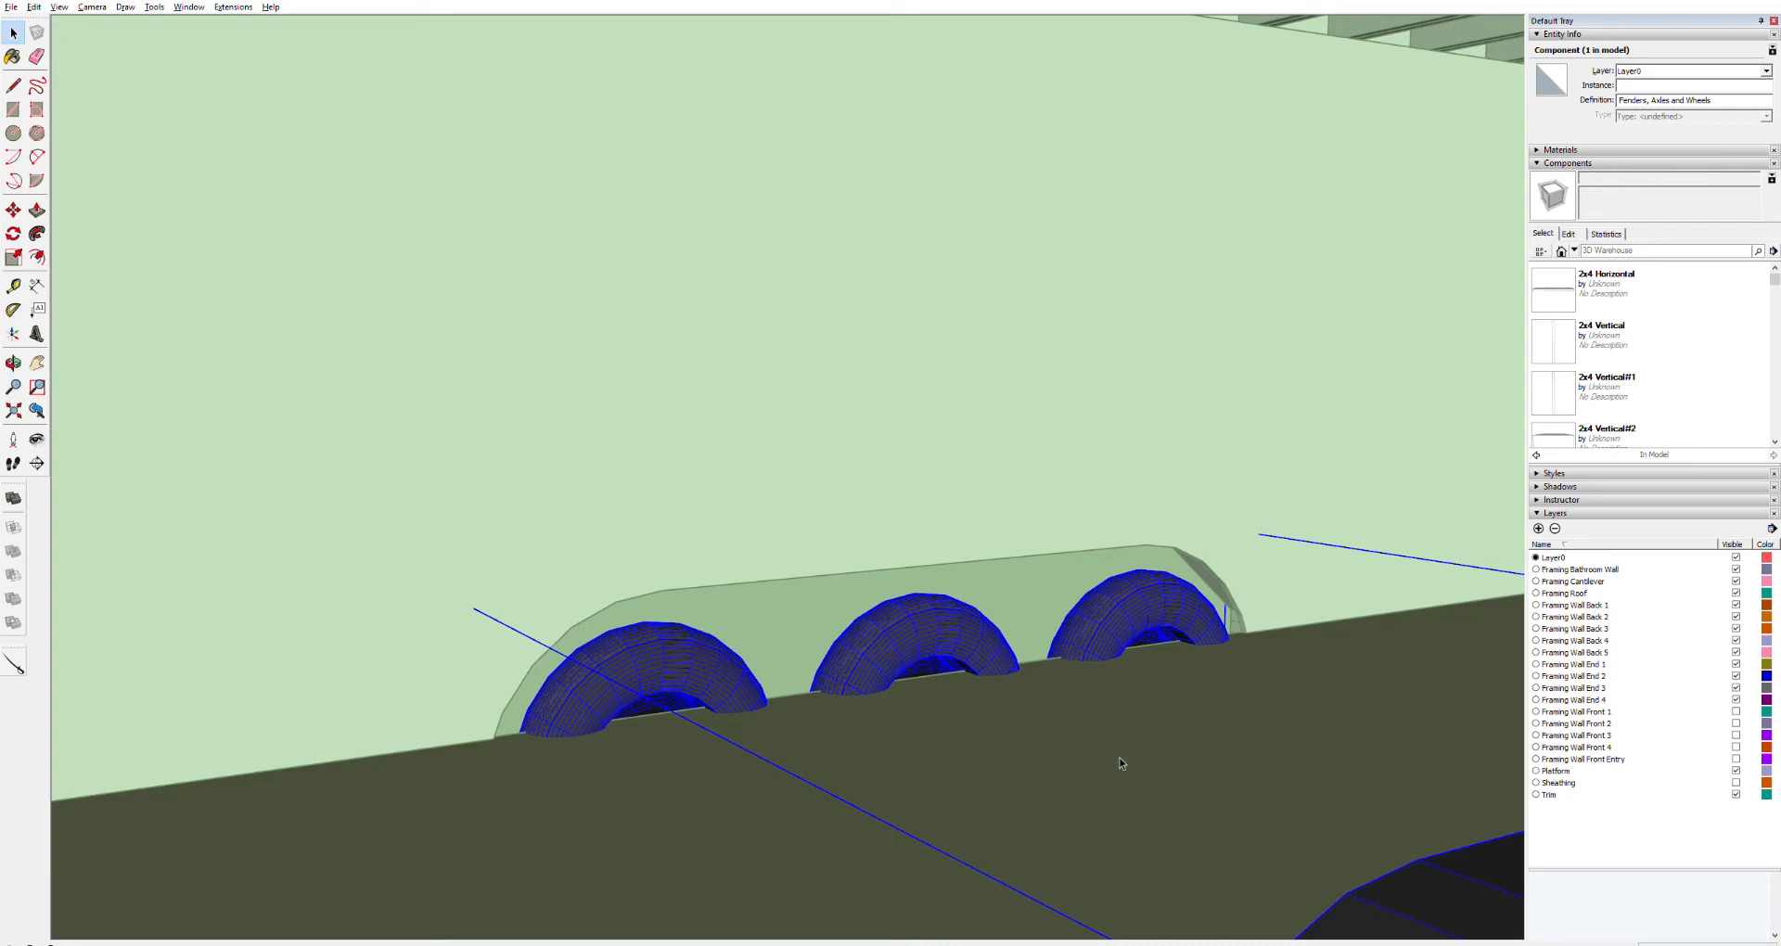
pyautogui.click(1473, 908)
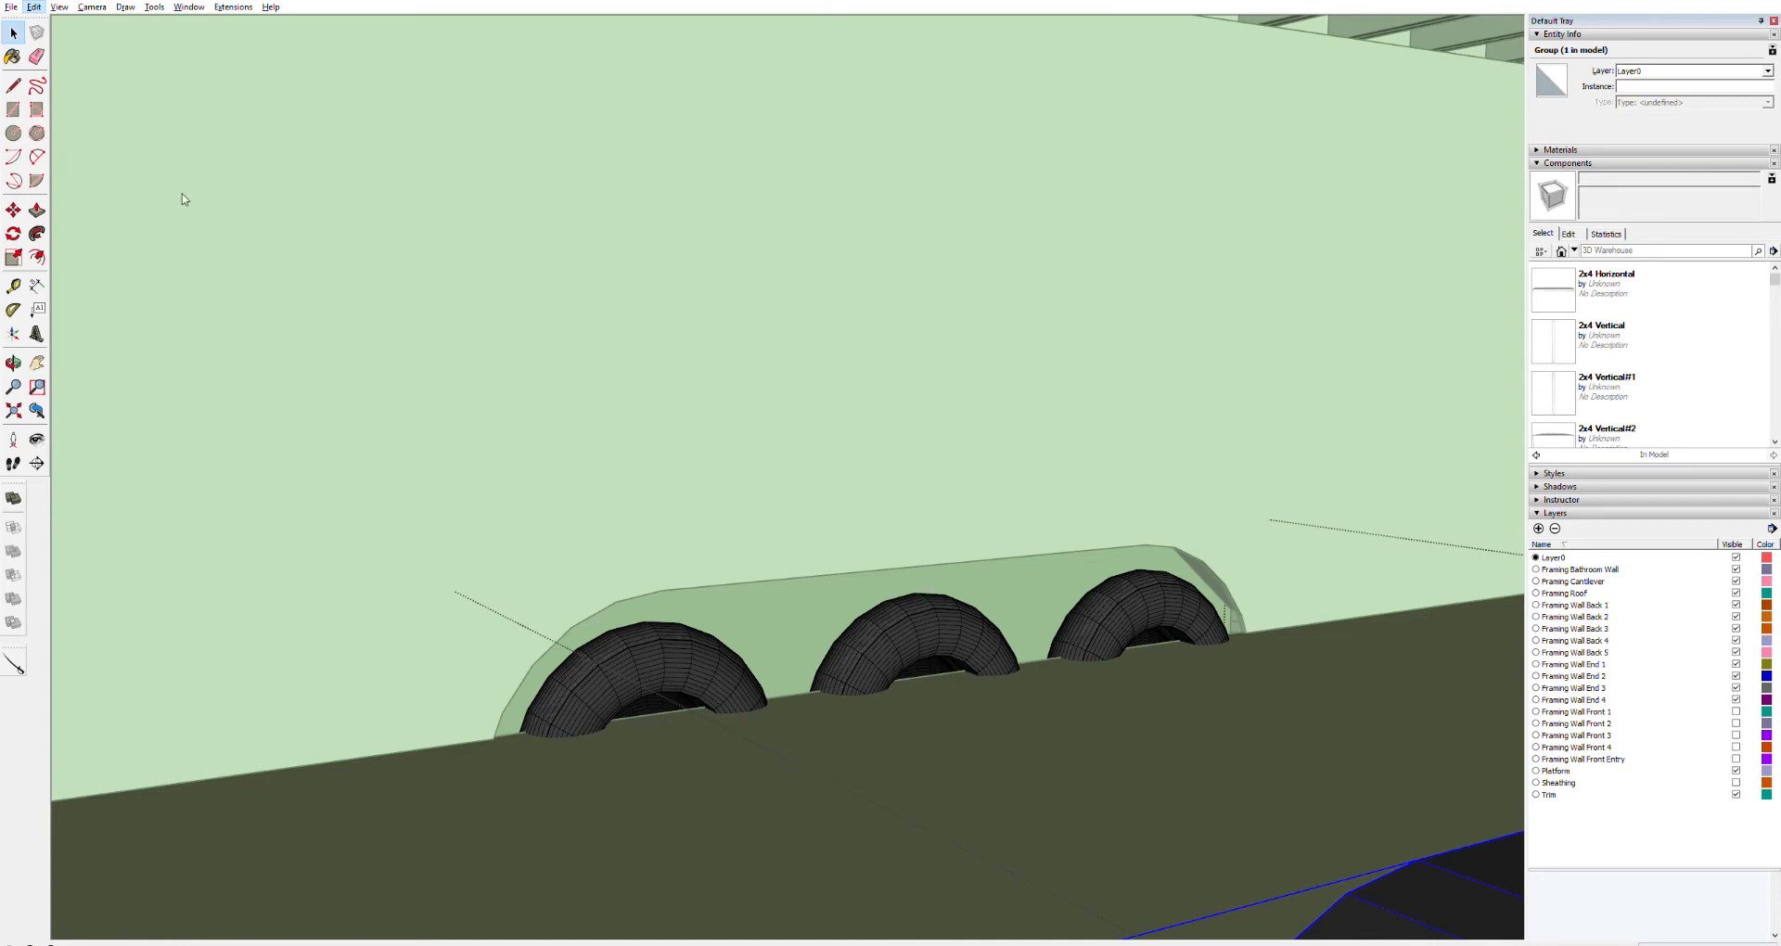
pyautogui.click(294, 227)
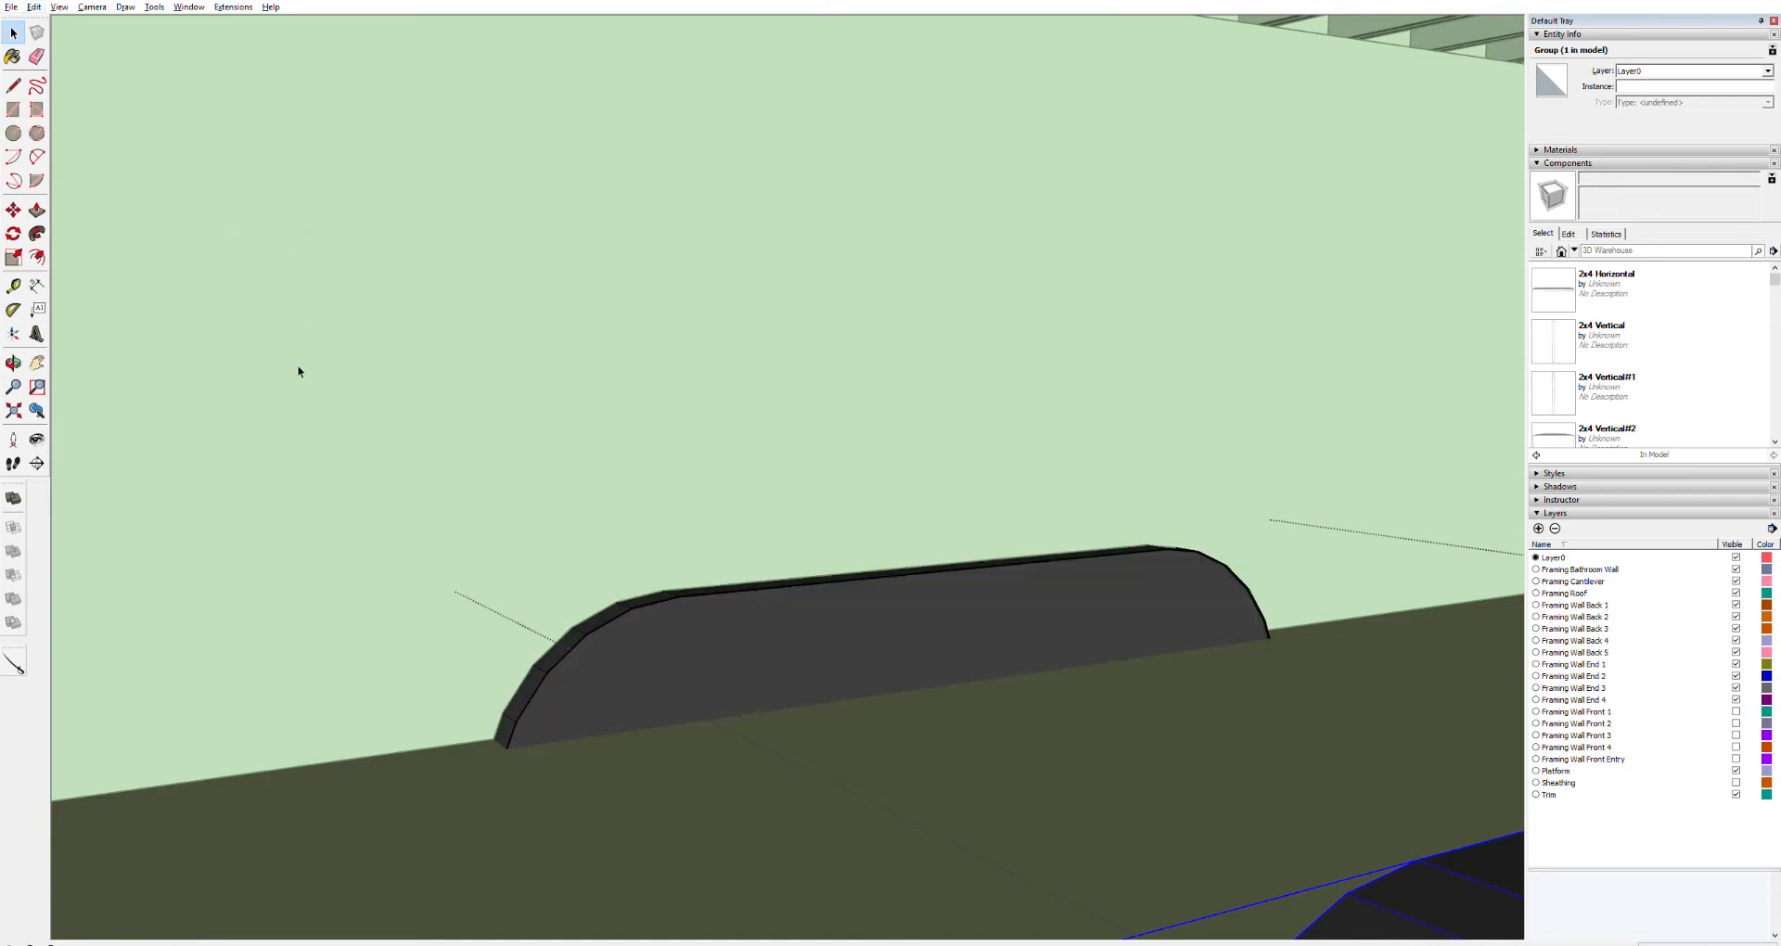
pyautogui.press('o')
pyautogui.moveTo(544, 485); pyautogui.dragTo(1124, 535)
pyautogui.press('space')
pyautogui.click(1383, 748)
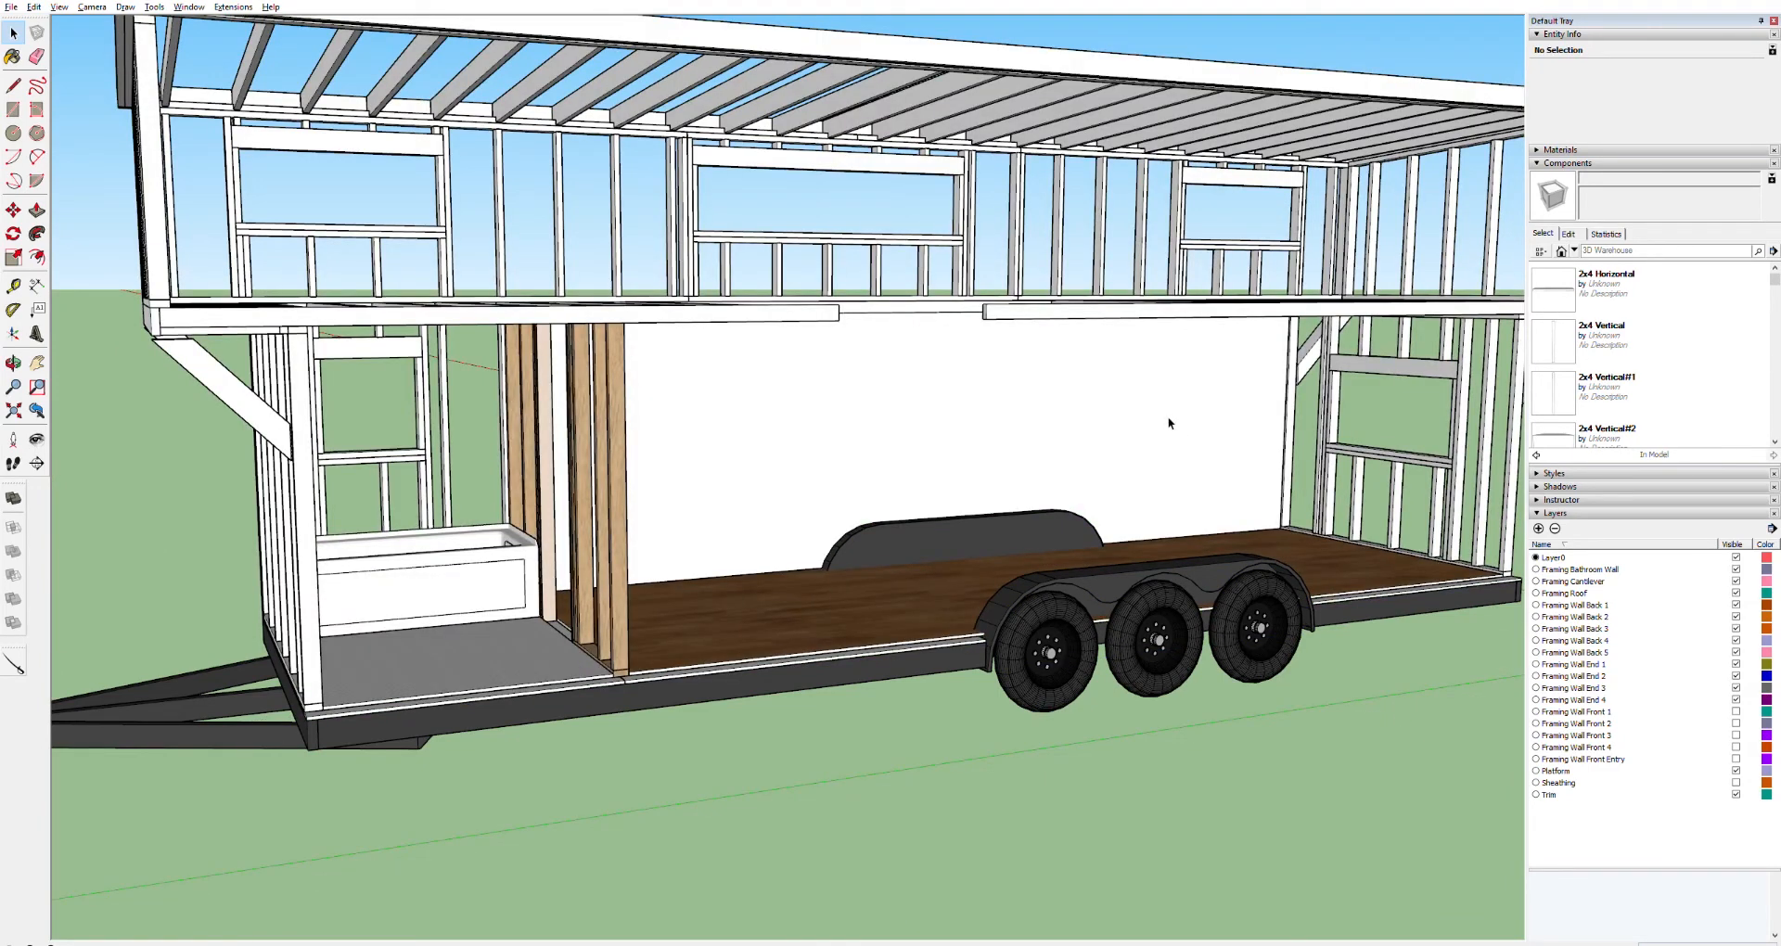
# Place a guide along the wall face at the height of the fender top with the Tape Measure
pyautogui.press('o')
pyautogui.moveTo(1155, 398); pyautogui.dragTo(1300, 413)
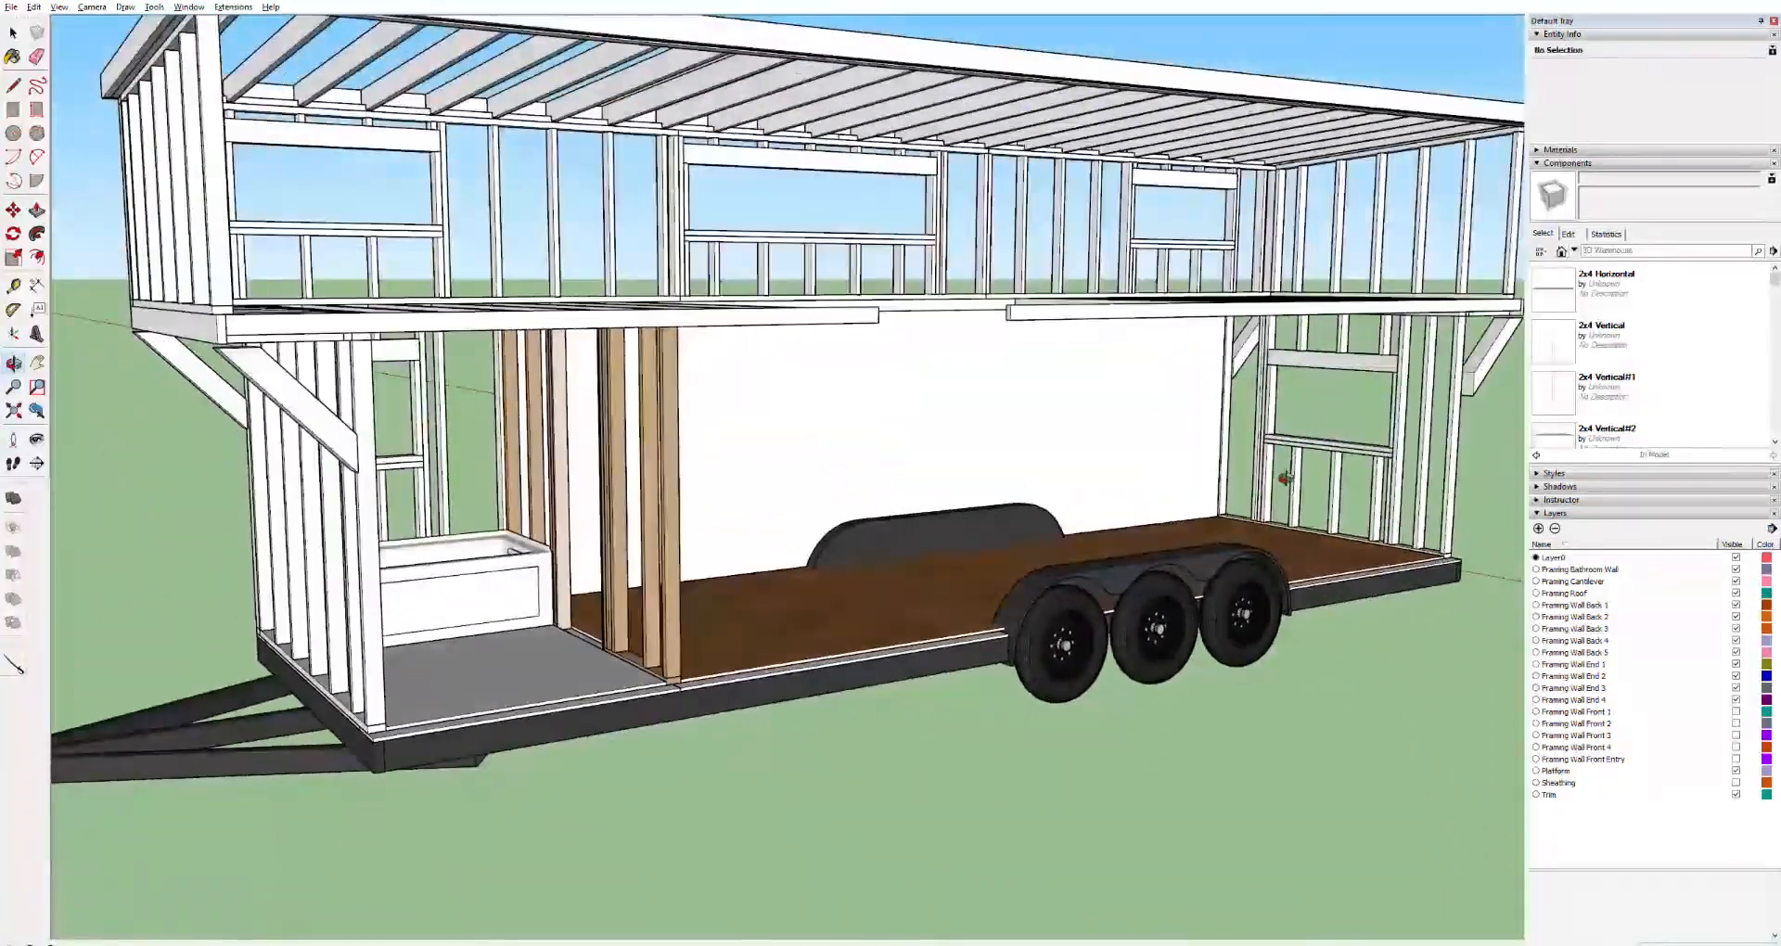
pyautogui.scroll(5, 1243, 475)
pyautogui.scroll(3, 1239, 475)
pyautogui.press('space')
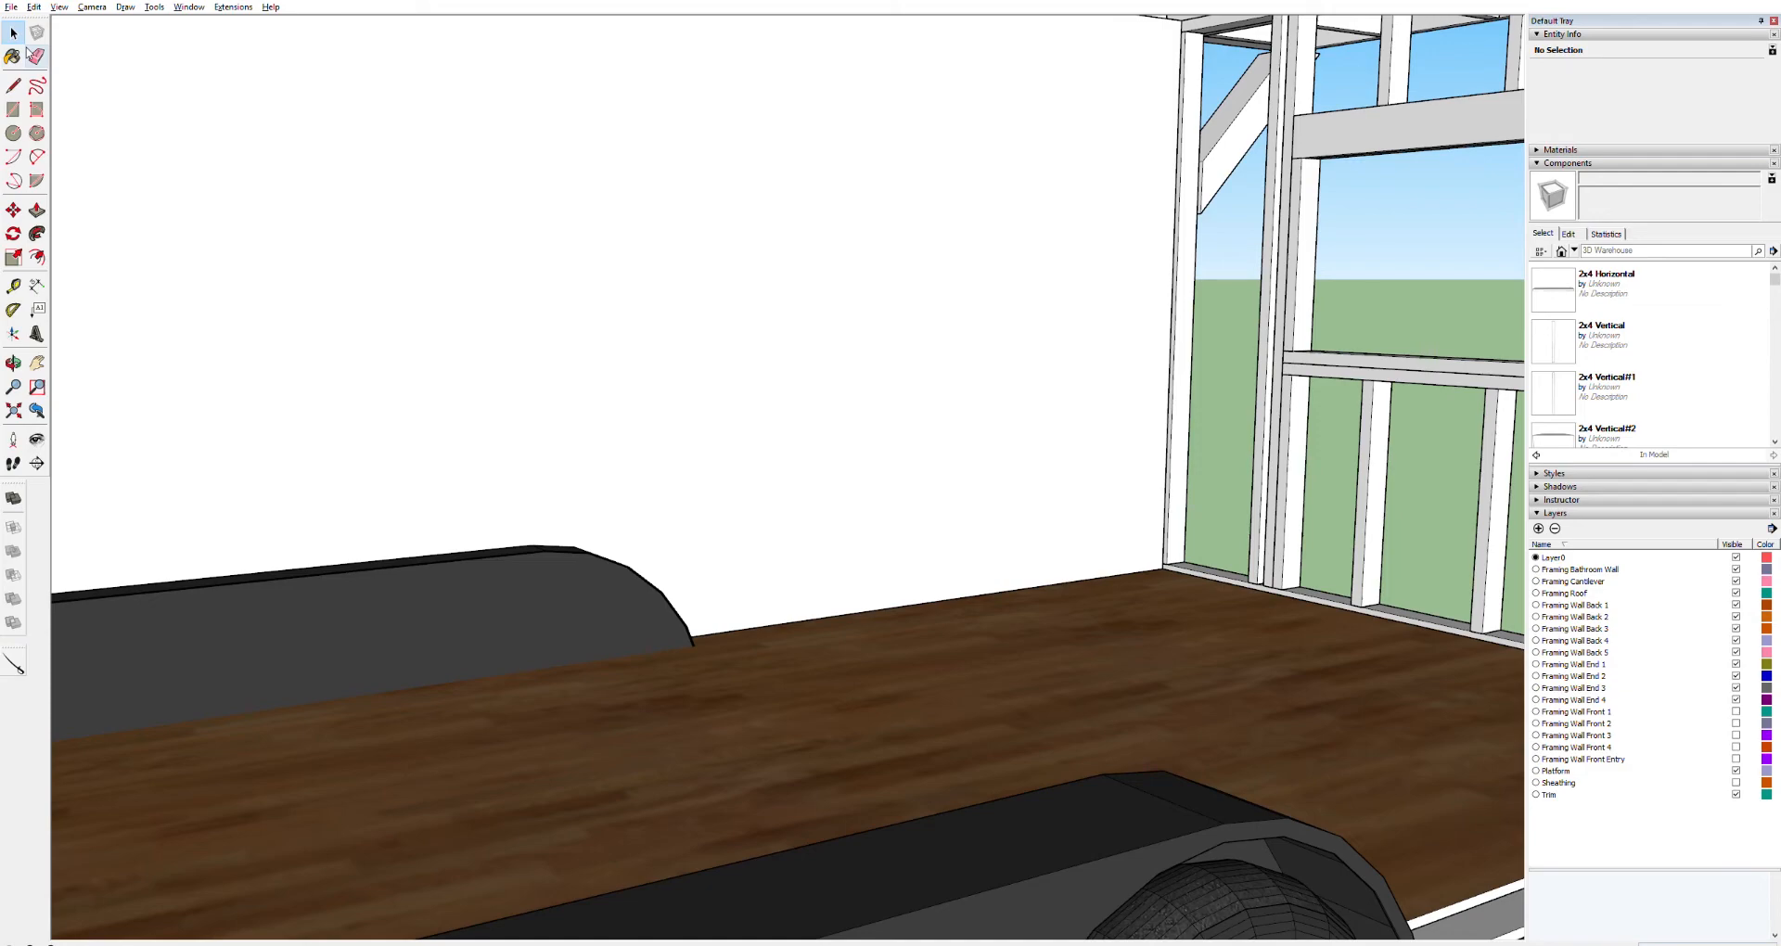
pyautogui.scroll(-5, 801, 343)
pyautogui.scroll(3, 790, 342)
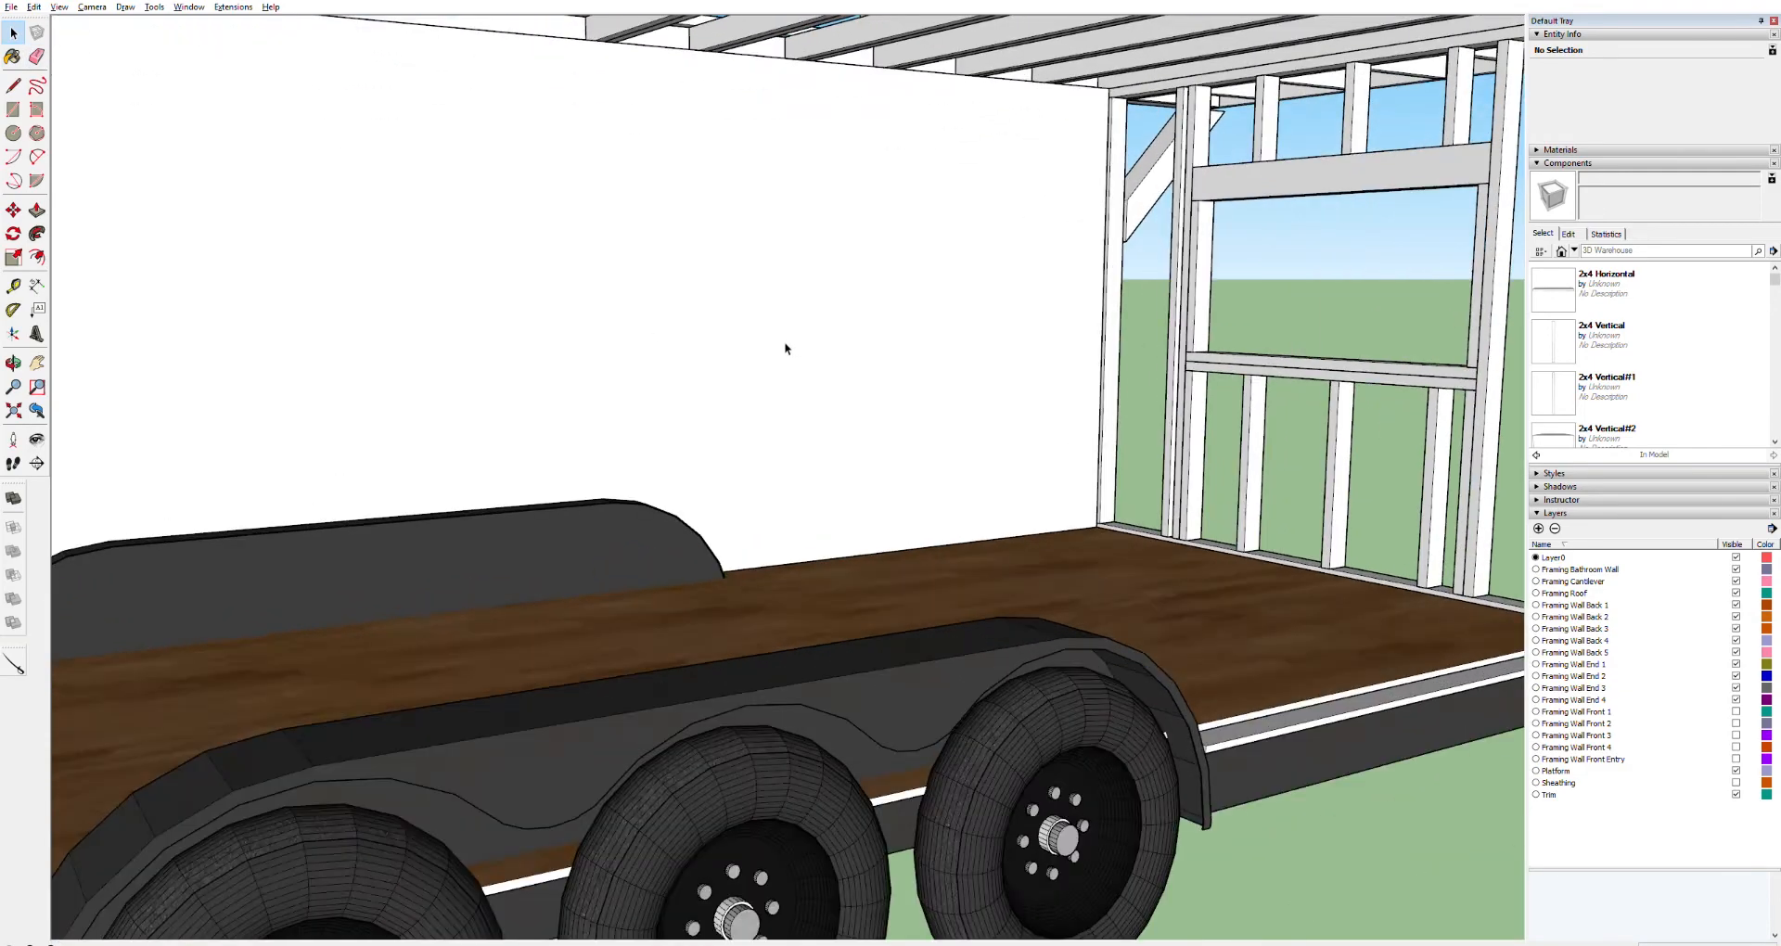
pyautogui.scroll(2, 785, 344)
pyautogui.scroll(-3, 783, 346)
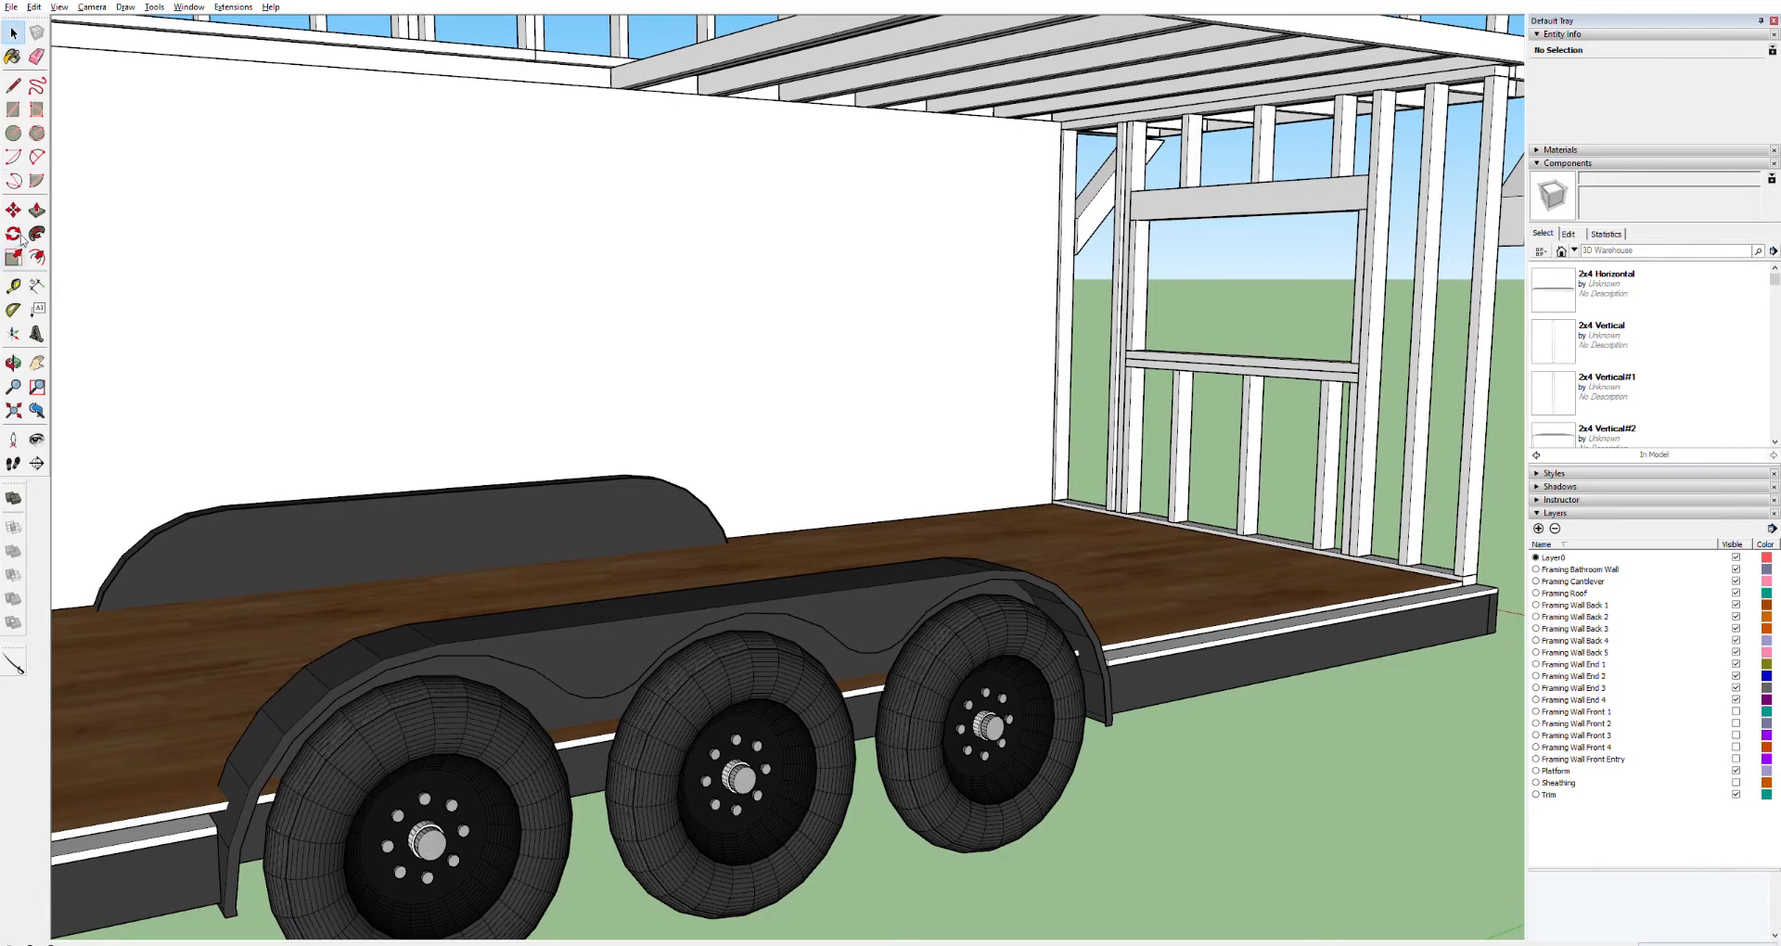
pyautogui.press('t')
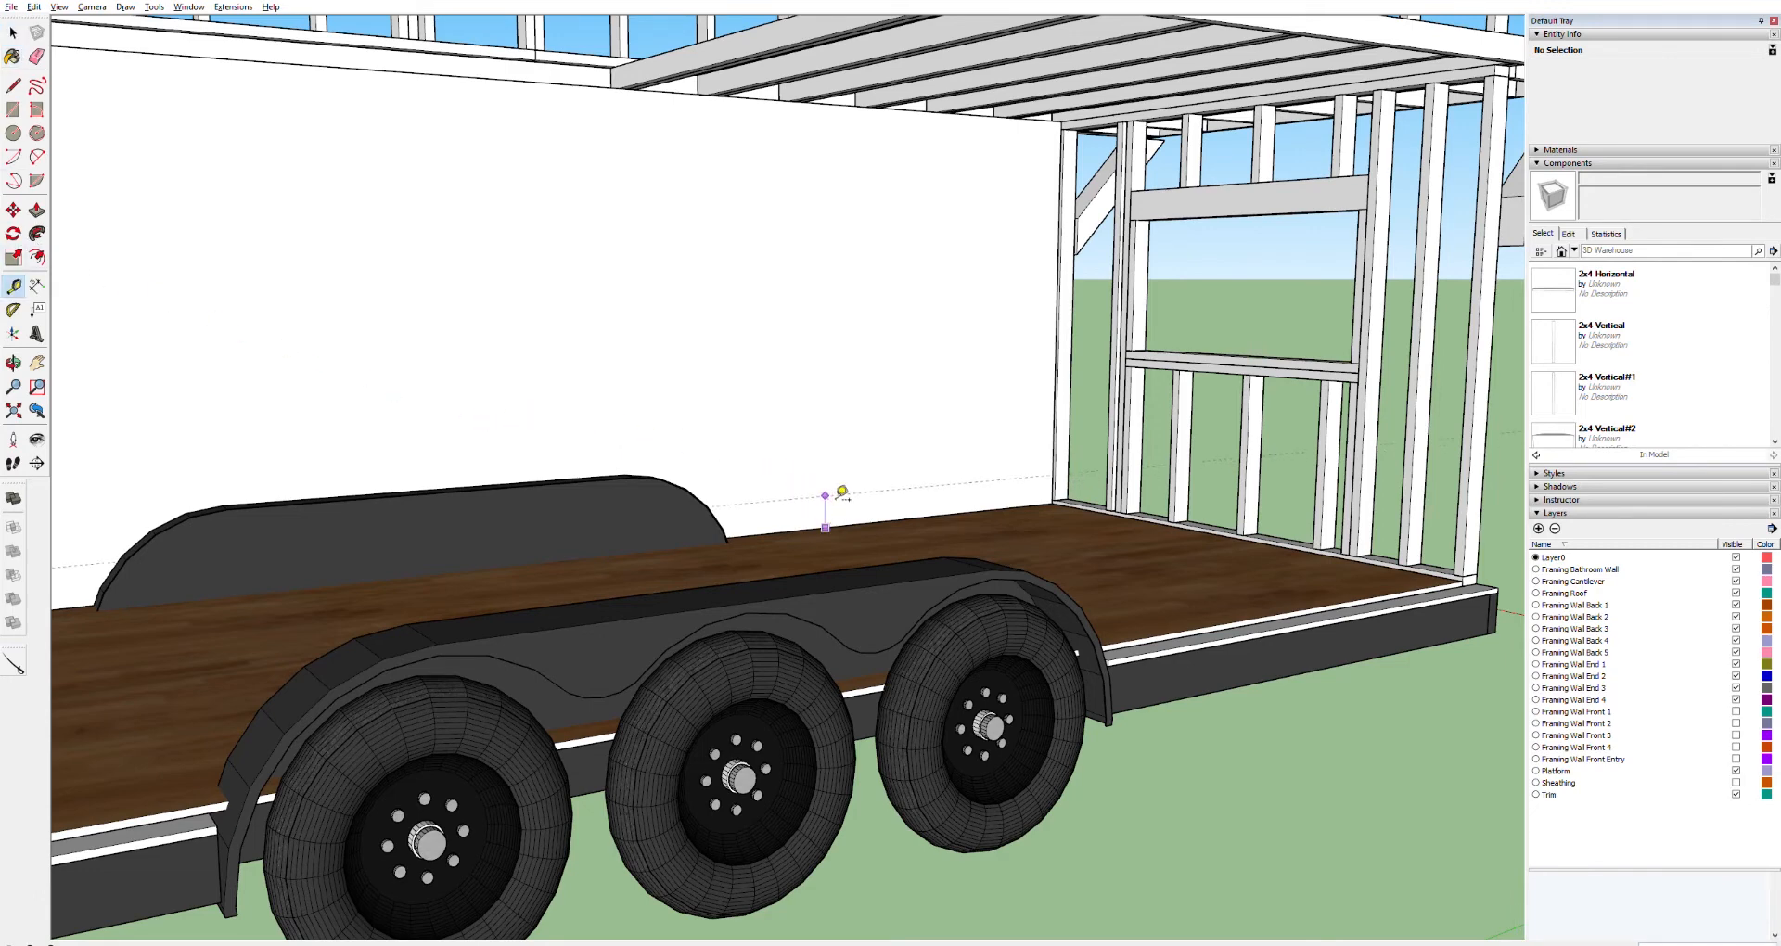
pyautogui.click(842, 491)
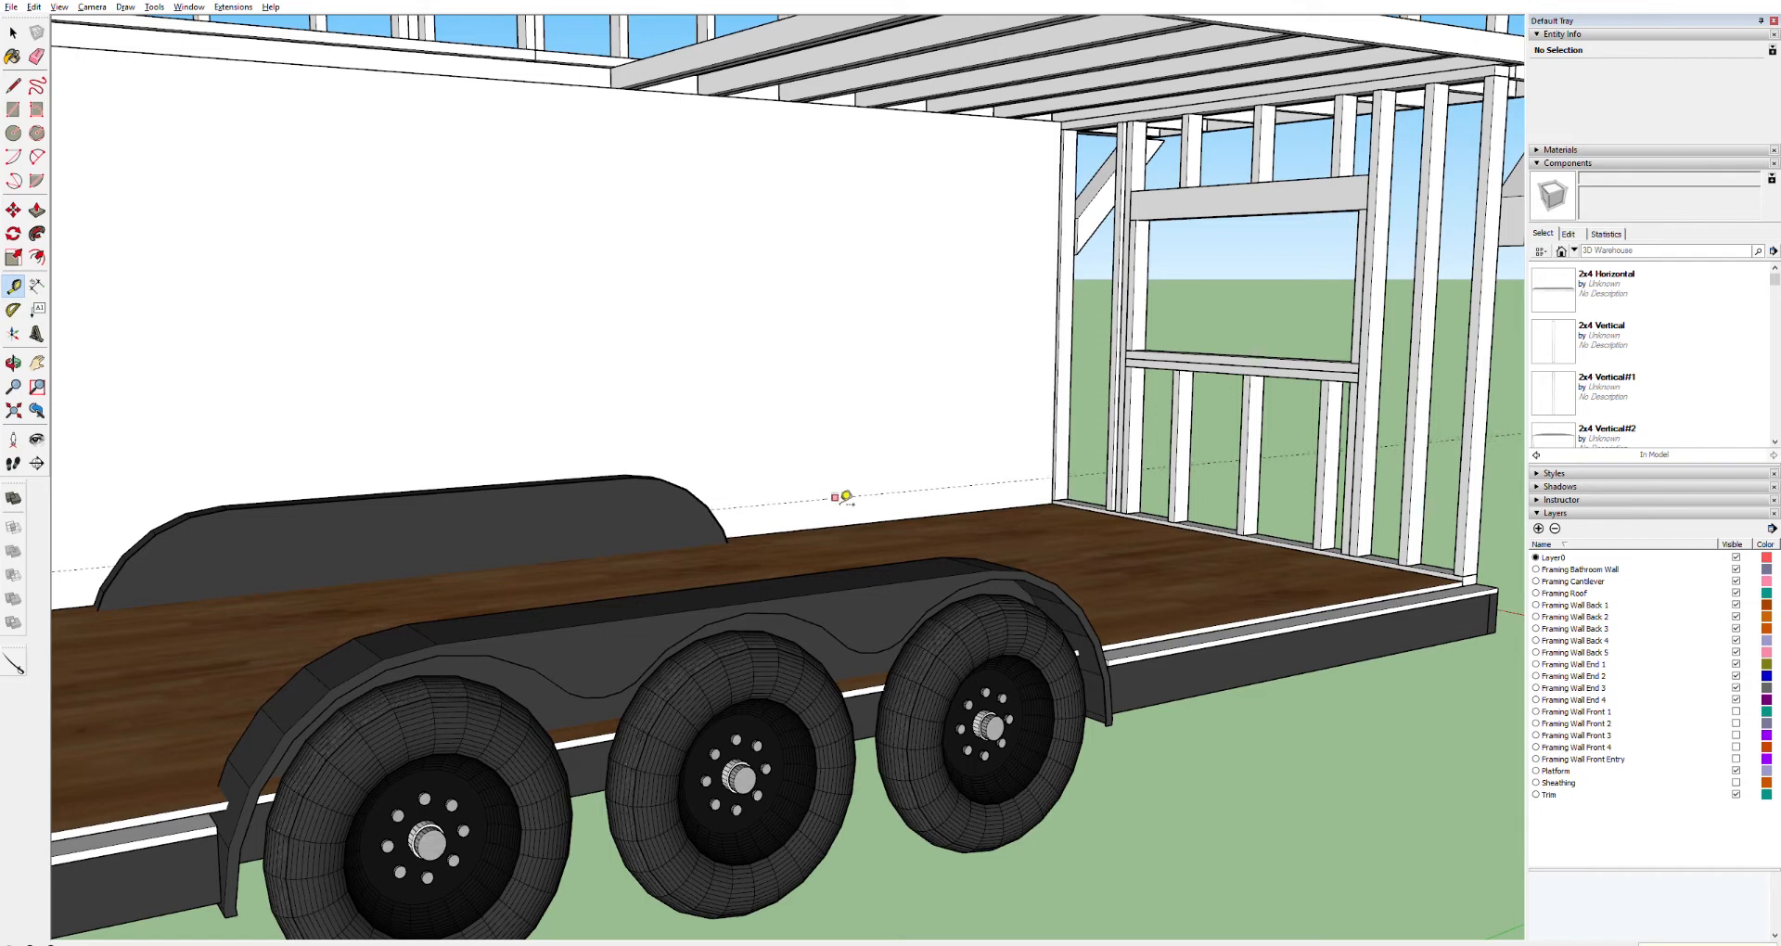
pyautogui.click(837, 497)
pyautogui.scroll(3, 966, 453)
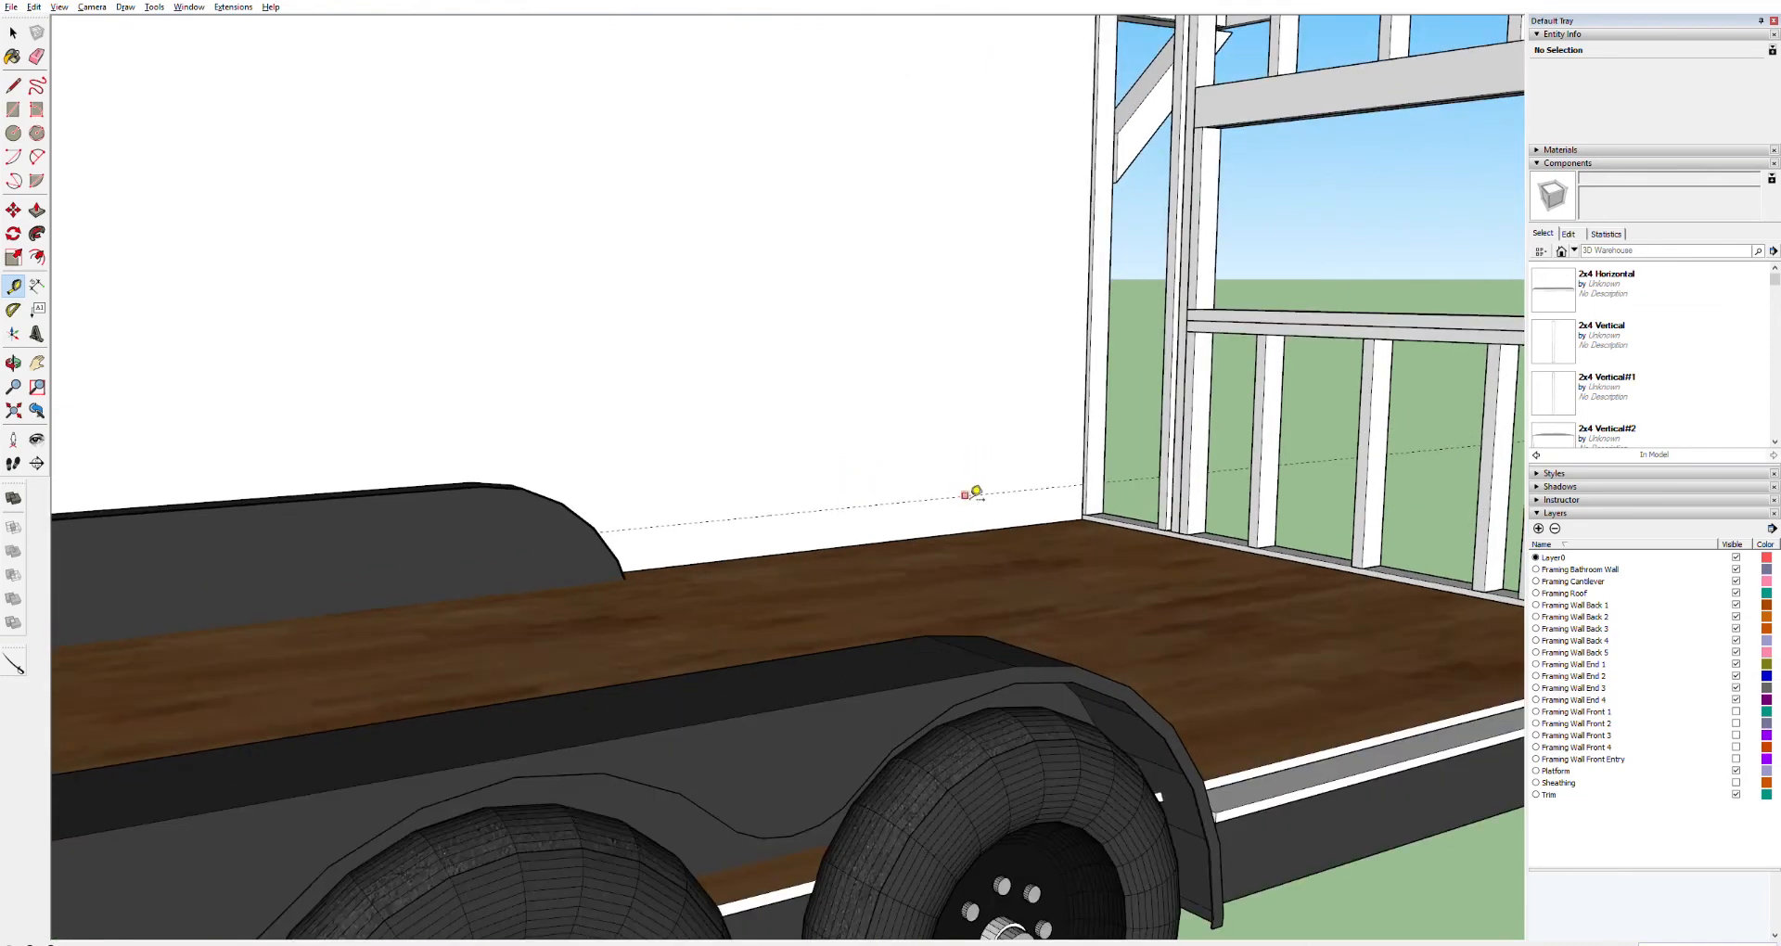
# Draw lines along the guide from the end wall to the fender and from the fender to the bathroom wall
pyautogui.press('l')
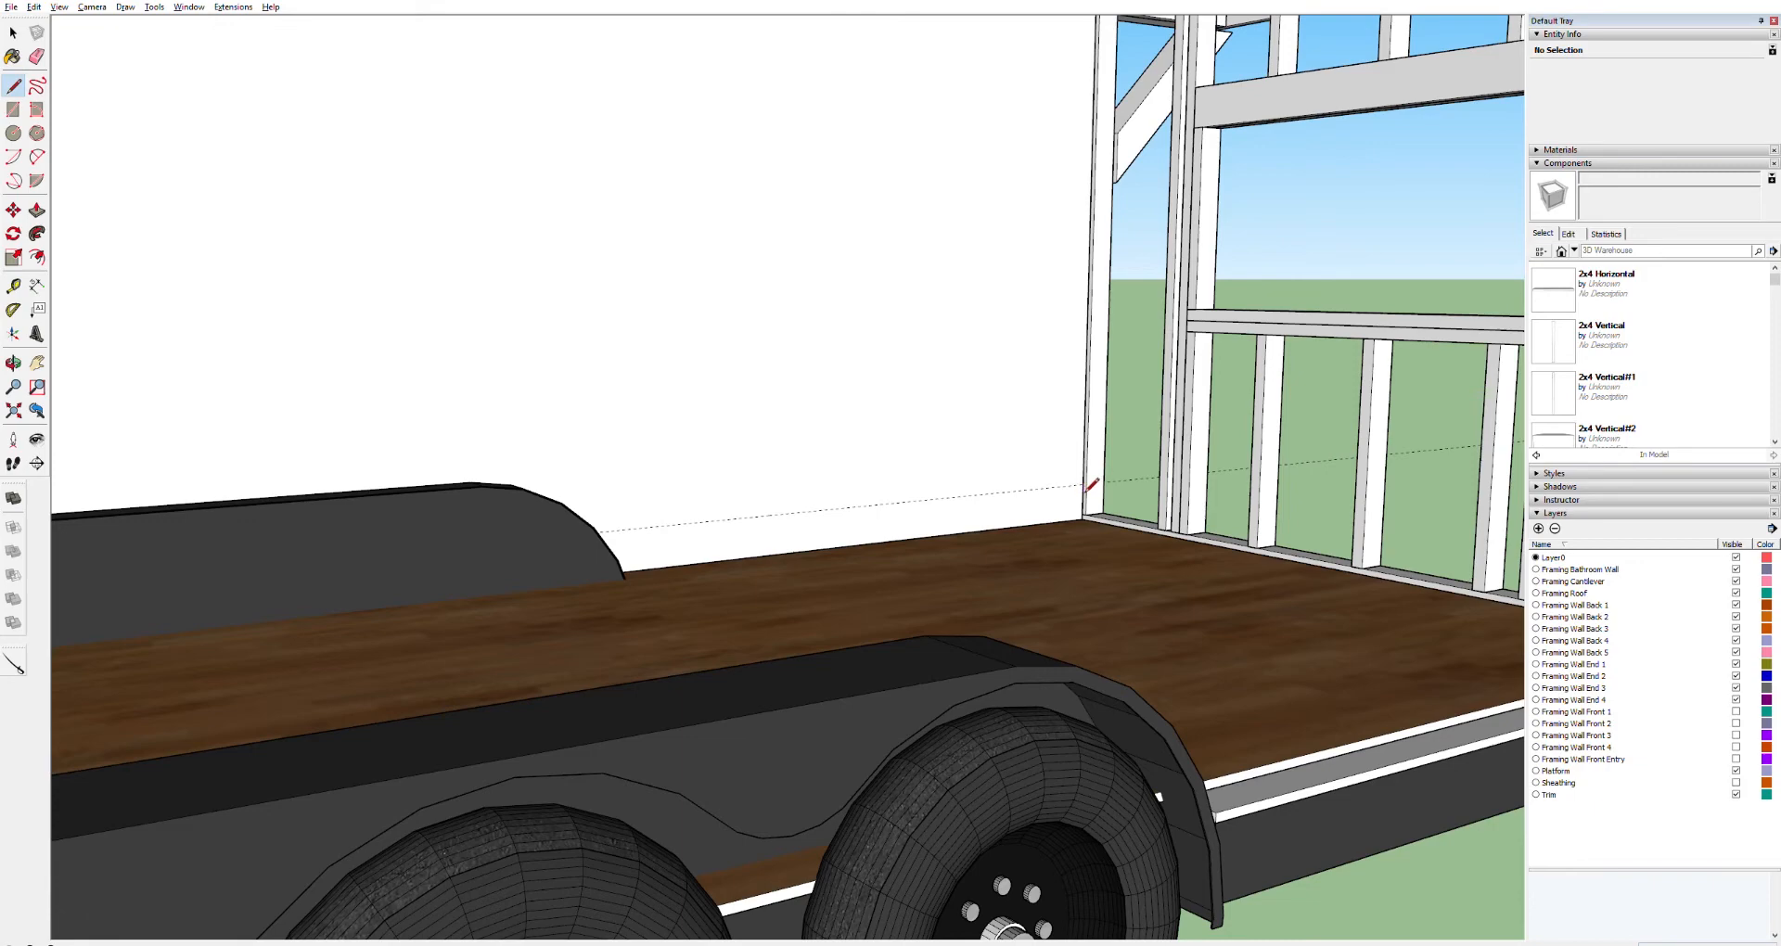
pyautogui.click(1082, 484)
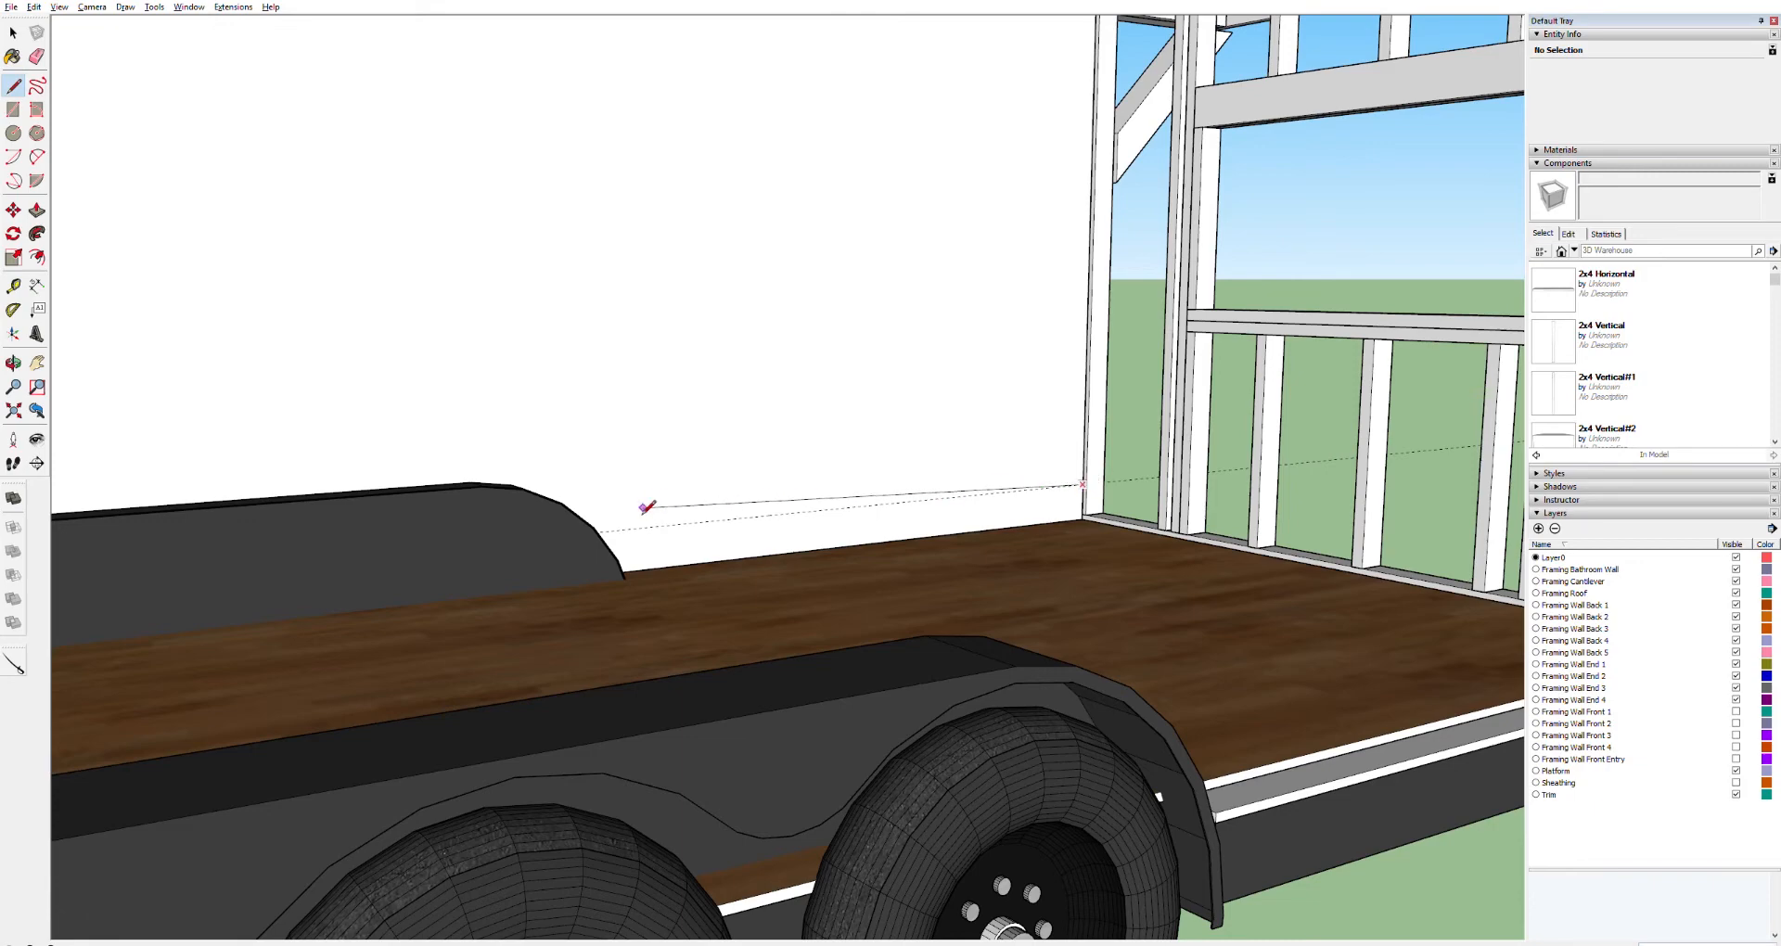
pyautogui.moveTo(603, 530); pyautogui.dragTo(335, 520, button='middle')
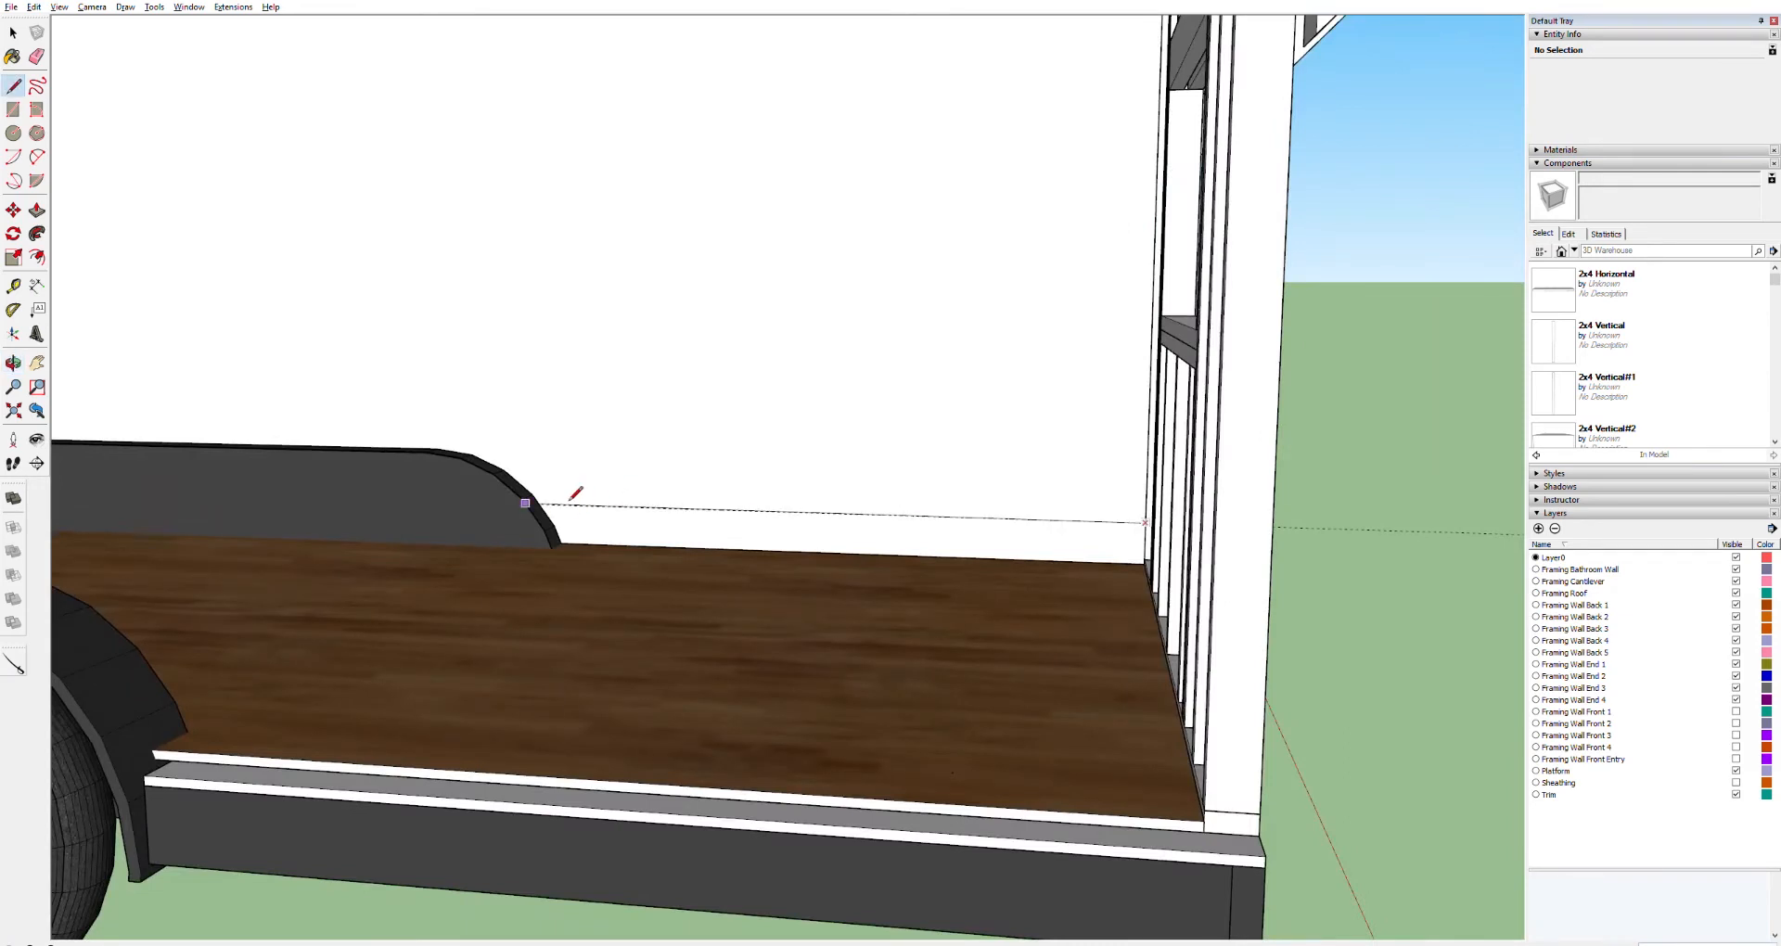
pyautogui.click(544, 506)
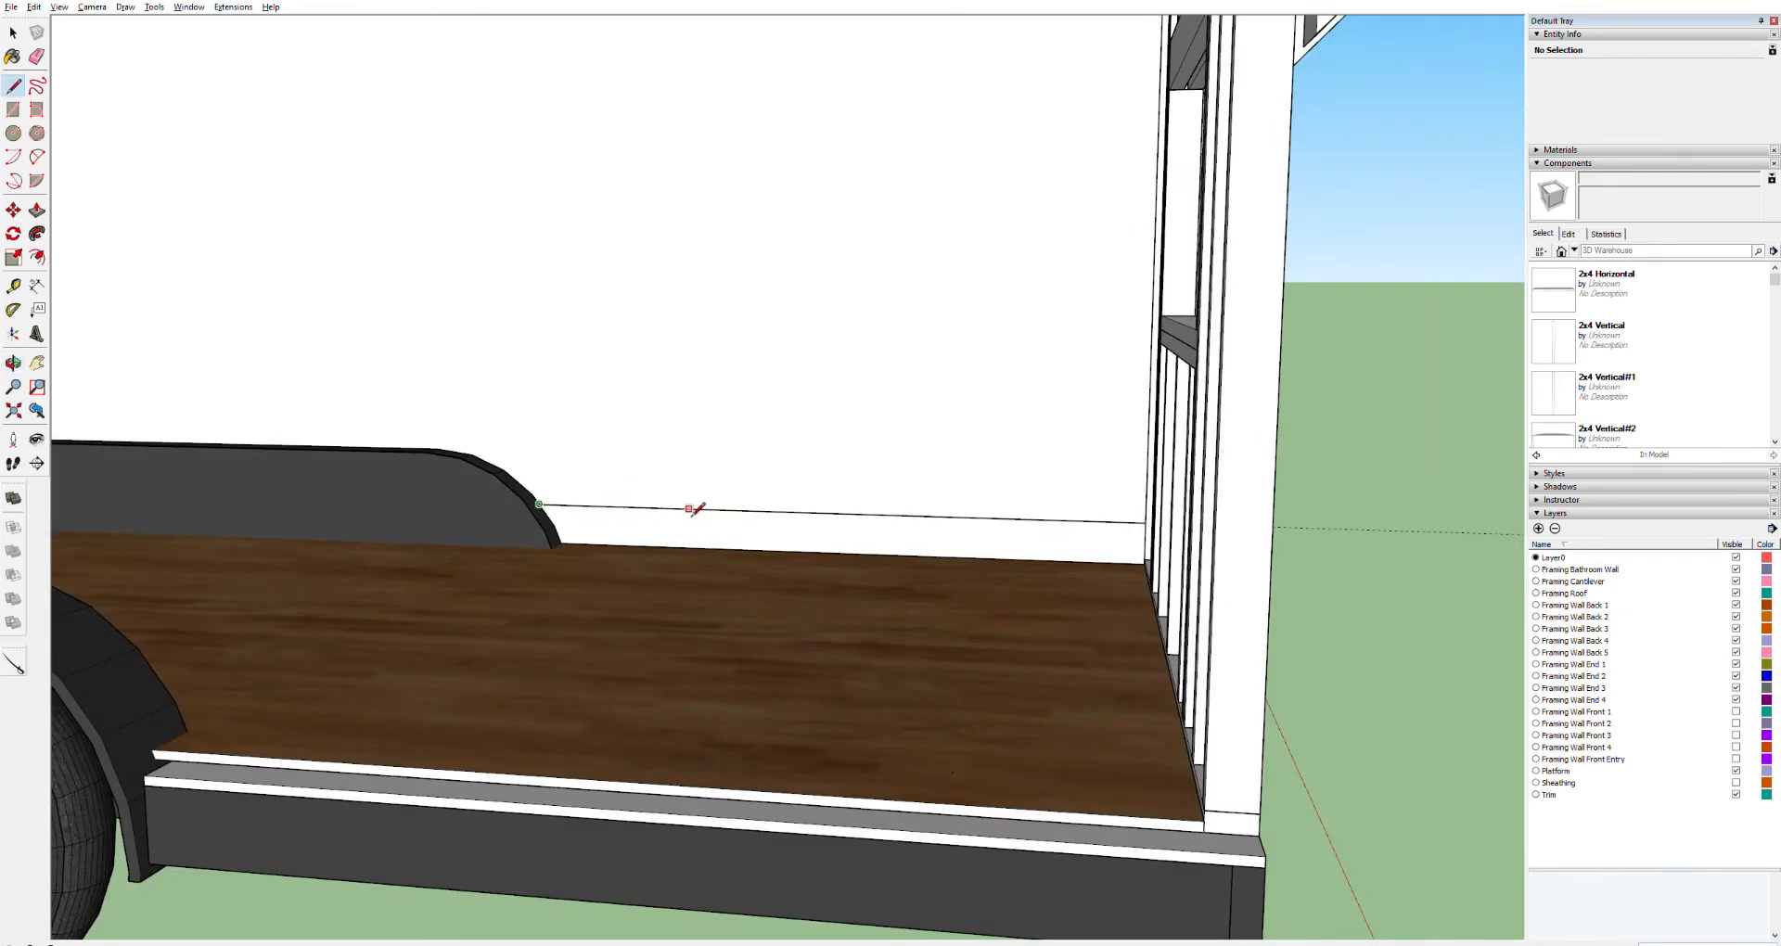
pyautogui.press('h')
pyautogui.moveTo(393, 482); pyautogui.dragTo(1072, 479)
pyautogui.moveTo(516, 450); pyautogui.dragTo(923, 511)
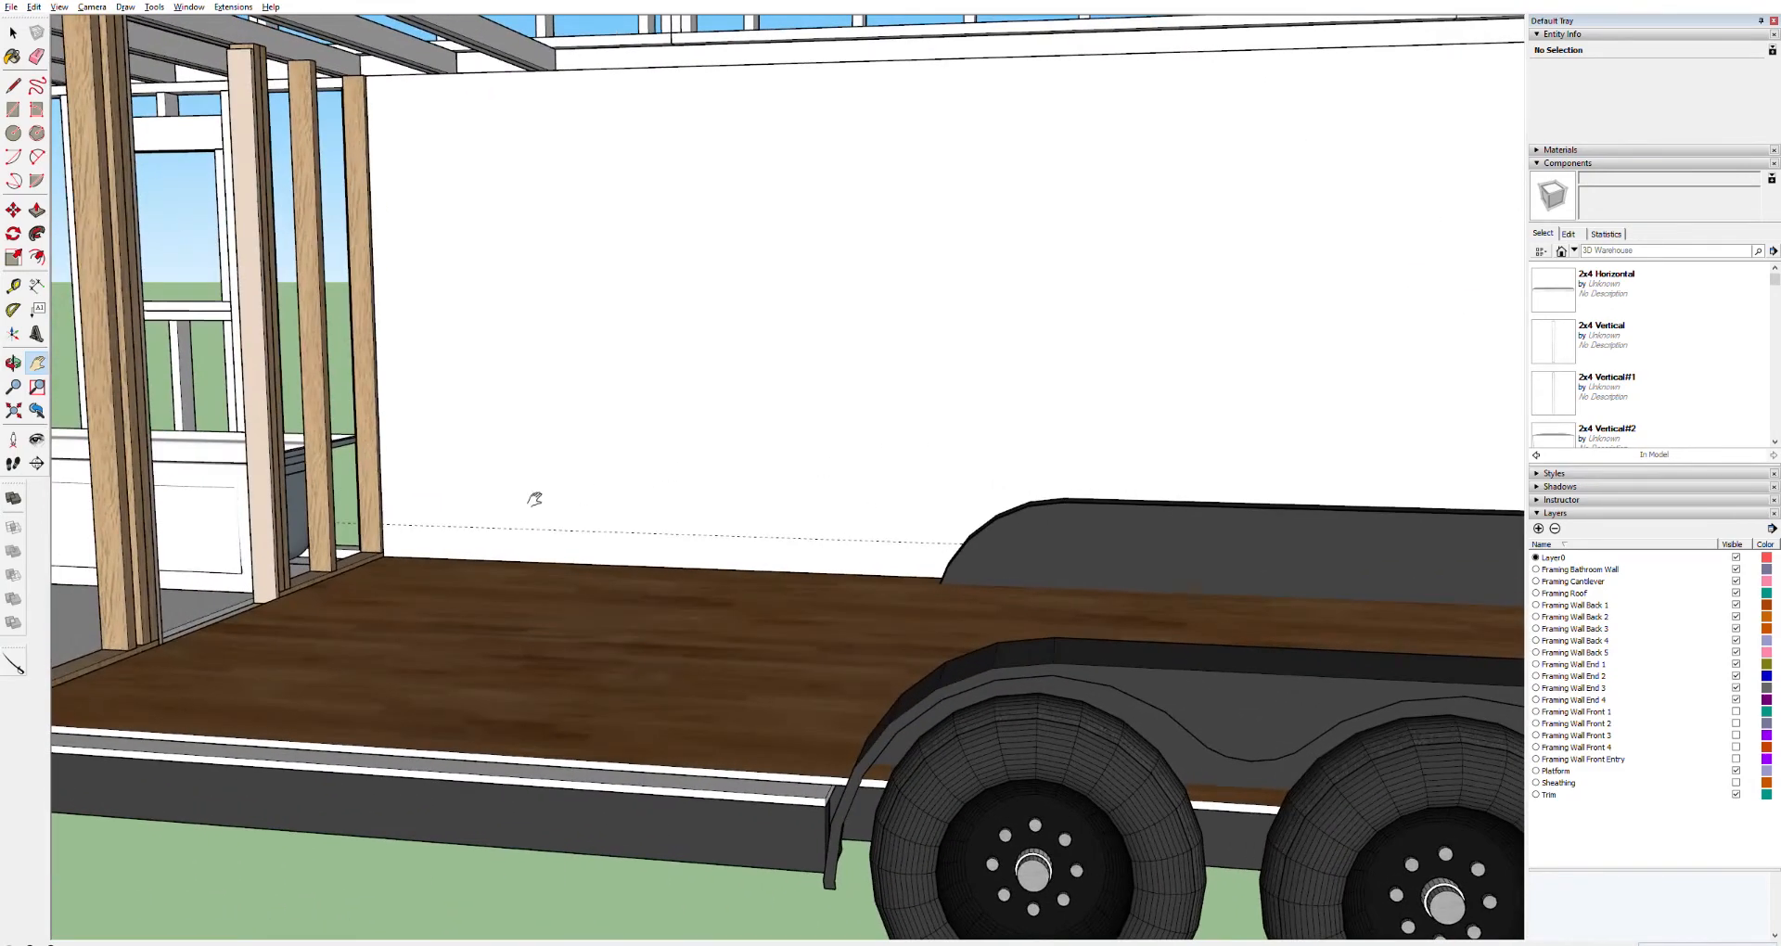
pyautogui.press('l')
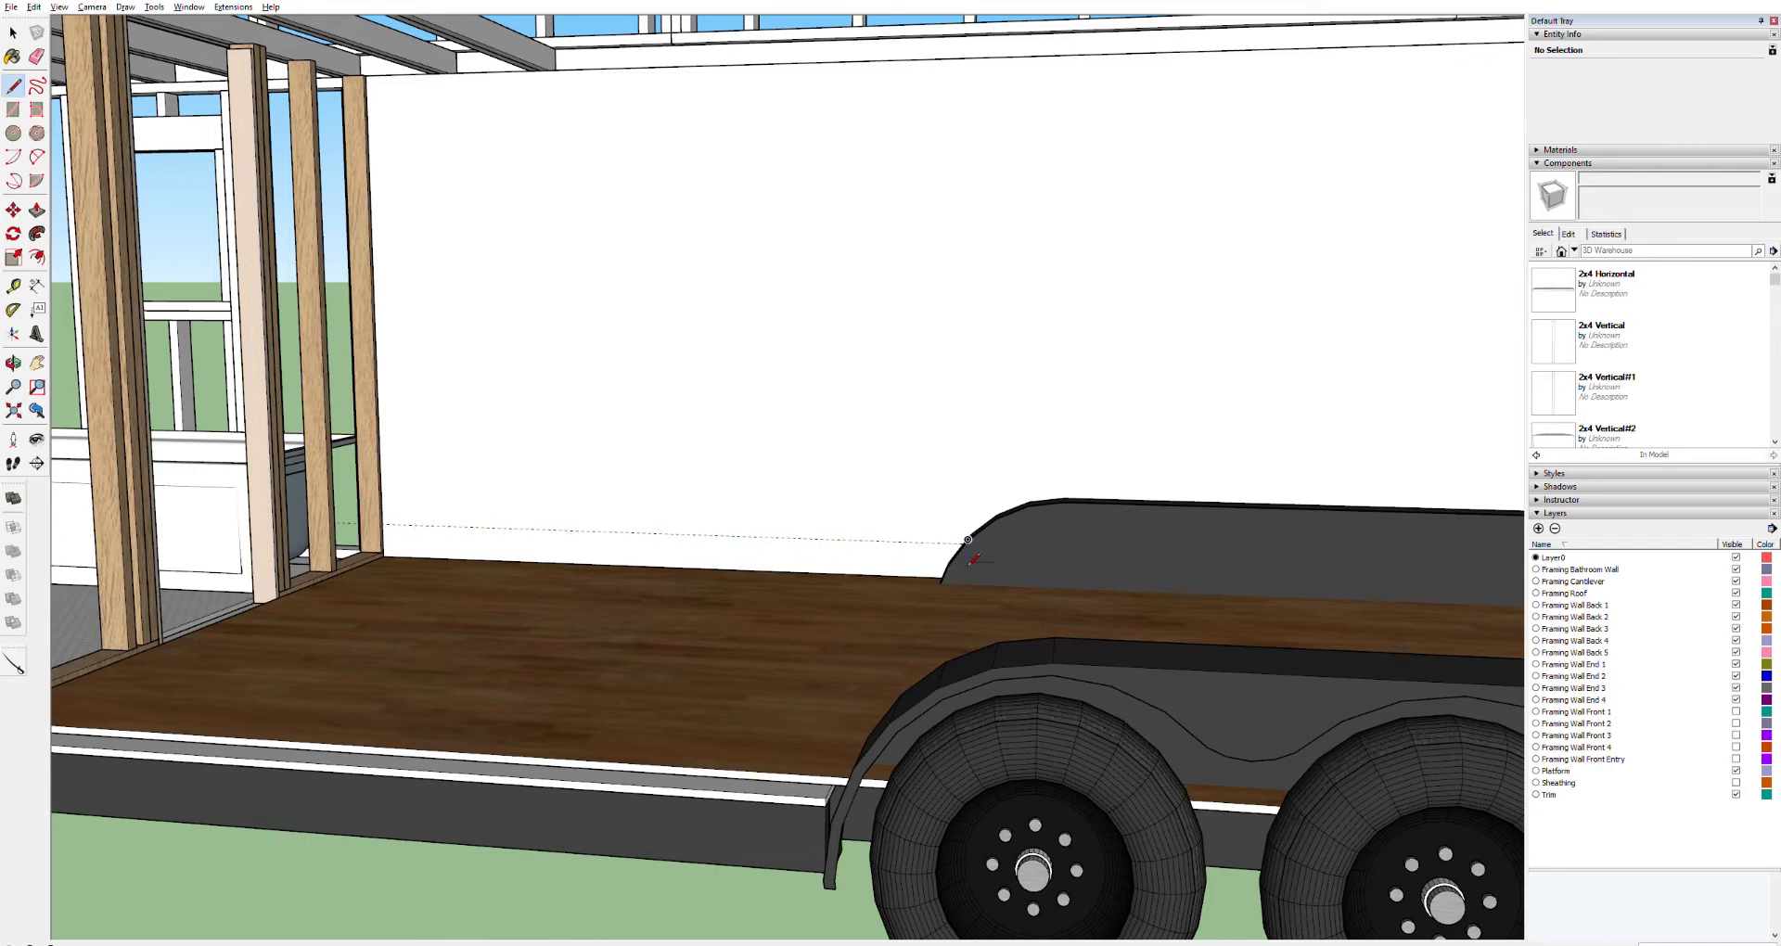
pyautogui.scroll(-6, 1428, 549)
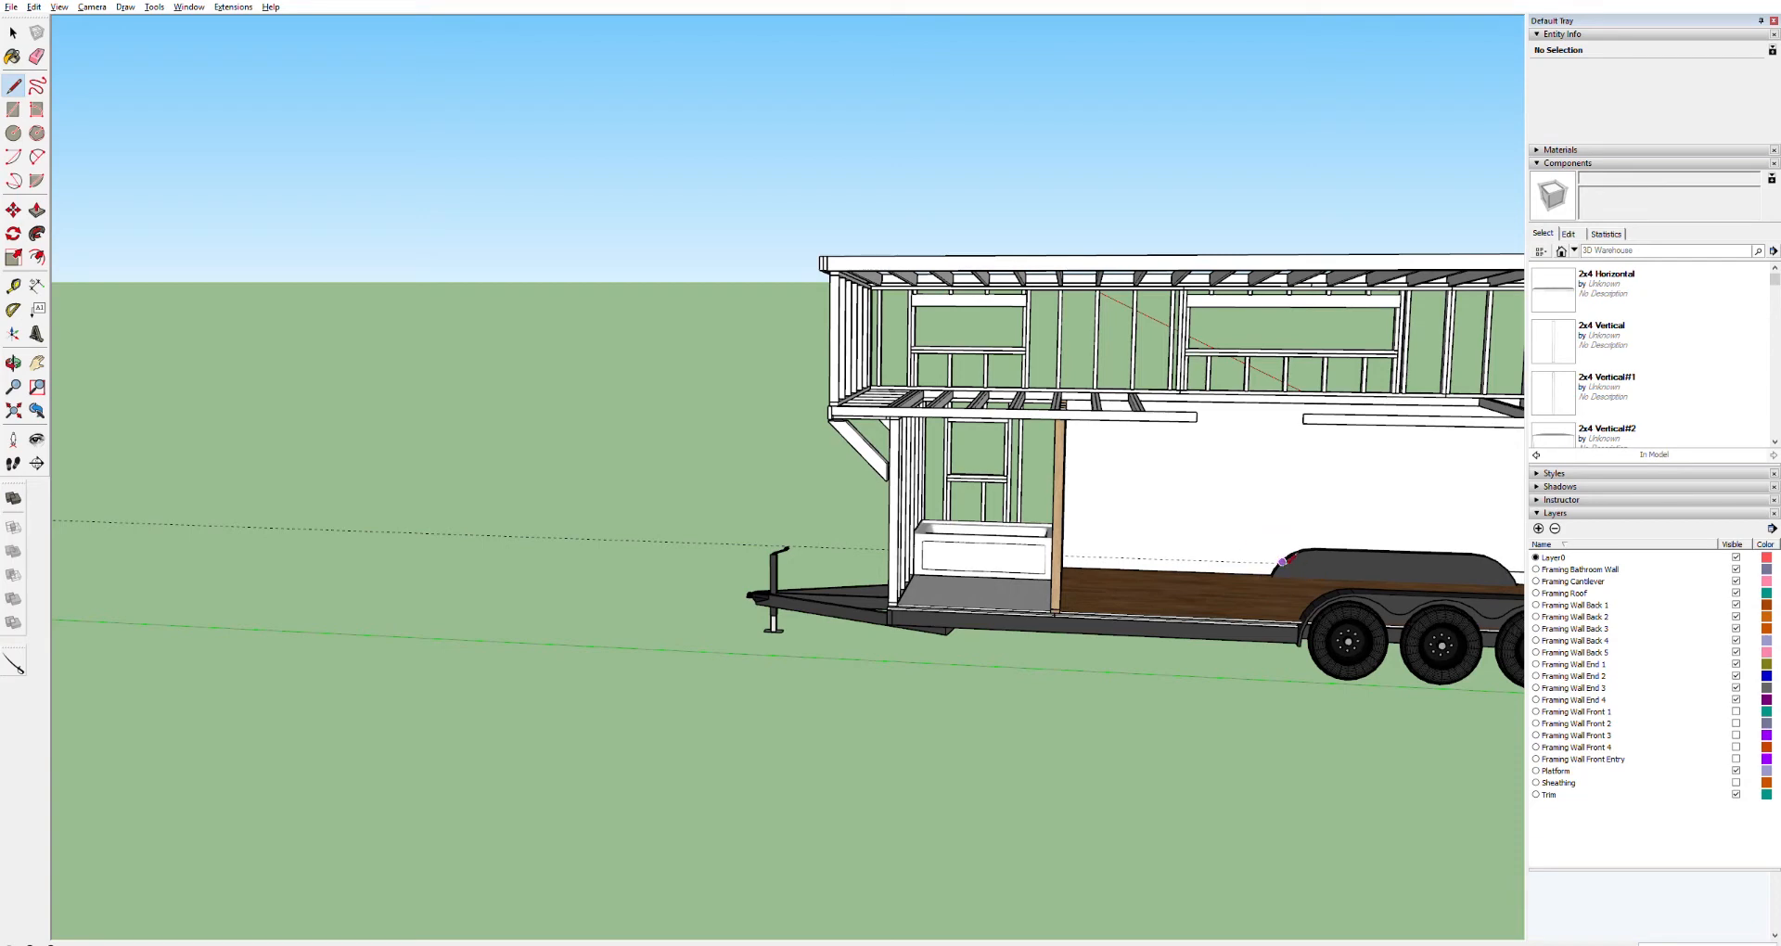
pyautogui.scroll(8, 1283, 560)
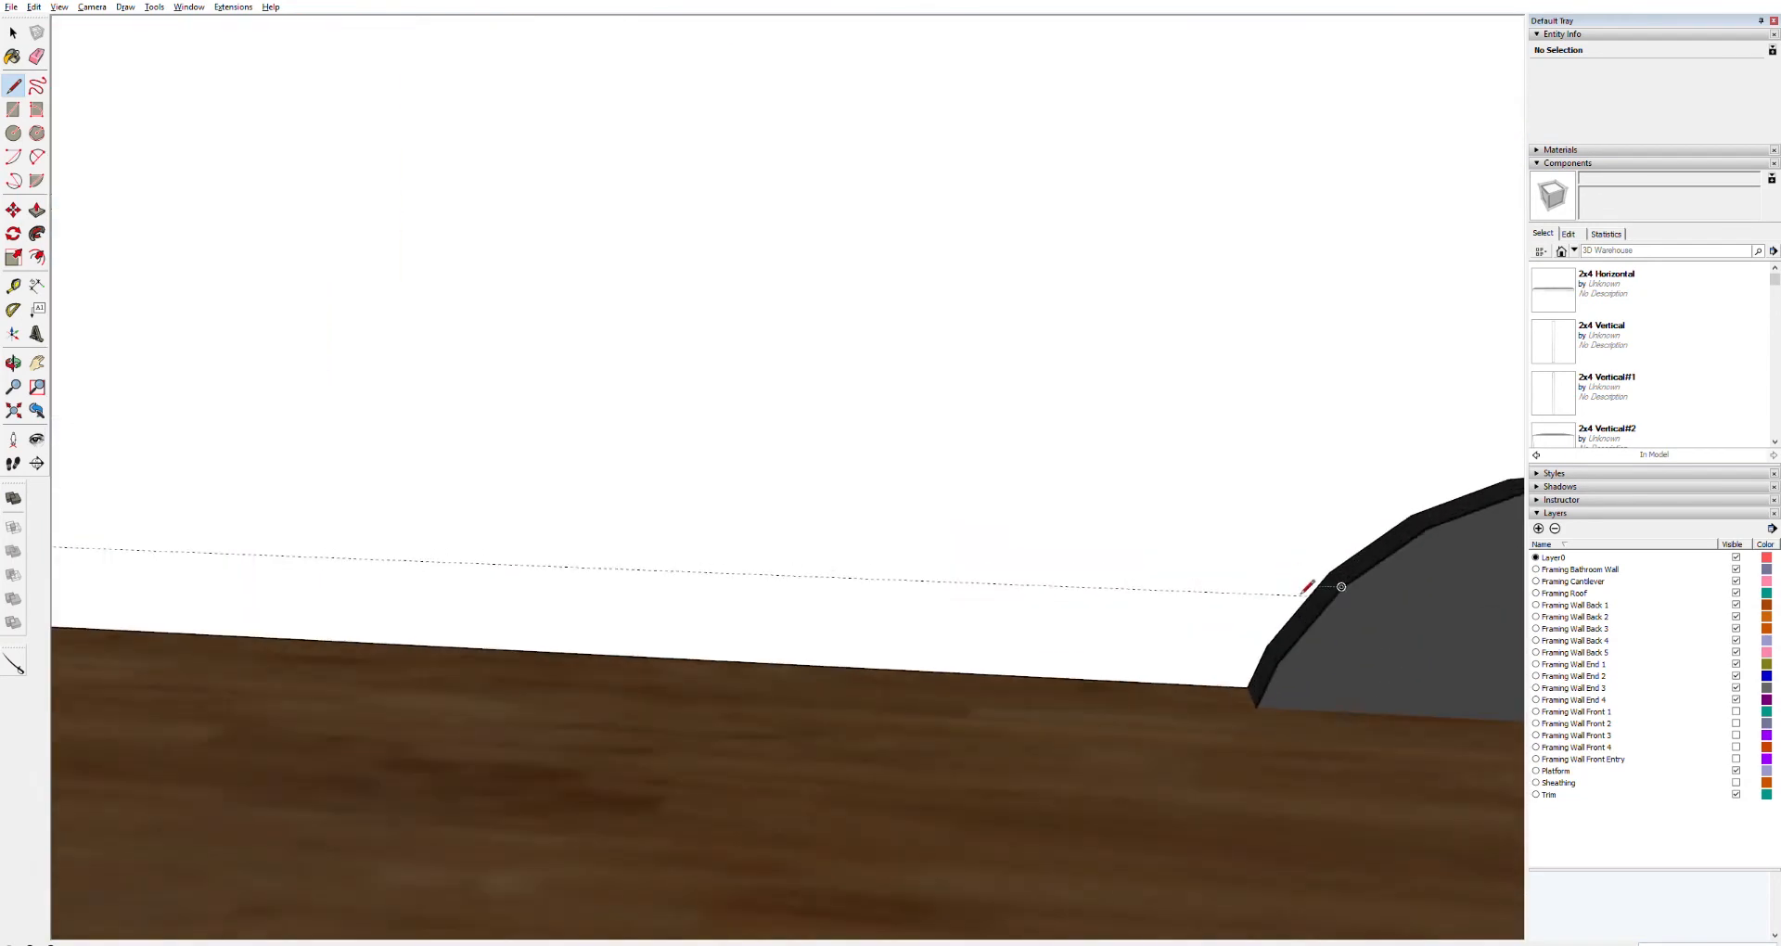
pyautogui.scroll(-8, 259, 536)
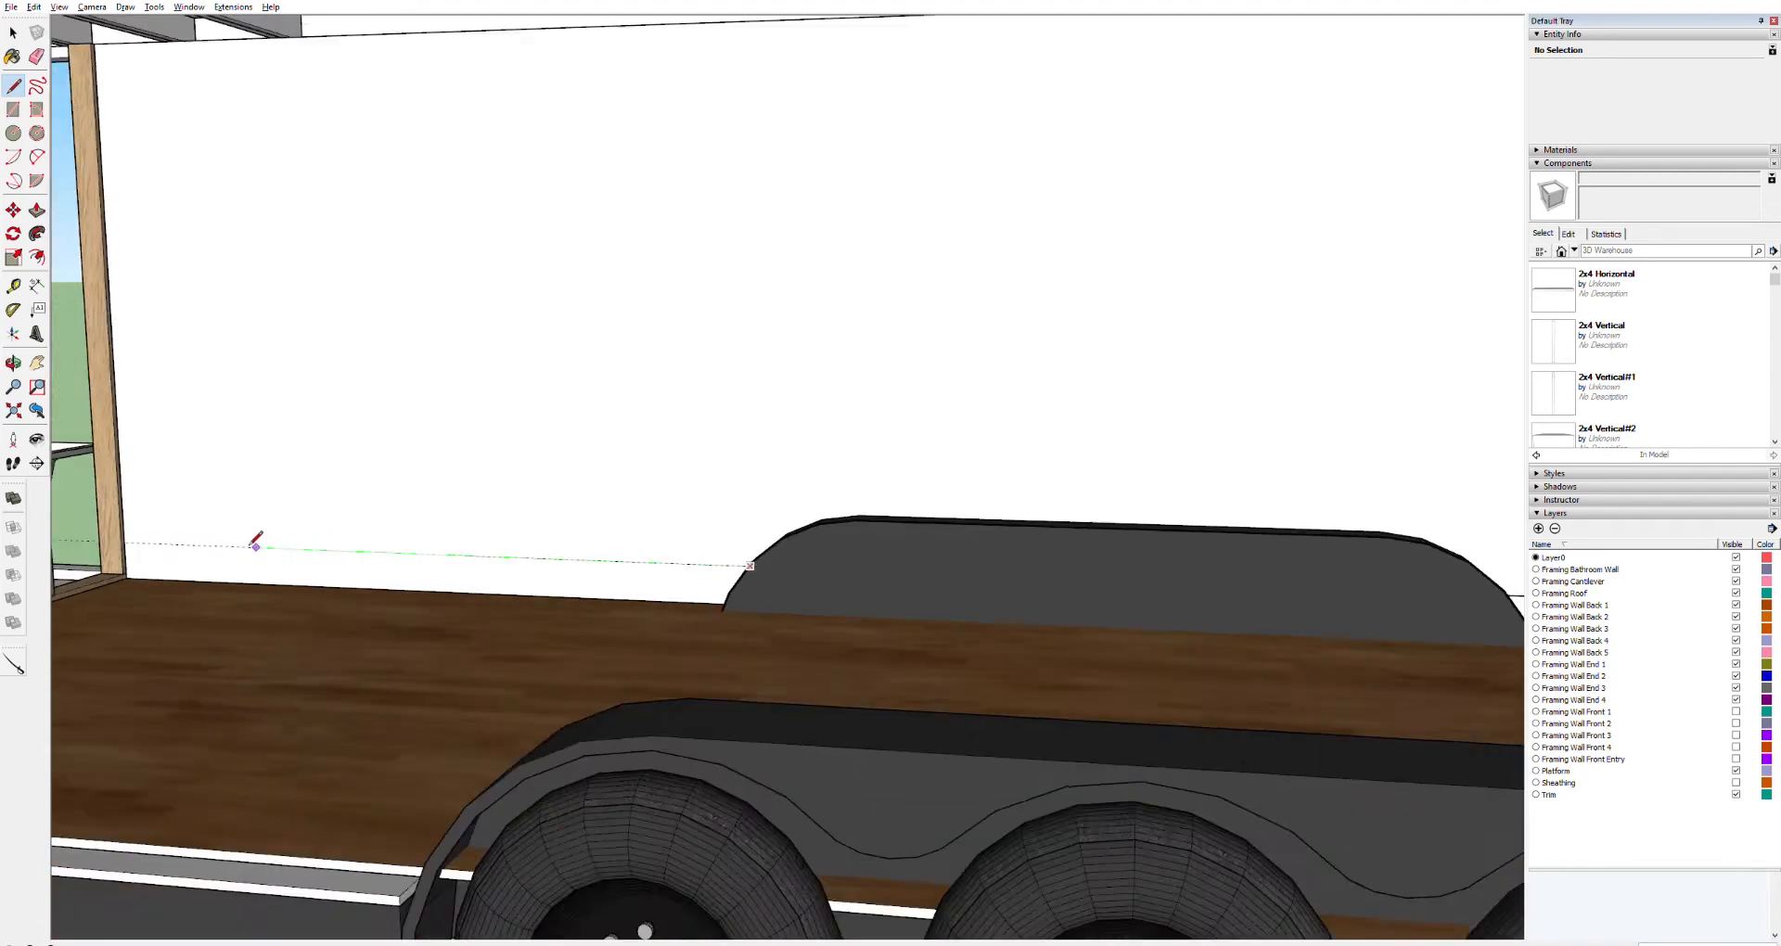
pyautogui.click(145, 541)
pyautogui.press('Escape')
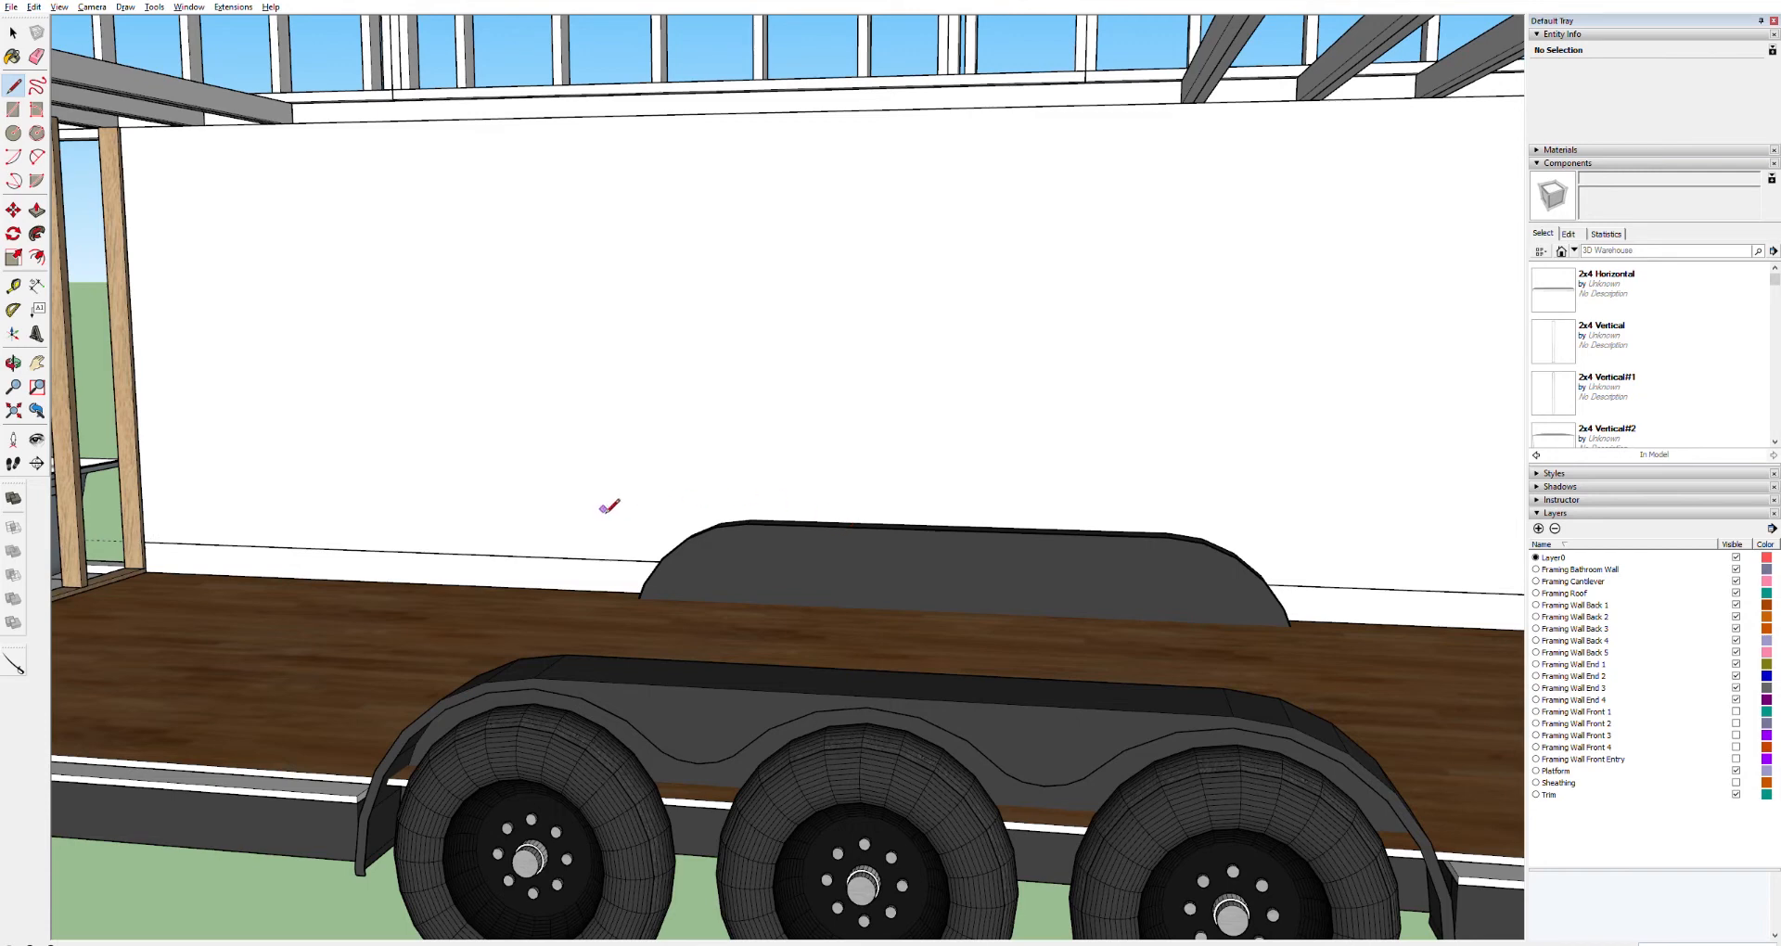
# Try adding a higher guide and tracing lines along it on both sides of the fender
pyautogui.press('t')
pyautogui.click(525, 556)
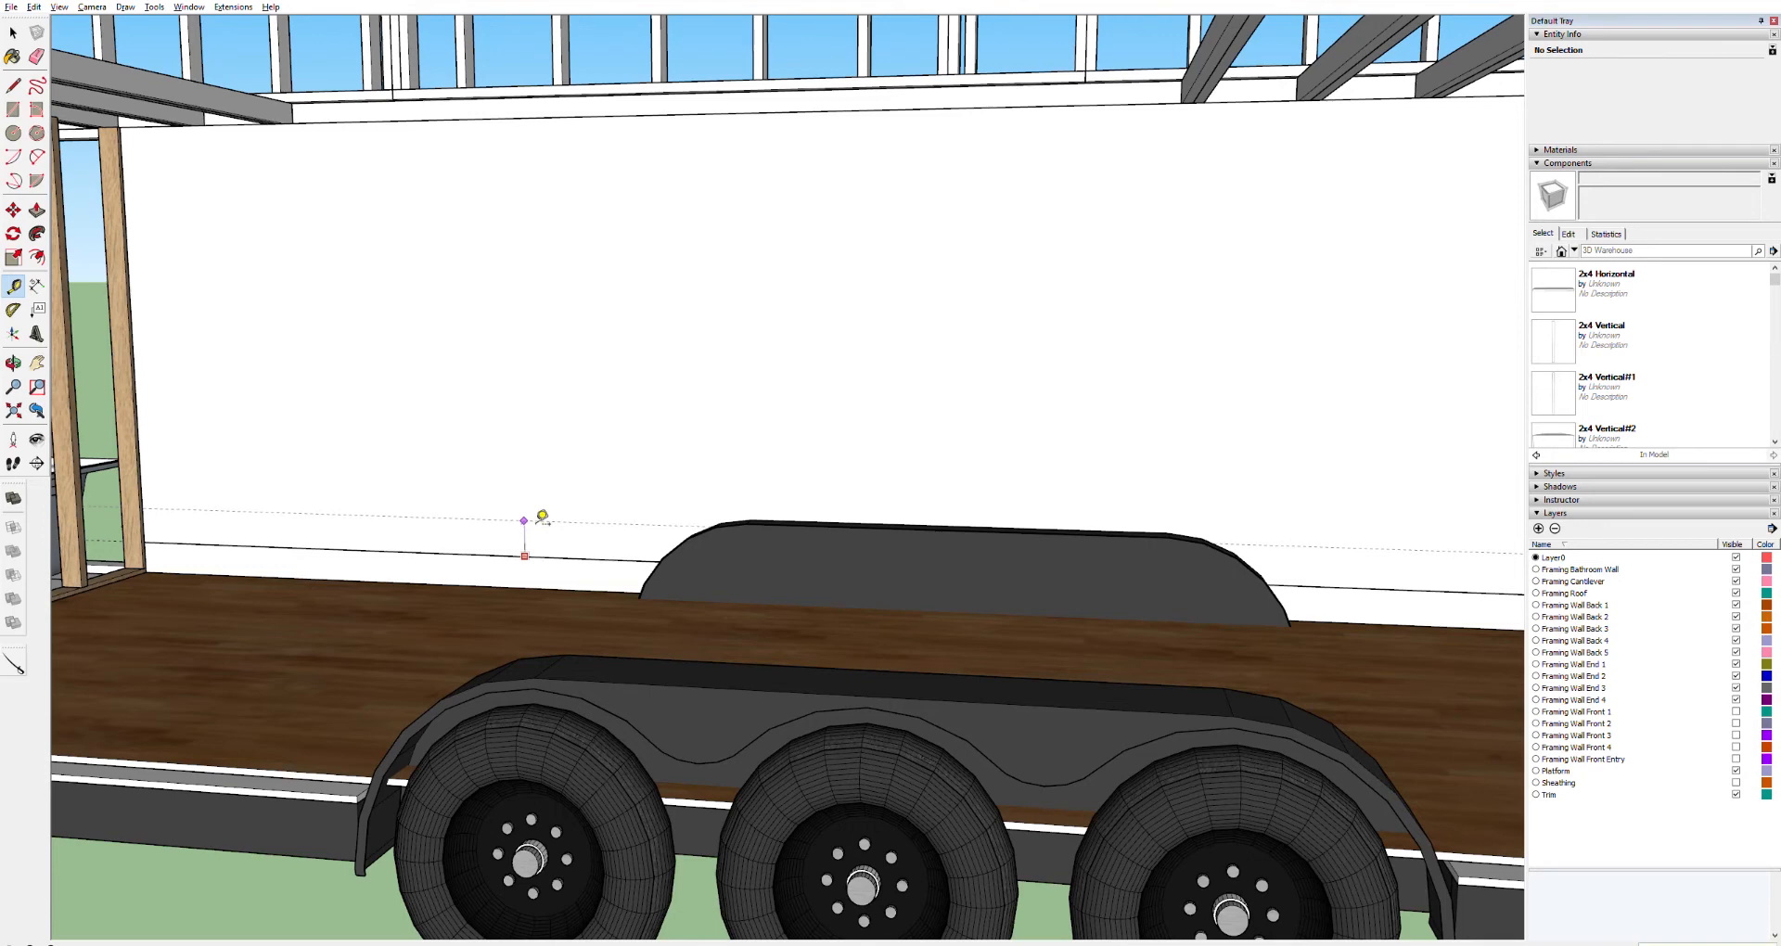
pyautogui.click(542, 517)
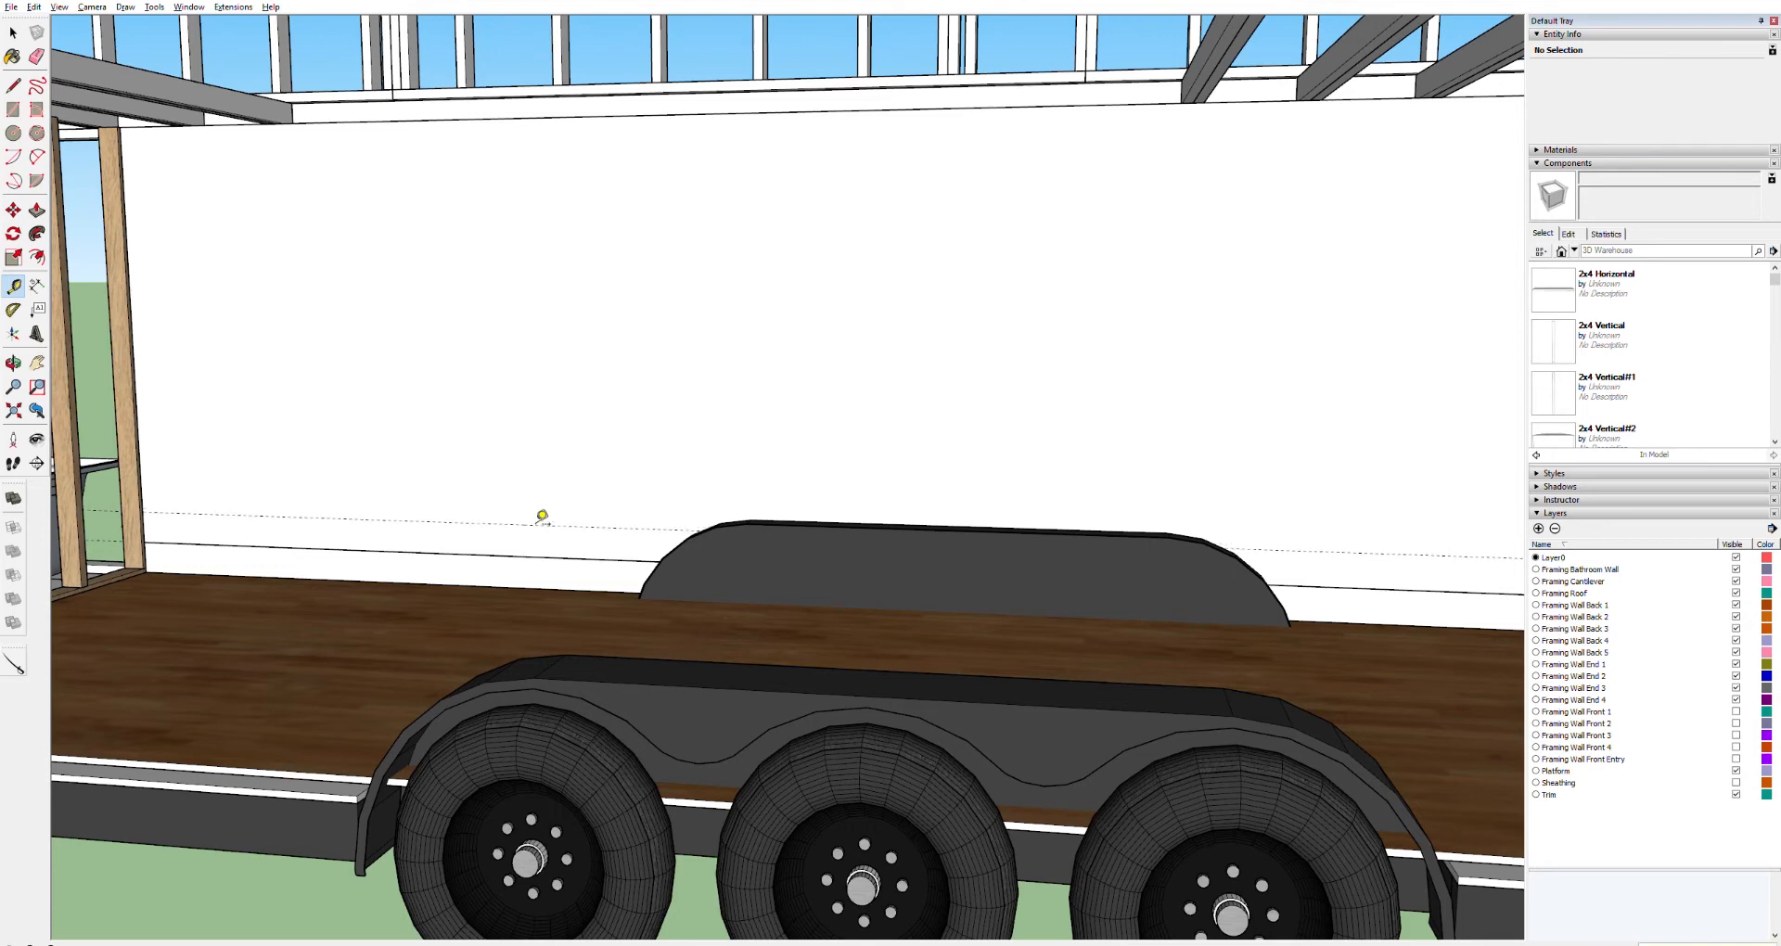
pyautogui.press('l')
pyautogui.scroll(3, 524, 519)
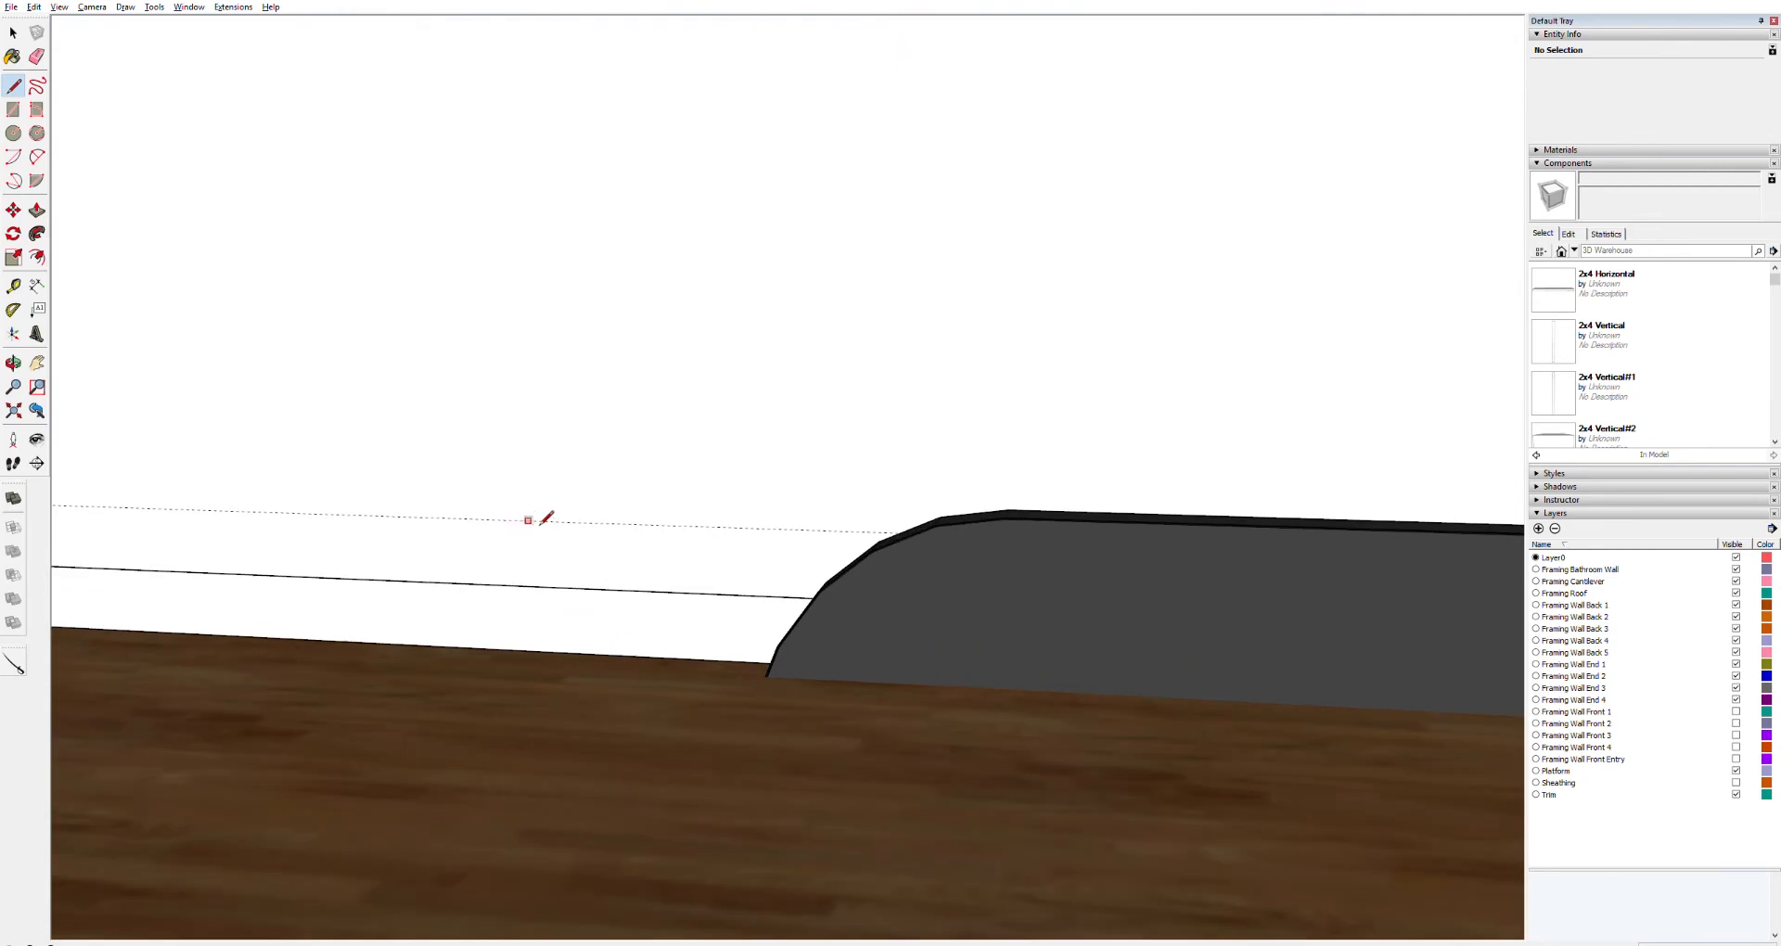
pyautogui.click(895, 531)
pyautogui.scroll(-2, 408, 536)
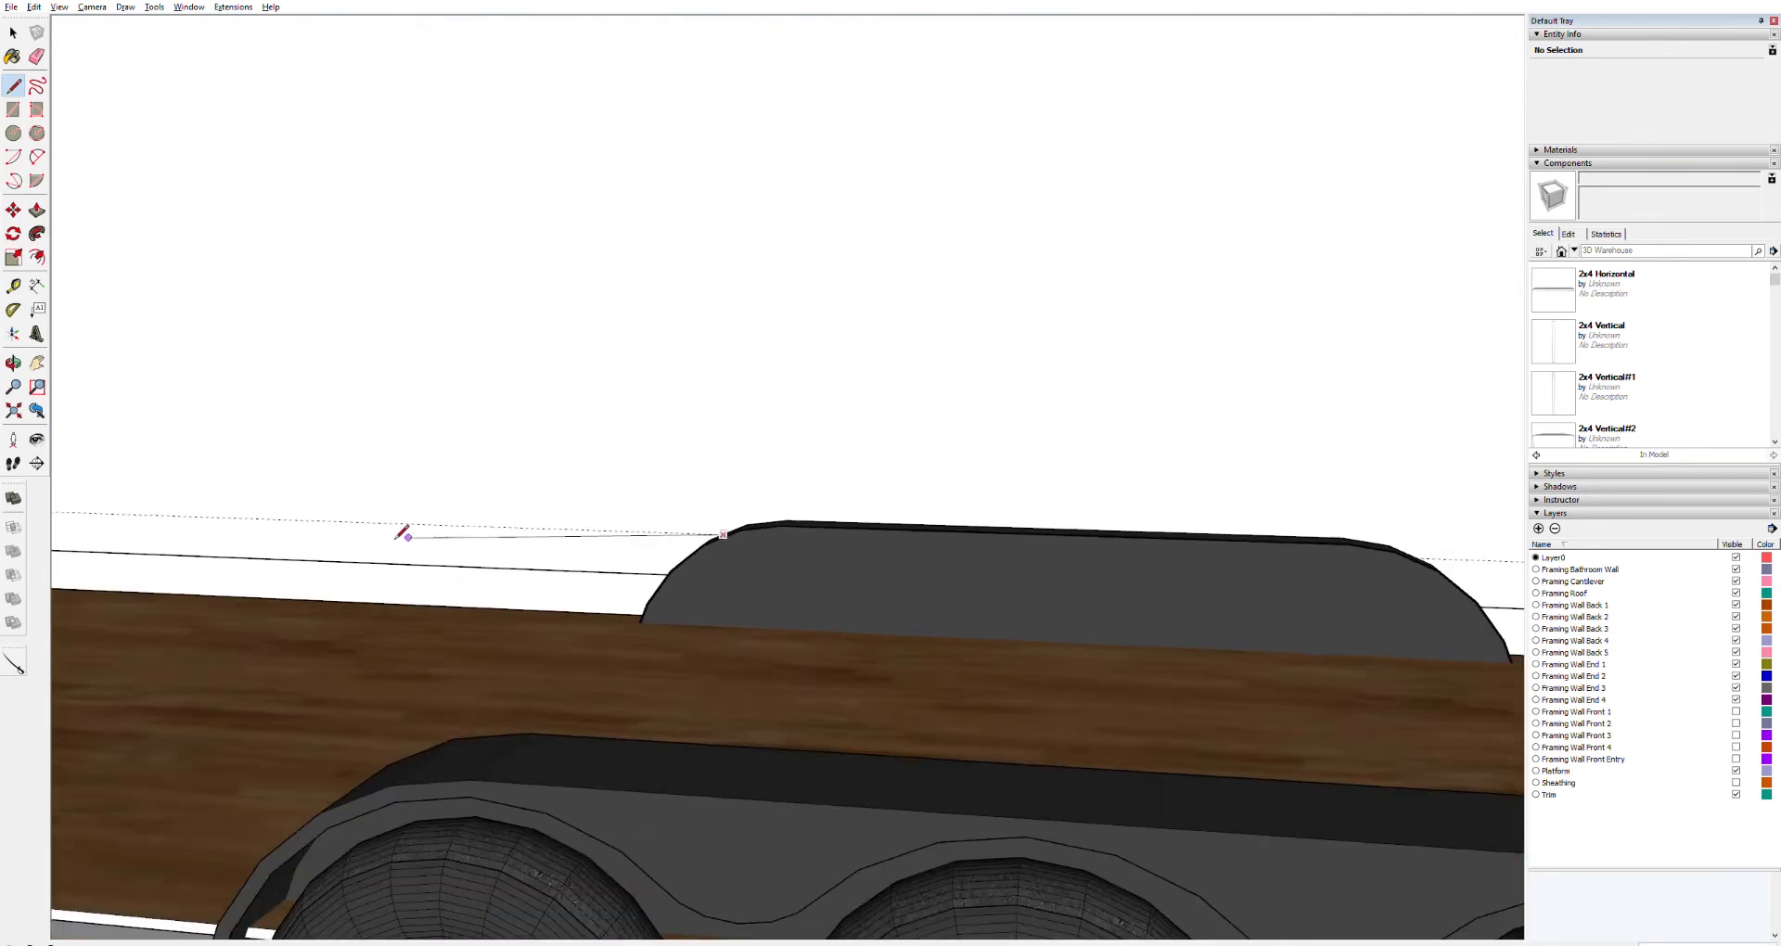
pyautogui.scroll(-3, 402, 533)
pyautogui.click(82, 512)
pyautogui.press('Escape')
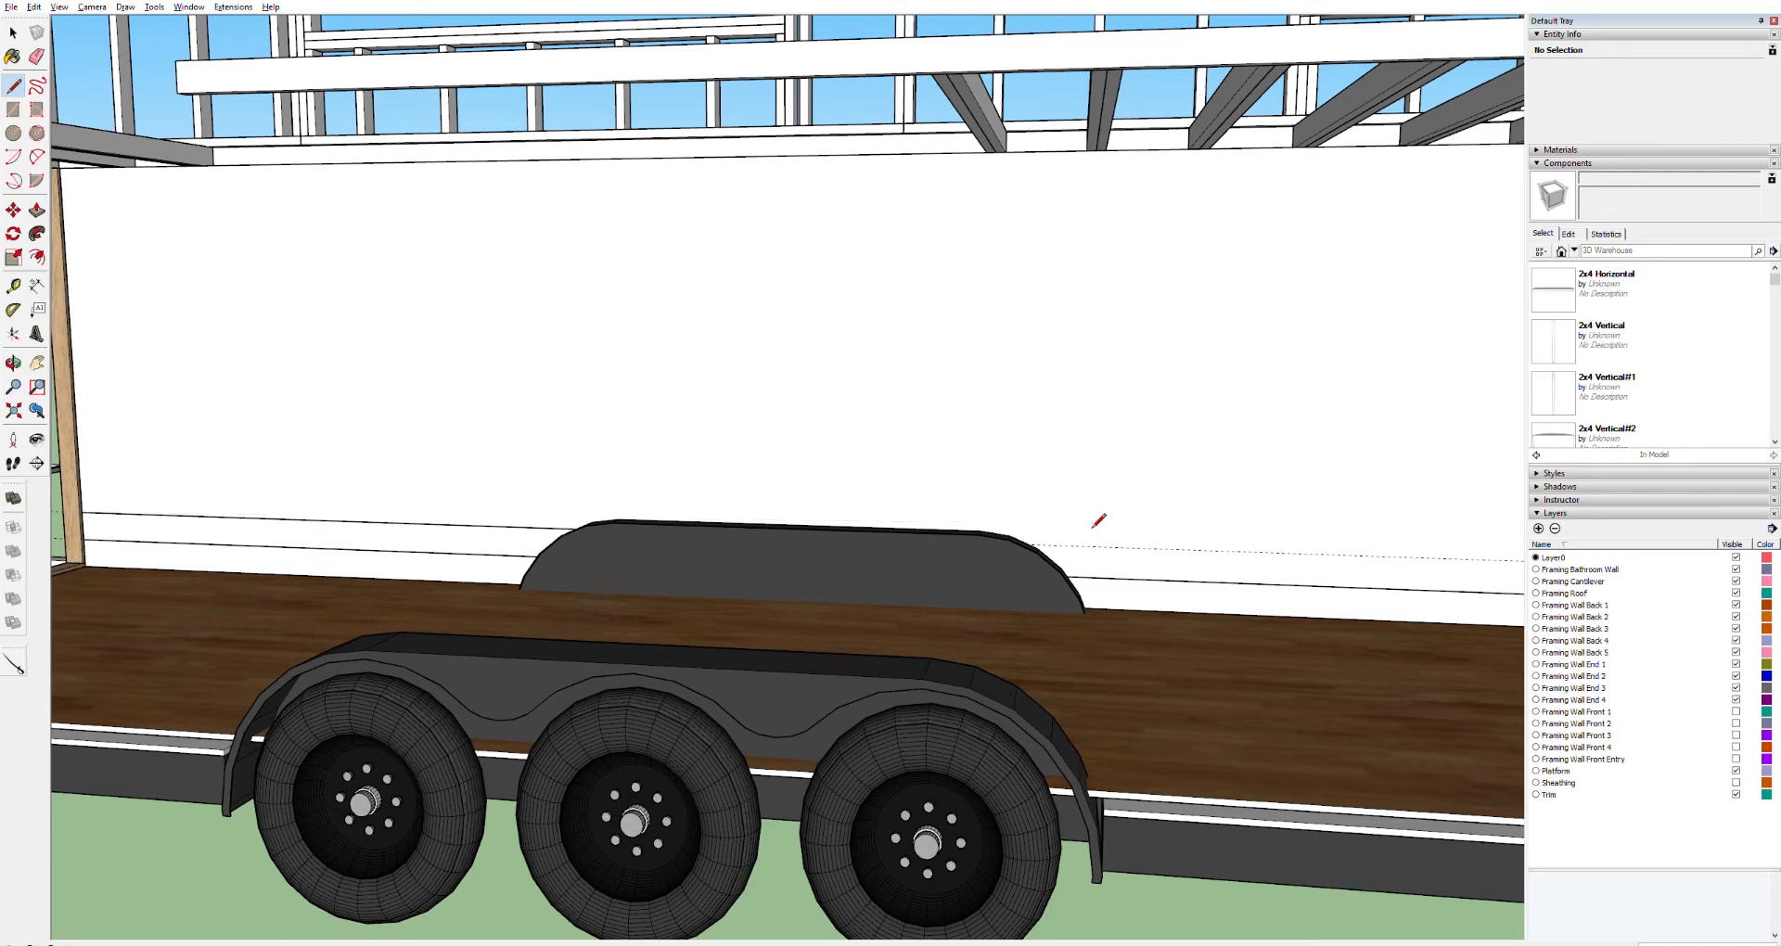
pyautogui.scroll(5, 1053, 541)
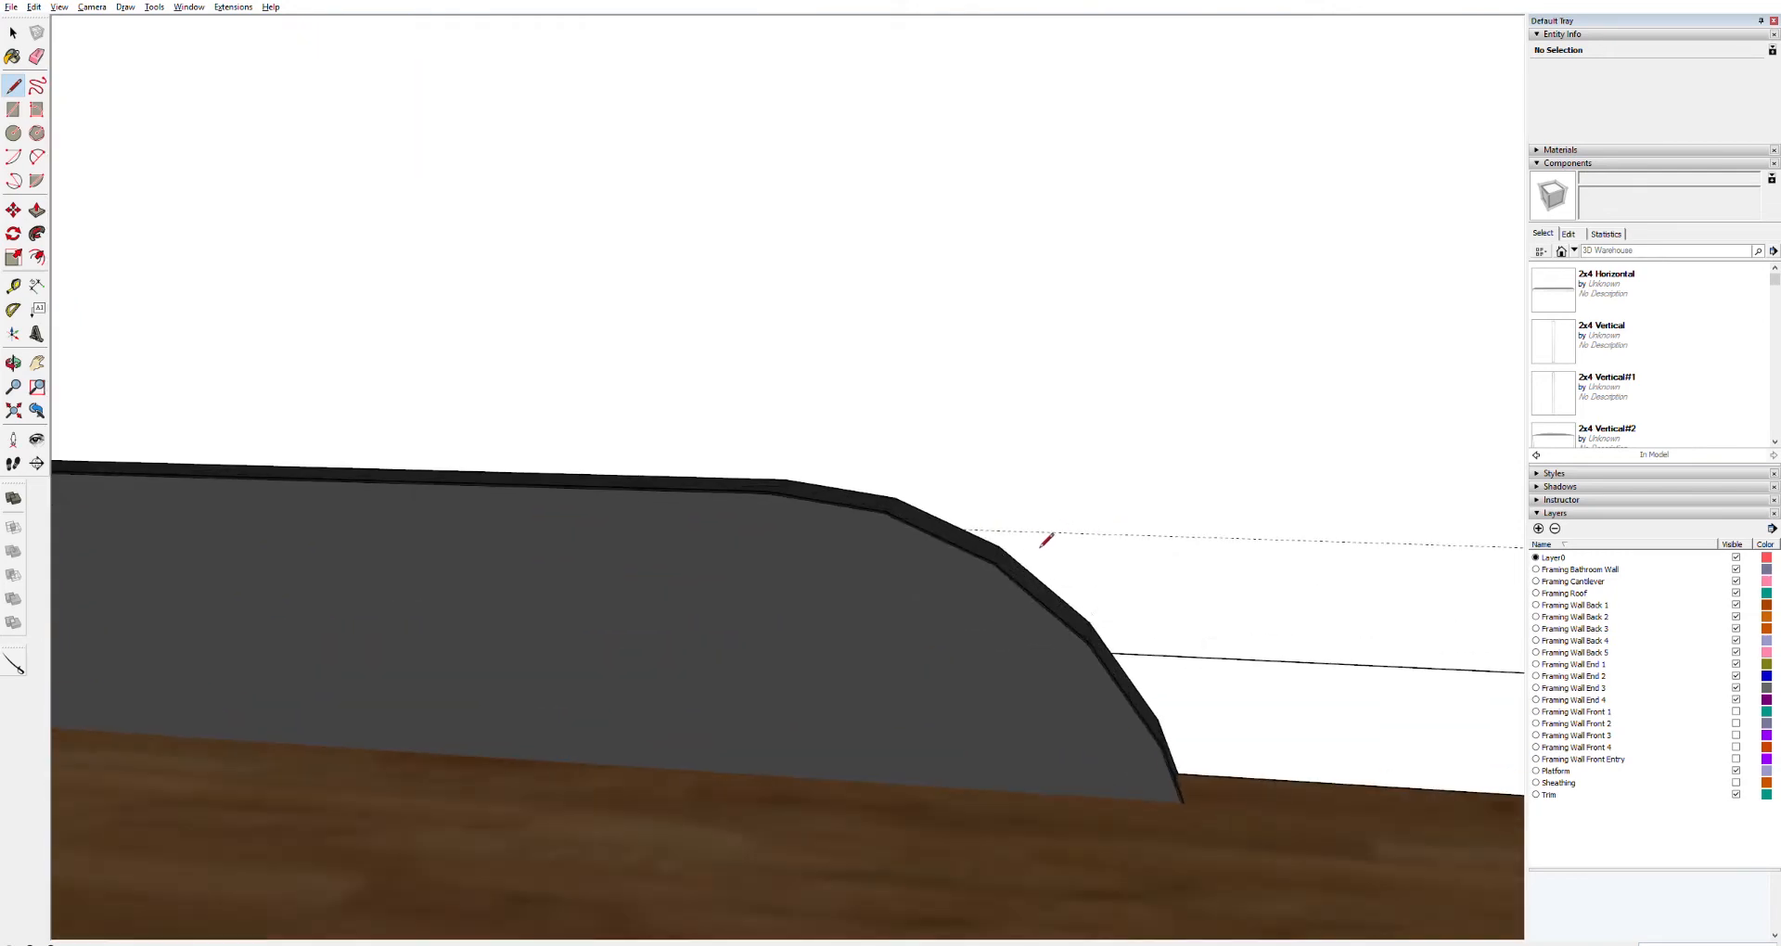
pyautogui.scroll(2, 1045, 540)
pyautogui.click(926, 522)
pyautogui.scroll(-8, 1194, 530)
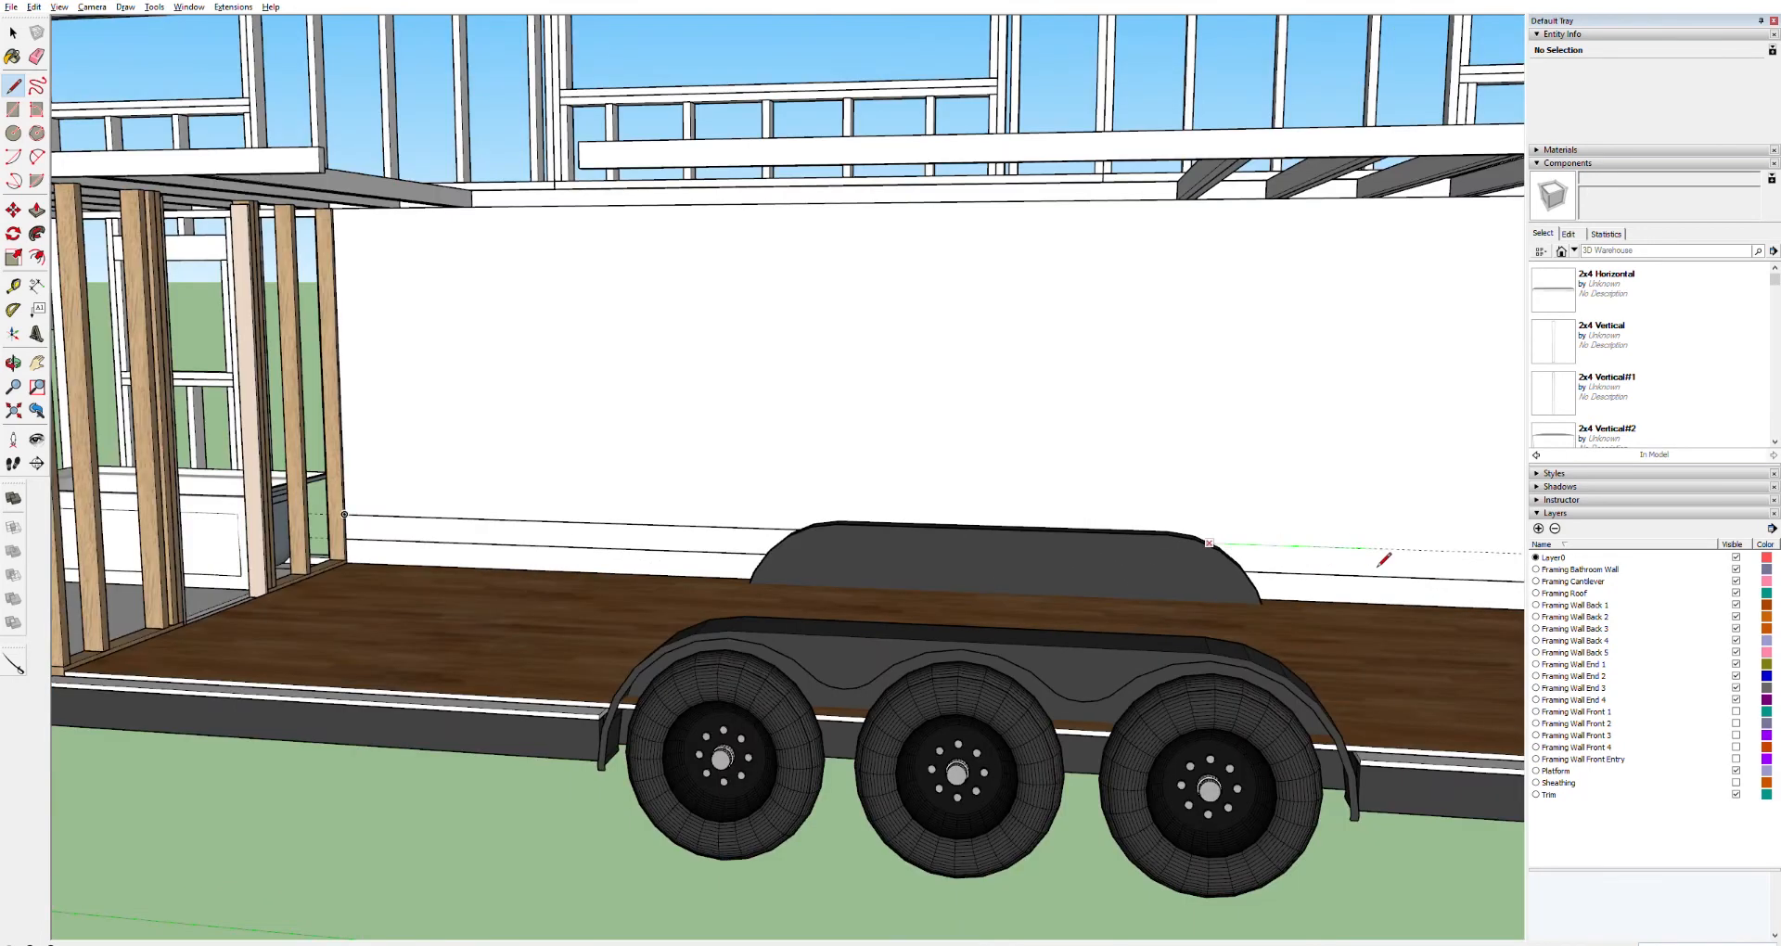
pyautogui.keyDown('shift'); pyautogui.moveTo(1383, 559); pyautogui.dragTo(962, 501, button='middle'); pyautogui.keyUp('shift')
pyautogui.scroll(6, 1145, 489)
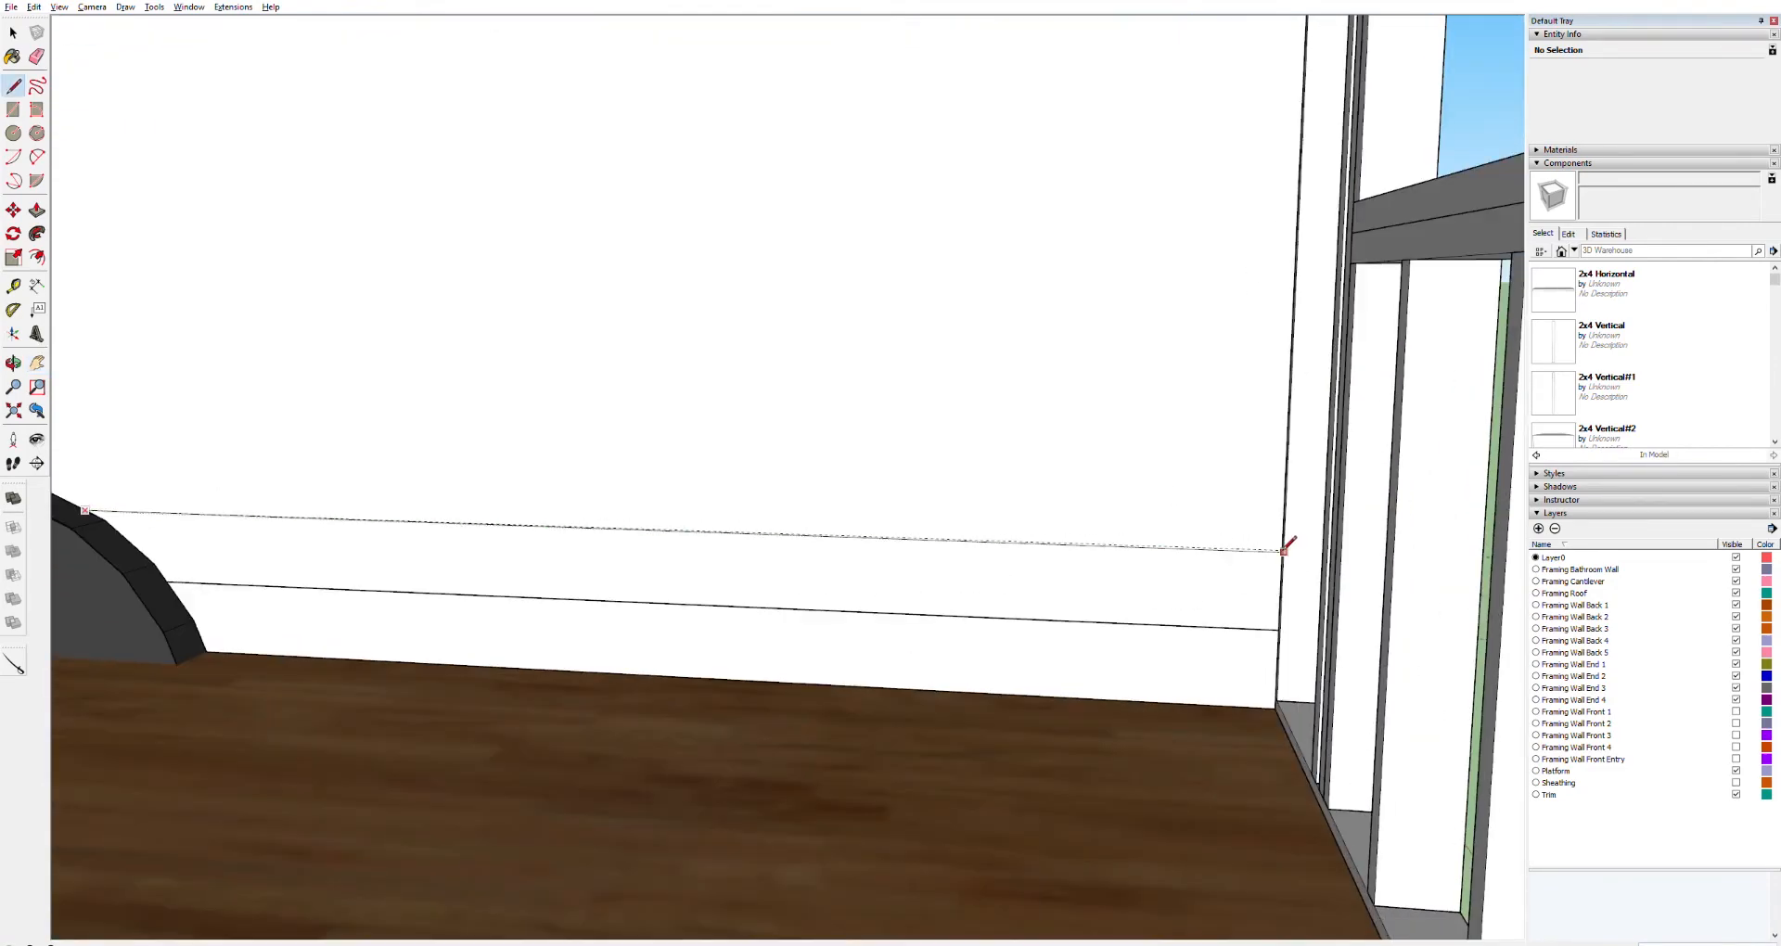
pyautogui.click(1283, 549)
# Undo the higher guide and the lines traced along the guides
pyautogui.press('space')
pyautogui.click(965, 449)
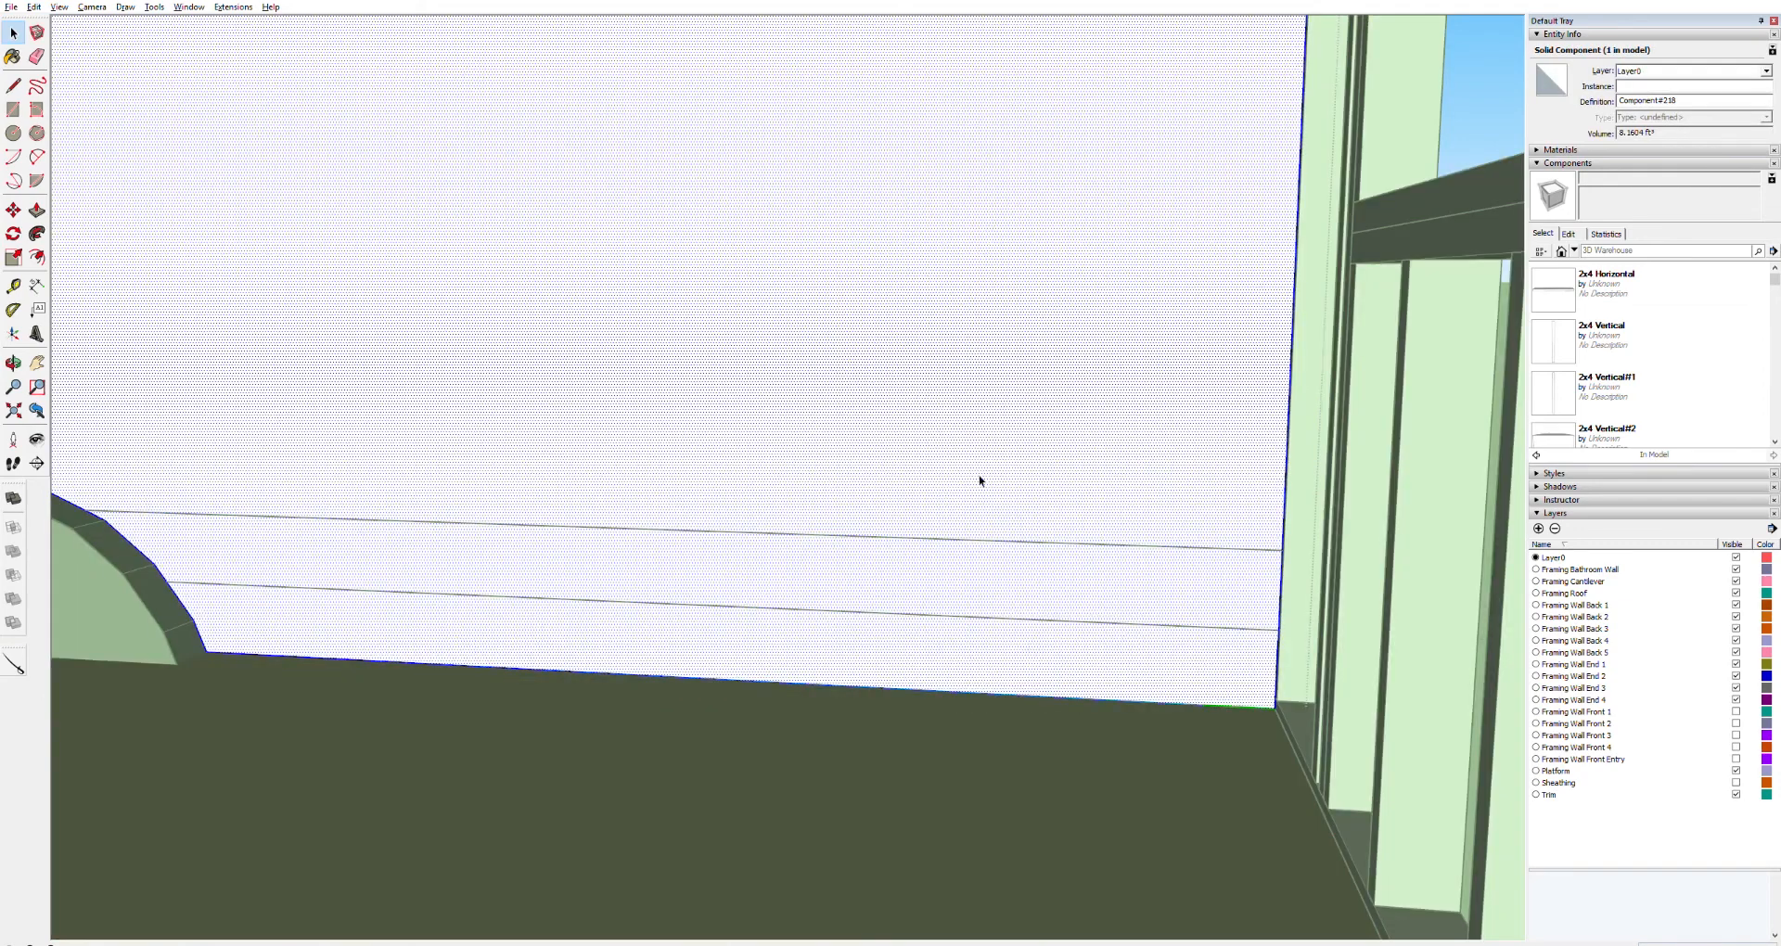
pyautogui.click(1011, 638)
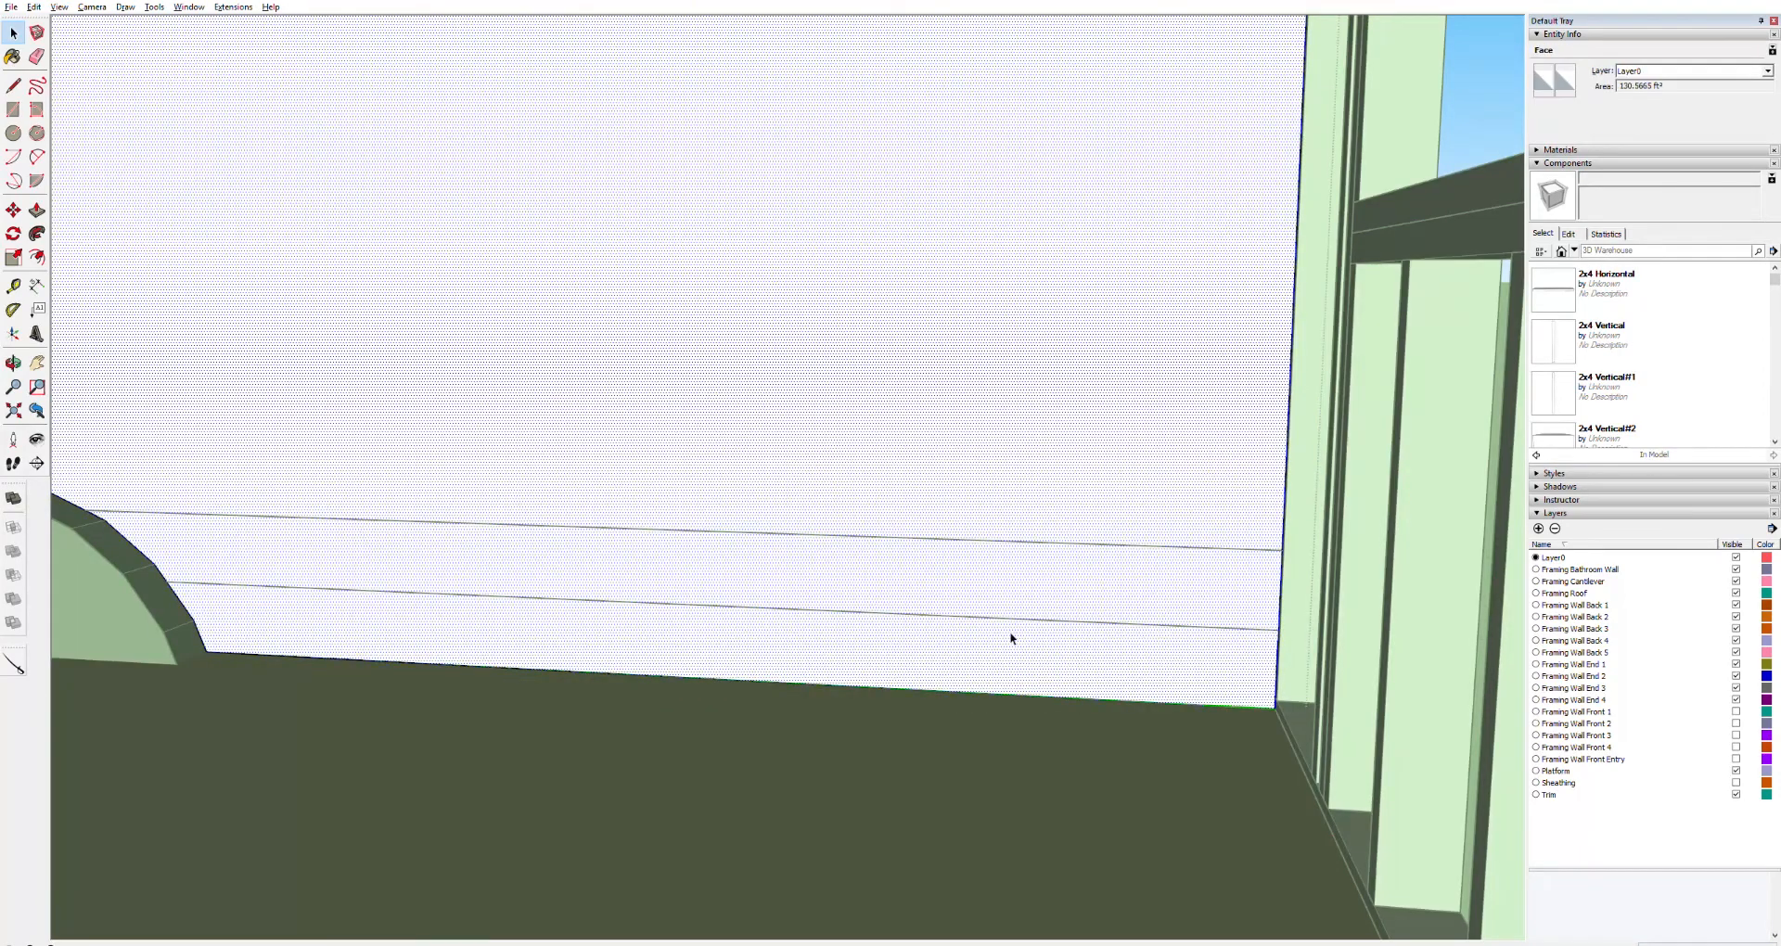
pyautogui.hotkey('ctrl', 'z')
pyautogui.hotkey('ctrl', 'z')
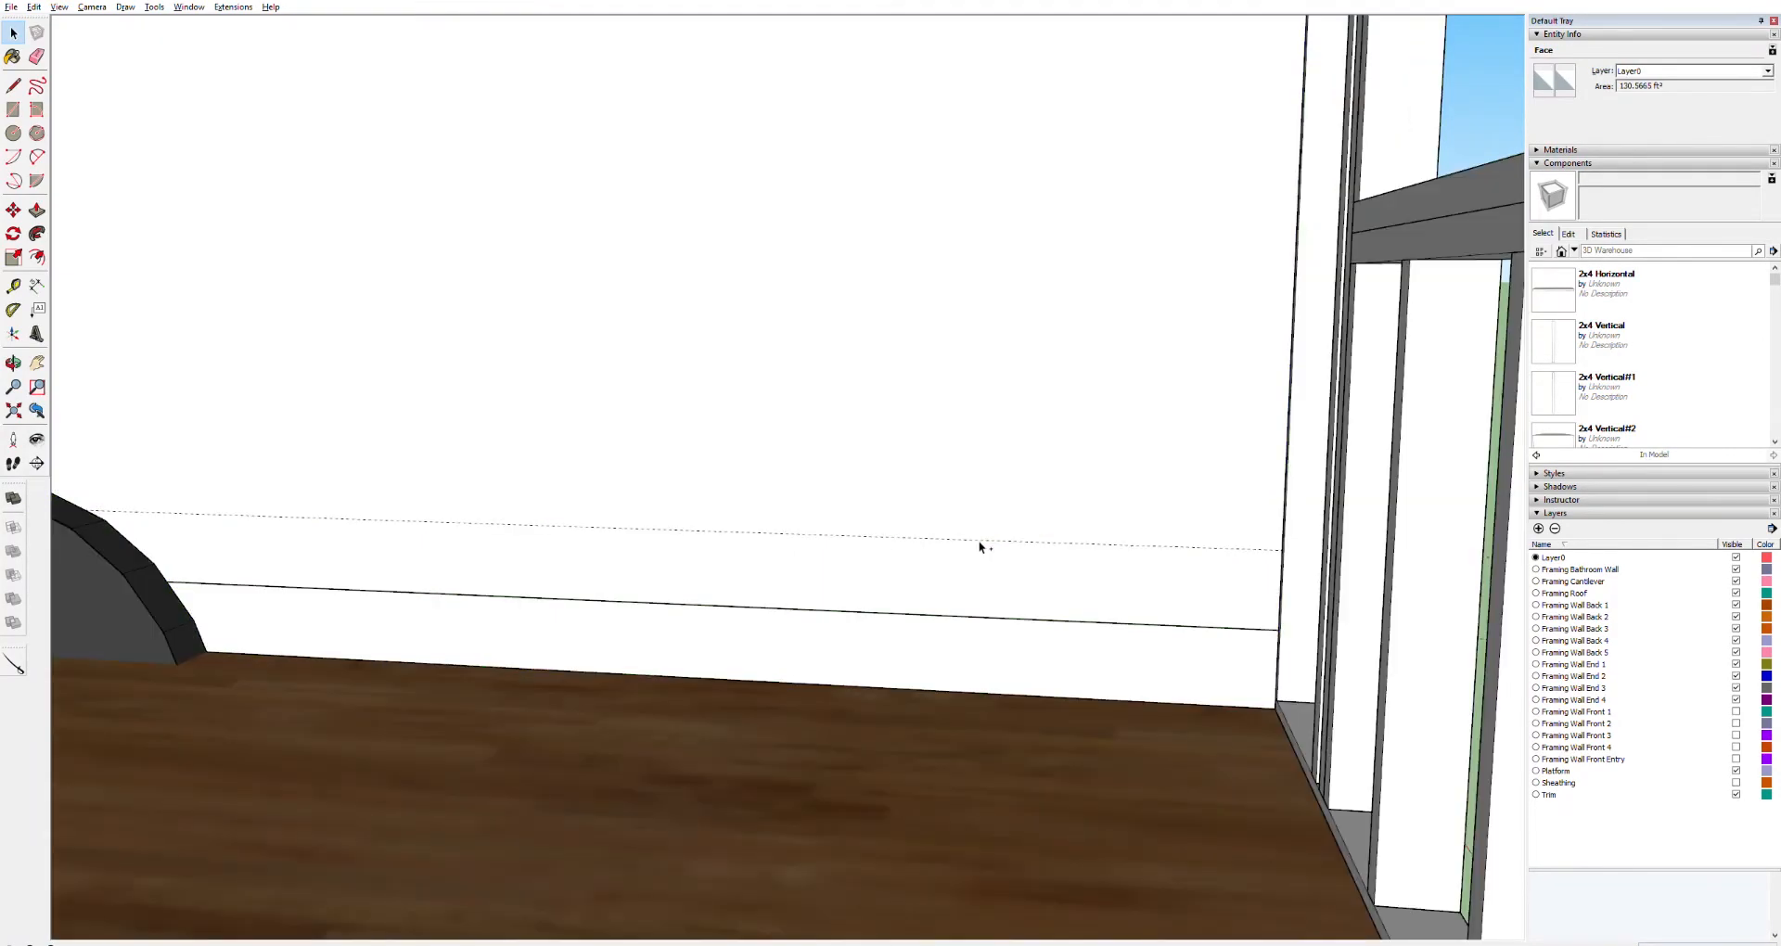
pyautogui.hotkey('ctrl', 'z')
pyautogui.hotkey('ctrl', 'z')
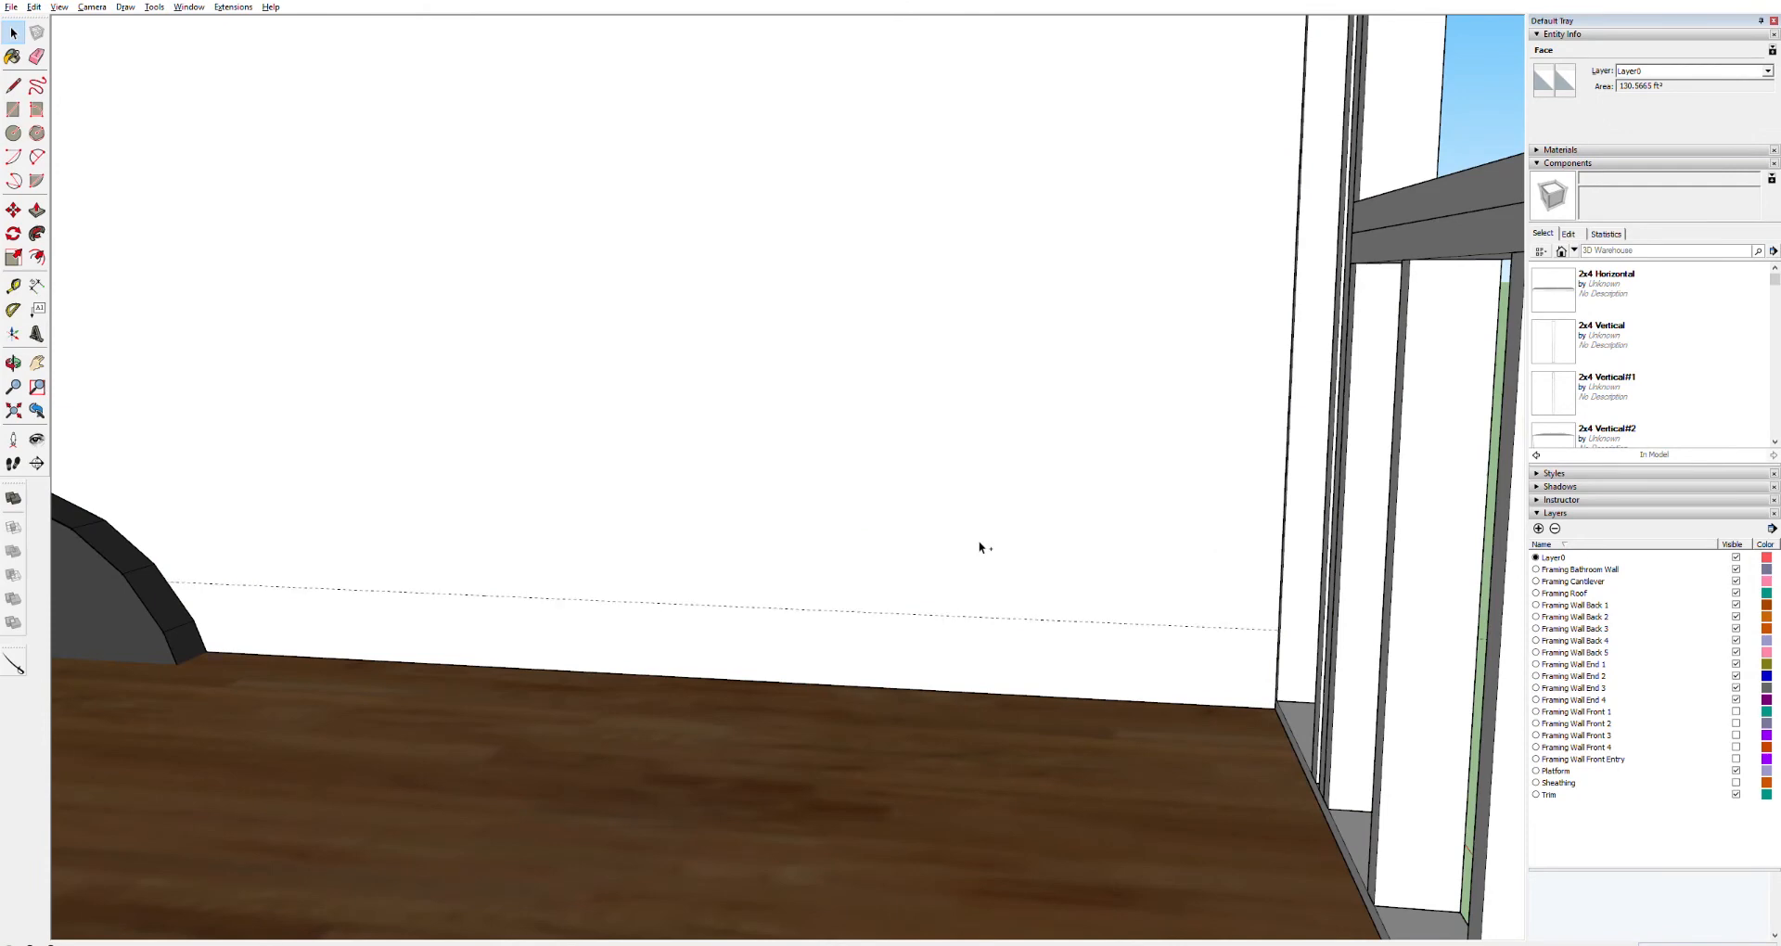
# Redraw the line along the guide from the end wall to the fender edge, splitting the wall face
pyautogui.doubleClick(1014, 553)
pyautogui.tripleClick(1015, 554)
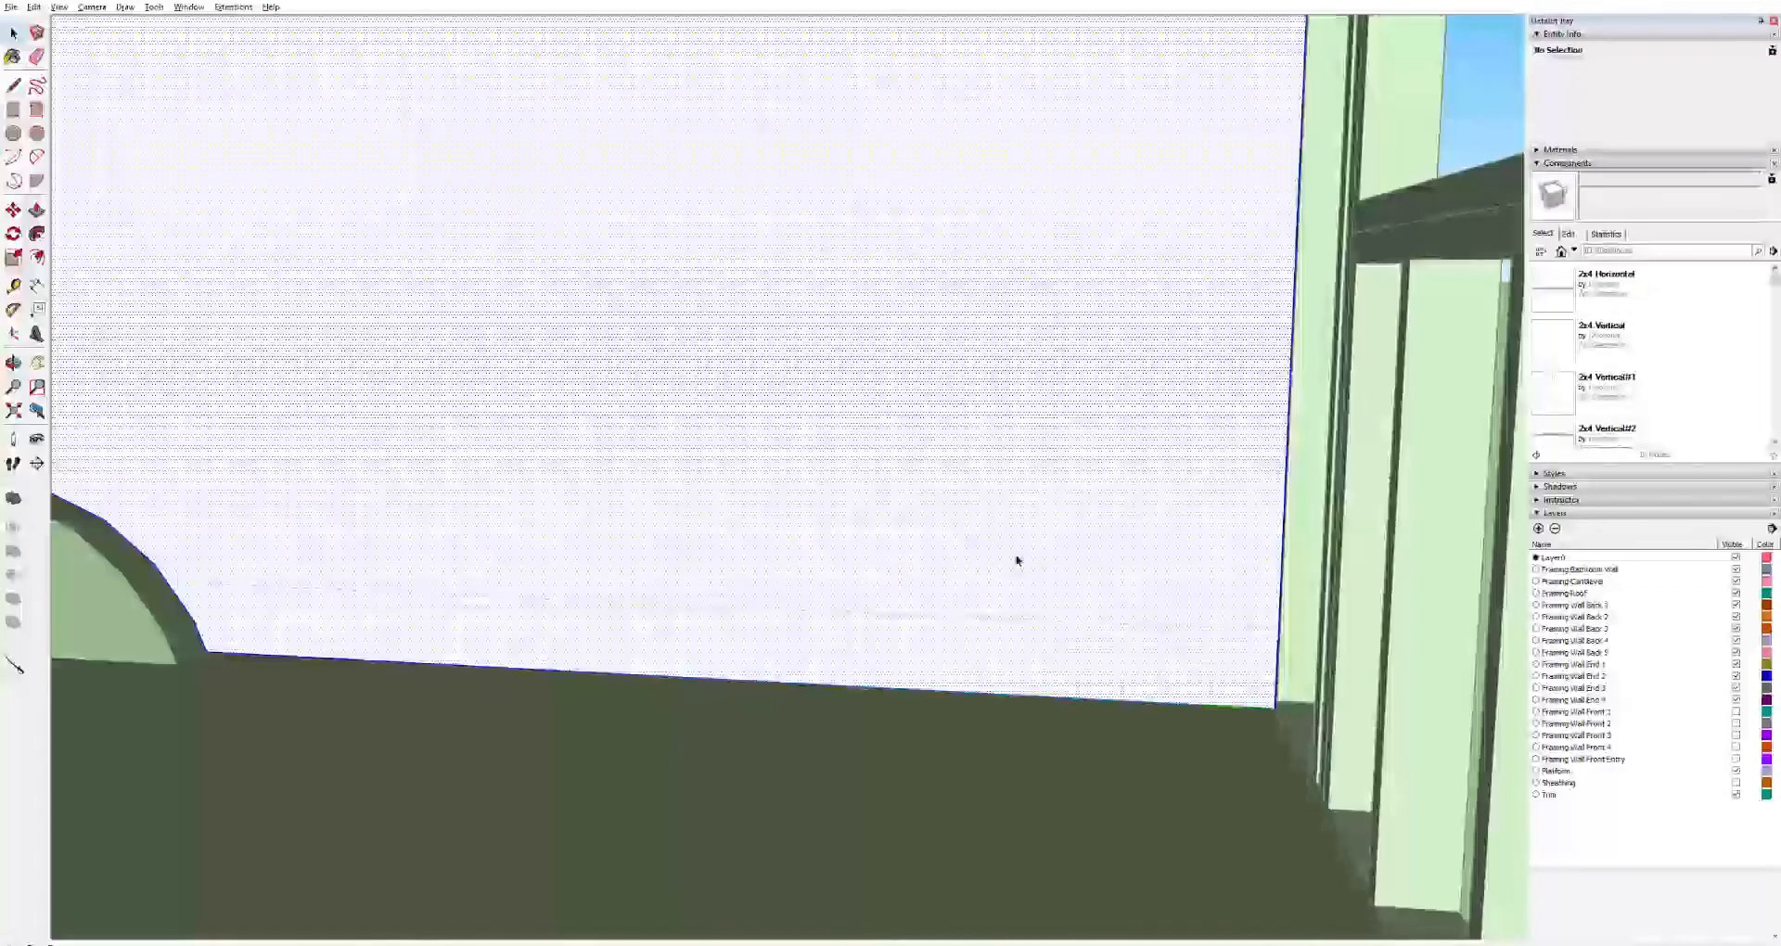
pyautogui.press('l')
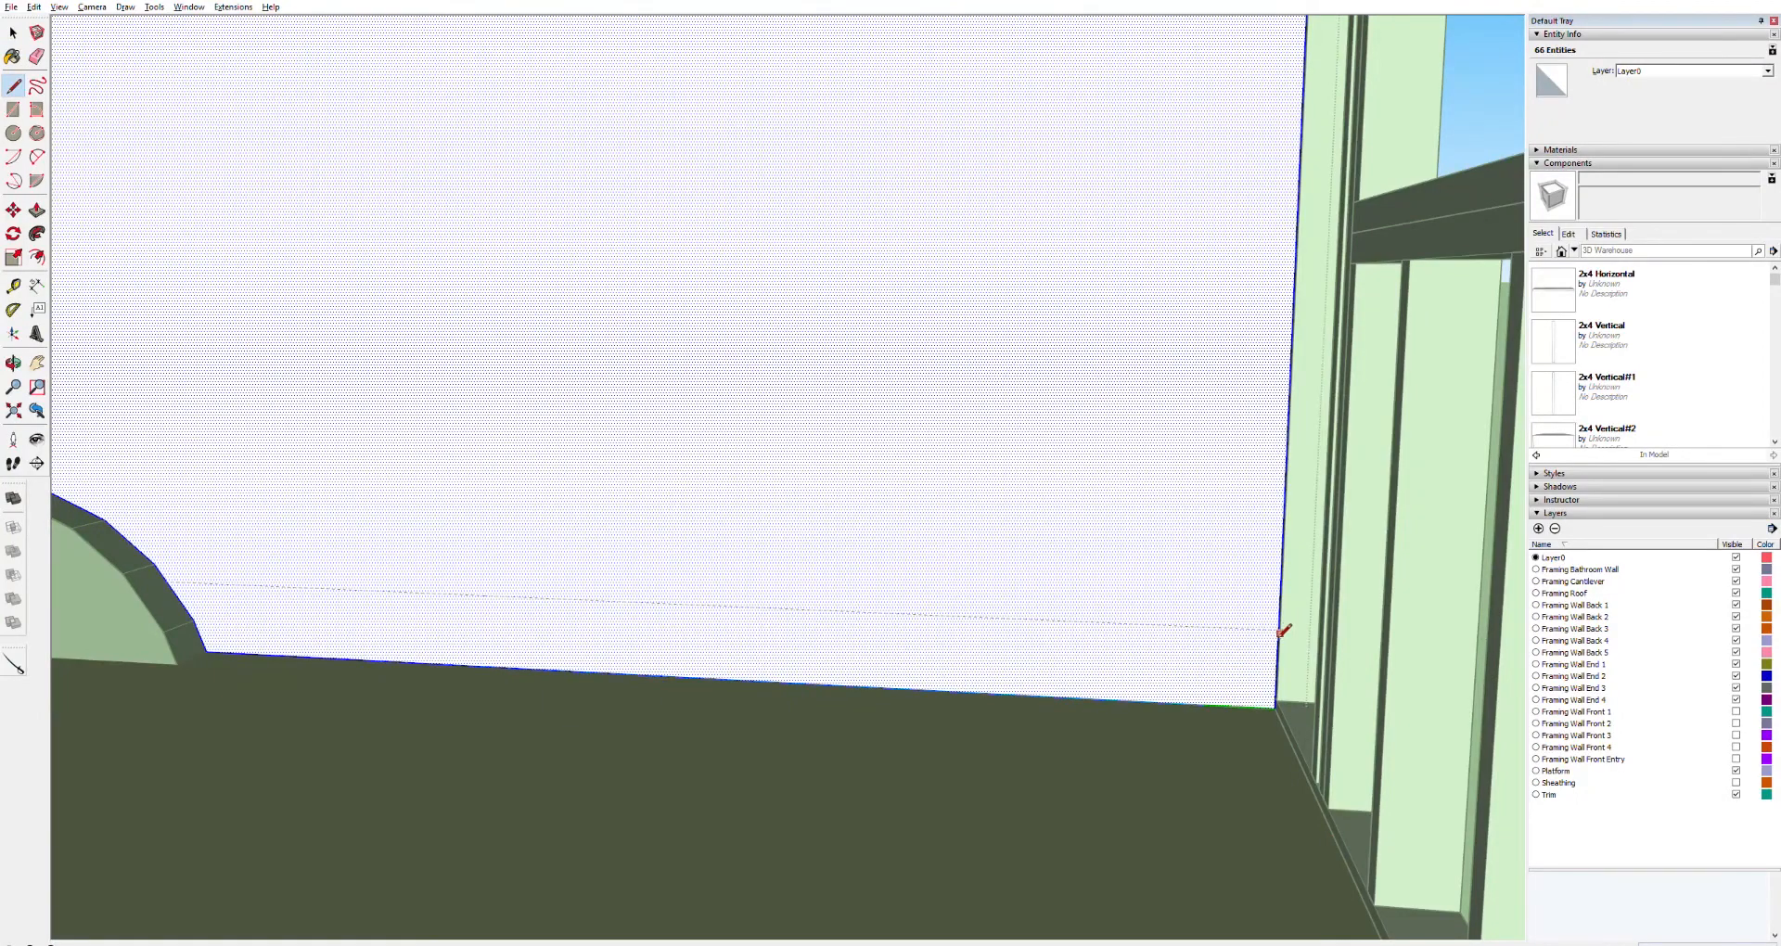
pyautogui.click(1279, 629)
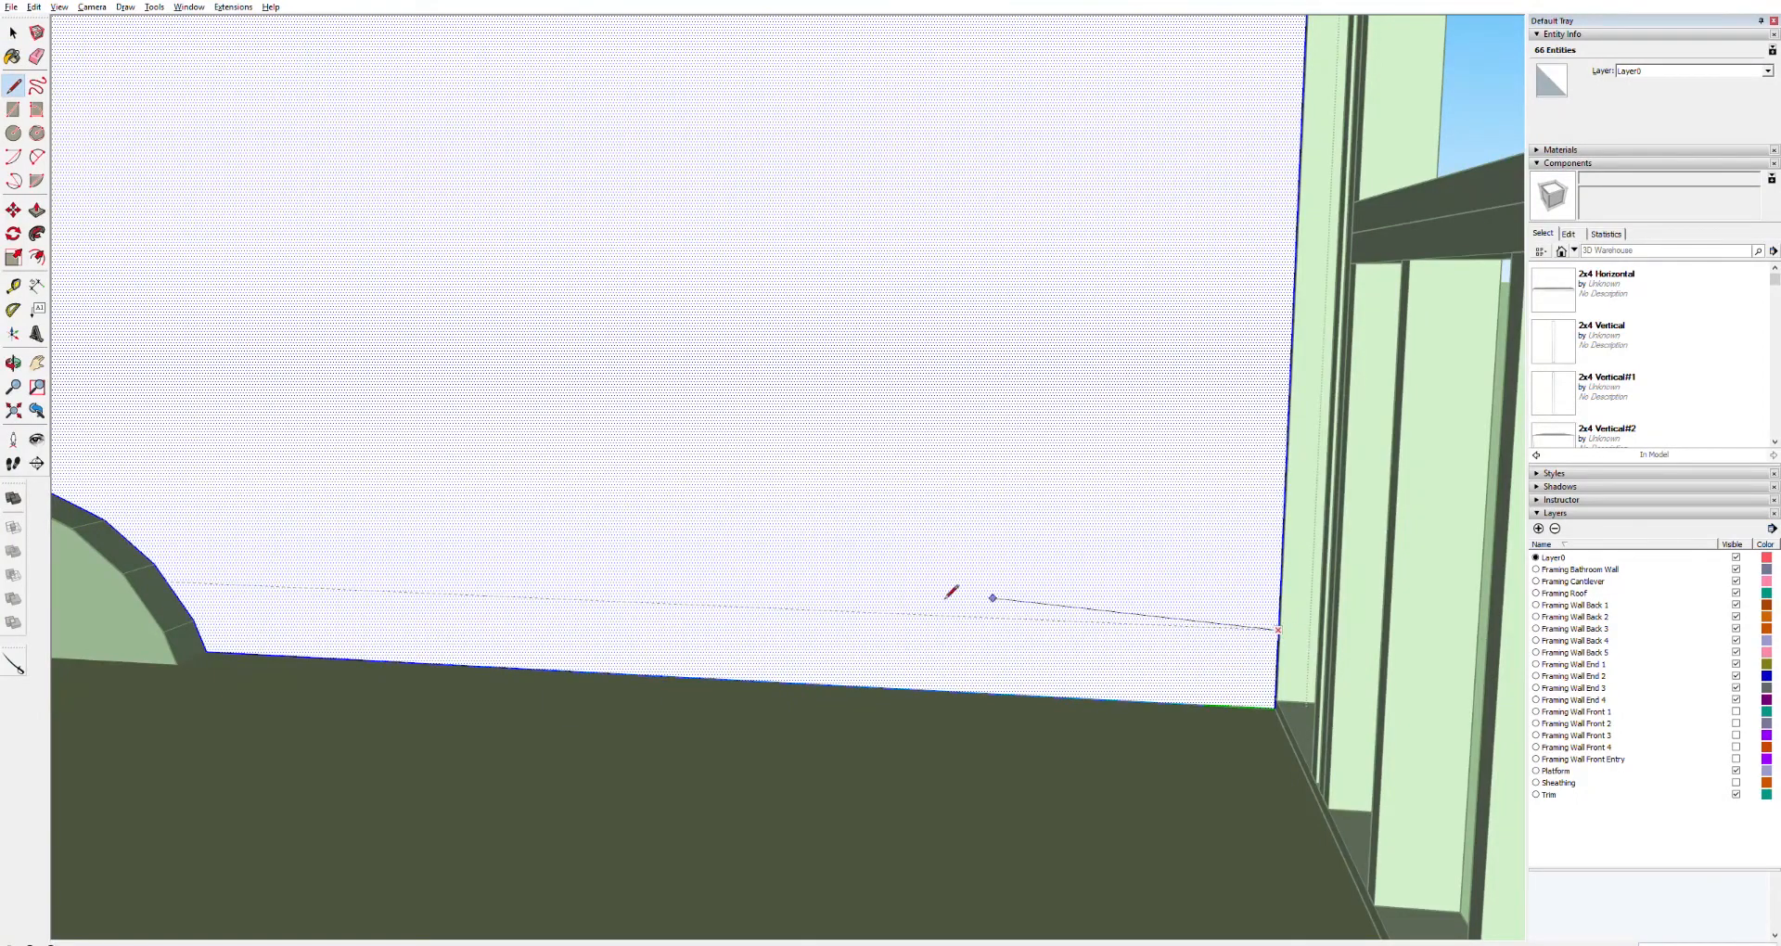
pyautogui.click(175, 582)
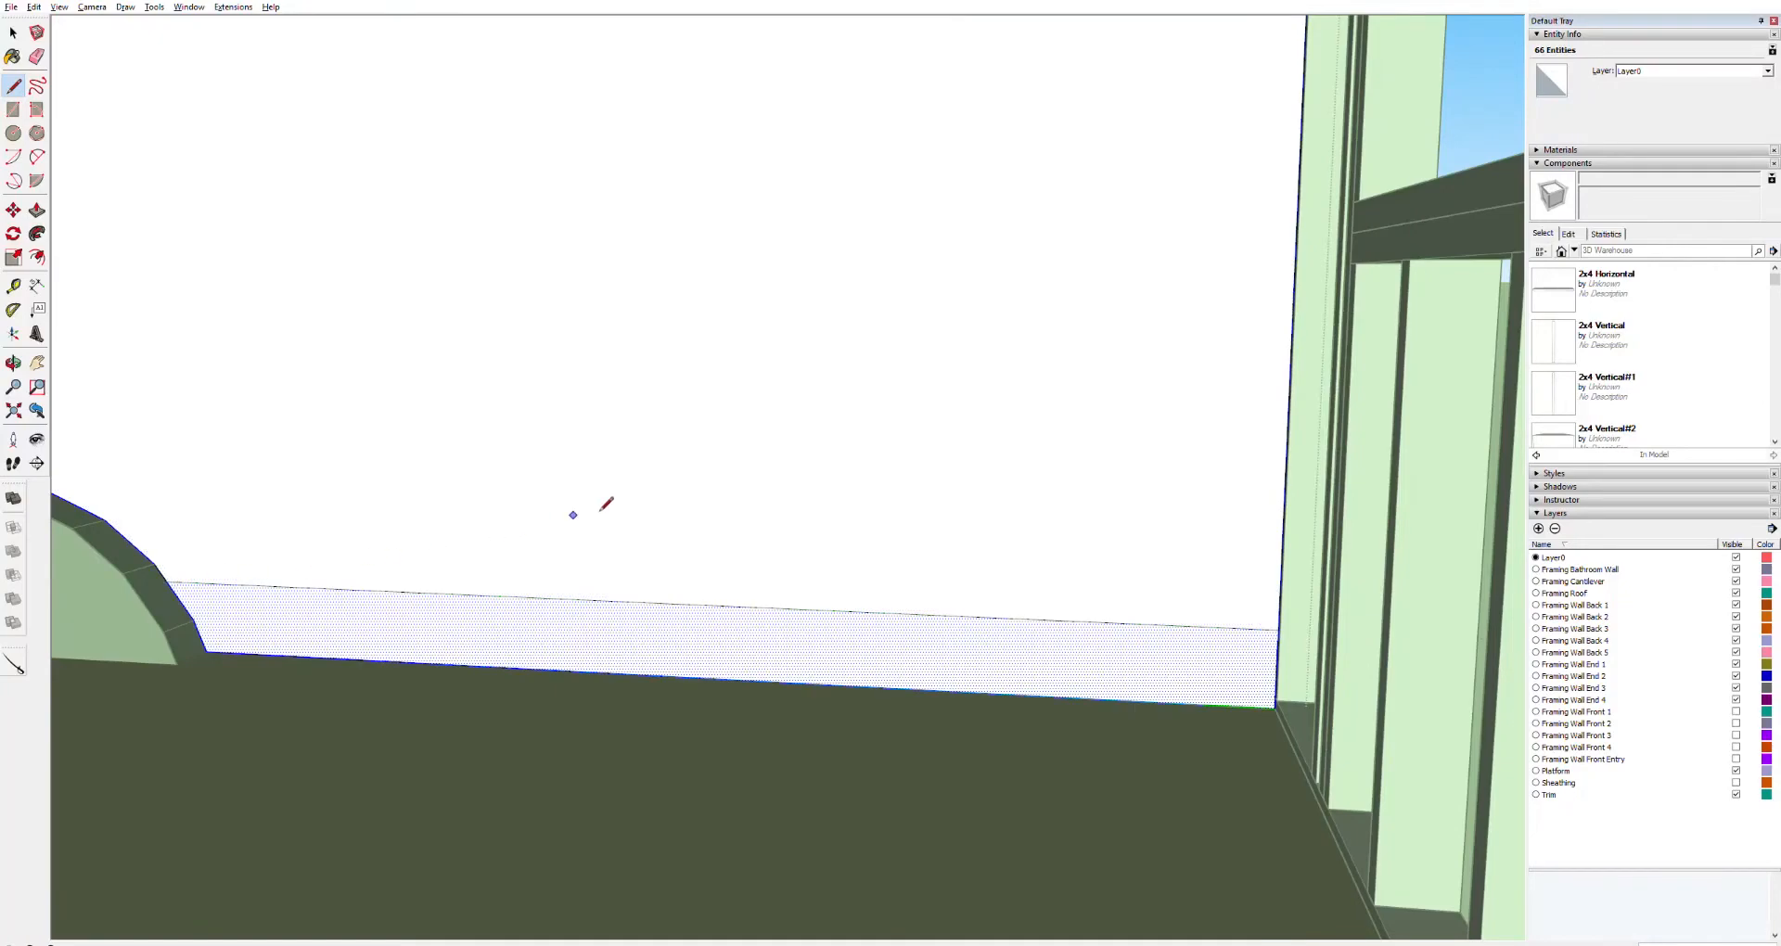
pyautogui.press('space')
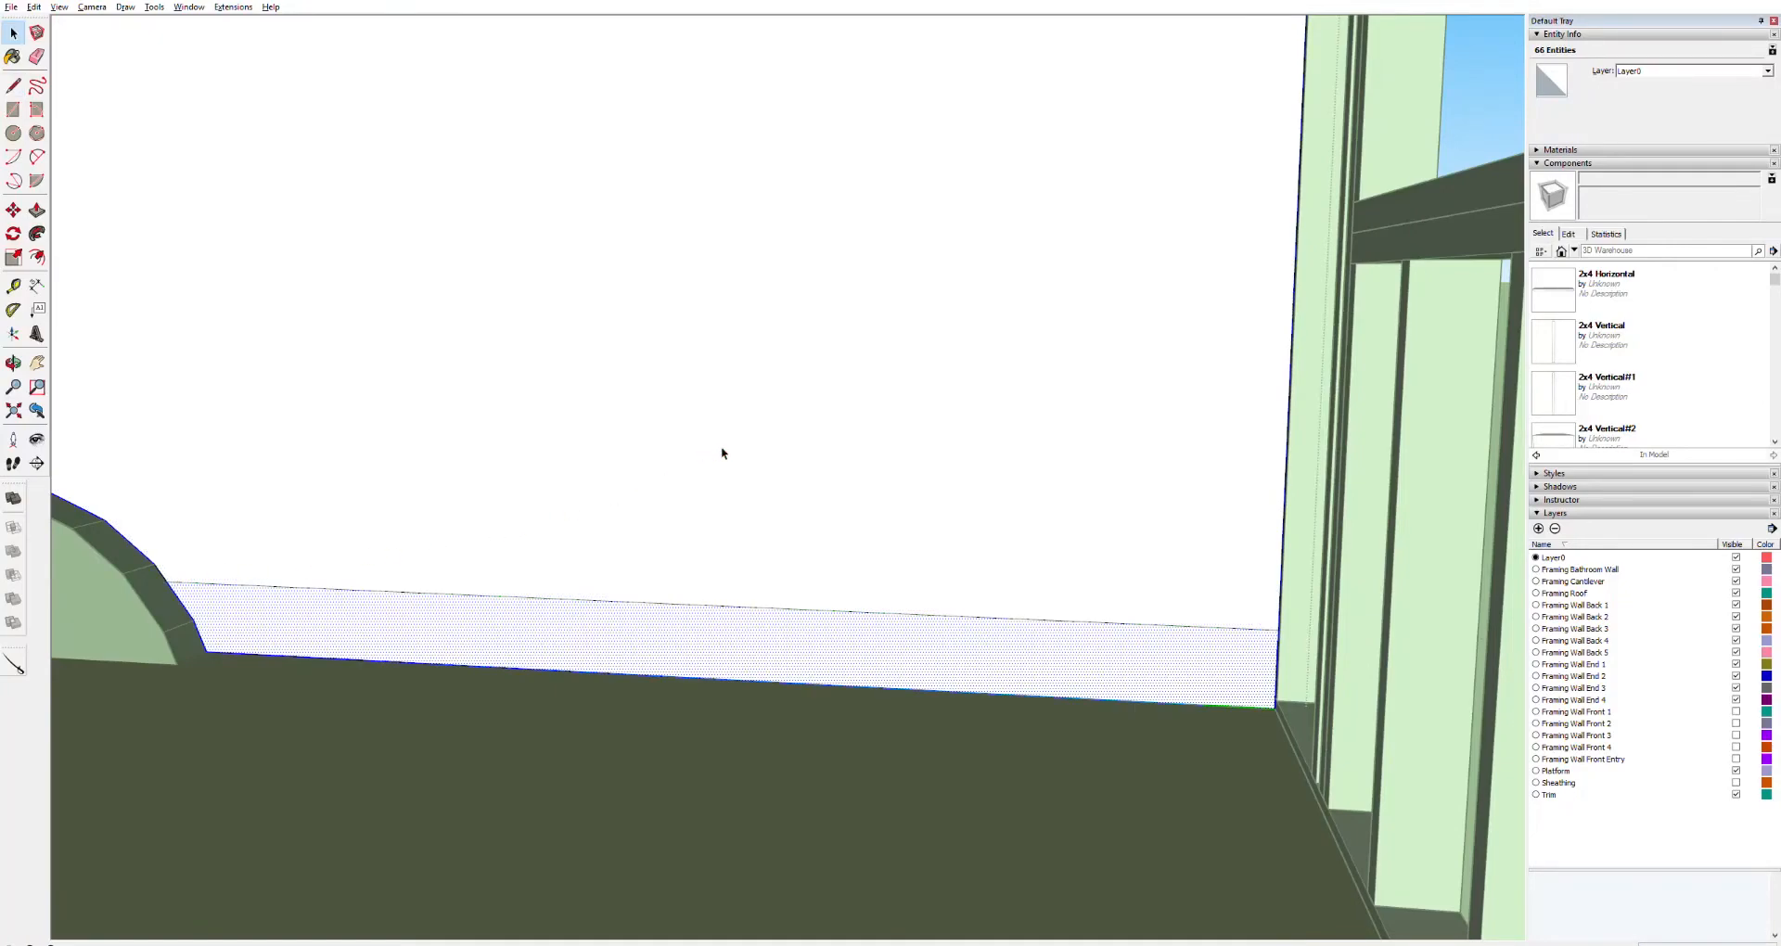
pyautogui.click(724, 458)
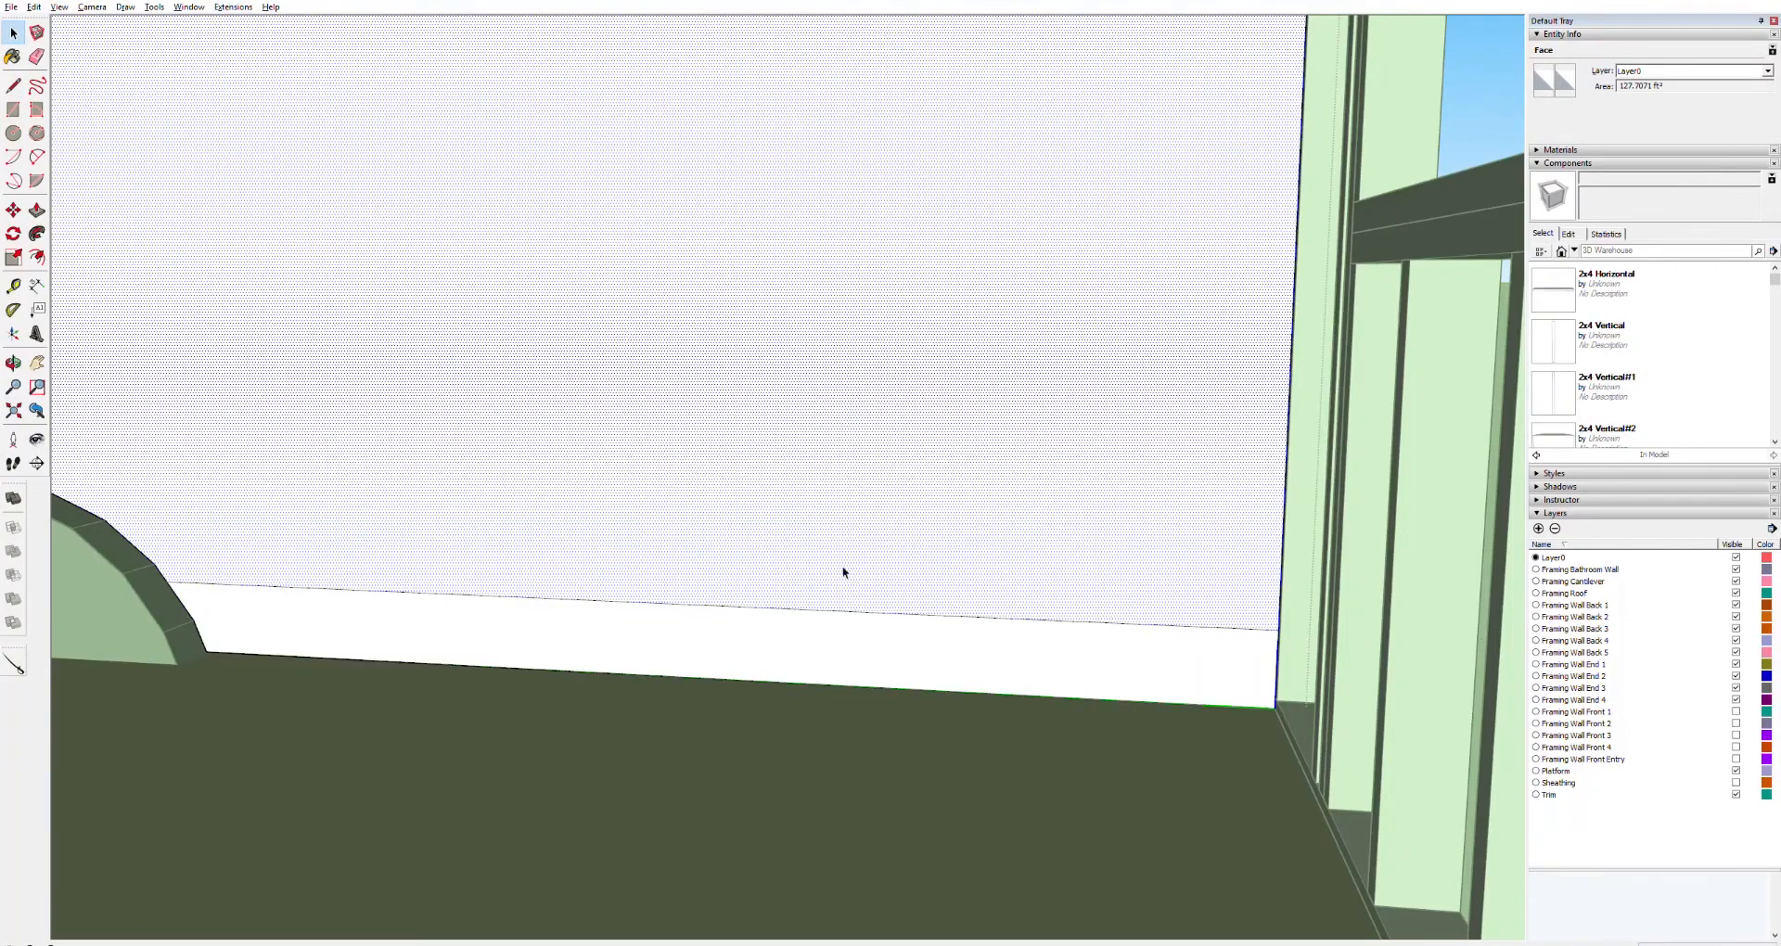
# Select the split section of the wall face above the wheel-well guide and delete it
pyautogui.click(949, 637)
pyautogui.click(972, 550)
pyautogui.press('Delete')
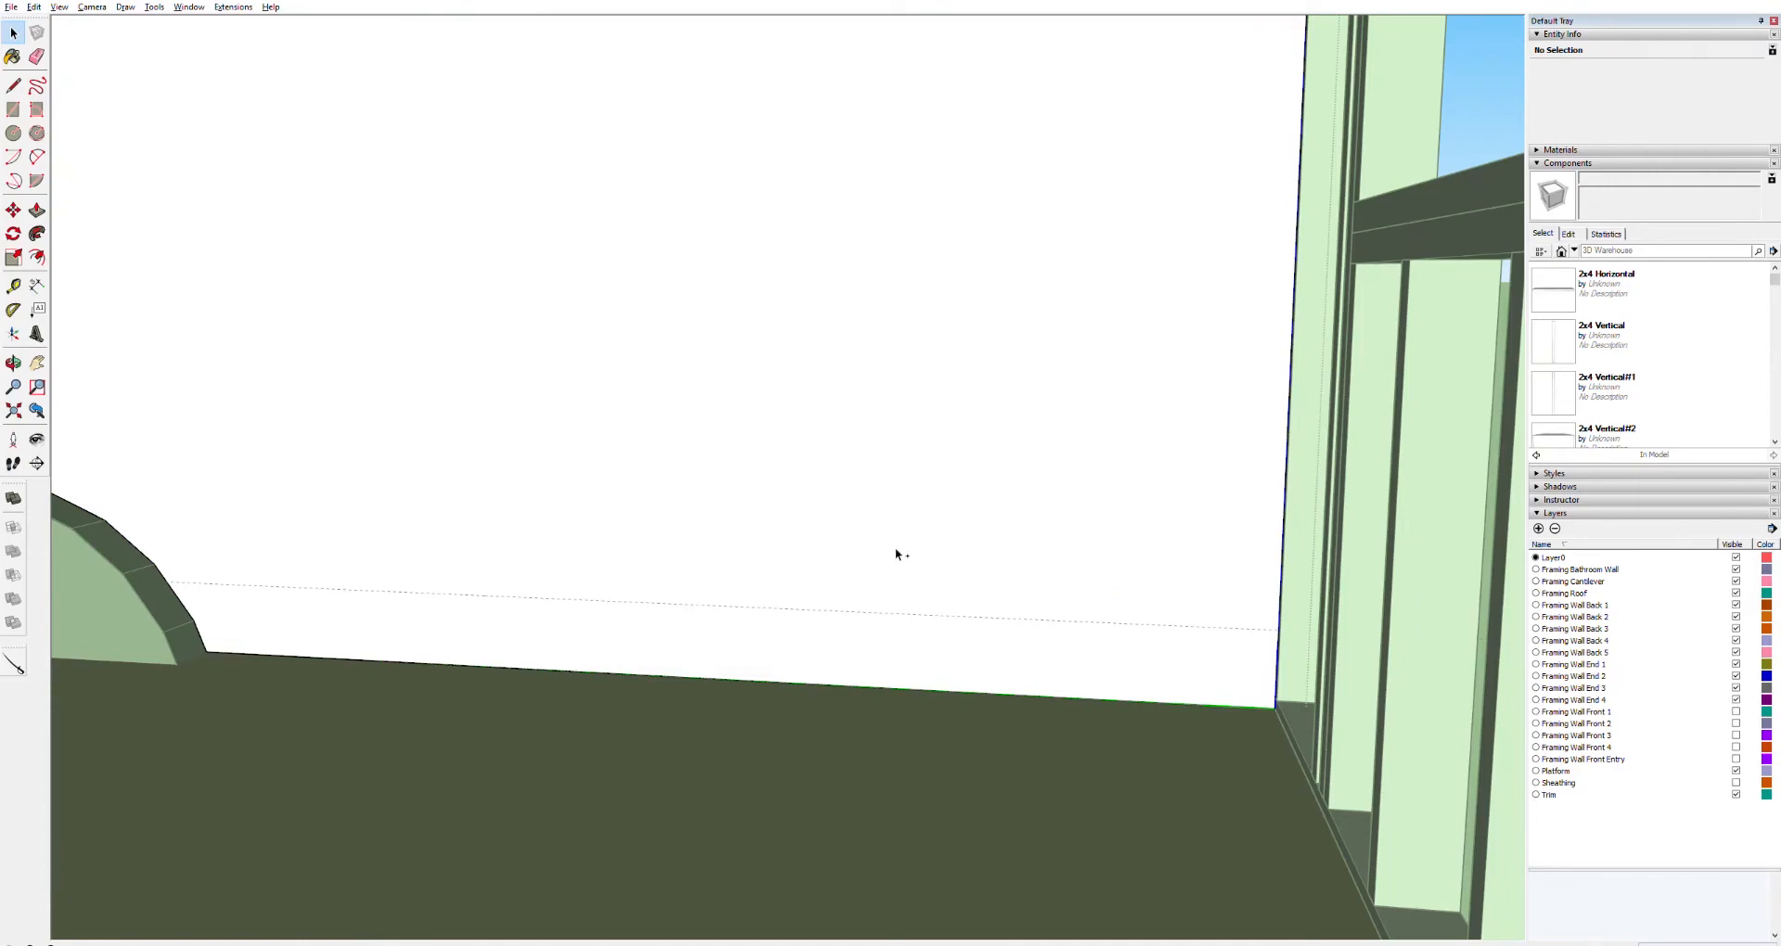
# Draw a rectangle on the end wall from the floor corner up to the top of the wall framing
pyautogui.press('Escape')
pyautogui.scroll(-8, 896, 554)
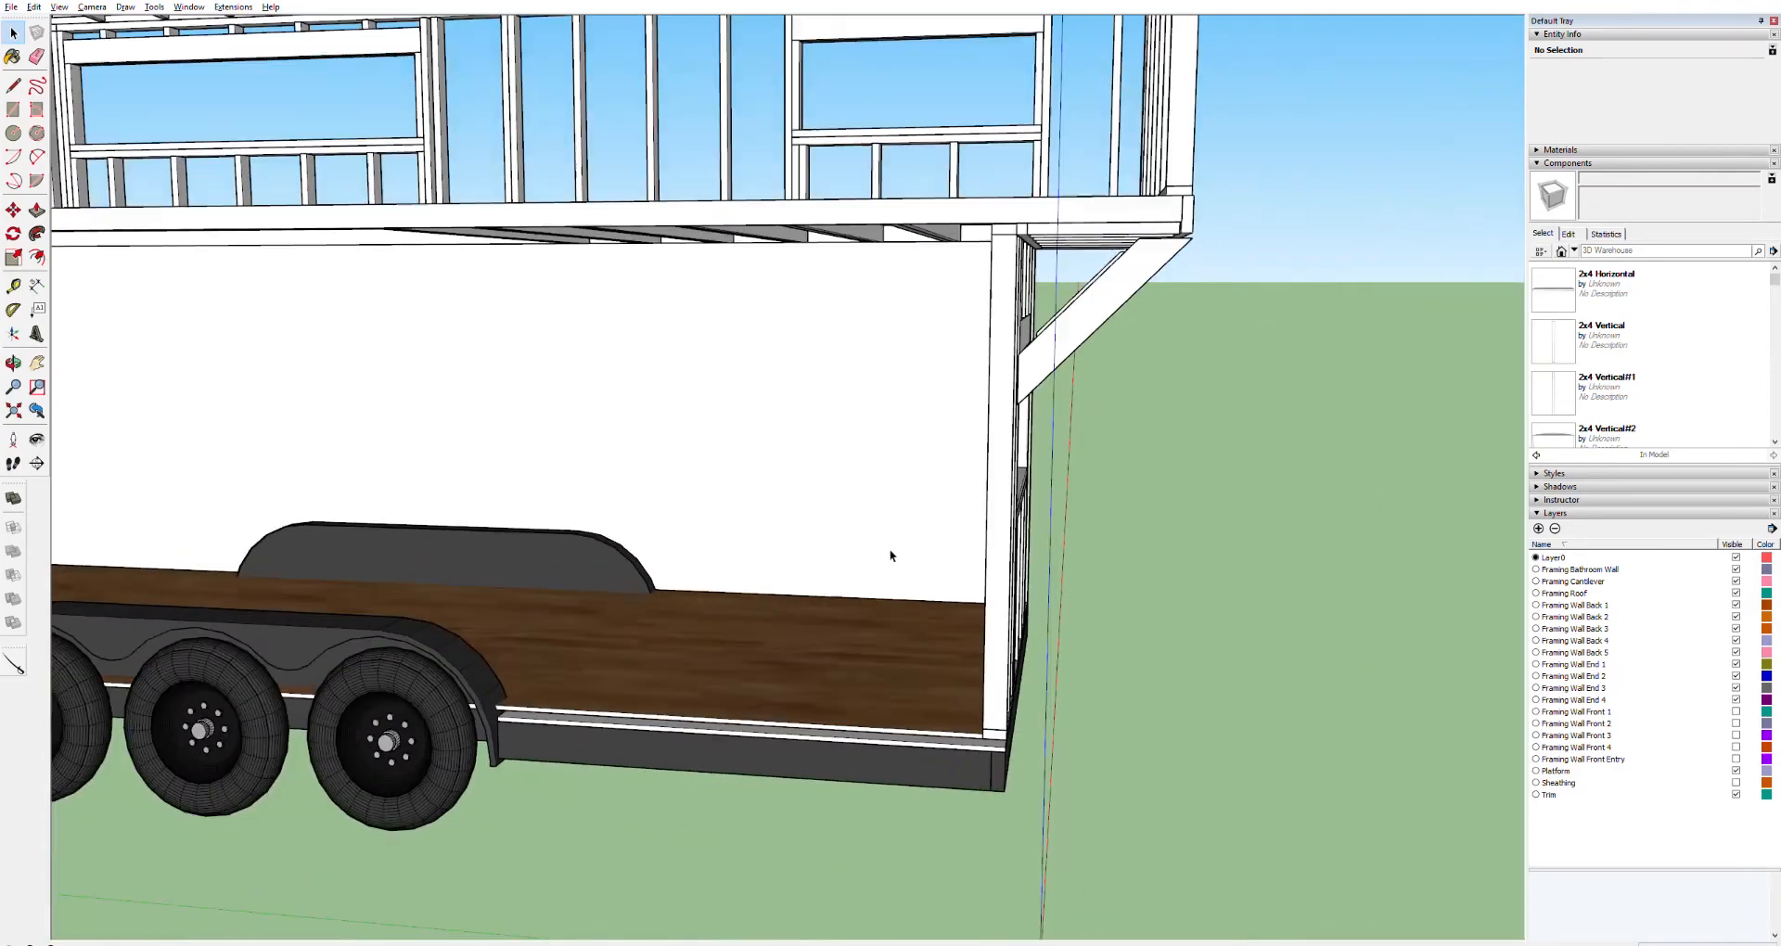
pyautogui.scroll(5, 898, 555)
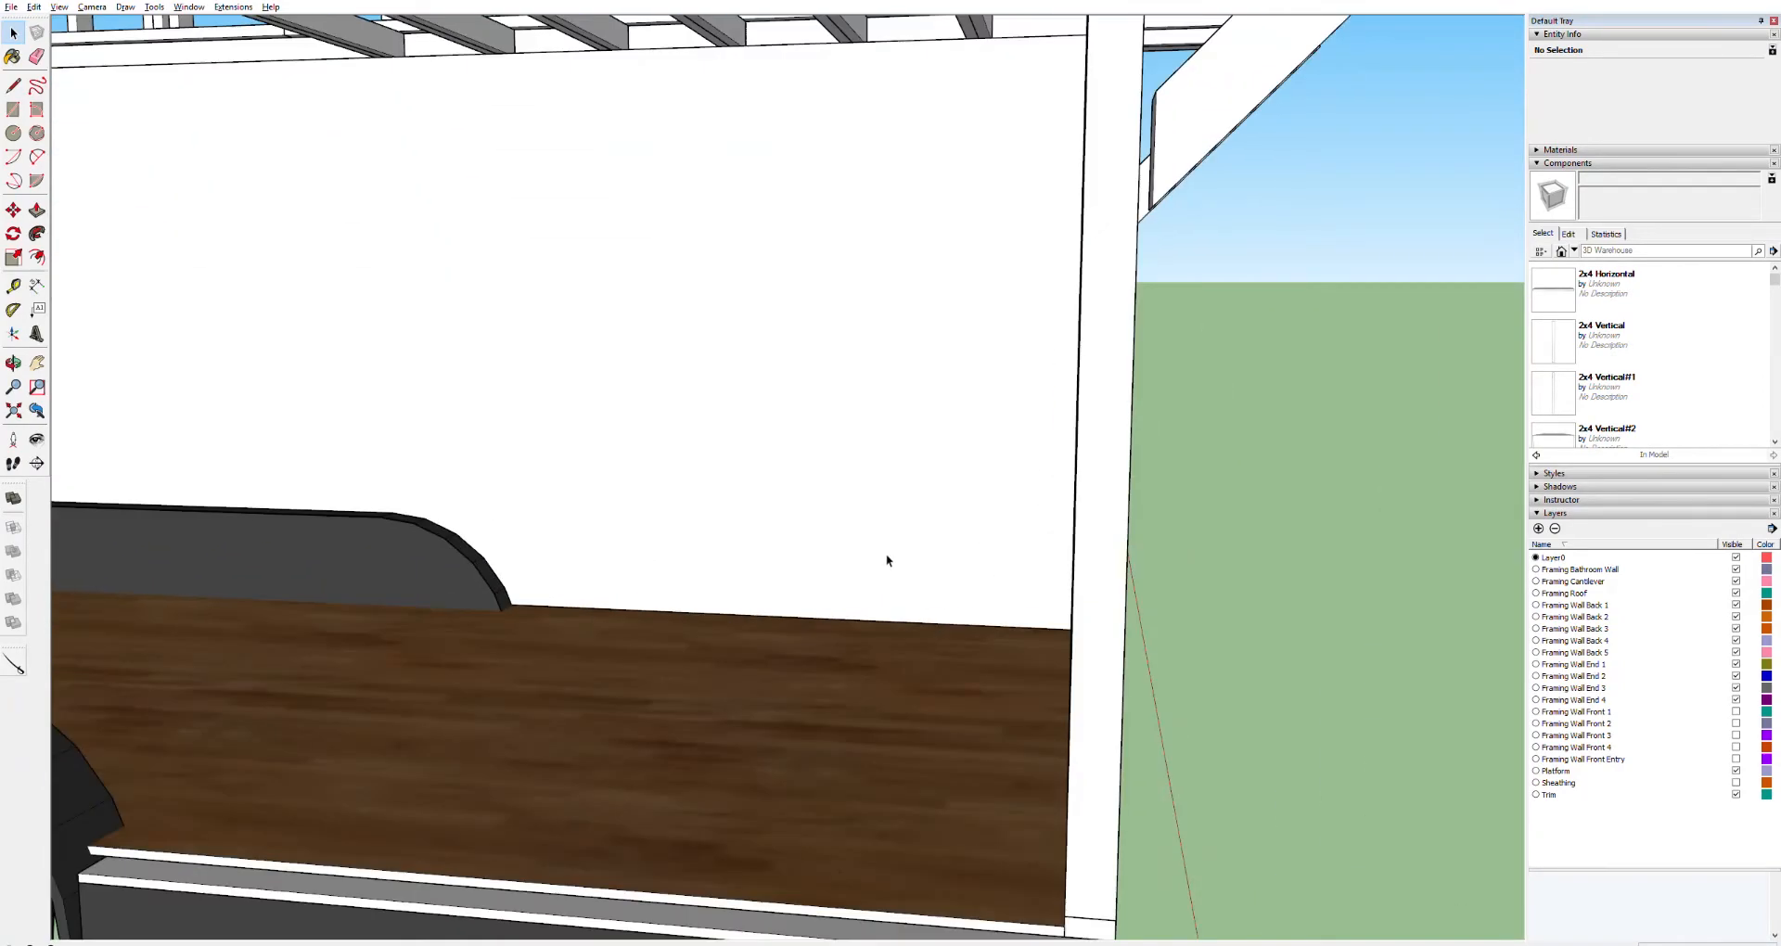
pyautogui.moveTo(821, 565); pyautogui.dragTo(1031, 543, button='middle')
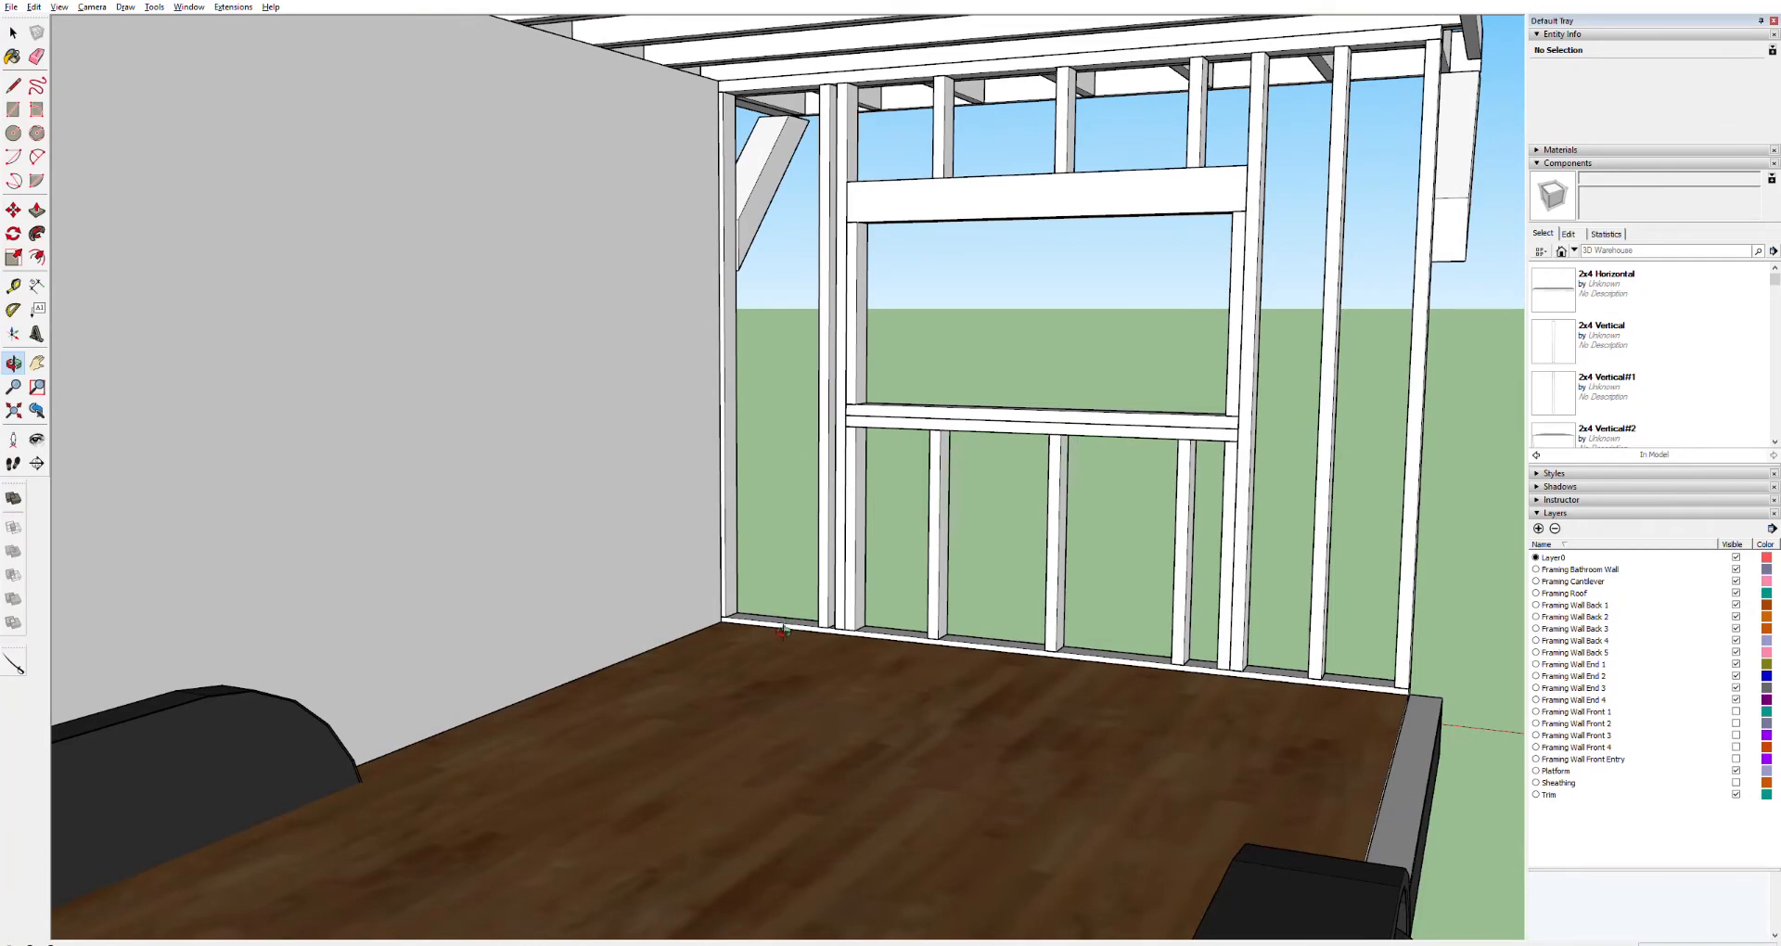
pyautogui.scroll(5, 722, 624)
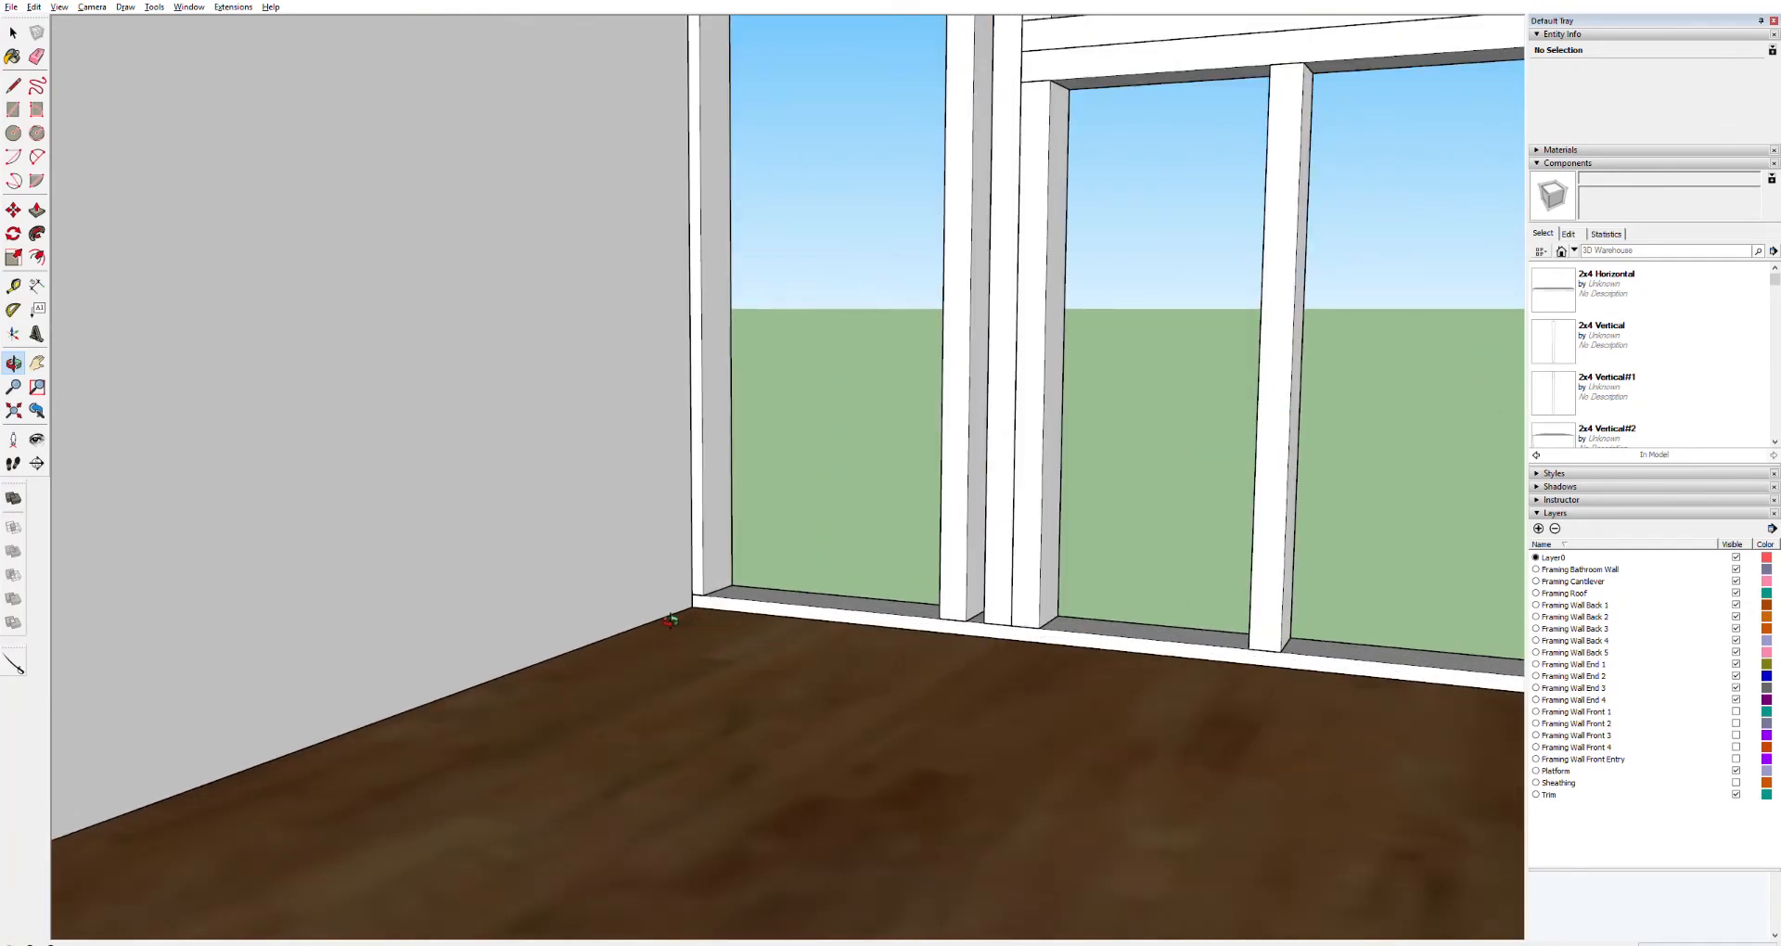
pyautogui.press('r')
pyautogui.click(692, 606)
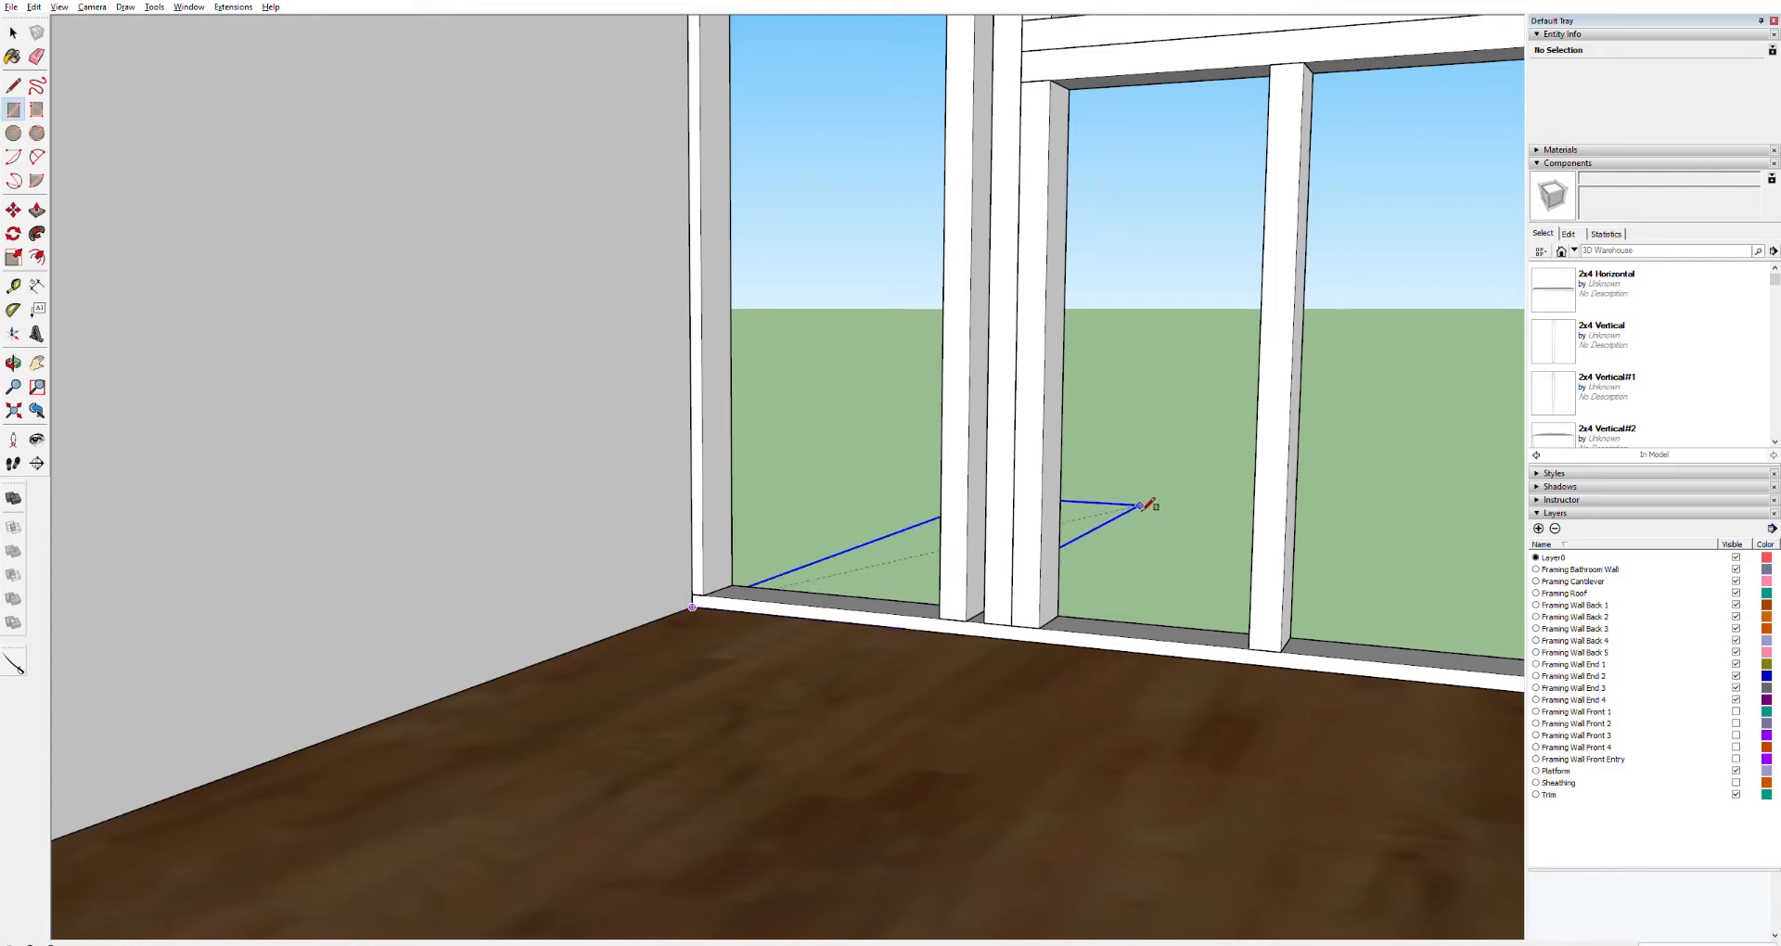
pyautogui.scroll(-3, 1148, 499)
pyautogui.scroll(5, 1392, 260)
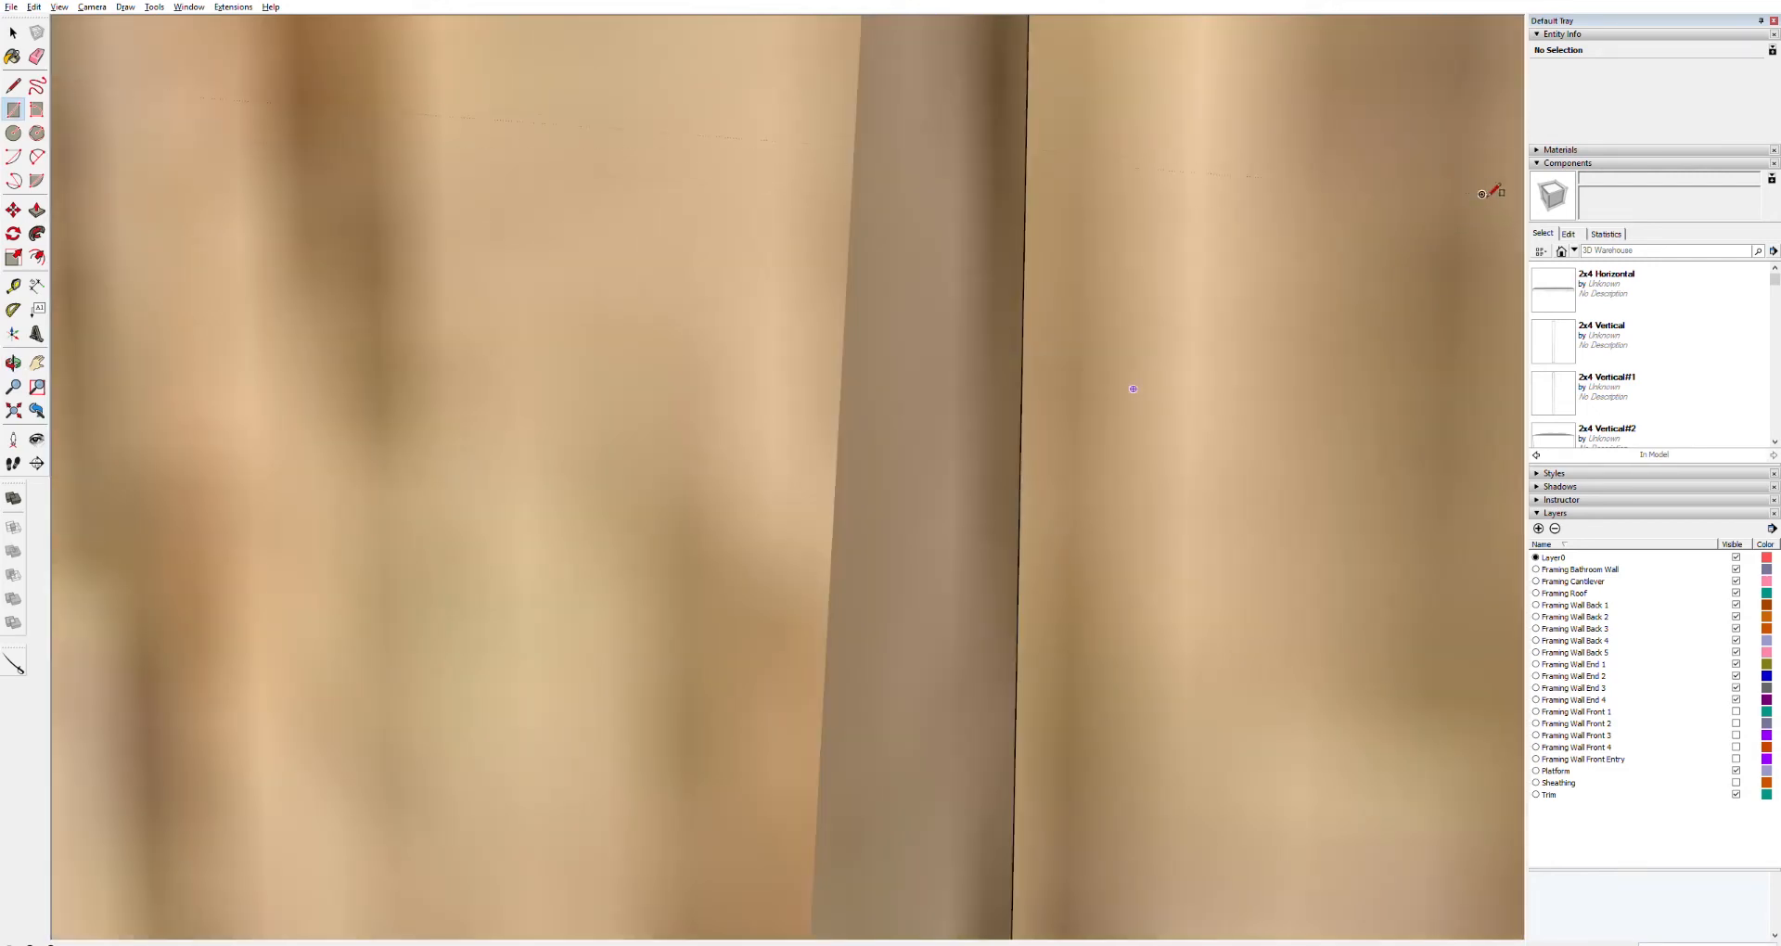
pyautogui.scroll(-5, 1419, 222)
pyautogui.scroll(3, 1359, 259)
pyautogui.scroll(-5, 1359, 259)
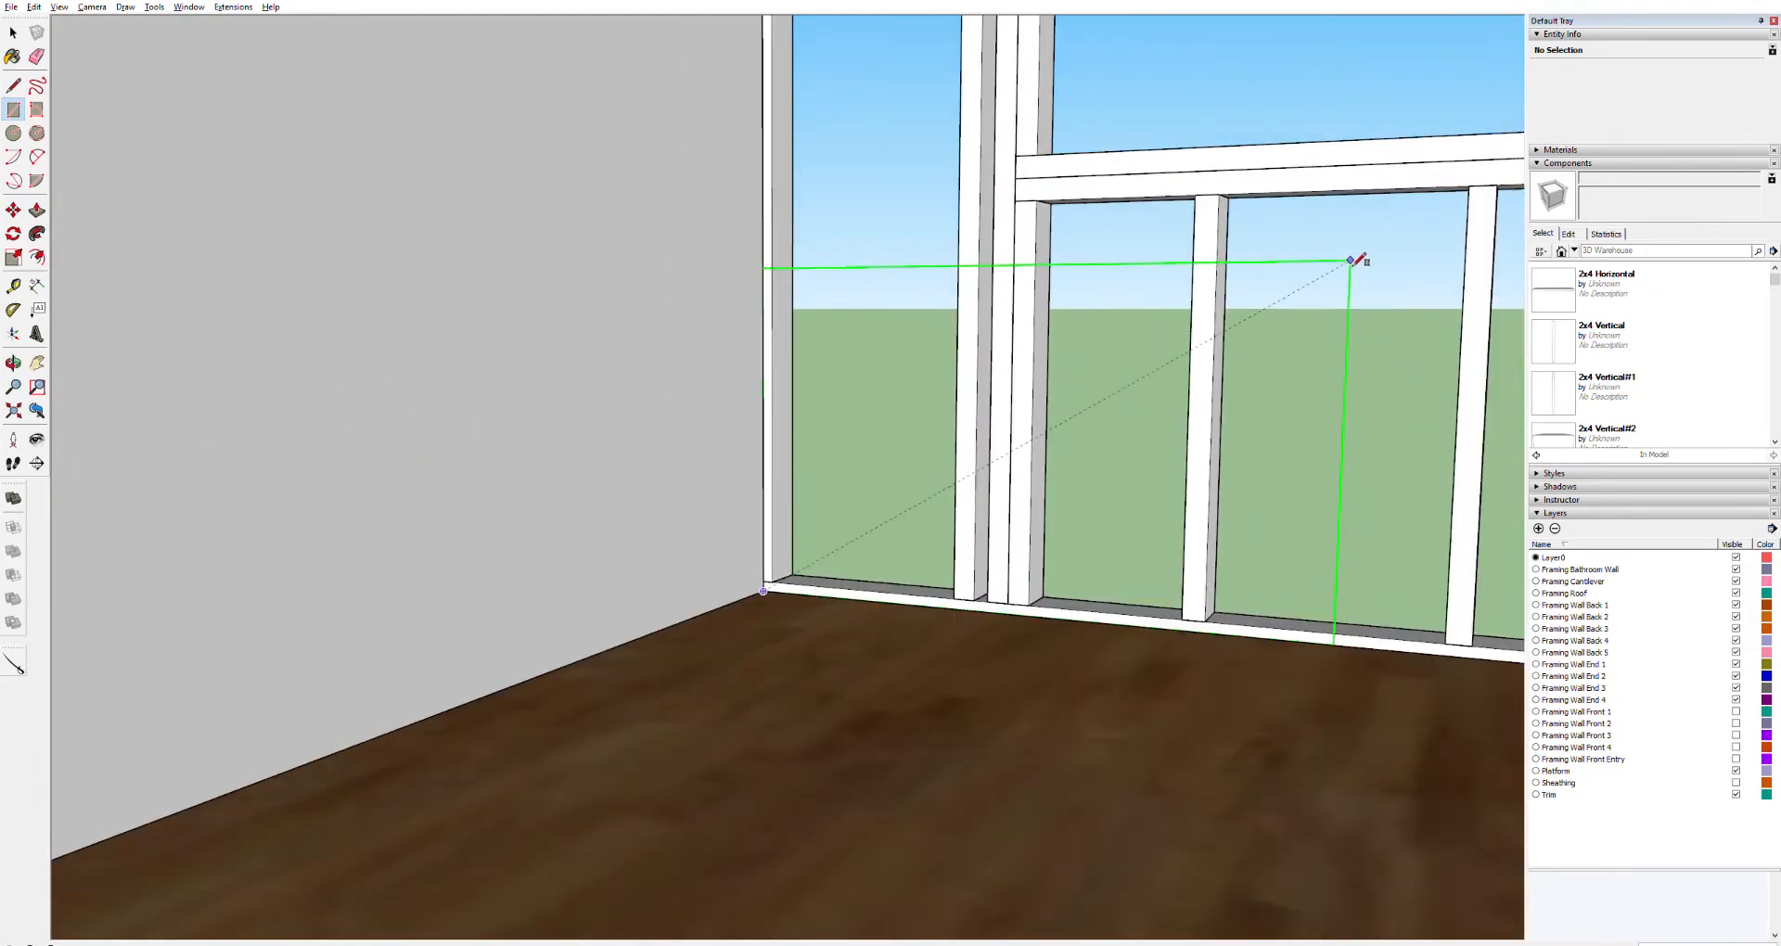
pyautogui.press('h')
pyautogui.moveTo(1359, 214); pyautogui.dragTo(715, 670)
pyautogui.moveTo(1292, 267); pyautogui.dragTo(672, 588)
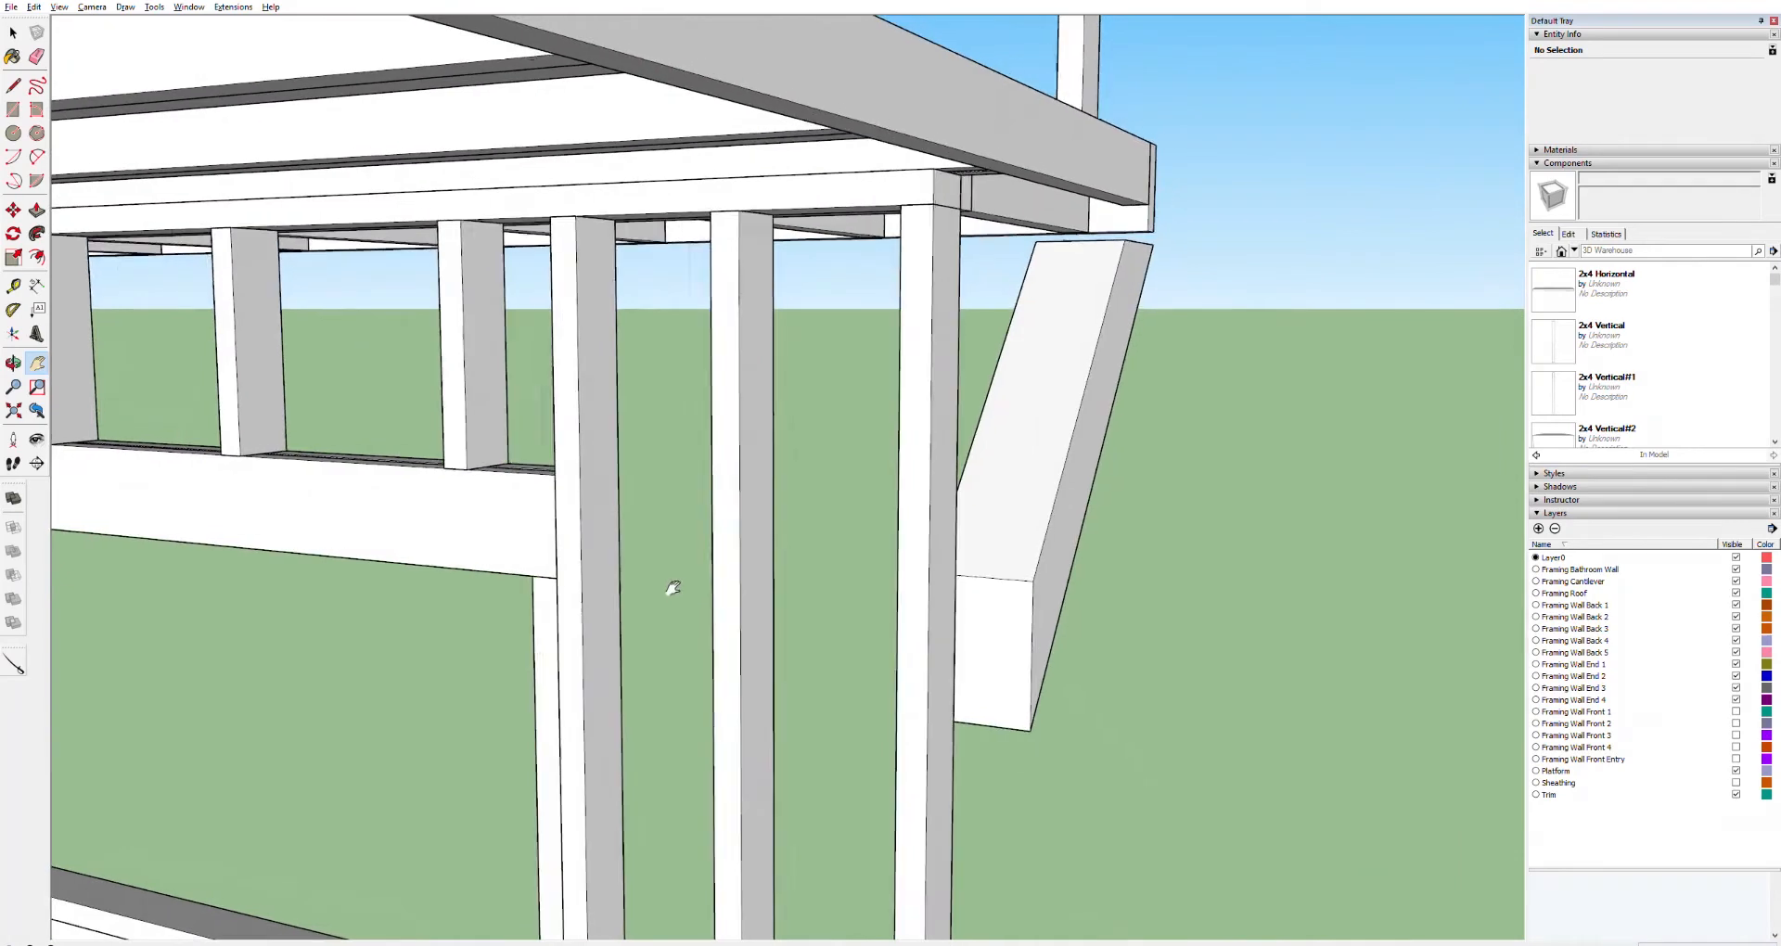
pyautogui.press('r')
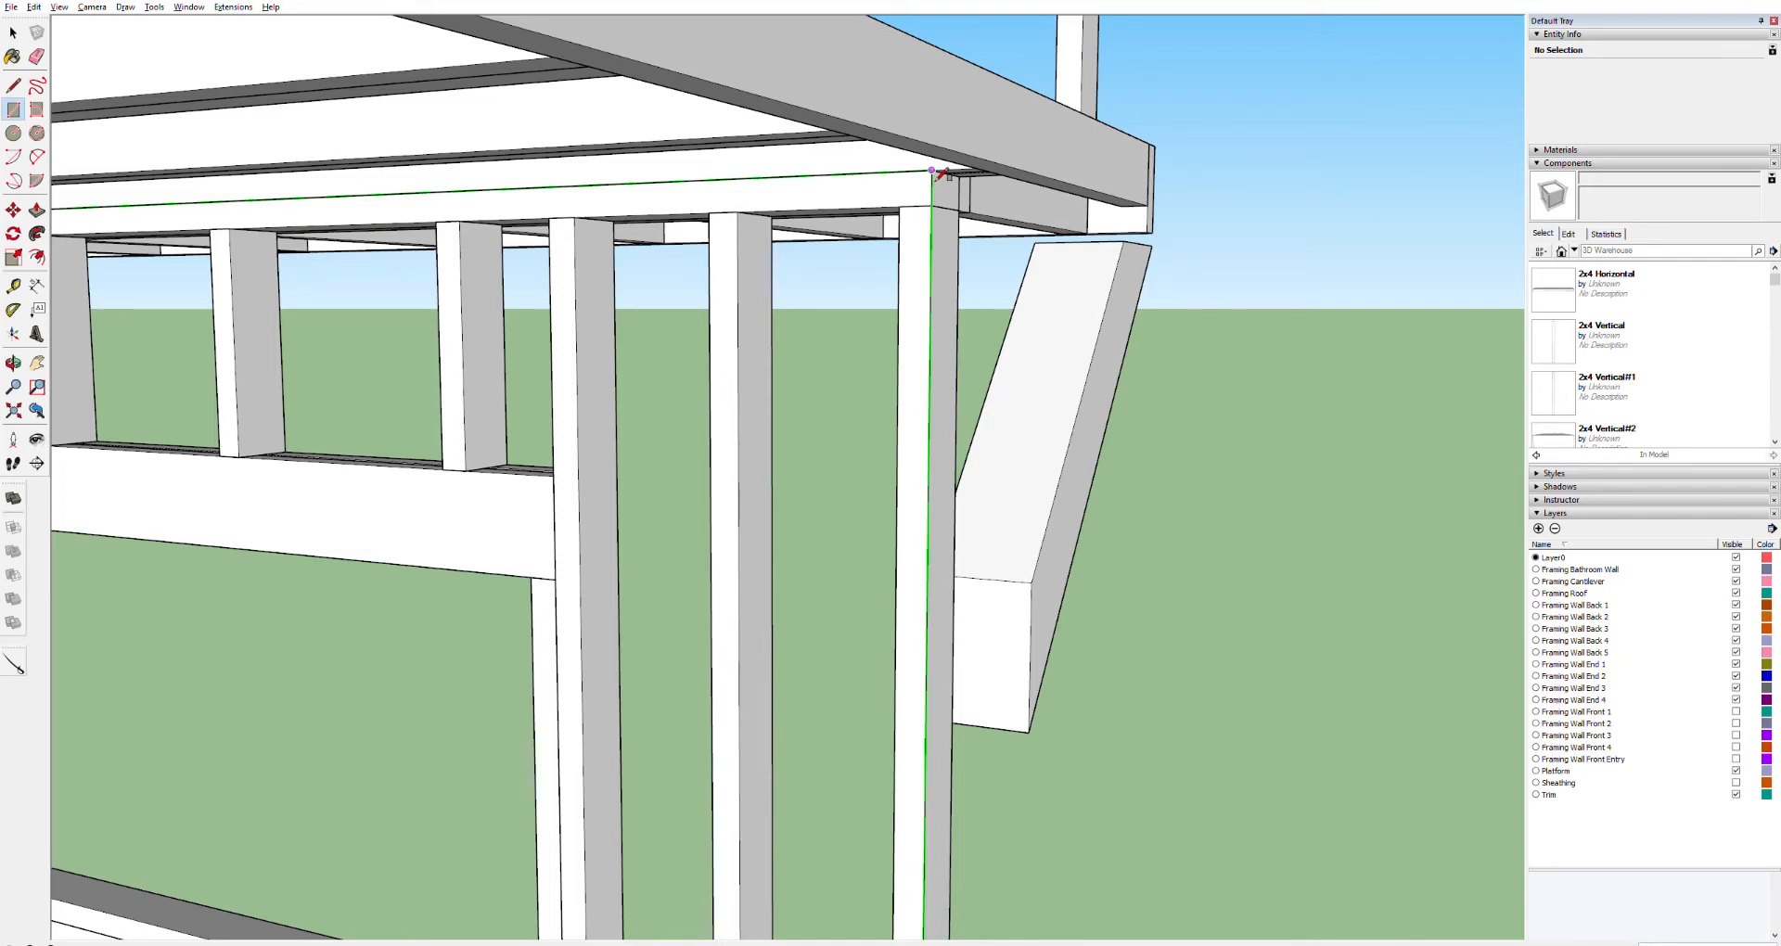
pyautogui.click(932, 170)
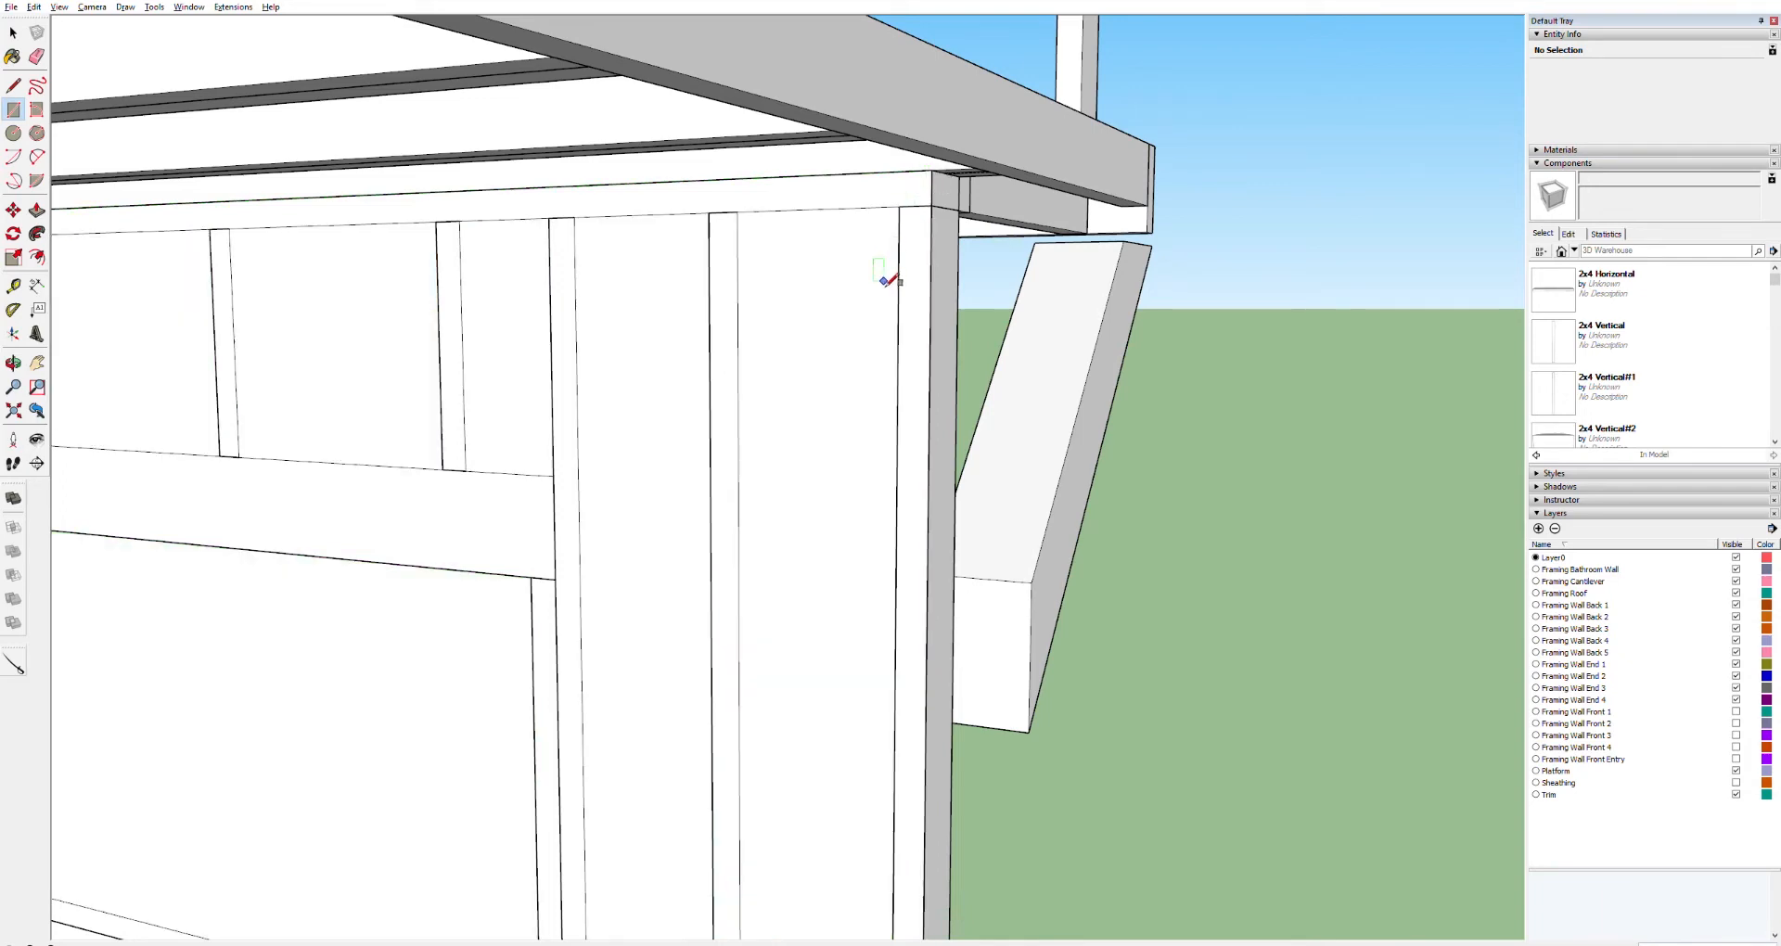
# Push/pull the end wall rectangle into a thin solid panel
pyautogui.press('p')
pyautogui.click(892, 247)
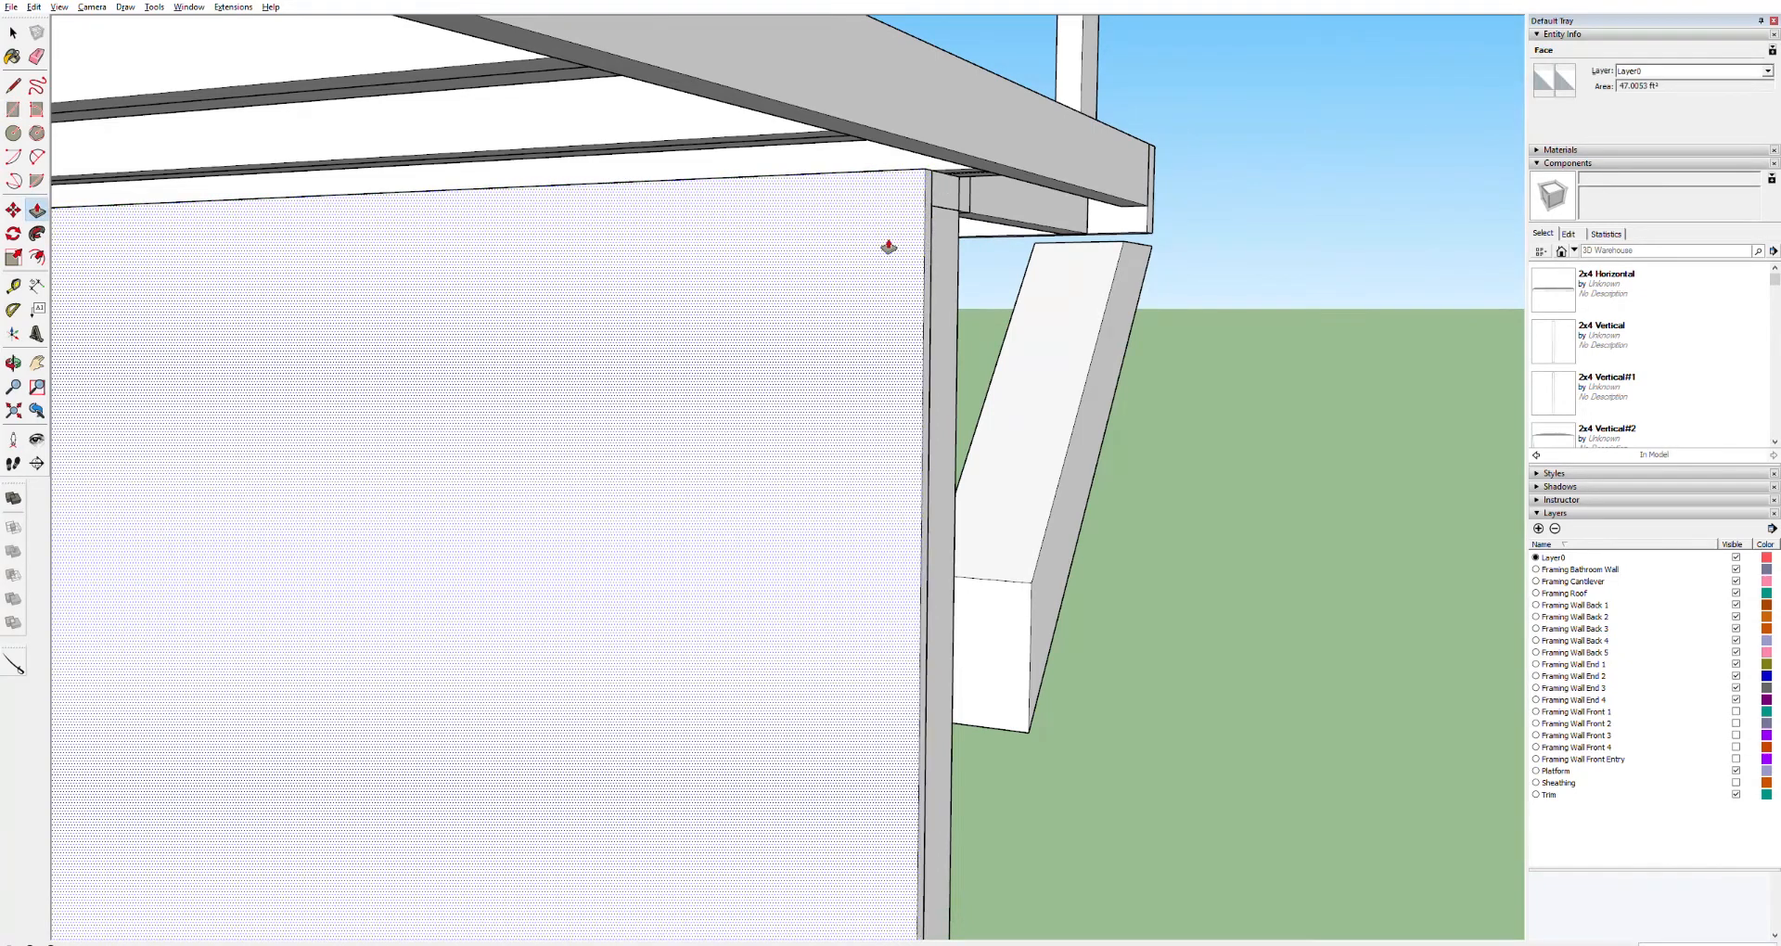
pyautogui.click(889, 247)
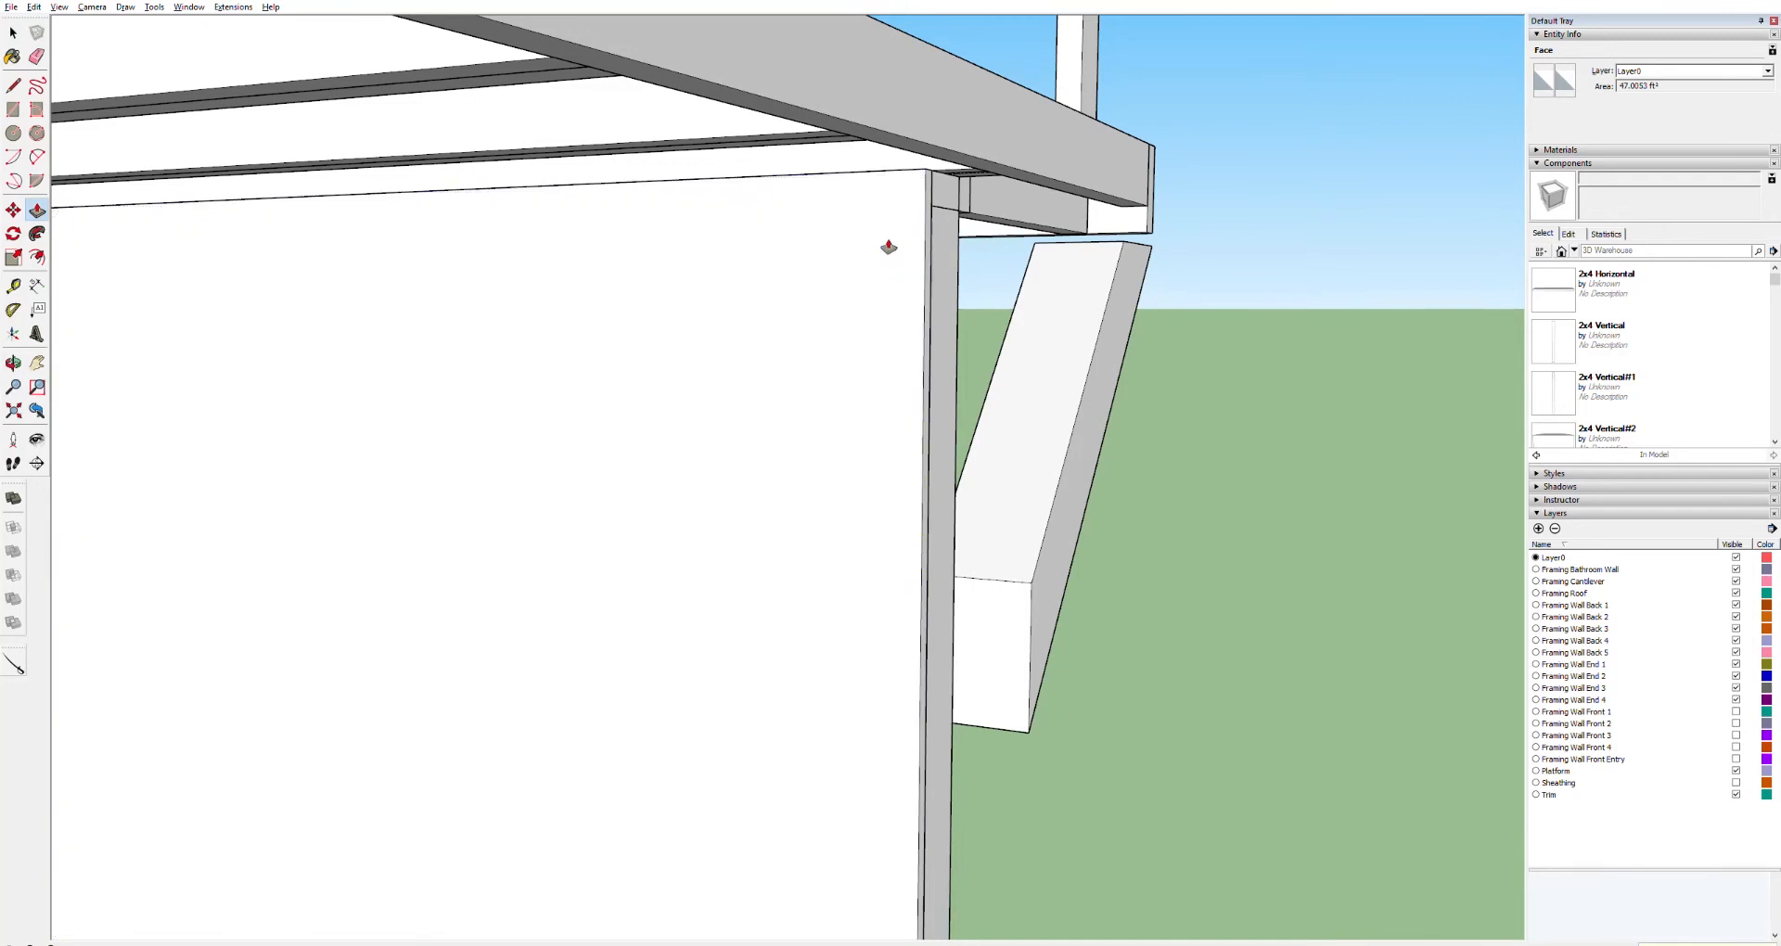
pyautogui.click(889, 246)
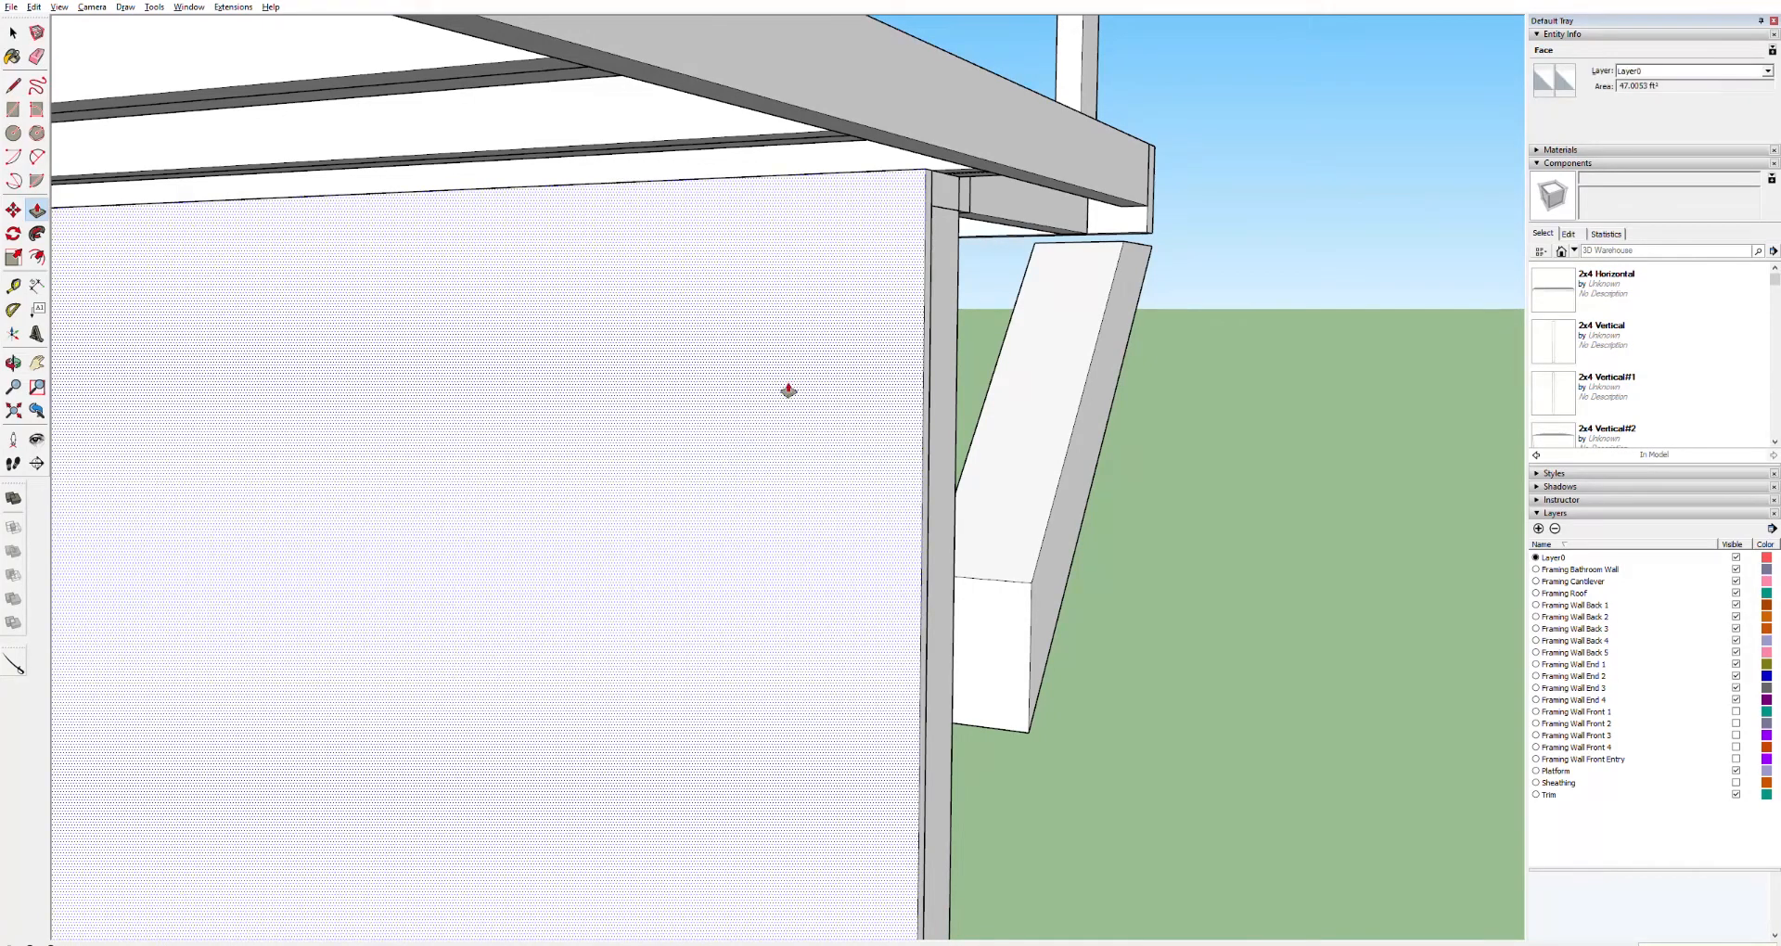
# Select the whole end wall panel and make it a component
pyautogui.press('space')
pyautogui.tripleClick(749, 395)
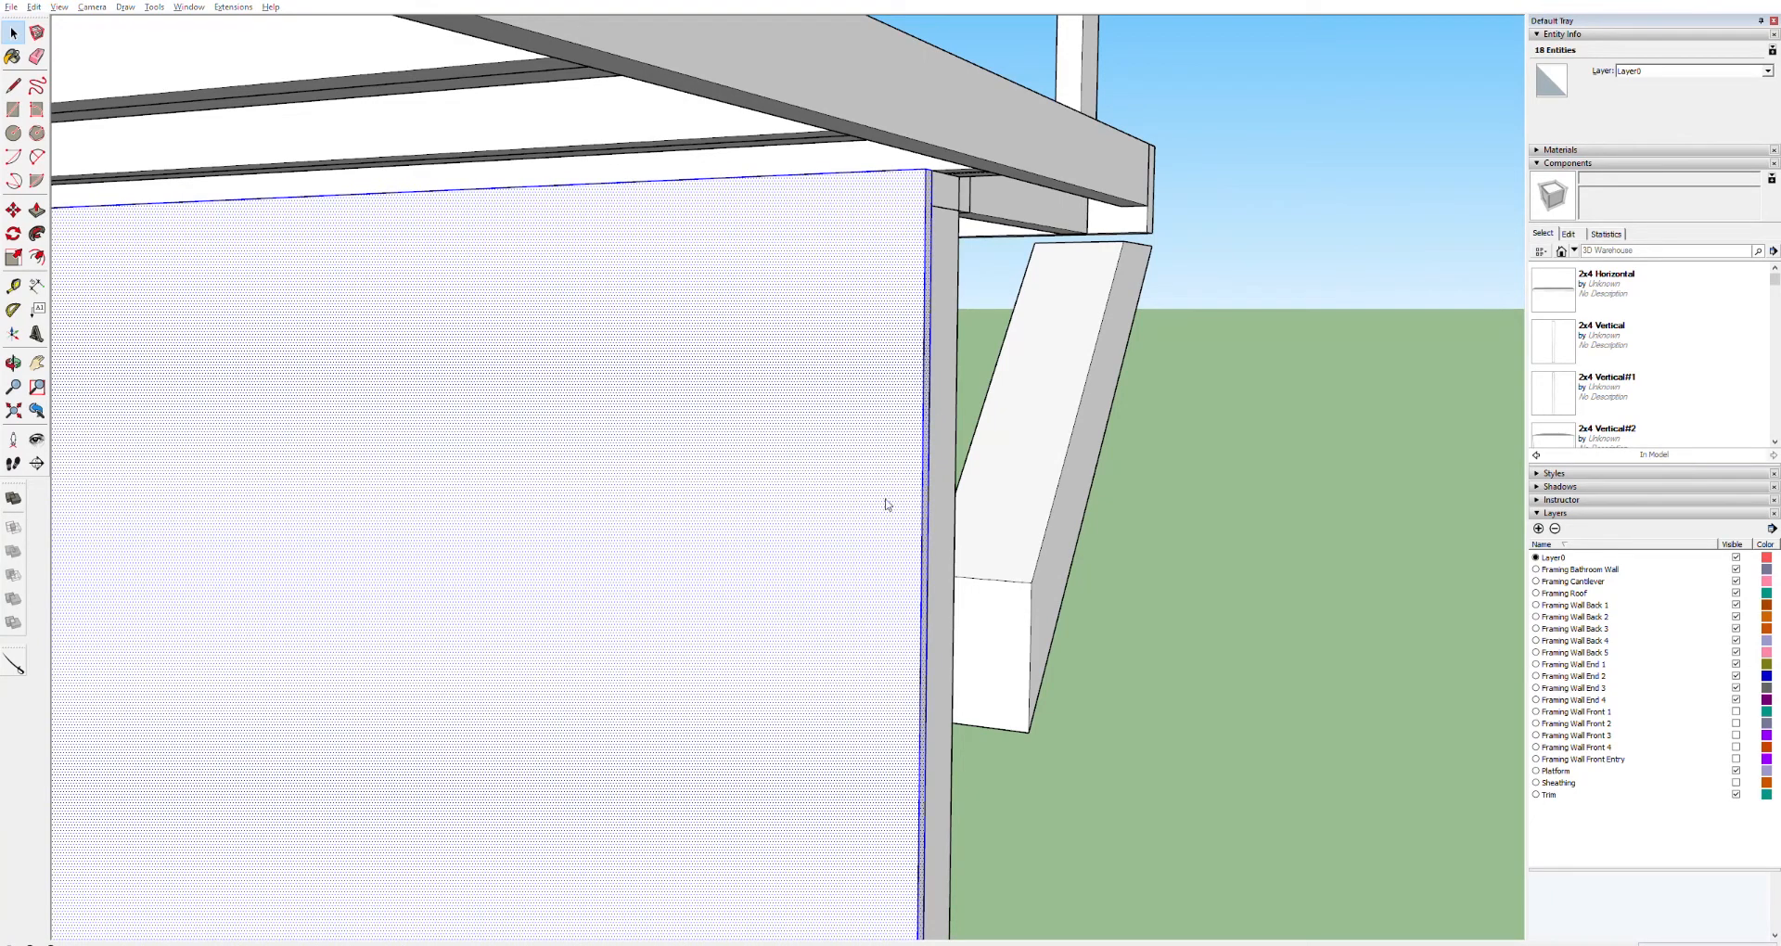
pyautogui.click(908, 564)
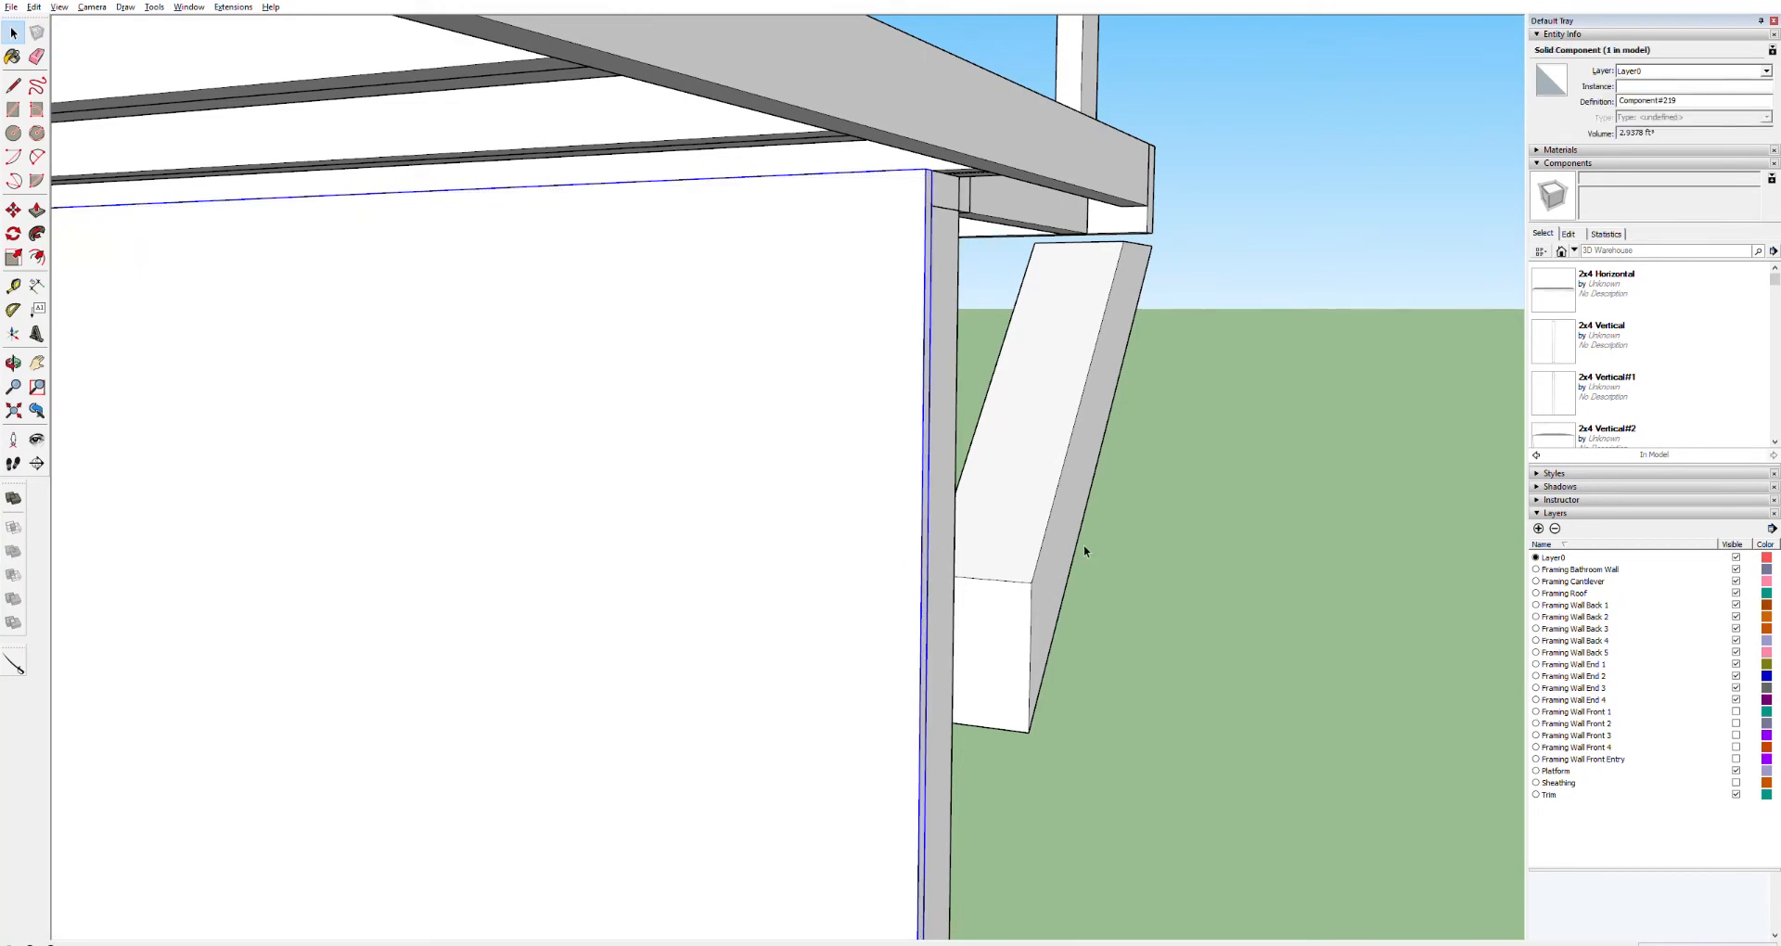
# Draw lines closing a face across the loft end wall framing, from the floor joist up to the top plate
pyautogui.scroll(-1, 631, 689)
pyautogui.scroll(-8, 631, 689)
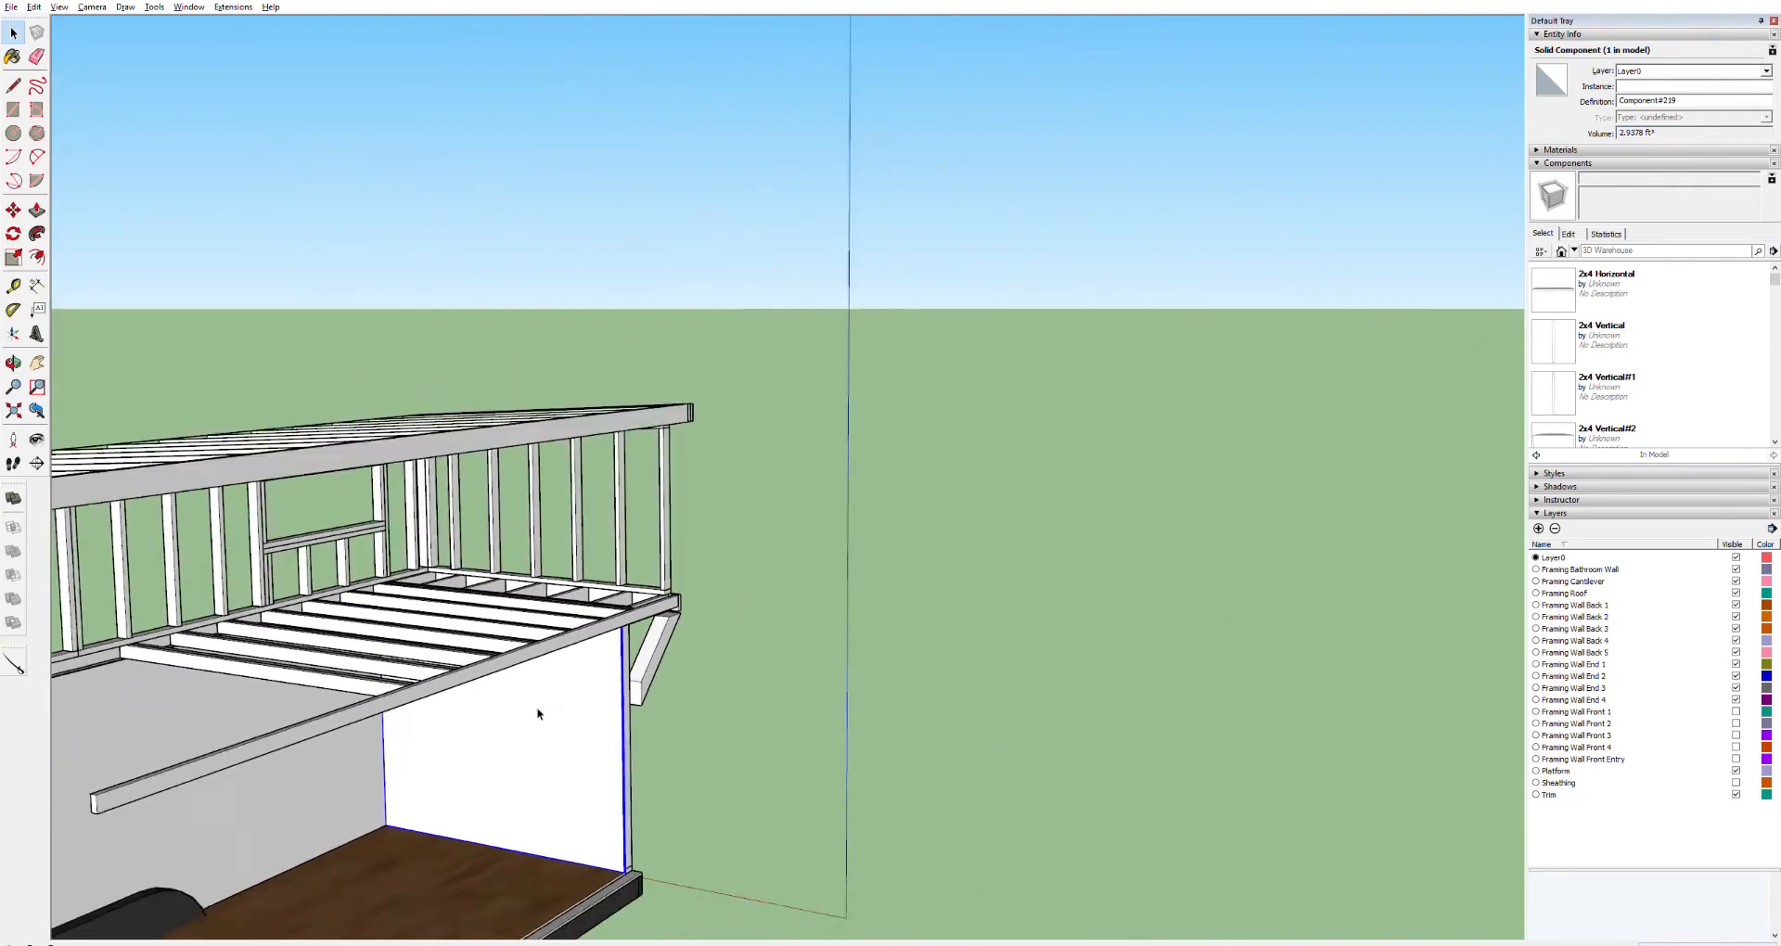
pyautogui.scroll(-2, 531, 710)
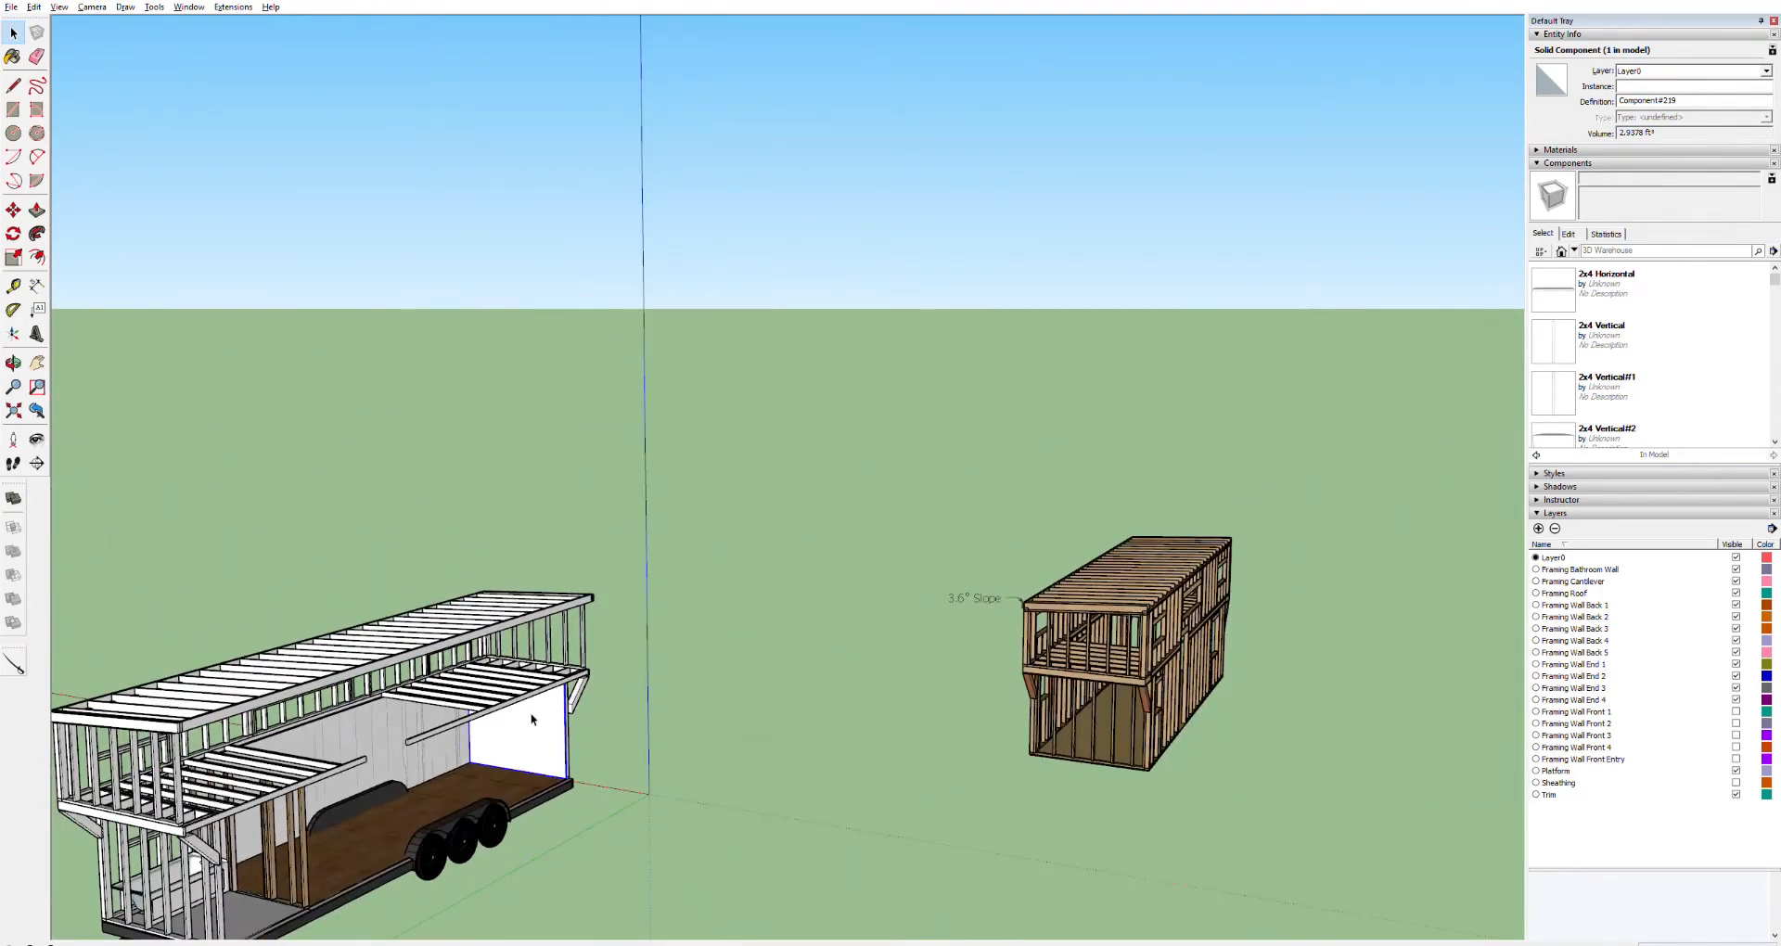
pyautogui.scroll(5, 532, 719)
pyautogui.scroll(6, 514, 470)
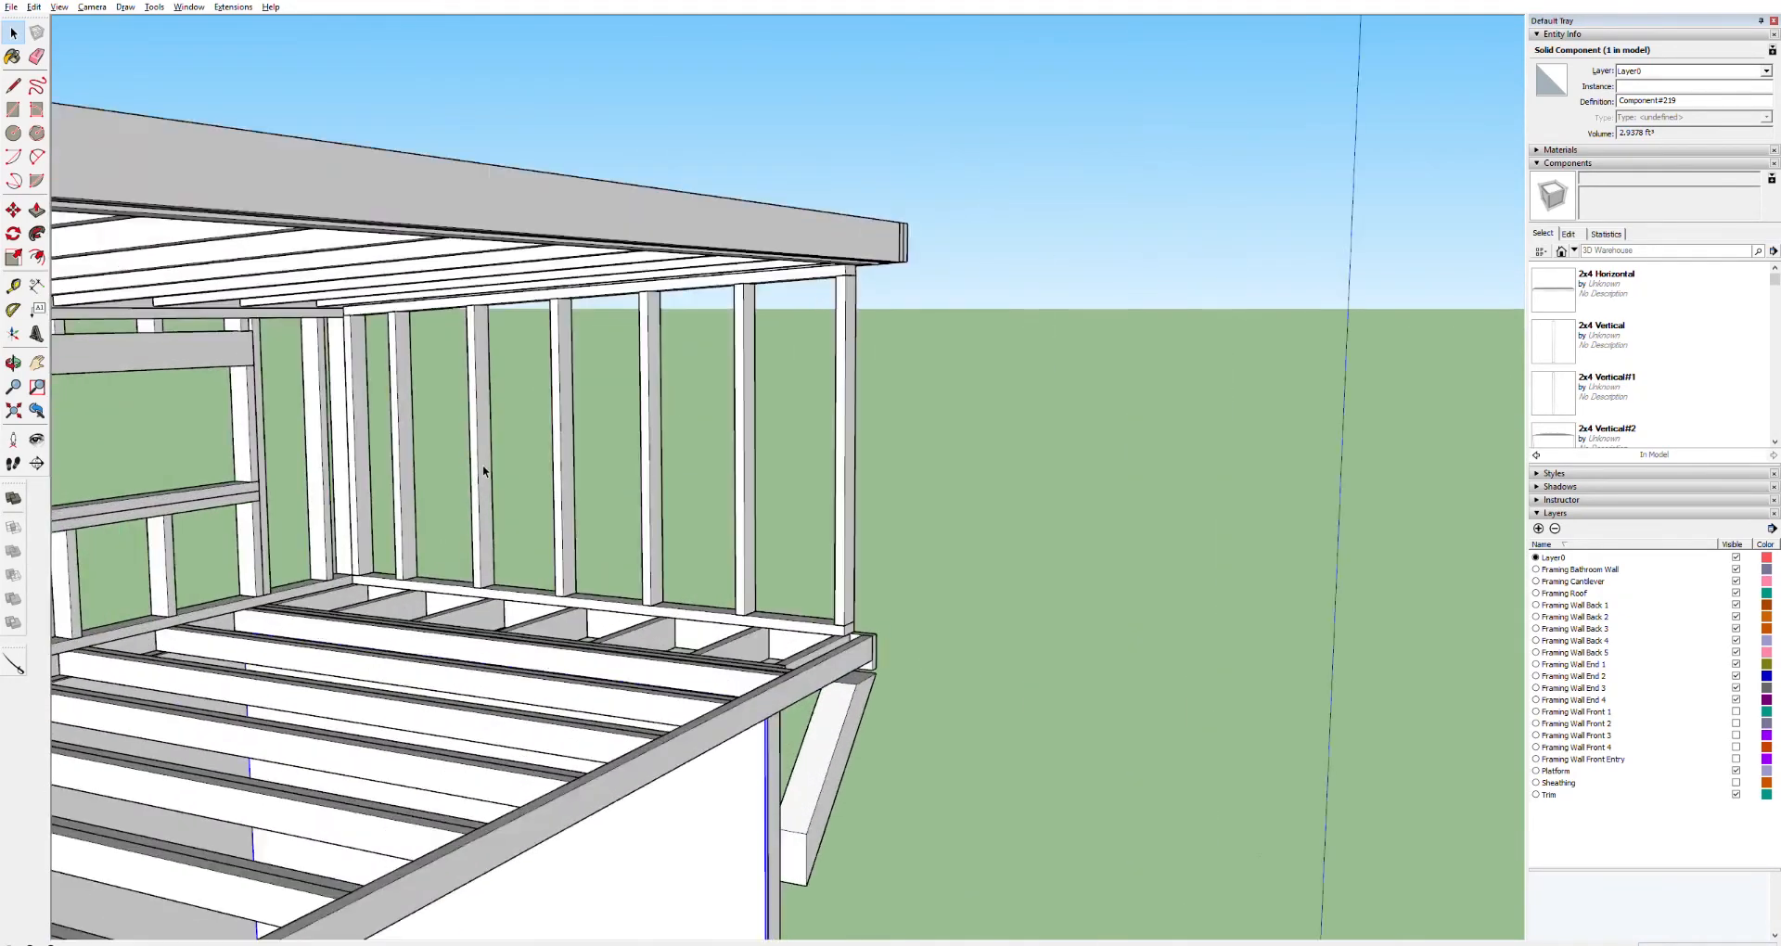
pyautogui.press('r')
pyautogui.click(298, 624)
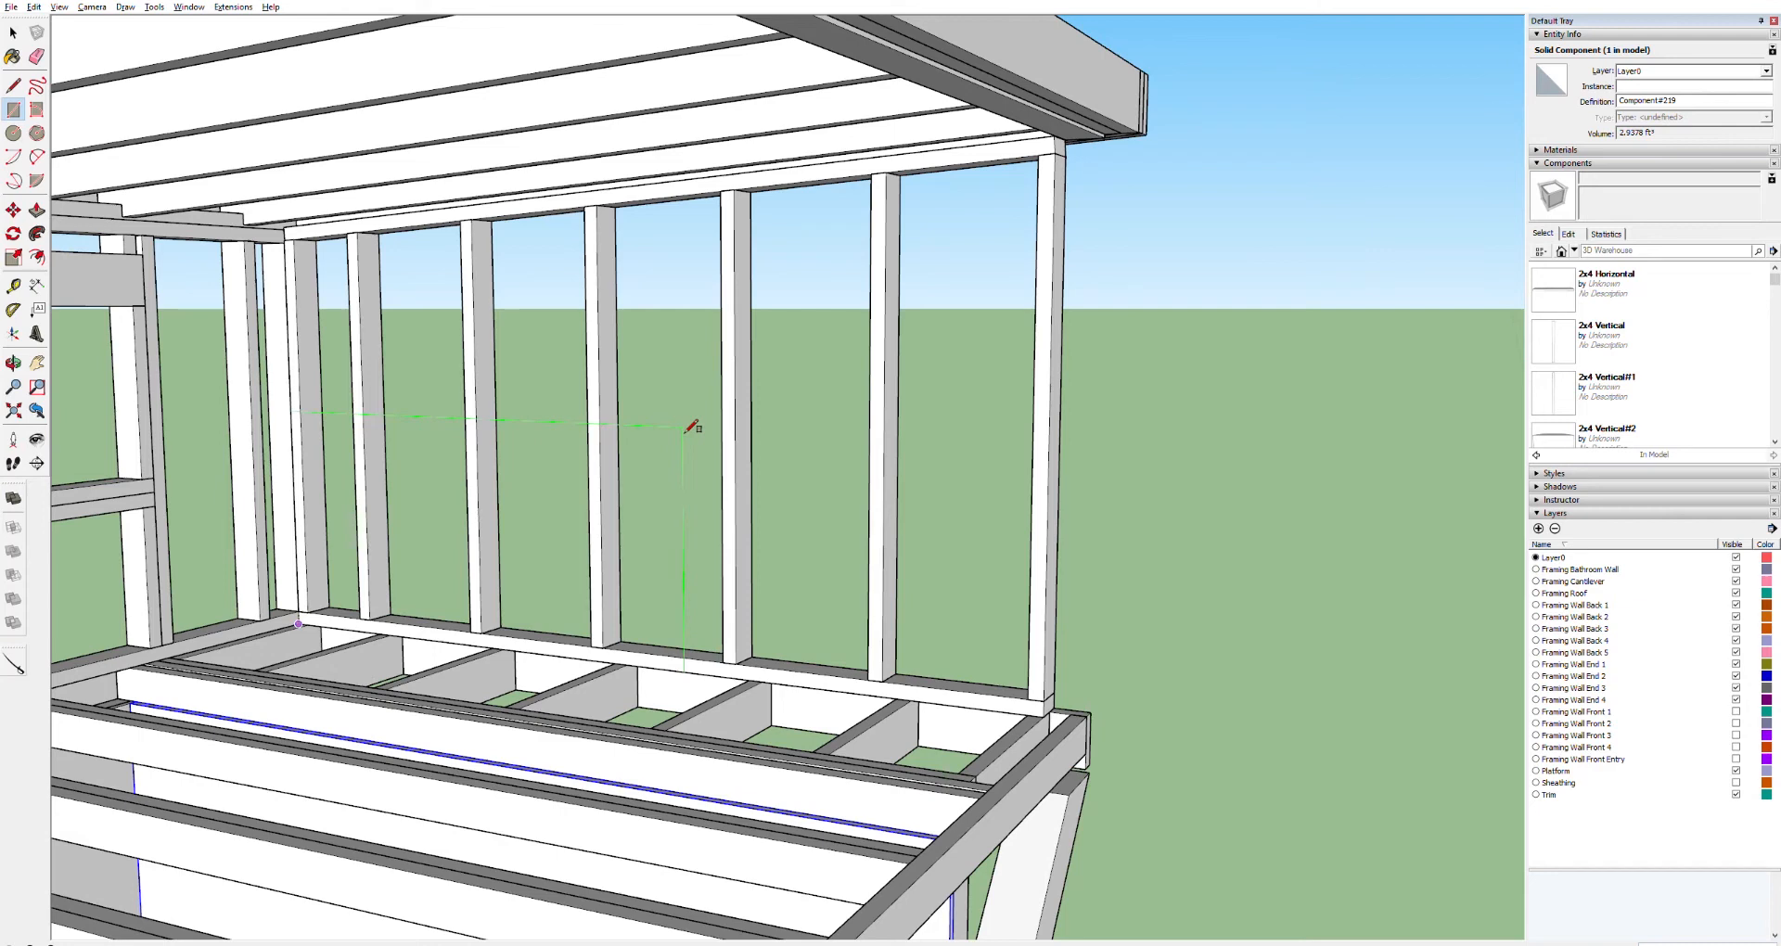
pyautogui.press('l')
pyautogui.click(1044, 717)
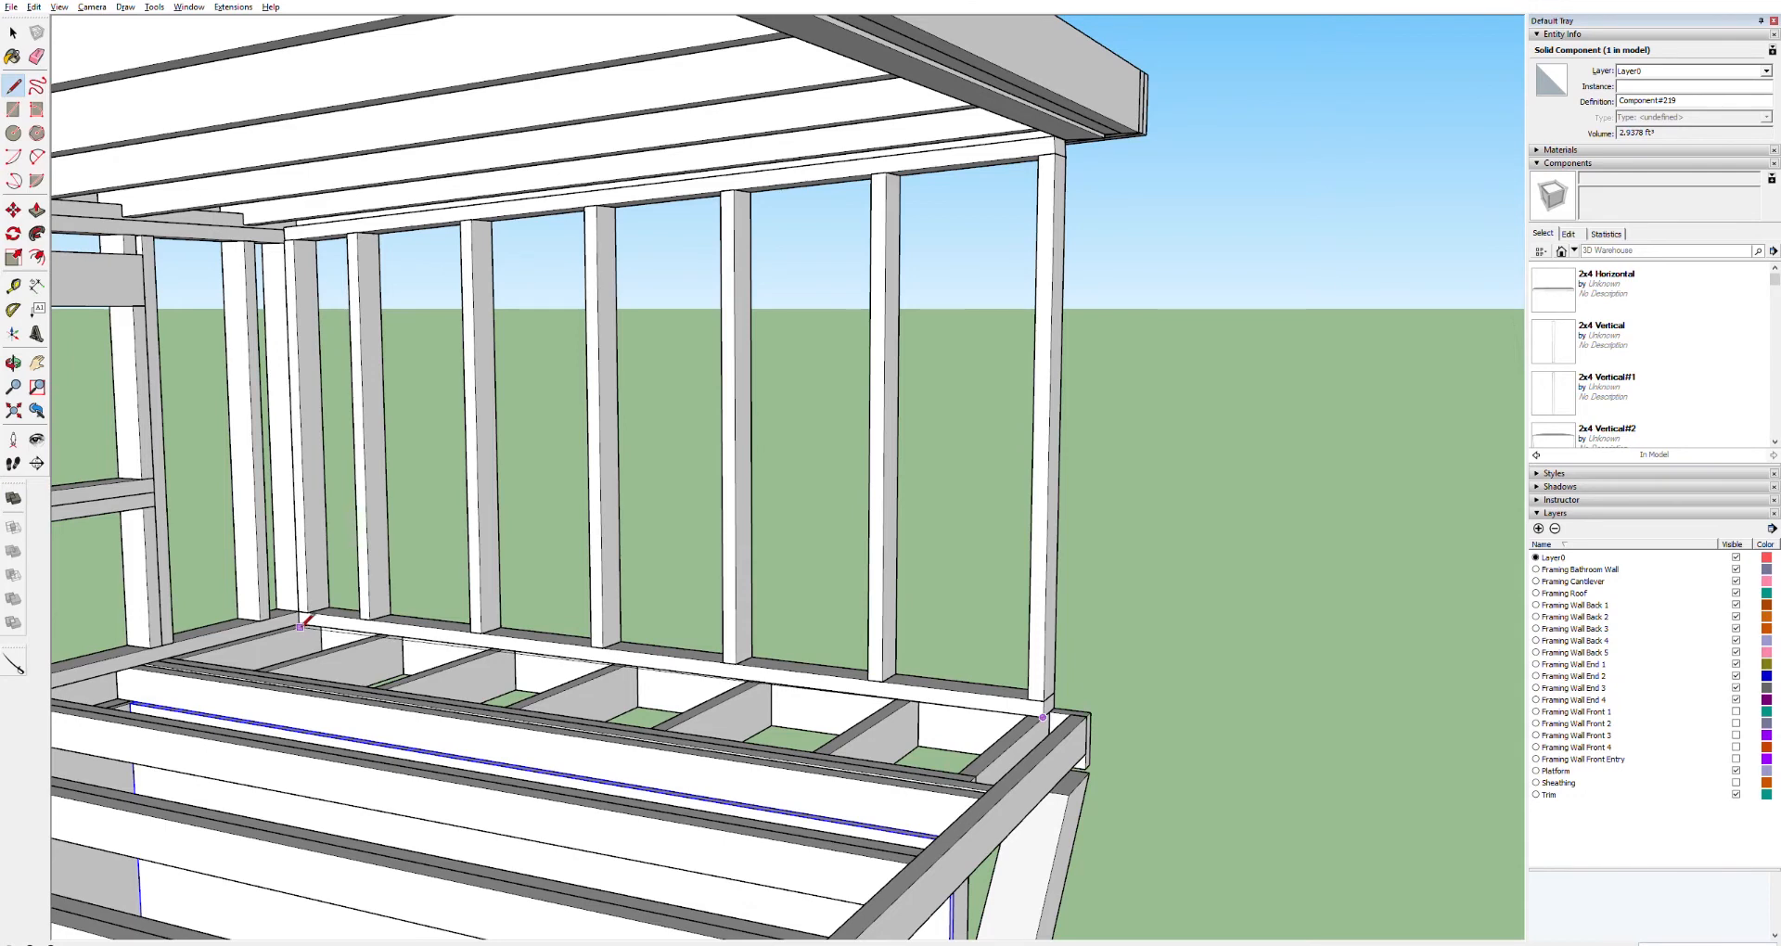
pyautogui.click(300, 626)
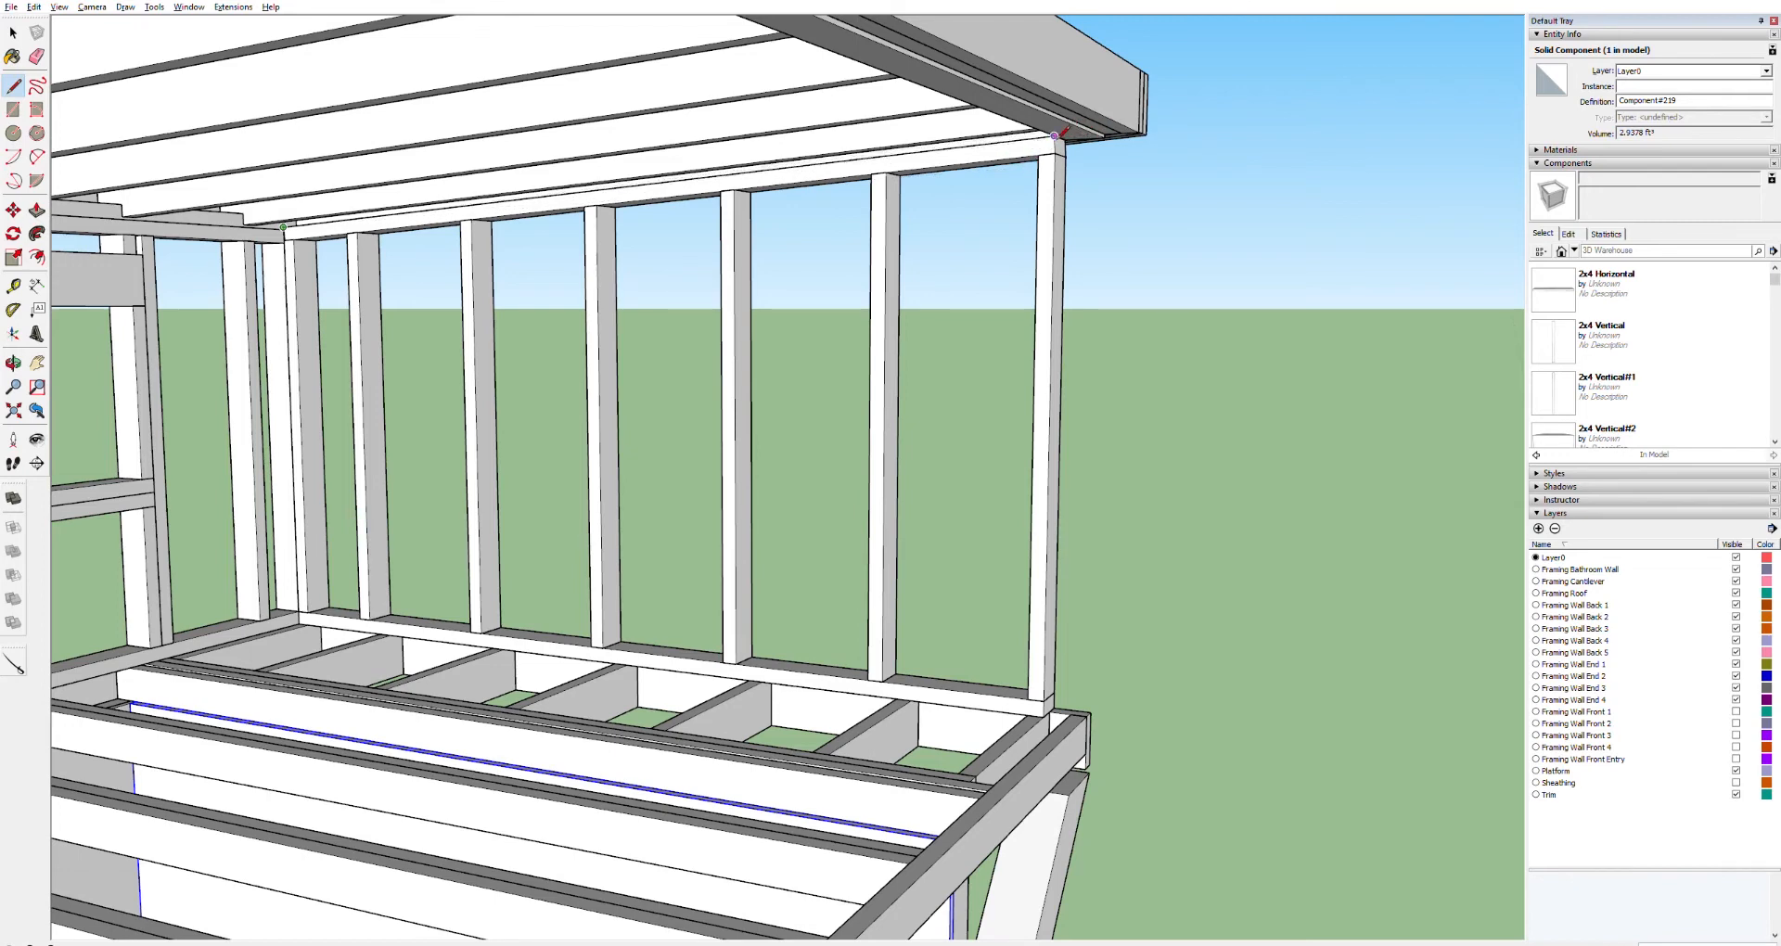
pyautogui.click(1055, 151)
pyautogui.click(1044, 715)
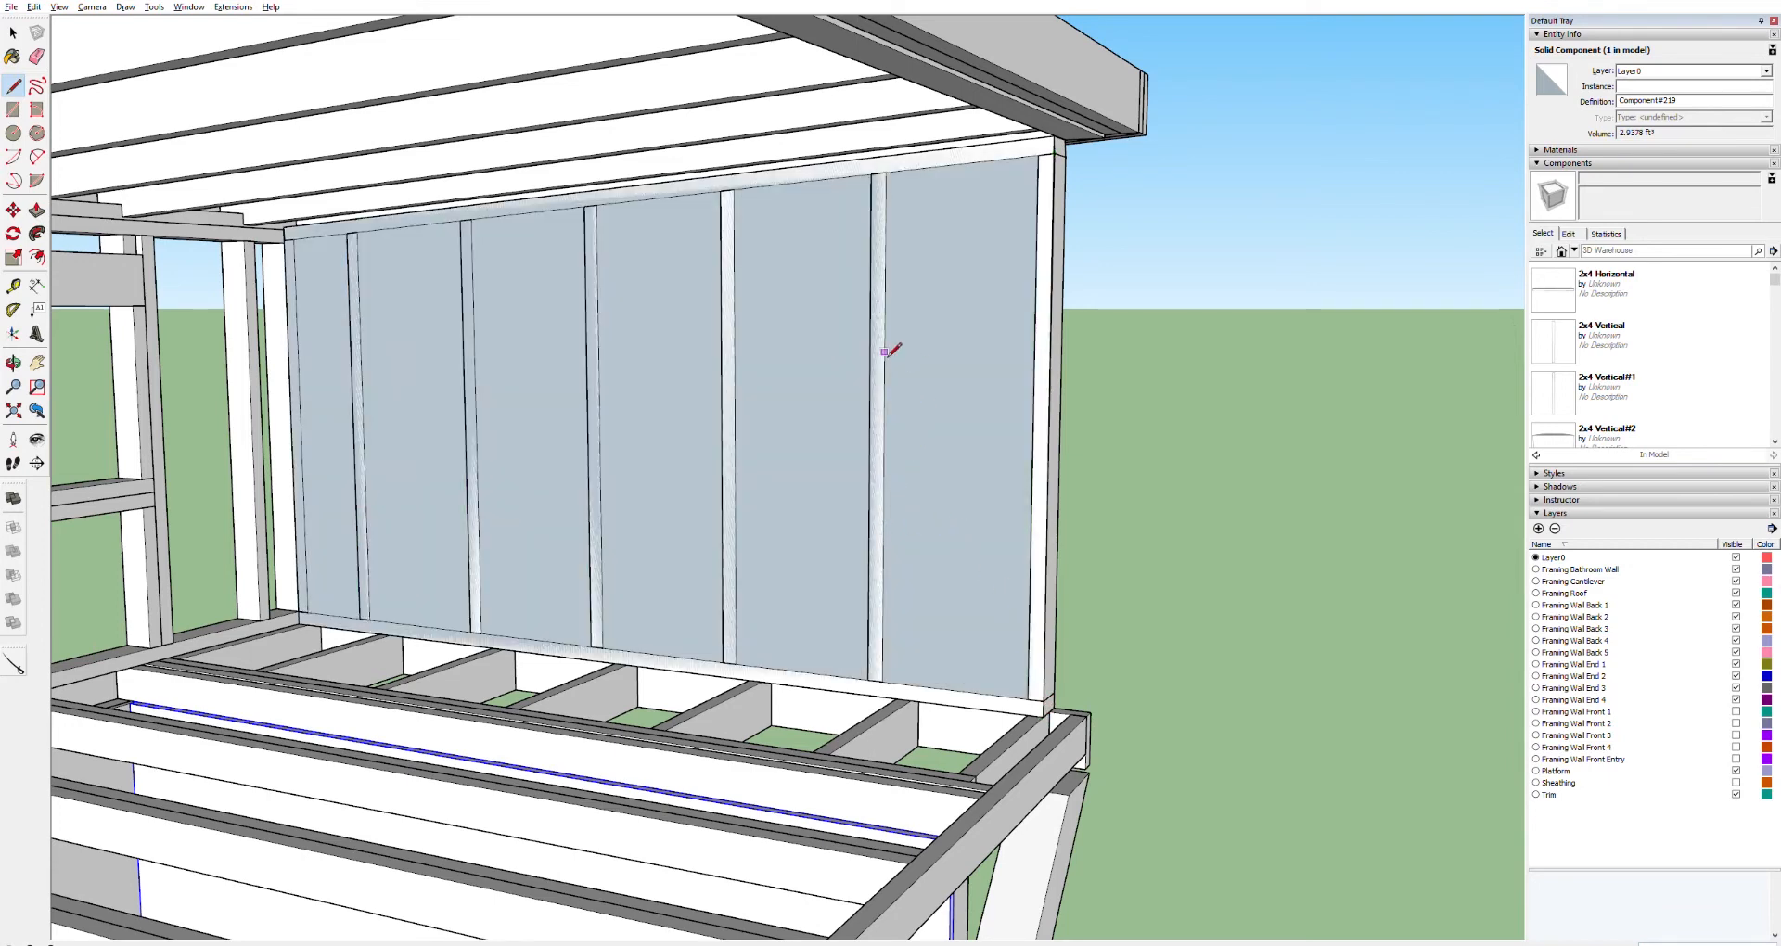
# Push/pull the loft end wall face into a panel, then select it and make it a component
pyautogui.press('p')
pyautogui.click(944, 300)
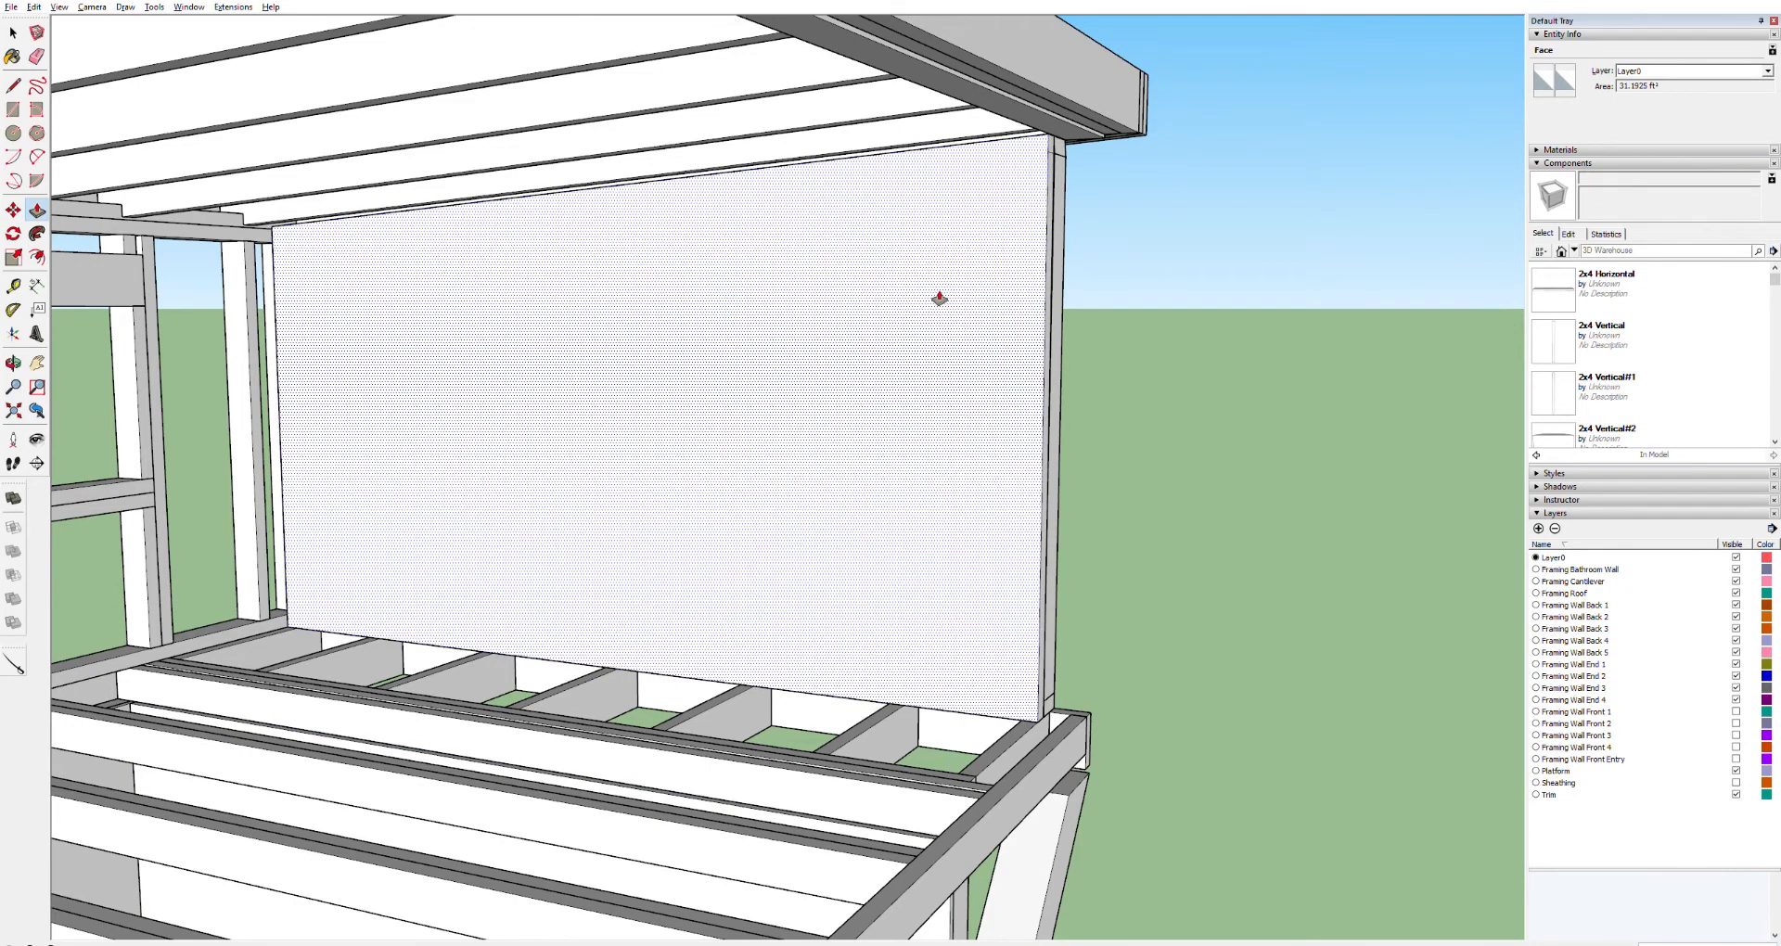
pyautogui.press('Return')
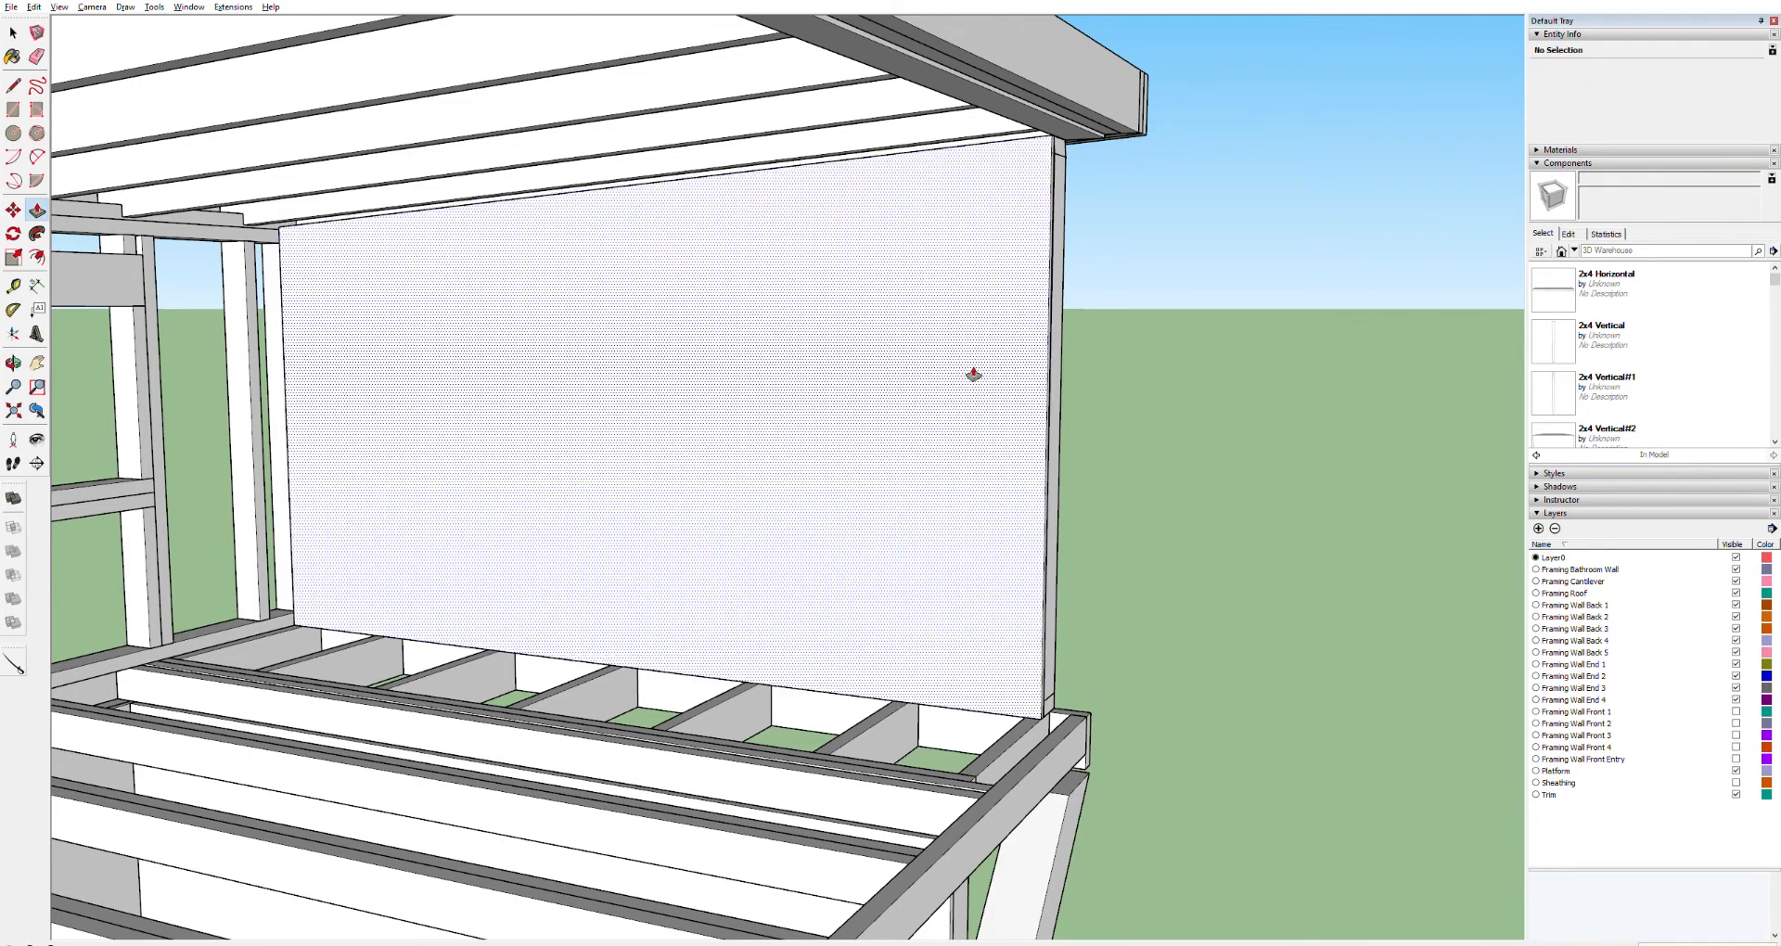
pyautogui.scroll(-3, 1030, 406)
pyautogui.press('space')
pyautogui.tripleClick(957, 404)
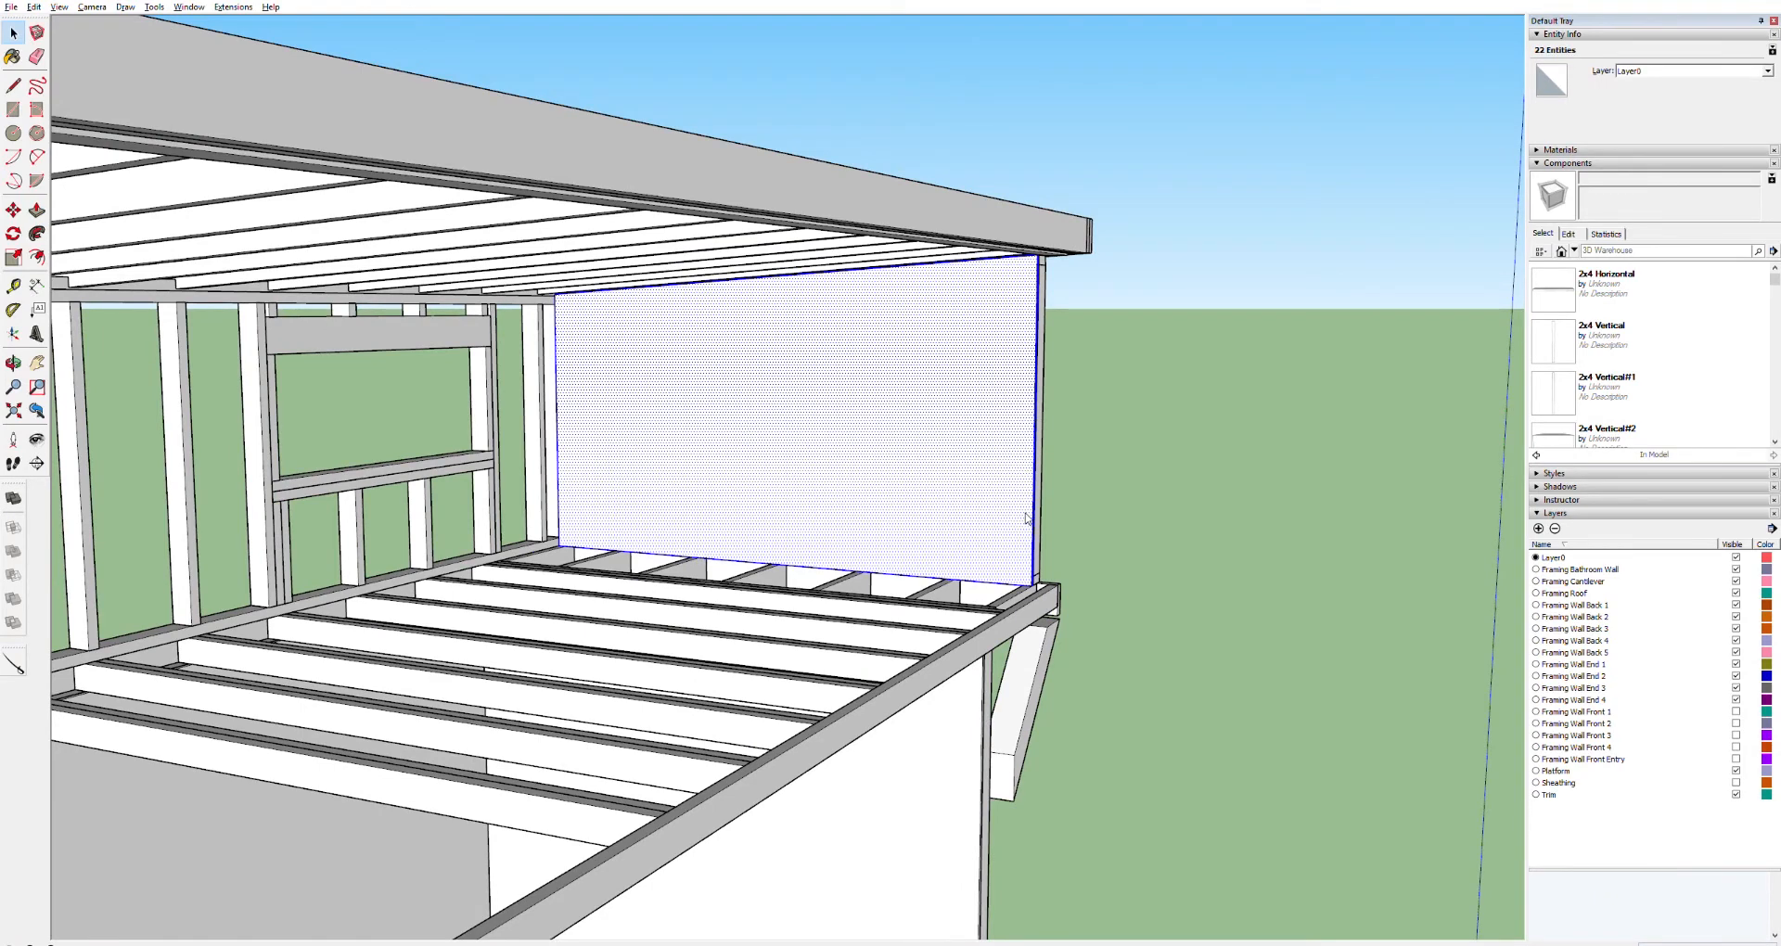
pyautogui.press('g')
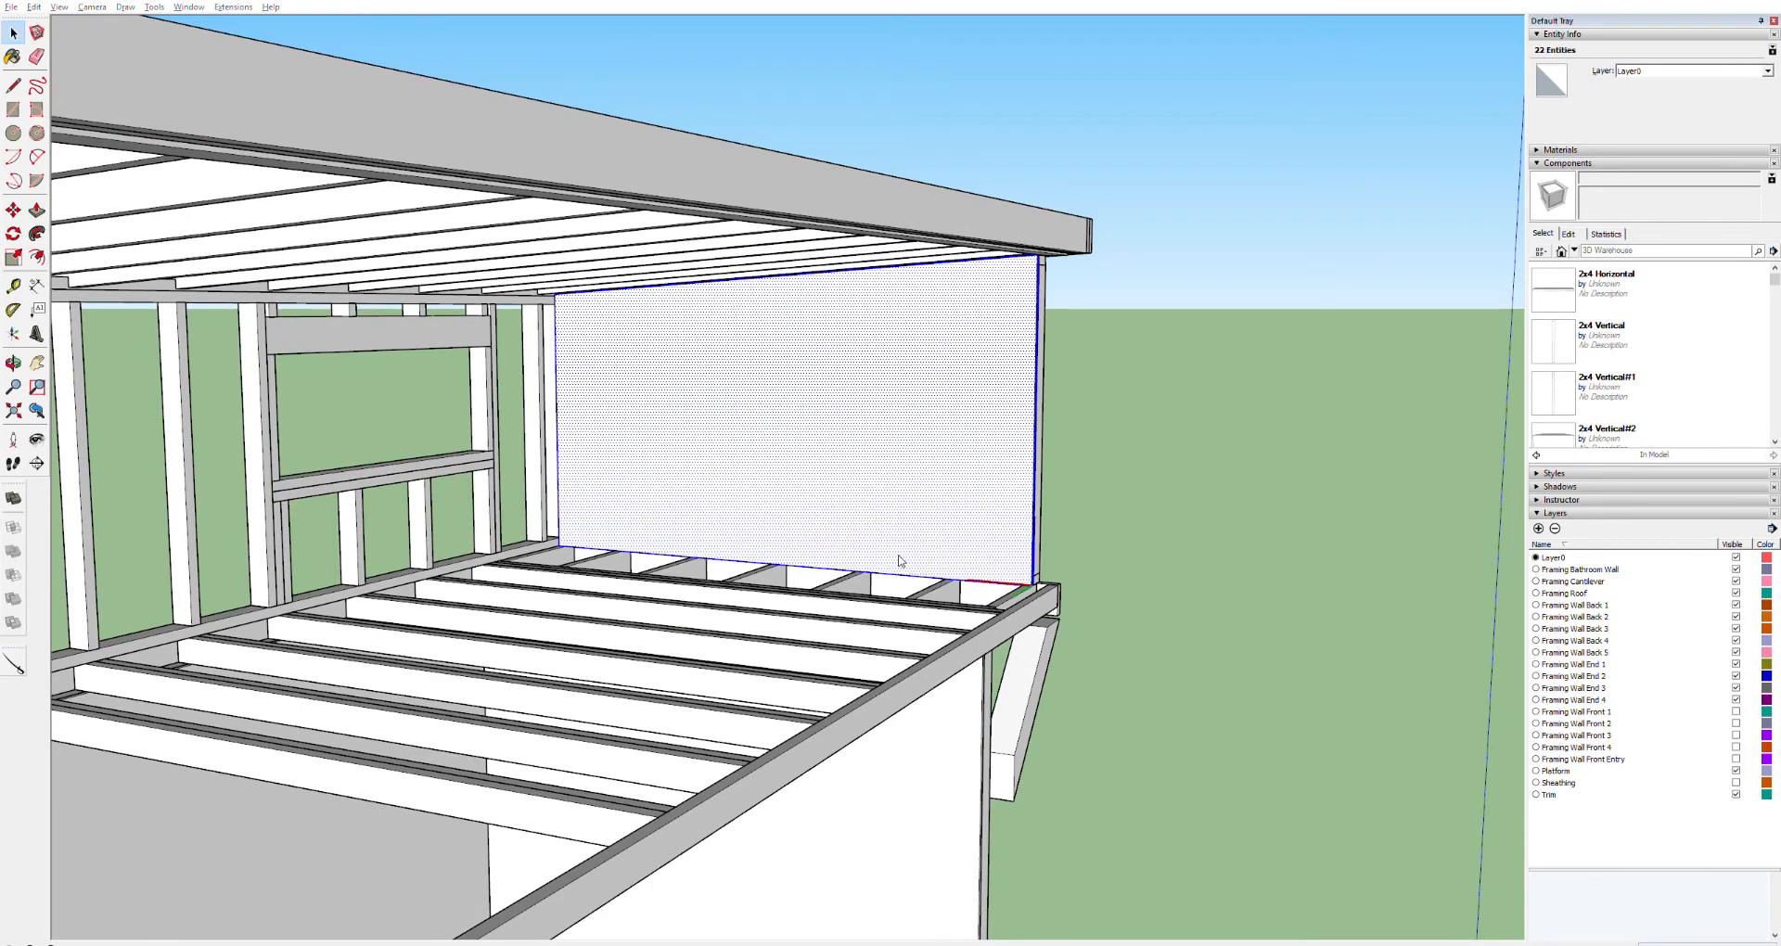
pyautogui.press('Return')
# Copy the loft wall panel to the matching end wall of the opposite loft
pyautogui.scroll(-6, 914, 541)
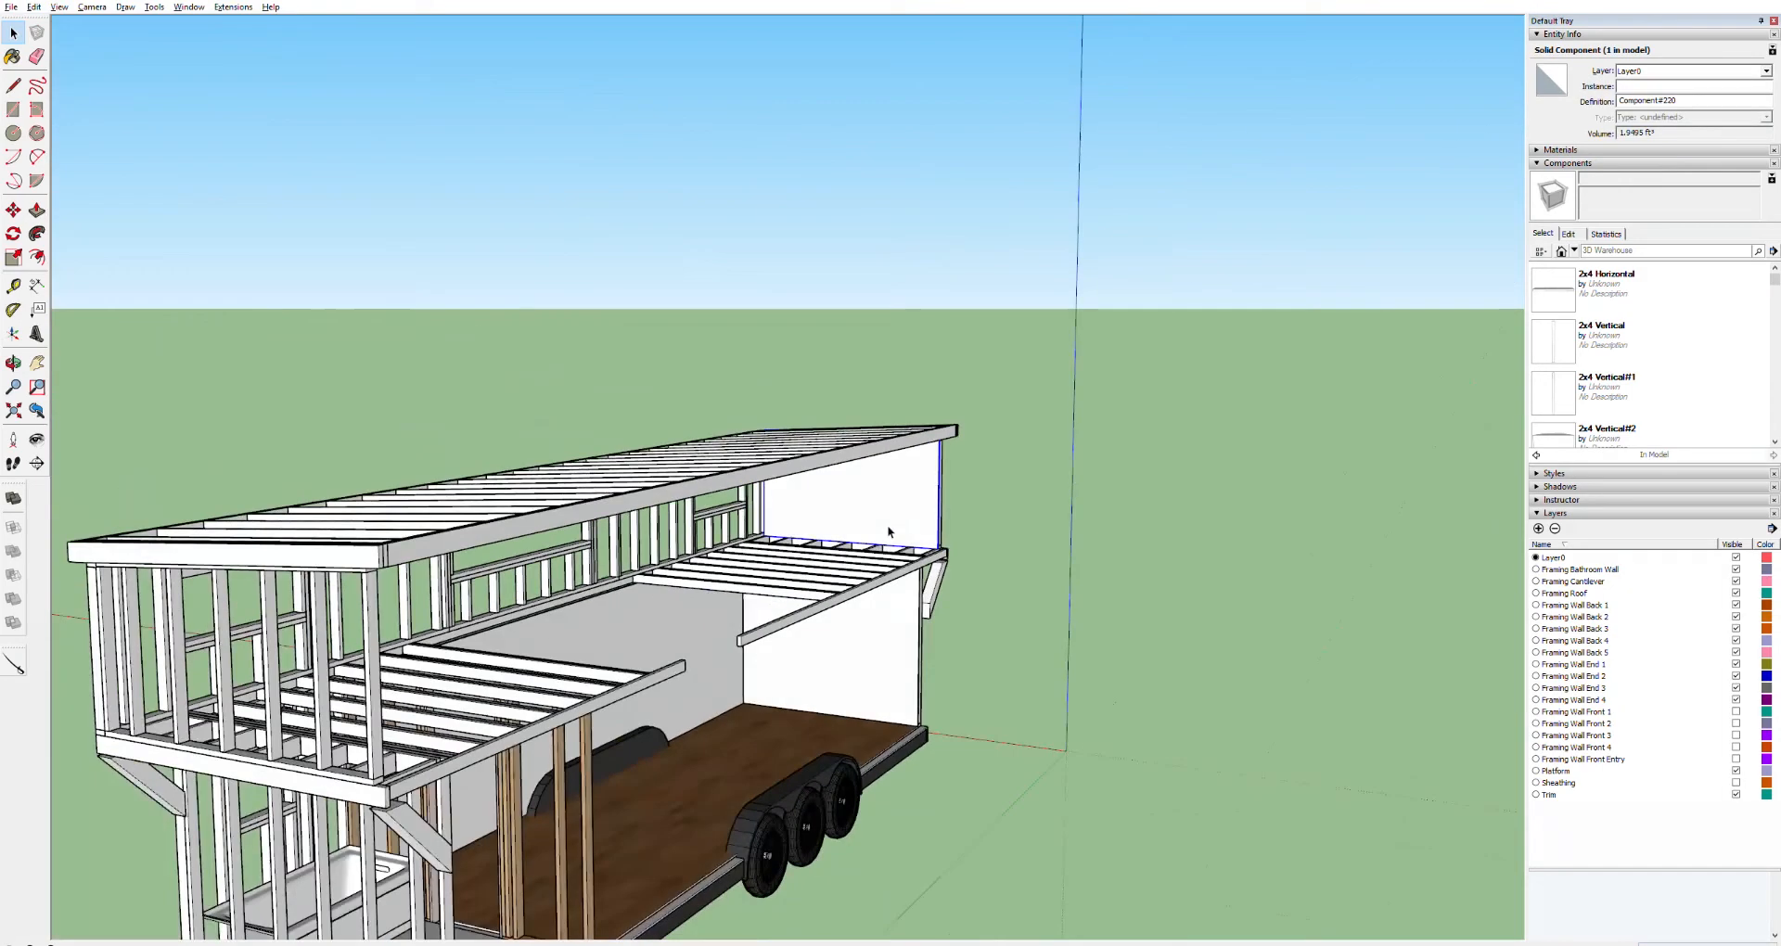
pyautogui.press('m')
pyautogui.click(945, 540)
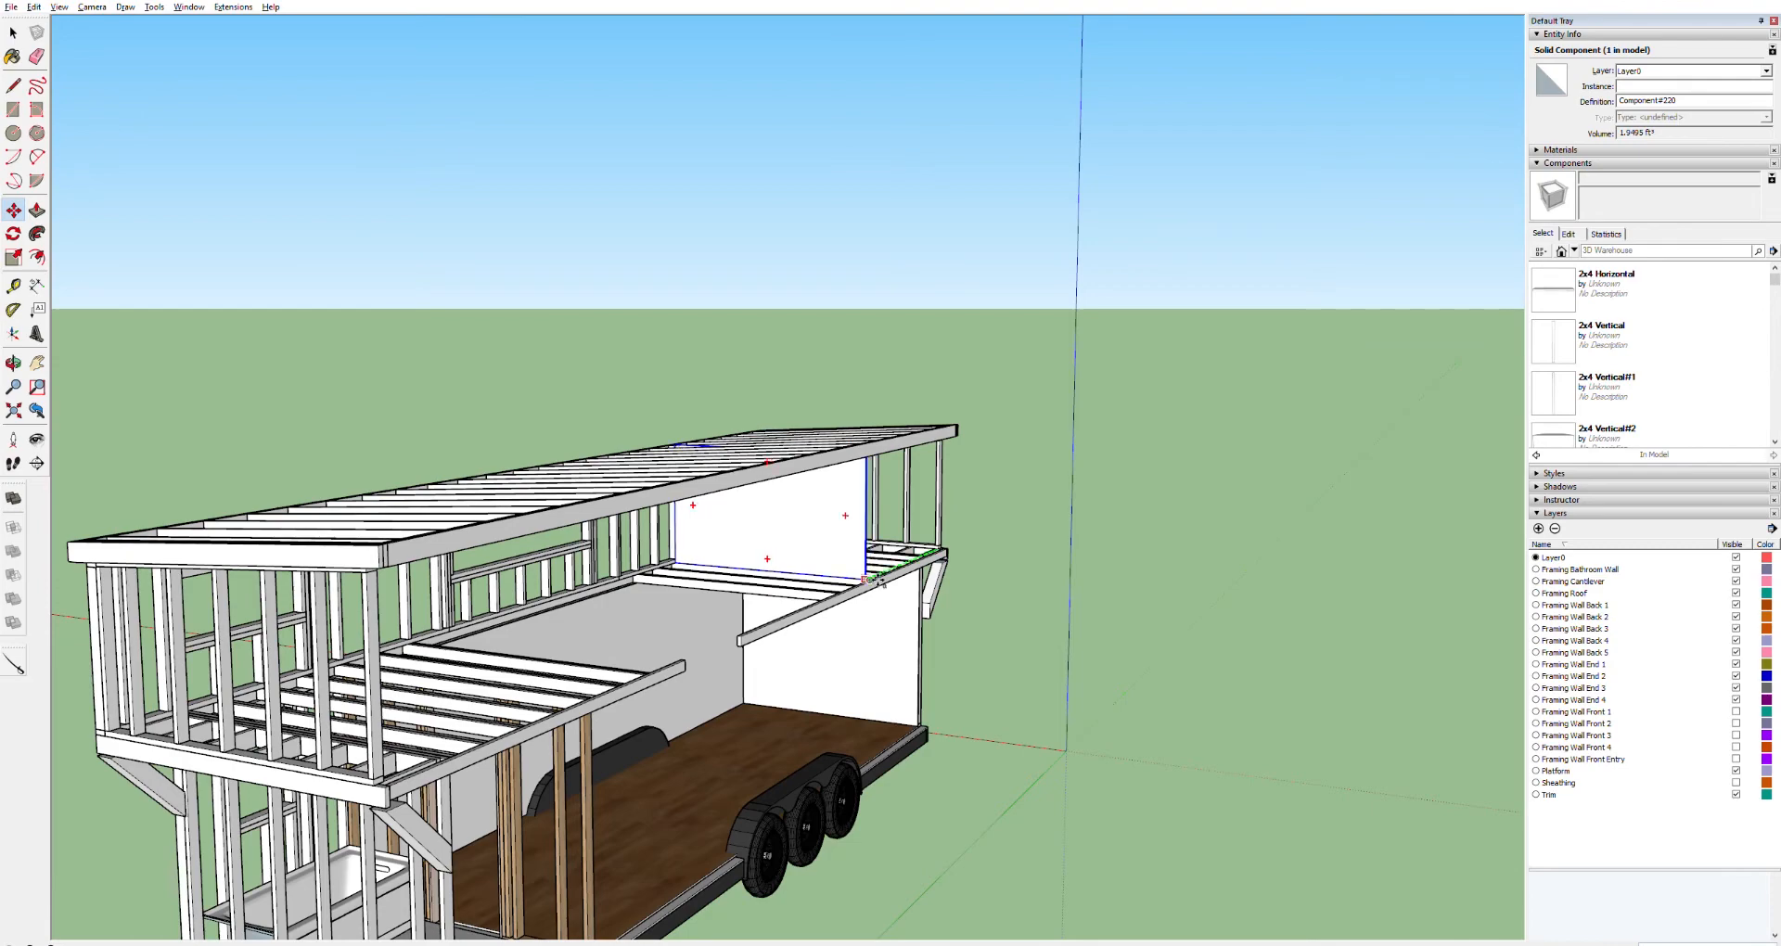
pyautogui.scroll(2, 417, 784)
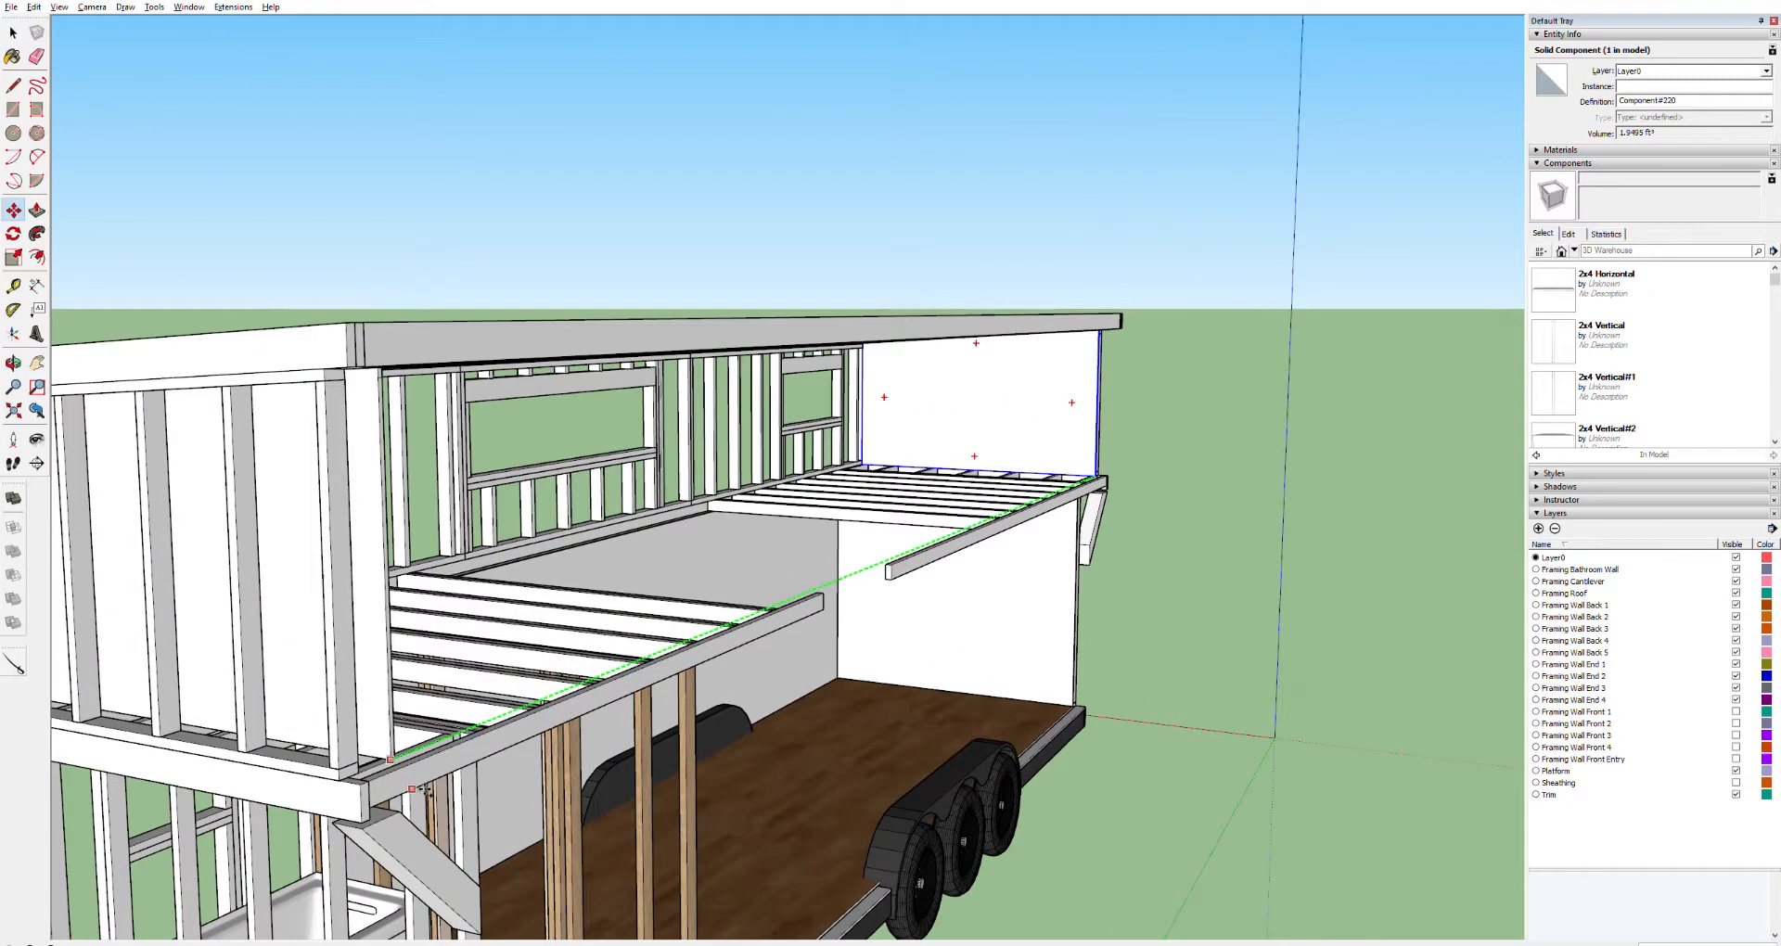
pyautogui.scroll(4, 417, 789)
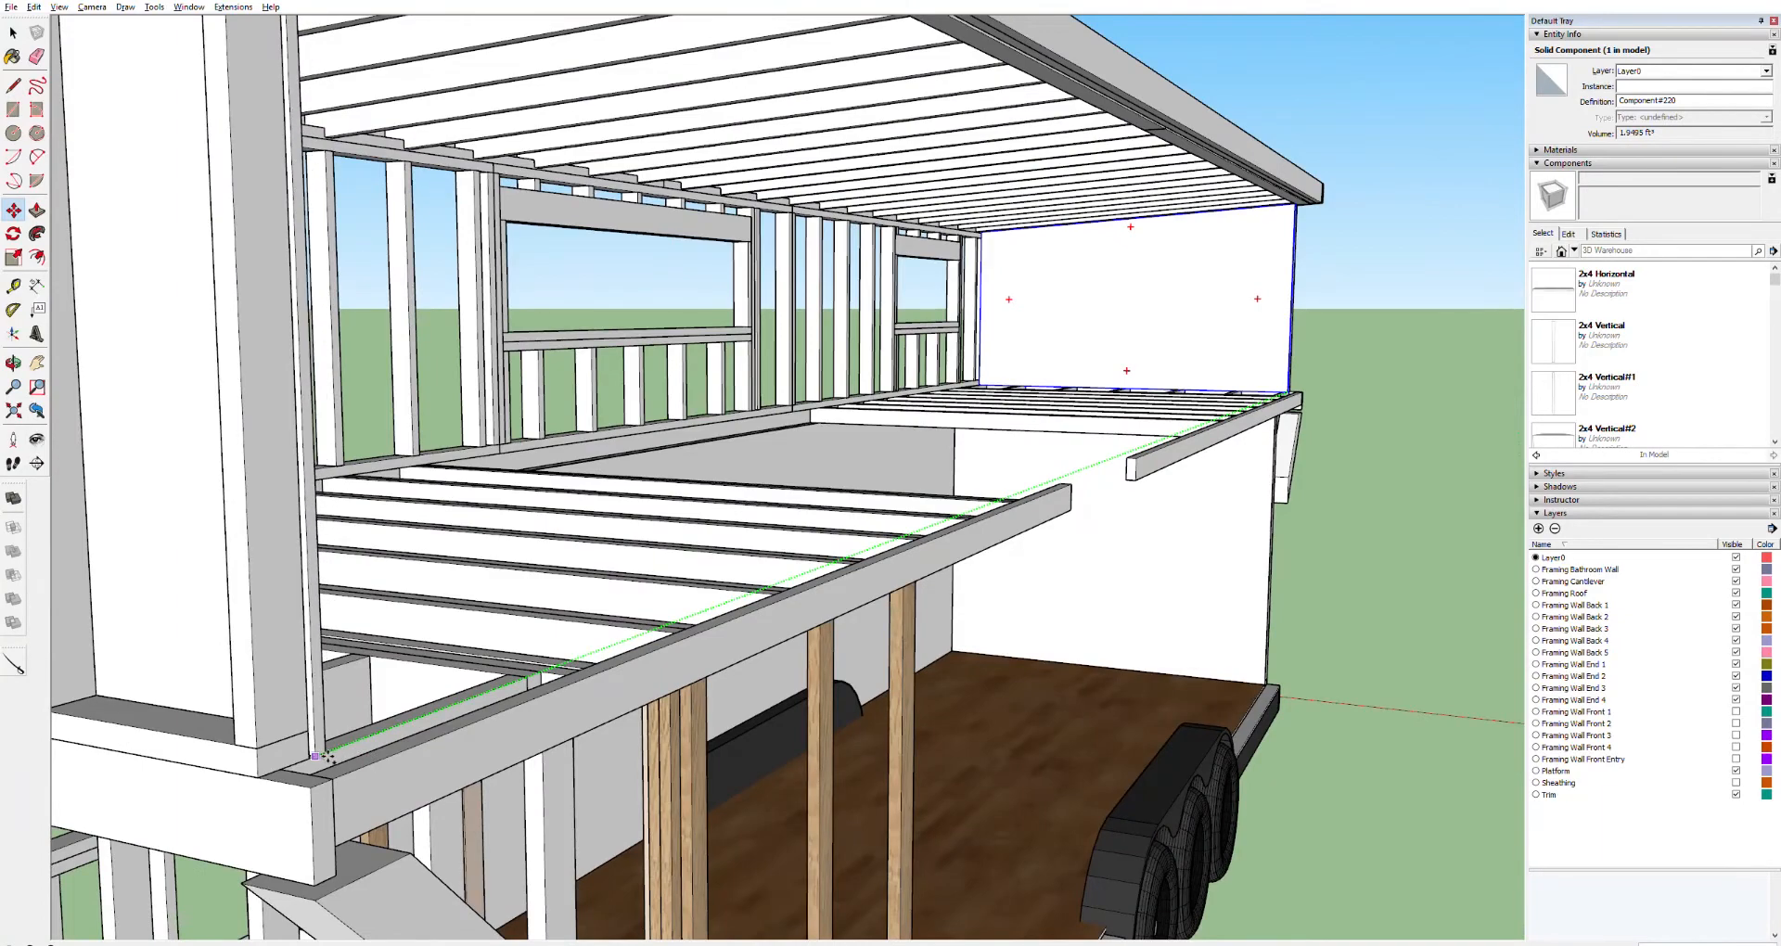
pyautogui.click(324, 759)
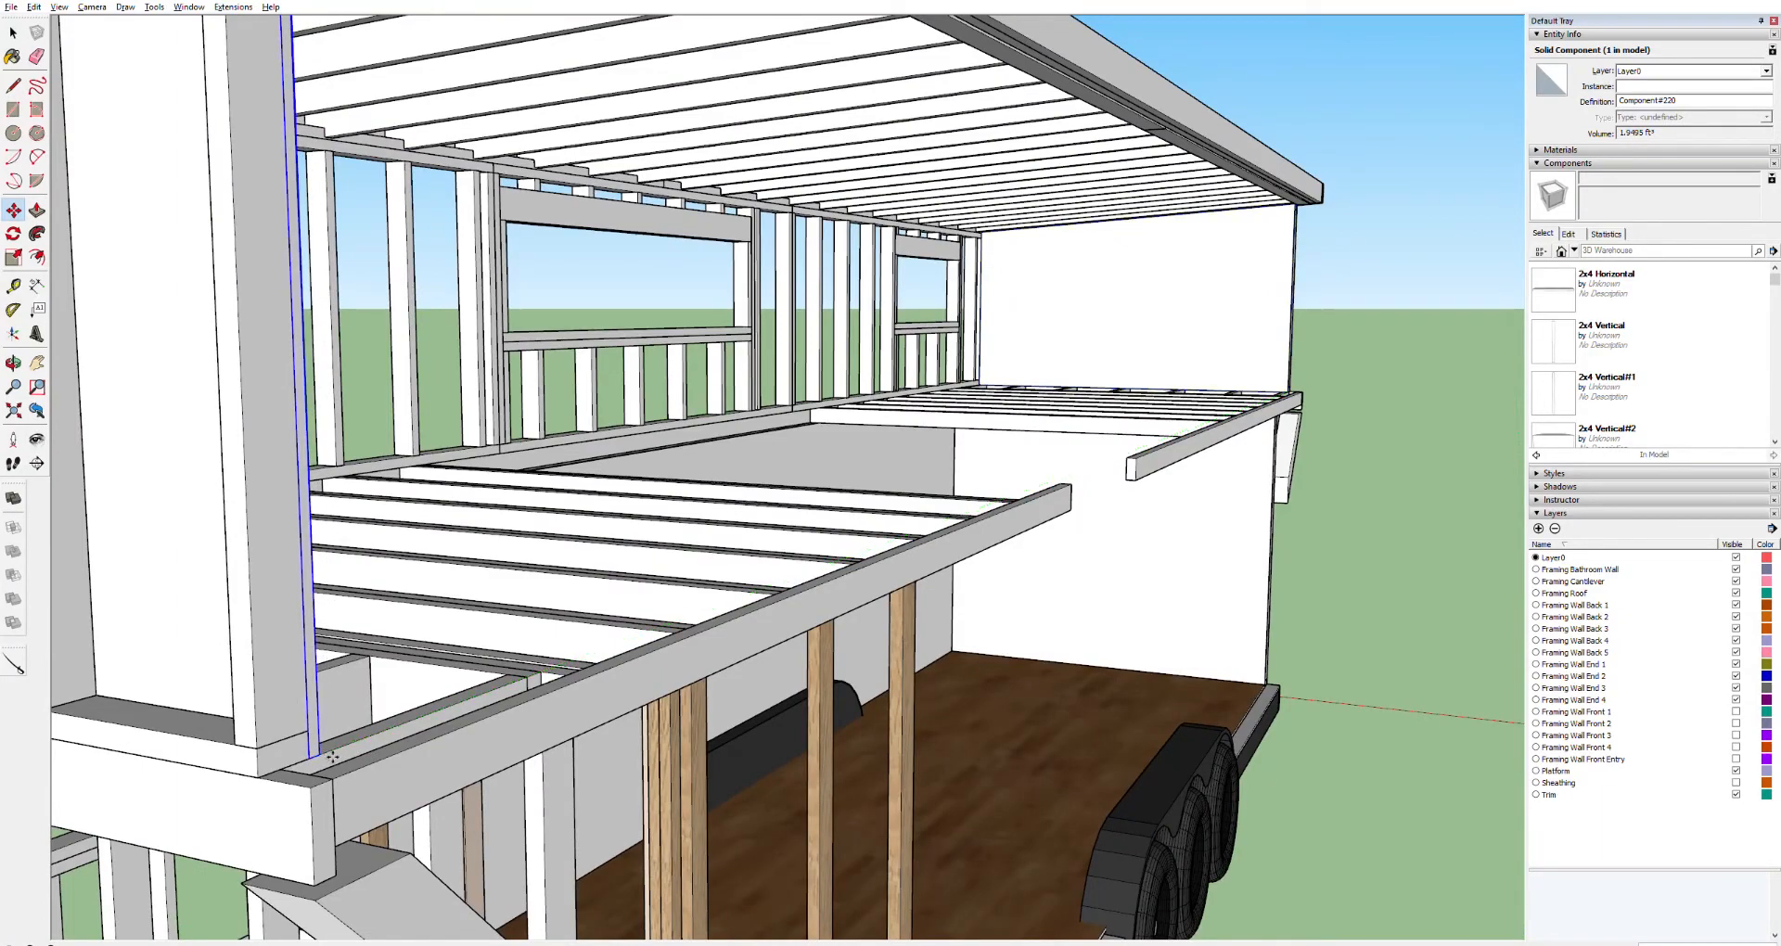
pyautogui.scroll(-3, 596, 659)
pyautogui.scroll(-3, 600, 660)
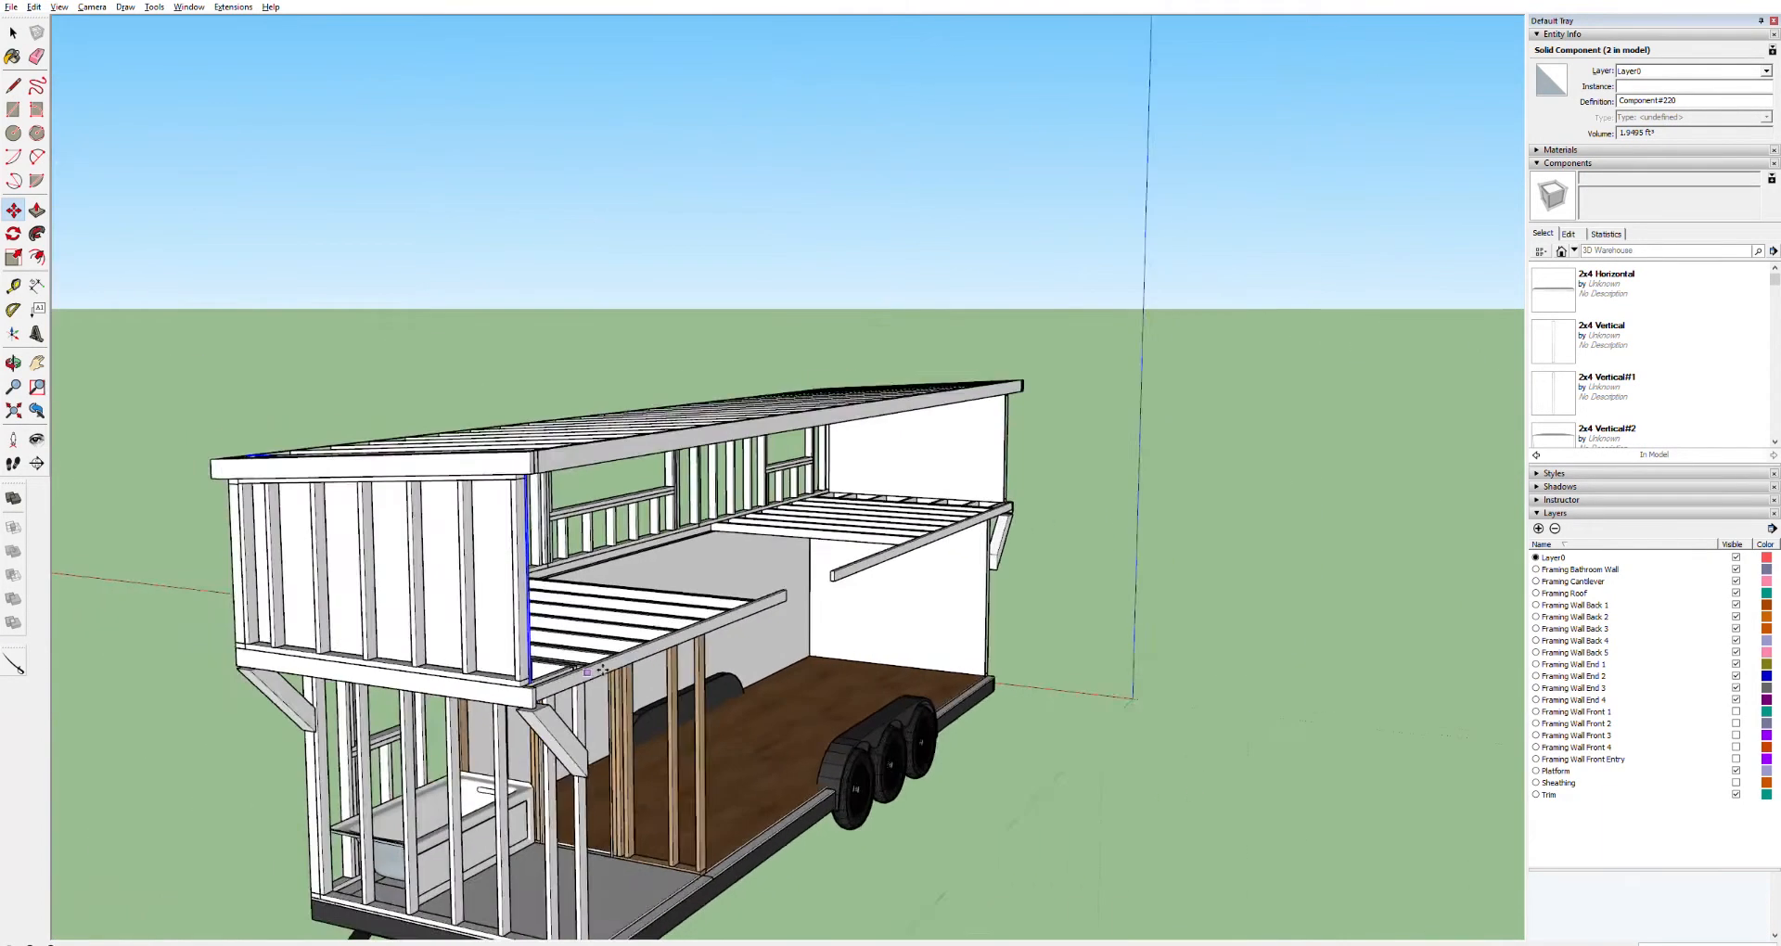
pyautogui.scroll(5, 601, 669)
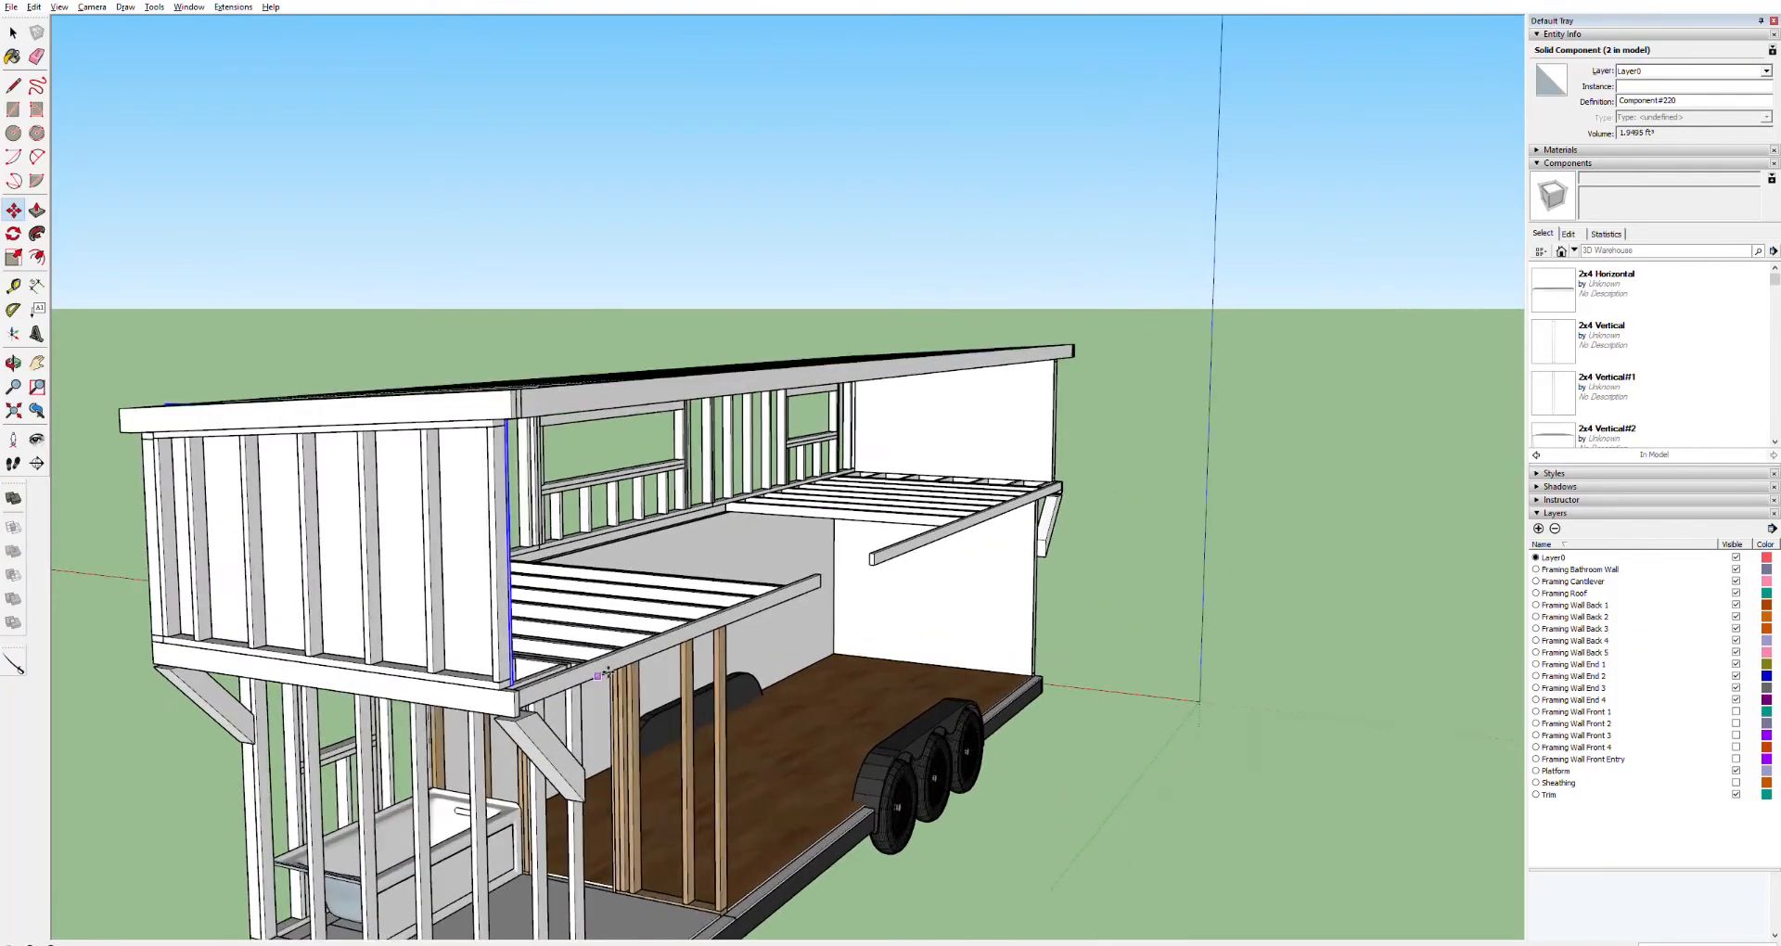
pyautogui.moveTo(673, 546); pyautogui.dragTo(306, 457, button='middle')
pyautogui.scroll(5, 1221, 423)
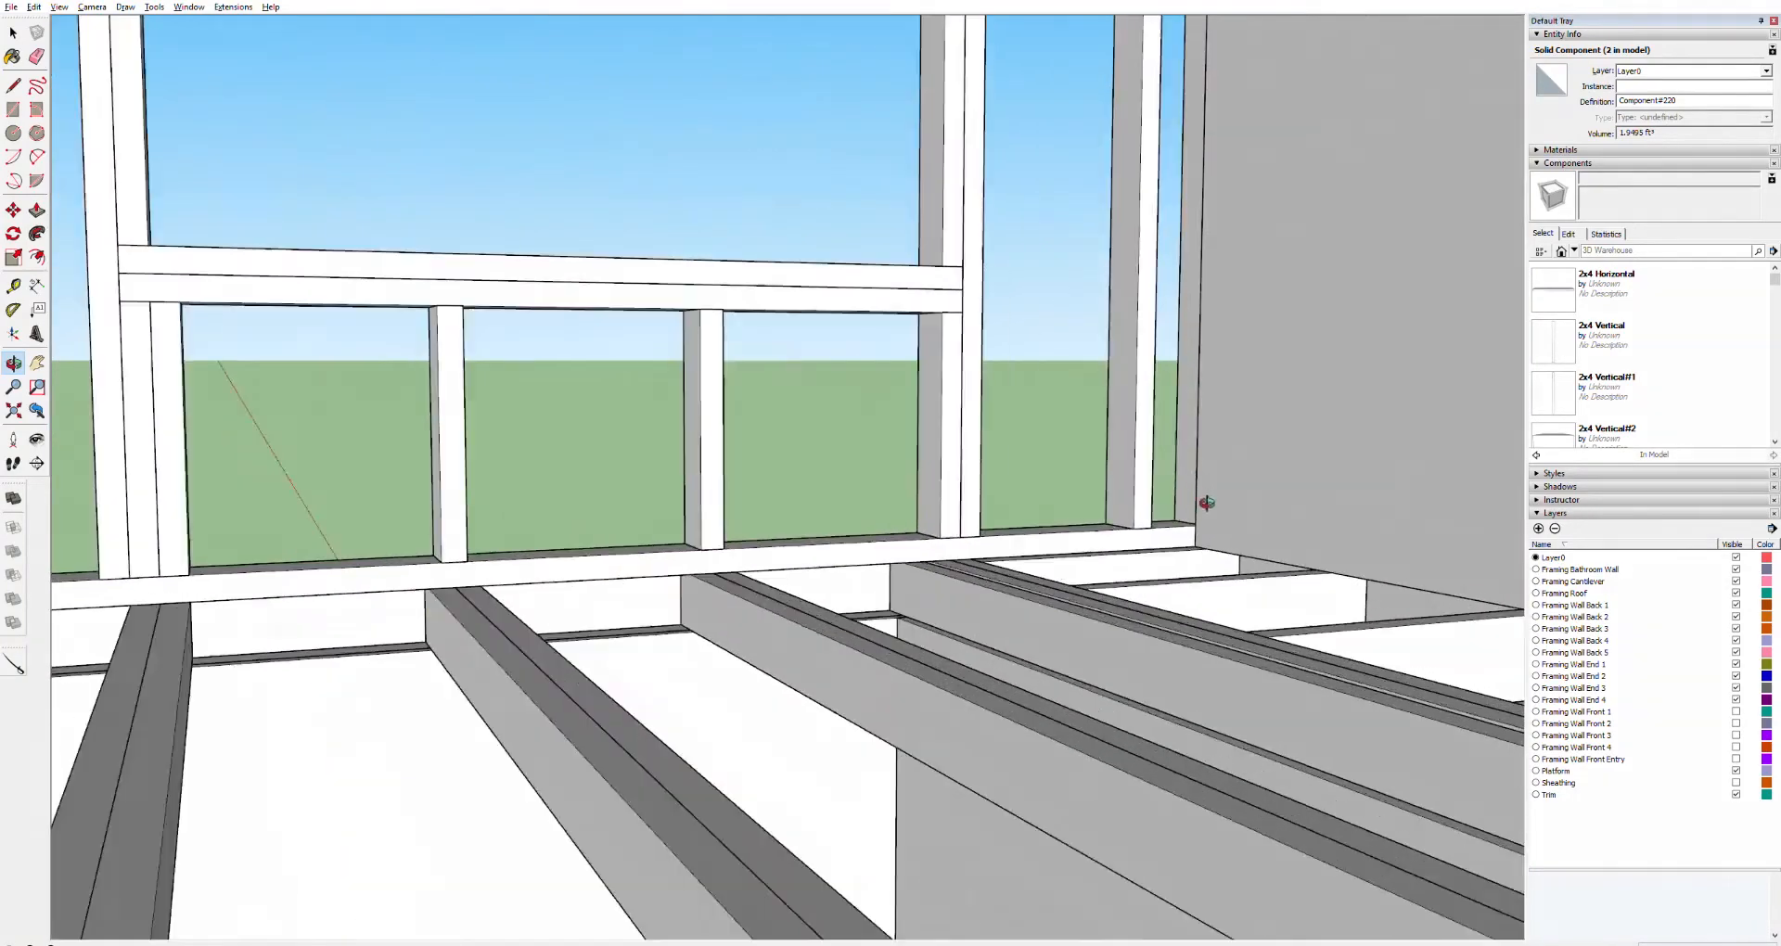
# Draw a rectangle across the framing of the loft wall above the bathroom, from the floor joists up to the top plate
pyautogui.scroll(2, 1206, 503)
pyautogui.press('r')
pyautogui.click(1194, 551)
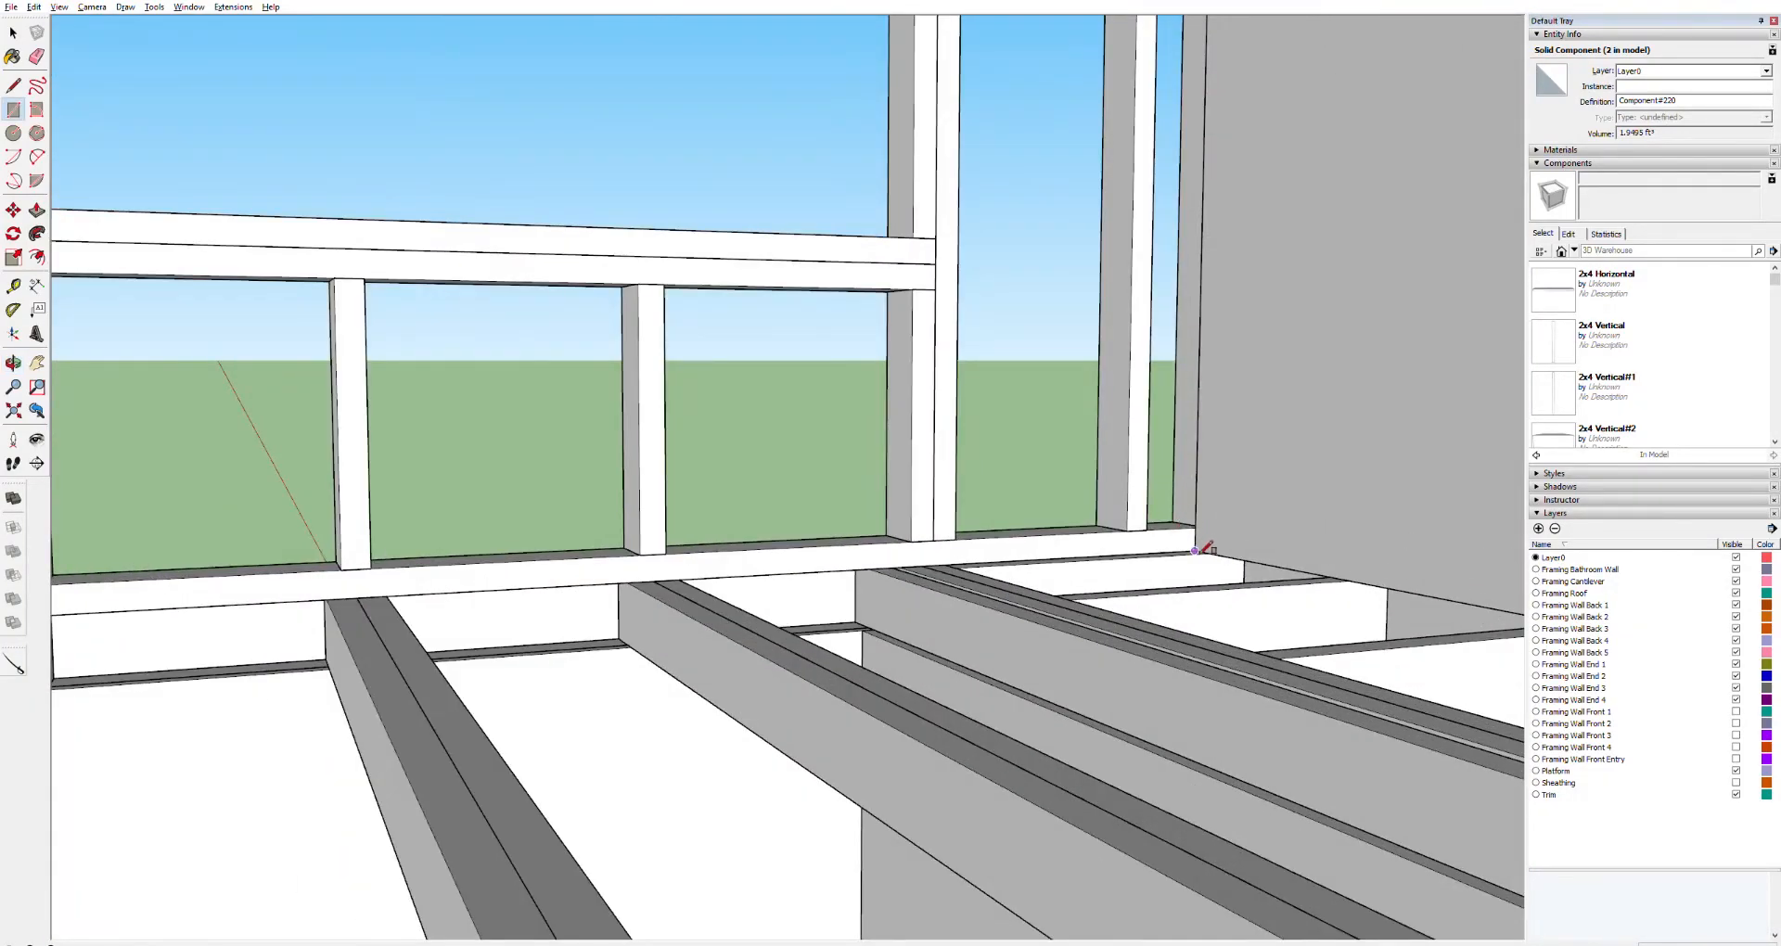
pyautogui.keyDown('shift'); pyautogui.moveTo(482, 429); pyautogui.dragTo(846, 447, button='middle'); pyautogui.keyUp('shift')
pyautogui.moveTo(540, 436); pyautogui.dragTo(1226, 494)
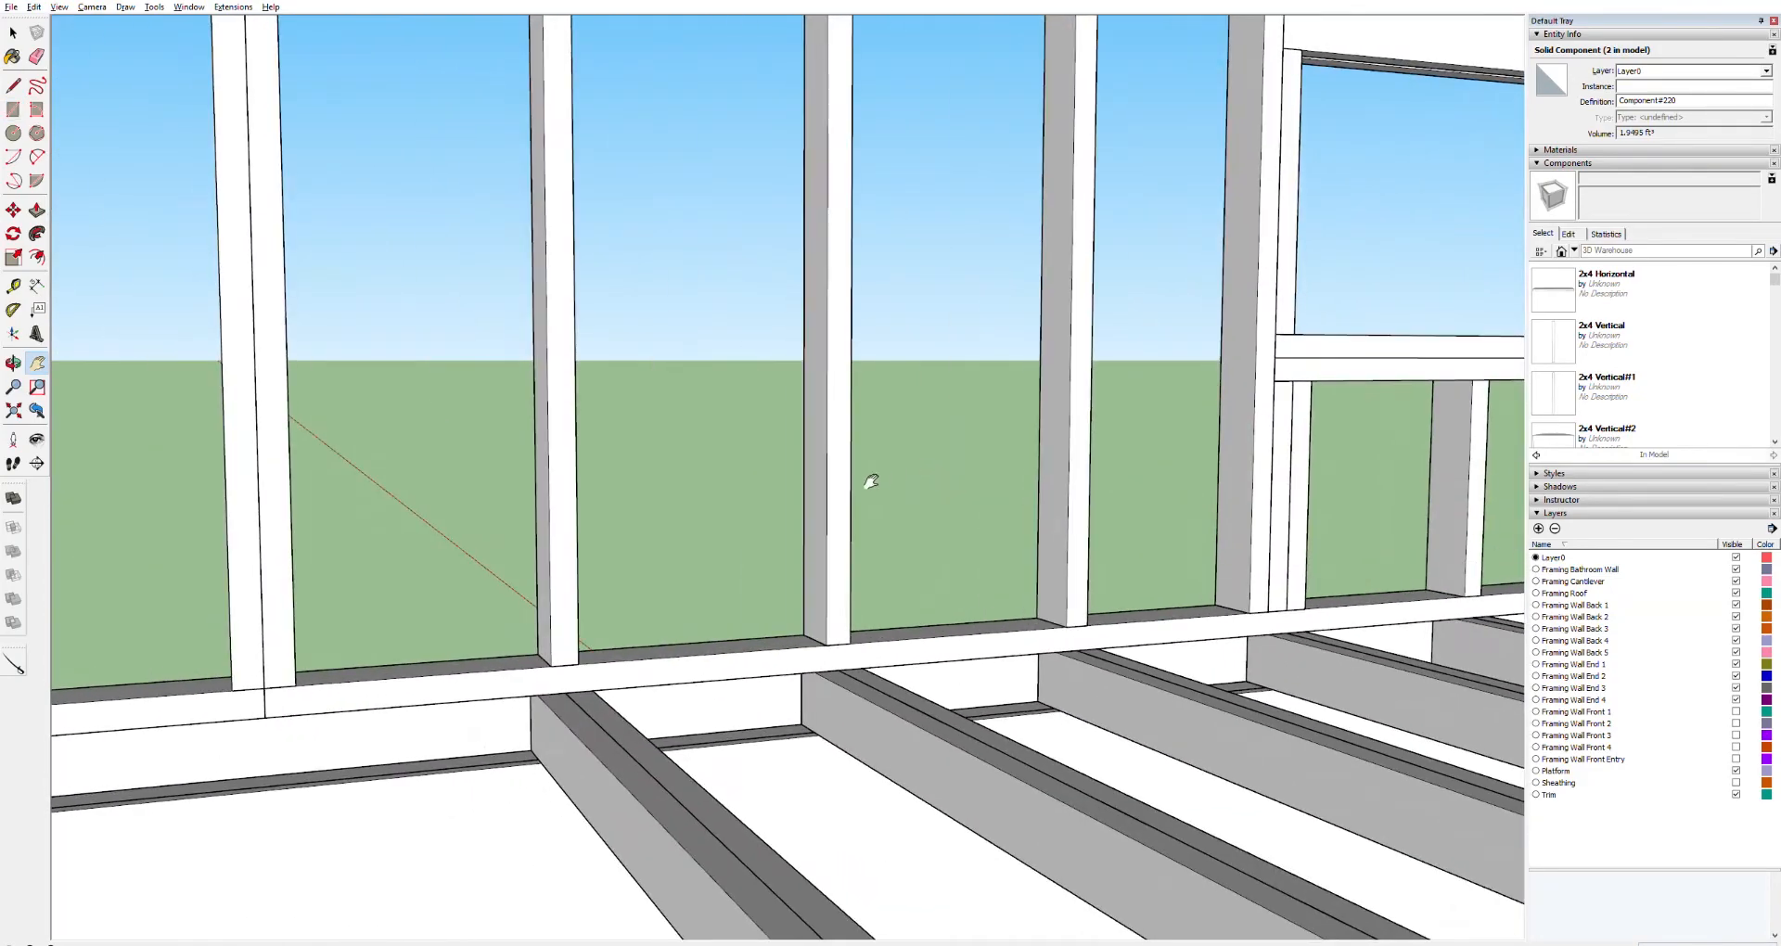
pyautogui.scroll(-5, 843, 496)
pyautogui.moveTo(686, 492); pyautogui.dragTo(1373, 435)
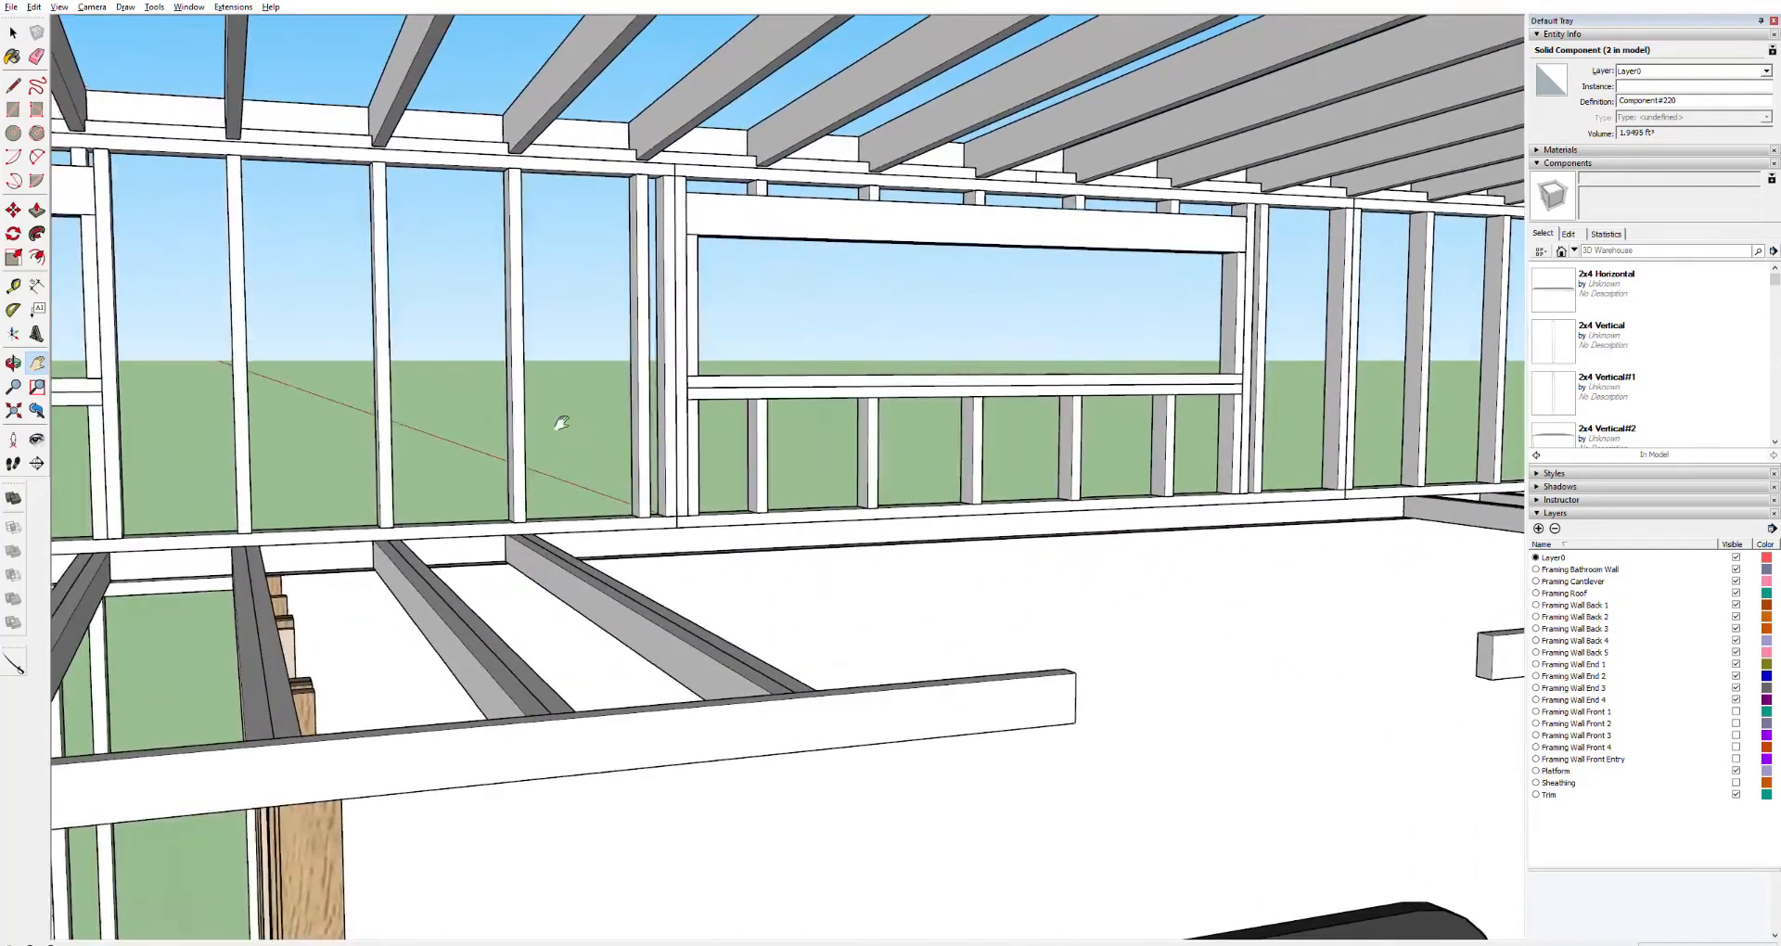
pyautogui.moveTo(542, 428); pyautogui.dragTo(1374, 381)
pyautogui.scroll(2, 1358, 380)
pyautogui.press('o')
pyautogui.moveTo(1127, 297); pyautogui.dragTo(677, 219)
pyautogui.press('r')
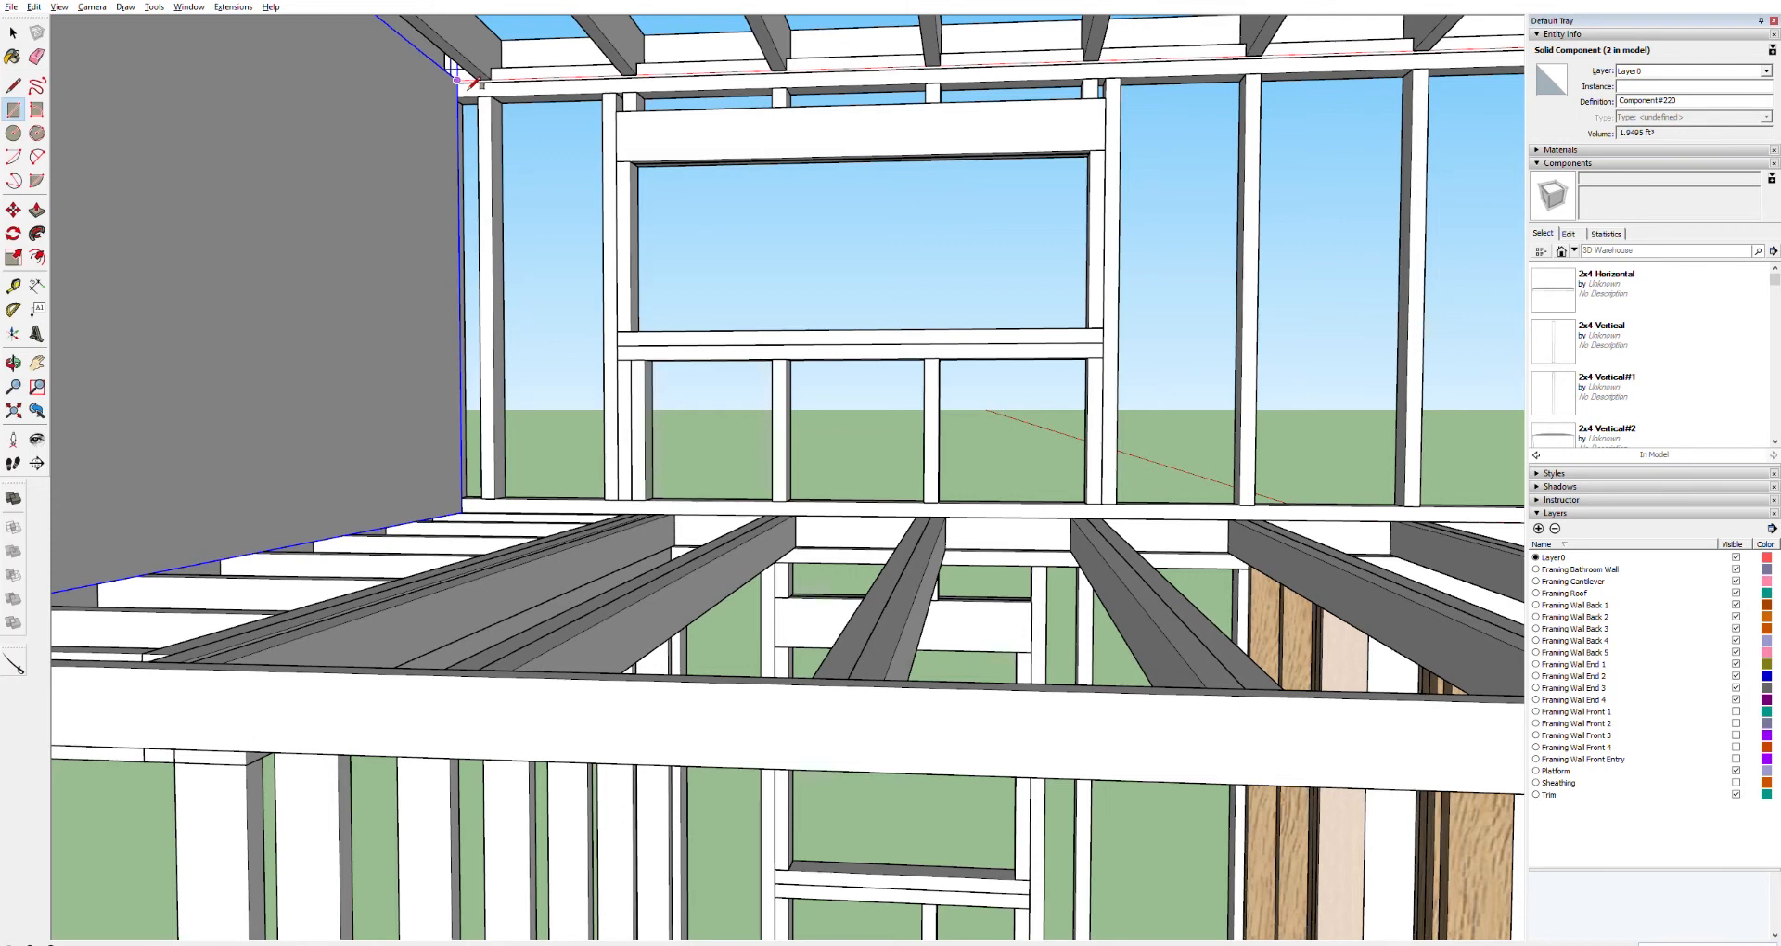
pyautogui.click(457, 80)
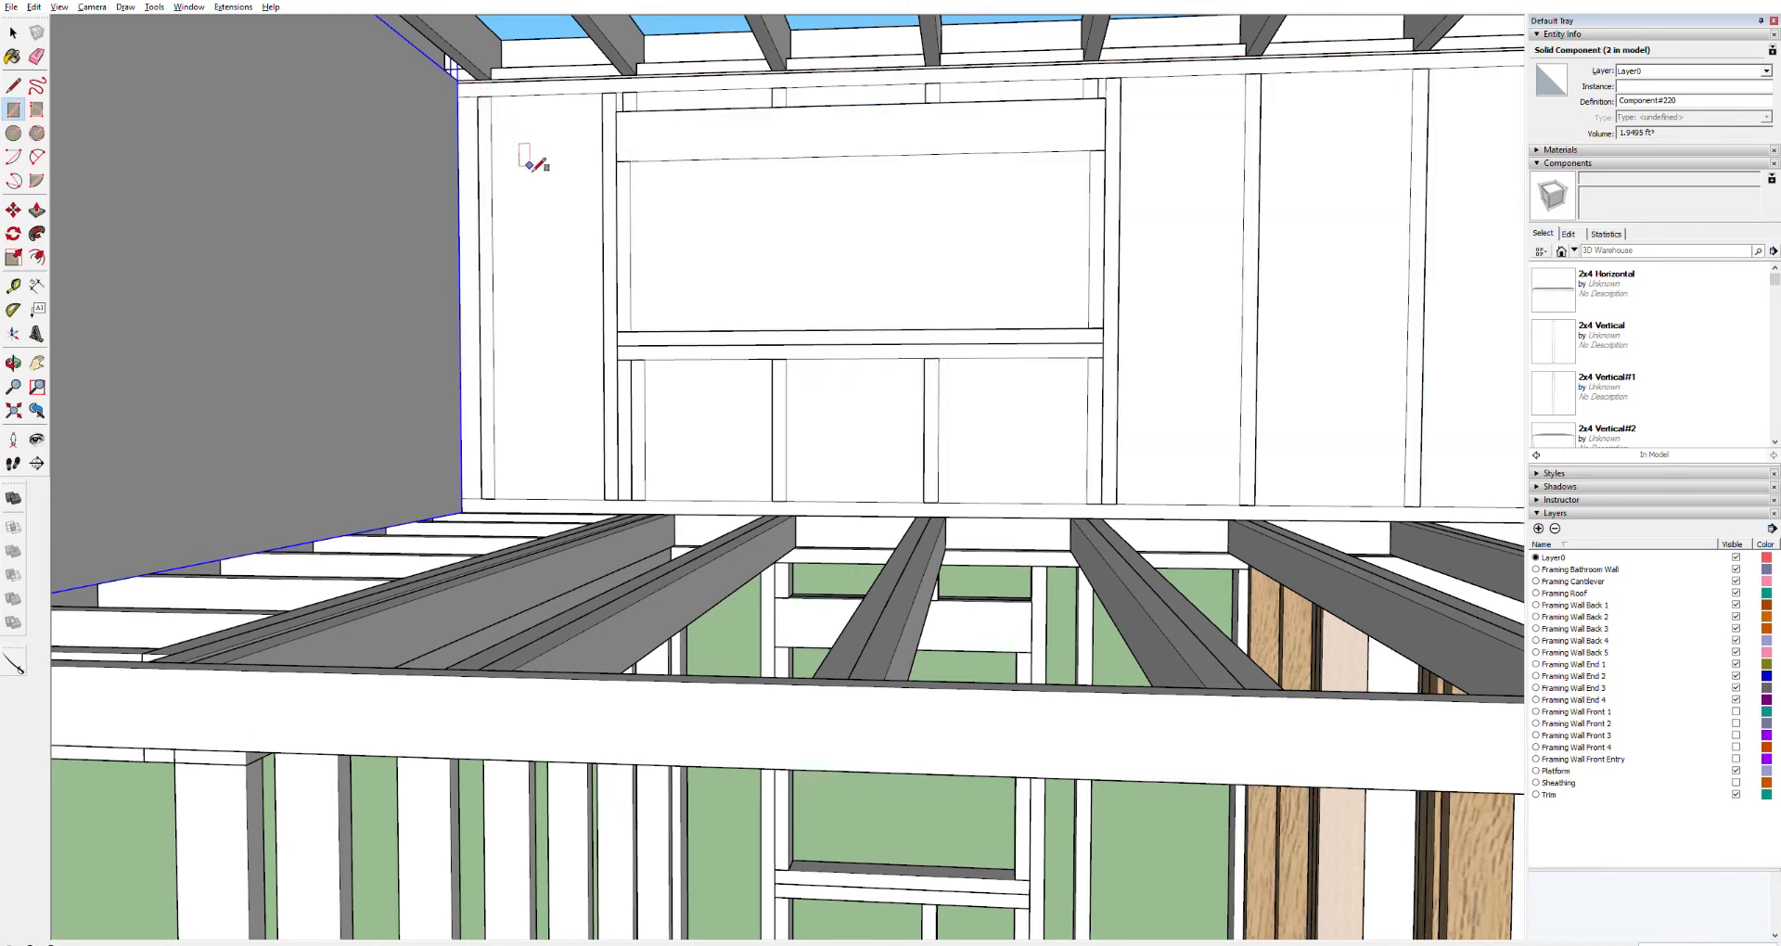
# Push/pull the loft wall face into a panel, then select the whole panel and make it a component
pyautogui.press('p')
pyautogui.click(564, 154)
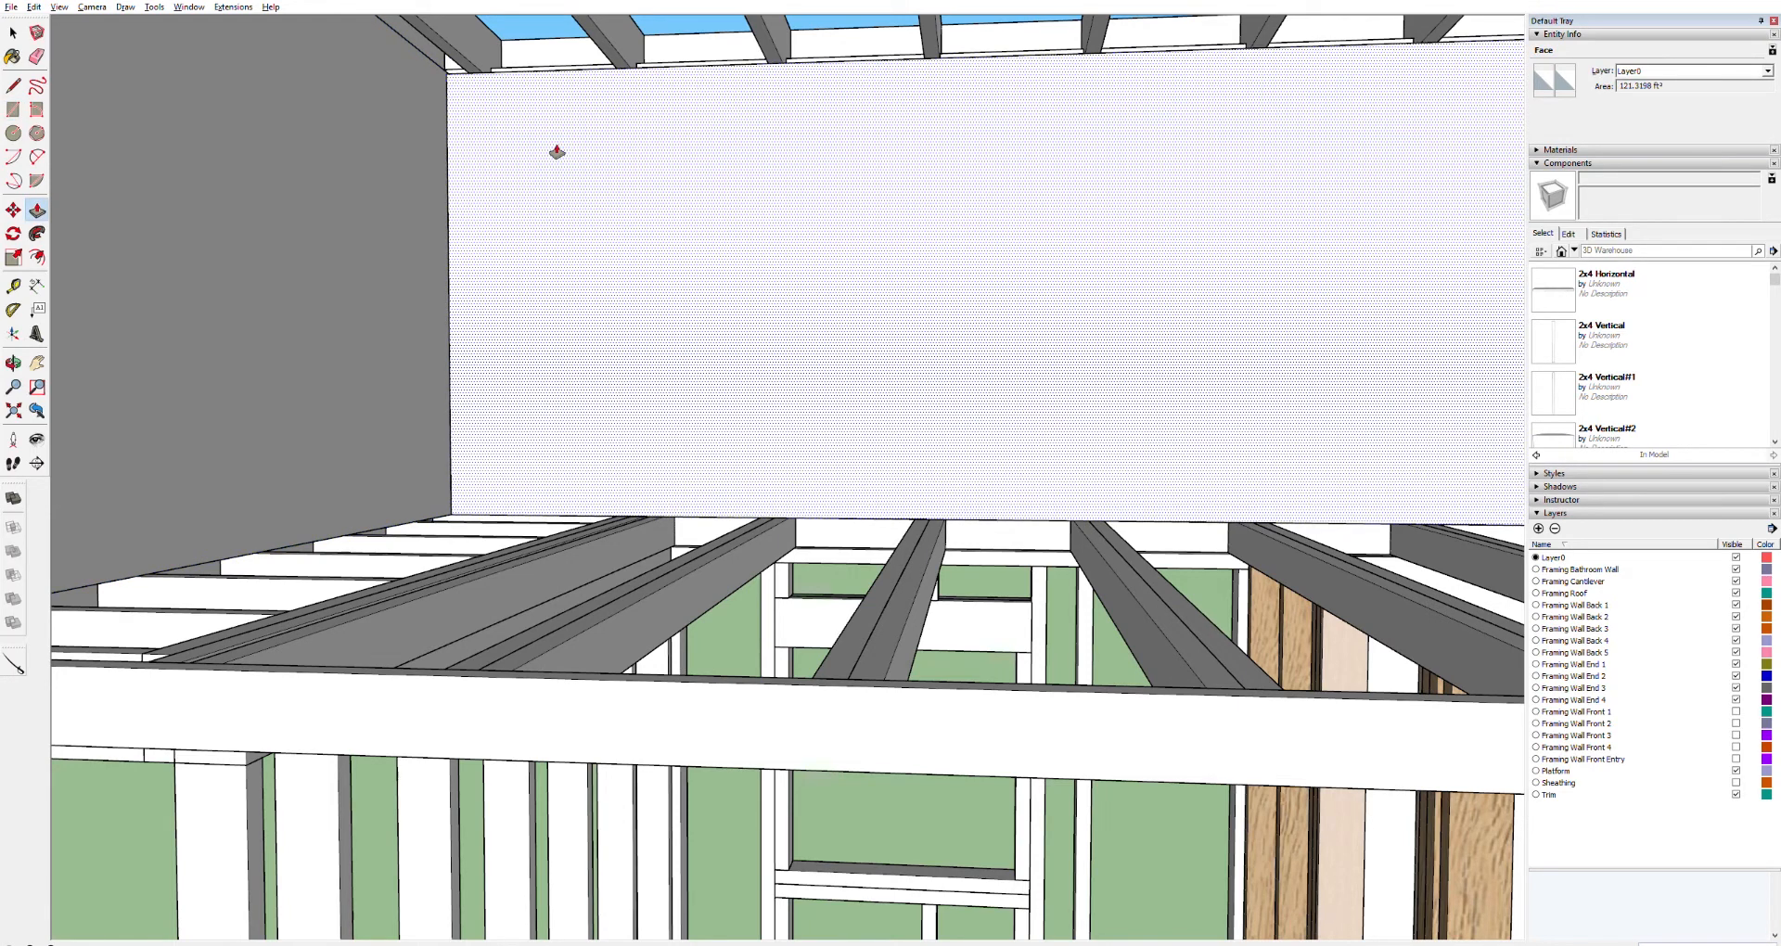
pyautogui.press('Return')
pyautogui.scroll(-5, 1022, 286)
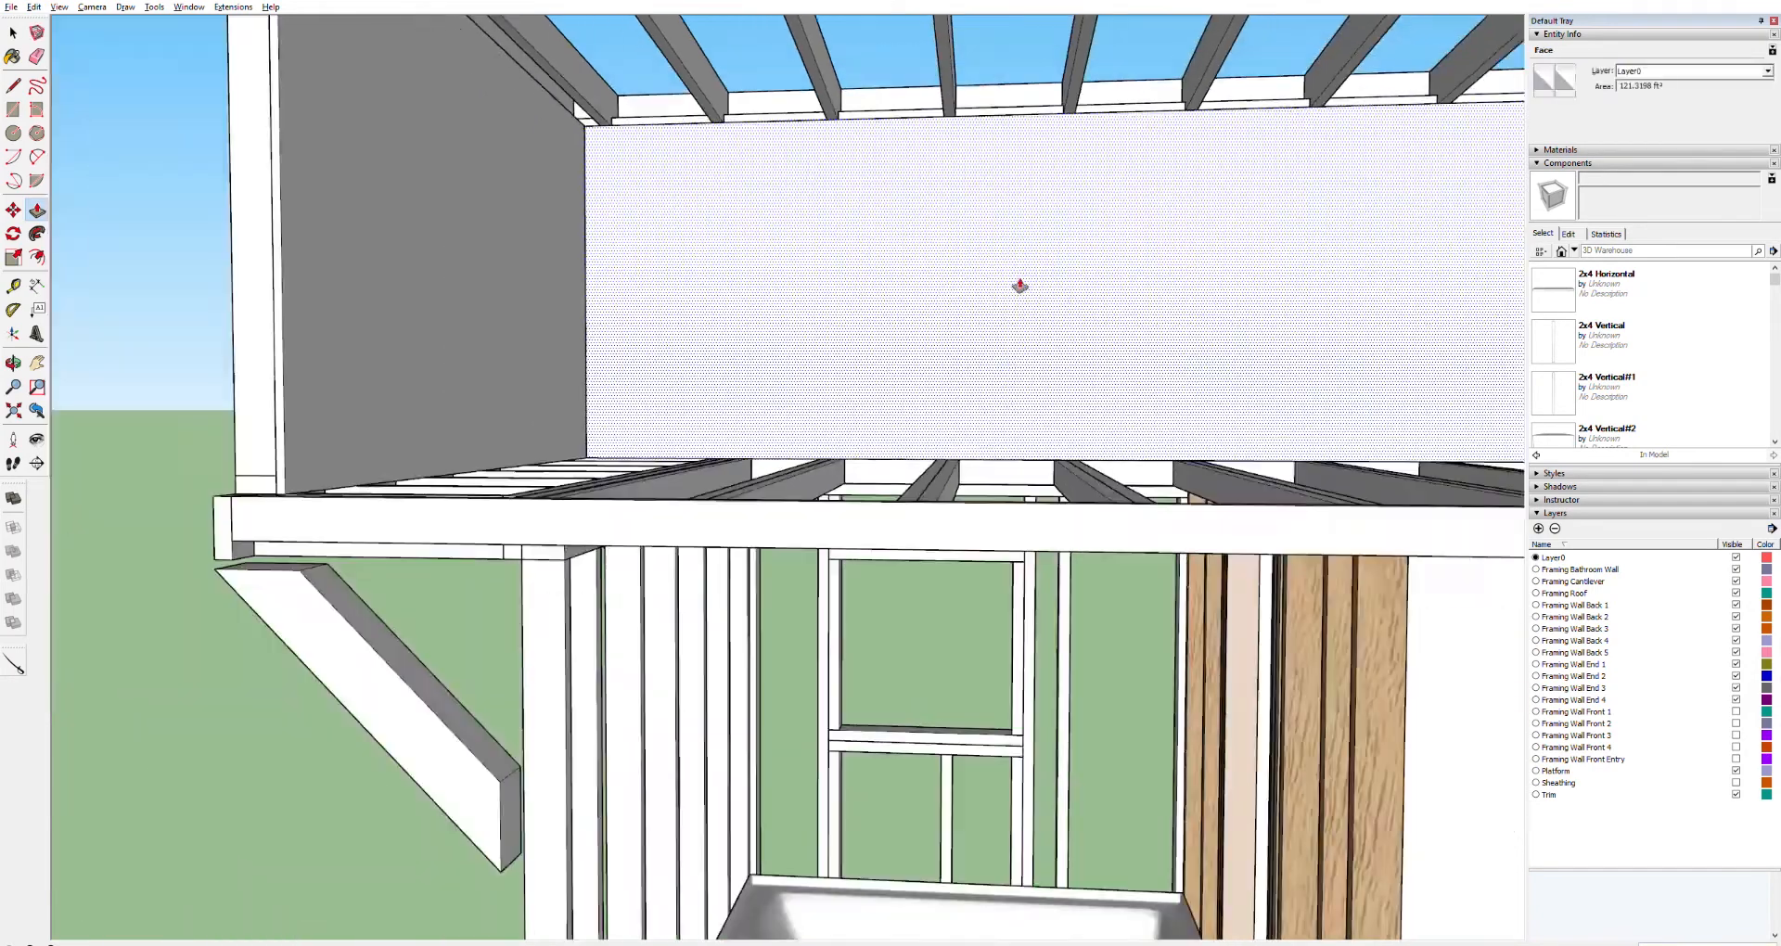
pyautogui.scroll(-3, 1028, 295)
pyautogui.press('space')
pyautogui.tripleClick(1093, 282)
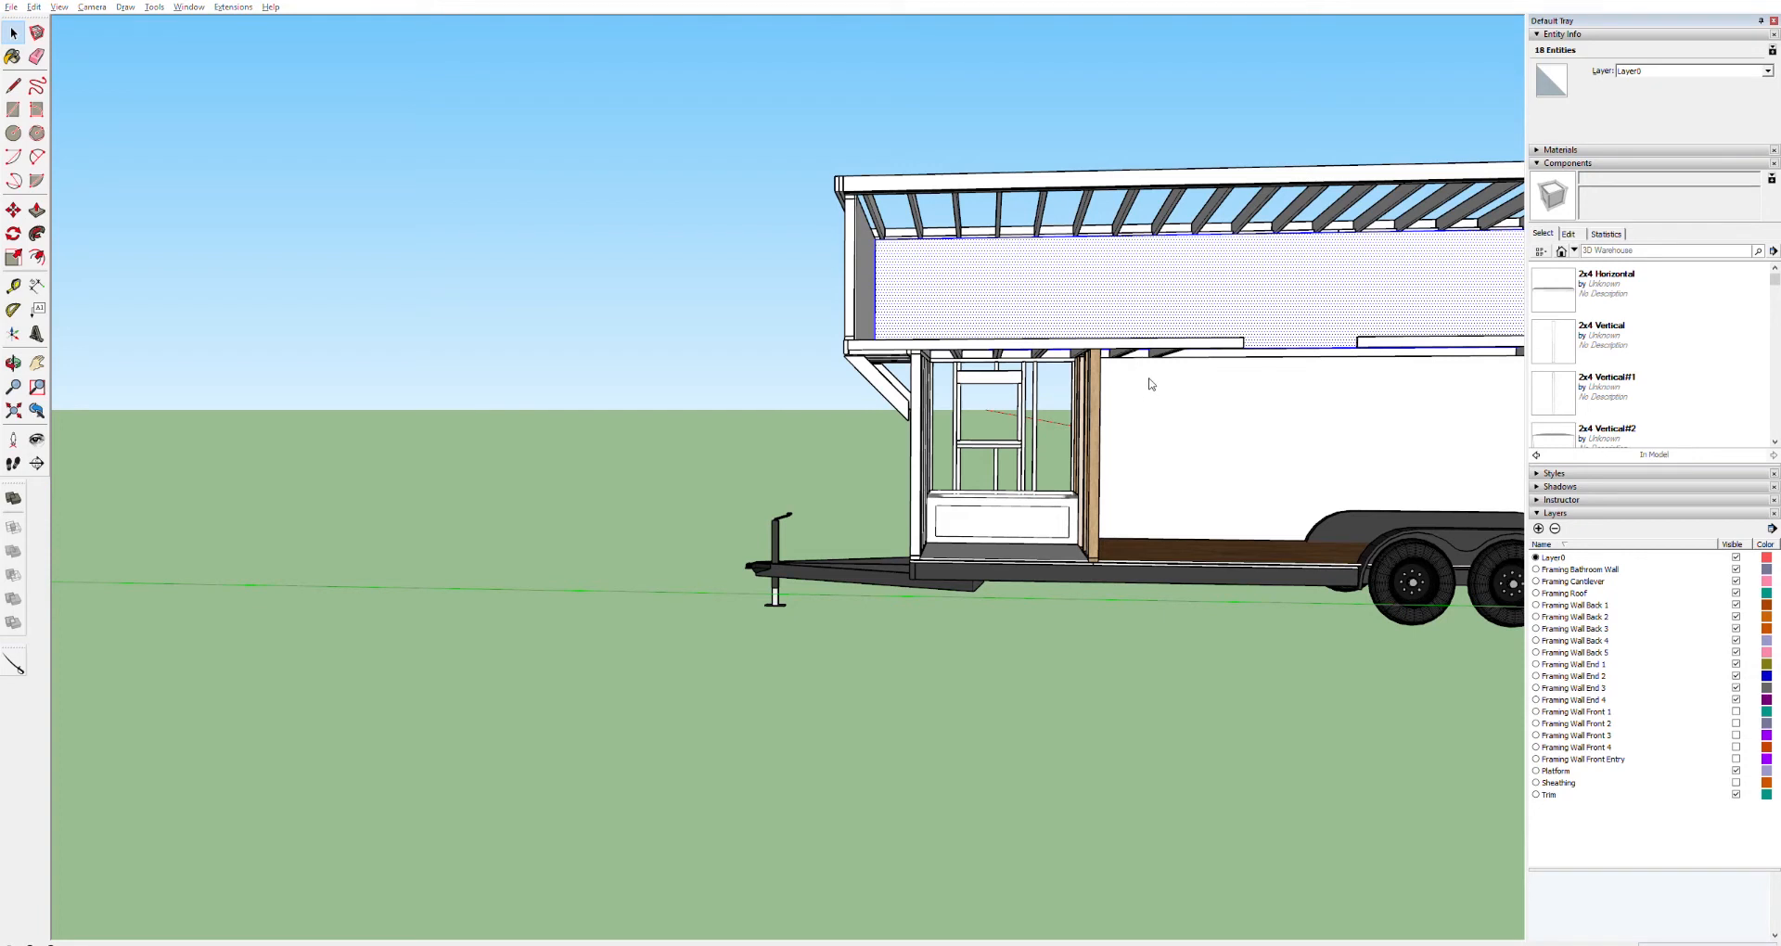
pyautogui.click(1236, 562)
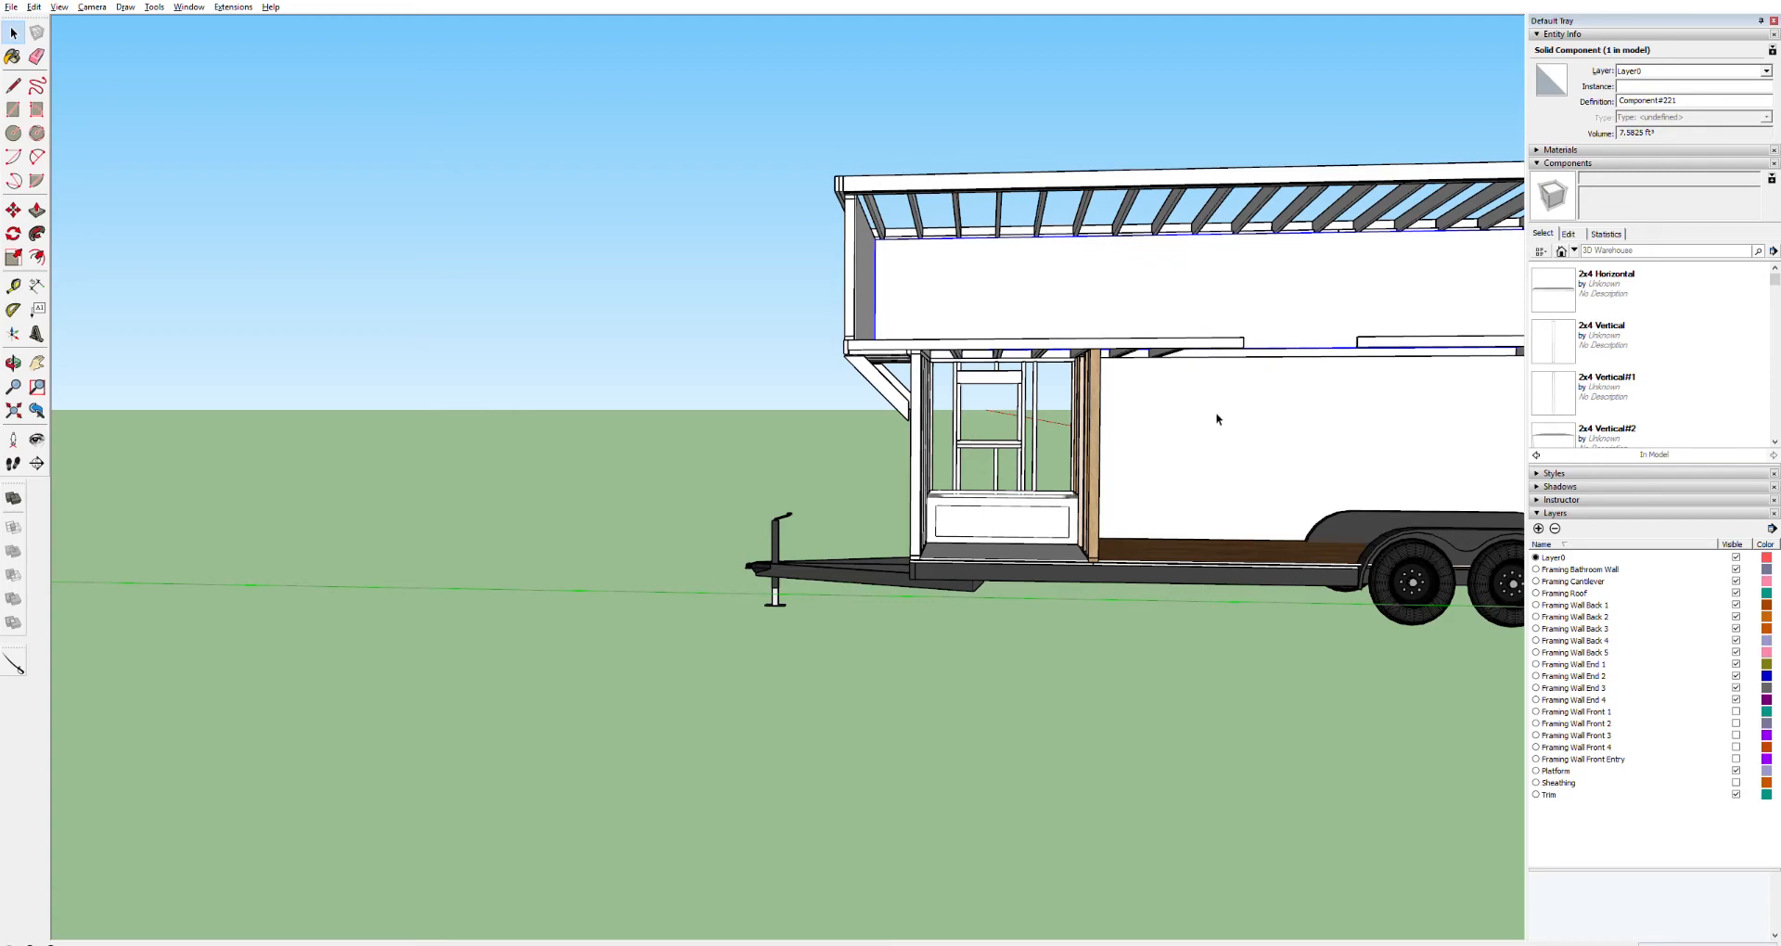
# Draw a rectangle over the bathroom wall framing beside the tub, from the floor up to the ceiling joists
pyautogui.moveTo(1228, 390); pyautogui.dragTo(571, 371, button='middle')
pyautogui.scroll(6, 848, 443)
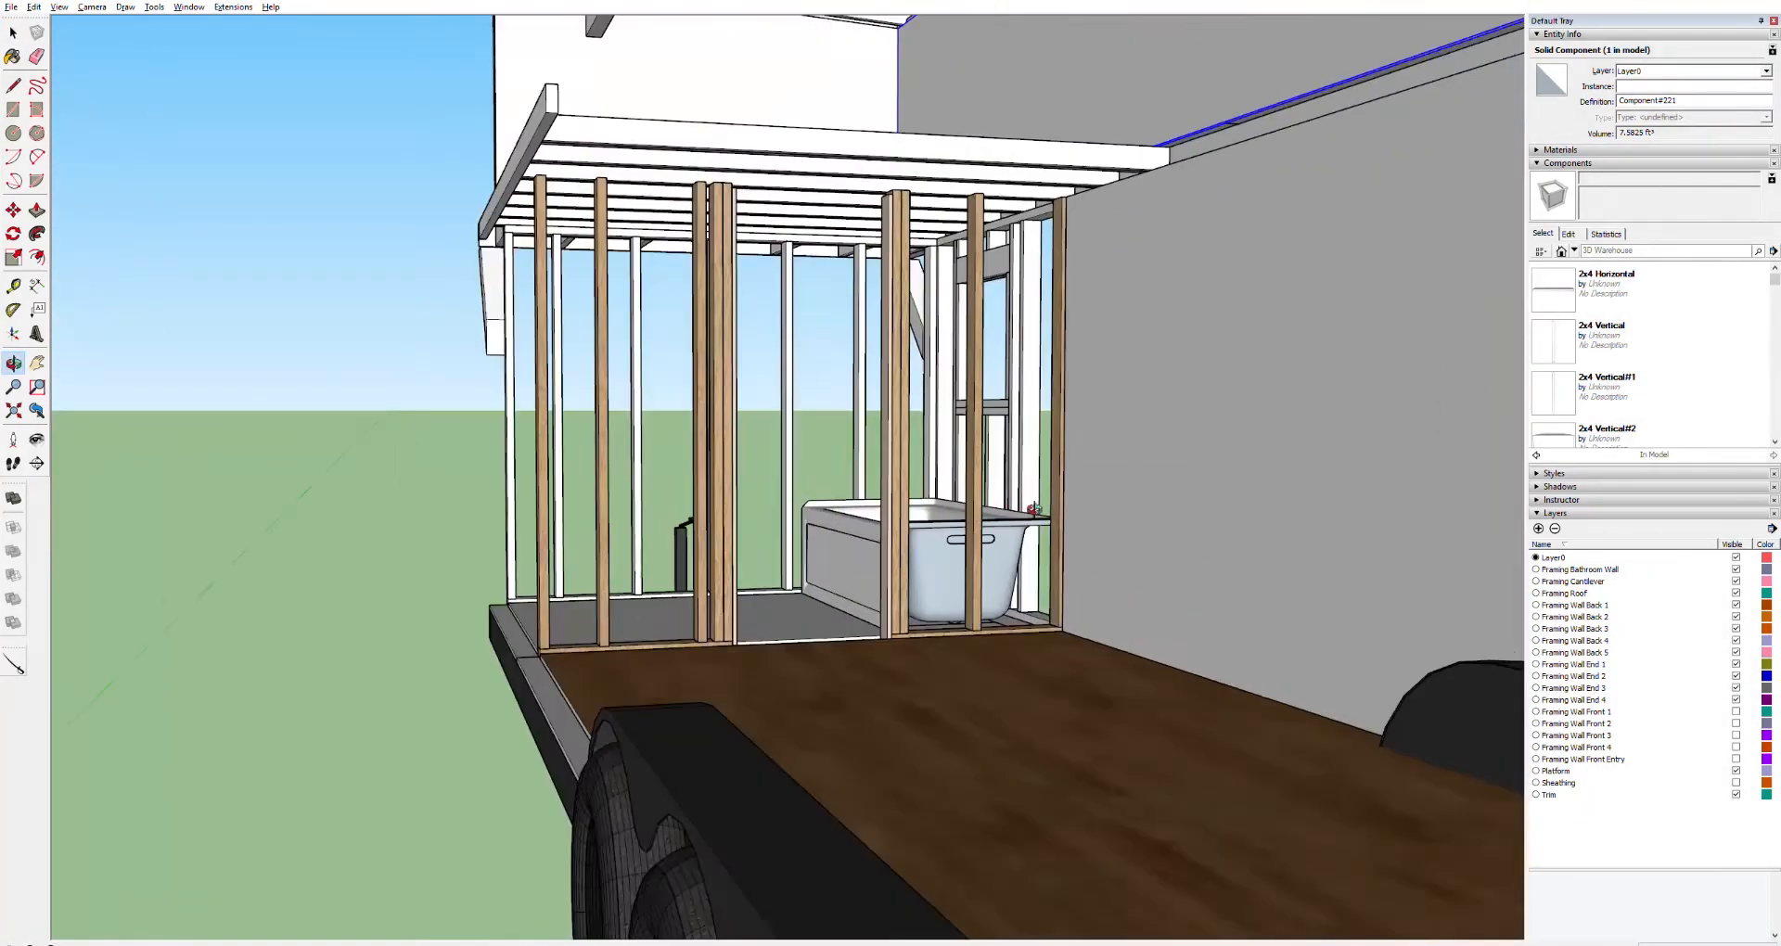
pyautogui.press('r')
pyautogui.click(1082, 696)
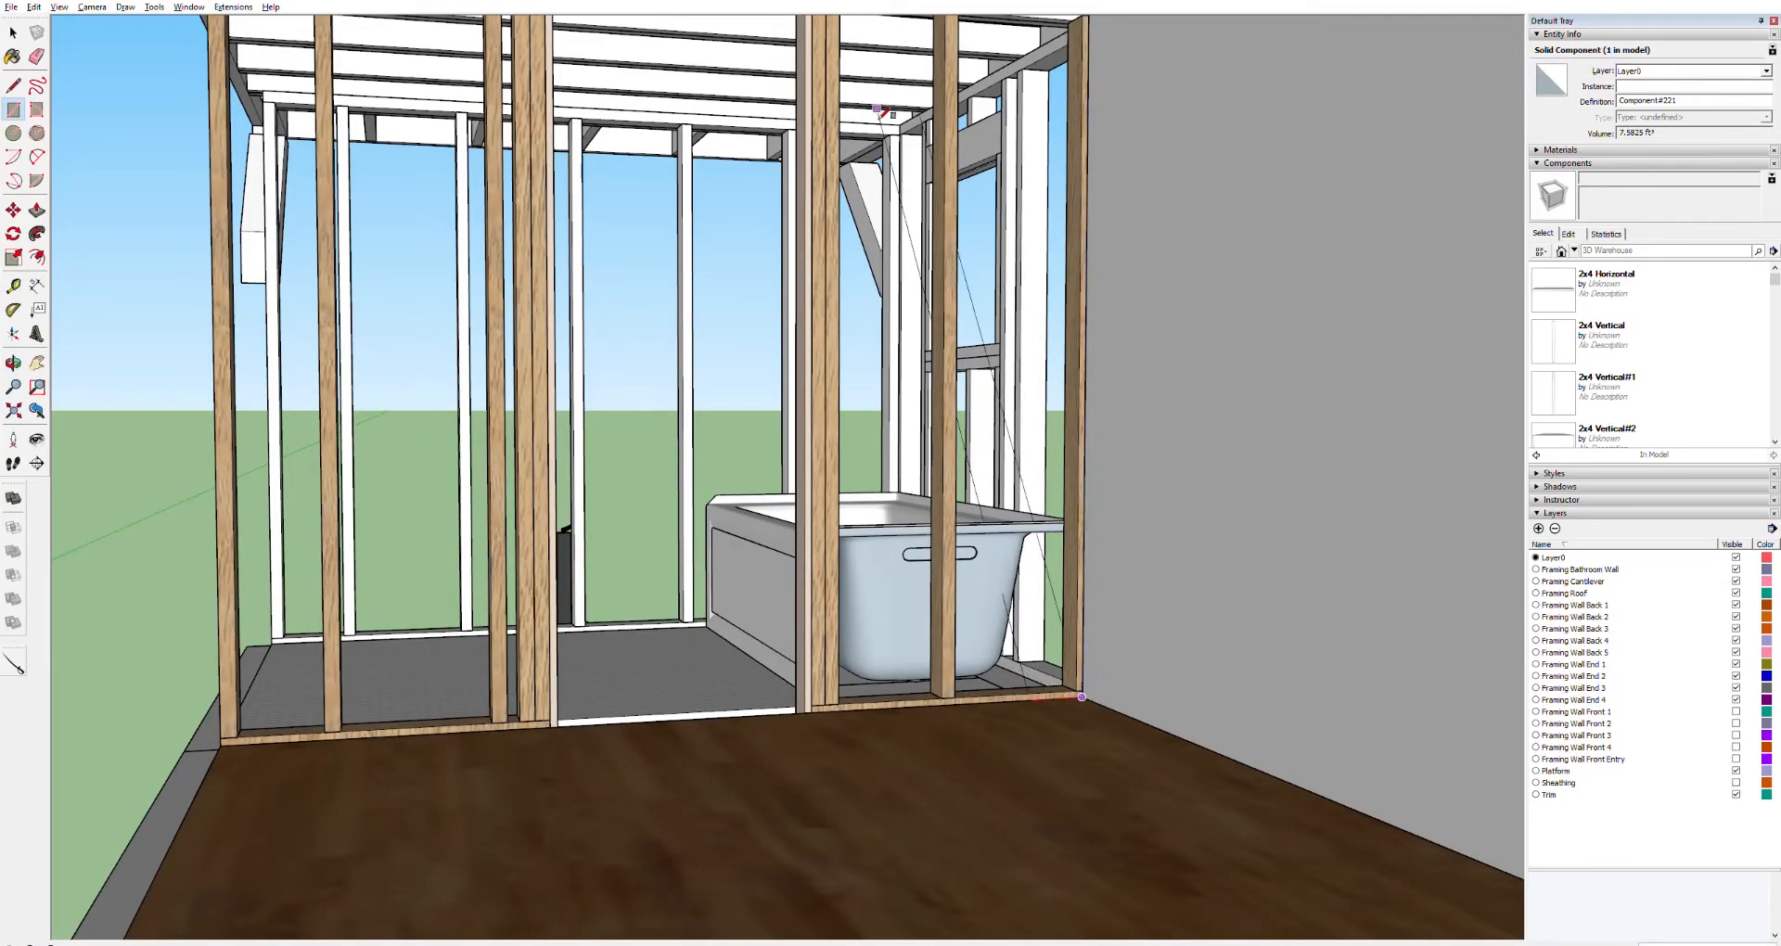
pyautogui.keyDown('shift'); pyautogui.moveTo(877, 110); pyautogui.dragTo(981, 318, button='middle'); pyautogui.keyUp('shift')
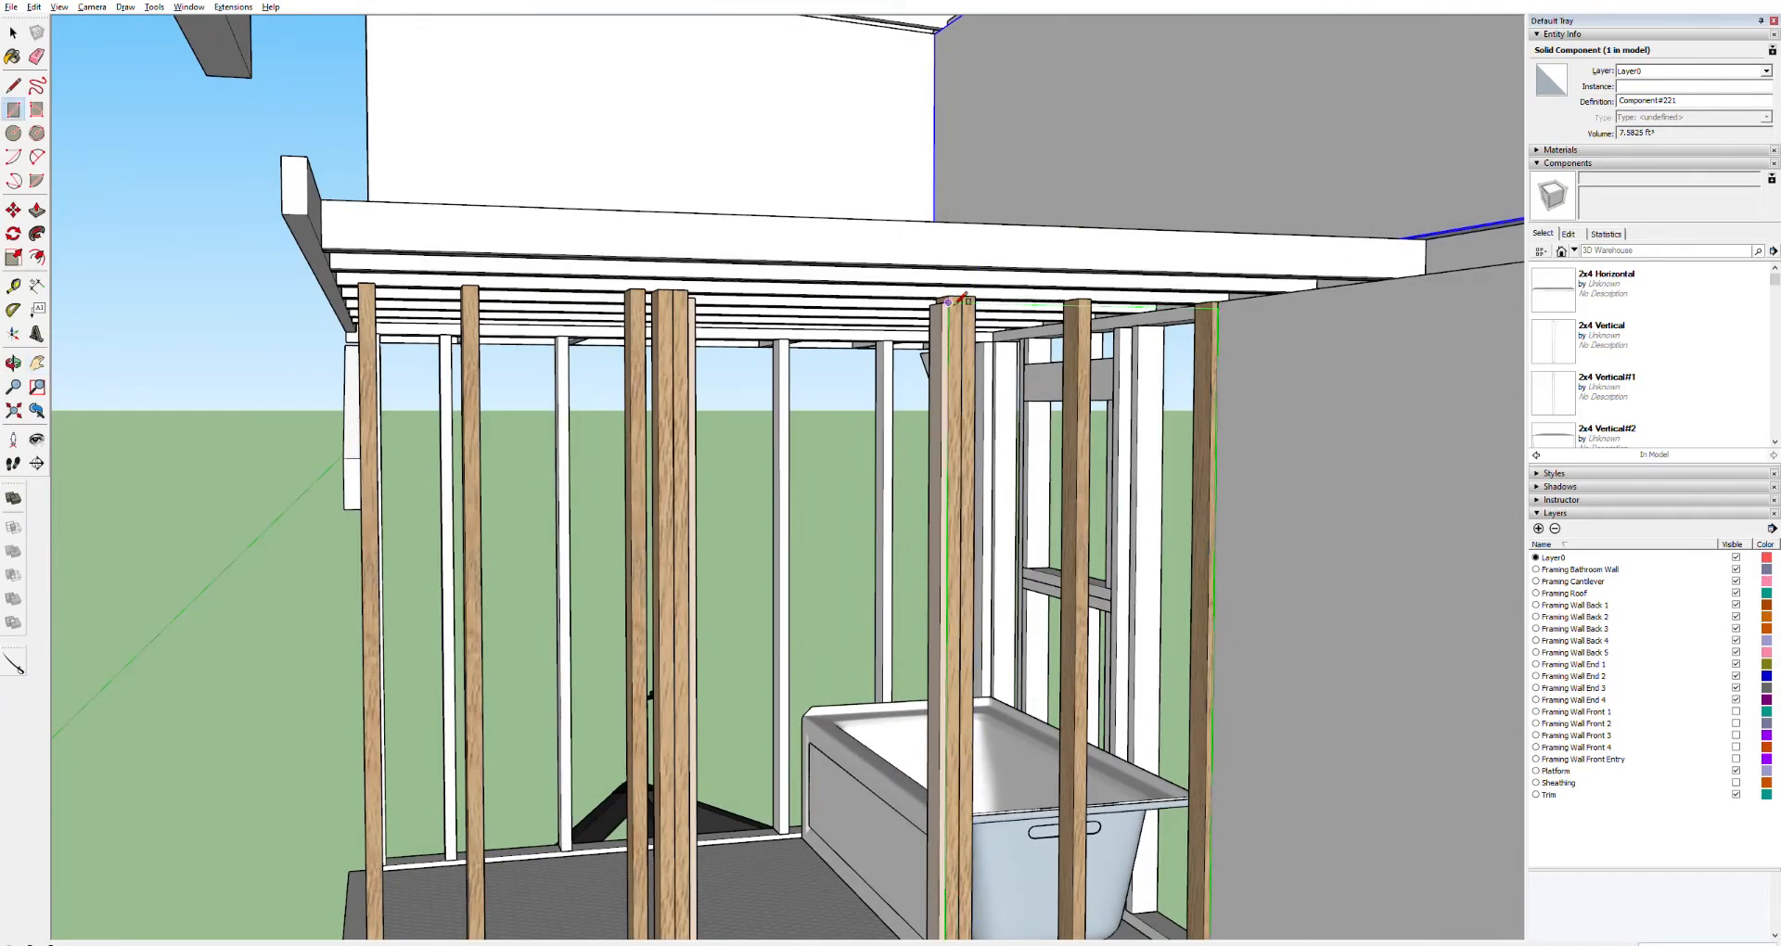
pyautogui.click(948, 298)
# Push/pull the bathroom wall face into a panel, then select it and make it a component
pyautogui.press('p')
pyautogui.click(1026, 339)
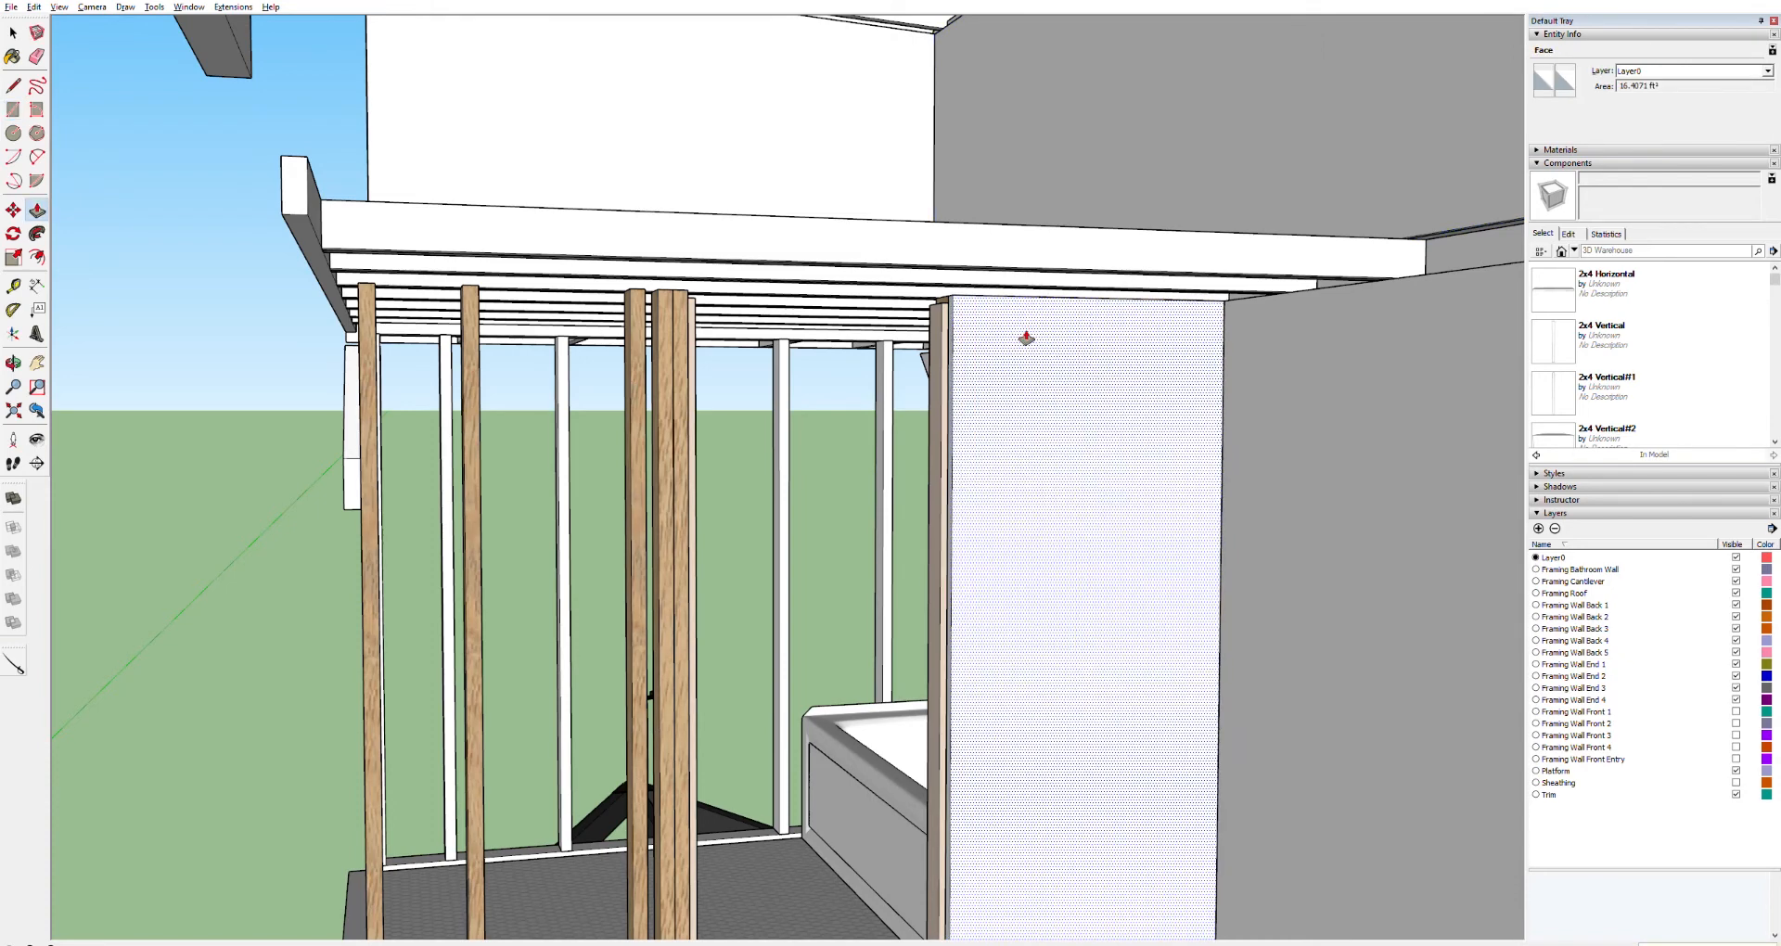
pyautogui.press('Return')
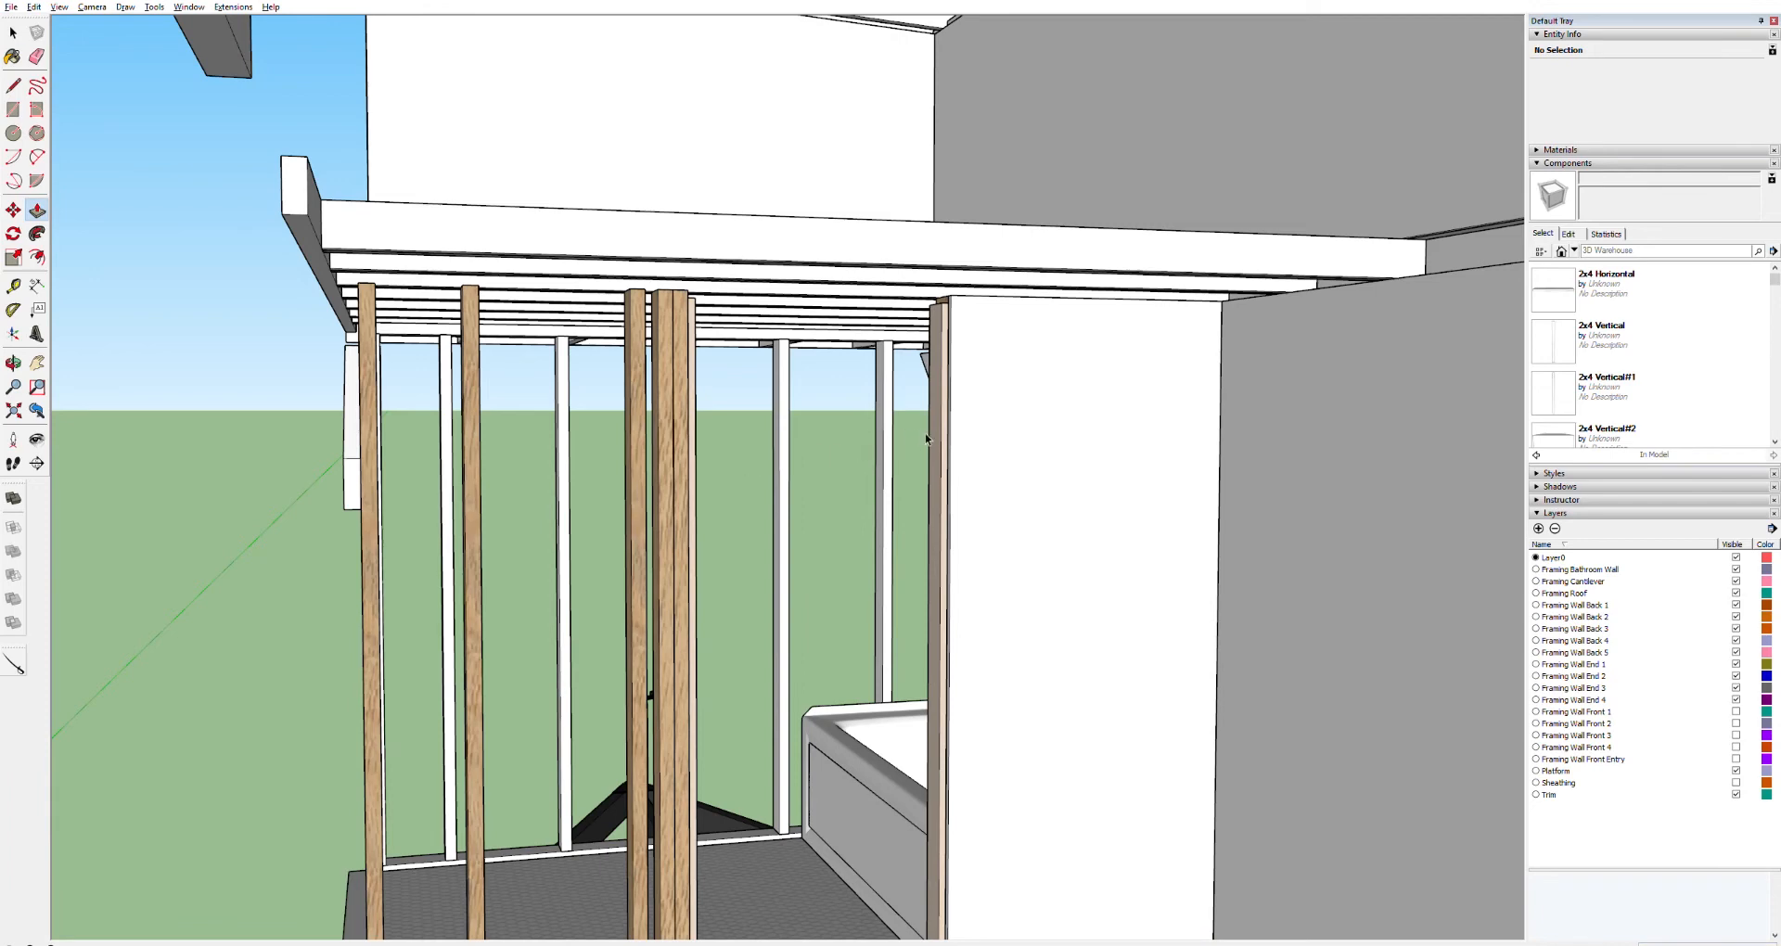
pyautogui.press('space')
pyautogui.click(1010, 430)
pyautogui.tripleClick(1010, 430)
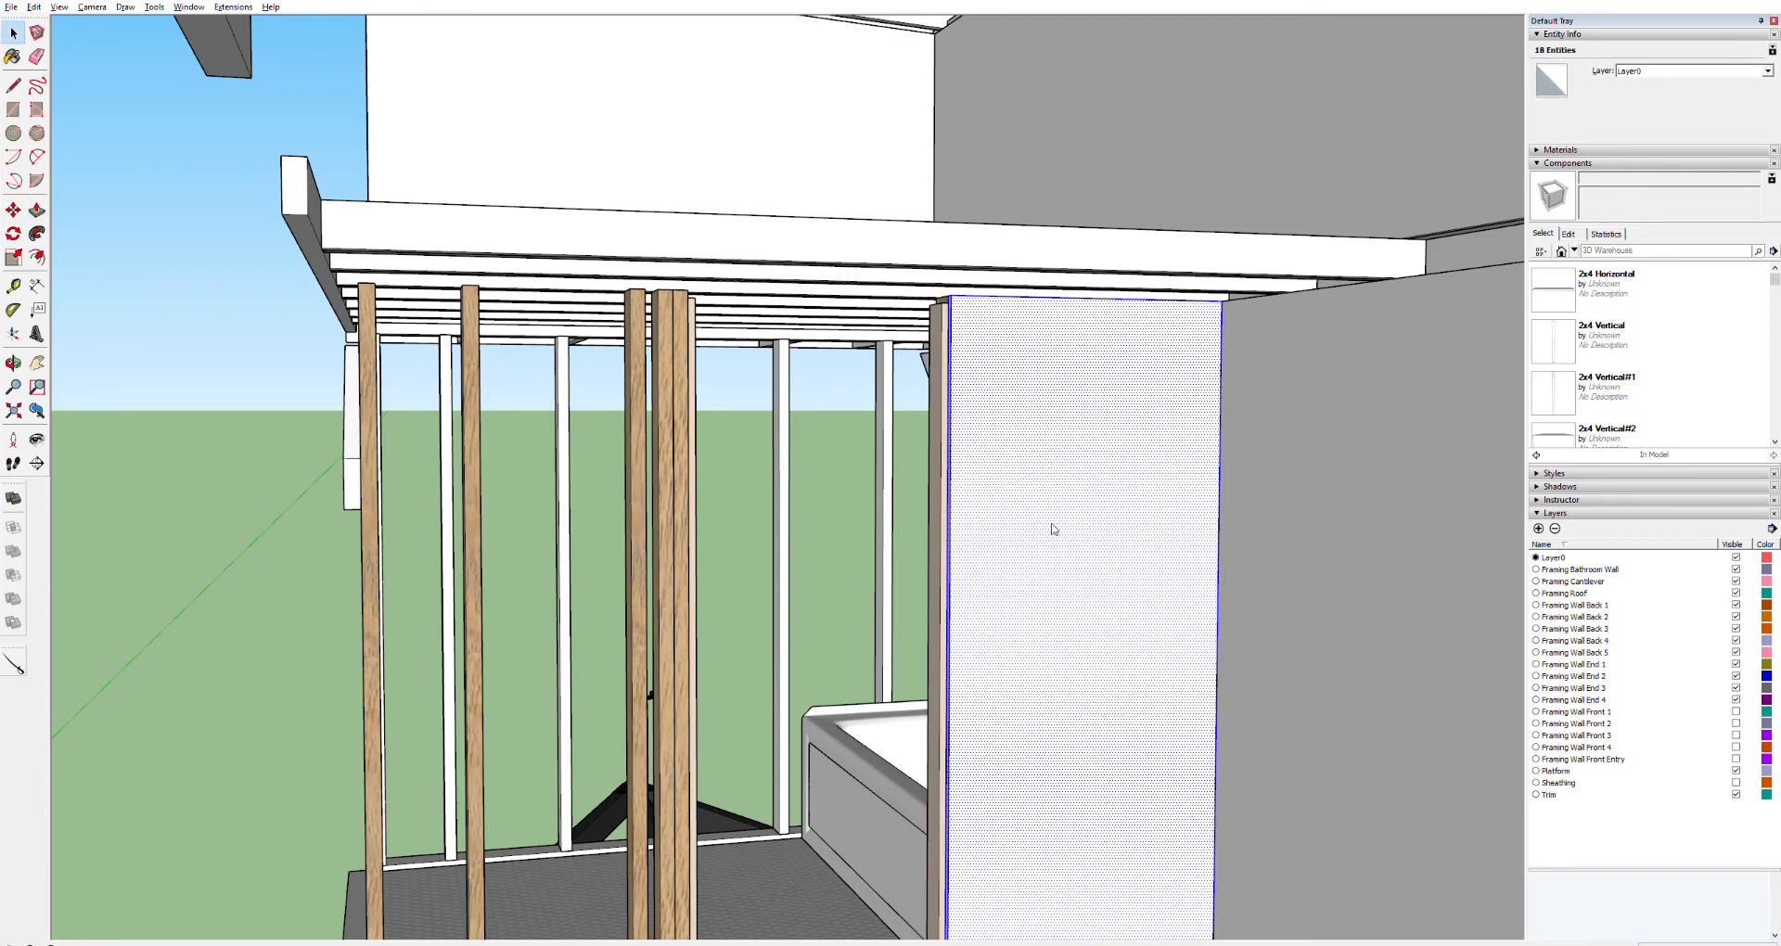
pyautogui.press('g')
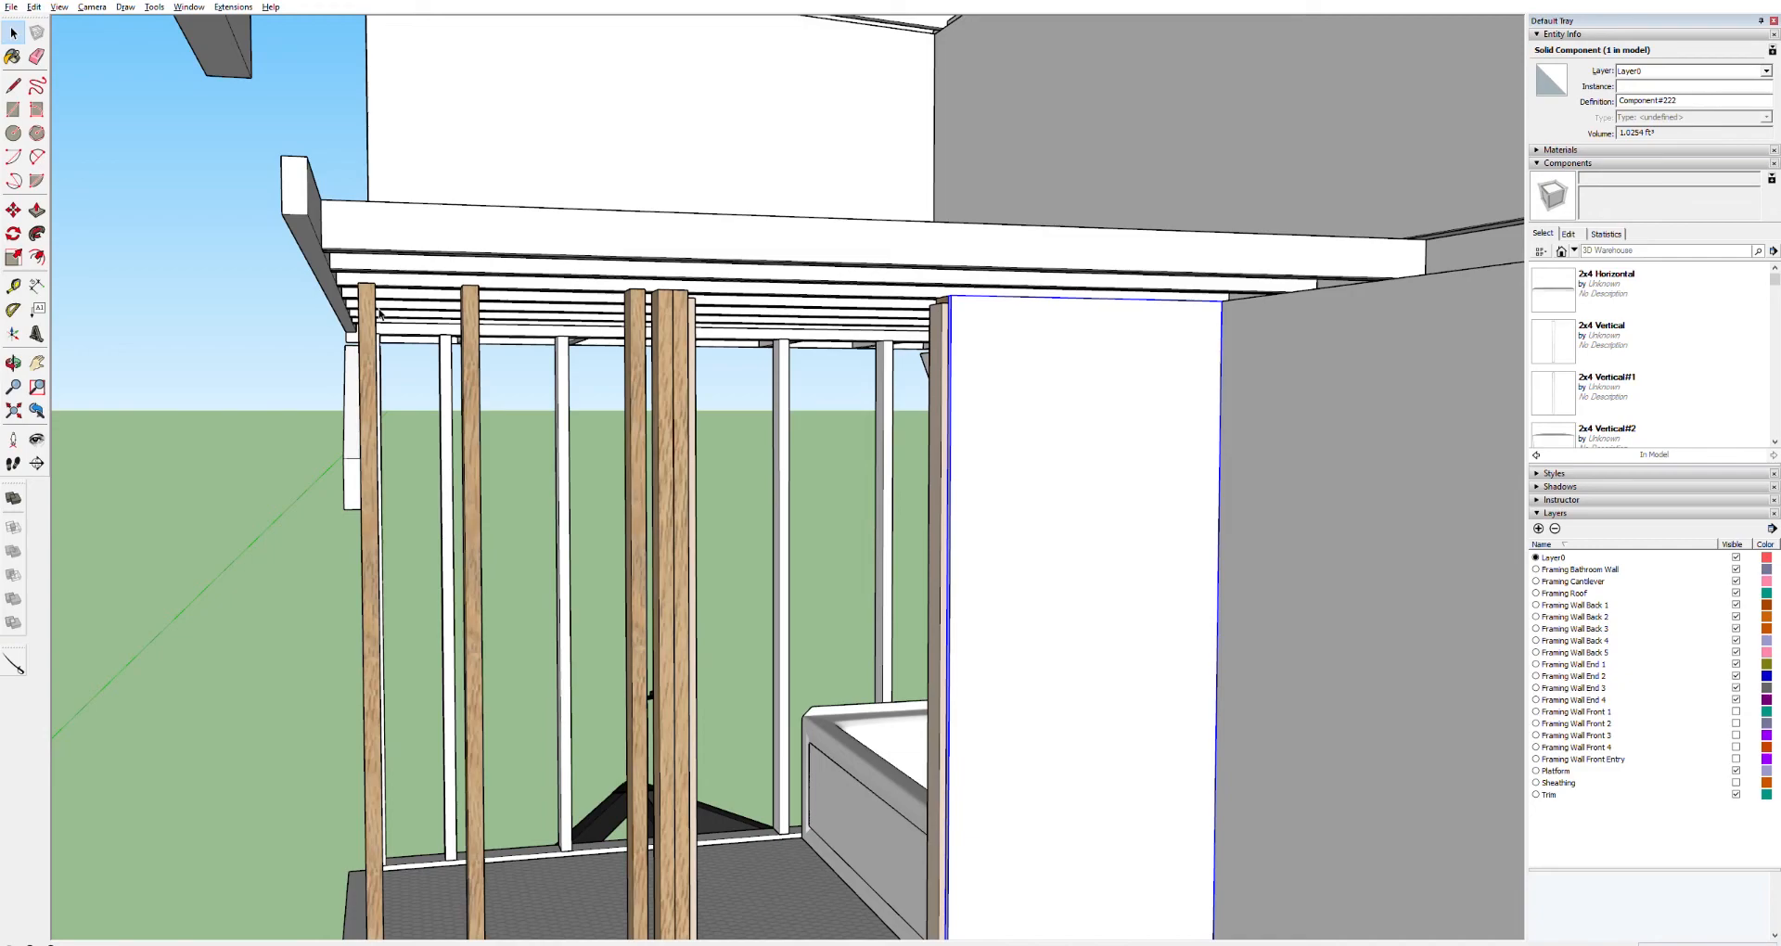
# Draw a rectangle over the bathroom wall framing on the other side of the doorway
pyautogui.moveTo(379, 313); pyautogui.dragTo(239, 213, button='middle')
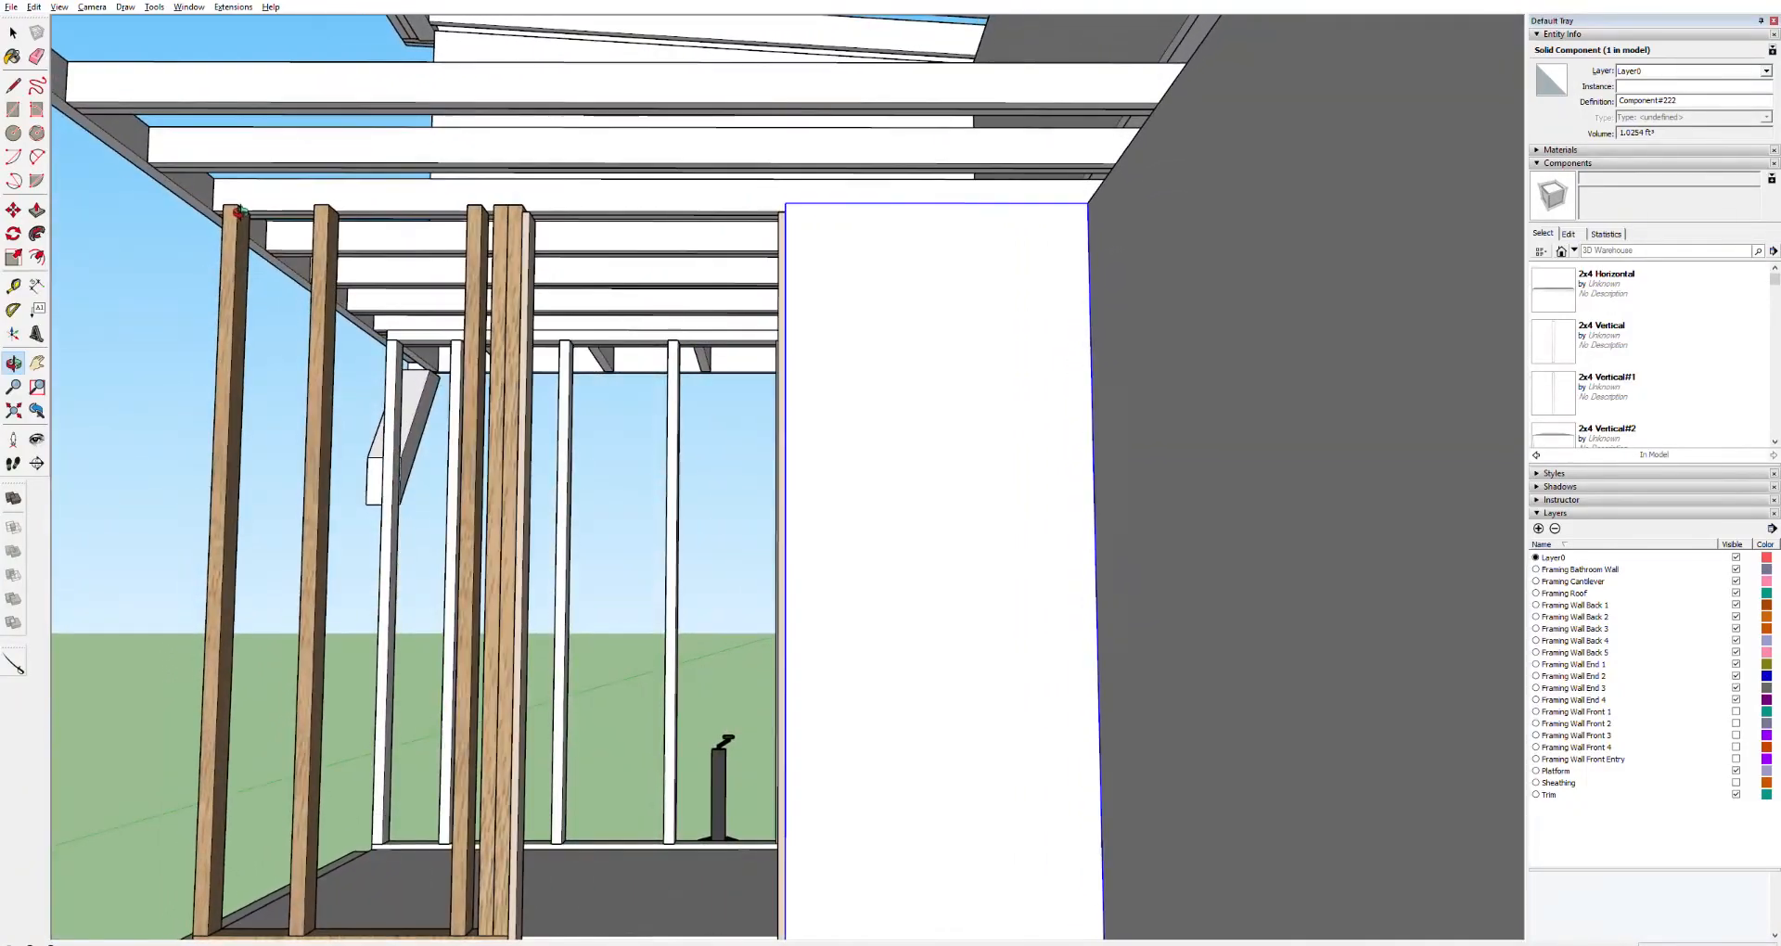
pyautogui.press('r')
pyautogui.click(223, 205)
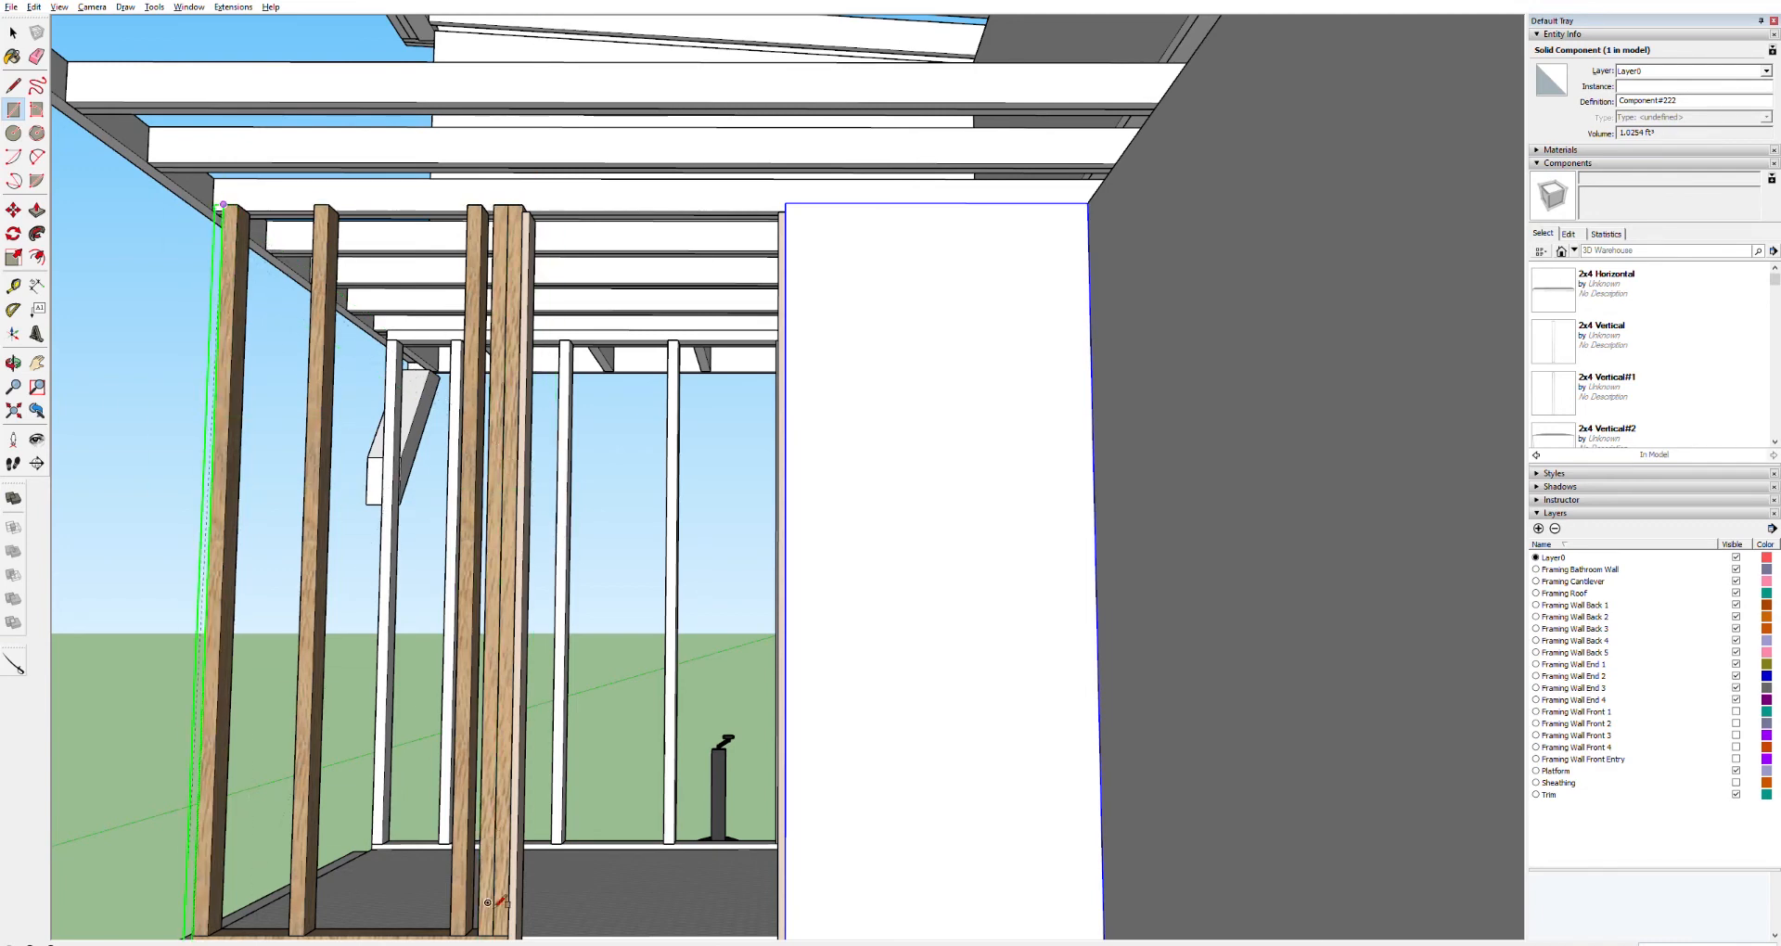
pyautogui.keyDown('shift'); pyautogui.moveTo(512, 888); pyautogui.dragTo(489, 789, button='middle'); pyautogui.keyUp('shift')
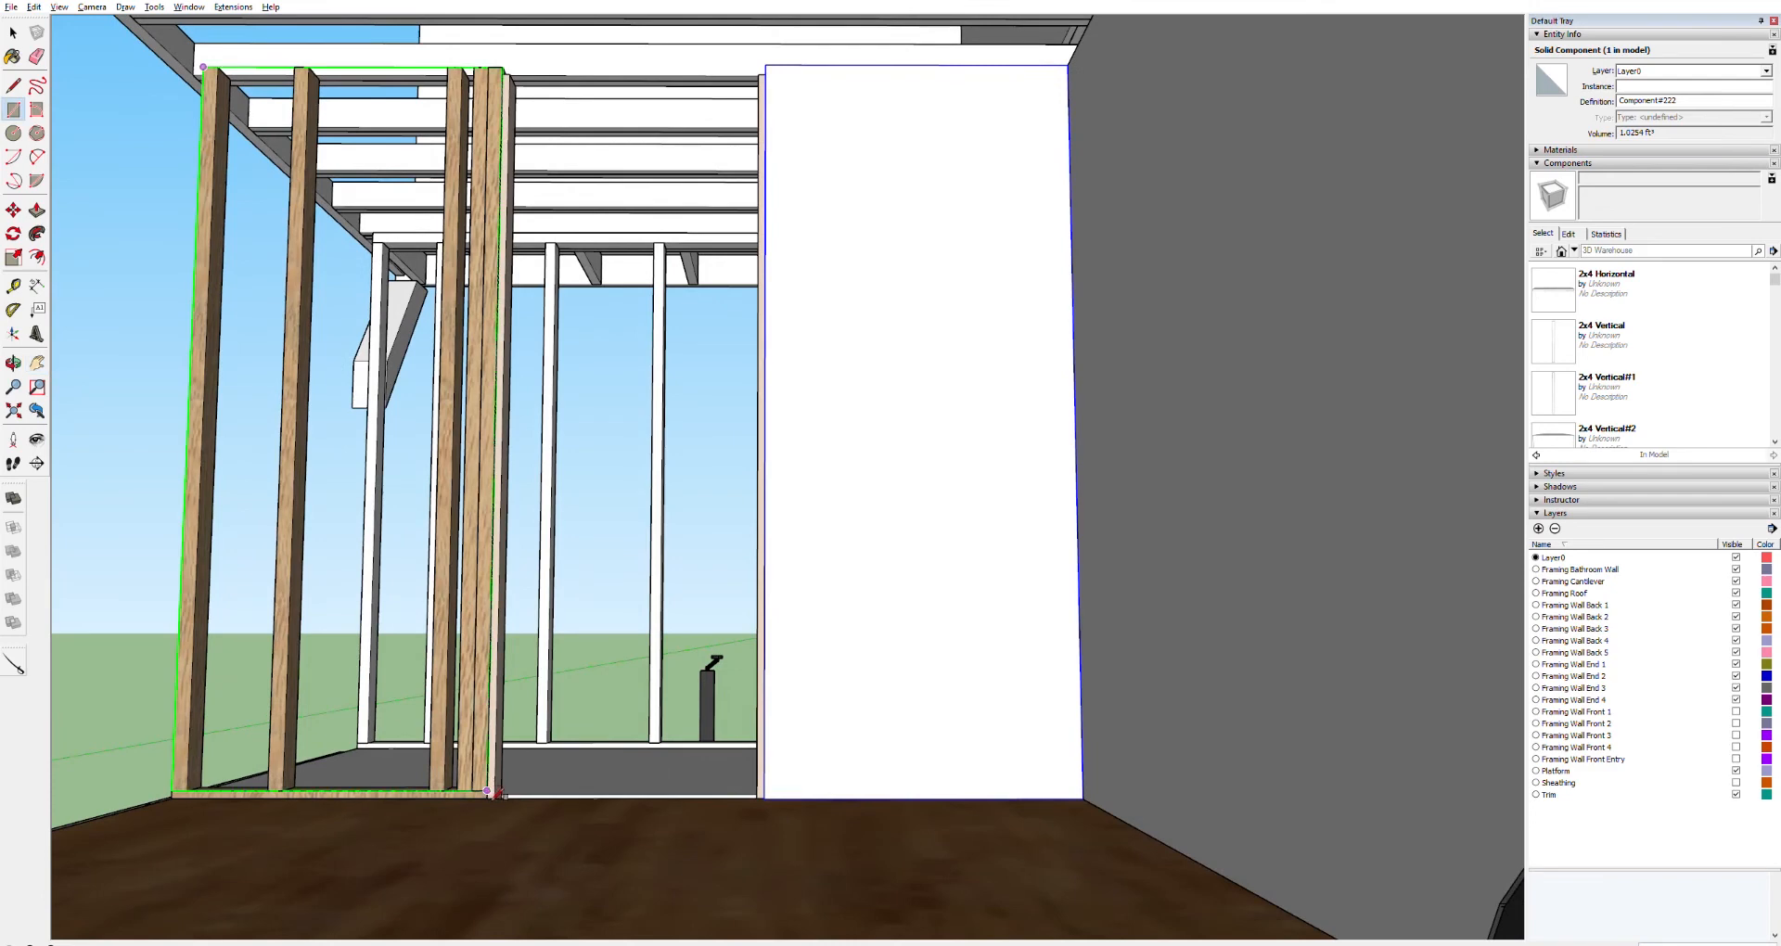
pyautogui.click(486, 799)
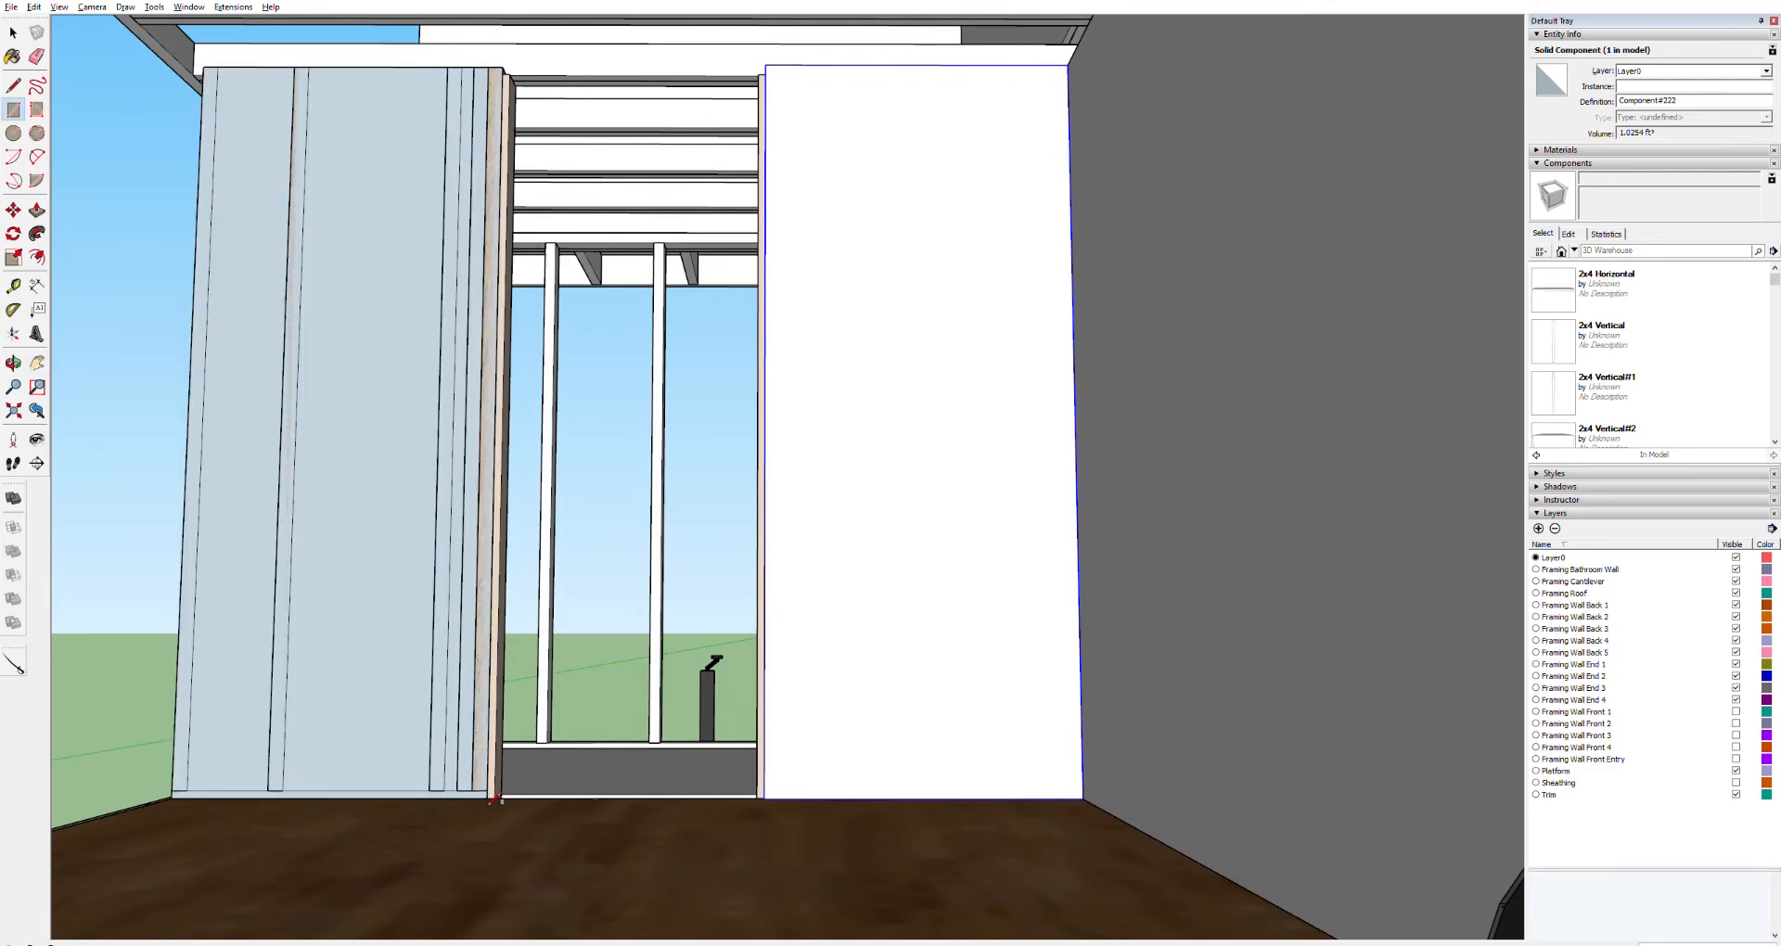
# Push/pull that face to the same thickness as the previous panel, then select it and make it a component
pyautogui.press('p')
pyautogui.doubleClick(383, 642)
pyautogui.click(384, 642)
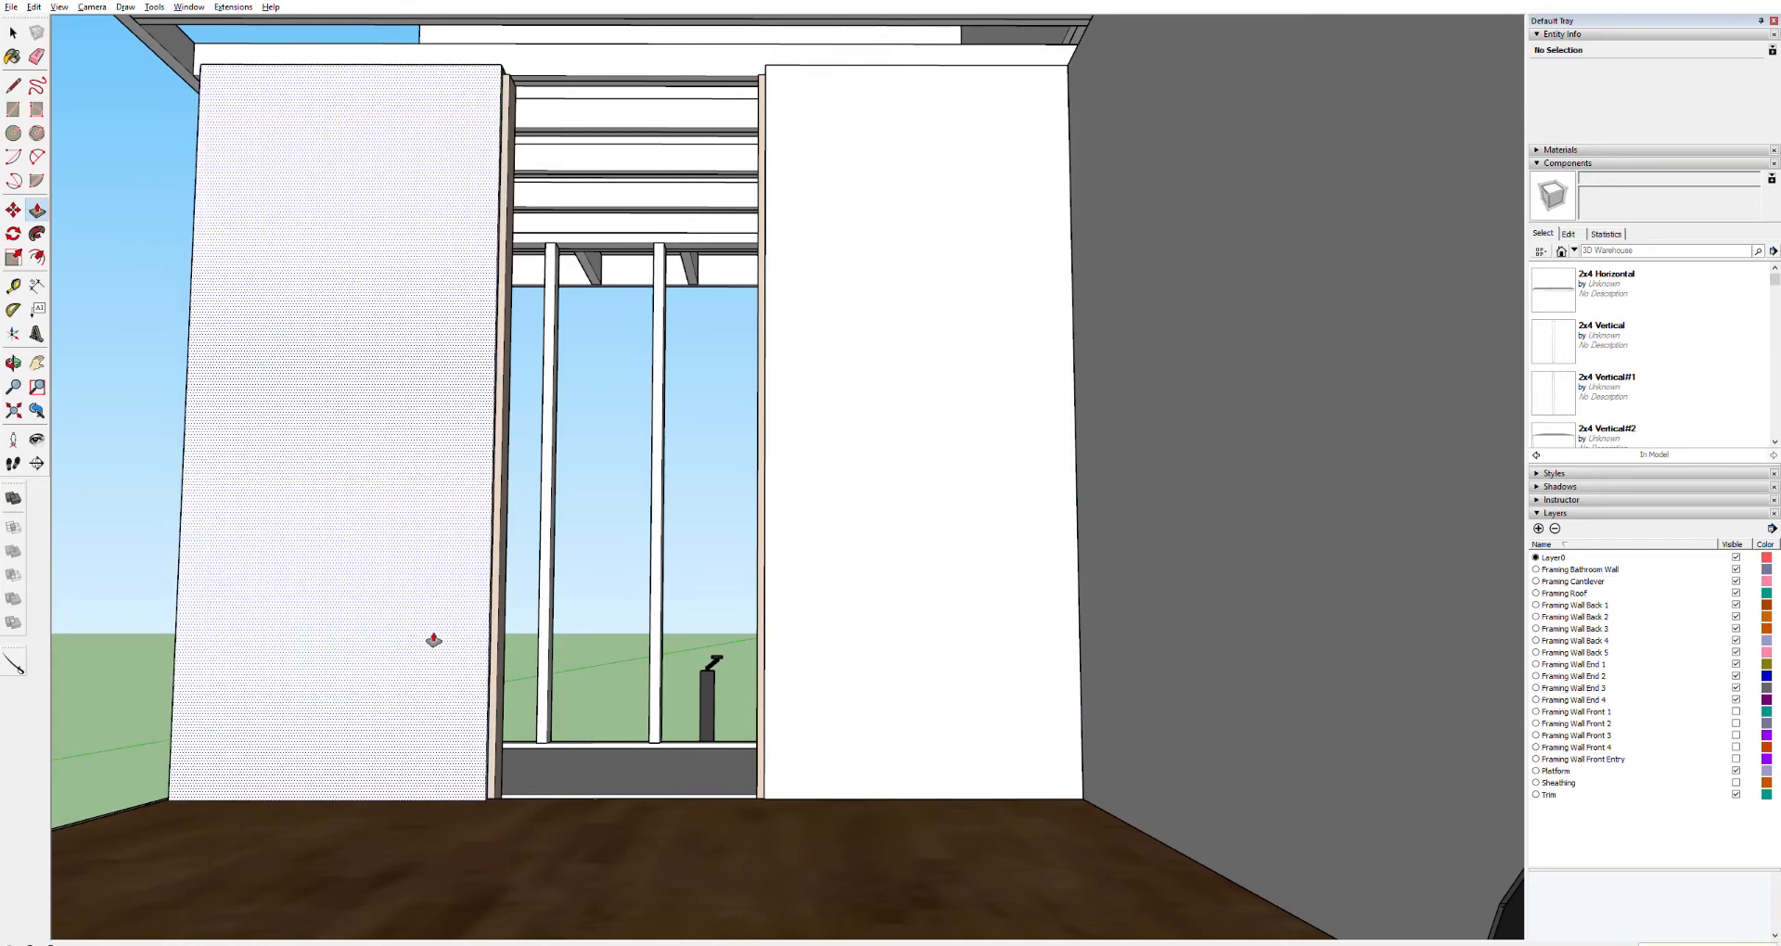
pyautogui.scroll(-2, 881, 576)
pyautogui.scroll(-3, 881, 576)
pyautogui.press('space')
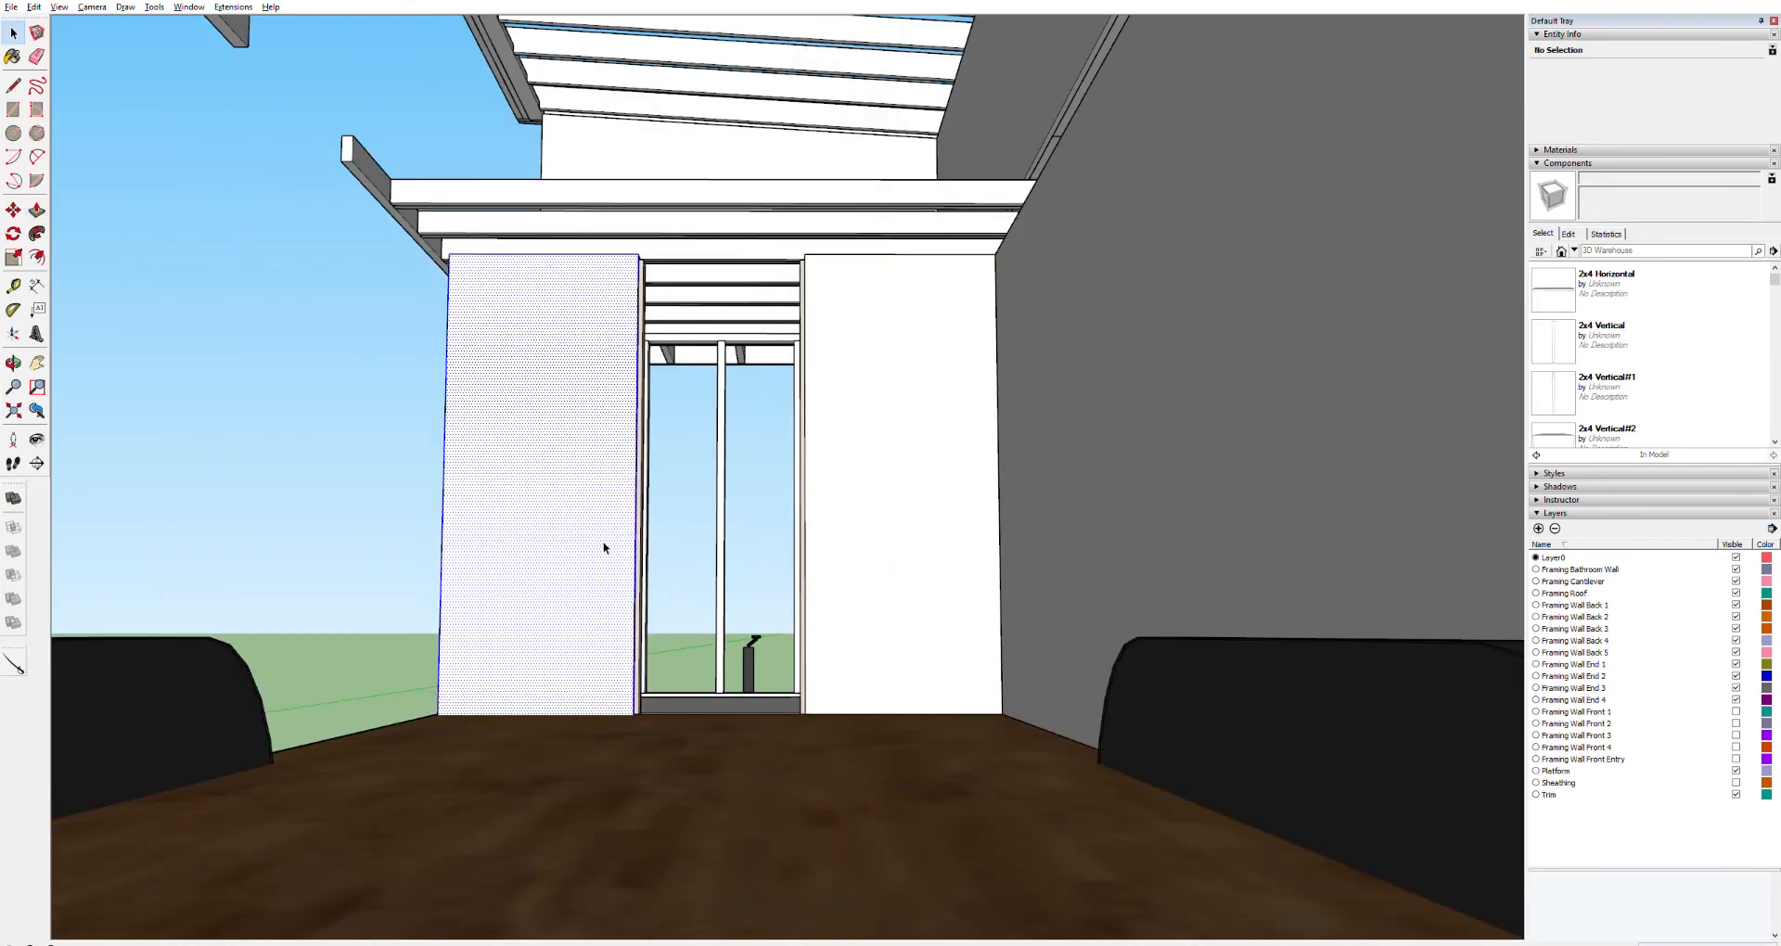
pyautogui.tripleClick(601, 541)
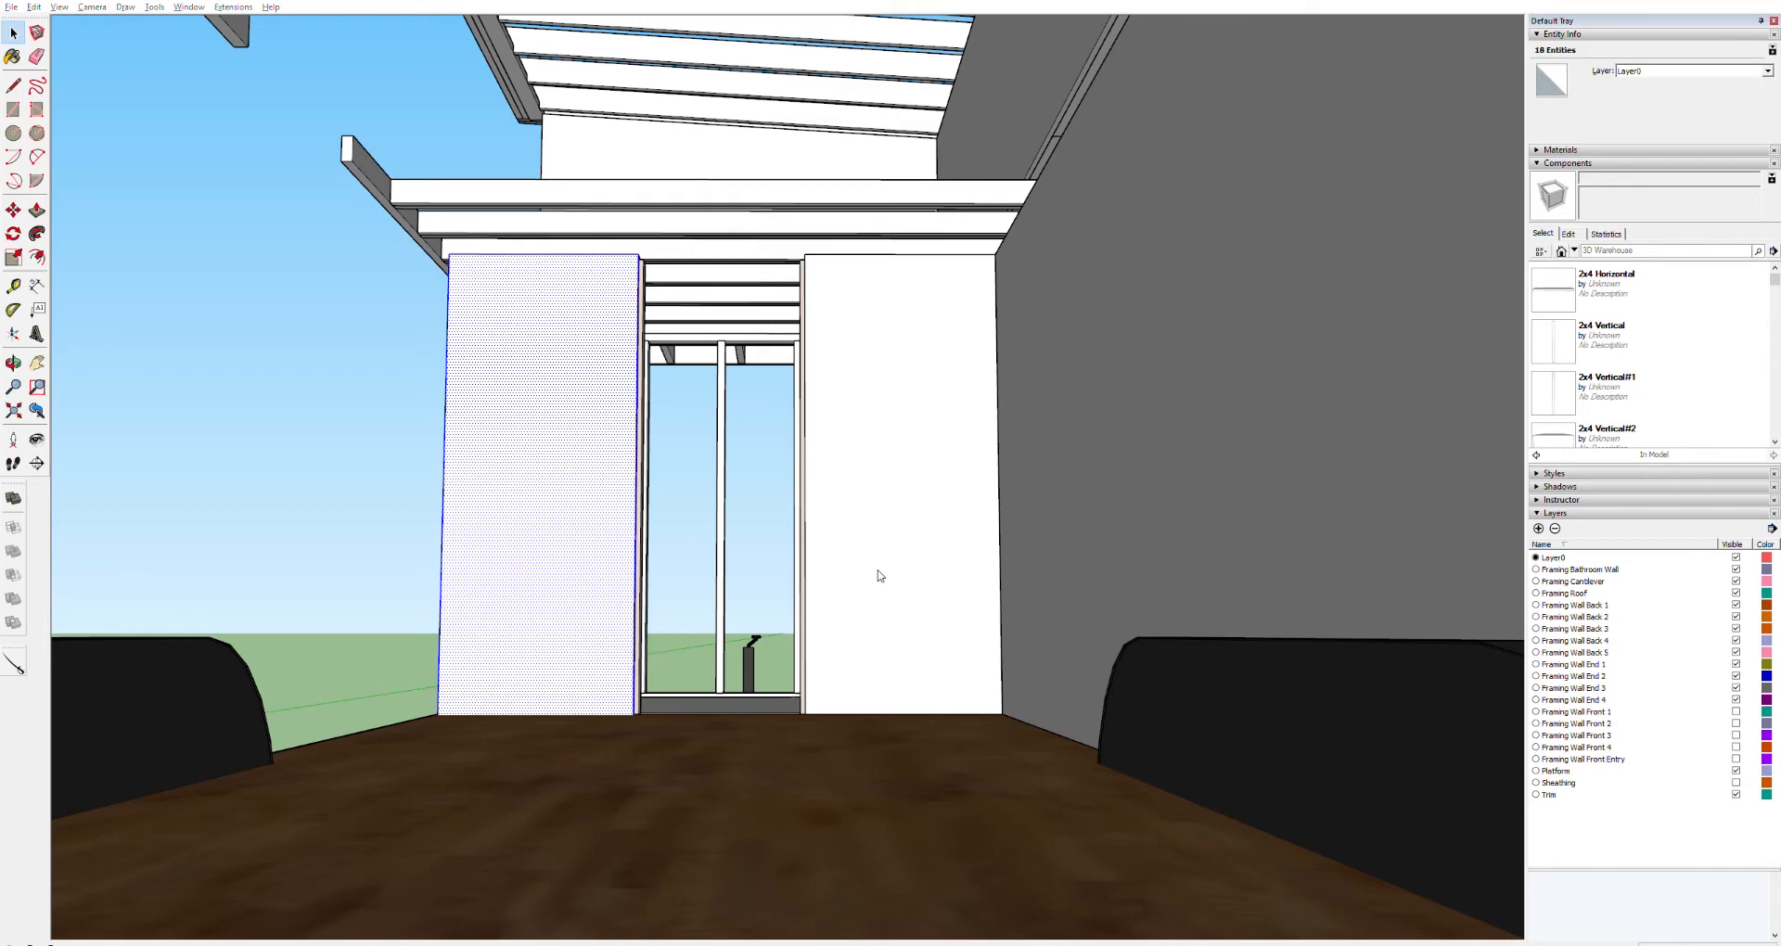
pyautogui.click(910, 564)
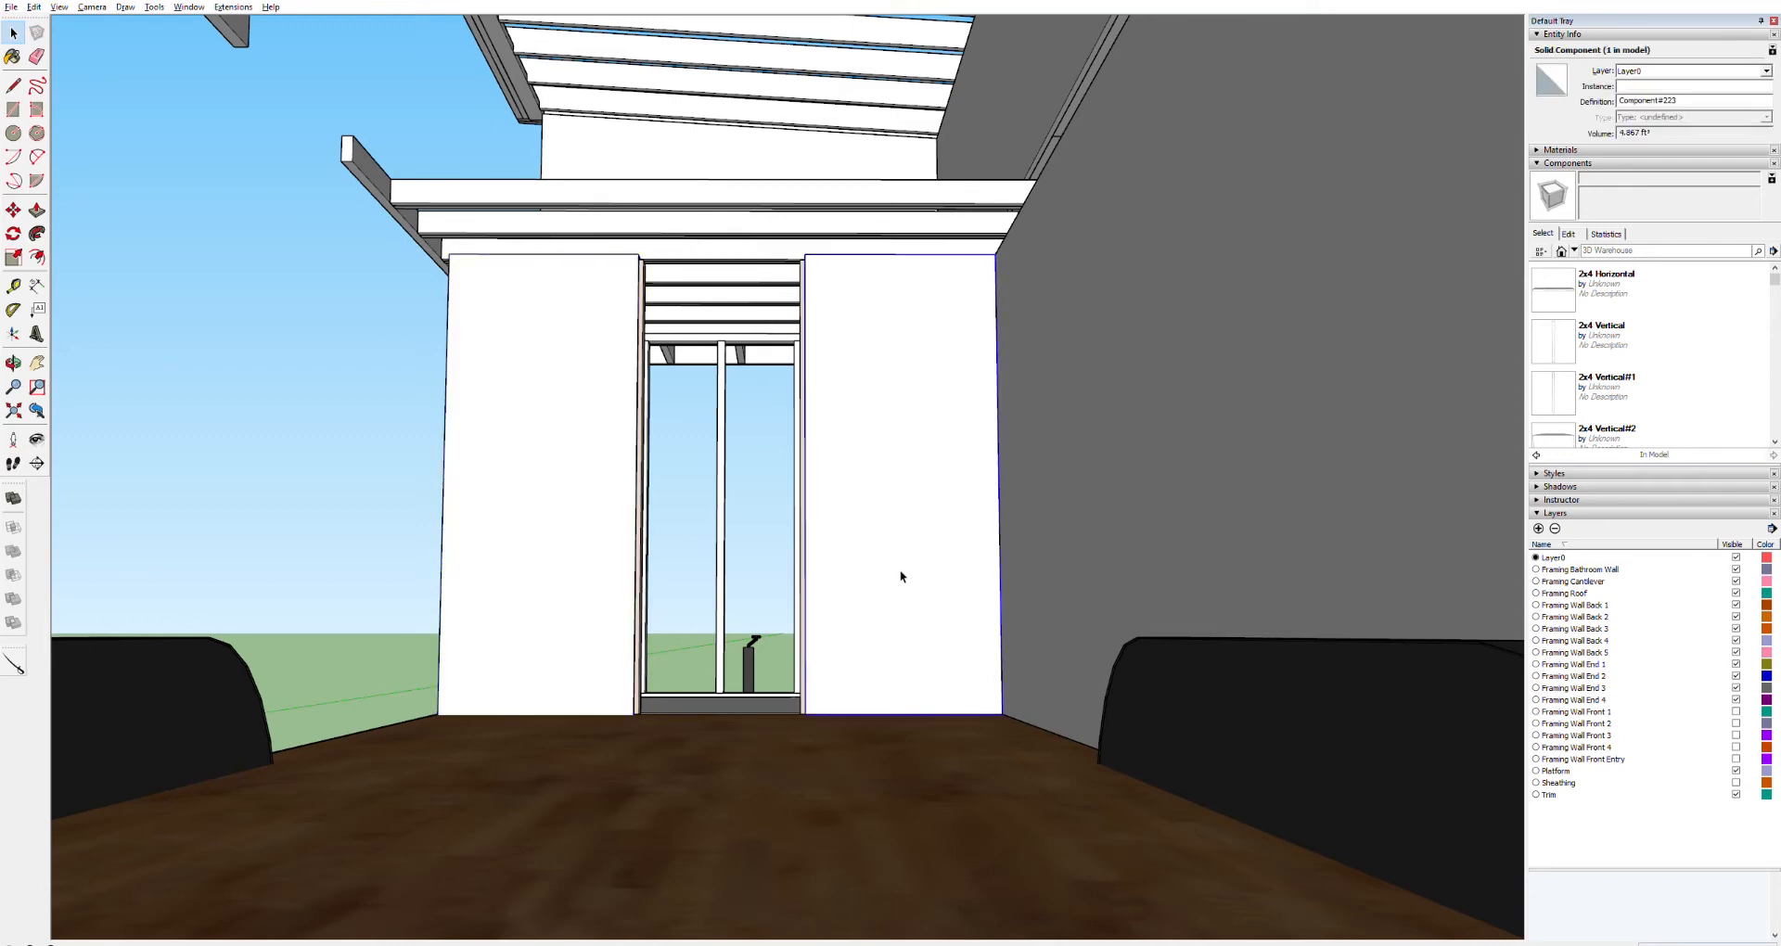
# Move the short stud at the bathroom doorway edge upward
pyautogui.scroll(6, 793, 612)
pyautogui.moveTo(842, 553); pyautogui.dragTo(963, 580, button='middle')
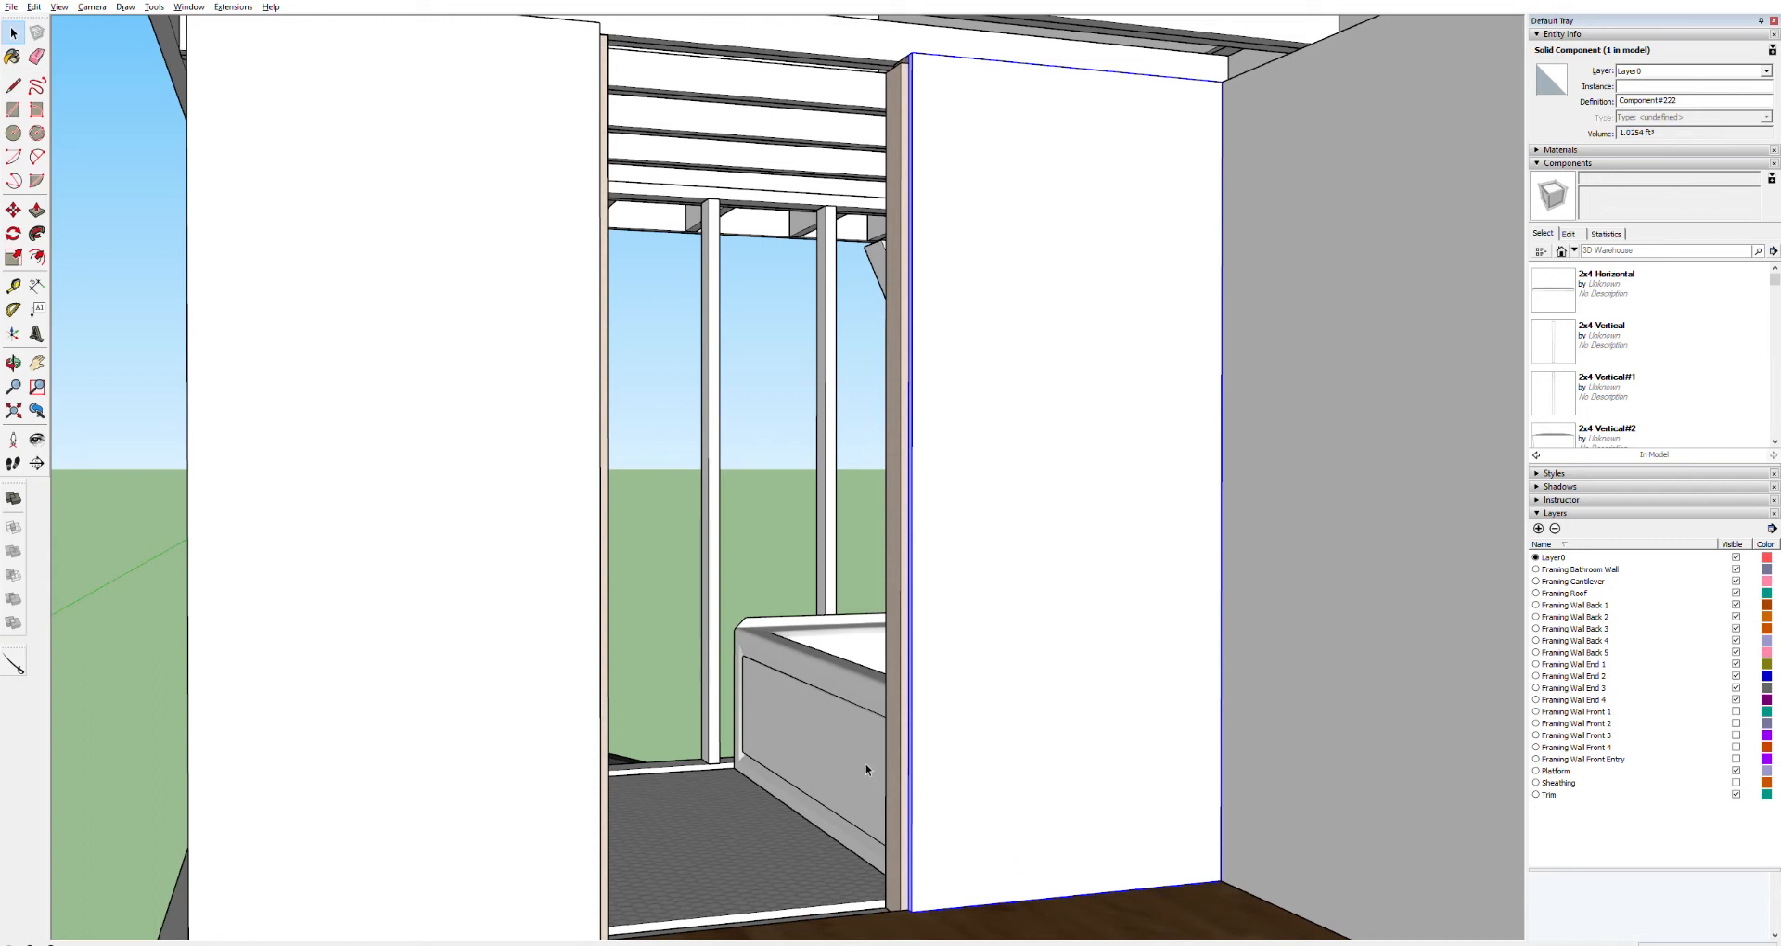
pyautogui.click(889, 890)
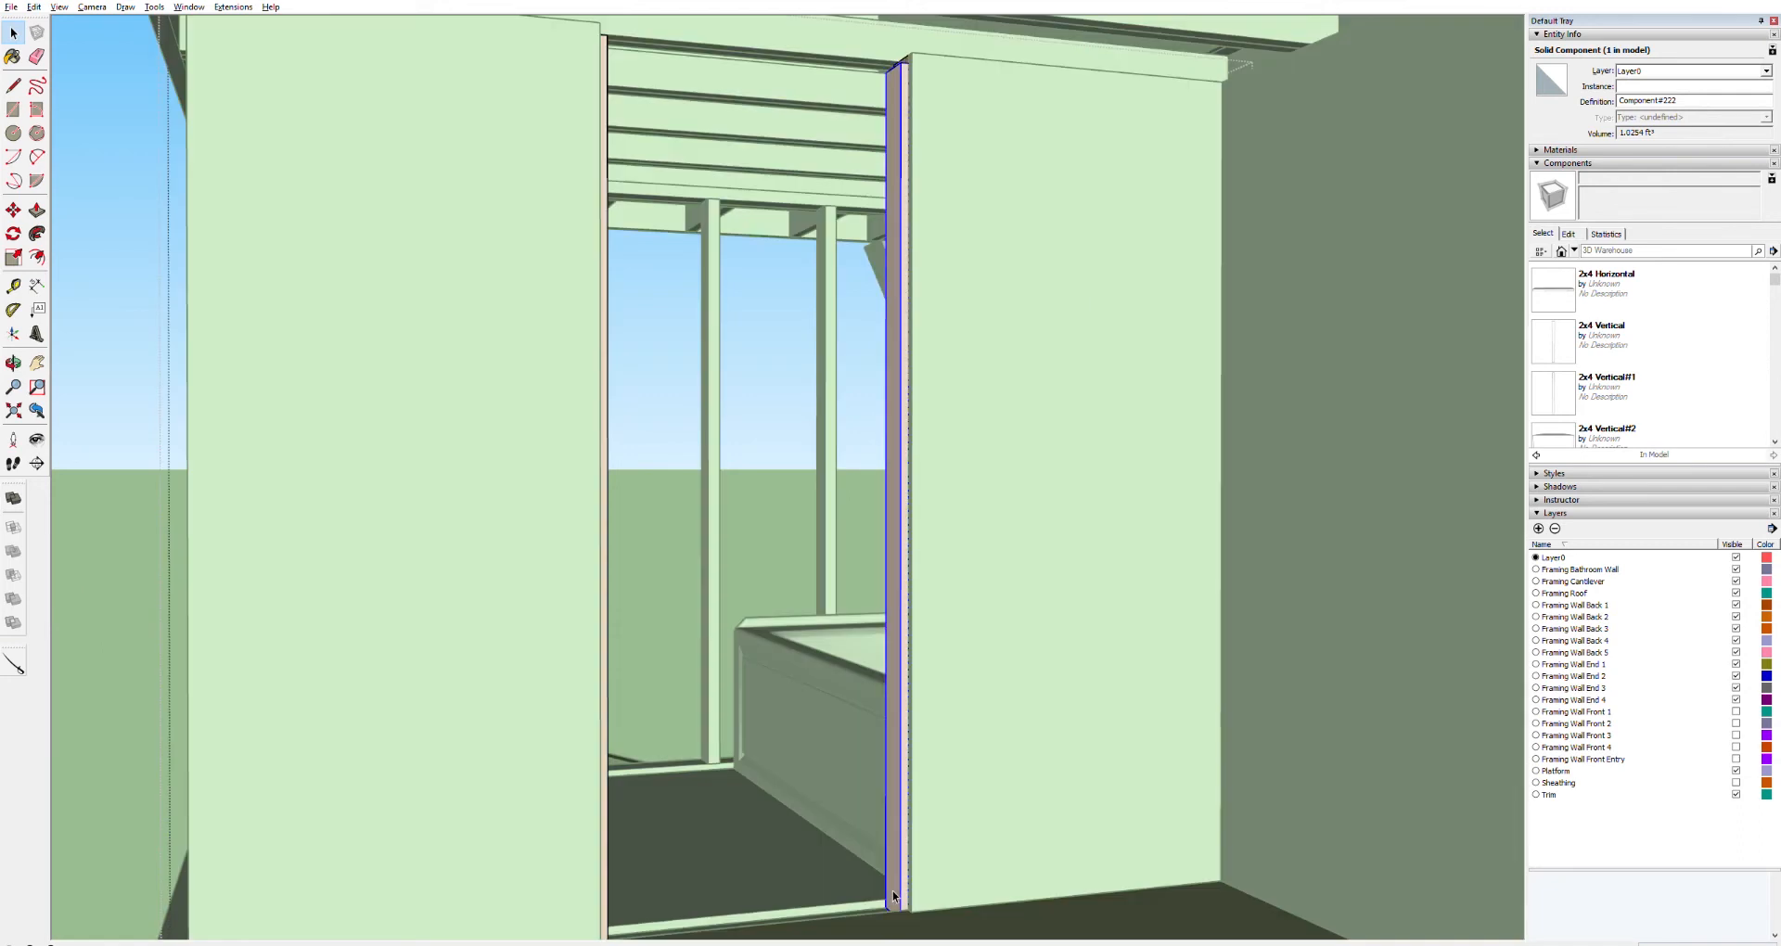
pyautogui.scroll(3, 892, 891)
pyautogui.scroll(2, 888, 890)
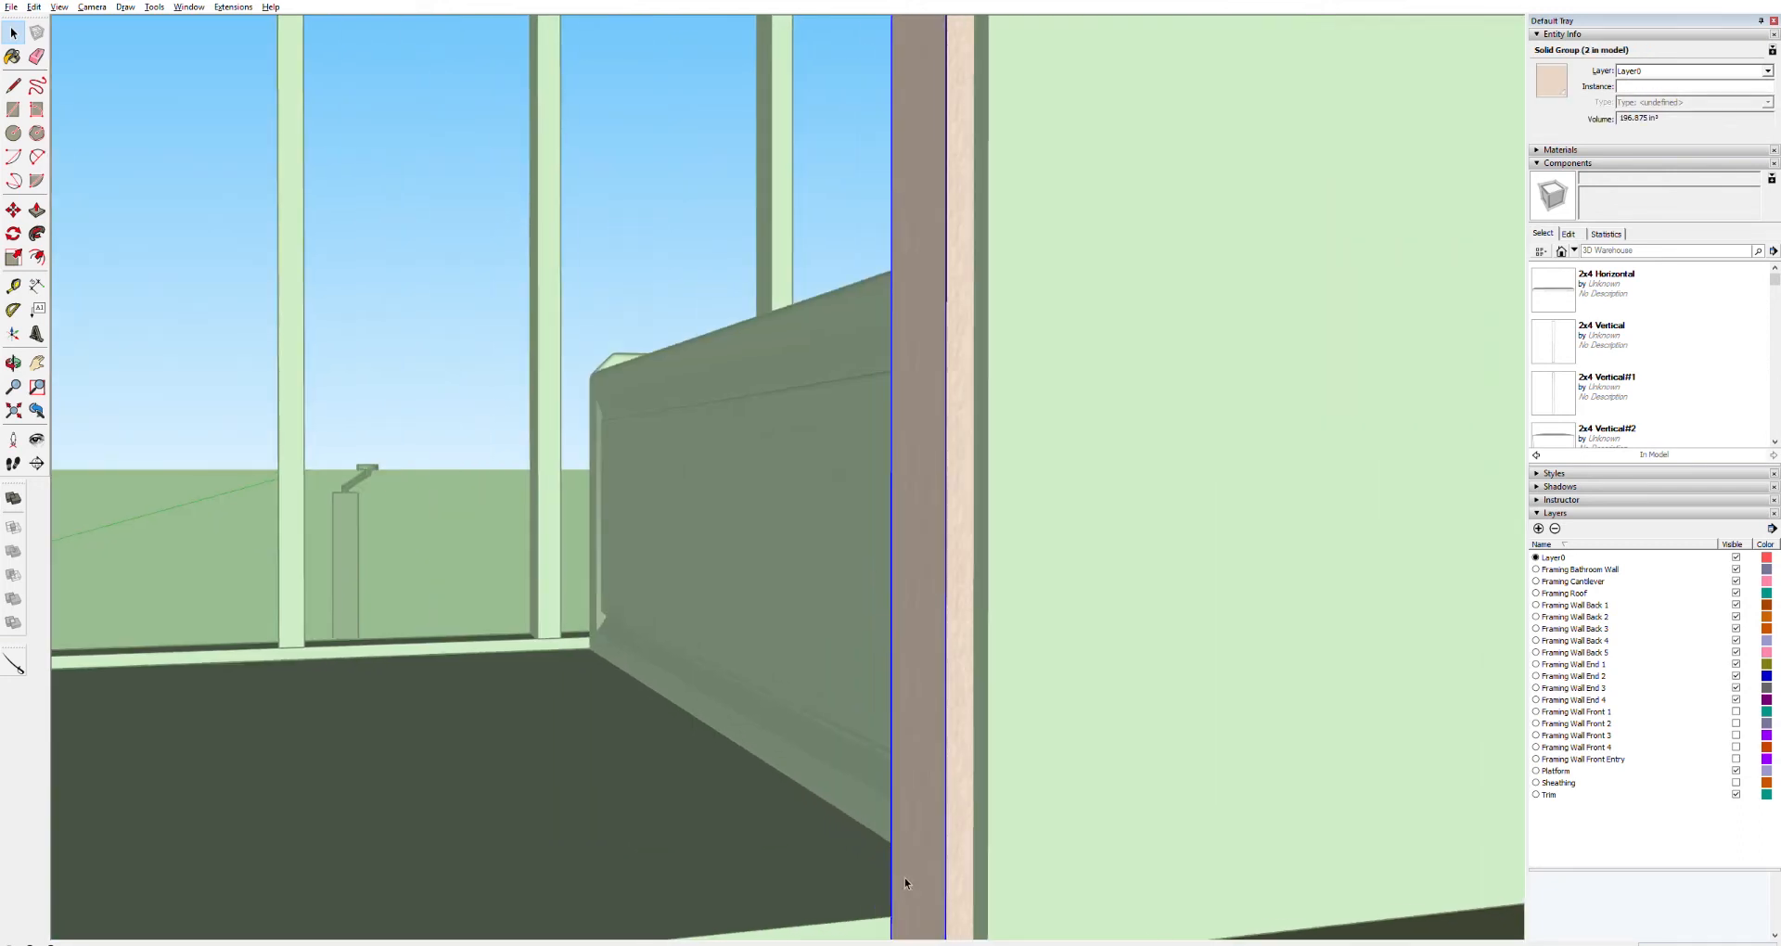
pyautogui.press('p')
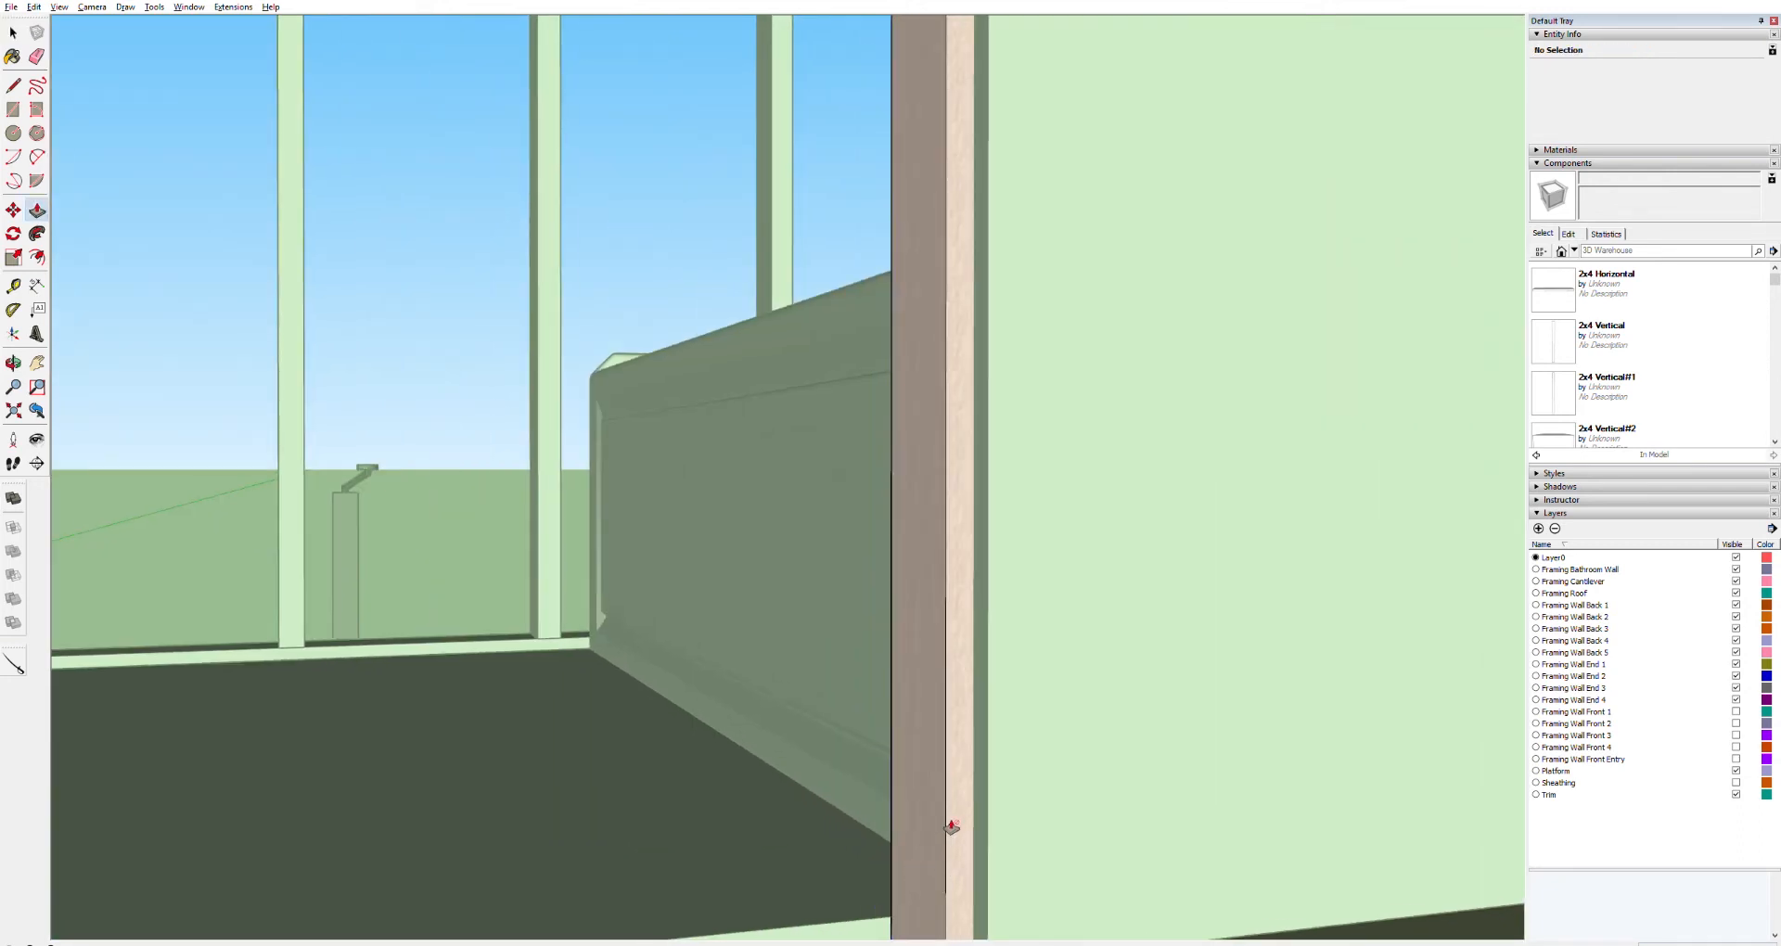
pyautogui.moveTo(924, 868); pyautogui.dragTo(1272, 879, button='middle')
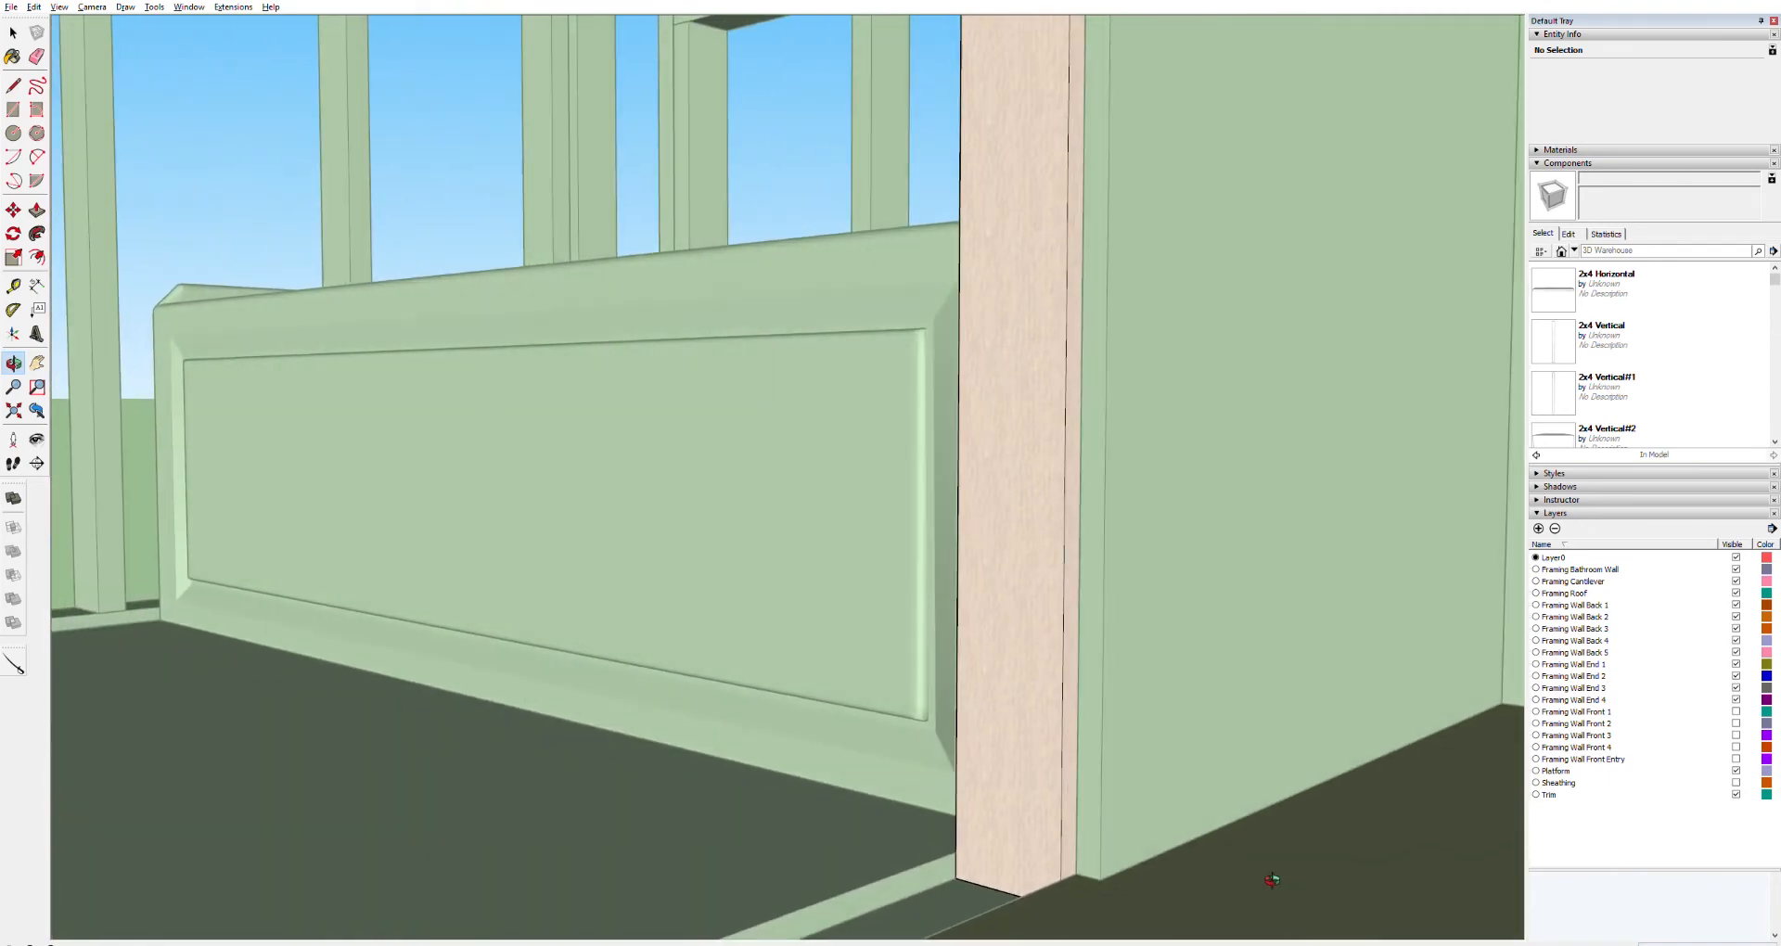
pyautogui.click(1011, 881)
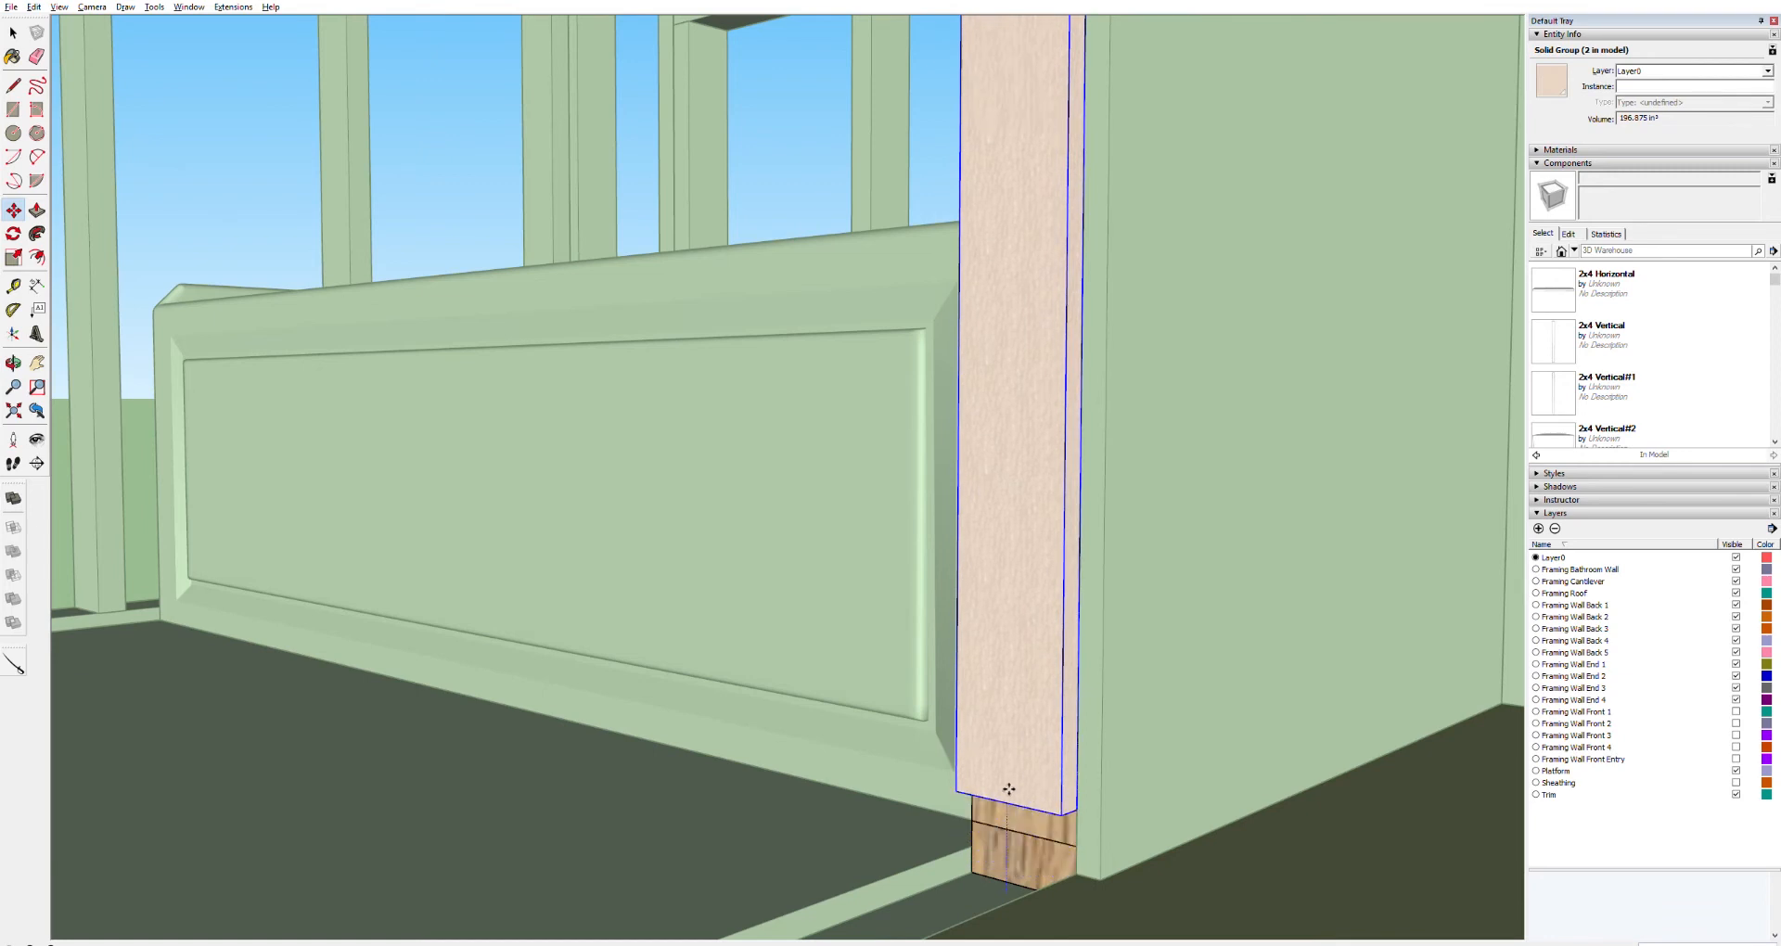
pyautogui.click(1016, 666)
# Push the bottom face of the first bathroom wall panel up slightly to shorten it
pyautogui.press('p')
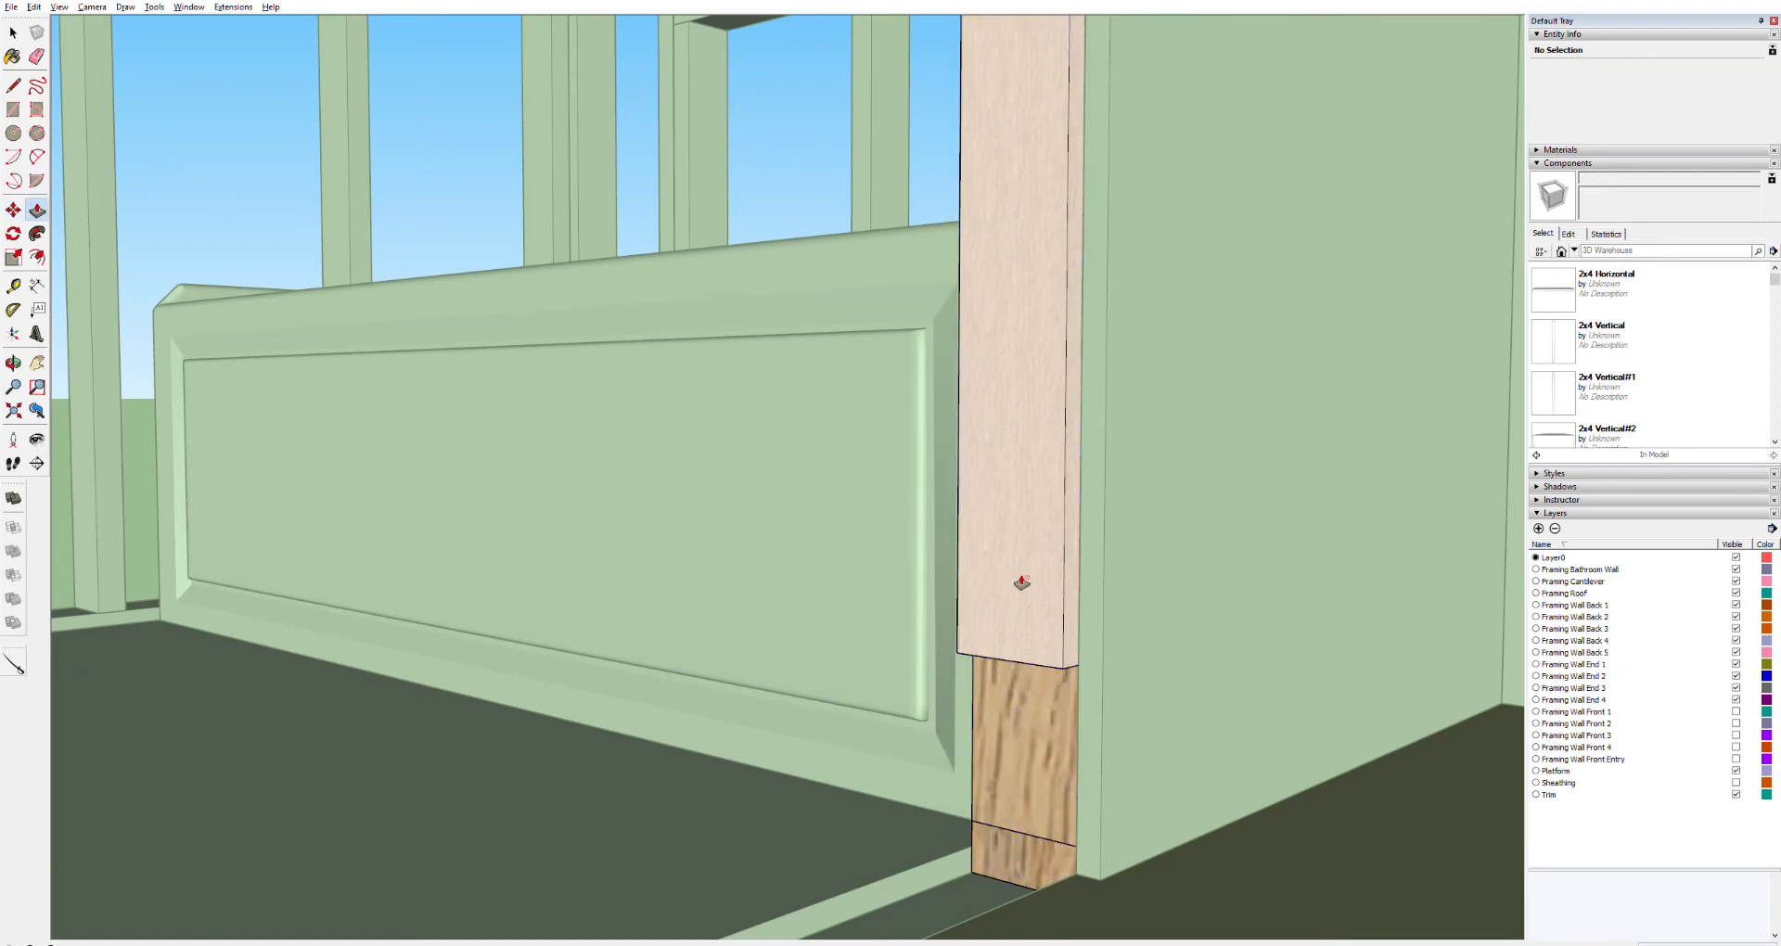
pyautogui.press('o')
pyautogui.moveTo(1017, 625); pyautogui.dragTo(1010, 564)
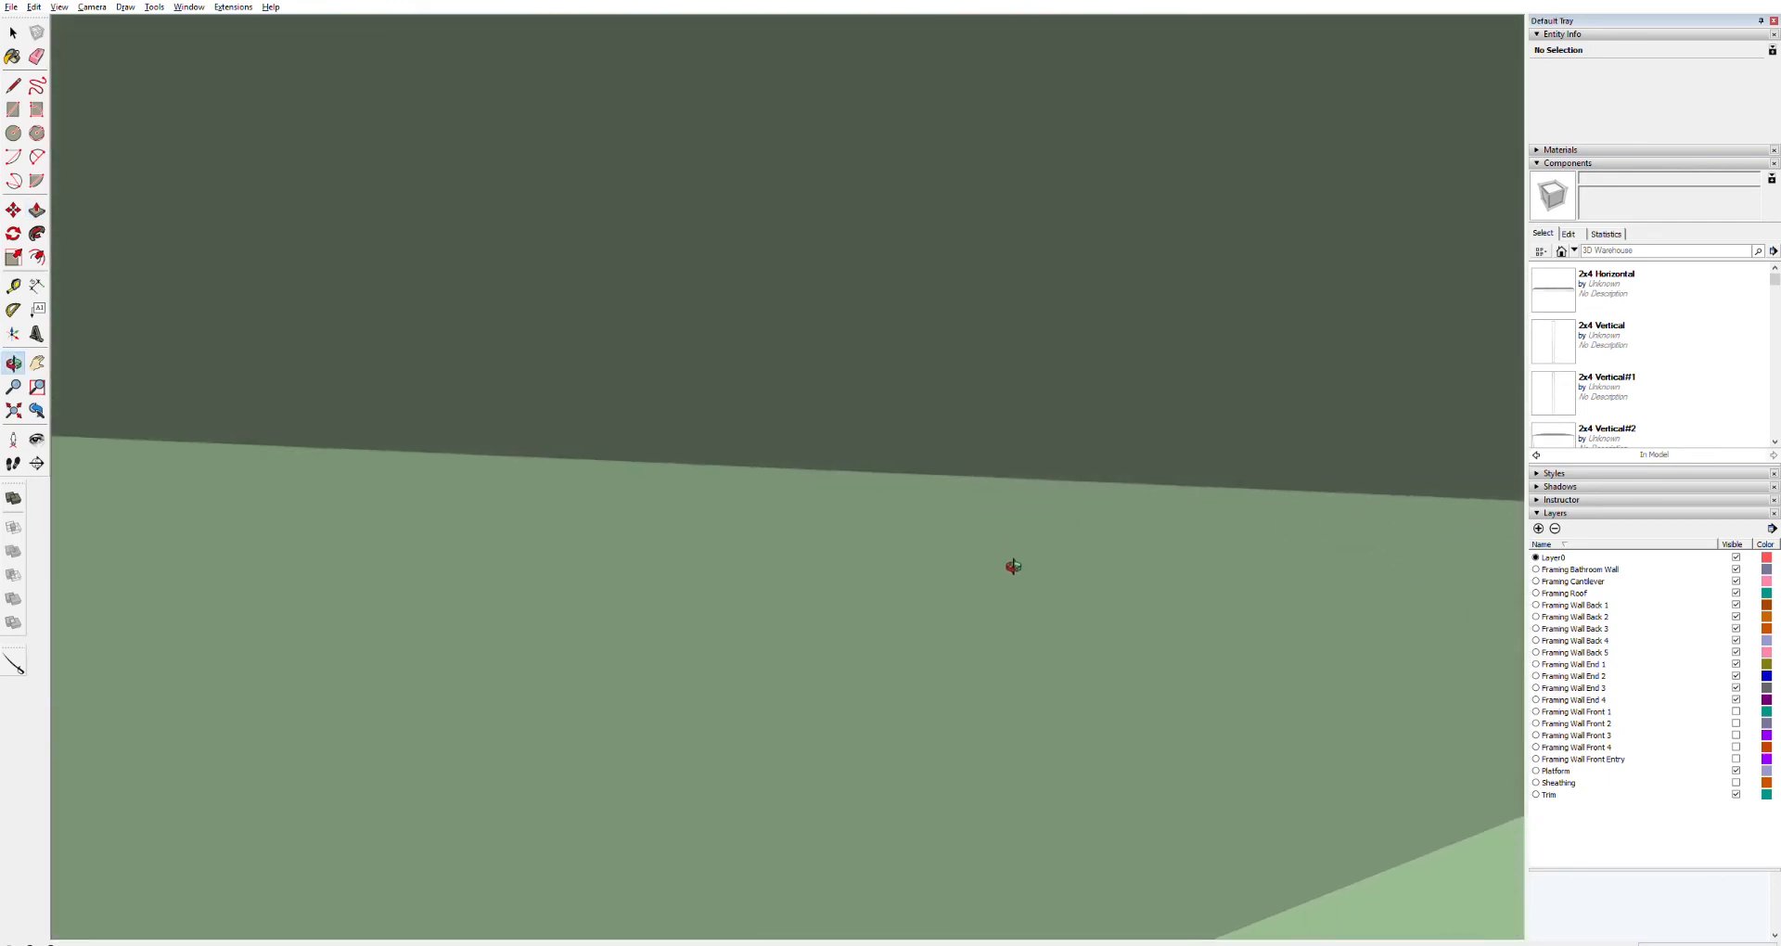
pyautogui.press('h')
pyautogui.moveTo(950, 509); pyautogui.dragTo(985, 930)
pyautogui.press('space')
pyautogui.doubleClick(1018, 357)
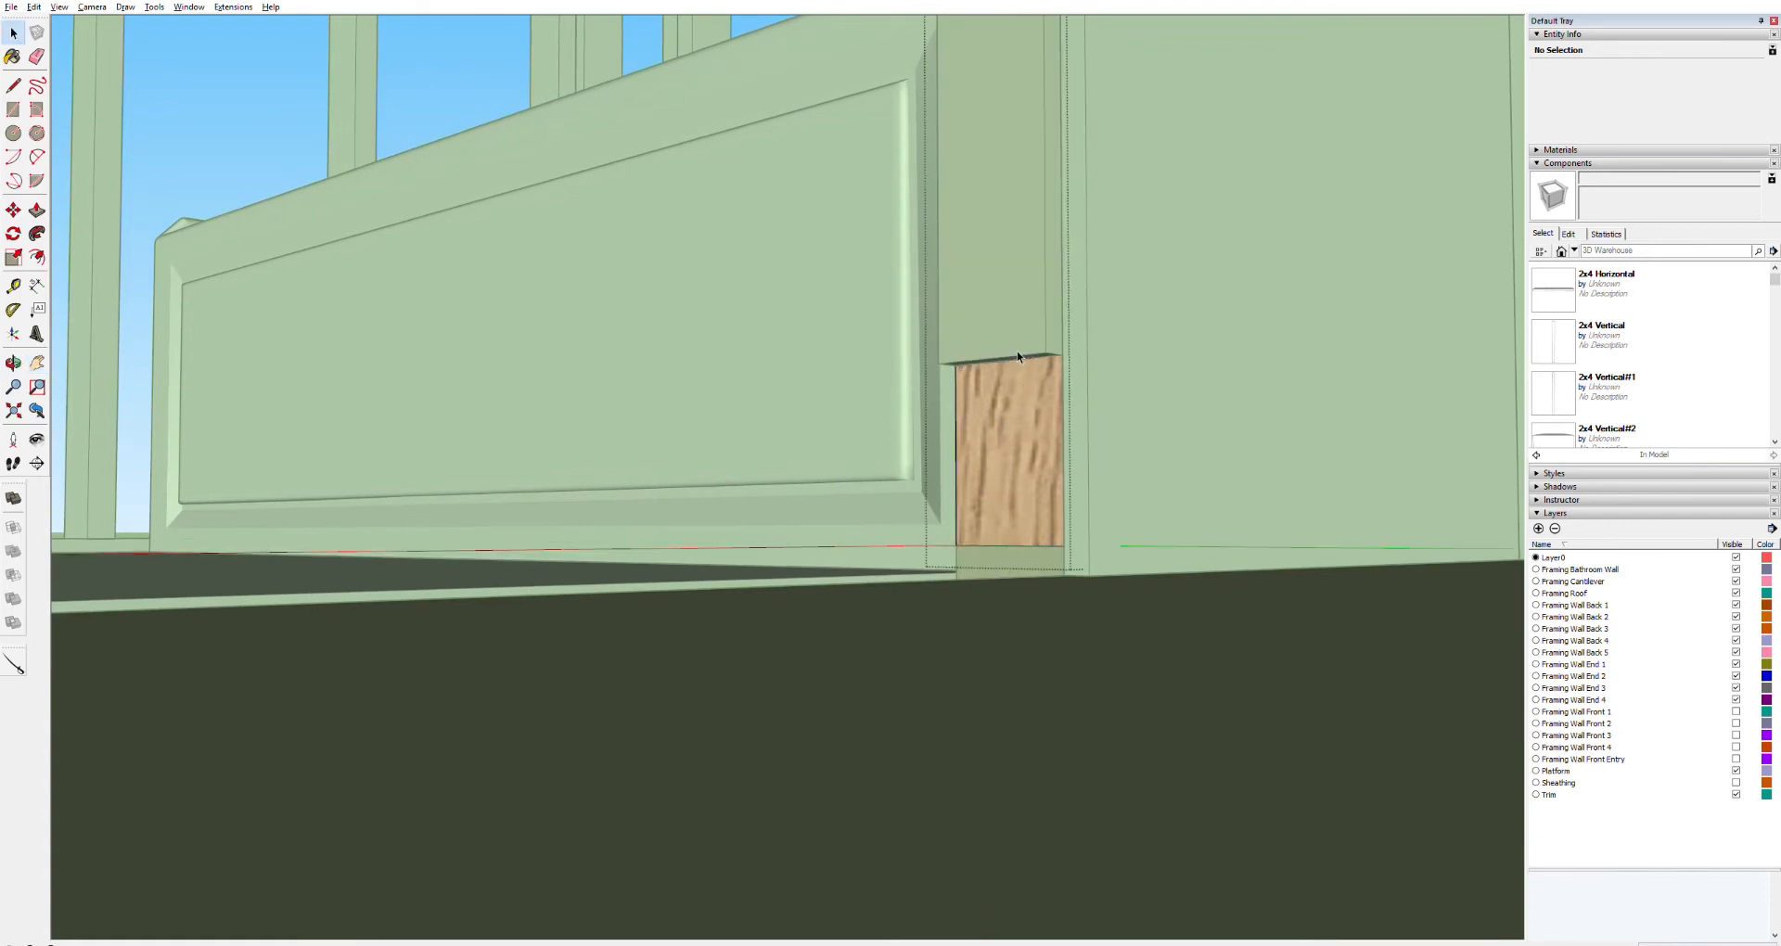
pyautogui.tripleClick(1017, 357)
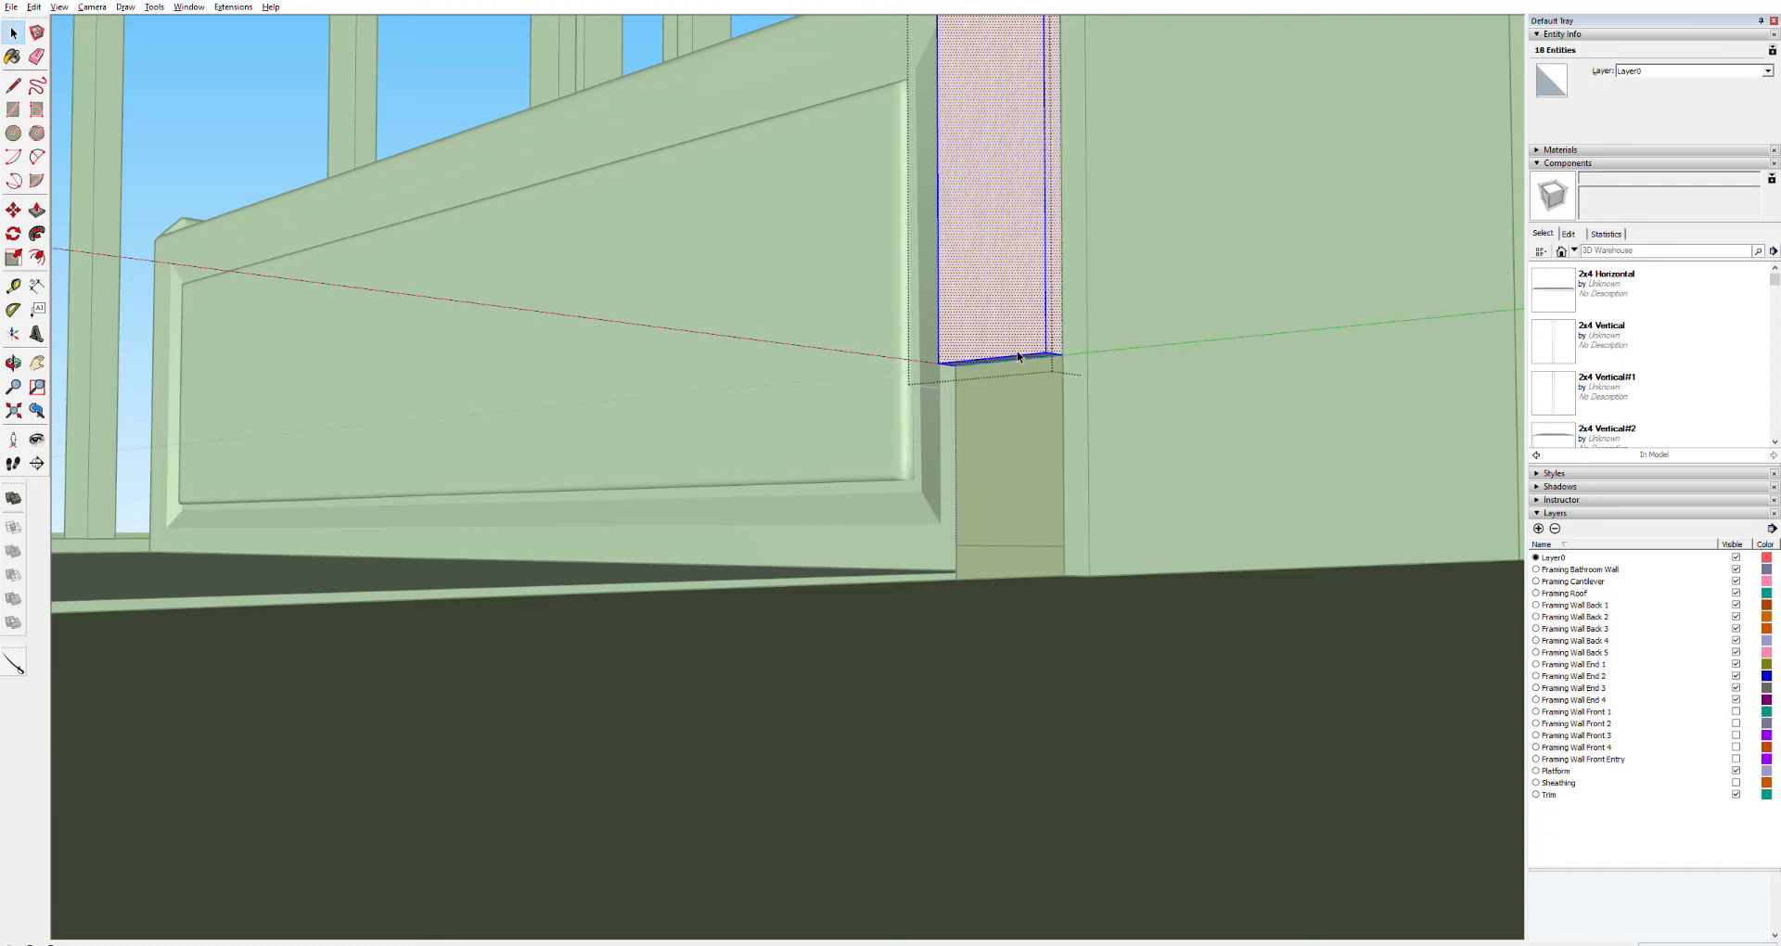
pyautogui.press('p')
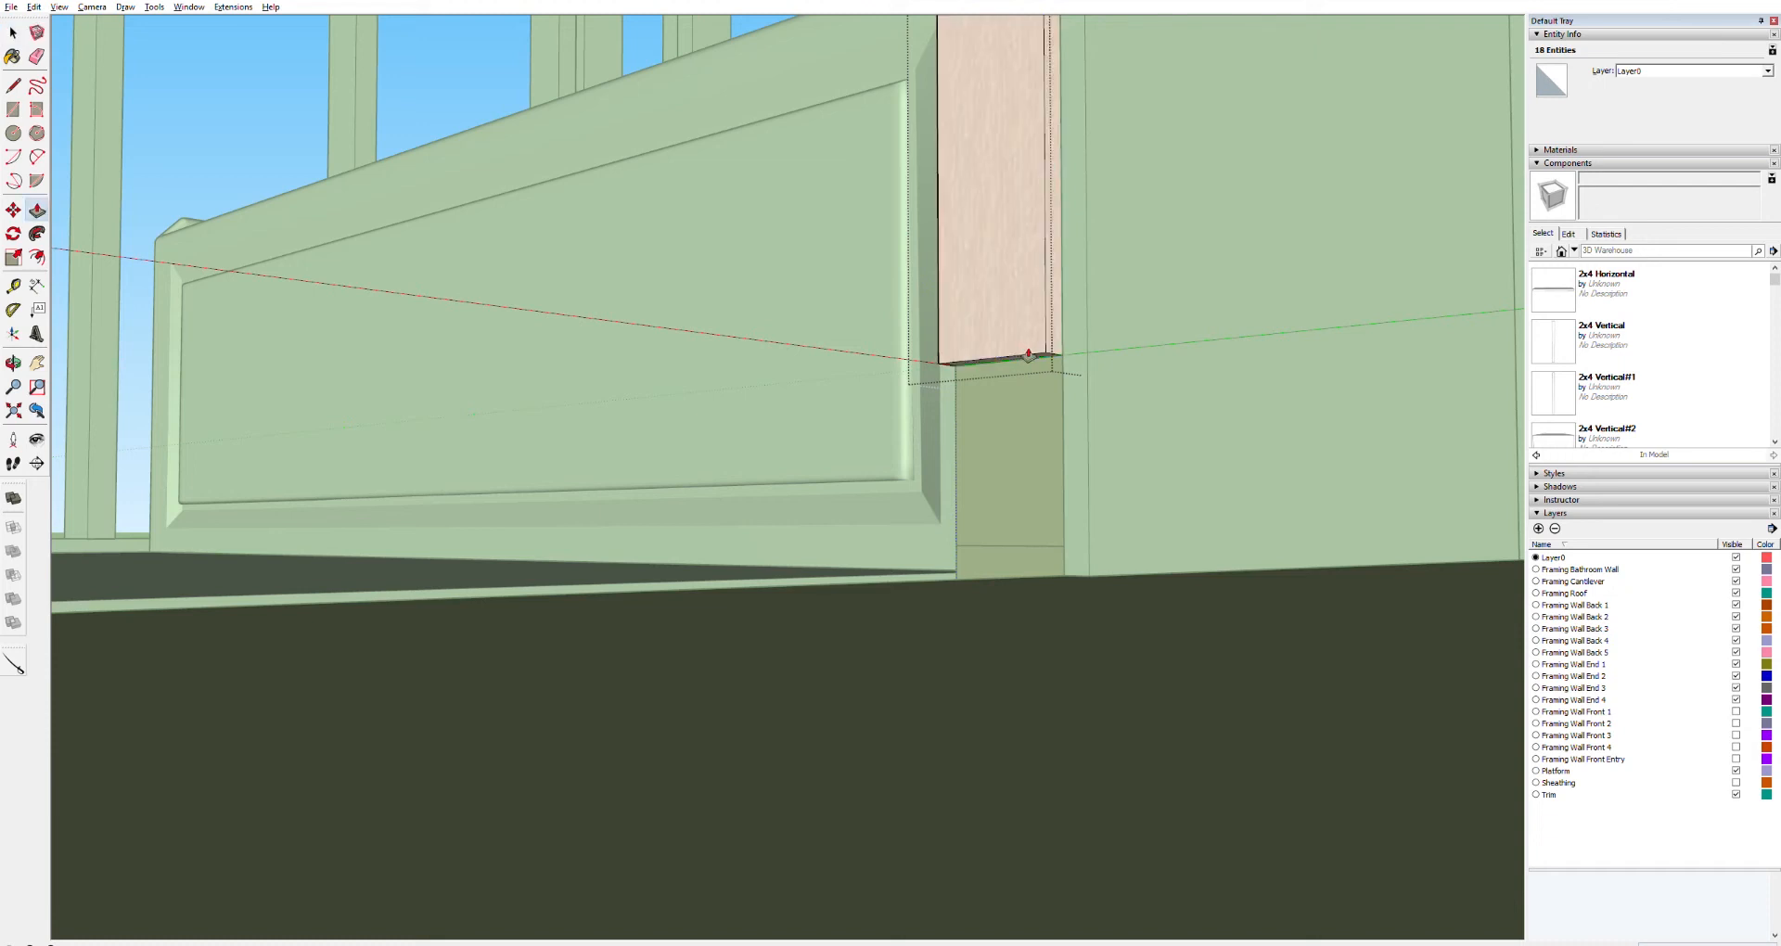
pyautogui.moveTo(1025, 357); pyautogui.dragTo(1026, 331)
pyautogui.press('space')
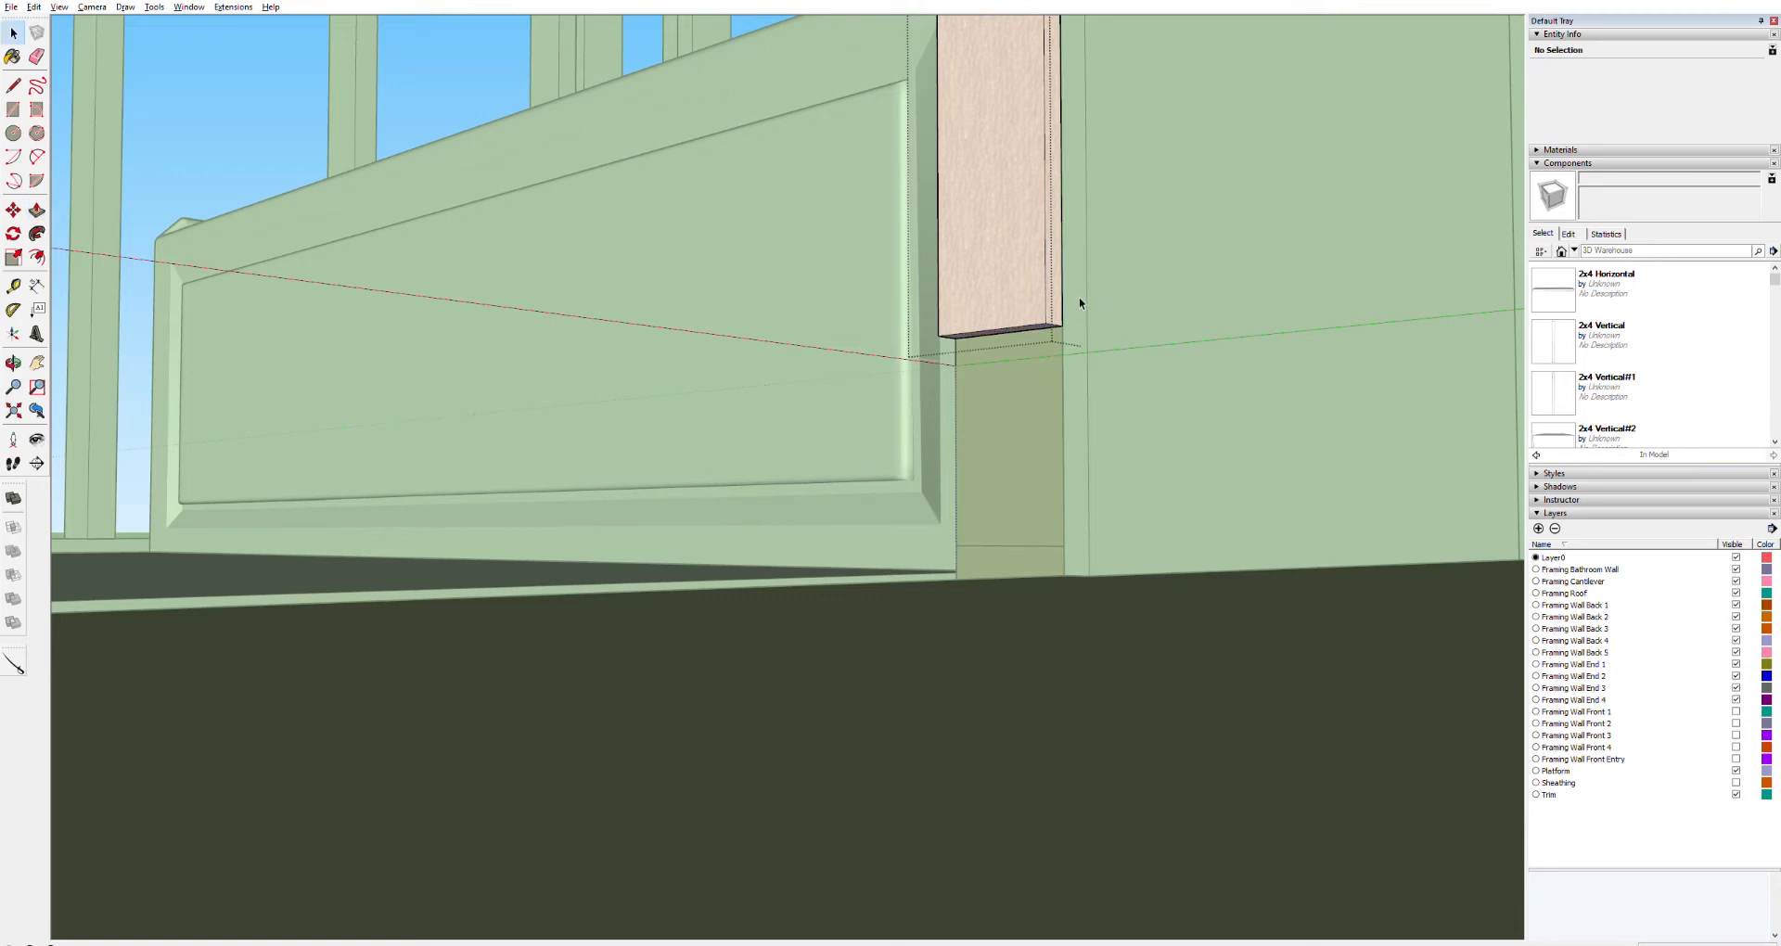
# Move the shortened bathroom panel down so it sits on the floor plate
pyautogui.click(1110, 275)
pyautogui.press('m')
pyautogui.moveTo(1029, 318); pyautogui.dragTo(1030, 438, button='middle')
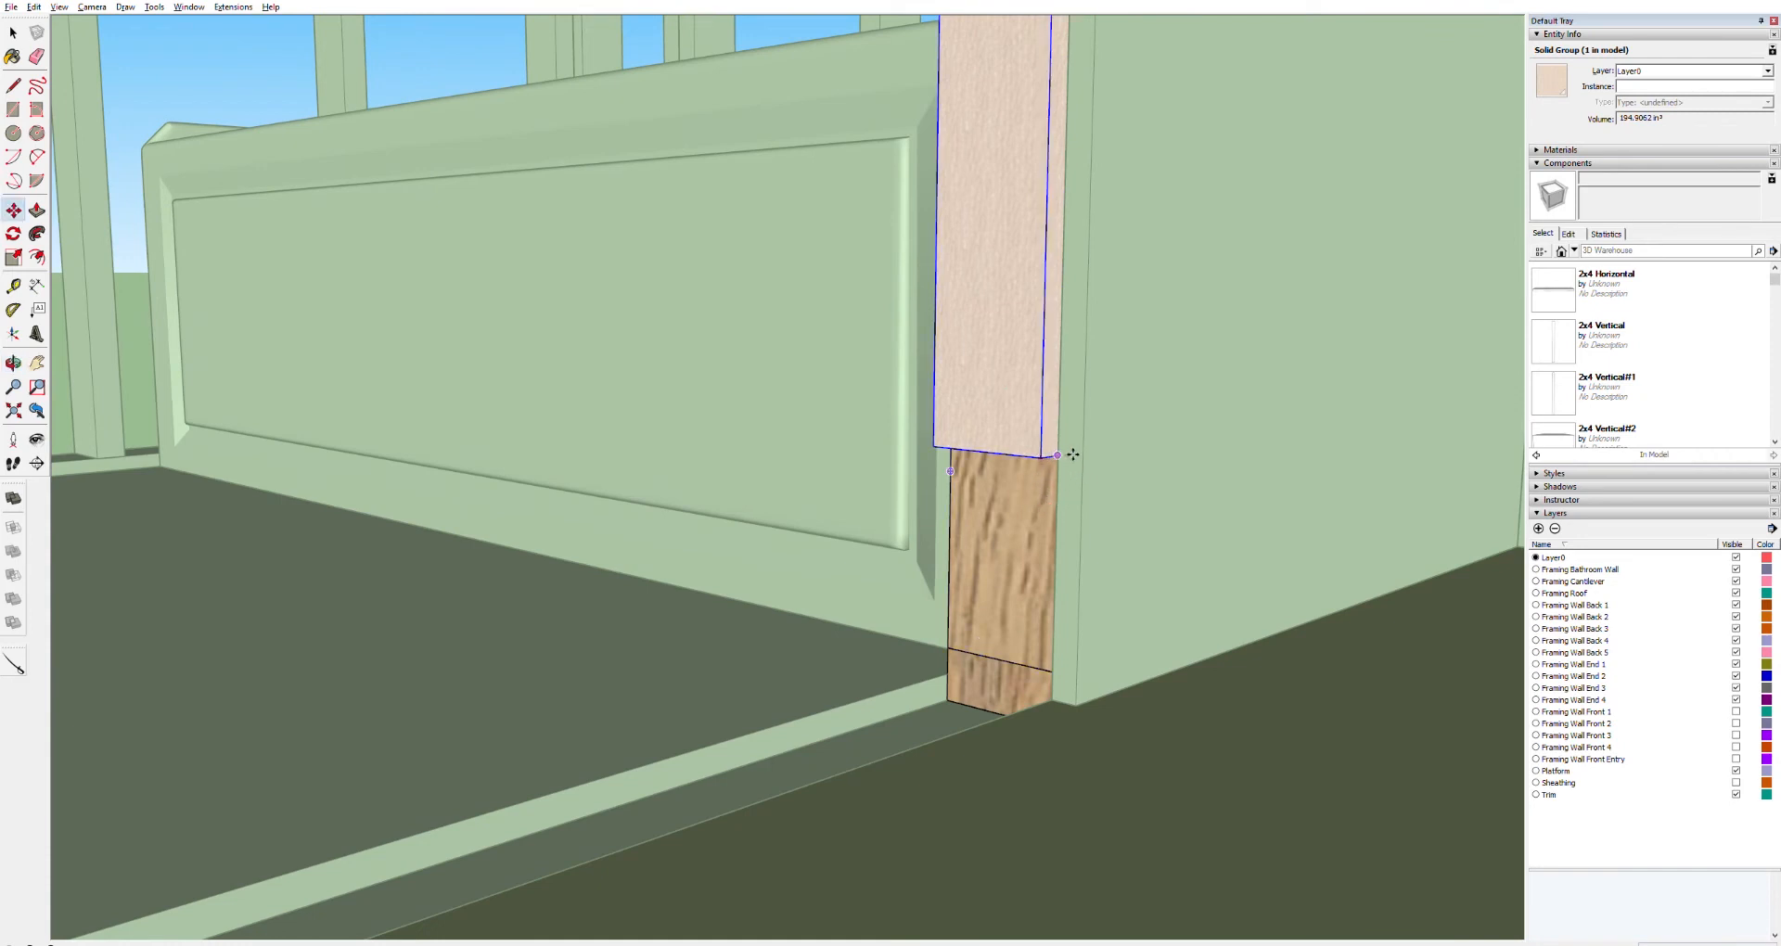
pyautogui.moveTo(1072, 455); pyautogui.dragTo(1056, 698)
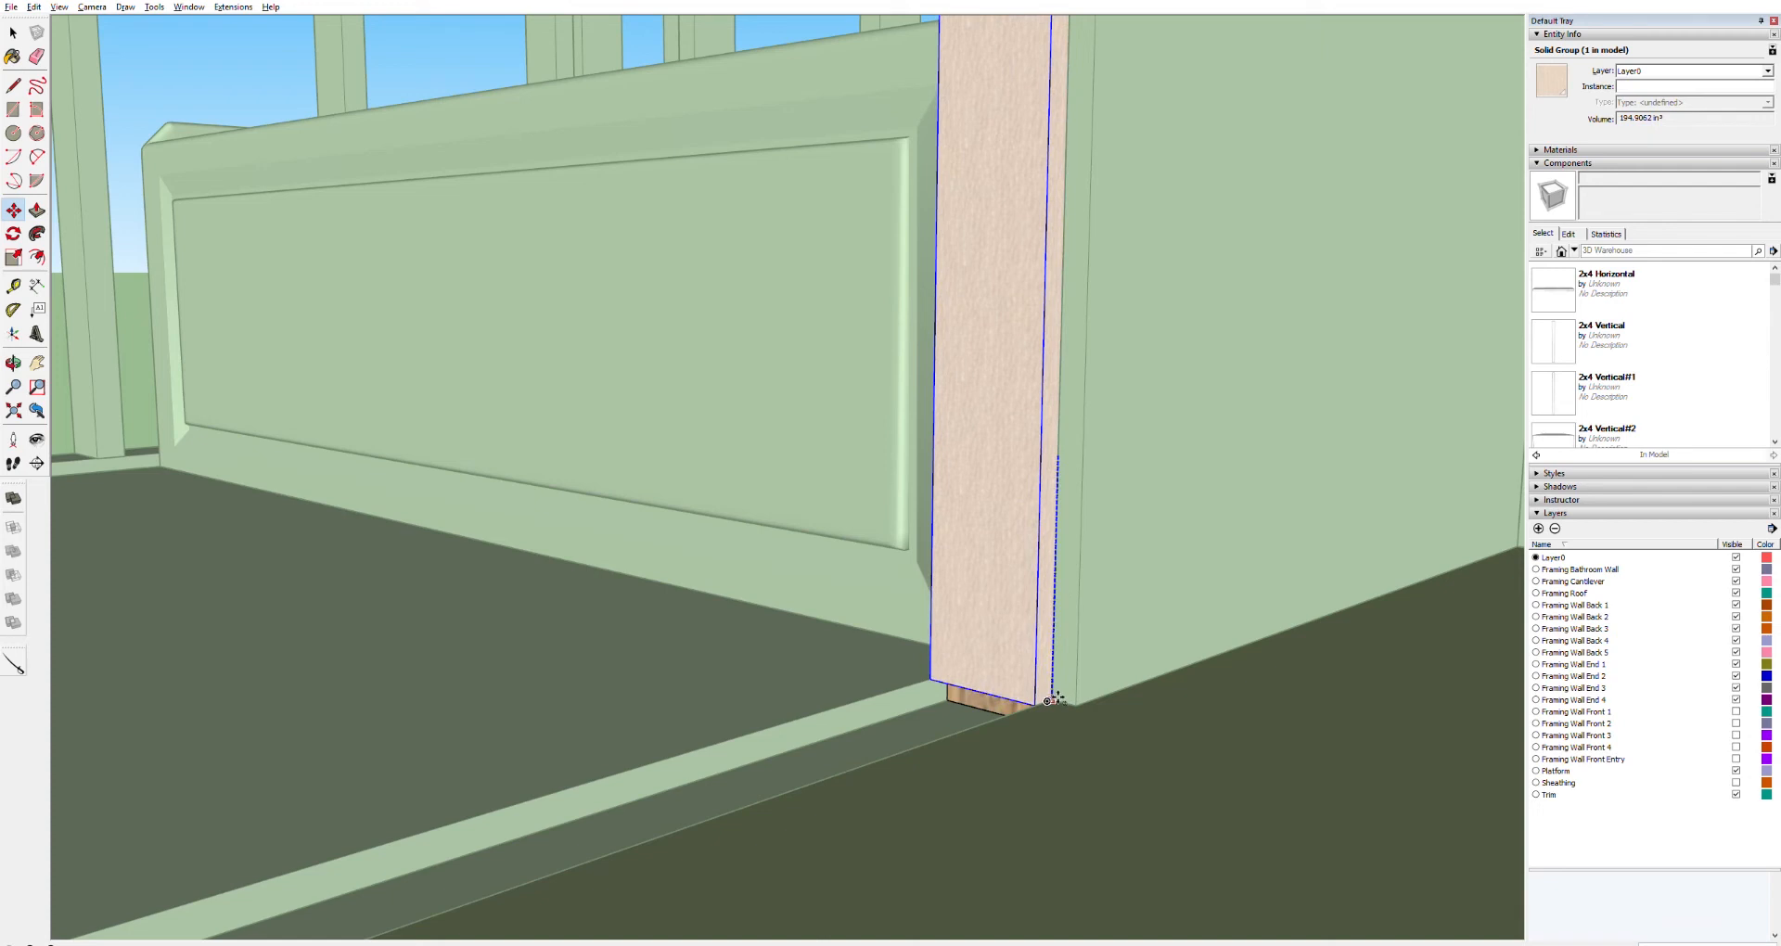
pyautogui.moveTo(1056, 700); pyautogui.dragTo(1056, 700)
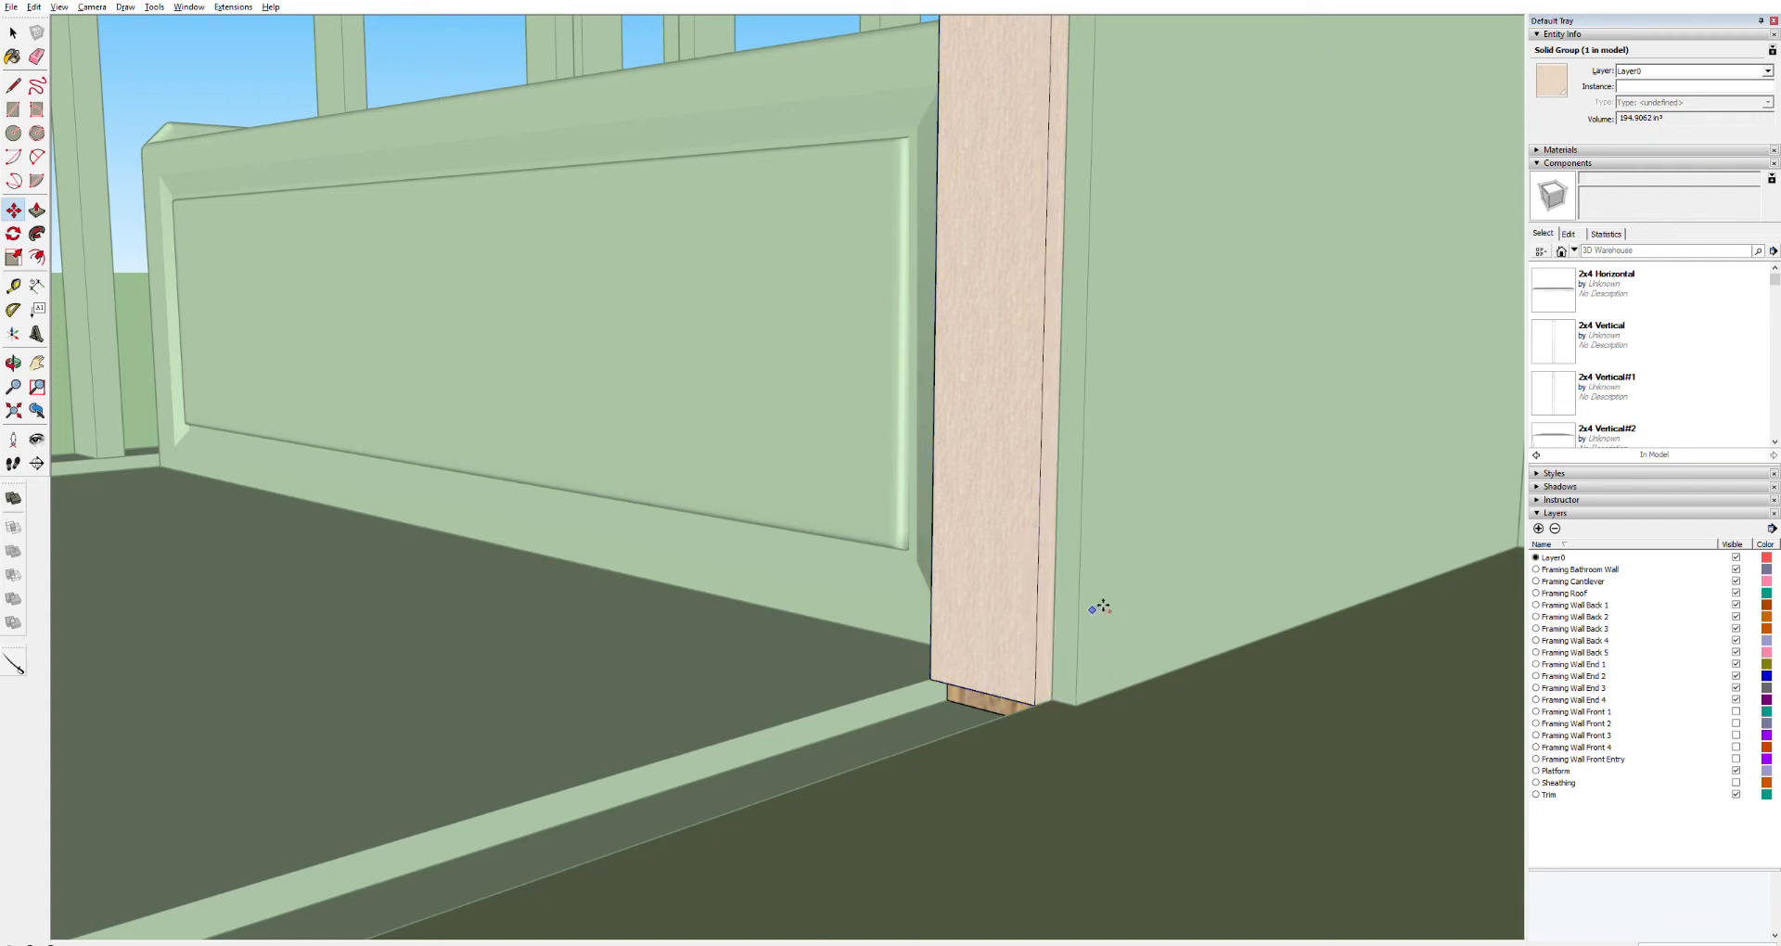
pyautogui.press('space')
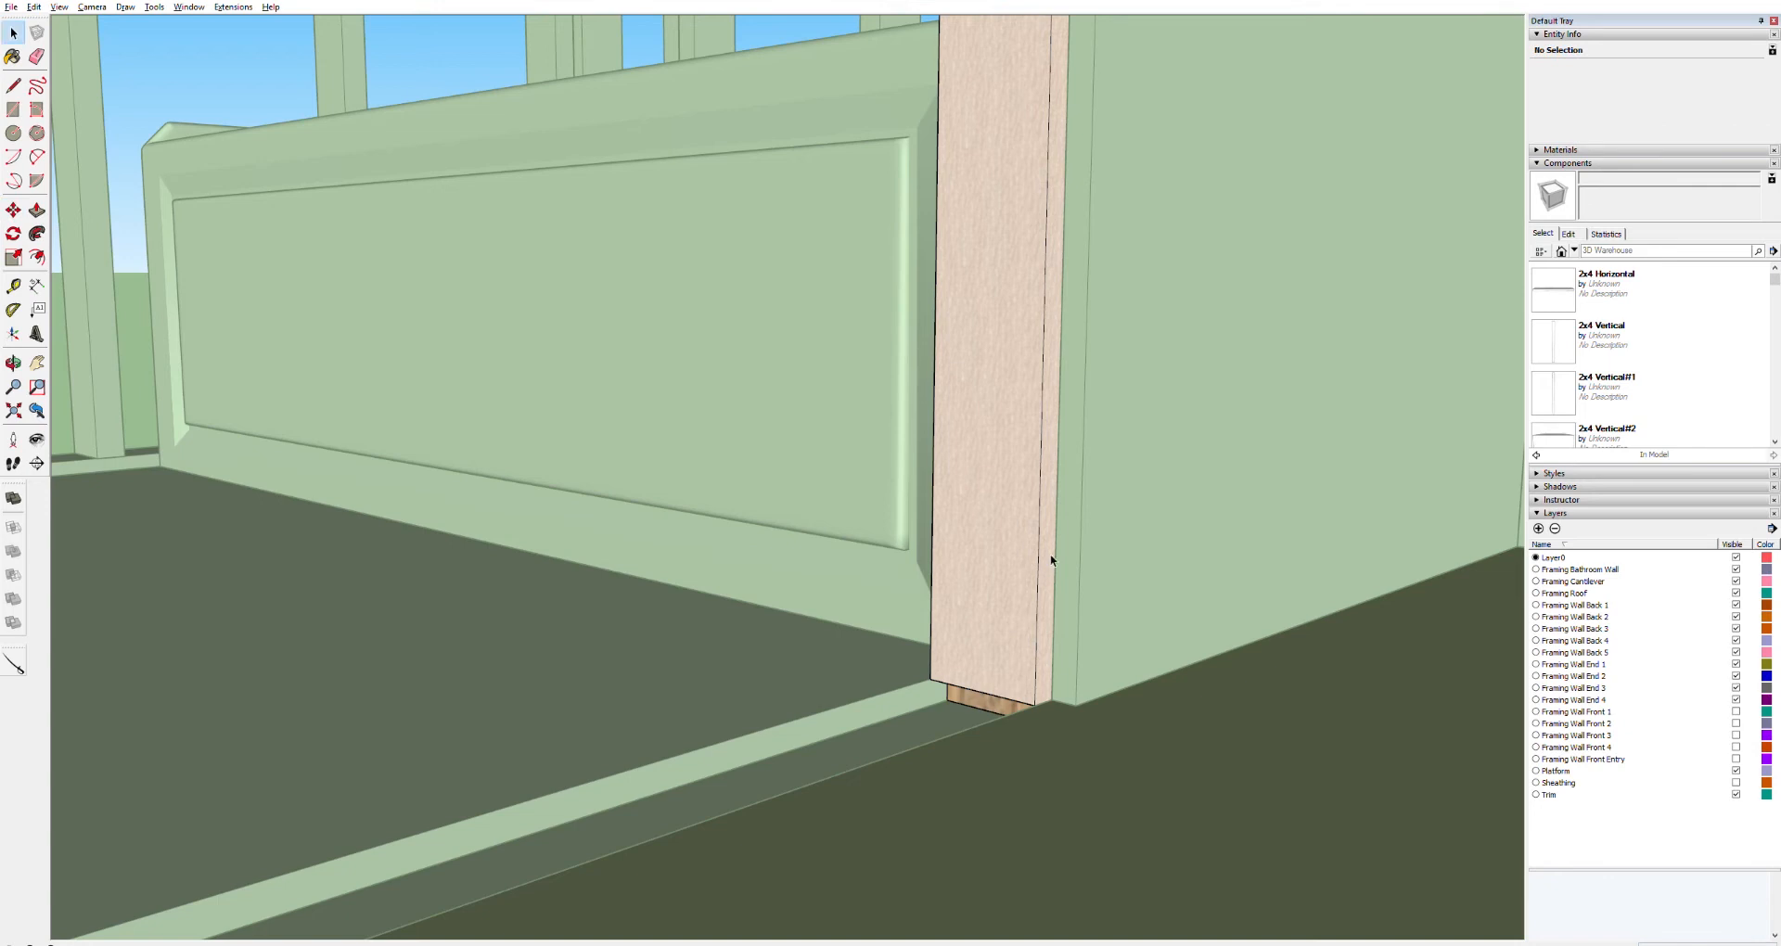
# Push/pull the panel's side edge outward so it meets the adjoining wall
pyautogui.tripleClick(1051, 560)
pyautogui.press('p')
pyautogui.moveTo(1063, 553); pyautogui.dragTo(1062, 638)
pyautogui.press('space')
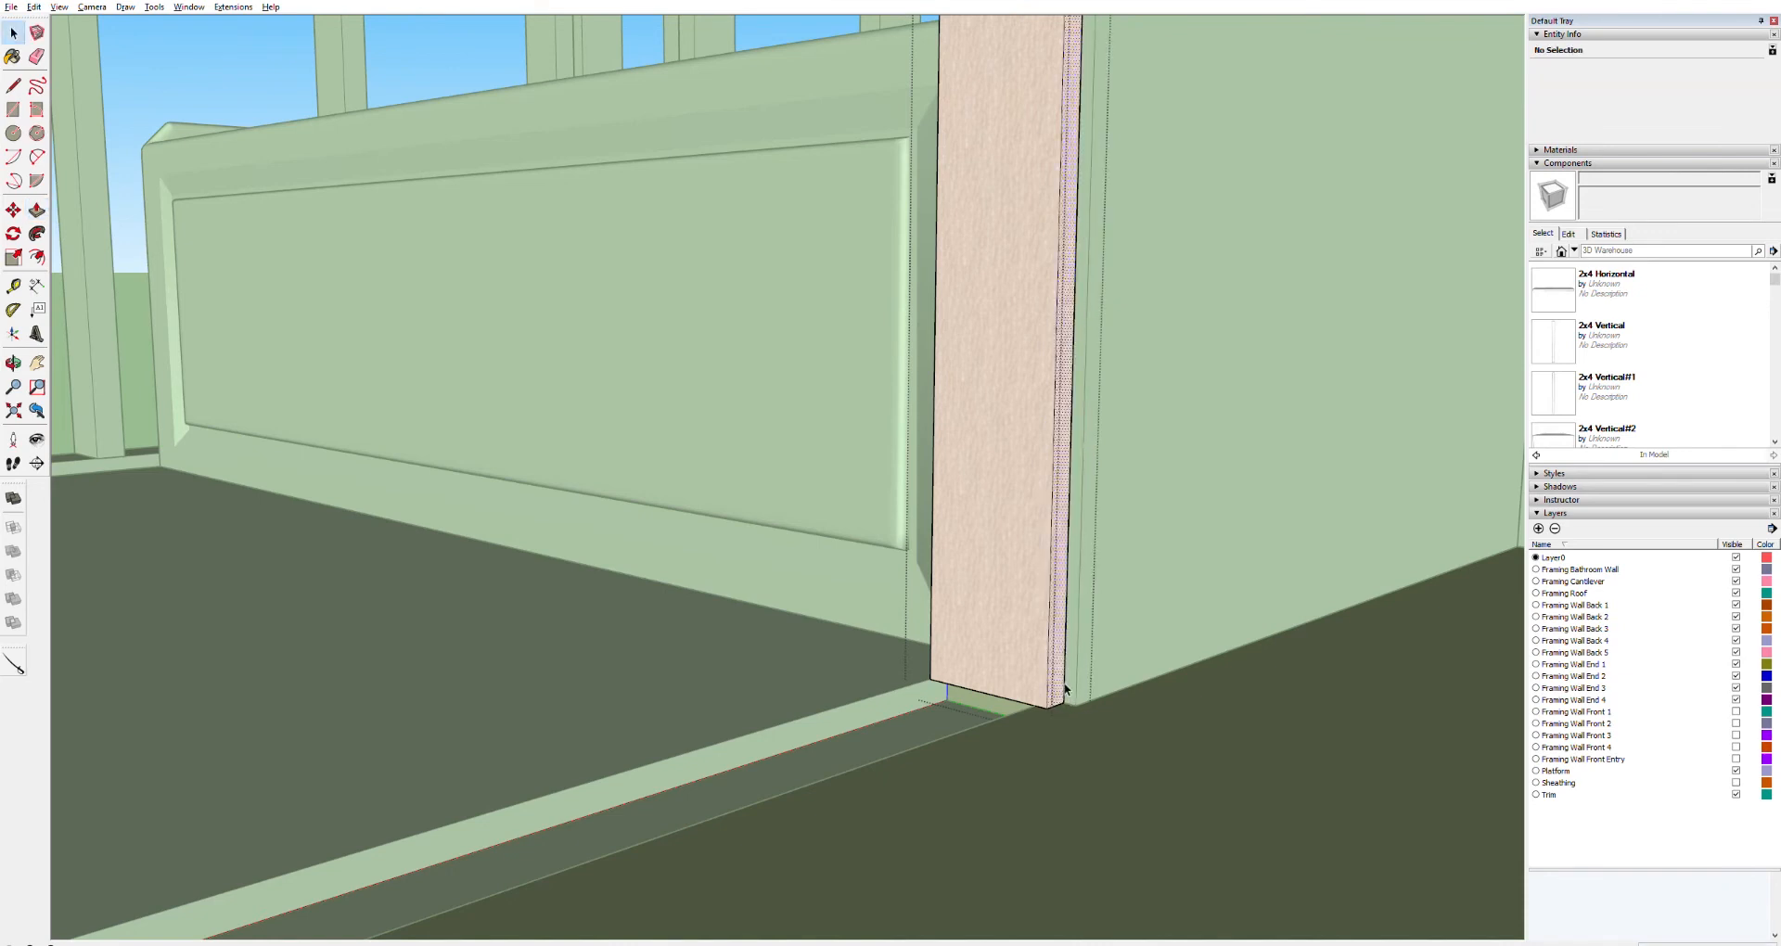
pyautogui.click(1065, 689)
pyautogui.press('p')
pyautogui.click(1063, 703)
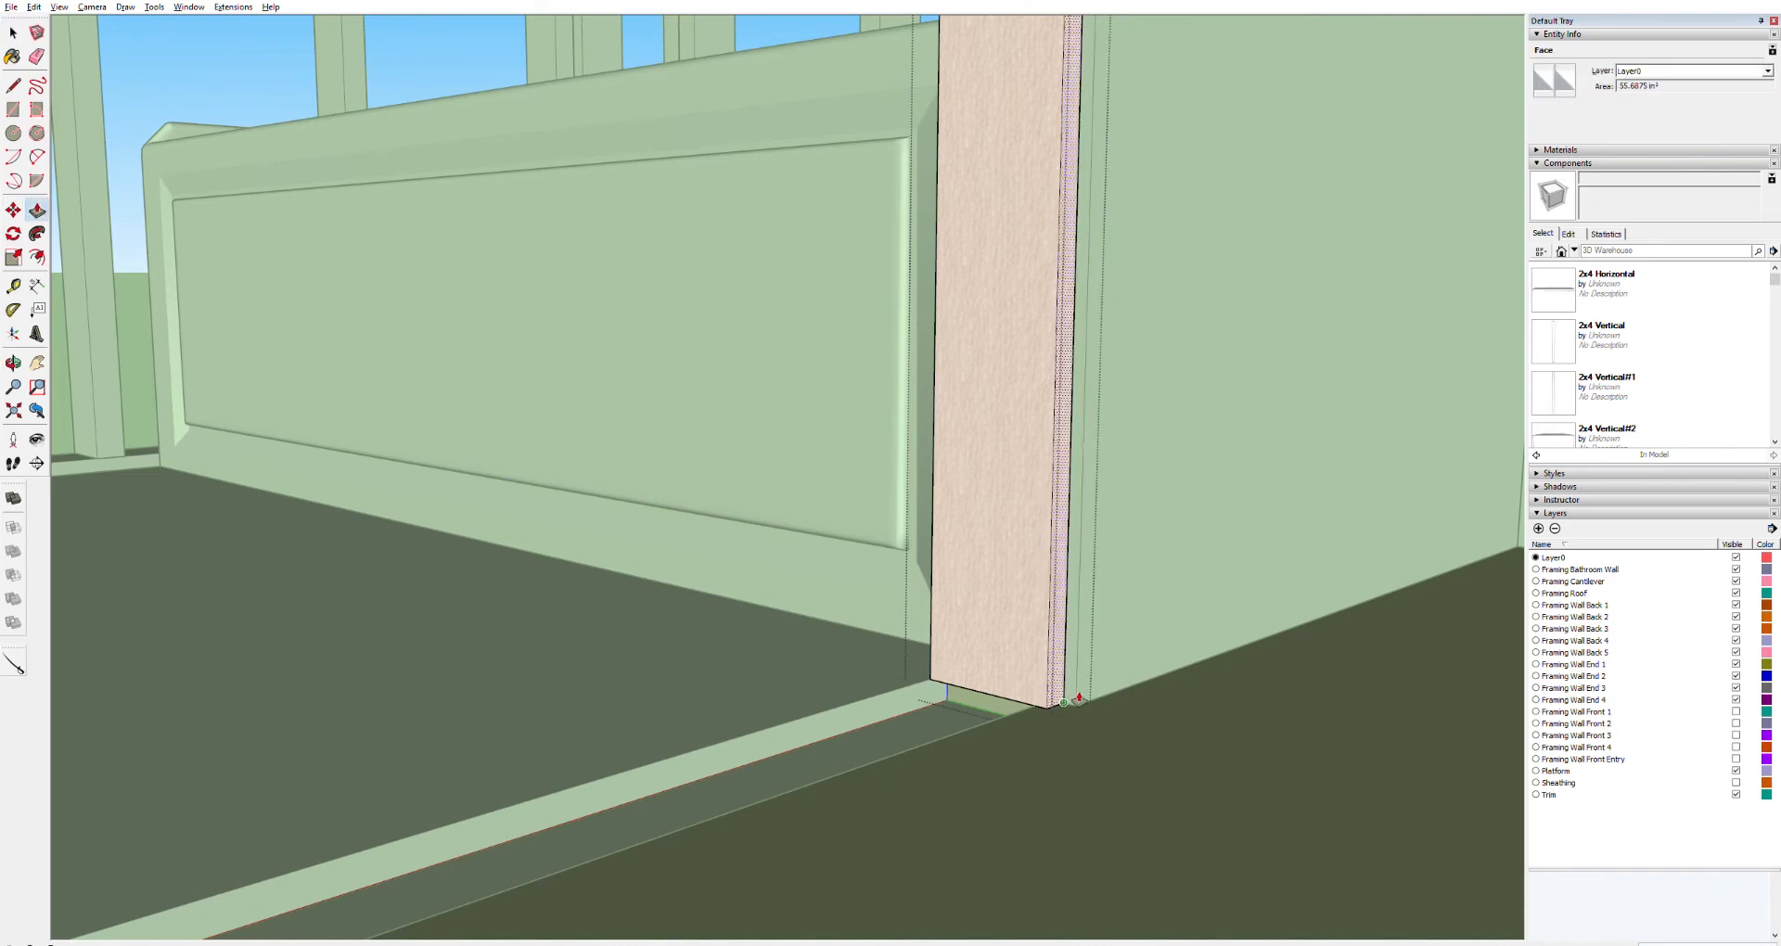
pyautogui.click(1076, 707)
# Move the bathroom panel on the other side of the doorway up to the top of its stud
pyautogui.moveTo(997, 682); pyautogui.dragTo(831, 658, button='middle')
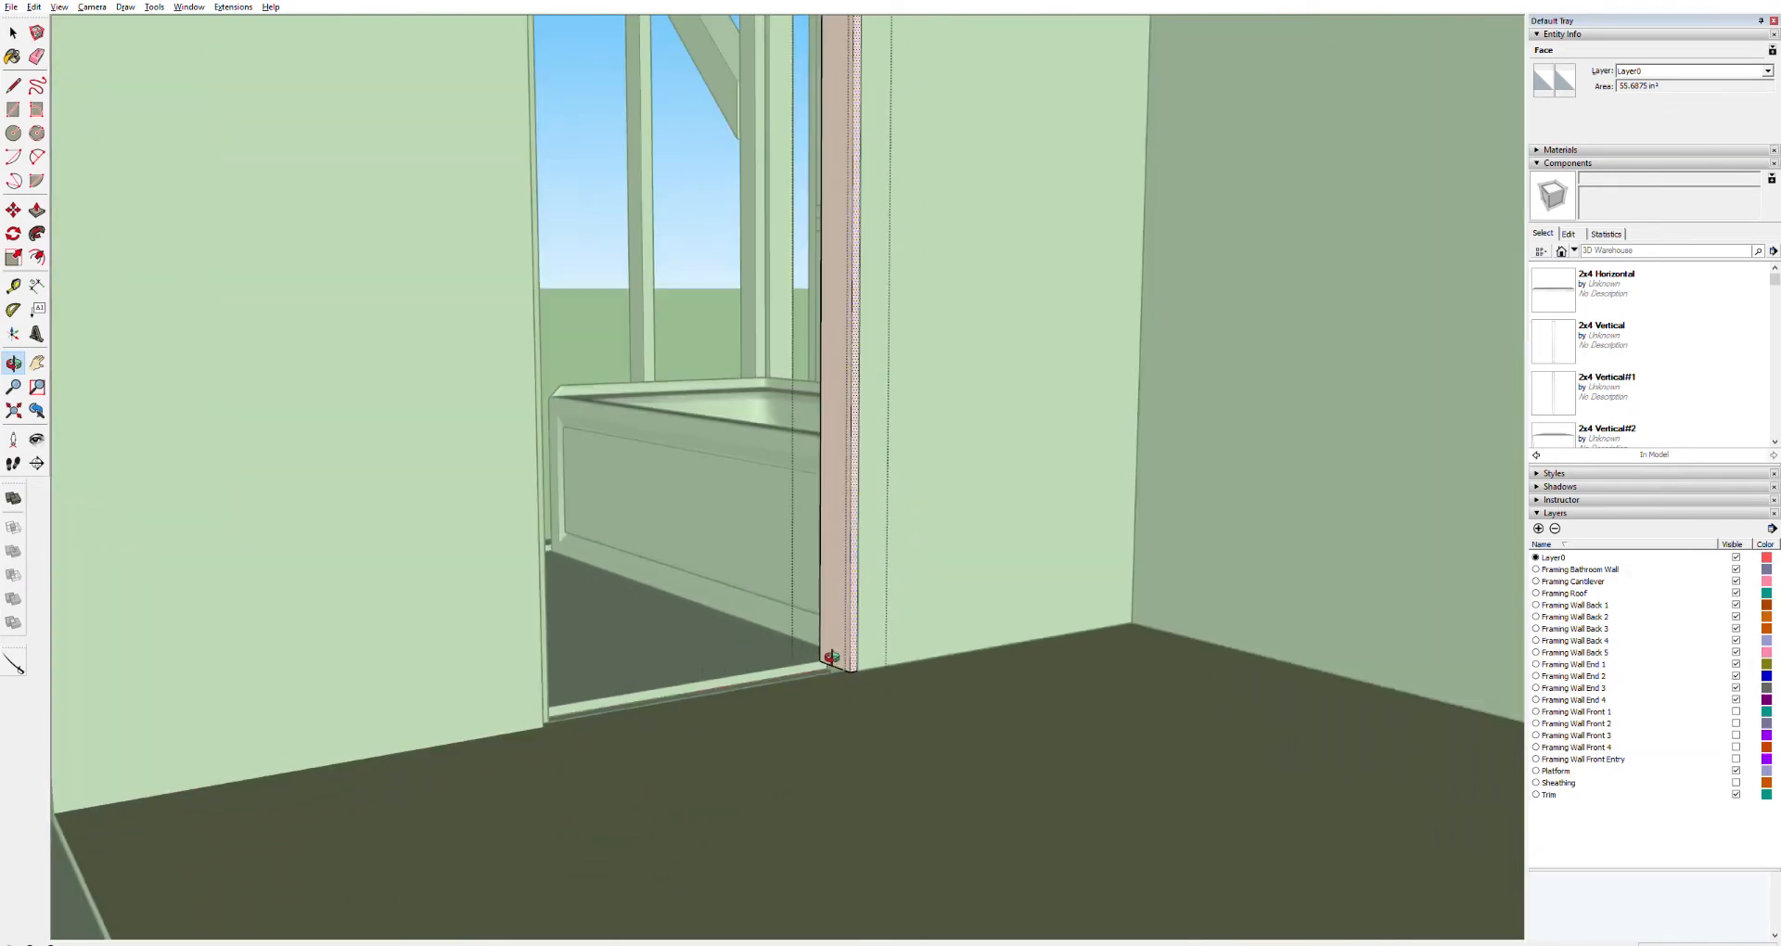
pyautogui.scroll(5, 822, 657)
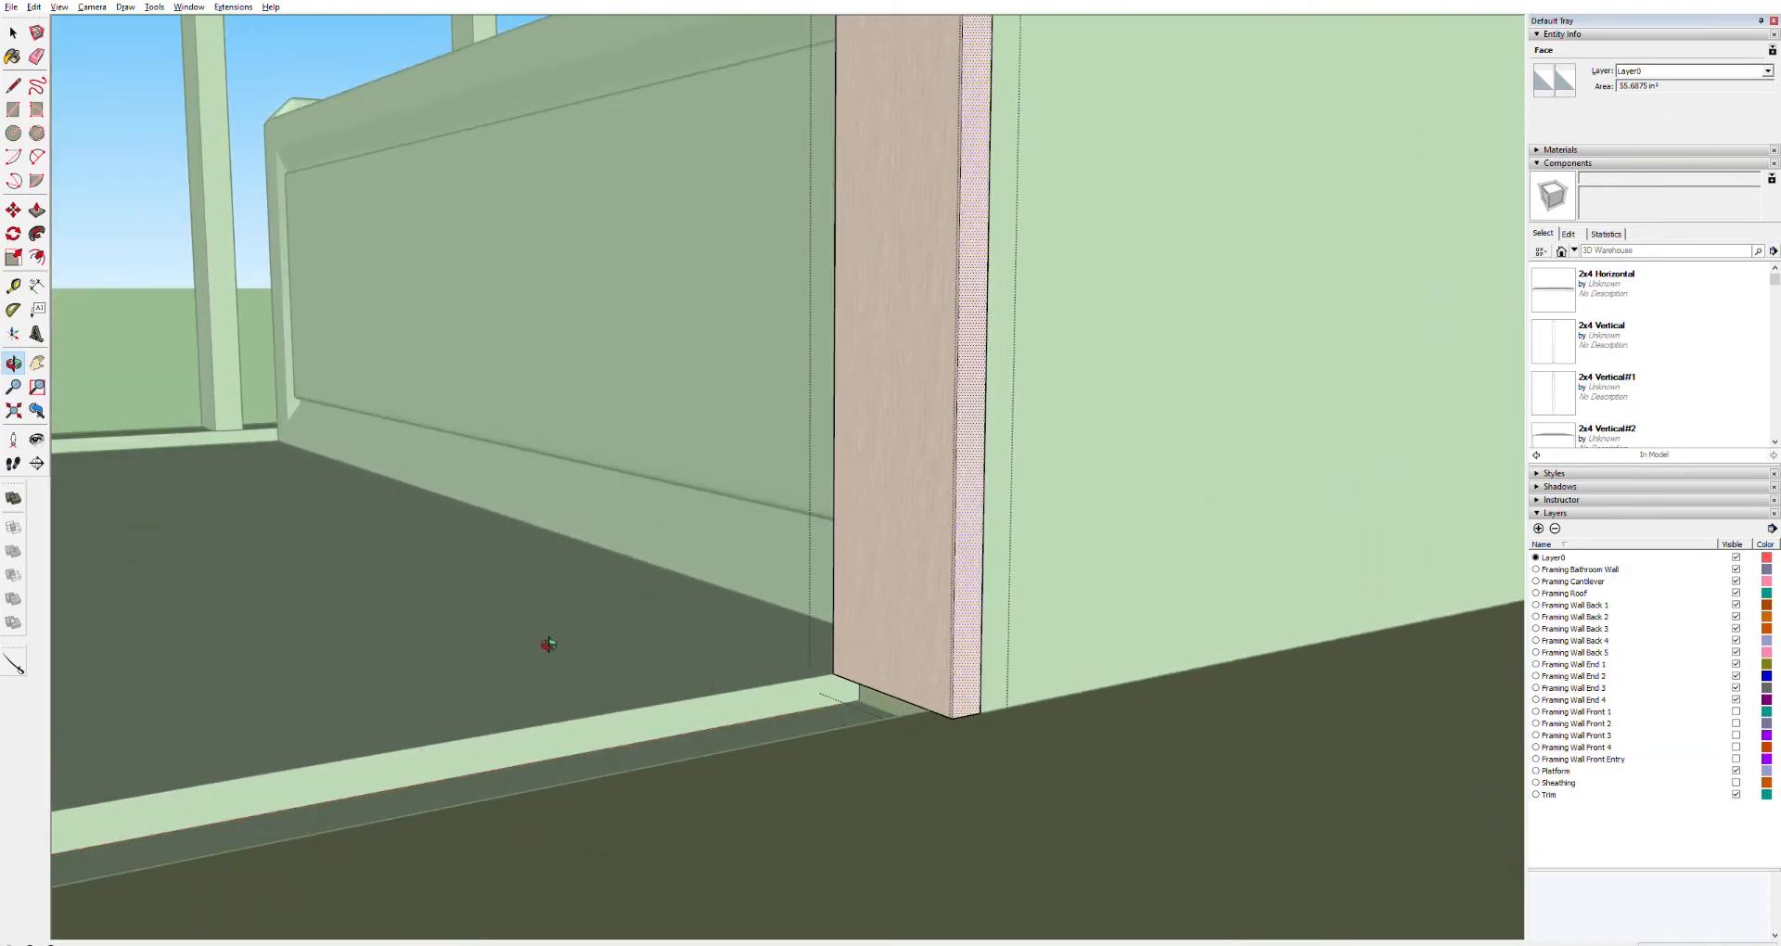
pyautogui.moveTo(326, 628); pyautogui.dragTo(308, 502, button='middle')
pyautogui.press('h')
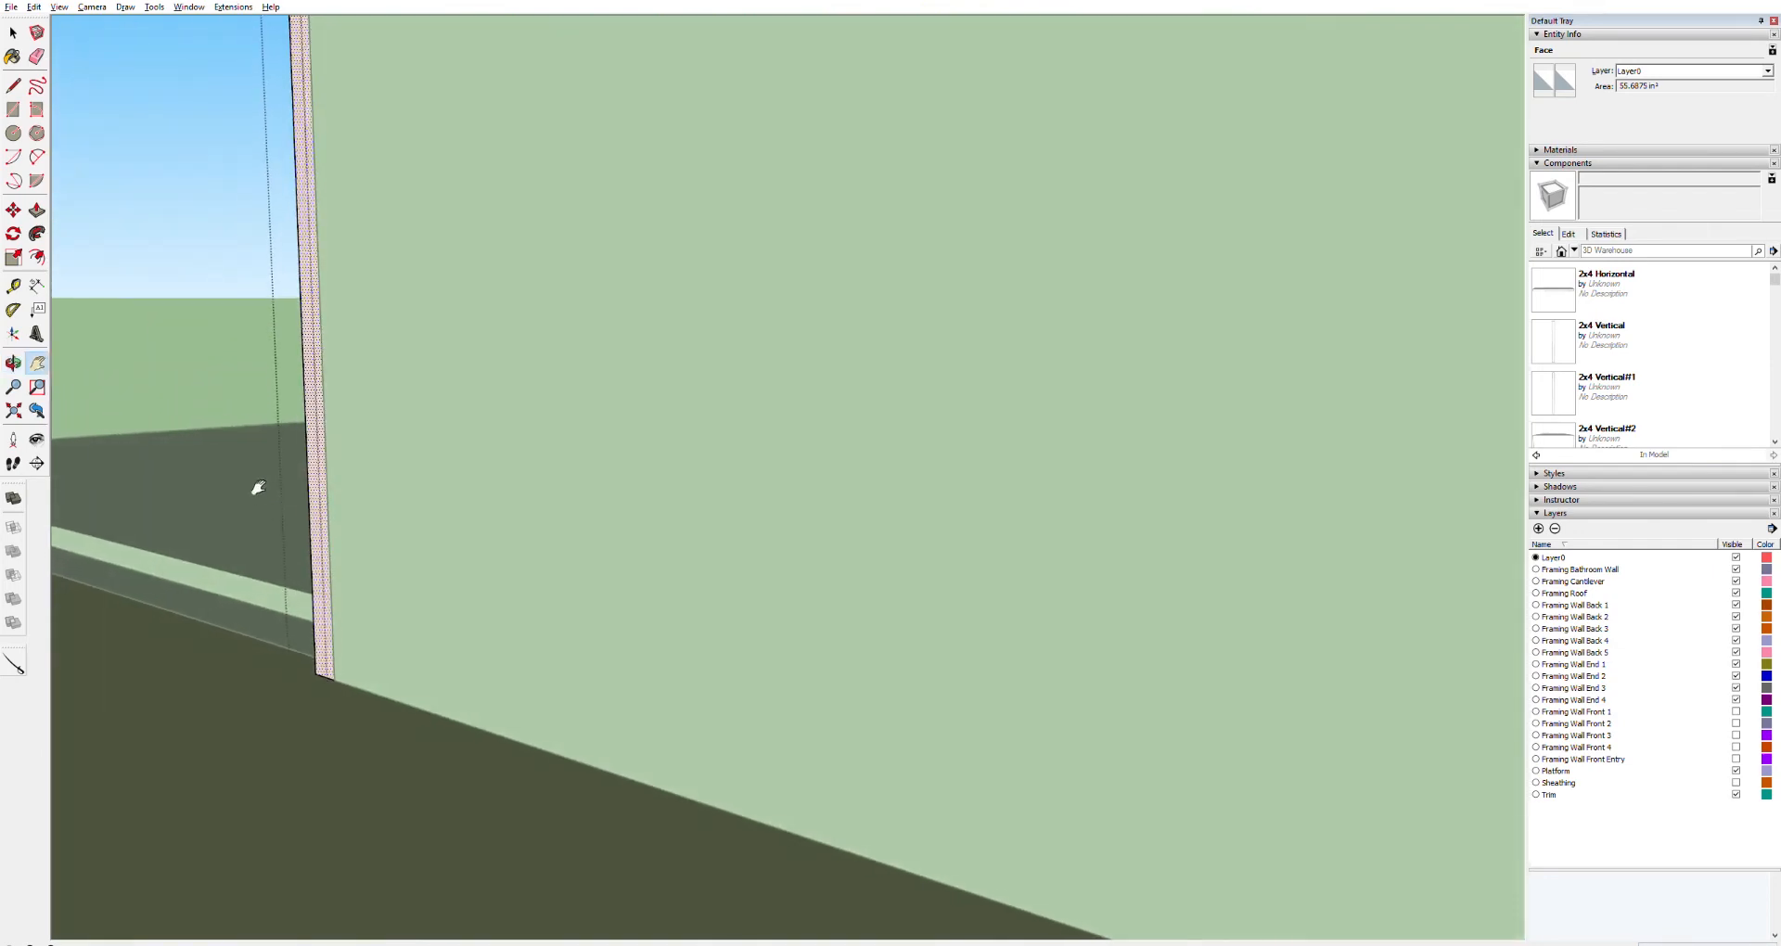
pyautogui.moveTo(254, 486); pyautogui.dragTo(612, 685)
pyautogui.moveTo(598, 688); pyautogui.dragTo(493, 779, button='middle')
pyautogui.press('space')
pyautogui.tripleClick(444, 782)
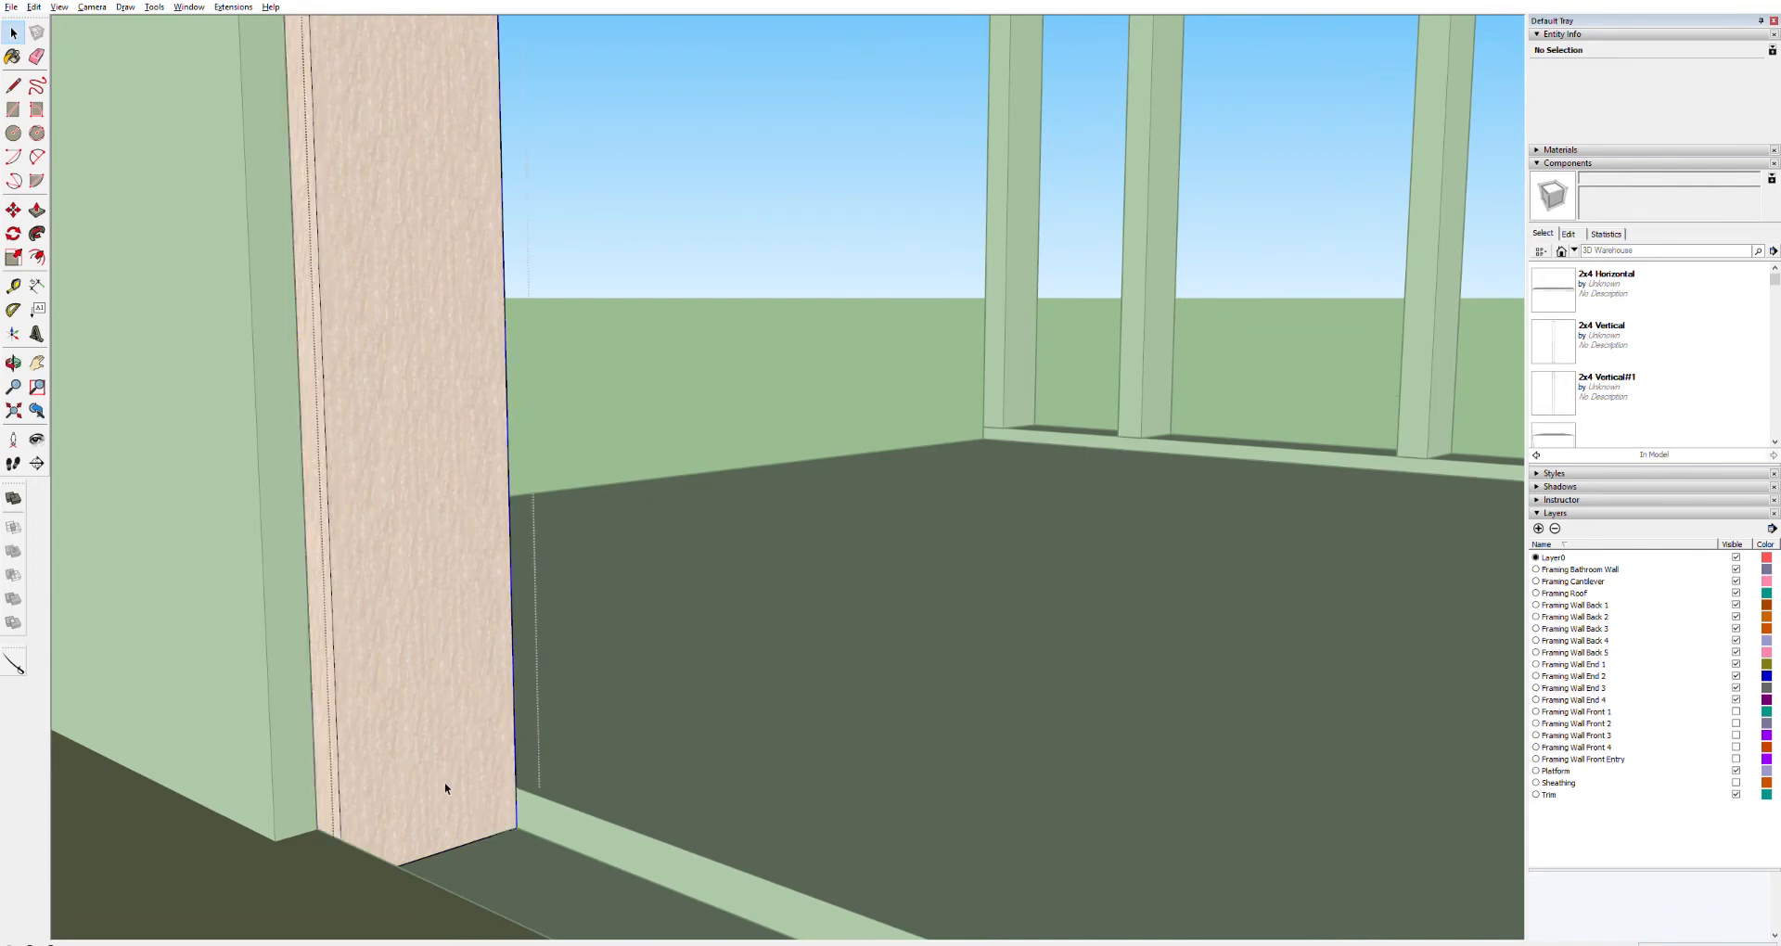
pyautogui.press('Escape')
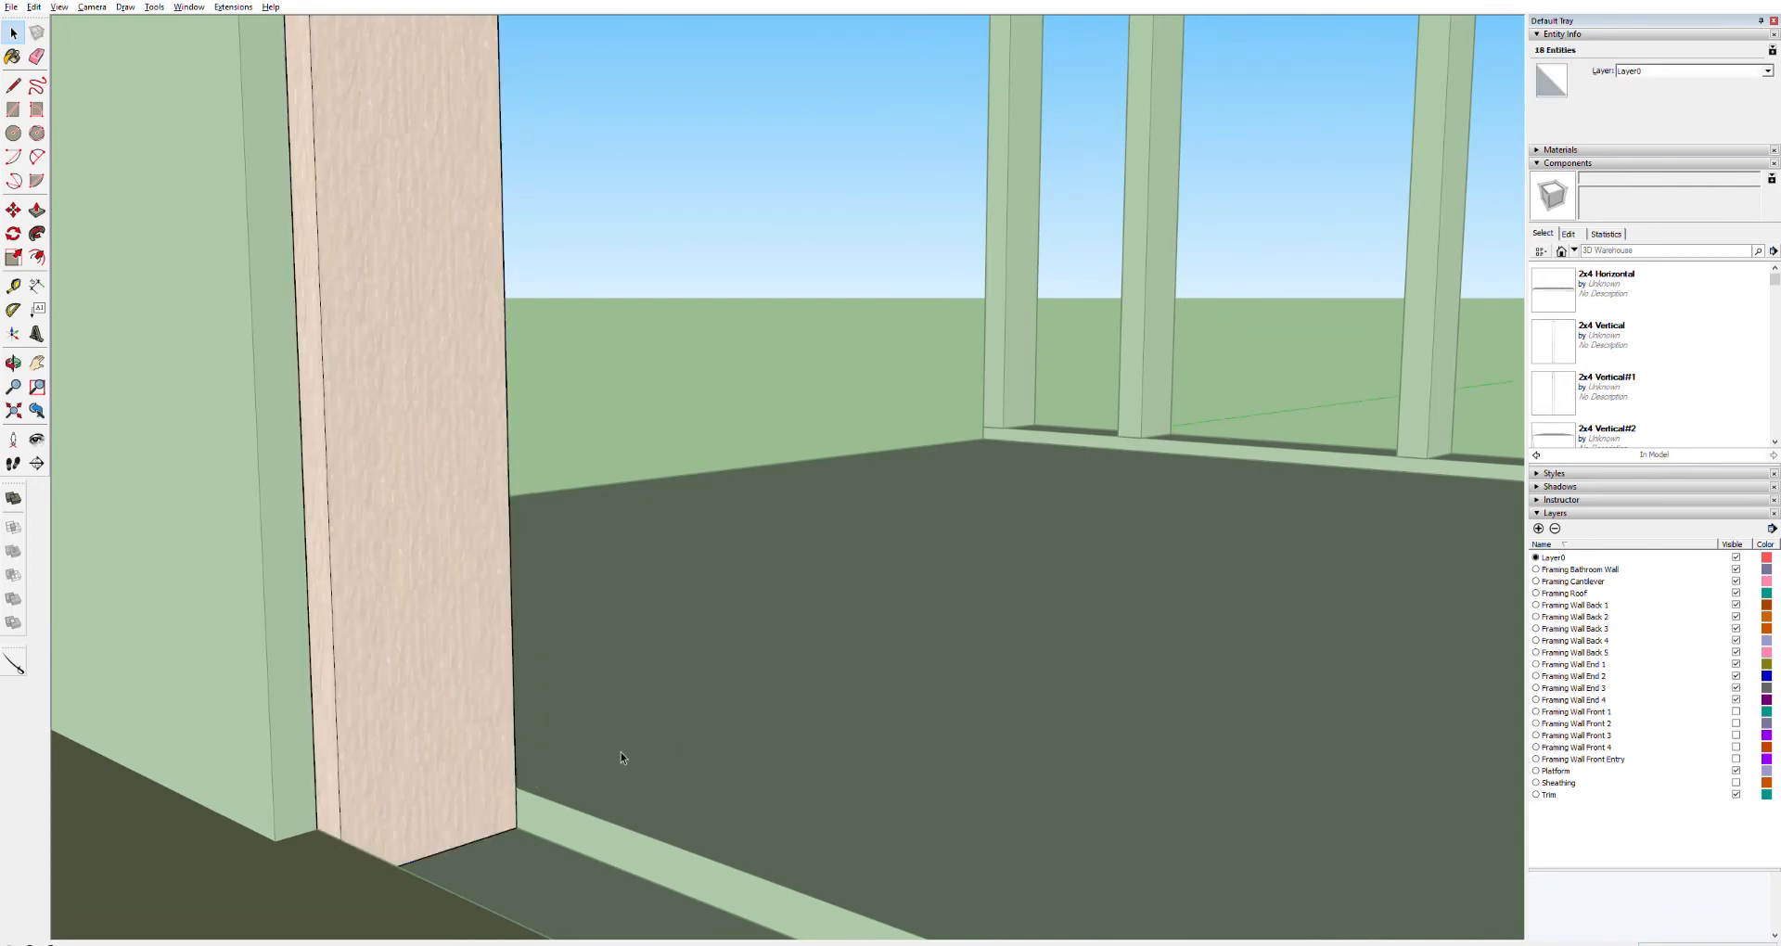
pyautogui.press('m')
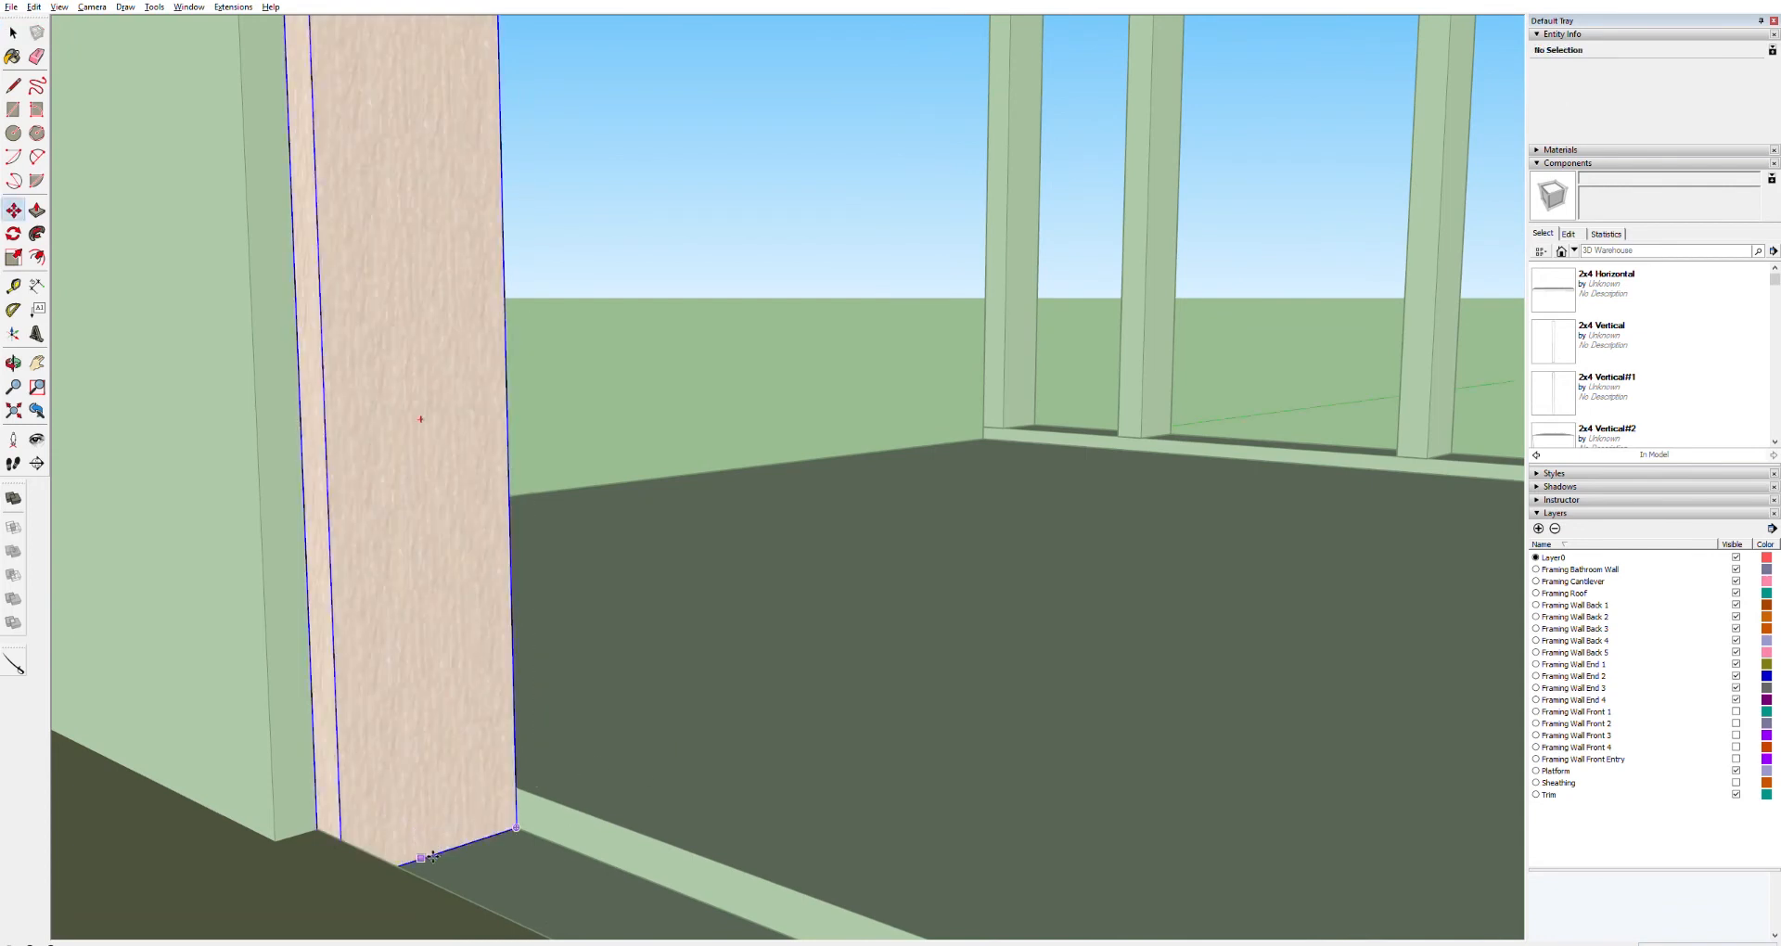
pyautogui.click(529, 824)
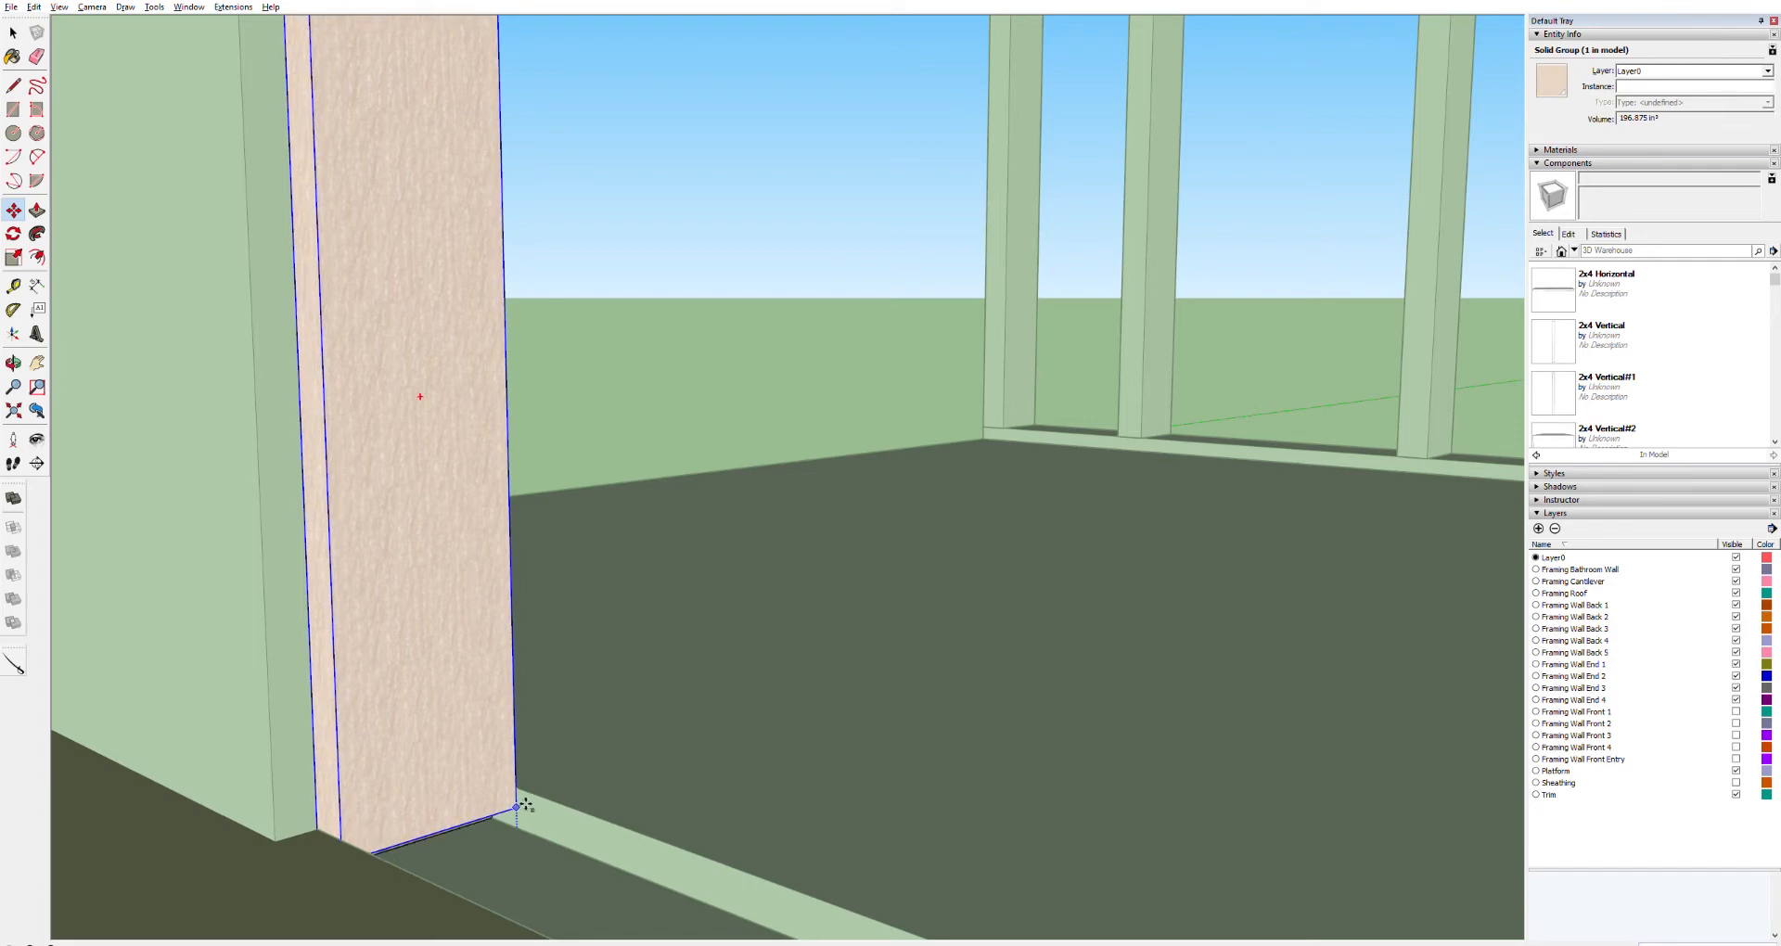
pyautogui.click(489, 198)
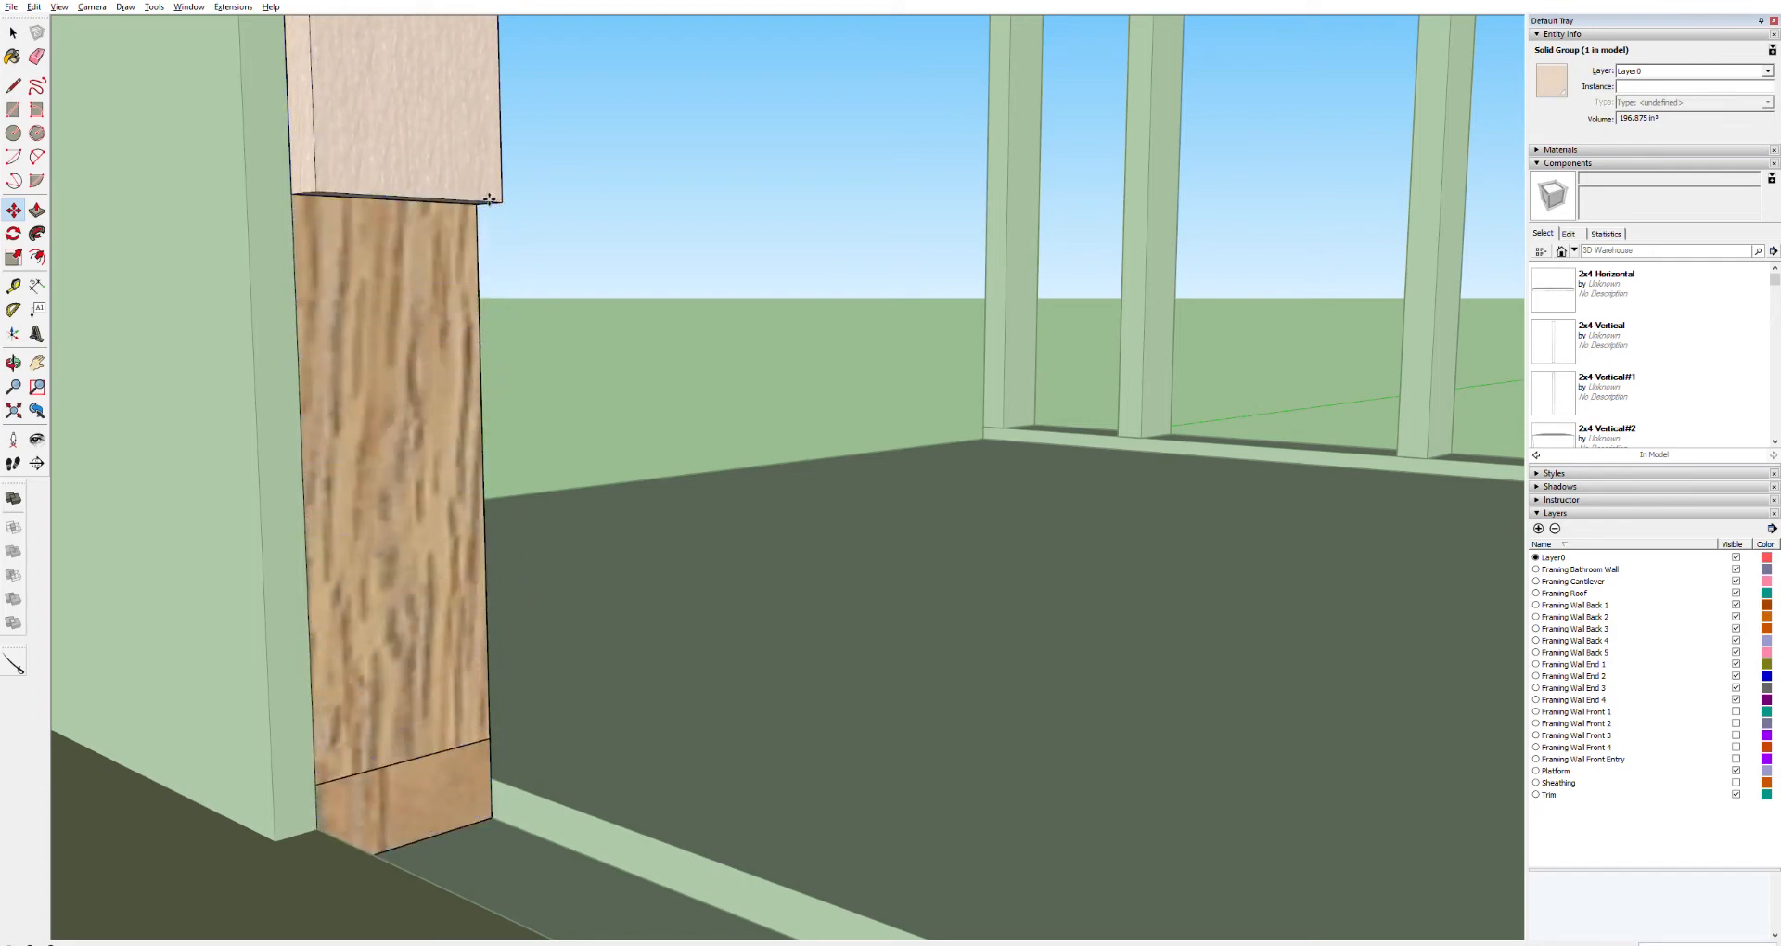
# Push that panel's bottom face up slightly, matching the first panel's height
pyautogui.press('space')
pyautogui.doubleClick(429, 201)
pyautogui.doubleClick(430, 199)
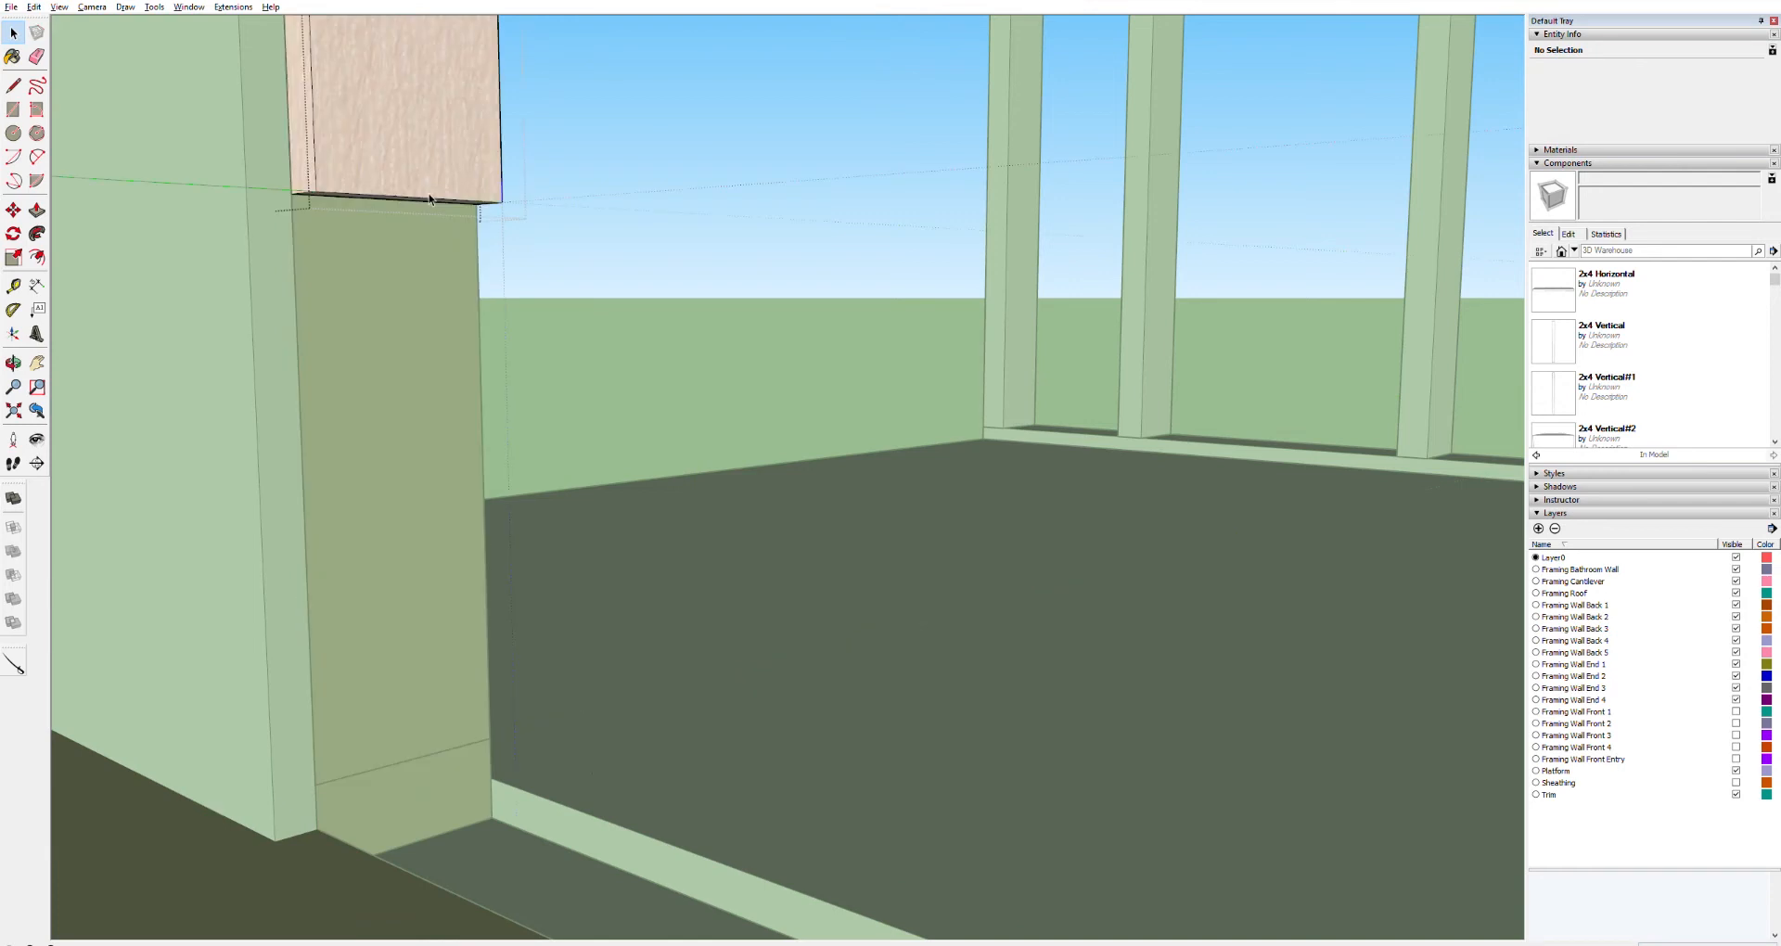
pyautogui.doubleClick(439, 174)
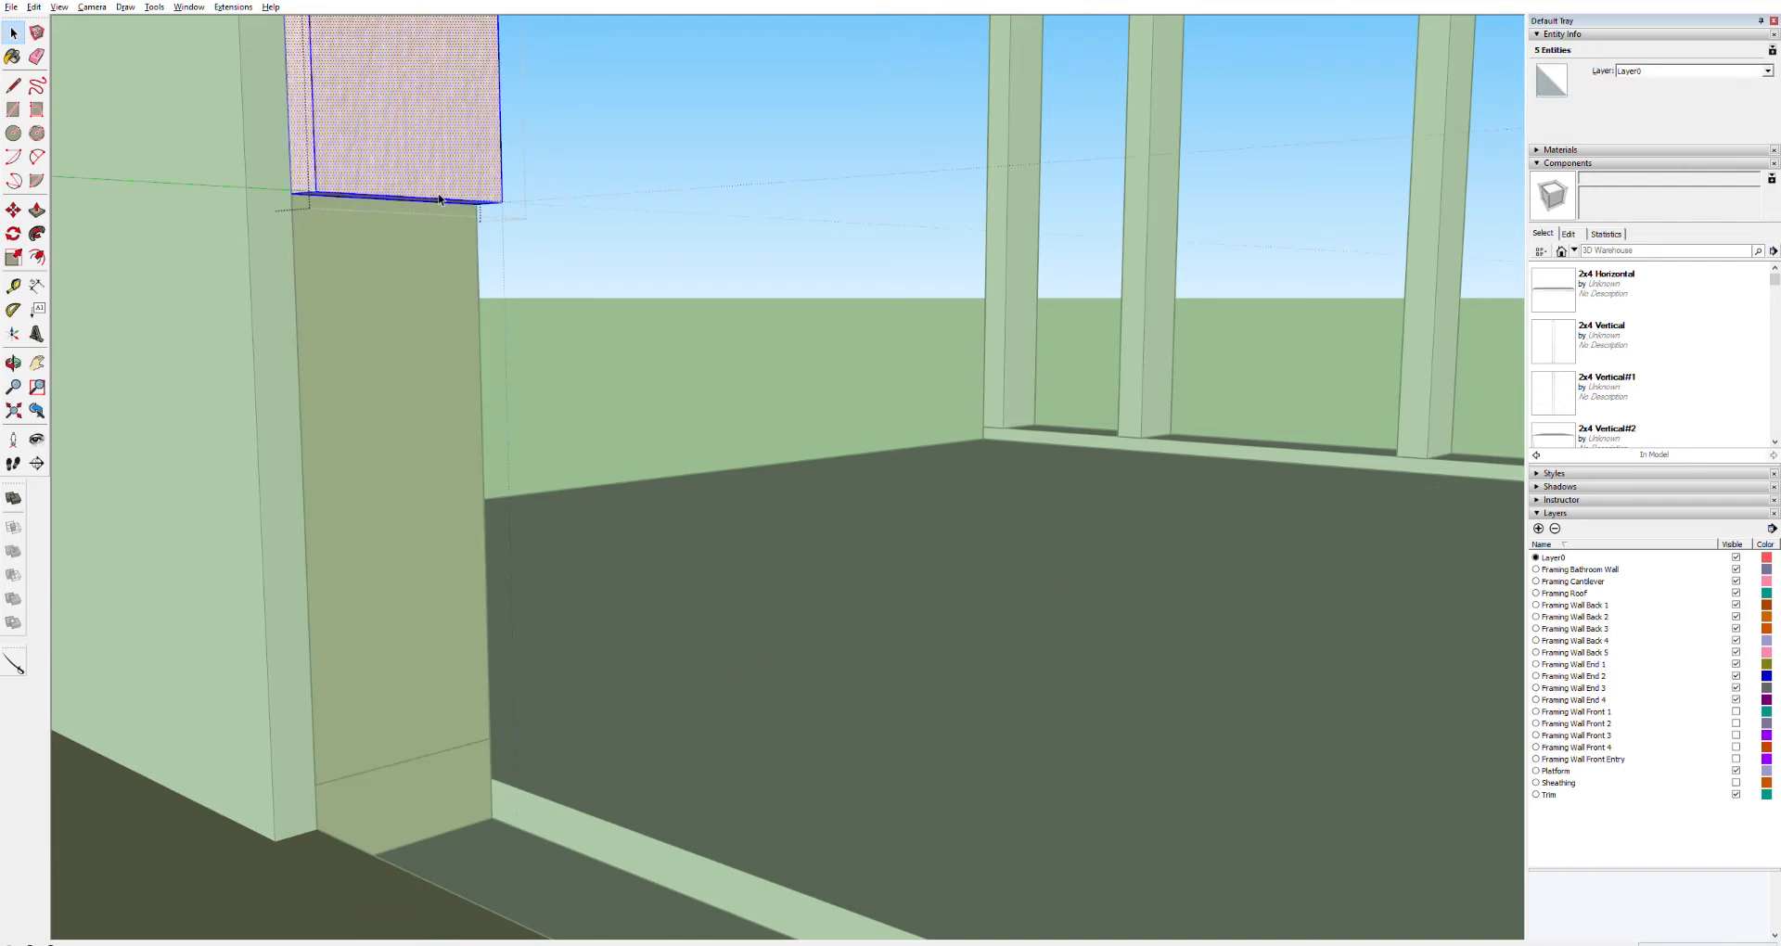
pyautogui.press('p')
pyautogui.click(445, 198)
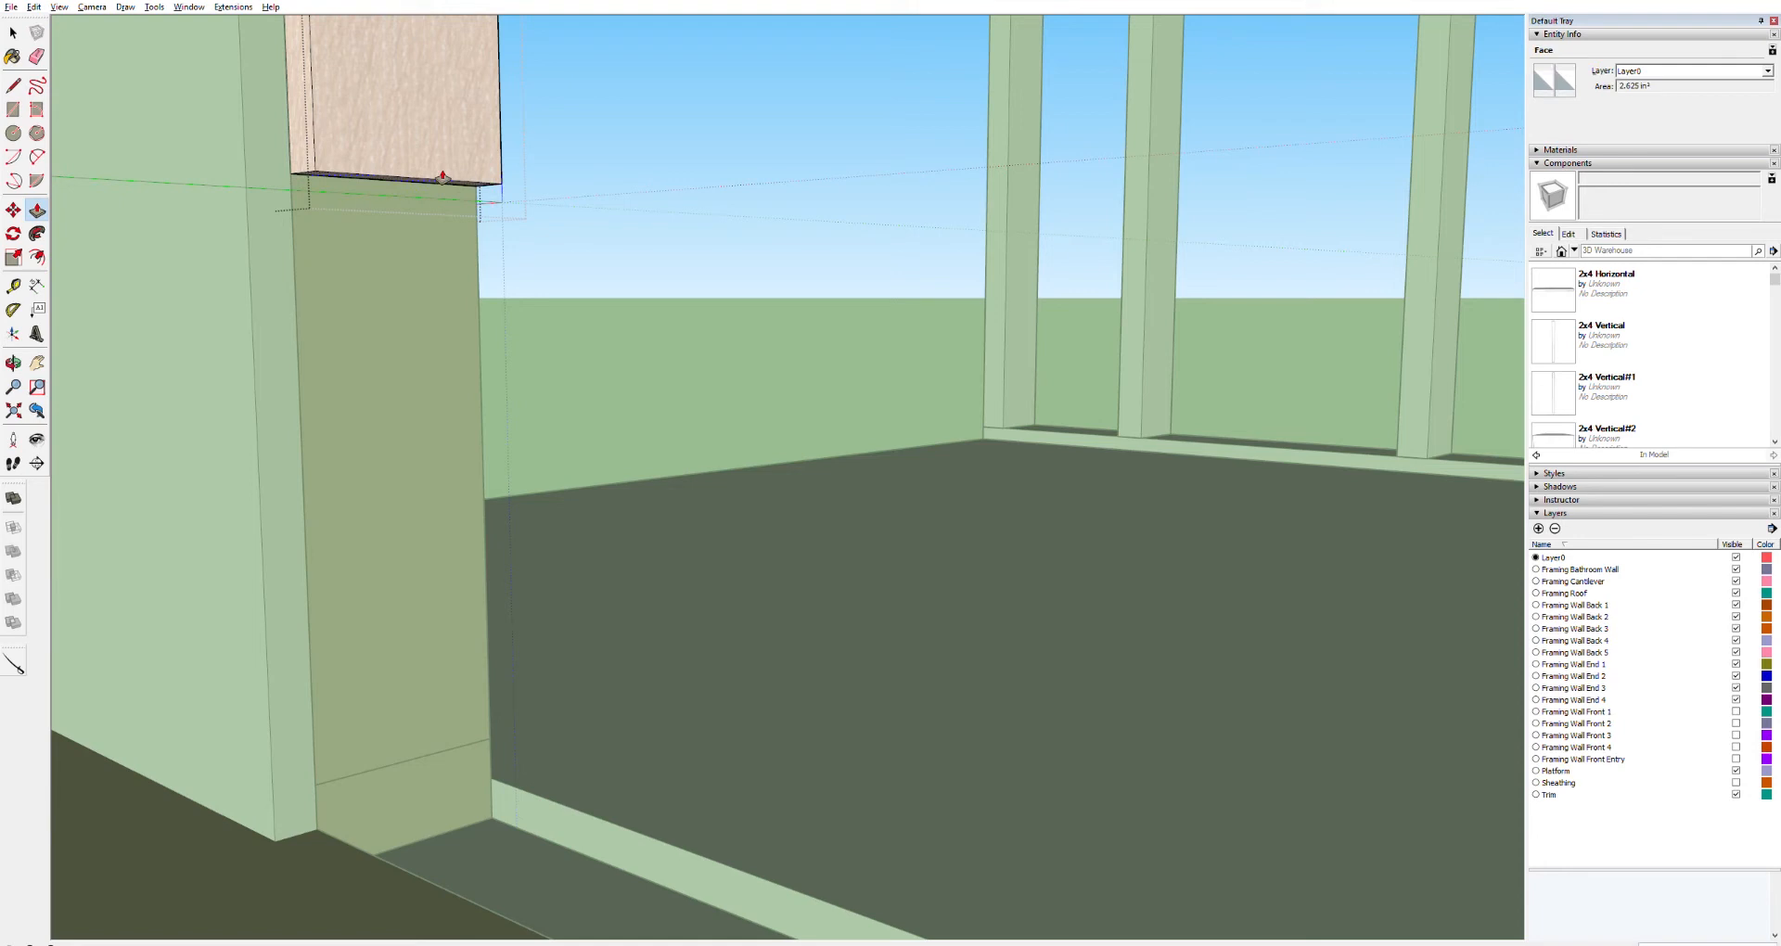
pyautogui.press('Return')
pyautogui.press('space')
pyautogui.click(581, 139)
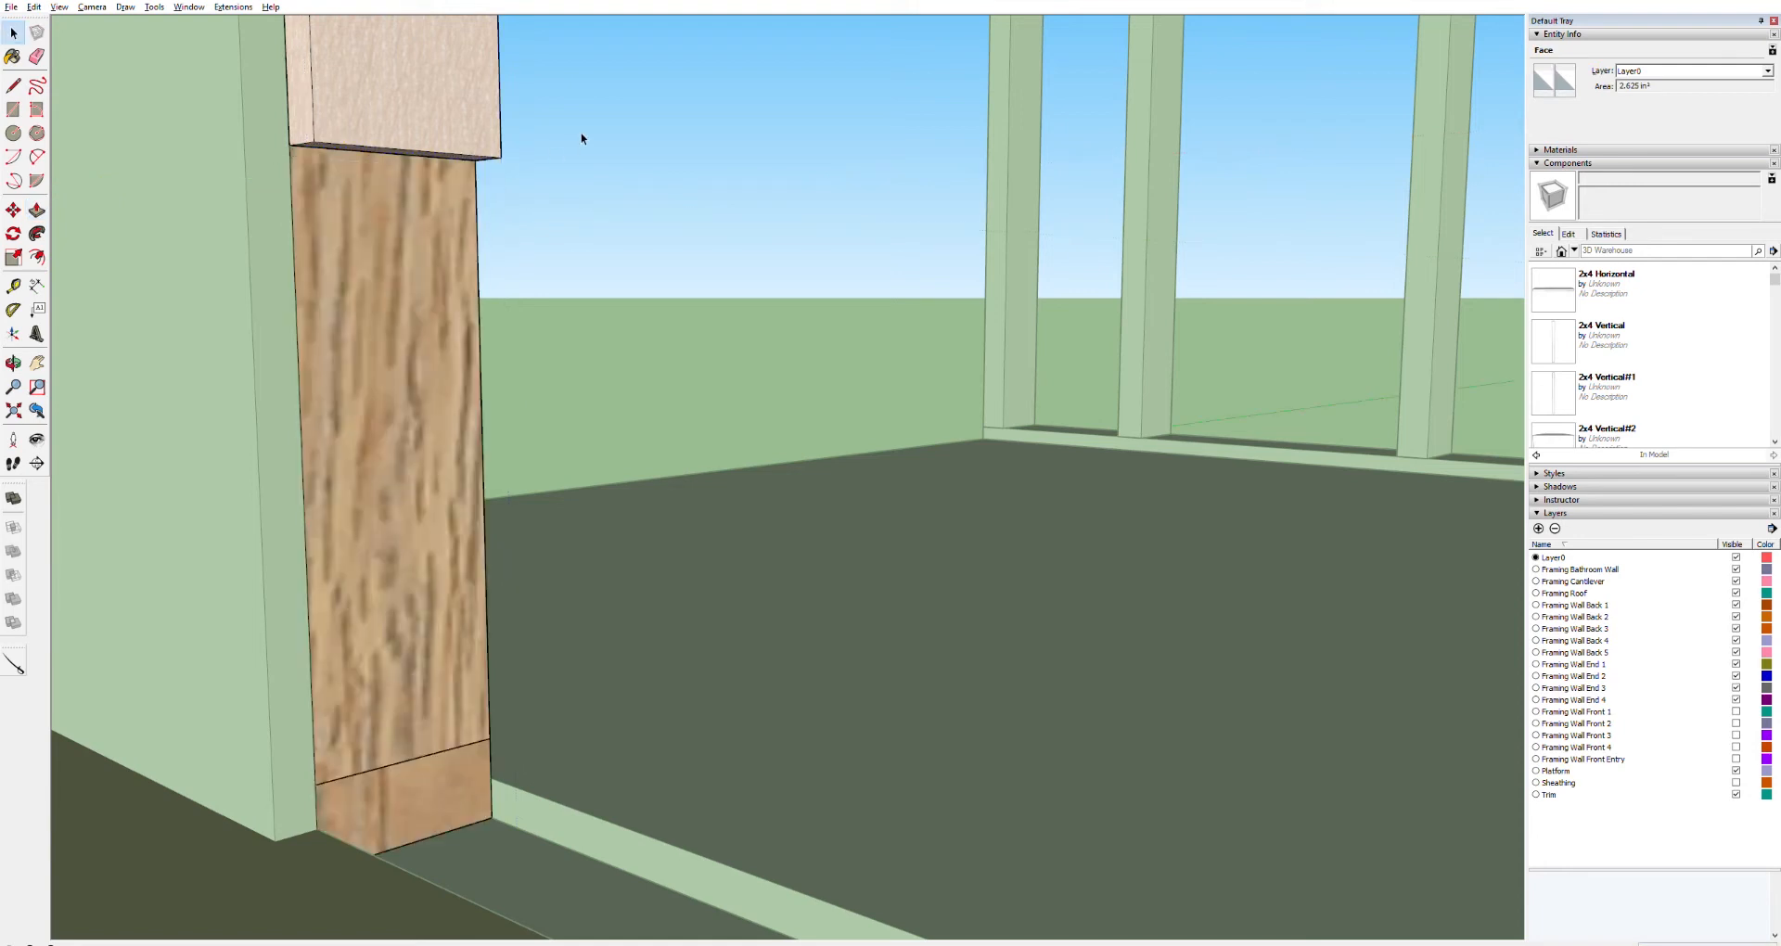
# Move the second panel back down onto the floor plate
pyautogui.press('m')
pyautogui.click(324, 142)
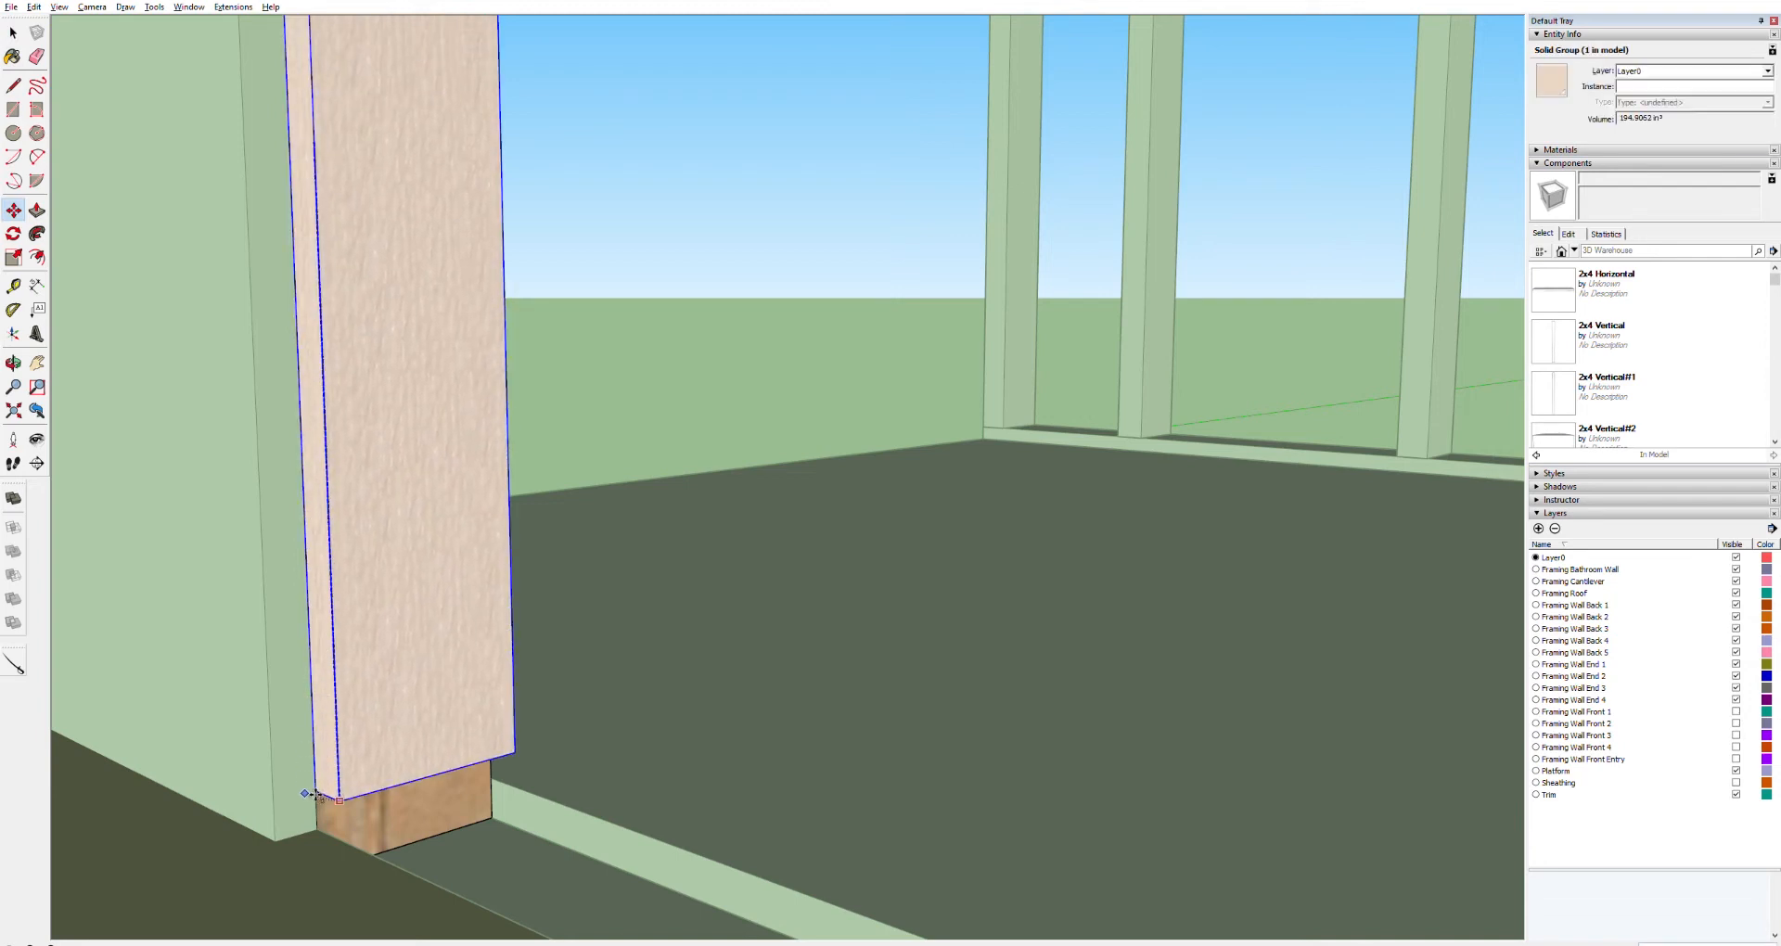
pyautogui.click(343, 839)
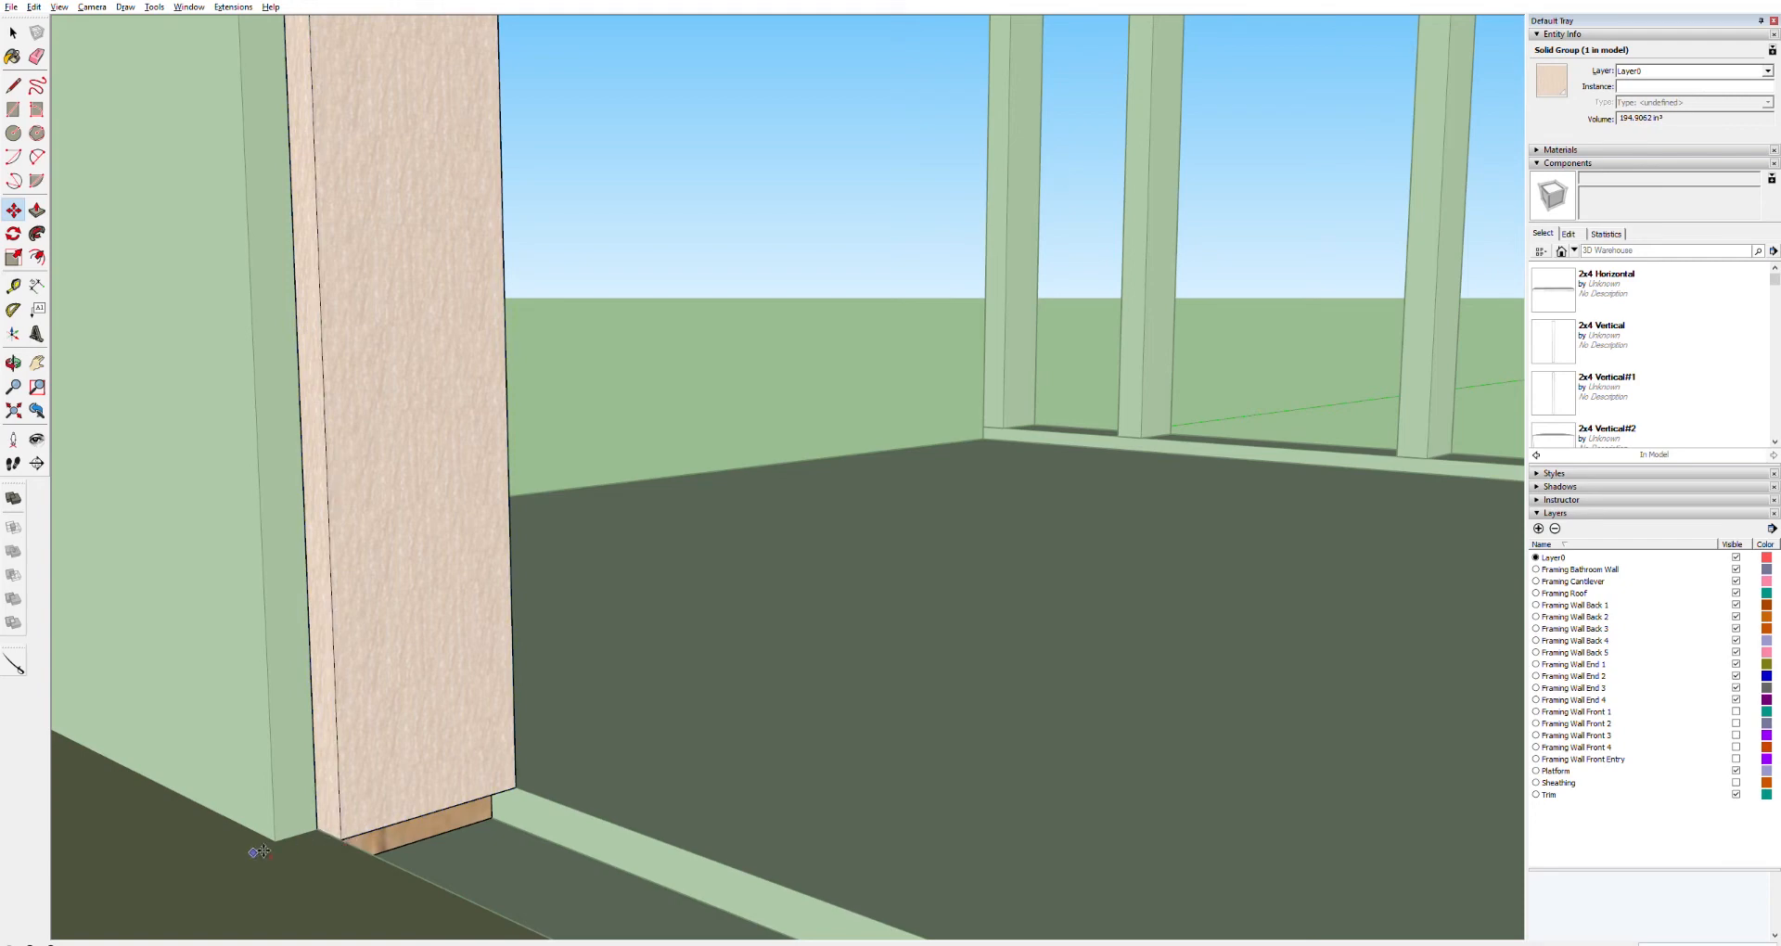
# Push/pull the second panel's side edge out to meet the adjoining wall
pyautogui.press('p')
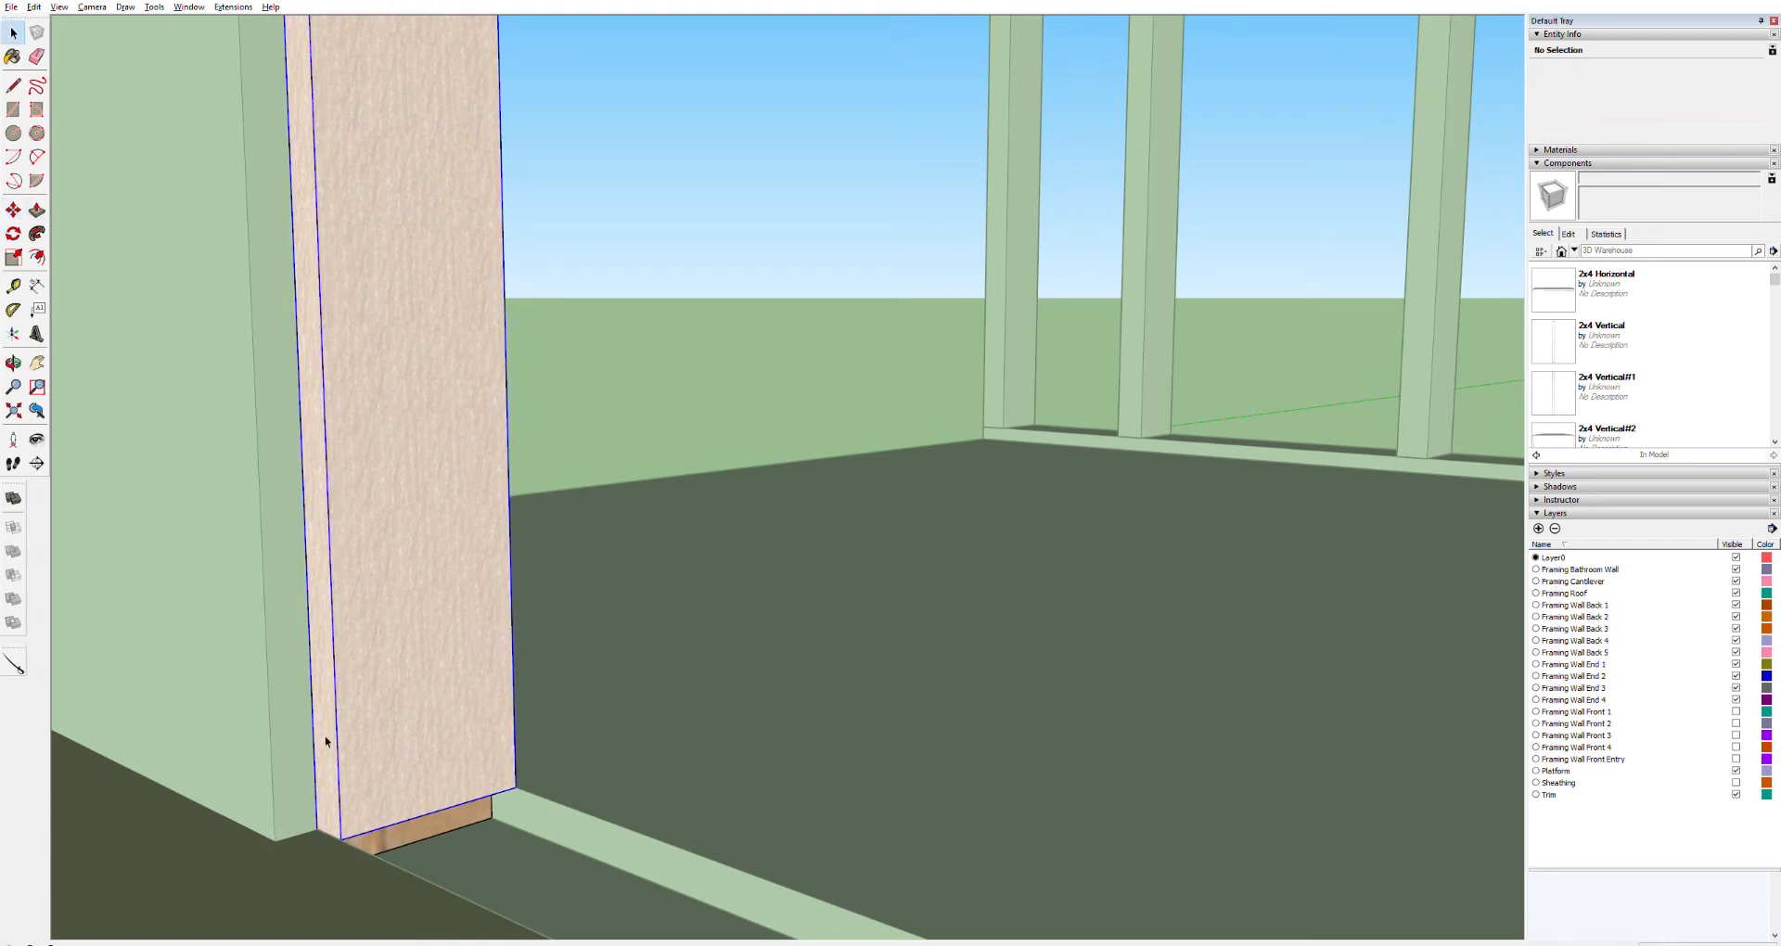
pyautogui.click(326, 741)
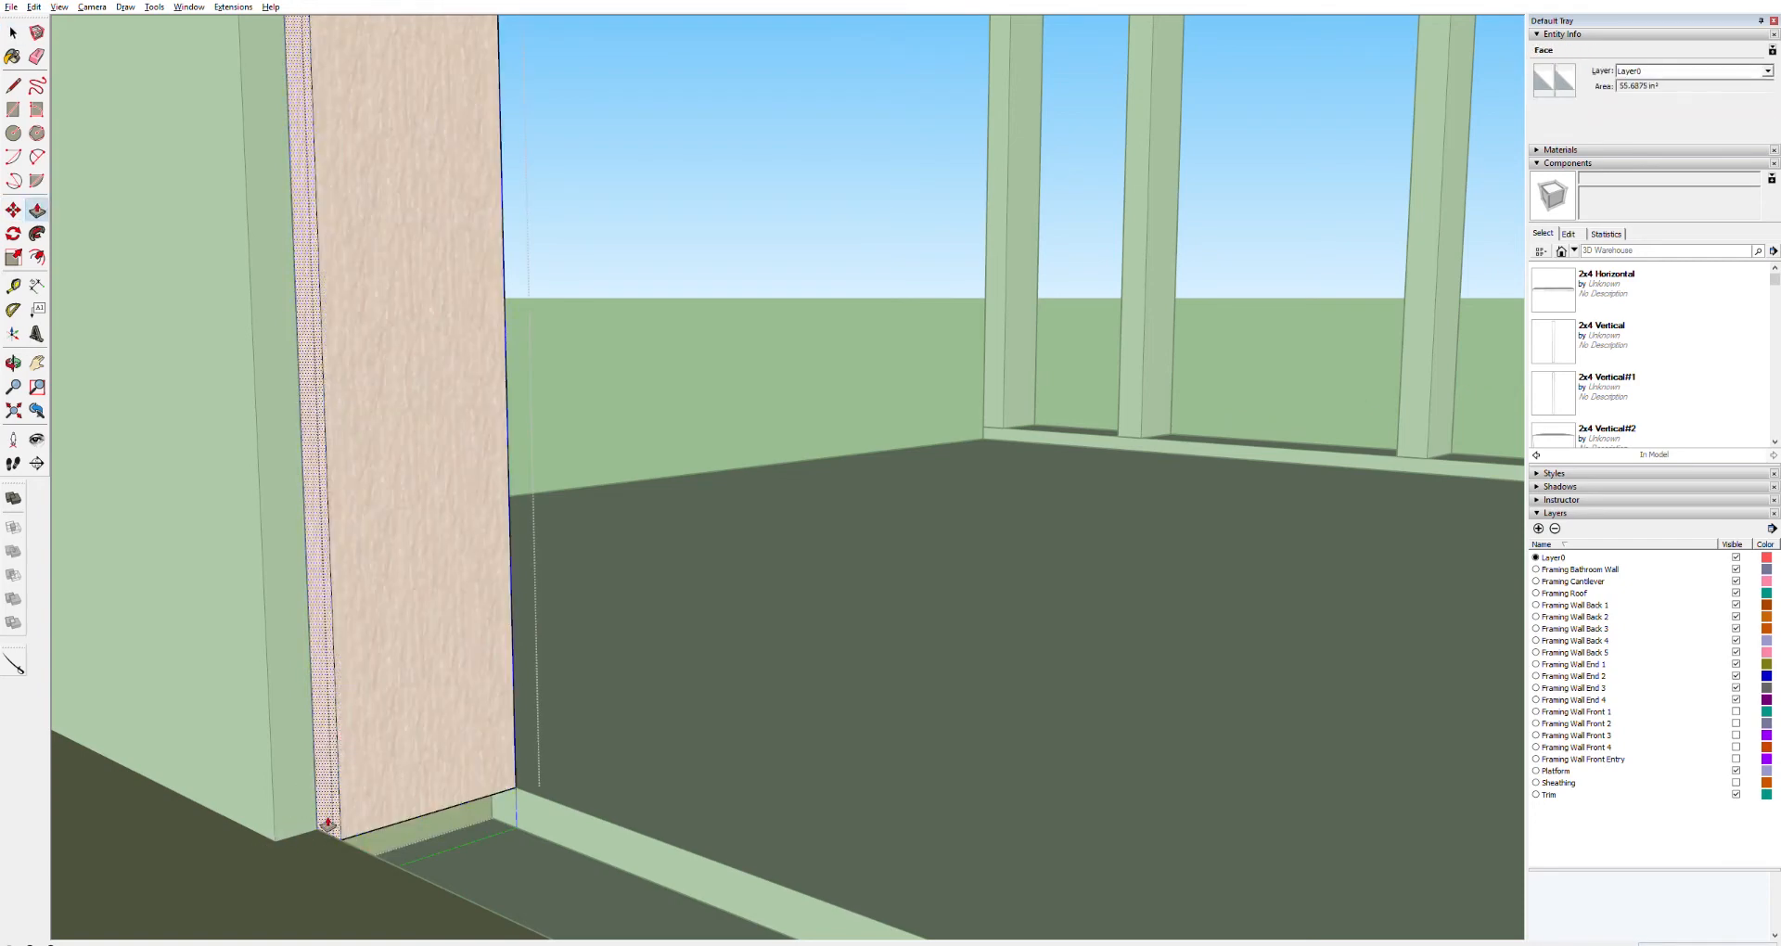
pyautogui.moveTo(289, 834); pyautogui.dragTo(286, 830)
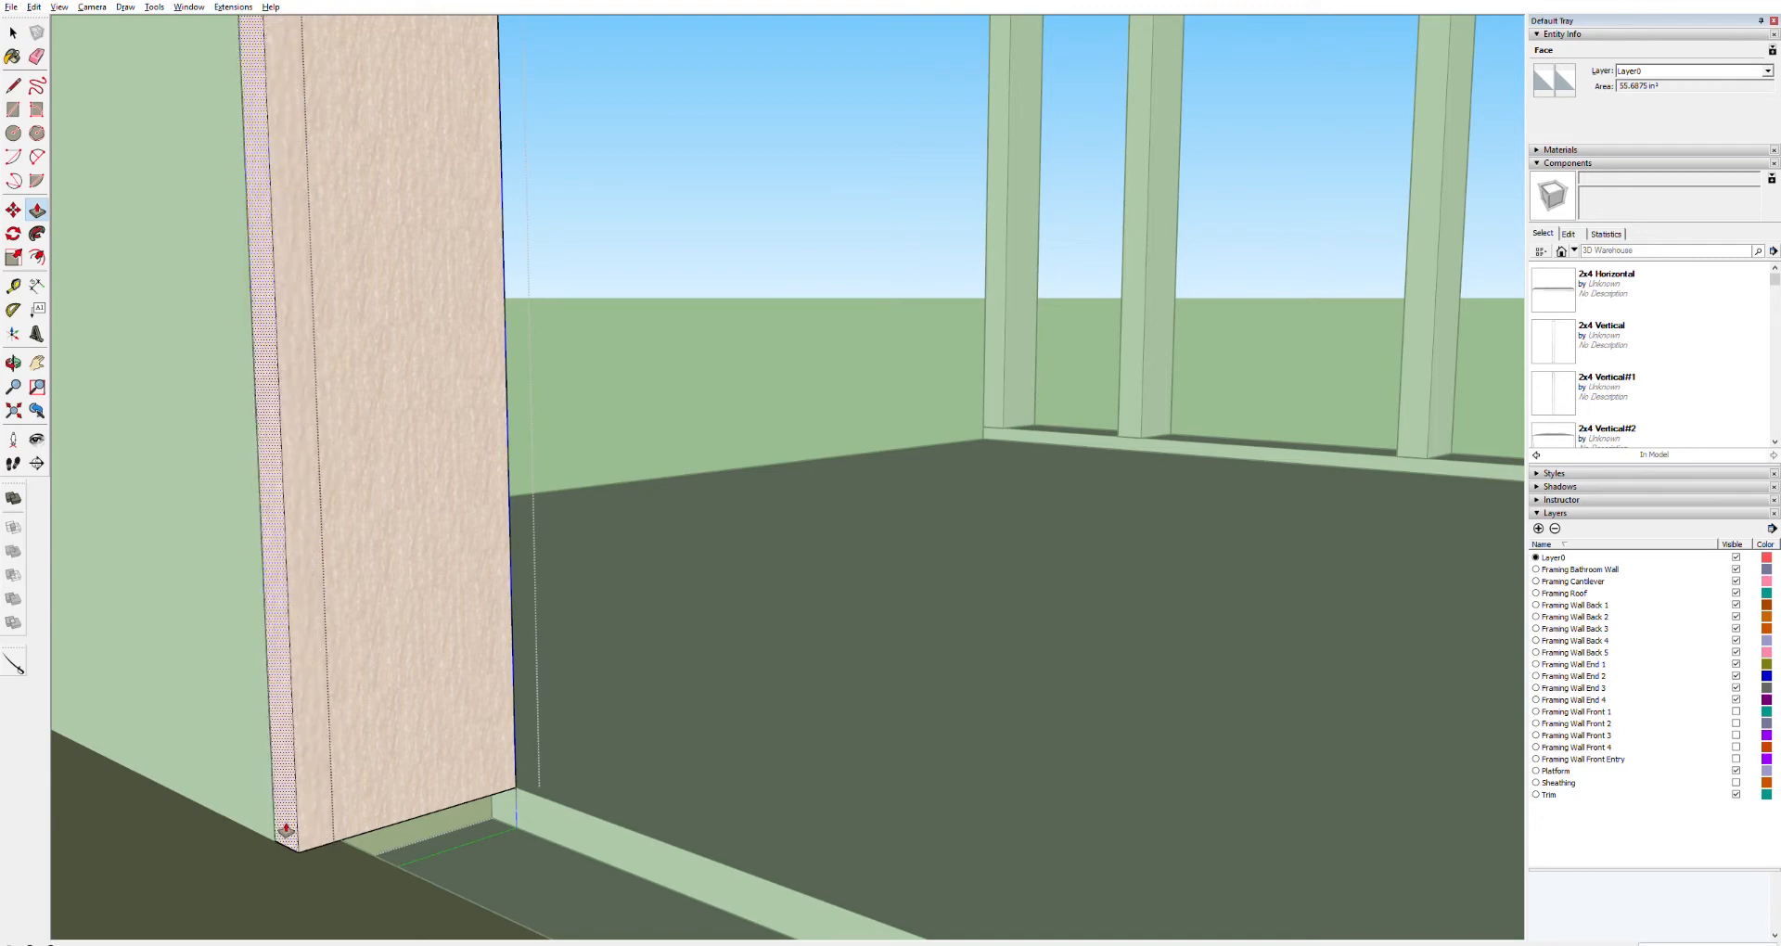
pyautogui.click(283, 831)
# Delete the stray component hanging below the trailer
pyautogui.scroll(-7, 414, 701)
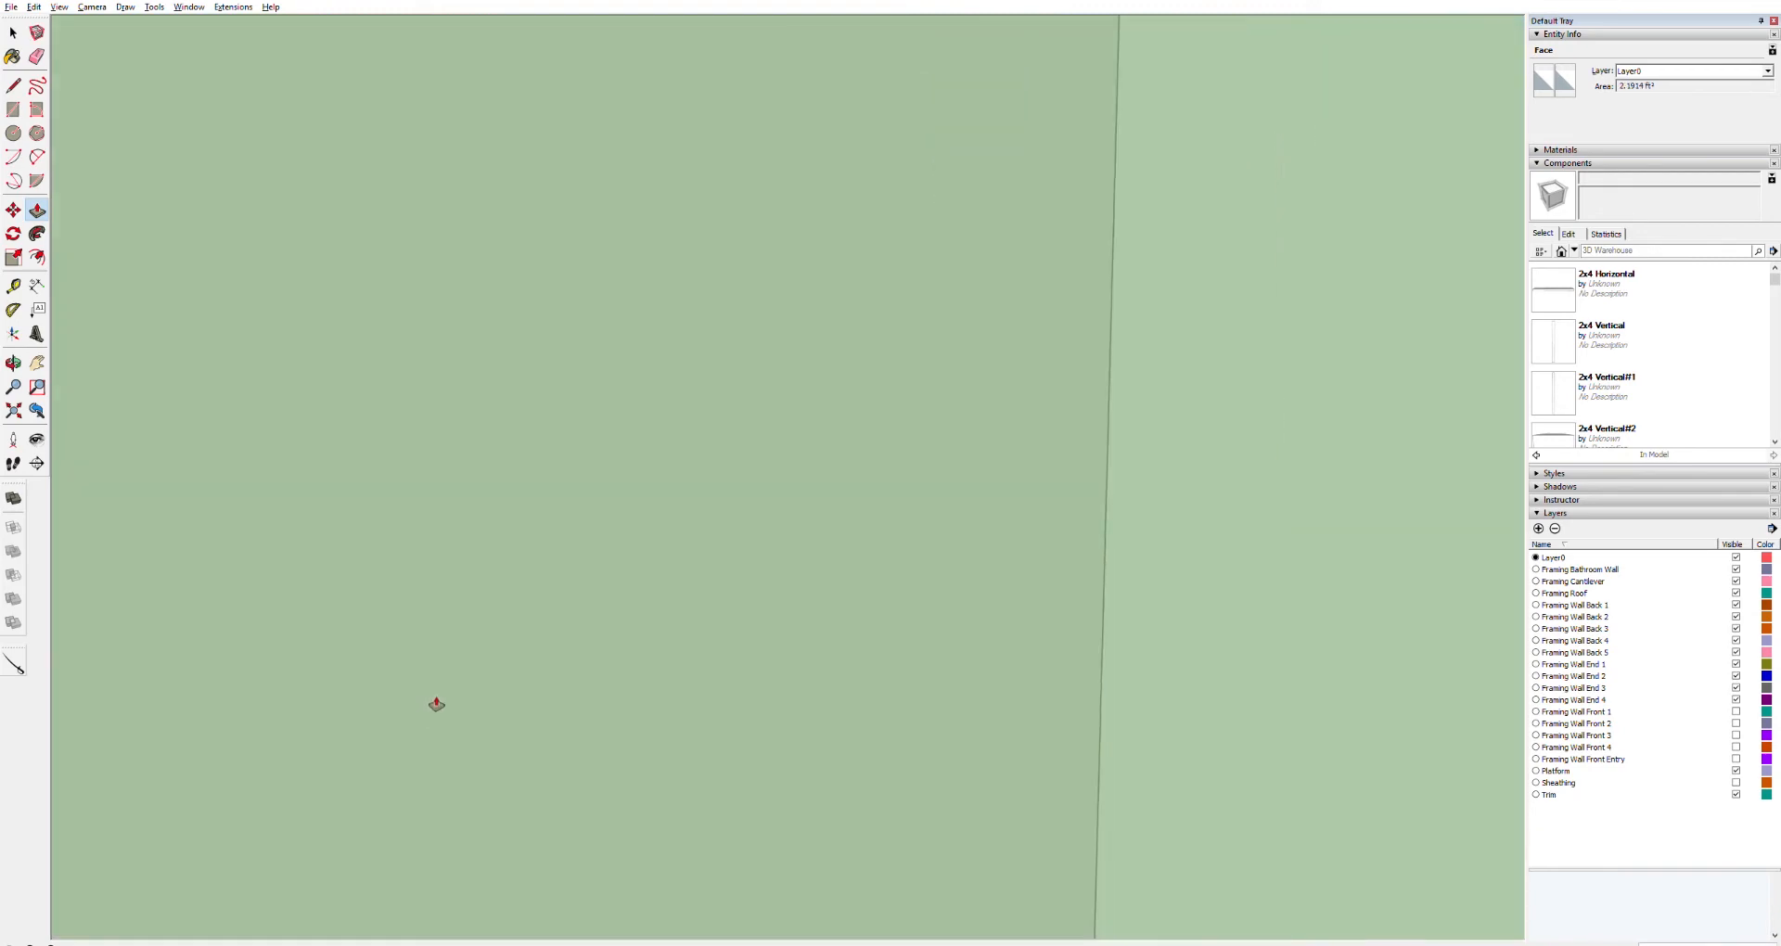
pyautogui.scroll(3, 432, 698)
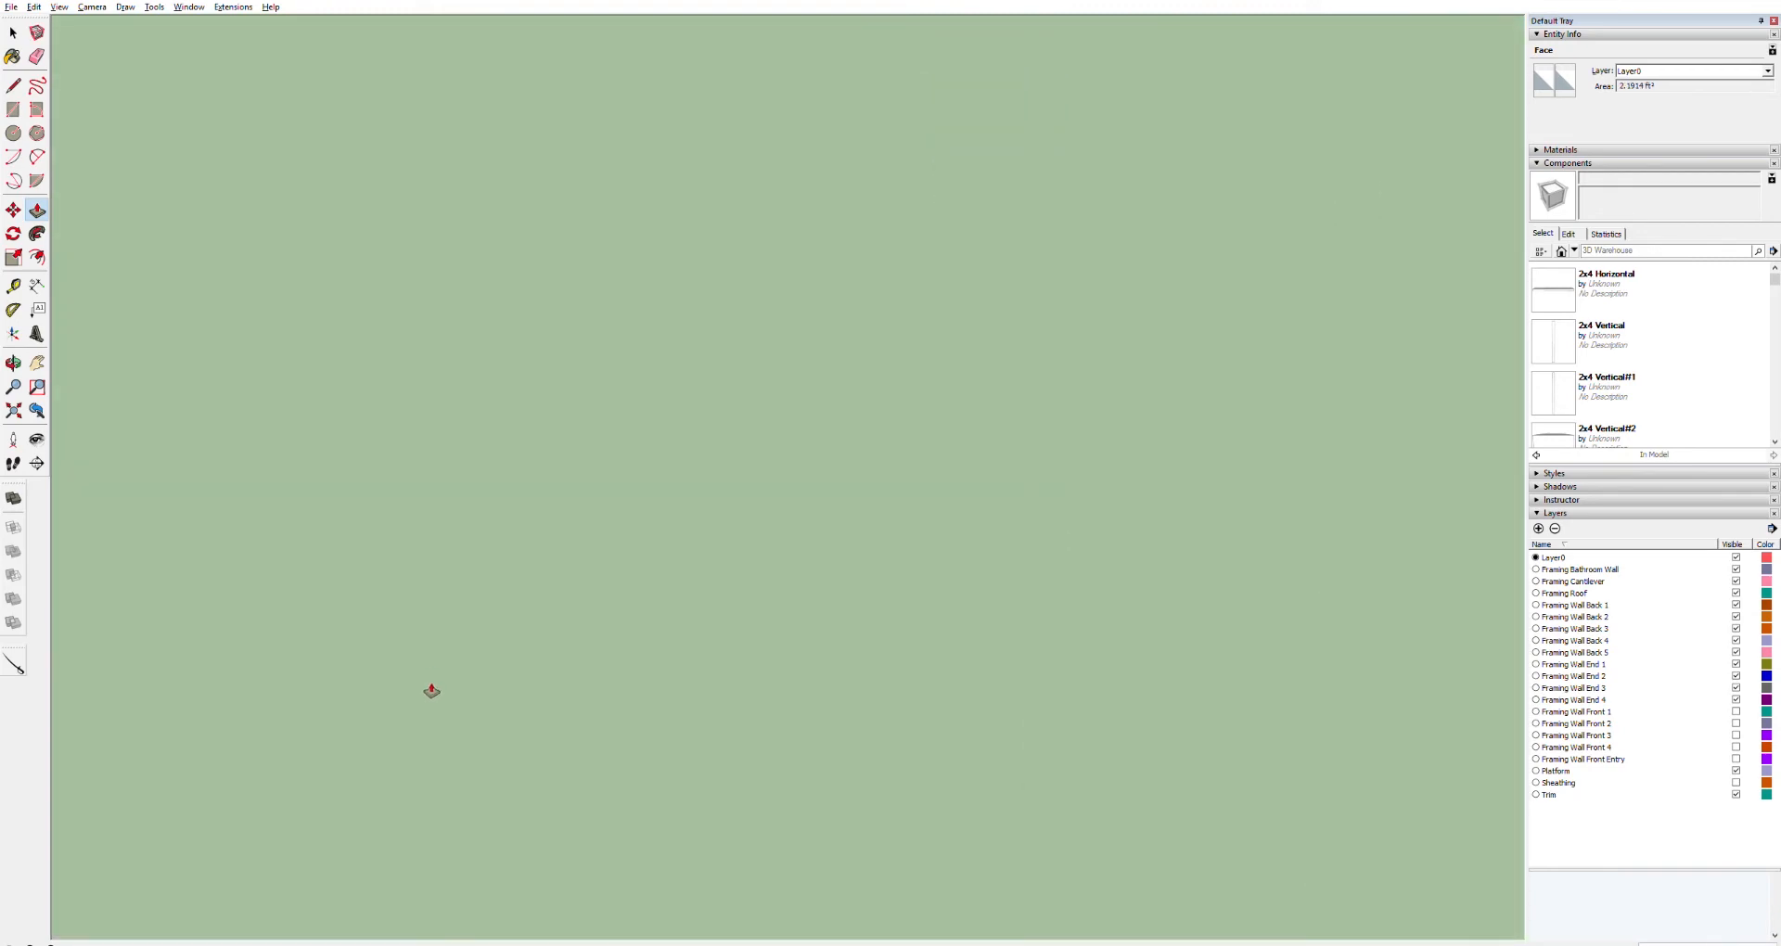
pyautogui.scroll(-3, 438, 673)
pyautogui.moveTo(441, 670); pyautogui.dragTo(930, 594, button='middle')
pyautogui.press('space')
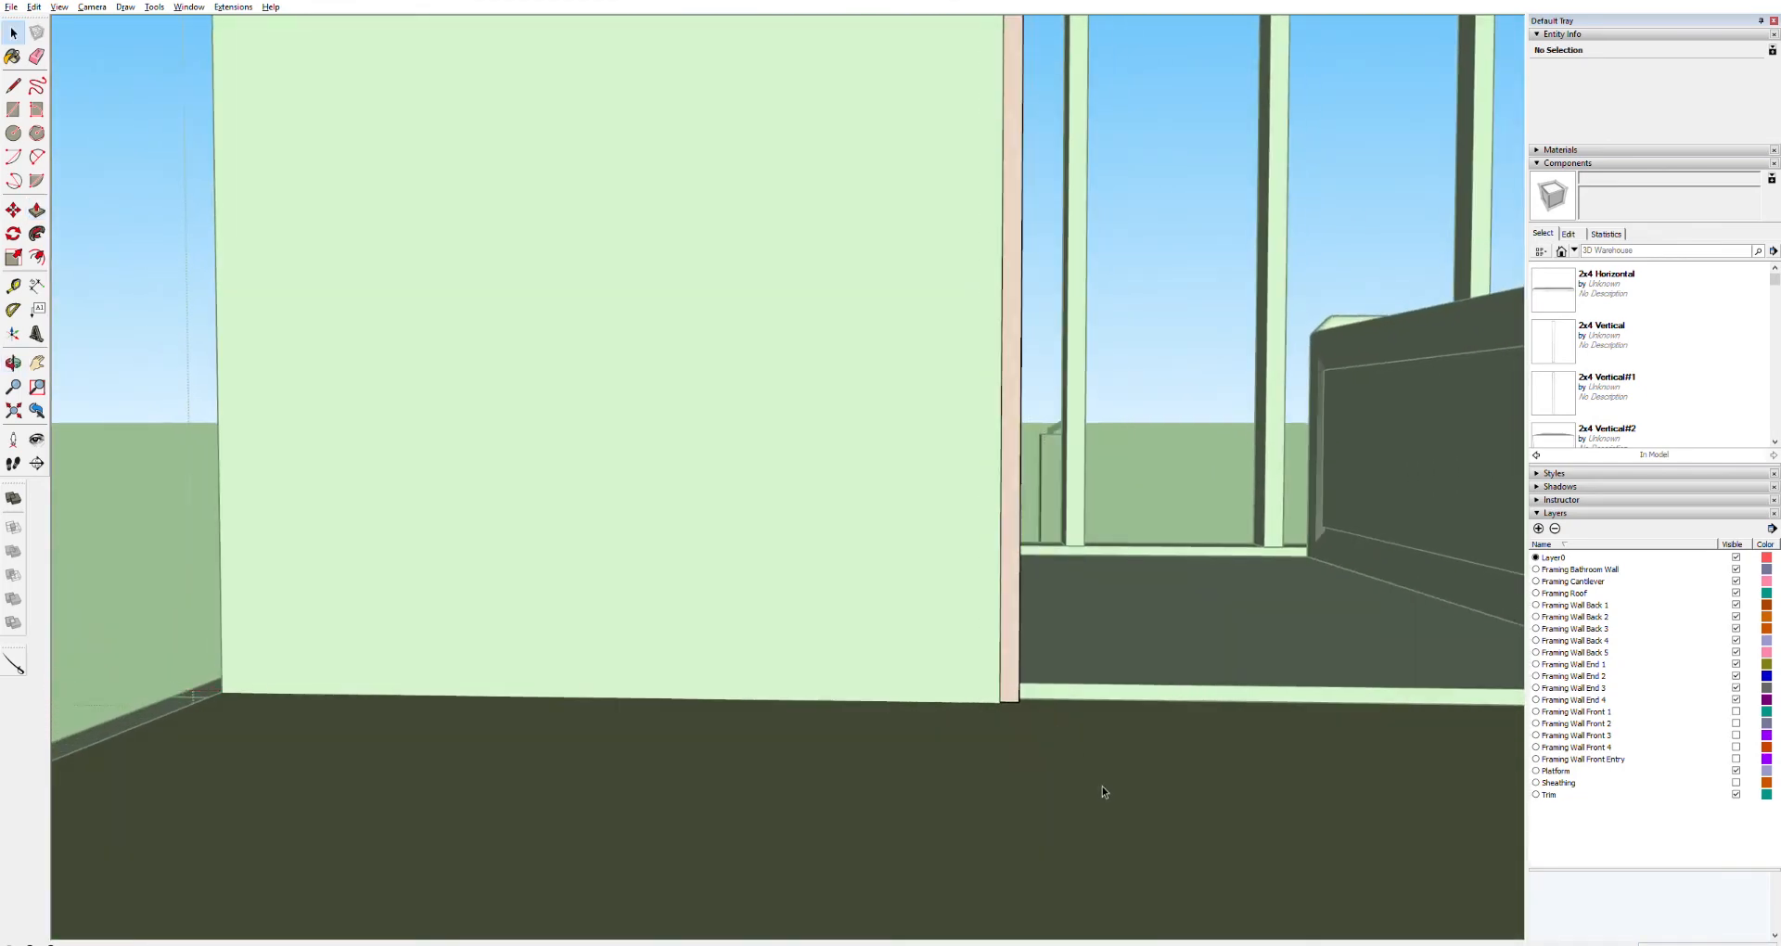
pyautogui.moveTo(1072, 734); pyautogui.dragTo(1061, 770, button='middle')
pyautogui.moveTo(1014, 669); pyautogui.dragTo(1310, 849, button='middle')
pyautogui.scroll(-3, 1310, 849)
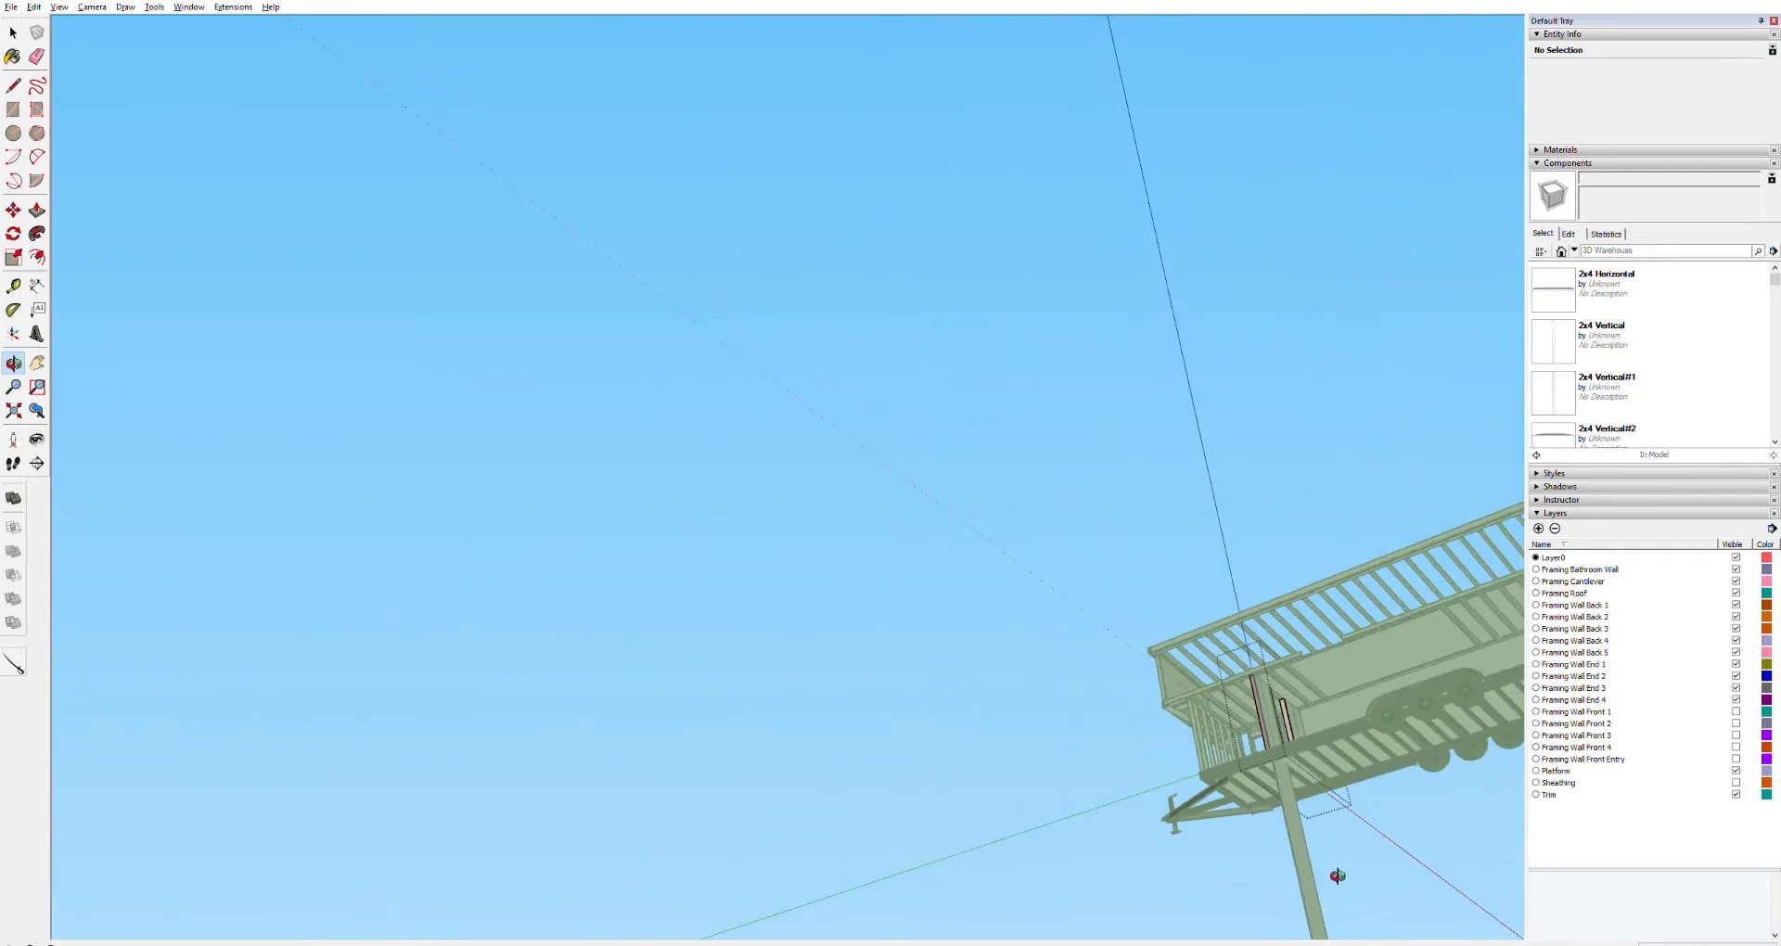
pyautogui.scroll(-2, 1334, 884)
pyautogui.moveTo(1371, 833)
pyautogui.mouseDown(button='middle')
pyautogui.moveTo(1350, 816)
pyautogui.moveTo(1259, 942)
pyautogui.moveTo(1311, 859)
pyautogui.moveTo(1205, 842)
pyautogui.mouseUp(button='middle')
pyautogui.moveTo(1322, 778); pyautogui.dragTo(1322, 777, button='middle')
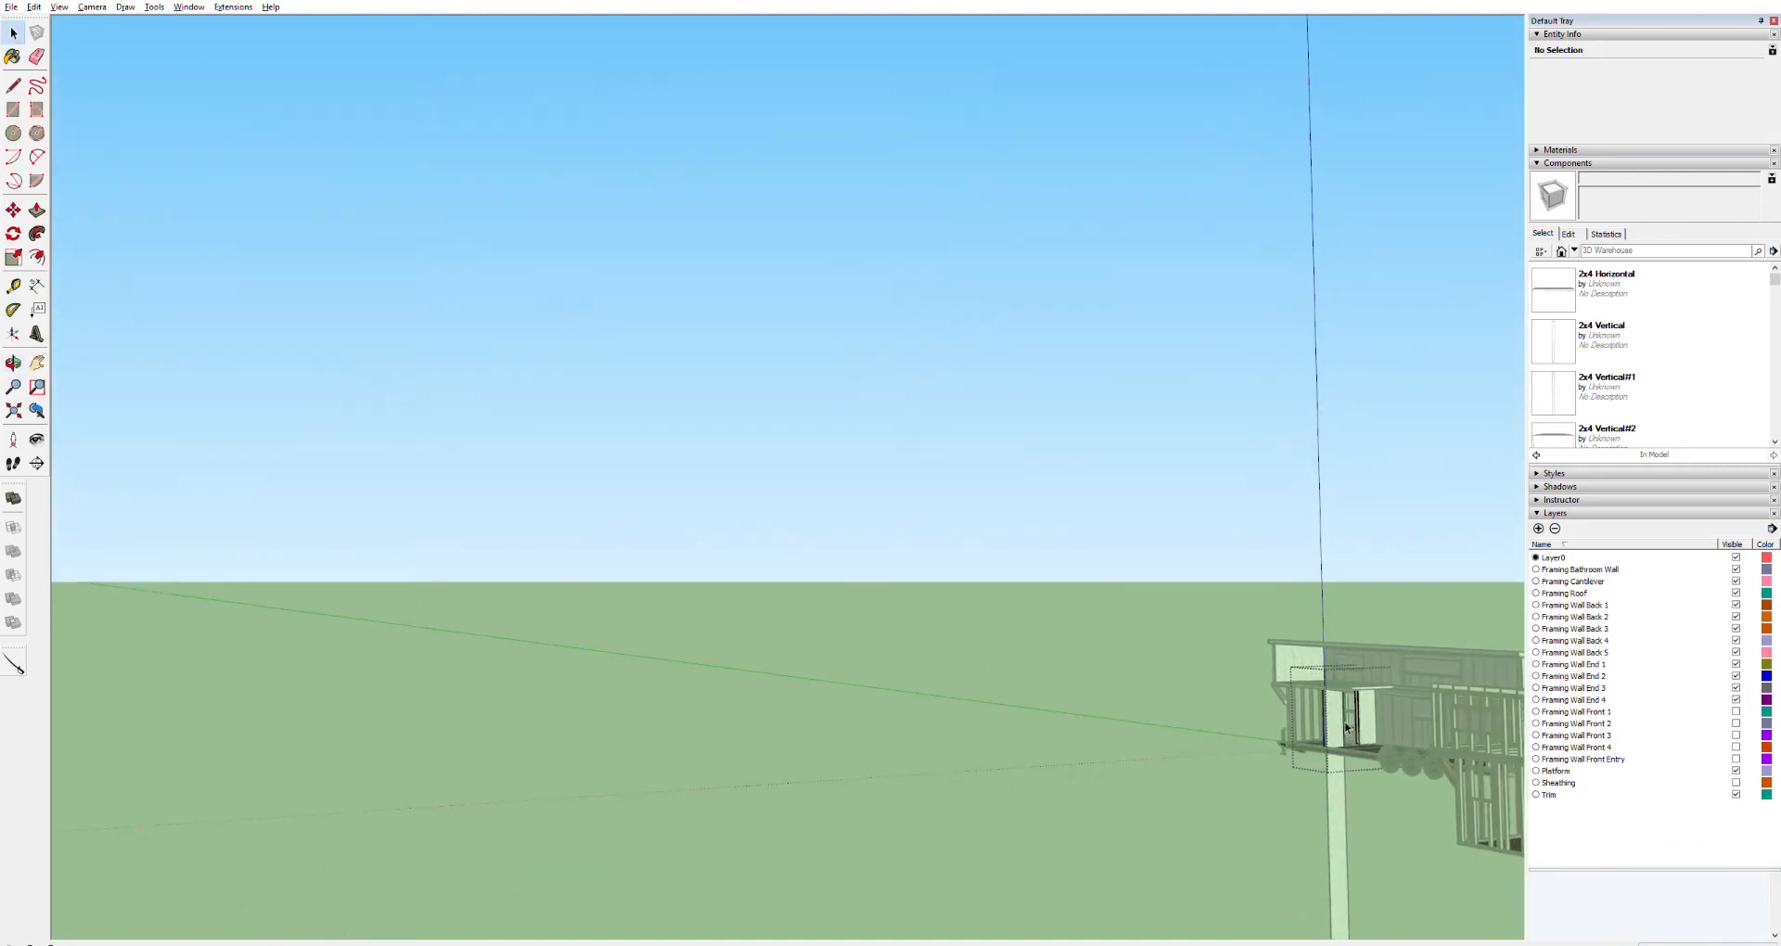
pyautogui.click(1337, 731)
pyautogui.click(1344, 812)
pyautogui.click(1344, 812)
pyautogui.press('Delete')
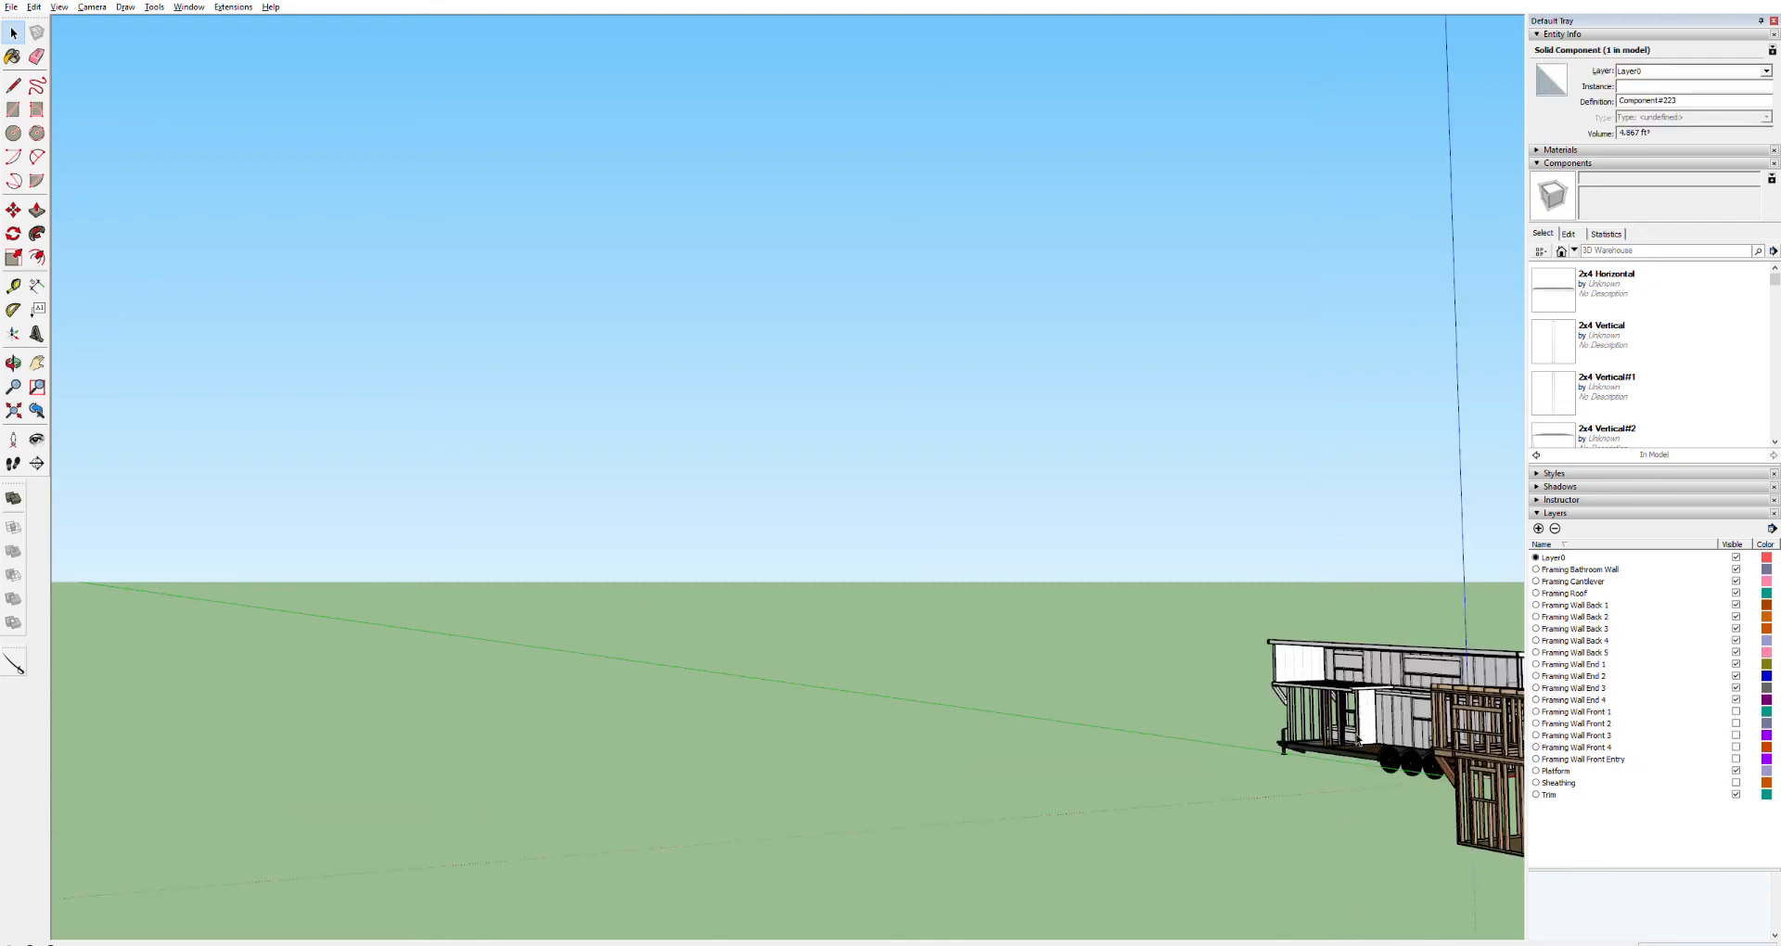
# Start the Rectangle tool to draw the next wall panel on the bathroom framing
pyautogui.scroll(10, 1336, 761)
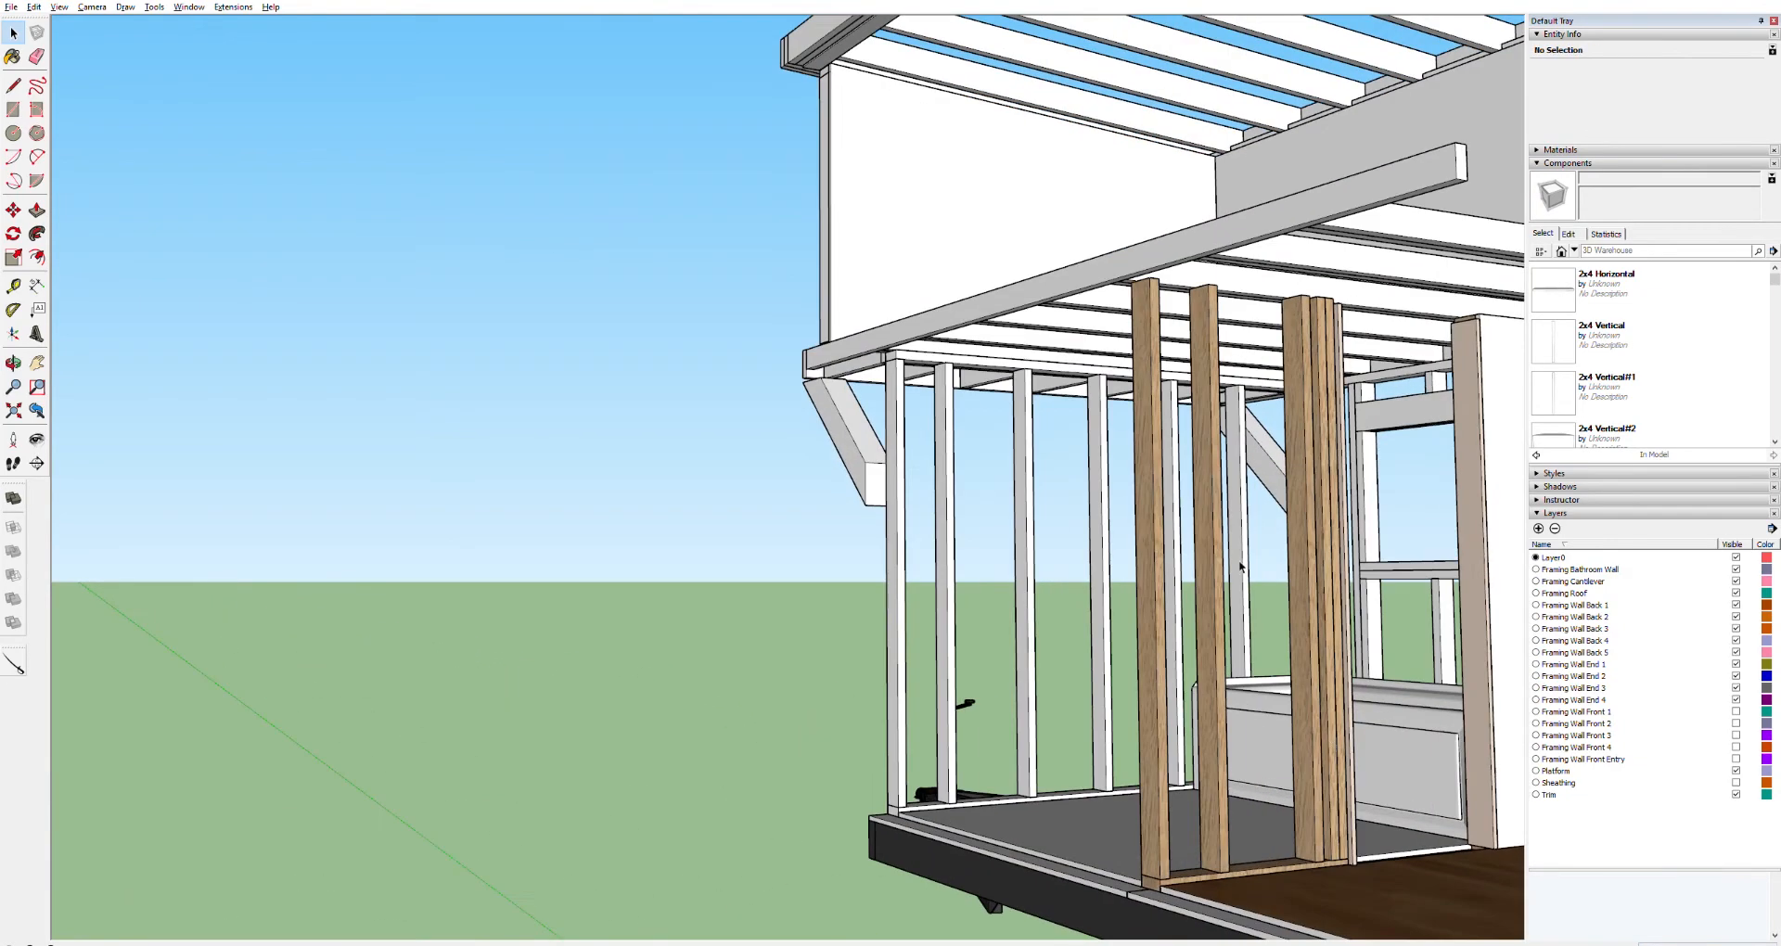
pyautogui.press('r')
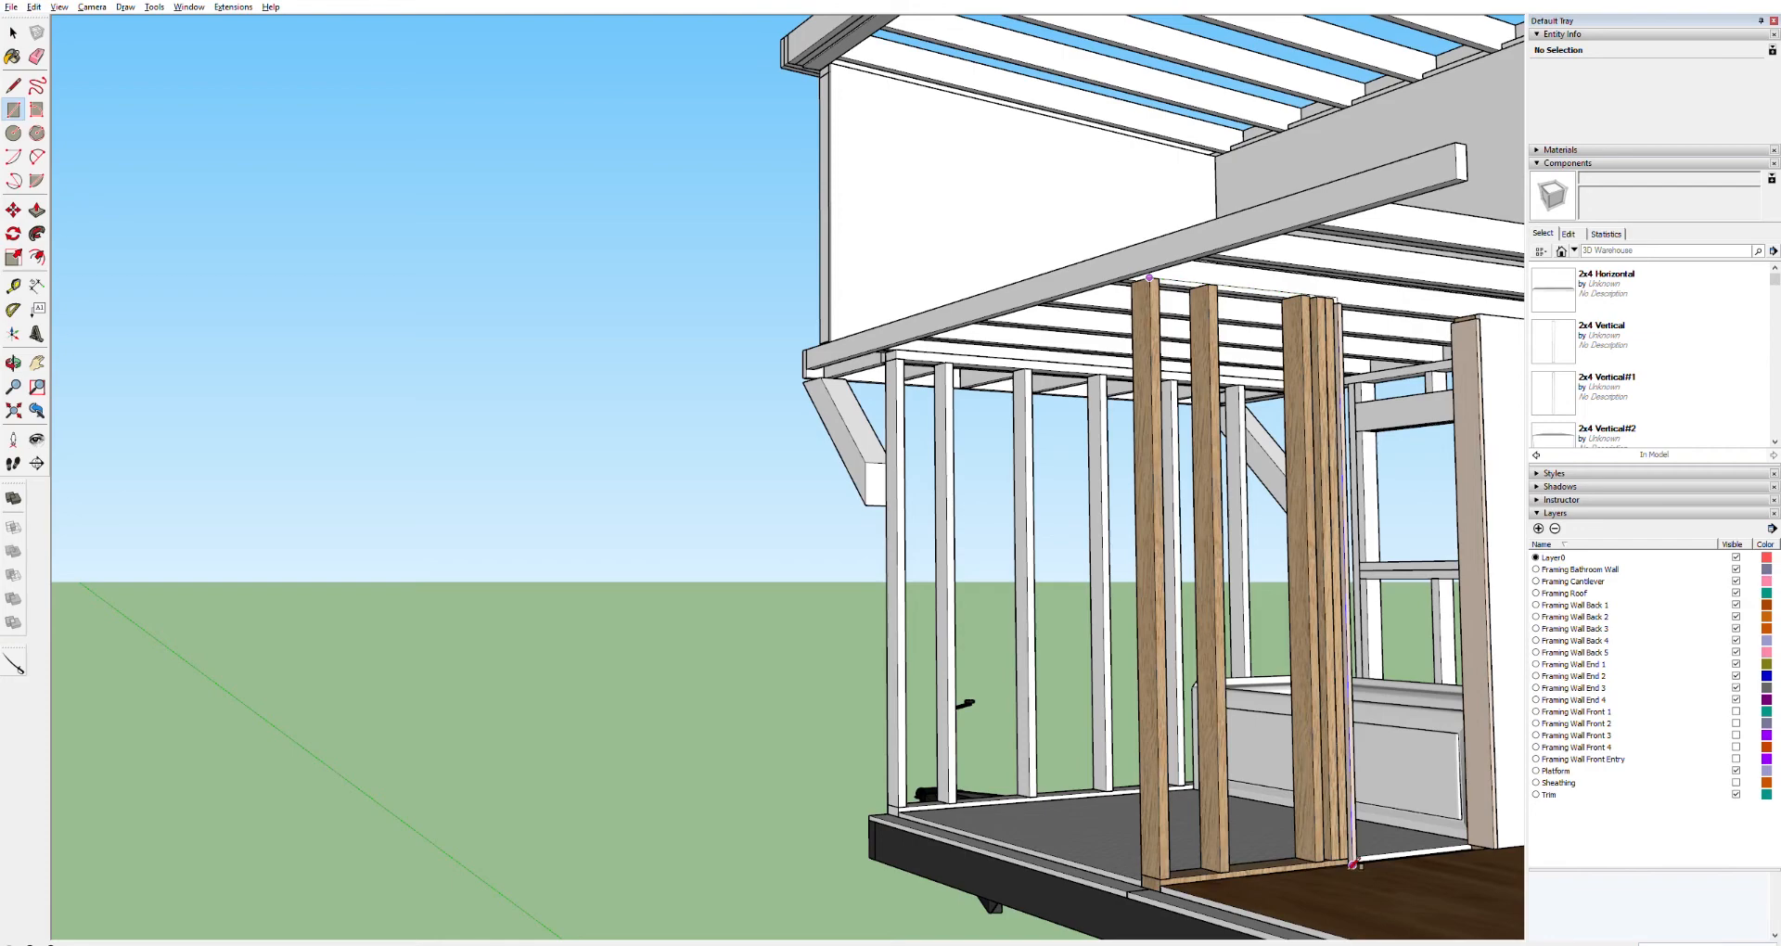
# Finish the rectangle over the bathroom wall framing and push/pull it into a solid panel
pyautogui.scroll(5, 1352, 863)
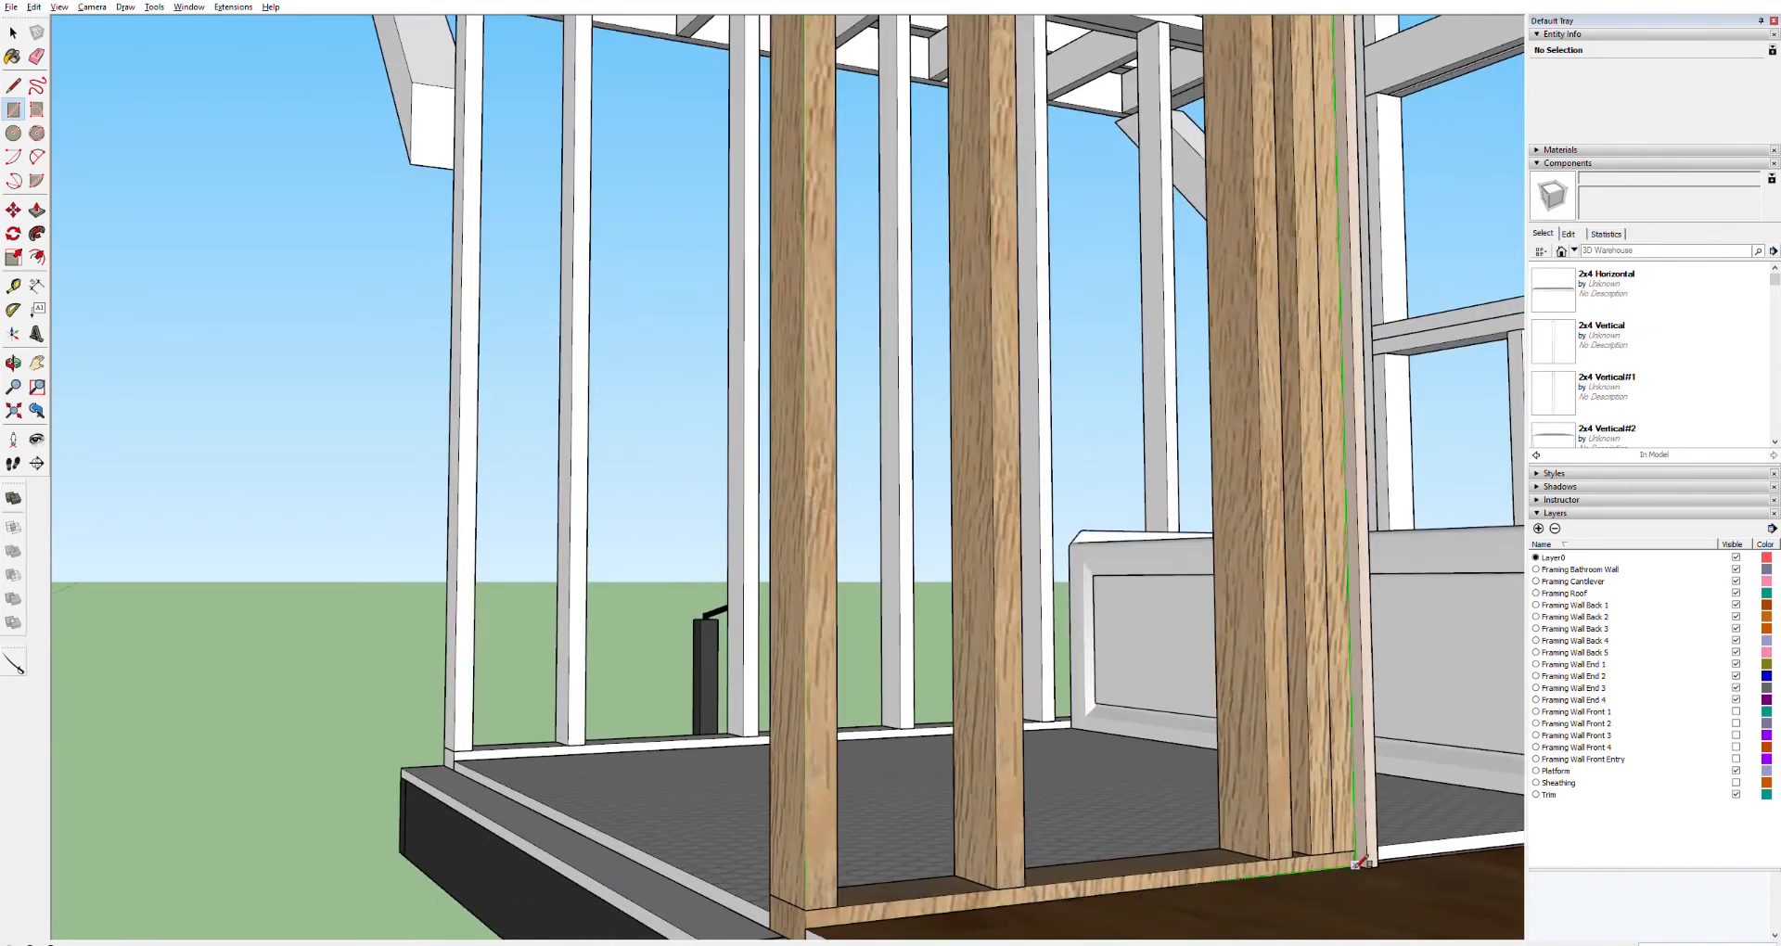
pyautogui.click(1364, 861)
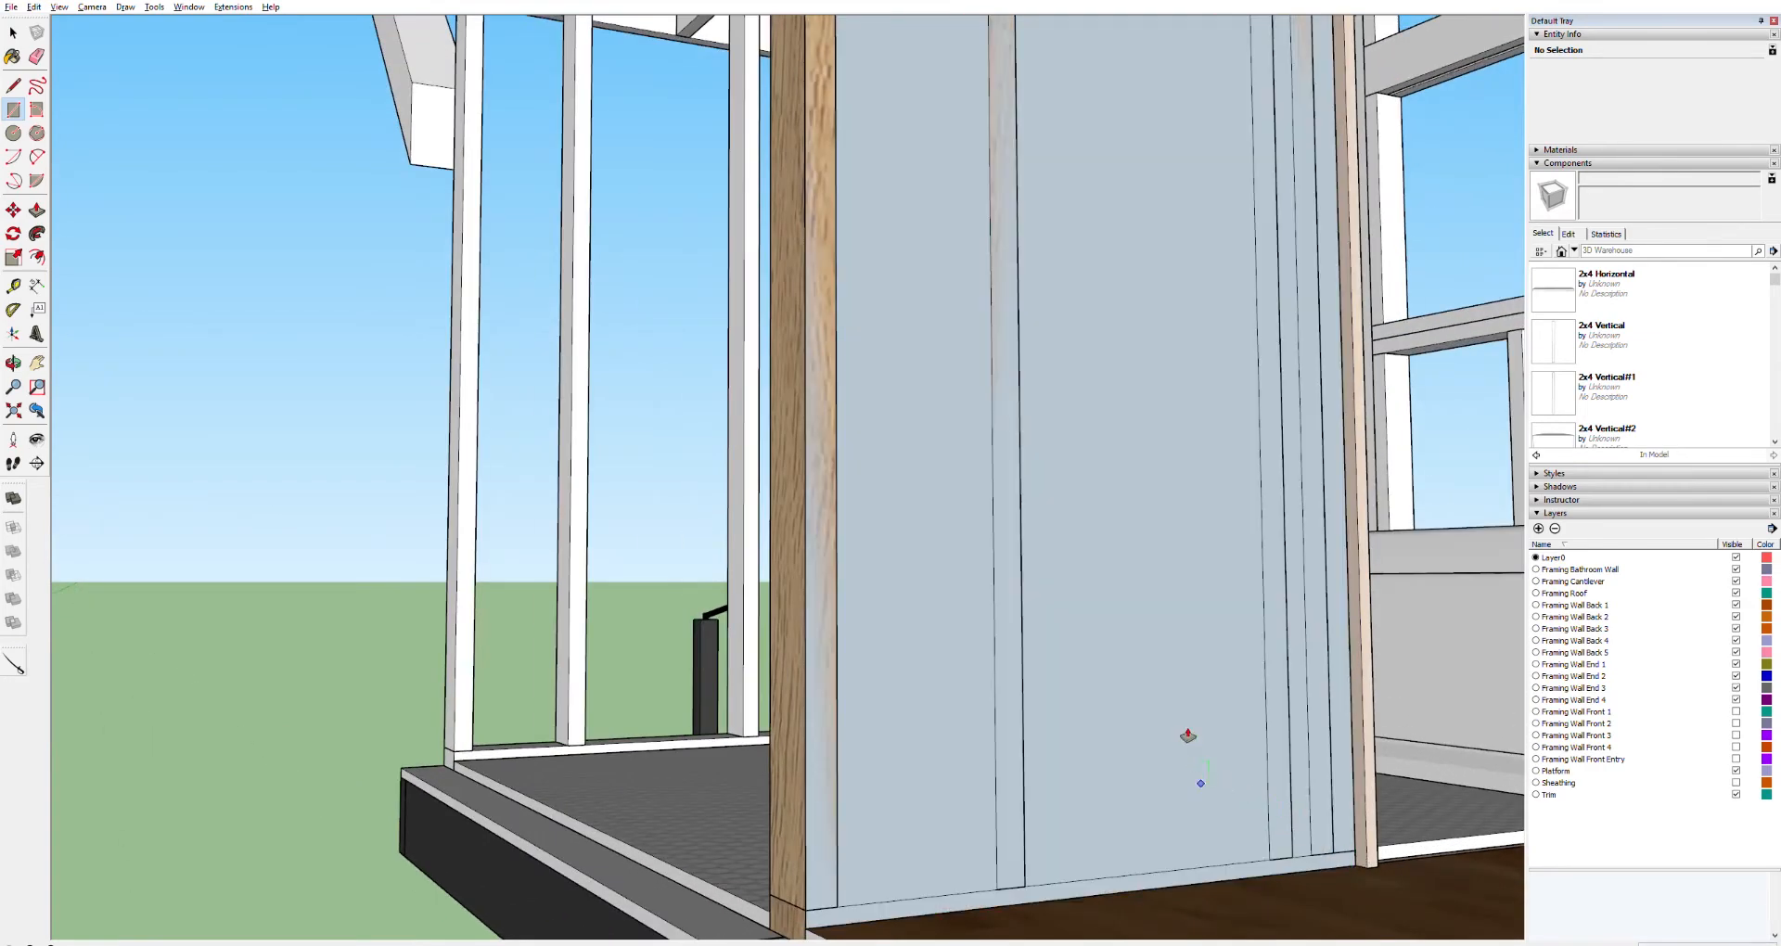
pyautogui.press('p')
pyautogui.click(1182, 717)
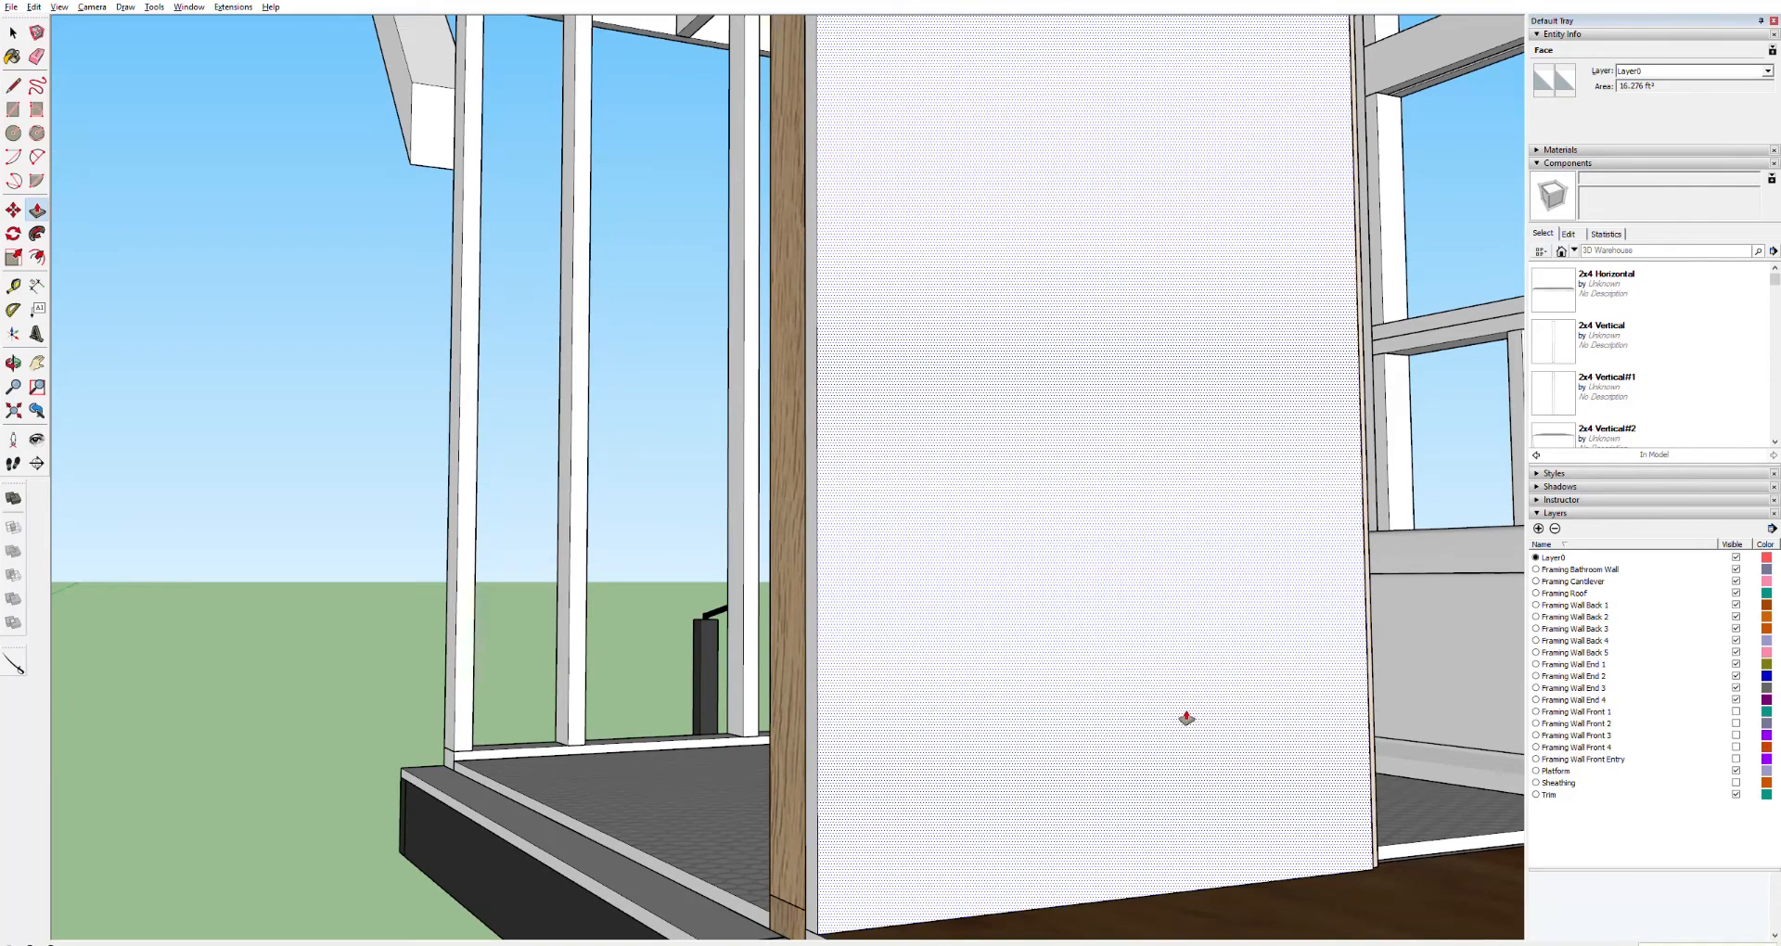
pyautogui.click(1186, 719)
# Select the new bathroom wall panel and make it a component
pyautogui.press('space')
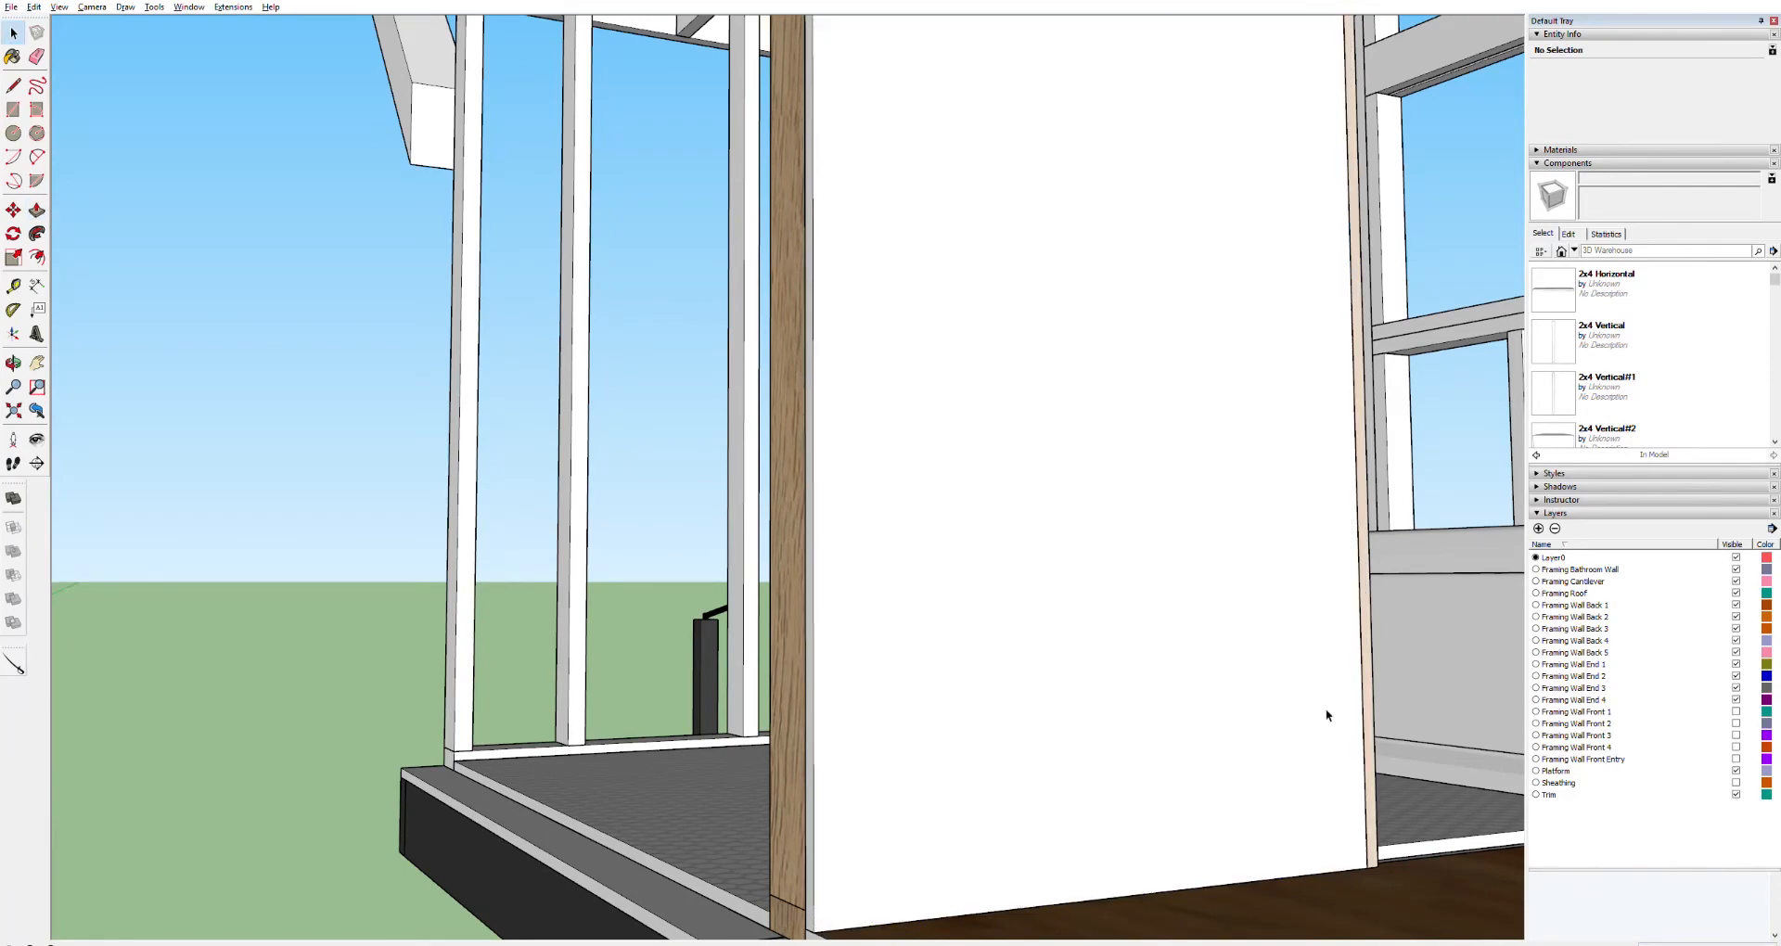
pyautogui.tripleClick(1246, 708)
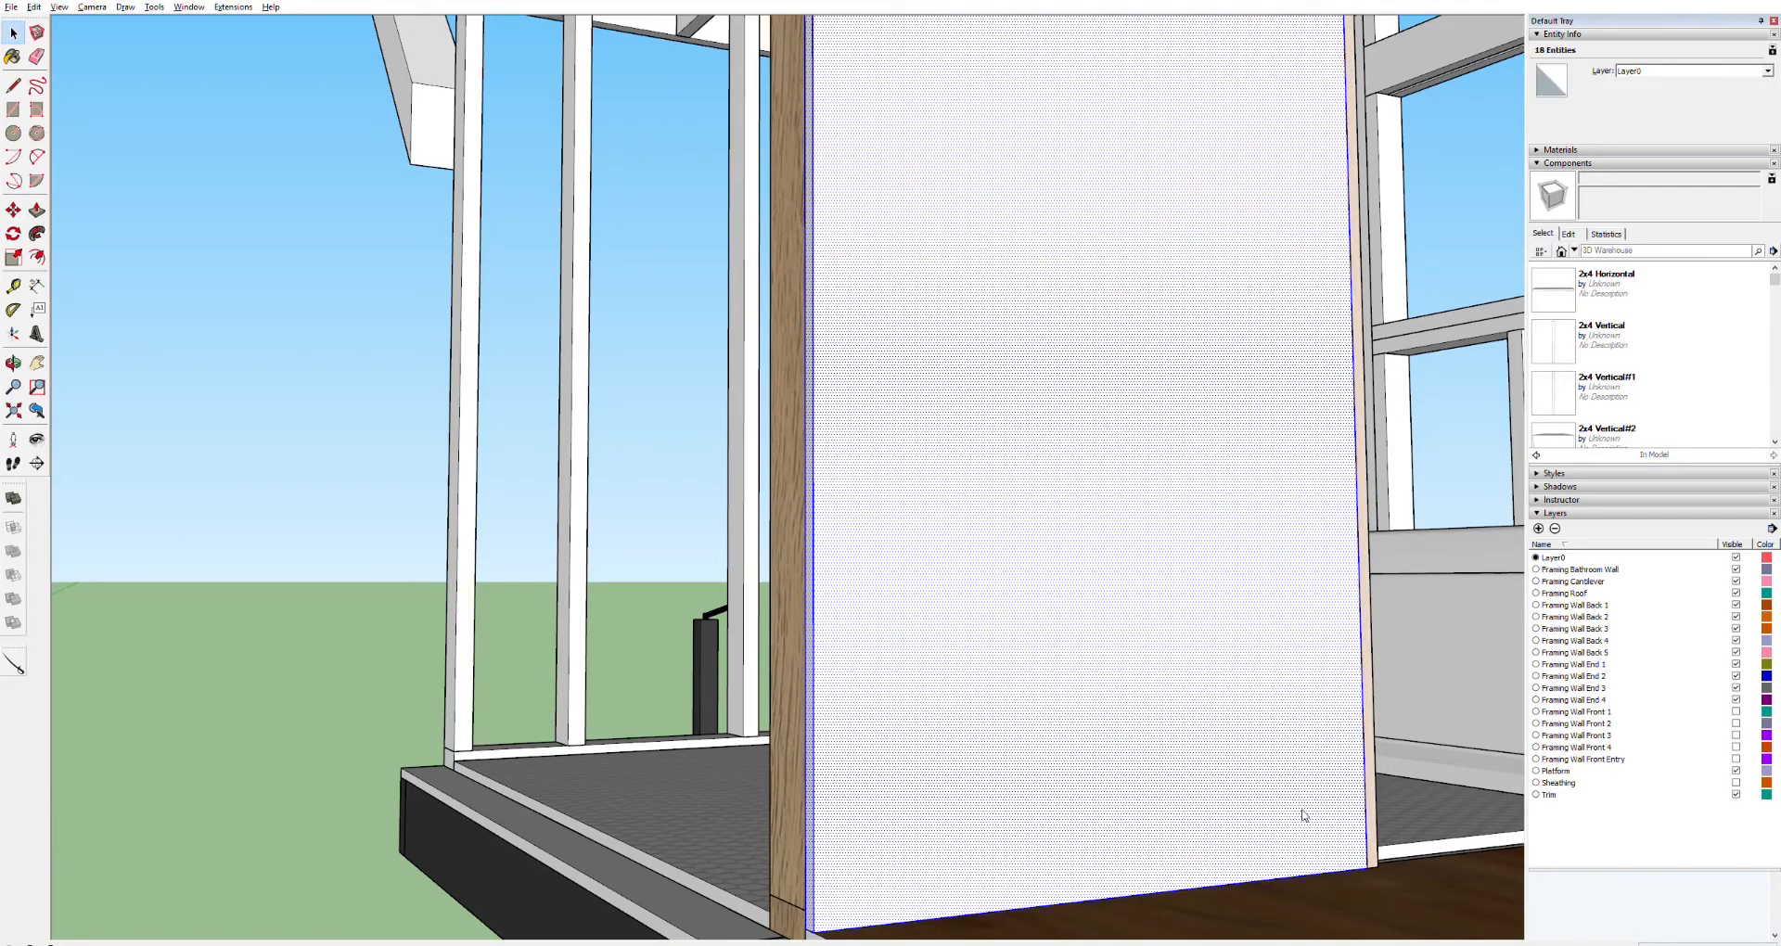
pyautogui.press('g')
# Try to trace the window opening's edges on the end wall panel with lines
pyautogui.scroll(-10, 909, 575)
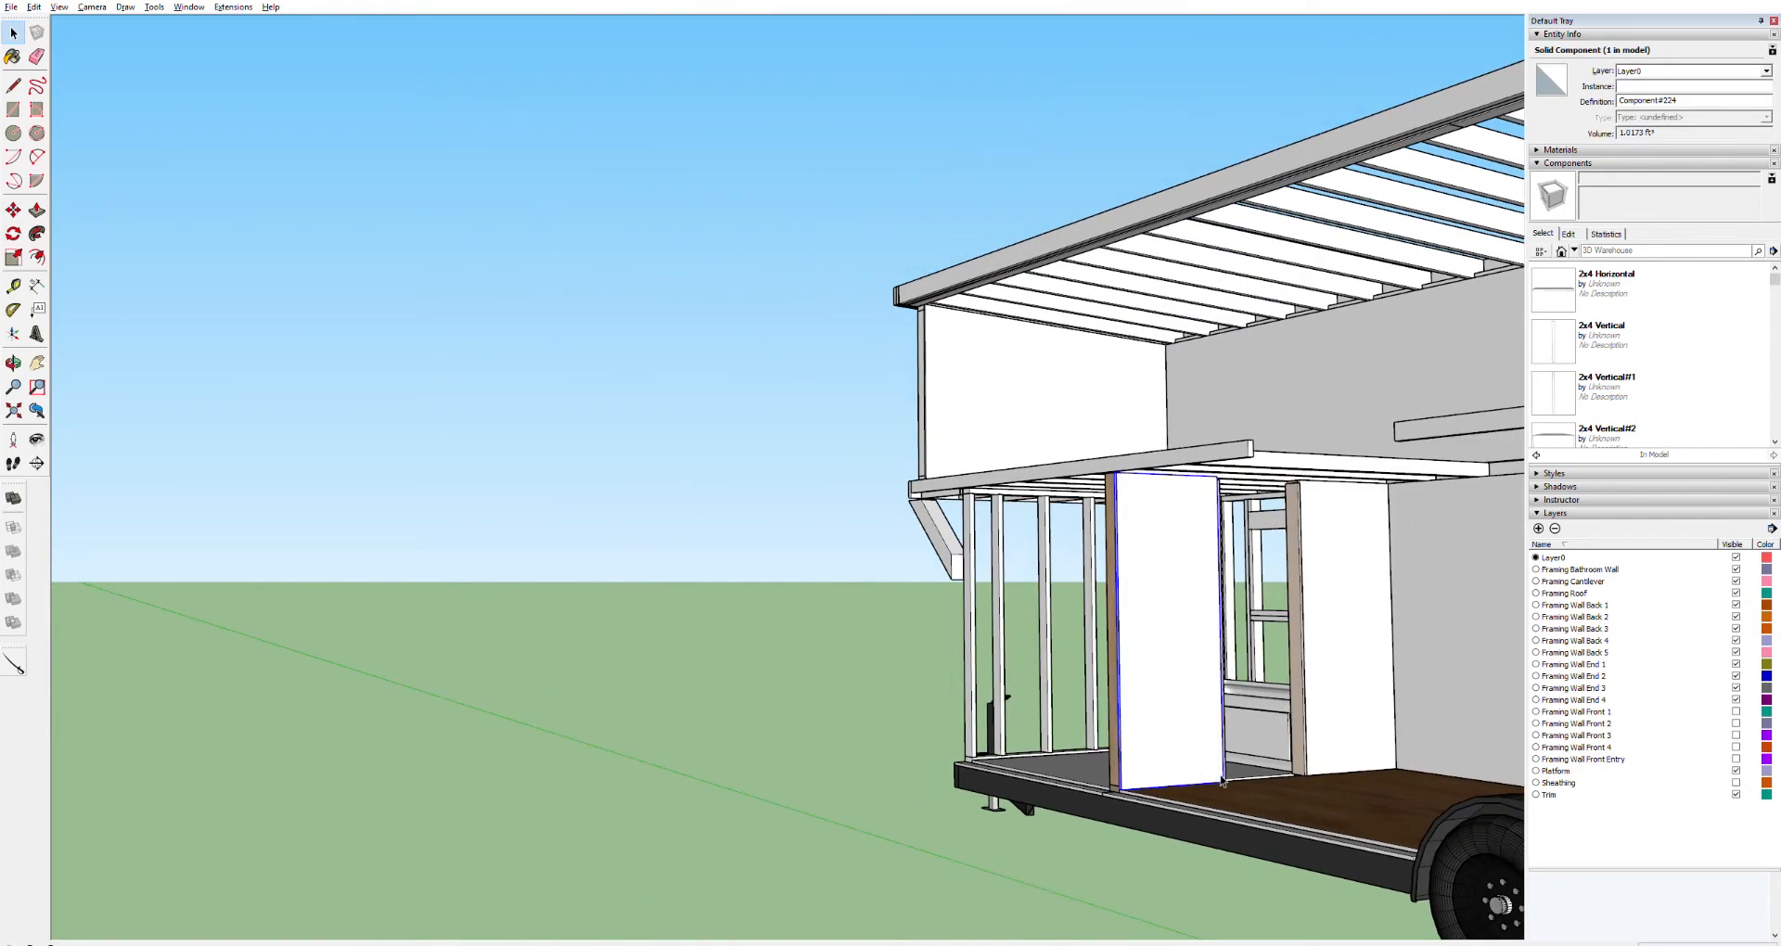
pyautogui.press('o')
pyautogui.moveTo(1366, 730); pyautogui.dragTo(1555, 730)
pyautogui.moveTo(1338, 653); pyautogui.dragTo(886, 654)
pyautogui.press('h')
pyautogui.press('o')
pyautogui.moveTo(1277, 639); pyautogui.dragTo(776, 652)
pyautogui.scroll(5, 776, 653)
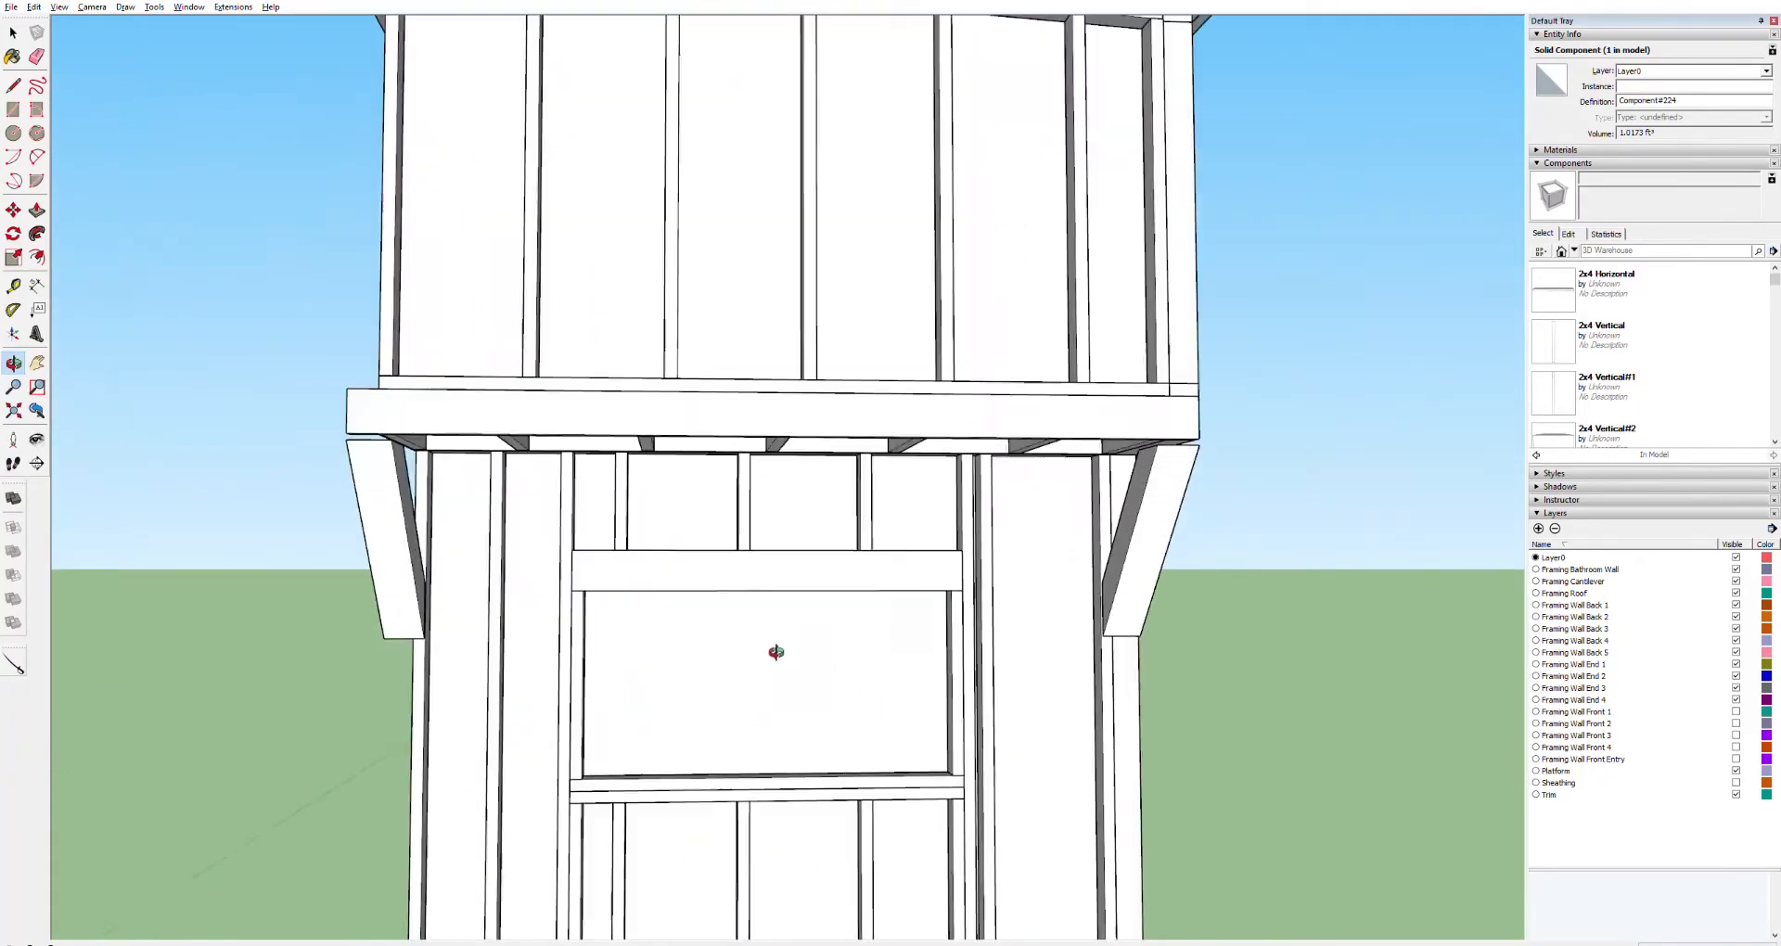
pyautogui.press('space')
pyautogui.tripleClick(781, 693)
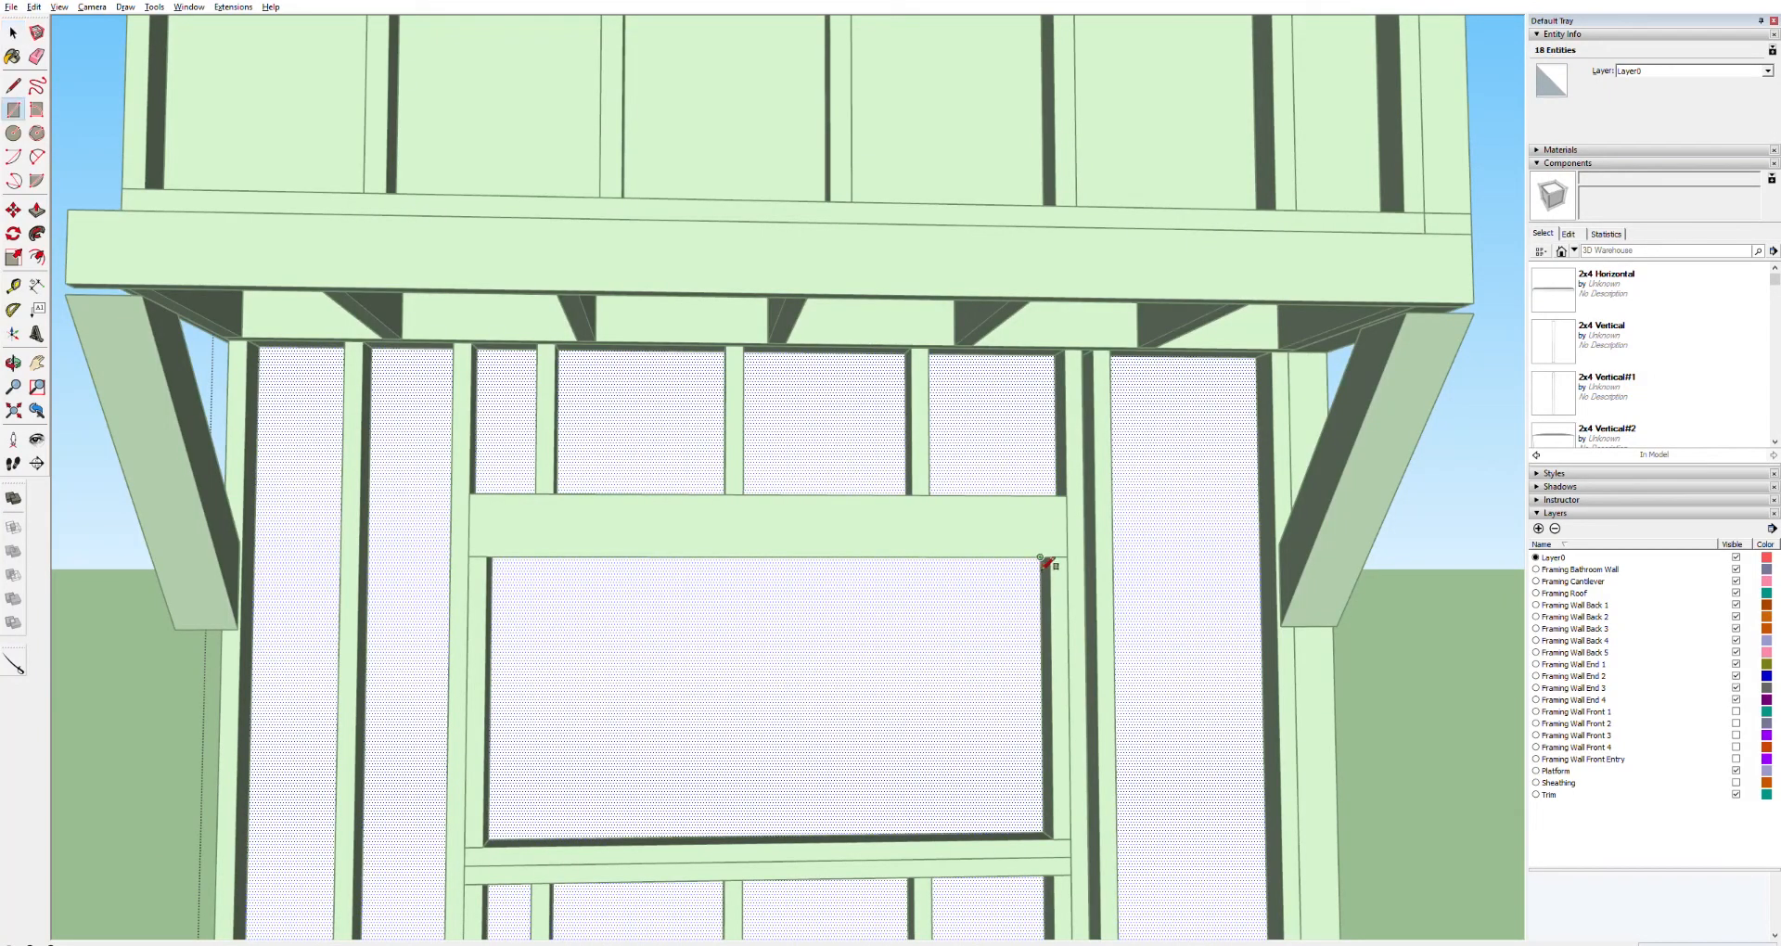
pyautogui.click(1045, 831)
pyautogui.press('o')
pyautogui.moveTo(505, 822); pyautogui.dragTo(549, 678)
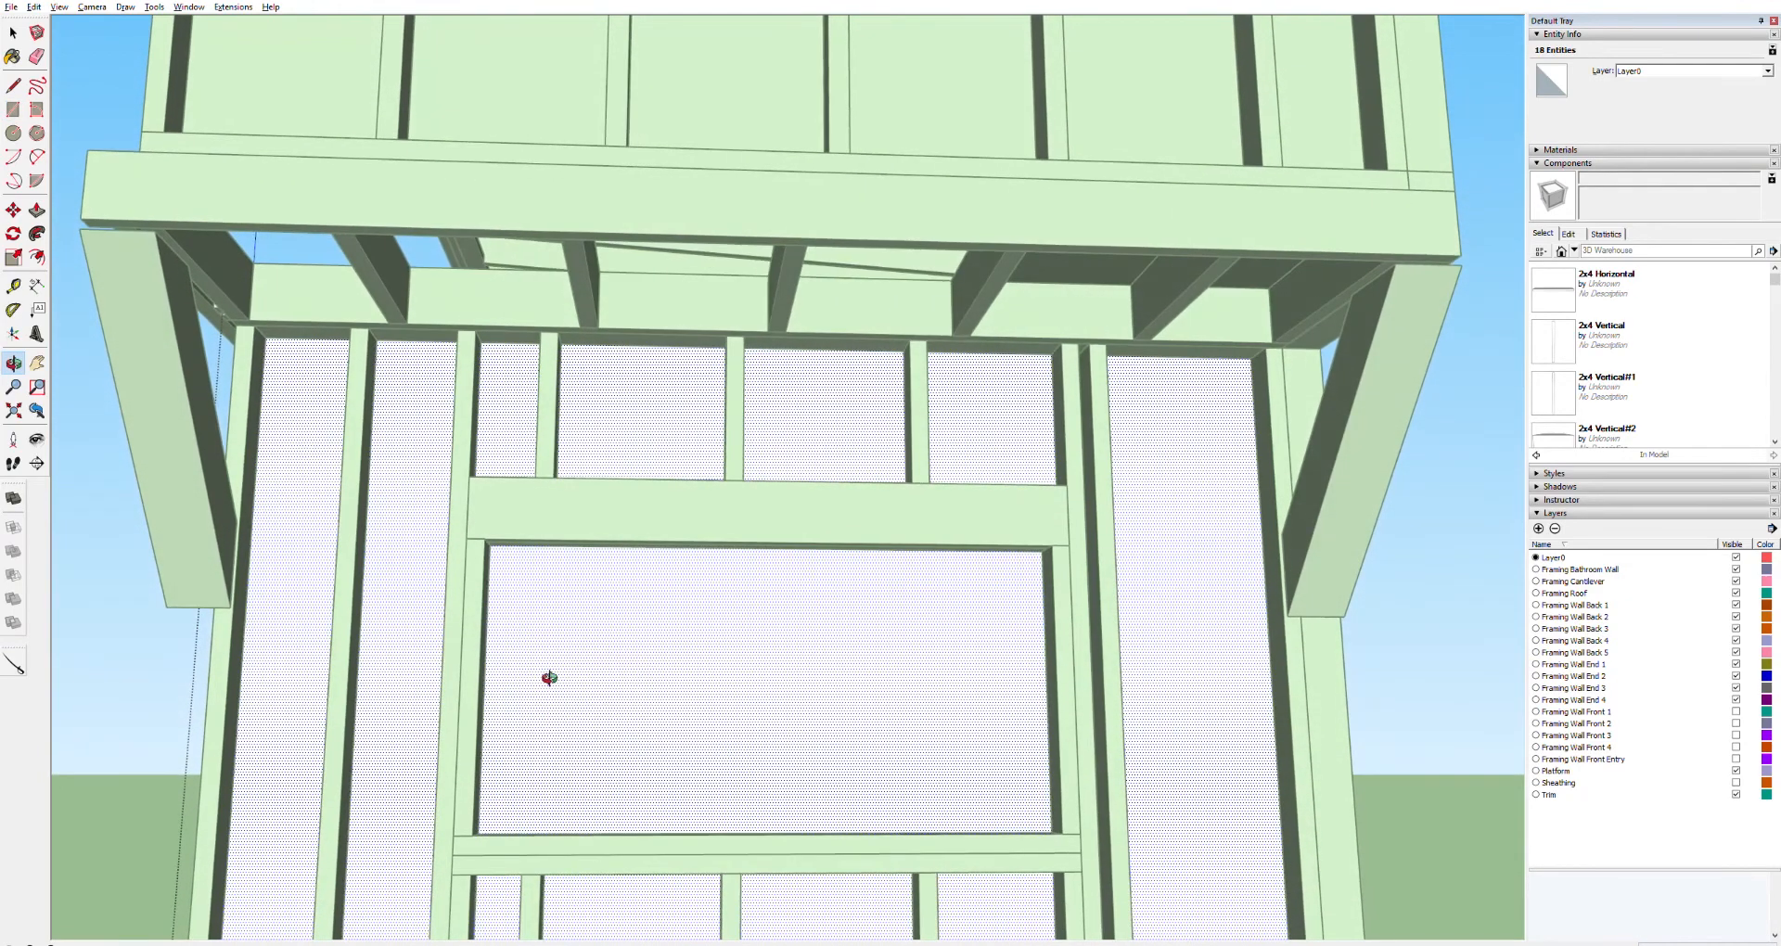
pyautogui.press('l')
pyautogui.click(1042, 552)
pyautogui.click(1052, 832)
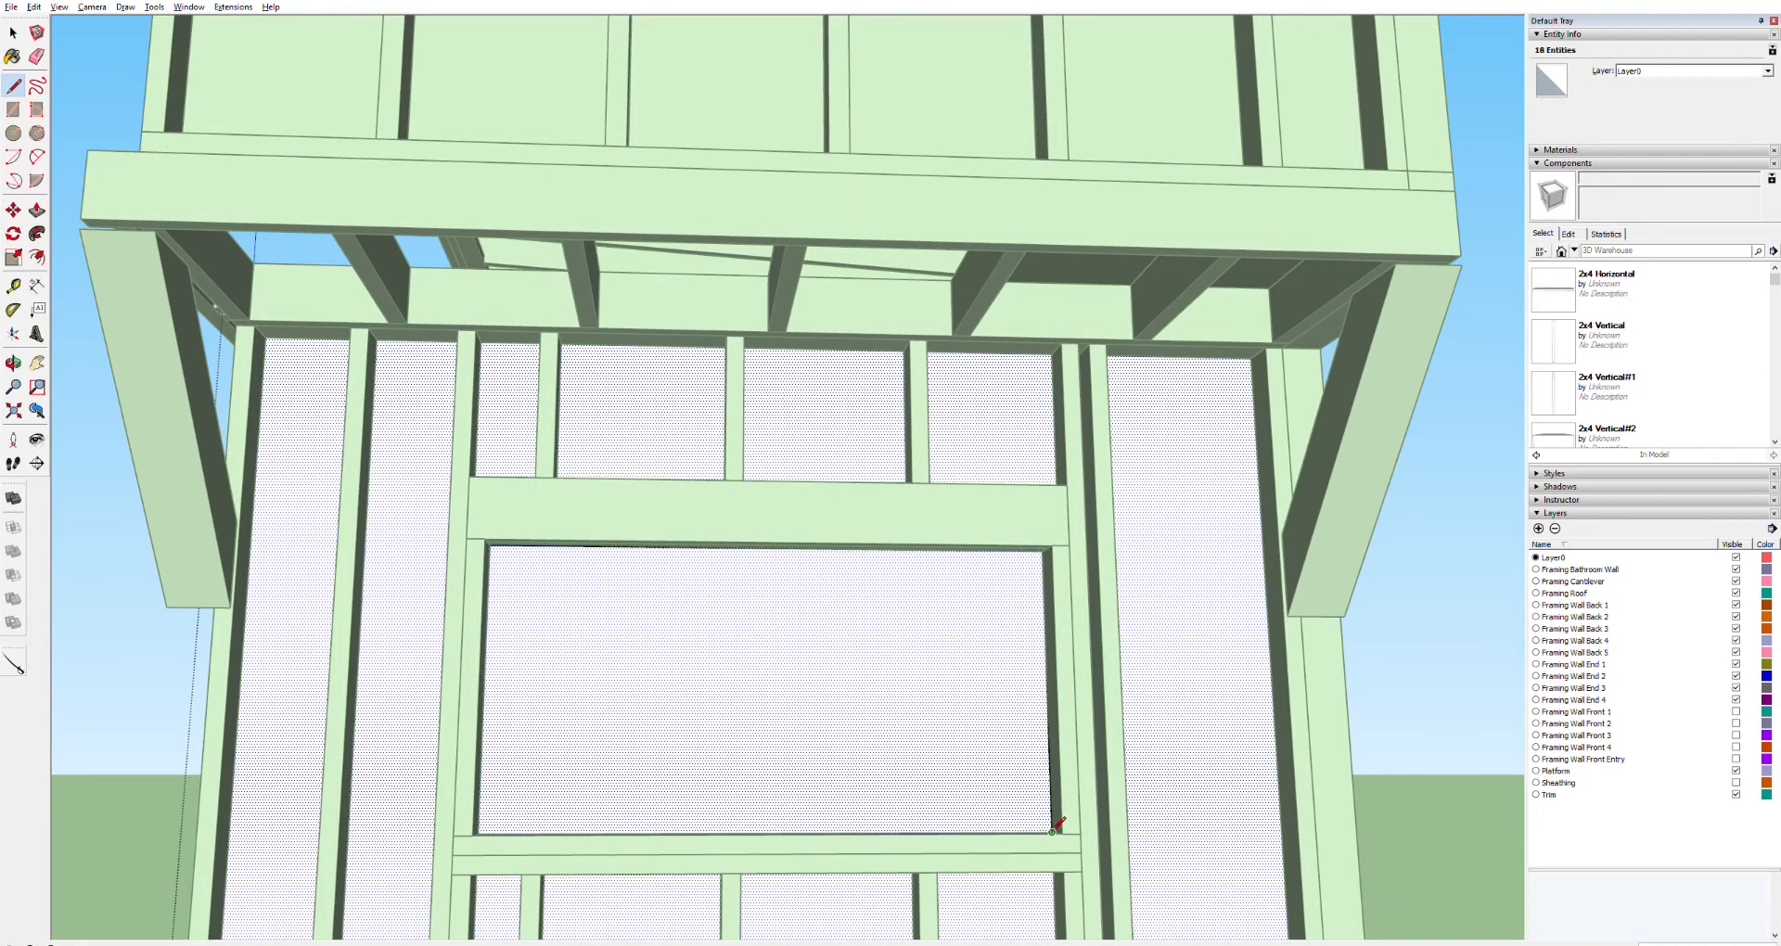
pyautogui.click(481, 836)
pyautogui.hotkey('ctrl', 't')
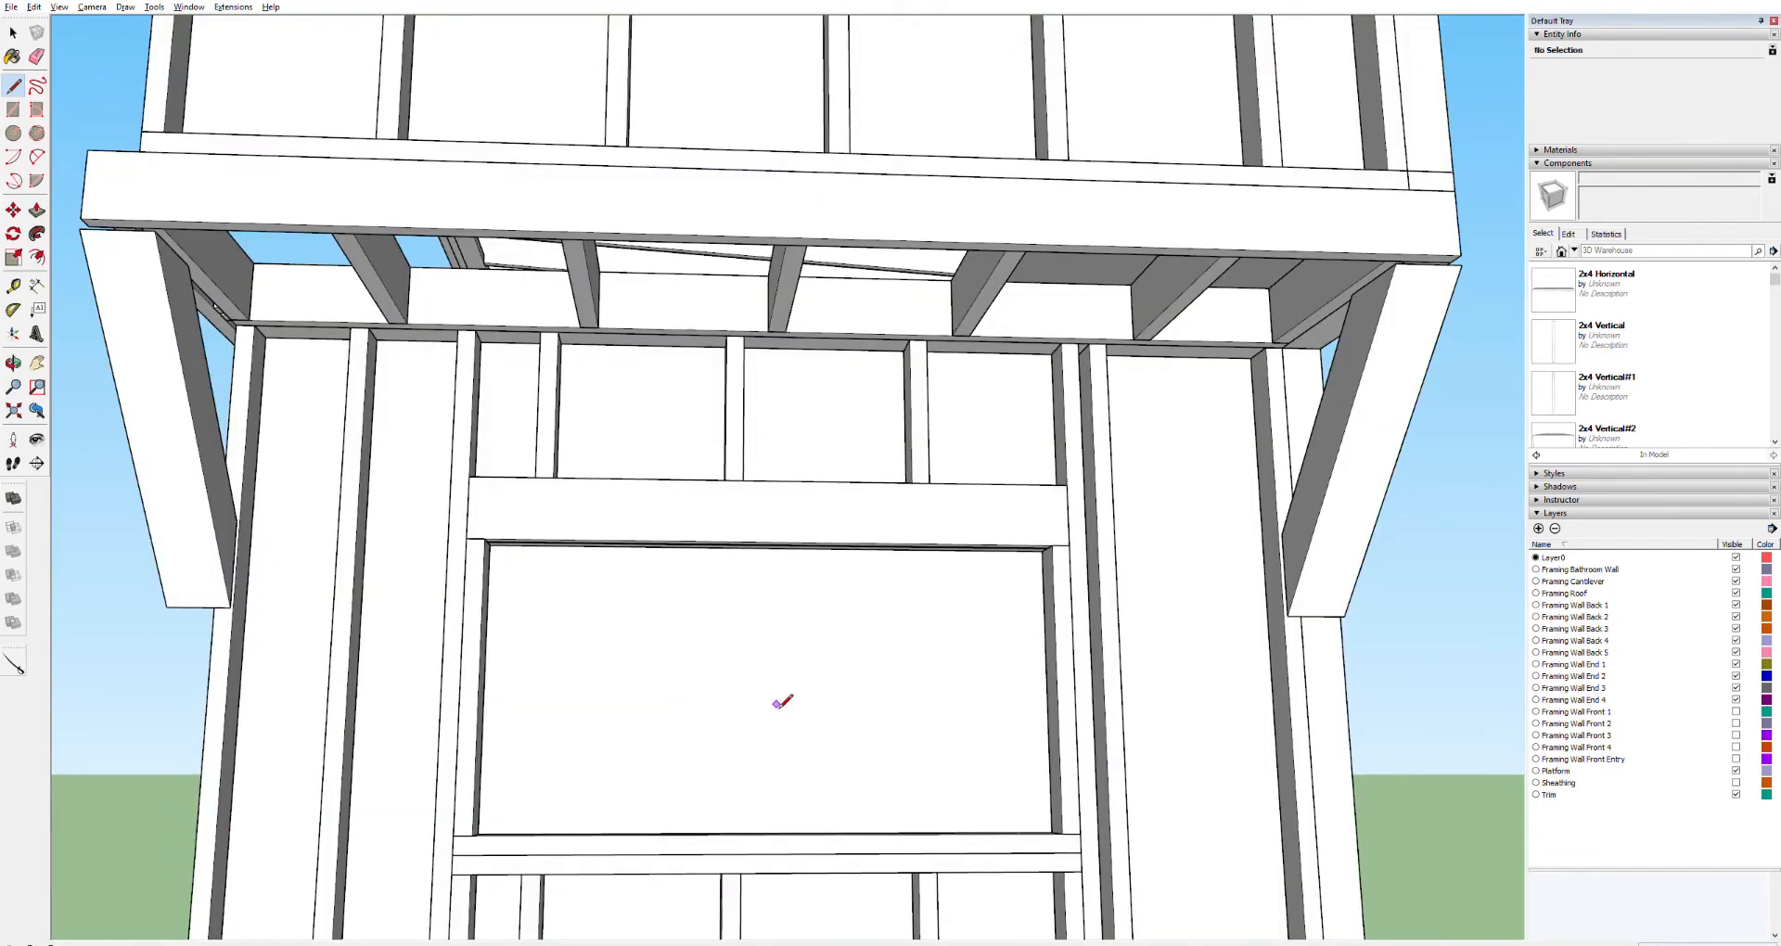
# Retrace the window opening's edges inside the end wall panel and push/pull its face through to cut the opening
pyautogui.press('space')
pyautogui.hotkey('ctrl', 'a')
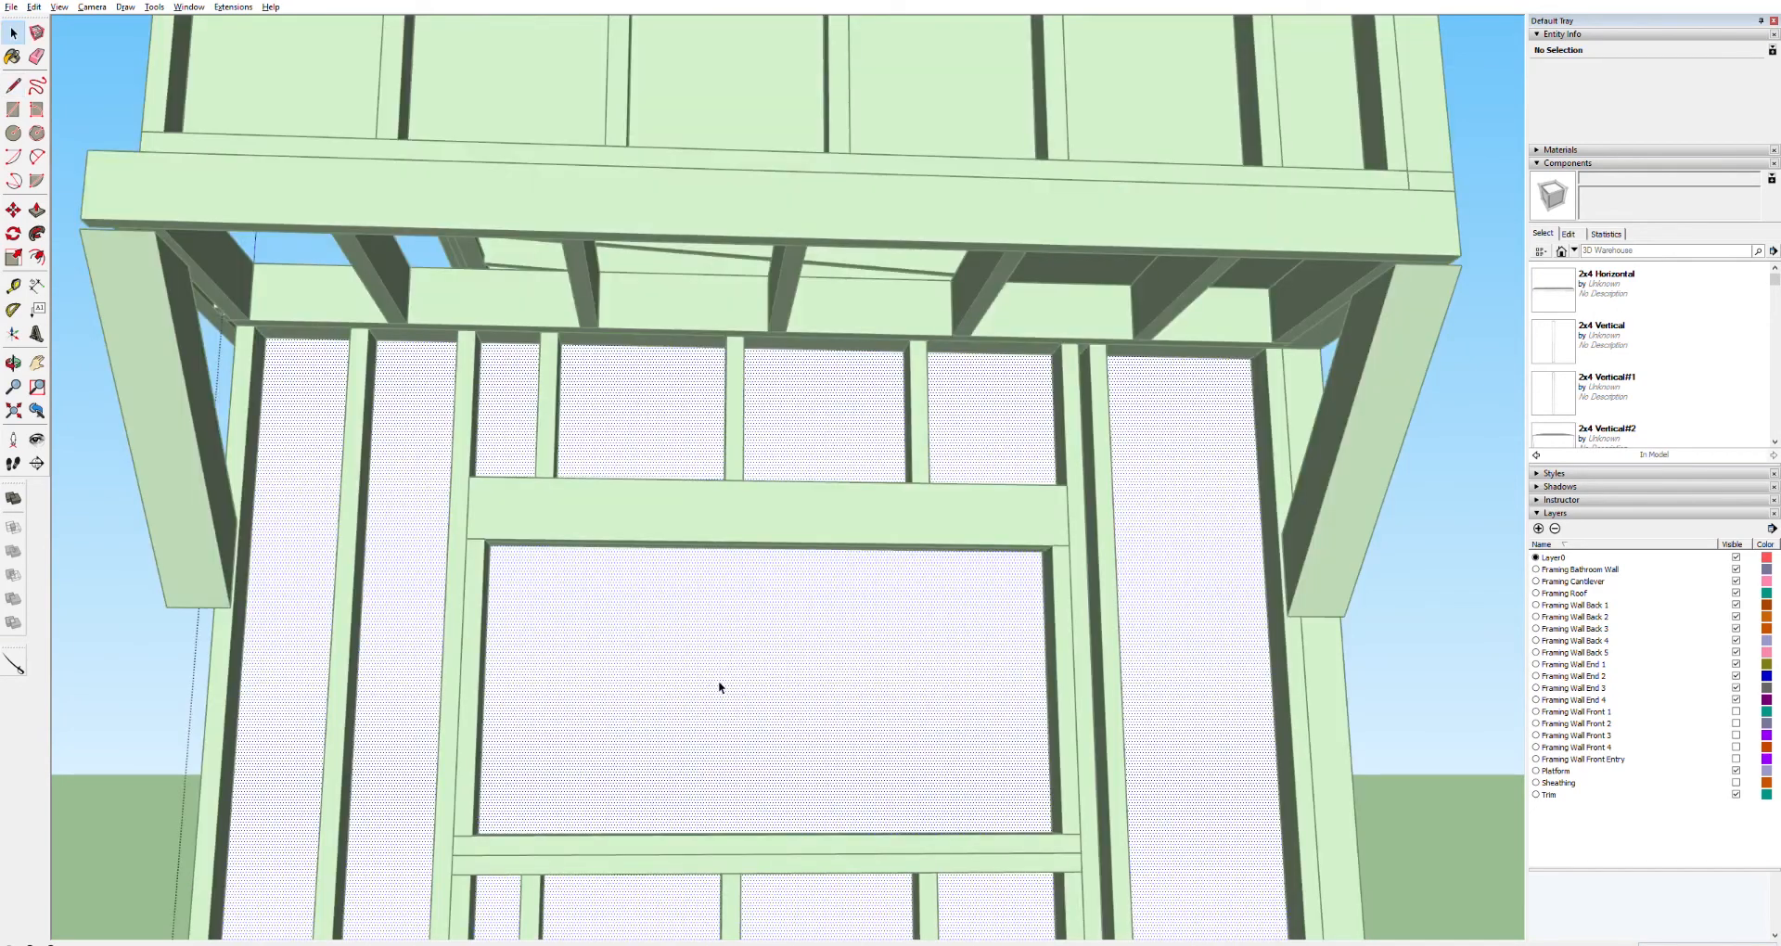
pyautogui.press('l')
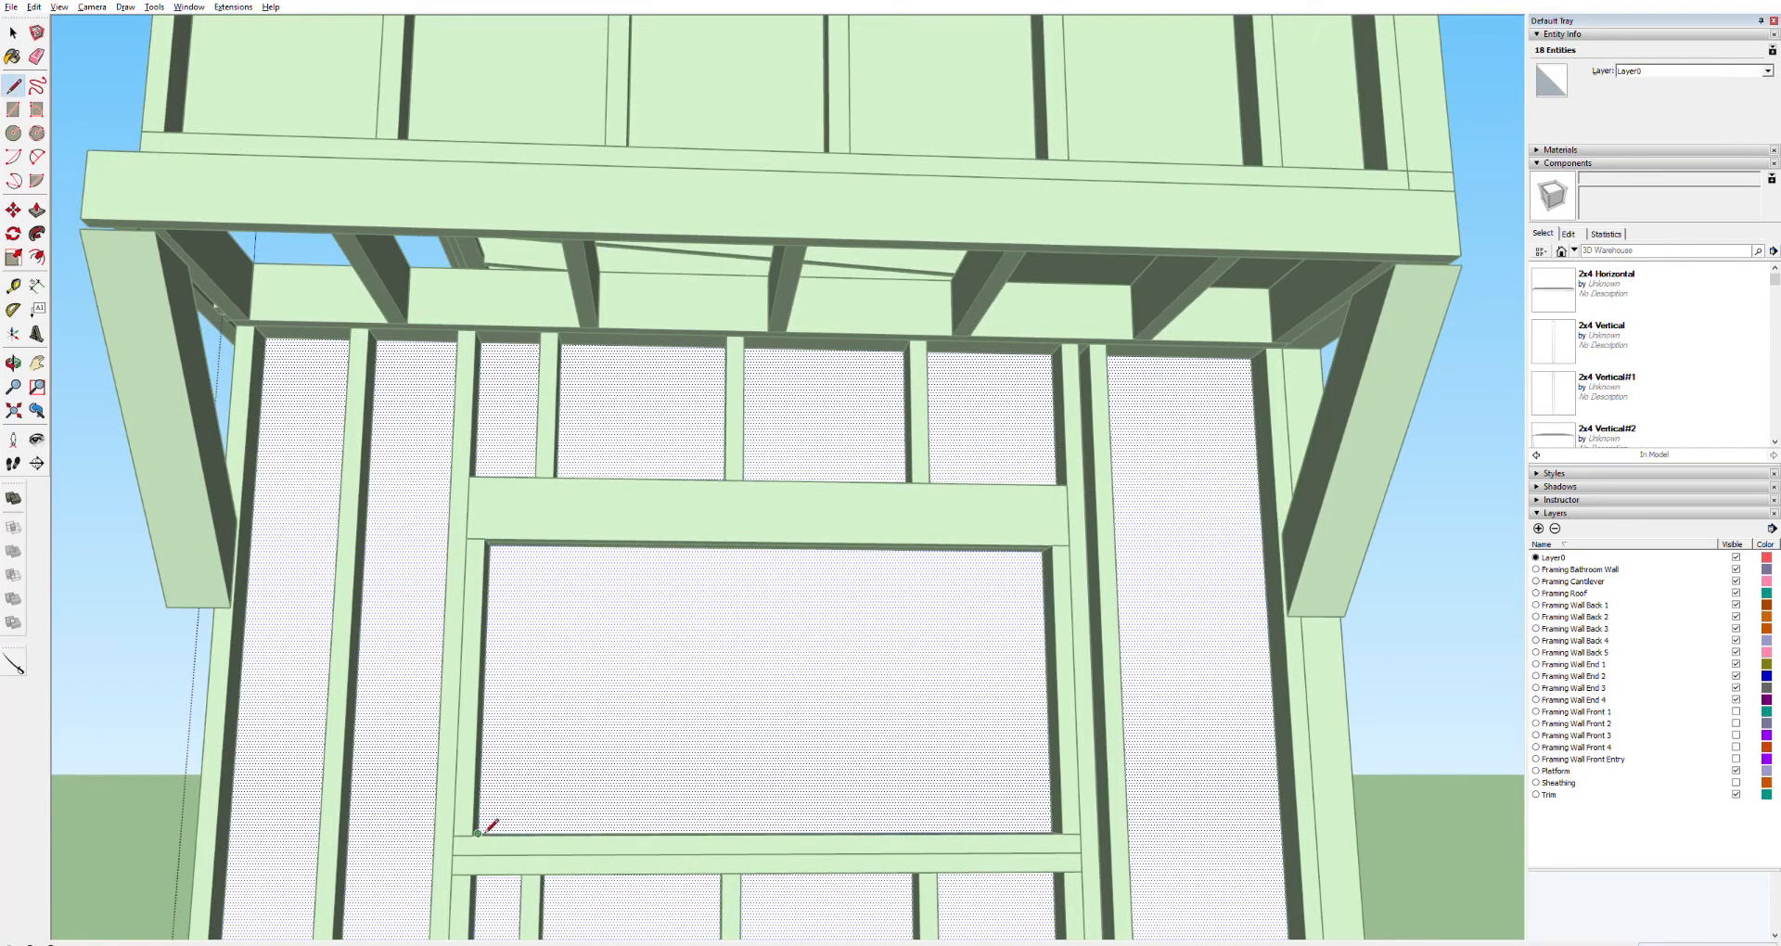
pyautogui.click(490, 546)
pyautogui.click(1042, 551)
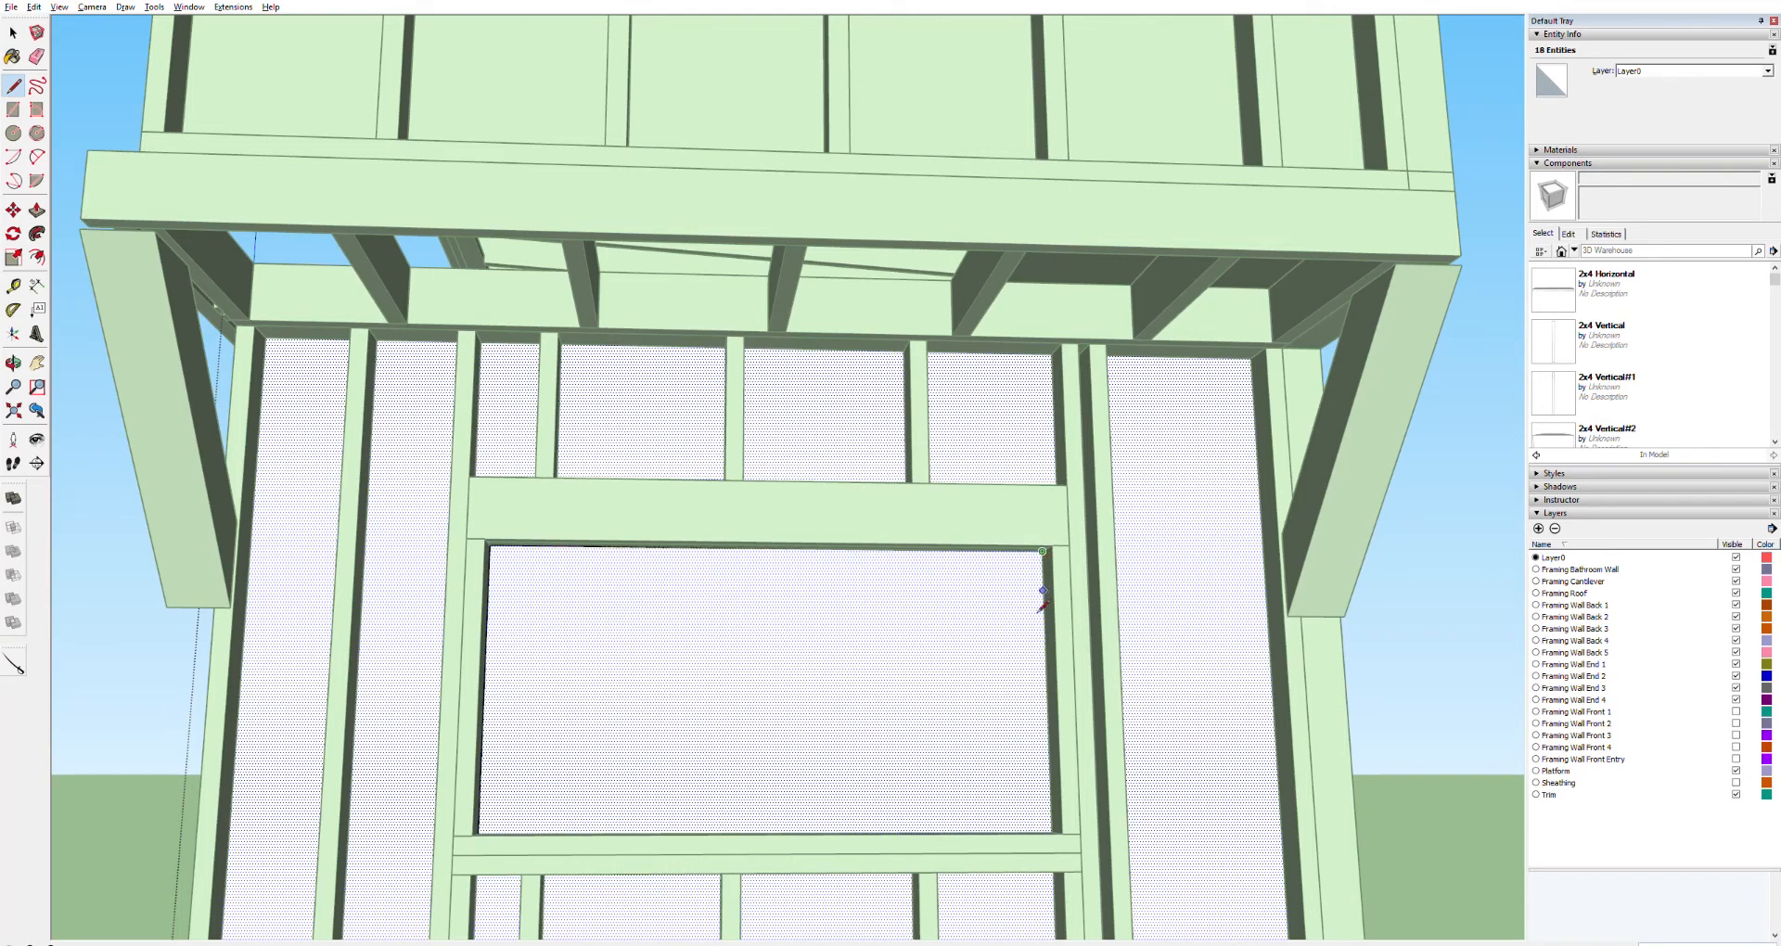
pyautogui.click(1052, 832)
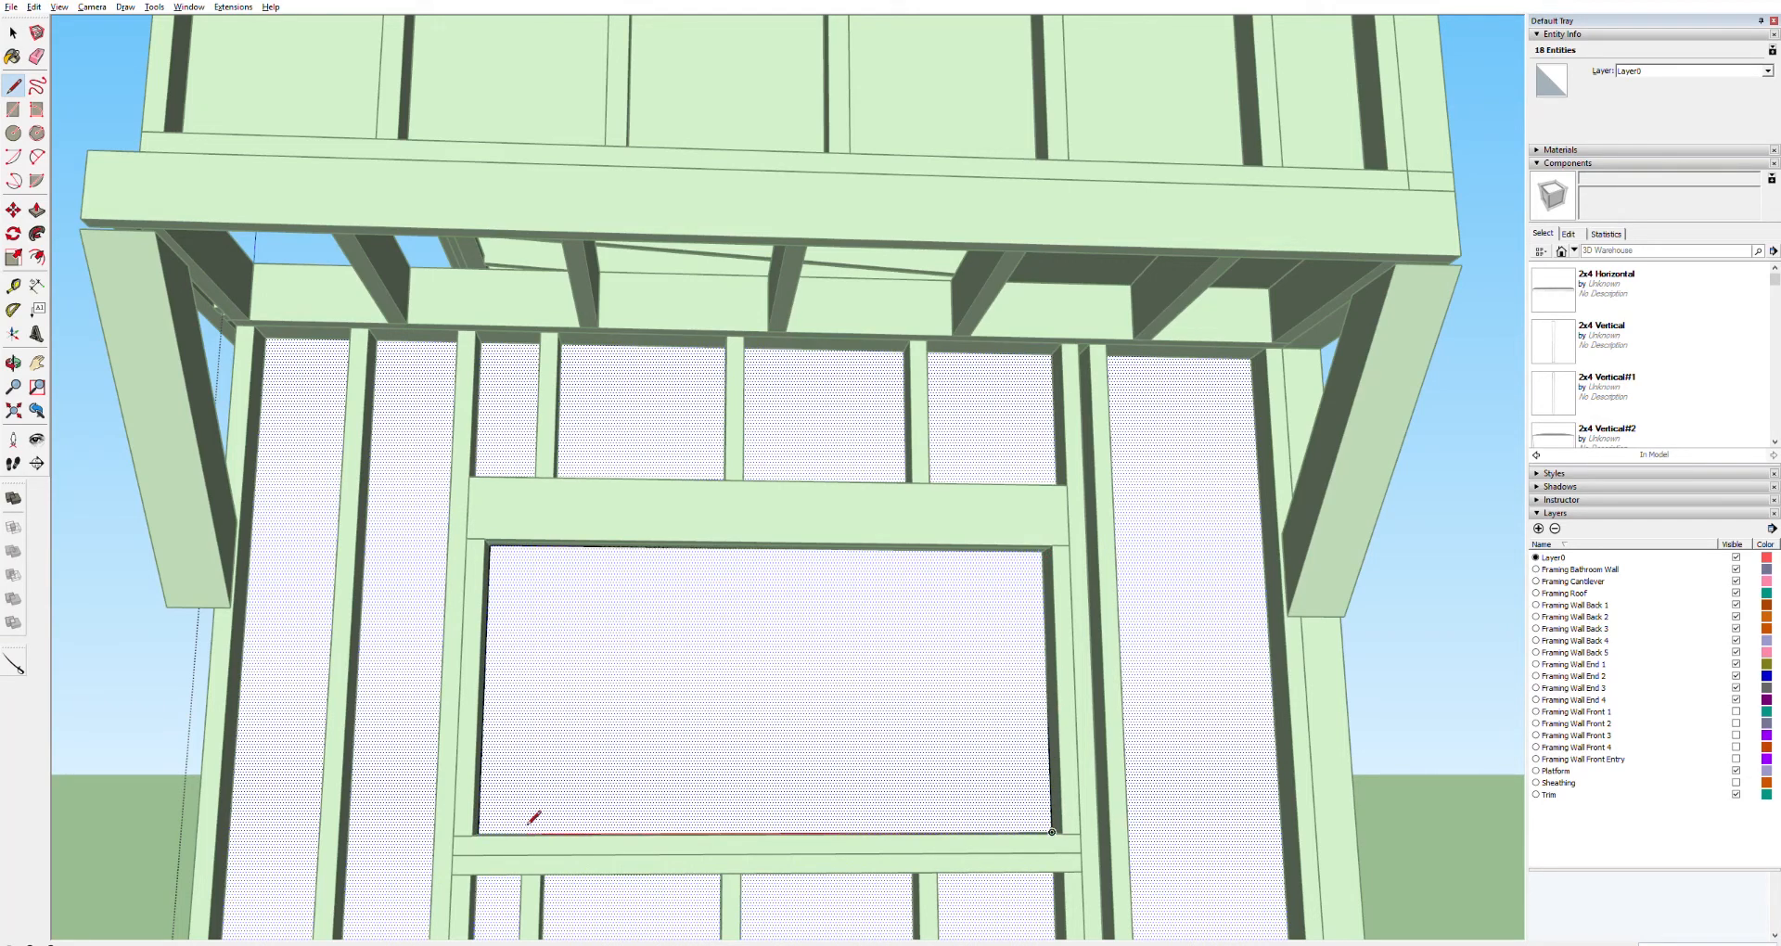
pyautogui.click(480, 833)
pyautogui.press('p')
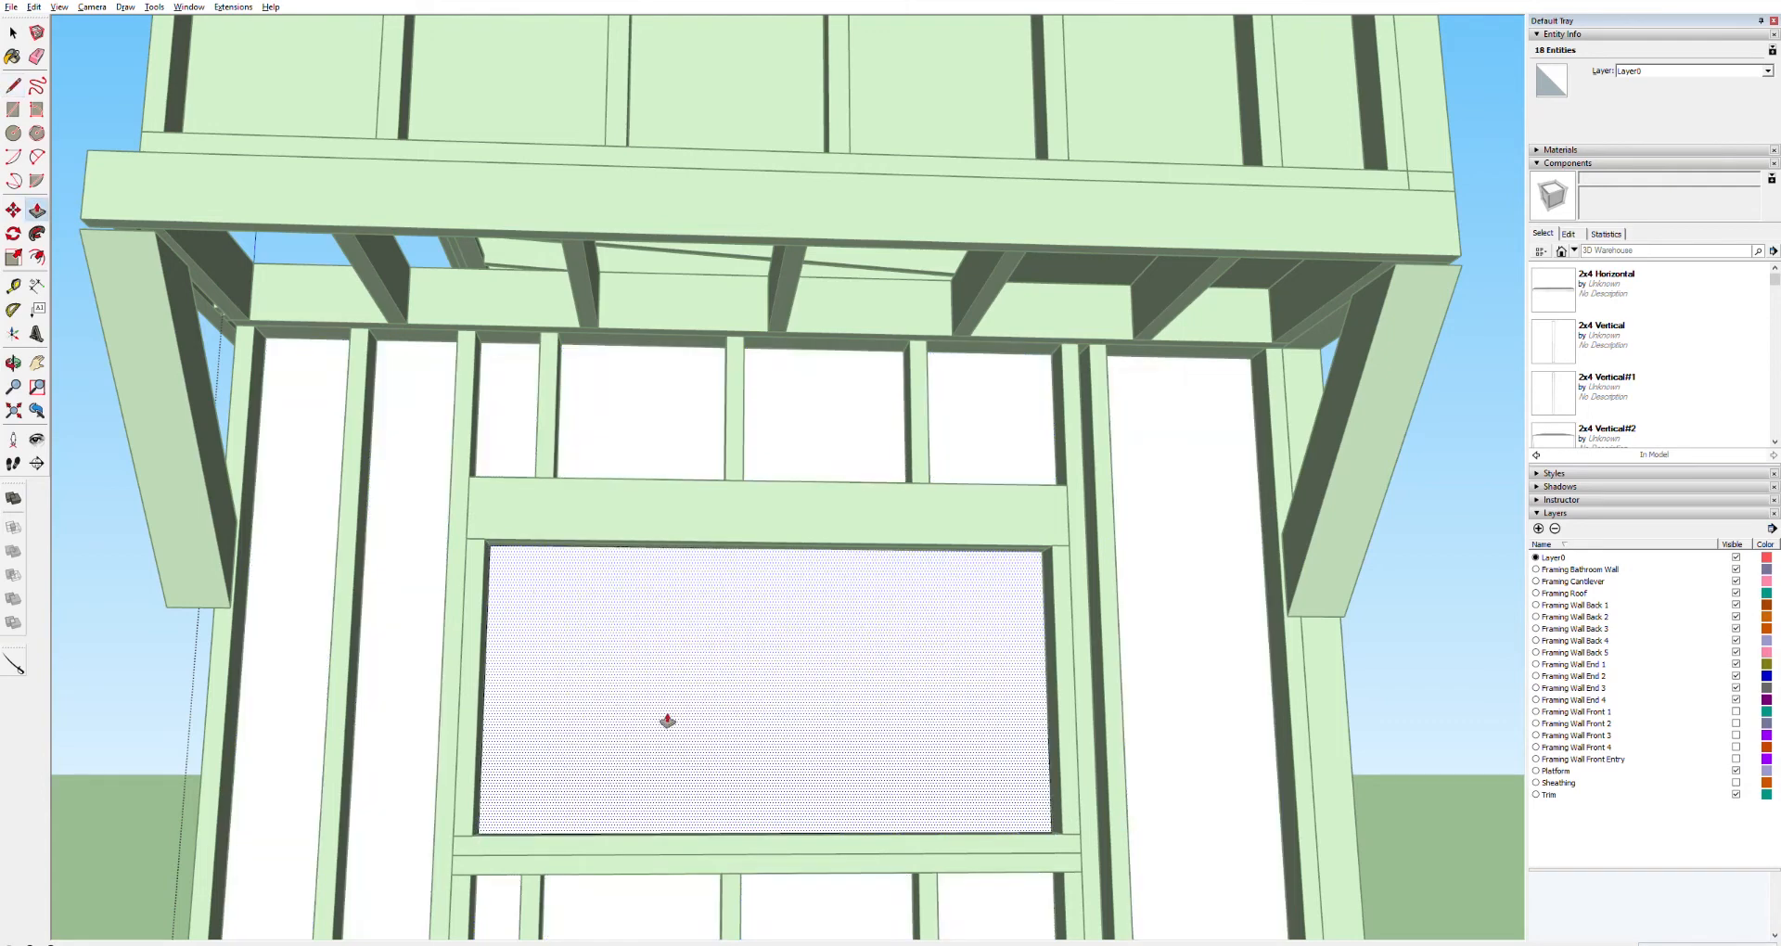
pyautogui.doubleClick(612, 730)
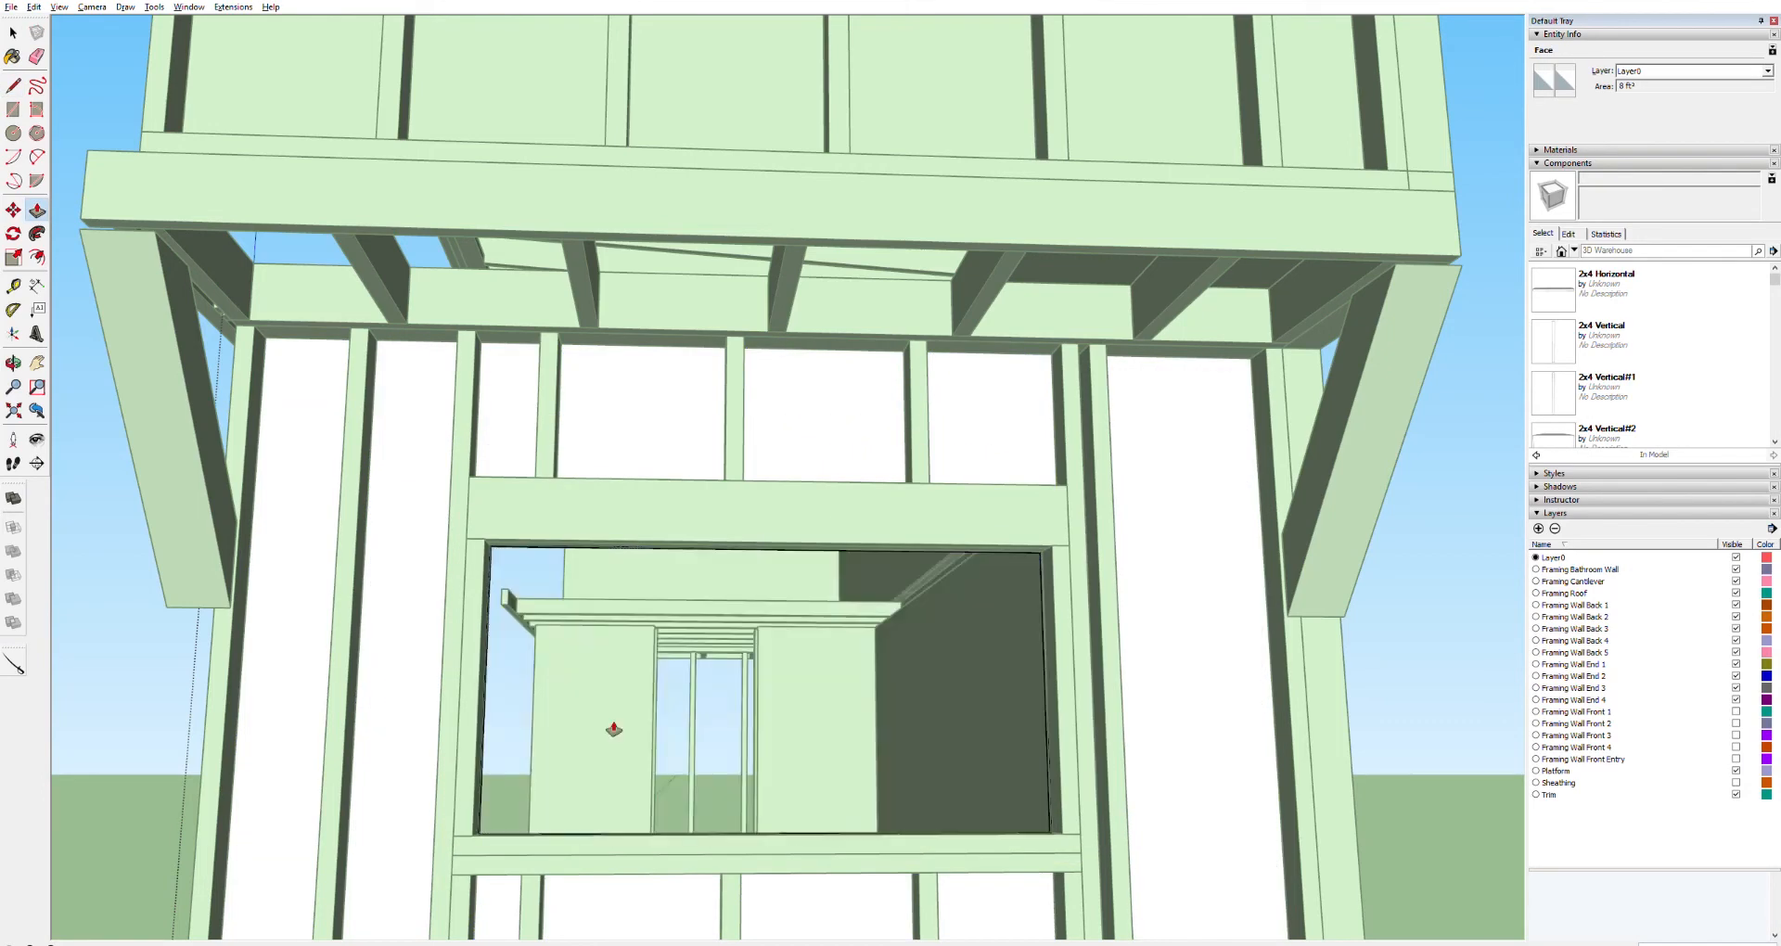
# Select the side wall panel and draw lines along the edges of its rear door opening
pyautogui.scroll(-5, 831, 784)
pyautogui.moveTo(852, 793); pyautogui.dragTo(482, 768, button='middle')
pyautogui.scroll(6, 482, 768)
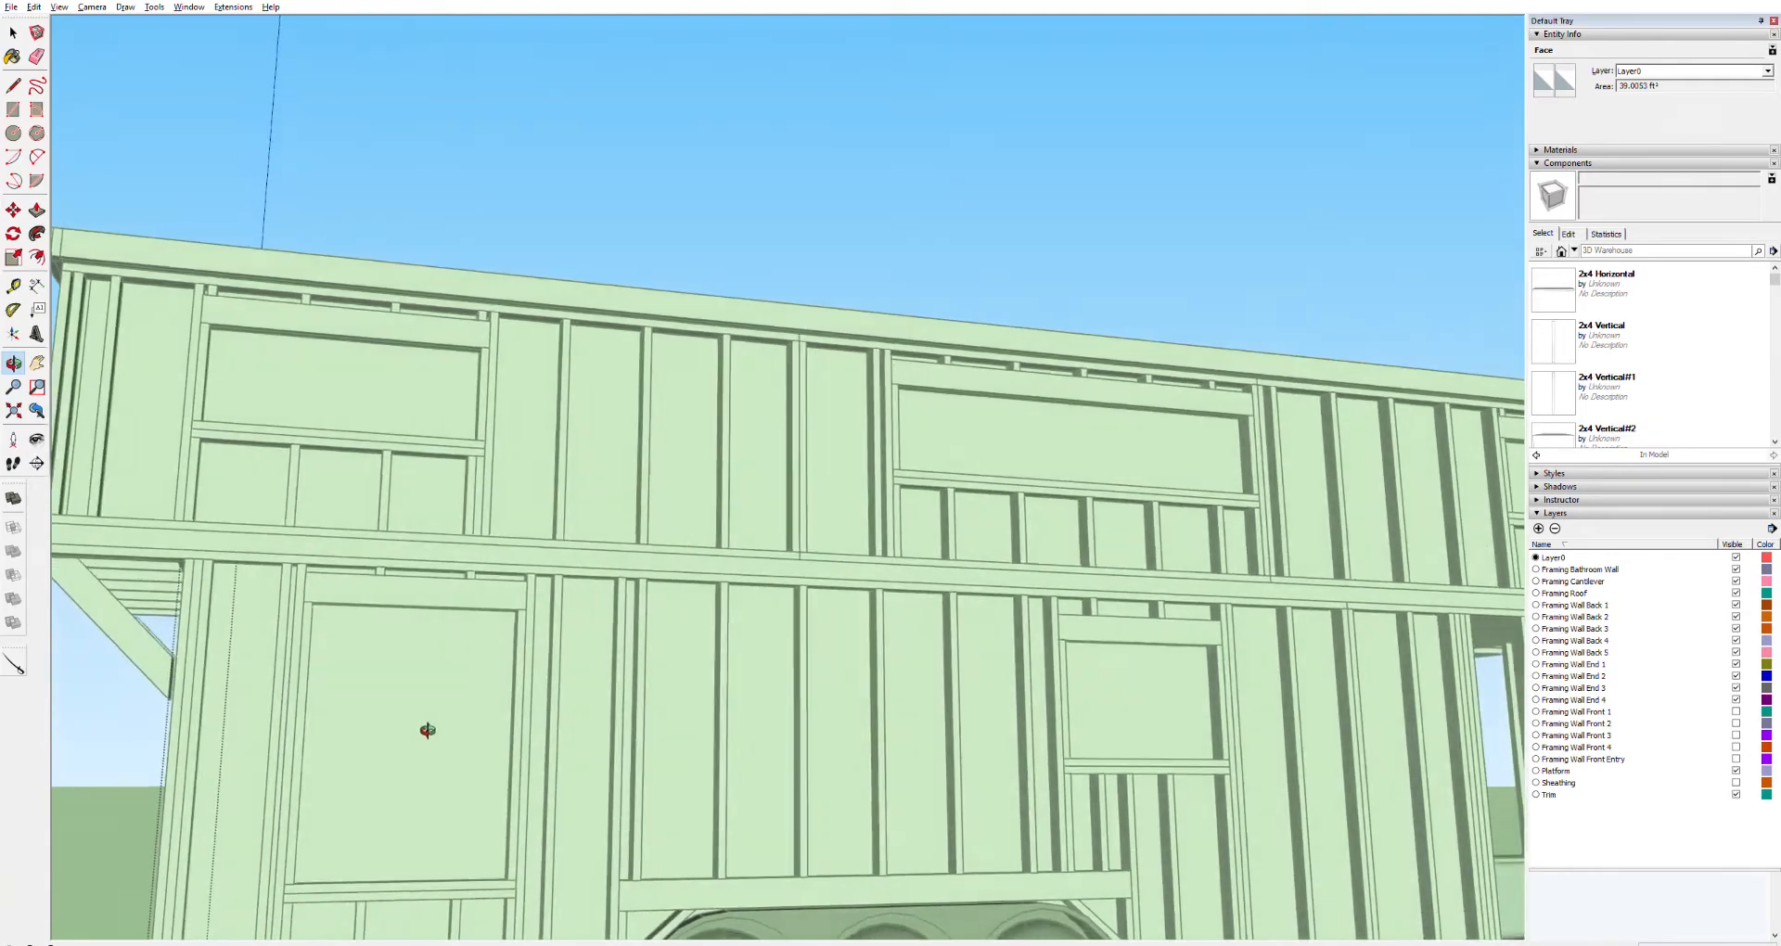
pyautogui.scroll(5, 433, 731)
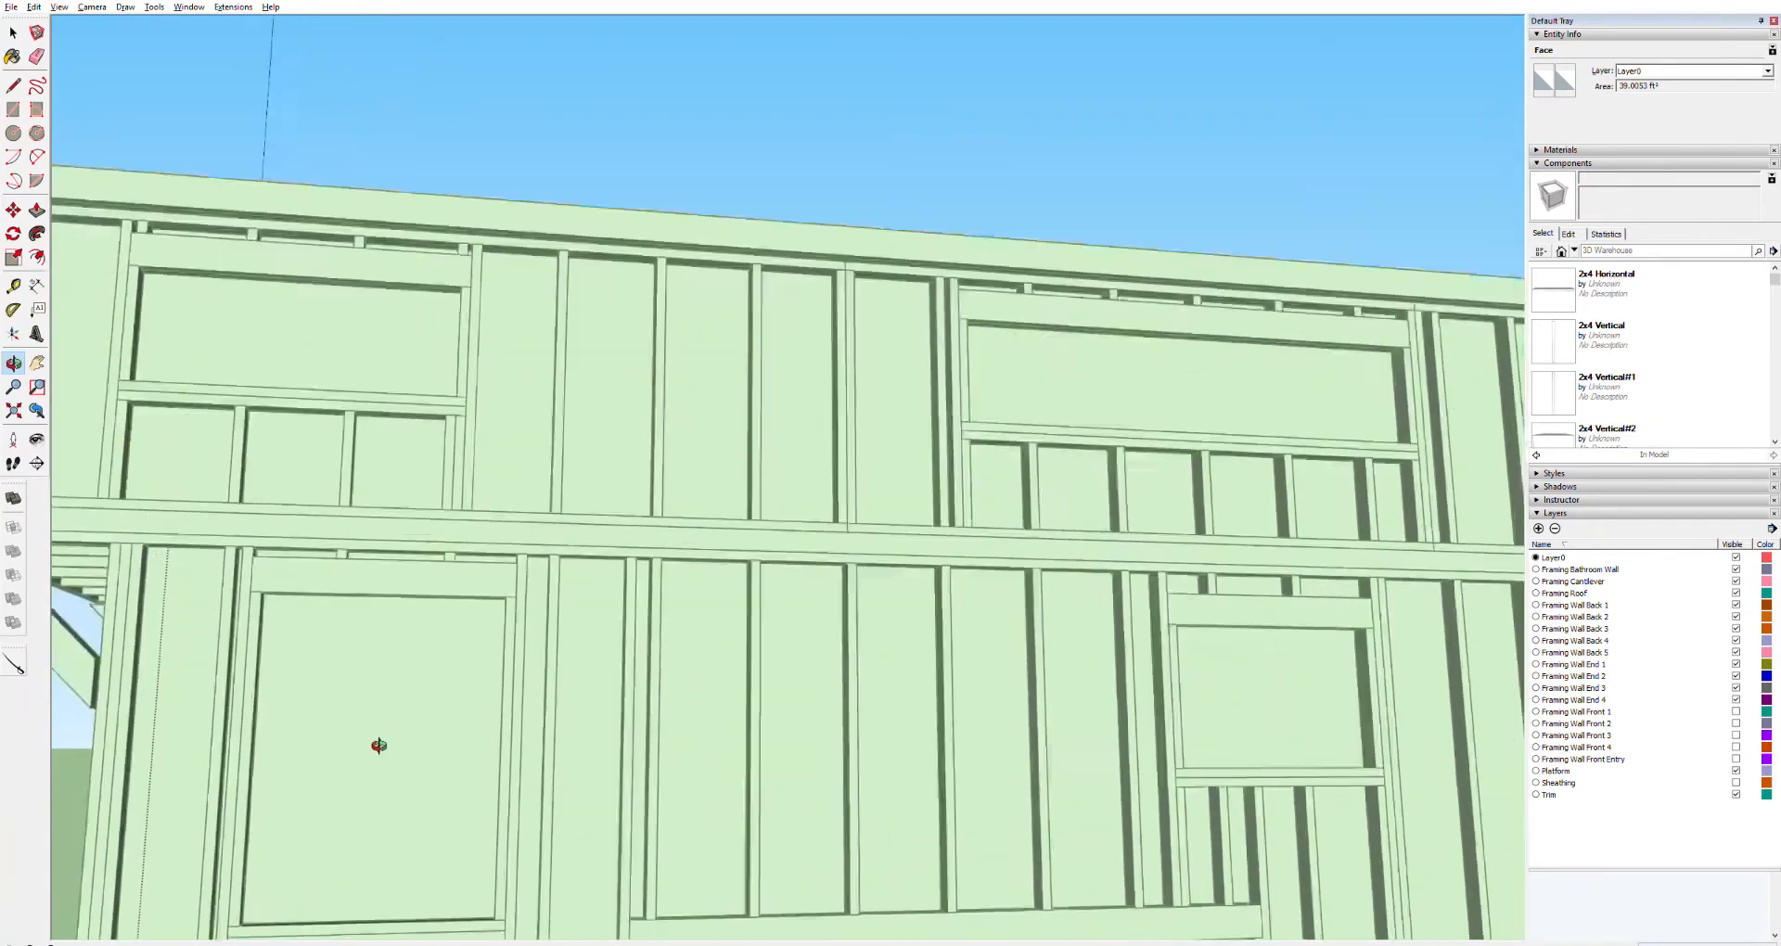
pyautogui.scroll(5, 381, 745)
pyautogui.press('h')
pyautogui.moveTo(391, 746); pyautogui.dragTo(579, 632)
pyautogui.press('o')
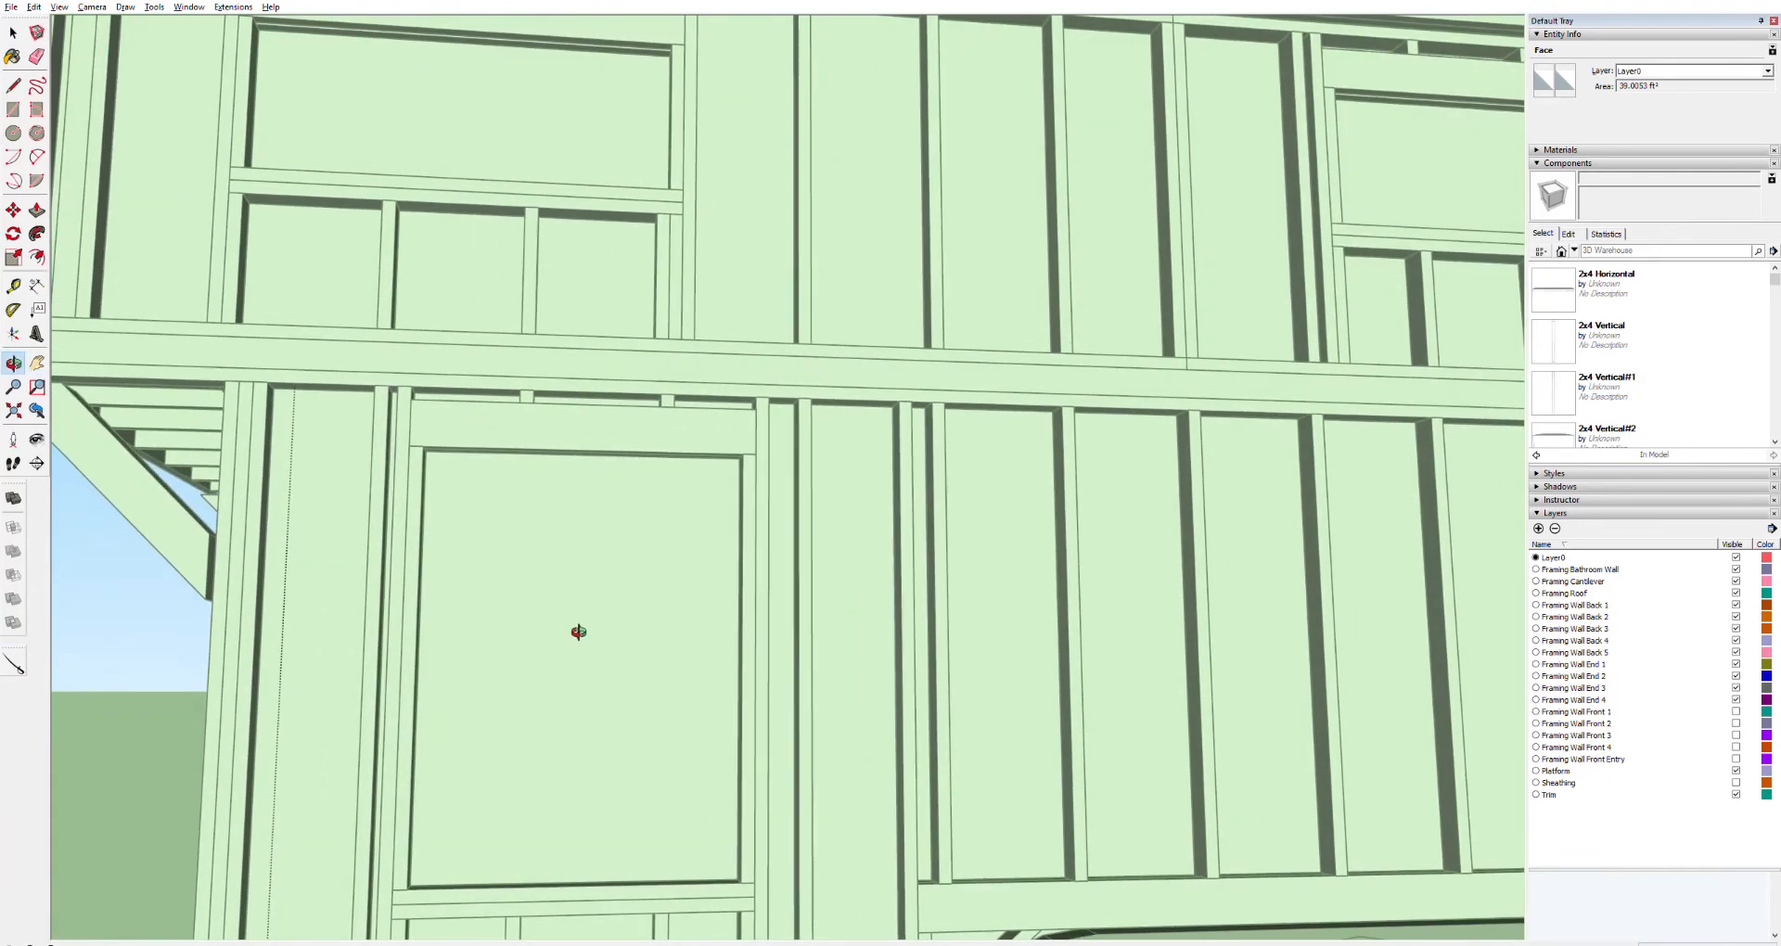
pyautogui.scroll(2, 582, 629)
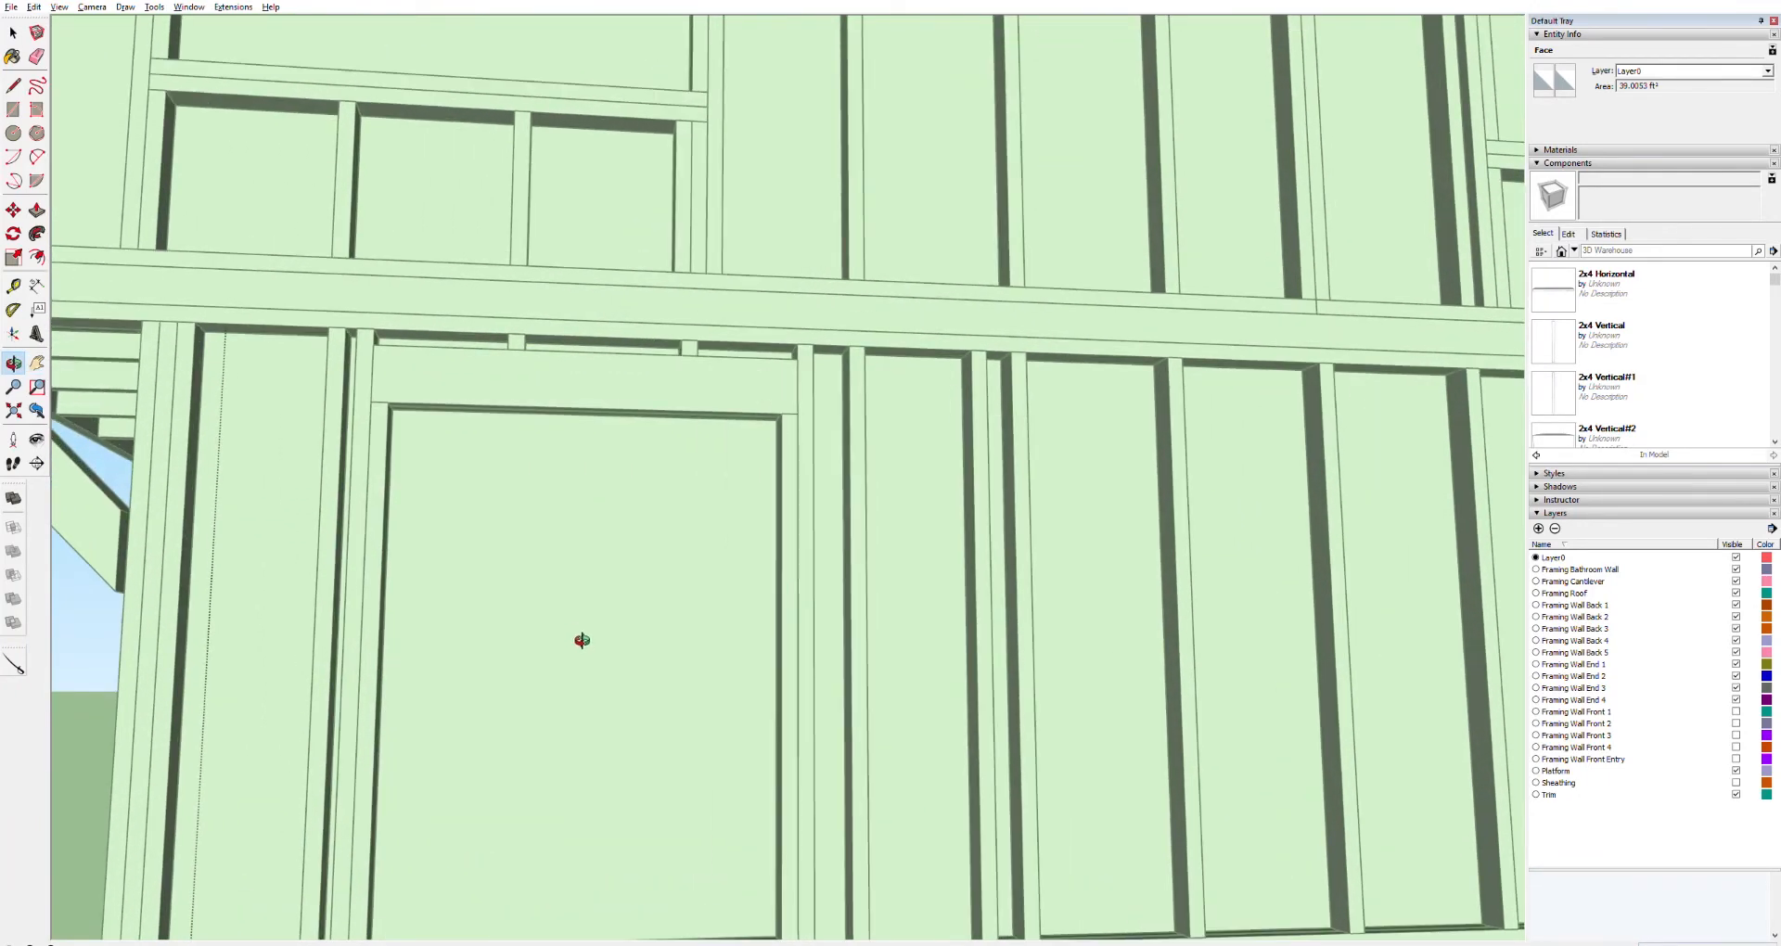
pyautogui.press('h')
pyautogui.moveTo(577, 661); pyautogui.dragTo(575, 627)
pyautogui.press('space')
pyautogui.tripleClick(583, 633)
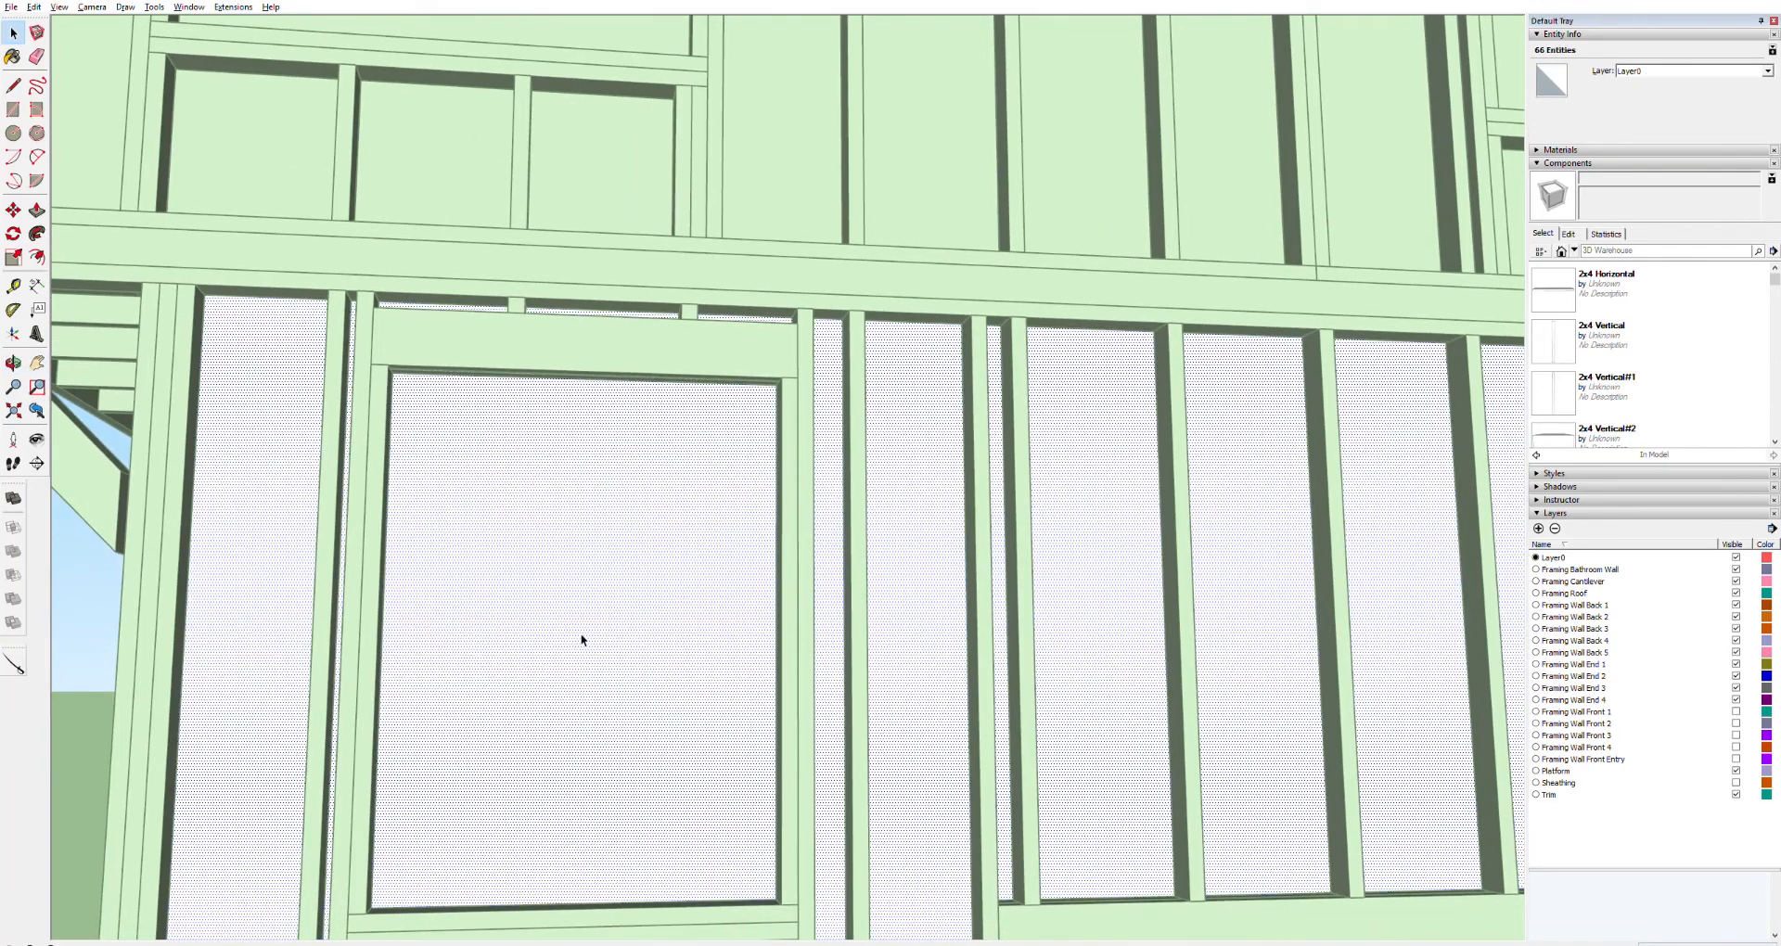
pyautogui.press('l')
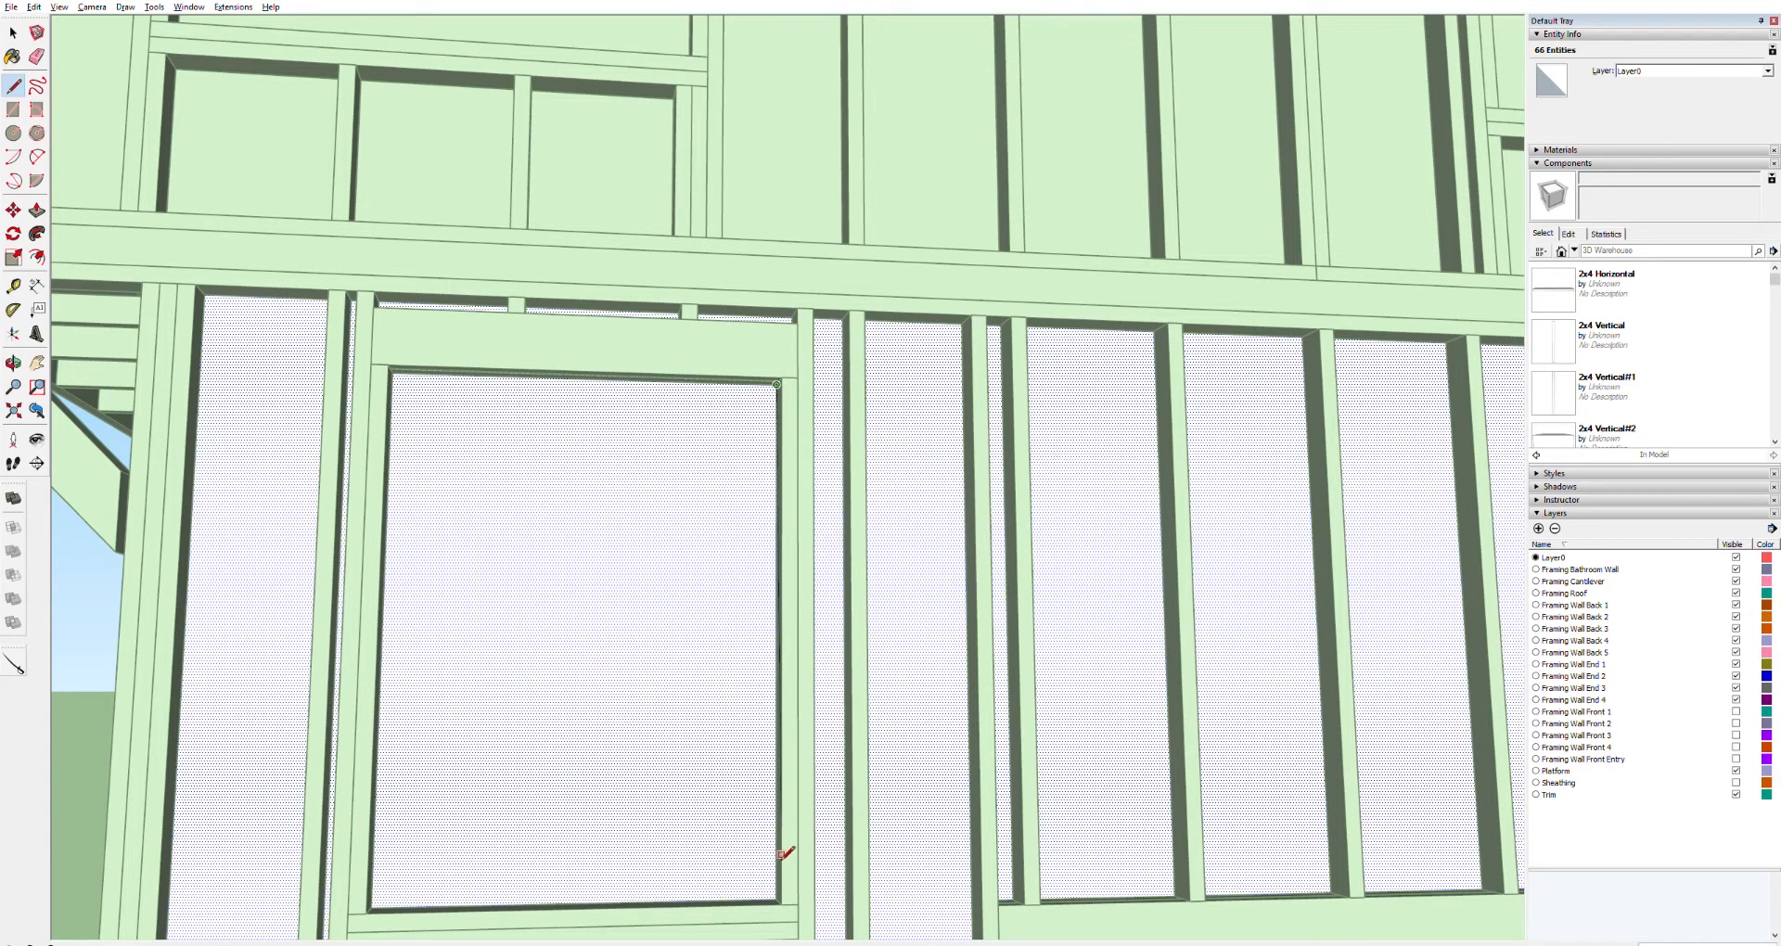
pyautogui.click(776, 898)
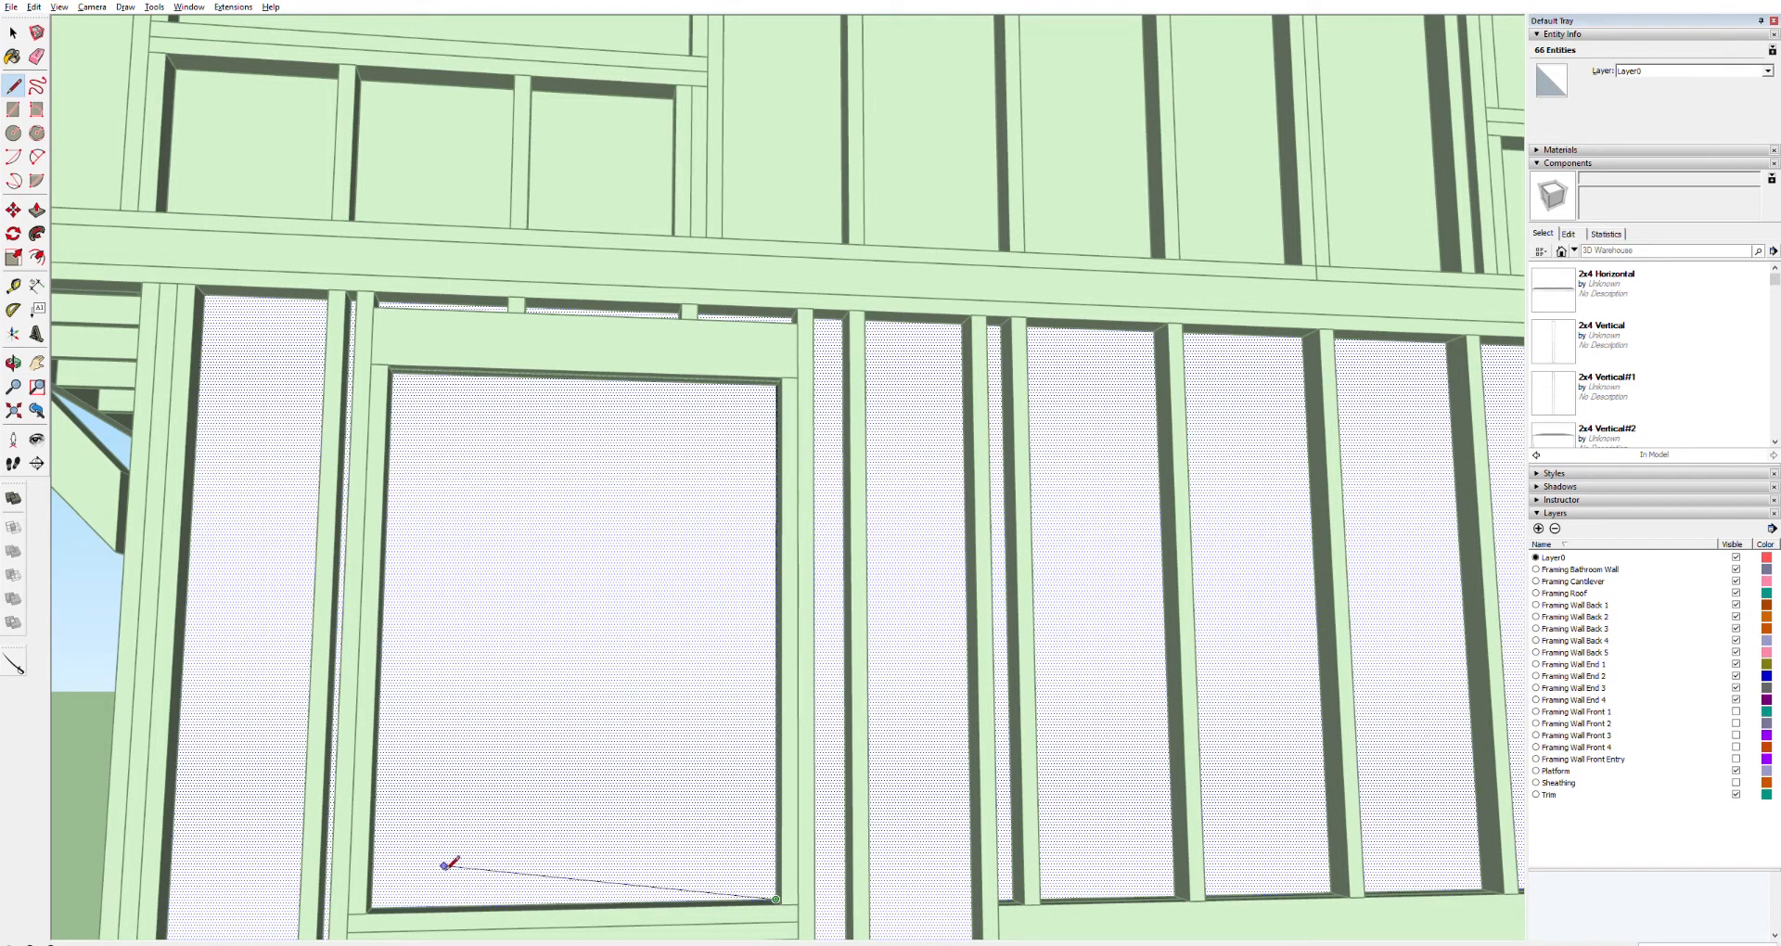
pyautogui.click(372, 906)
pyautogui.click(777, 383)
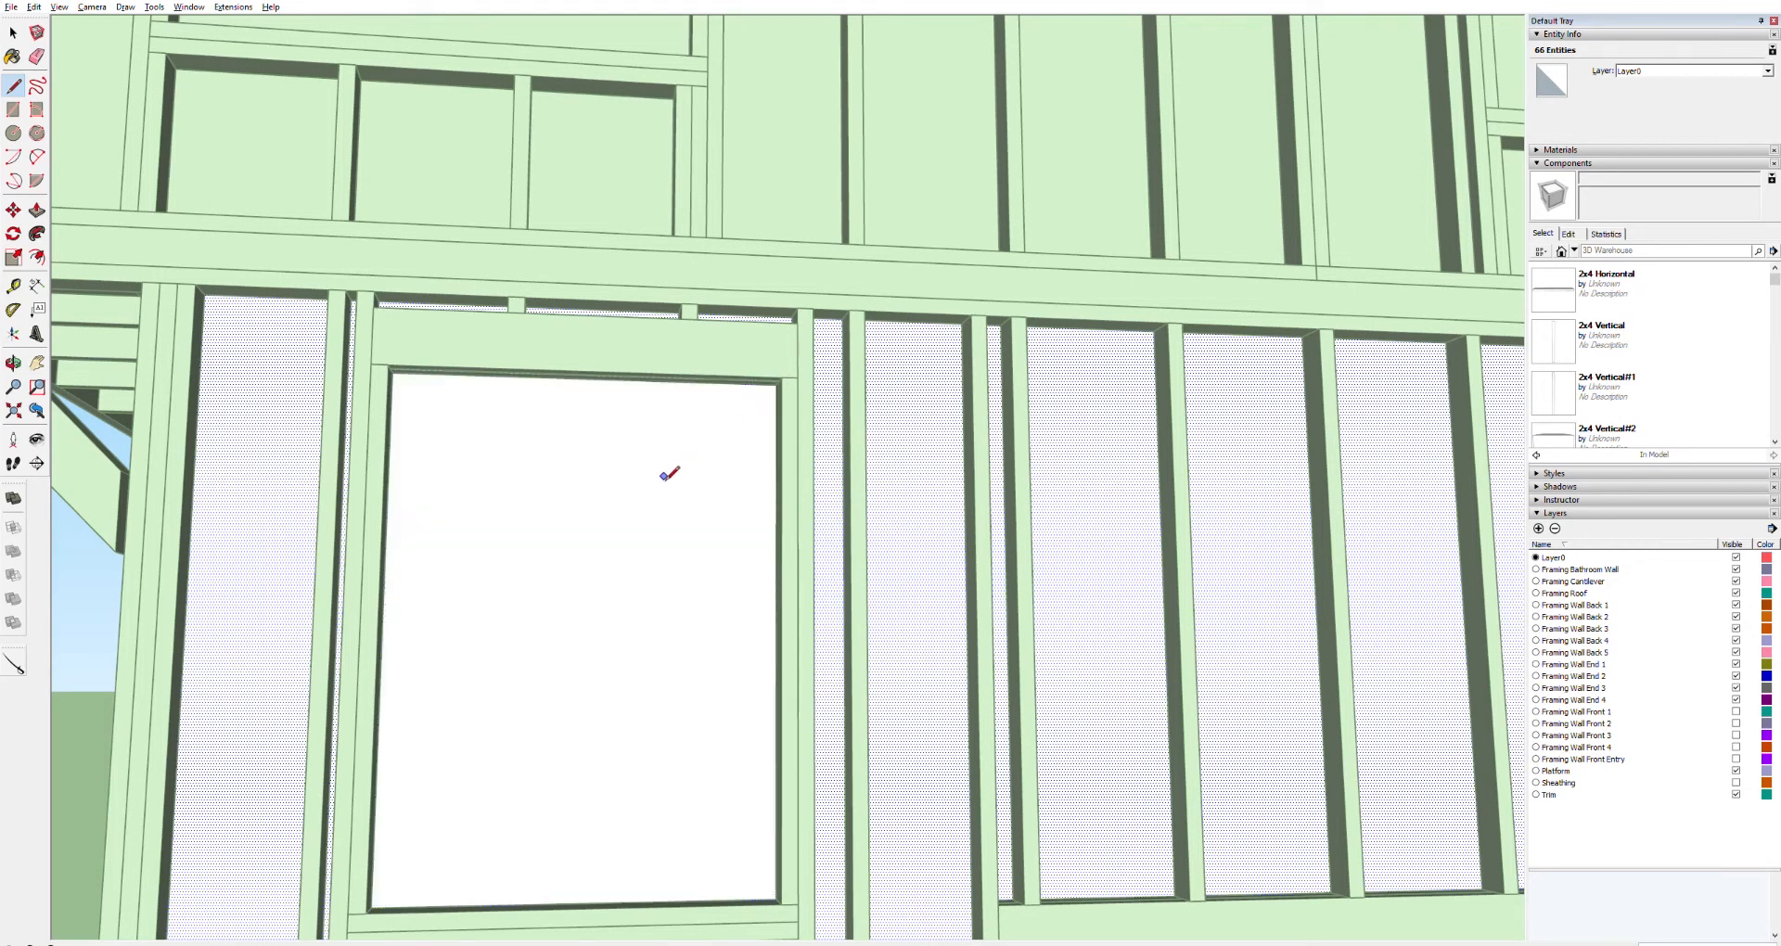
# Push/pull the door opening's face through the side wall panel to cut it out
pyautogui.press('p')
pyautogui.click(669, 517)
pyautogui.click(609, 529)
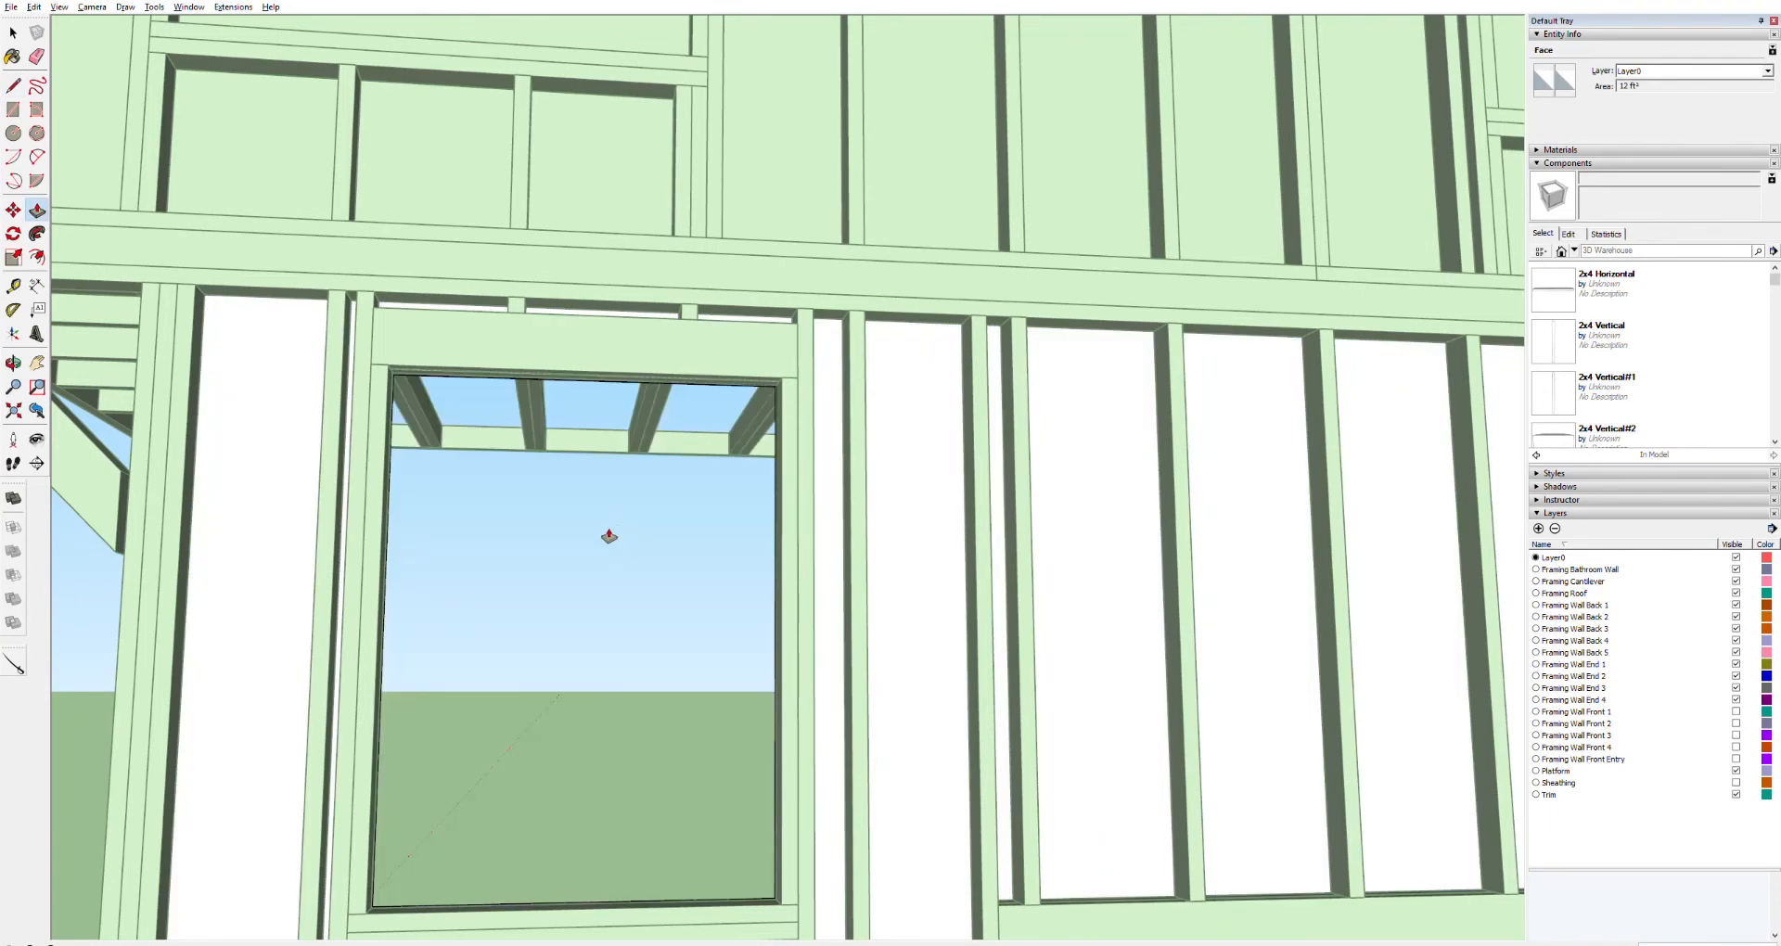
# Select the side wall panel and draw a line along the top edge of the middle window opening
pyautogui.scroll(-10, 667, 678)
pyautogui.scroll(6, 1130, 658)
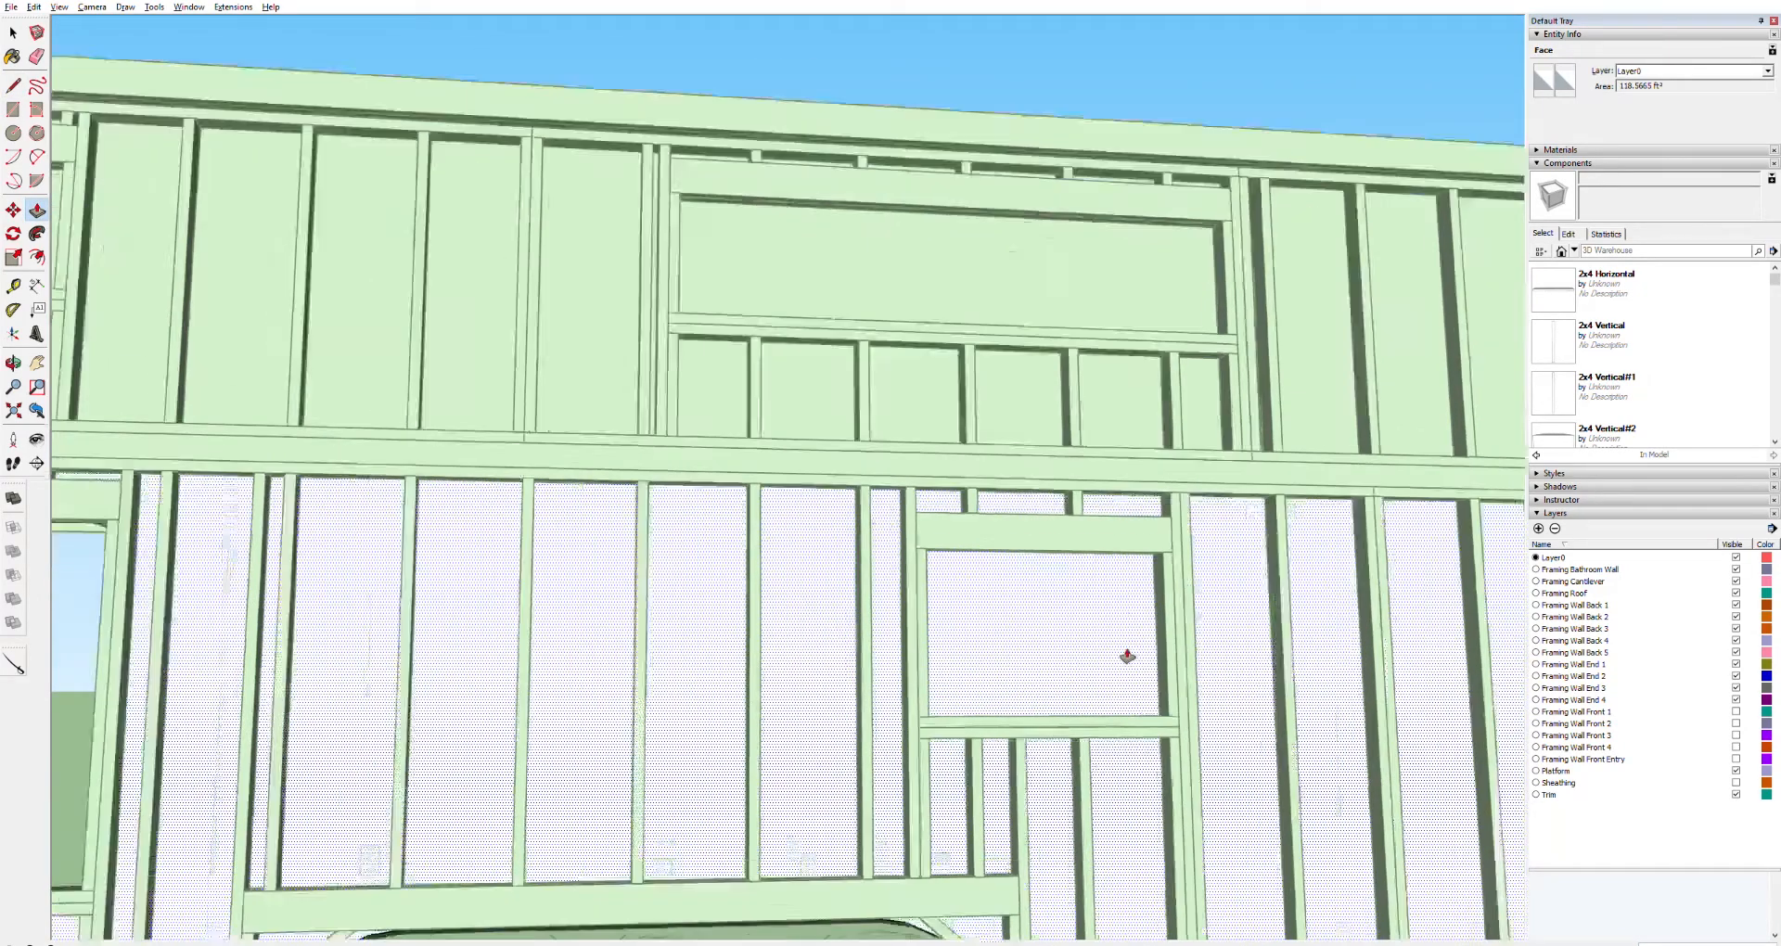
pyautogui.scroll(3, 1127, 656)
pyautogui.moveTo(1108, 657); pyautogui.dragTo(979, 665, button='middle')
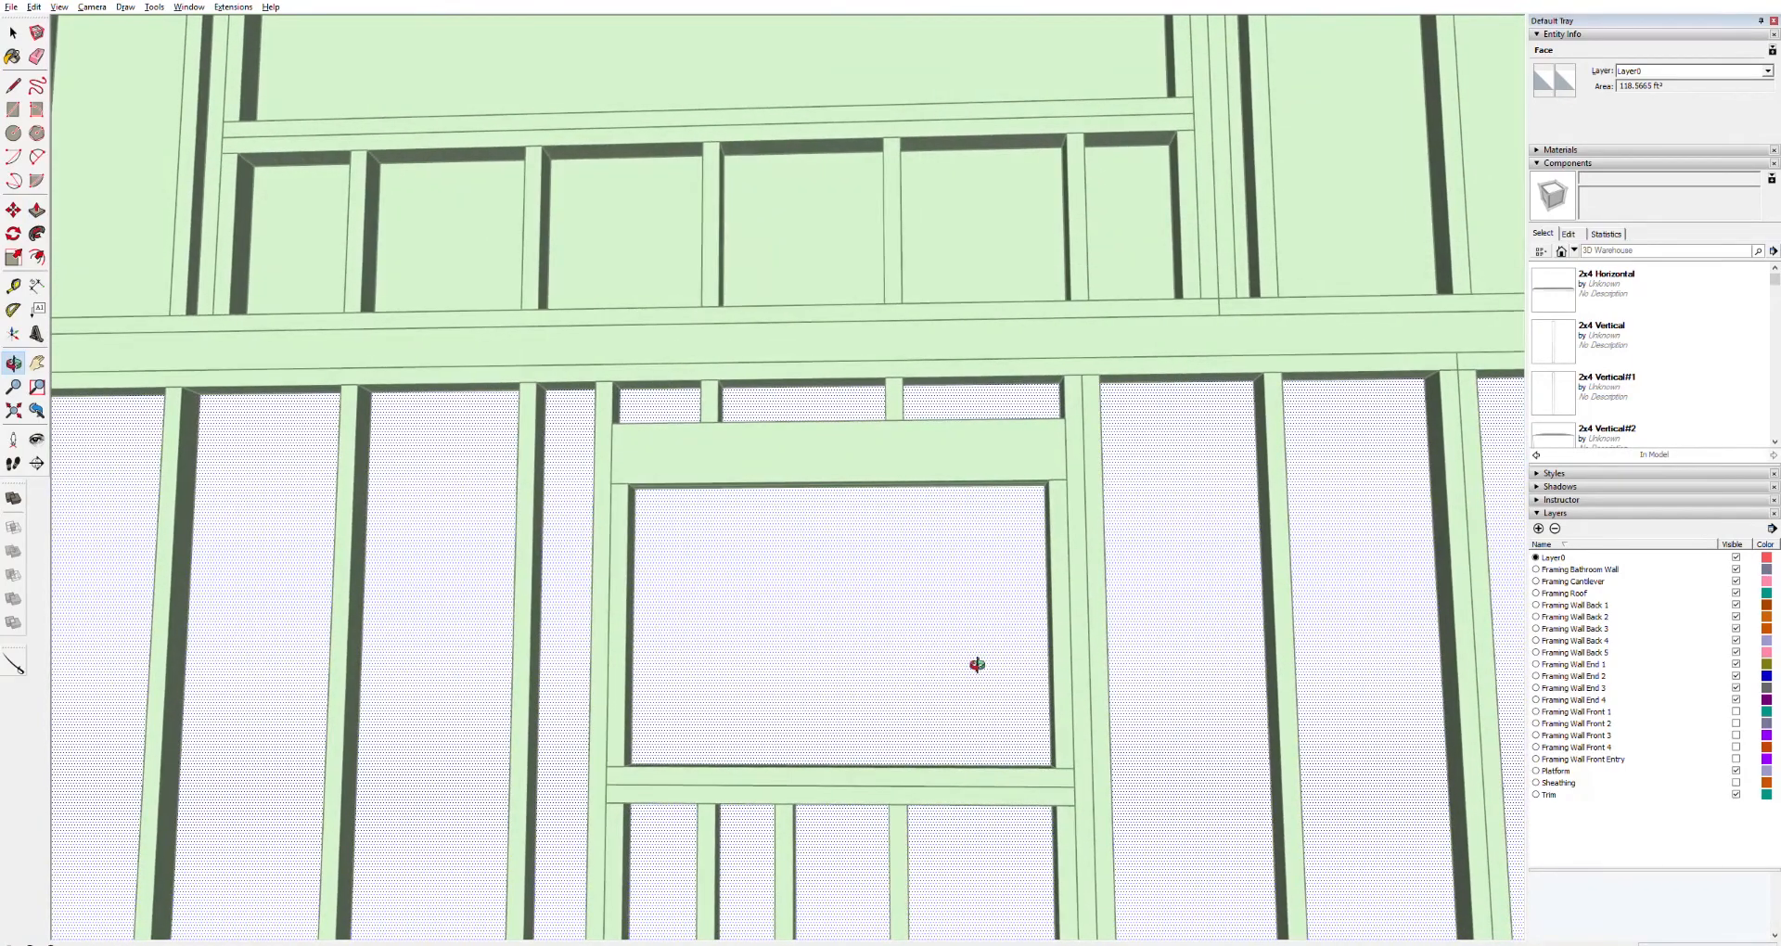
pyautogui.press('l')
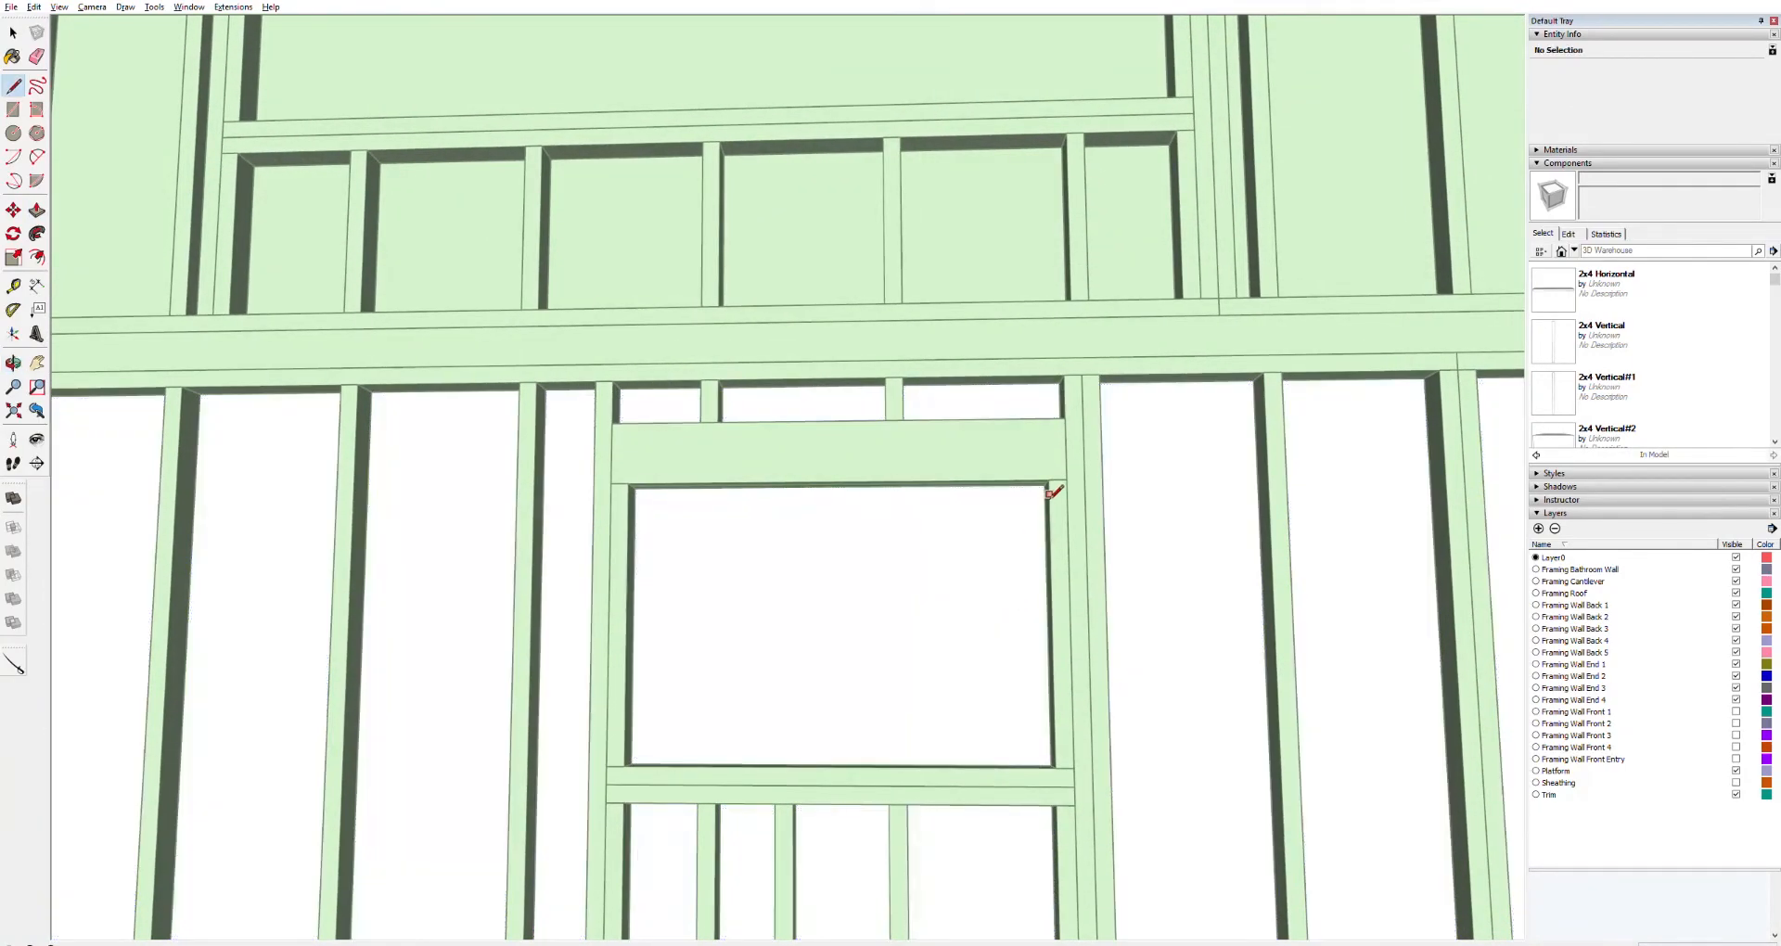
pyautogui.press('space')
pyautogui.click(1005, 513)
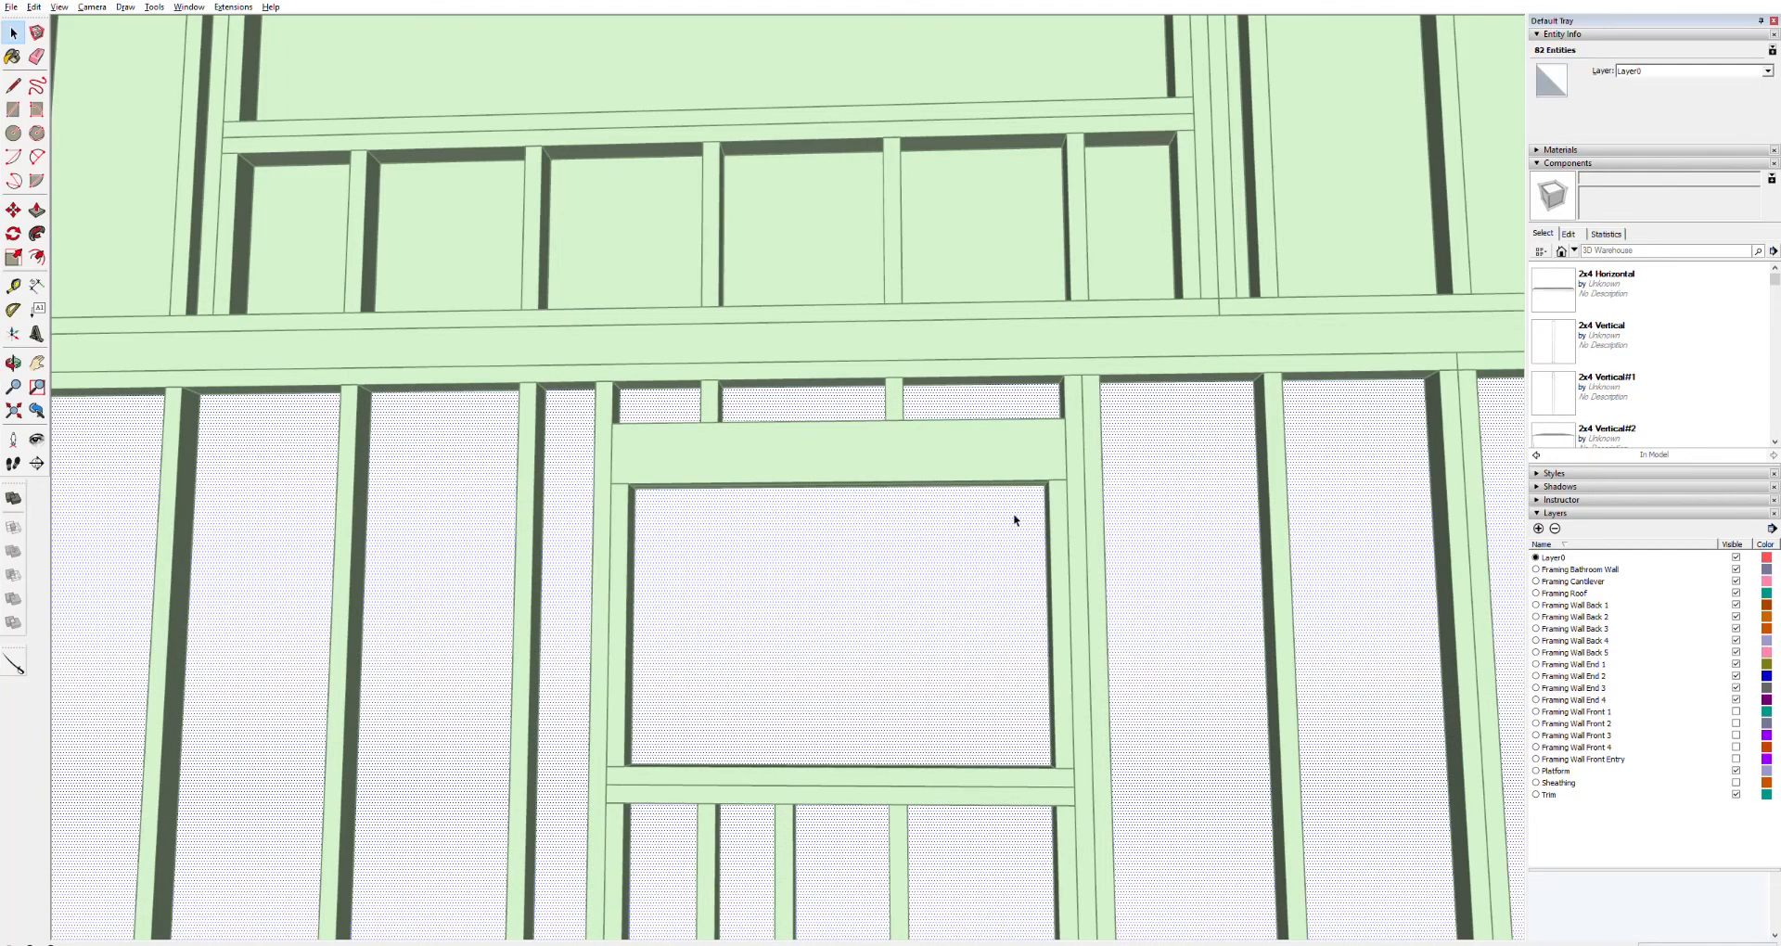
pyautogui.press('l')
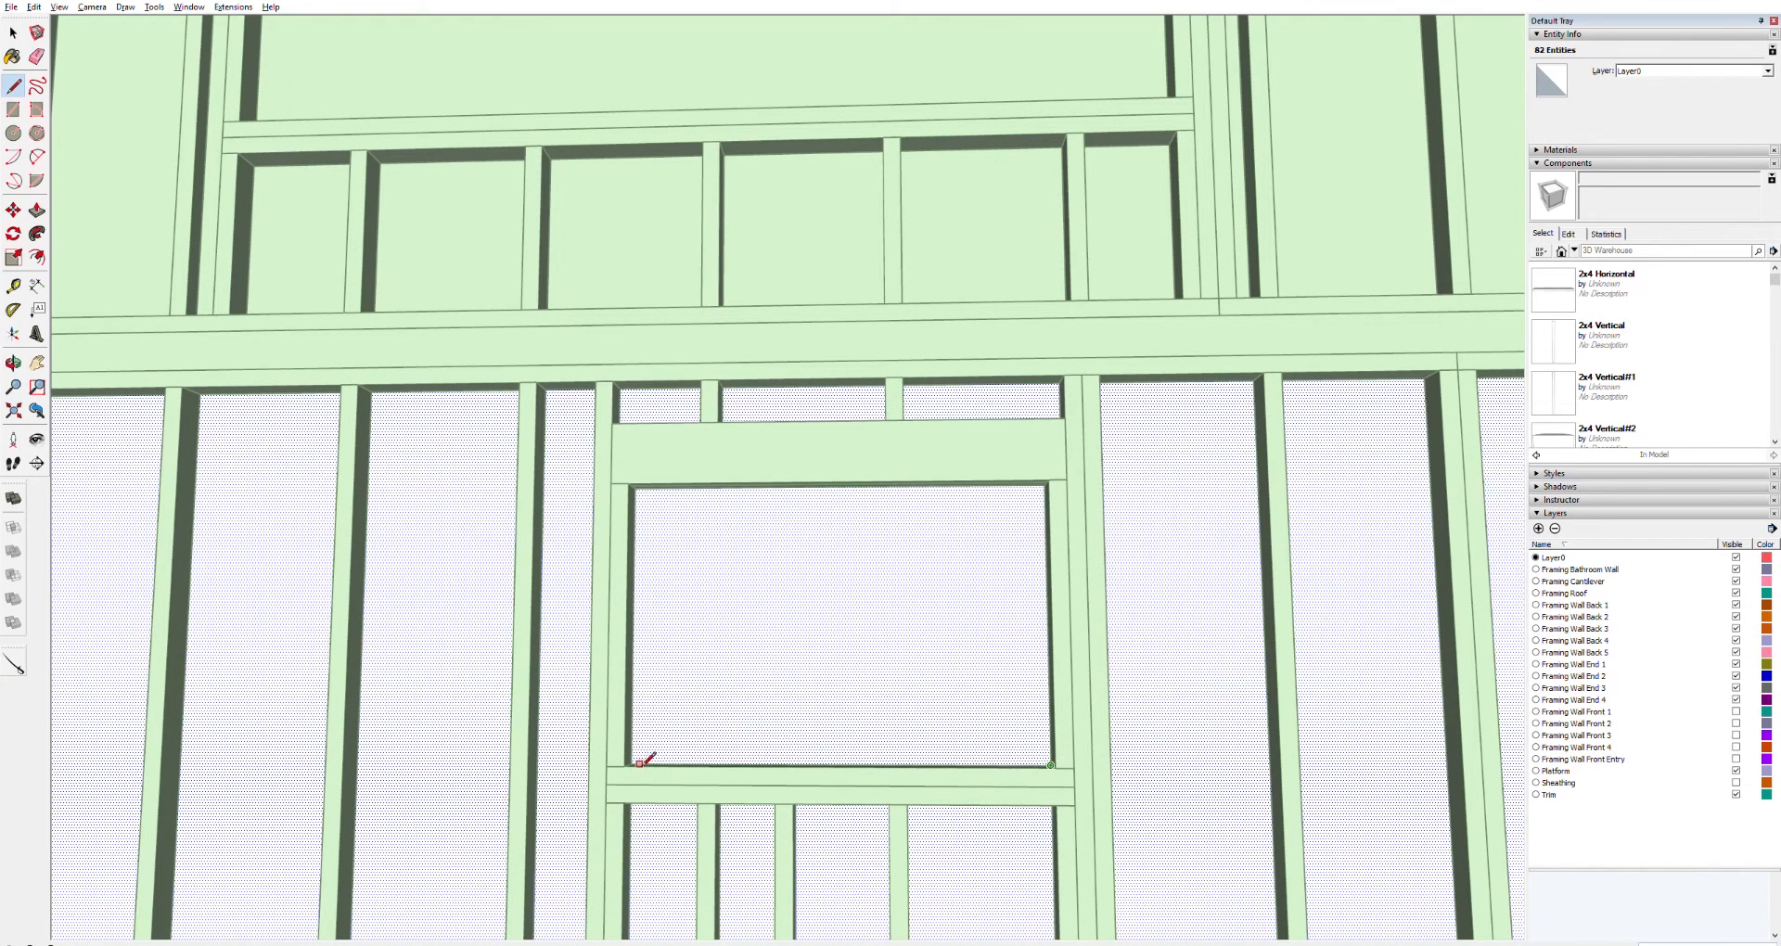
pyautogui.click(637, 488)
pyautogui.click(1046, 484)
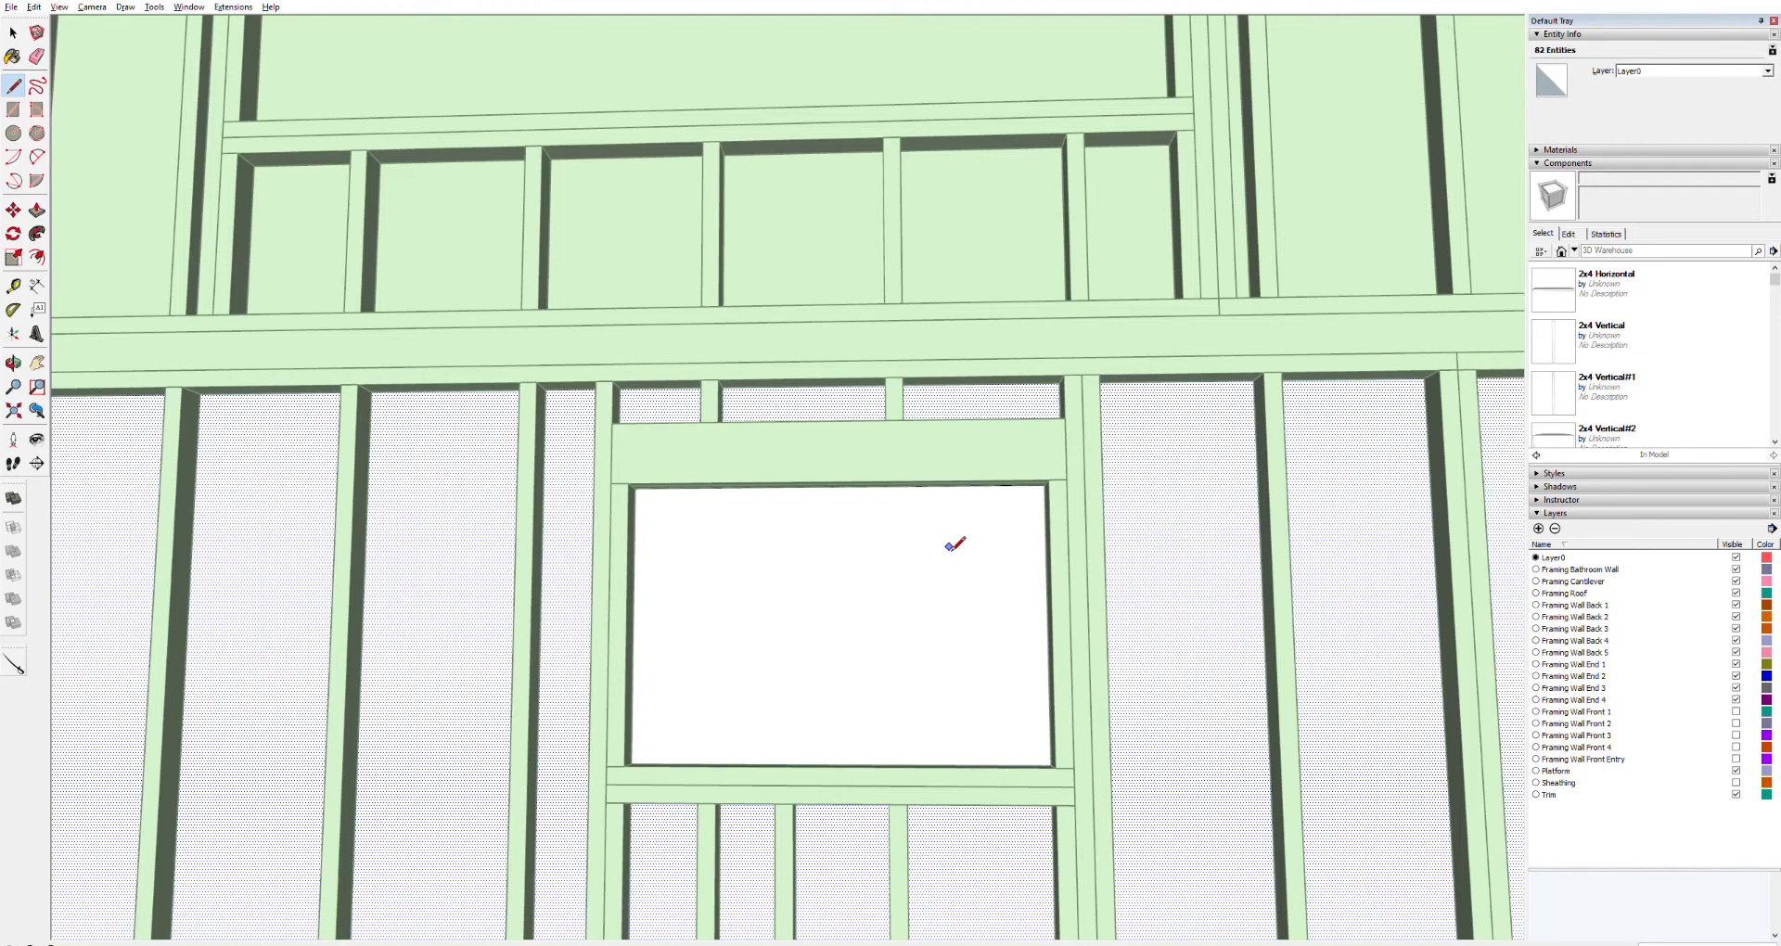
# Push/pull the window face through the side wall panel to cut the opening, and leave the panel
pyautogui.press('p')
pyautogui.doubleClick(870, 579)
pyautogui.scroll(-4, 932, 731)
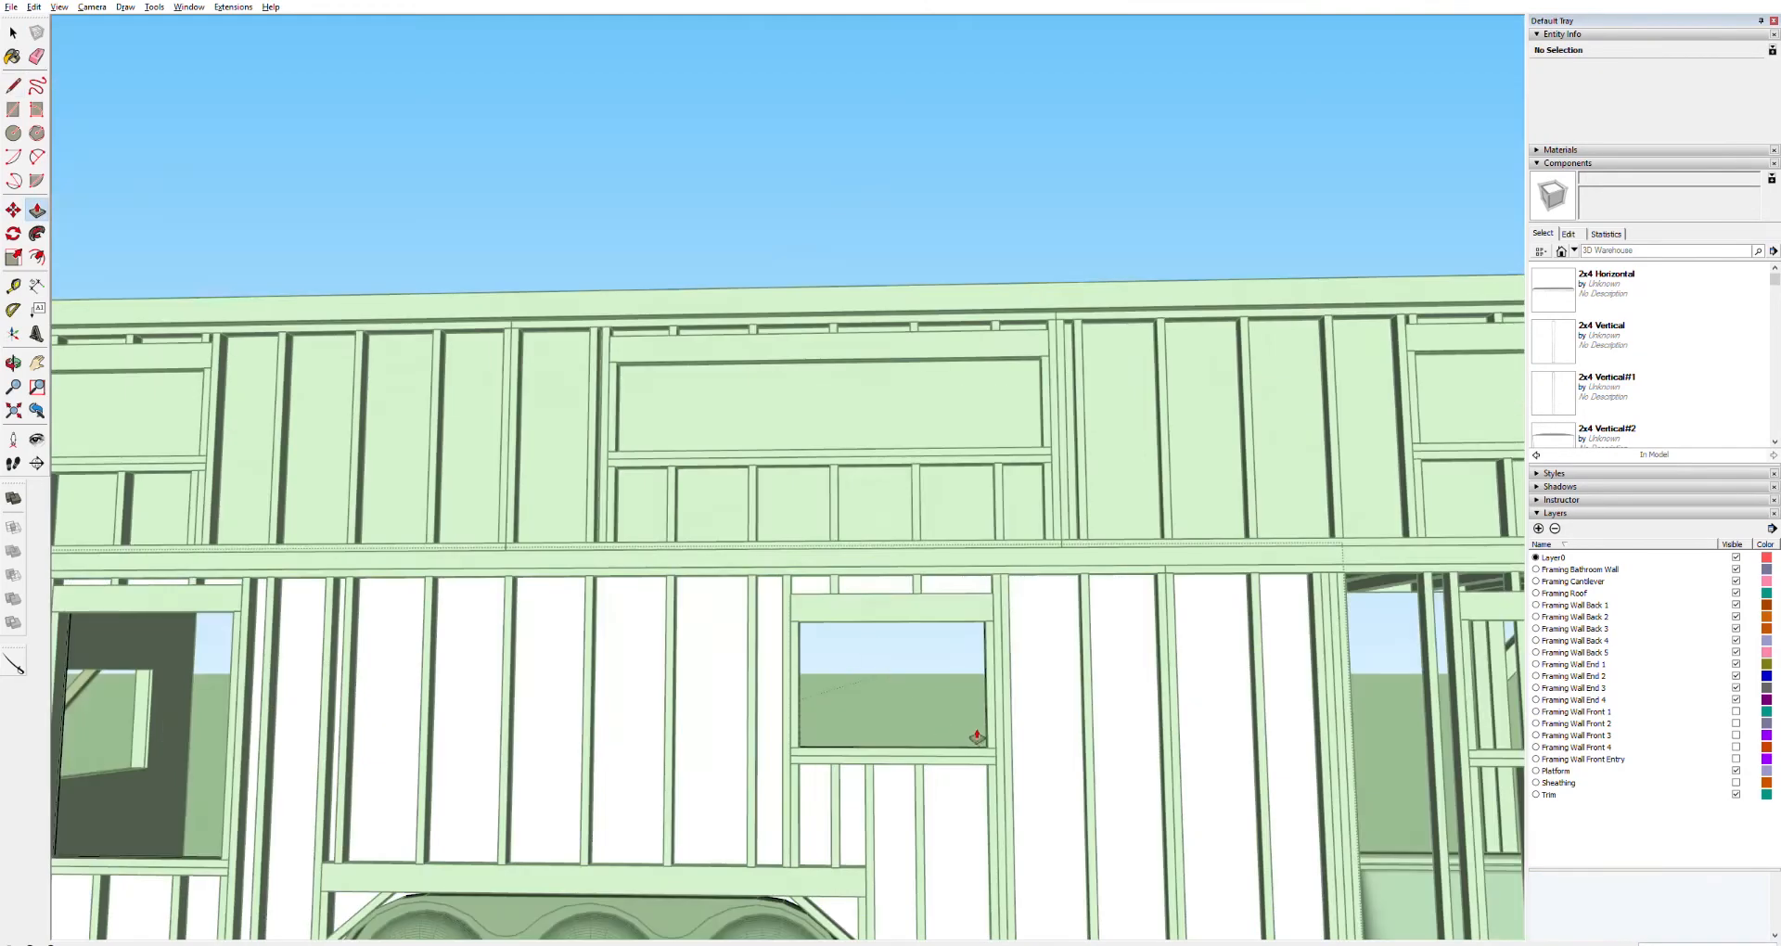
pyautogui.scroll(-6, 977, 737)
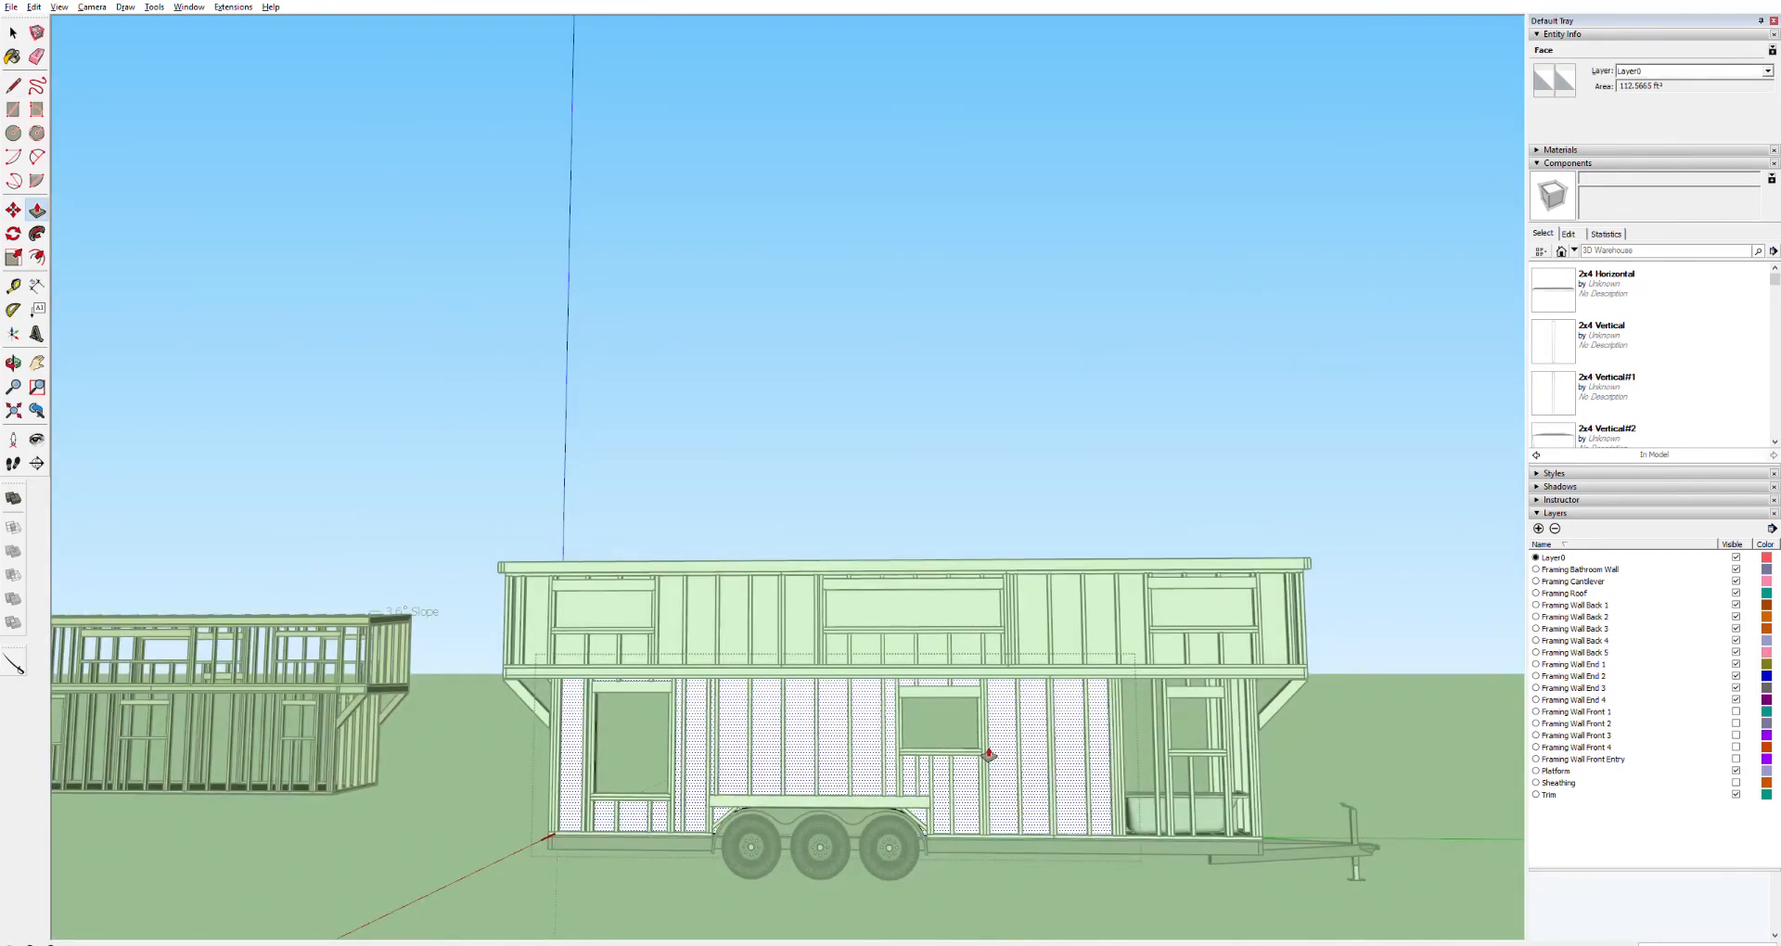
pyautogui.press('space')
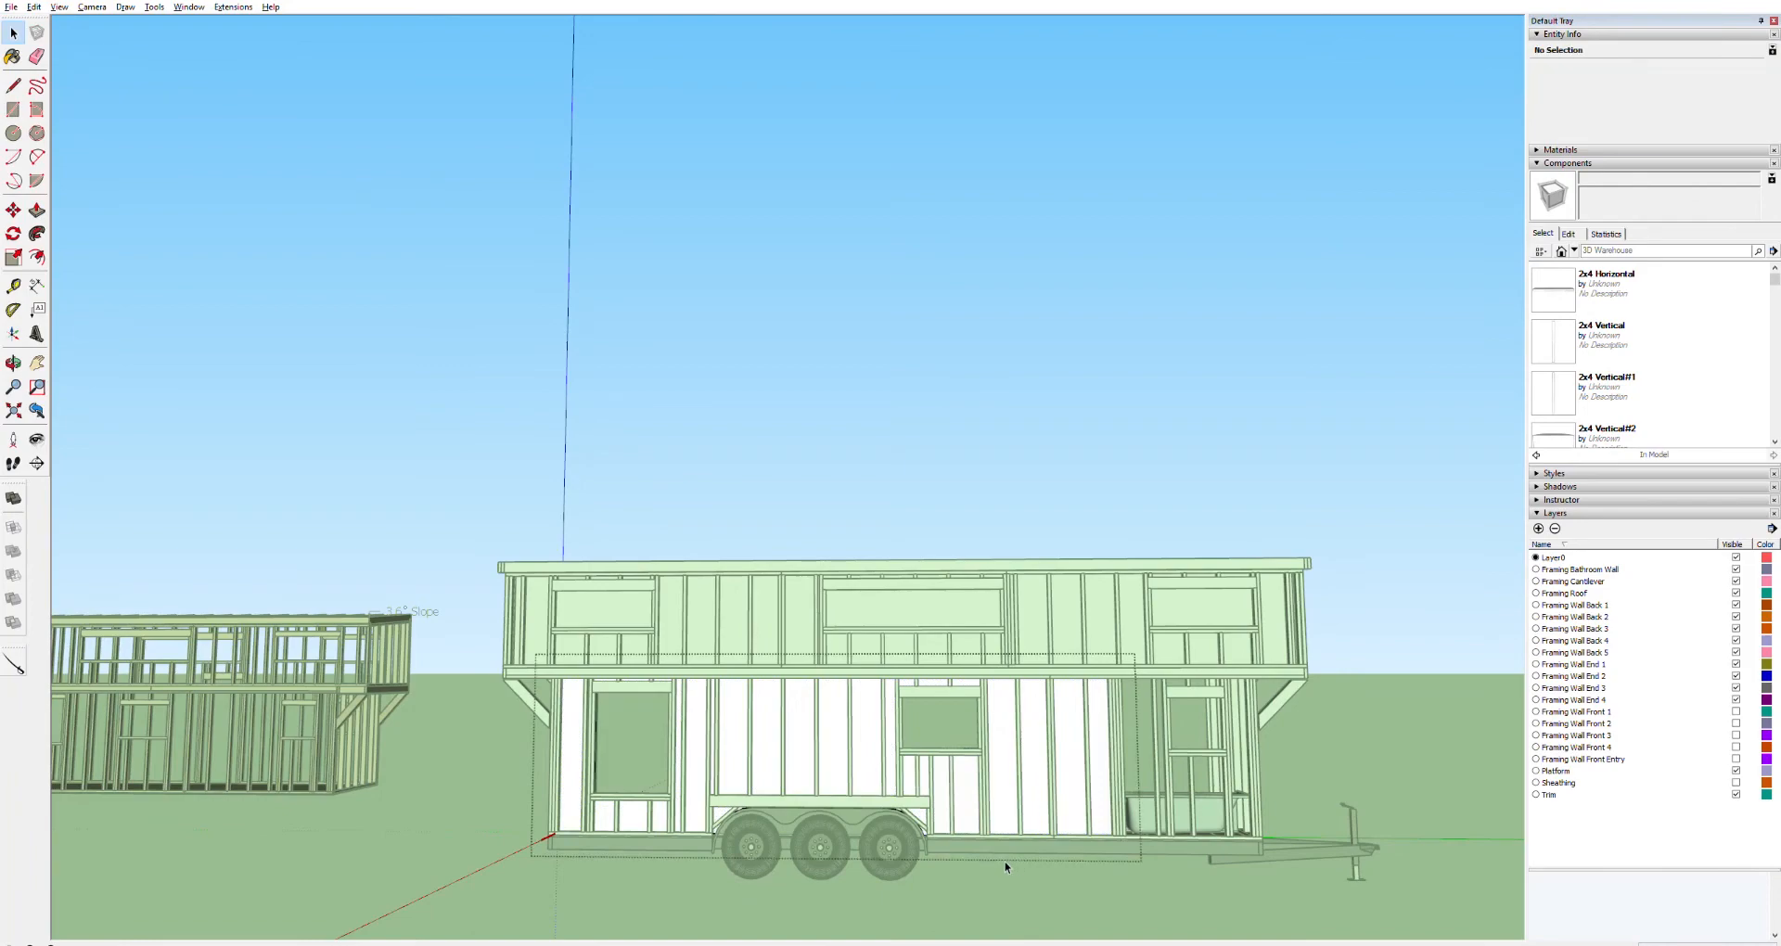
pyautogui.click(954, 871)
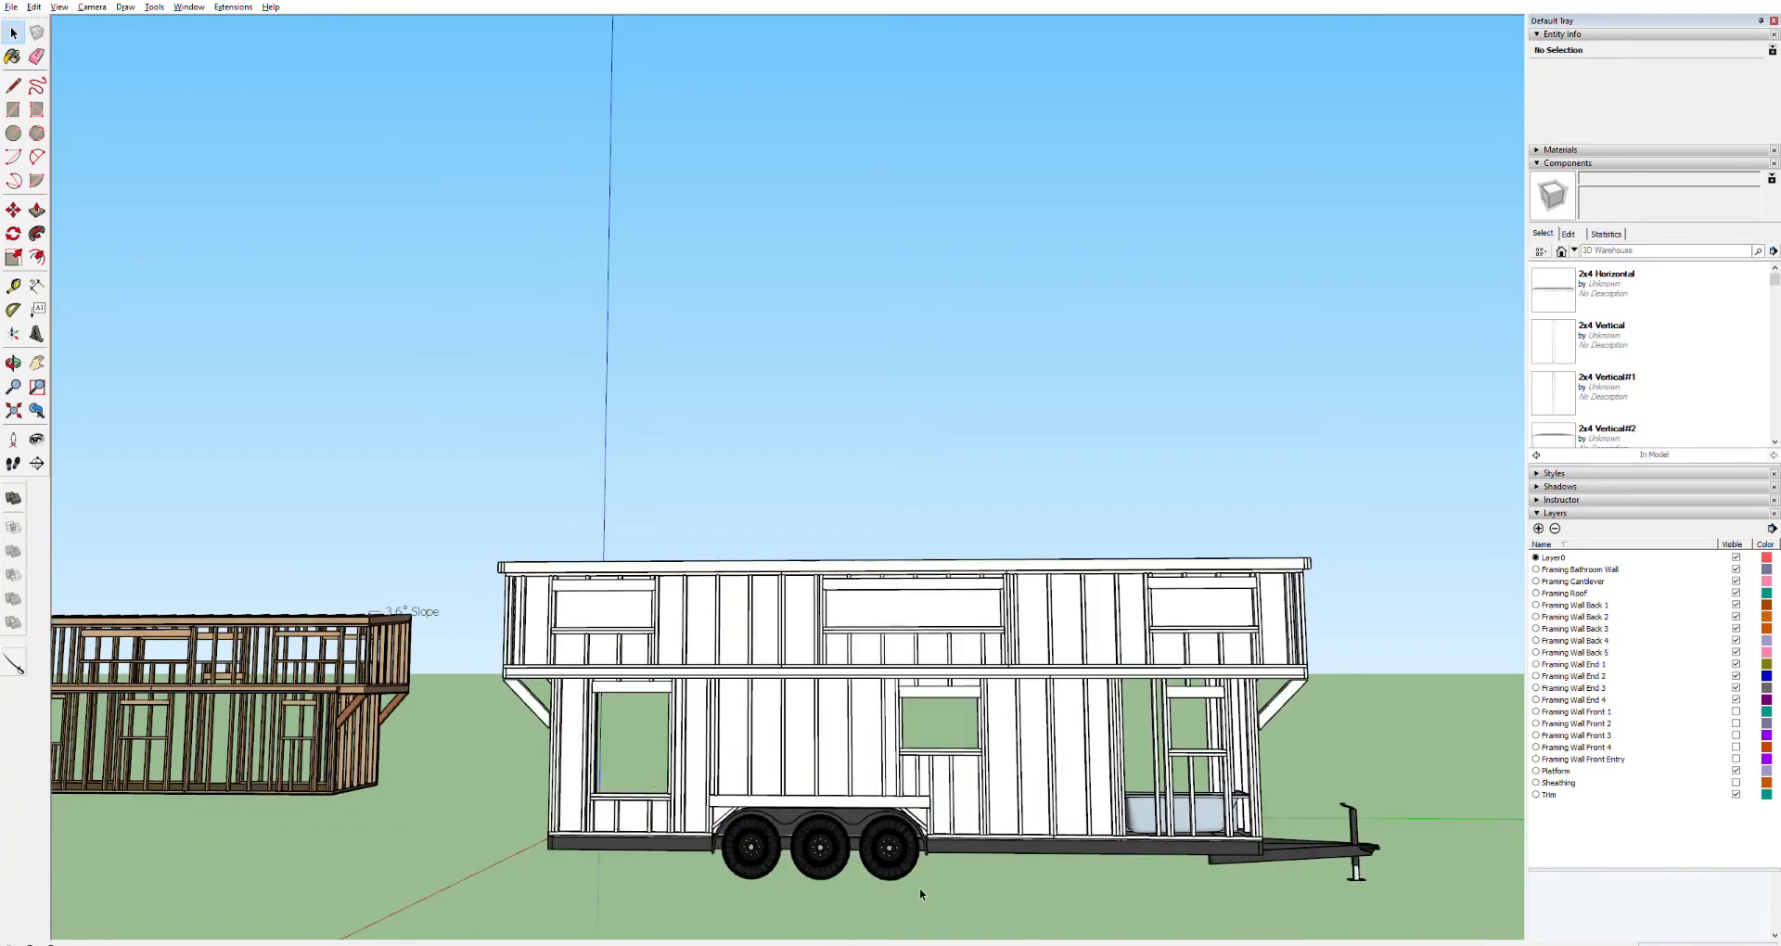
# Orbit to the other long side of the house and turn on the front wall framing layers and the Sheathing layer
pyautogui.press('o')
pyautogui.moveTo(613, 864); pyautogui.dragTo(1106, 866)
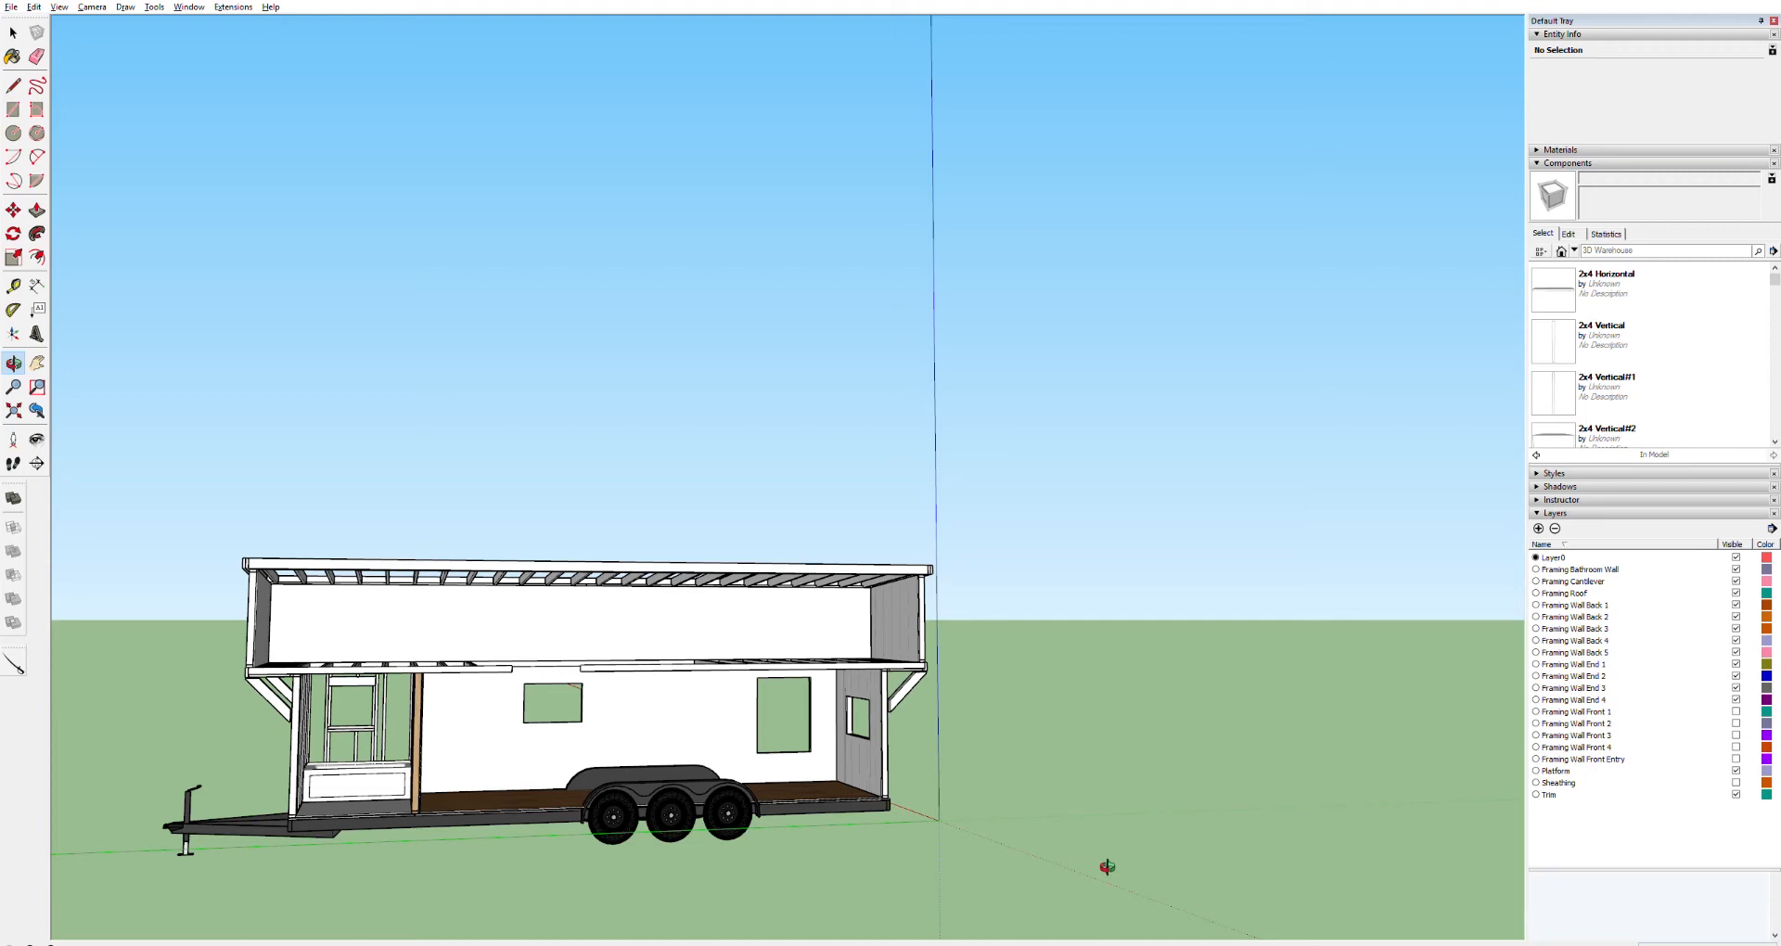
pyautogui.moveTo(1107, 866); pyautogui.dragTo(962, 869)
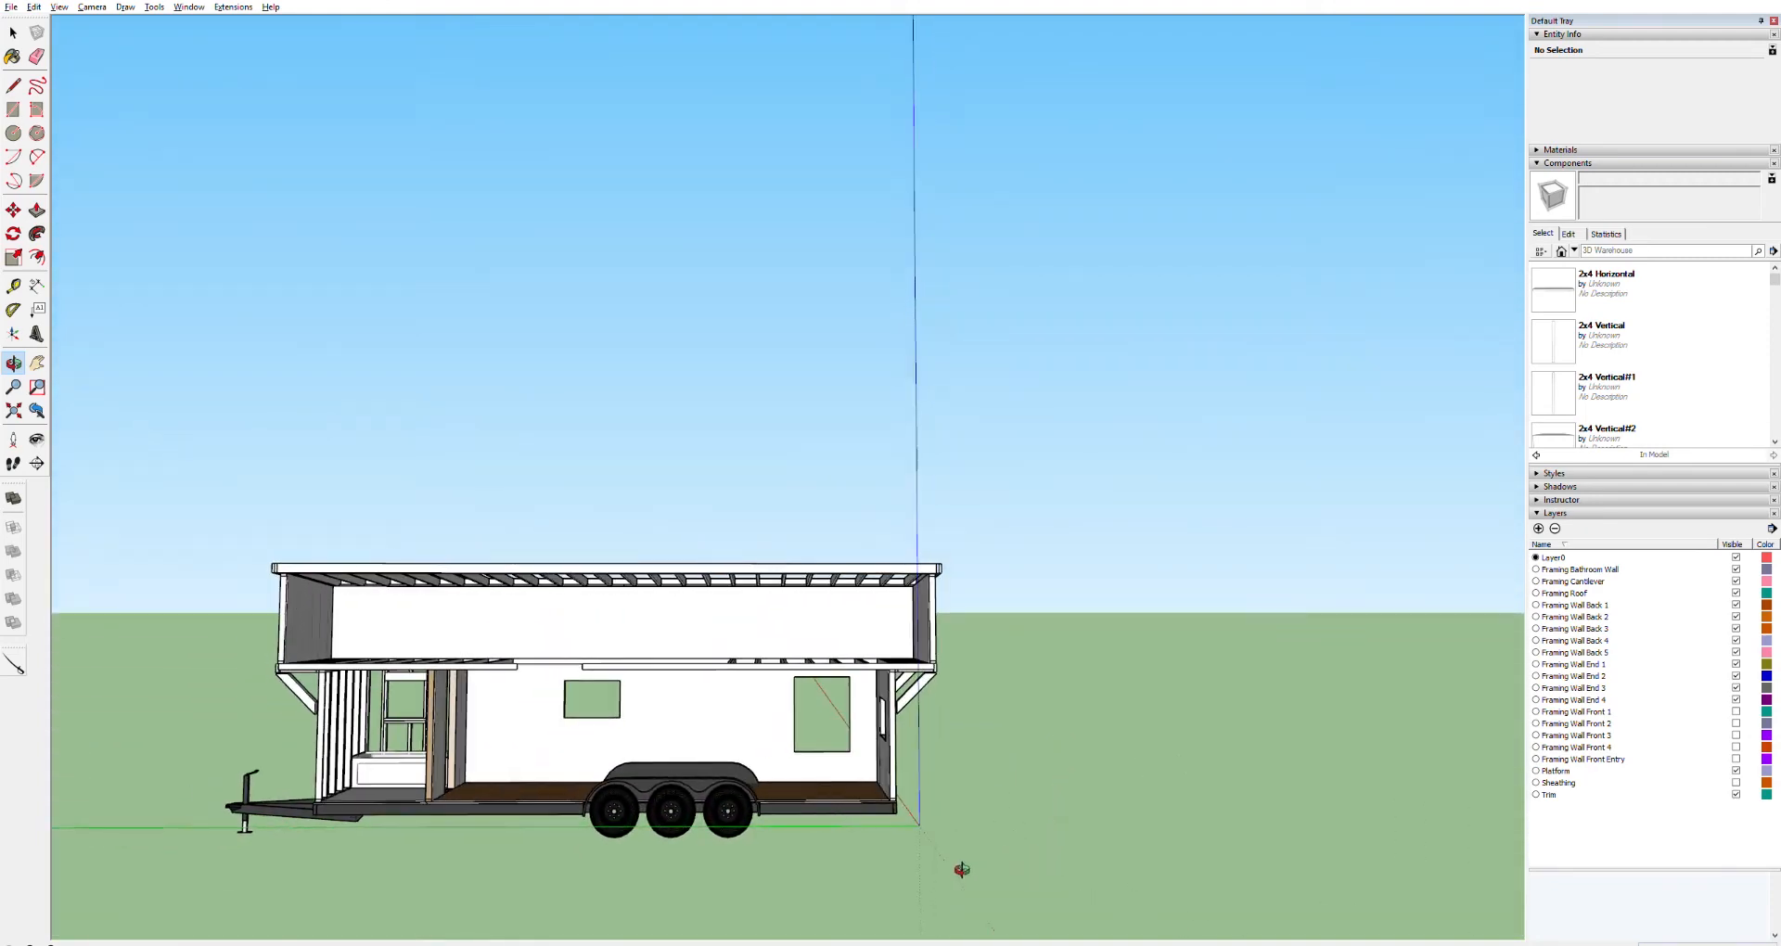
pyautogui.click(1735, 712)
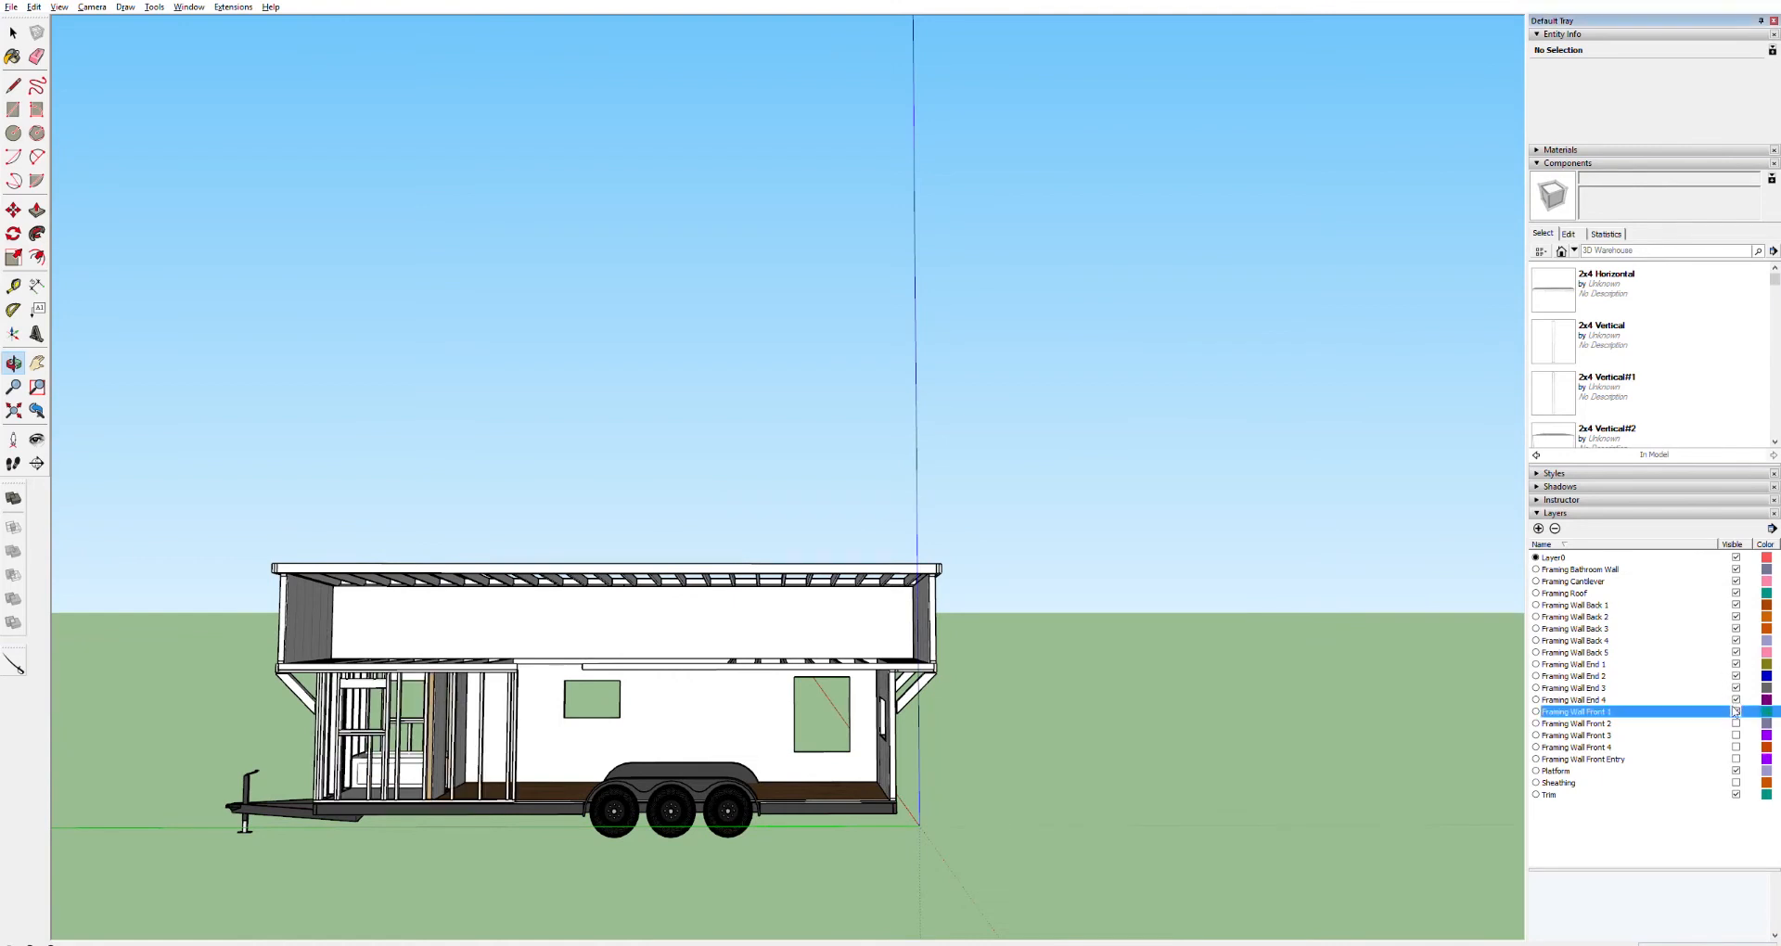
pyautogui.click(1736, 723)
pyautogui.click(1736, 746)
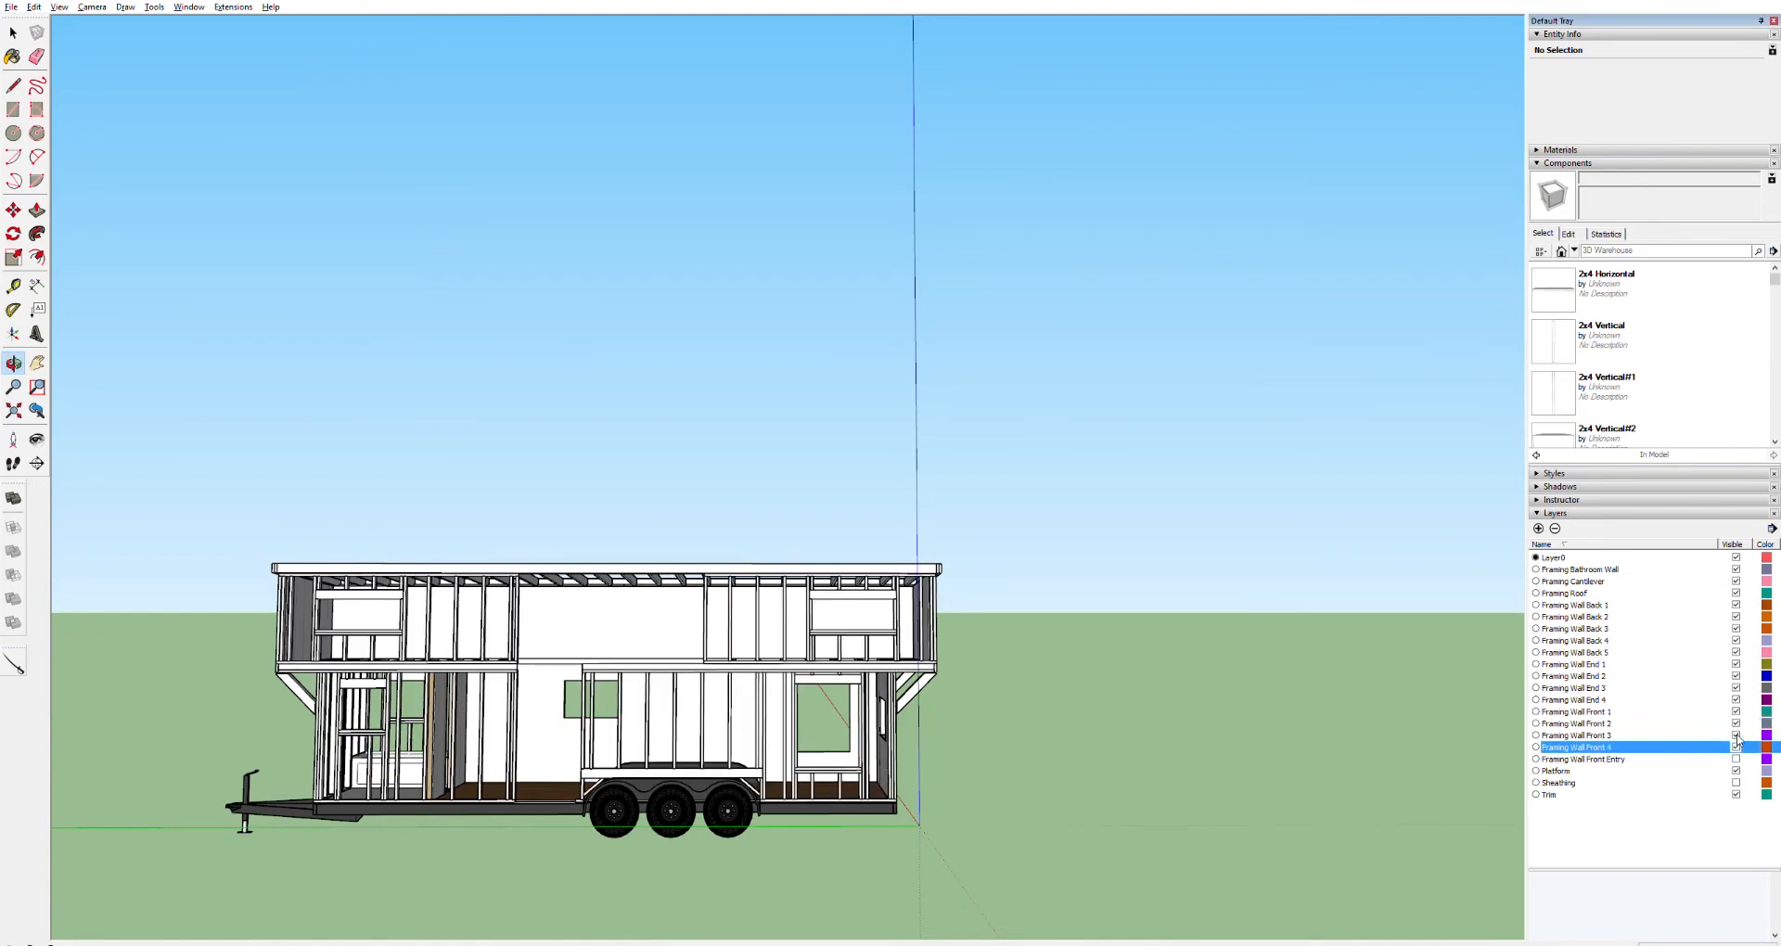
pyautogui.click(1735, 757)
pyautogui.click(1735, 782)
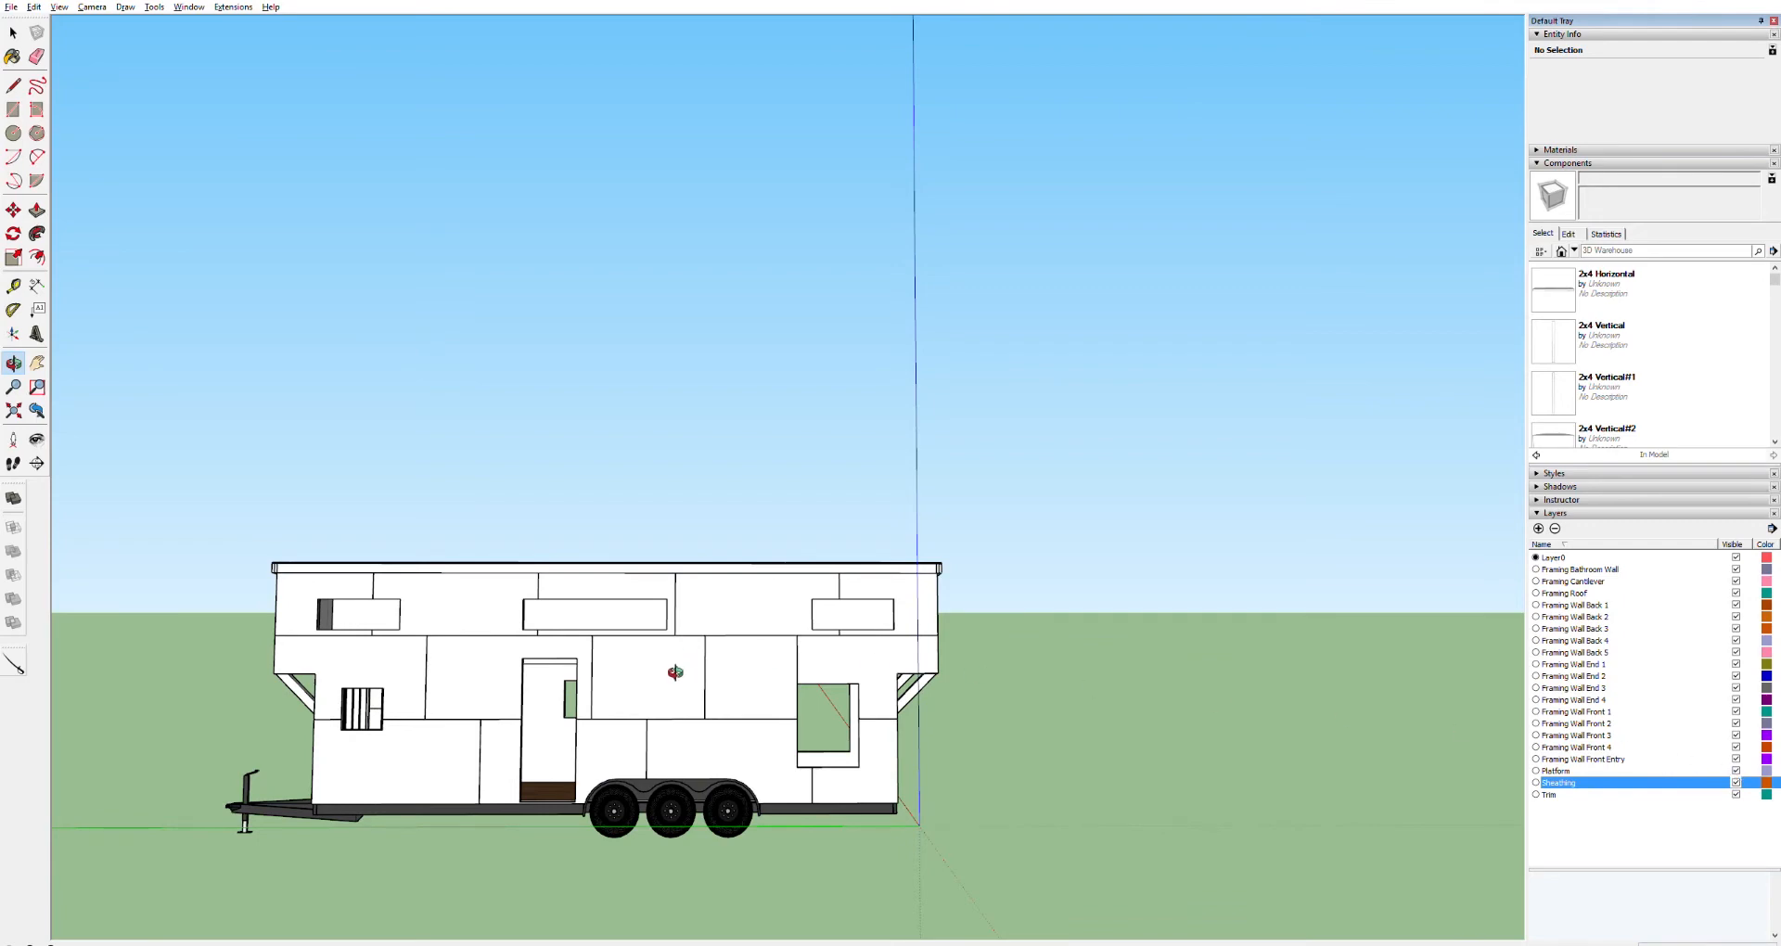
# Inside the house, select the wall's floor-level component and make a copy of it with the Move tool
pyautogui.scroll(6, 705, 726)
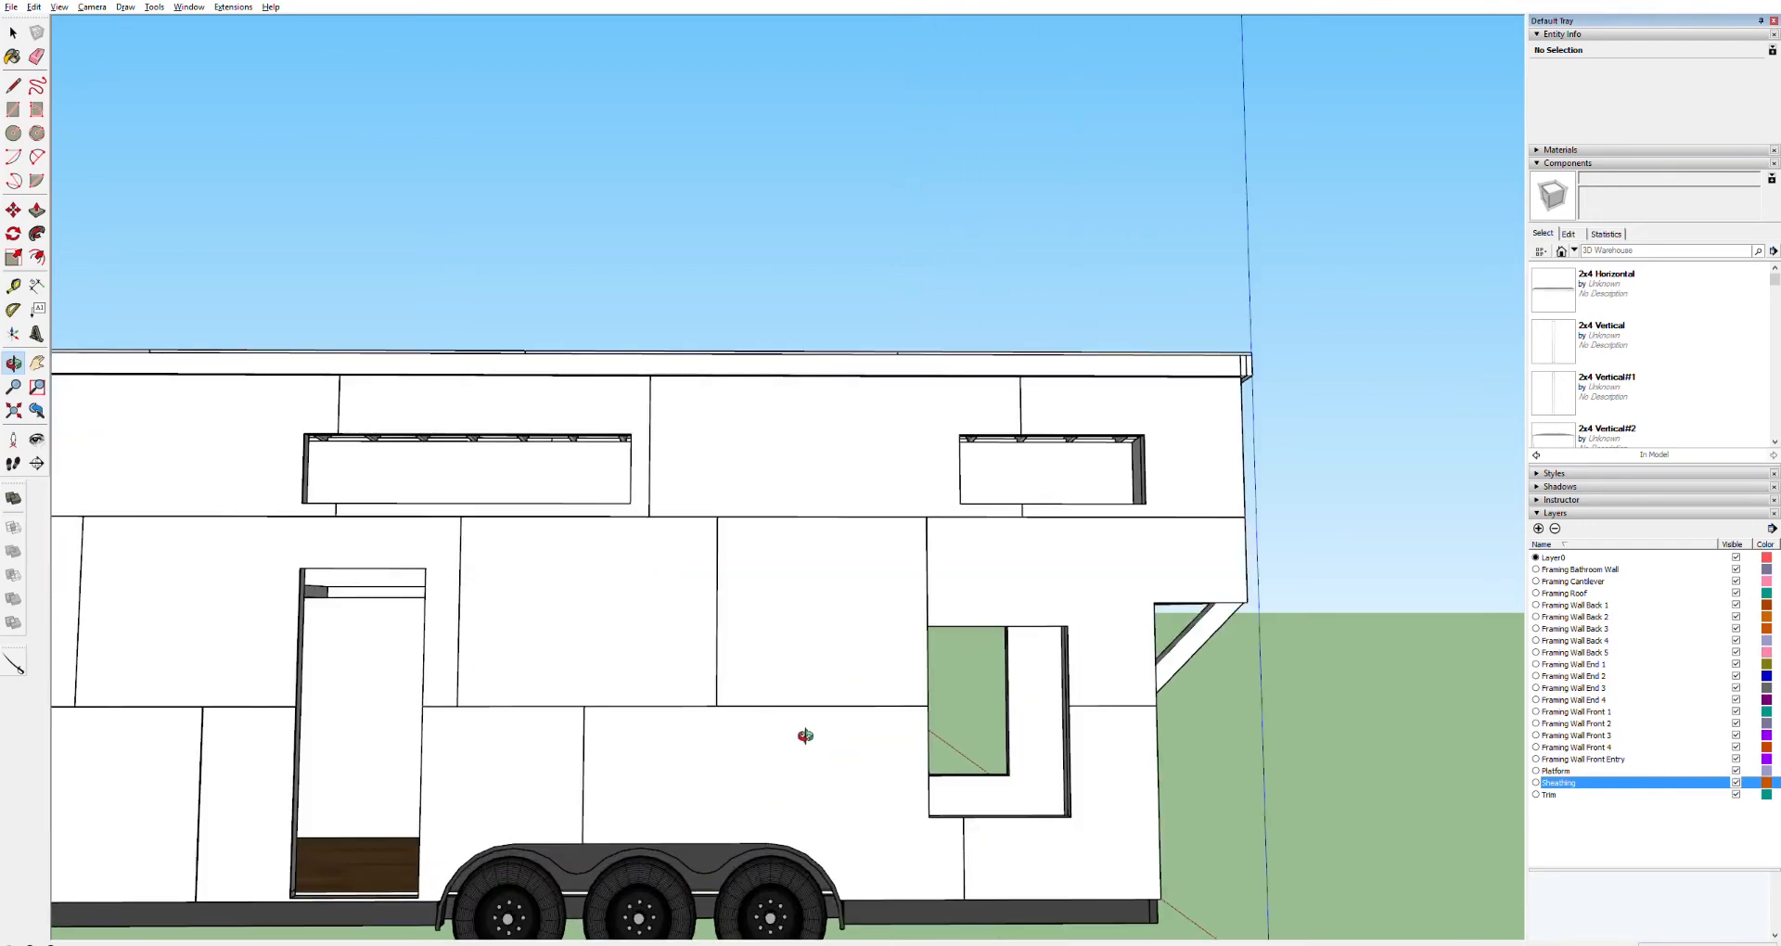
pyautogui.scroll(8, 390, 748)
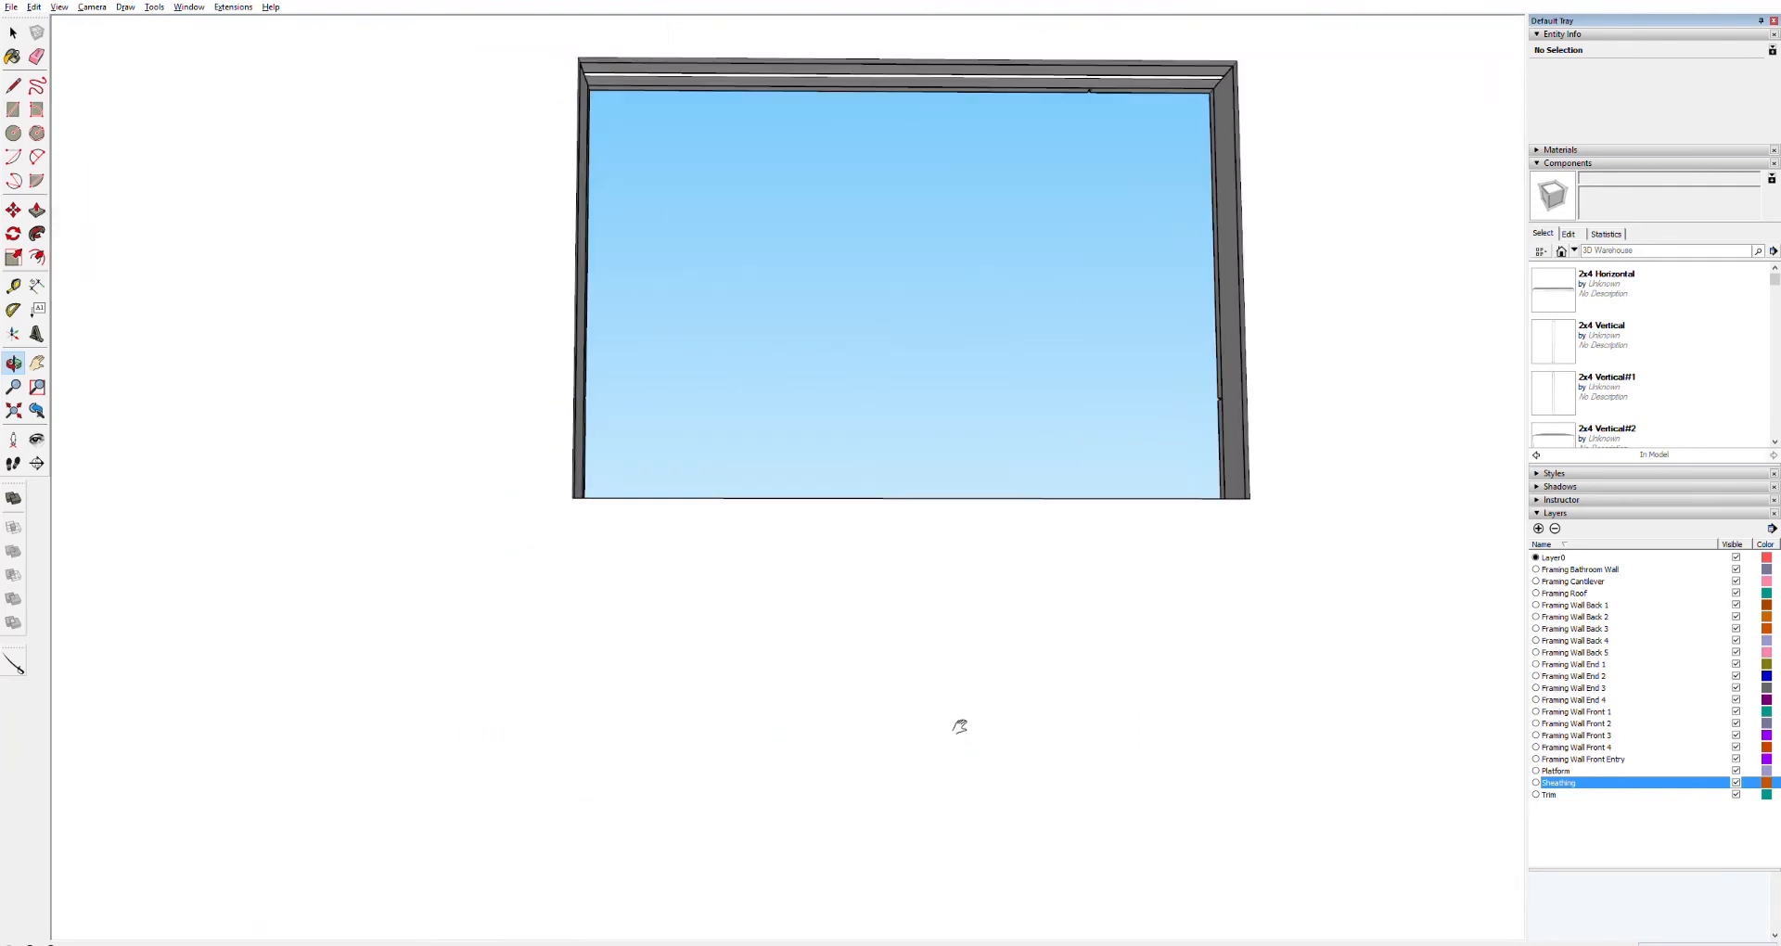
pyautogui.press('h')
pyautogui.moveTo(938, 719); pyautogui.dragTo(1568, 787)
pyautogui.press('o')
pyautogui.press('h')
pyautogui.moveTo(1406, 823); pyautogui.dragTo(791, 712)
pyautogui.moveTo(847, 682); pyautogui.dragTo(963, 674, button='middle')
pyautogui.press('space')
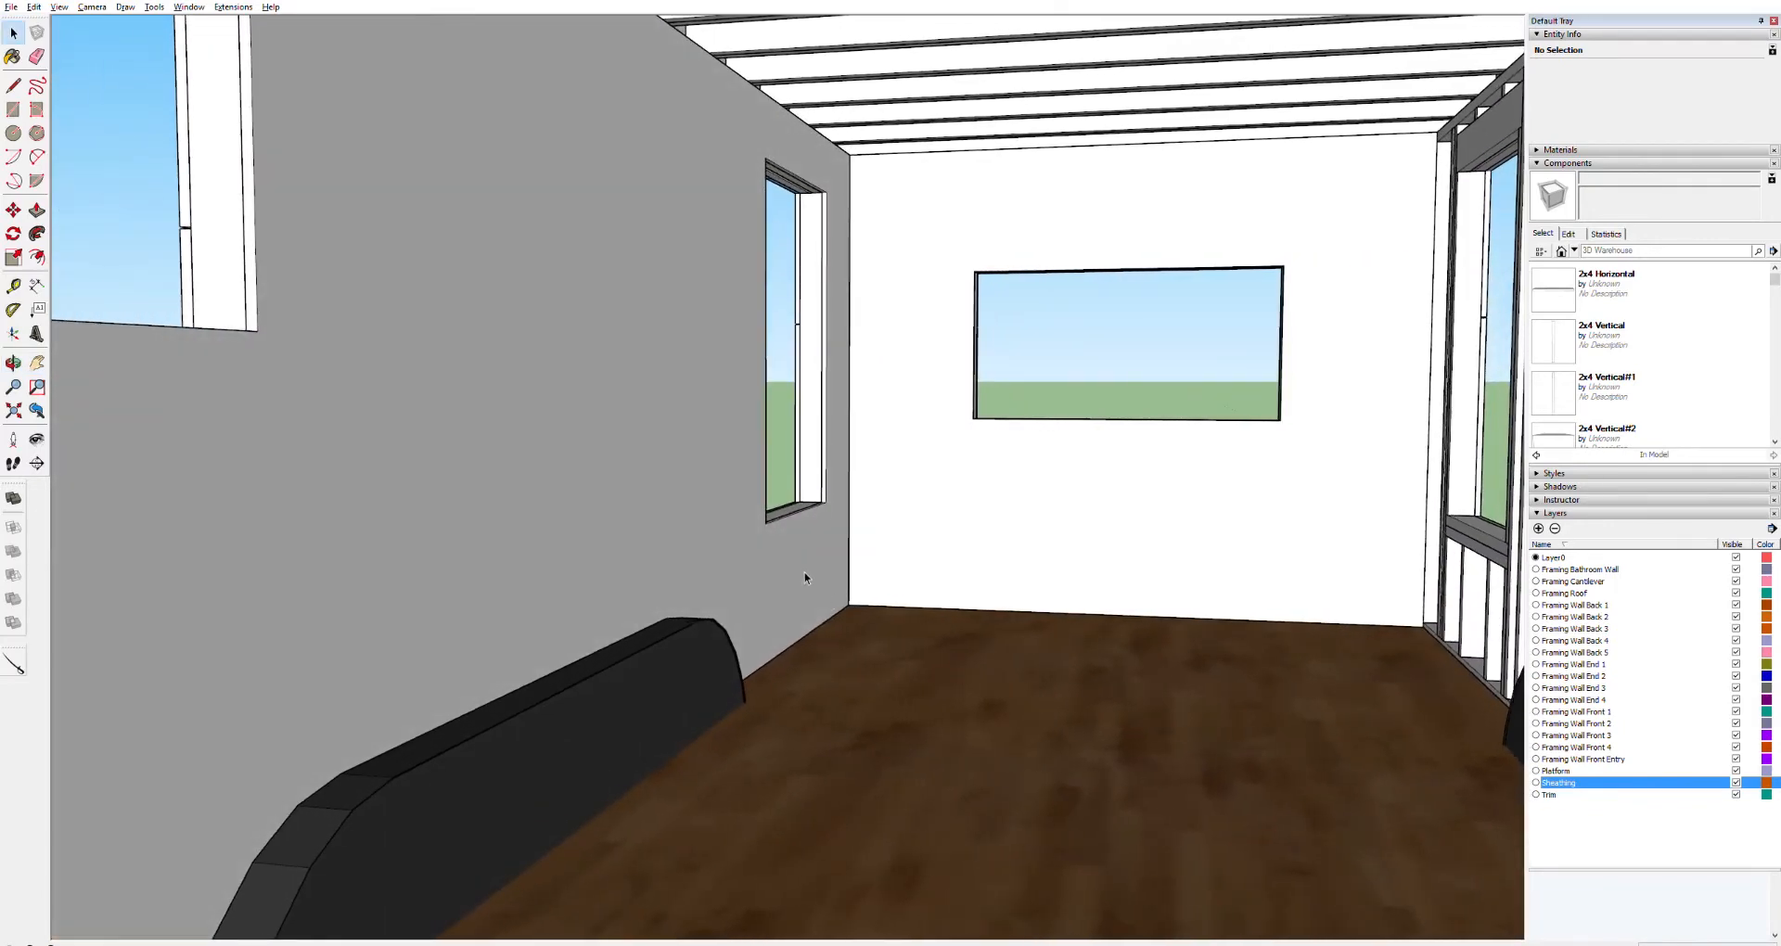
pyautogui.click(804, 573)
pyautogui.press('m')
pyautogui.click(848, 610)
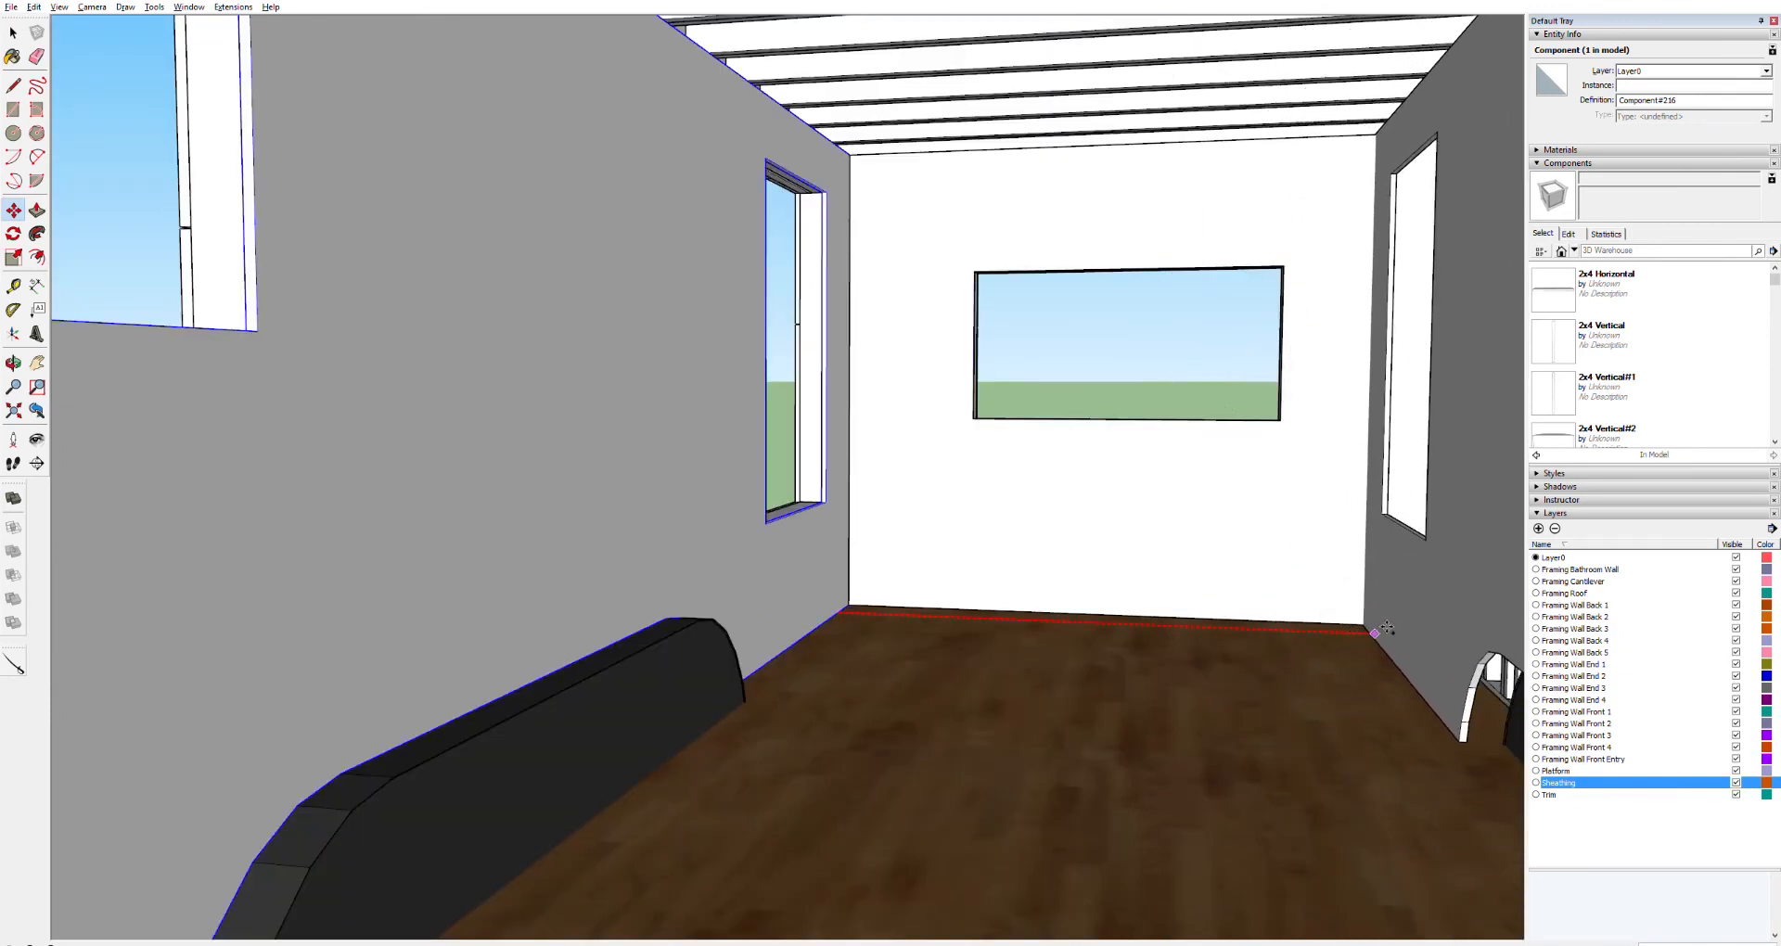
pyautogui.moveTo(1350, 691); pyautogui.dragTo(1116, 671, button='middle')
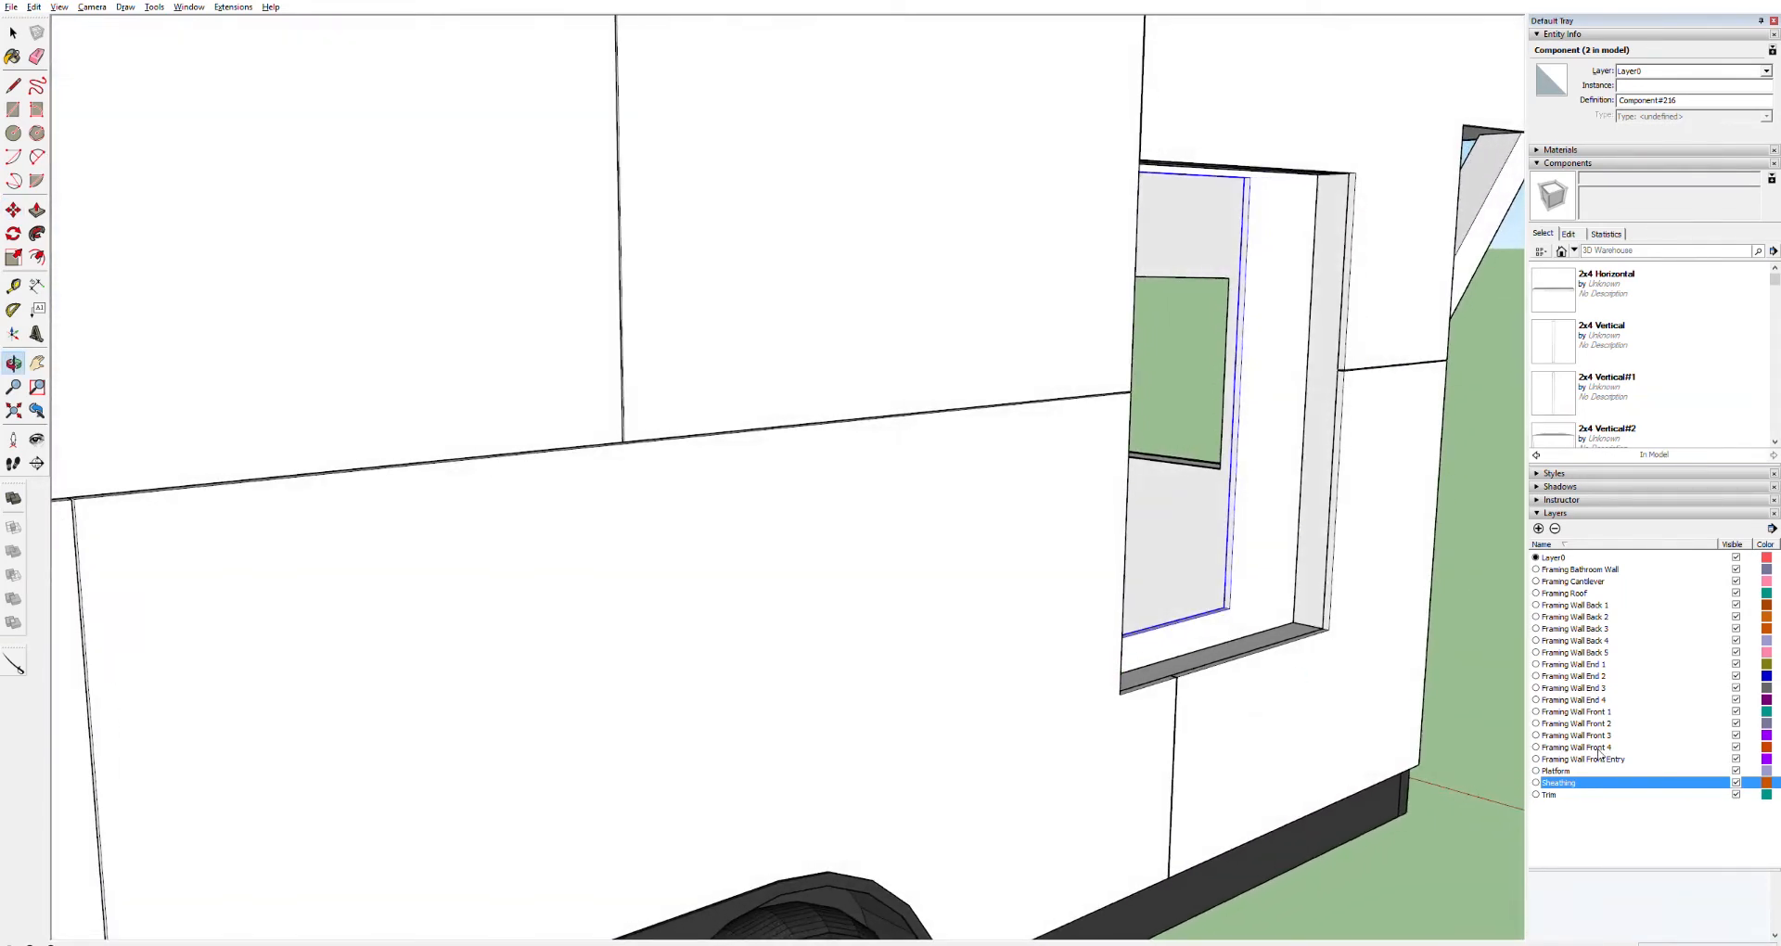
# Hide the Sheathing layer, open the front wall framing group and delete the bottom plate piece under the window
pyautogui.click(1736, 782)
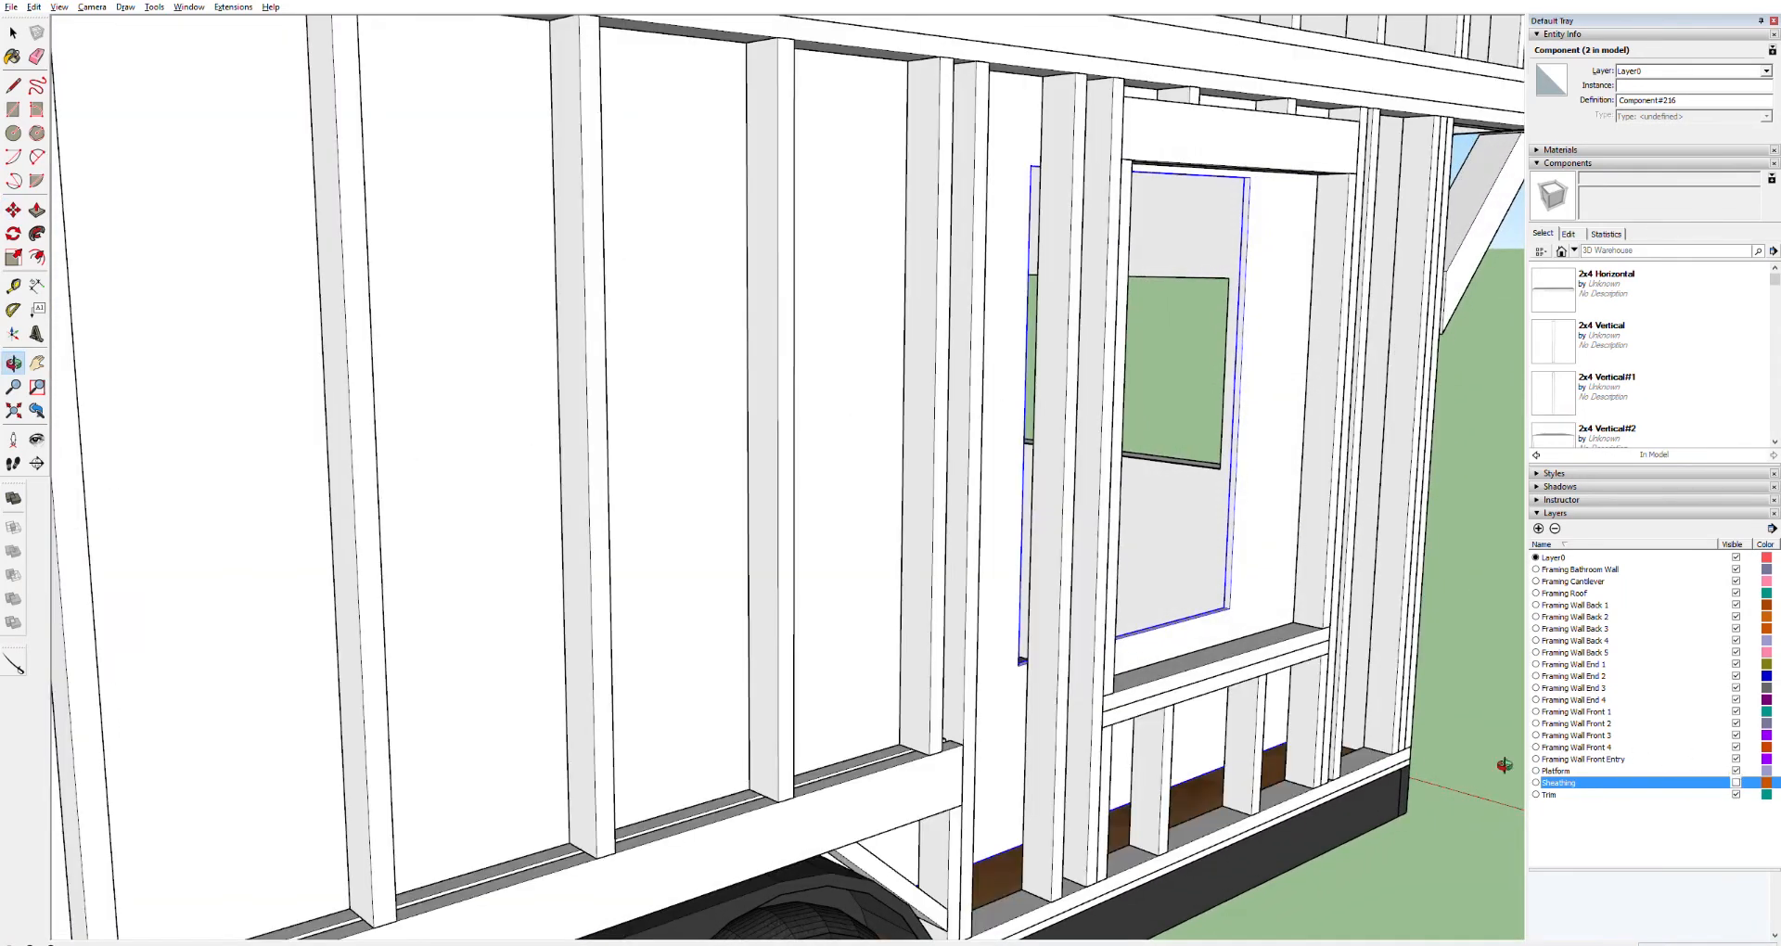
pyautogui.scroll(3, 1297, 756)
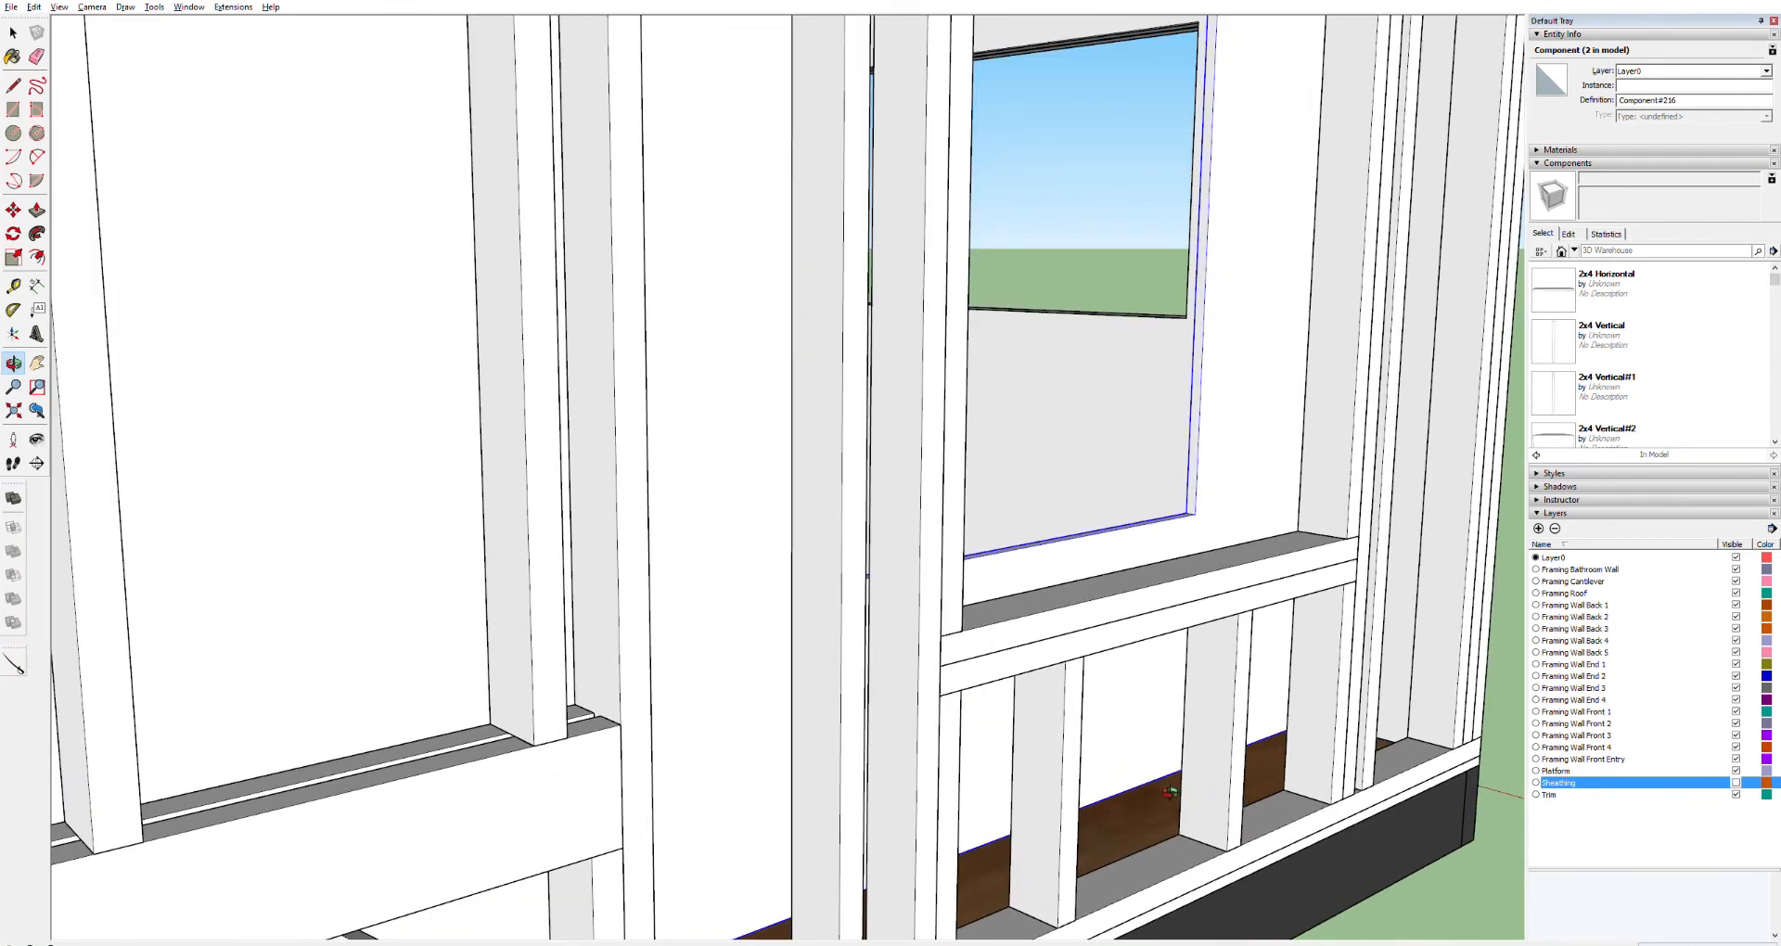
pyautogui.scroll(10, 1400, 735)
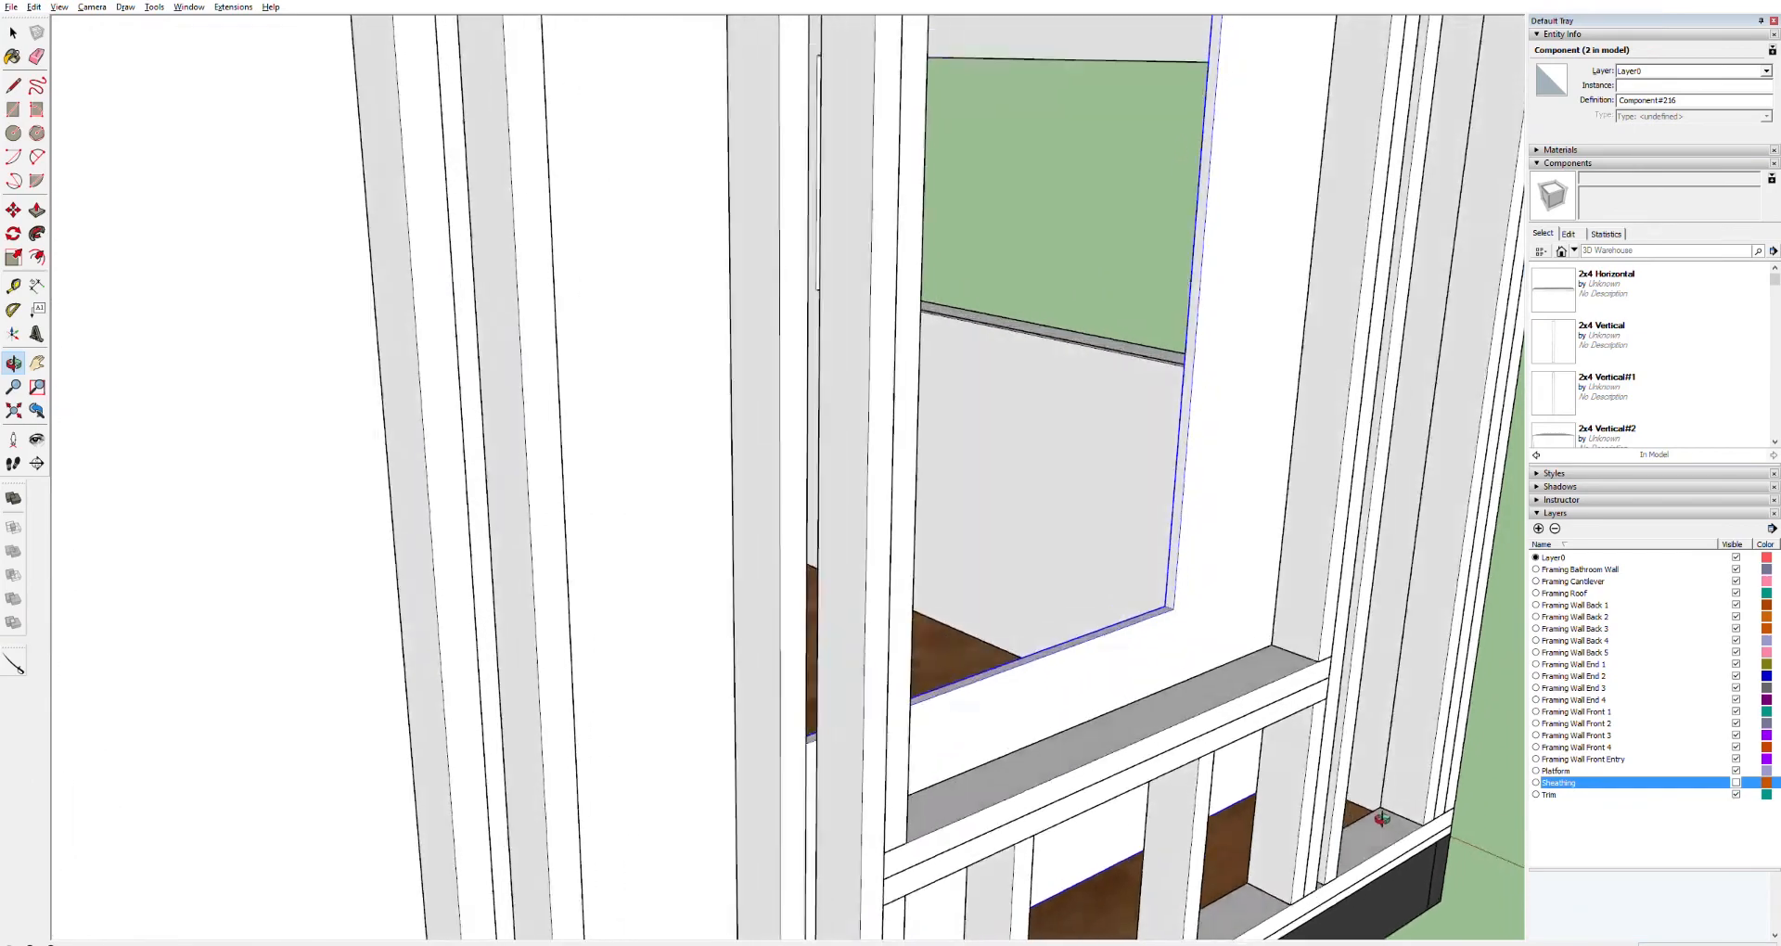
pyautogui.scroll(-10, 1134, 822)
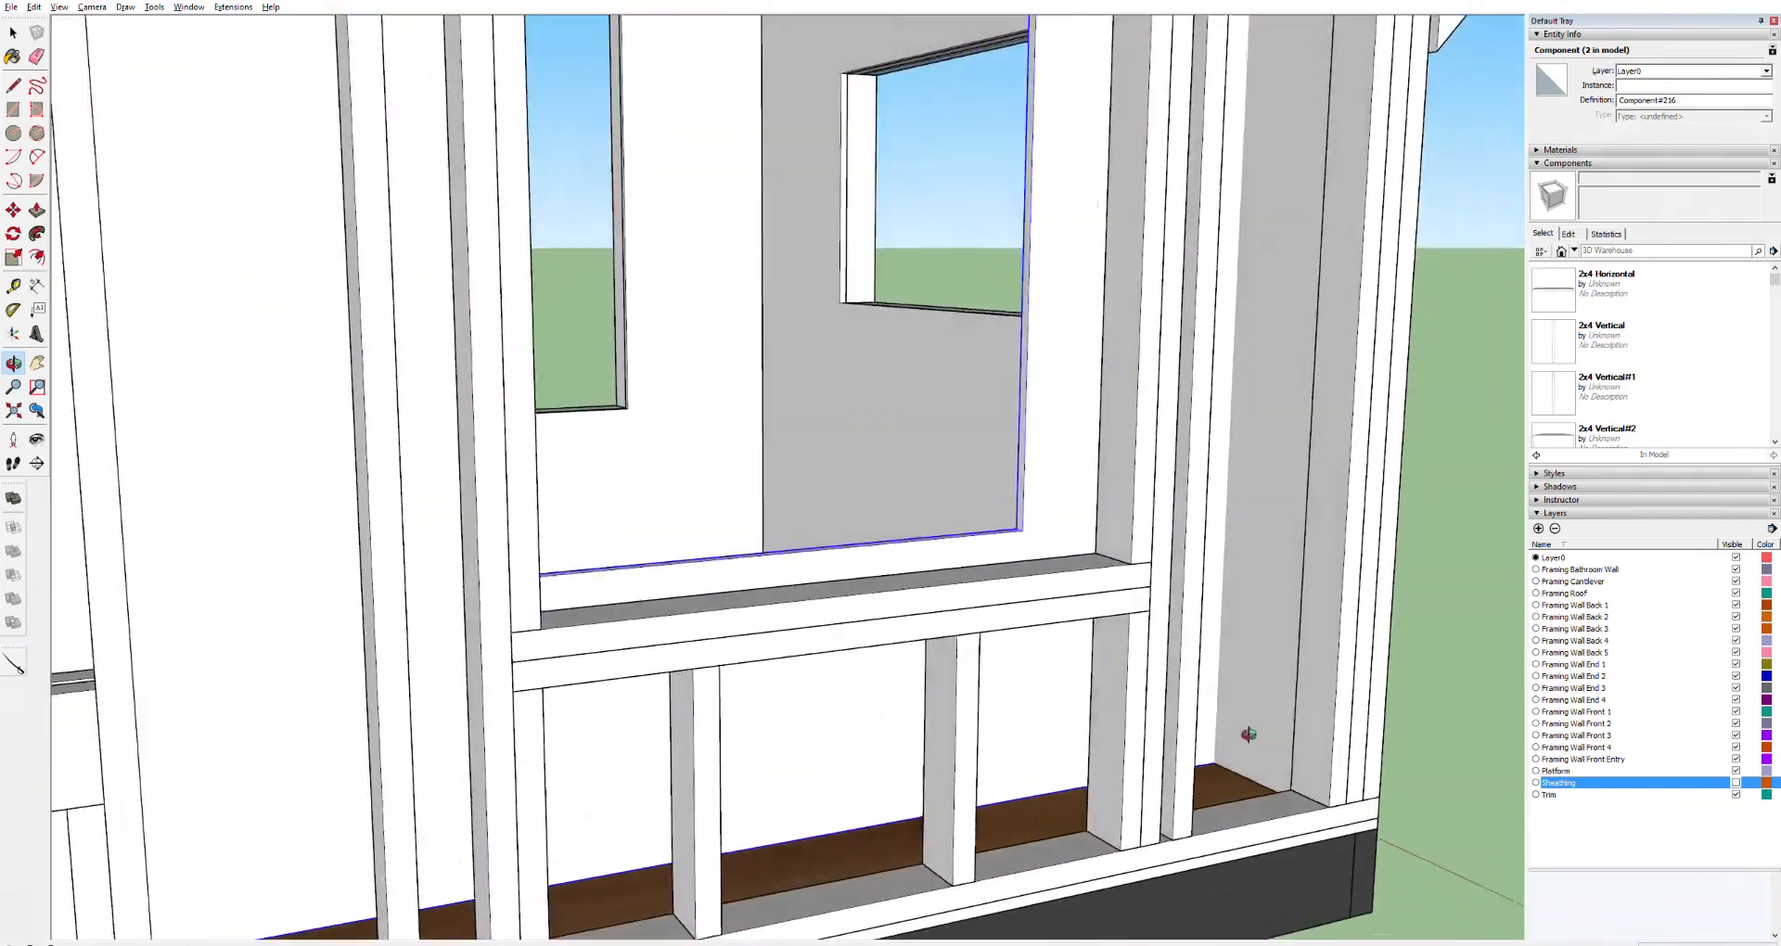
pyautogui.press('space')
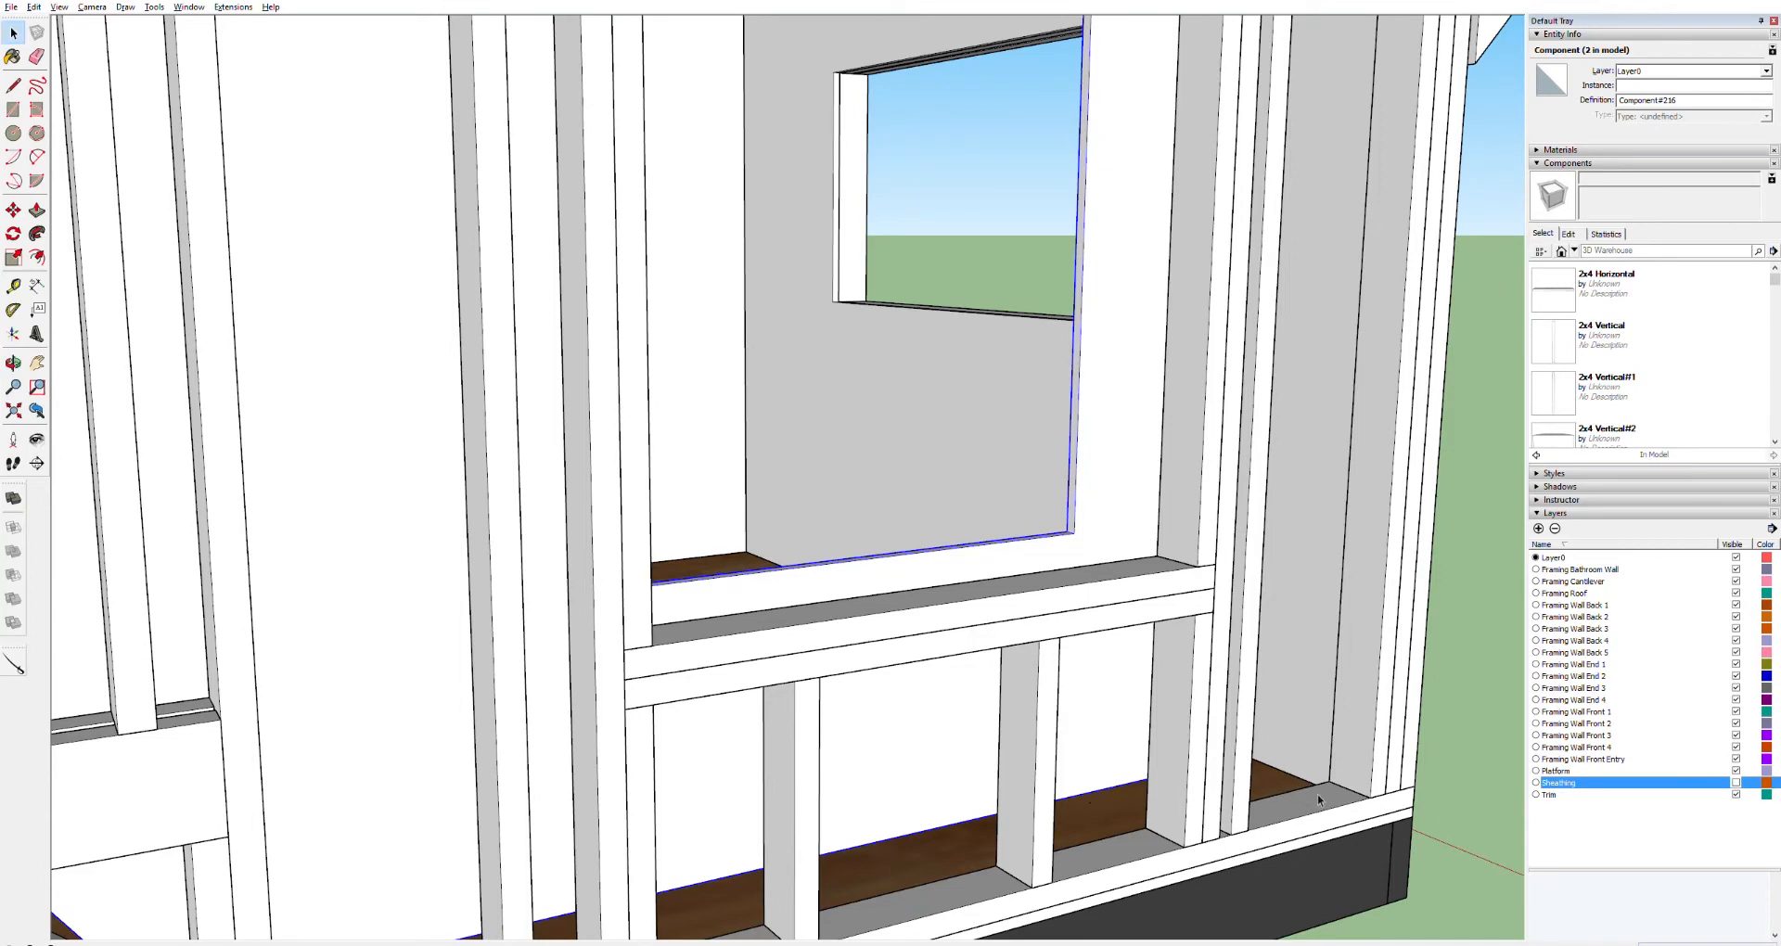
pyautogui.click(1341, 803)
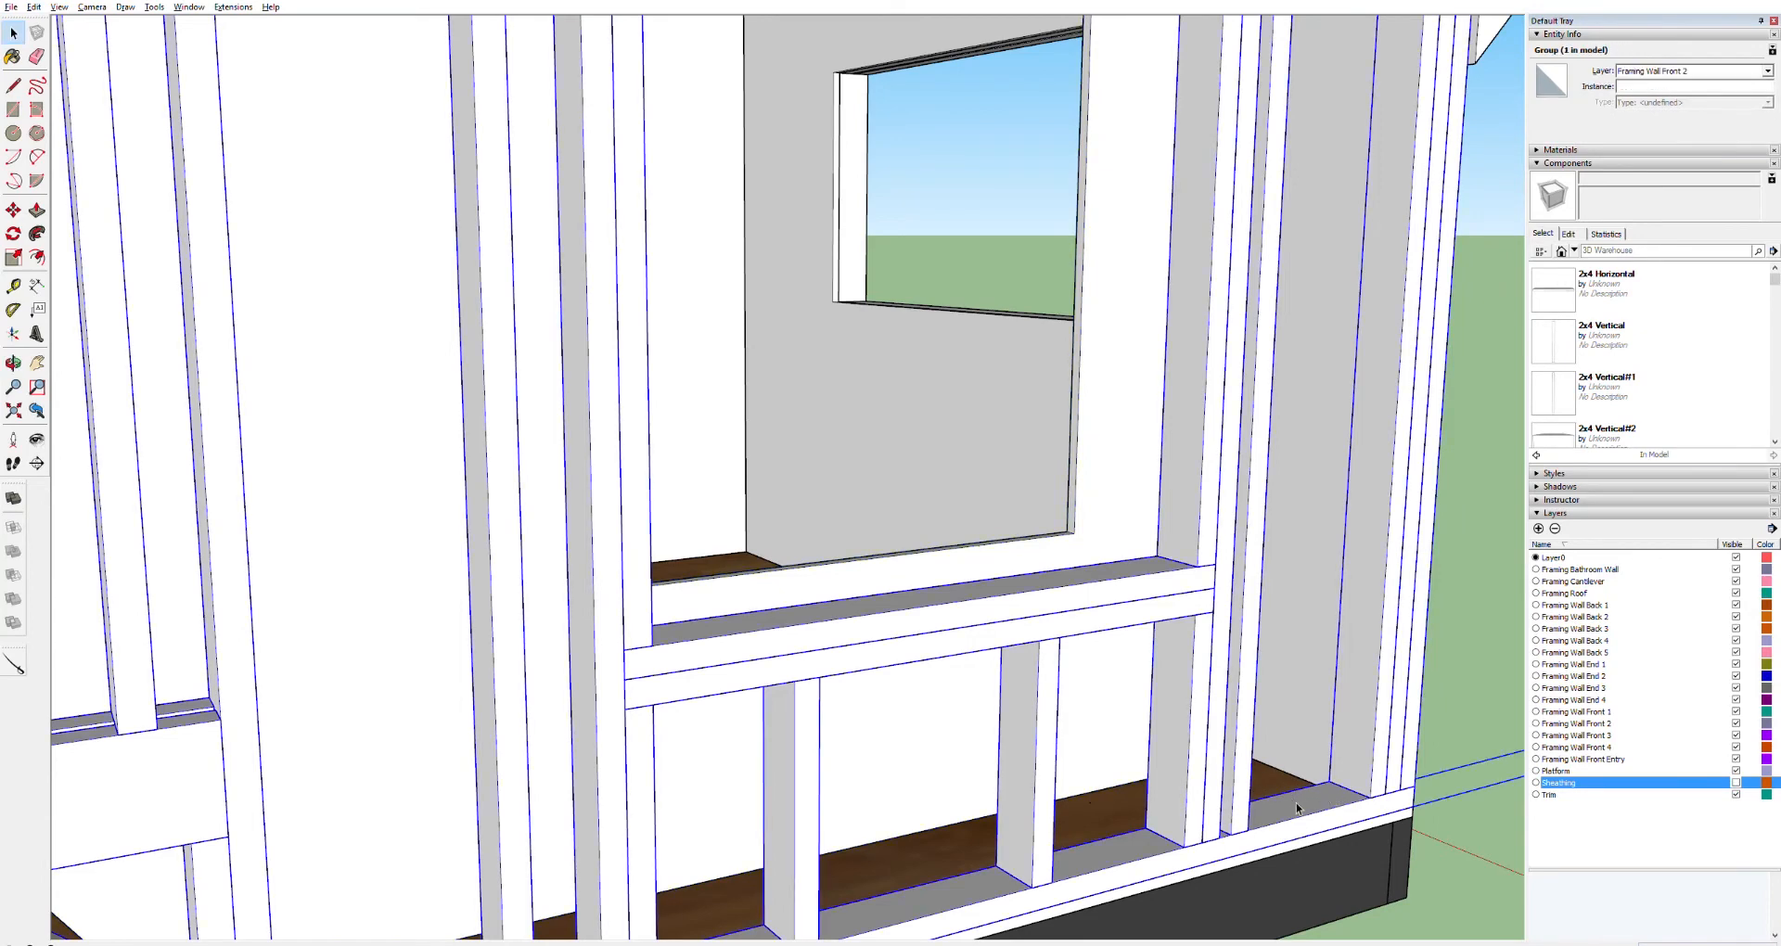
pyautogui.doubleClick(1296, 807)
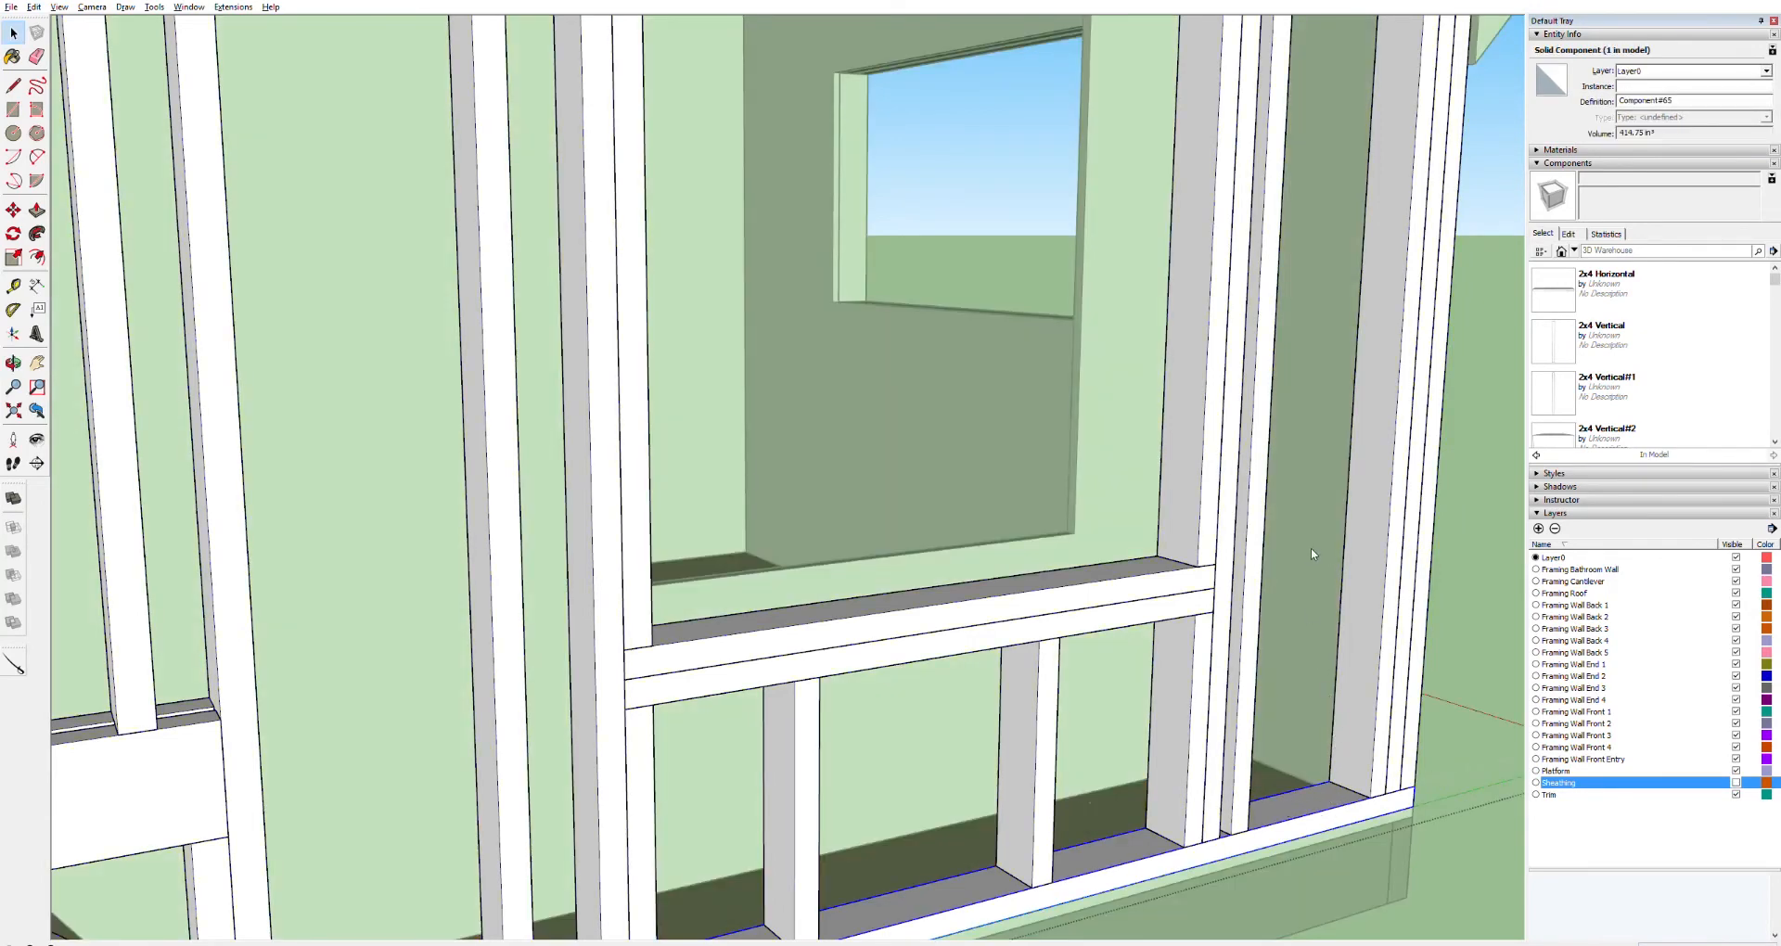
pyautogui.press('Delete')
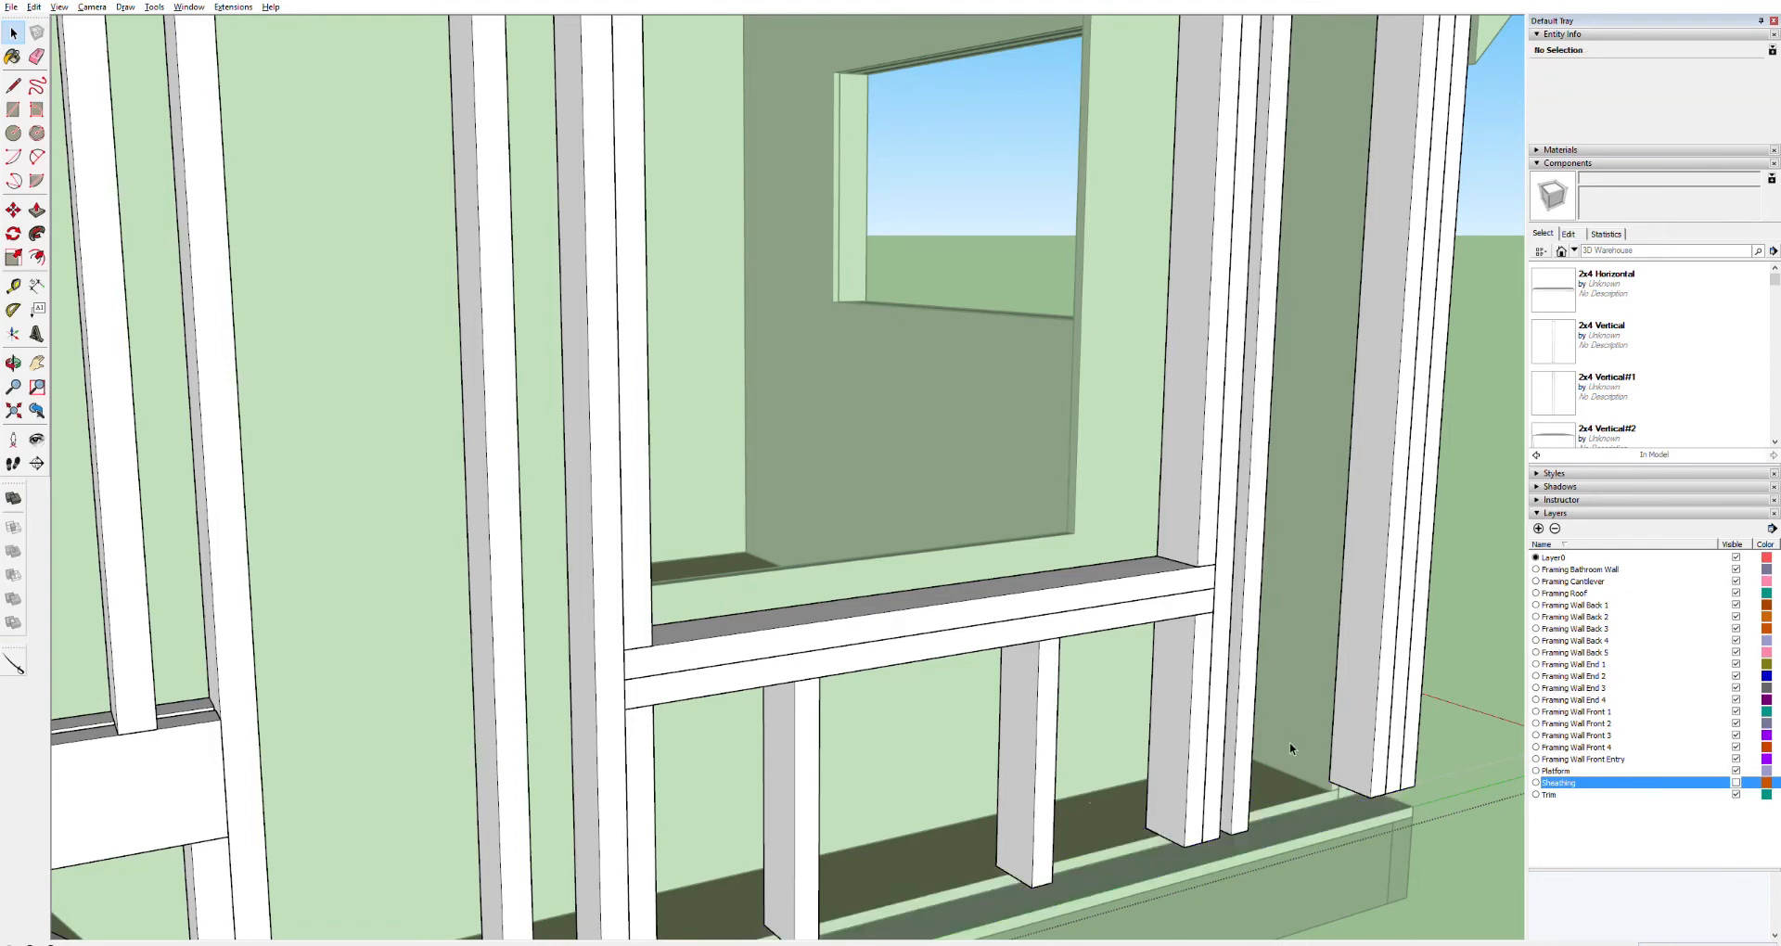
# Move the copied component into place along the base of the front wall framing
pyautogui.moveTo(1245, 833); pyautogui.dragTo(1373, 682, button='middle')
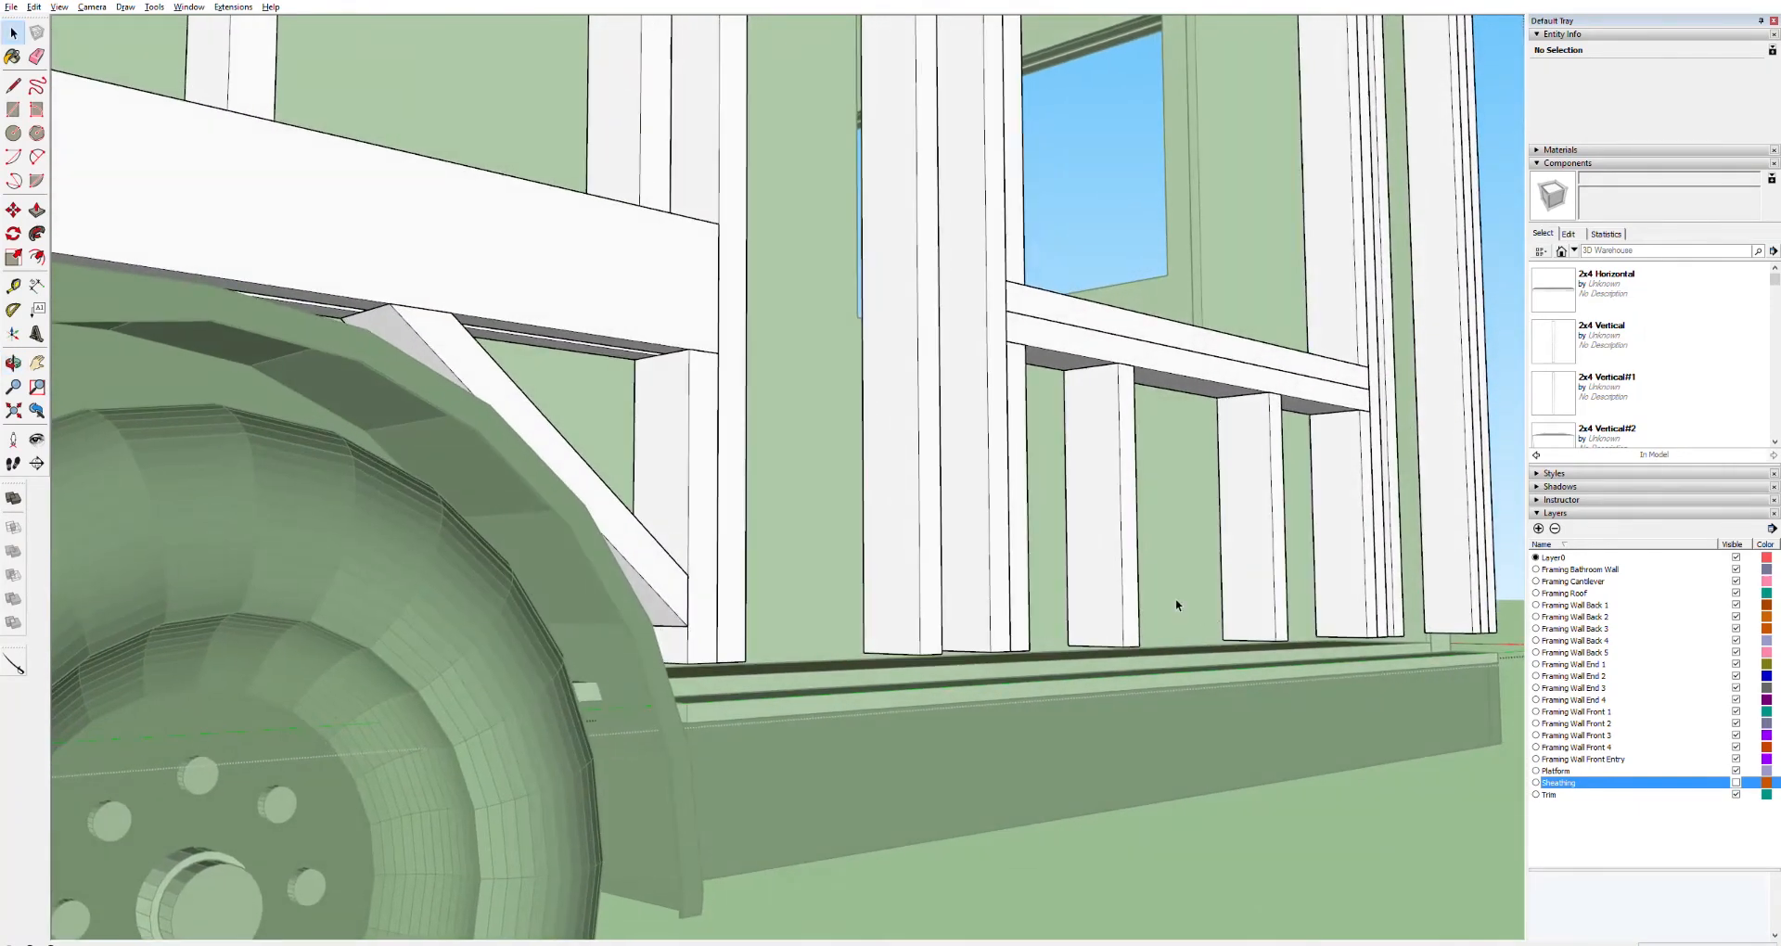
pyautogui.doubleClick(1170, 602)
pyautogui.click(1171, 600)
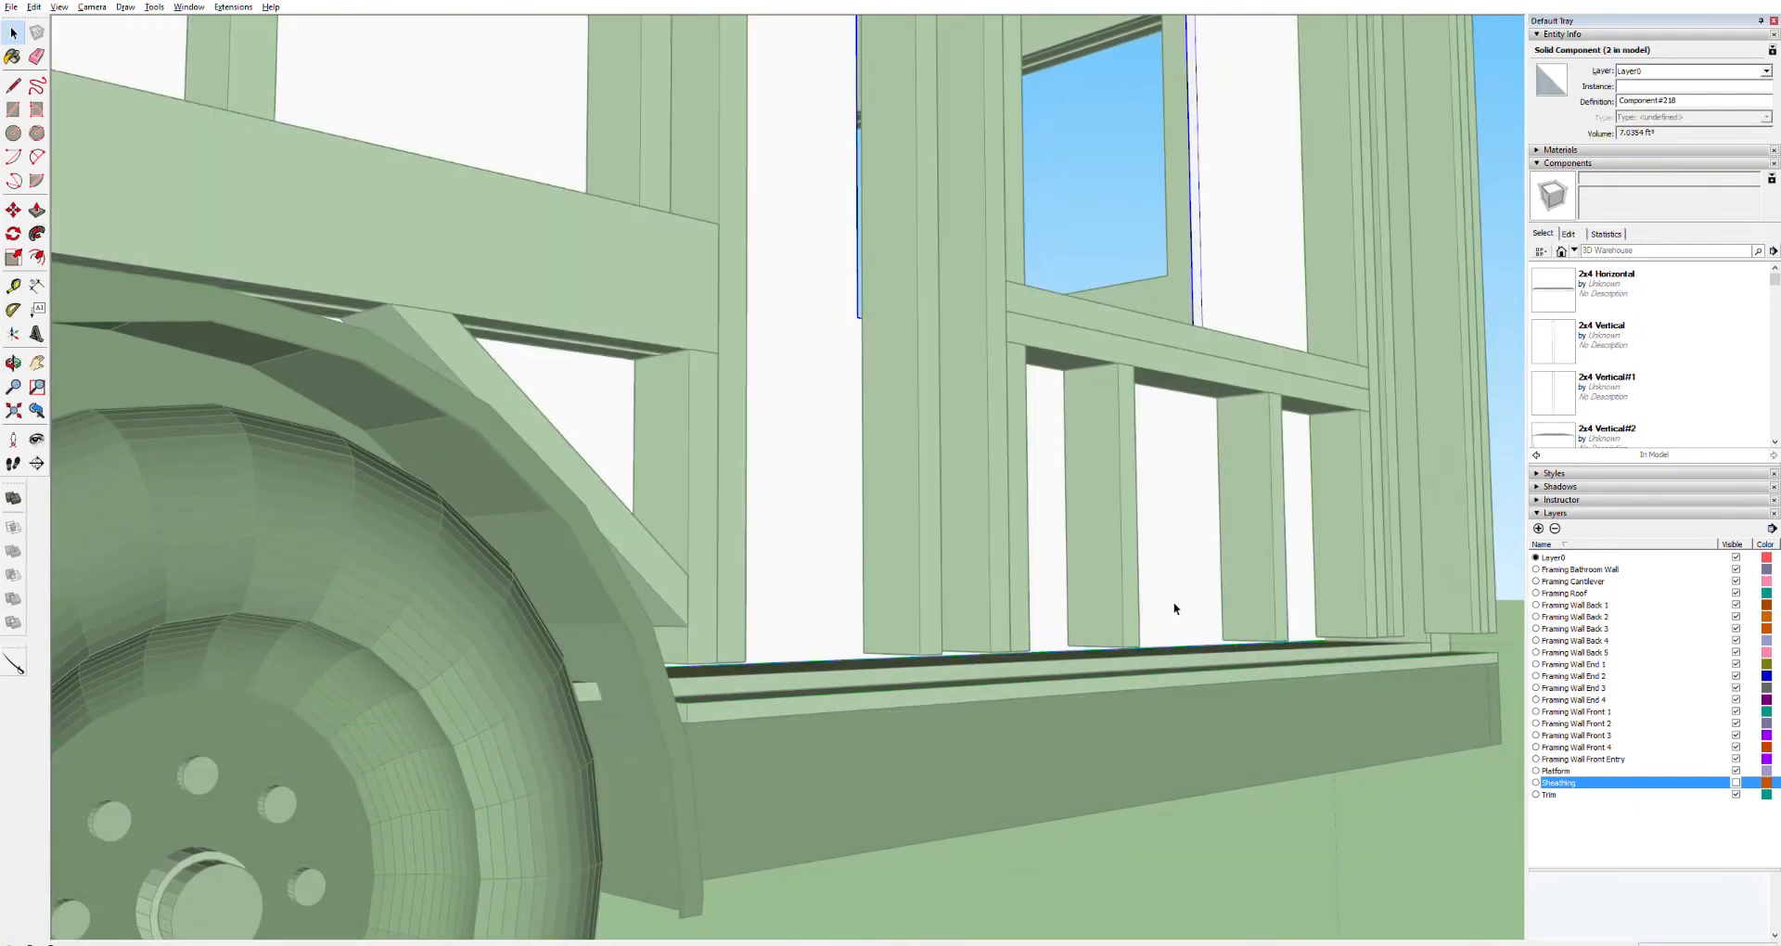
pyautogui.press('m')
pyautogui.click(1176, 645)
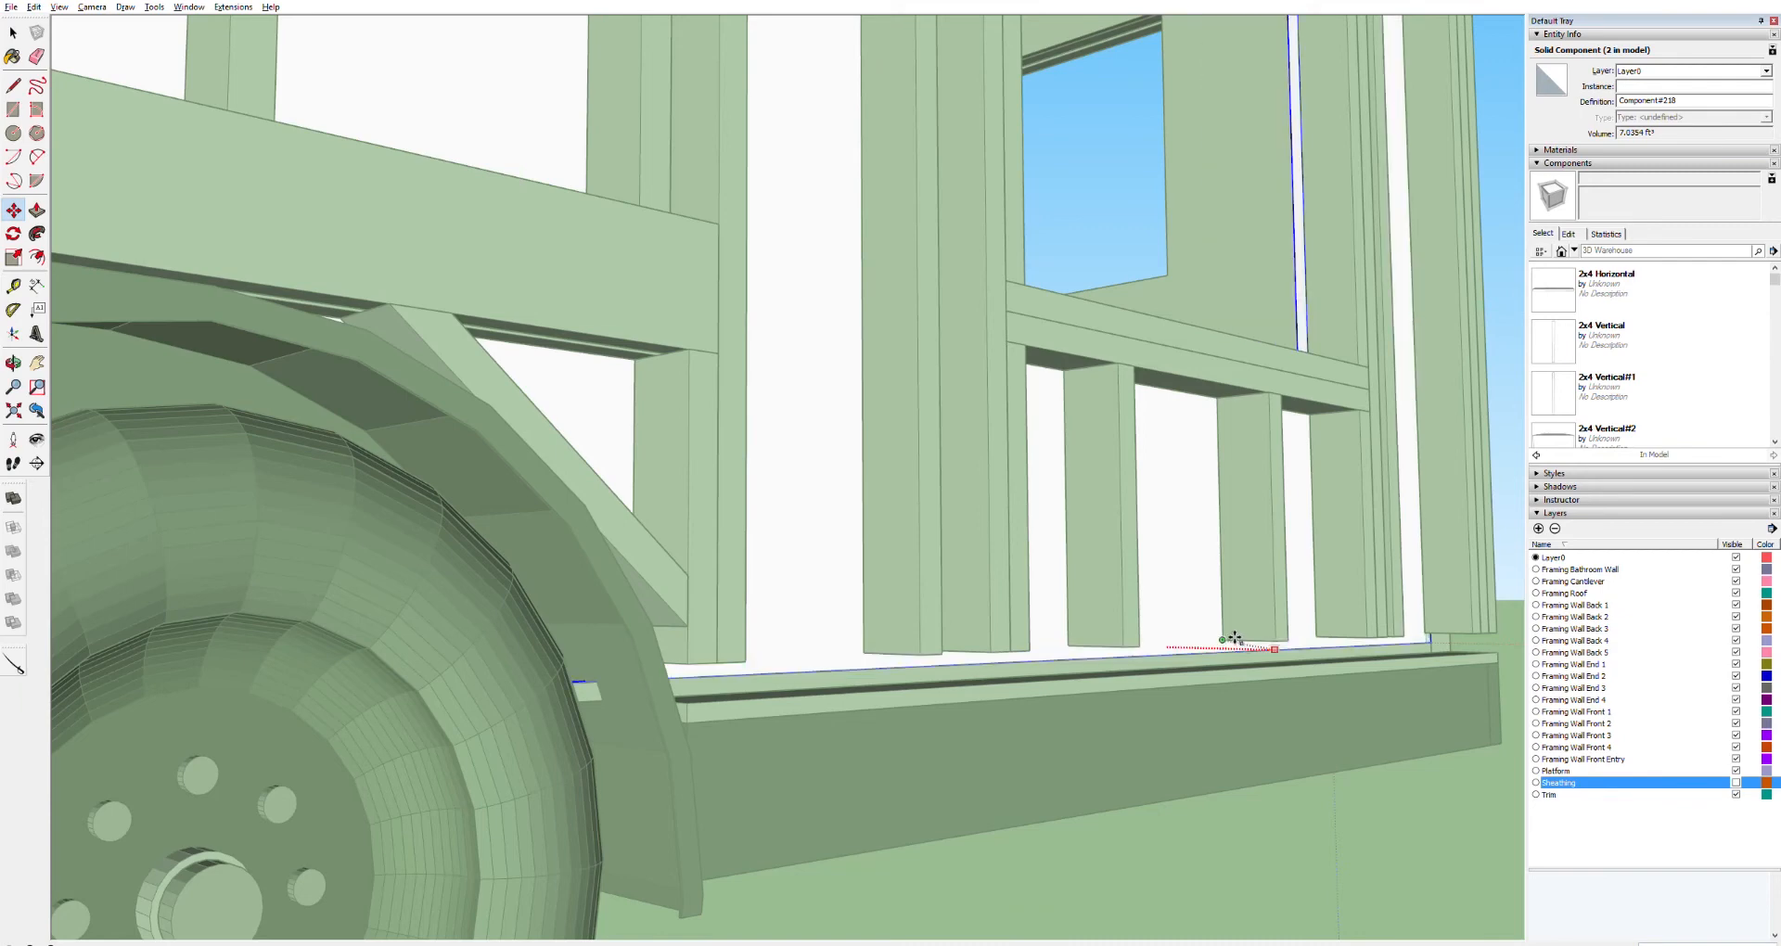
pyautogui.click(1234, 638)
pyautogui.moveTo(1206, 758); pyautogui.dragTo(687, 654, button='middle')
pyautogui.moveTo(1066, 585); pyautogui.dragTo(1327, 621, button='middle')
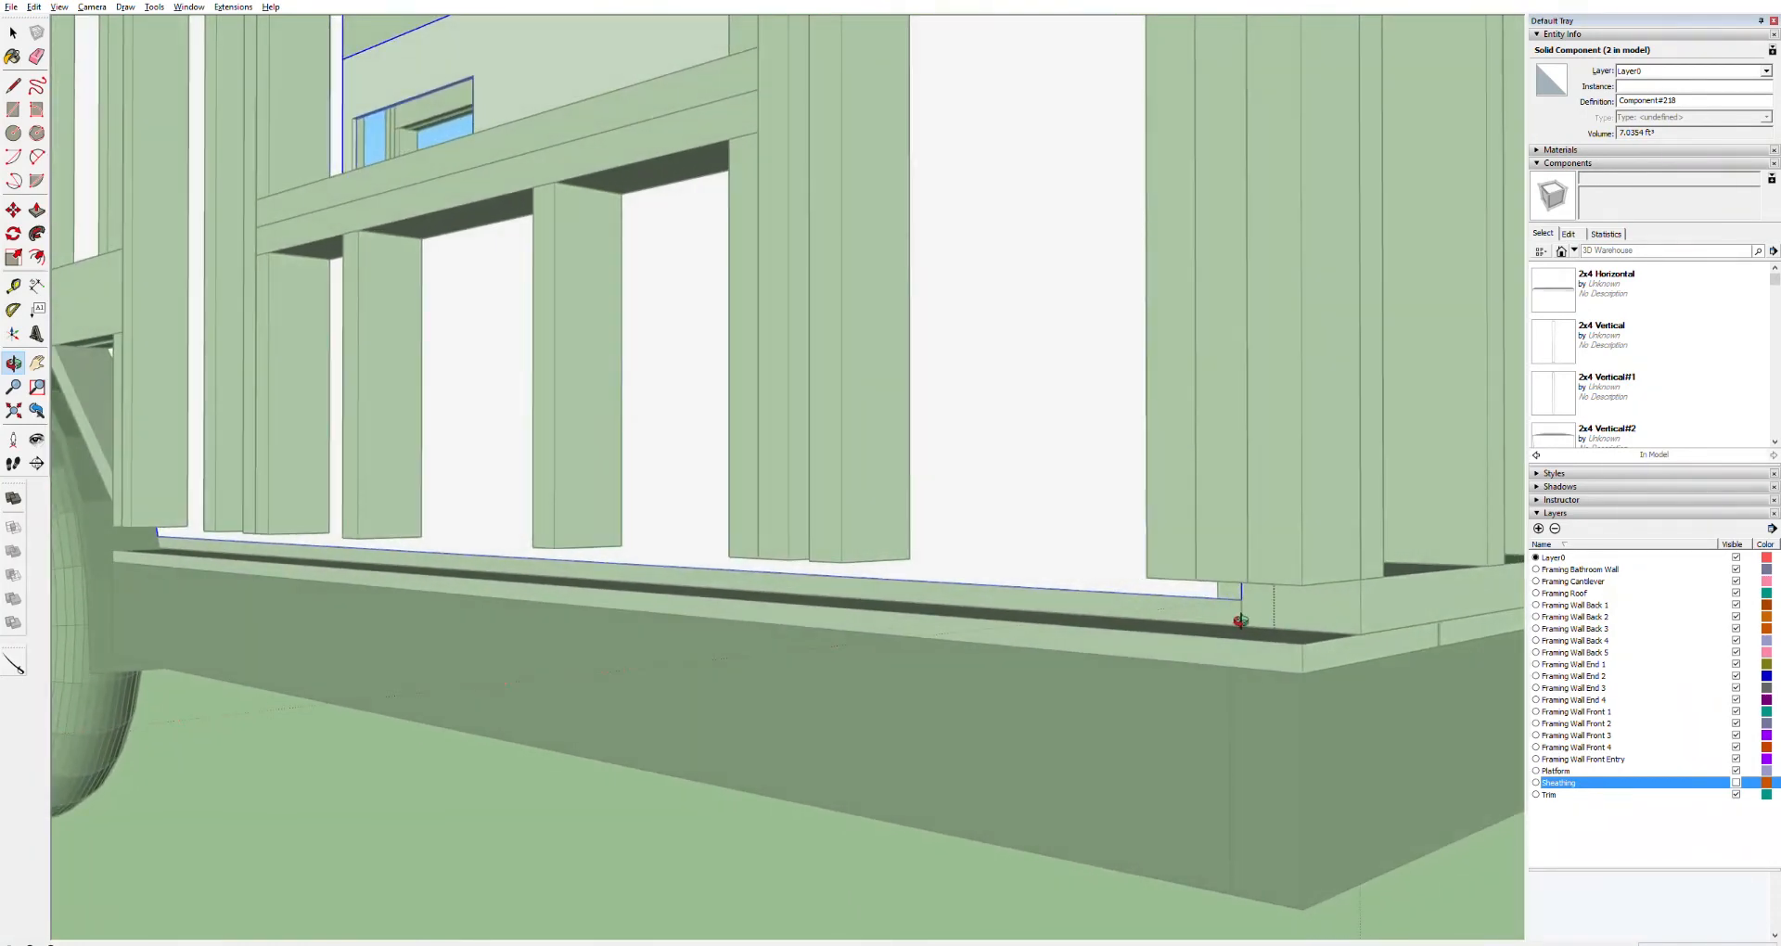
pyautogui.press('space')
pyautogui.click(1260, 538)
pyautogui.click(1244, 548)
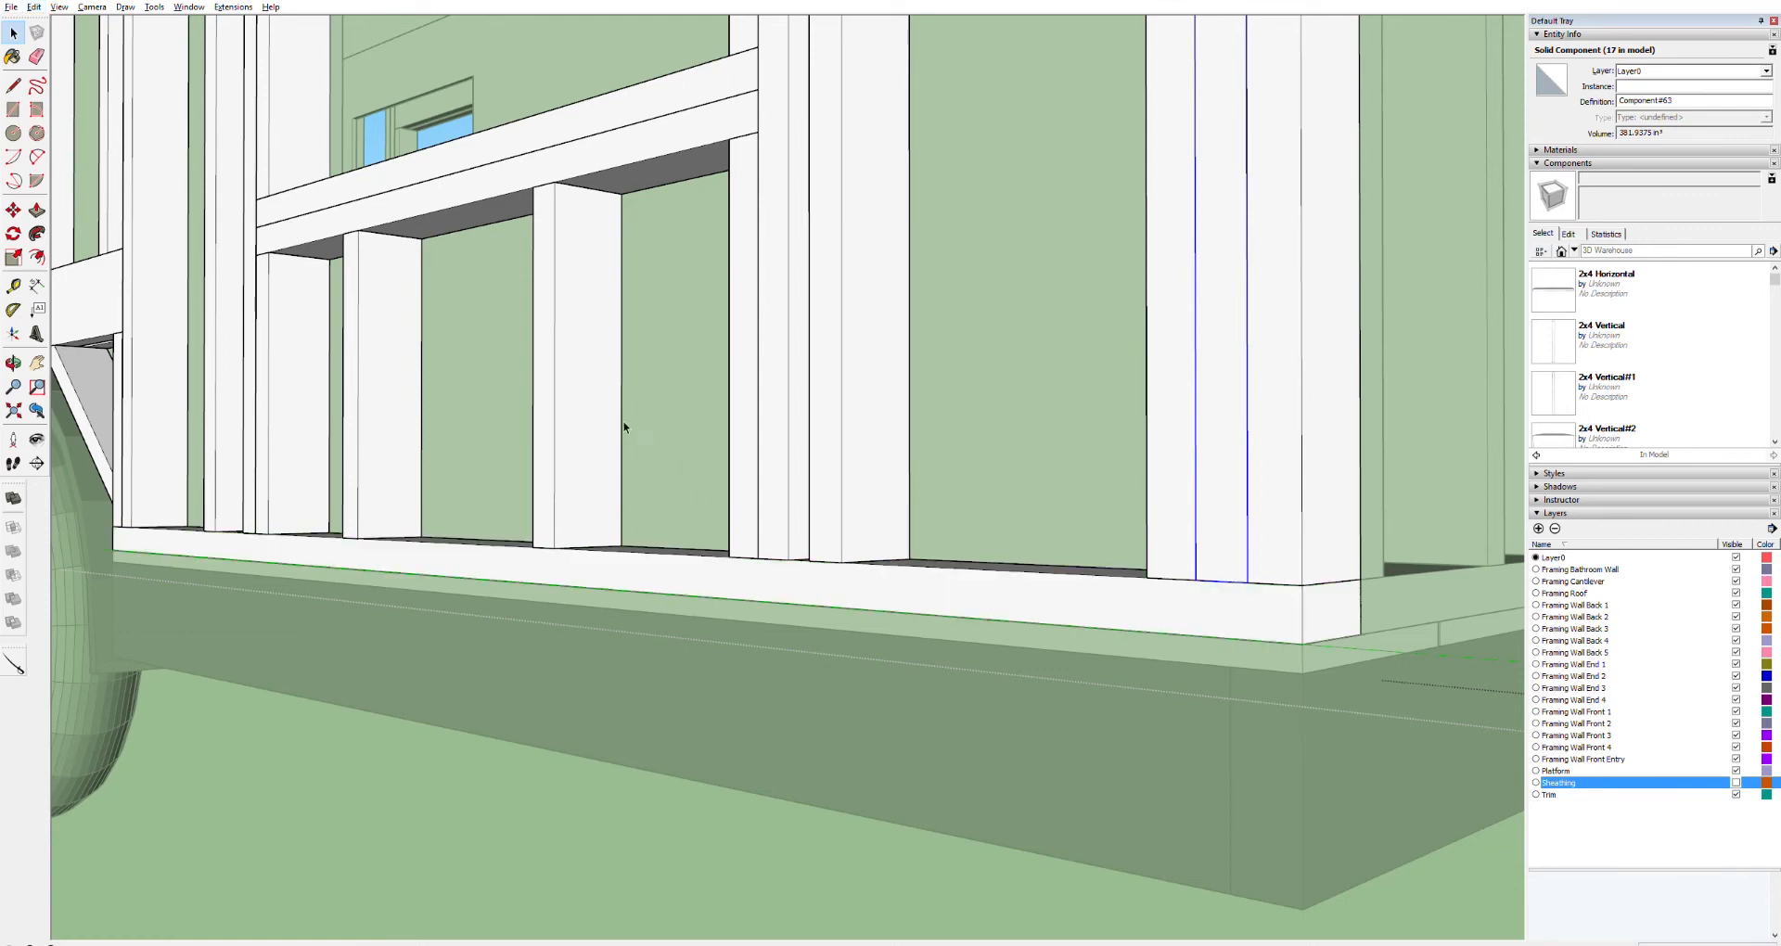
# Inspect the front wall sheathing and its window and door openings from several angles
pyautogui.scroll(-10, 622, 425)
pyautogui.scroll(10, 621, 432)
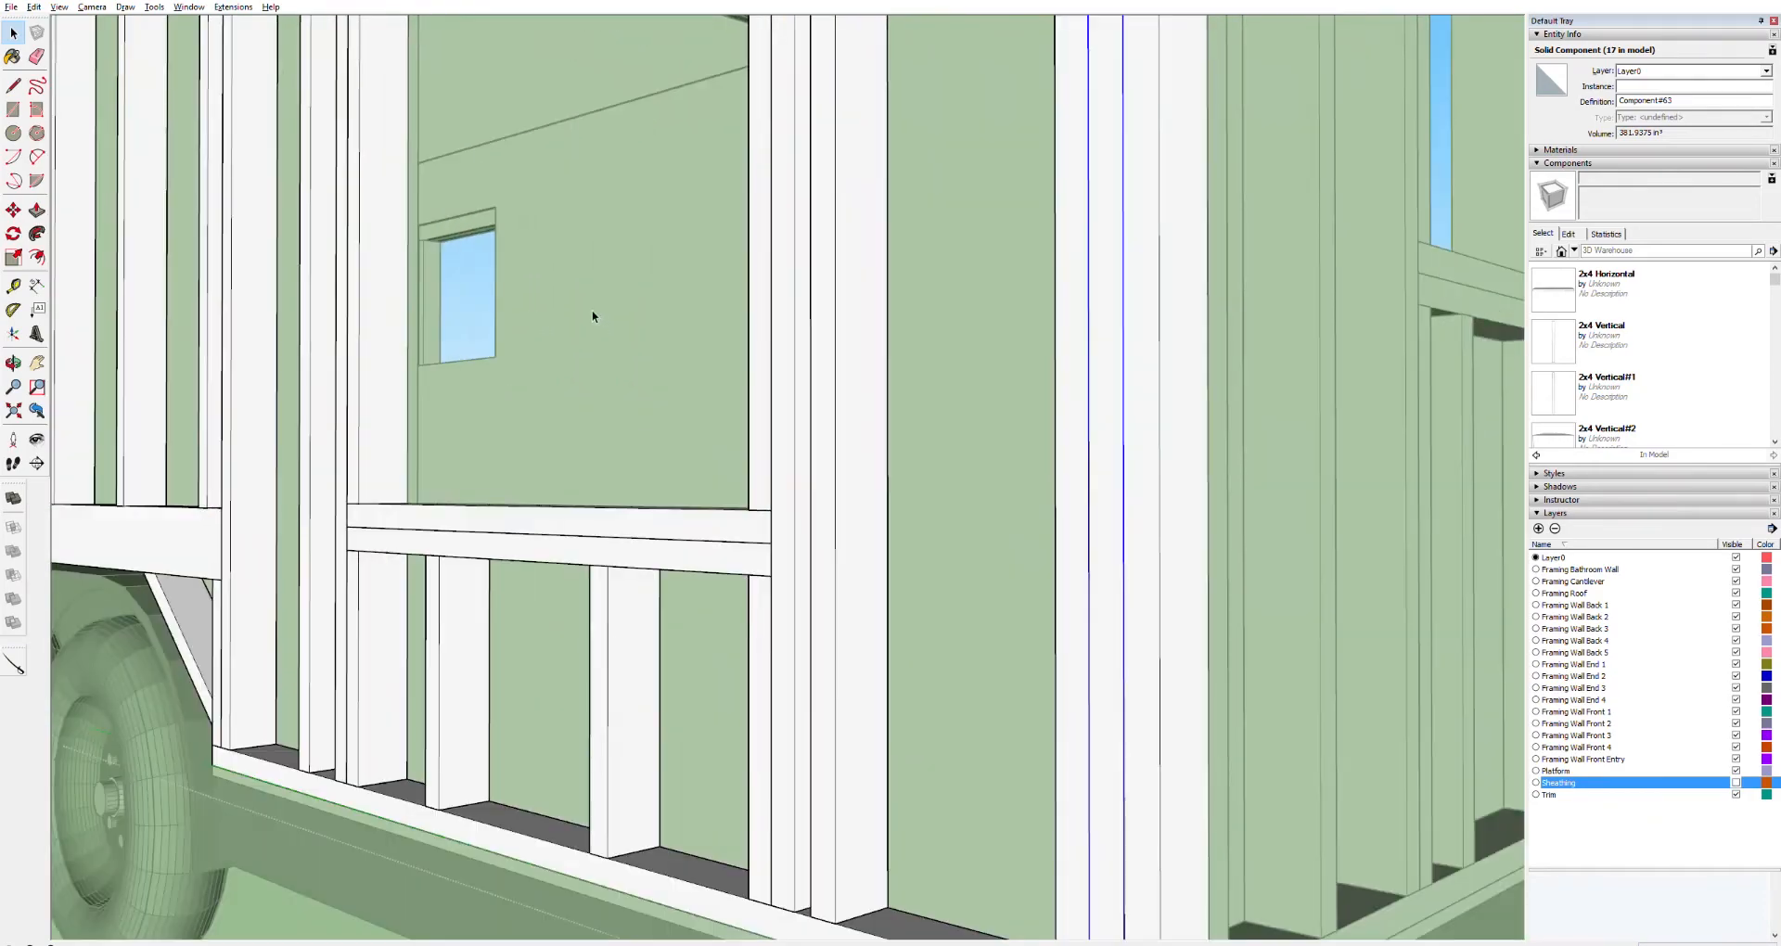
pyautogui.moveTo(651, 318)
pyautogui.mouseDown(button='middle')
pyautogui.moveTo(736, 318)
pyautogui.moveTo(977, 377)
pyautogui.moveTo(764, 303)
pyautogui.moveTo(696, 382)
pyautogui.moveTo(867, 354)
pyautogui.moveTo(1099, 351)
pyautogui.mouseUp(button='middle')
pyautogui.scroll(-2, 1100, 351)
pyautogui.scroll(-4, 1153, 377)
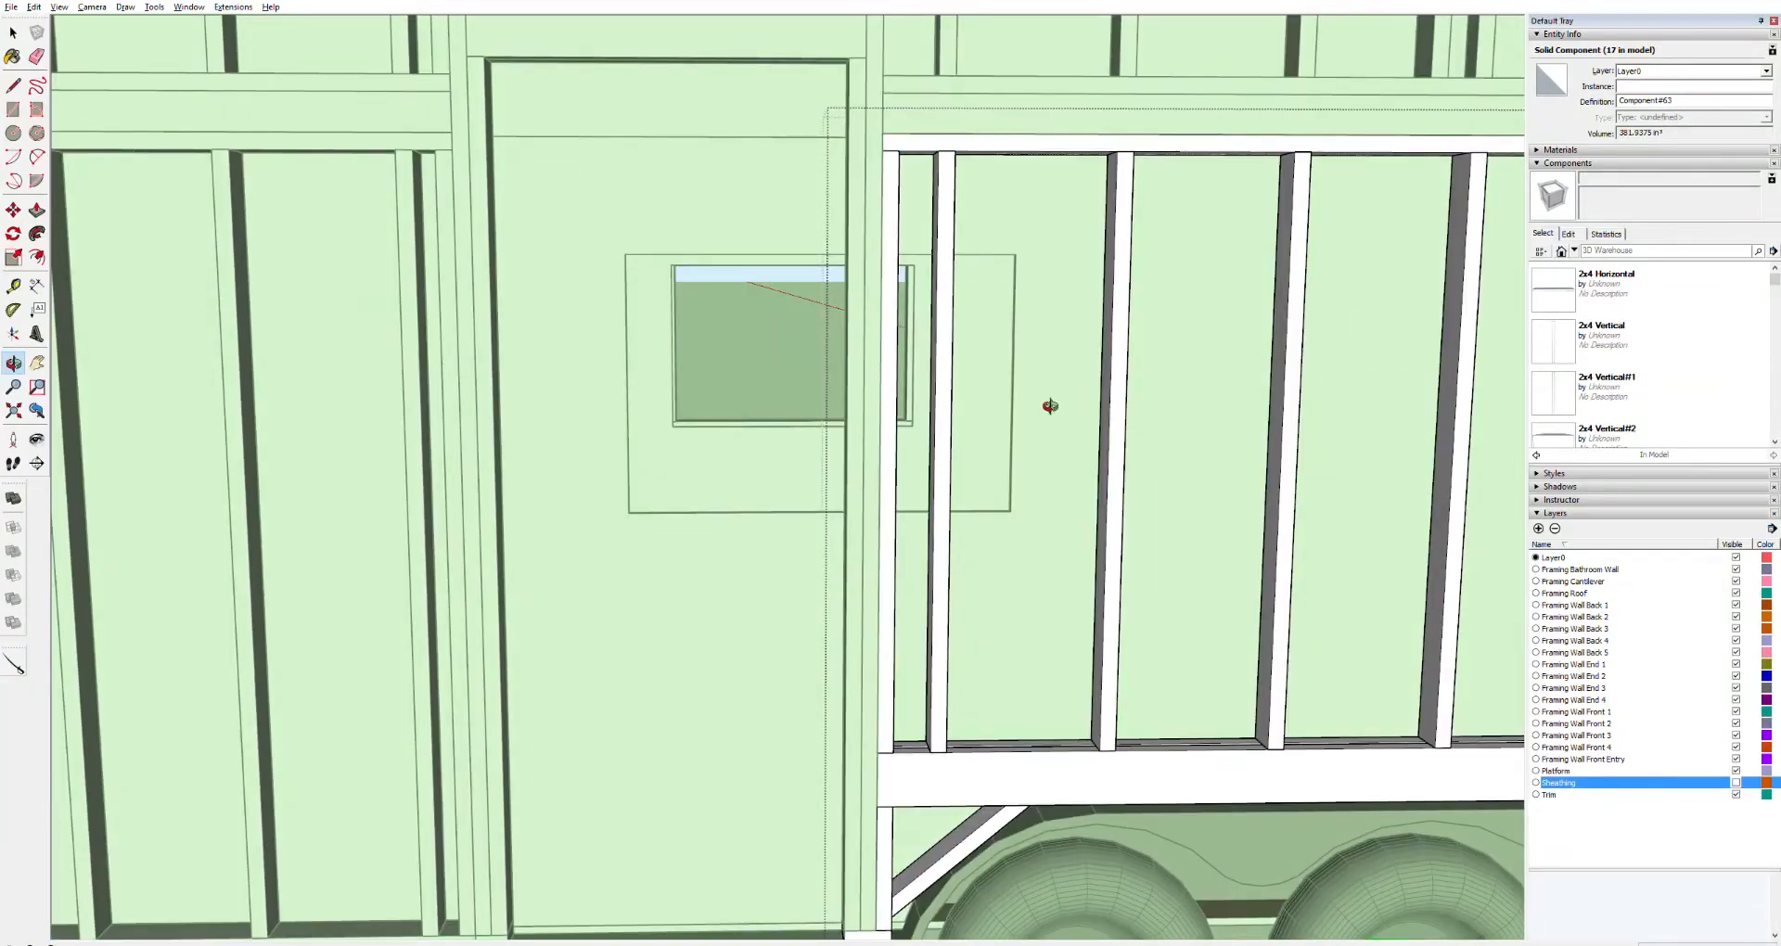
pyautogui.scroll(-3, 974, 415)
pyautogui.scroll(8, 973, 417)
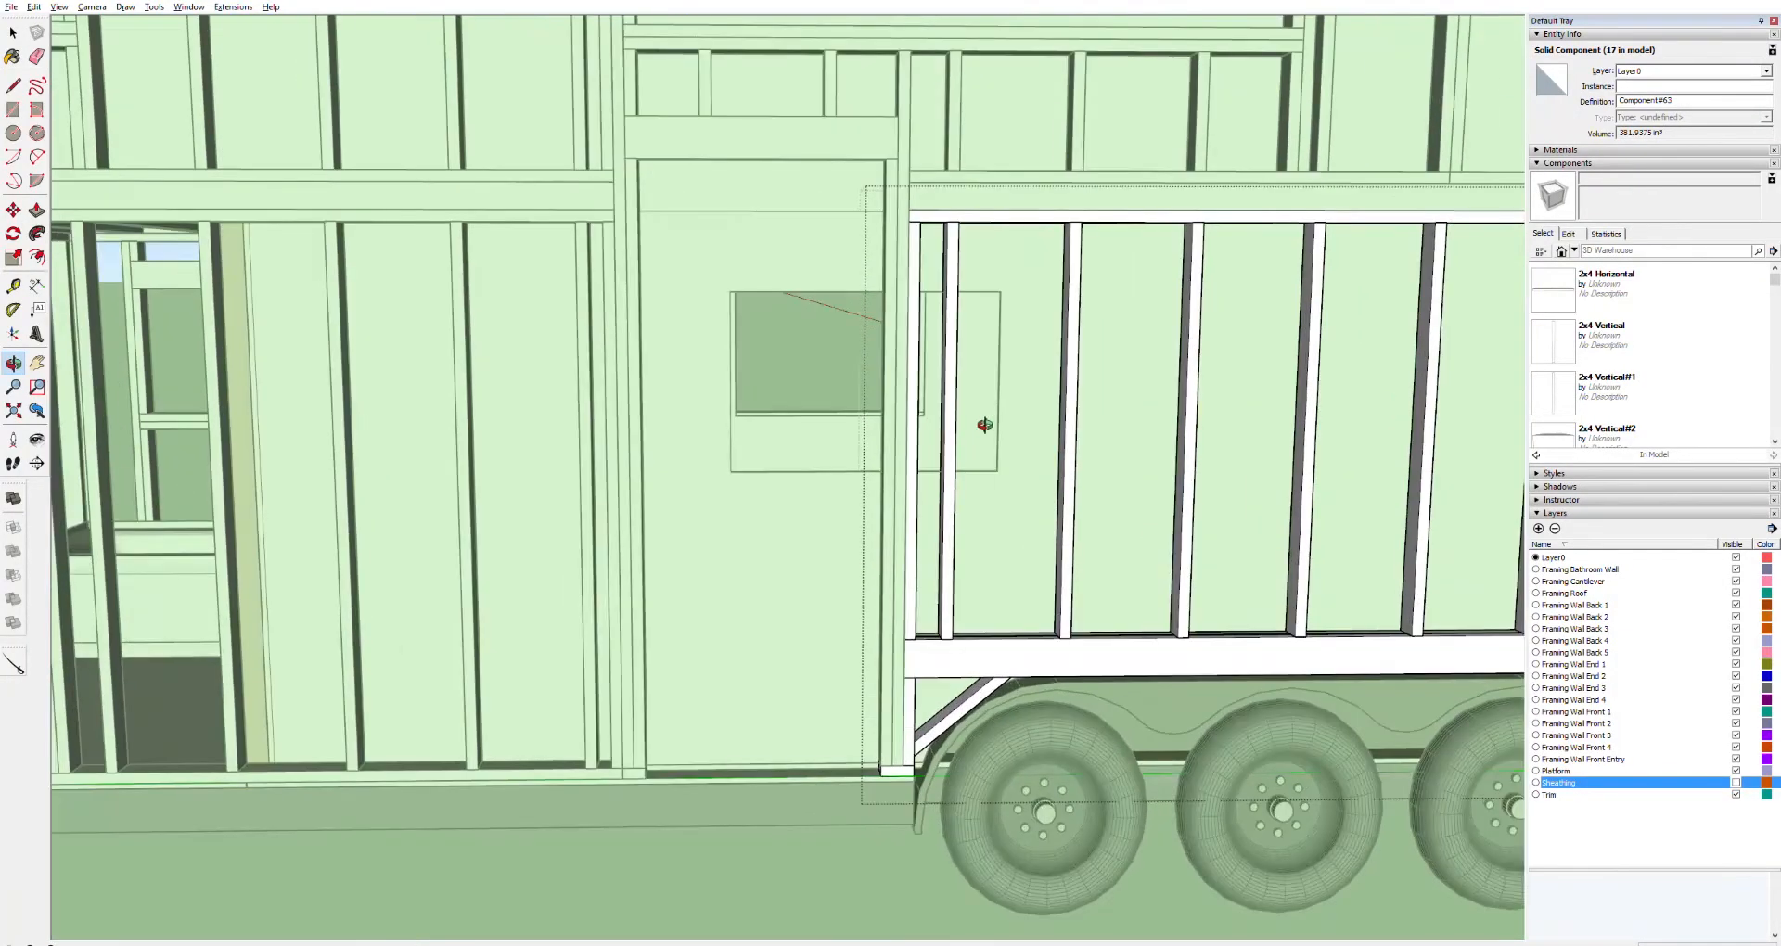
pyautogui.scroll(2, 972, 419)
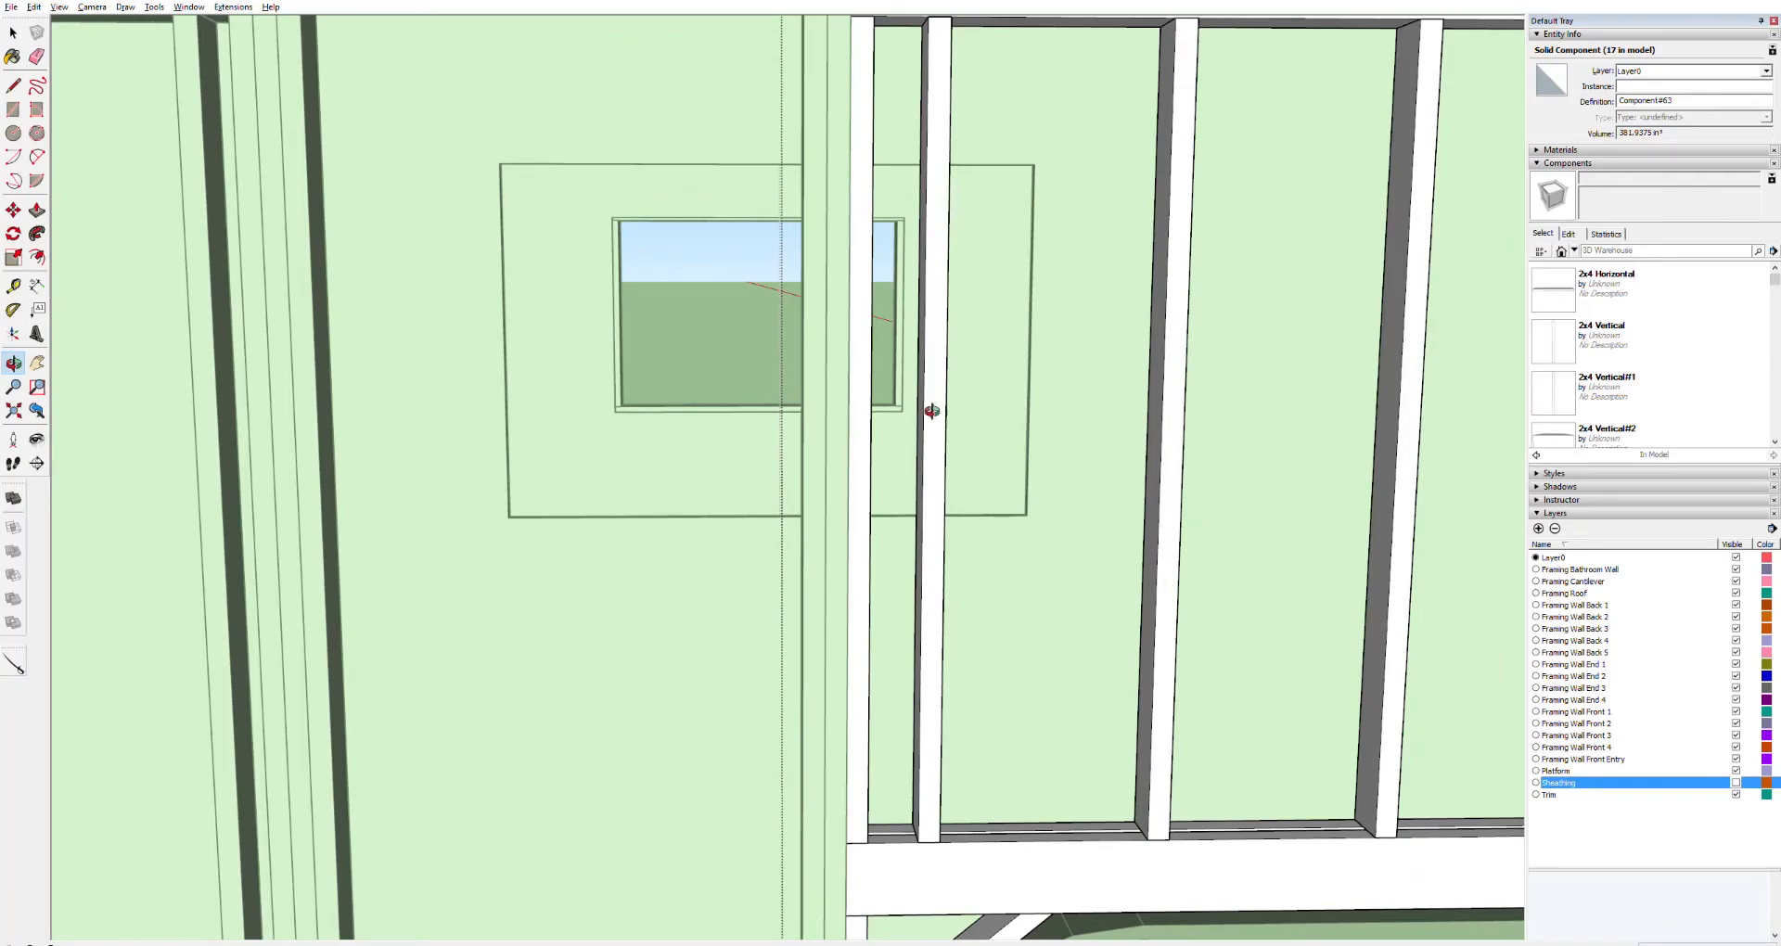
pyautogui.moveTo(774, 378); pyautogui.dragTo(712, 392)
pyautogui.scroll(-8, 705, 397)
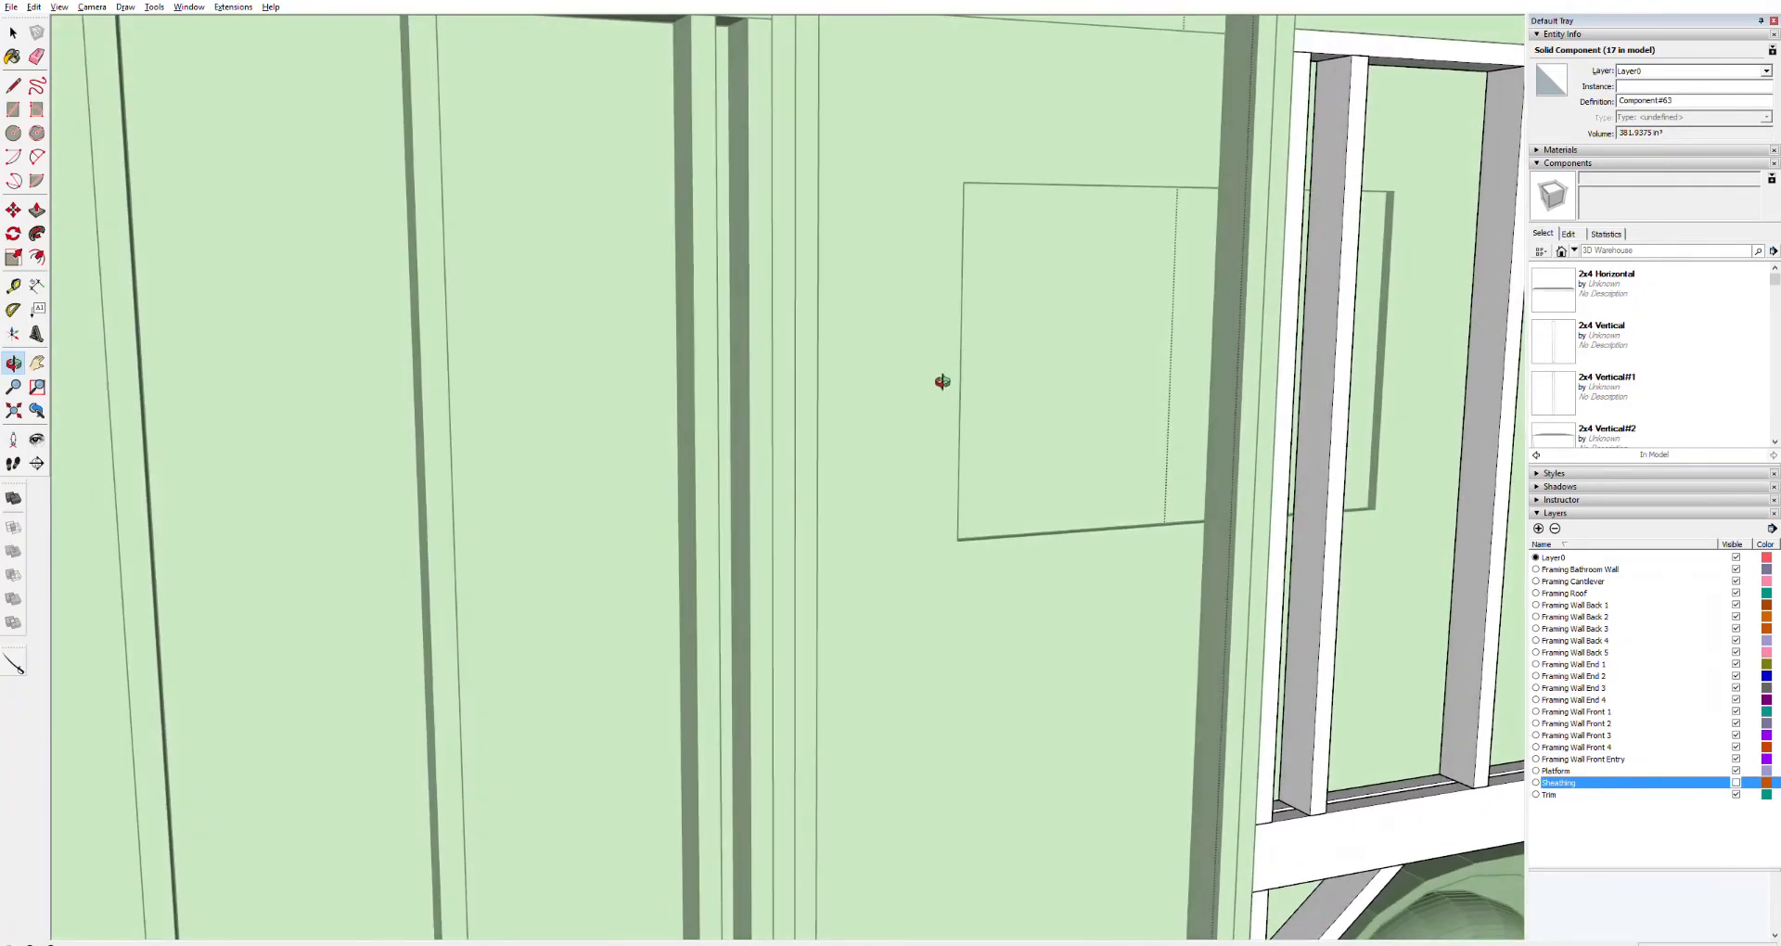
pyautogui.scroll(-5, 989, 452)
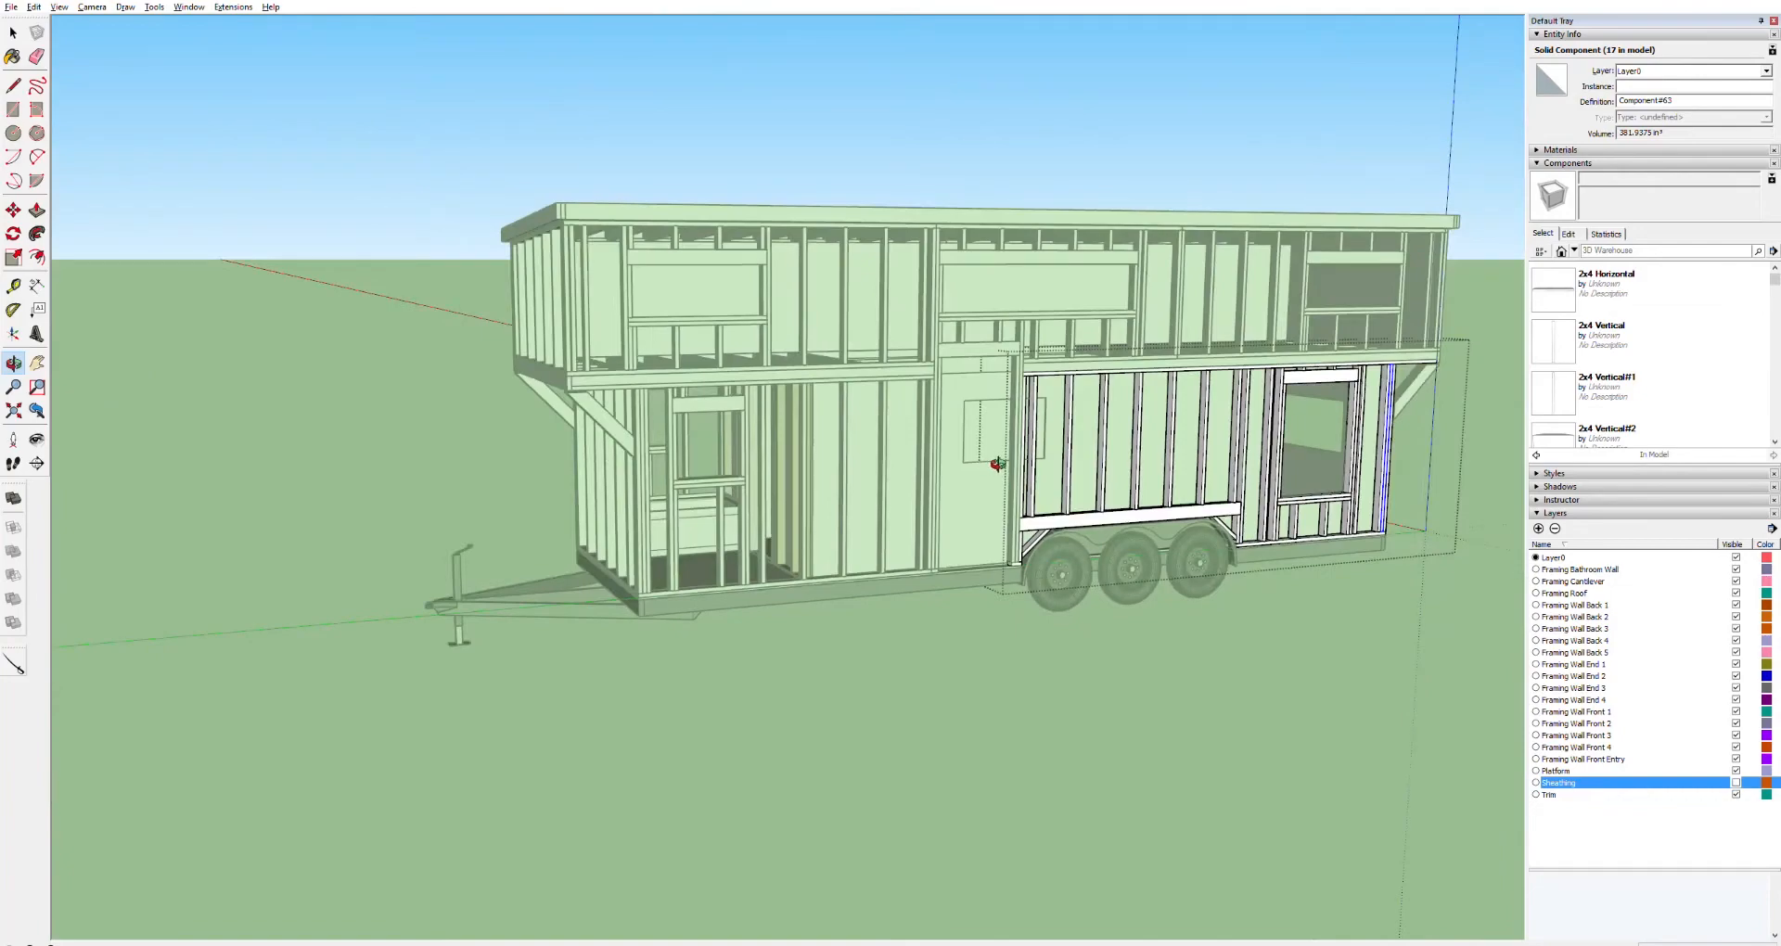
pyautogui.scroll(10, 997, 464)
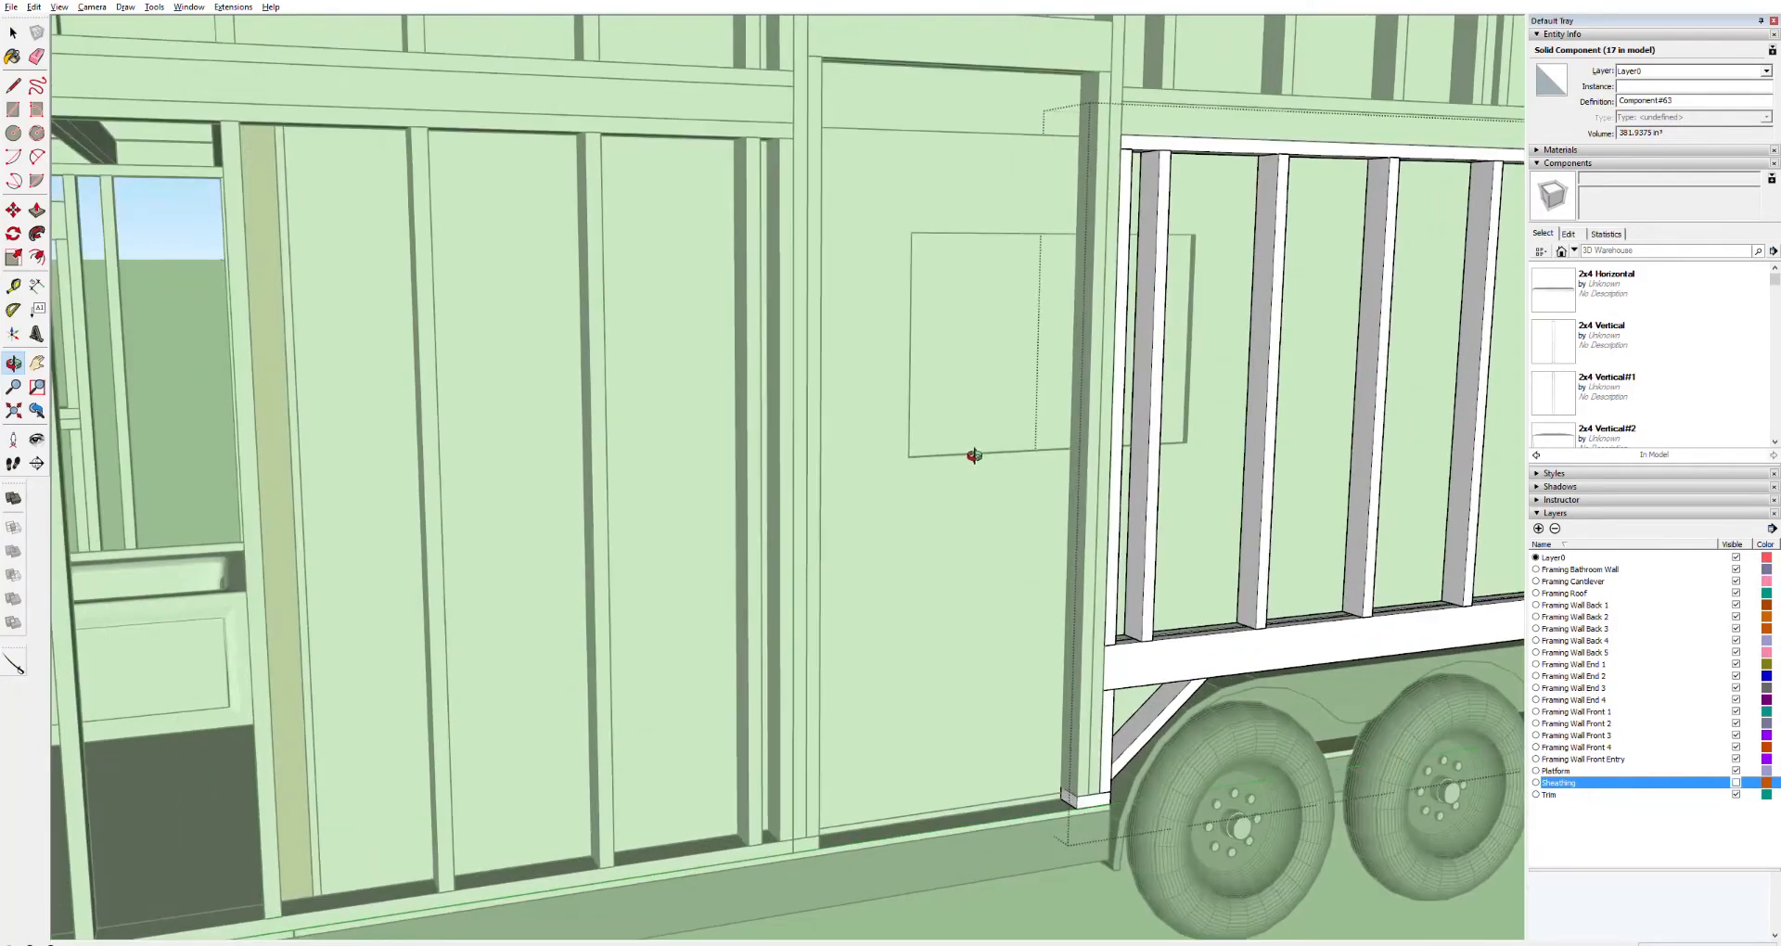
pyautogui.moveTo(1174, 363); pyautogui.dragTo(1456, 380)
pyautogui.moveTo(1100, 361); pyautogui.dragTo(1756, 345)
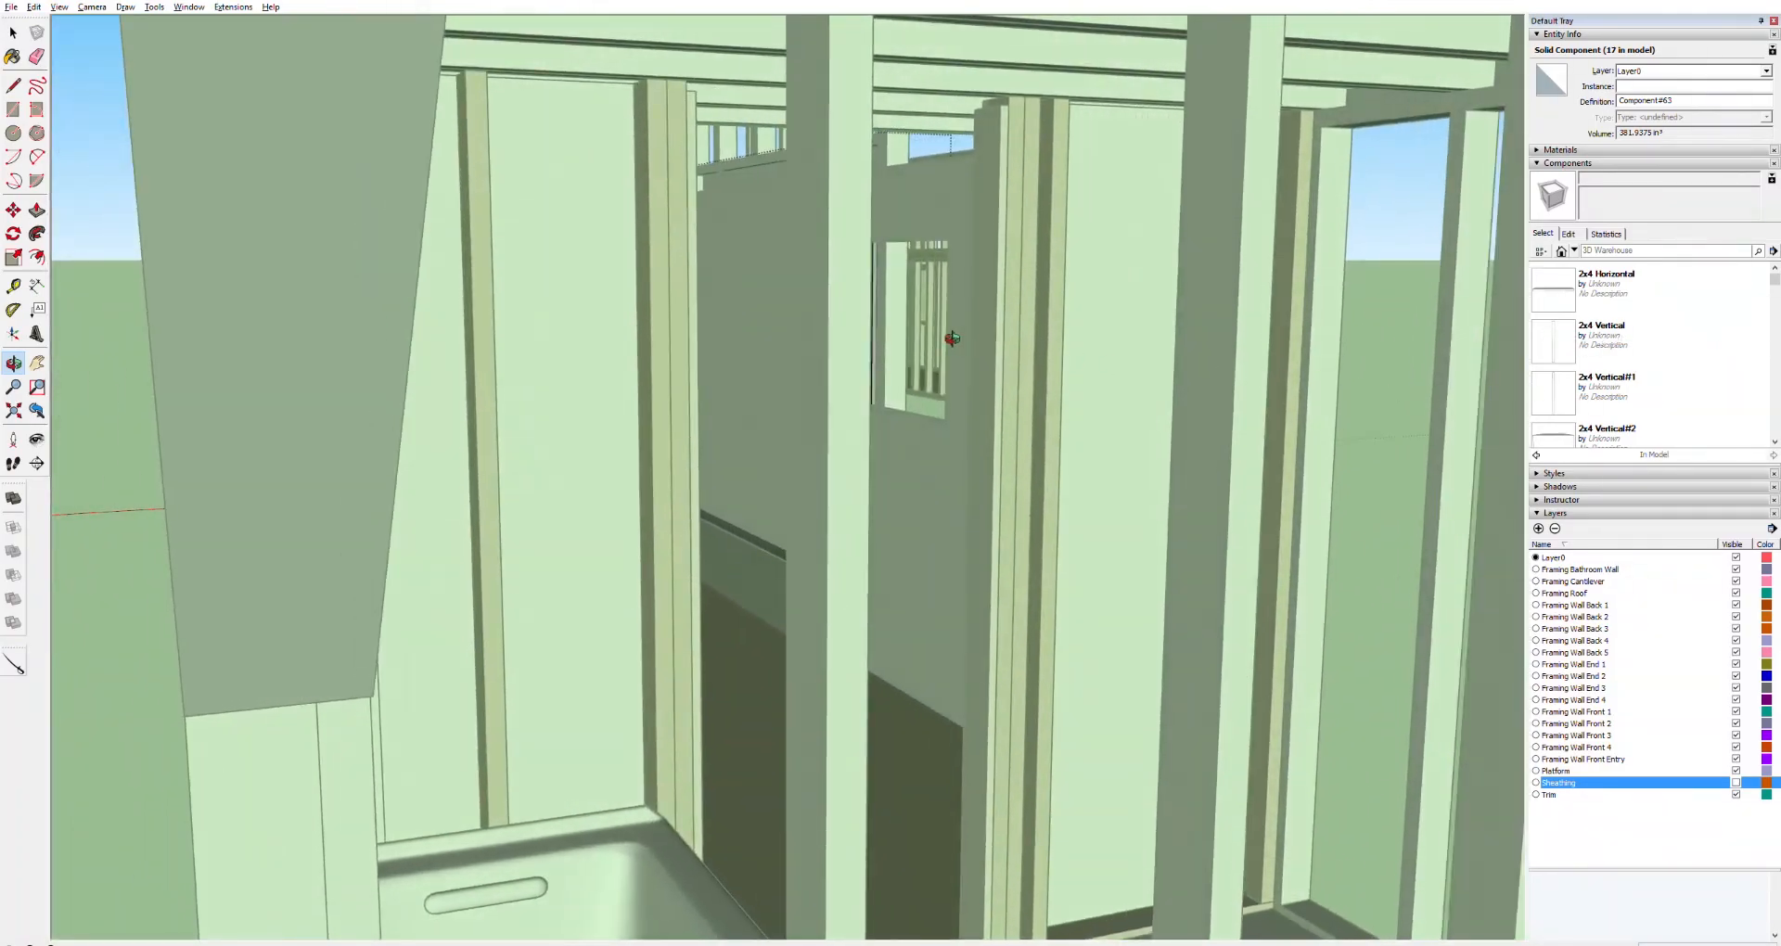
pyautogui.scroll(-8, 851, 328)
pyautogui.scroll(10, 852, 329)
pyautogui.moveTo(577, 317); pyautogui.dragTo(464, 351)
# Select the interior wall panel and push/pull its edge face outward to extend the panel
pyautogui.press('space')
pyautogui.tripleClick(432, 349)
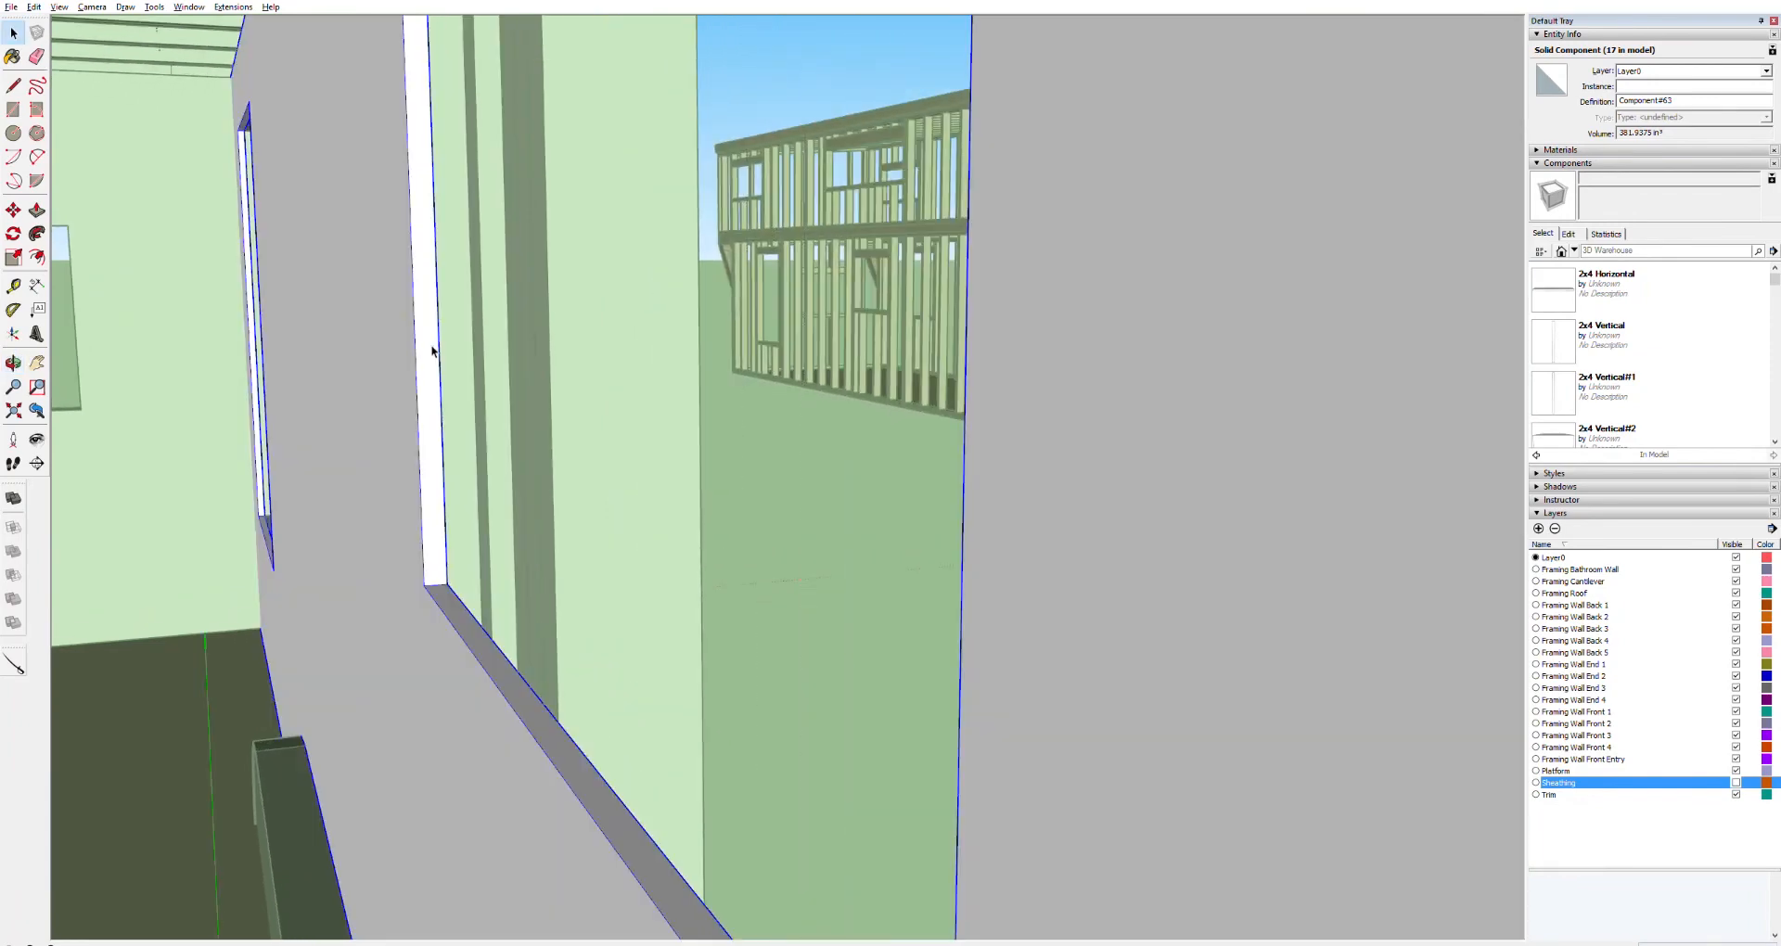
pyautogui.press('p')
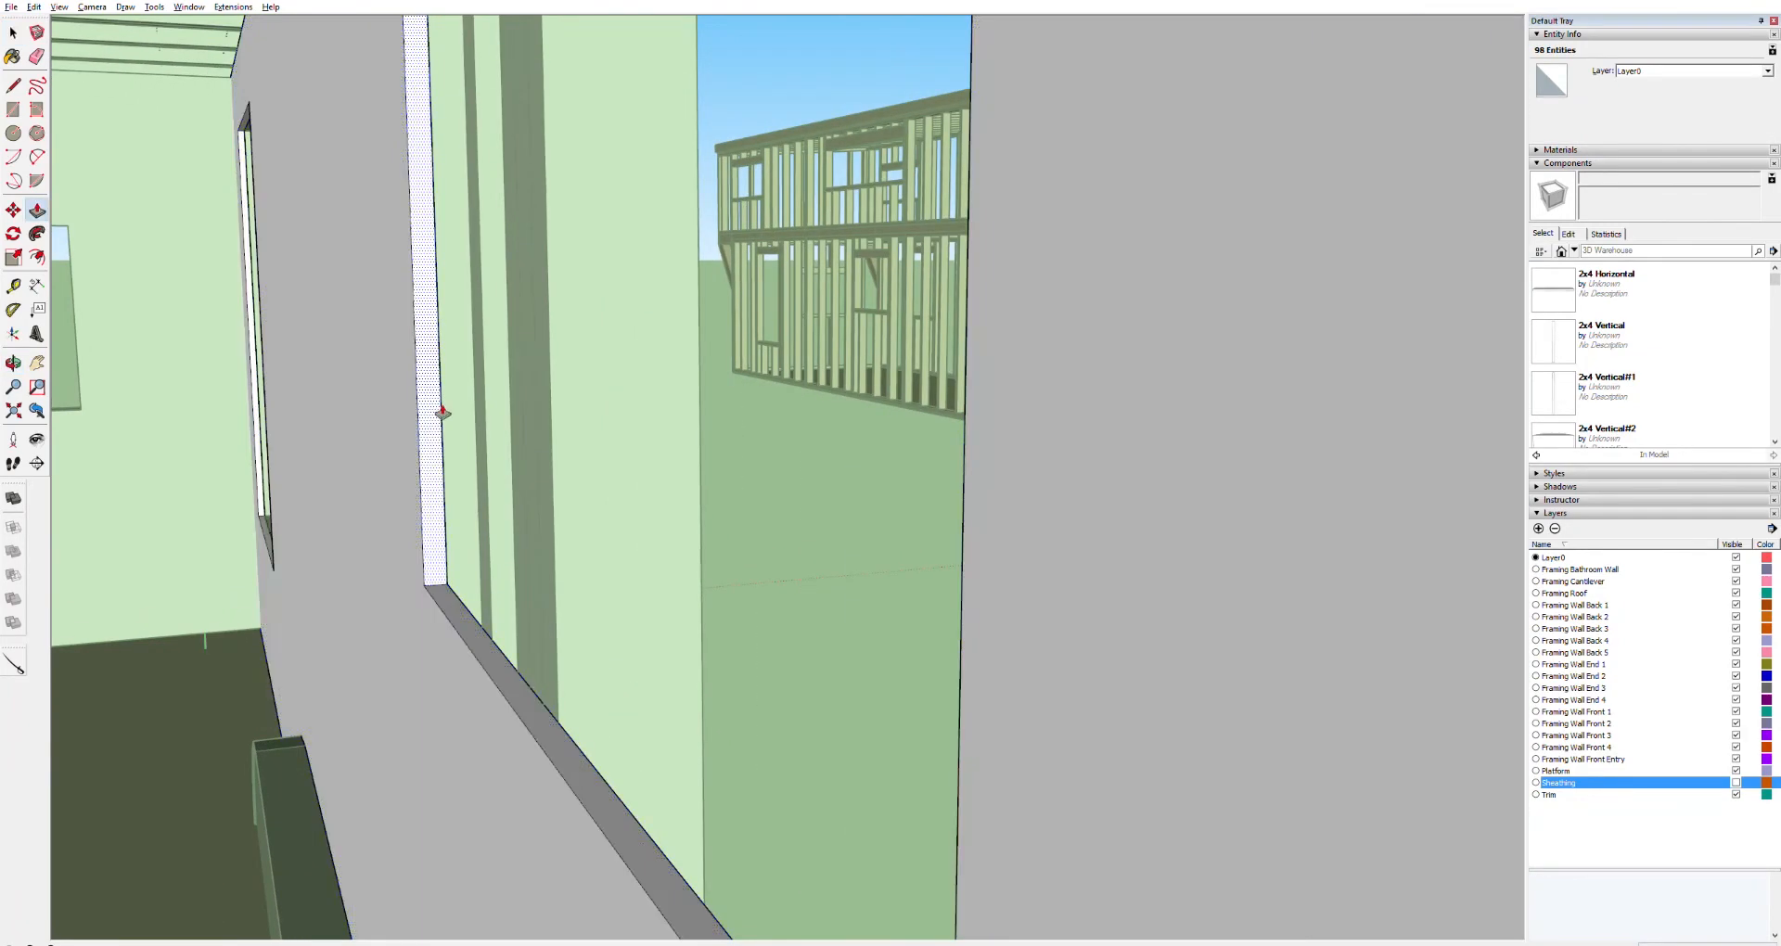
pyautogui.click(437, 414)
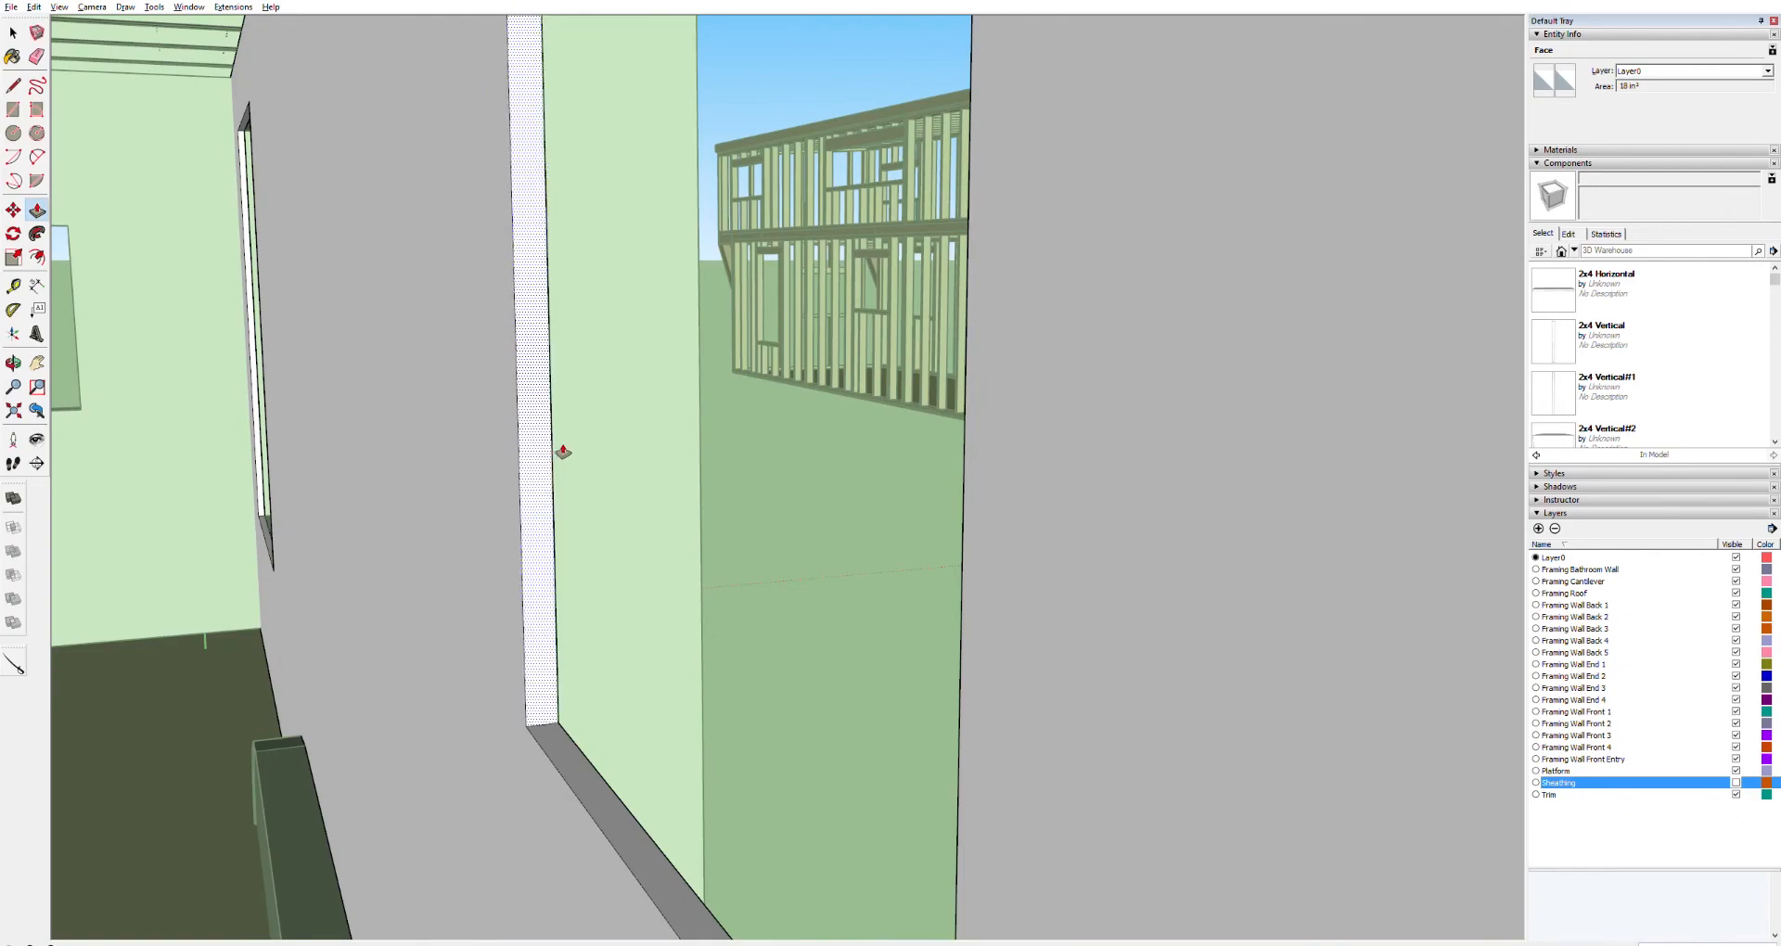
pyautogui.click(563, 452)
pyautogui.scroll(-3, 445, 473)
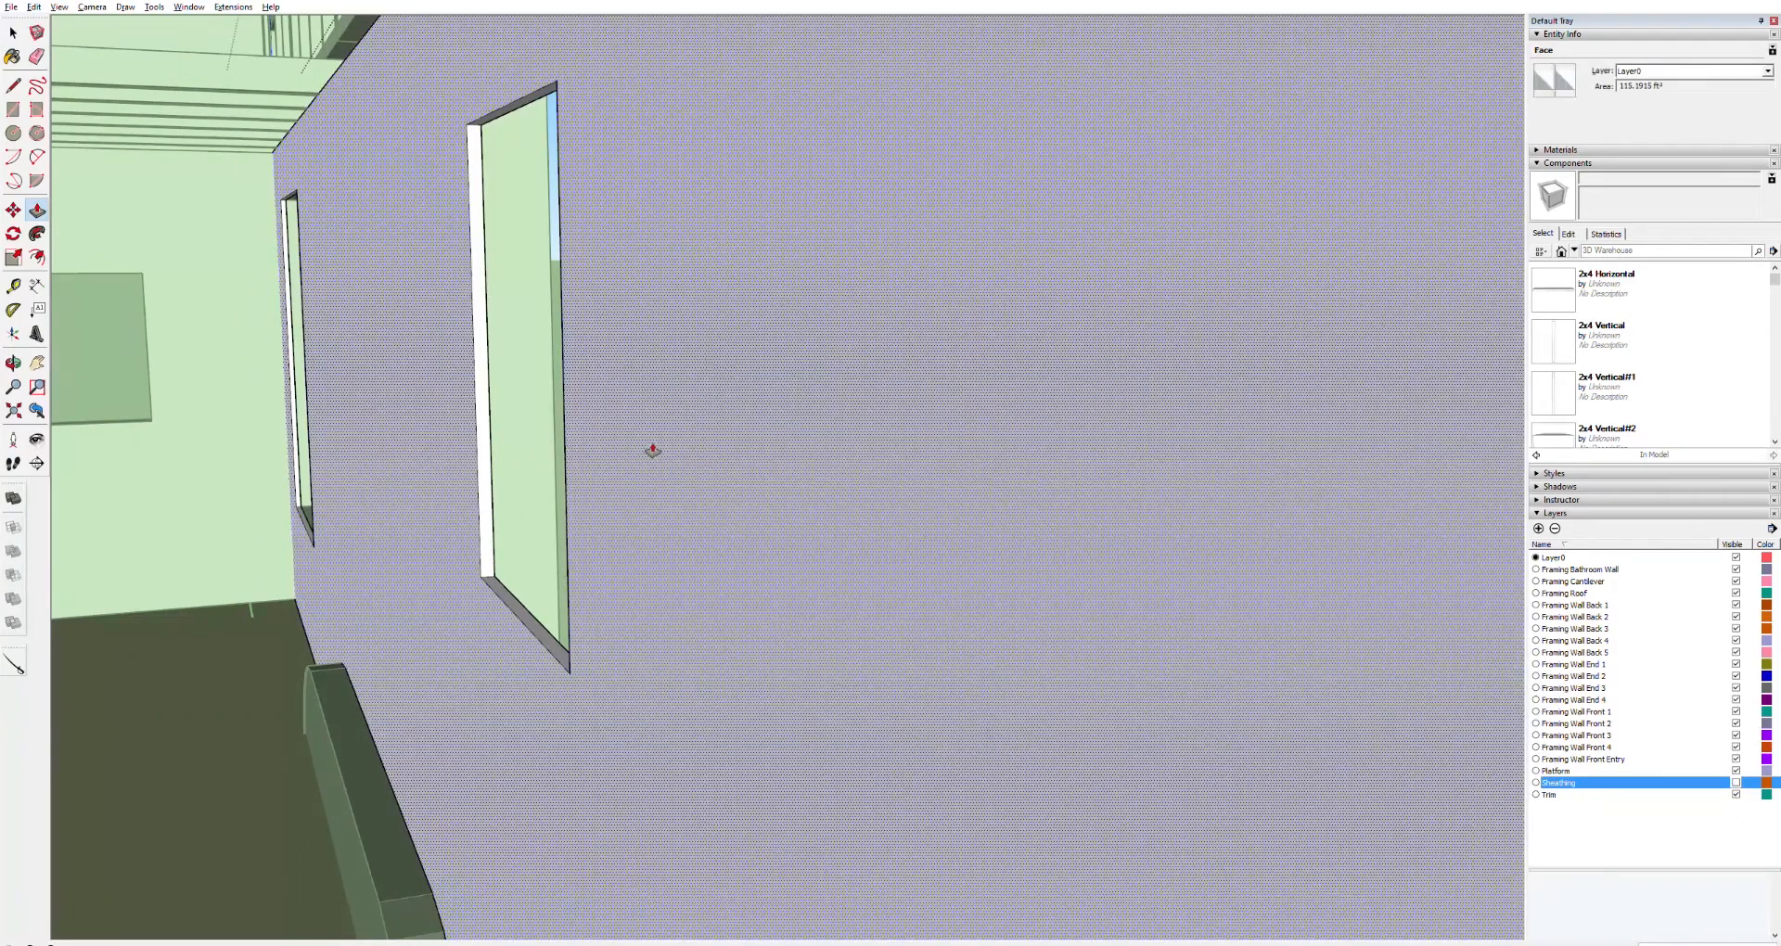
# Push/pull the interior wall panel's edge farther outward so the panel extends past the door stud
pyautogui.press('o')
pyautogui.moveTo(550, 434); pyautogui.dragTo(707, 371)
pyautogui.moveTo(622, 411); pyautogui.dragTo(103, 433)
pyautogui.moveTo(103, 433); pyautogui.dragTo(757, 491, button='middle')
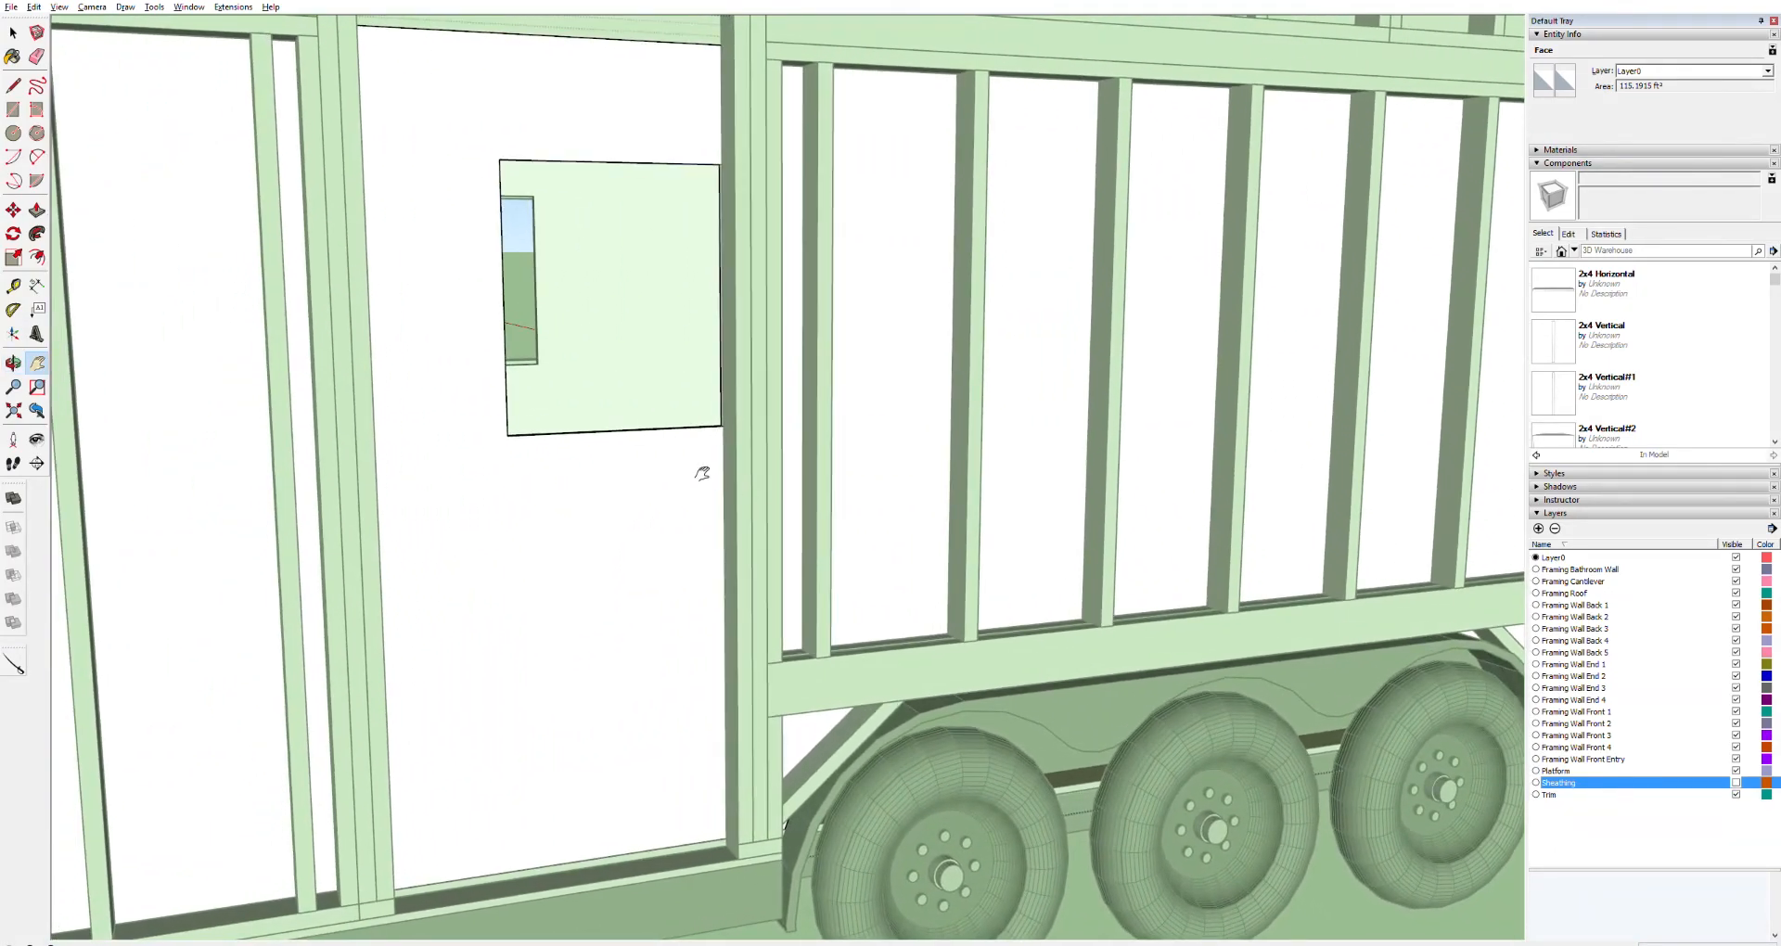
pyautogui.scroll(4, 642, 428)
pyautogui.moveTo(614, 411); pyautogui.dragTo(593, 879, button='middle')
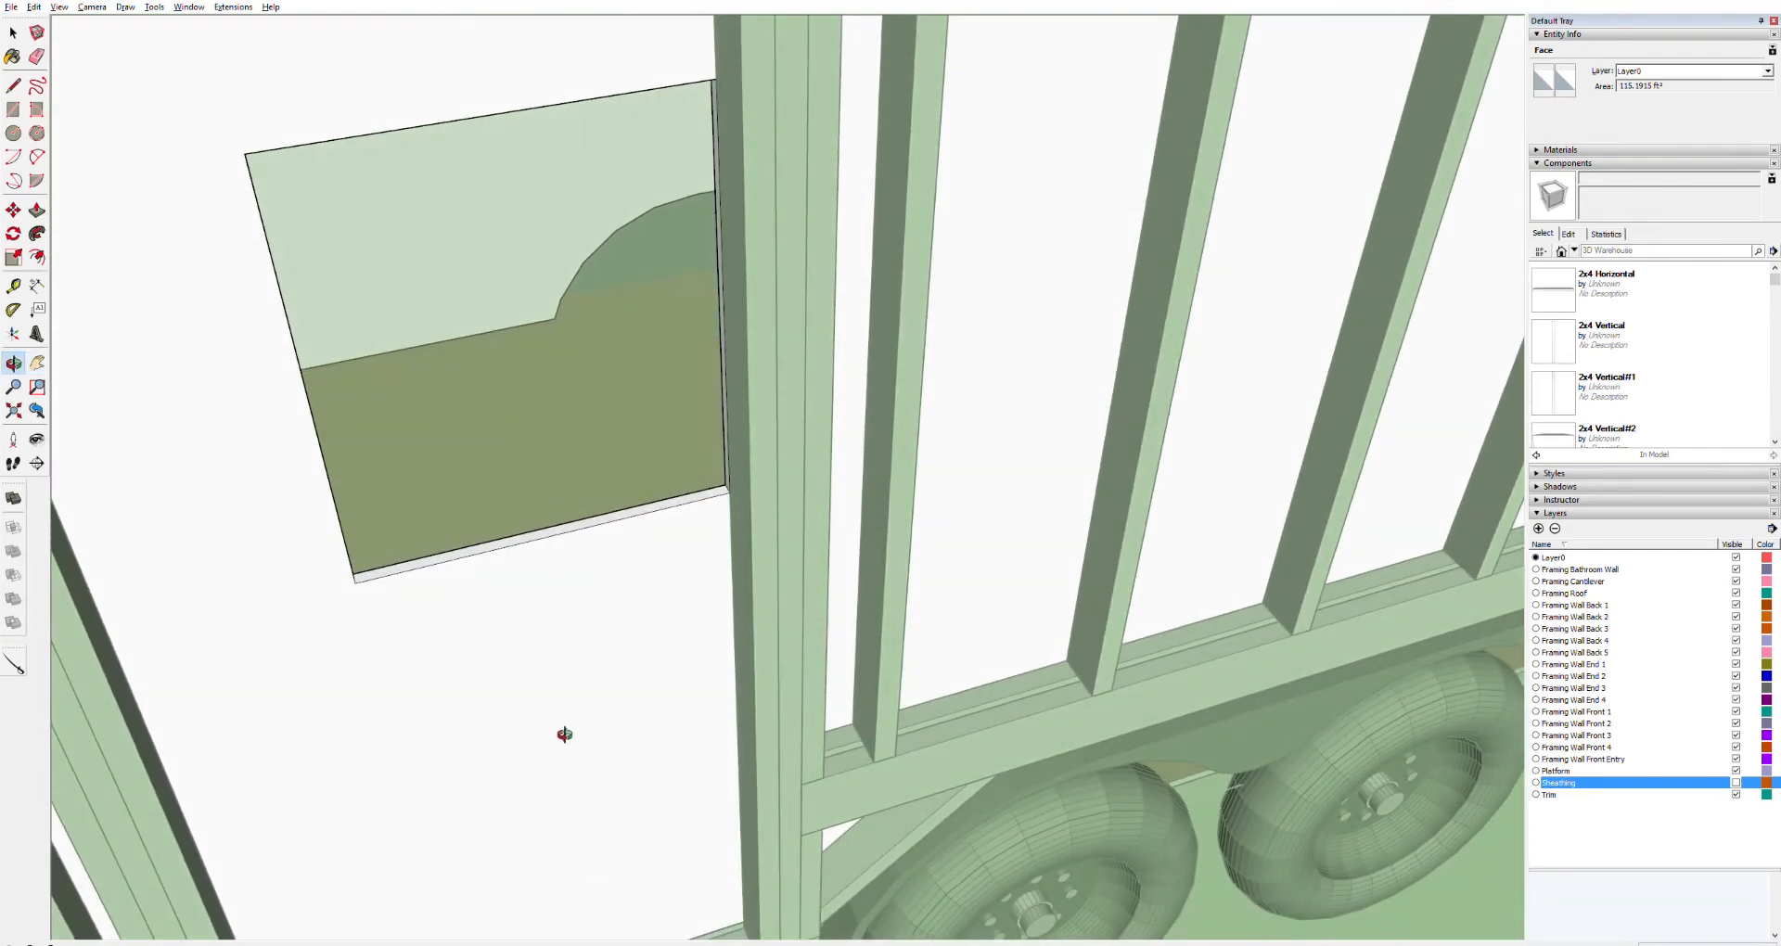
pyautogui.press('space')
pyautogui.tripleClick(533, 532)
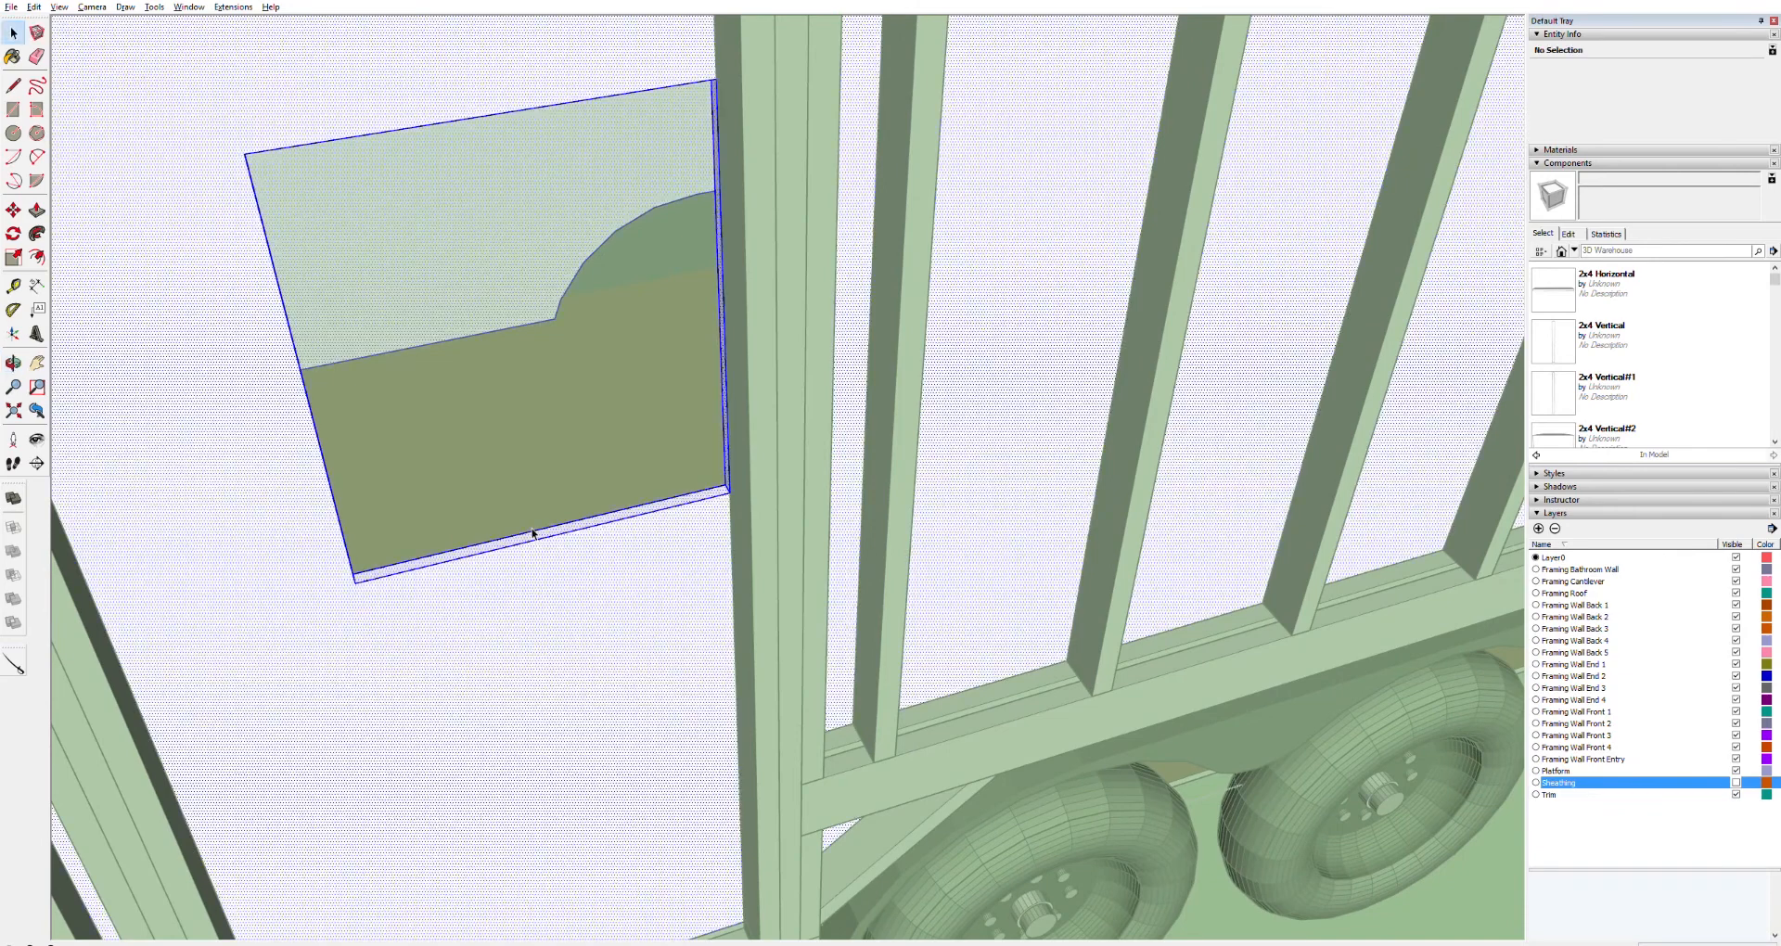
pyautogui.press('p')
pyautogui.moveTo(538, 534); pyautogui.dragTo(707, 853)
pyautogui.moveTo(684, 784); pyautogui.dragTo(678, 687)
pyautogui.press('Escape')
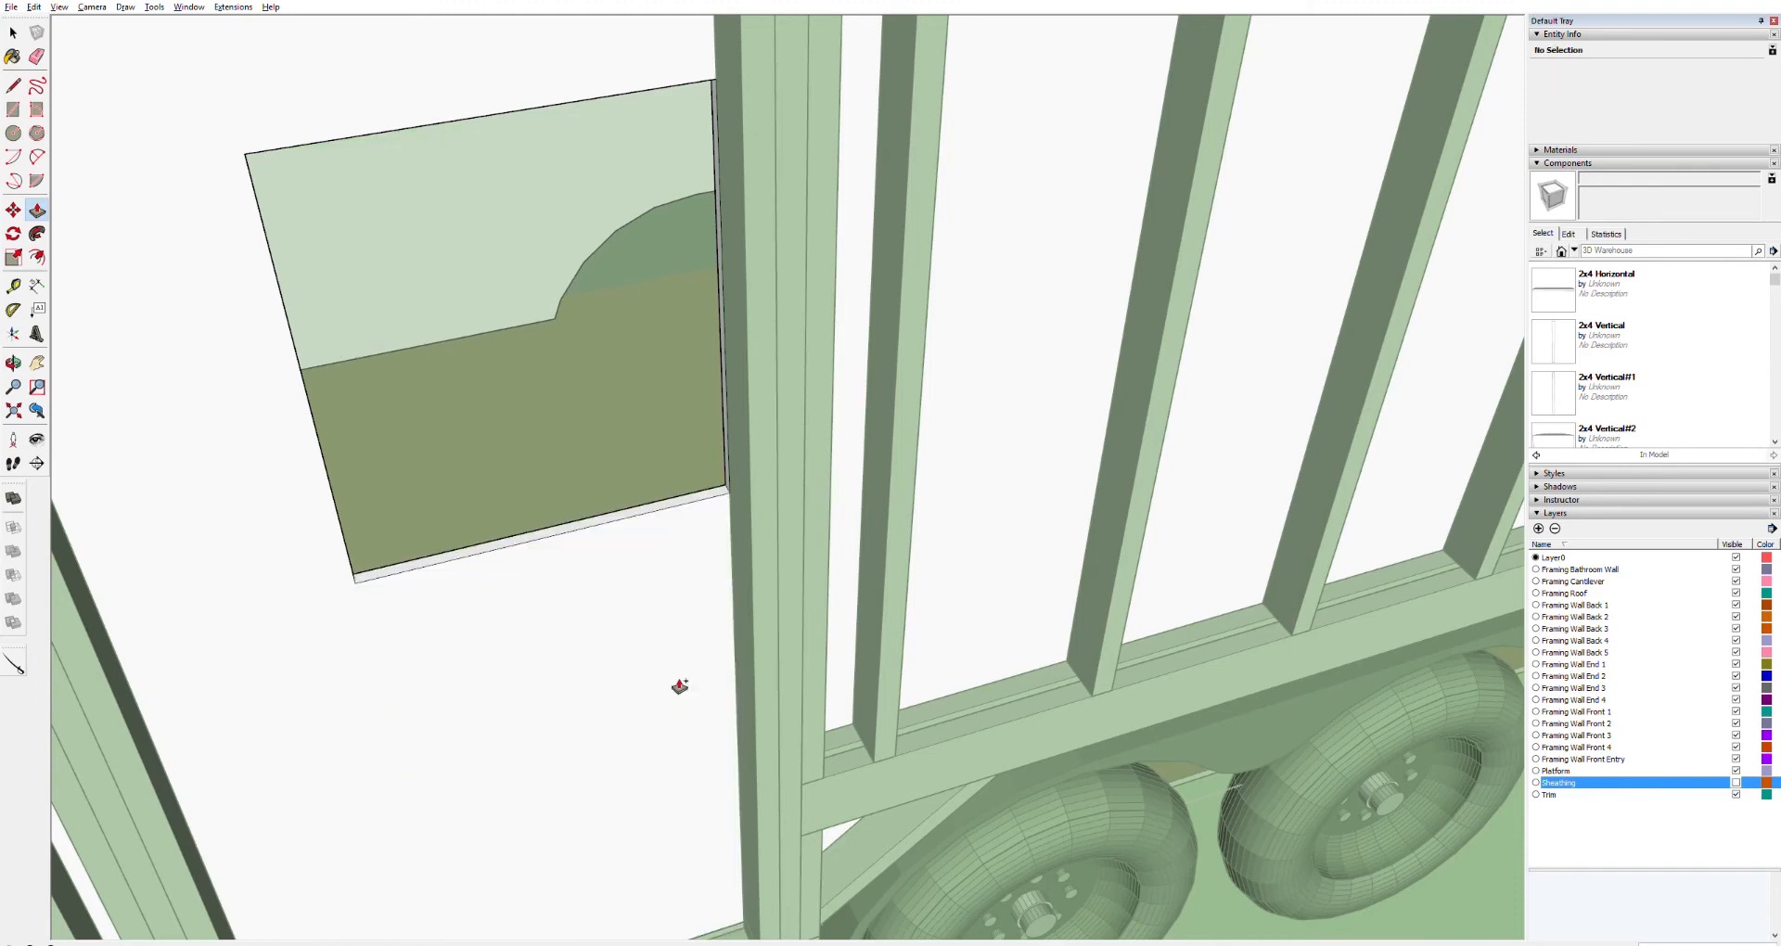
pyautogui.press('space')
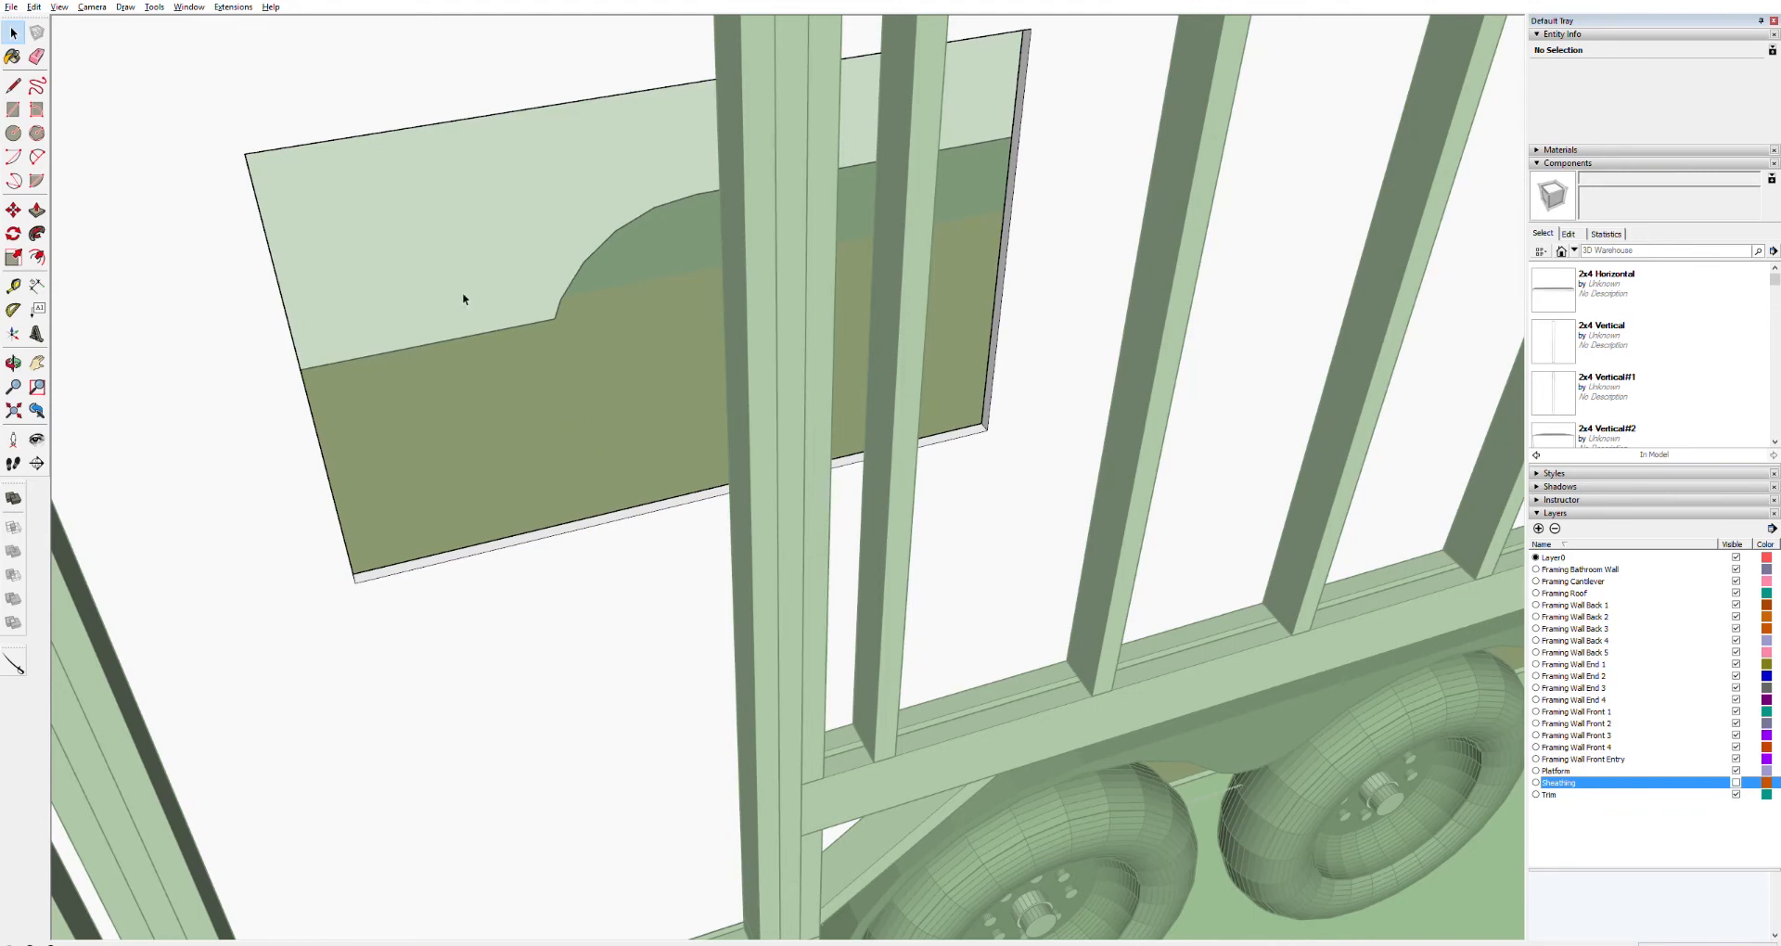
# Push/pull the panel's edge back inward, then undo both push/pull changes
pyautogui.click(1477, 905)
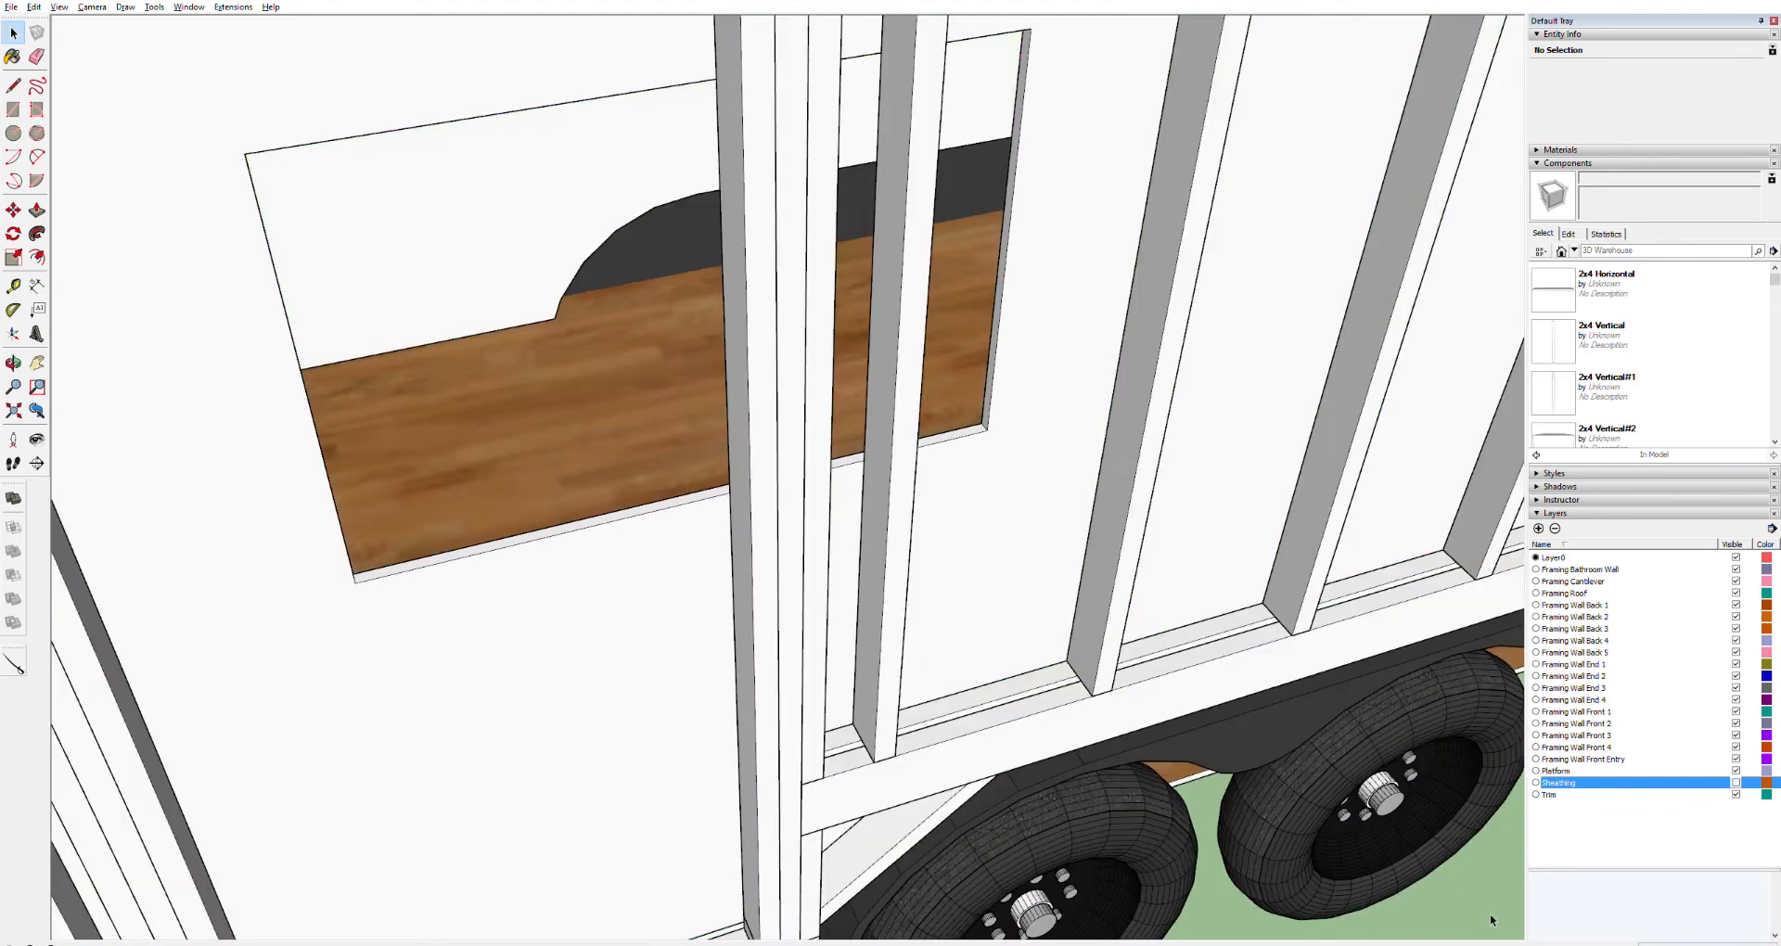
pyautogui.click(623, 595)
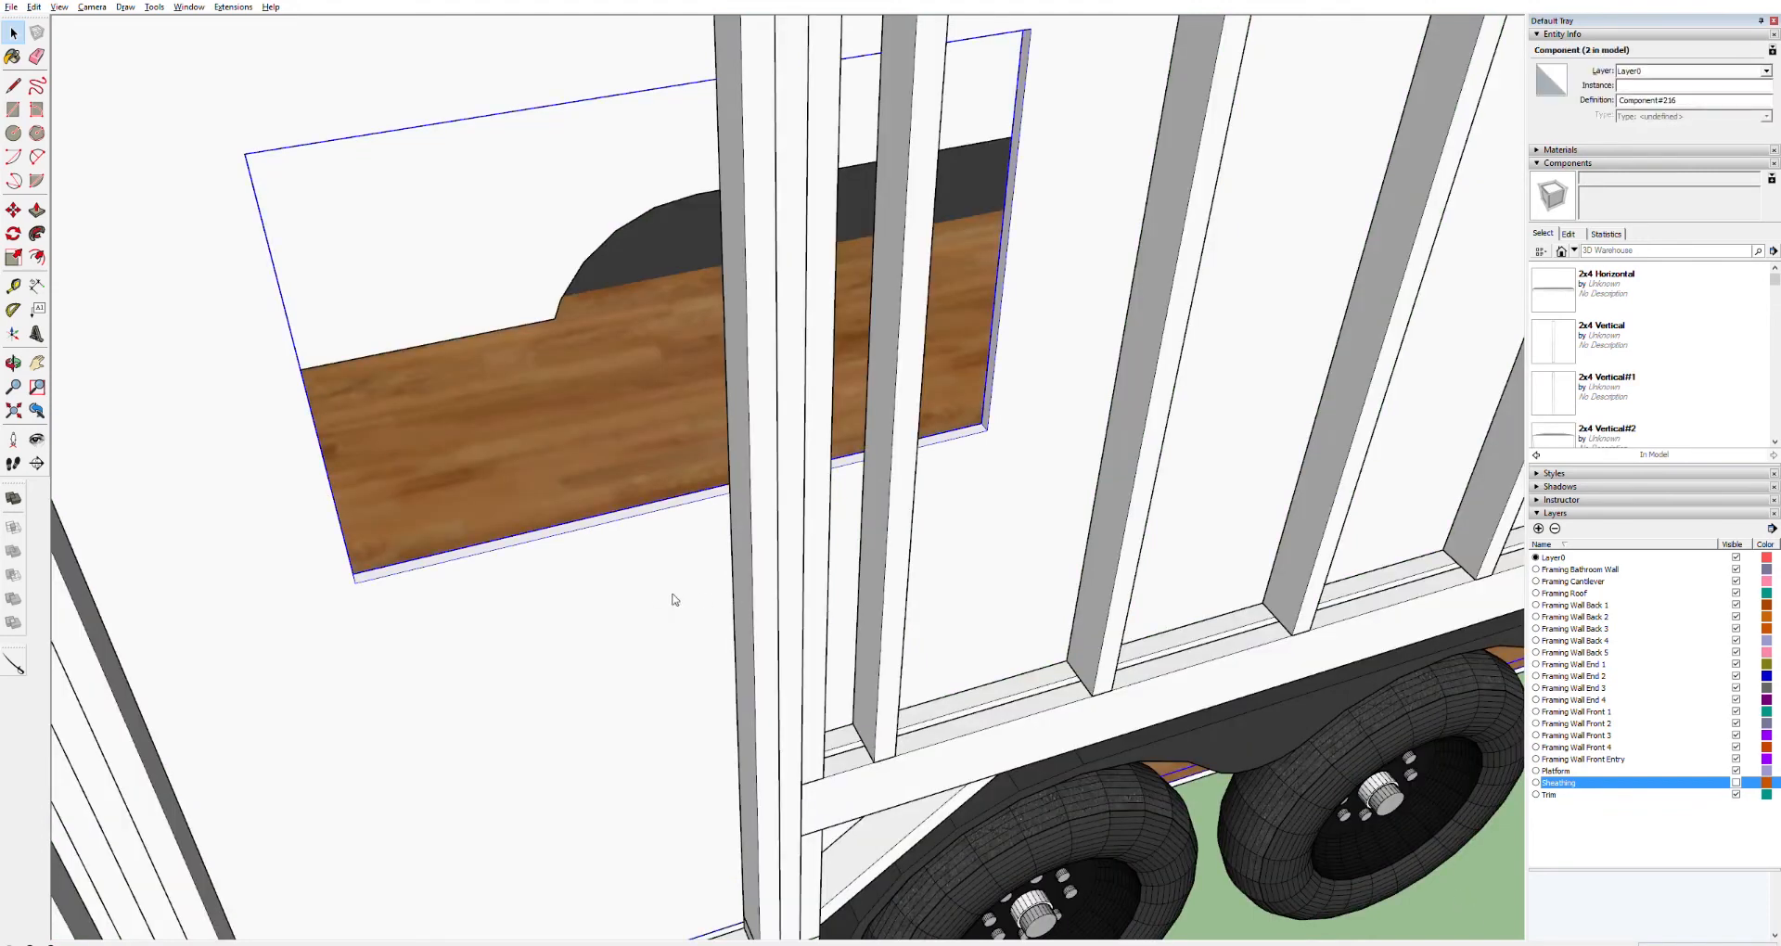
pyautogui.doubleClick(996, 359)
pyautogui.press('p')
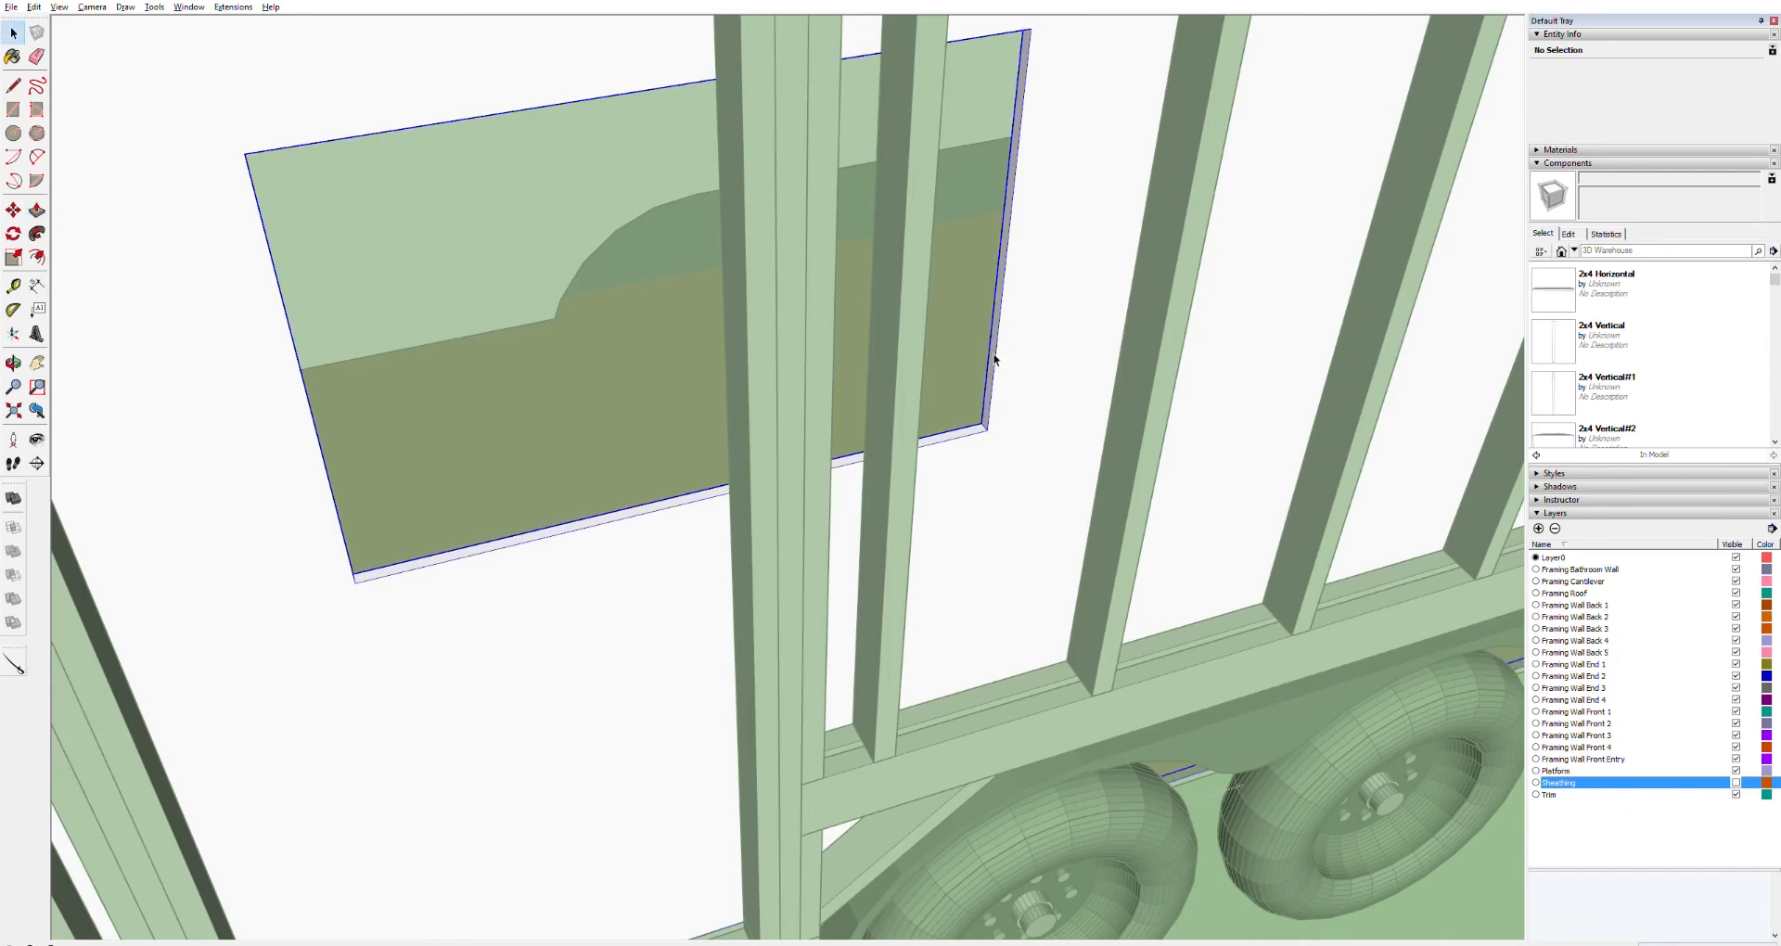
pyautogui.hotkey('ctrl', 'a')
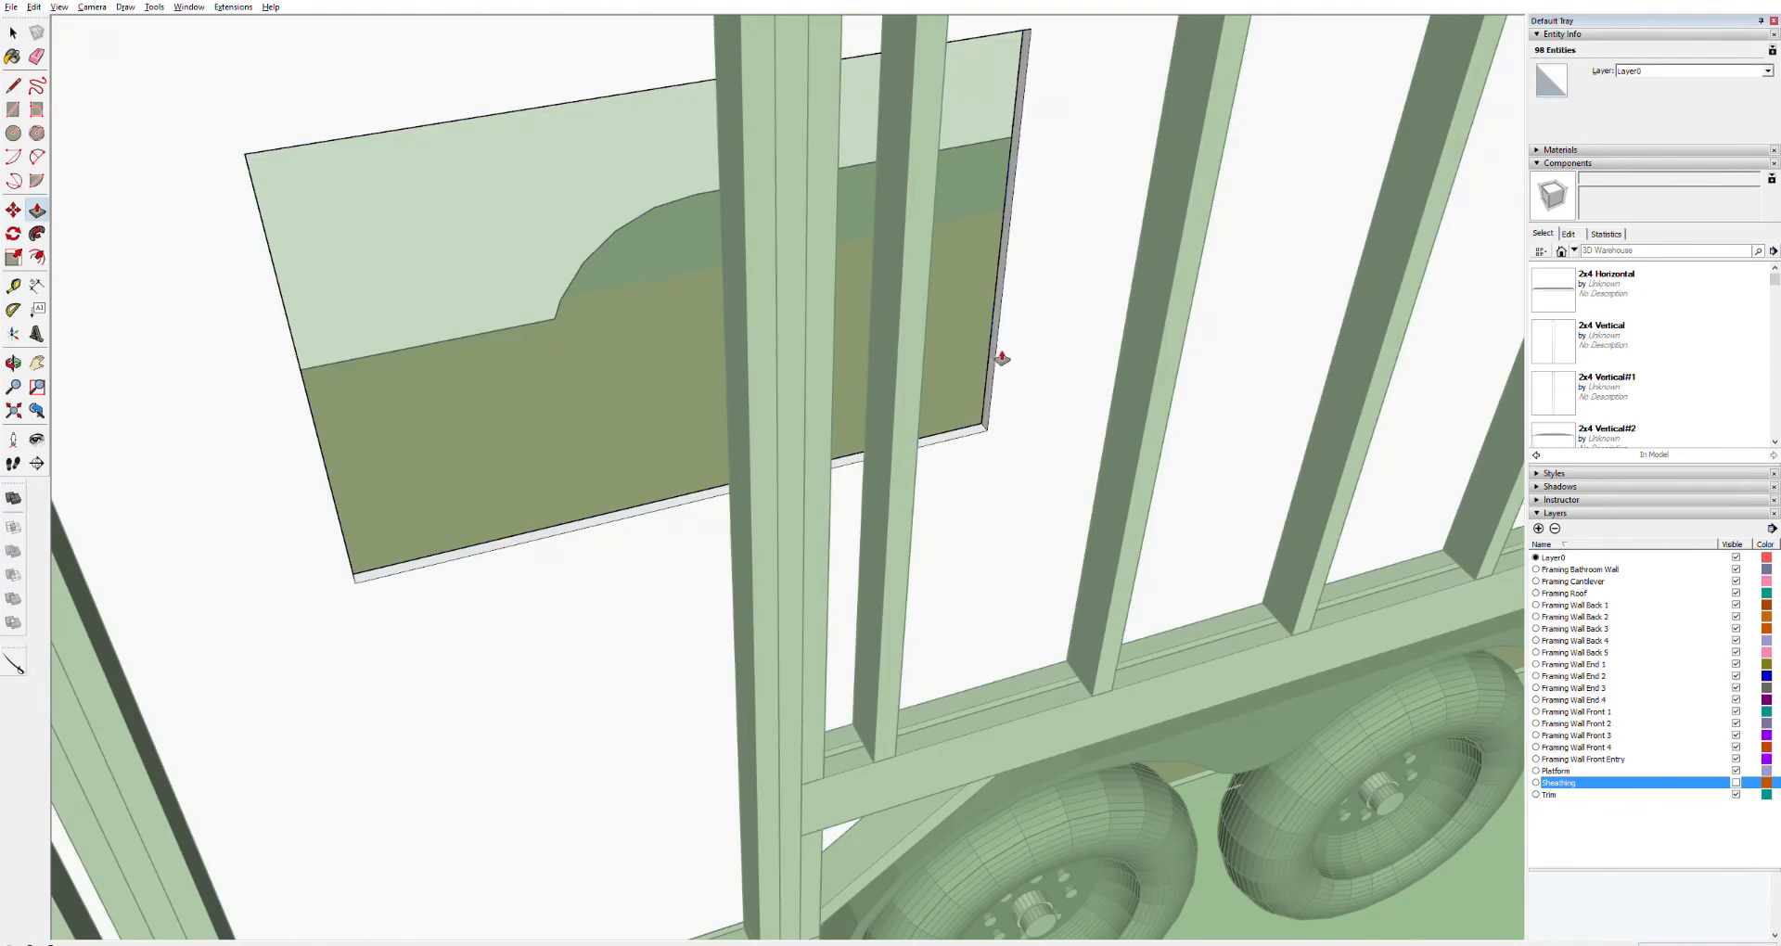
pyautogui.moveTo(1001, 358); pyautogui.dragTo(733, 411)
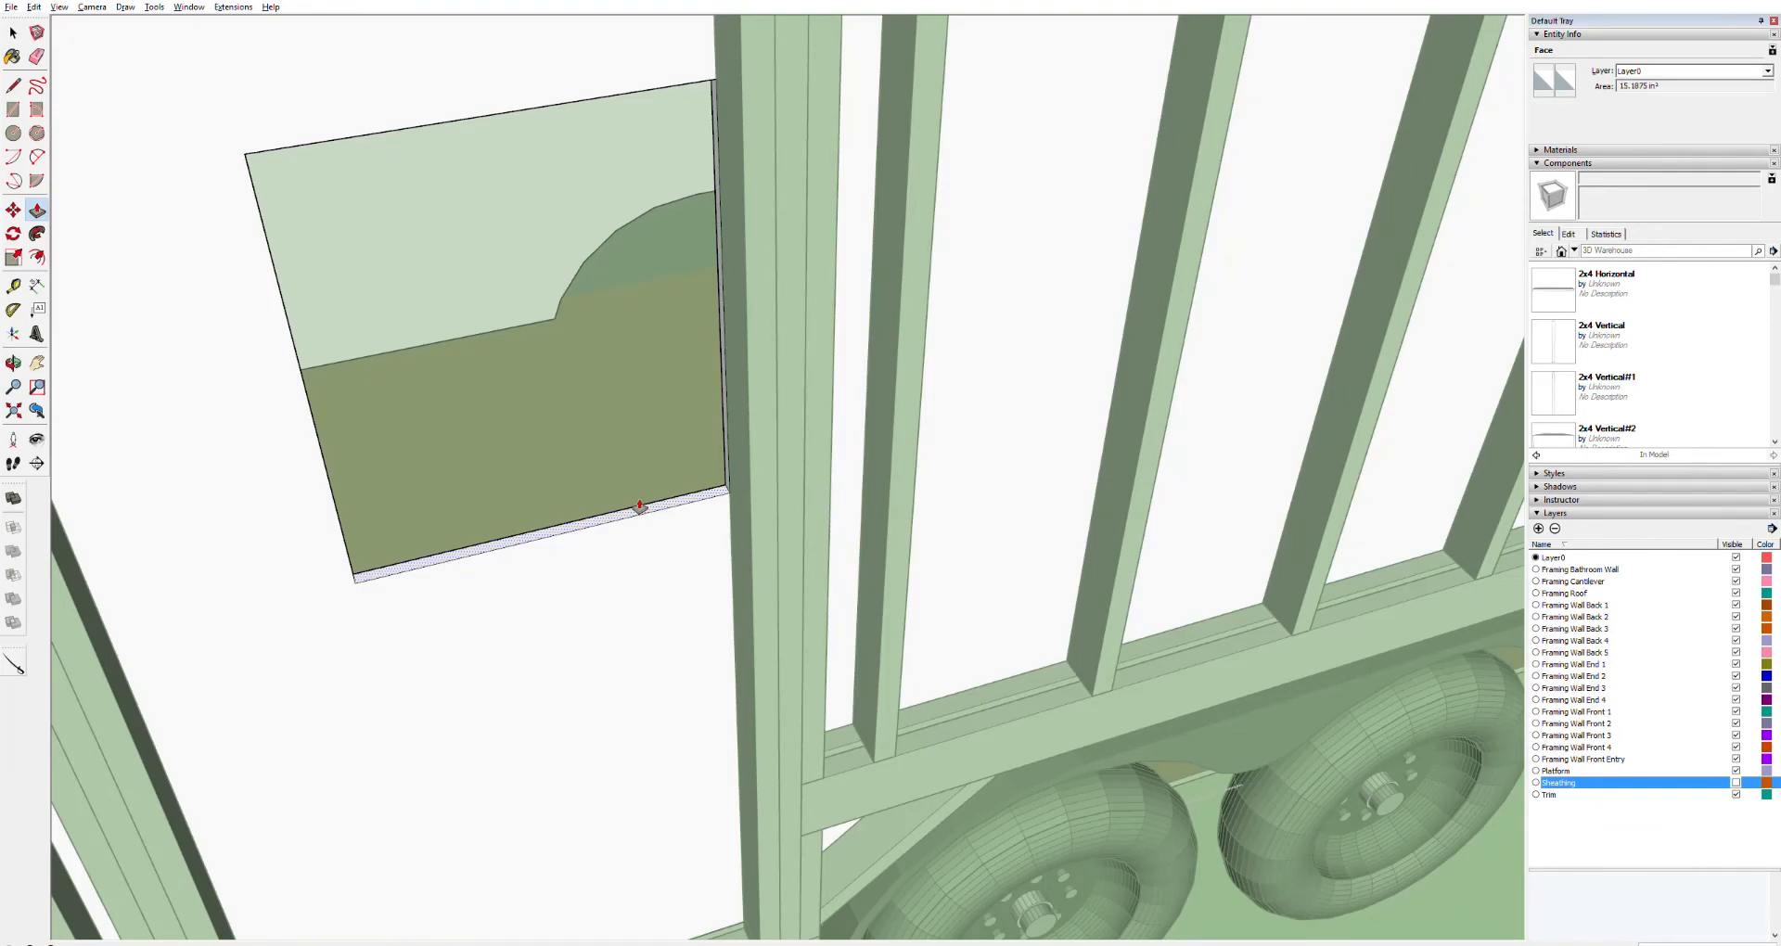
pyautogui.moveTo(639, 505); pyautogui.dragTo(675, 708)
pyautogui.hotkey('ctrl', 'z')
pyautogui.hotkey('ctrl', 'z')
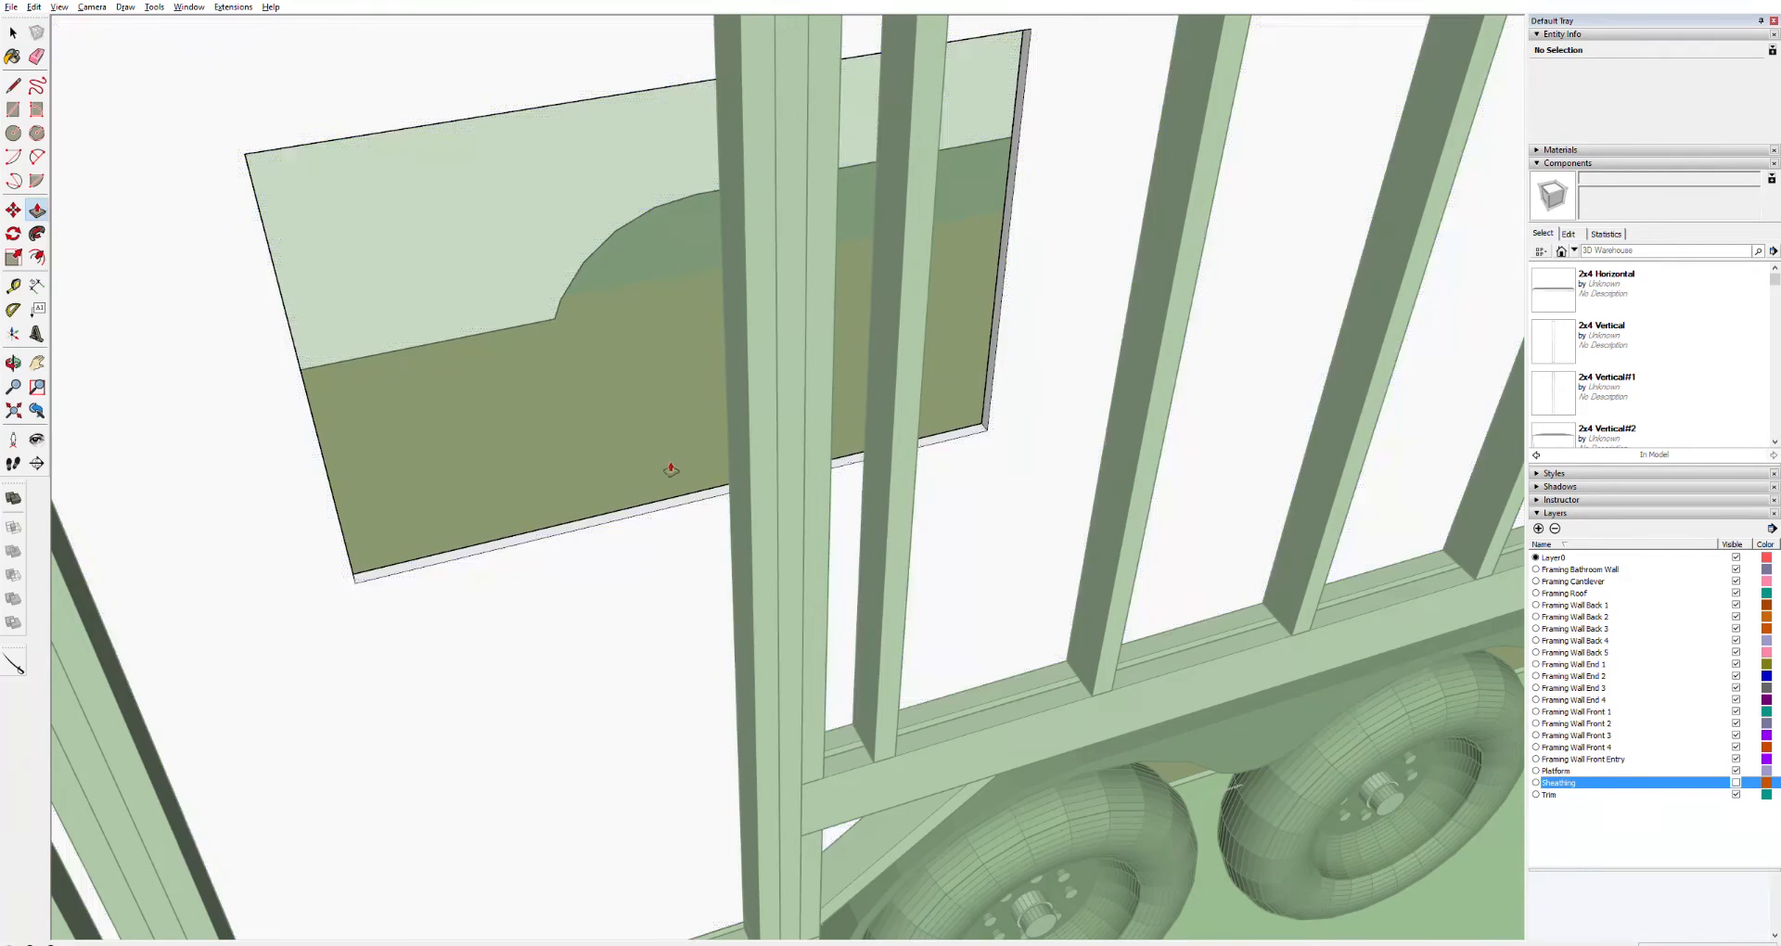
# Push/pull the bottom edge of the panel behind the door downward to extend it toward the floor
pyautogui.press('space')
pyautogui.moveTo(783, 464); pyautogui.dragTo(753, 264, button='middle')
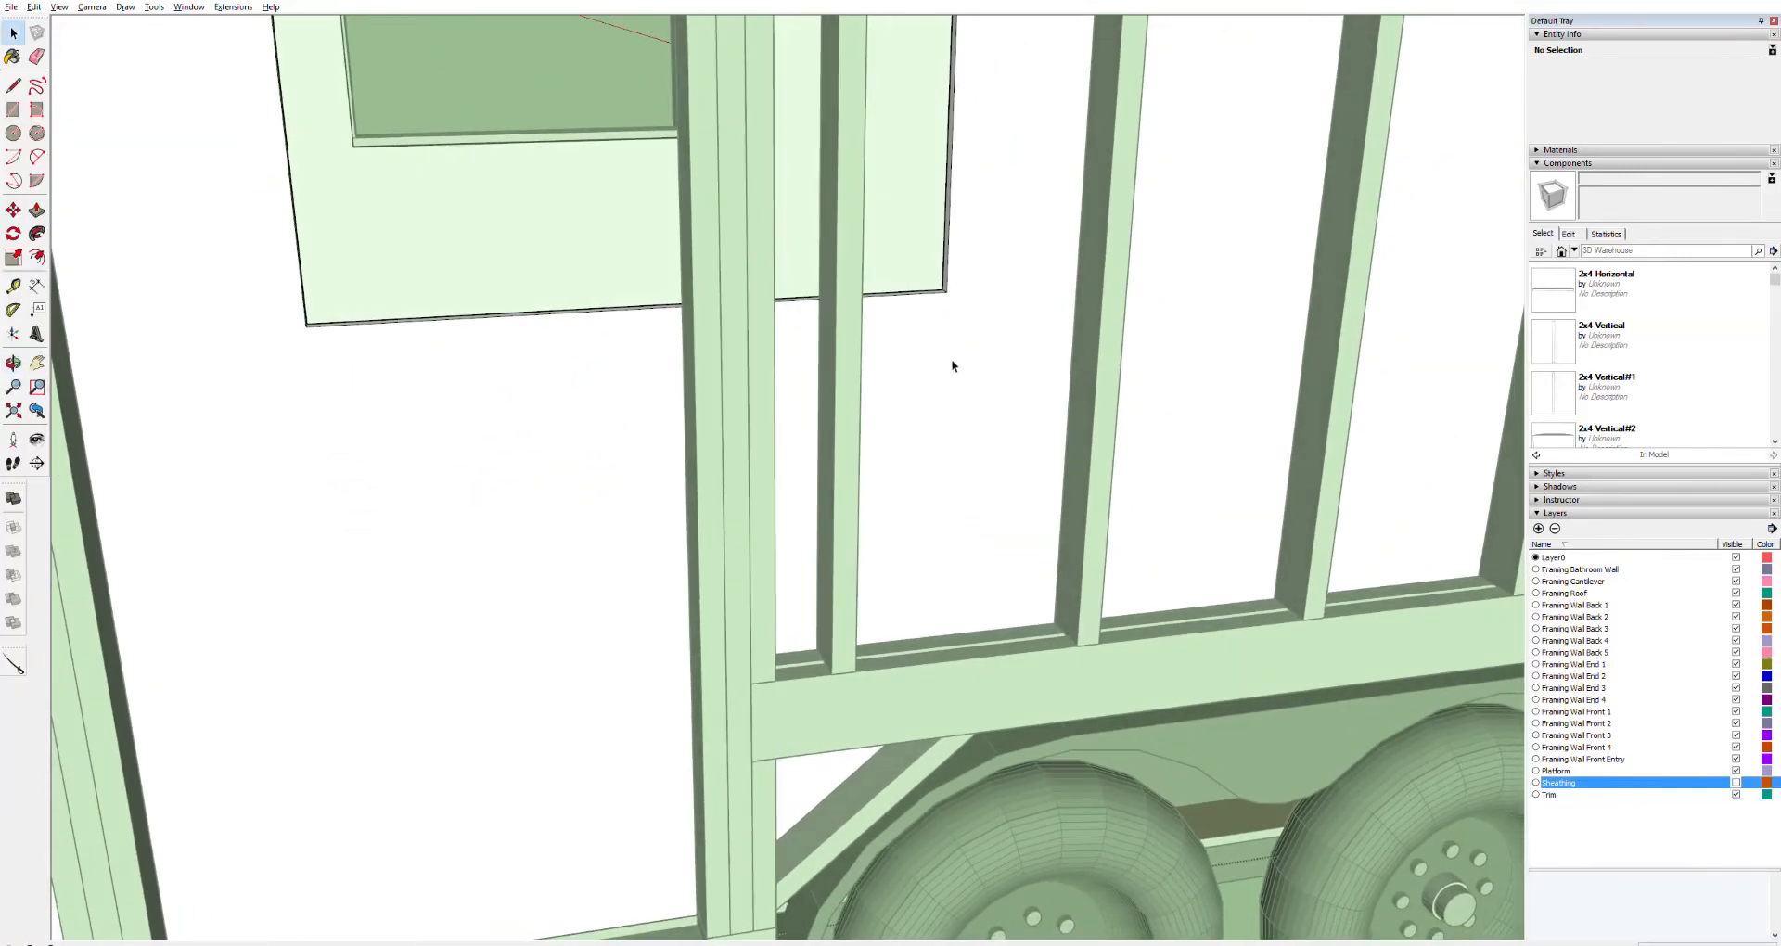
pyautogui.click(953, 357)
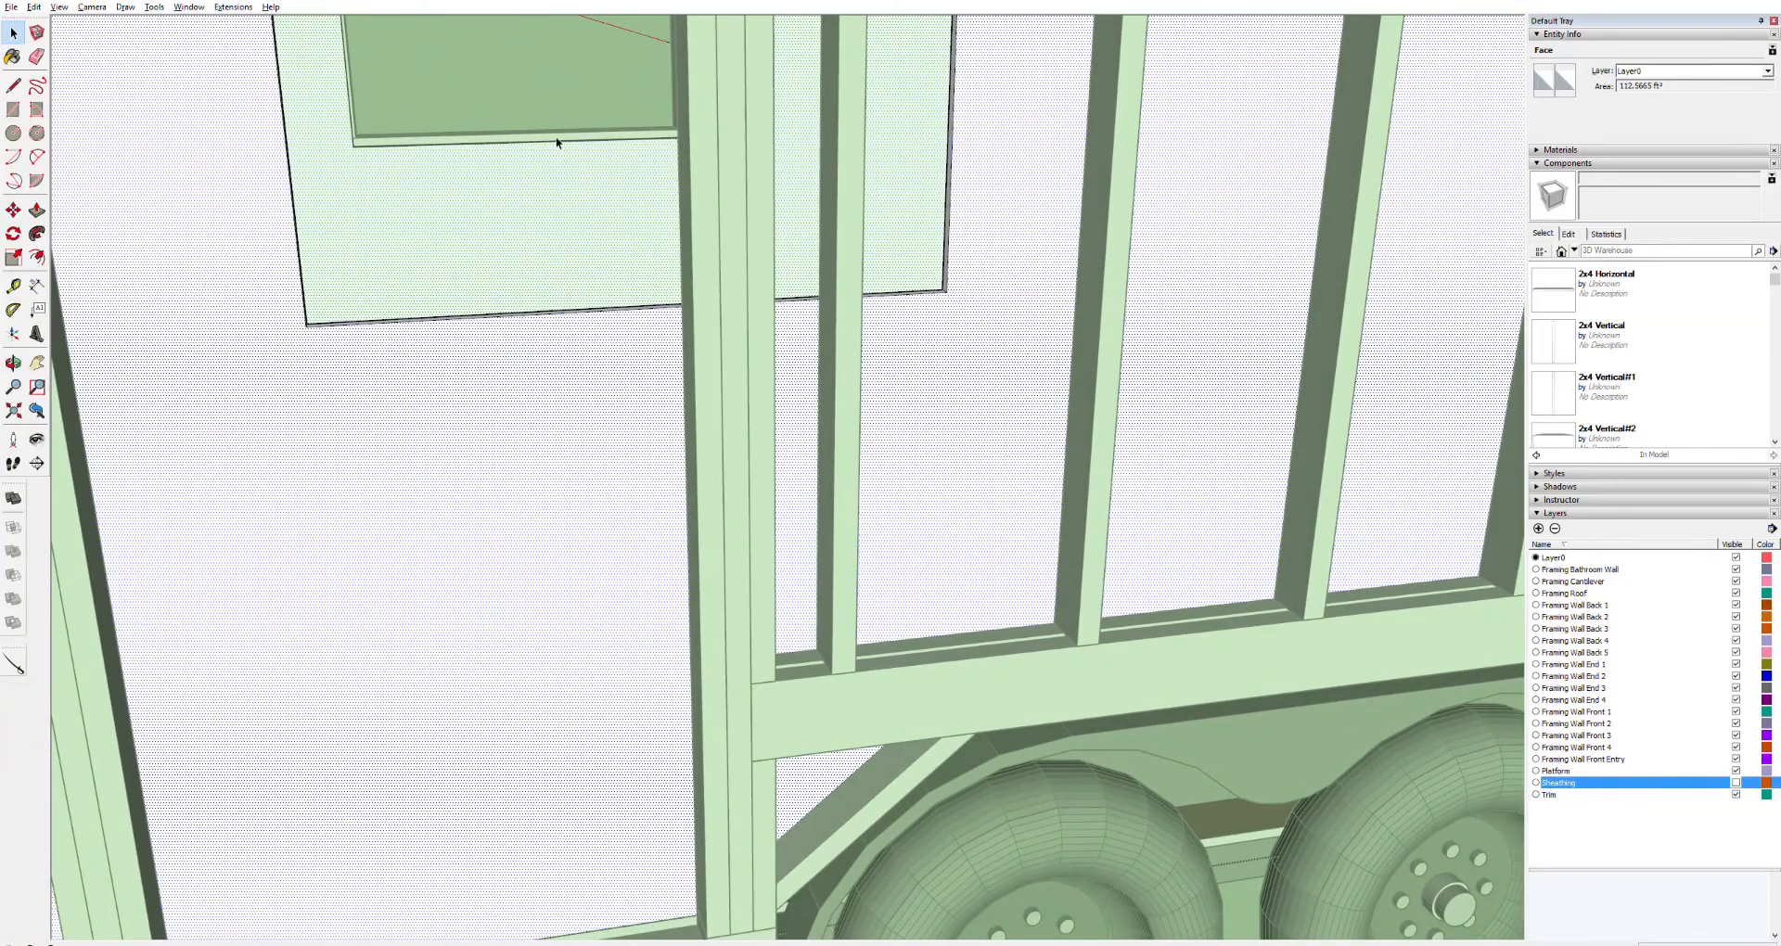
pyautogui.click(557, 143)
pyautogui.scroll(-7, 990, 708)
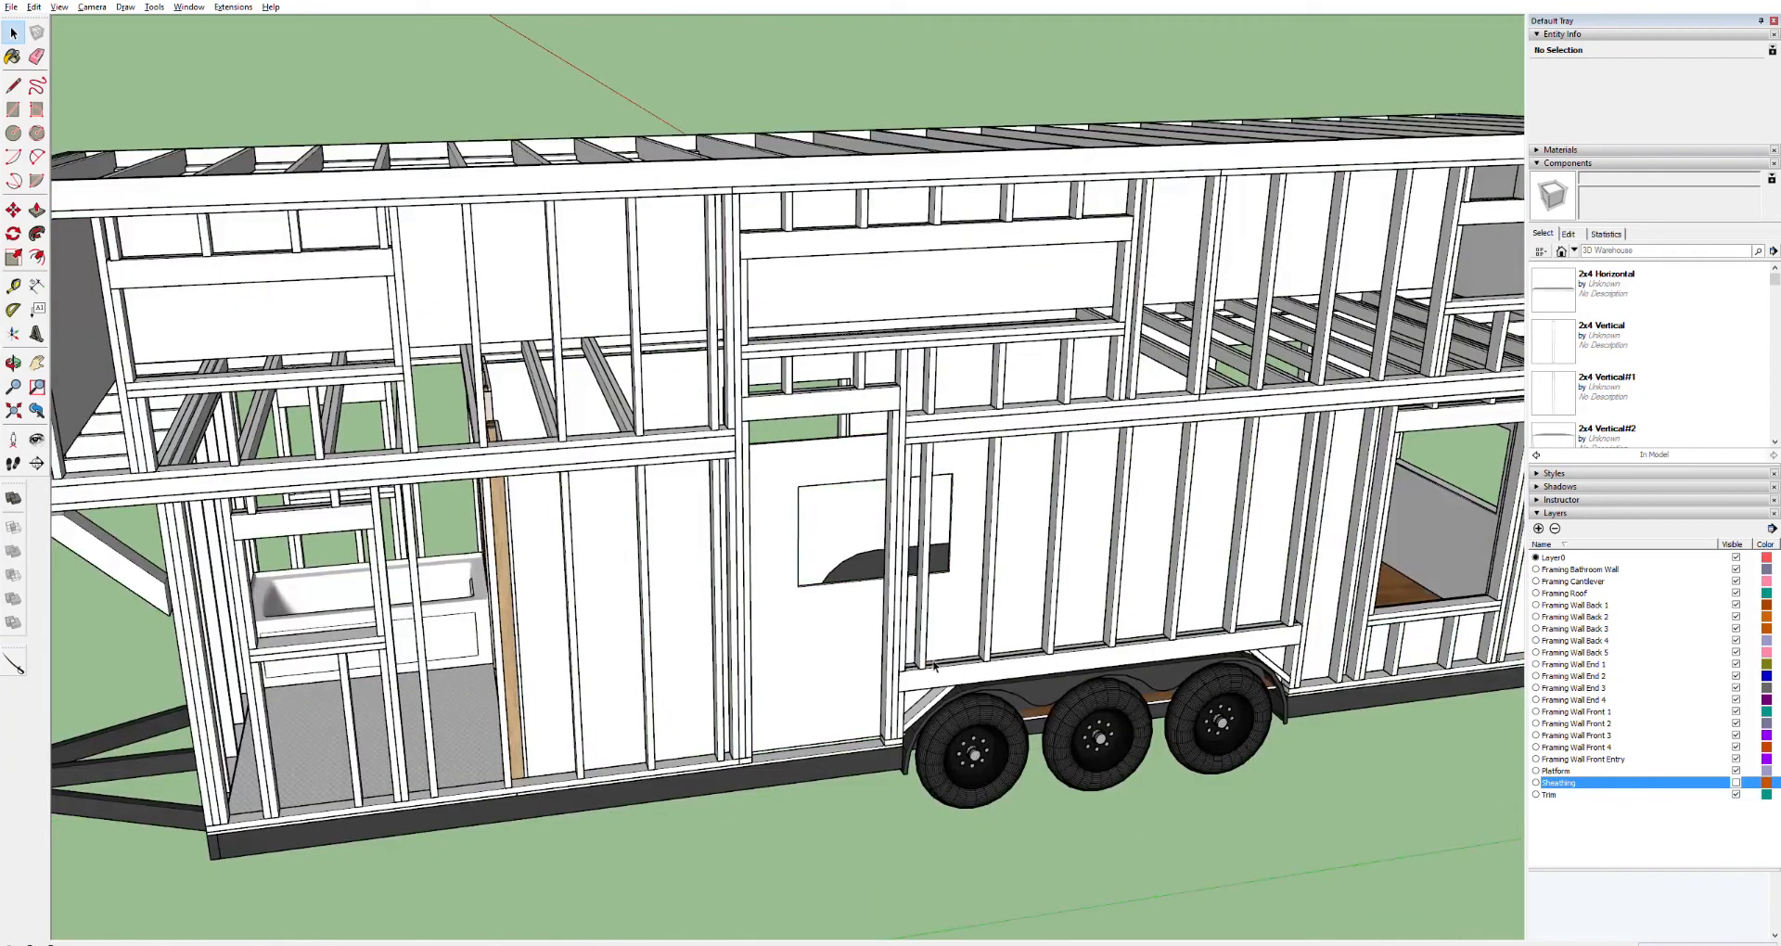
pyautogui.click(817, 626)
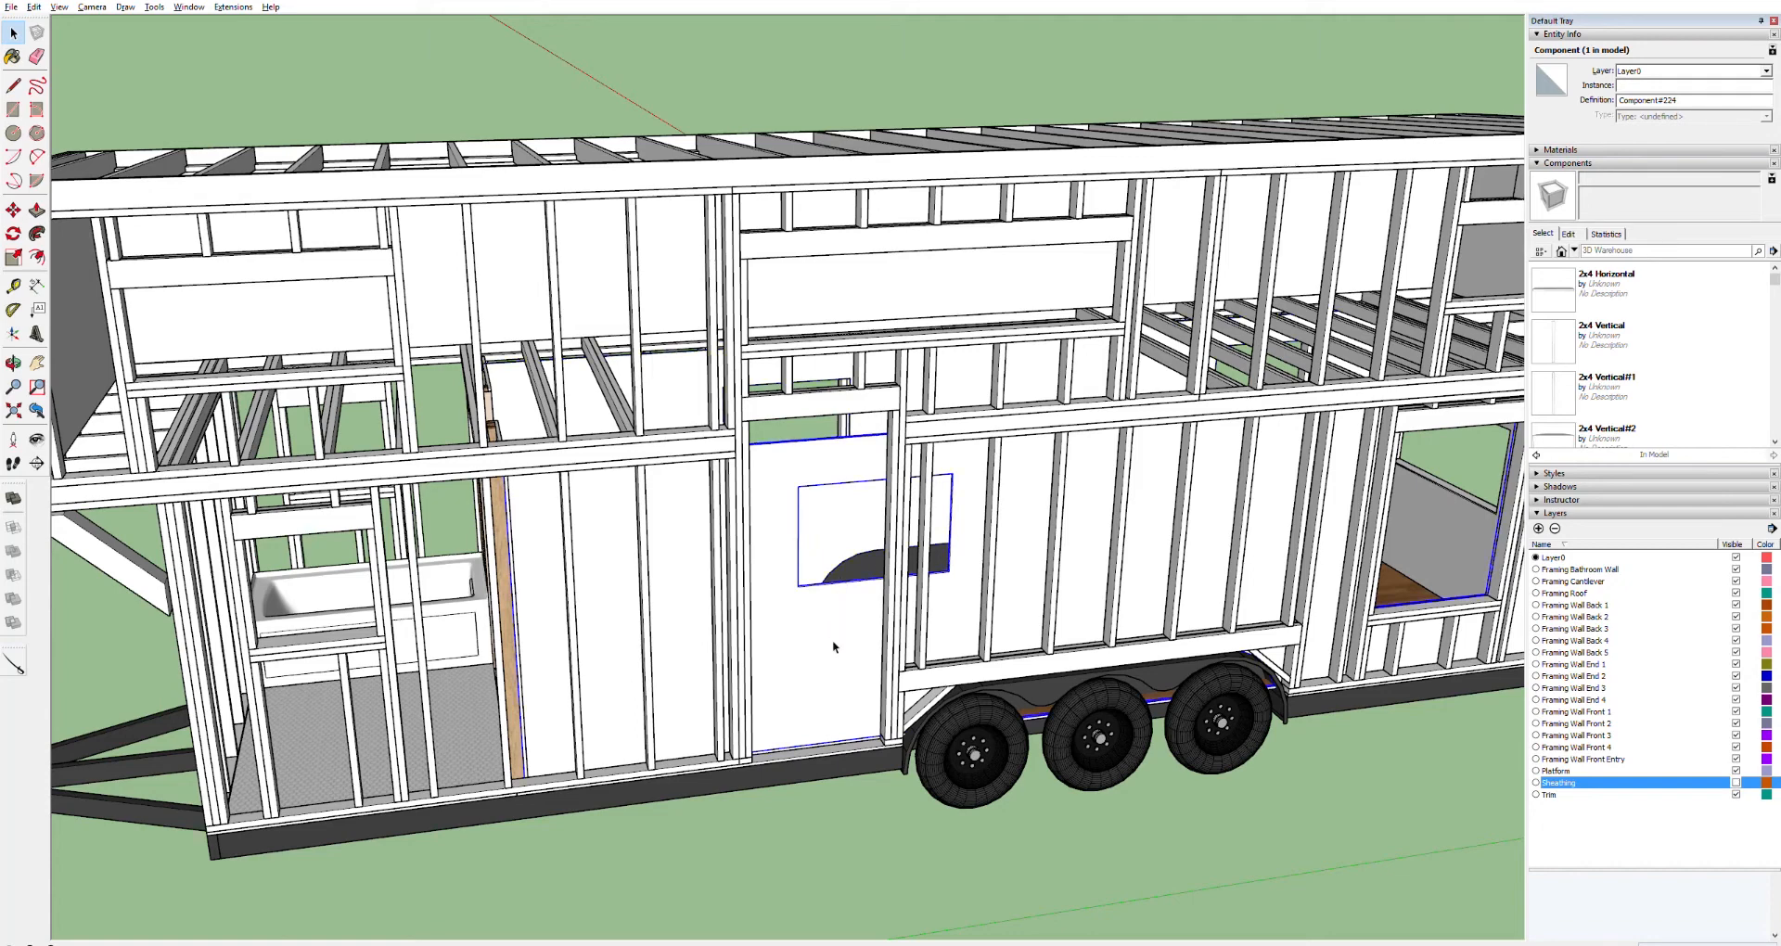
pyautogui.scroll(10, 840, 564)
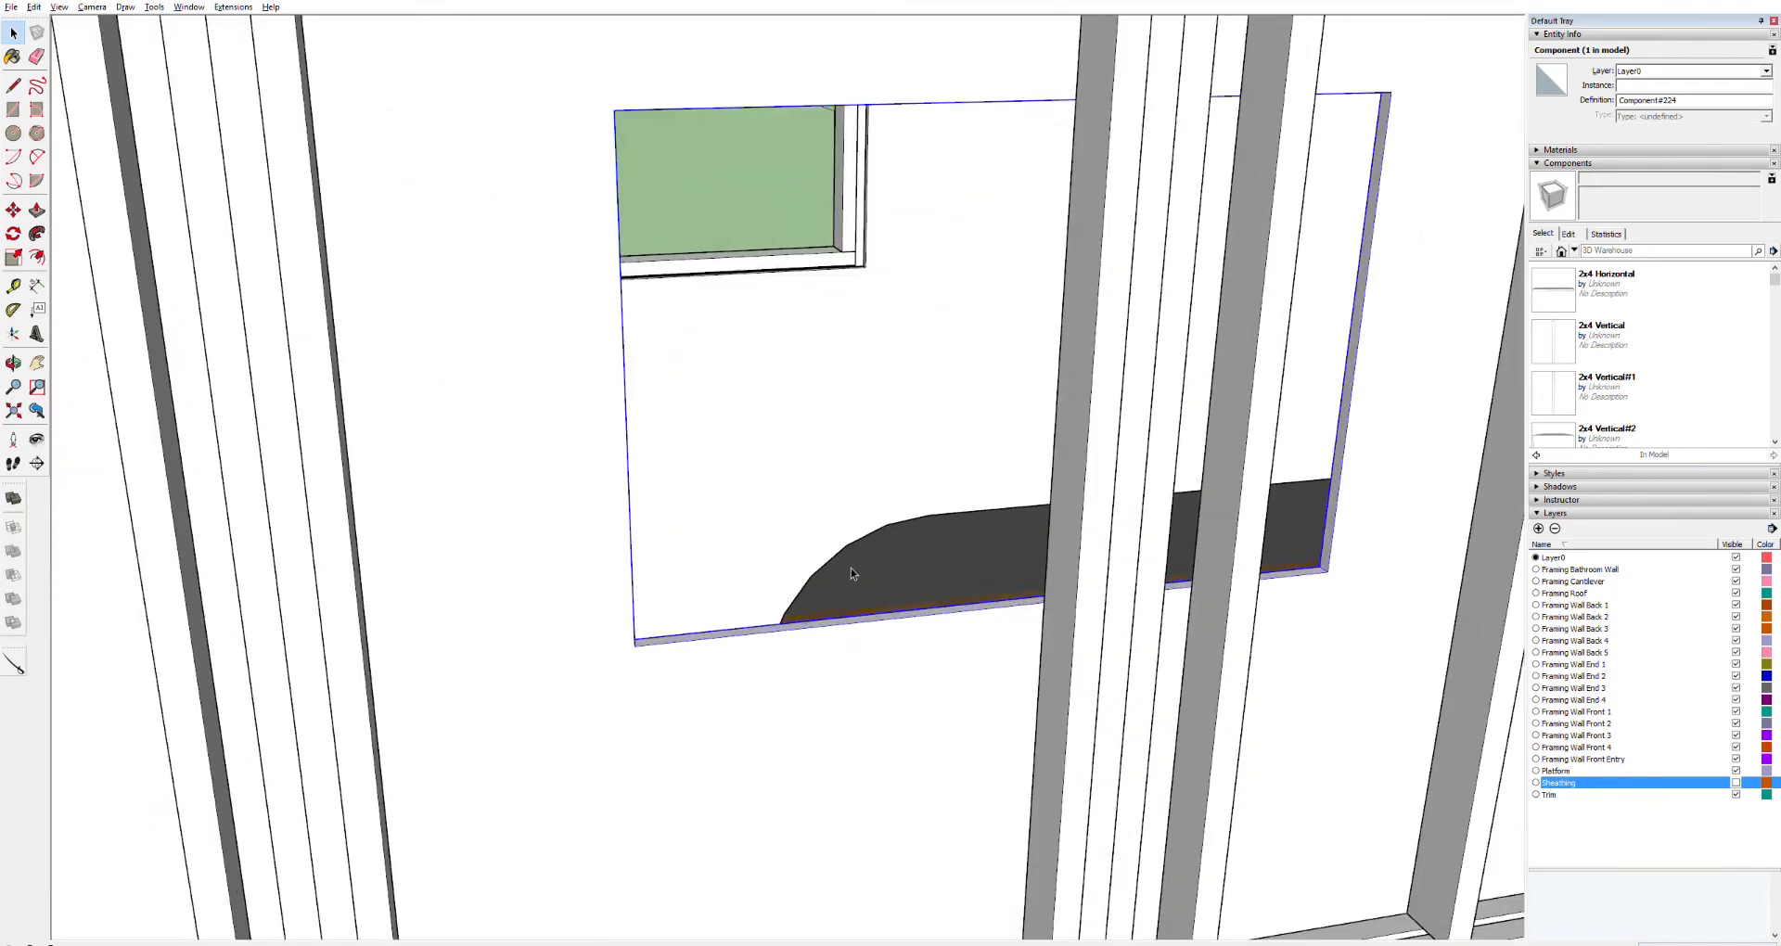
pyautogui.tripleClick(828, 614)
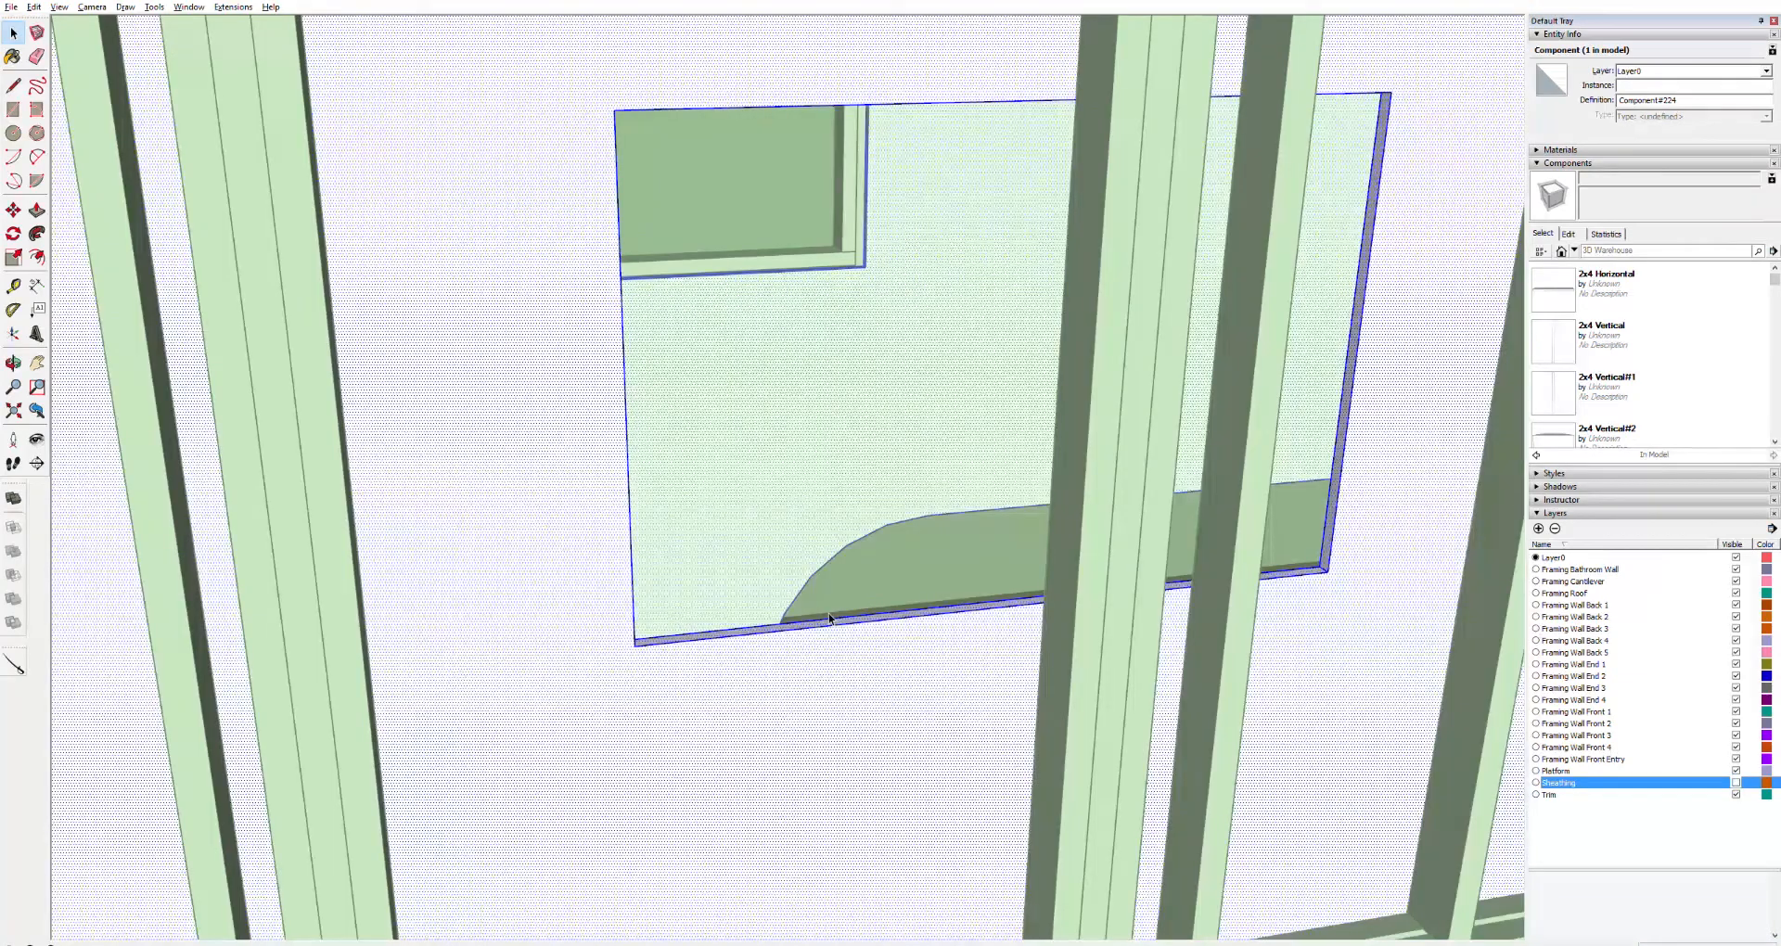
pyautogui.press('p')
pyautogui.moveTo(840, 620); pyautogui.dragTo(848, 668)
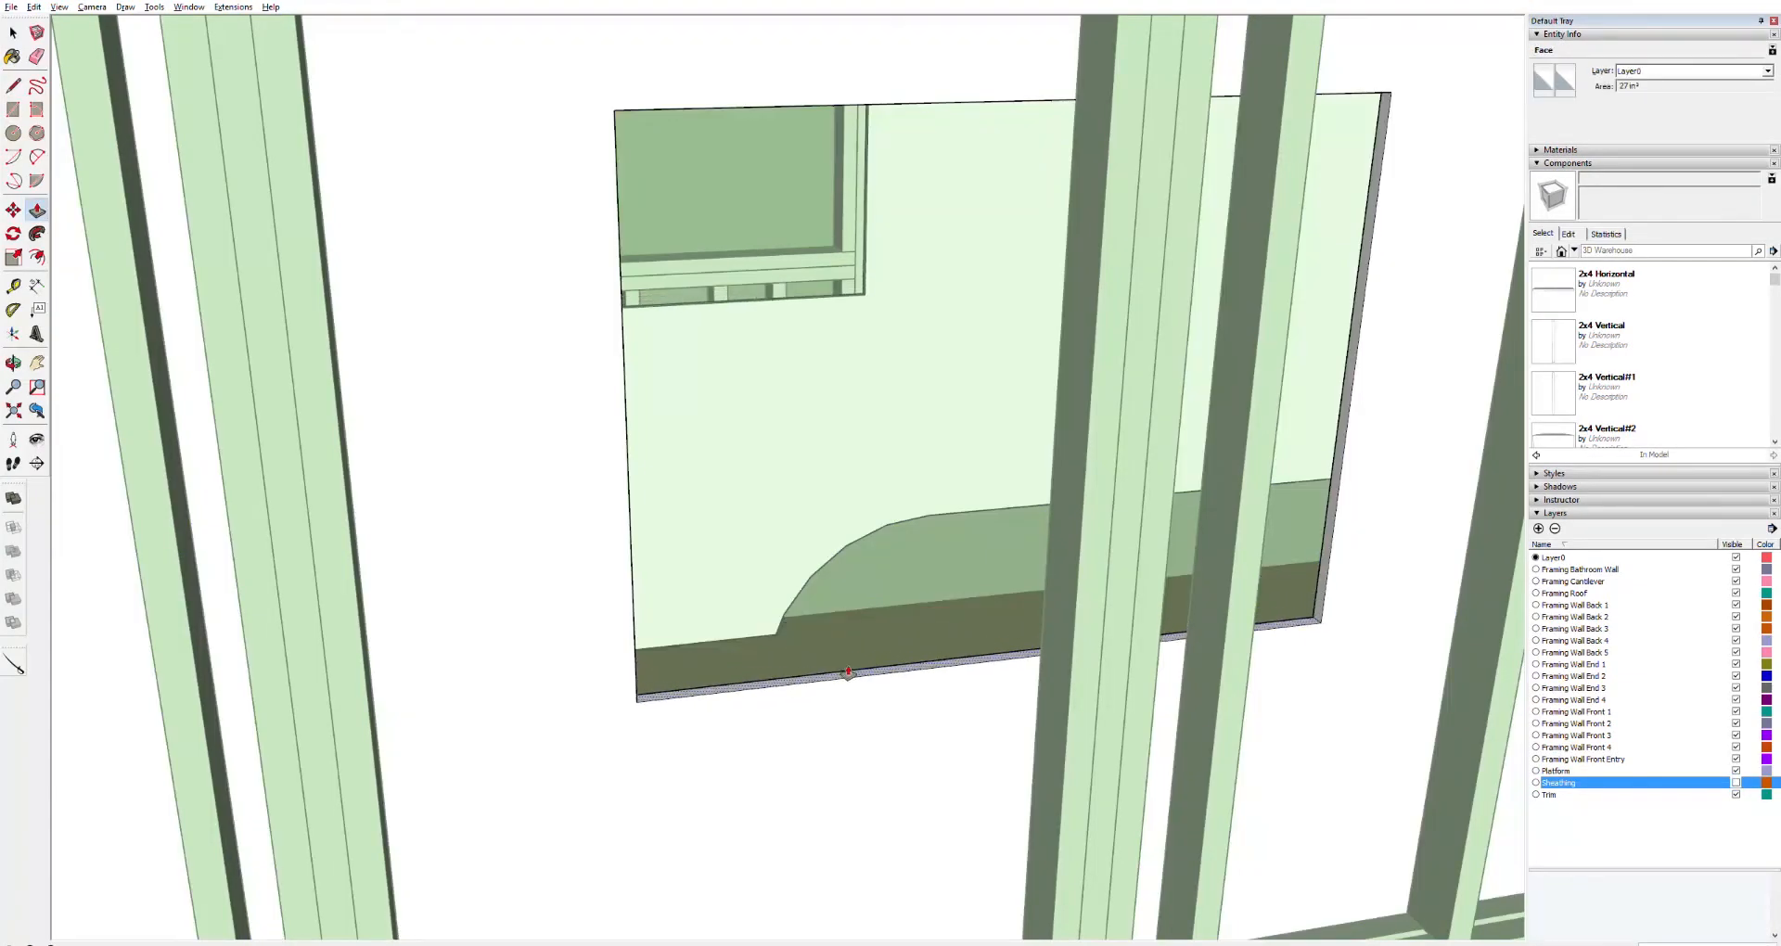
pyautogui.press('Escape')
pyautogui.press('space')
# Open the copied panel and push/pull its right edge inward to shorten it
pyautogui.scroll(-15, 807, 441)
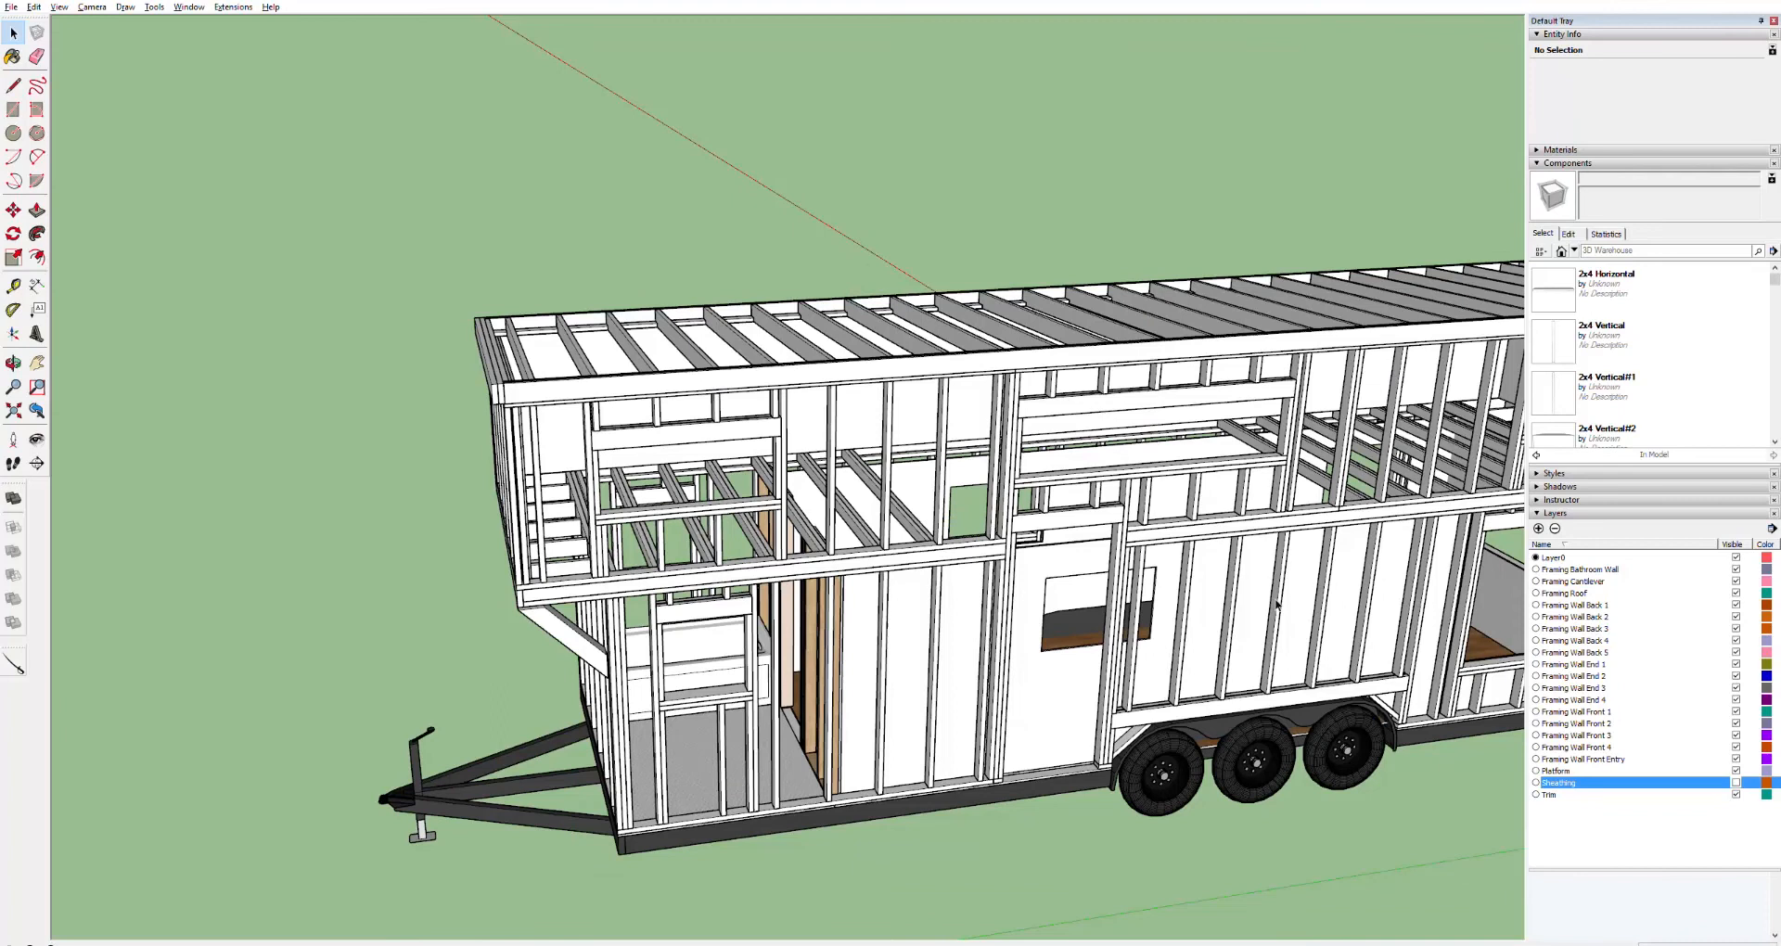
pyautogui.click(1302, 597)
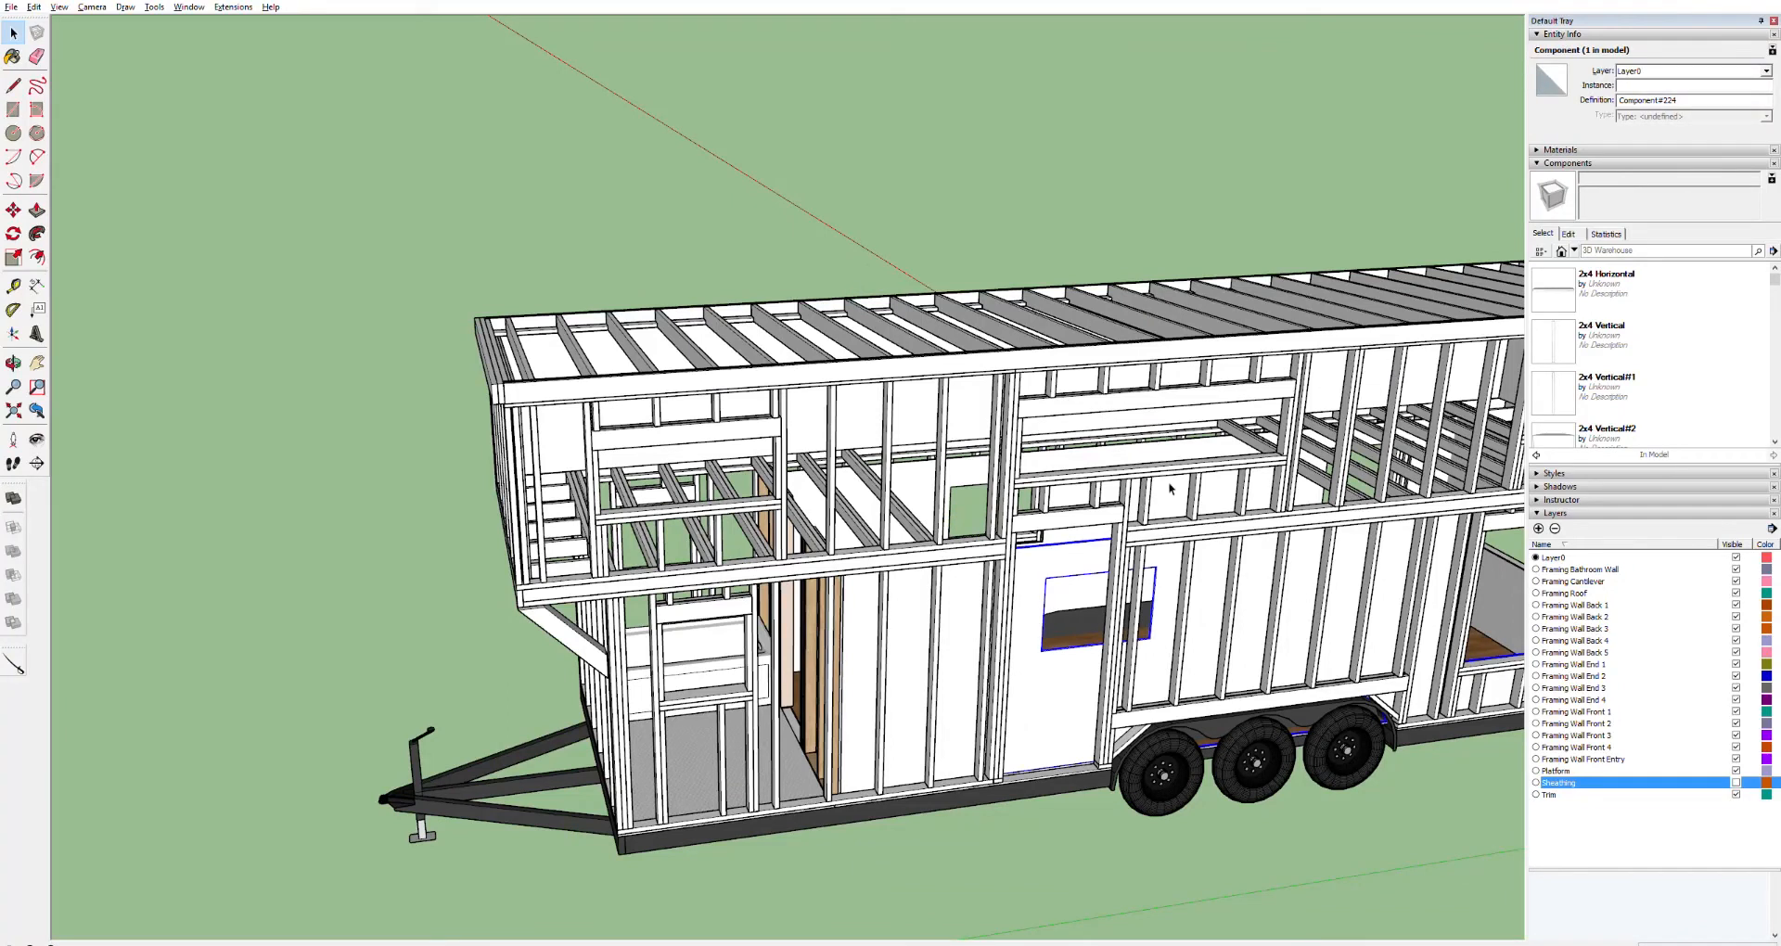
pyautogui.hotkey('ctrl', 't')
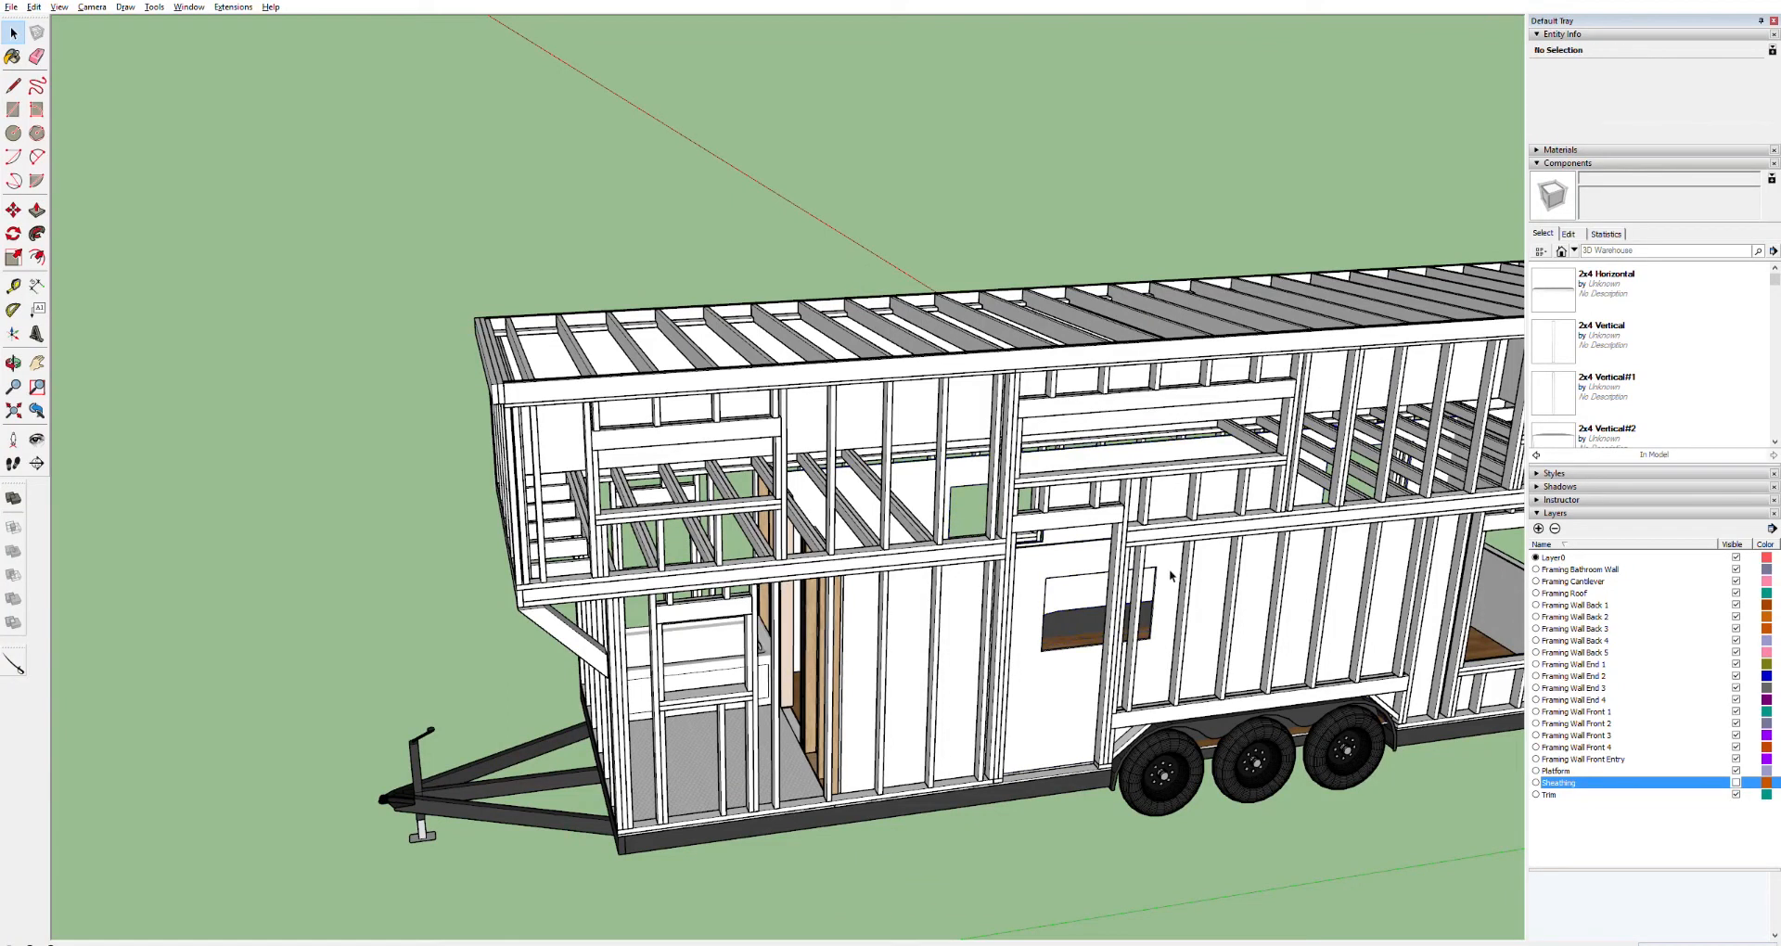
pyautogui.click(1169, 575)
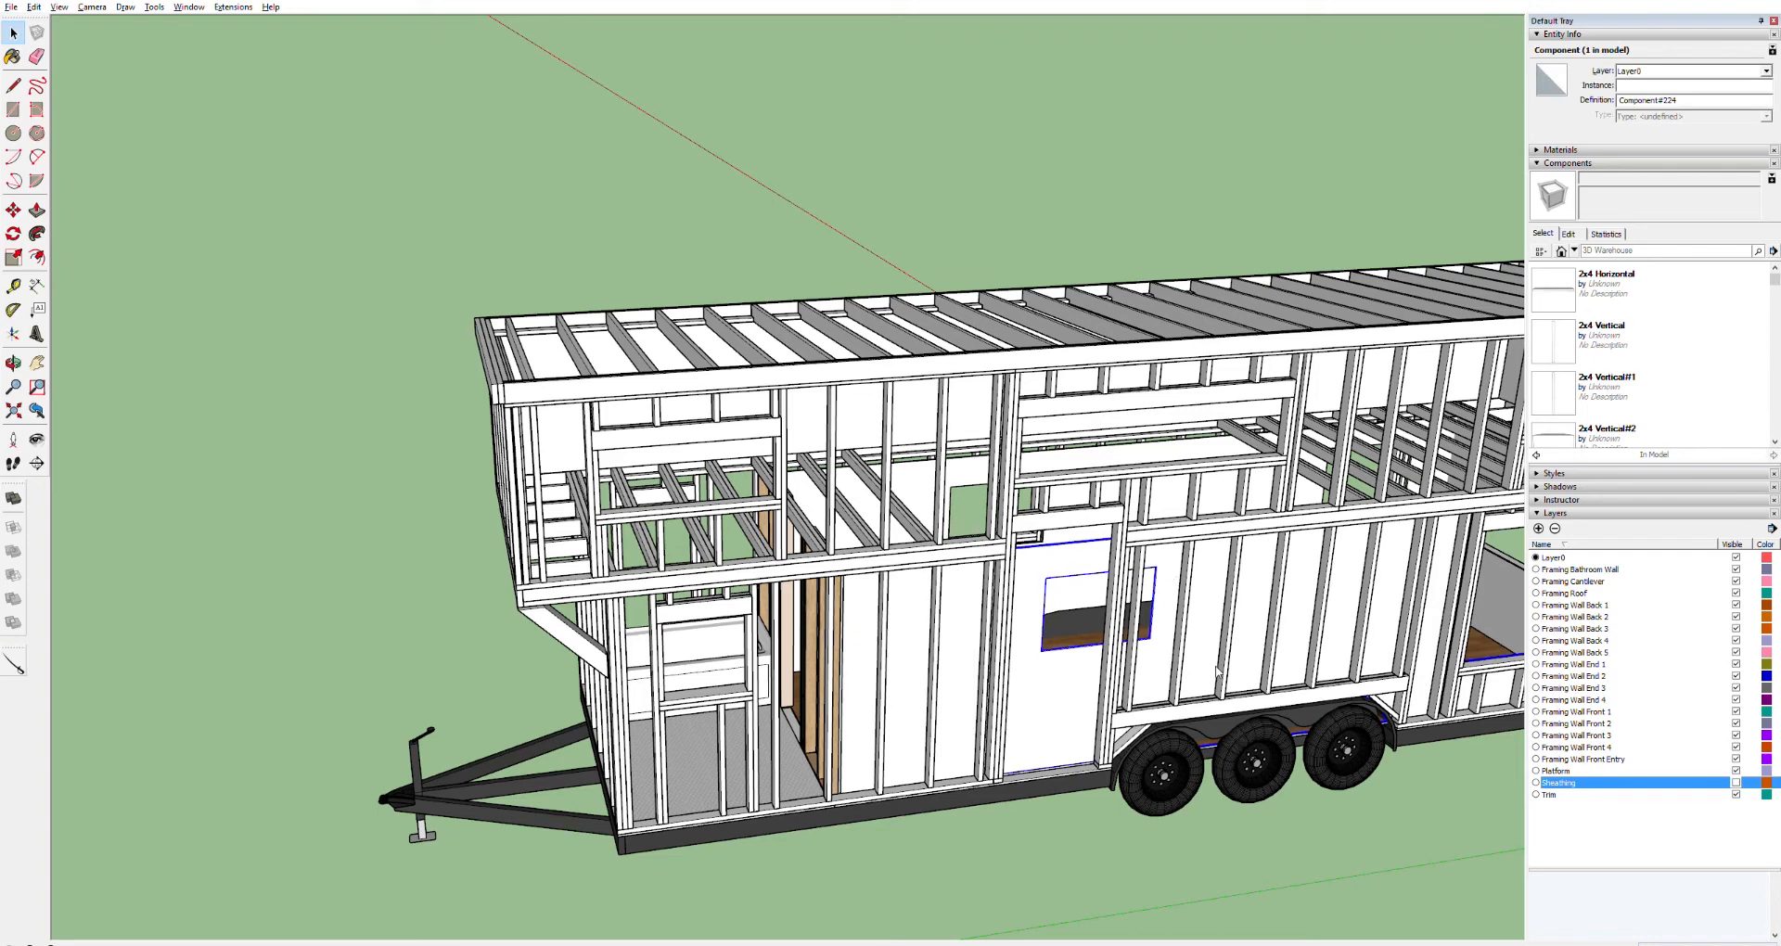
pyautogui.click(1196, 638)
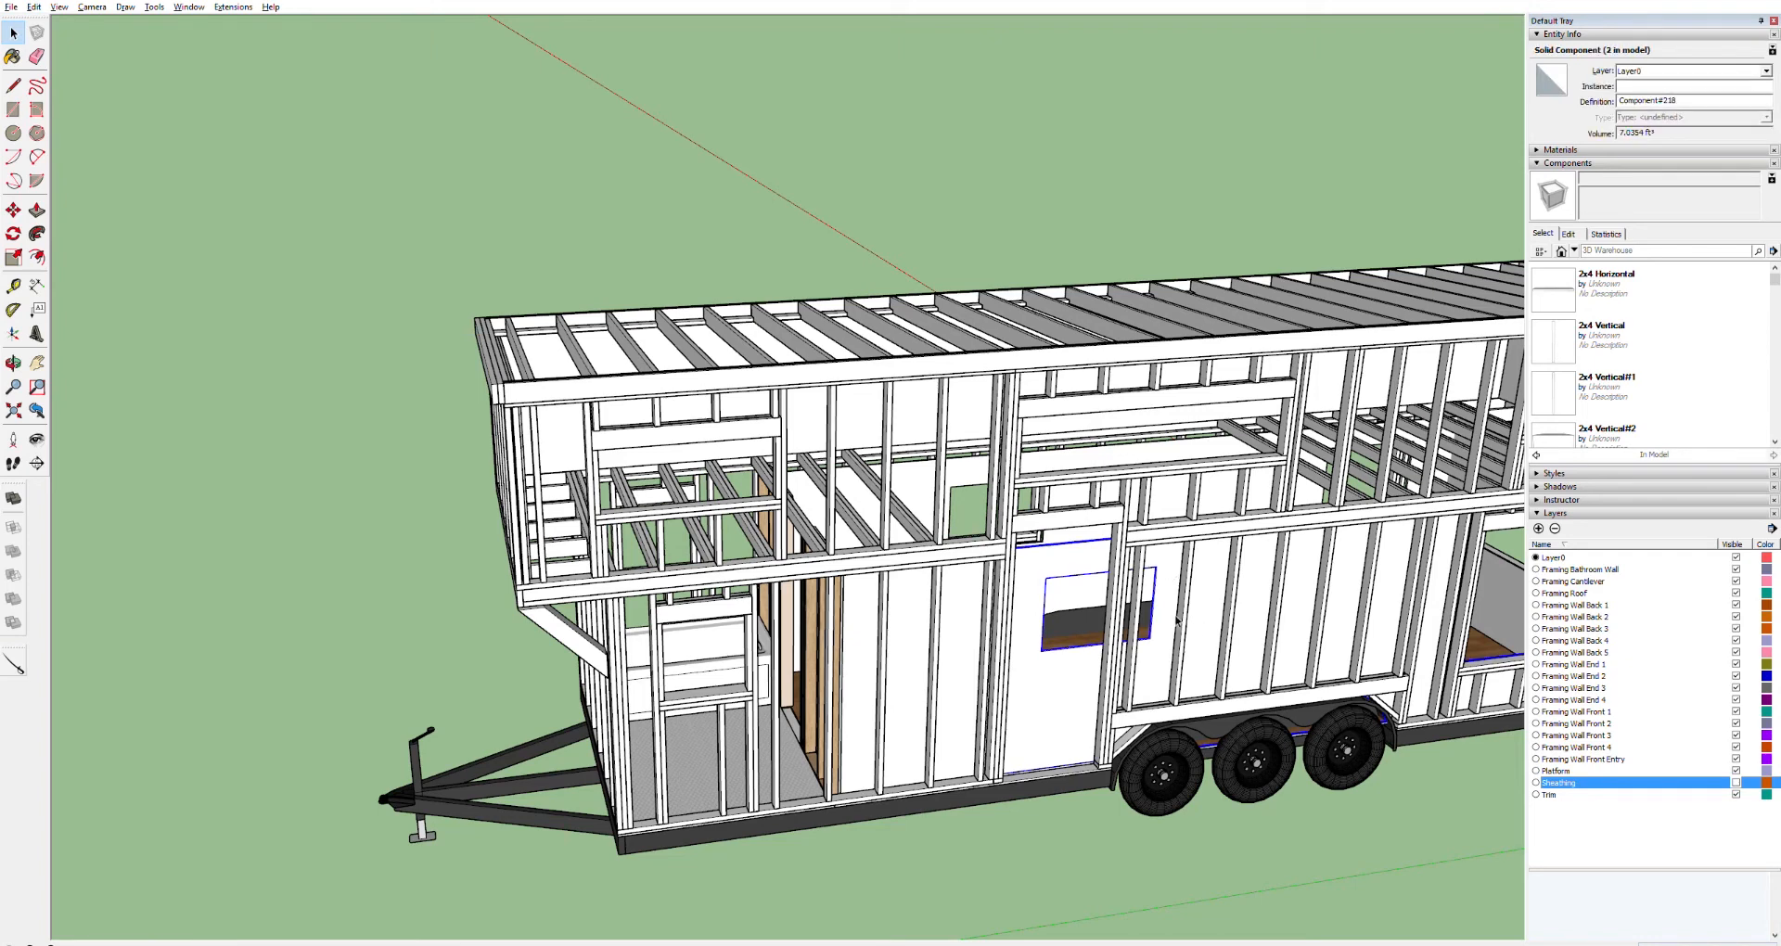
pyautogui.hotkey('ctrl', 'a')
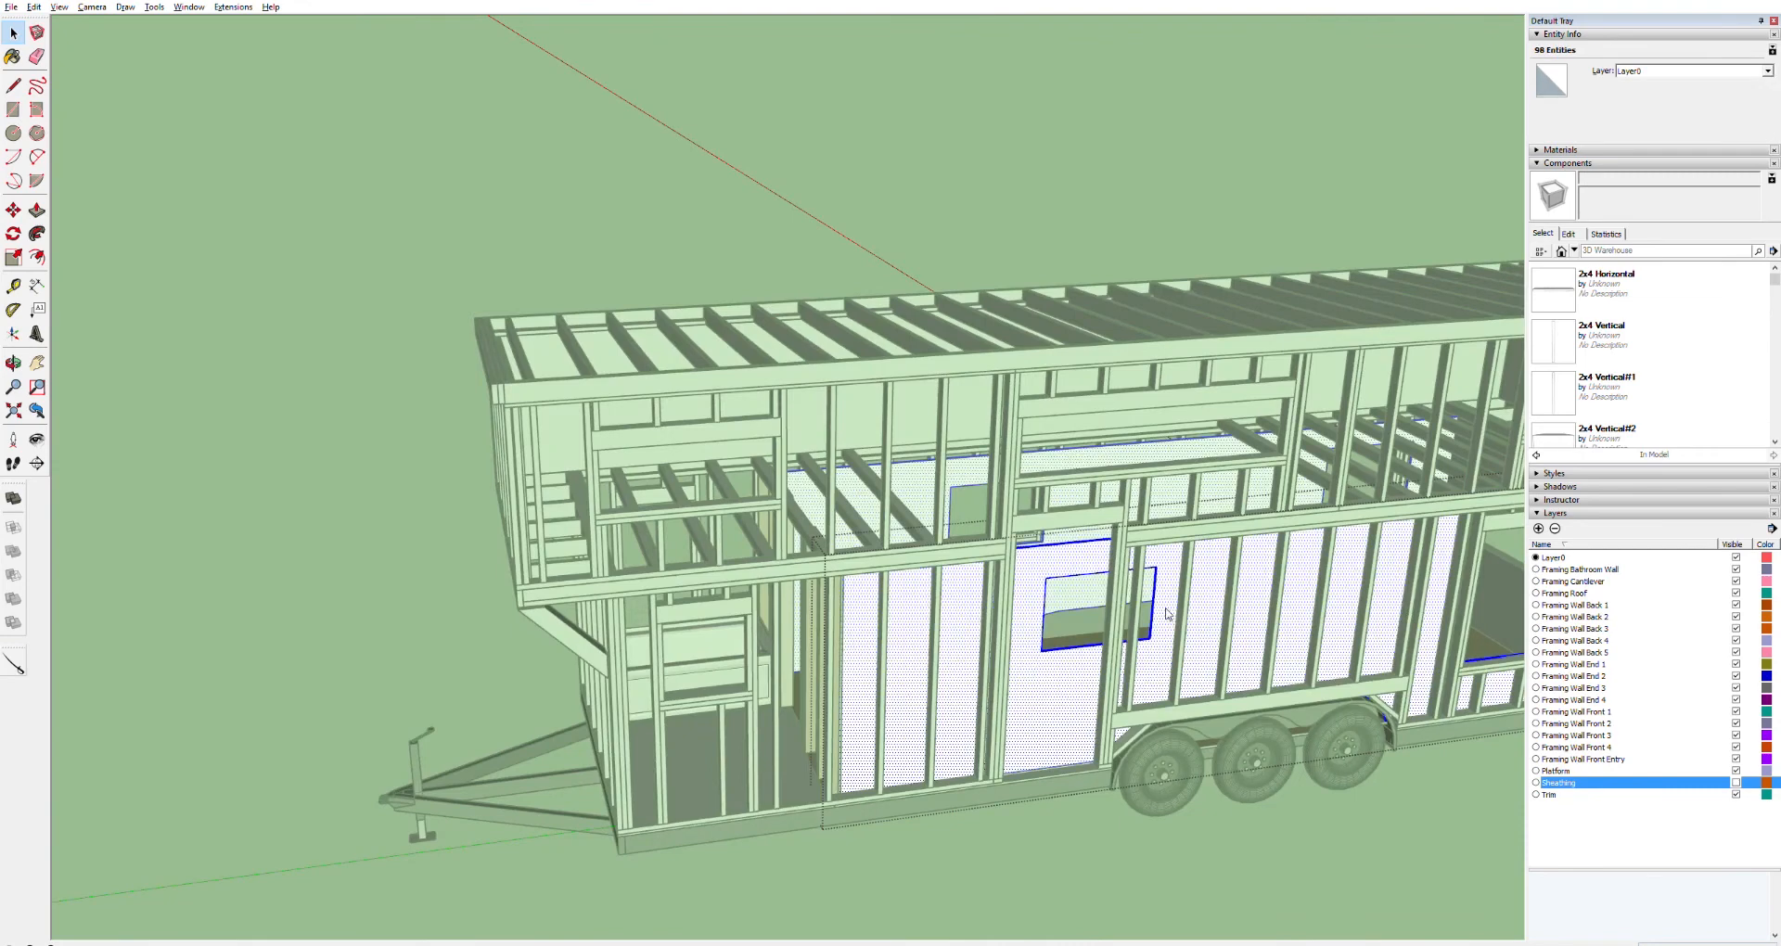
pyautogui.click(1227, 718)
pyautogui.click(937, 594)
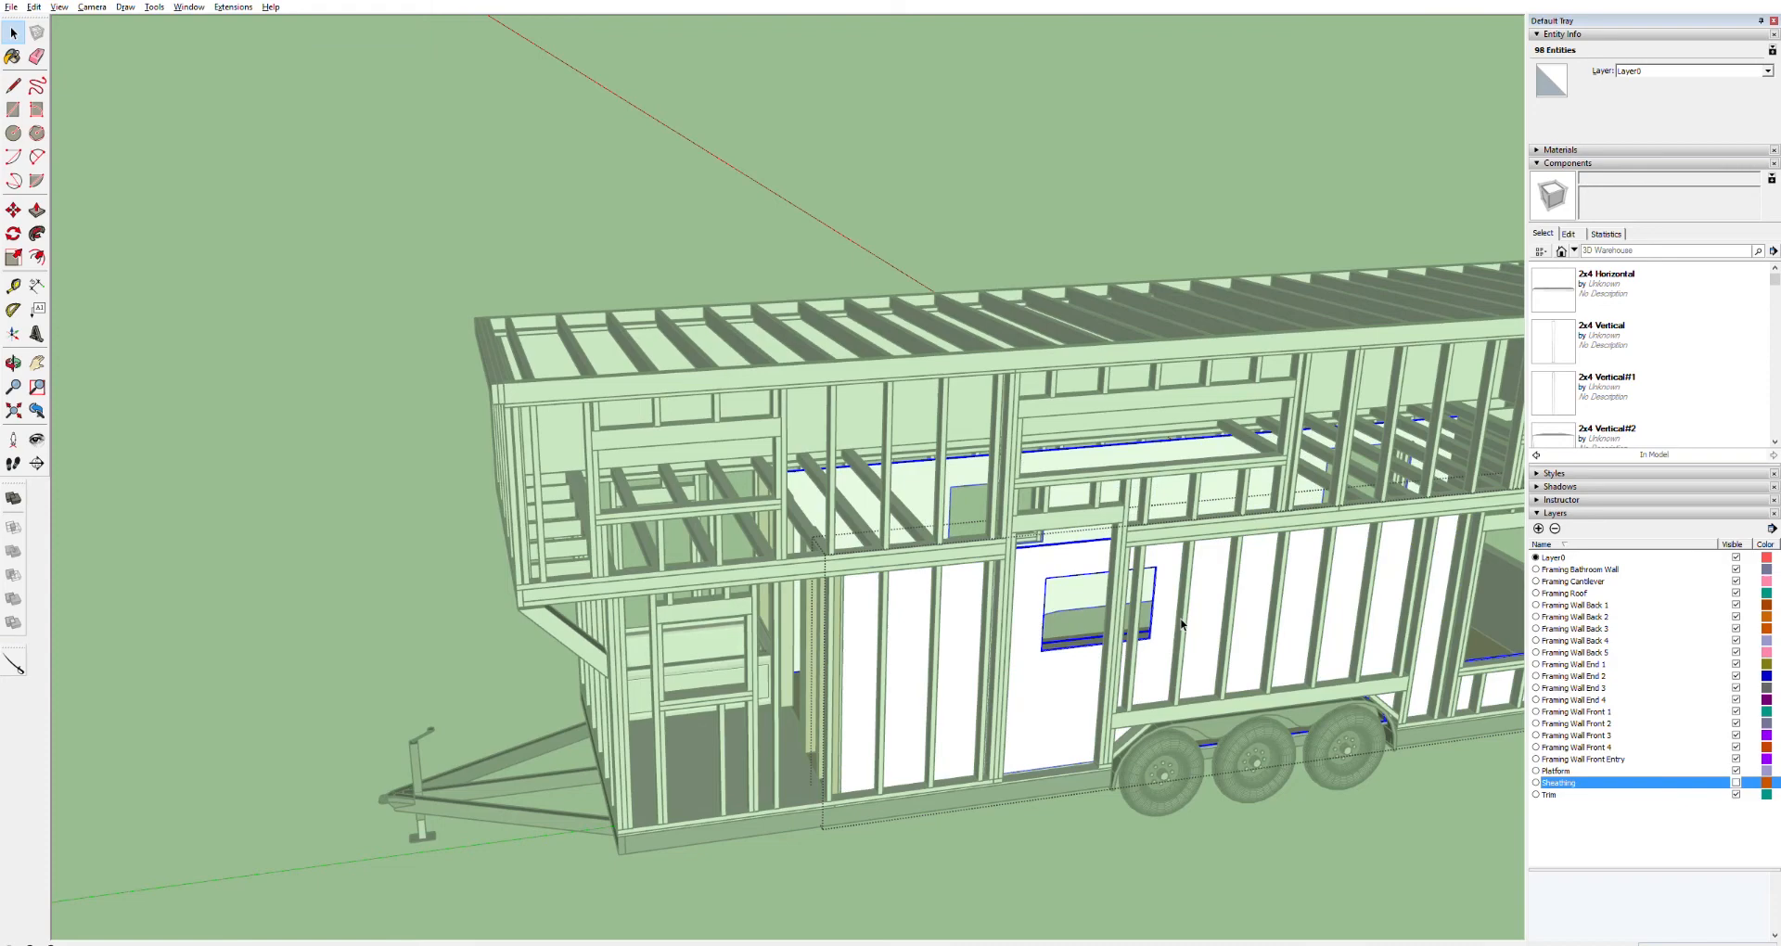
pyautogui.scroll(10, 1139, 620)
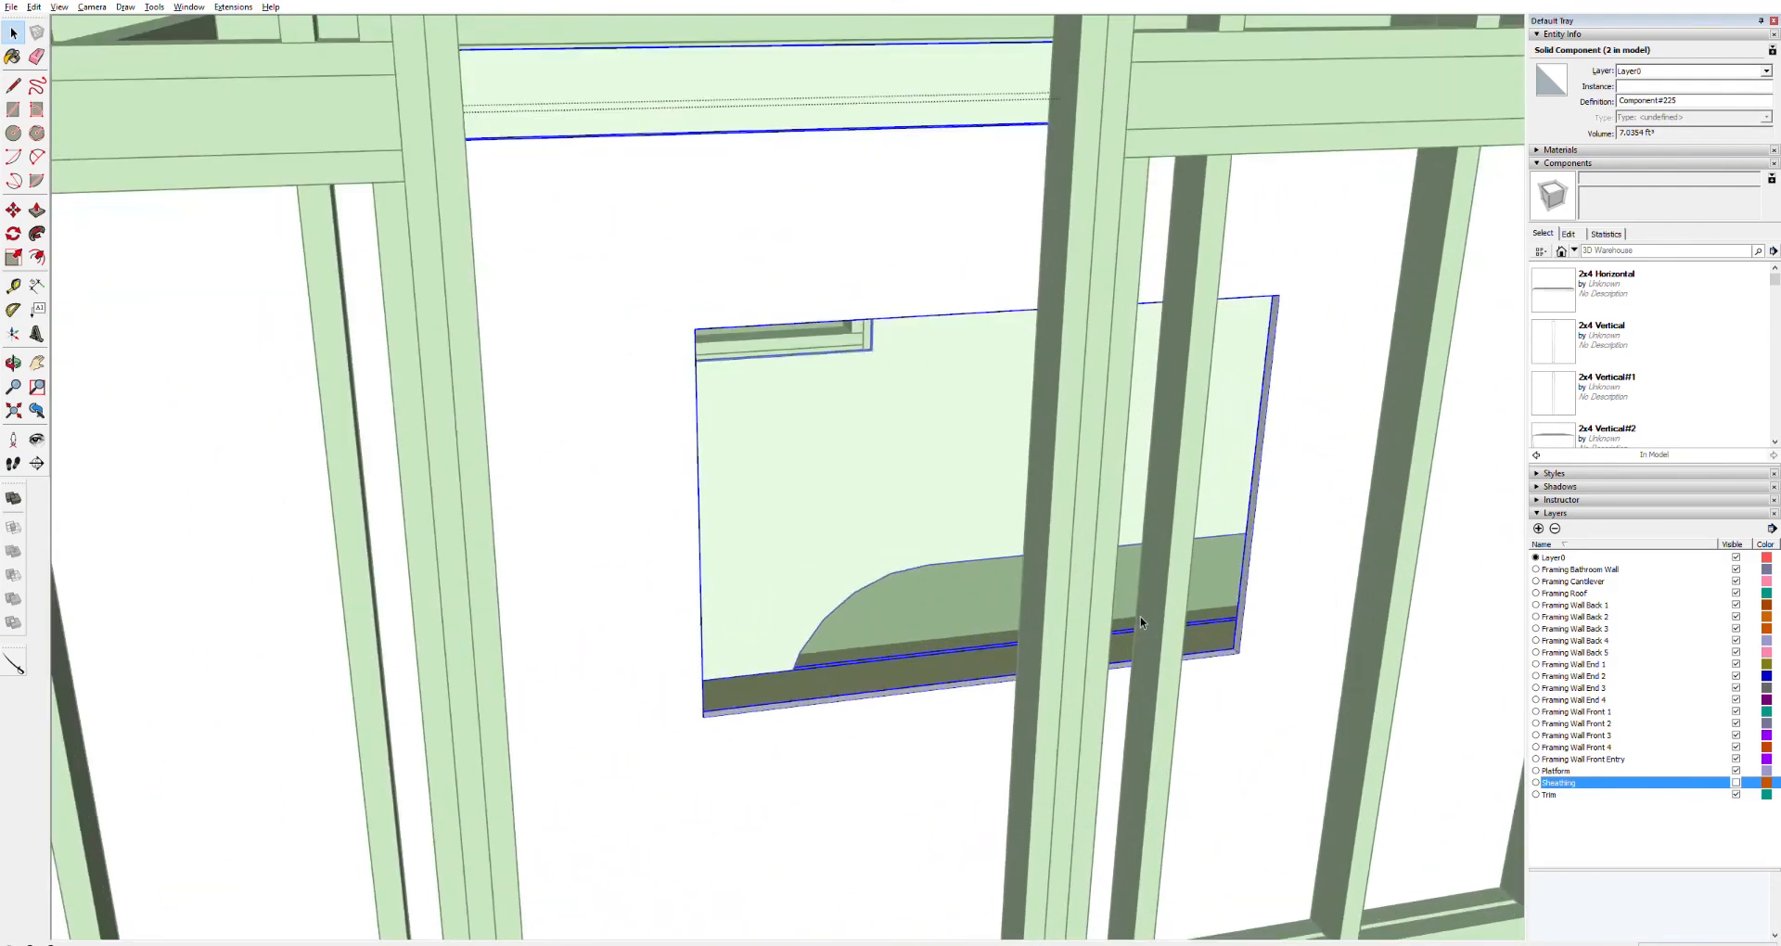
pyautogui.moveTo(1139, 616); pyautogui.dragTo(1237, 586, button='middle')
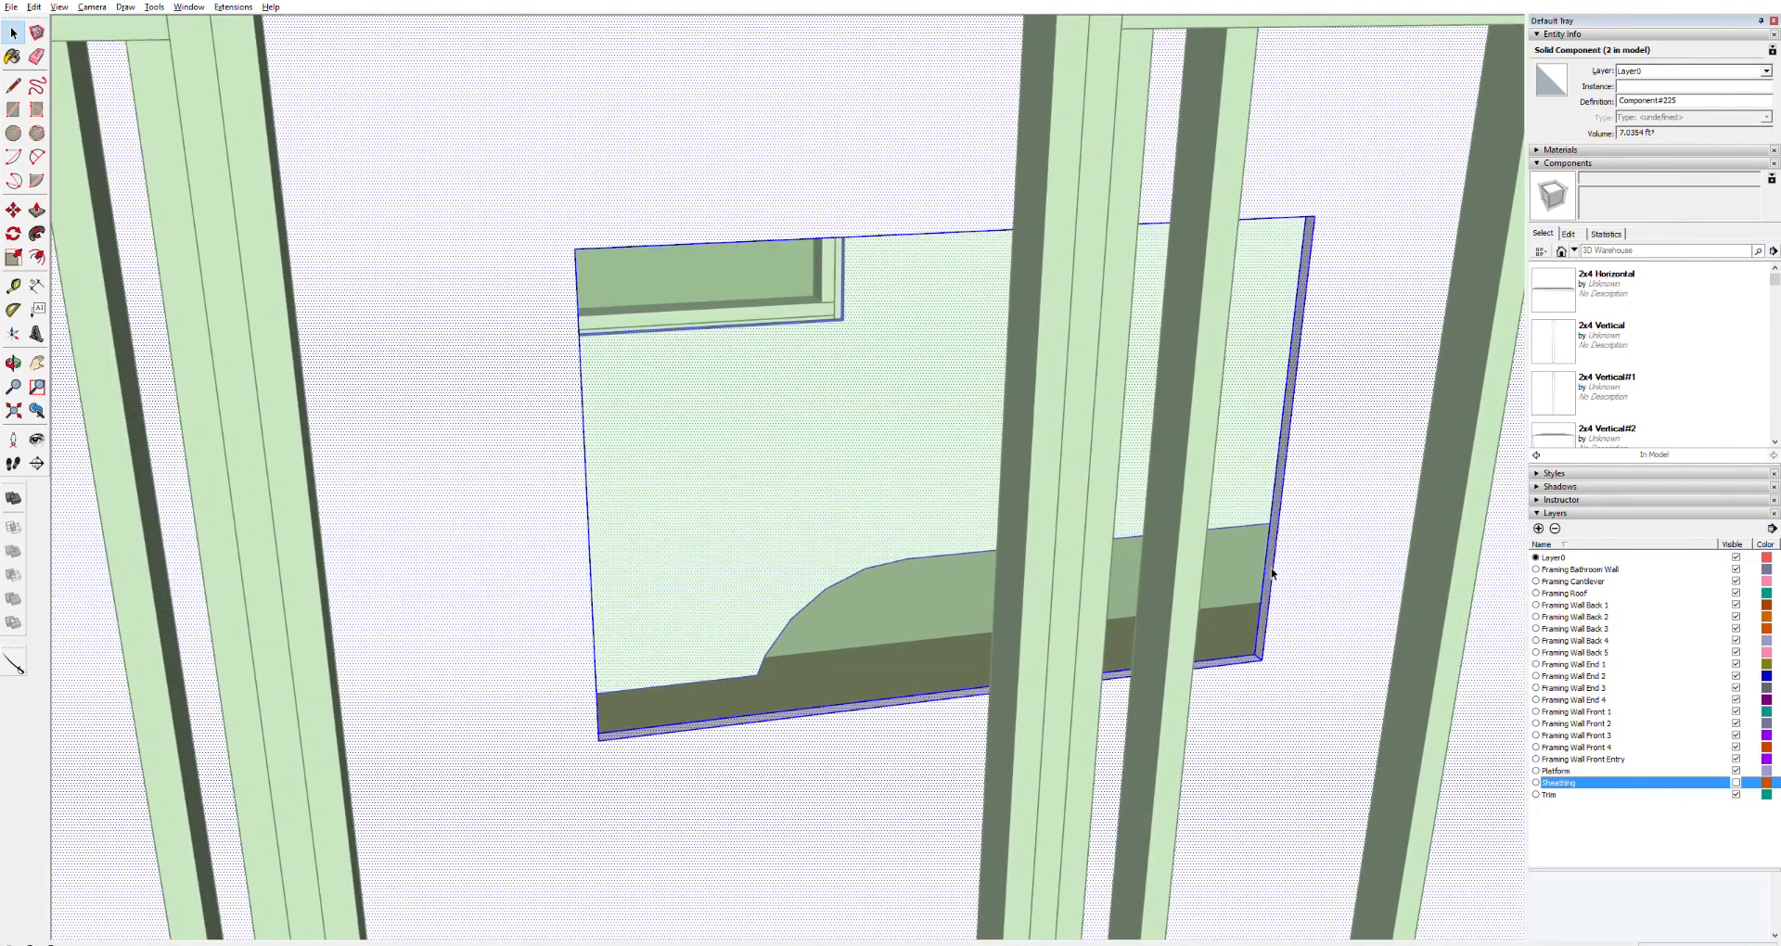
pyautogui.press('p')
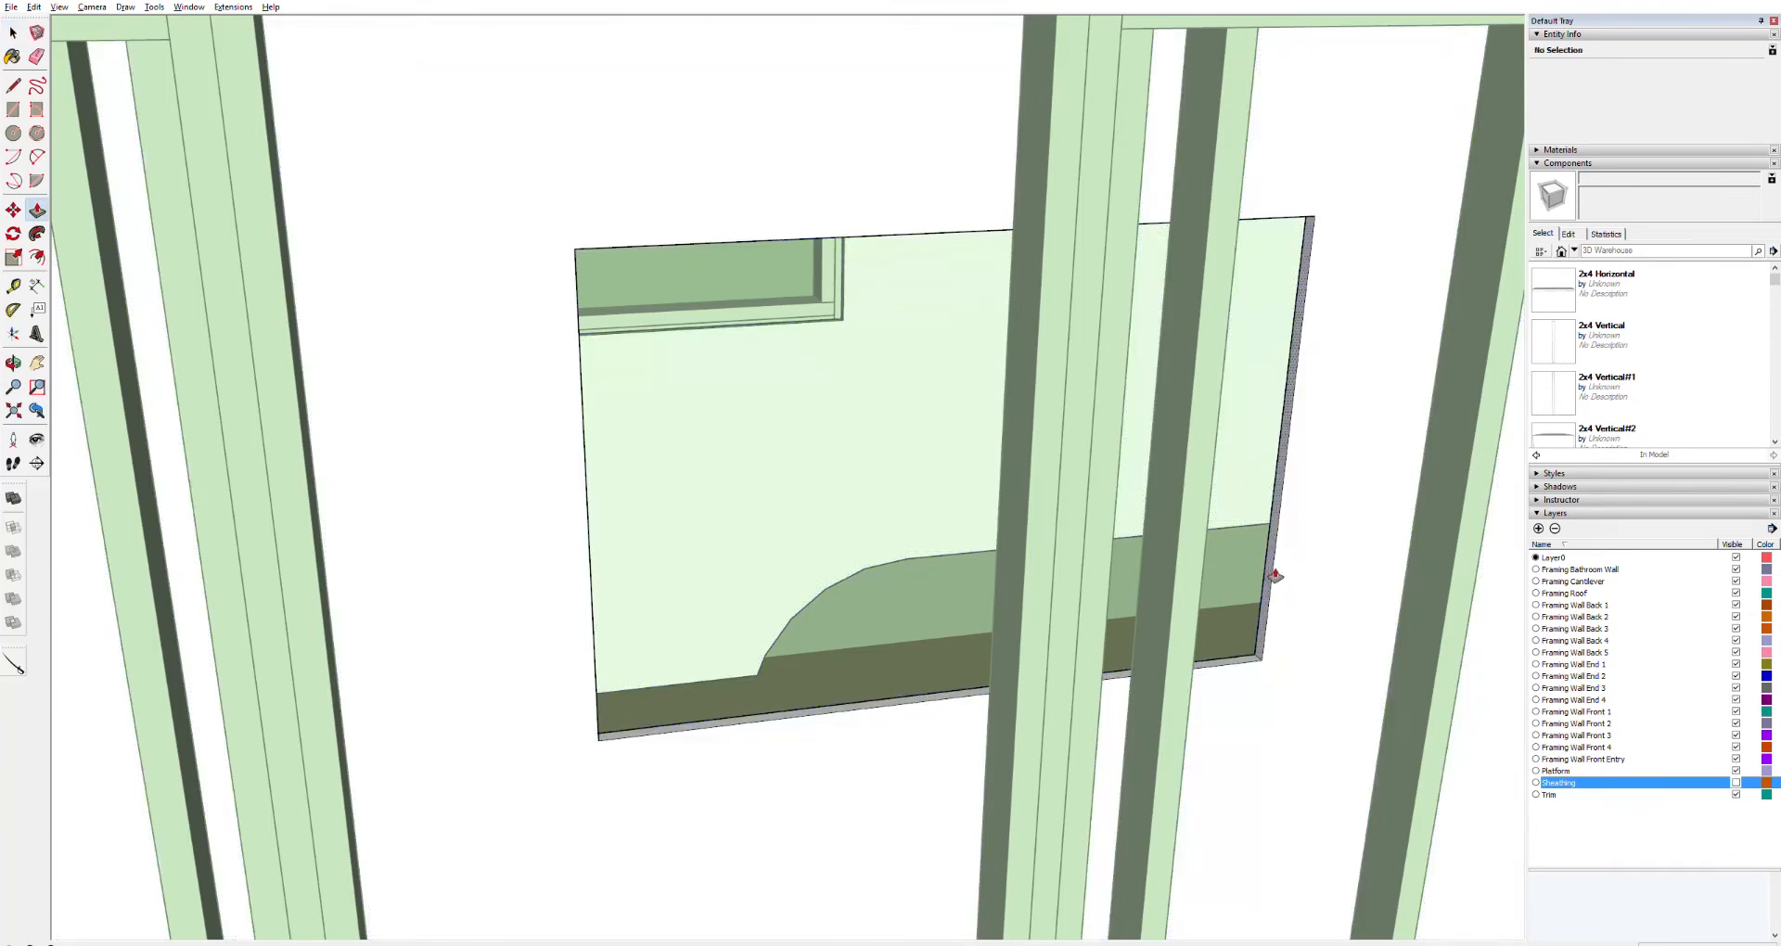
pyautogui.moveTo(1275, 576); pyautogui.dragTo(995, 638)
pyautogui.press('Escape')
# Push/pull the right edge of the panel behind the door slightly inward
pyautogui.scroll(-5, 961, 636)
pyautogui.scroll(-5, 958, 635)
pyautogui.scroll(3, 937, 645)
pyautogui.moveTo(937, 647); pyautogui.dragTo(716, 534, button='middle')
pyautogui.press('space')
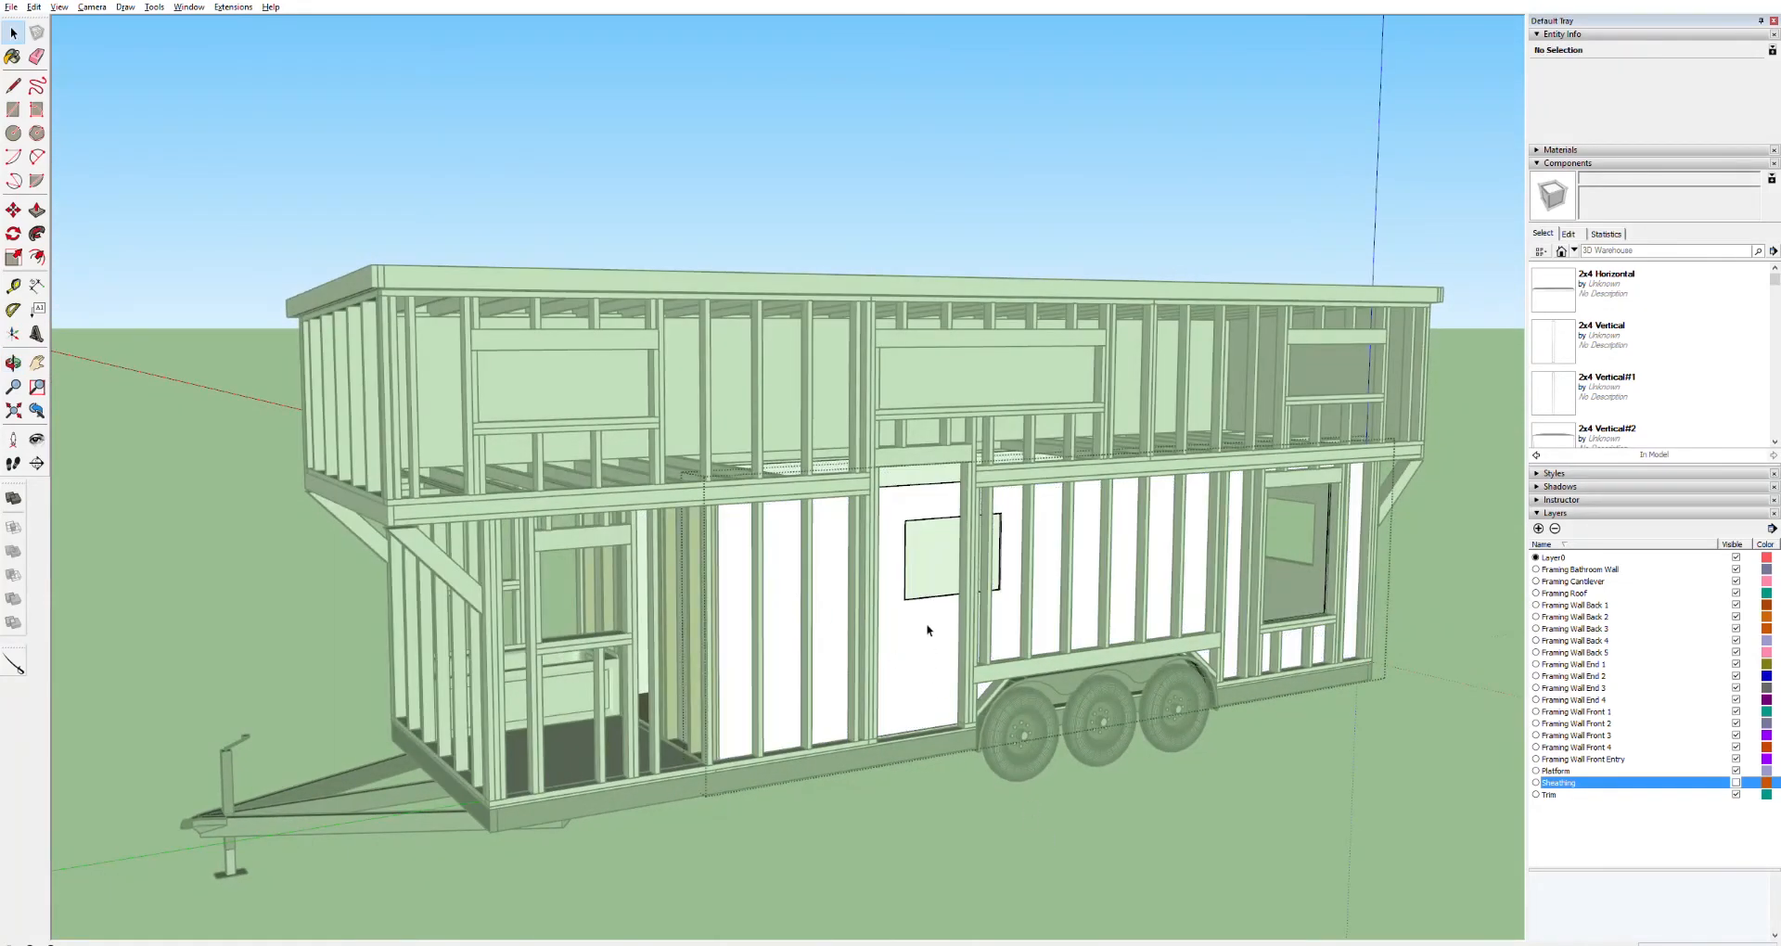
pyautogui.doubleClick(921, 551)
pyautogui.click(921, 551)
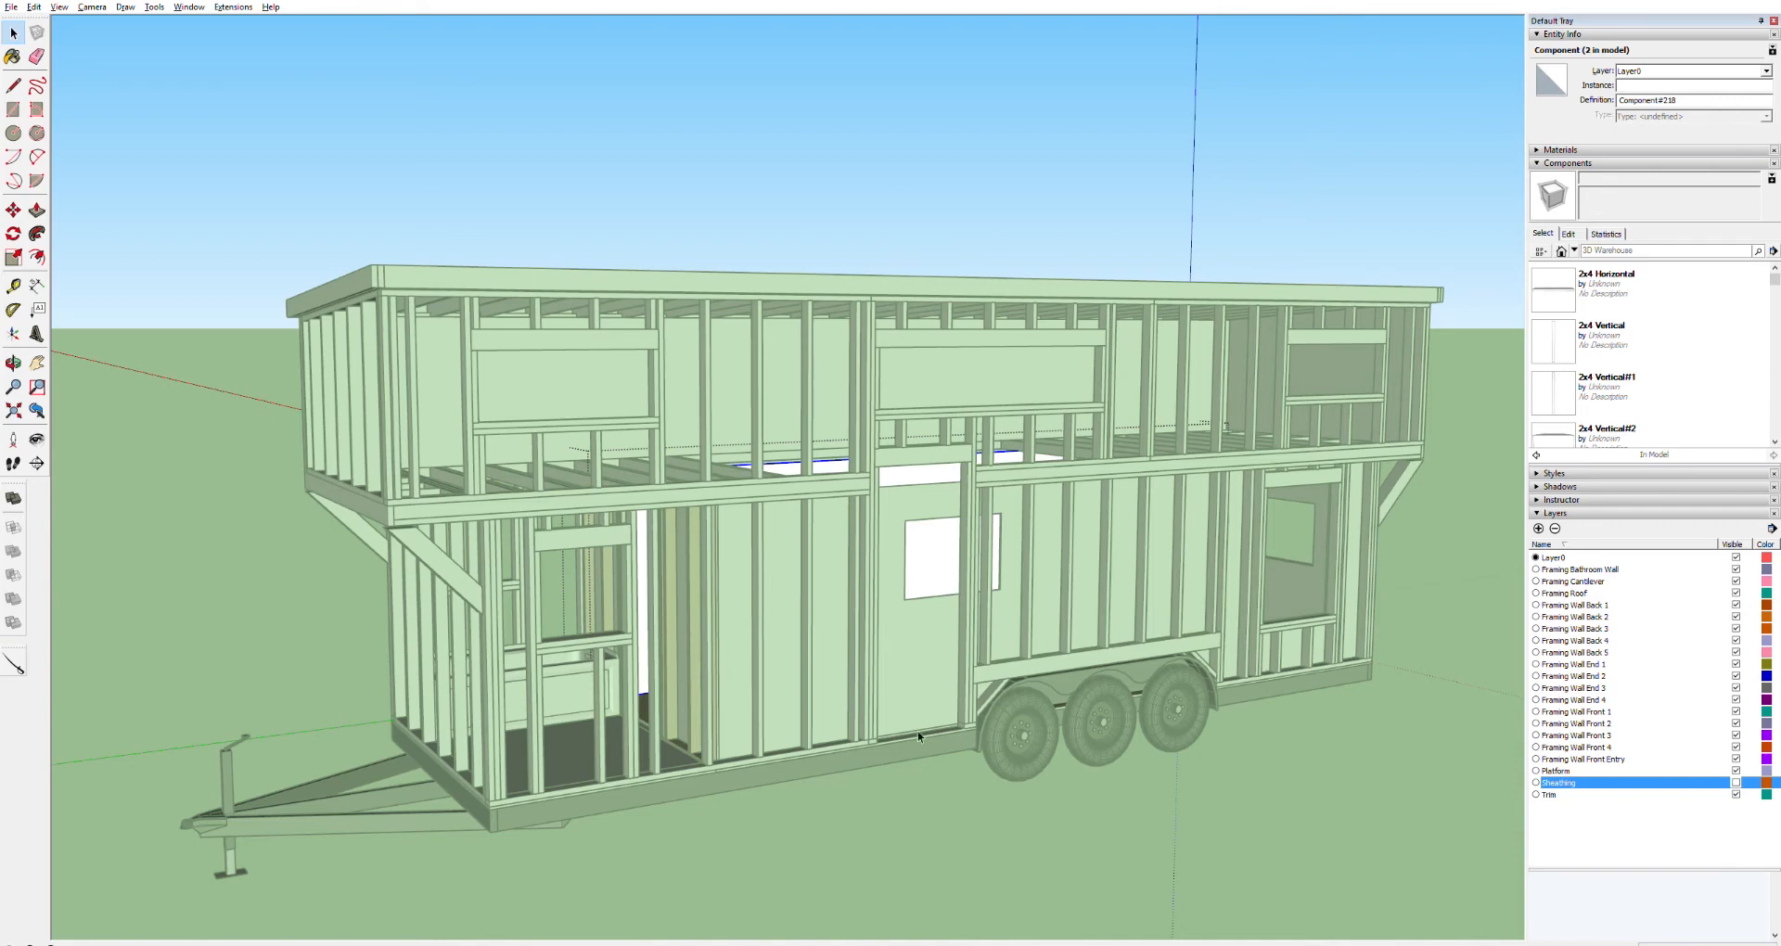
pyautogui.click(912, 697)
pyautogui.click(909, 686)
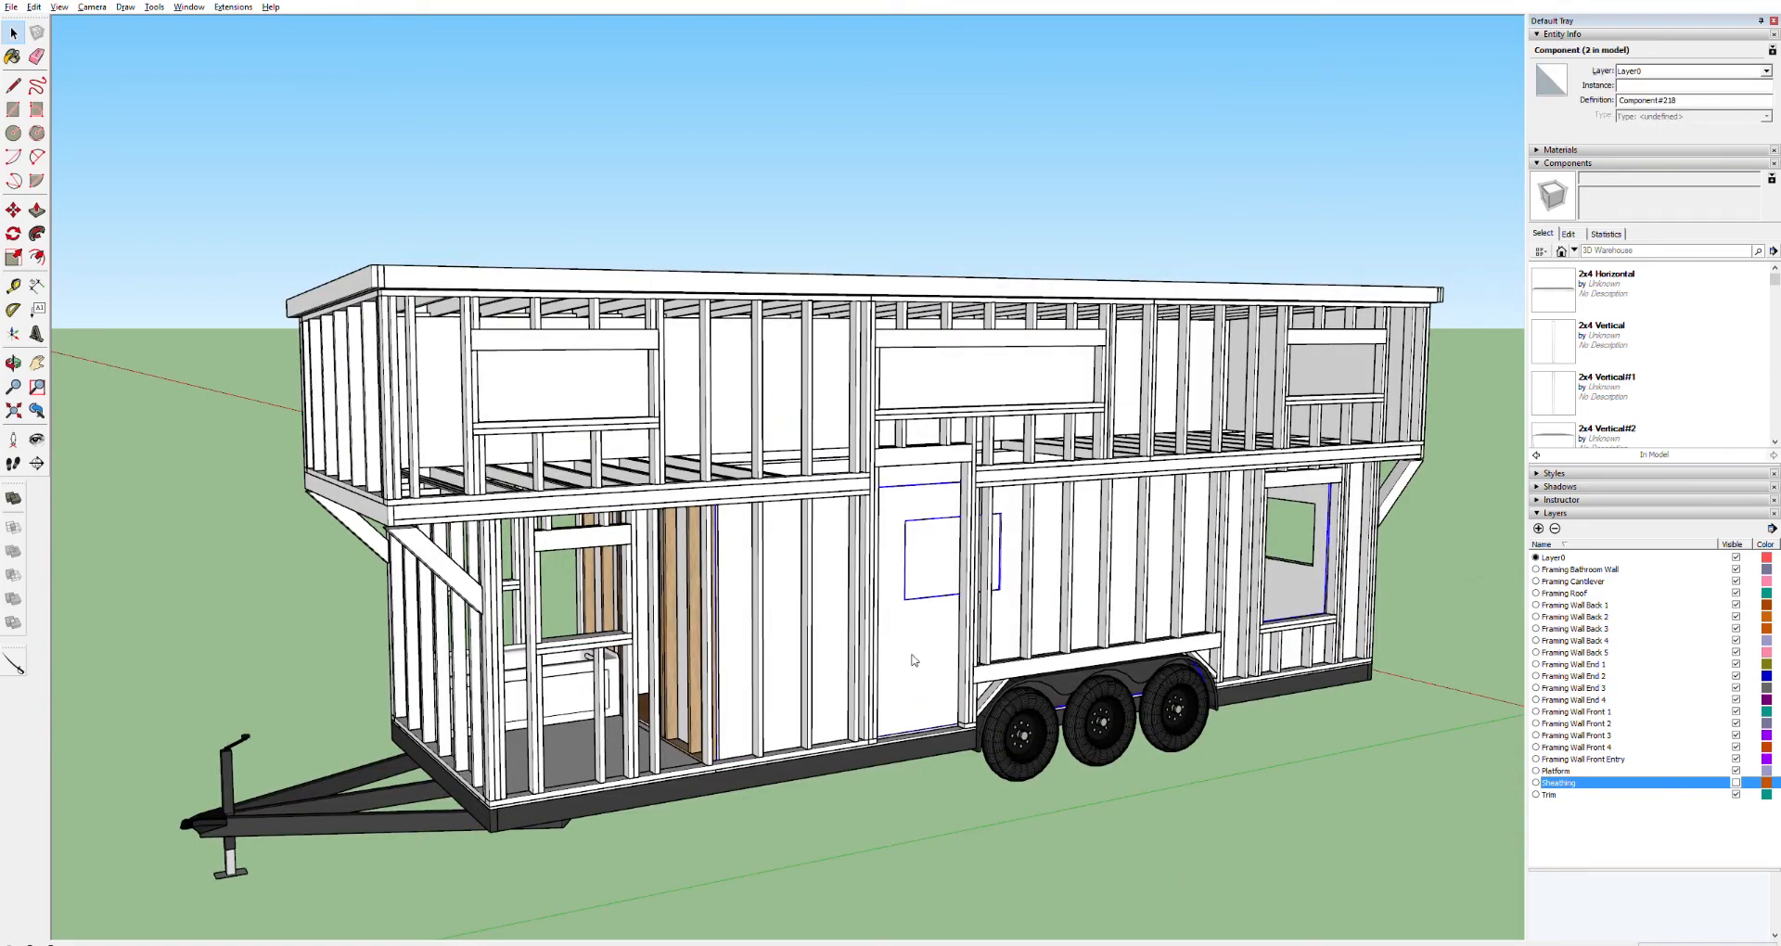
pyautogui.click(966, 447)
pyautogui.scroll(10, 998, 536)
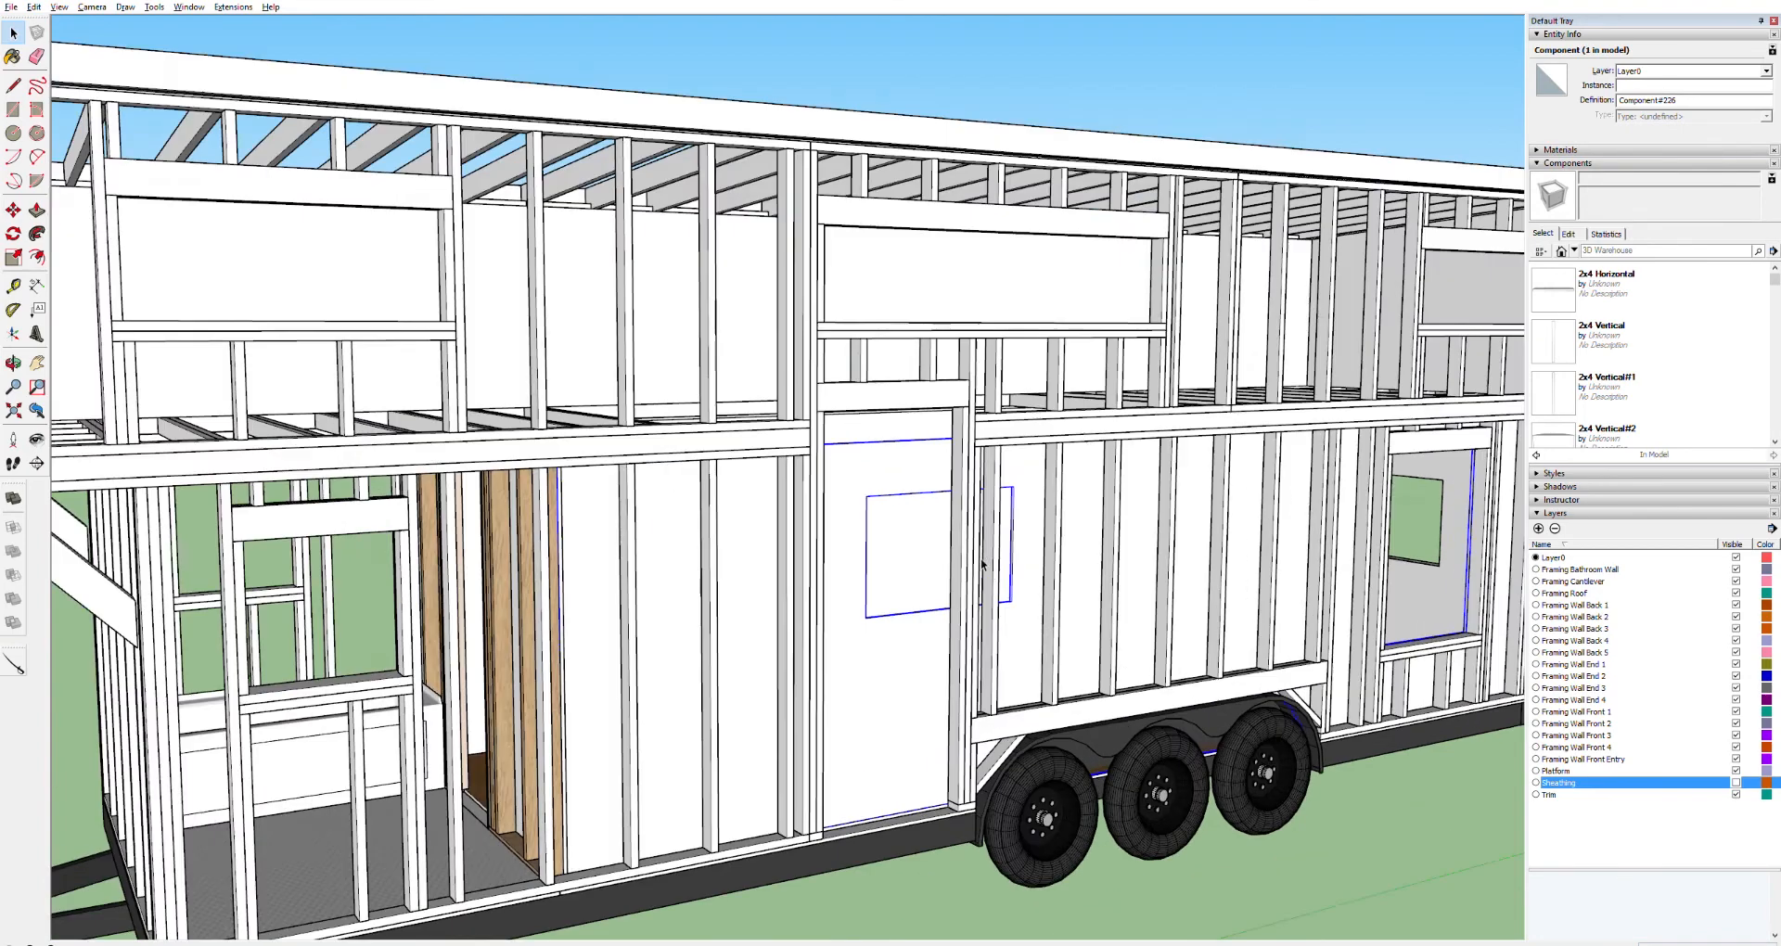
pyautogui.scroll(2, 993, 569)
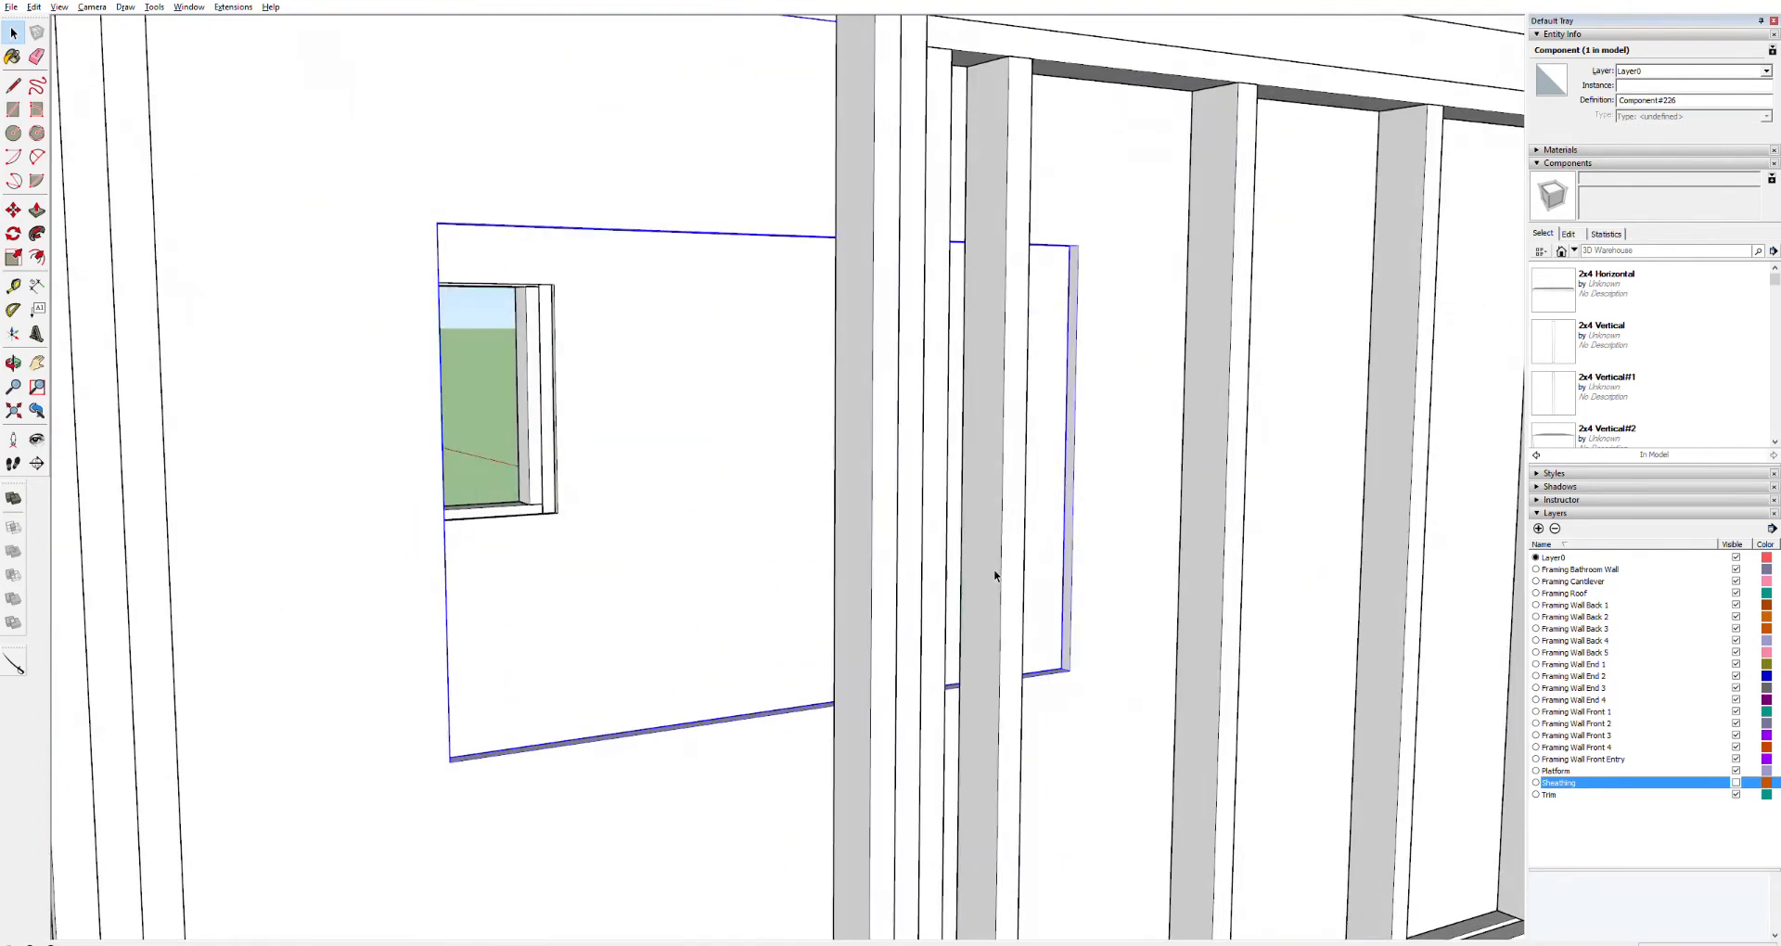
pyautogui.hotkey('ctrl', 'a')
pyautogui.press('p')
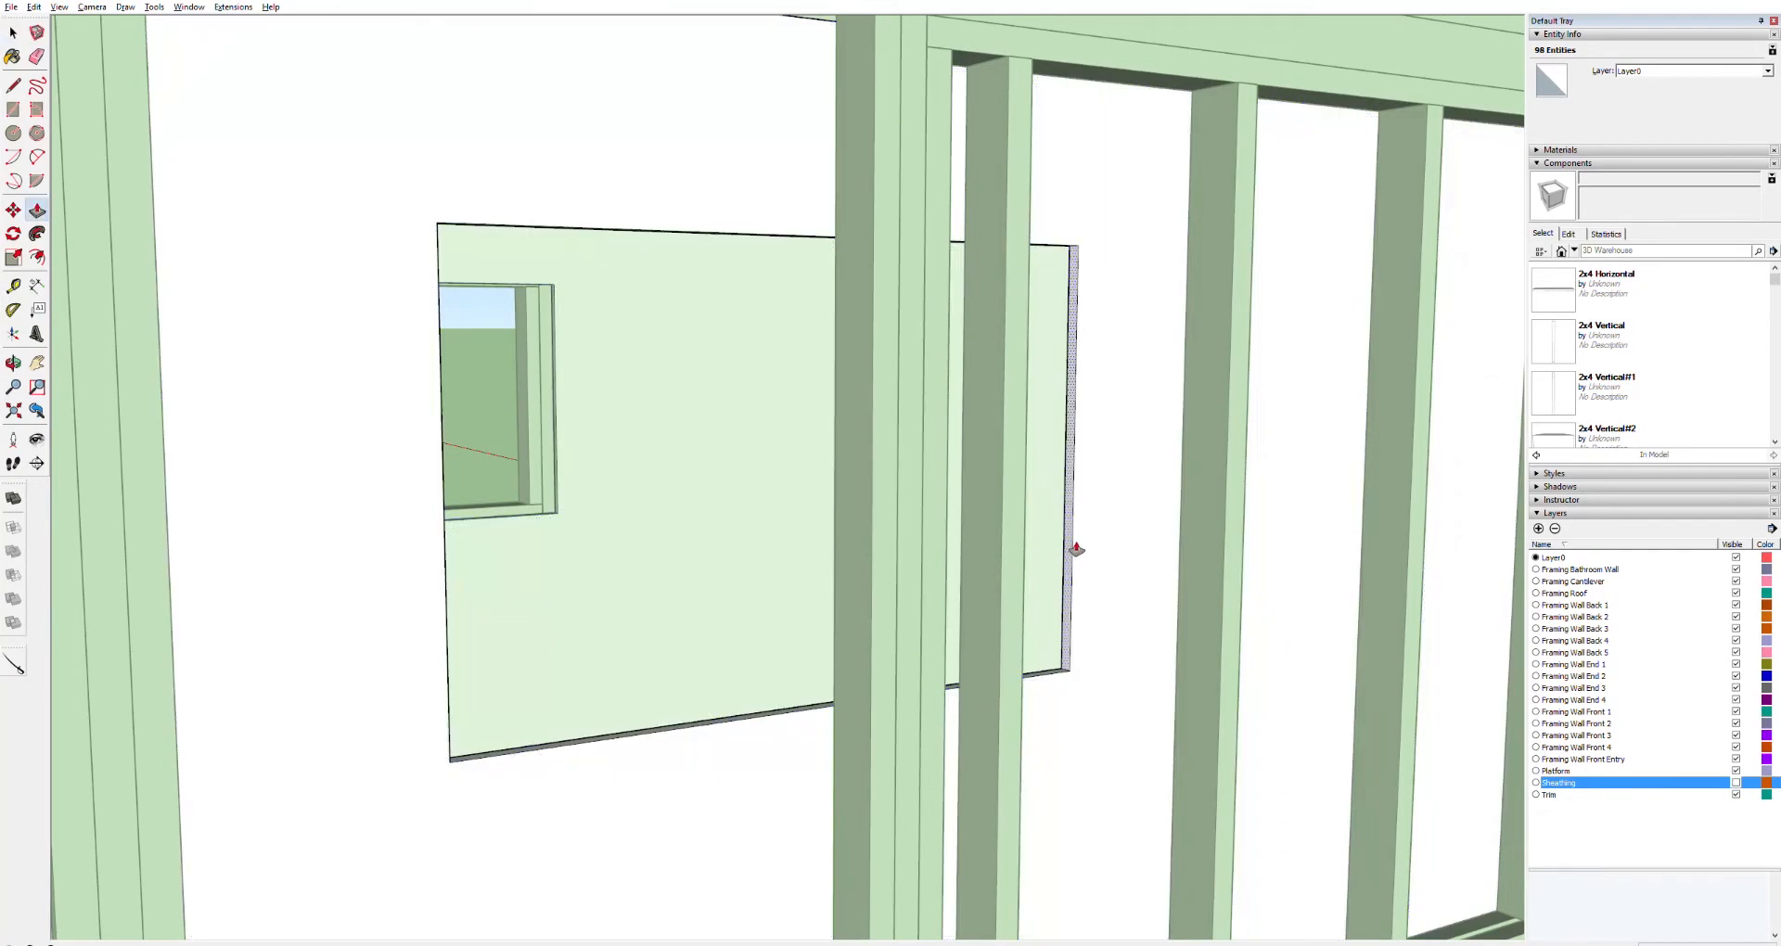
pyautogui.moveTo(1076, 549); pyautogui.dragTo(1026, 549)
pyautogui.press('Escape')
pyautogui.press('space')
# Select the wall panels around the front door to check their extents
pyautogui.hotkey('ctrl', 'a')
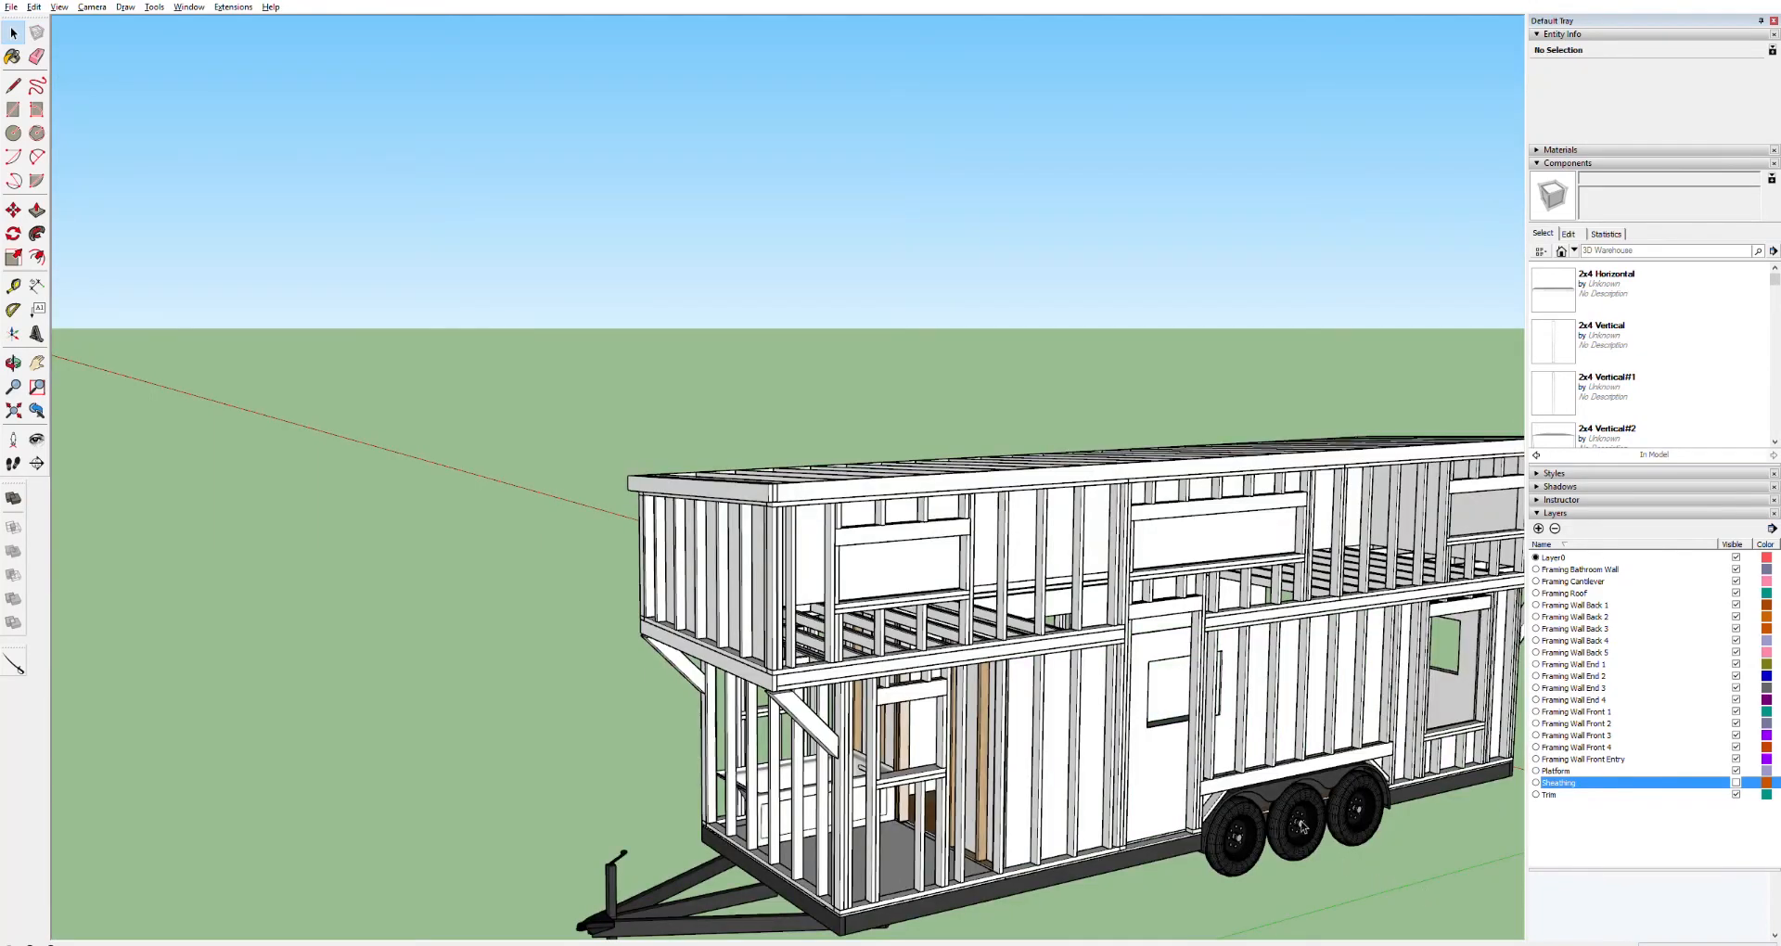
pyautogui.click(1160, 766)
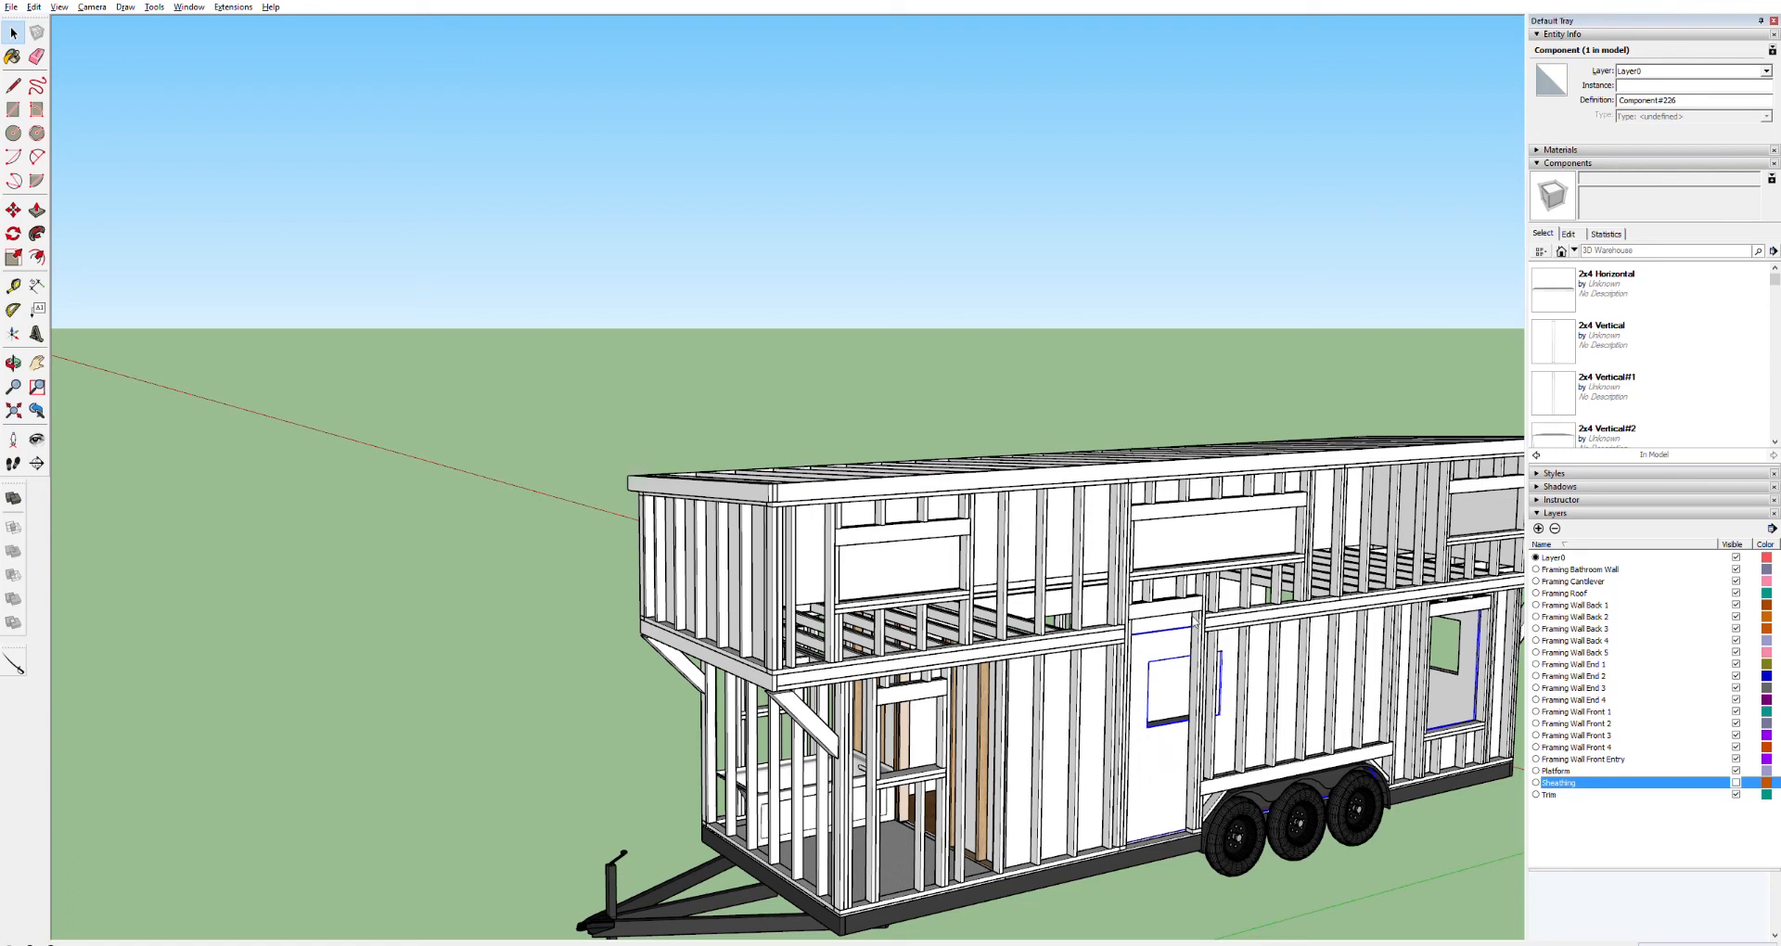
pyautogui.click(1251, 568)
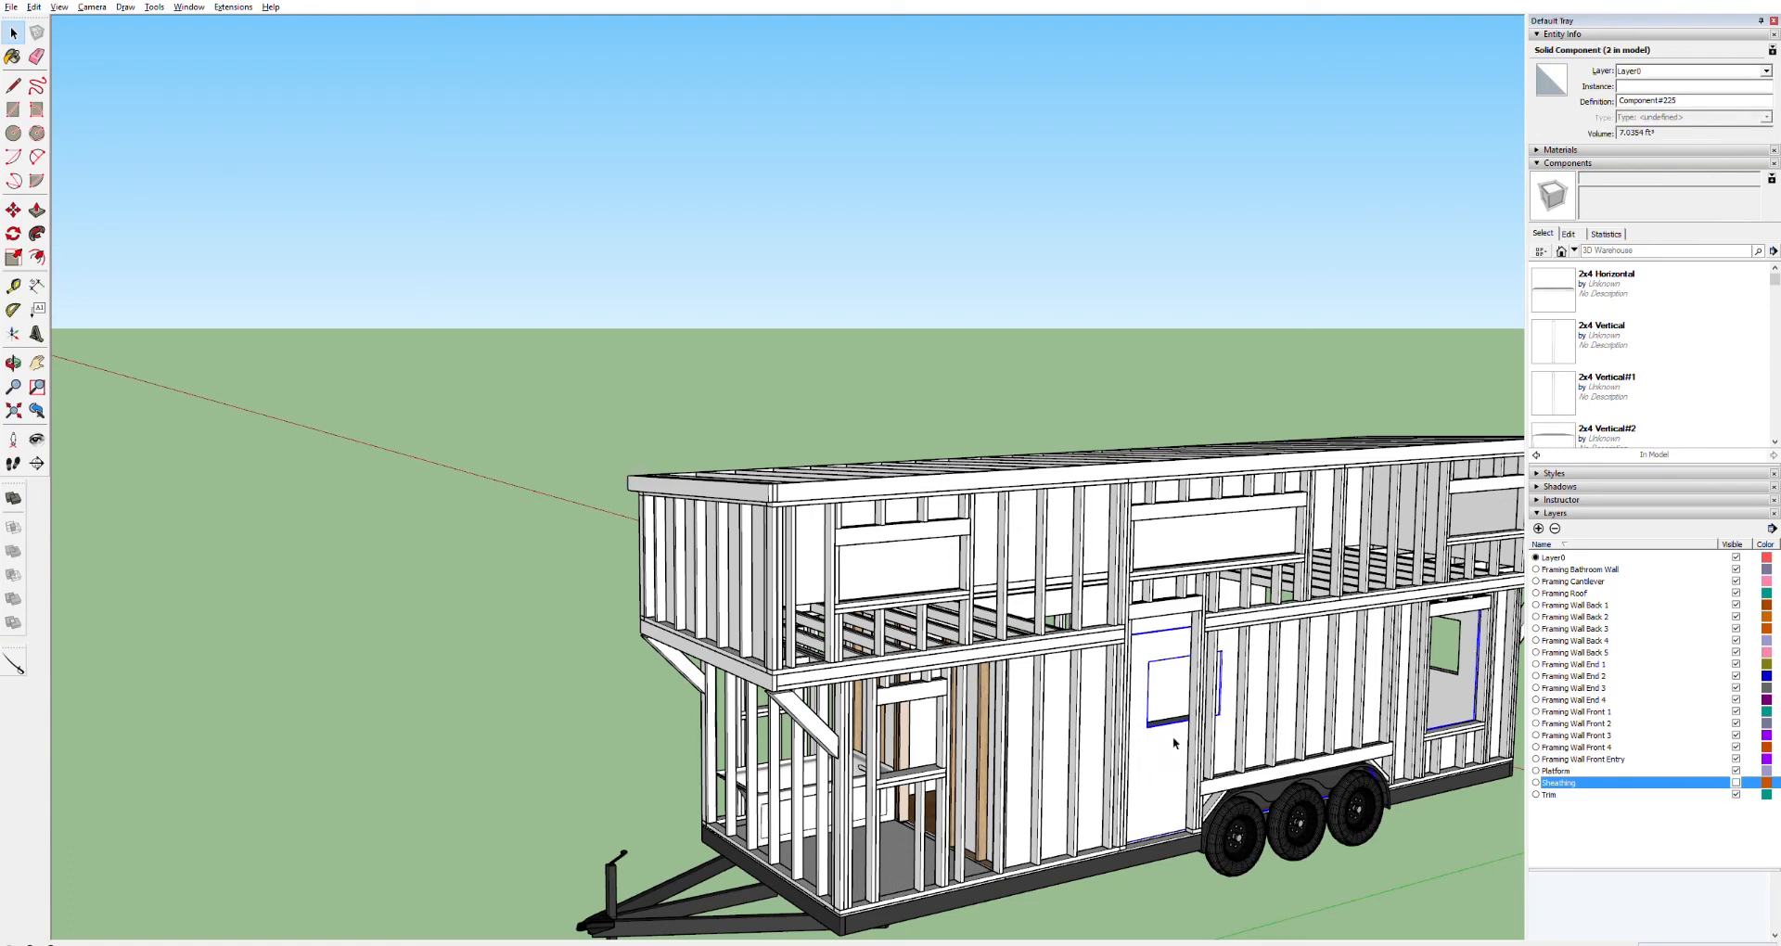
pyautogui.click(1350, 882)
pyautogui.click(1171, 777)
pyautogui.hotkey('ctrl', 'a')
pyautogui.click(1373, 894)
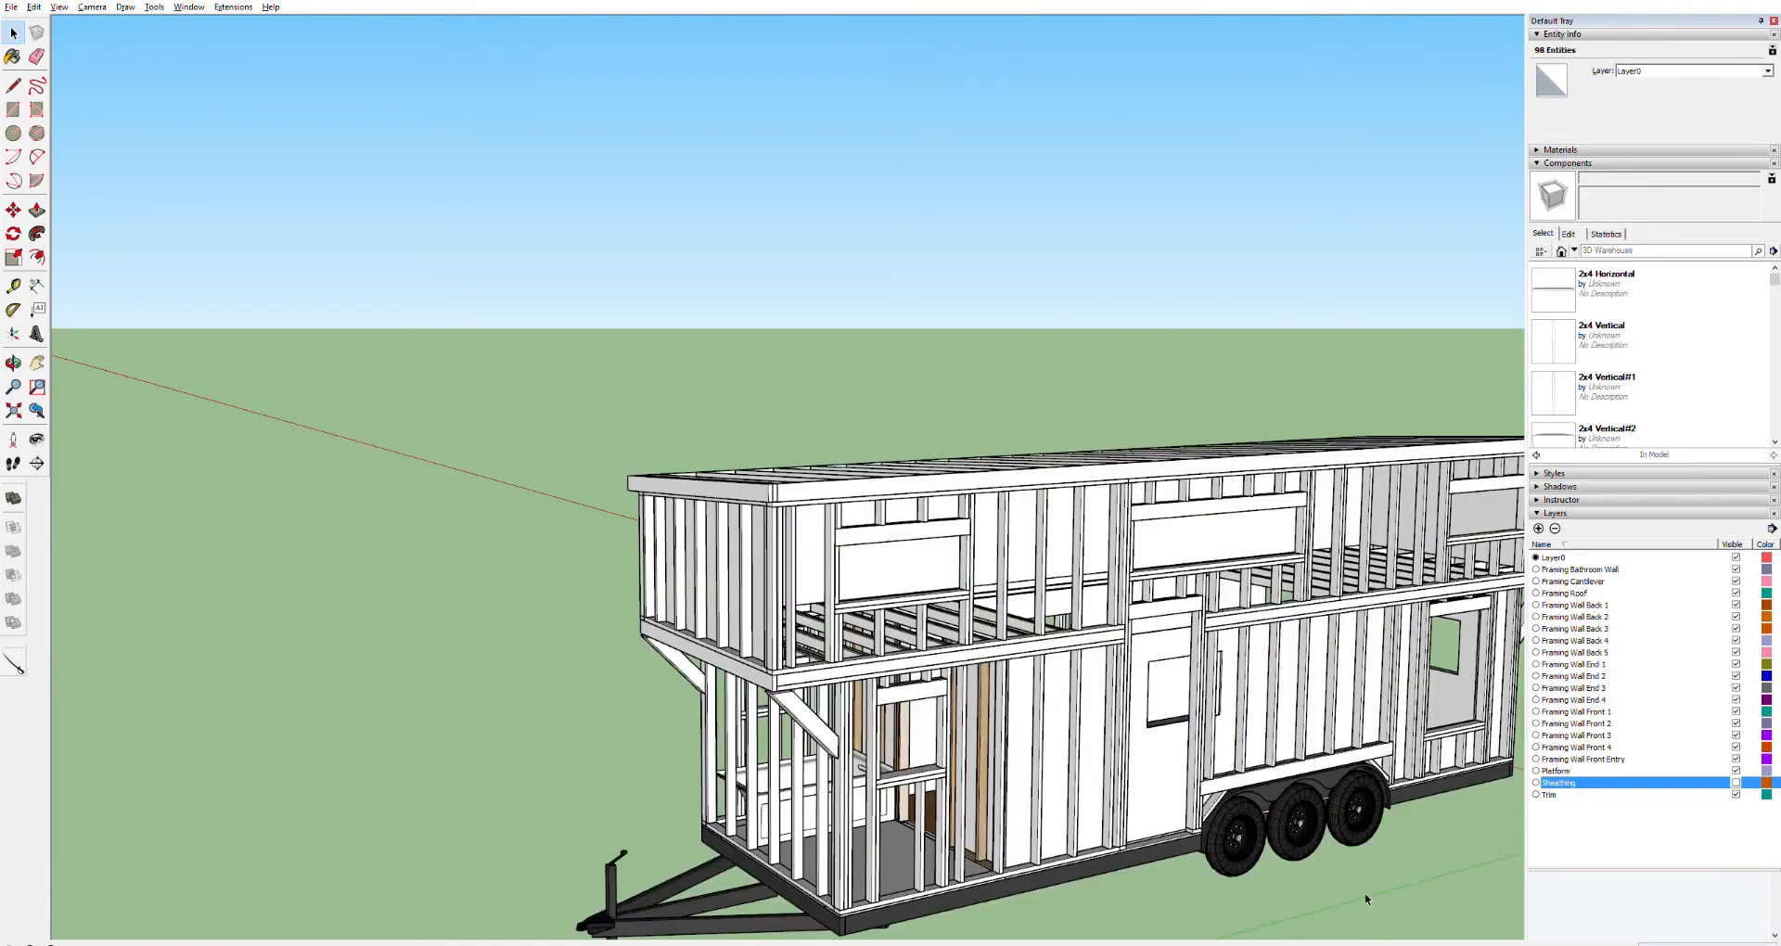
# Select and open the panel components around the front door to inspect their contents
pyautogui.click(1158, 775)
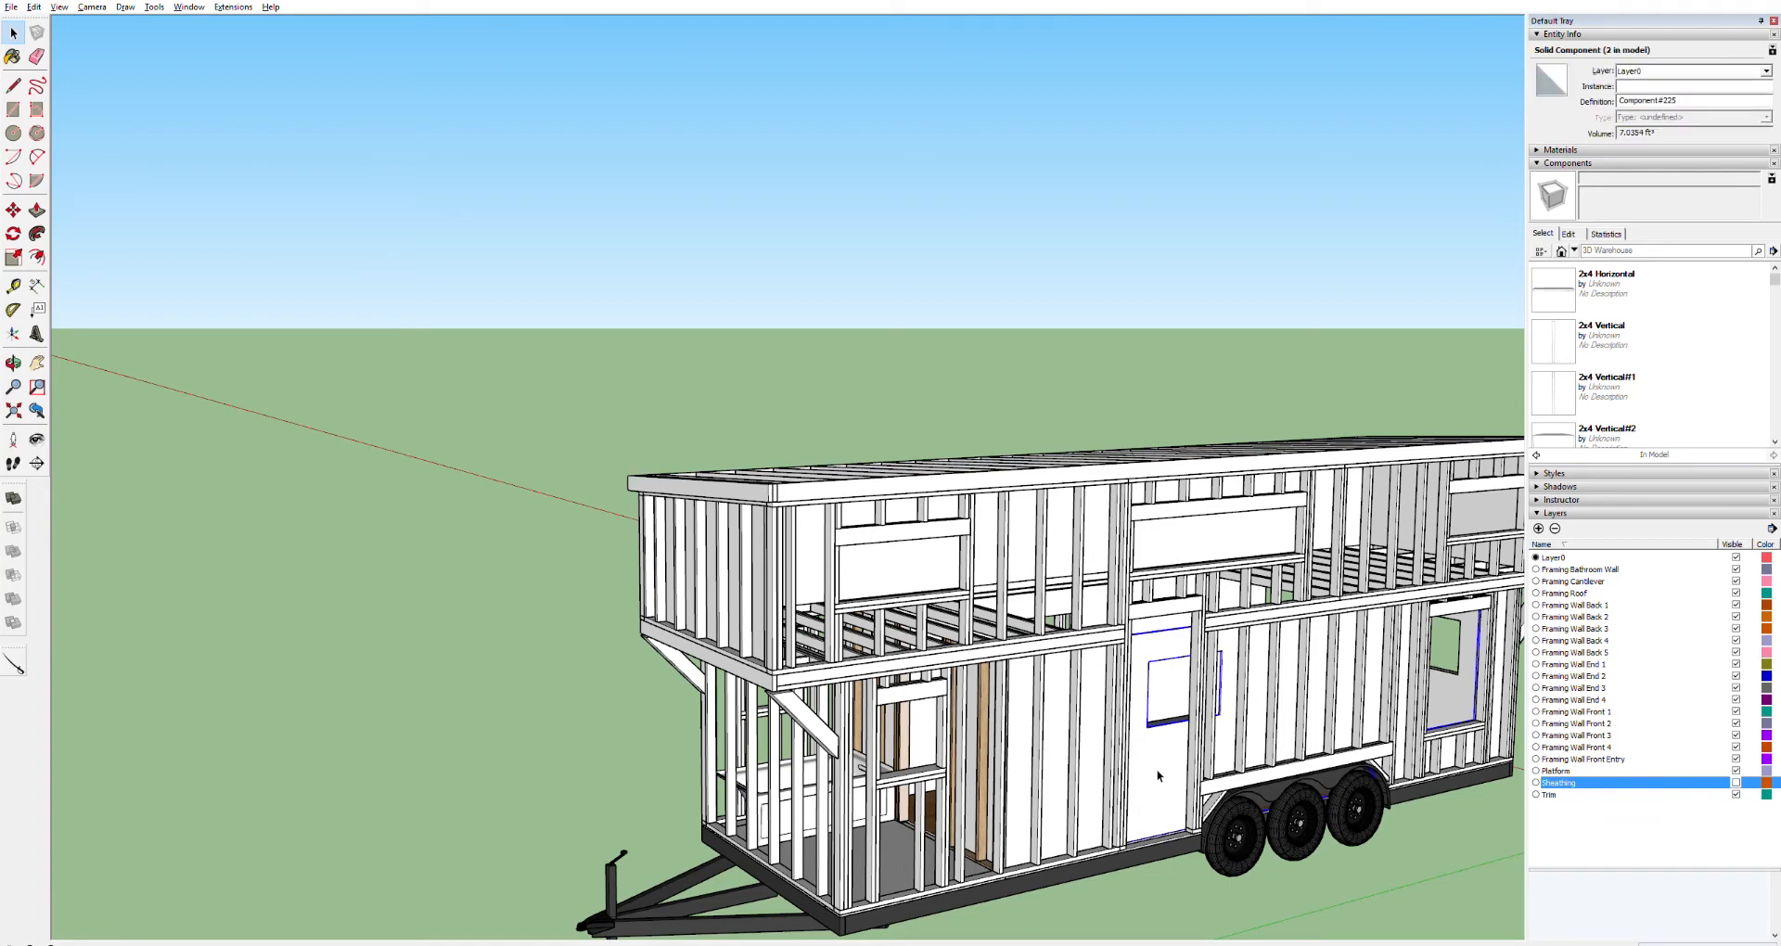
pyautogui.click(1203, 526)
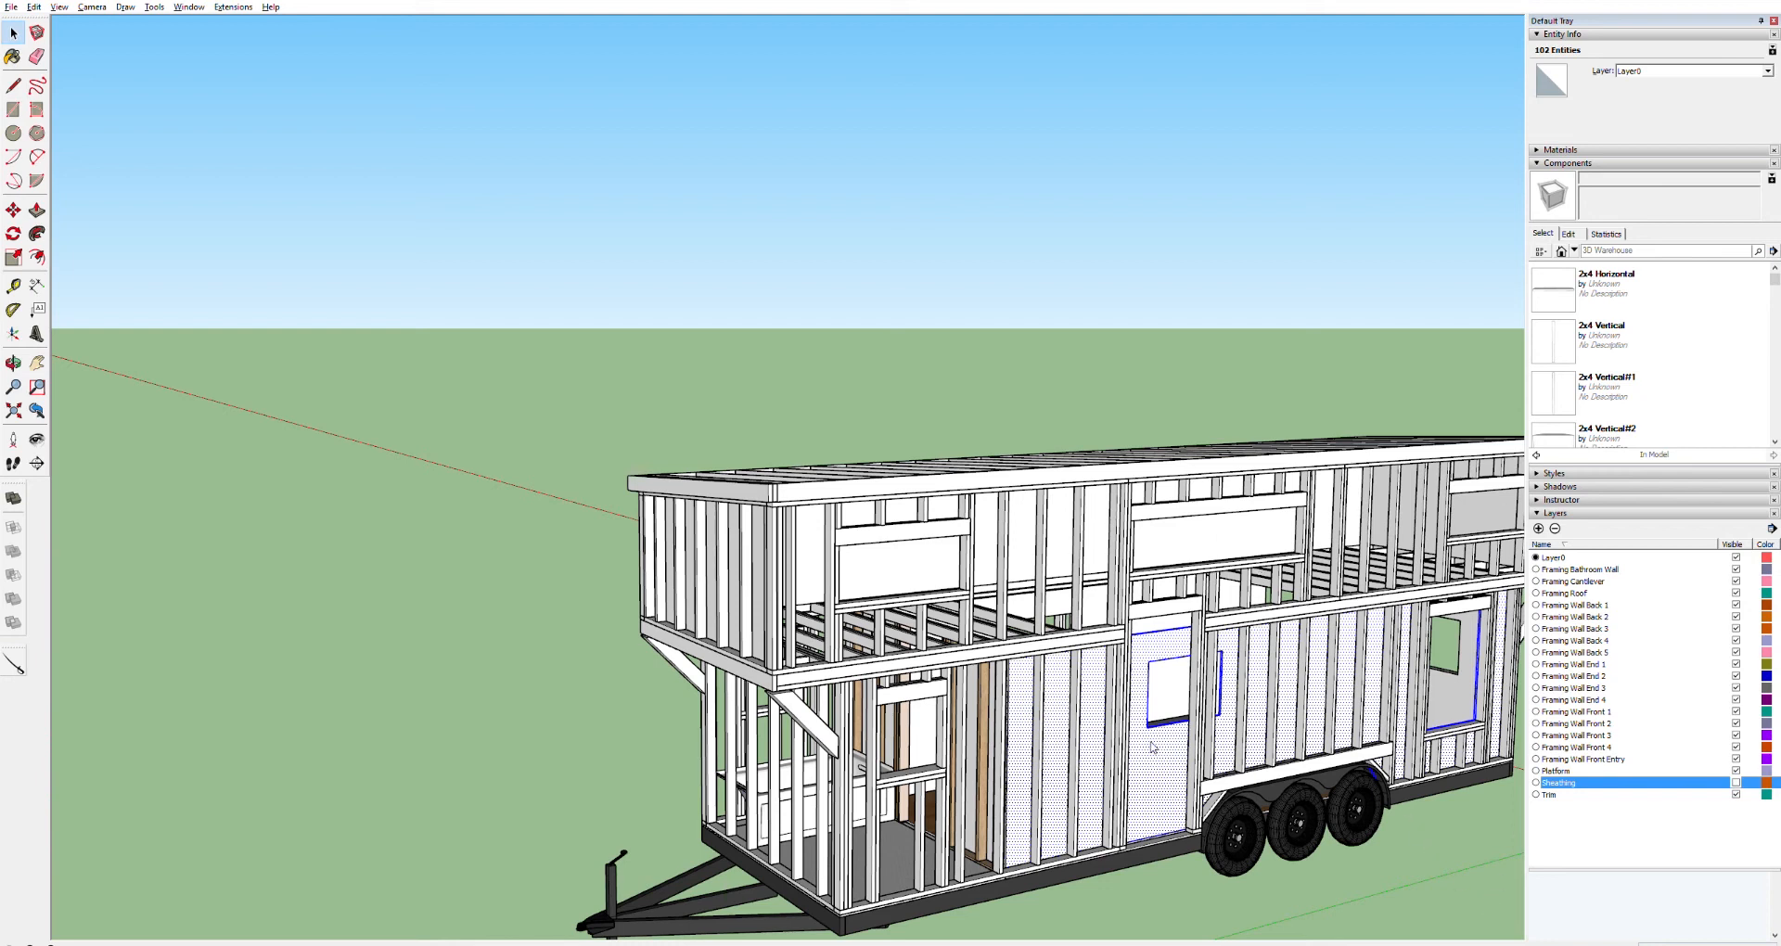
pyautogui.press('g')
pyautogui.click(914, 572)
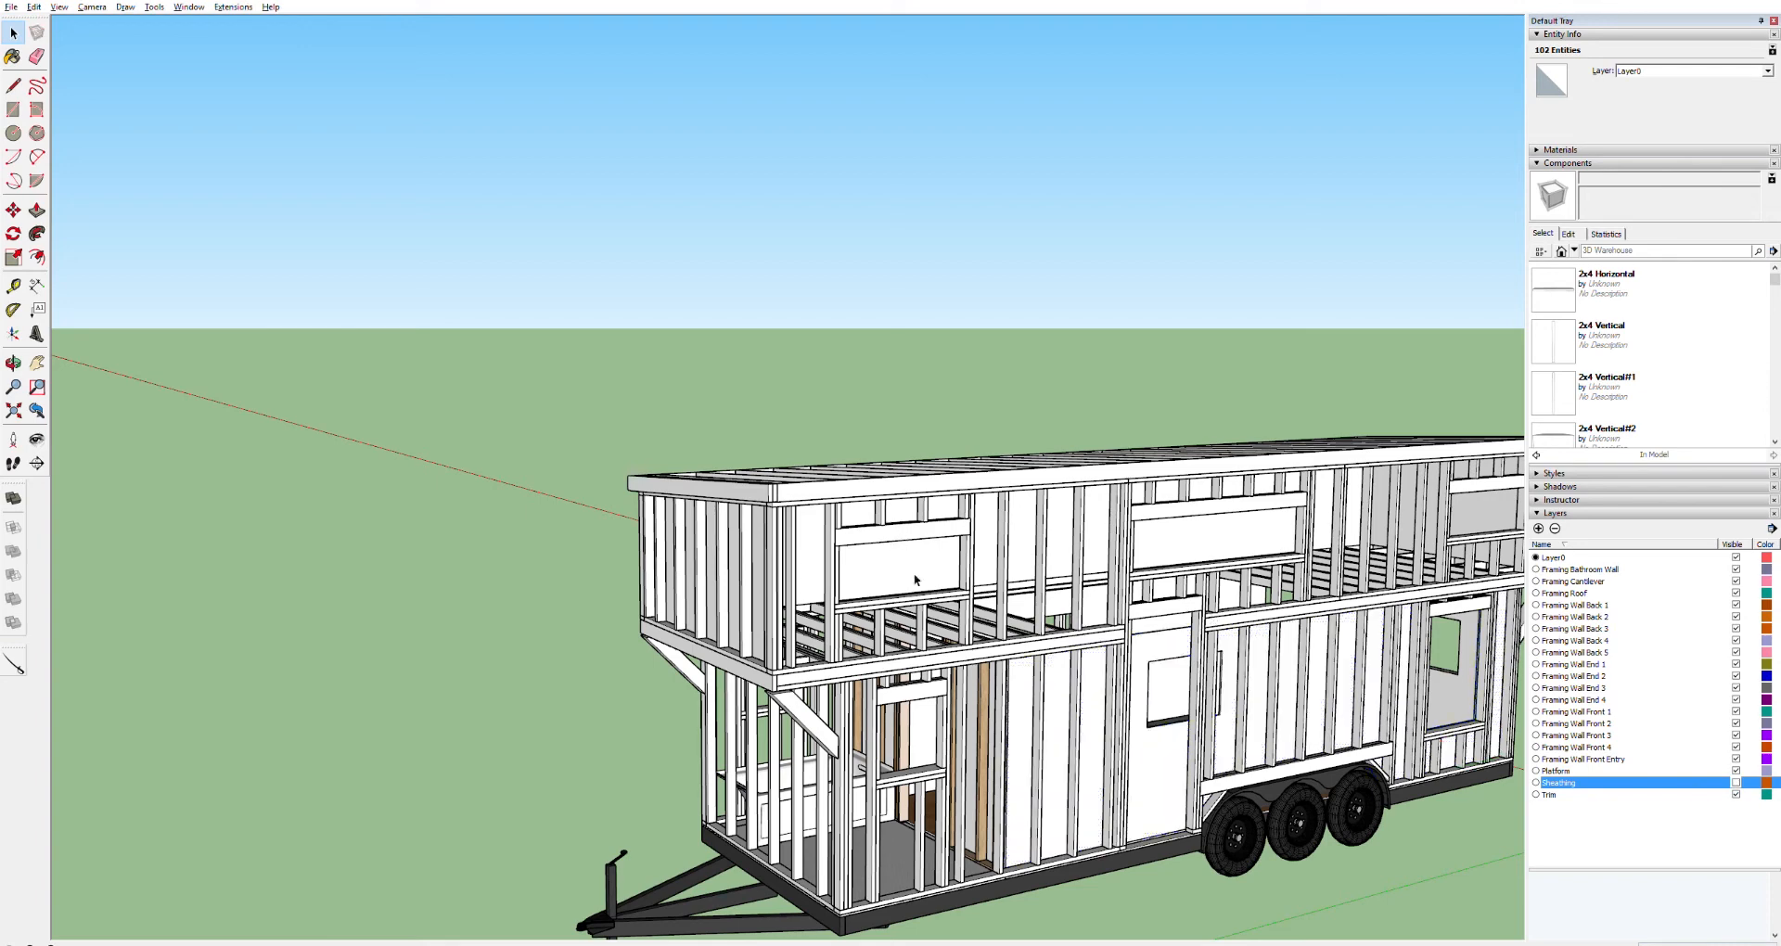
pyautogui.click(1157, 767)
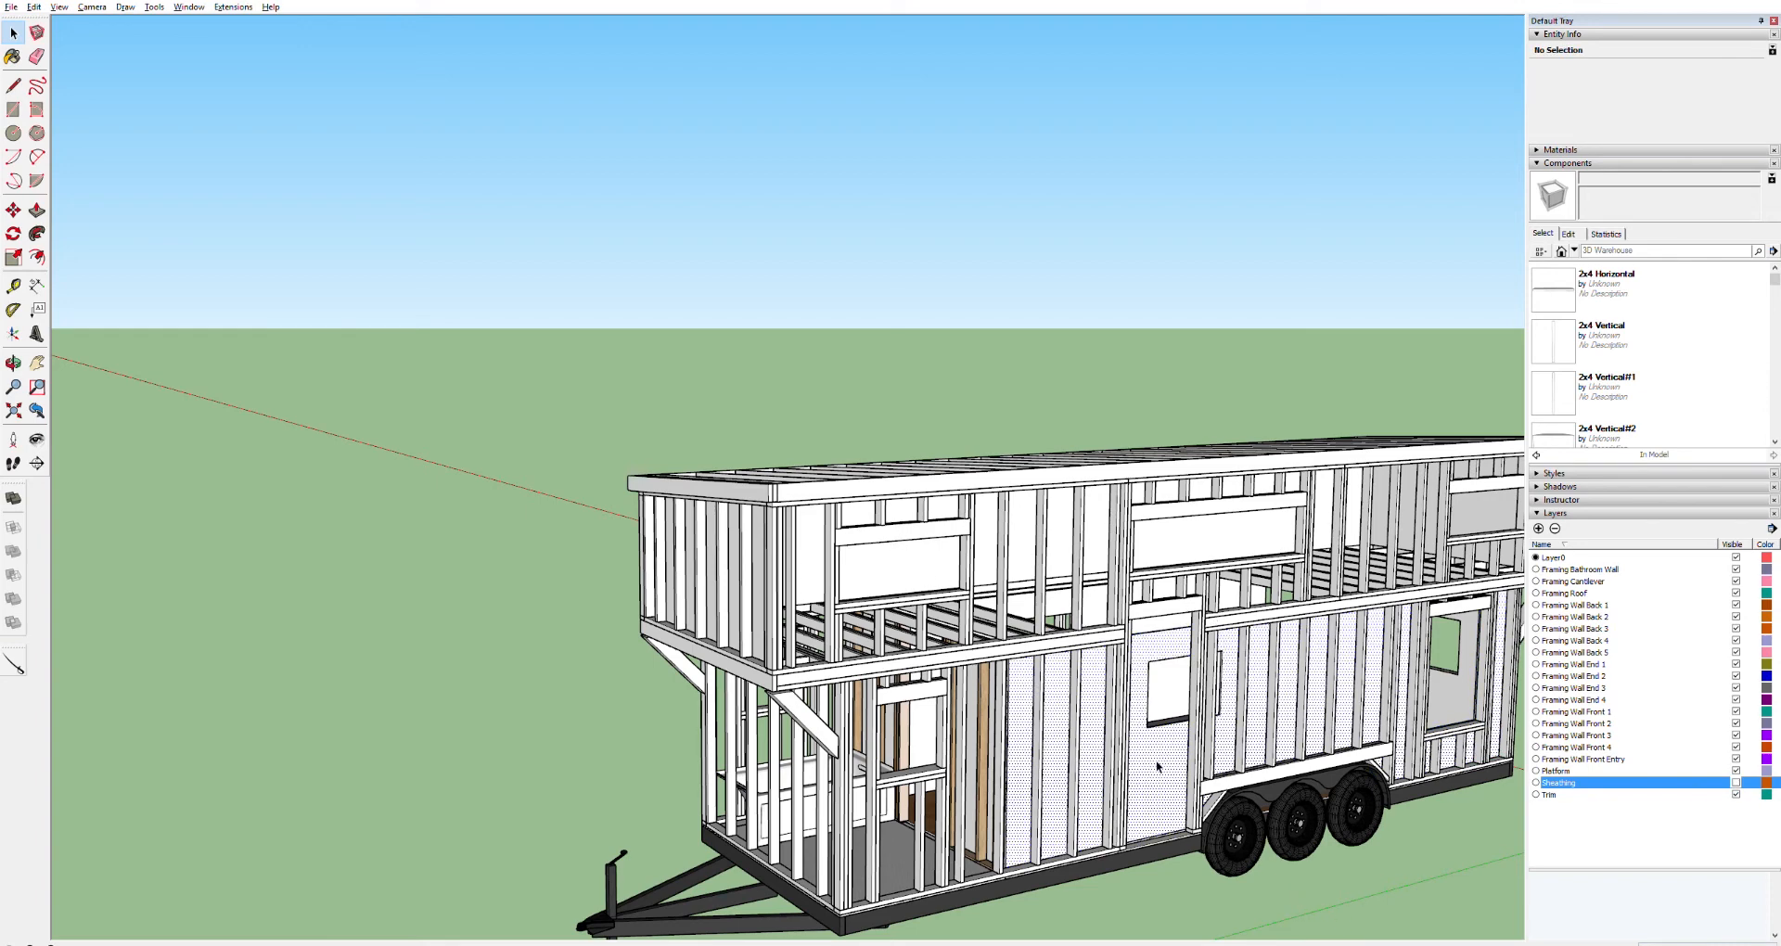
pyautogui.click(1366, 876)
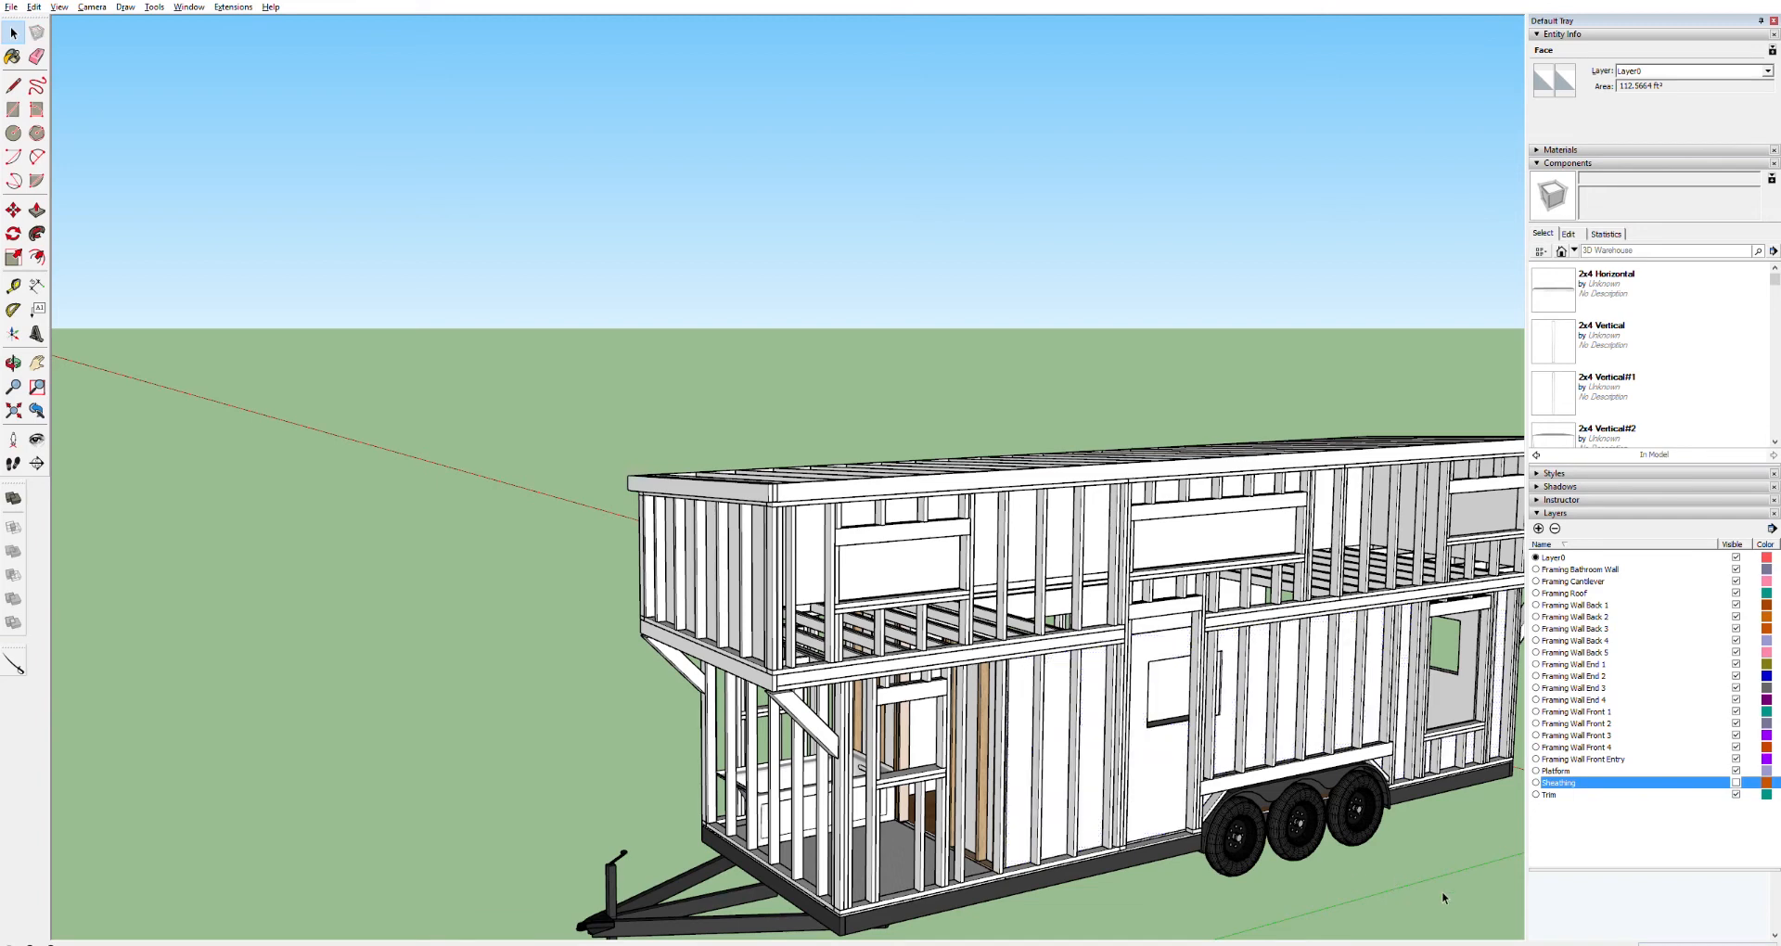
pyautogui.click(1174, 770)
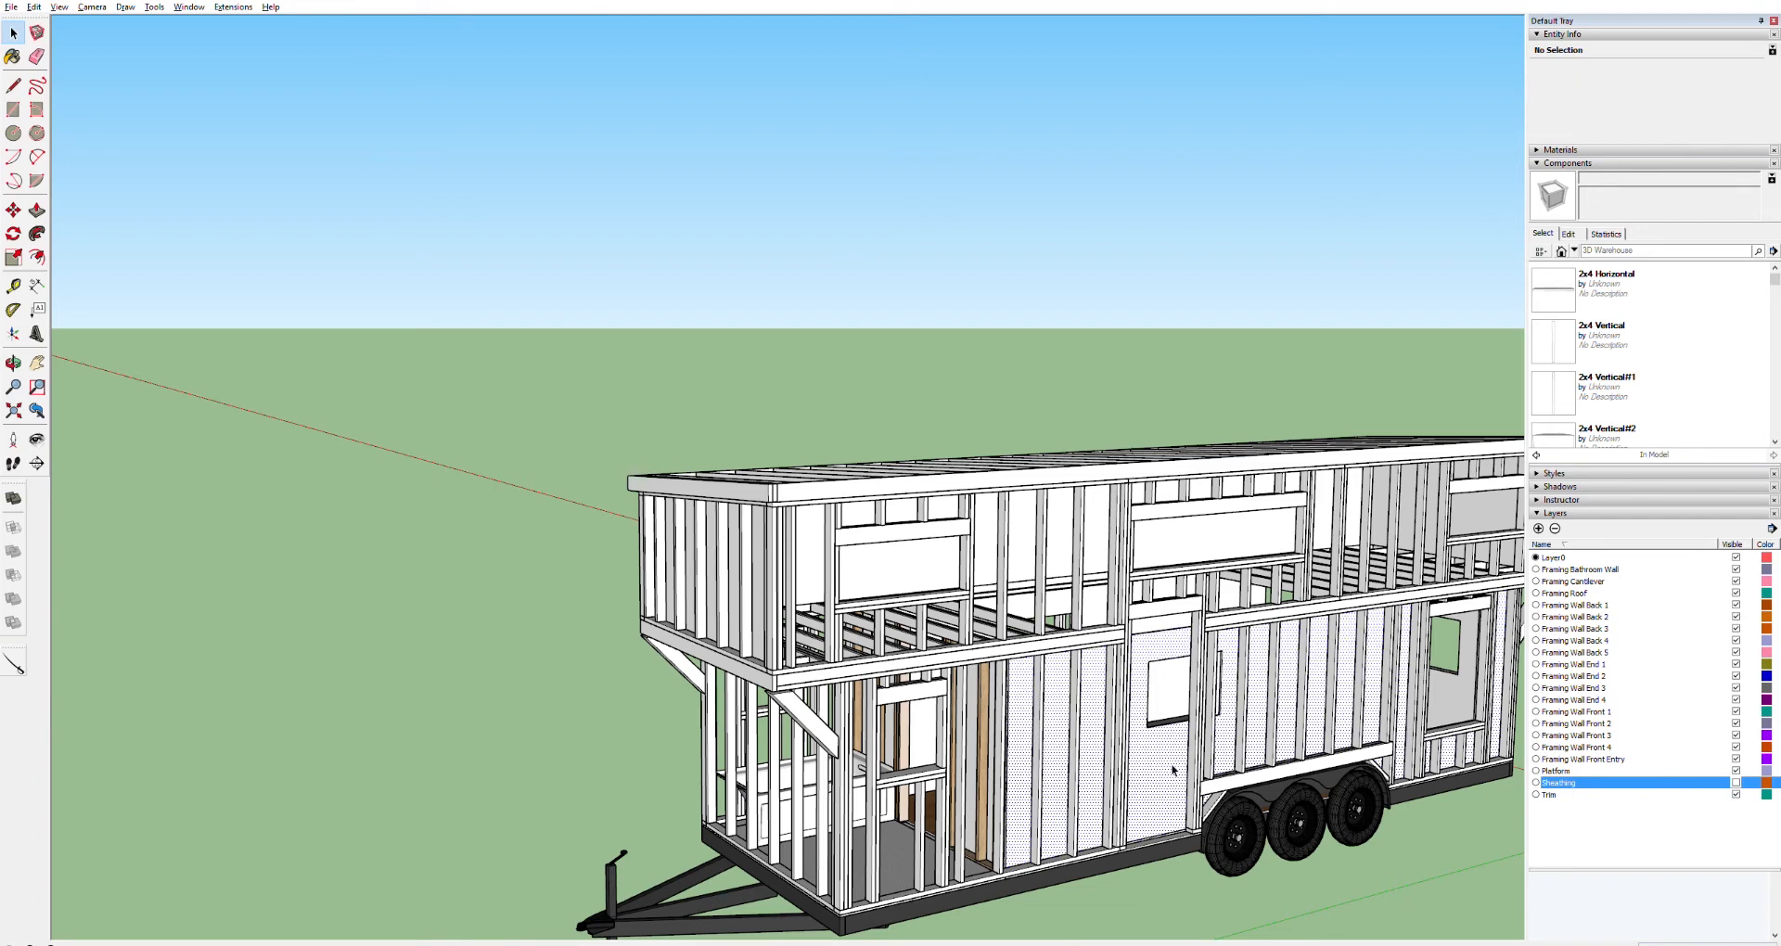
pyautogui.doubleClick(1173, 770)
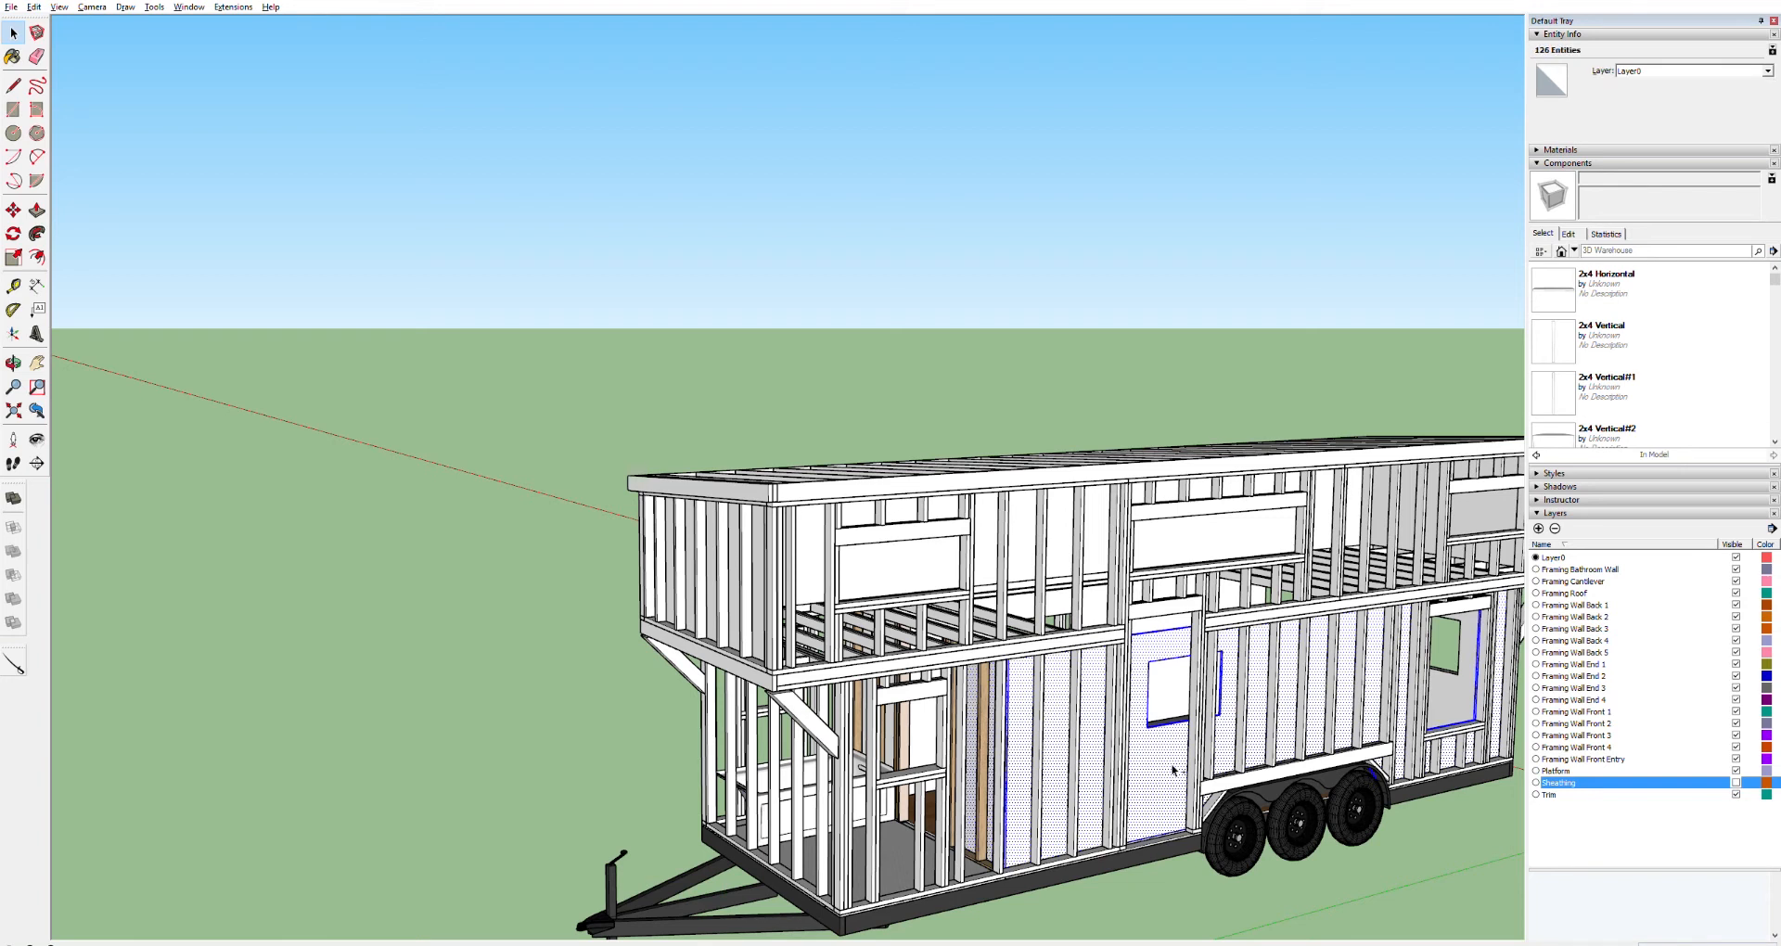
pyautogui.click(1171, 767)
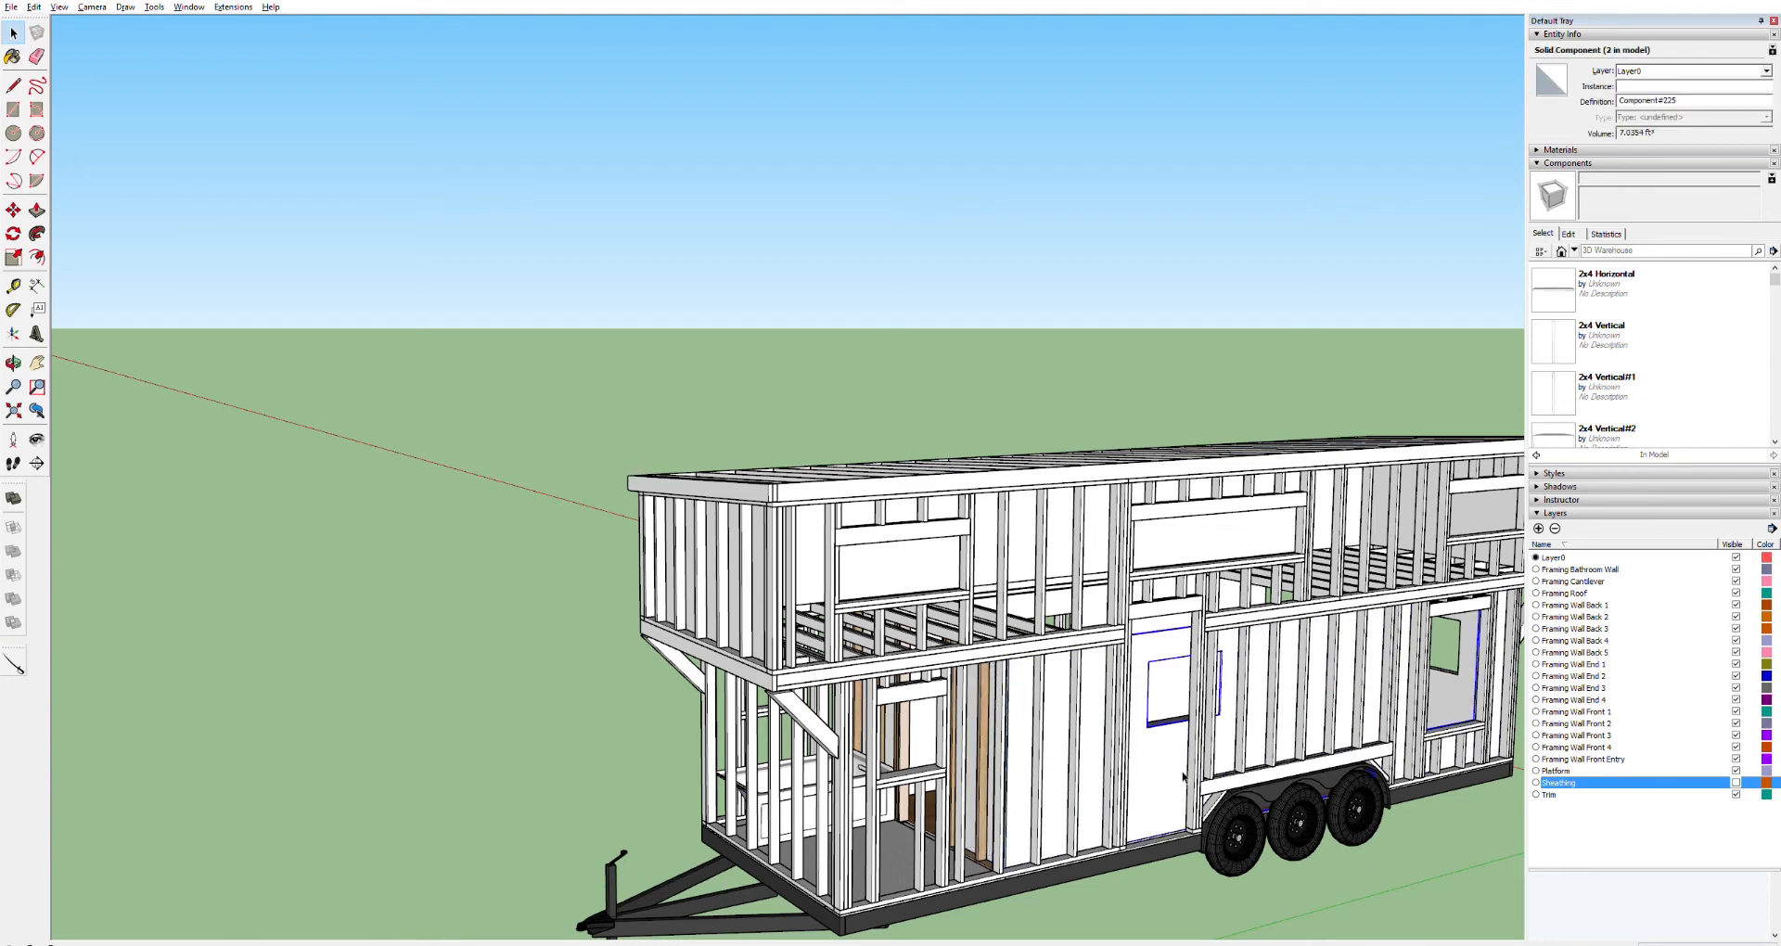
pyautogui.click(1306, 872)
pyautogui.click(1149, 775)
# Orbit to the front door and select everything inside the door panel to check its extent
pyautogui.press('o')
pyautogui.moveTo(1146, 776); pyautogui.dragTo(1252, 592)
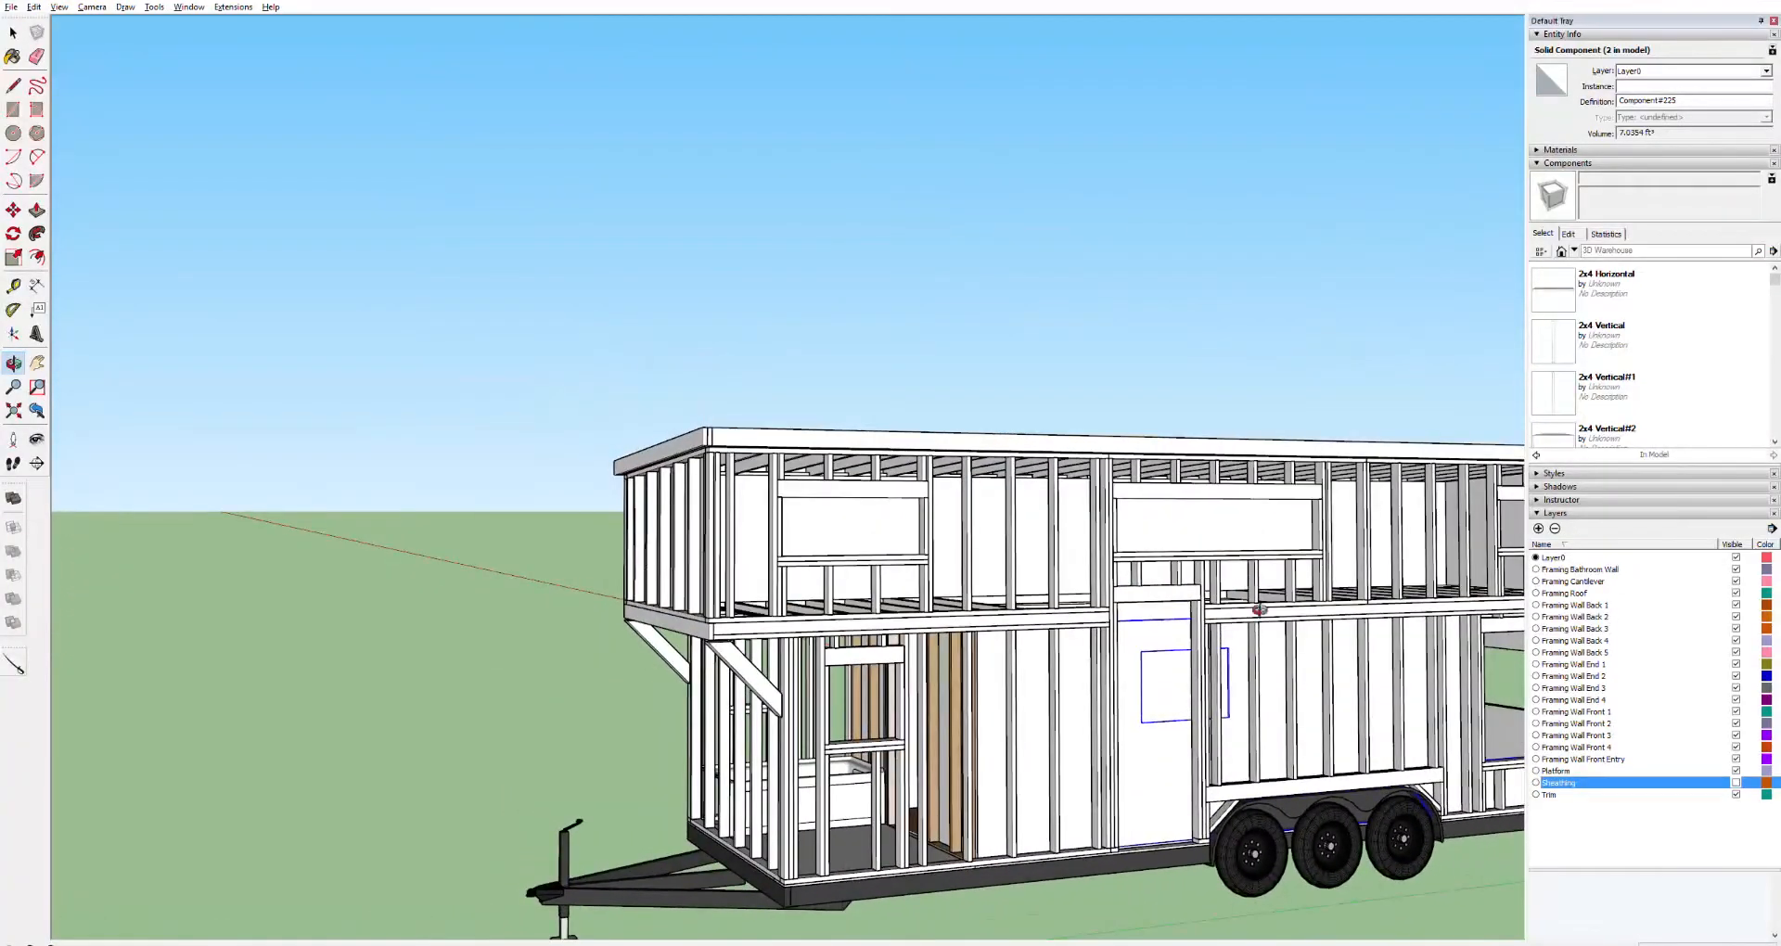
pyautogui.scroll(8, 1236, 703)
pyautogui.press('space')
pyautogui.hotkey('ctrl', 'a')
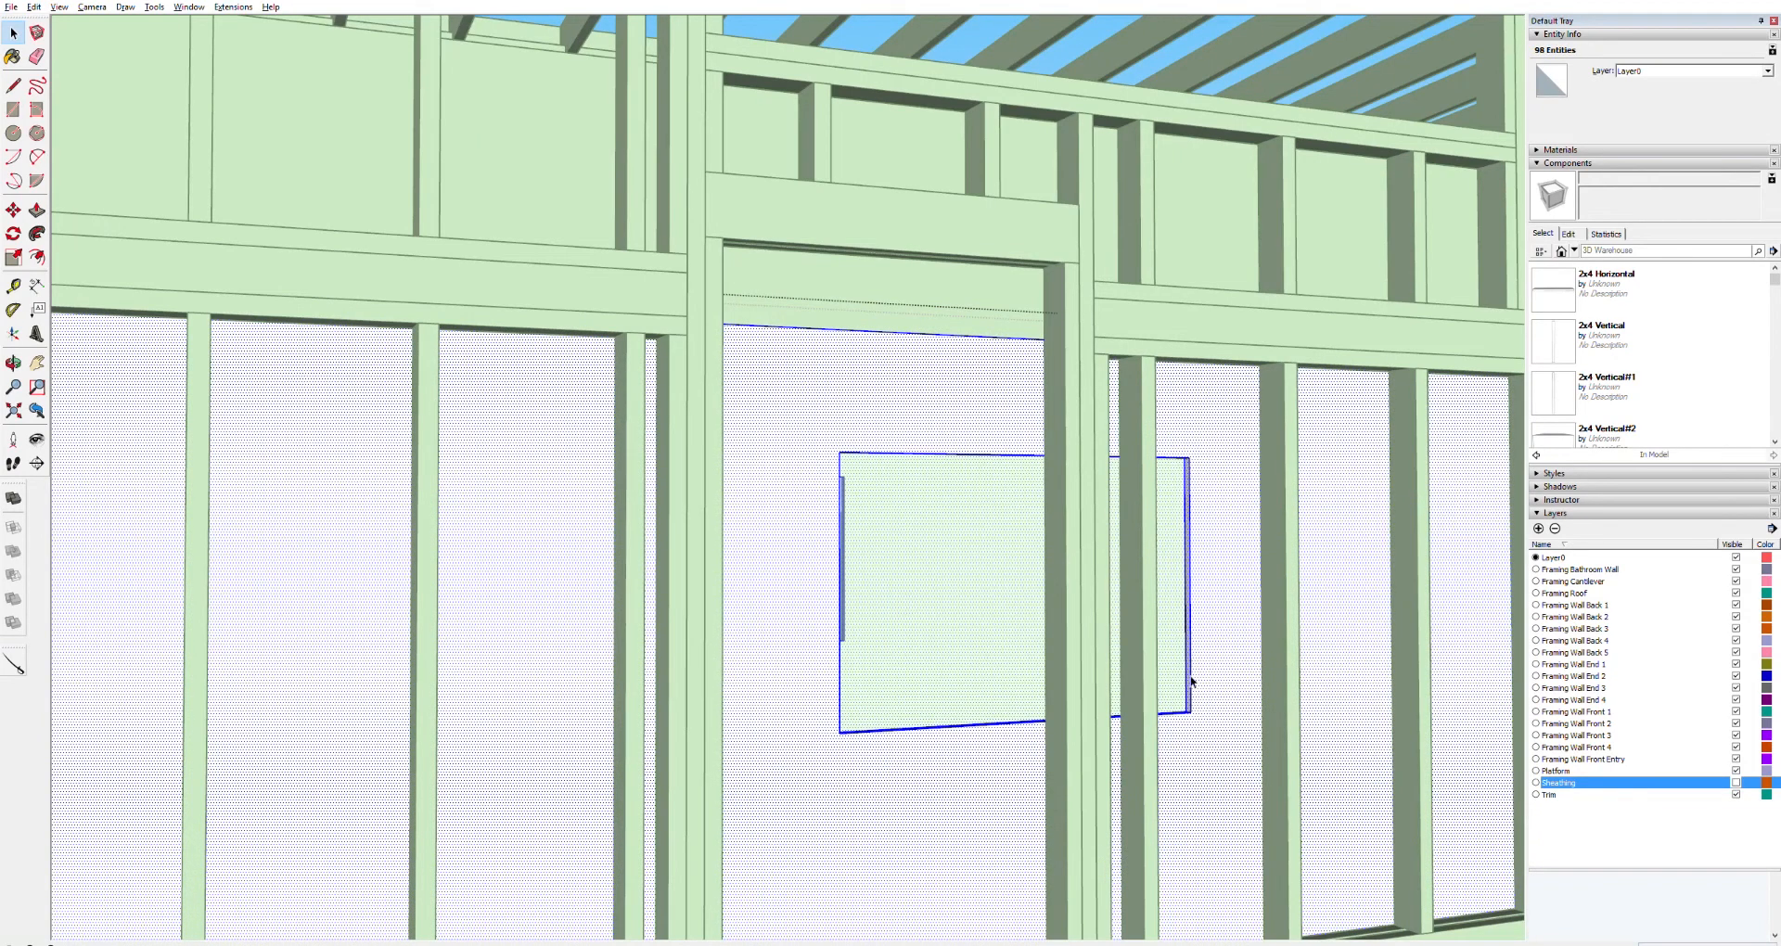
pyautogui.scroll(-6, 1197, 735)
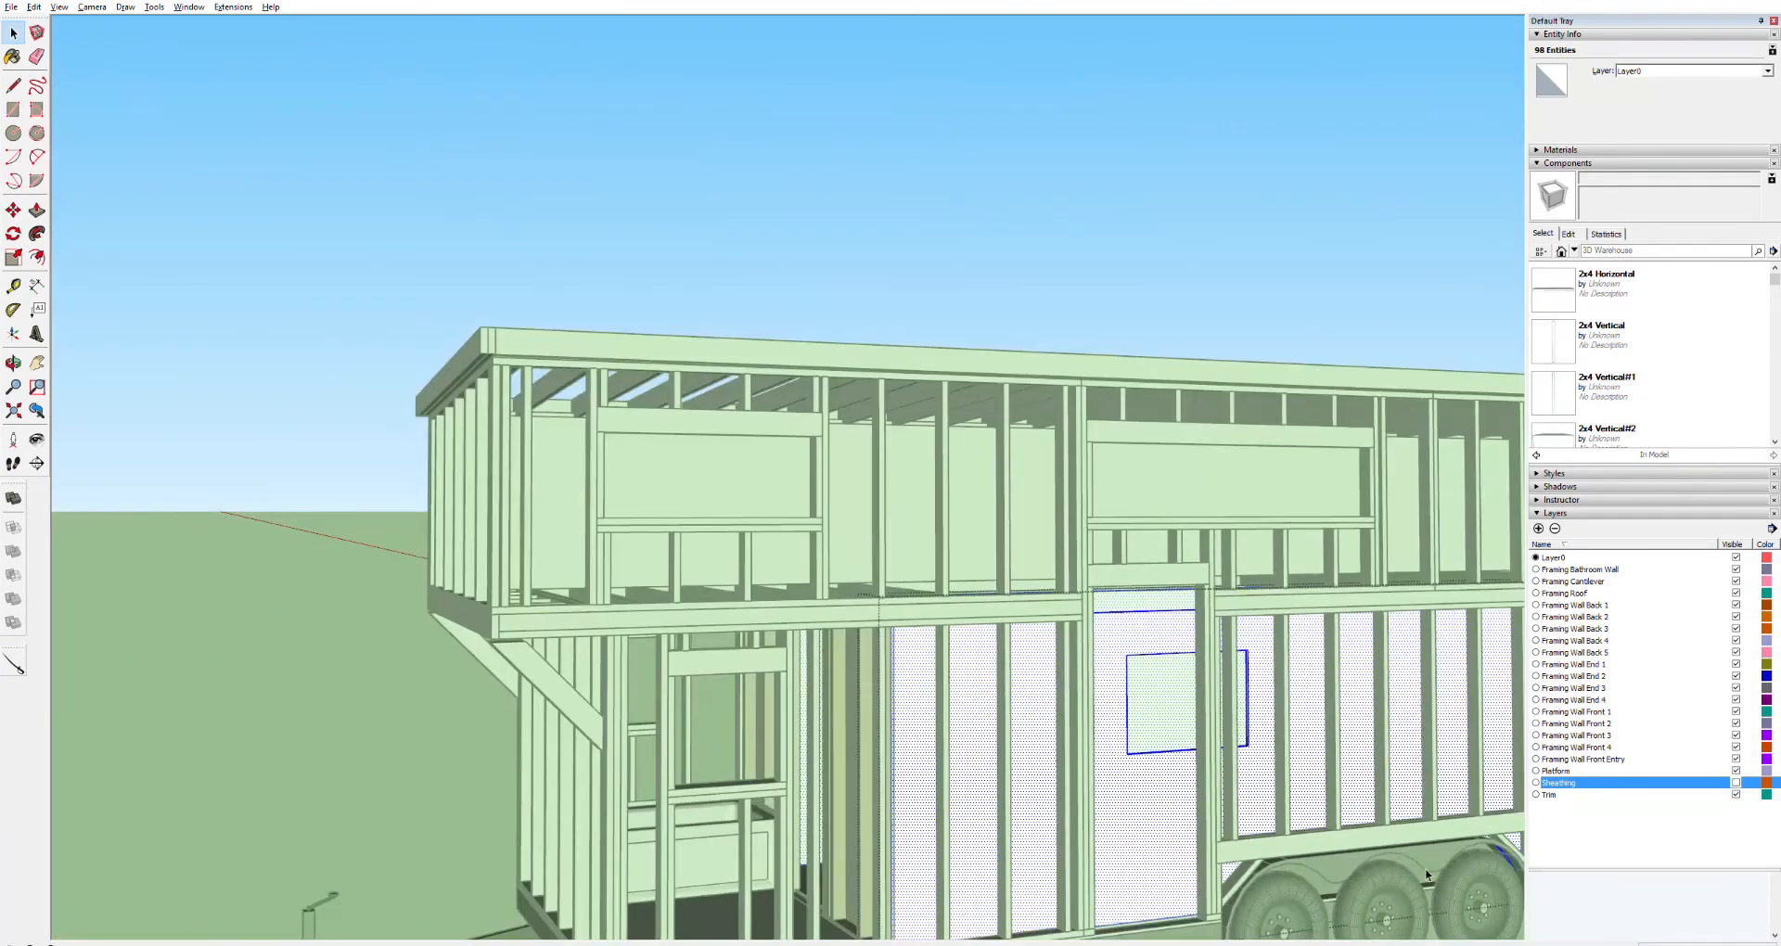
pyautogui.scroll(-3, 1427, 875)
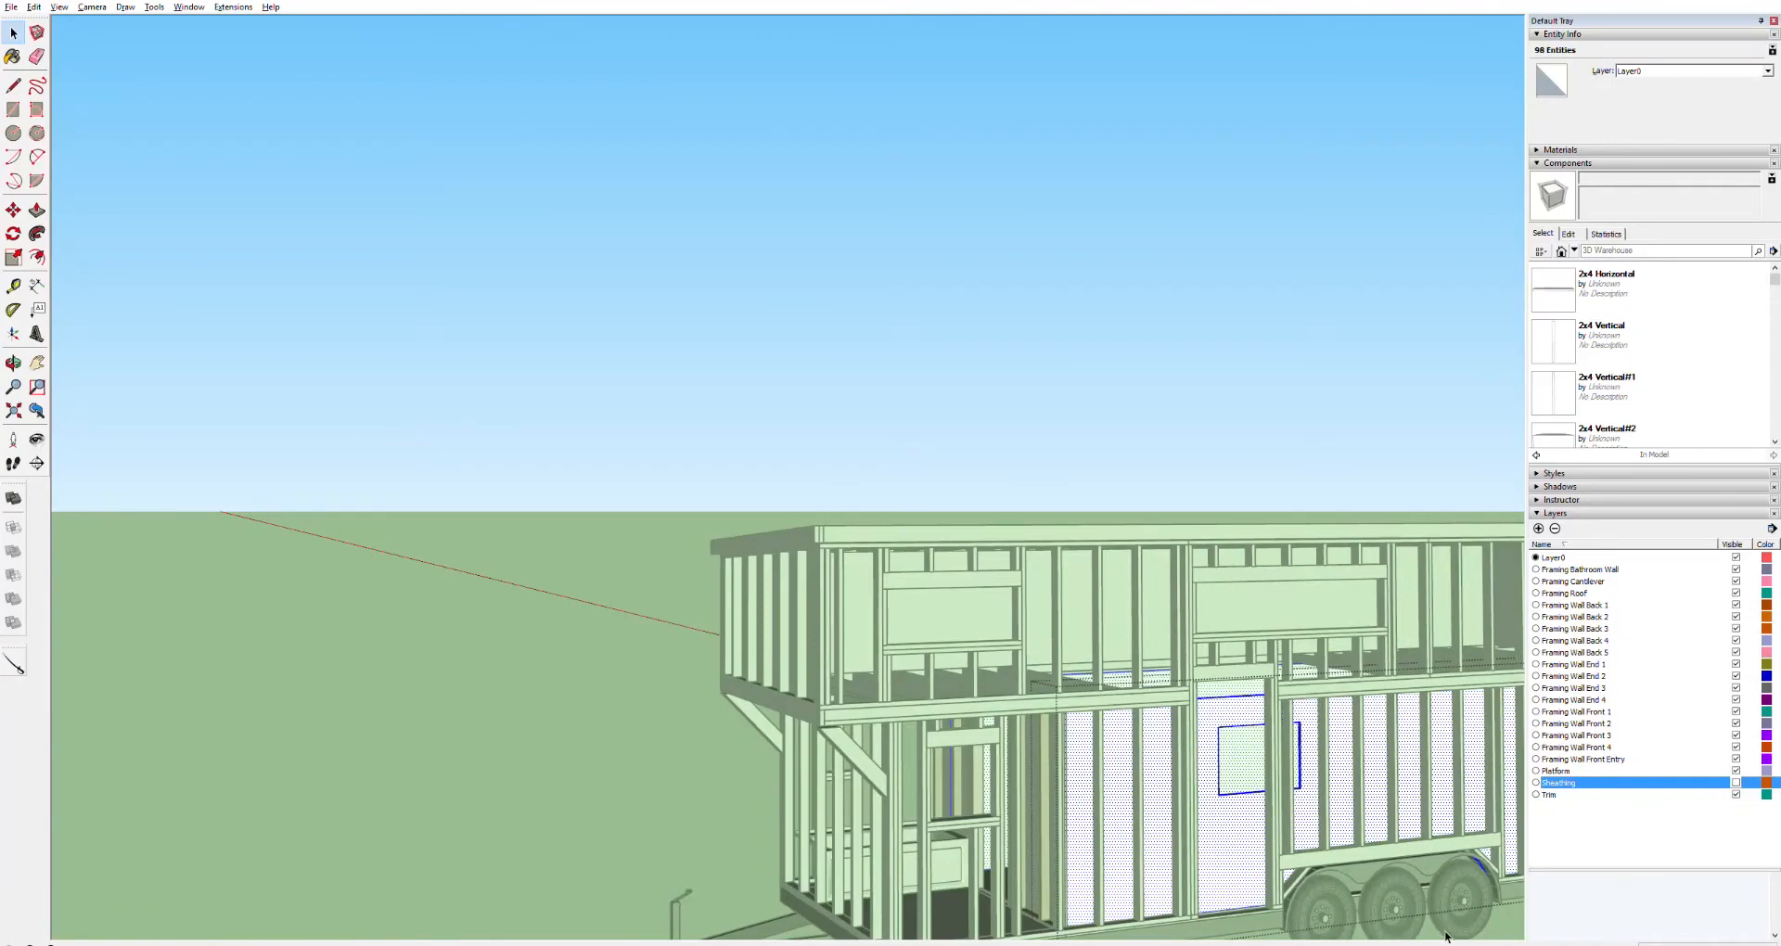
pyautogui.click(1499, 925)
pyautogui.click(1241, 820)
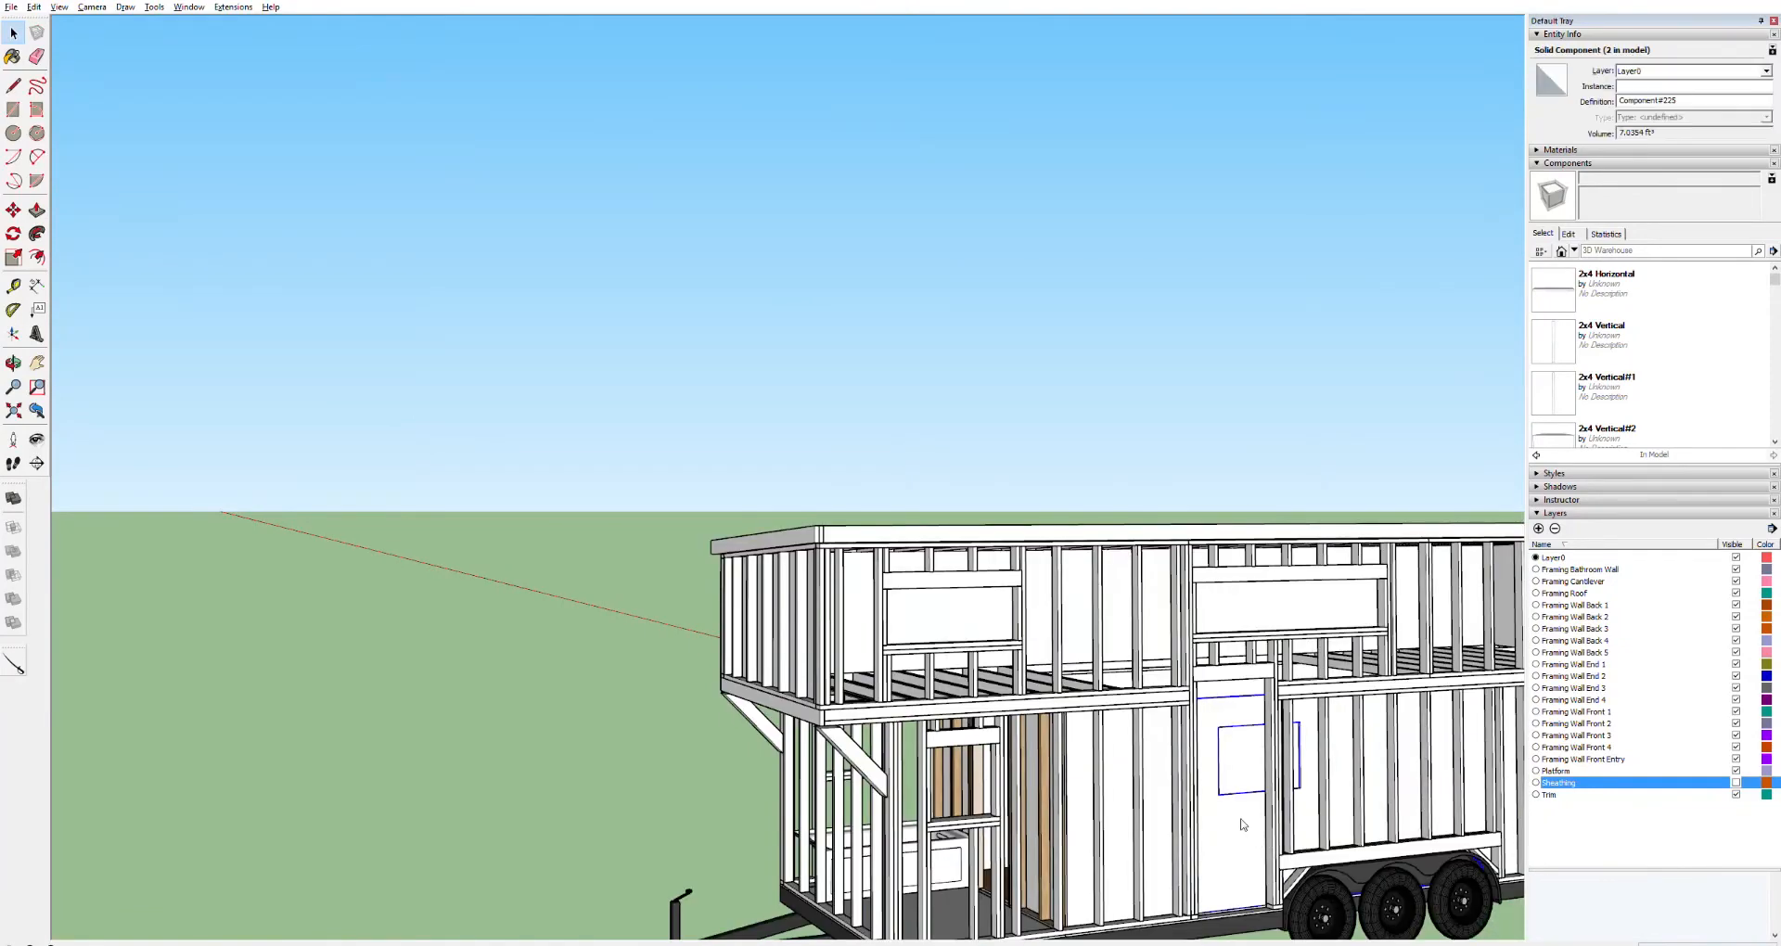
pyautogui.scroll(5, 1313, 758)
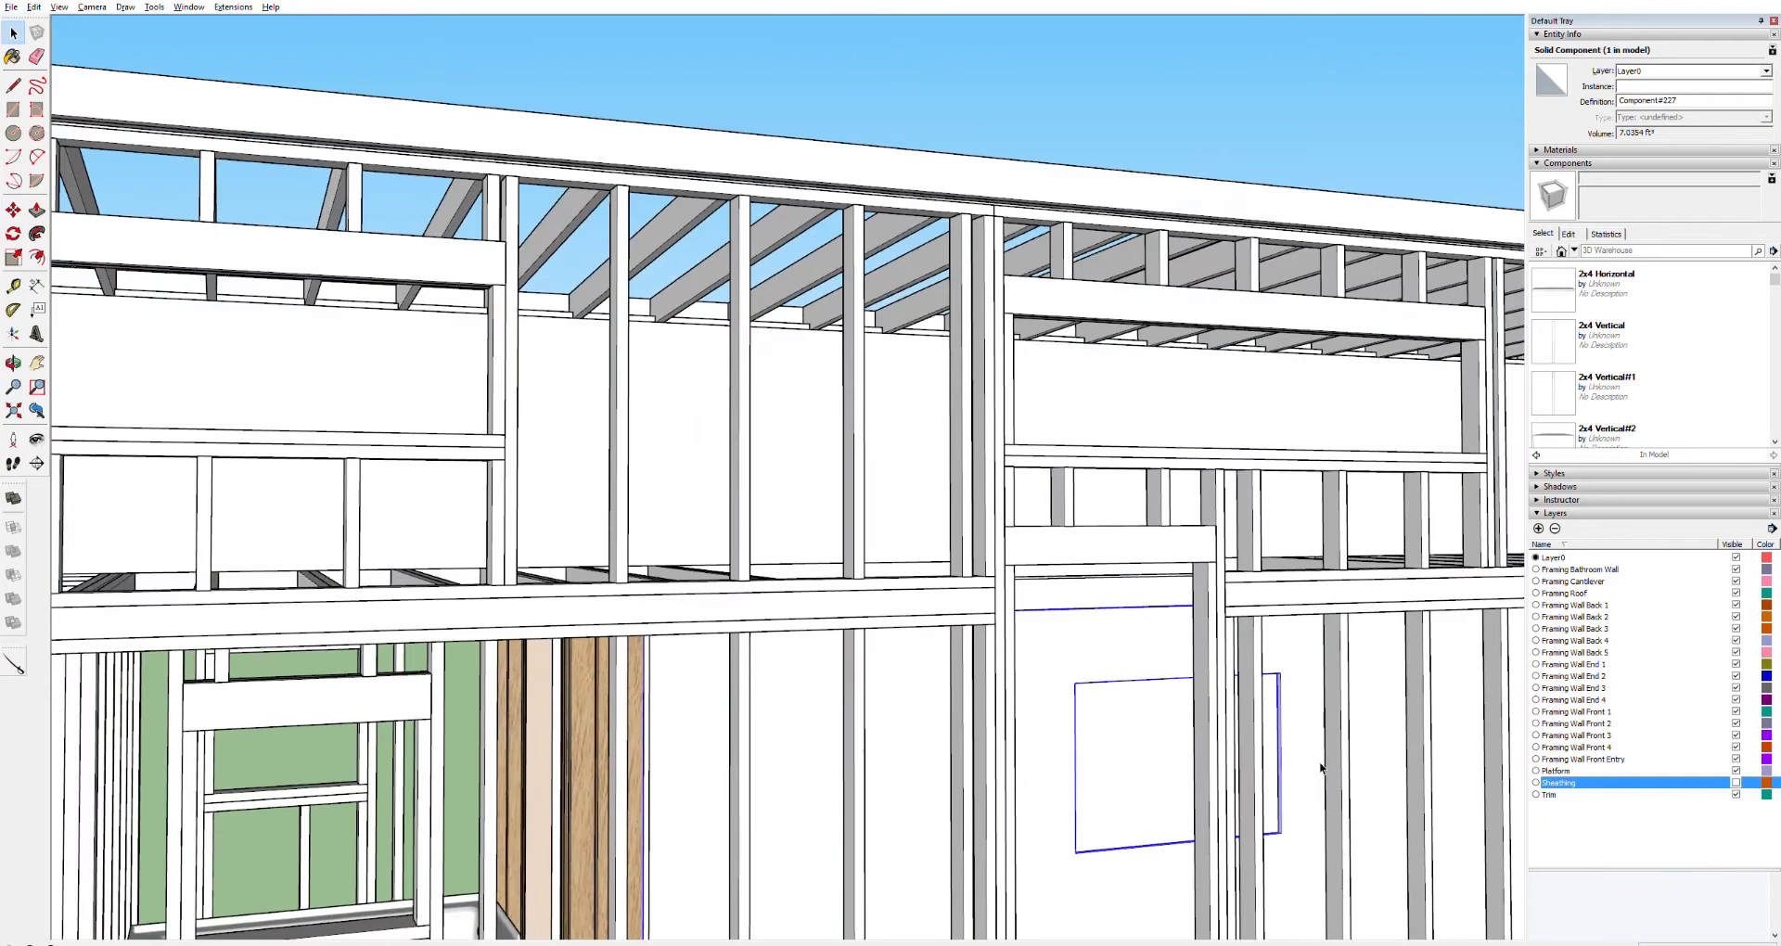
pyautogui.hotkey('ctrl', 'a')
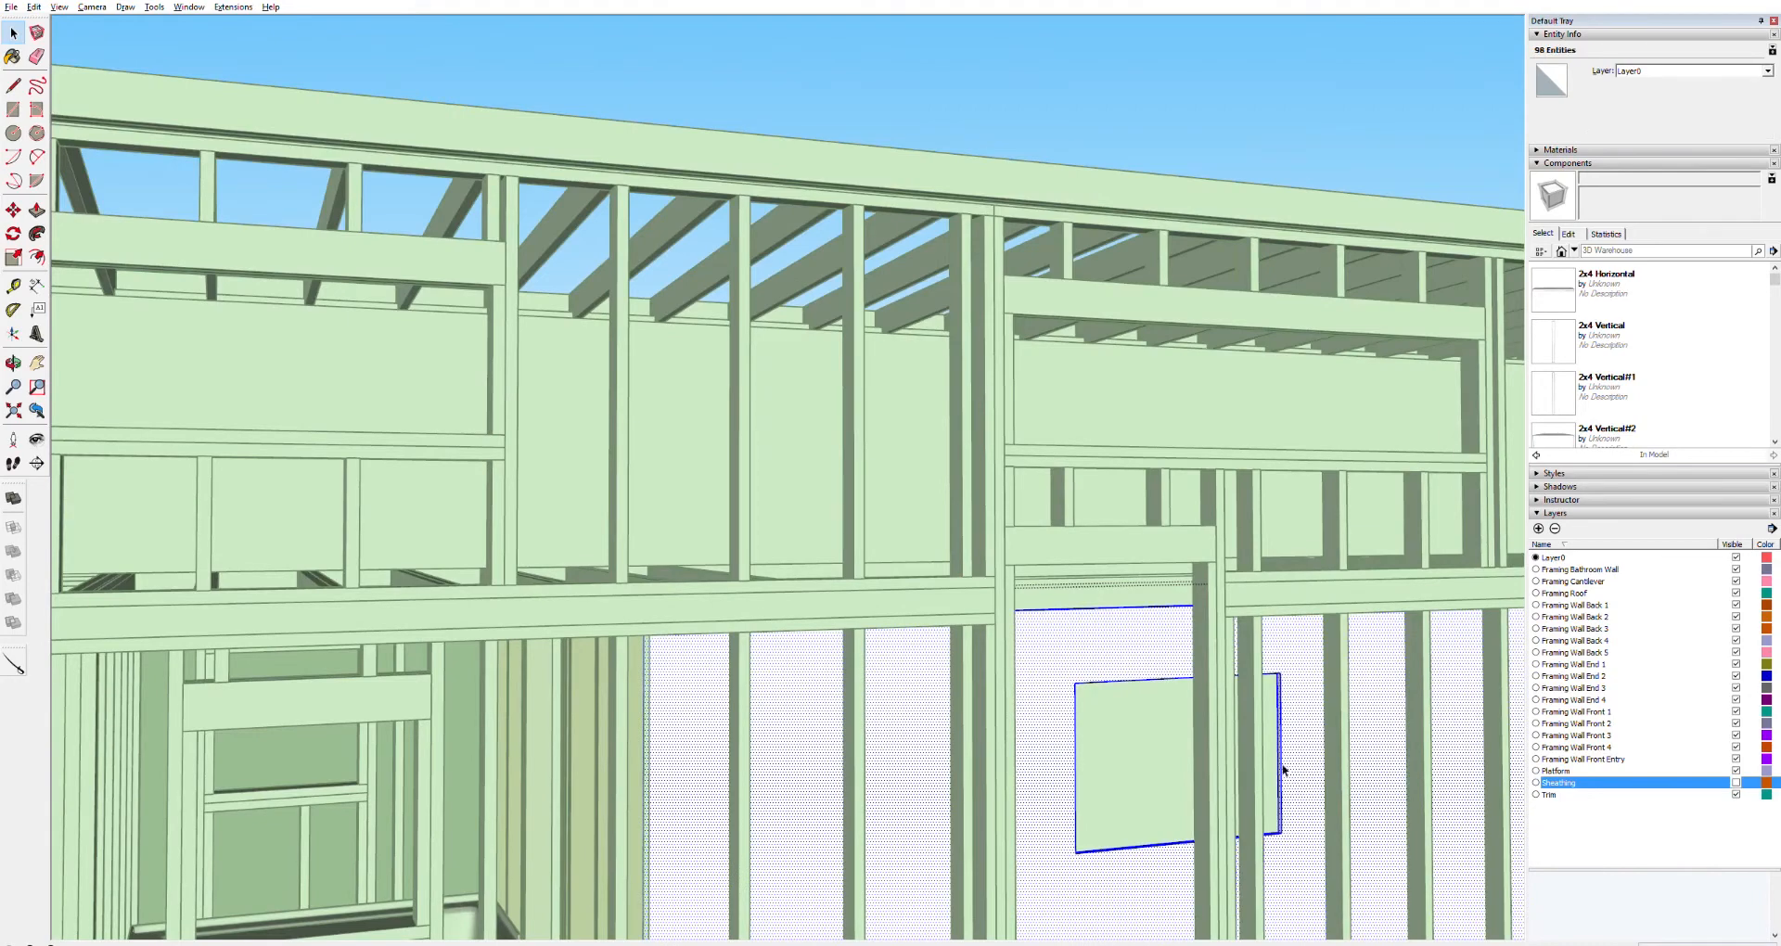
pyautogui.scroll(5, 1283, 769)
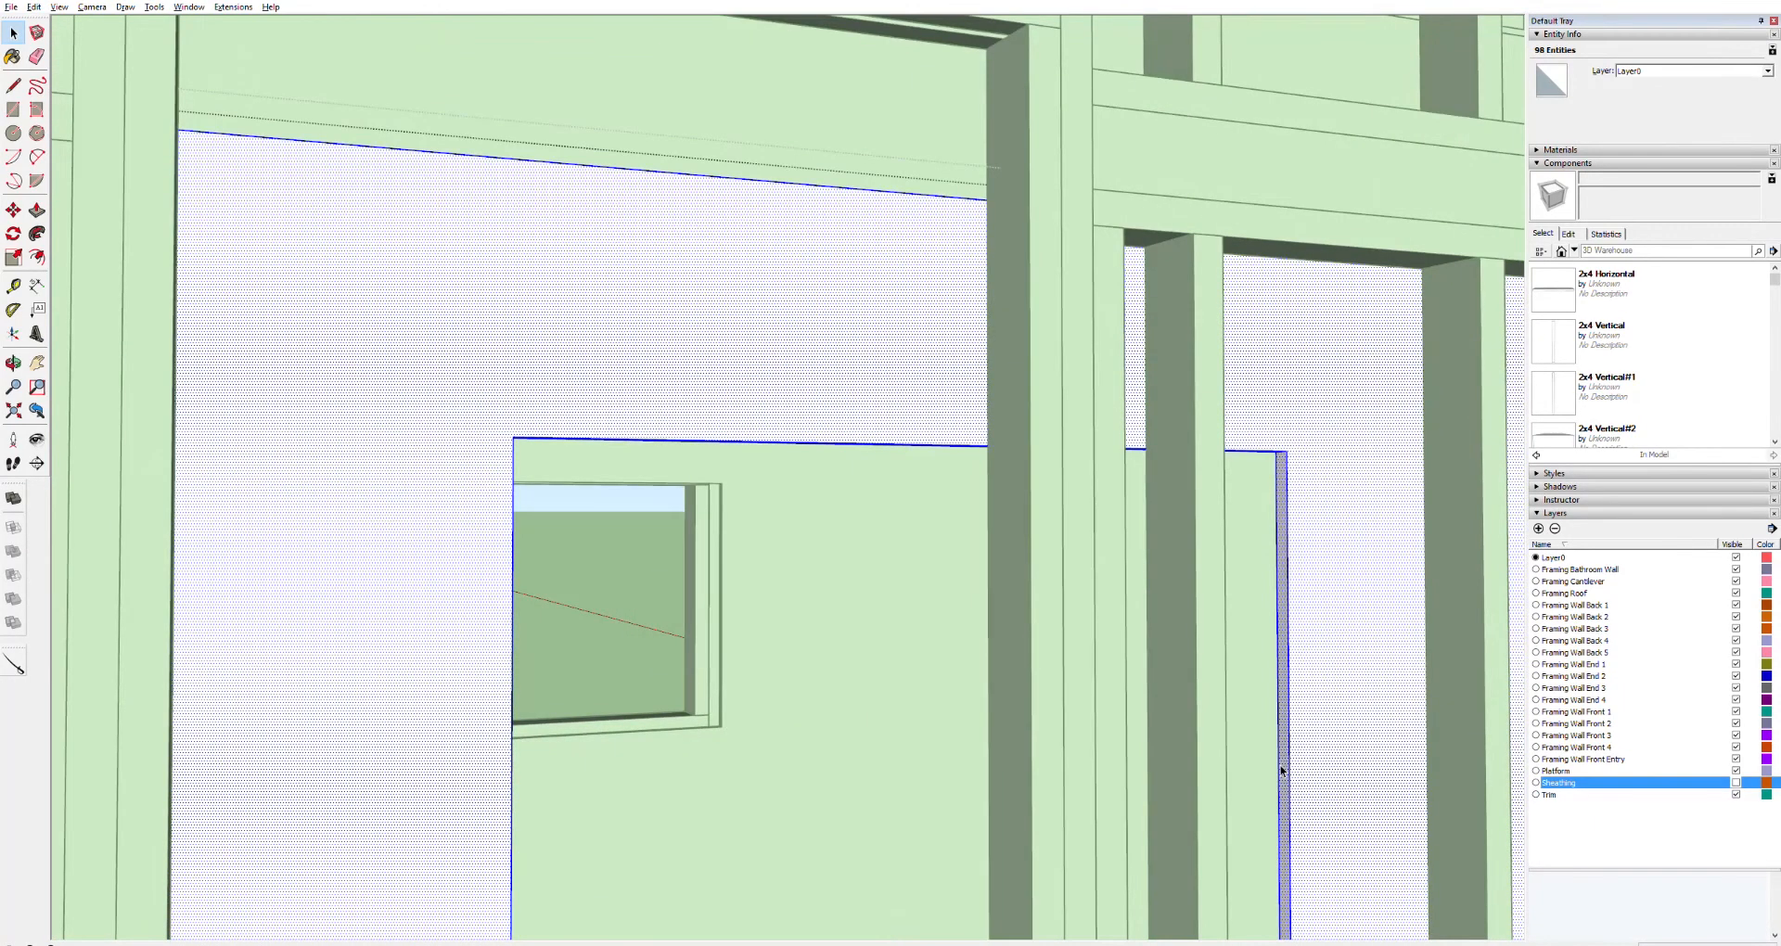
# Examine the window opening cut into the door panel and open the window frame component
pyautogui.press('p')
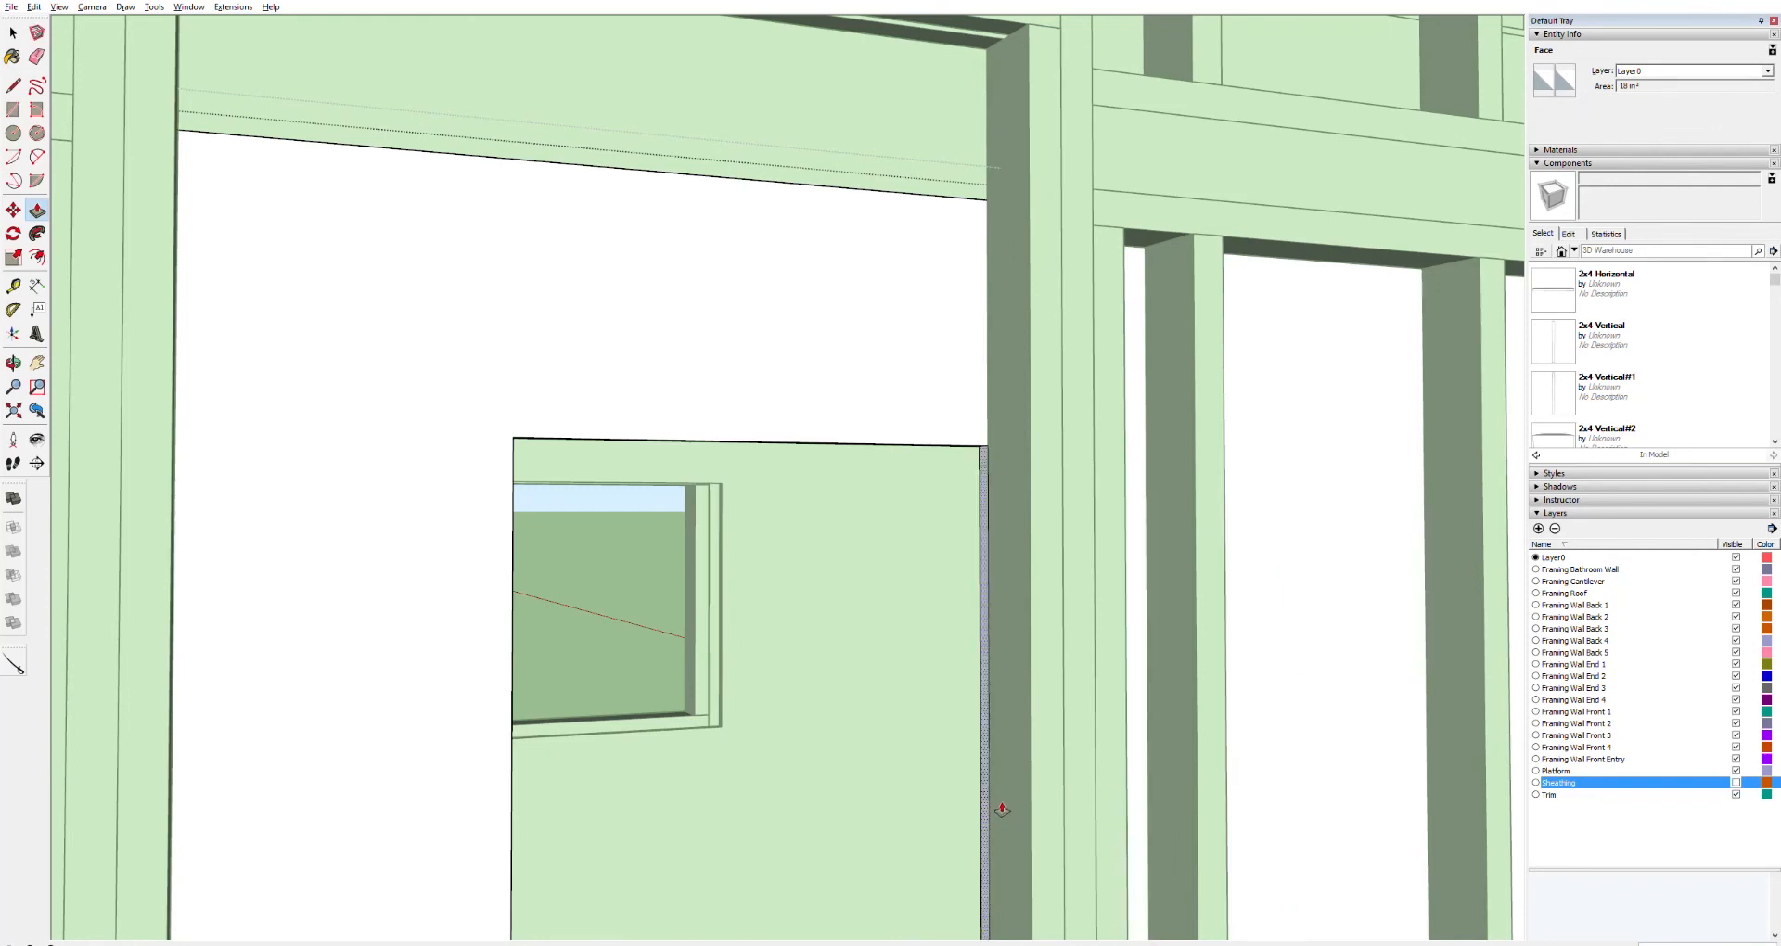
pyautogui.scroll(-5, 1010, 813)
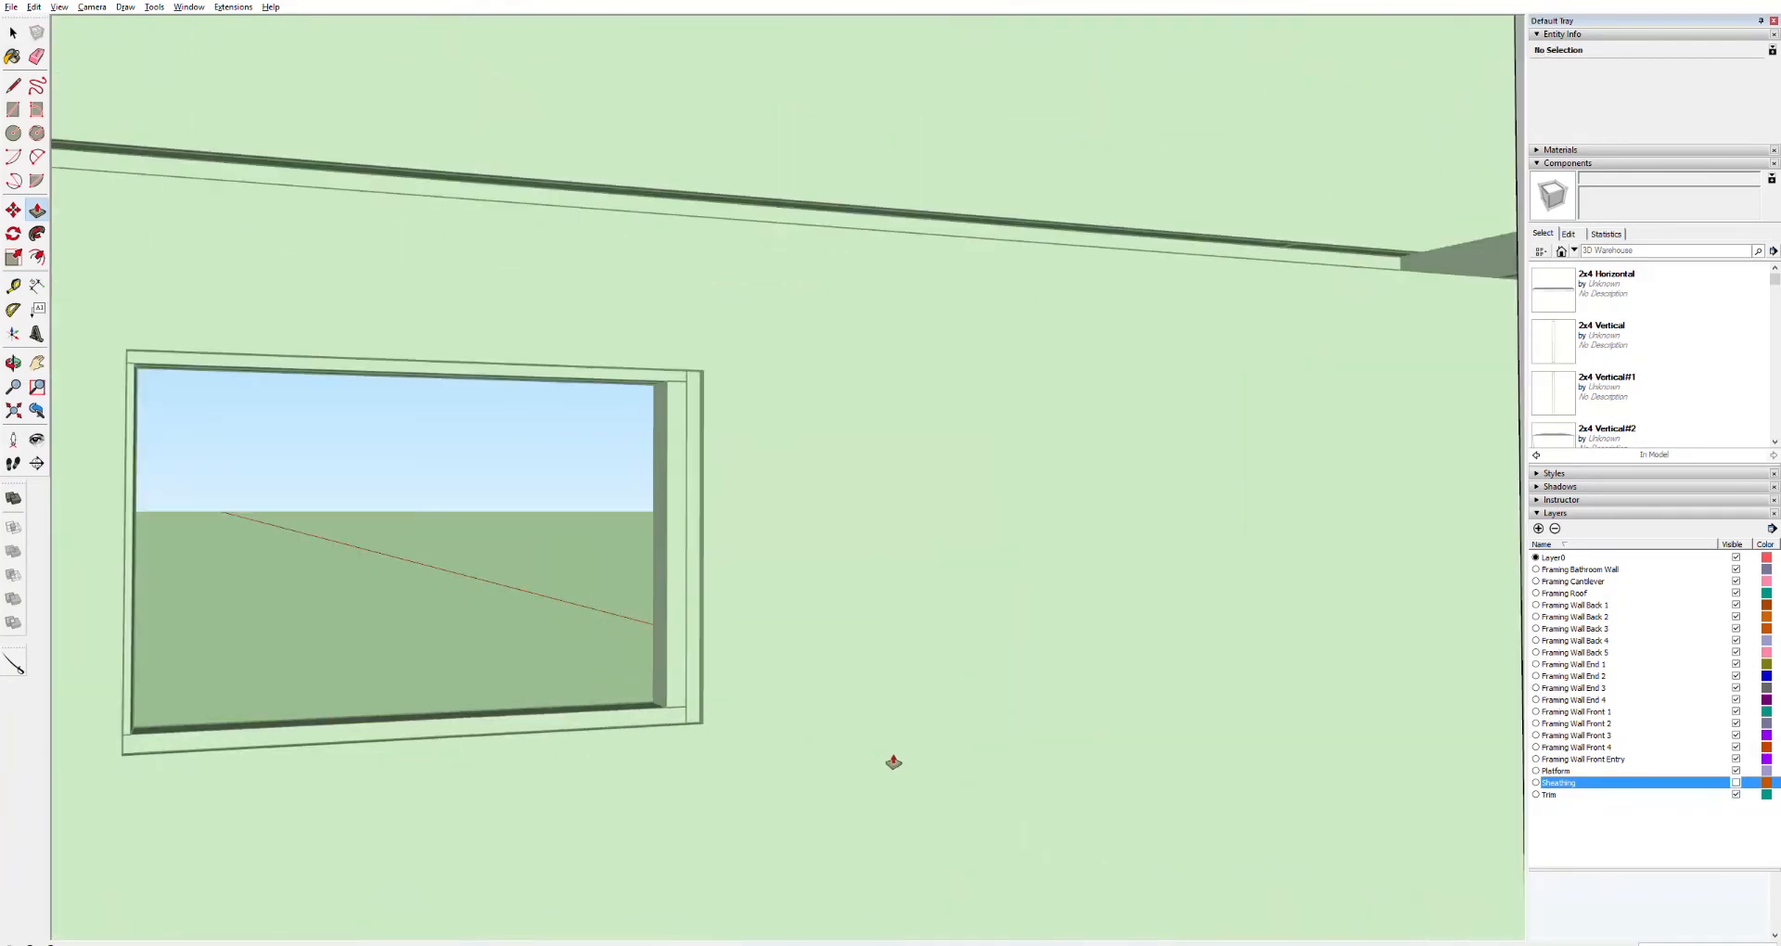
pyautogui.press('space')
pyautogui.scroll(3, 777, 649)
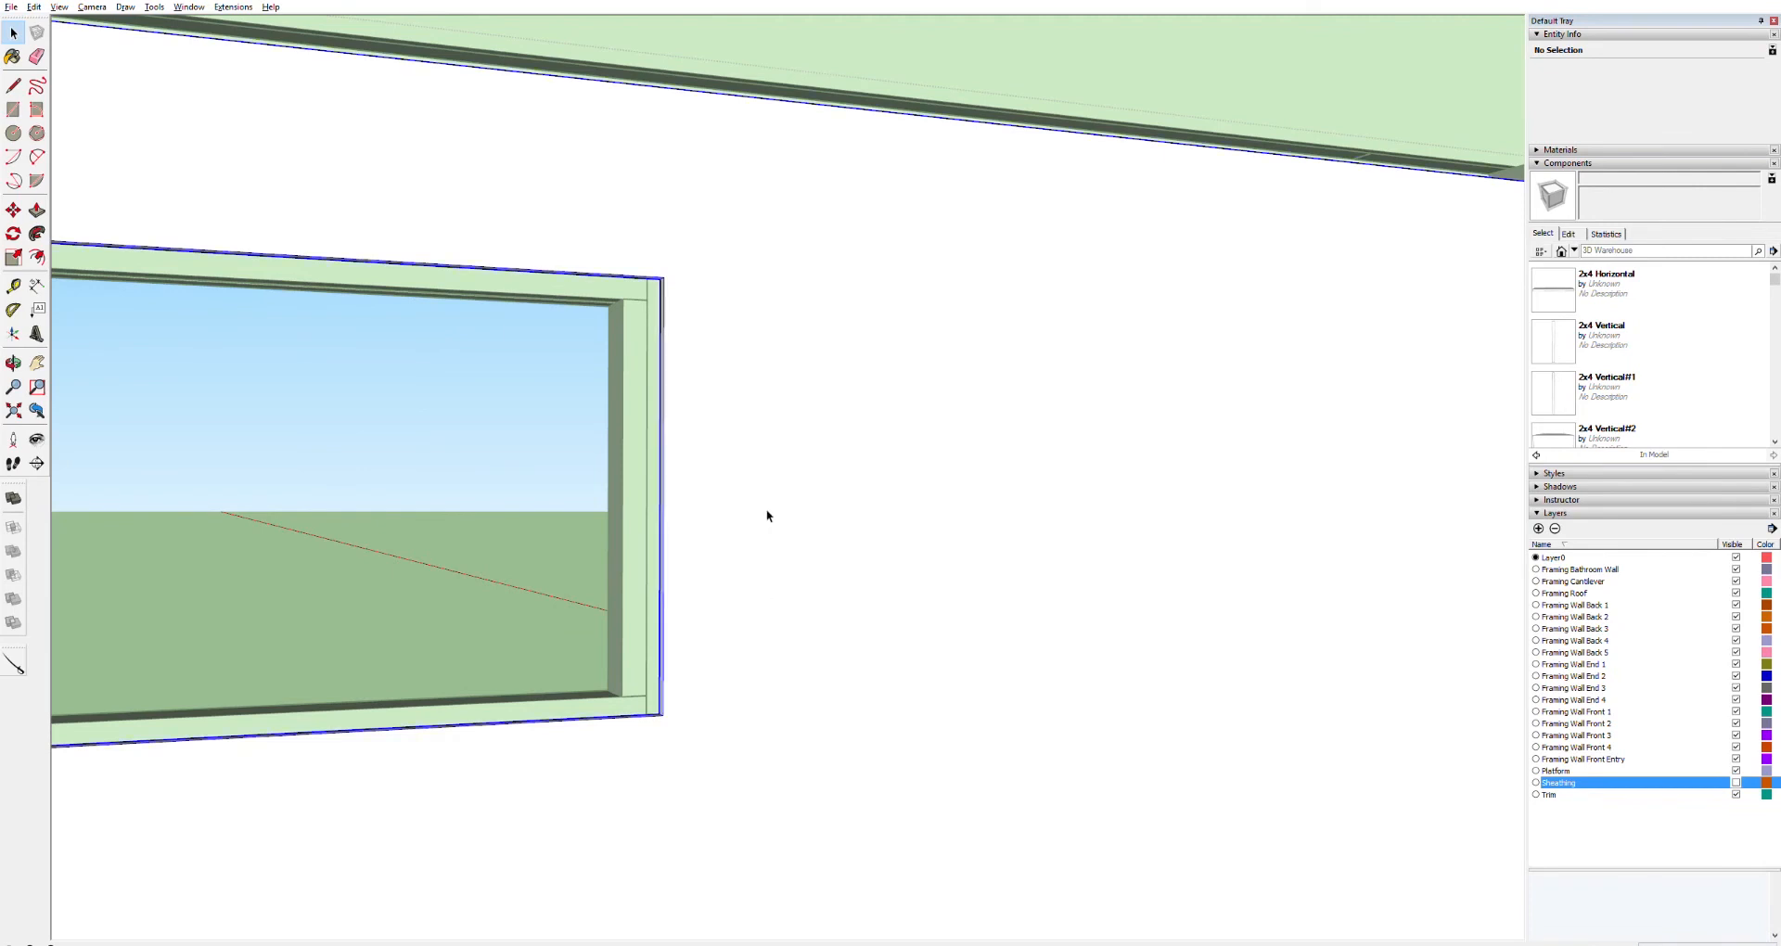
pyautogui.click(427, 471)
pyautogui.click(428, 471)
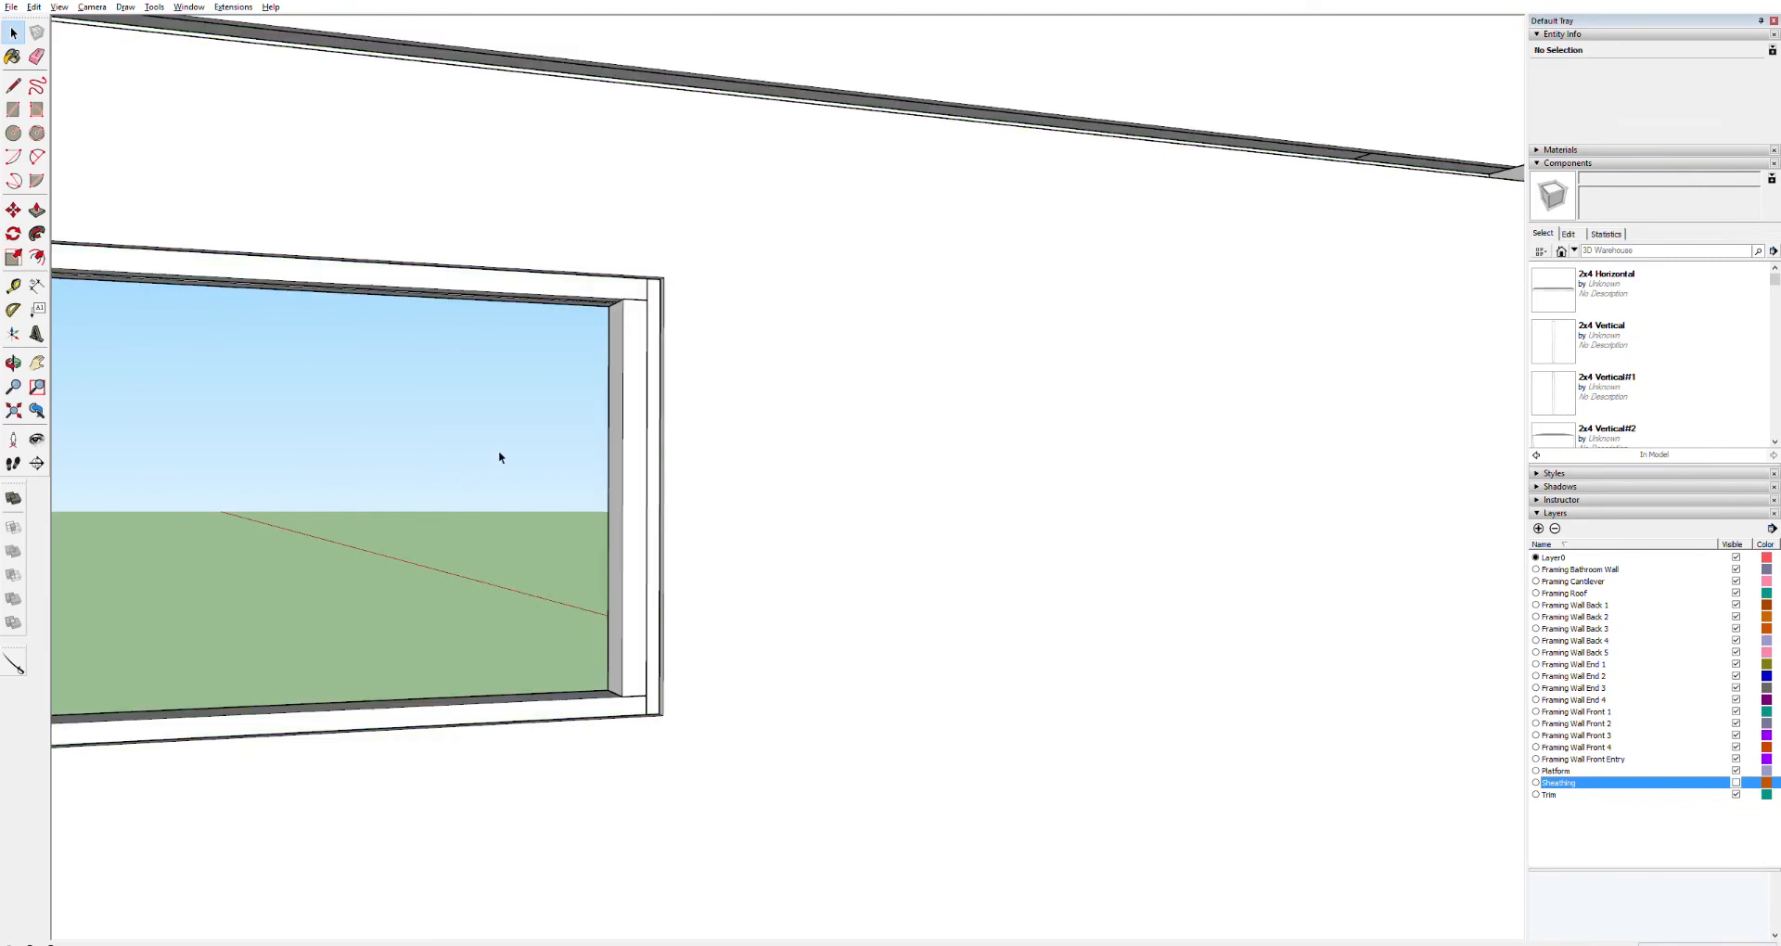
pyautogui.doubleClick(866, 471)
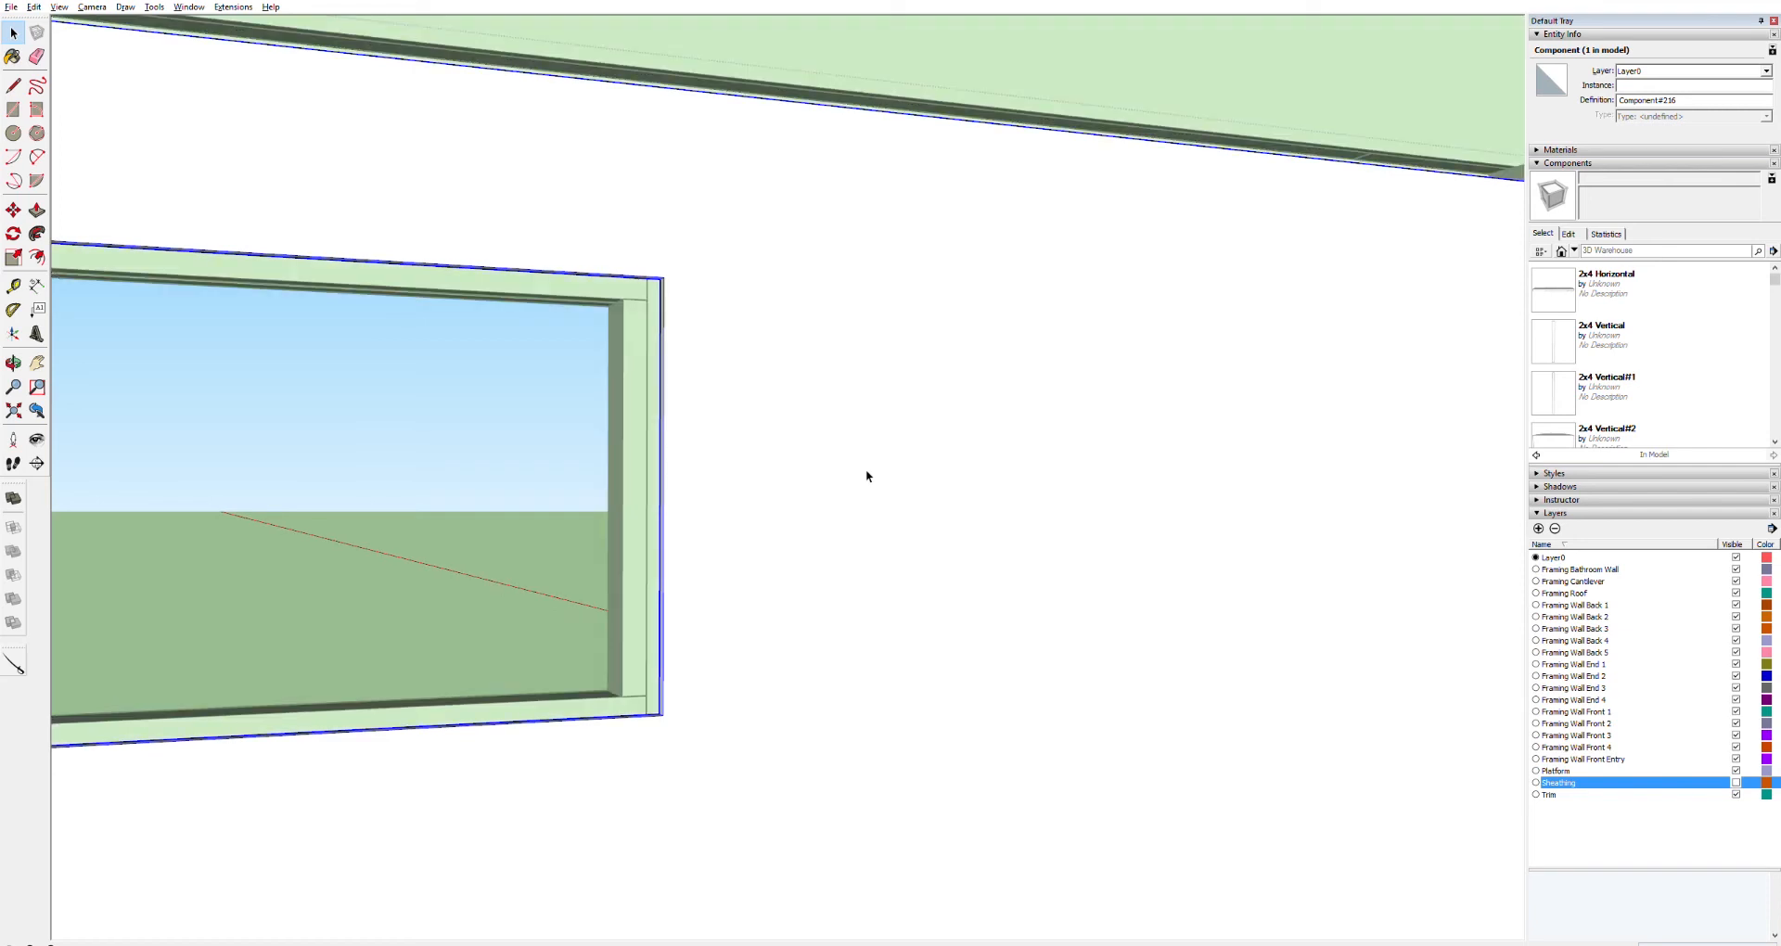
pyautogui.click(434, 446)
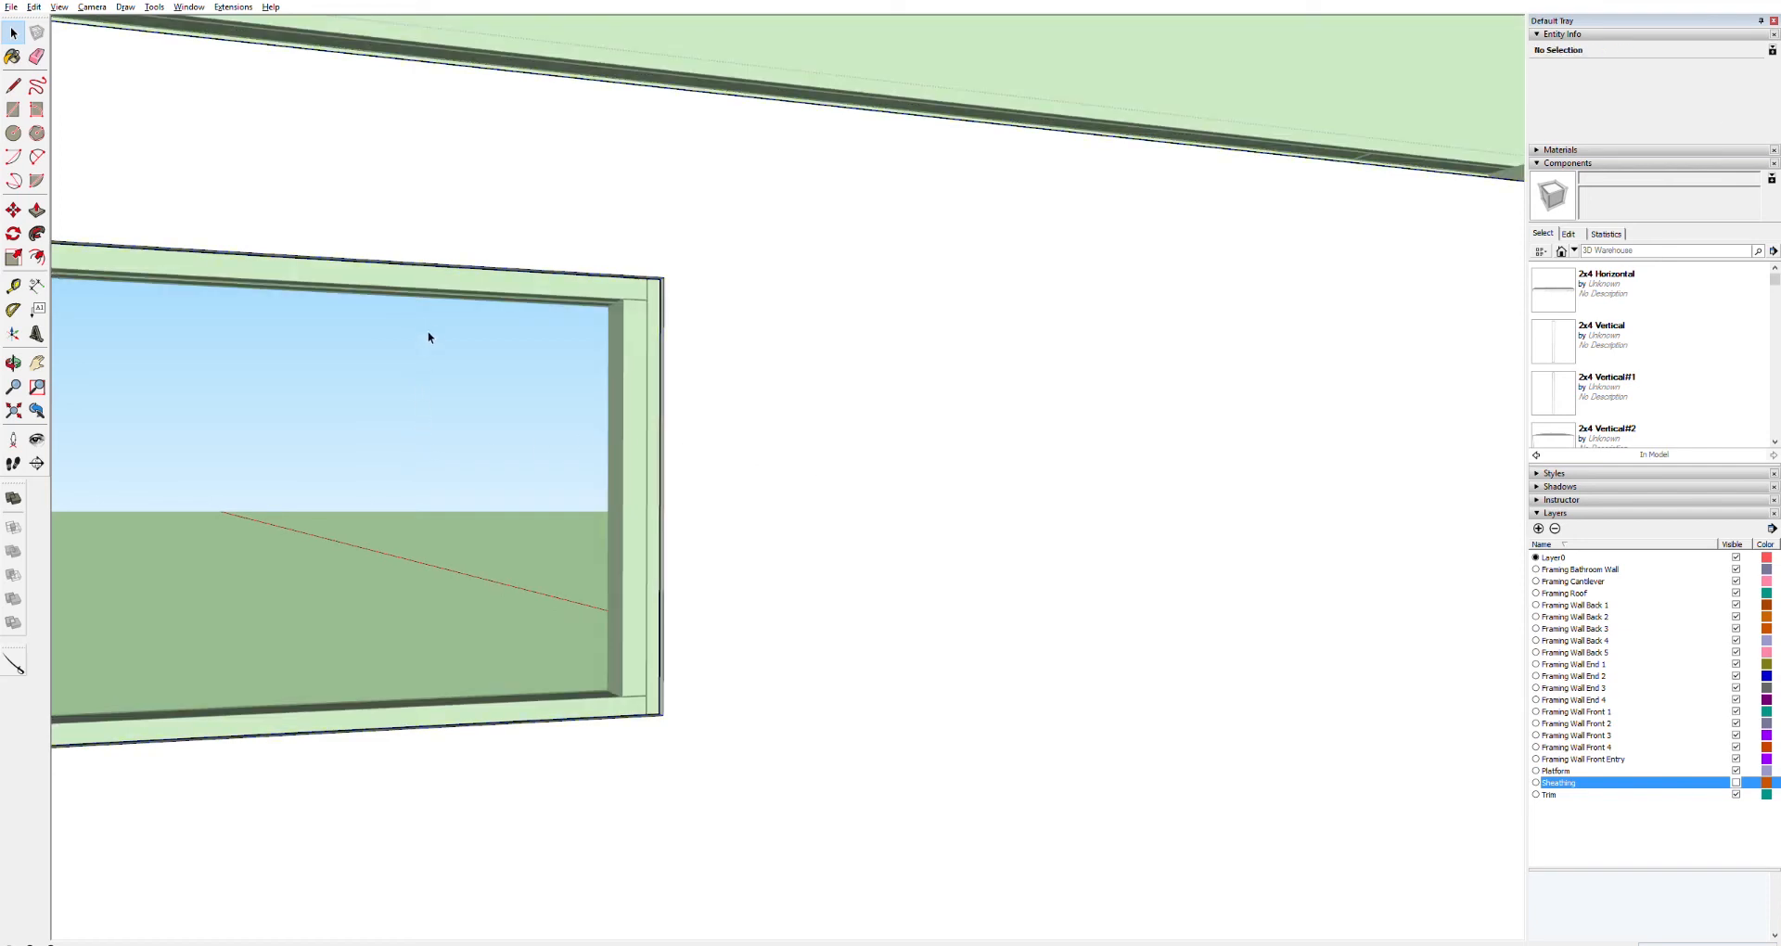
pyautogui.press('Escape')
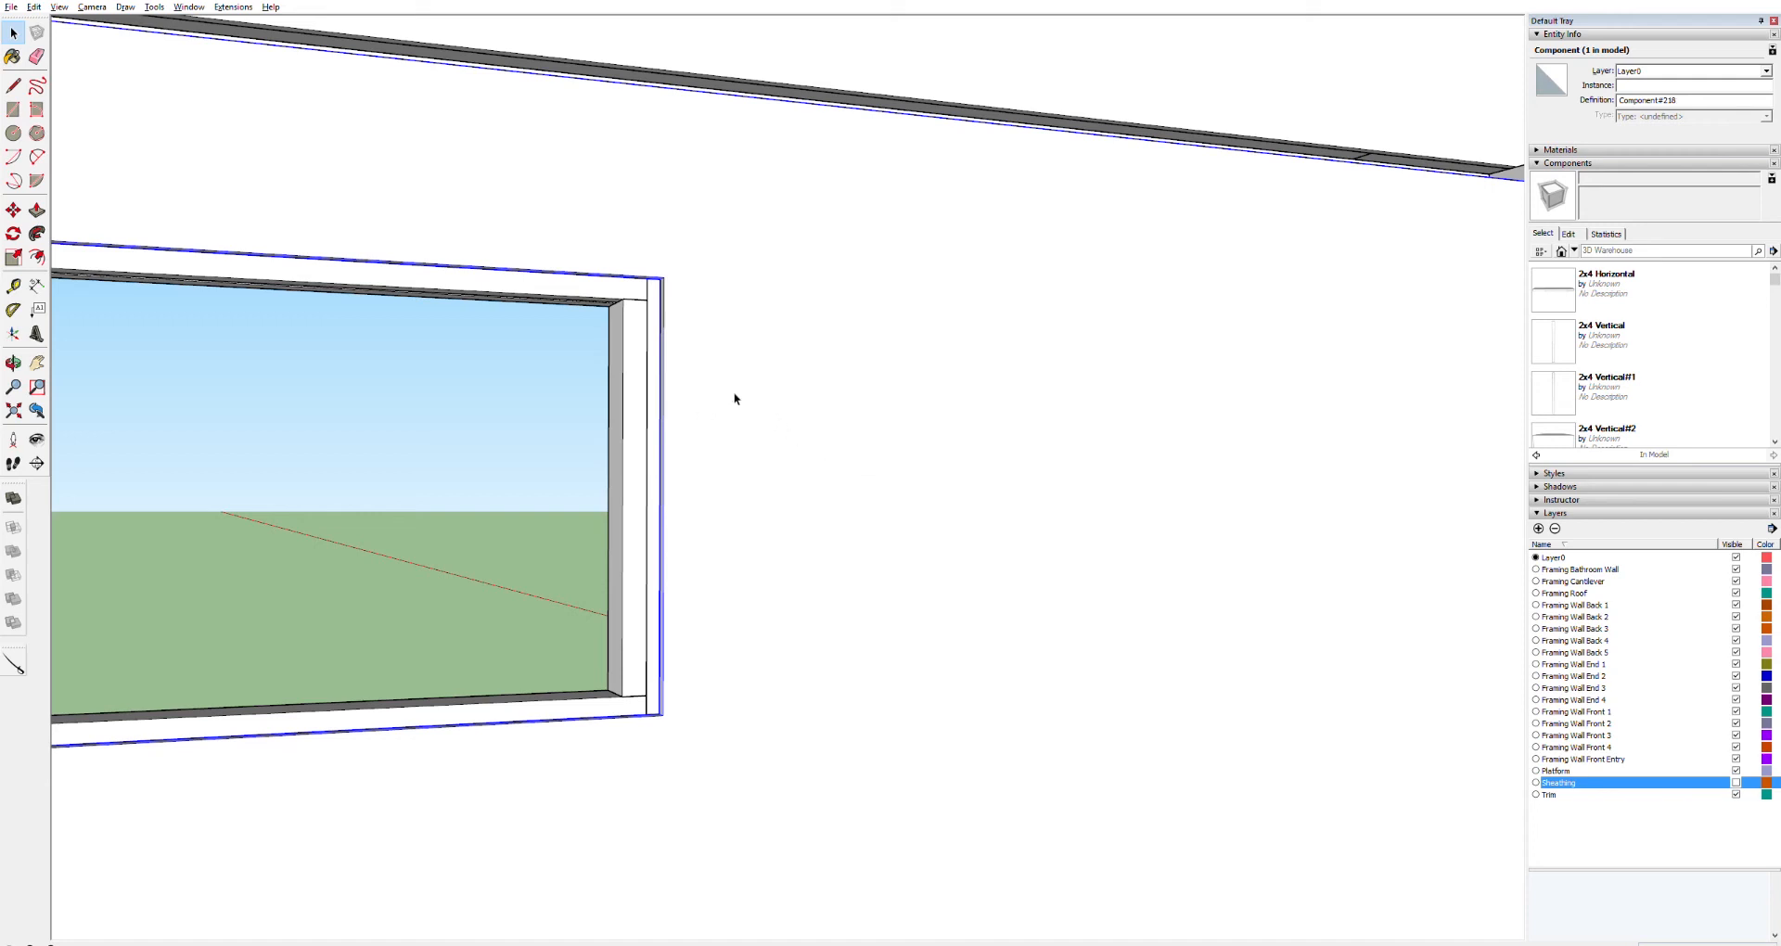
pyautogui.click(460, 369)
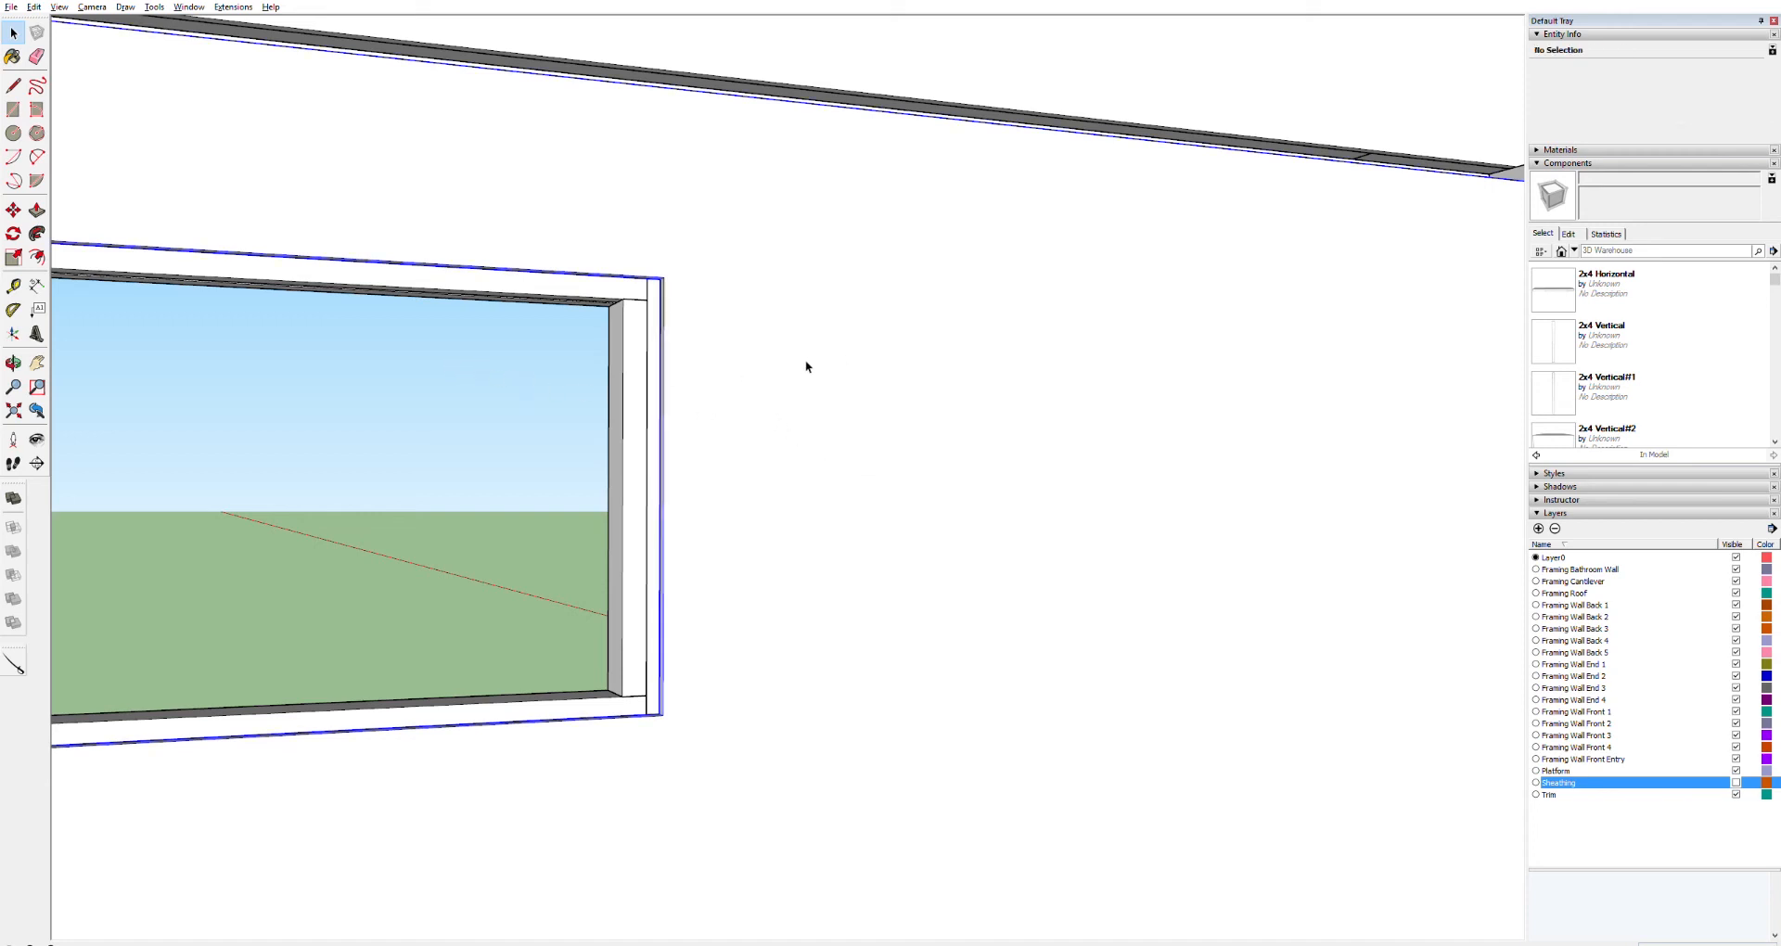
pyautogui.doubleClick(804, 359)
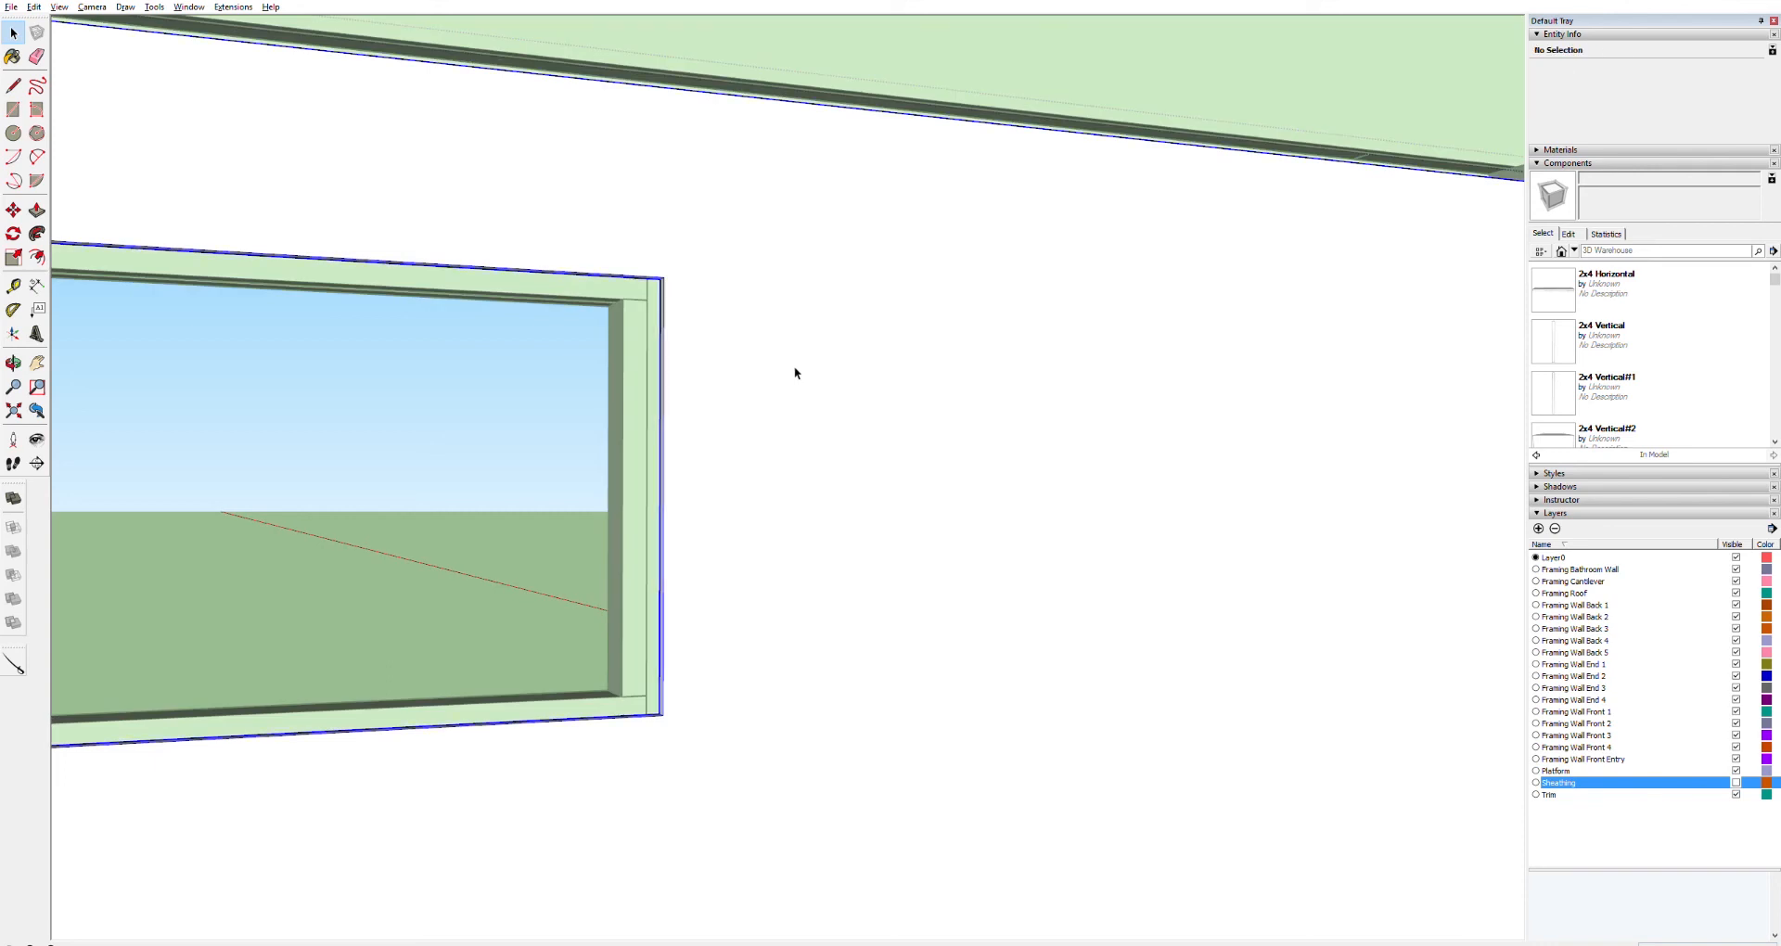
pyautogui.click(465, 360)
# Inspect the sheathing panel around the door window, then review the front wall from further away
pyautogui.scroll(-5, 729, 438)
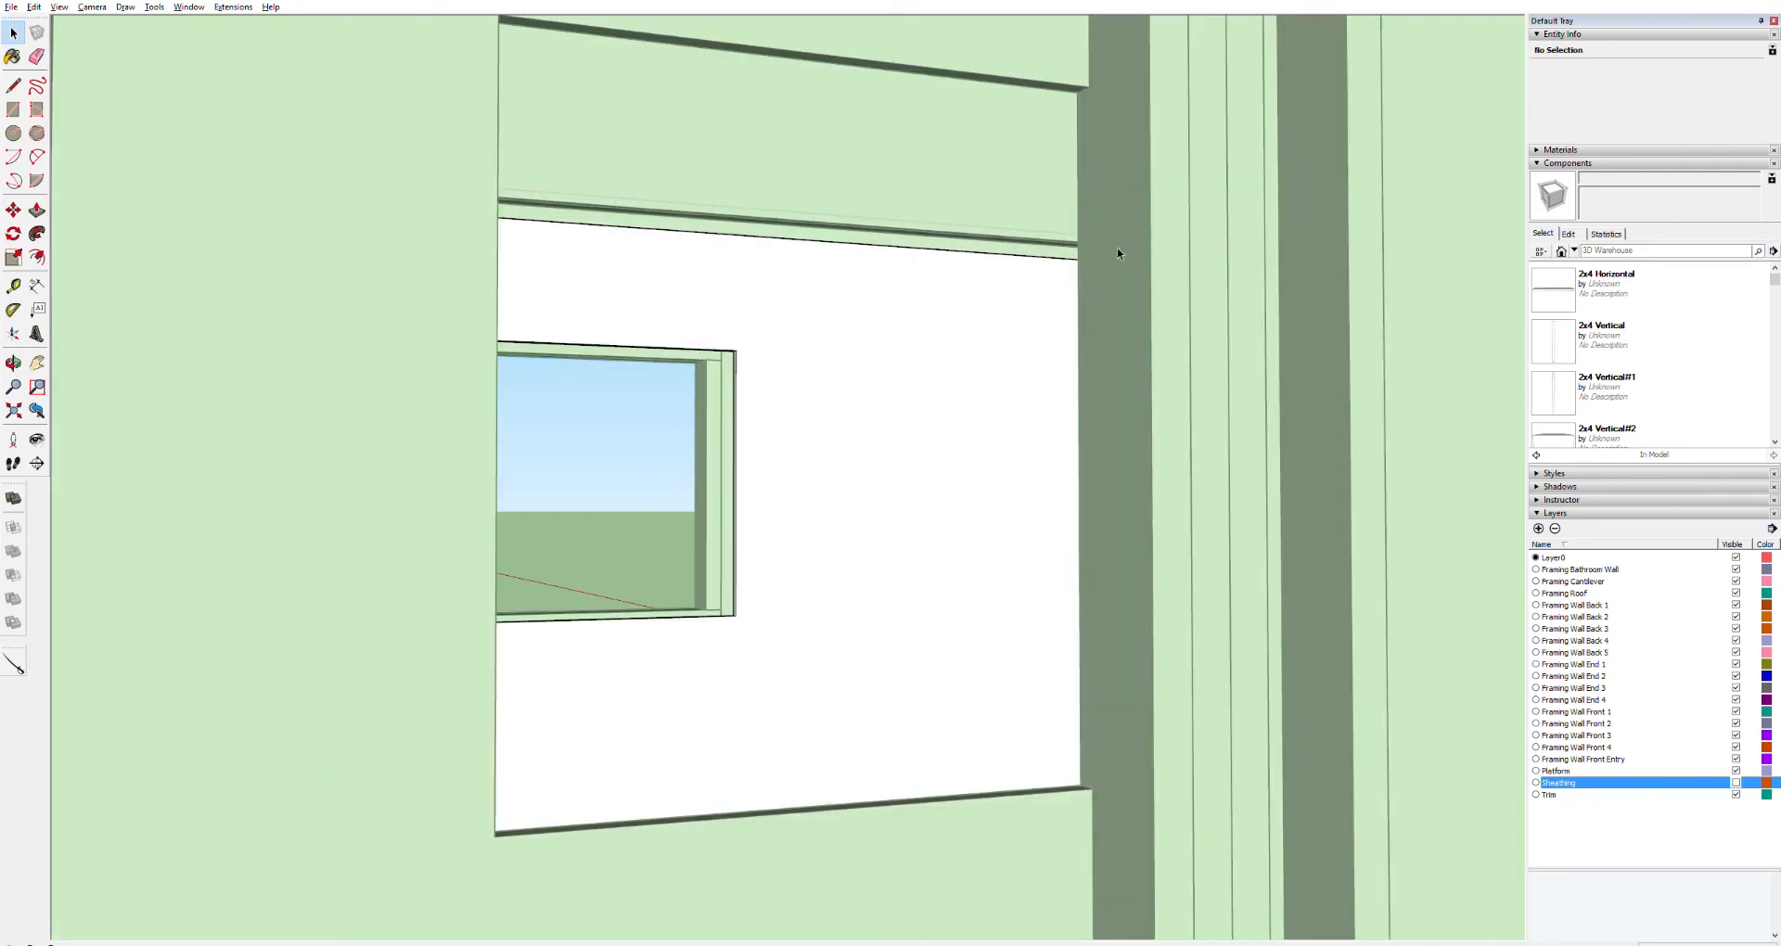
pyautogui.click(1384, 188)
pyautogui.click(950, 355)
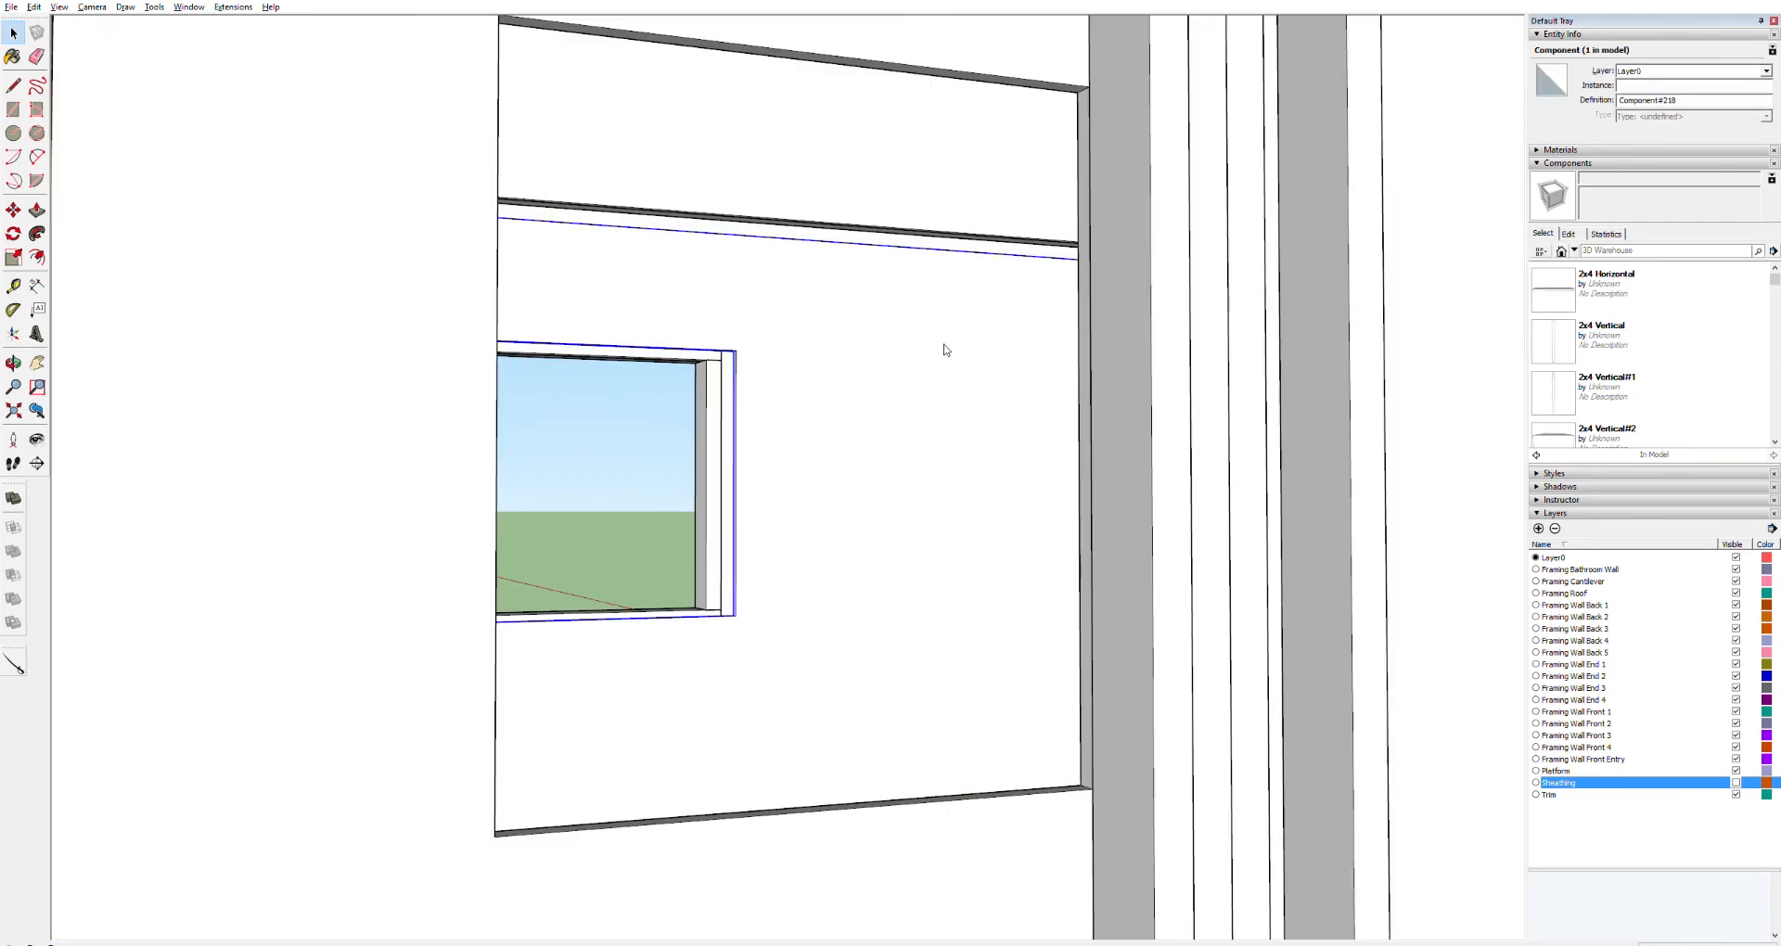
pyautogui.click(901, 445)
pyautogui.click(953, 530)
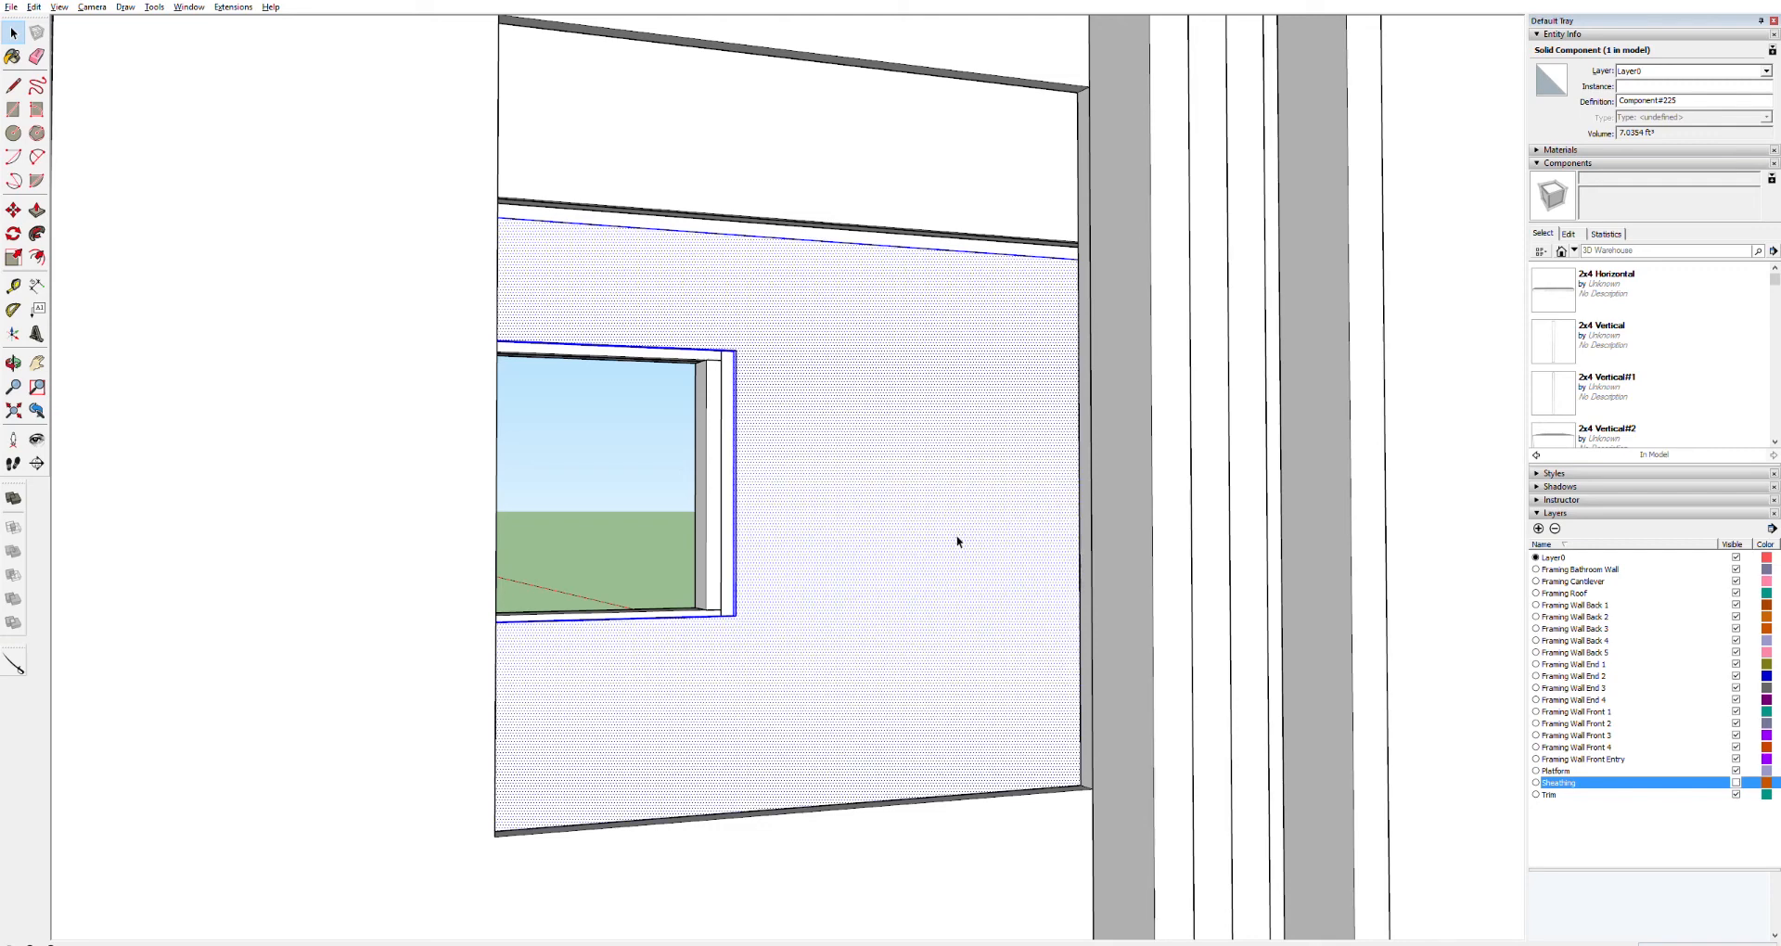
pyautogui.click(911, 559)
pyautogui.press('Return')
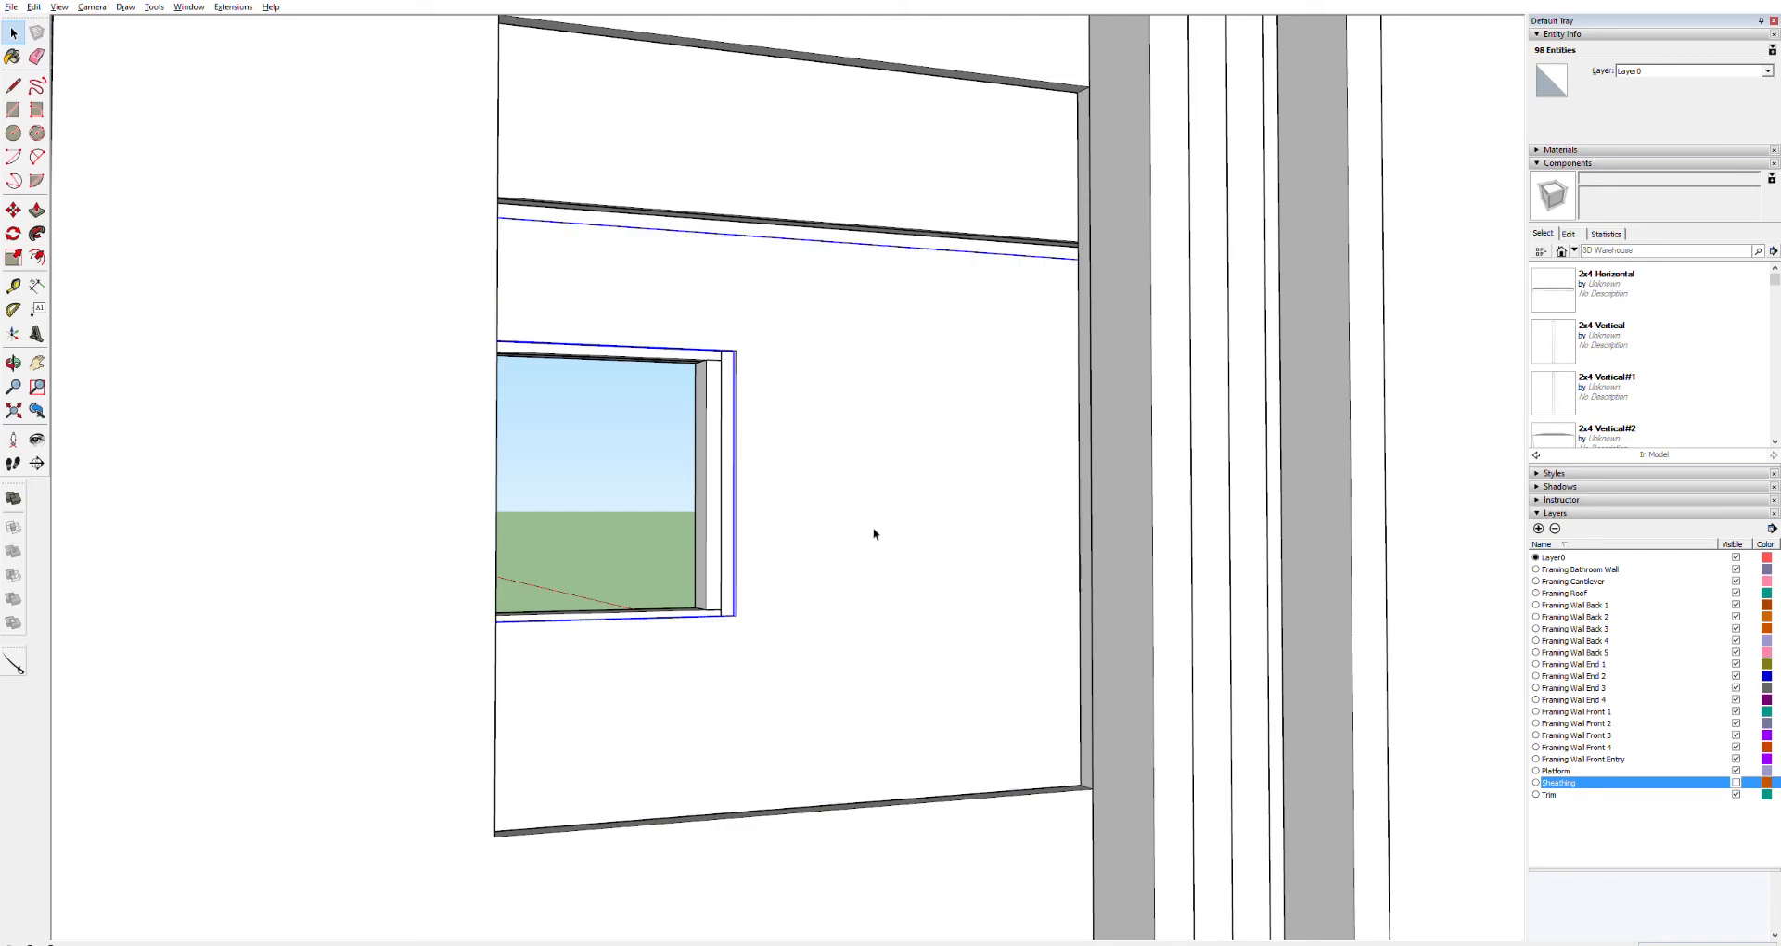
pyautogui.scroll(-6, 857, 525)
pyautogui.click(870, 639)
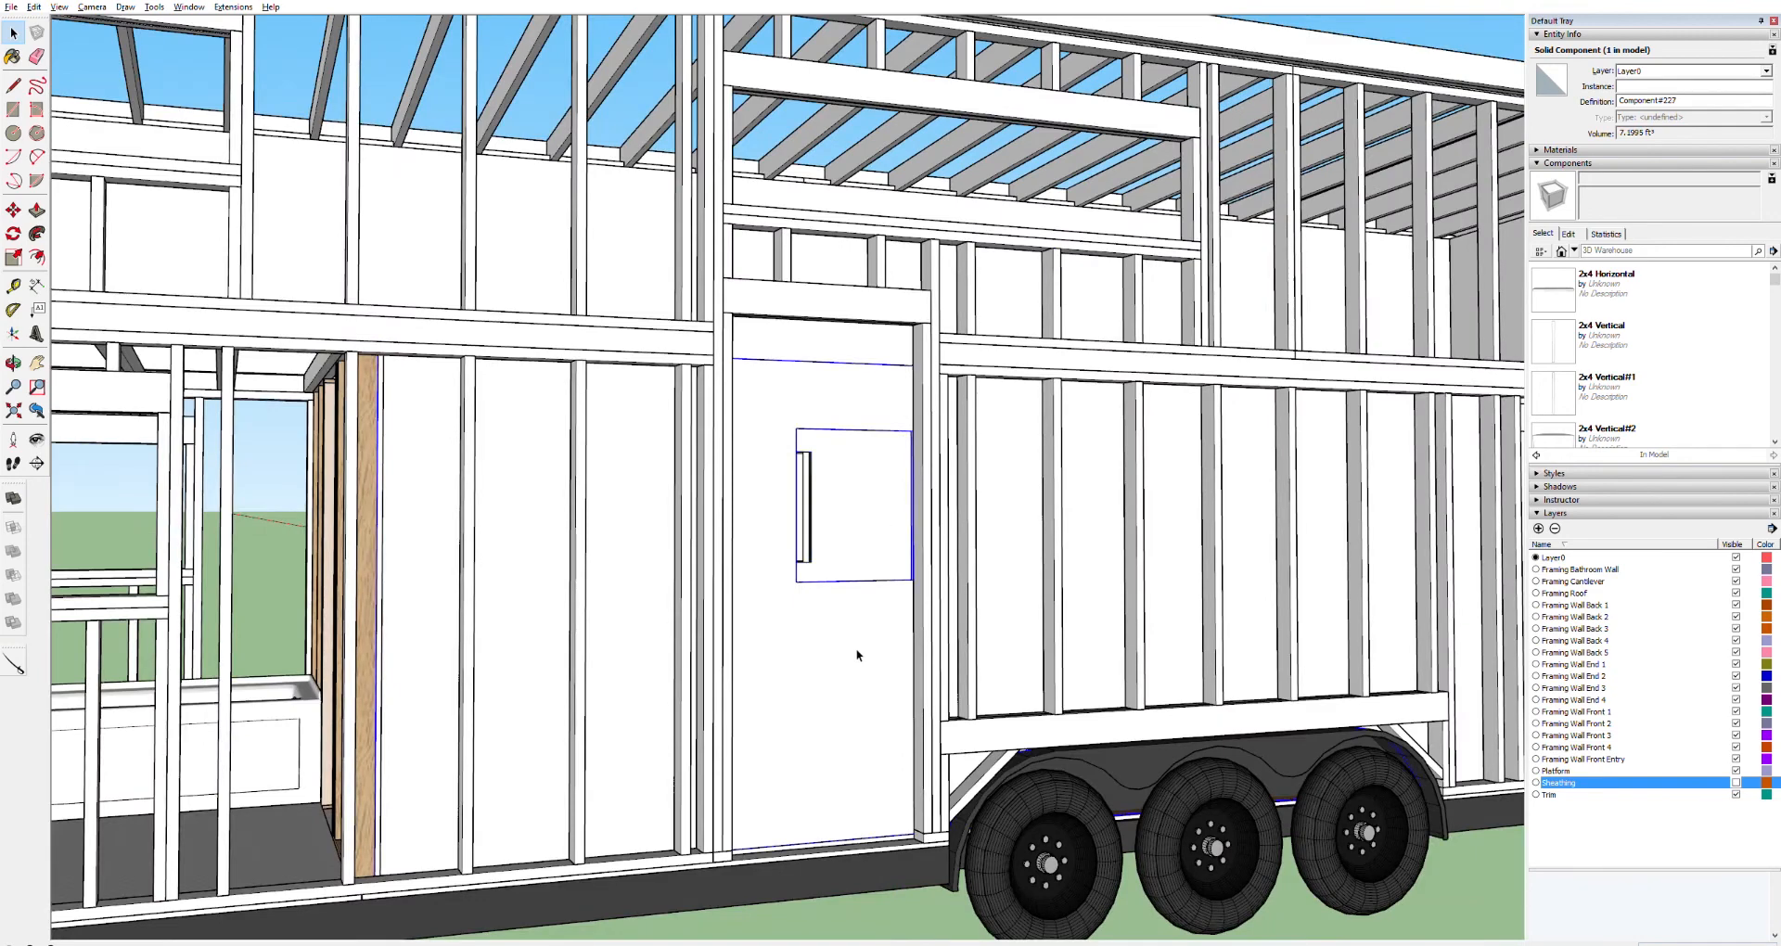
pyautogui.tripleClick(858, 652)
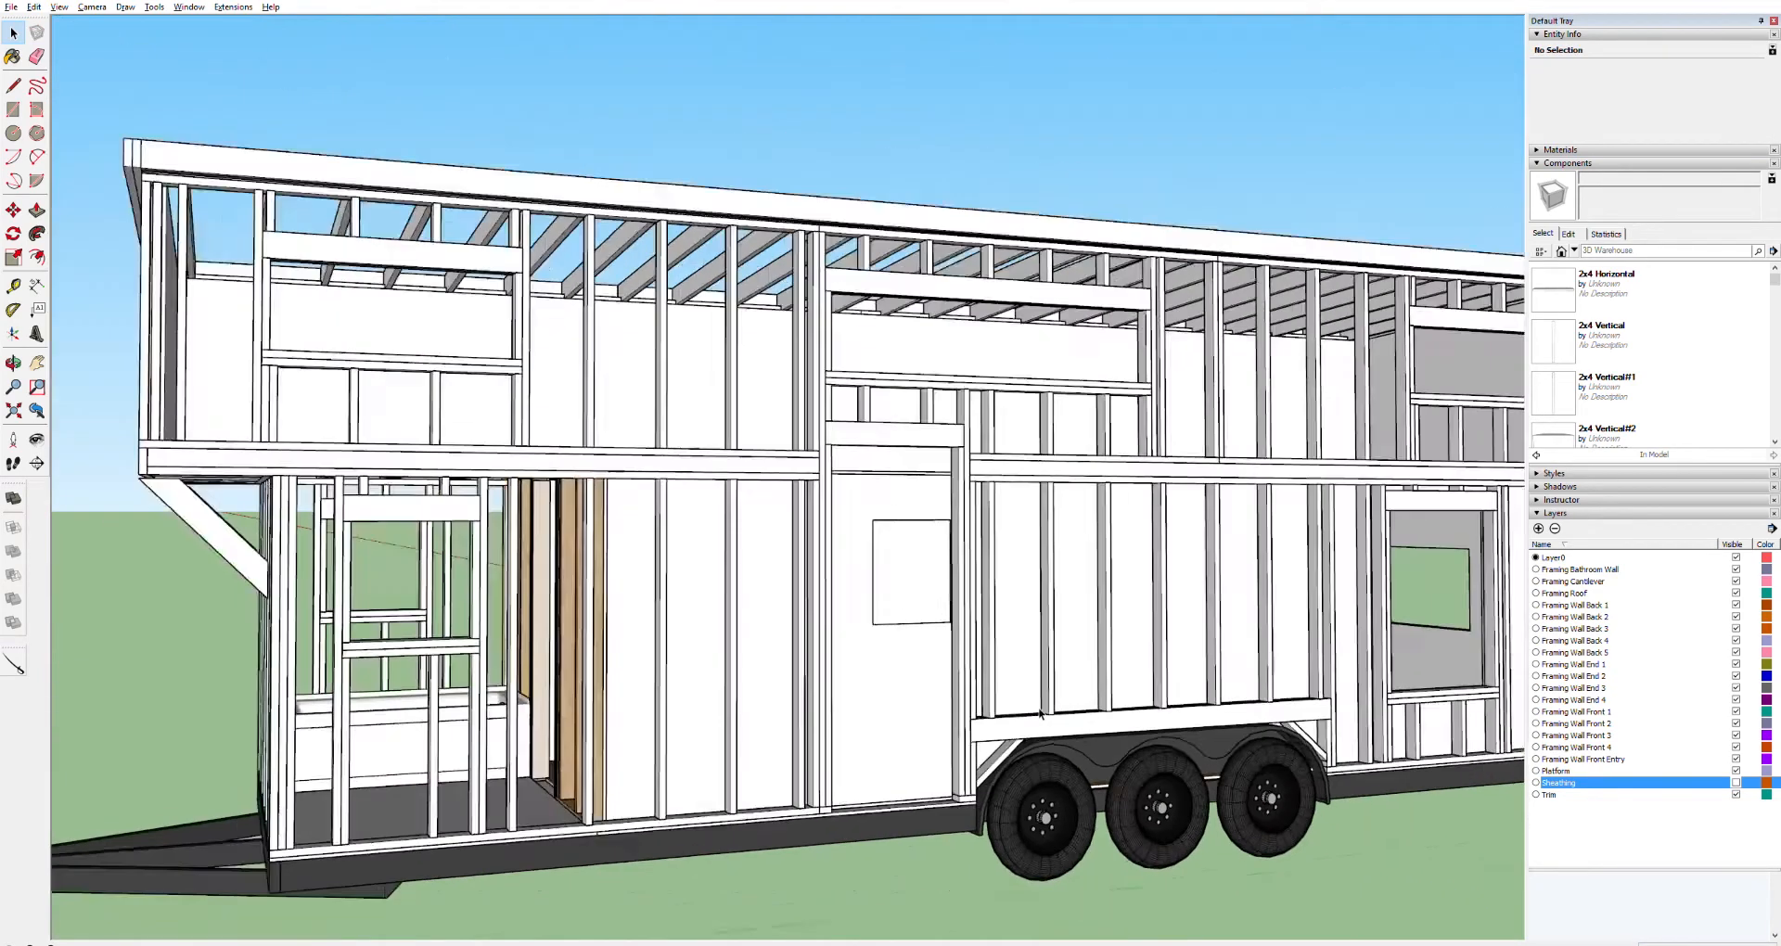
pyautogui.scroll(-2, 1040, 712)
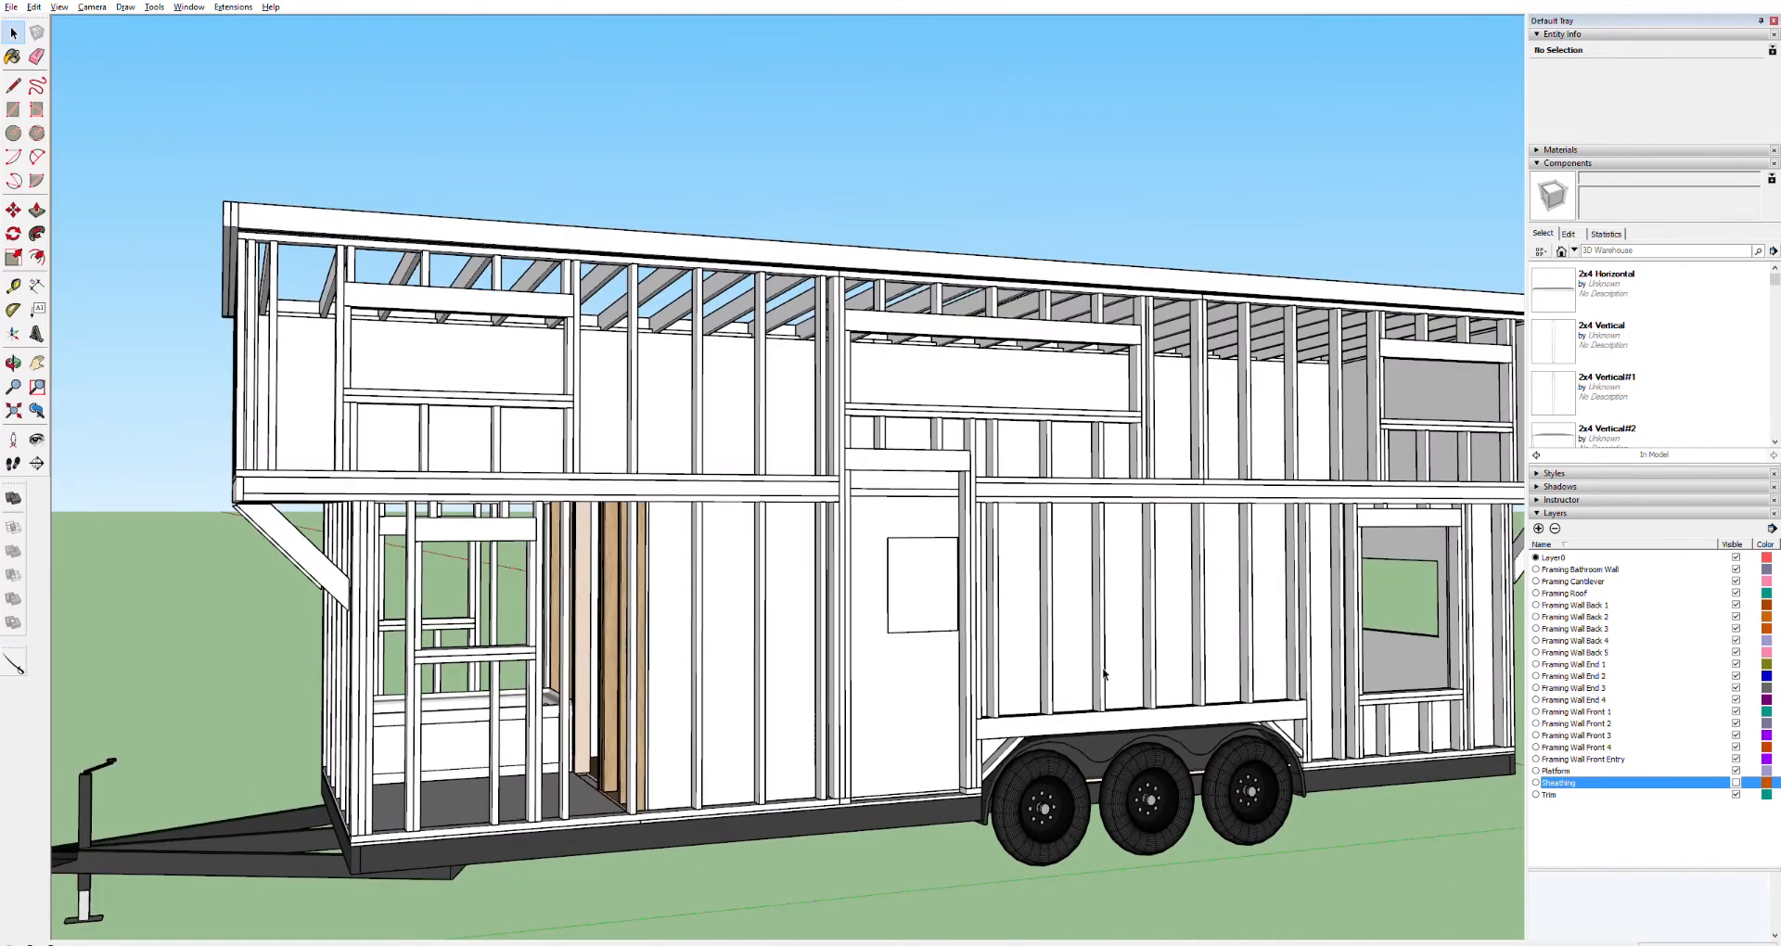
pyautogui.scroll(8, 1005, 653)
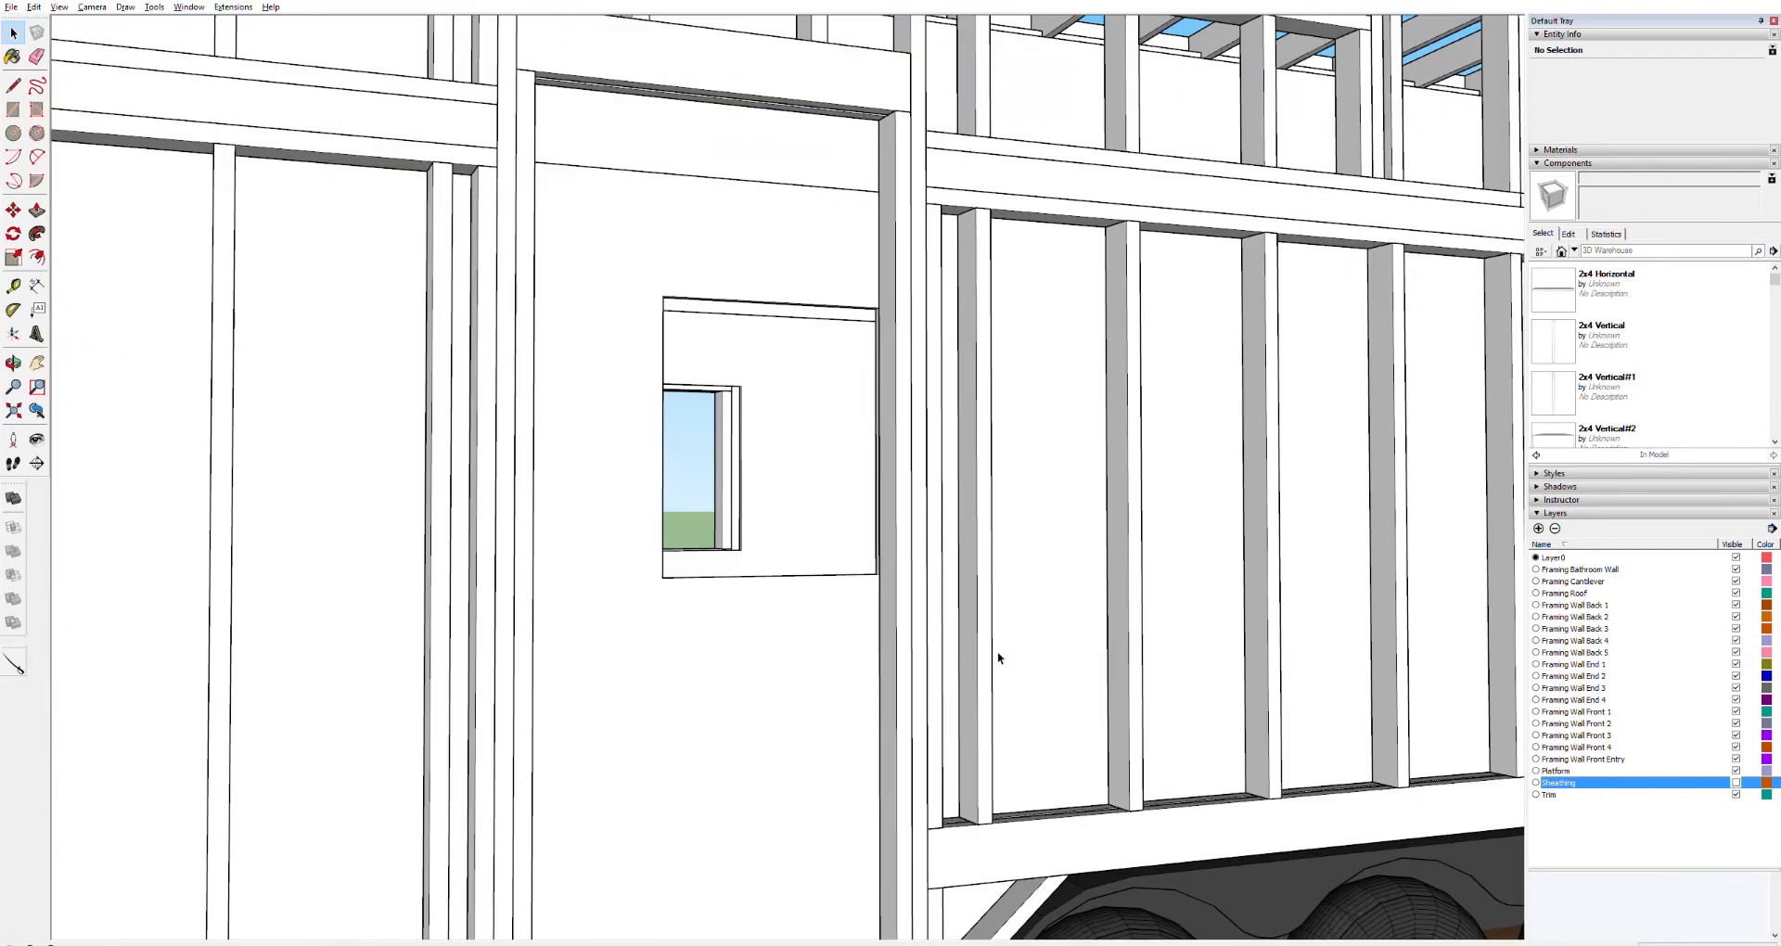
pyautogui.scroll(3, 849, 426)
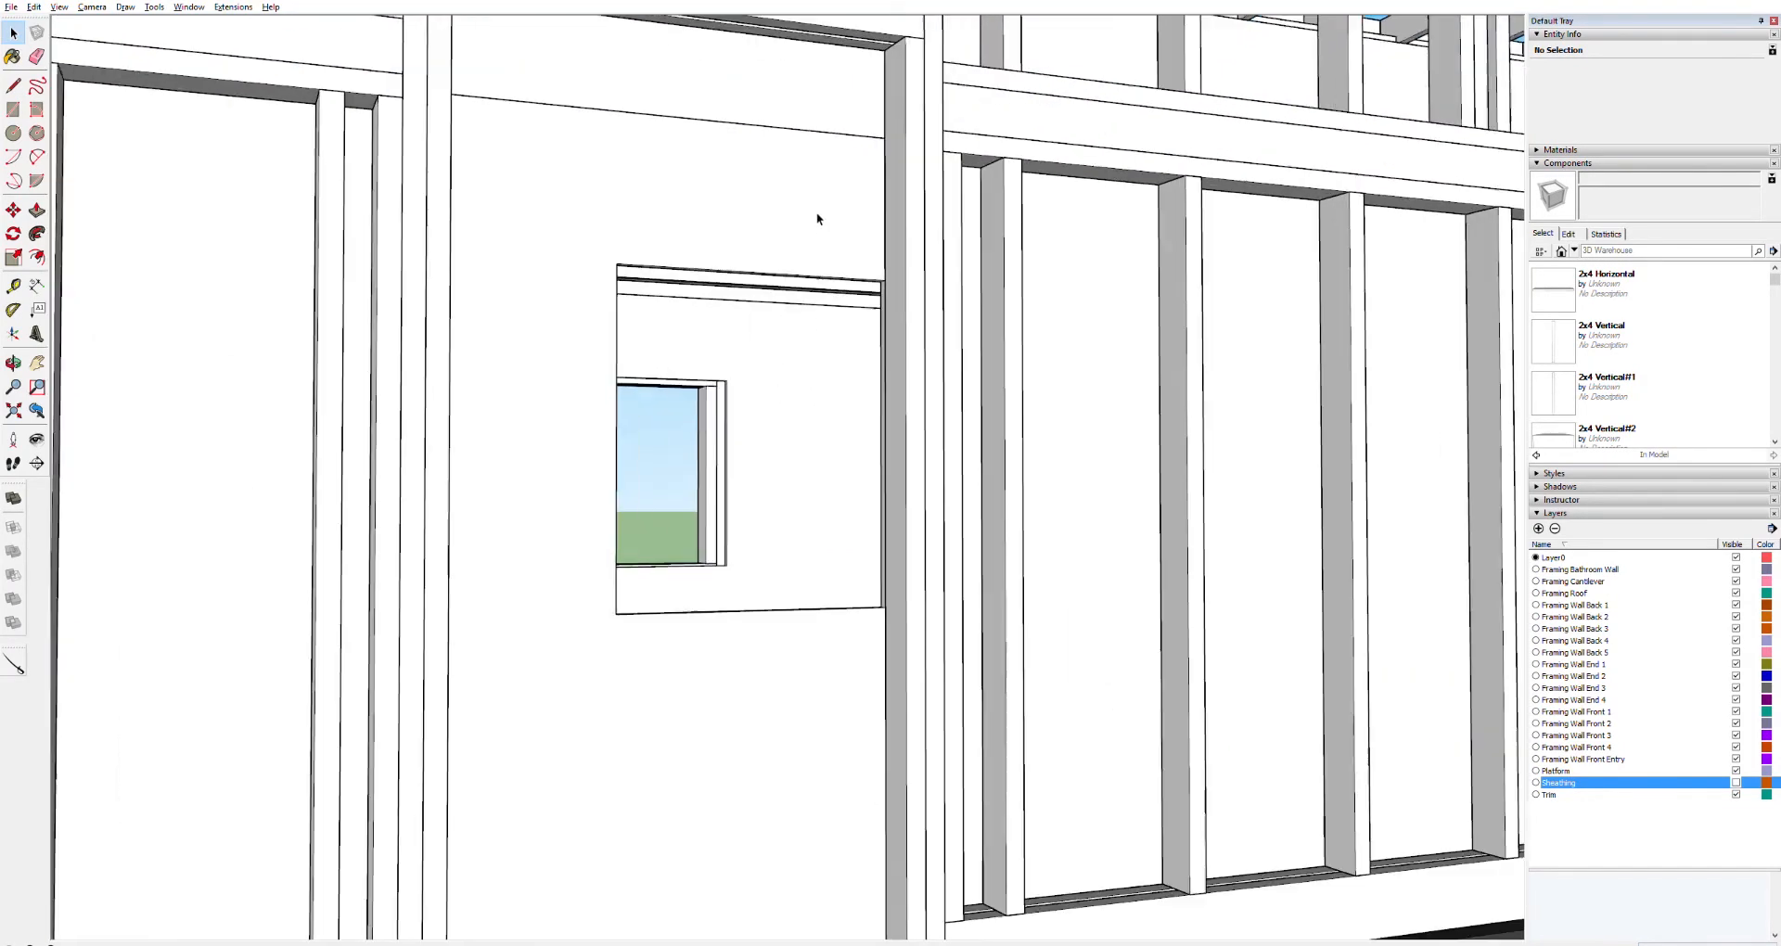
pyautogui.scroll(4, 807, 236)
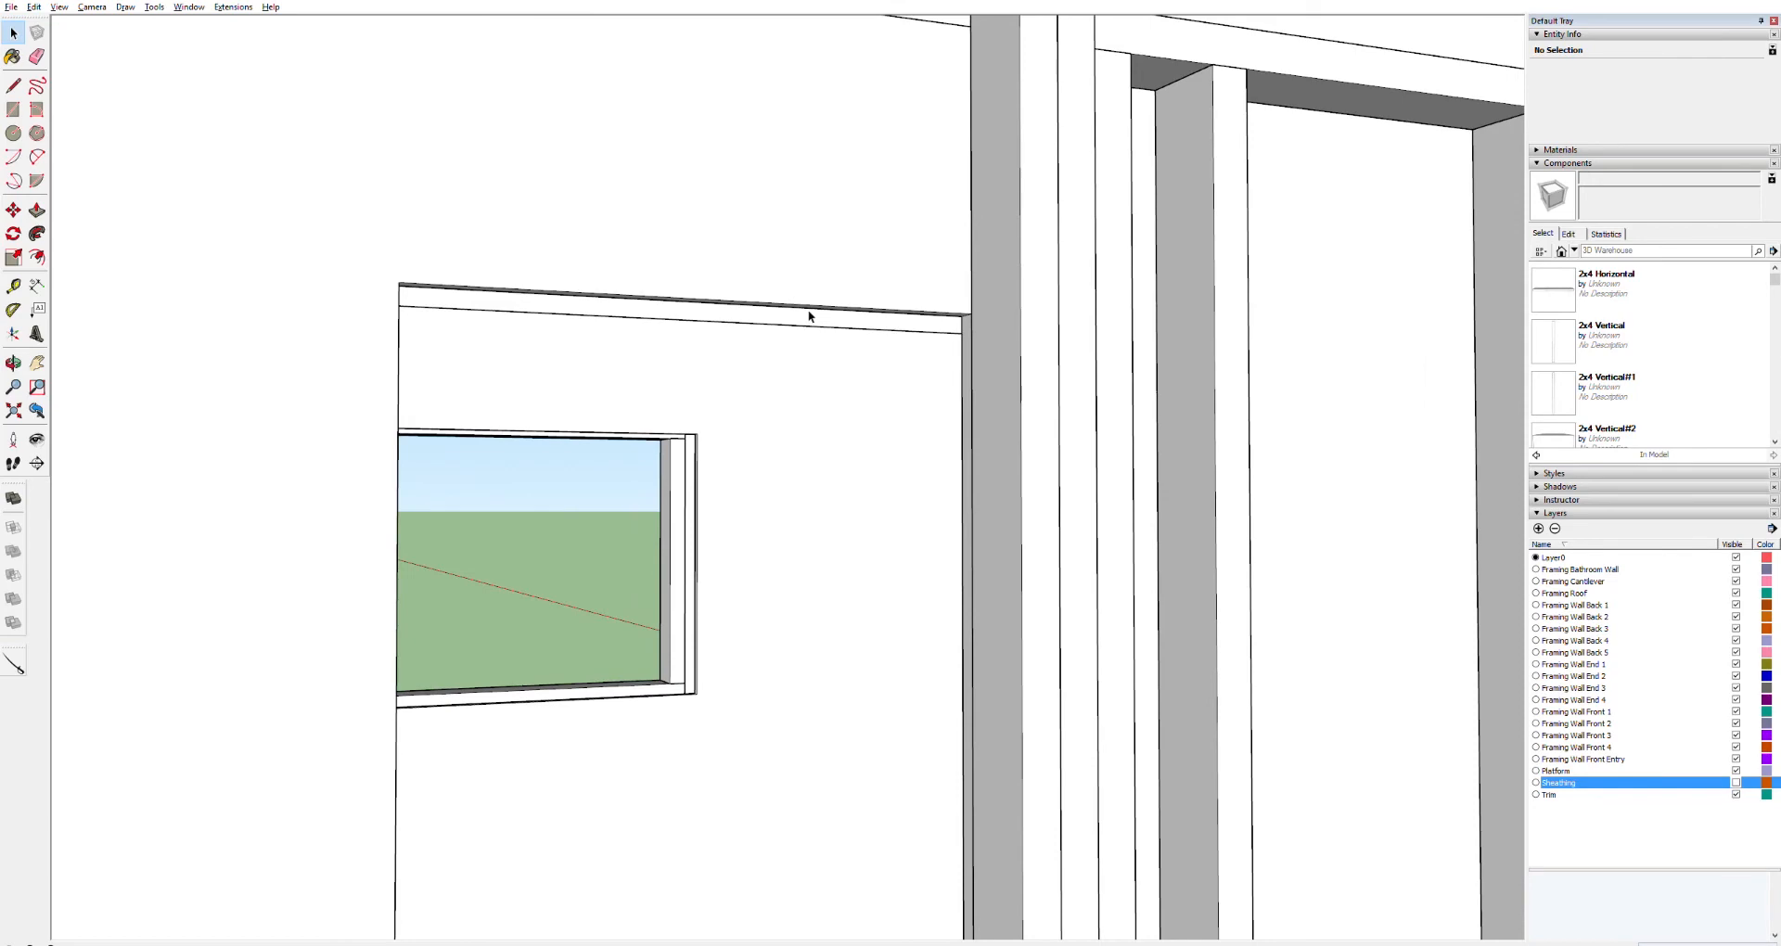
# Select all contents of the door panel and push its top face upward with Push/Pull
pyautogui.hotkey('ctrl', 'a')
pyautogui.press('p')
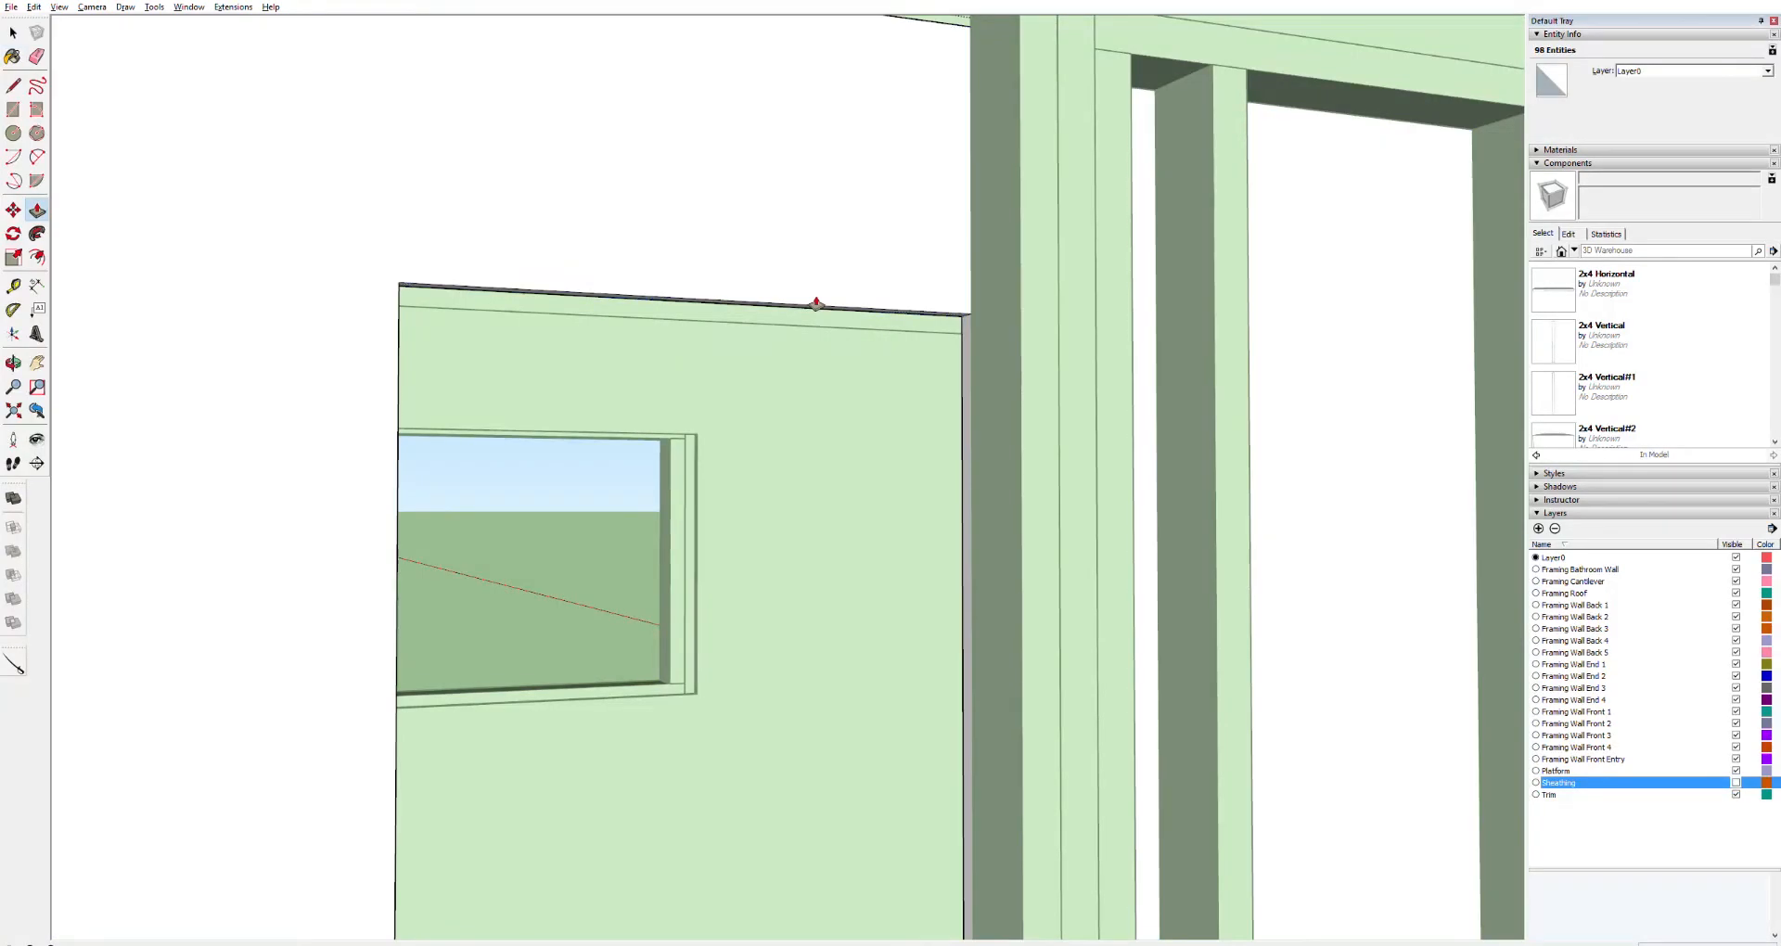
pyautogui.moveTo(824, 304); pyautogui.dragTo(933, 19)
pyautogui.moveTo(708, 747); pyautogui.dragTo(721, 549, button='middle')
pyautogui.moveTo(723, 638); pyautogui.dragTo(930, 608, button='middle')
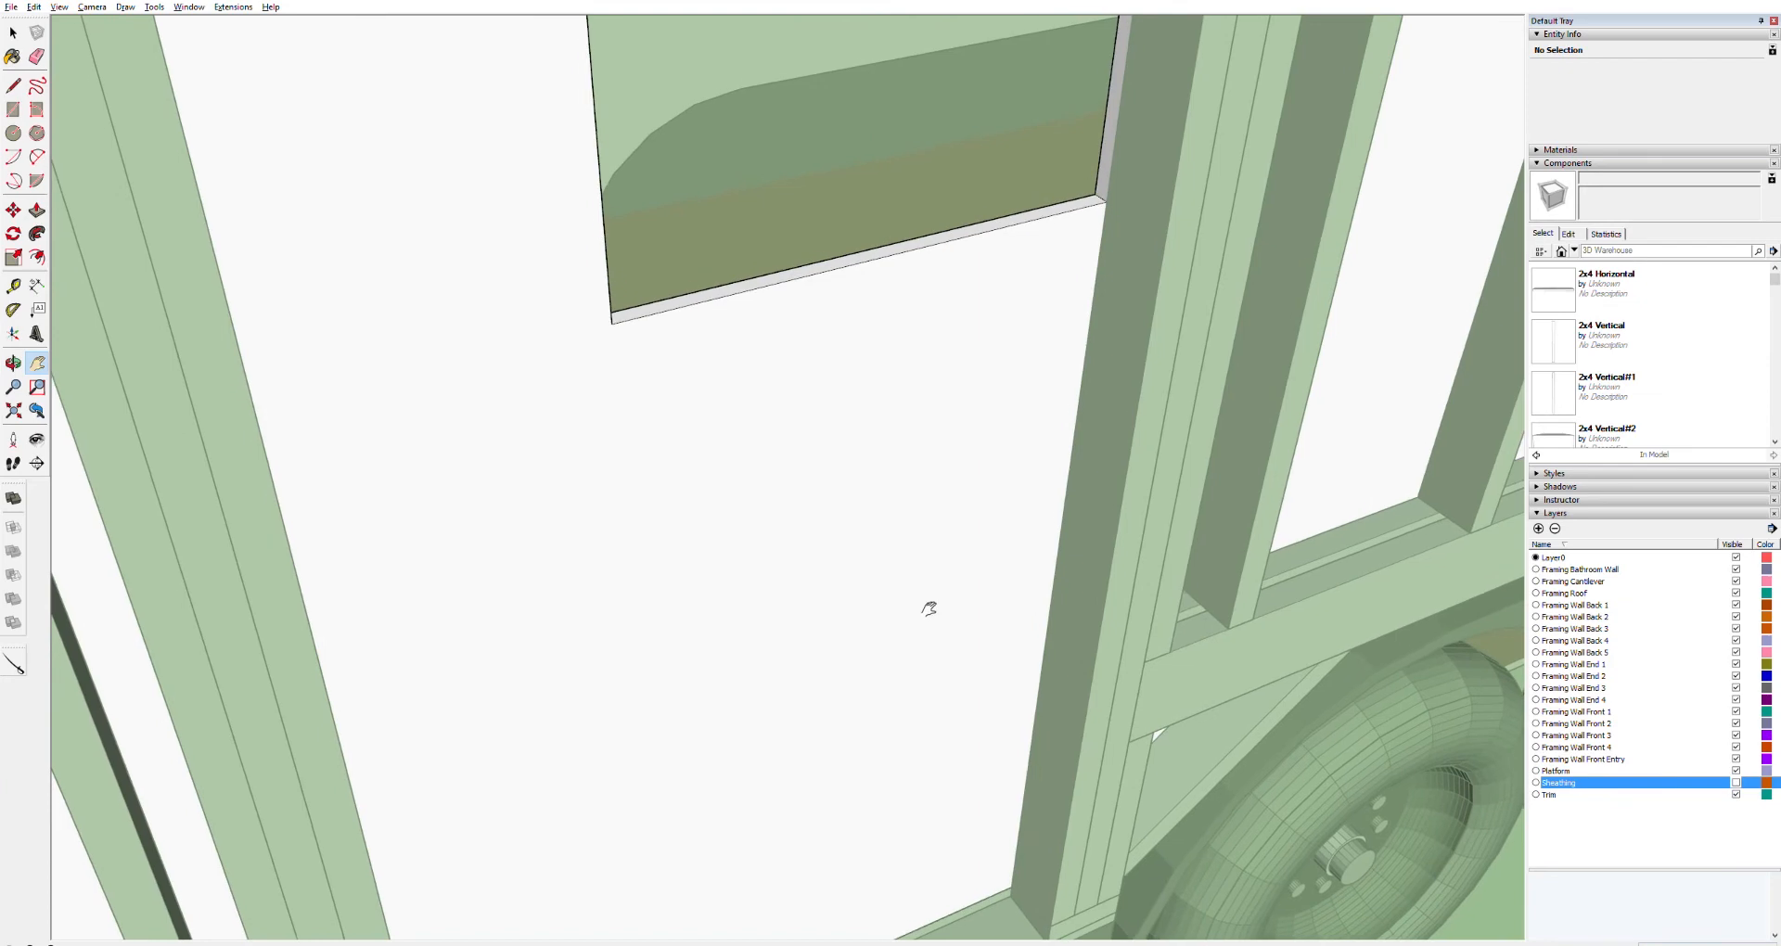
# Select the door panel's bottom face and push it downward to extend the panel toward the floor
pyautogui.tripleClick(808, 269)
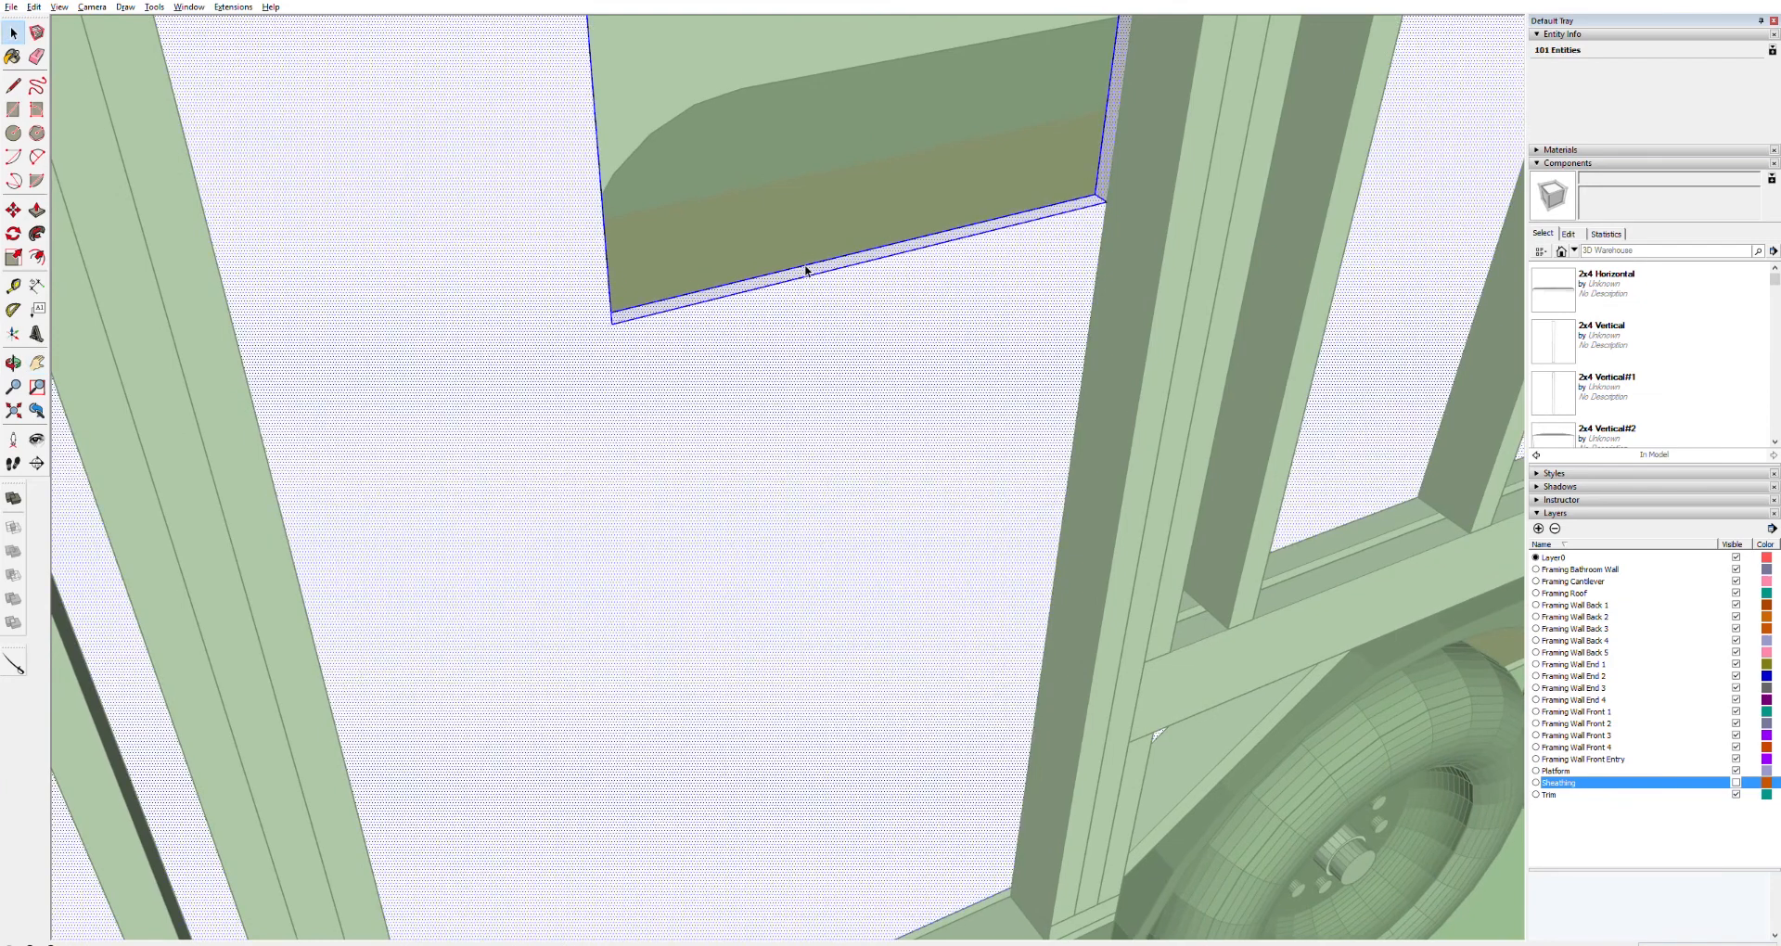
pyautogui.press('p')
pyautogui.moveTo(808, 269)
pyautogui.mouseDown()
pyautogui.moveTo(866, 636)
pyautogui.moveTo(942, 866)
pyautogui.moveTo(988, 935)
pyautogui.moveTo(1000, 891)
pyautogui.moveTo(934, 568)
pyautogui.moveTo(970, 529)
pyautogui.moveTo(899, 243)
pyautogui.moveTo(943, 504)
pyautogui.moveTo(1005, 696)
pyautogui.moveTo(1007, 893)
pyautogui.mouseUp()
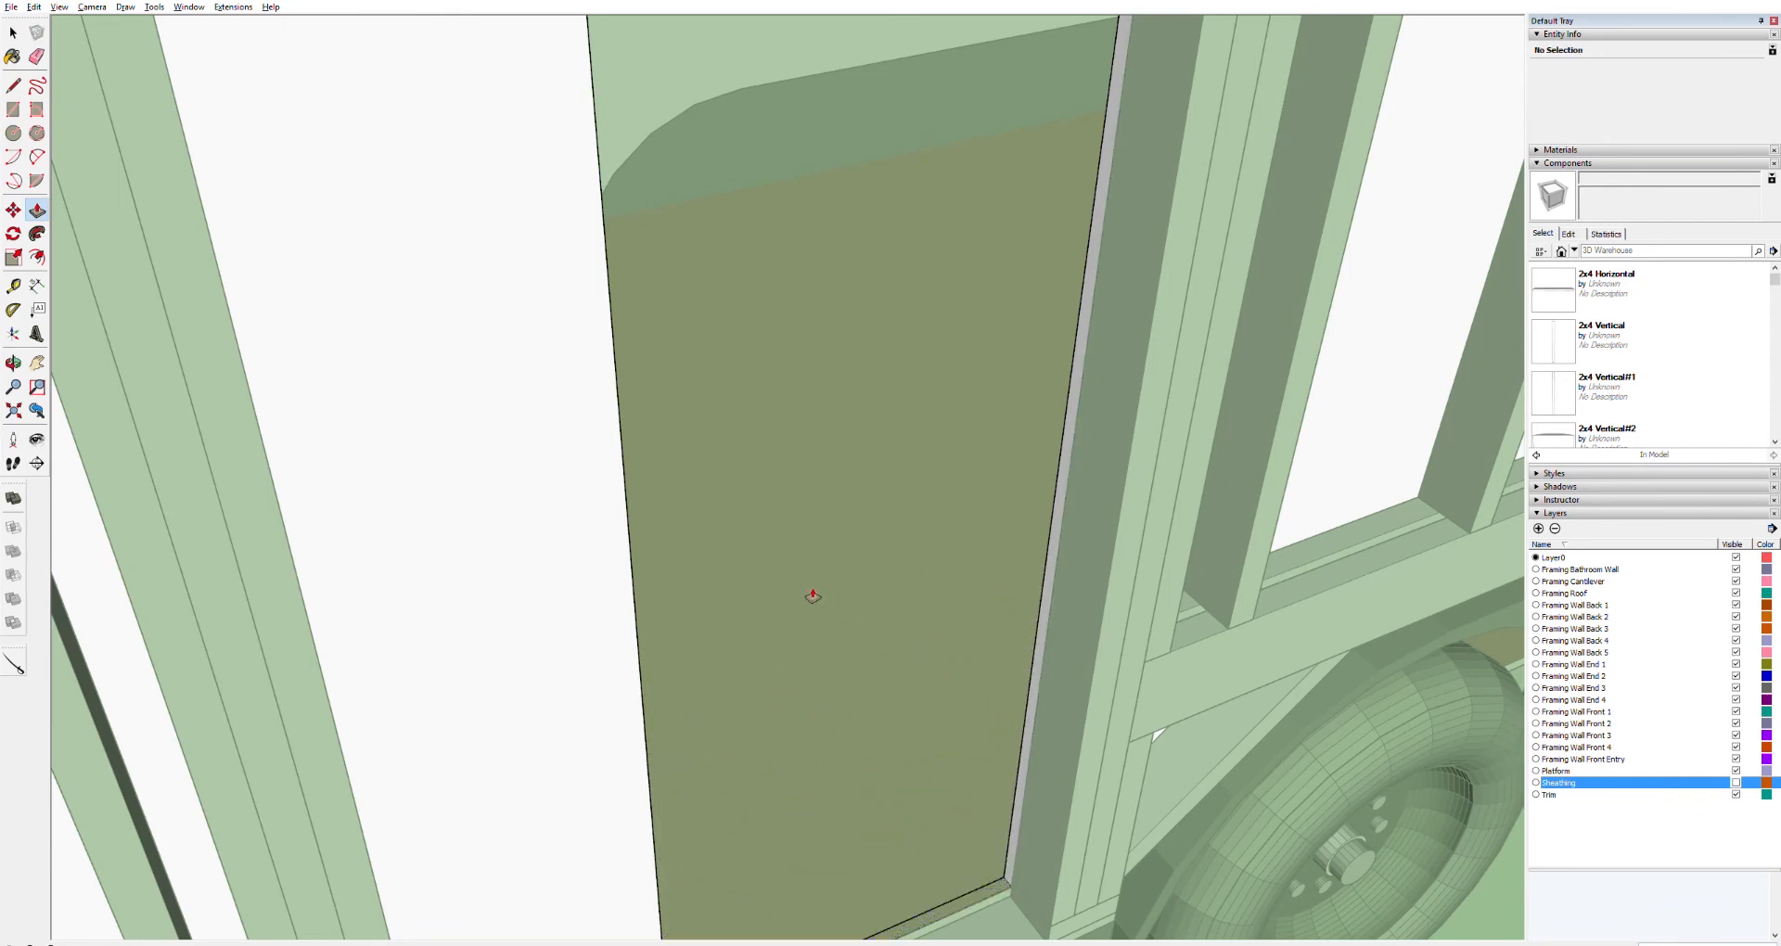
# Push/pull the narrow face at the panel's lower edge to line it up with the floor plate
pyautogui.press('o')
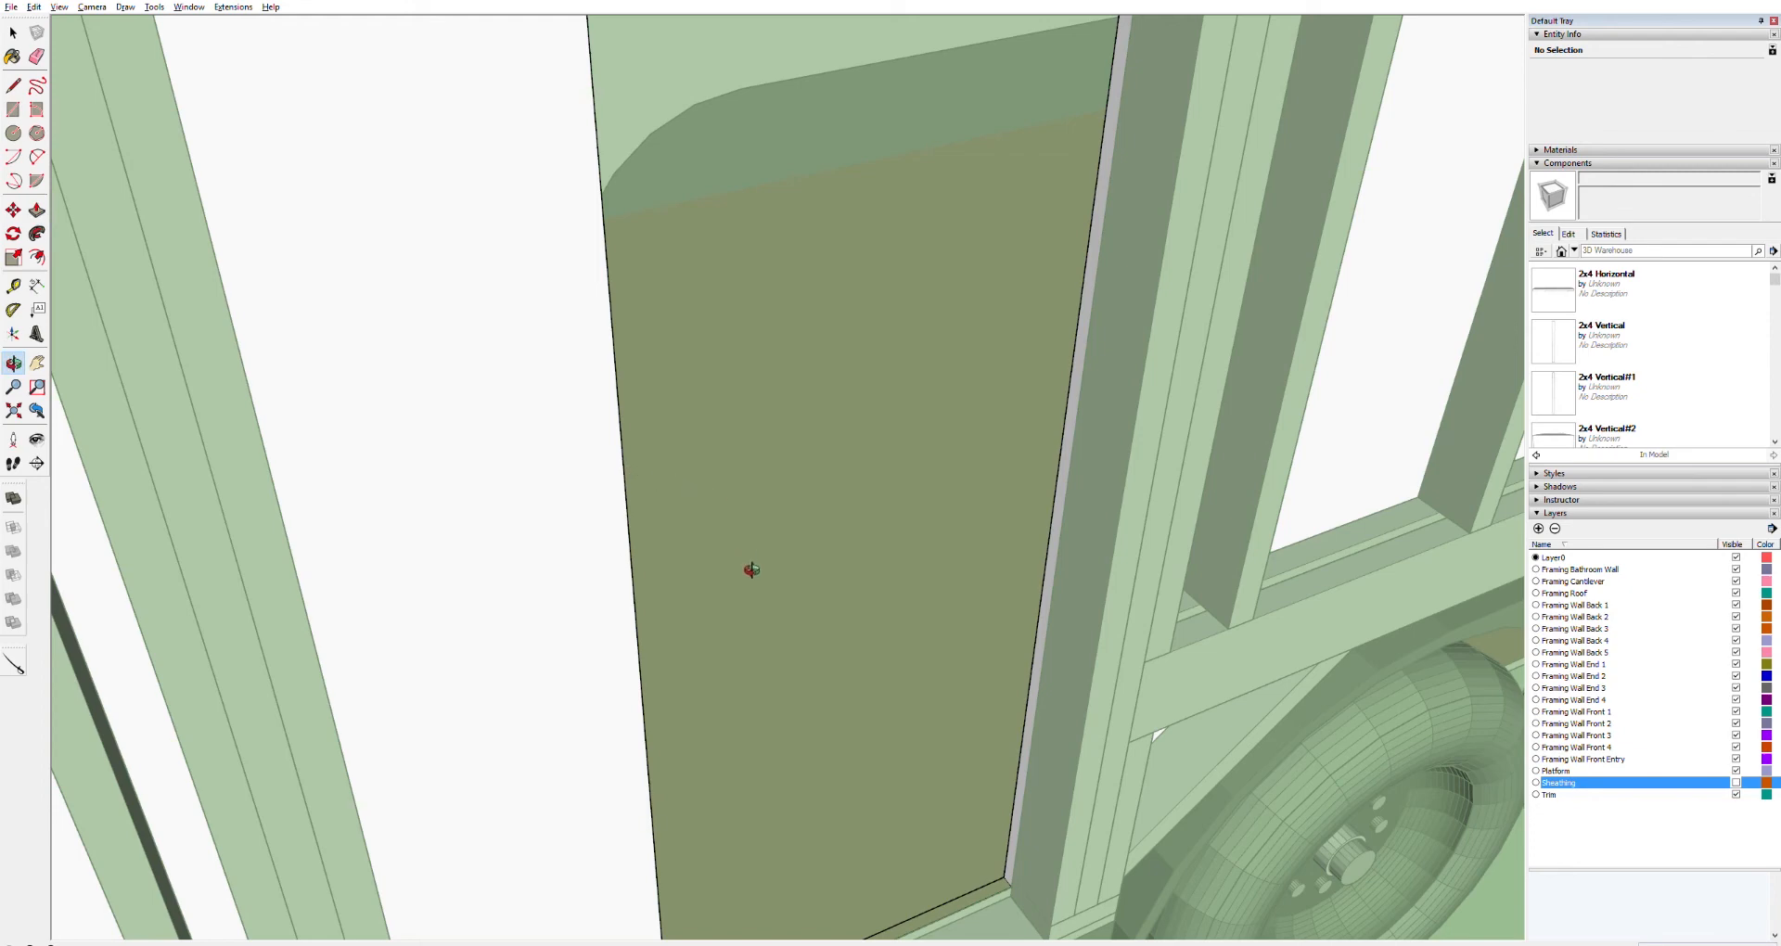
pyautogui.moveTo(923, 807); pyautogui.dragTo(1121, 789)
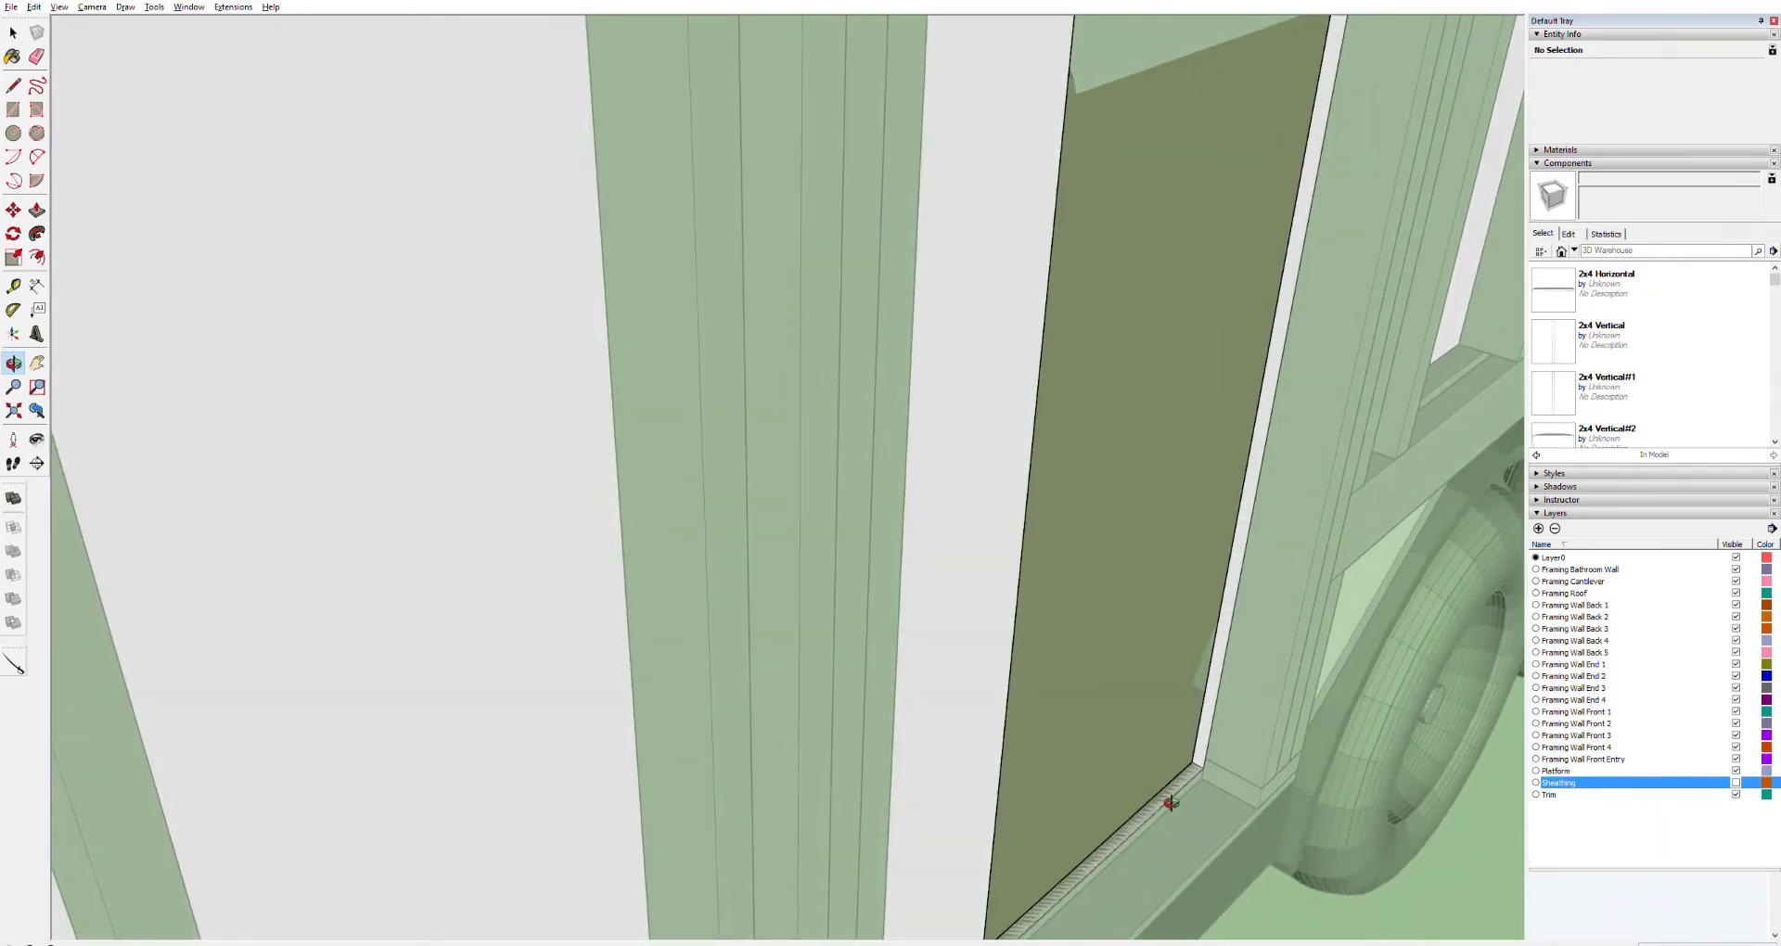
pyautogui.scroll(3, 1170, 798)
pyautogui.press('space')
pyautogui.tripleClick(1145, 808)
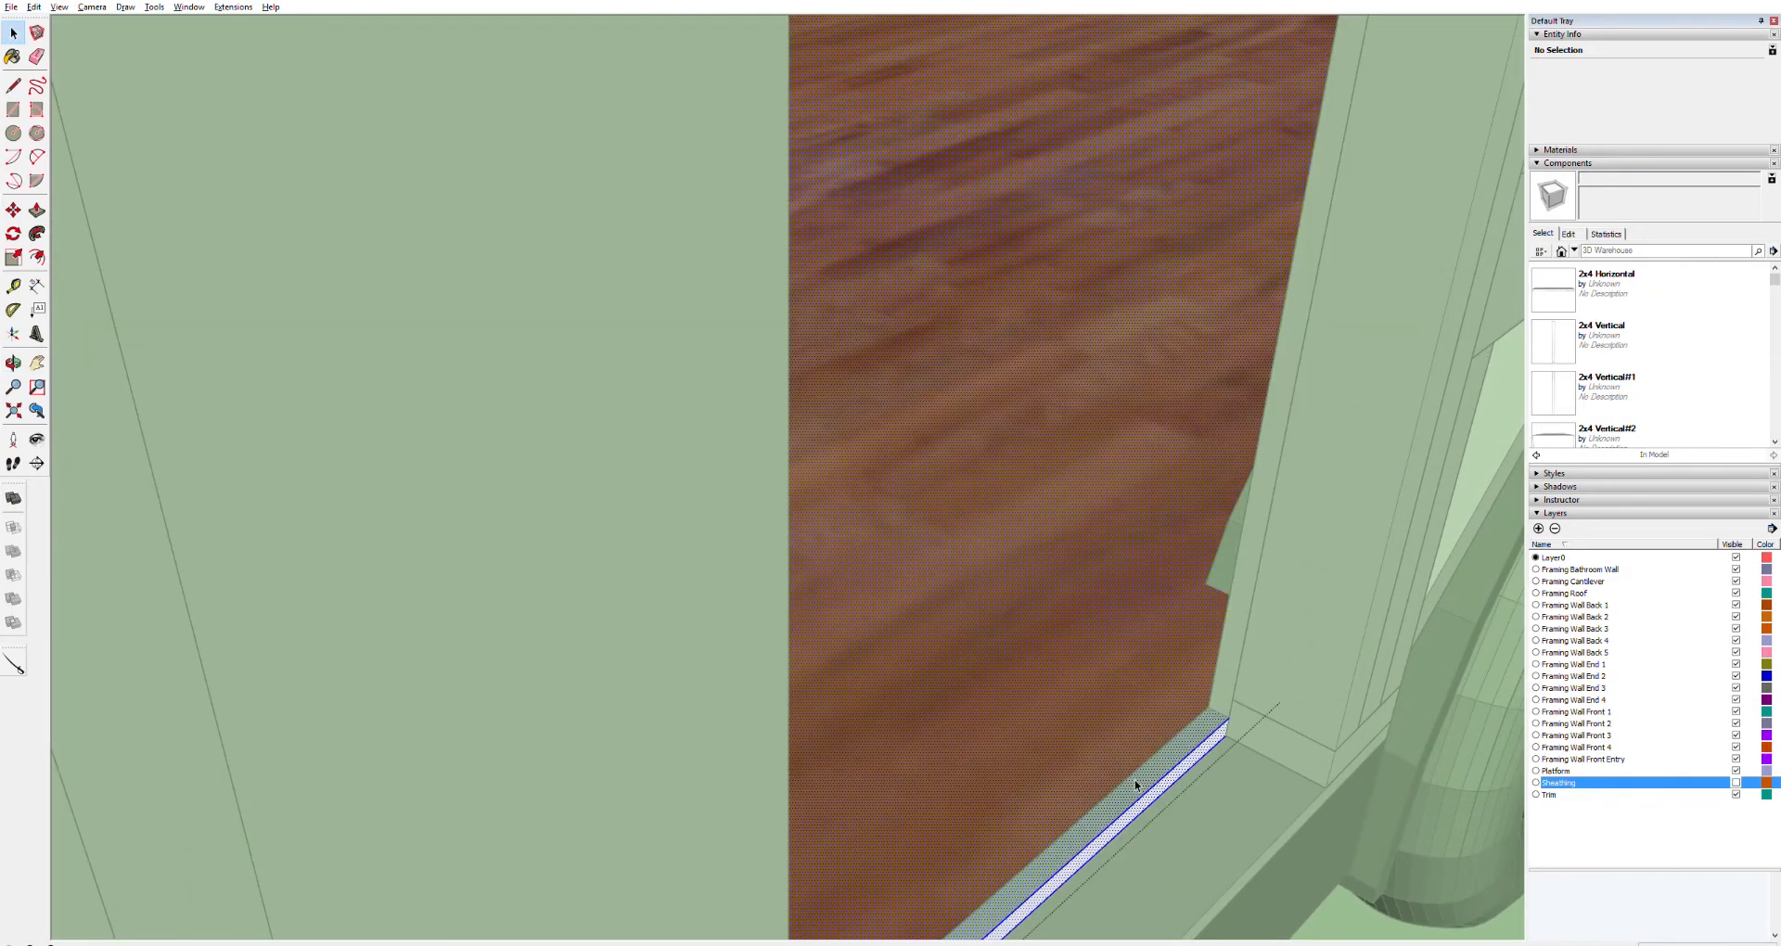
pyautogui.press('p')
pyautogui.moveTo(1145, 777); pyautogui.dragTo(1123, 736)
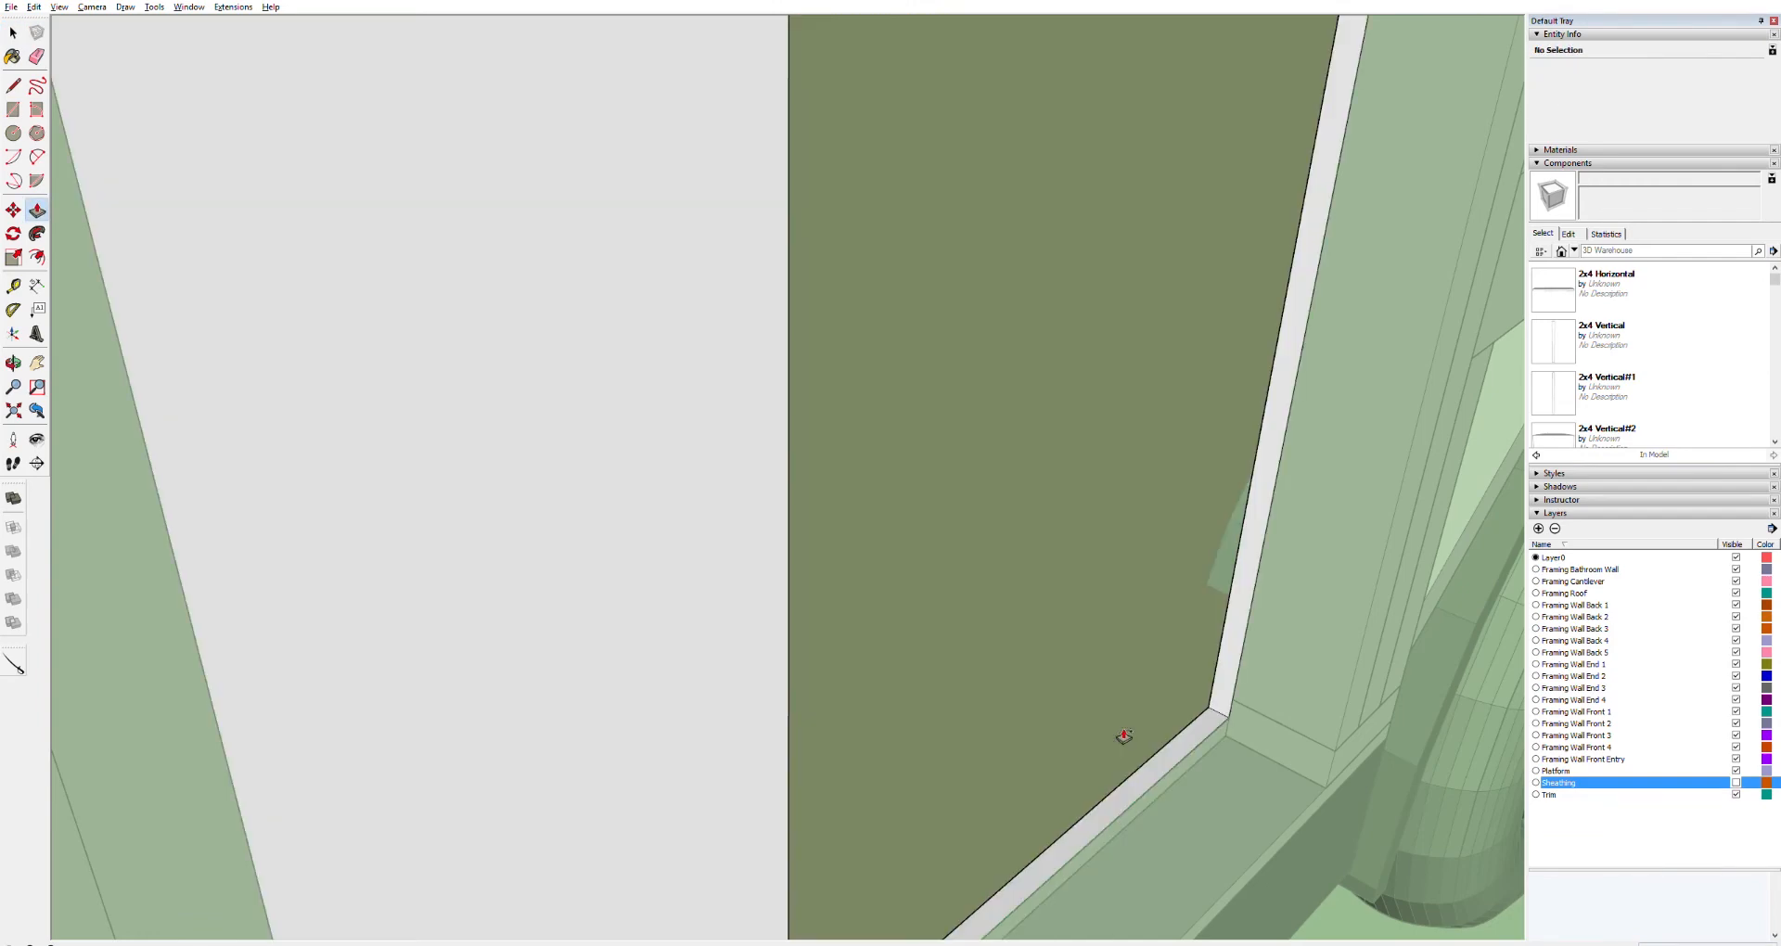
pyautogui.press('space')
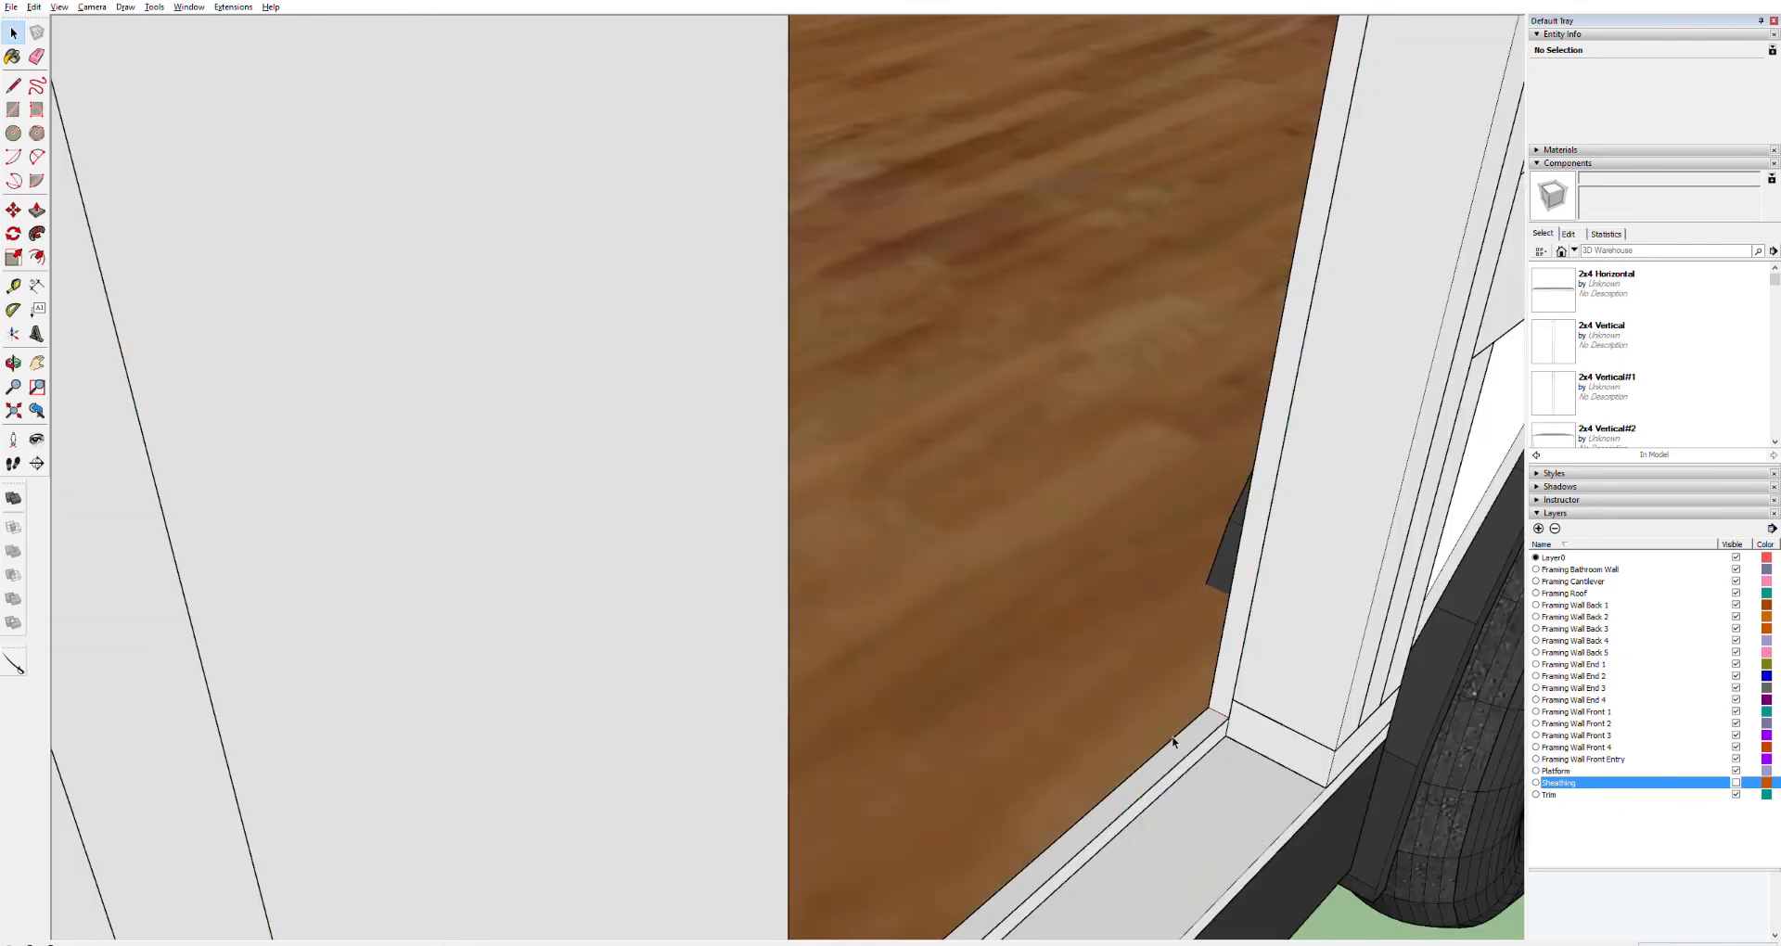
# Open the sheathing component and push its thin bottom face down to the floor plate's edge
pyautogui.click(1187, 743)
pyautogui.hotkey('ctrl', 'a')
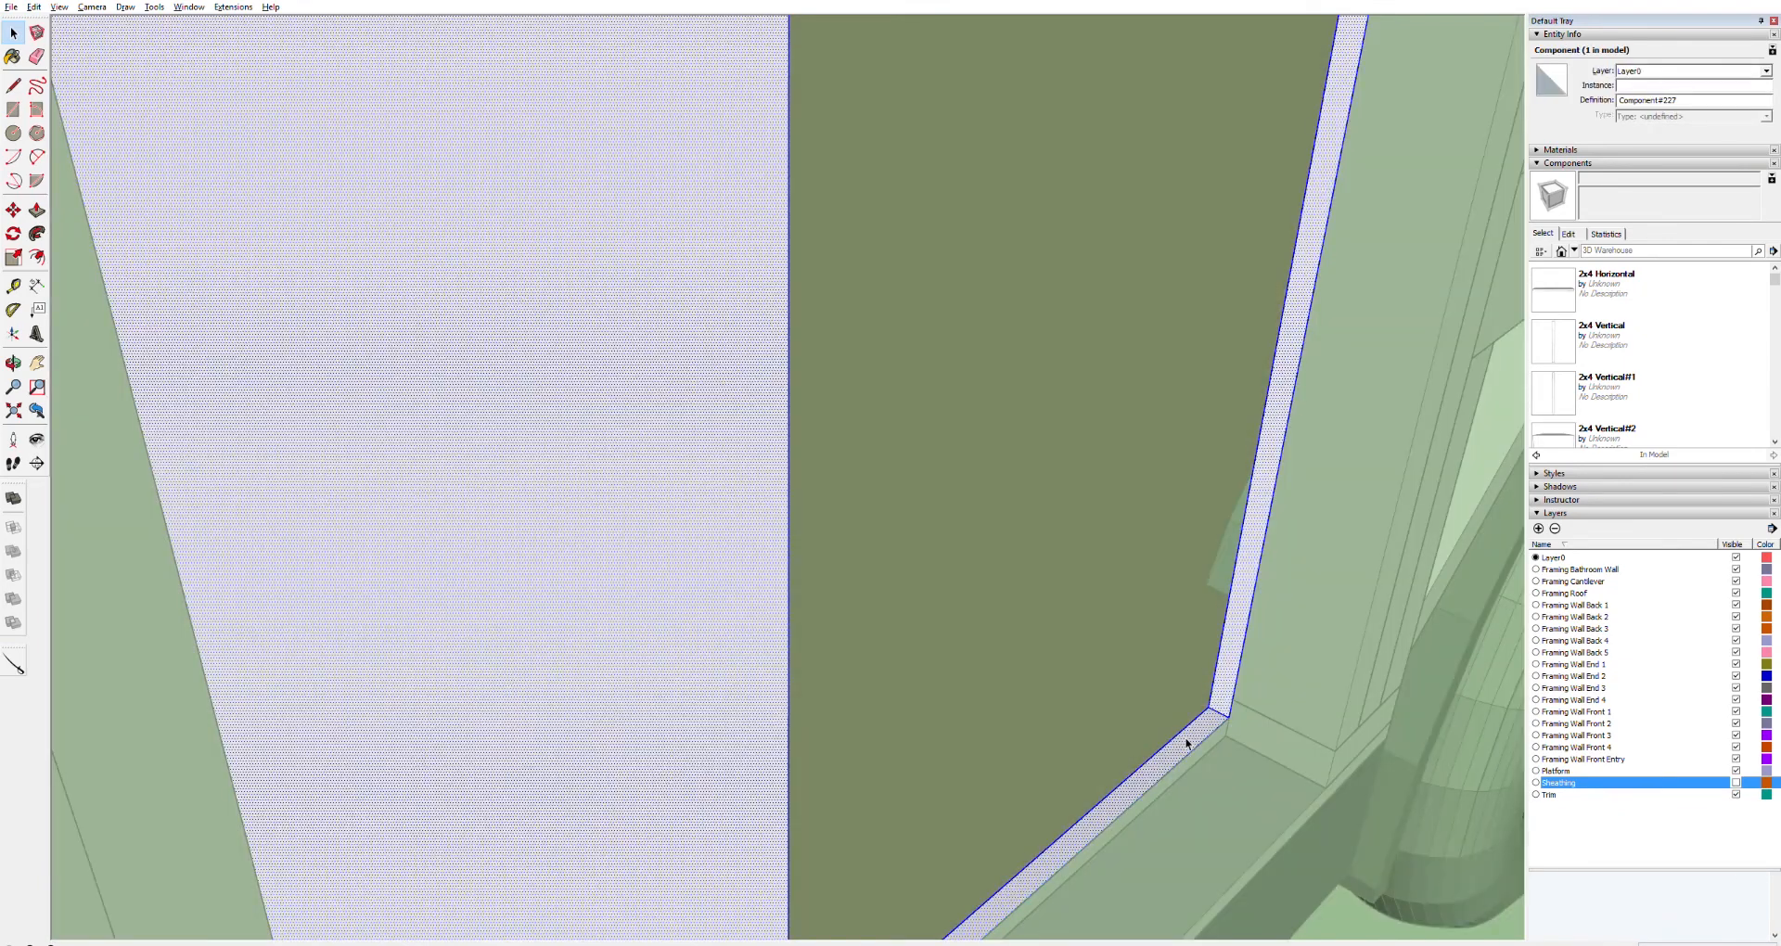
pyautogui.press('p')
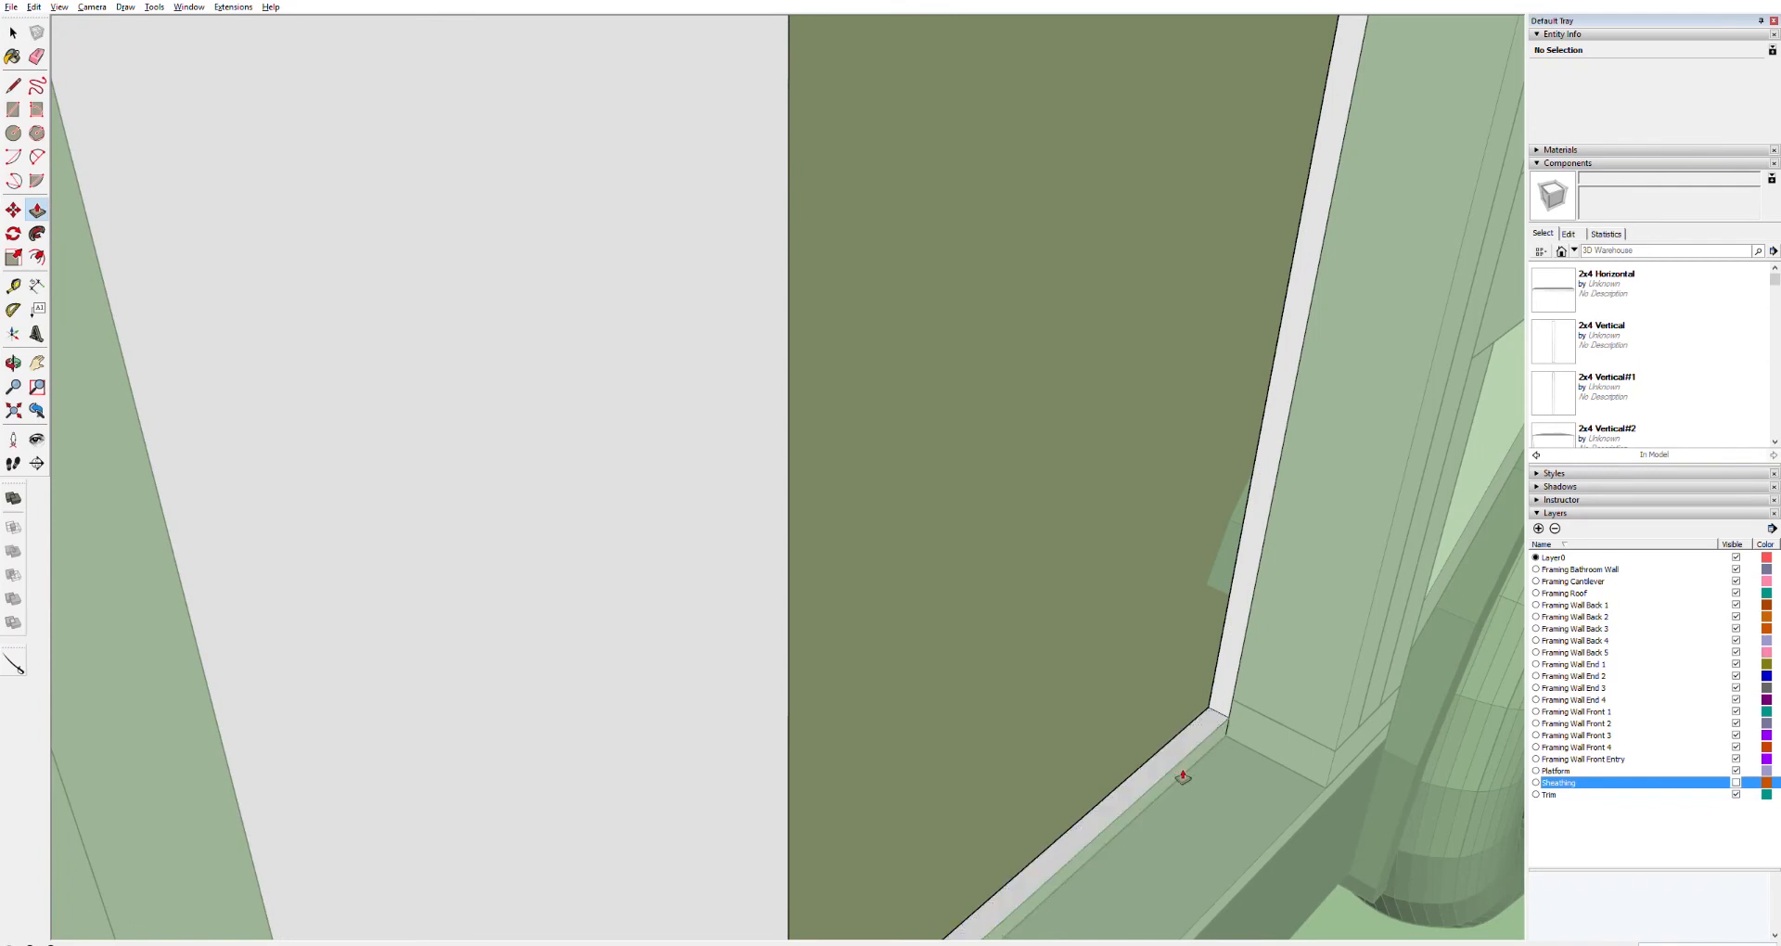
pyautogui.click(1173, 758)
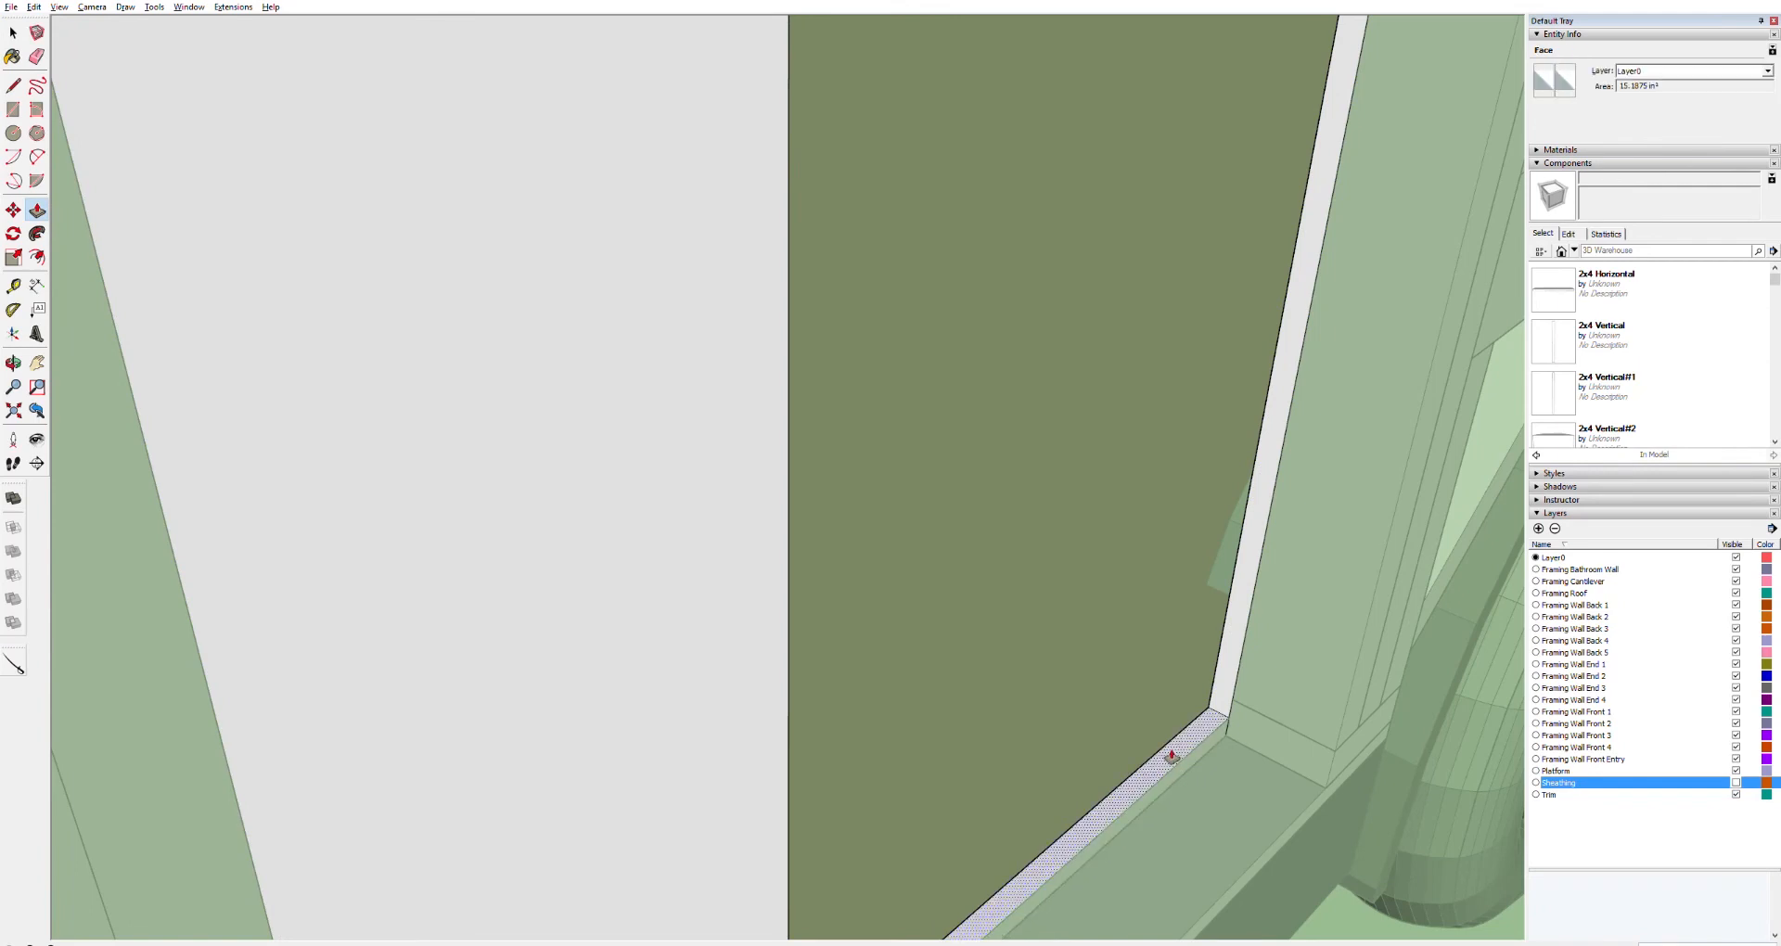
pyautogui.click(1173, 785)
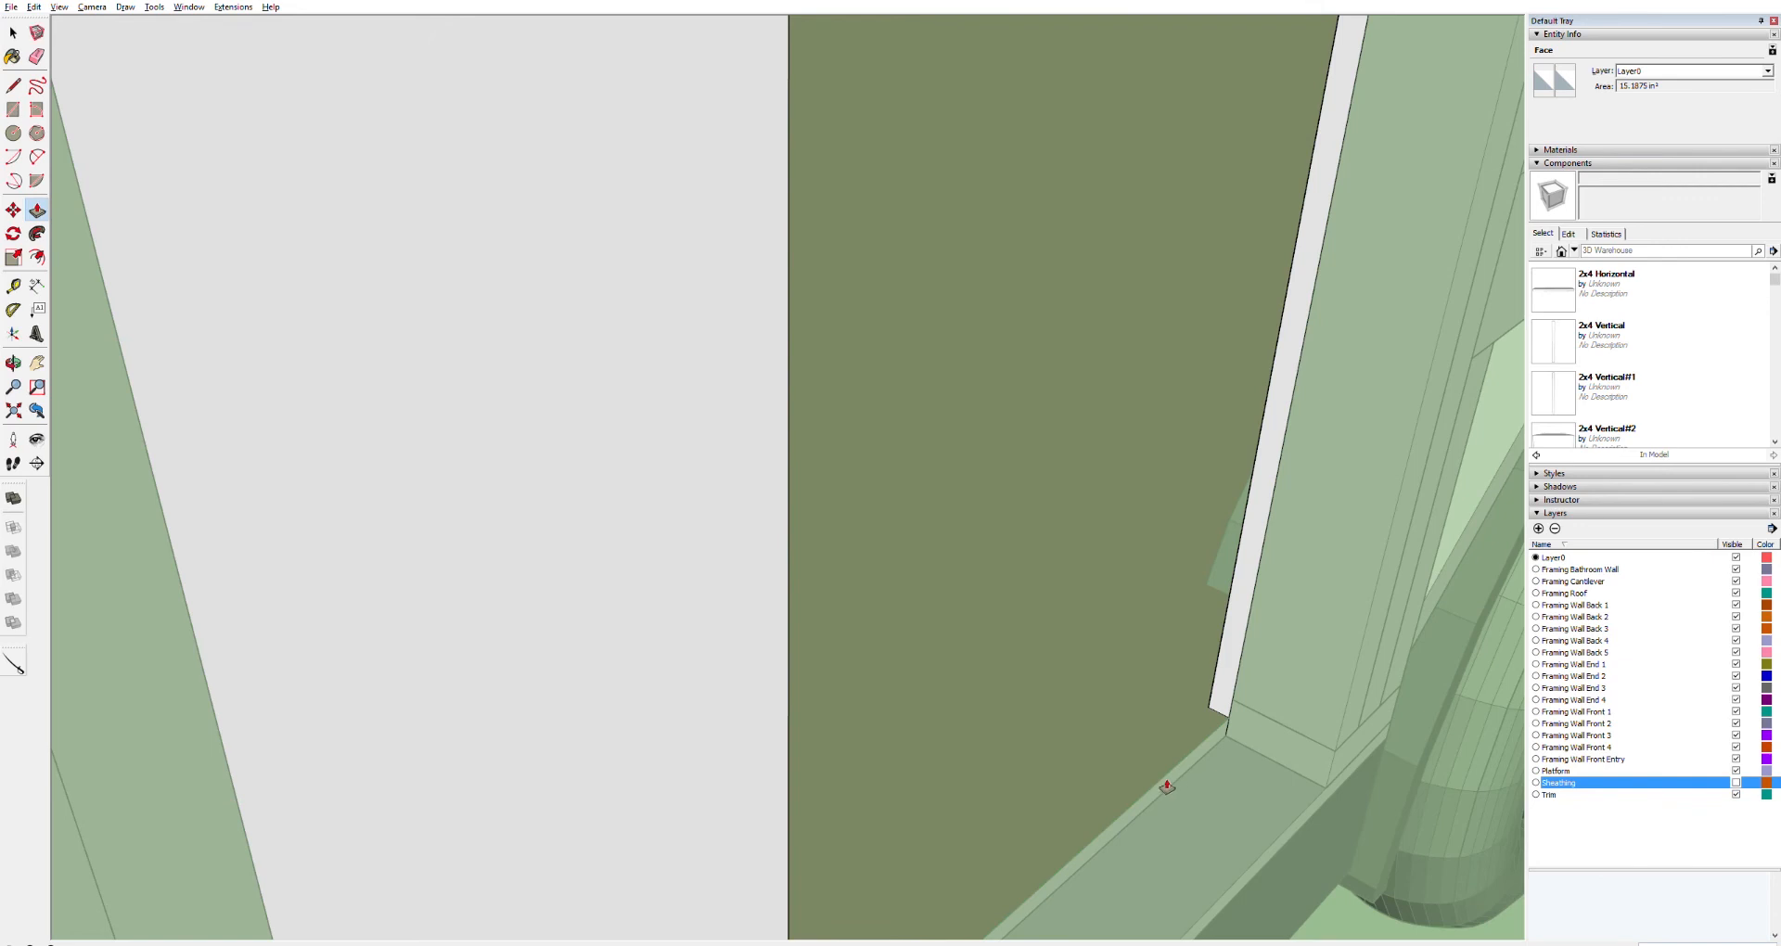
pyautogui.press('space')
pyautogui.click(1305, 868)
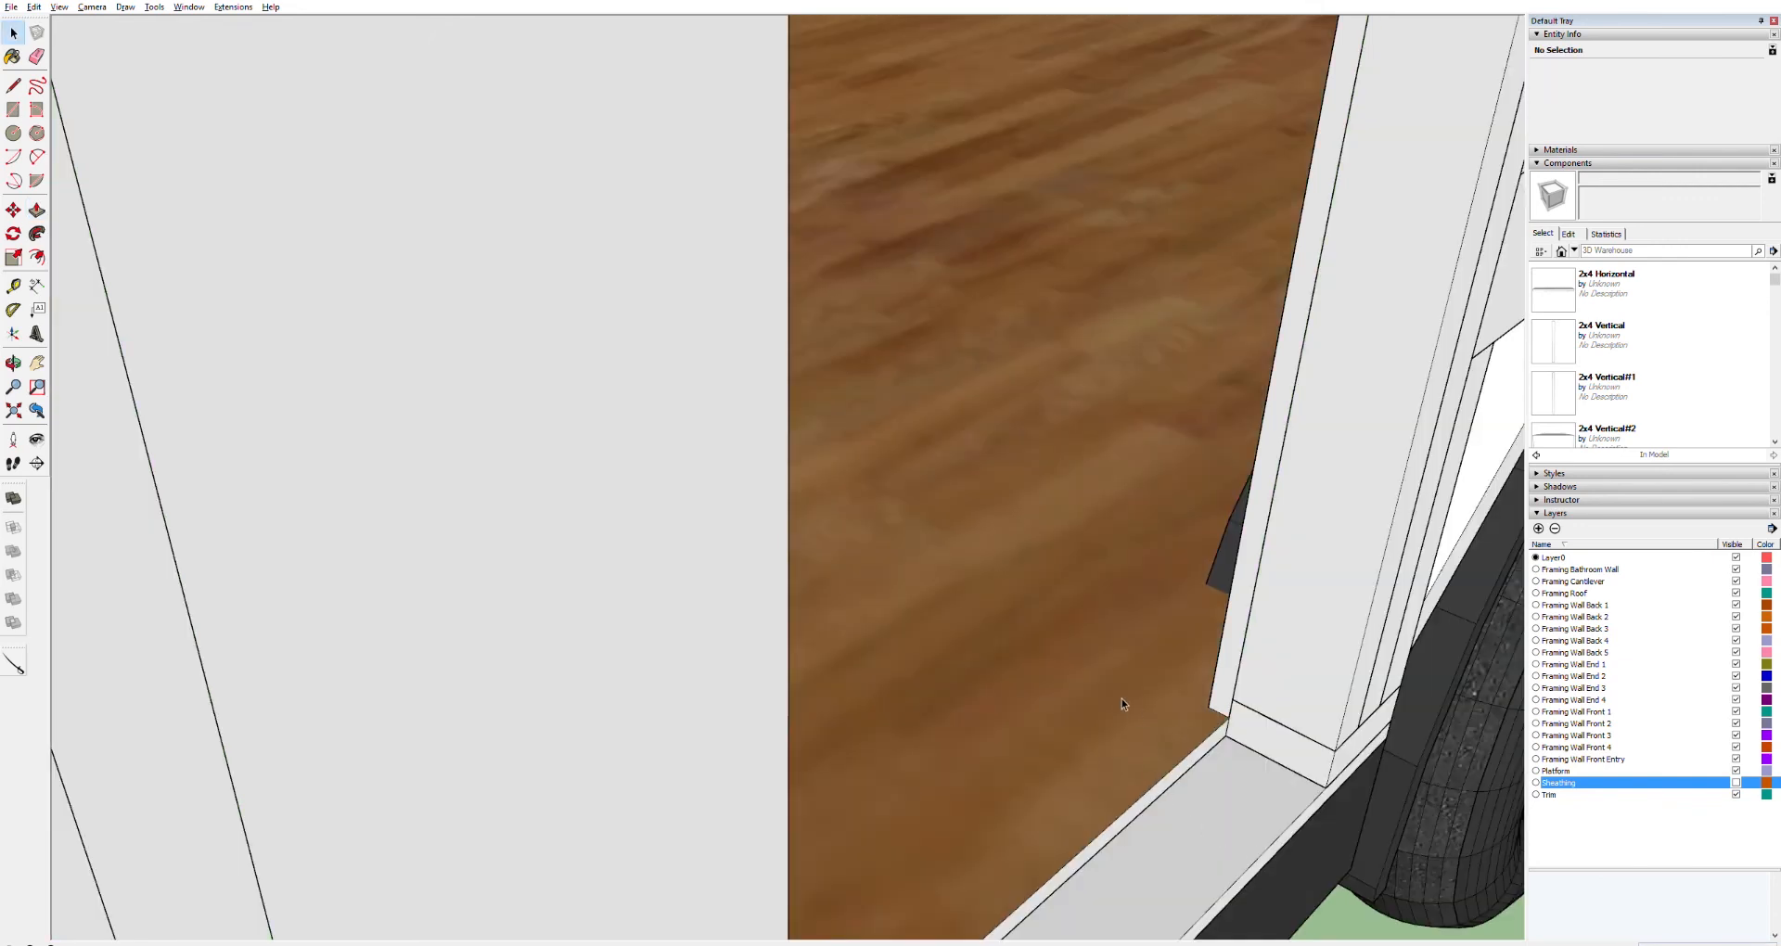
# Push/pull the bottom faces of the panel beside the doorway and move them into place at the threshold
pyautogui.moveTo(1073, 694); pyautogui.dragTo(332, 520, button='middle')
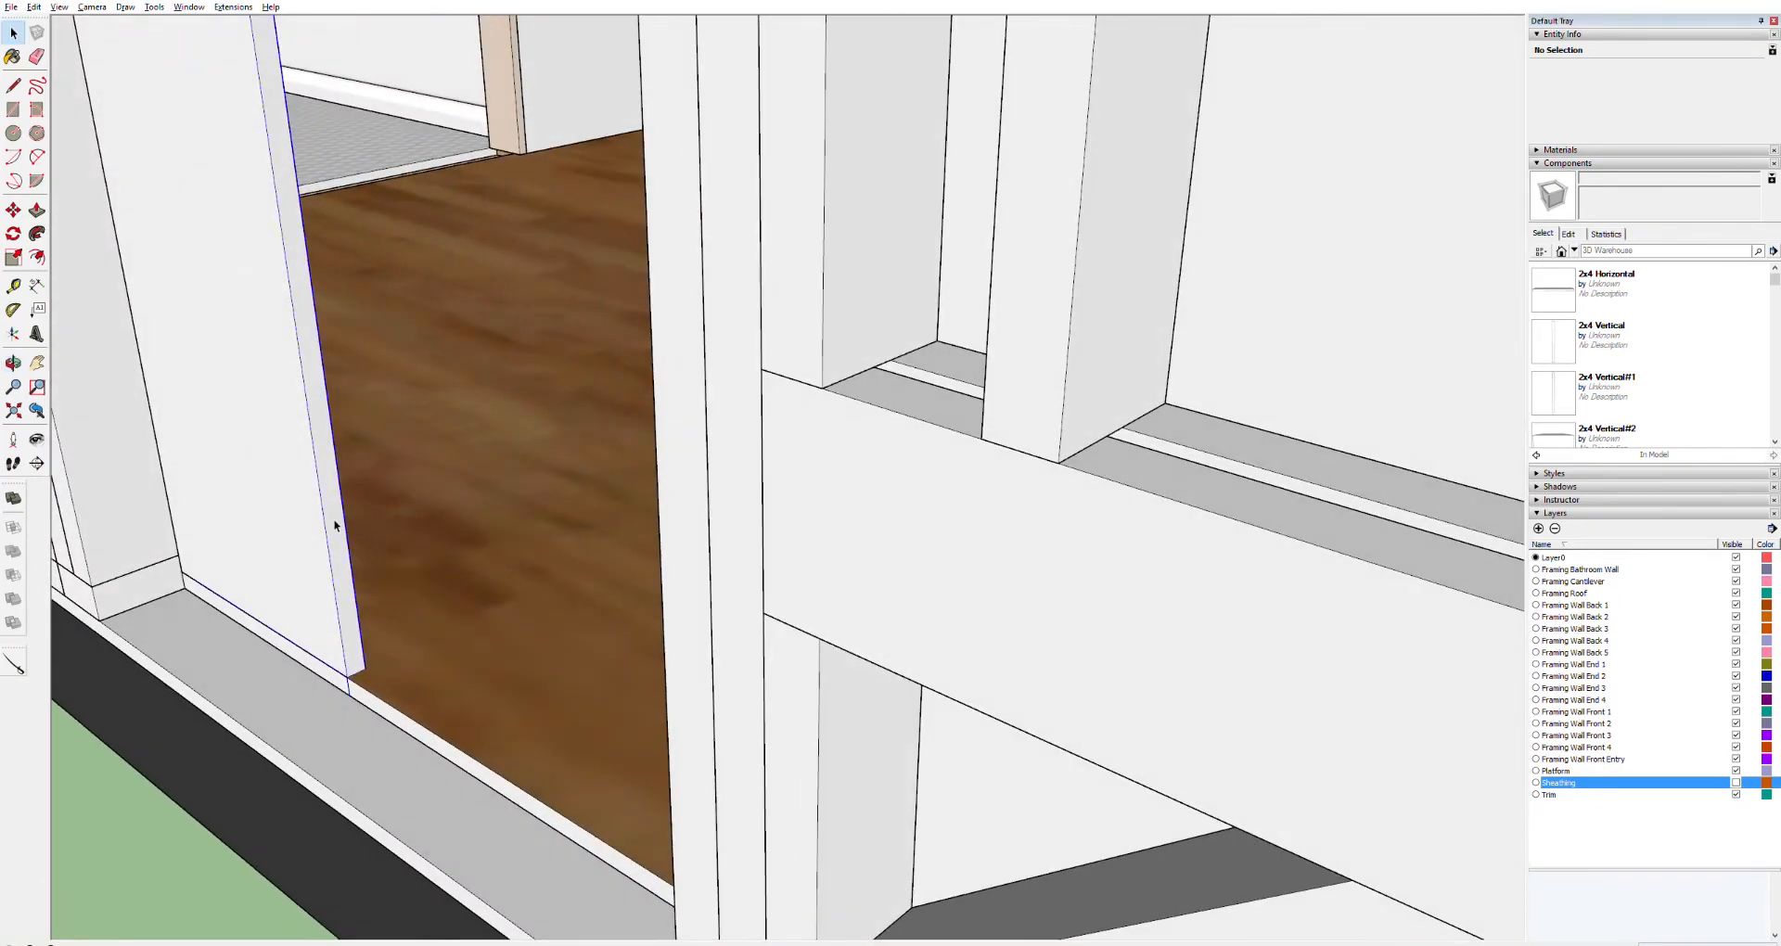
pyautogui.hotkey('ctrl', 'a')
pyautogui.click(335, 520)
pyautogui.press('p')
pyautogui.moveTo(342, 516); pyautogui.dragTo(179, 485)
pyautogui.moveTo(180, 485); pyautogui.dragTo(11, 510, button='middle')
pyautogui.moveTo(144, 524); pyautogui.dragTo(713, 628, button='middle')
pyautogui.press('m')
pyautogui.click(626, 663)
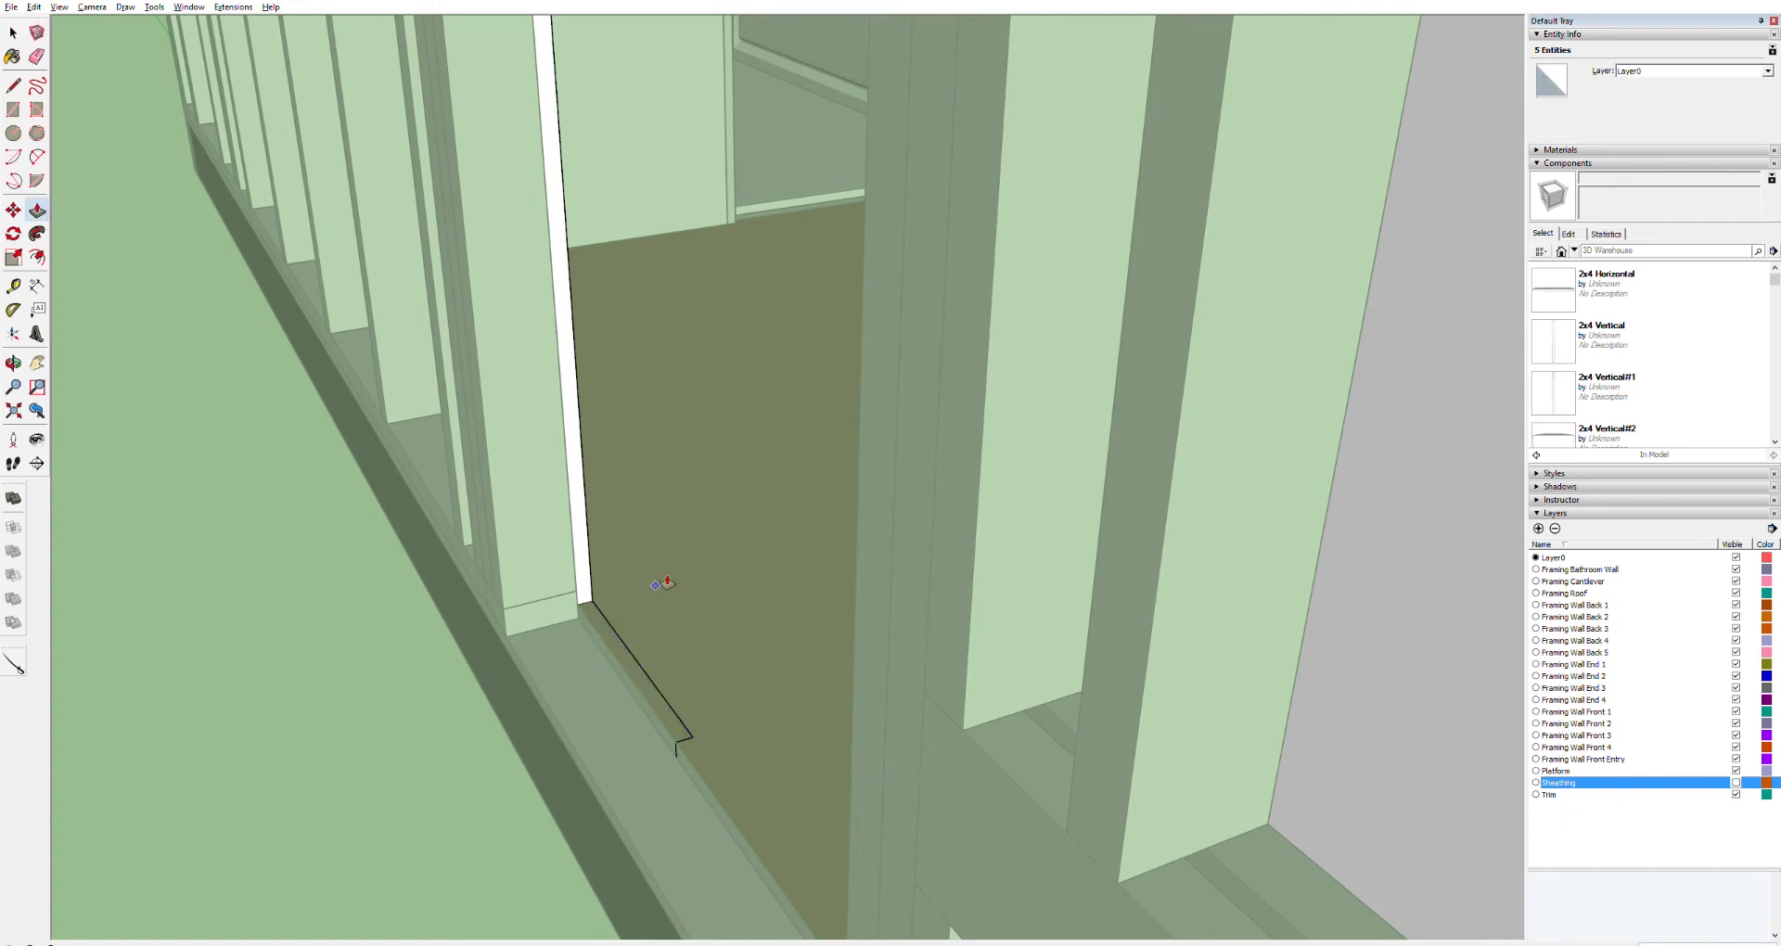
pyautogui.press('space')
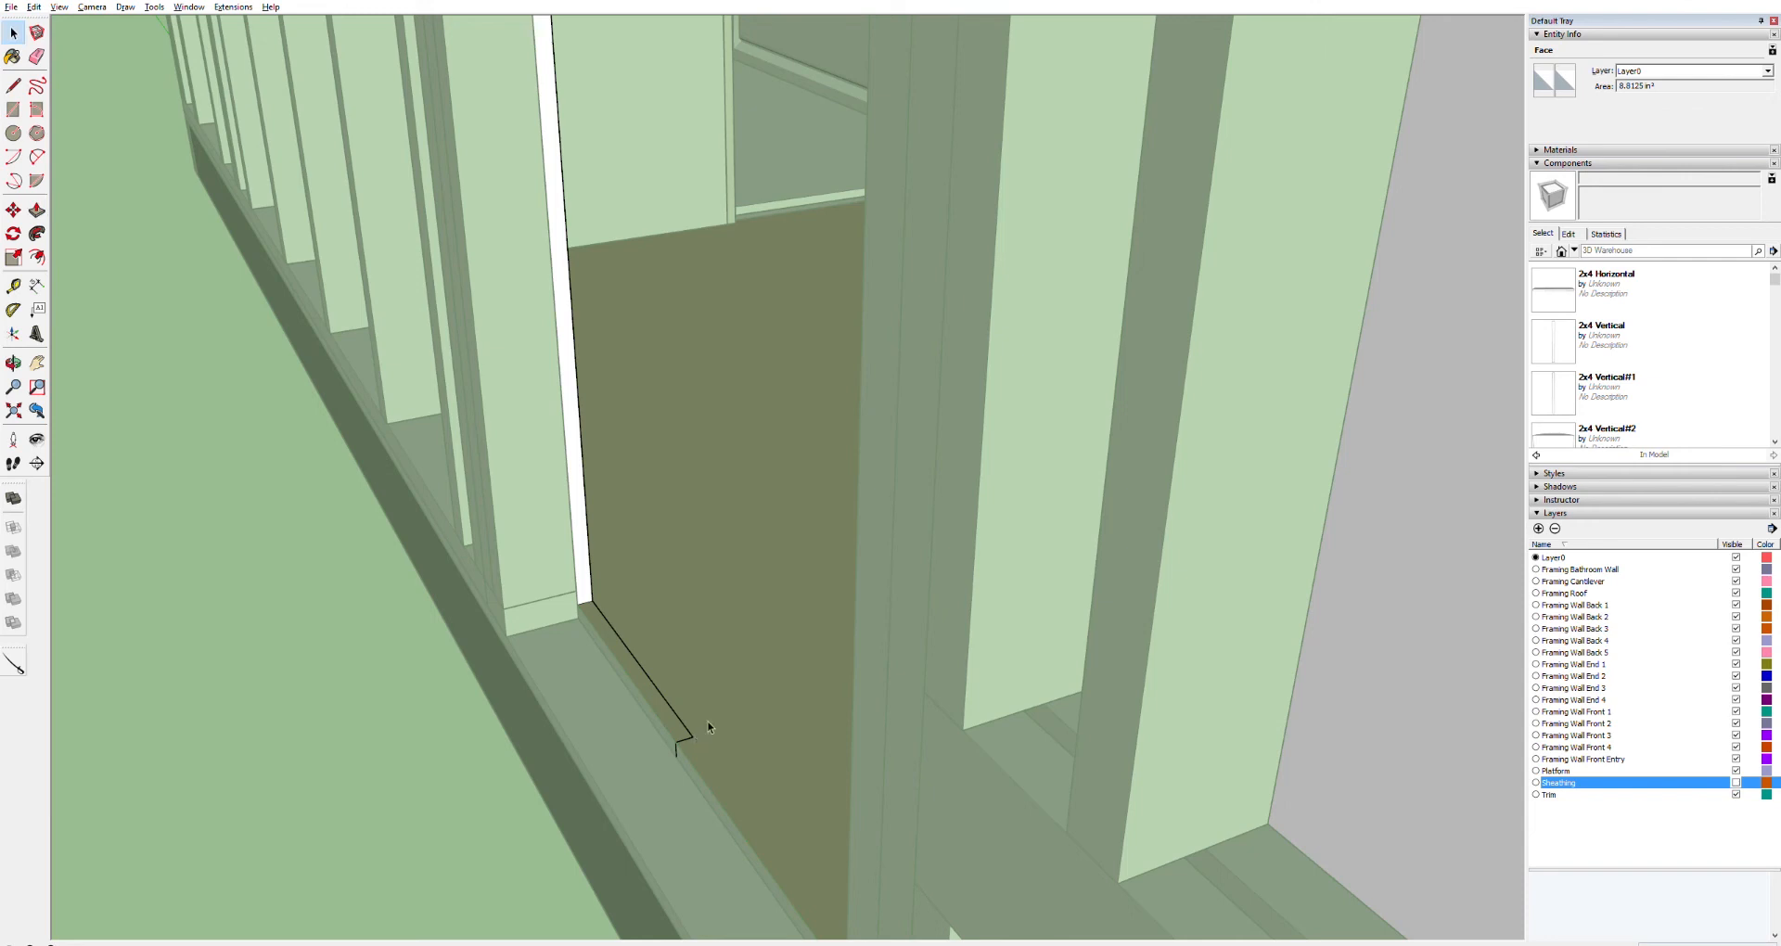
# Select the thin strip component at the door threshold and delete it
pyautogui.click(342, 605)
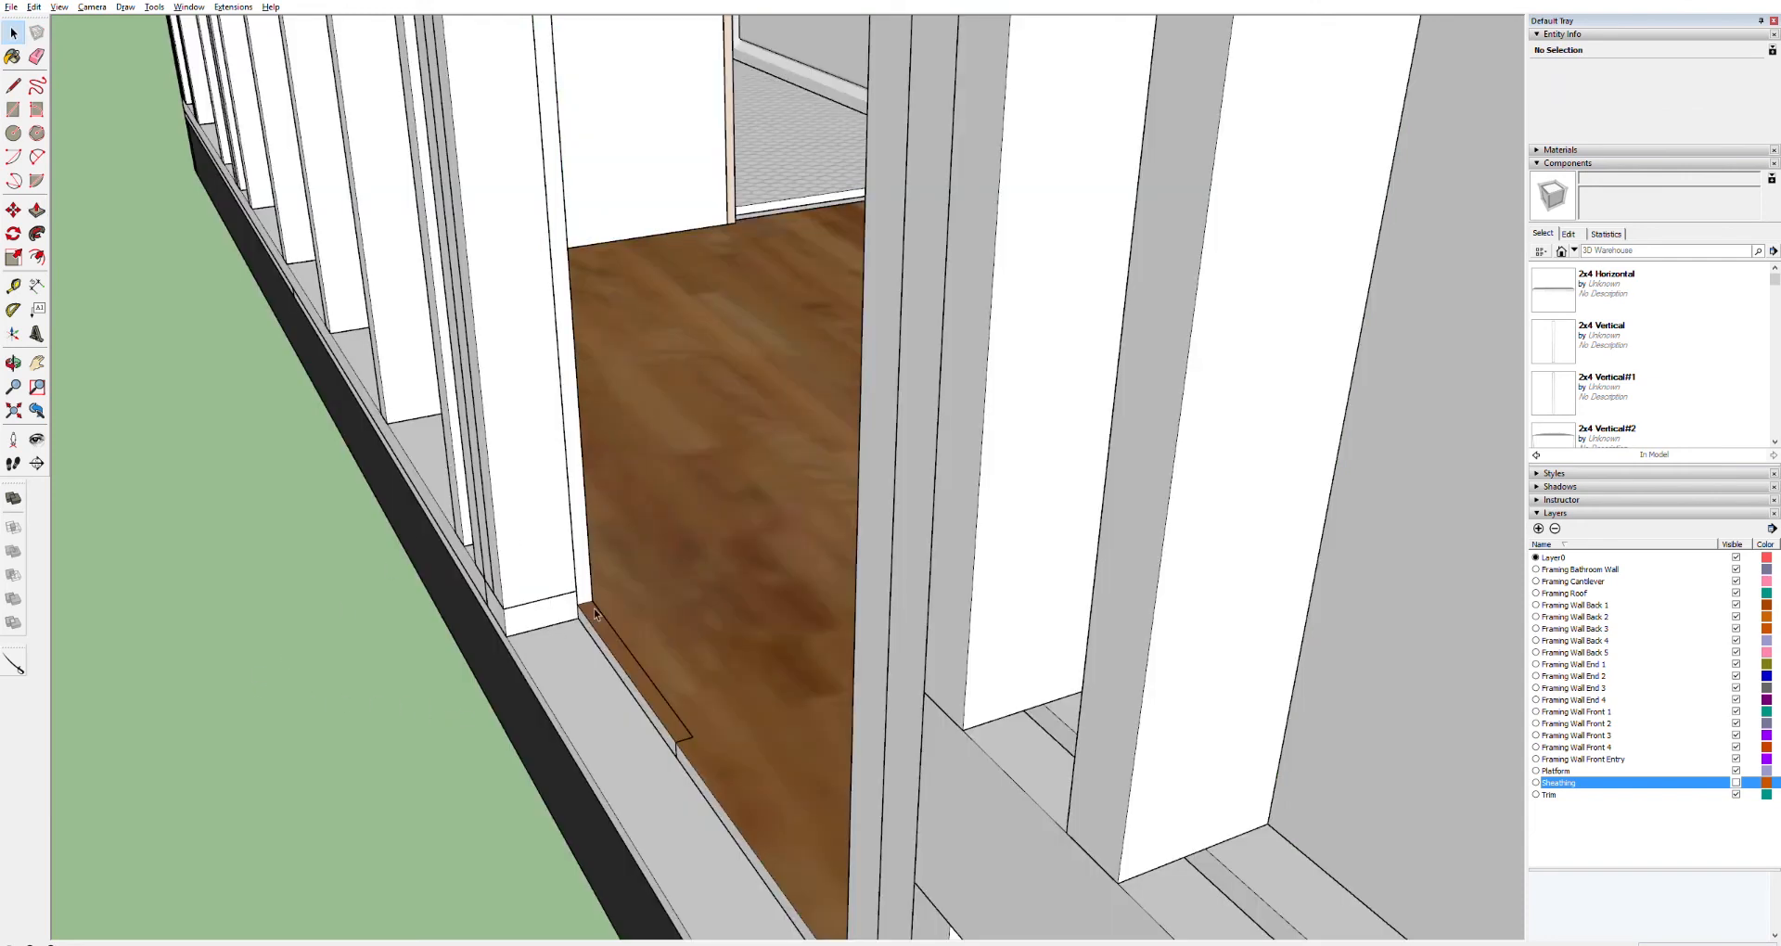
pyautogui.click(654, 690)
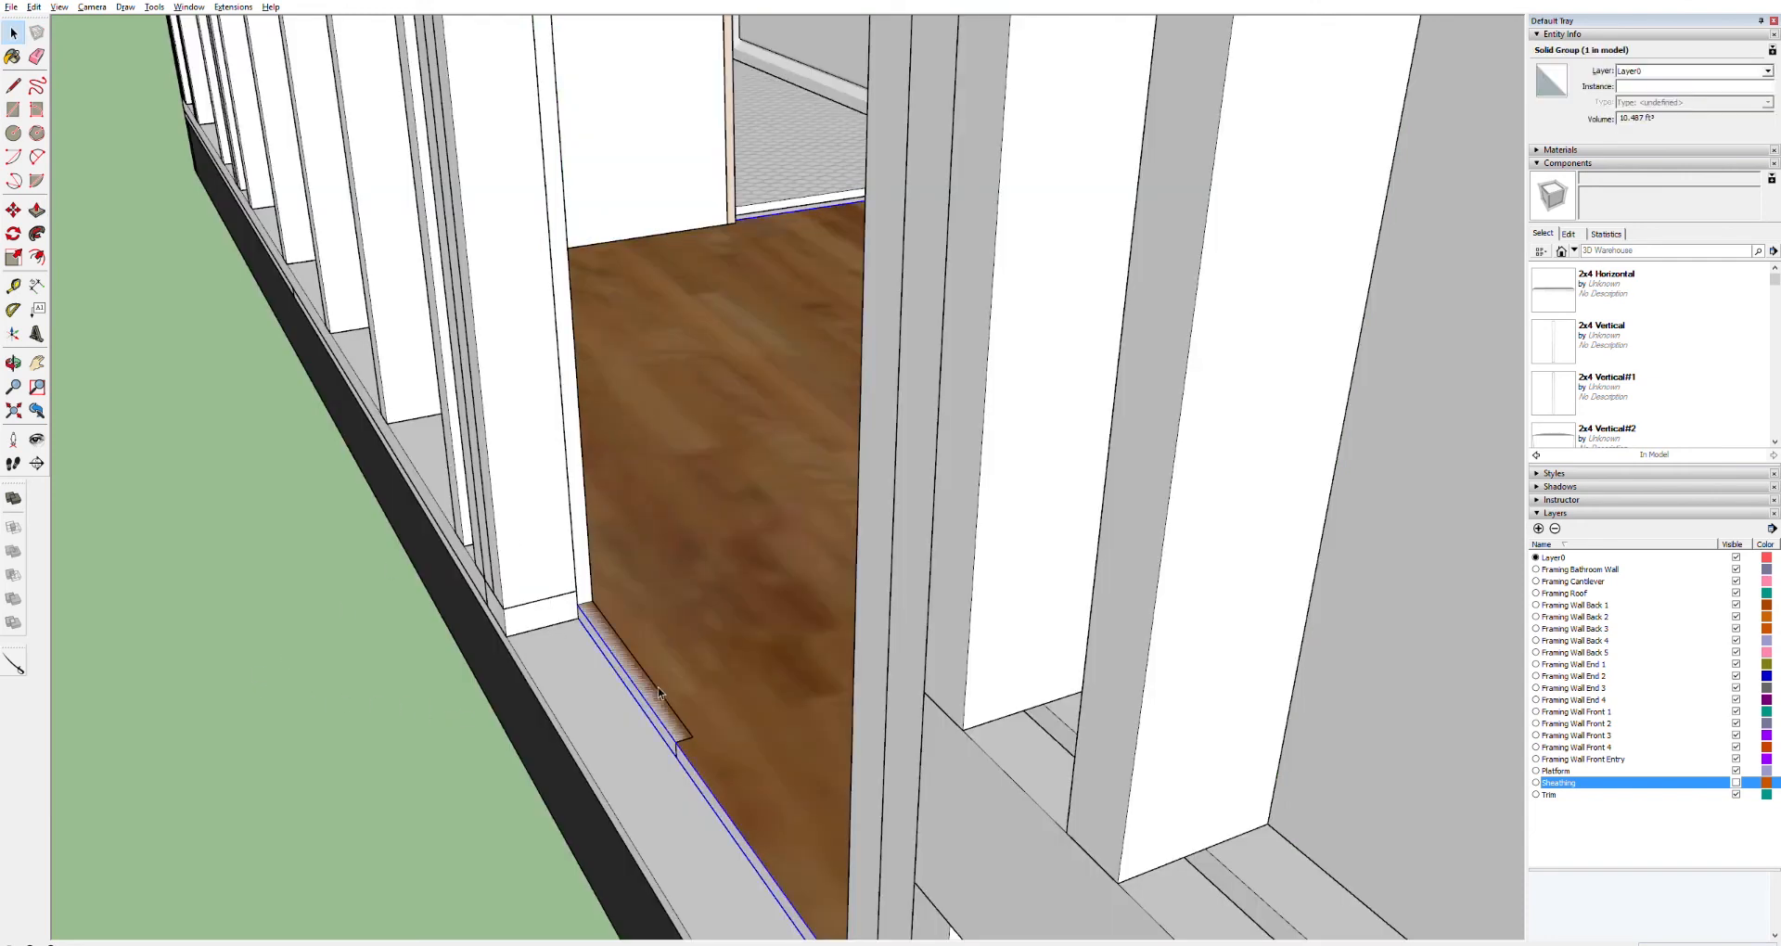
pyautogui.doubleClick(727, 653)
pyautogui.click(661, 685)
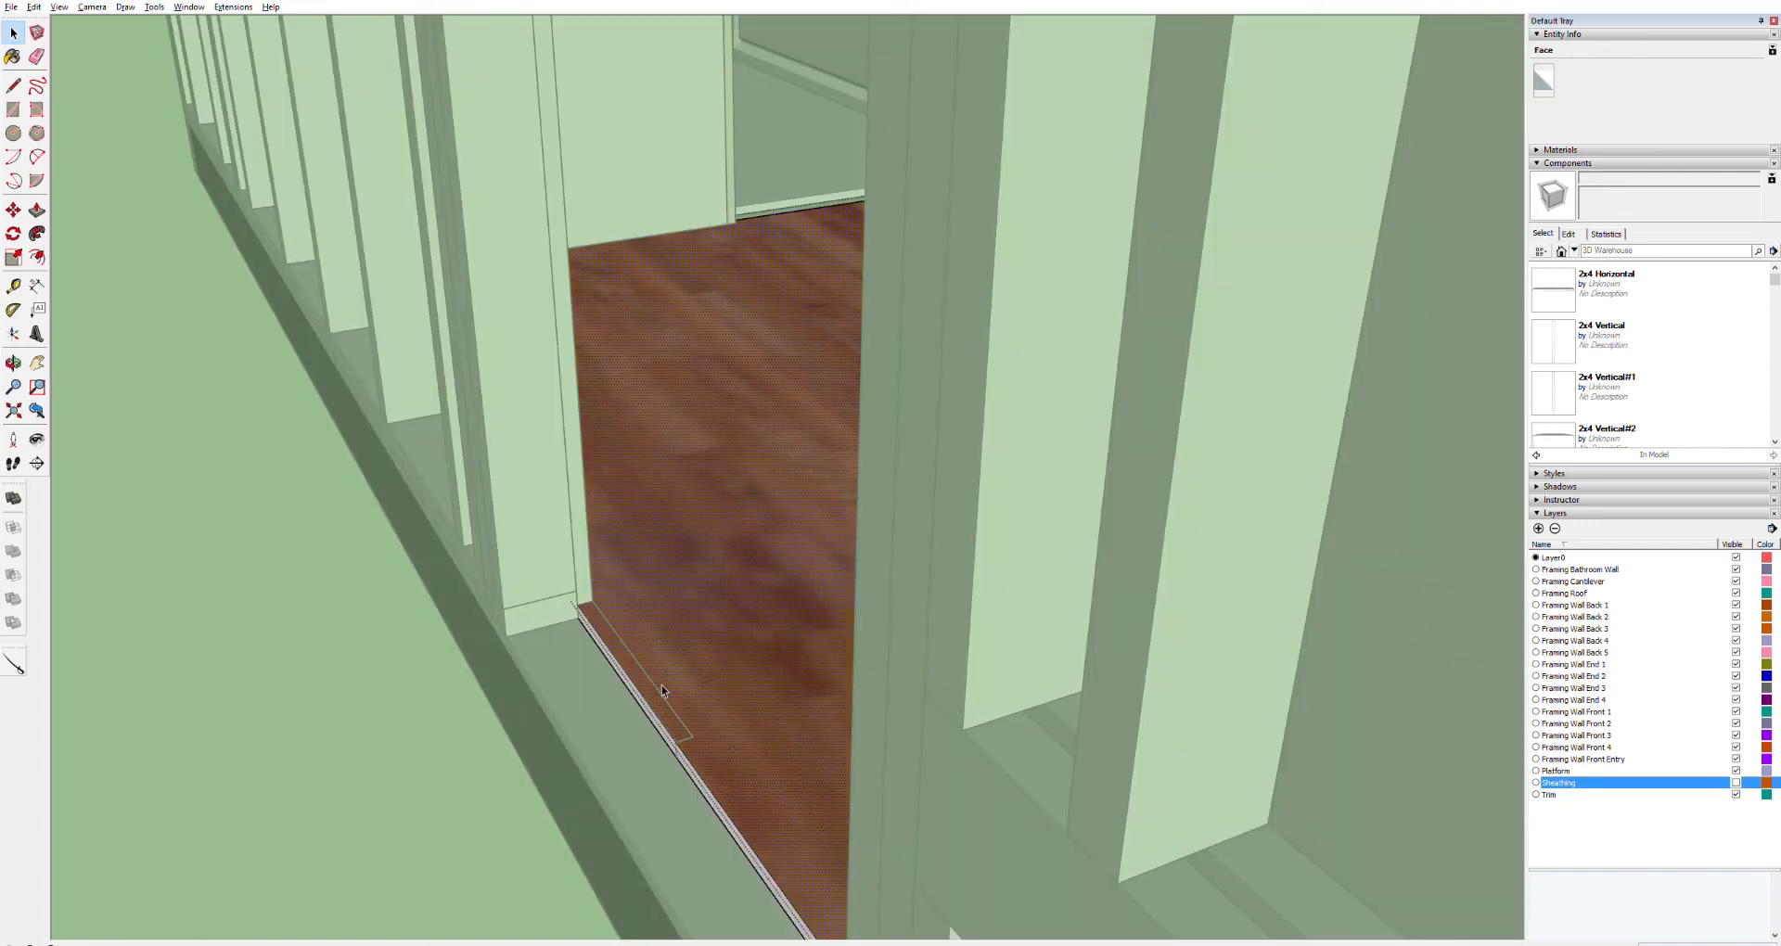
pyautogui.click(505, 683)
pyautogui.click(505, 683)
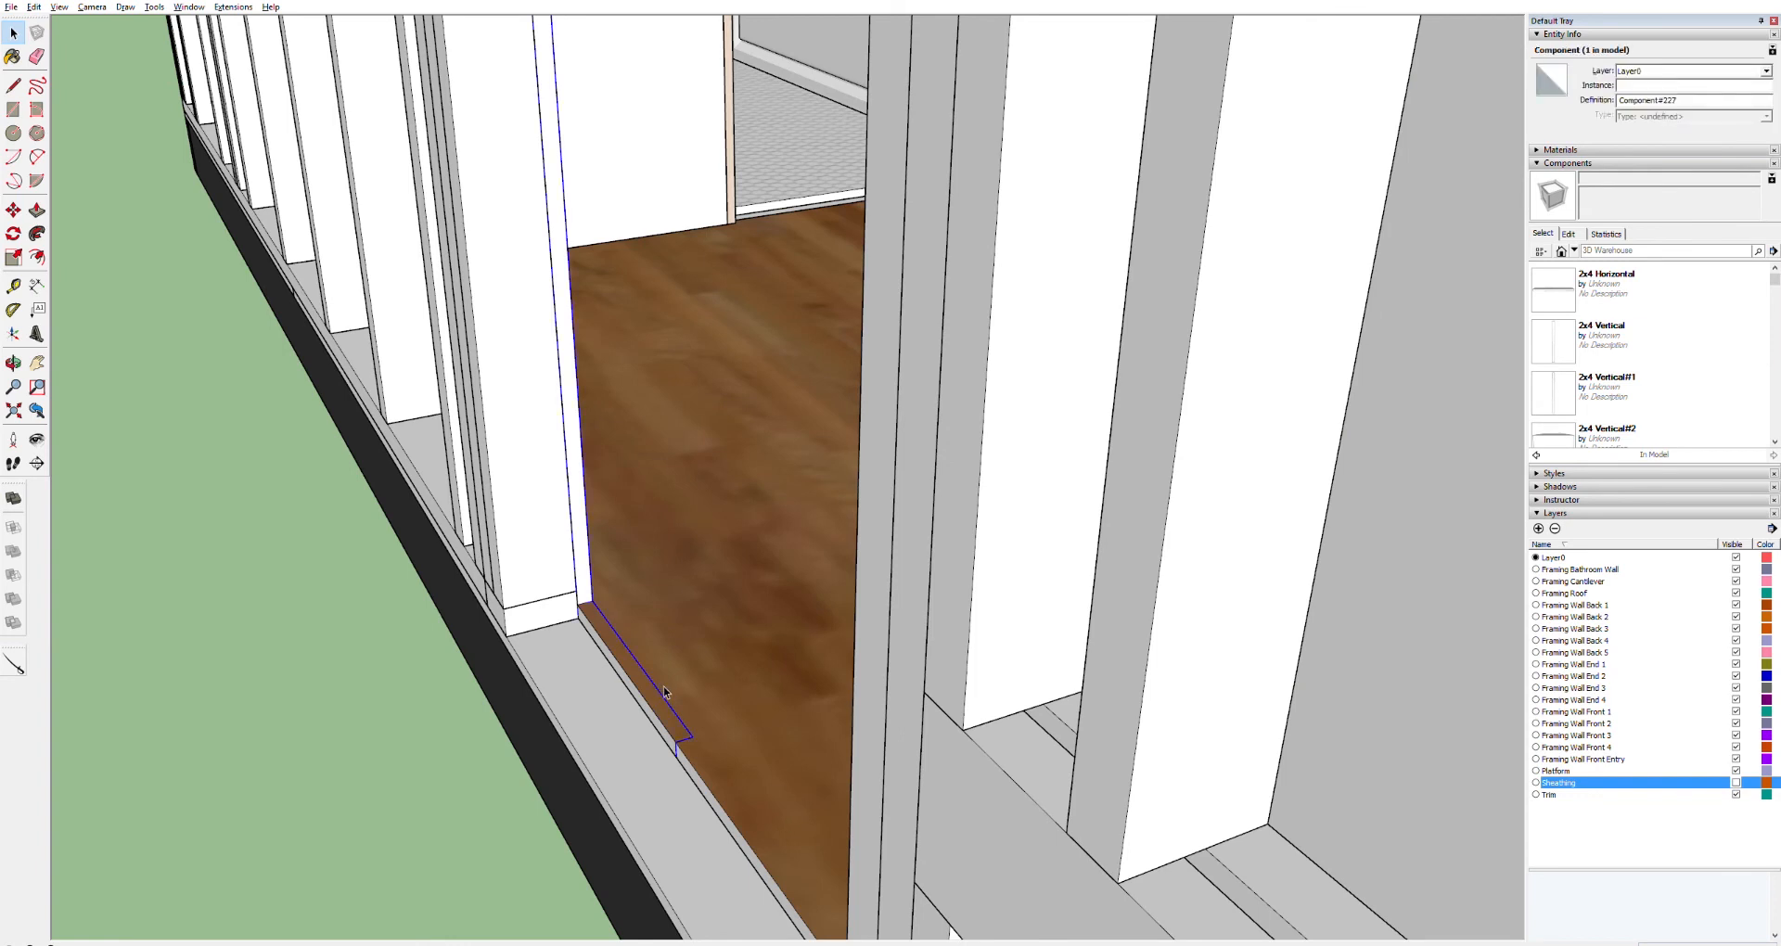
pyautogui.press('Delete')
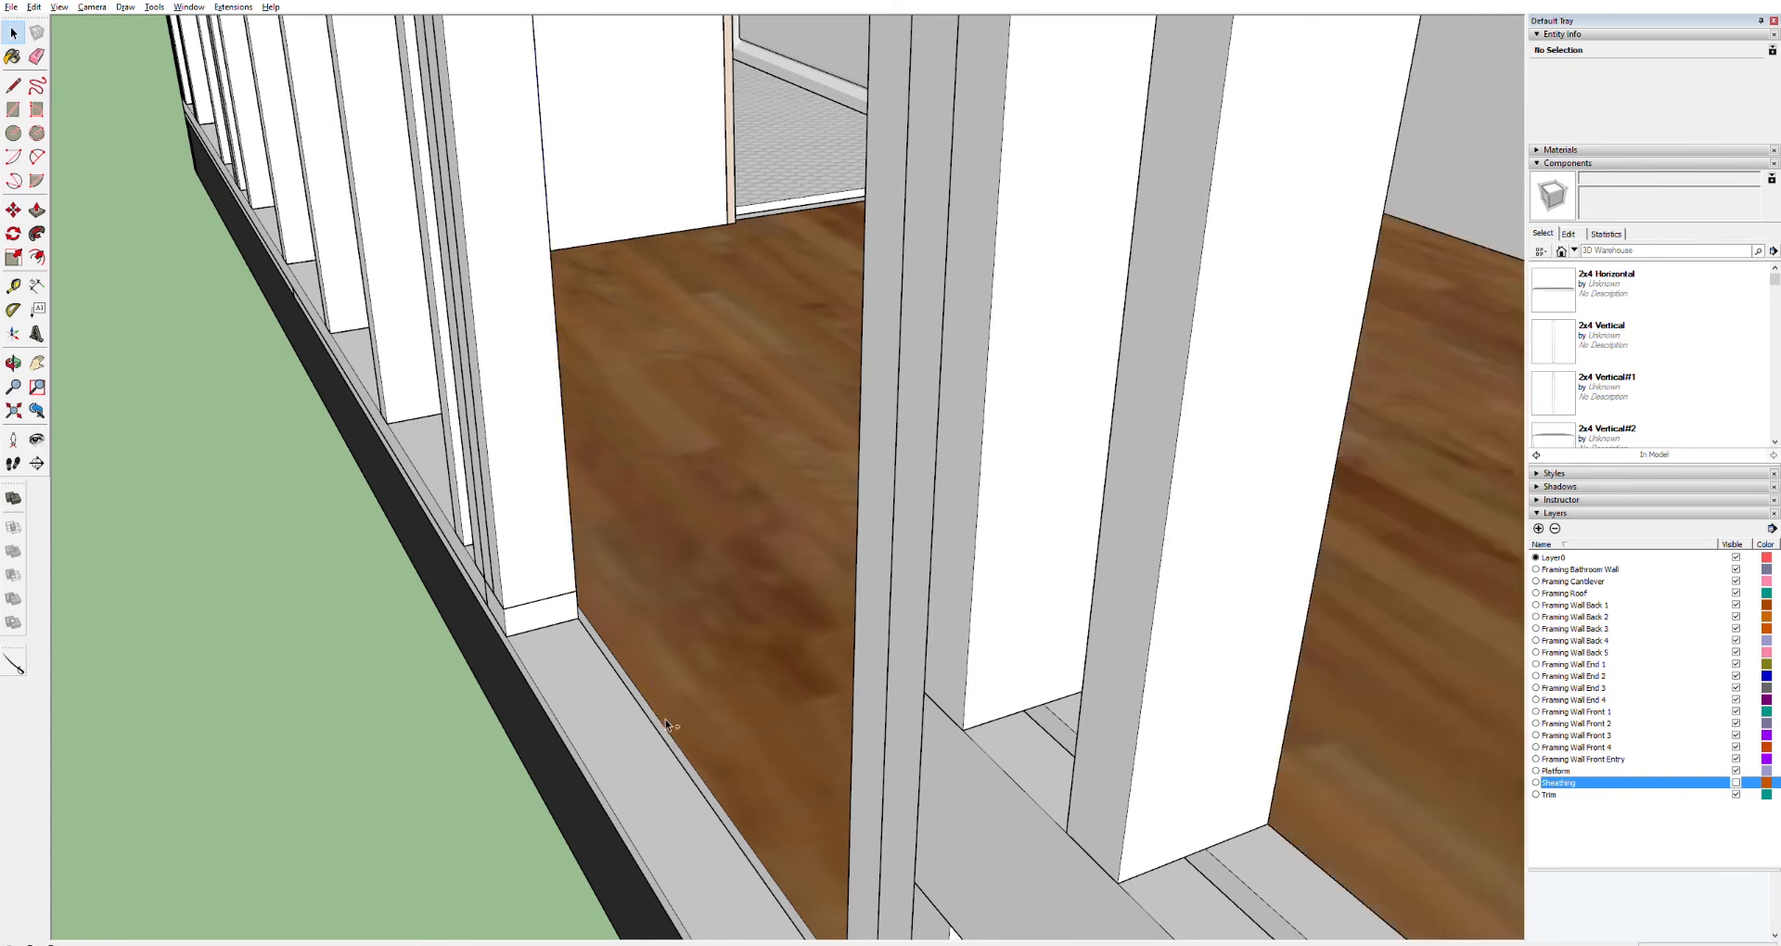
pyautogui.doubleClick(665, 720)
pyautogui.press('Escape')
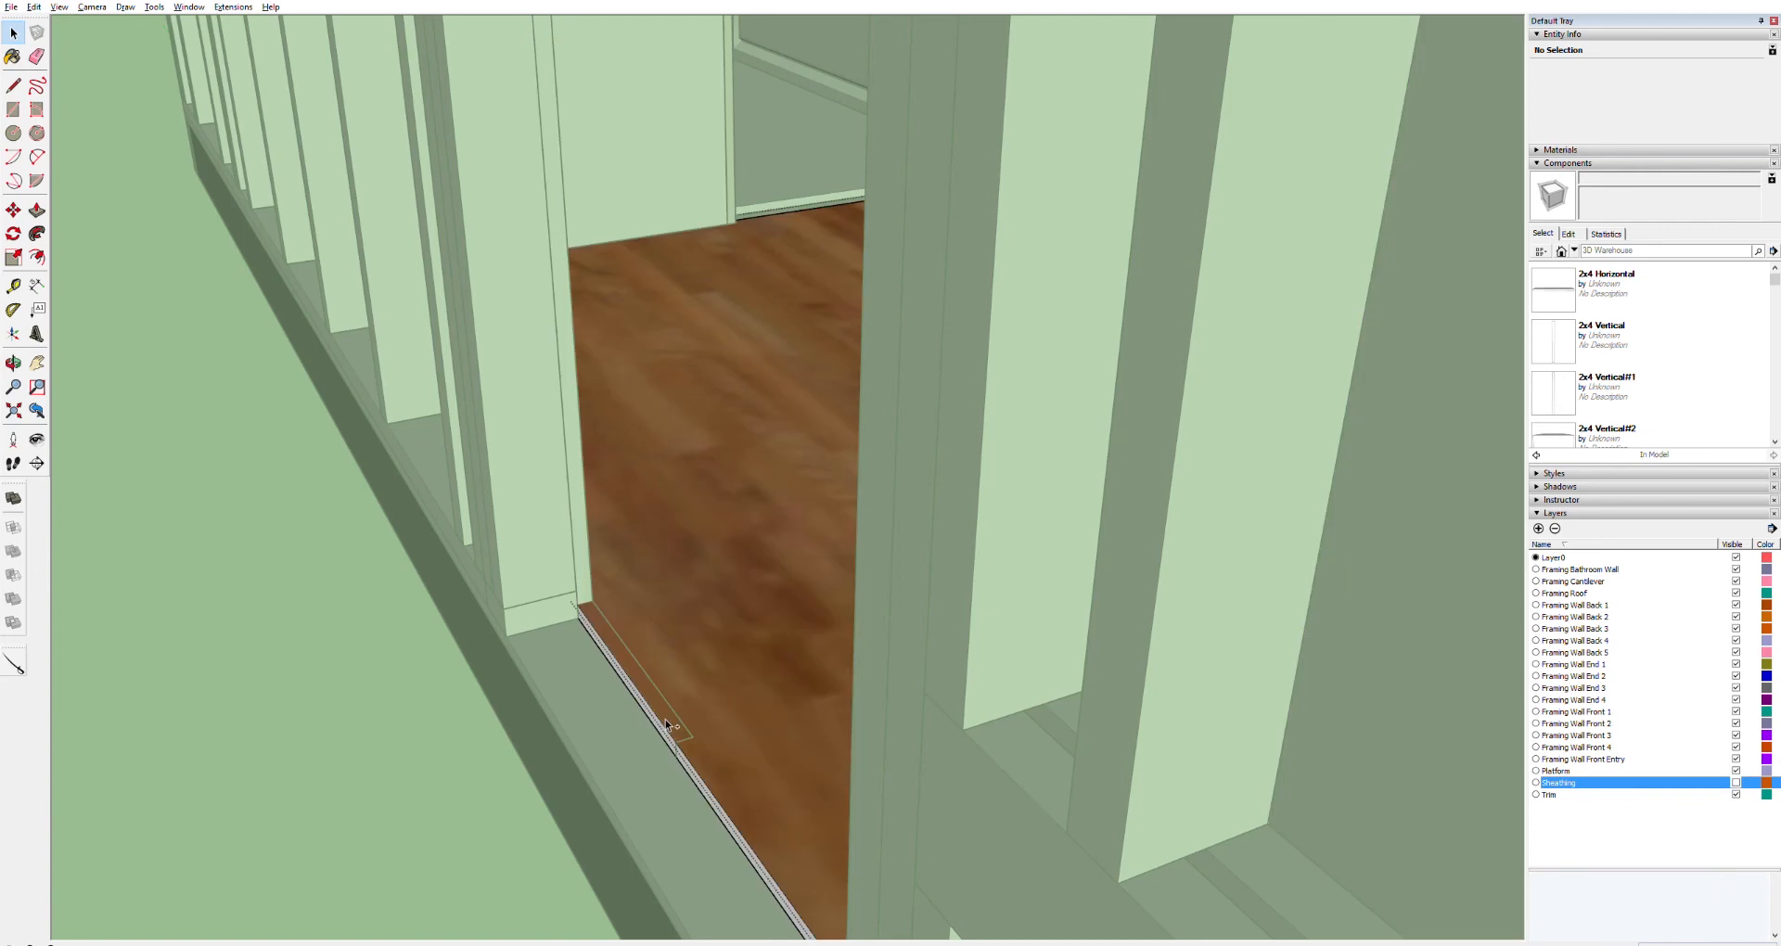
pyautogui.doubleClick(670, 705)
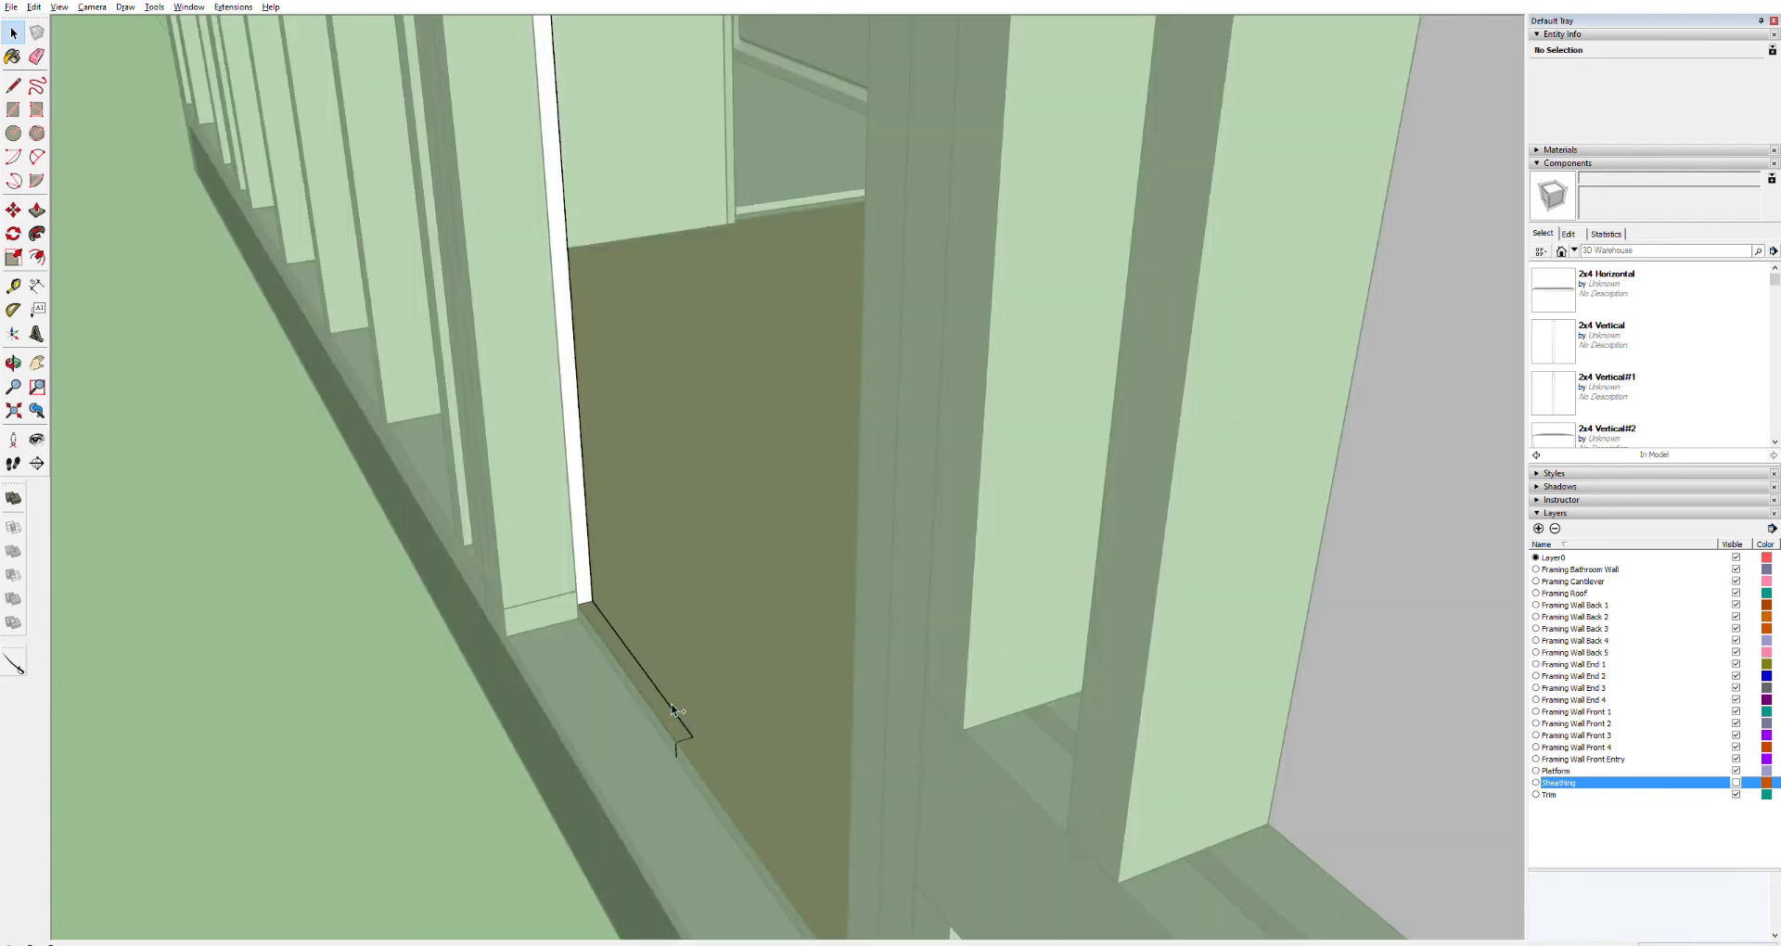
pyautogui.hotkey('ctrl', 'z')
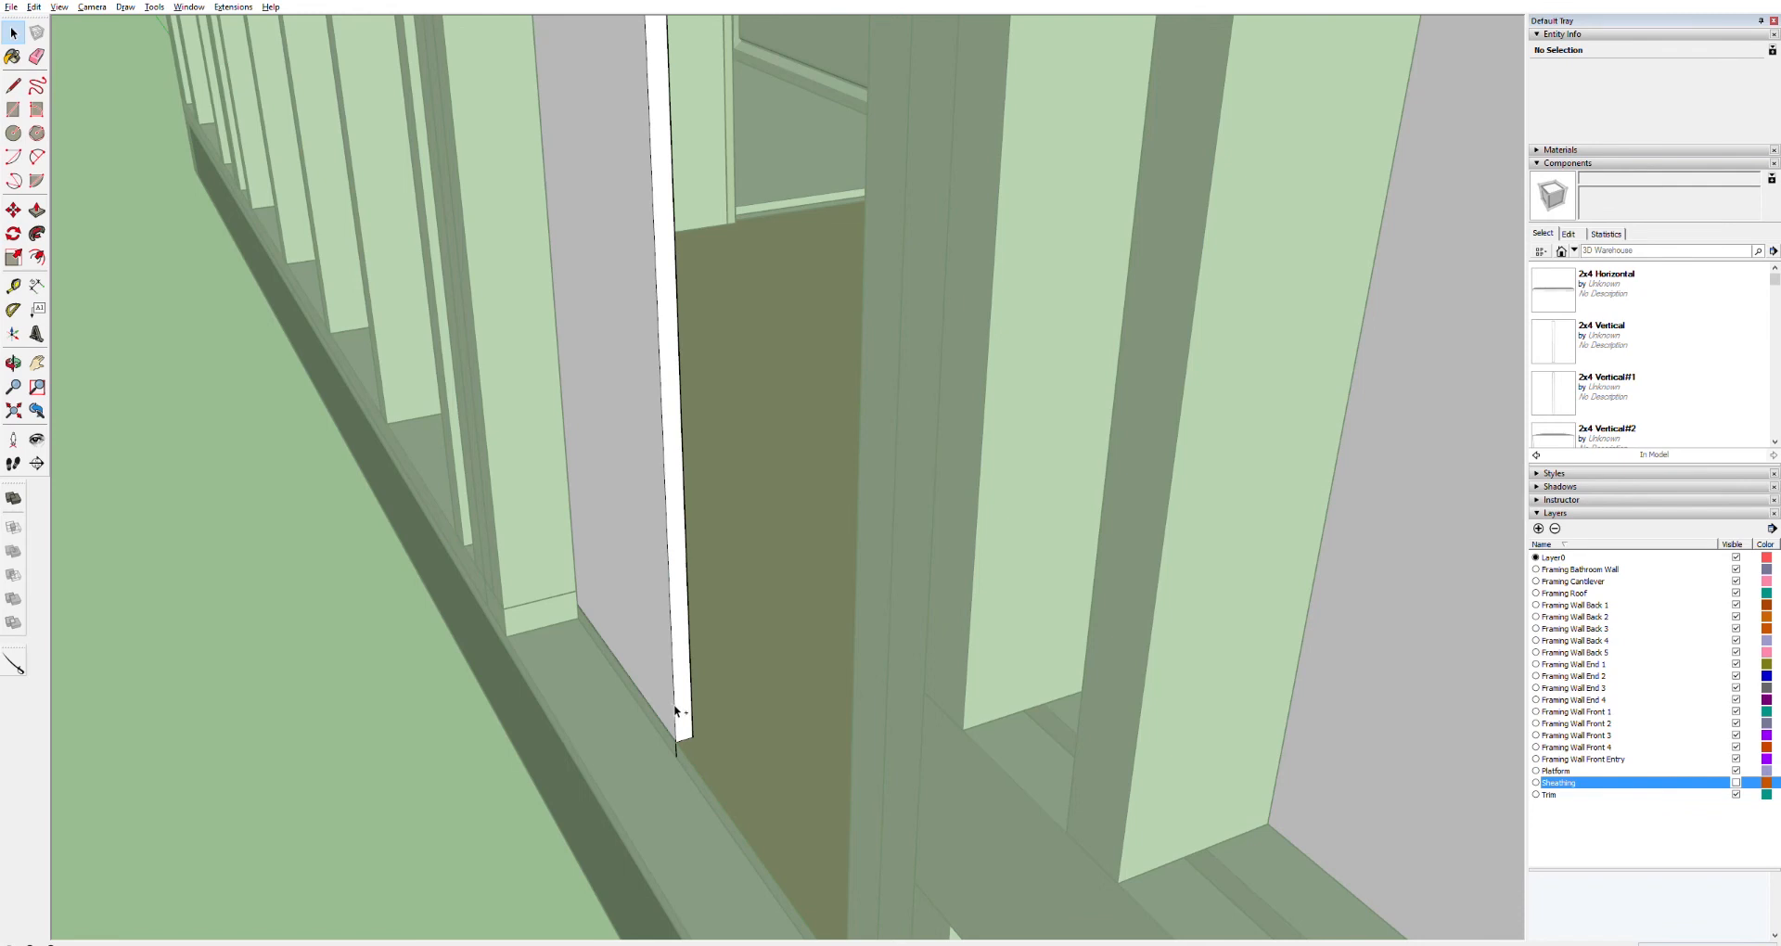
pyautogui.hotkey('ctrl', 'y')
# Clean up the notch at the door panel's bottom, erasing its leftover edges
pyautogui.click(675, 708)
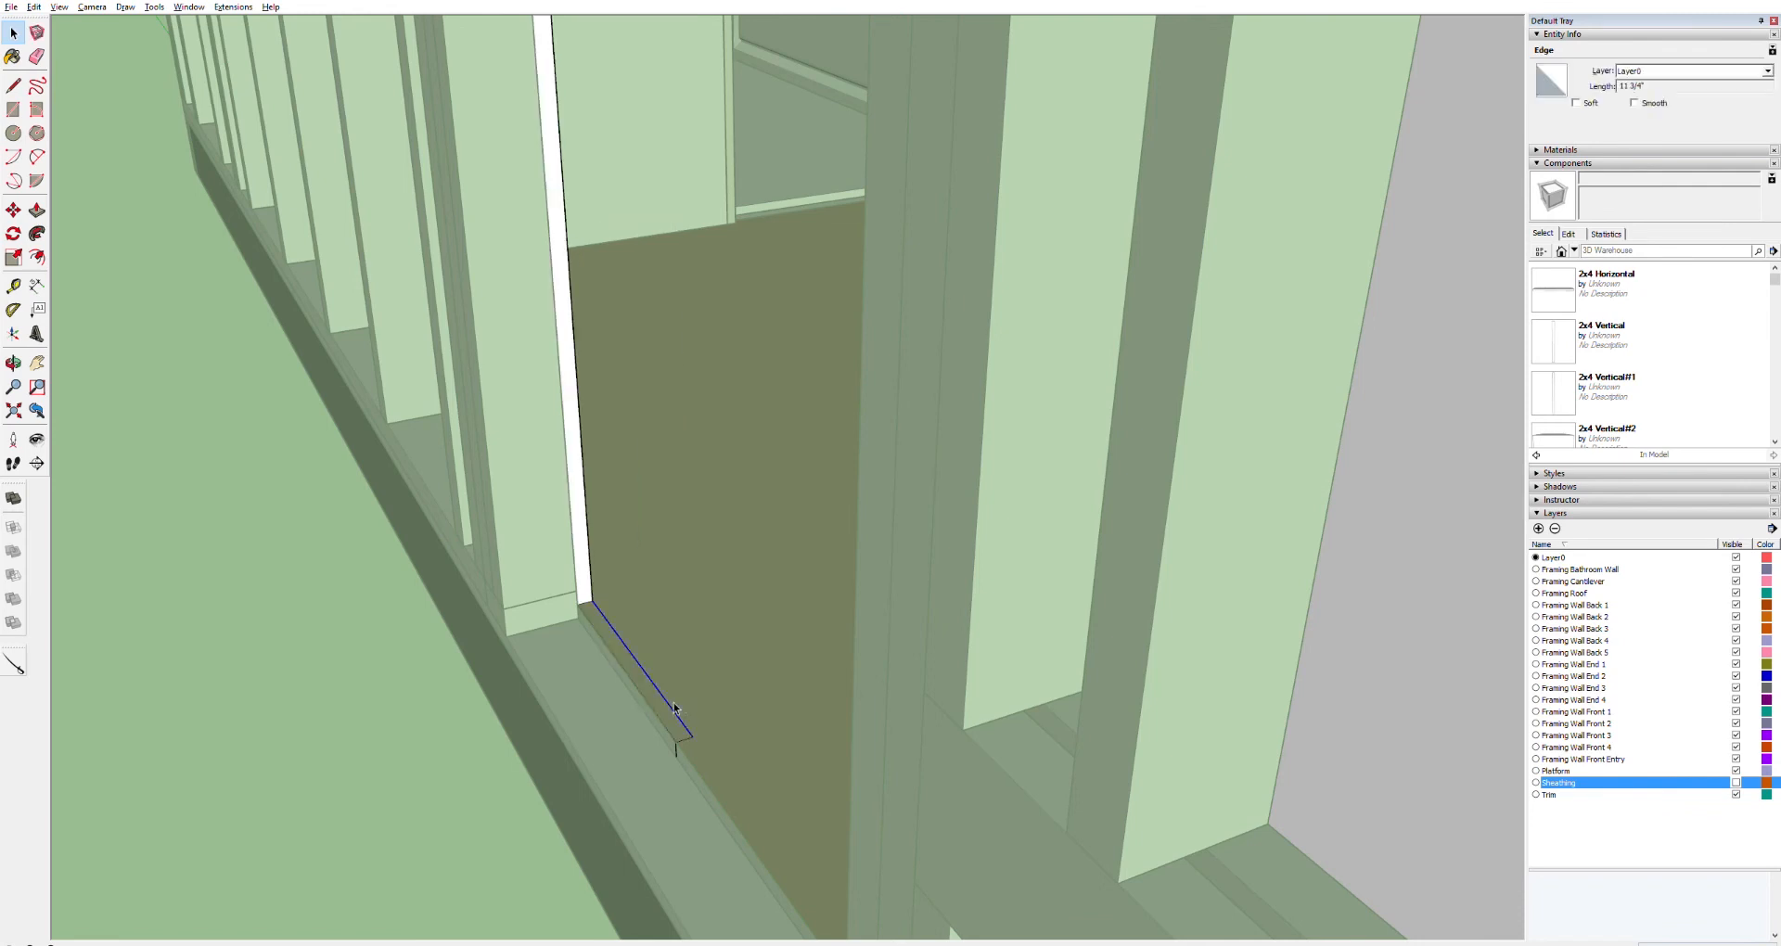
pyautogui.tripleClick(668, 711)
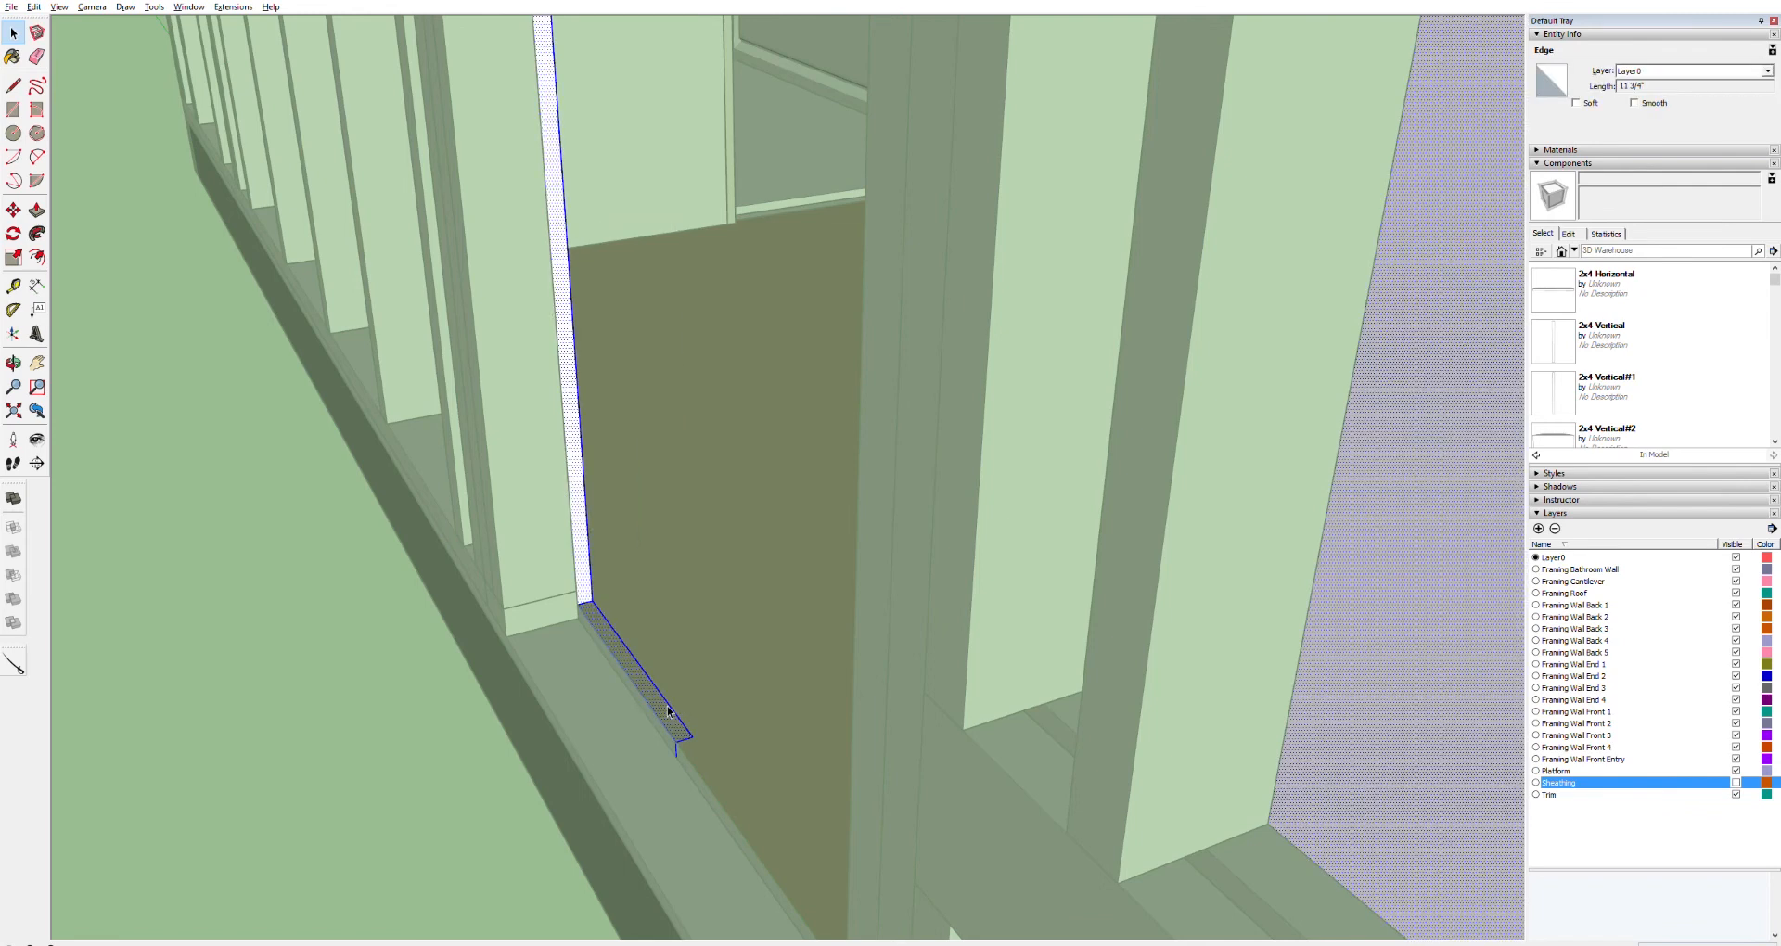
pyautogui.press('p')
pyautogui.click(671, 708)
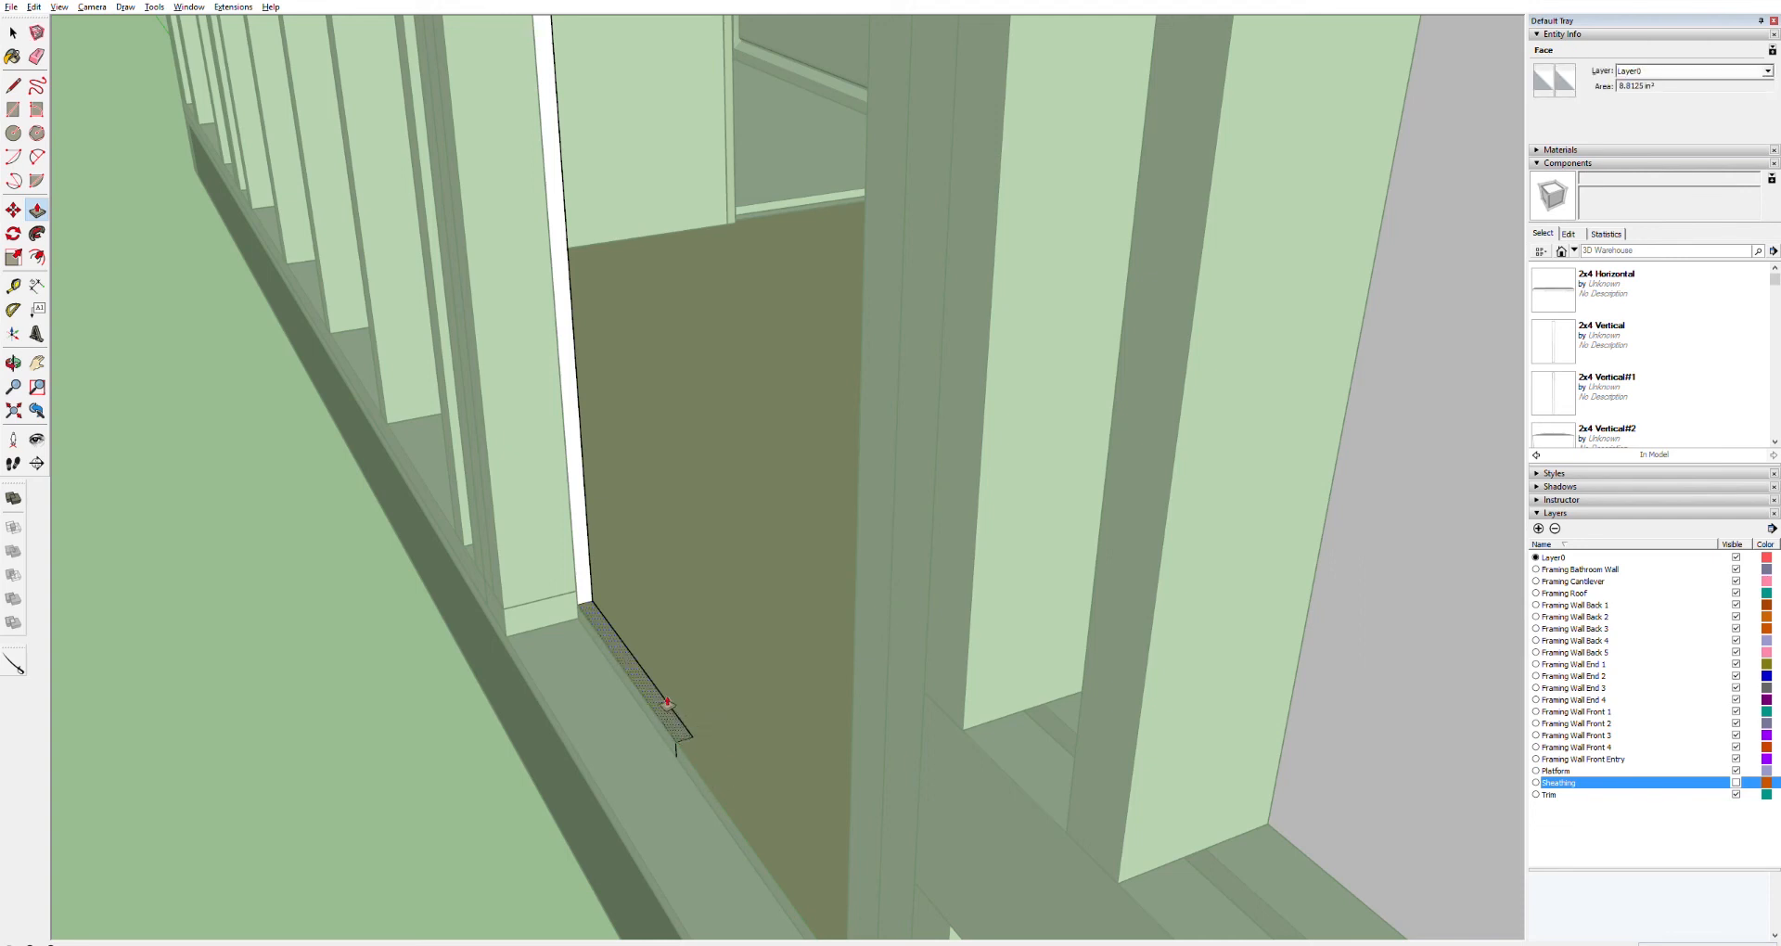
pyautogui.press('l')
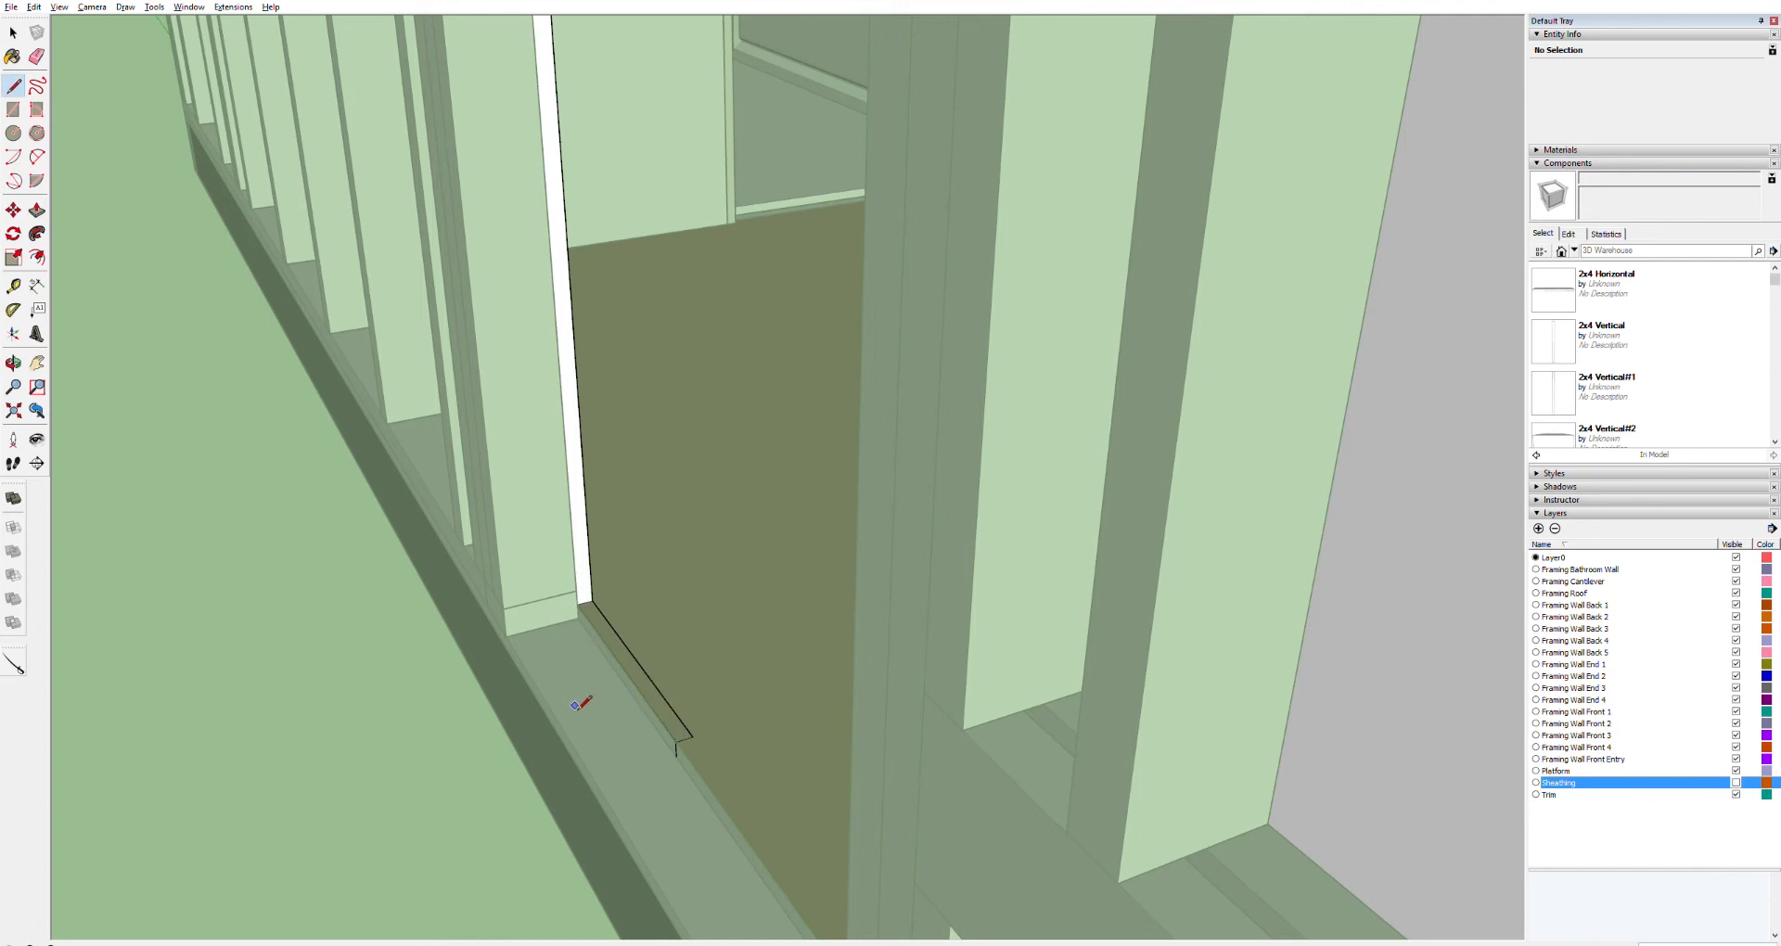
pyautogui.press('p')
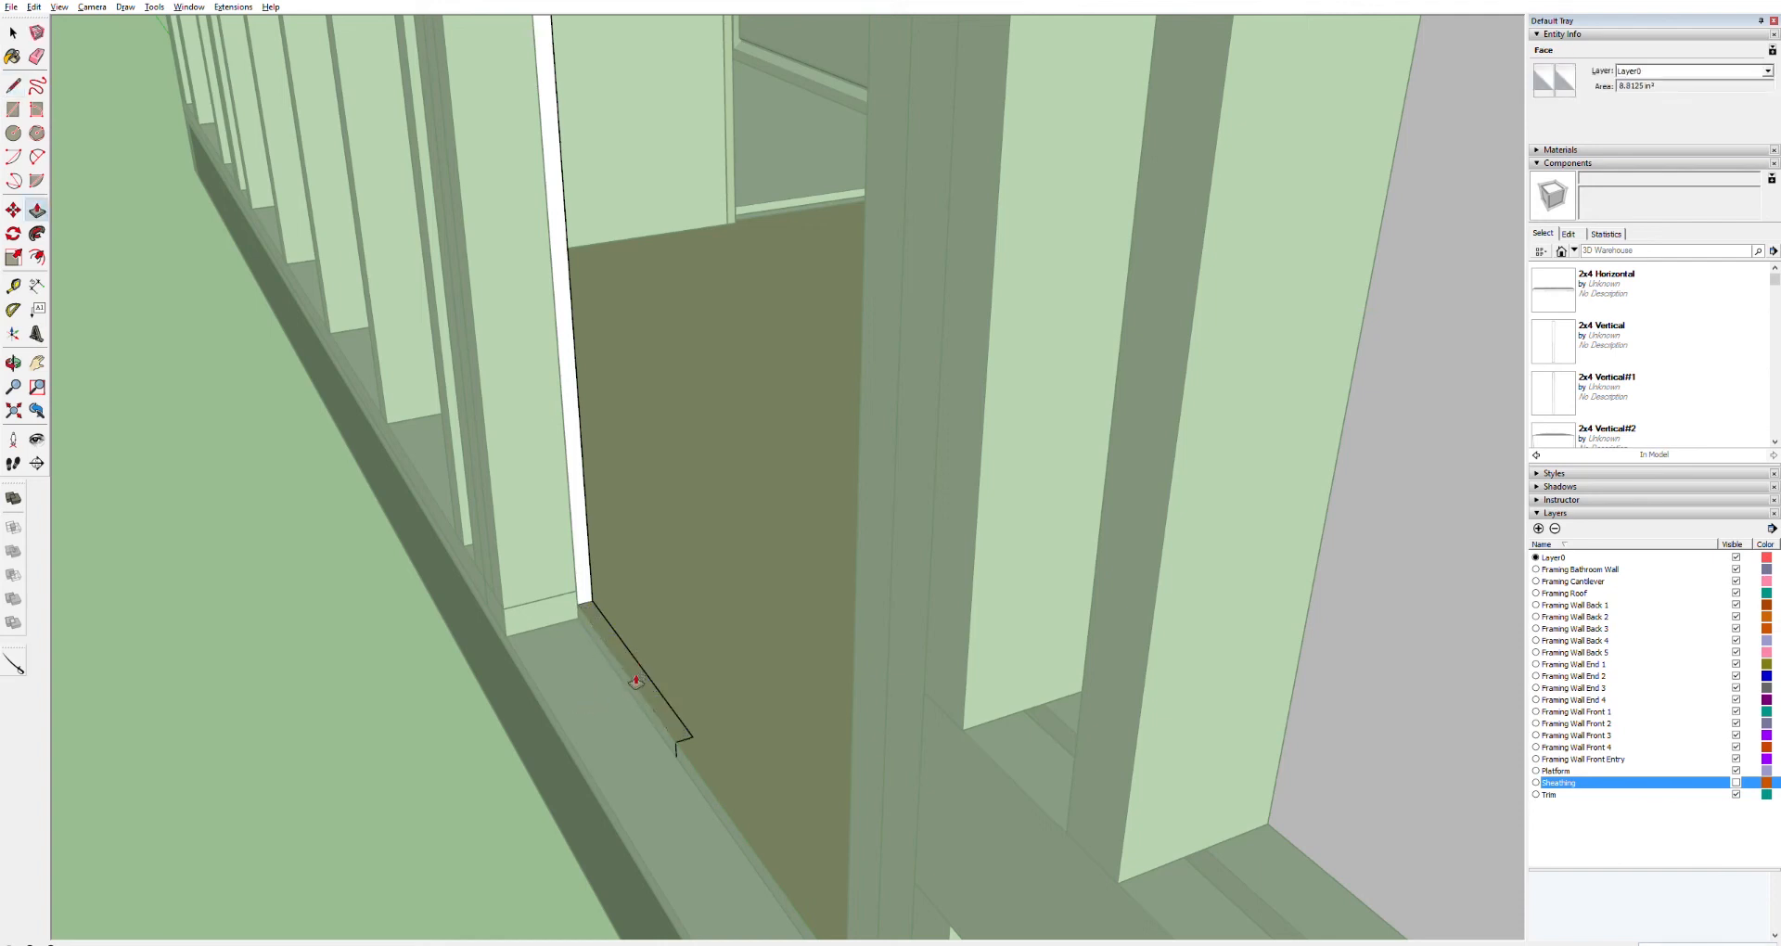
pyautogui.press('e')
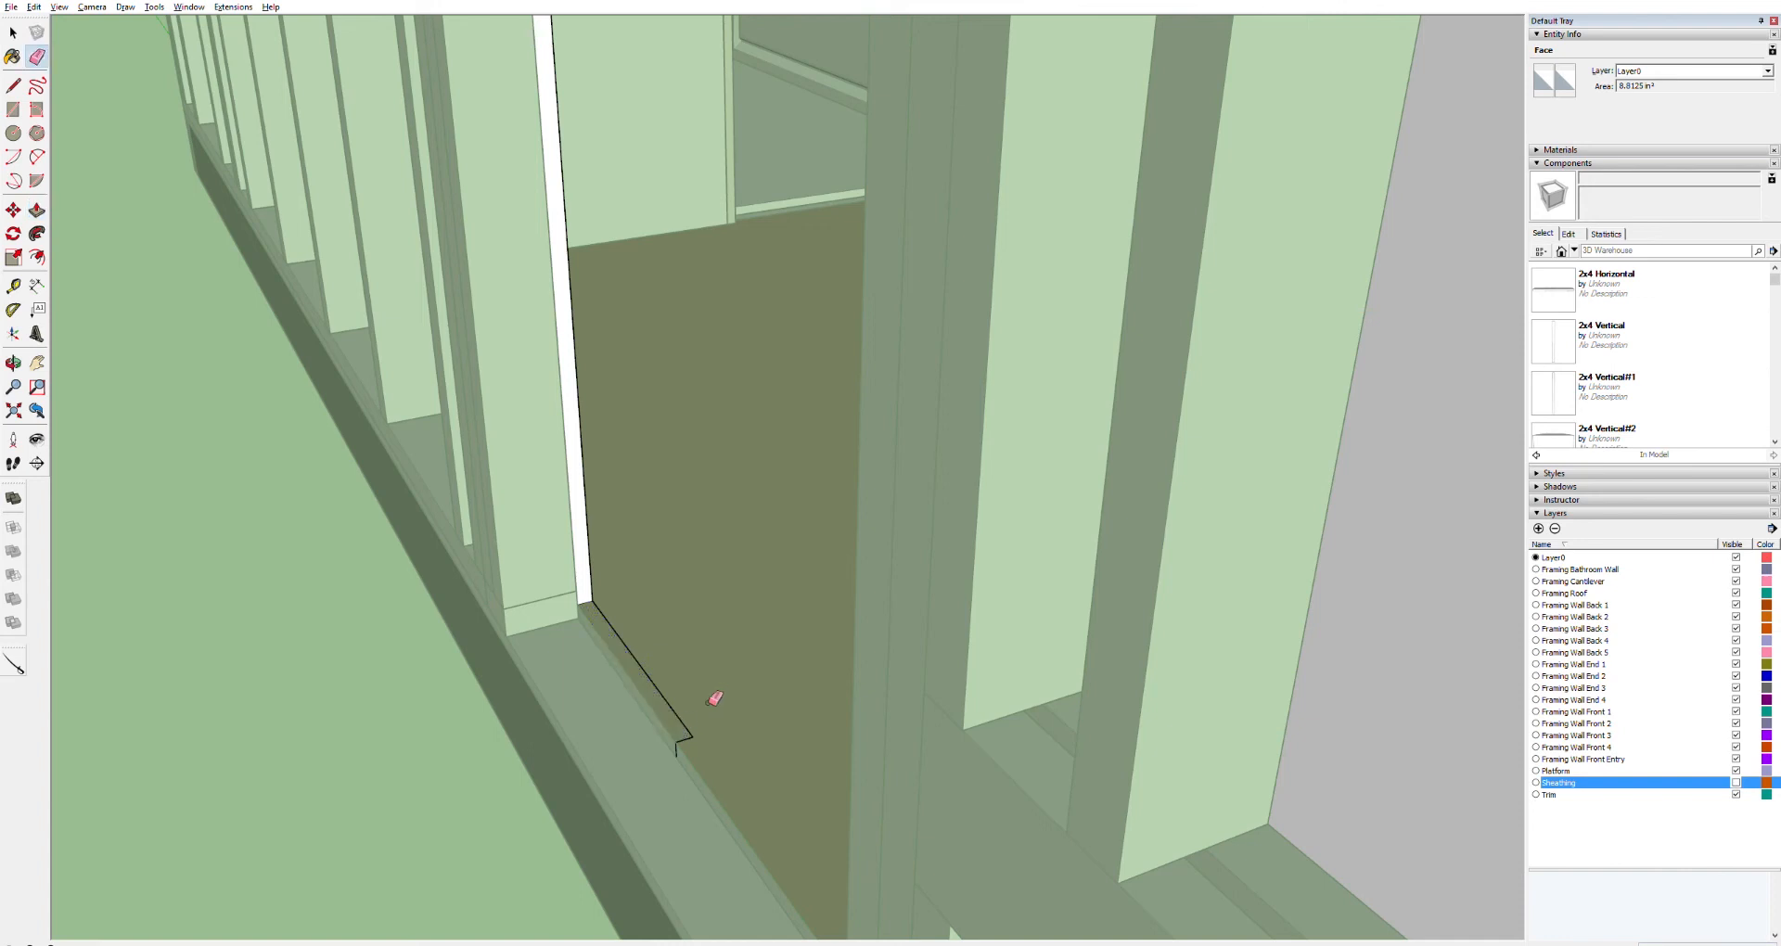
pyautogui.click(663, 679)
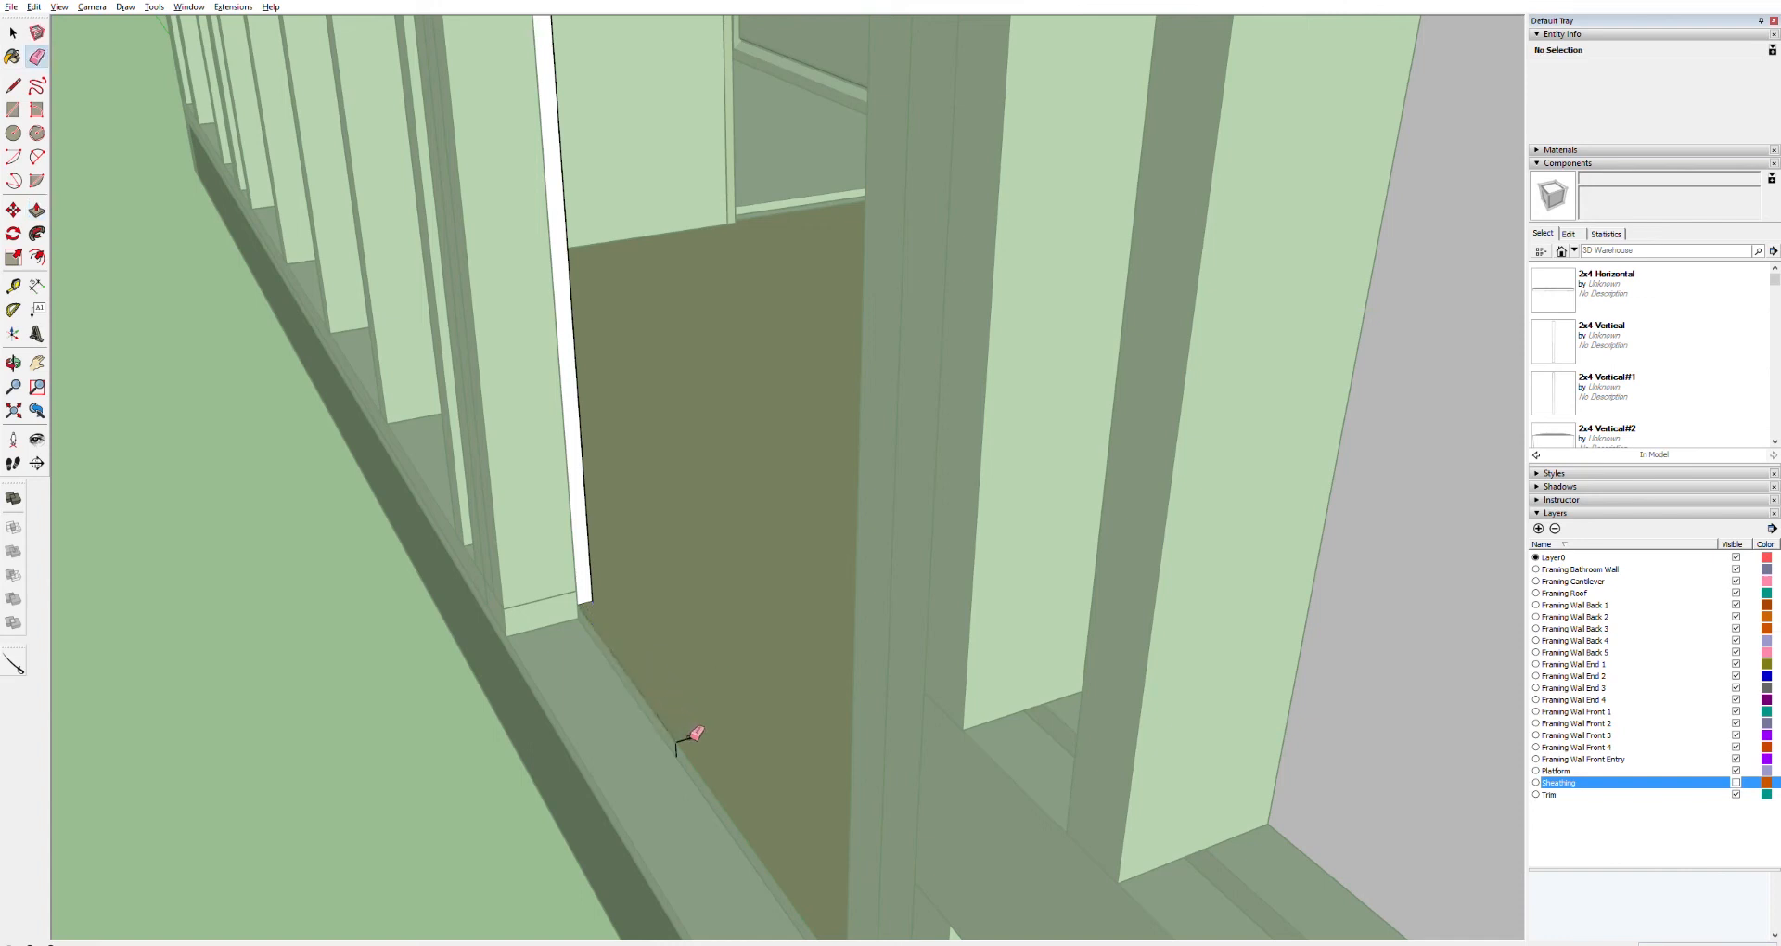
pyautogui.click(678, 742)
pyautogui.press('o')
pyautogui.moveTo(676, 553); pyautogui.dragTo(213, 528)
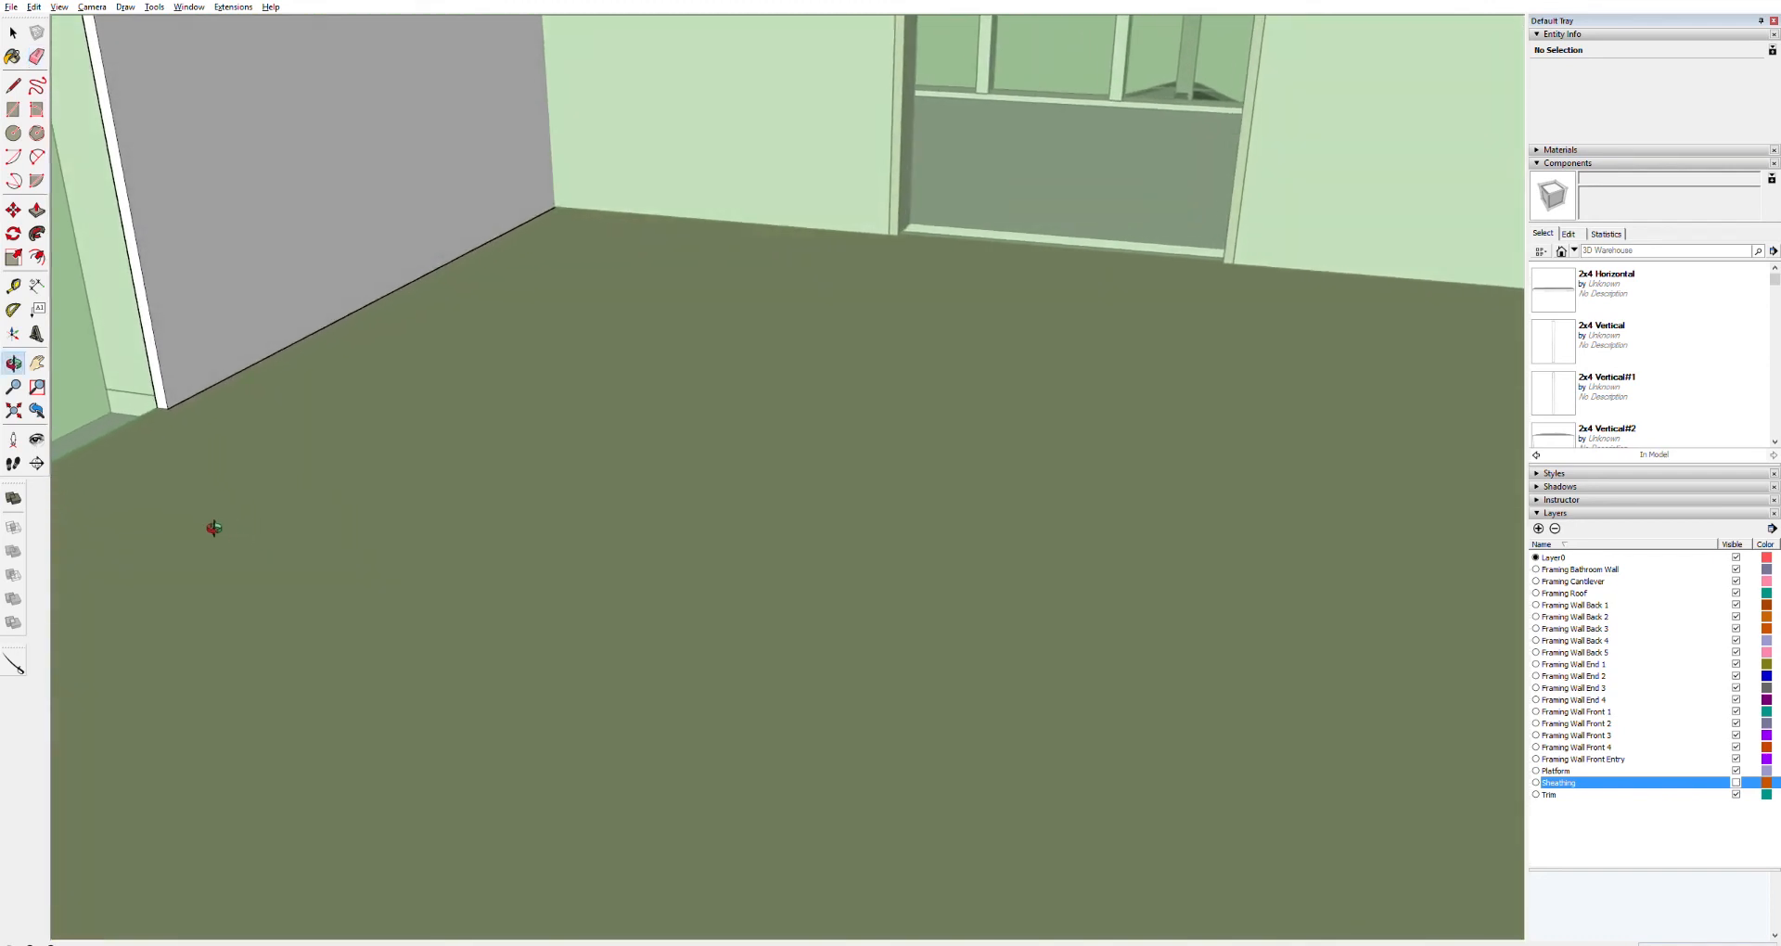
pyautogui.scroll(-4, 188, 473)
pyautogui.scroll(5, 191, 469)
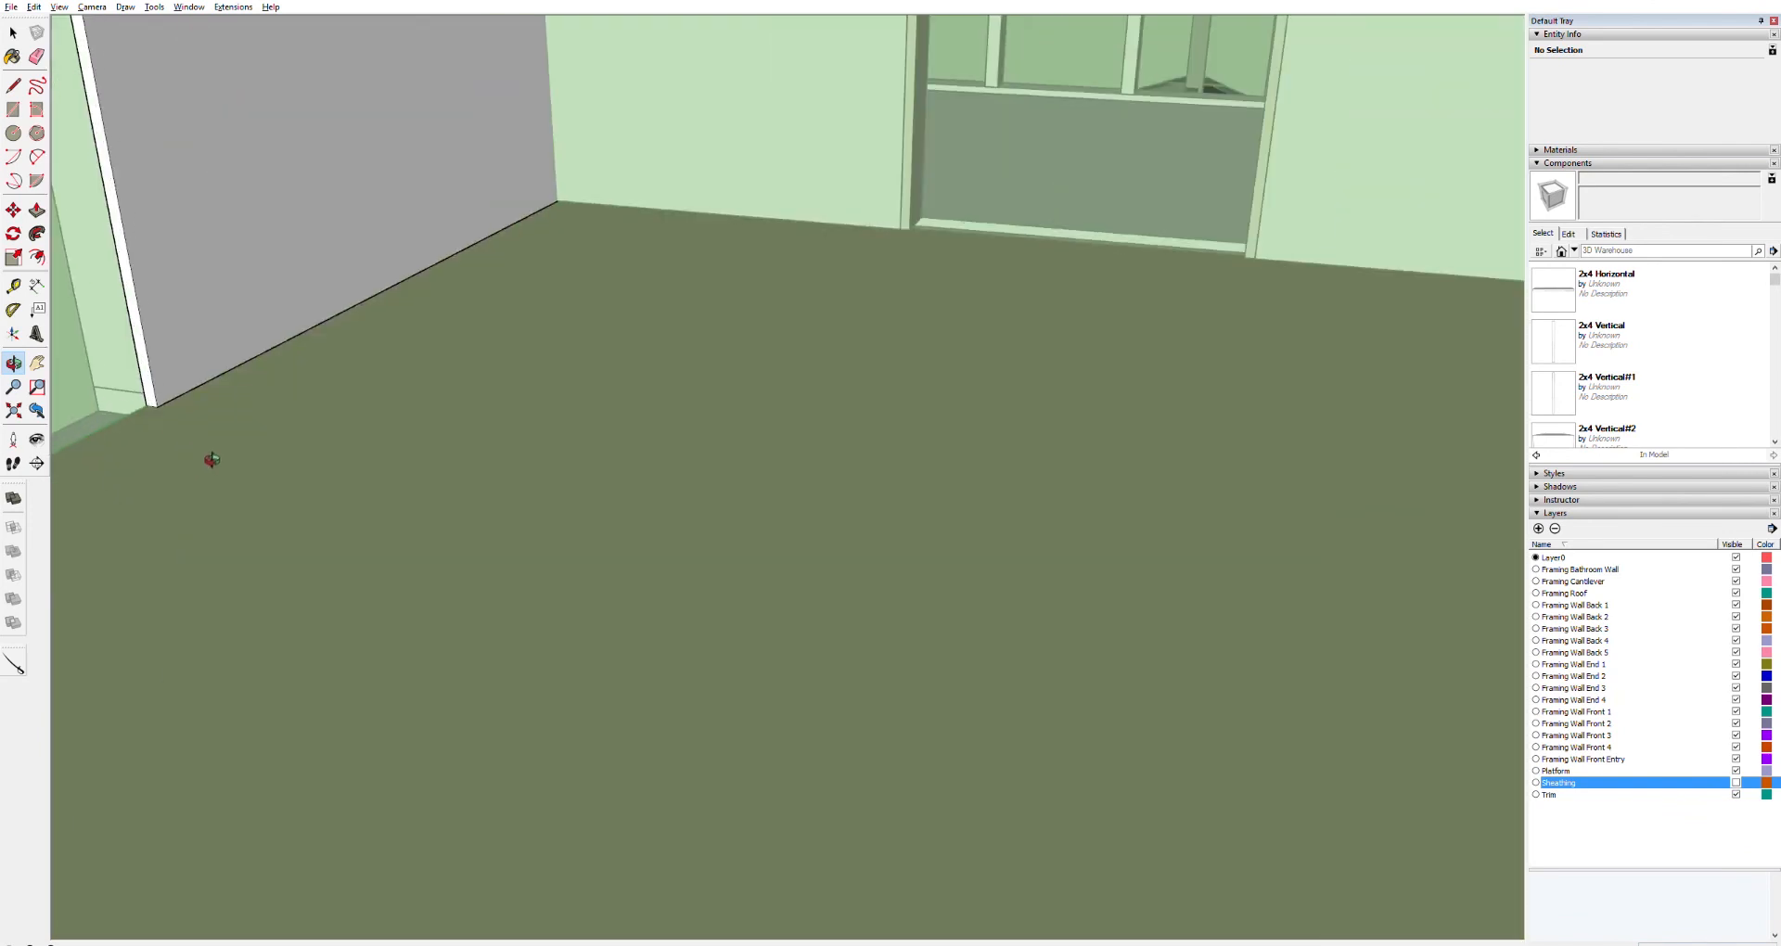
pyautogui.keyDown('shift'); pyautogui.moveTo(254, 480); pyautogui.dragTo(973, 795, button='middle'); pyautogui.keyUp('shift')
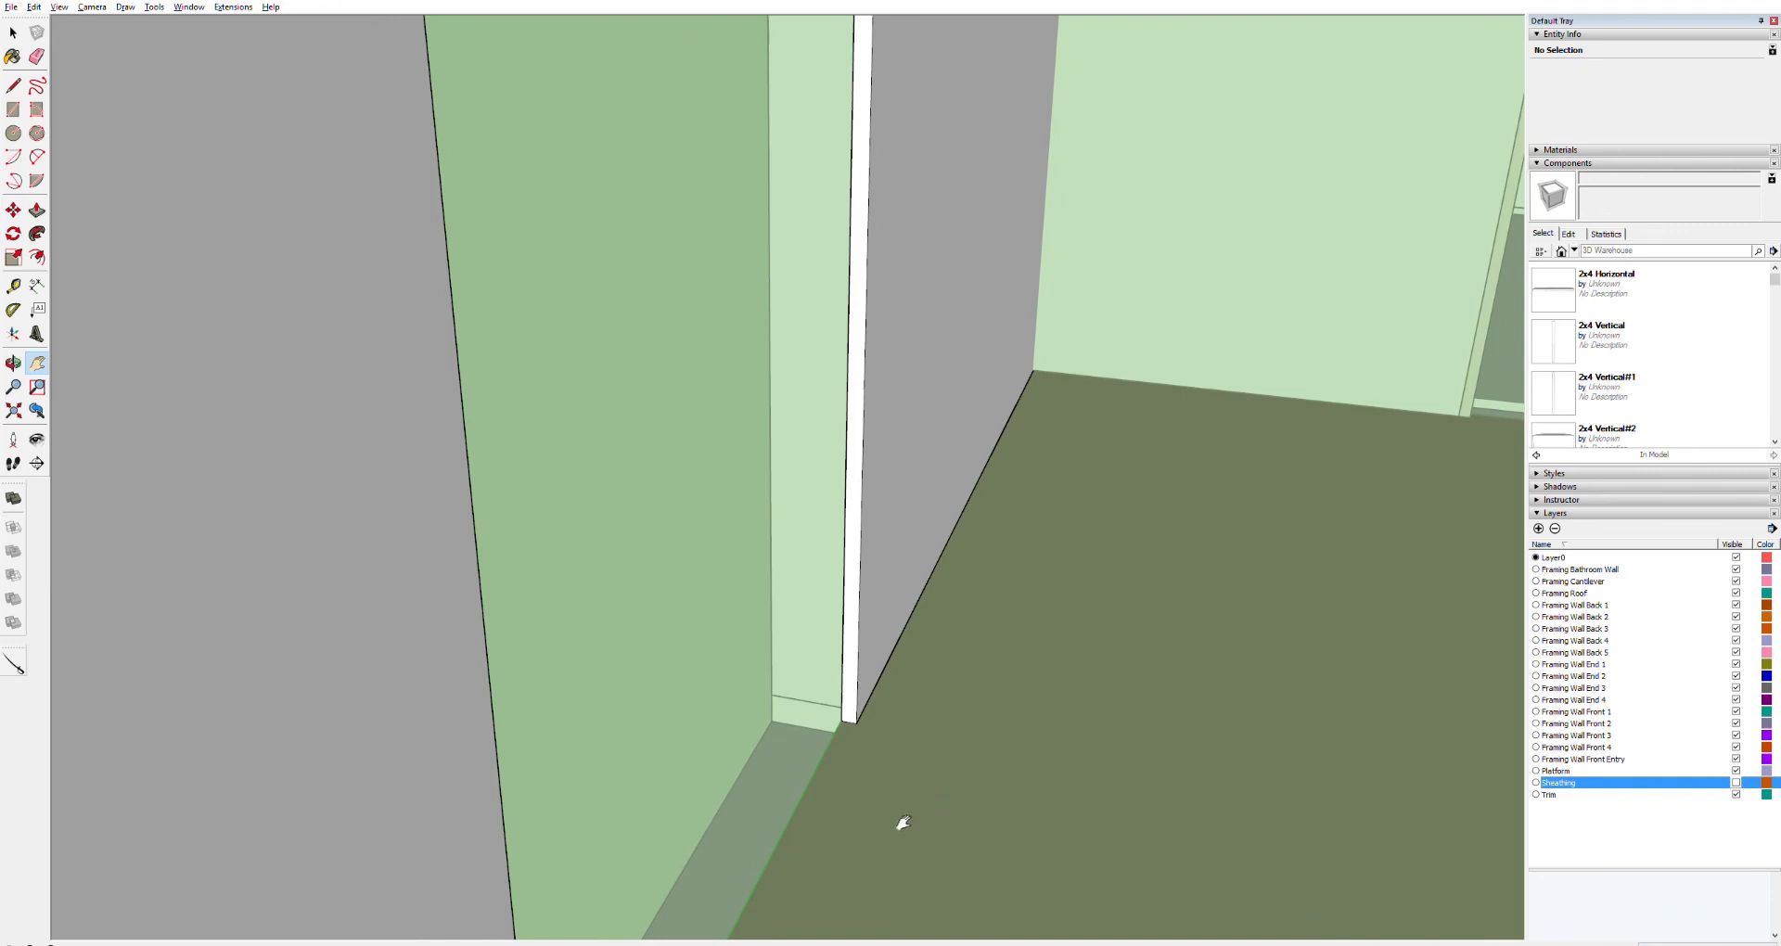
# Orbit and zoom around the house exterior and into the interior to inspect the sheathing and walls
pyautogui.moveTo(795, 773); pyautogui.dragTo(1751, 648)
pyautogui.press('o')
pyautogui.moveTo(1285, 476); pyautogui.dragTo(1715, 221)
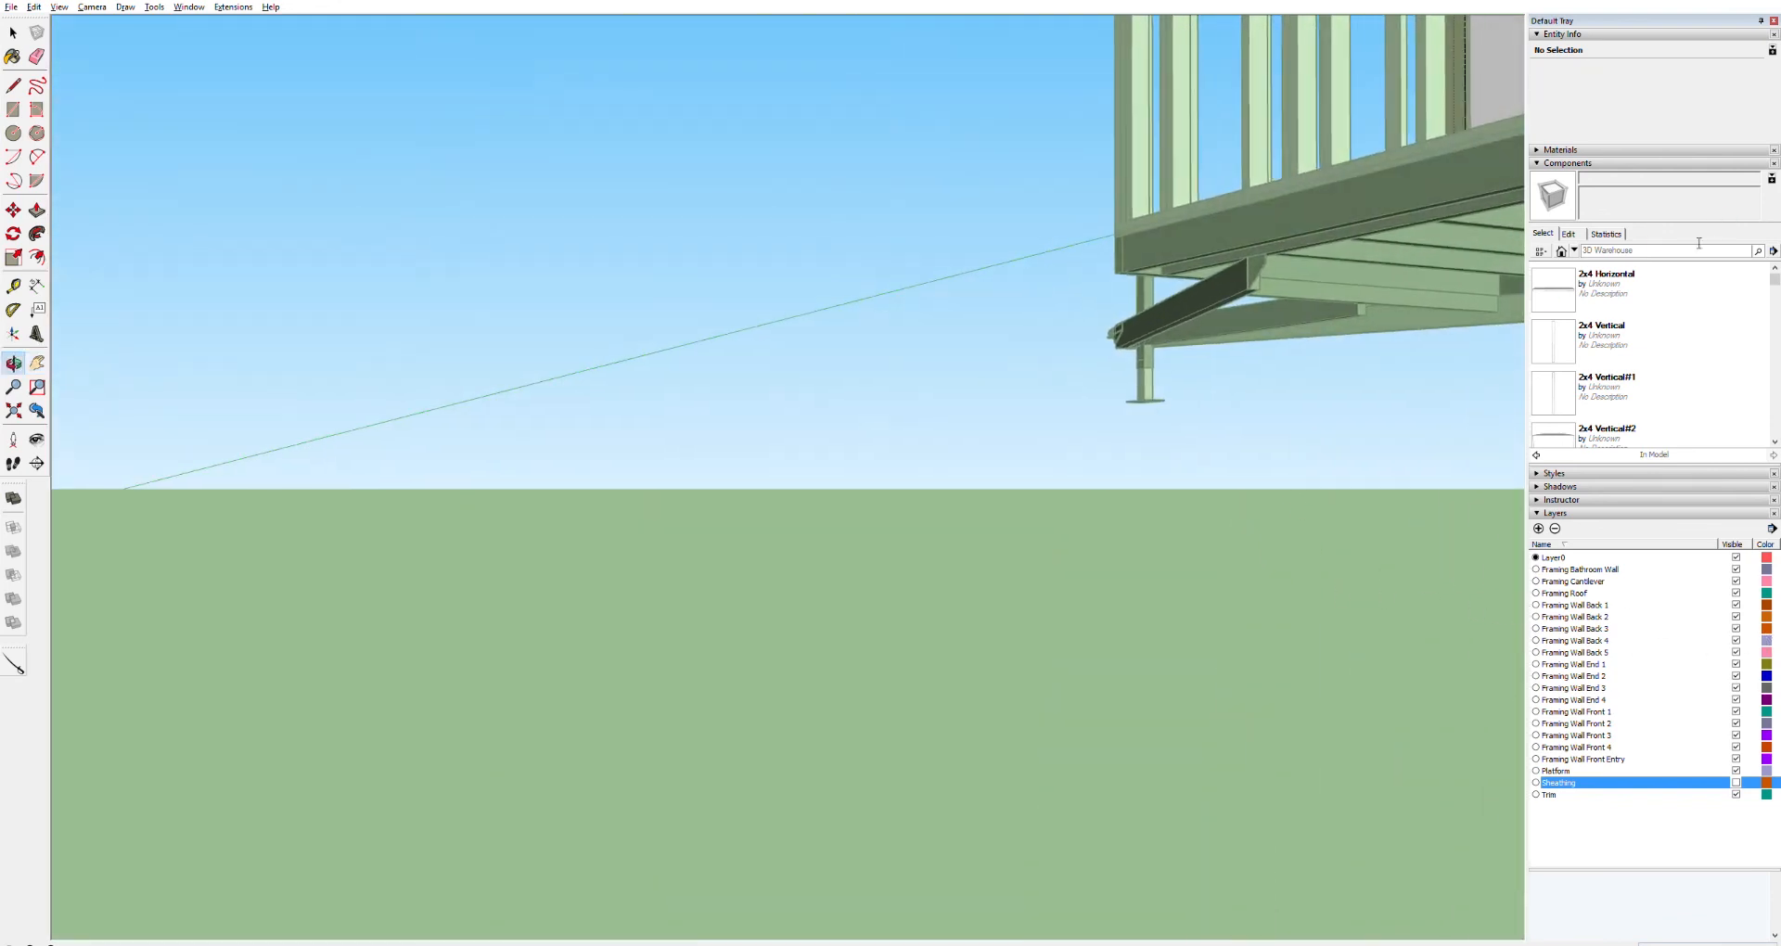
pyautogui.moveTo(1194, 387); pyautogui.dragTo(1439, 459)
pyautogui.moveTo(1018, 350); pyautogui.dragTo(440, 632)
pyautogui.press('h')
pyautogui.press('o')
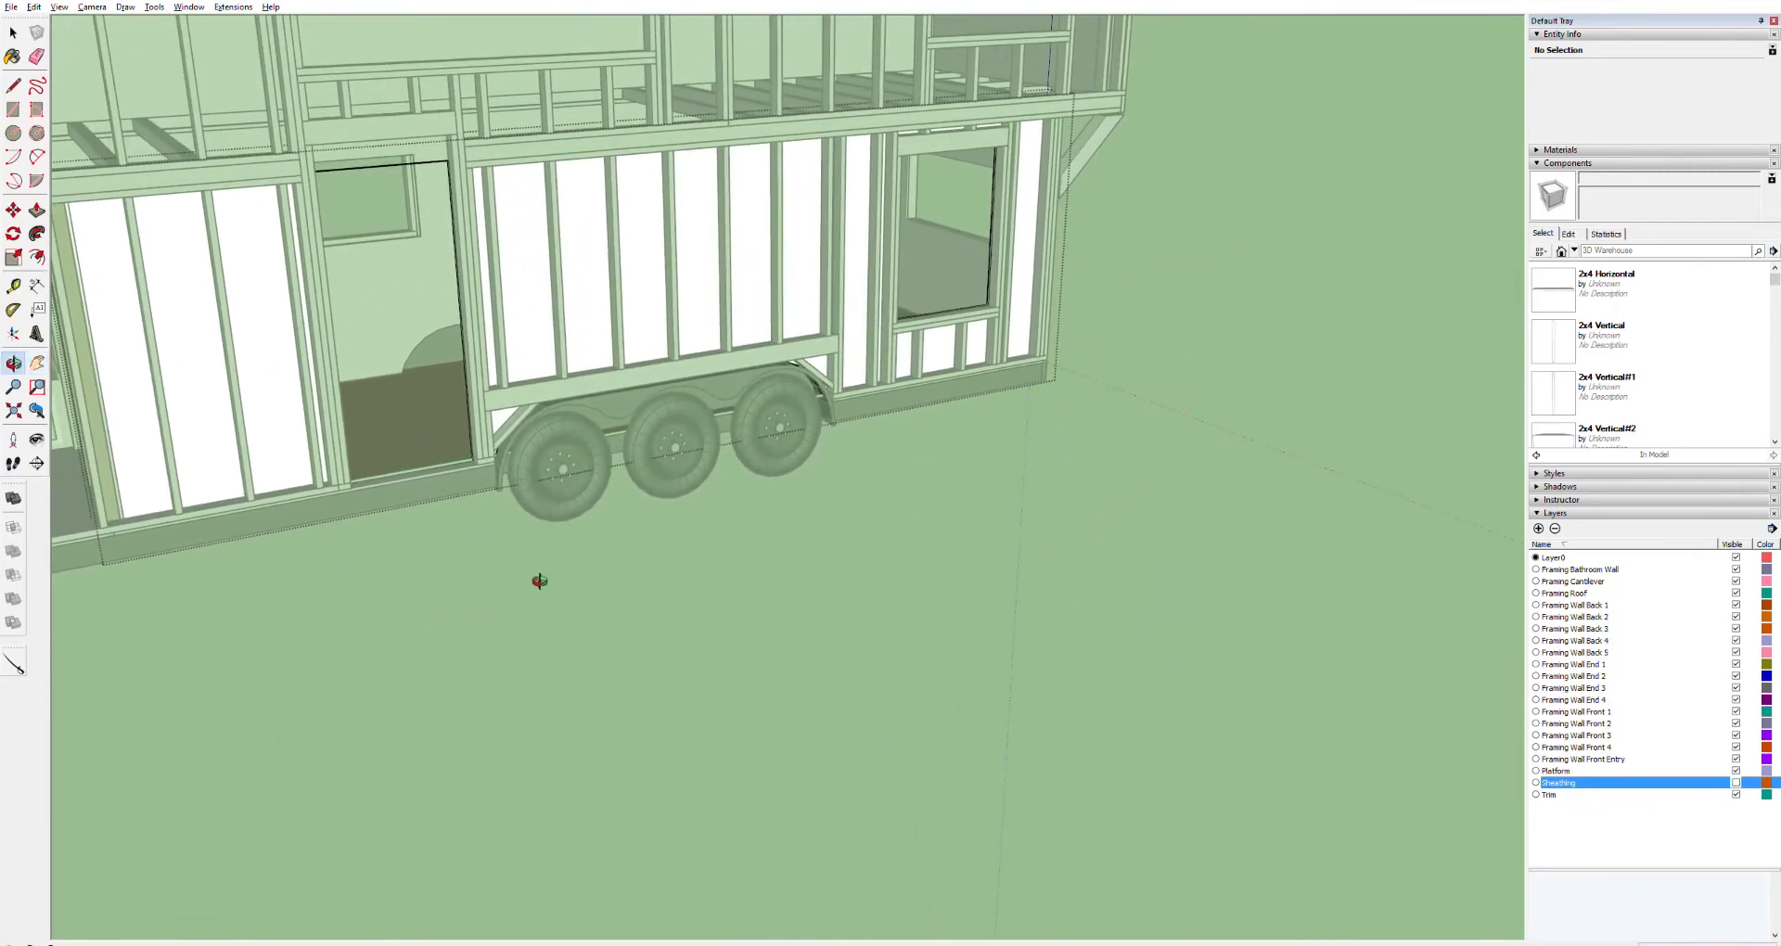
pyautogui.moveTo(875, 306); pyautogui.dragTo(569, 263)
pyautogui.moveTo(790, 310); pyautogui.dragTo(159, 252)
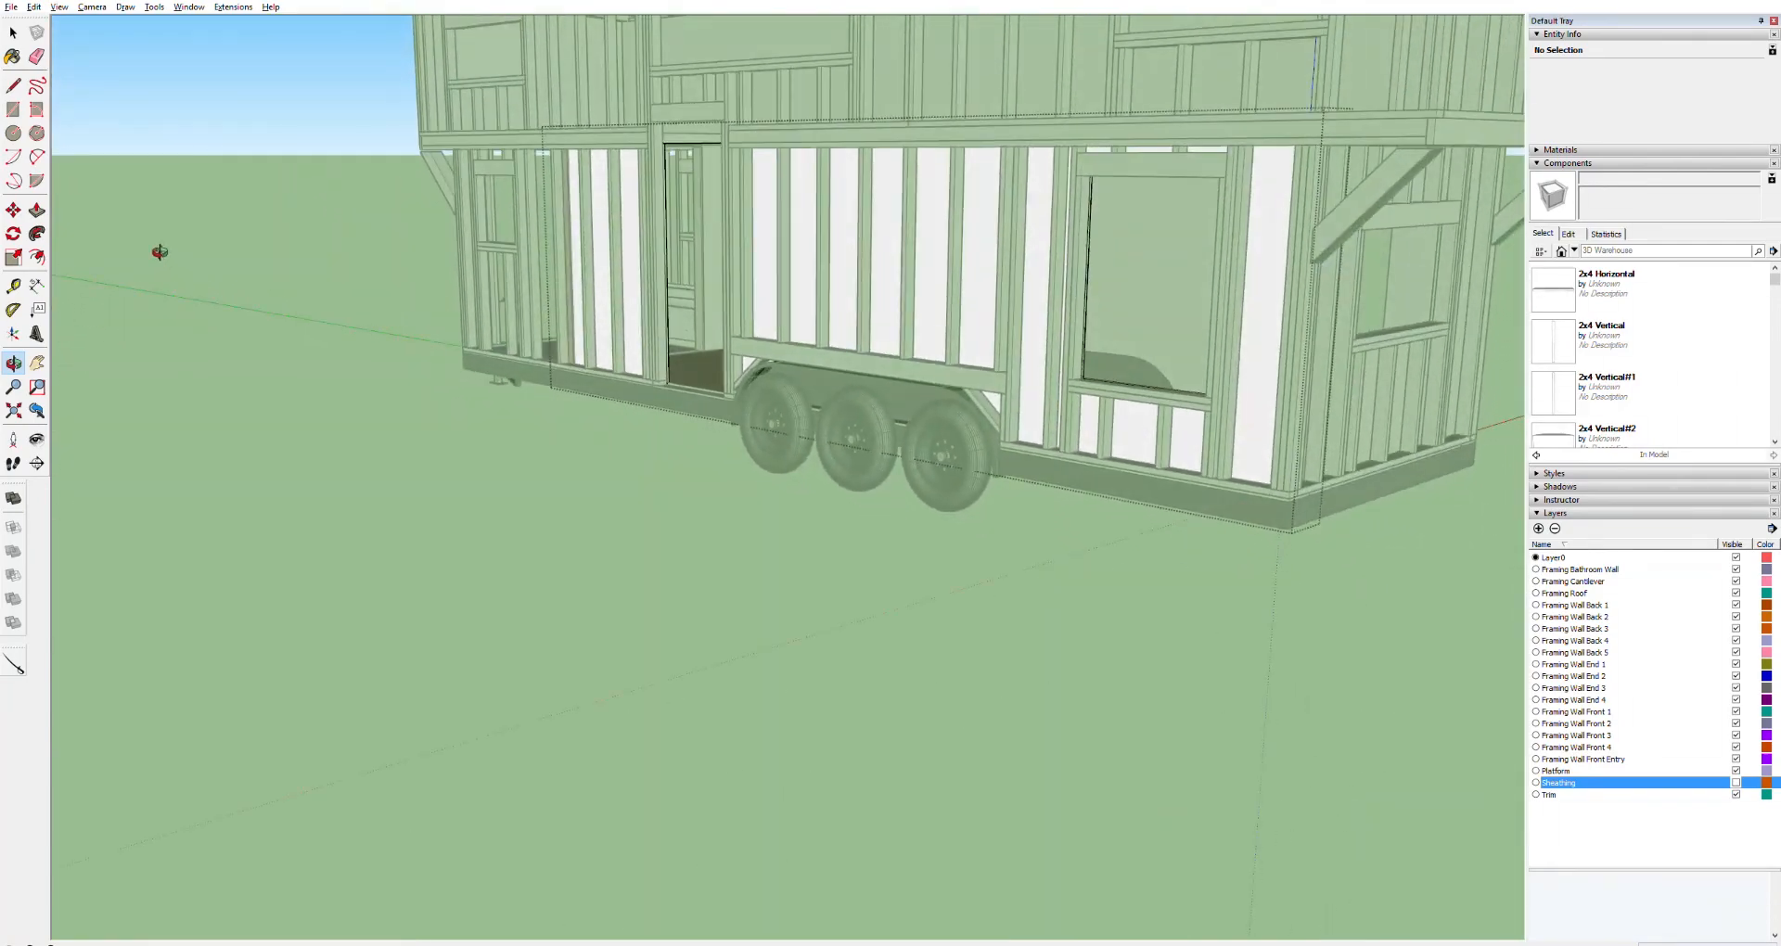
pyautogui.moveTo(1108, 341); pyautogui.dragTo(874, 395)
pyautogui.scroll(10, 767, 303)
pyautogui.scroll(-10, 874, 395)
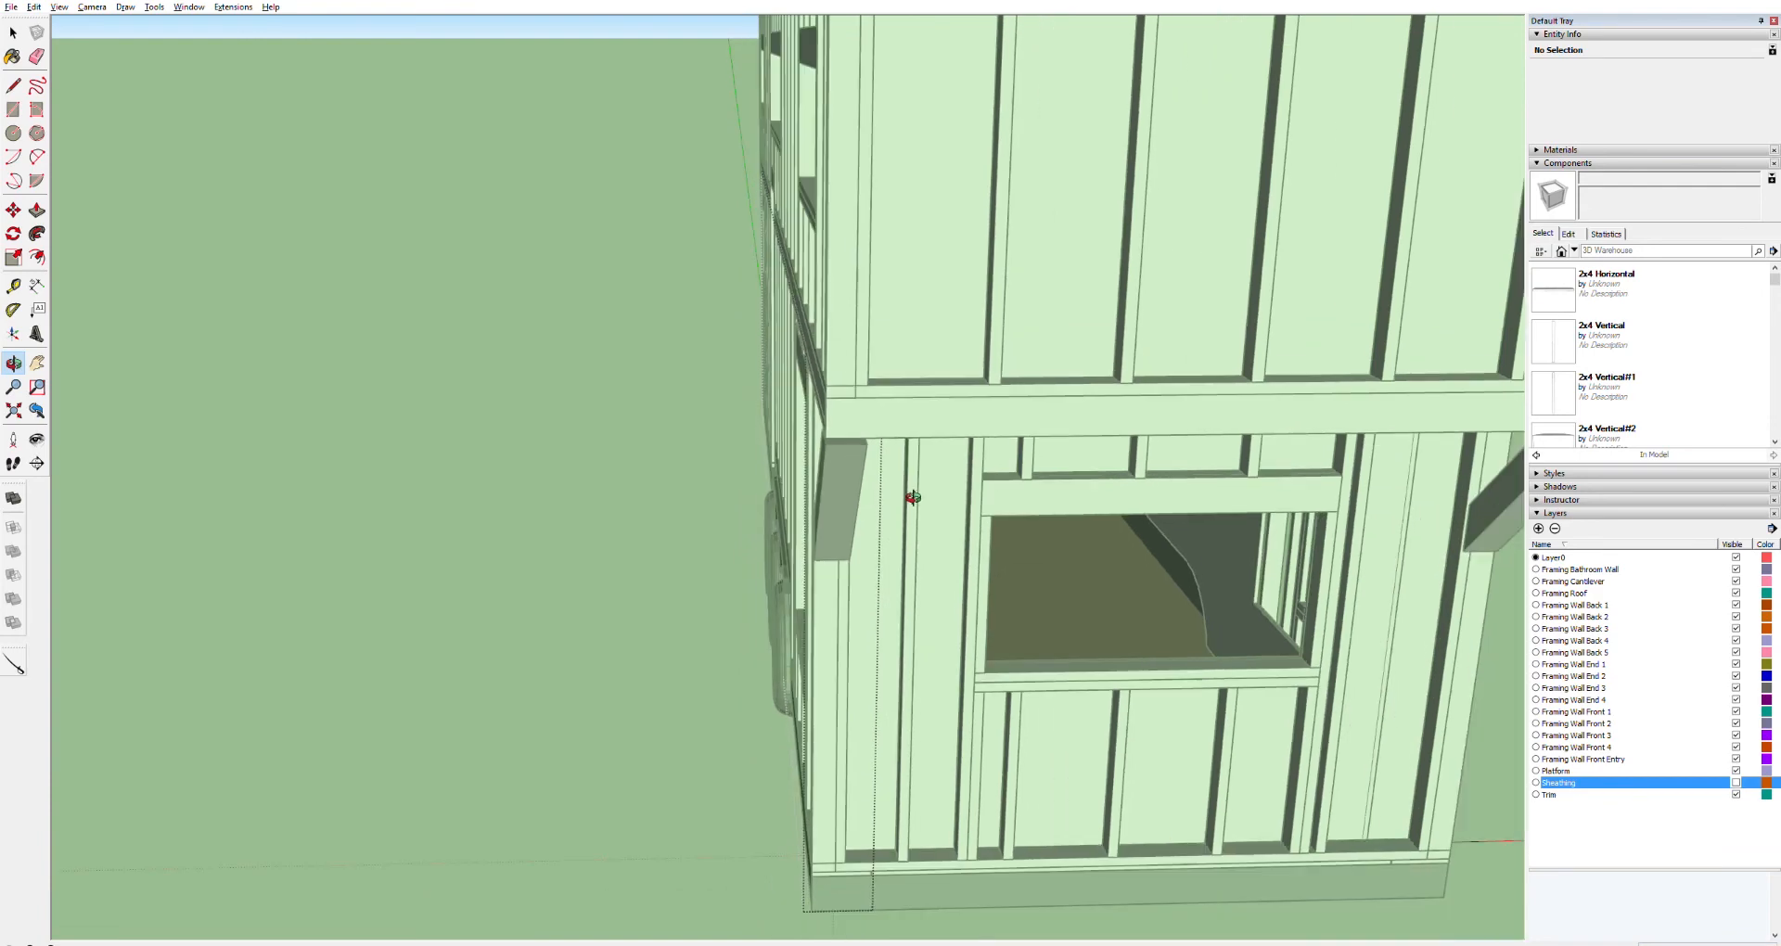
pyautogui.scroll(-3, 915, 508)
pyautogui.press('space')
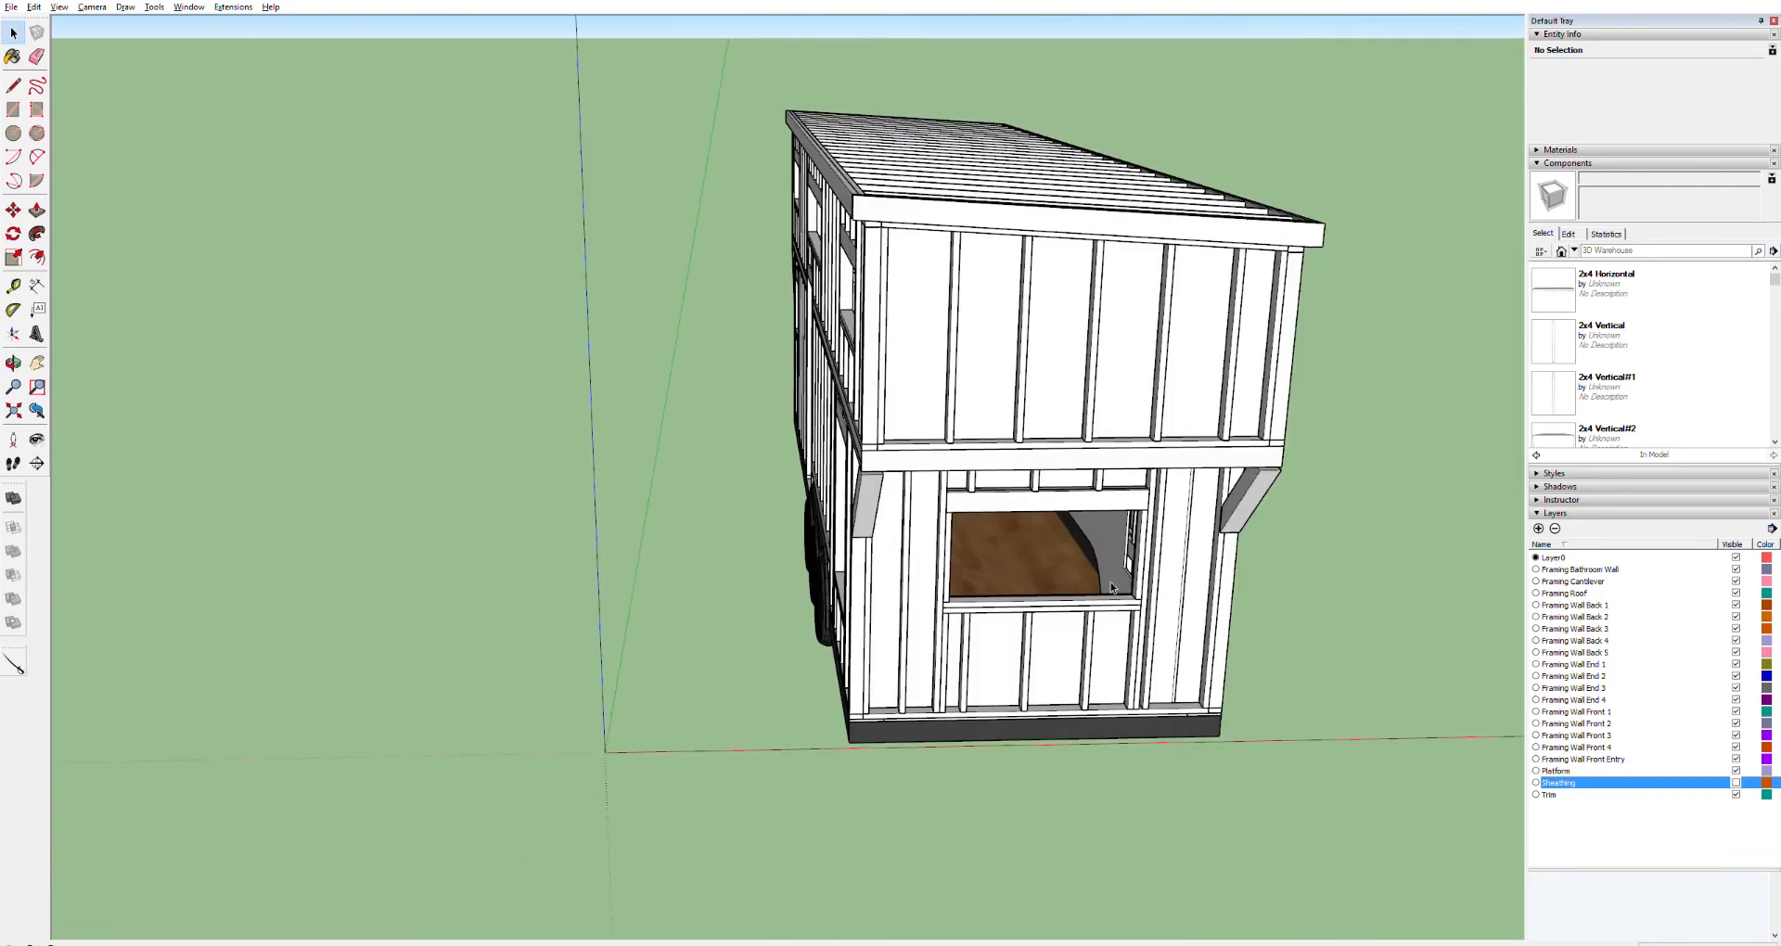
pyautogui.moveTo(1090, 576); pyautogui.dragTo(1195, 565, button='middle')
pyautogui.scroll(10, 1007, 525)
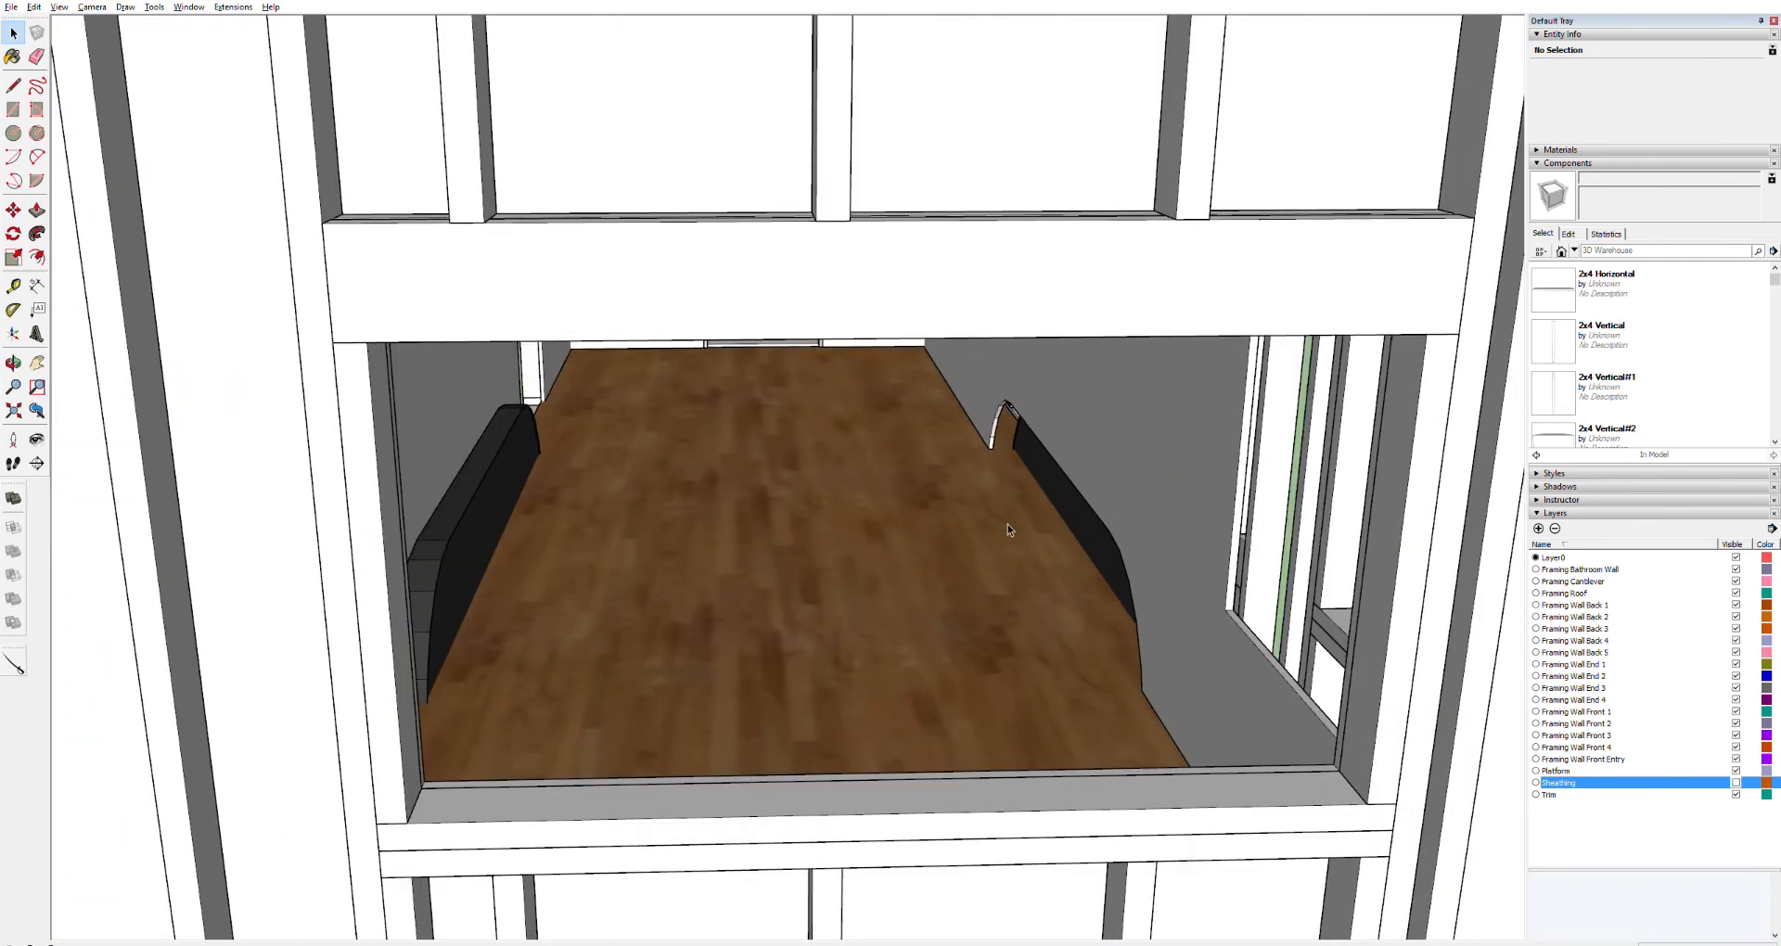
pyautogui.scroll(3, 1008, 525)
pyautogui.scroll(5, 1007, 525)
pyautogui.scroll(-1, 1007, 525)
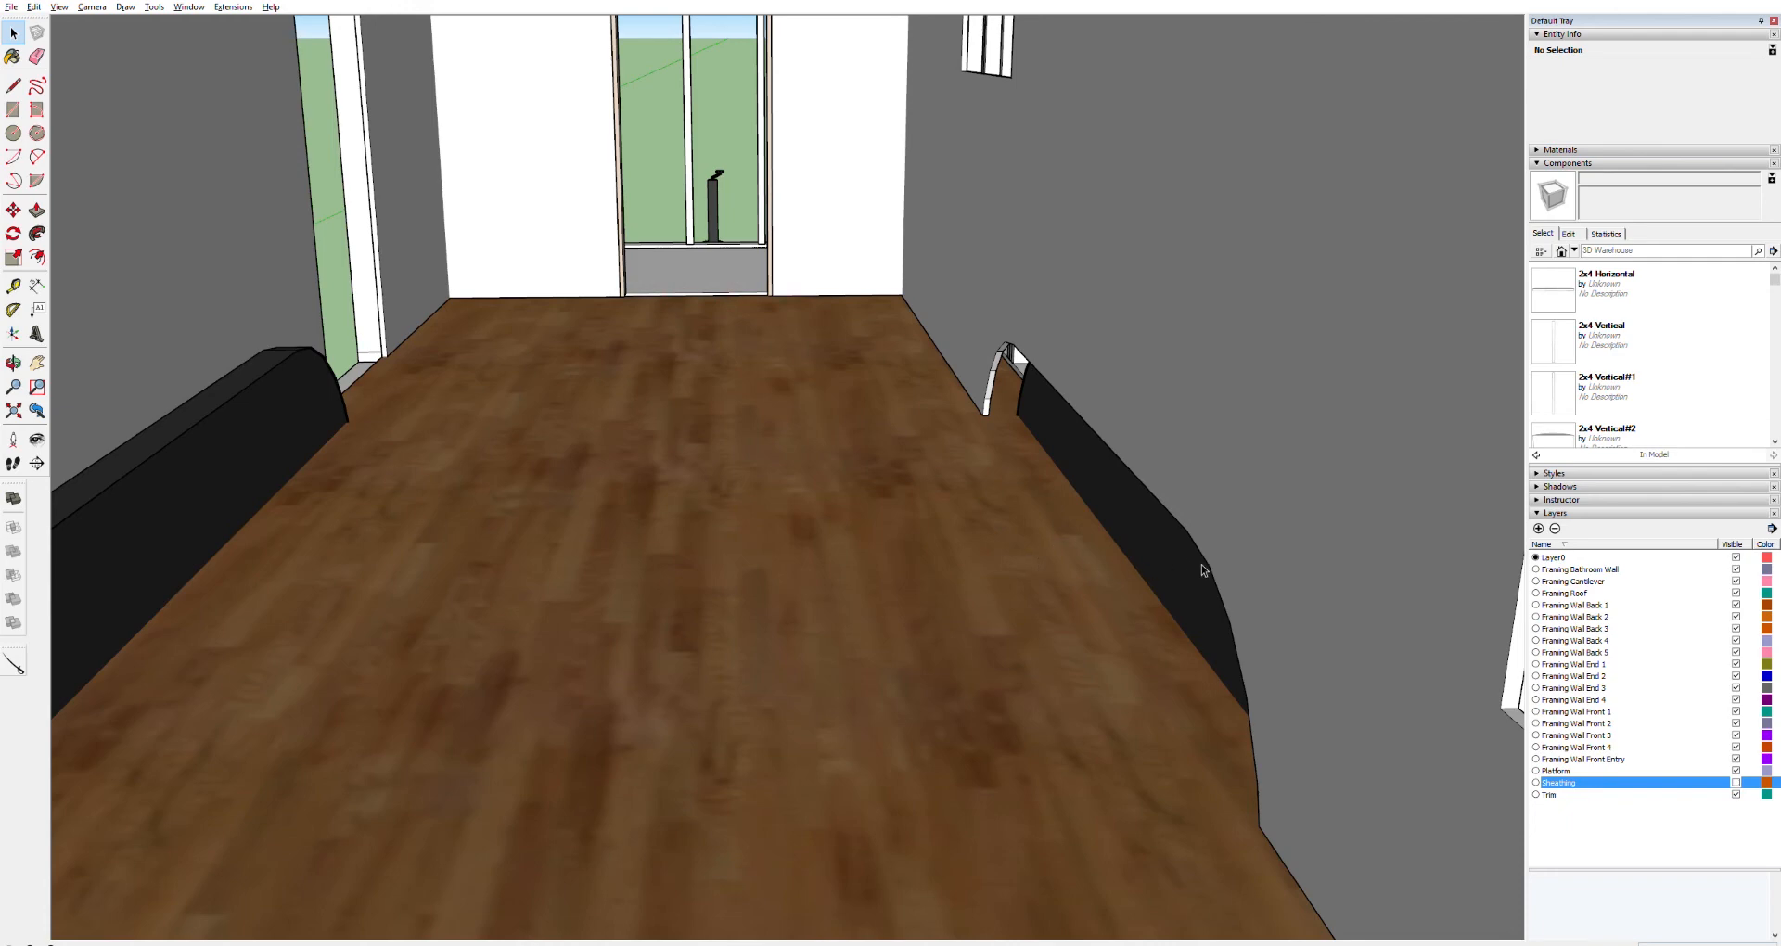
pyautogui.moveTo(1348, 541); pyautogui.dragTo(946, 626)
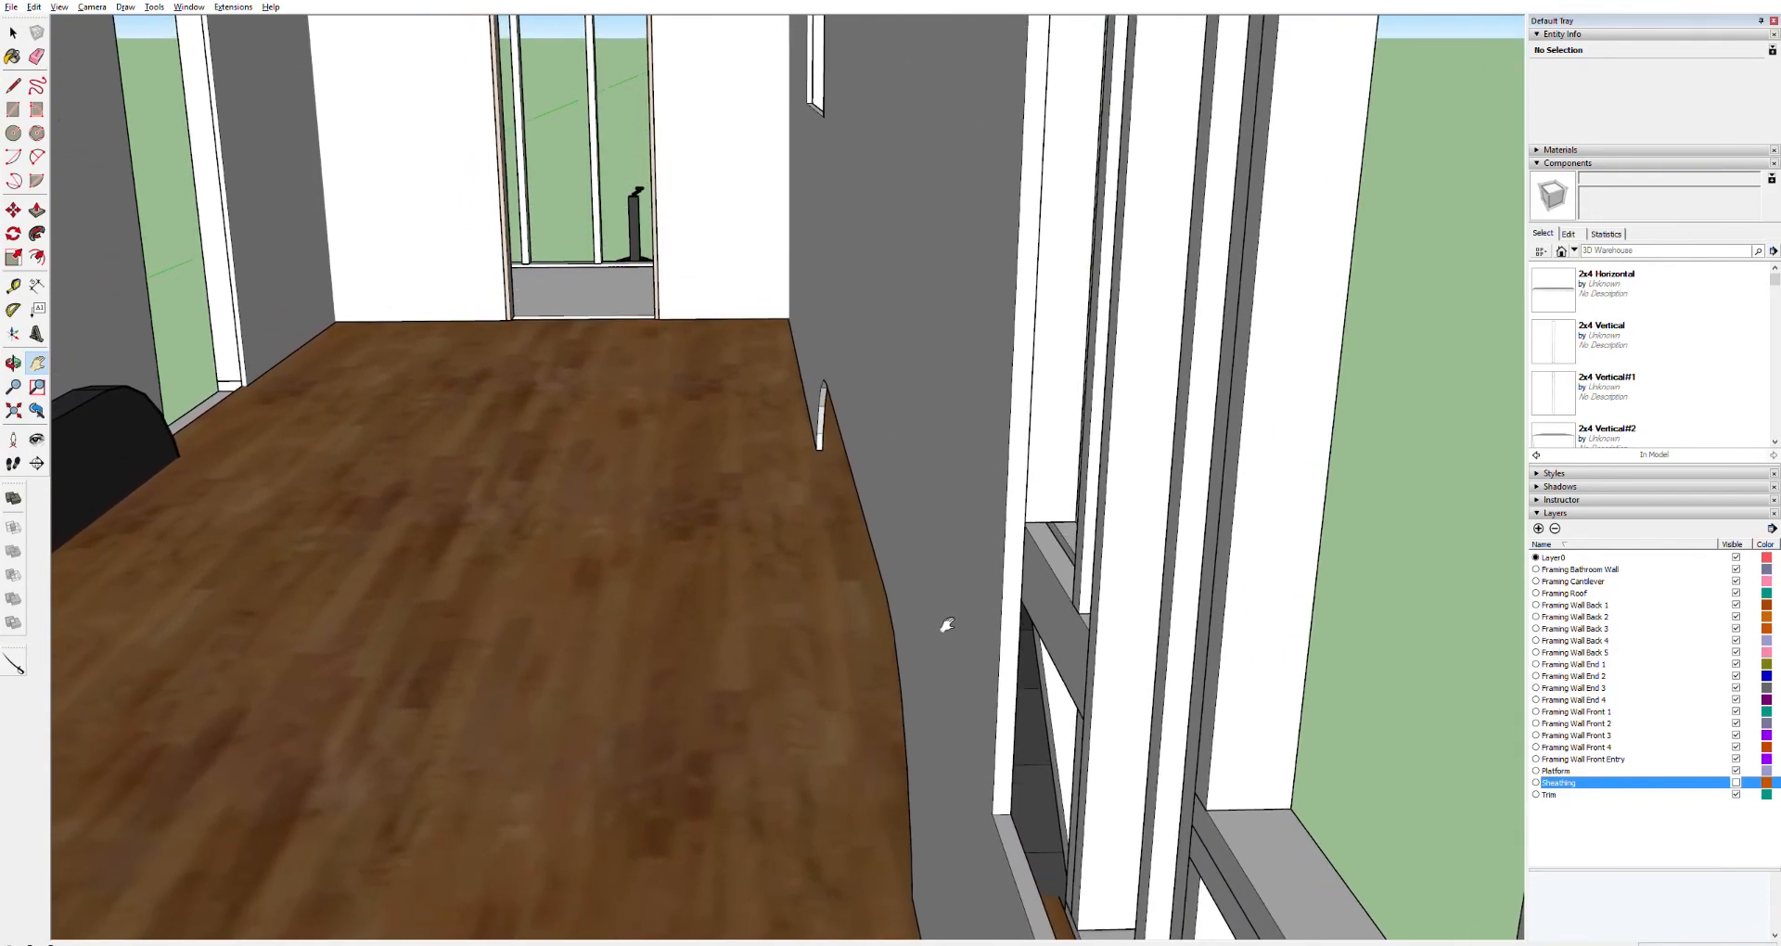
pyautogui.moveTo(1089, 600); pyautogui.dragTo(691, 478)
# Select the thin strip component along the bottom of the side wall above the wheels and delete it
pyautogui.press('h')
pyautogui.moveTo(761, 594); pyautogui.dragTo(799, 260)
pyautogui.click(834, 719)
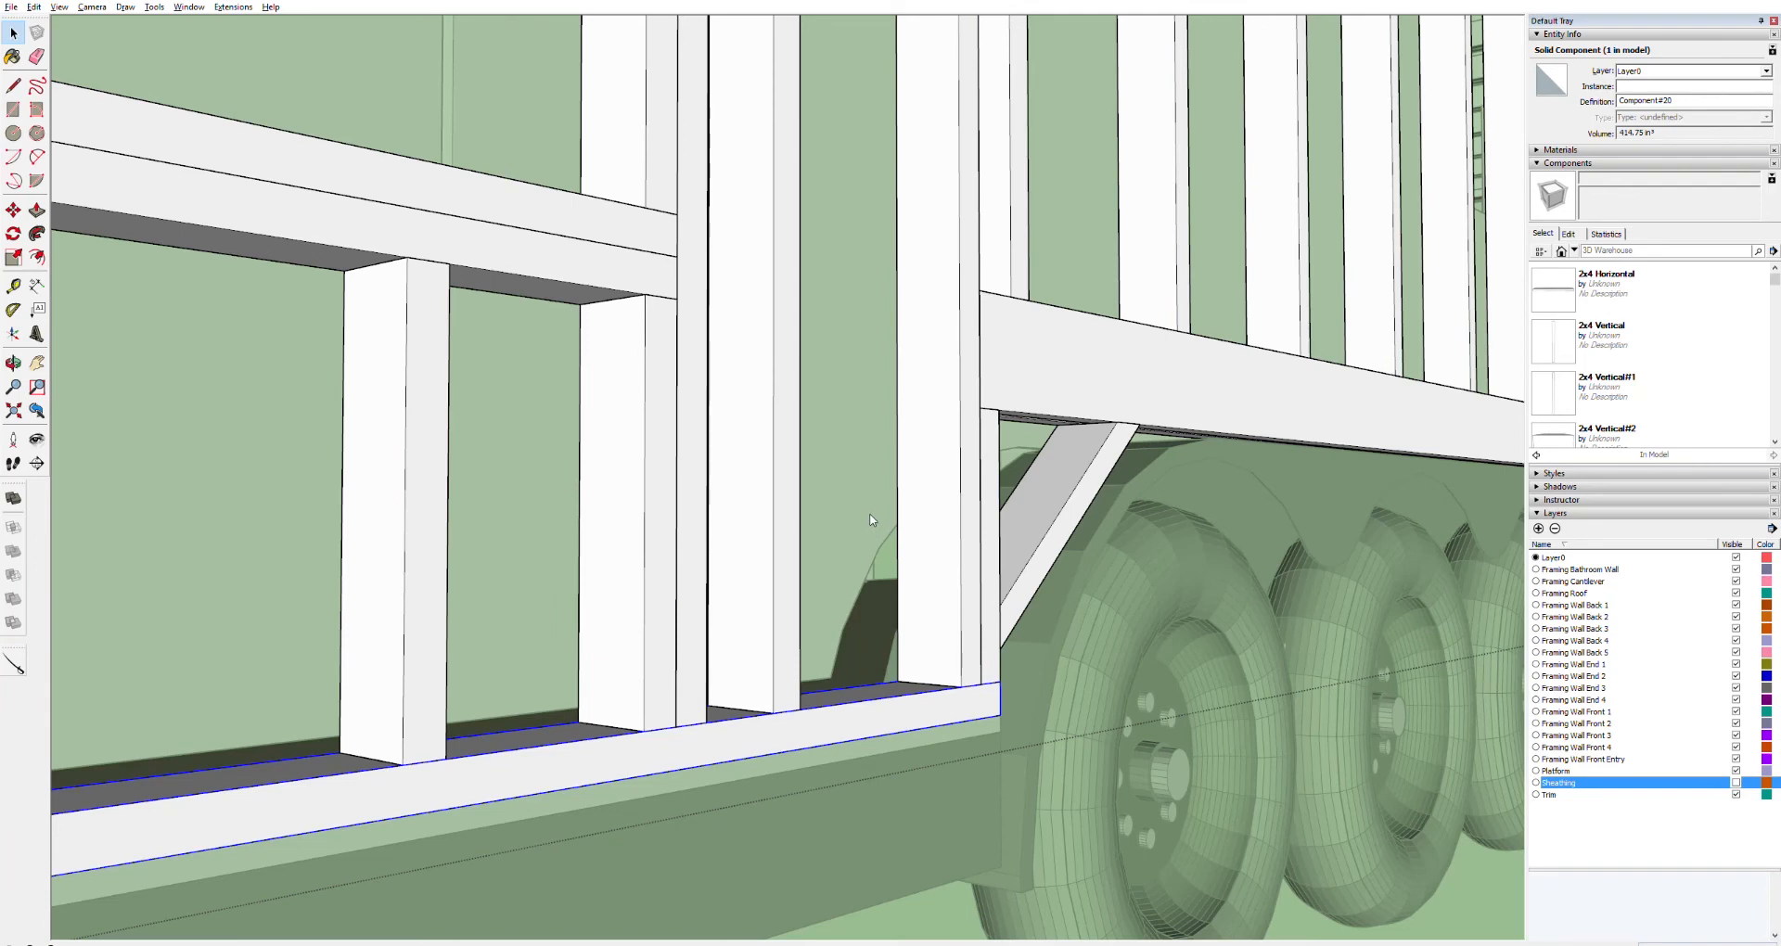
pyautogui.press('Delete')
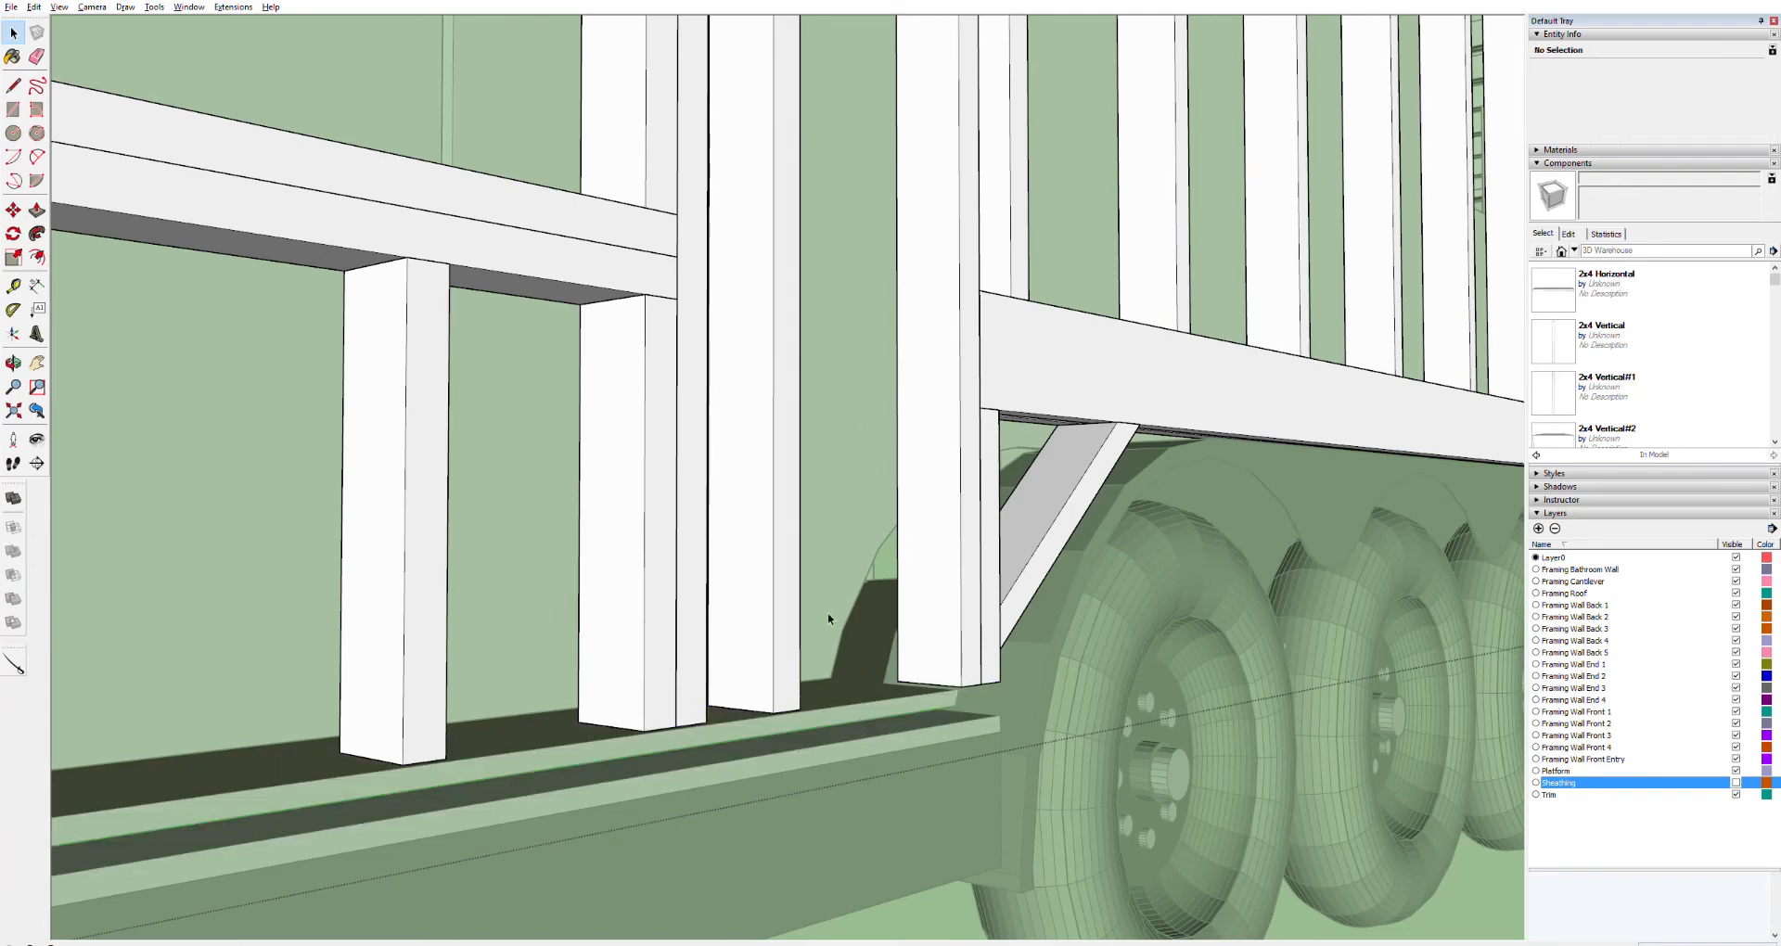
pyautogui.click(940, 847)
pyautogui.click(820, 649)
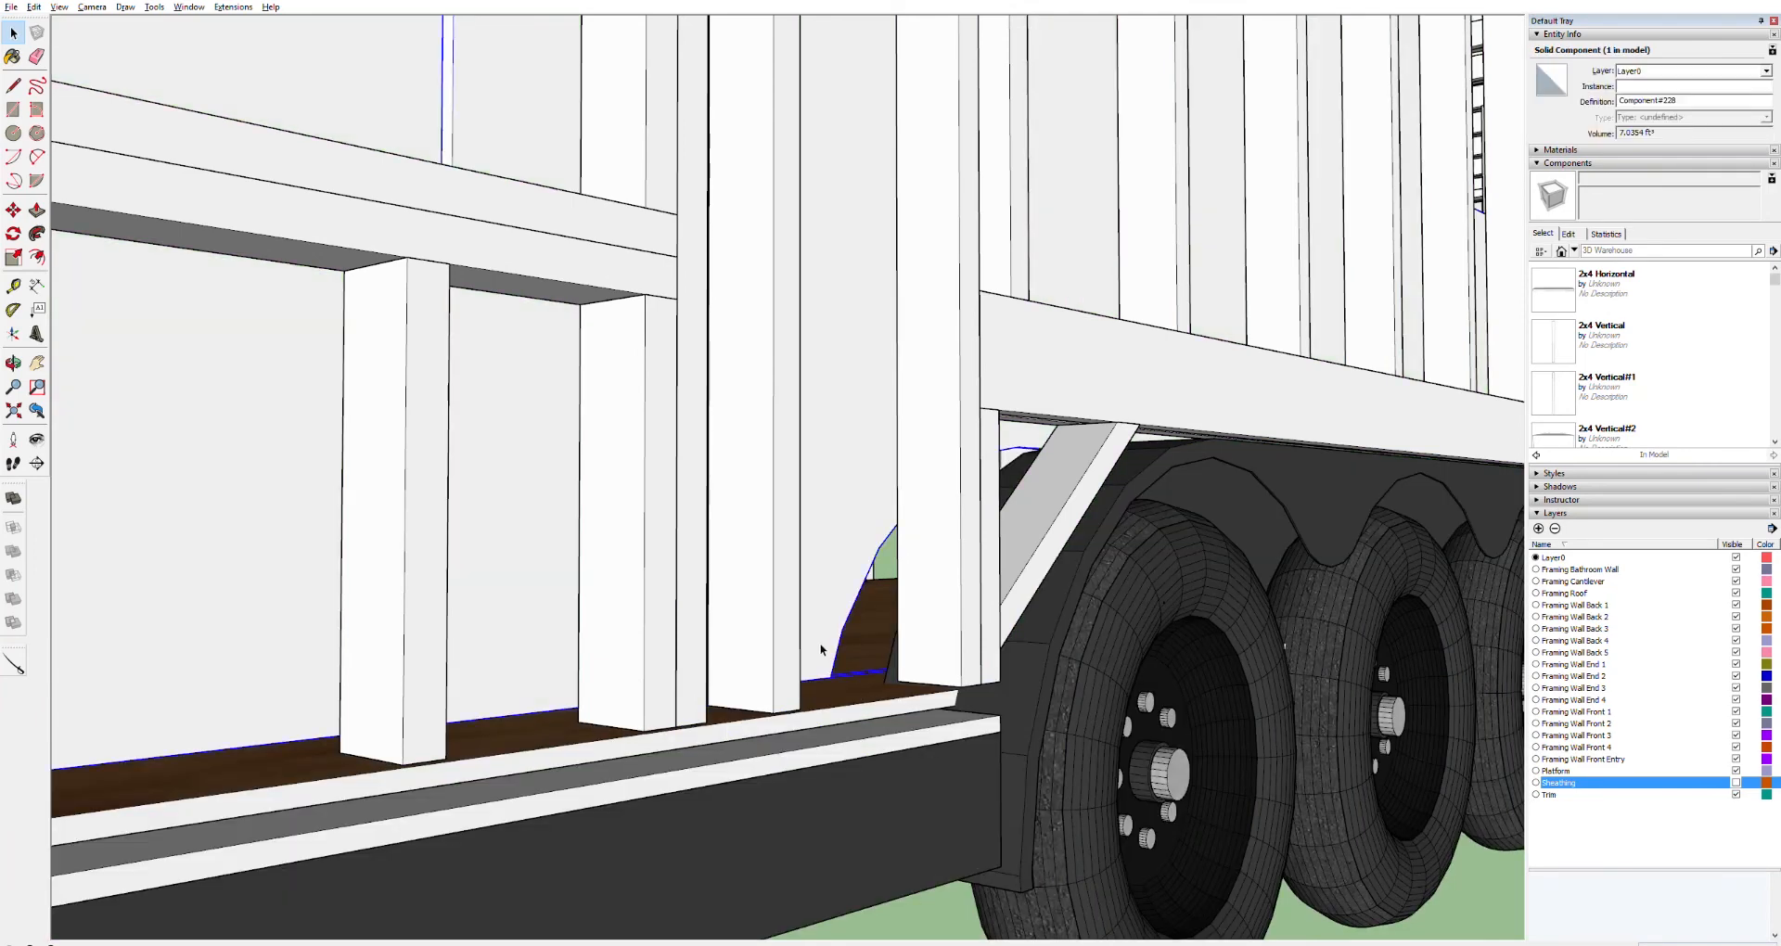
pyautogui.press('m')
pyautogui.click(832, 678)
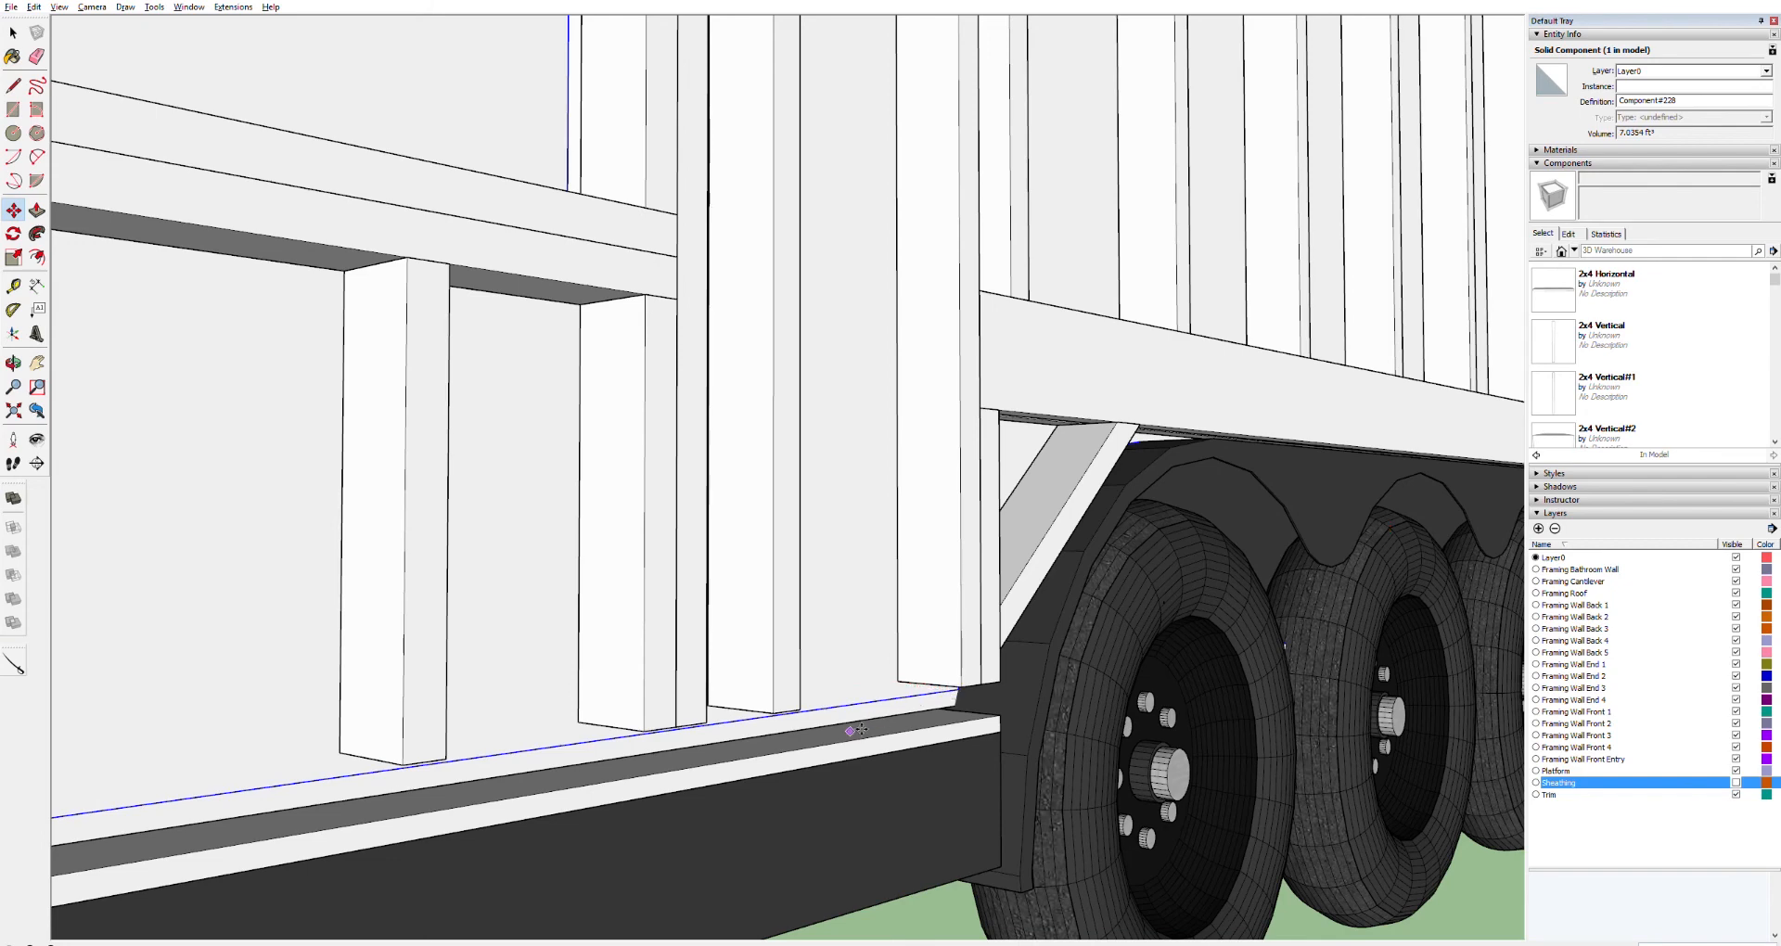
pyautogui.press('space')
# Open the Framing Wall Back 2 group, select a stud, and inspect the interior through the window opening
pyautogui.click(662, 707)
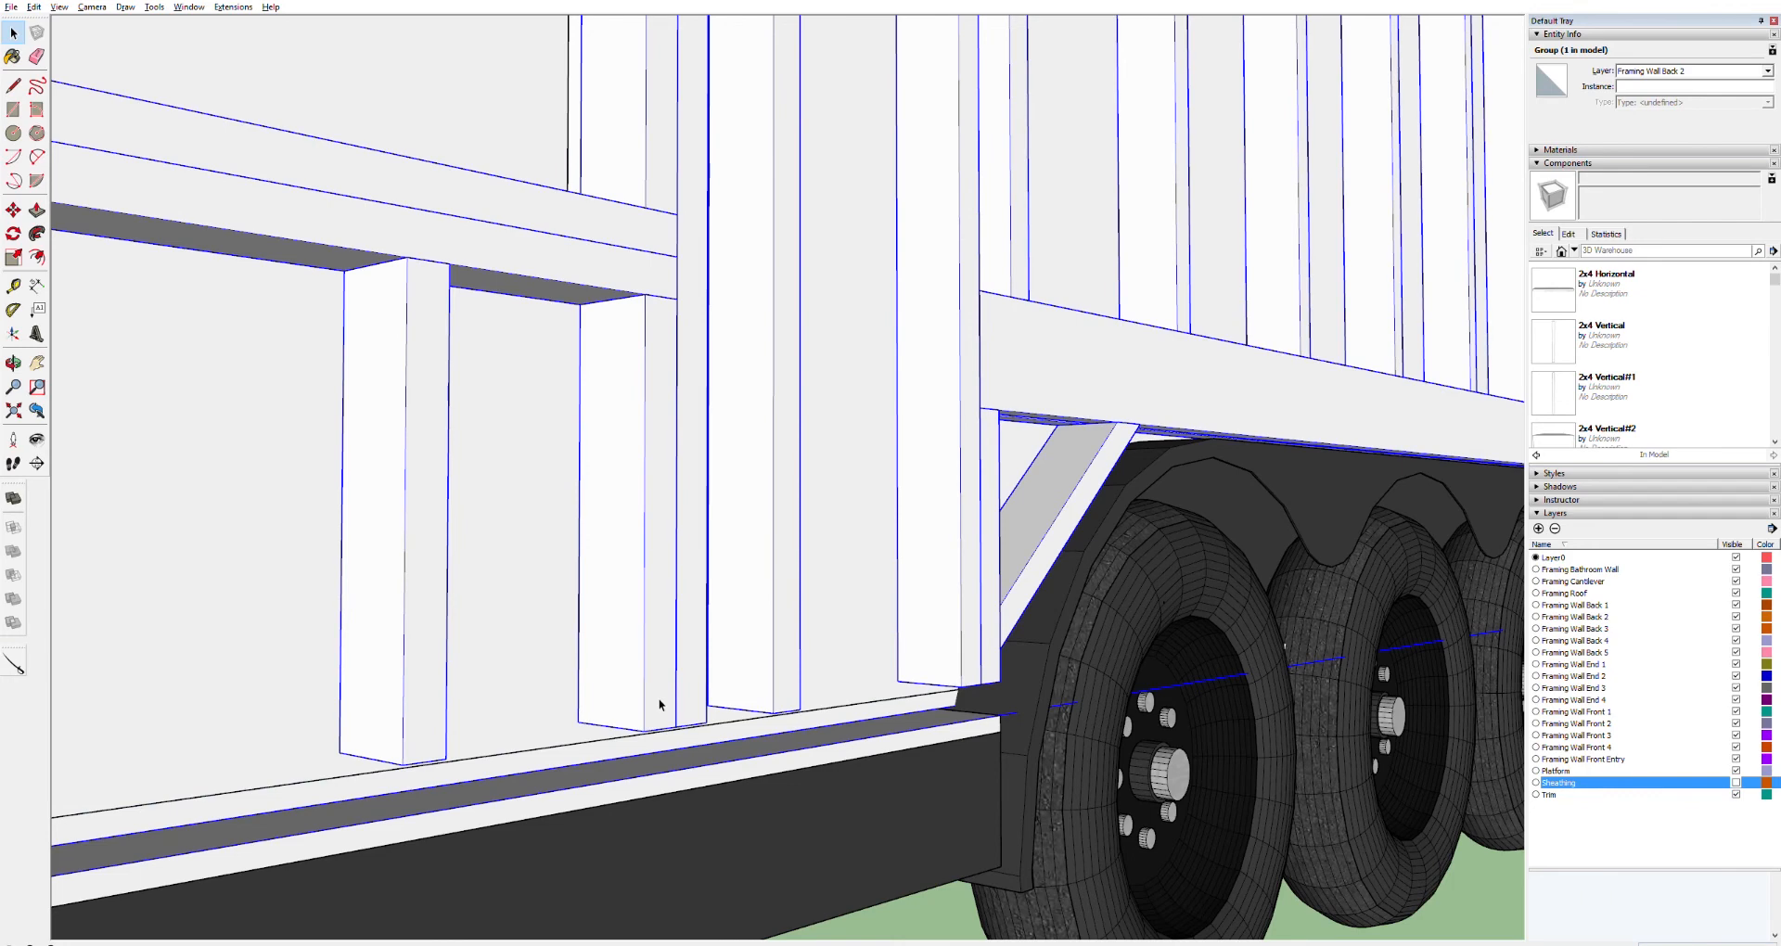
pyautogui.doubleClick(660, 705)
pyautogui.click(659, 698)
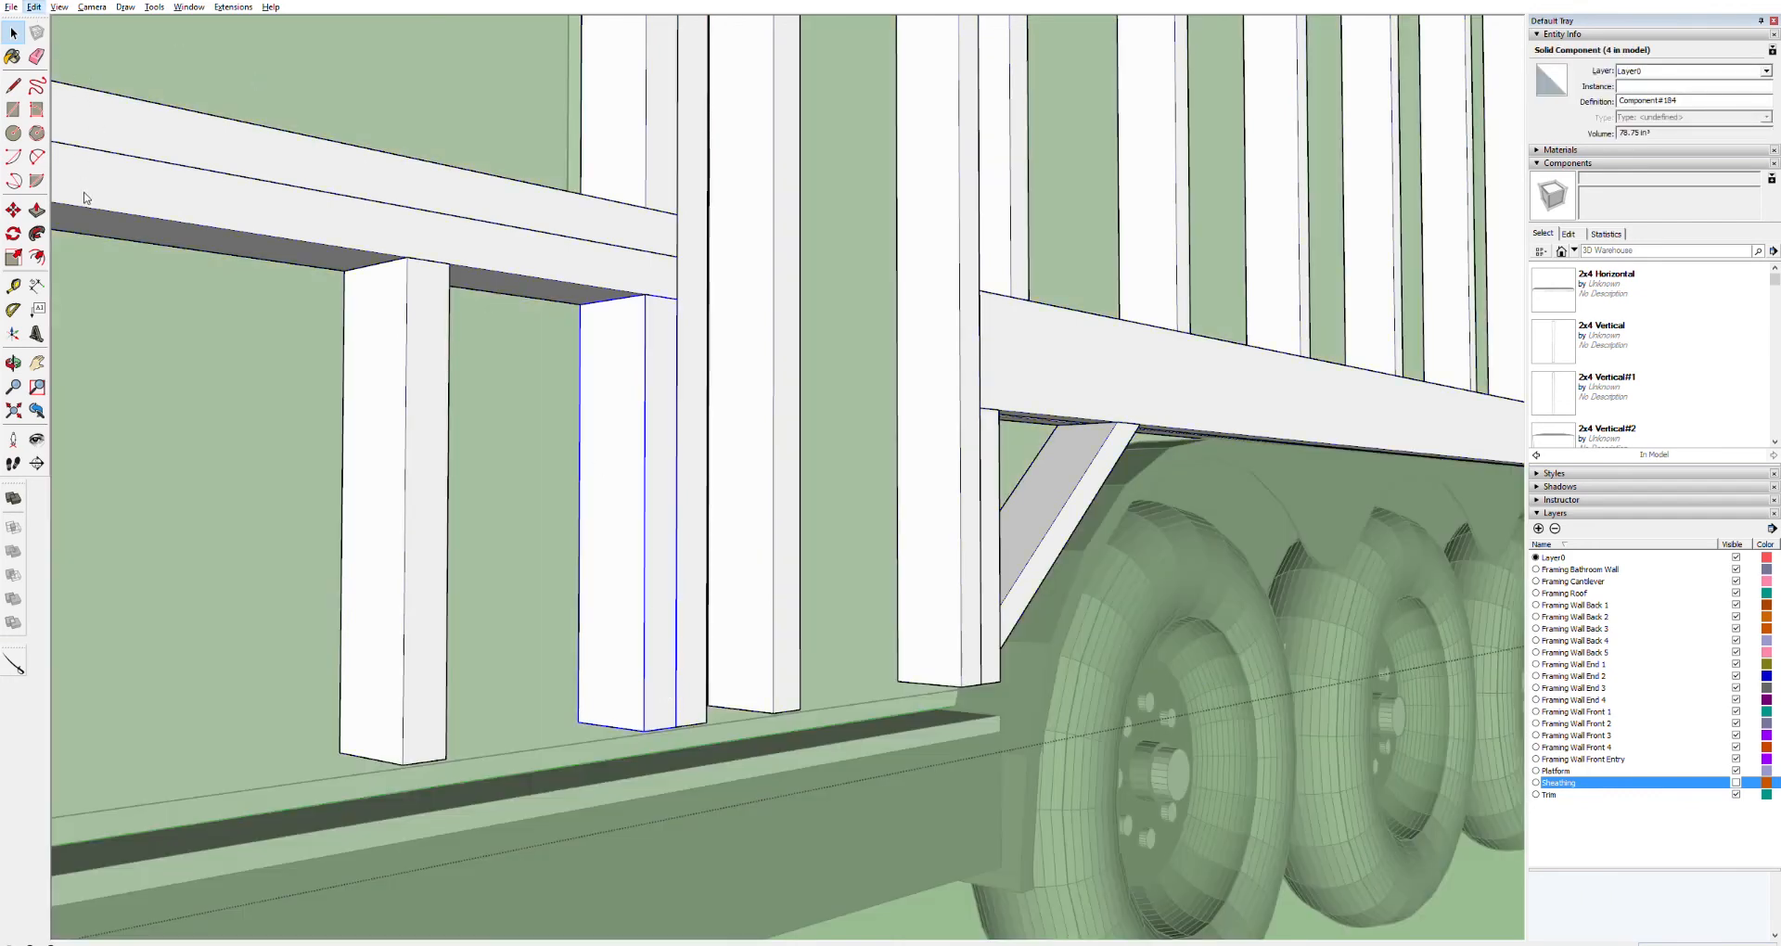
pyautogui.scroll(-6, 493, 397)
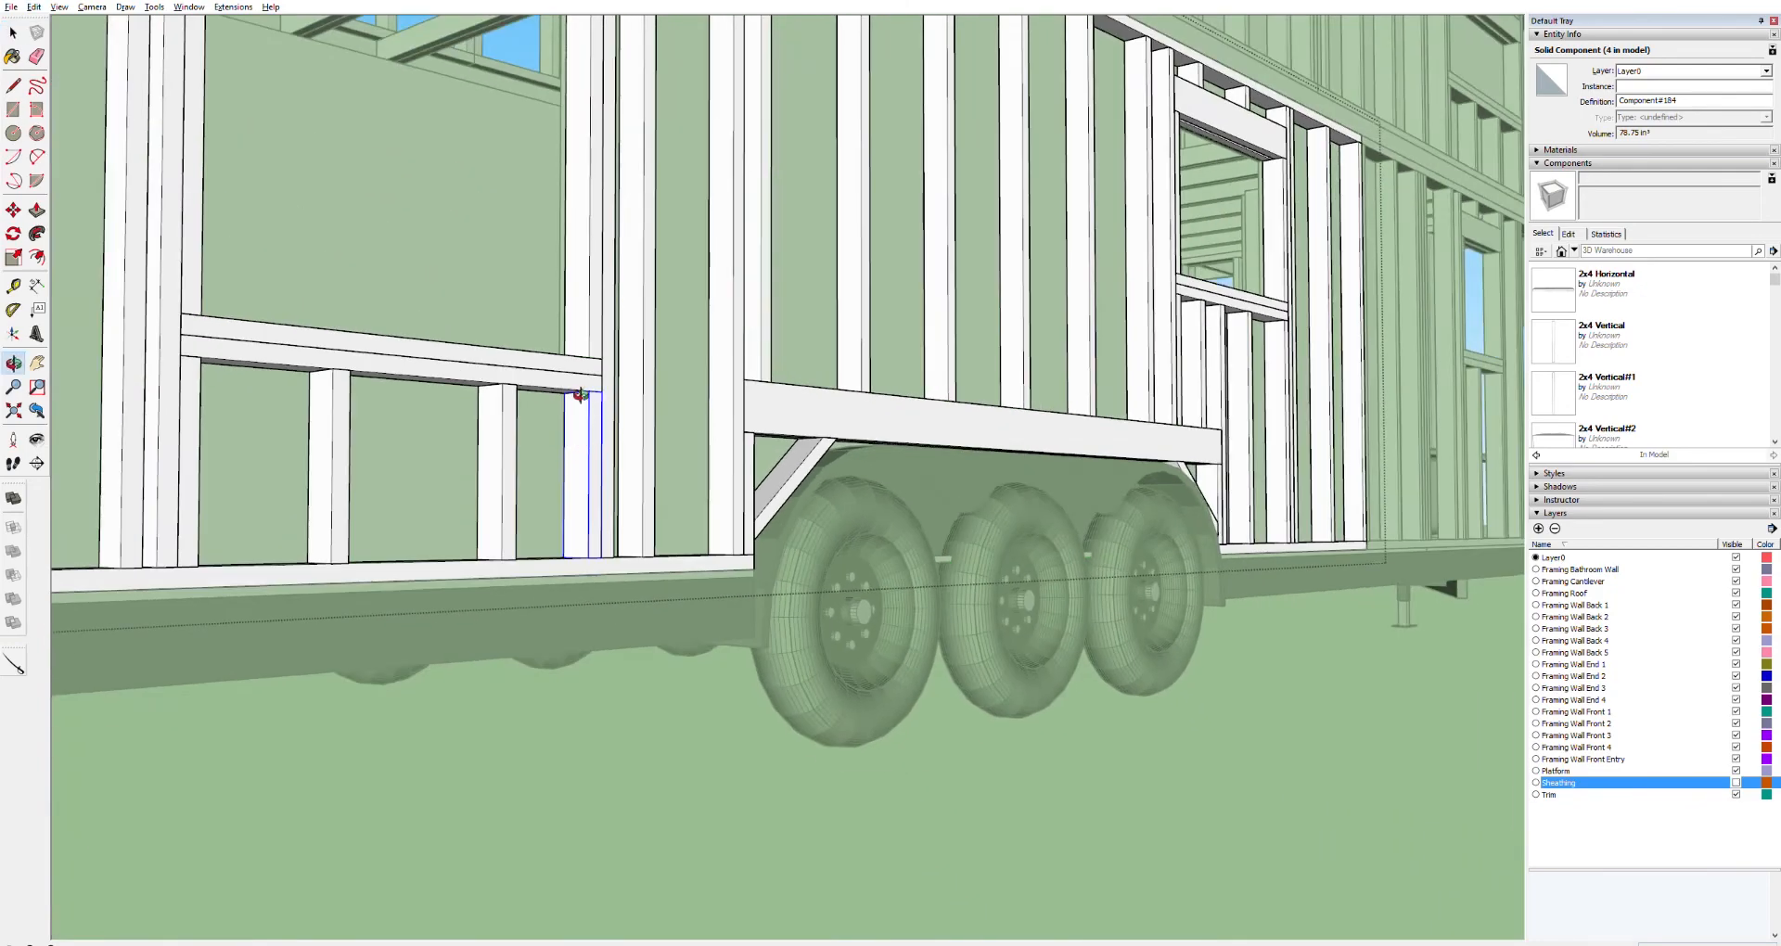
pyautogui.moveTo(580, 395); pyautogui.dragTo(1004, 516, button='middle')
pyautogui.scroll(5, 1004, 516)
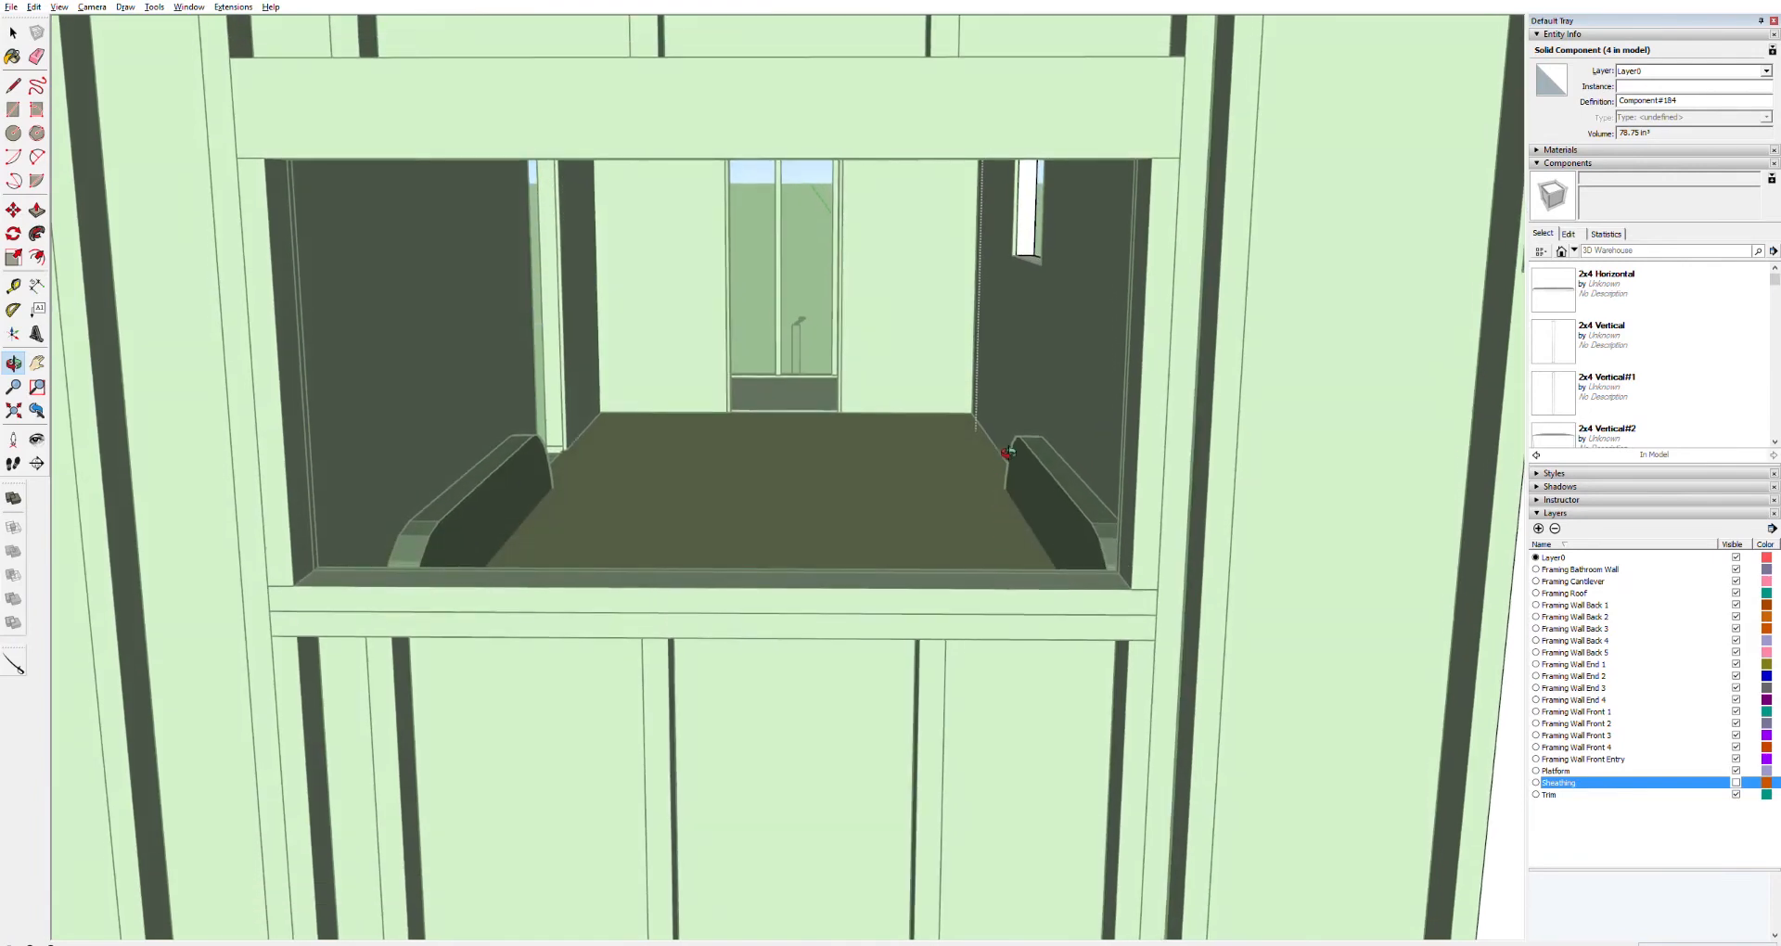
pyautogui.keyDown('shift'); pyautogui.moveTo(1030, 274); pyautogui.dragTo(946, 438, button='middle'); pyautogui.keyUp('shift')
pyautogui.click(92, 514)
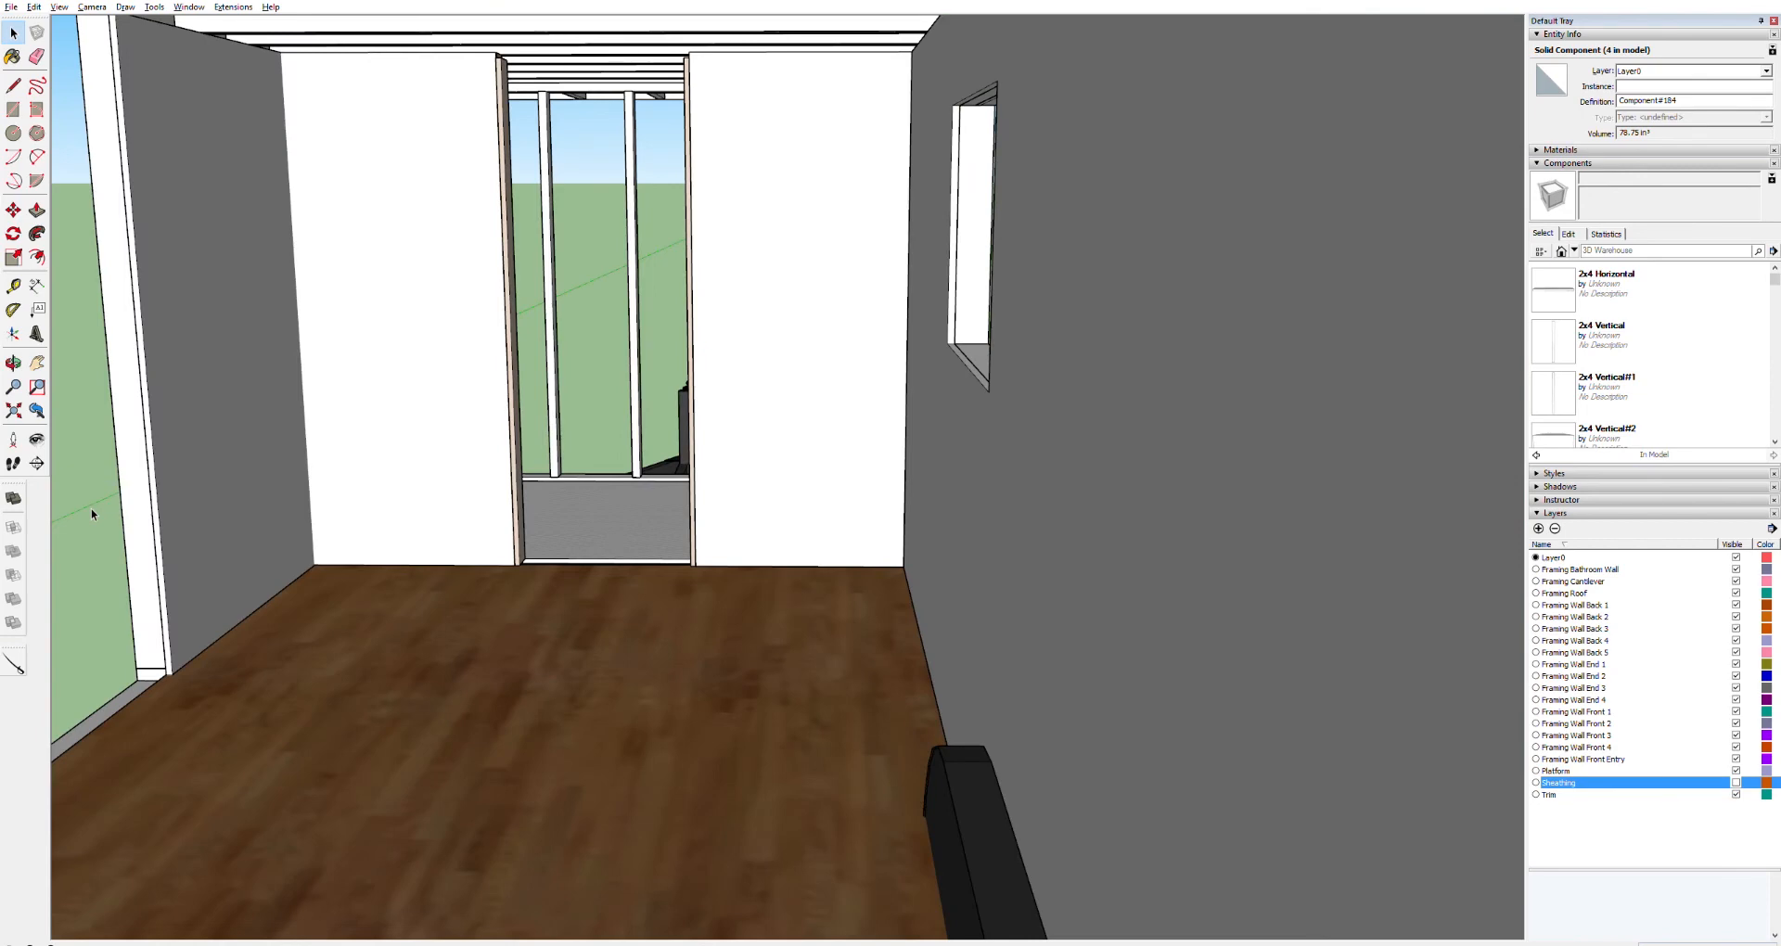
pyautogui.scroll(5, 1001, 339)
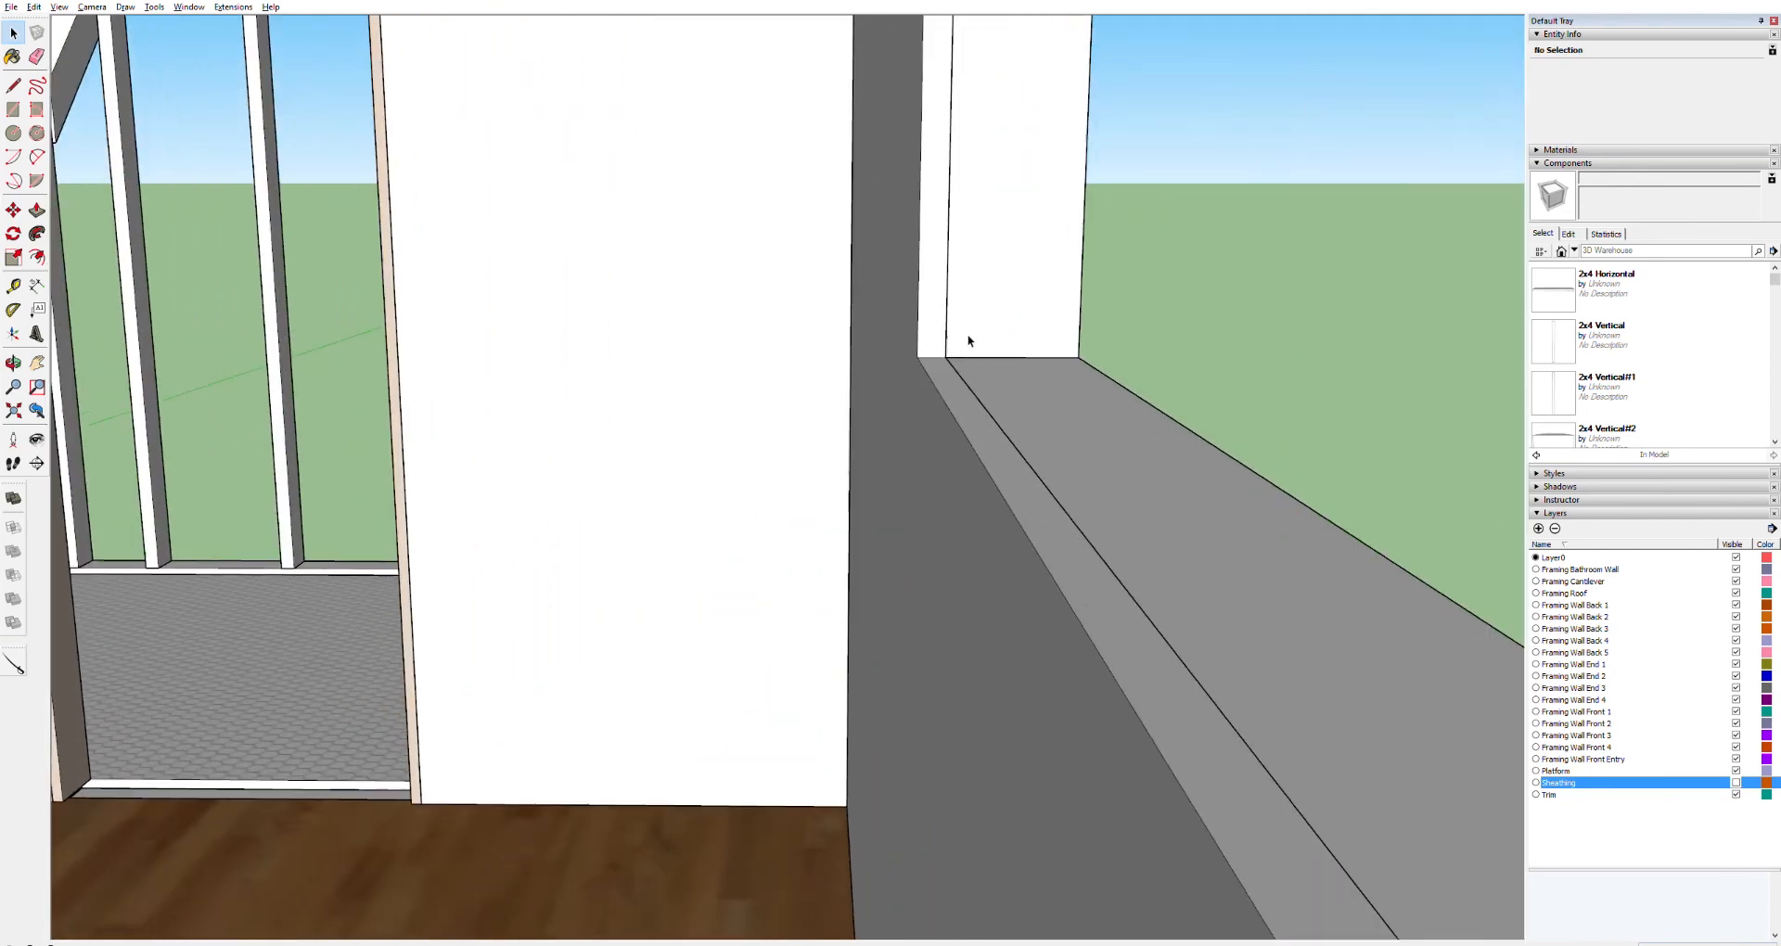
pyautogui.scroll(-3, 958, 352)
pyautogui.scroll(-4, 944, 369)
pyautogui.scroll(6, 938, 369)
pyautogui.scroll(5, 938, 369)
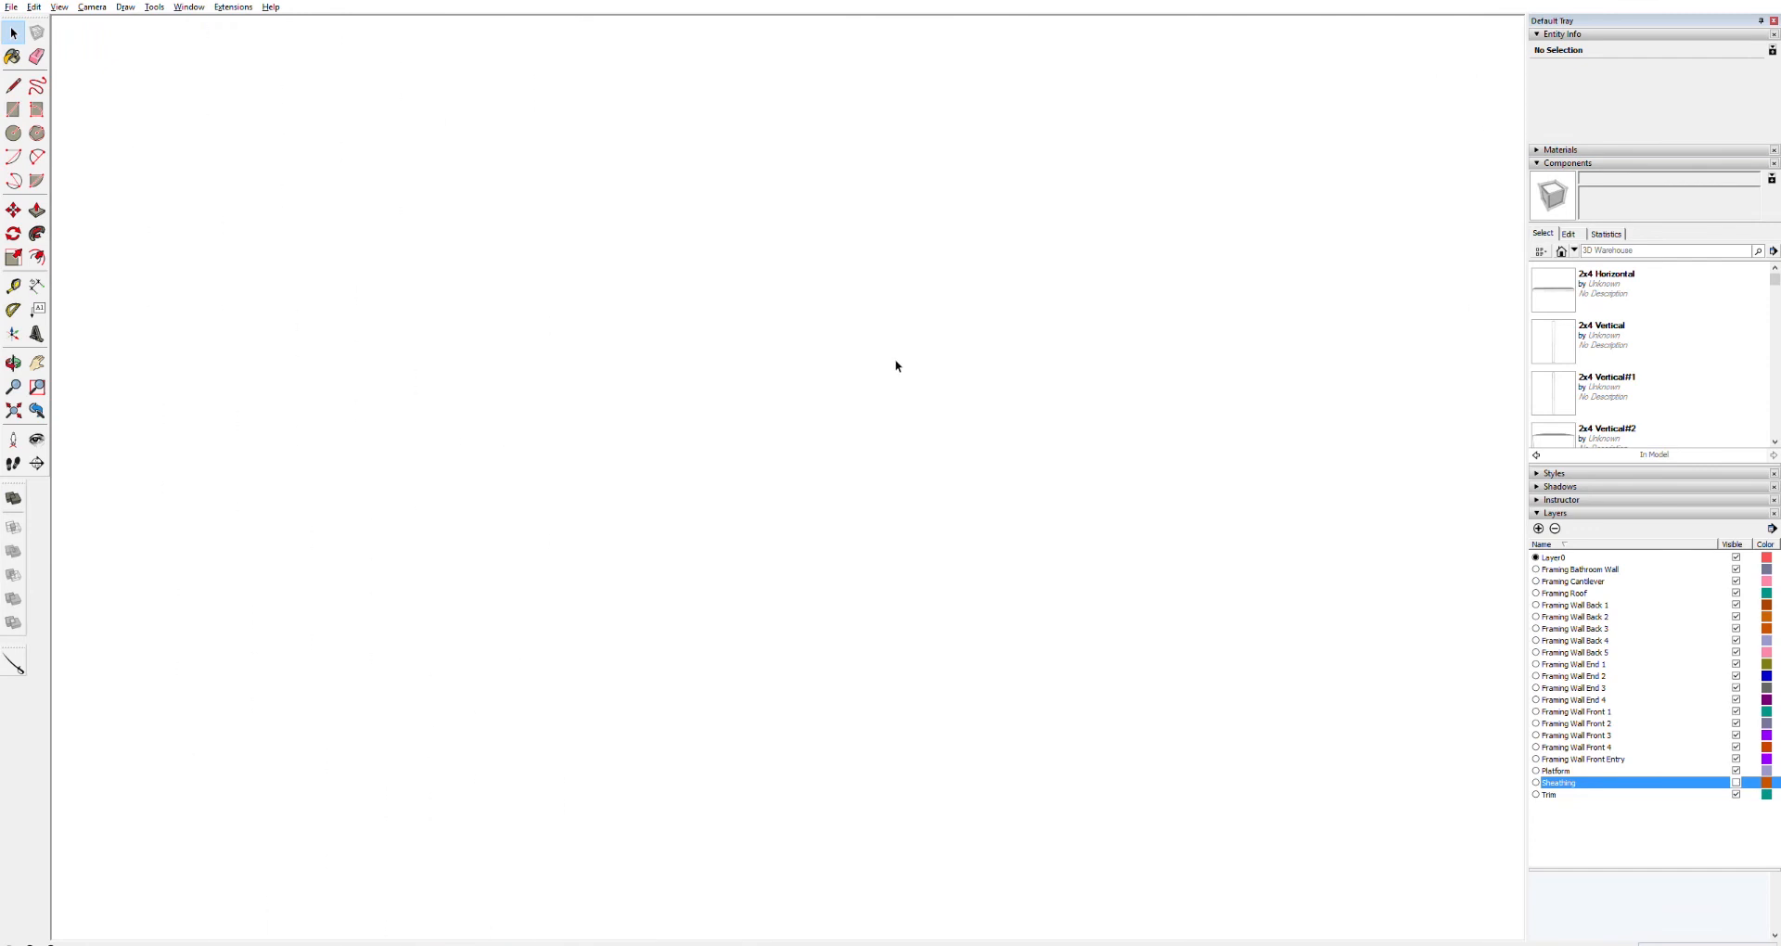
pyautogui.scroll(2, 893, 369)
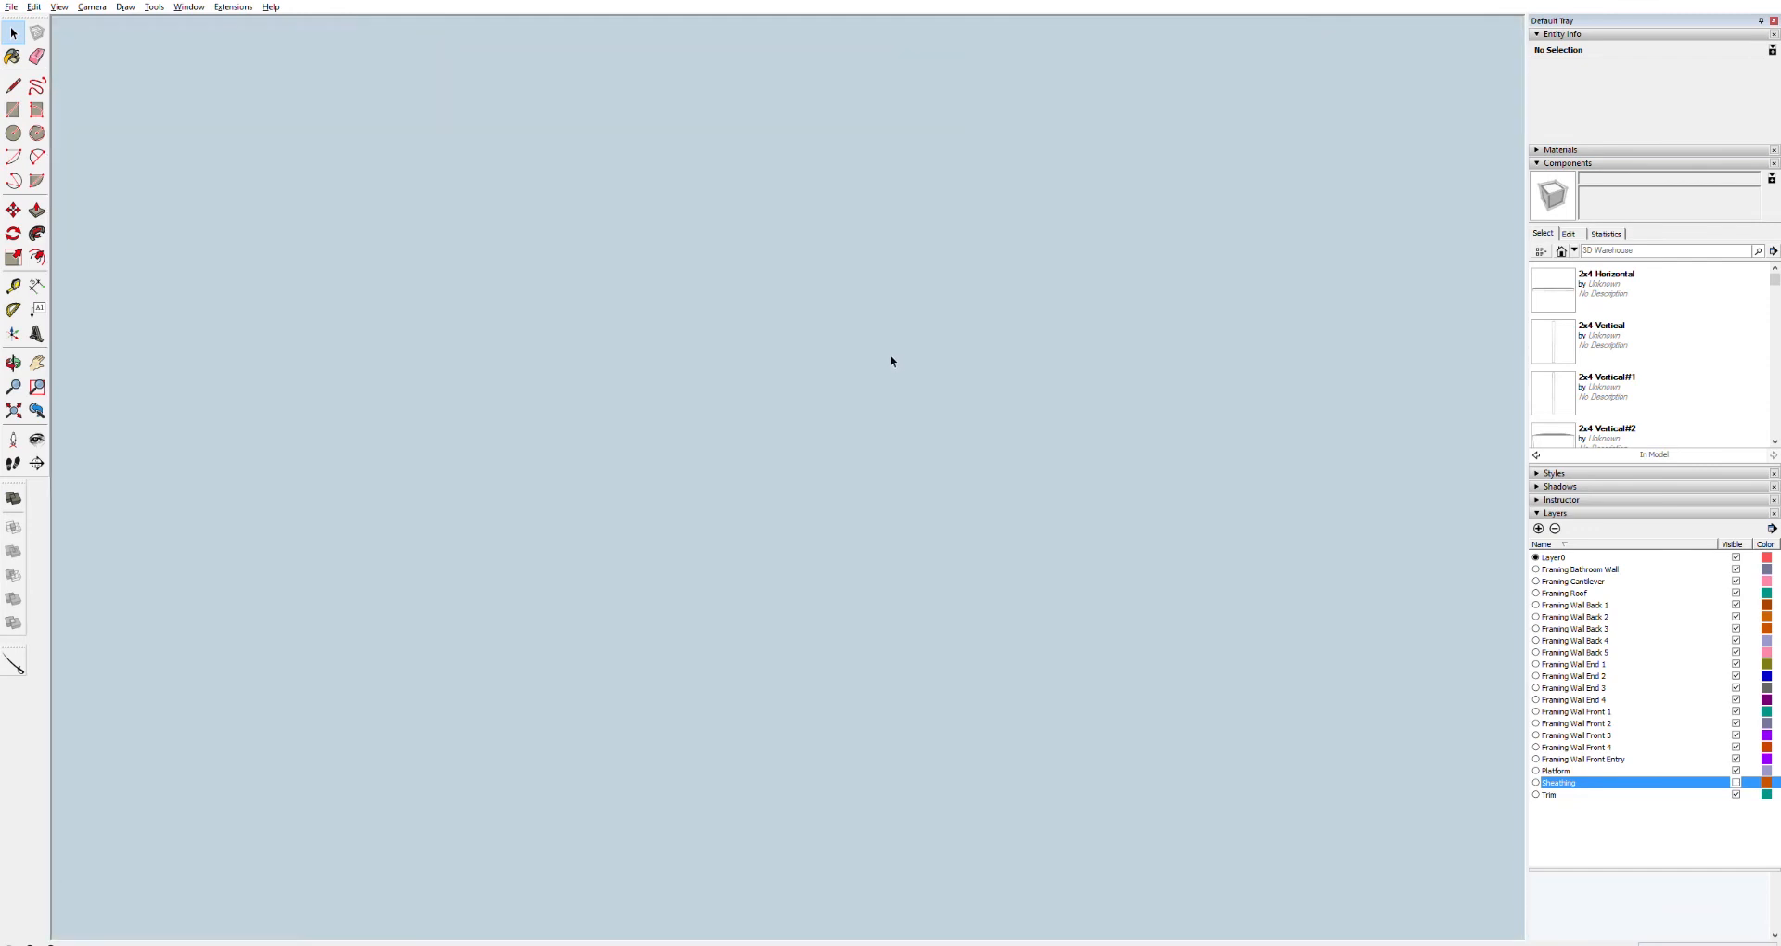
pyautogui.scroll(-5, 888, 354)
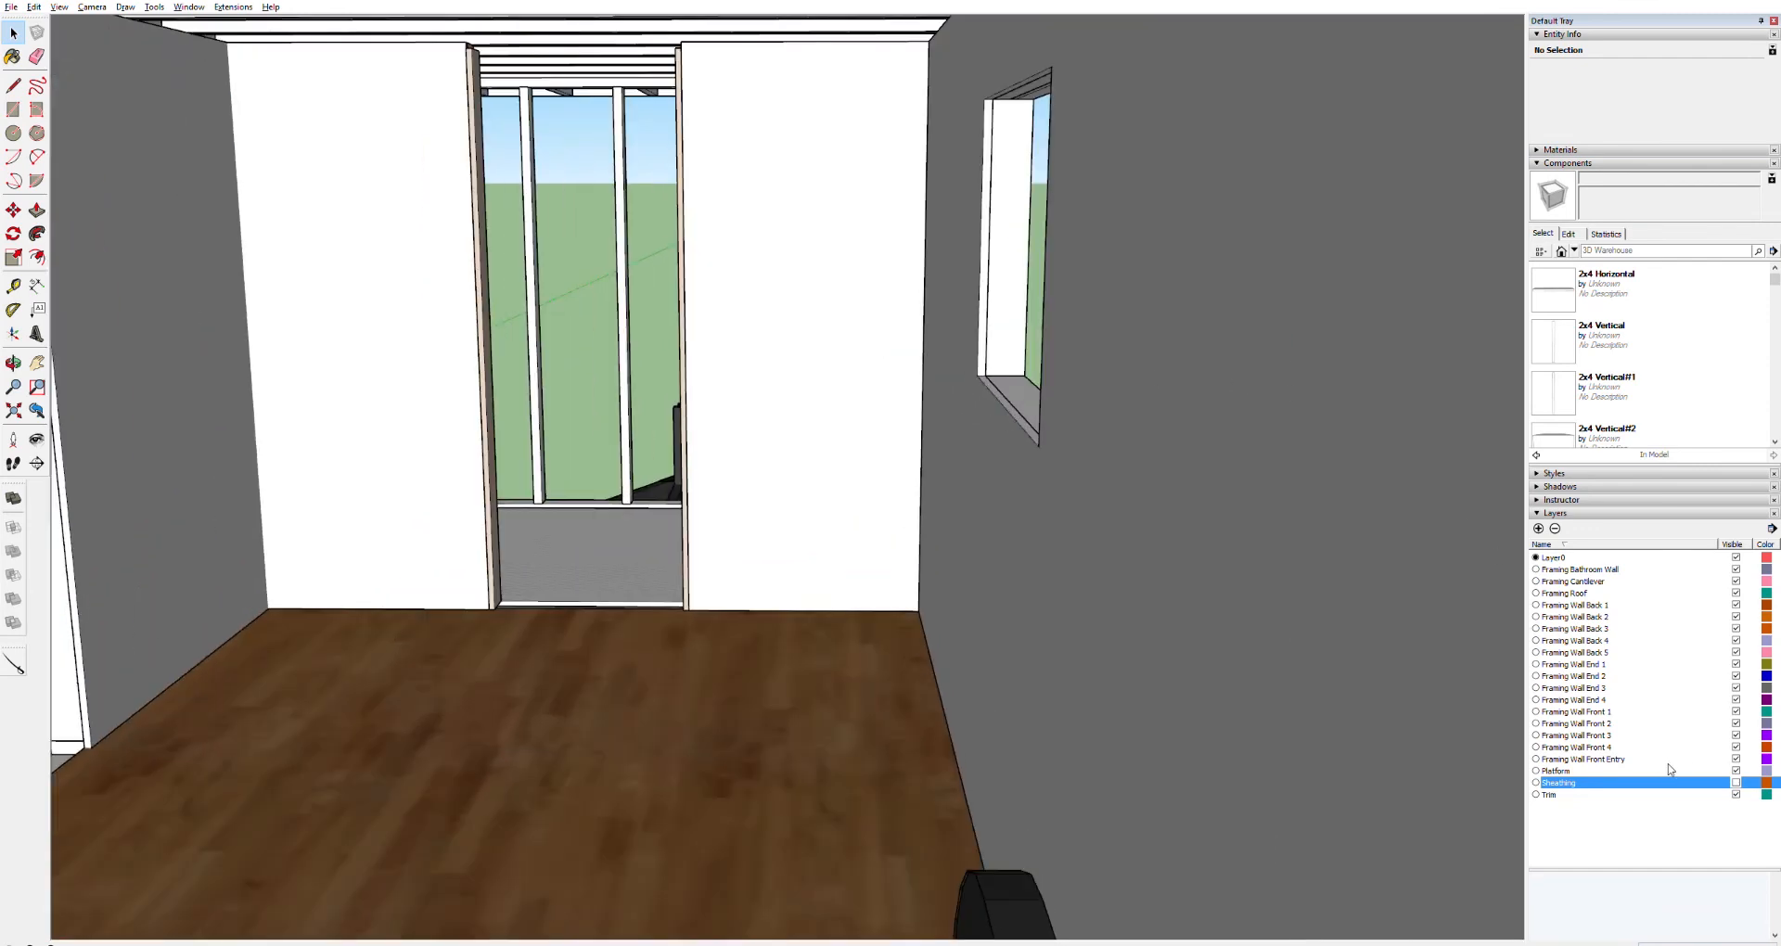
# Toggle the visibility of the Sheathing layer
pyautogui.click(1736, 782)
pyautogui.click(1735, 782)
pyautogui.click(1736, 782)
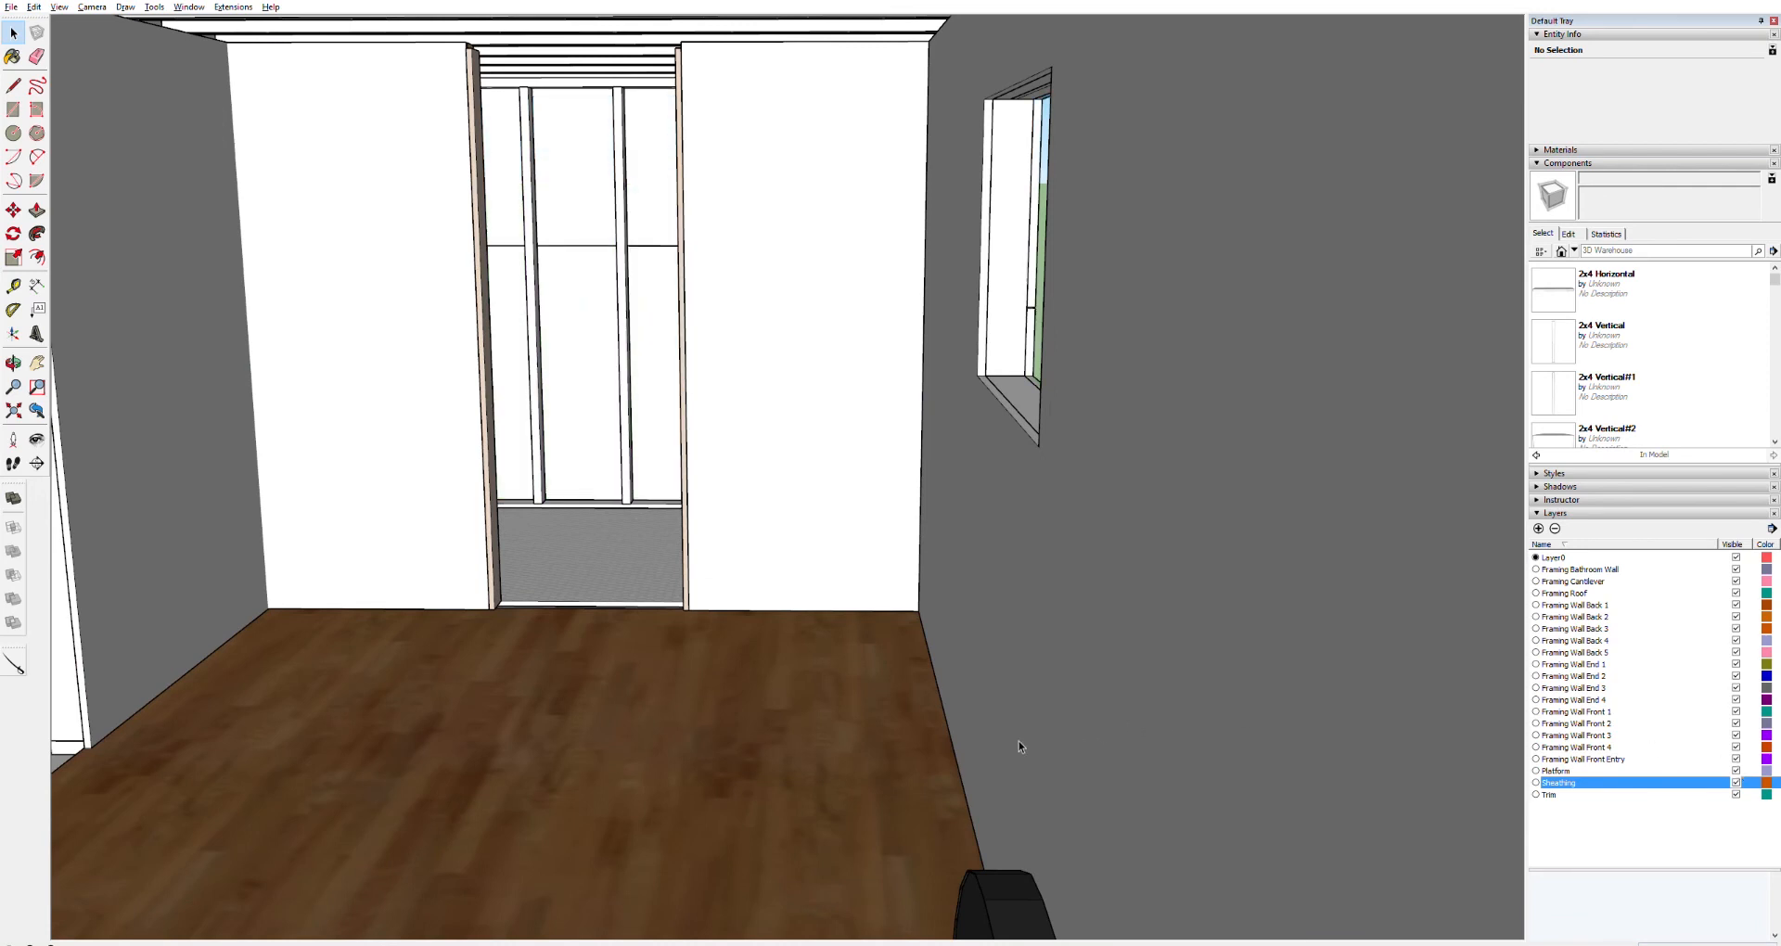
# Move the view through the interior toward the bathroom doorway and around the door side of the house
pyautogui.moveTo(753, 664); pyautogui.dragTo(833, 610, button='middle')
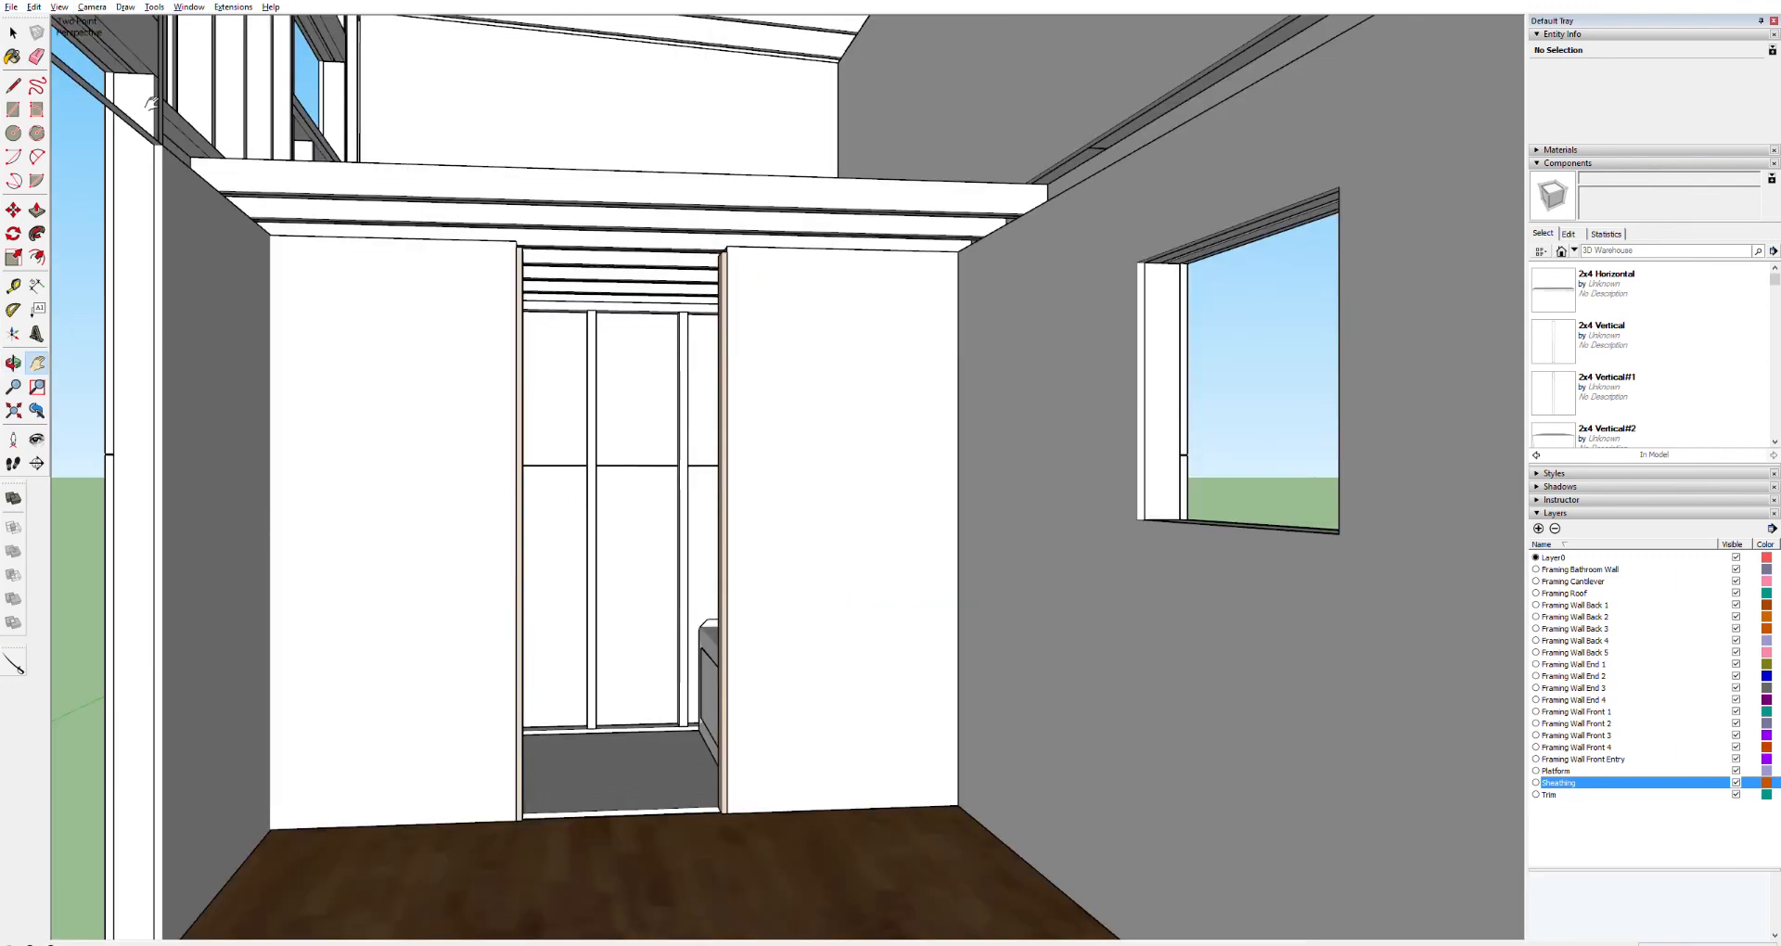
pyautogui.moveTo(620, 562); pyautogui.dragTo(612, 624, button='middle')
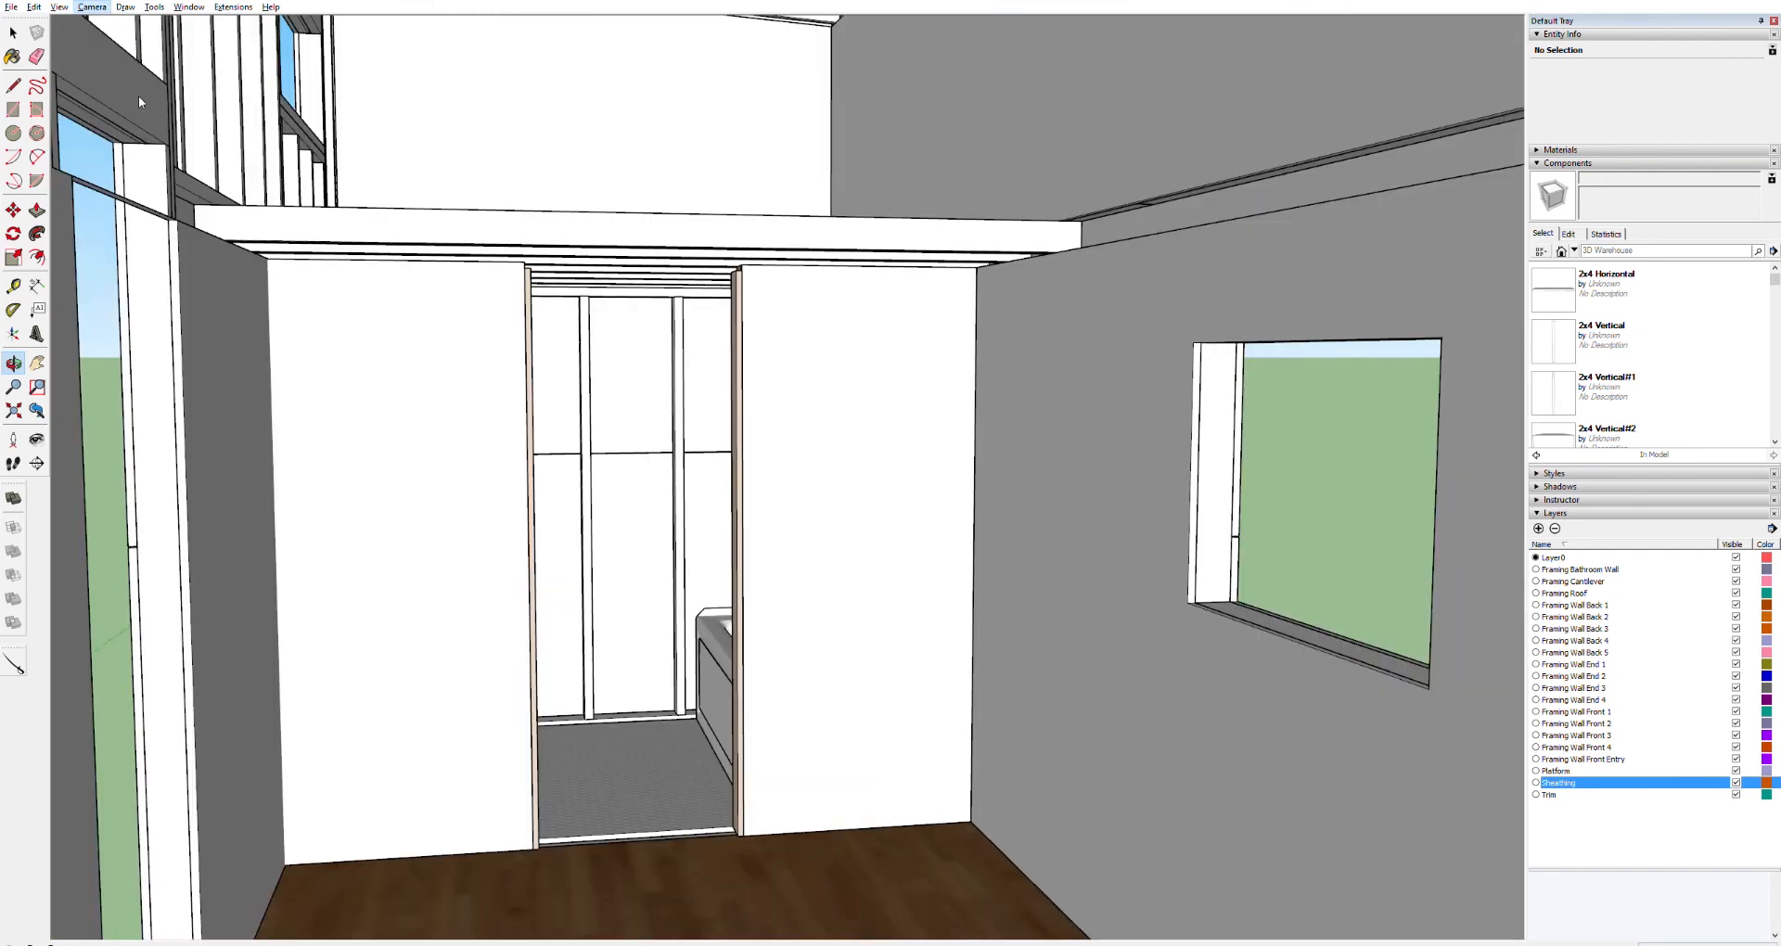
pyautogui.click(157, 199)
pyautogui.moveTo(490, 396); pyautogui.dragTo(981, 212)
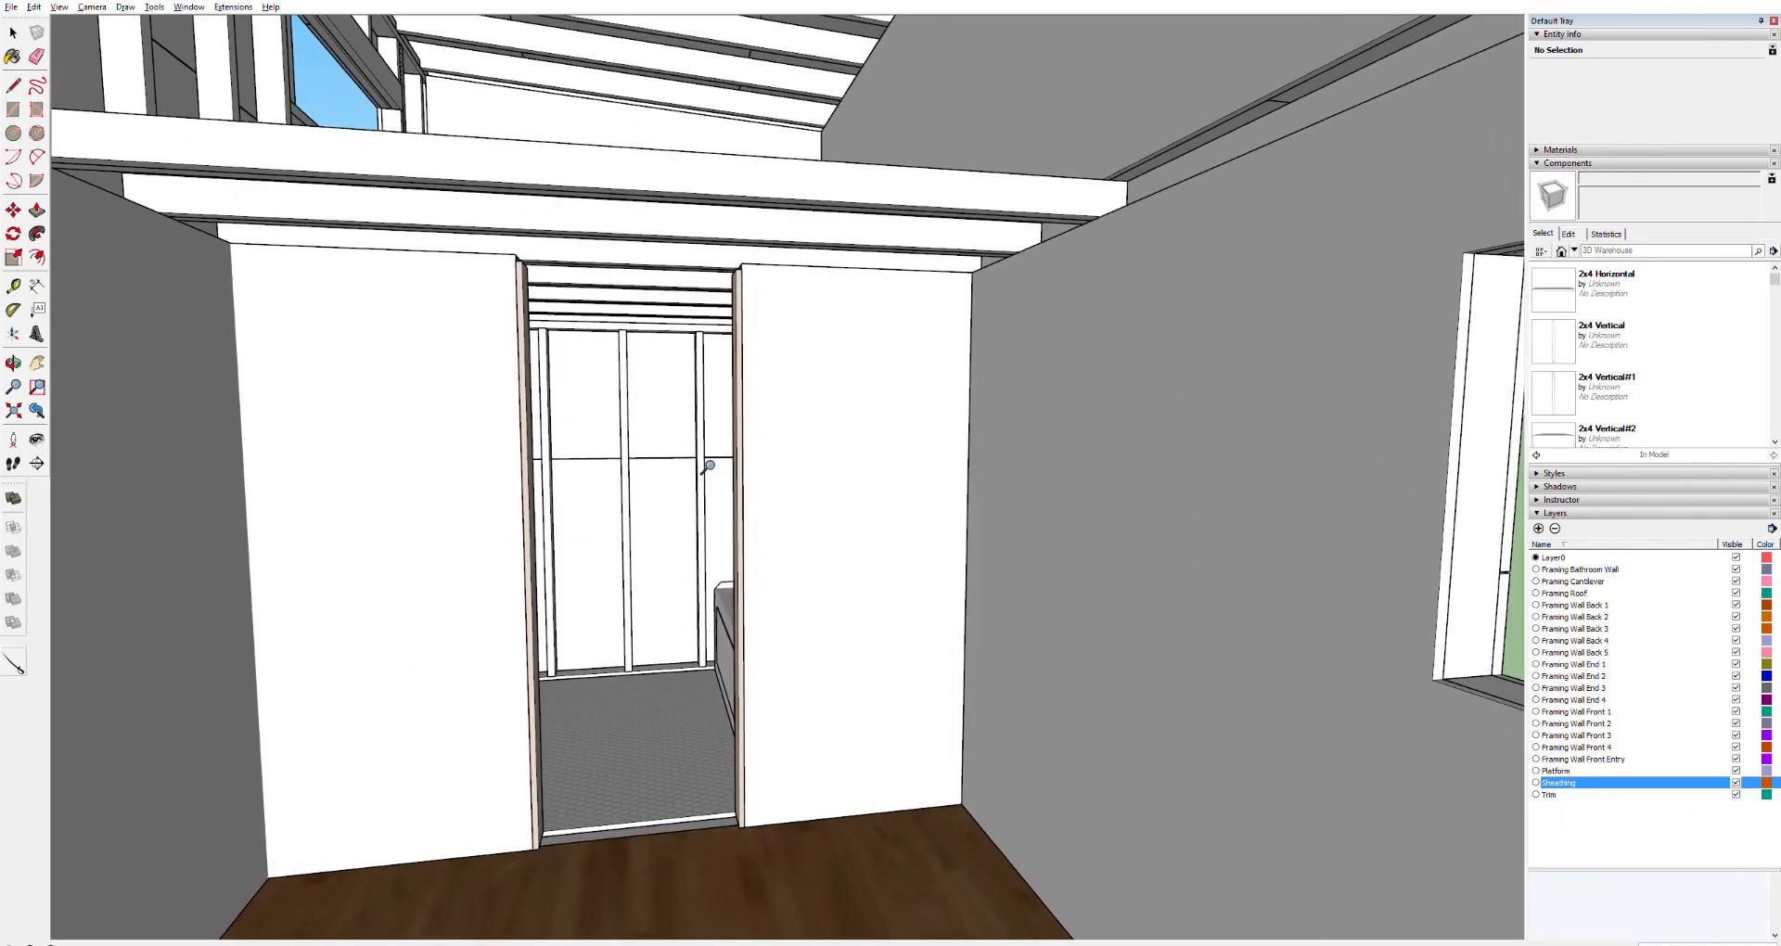
pyautogui.moveTo(707, 468); pyautogui.dragTo(491, 601)
pyautogui.moveTo(853, 434); pyautogui.dragTo(747, 521)
pyautogui.keyDown('shift'); pyautogui.moveTo(674, 497); pyautogui.dragTo(747, 383, button='middle'); pyautogui.keyUp('shift')
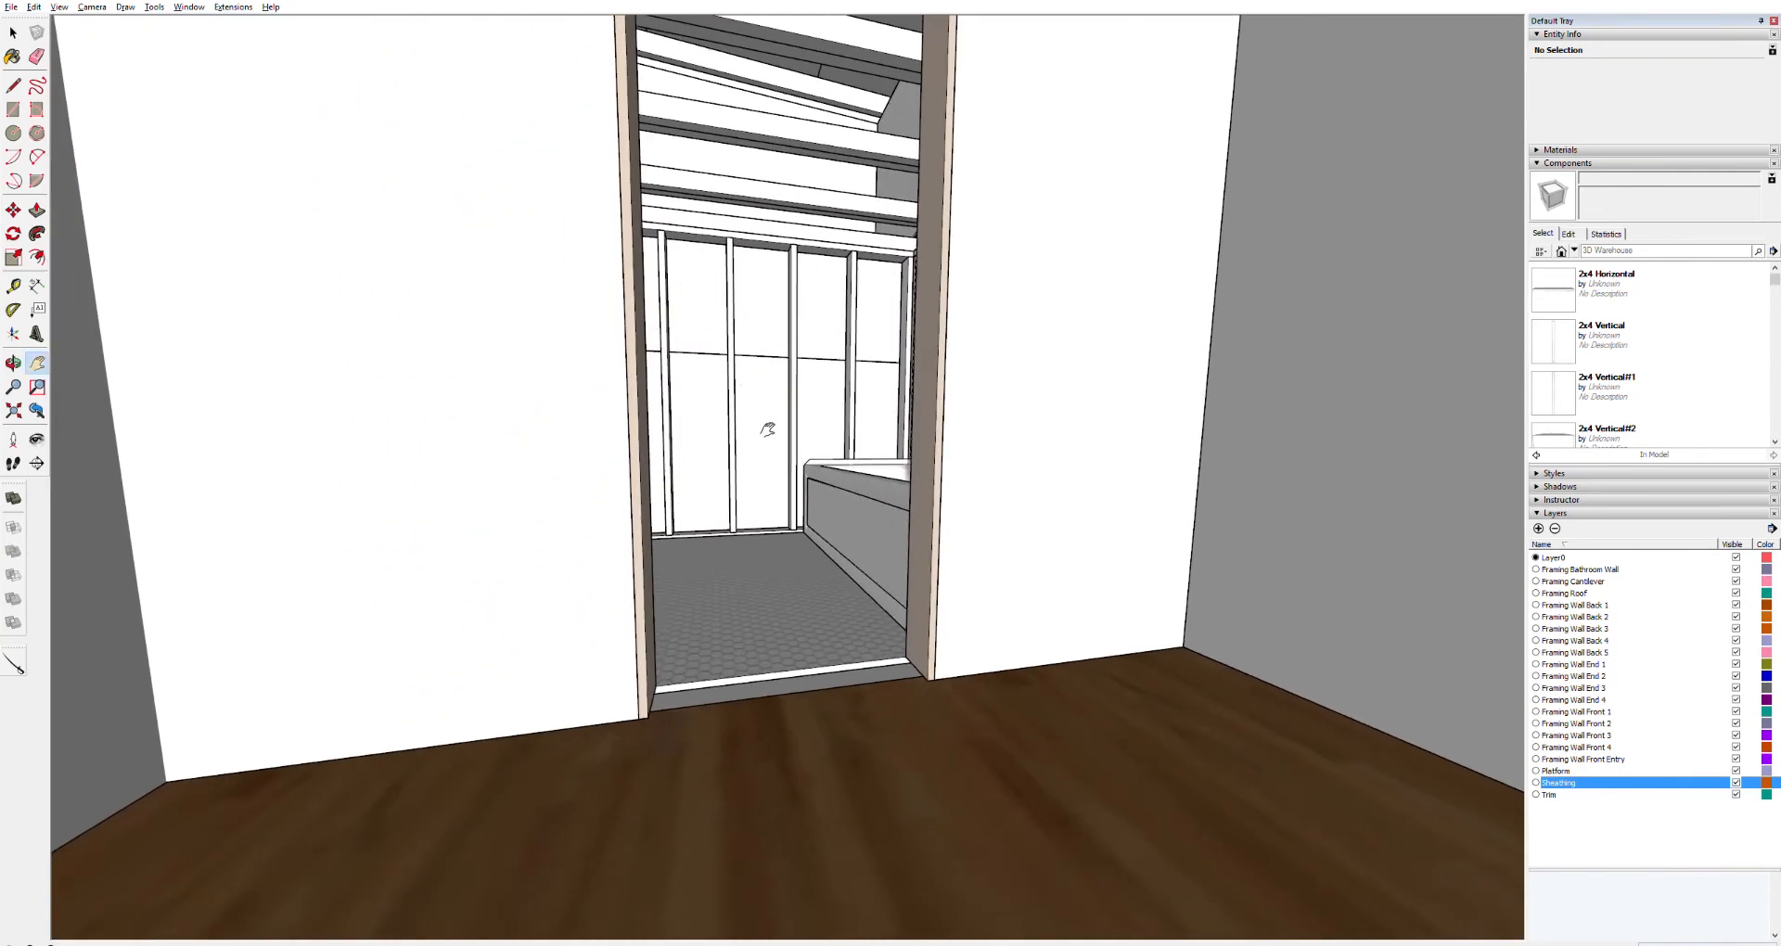
pyautogui.scroll(-5, 856, 346)
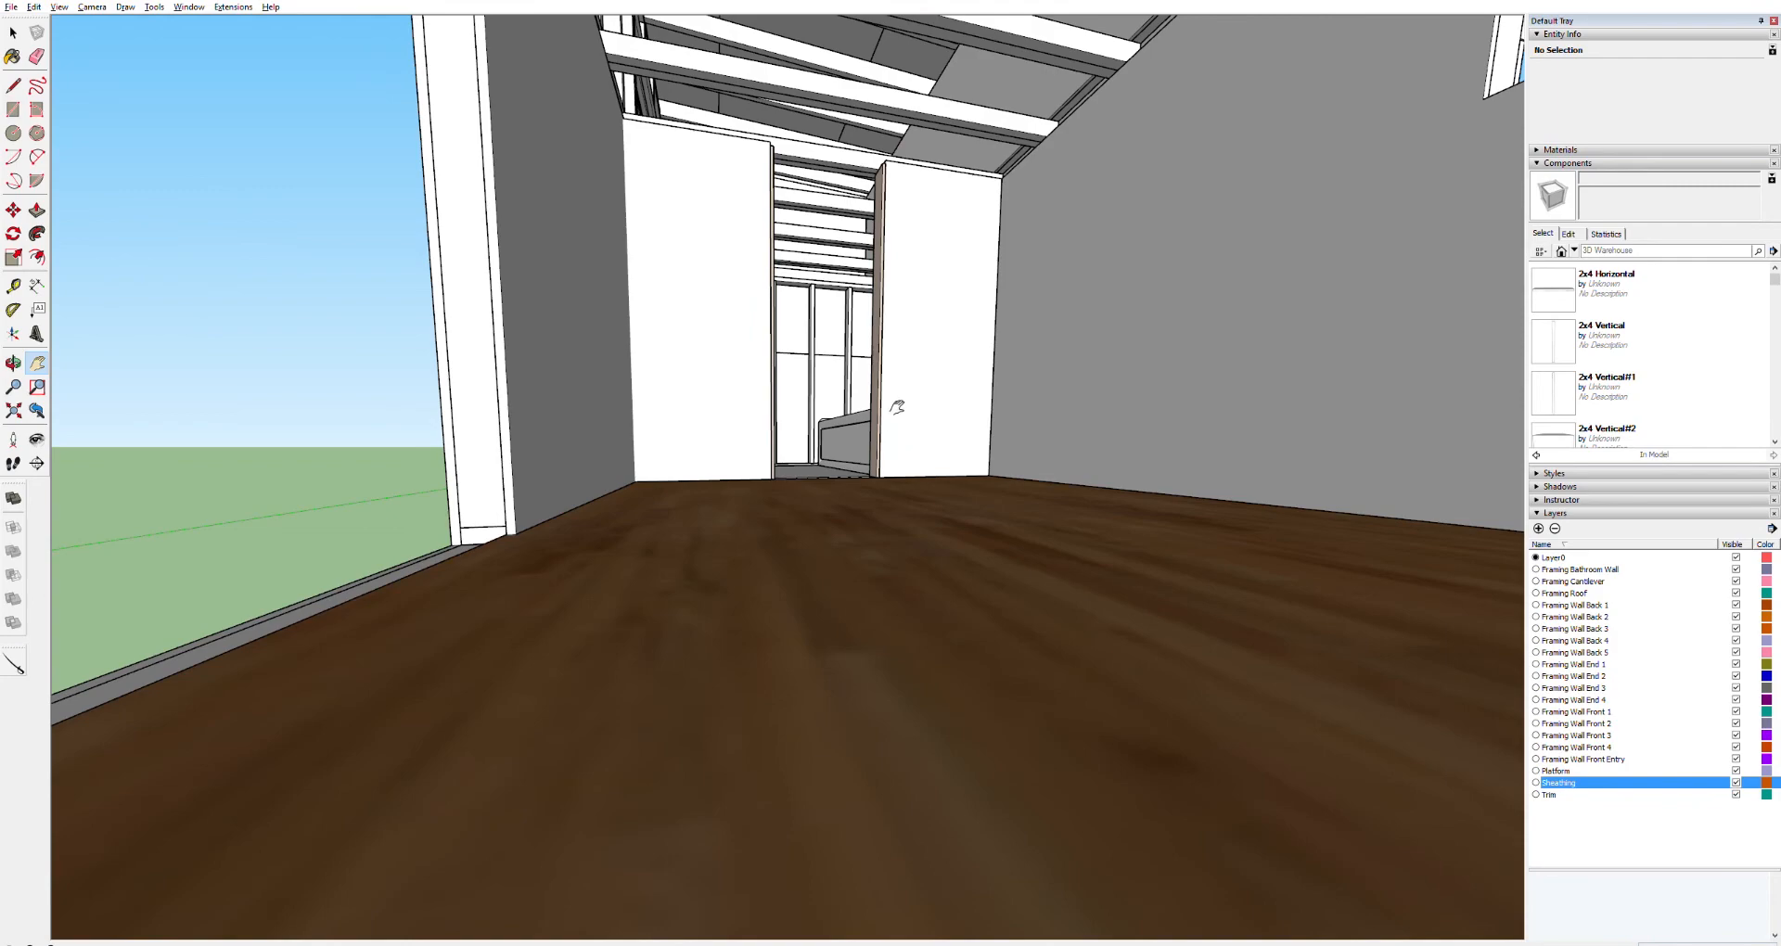
pyautogui.scroll(-5, 897, 407)
pyautogui.moveTo(884, 508)
pyautogui.mouseDown(button='middle')
pyautogui.moveTo(1110, 464)
pyautogui.moveTo(1462, 475)
pyautogui.mouseUp(button='middle')
pyautogui.moveTo(1311, 560); pyautogui.dragTo(1623, 527, button='middle')
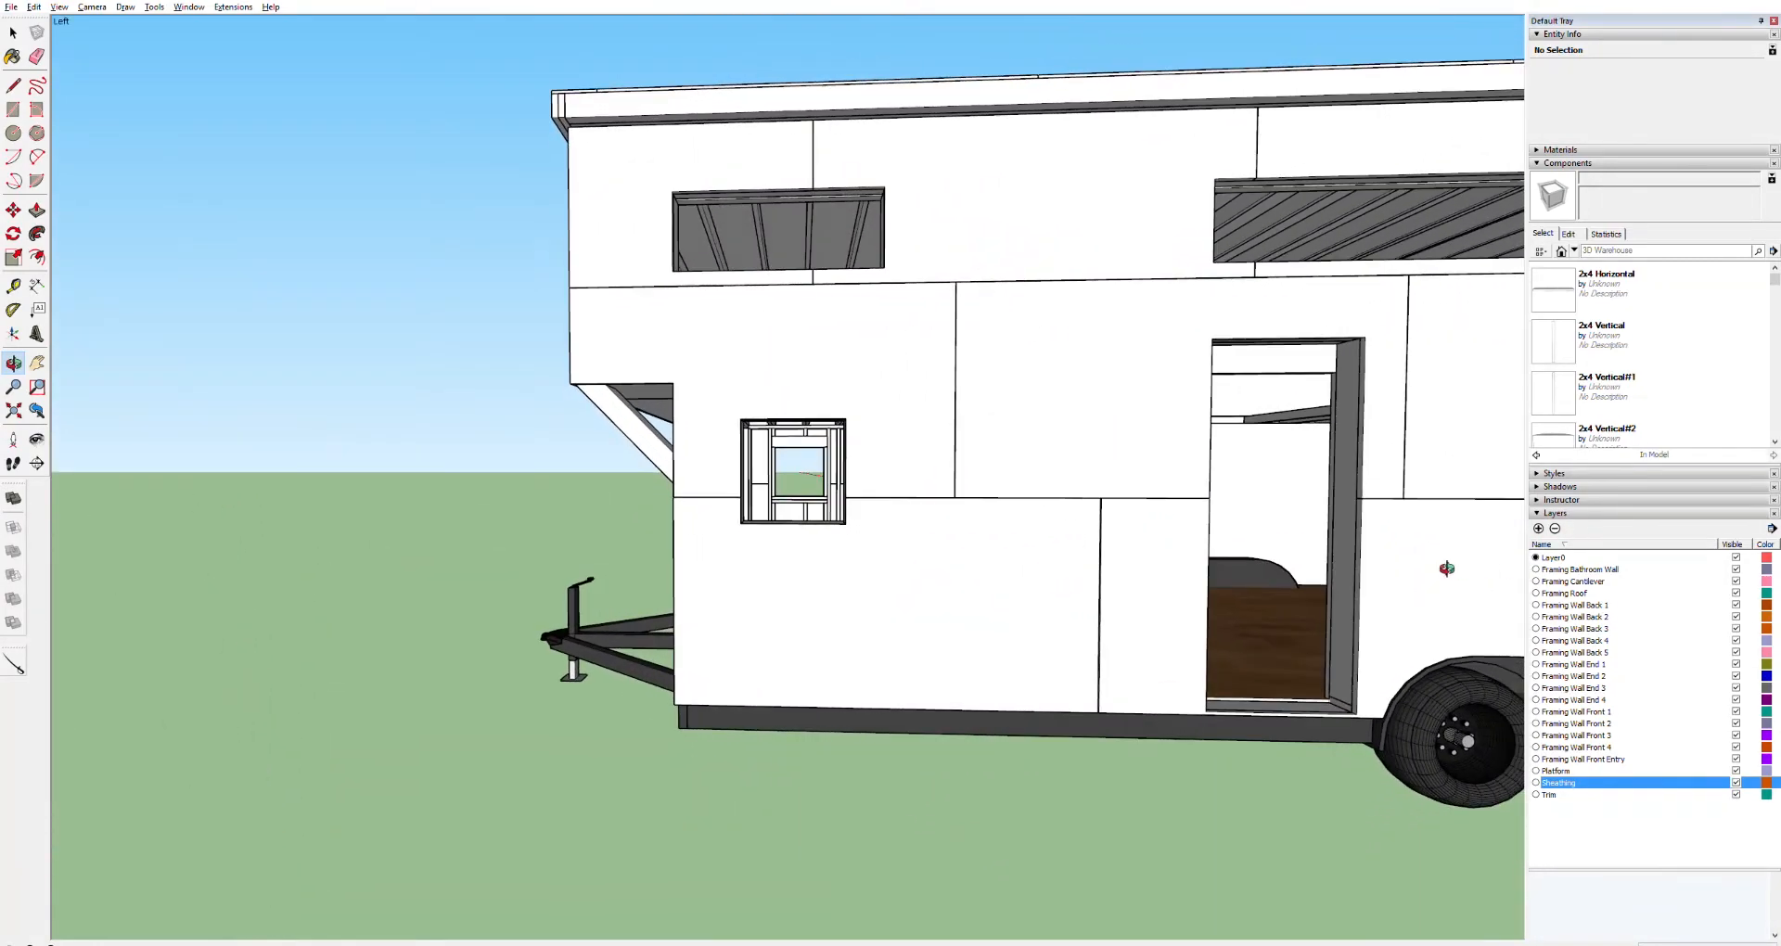
pyautogui.moveTo(1461, 569); pyautogui.dragTo(1630, 547, button='middle')
# Orbit and zoom around the main room to inspect the window openings, walls and loft framing
pyautogui.moveTo(1355, 539); pyautogui.dragTo(1158, 538, button='middle')
pyautogui.scroll(5, 1159, 535)
pyautogui.scroll(2, 1167, 532)
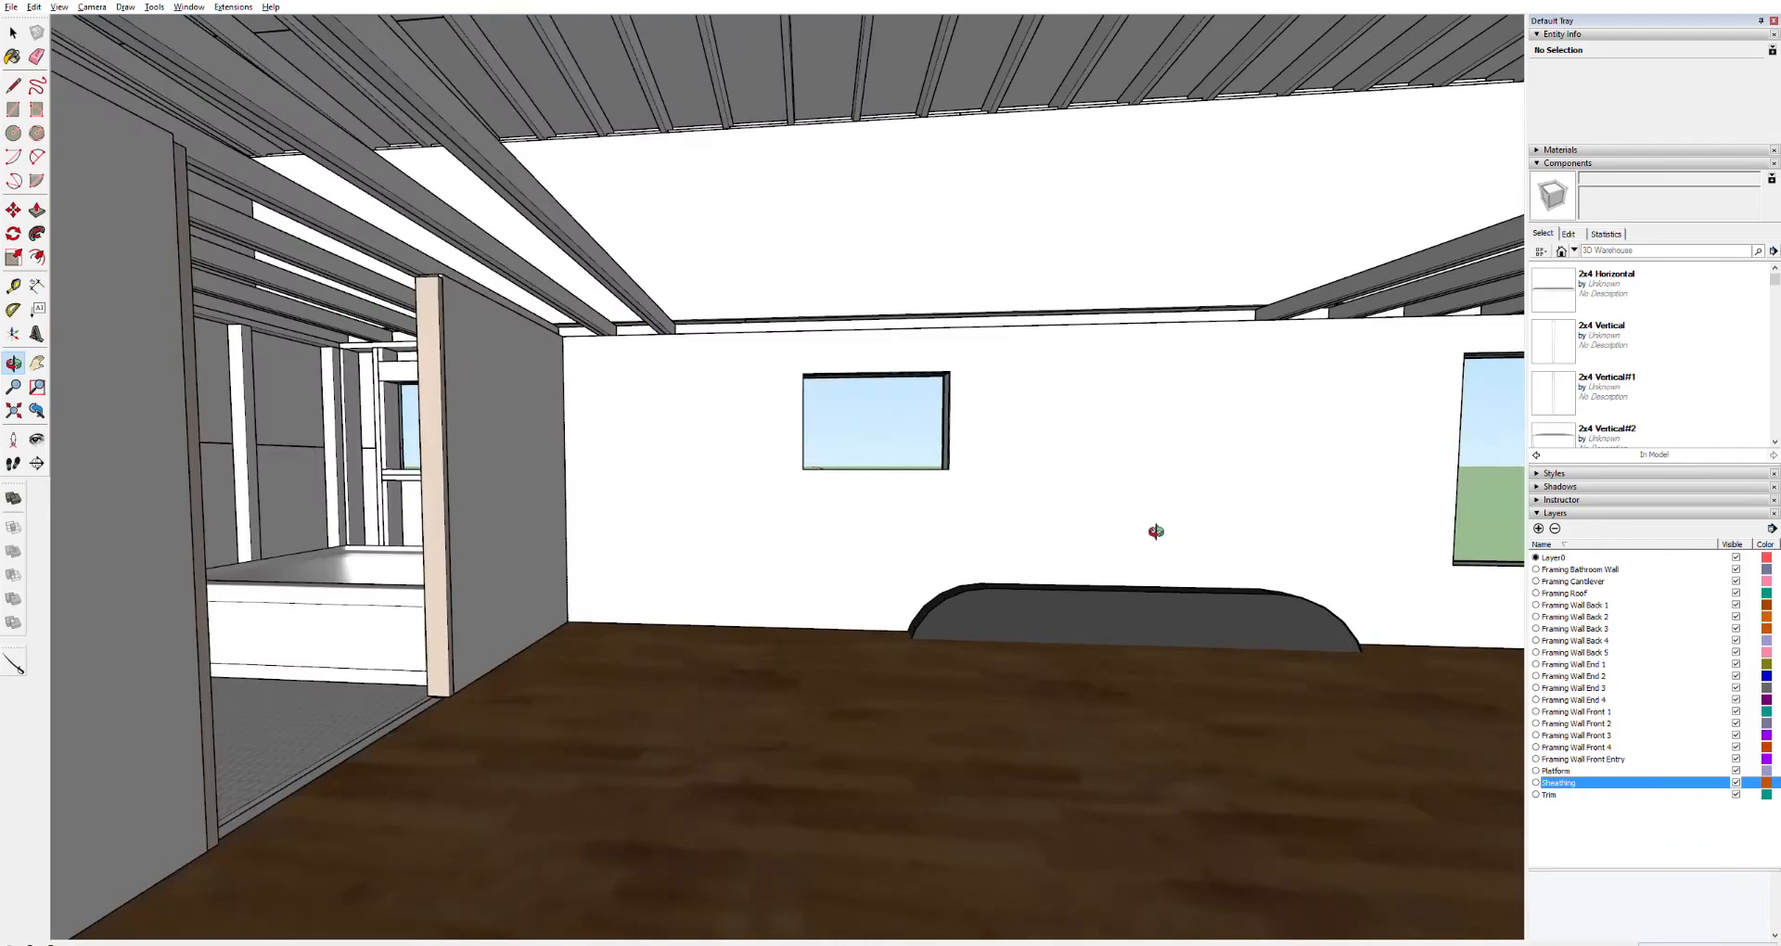
pyautogui.moveTo(686, 396); pyautogui.dragTo(1036, 476, button='middle')
pyautogui.scroll(5, 1037, 477)
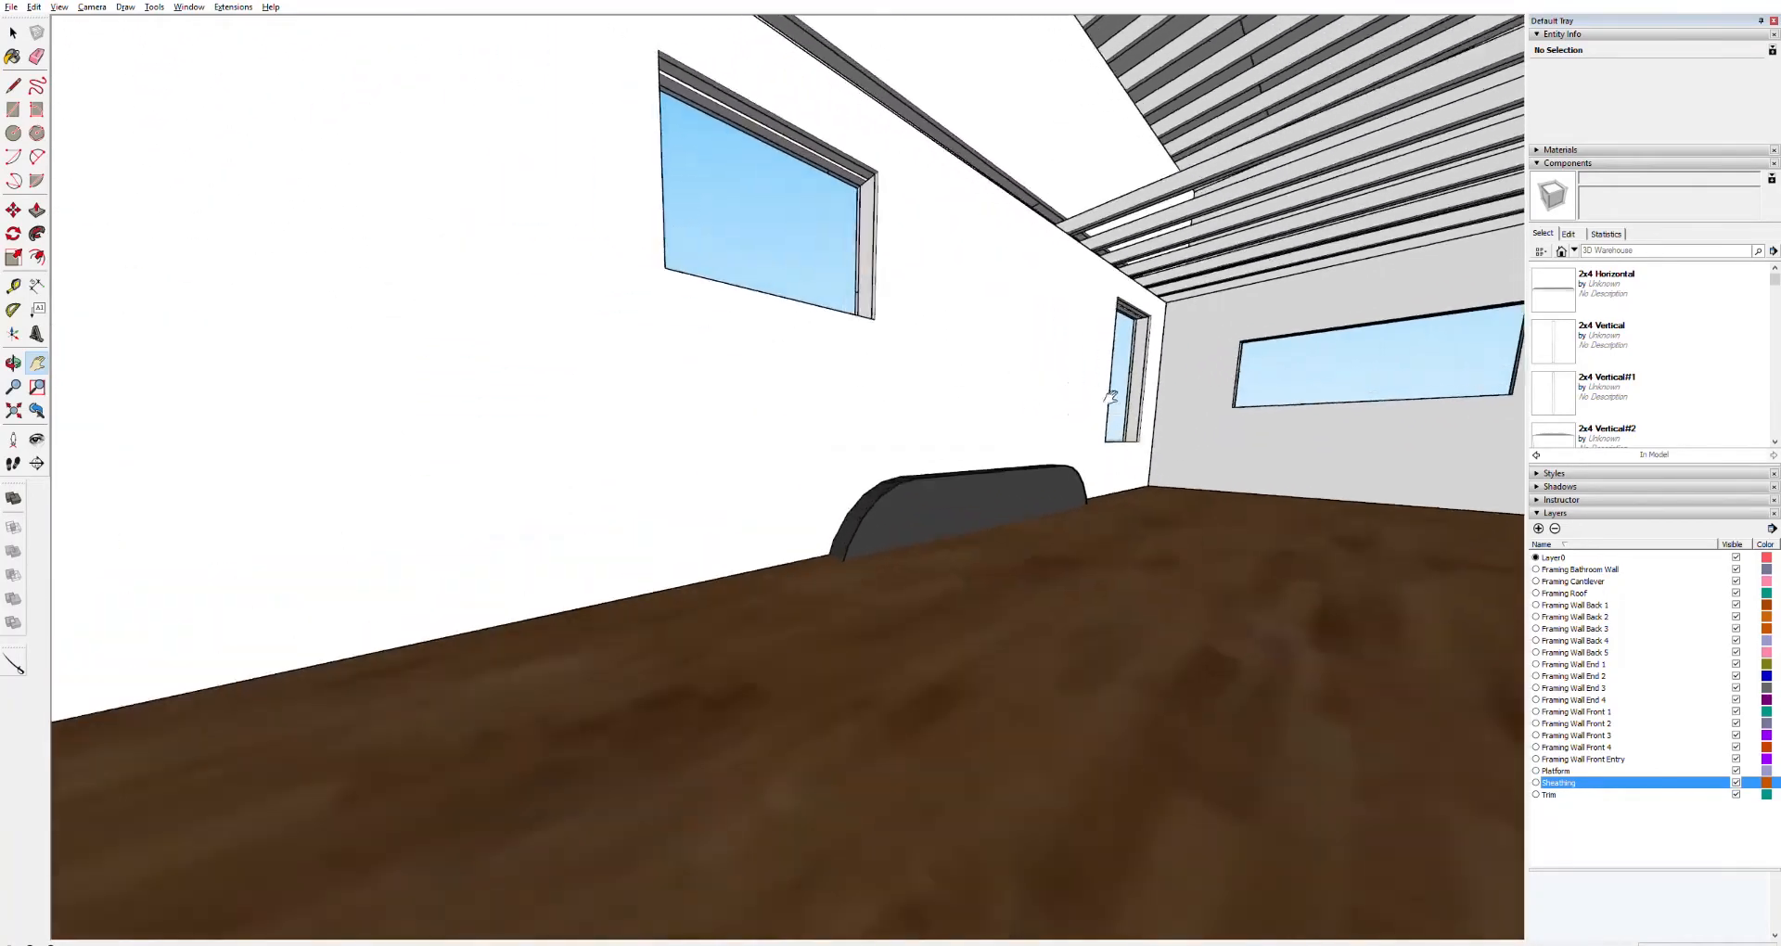
pyautogui.keyDown('shift'); pyautogui.moveTo(1042, 461); pyautogui.dragTo(861, 515, button='middle'); pyautogui.keyUp('shift')
pyautogui.moveTo(659, 664); pyautogui.dragTo(661, 822, button='middle')
pyautogui.scroll(2, 517, 782)
pyautogui.scroll(3, 511, 791)
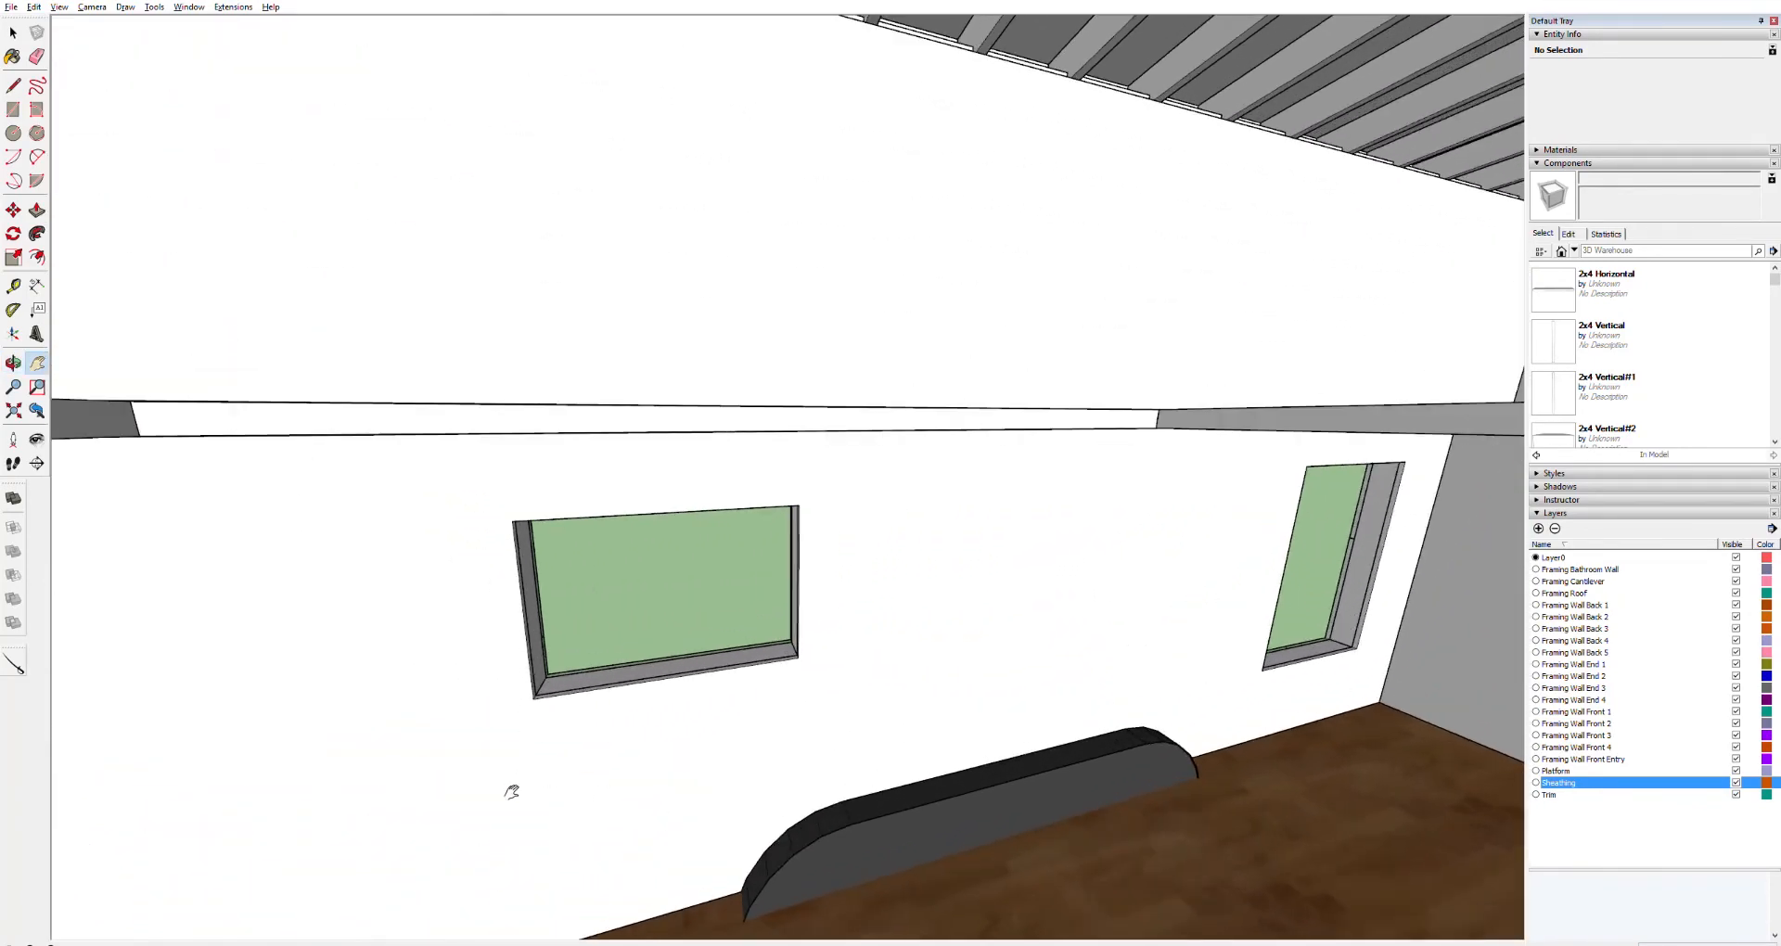
pyautogui.moveTo(549, 732); pyautogui.dragTo(129, 632, button='middle')
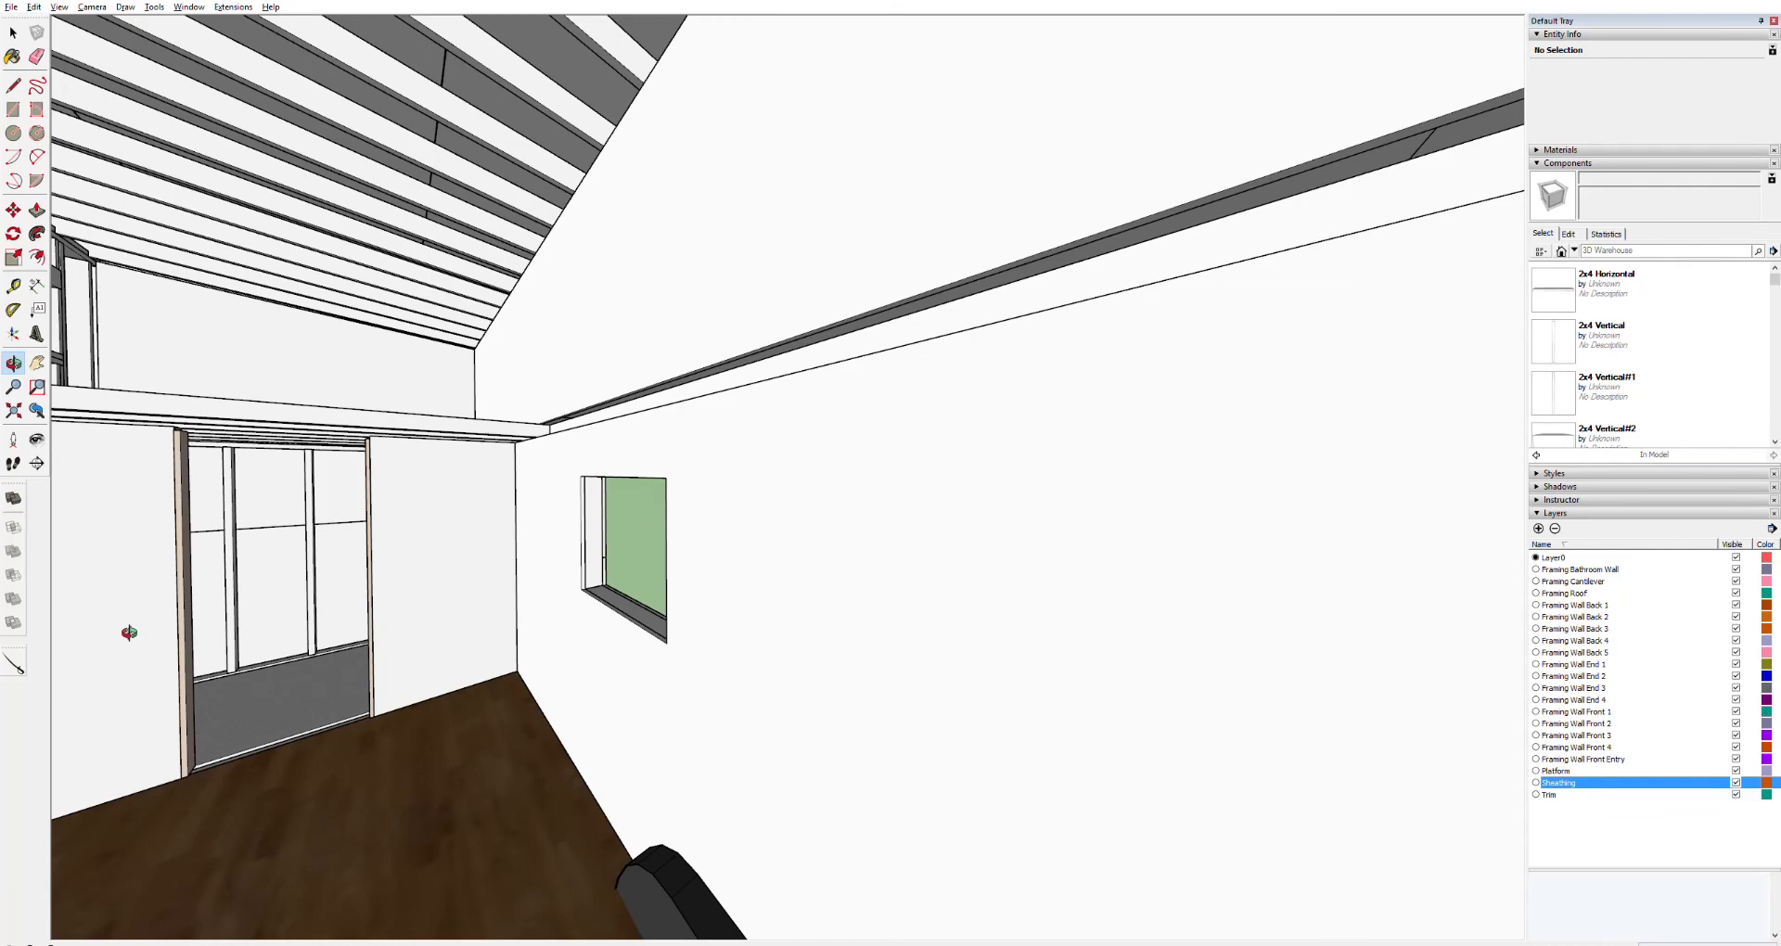
pyautogui.moveTo(129, 632); pyautogui.dragTo(49, 617, button='middle')
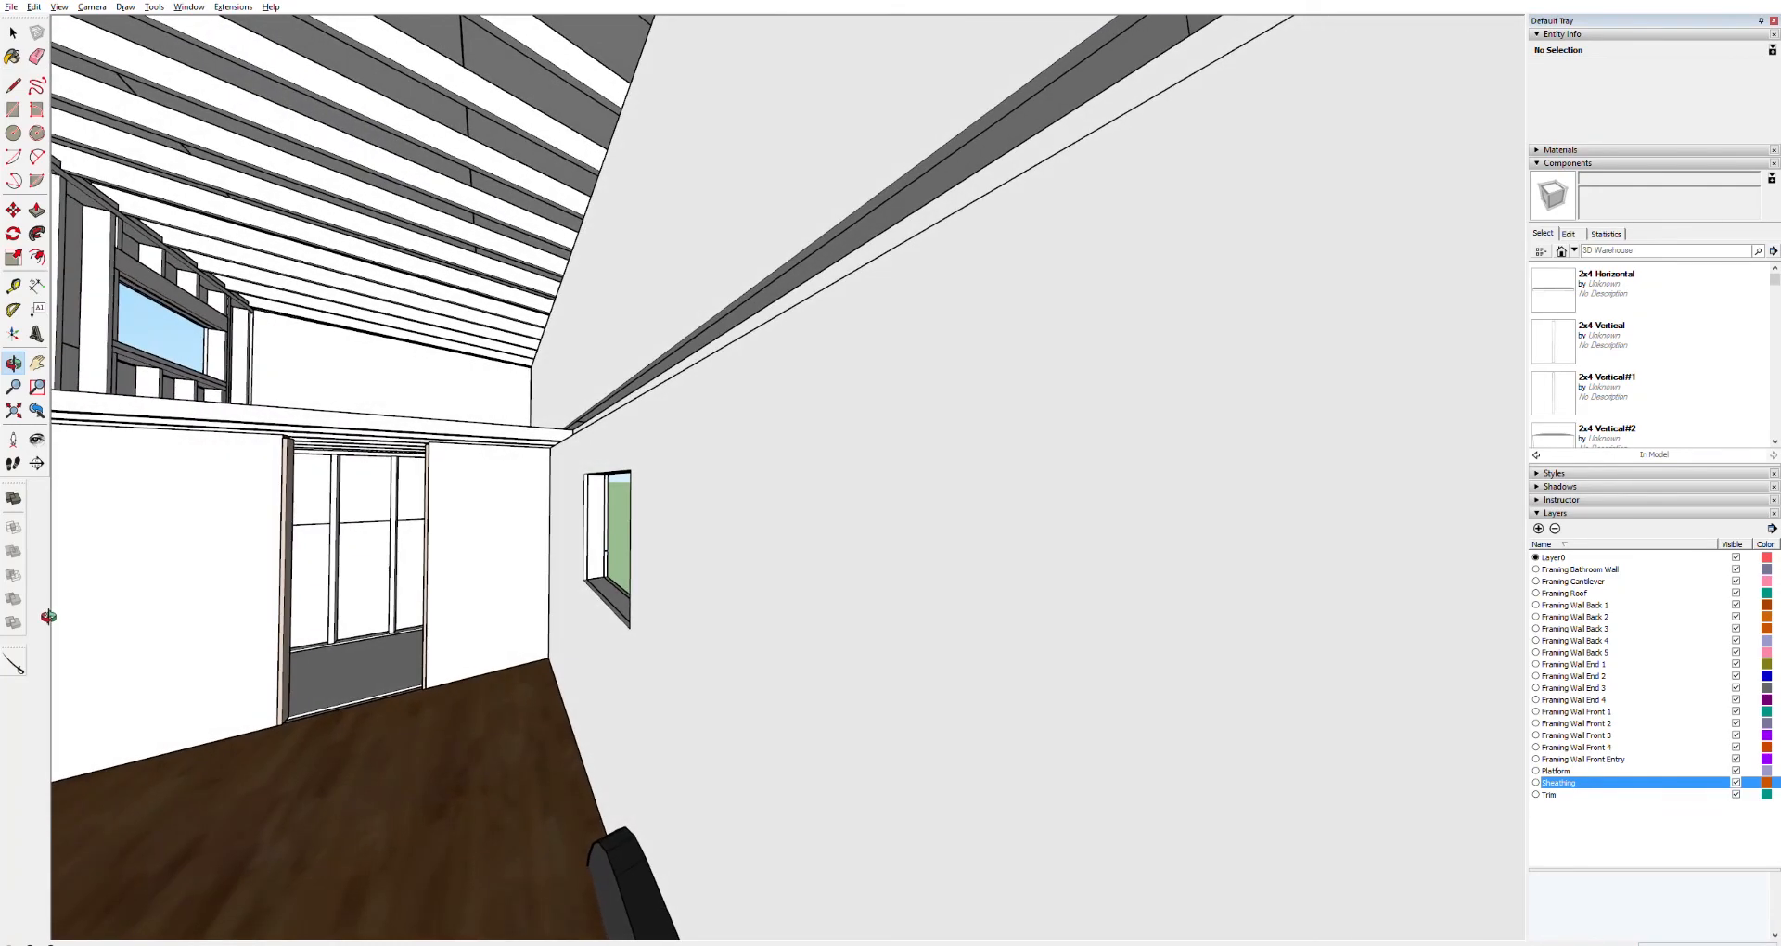
pyautogui.moveTo(49, 617); pyautogui.dragTo(123, 654, button='middle')
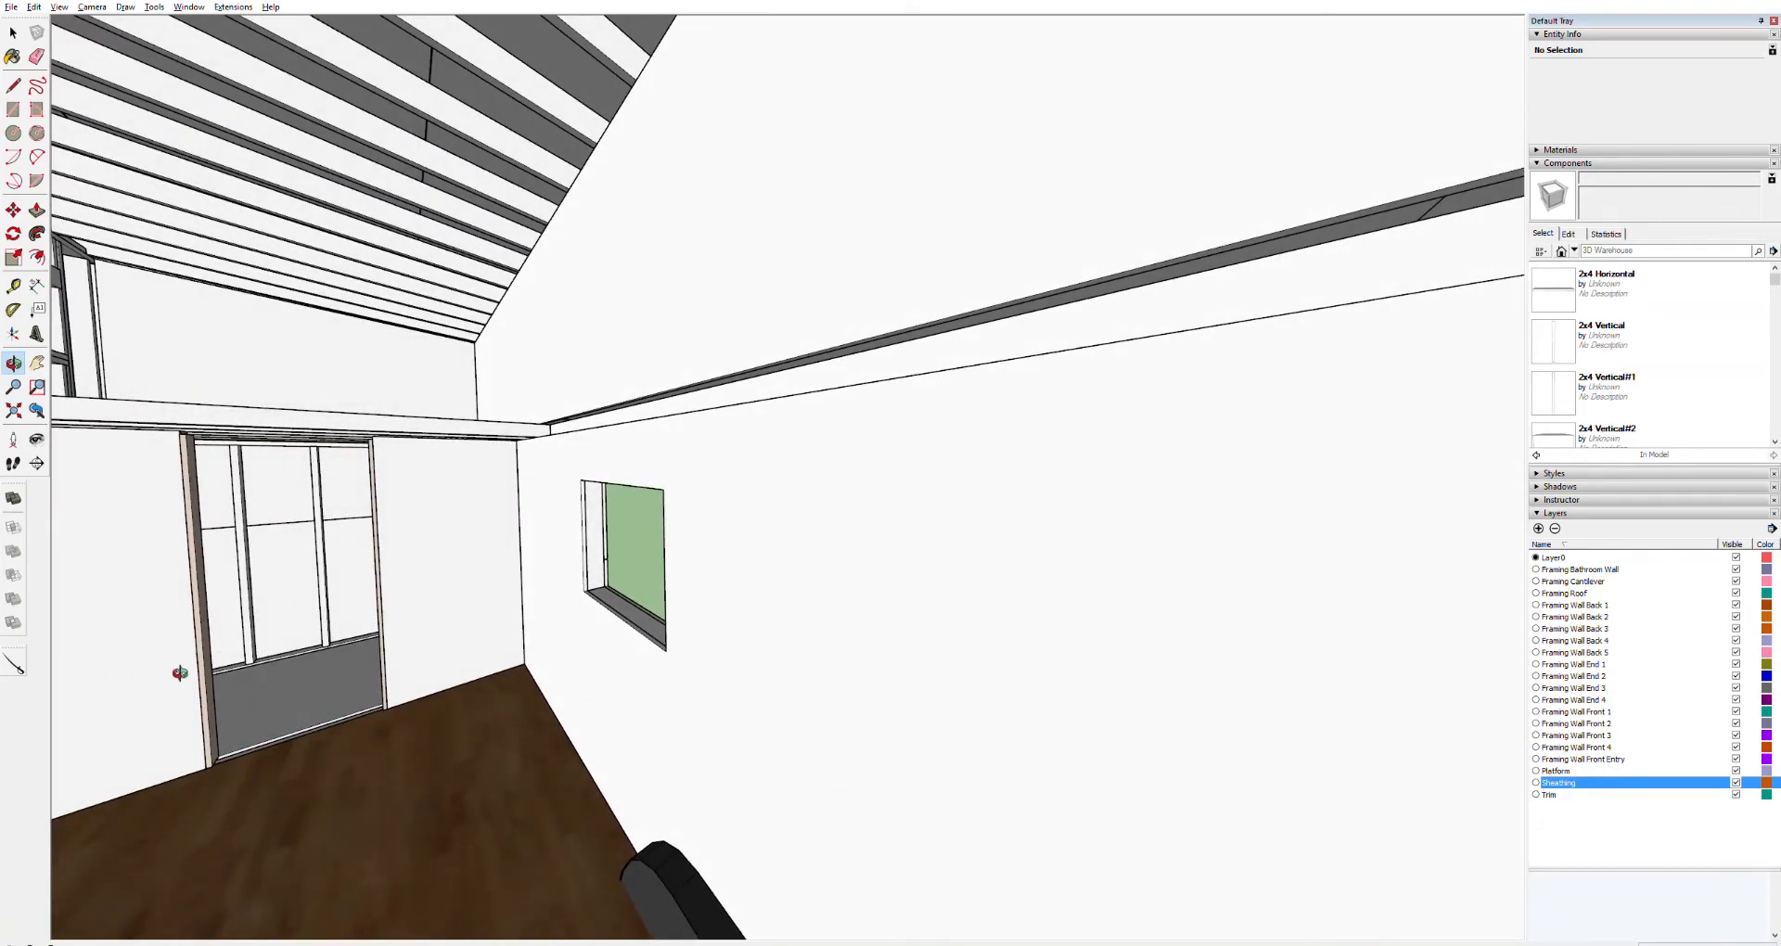
pyautogui.moveTo(347, 401); pyautogui.dragTo(470, 525, button='middle')
pyautogui.moveTo(458, 478)
pyautogui.mouseDown()
pyautogui.moveTo(576, 464)
pyautogui.moveTo(557, 463)
pyautogui.mouseUp()
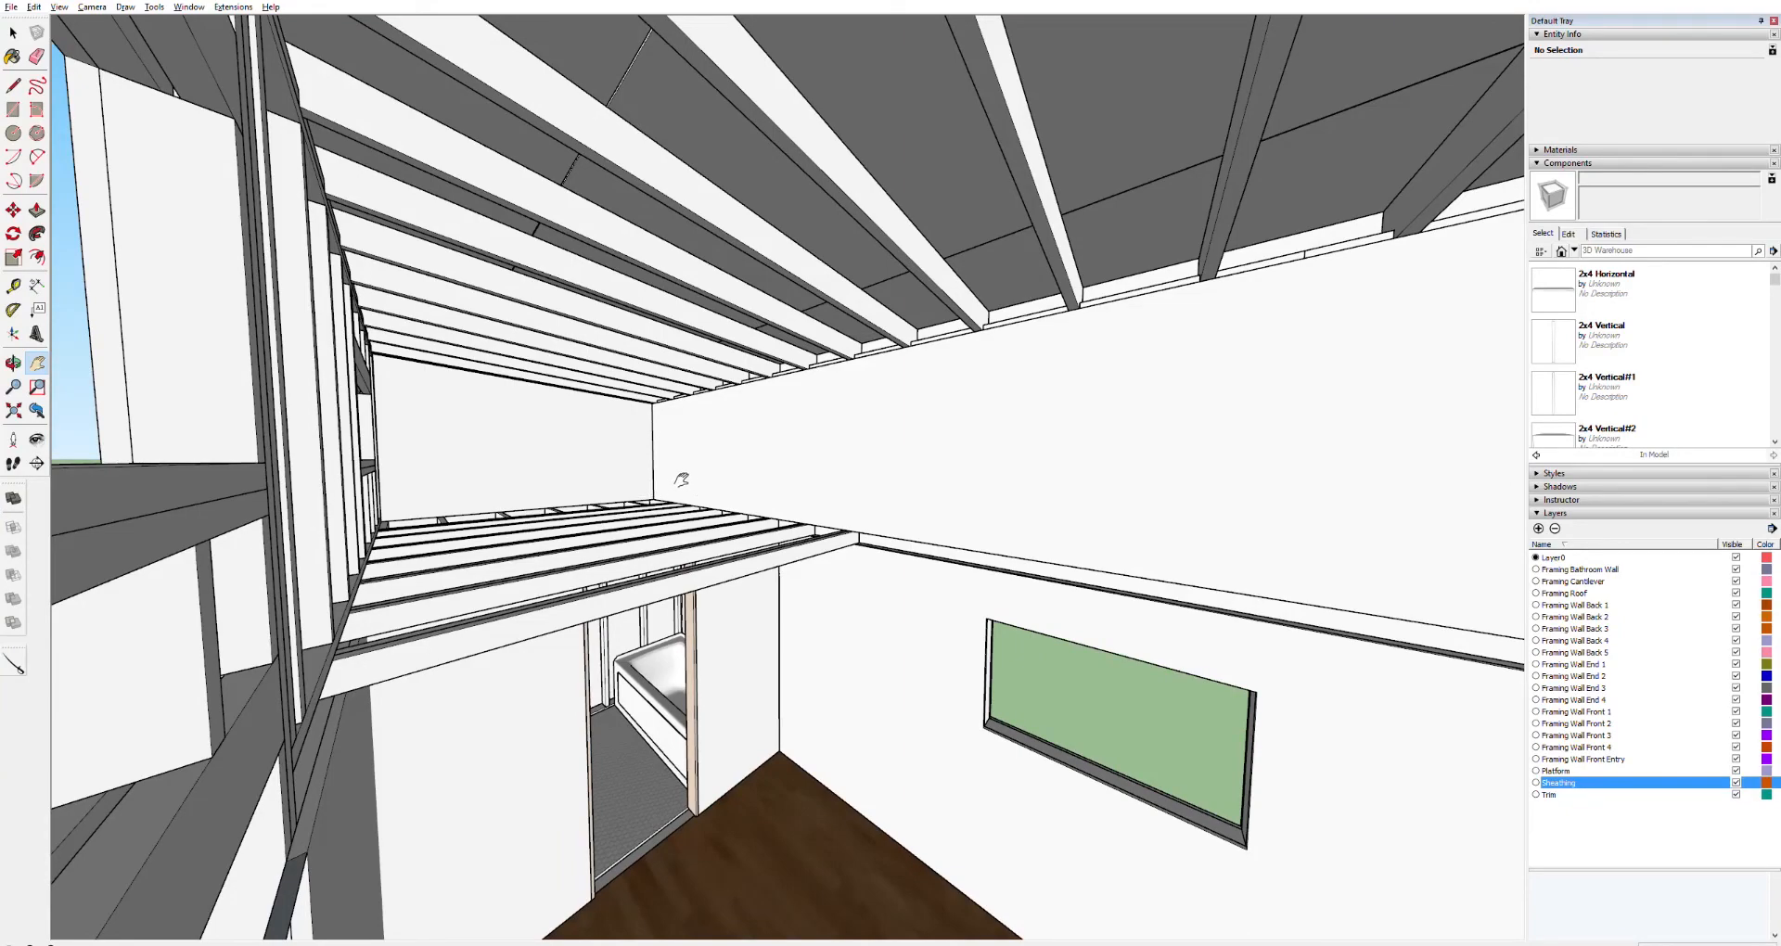
# Orbit, pan and zoom out to view the whole sheathed tiny house exterior from outside
pyautogui.press('o')
pyautogui.moveTo(656, 465); pyautogui.dragTo(469, 476)
pyautogui.moveTo(612, 505); pyautogui.dragTo(796, 672)
pyautogui.scroll(-10, 796, 671)
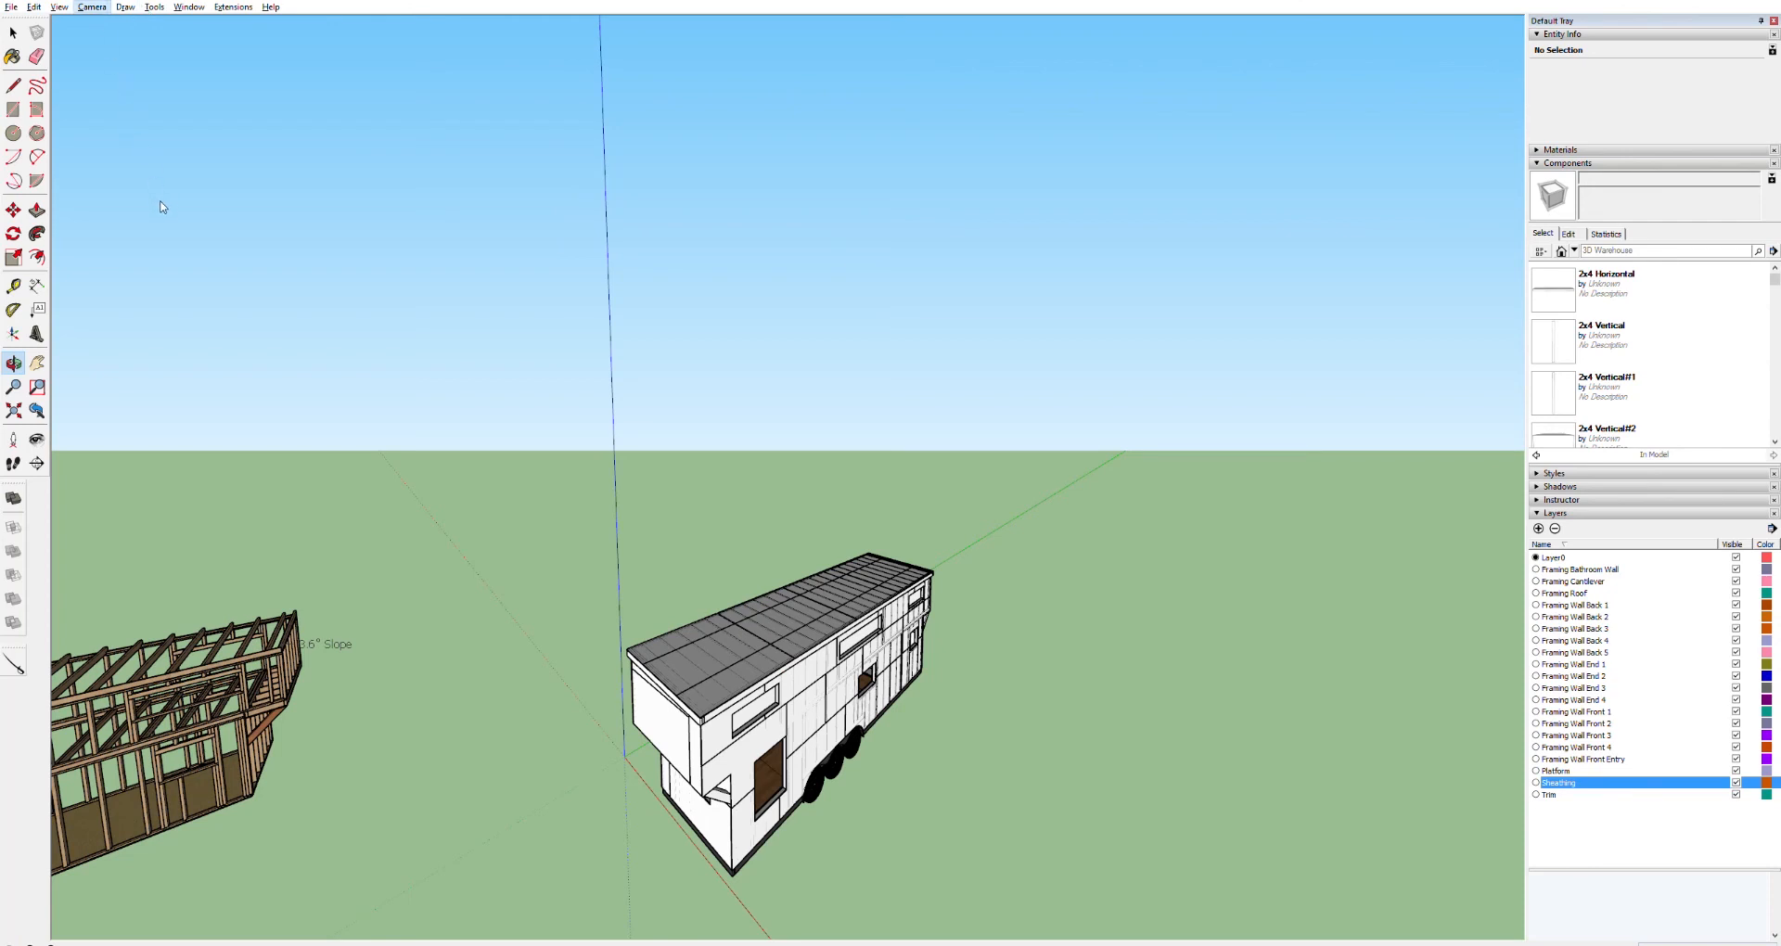
pyautogui.press('z')
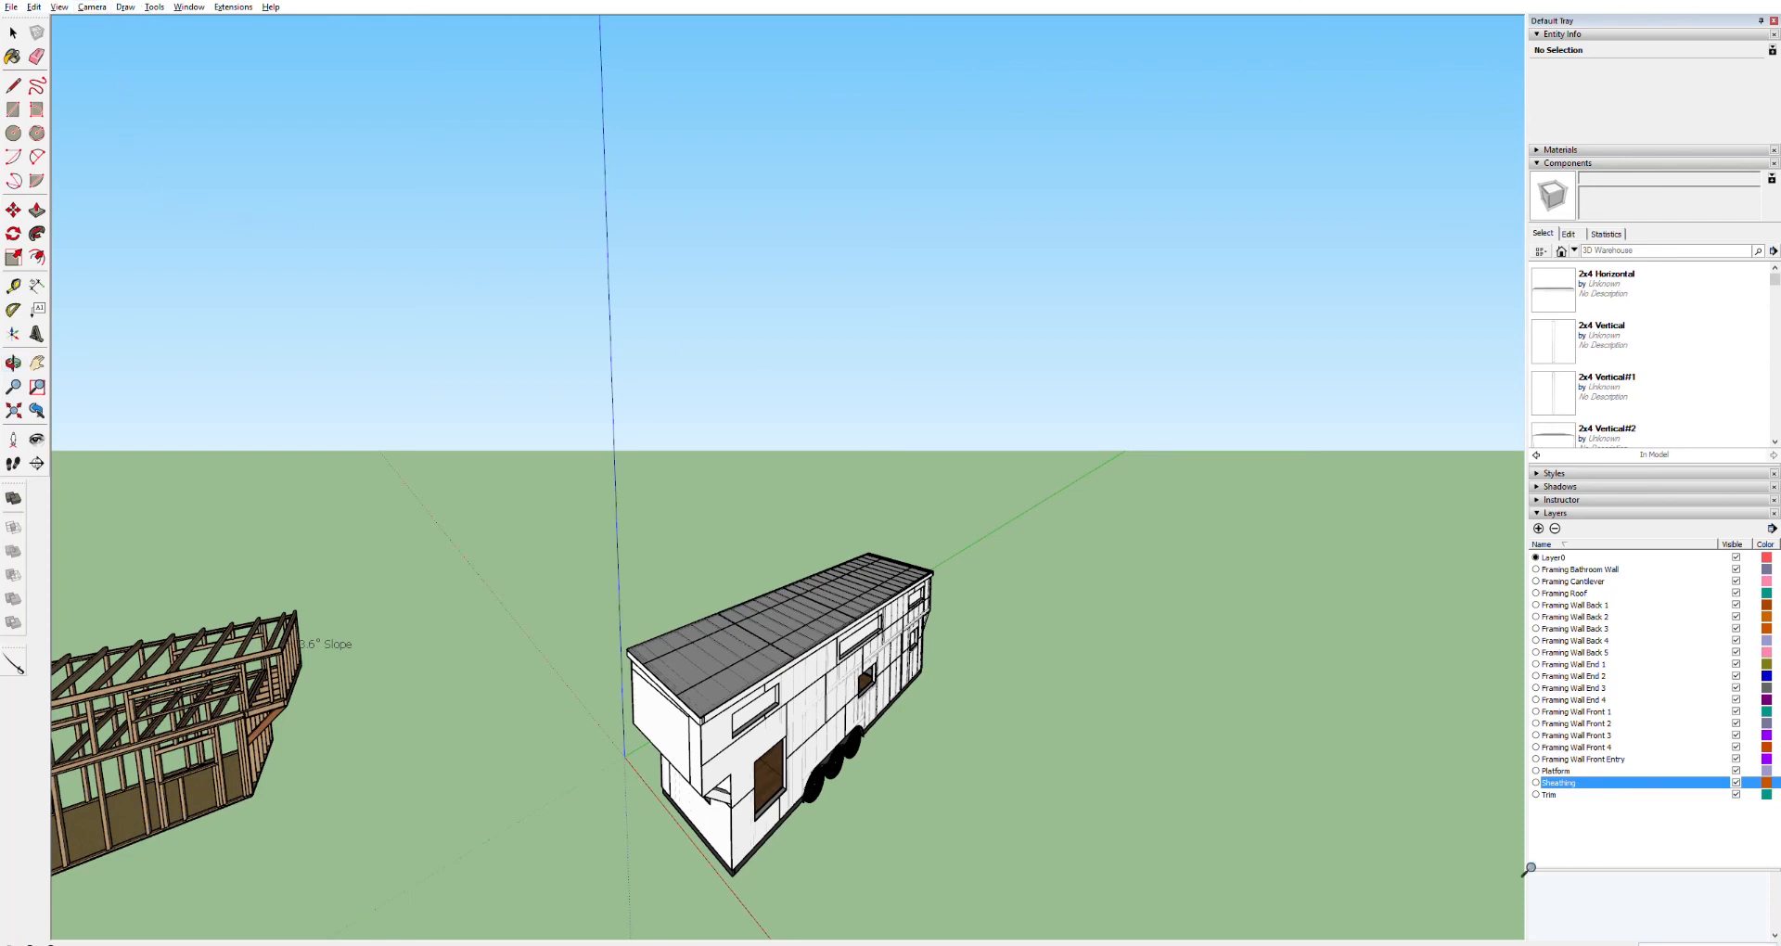
pyautogui.moveTo(826, 708); pyautogui.dragTo(1685, 86, button='middle')
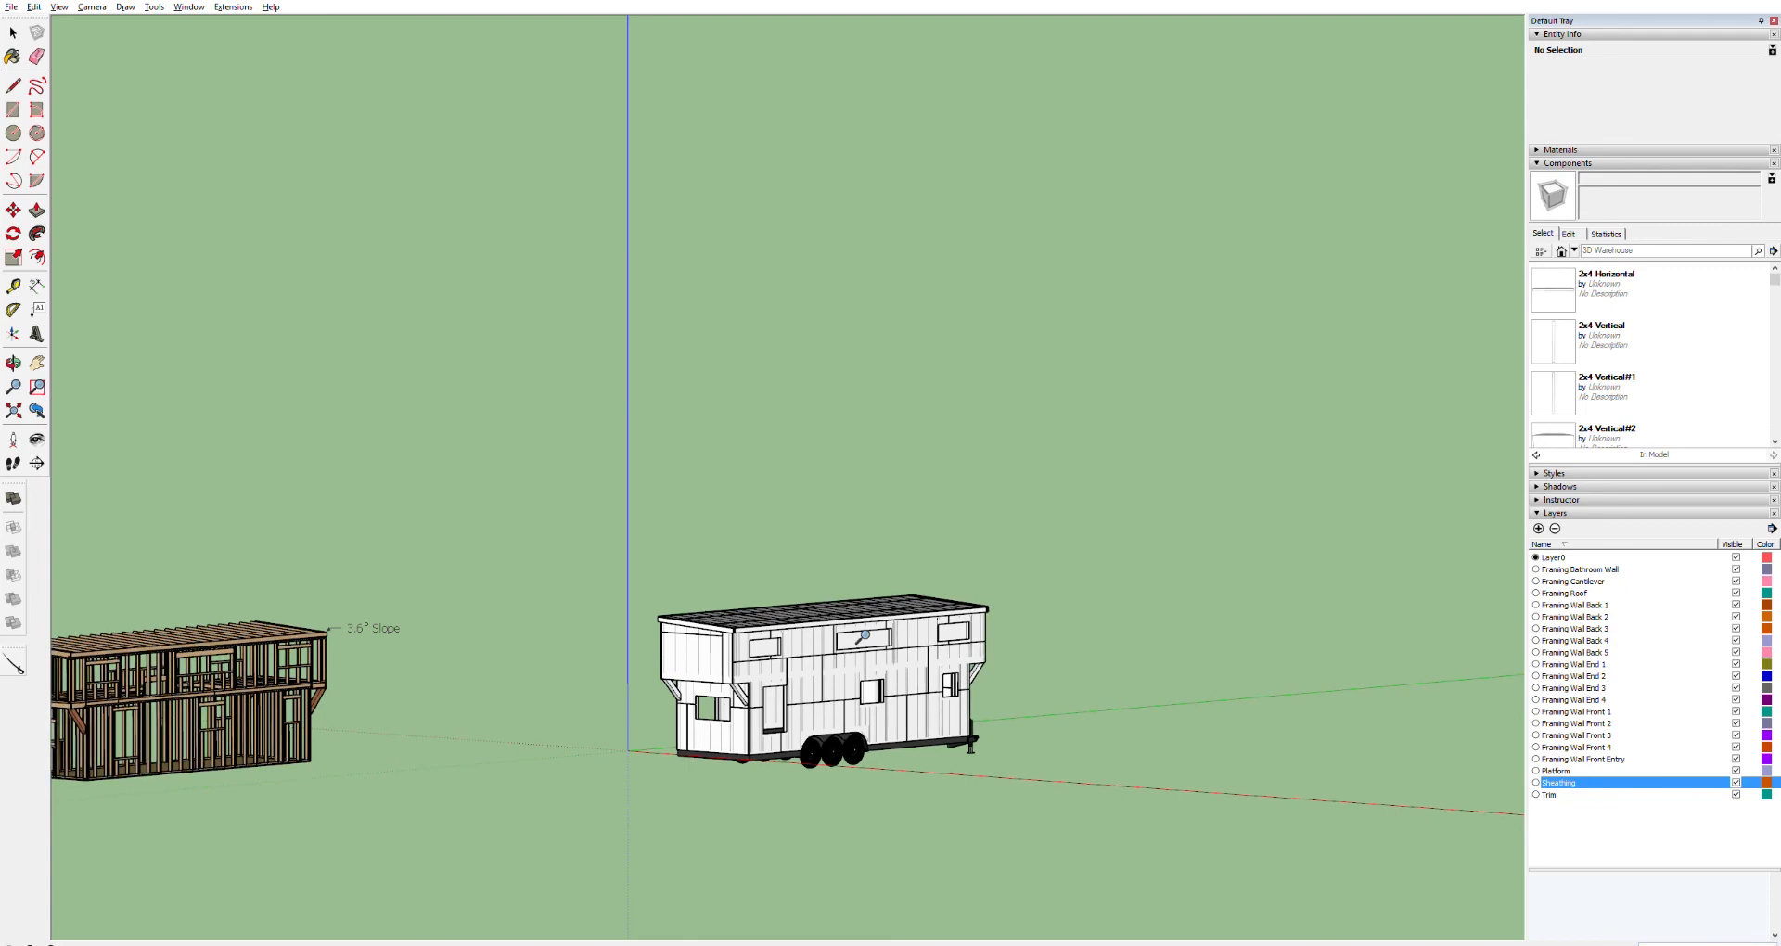
pyautogui.keyDown('shift'); pyautogui.moveTo(726, 795); pyautogui.dragTo(621, 935); pyautogui.keyUp('shift')
pyautogui.keyDown('shift'); pyautogui.moveTo(798, 705); pyautogui.dragTo(582, 927); pyautogui.keyUp('shift')
pyautogui.keyDown('shift'); pyautogui.moveTo(918, 608); pyautogui.dragTo(640, 912); pyautogui.keyUp('shift')
pyautogui.keyDown('shift'); pyautogui.moveTo(863, 654); pyautogui.dragTo(661, 863); pyautogui.keyUp('shift')
pyautogui.moveTo(825, 686)
pyautogui.keyDown('shift'); pyautogui.mouseDown()
pyautogui.moveTo(702, 820)
pyautogui.moveTo(728, 753)
pyautogui.moveTo(616, 848)
pyautogui.moveTo(414, 942)
pyautogui.moveTo(629, 830)
pyautogui.mouseUp(); pyautogui.keyUp('shift')
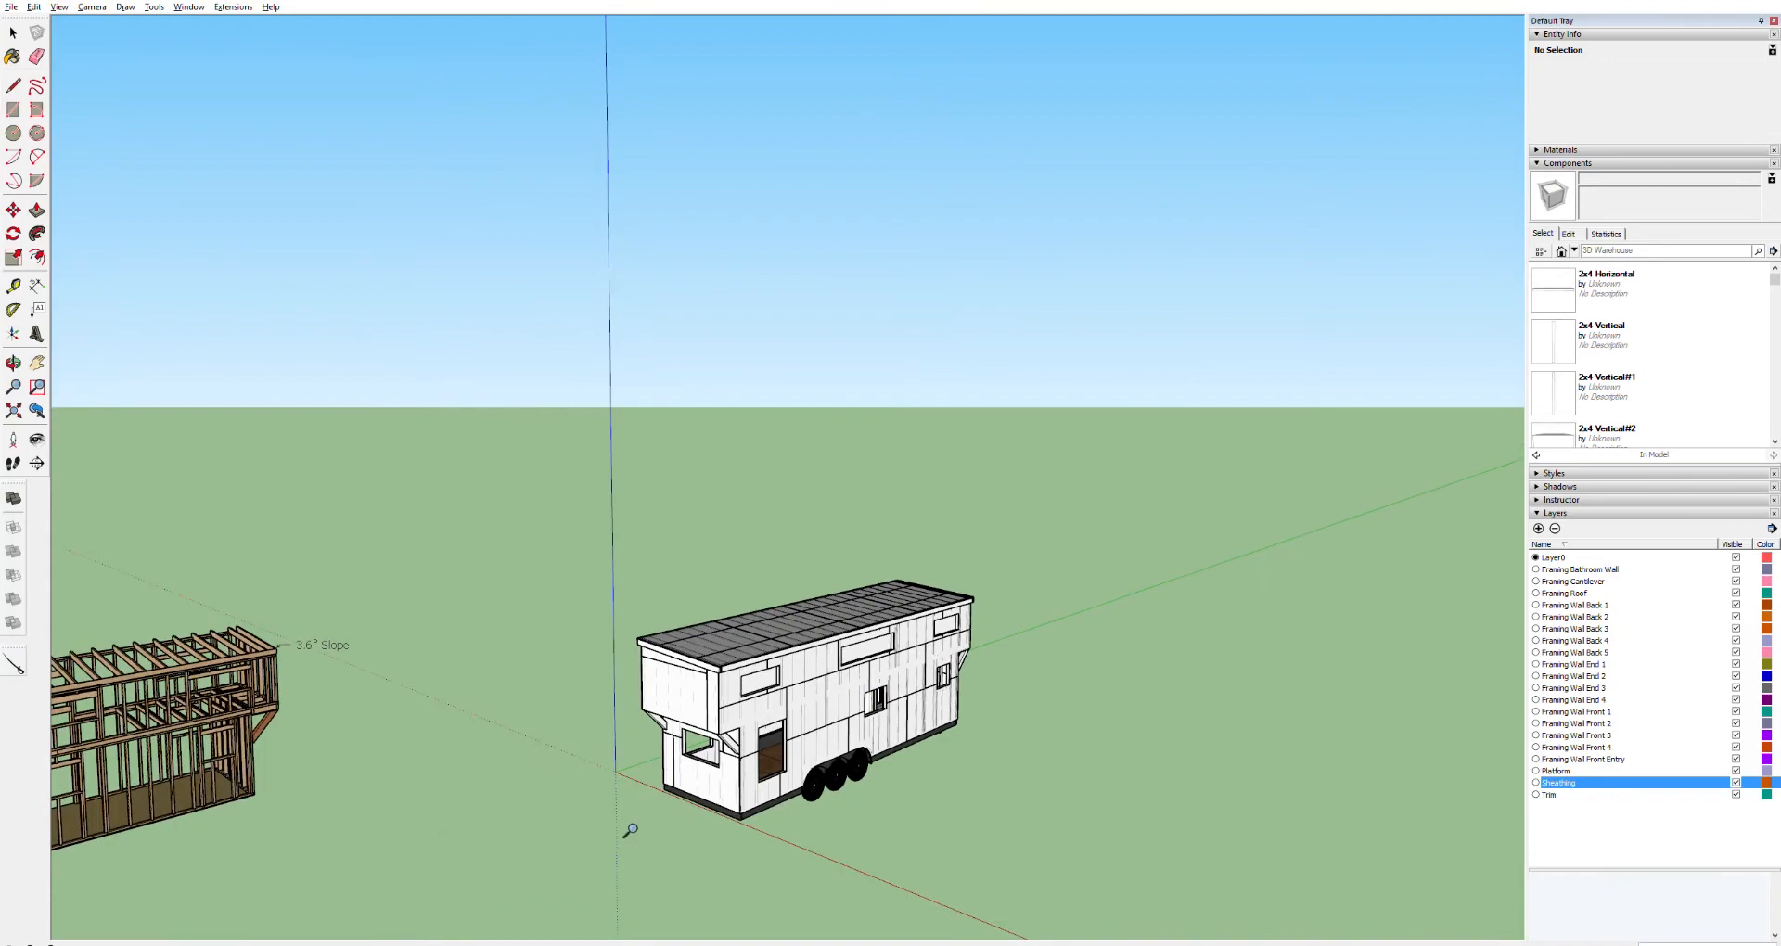
pyautogui.moveTo(662, 813); pyautogui.dragTo(1135, 545, button='middle')
pyautogui.scroll(5, 839, 754)
pyautogui.scroll(-3, 991, 626)
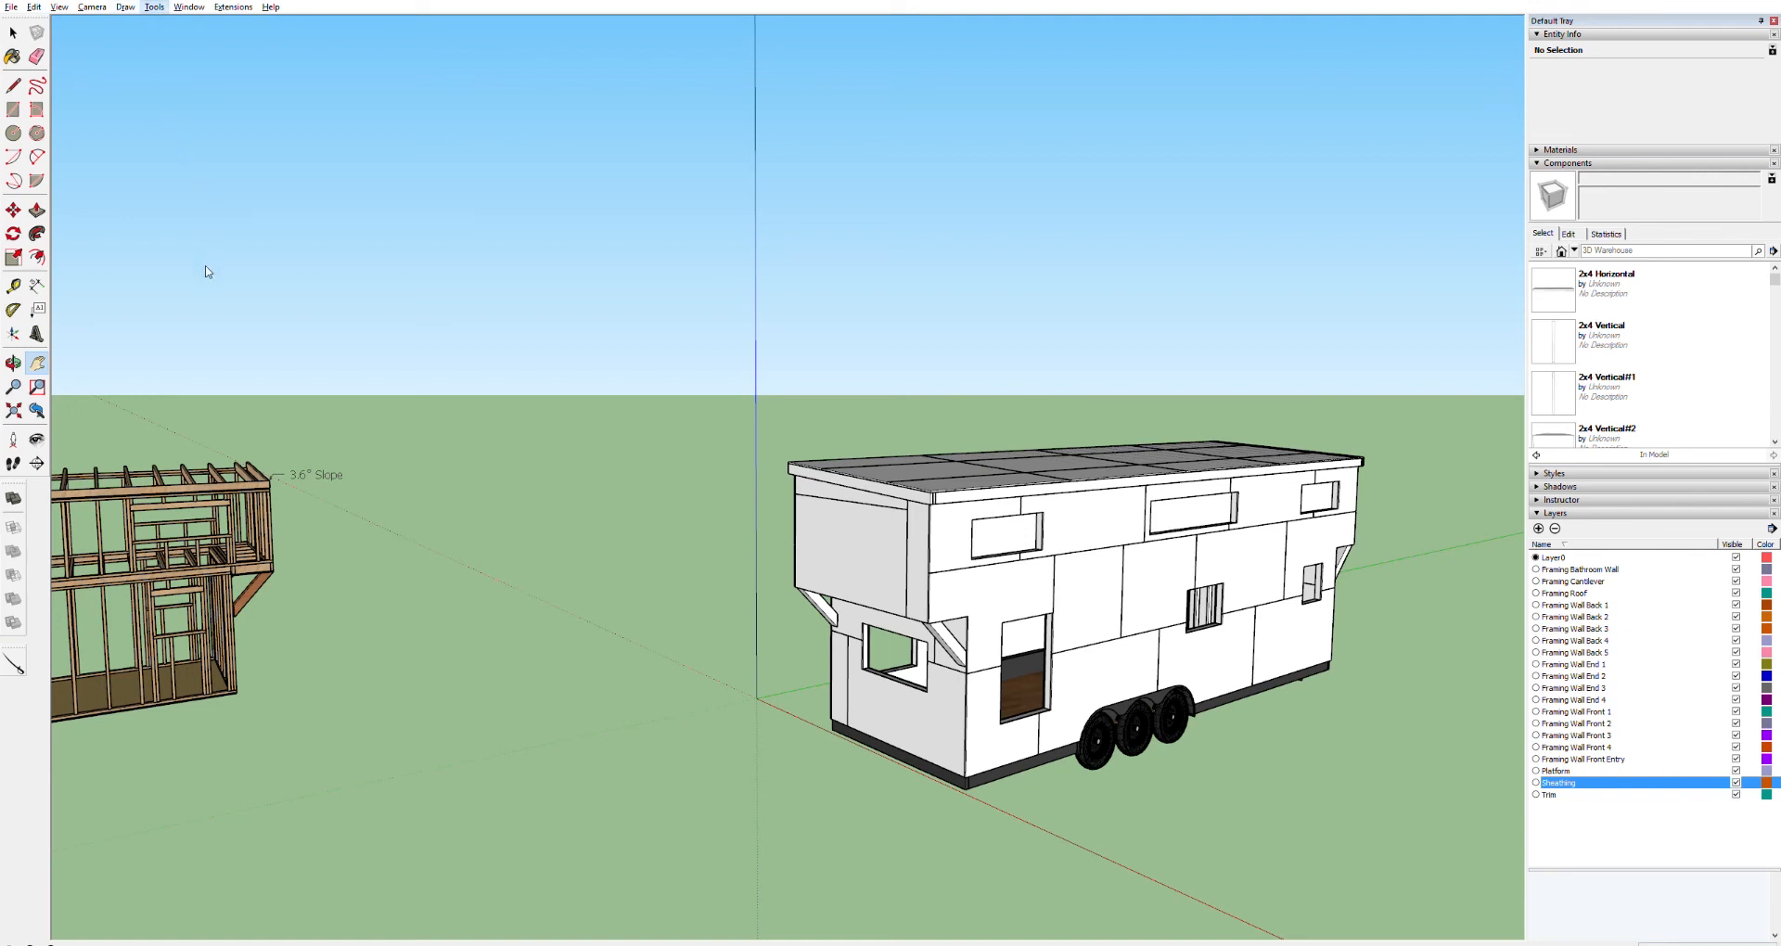
# Add a section plane on the house's end wall to cut through the model, then select the plane
pyautogui.click(206, 302)
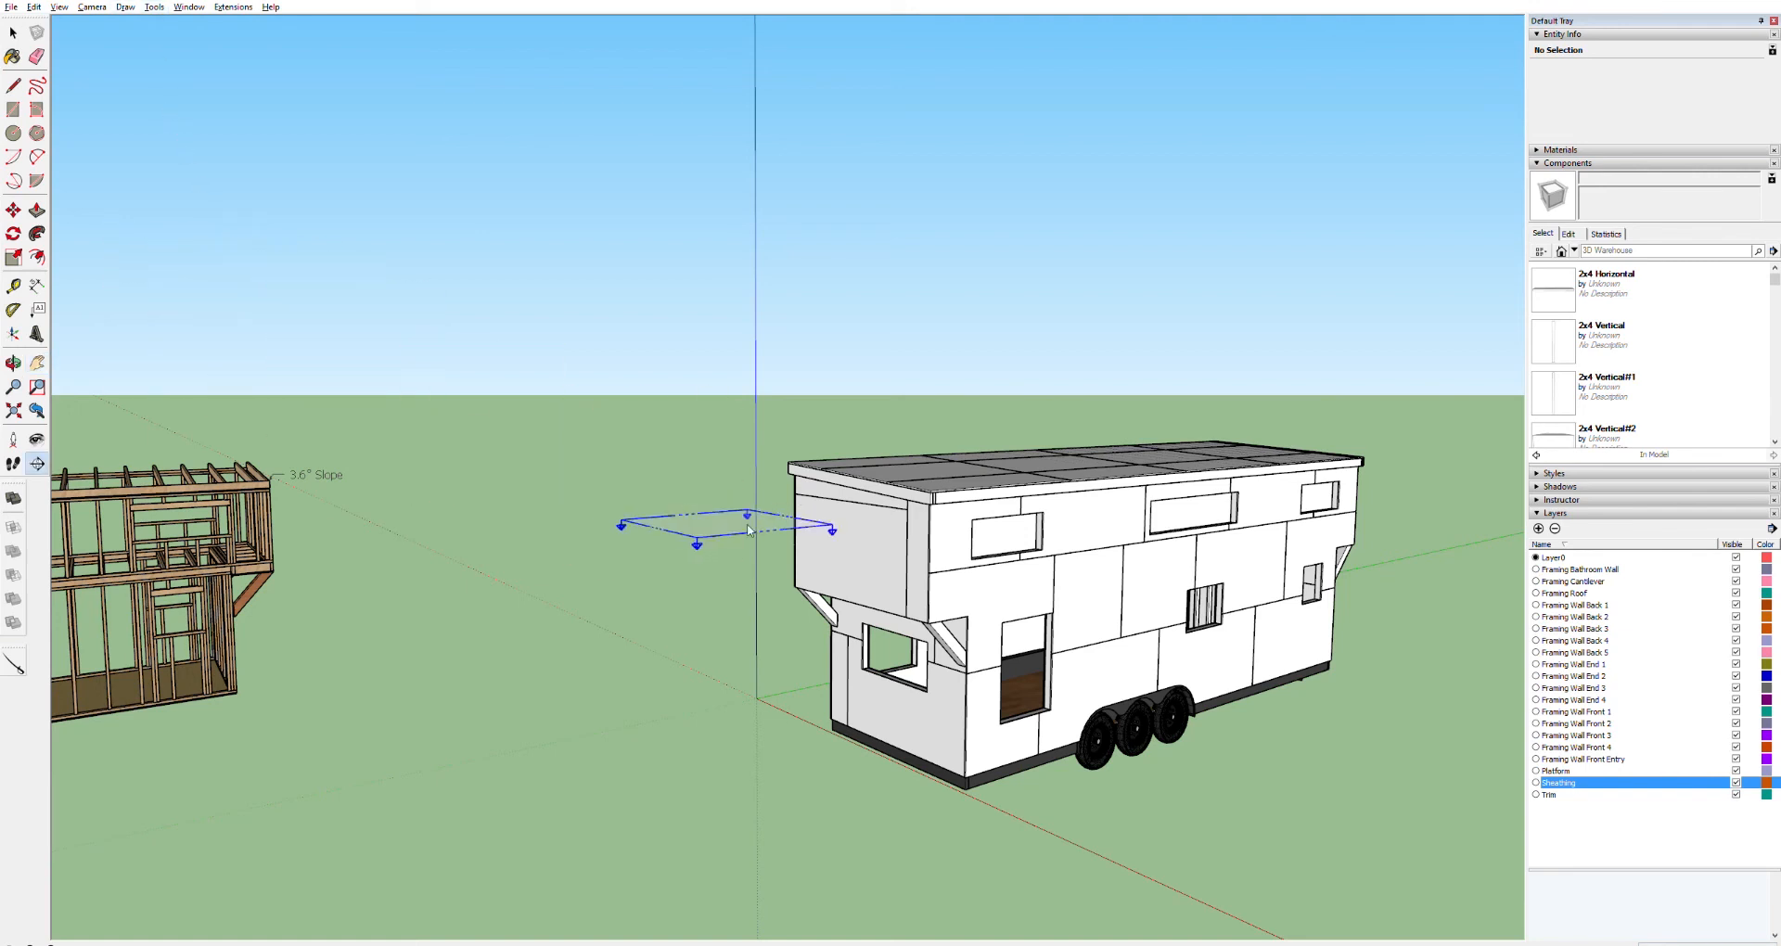
pyautogui.click(817, 556)
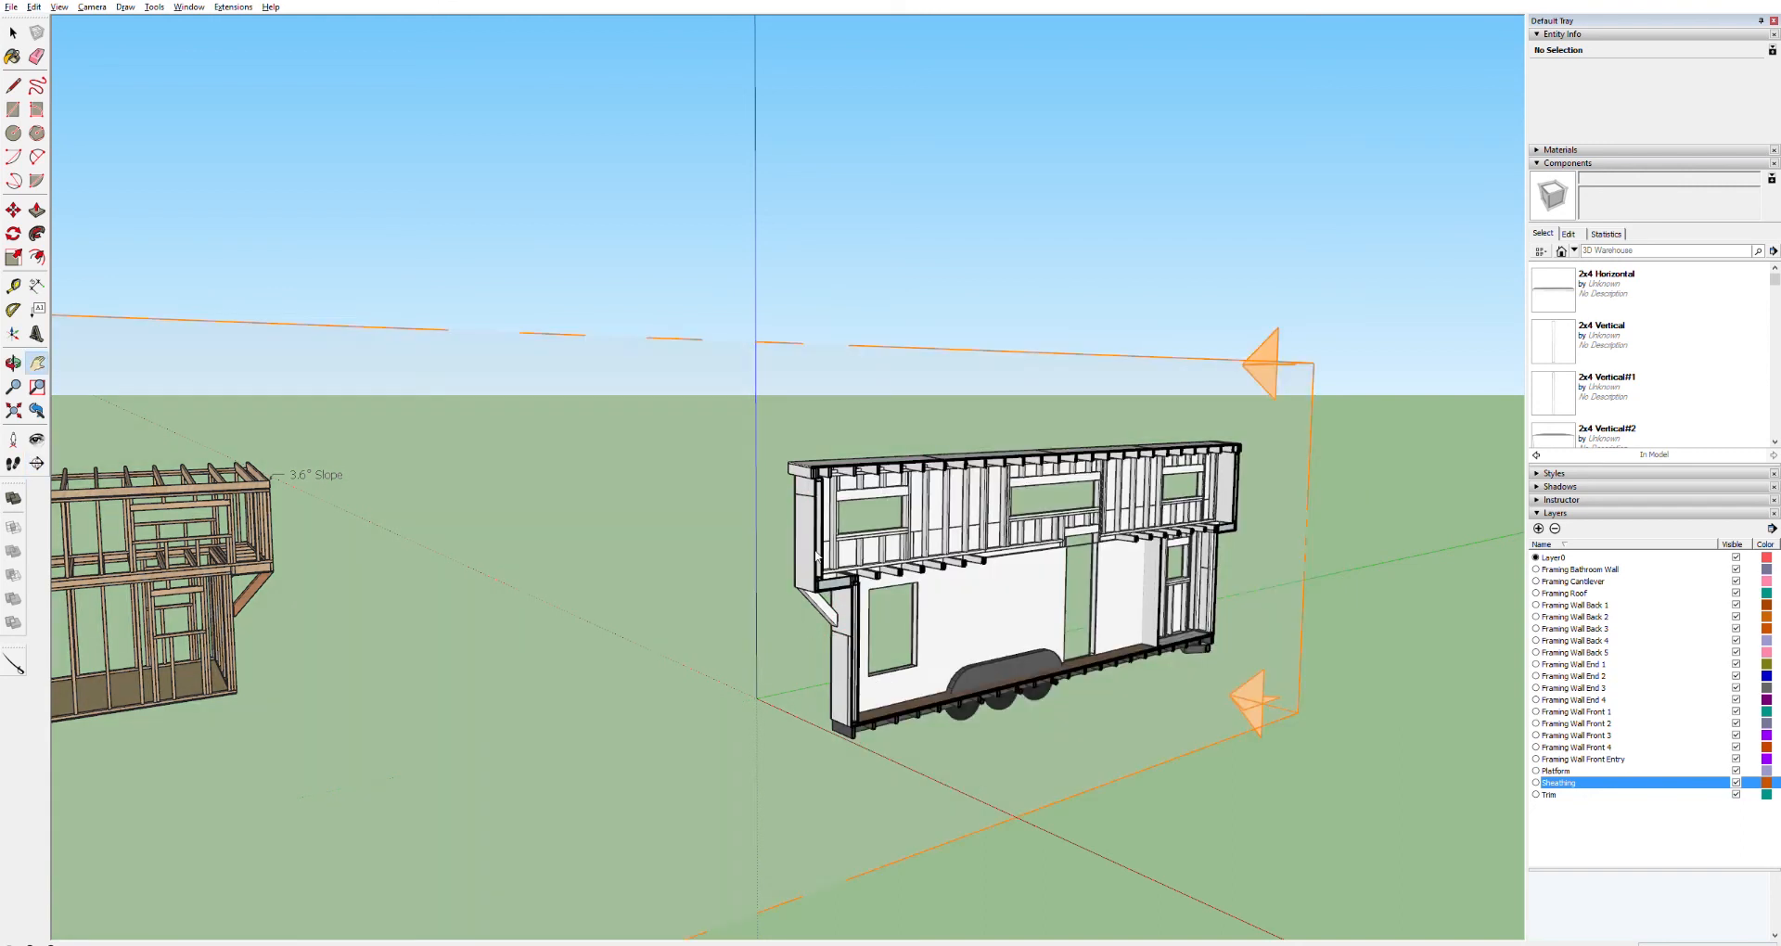
pyautogui.press('space')
pyautogui.click(1287, 703)
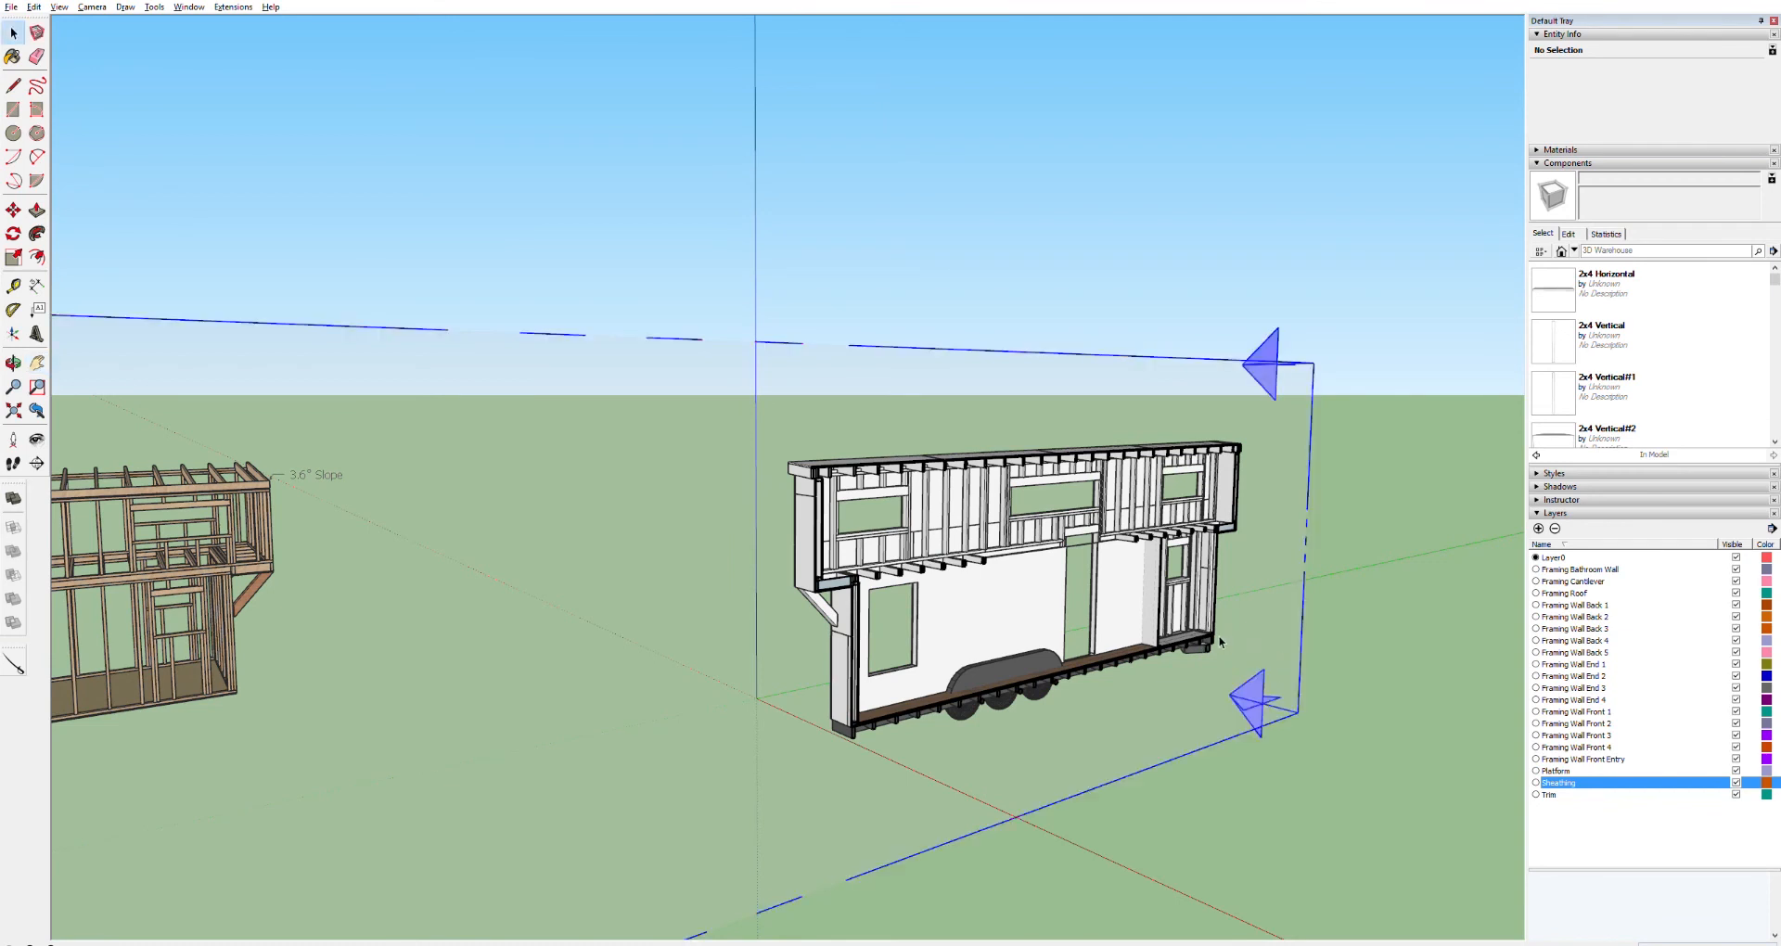
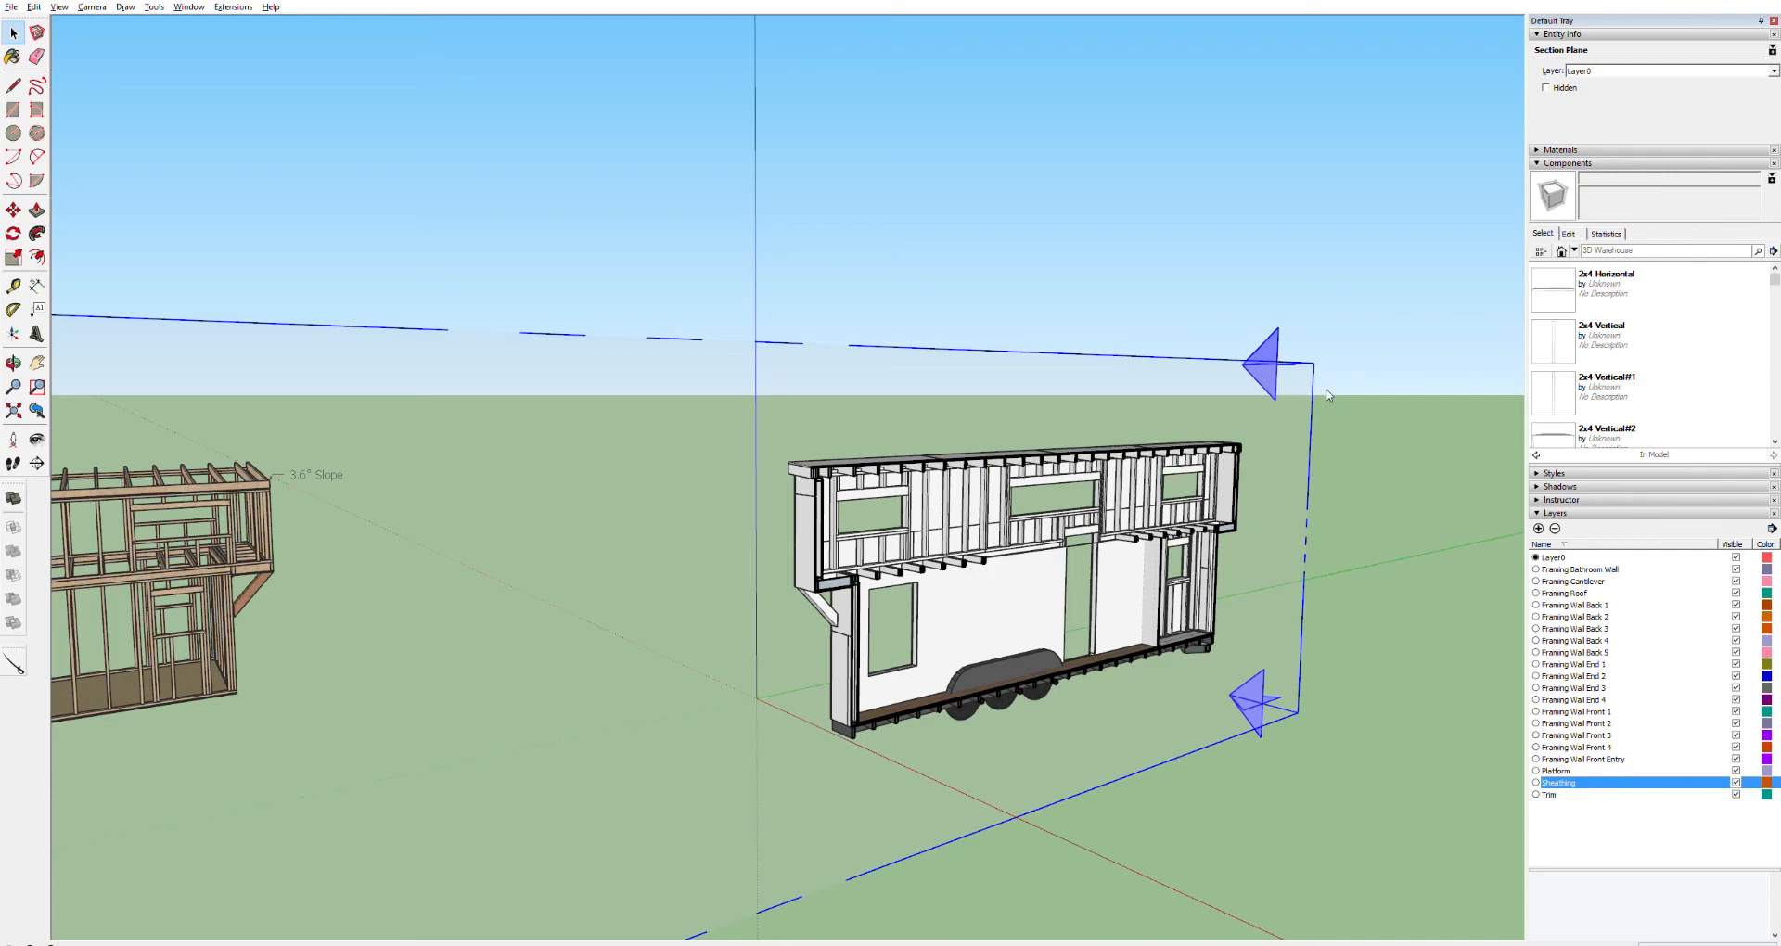
# Delete the selected section plane
pyautogui.press('Delete')
pyautogui.scroll(8, 1197, 523)
pyautogui.scroll(4, 1196, 523)
pyautogui.scroll(-5, 1182, 525)
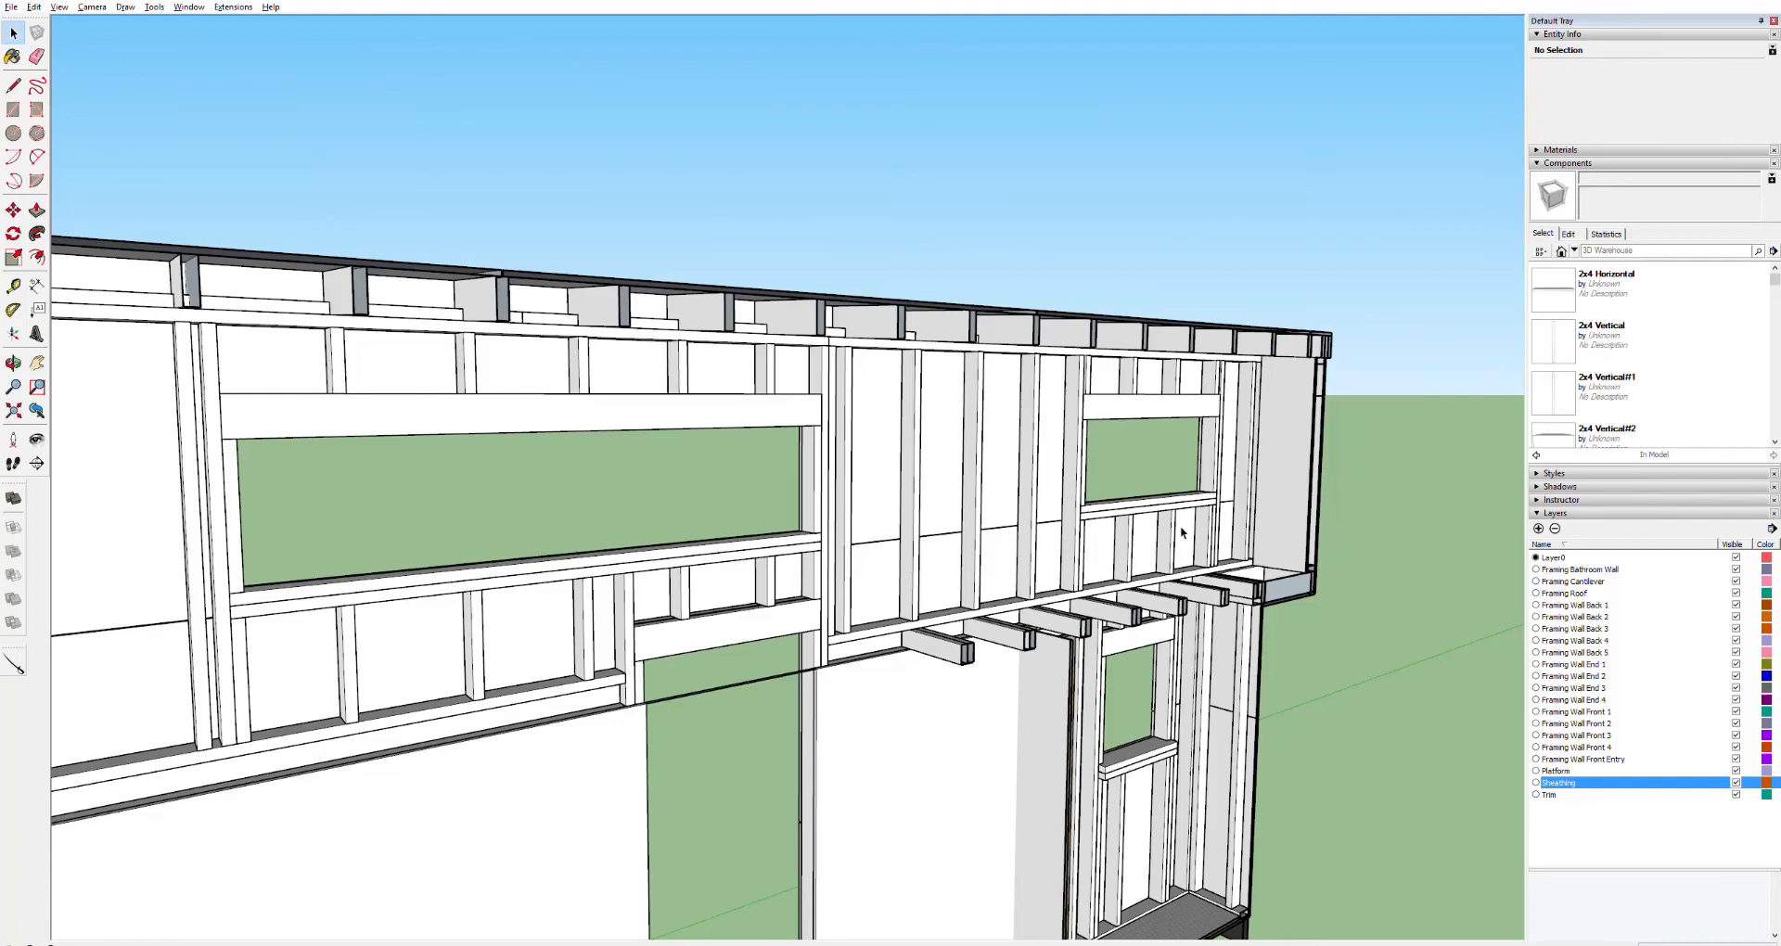
# Draw a rectangle covering the whole upper loft side wall framing from its top corner to the far end
pyautogui.keyDown('shift'); pyautogui.moveTo(1167, 531); pyautogui.dragTo(807, 604, button='middle'); pyautogui.keyUp('shift')
pyautogui.scroll(1, 847, 596)
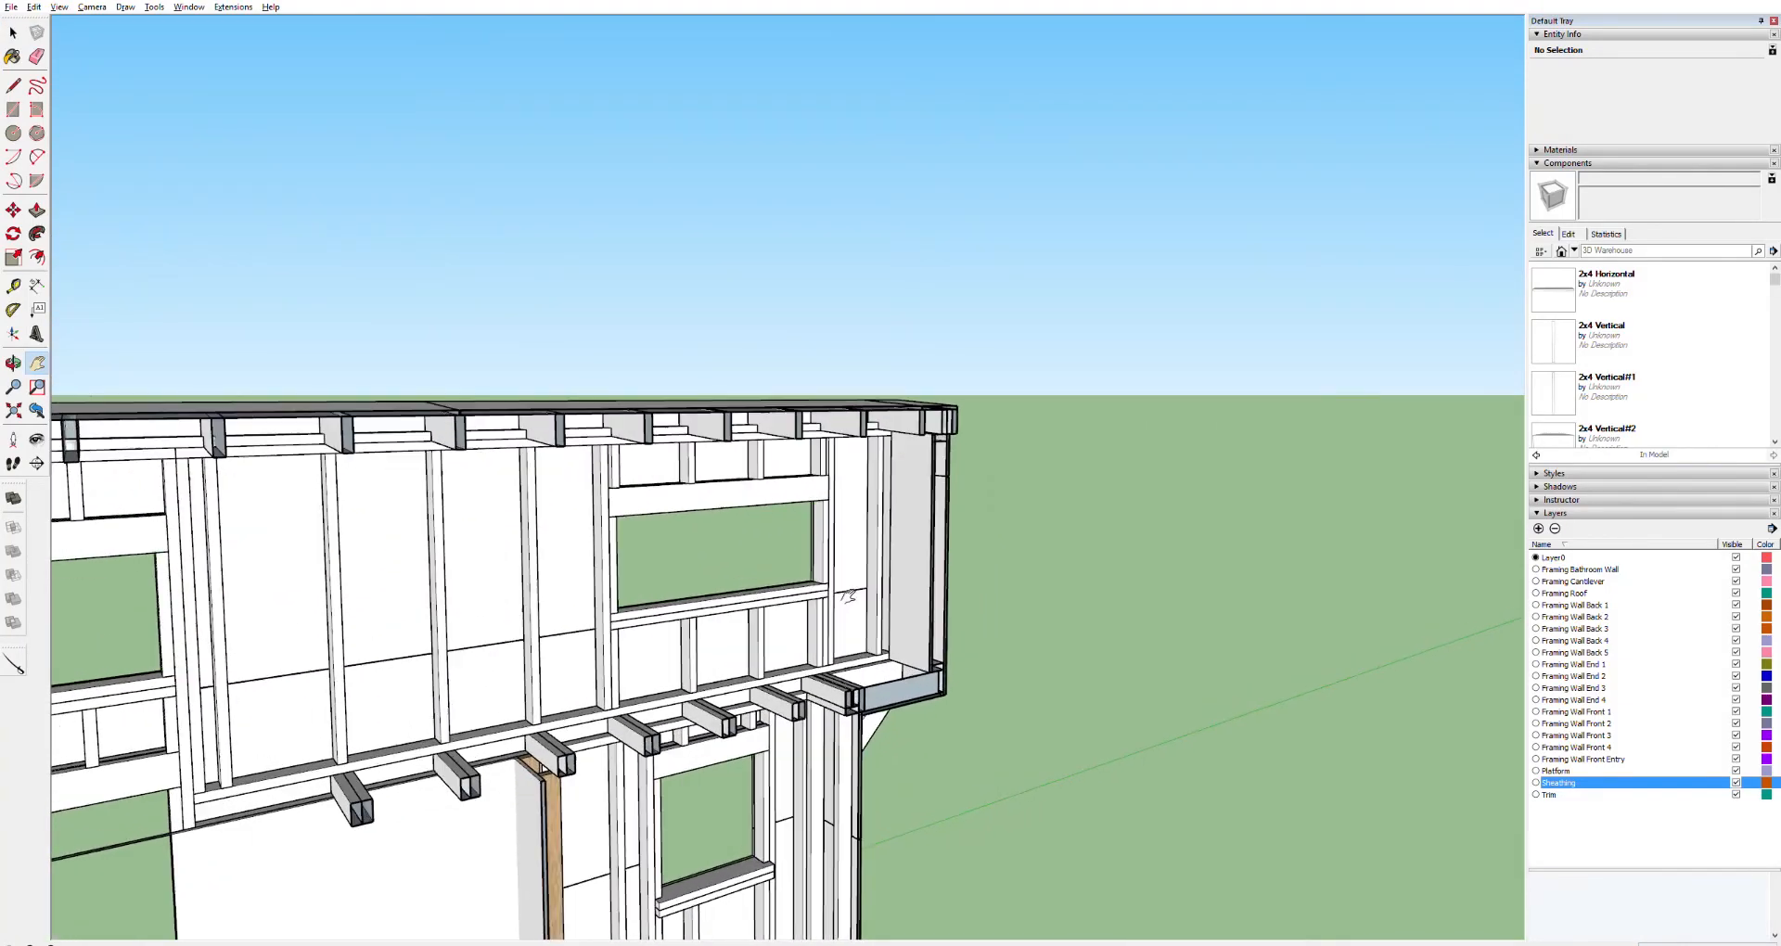
pyautogui.scroll(3, 847, 595)
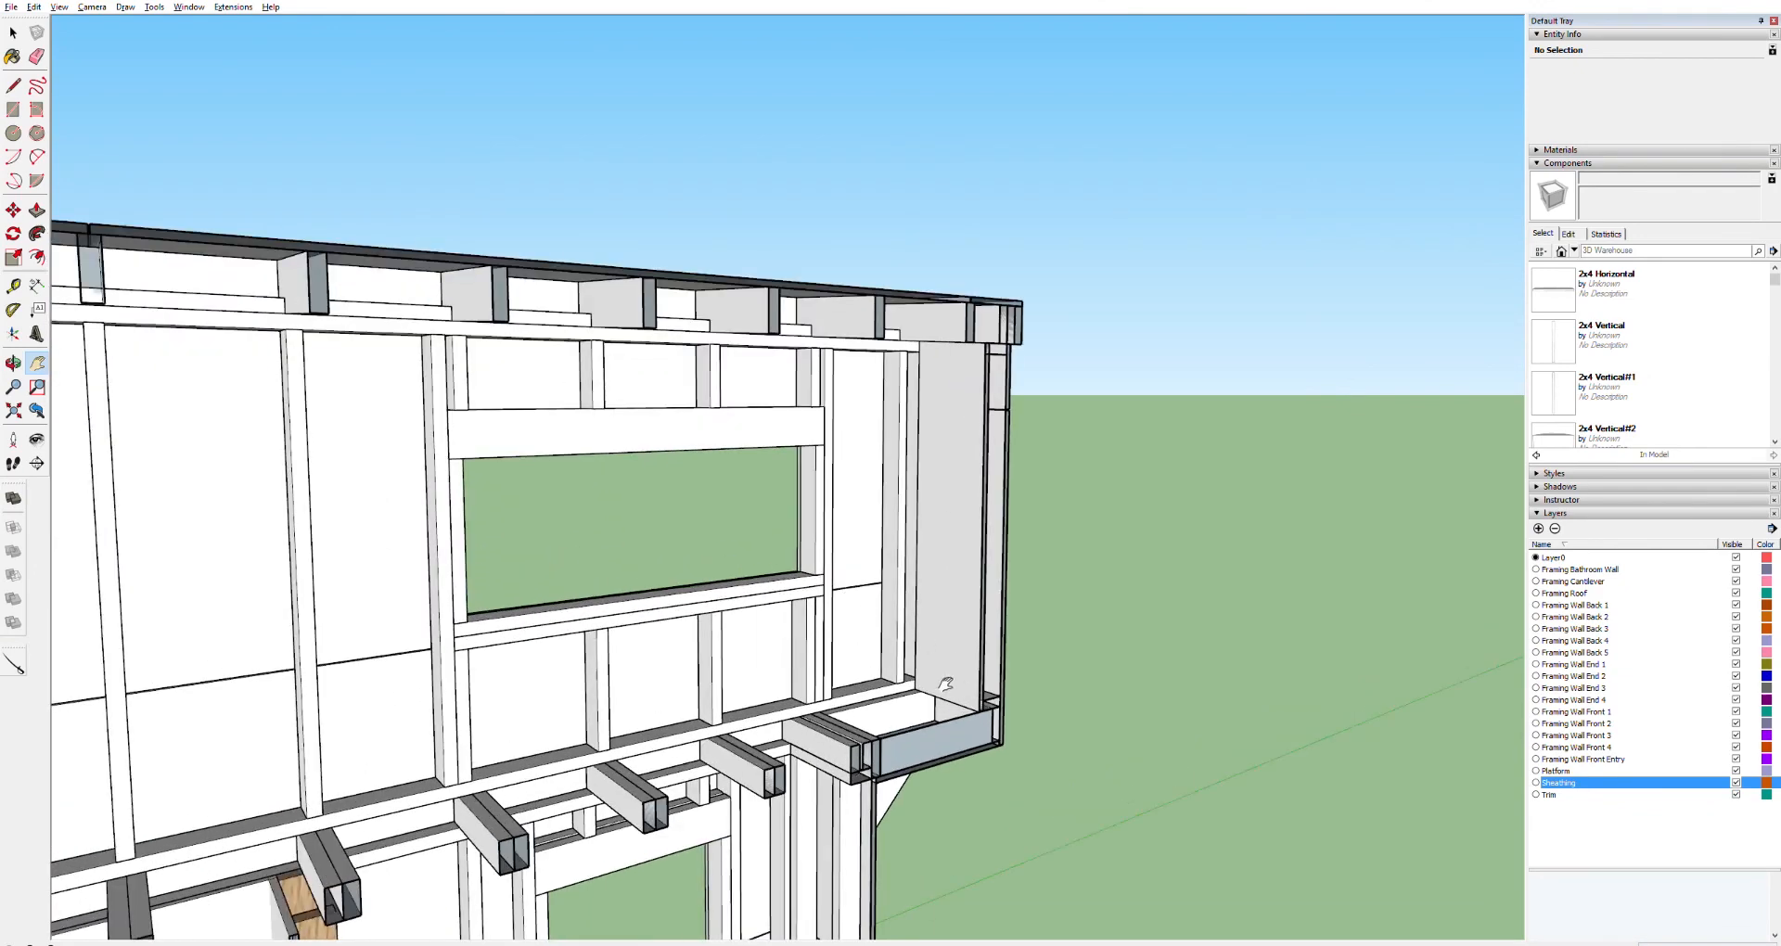
pyautogui.press('r')
pyautogui.click(915, 689)
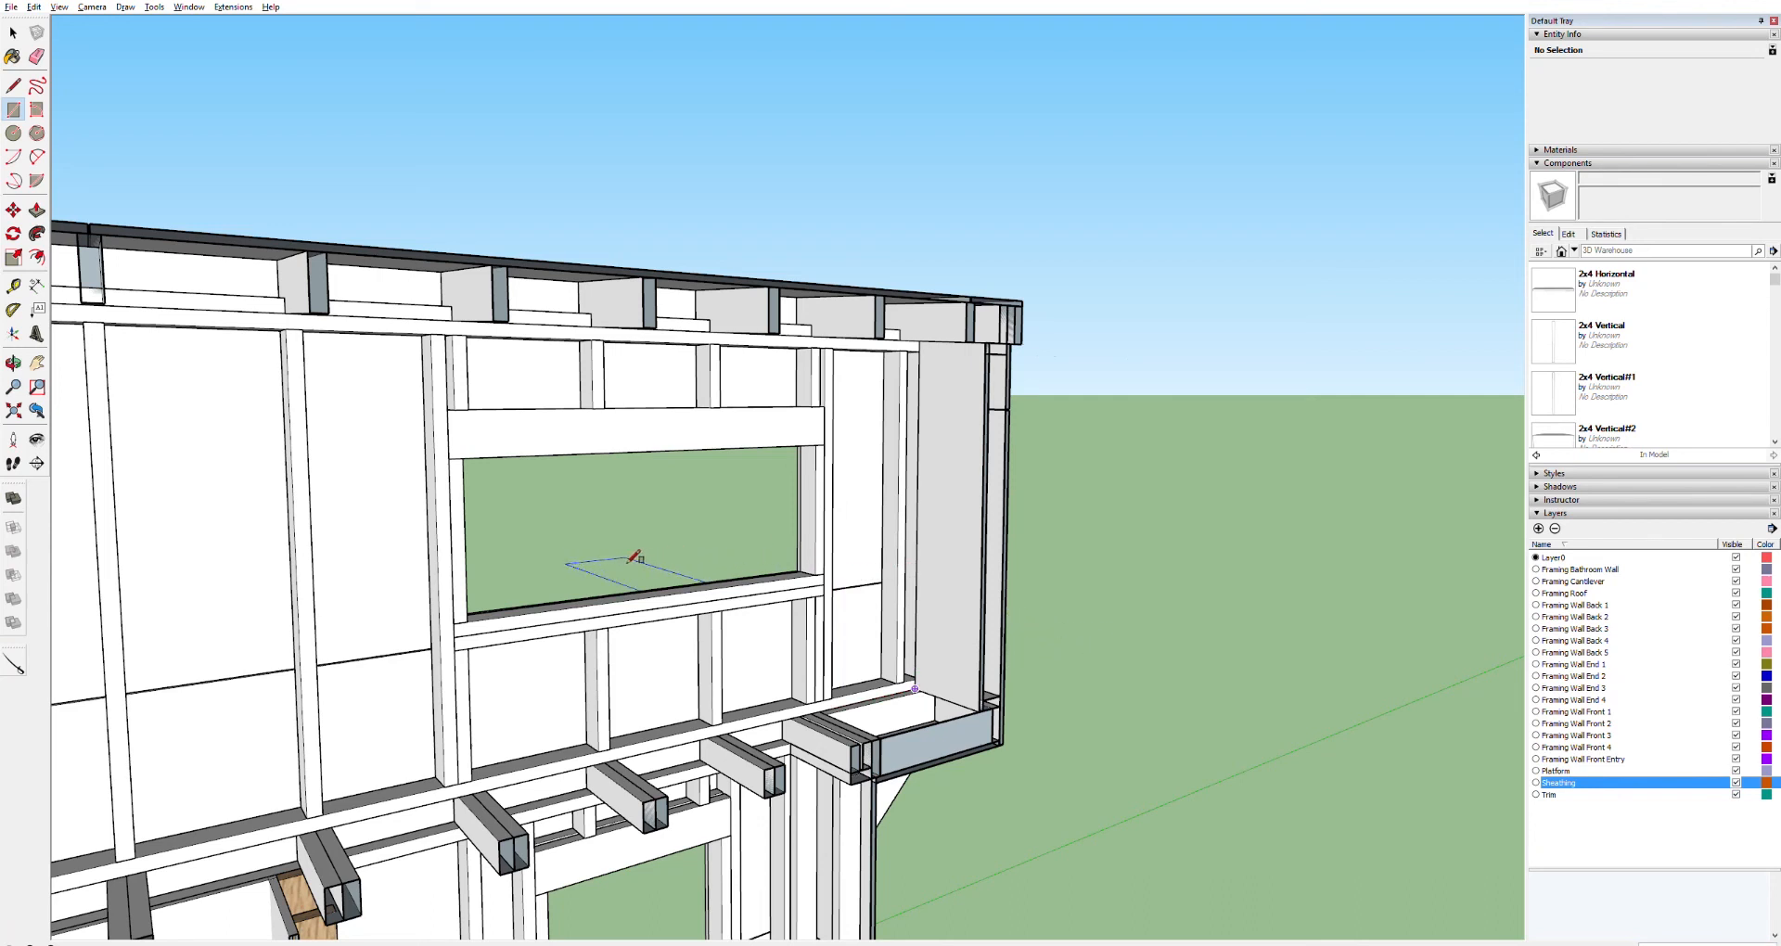
pyautogui.press('Right')
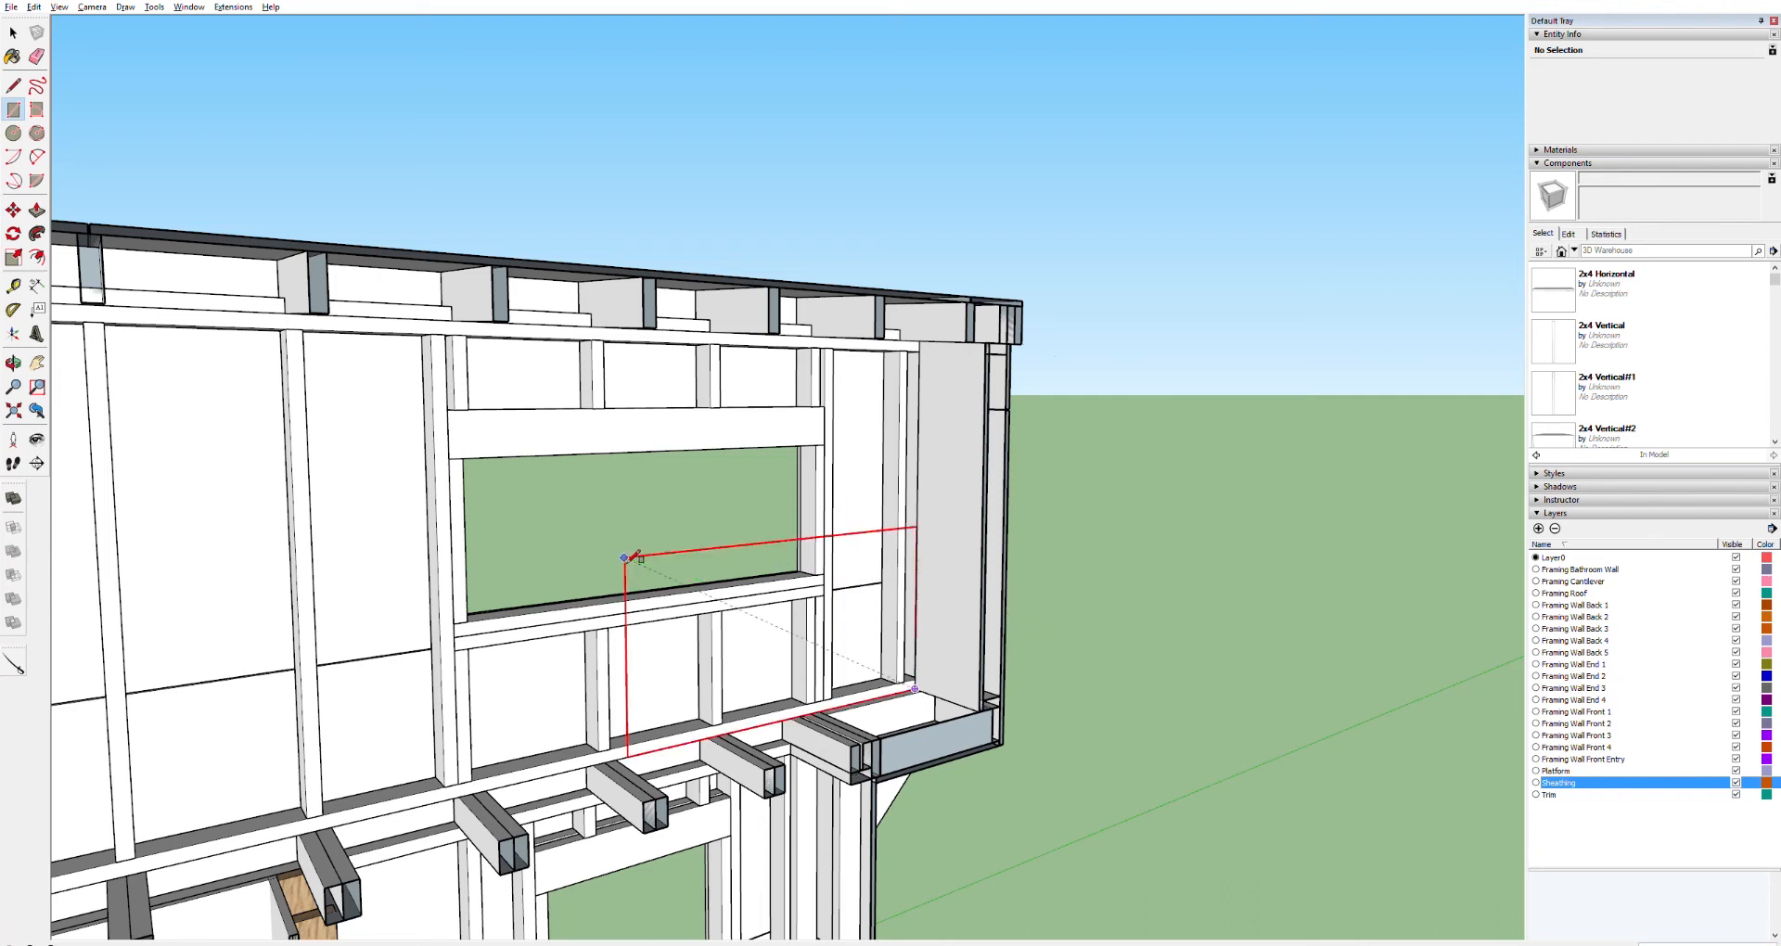
pyautogui.moveTo(162, 438); pyautogui.dragTo(851, 336, button='middle')
pyautogui.scroll(-4, 410, 587)
pyautogui.moveTo(324, 601); pyautogui.dragTo(981, 418)
pyautogui.scroll(-3, 632, 490)
pyautogui.scroll(-2, 568, 496)
pyautogui.moveTo(413, 475); pyautogui.dragTo(929, 438)
pyautogui.moveTo(400, 461); pyautogui.dragTo(811, 405)
pyautogui.scroll(2, 648, 397)
pyautogui.scroll(2, 493, 407)
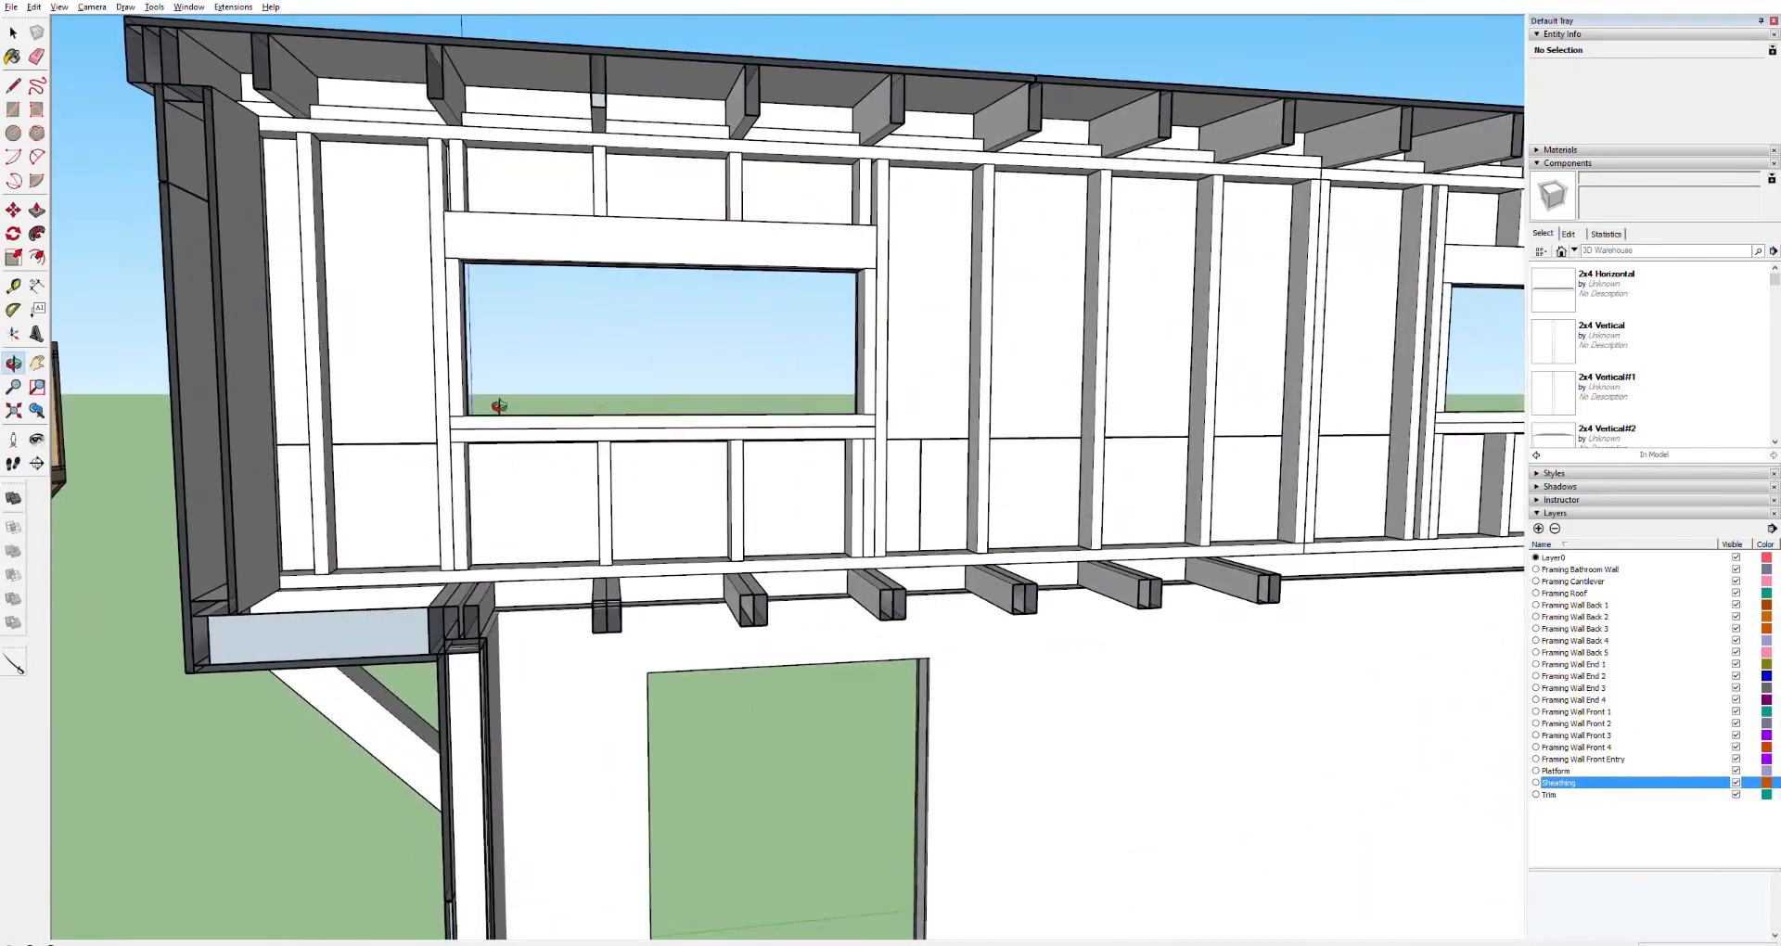
pyautogui.press('r')
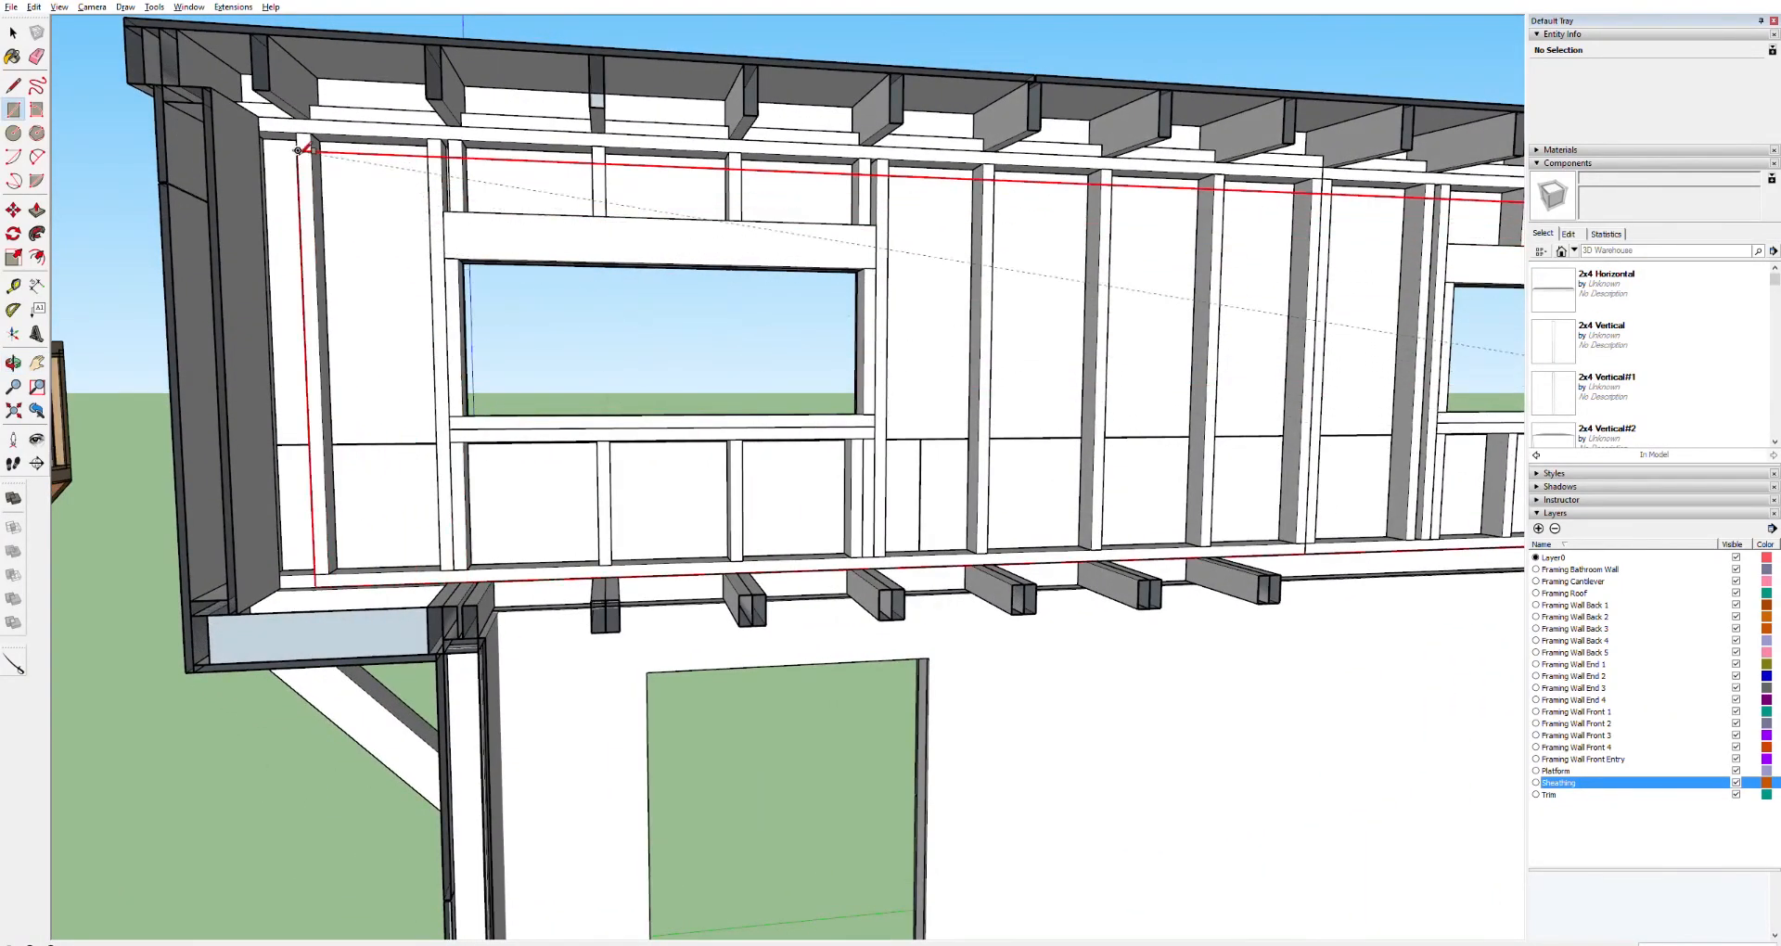
pyautogui.click(267, 122)
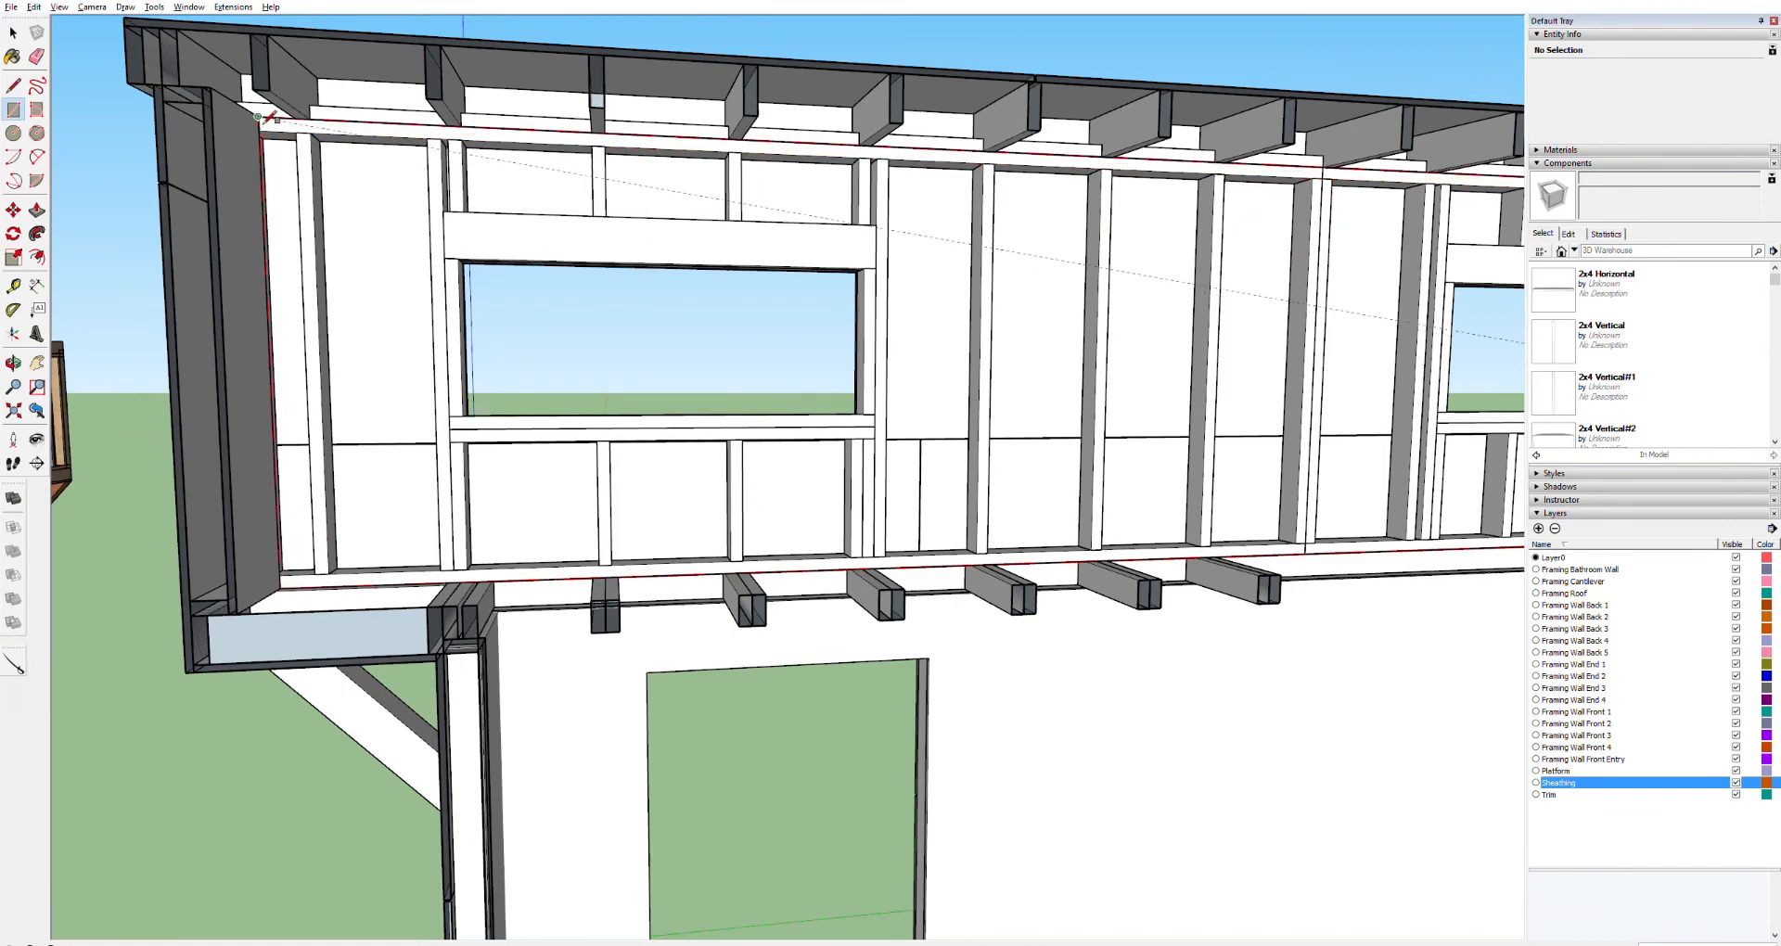
pyautogui.click(267, 118)
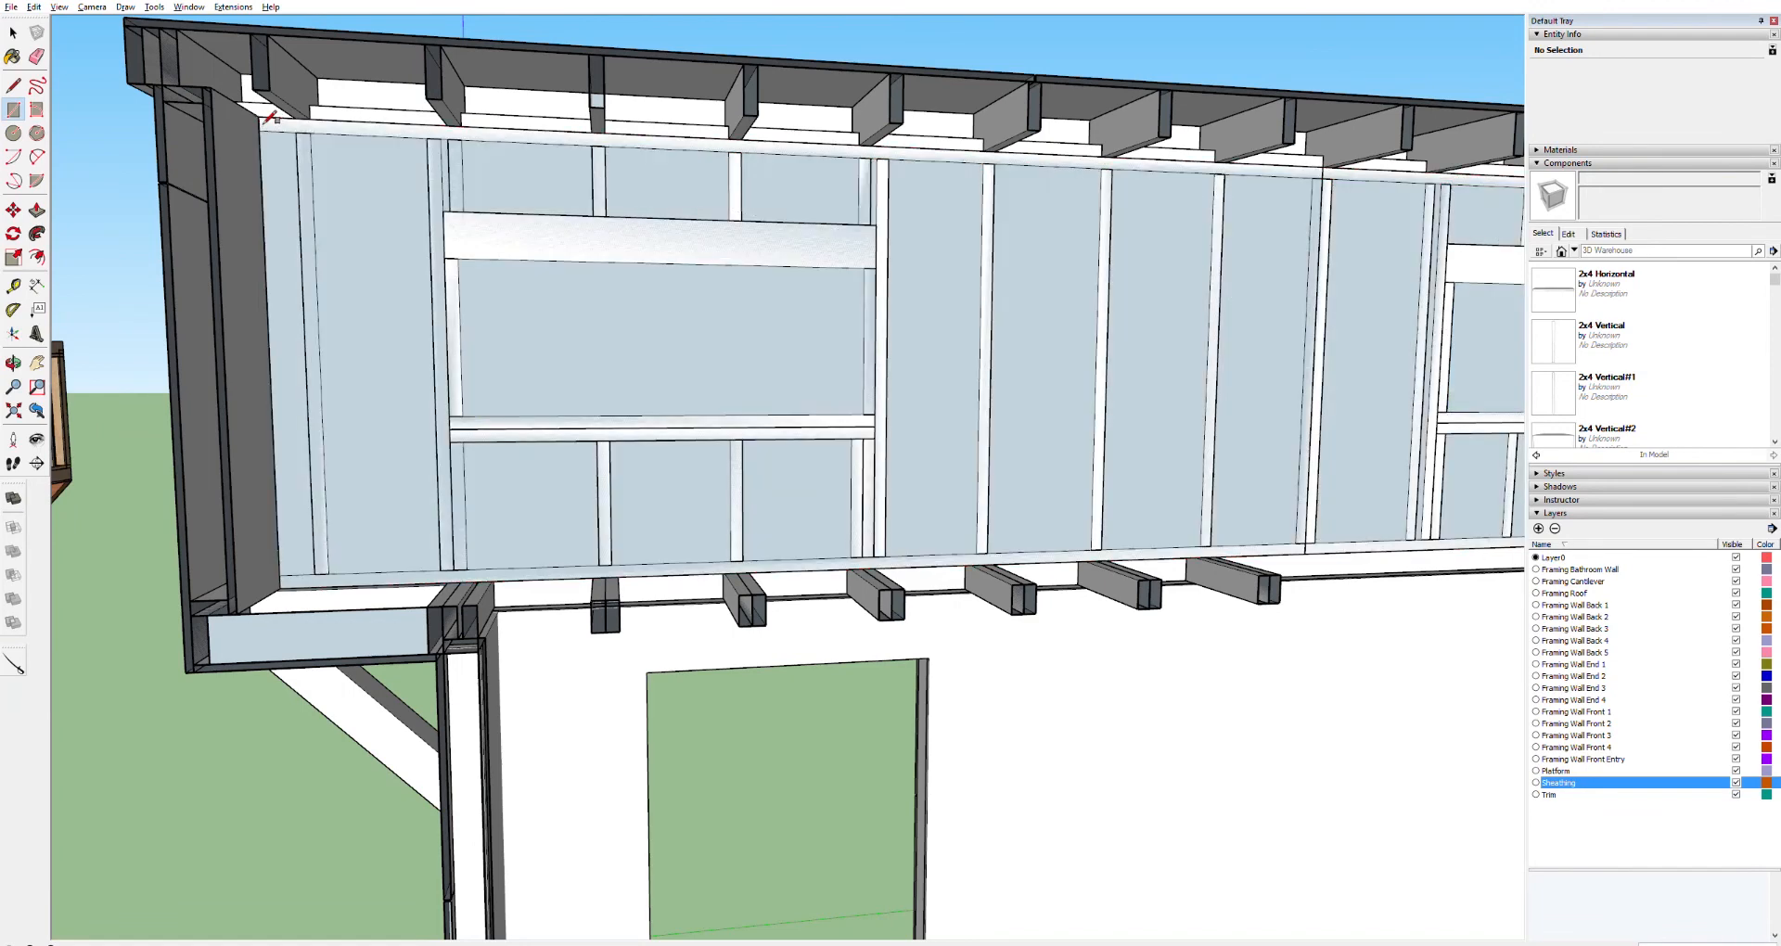
# Push/Pull the new rectangle into a solid wall panel using the previous thickness
pyautogui.press('space')
pyautogui.click(973, 387)
pyautogui.press('p')
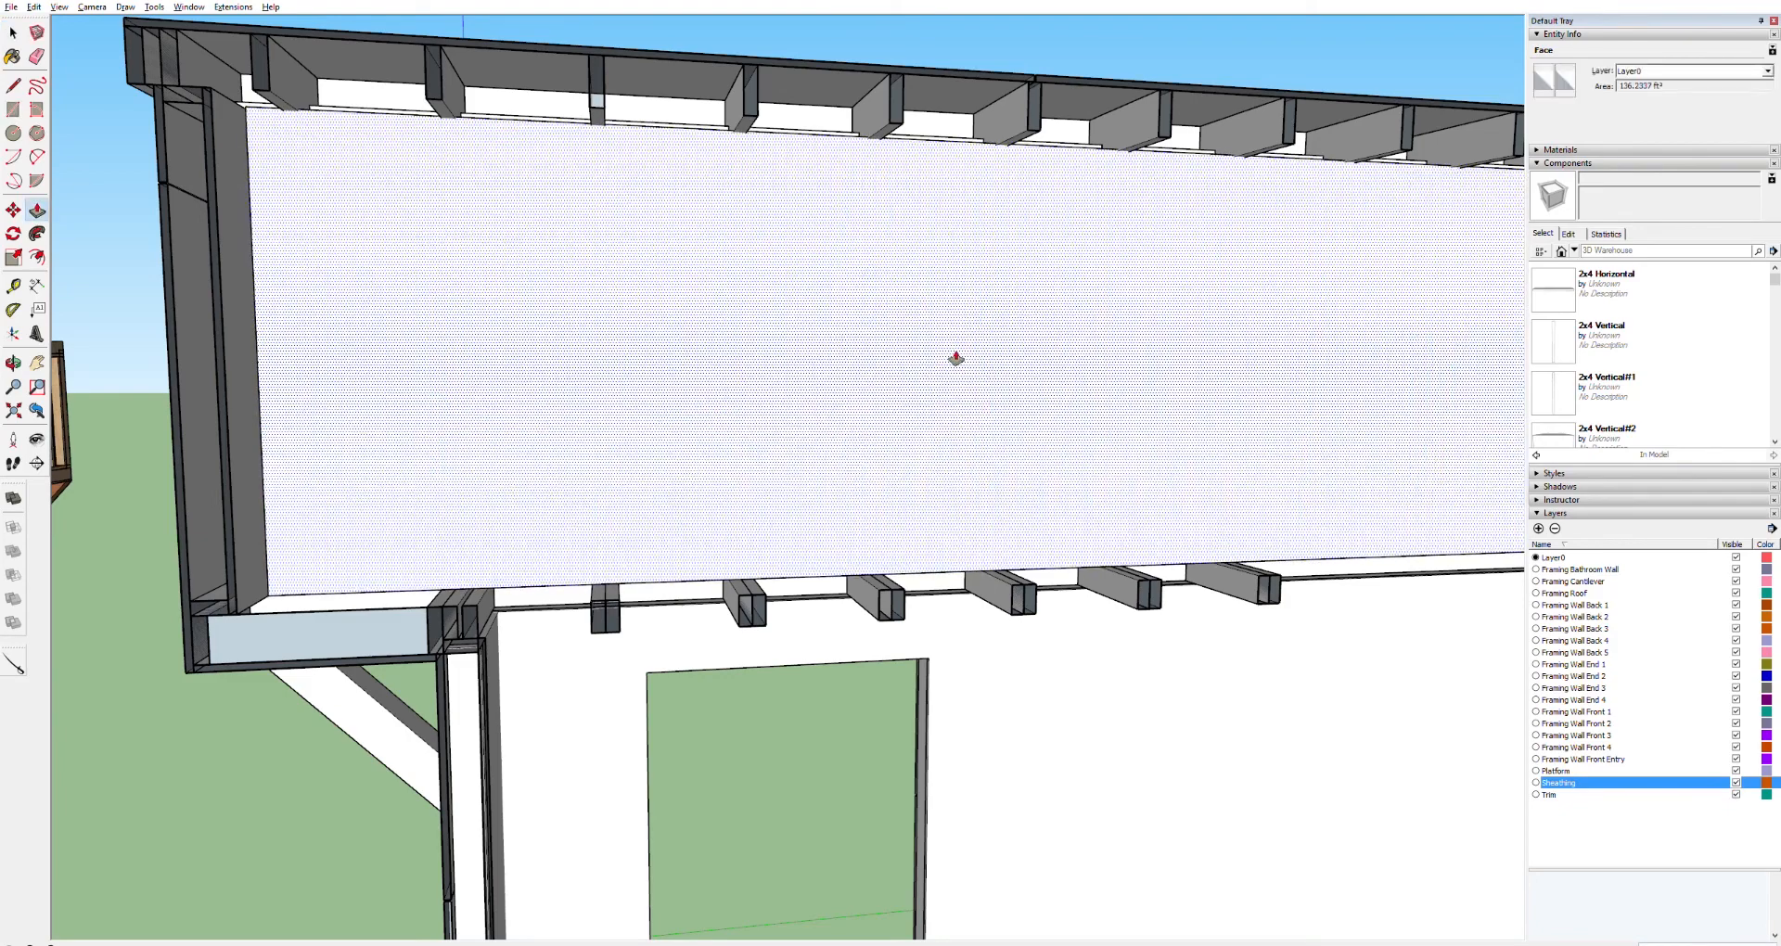
pyautogui.doubleClick(956, 358)
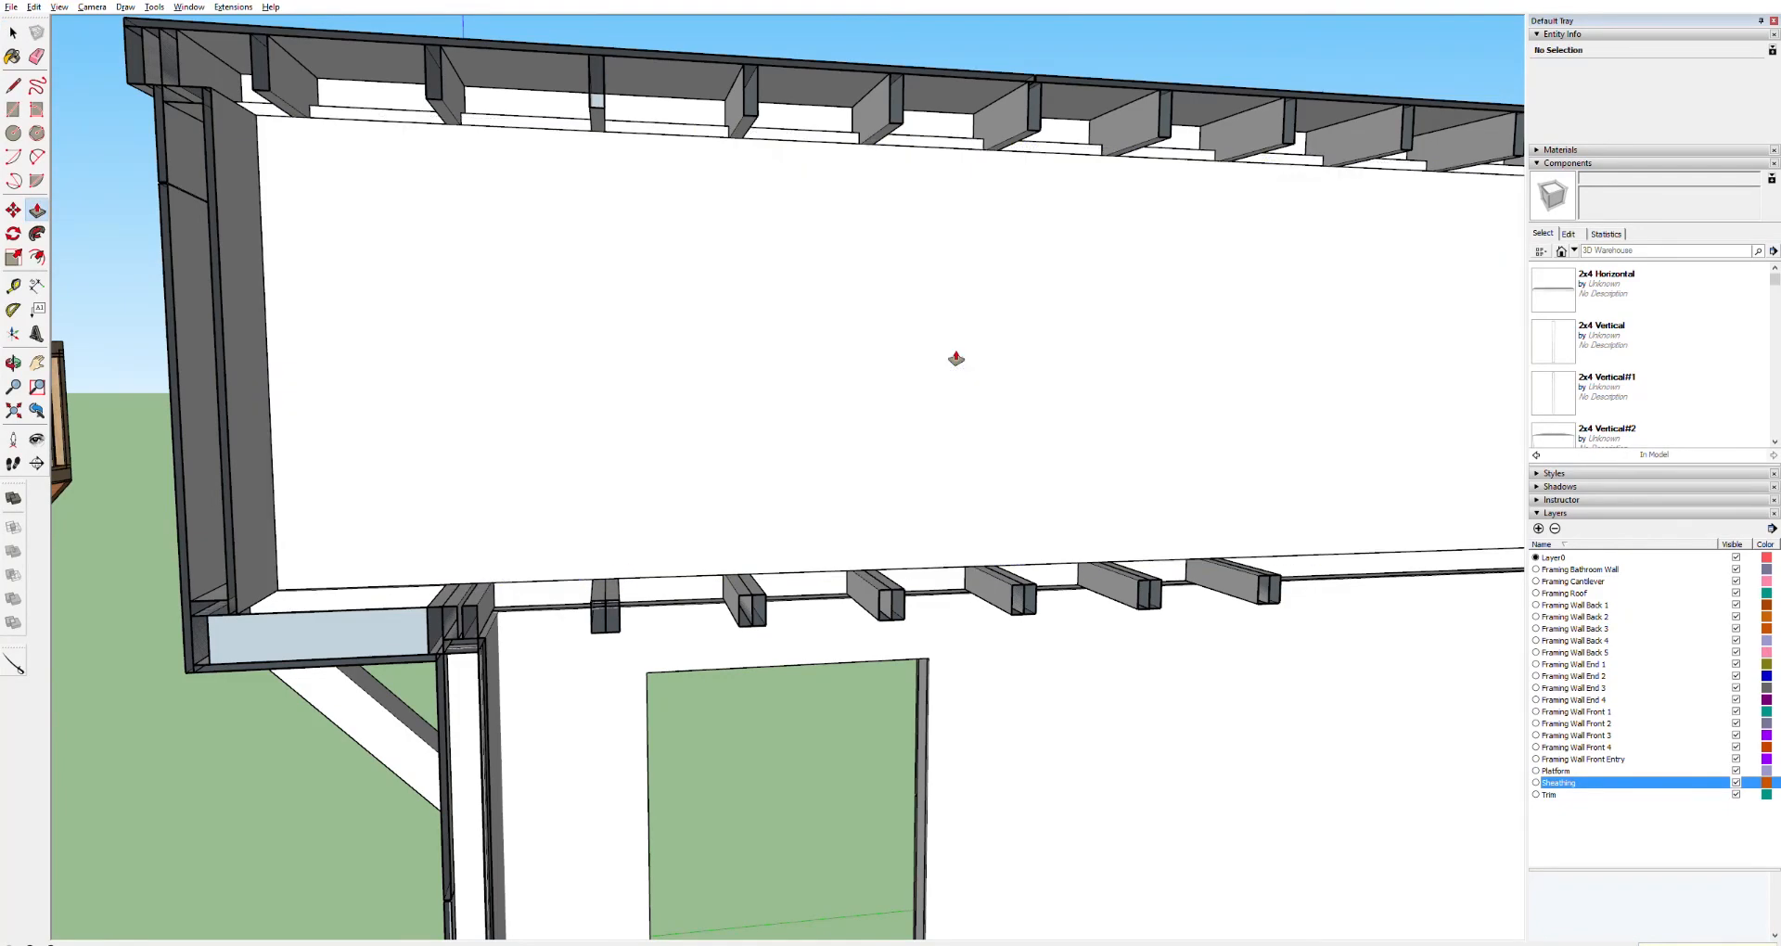
pyautogui.click(956, 358)
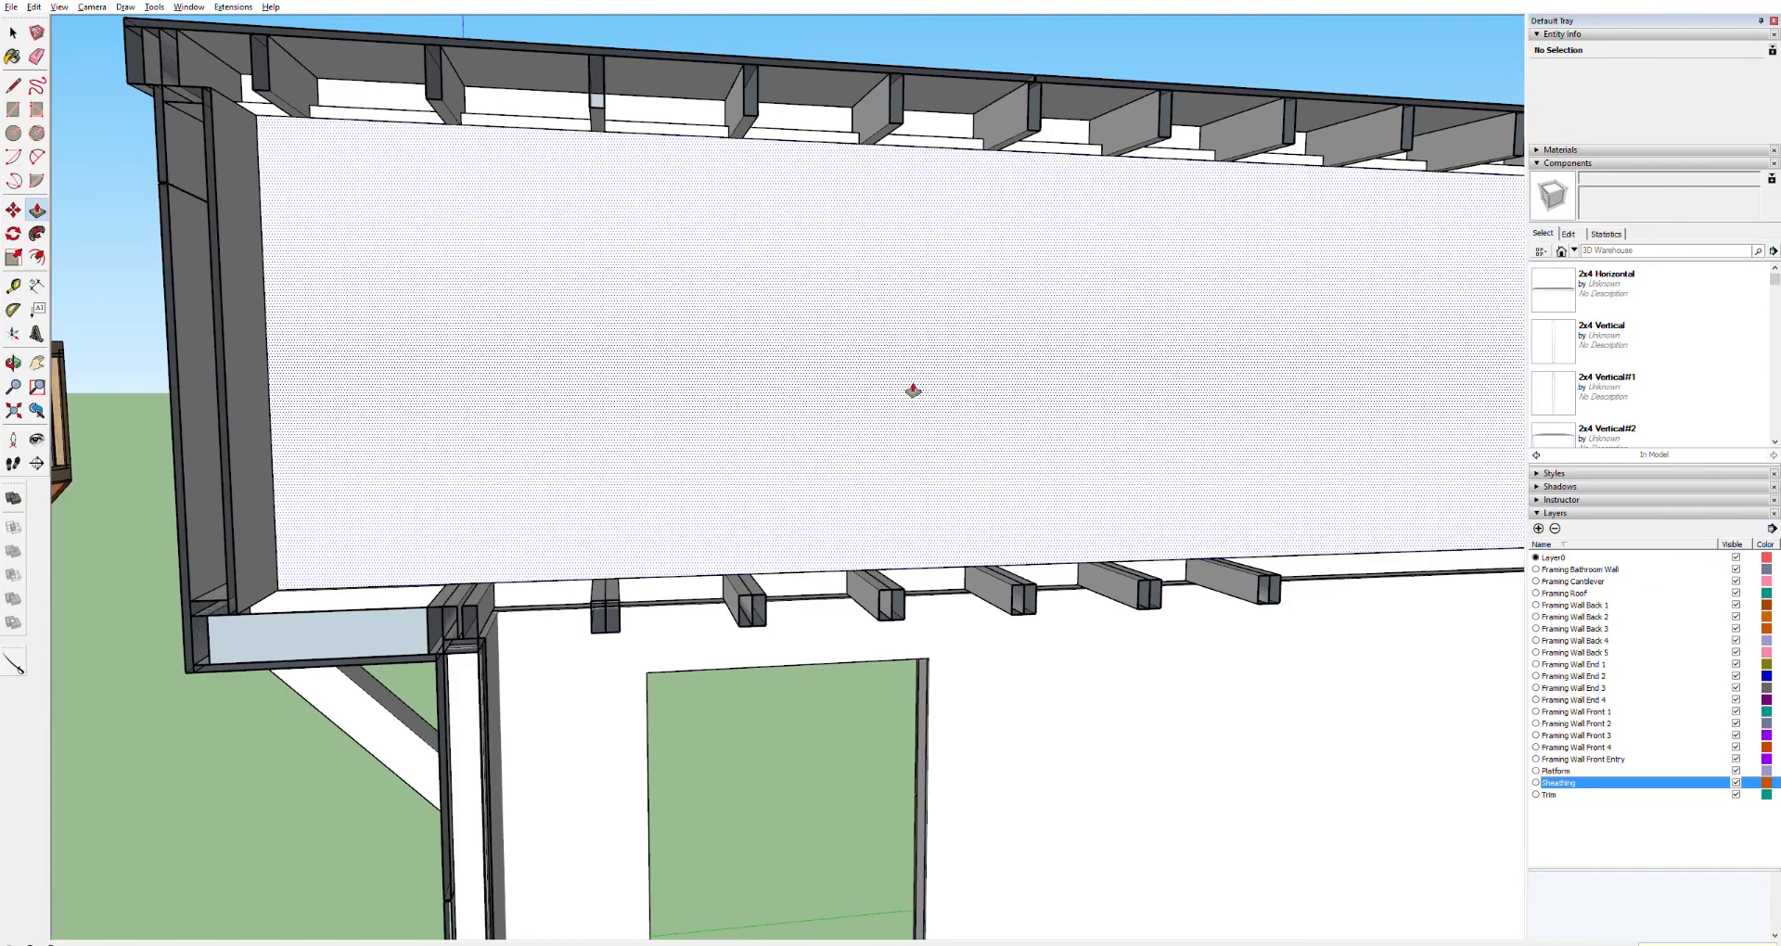
# Select all of the new wall panel's geometry and make it into a solid component
pyautogui.press('o')
pyautogui.press('space')
pyautogui.tripleClick(587, 422)
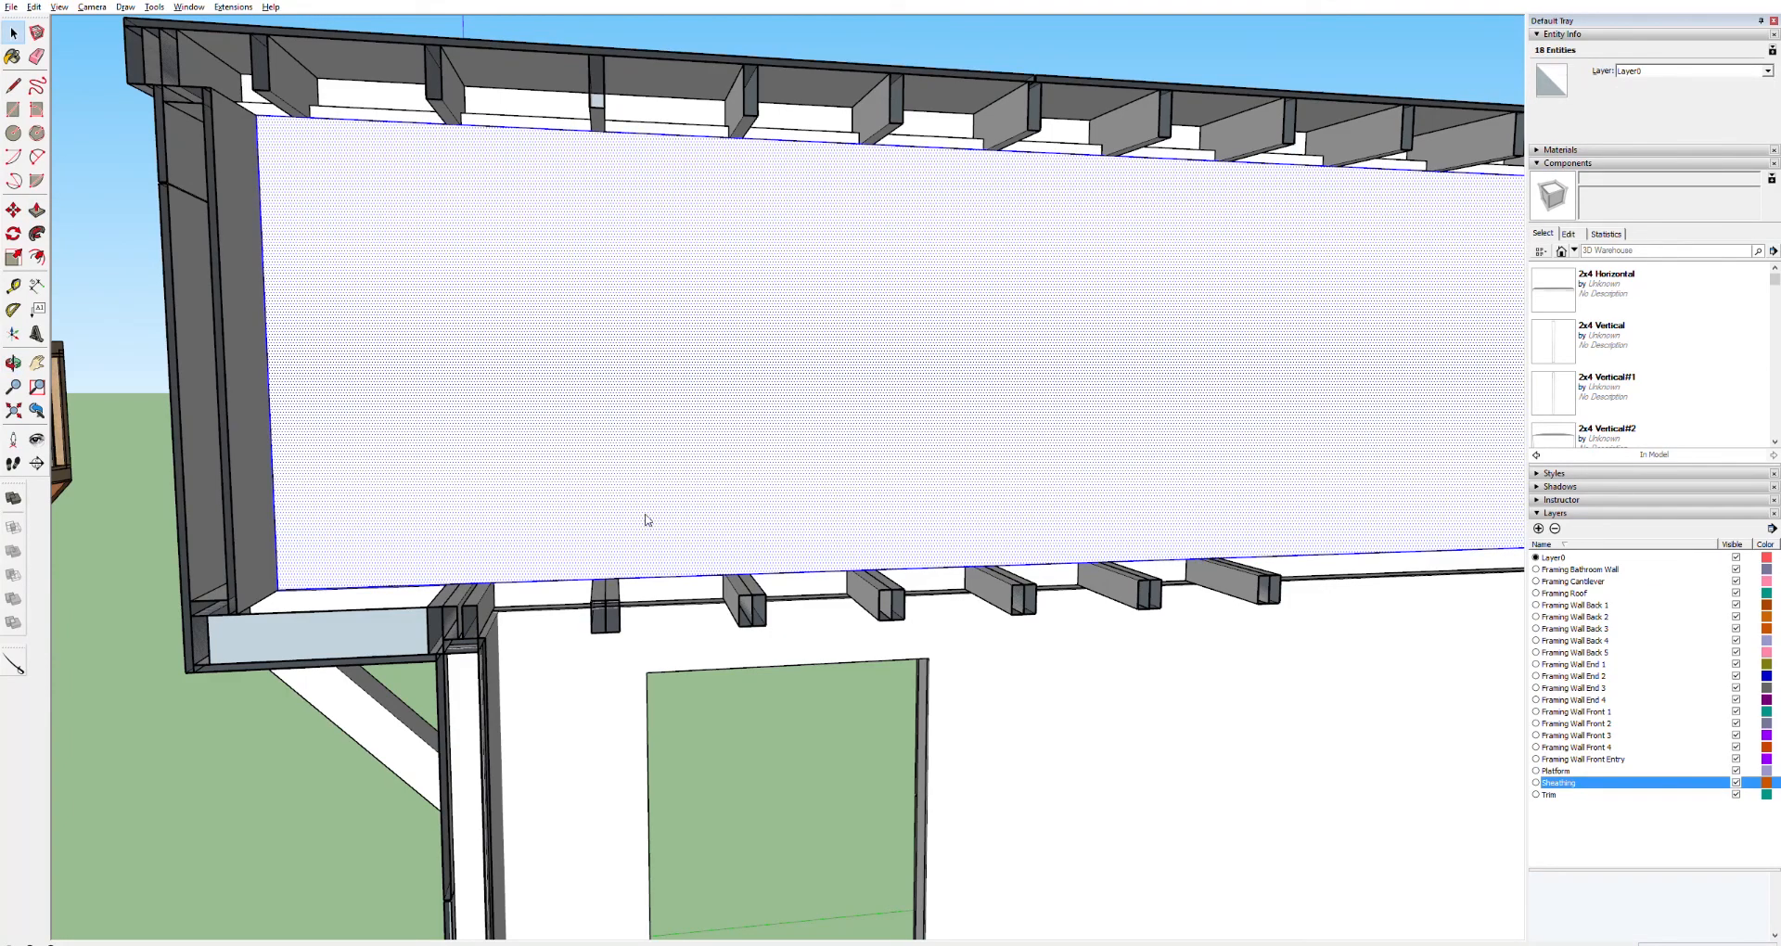
pyautogui.click(933, 565)
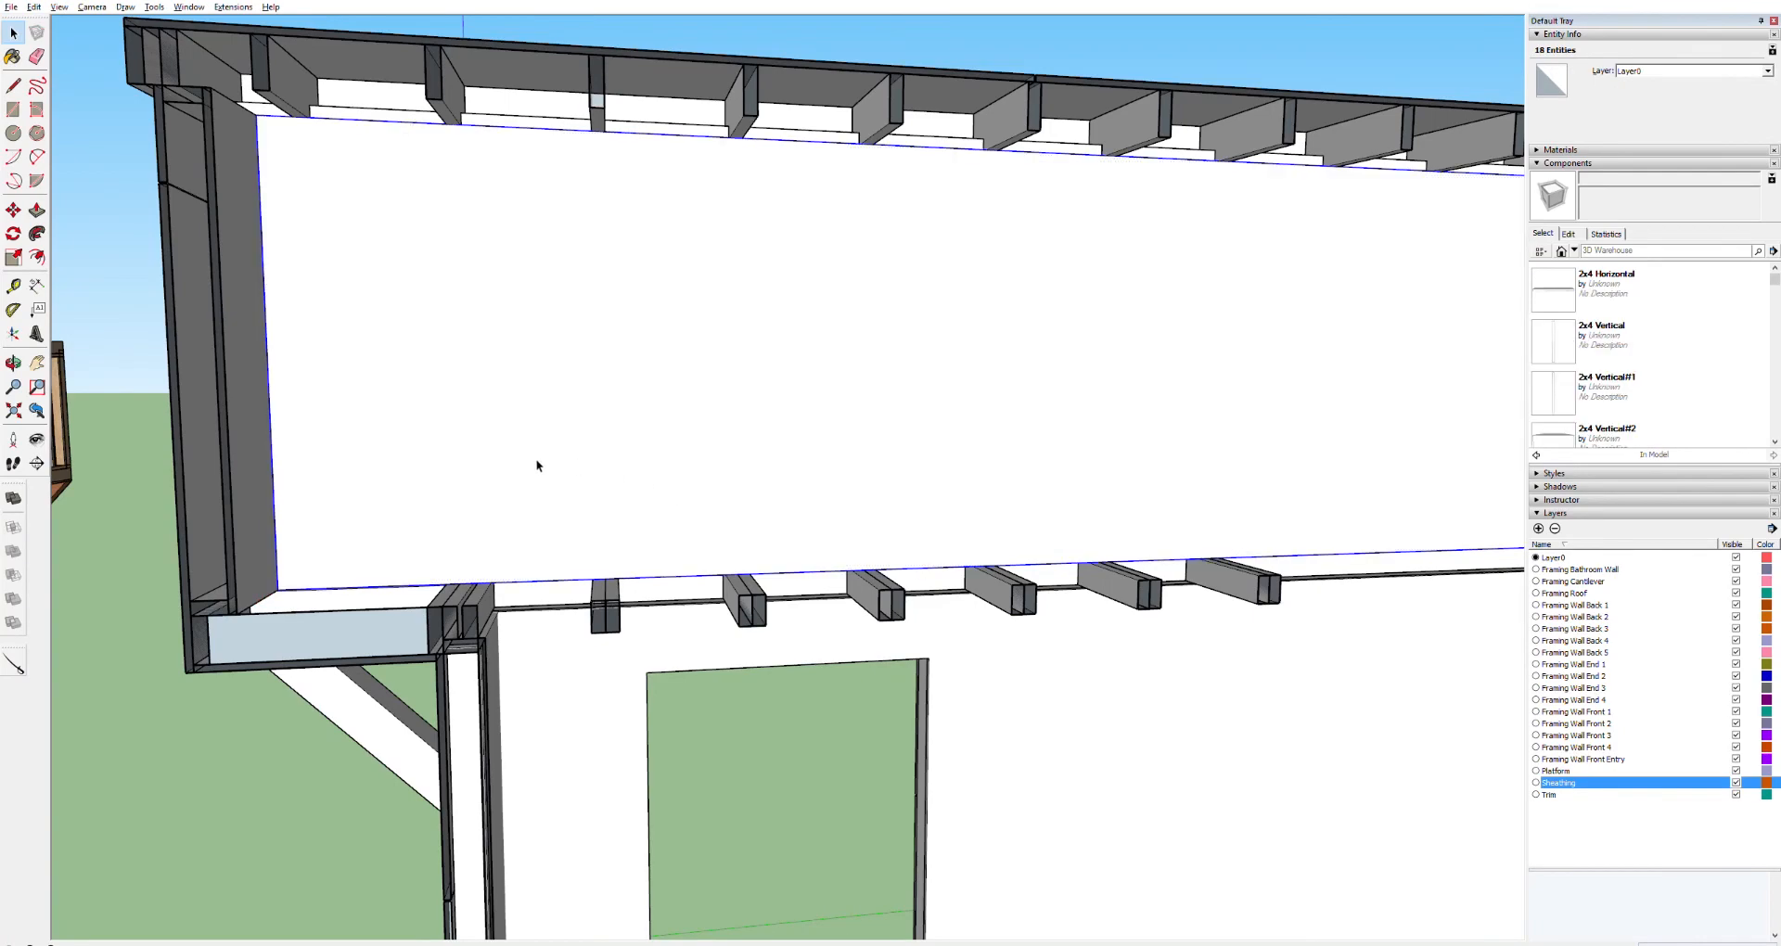
# Trace the first loft window opening's inner edges on the panel and push the face through to cut the opening
pyautogui.press('o')
pyautogui.moveTo(503, 383); pyautogui.dragTo(1006, 540)
pyautogui.press('h')
pyautogui.moveTo(612, 468); pyautogui.dragTo(1328, 696)
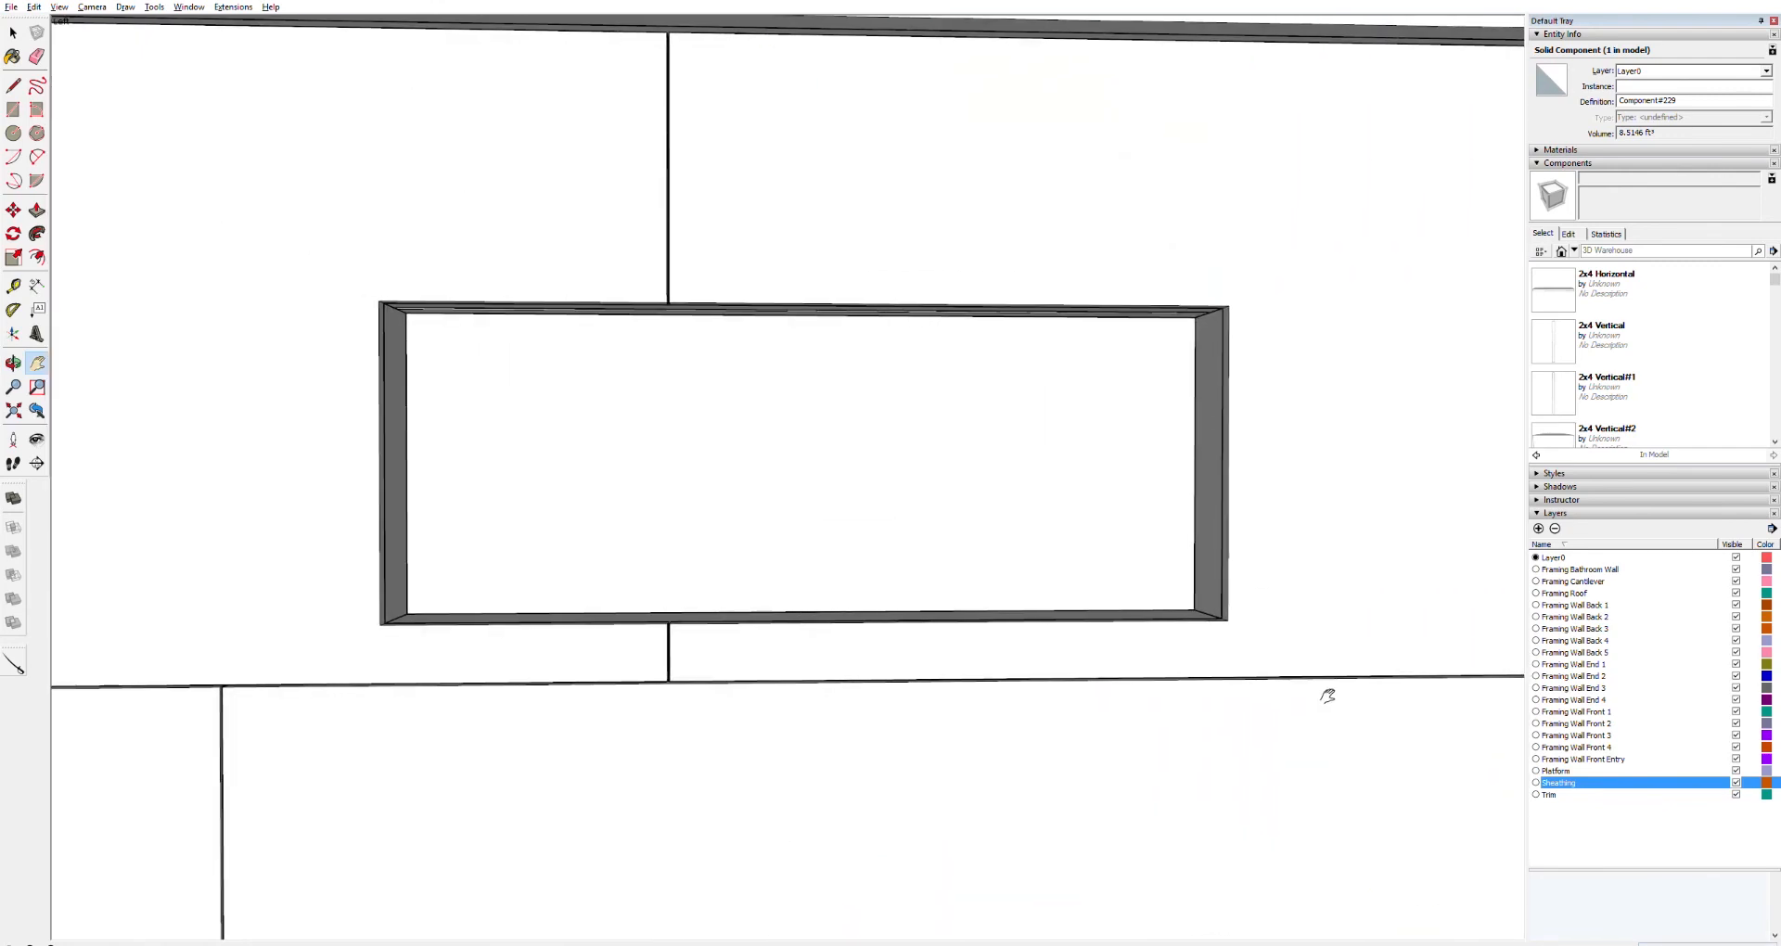
pyautogui.press('space')
pyautogui.hotkey('ctrl', 'a')
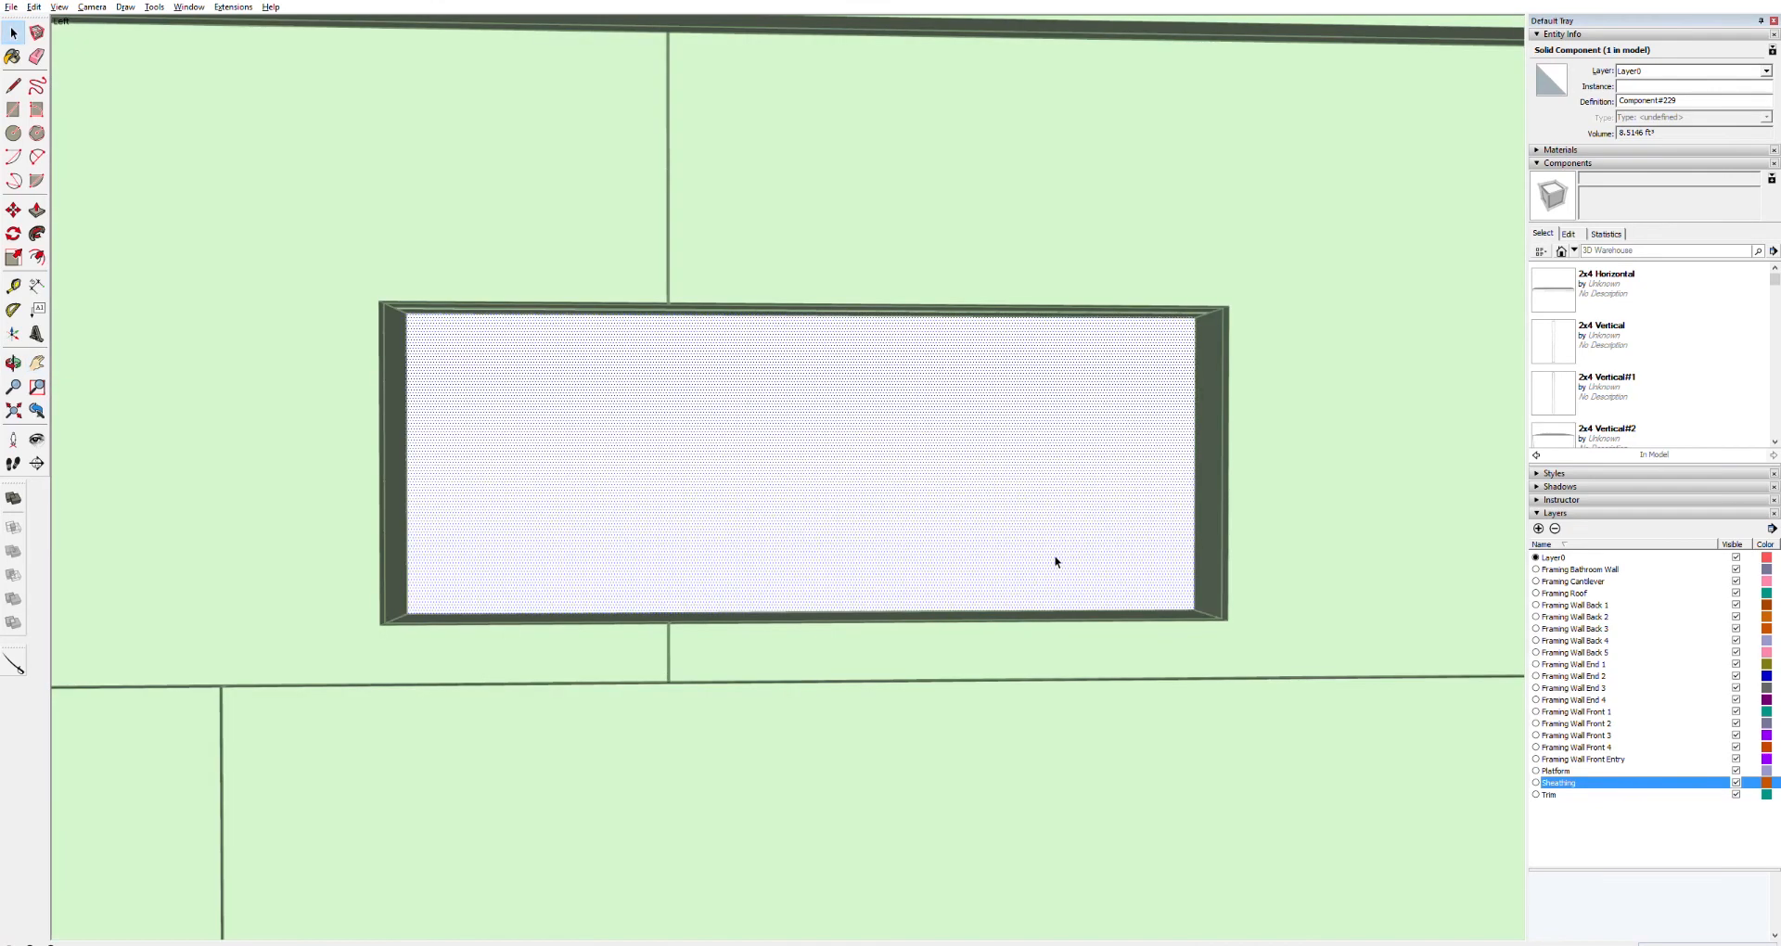
pyautogui.press('l')
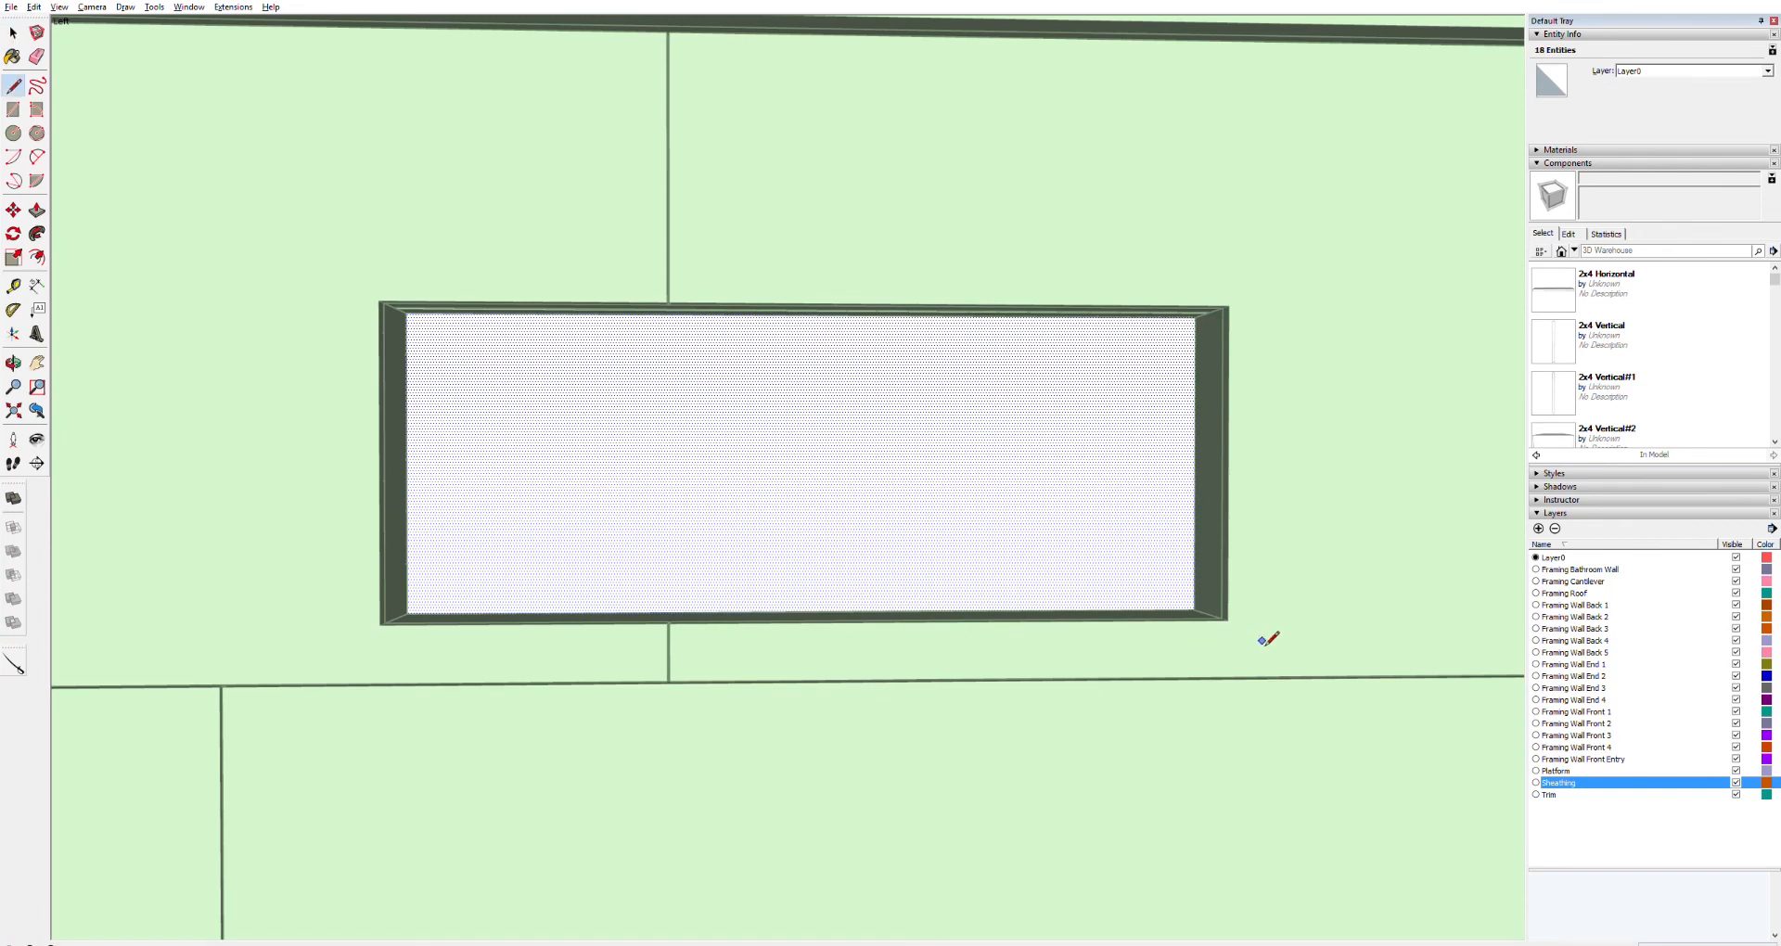
pyautogui.click(1196, 318)
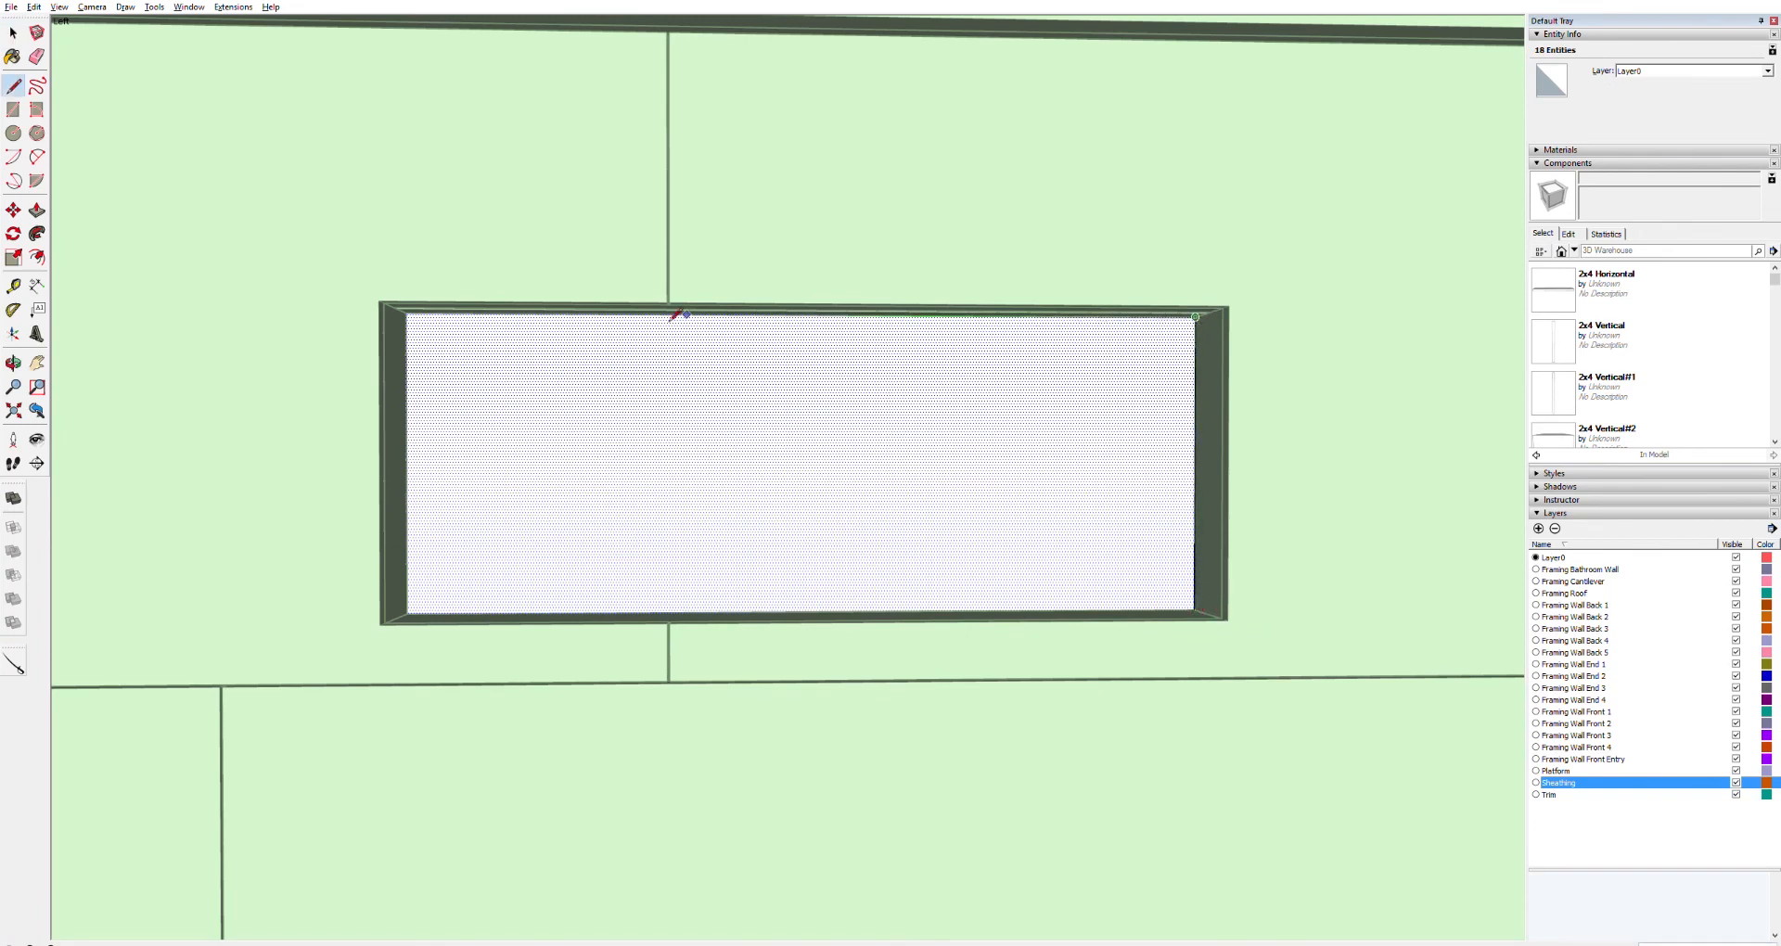
pyautogui.click(406, 313)
pyautogui.click(408, 612)
pyautogui.click(1196, 611)
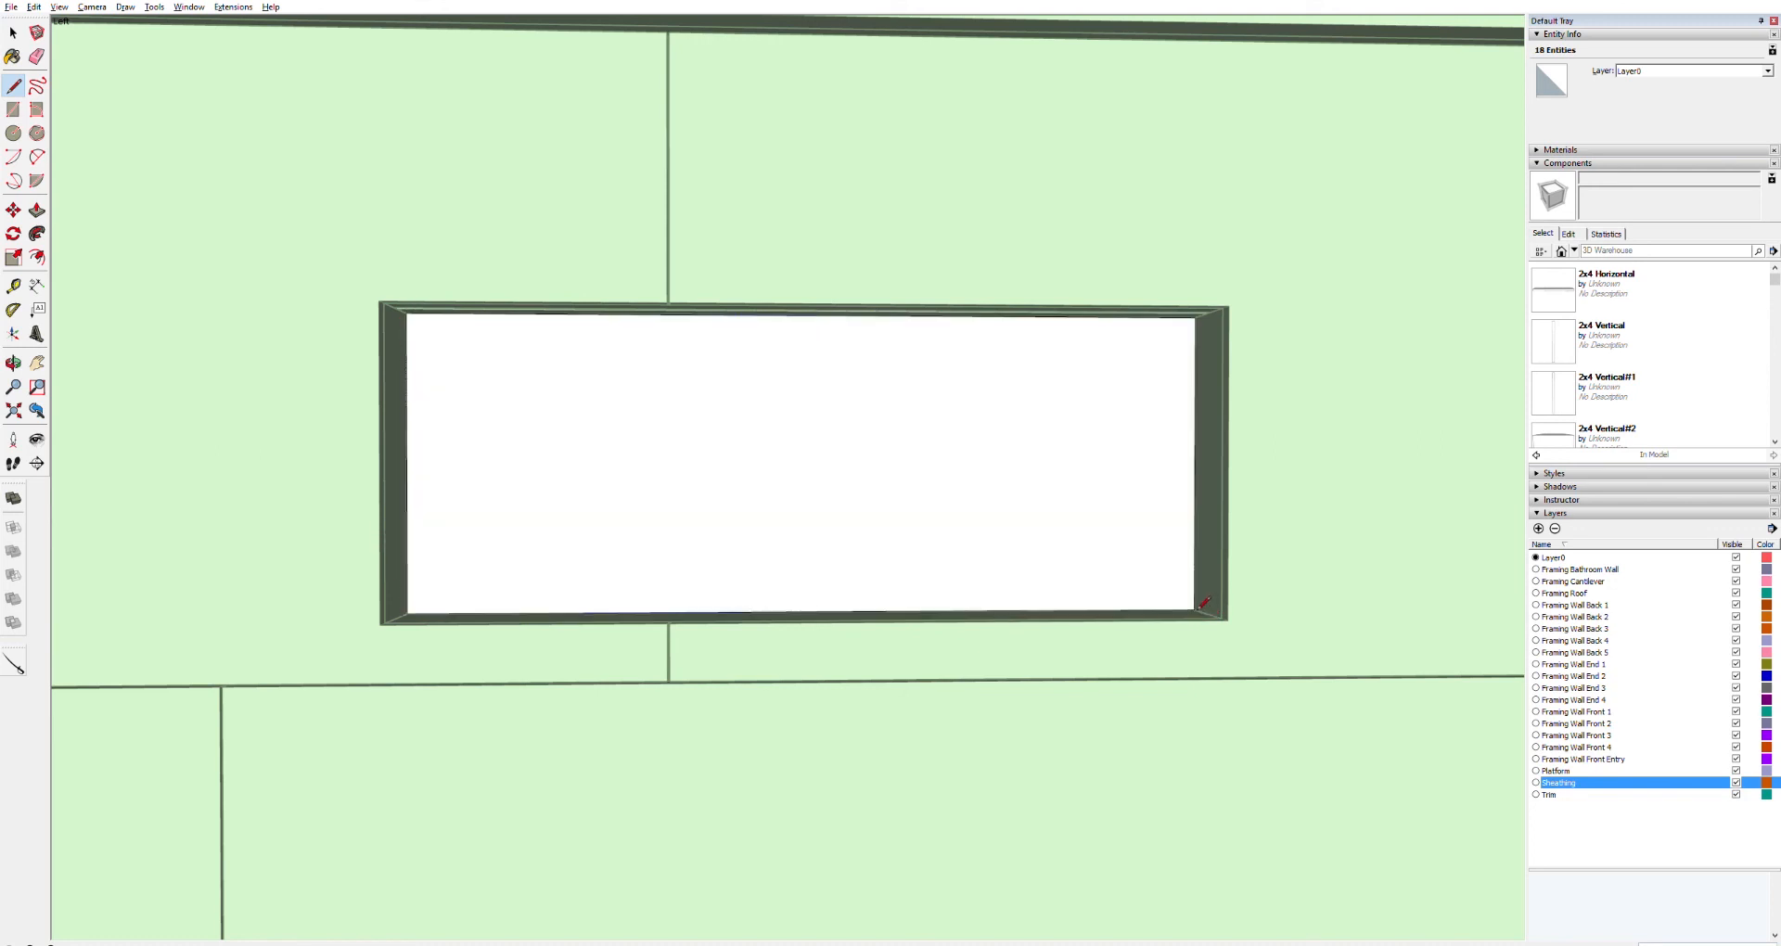
pyautogui.press('p')
pyautogui.click(1059, 536)
pyautogui.click(970, 537)
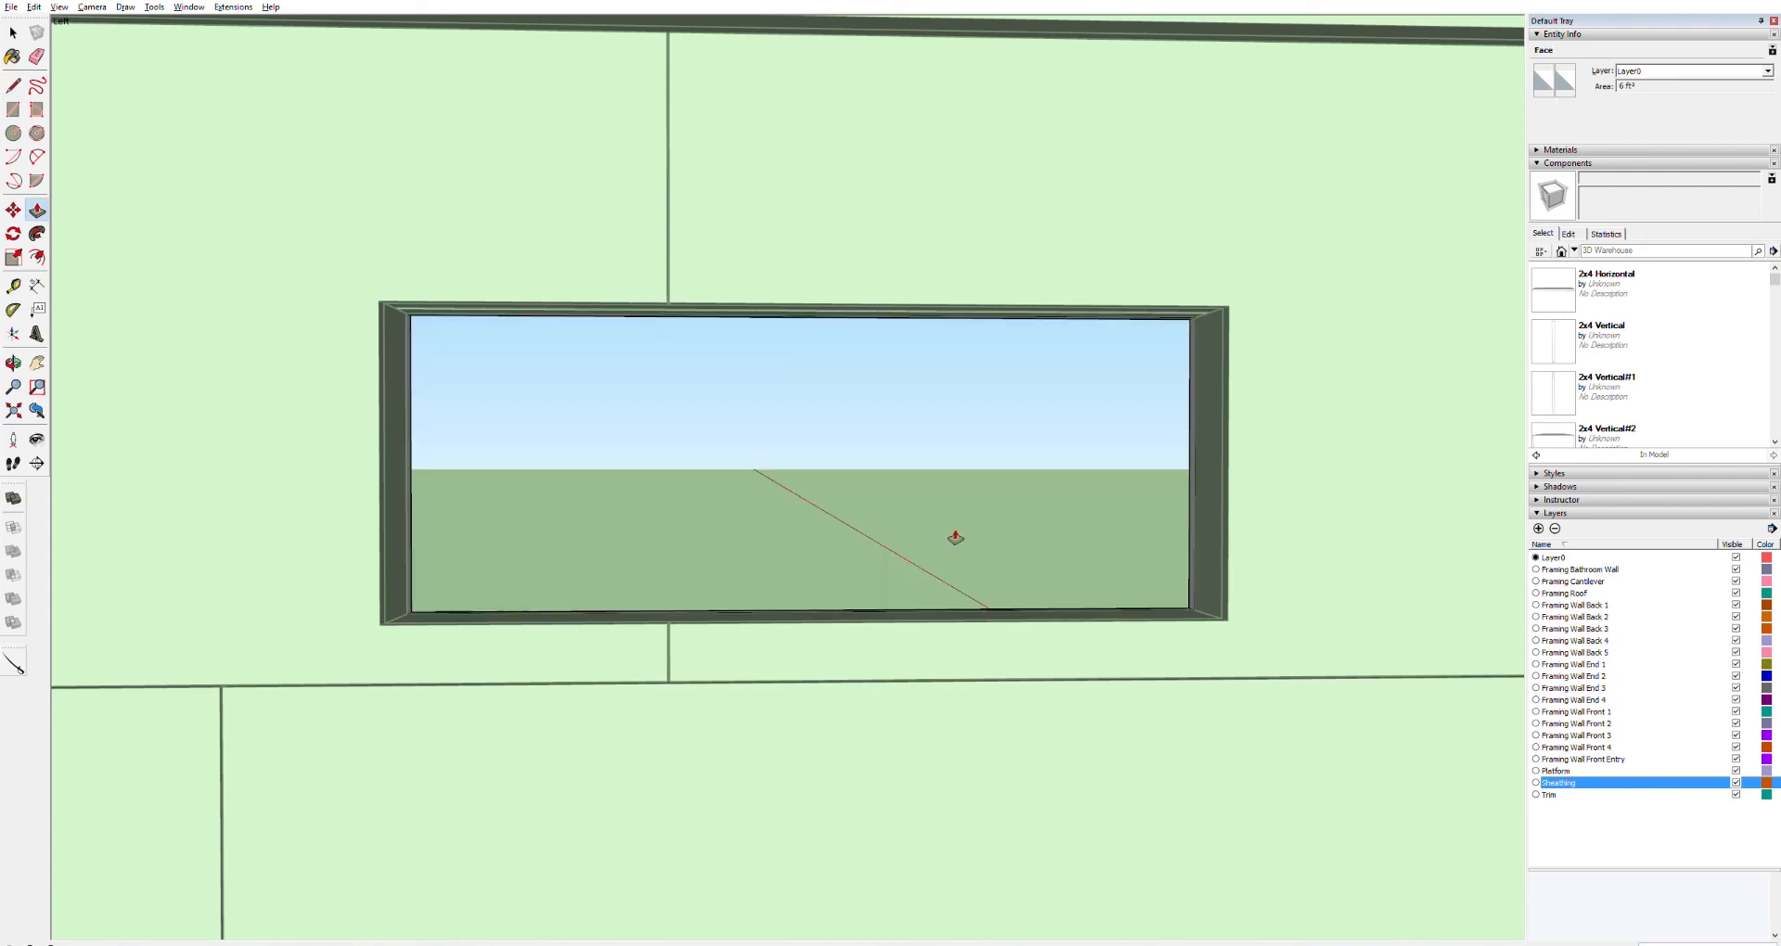
# Cut the second, longer loft window opening by tracing its inner edges and pushing the face through
pyautogui.scroll(-5, 450, 563)
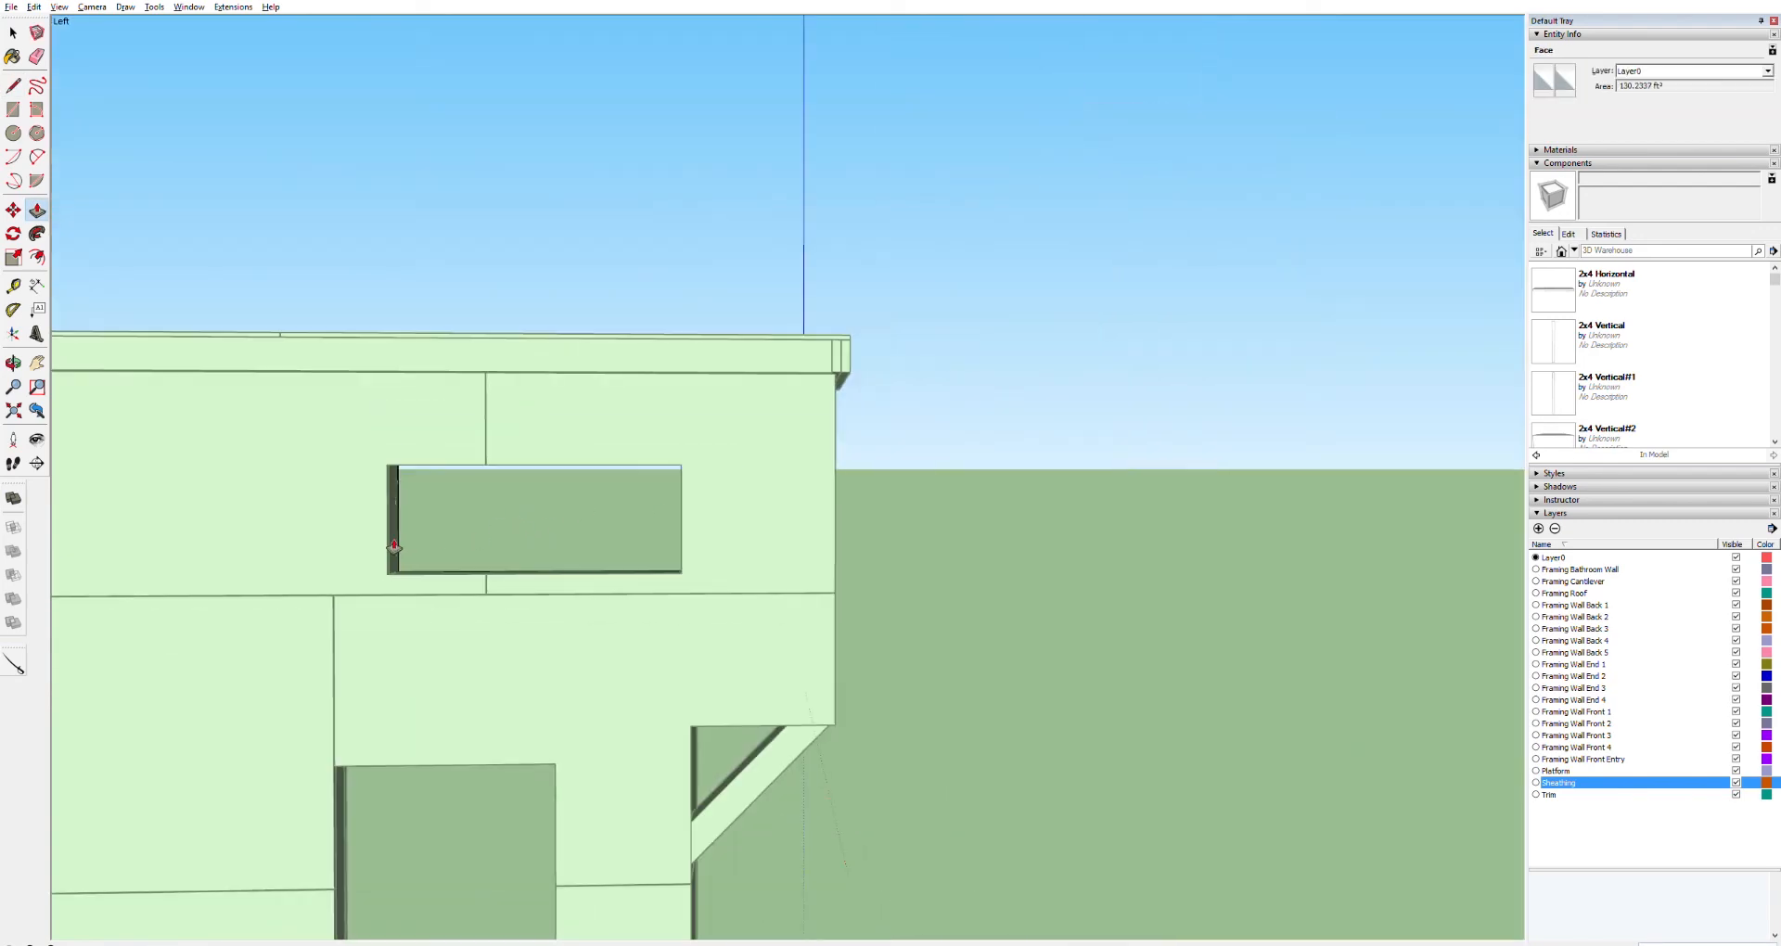
pyautogui.press('h')
pyautogui.moveTo(406, 563); pyautogui.dragTo(978, 496)
pyautogui.scroll(3, 1188, 513)
pyautogui.scroll(4, 882, 479)
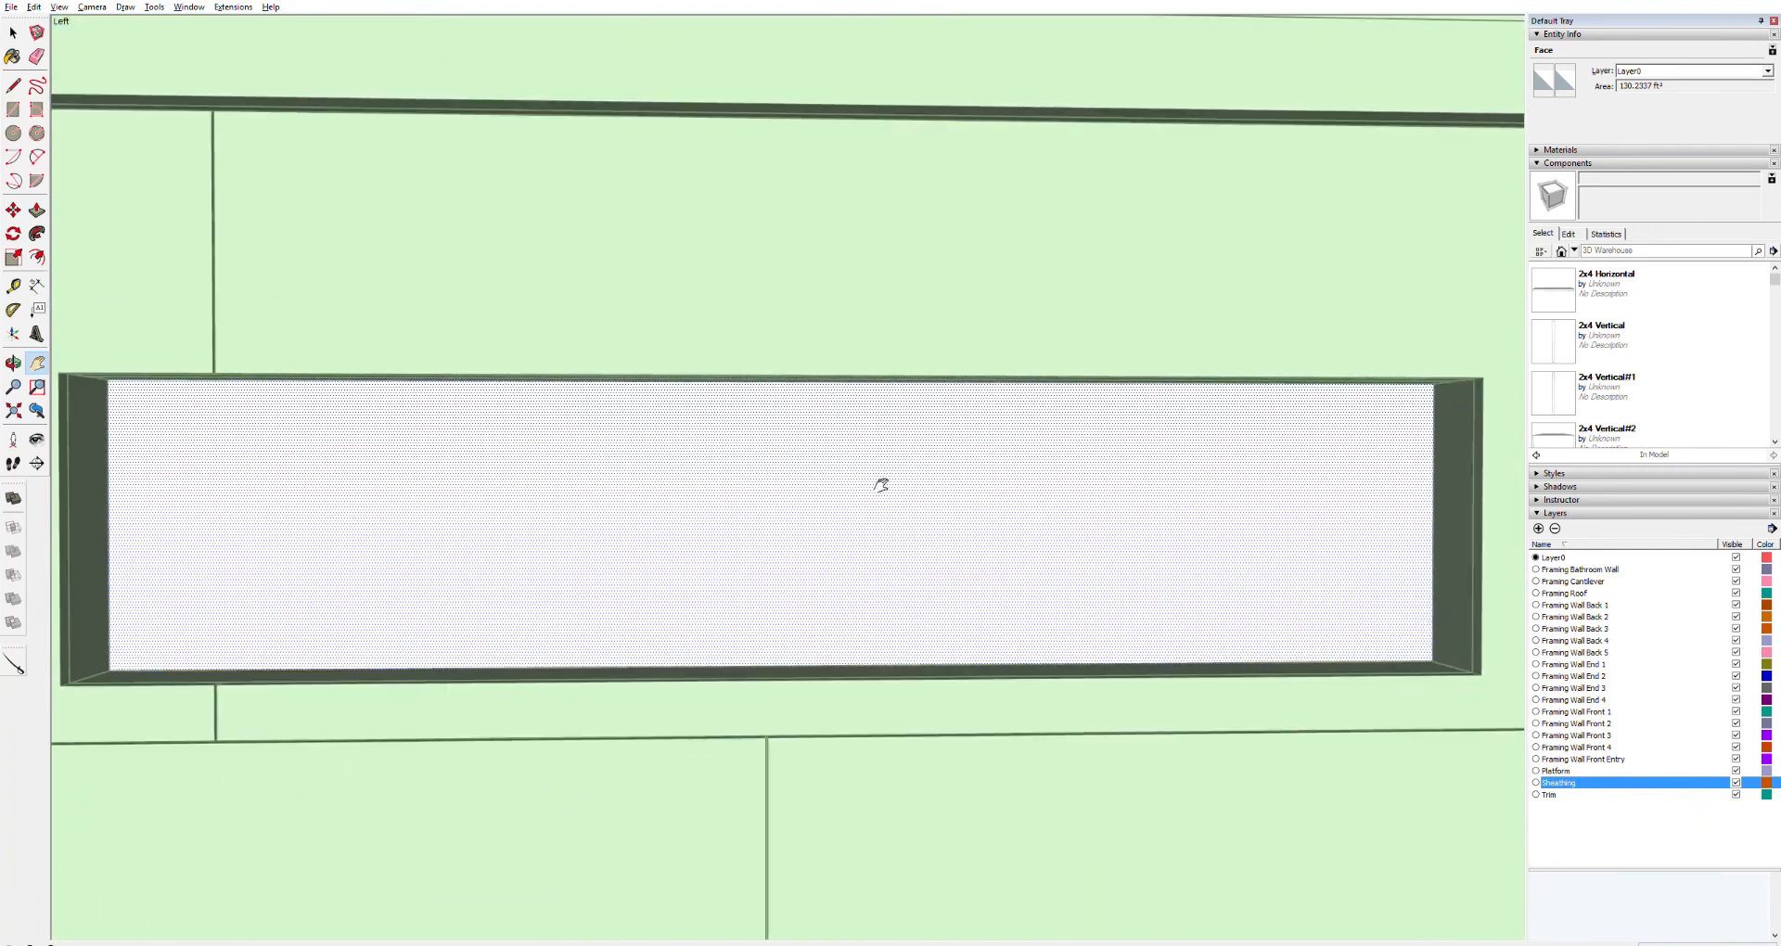
pyautogui.press('l')
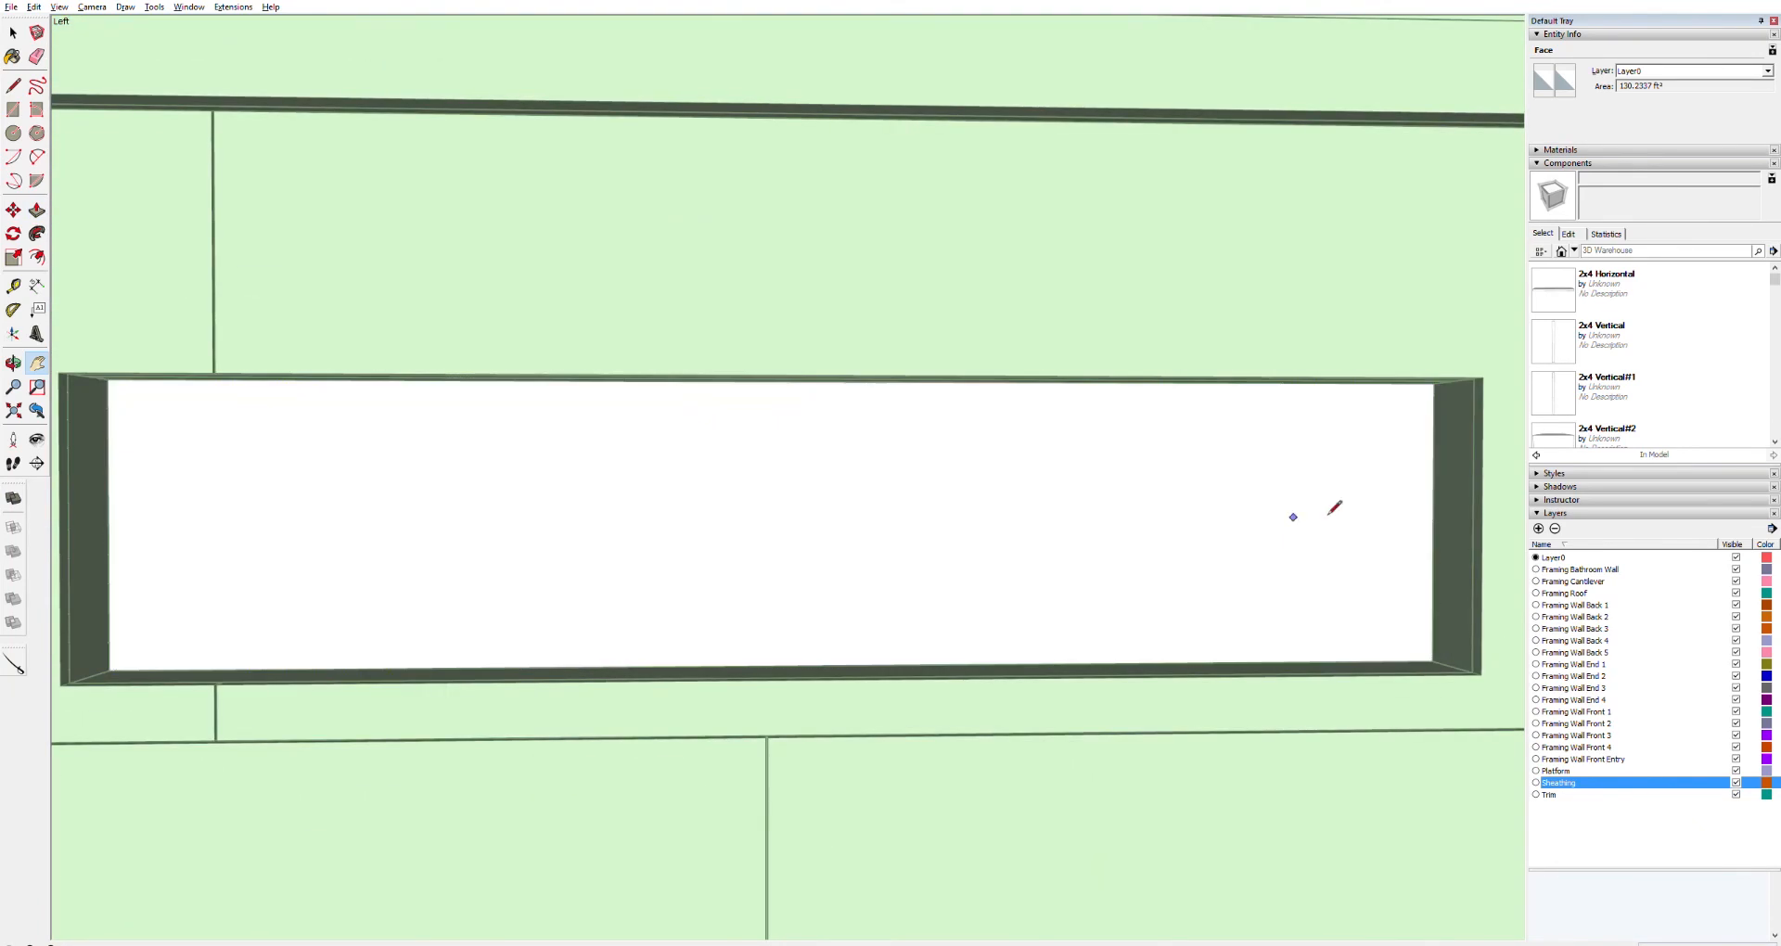
pyautogui.click(1434, 659)
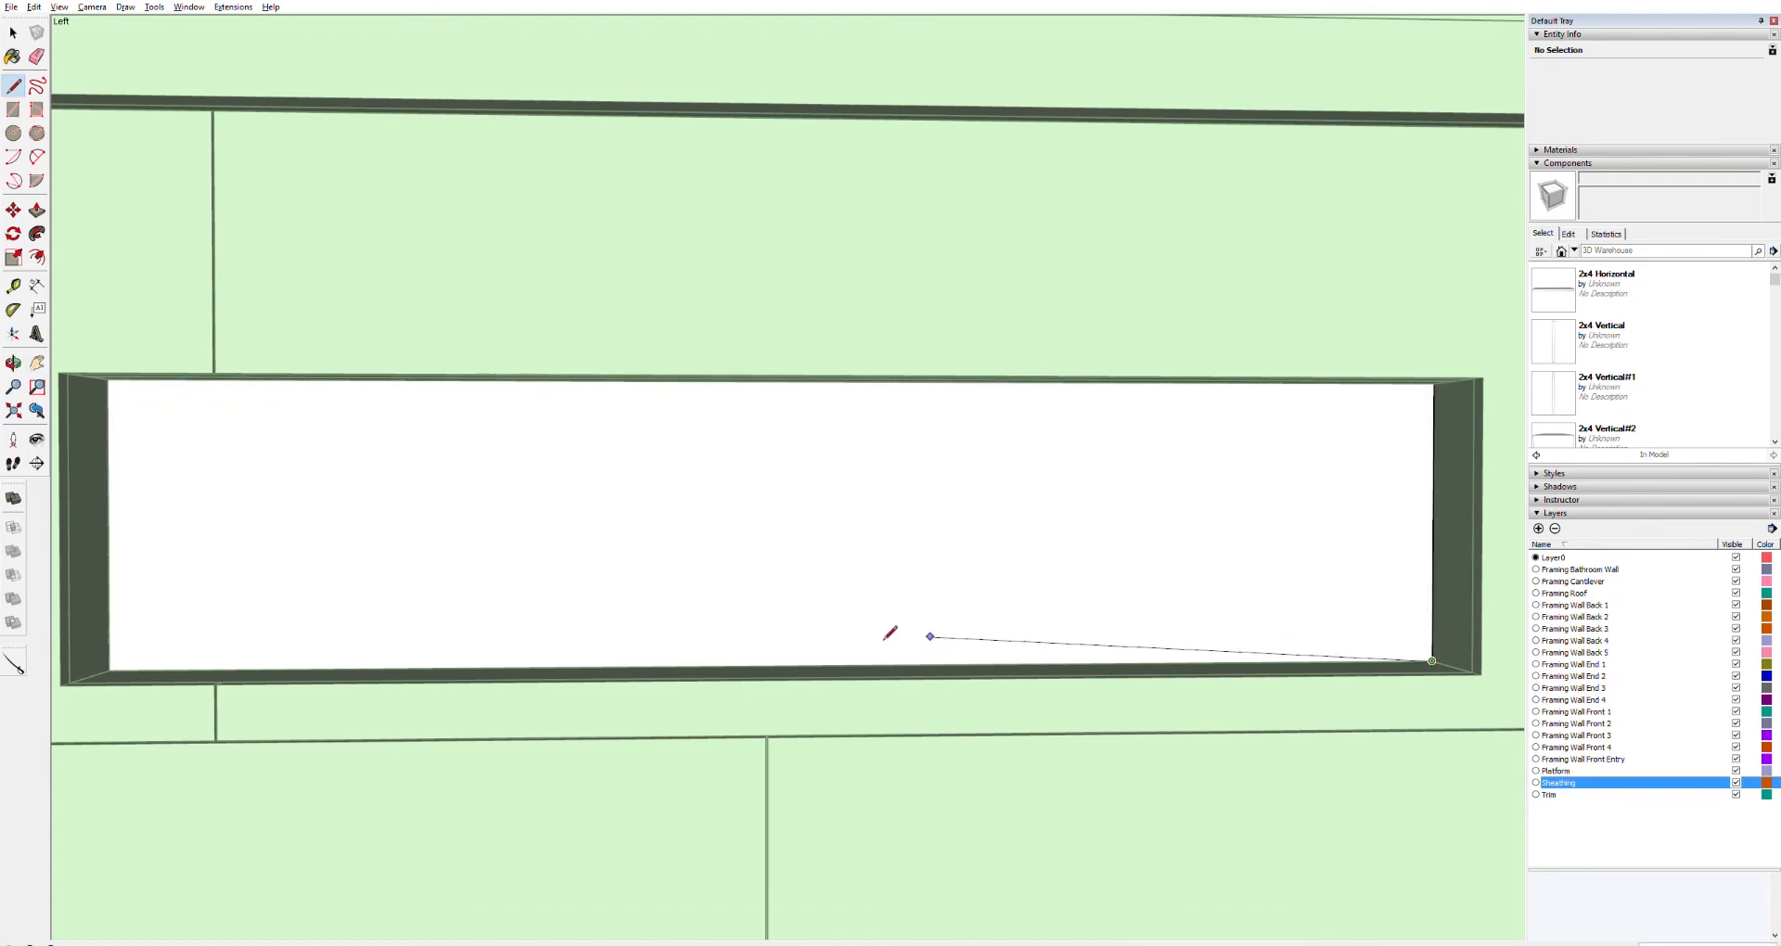
pyautogui.click(110, 670)
pyautogui.click(107, 379)
pyautogui.click(1434, 383)
pyautogui.press('p')
pyautogui.click(1180, 455)
pyautogui.click(1011, 475)
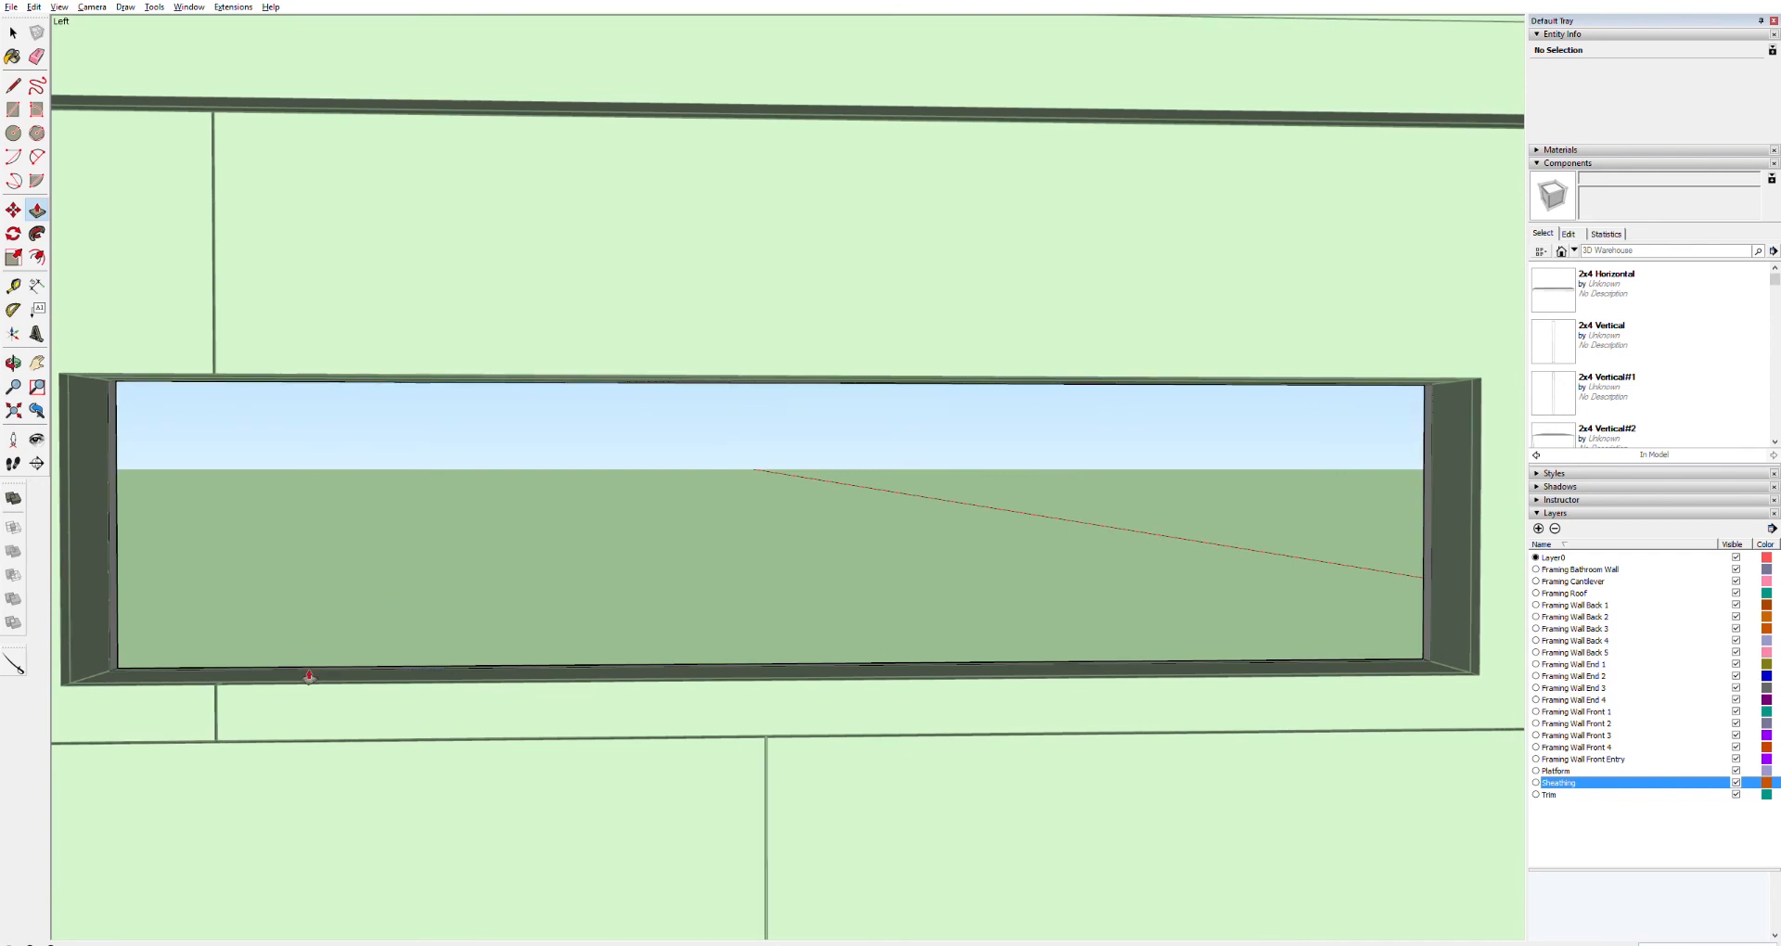
# Cut the third loft window opening the same way, tracing its edges and pushing the face through
pyautogui.scroll(-5, 322, 656)
pyautogui.press('h')
pyautogui.moveTo(279, 675); pyautogui.dragTo(1207, 587)
pyautogui.scroll(5, 673, 614)
pyautogui.scroll(5, 683, 604)
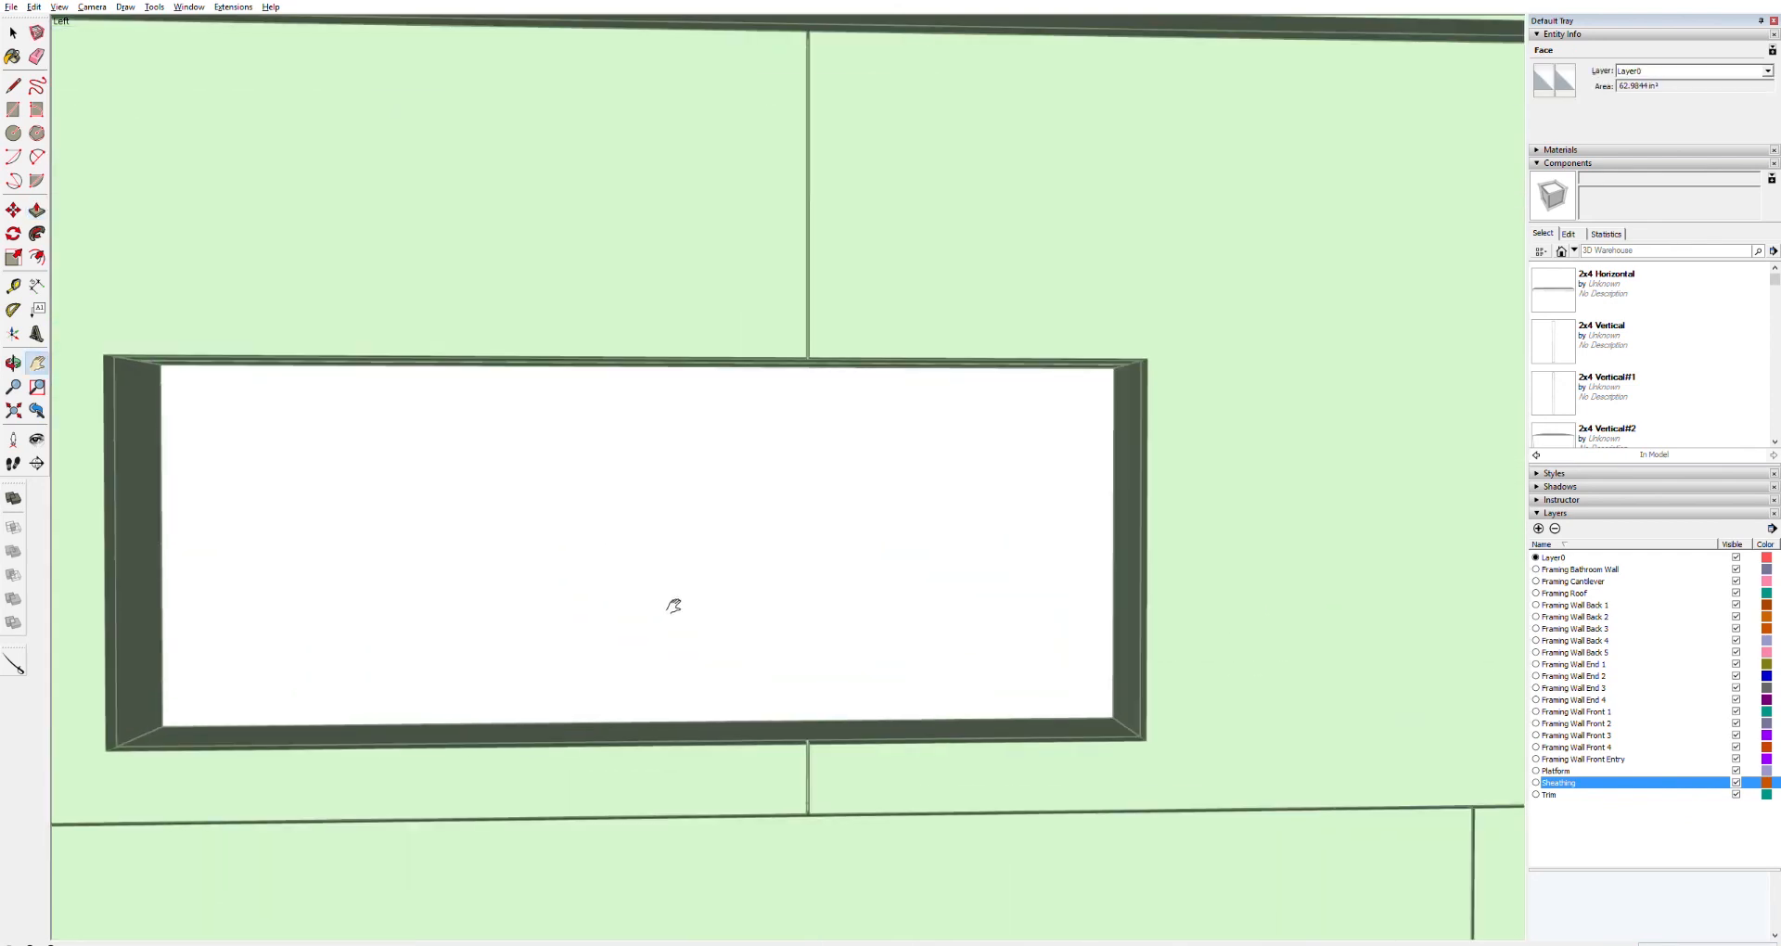
pyautogui.press('space')
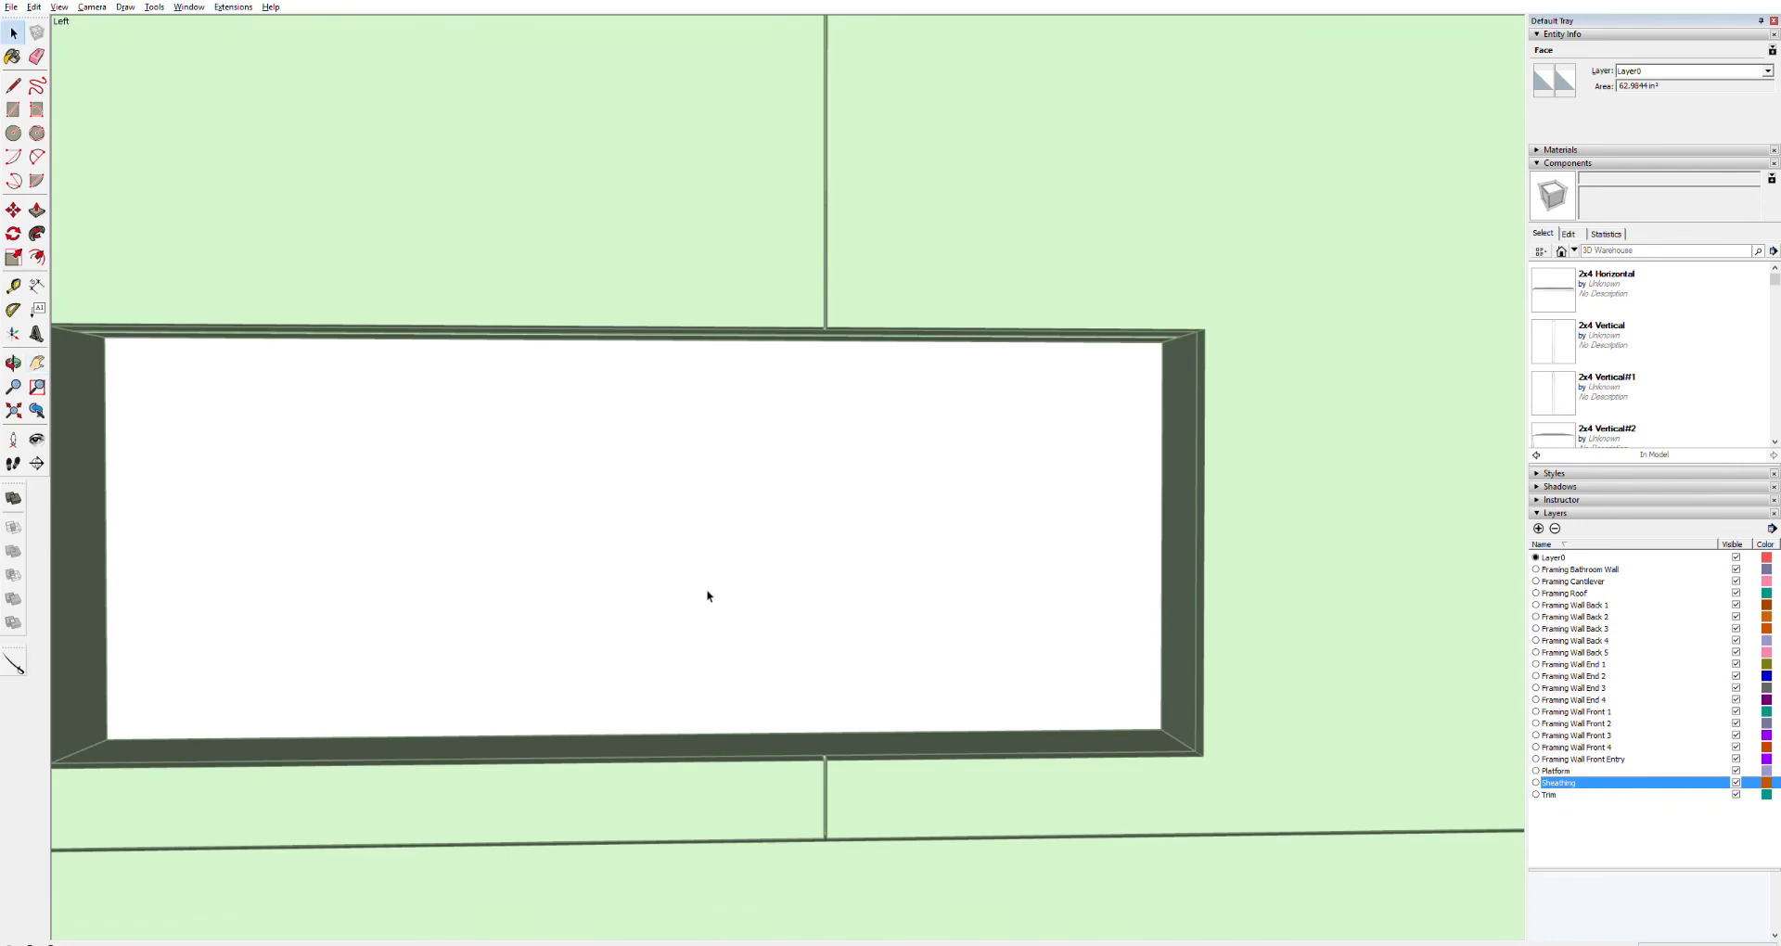
pyautogui.tripleClick(718, 588)
pyautogui.press('l')
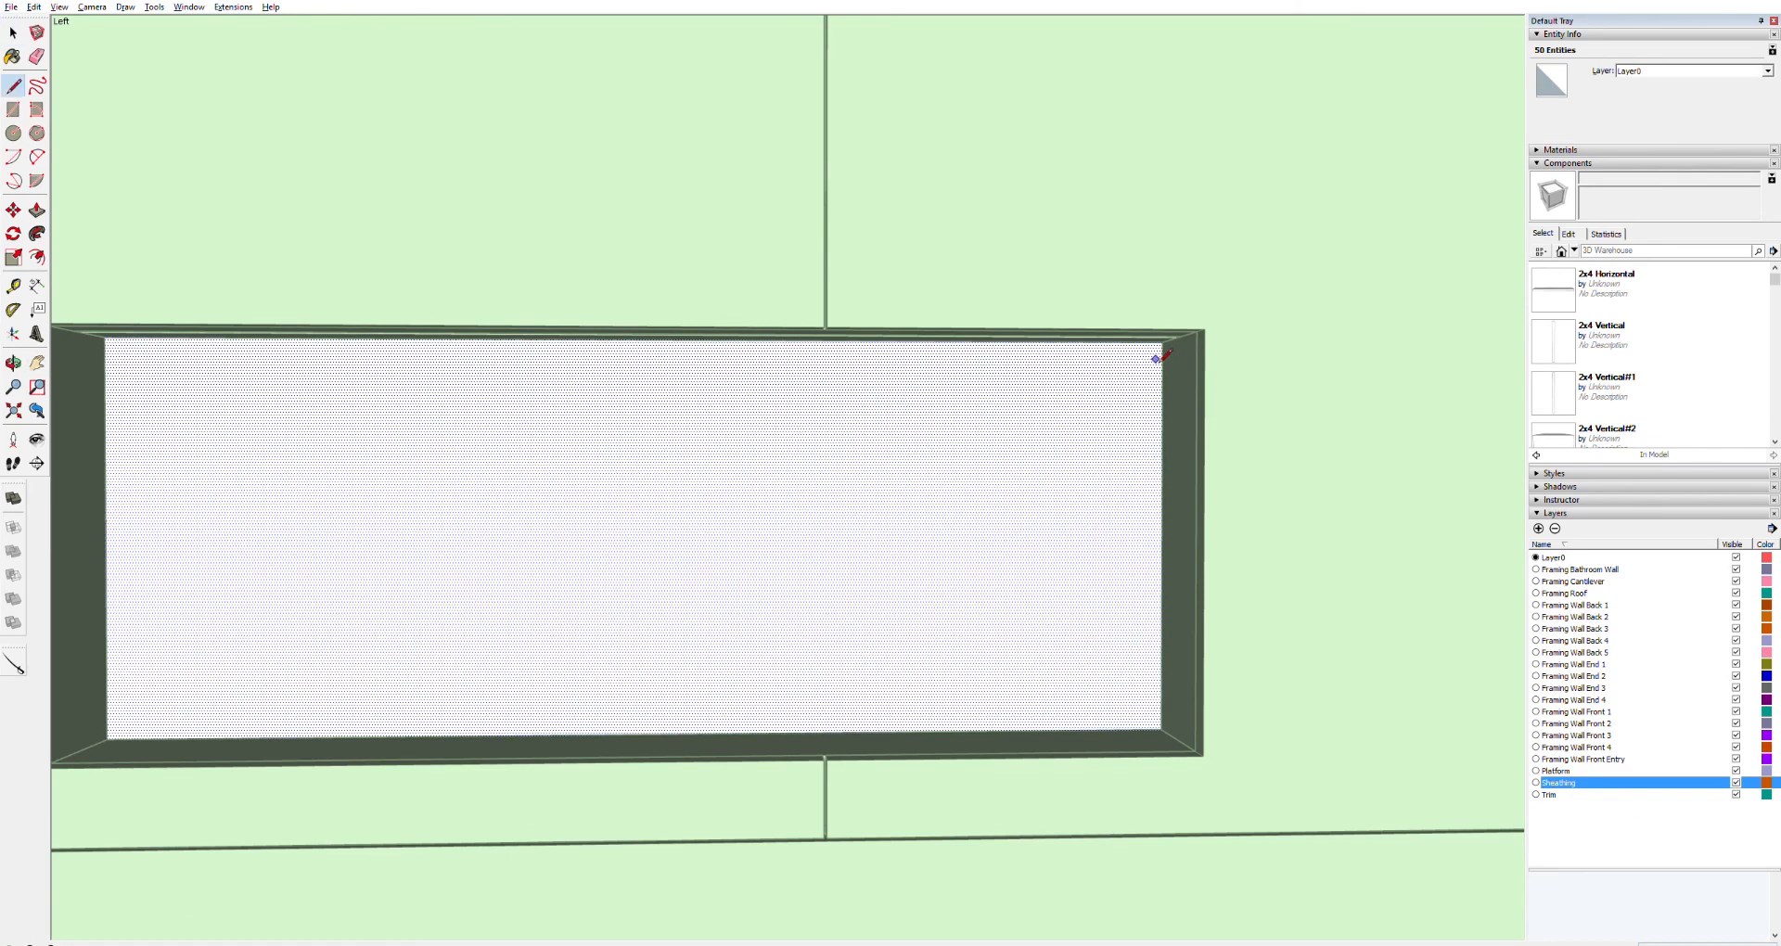
pyautogui.click(1161, 729)
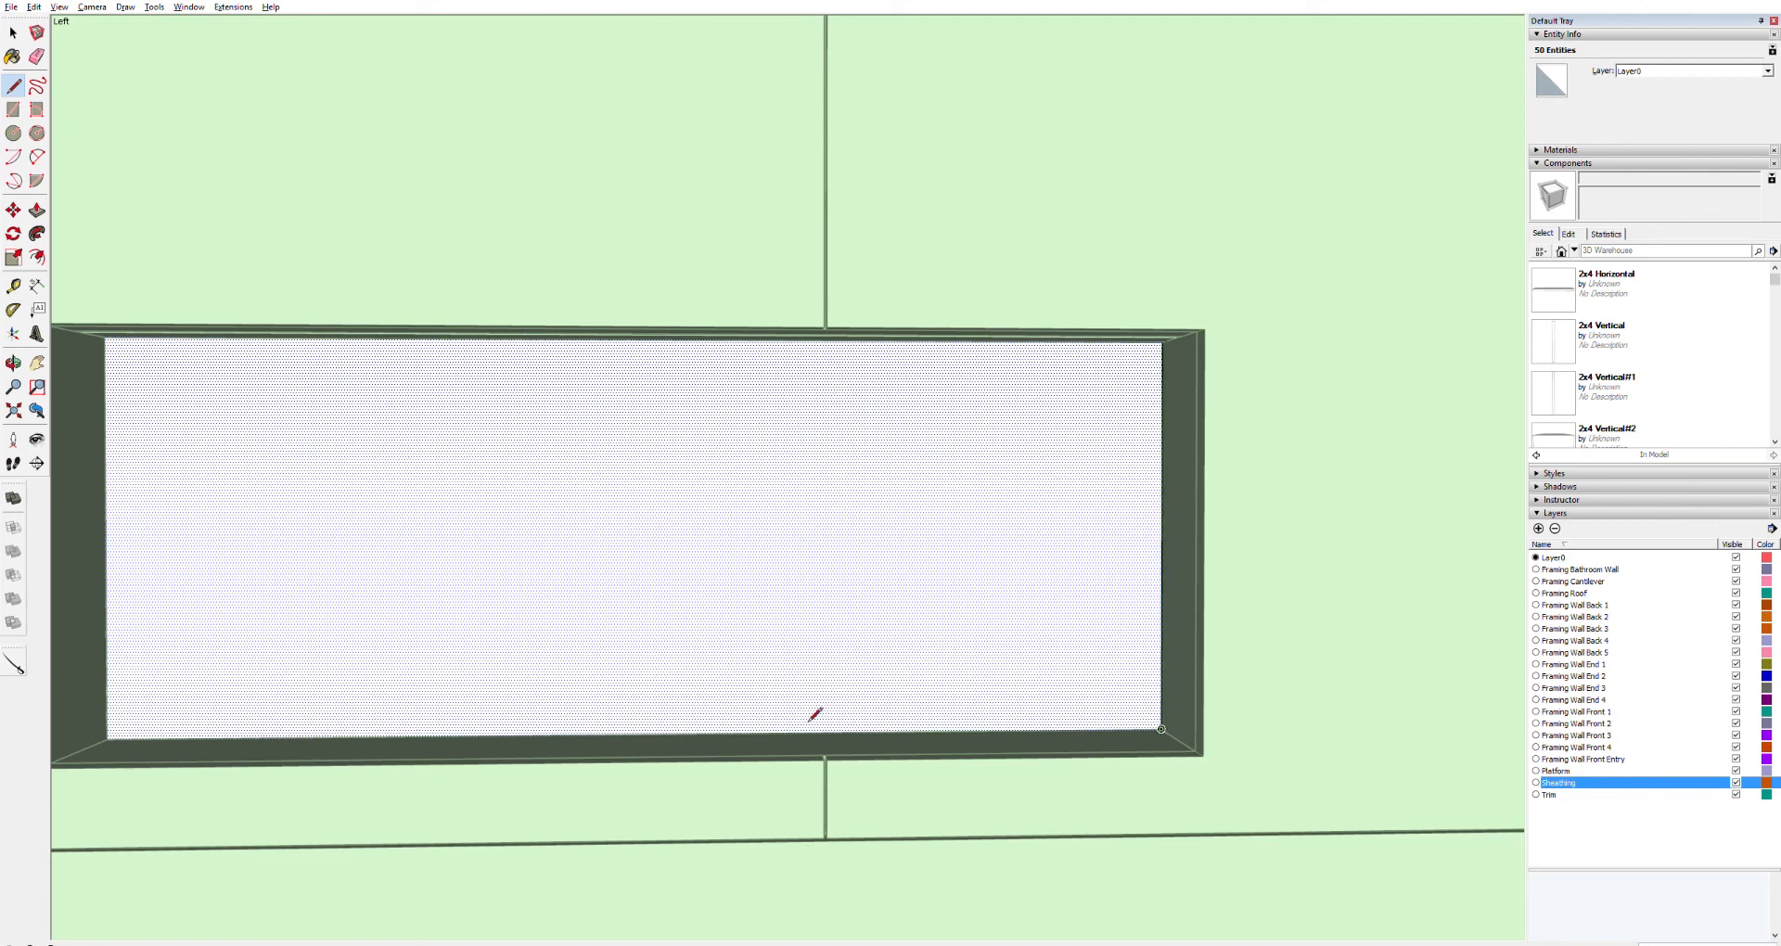
pyautogui.click(107, 739)
pyautogui.click(105, 337)
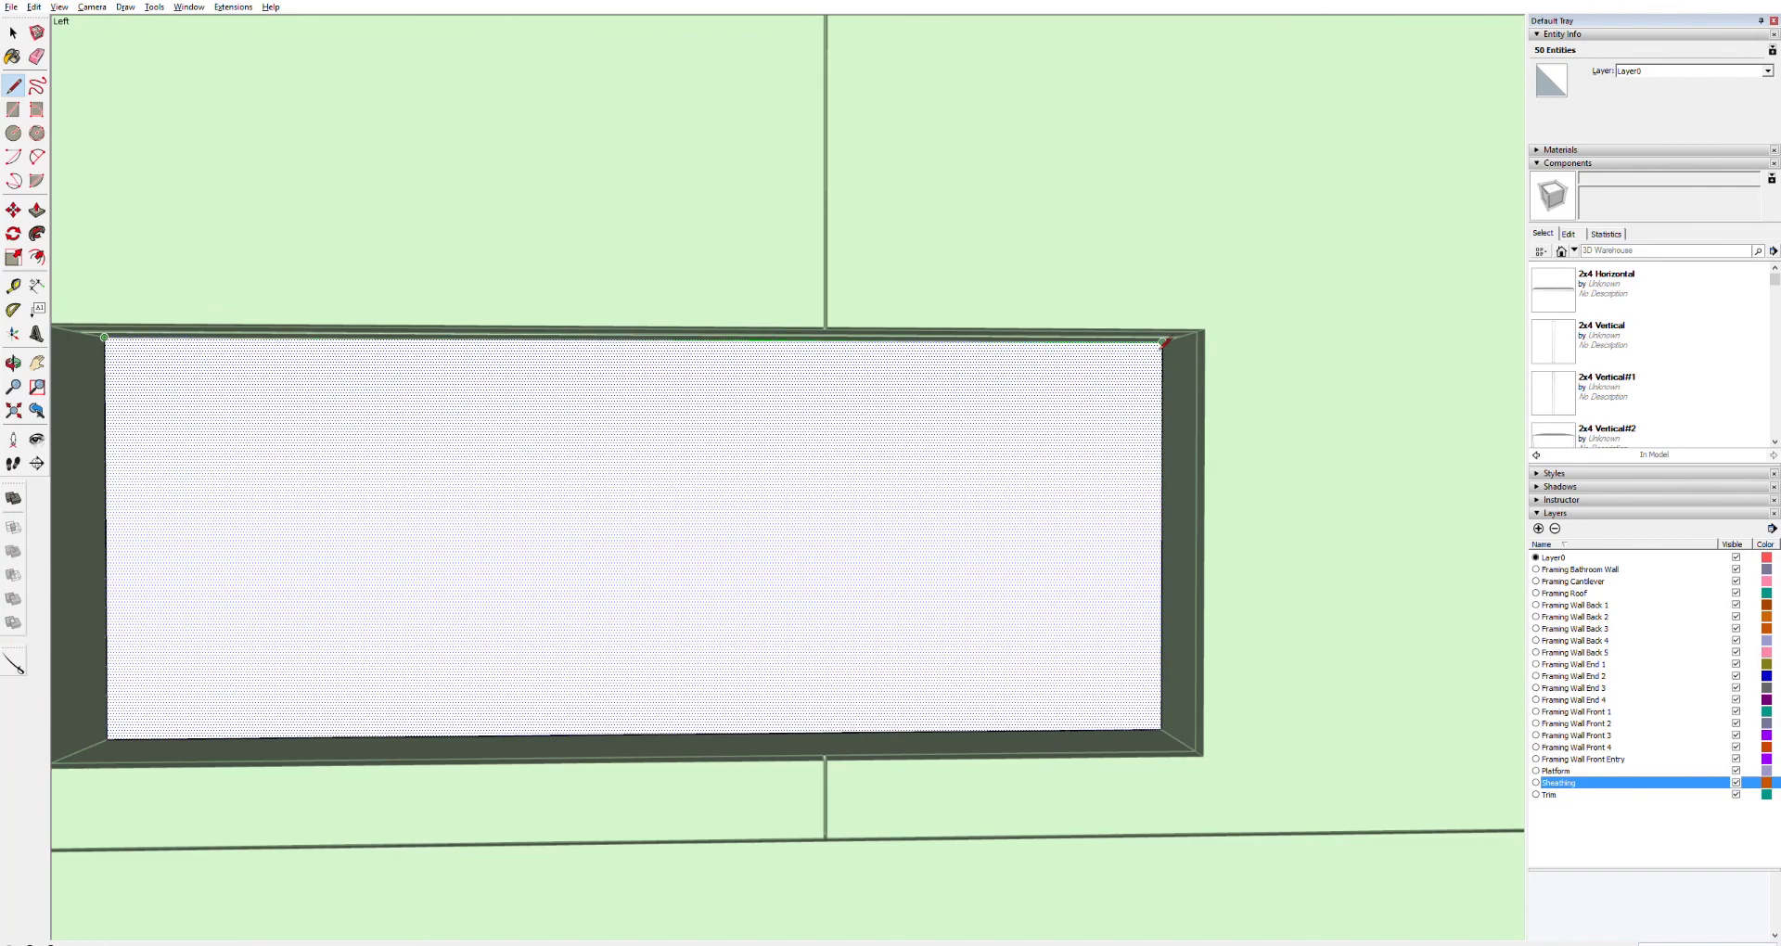
pyautogui.click(1165, 341)
pyautogui.press('p')
pyautogui.click(865, 468)
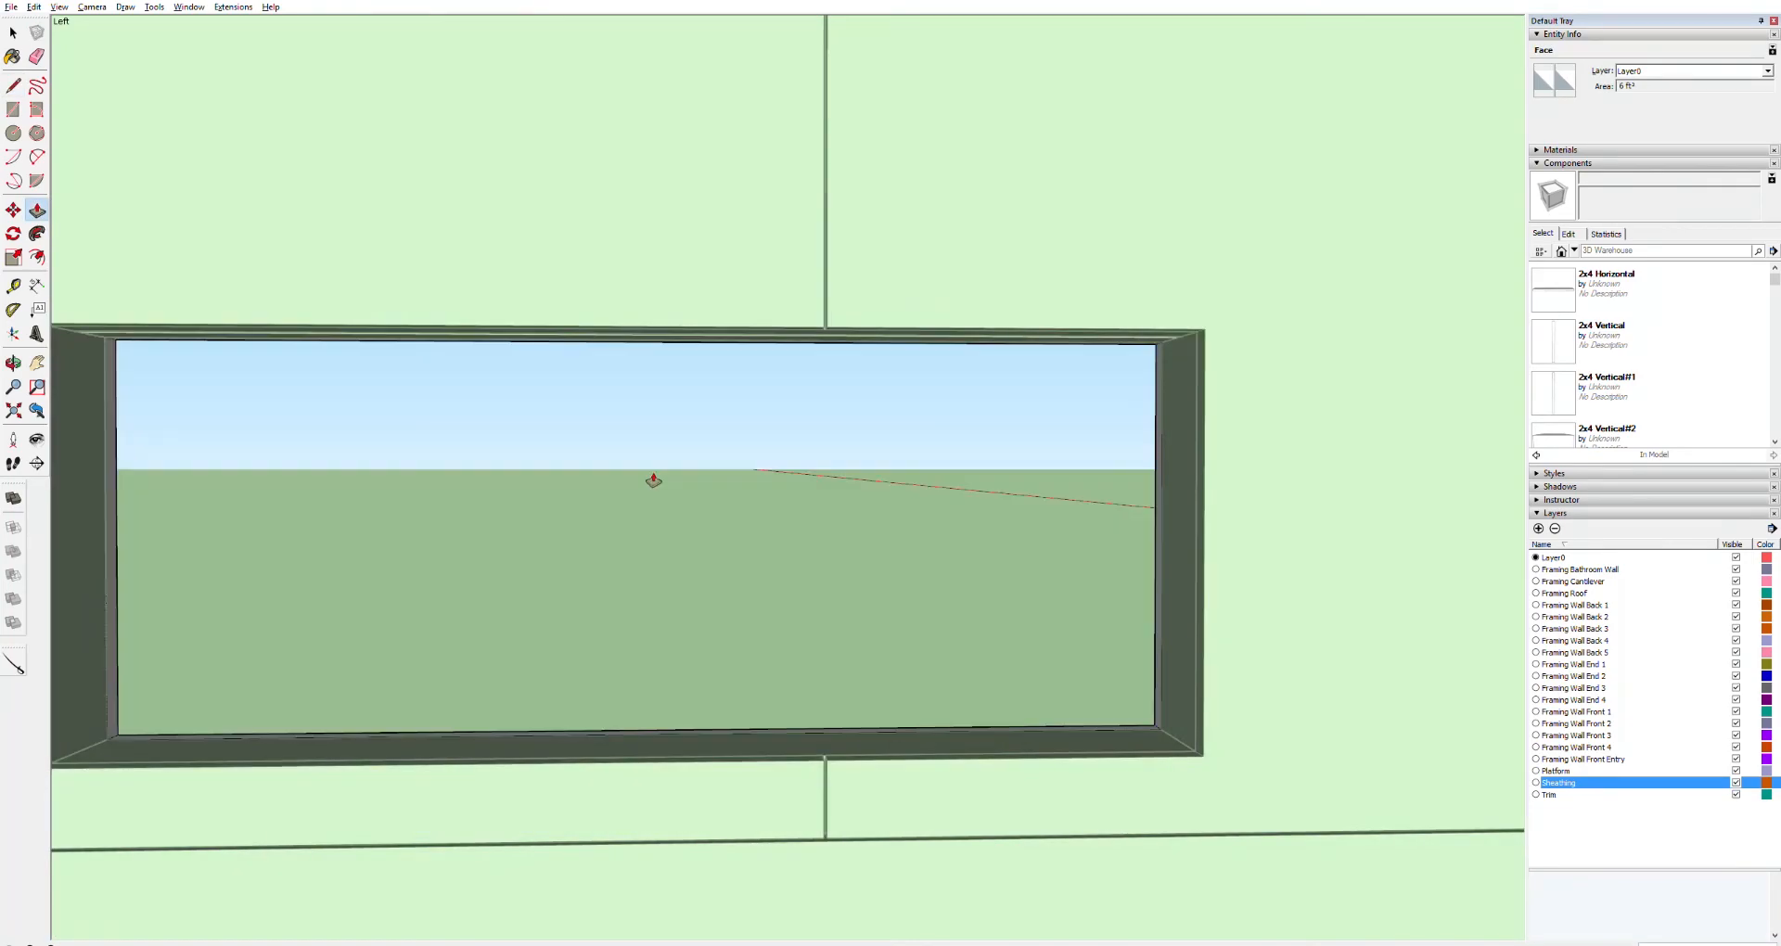
pyautogui.click(652, 482)
pyautogui.press('space')
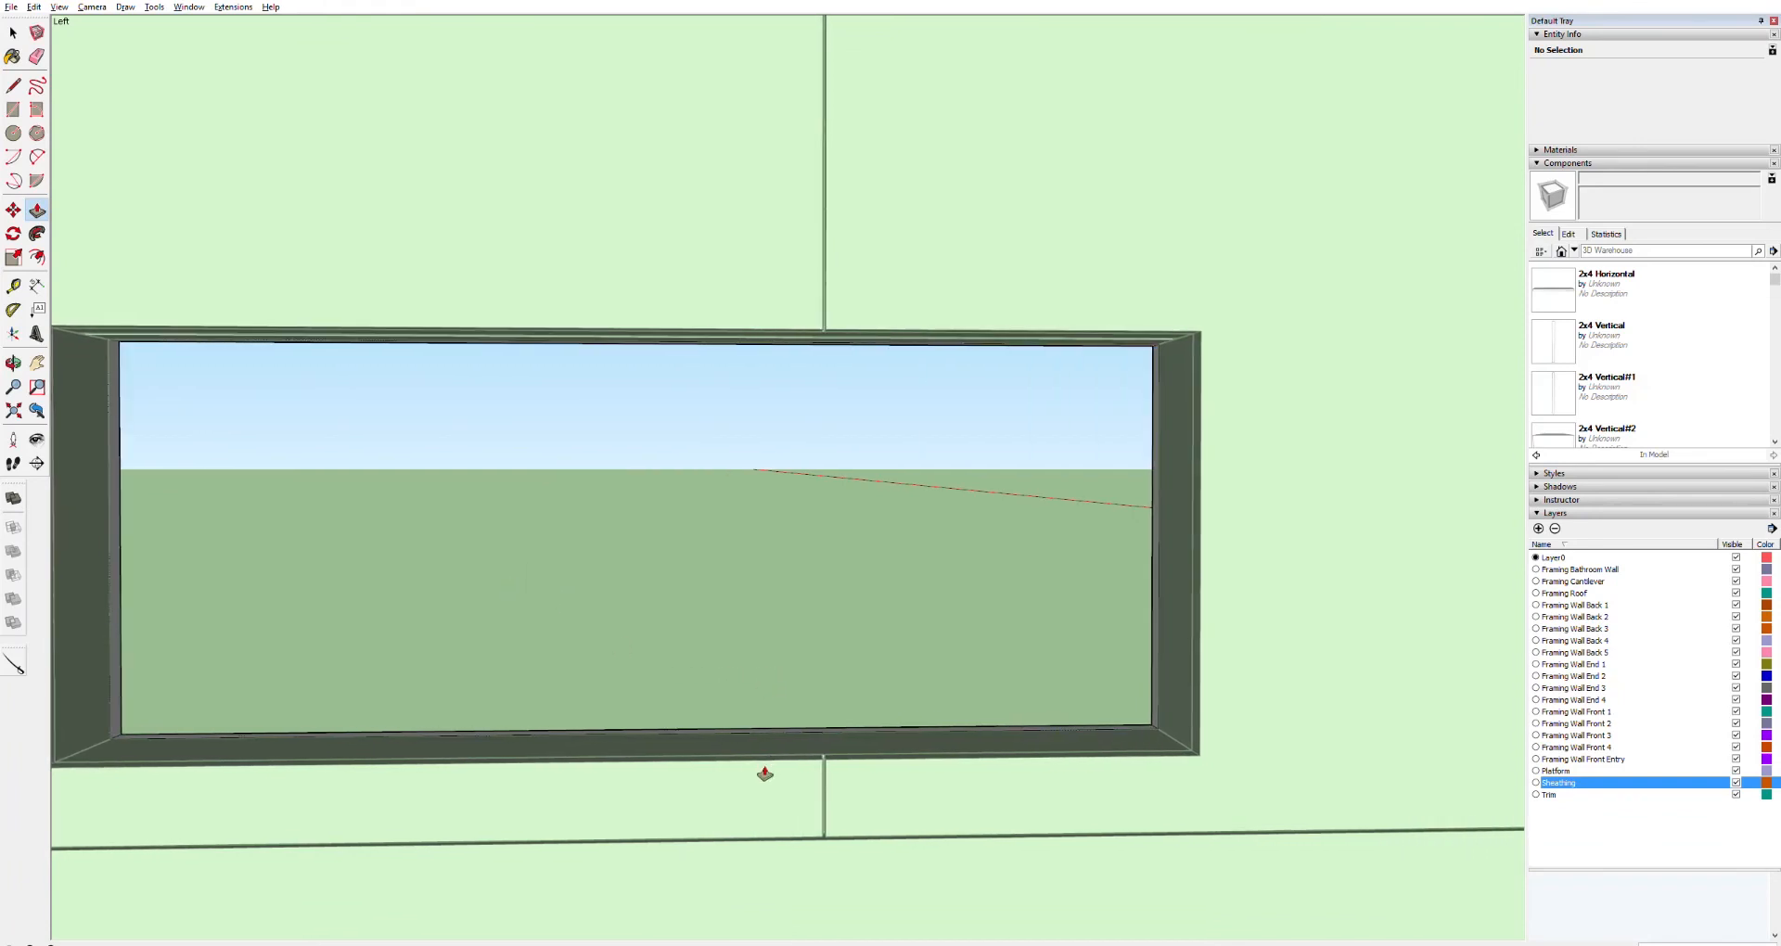
# Delete the section plane that cuts through the sheathed house model
pyautogui.scroll(-5, 763, 791)
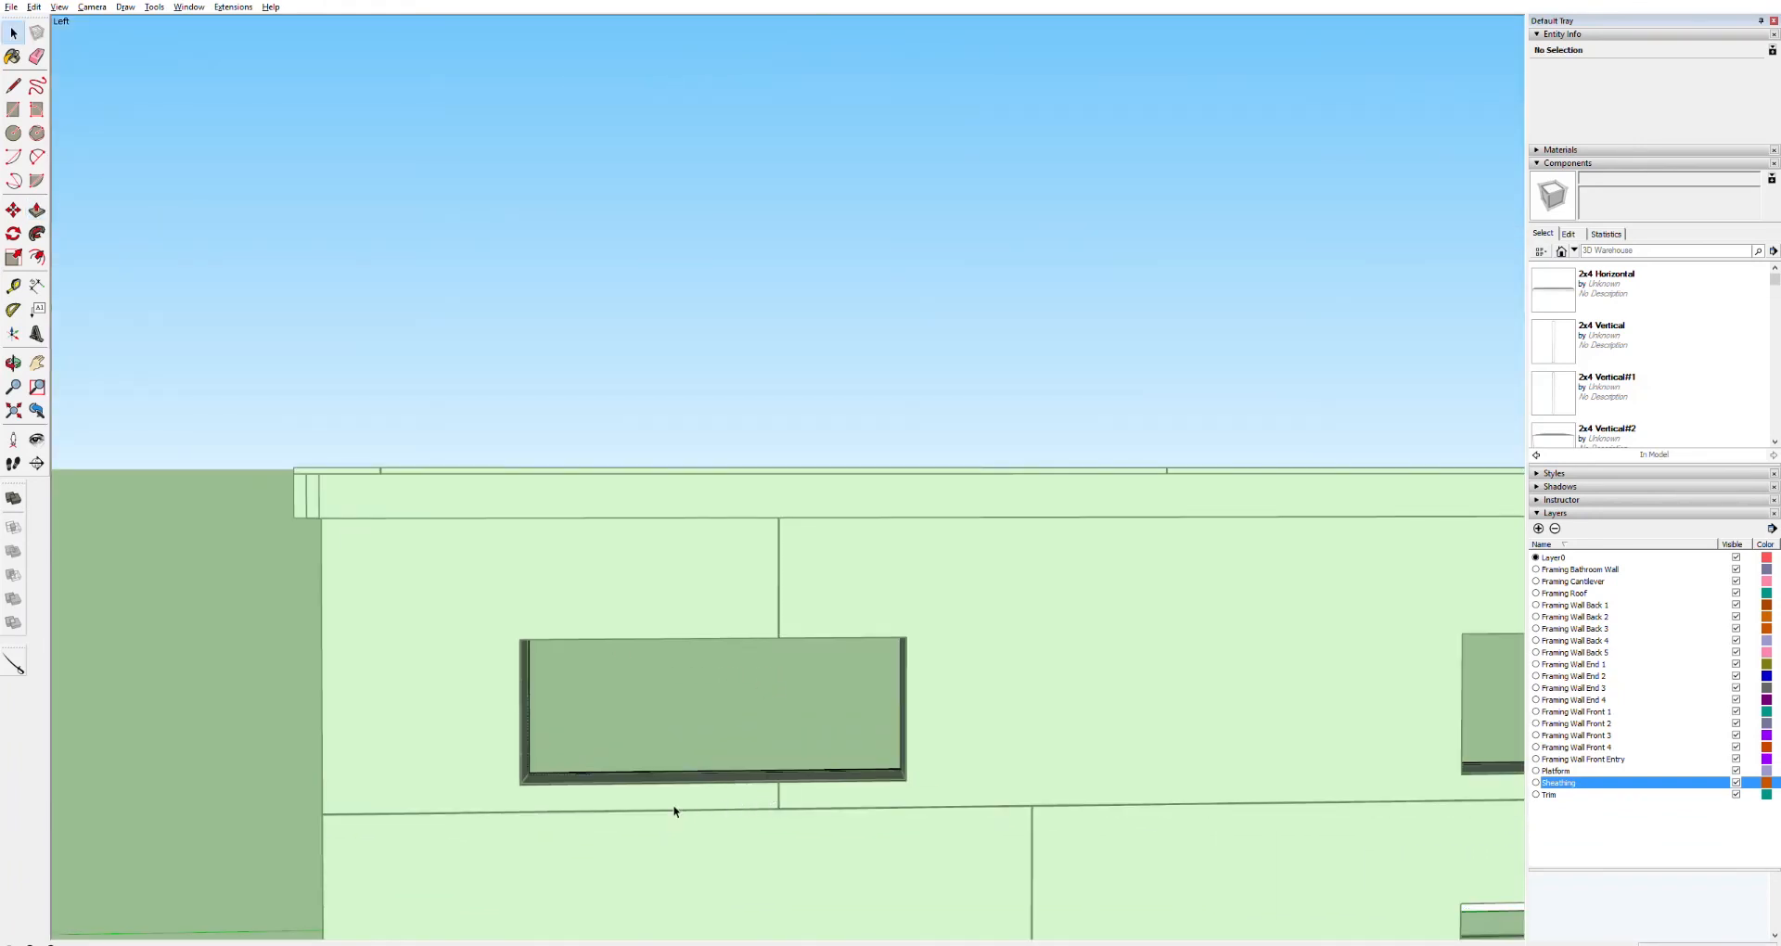
pyautogui.scroll(-6, 666, 810)
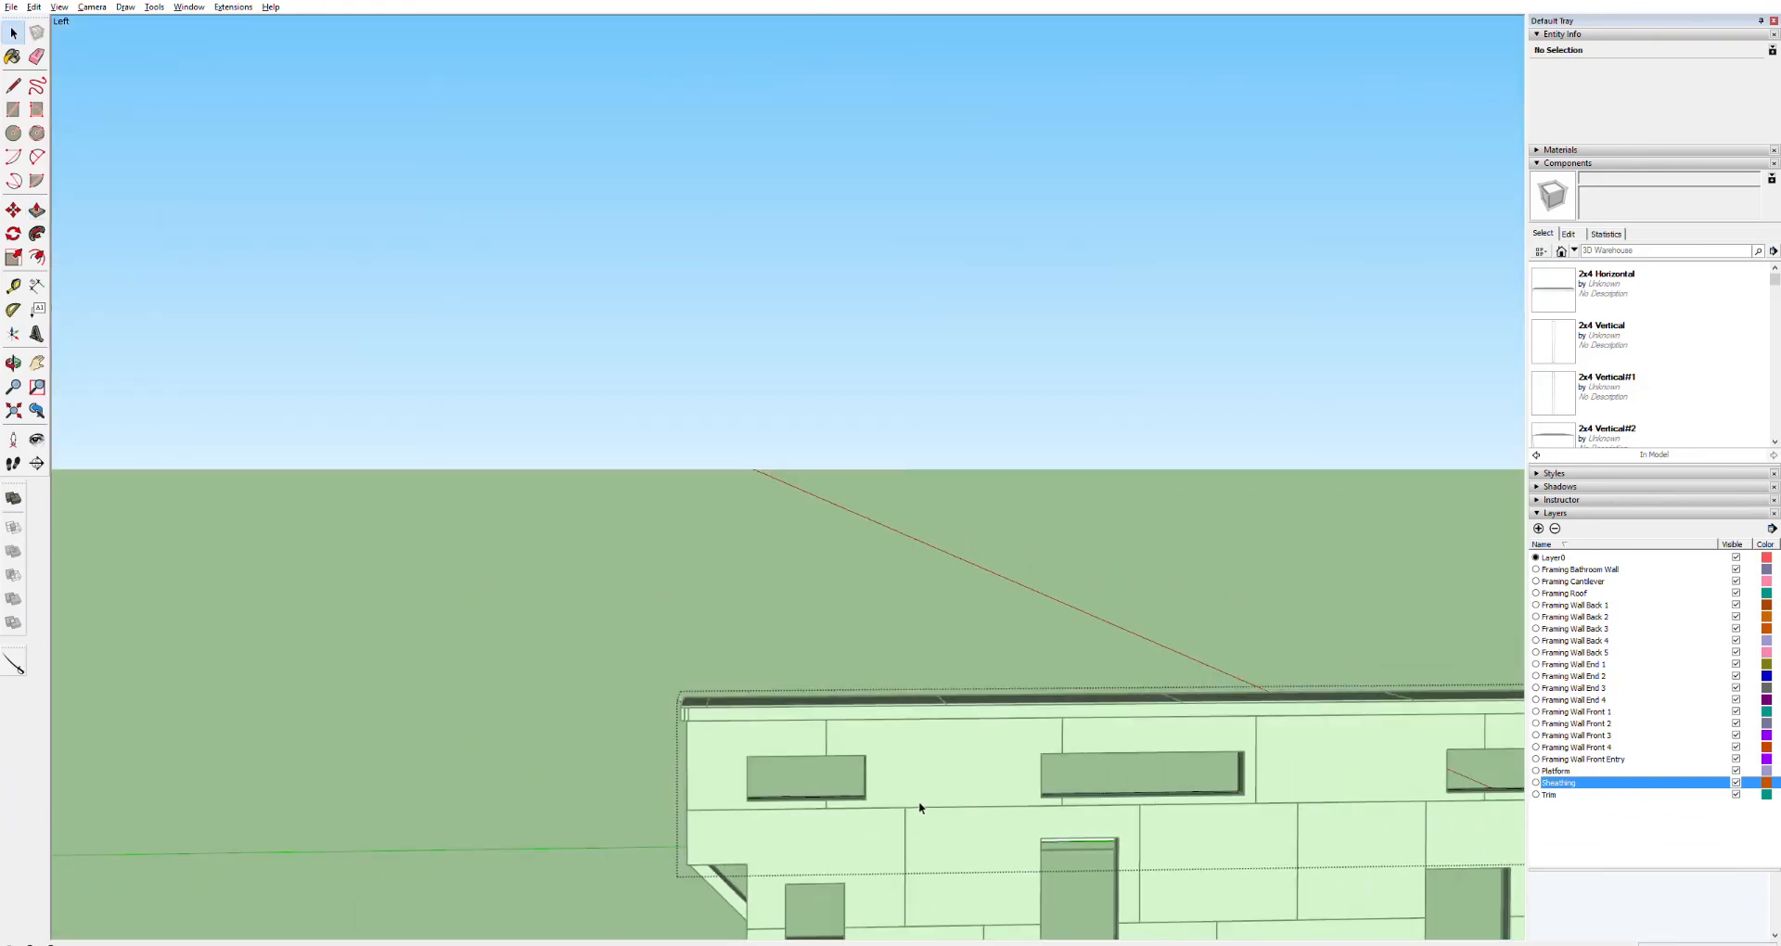
pyautogui.press('o')
pyautogui.moveTo(676, 739); pyautogui.dragTo(1475, 722)
pyautogui.moveTo(834, 747); pyautogui.dragTo(1364, 857)
pyautogui.press('space')
pyautogui.press('h')
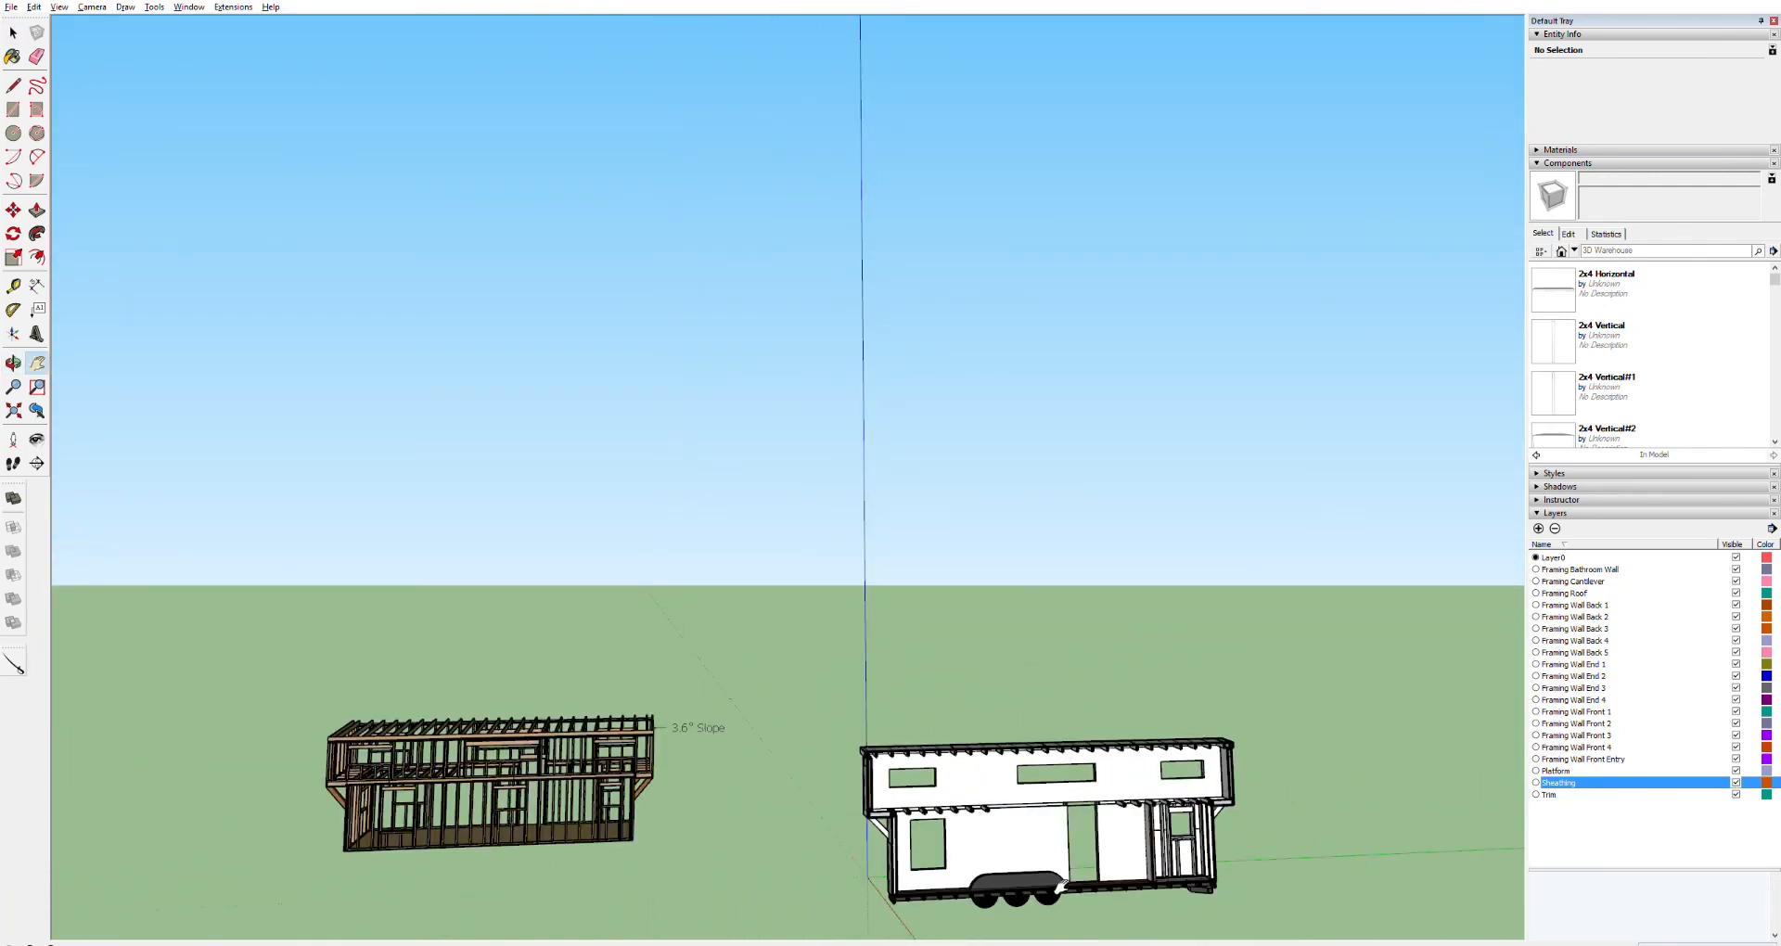
pyautogui.moveTo(1097, 886); pyautogui.dragTo(1040, 737)
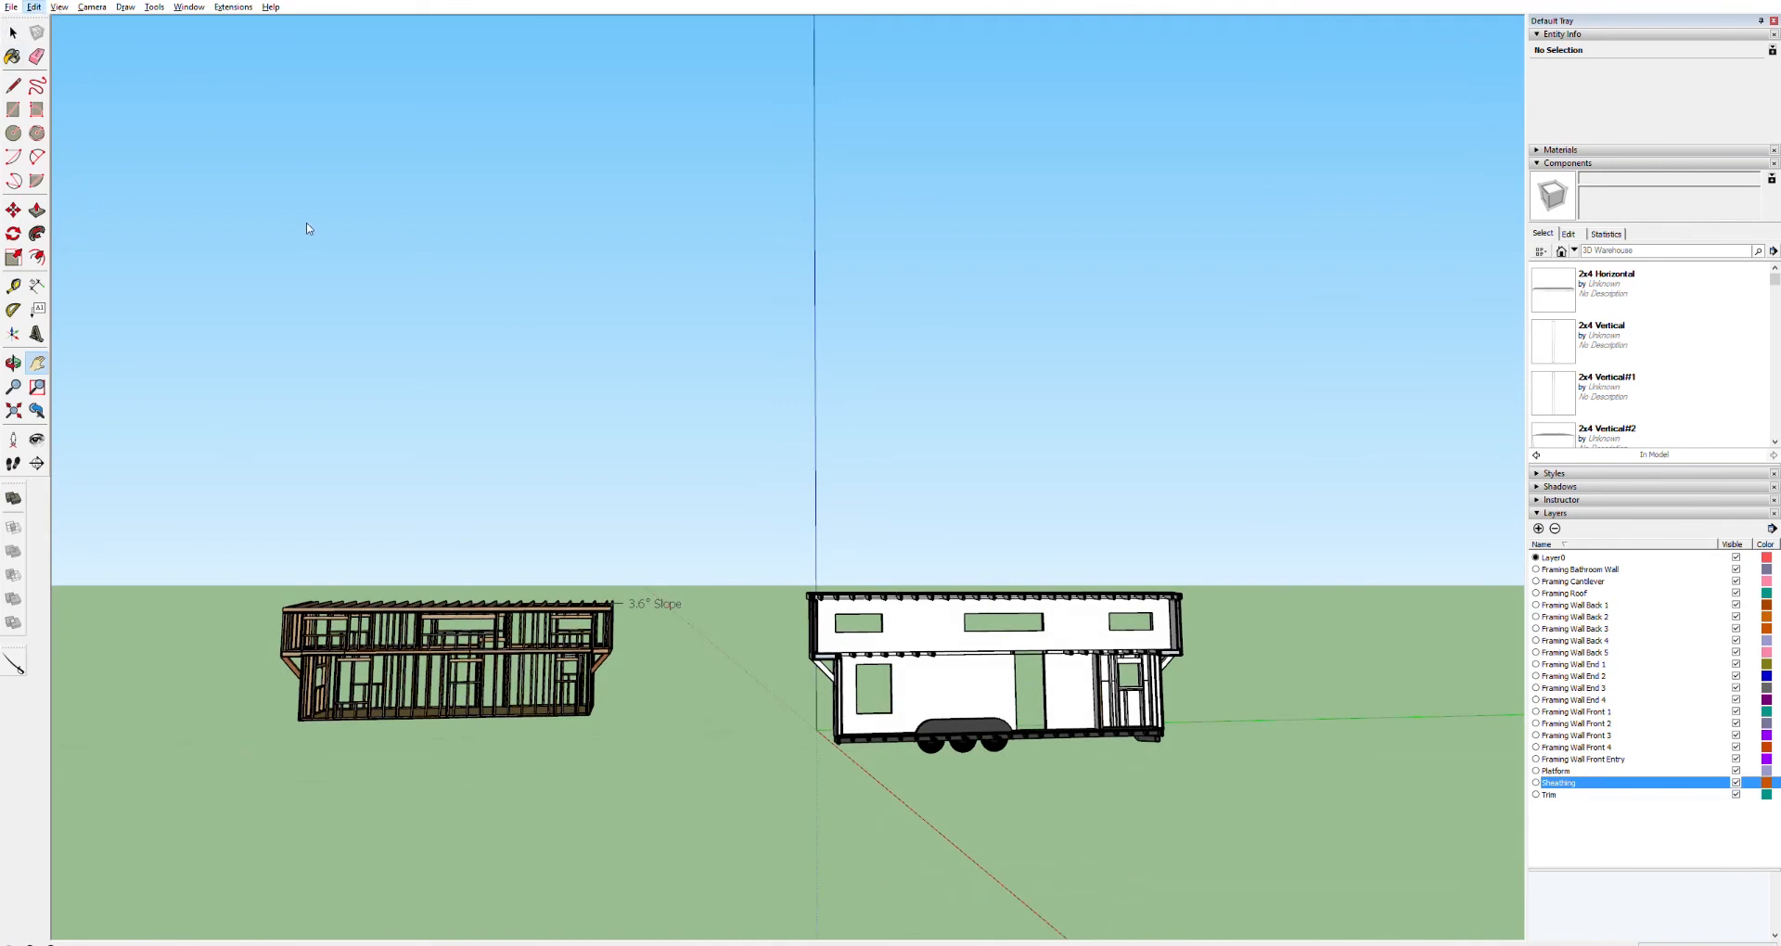
pyautogui.press('space')
pyautogui.click(1219, 533)
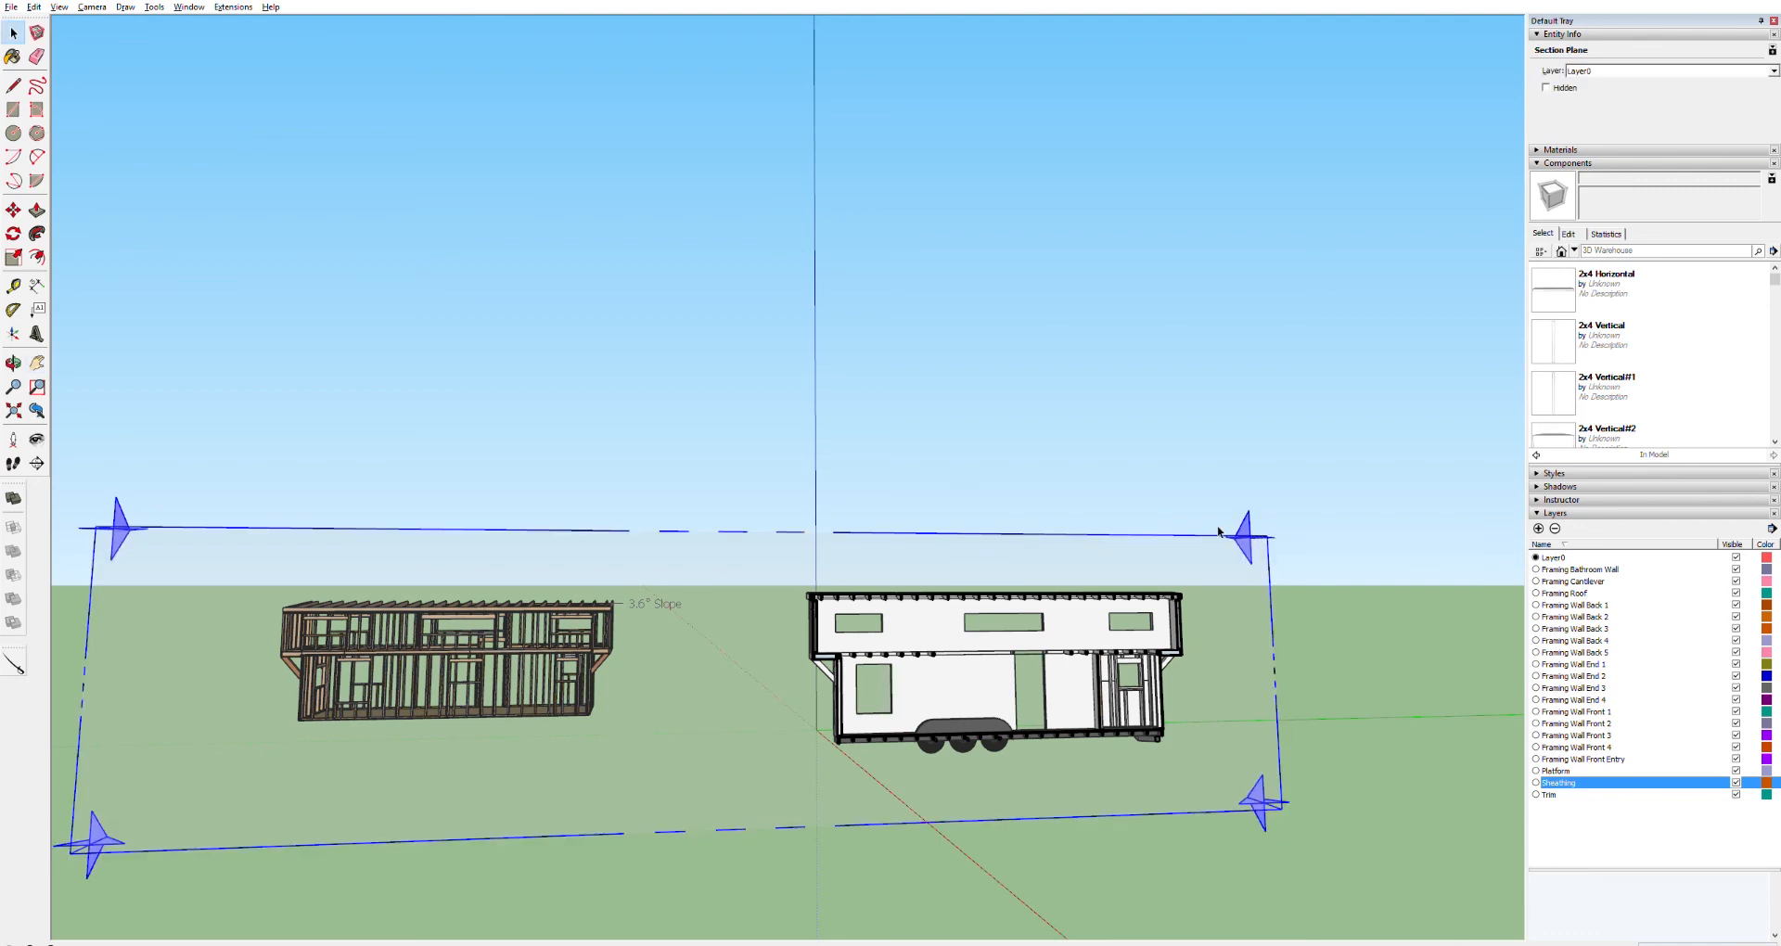
pyautogui.press('Delete')
# Orbit and zoom around the sheathed house to inspect the loft walls, roof edge and ceiling joists
pyautogui.press('o')
pyautogui.moveTo(943, 609); pyautogui.dragTo(554, 650)
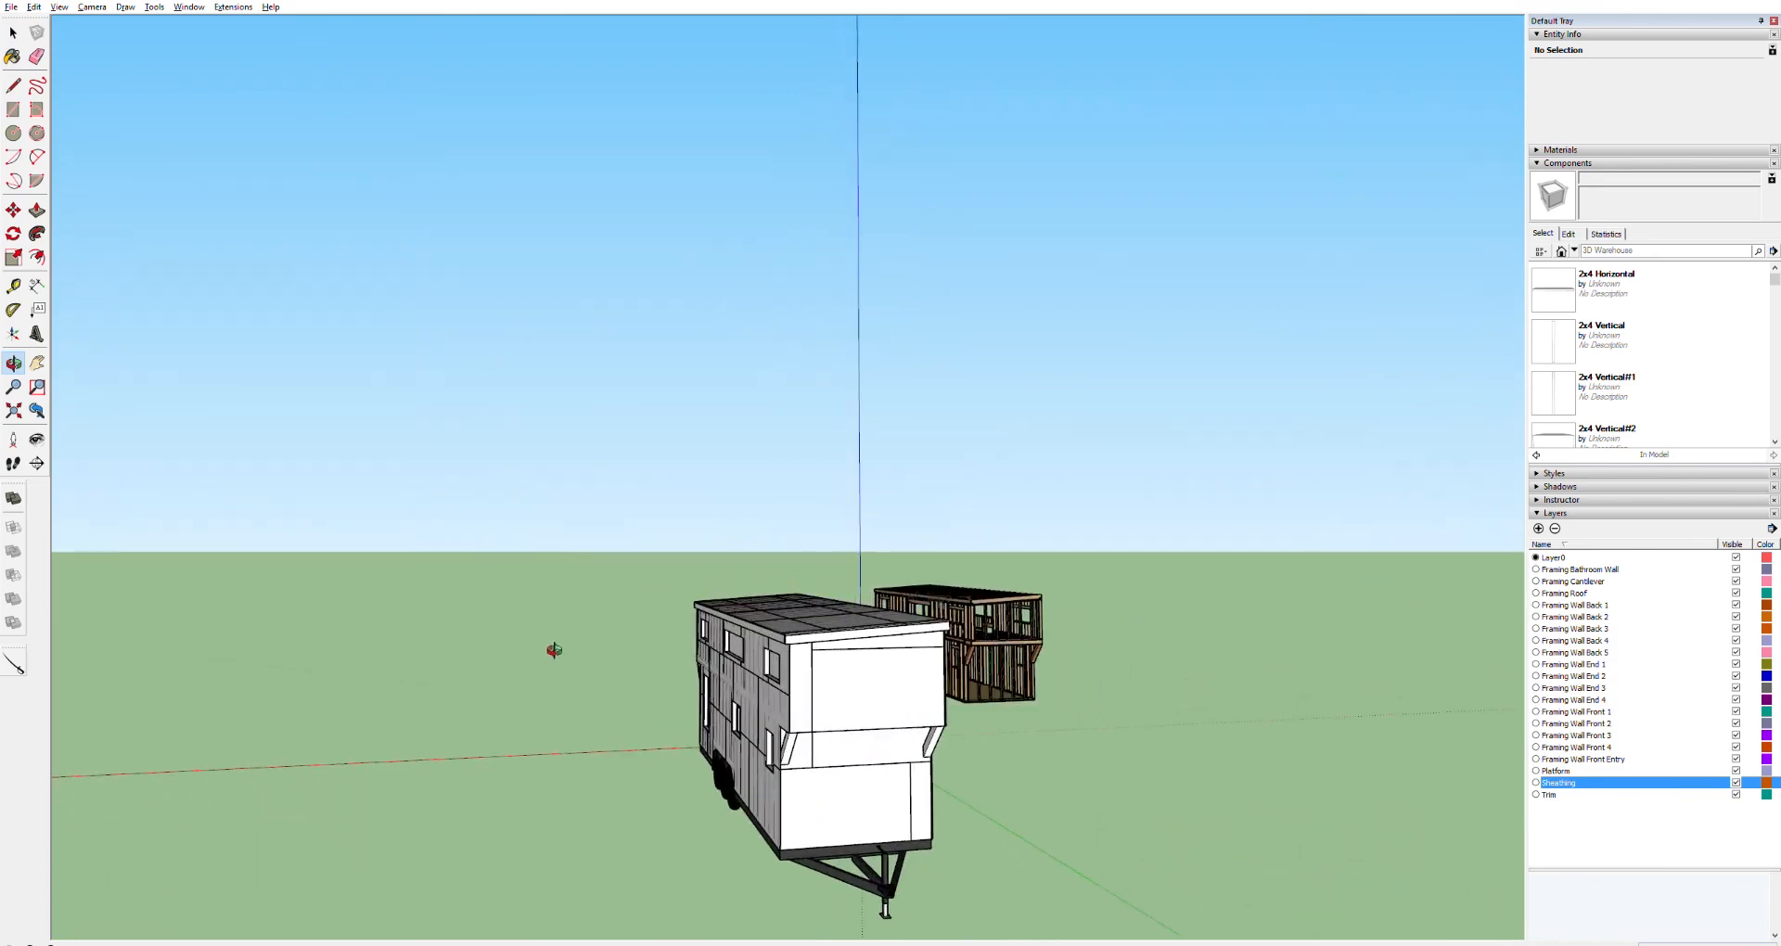
pyautogui.moveTo(904, 637); pyautogui.dragTo(1097, 576)
pyautogui.scroll(8, 897, 648)
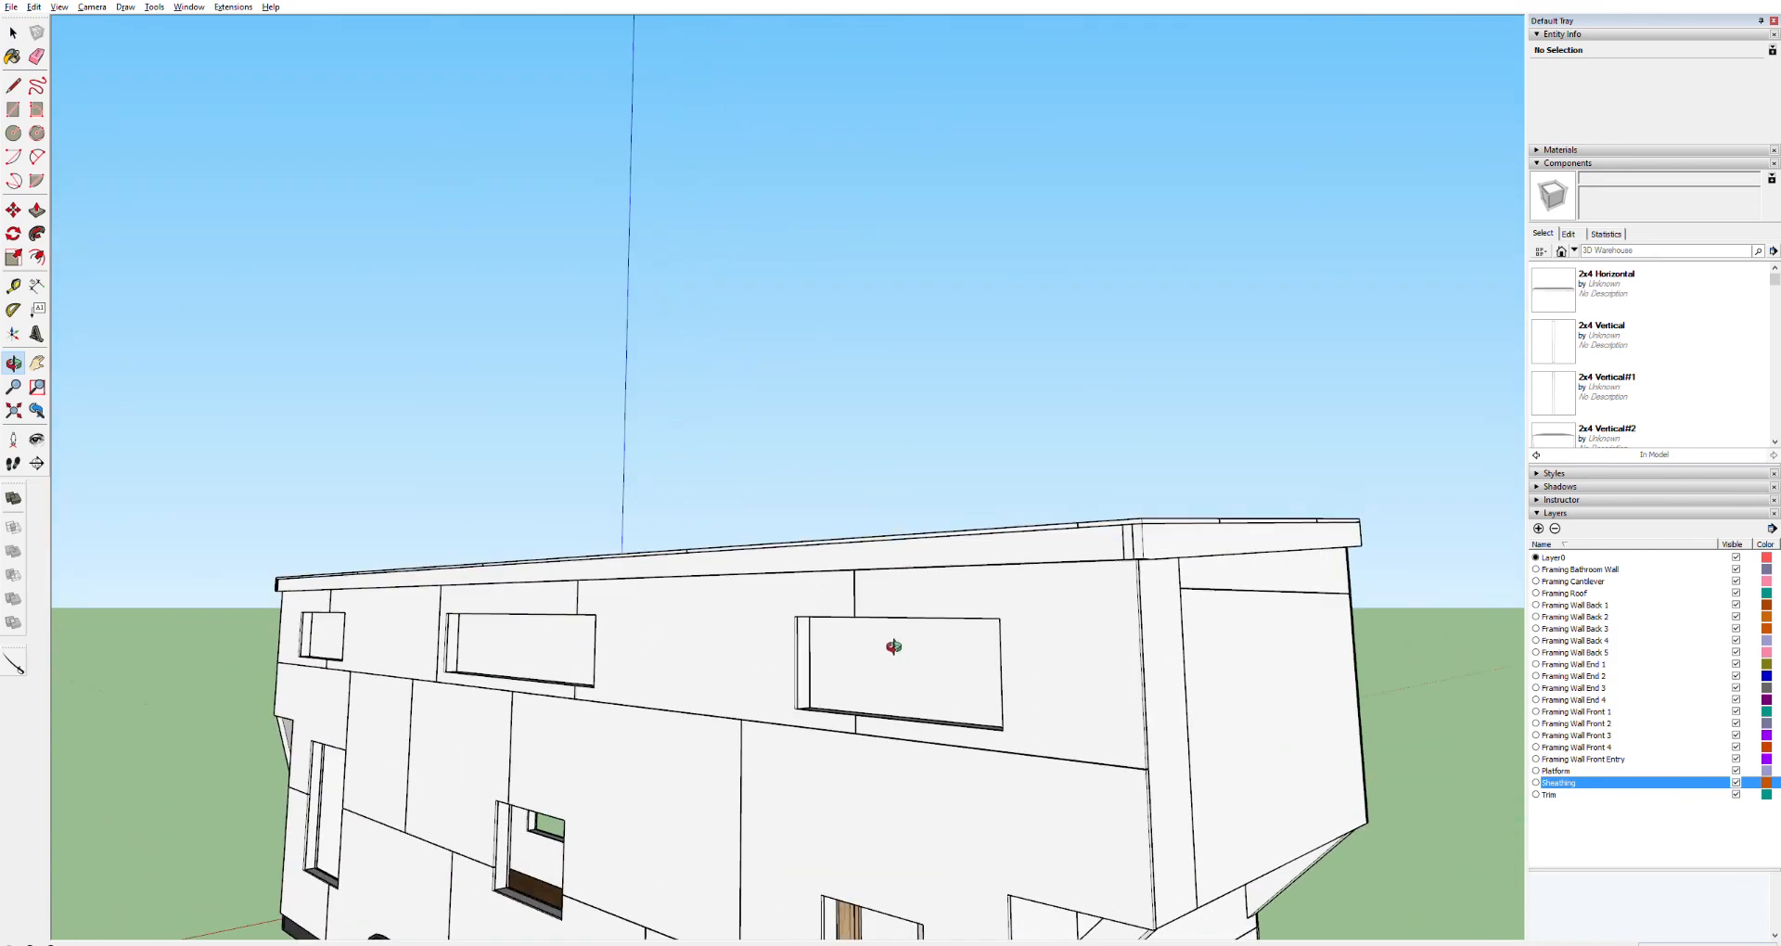
pyautogui.moveTo(1119, 630); pyautogui.dragTo(520, 614)
pyautogui.moveTo(1101, 666); pyautogui.dragTo(605, 657)
pyautogui.scroll(-6, 1132, 704)
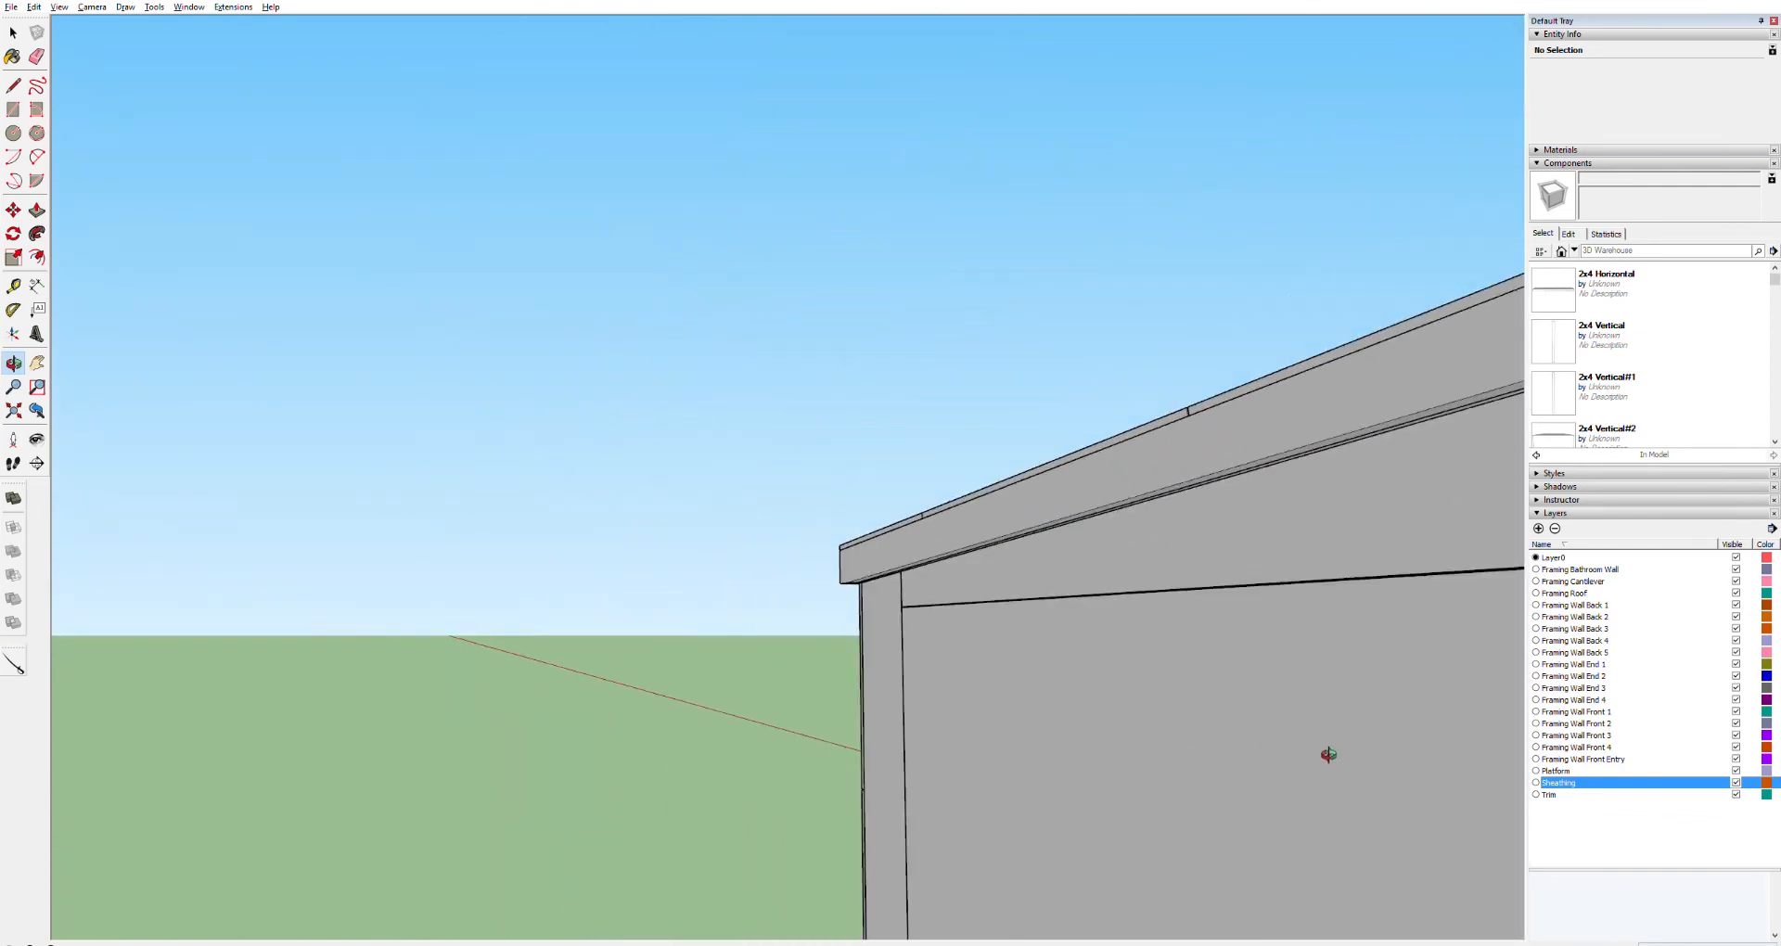
pyautogui.scroll(-5, 1330, 760)
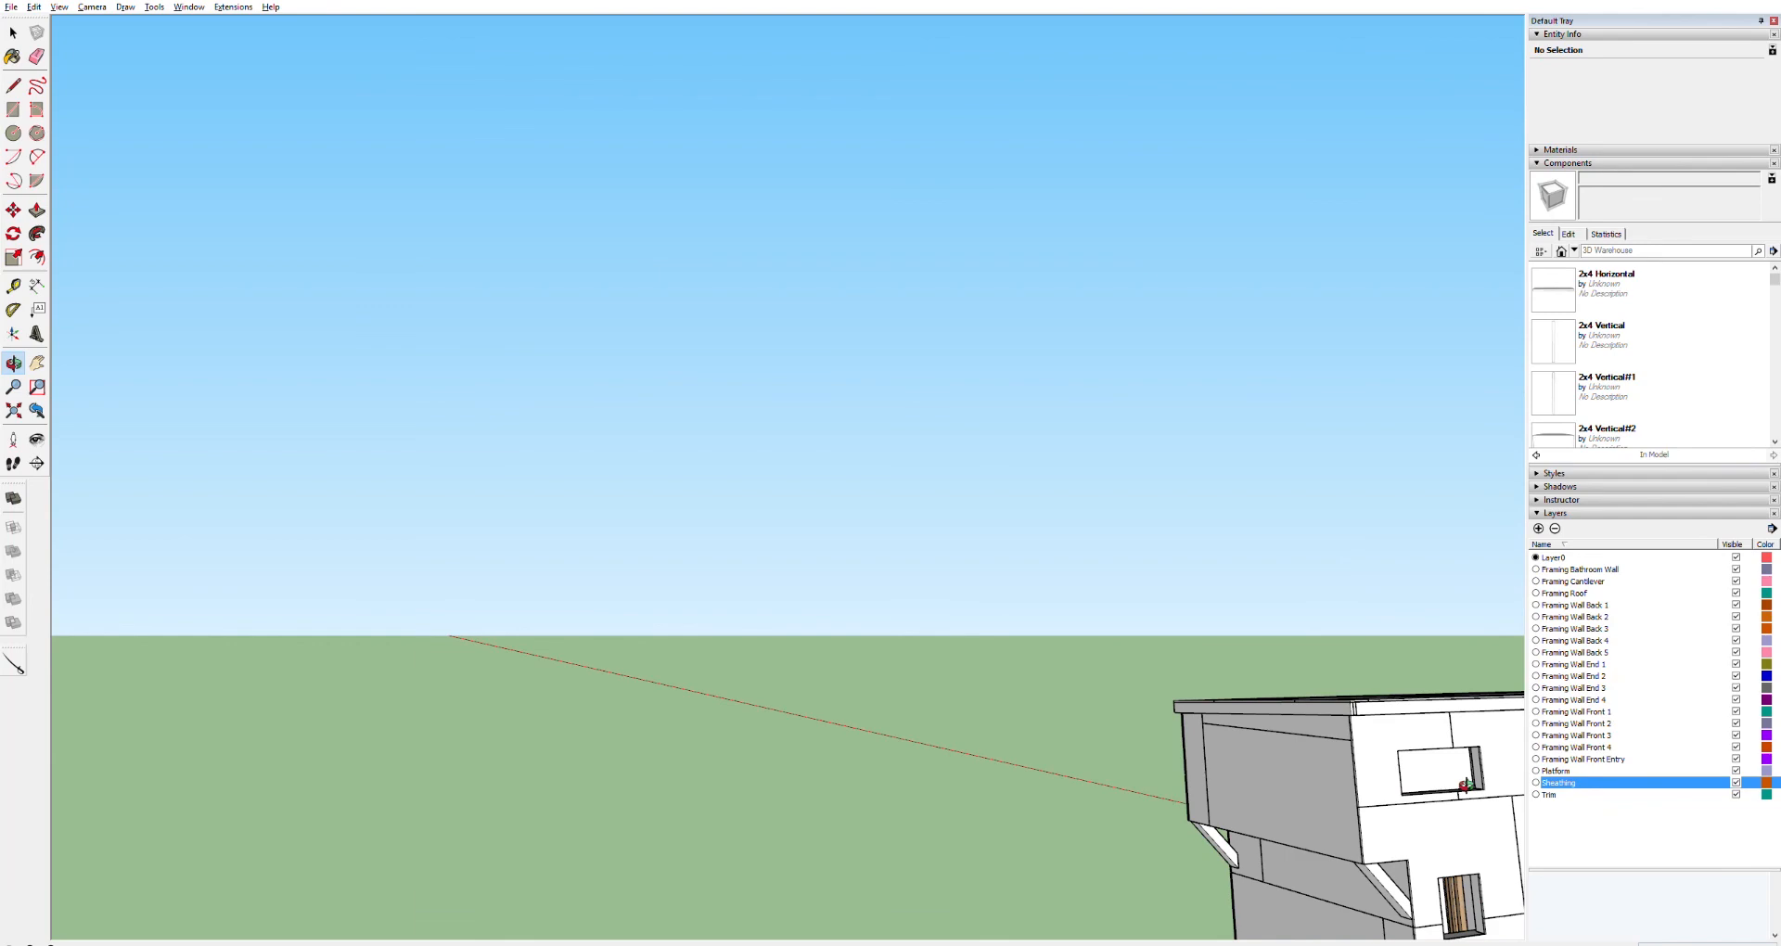
pyautogui.scroll(10, 1452, 767)
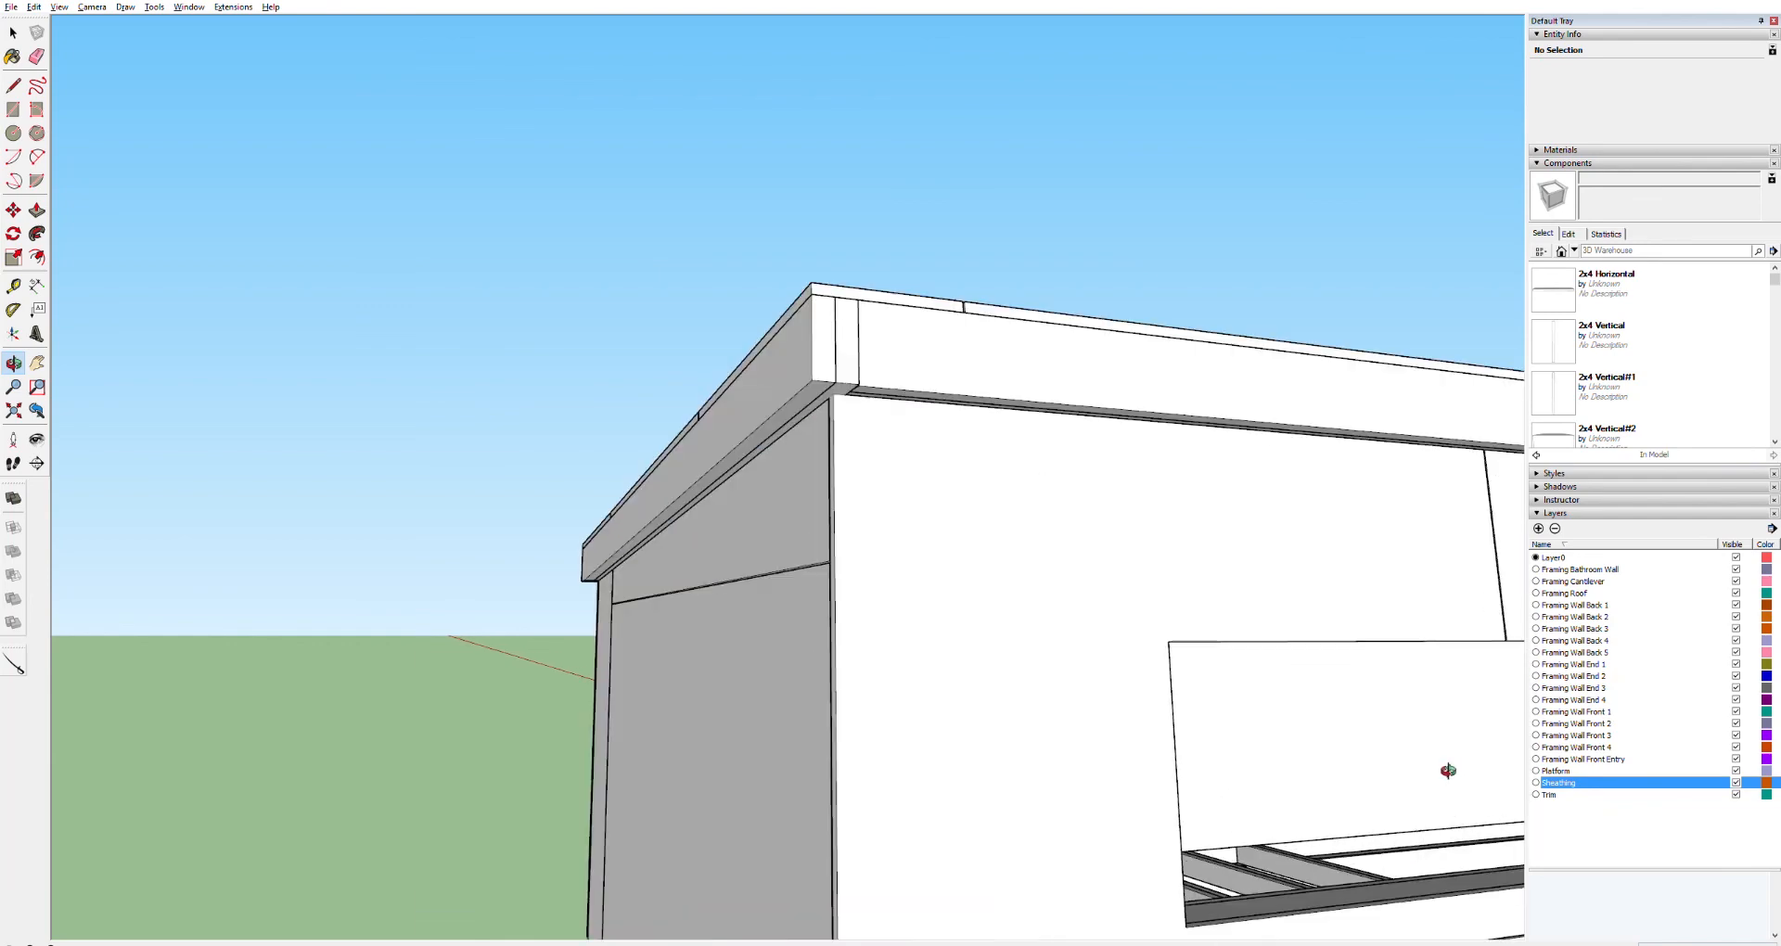
pyautogui.scroll(-10, 1434, 768)
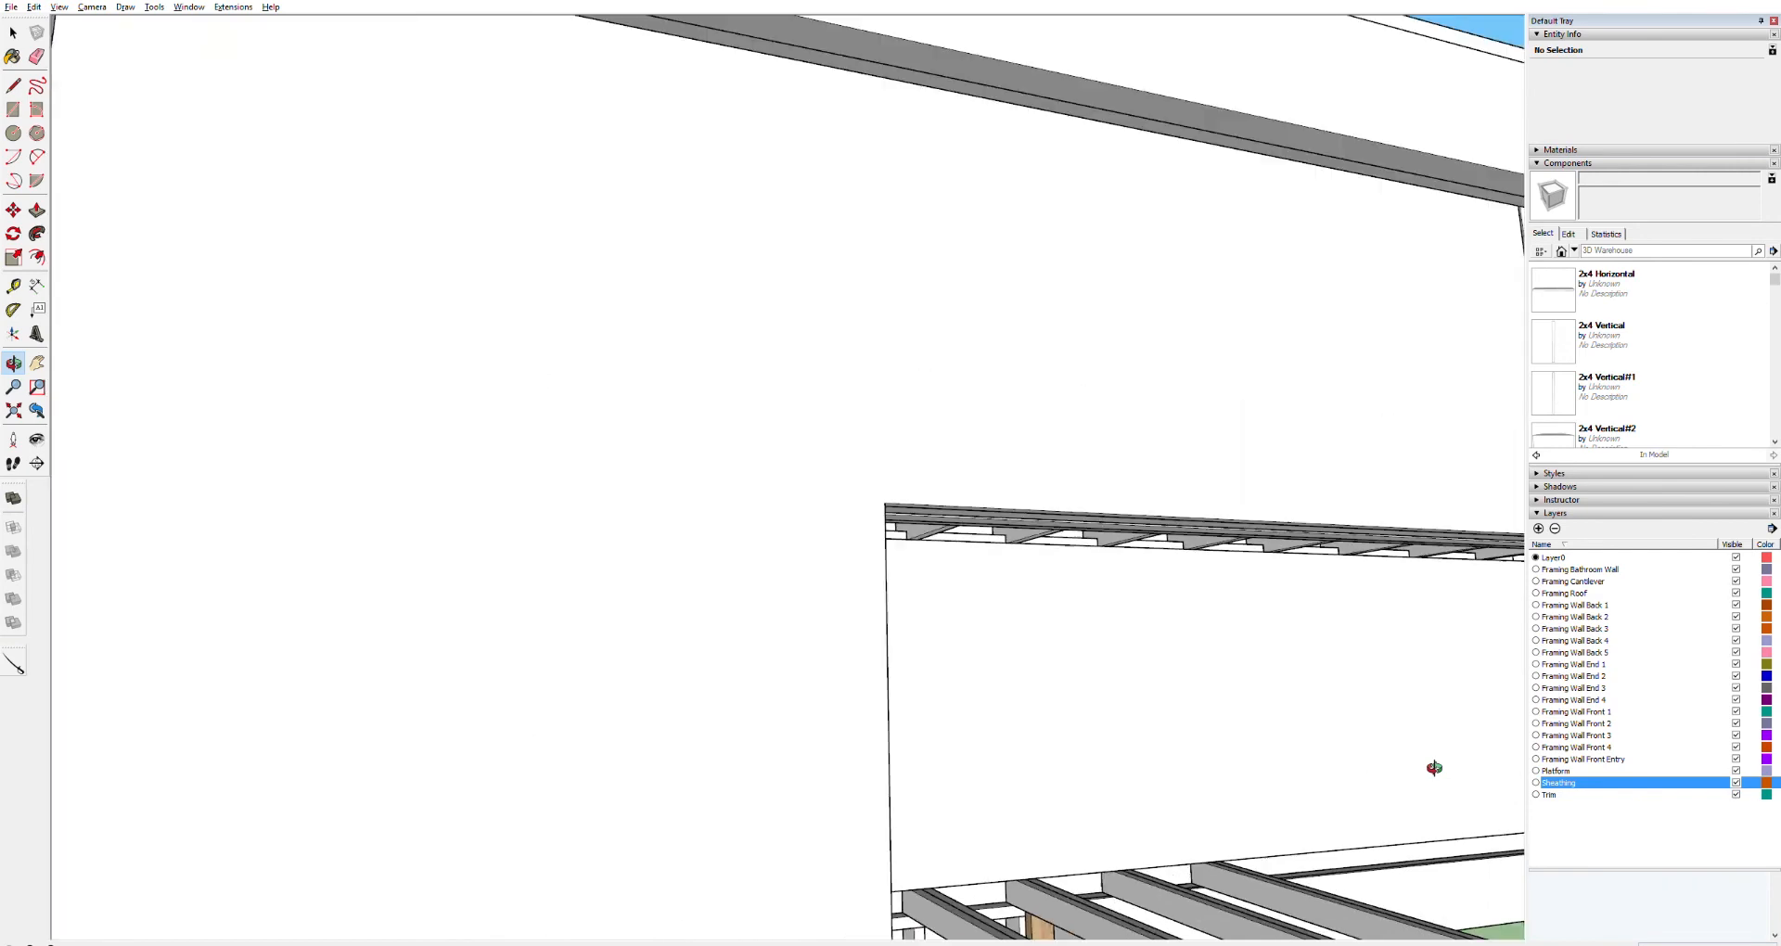
pyautogui.scroll(-4, 1436, 768)
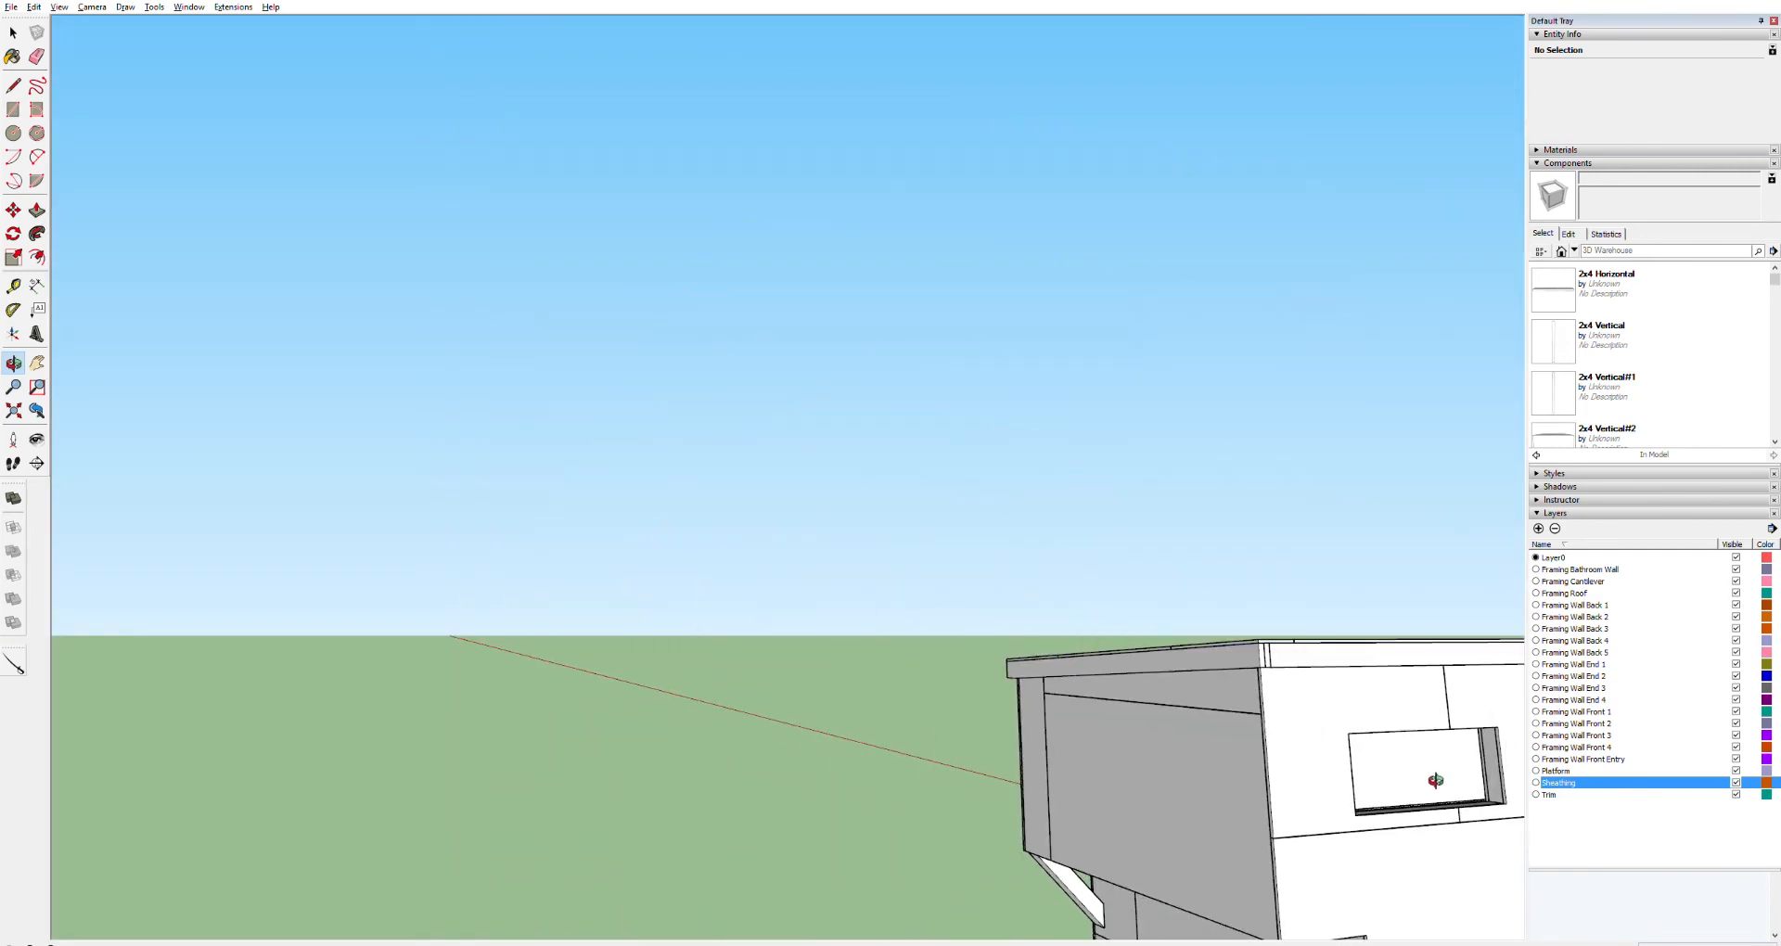
pyautogui.scroll(-5, 1435, 783)
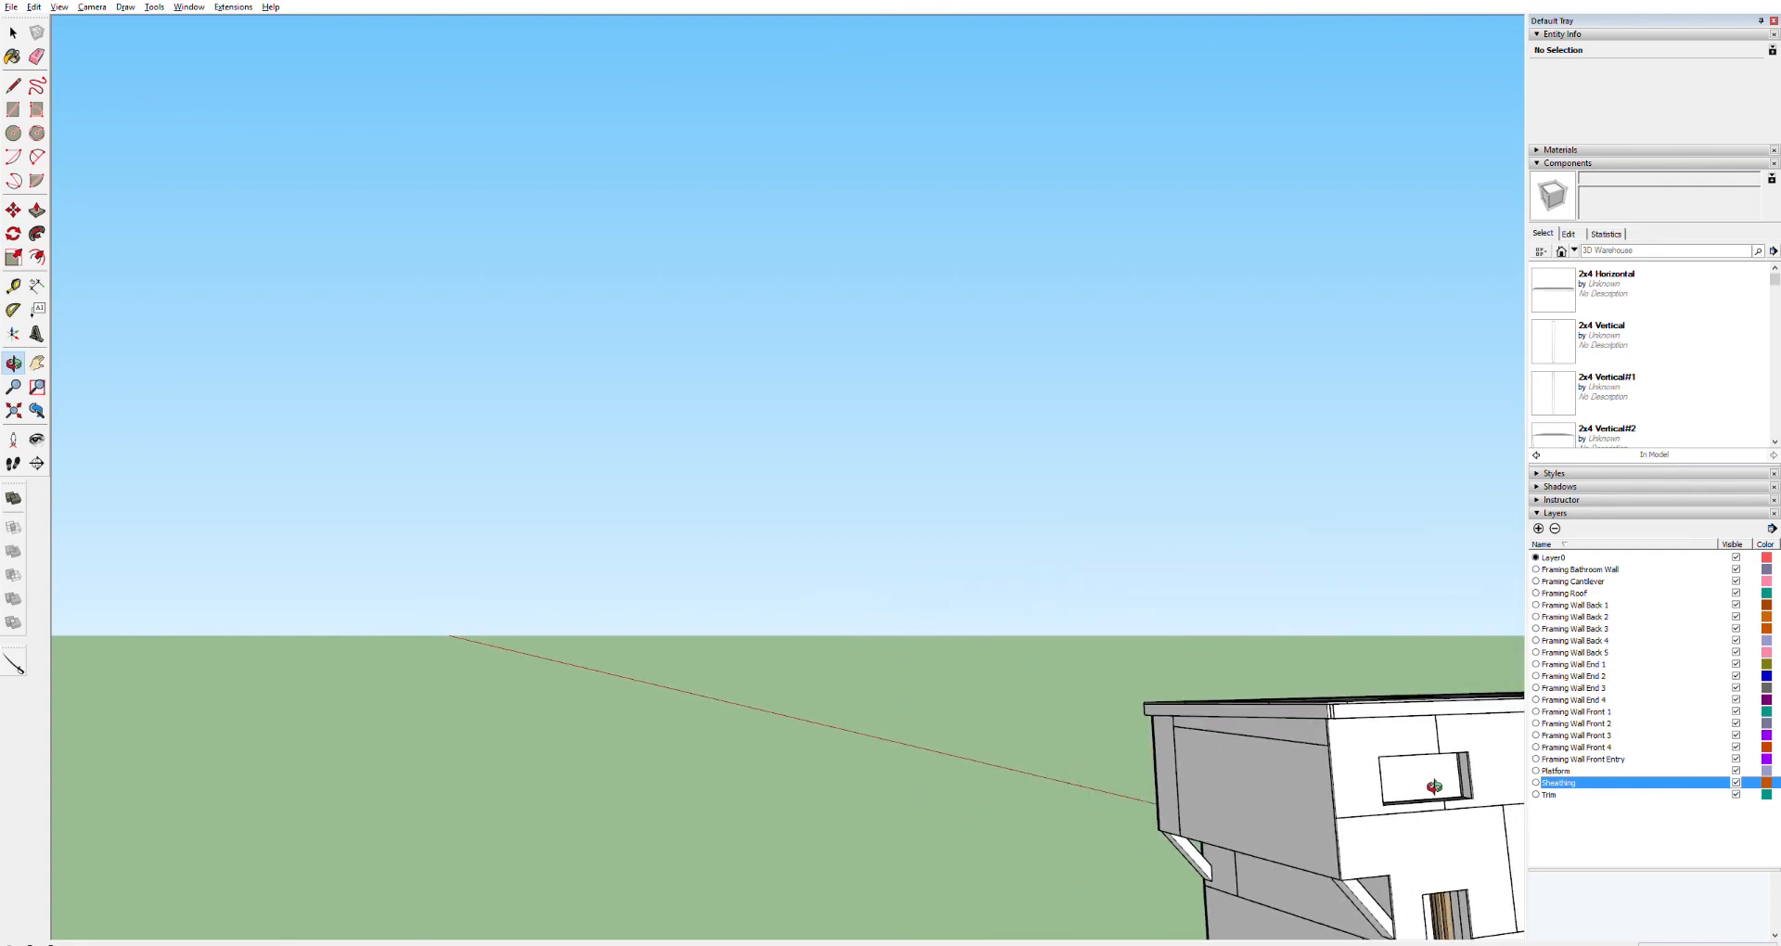
pyautogui.scroll(10, 1443, 791)
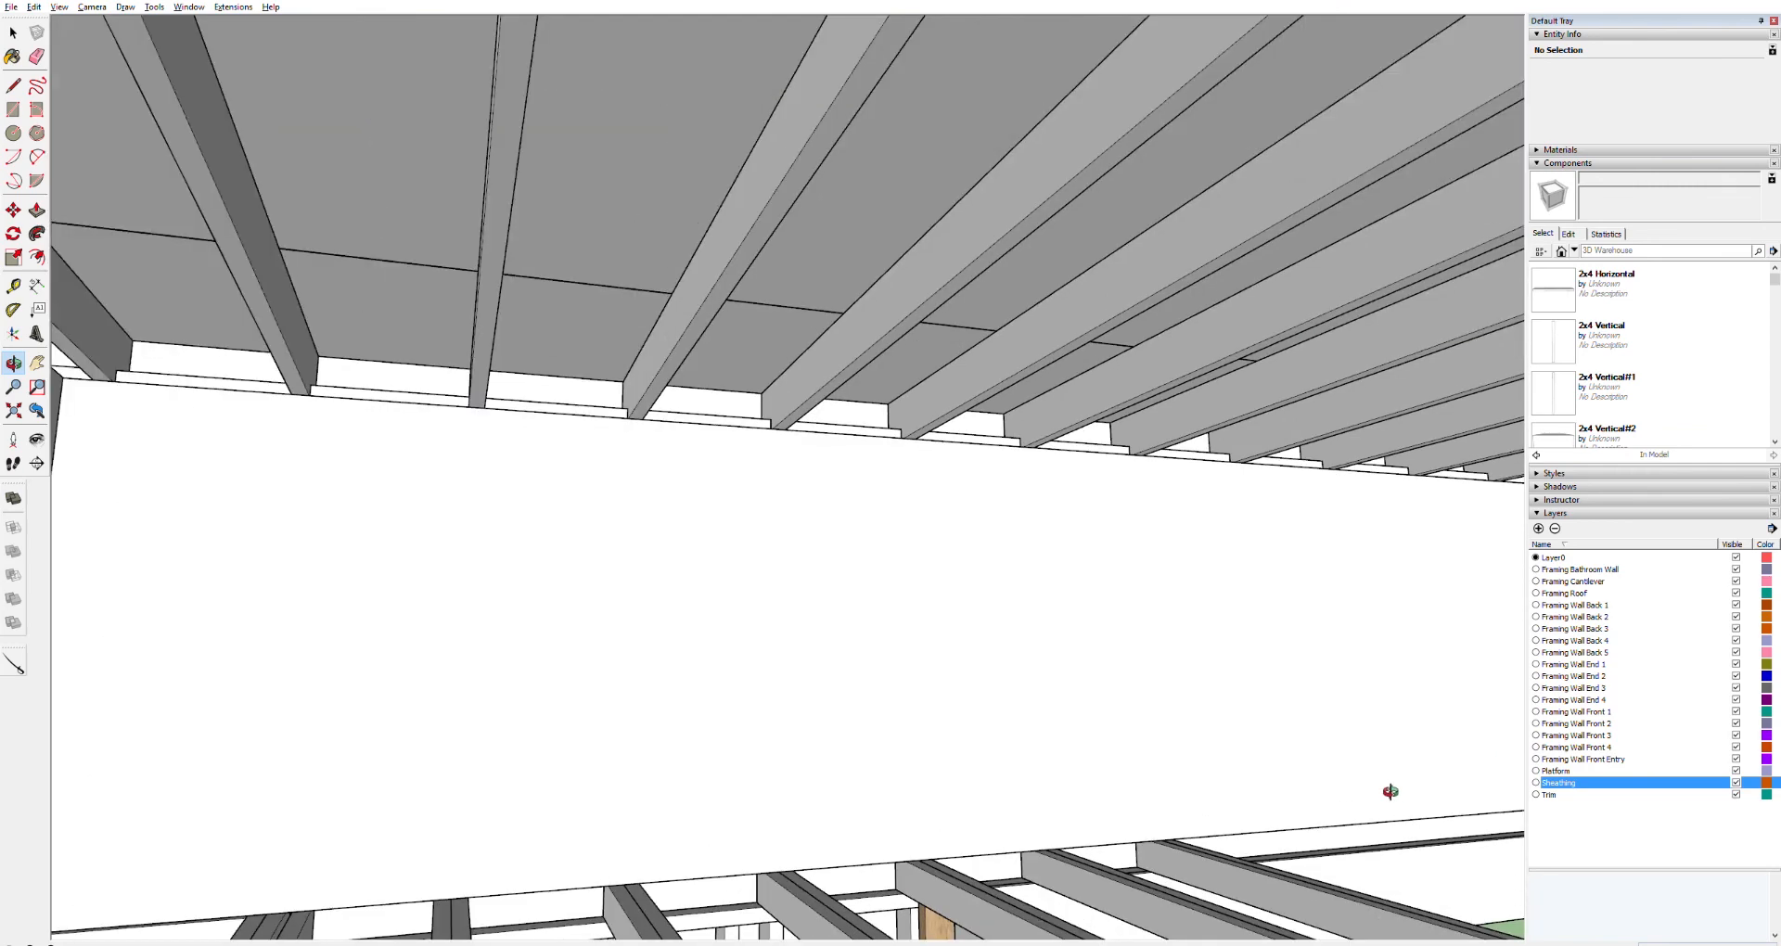
pyautogui.moveTo(1345, 777); pyautogui.dragTo(1567, 756)
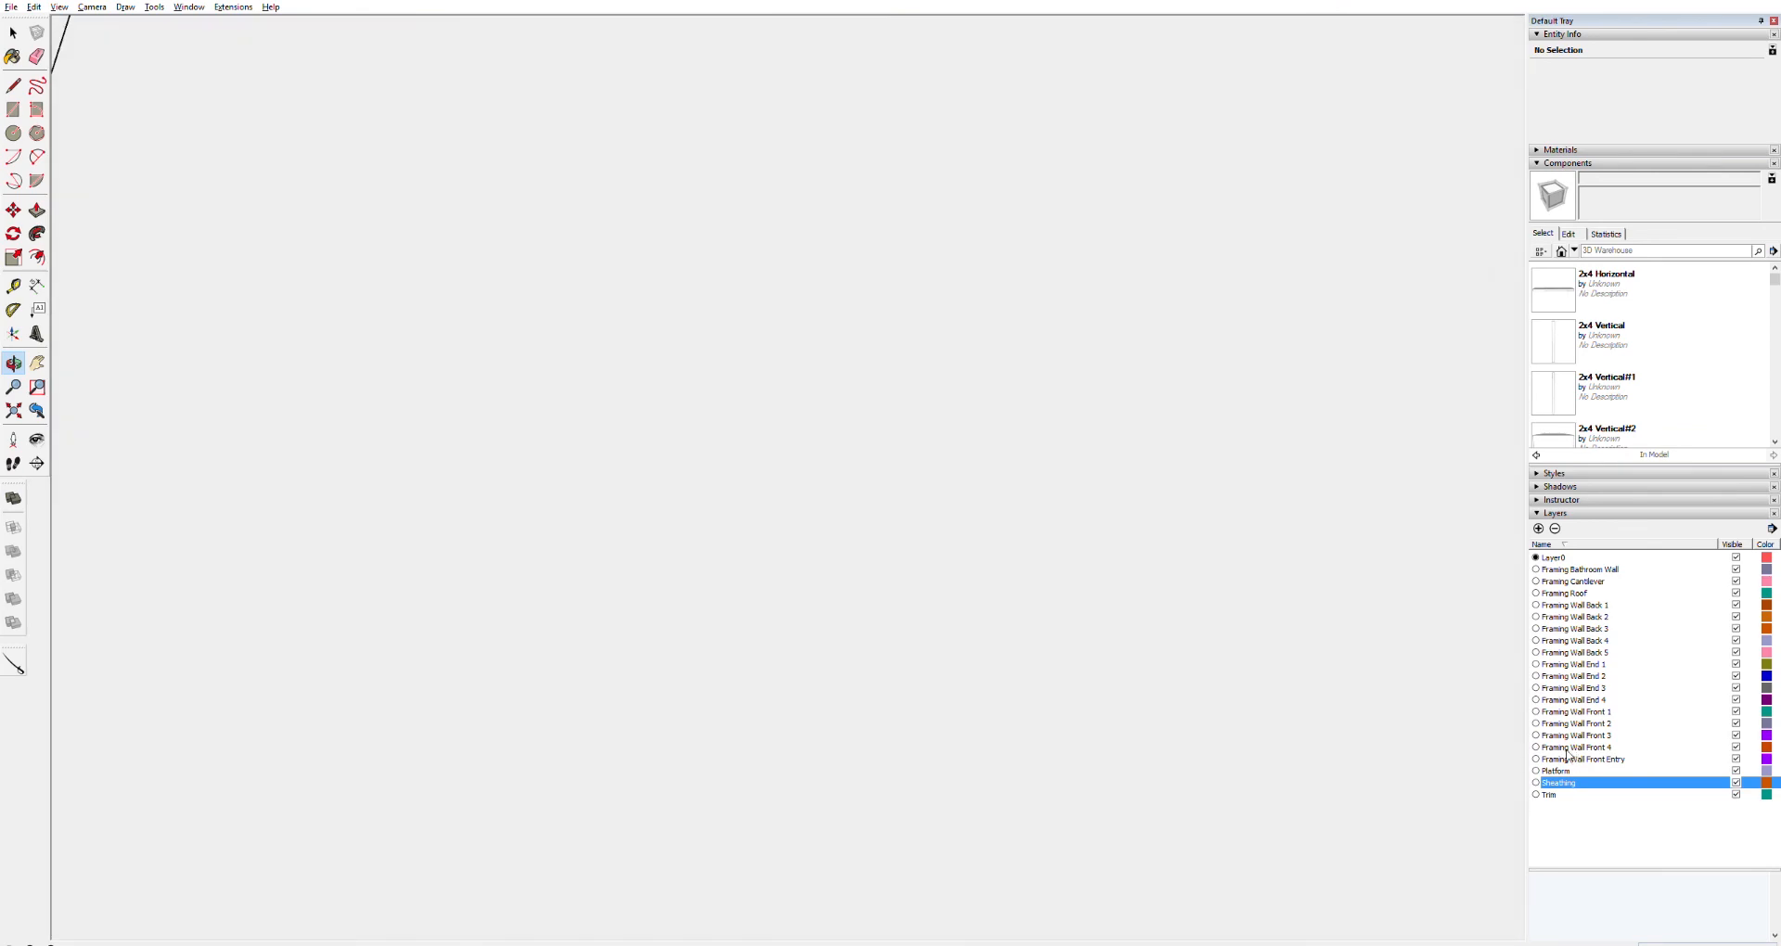
pyautogui.moveTo(1300, 711); pyautogui.dragTo(1220, 679)
pyautogui.press('h')
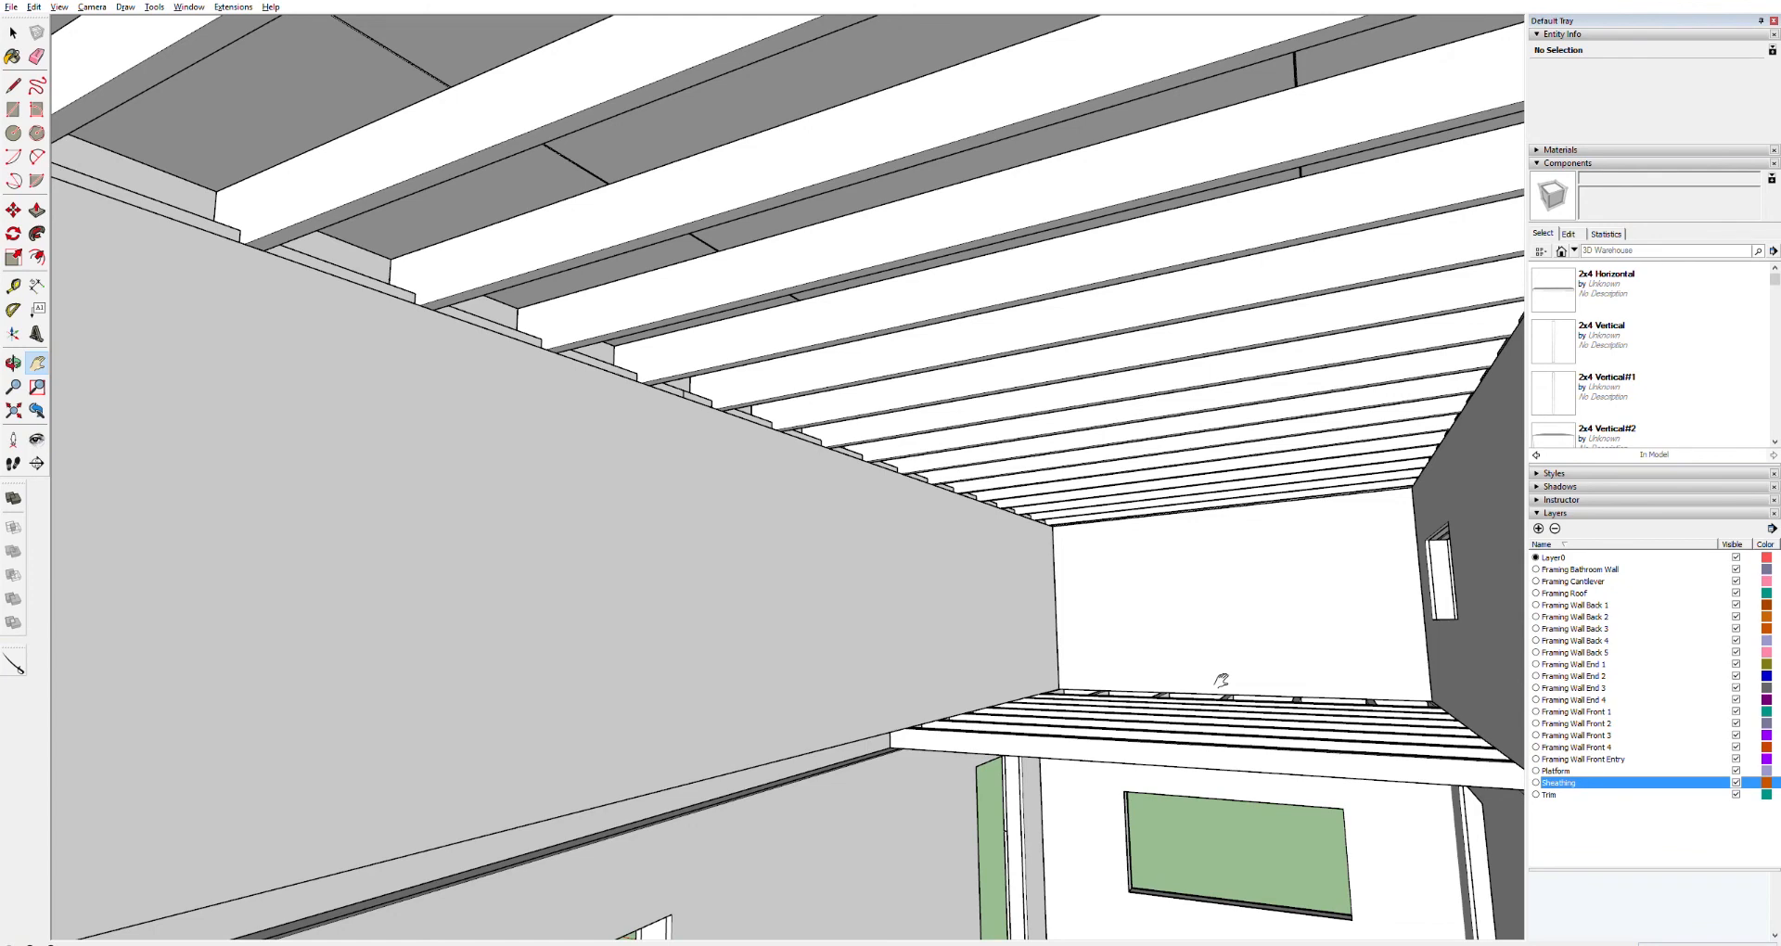
pyautogui.scroll(6, 1220, 680)
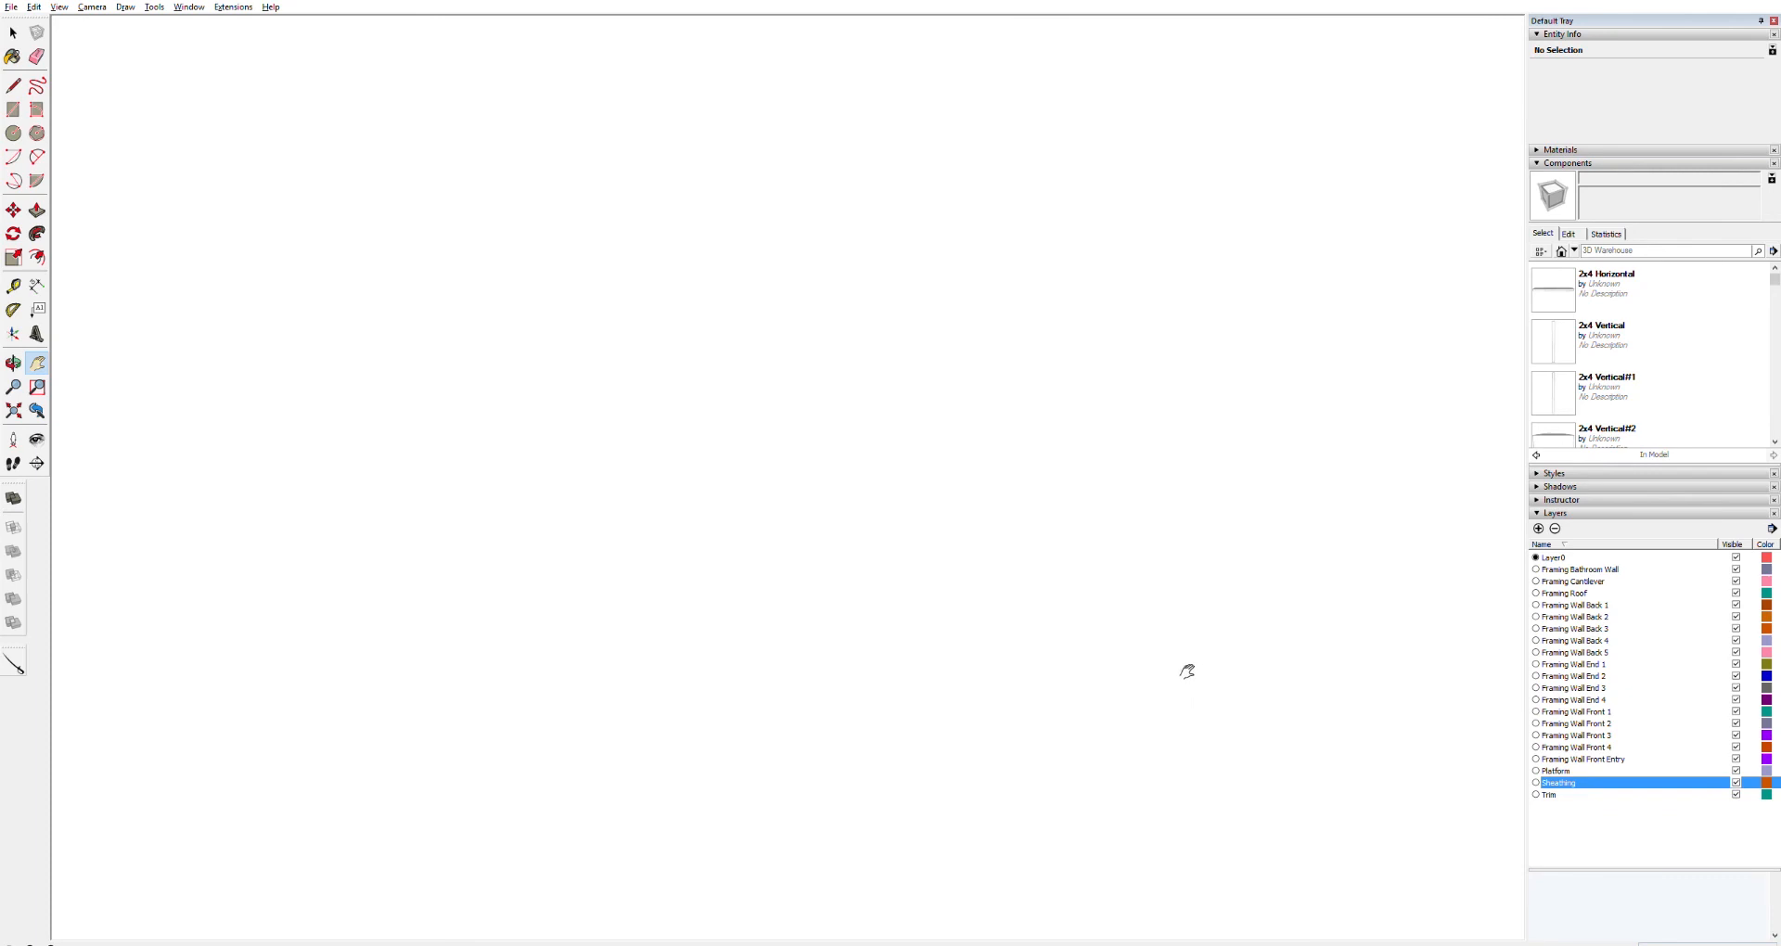
pyautogui.scroll(3, 1159, 657)
pyautogui.press('o')
pyautogui.scroll(4, 1122, 658)
pyautogui.scroll(-10, 1111, 697)
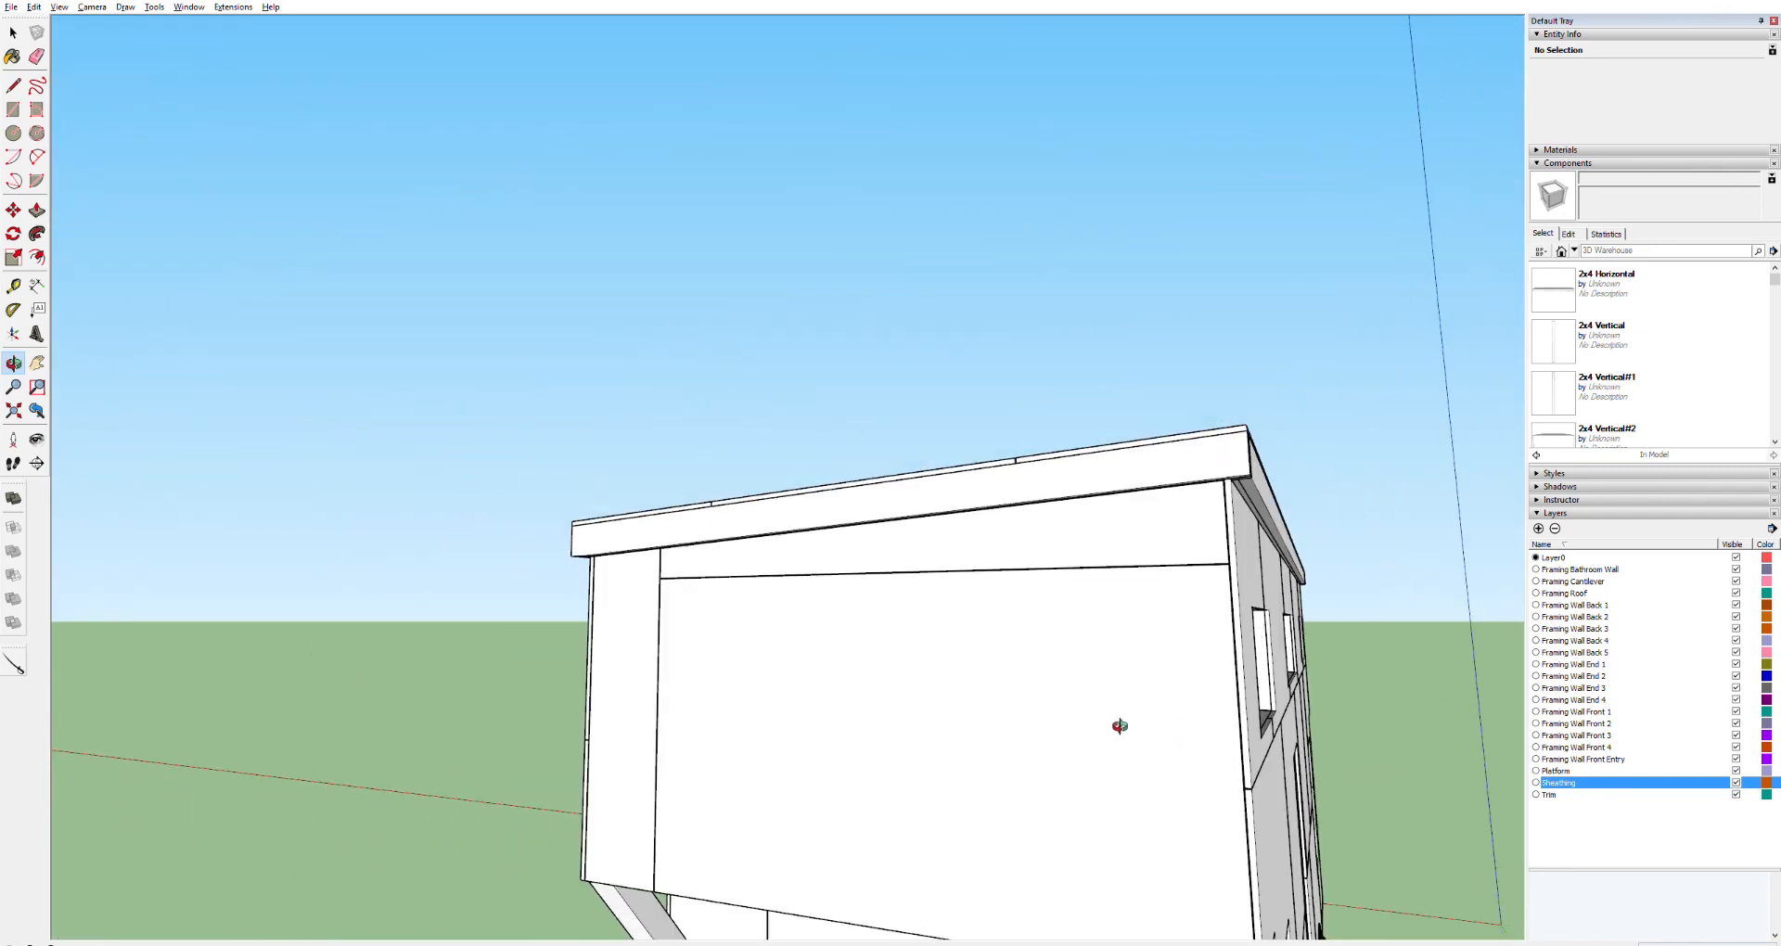
pyautogui.scroll(-4, 1103, 726)
pyautogui.moveTo(1102, 728); pyautogui.dragTo(827, 583)
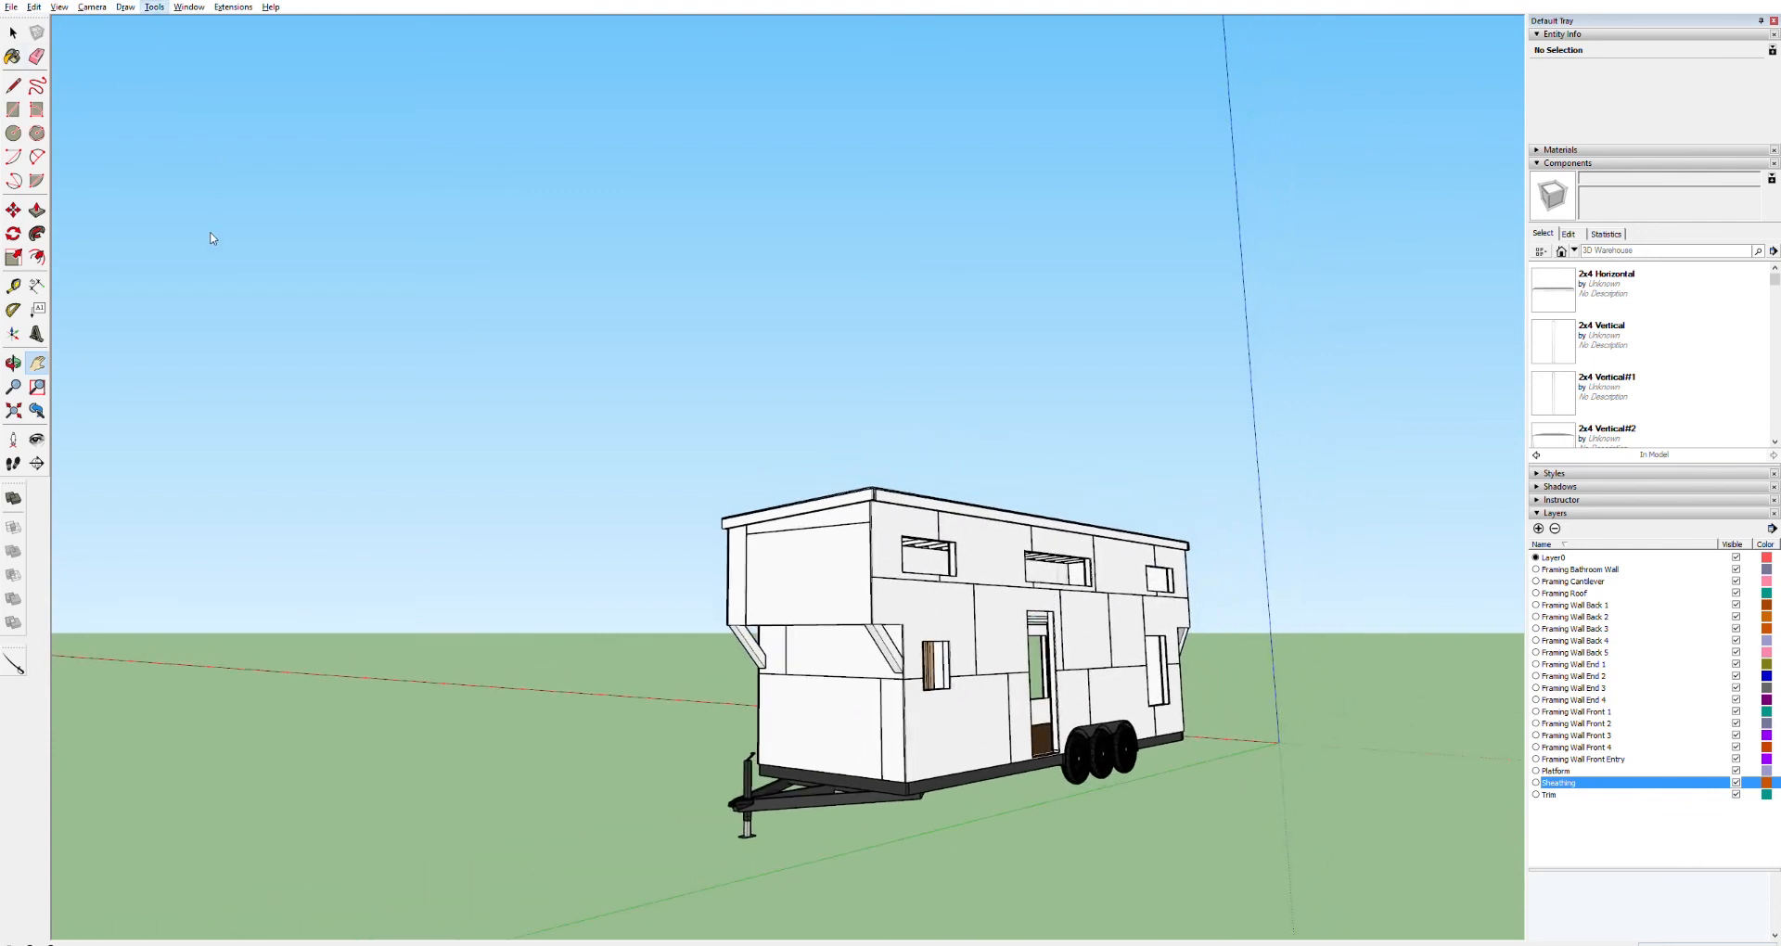
# Place a temporary section plane along the house's length to inspect the cut, then delete it
pyautogui.click(209, 292)
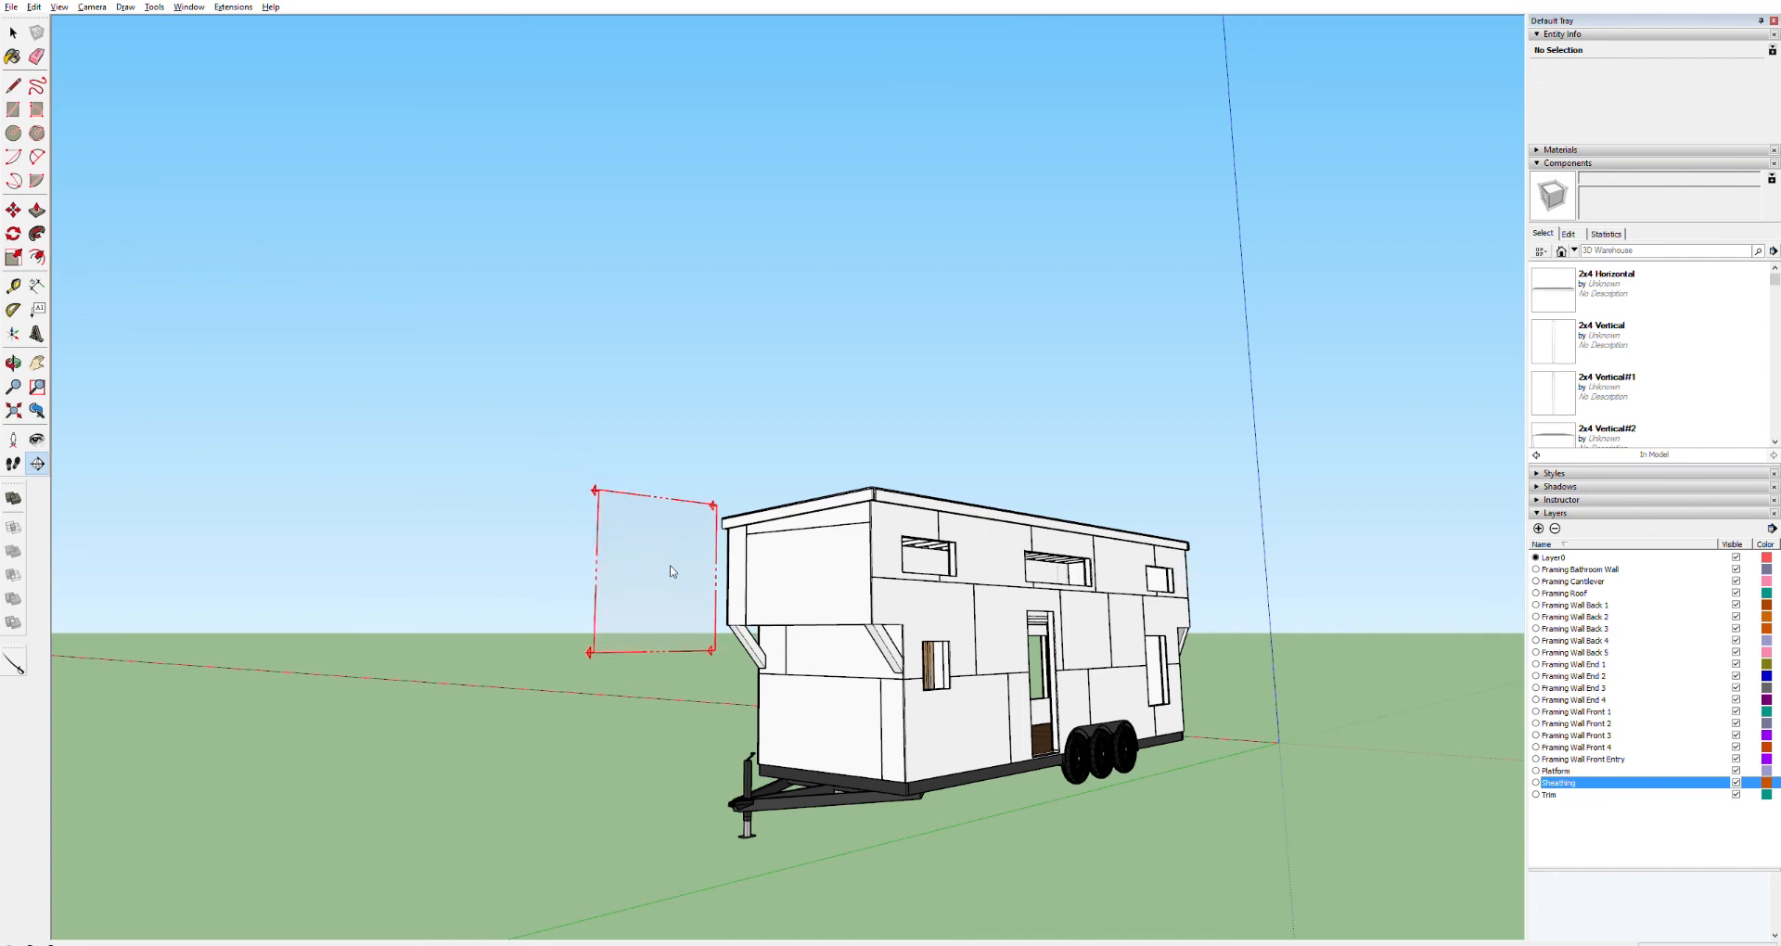
pyautogui.click(747, 583)
pyautogui.press('space')
pyautogui.click(1279, 534)
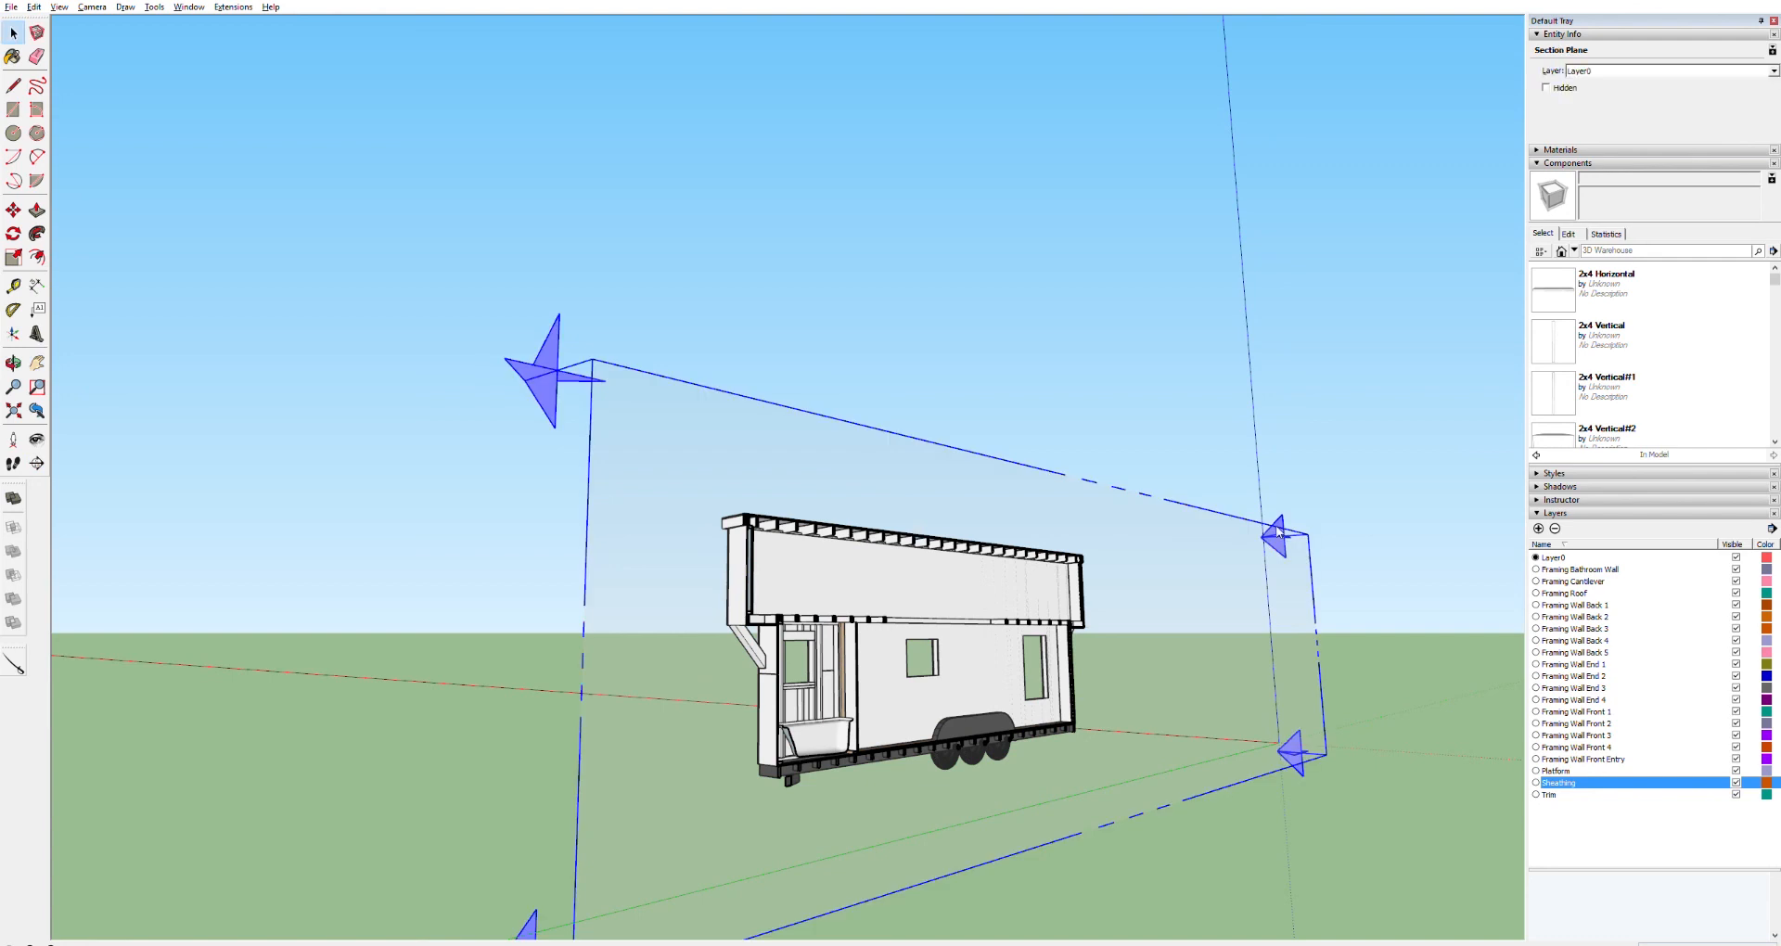
pyautogui.press('Delete')
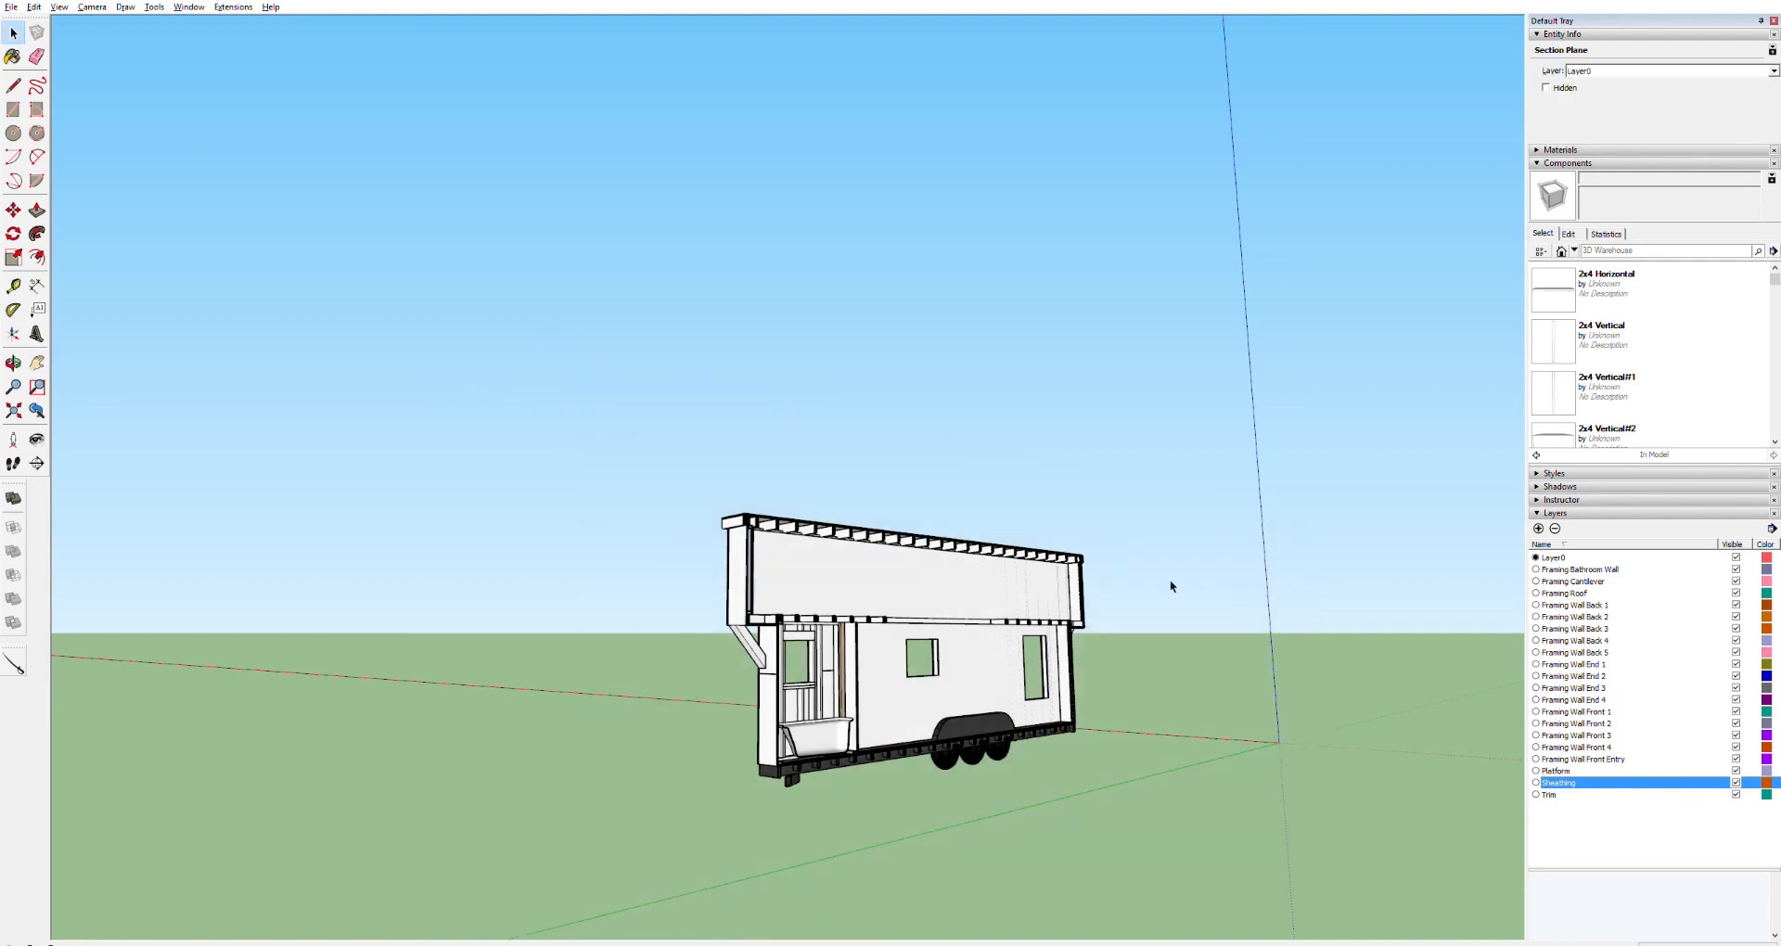
# Cut the fourth loft window opening by tracing its inner edges on the panel and pushing the face through
pyautogui.moveTo(836, 642); pyautogui.dragTo(796, 603, button='middle')
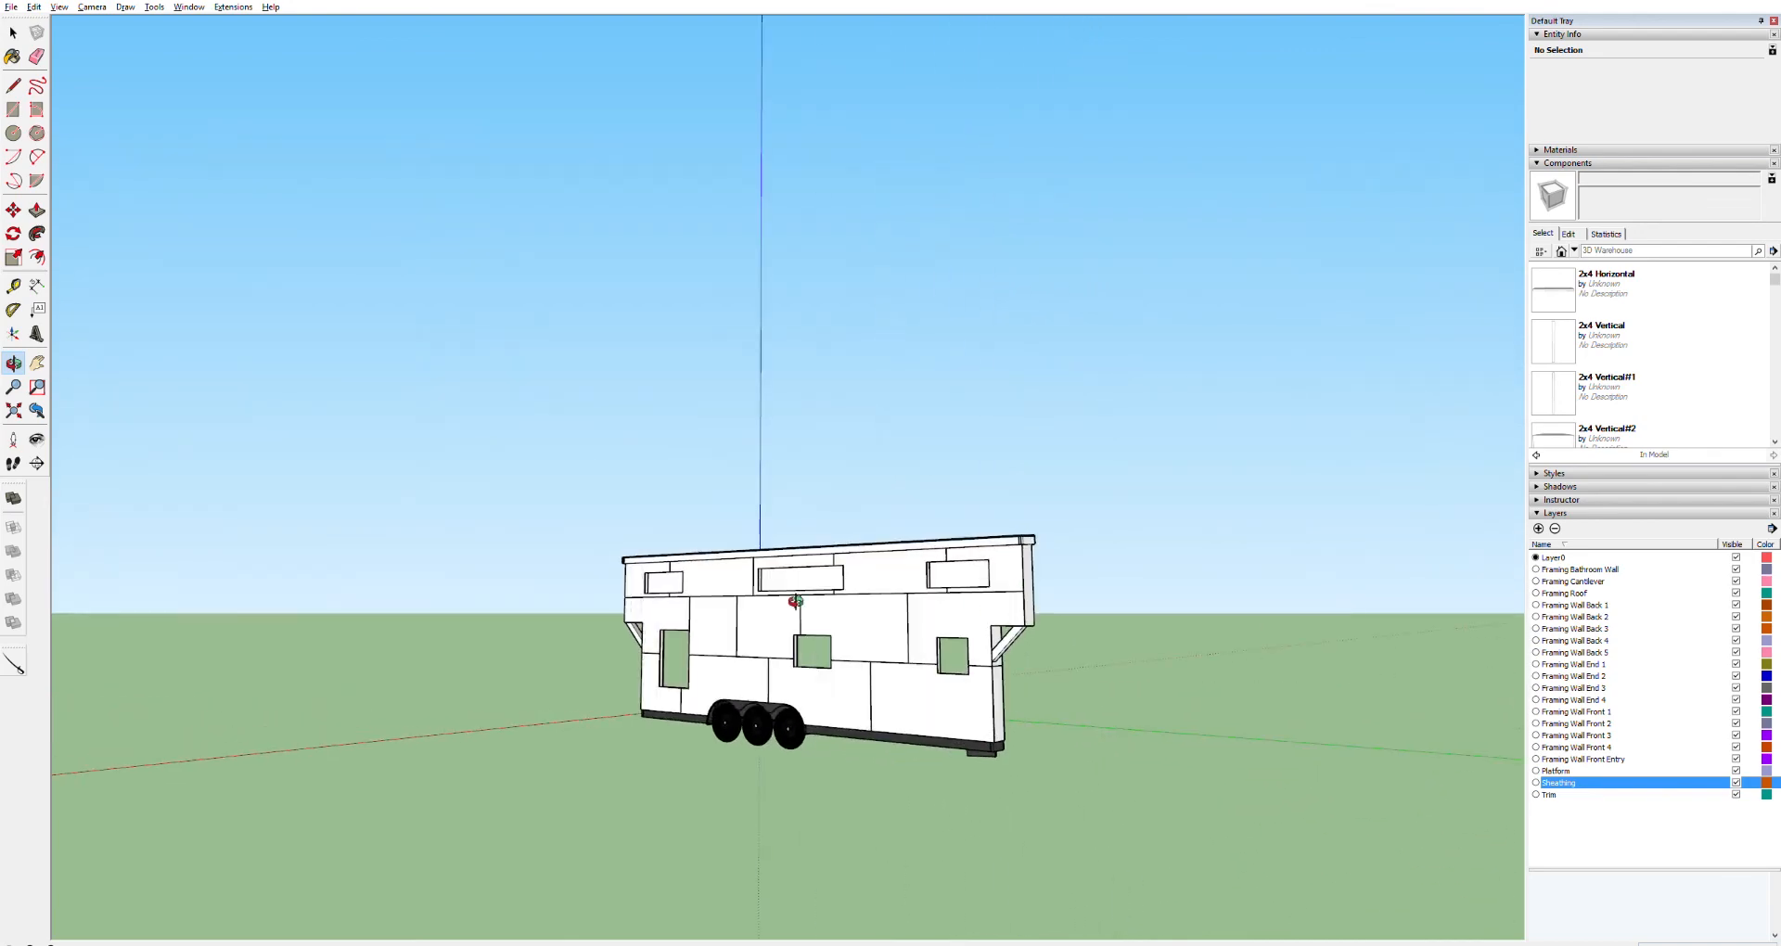
pyautogui.scroll(10, 995, 597)
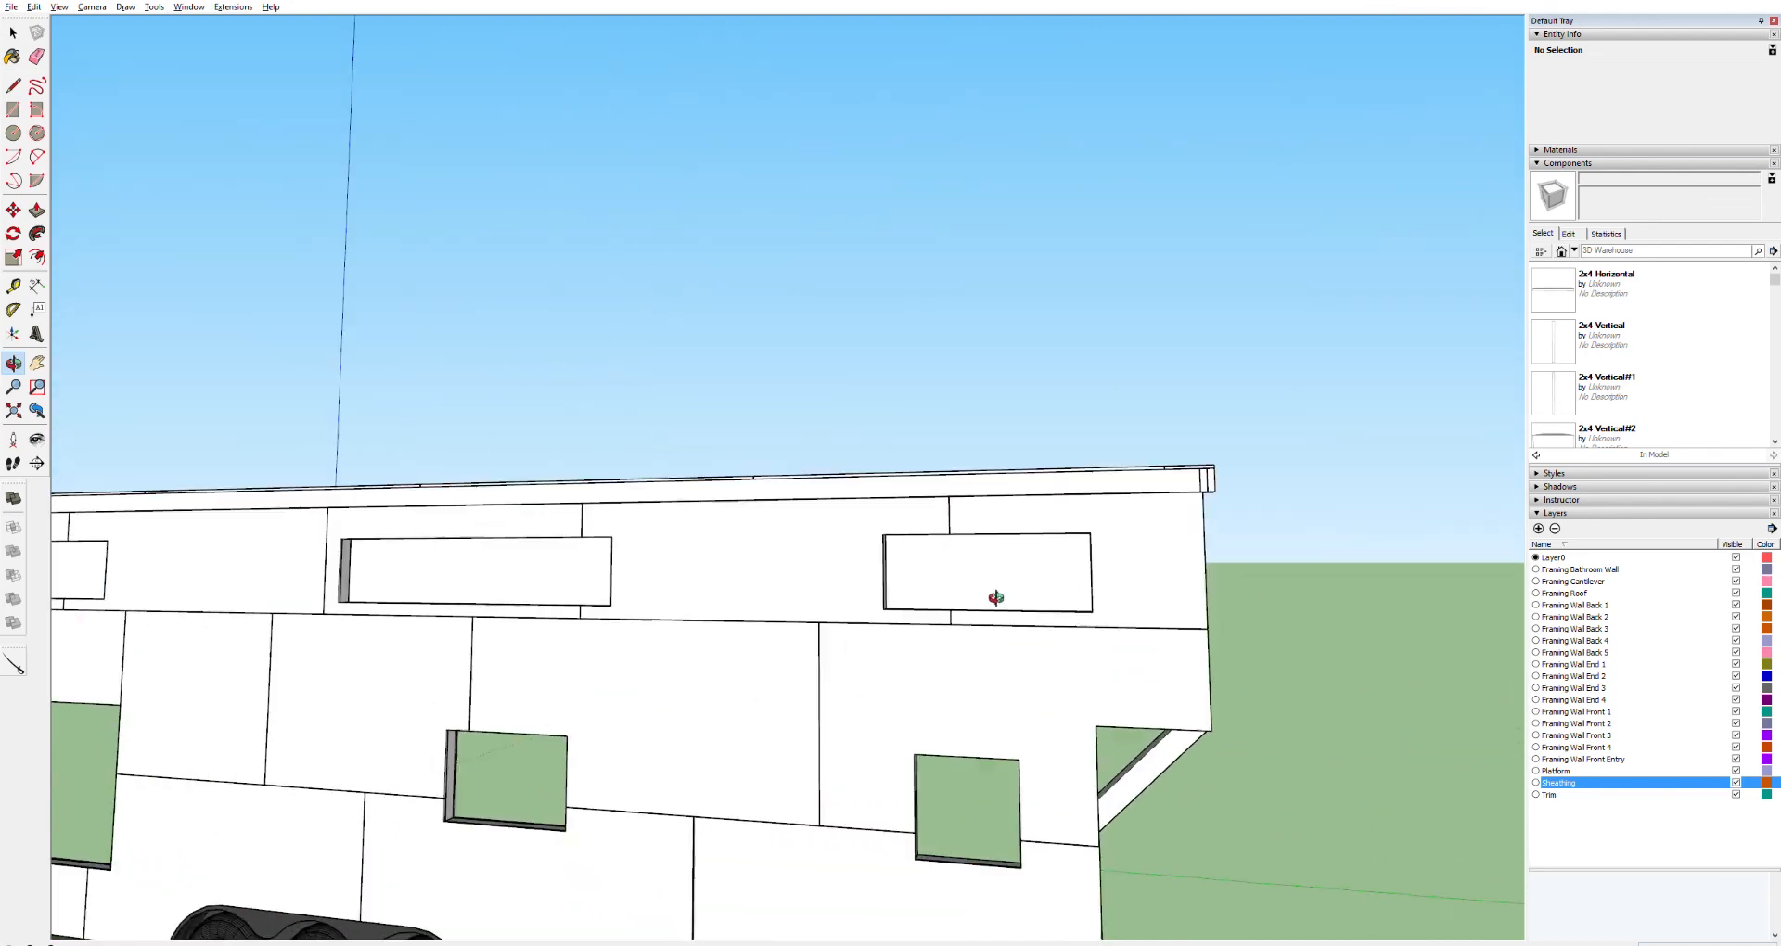
pyautogui.scroll(3, 995, 597)
pyautogui.press('space')
pyautogui.tripleClick(956, 557)
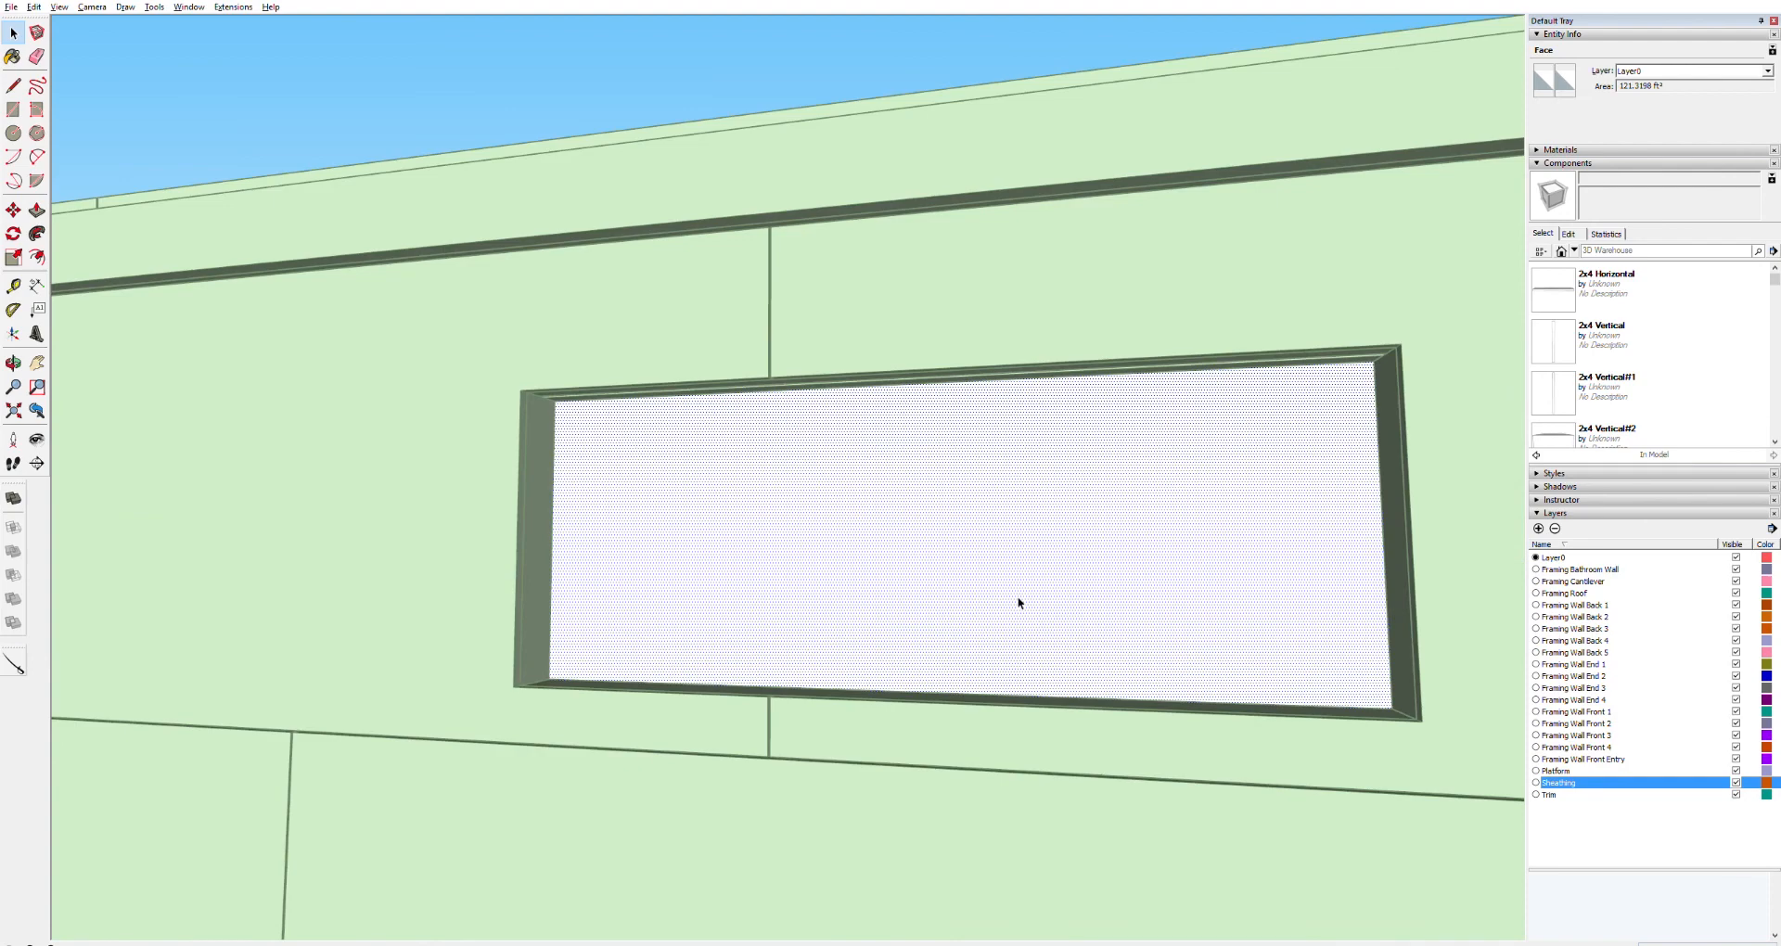
pyautogui.press('l')
pyautogui.click(1374, 363)
pyautogui.click(1392, 707)
pyautogui.click(550, 679)
pyautogui.click(554, 401)
pyautogui.click(1374, 363)
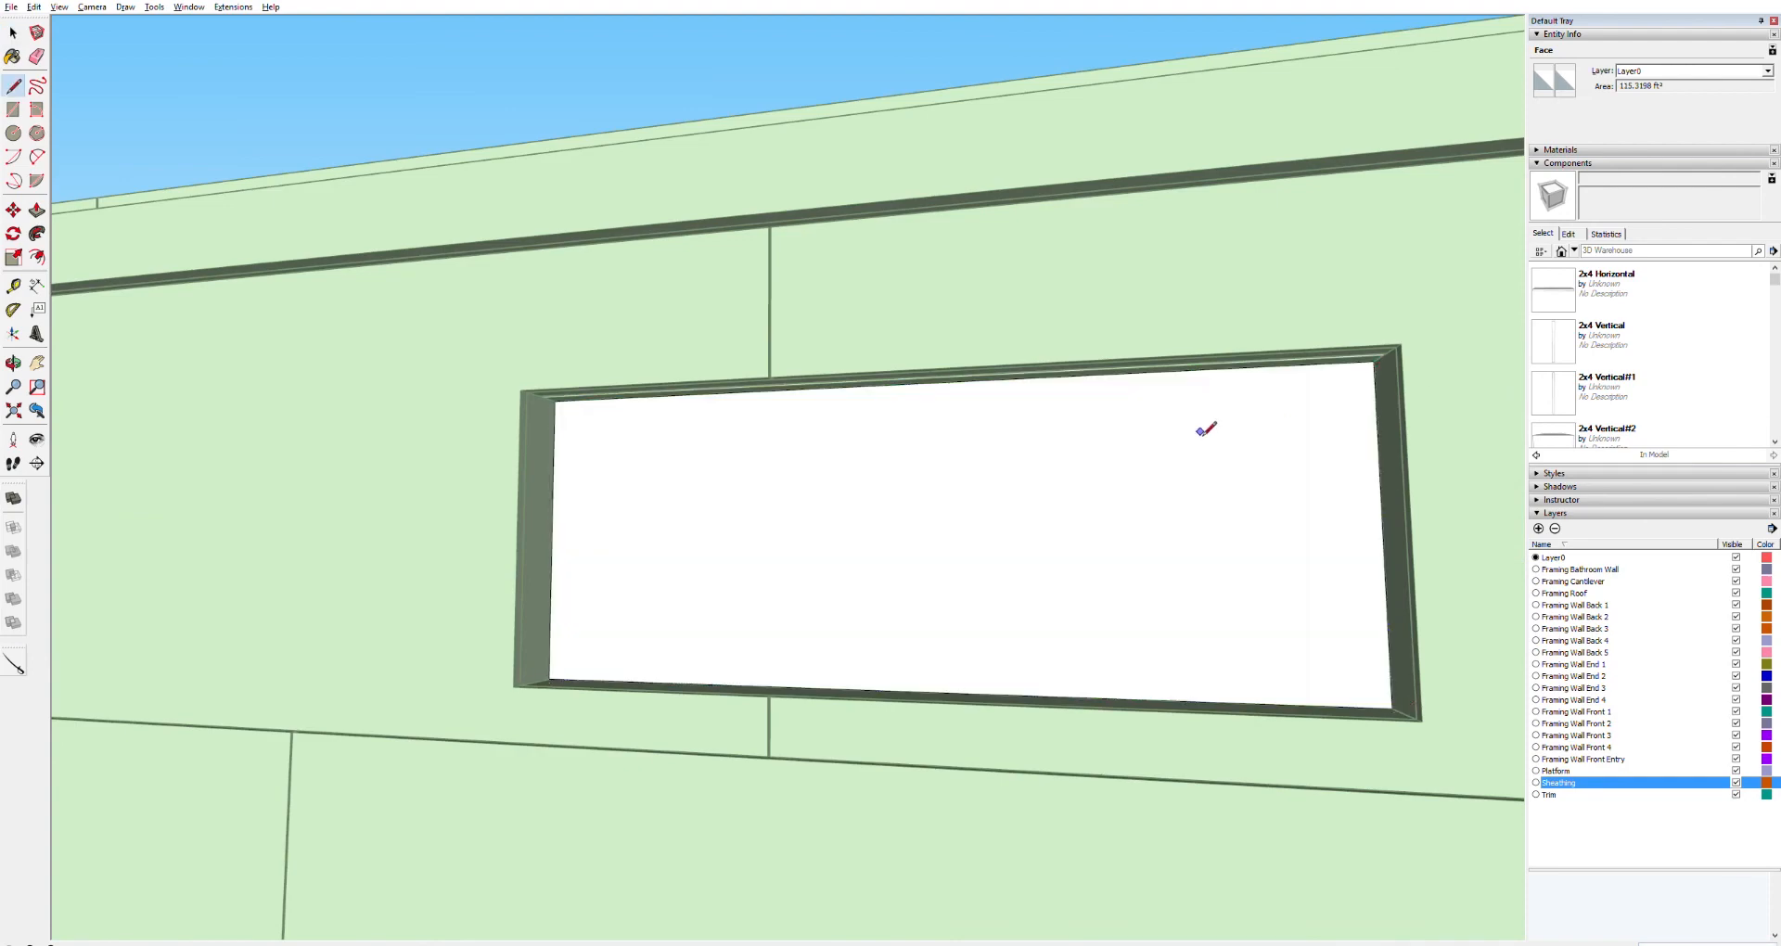
pyautogui.press('p')
pyautogui.moveTo(977, 478)
pyautogui.mouseDown(button='middle')
pyautogui.moveTo(835, 548)
pyautogui.moveTo(927, 584)
pyautogui.mouseUp(button='middle')
# Trace the next window opening's edges on the panel and try to delete the face inside it
pyautogui.scroll(2, 927, 585)
pyautogui.tripleClick(927, 584)
pyautogui.press('l')
pyautogui.click(1443, 455)
pyautogui.click(1459, 720)
pyautogui.click(179, 730)
pyautogui.press('Delete')
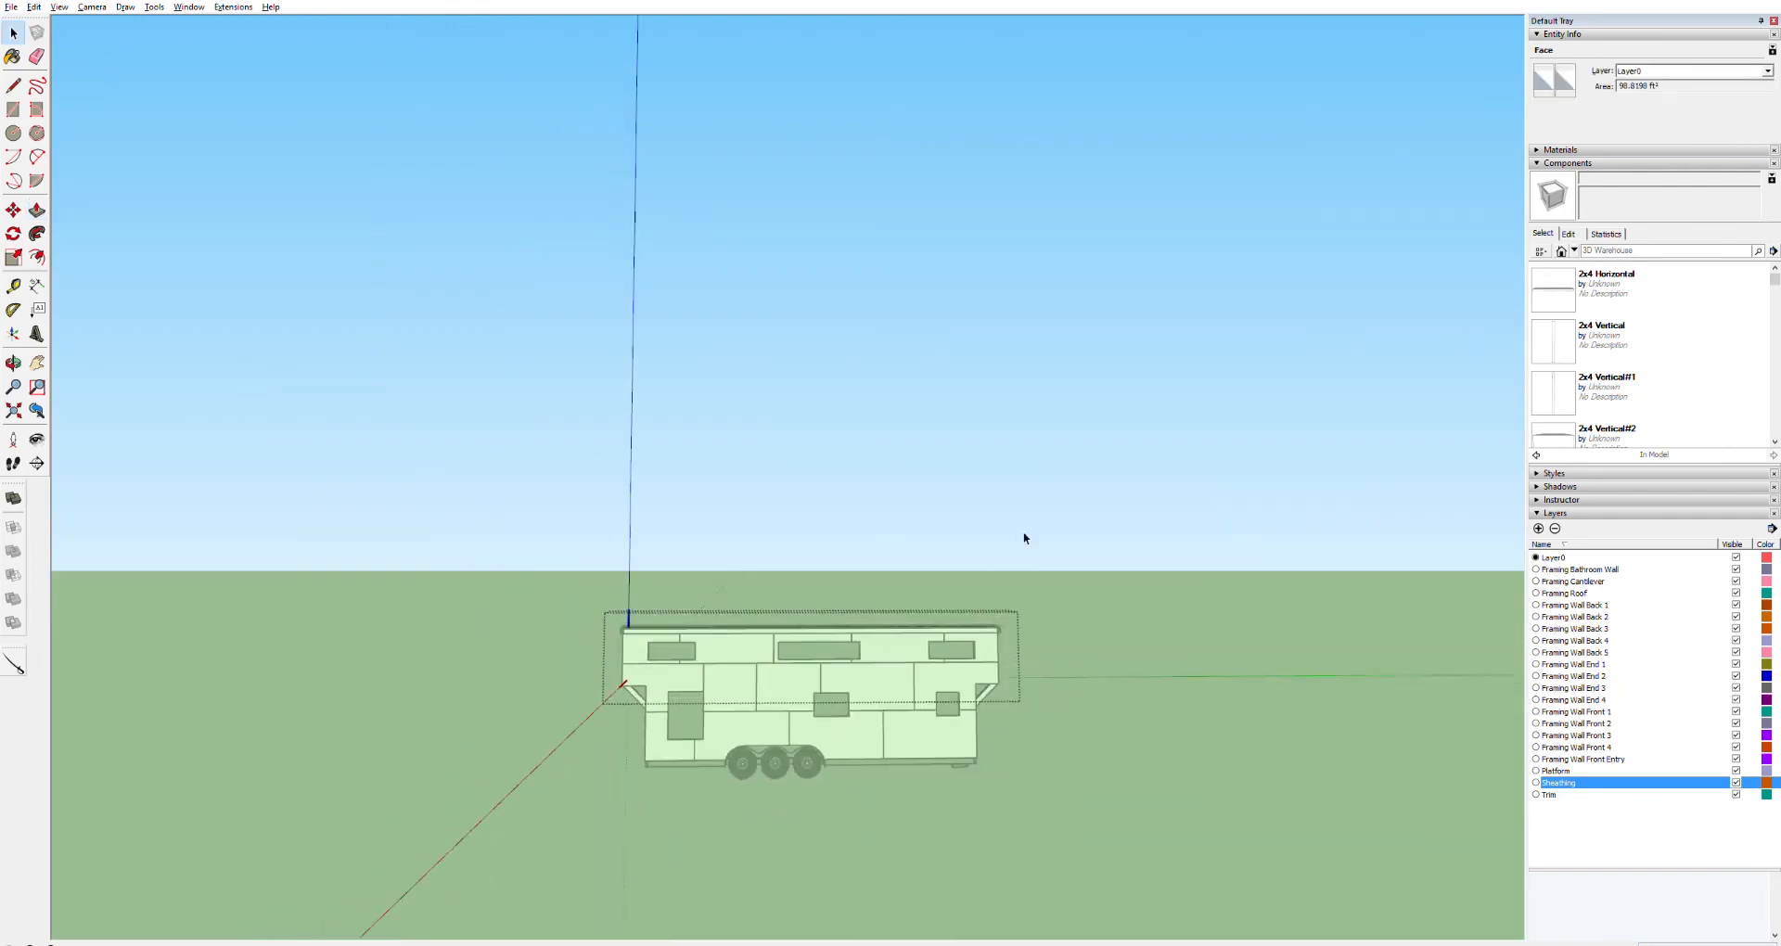
pyautogui.click(1025, 538)
# Paste the section plane back into the model so it cuts lengthwise through the house
pyautogui.moveTo(1127, 710); pyautogui.dragTo(802, 784, button='middle')
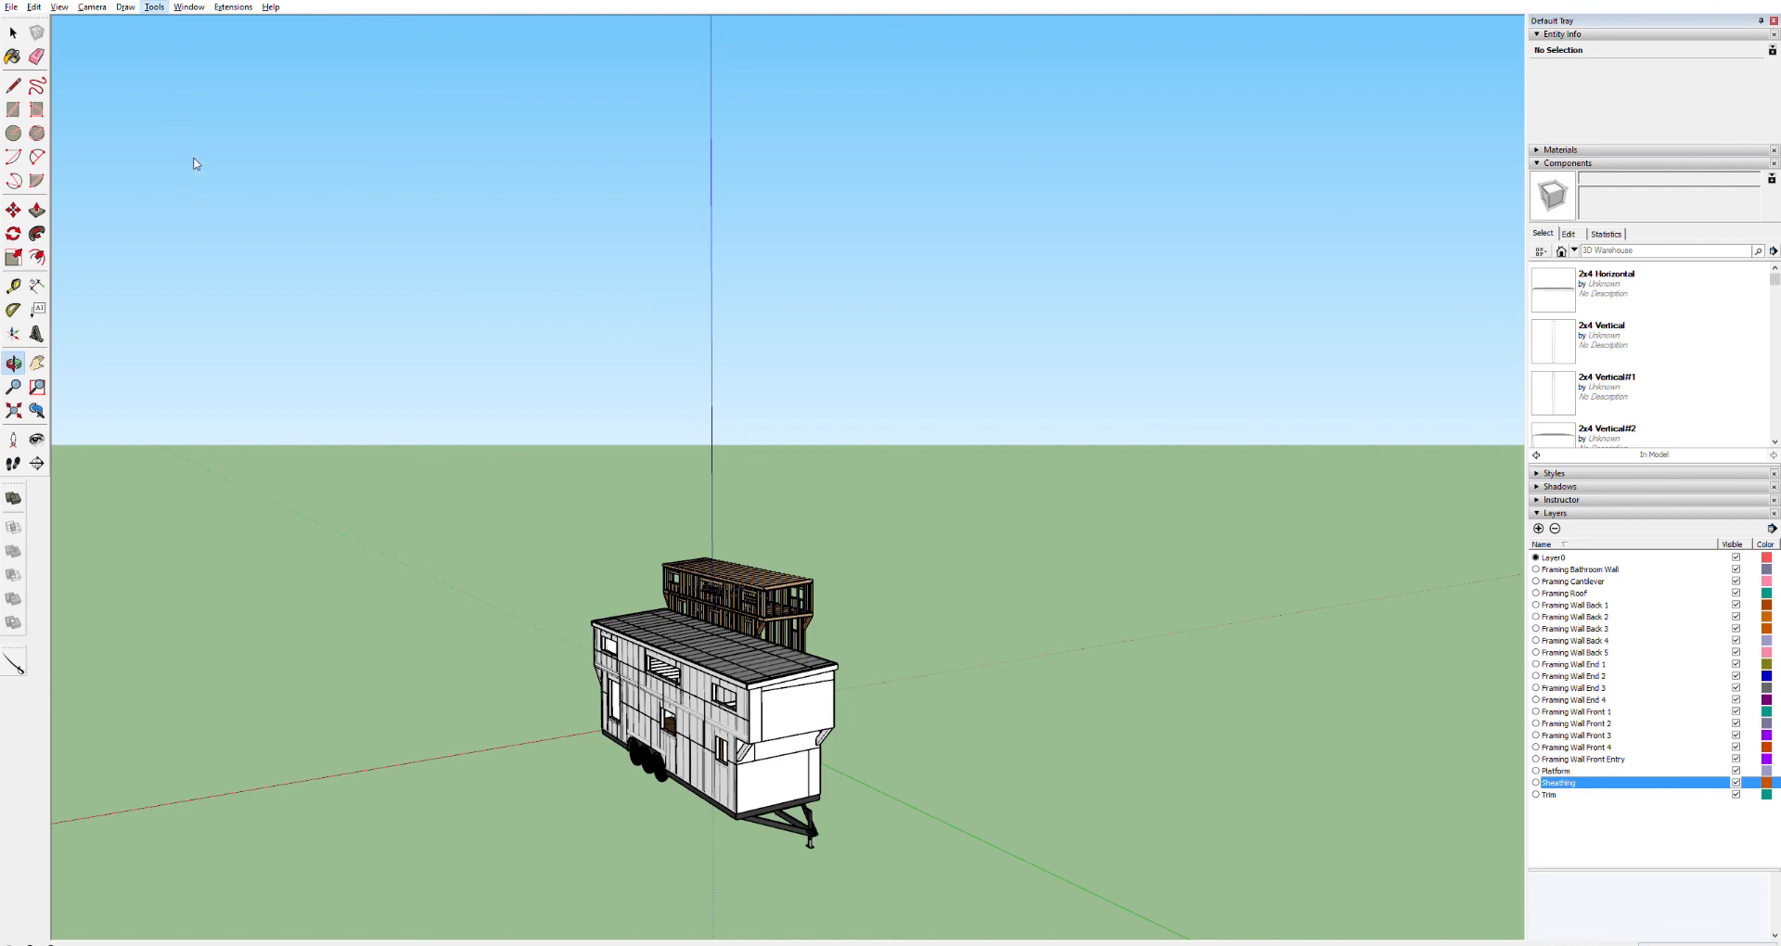
pyautogui.hotkey('ctrl', 'v')
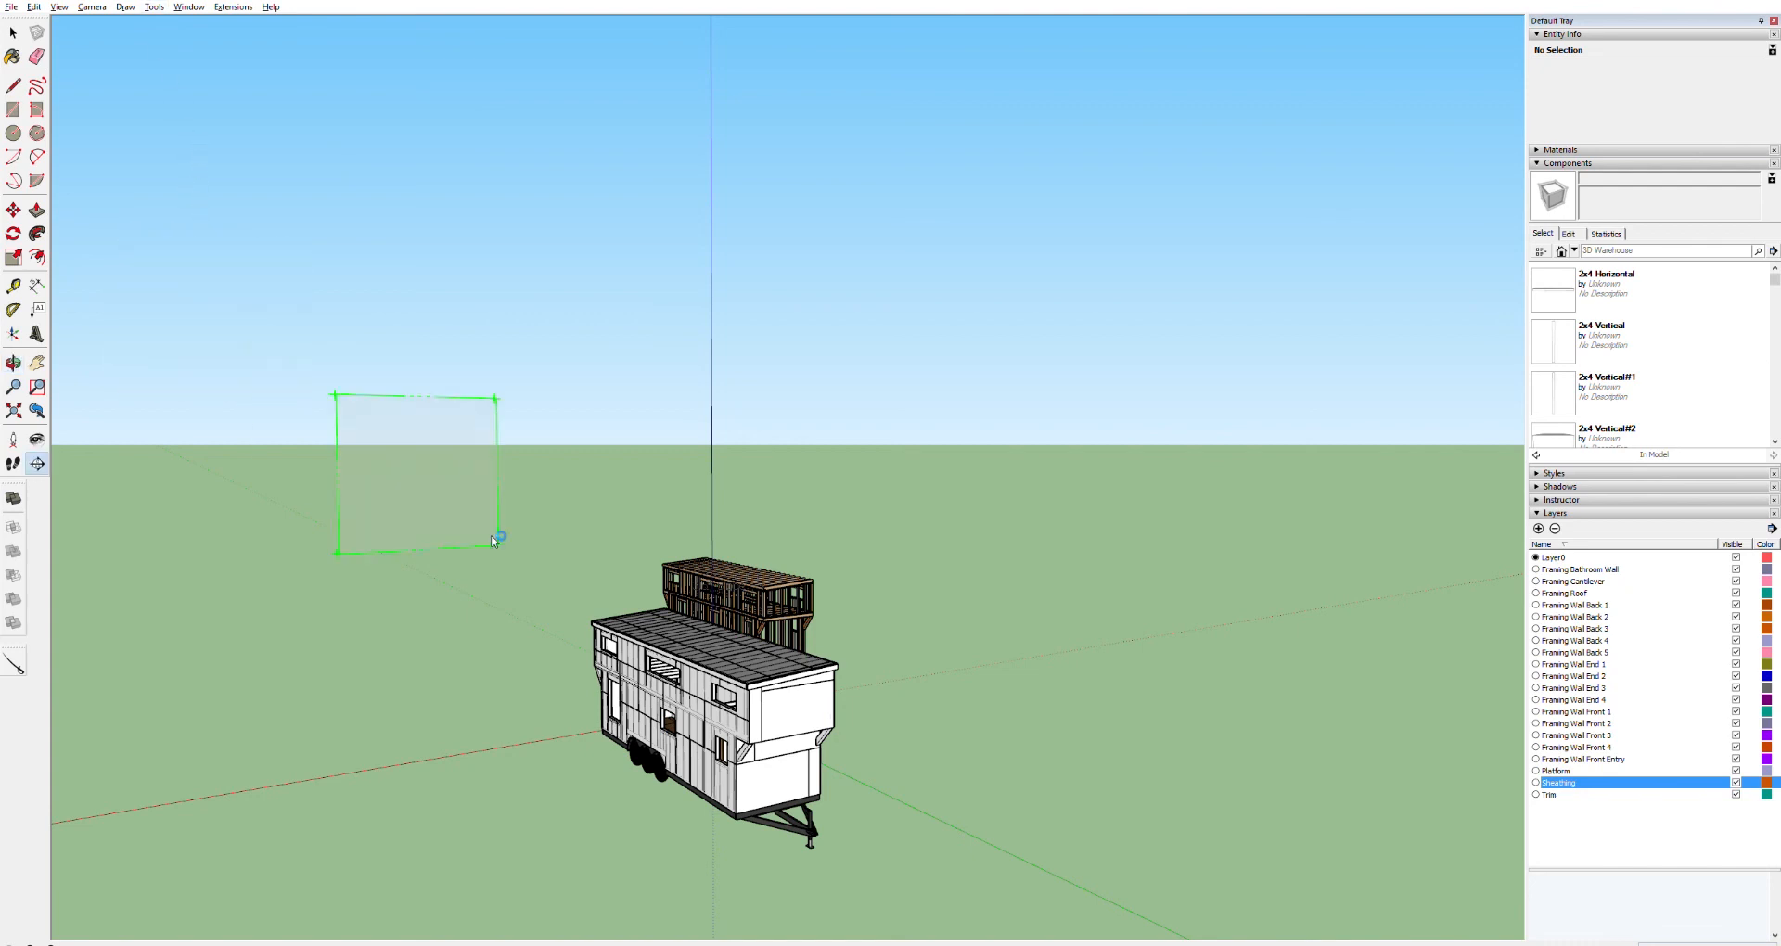
pyautogui.click(605, 719)
pyautogui.press('o')
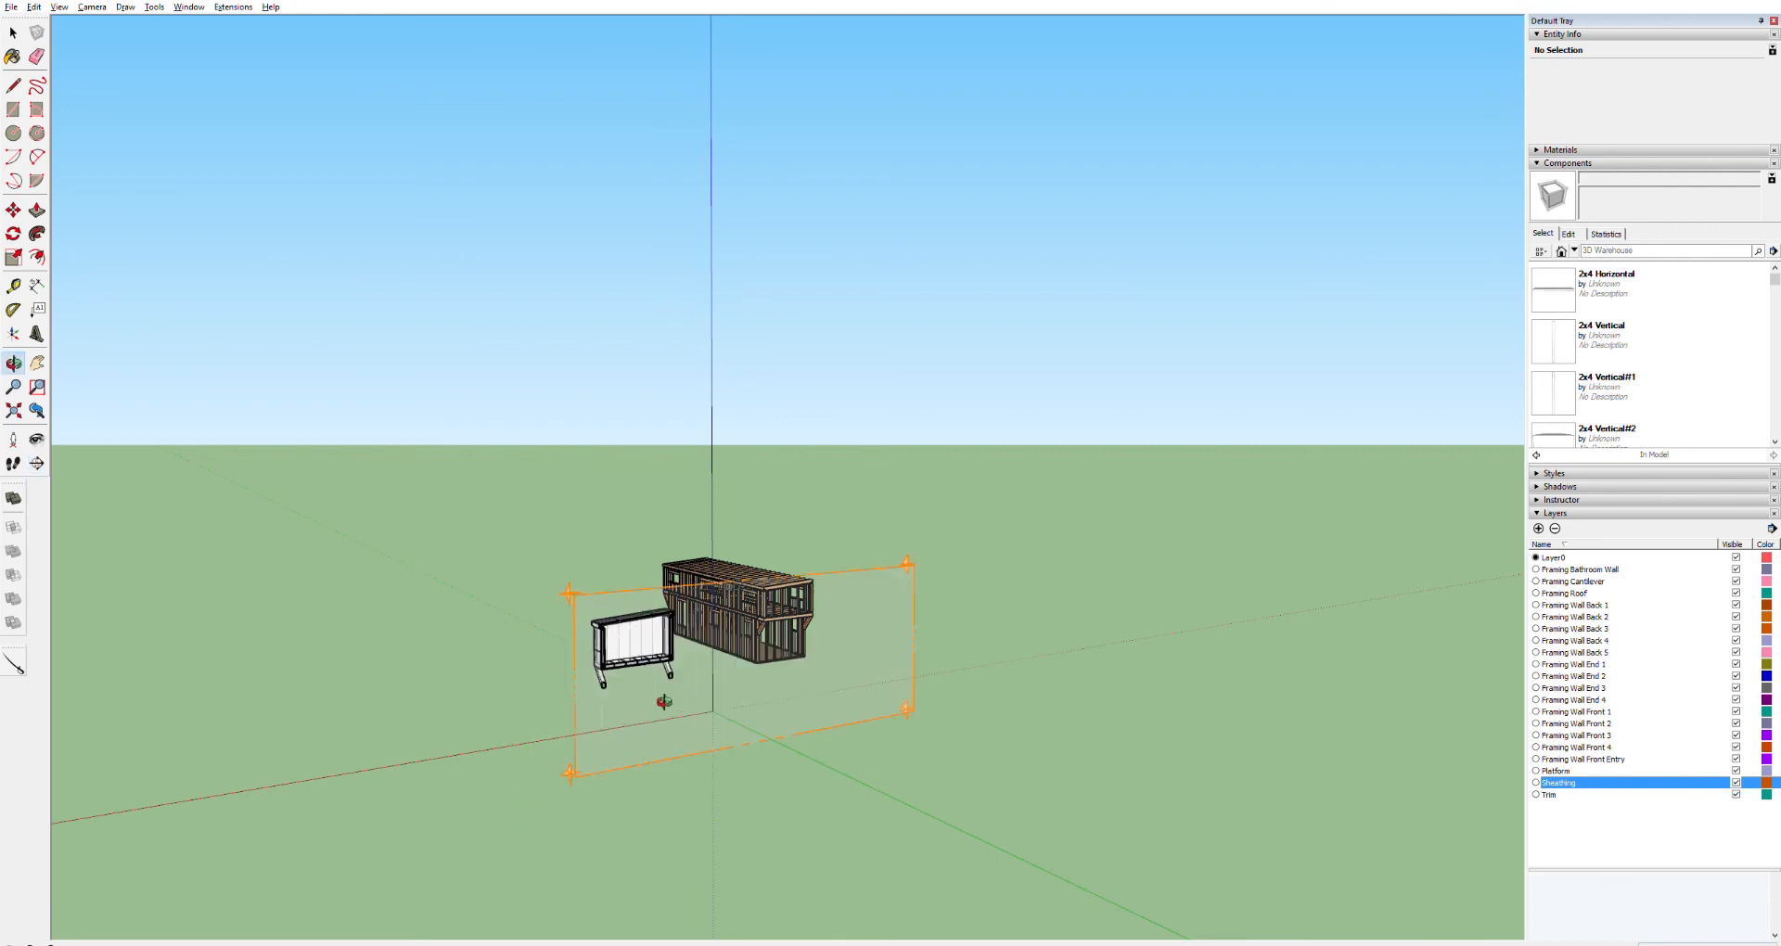
pyautogui.press('space')
pyautogui.scroll(10, 652, 612)
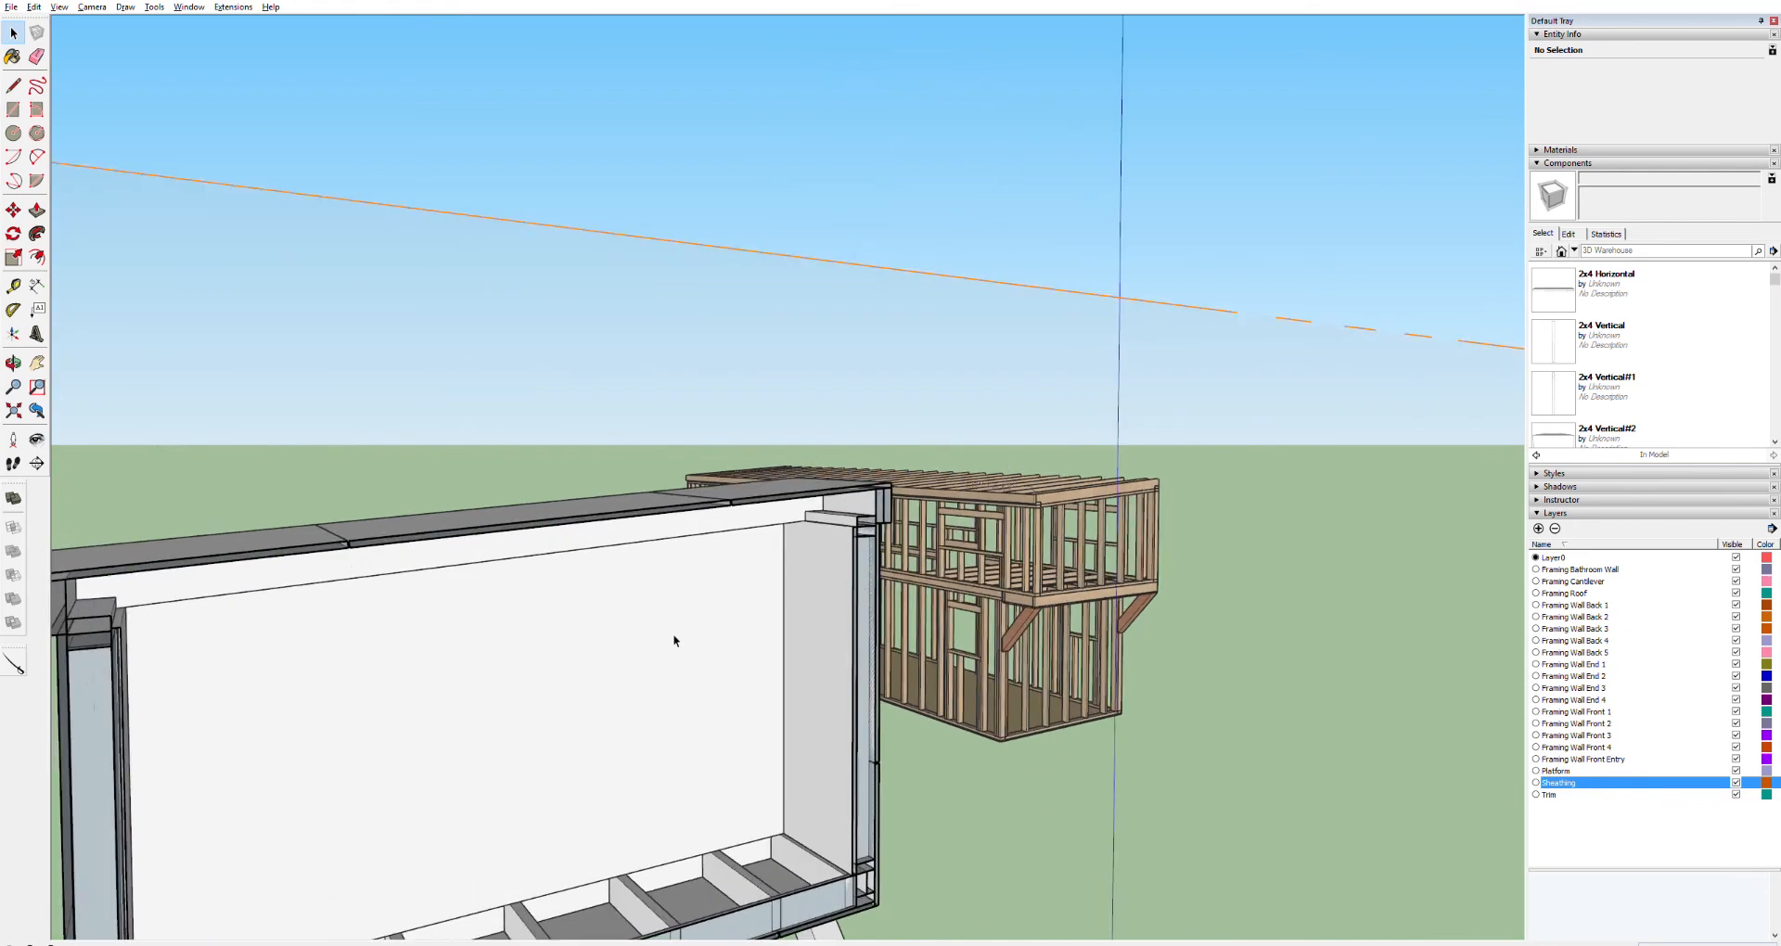
pyautogui.scroll(2, 675, 640)
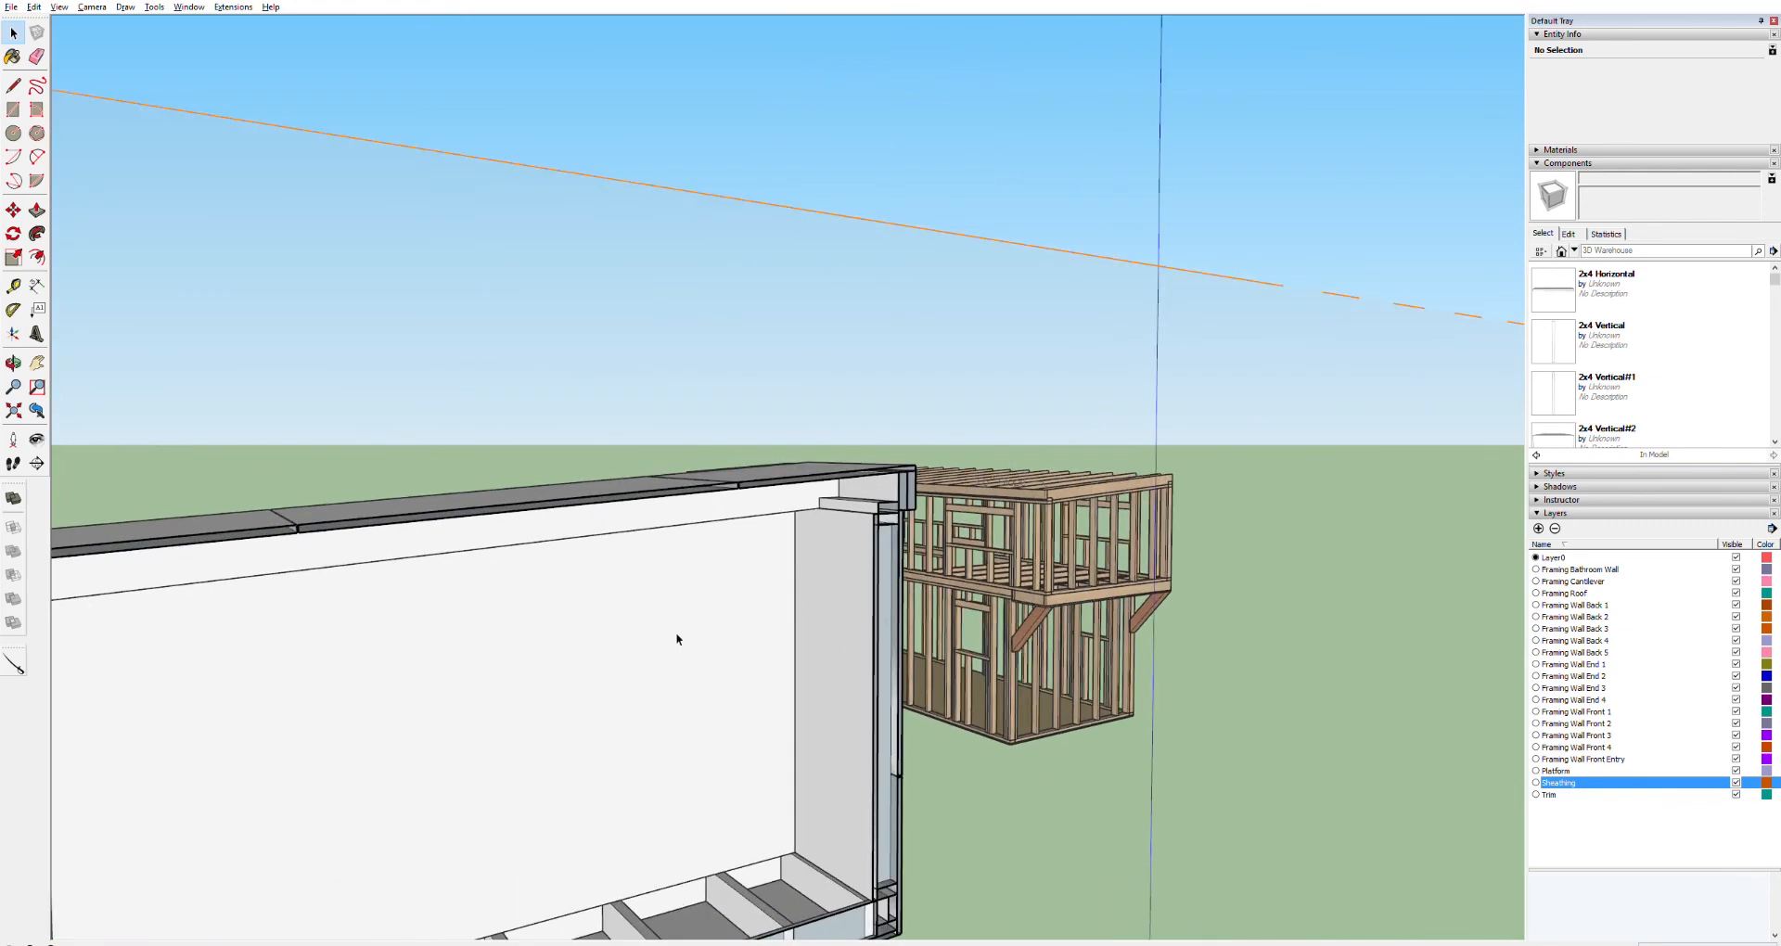
pyautogui.scroll(-6, 676, 638)
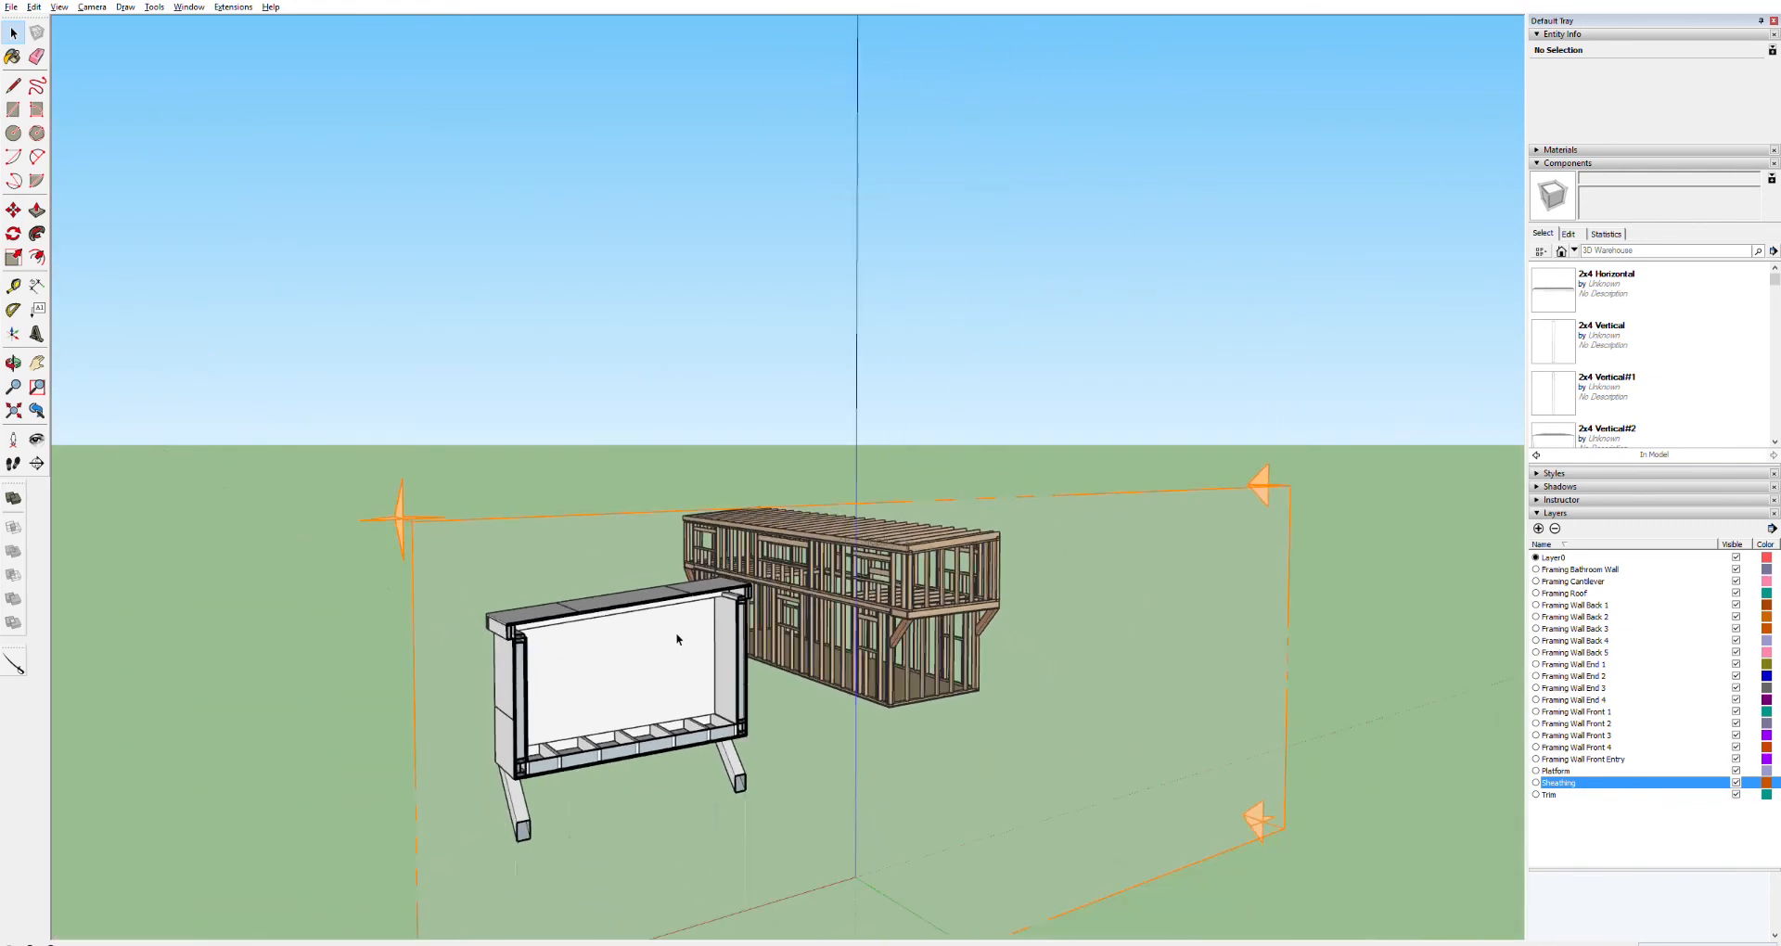
pyautogui.scroll(4, 676, 638)
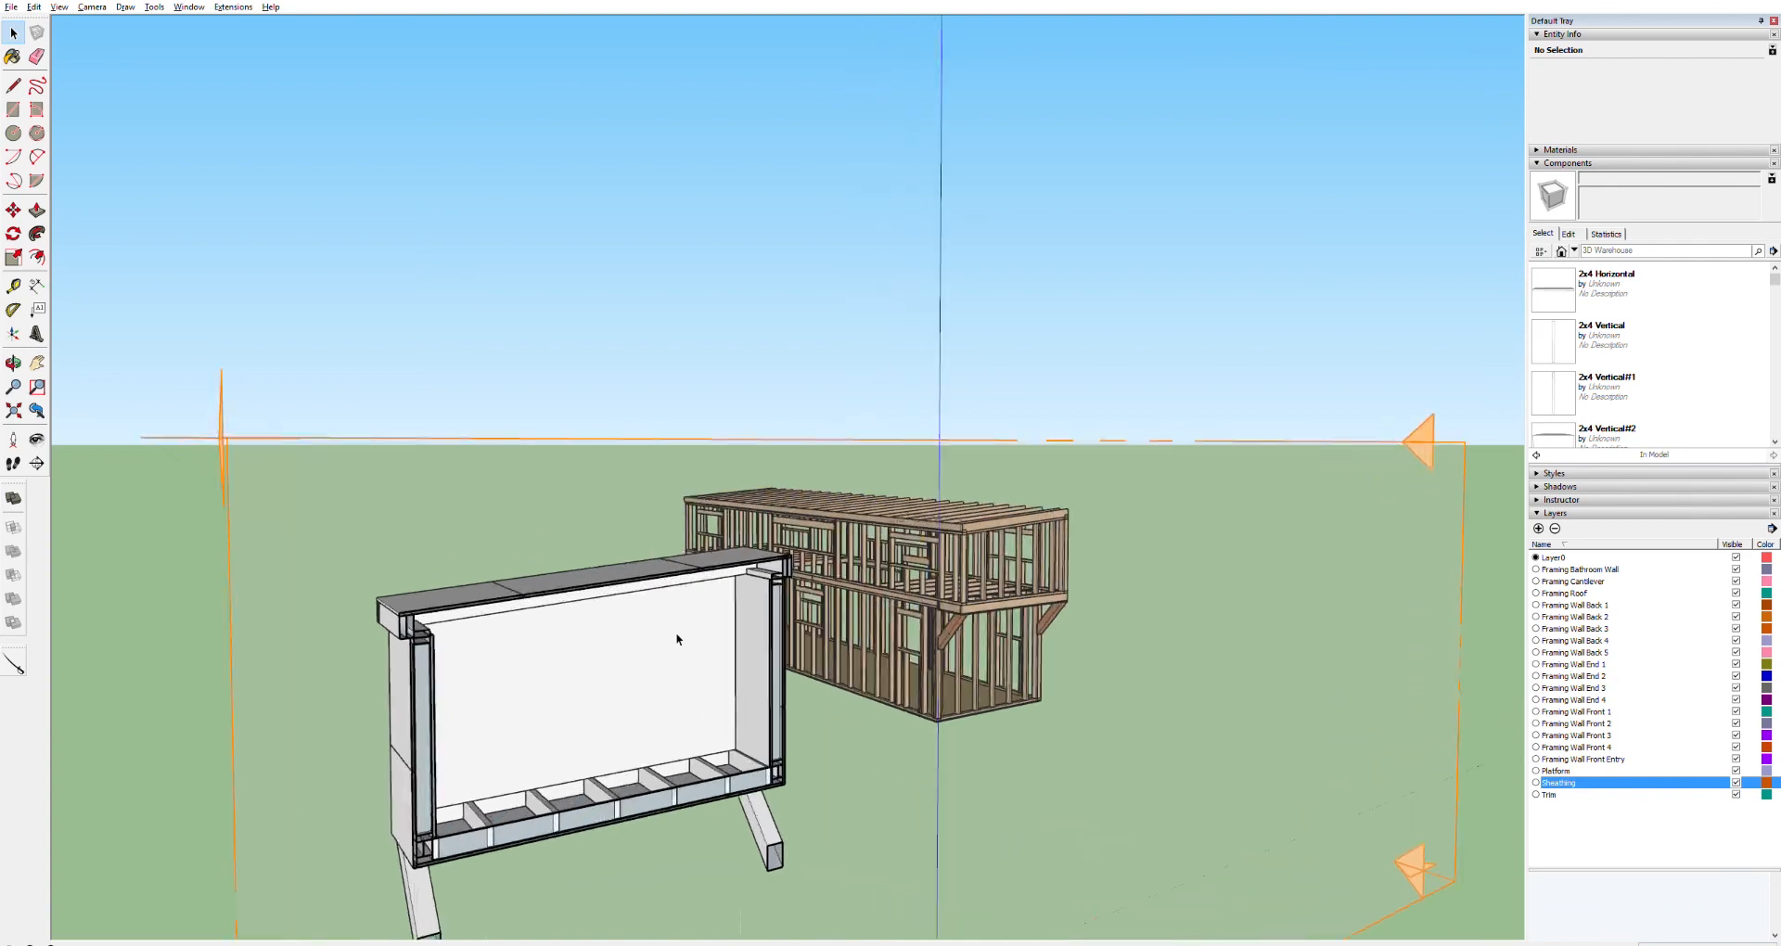
pyautogui.scroll(-5, 676, 638)
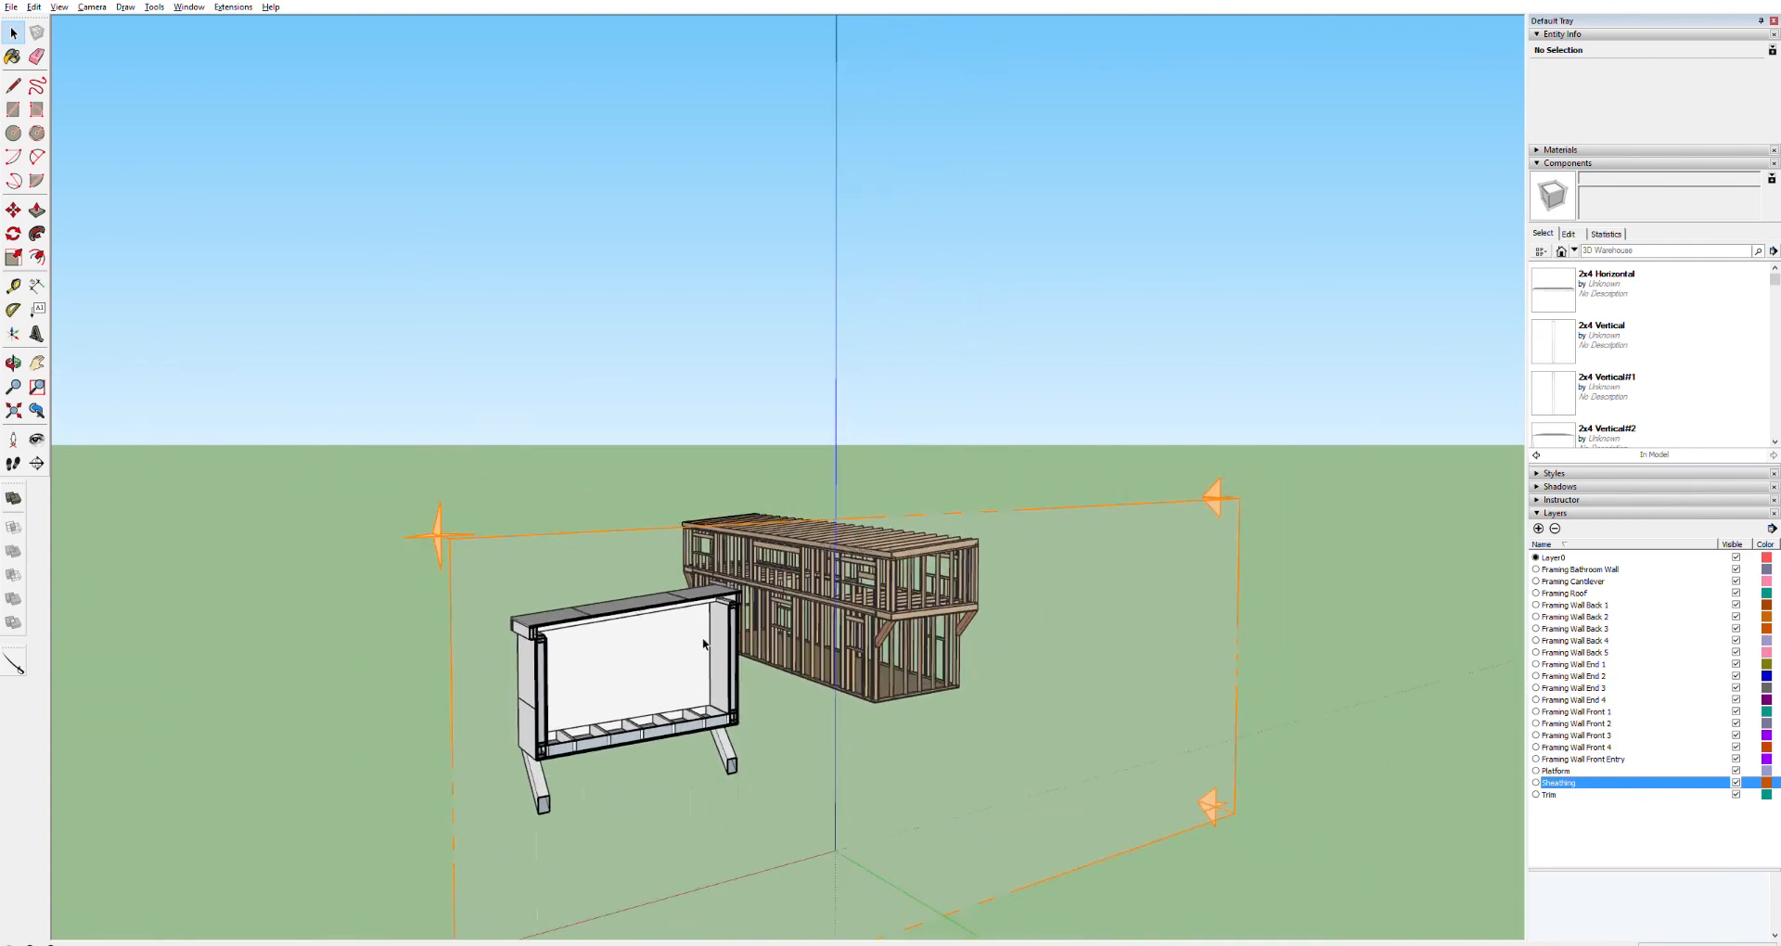
pyautogui.scroll(-3, 705, 644)
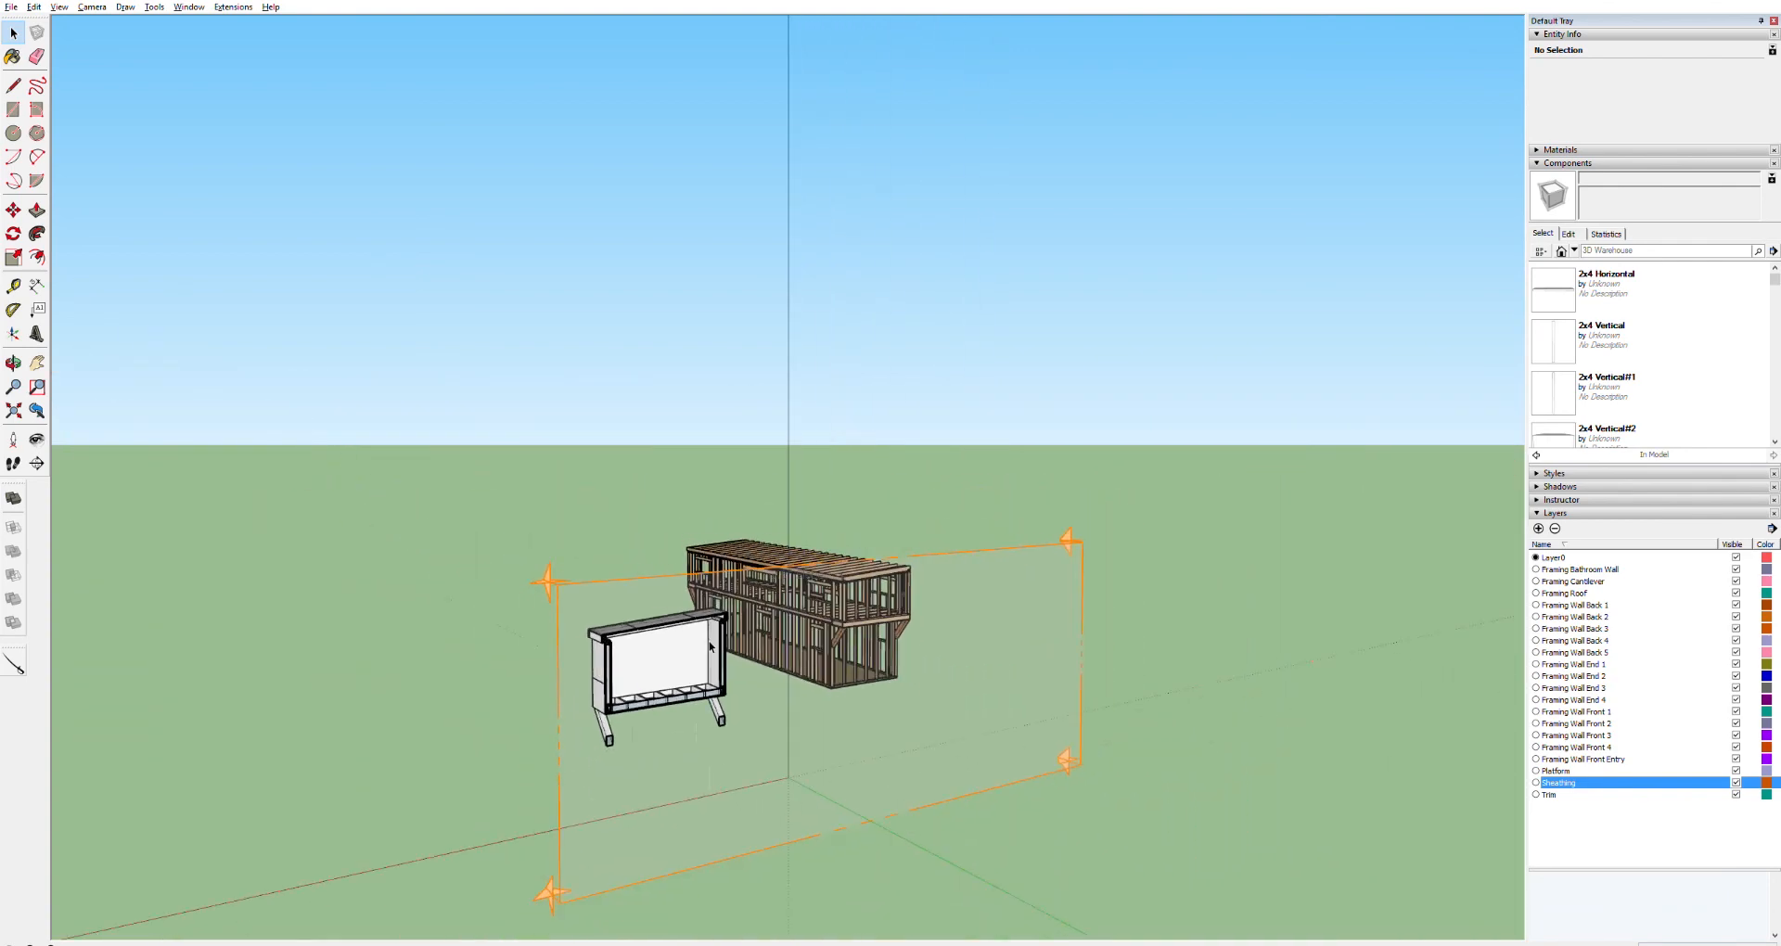
# Move the section plane through the house, then delete it
pyautogui.click(1082, 763)
pyautogui.press('m')
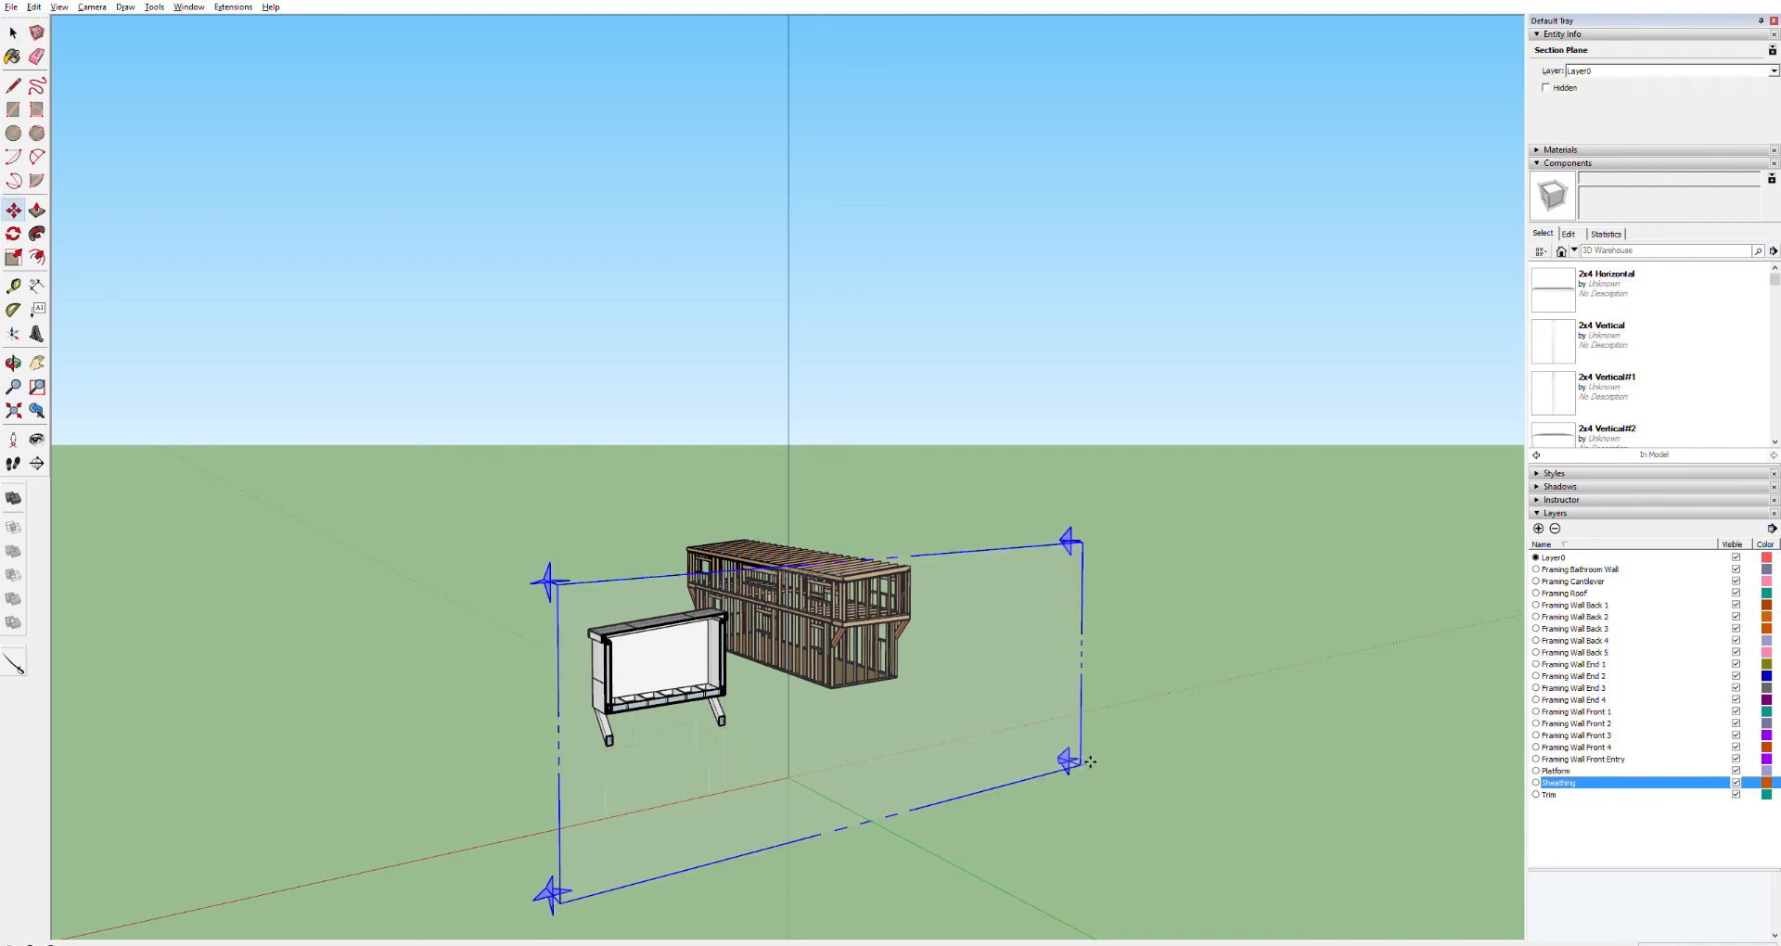
pyautogui.moveTo(1082, 763); pyautogui.dragTo(1539, 938)
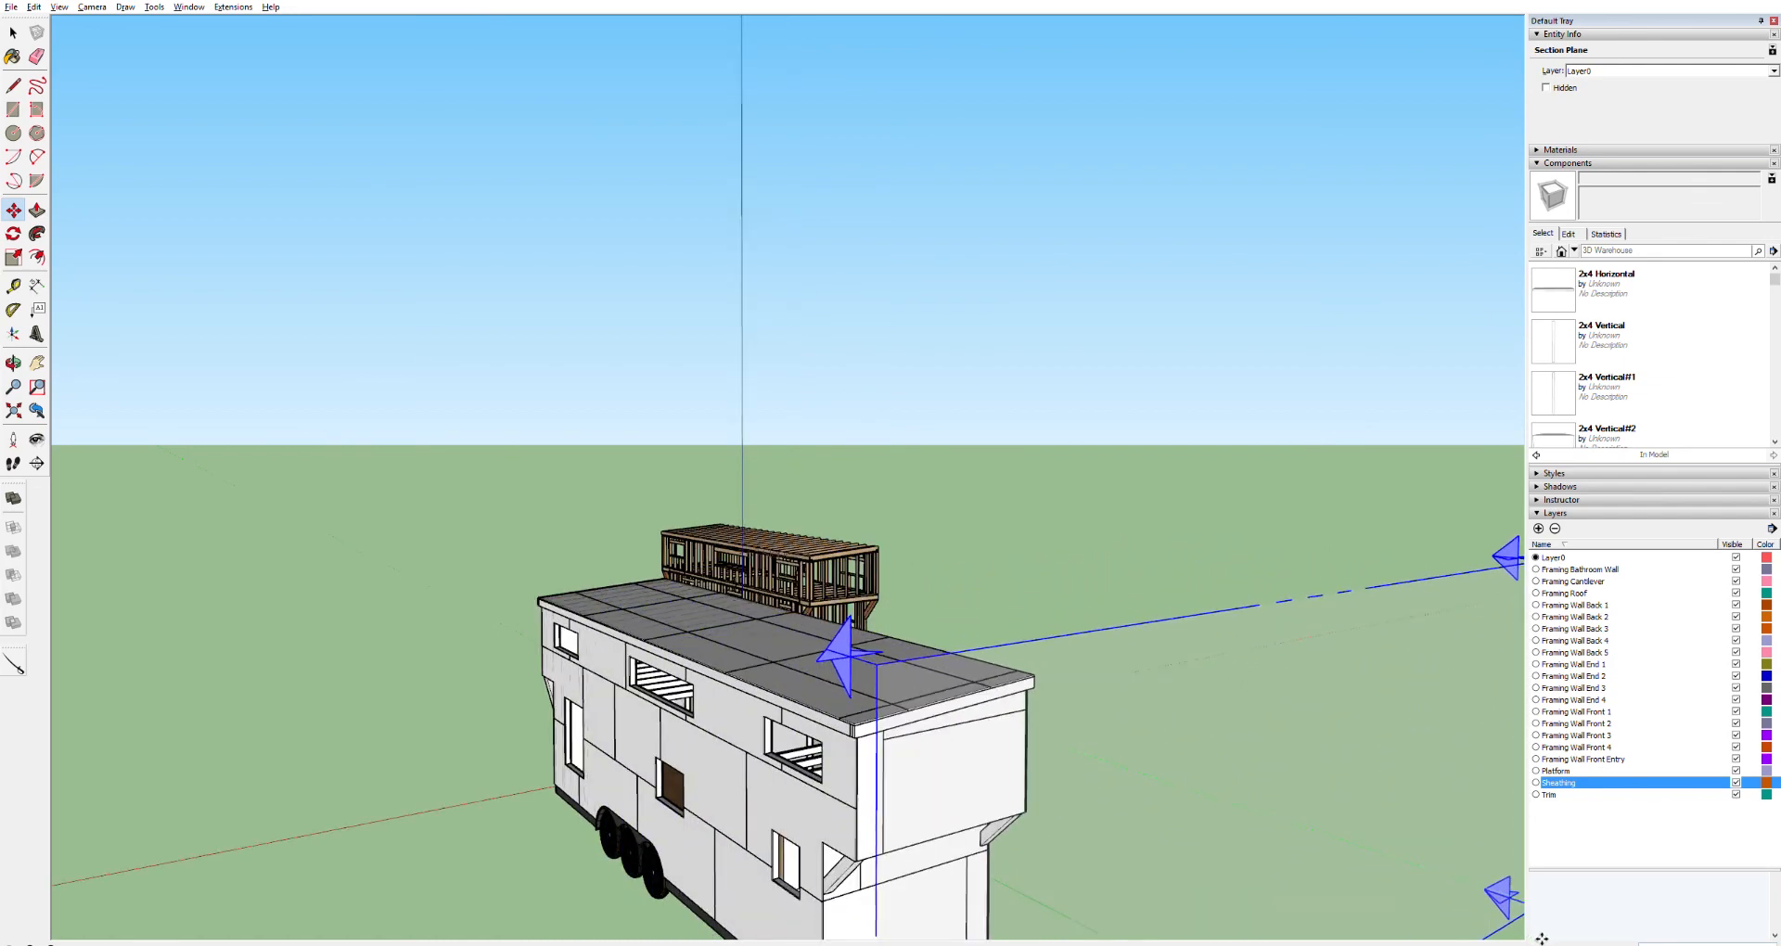
pyautogui.moveTo(1539, 938); pyautogui.dragTo(1482, 917, button='middle')
pyautogui.moveTo(1482, 917); pyautogui.dragTo(1207, 865)
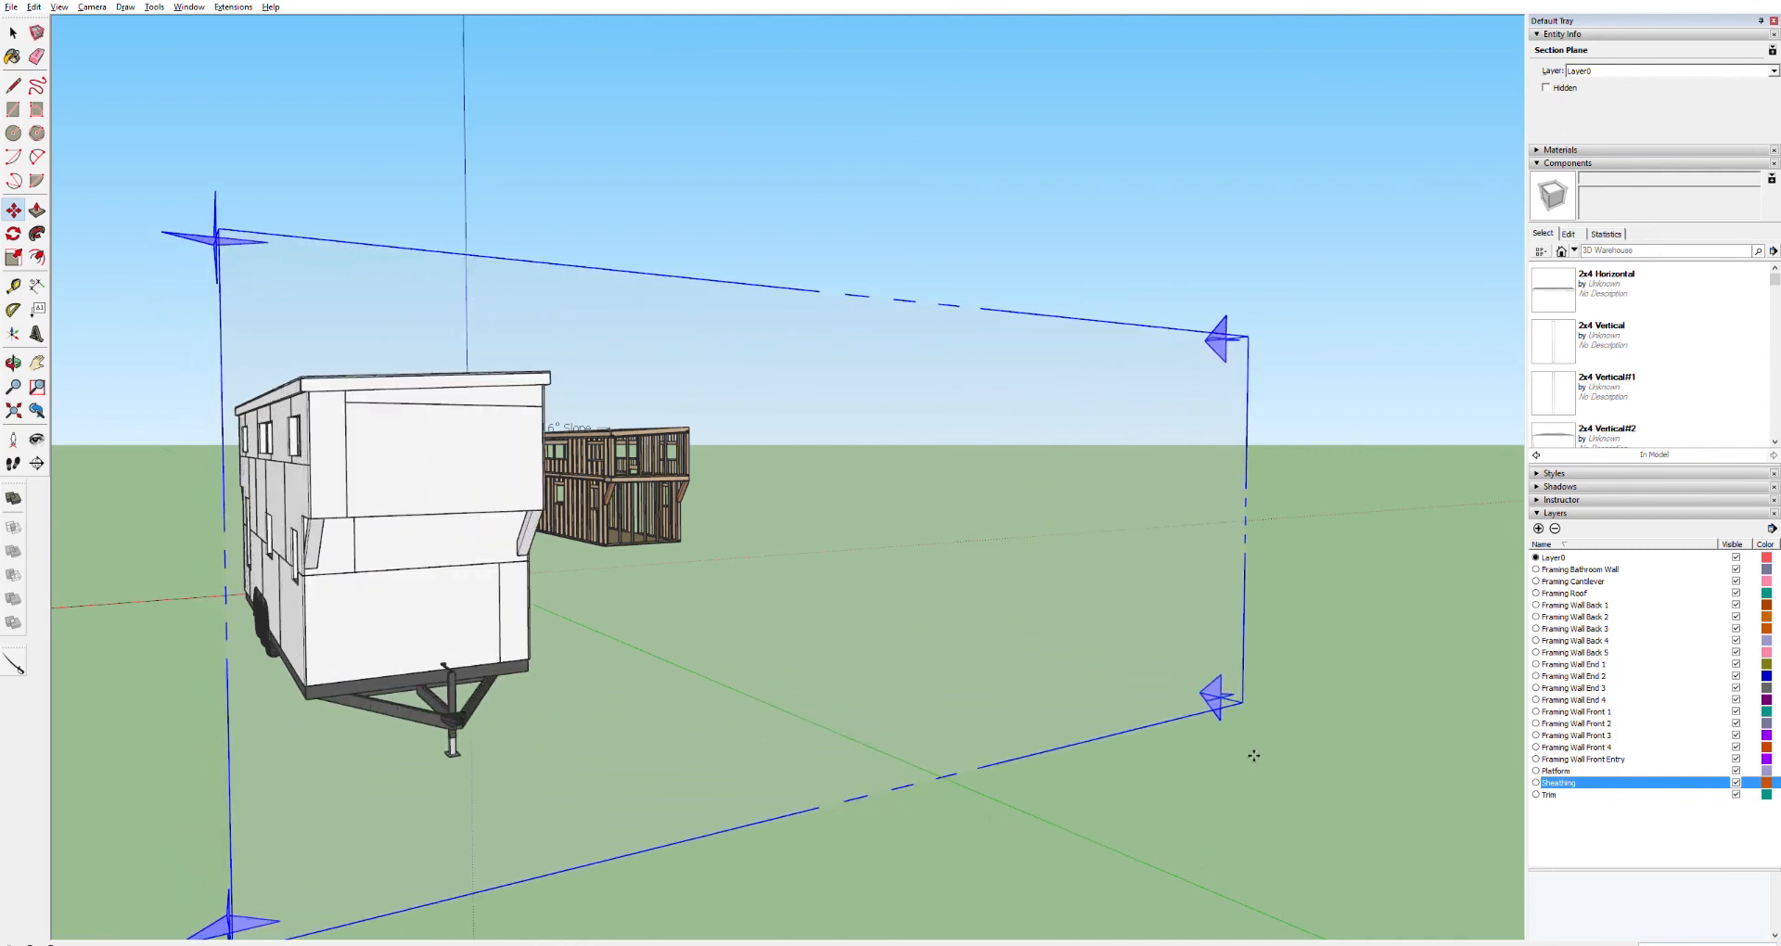
pyautogui.press('Delete')
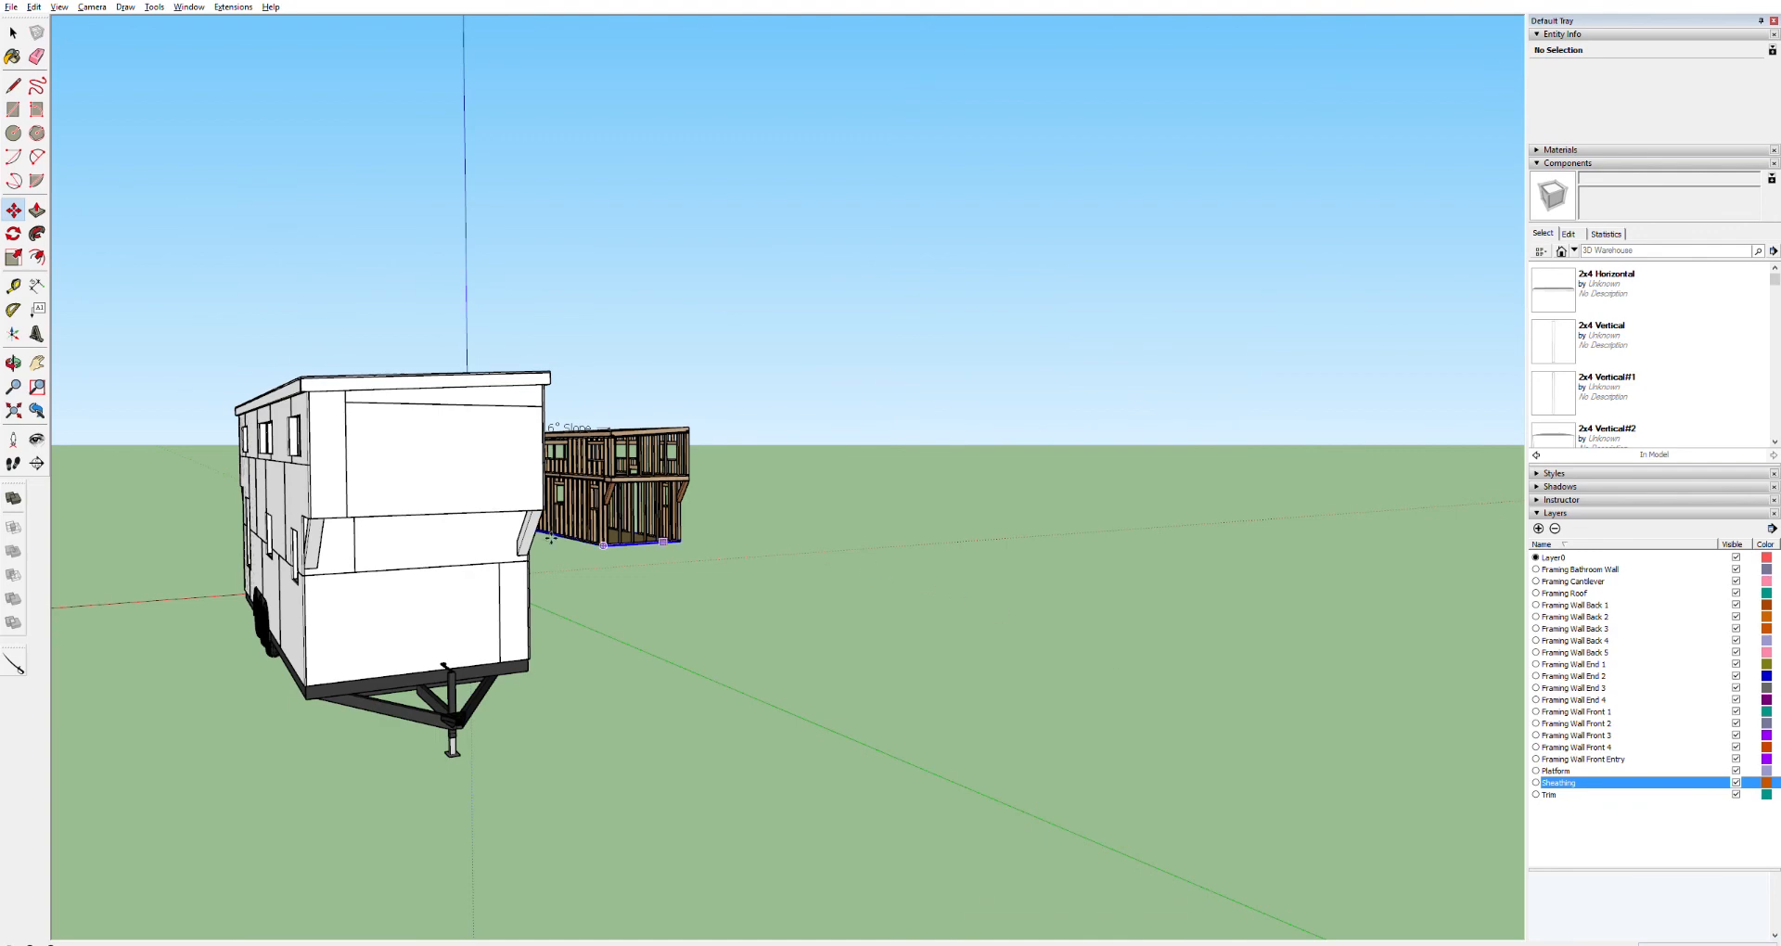
# Inspect the sheathed house from outside and look around its interior through the openings
pyautogui.press('o')
pyautogui.moveTo(453, 462); pyautogui.dragTo(238, 520)
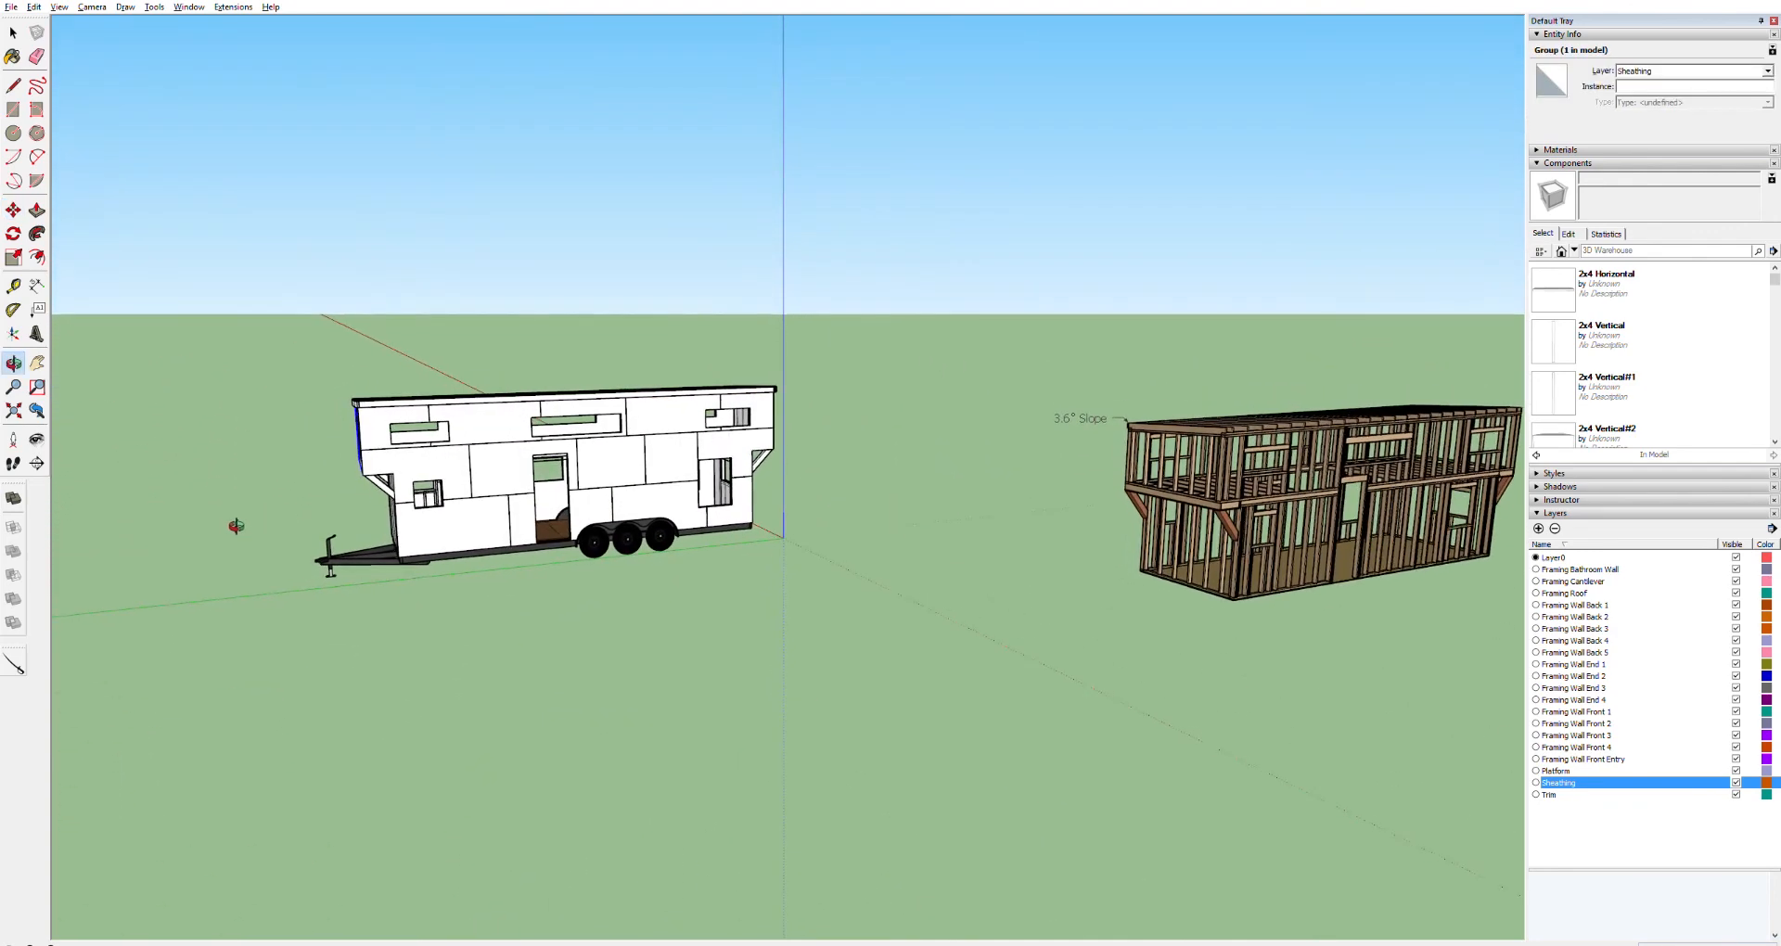
pyautogui.scroll(5, 551, 485)
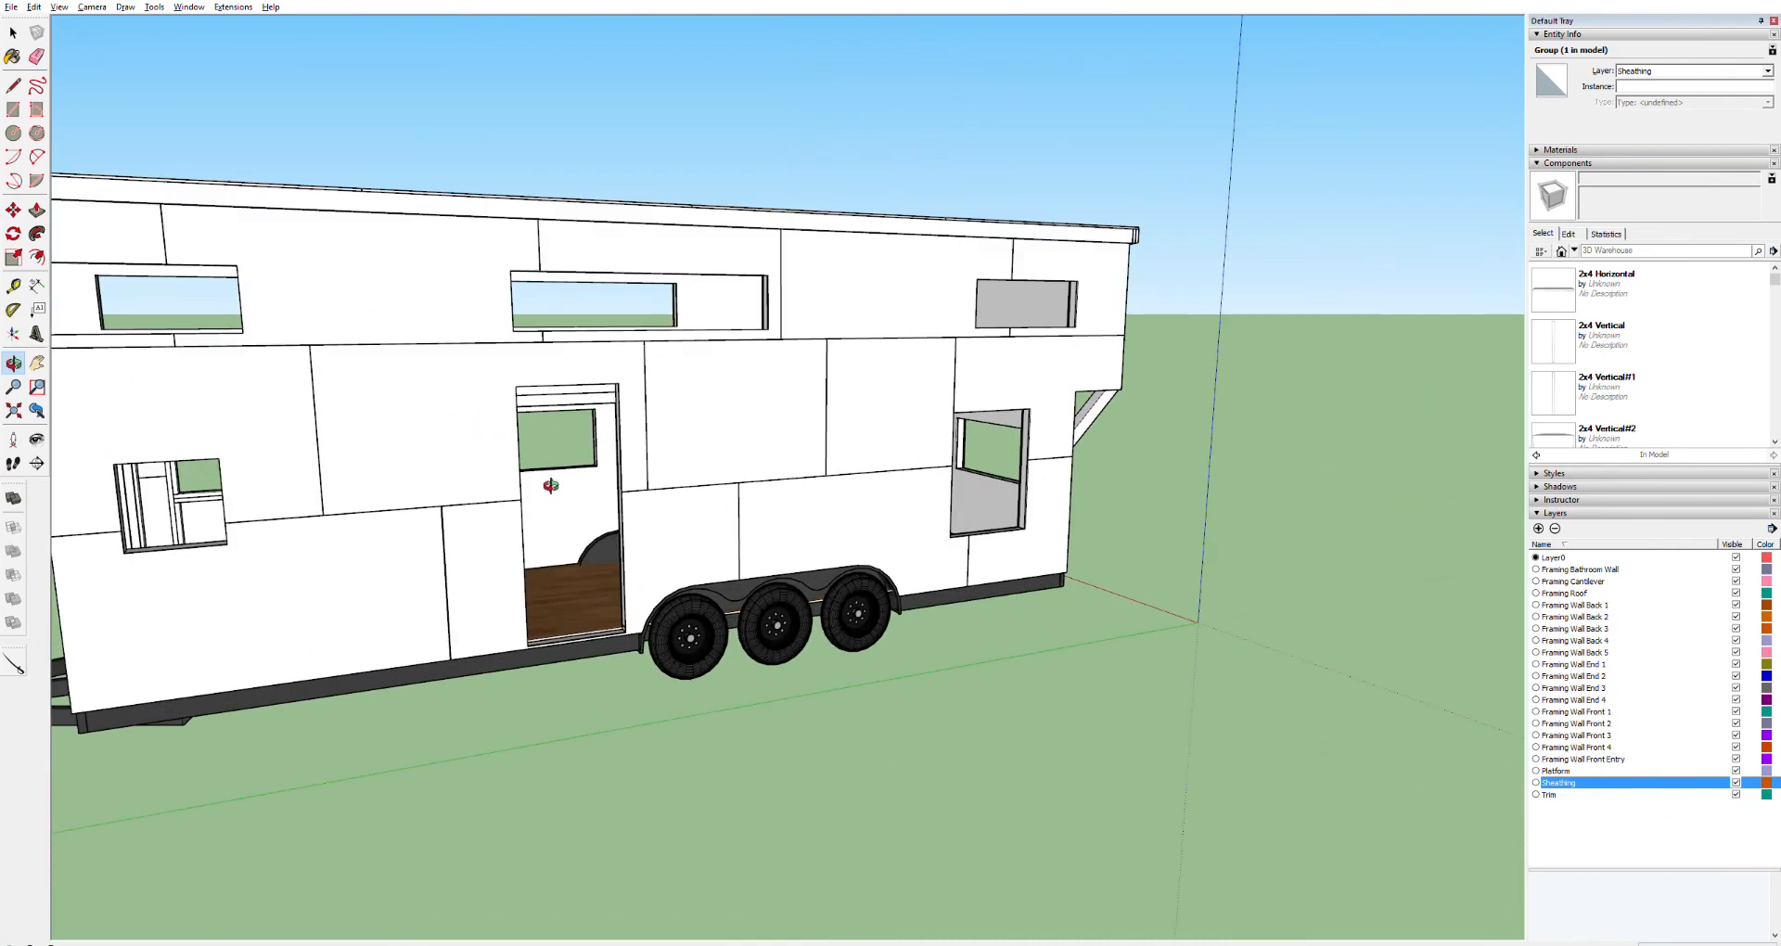
pyautogui.press('h')
pyautogui.moveTo(664, 454); pyautogui.dragTo(802, 425)
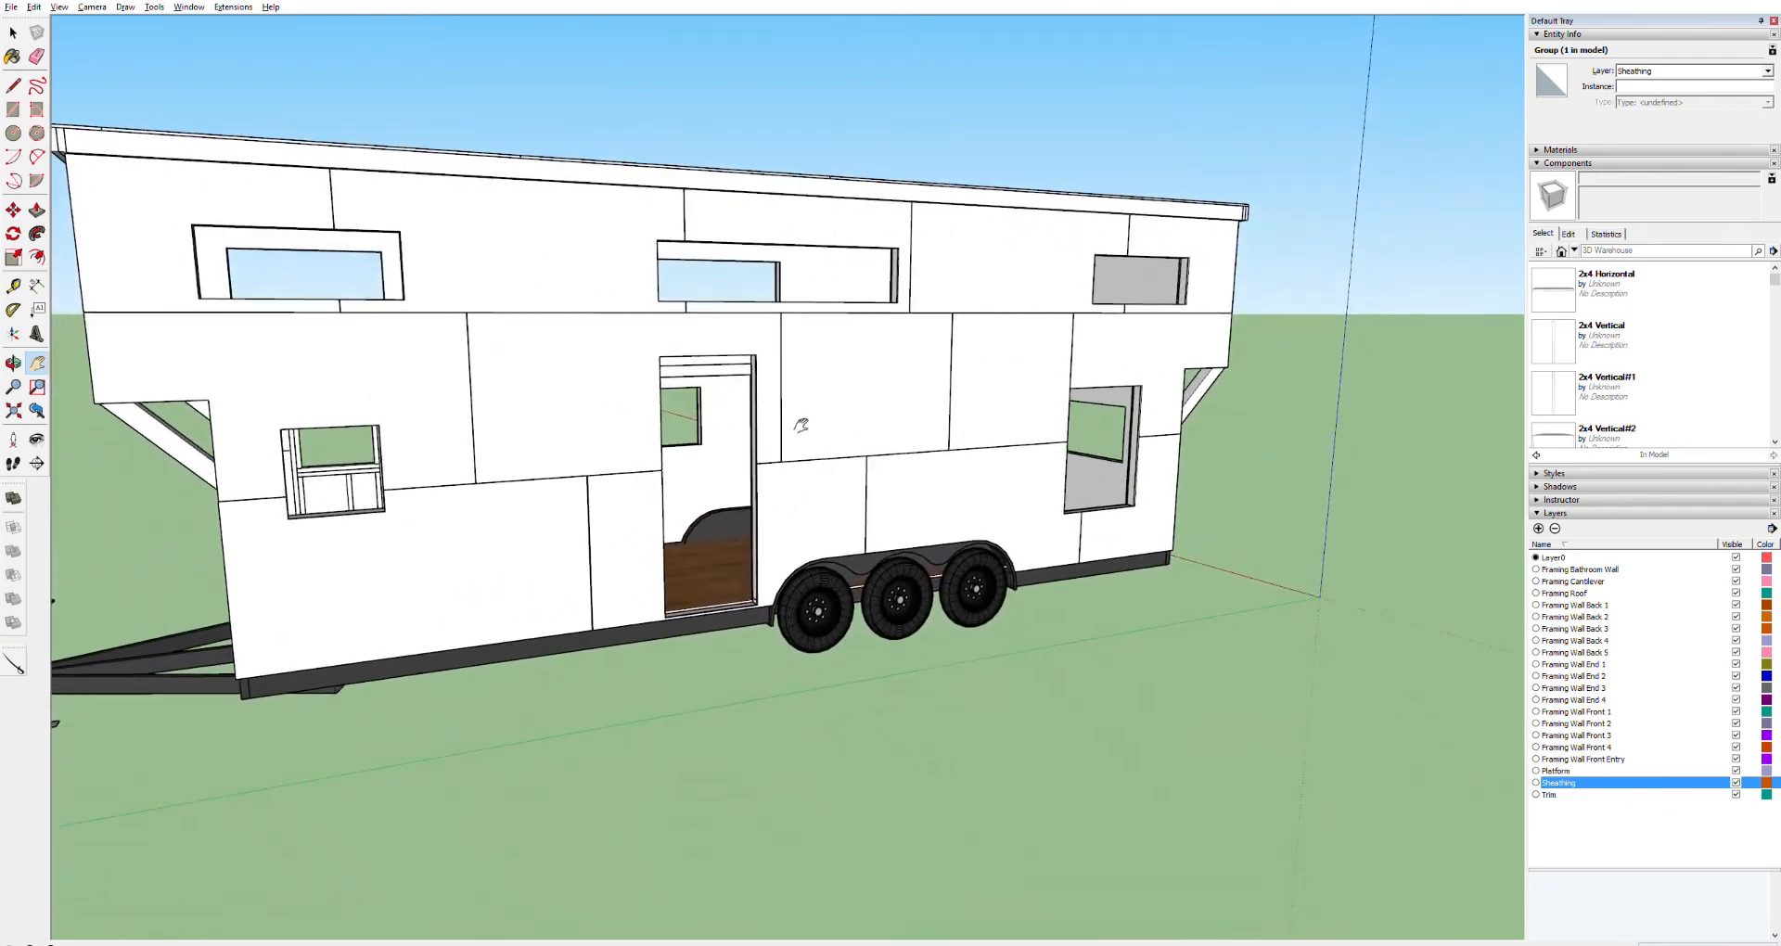
pyautogui.scroll(8, 722, 413)
pyautogui.press('o')
pyautogui.moveTo(724, 370); pyautogui.dragTo(656, 358)
pyautogui.moveTo(819, 334); pyautogui.dragTo(1254, 343)
pyautogui.scroll(3, 1353, 466)
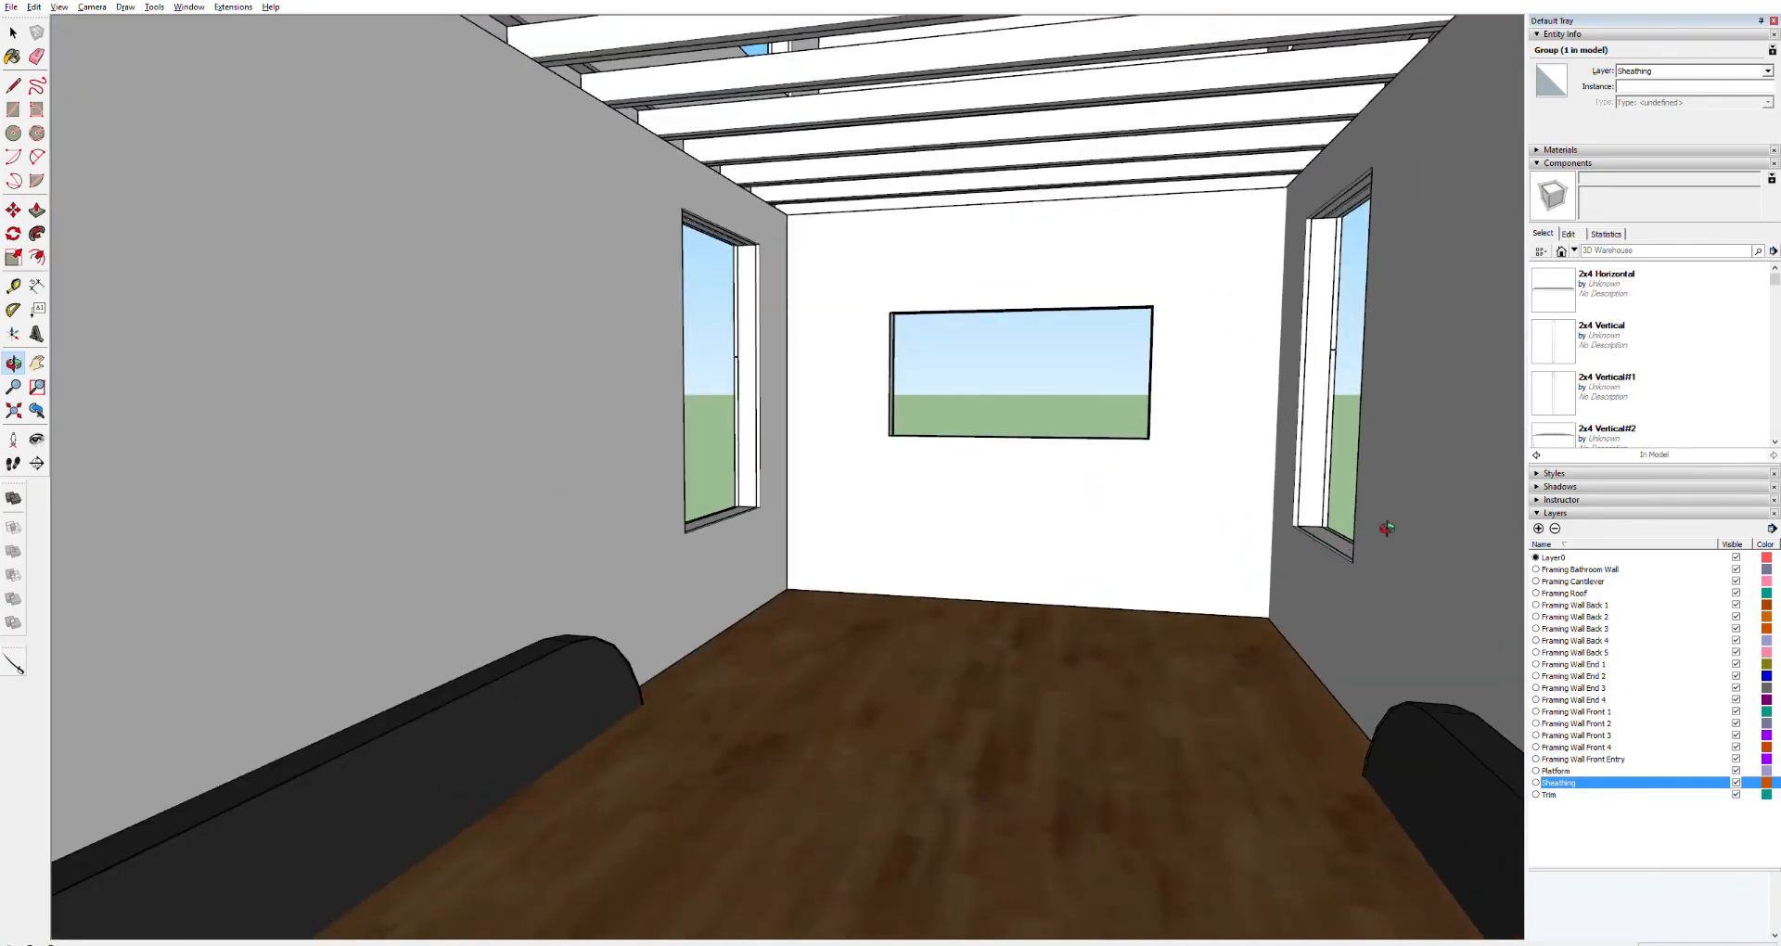
pyautogui.scroll(-8, 1380, 534)
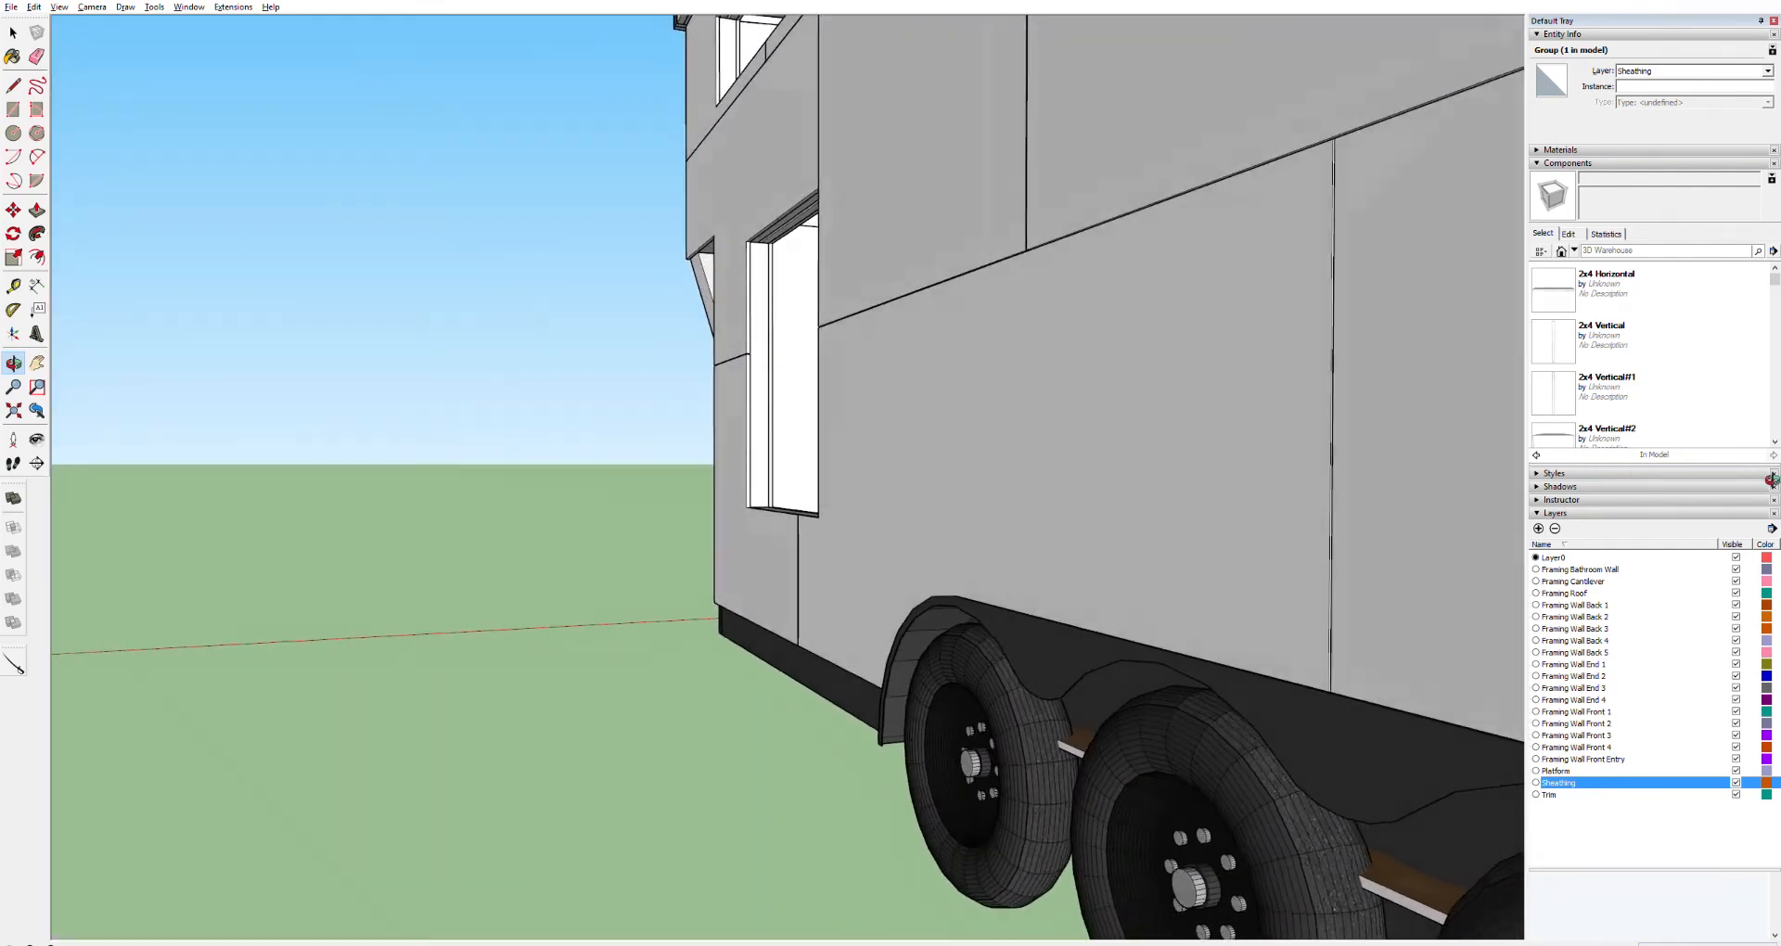
pyautogui.press('h')
pyautogui.moveTo(1383, 437); pyautogui.dragTo(1030, 558)
pyautogui.scroll(-6, 1396, 545)
pyautogui.scroll(-3, 1388, 584)
pyautogui.moveTo(1506, 540); pyautogui.dragTo(988, 599)
pyautogui.scroll(-4, 1097, 558)
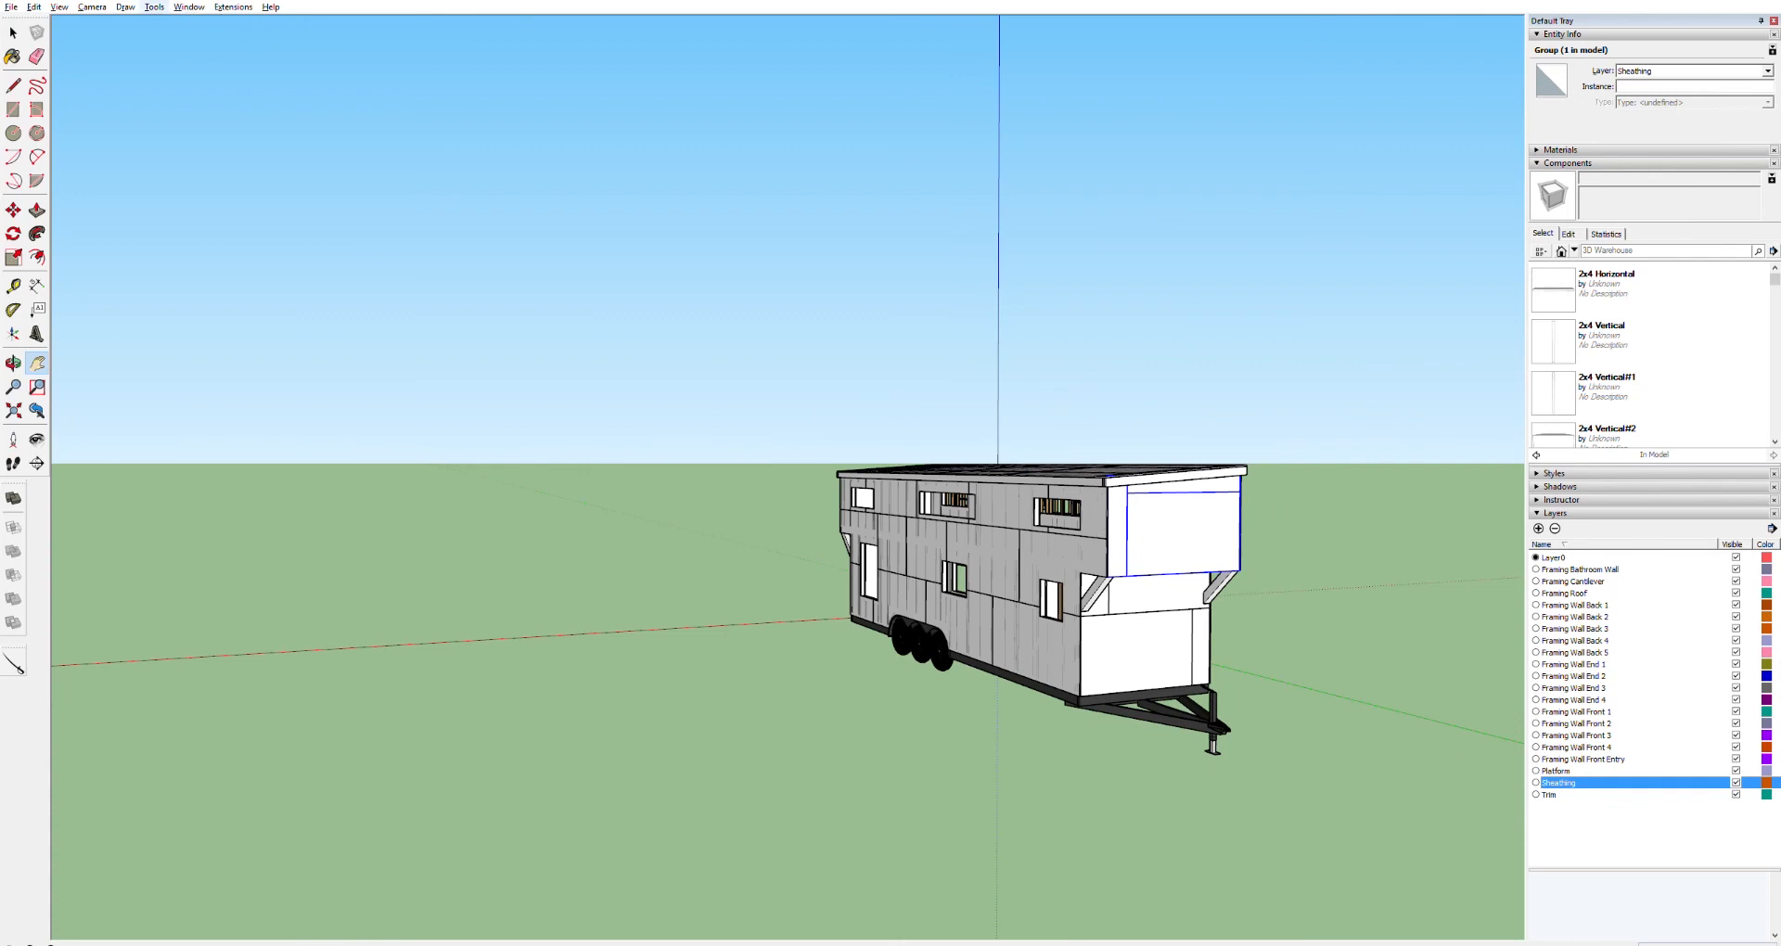
# Add a new section plane and move it so it cuts lengthwise through the house
pyautogui.click(38, 463)
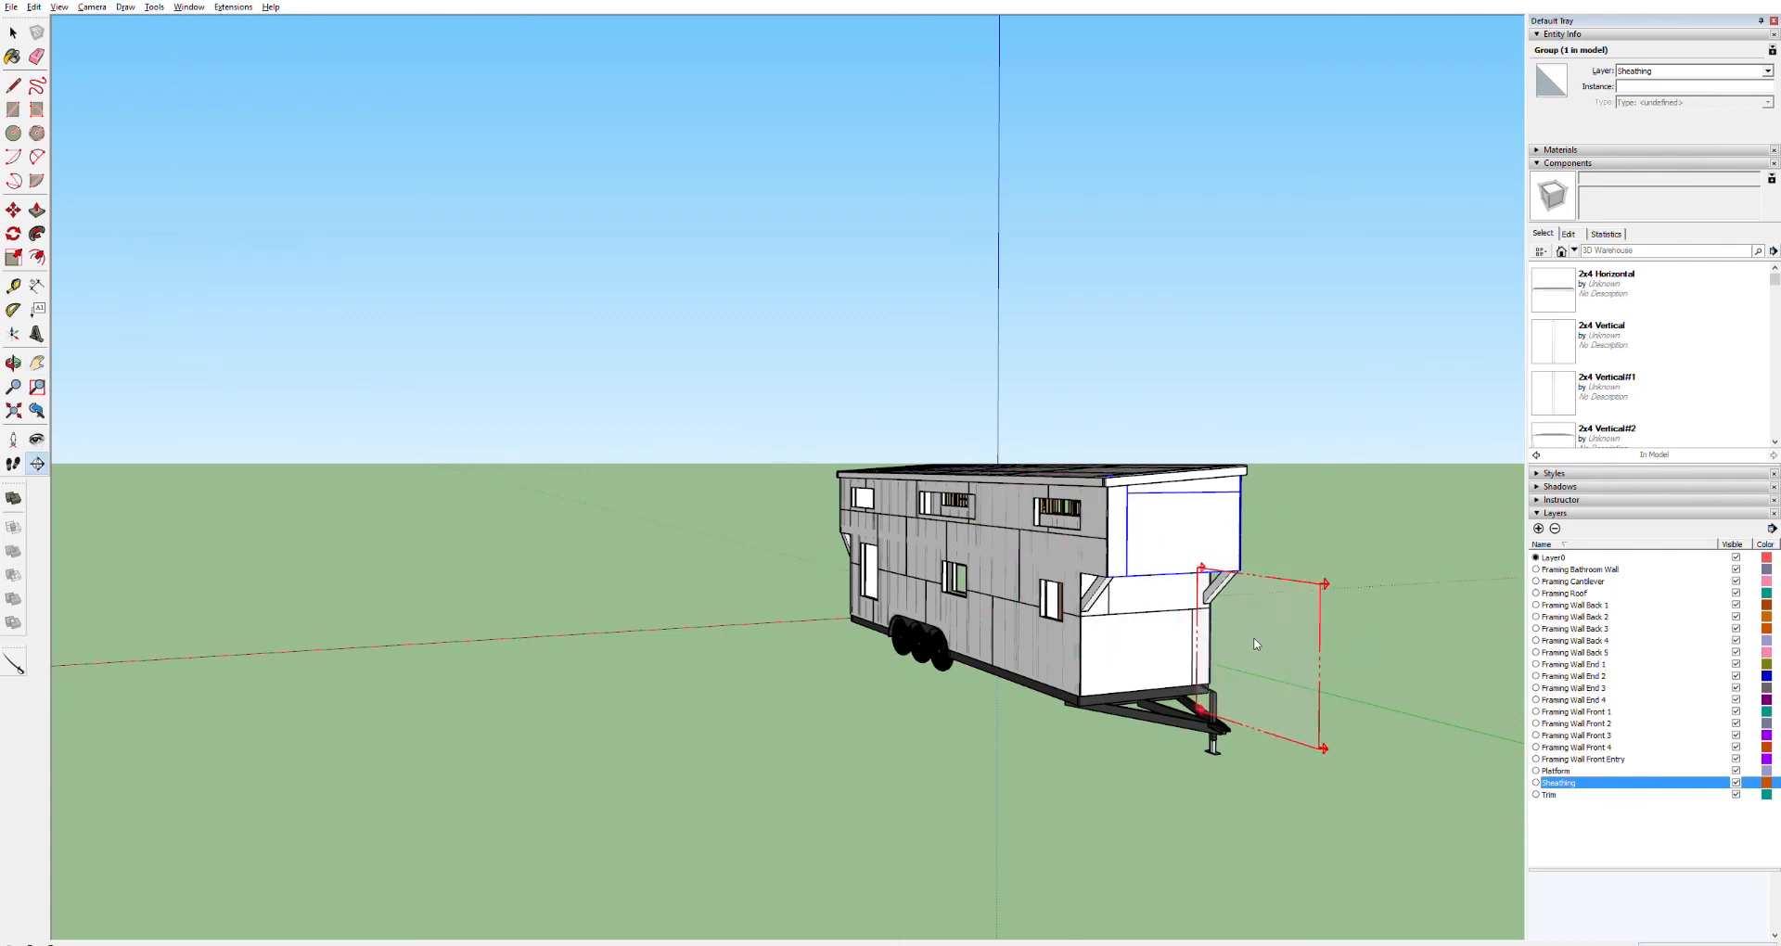
pyautogui.click(1255, 637)
pyautogui.press('h')
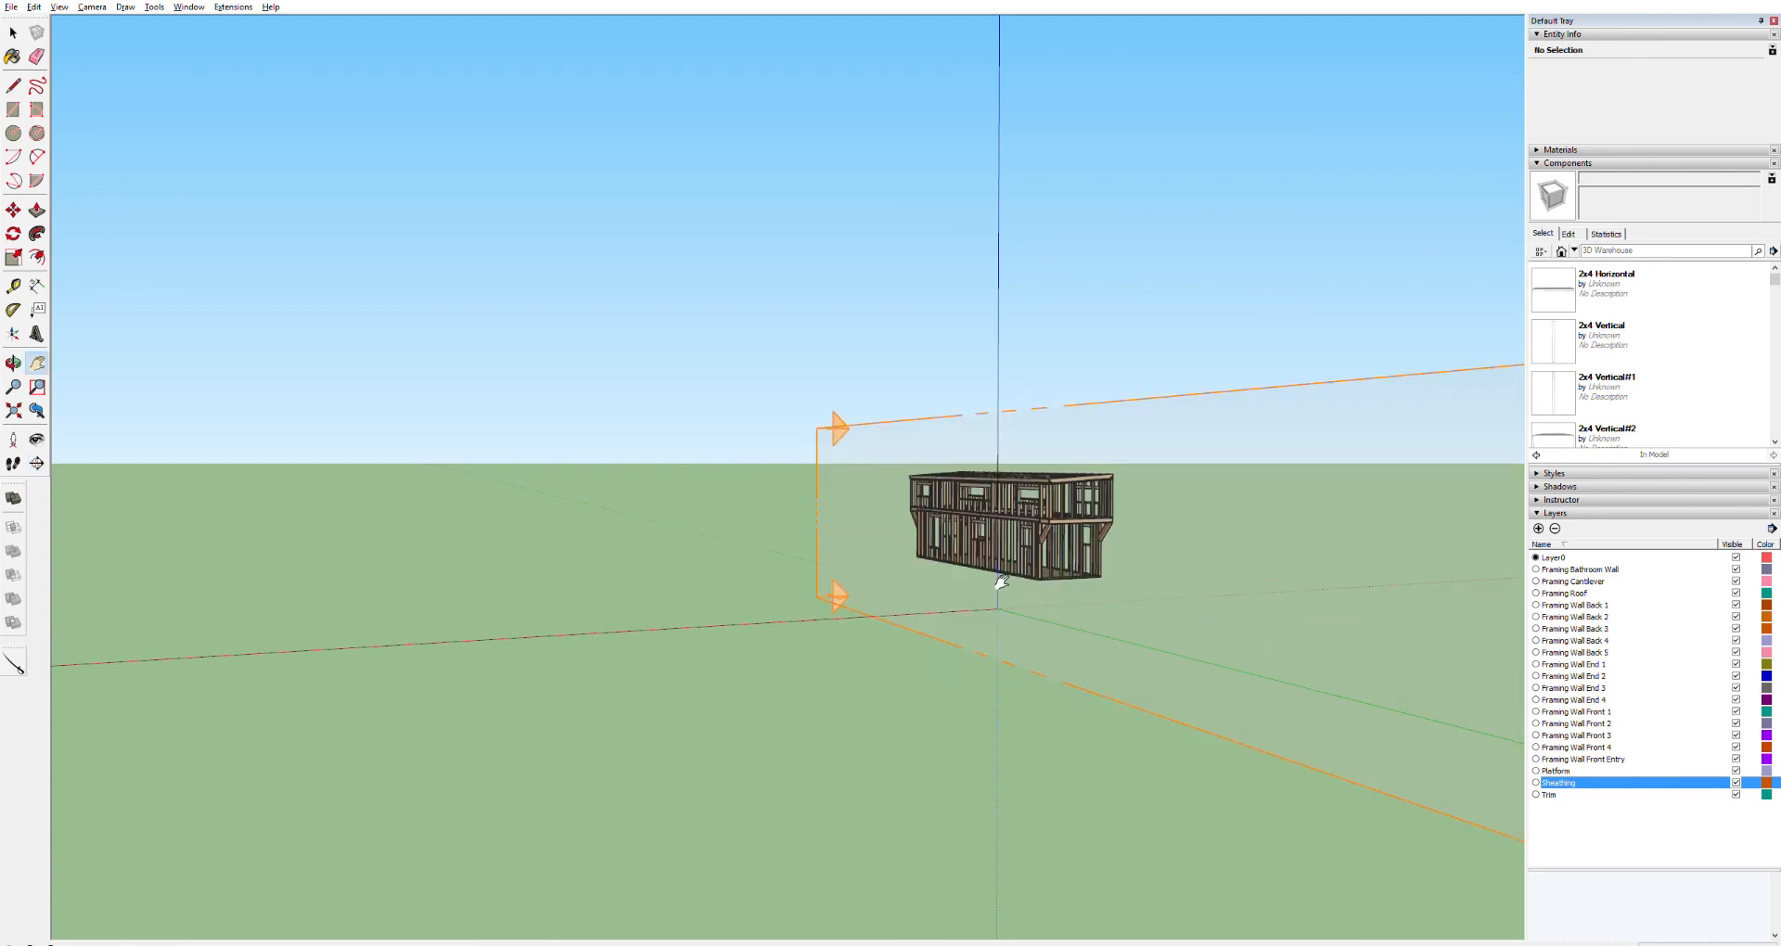
pyautogui.press('space')
pyautogui.click(836, 595)
pyautogui.press('m')
pyautogui.moveTo(847, 595); pyautogui.dragTo(741, 601)
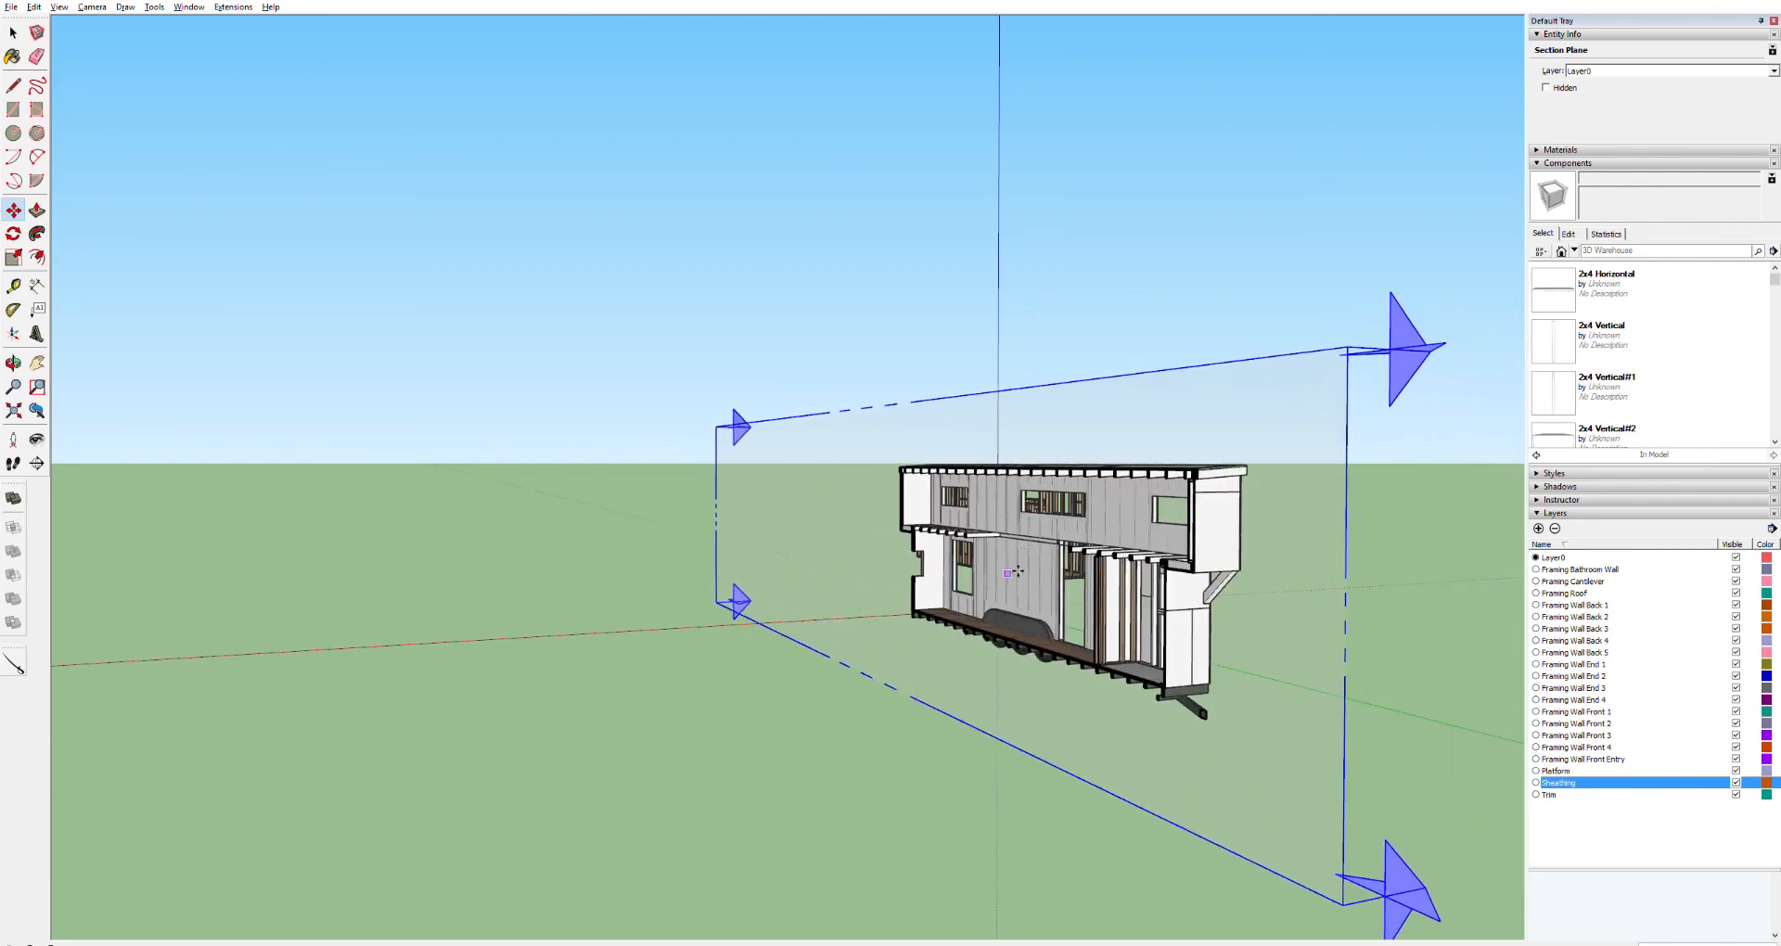
pyautogui.scroll(5, 1081, 546)
pyautogui.press('space')
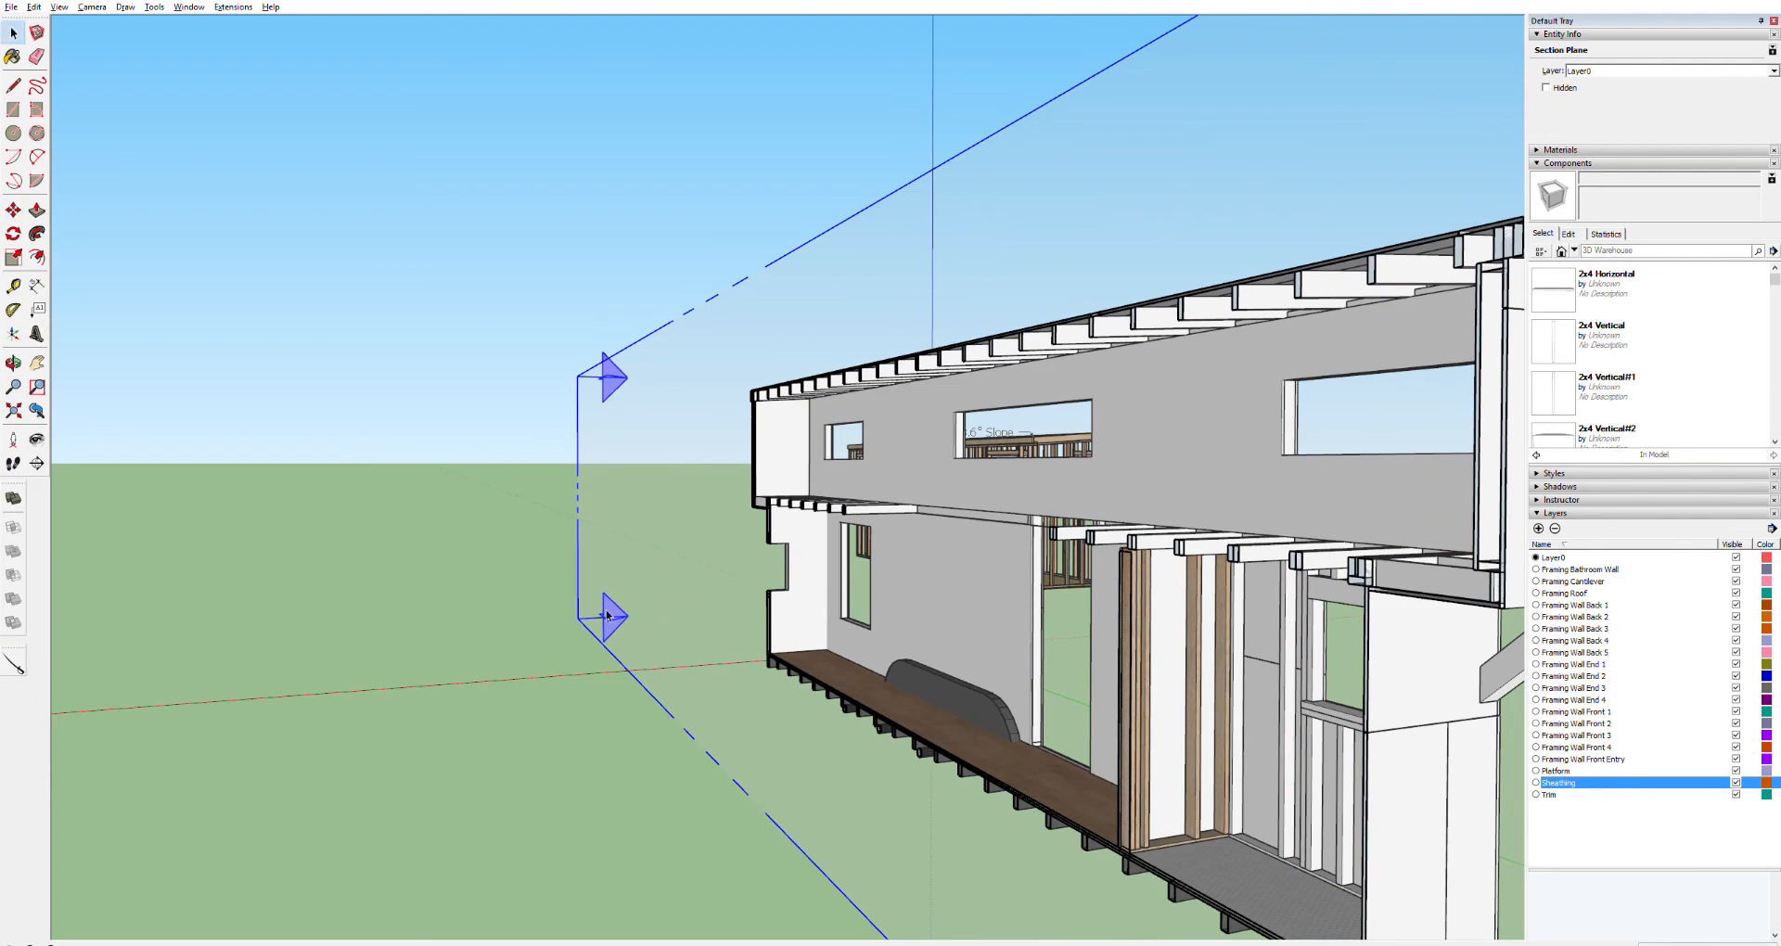
pyautogui.press('Delete')
# Inside the wall panel component, delete the stray edge across the top of the tall opening
pyautogui.press('o')
pyautogui.moveTo(1092, 512); pyautogui.dragTo(1480, 464)
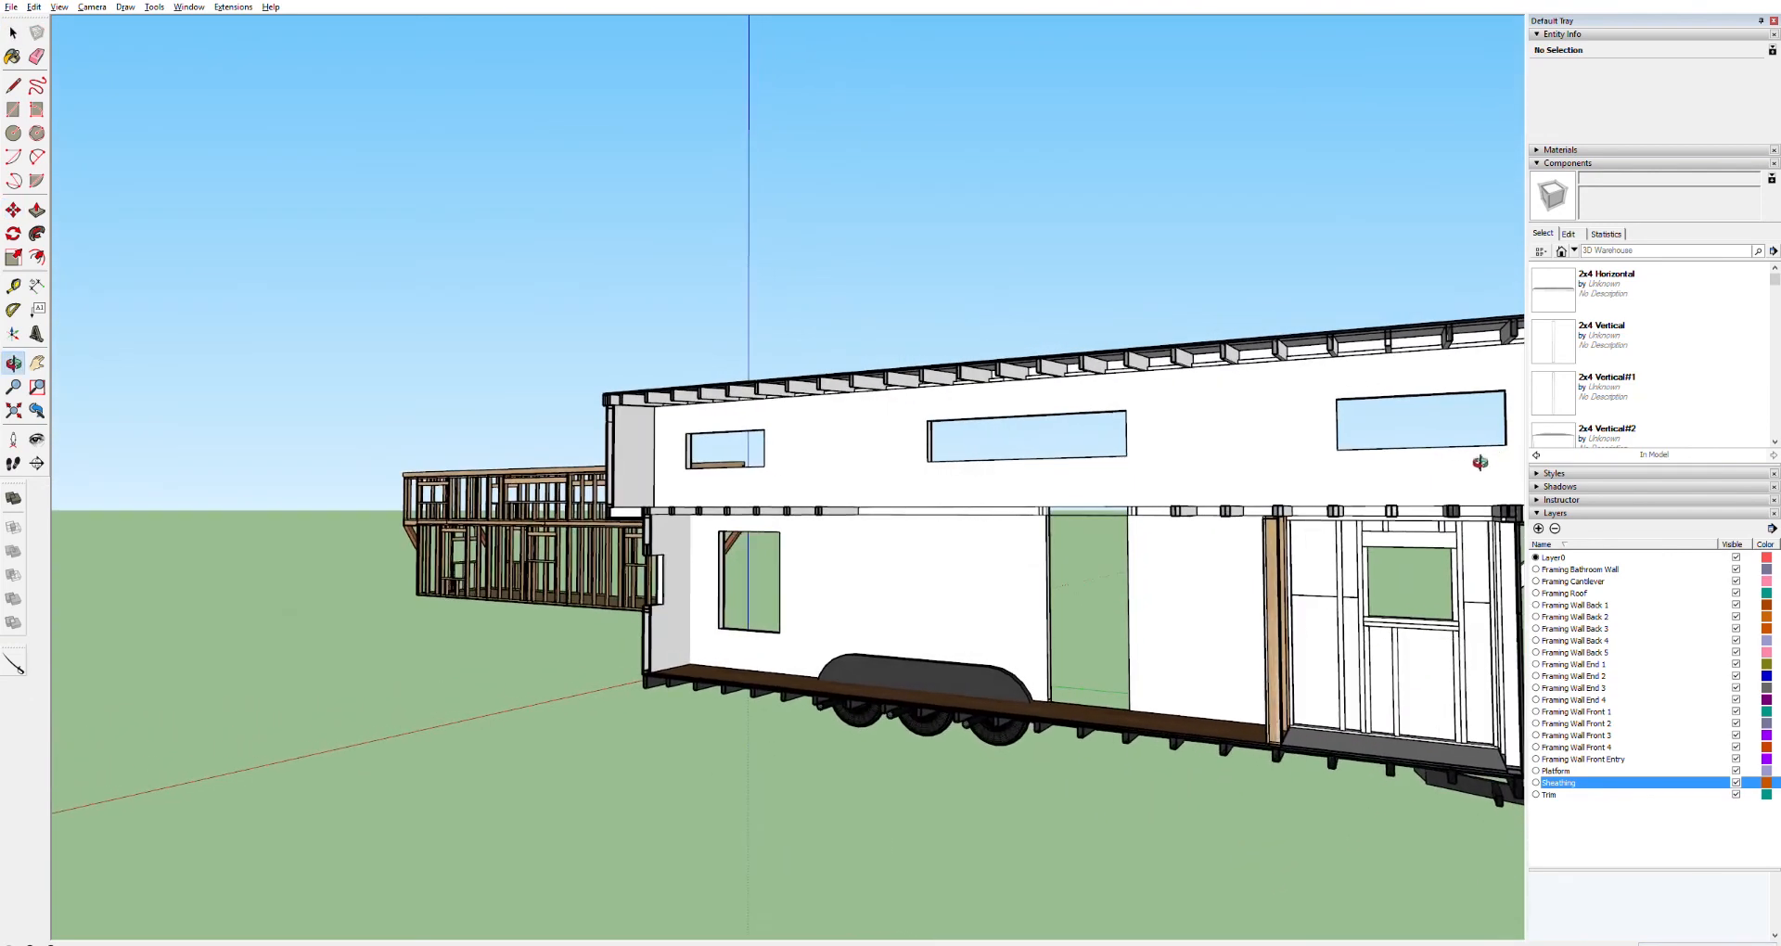
pyautogui.scroll(6, 1132, 570)
pyautogui.scroll(4, 981, 389)
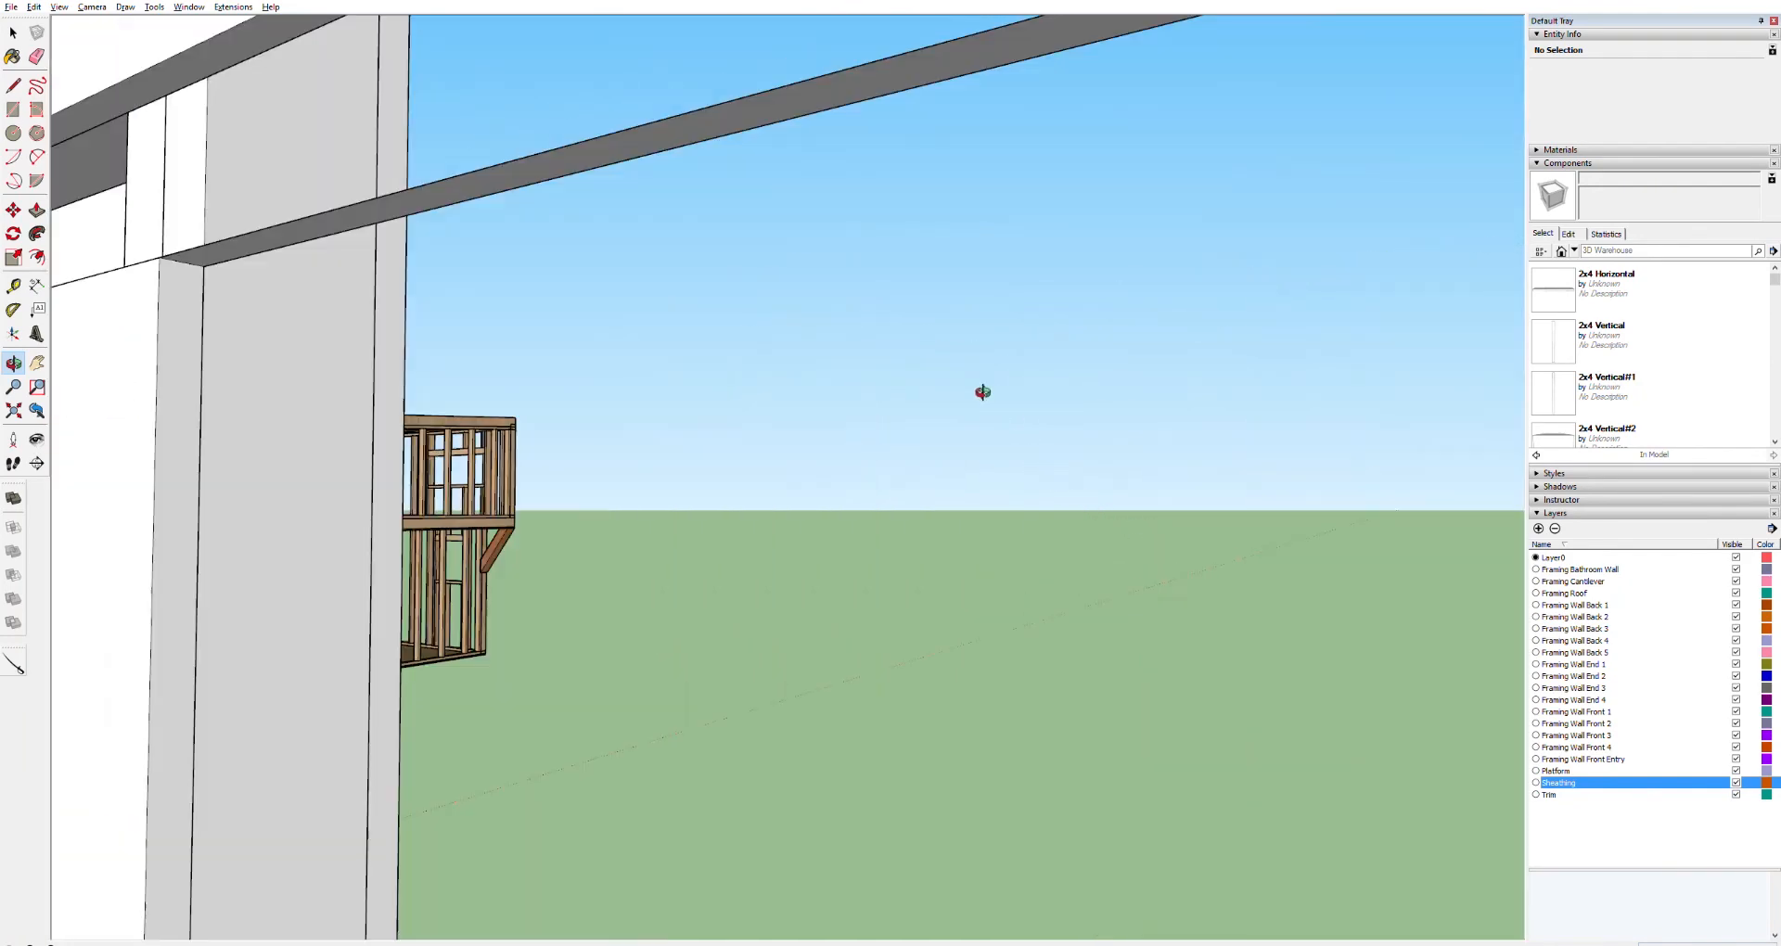
pyautogui.scroll(-5, 710, 279)
pyautogui.press('space')
pyautogui.click(631, 184)
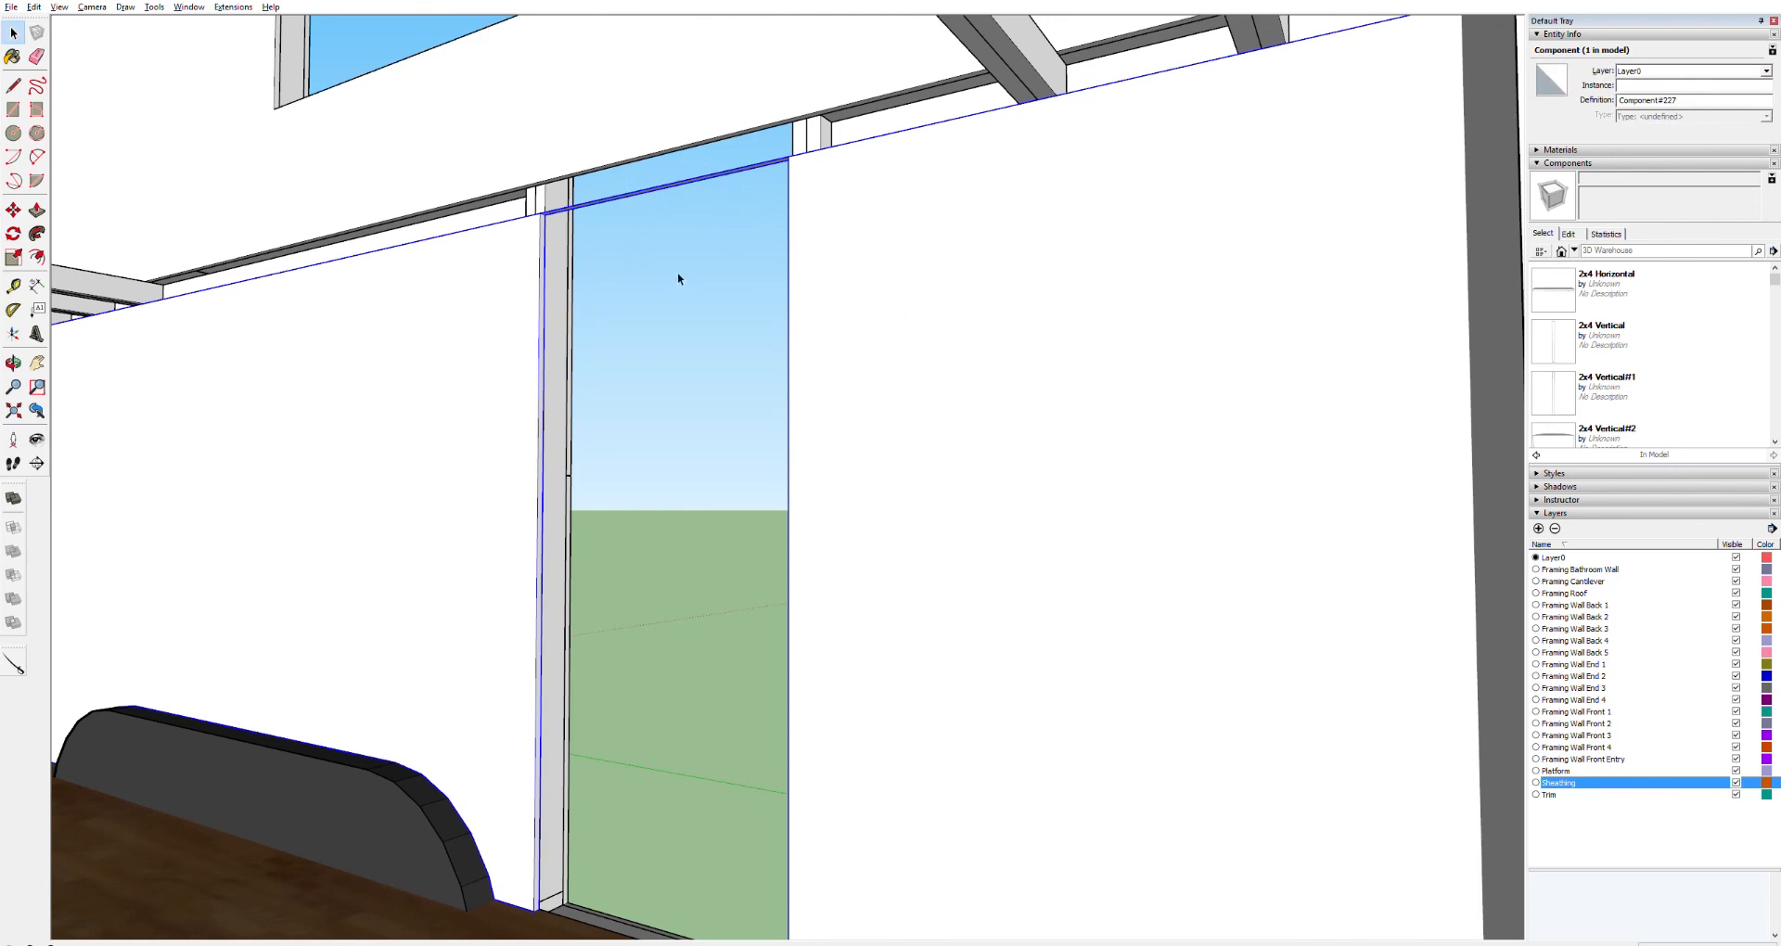
pyautogui.press('o')
pyautogui.moveTo(712, 183); pyautogui.dragTo(849, 585)
pyautogui.scroll(2, 864, 429)
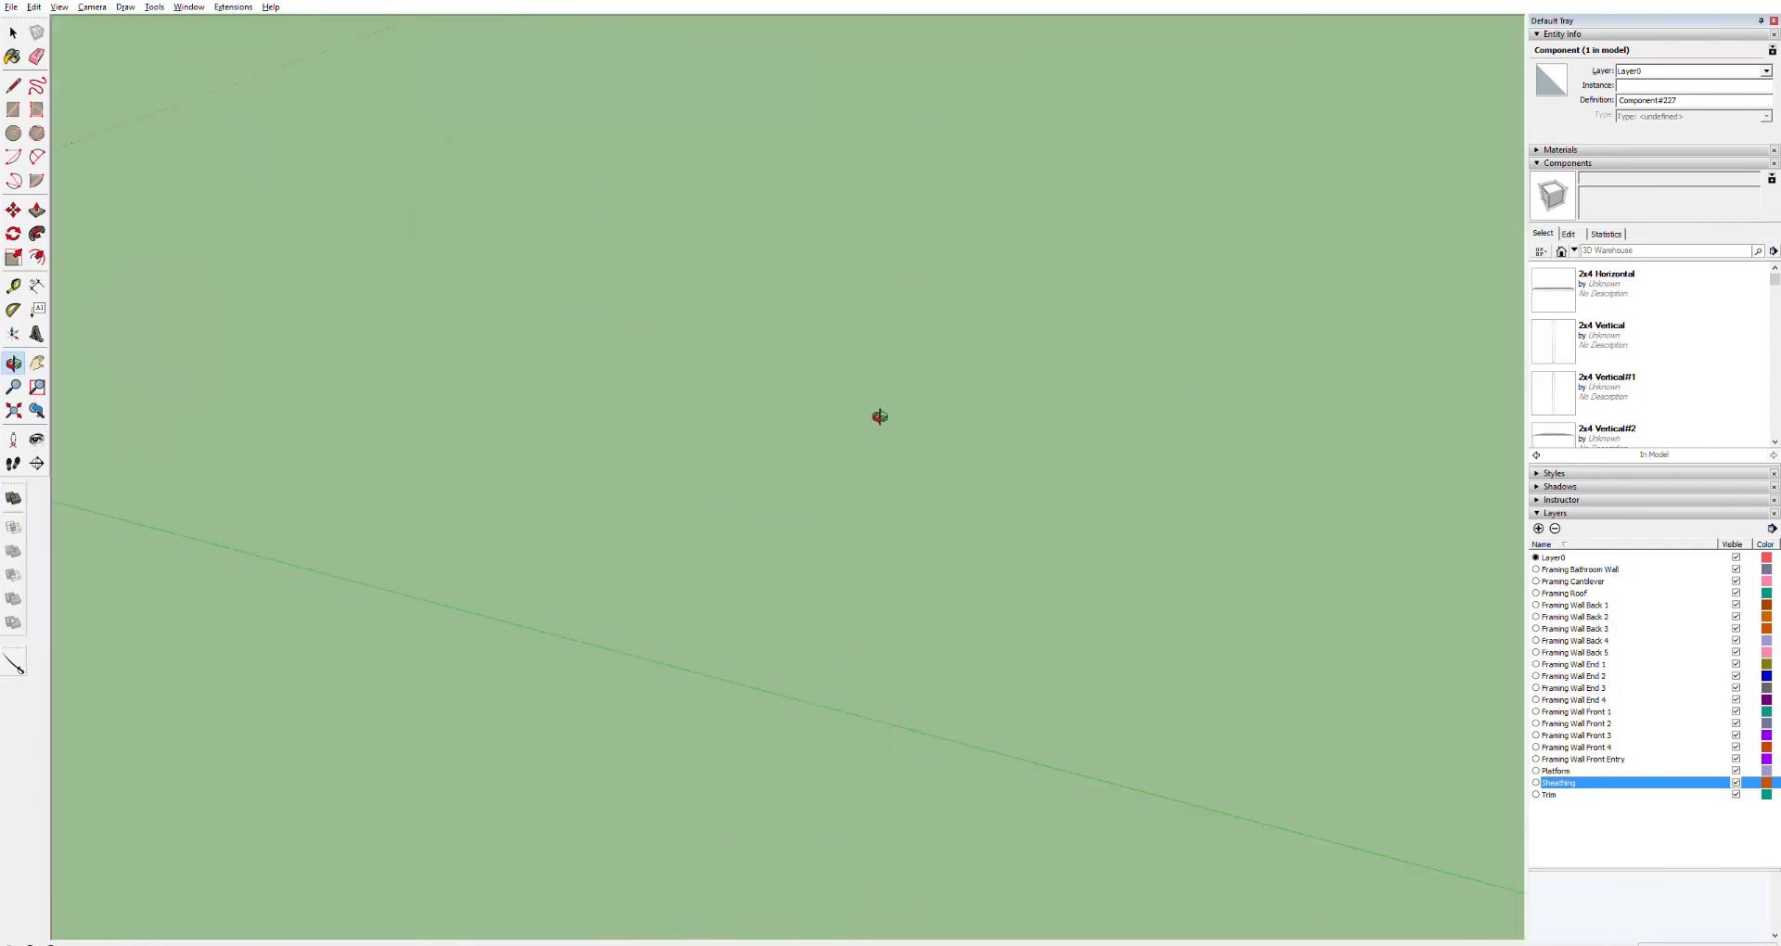
pyautogui.scroll(-1, 921, 403)
pyautogui.press('space')
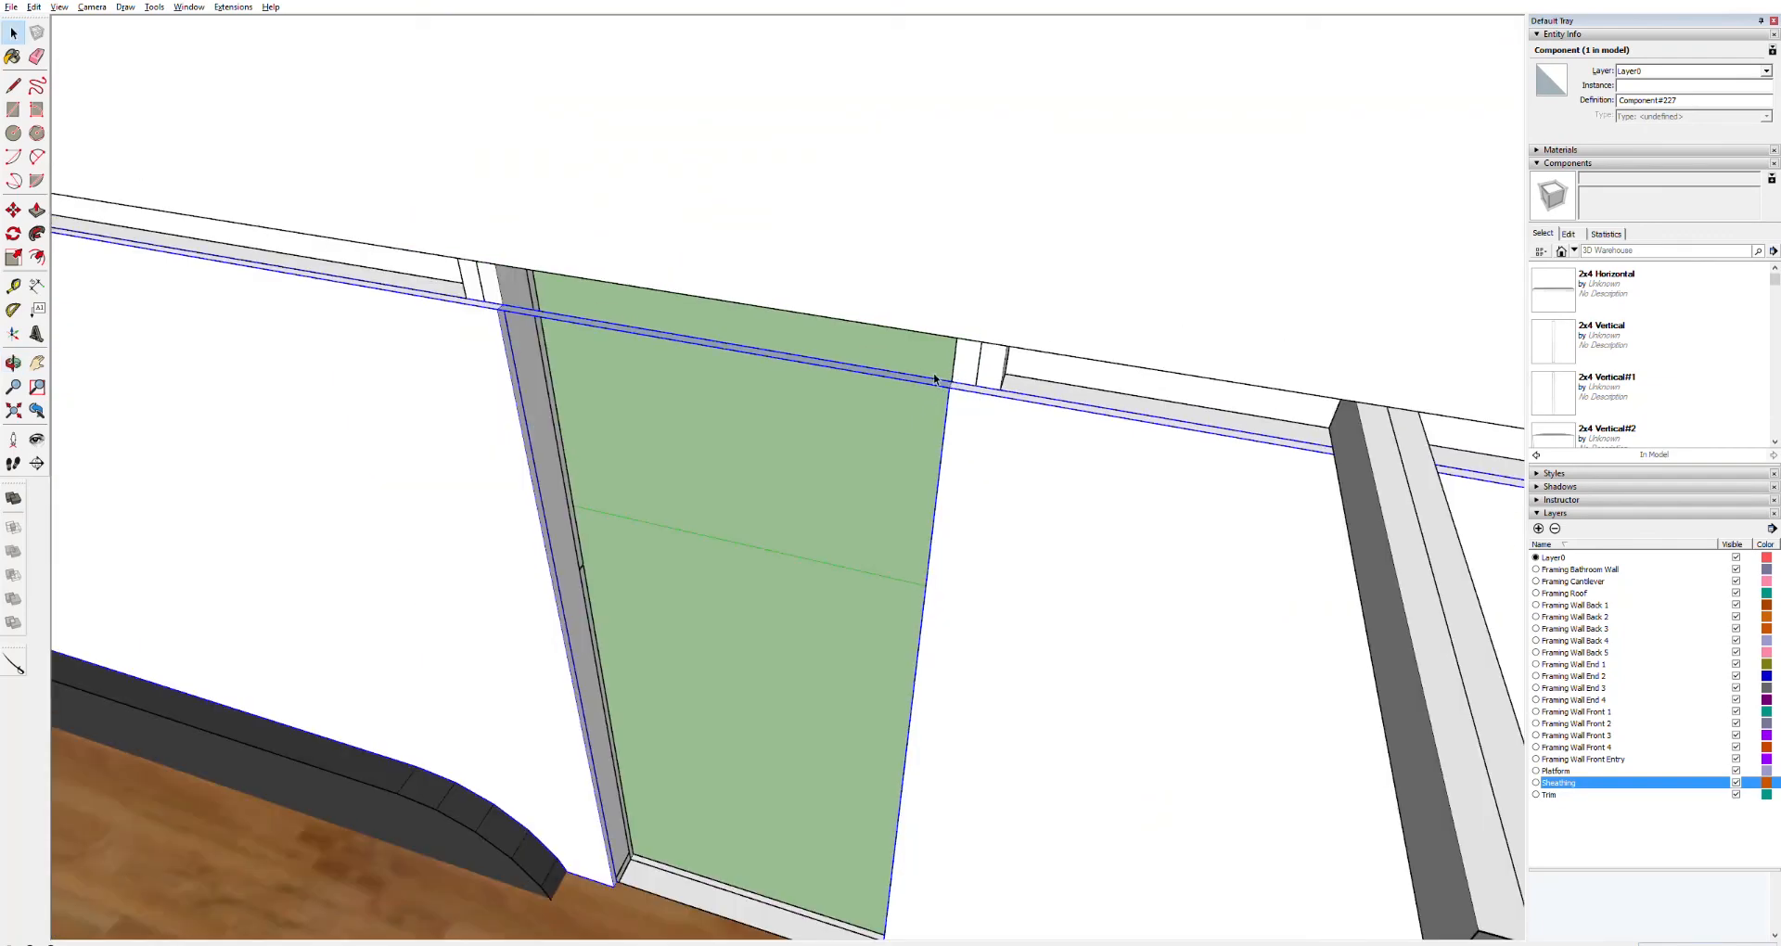
pyautogui.scroll(2, 948, 378)
pyautogui.tripleClick(944, 382)
pyautogui.click(933, 381)
pyautogui.click(931, 380)
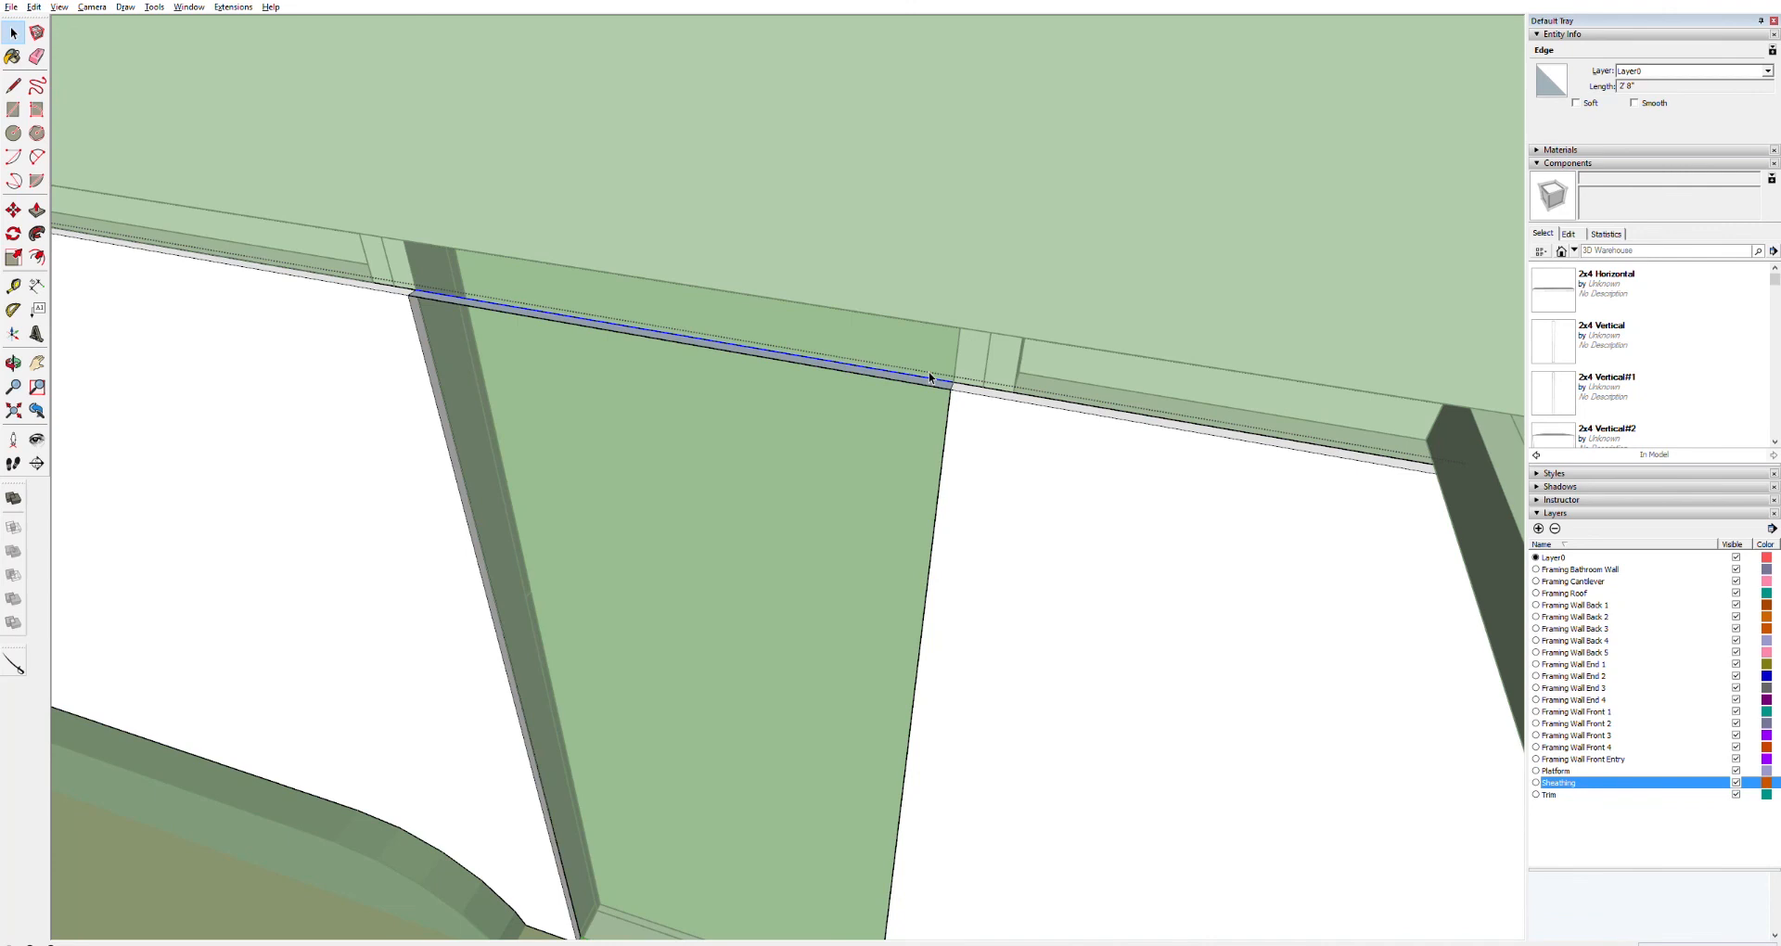
pyautogui.press('Delete')
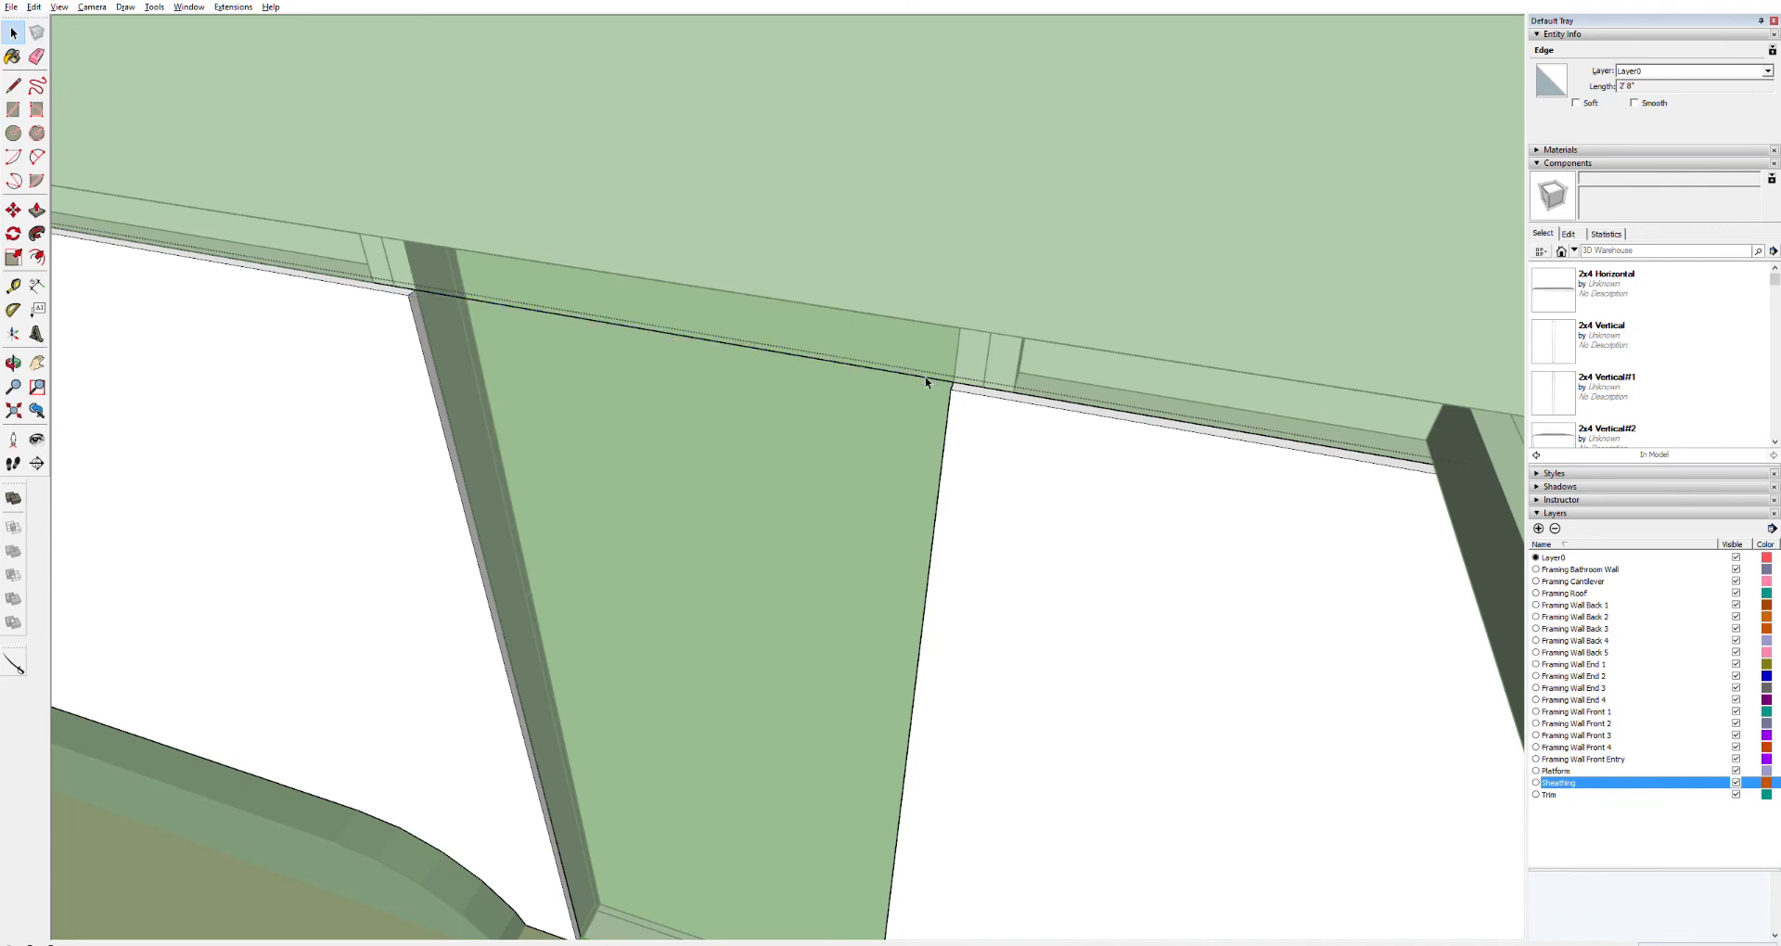
pyautogui.press('Delete')
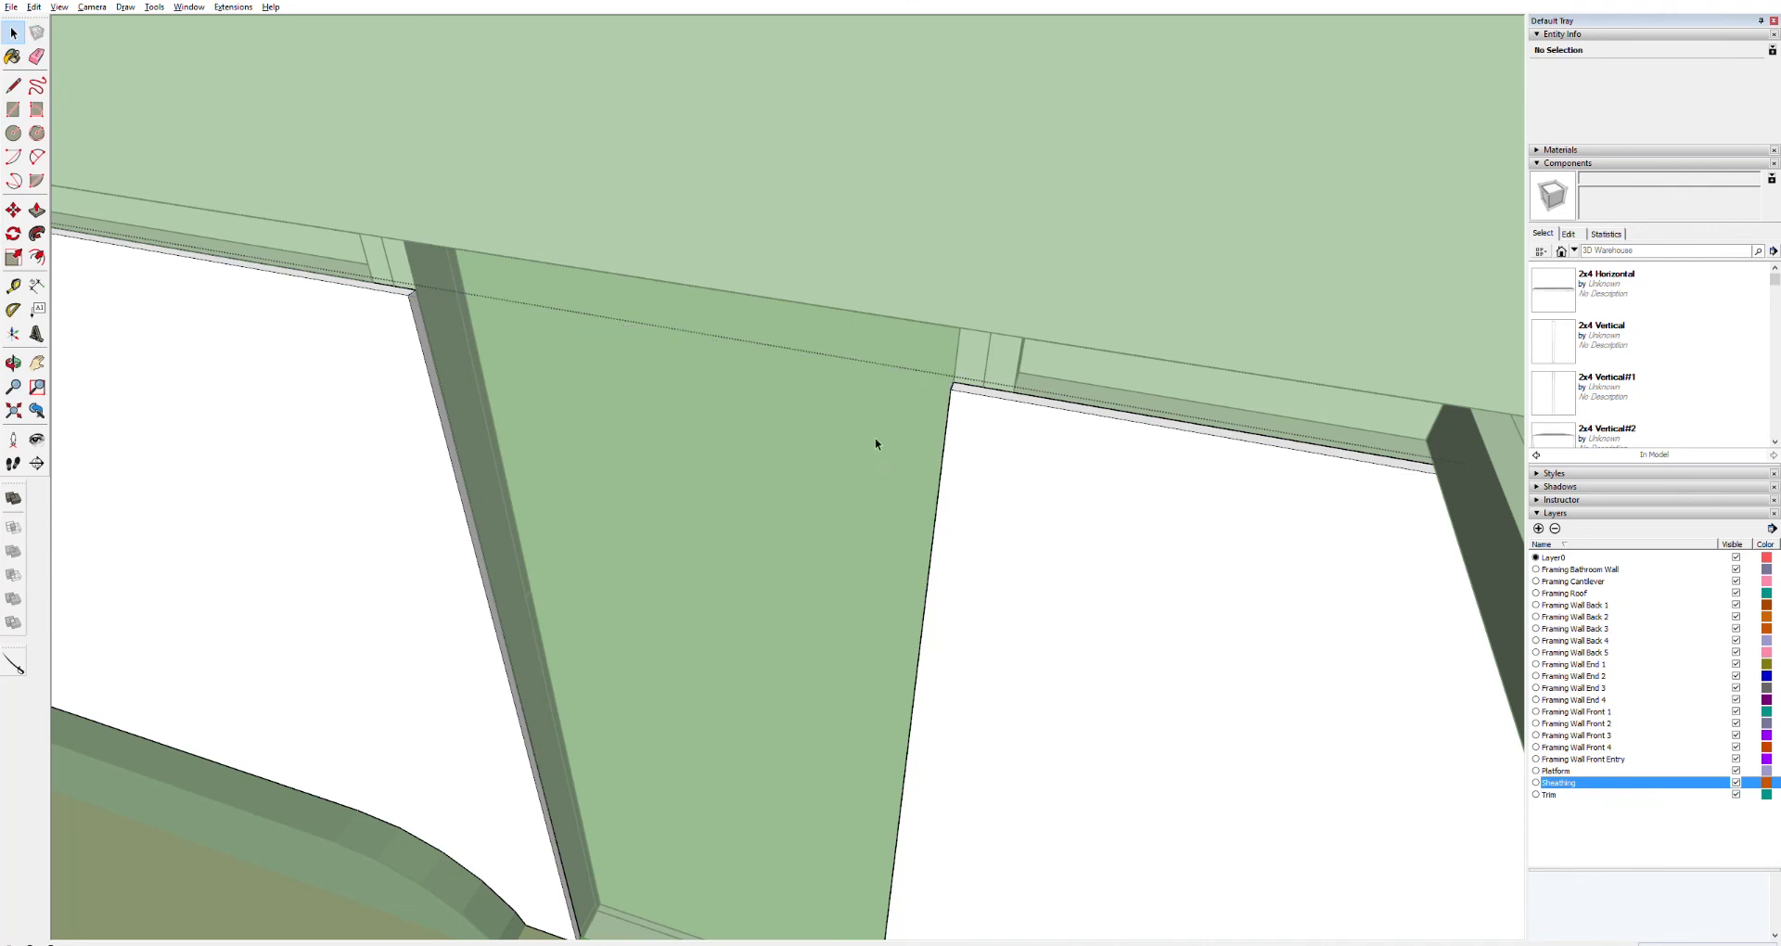
# Push/Pull the lower wall panel's top edge up to close the gap beneath the loft framing
pyautogui.scroll(2, 835, 530)
pyautogui.scroll(-5, 850, 517)
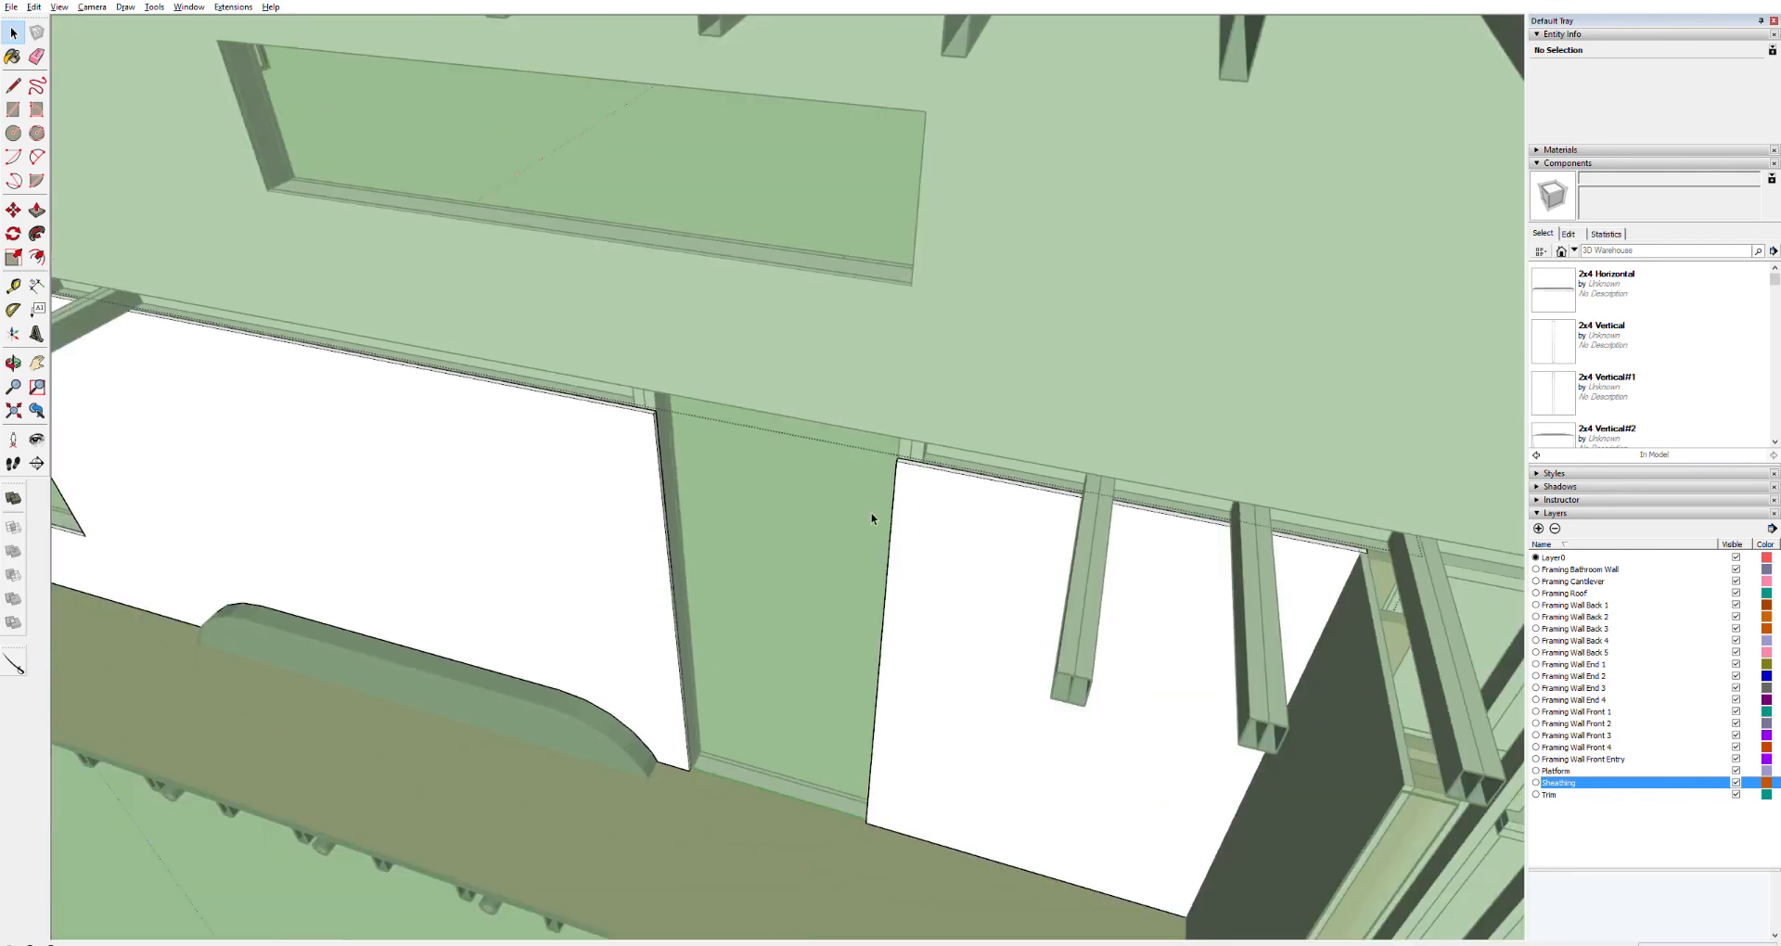
pyautogui.click(954, 349)
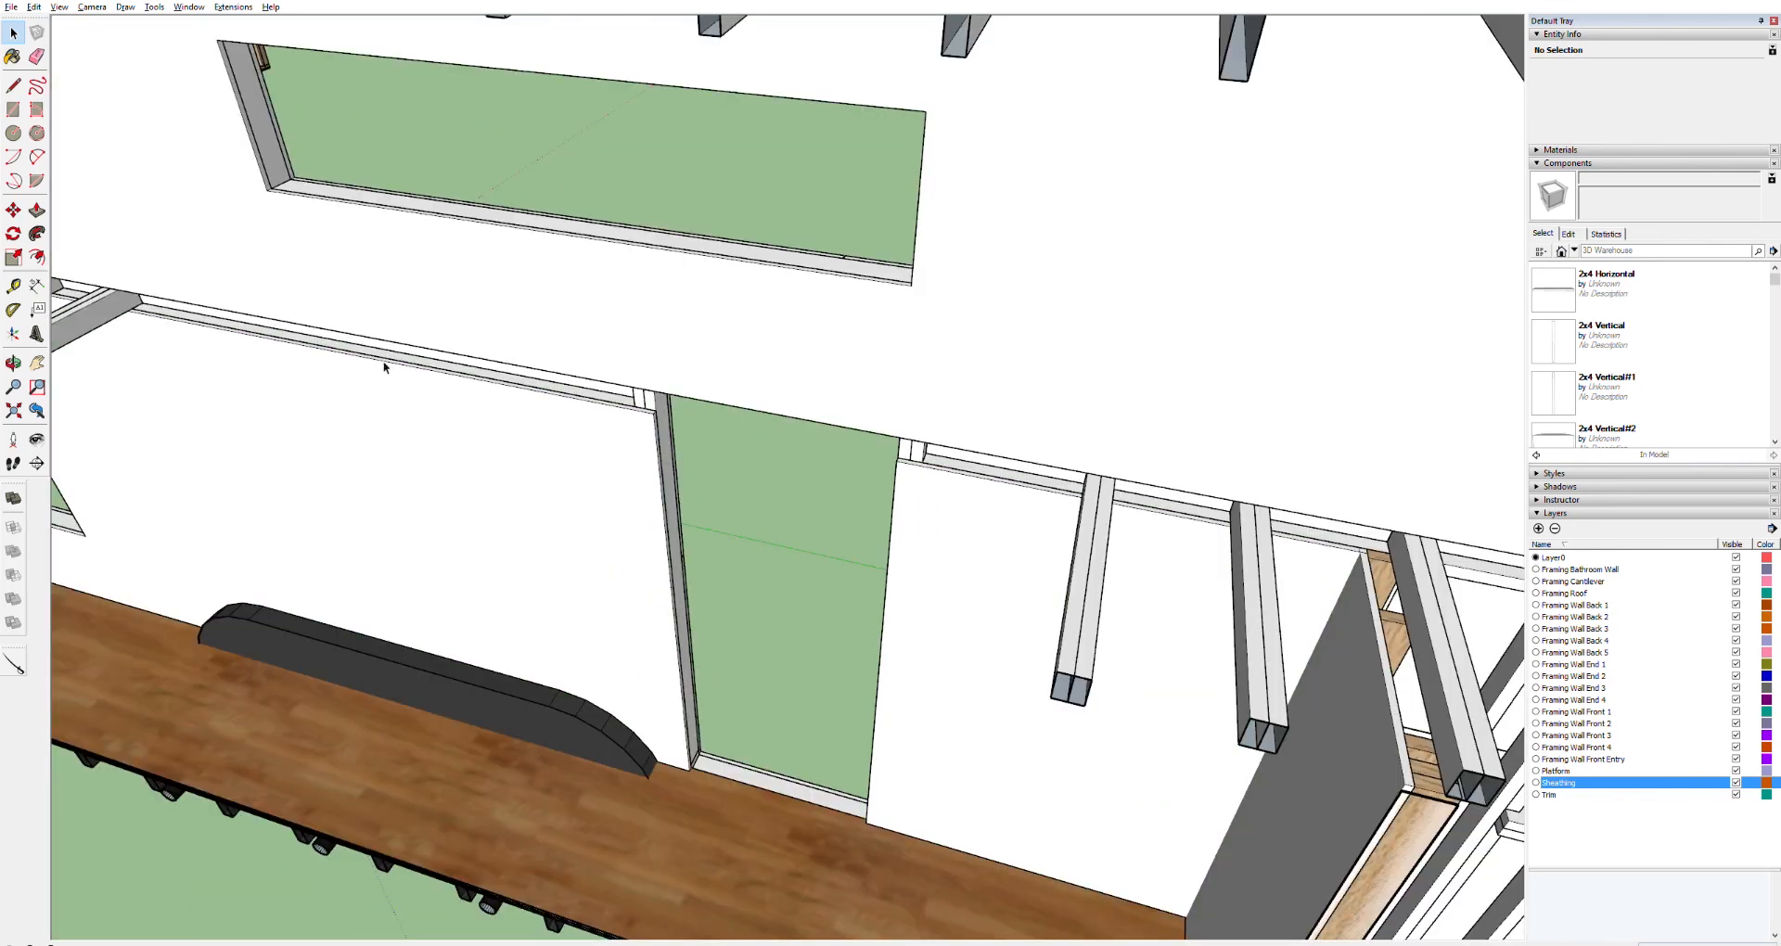
pyautogui.moveTo(430, 371); pyautogui.dragTo(271, 104, button='middle')
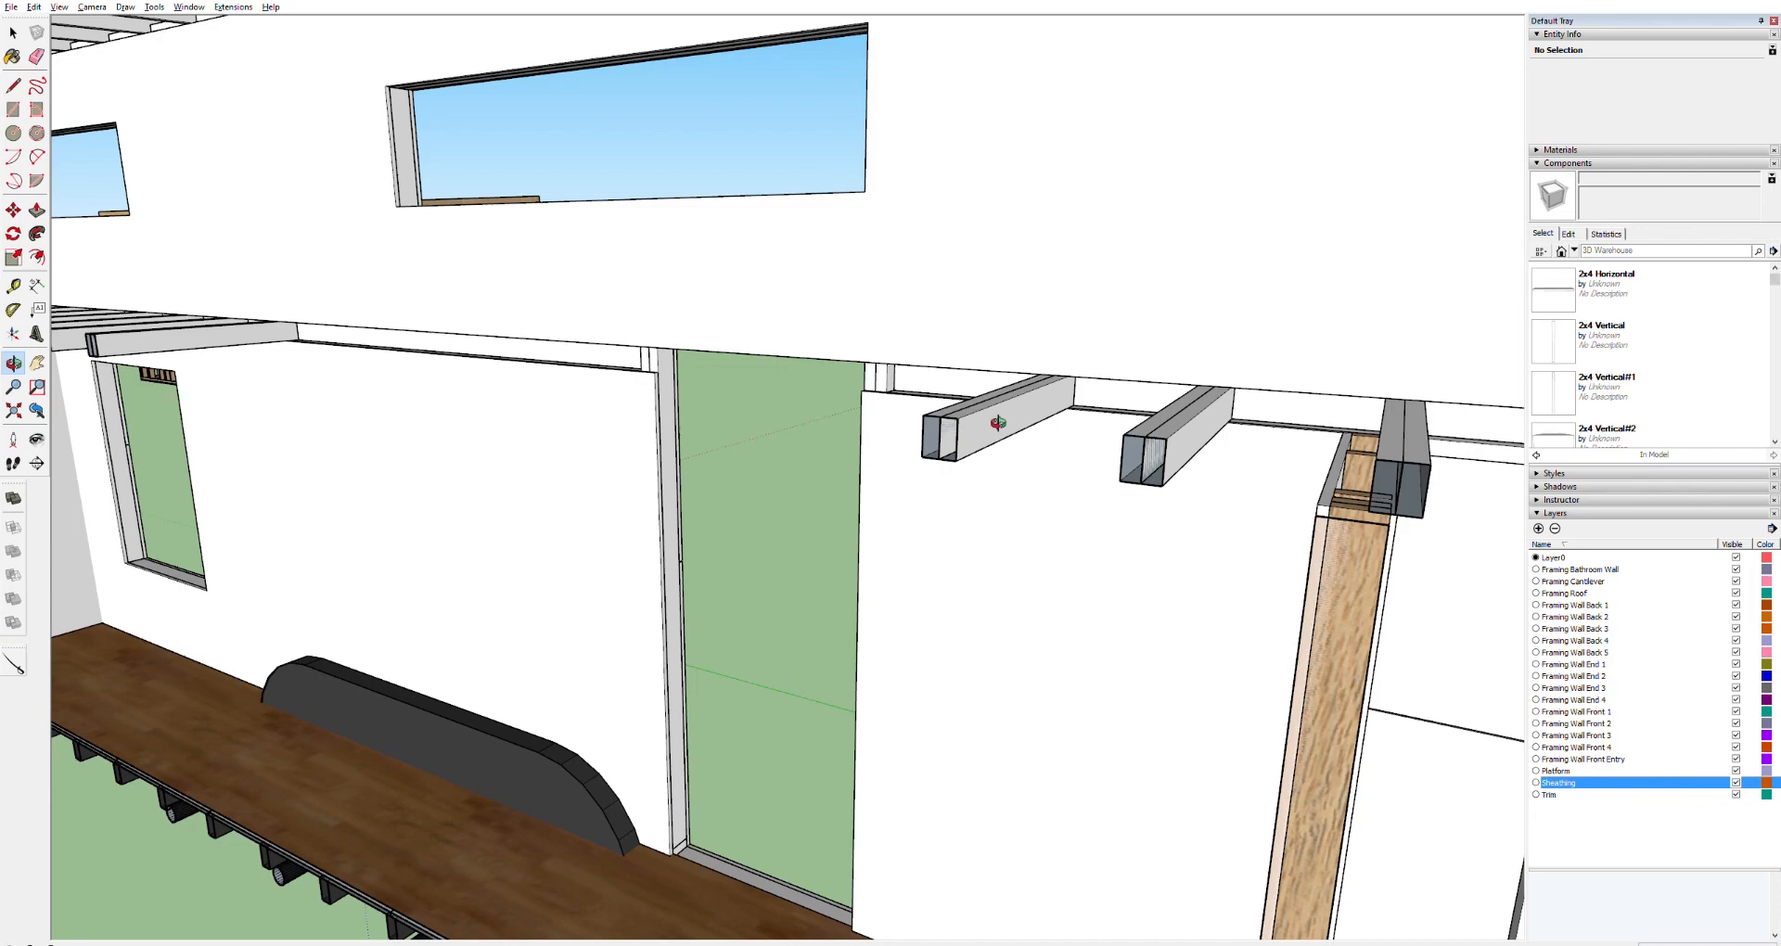
pyautogui.press('h')
pyautogui.hotkey('shift', 'z')
pyautogui.moveTo(715, 470); pyautogui.dragTo(795, 465)
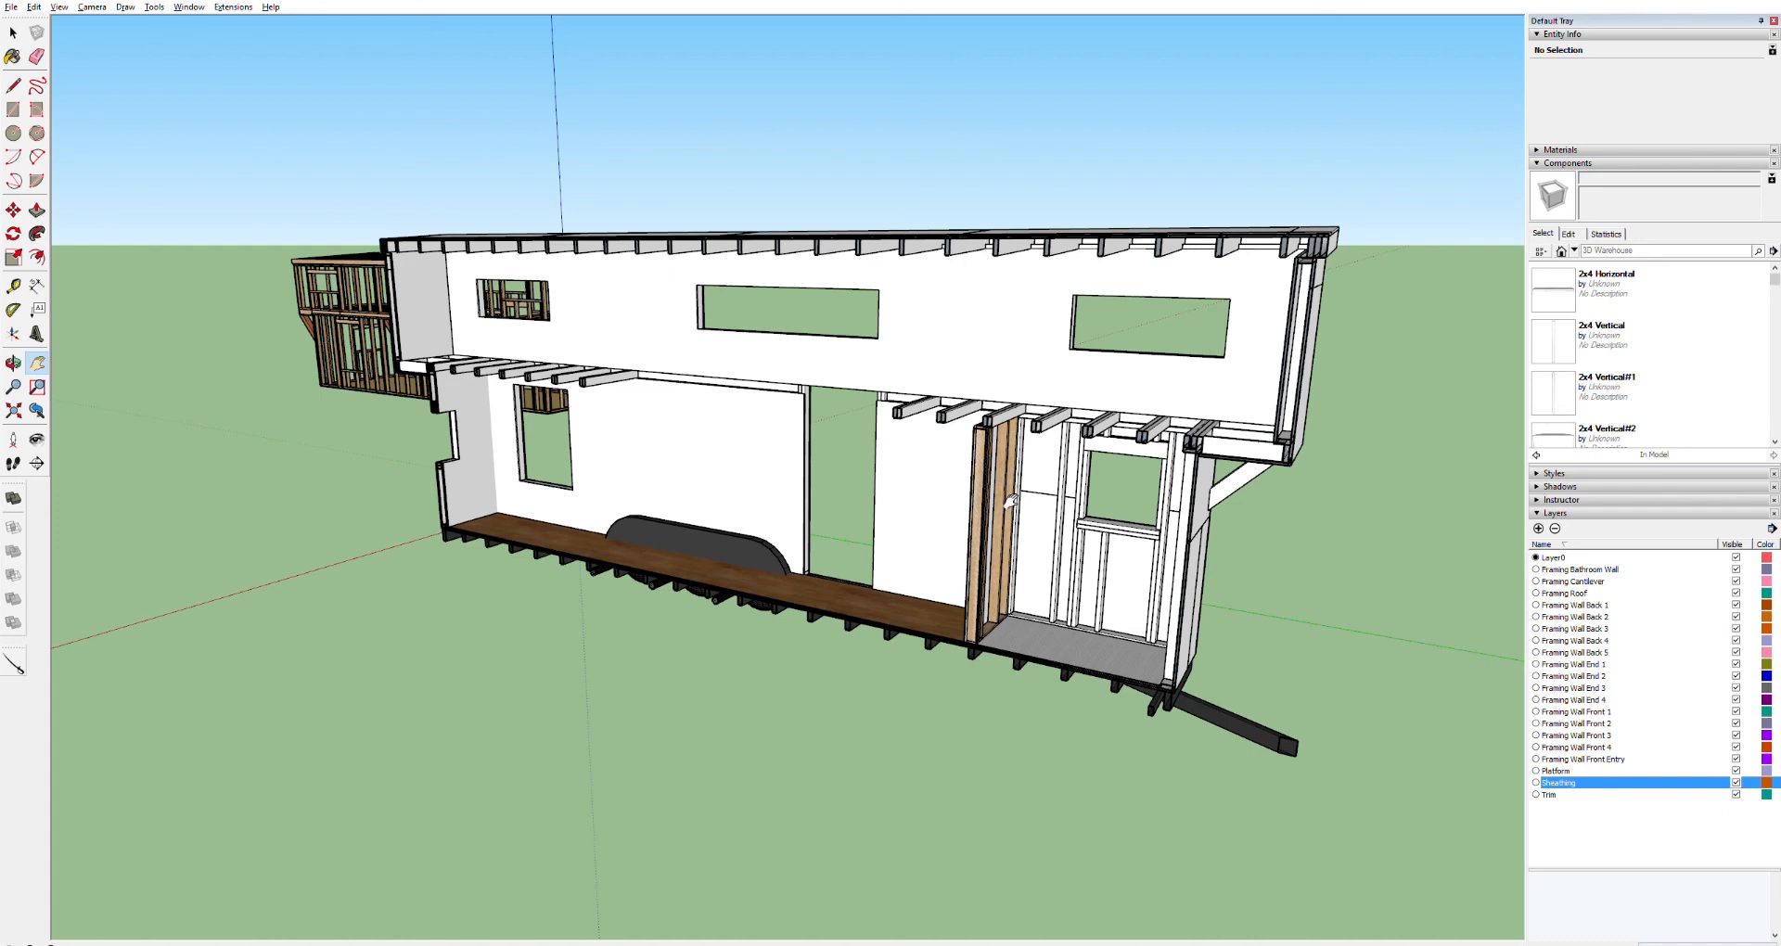
pyautogui.scroll(6, 764, 390)
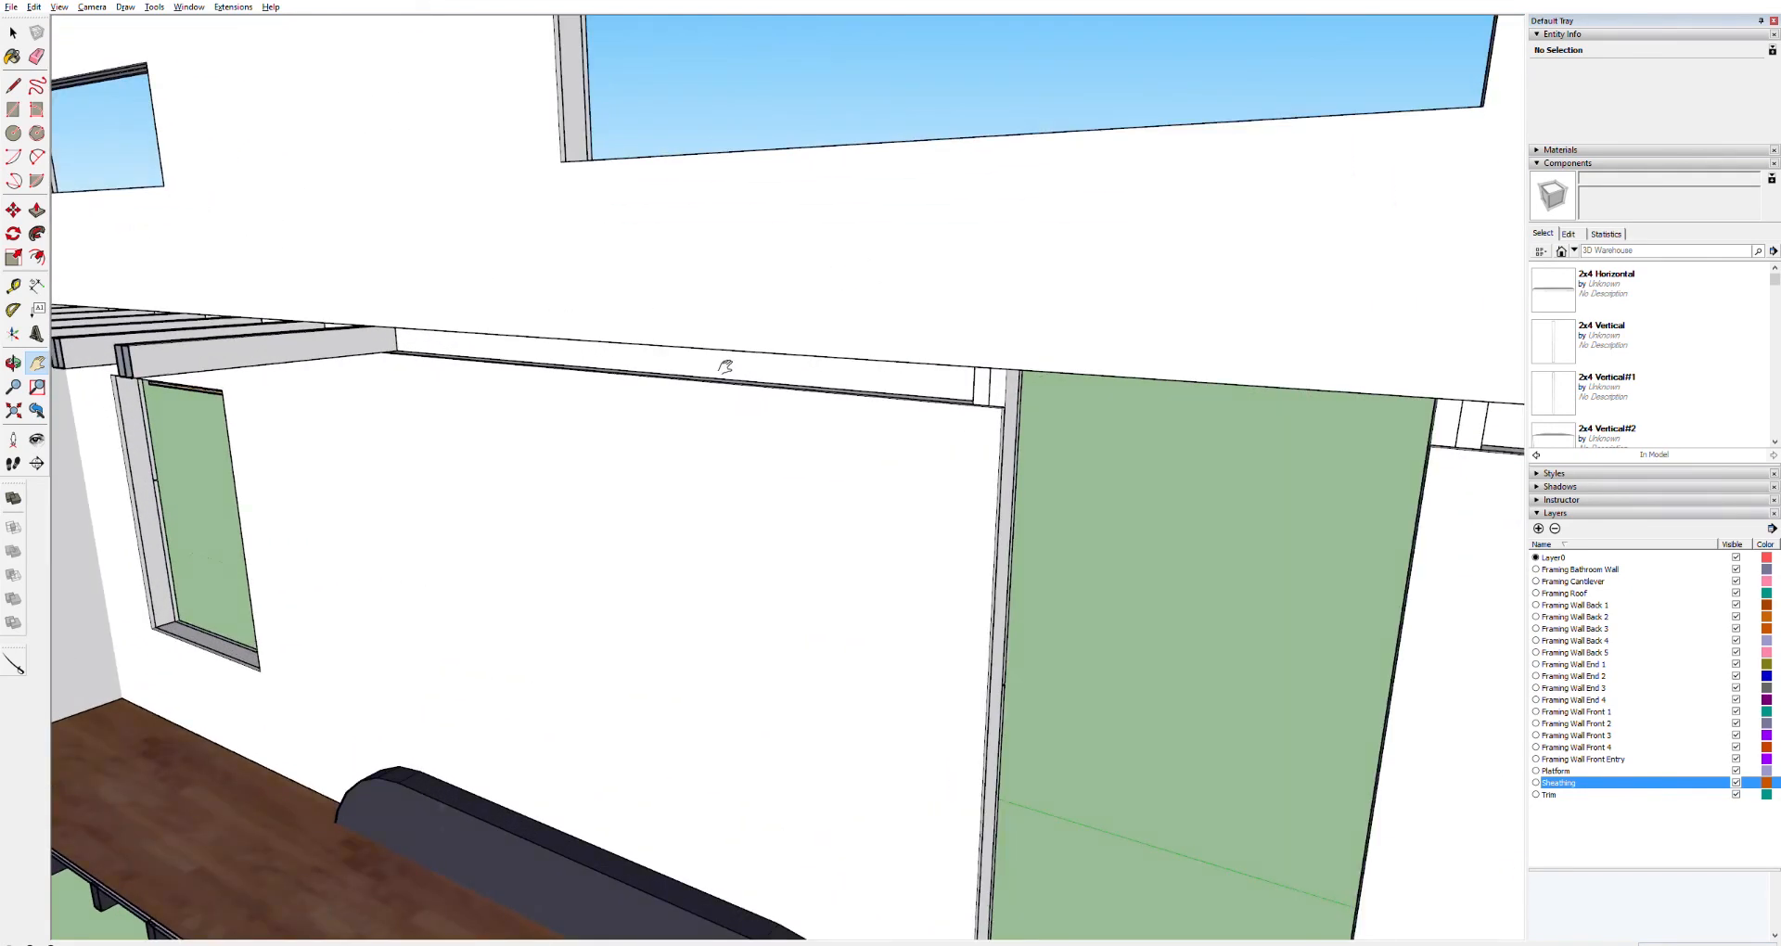
pyautogui.scroll(4, 626, 367)
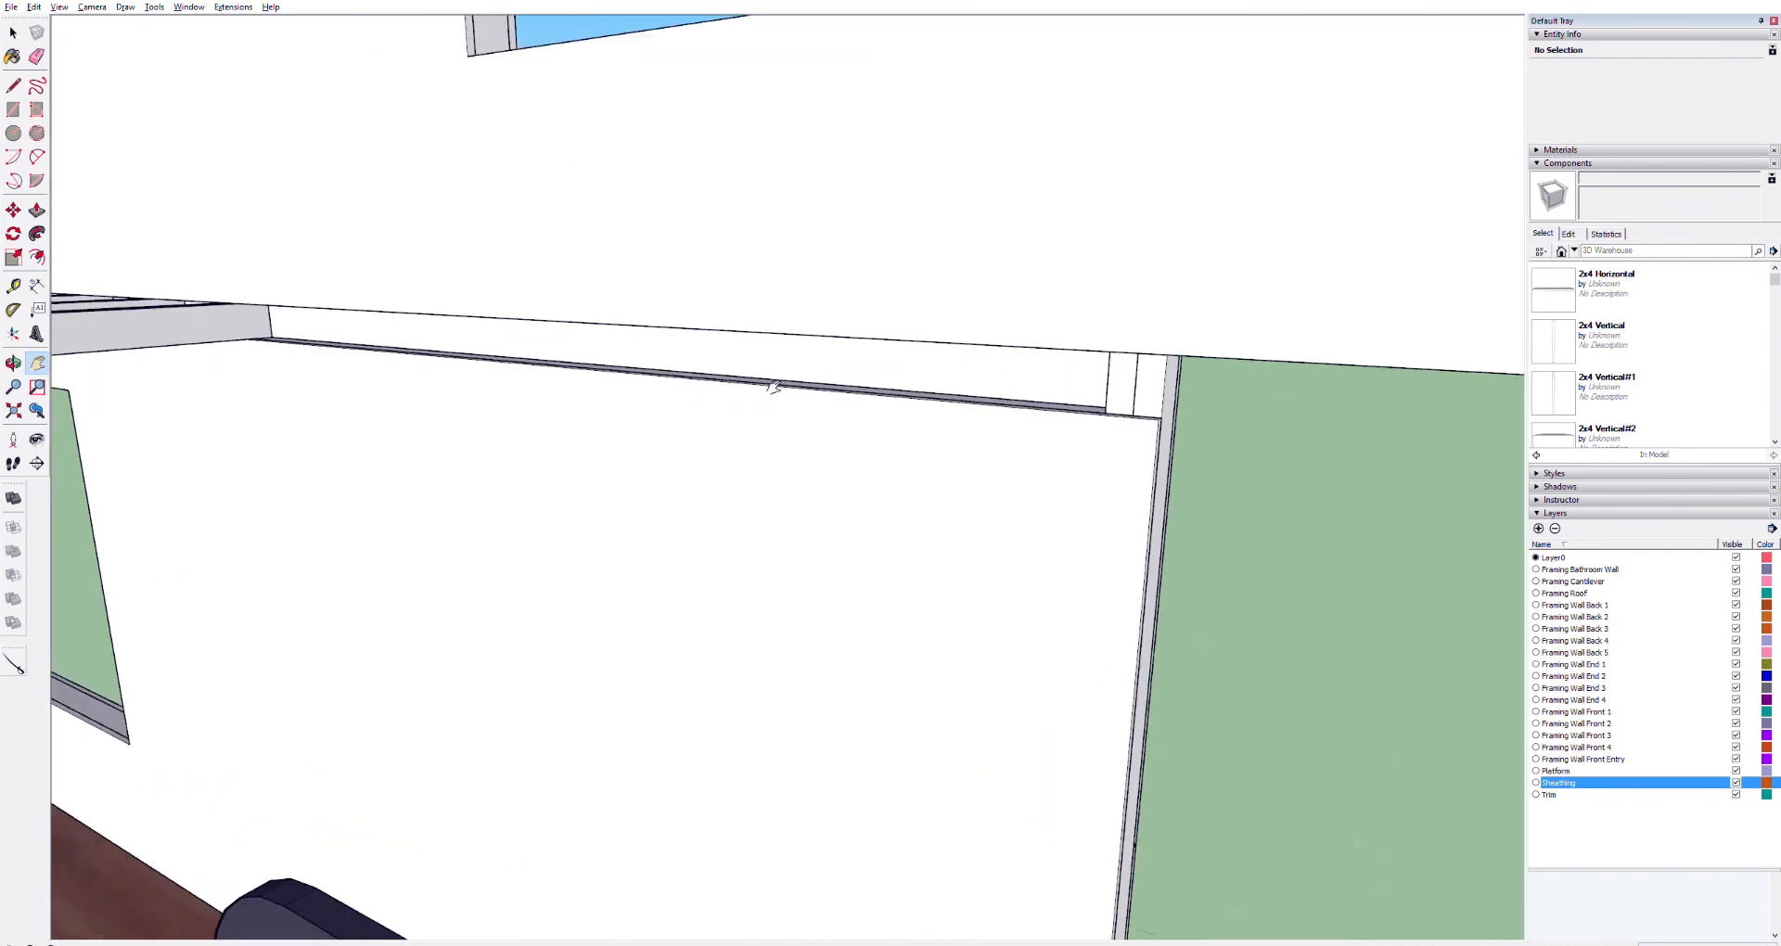
pyautogui.moveTo(955, 405); pyautogui.dragTo(879, 457, button='middle')
pyautogui.press('space')
pyautogui.tripleClick(895, 424)
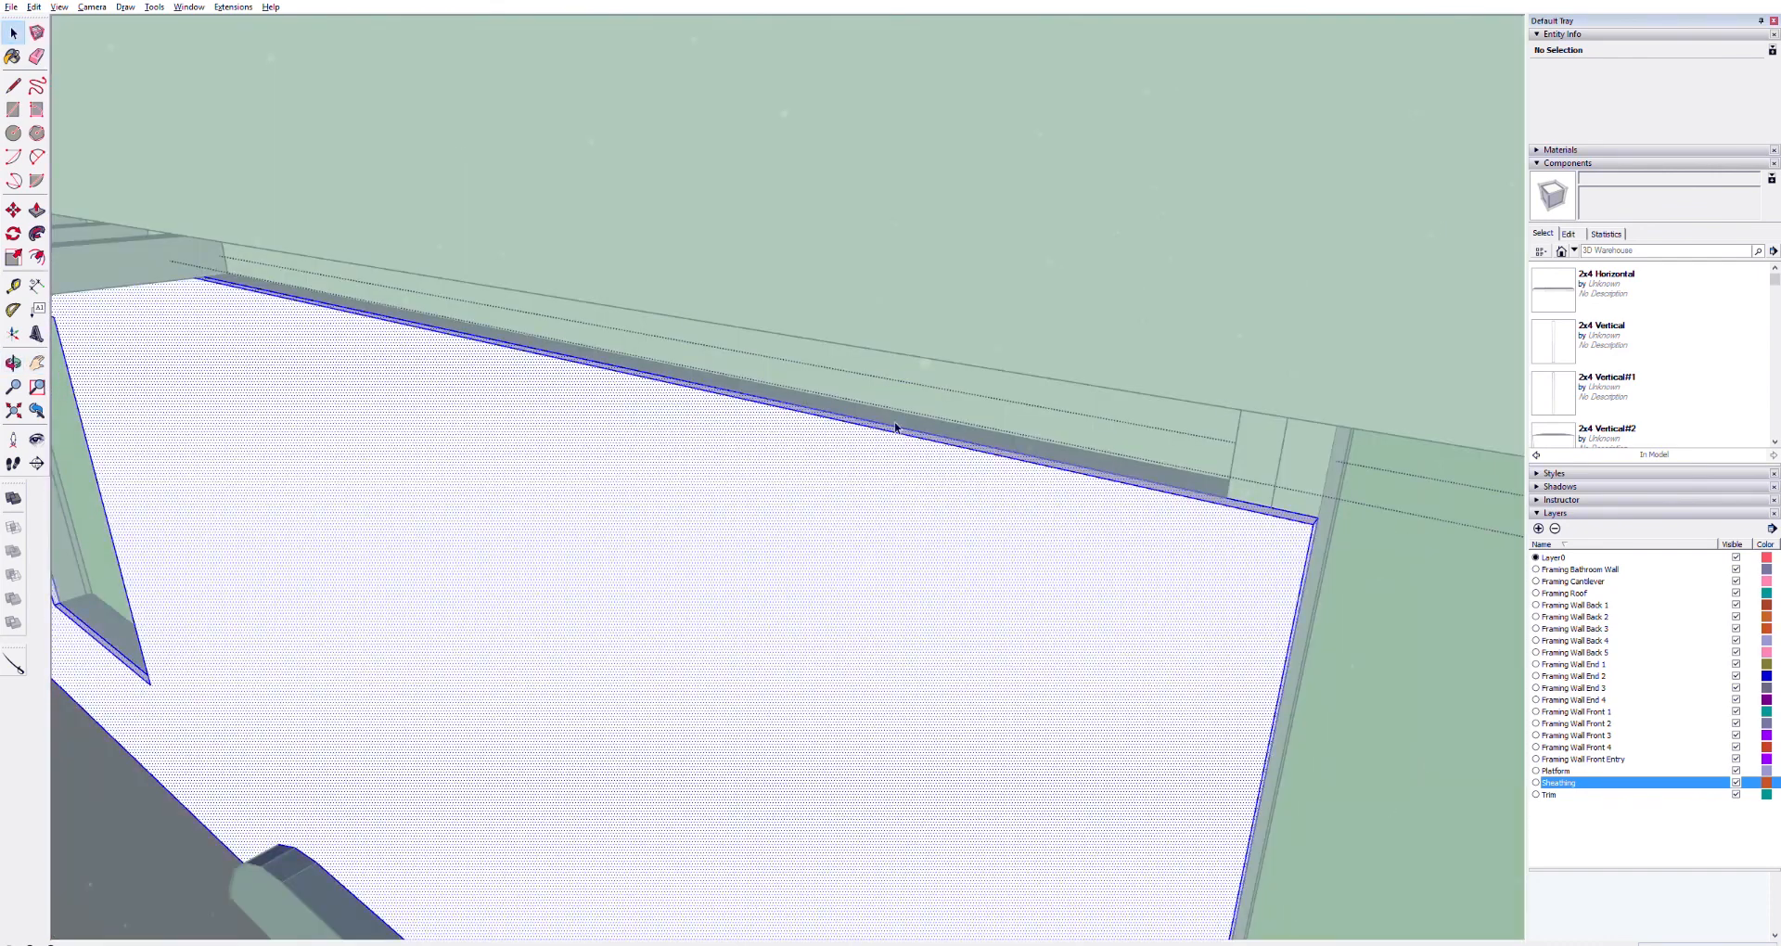
pyautogui.press('p')
pyautogui.click(1319, 509)
pyautogui.click(1345, 420)
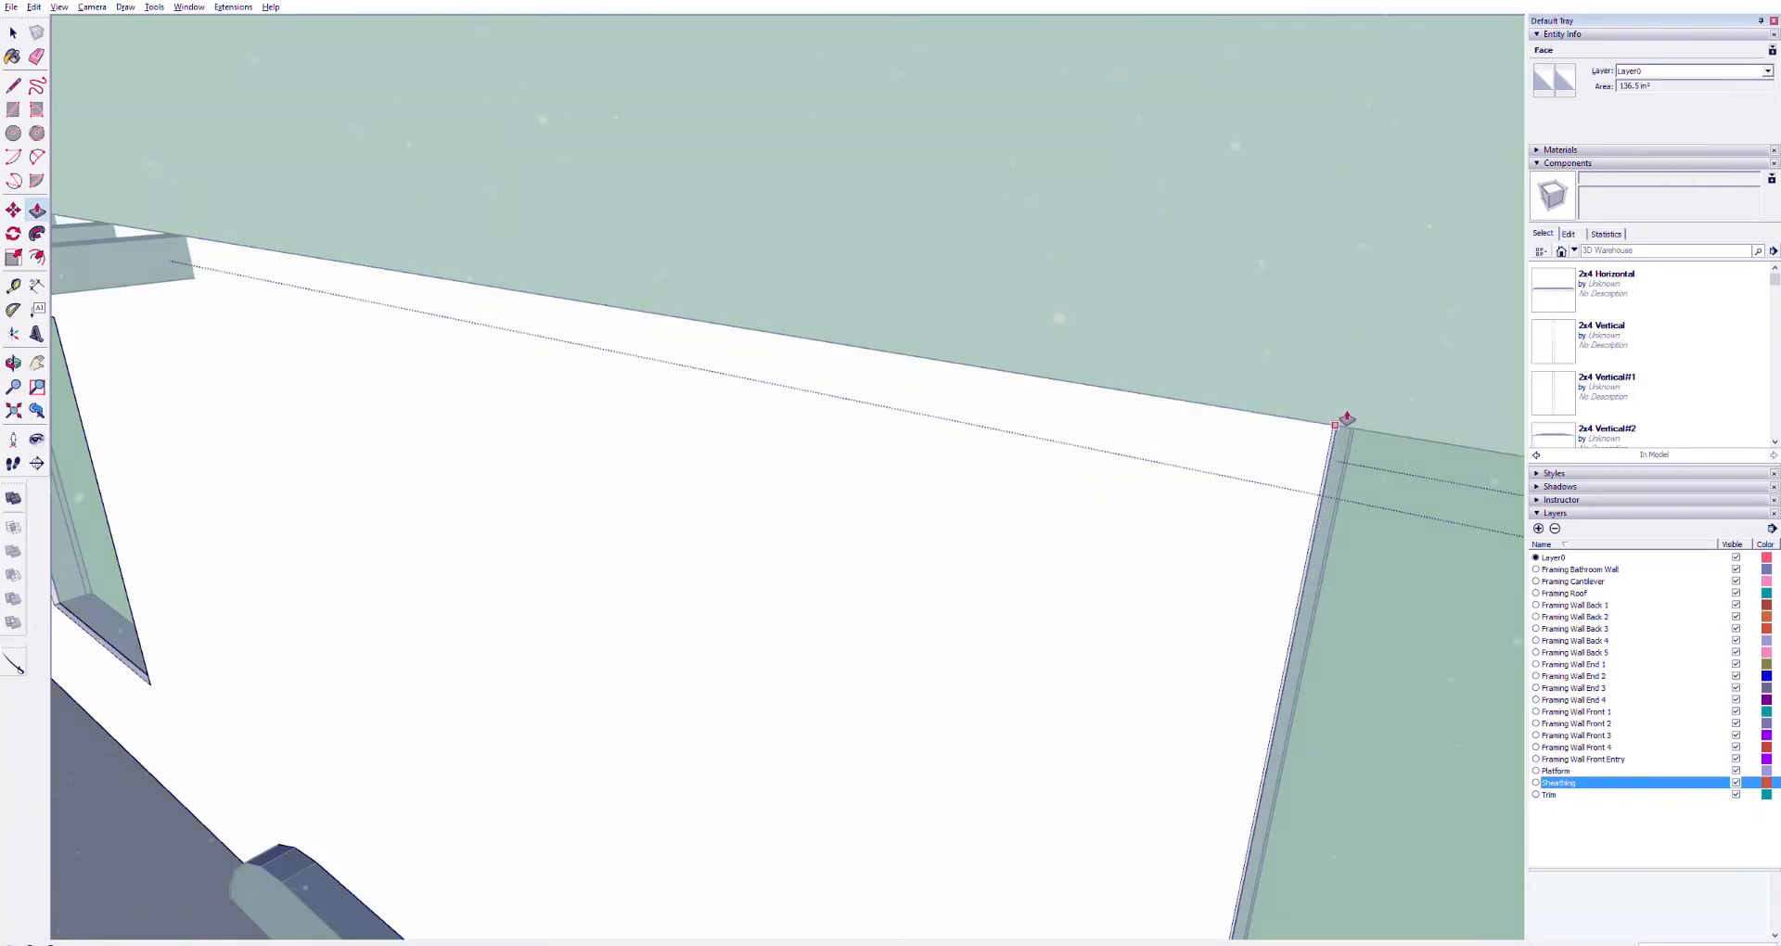
pyautogui.click(1340, 422)
# Turn off the framing wall layers to view the house shell from outside
pyautogui.press('space')
pyautogui.click(747, 243)
pyautogui.moveTo(594, 334); pyautogui.dragTo(1005, 185, button='middle')
pyautogui.hotkey('shift', 'z')
pyautogui.press('space')
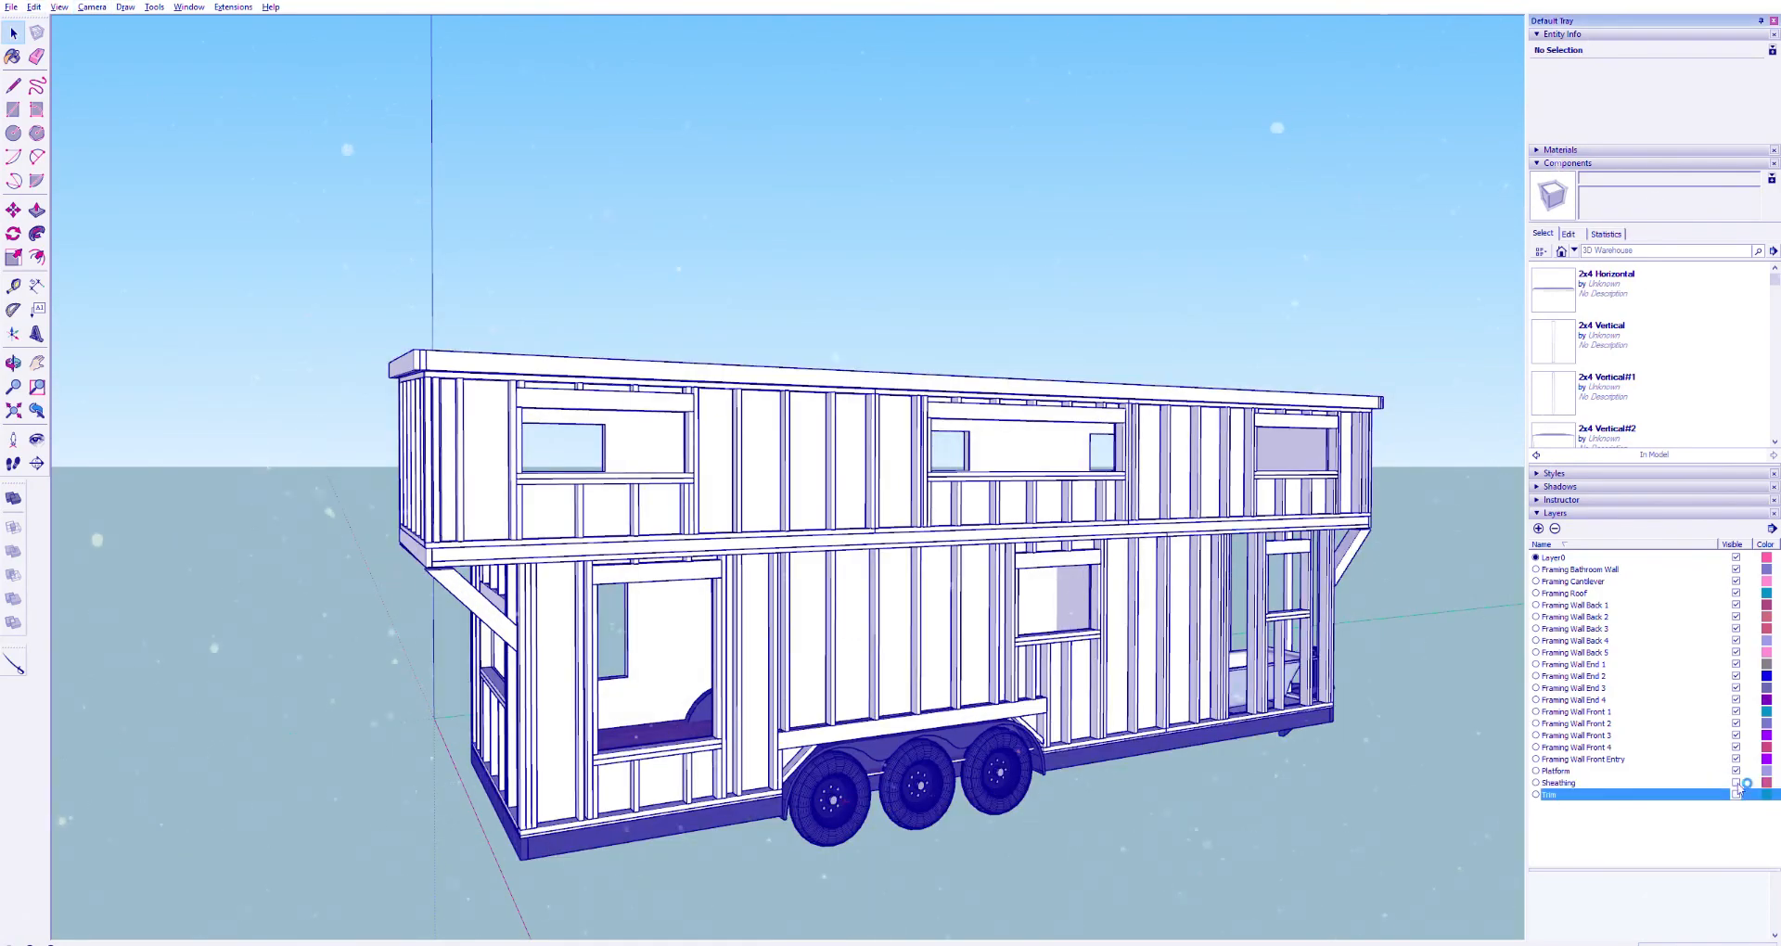
pyautogui.click(1735, 746)
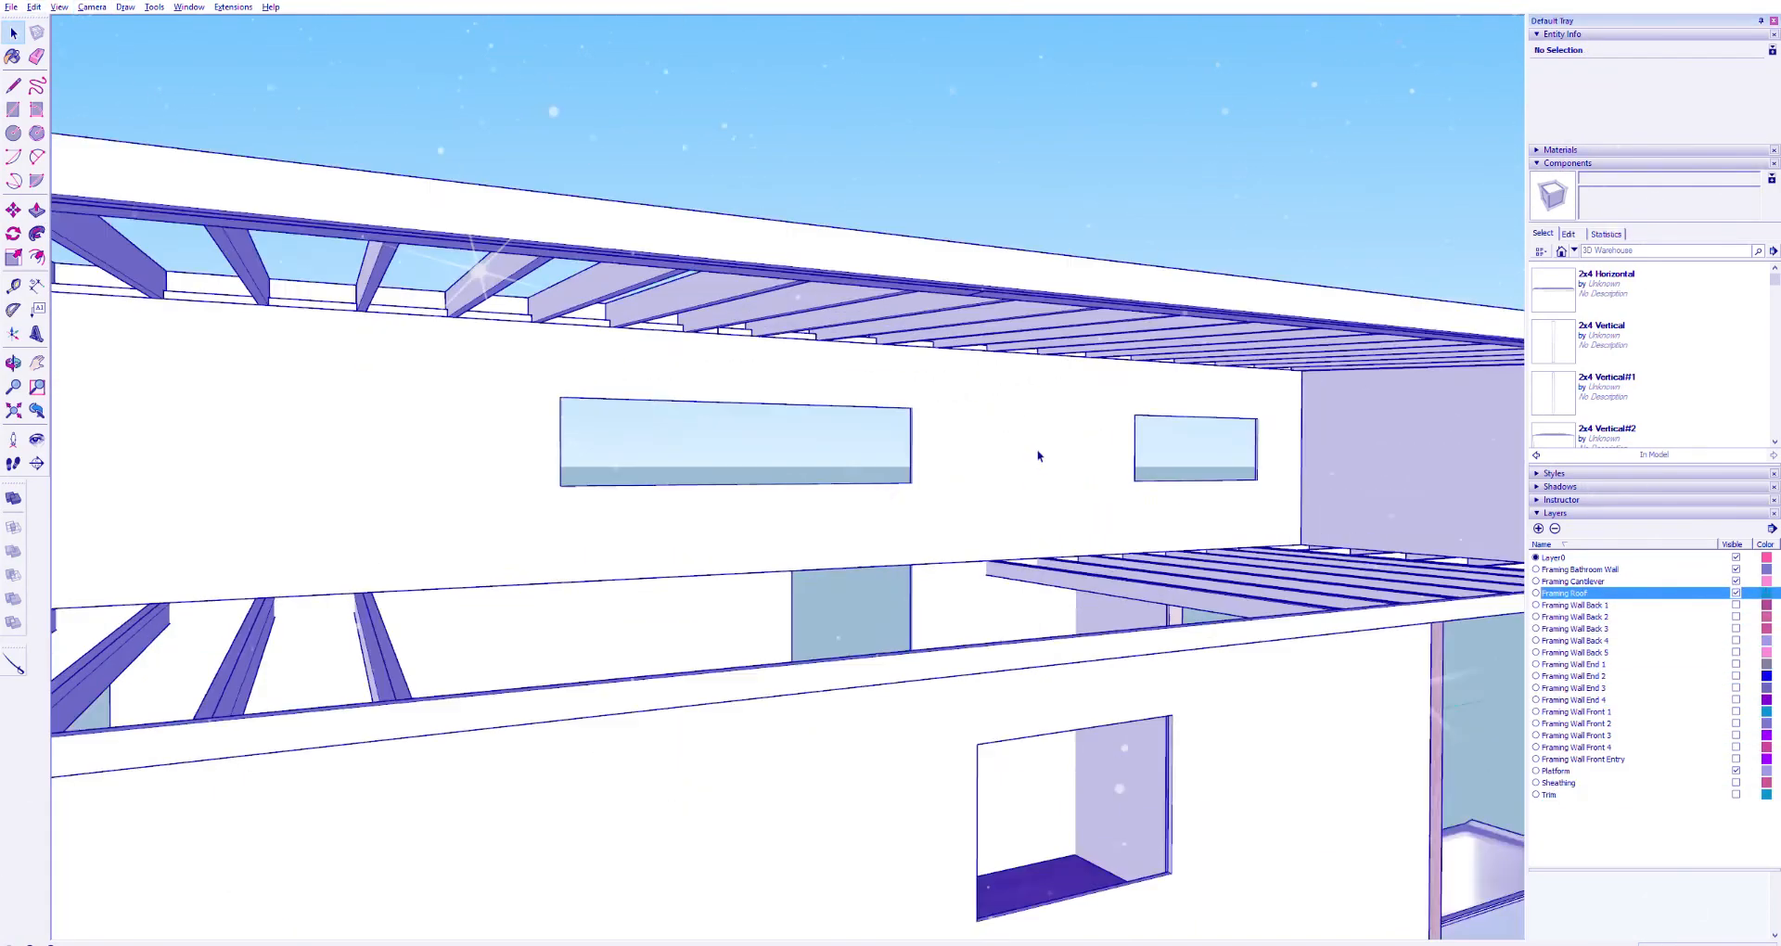
# Orbit inside the house to inspect the roof rafters above the loft
pyautogui.moveTo(1038, 456); pyautogui.dragTo(1005, 310, button='middle')
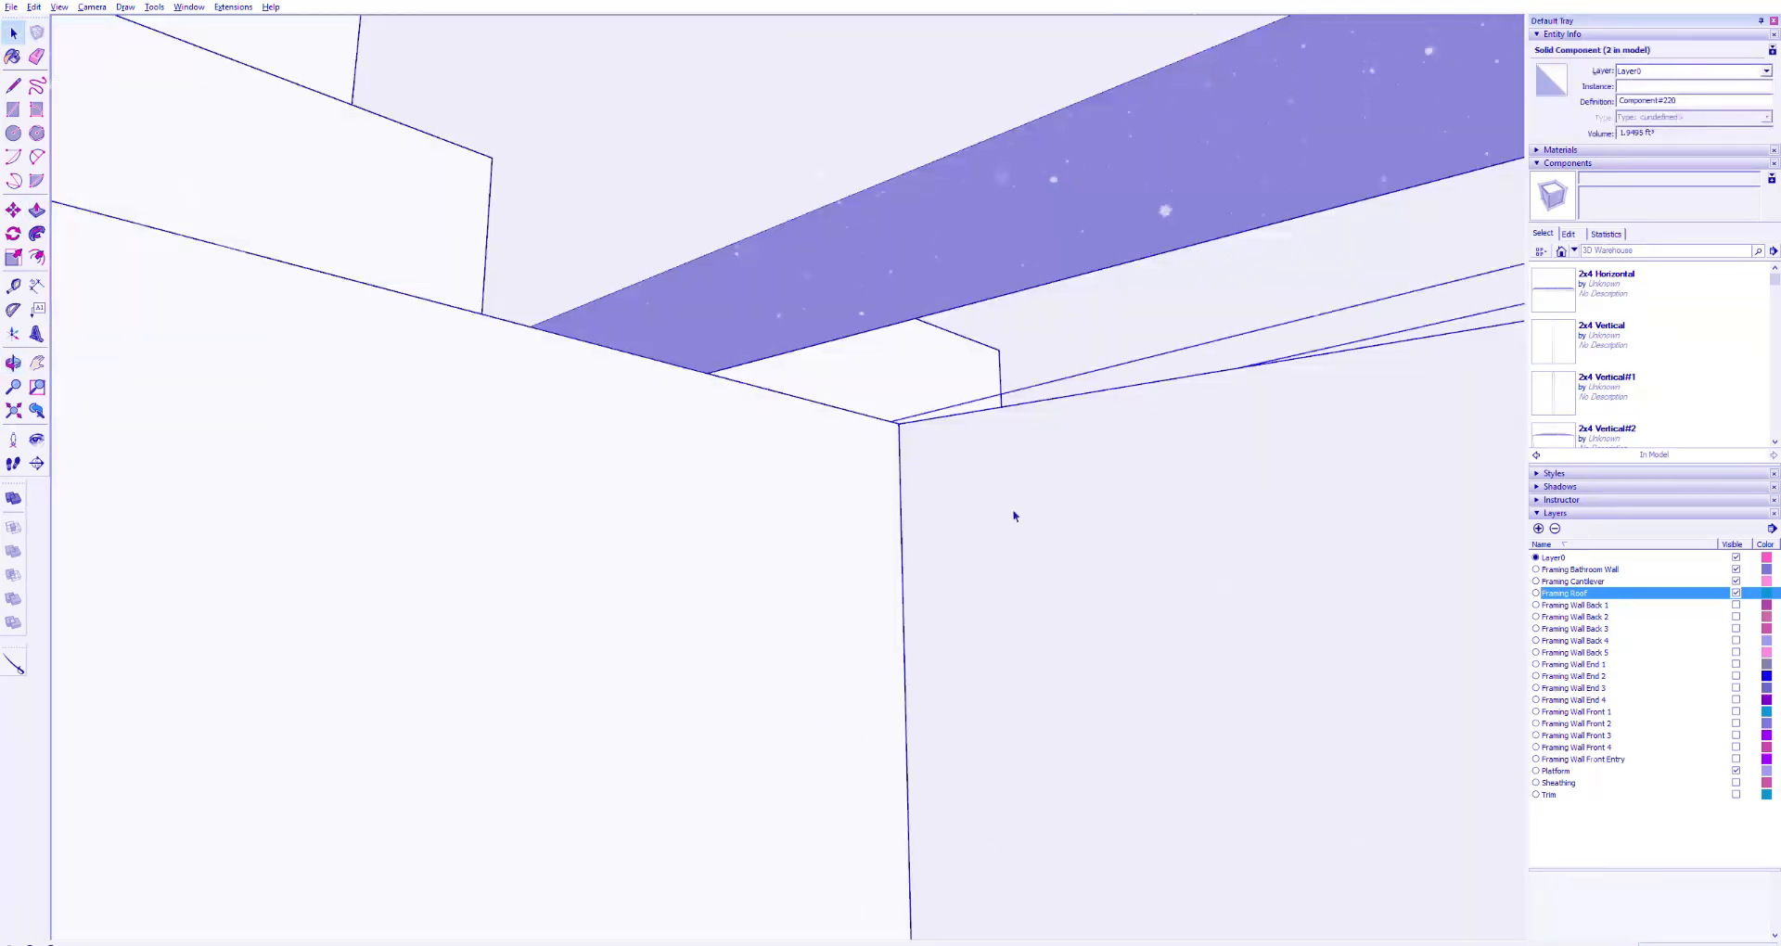
pyautogui.press('r')
pyautogui.click(897, 422)
pyautogui.moveTo(1018, 340); pyautogui.dragTo(736, 430, button='middle')
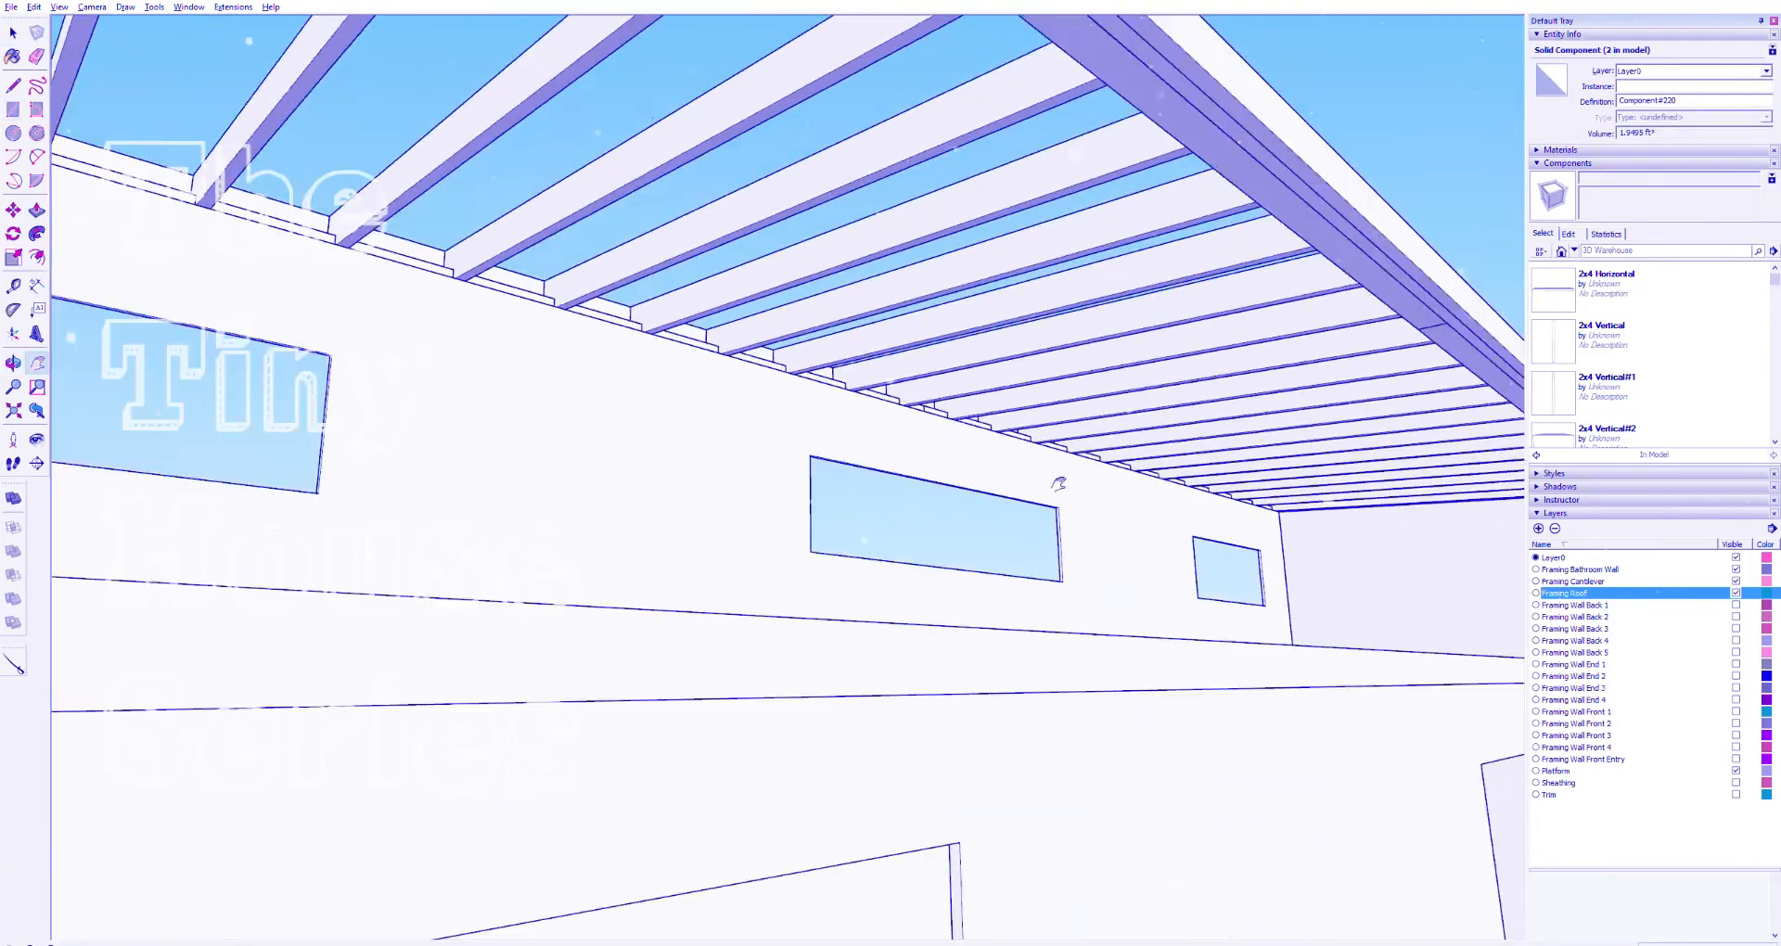